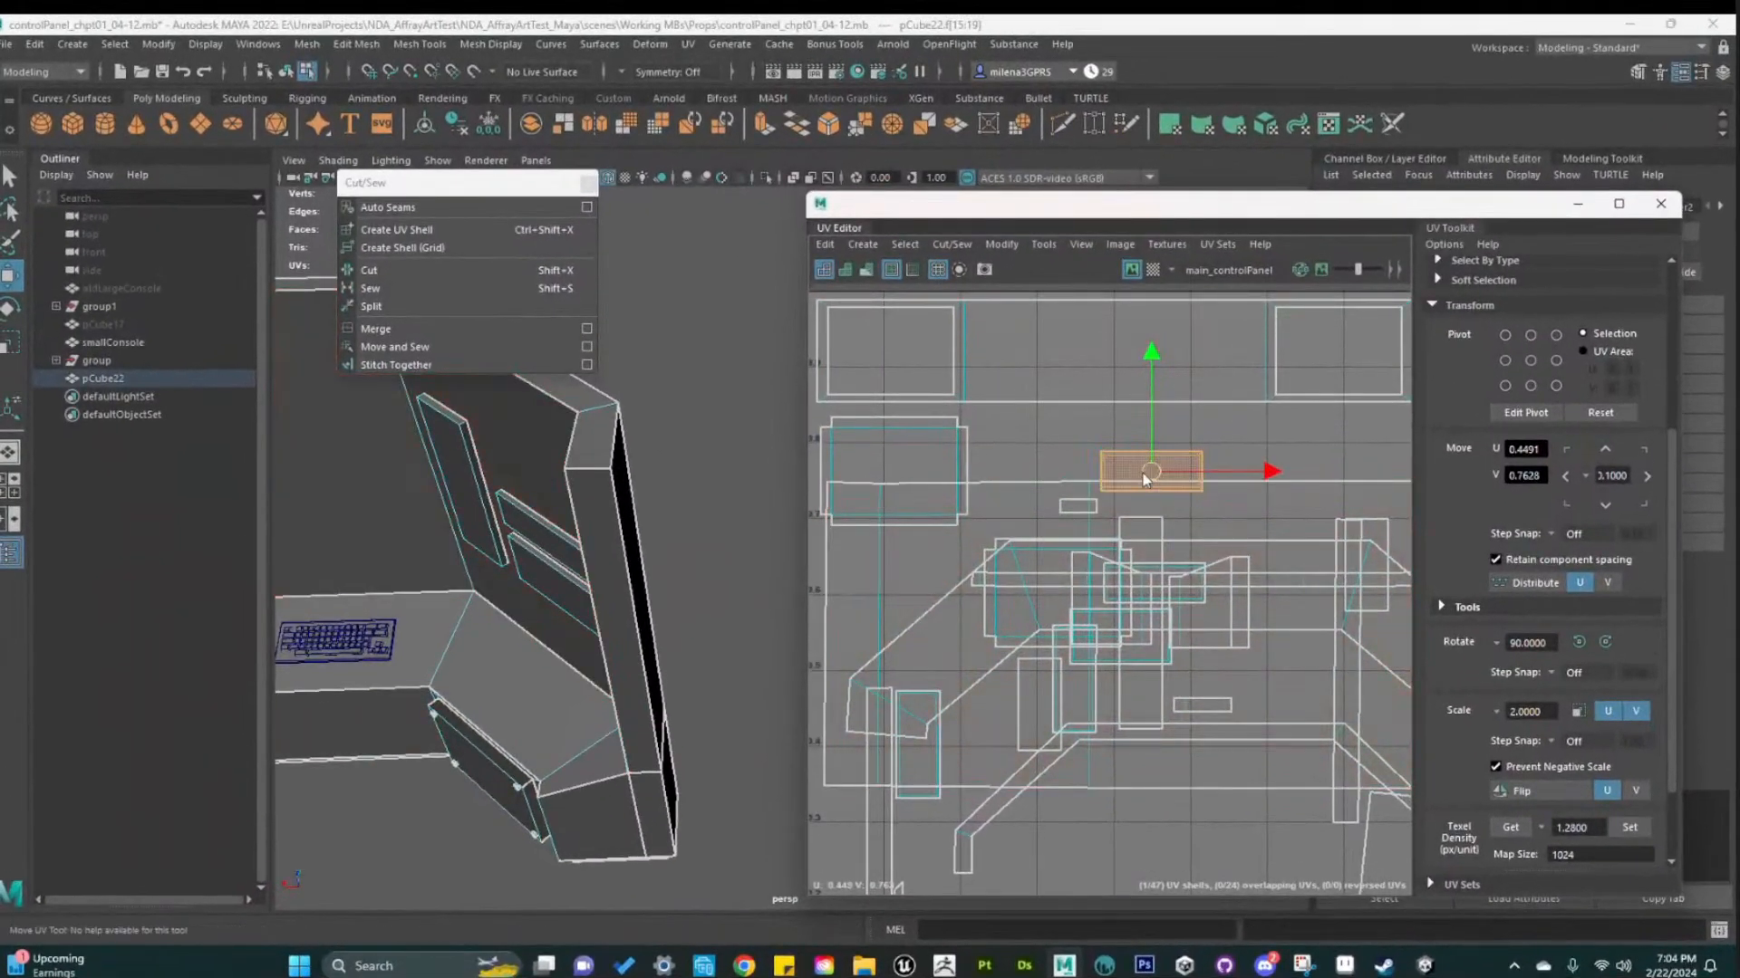
Place the small panel shell beside the square panel shell, then set the tiny rectangle's texel density to 1.28 and place it alongside
left_click_drag(1144, 474, 1024, 435)
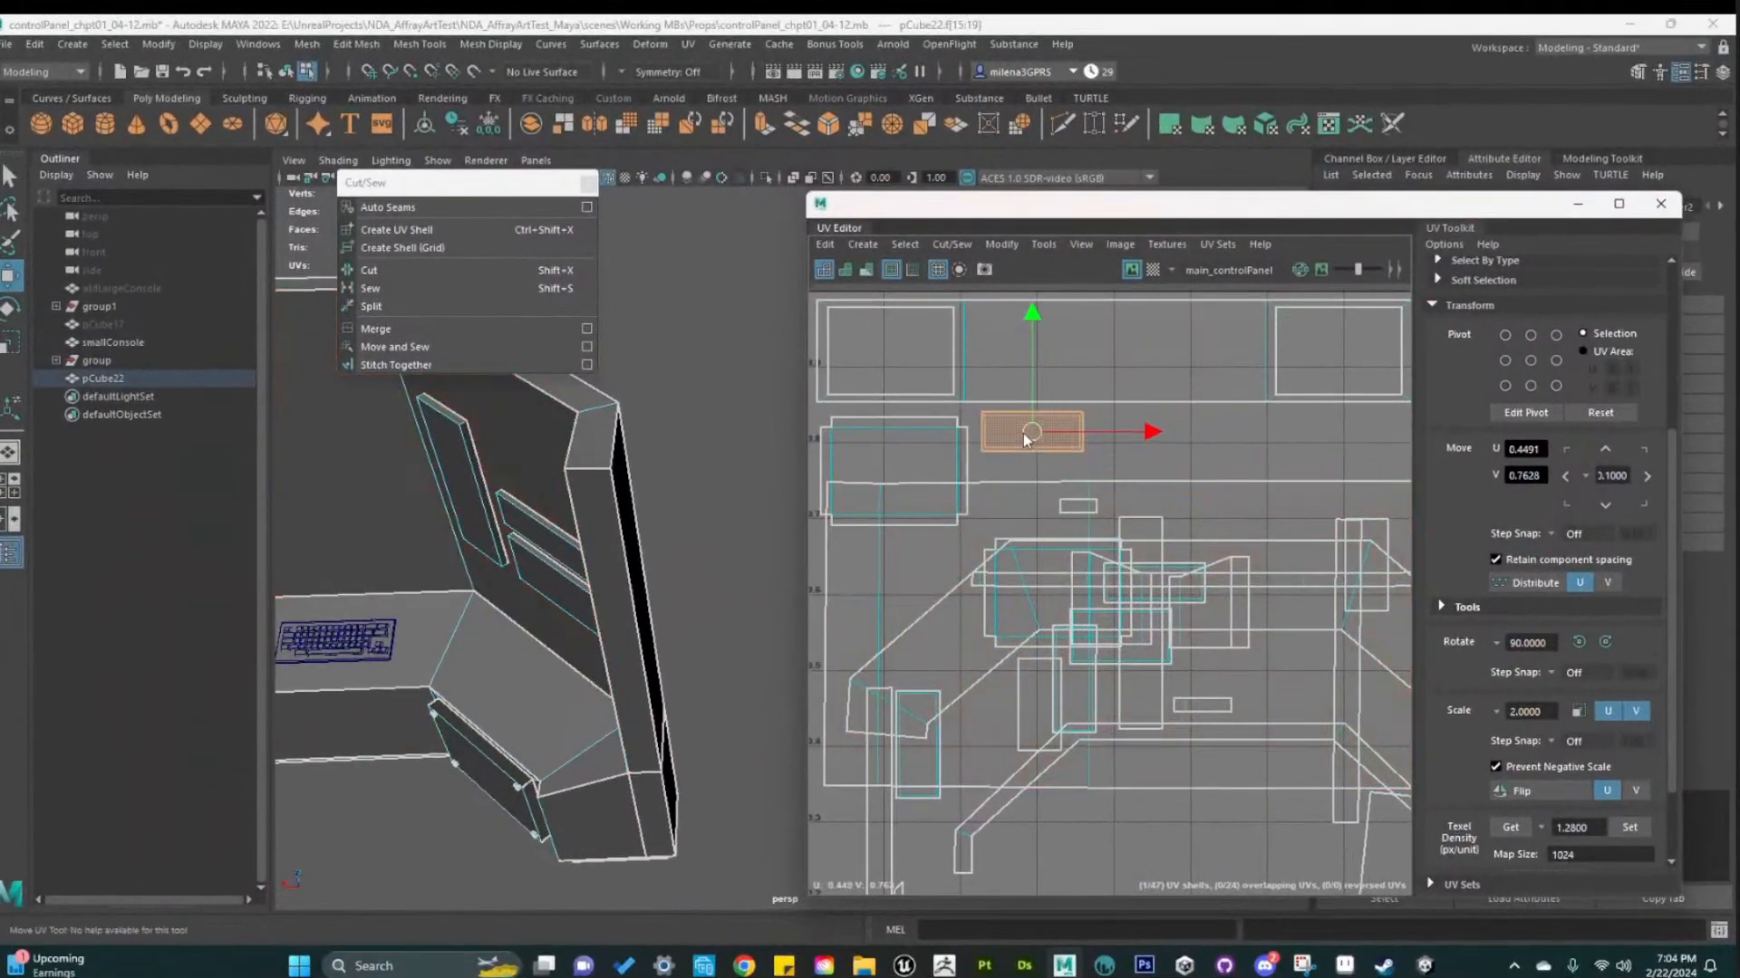
left_click(1074, 509)
left_click(1634, 828)
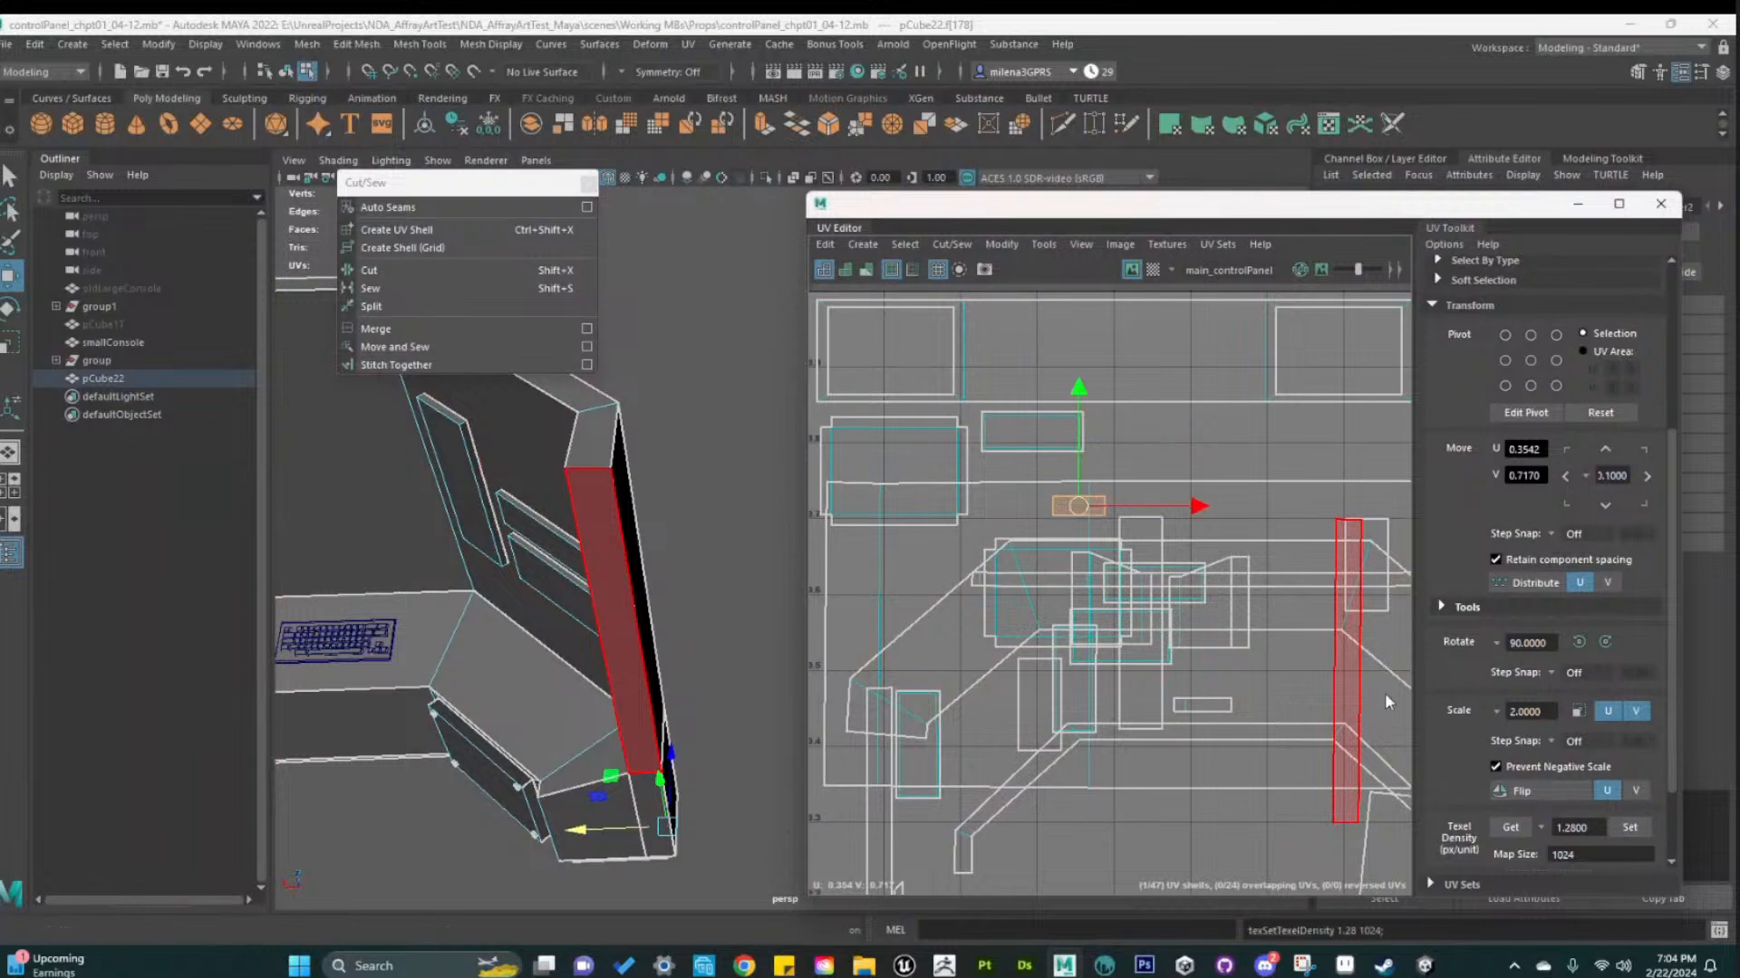
left_click_drag(1079, 508, 1123, 425)
Set the upper small wall panel shell's texel density to 1.28 and move it to the end of the second row
left_click(1182, 576)
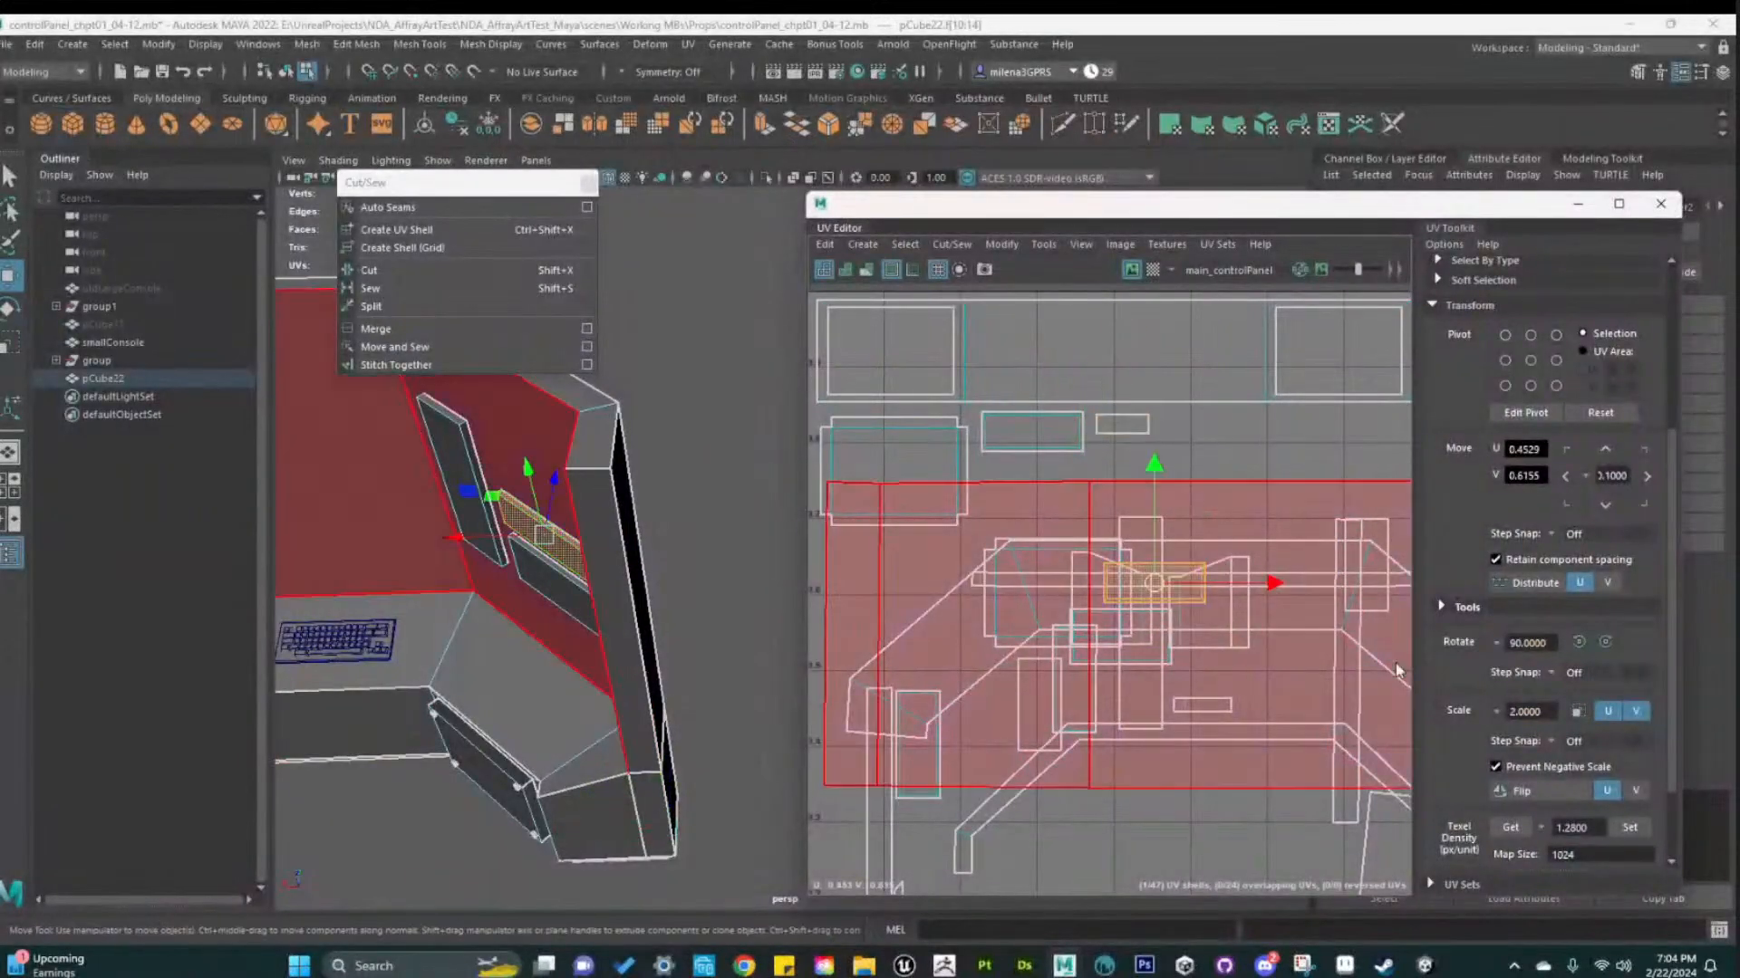
left_click(1629, 827)
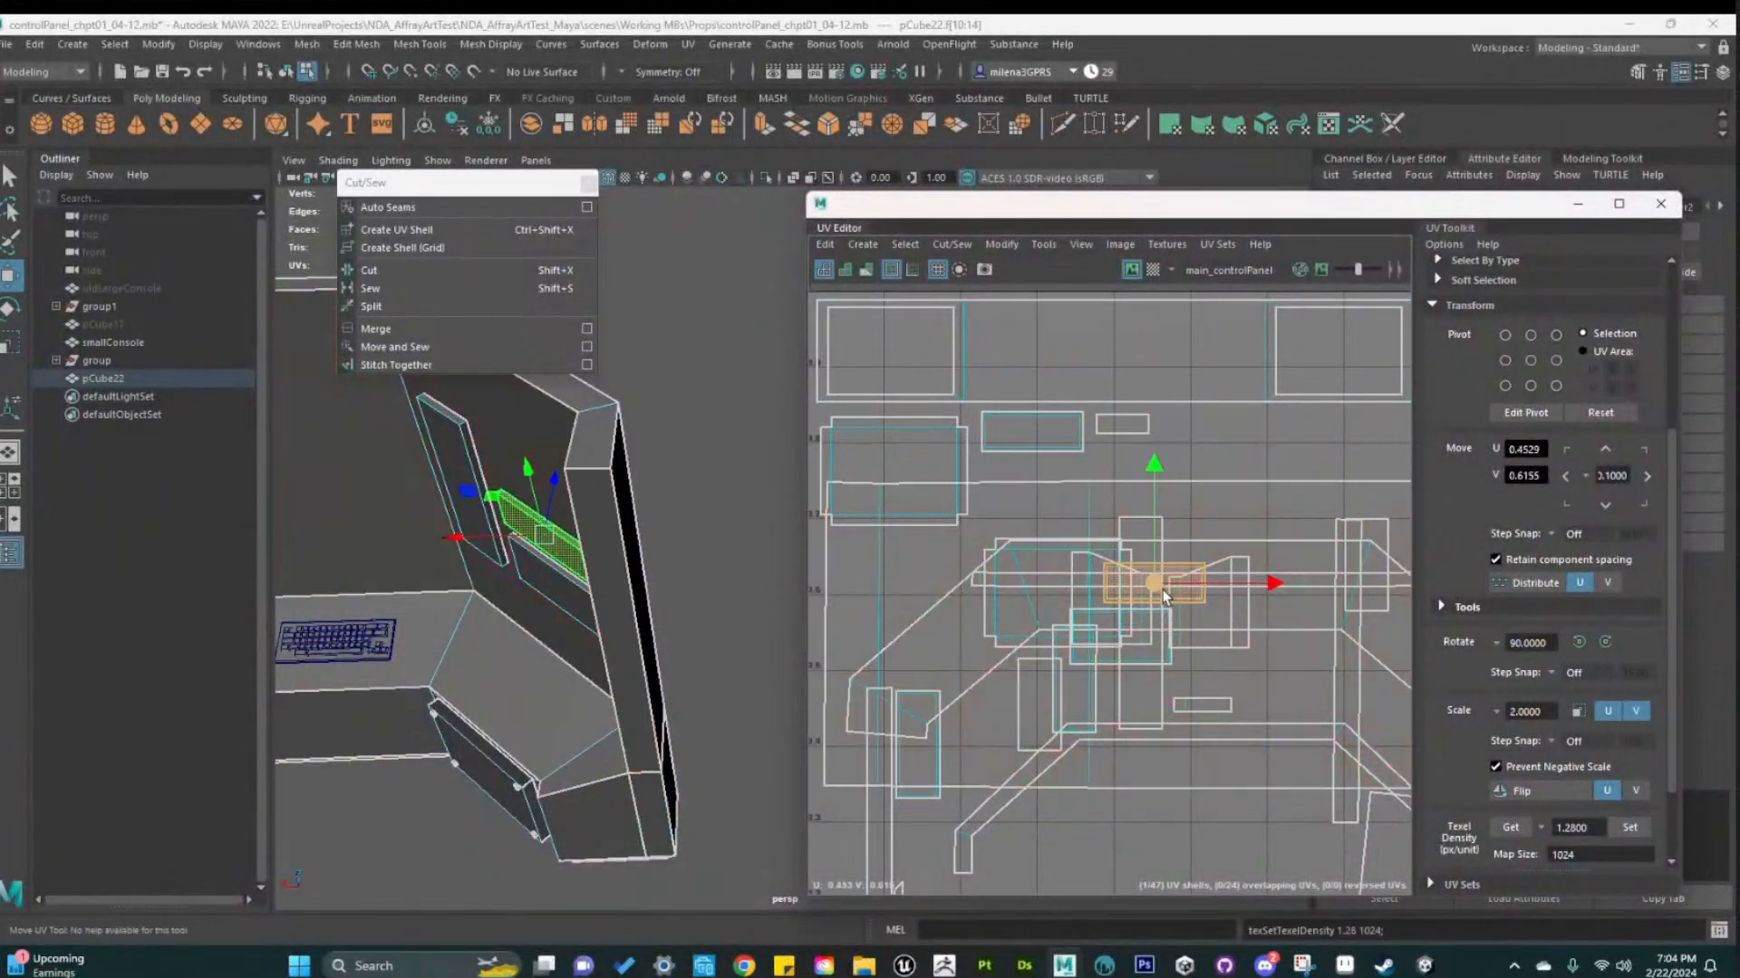
left_click_drag(1161, 590, 1220, 447)
Orient the tilted rectangular shell on the tile's lower edge upright and move it up inside the octagonal strip
middle_click_drag(1195, 653, 1181, 542, "alt")
scroll(1183, 553, "down", 3)
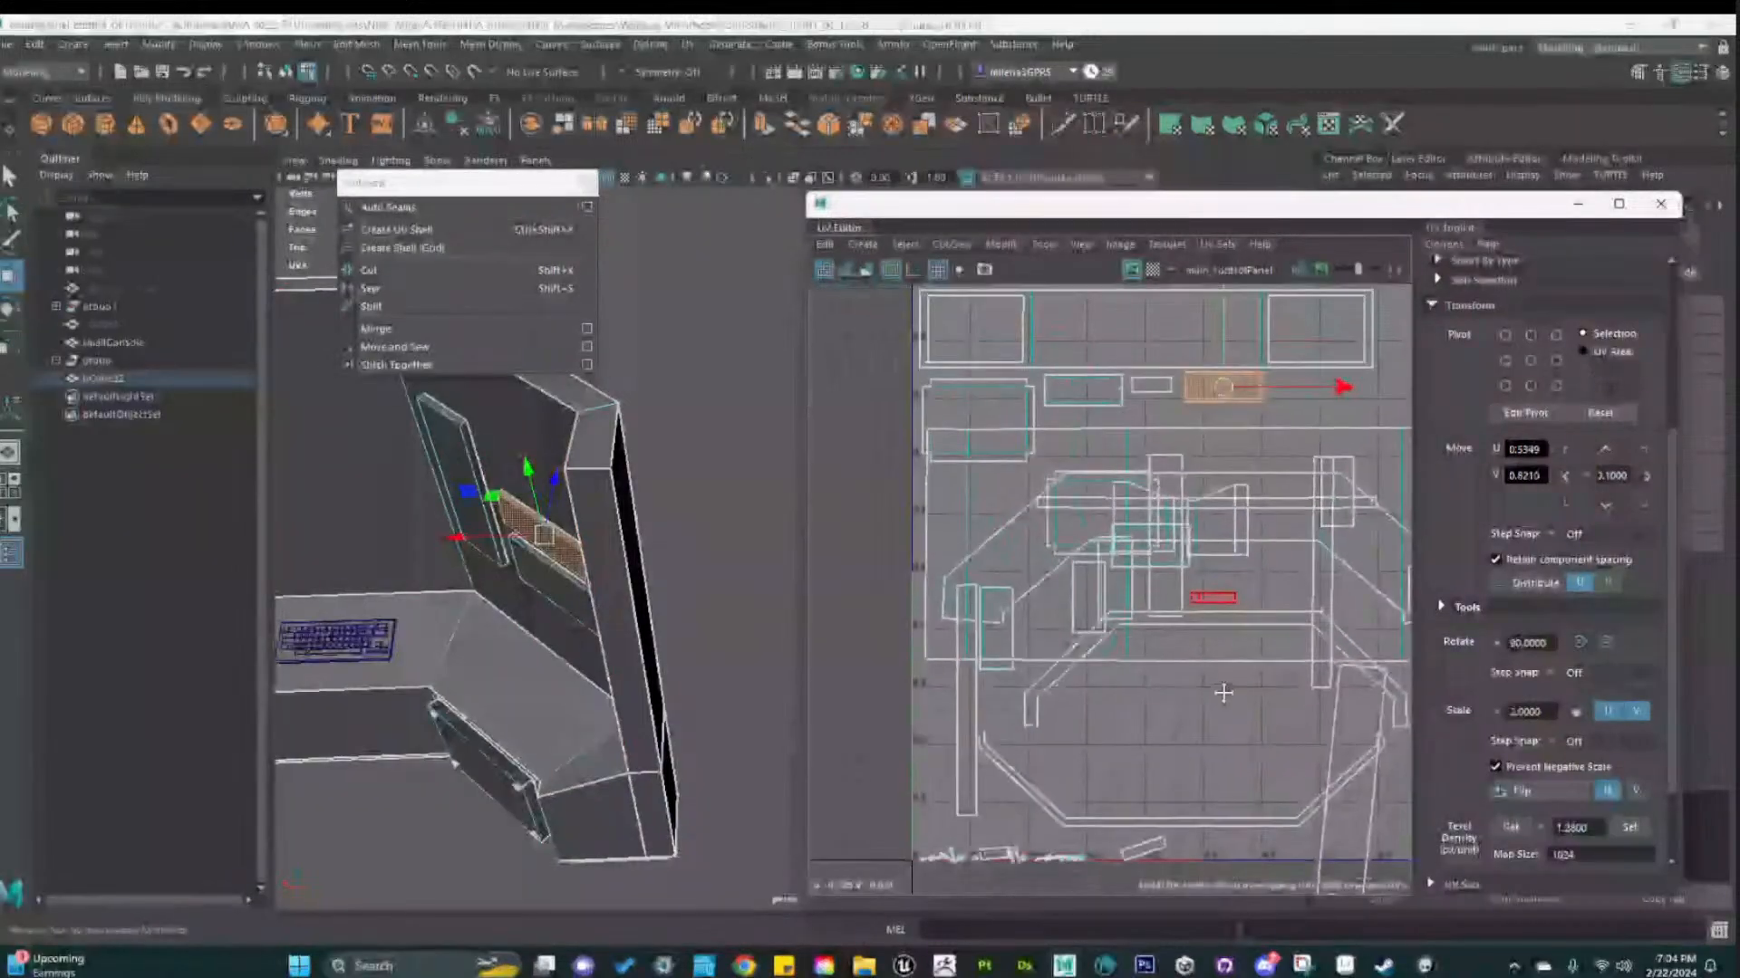
middle_click_drag(1223, 691, 1201, 537, "alt")
left_click(1096, 683)
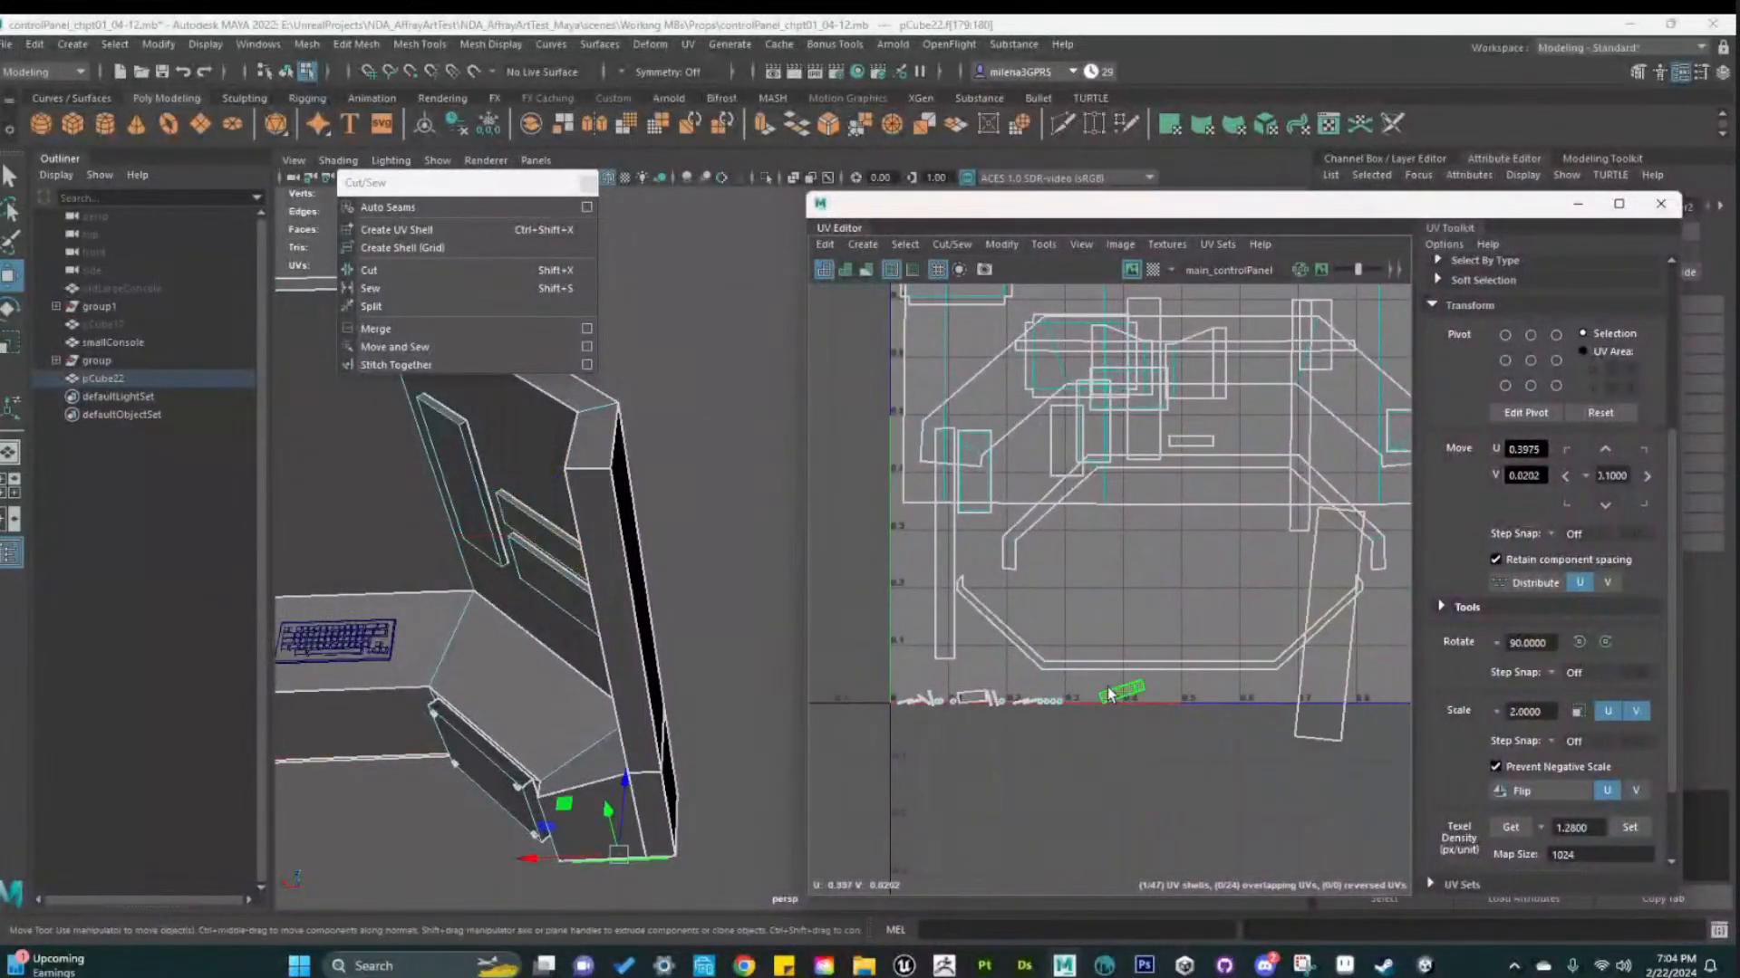
right_click_drag(1107, 694, 1101, 816, "shift")
scroll(1136, 743, "up", 1)
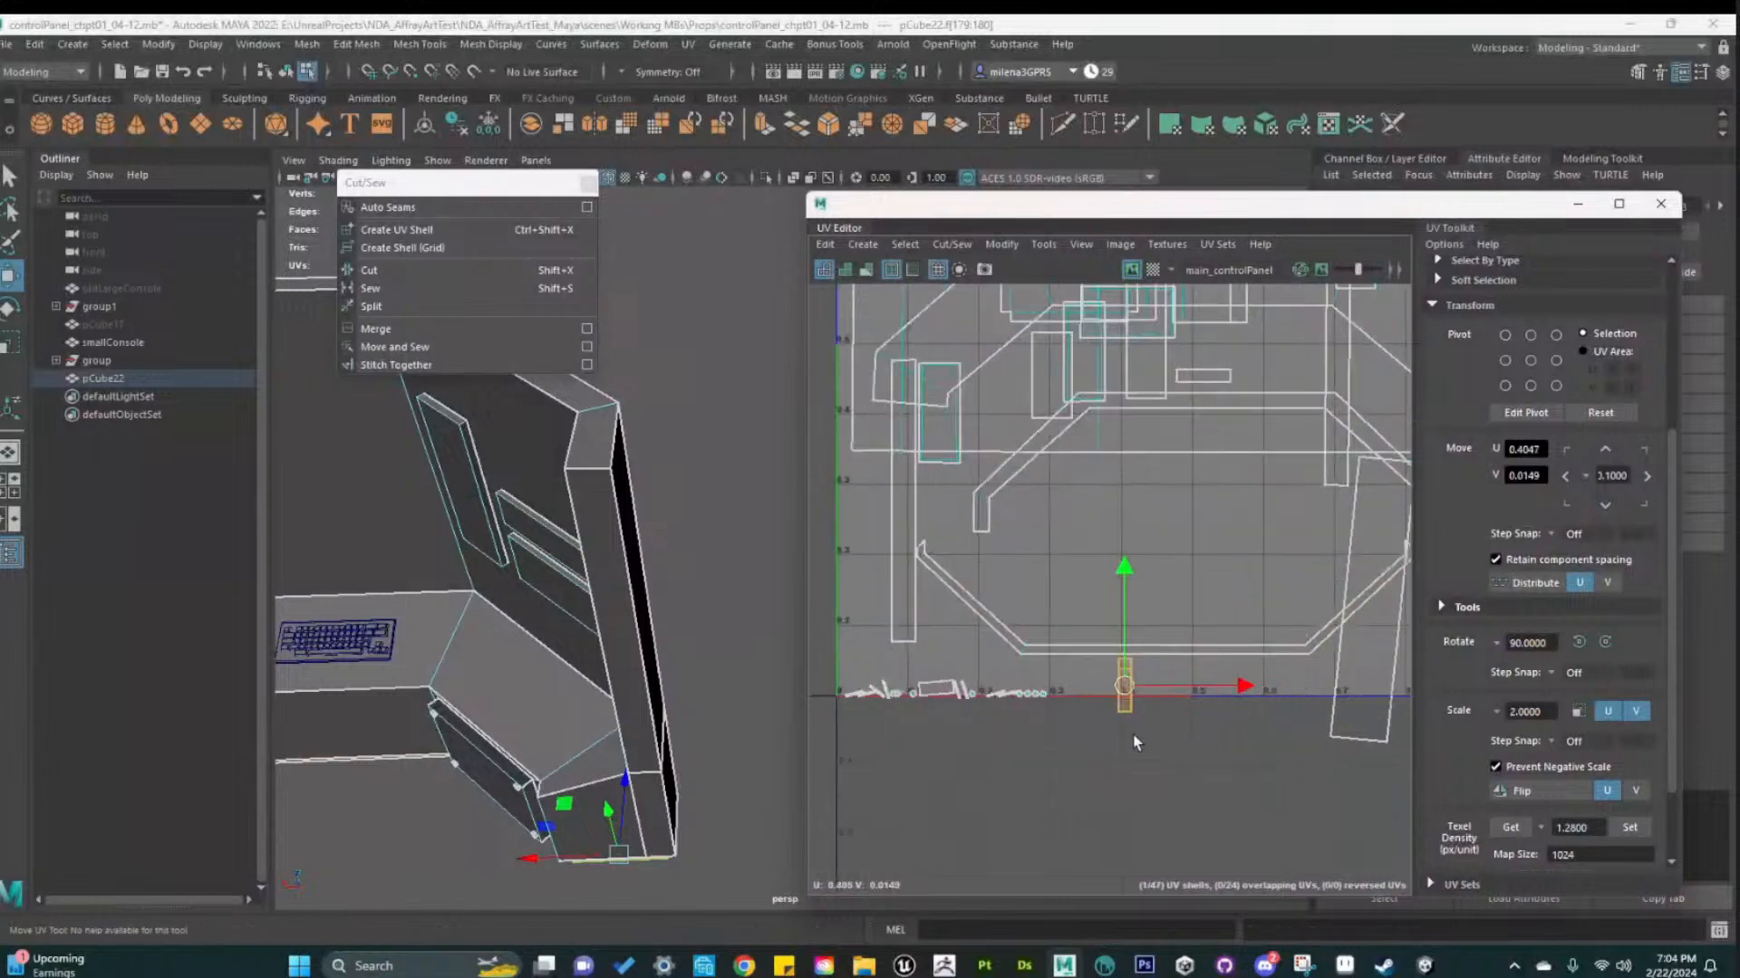
scroll(1136, 741, "up", 4)
left_click_drag(1118, 658, 1102, 432)
scroll(1103, 727, "down", 3)
mouse_move(1100, 730)
middle_mouse_down("alt")
mouse_move(1084, 726)
mouse_move(1086, 761)
middle_mouse_up("alt")
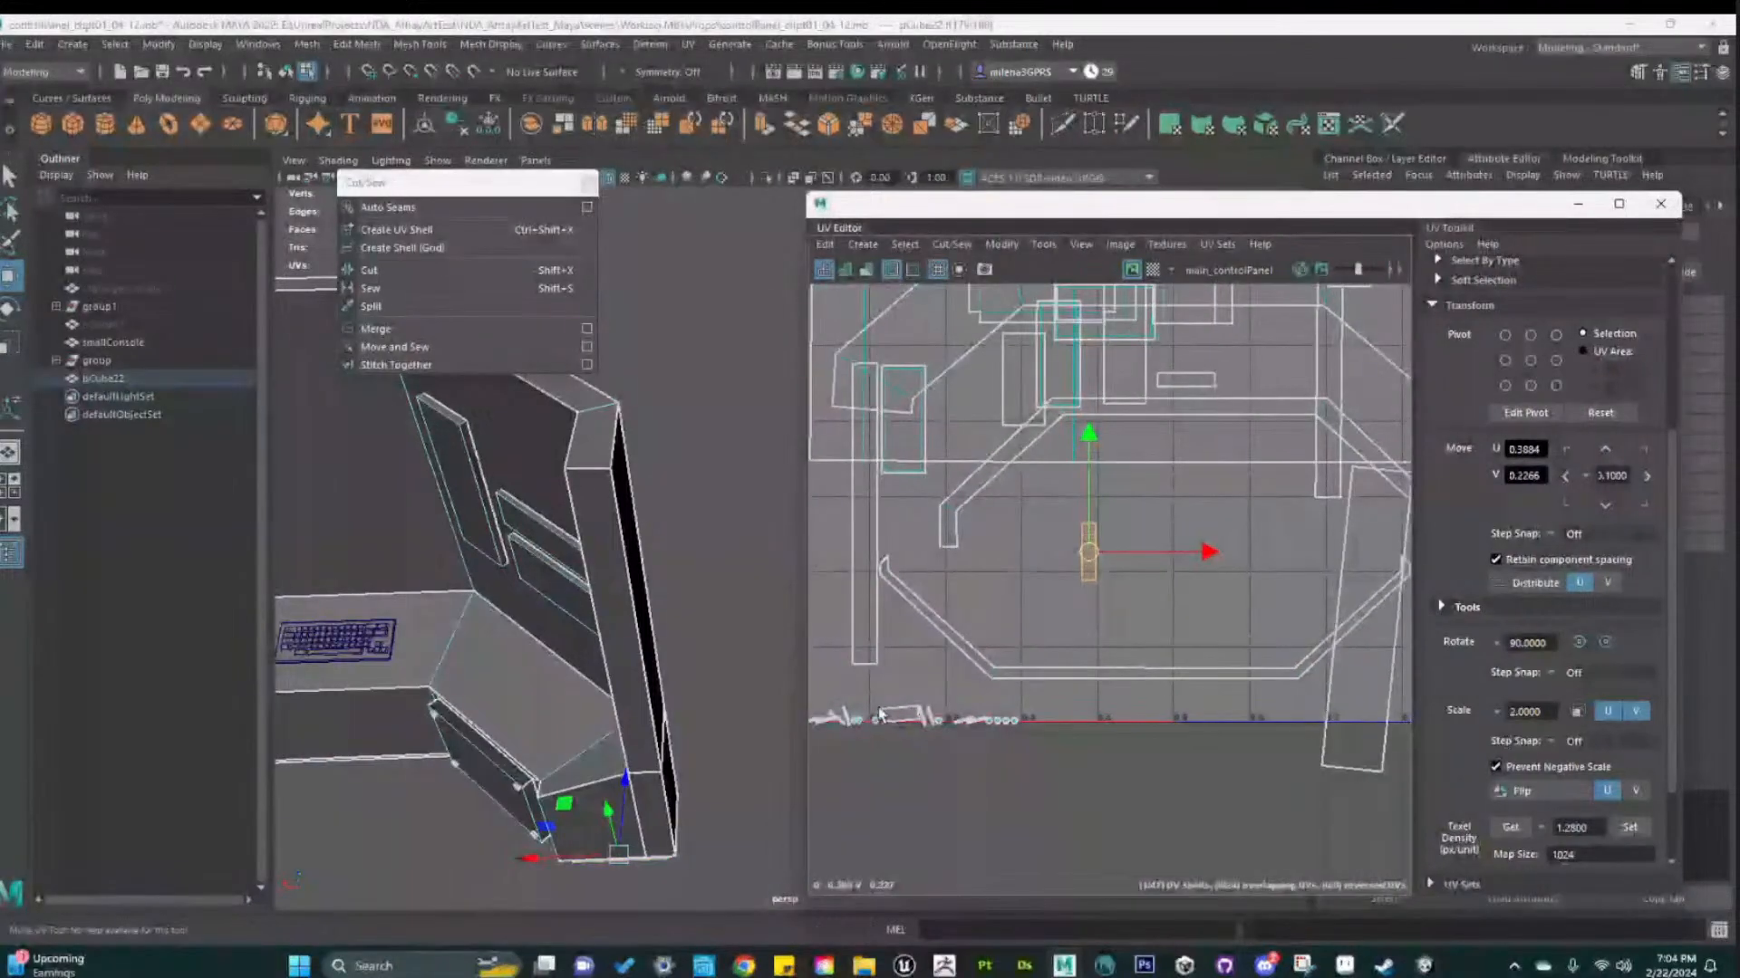
Orient all the tiny shells along the lower edge of the UV tile so they are straightened
left_click_drag(817, 692, 1052, 757)
key("g")
left_click(1013, 777)
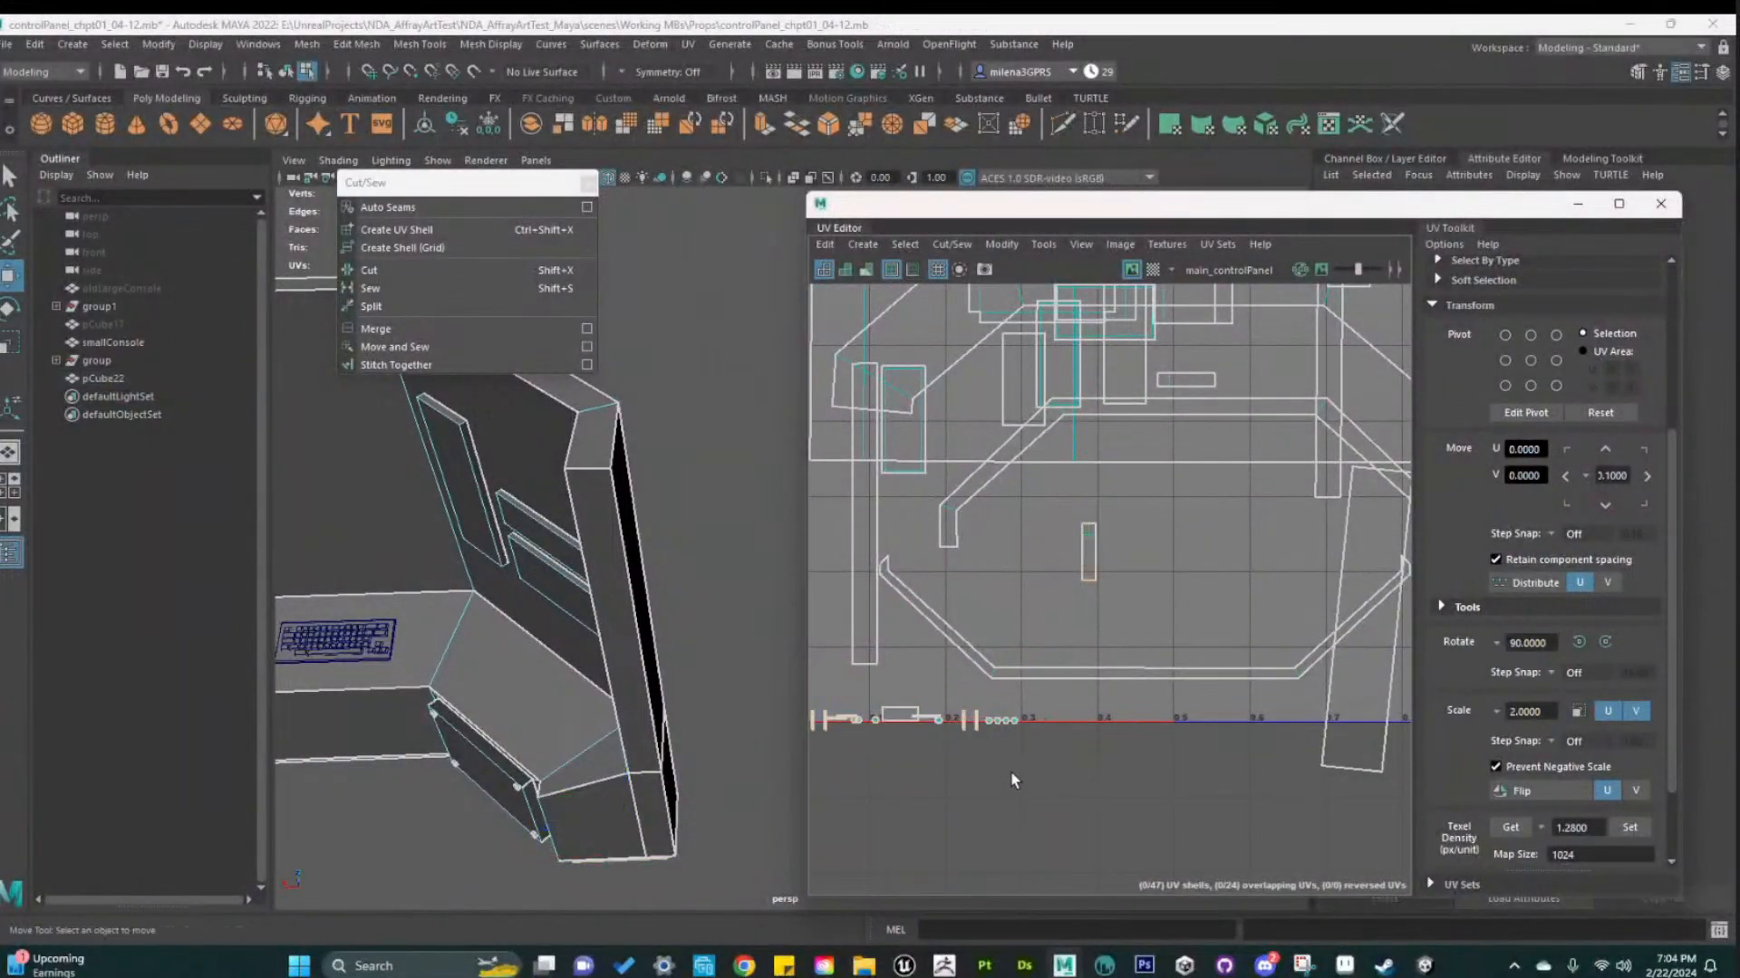
Examine the tiny shells along the tile's lower edge, the long narrow strip and the large wall shell for size and placement
scroll(973, 776, "up", 3)
middle_click_drag(973, 776, 1289, 746, "alt")
scroll(1135, 667, "up", 4)
scroll(1145, 671, "down", 7)
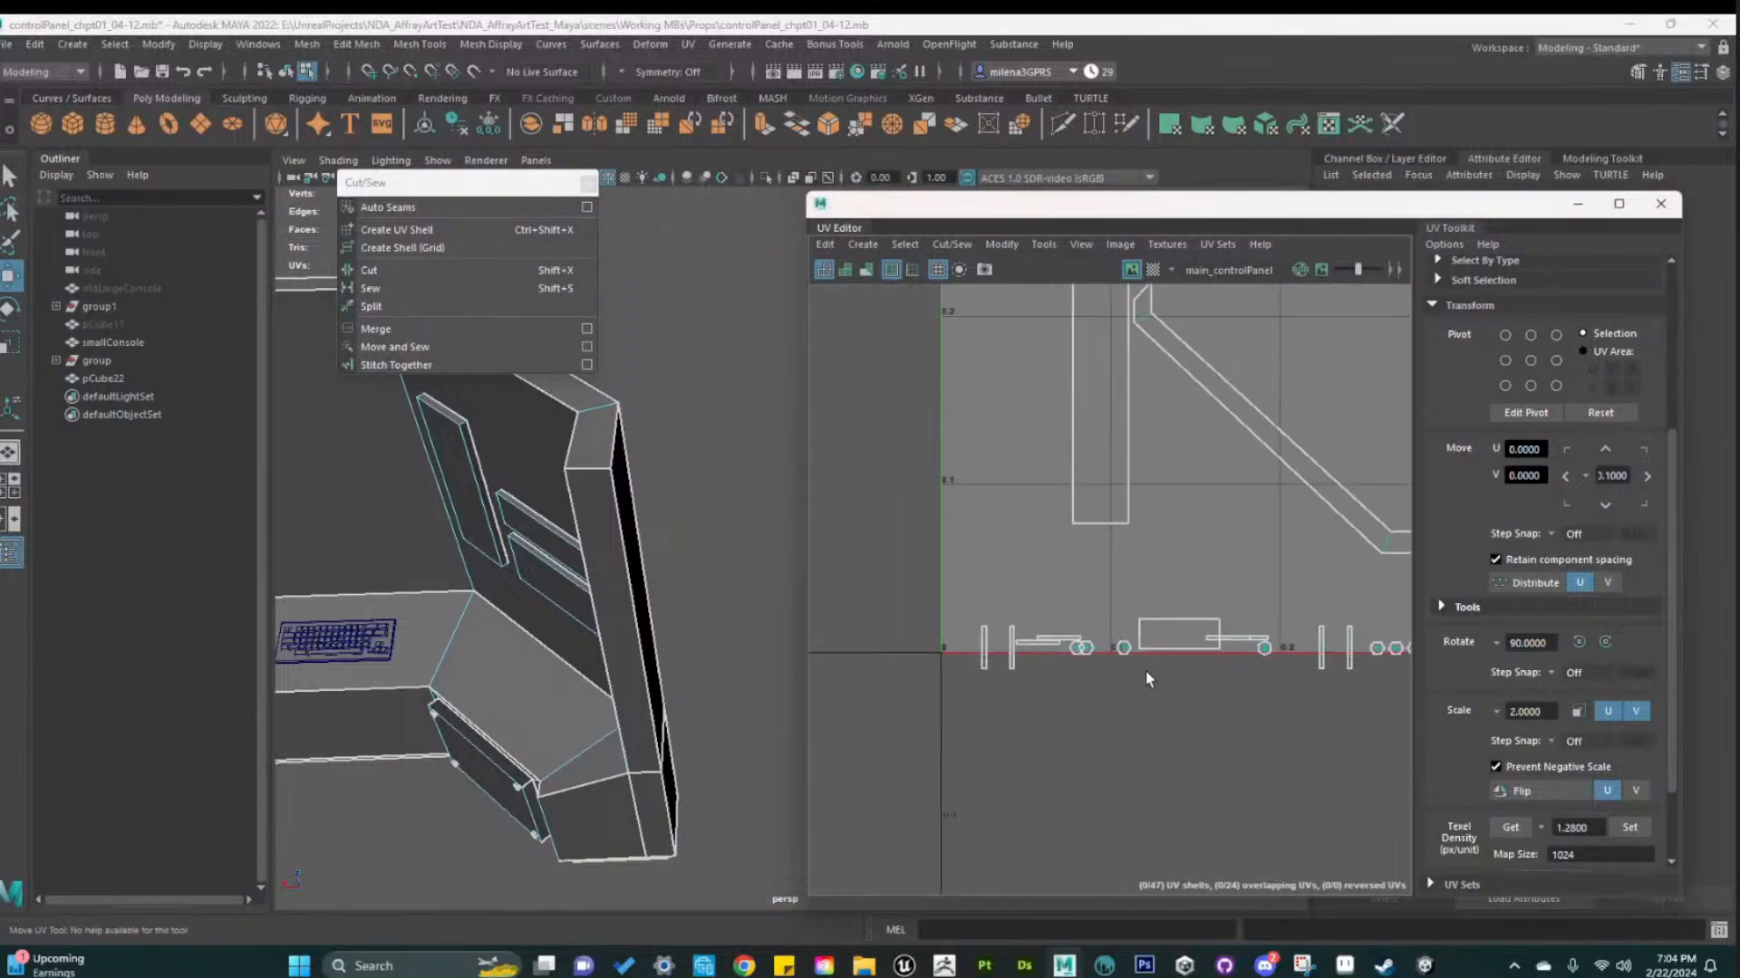
scroll(1219, 581, "up", 2)
scroll(1218, 581, "down", 3)
left_click(865, 616)
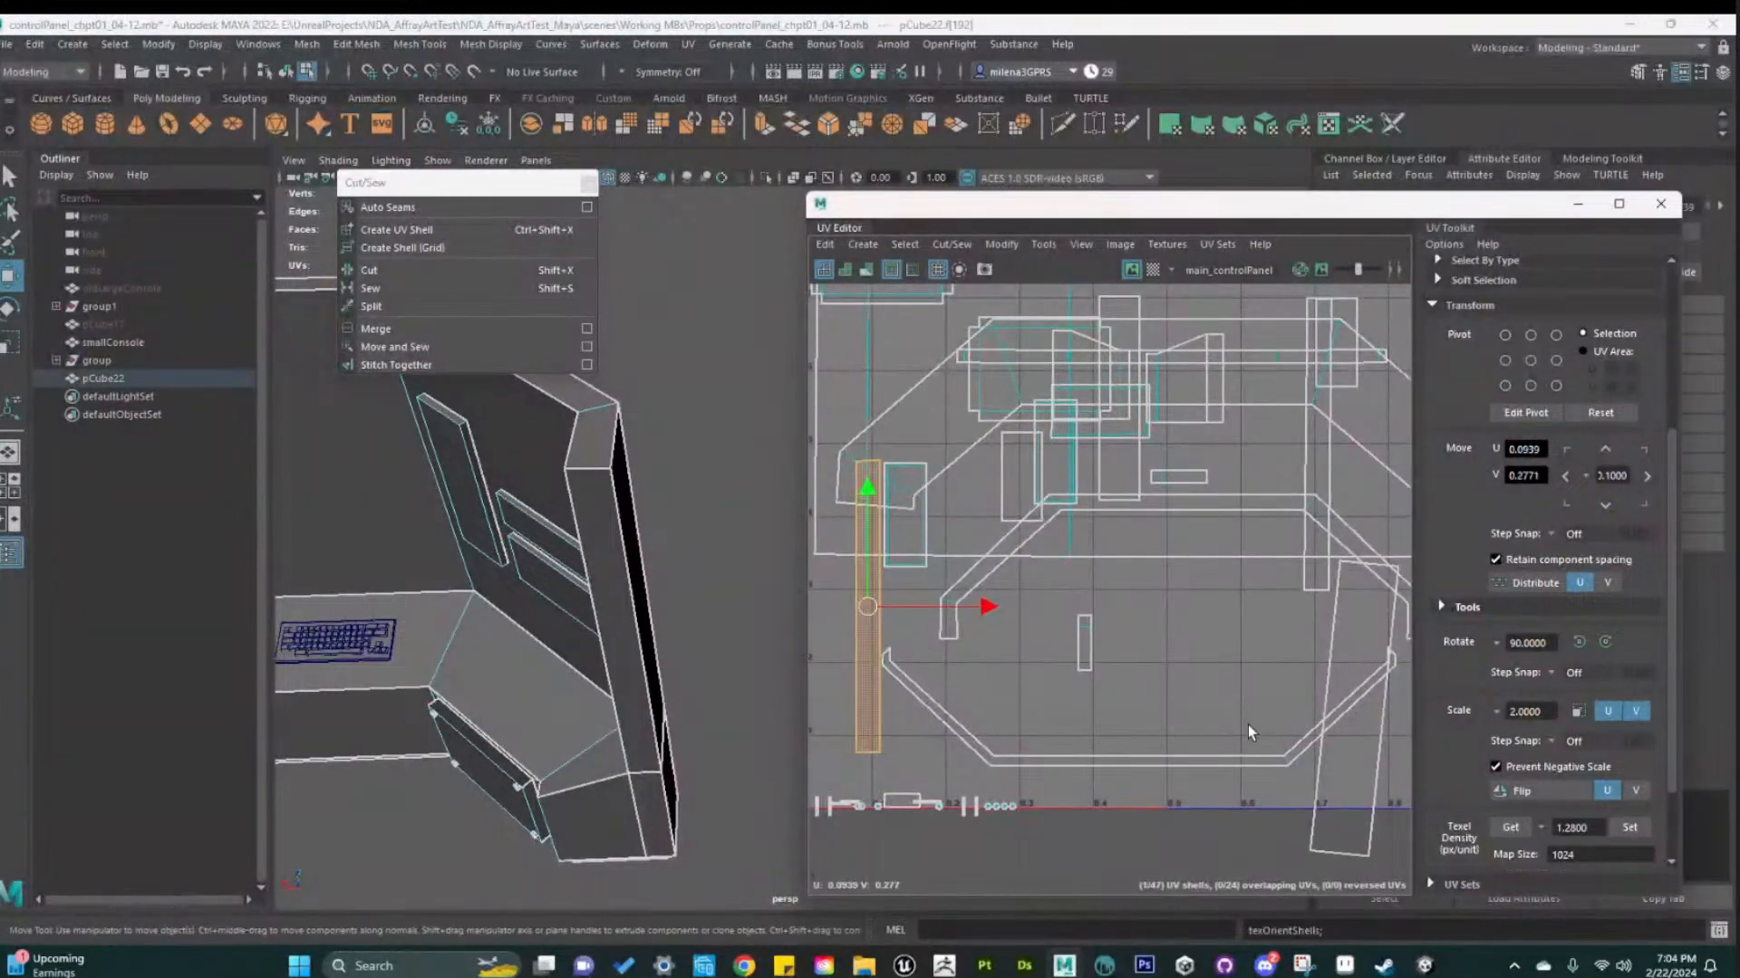
scroll(1120, 680, "down", 1)
scroll(1120, 679, "down", 1)
left_click(1319, 690)
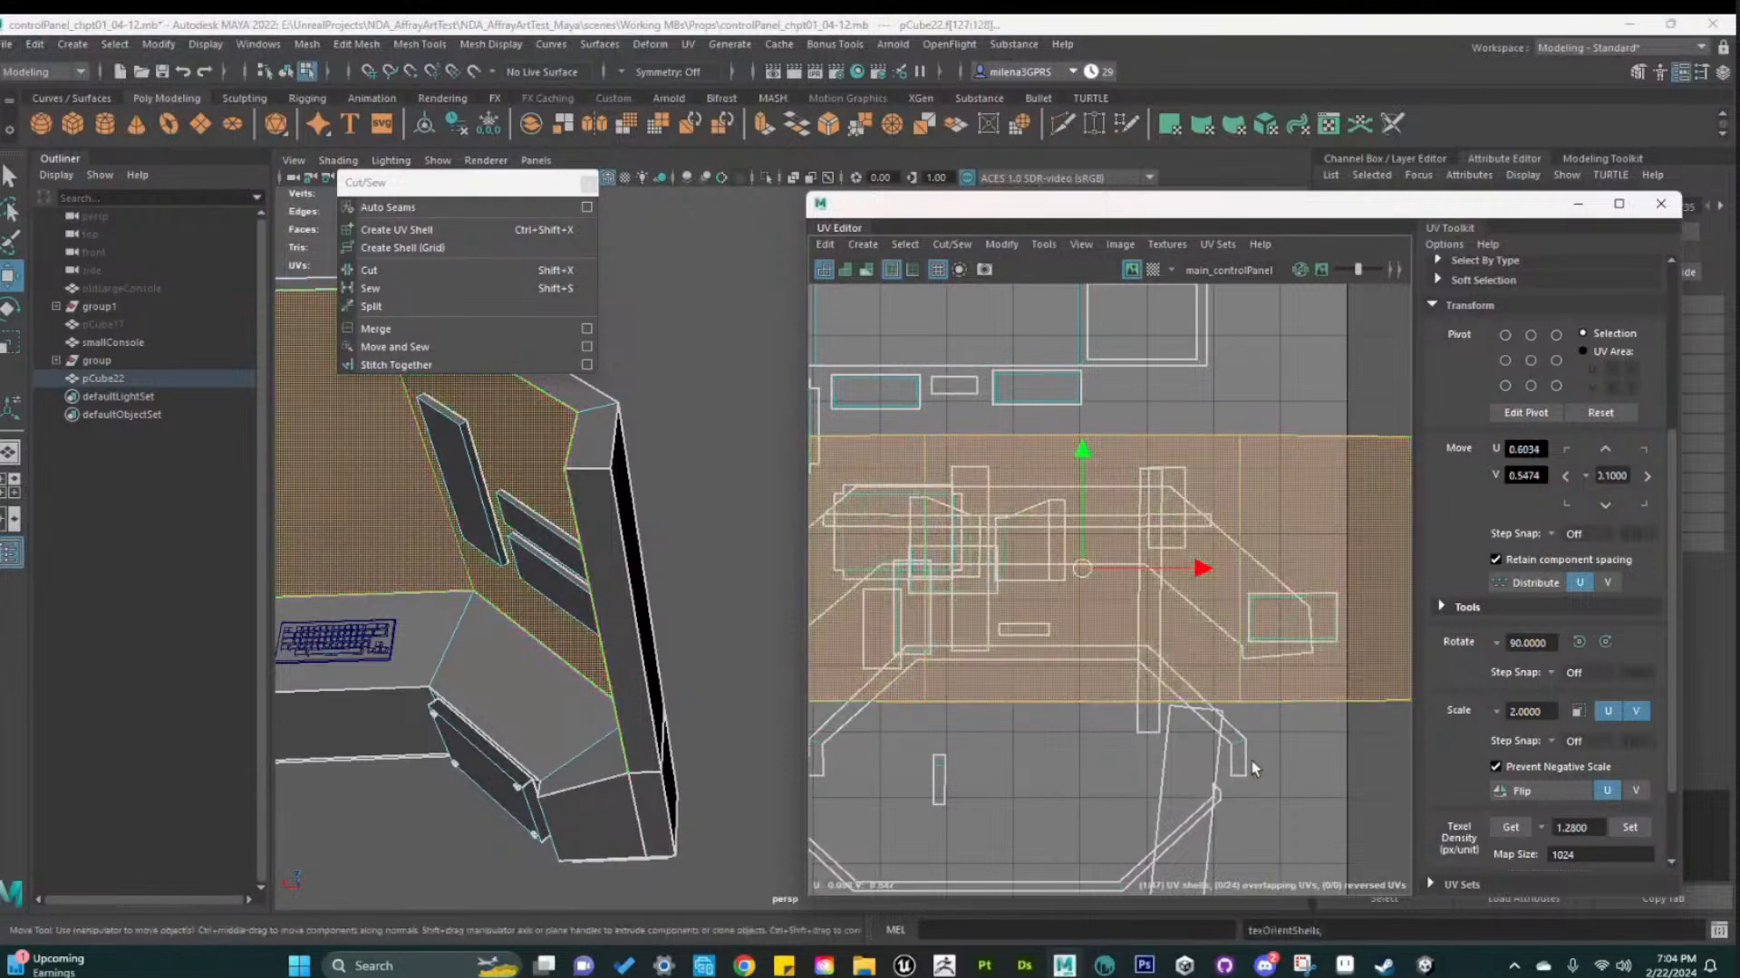
scroll(1303, 774, "down", 2)
left_click(1303, 774)
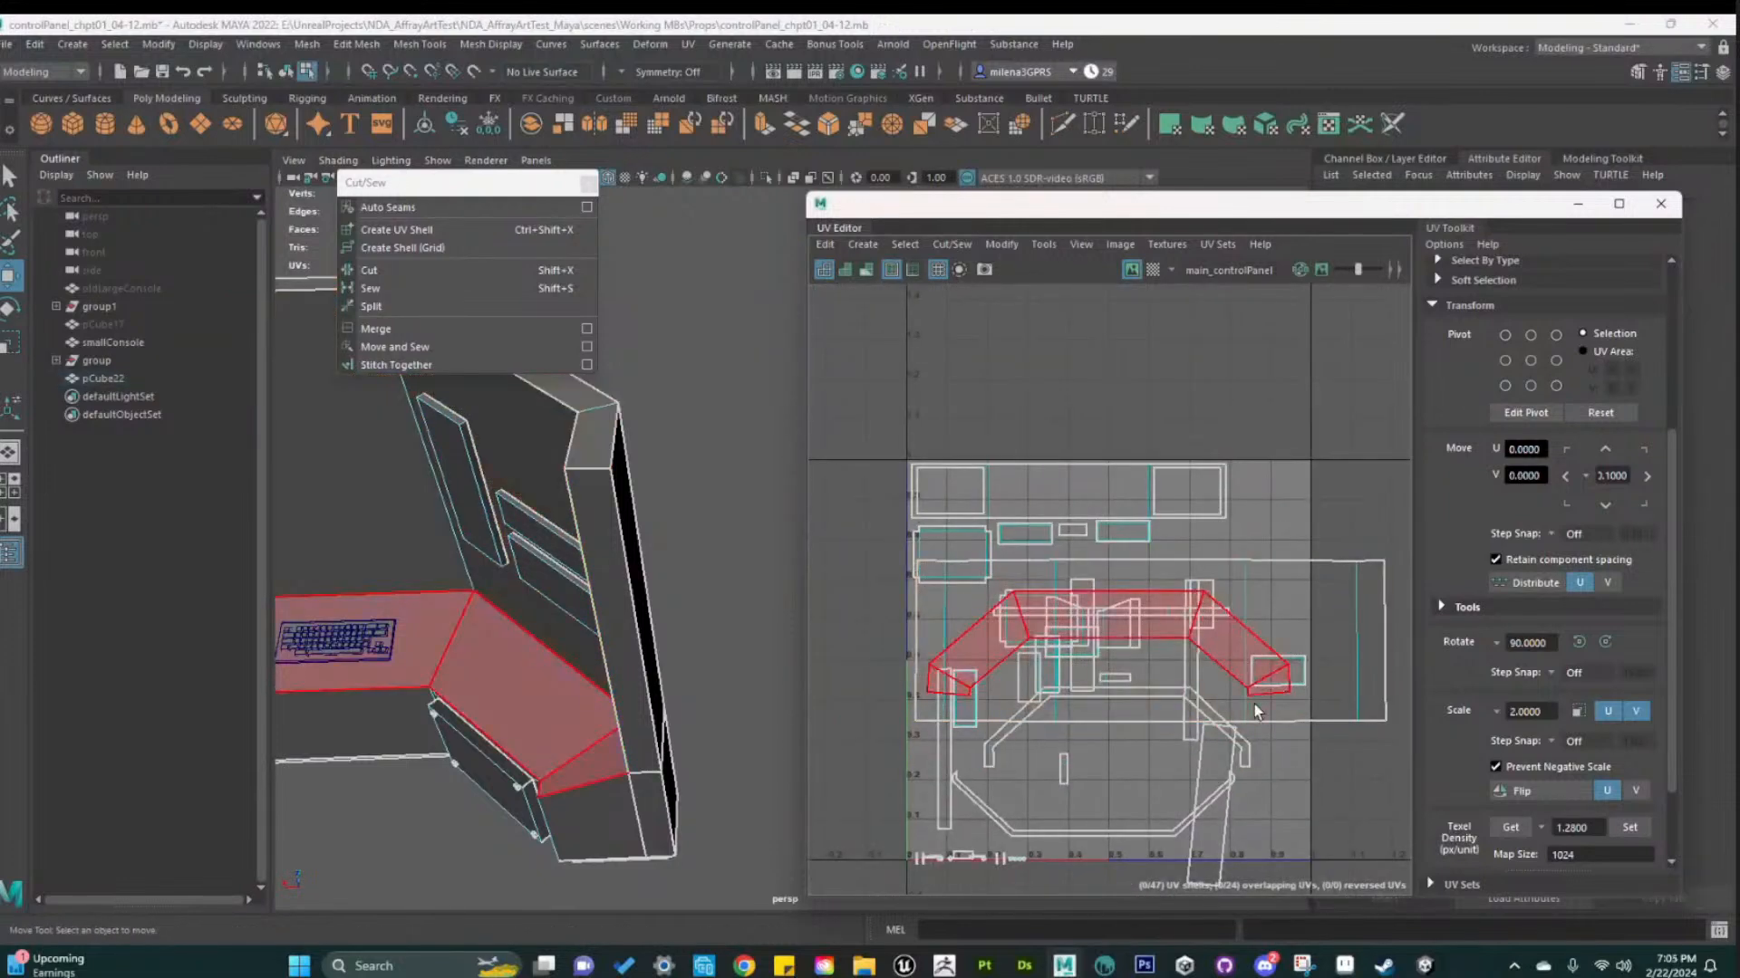
middle_click_drag(1268, 775, 1181, 671, "alt")
Set the long slanted strip shell's texel density to 1.28 and move it outward, away from the overlapping console strips
left_click(1128, 699)
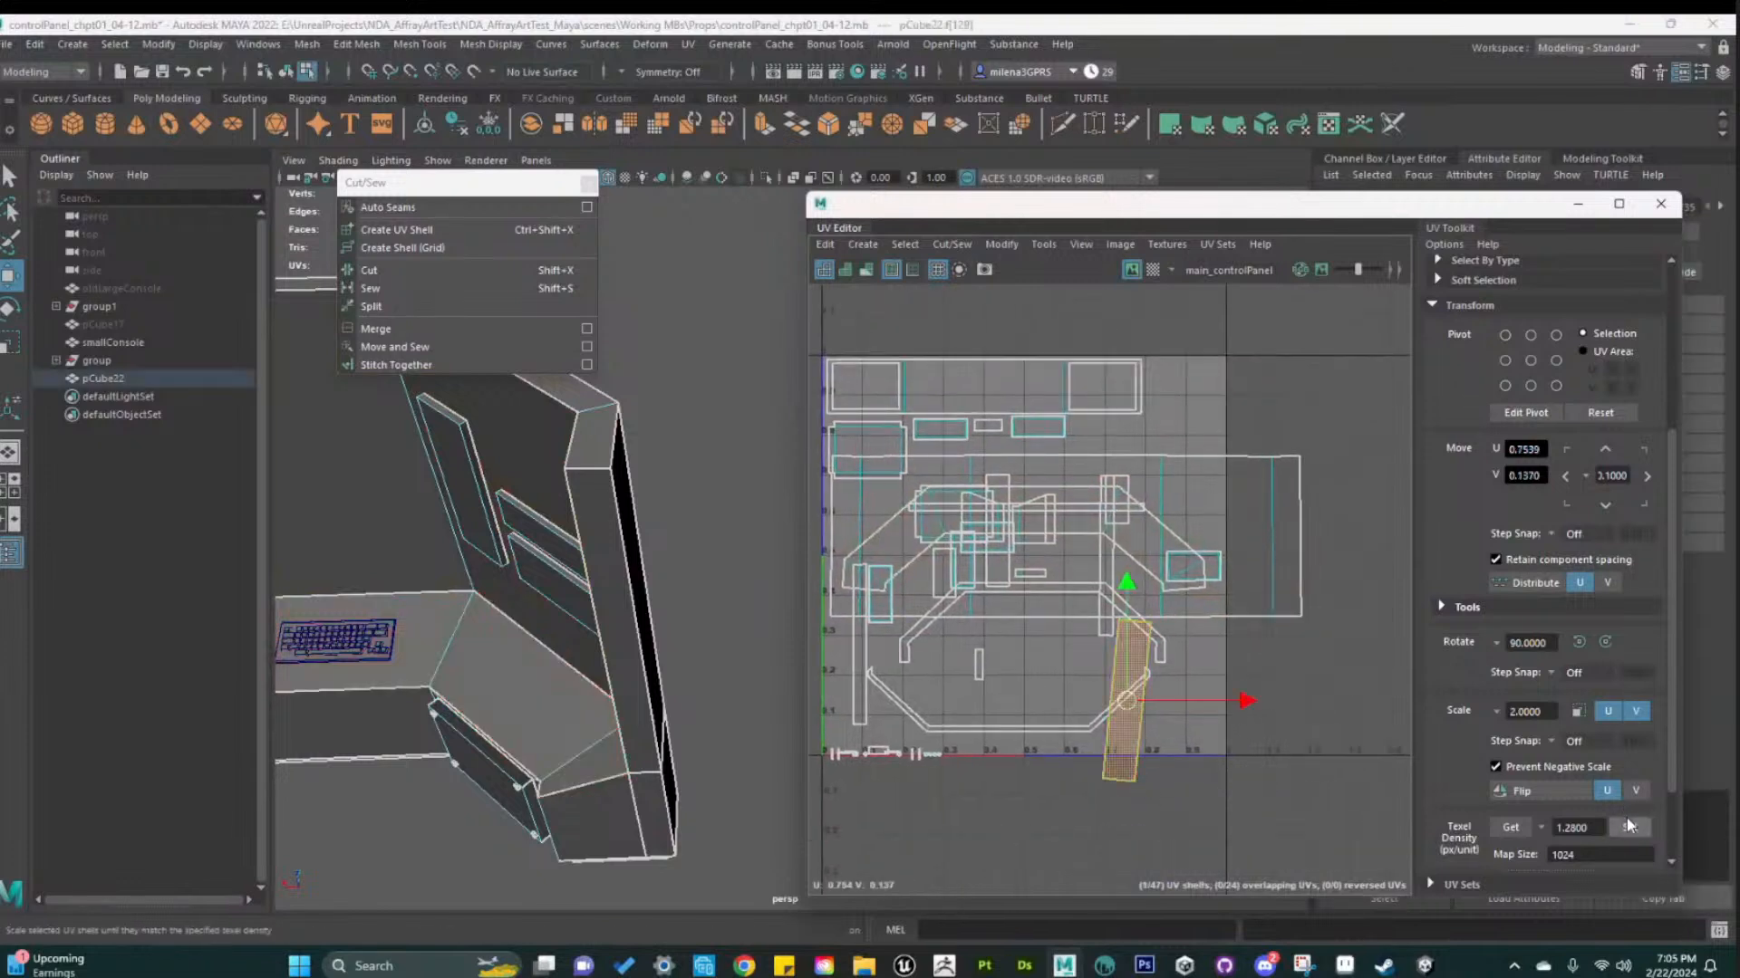
scroll(1139, 730, "up", 2)
left_click_drag(1104, 690, 1198, 628)
Set the texel density of the overlapping narrow upright shells near the middle of the layout to 1.28 at map size 1024
middle_click_drag(1017, 709, 1212, 859, "alt")
left_click(1051, 639)
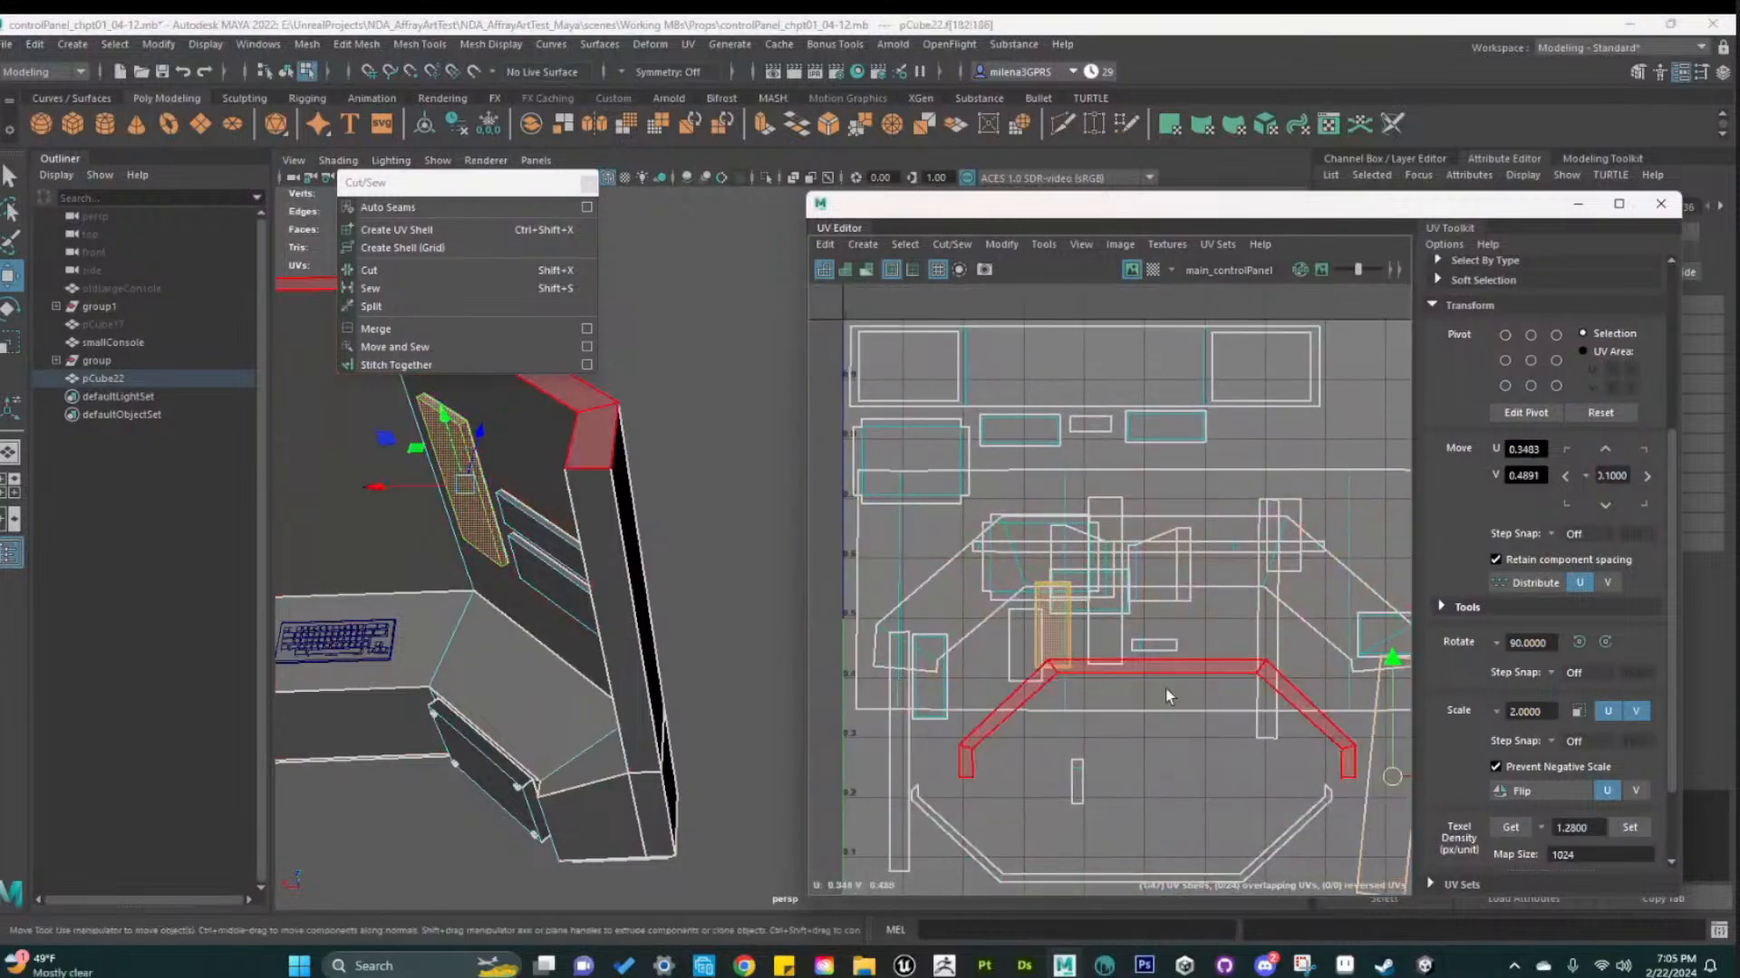
left_click(1019, 648)
left_click(1633, 828)
scroll(1094, 614, "up", 3)
middle_click_drag(1094, 615, 1082, 546, "alt")
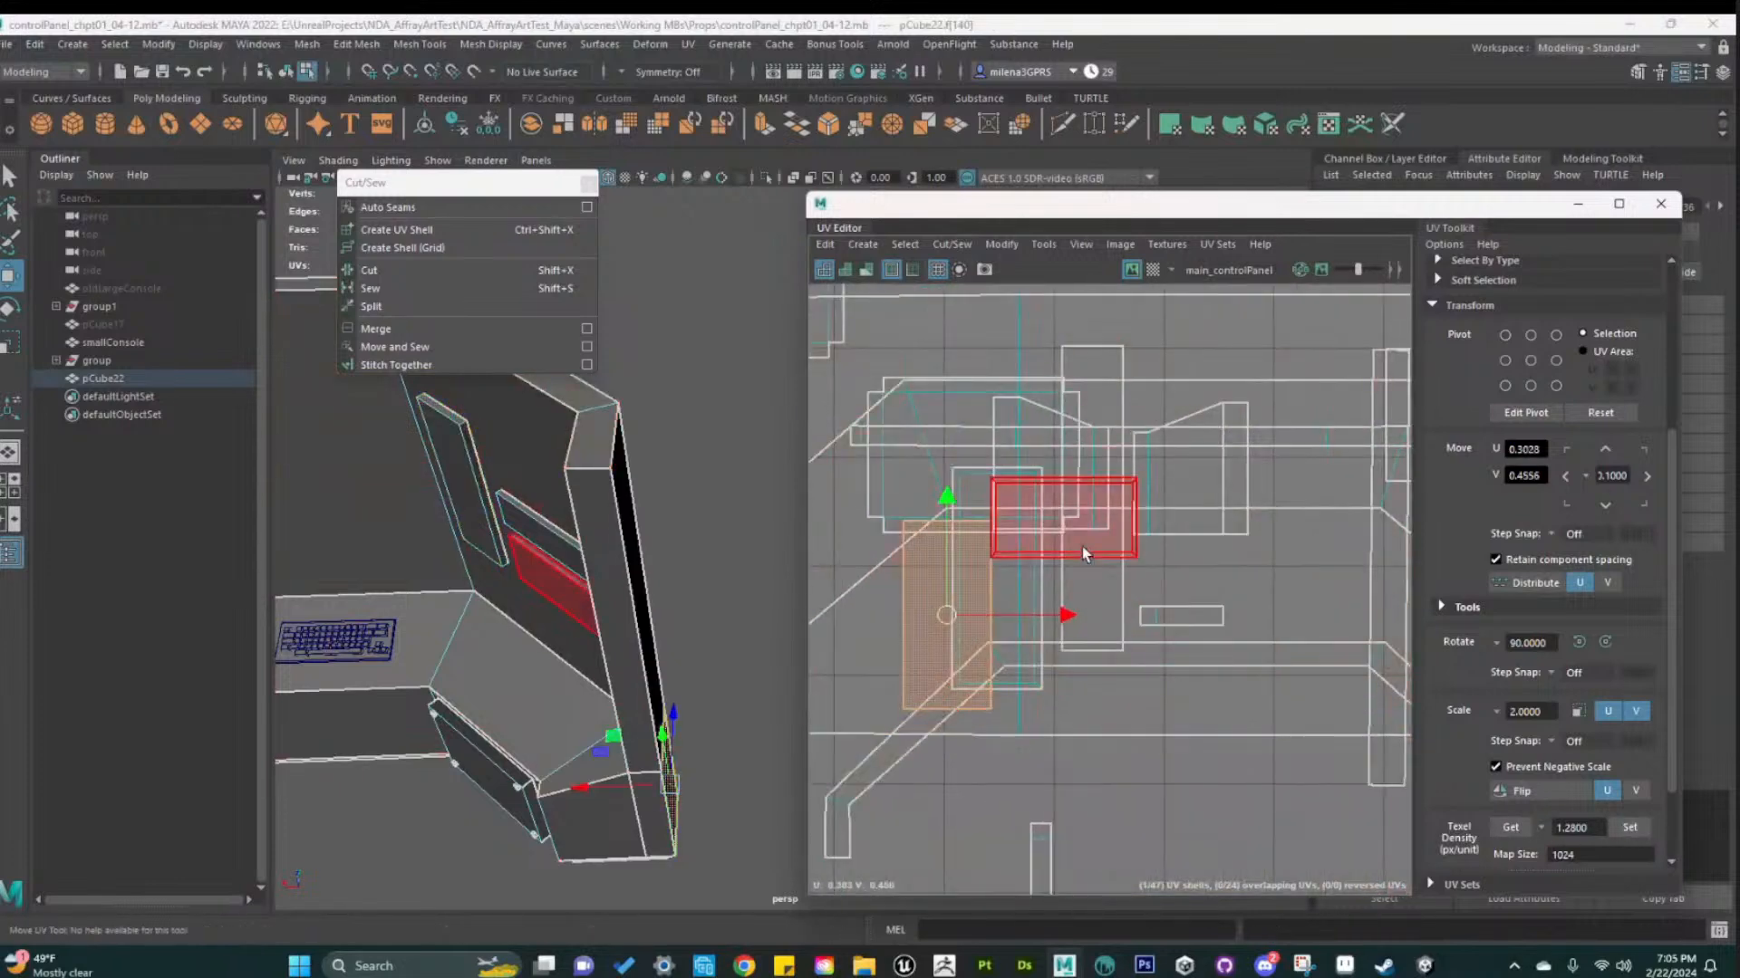
Set the texel density of the tall outer side panel's shell to 1.28
left_click(1081, 547)
left_click(1098, 592)
left_click(1629, 828)
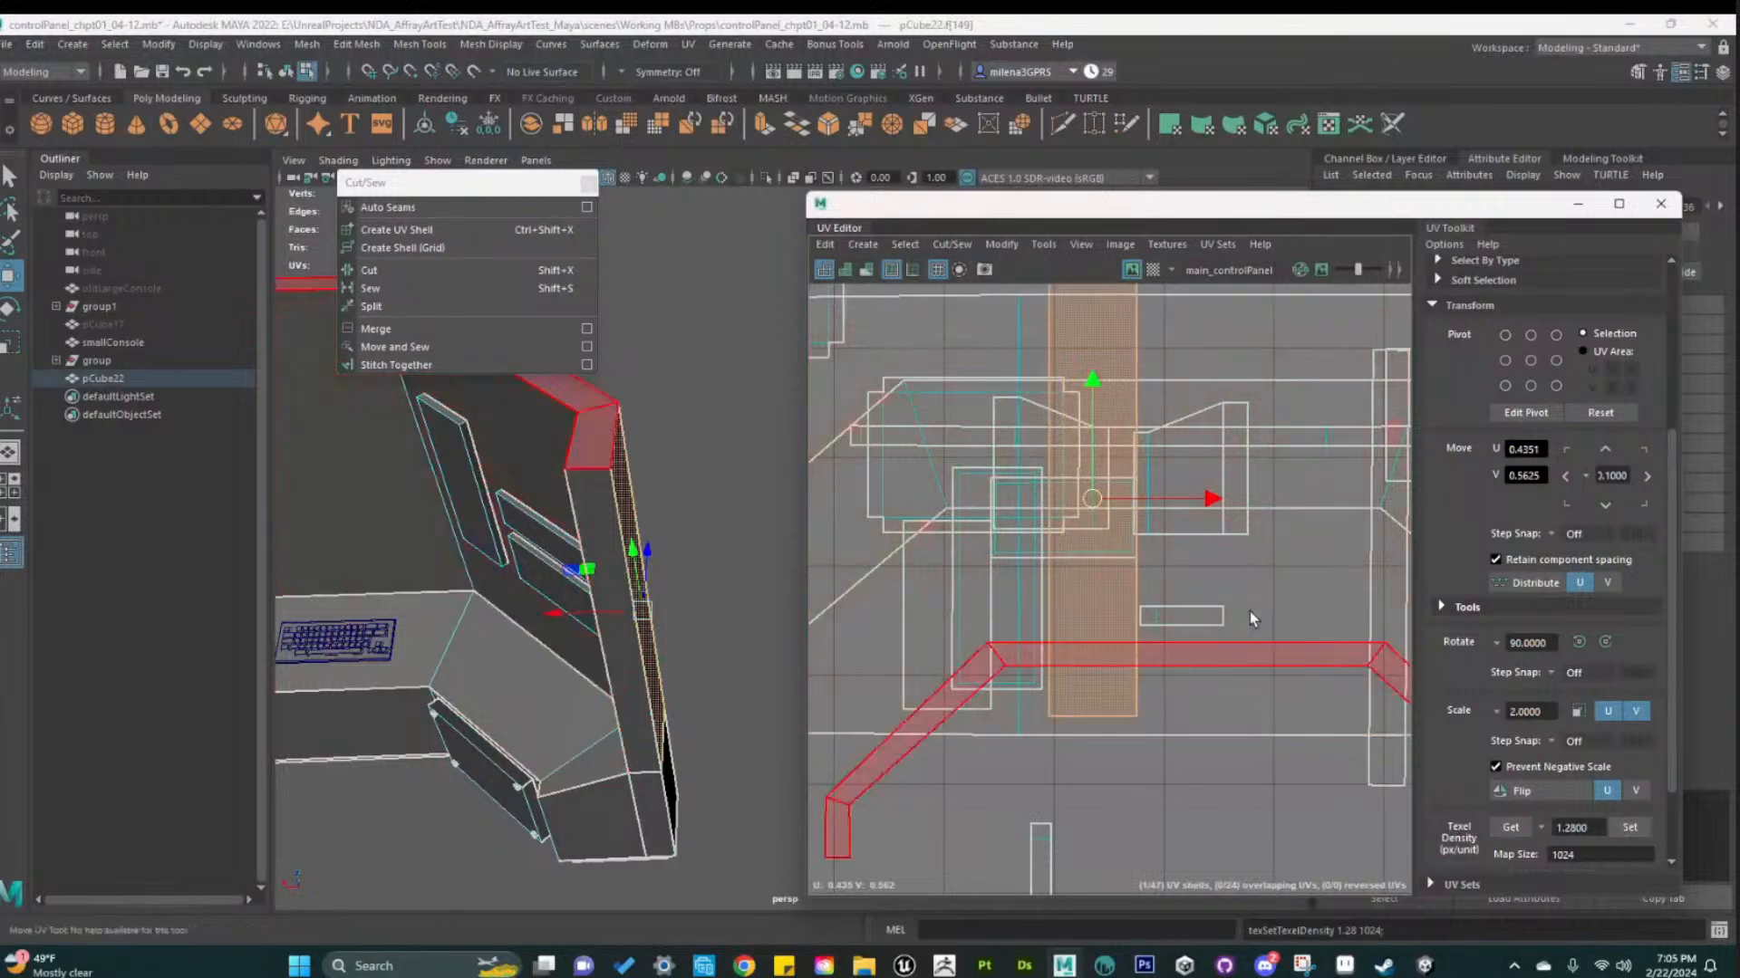
Set the second square panel shell's texel density to 1.28 and move it to the end of the uppermost row
scroll(1232, 639, "down", 3)
scroll(1246, 741, "down", 3)
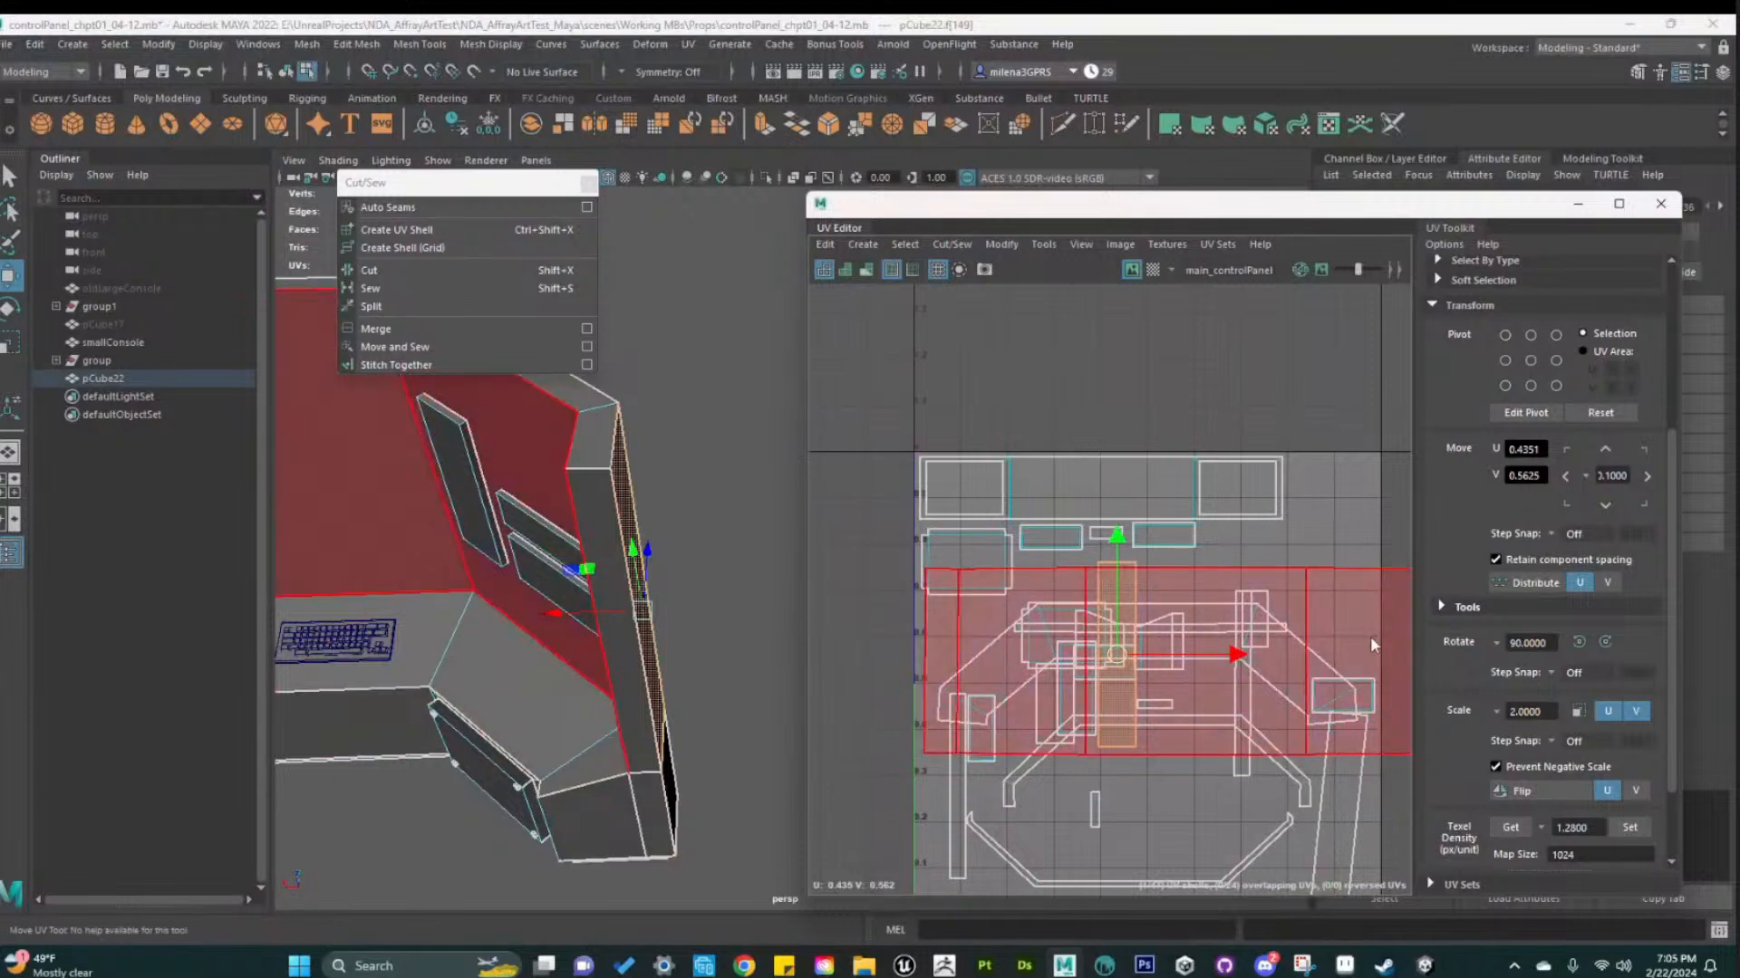
middle_click_drag(1244, 770, 1188, 740, "alt")
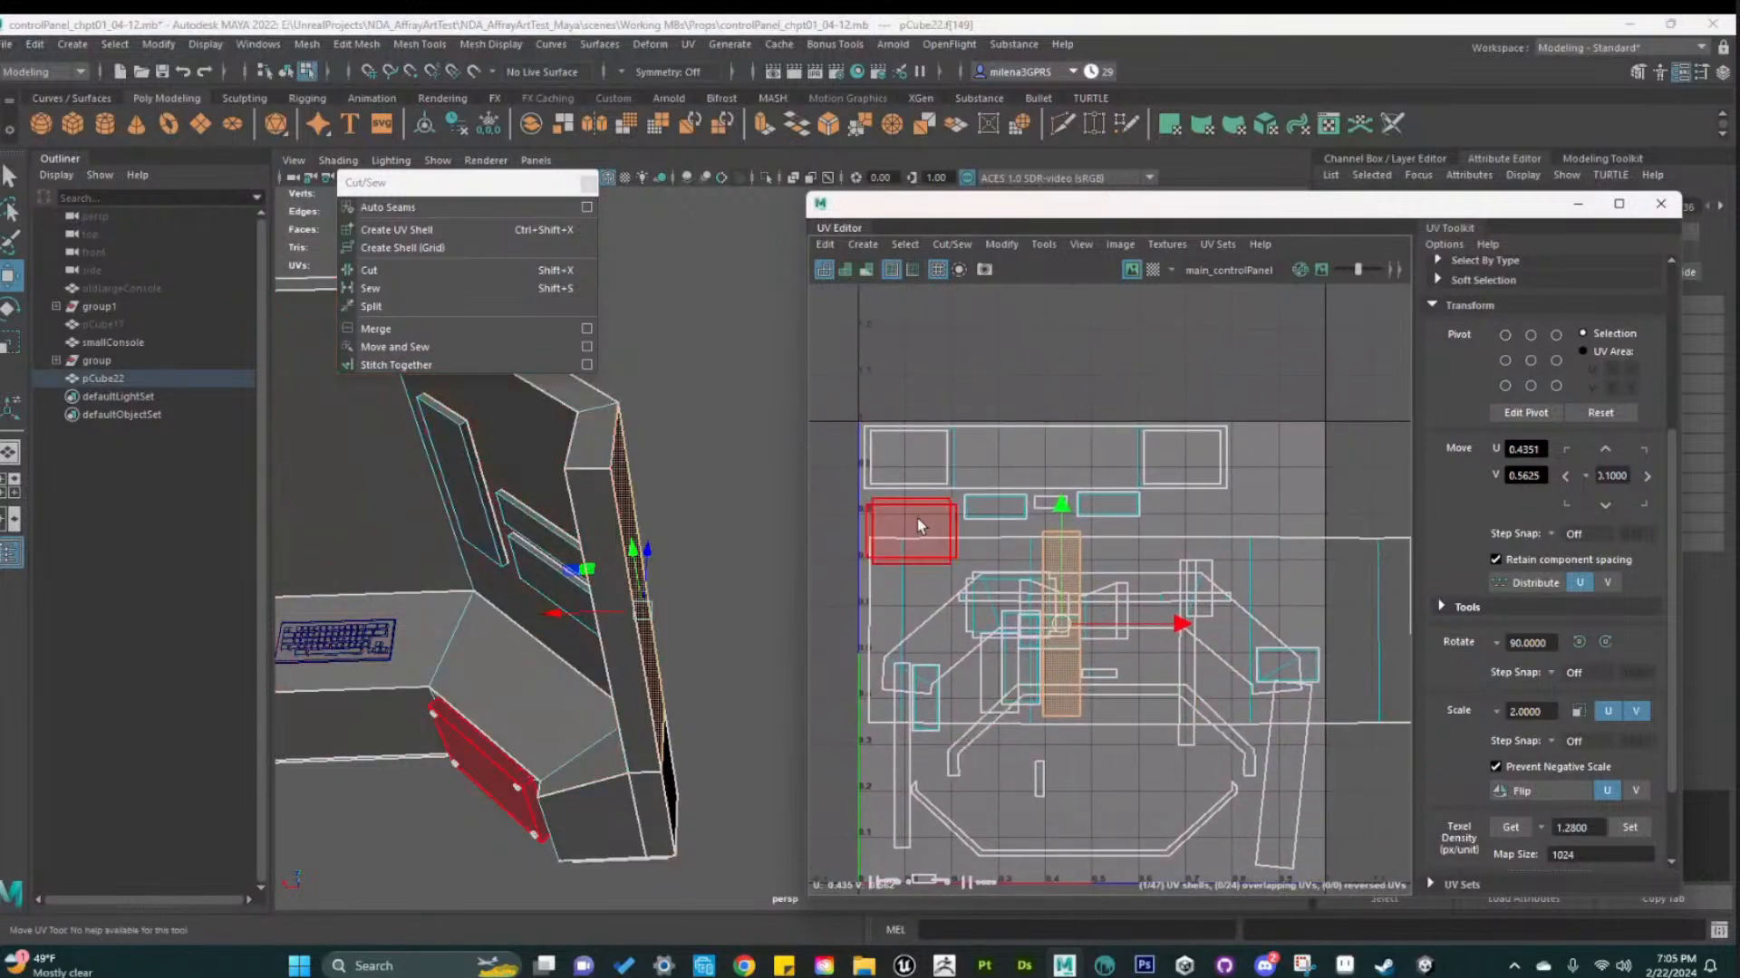
left_click(985, 608)
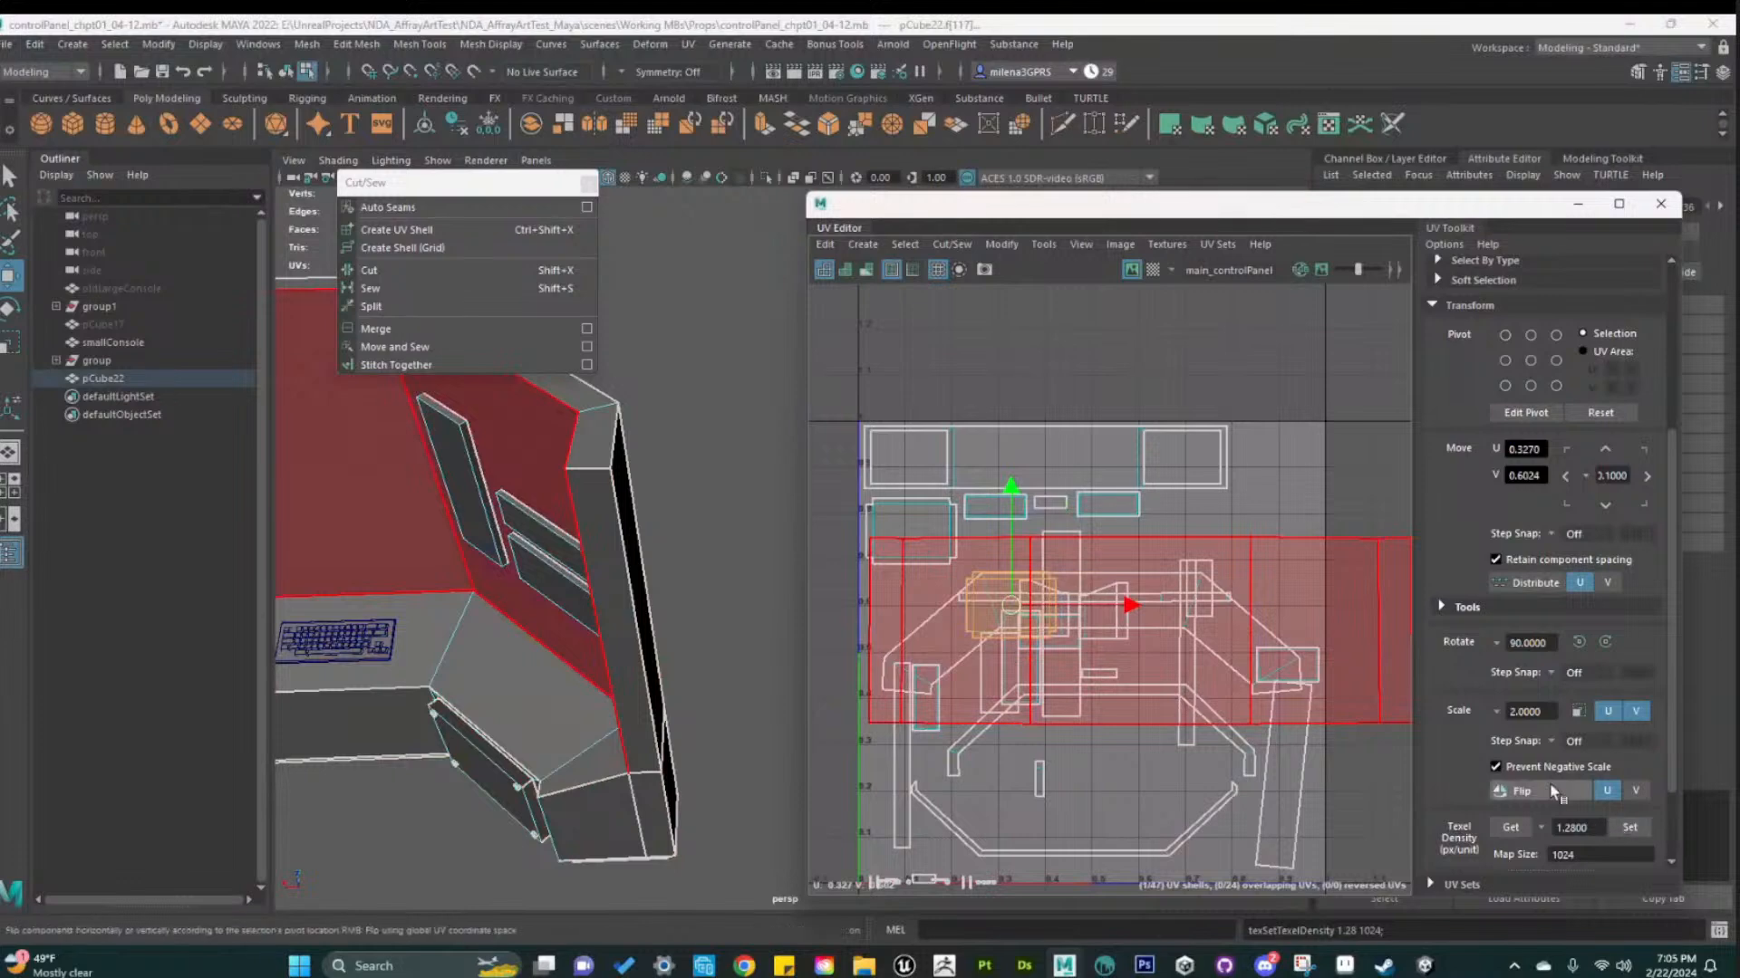
left_click_drag(1010, 605, 1282, 457)
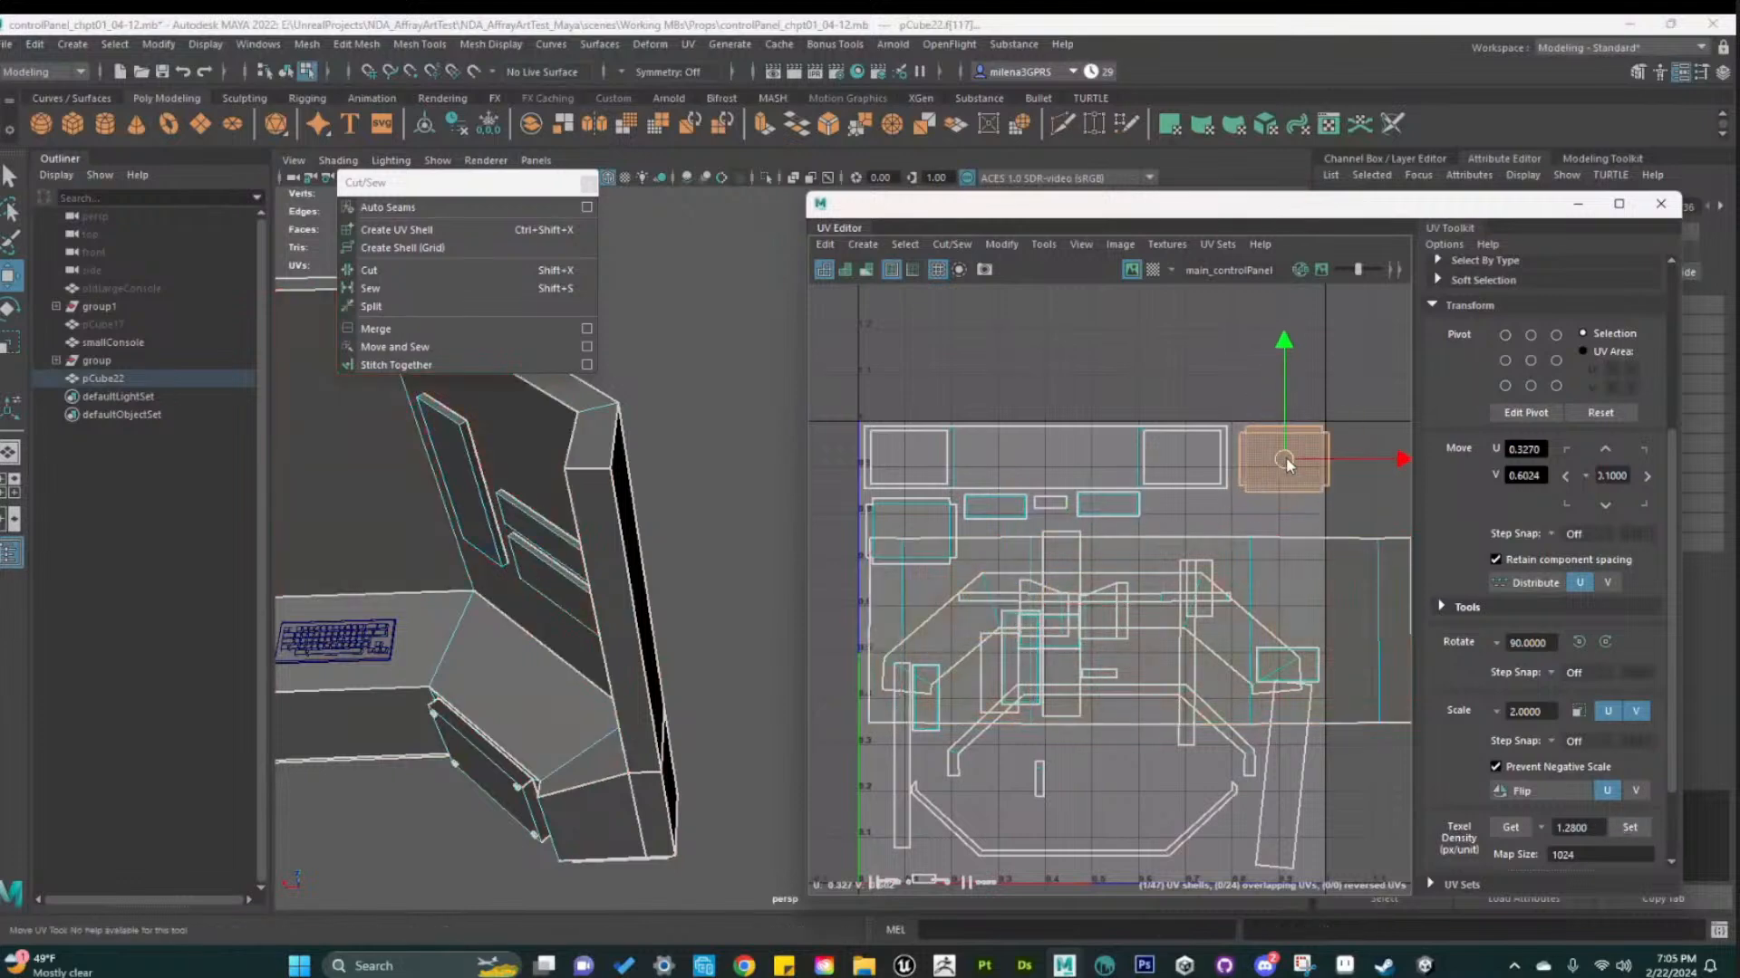
Set the large wall shell's texel density to 1.28 and move it above the UV tile
left_click(1335, 579)
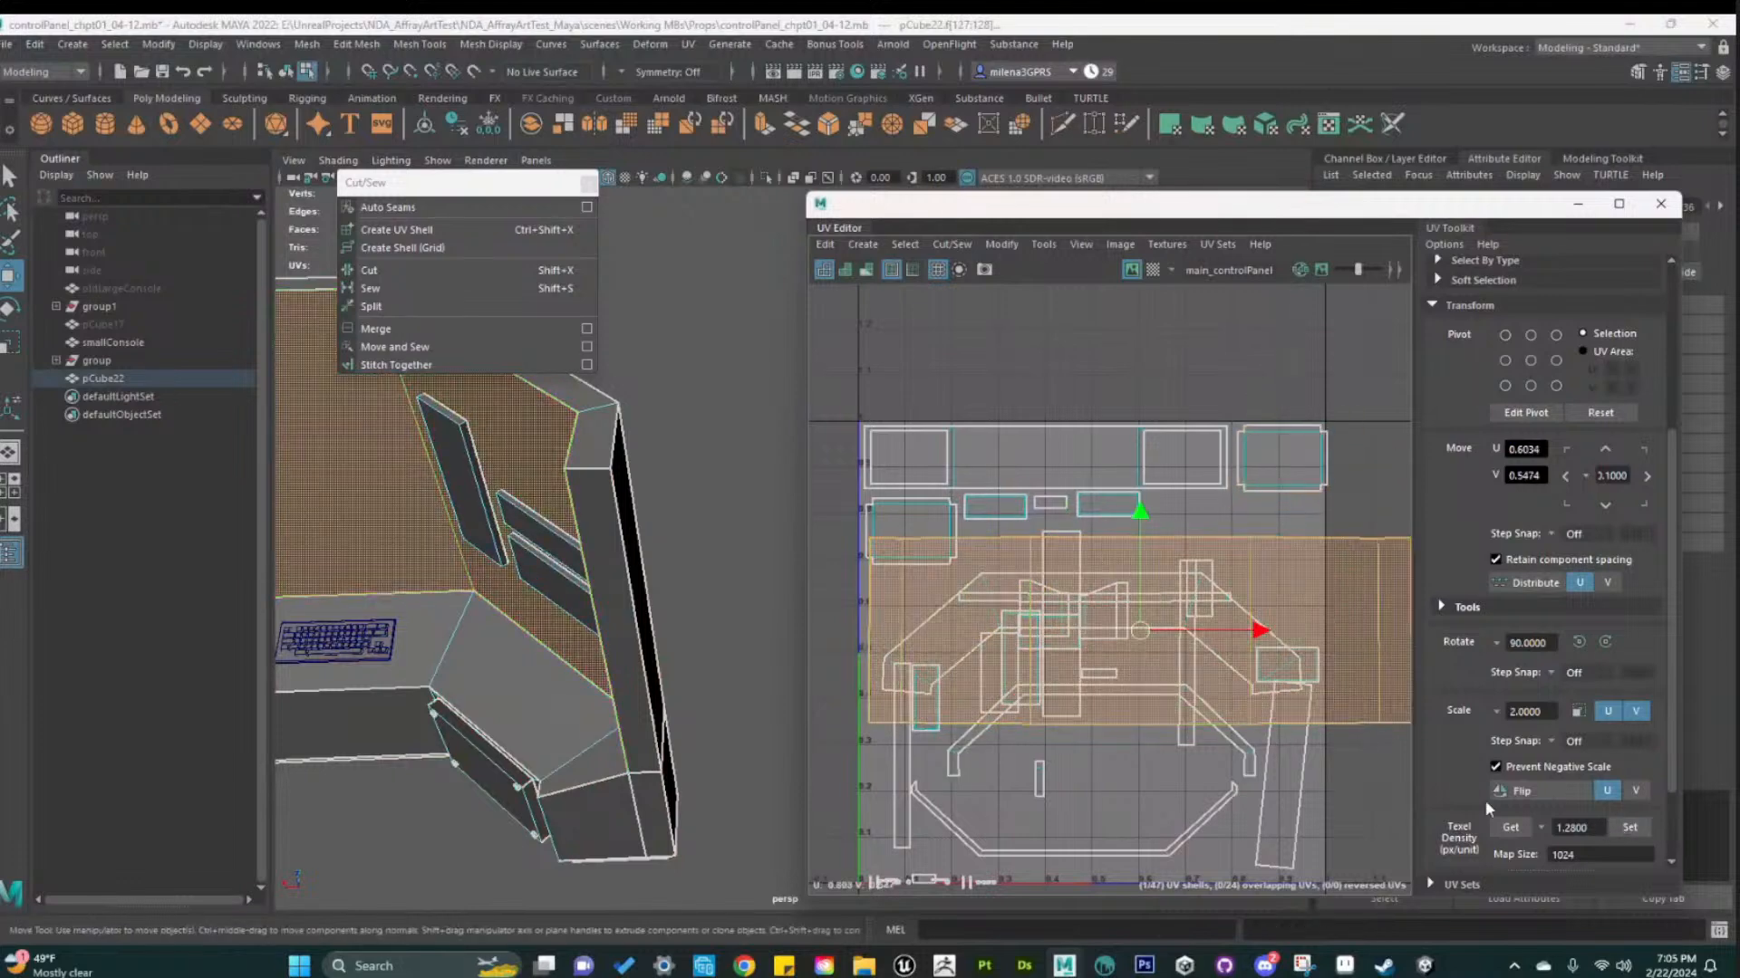
left_click(1635, 828)
left_click_drag(1137, 629, 1115, 324)
scroll(1087, 698, "up", 3)
scroll(1036, 625, "down", 8)
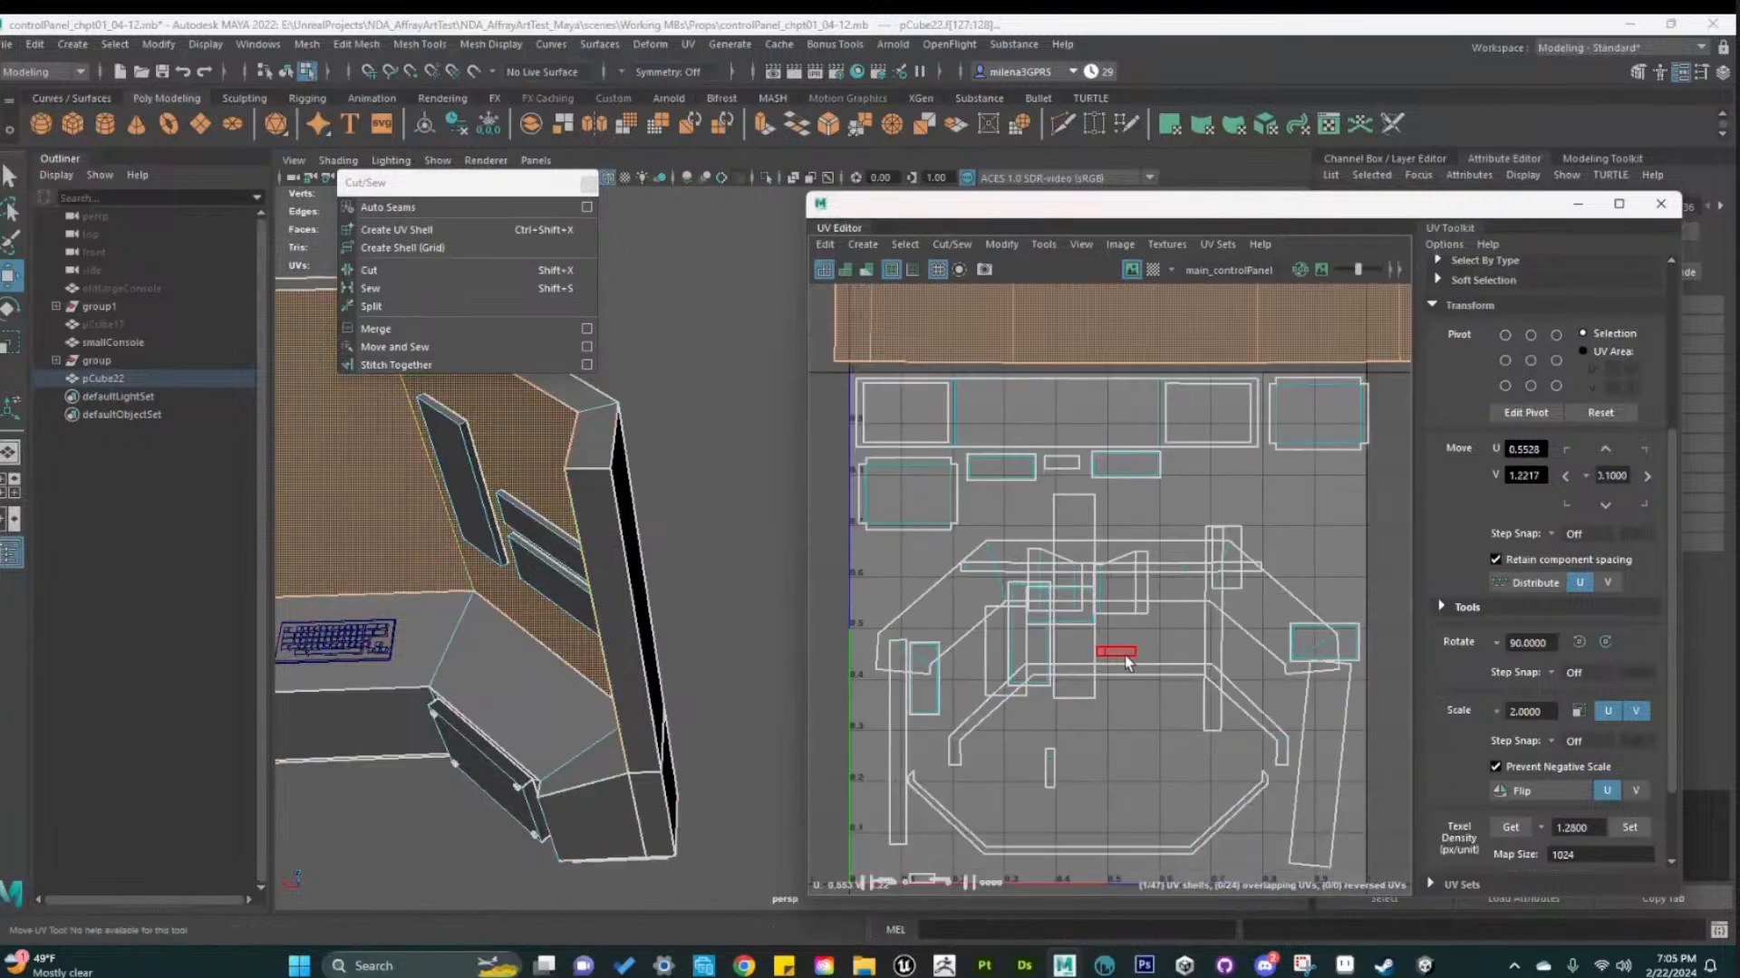
Select all UV shells and lay them out so they are packed within the UV tile
left_click_drag(924, 412, 1331, 881)
scroll(1114, 689, "up", 2)
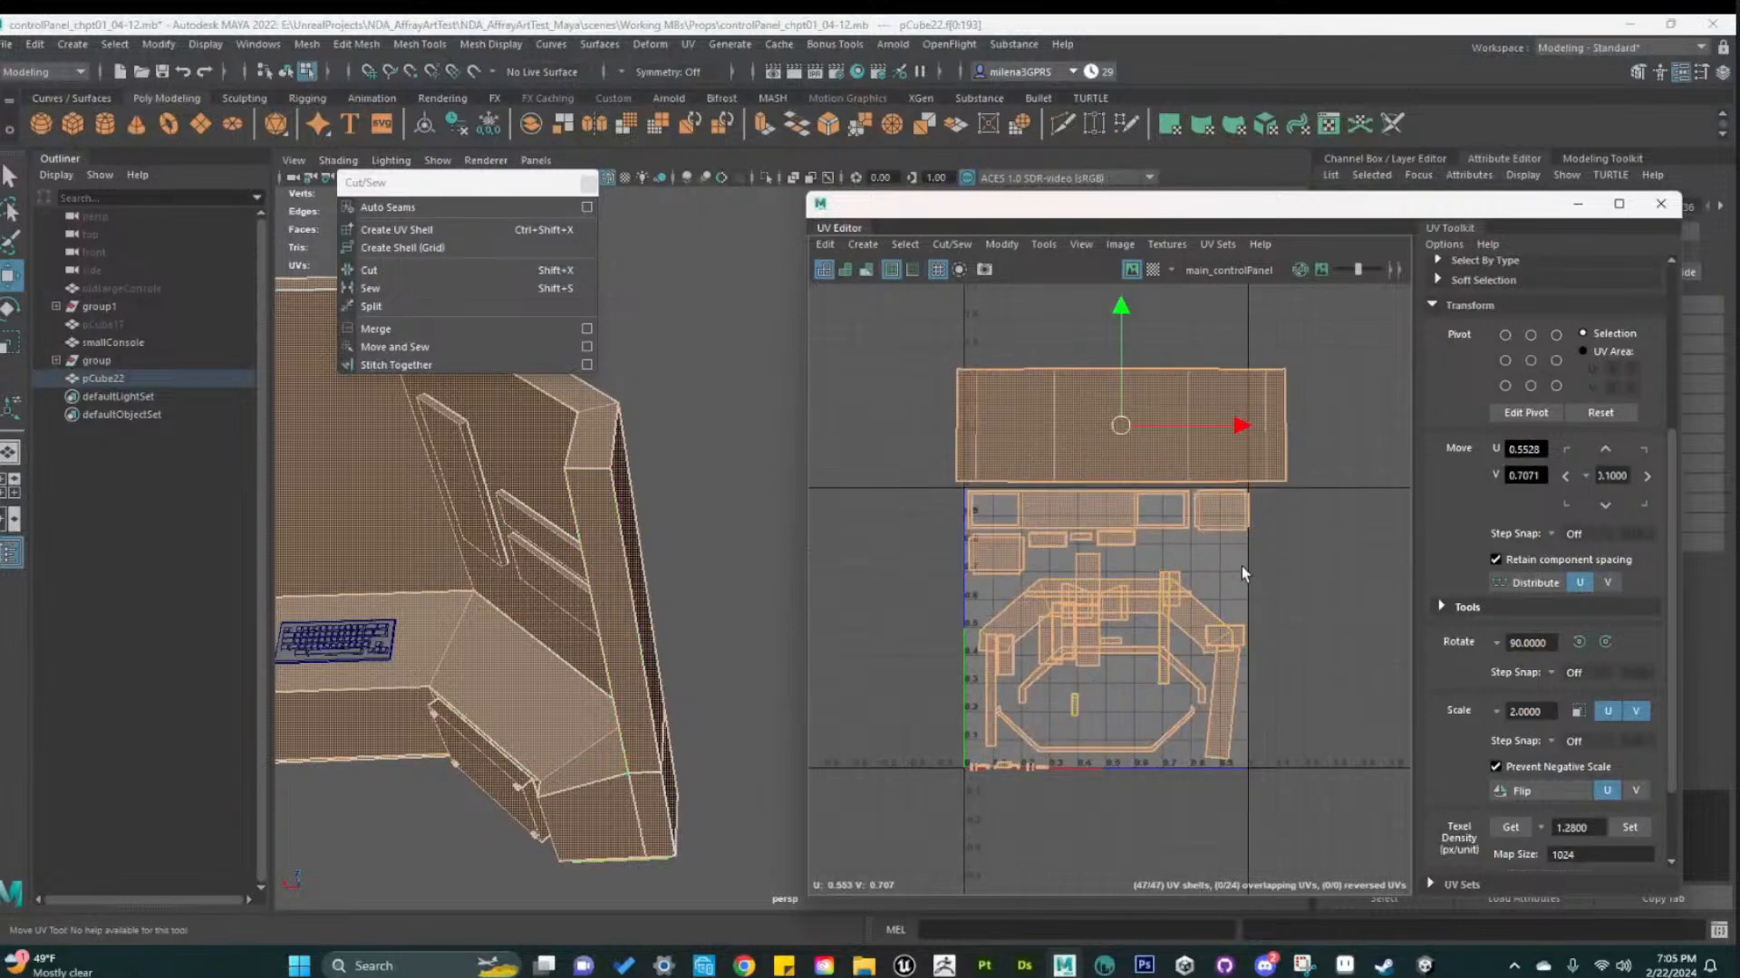
scroll(1160, 501, "up", 1)
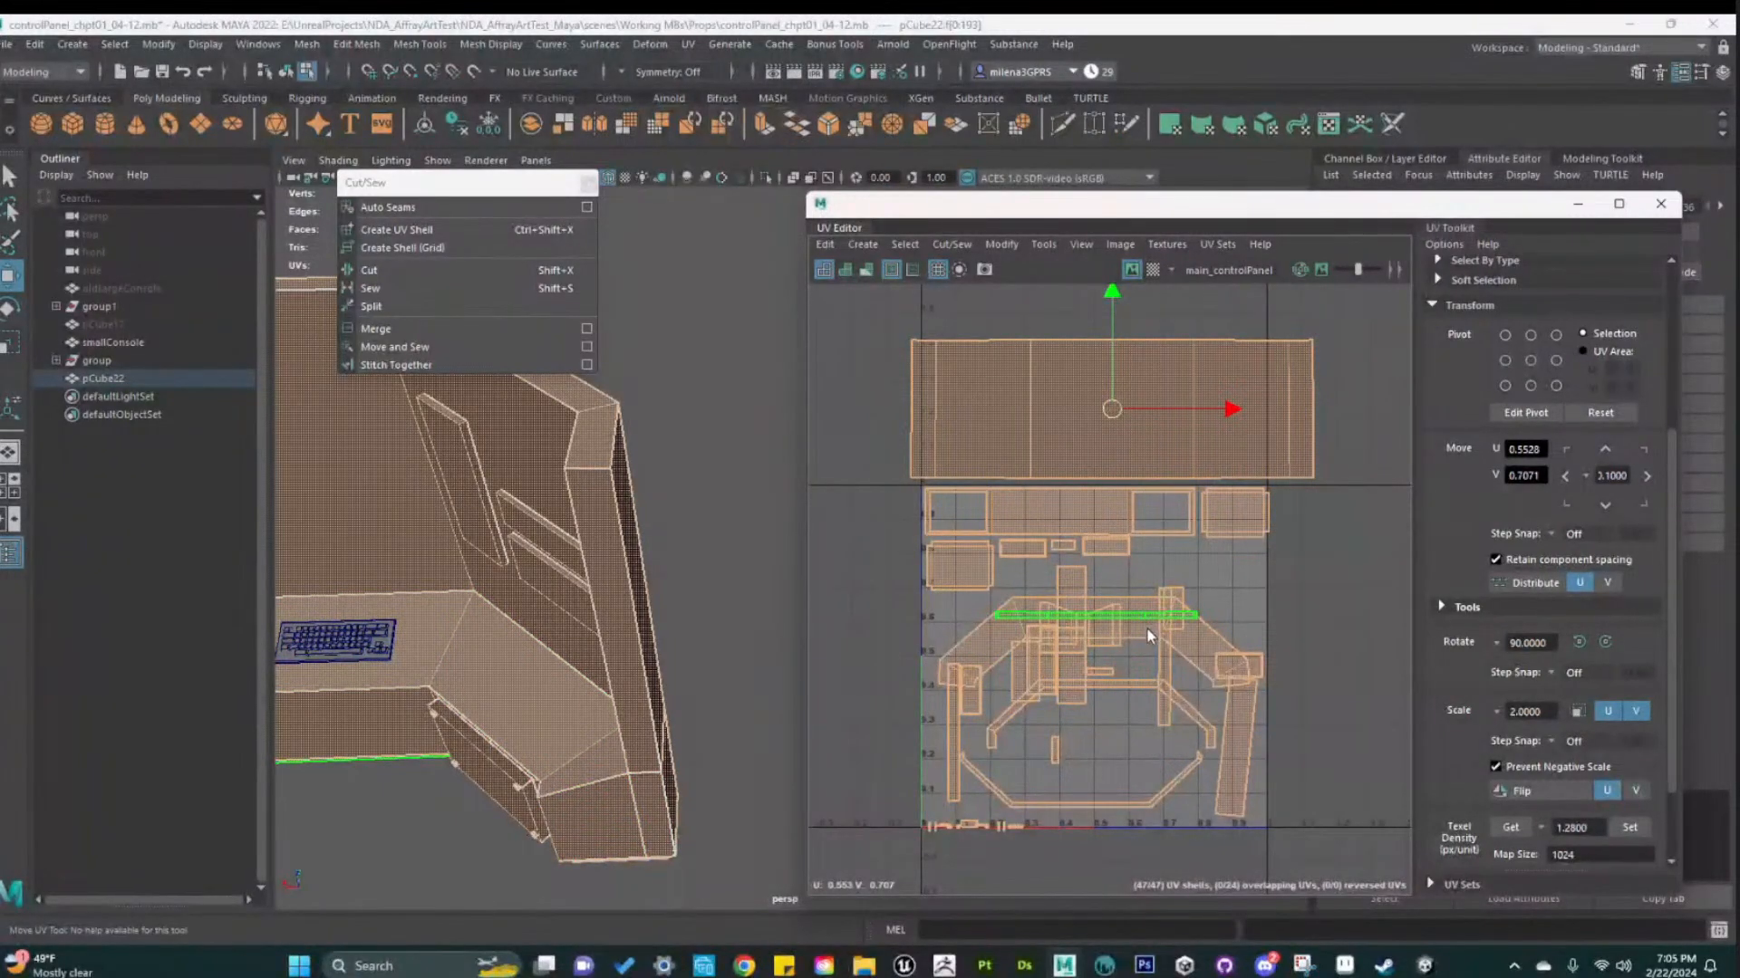
right_click_drag(1147, 635, 1025, 626, "shift")
left_click(1340, 587)
Inspect the packed UV layout and the matching console parts on the model, including the long thin angled strip
scroll(1271, 770, "up", 5)
scroll(1270, 770, "down", 4)
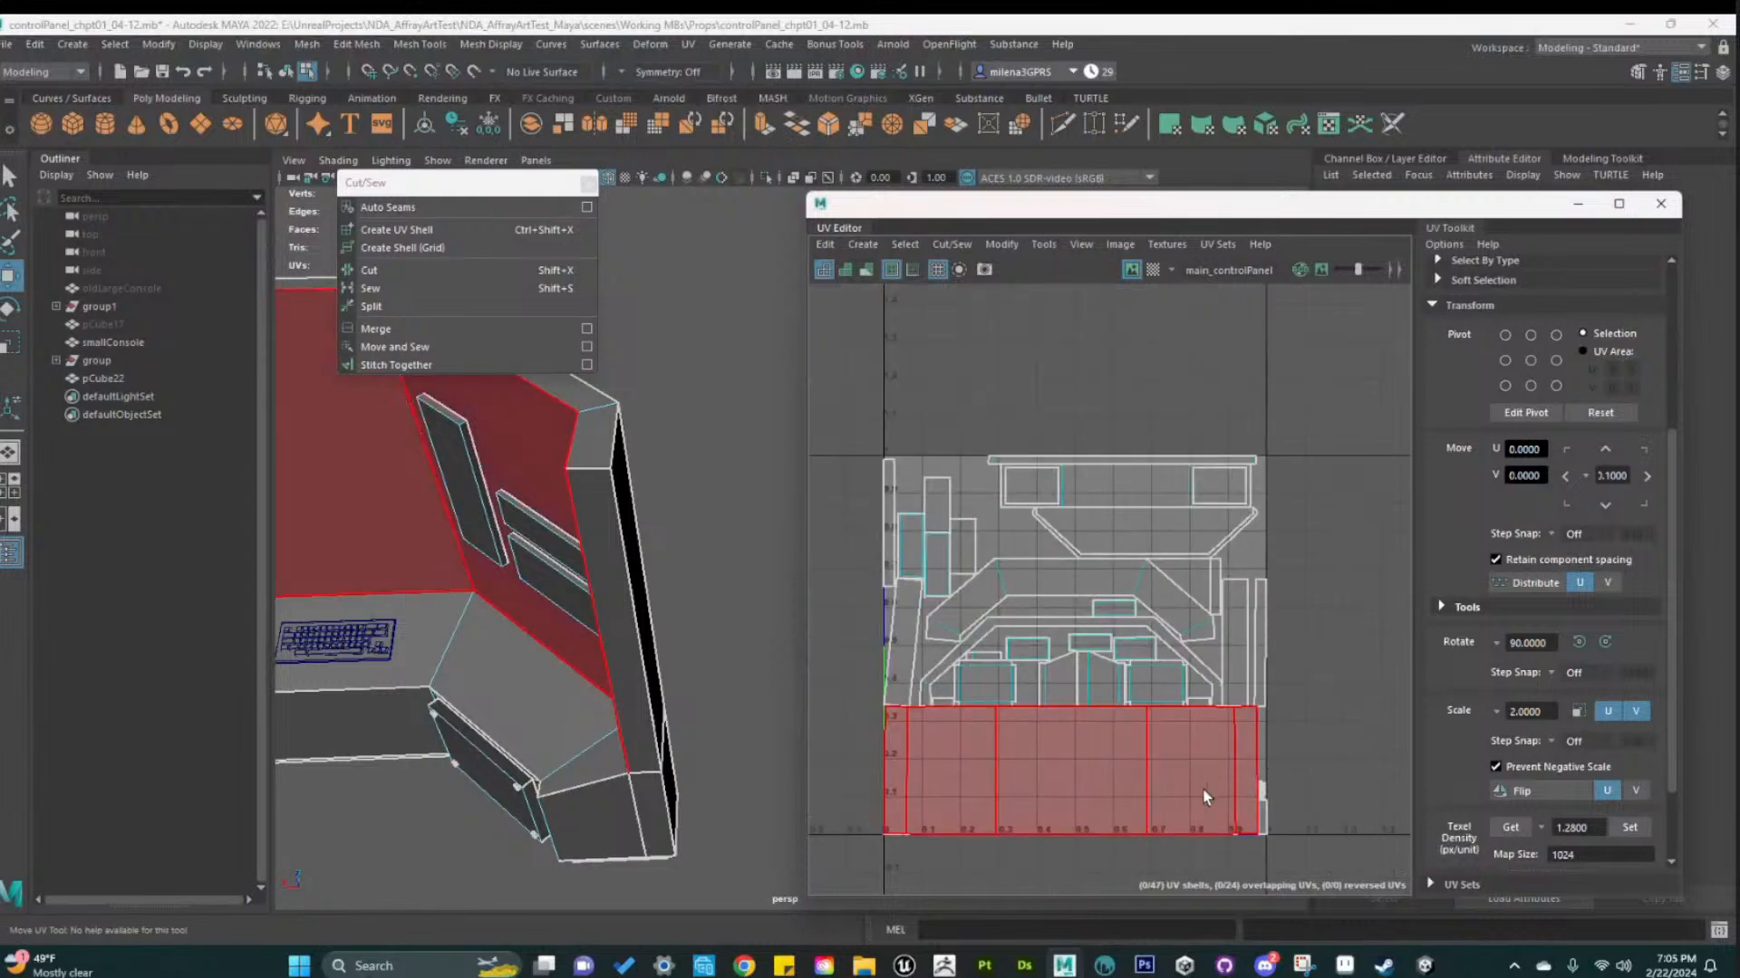
middle_click_drag(1238, 822, 1202, 727, "alt")
scroll(1032, 828, "down", 1)
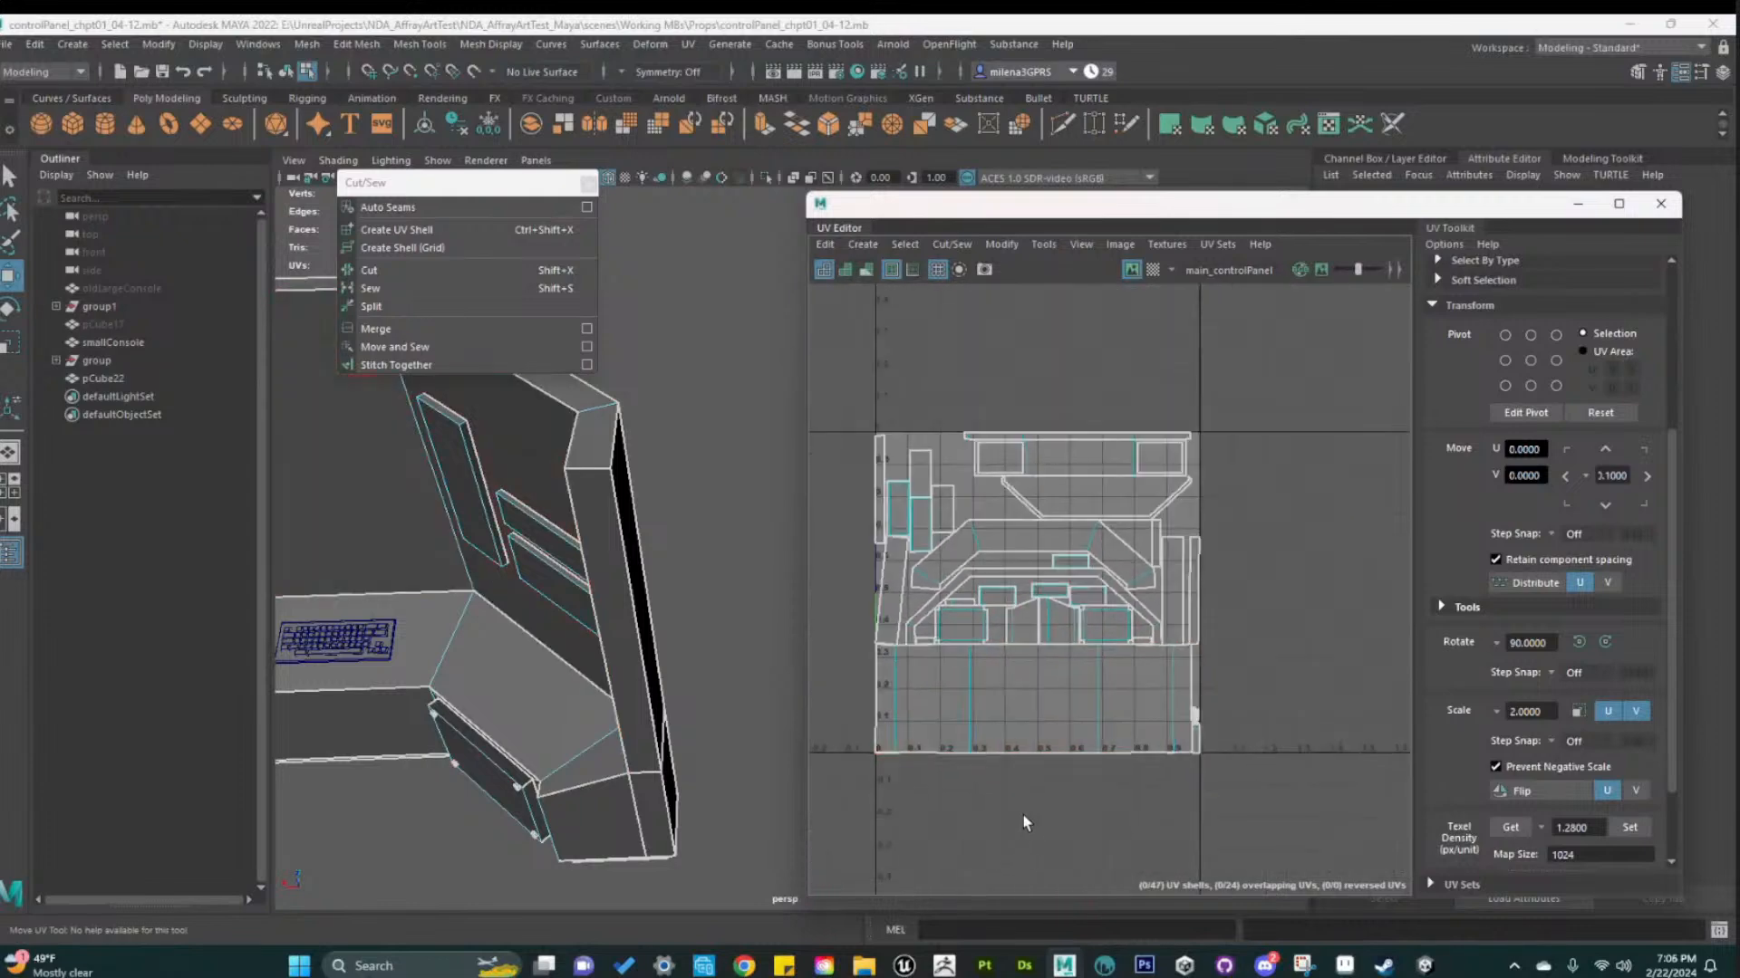
left_click_drag(455, 729, 620, 589, "alt")
middle_click_drag(621, 589, 395, 694, "alt")
scroll(1206, 633, "up", 3)
middle_click_drag(1237, 747, 1350, 775, "alt")
scroll(1072, 450, "up", 5)
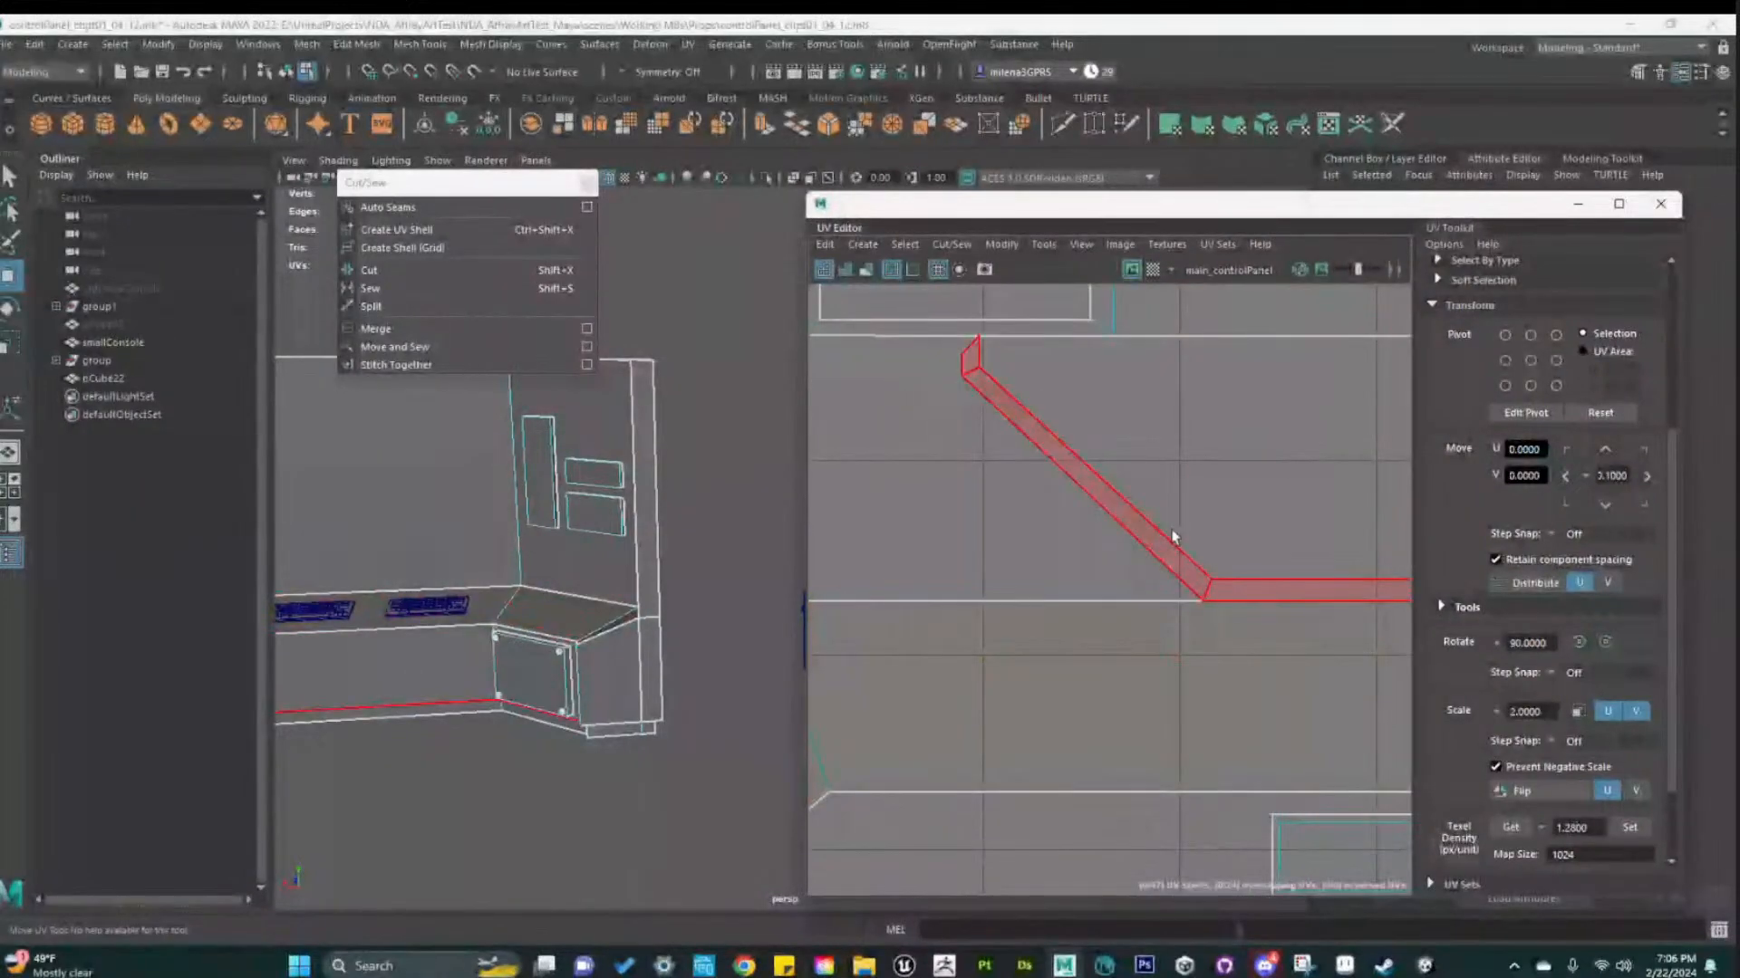
Select edges around the thin angled strip shell to check where its seams lie on the console model
right_click_drag(1122, 359, 1128, 322)
left_click(1128, 323)
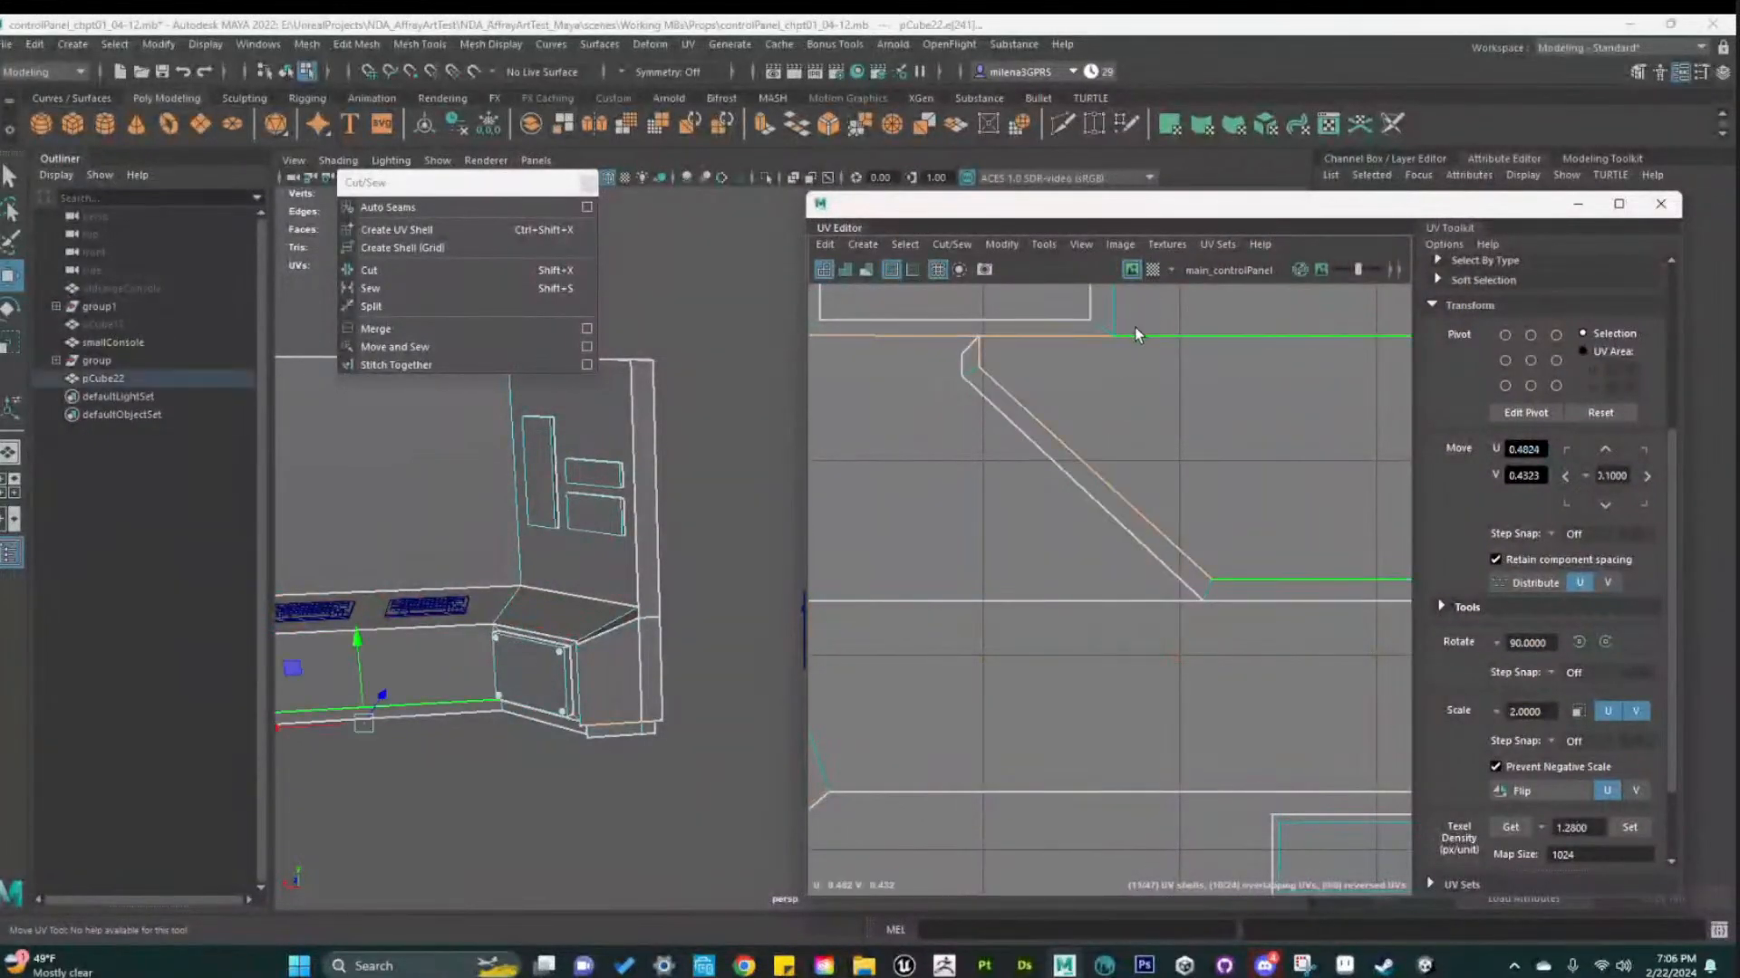
left_click(974, 374)
scroll(1063, 514, "down", 2)
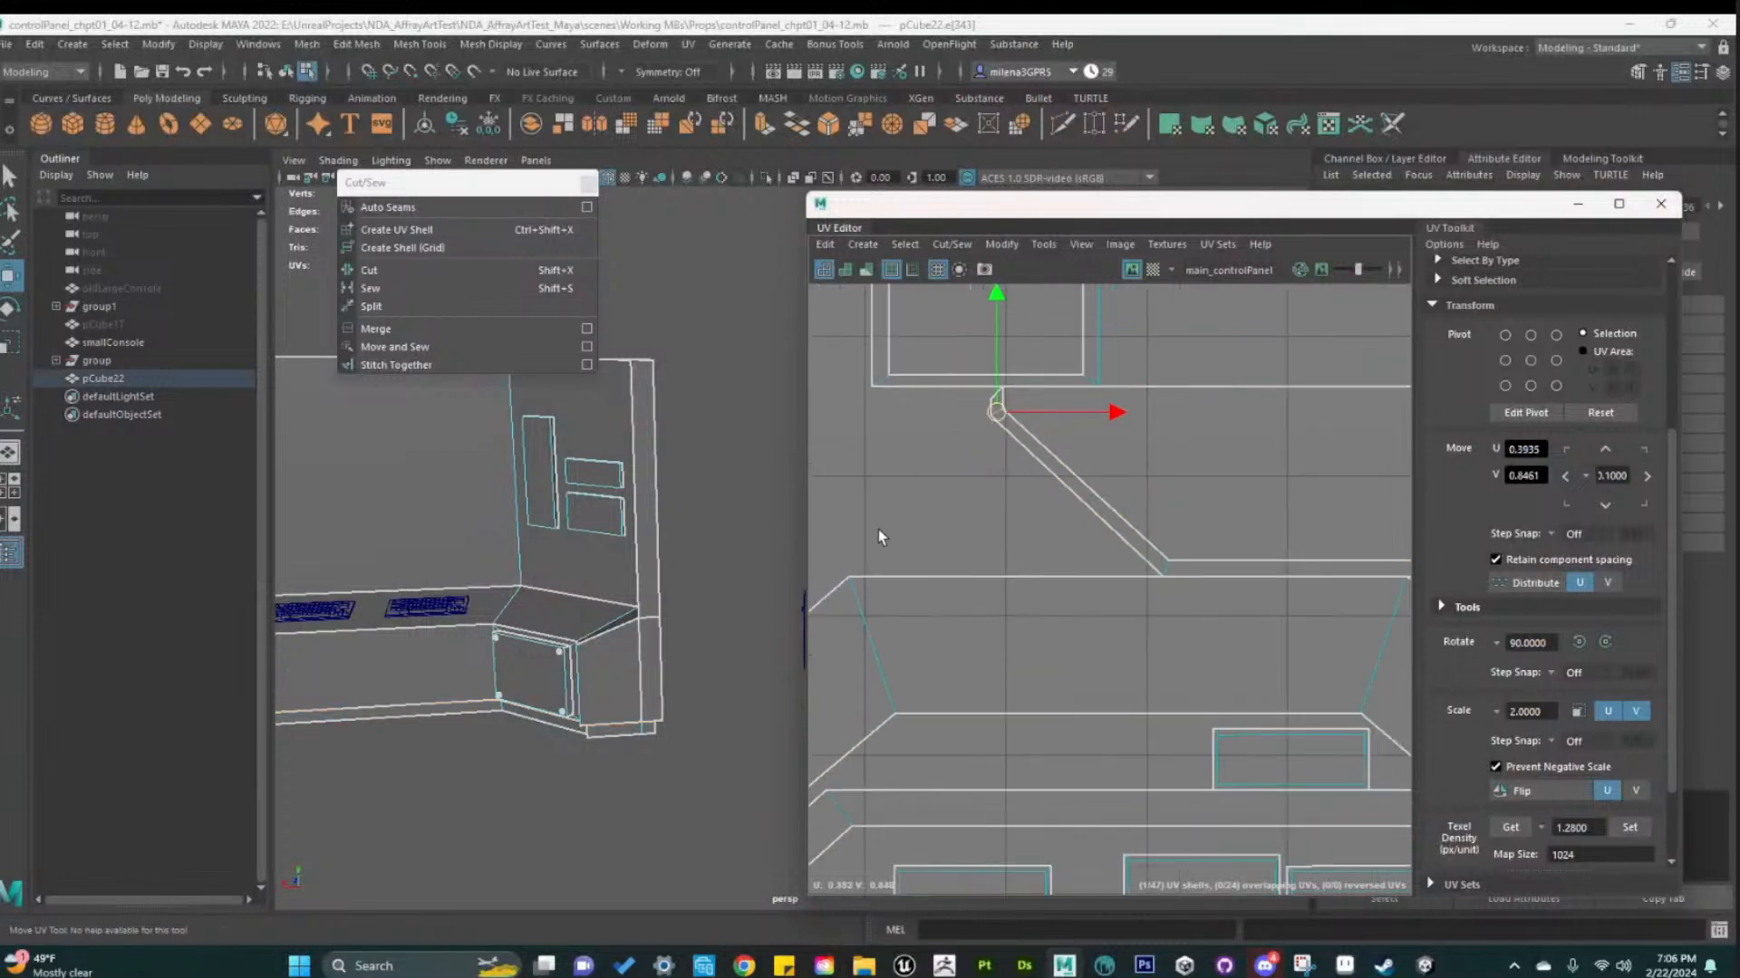
scroll(489, 664, "down", 4)
middle_click_drag(730, 625, 722, 572, "alt")
Switch to Unity and examine the curved control console and its surroundings in the security control room scene
left_click(1628, 24)
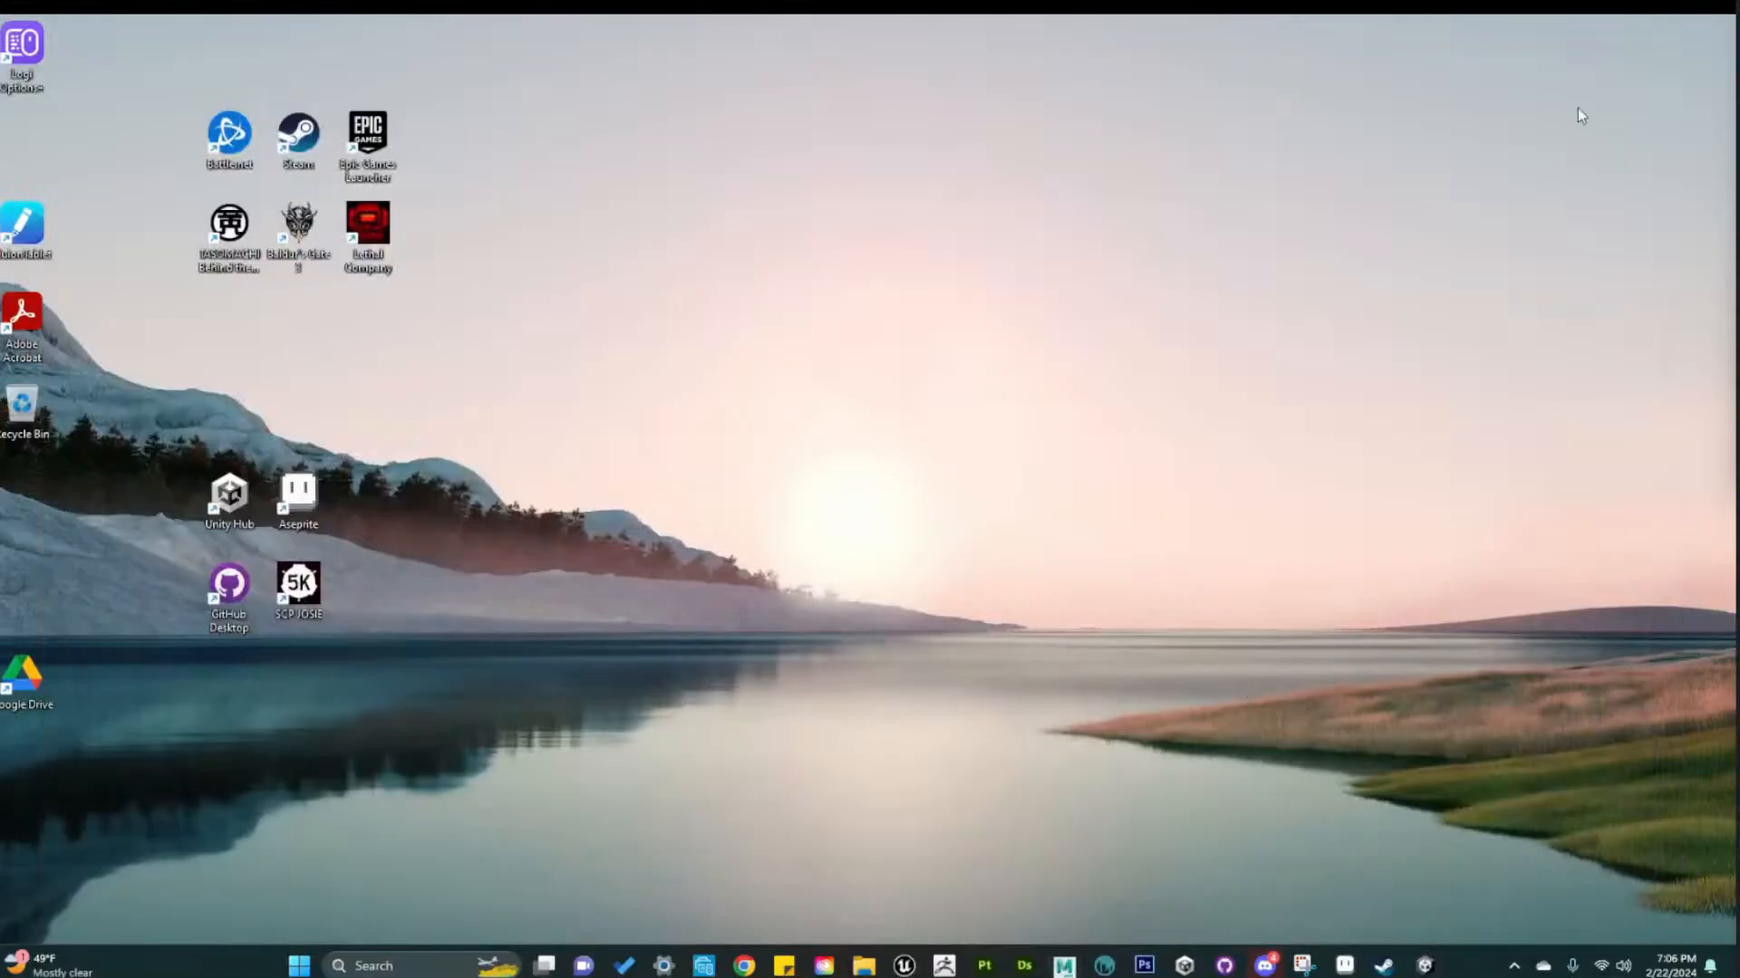
left_click(1424, 966)
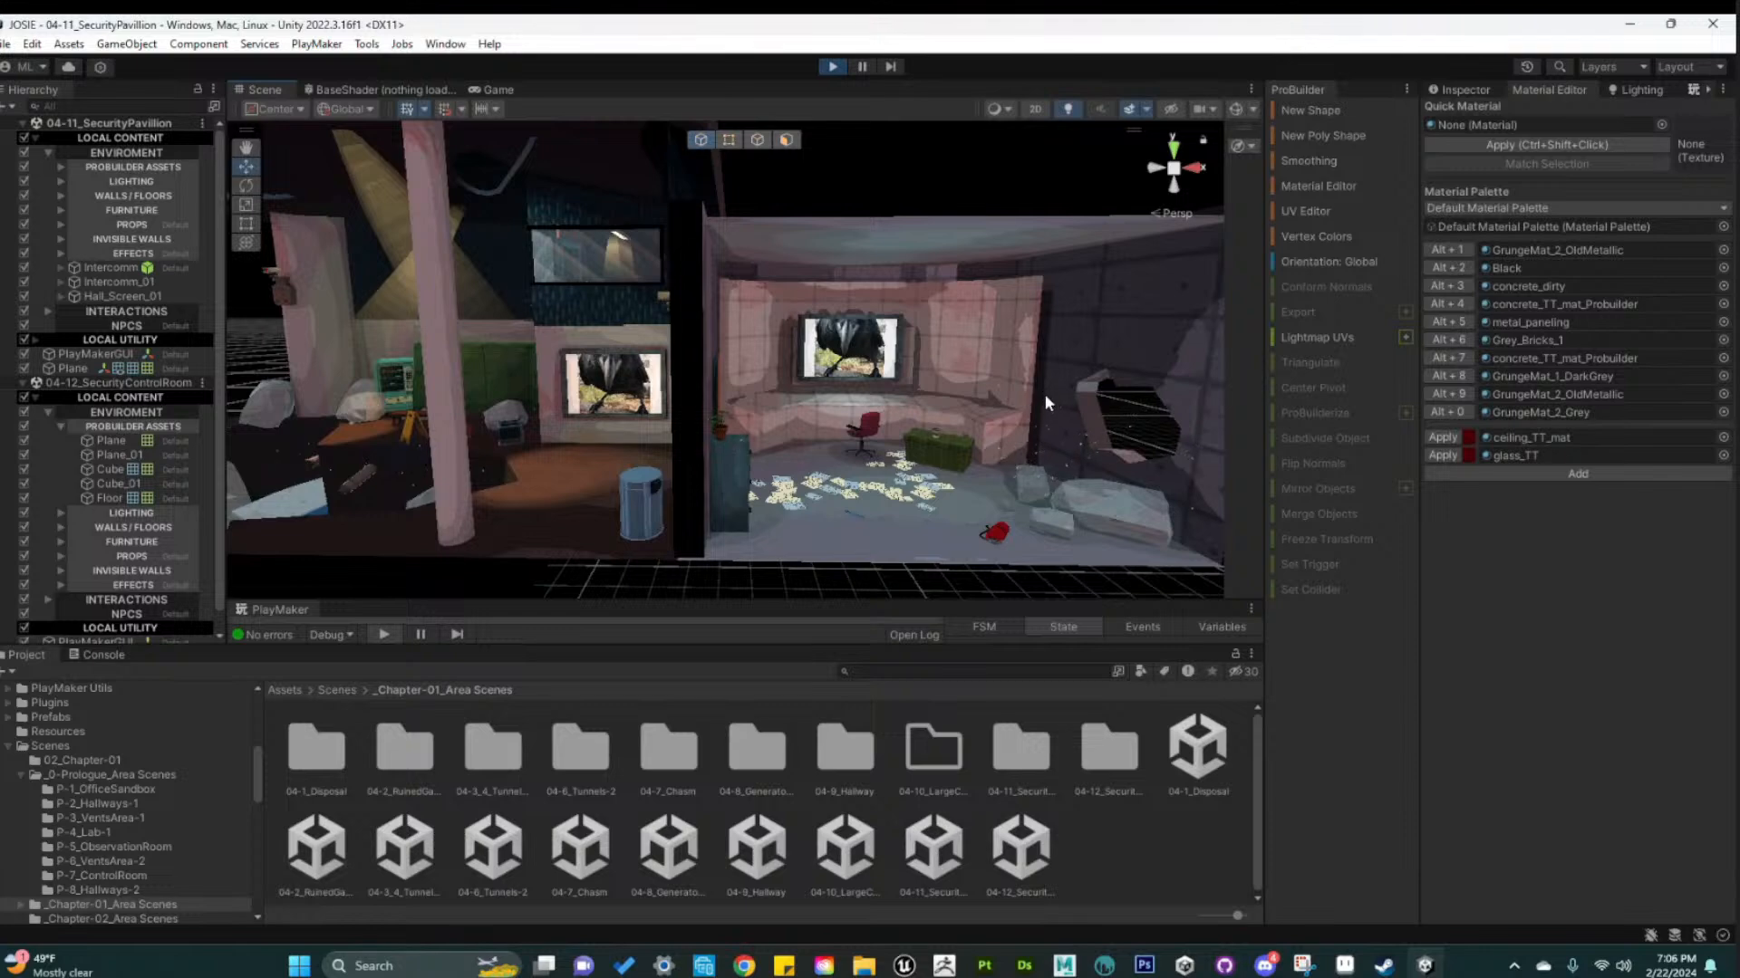
scroll(973, 448, "down", 5)
left_click_drag(941, 474, 860, 542, "alt")
scroll(966, 534, "up", 4)
middle_click_drag(966, 534, 910, 509)
scroll(951, 530, "up", 3)
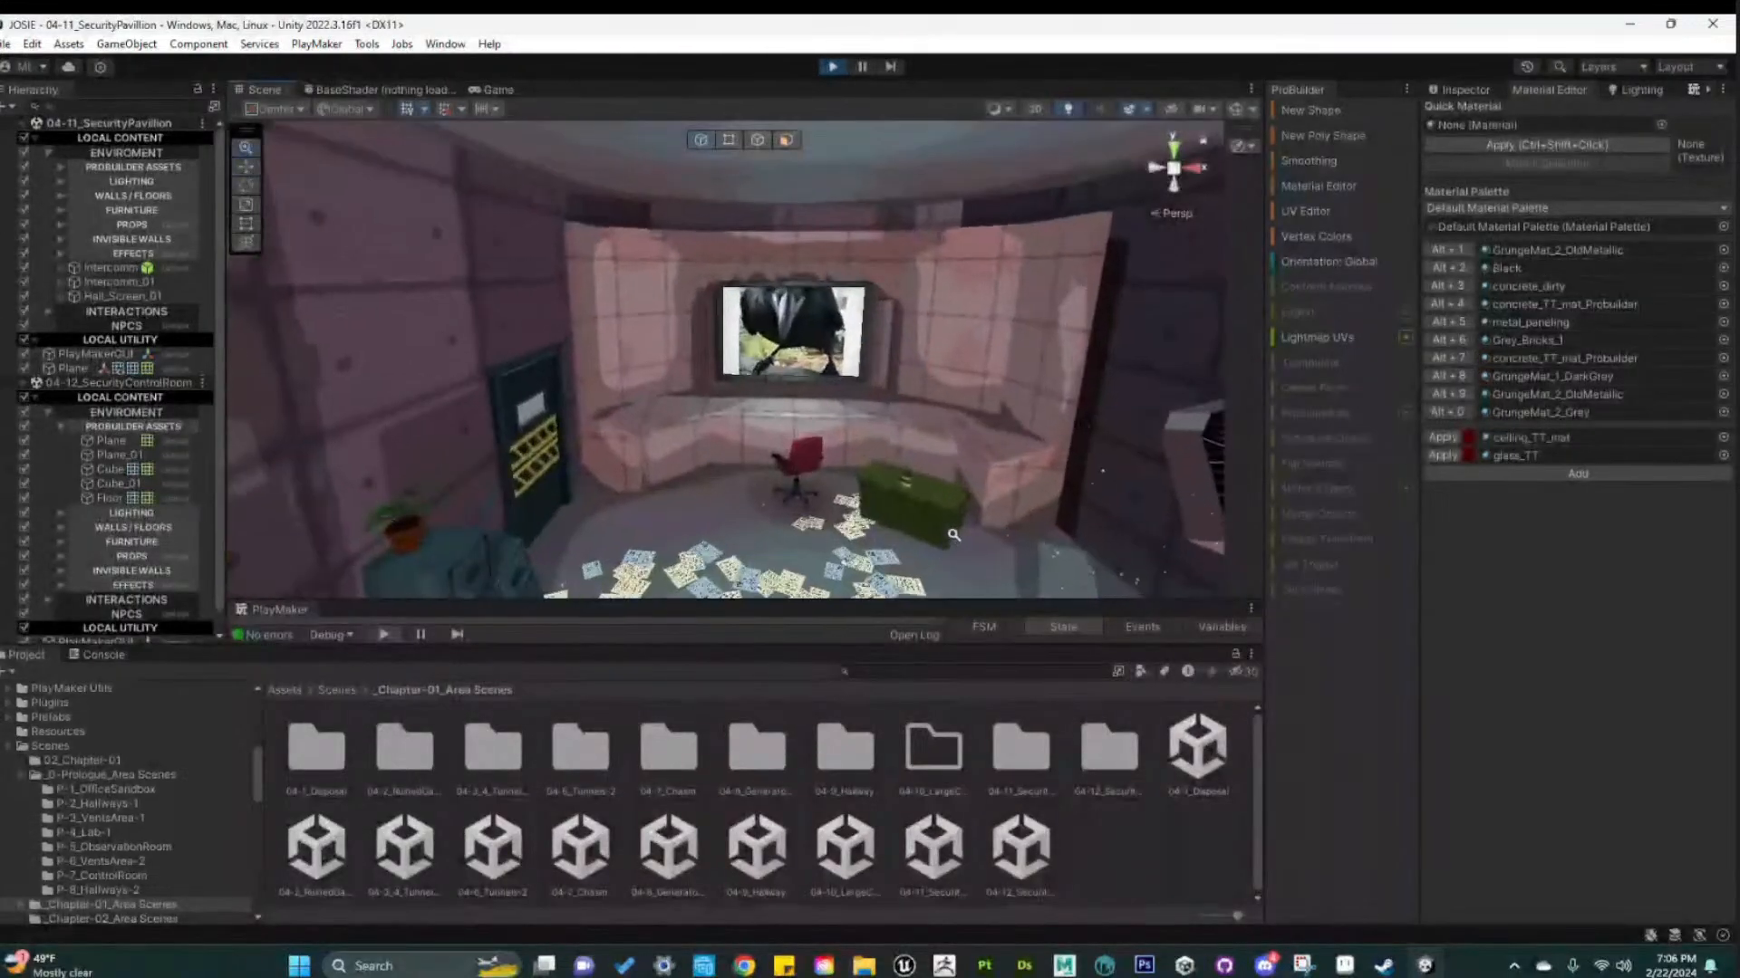
middle_click_drag(993, 560, 930, 500)
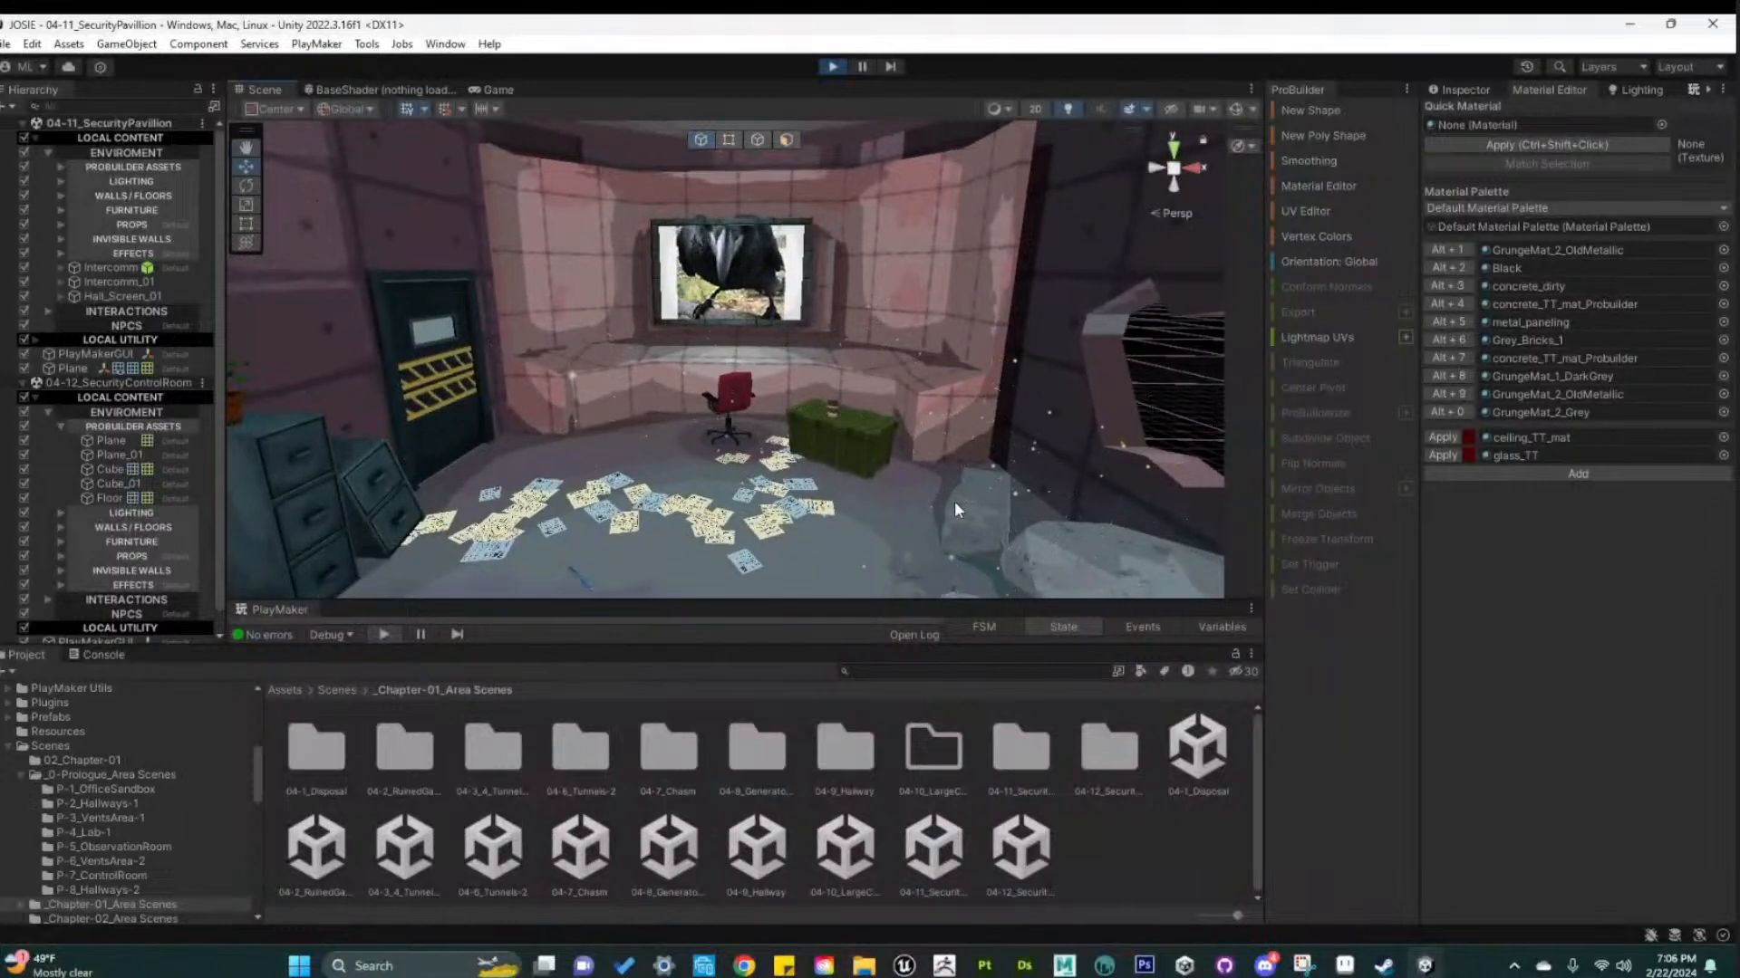
scroll(924, 407, "up", 3)
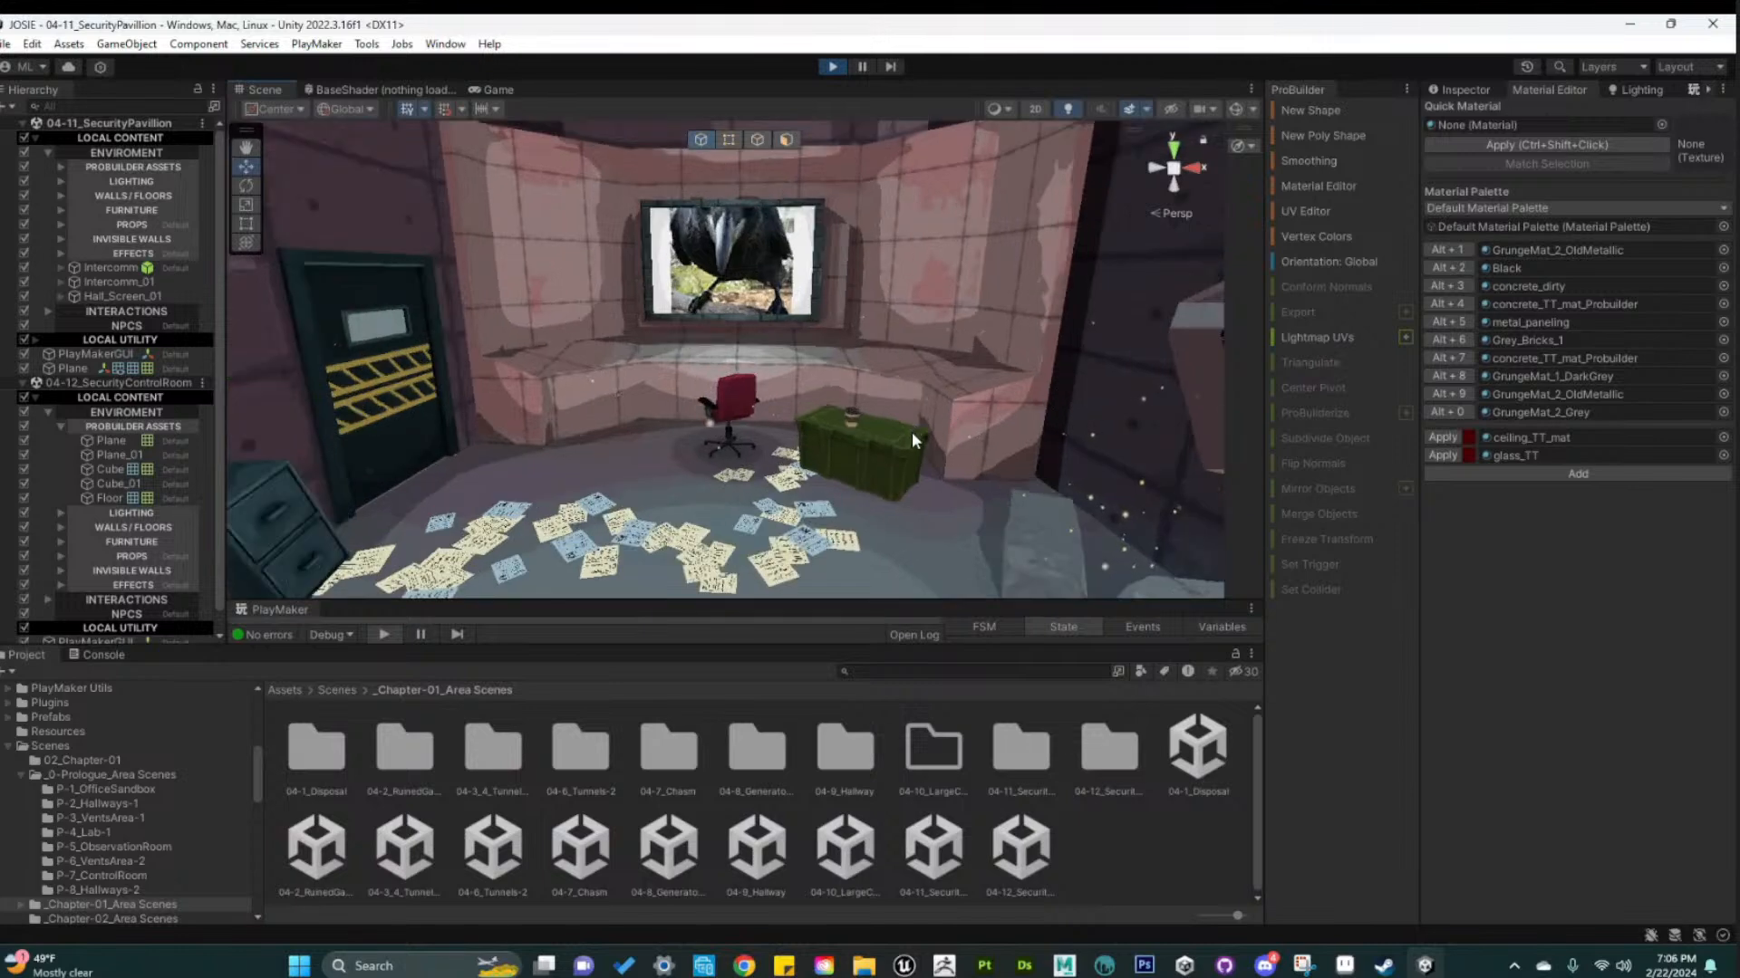
Examine the security control room and the adjoining pavilion up to the pink radio on the bench by the lockers
middle_click_drag(571, 530, 643, 502)
scroll(924, 409, "down", 5)
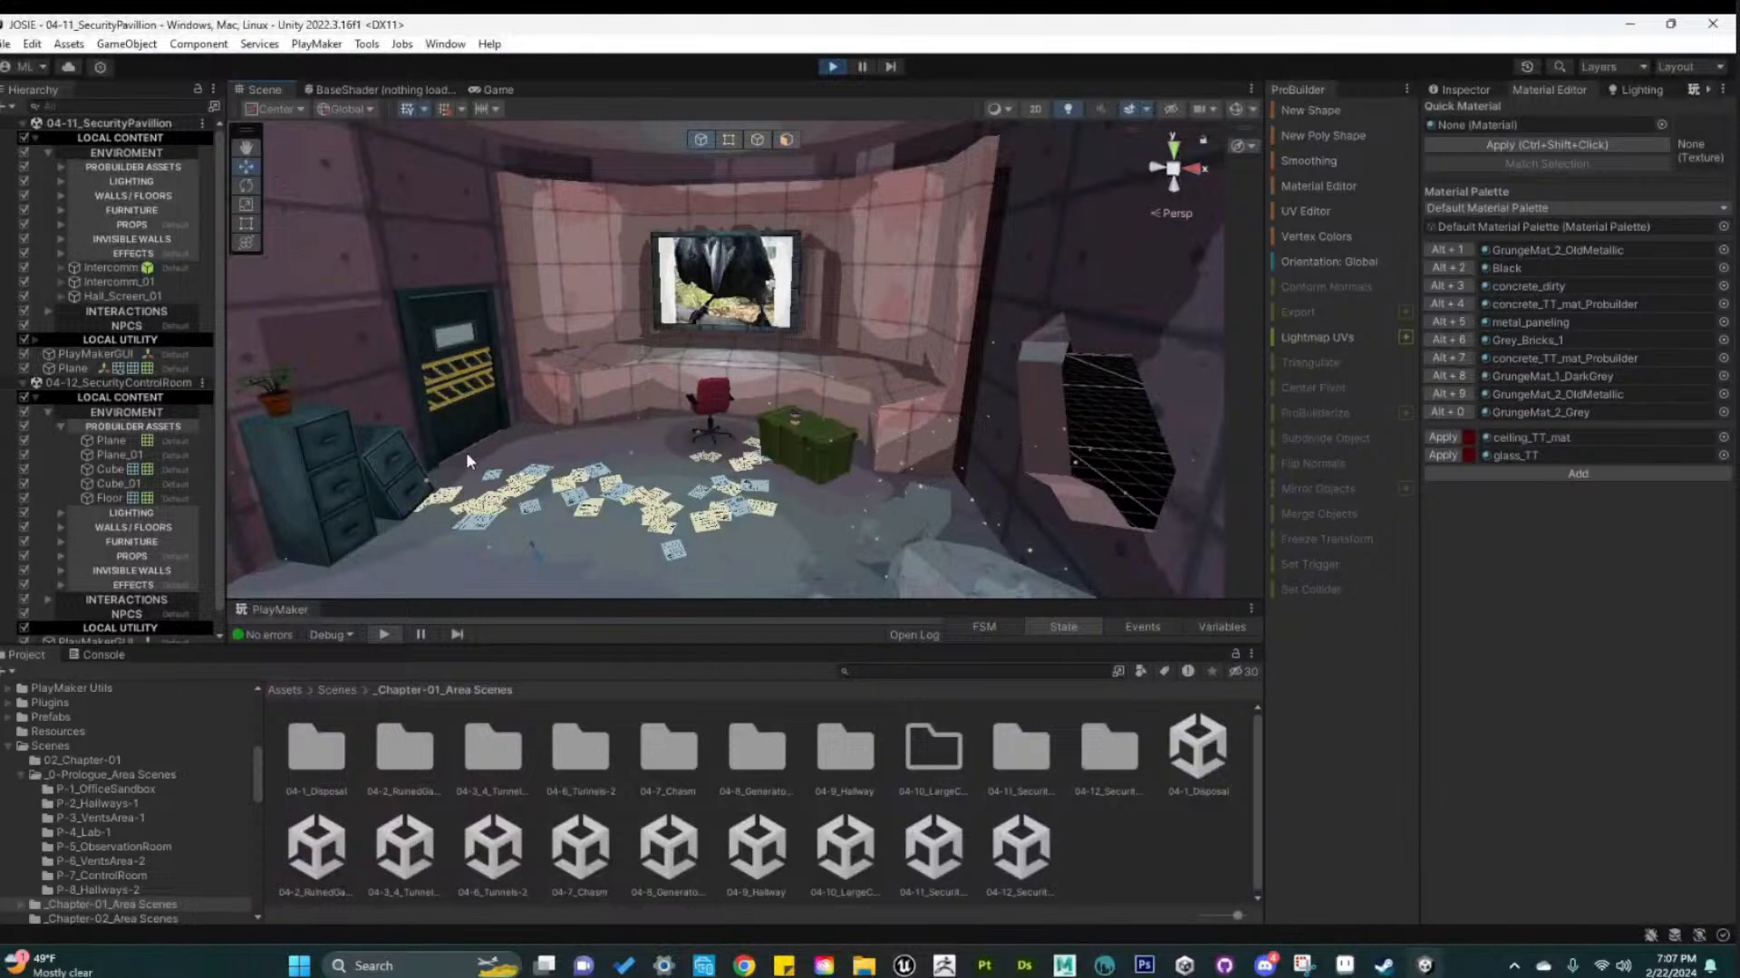
middle_click_drag(466, 453, 709, 440)
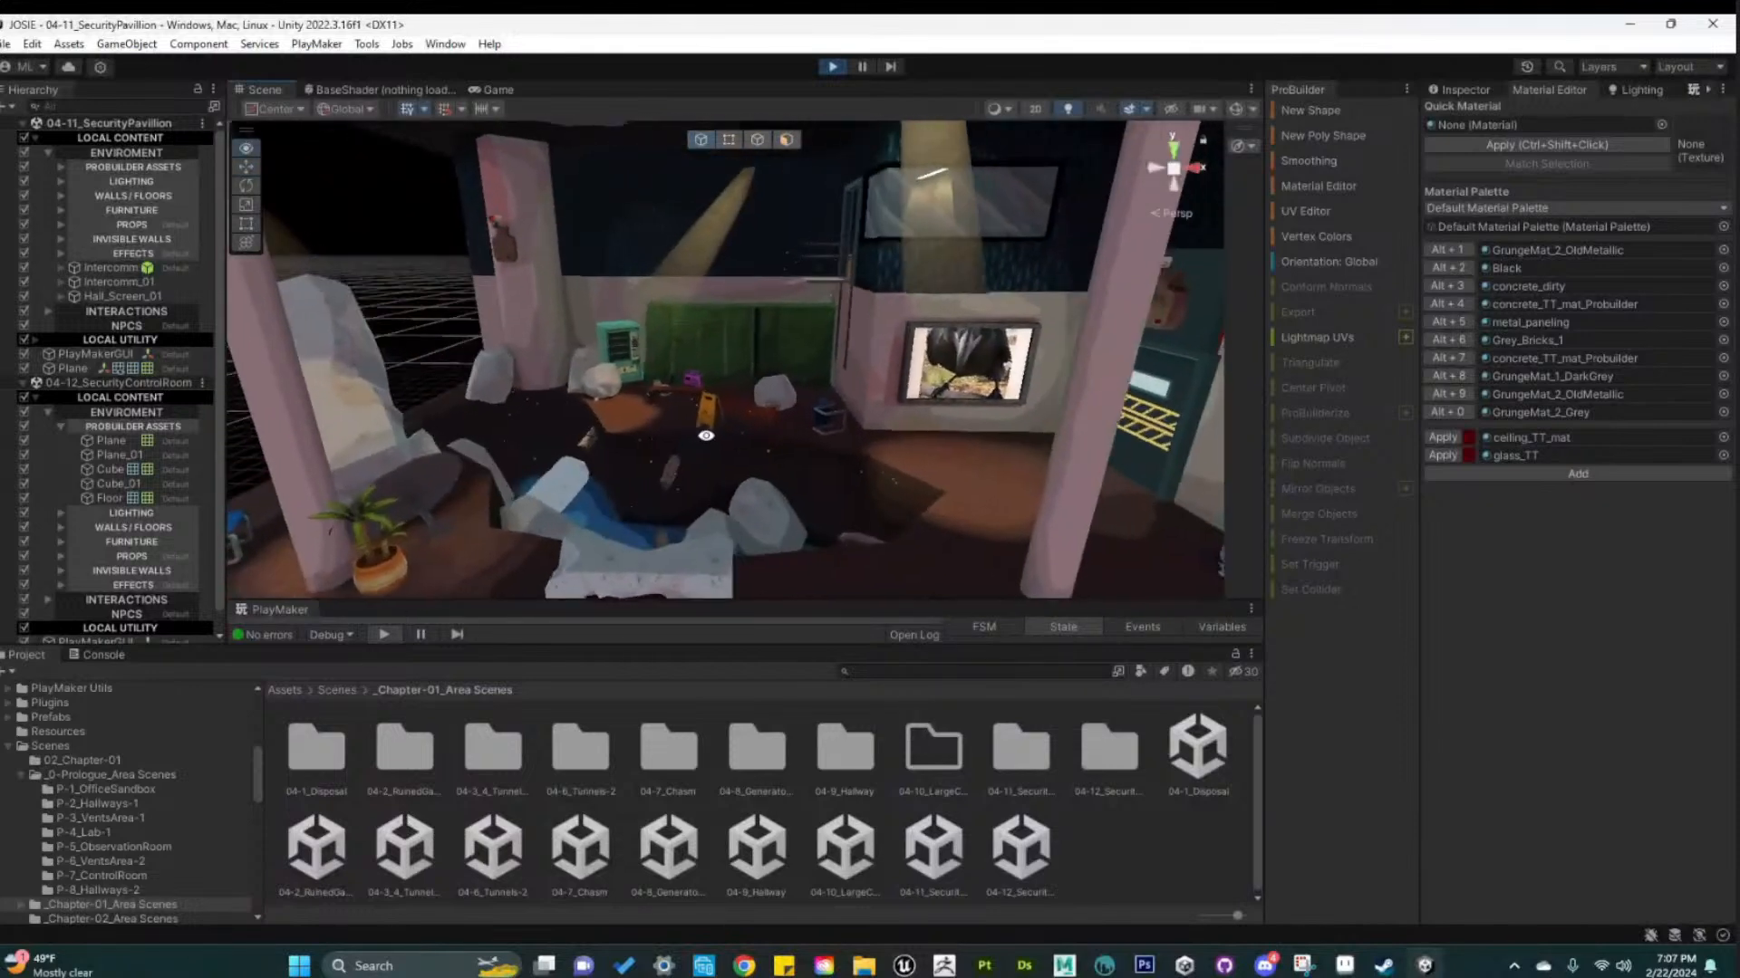
scroll(889, 450, "up", 5)
middle_click_drag(931, 459, 878, 438)
mouse_move(877, 438)
right_mouse_down()
mouse_move(731, 436)
mouse_move(792, 419)
mouse_move(964, 452)
mouse_move(857, 442)
right_mouse_up()
middle_click_drag(859, 450, 997, 448)
right_click_drag(996, 448, 978, 478)
scroll(979, 478, "up", 3)
mouse_move(789, 408)
middle_mouse_down()
mouse_move(750, 399)
mouse_move(804, 396)
middle_mouse_up()
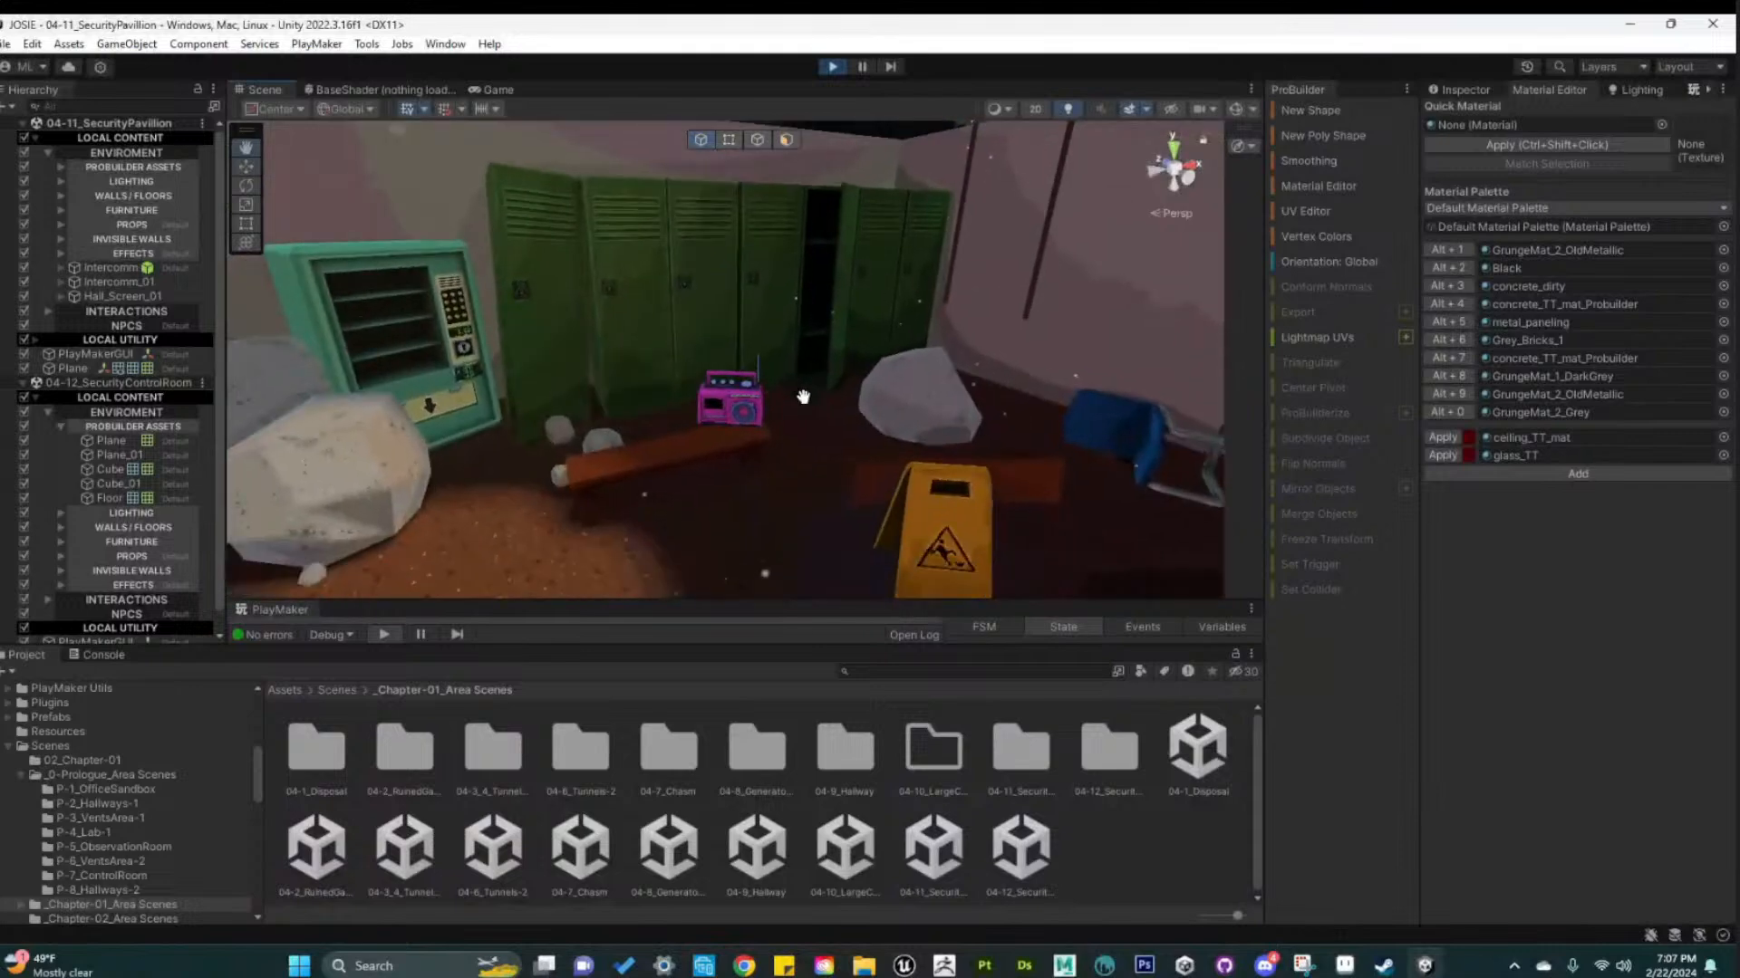
scroll(804, 396, "up", 4)
Select the pink radio by the green lockers and undo the last two changes
left_click(778, 348)
scroll(785, 355, "up", 6)
scroll(828, 413, "down", 5)
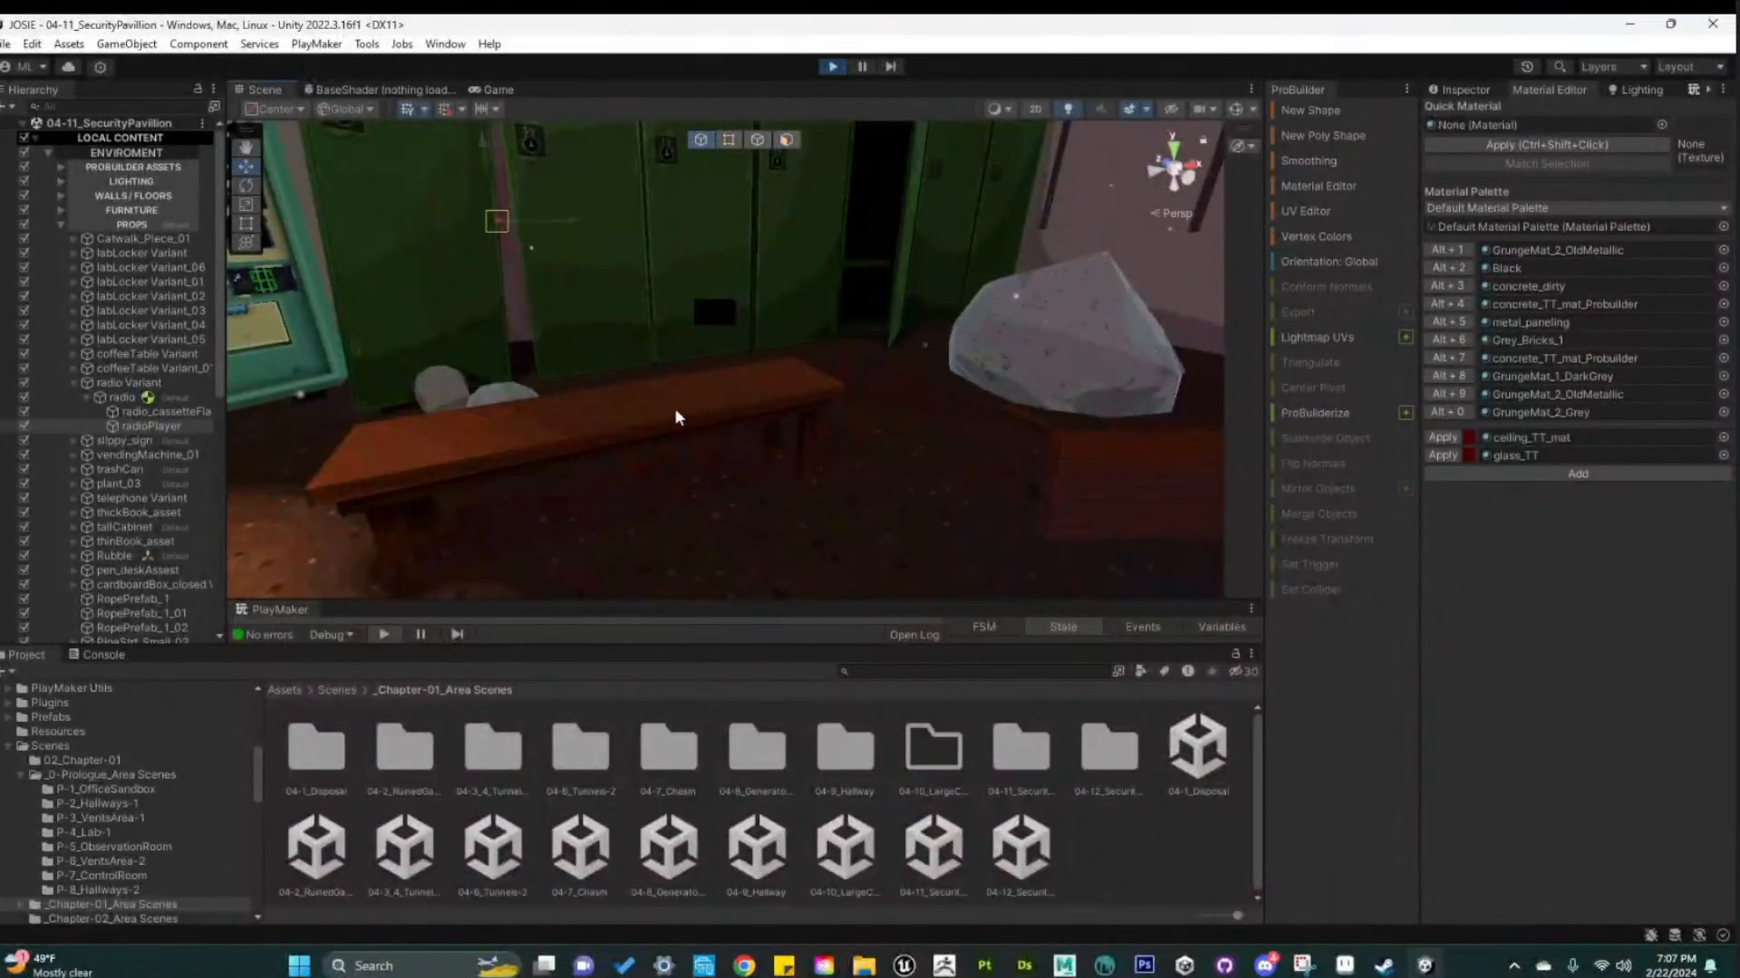
key("ctrl+z")
key("ctrl+z")
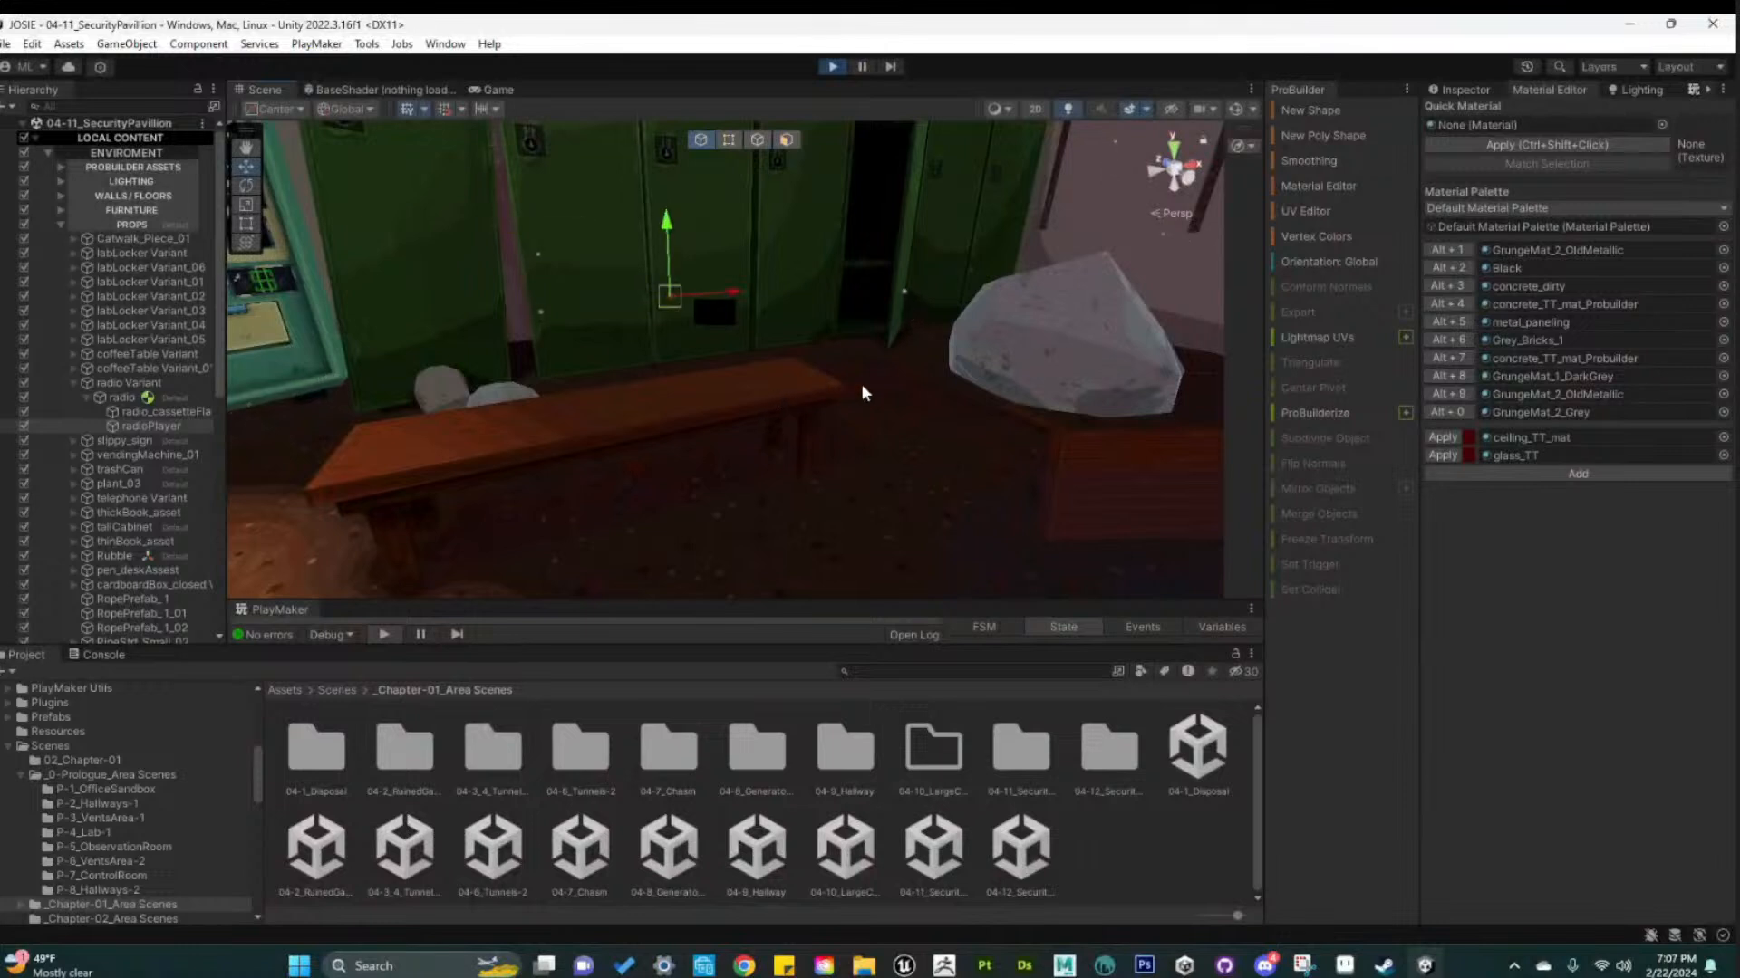
Adjust the pink radio's height so that it rests on the wooden bench
left_click_drag(925, 403, 532, 452, "alt")
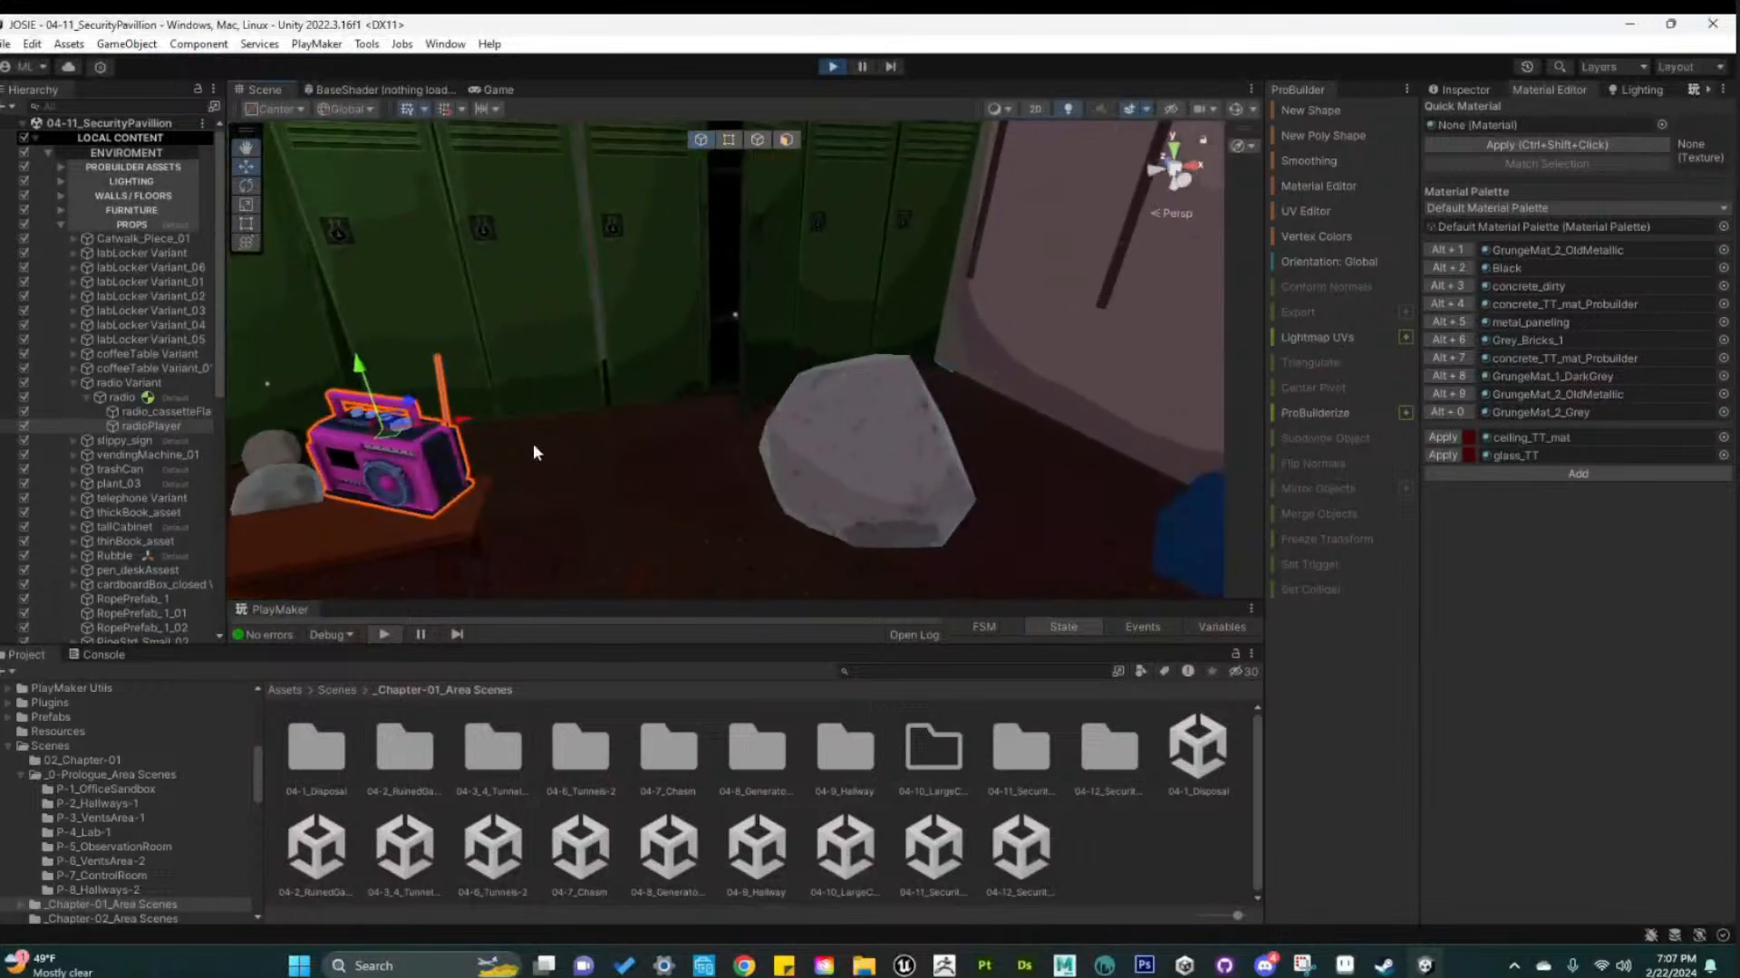
left_click_drag(380, 364, 366, 390)
key("f")
left_click_drag(693, 523, 740, 509, "alt")
scroll(961, 516, "up", 5)
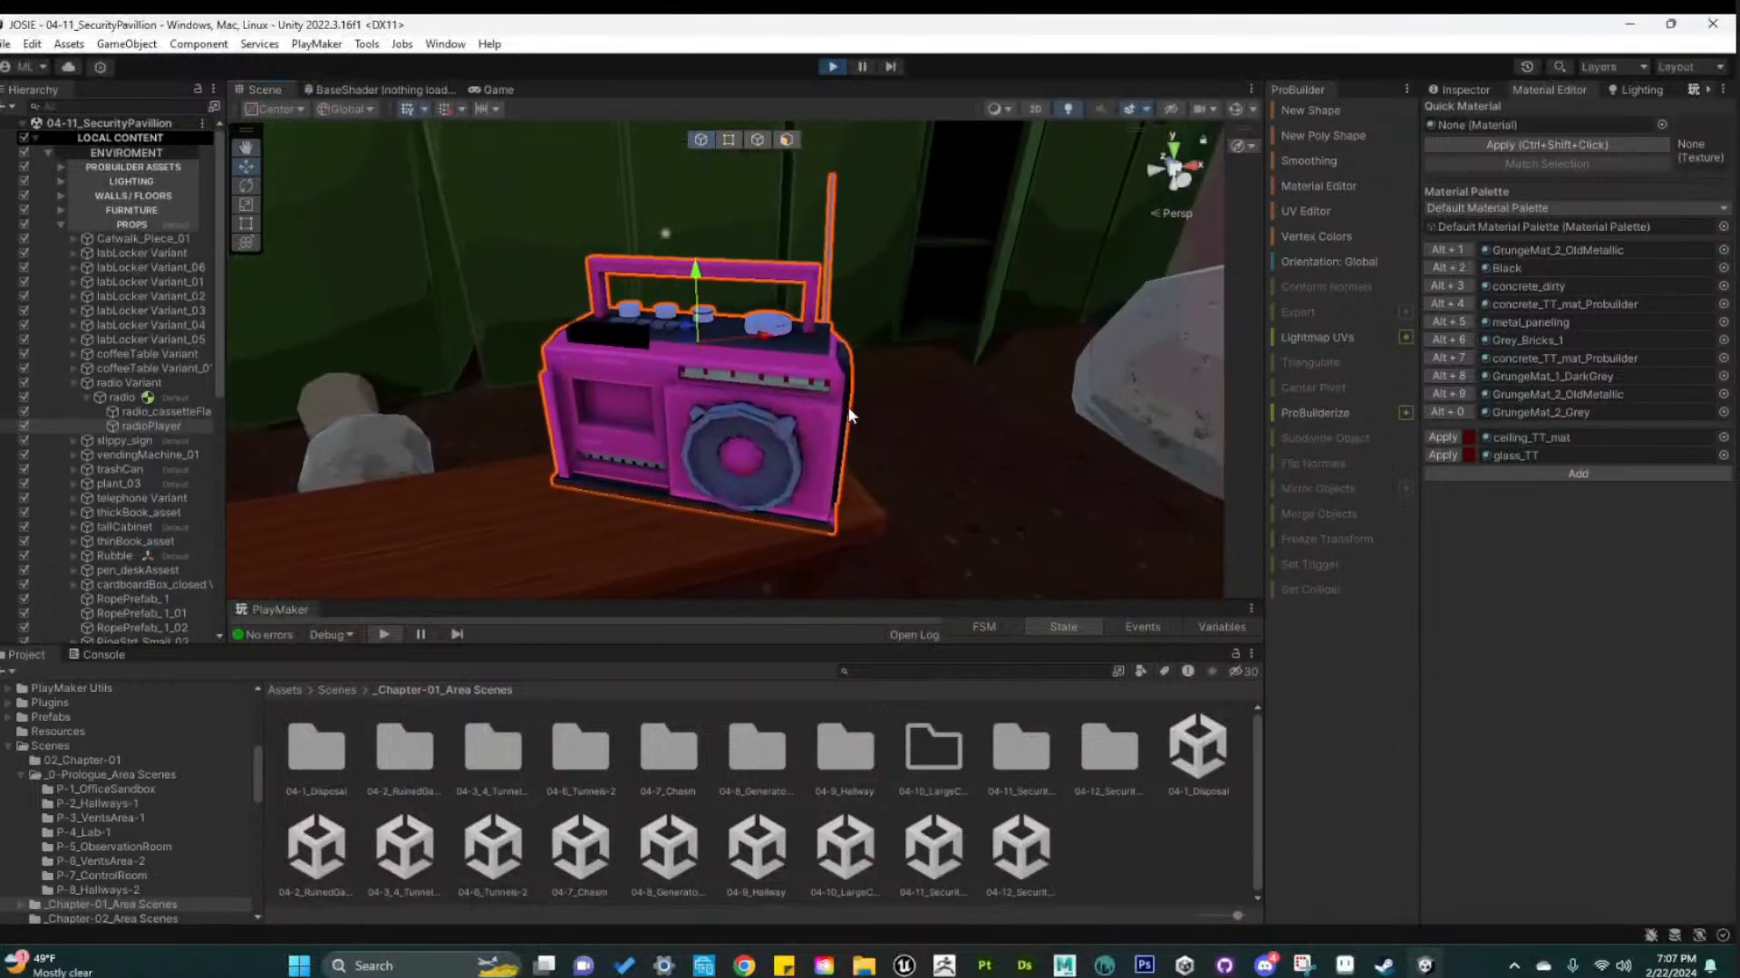
left_click_drag(681, 262, 596, 399, "alt")
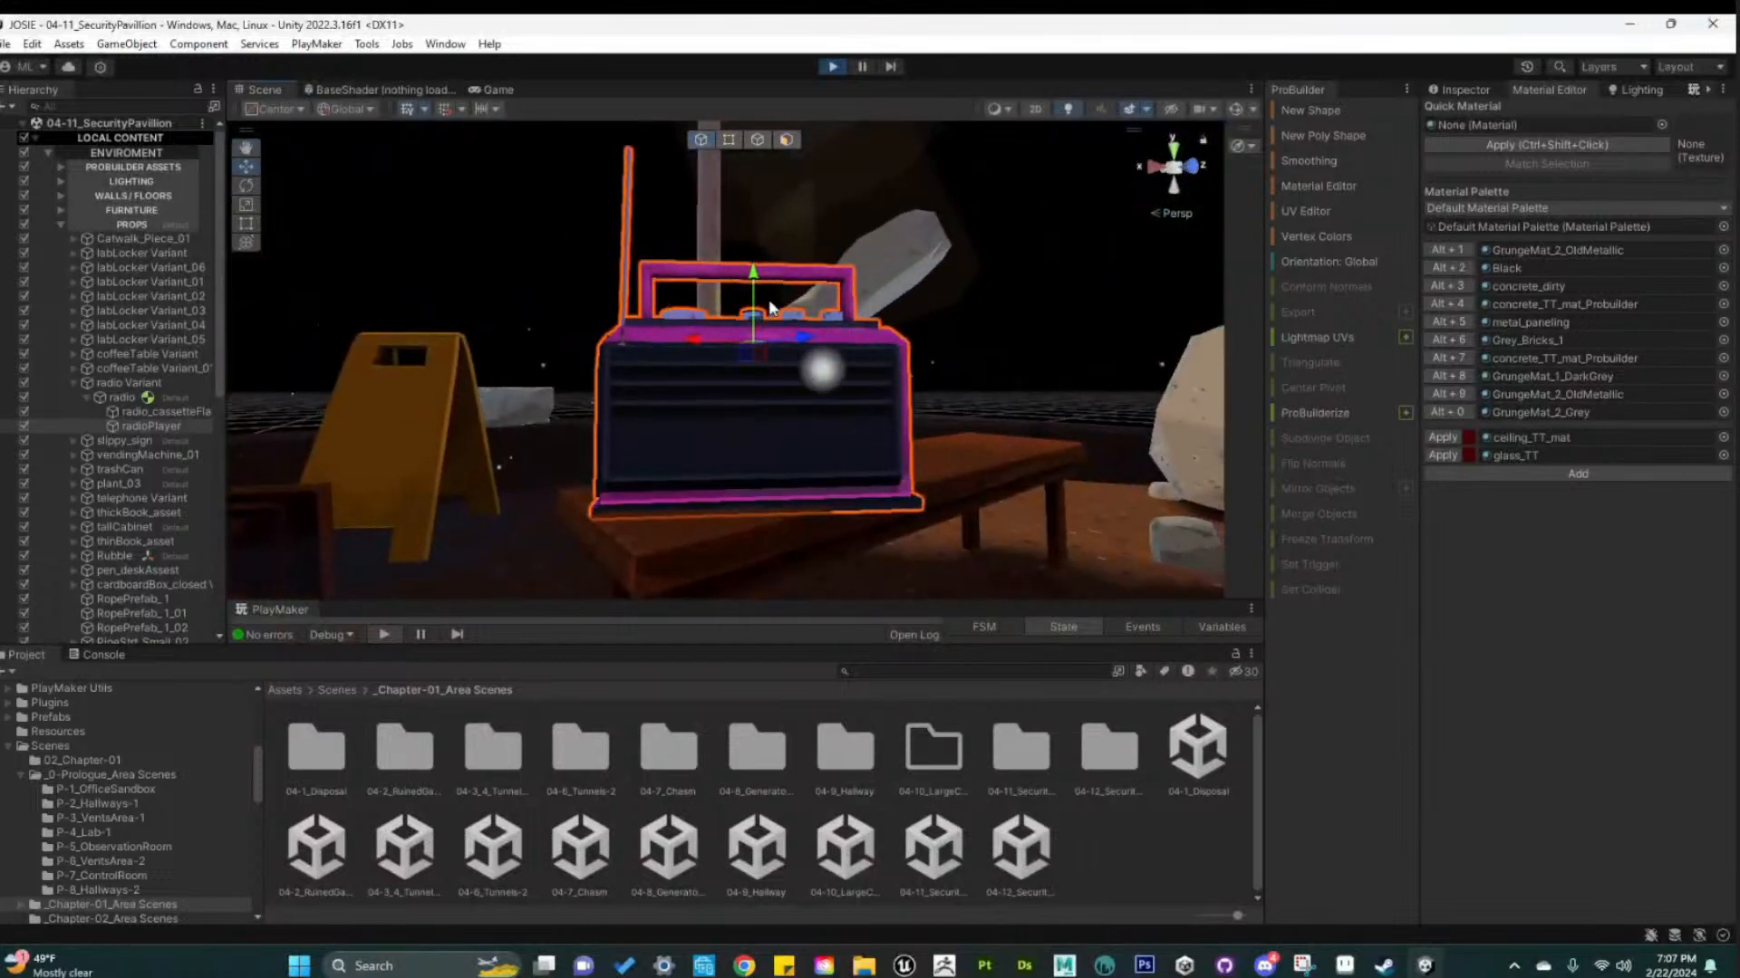
left_click_drag(749, 278, 749, 267)
Examine the pavilion around the radio and the passage back to the security control room
left_click_drag(752, 363, 1251, 434, "alt")
right_click_drag(689, 417, 444, 390, "alt")
left_click_drag(444, 390, 671, 456, "alt")
middle_click_drag(671, 456, 893, 430, "alt")
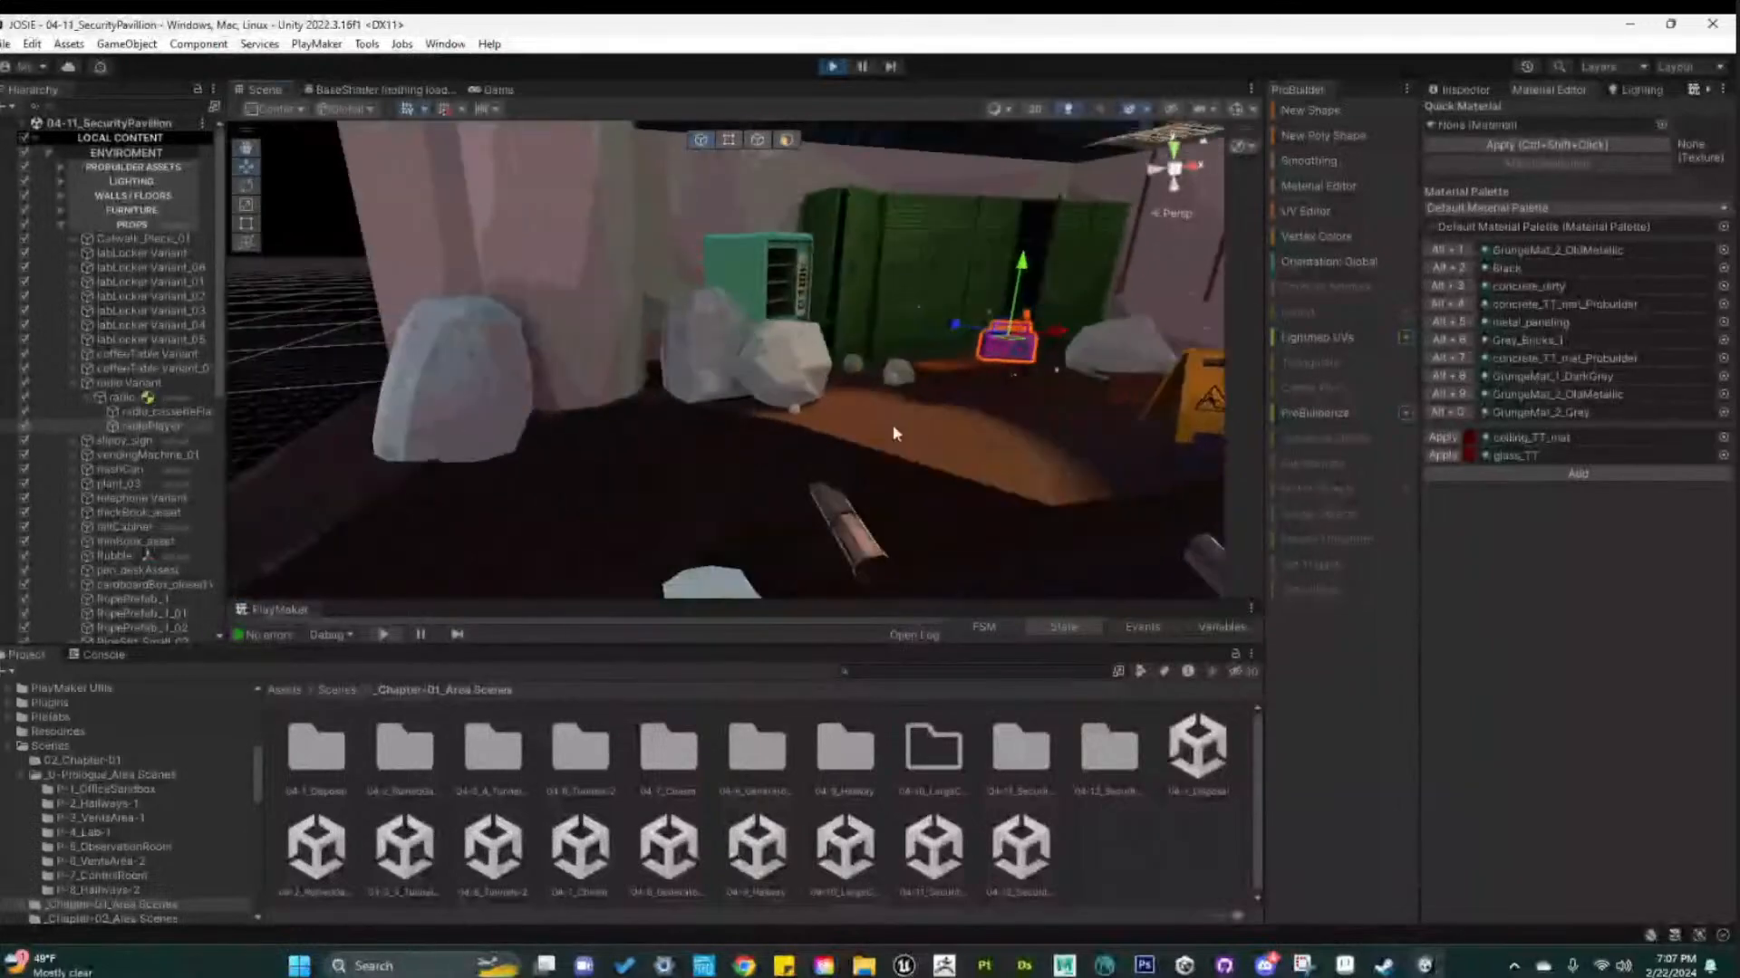
left_click_drag(893, 430, 680, 474, "alt")
right_click_drag(680, 474, 691, 555, "alt")
middle_click_drag(691, 555, 574, 400, "alt")
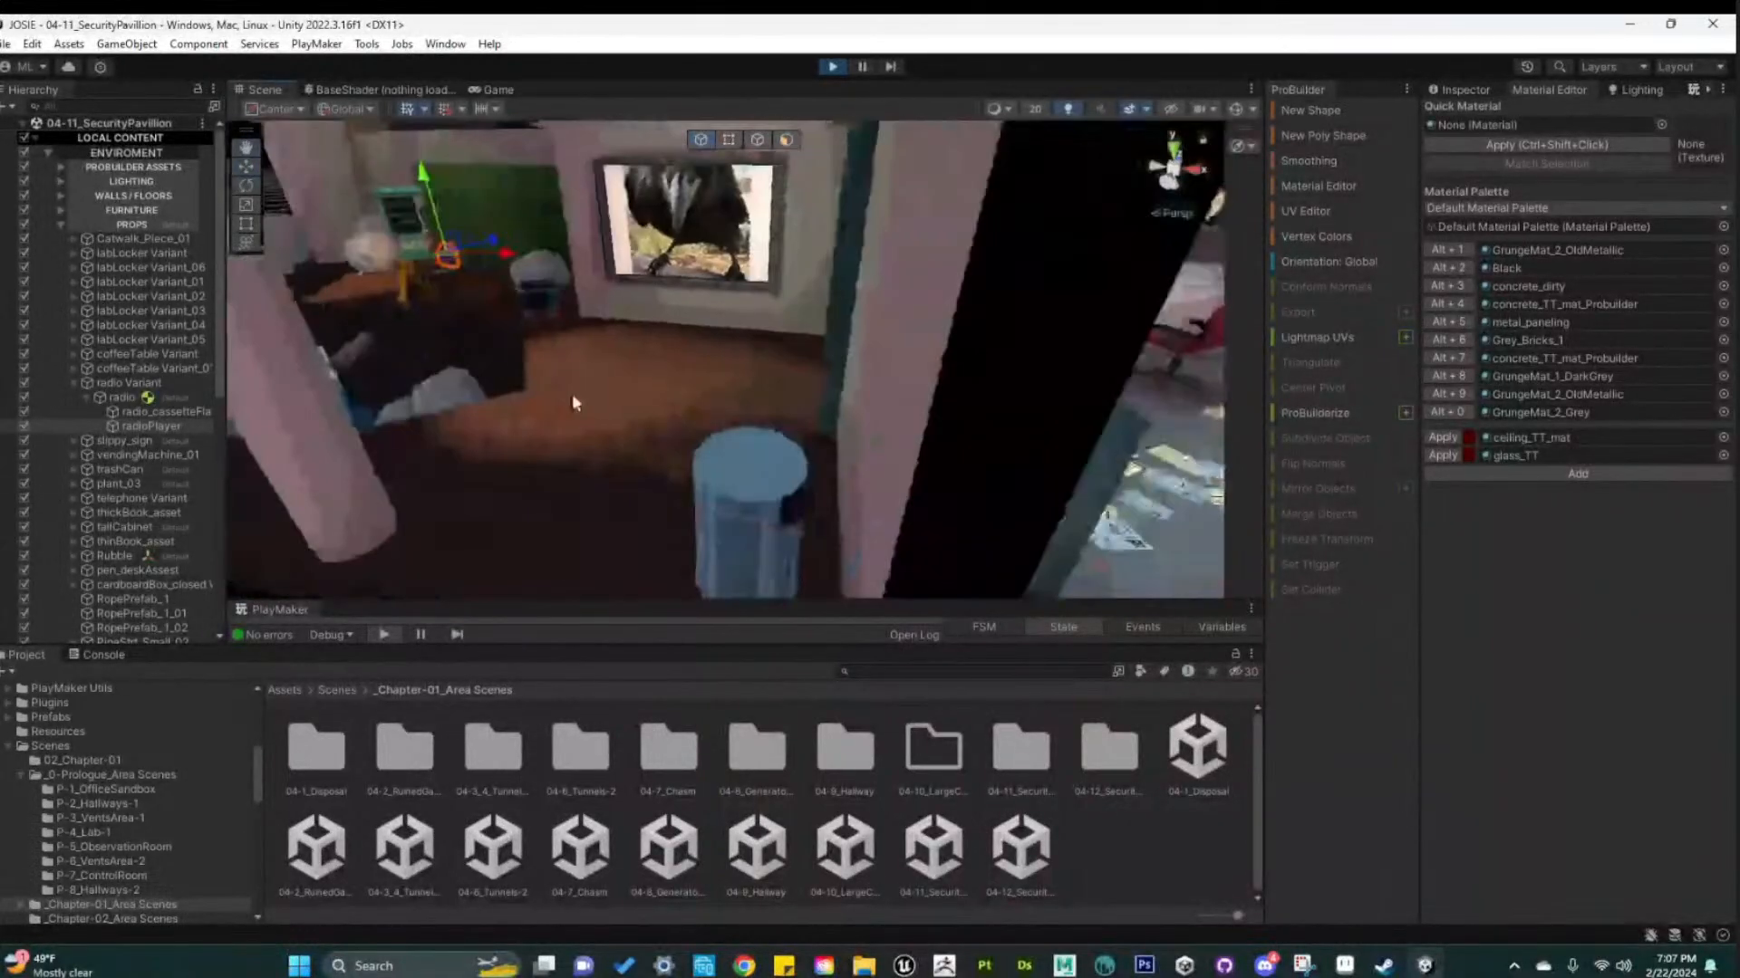
left_click_drag(574, 400, 750, 473, "alt")
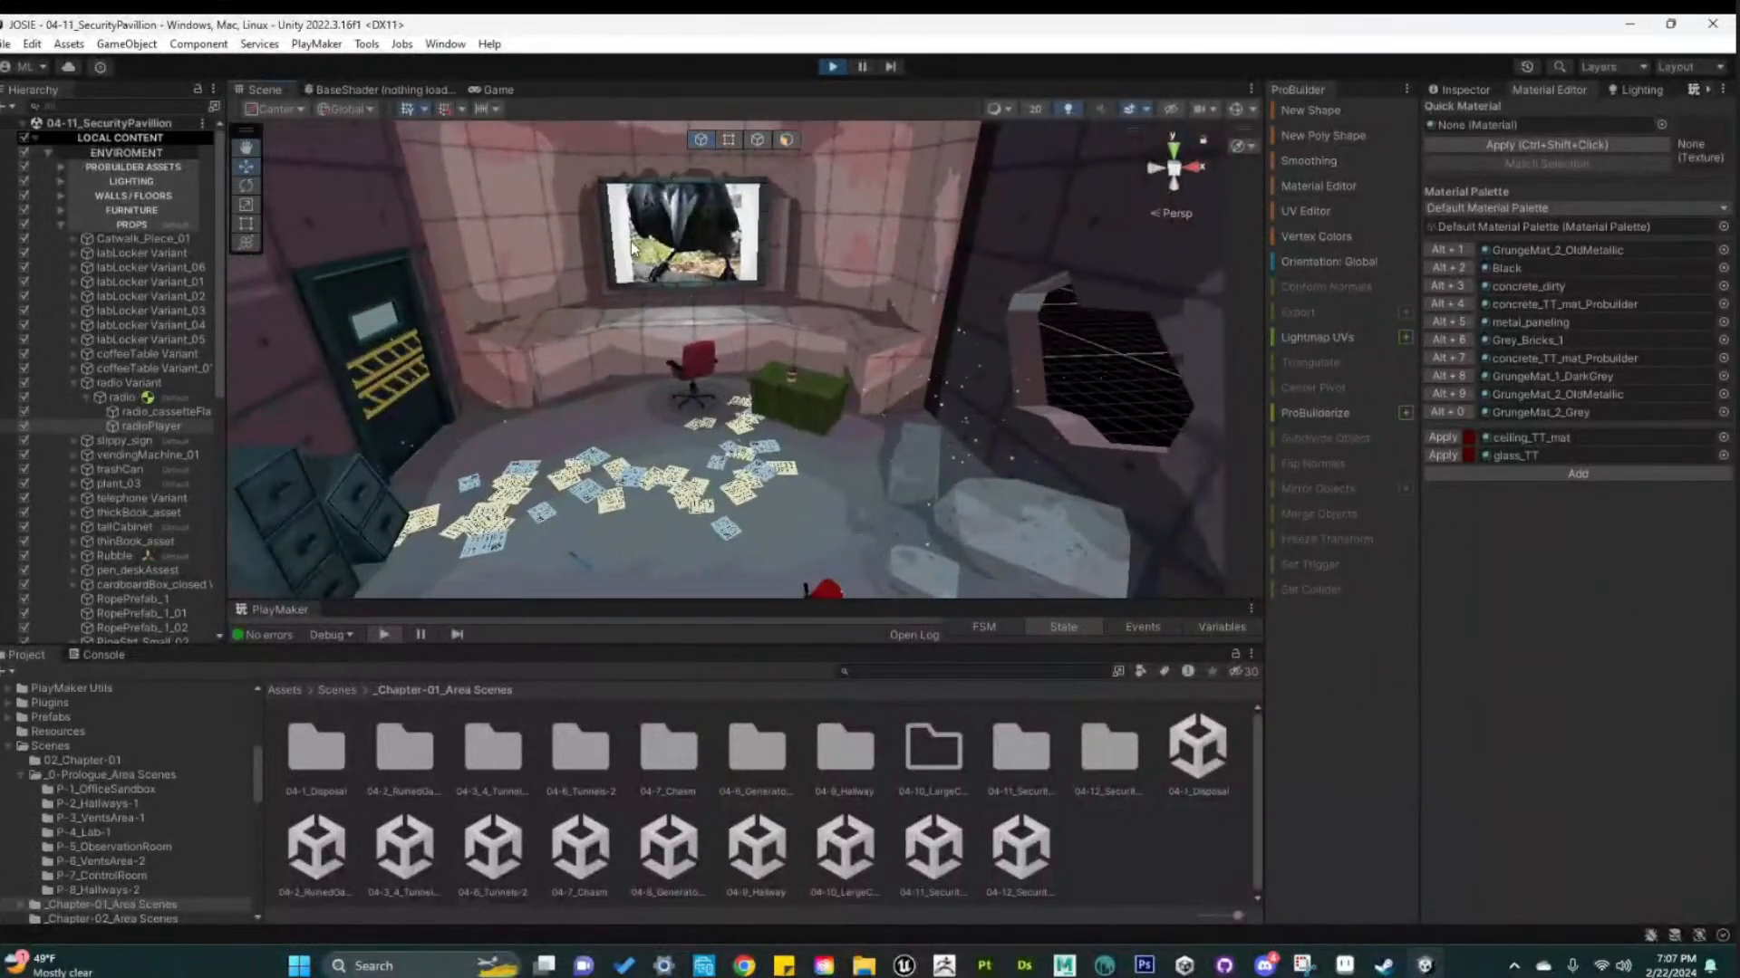
left_click(862, 67)
left_click(857, 68)
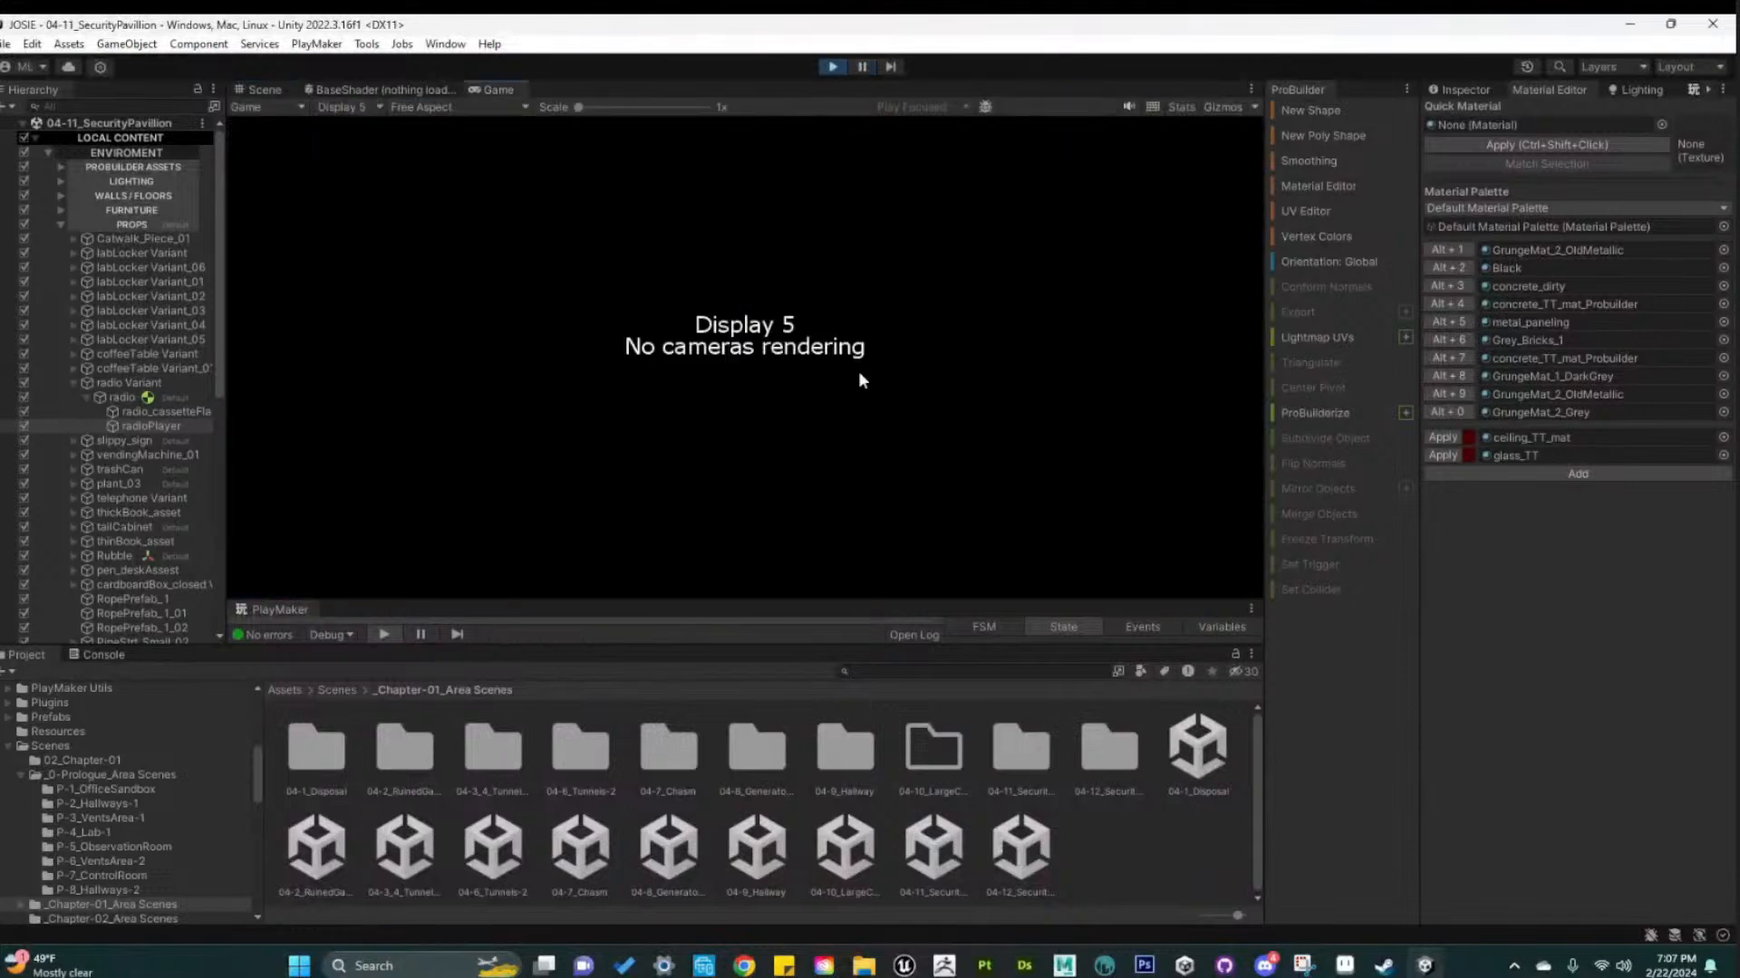
left_click(263, 89)
Compare the security control room with the neighbouring pavilion from outside, including their layout and wall screens
scroll(543, 390, "down", 4)
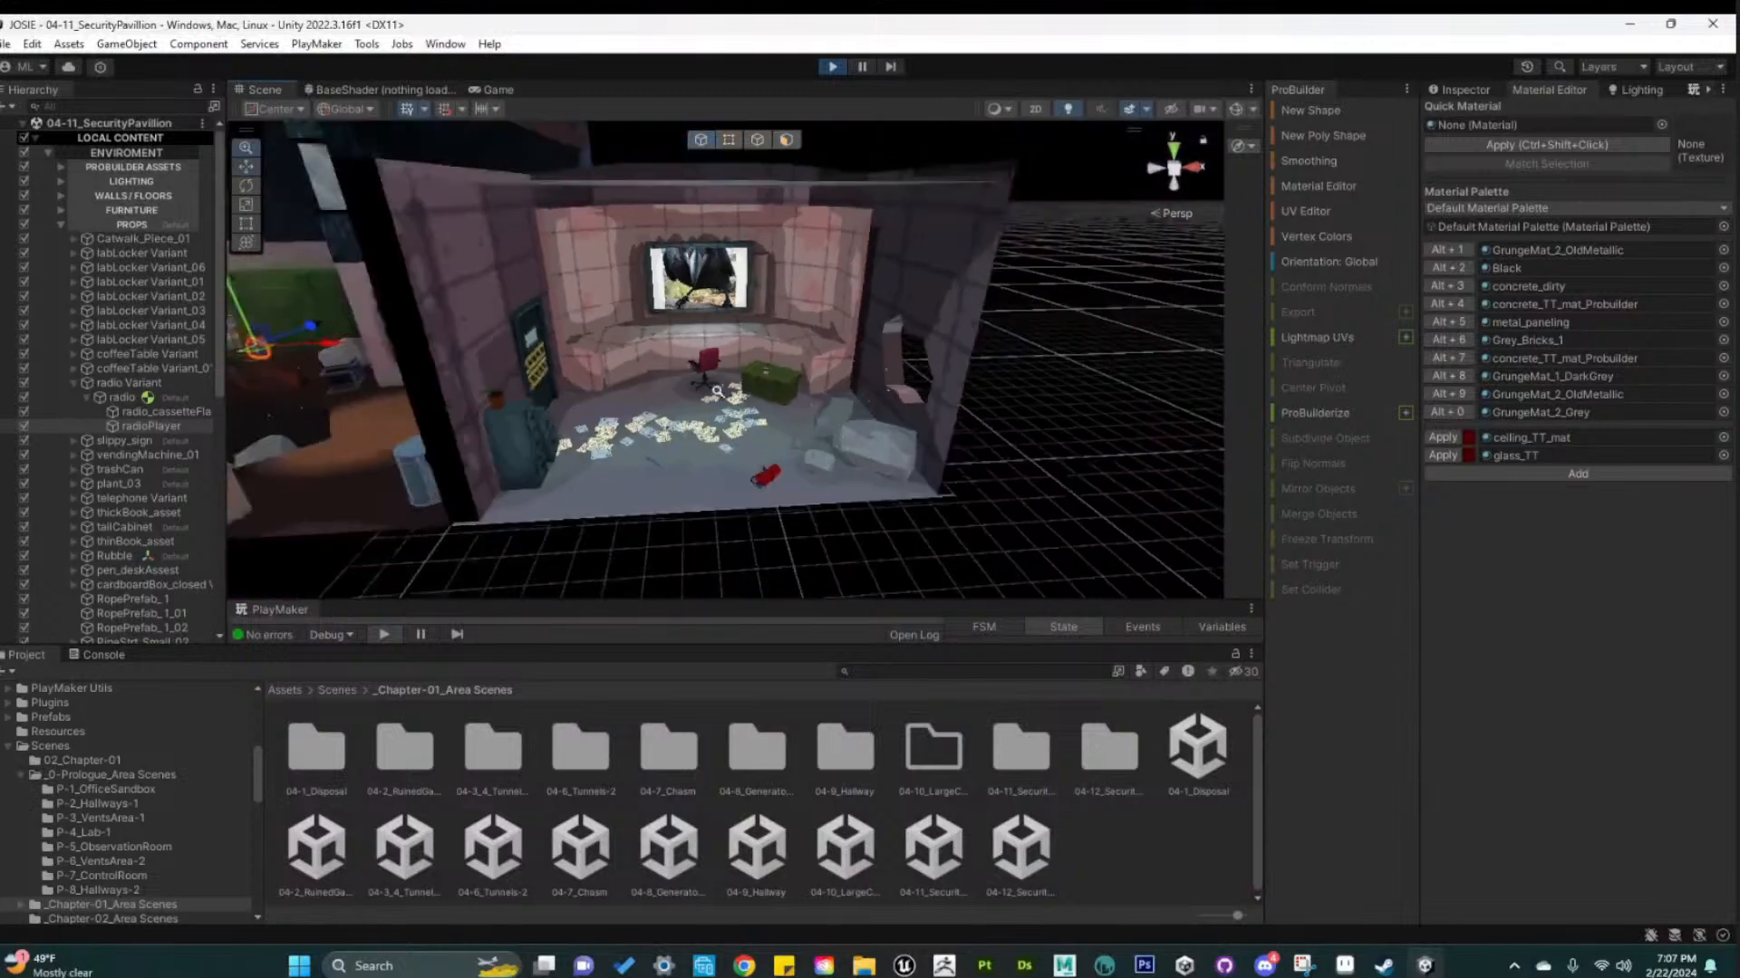
middle_click_drag(480, 425, 775, 431)
scroll(899, 404, "up", 2)
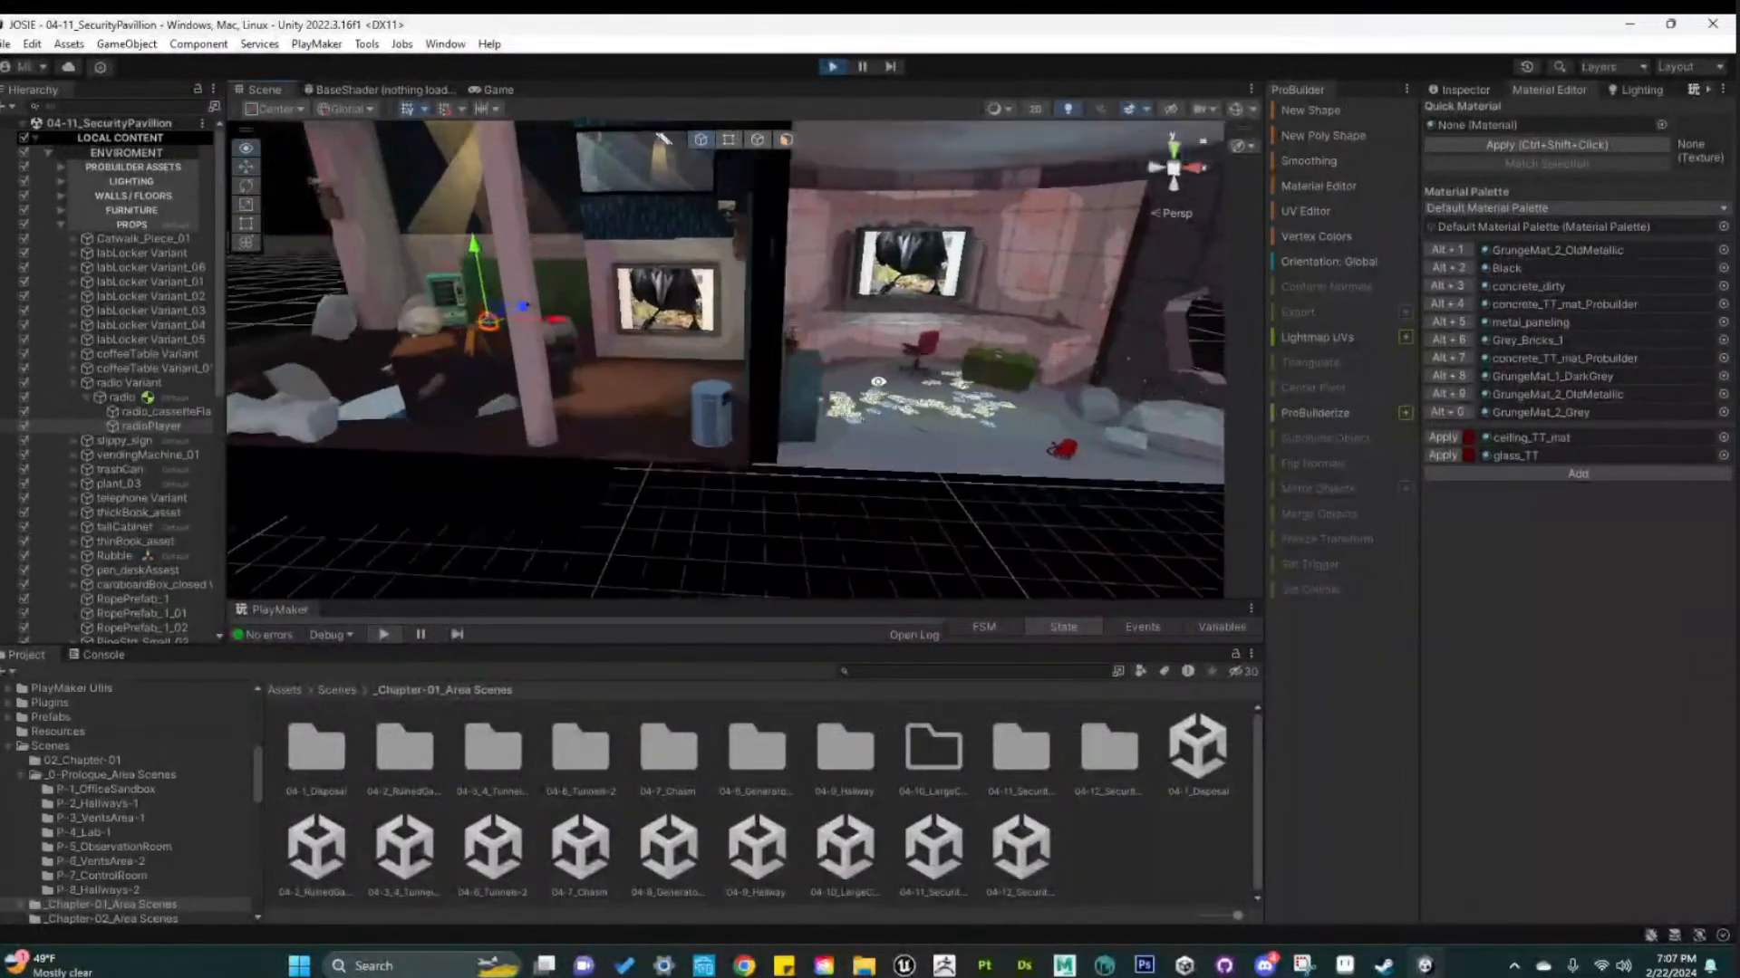
middle_click_drag(979, 404, 781, 399)
middle_click_drag(852, 464, 823, 464)
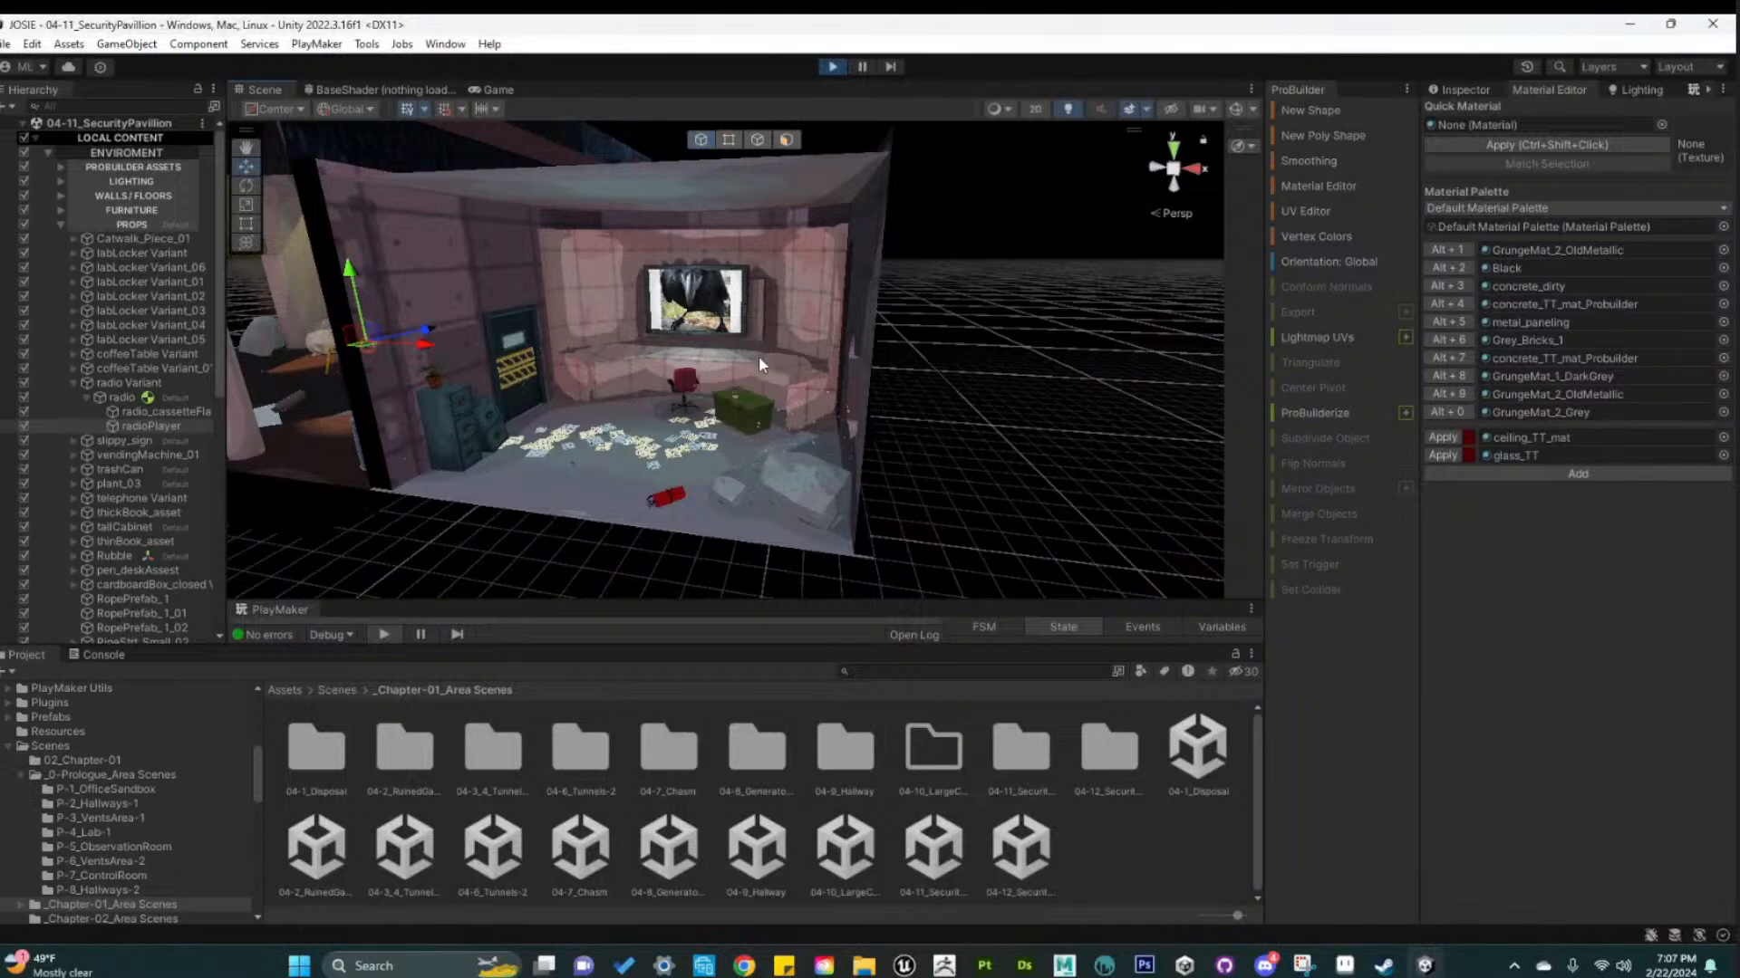
middle_click_drag(584, 451, 794, 518)
middle_click_drag(912, 508, 845, 493)
left_click_drag(844, 493, 937, 489, "alt")
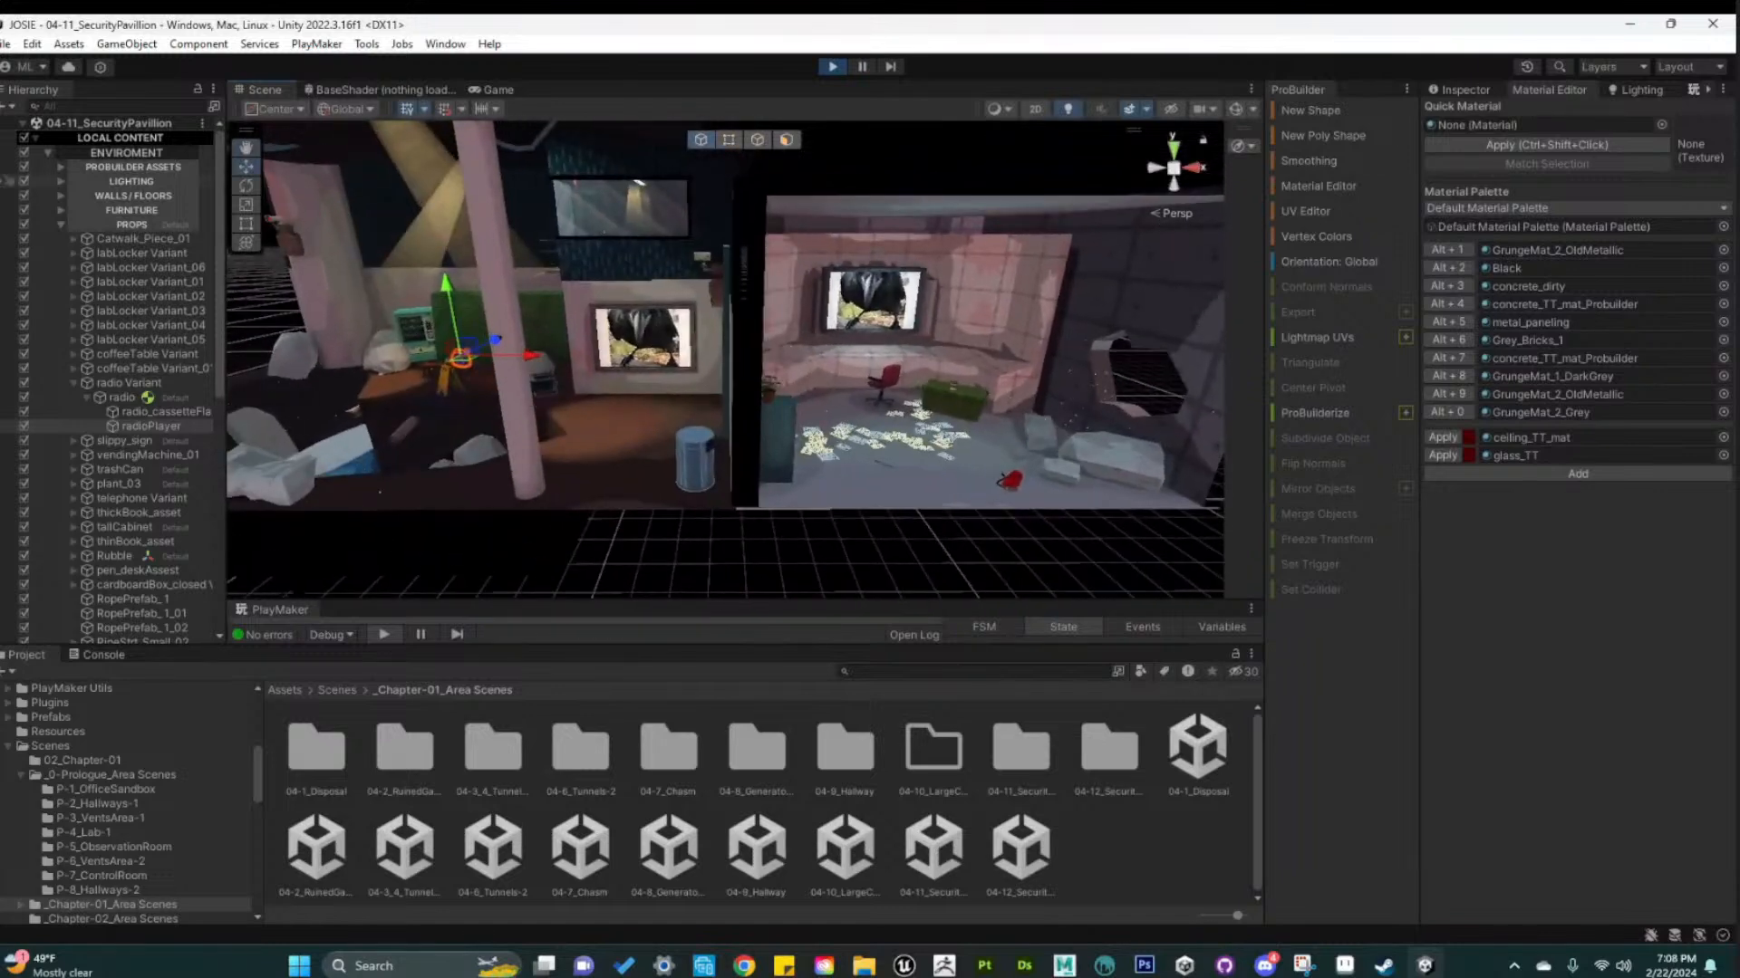
Collapse the Local Content groups of the 04-11_SecurityPavillion and 04-12_SecurityControlRoom scenes in the hierarchy
left_click(33, 137)
left_click(36, 209)
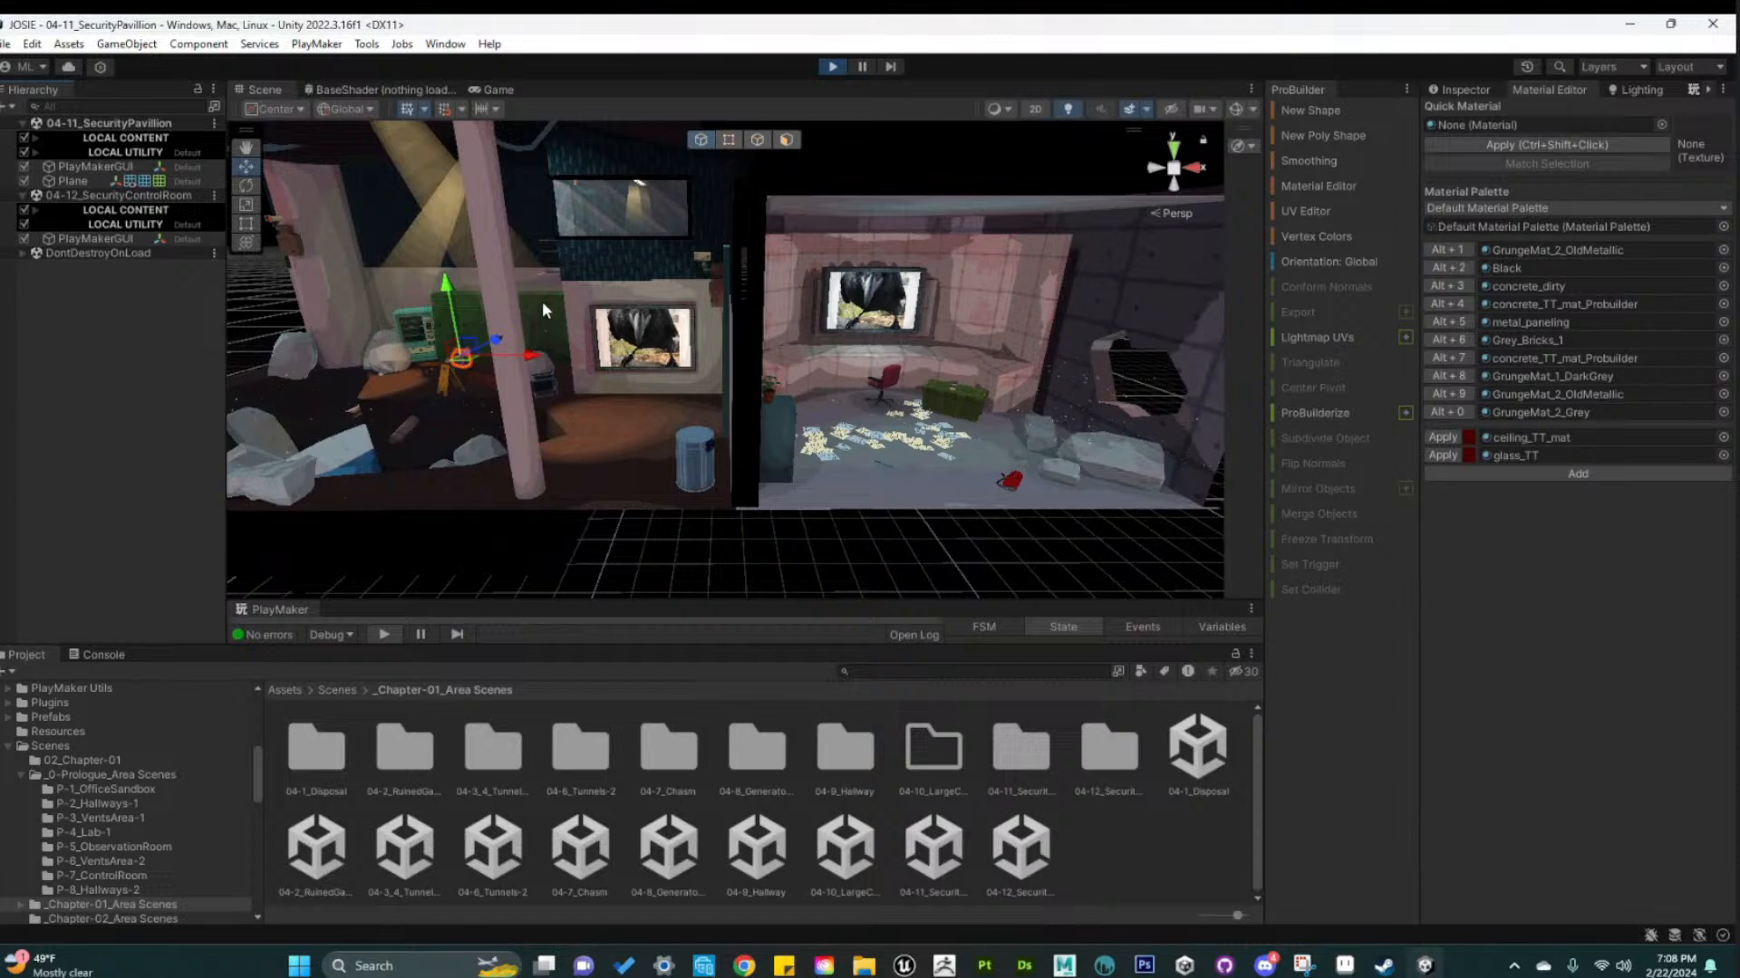
Select the control room's wall screen and inspect it along with the console area and the neighbouring pavilion
left_click_drag(899, 486, 818, 489, "alt")
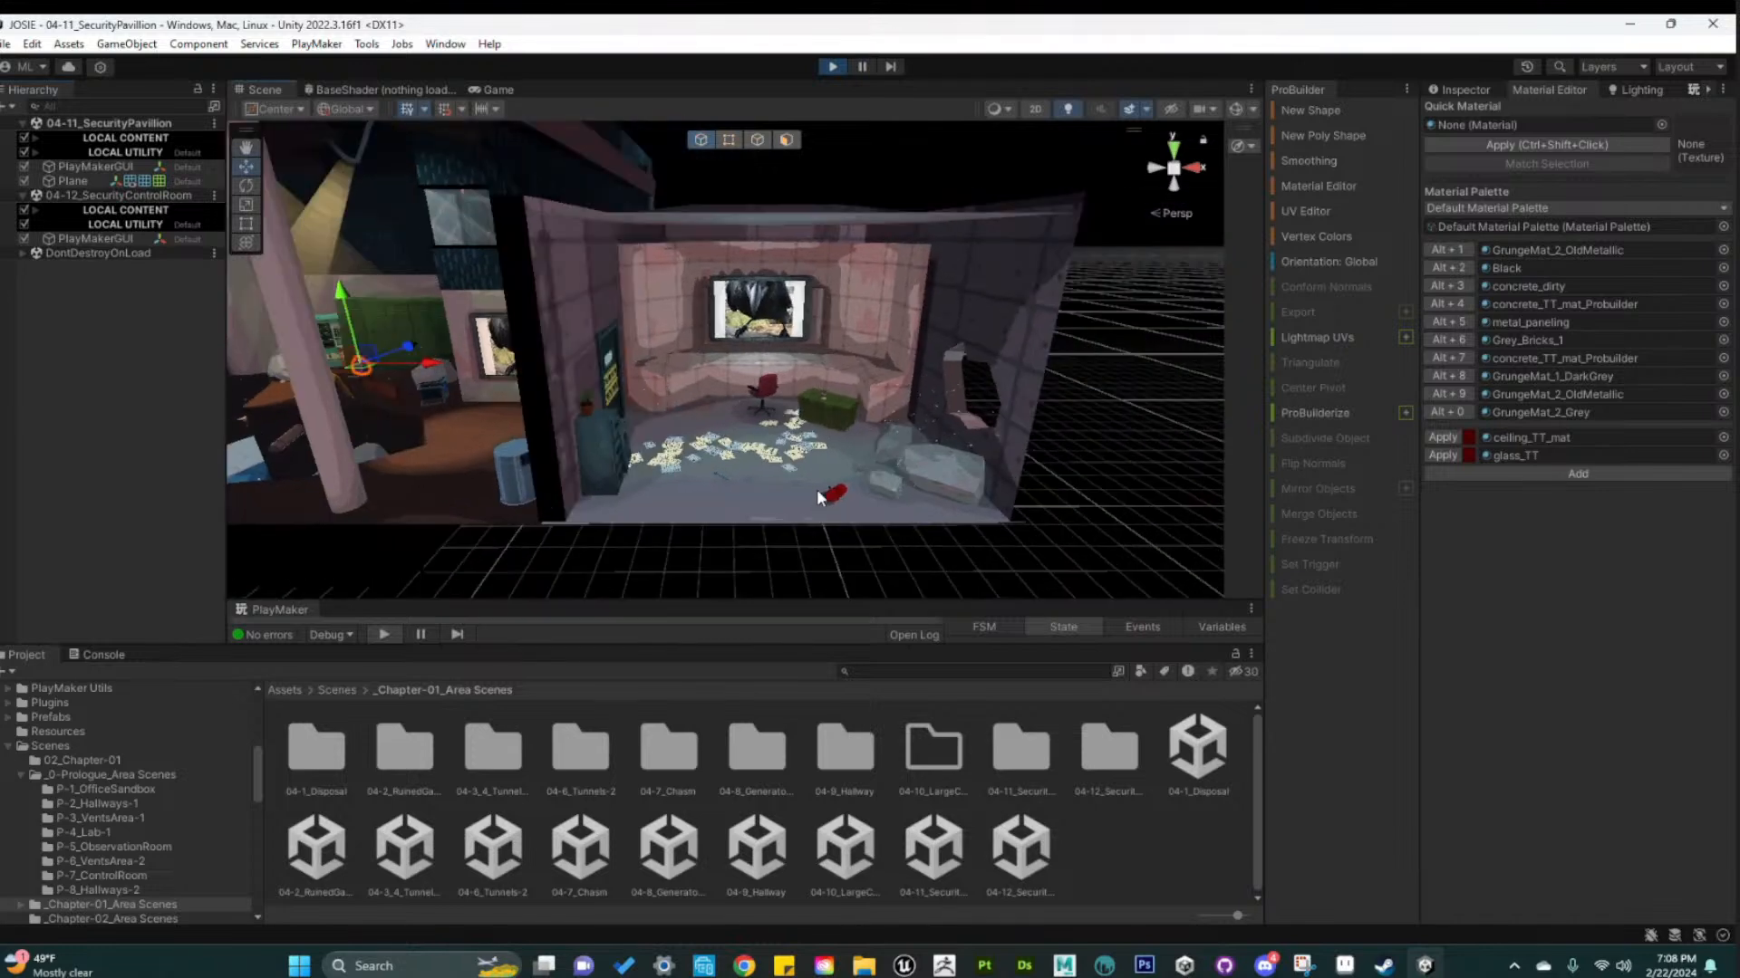
left_click_drag(645, 505, 730, 463, "alt")
right_click_drag(730, 463, 1086, 463, "alt")
left_click(722, 297)
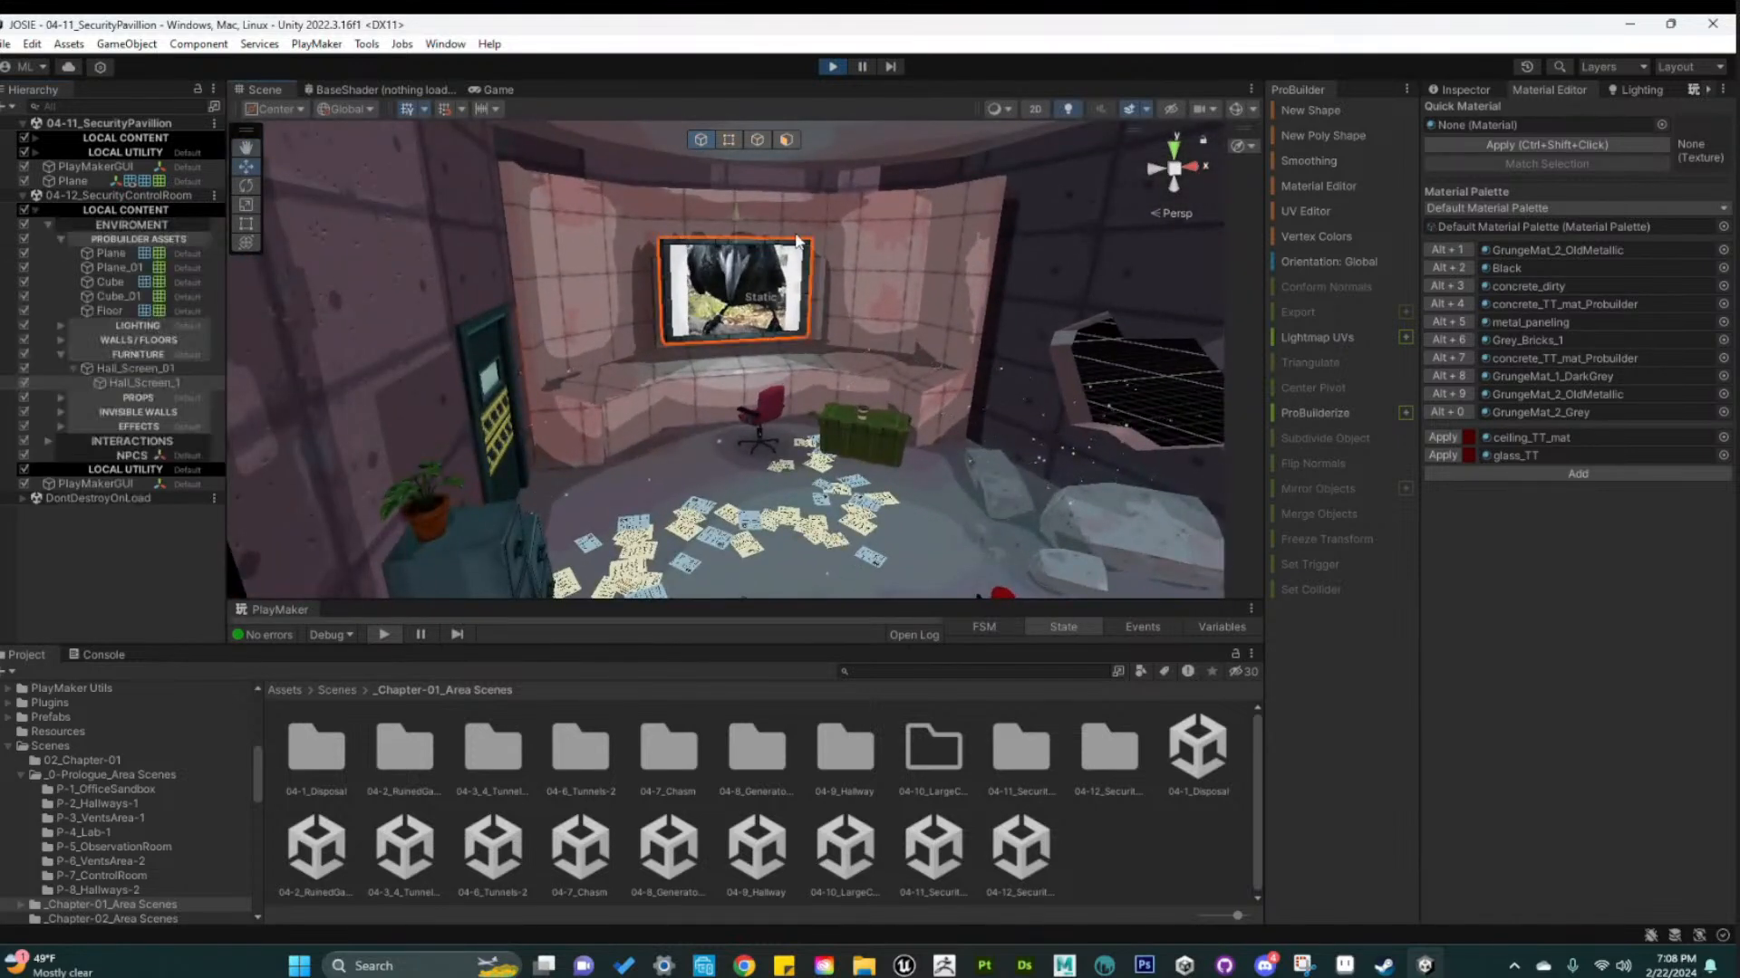
right_click_drag(875, 454, 694, 507, "alt")
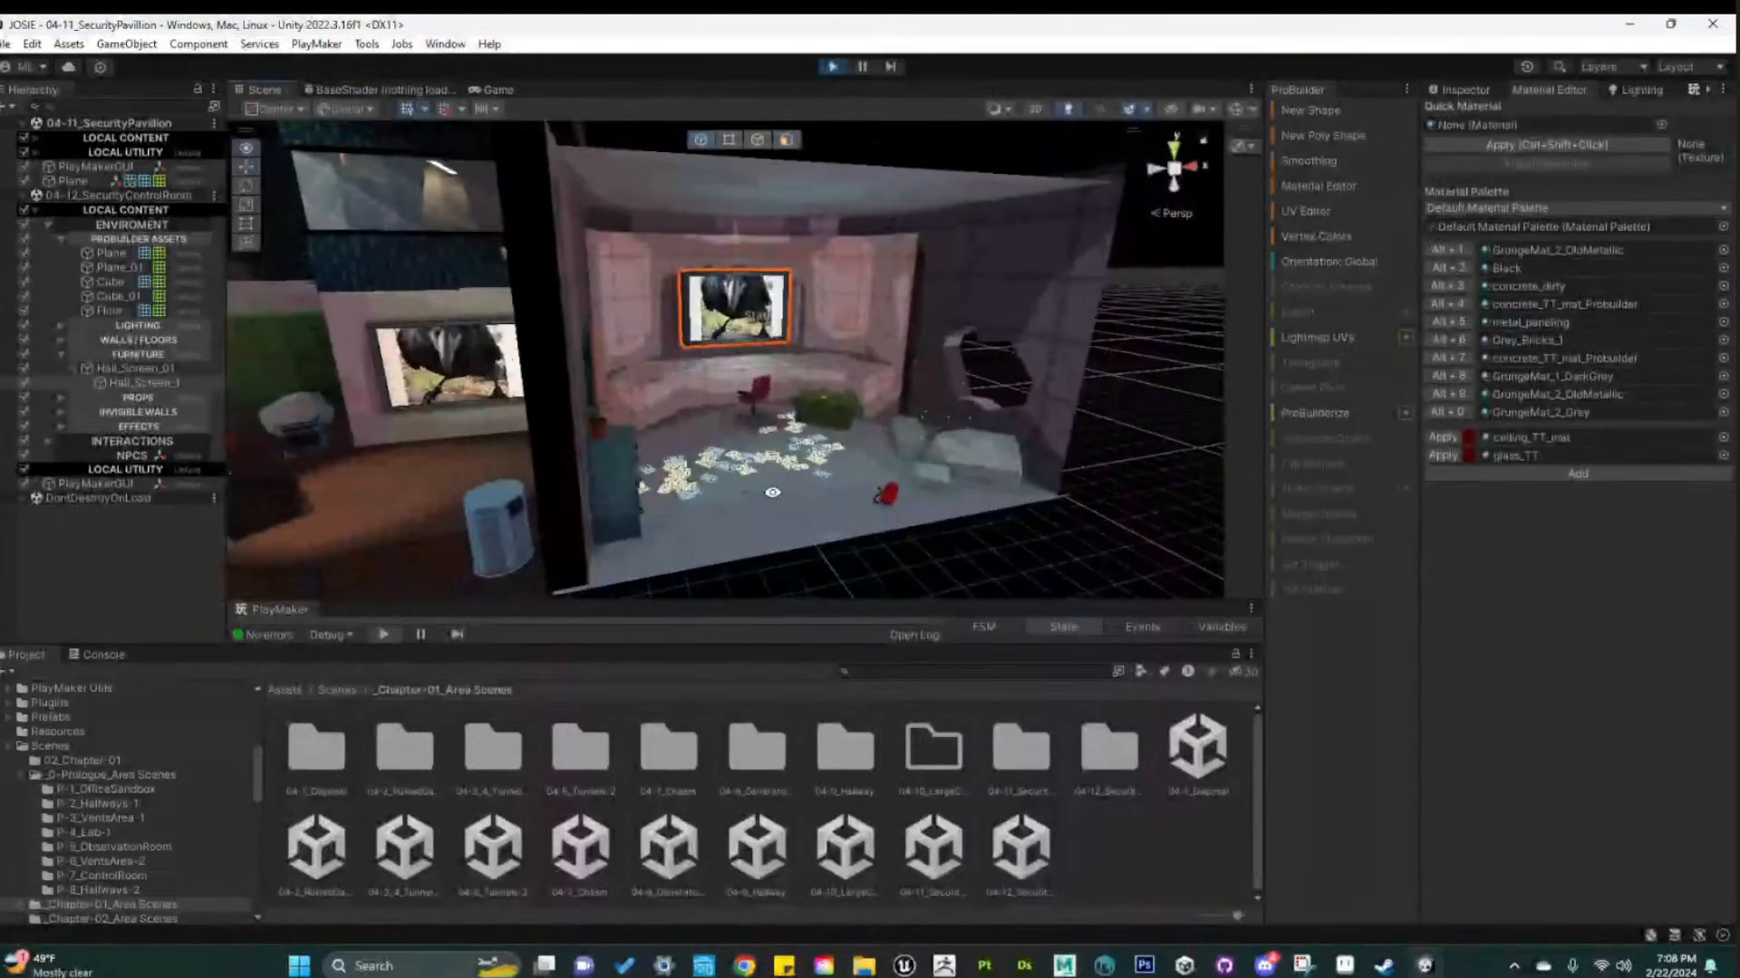
middle_click_drag(693, 519, 972, 477)
key("f")
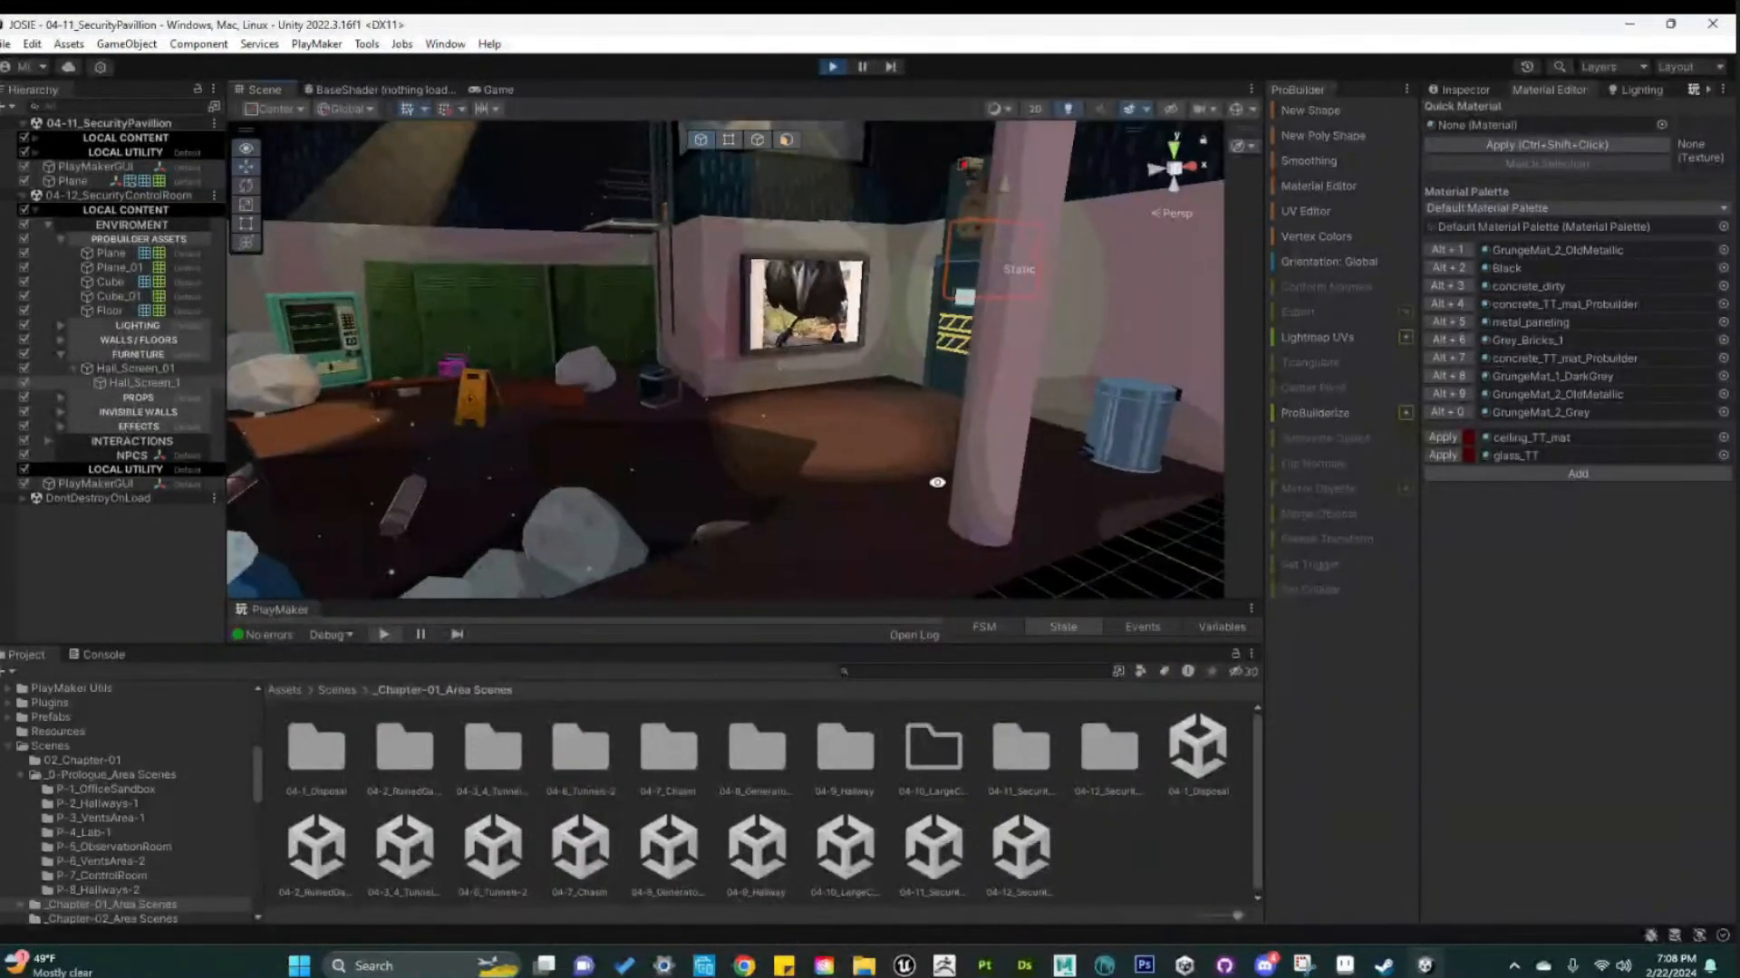
middle_click_drag(935, 498, 819, 437)
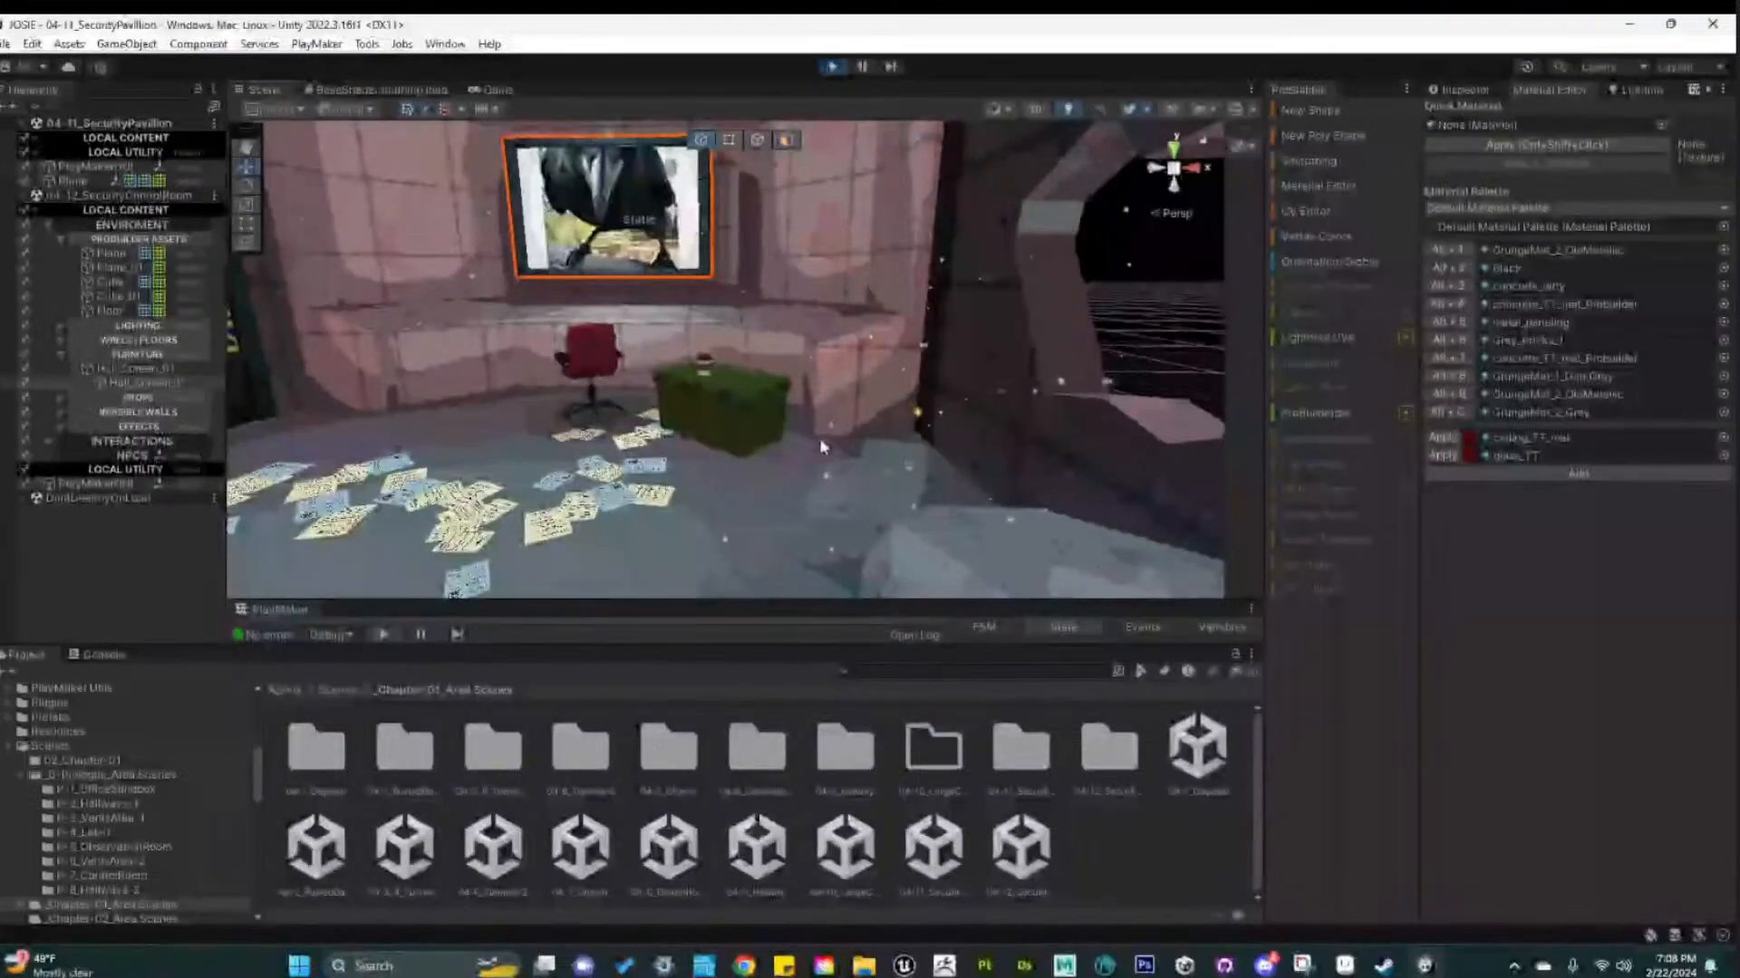
scroll(724, 482, "down", 5)
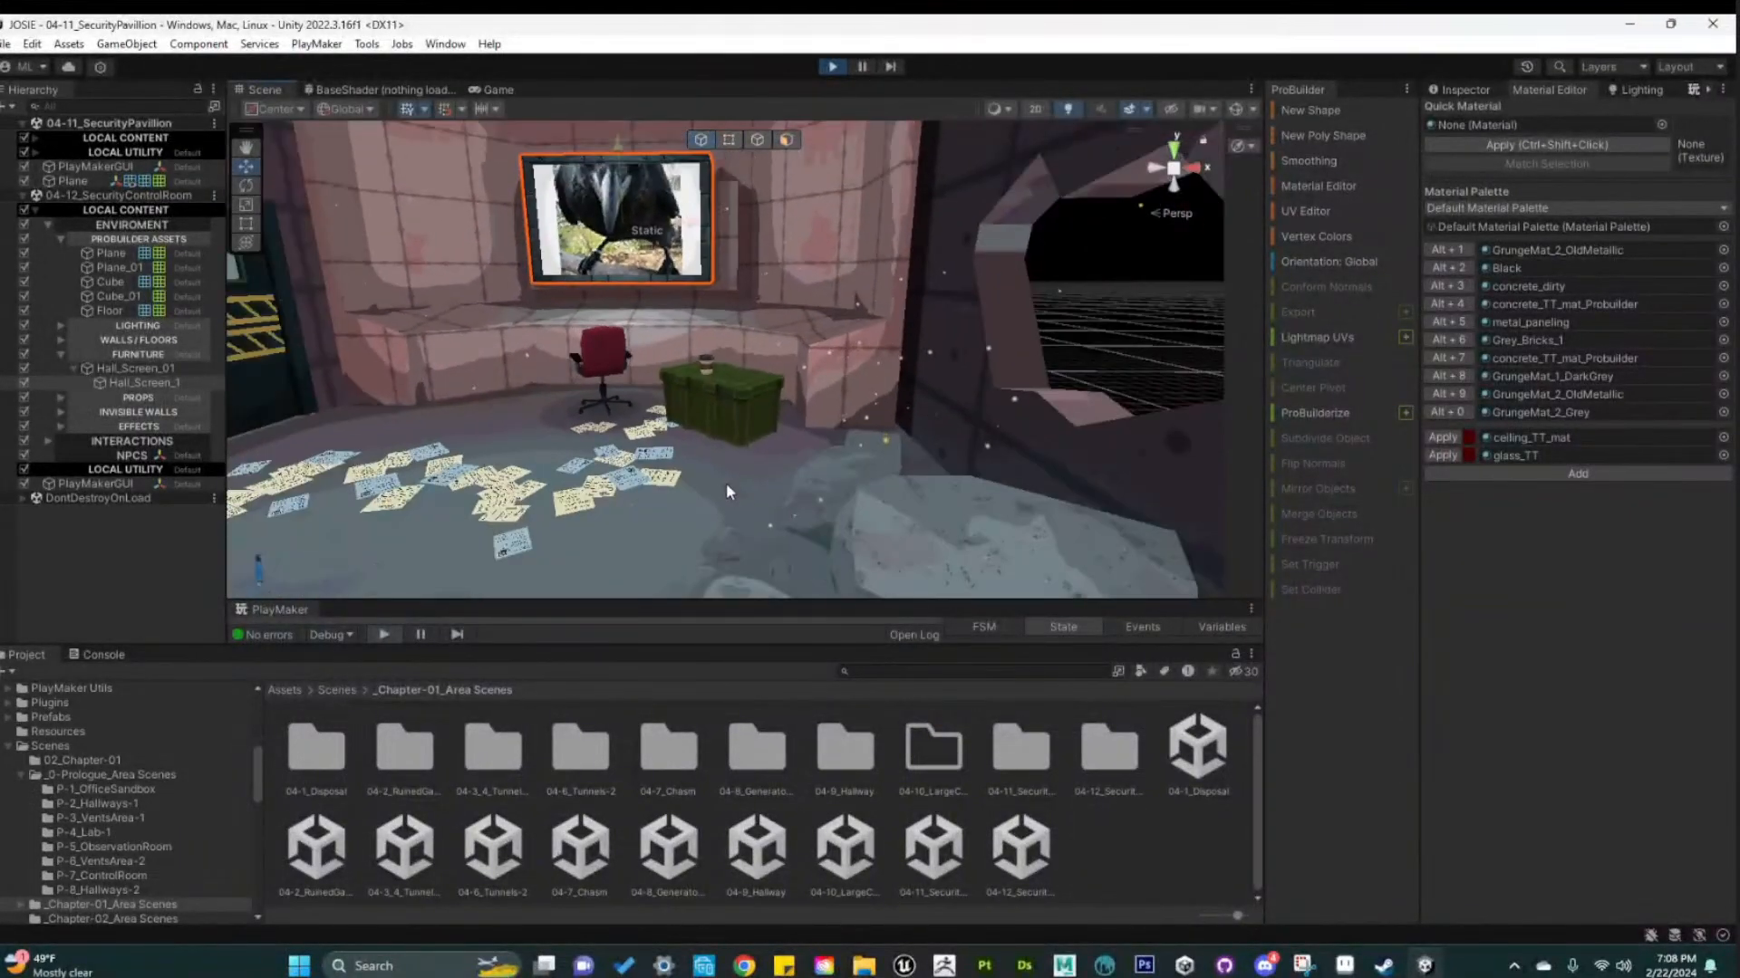
Select the curved console wall mesh in the control room and show its properties in the Inspector
left_click(846, 276)
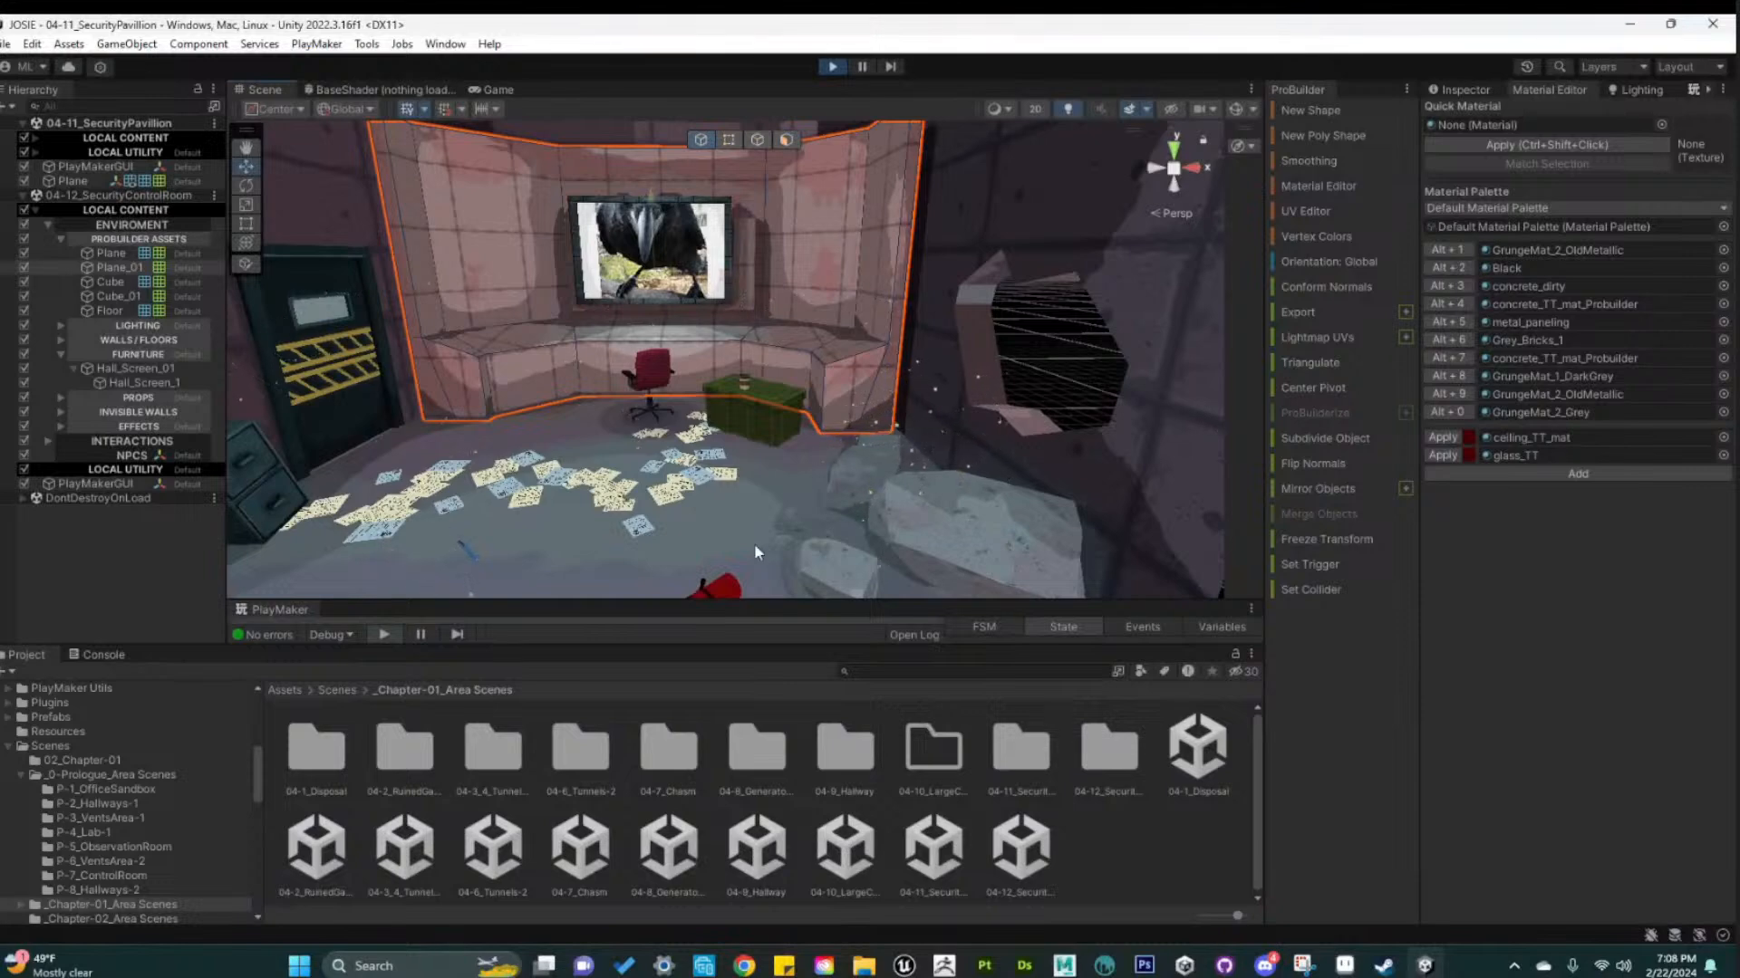
middle_click_drag(612, 521, 935, 523)
right_click_drag(935, 523, 943, 509)
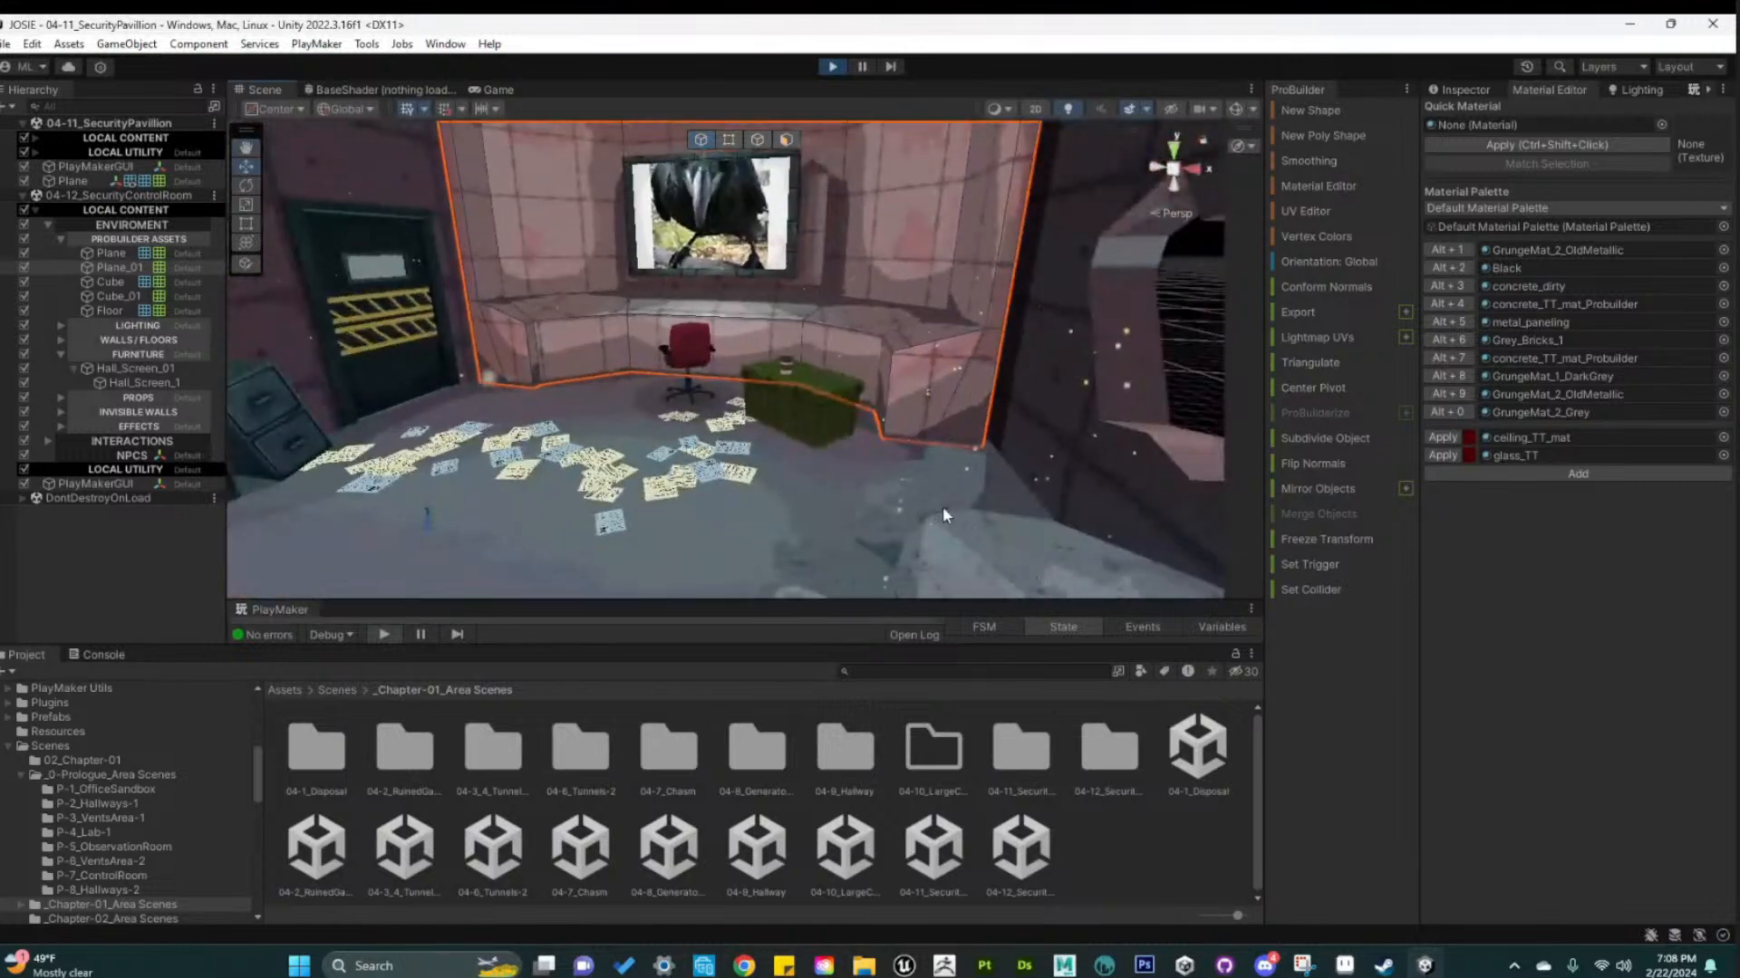
scroll(943, 509, "down", 3)
scroll(835, 534, "up", 2)
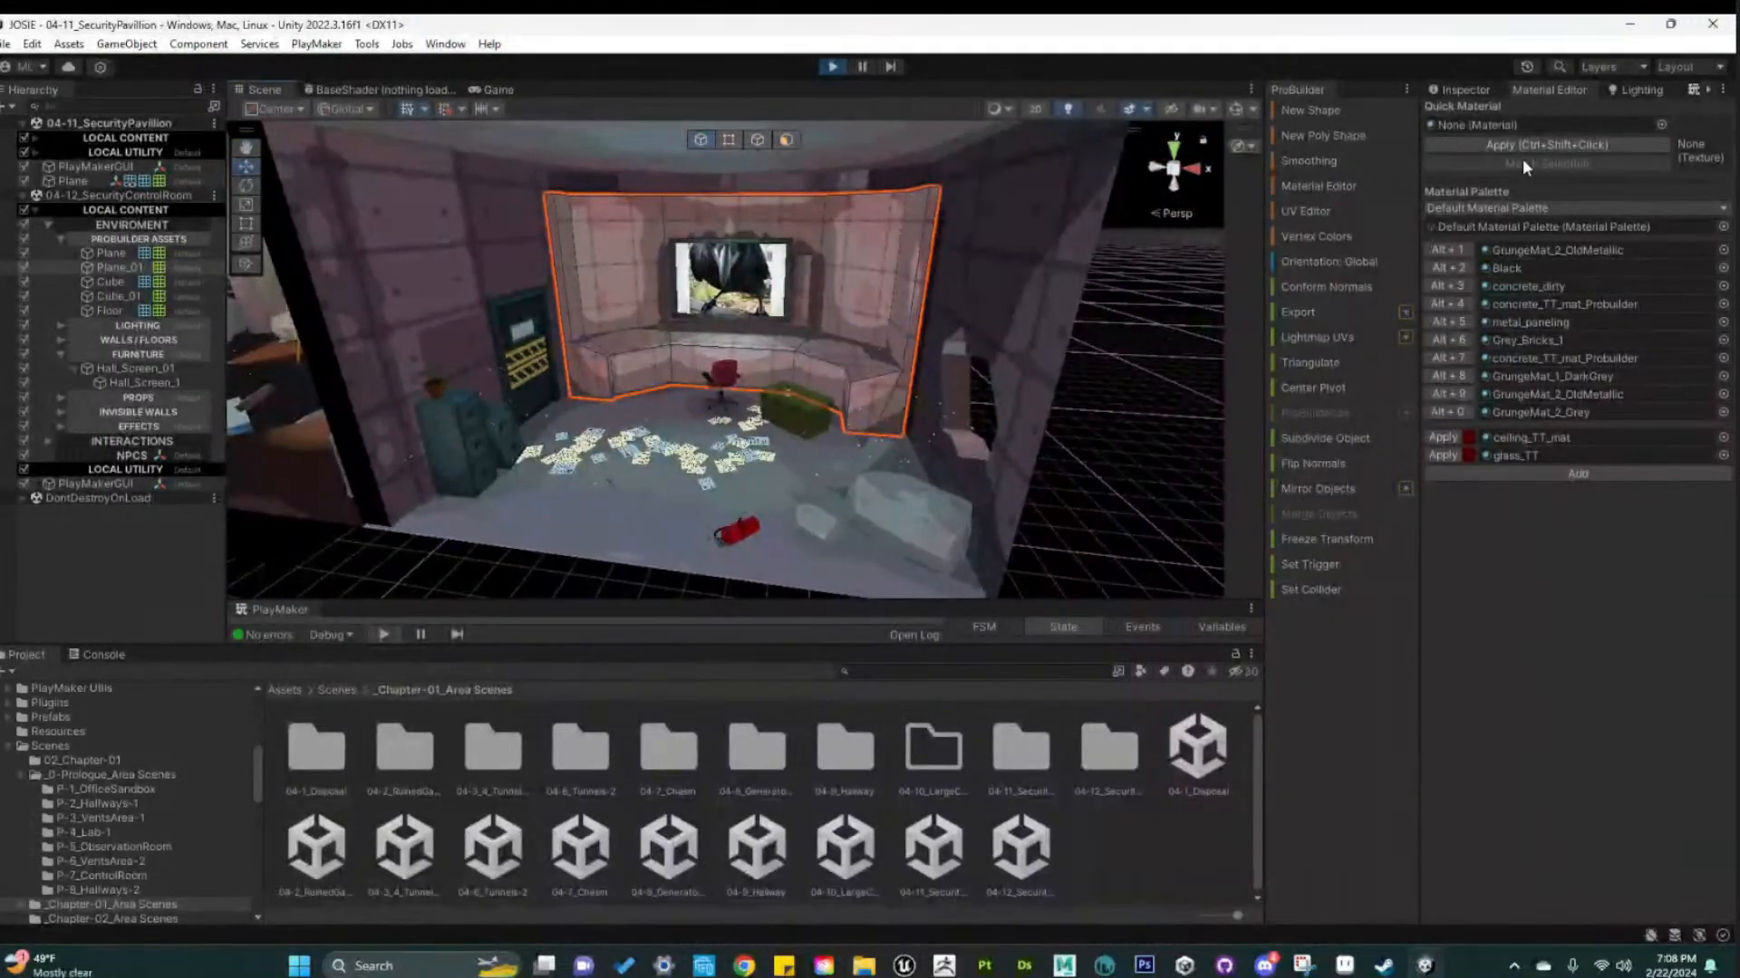
left_click(1460, 90)
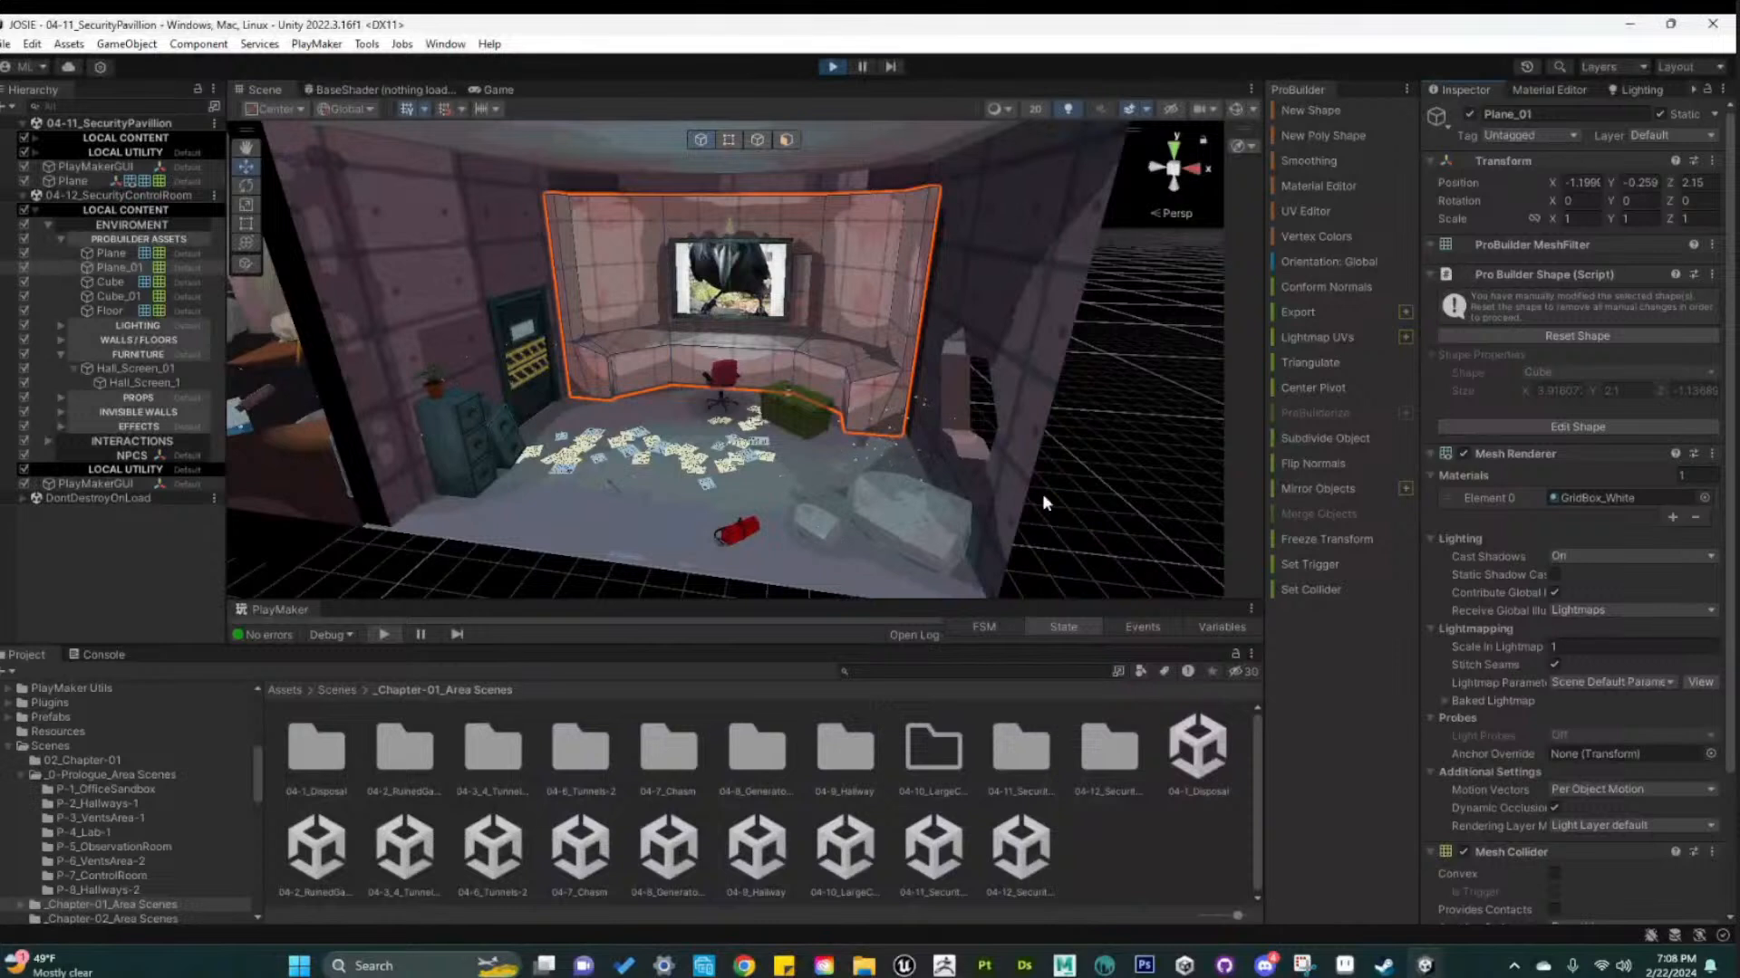
Collapse the control room's Local Content group and select the 04-12_SecurityControlRoom scene in the hierarchy
left_click(31, 211)
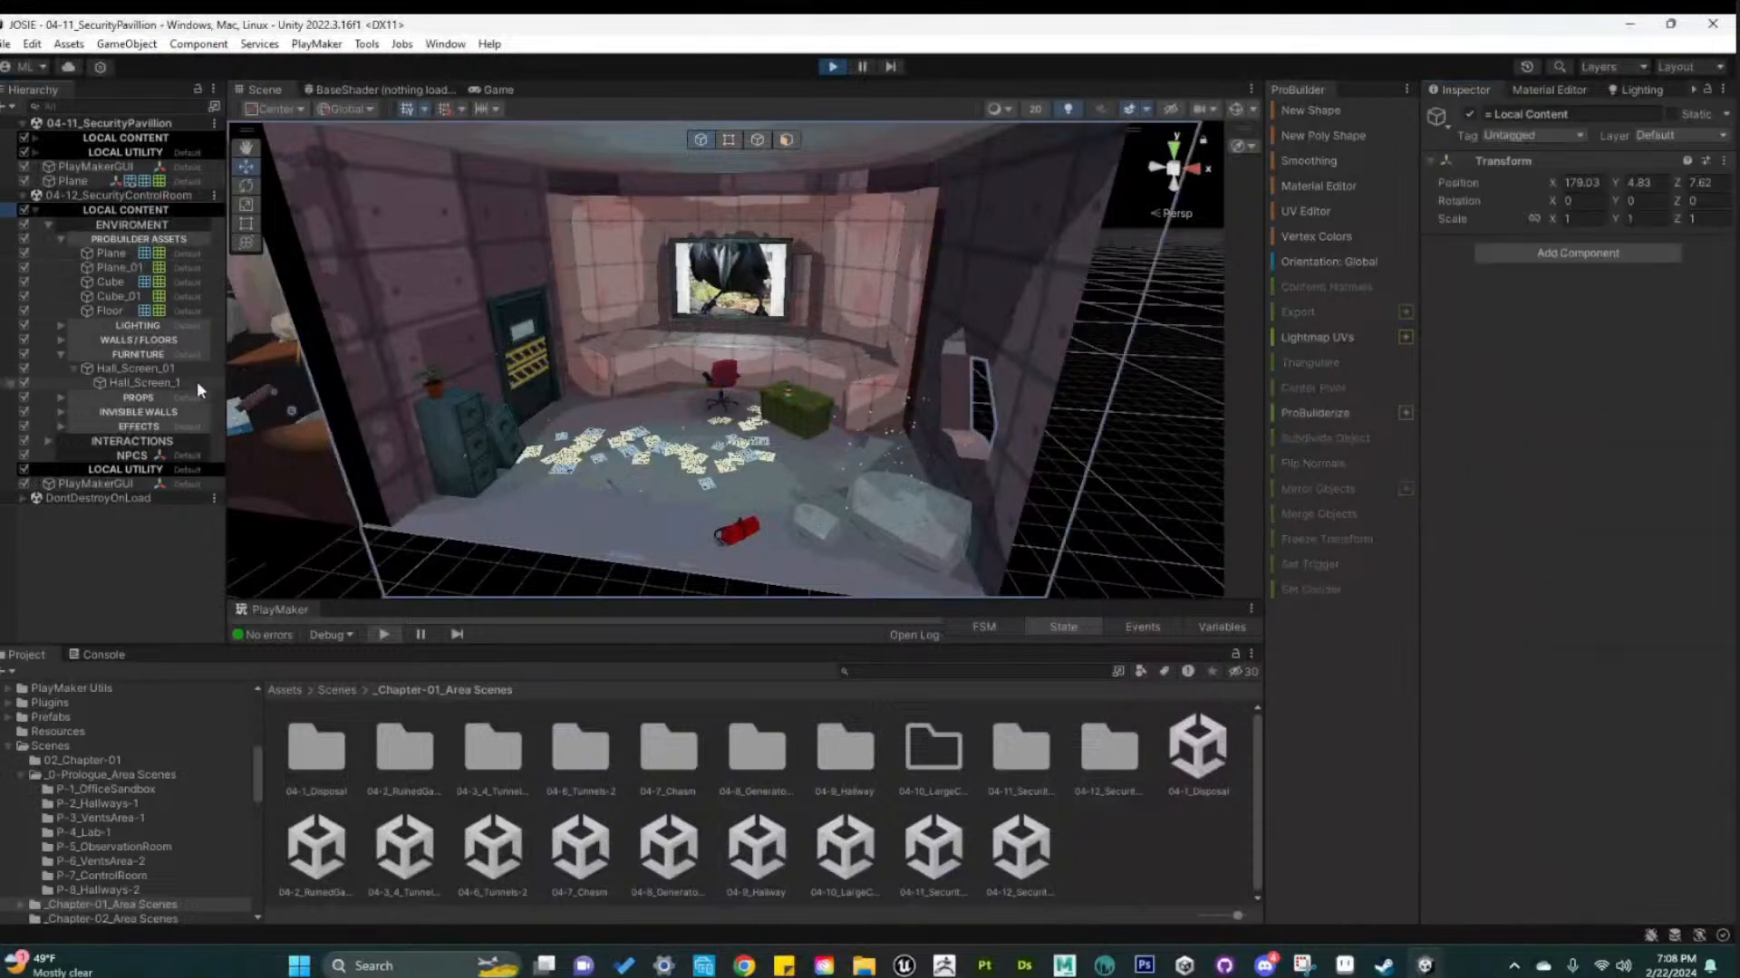
left_click(34, 208)
left_click(109, 197)
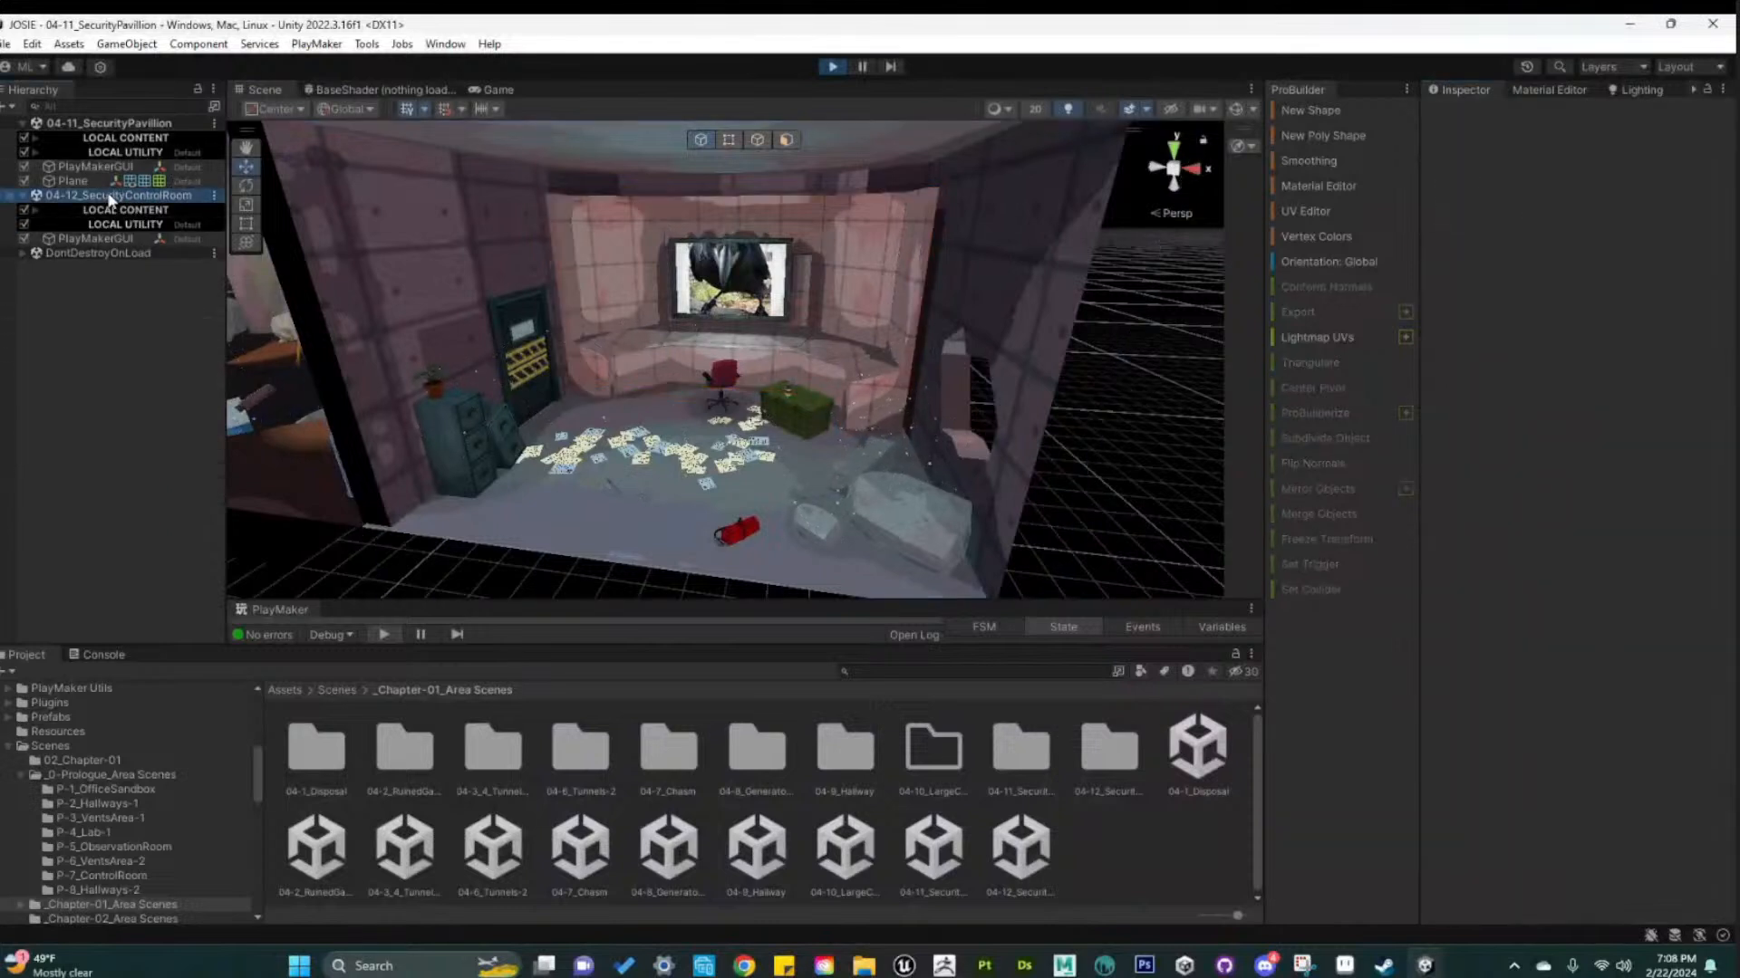
Check the available scene options for 04-12_SecurityControlRoom
left_click(216, 197)
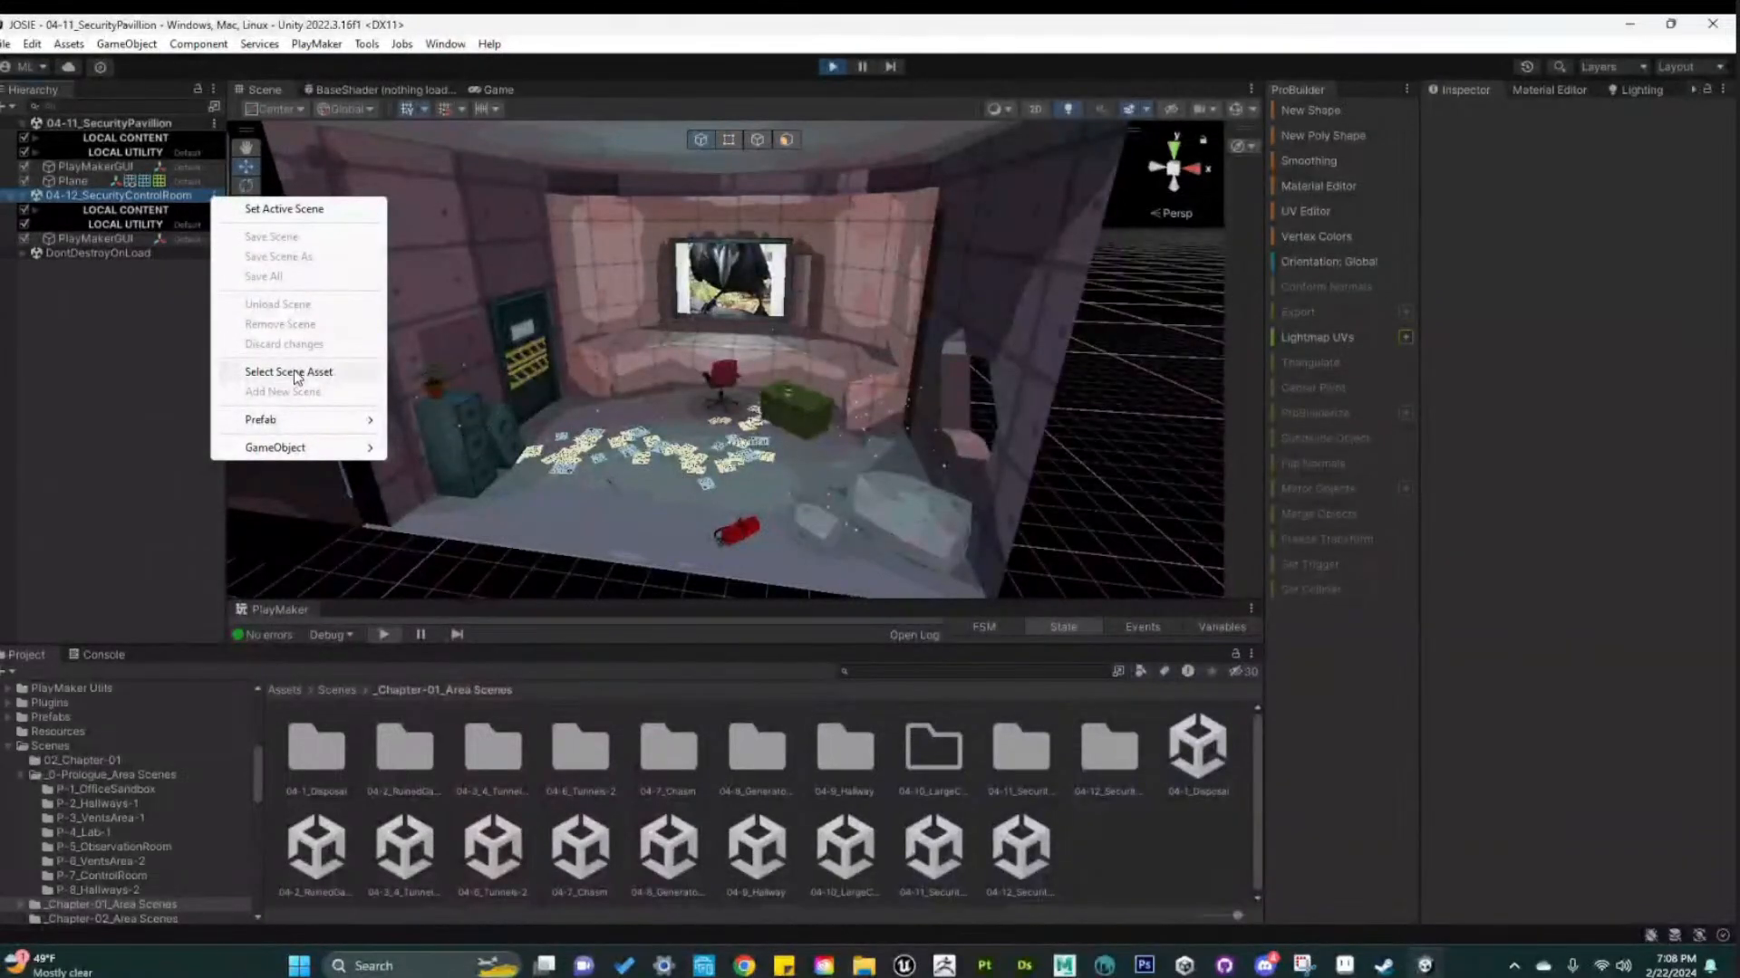
left_click(81, 371)
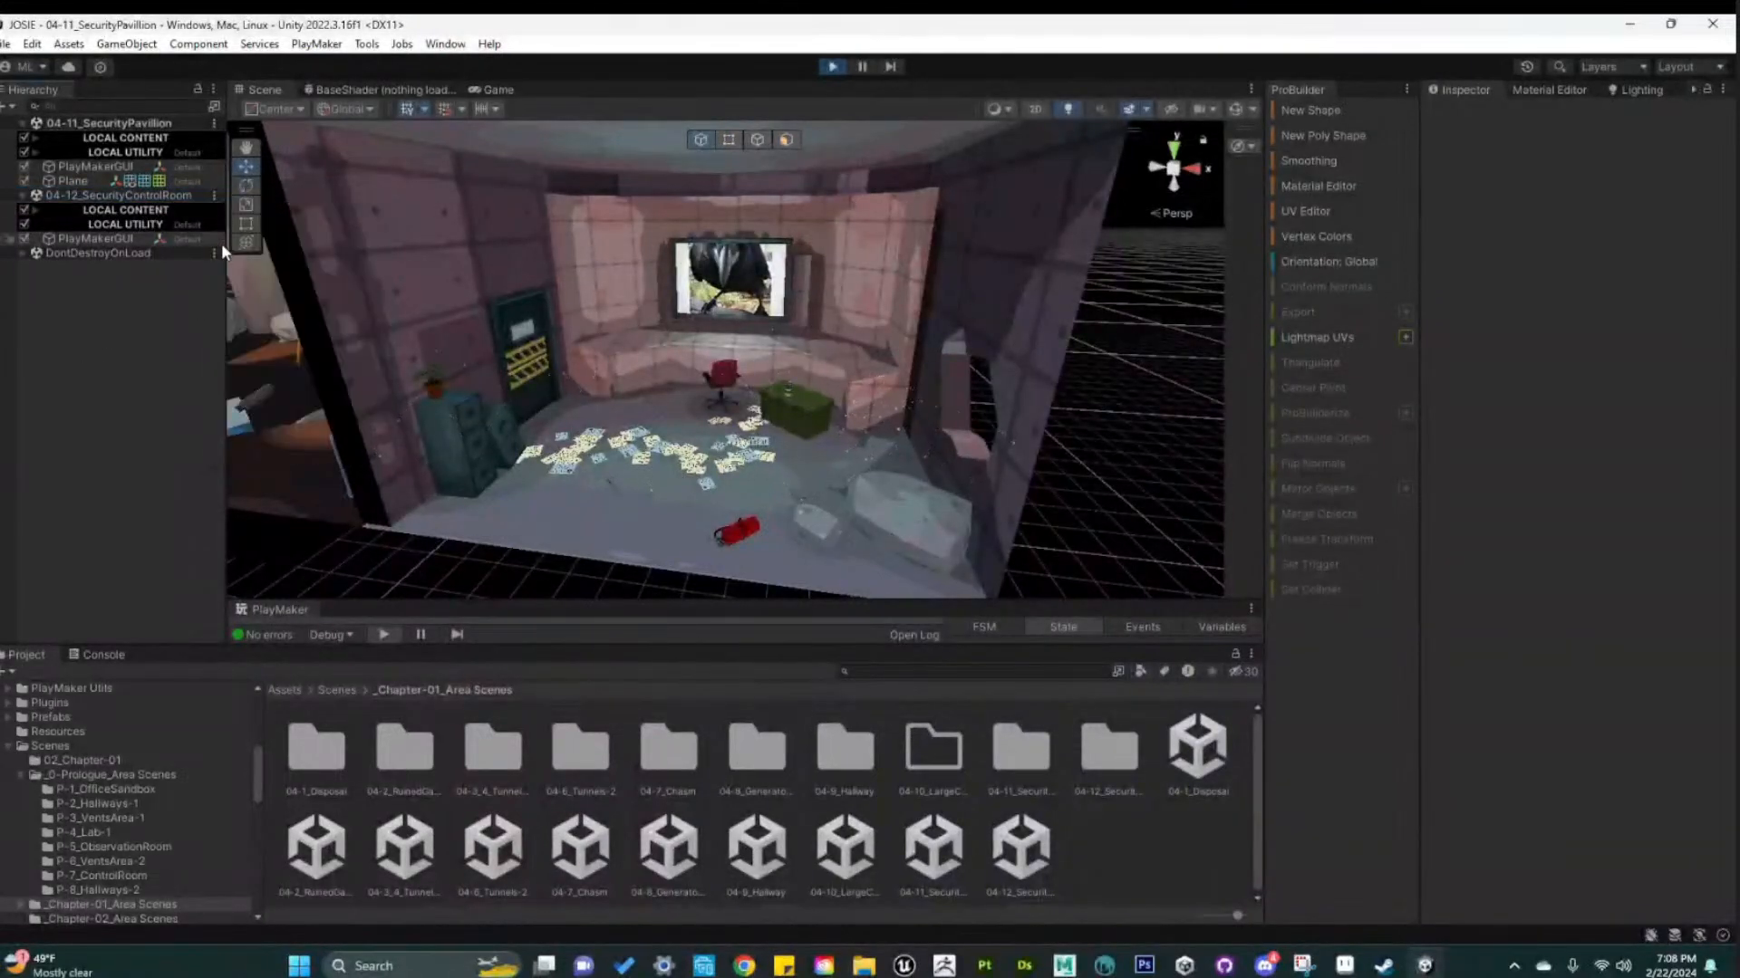
left_click(214, 197)
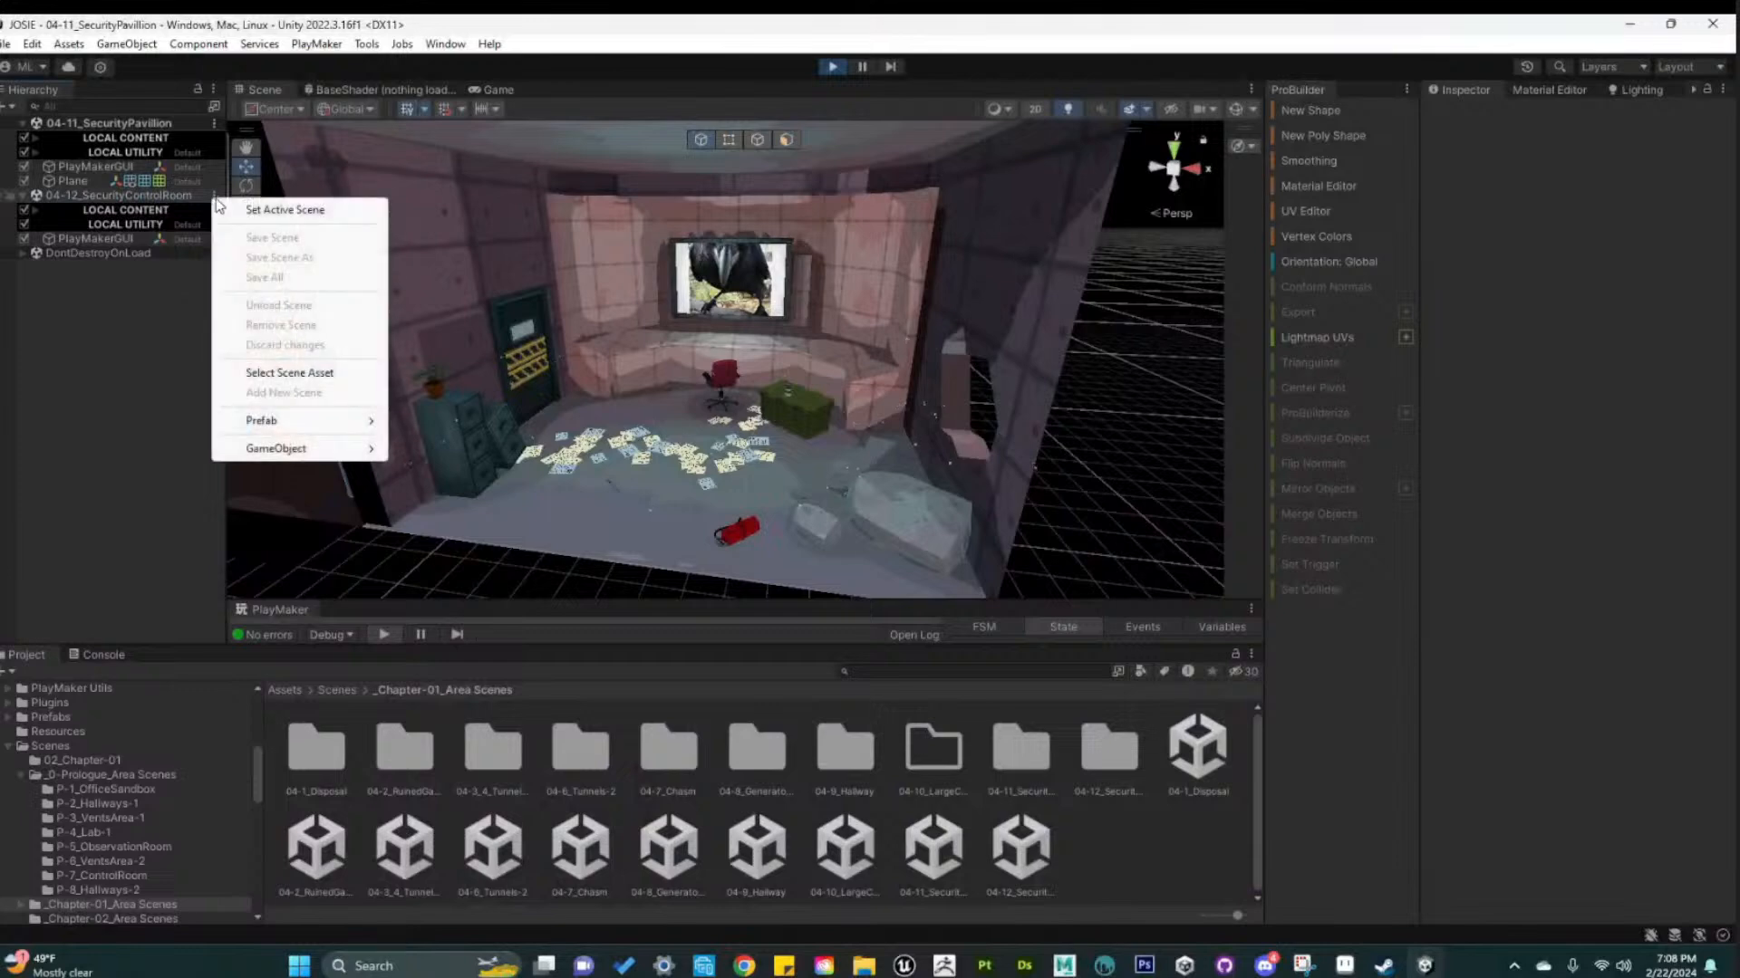
left_click(86, 311)
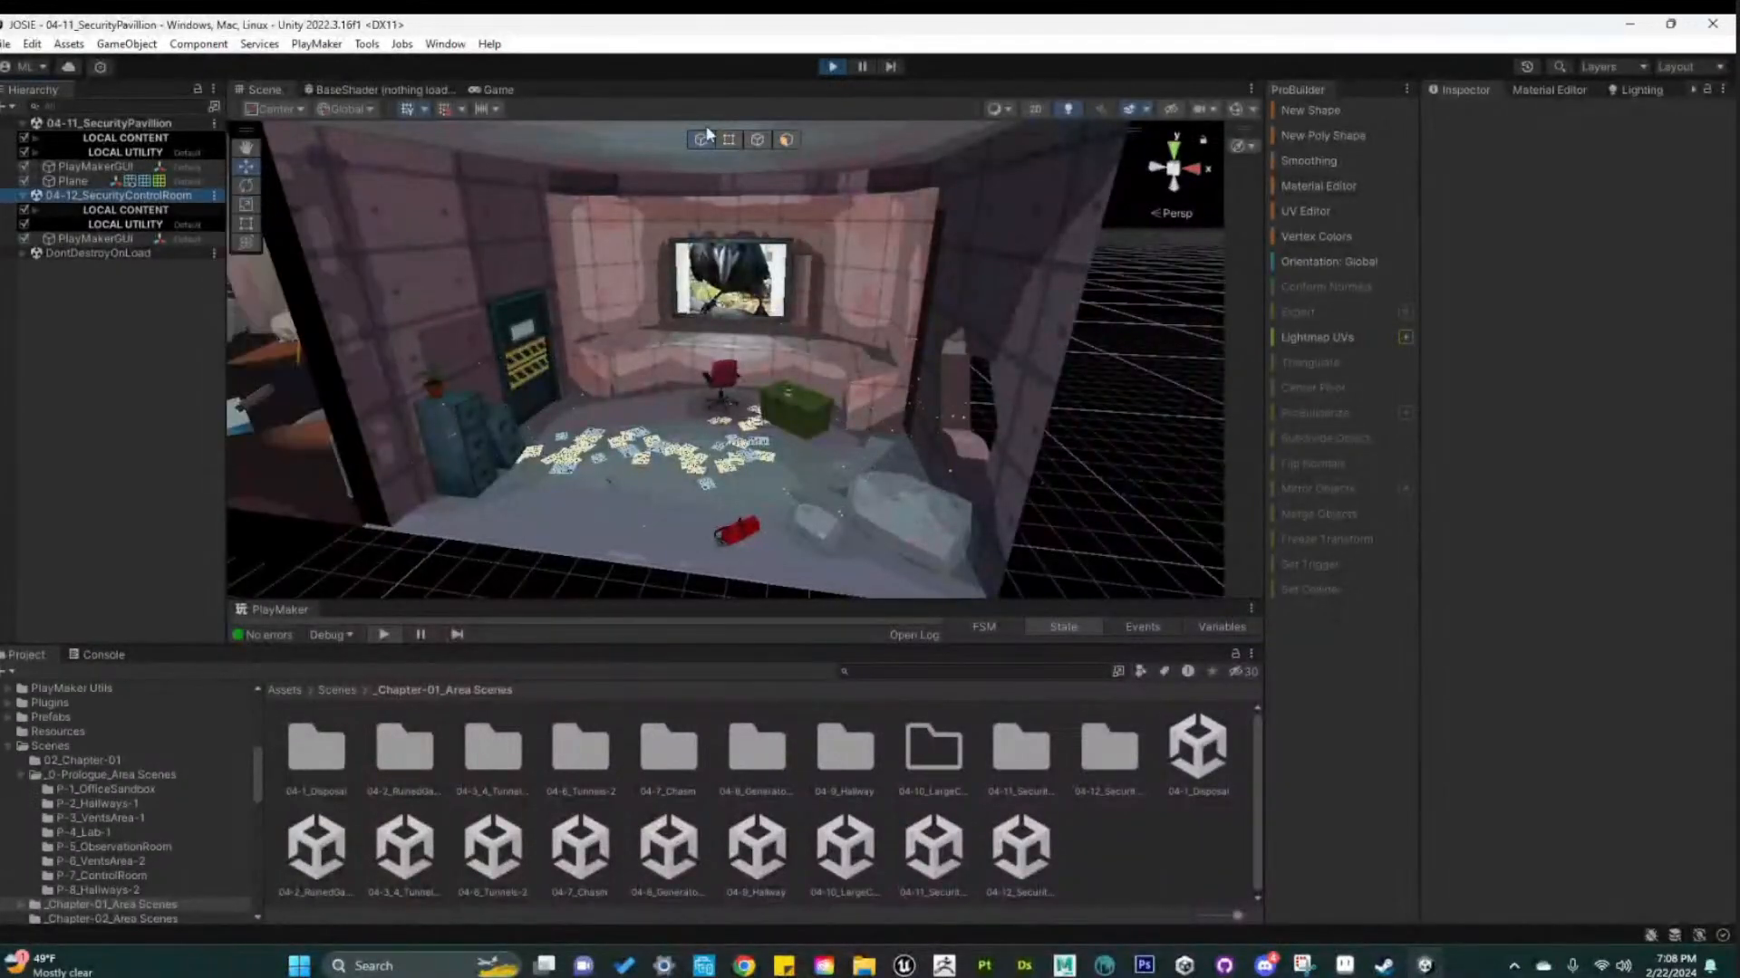
left_click(215, 196)
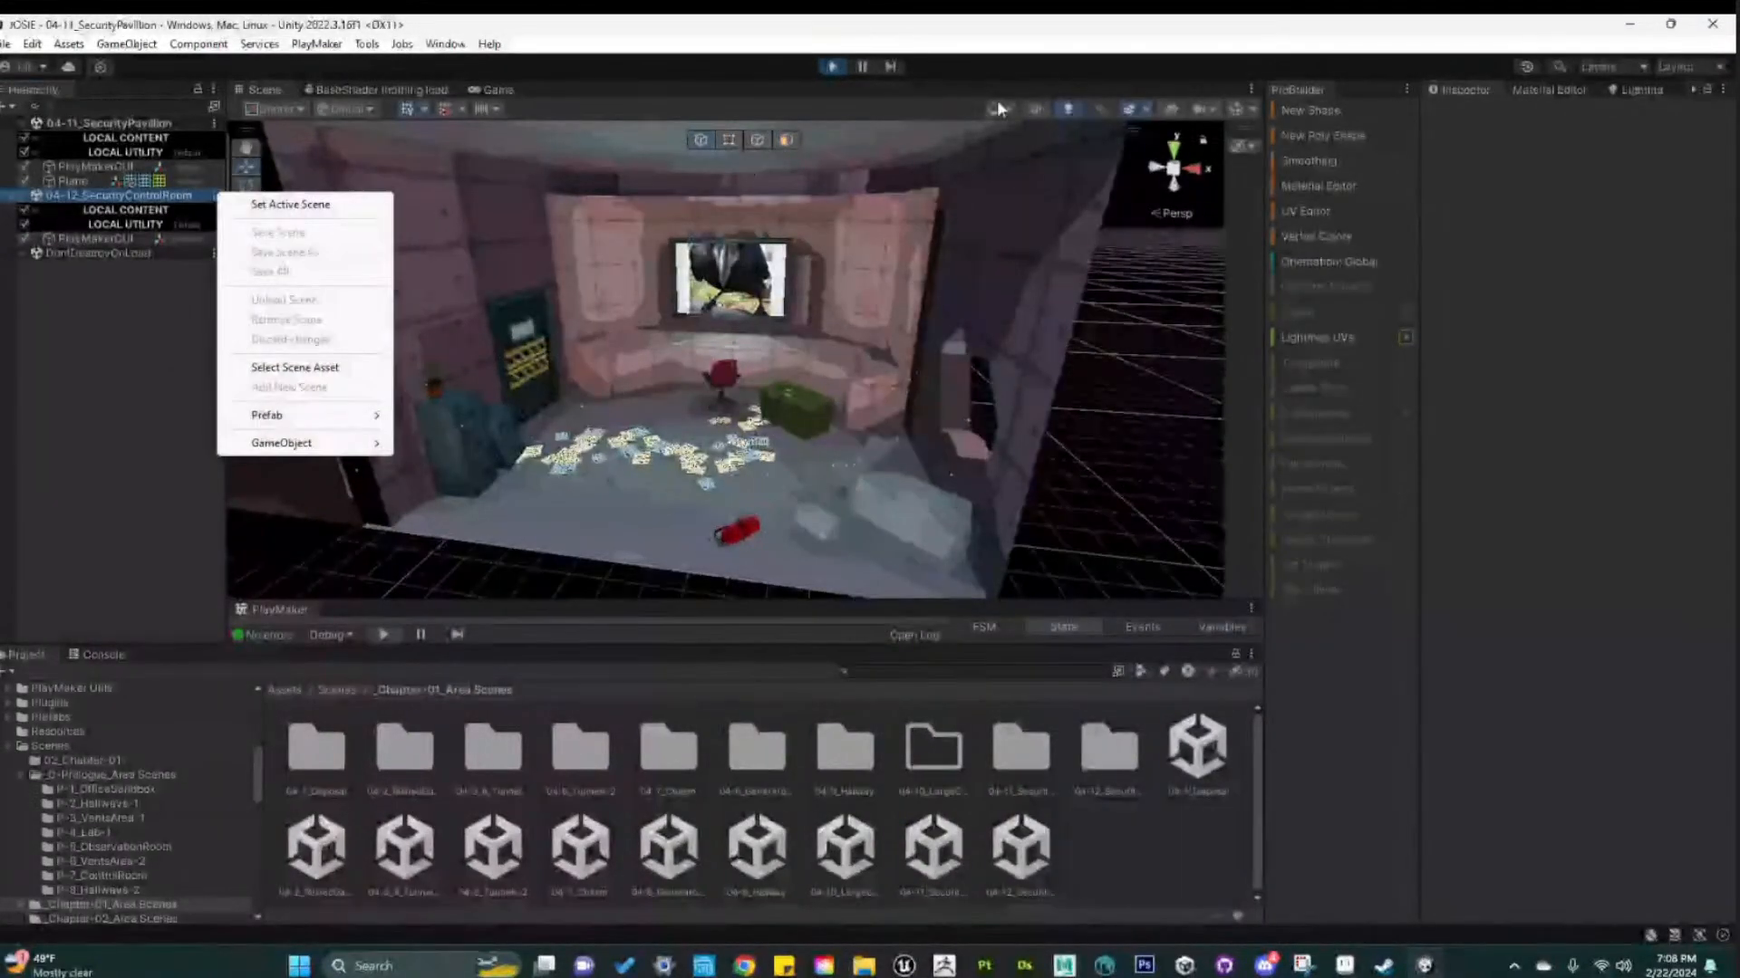
Stop play mode, return to the Scene view and remove the 04-12_SecurityControlRoom scene from the hierarchy
left_click(837, 66)
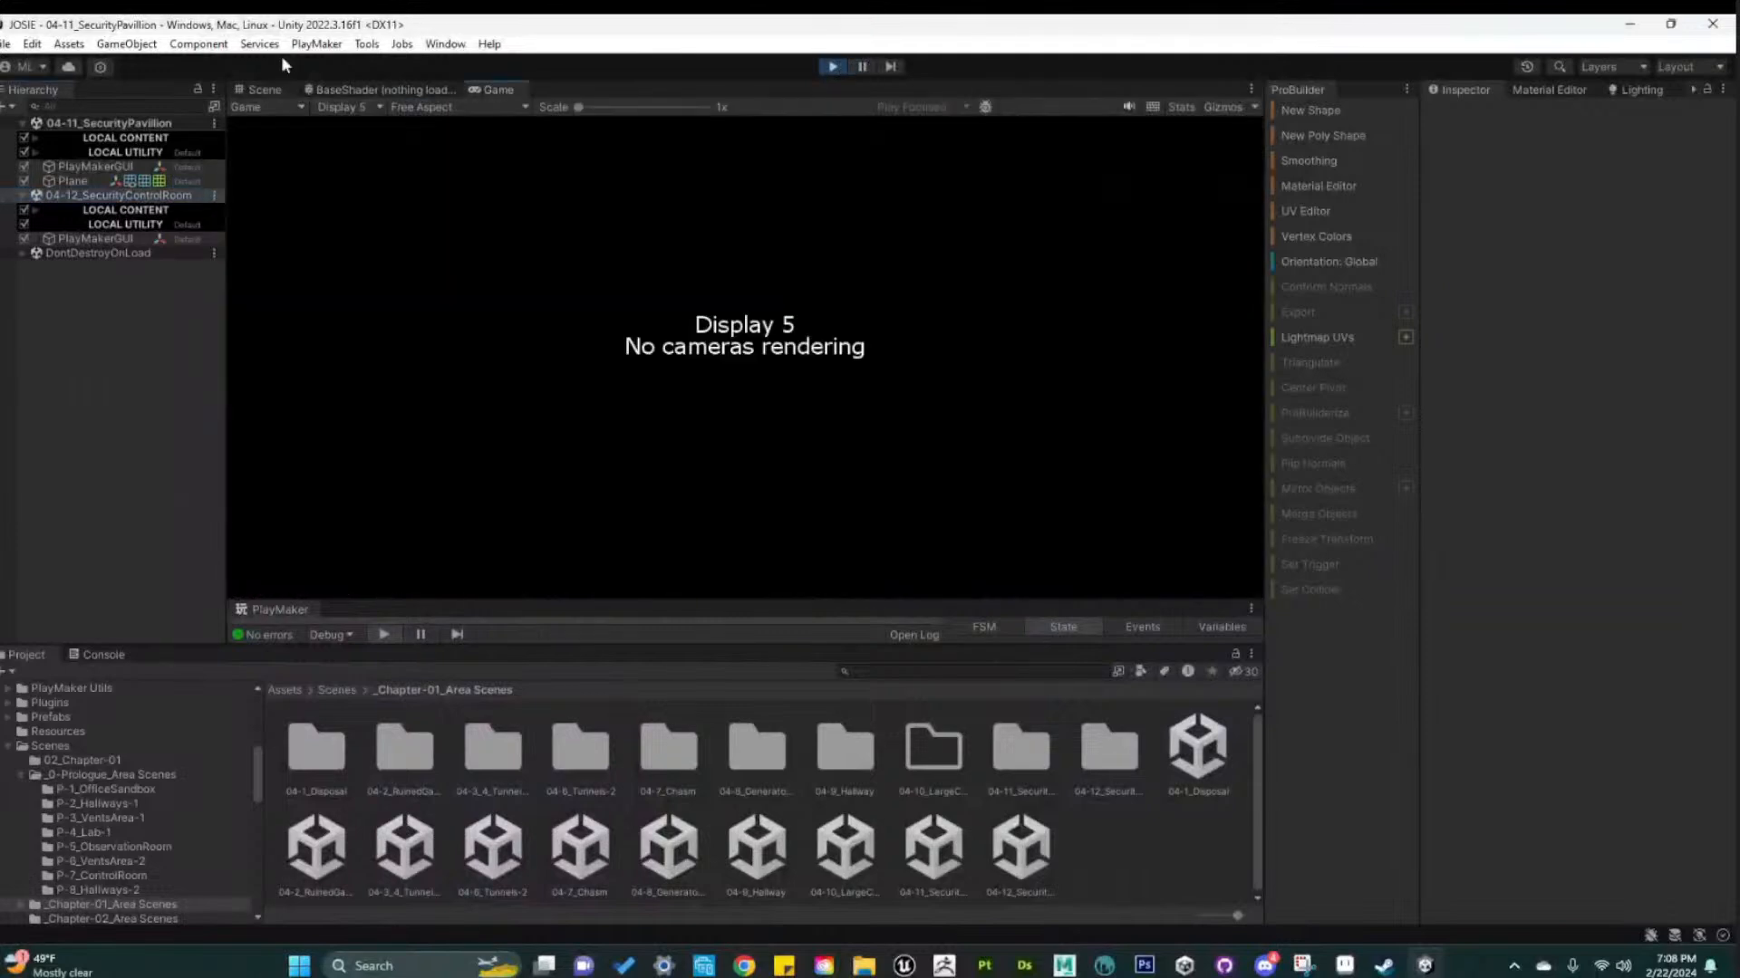
left_click(265, 89)
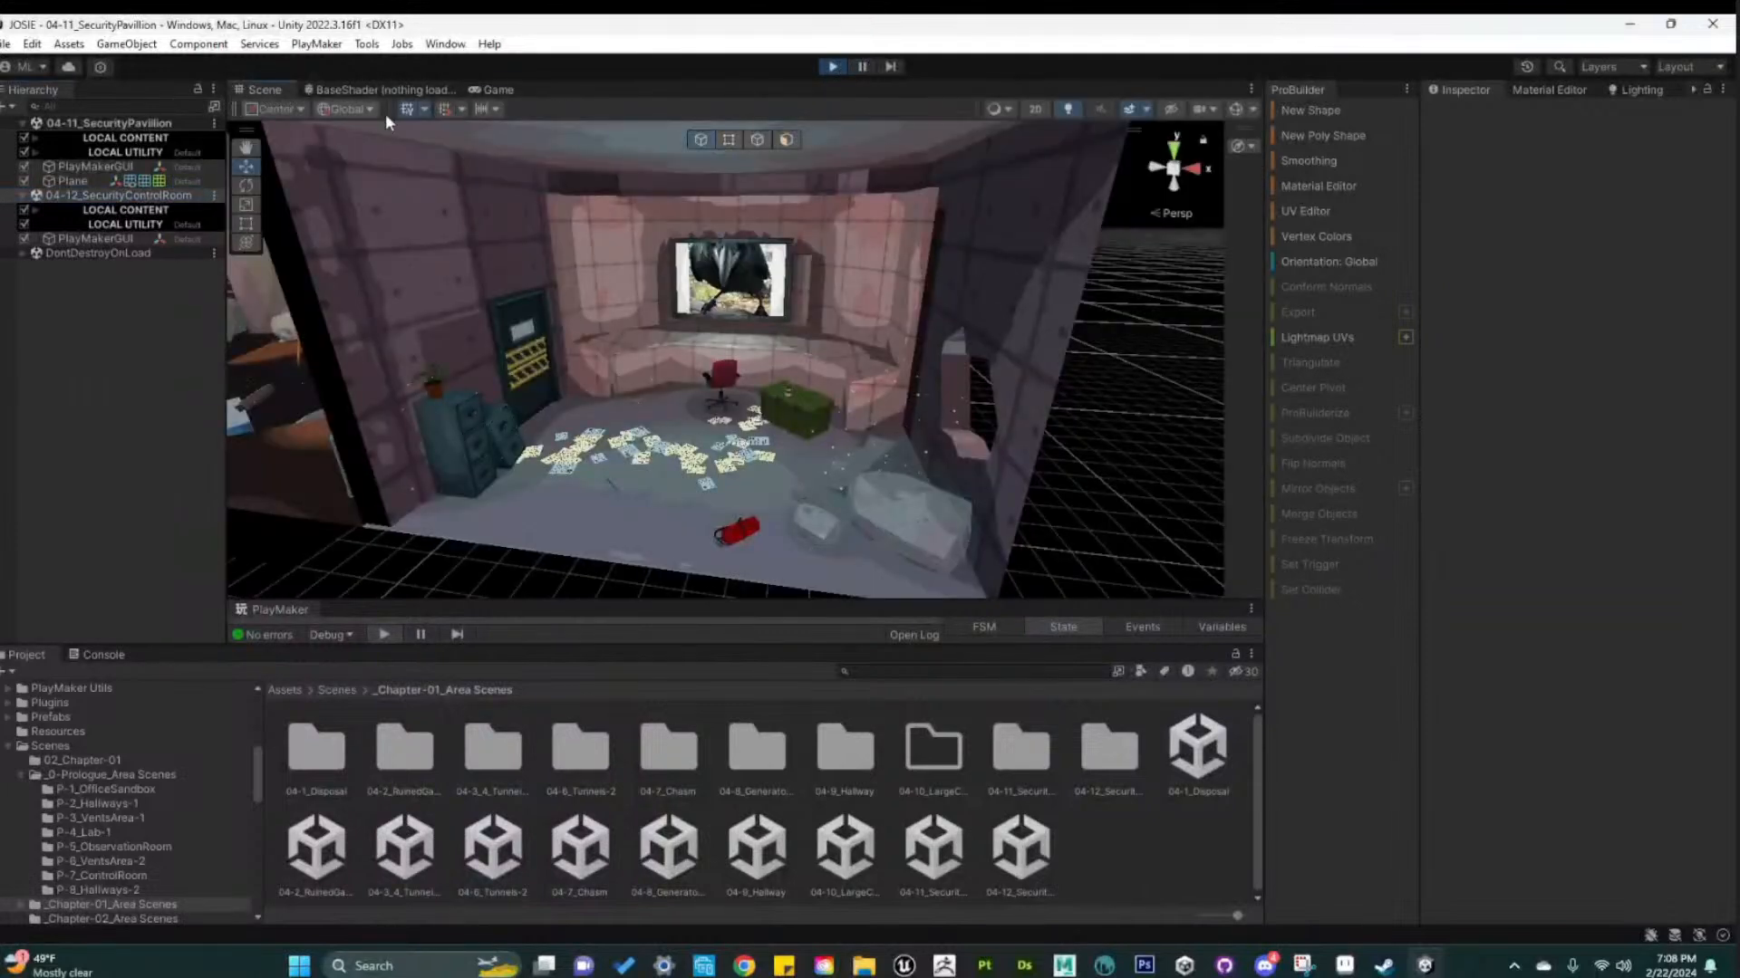
left_click(839, 67)
left_click(215, 196)
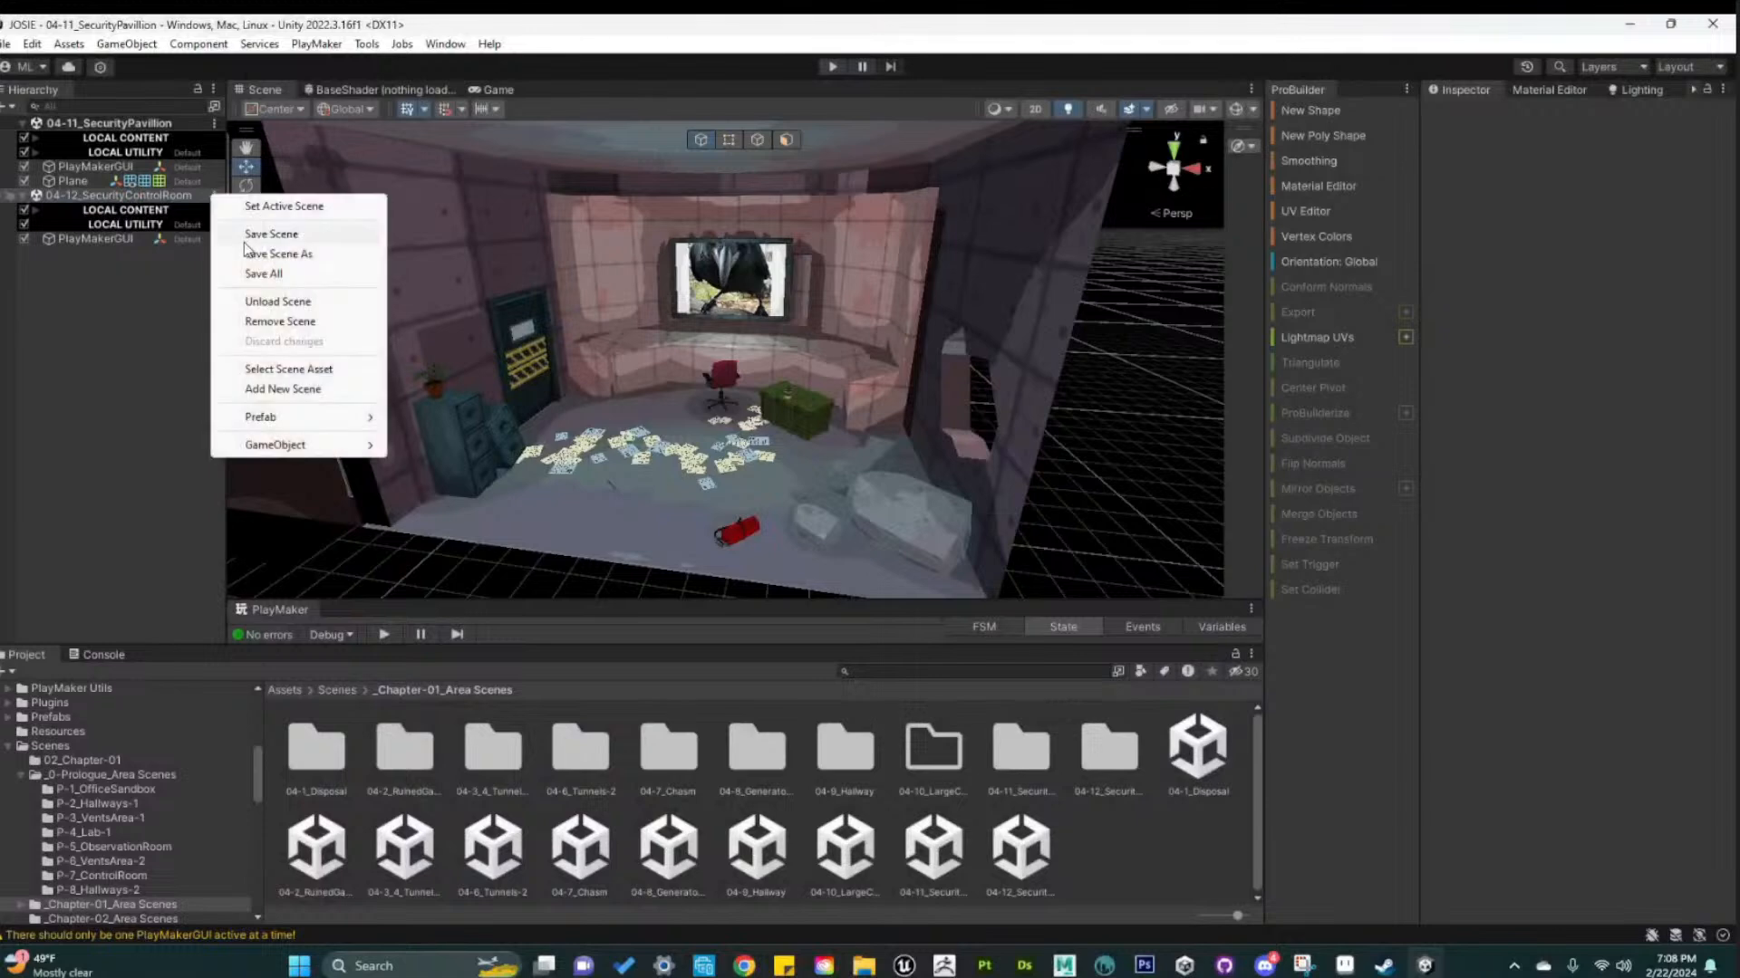
left_click(279, 322)
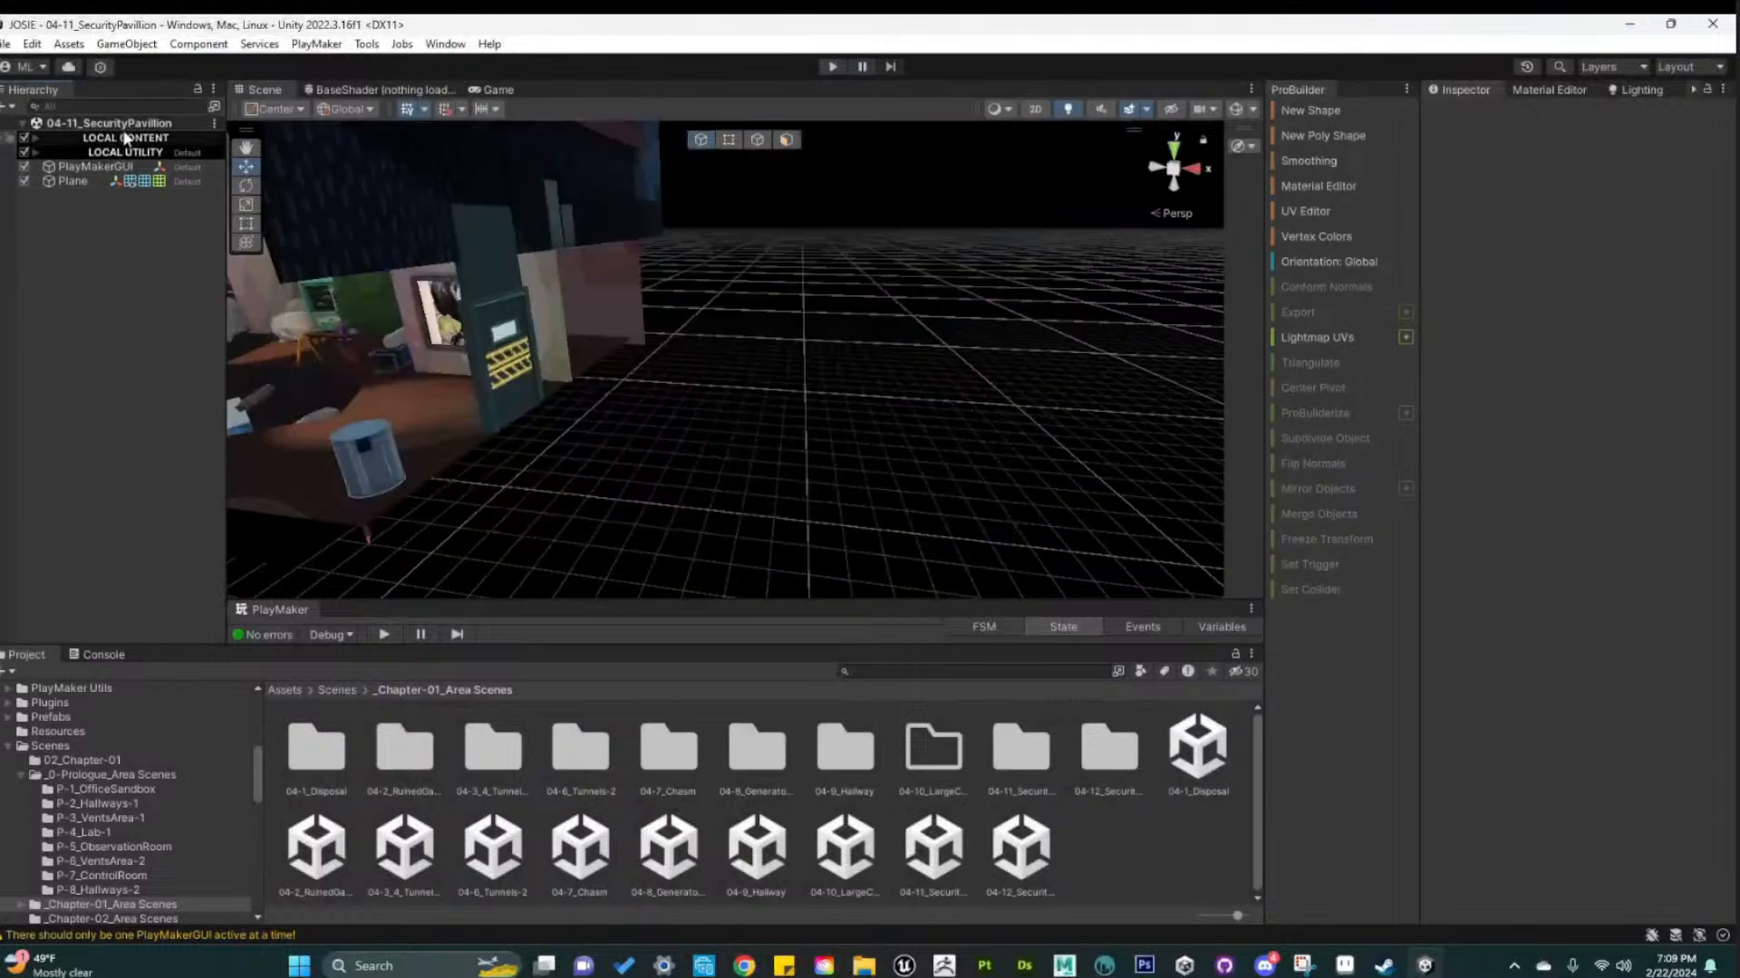
Show the gizmos in the Scene view and look over the 04-11_SecurityPavillion room
middle_click_drag(606, 465, 778, 469)
left_click_drag(778, 469, 792, 487, "alt")
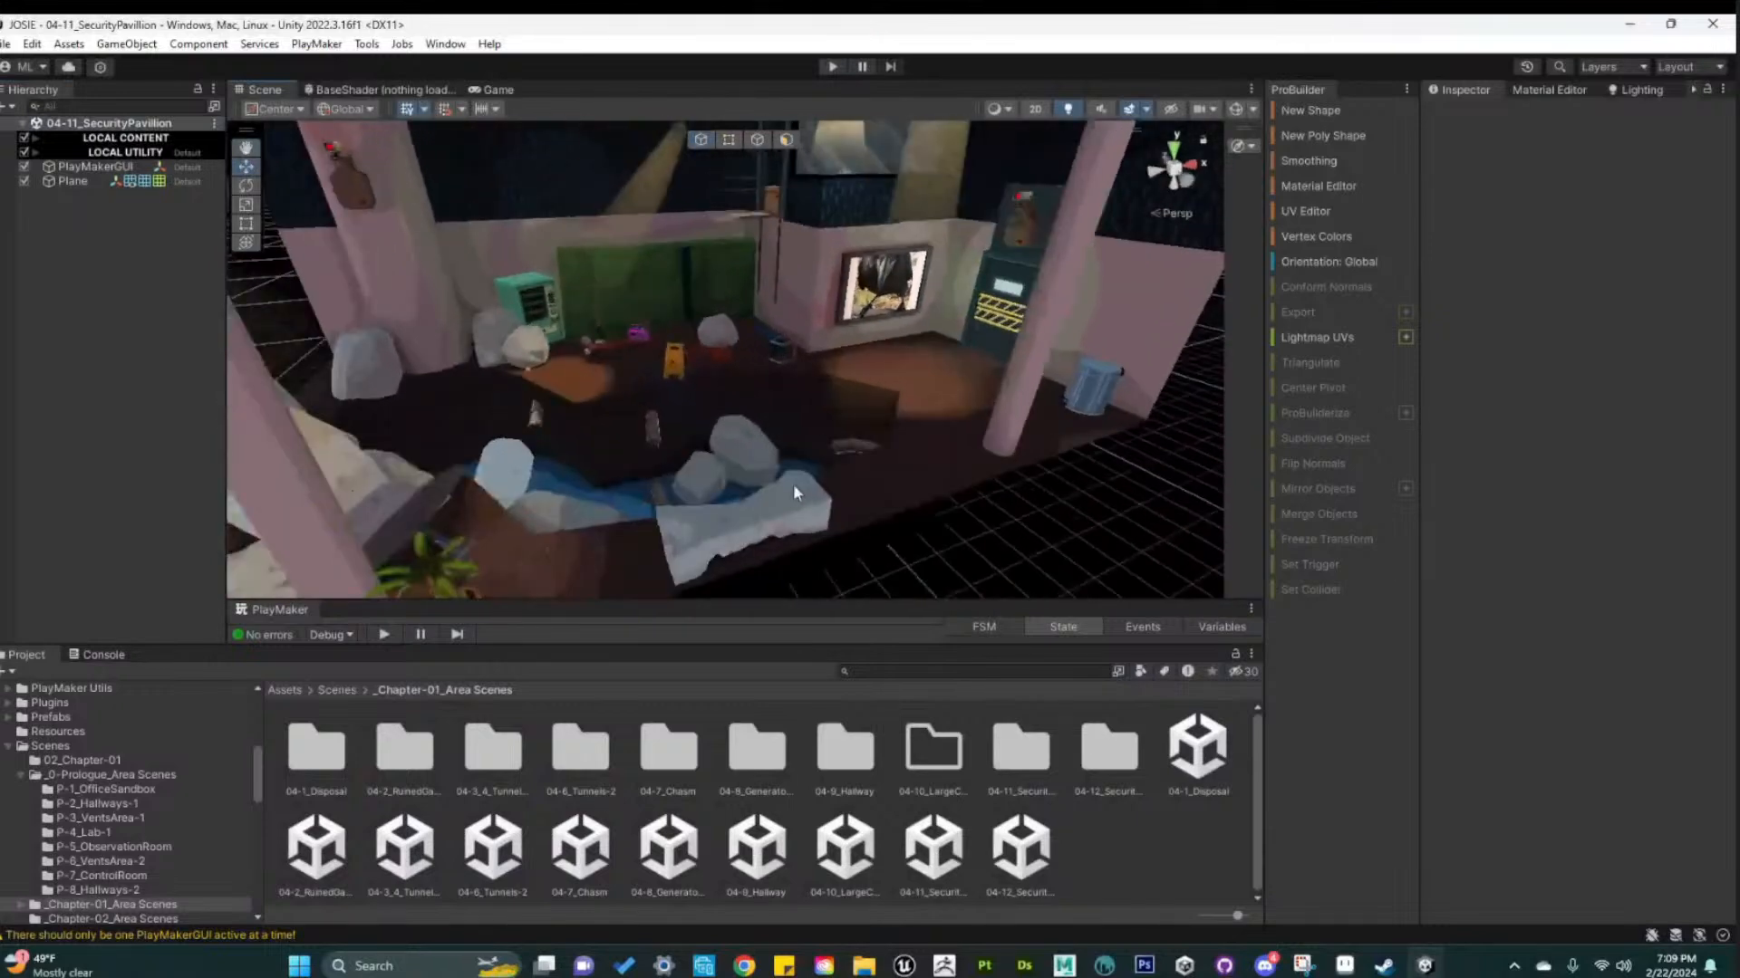
middle_click_drag(792, 487, 763, 522)
left_click(1237, 109)
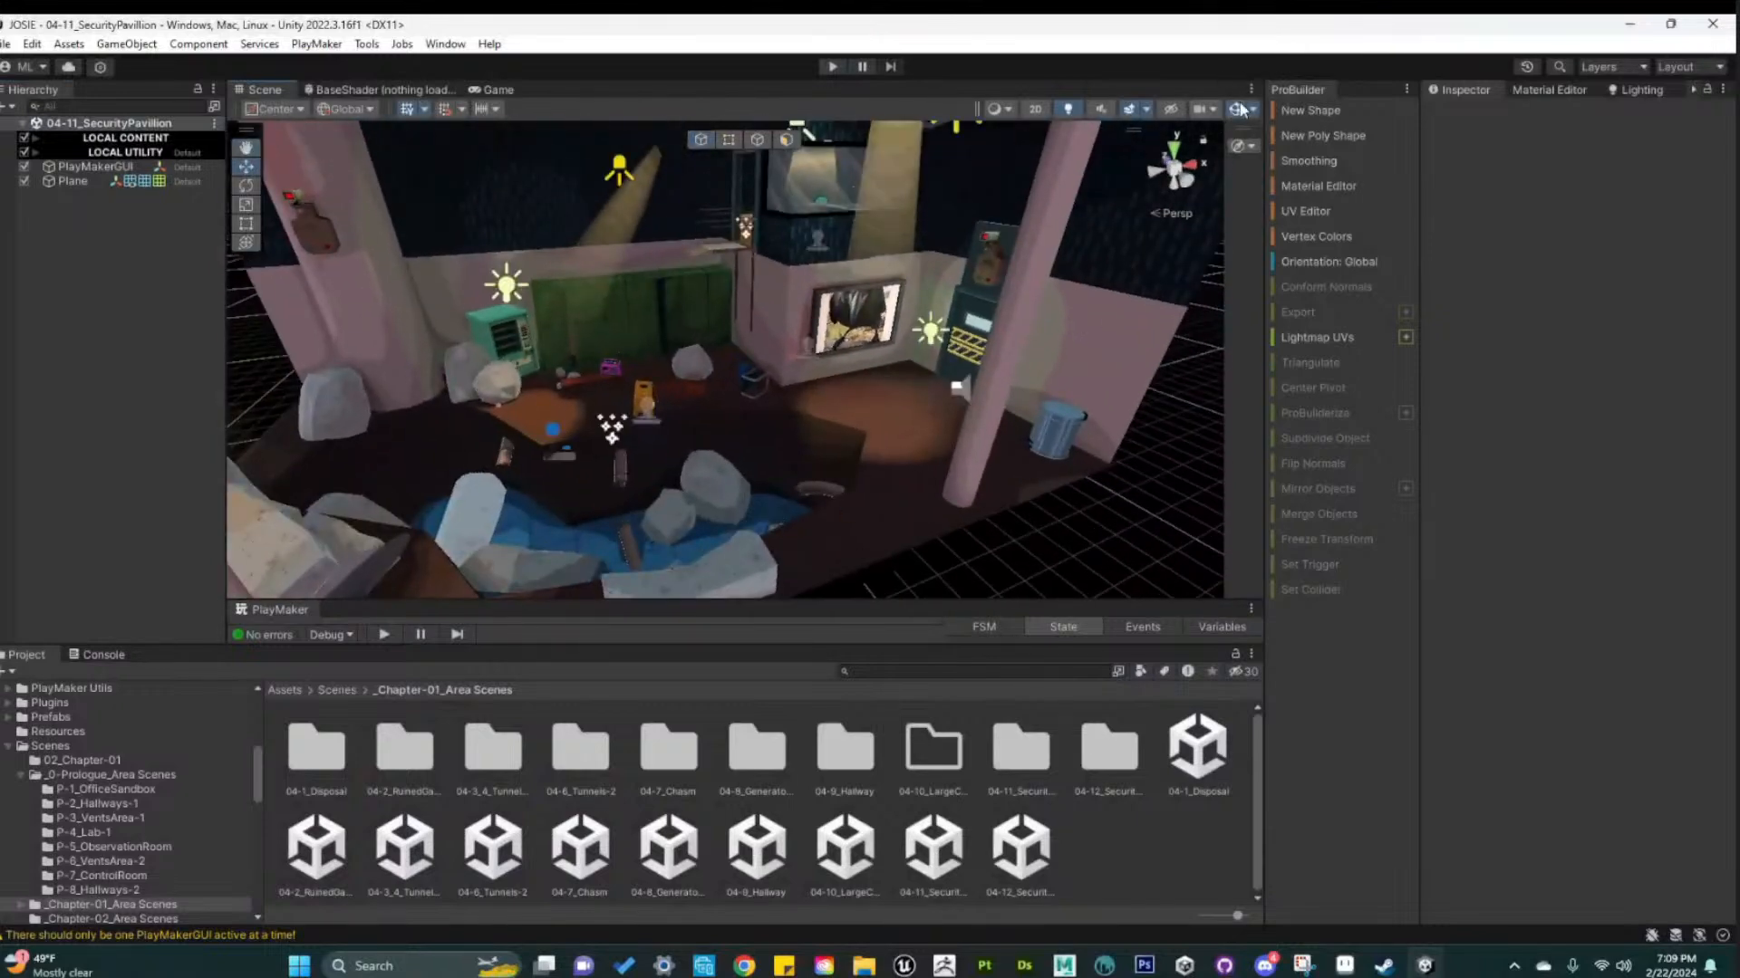
scroll(1070, 430, "up", 5)
scroll(1018, 482, "down", 4)
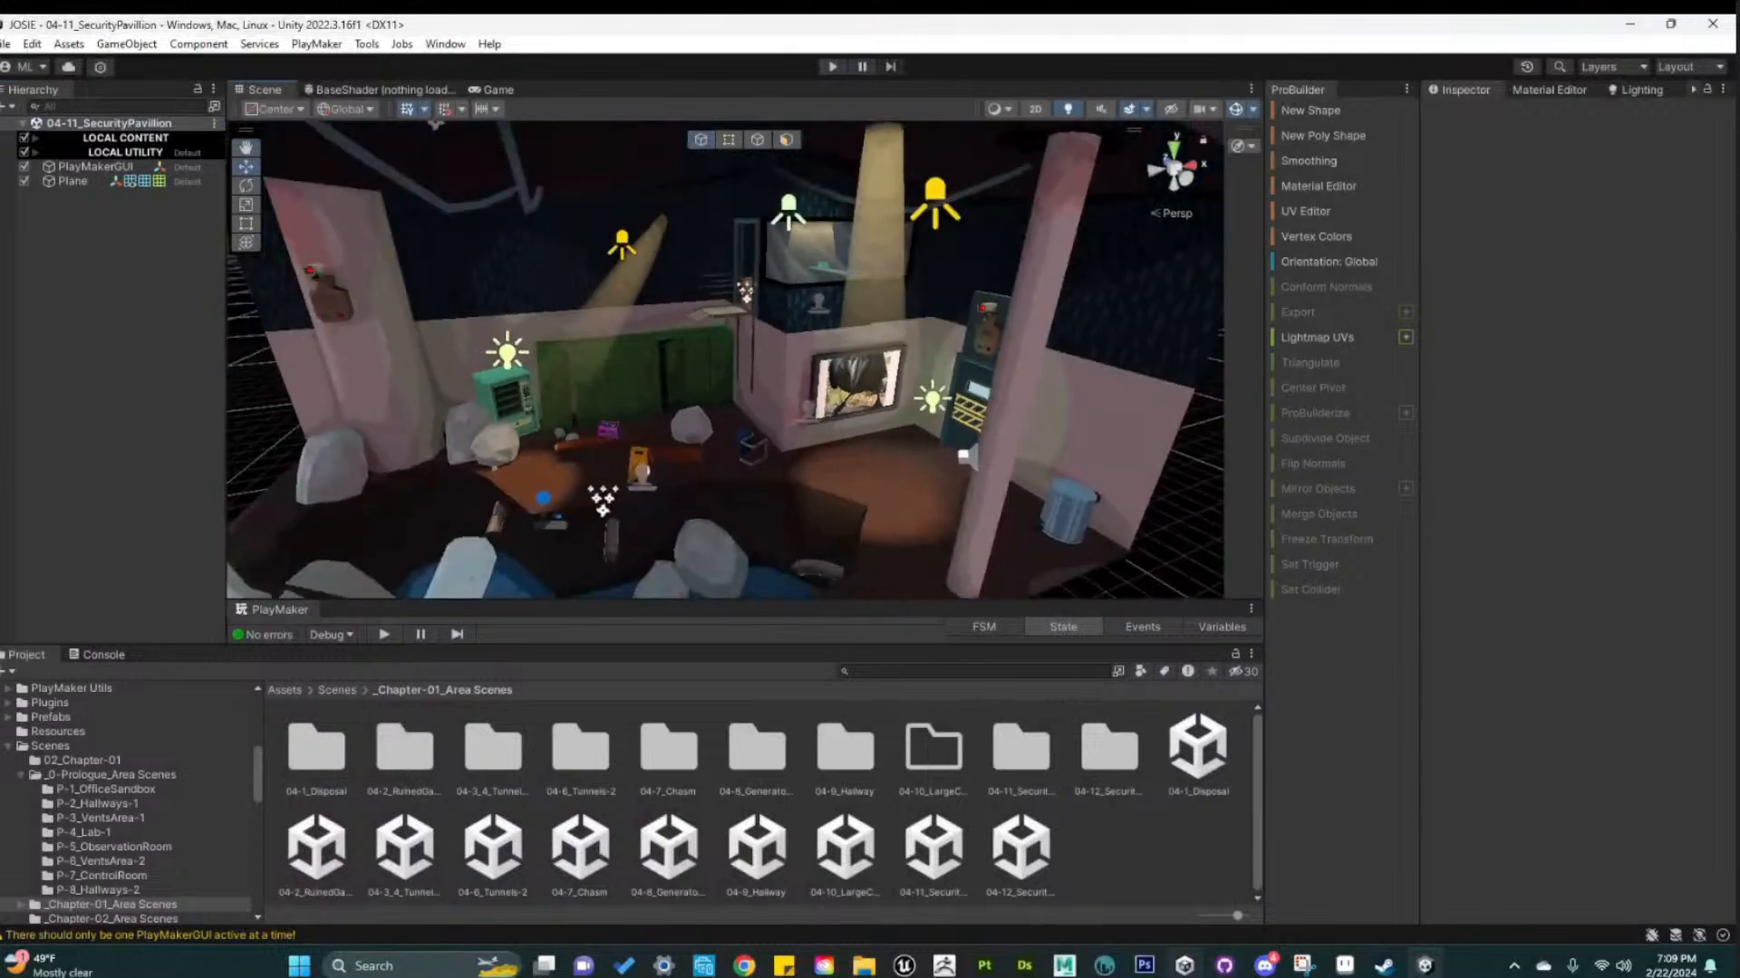
Switch to Maya and arrange the UV Editor beside the console, framing its whole UV layout
left_click(1064, 965)
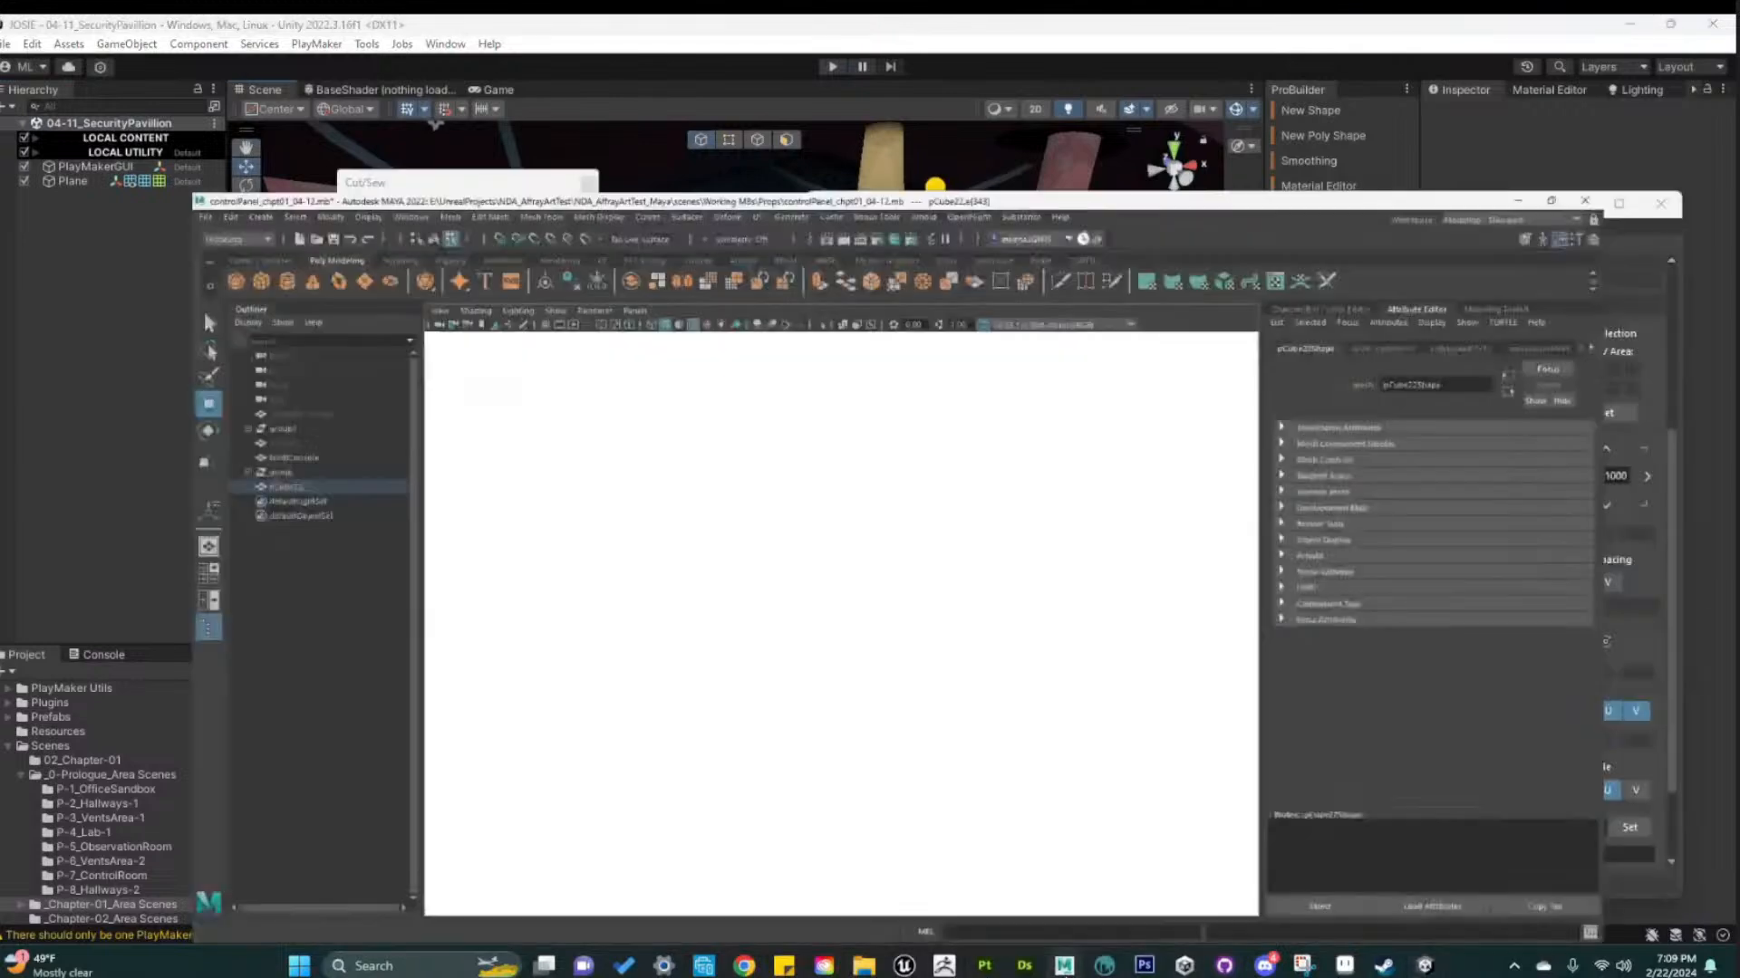
left_click_drag(1287, 227, 1339, 754)
scroll(761, 634, "up", 5)
middle_click_drag(770, 677, 769, 612, "alt")
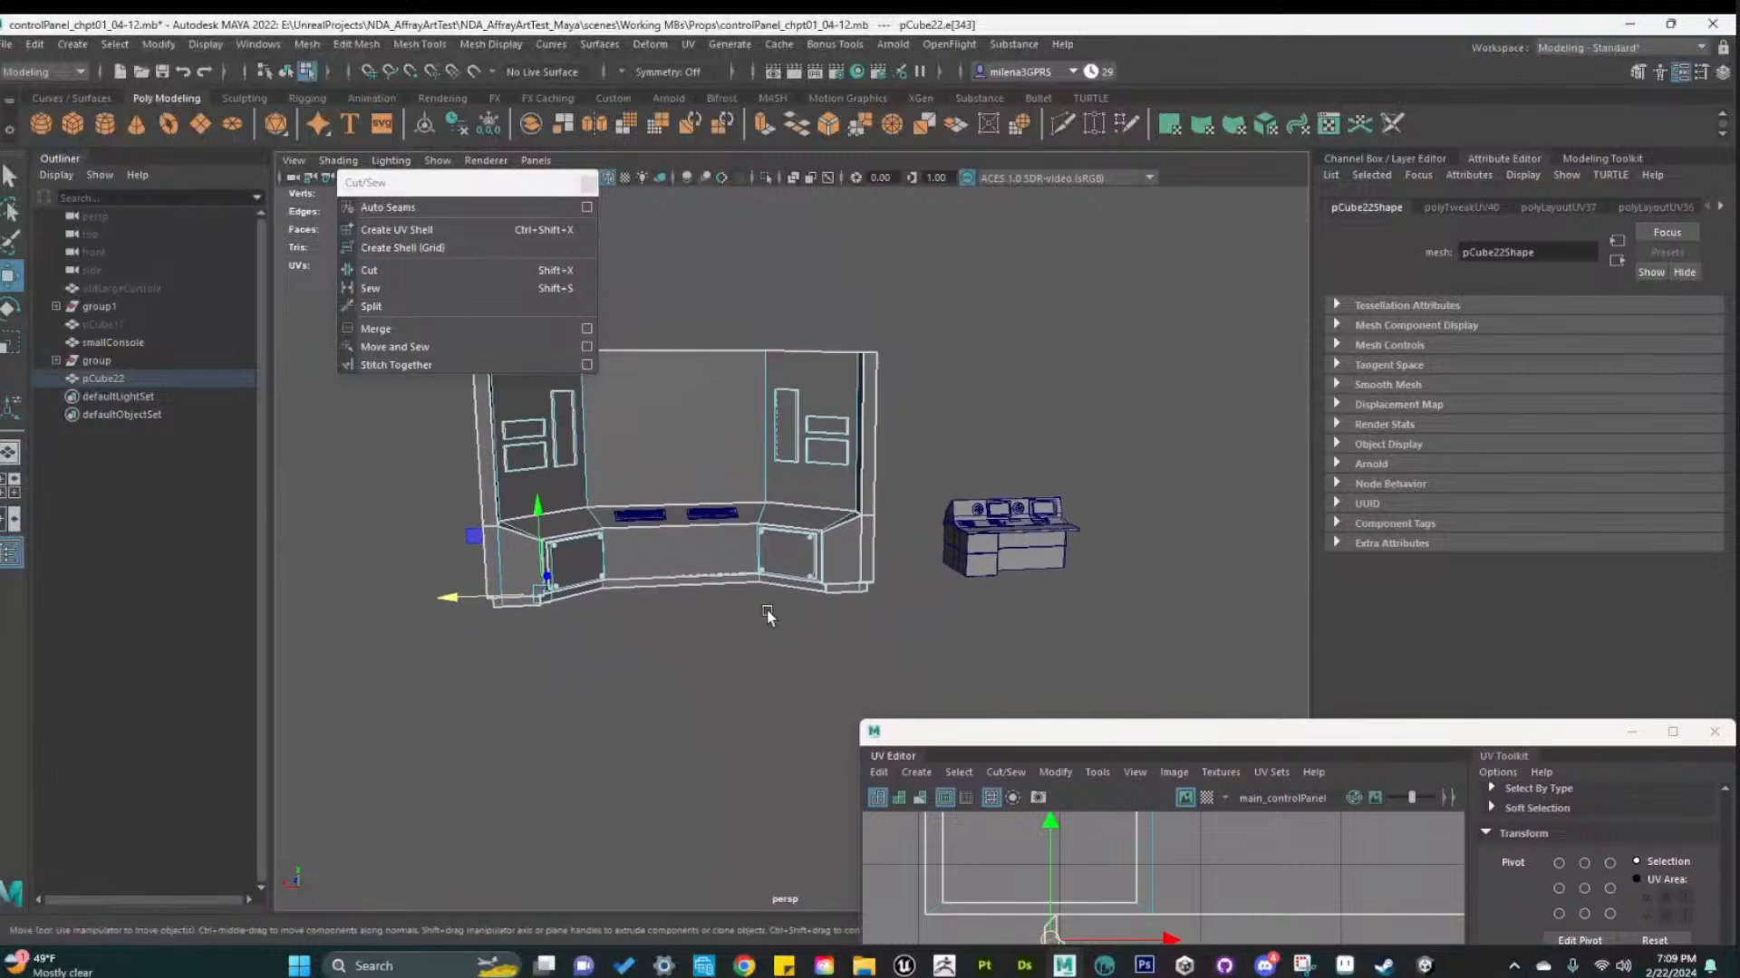
scroll(767, 594, "up", 4)
left_click_drag(768, 595, 882, 659, "alt")
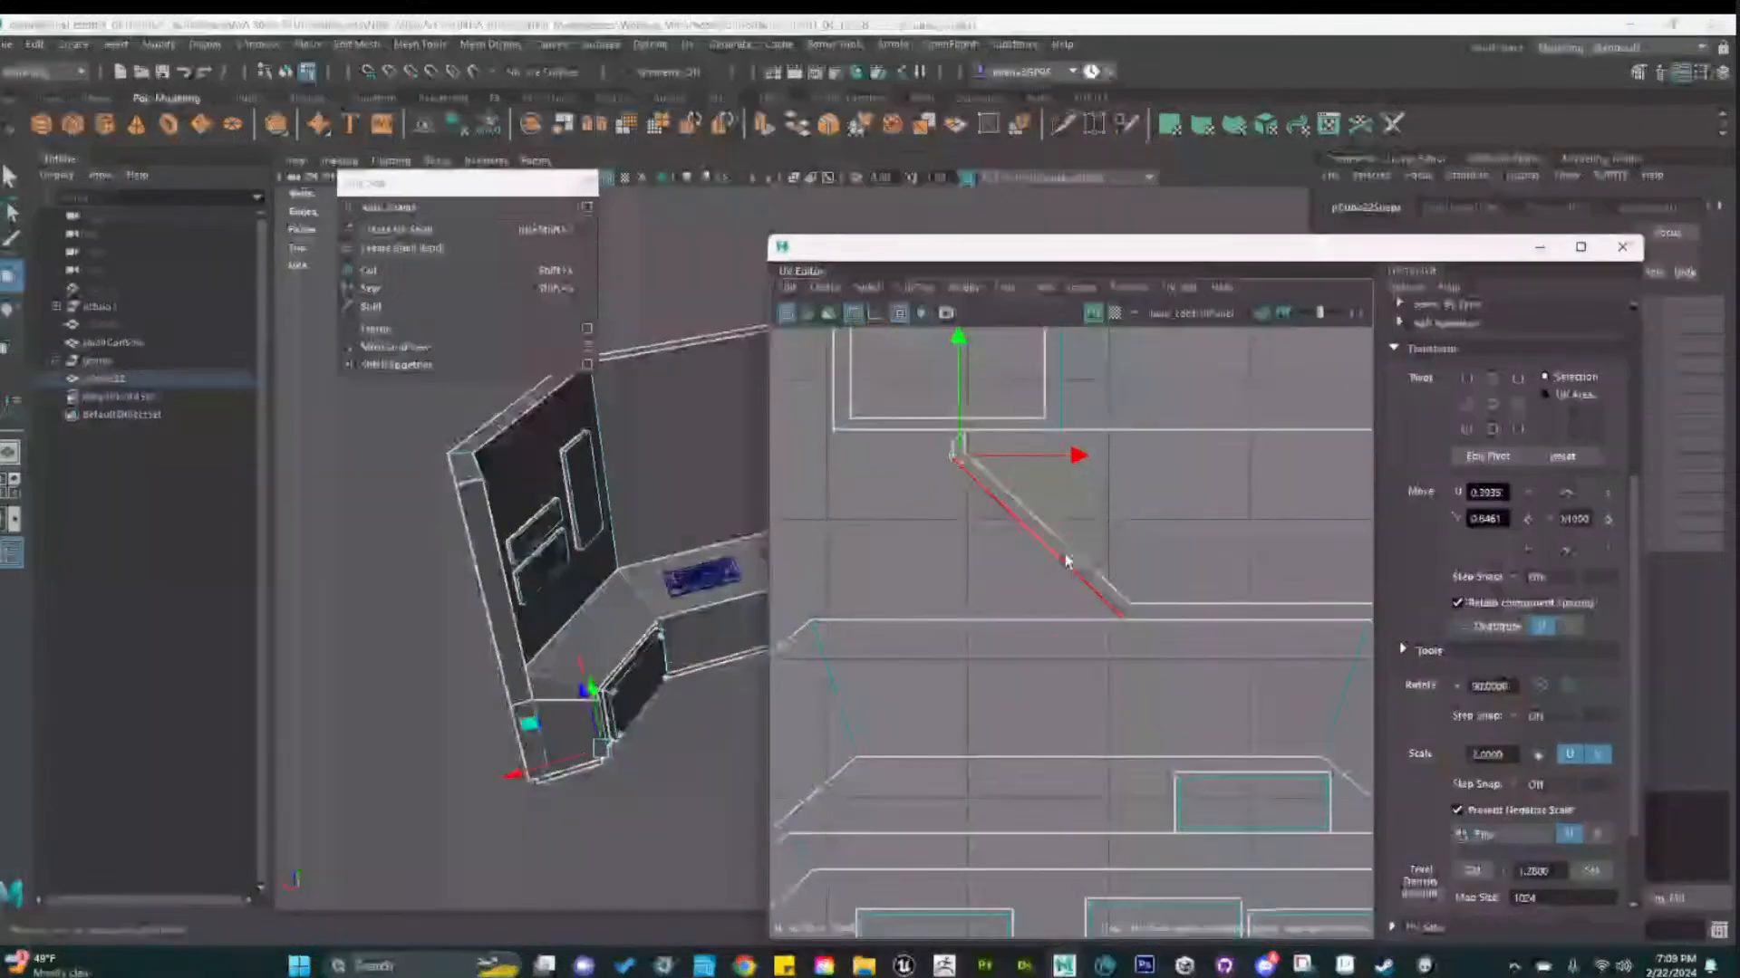
scroll(1144, 690, "down", 5)
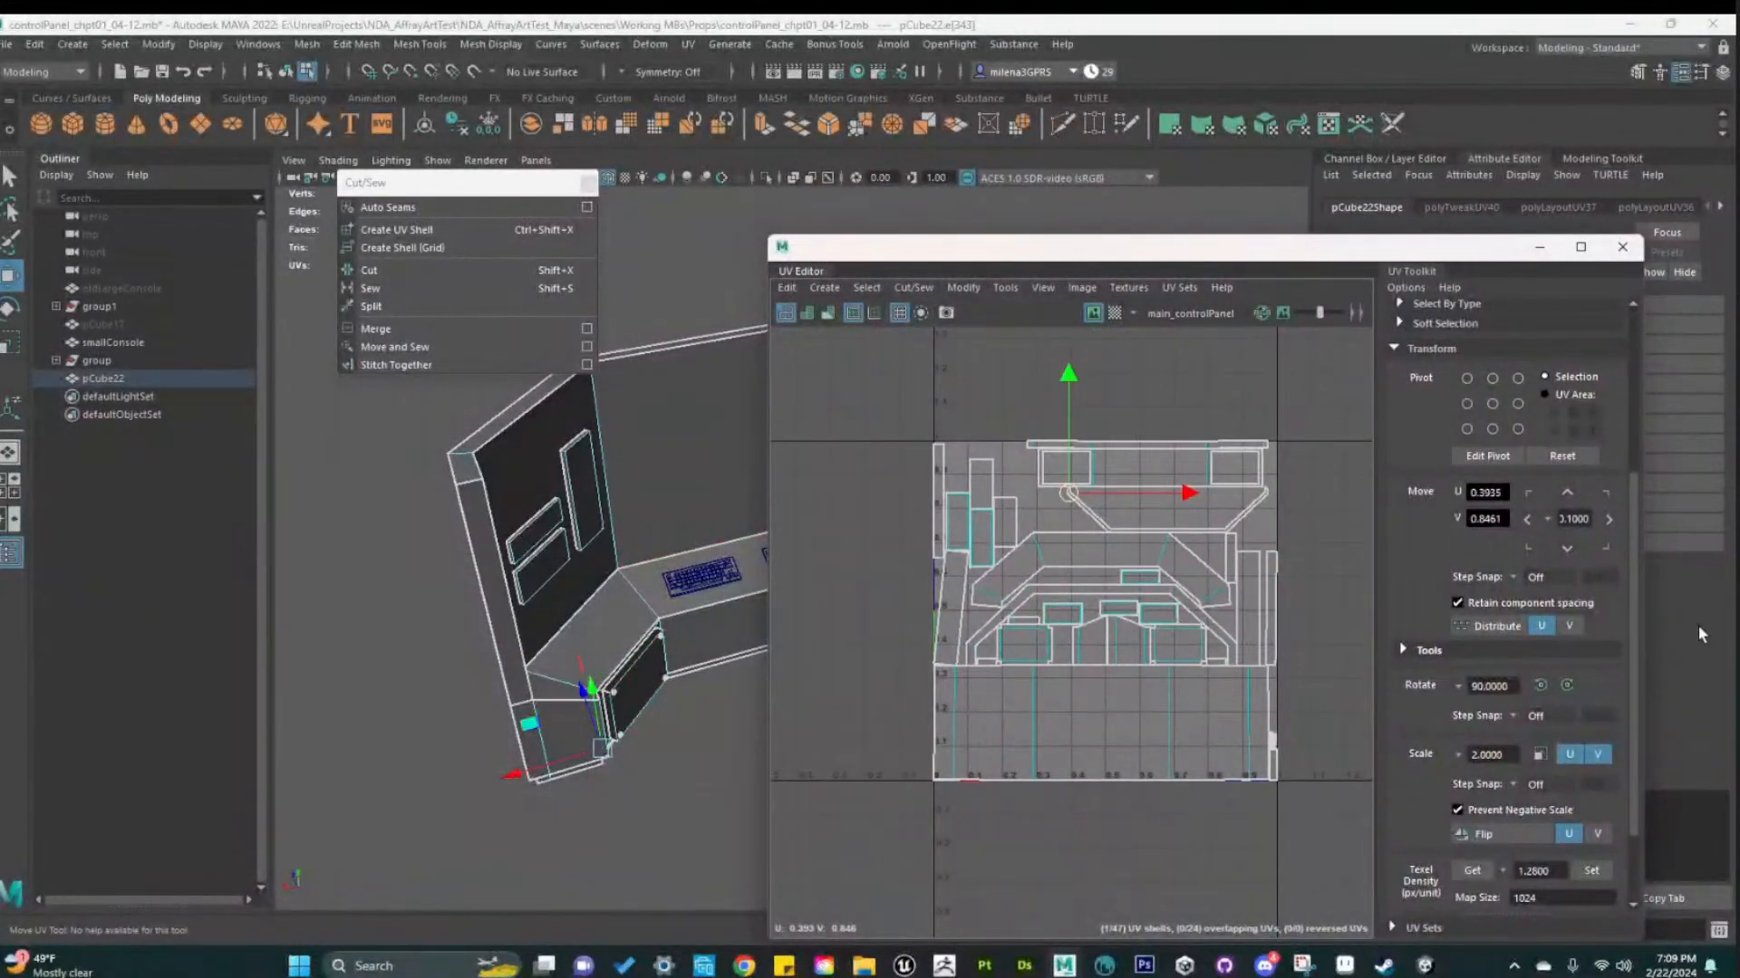
Set the console's lower front panel UV shell to texel density 1.28 and shift it inside the UV tile
scroll(1453, 736, "down", 3)
right_click(1062, 456)
right_click_drag(1063, 461, 982, 430)
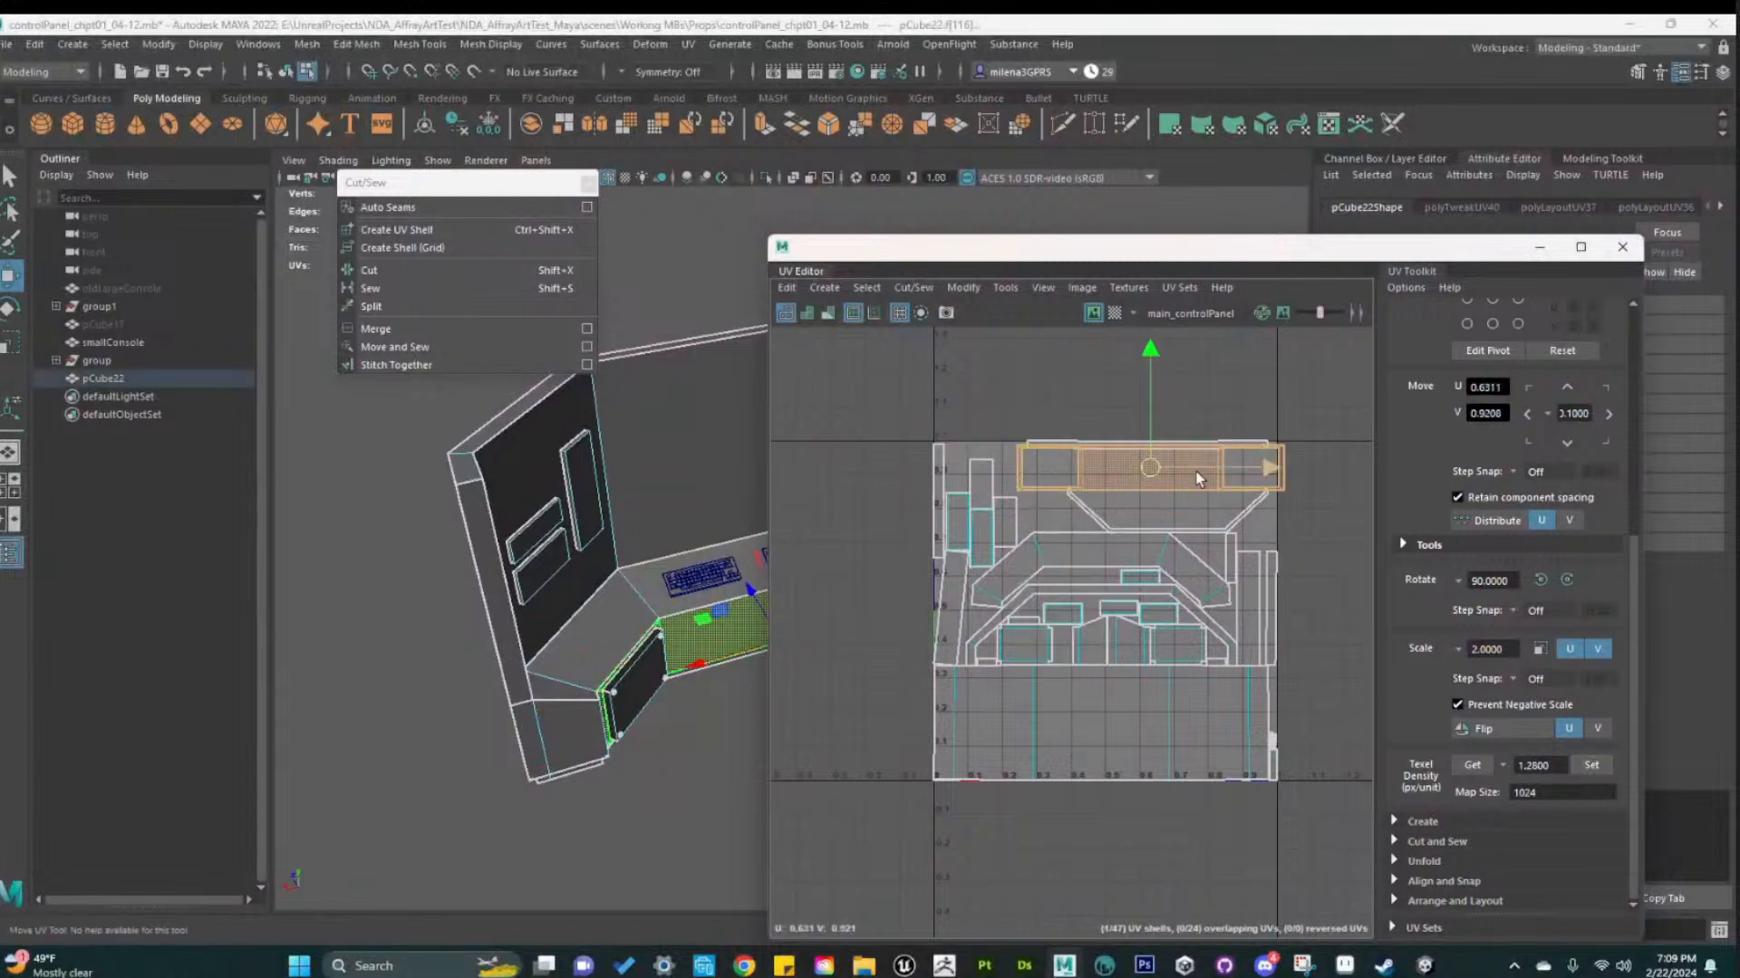
left_click_drag(1149, 467, 1126, 474)
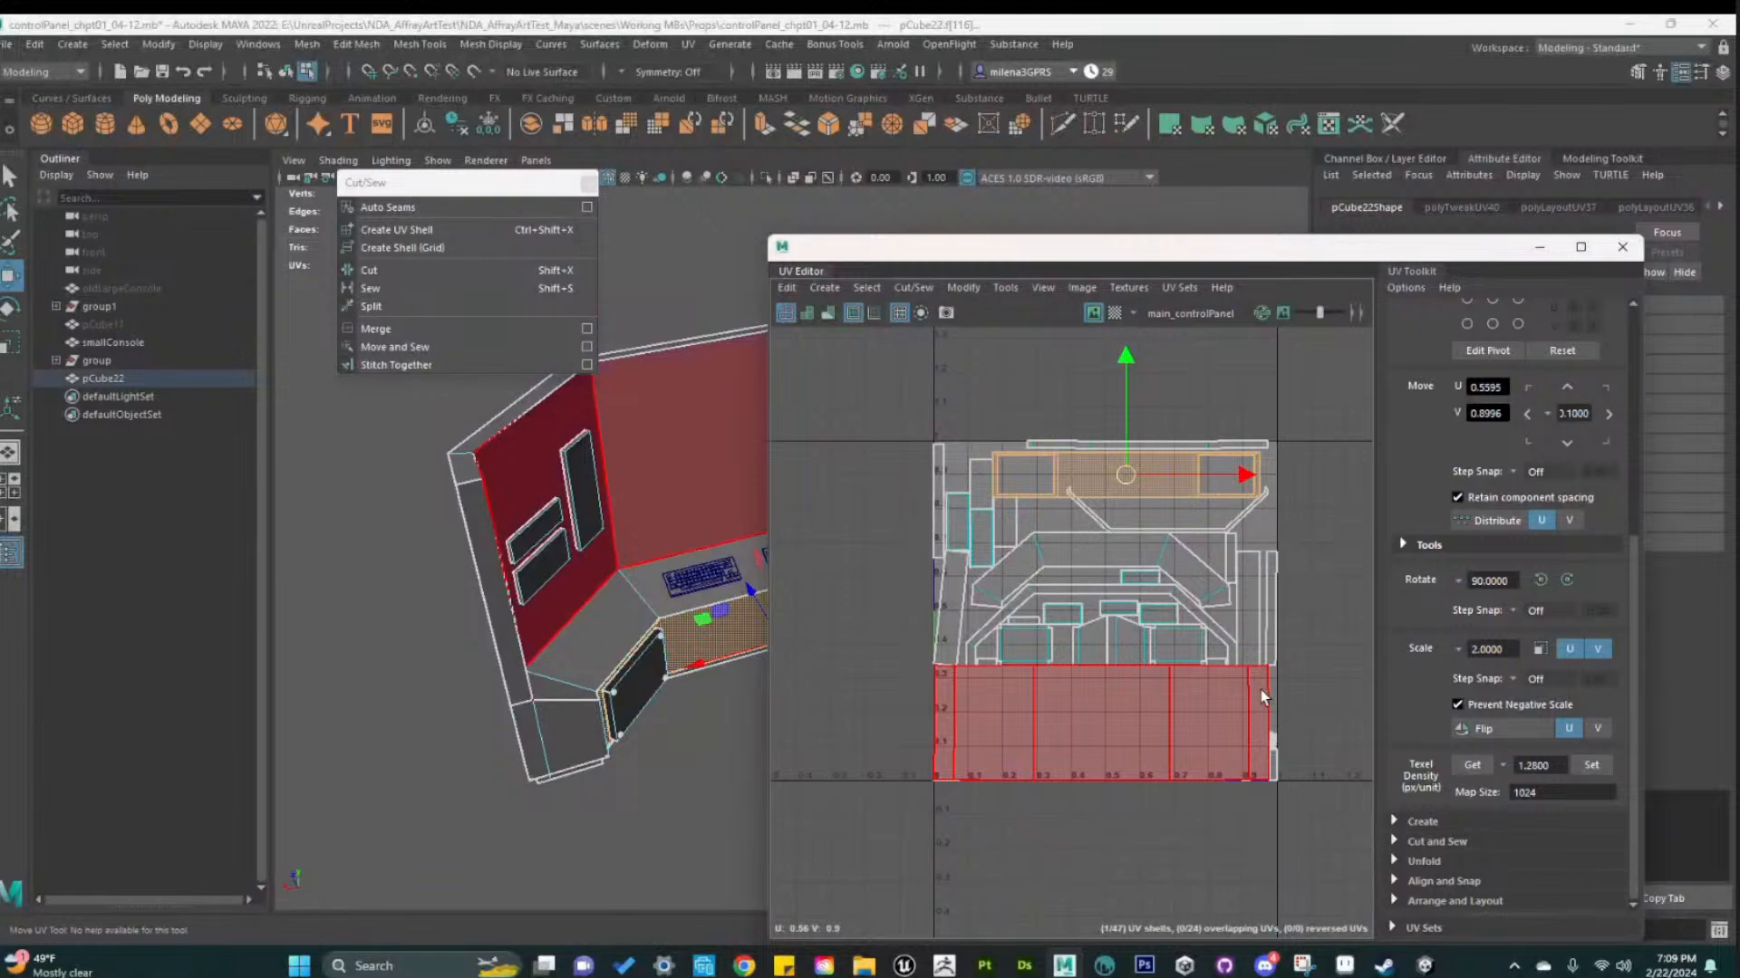
Return to object mode, select a keyboard on the console desk and set all its UV shells to texel density 1.28
left_click(711, 571)
right_click_drag(676, 568, 770, 437)
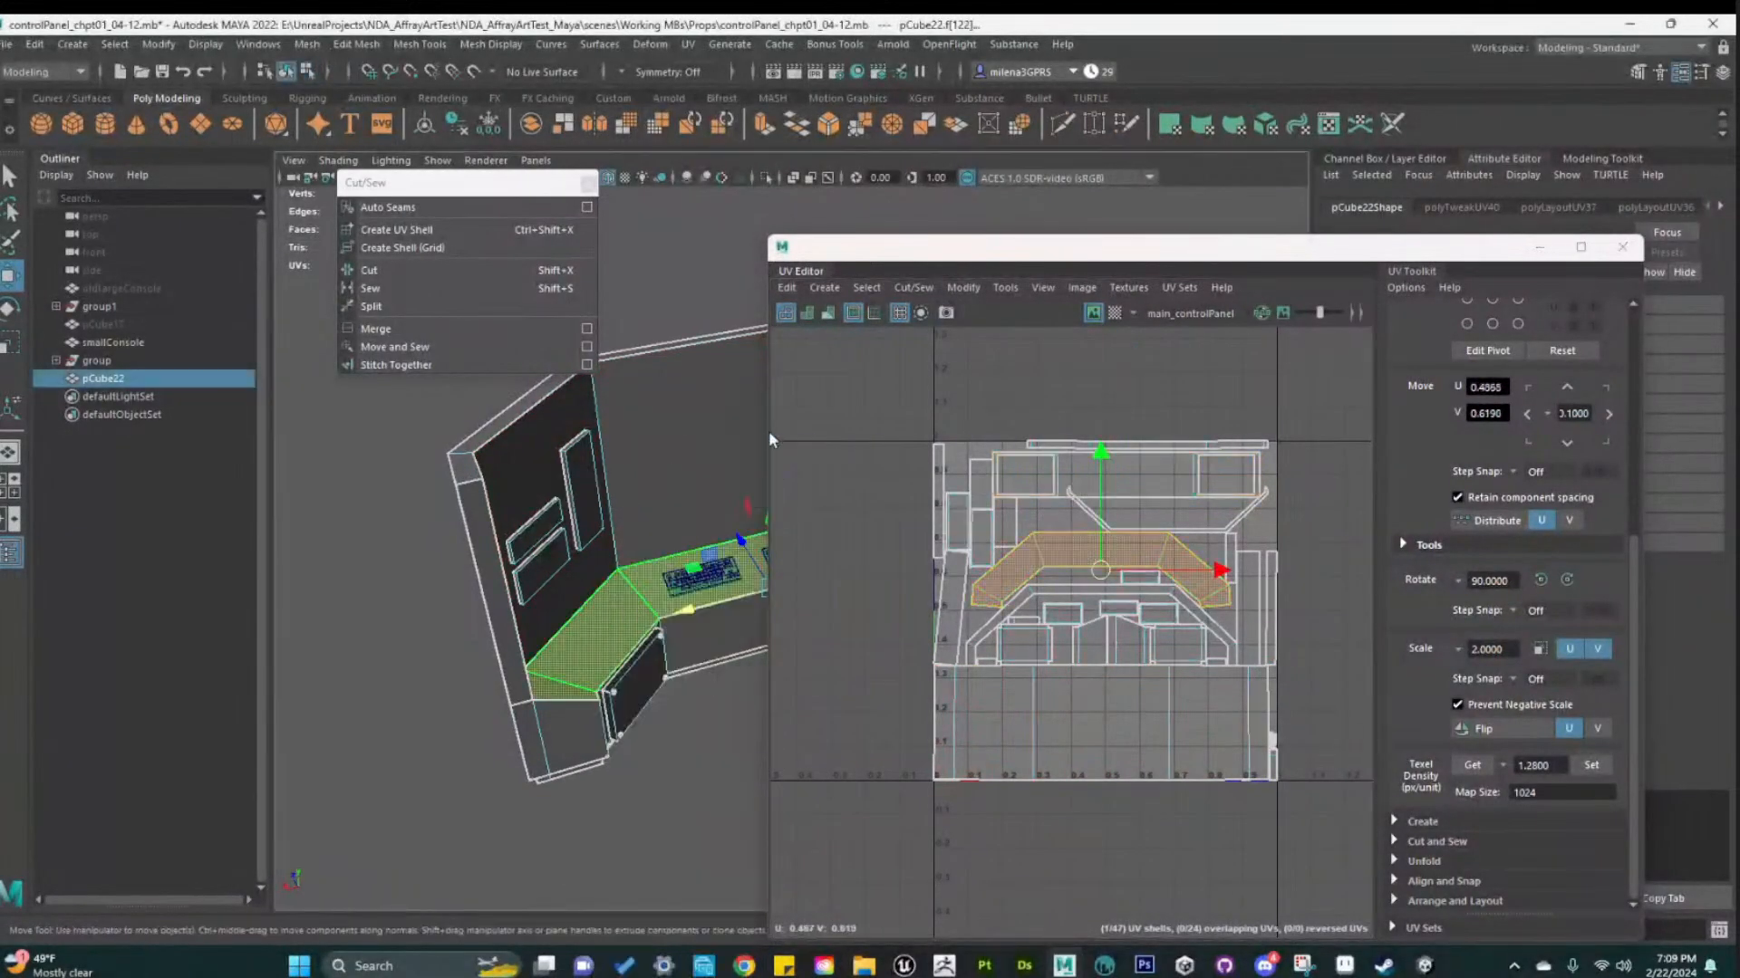
left_click(702, 572)
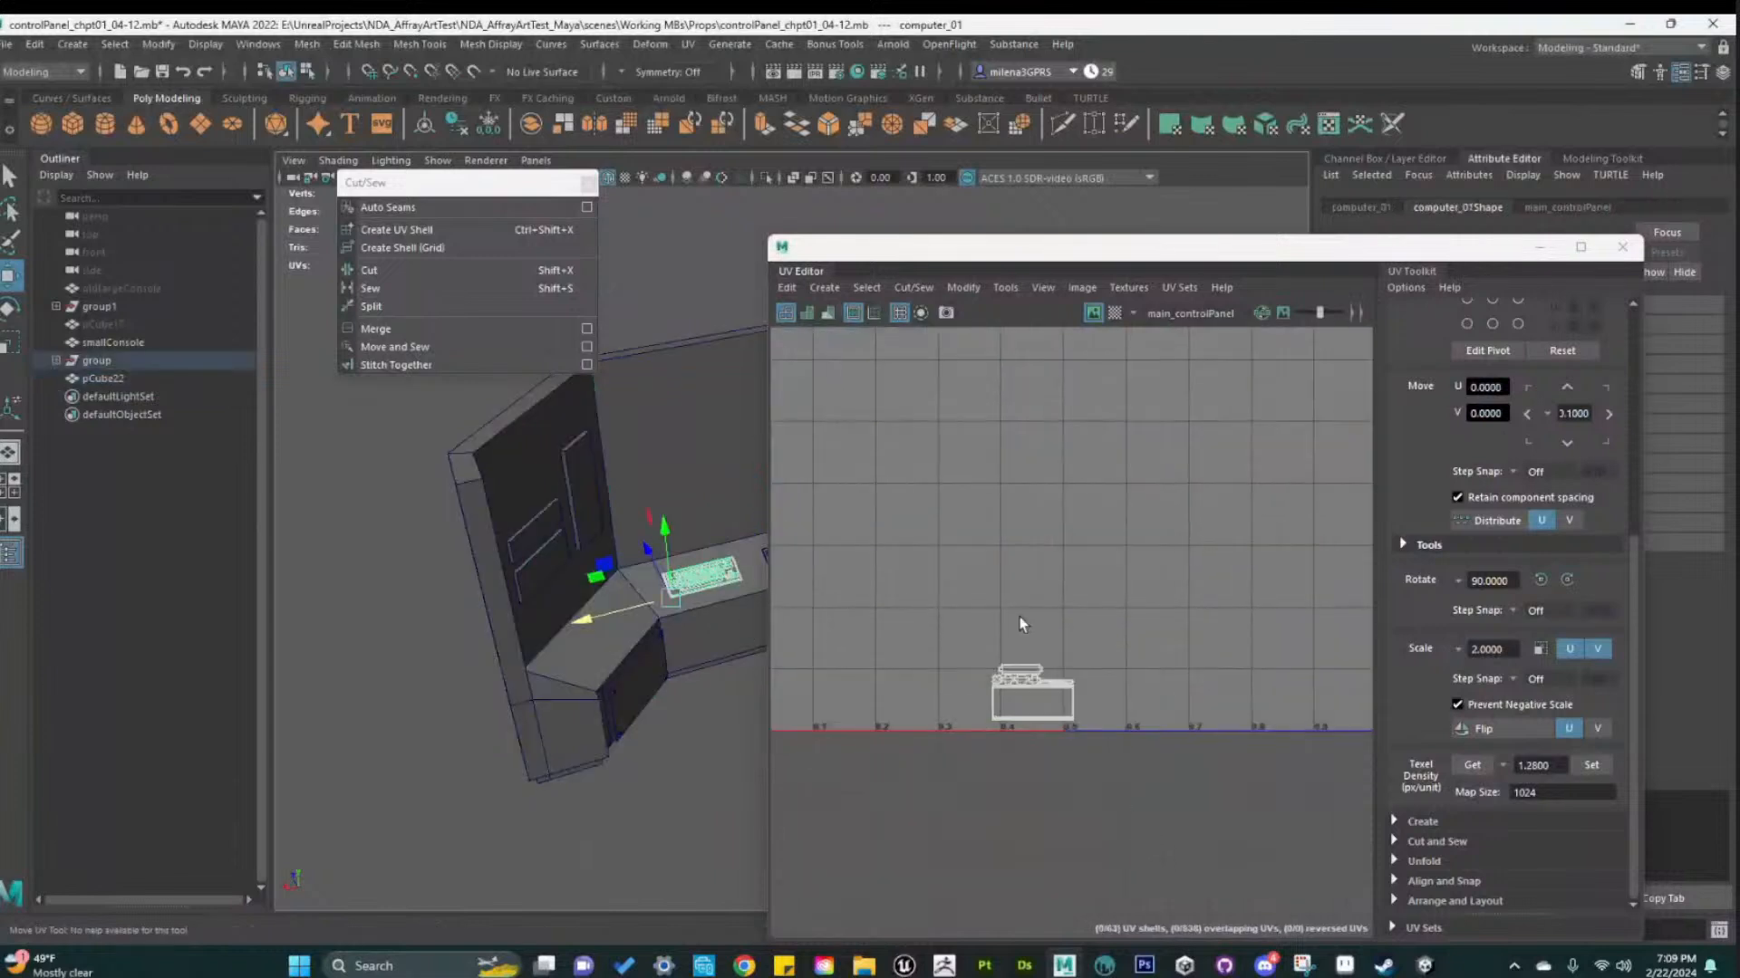
right_click_drag(1022, 625, 1021, 700)
left_click_drag(932, 571, 1293, 823)
left_click(1592, 766)
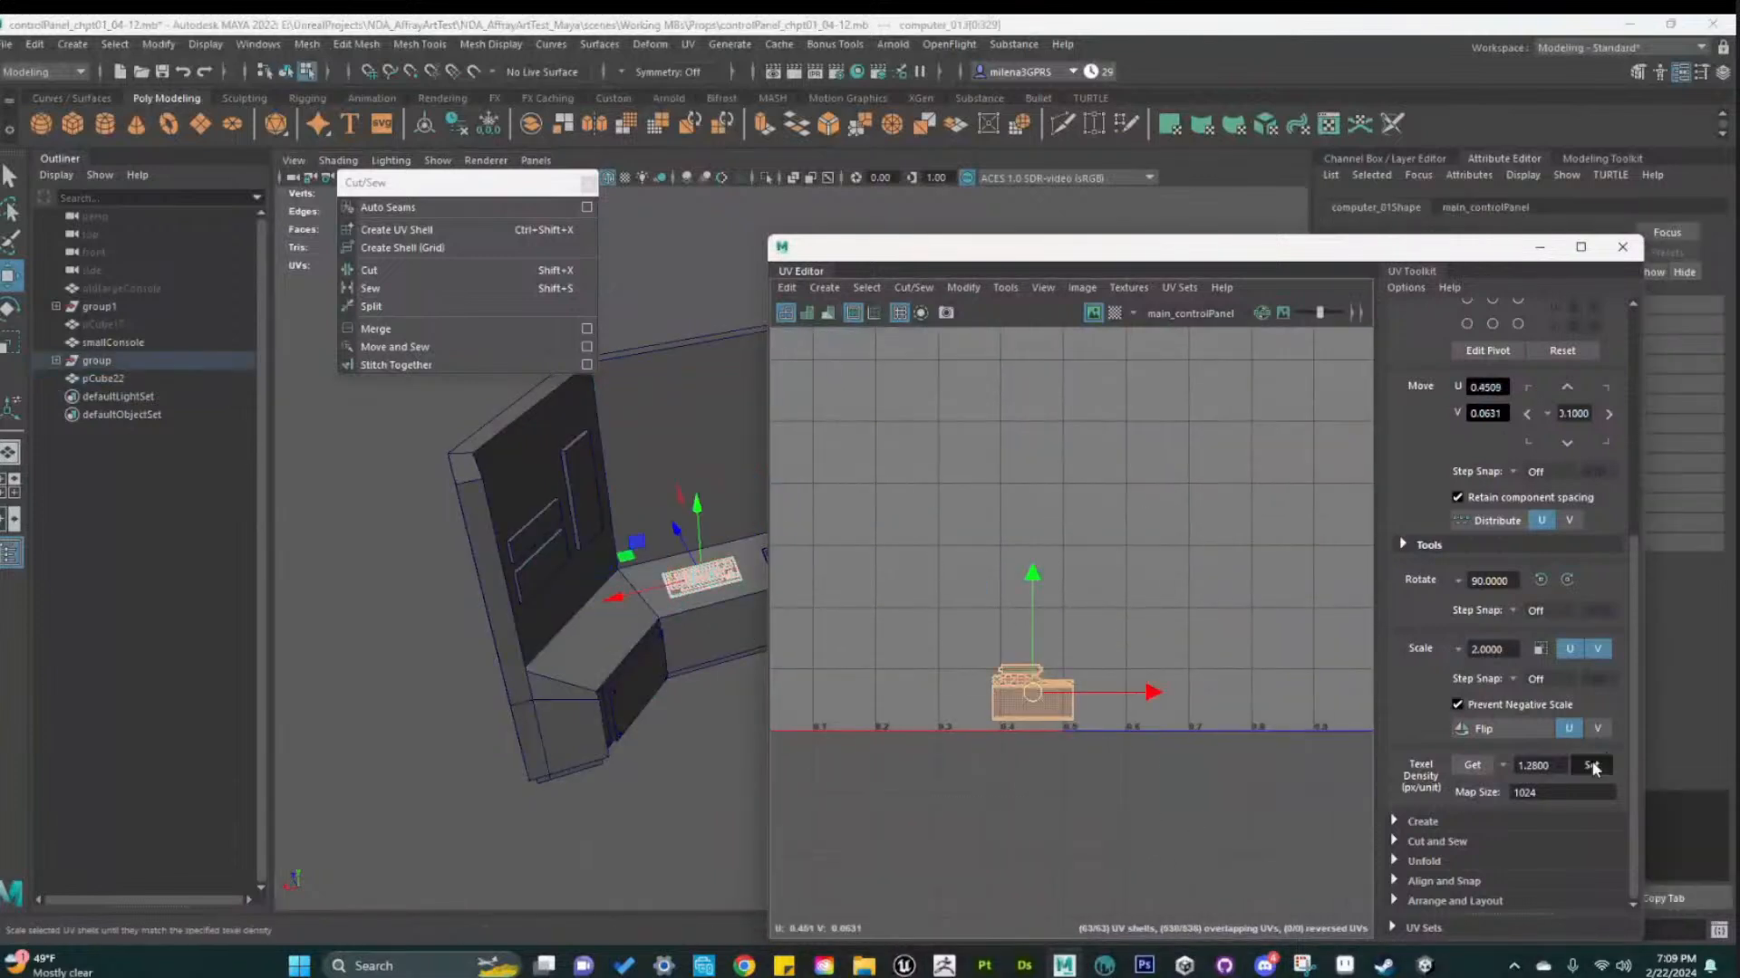
left_click(1129, 853)
Move the keyboard's UV shells together into the UV tile's corner at the origin
scroll(1071, 774, "down", 4)
left_click_drag(981, 709, 1093, 763)
middle_click_drag(1093, 762, 1146, 812, "alt")
left_click_drag(1106, 783, 988, 786)
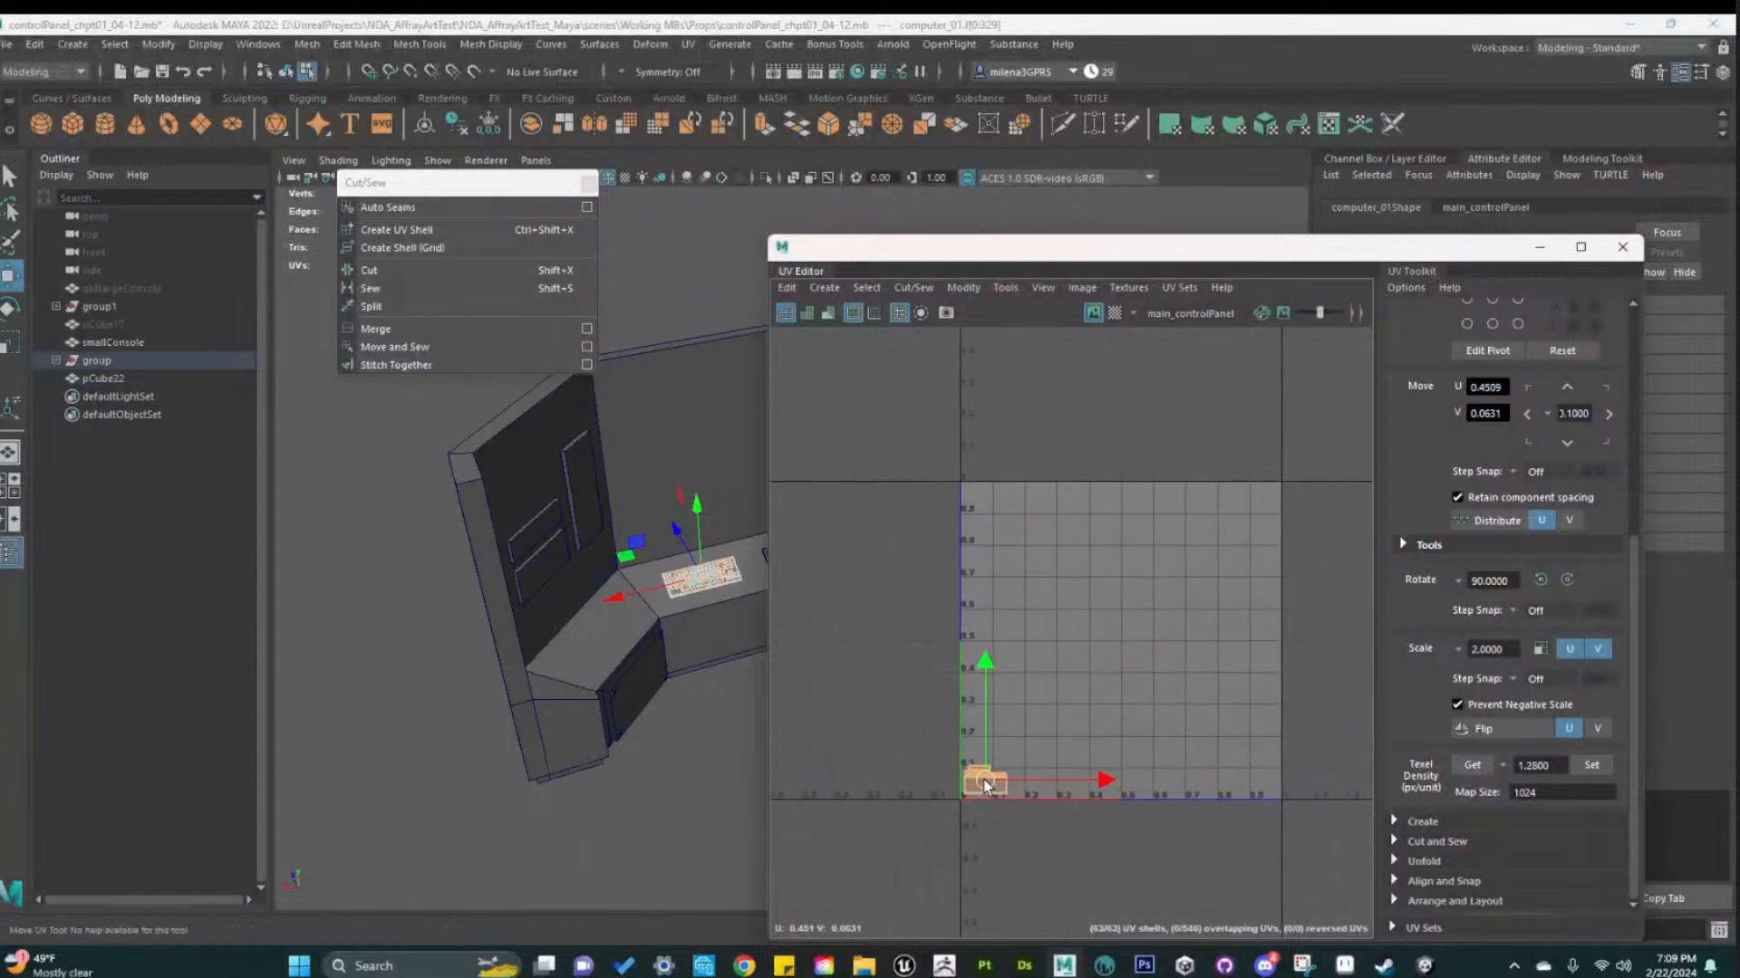
left_click(1064, 858)
key("ctrl+s")
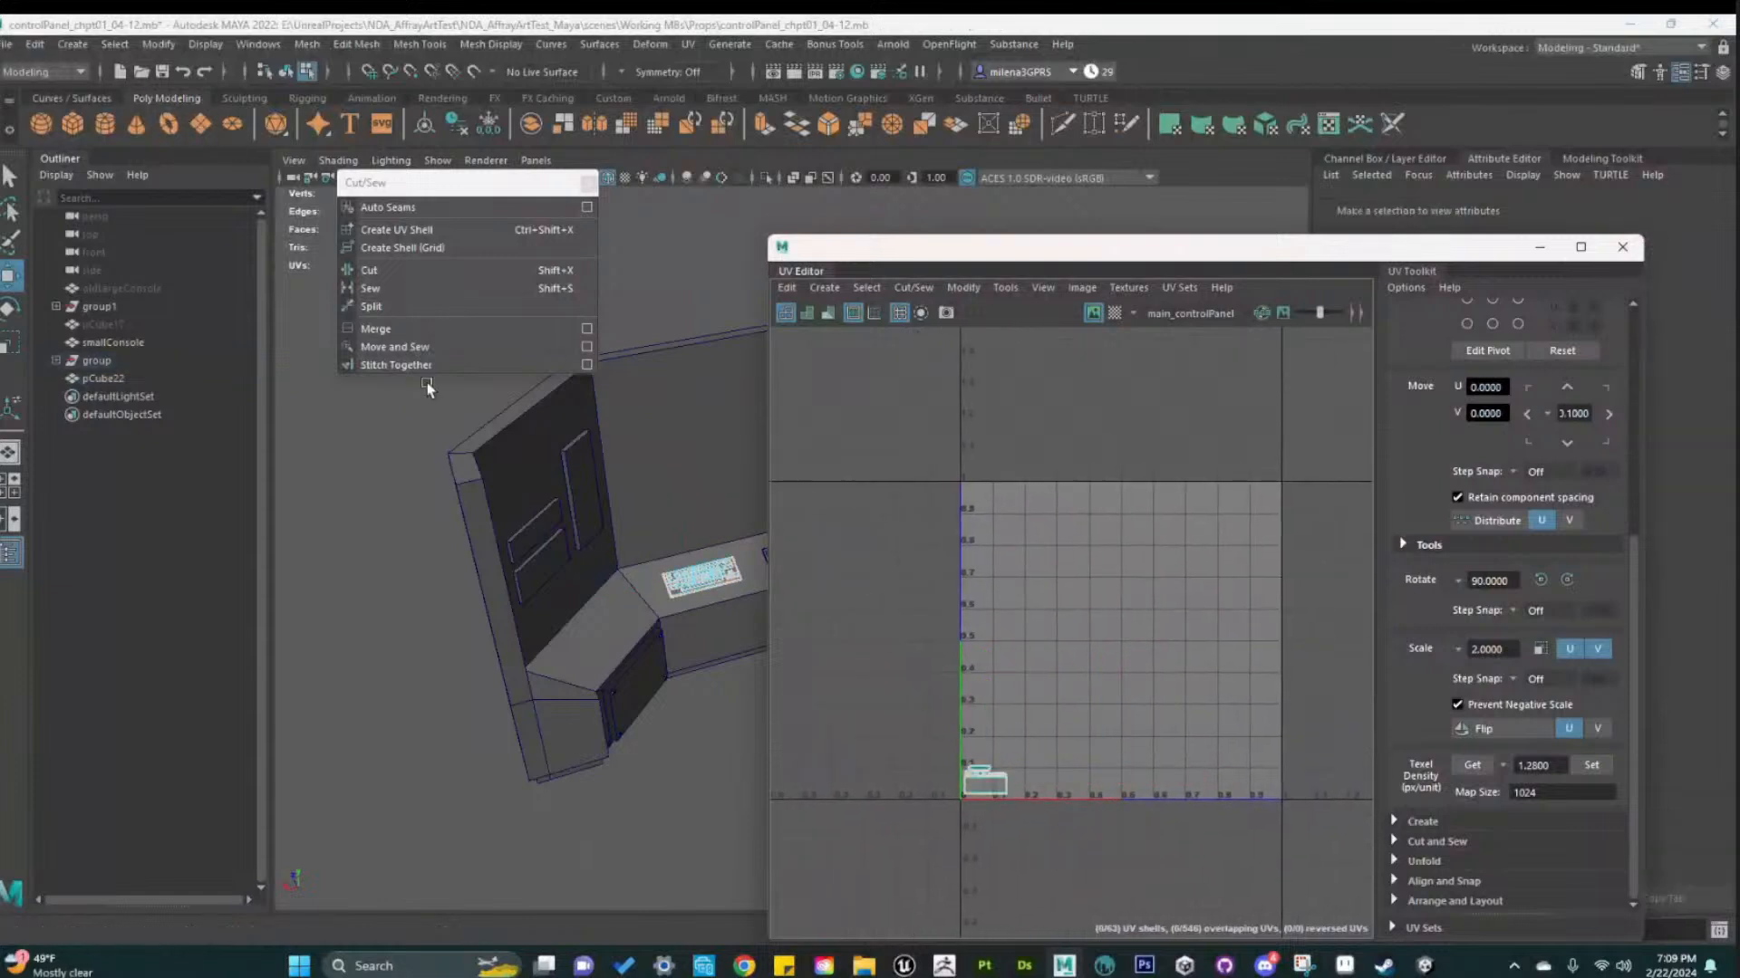
Select the console together with the keyboard to compare their UV shells in one layout
scroll(476, 535, "down", 5)
right_click_drag(698, 439, 752, 394)
left_click(675, 498, "shift")
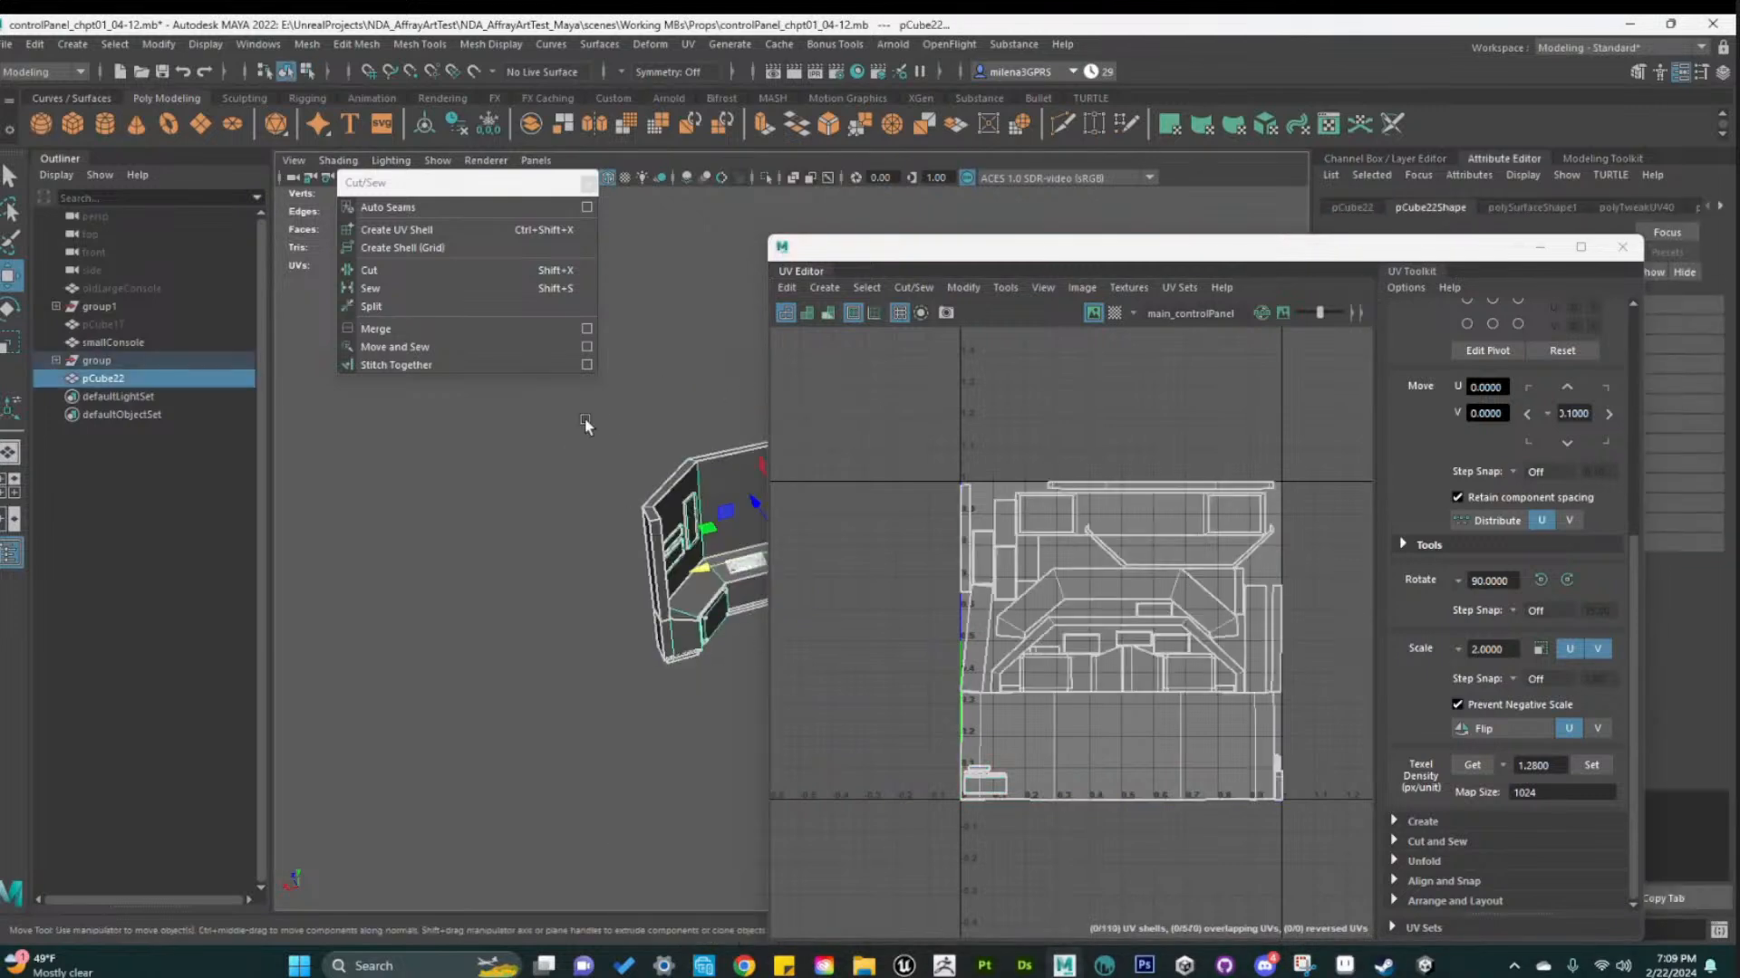
Check the Send To Unity options for the selected console and keyboard, then clear the selection
left_click(9, 46)
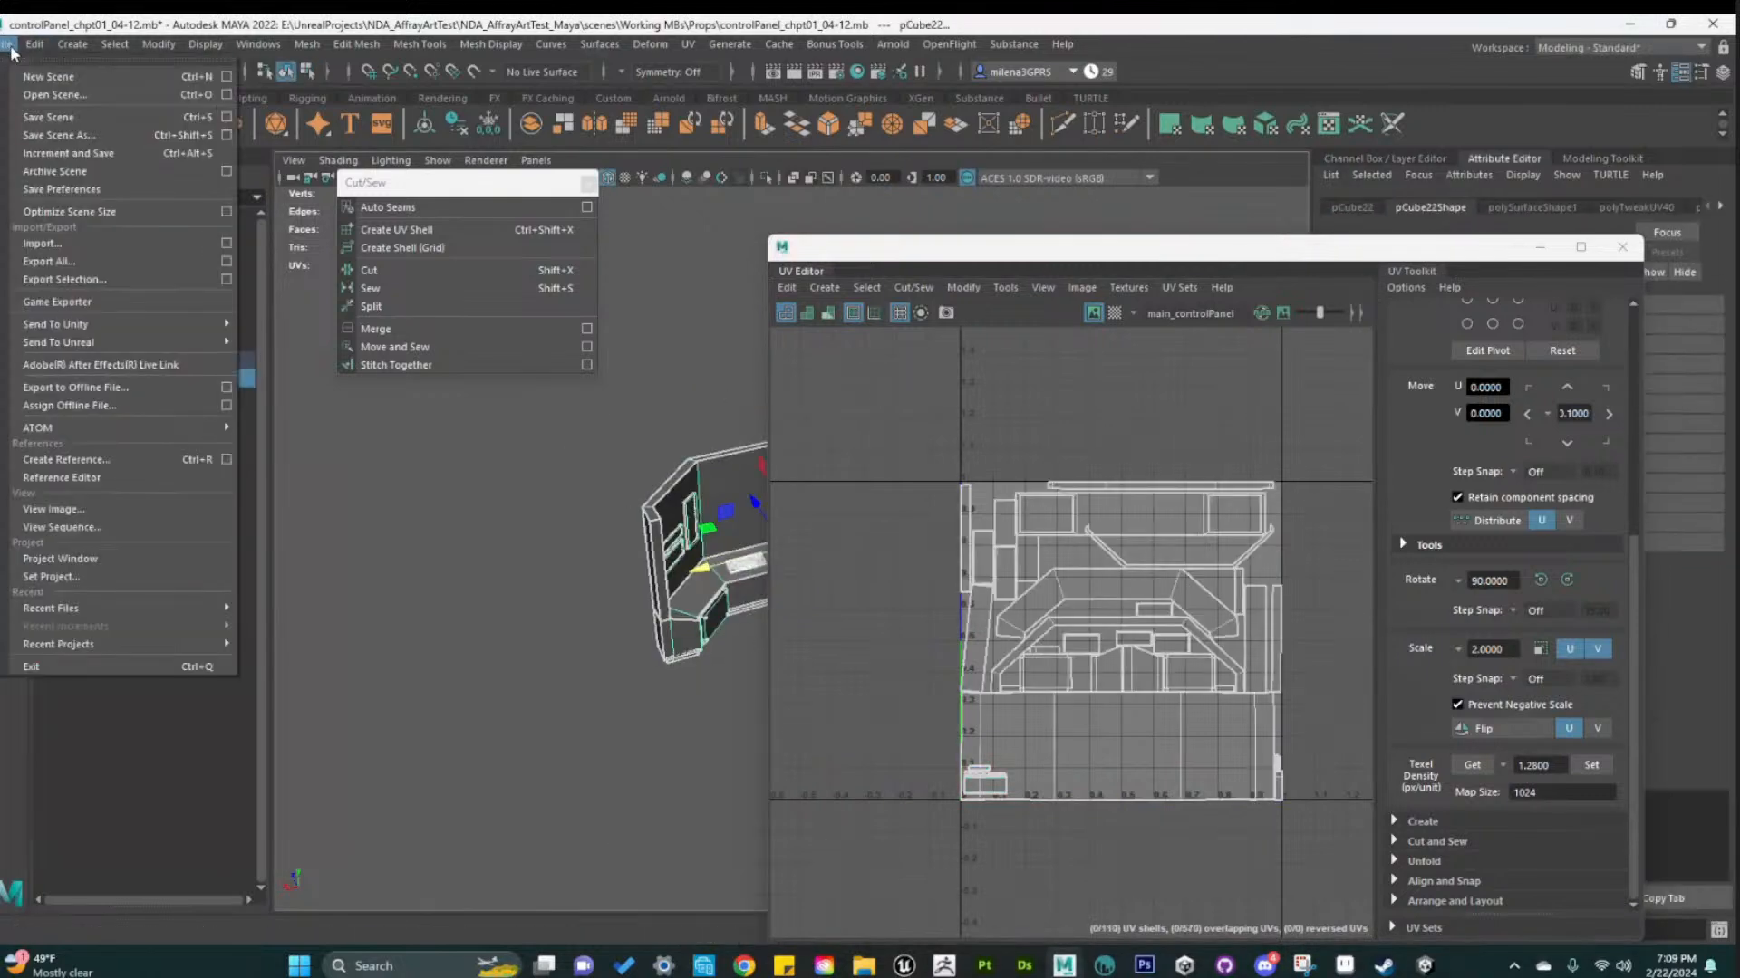
mouse_move(120, 331)
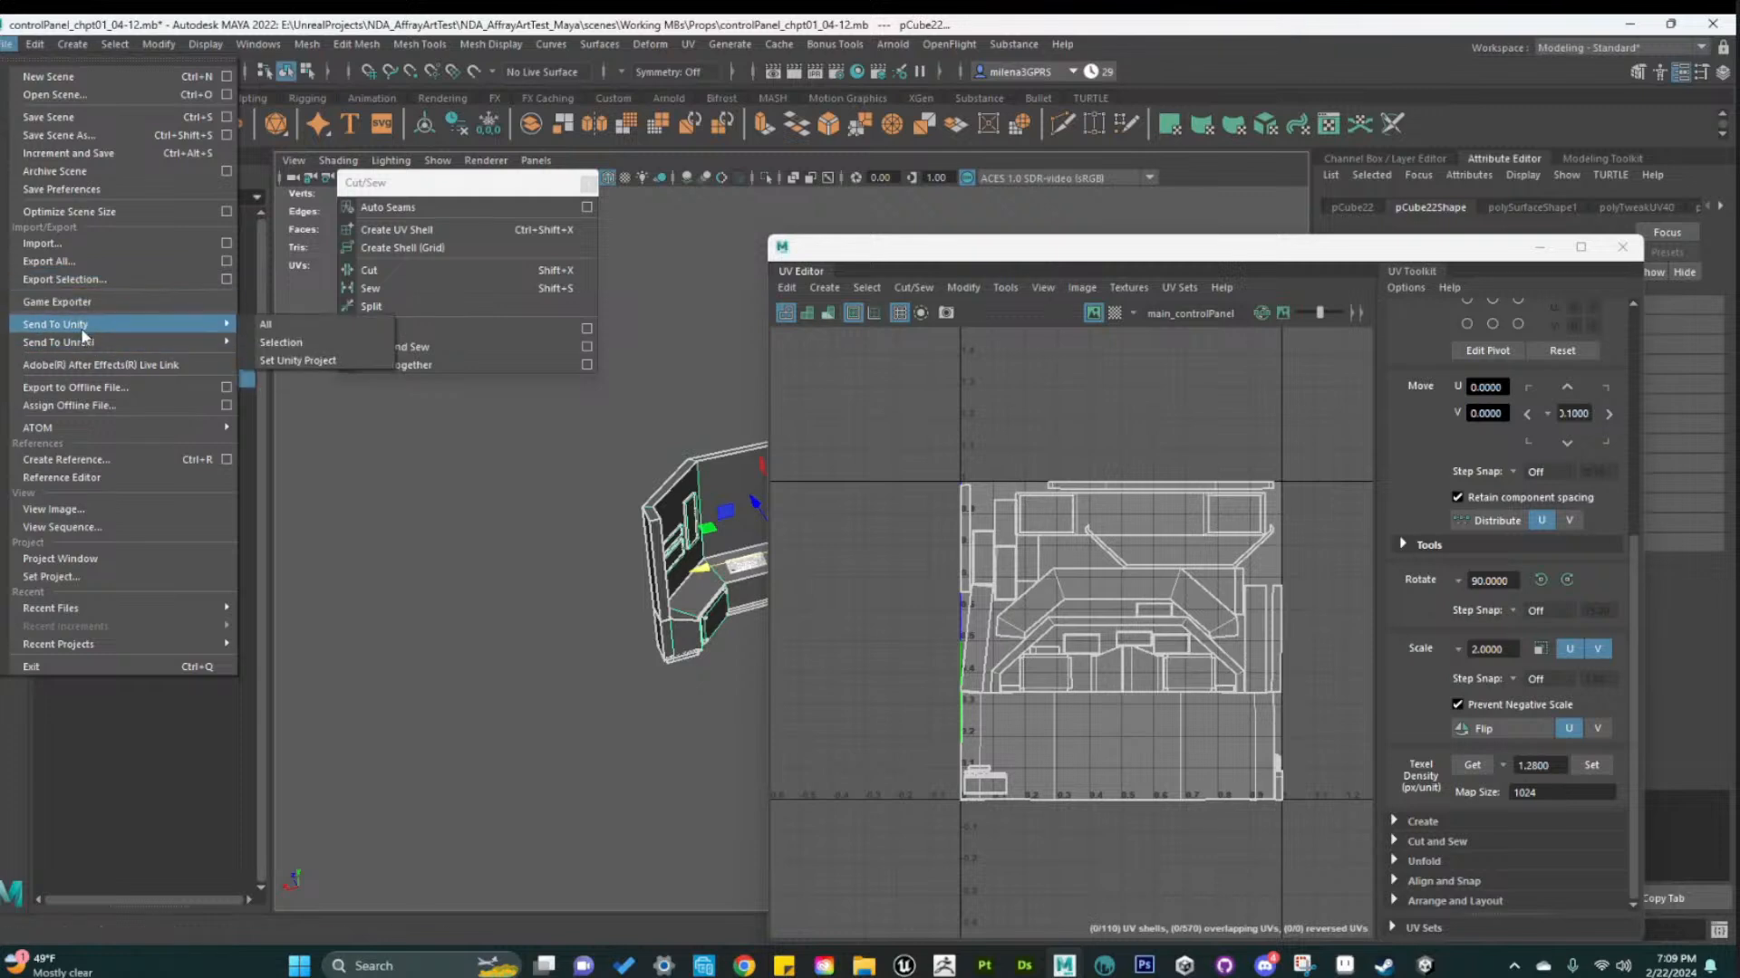
left_click(430, 509)
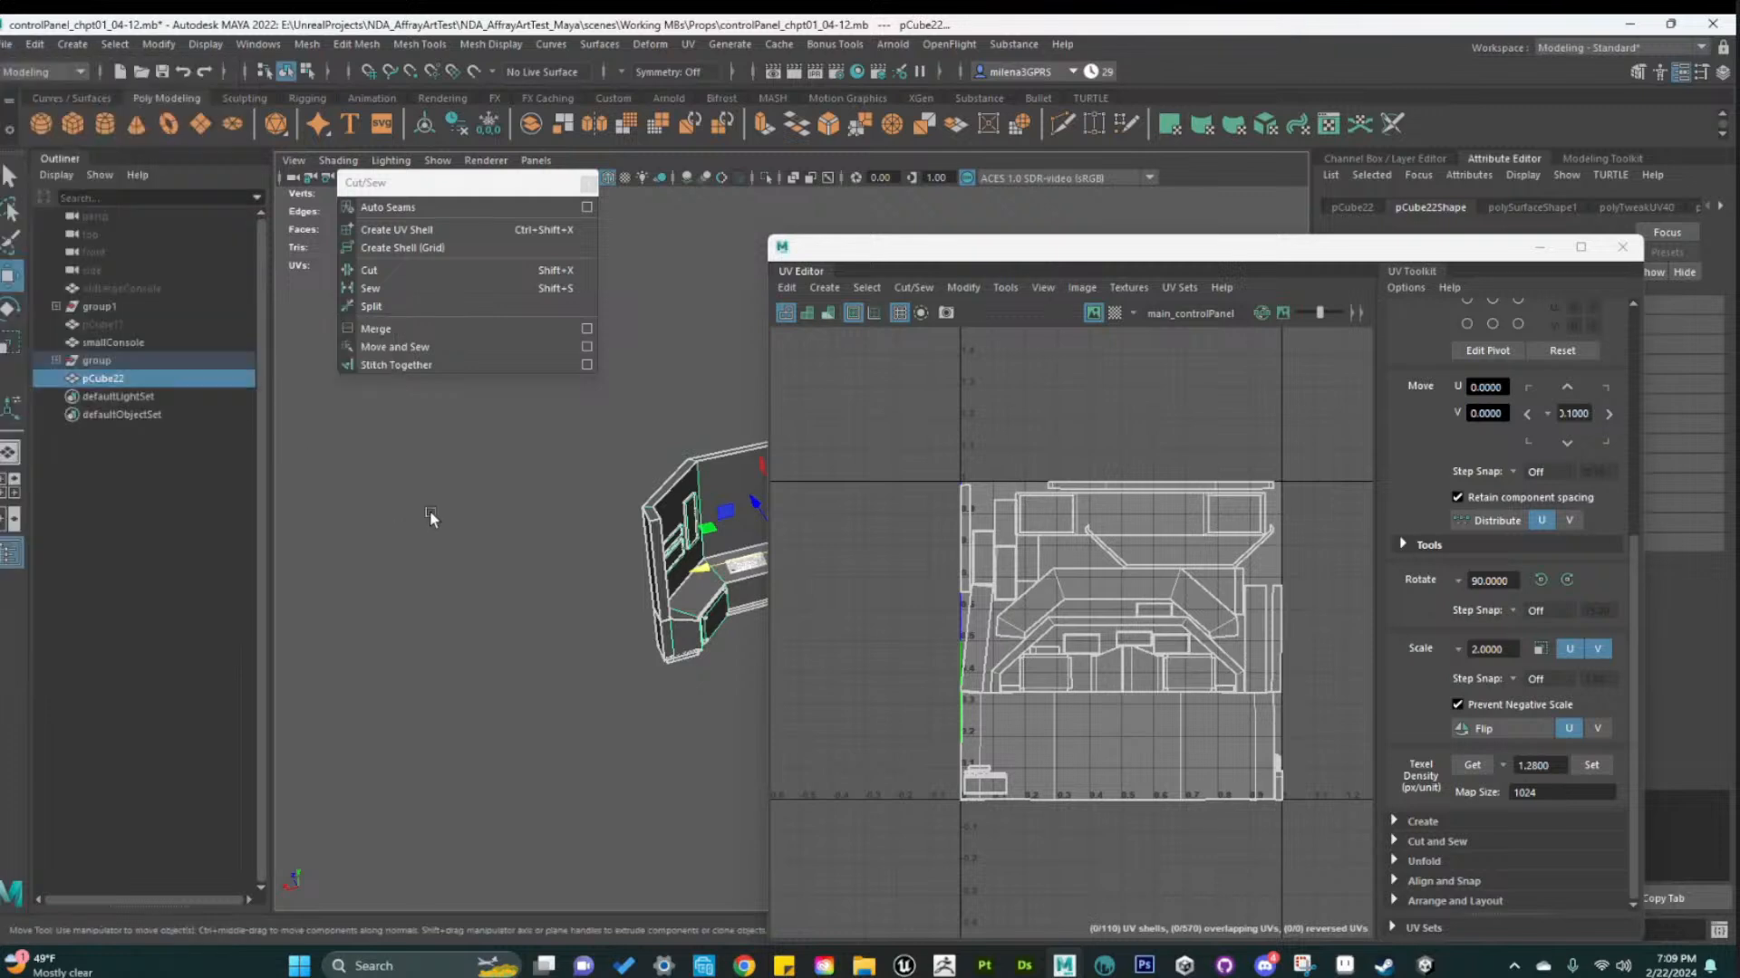
left_click(429, 509)
Minimize the UV Editor and frame the large and small consoles in the perspective view
middle_click_drag(566, 534, 422, 516, "alt")
left_click_drag(421, 516, 518, 521, "alt")
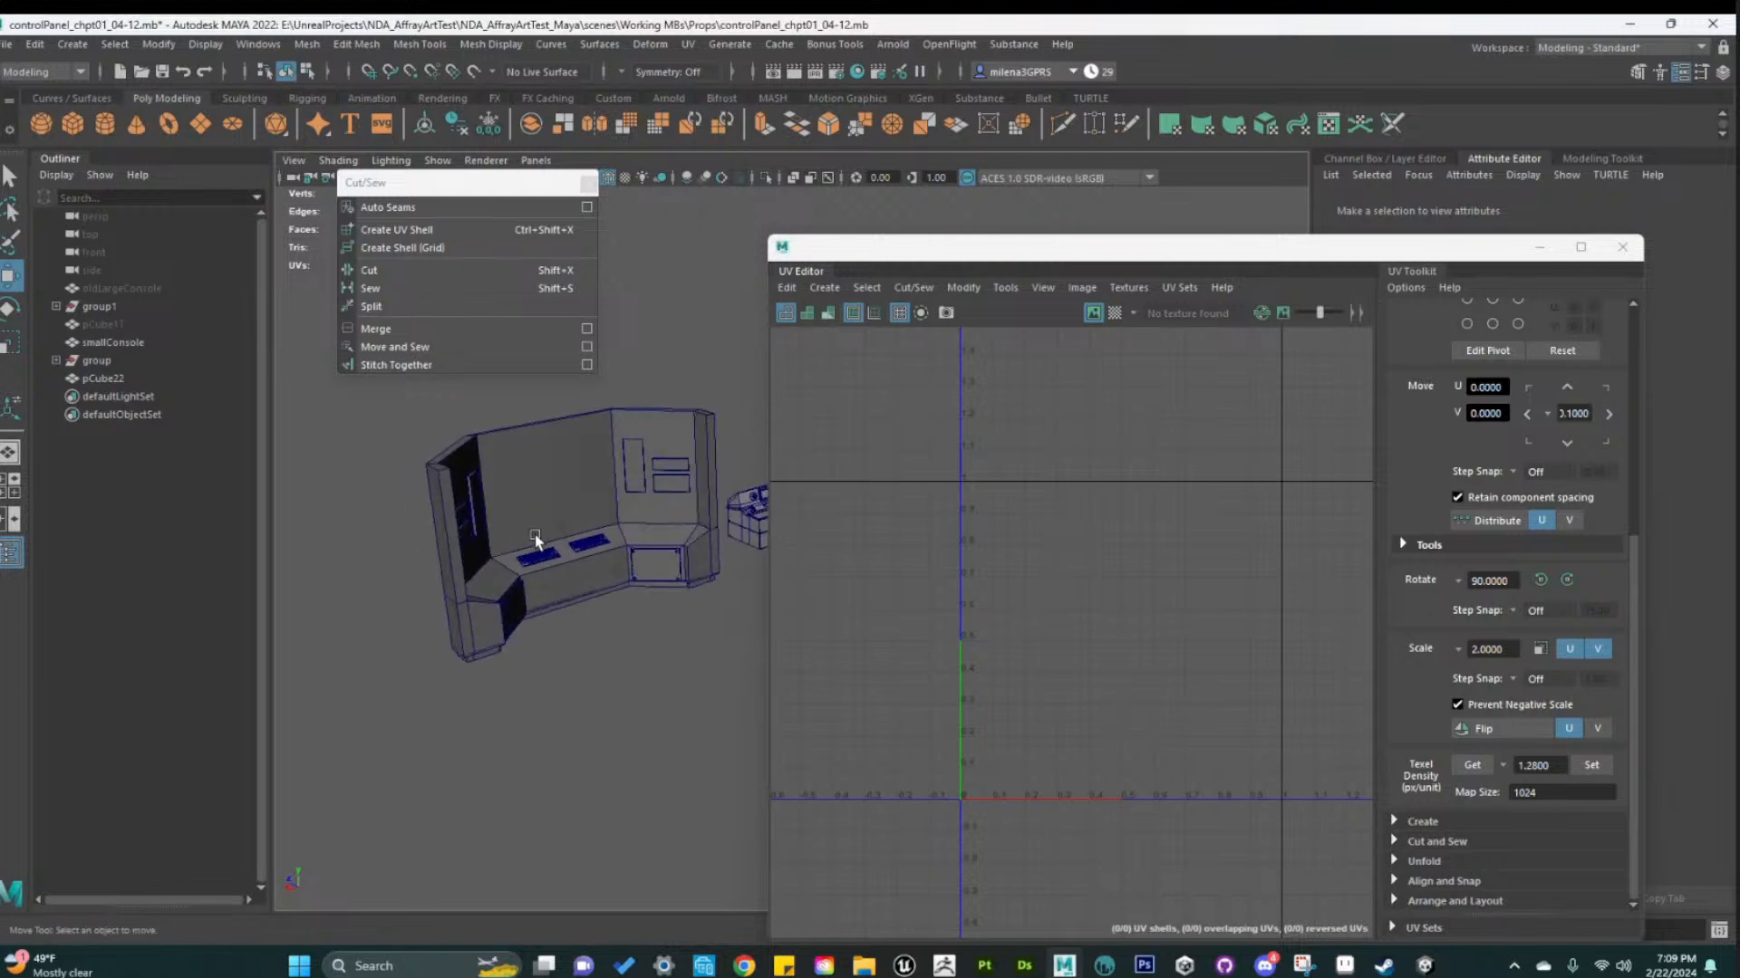
middle_click_drag(535, 541, 584, 599, "alt")
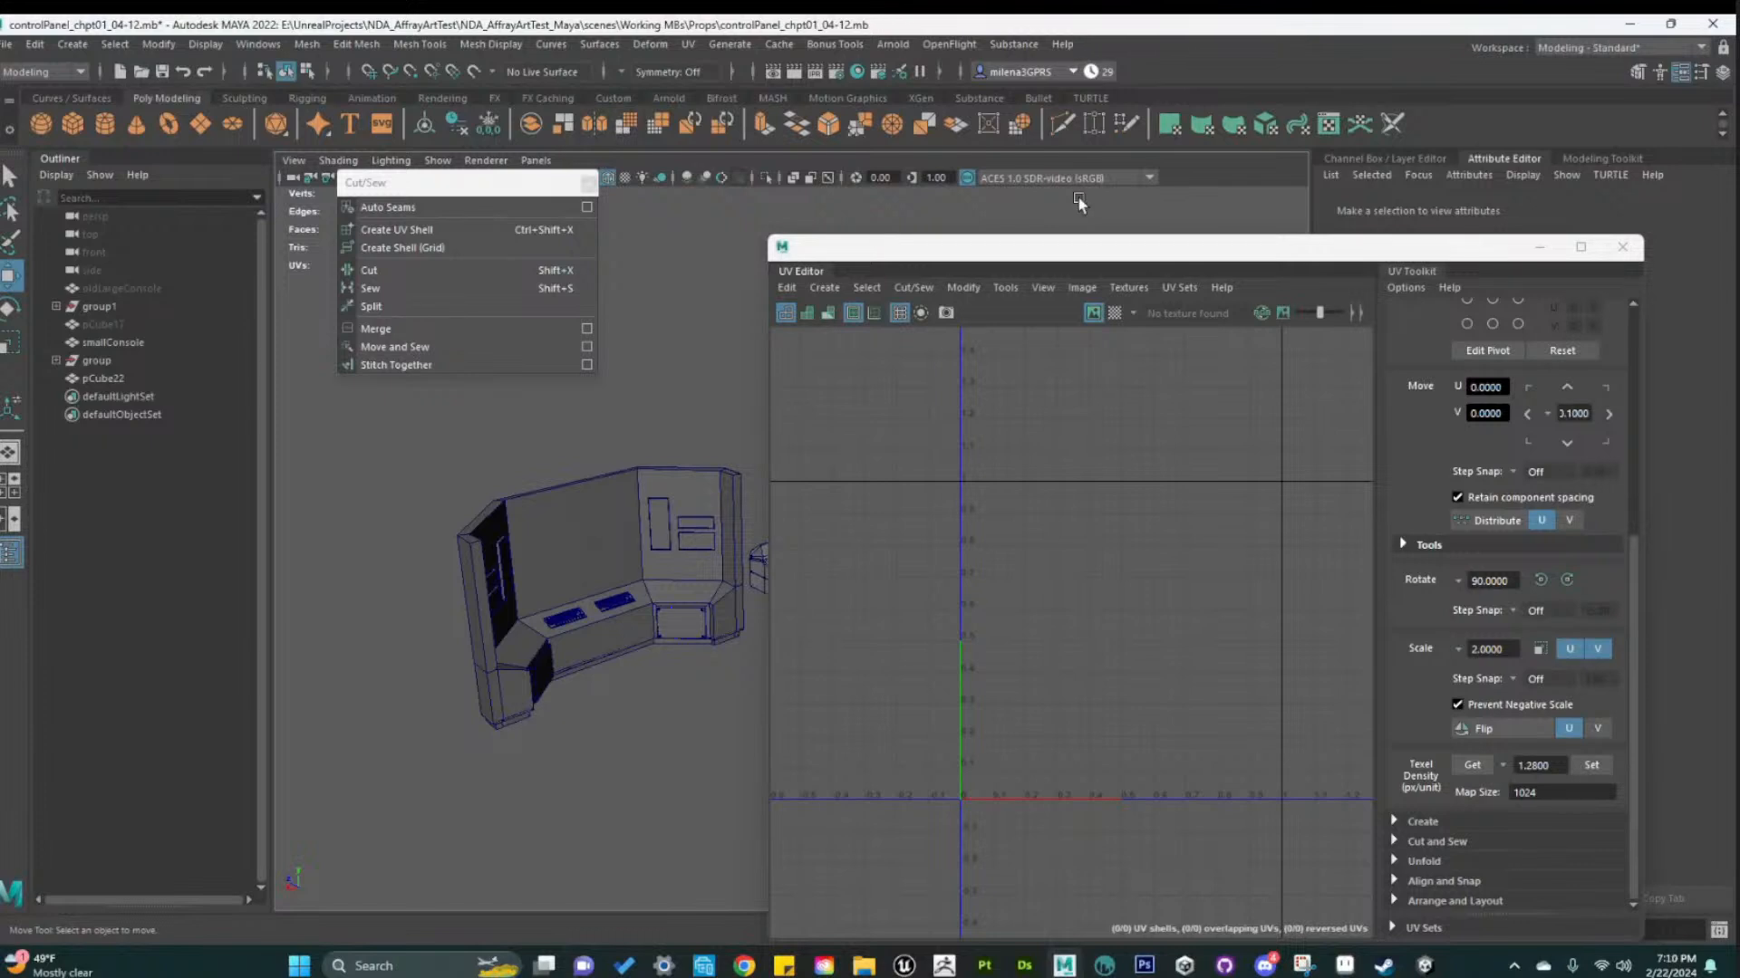
left_click_drag(1104, 254, 1127, 175)
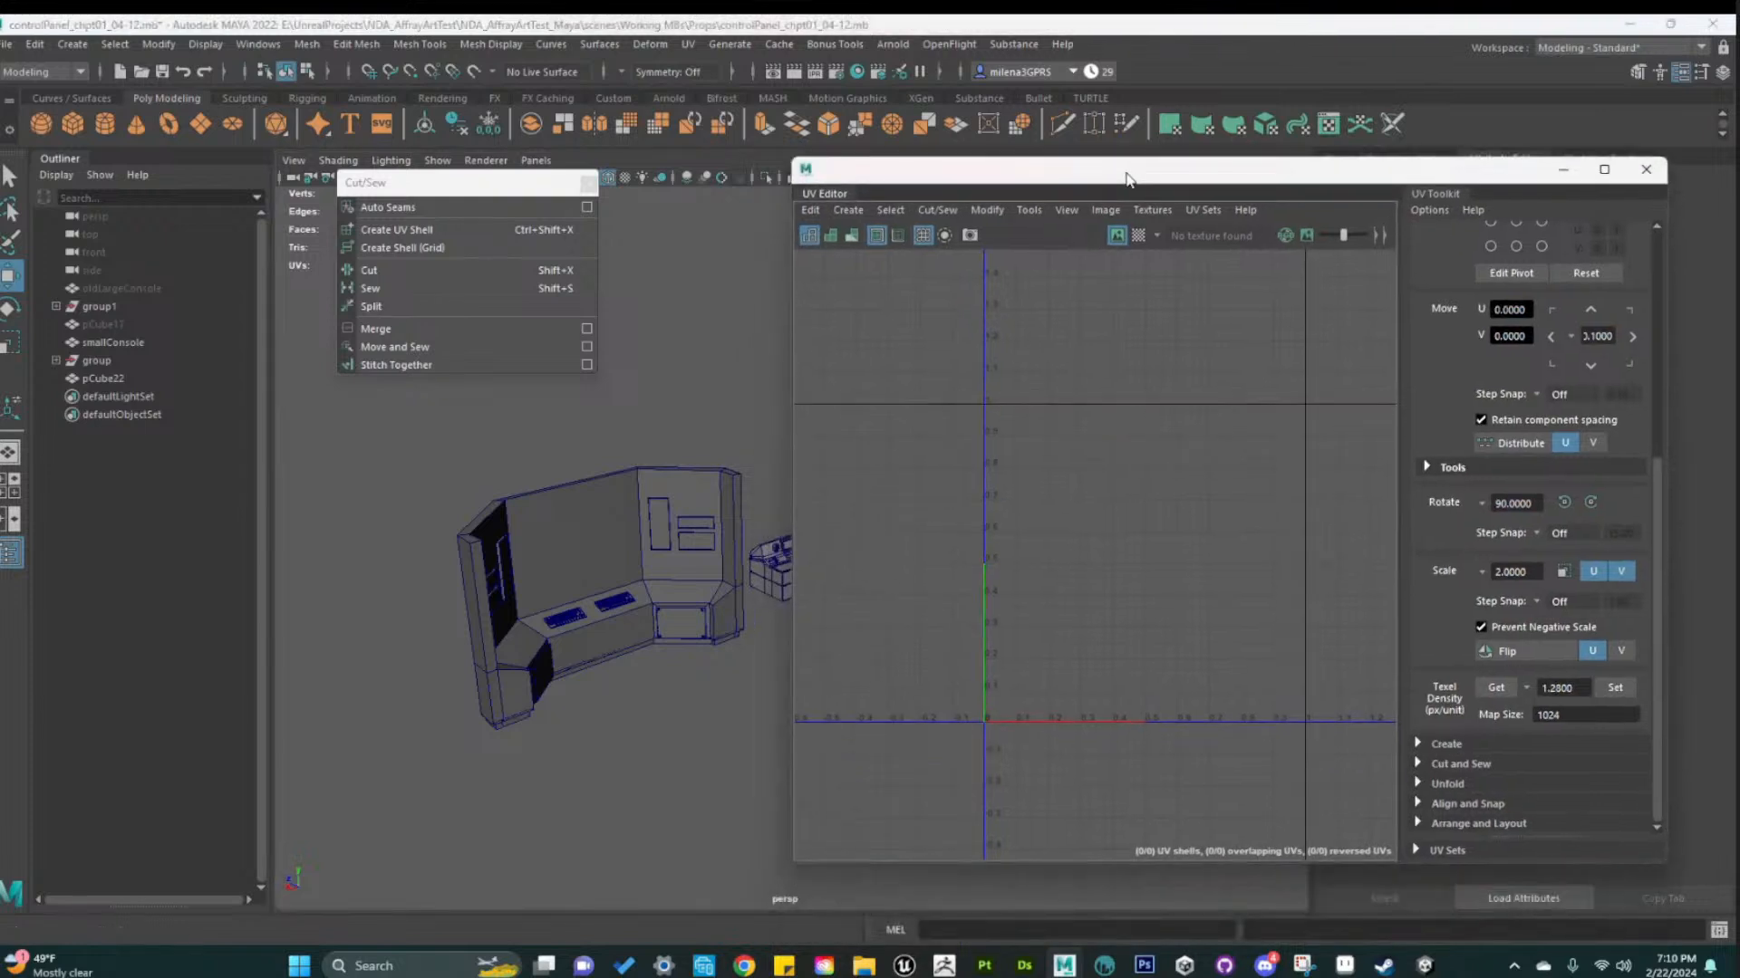
left_click(1575, 171)
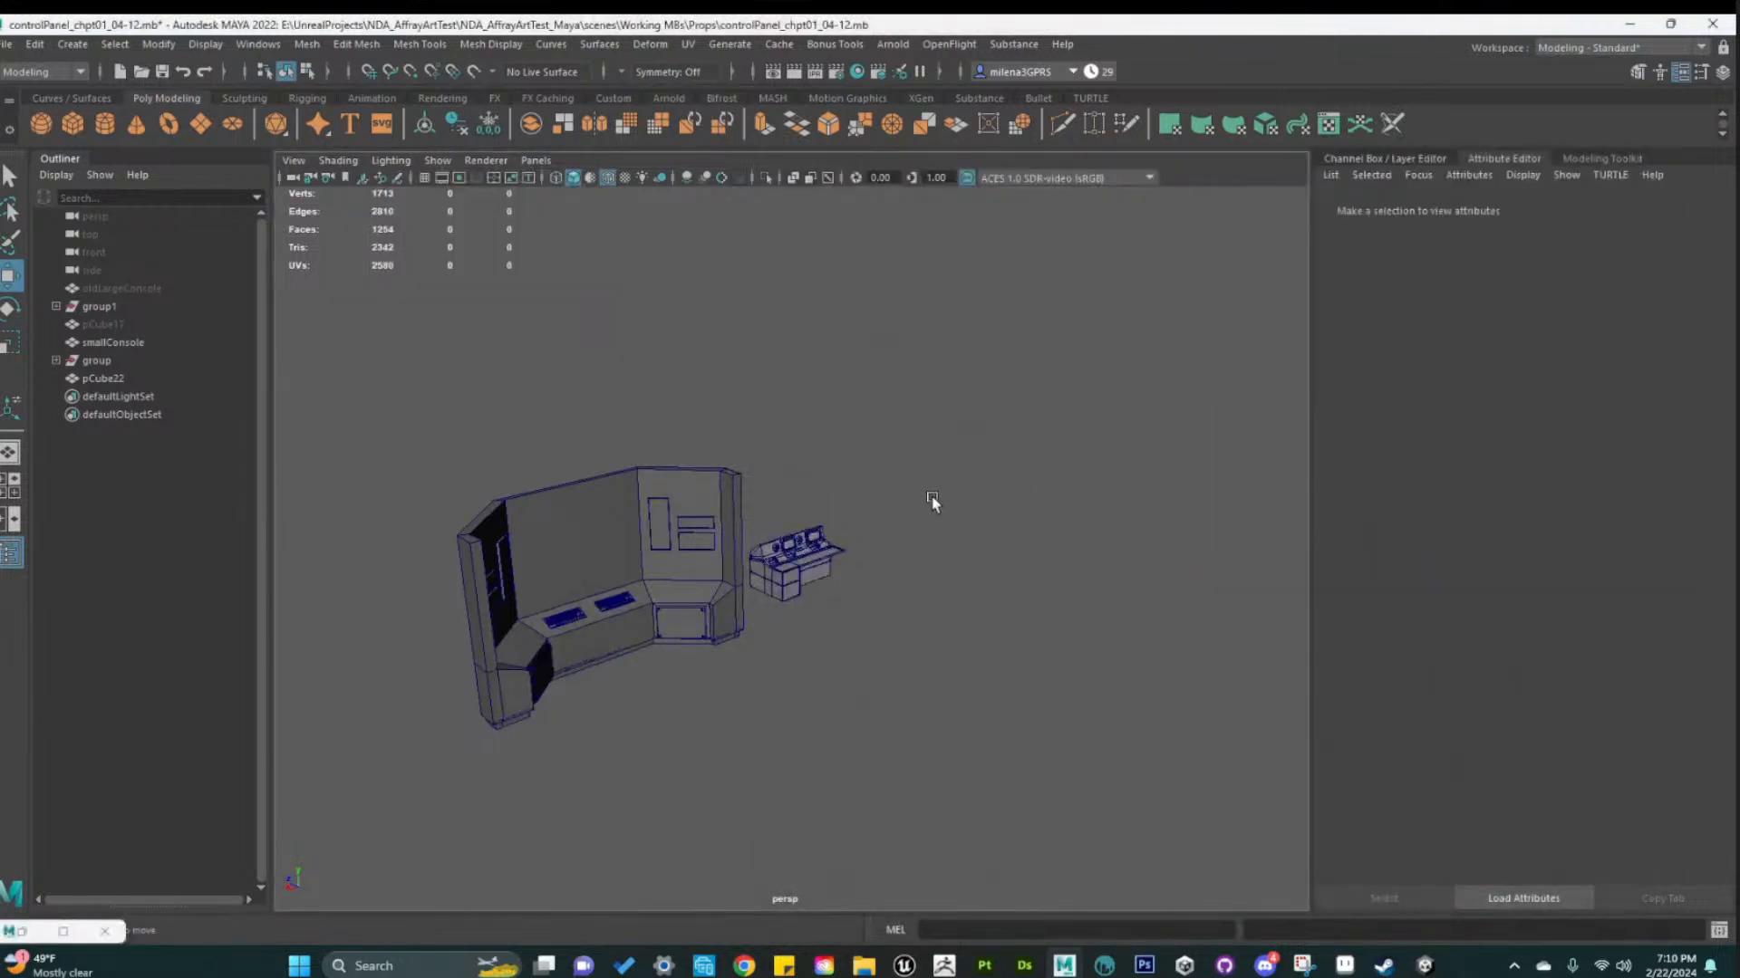
left_click_drag(933, 504, 912, 671, "alt")
left_click_drag(815, 645, 955, 684, "alt")
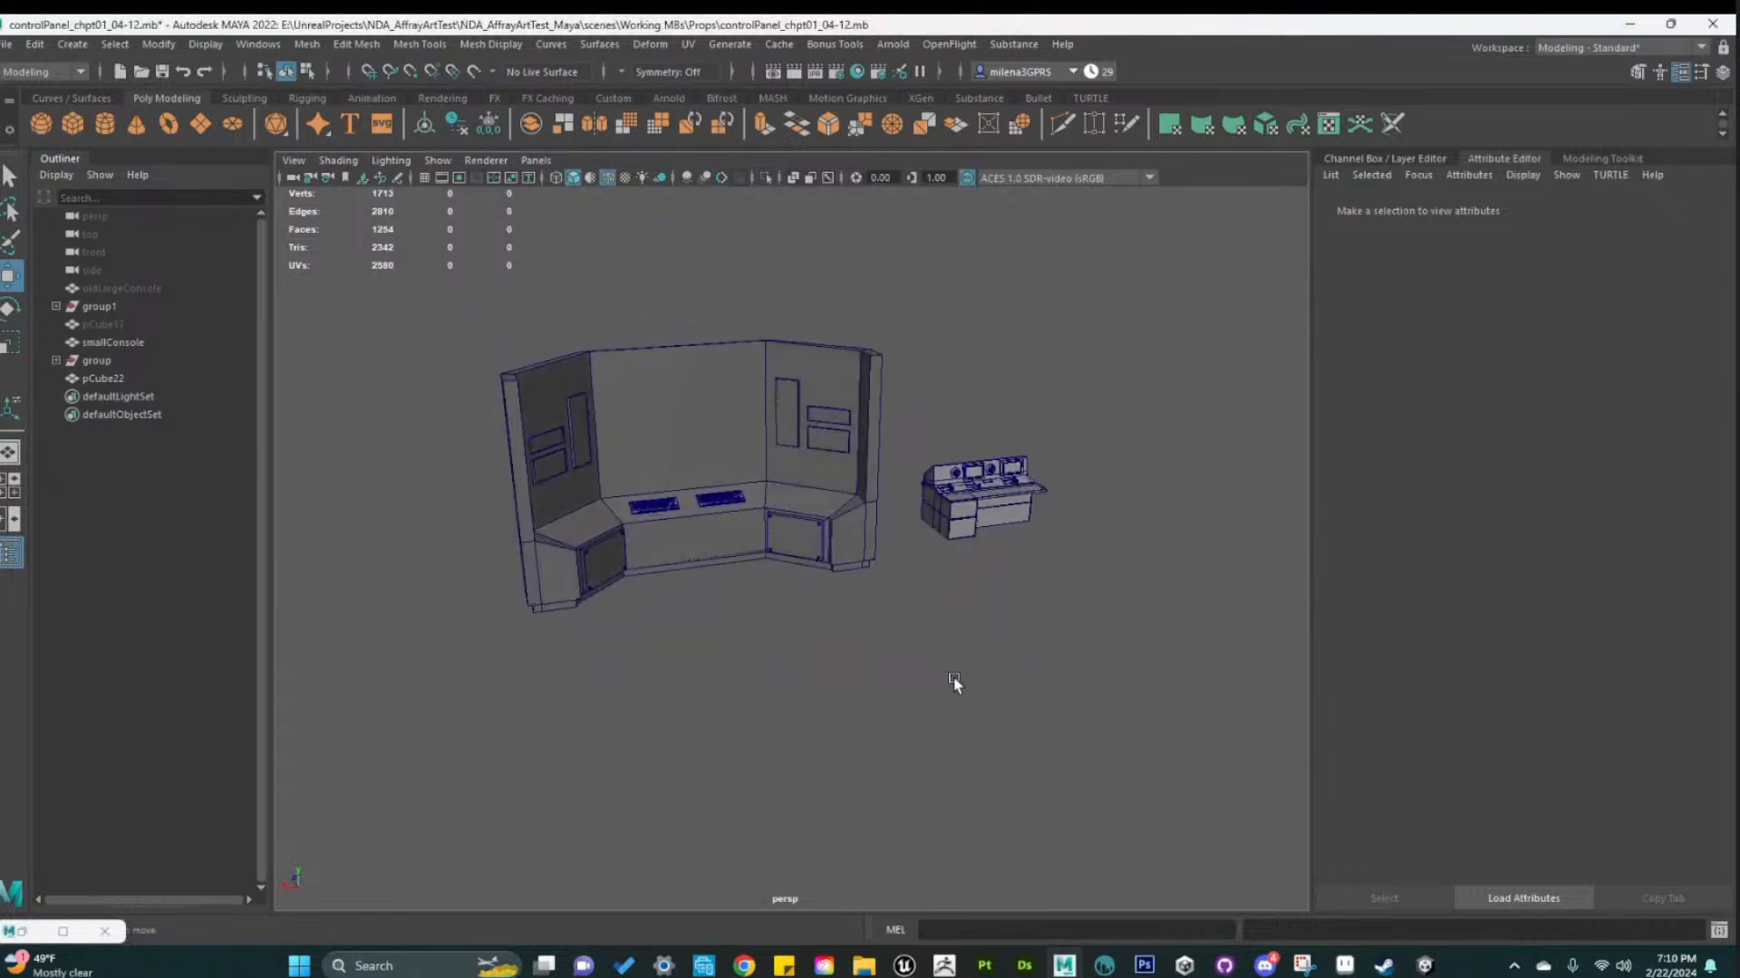
Show the Channel Box and select the large console together with both of its keyboards
left_click(1424, 161)
scroll(1028, 595, "up", 2)
left_click_drag(374, 317, 1058, 664)
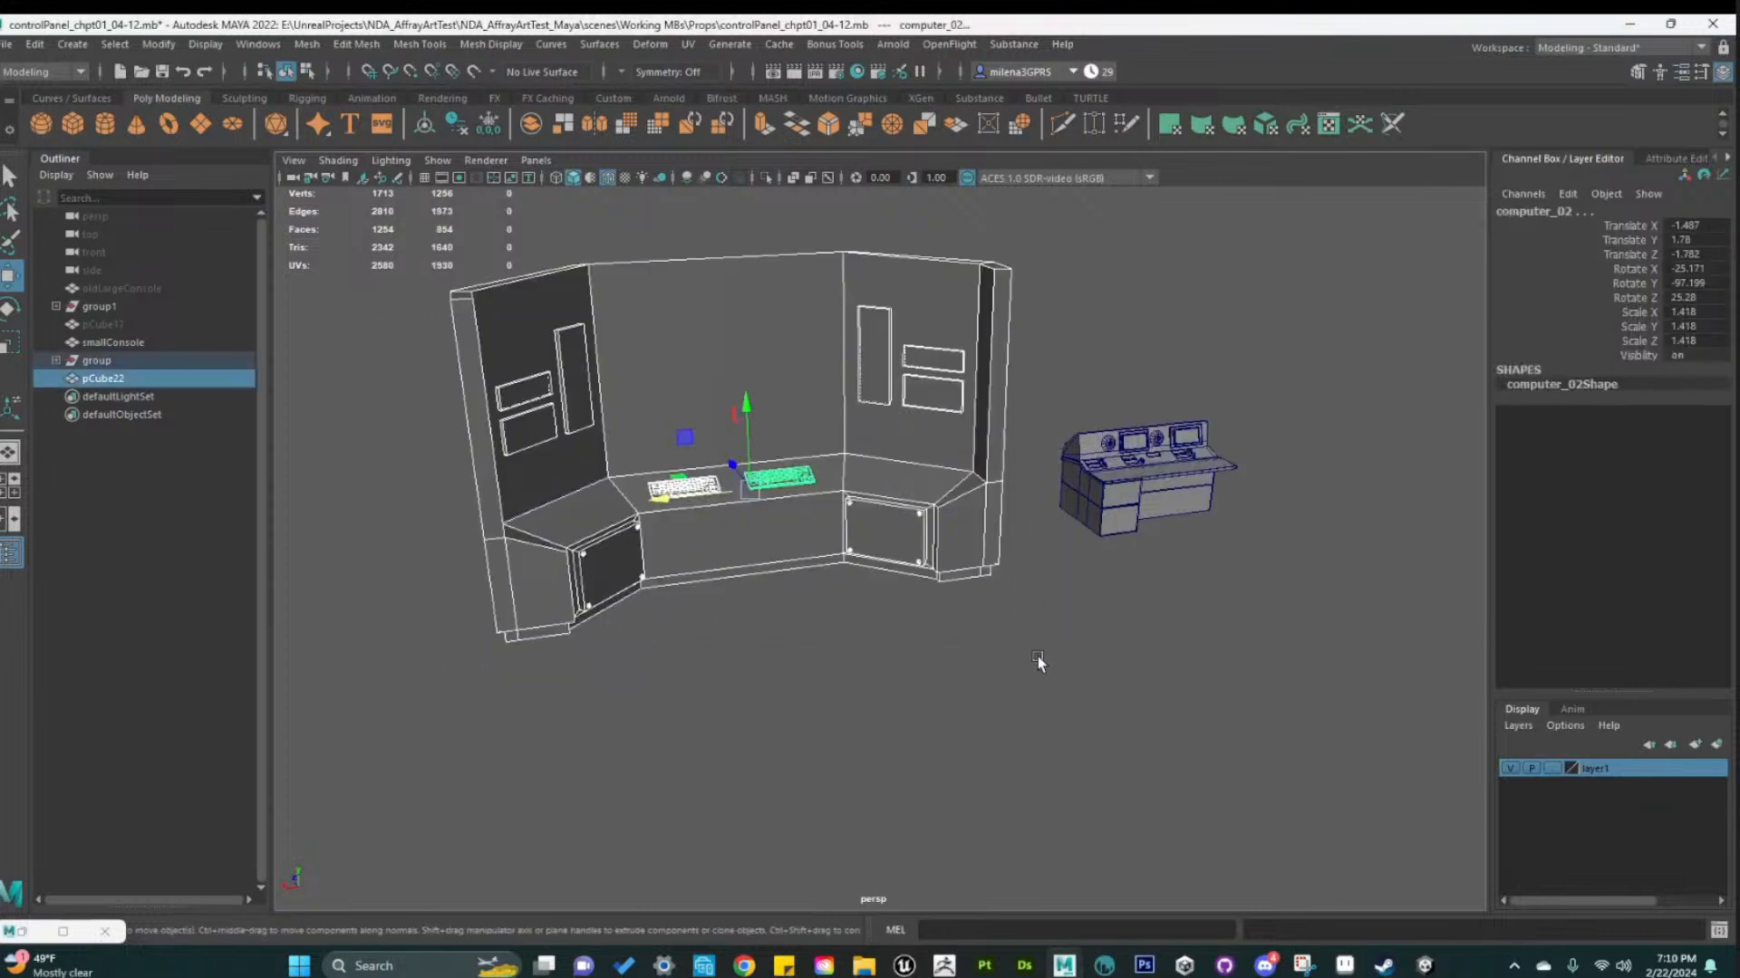
scroll(877, 594, "up", 3)
middle_click_drag(871, 572, 993, 646, "alt")
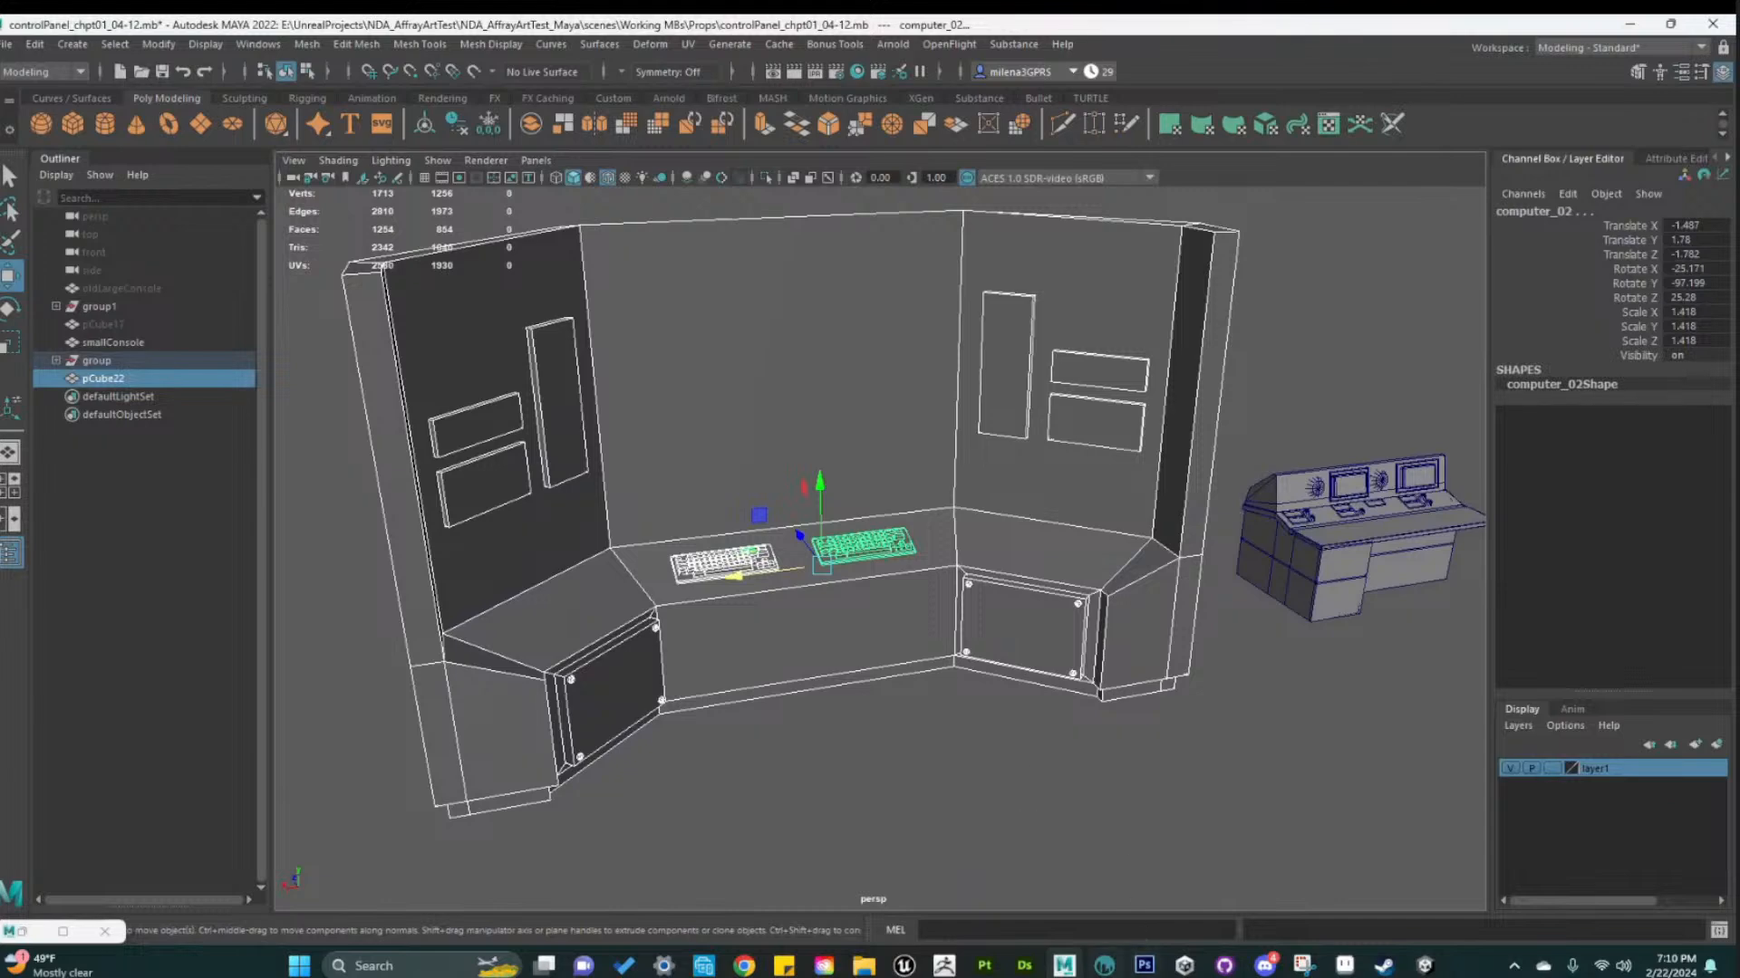
Switch to 3D-Coat and open the catBed file from the pixelPainting_p01 folder
left_click(1104, 966)
left_click(860, 260)
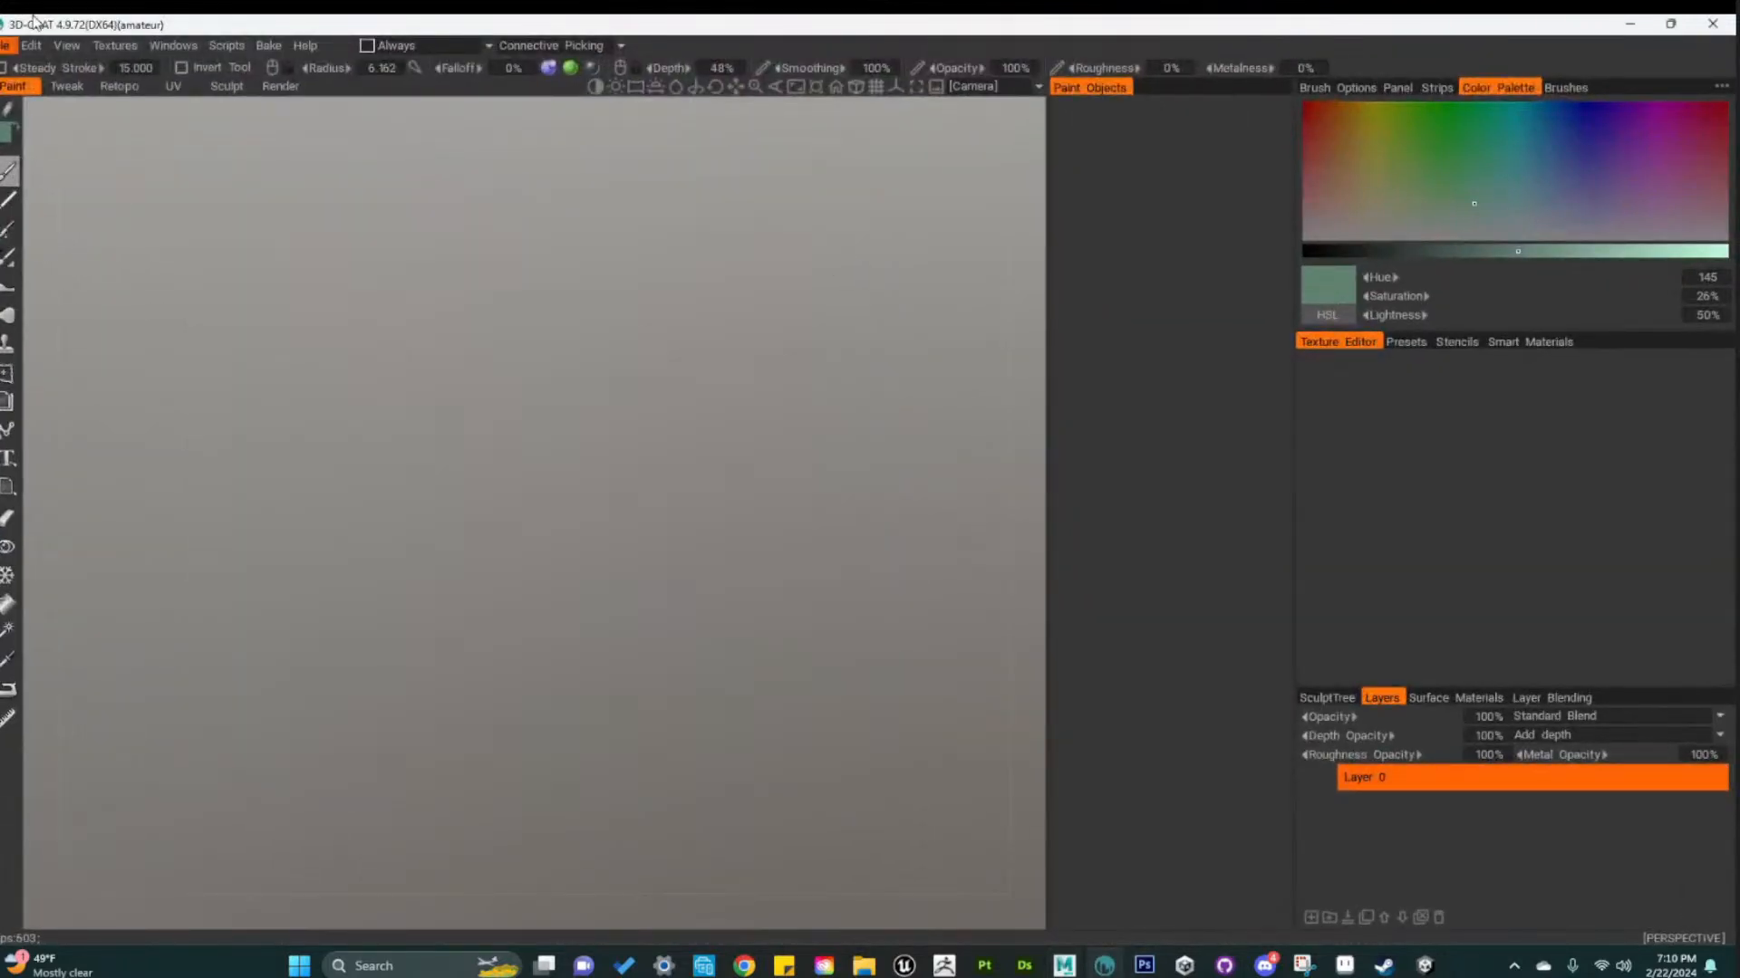
left_click(8, 45)
left_click(14, 92)
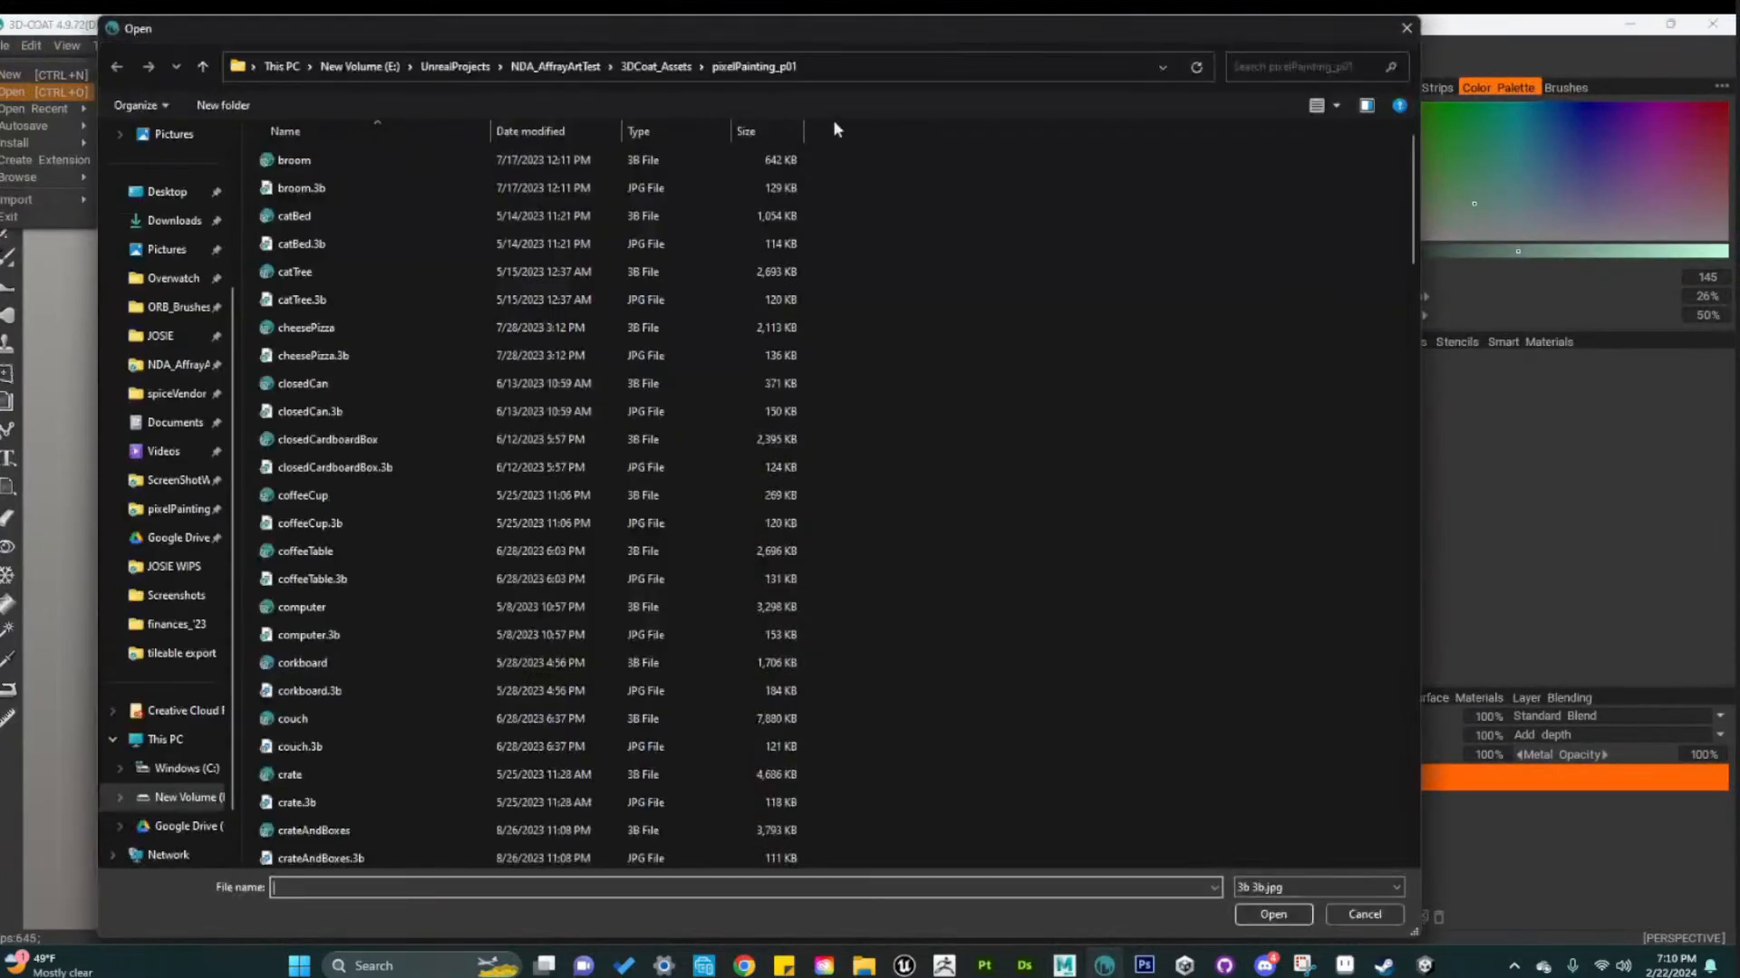
scroll(540, 531, "down", 6)
scroll(345, 481, "up", 6)
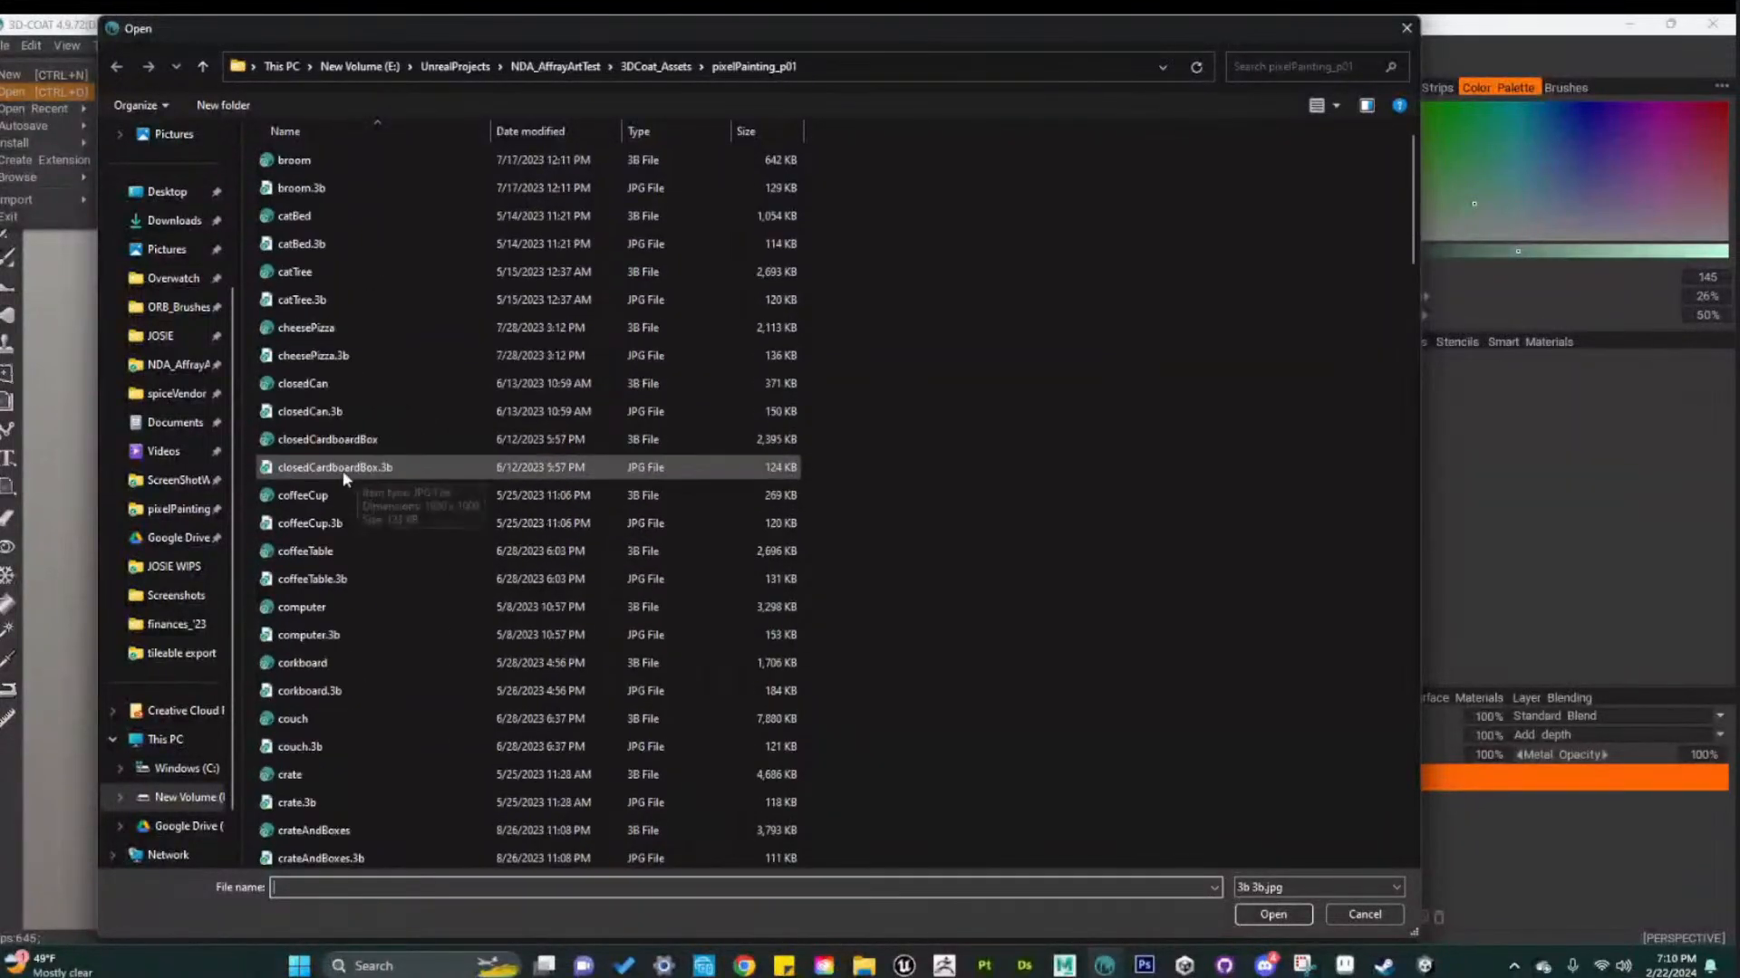
left_click(319, 214)
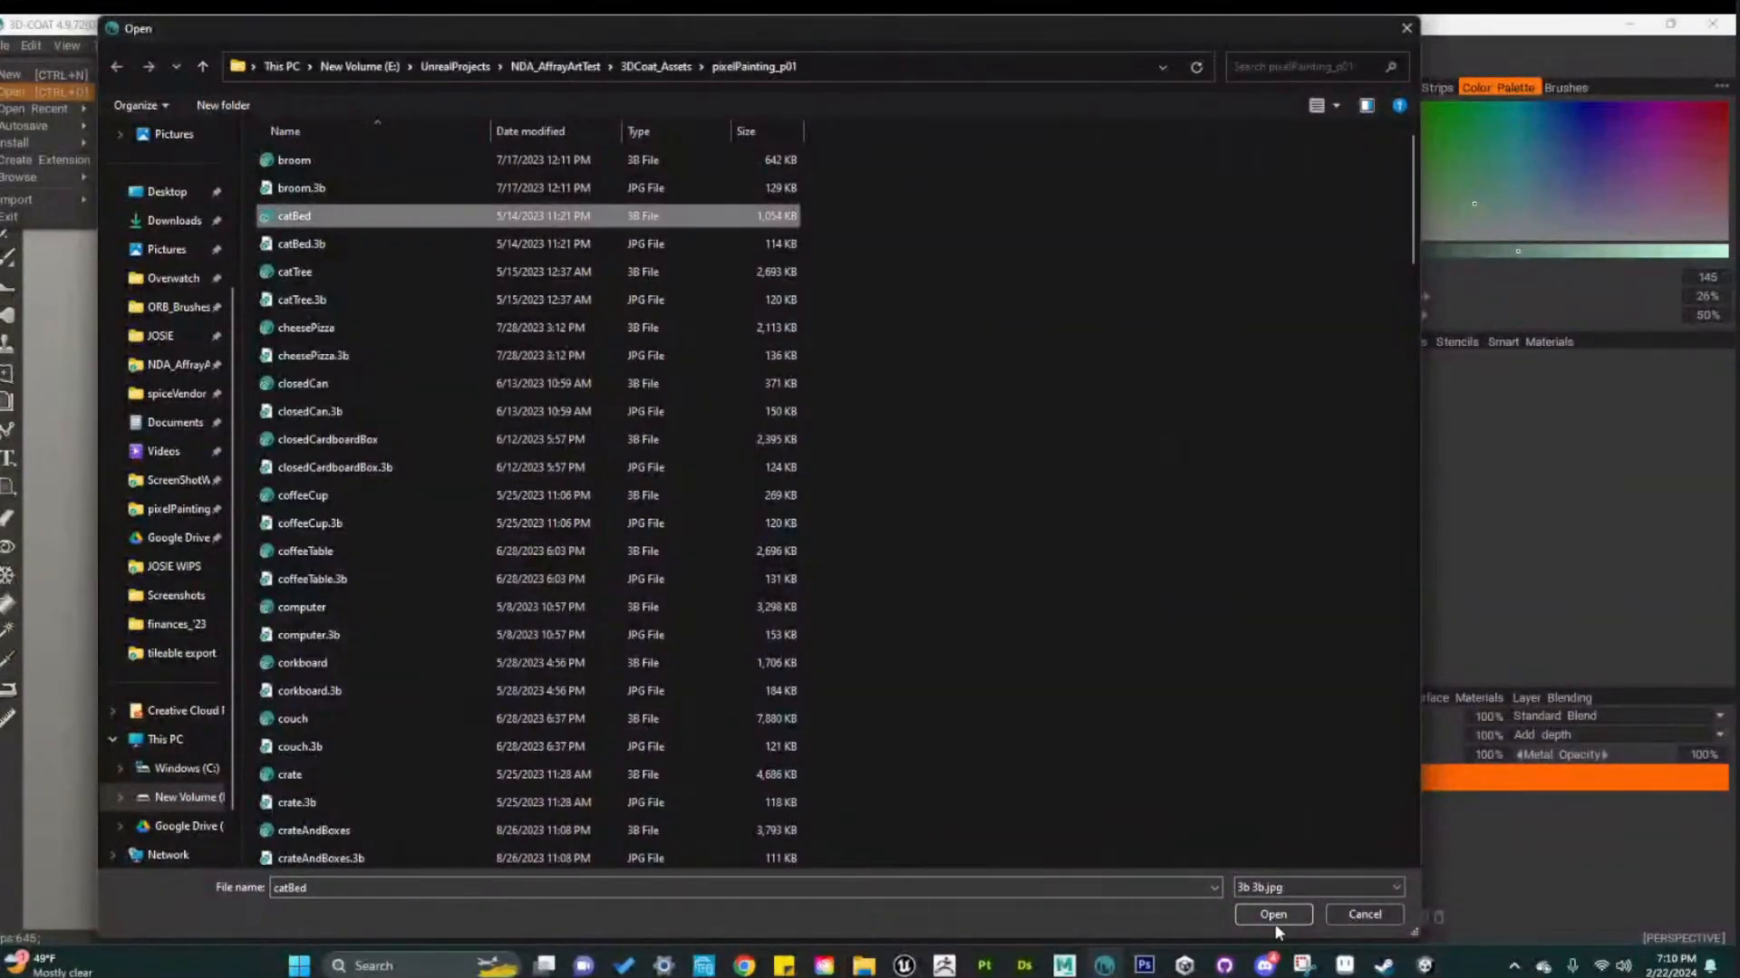
left_click(1273, 918)
Compare the cat bed's display modes and return to the shaded view of its painted texture
key("3")
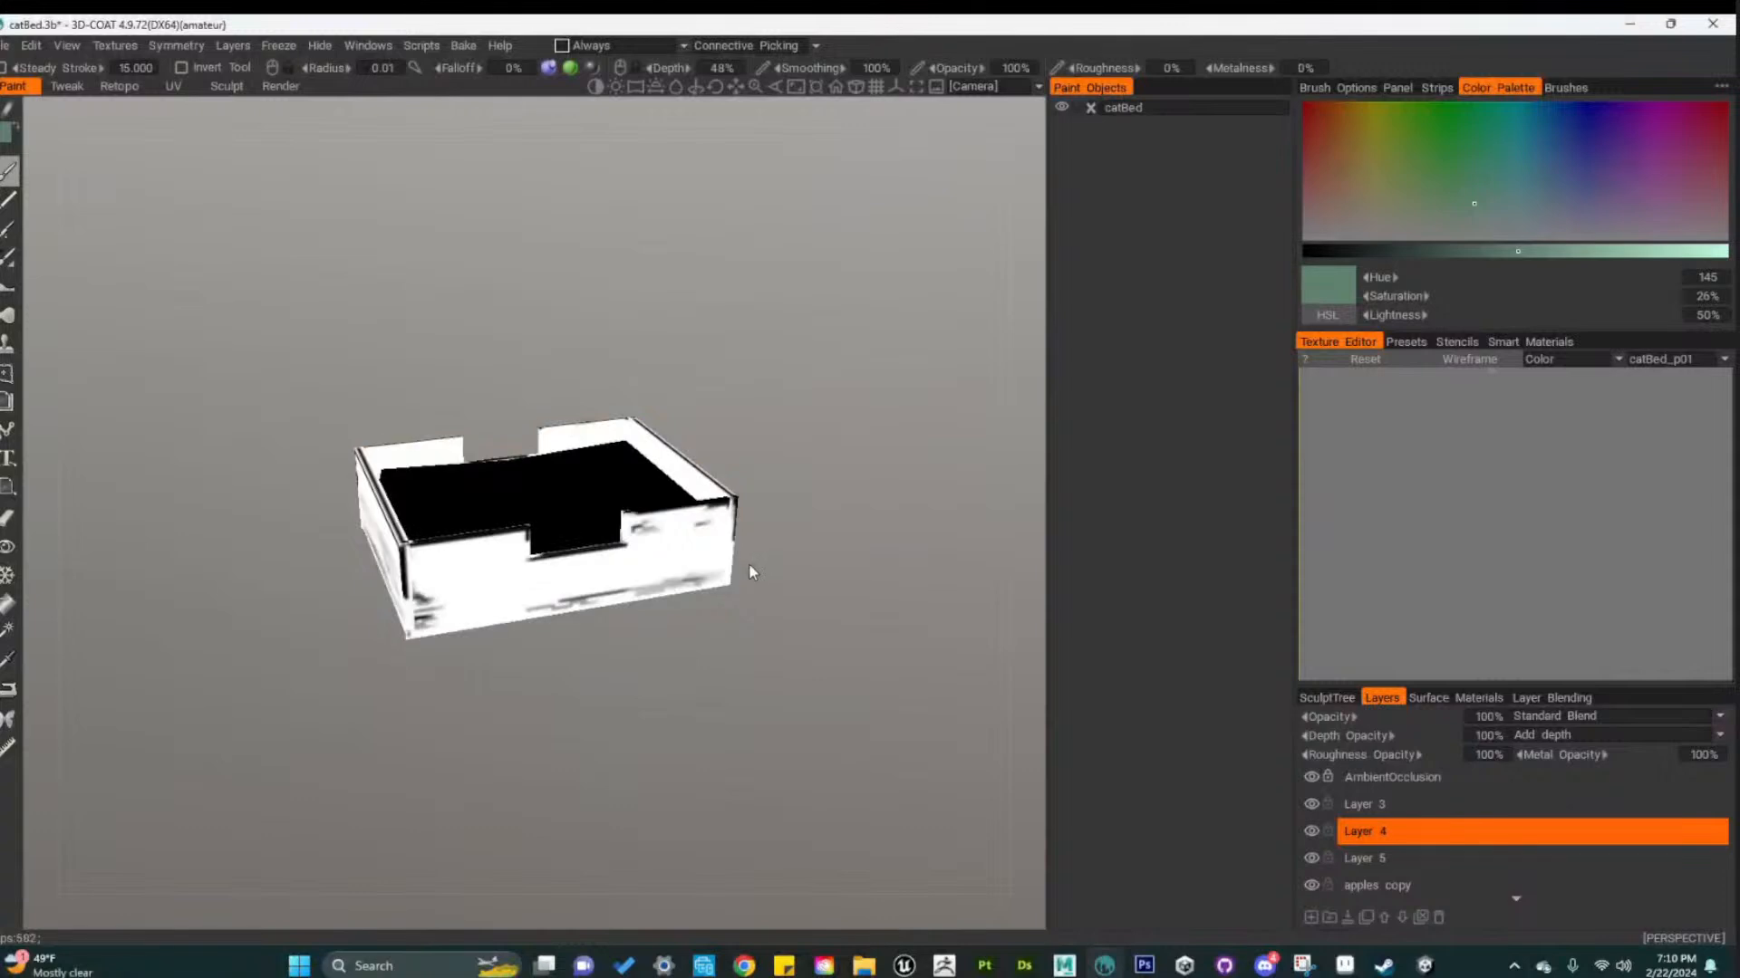
key("4")
key("1")
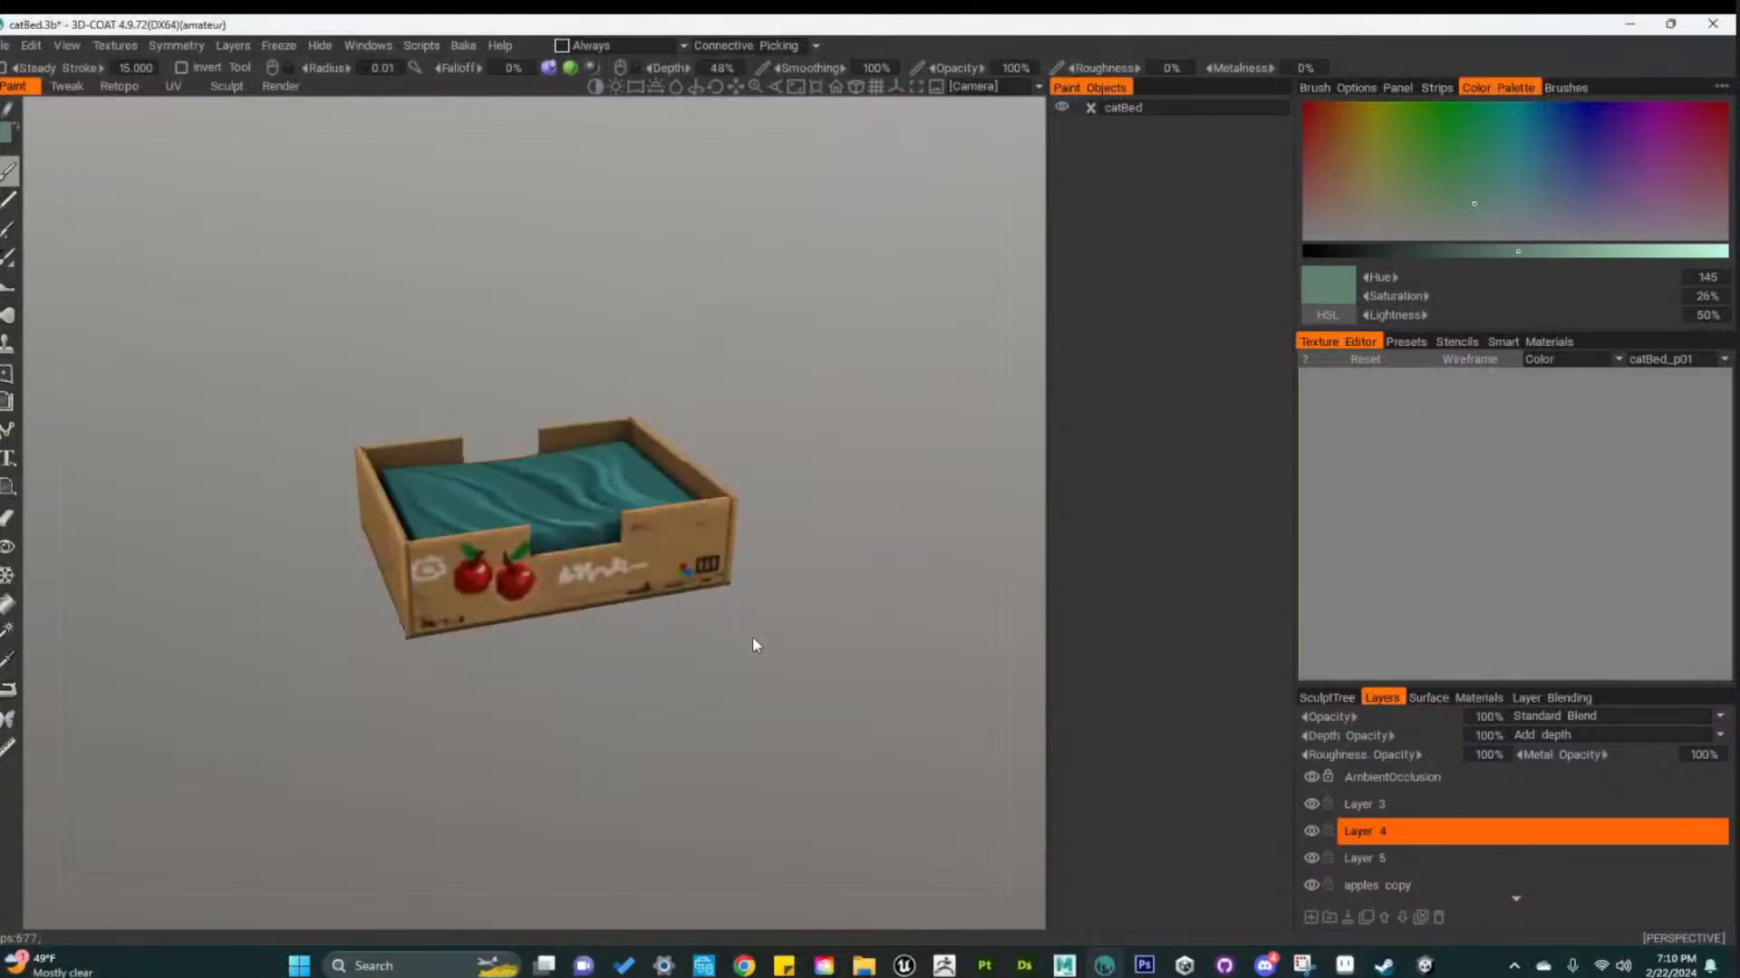
Select the Pencil tool and examine the cat bed's pixel painting up close
left_click(9, 199)
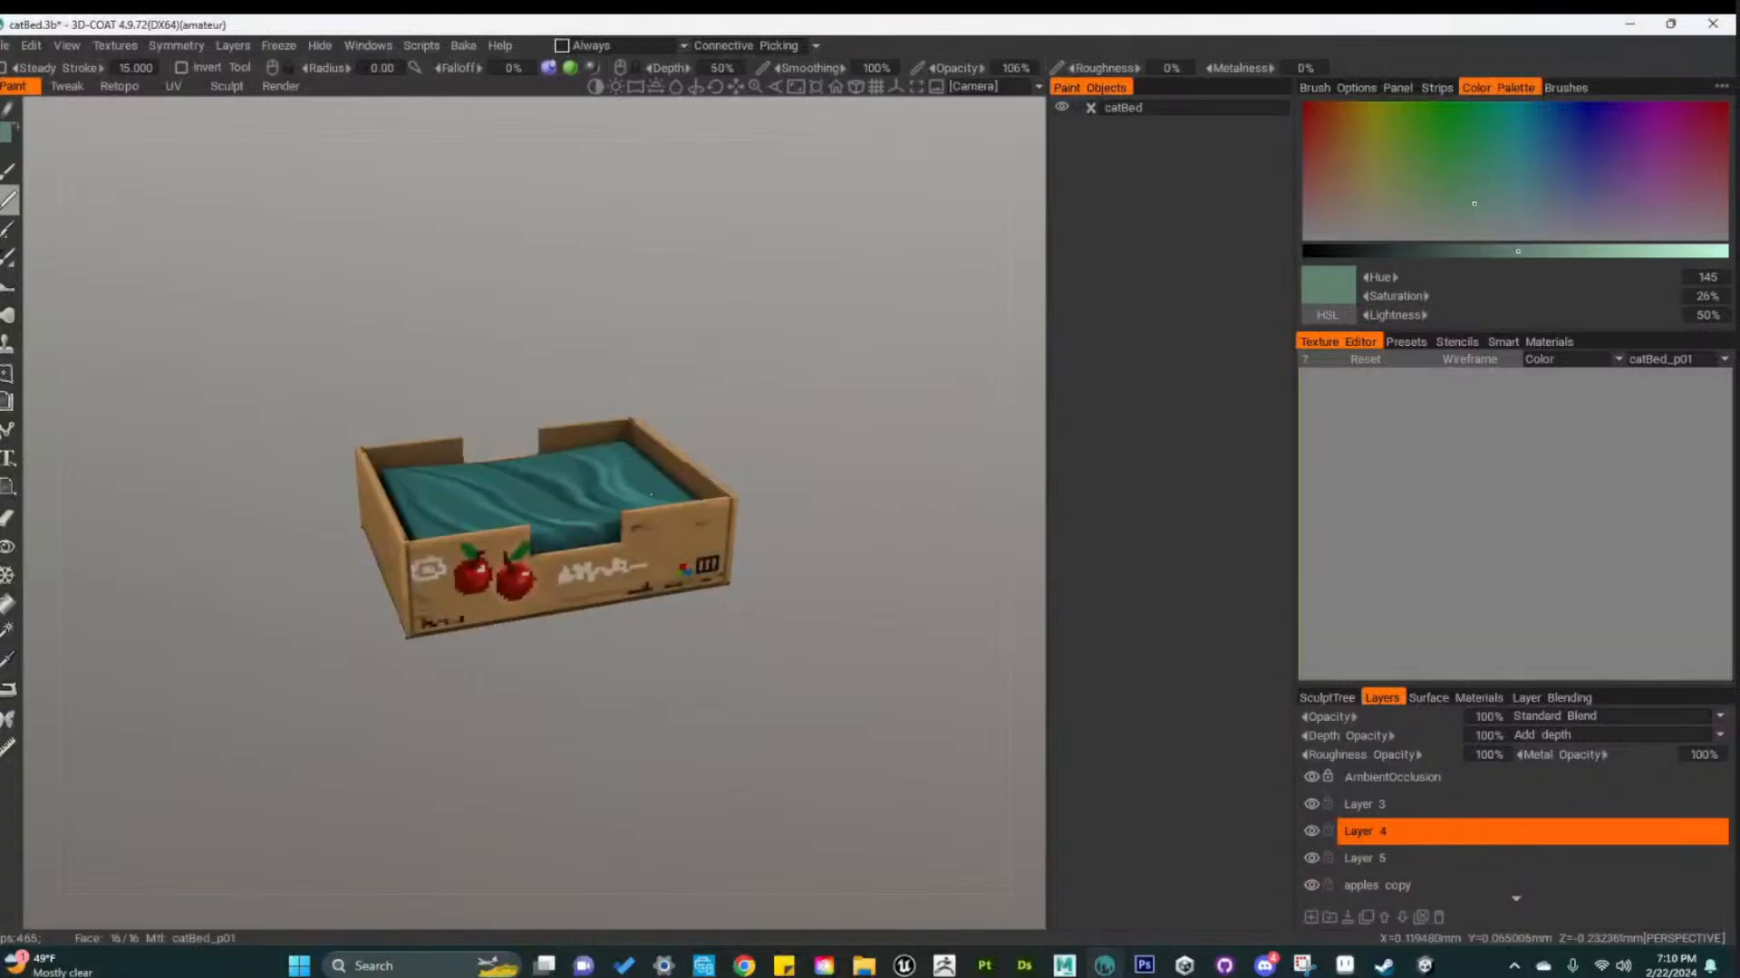
scroll(764, 665, "up", 5)
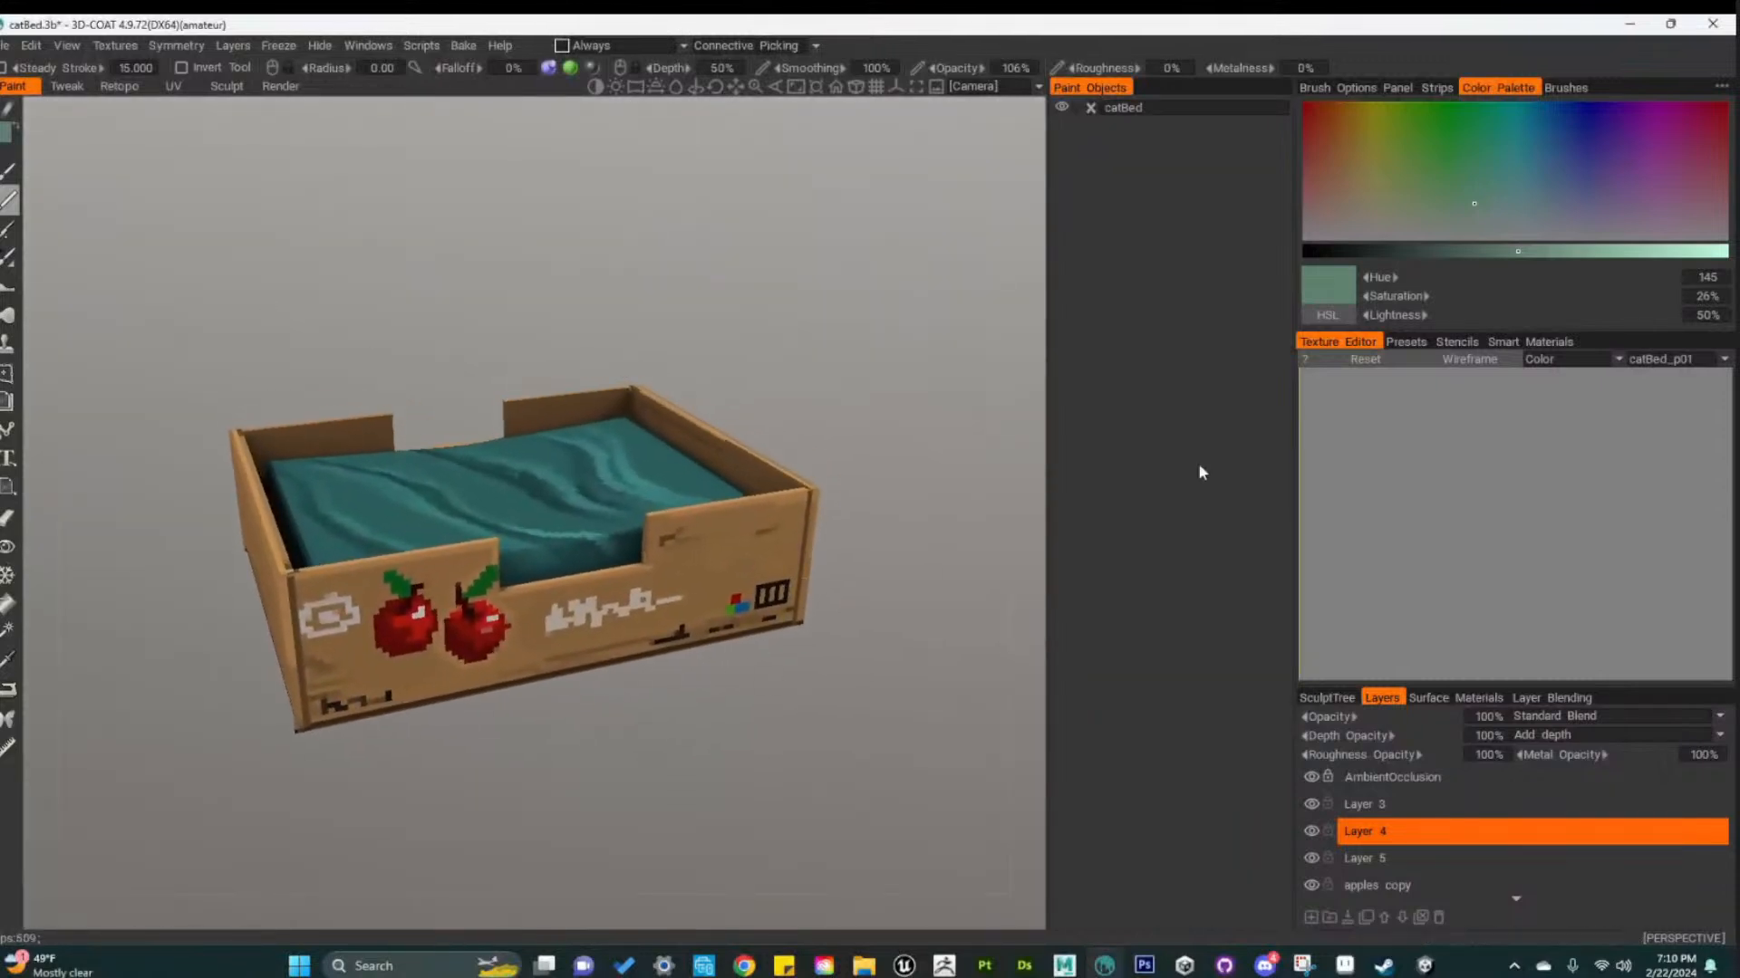
Browse the brush presets, smart materials and stencils
left_click(1406, 341)
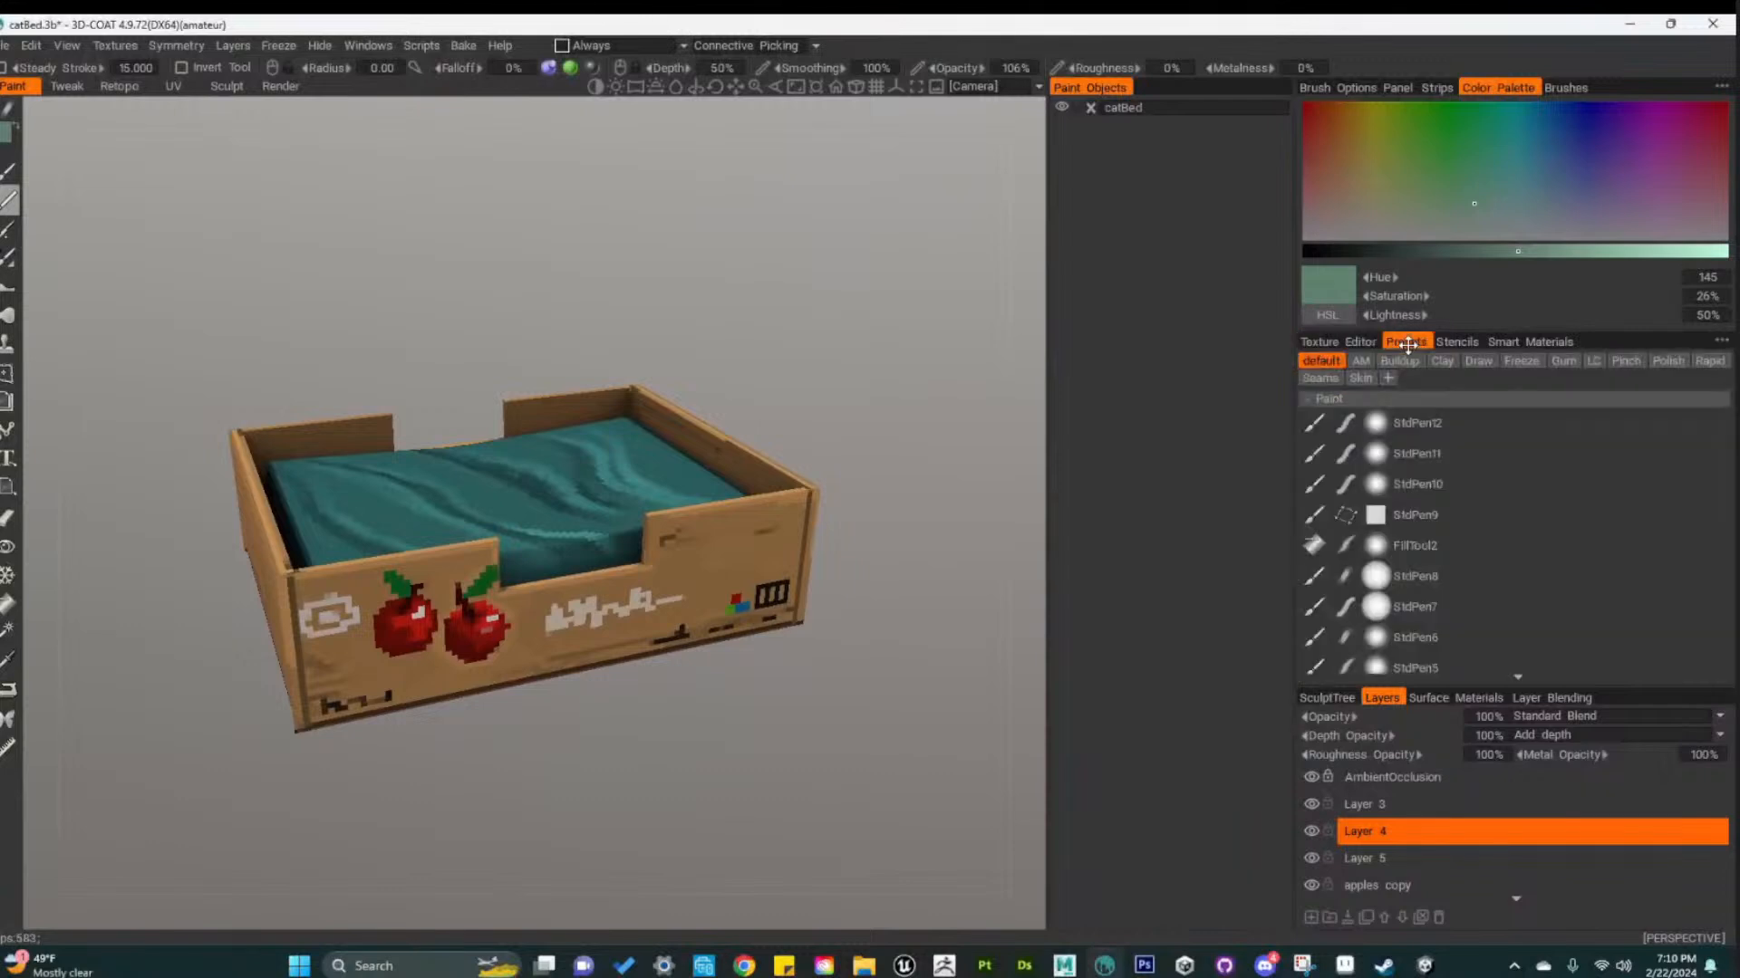
left_click(1504, 341)
left_click(1457, 342)
Examine the cat bed's complete unwrapped color texture in the Texture Editor
left_click(1322, 340)
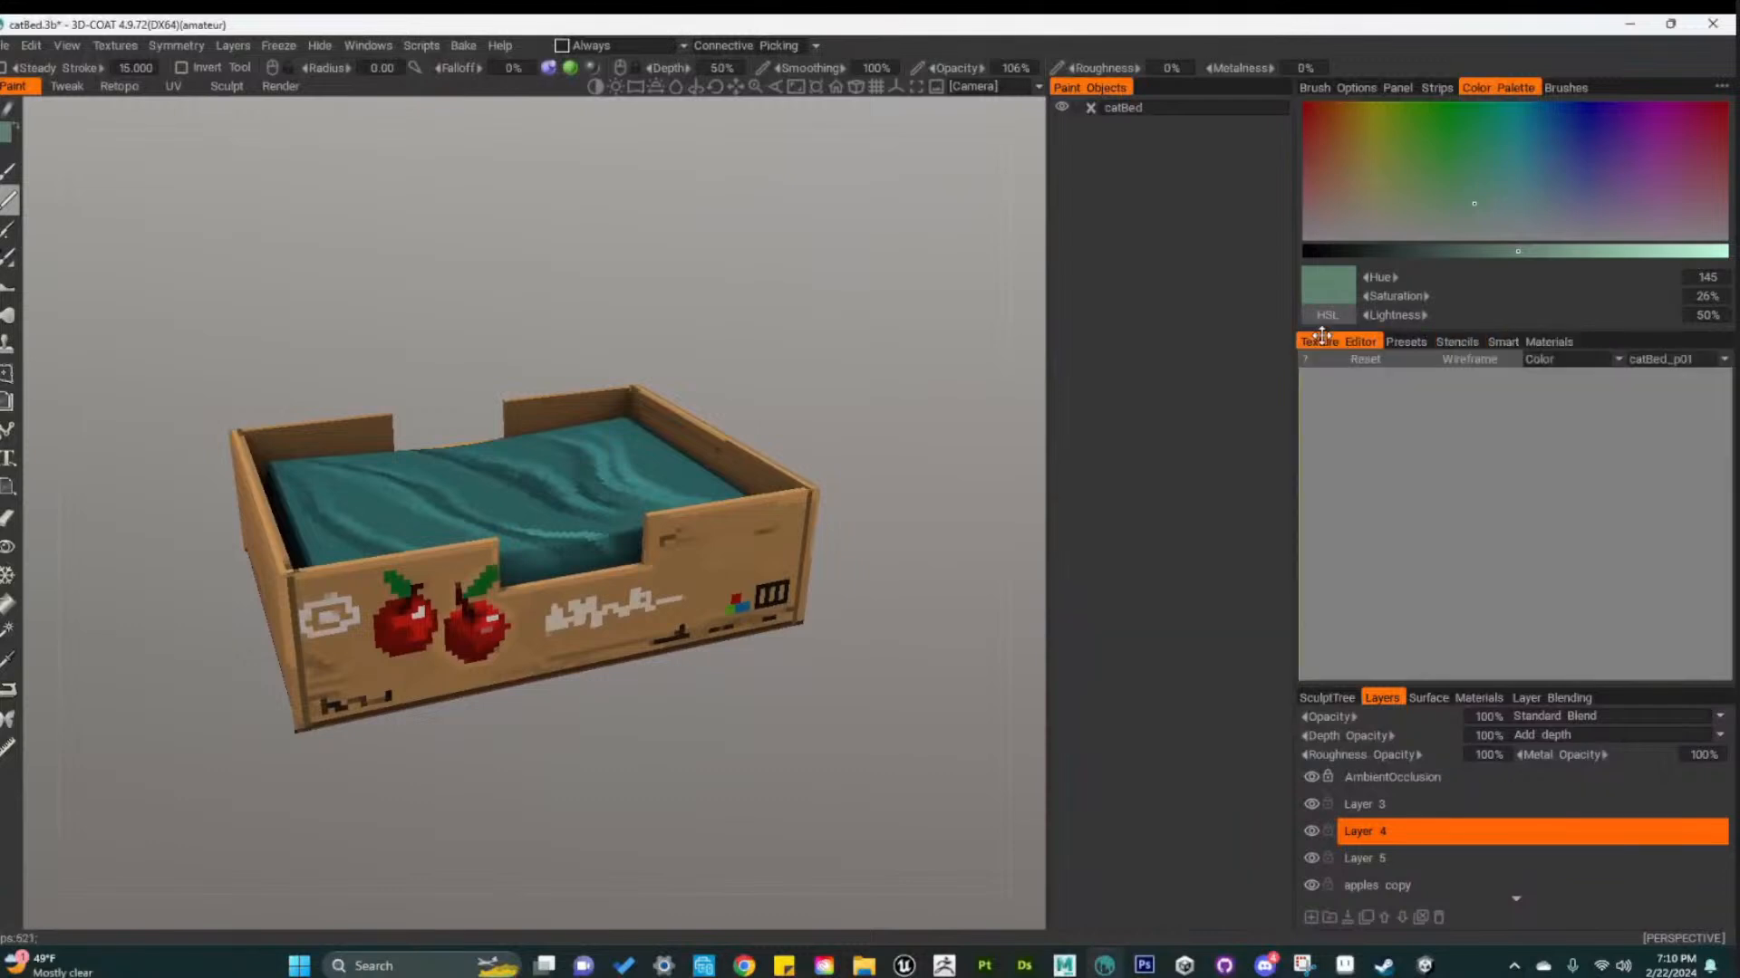
middle_click_drag(1486, 662, 1549, 498, "alt")
right_click_drag(1549, 499, 1591, 601, "alt")
middle_click_drag(1500, 598, 1578, 616, "alt")
right_click_drag(1577, 615, 1541, 611, "alt")
middle_click_drag(1546, 611, 1573, 602, "alt")
right_click_drag(1572, 602, 1611, 601, "alt")
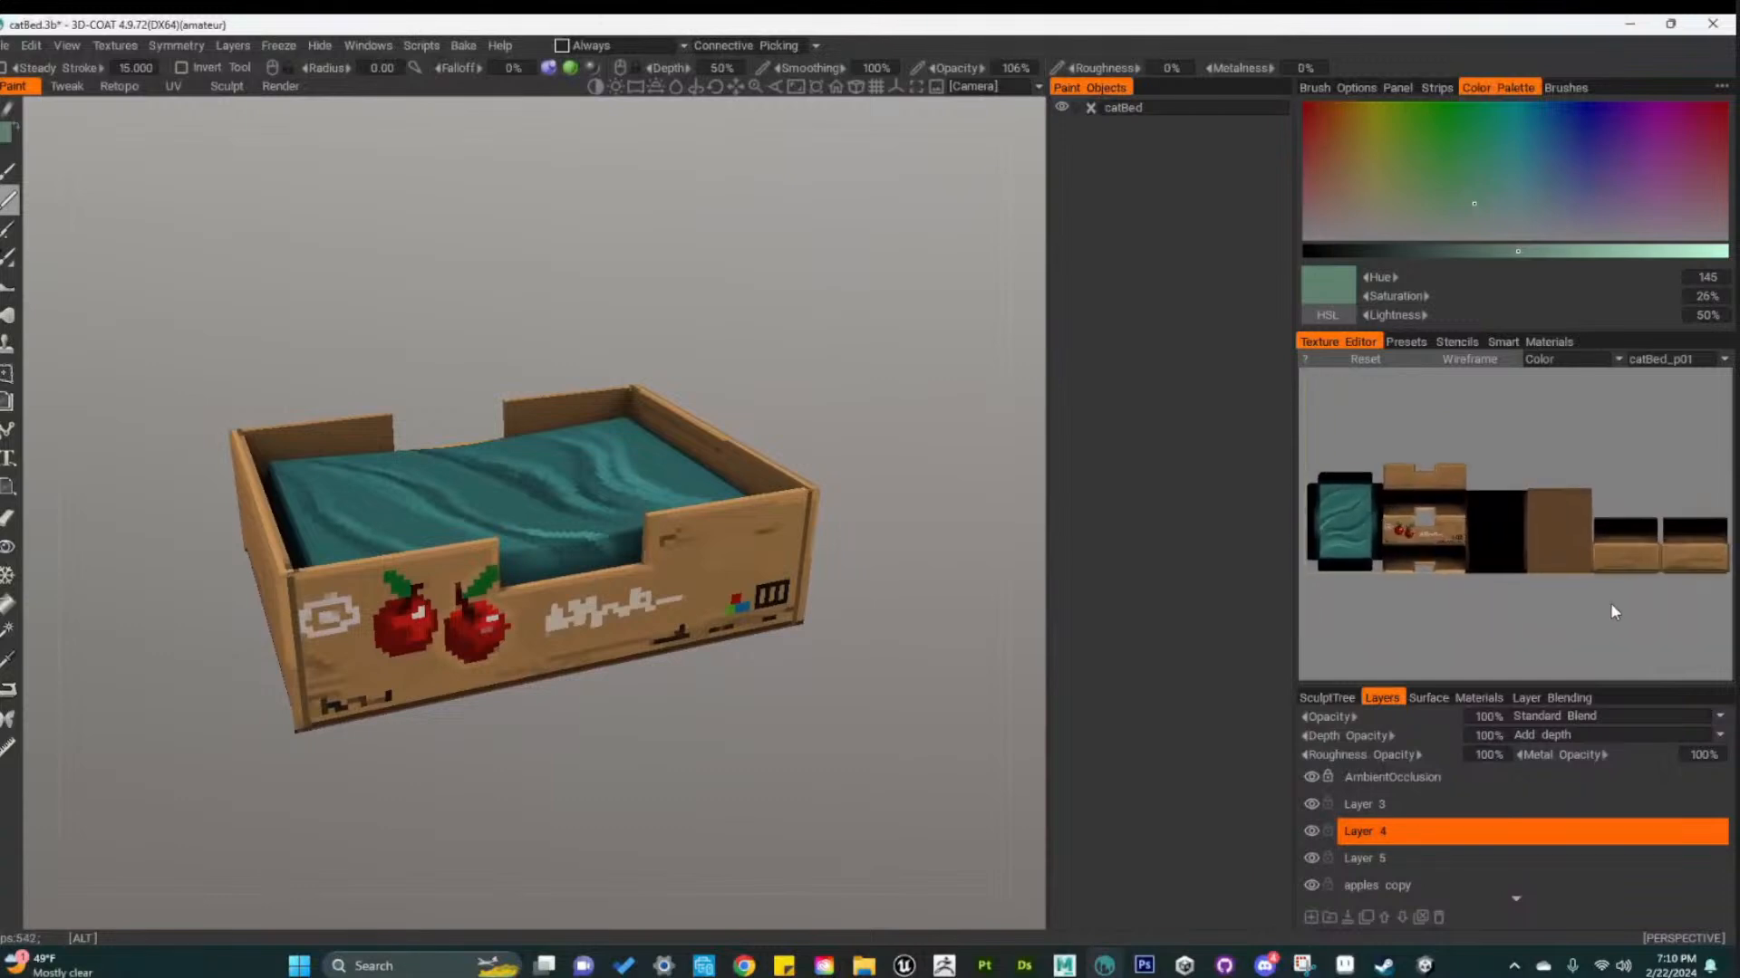
middle_click_drag(1611, 602, 1587, 622, "alt")
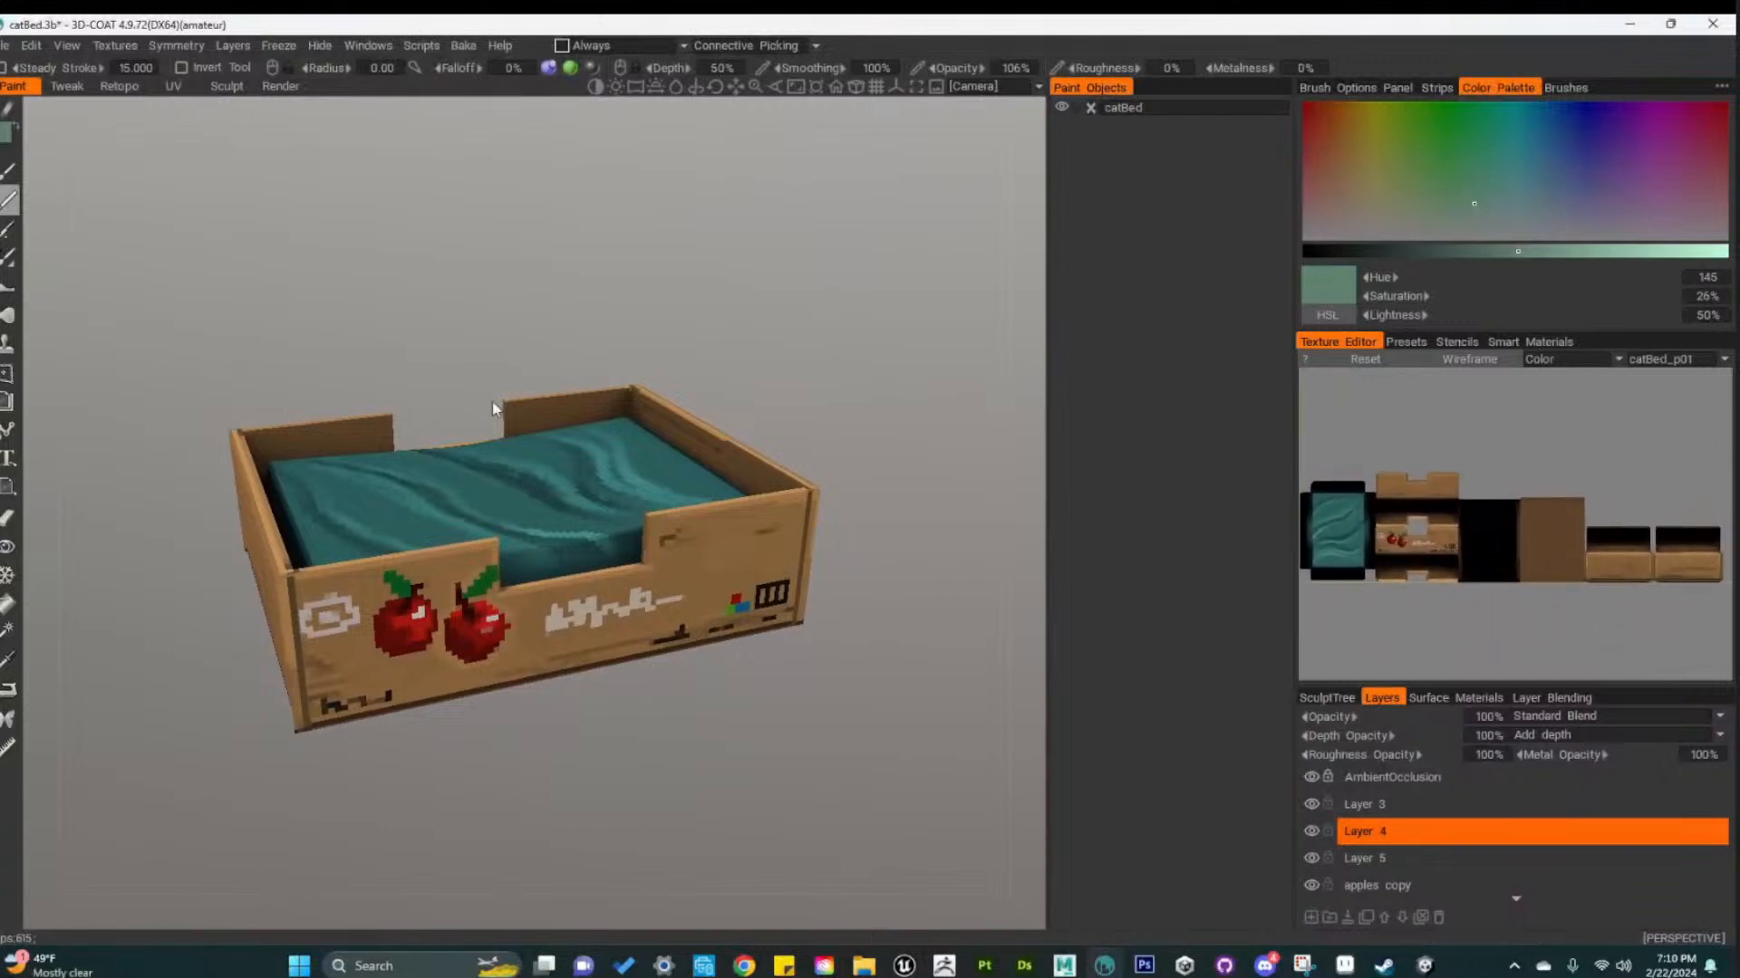
Review the available texture commands, including Calculate Occlusion, without running any, and keep the Pencil tool selected
left_click(232, 45)
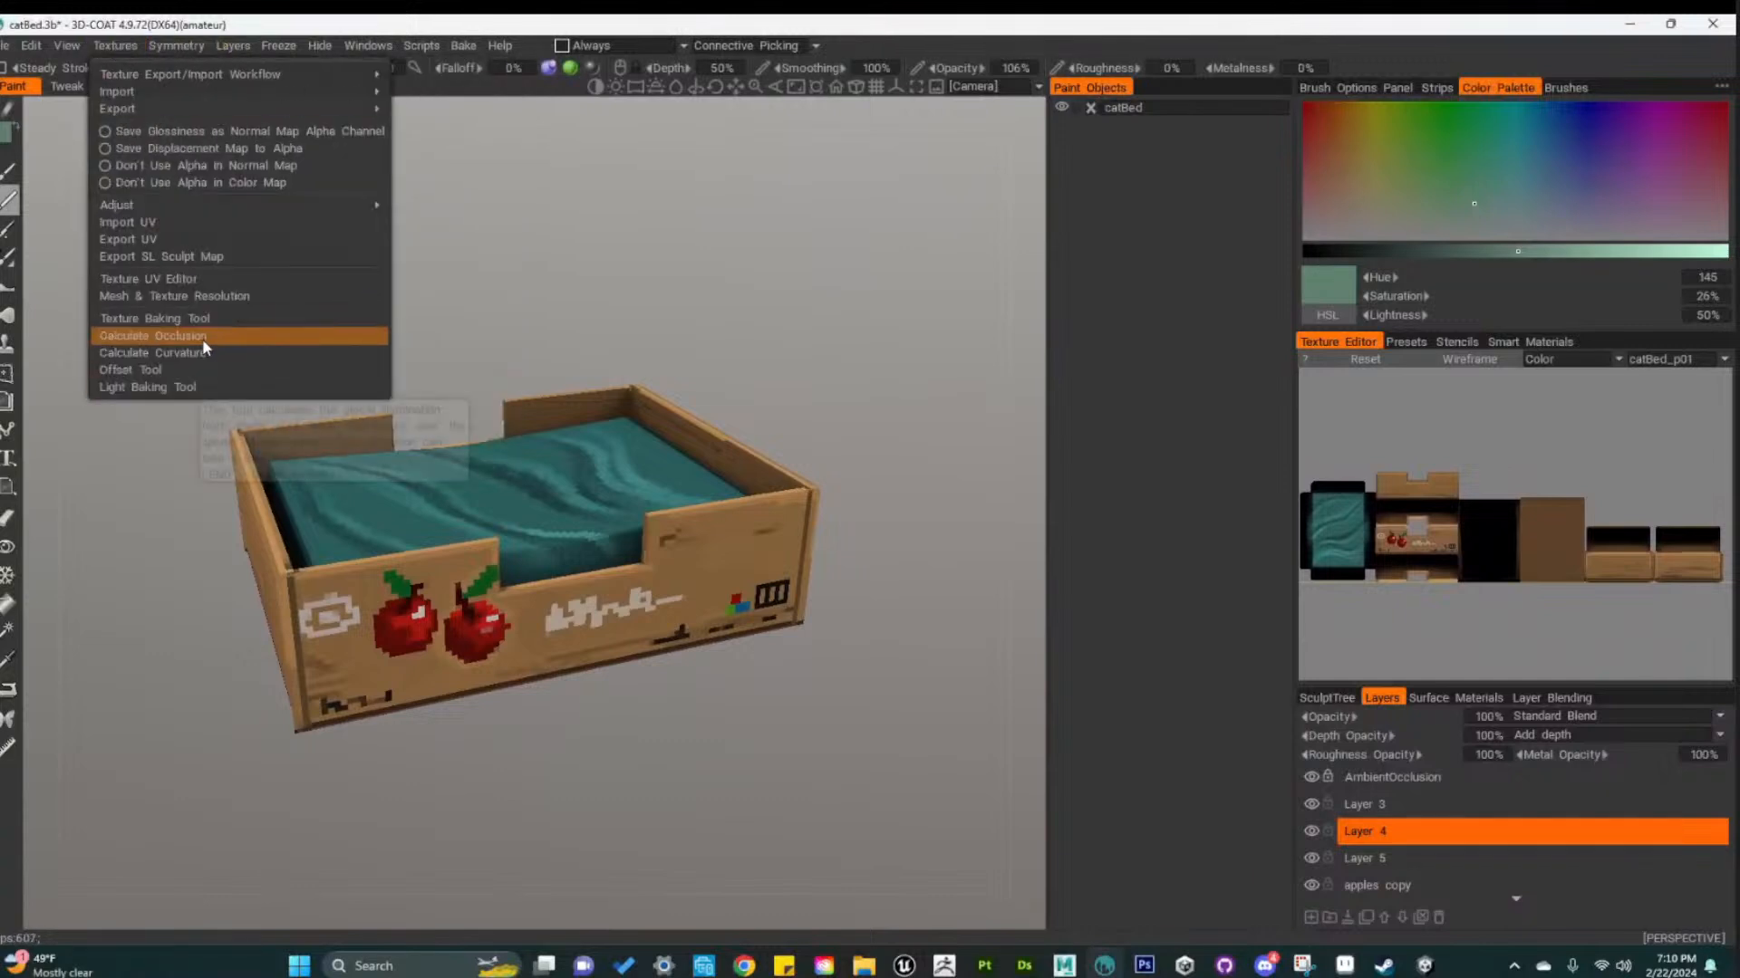
left_click(279, 341)
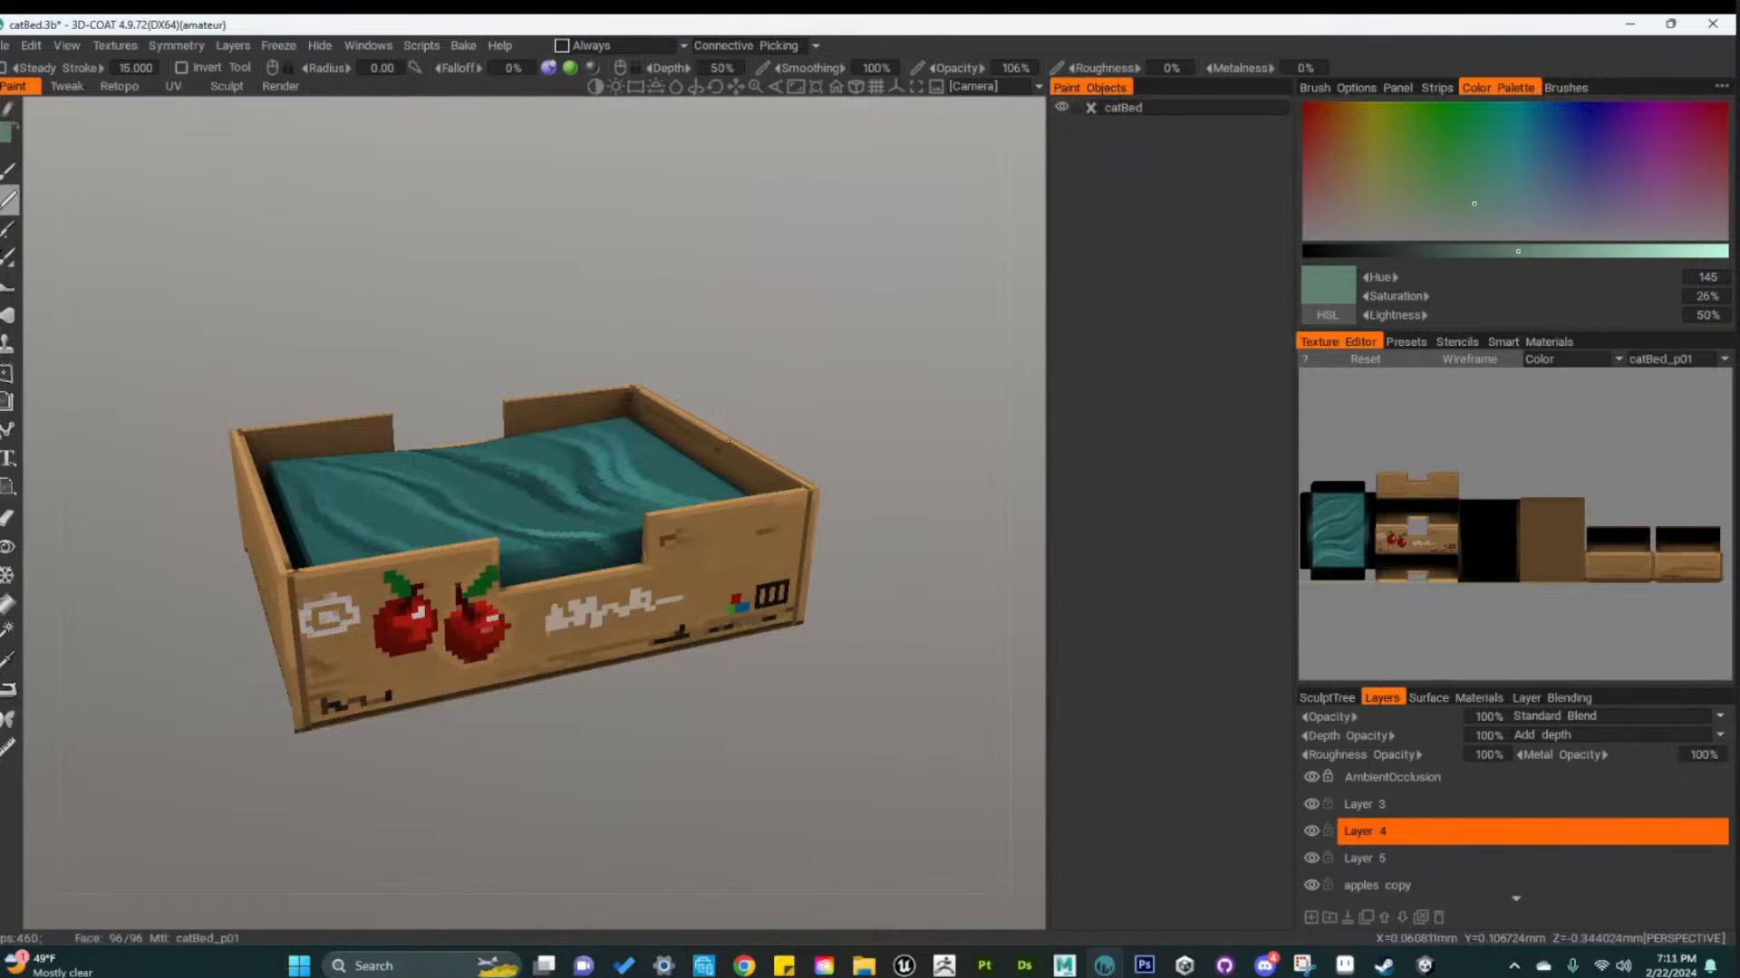
left_click(174, 45)
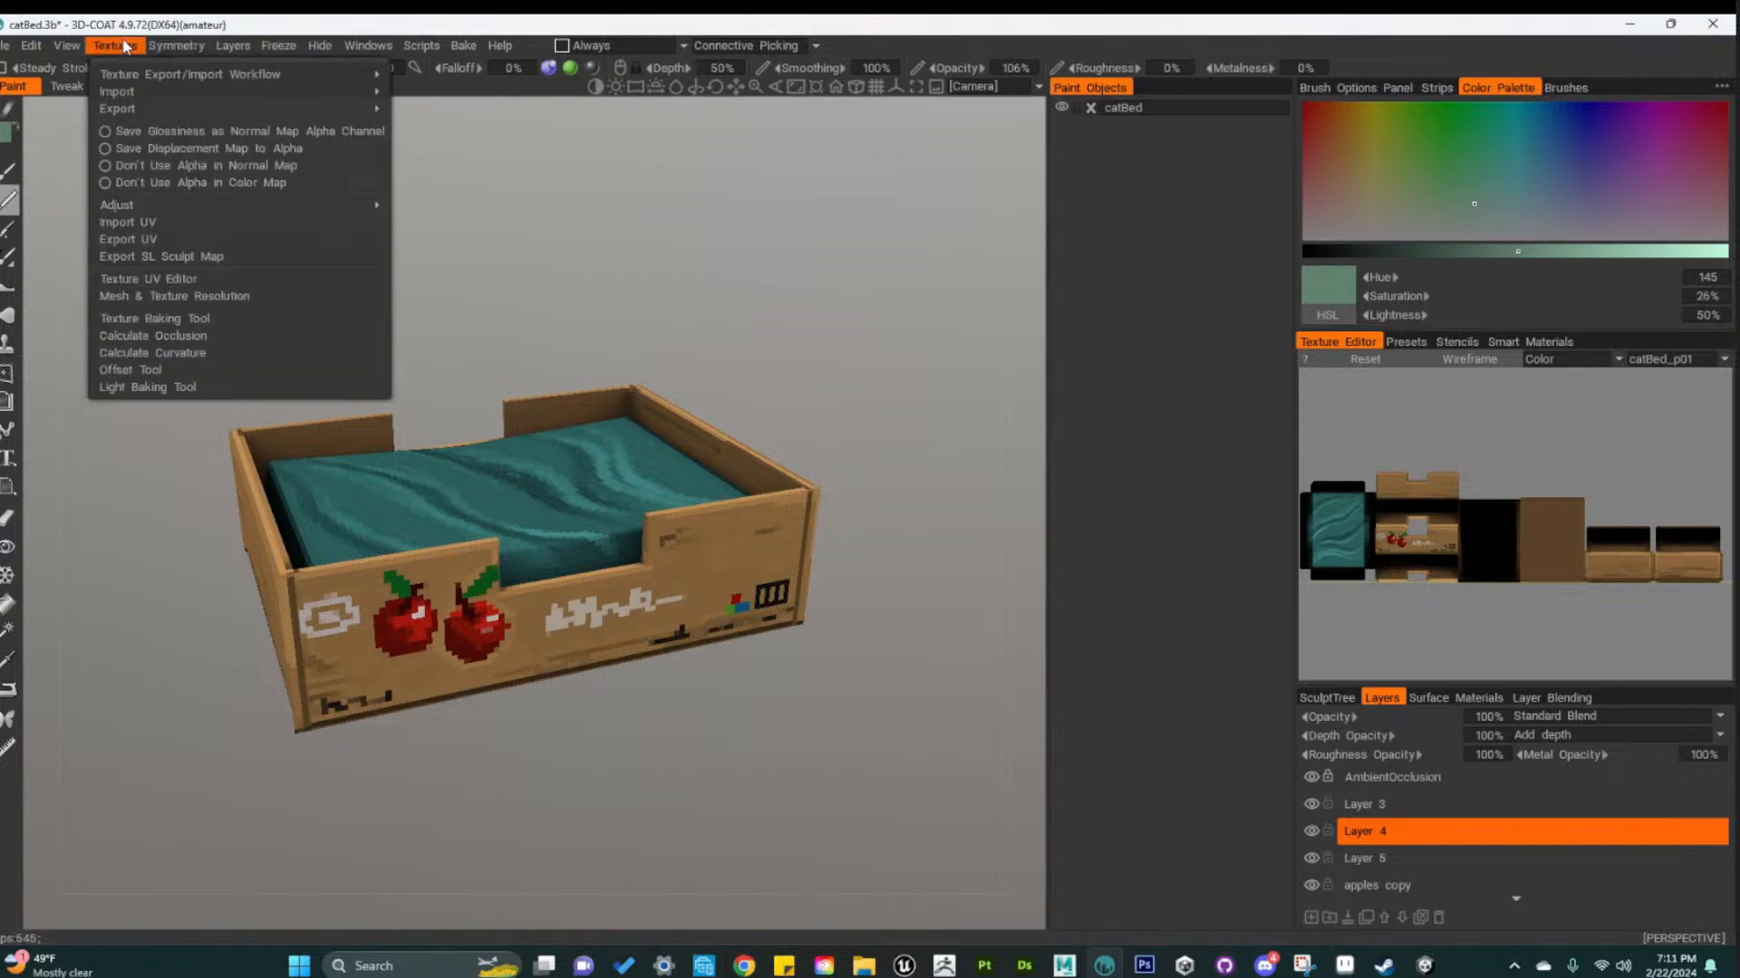
left_click(123, 45)
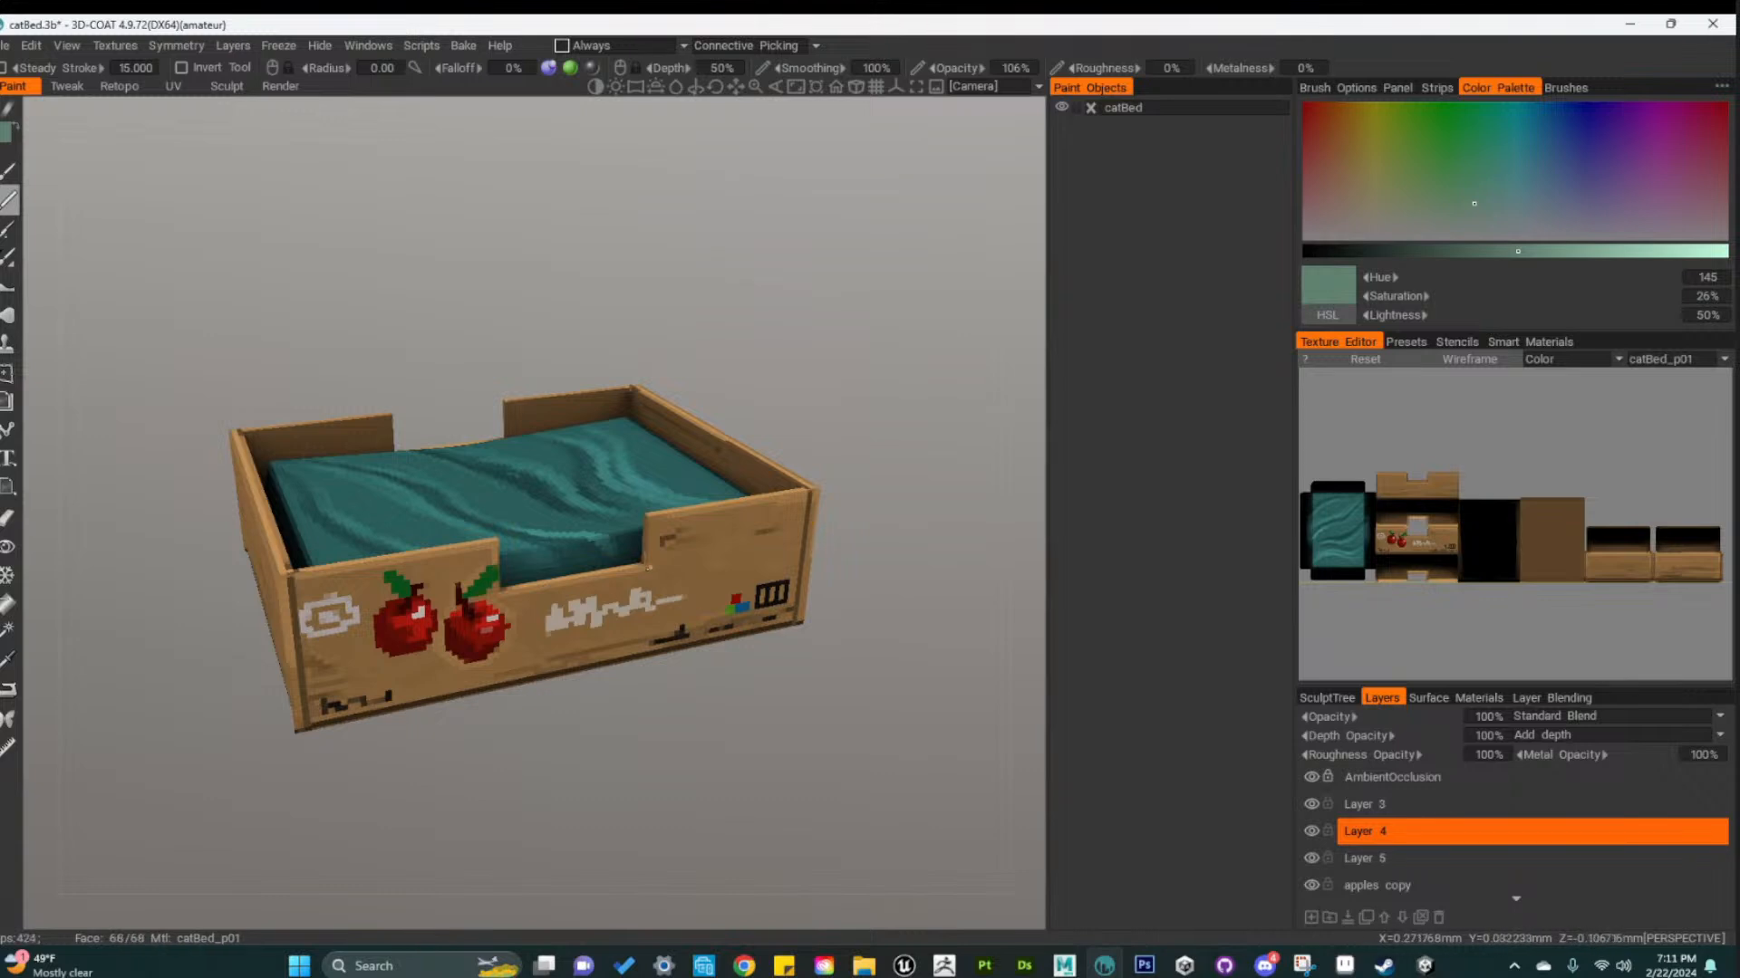
left_click(8, 200)
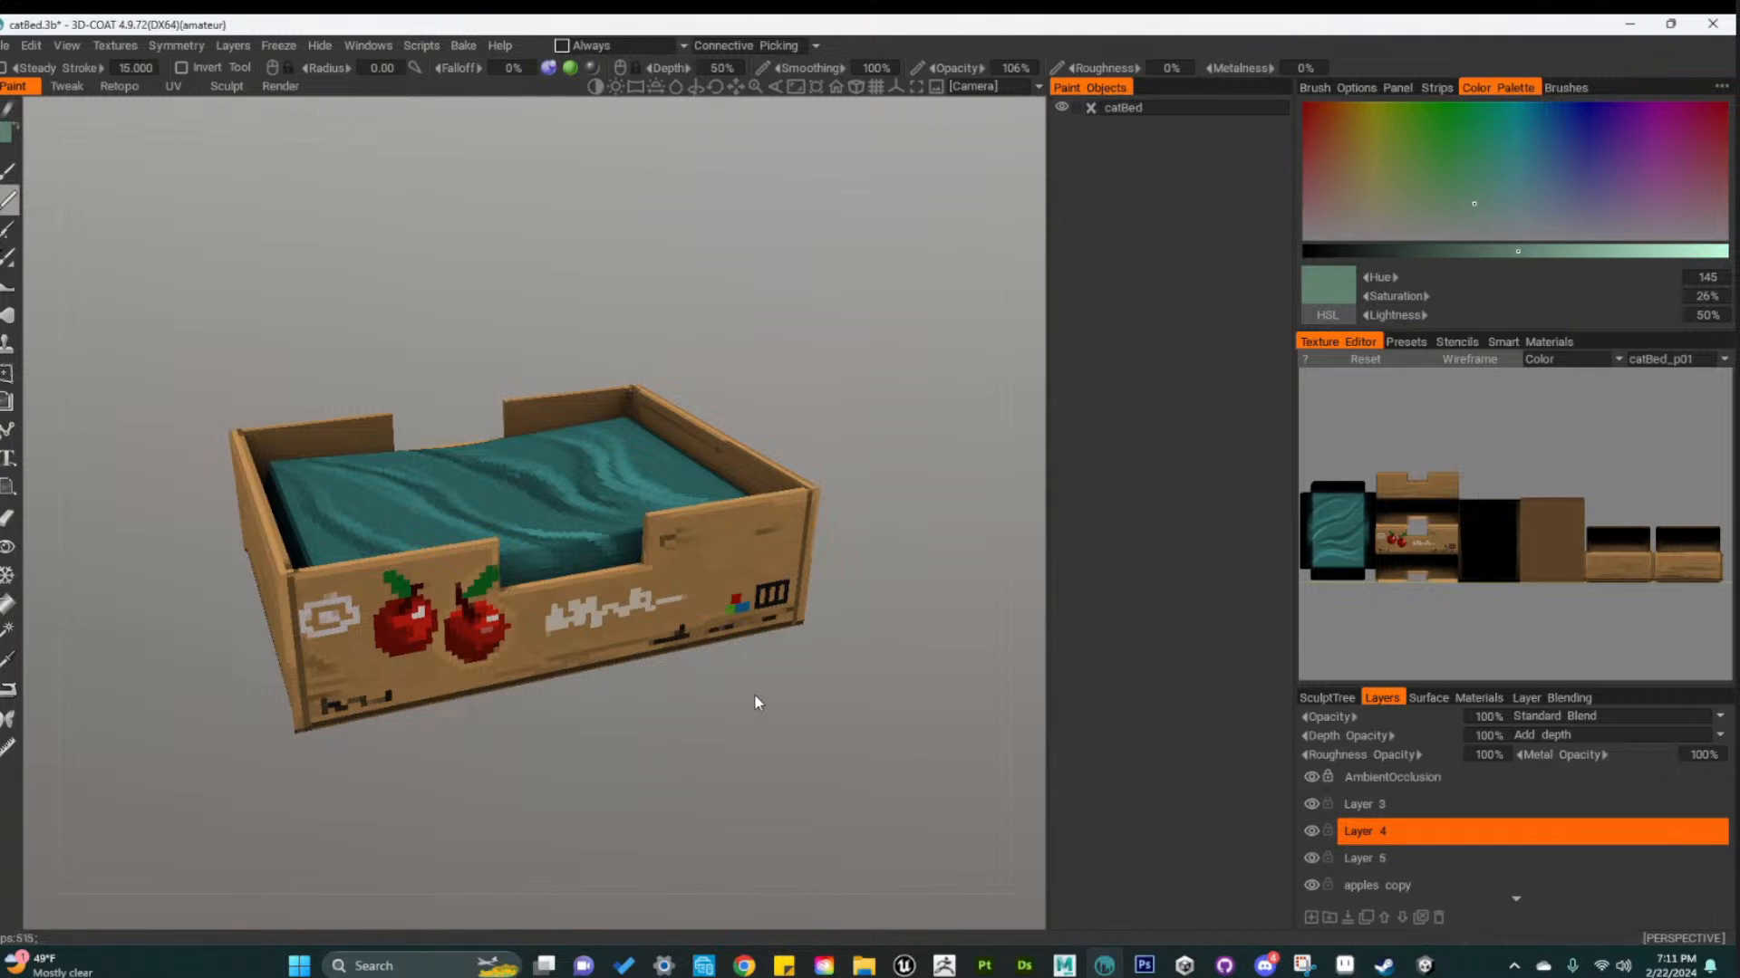
Inspect the painted cat bed from above, below and the other side
left_click_drag(715, 790, 650, 735, "alt")
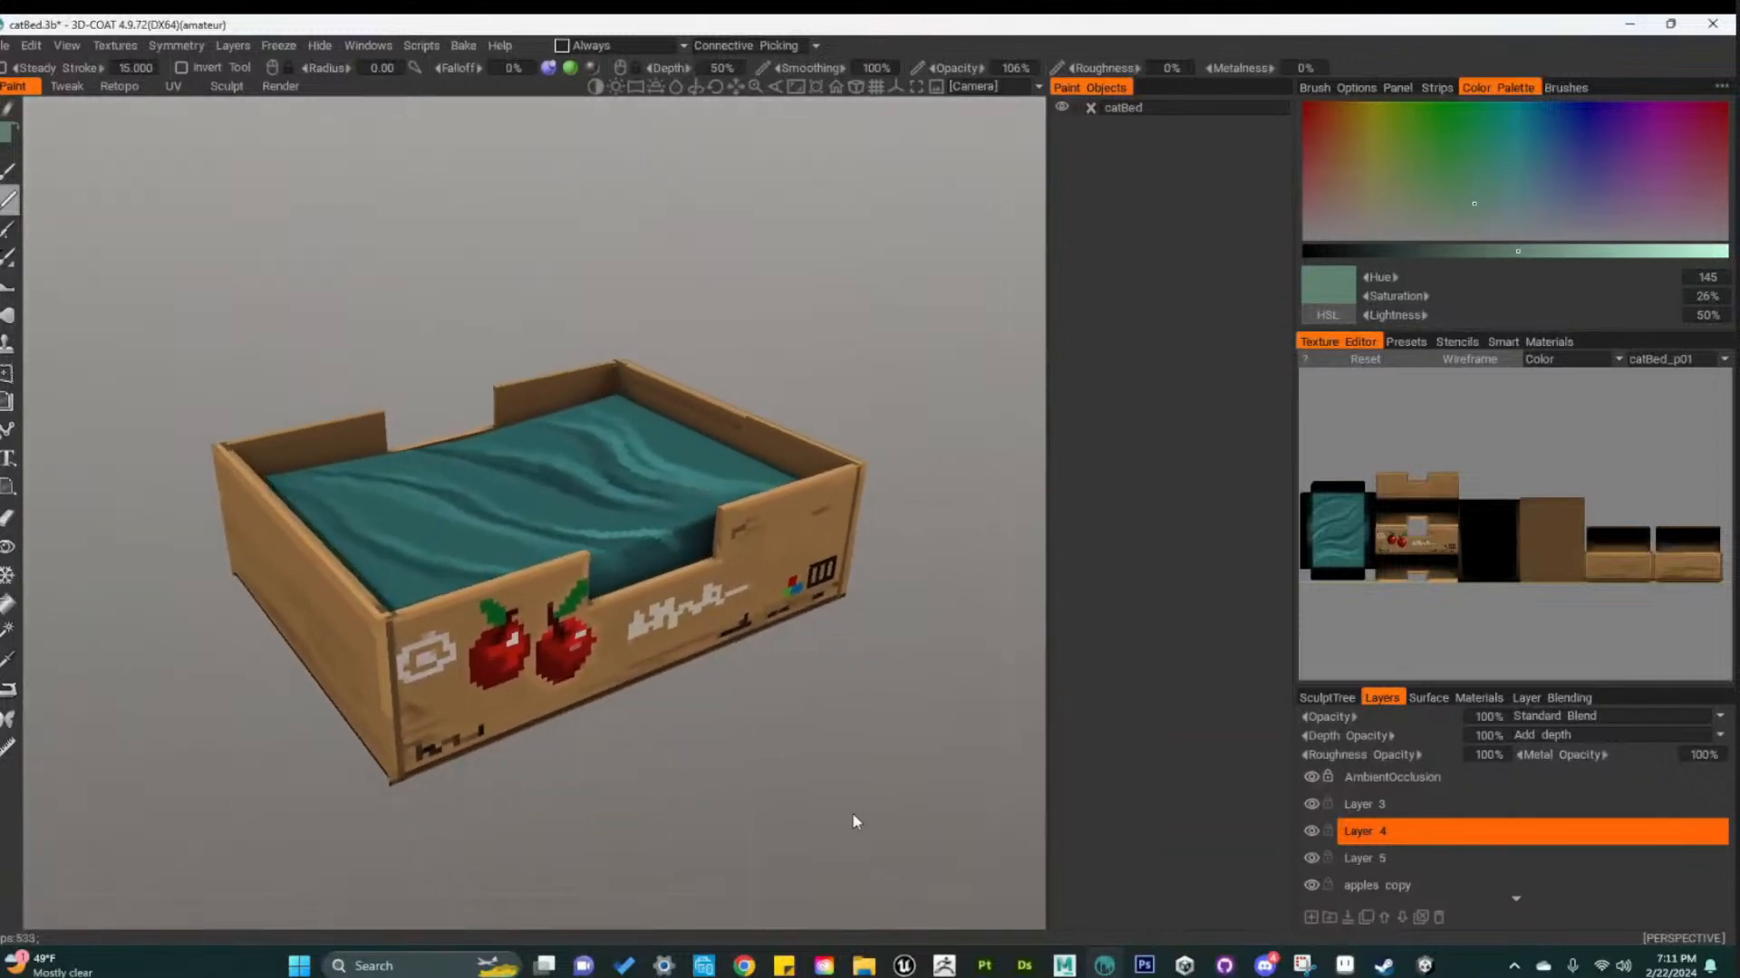
left_click_drag(918, 832, 752, 616, "alt")
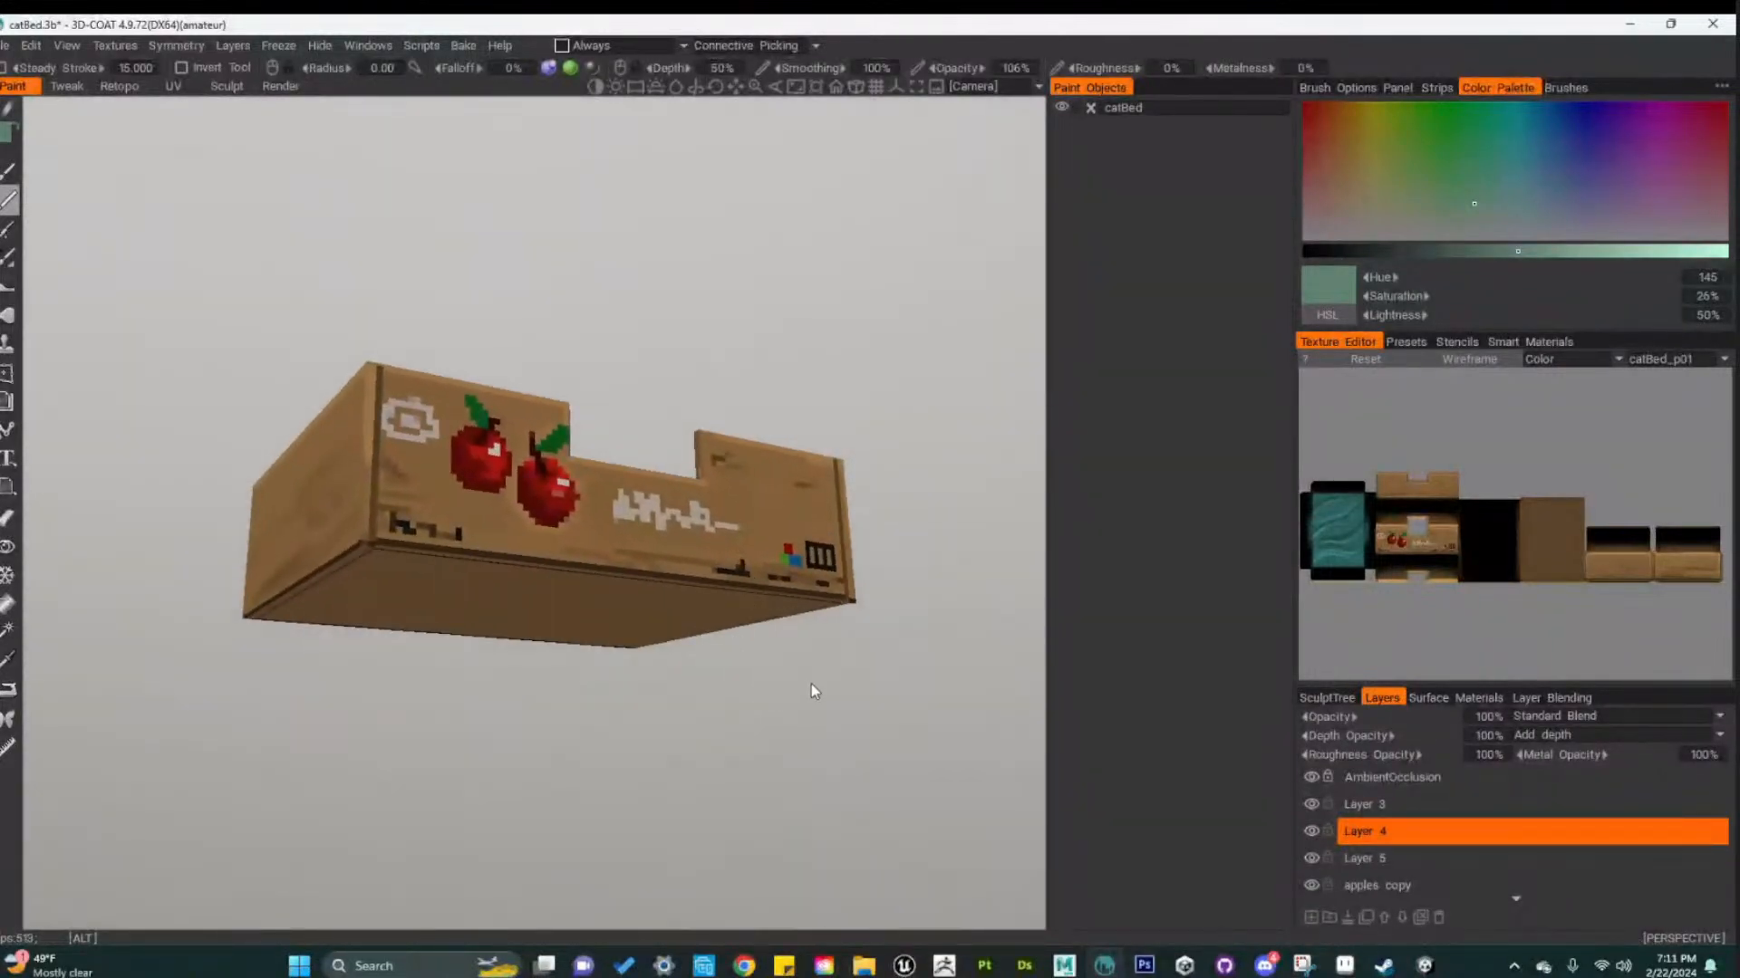
left_click_drag(815, 691, 909, 674, "alt")
right_click_drag(910, 674, 725, 697, "alt")
left_click_drag(725, 694, 602, 644, "alt")
middle_click_drag(601, 644, 655, 741, "alt")
left_click_drag(657, 743, 634, 716, "alt")
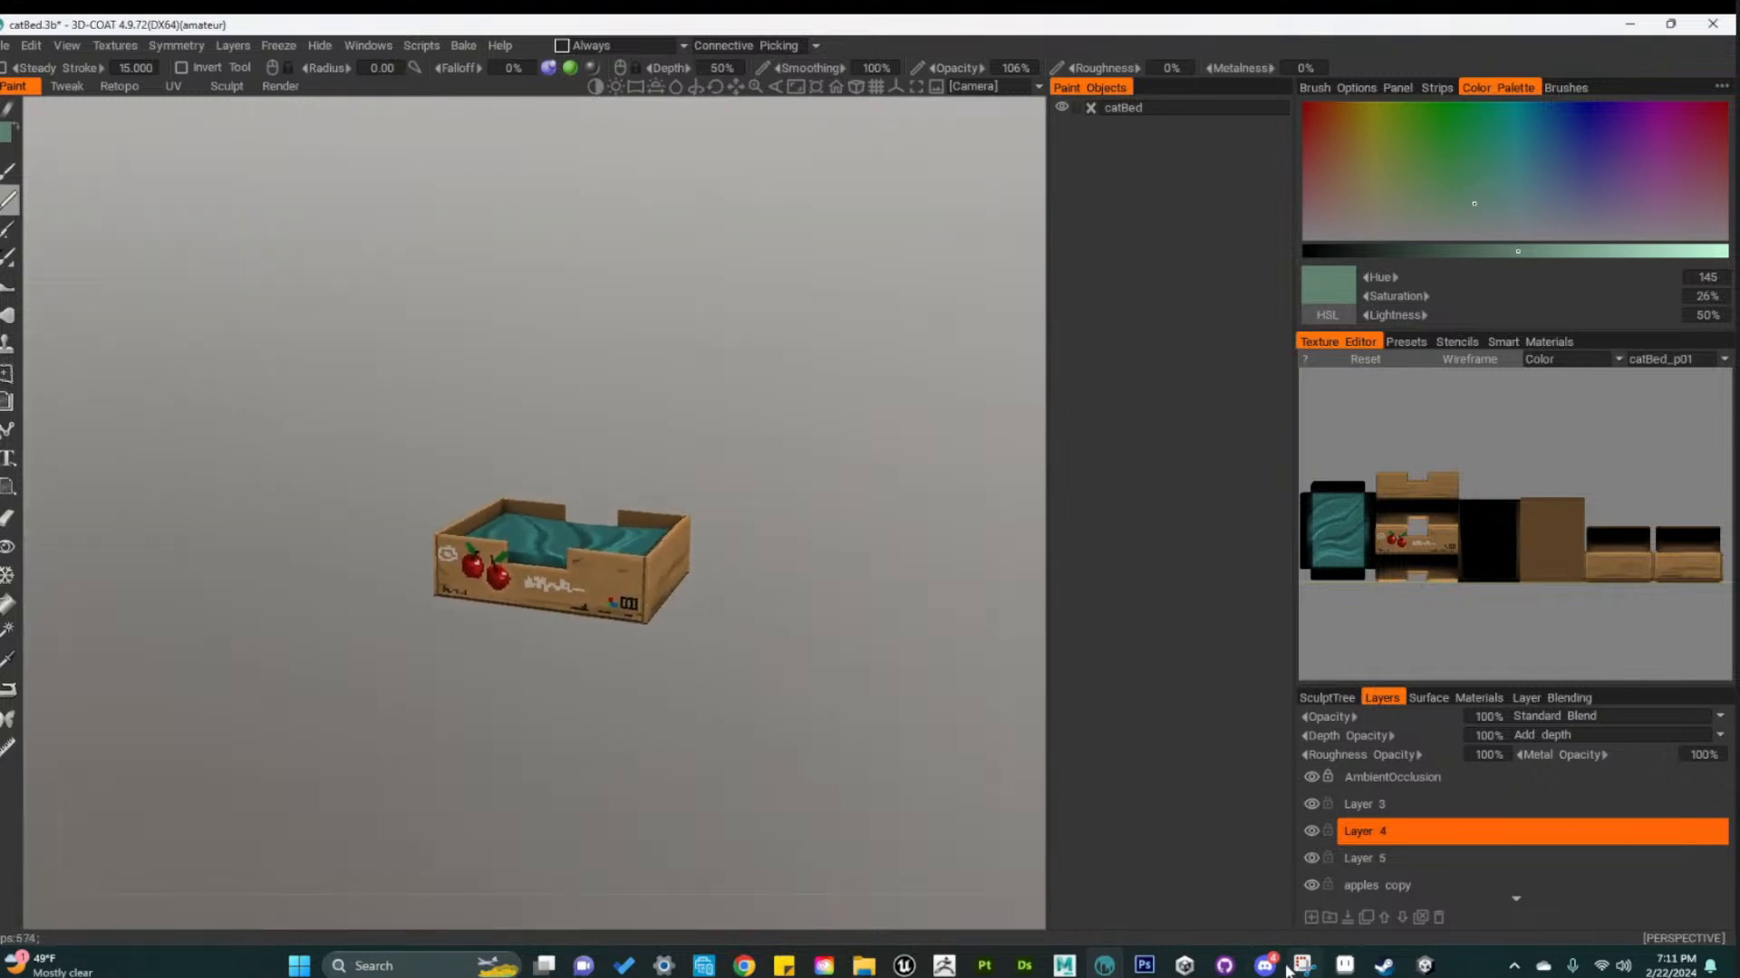
Switch to Maya and select the large console pCube22
mouse_move(1268, 971)
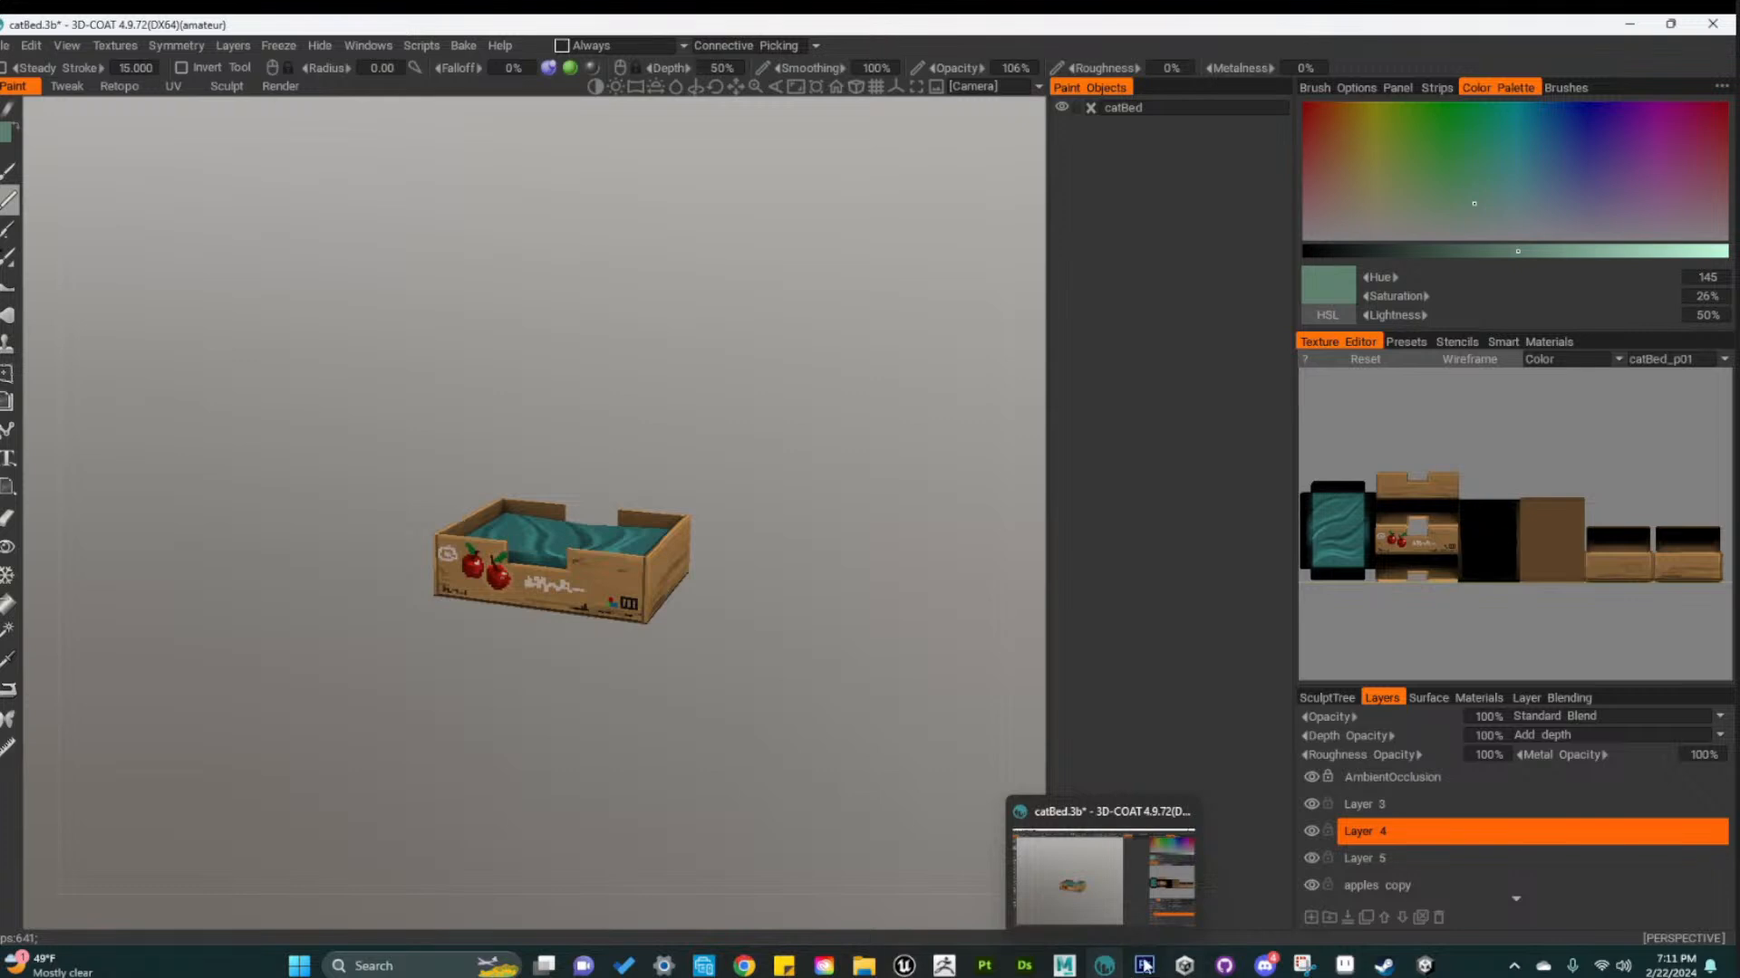
left_click(1064, 966)
right_click_drag(1355, 667, 1132, 736, "alt")
left_click(1062, 792)
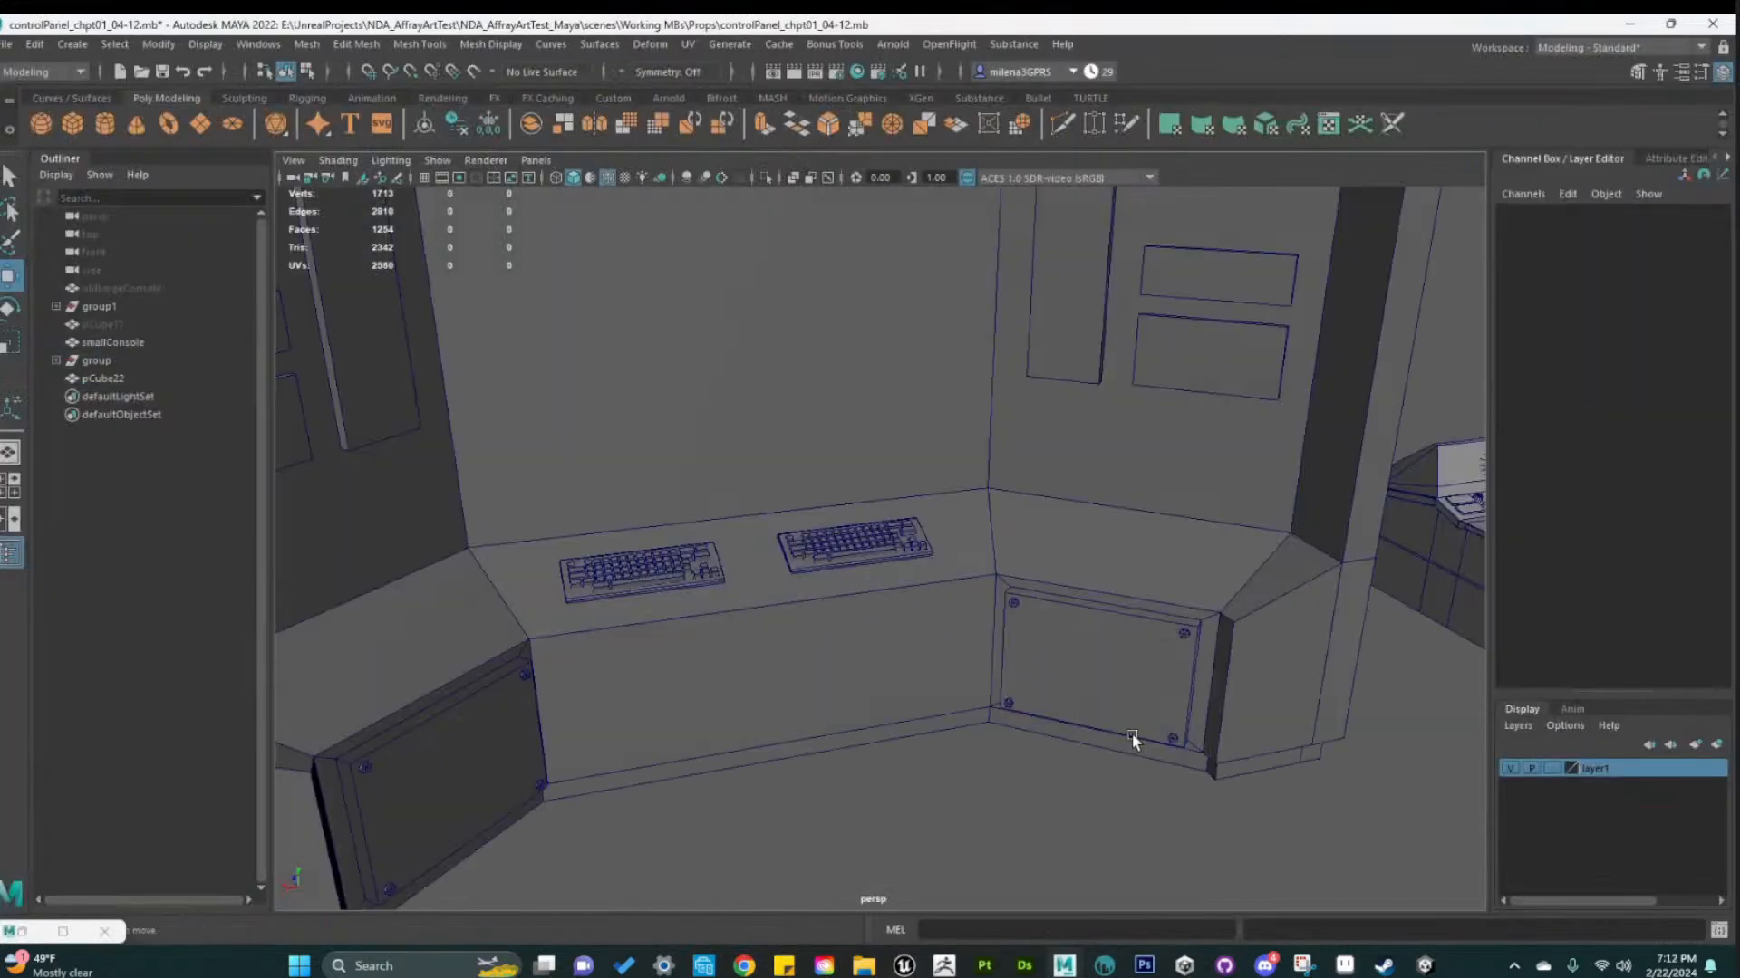
left_click(1182, 622)
scroll(1220, 763, "down", 5)
middle_click_drag(1221, 764, 1076, 709, "alt")
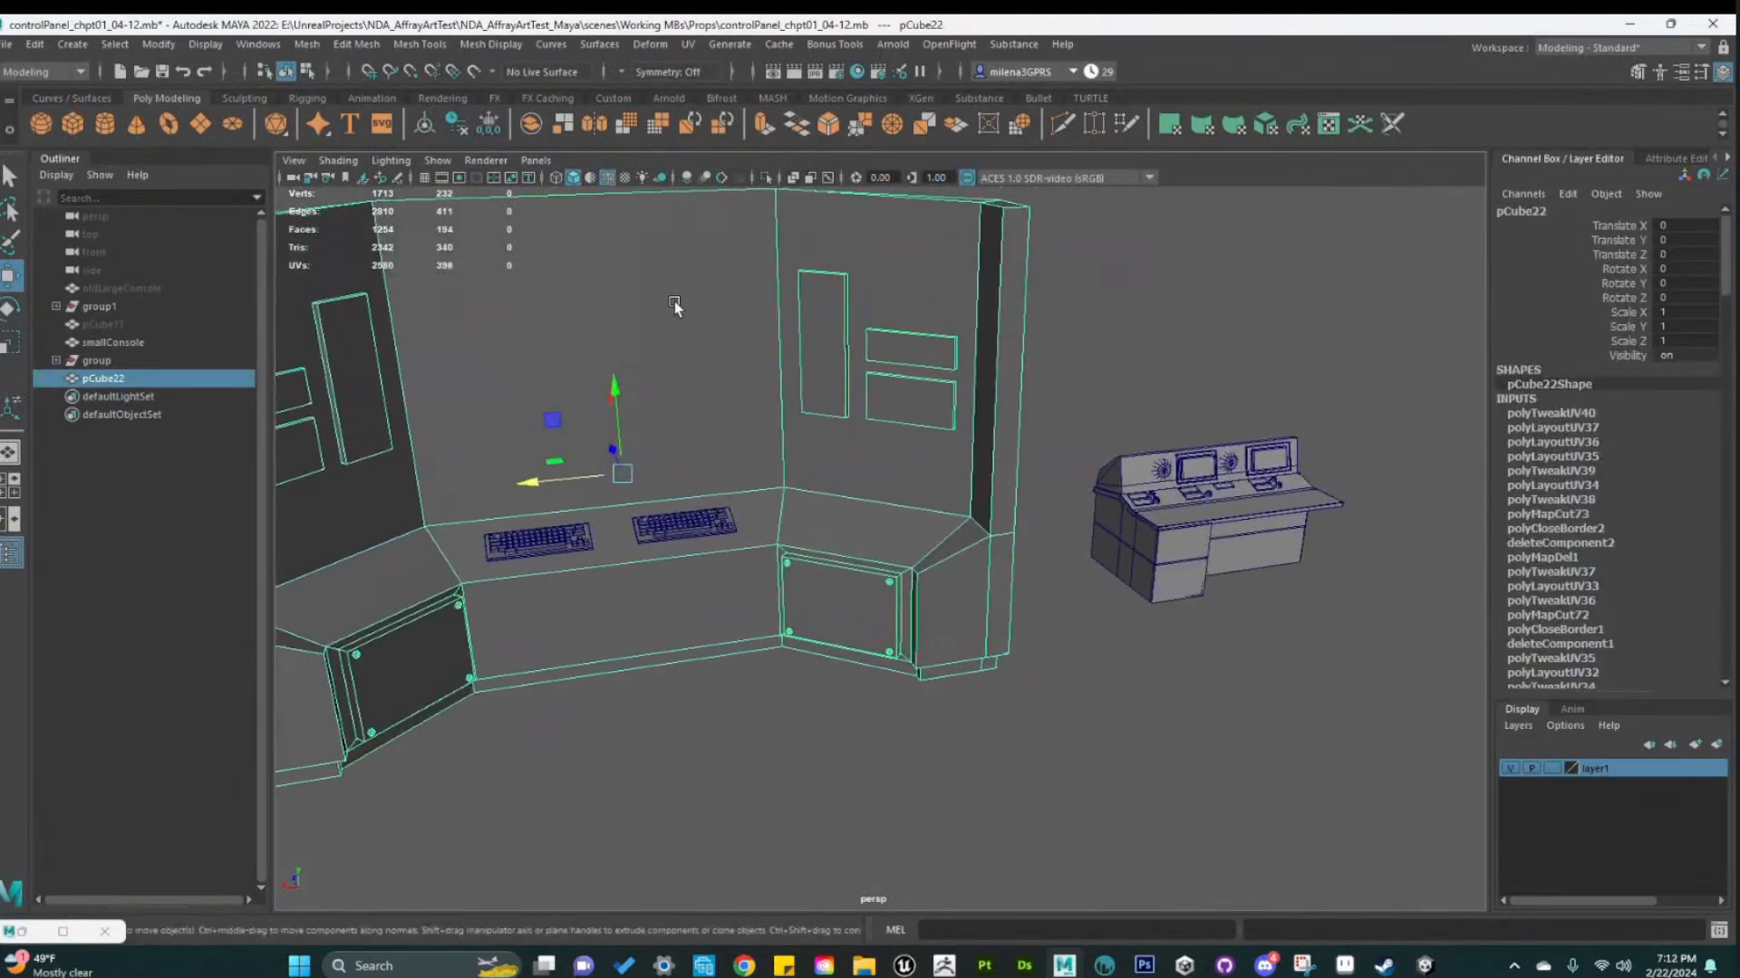
Delete the large console's construction history and clear the selection
key("space")
left_click(393, 236)
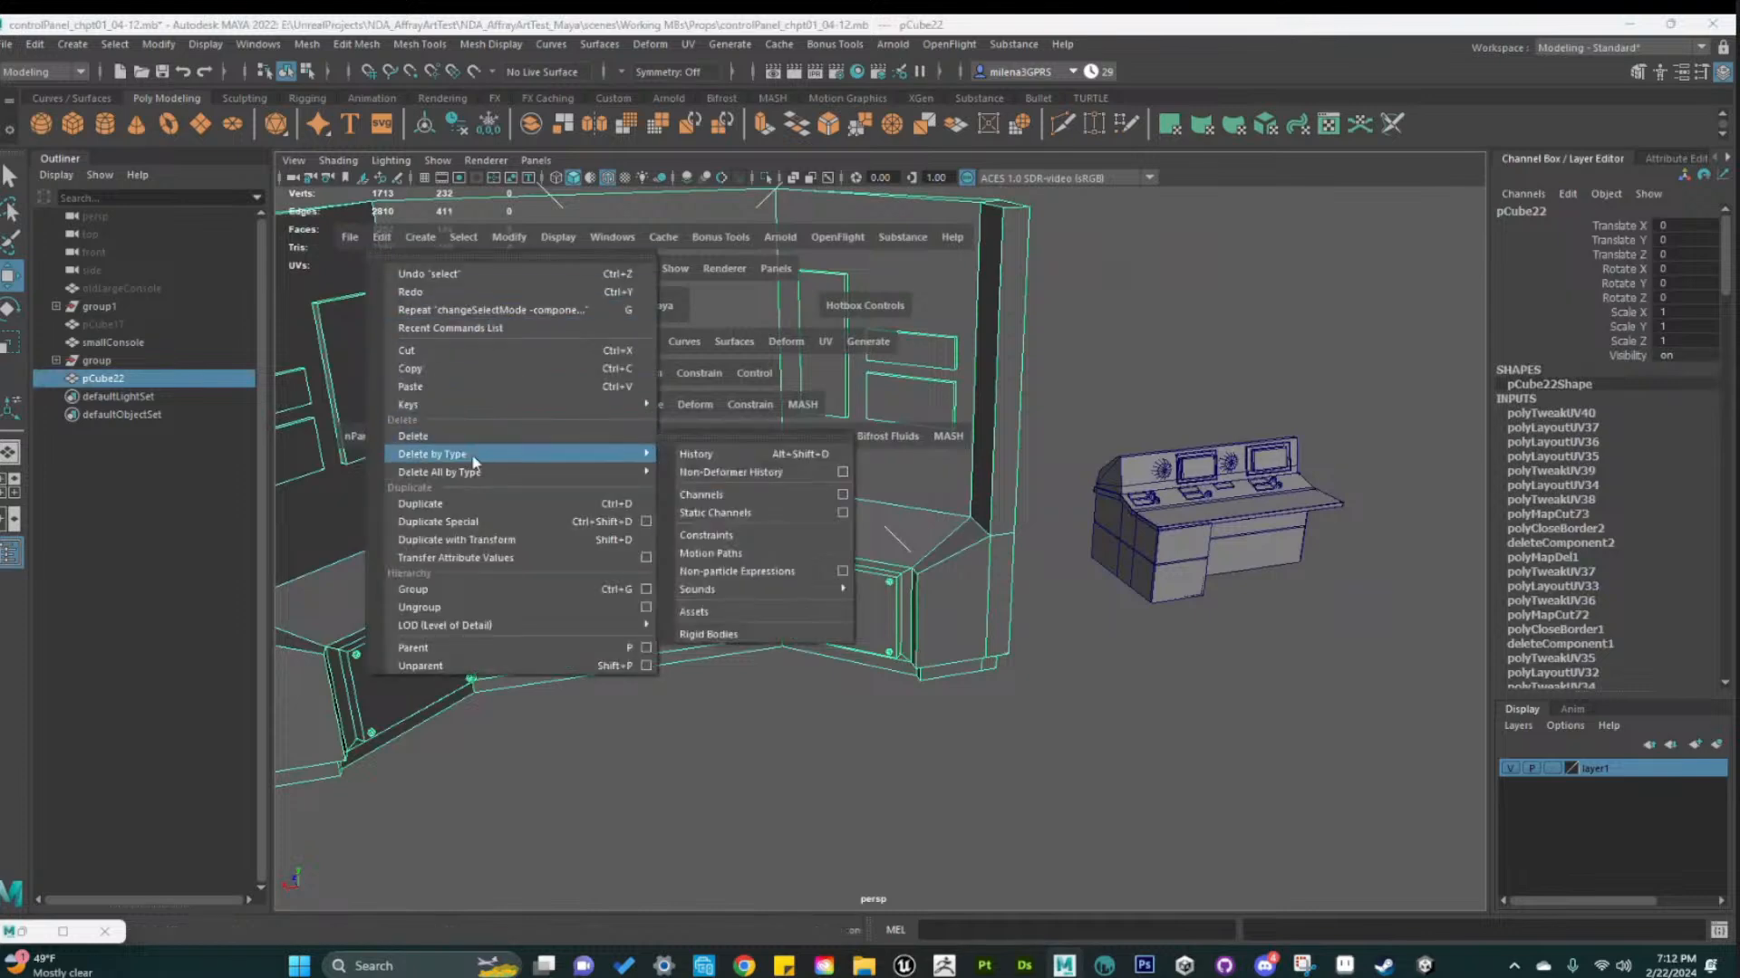
mouse_move(493, 473)
left_click(763, 375)
left_click(1146, 364)
Select the large console and display its UV layout in the UV Editor
middle_click_drag(965, 775, 1084, 753, "alt")
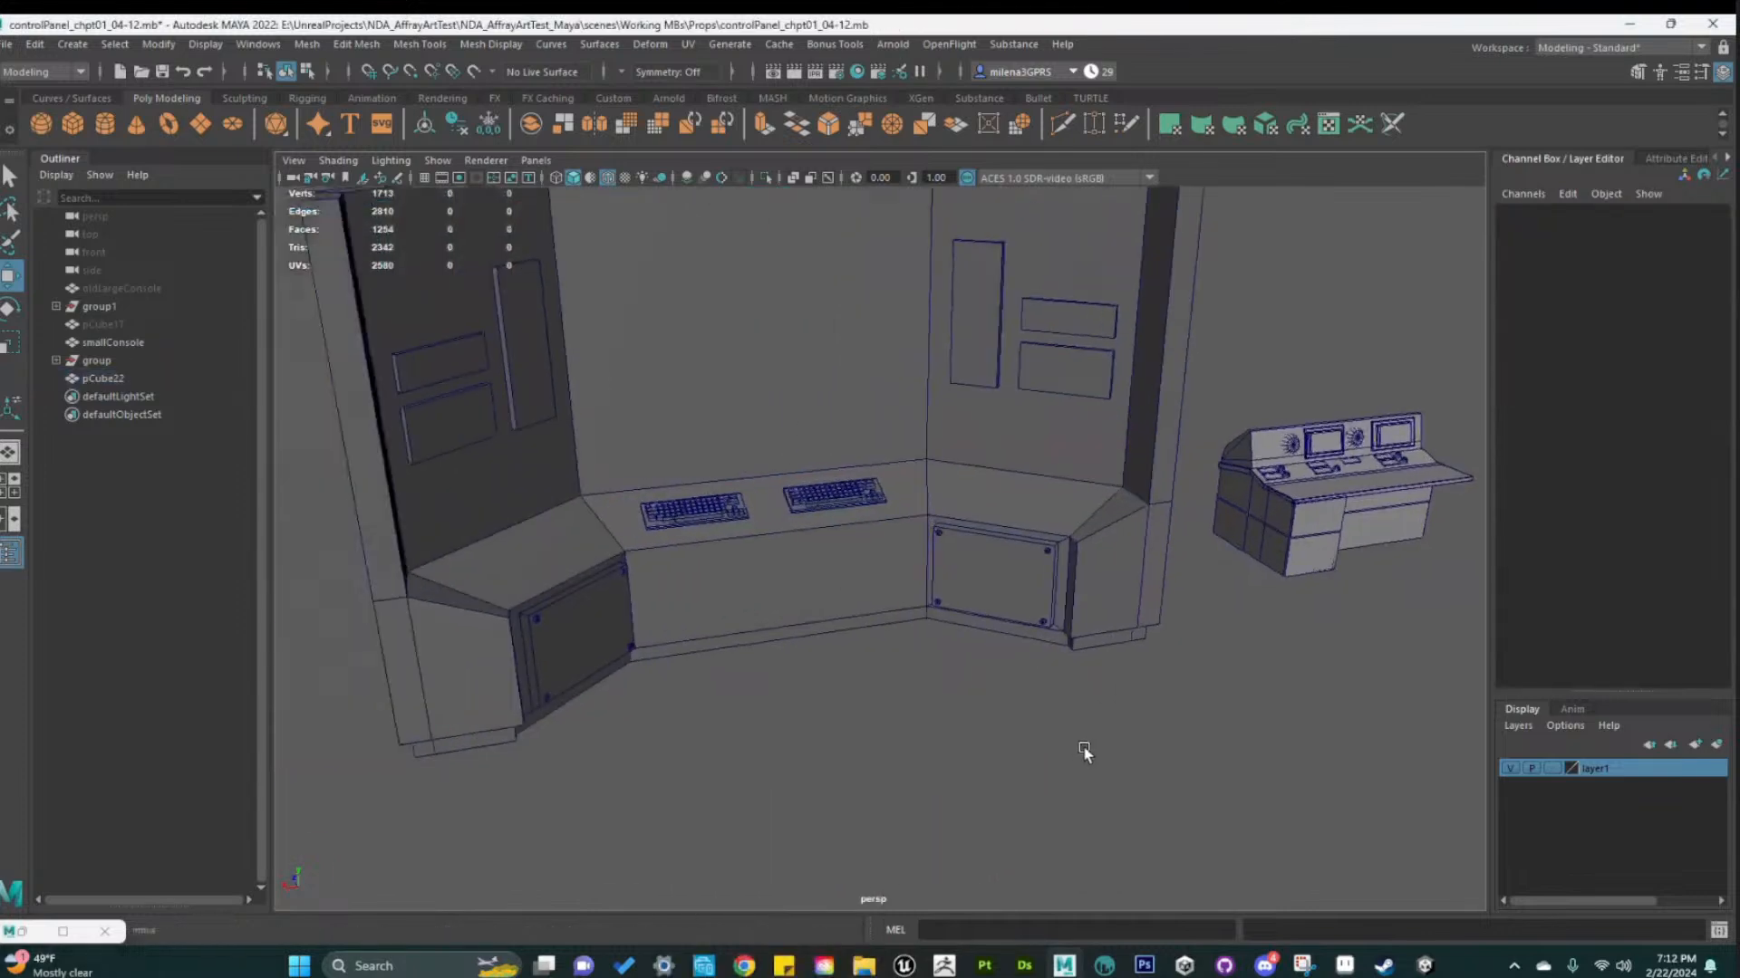
scroll(1084, 753, "down", 3)
left_click_drag(933, 729, 975, 773, "alt")
scroll(1172, 826, "up", 5)
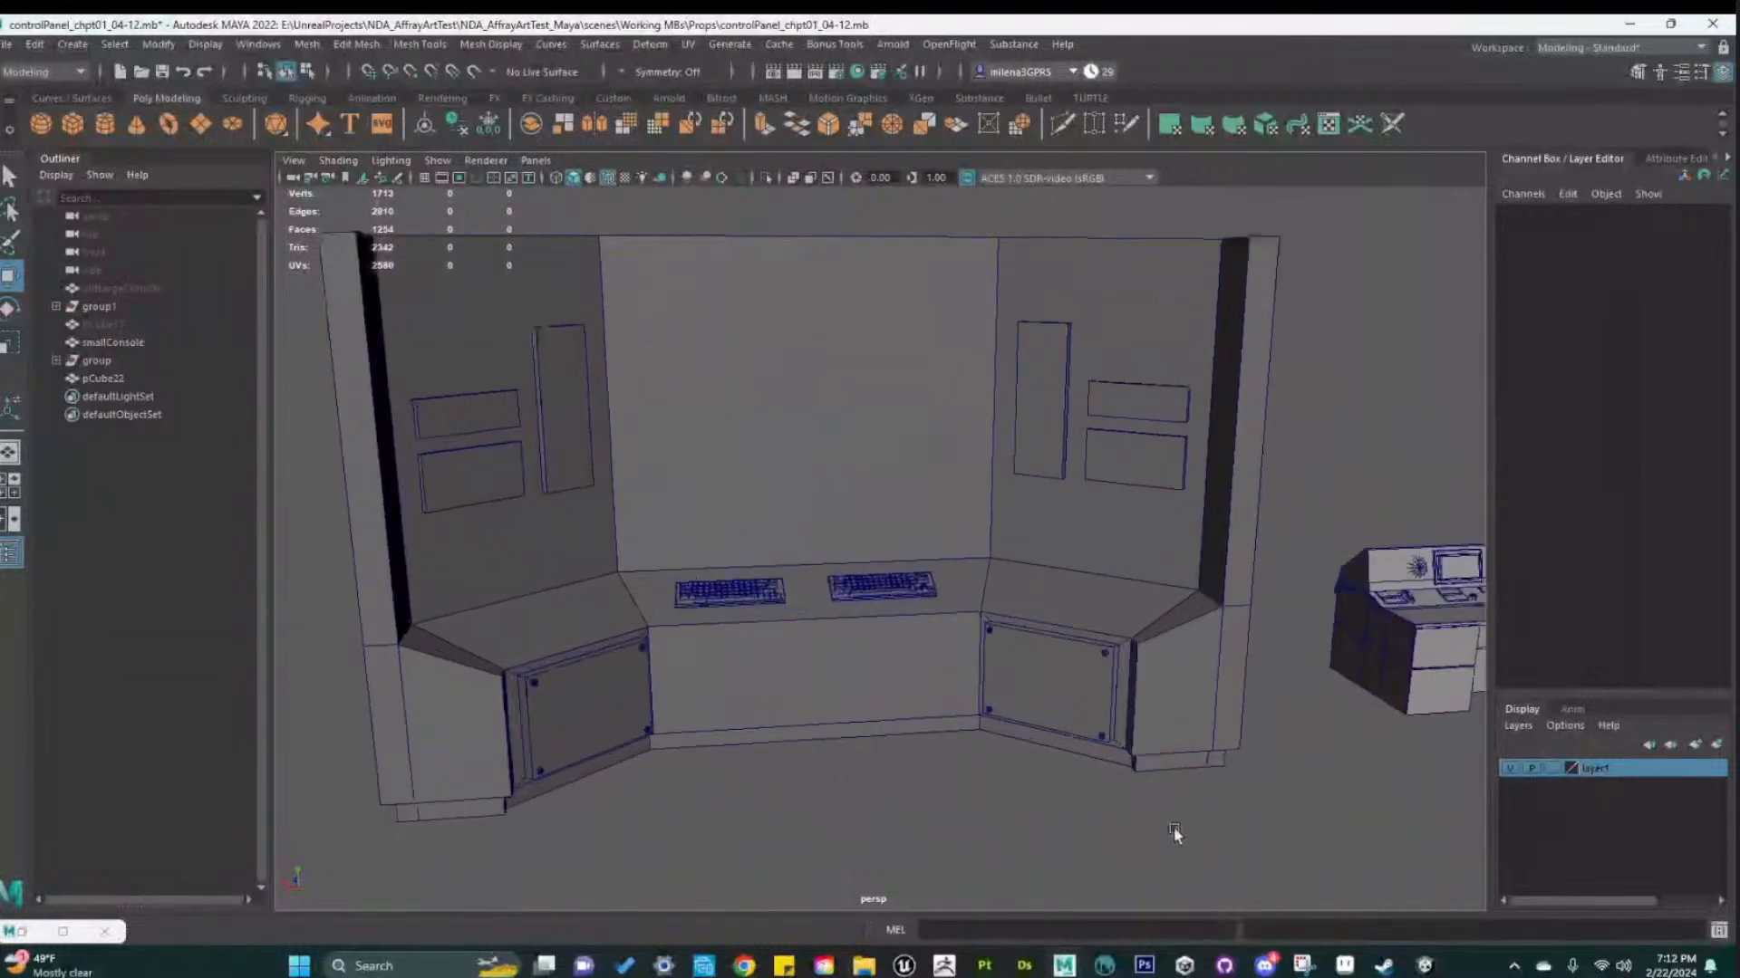
left_click(1059, 543)
key("space")
left_click(1323, 579)
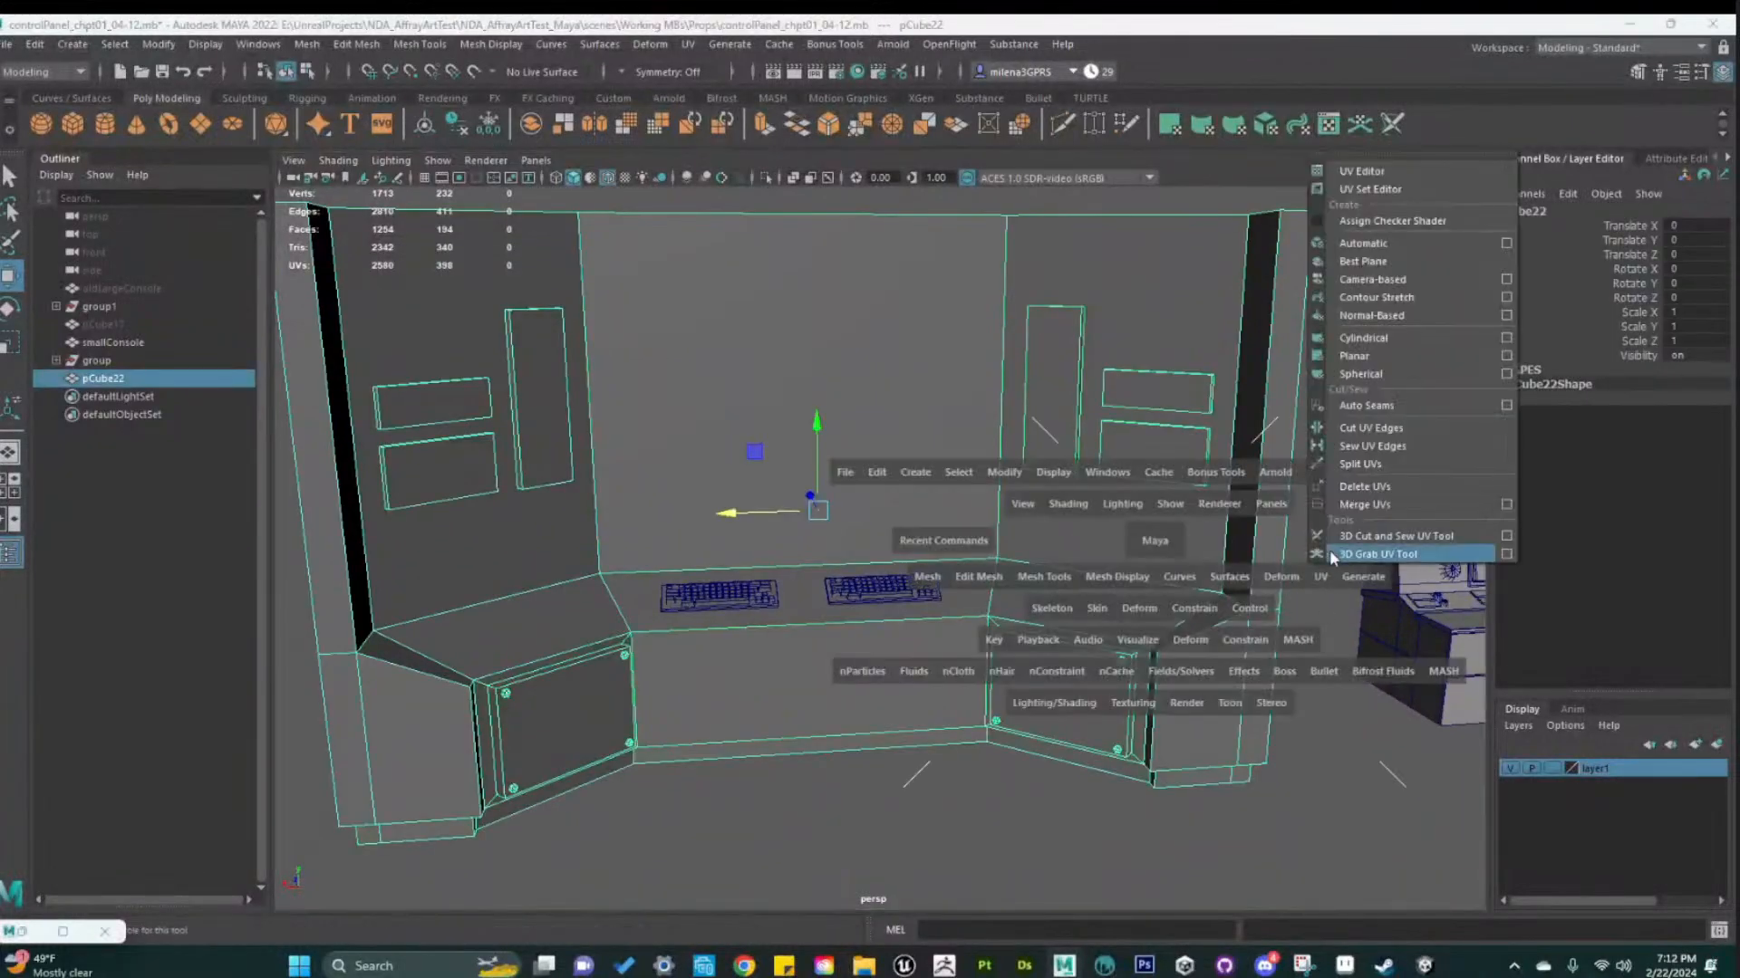
left_click(1406, 169)
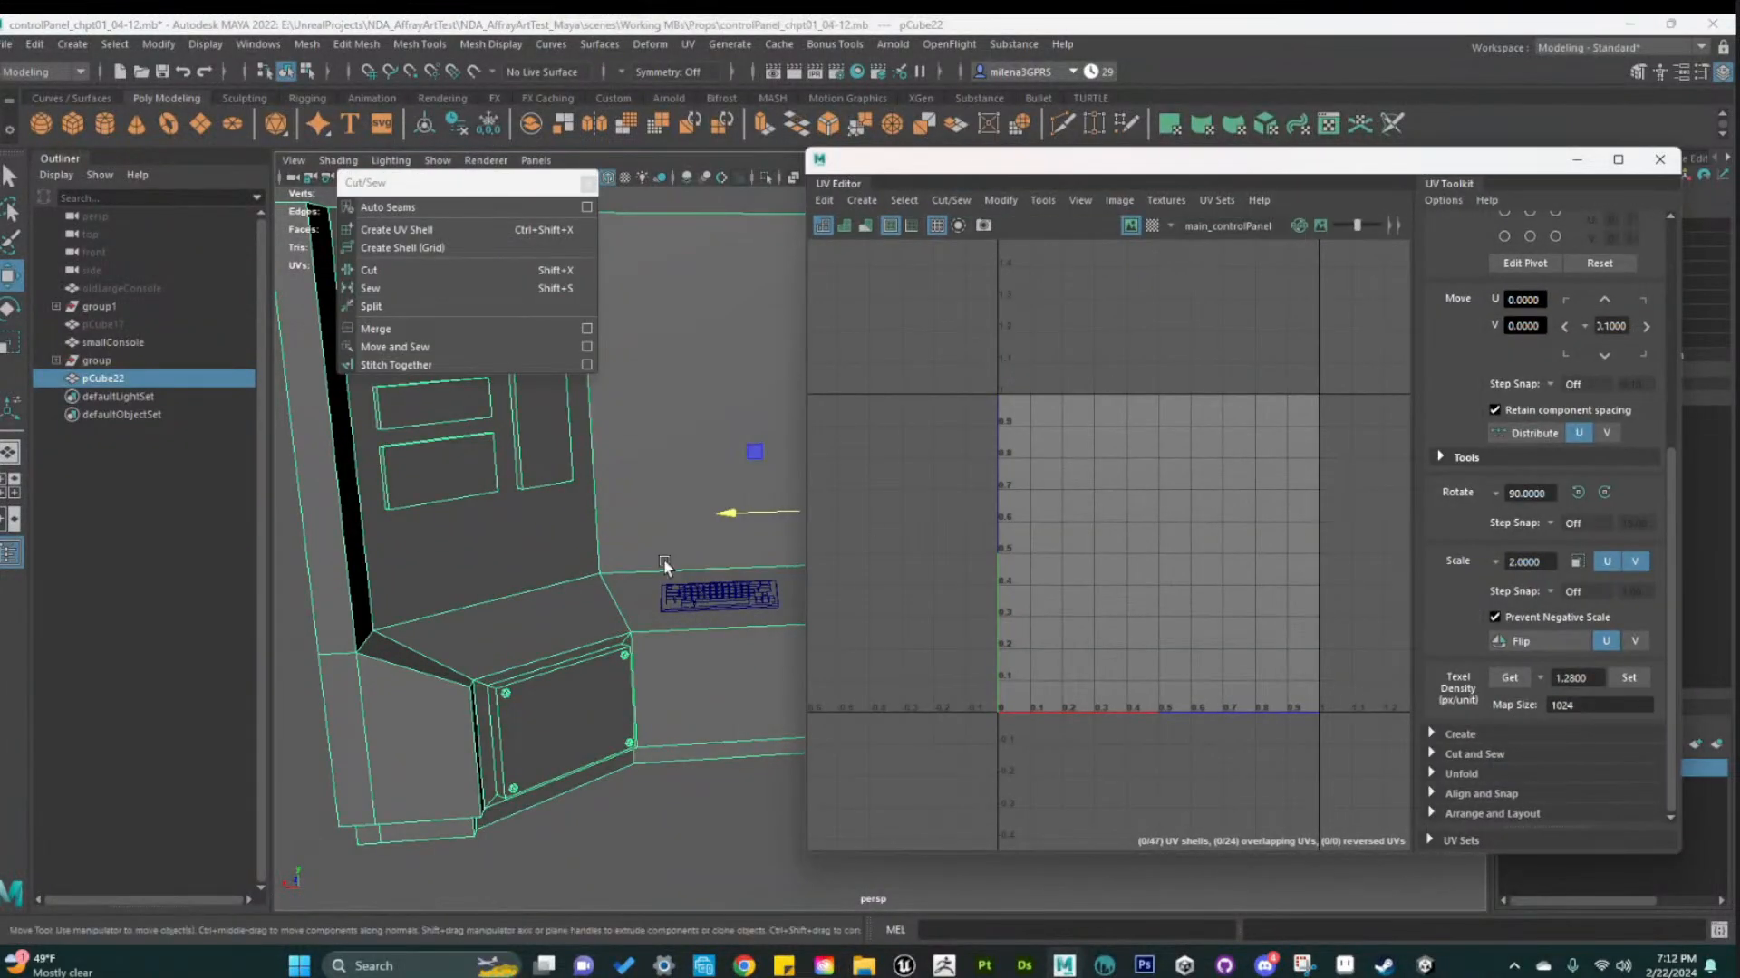
scroll(1272, 683, "up", 2)
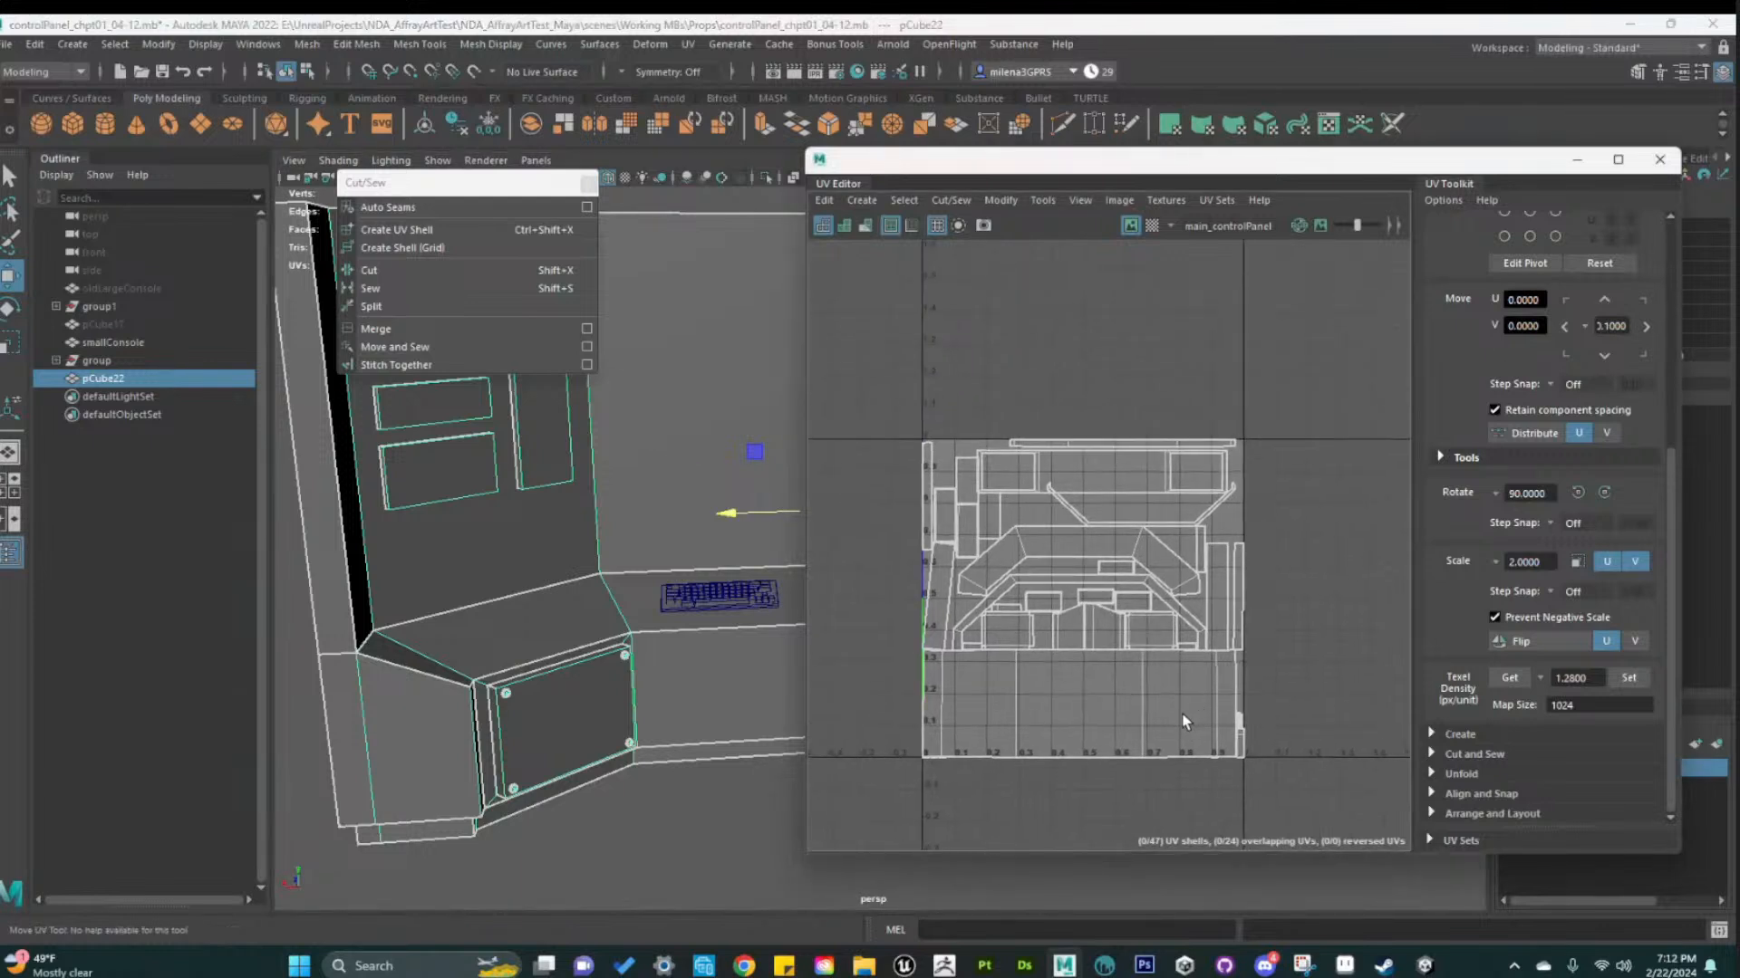
Set the texel density of the large console's desktop shell to 1.28 at a map size of 1024
left_click(1136, 454)
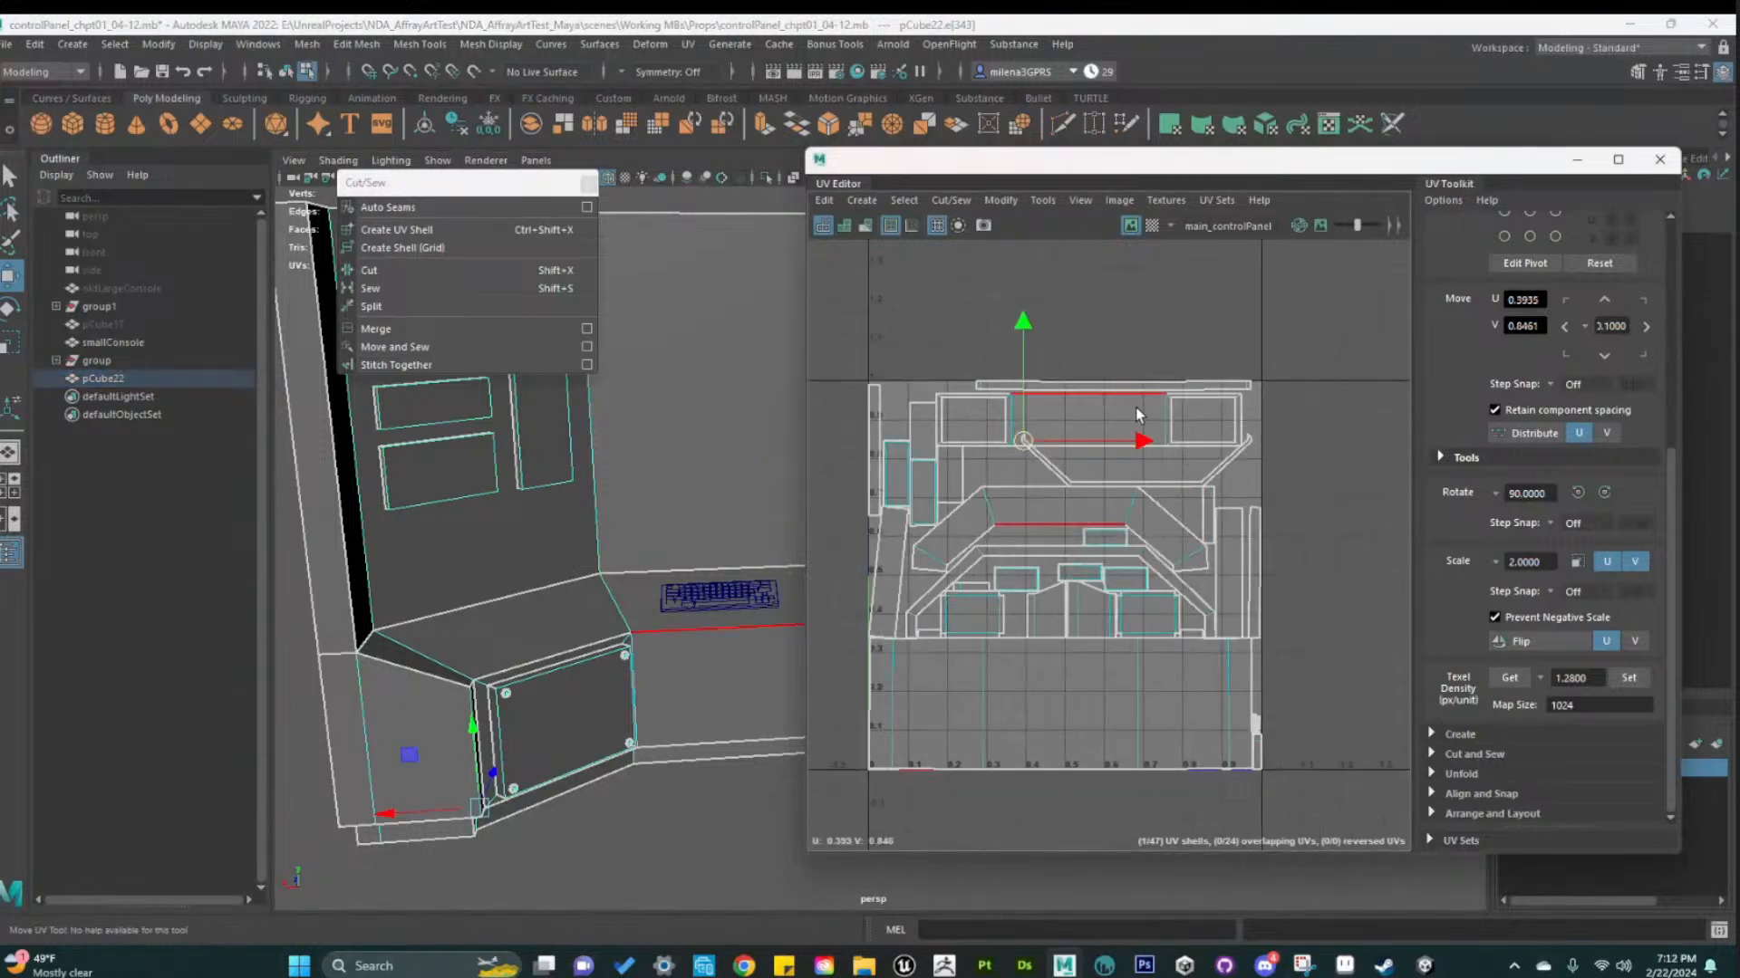
right_click_drag(1187, 443, 1189, 501)
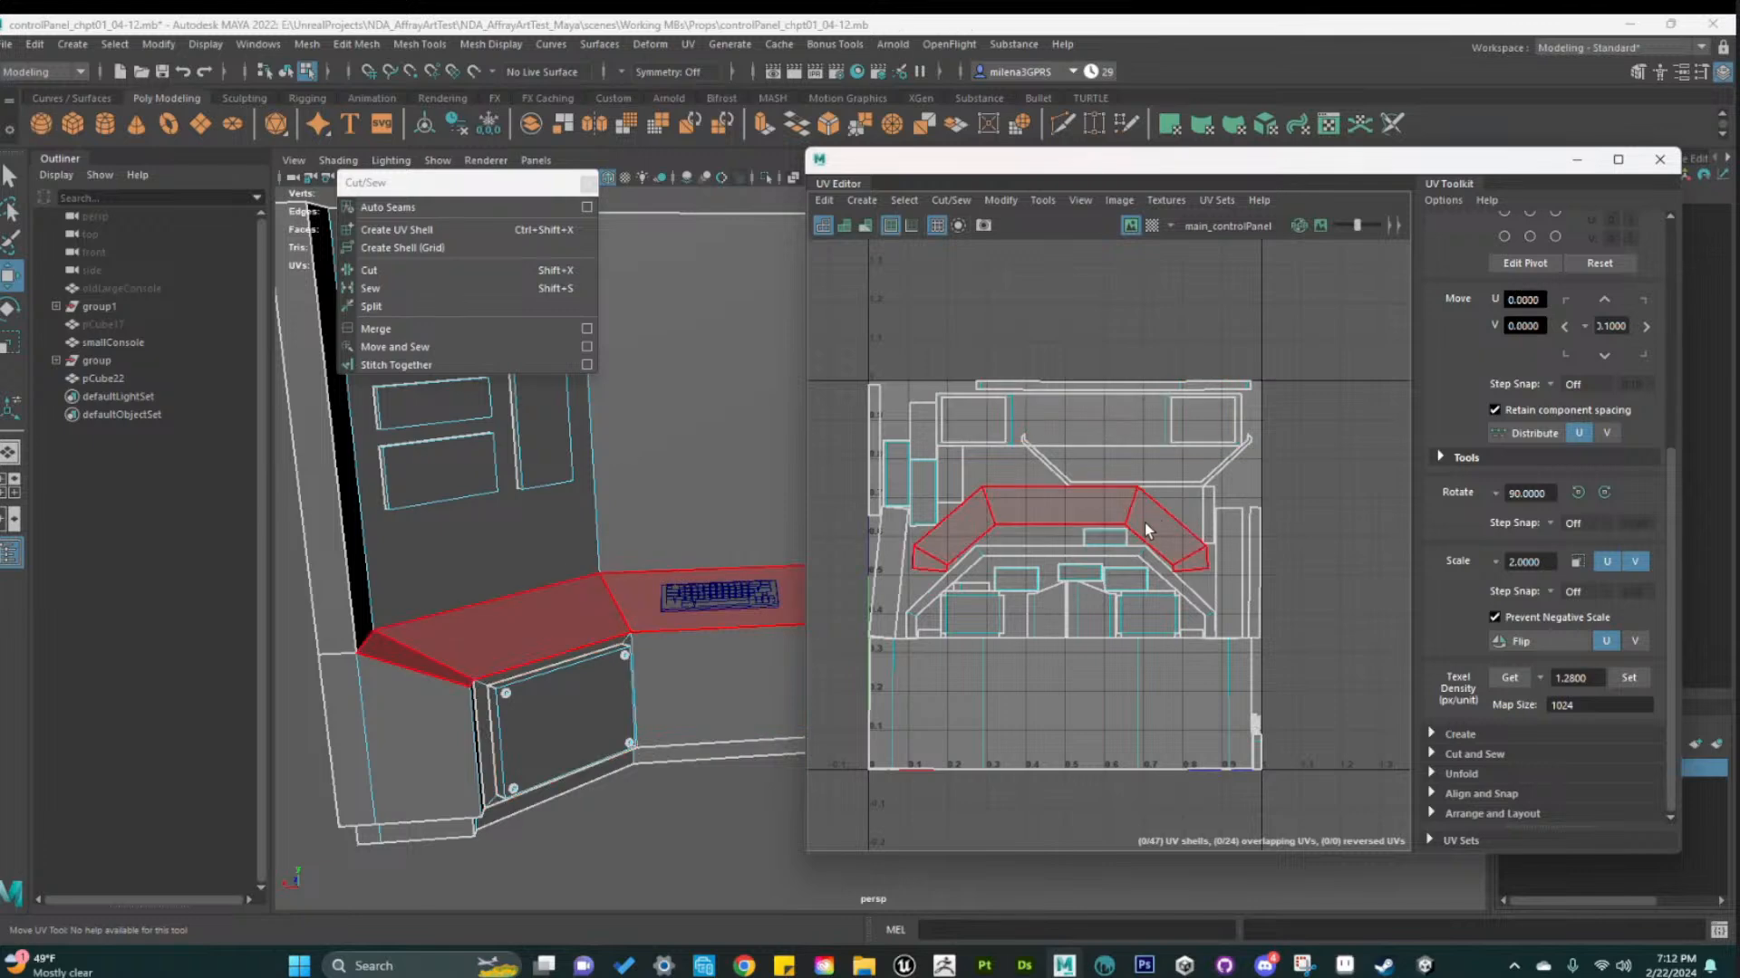
left_click(1144, 523)
left_click(1622, 683)
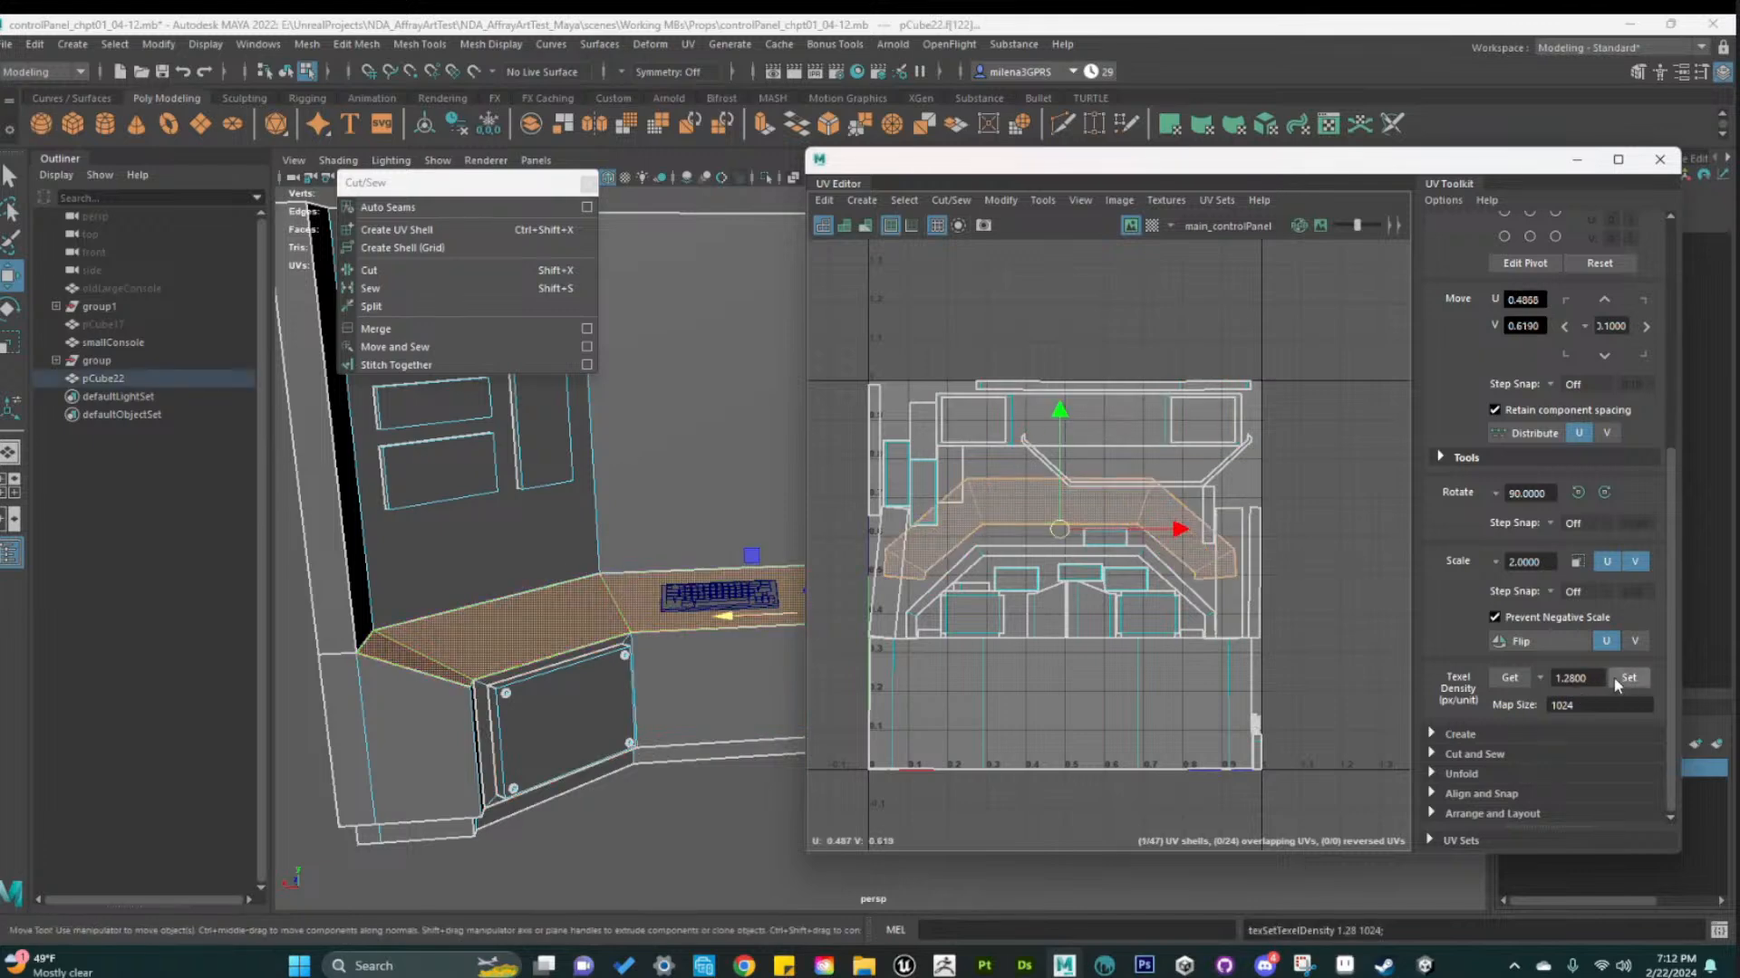
Cut the desktop shell along its two corner edges, separating the angled wings from the middle section
scroll(1169, 634, "up", 4)
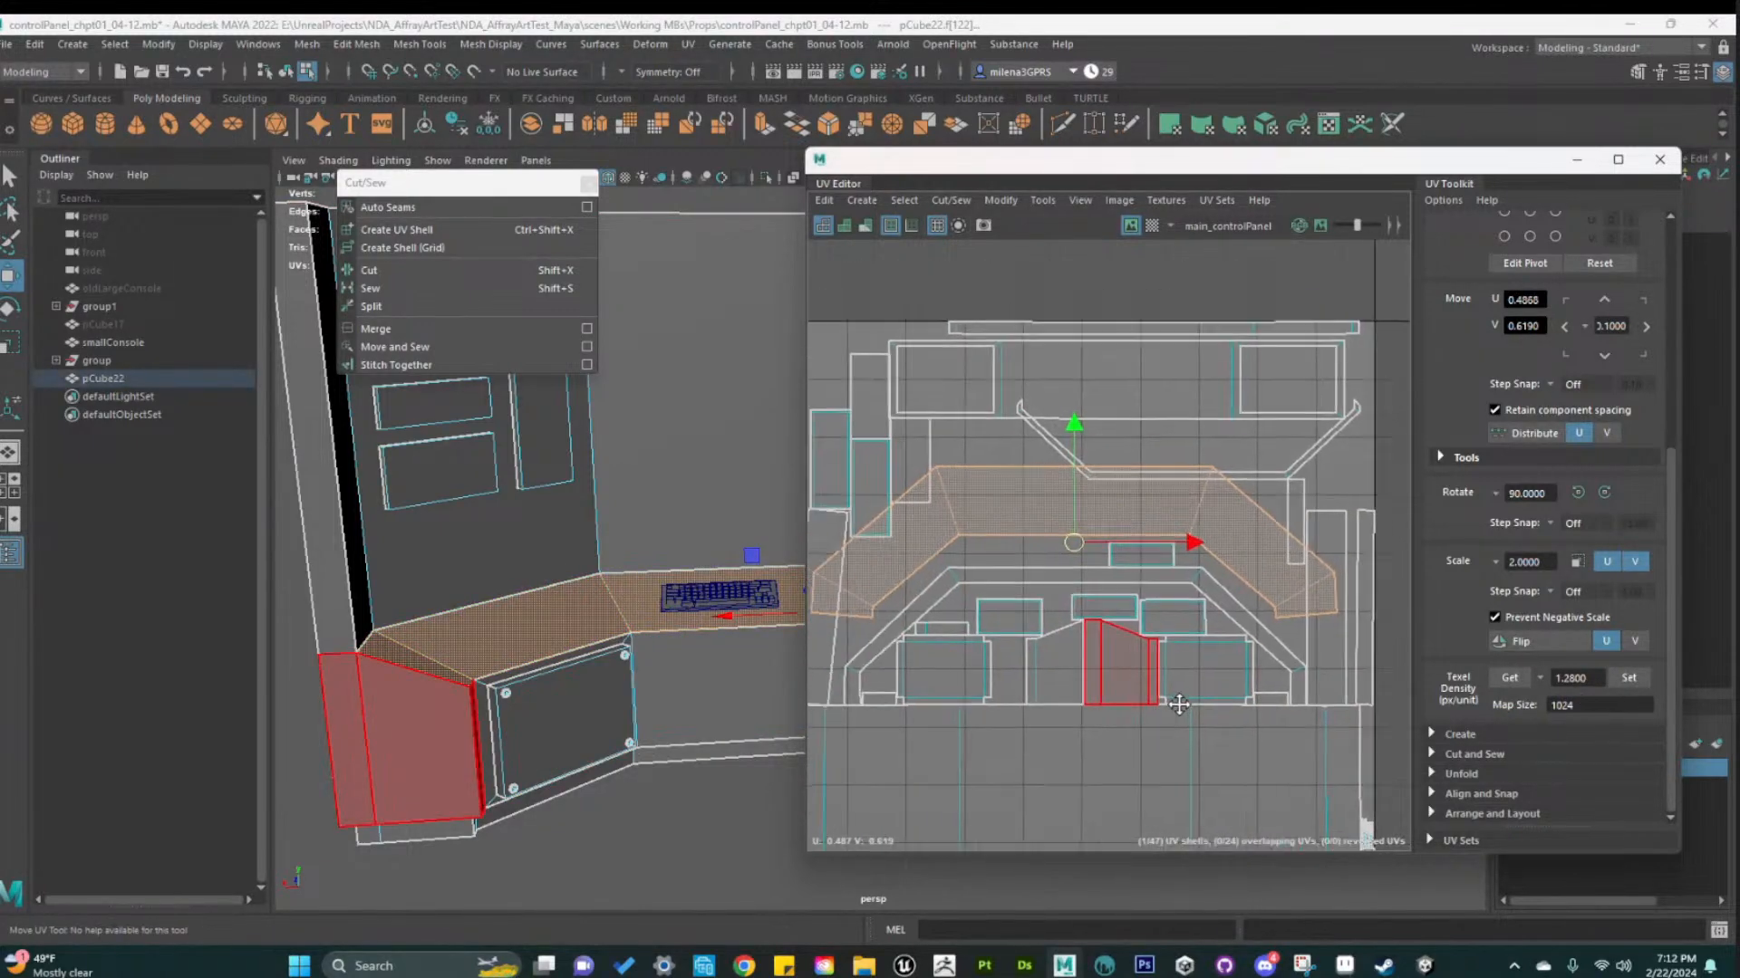
scroll(1026, 662, "up", 4)
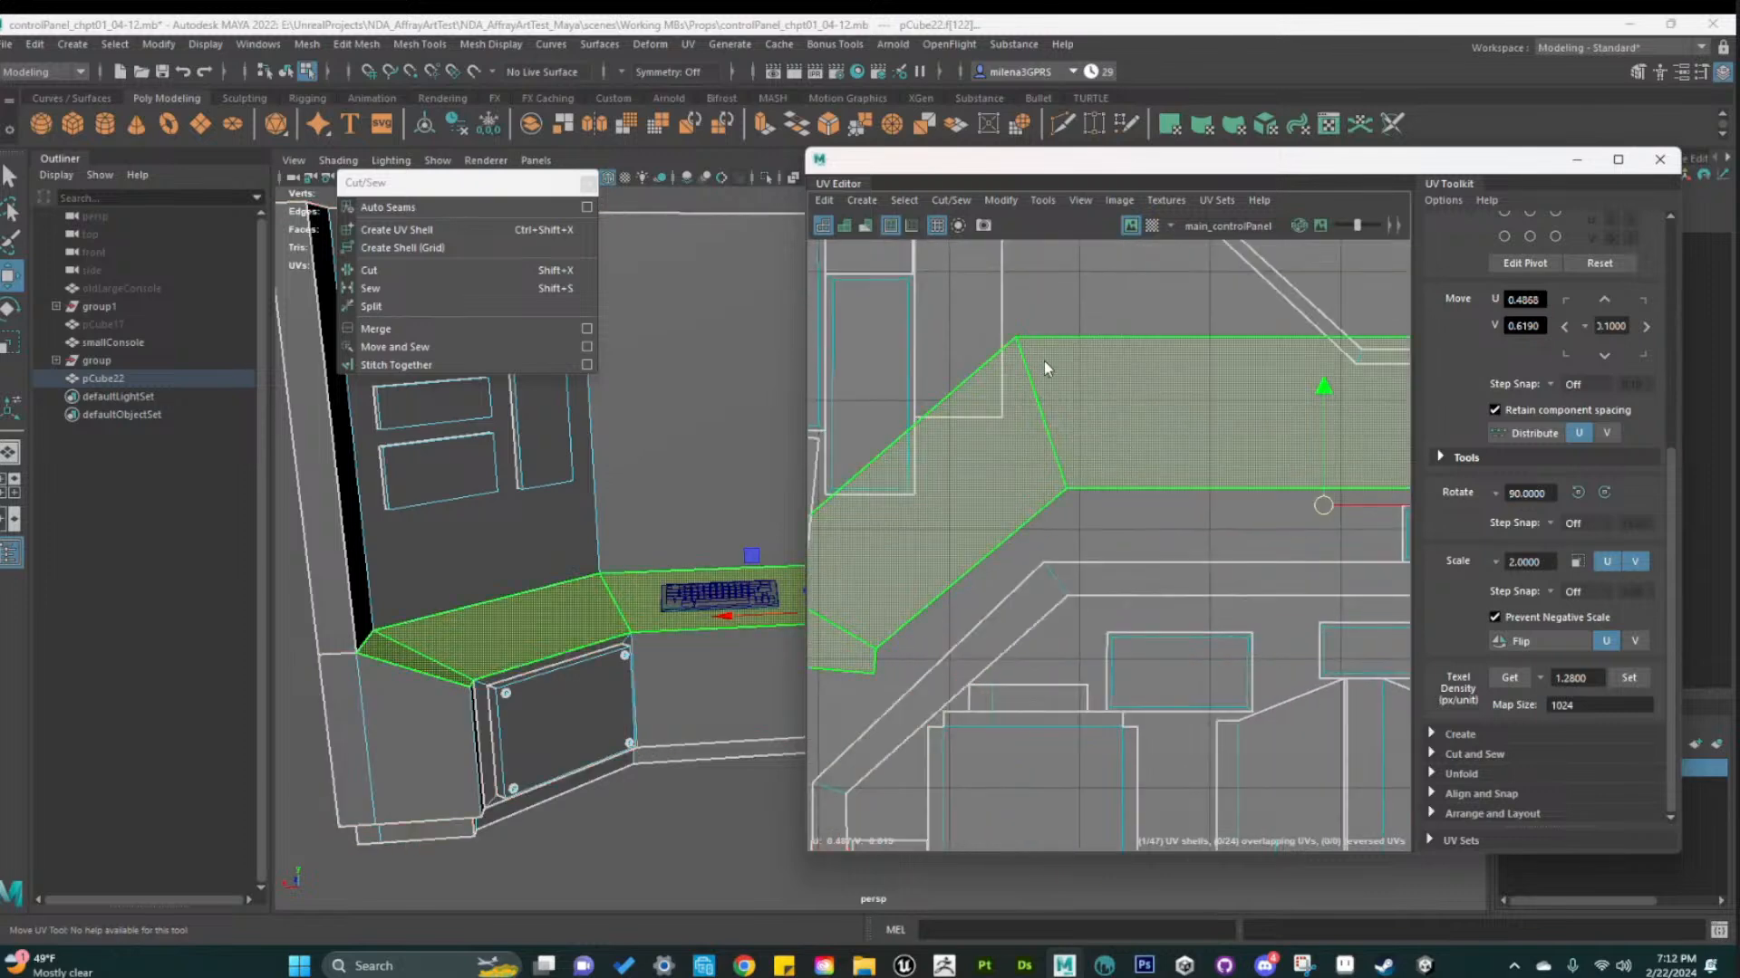
right_click_drag(1044, 362, 1043, 313)
left_click(1031, 429)
middle_click_drag(1182, 566, 1048, 602, "alt")
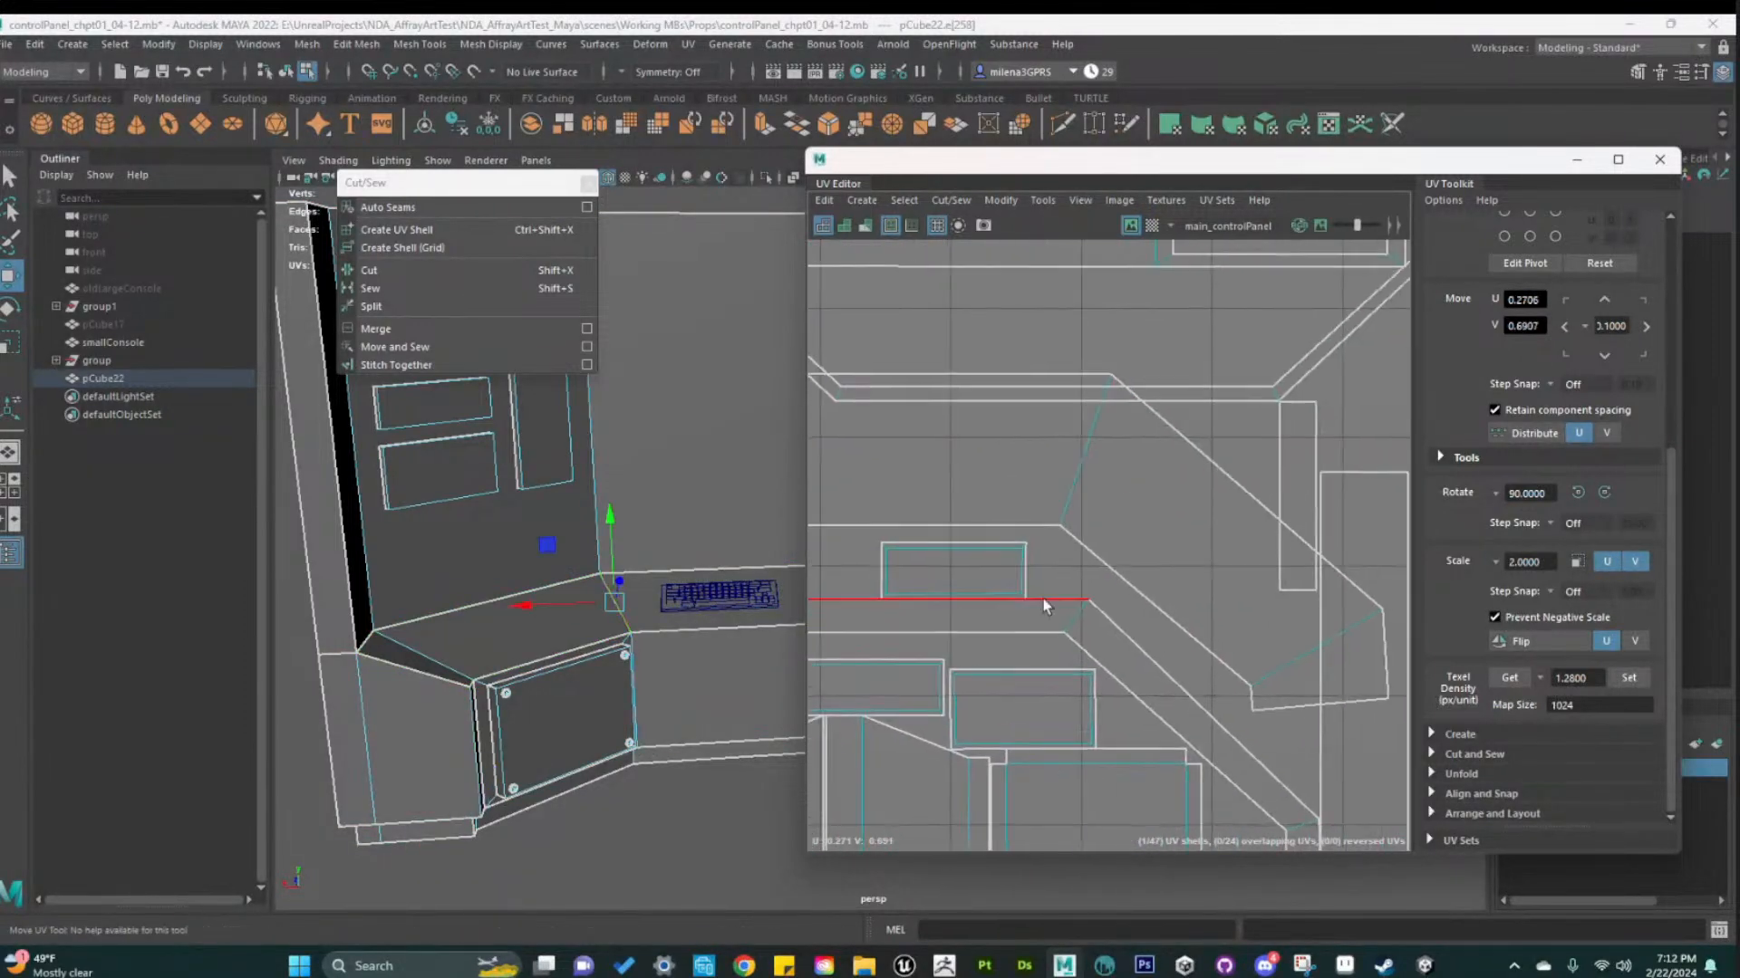
left_click(1091, 460)
right_click(1089, 467)
left_click(1046, 489)
Select the separated desktop shells together to check them, and clear the selection
scroll(1051, 516, "down", 8)
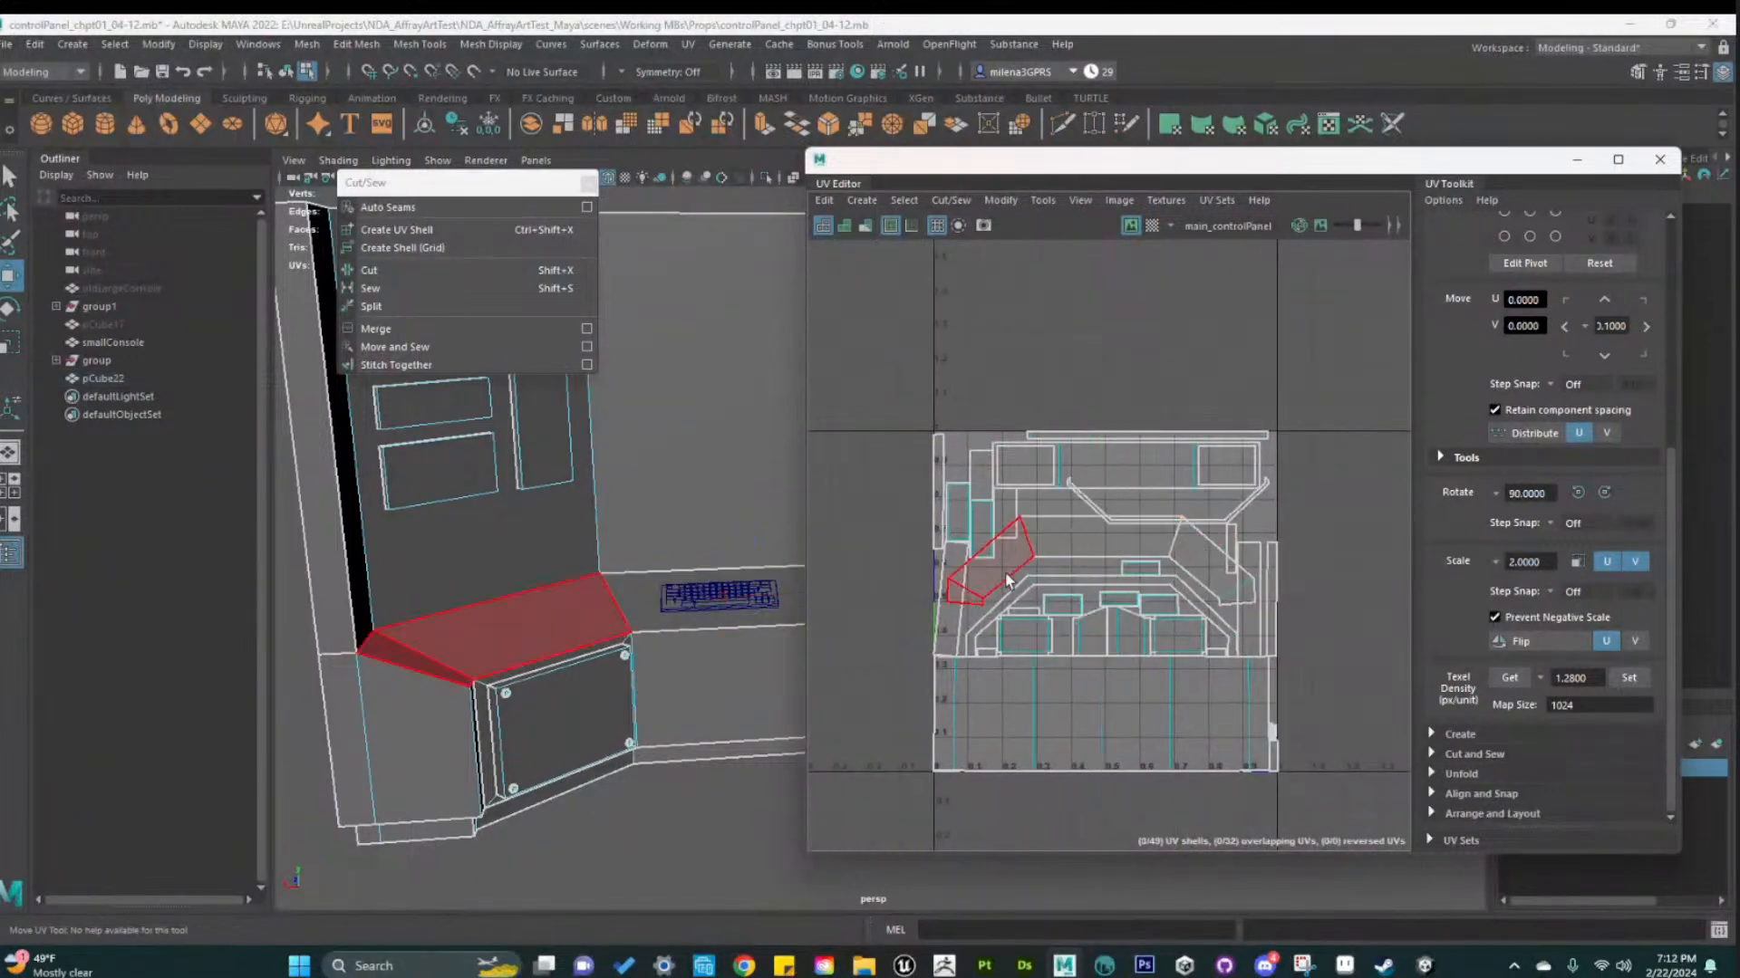
left_click(1060, 535)
left_click(1211, 586, "shift")
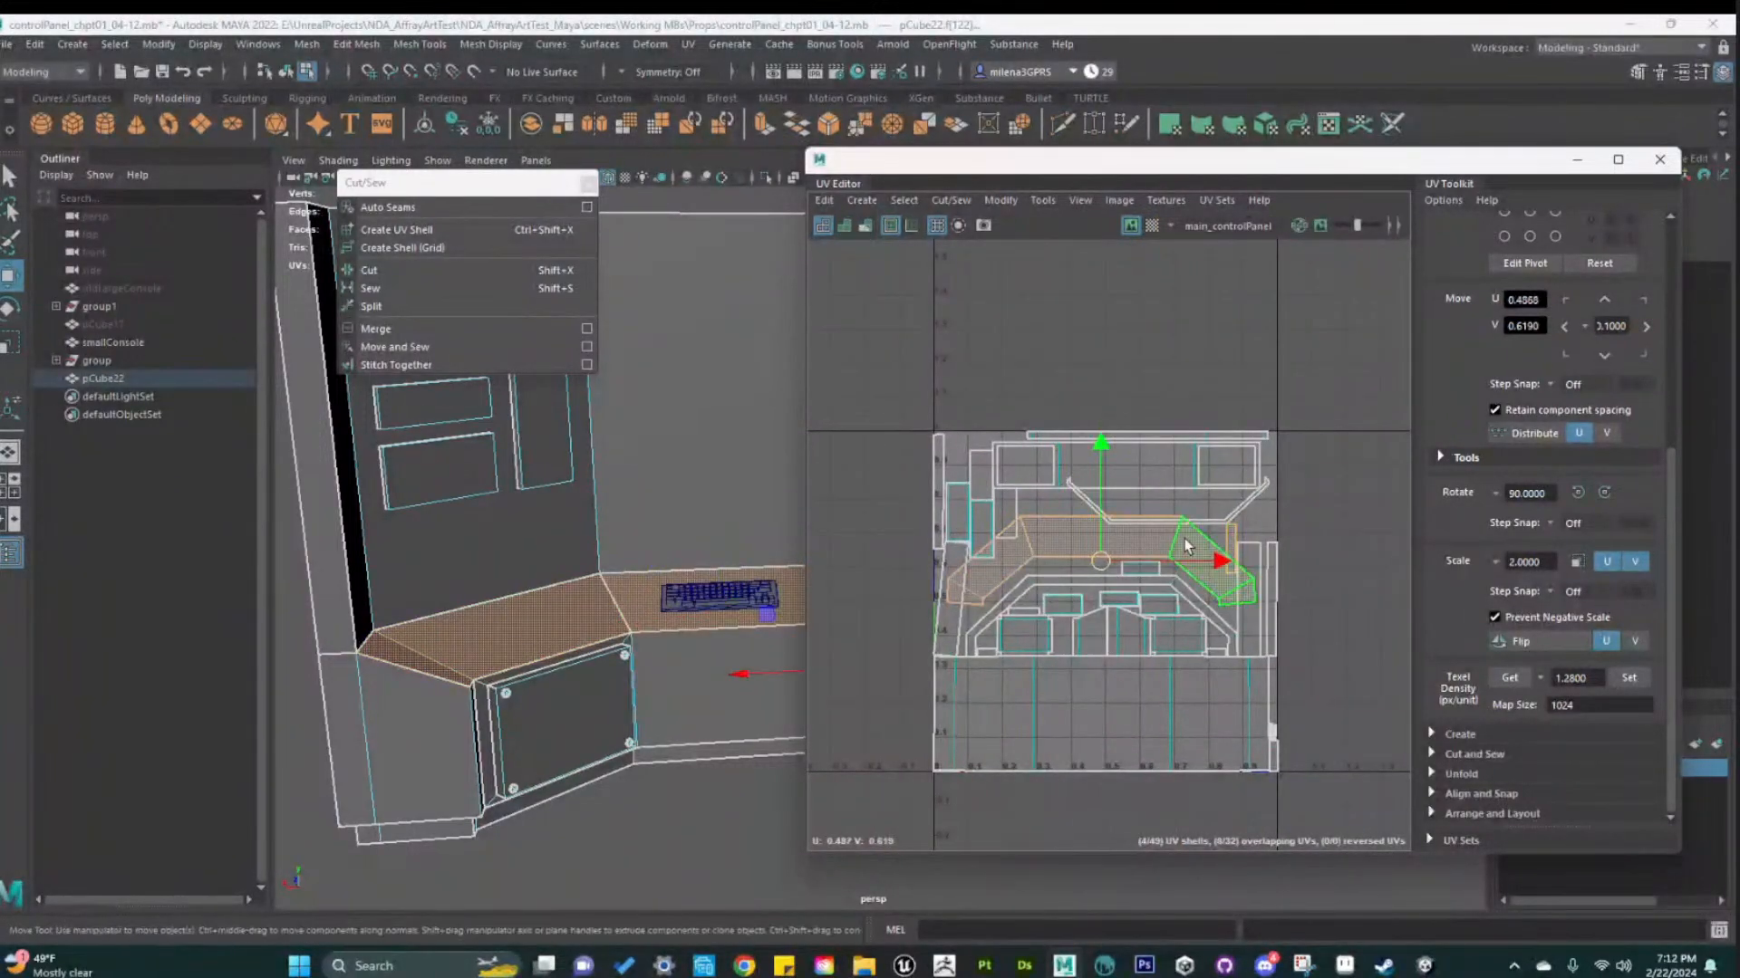
right_click_drag(1184, 541, 965, 535, "shift")
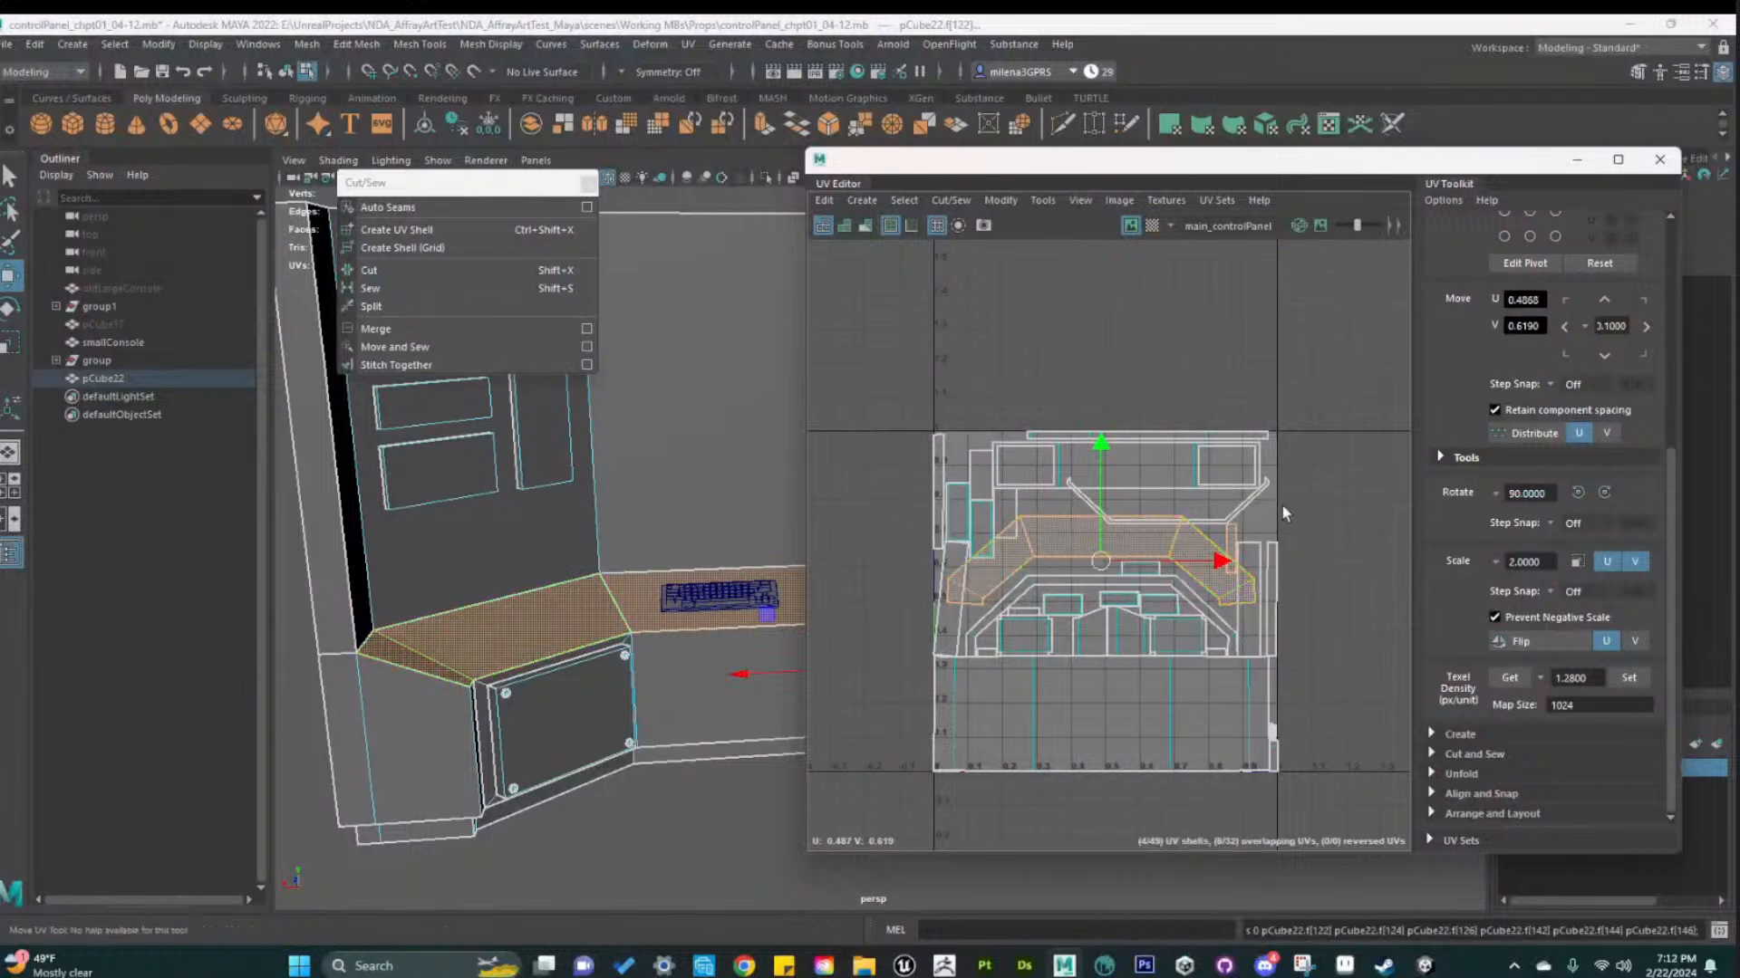
left_click(1367, 438)
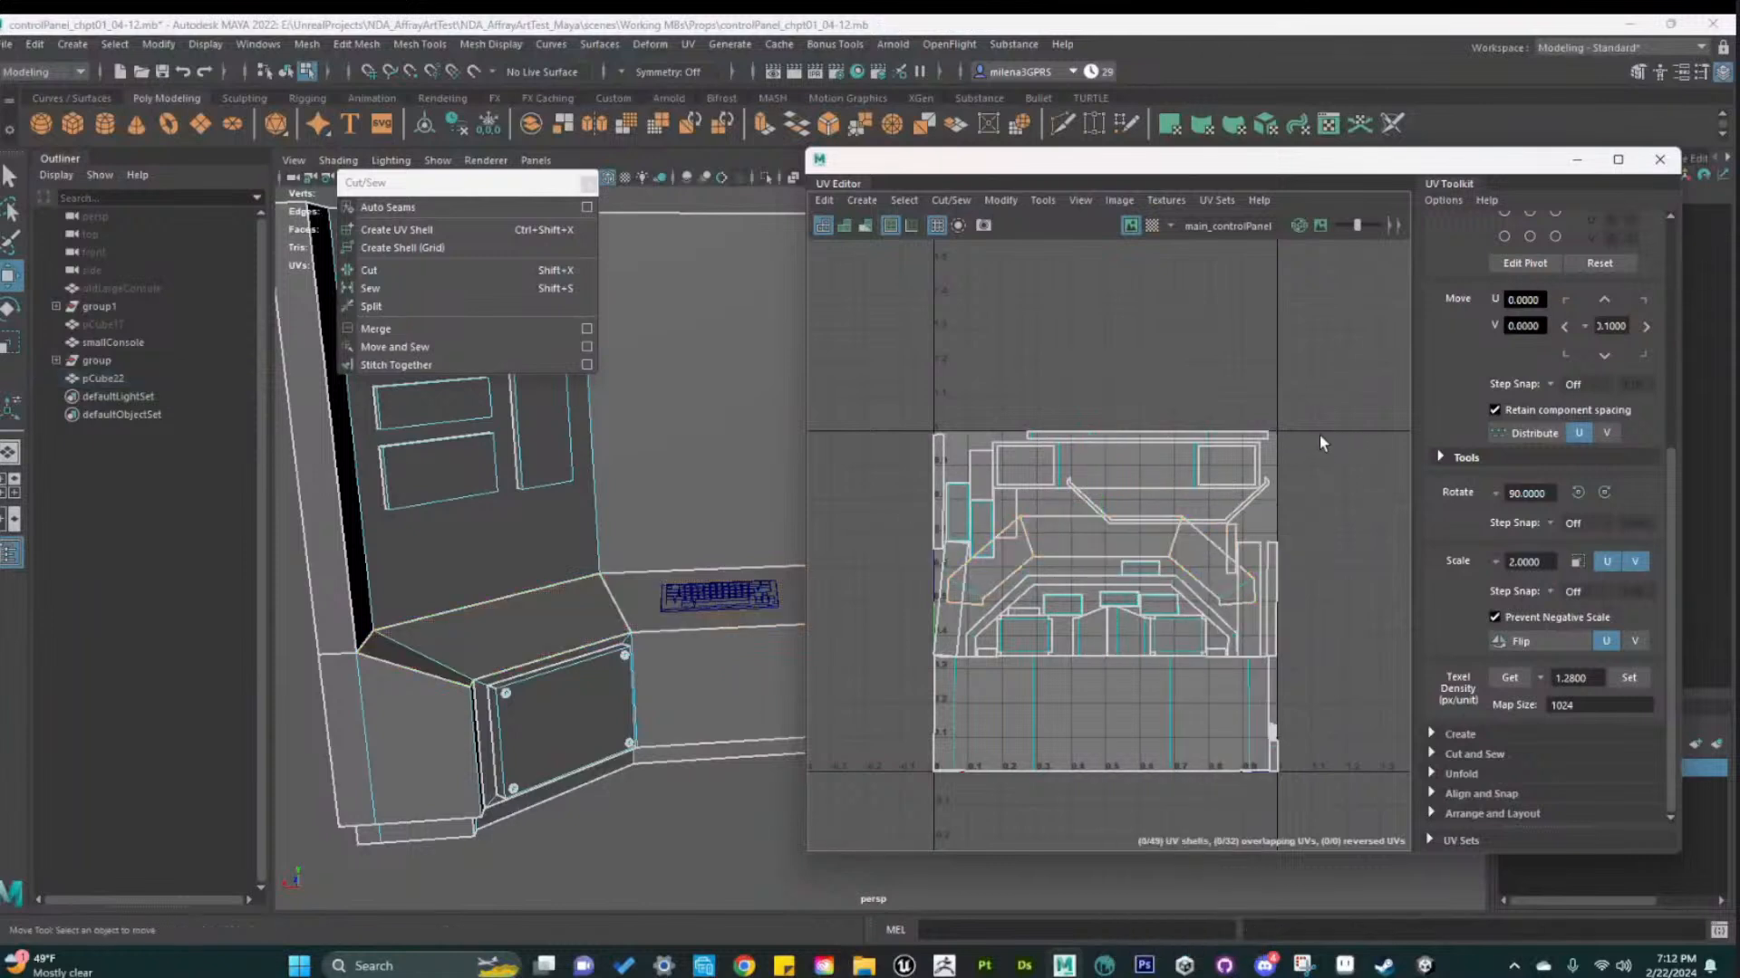
Select all of the large console's UV shells to check the full layout, and clear the selection
mouse_move(887, 377)
left_mouse_down()
mouse_move(1249, 802)
mouse_move(1151, 542)
mouse_move(906, 378)
left_mouse_up()
left_click(1339, 802)
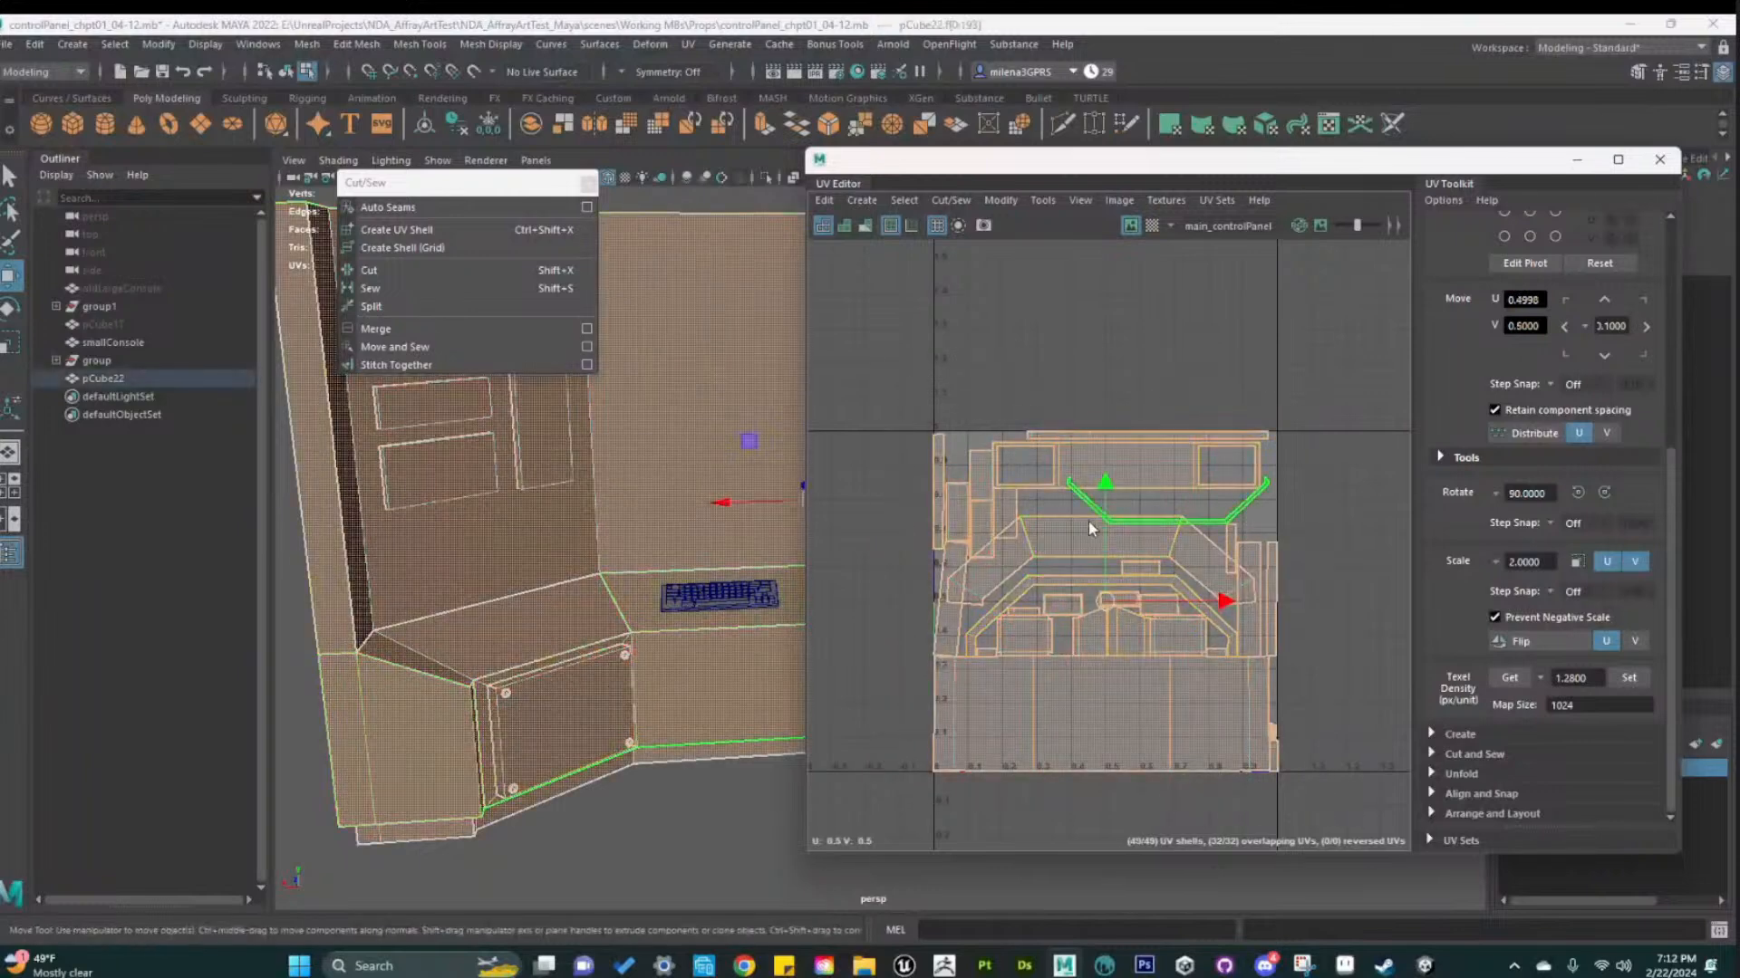
right_click_drag(1089, 520, 874, 534, "shift")
left_click(875, 534)
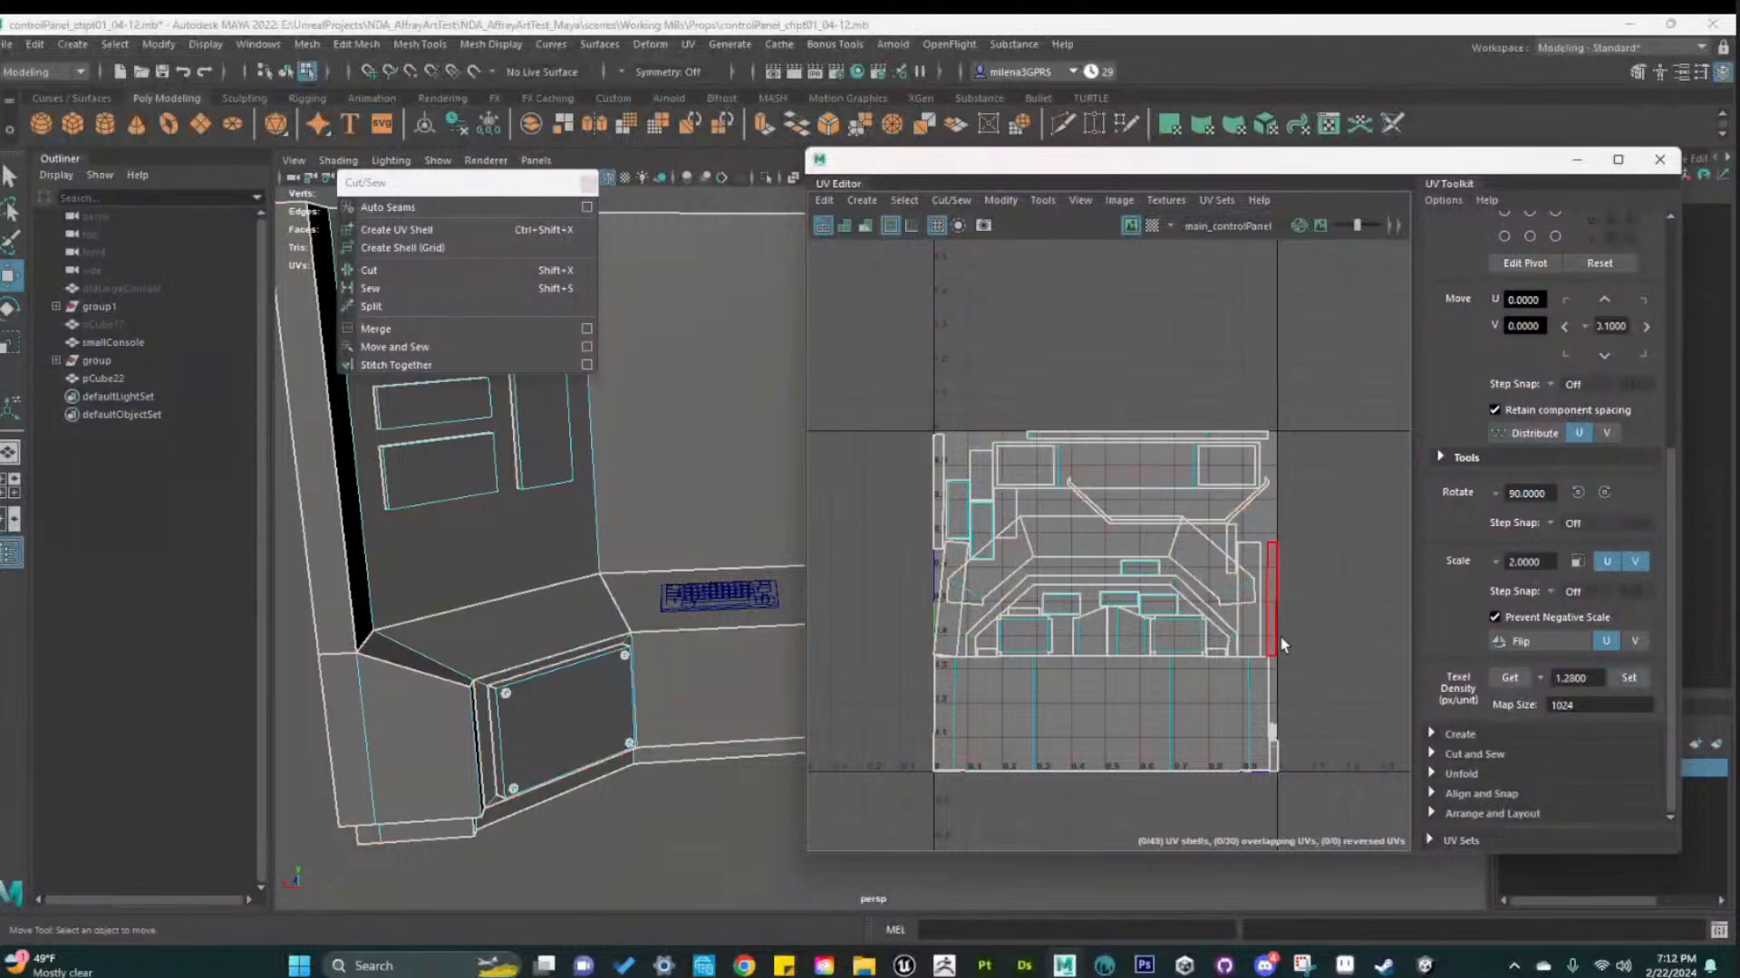
Select the large console's back wall UV shell and set its texel density to 1.28 at a map size of 1024
left_click(1042, 730)
scroll(1214, 754, "up", 2)
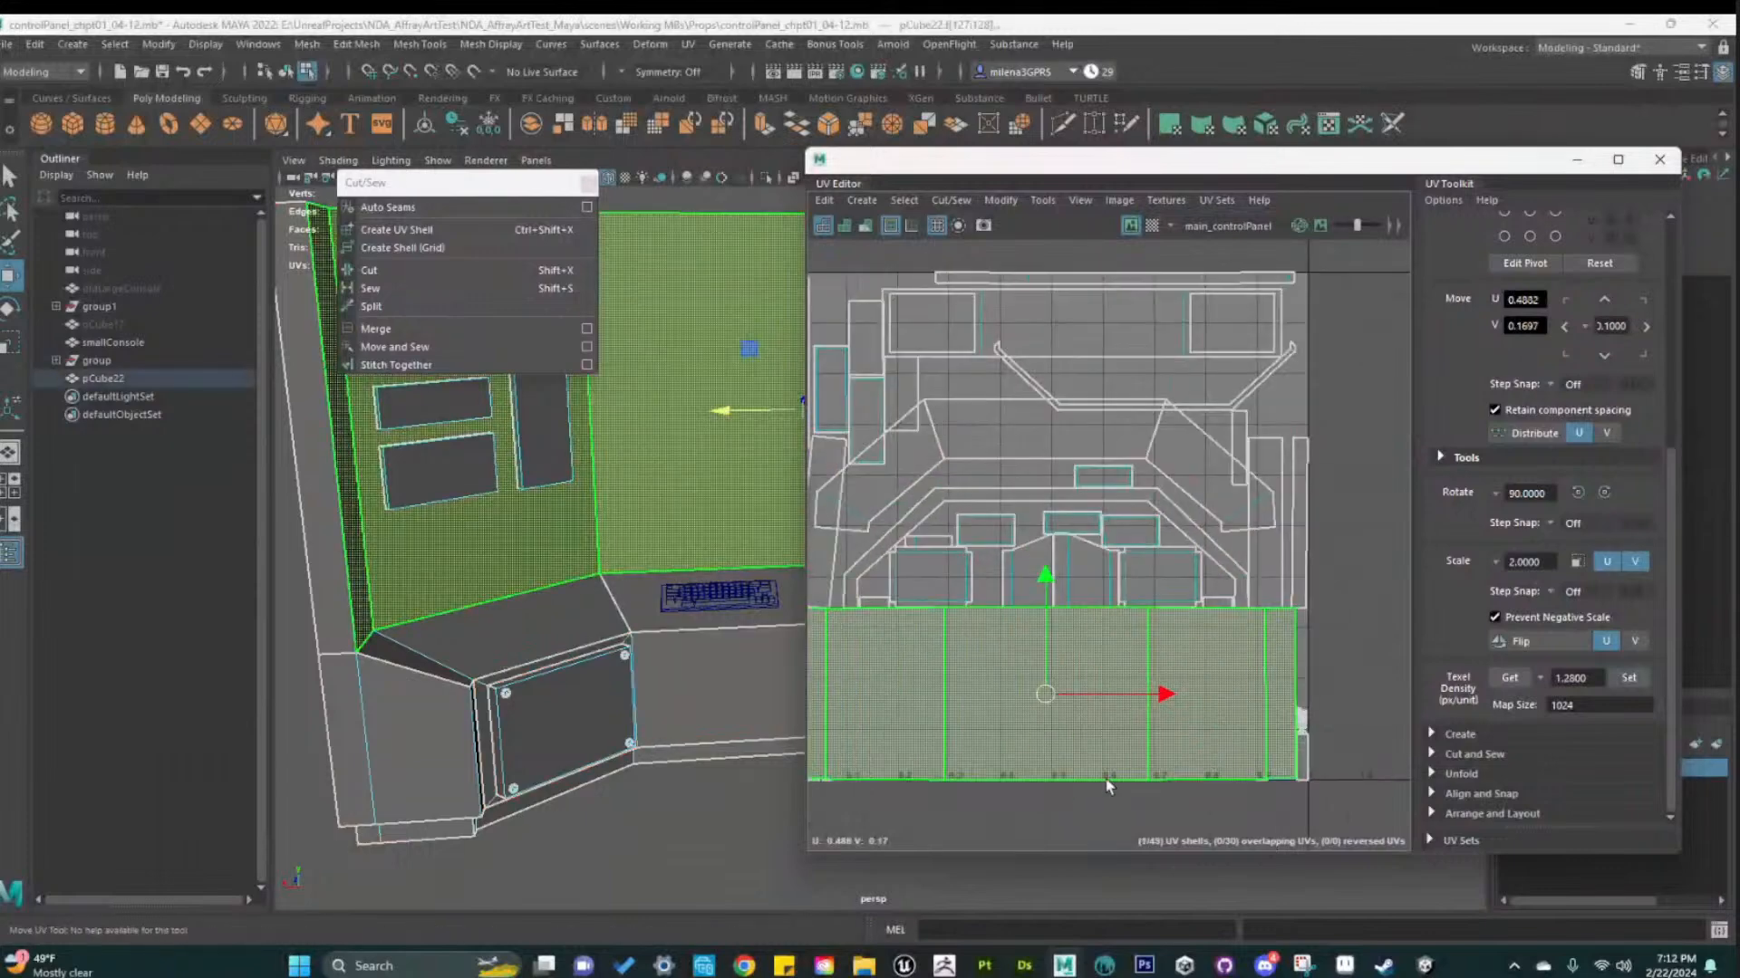
scroll(1205, 752, "down", 3)
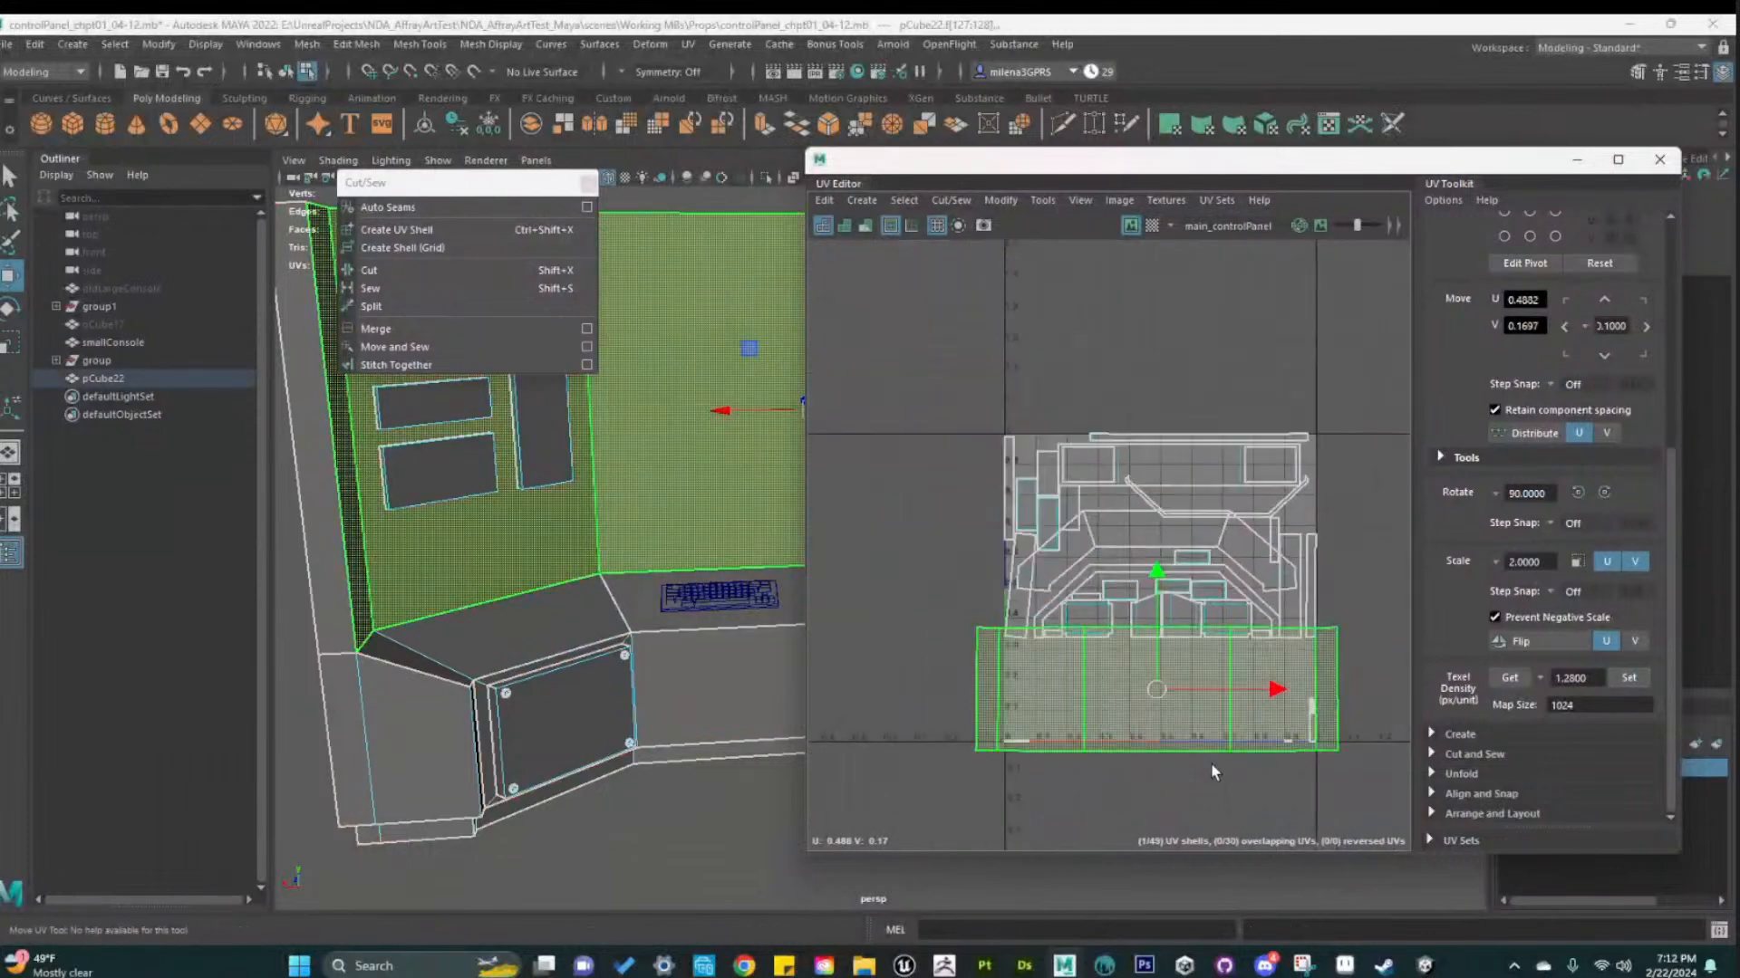
scroll(1214, 772, "up", 1)
Straighten the UV border of the back wall shell, undoing the accidental cut of the selection
right_click_drag(1166, 558, 1133, 722, "shift")
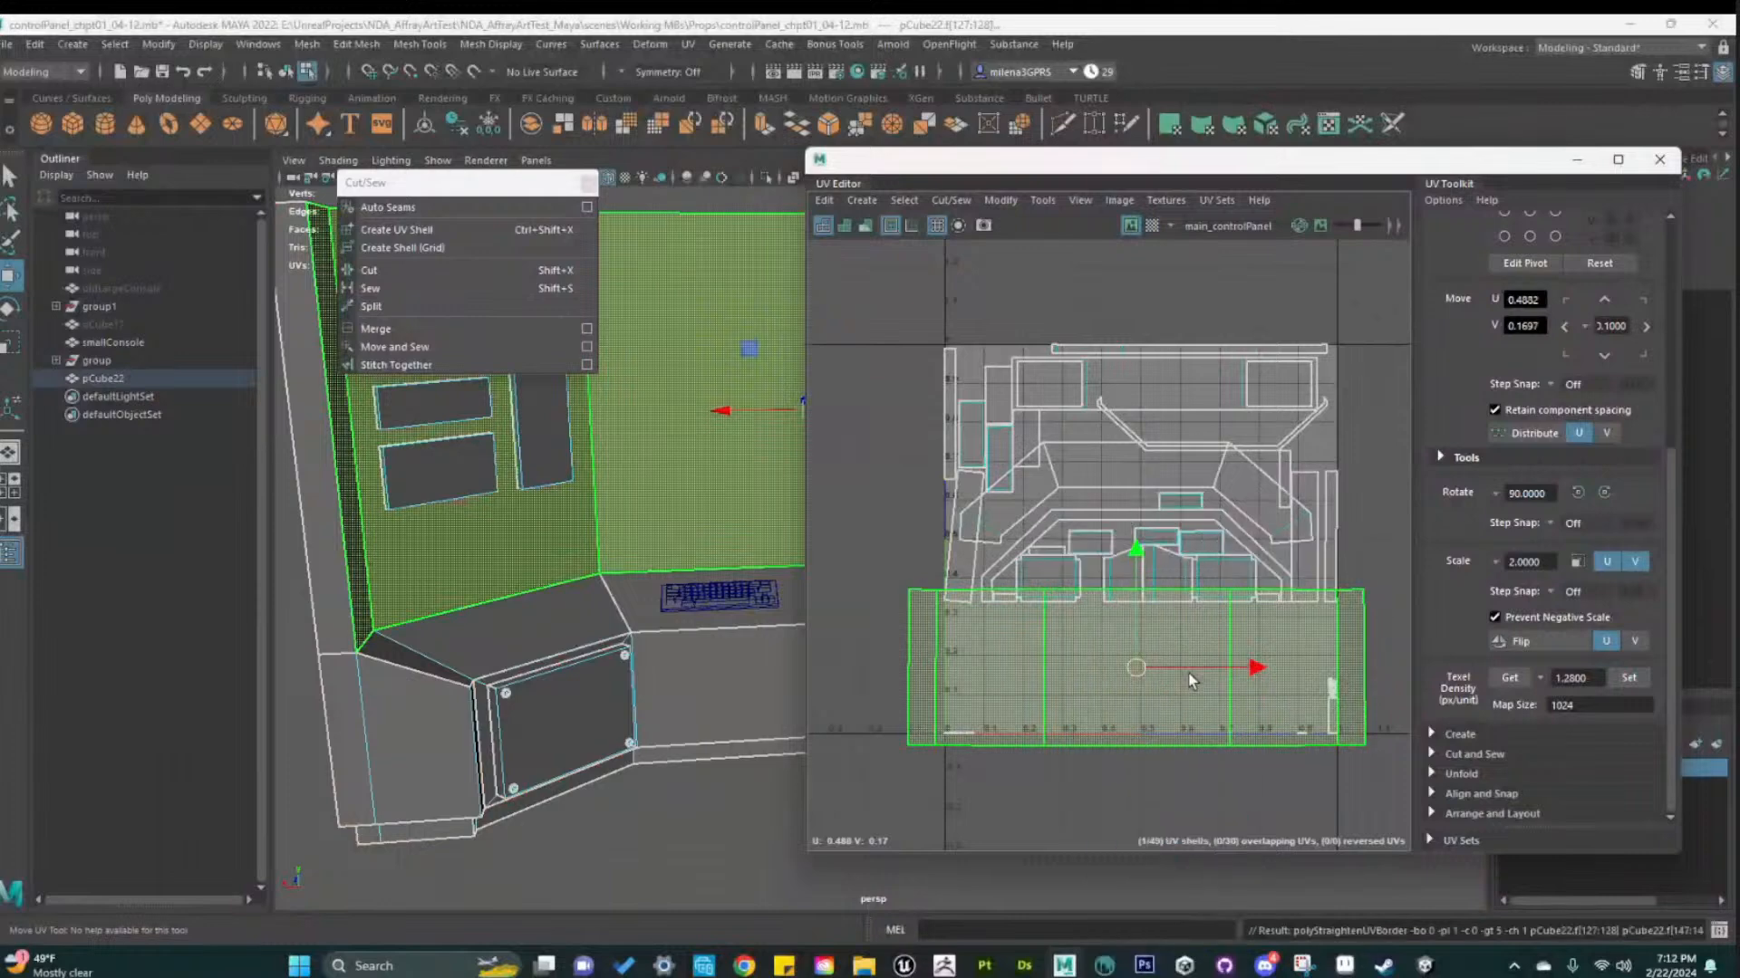
key("ctrl+x")
key("ctrl+z")
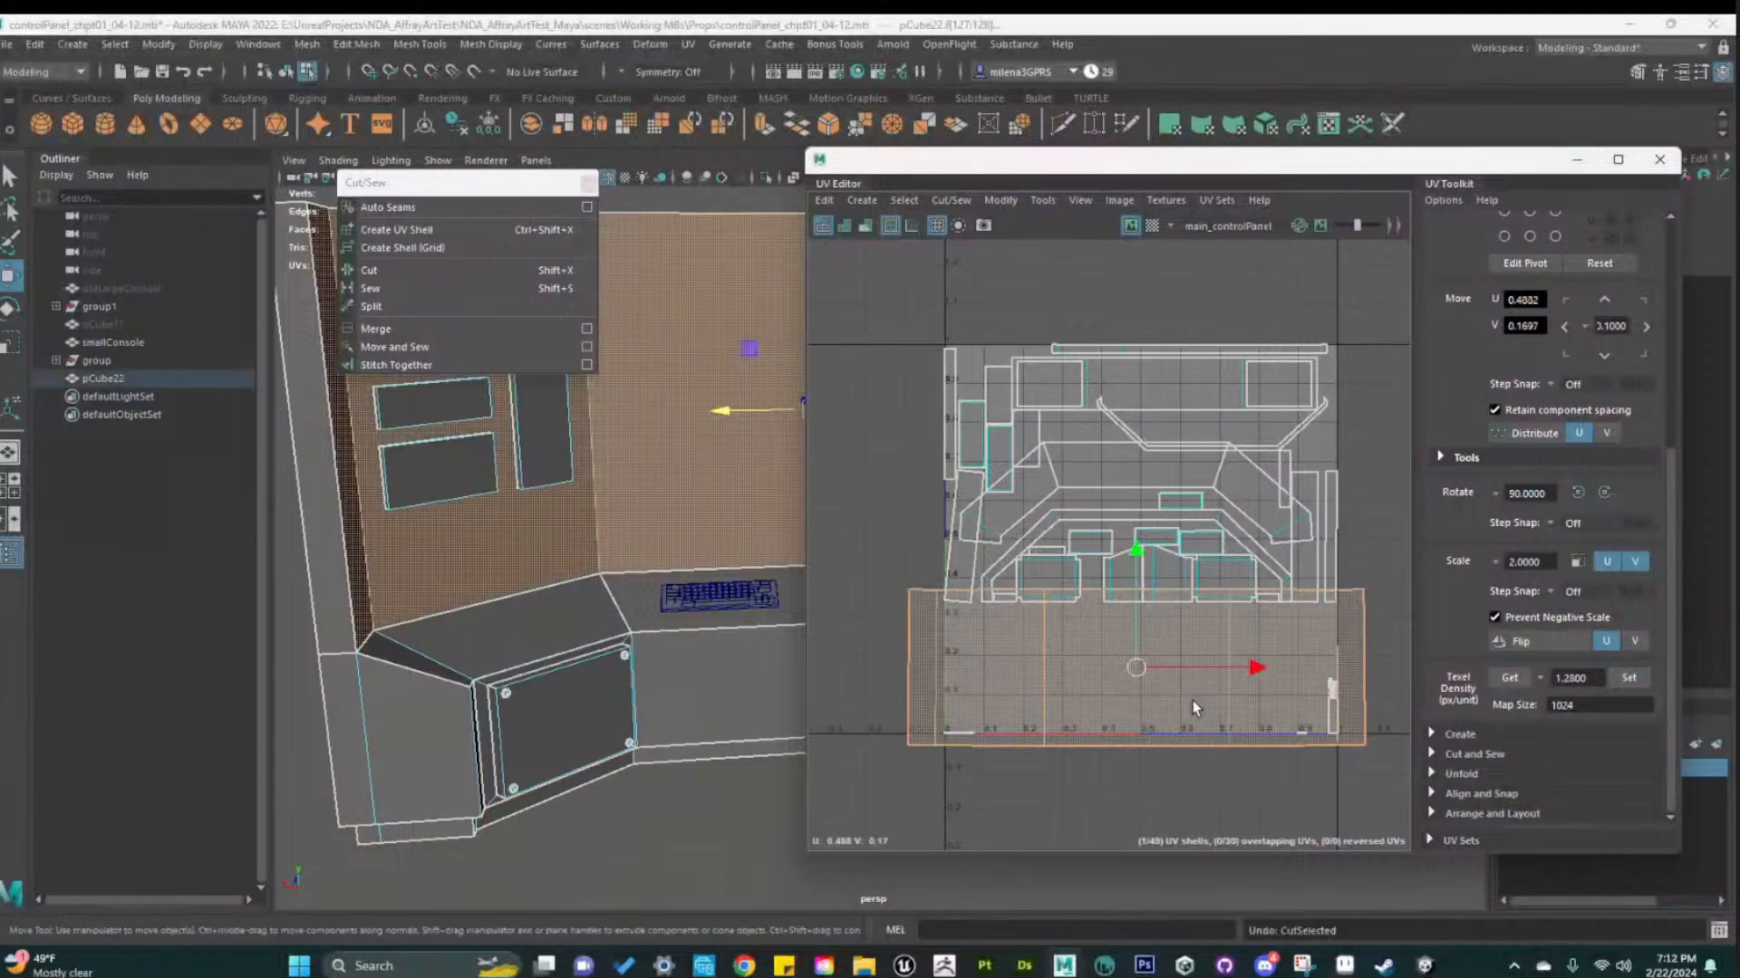
right_click_drag(1237, 558, 1219, 738, "shift")
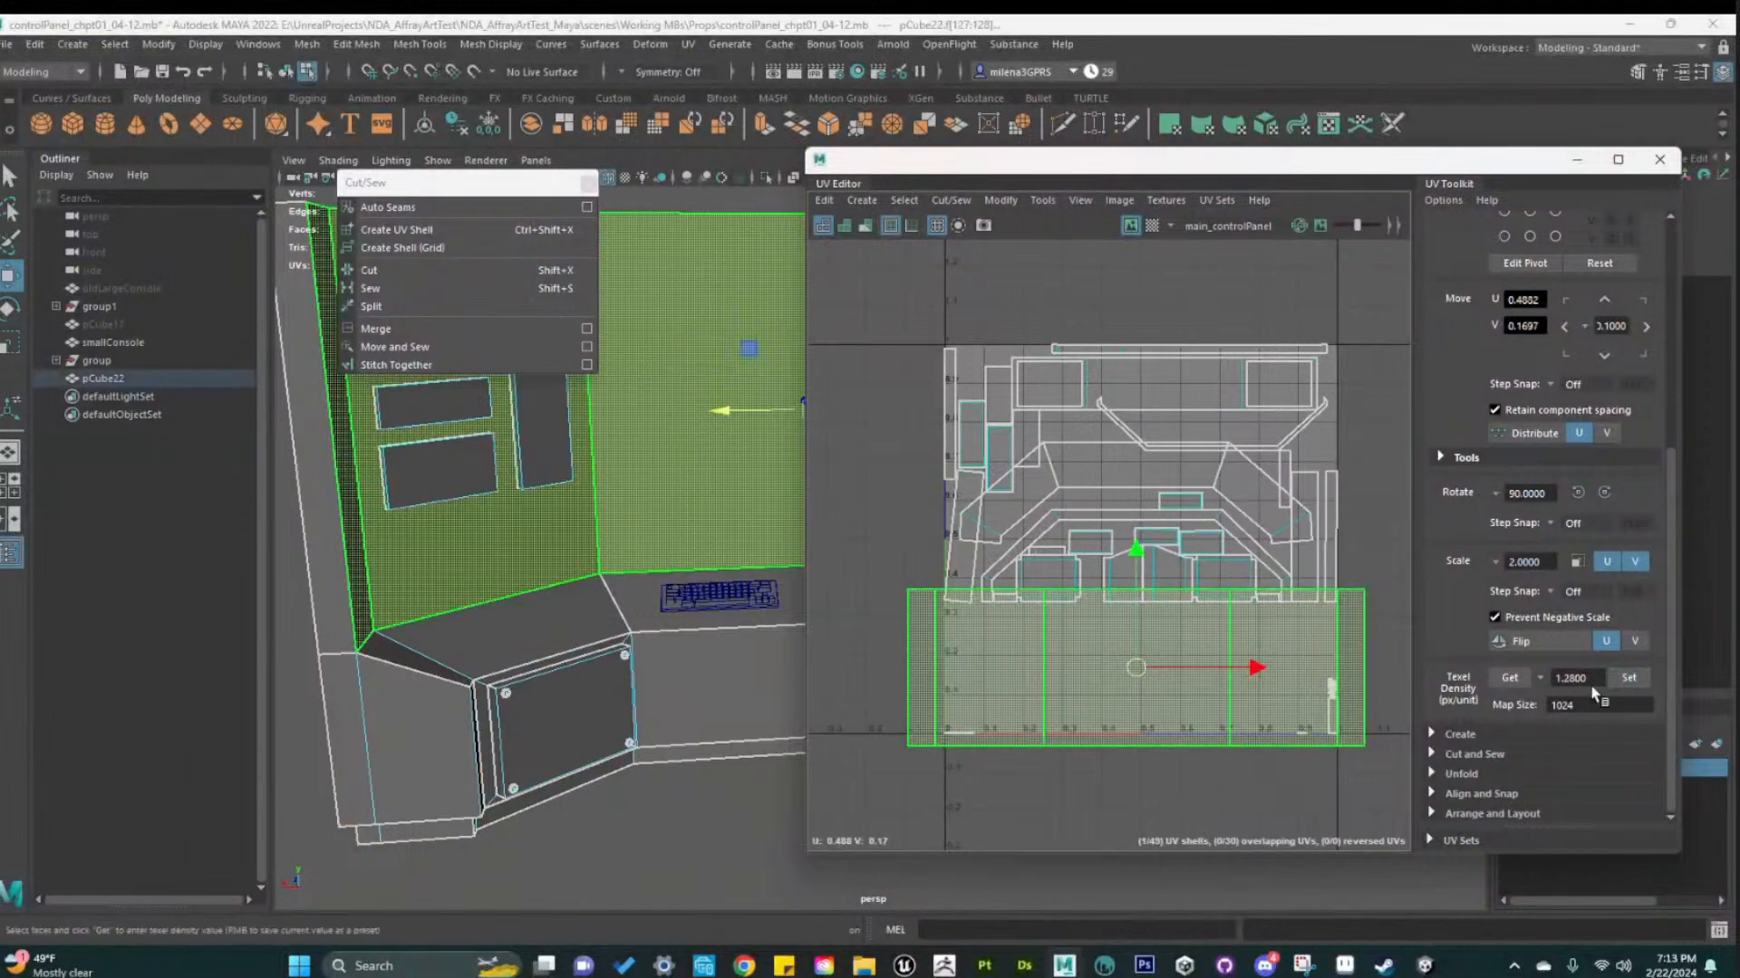
Clear the shell selection and examine the large console from the side with the UV Editor moved aside
scroll(1216, 759, "down", 4)
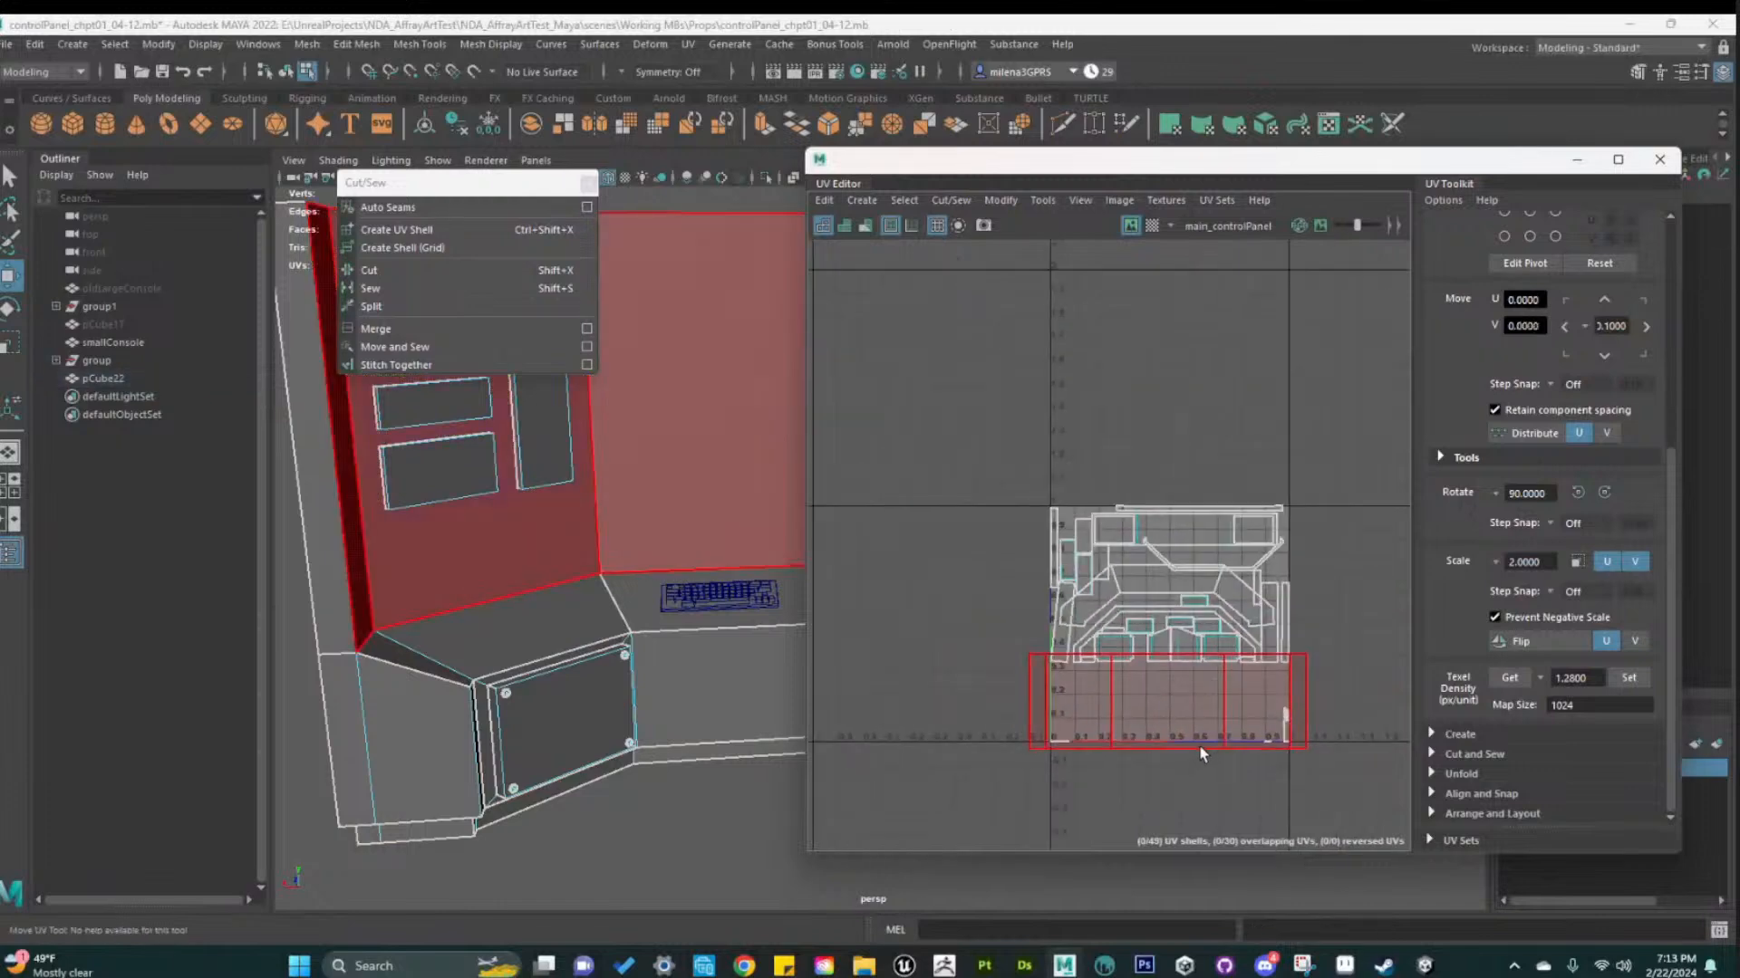
scroll(970, 507, "down", 1)
scroll(771, 535, "down", 3)
middle_click_drag(734, 569, 547, 608, "alt")
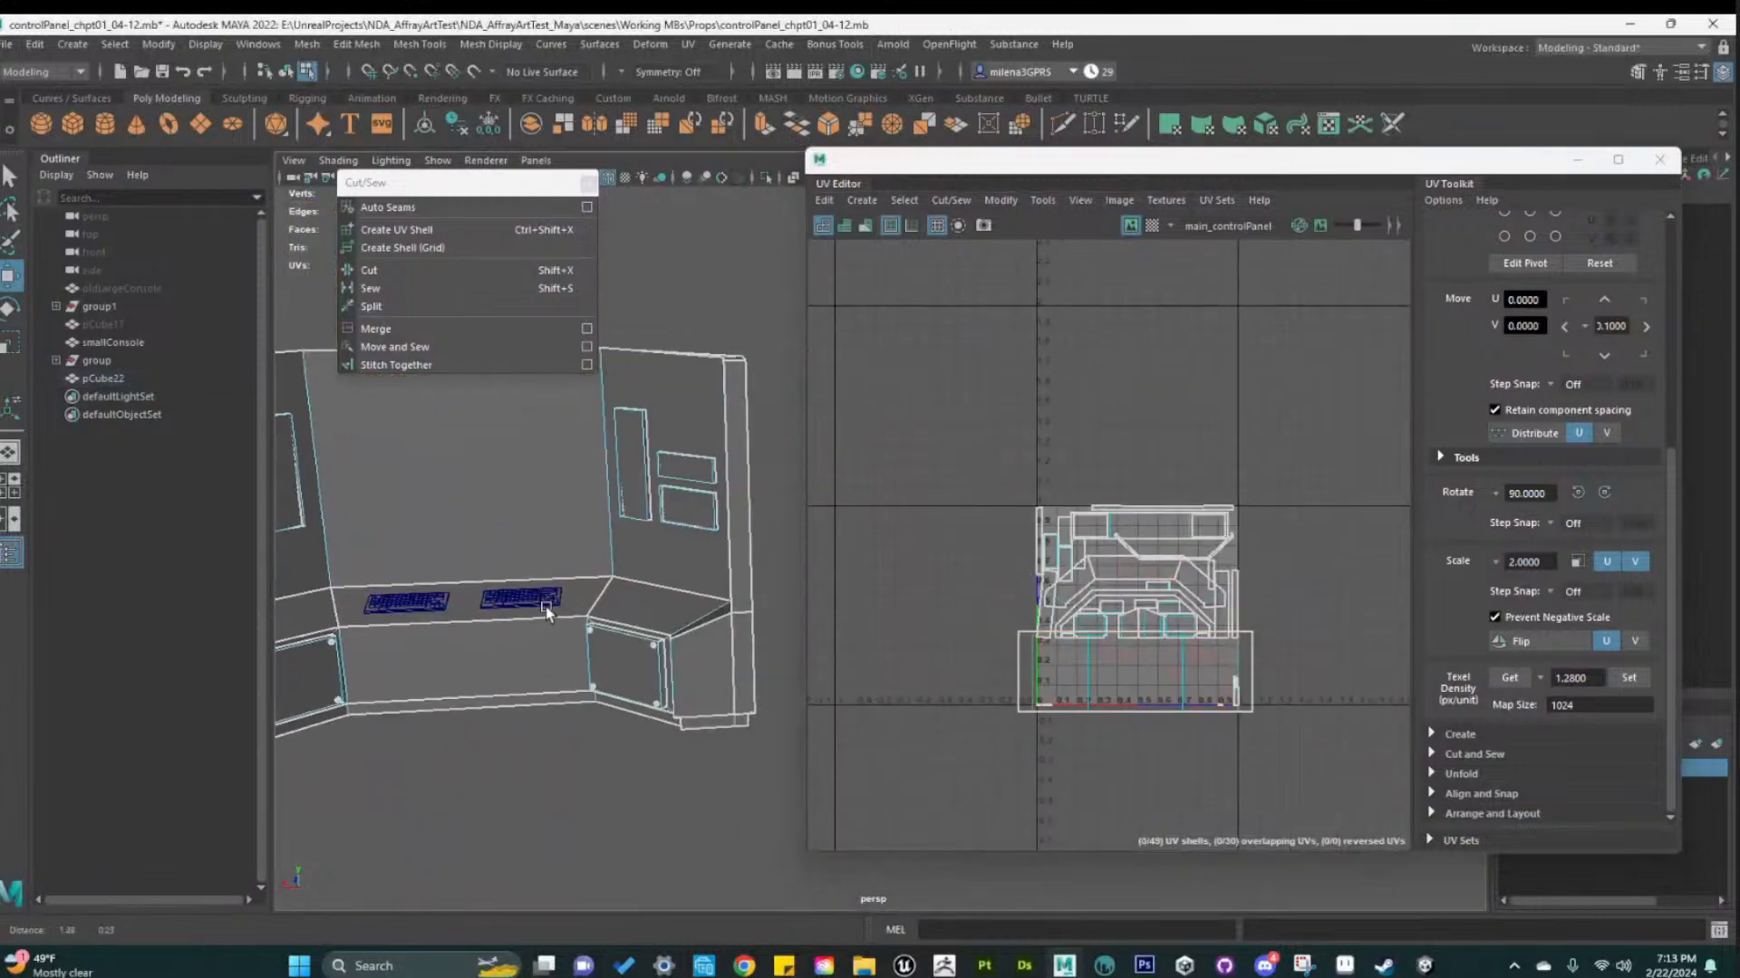
left_click_drag(548, 608, 662, 587, "alt")
left_click_drag(1271, 166, 1436, 171)
left_click_drag(870, 634, 737, 703, "alt")
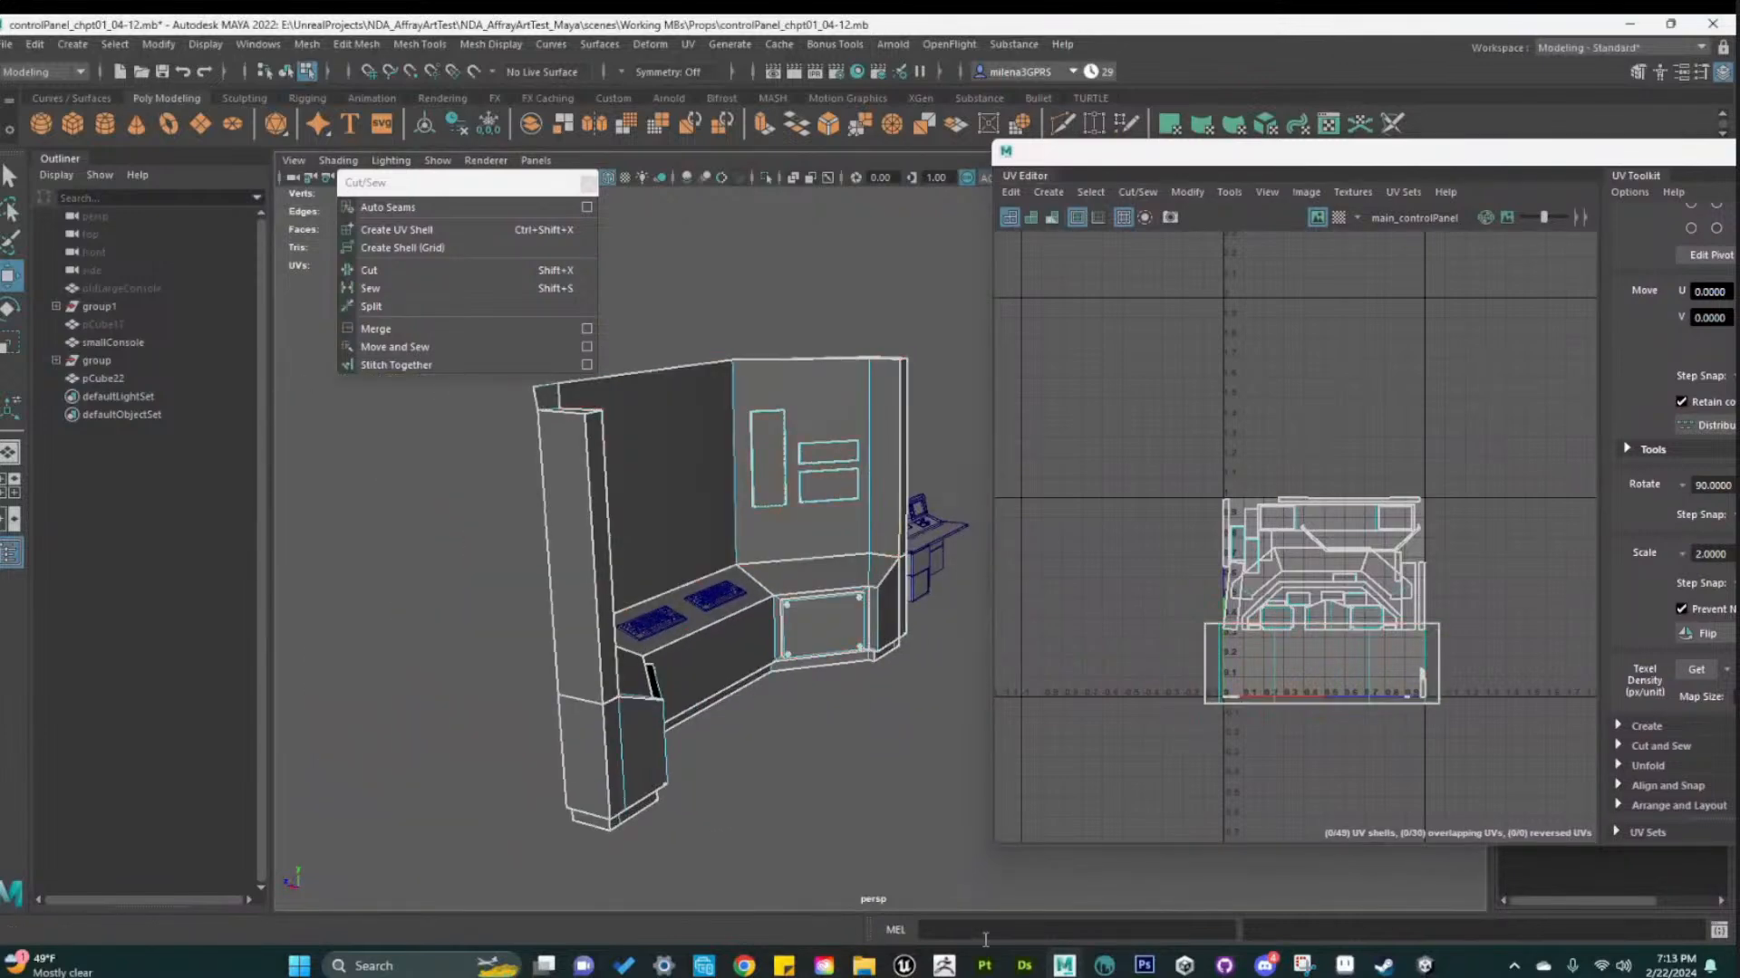
Move the floating Cut/Sew menu clear of the polygon statistics and bring the whole UV Editor back into view
mouse_move(1273, 967)
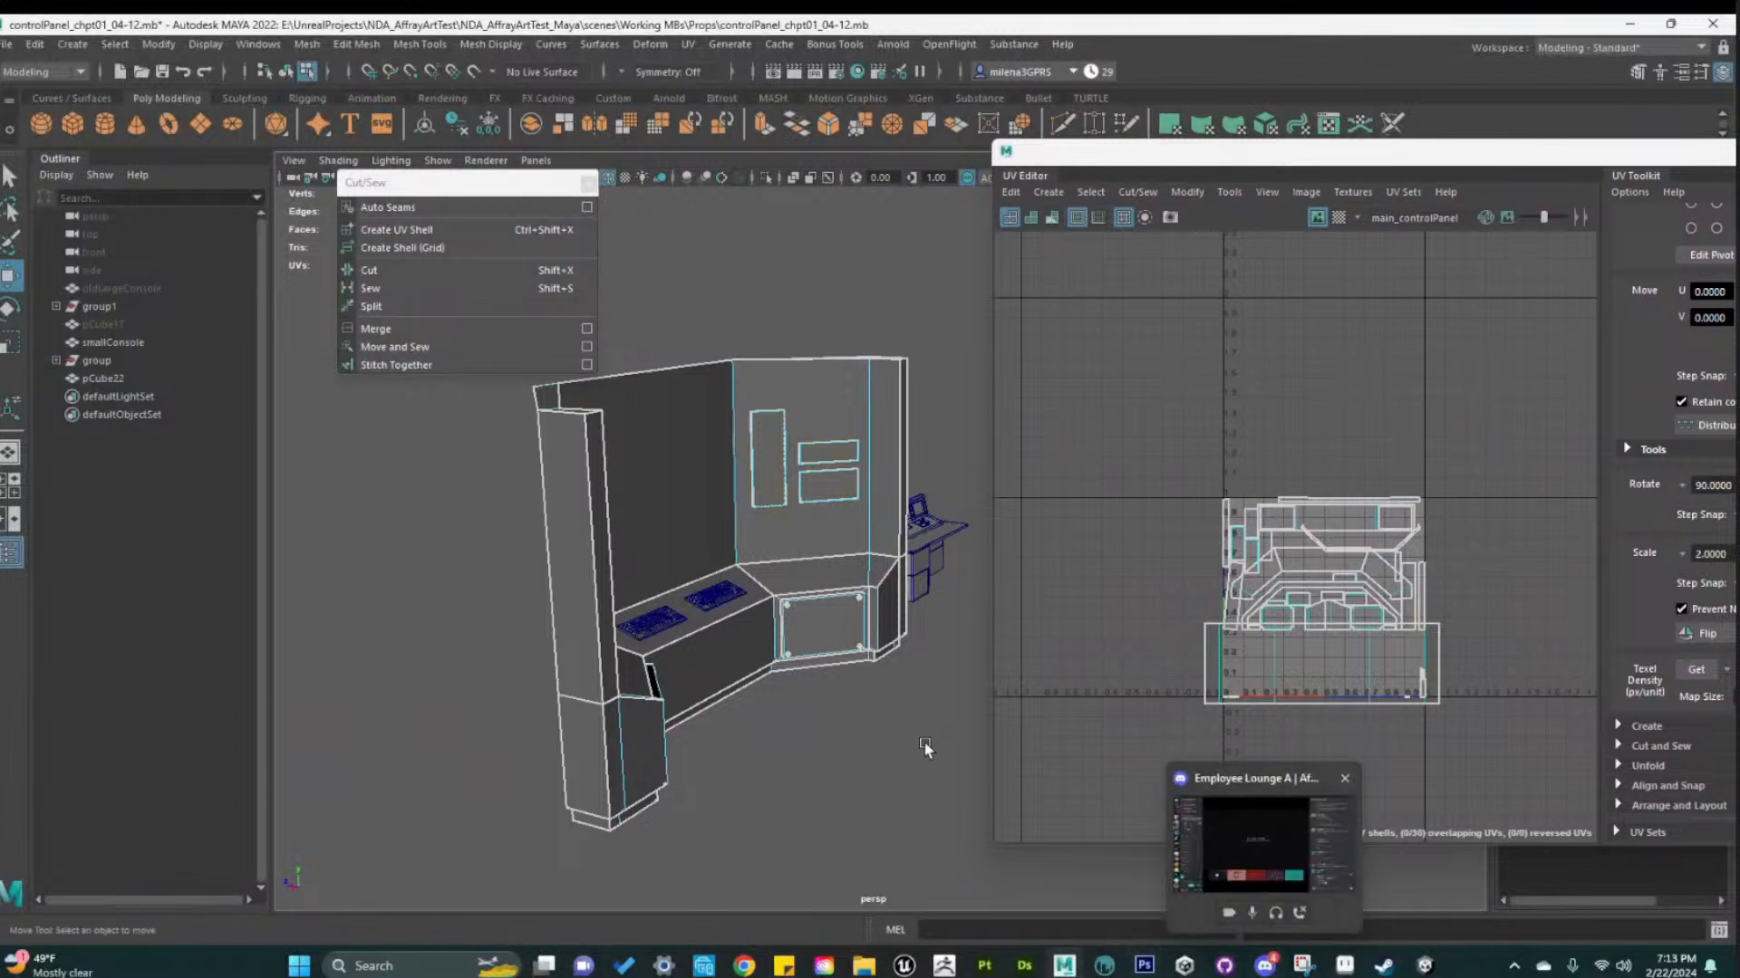
left_click_drag(449, 191, 262, 492)
left_click_drag(1237, 160, 1073, 171)
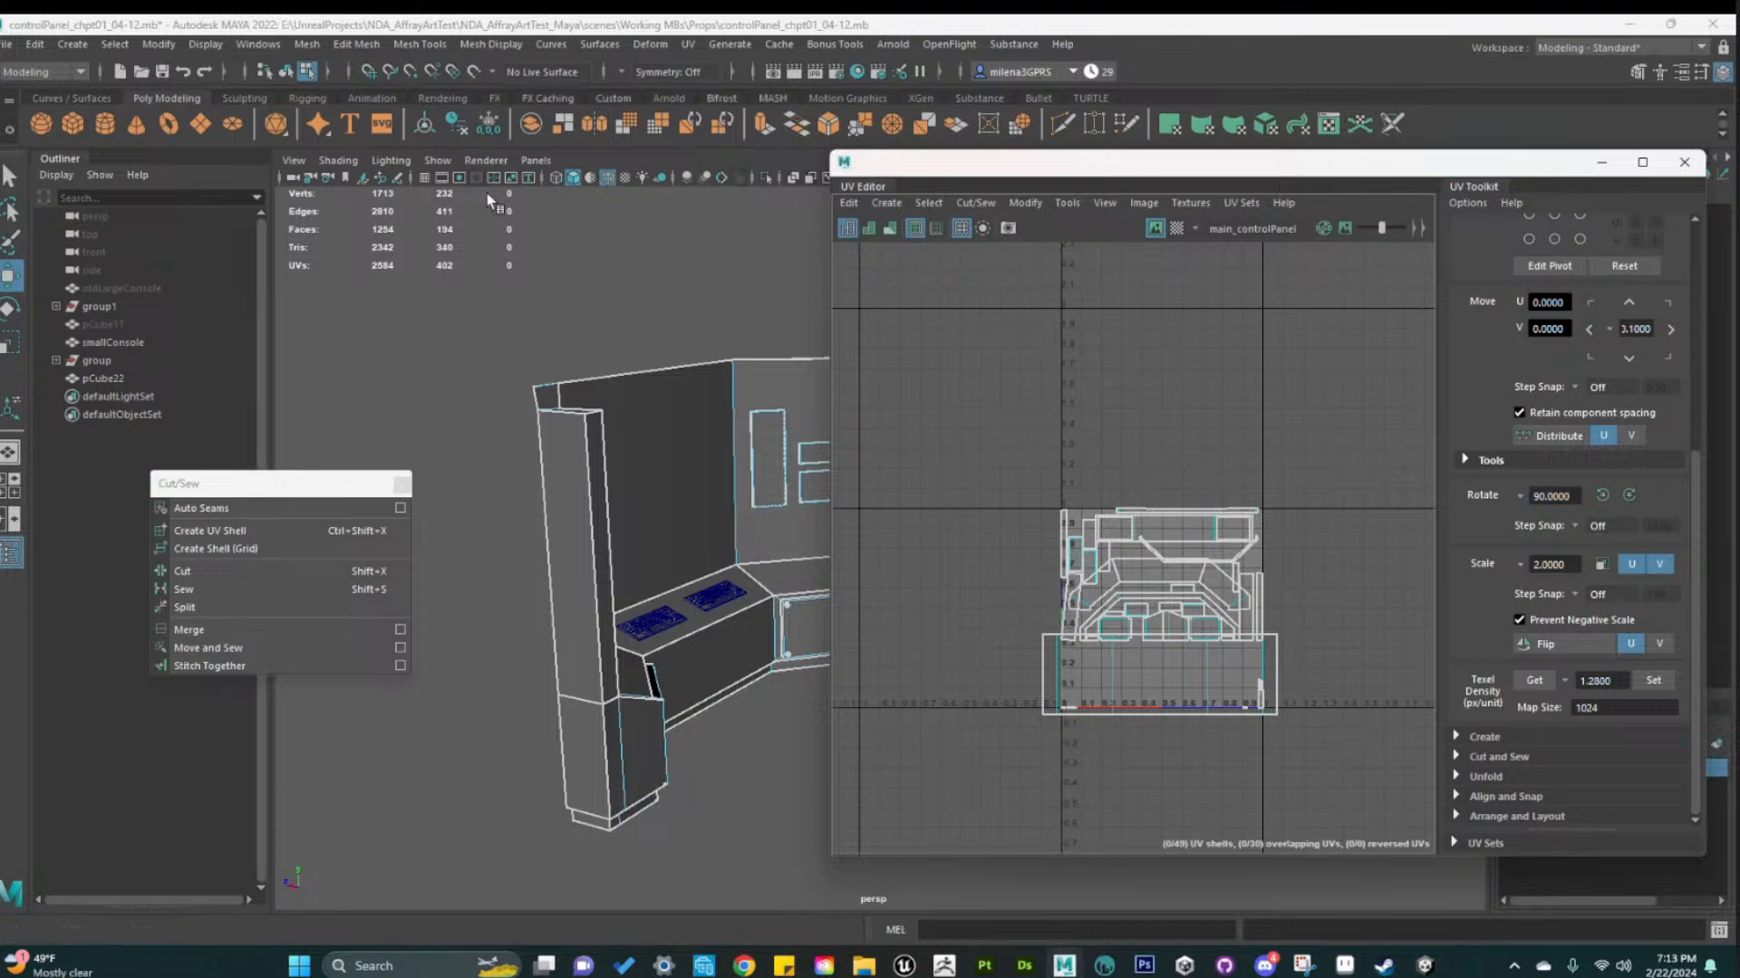
right_click_drag(610, 340, 480, 502)
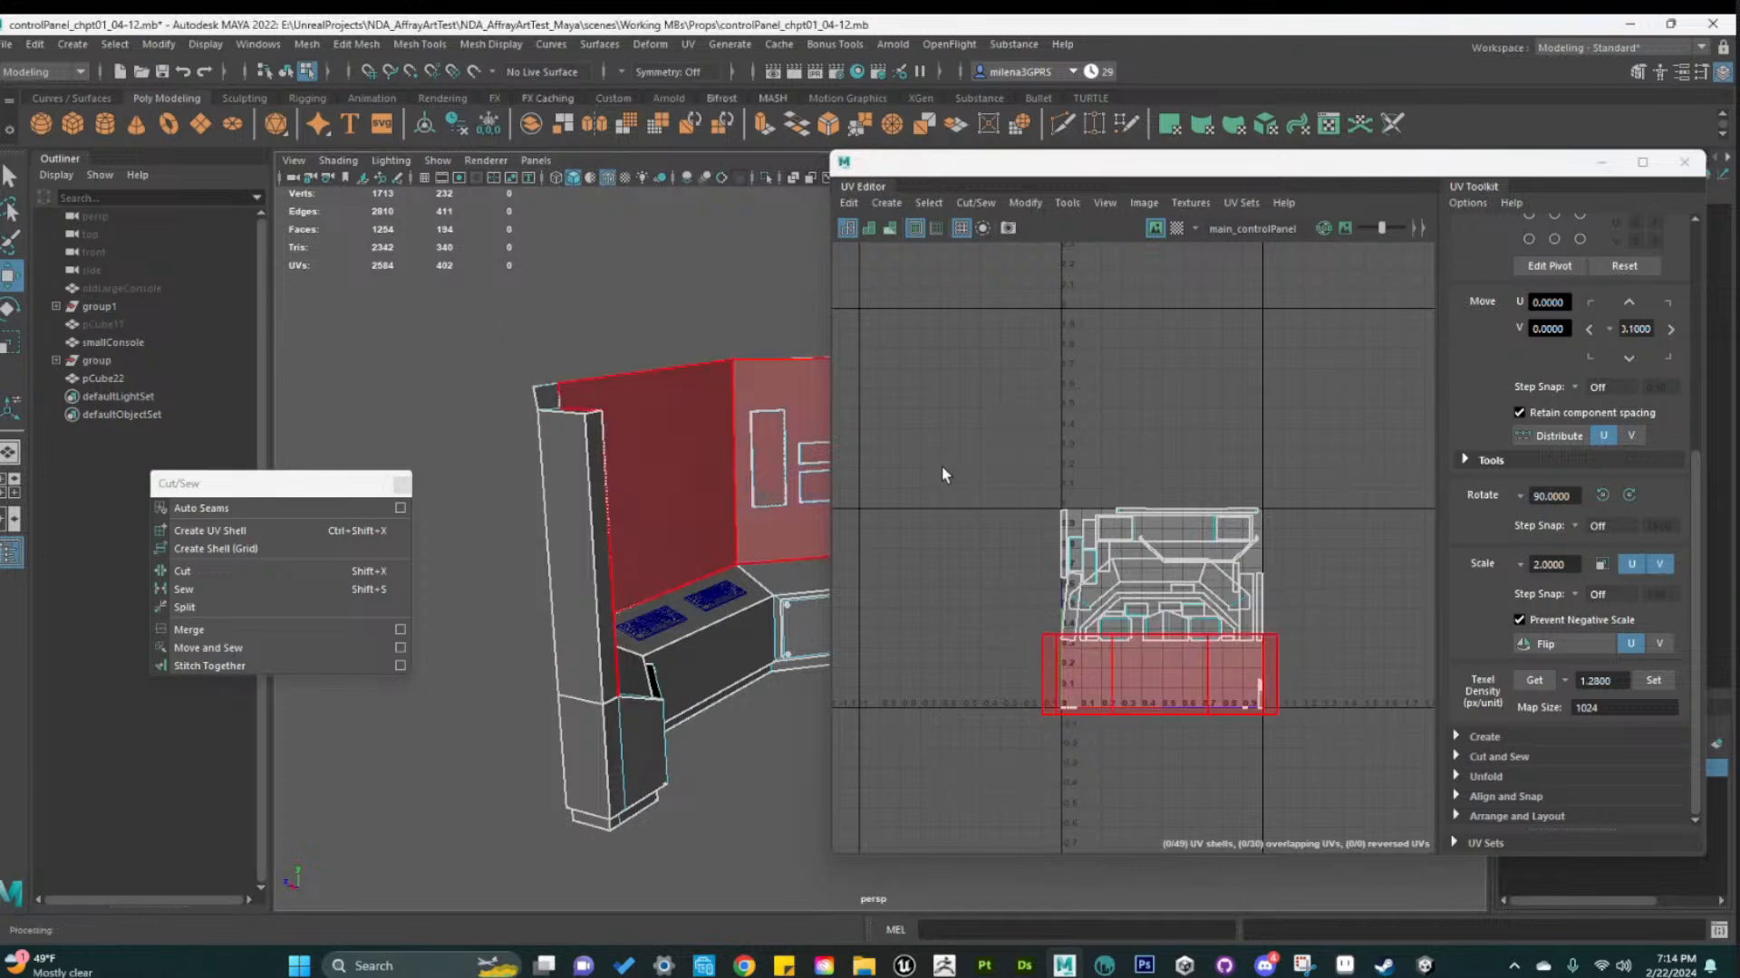
Switch to 3D-Coat and examine the pixel-painted cat bed up close from several angles
left_click(1103, 966)
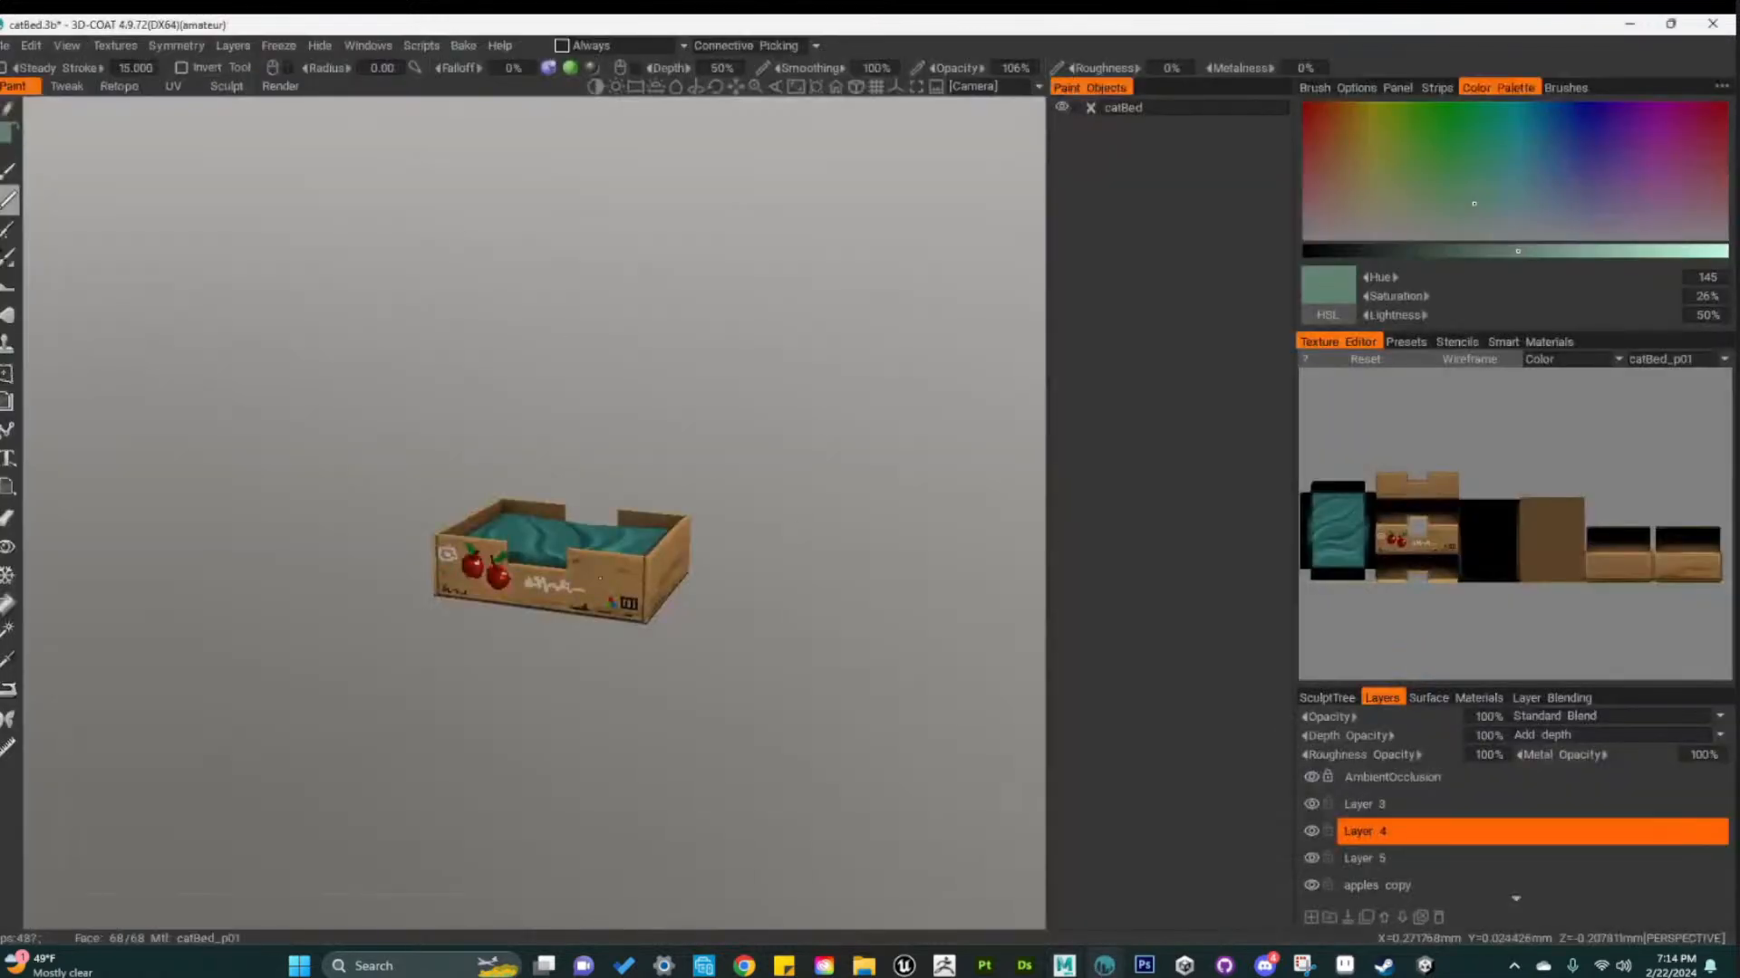
left_click_drag(737, 544, 859, 632, "alt")
right_click_drag(855, 625, 656, 707, "alt")
middle_click_drag(656, 707, 661, 605, "alt")
right_click_drag(661, 606, 656, 671, "alt")
left_click_drag(656, 671, 712, 700, "alt")
scroll(1483, 884, "down", 1)
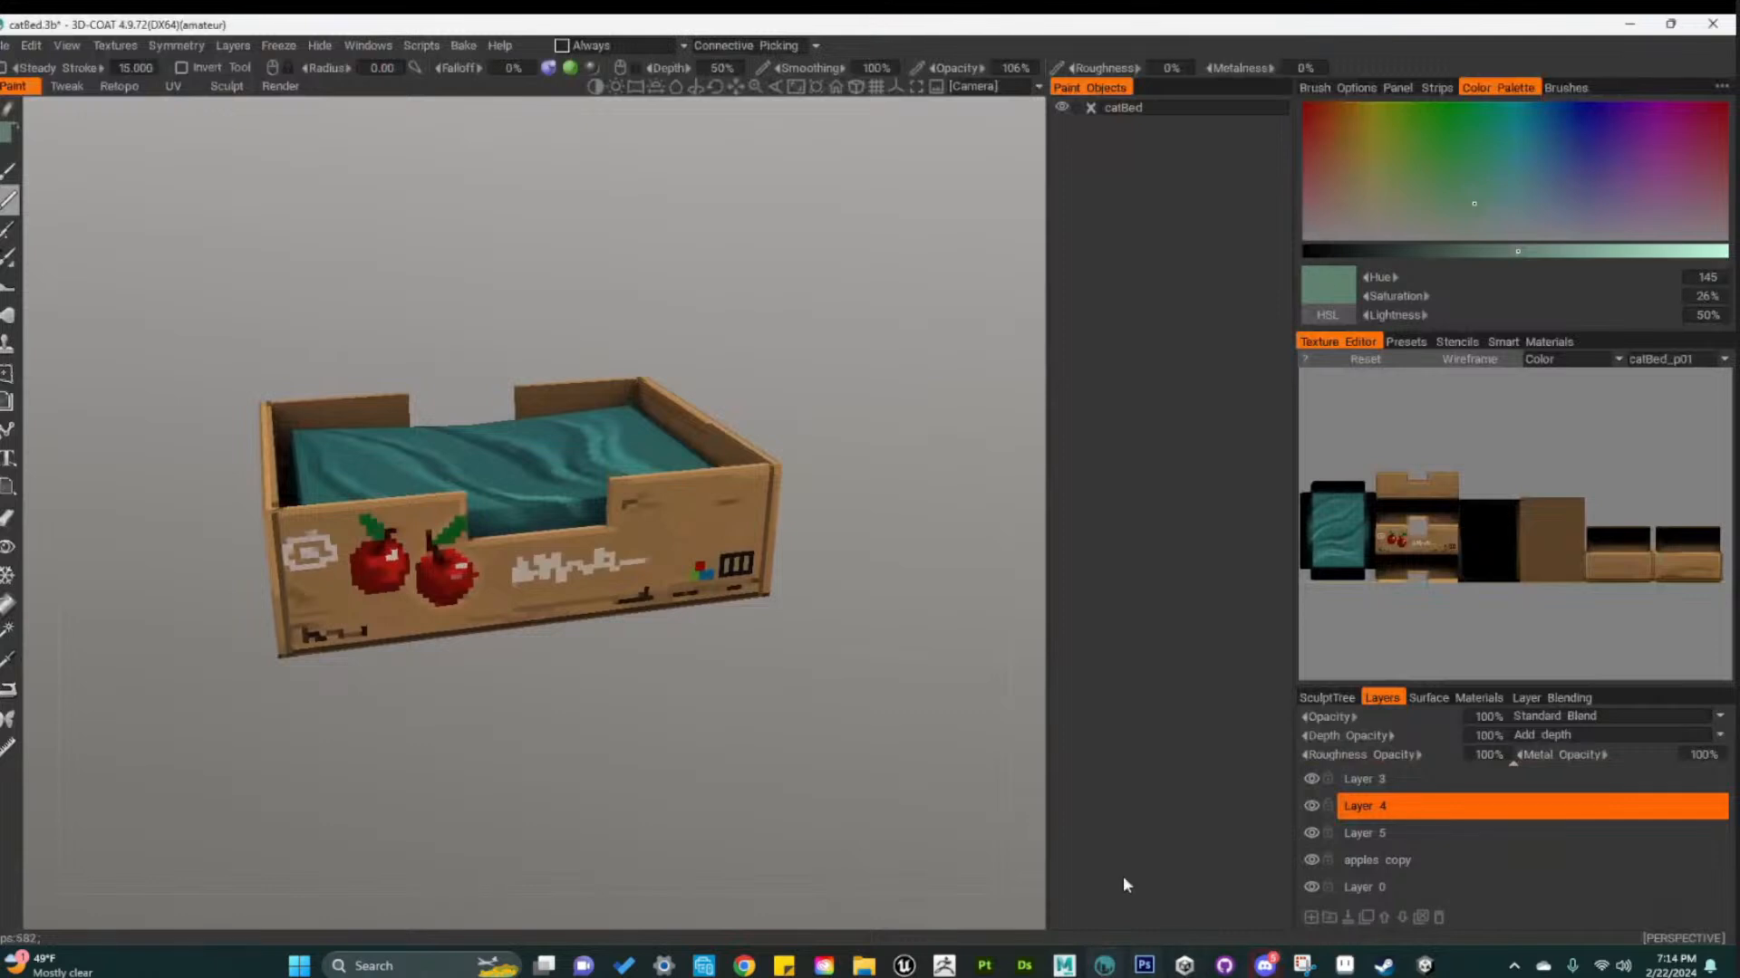
Open Photoshop, place its window side by side with a narrowed 3D-Coat window, and widen 3D-Coat's Paint Objects area
left_click(1145, 967)
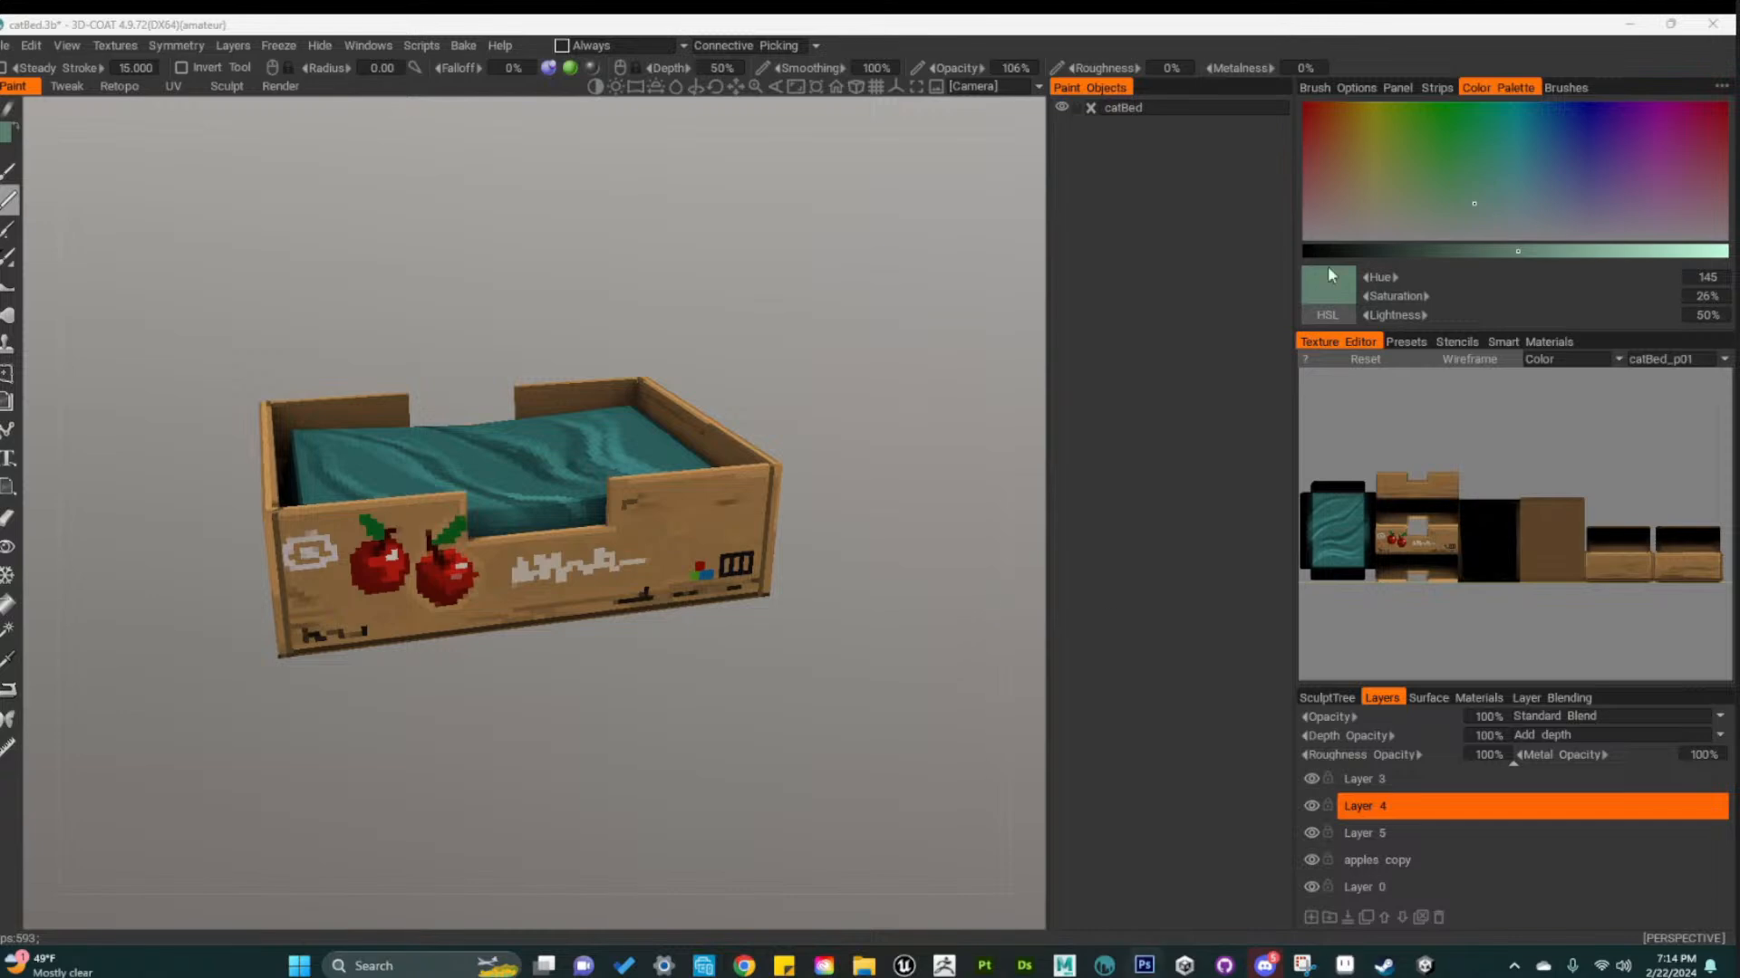
left_click_drag(1357, 21, 525, 28)
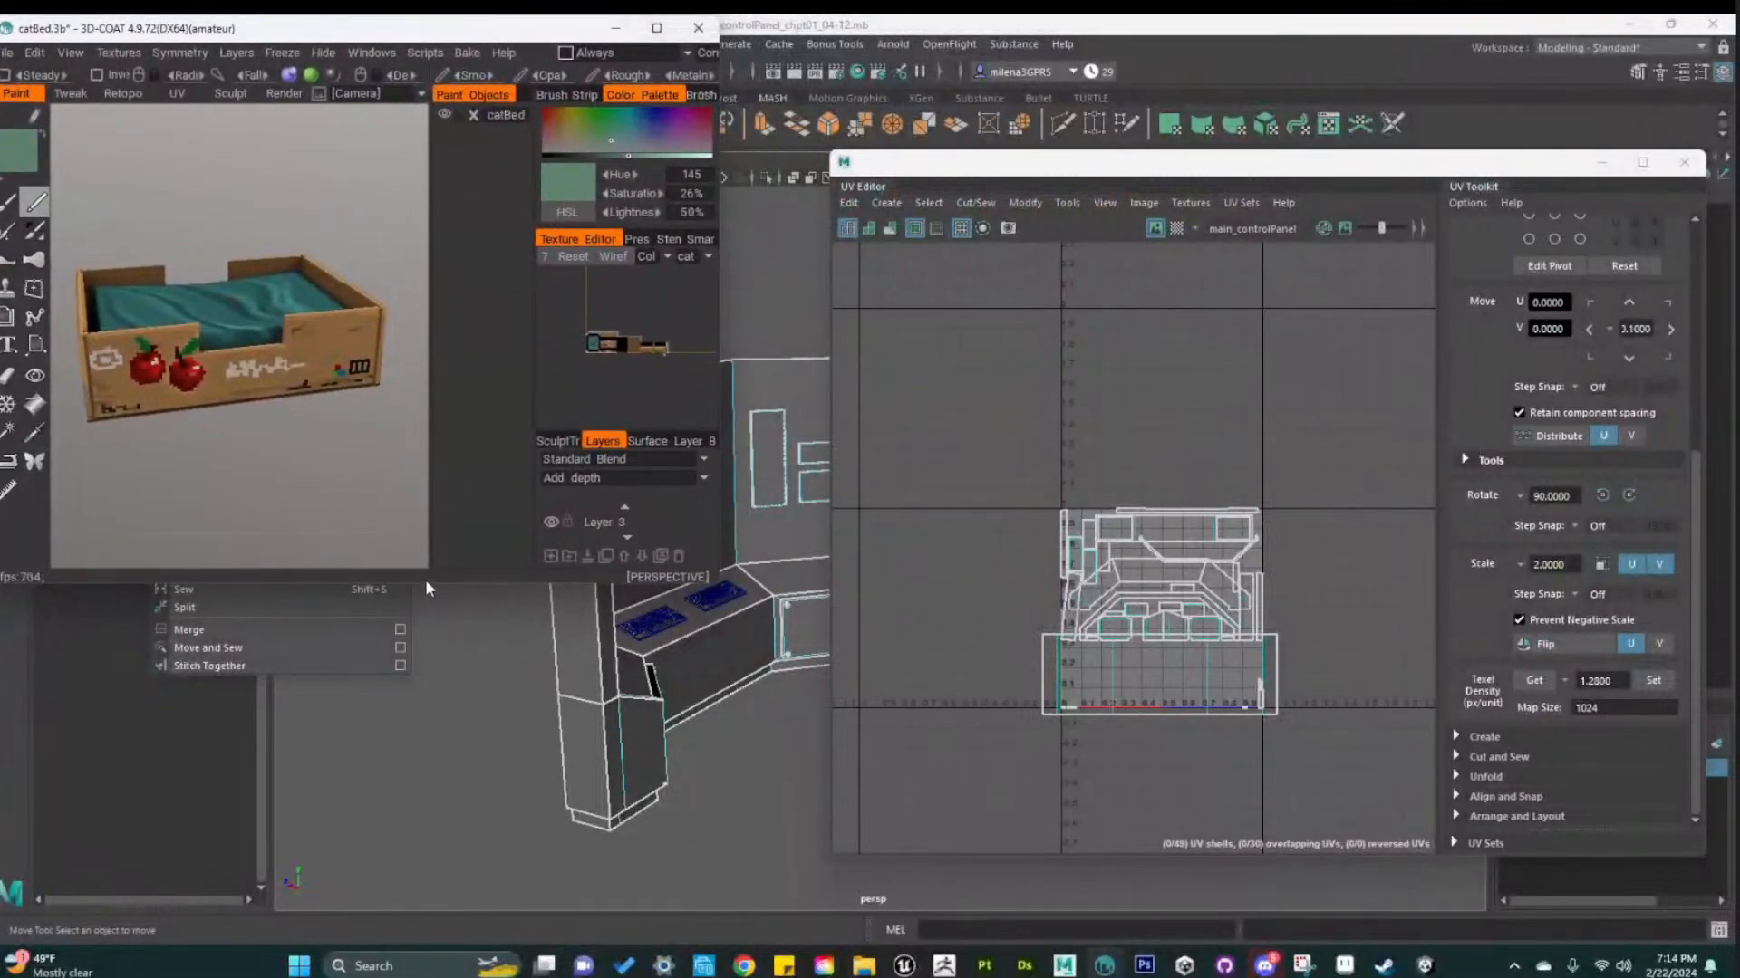
left_click_drag(441, 581, 441, 966)
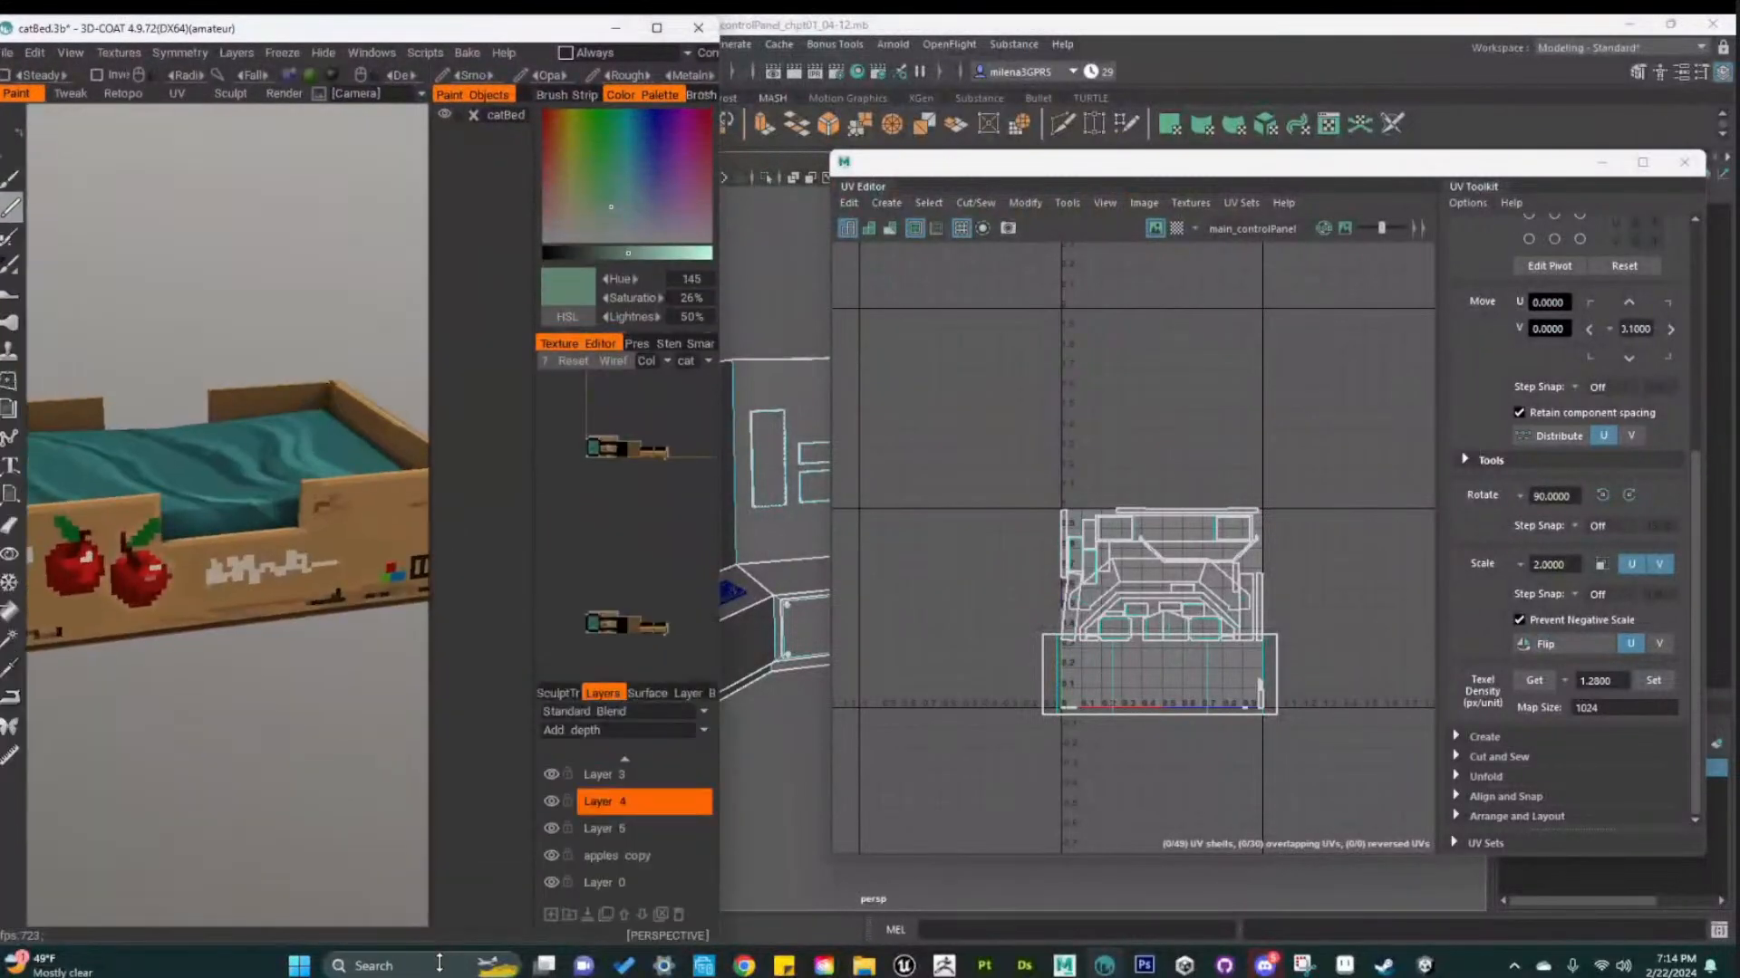
left_click_drag(872, 585, 884, 585)
left_click_drag(1739, 390, 1230, 134)
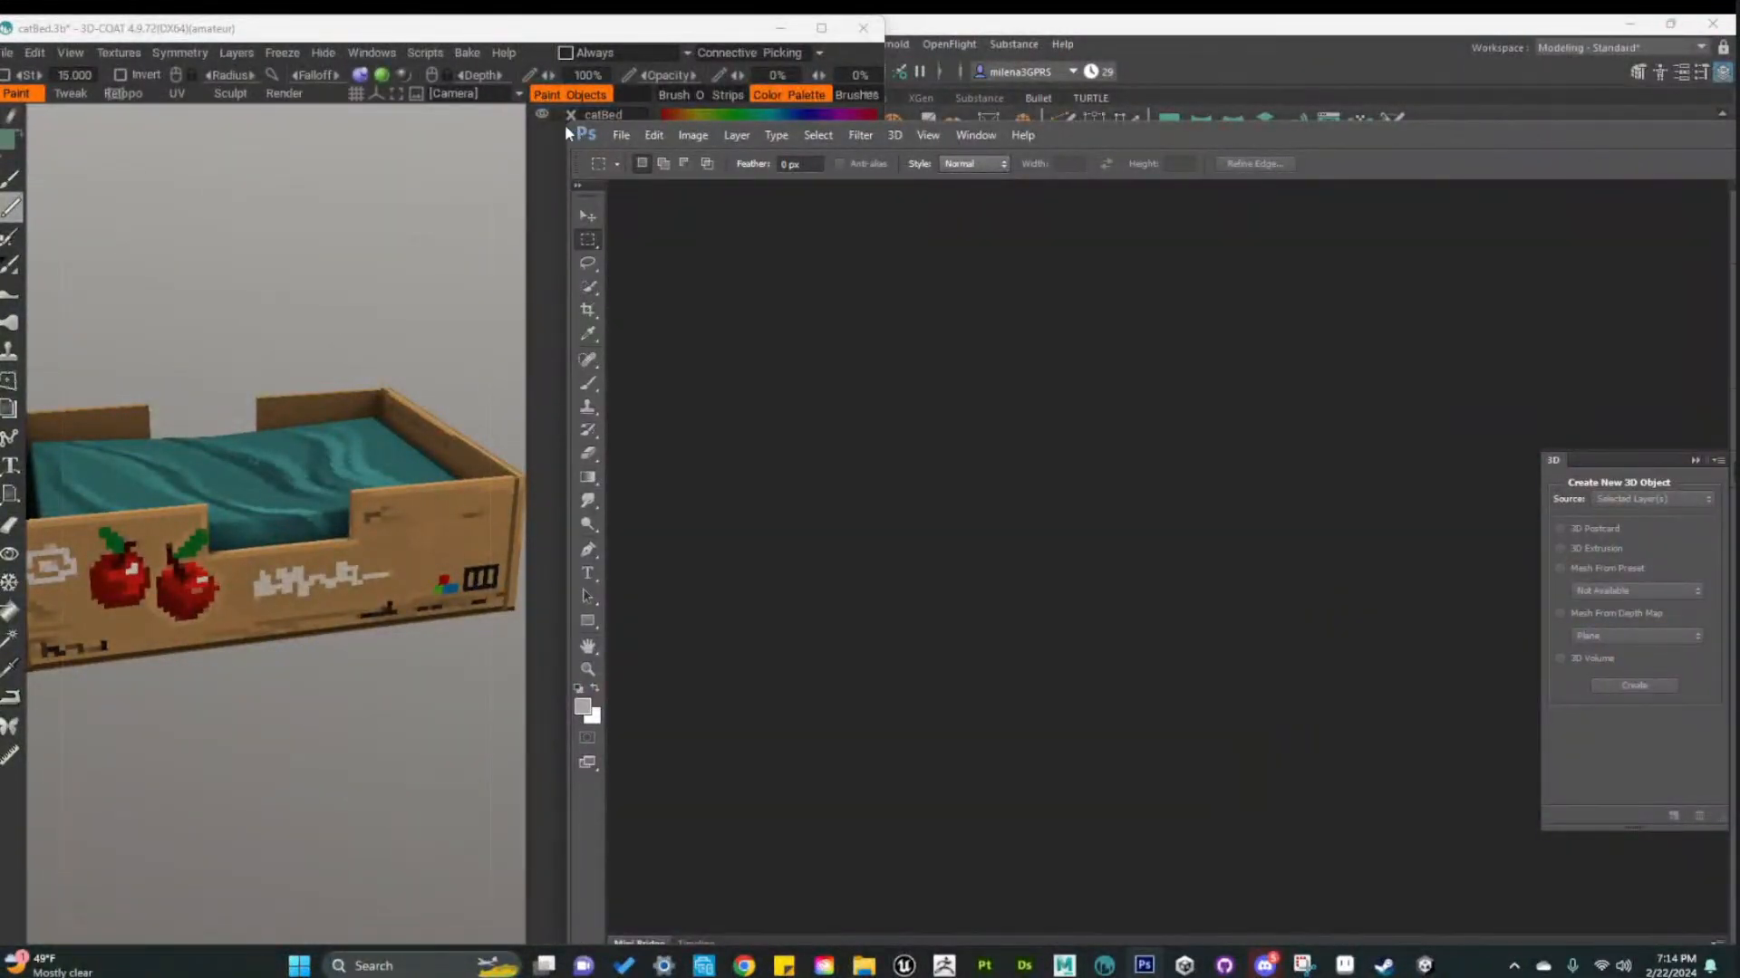
left_click_drag(571, 127, 985, 68)
left_click_drag(1473, 75, 1387, 57)
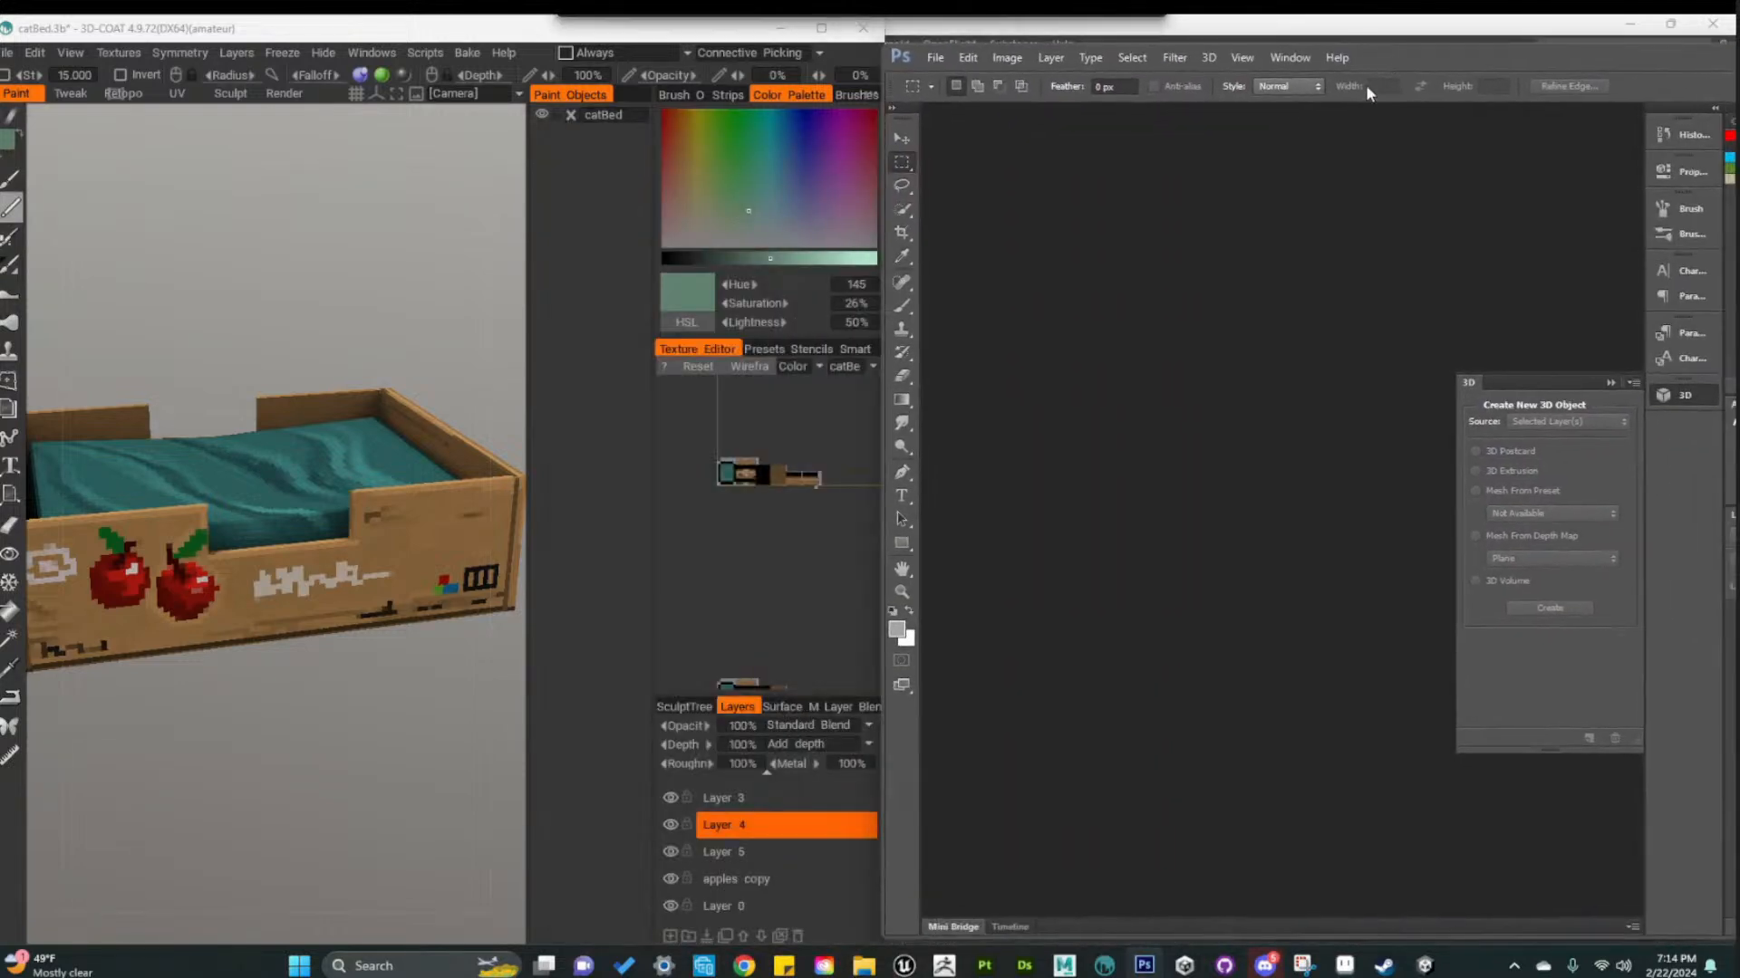
left_click(455, 217)
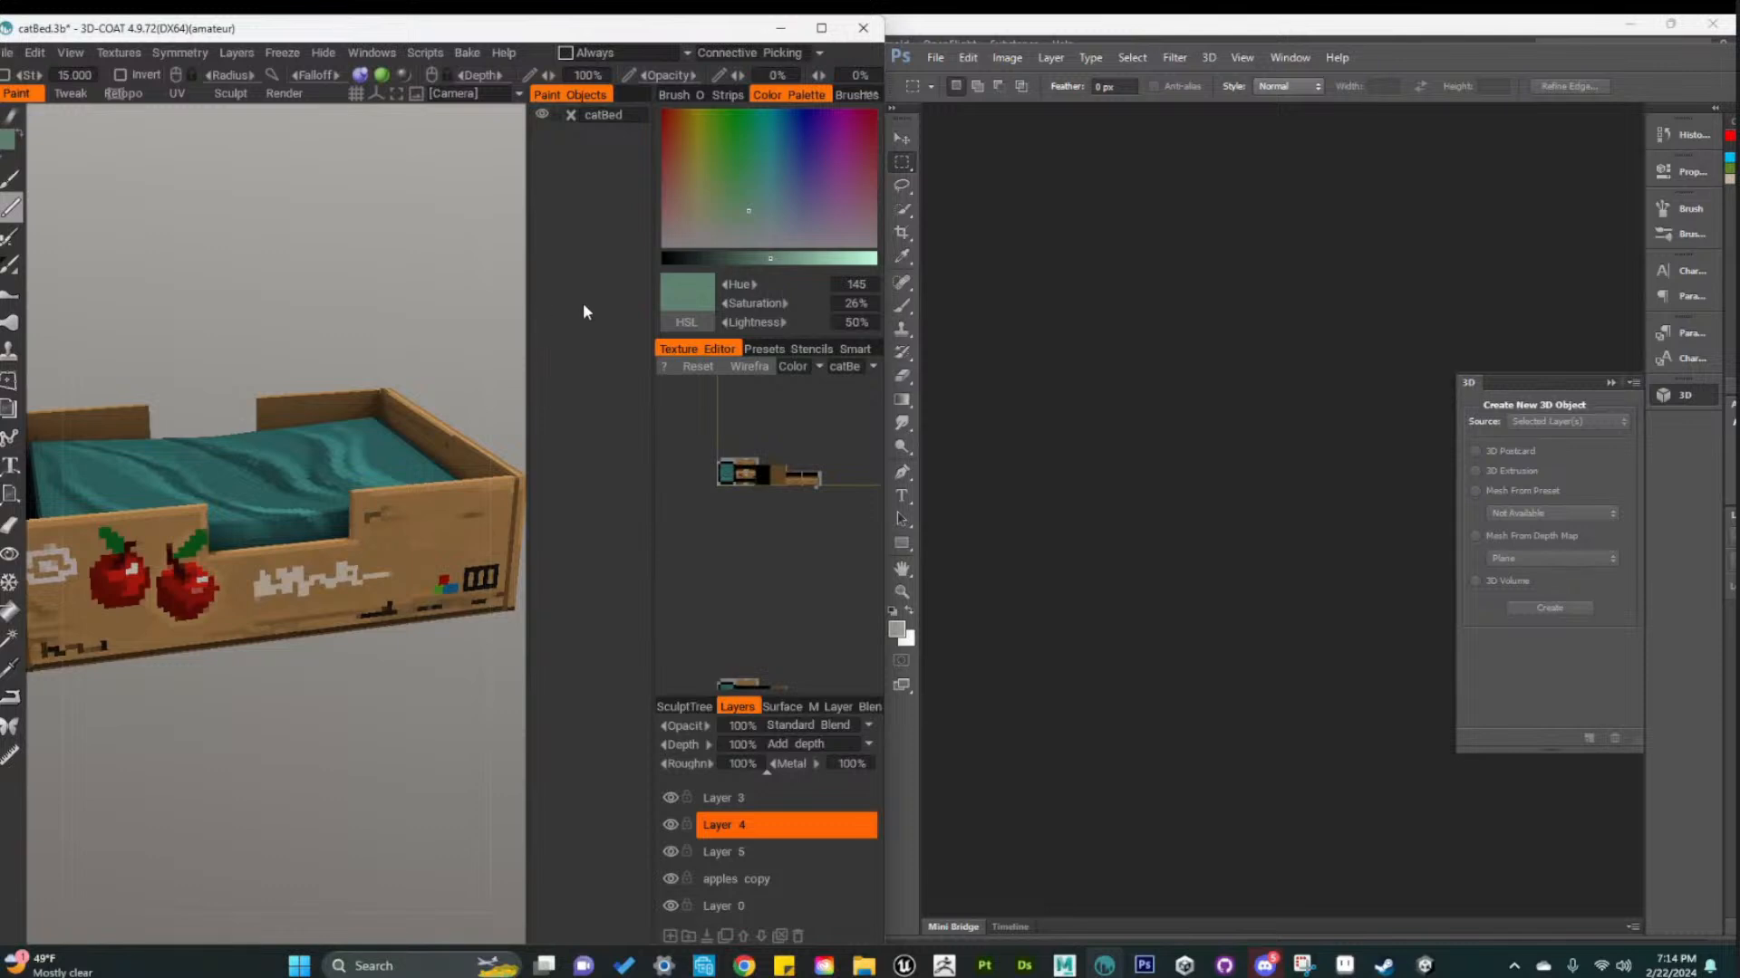
left_click_drag(653, 397, 680, 398)
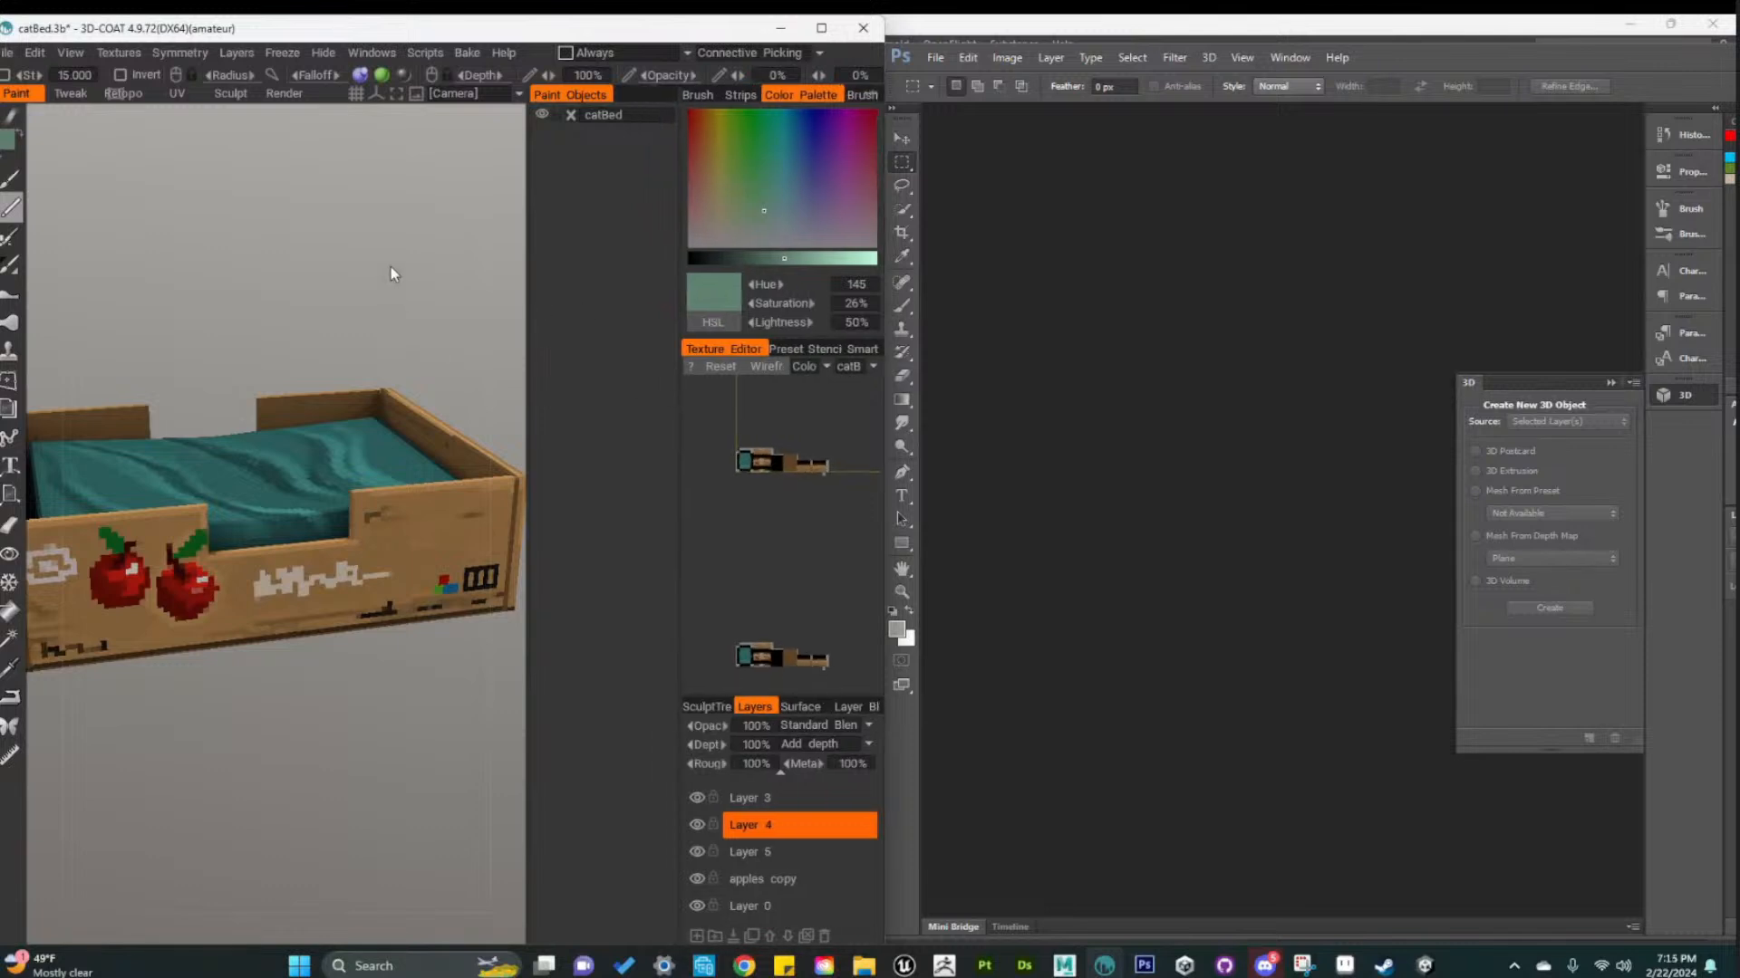
Examine the whole cat bed in the narrowed 3D-Coat viewport
left_click_drag(370, 683, 321, 731)
scroll(322, 731, "down", 1)
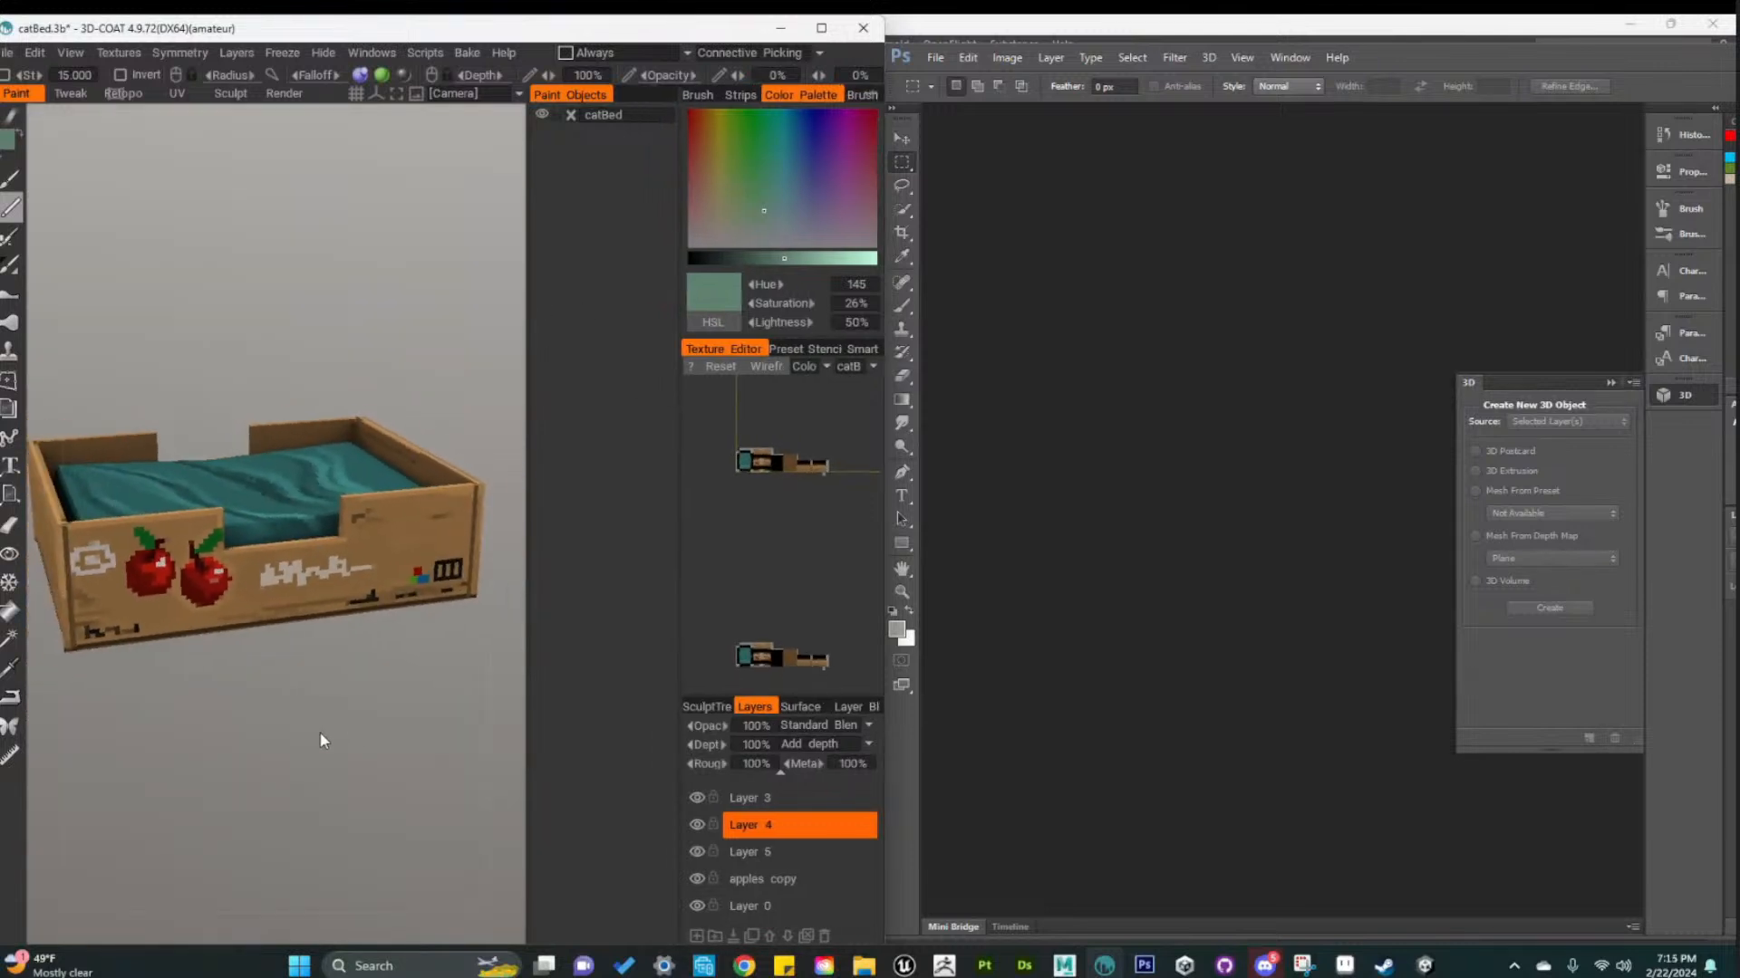
middle_click_drag(321, 731, 357, 743)
scroll(355, 734, "down", 1)
left_click_drag(358, 738, 382, 637)
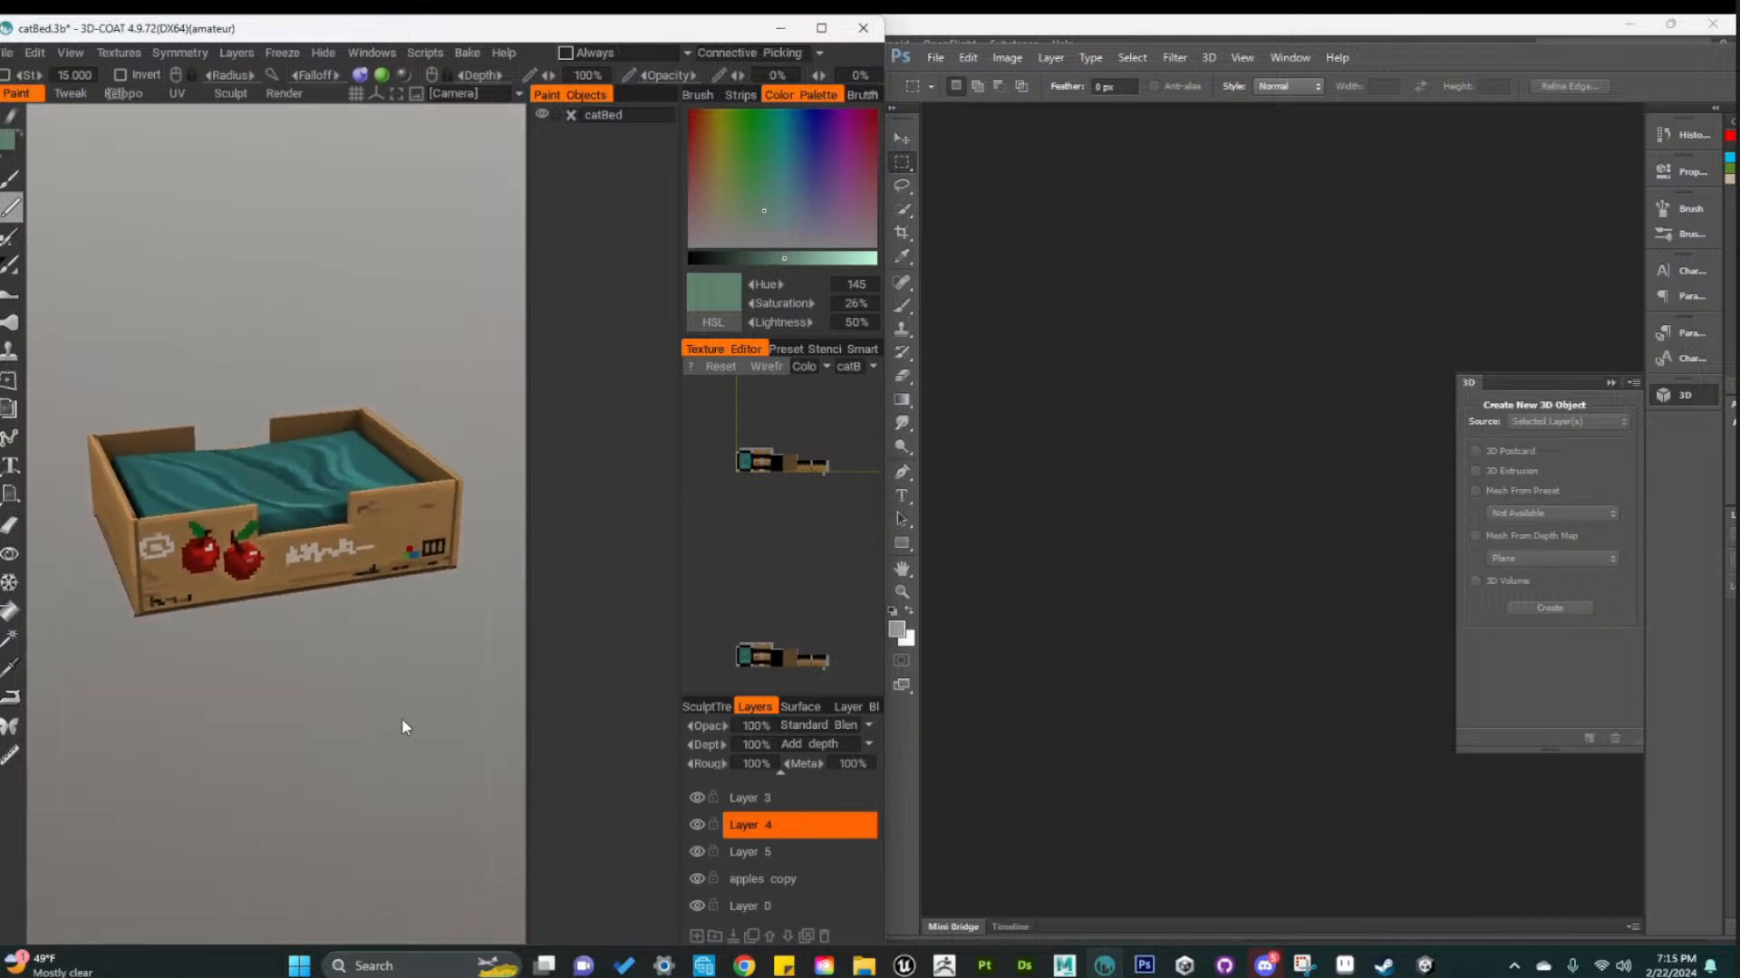
mouse_move(327, 750)
left_mouse_down()
mouse_move(311, 765)
mouse_move(376, 758)
mouse_move(394, 709)
mouse_move(403, 722)
mouse_move(338, 742)
mouse_move(338, 661)
mouse_move(336, 779)
left_mouse_up()
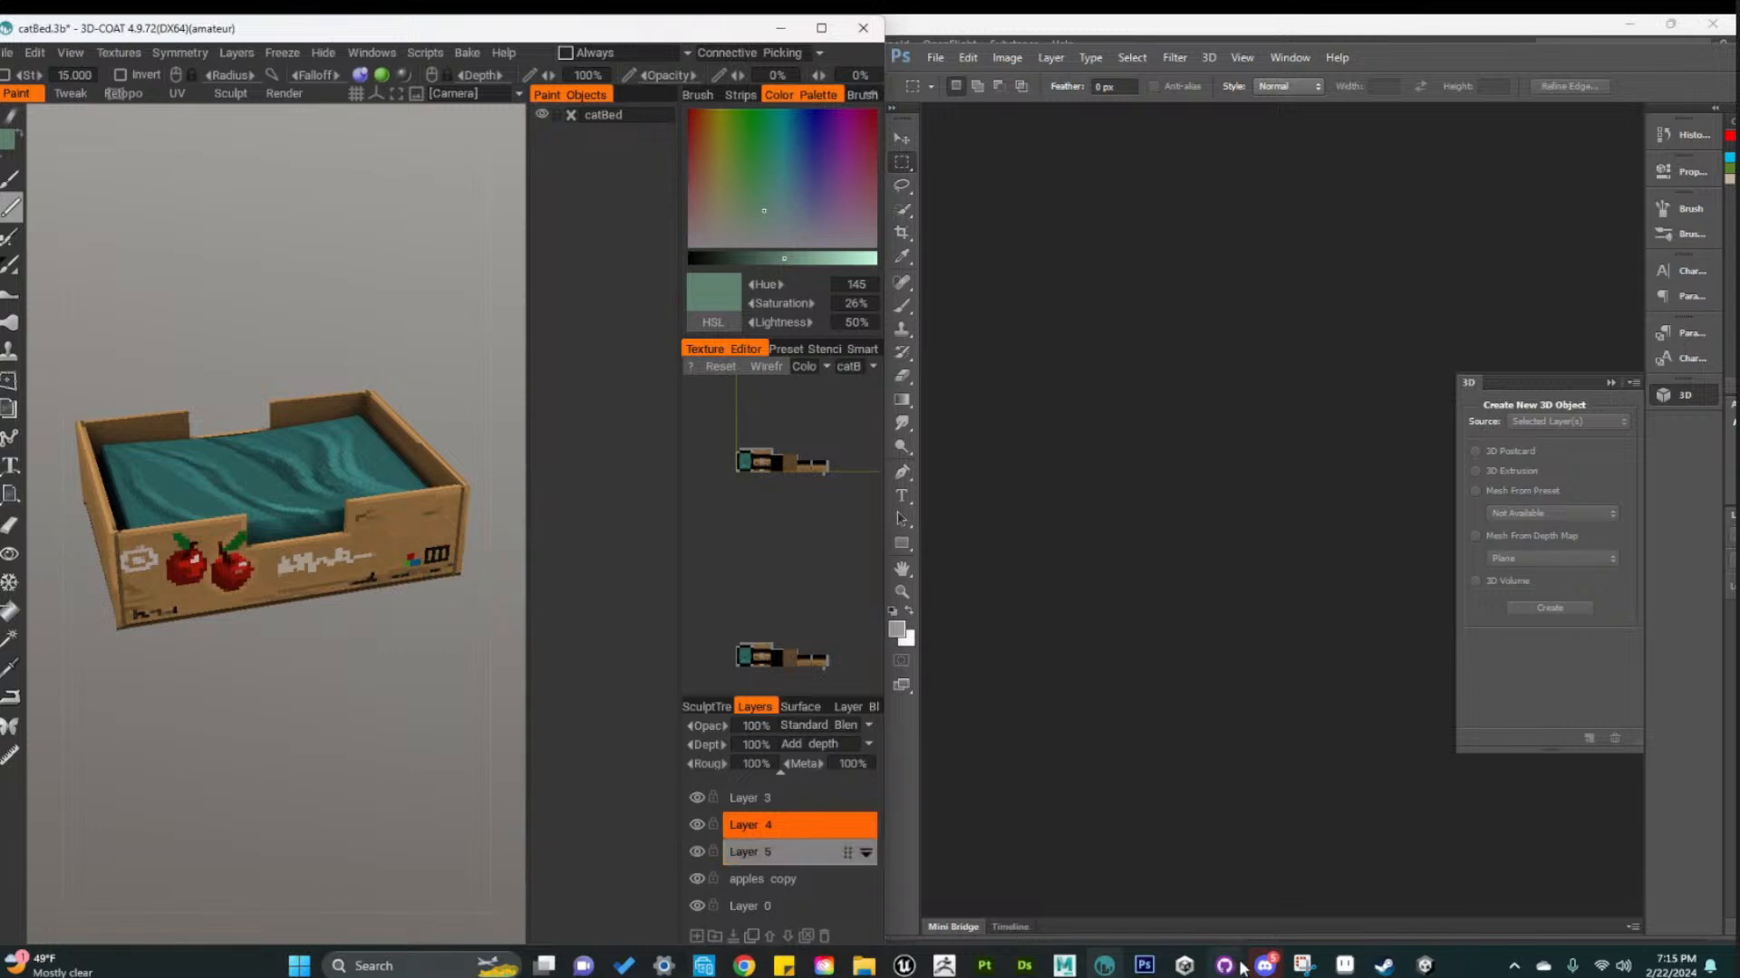
Switch to Unity and select the concrete slab mediumRubble_13 in the 04-11_SecurityPavillion scene
left_click(1424, 965)
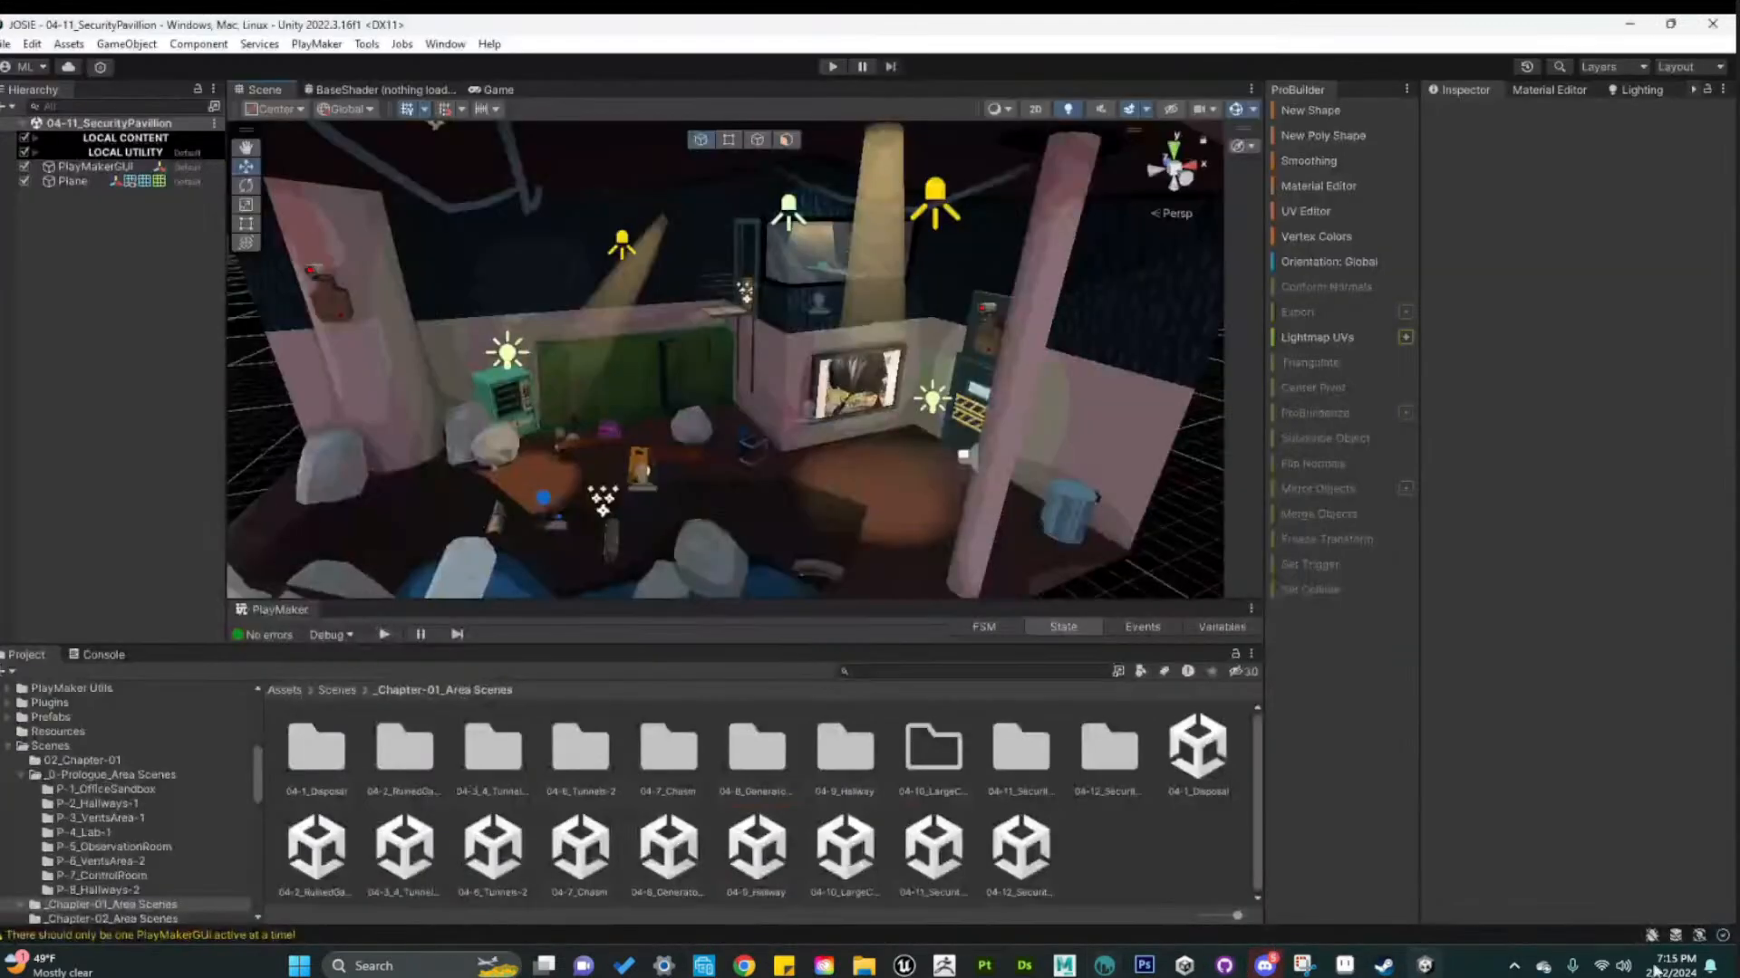
scroll(798, 489, "up", 3)
middle_click_drag(818, 549, 763, 477)
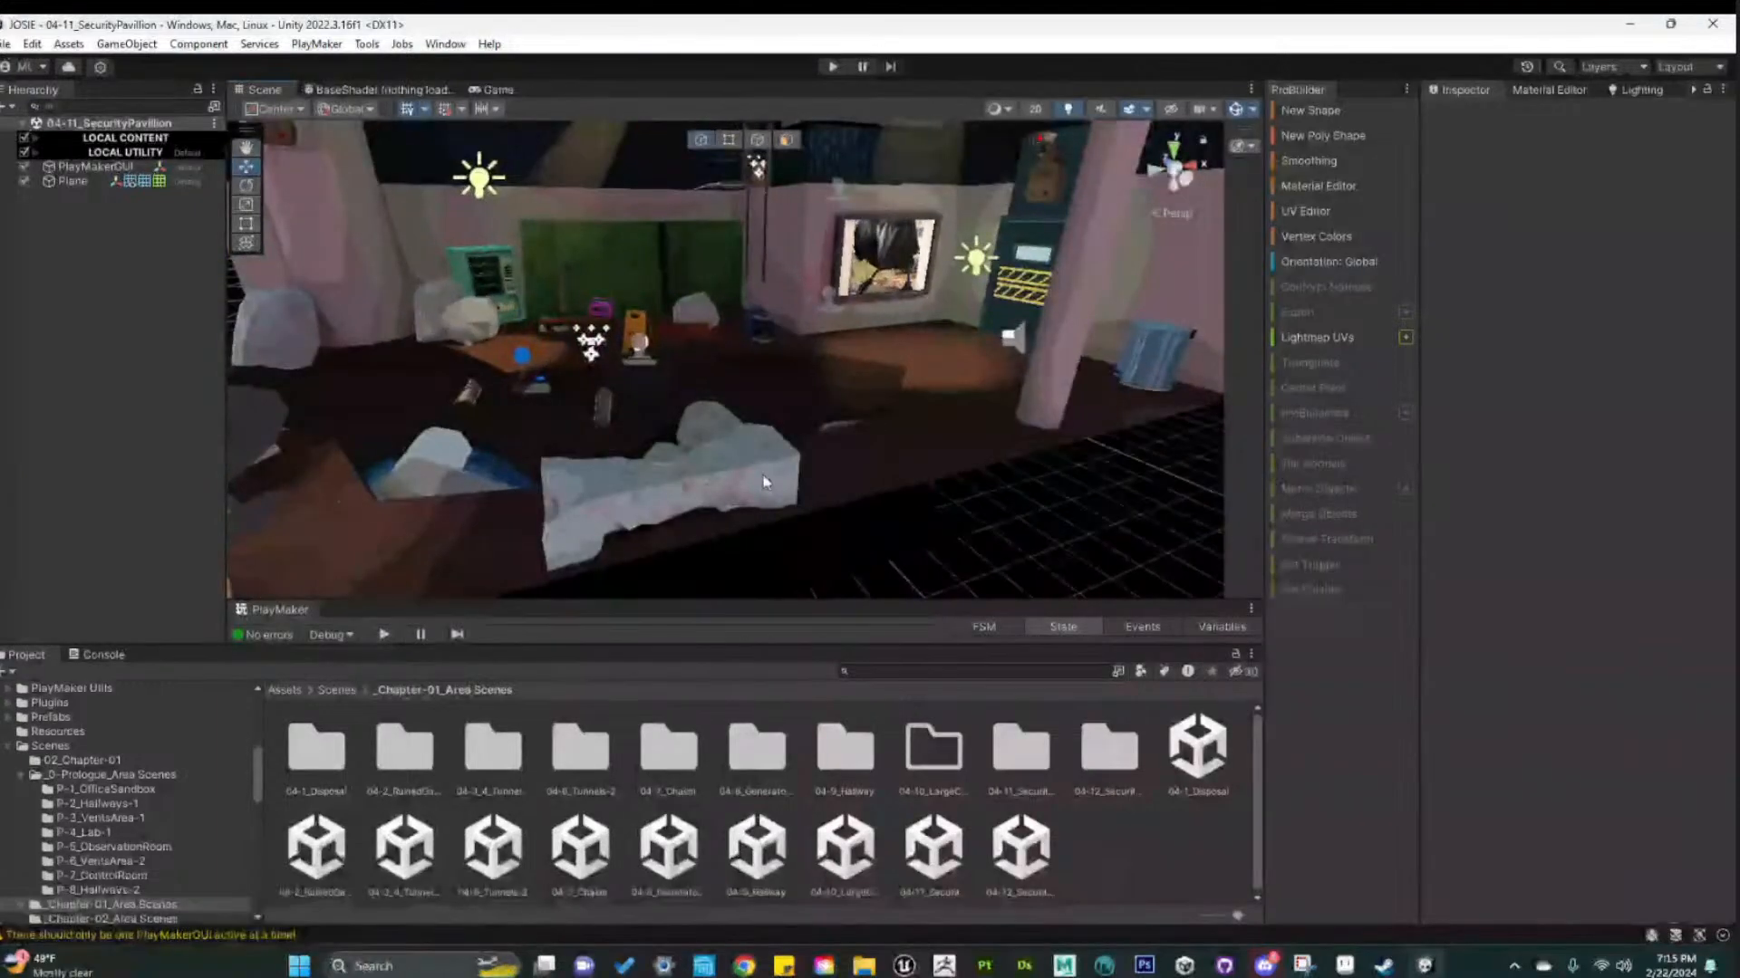
left_click(763, 482)
scroll(777, 494, "up", 2)
left_click_drag(778, 495, 771, 533, "alt")
Display the scene in Wireframe mode and examine the mesh of the selected rubble slab
left_click(1002, 108)
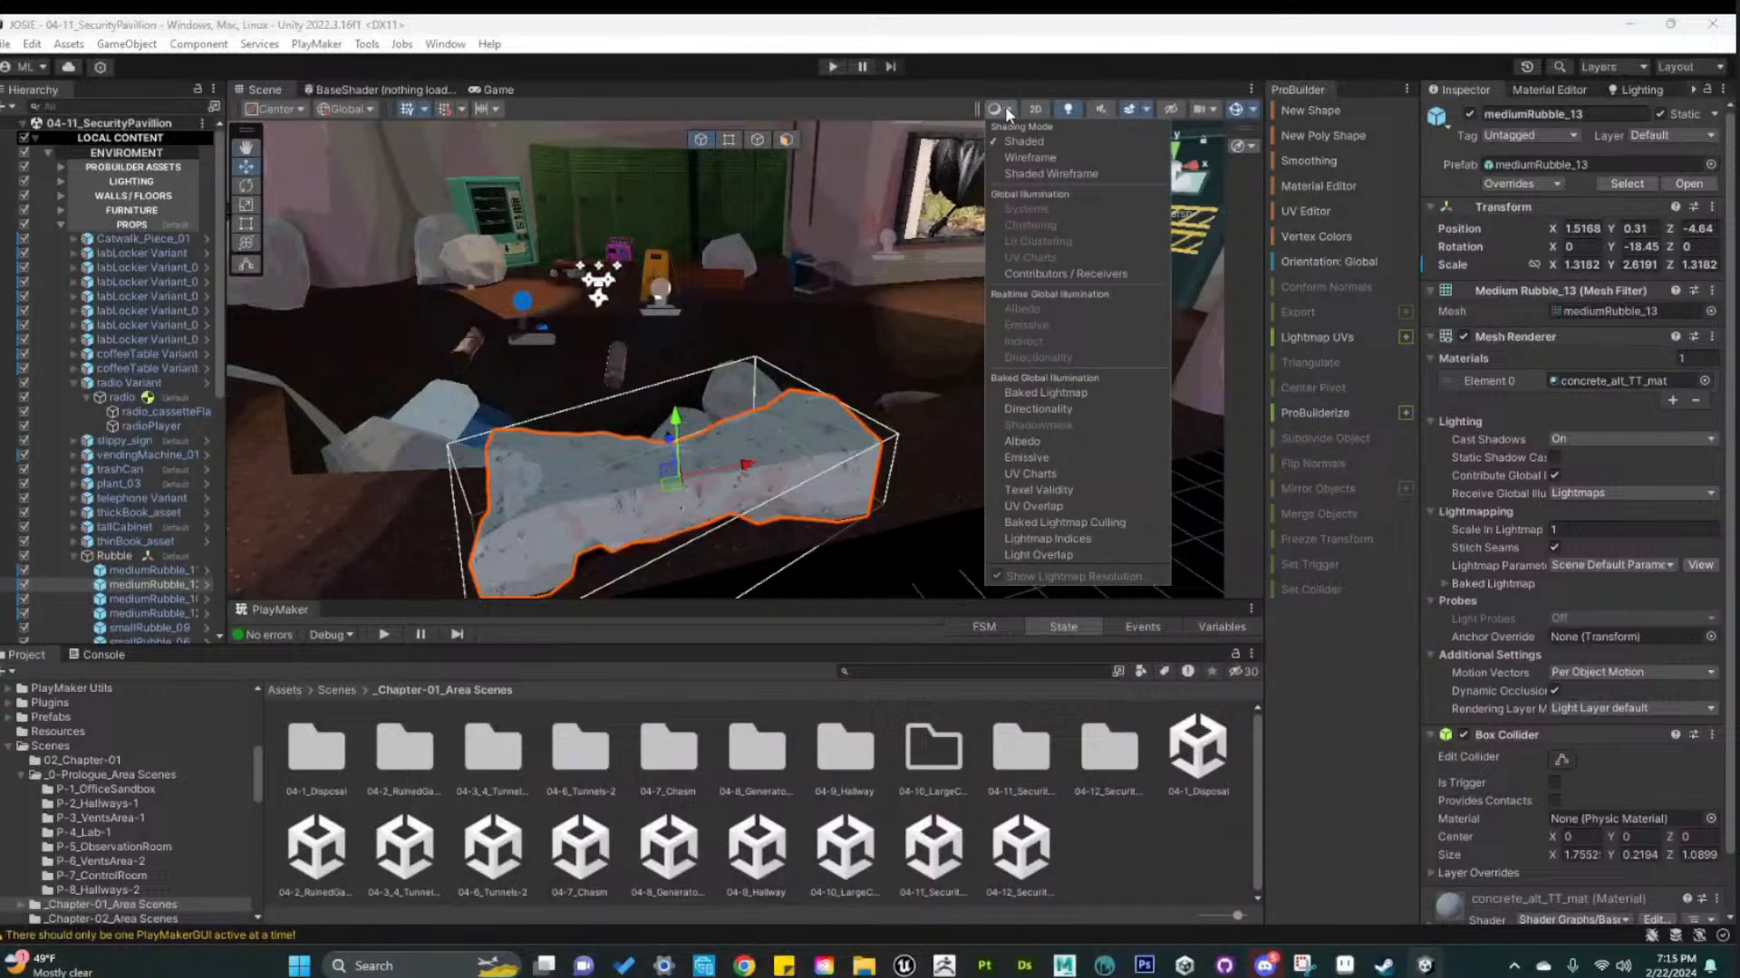
left_click(1029, 158)
mouse_move(835, 531)
left_mouse_down("alt")
mouse_move(719, 562)
mouse_move(762, 531)
left_mouse_up("alt")
right_click_drag(763, 531, 664, 277, "alt")
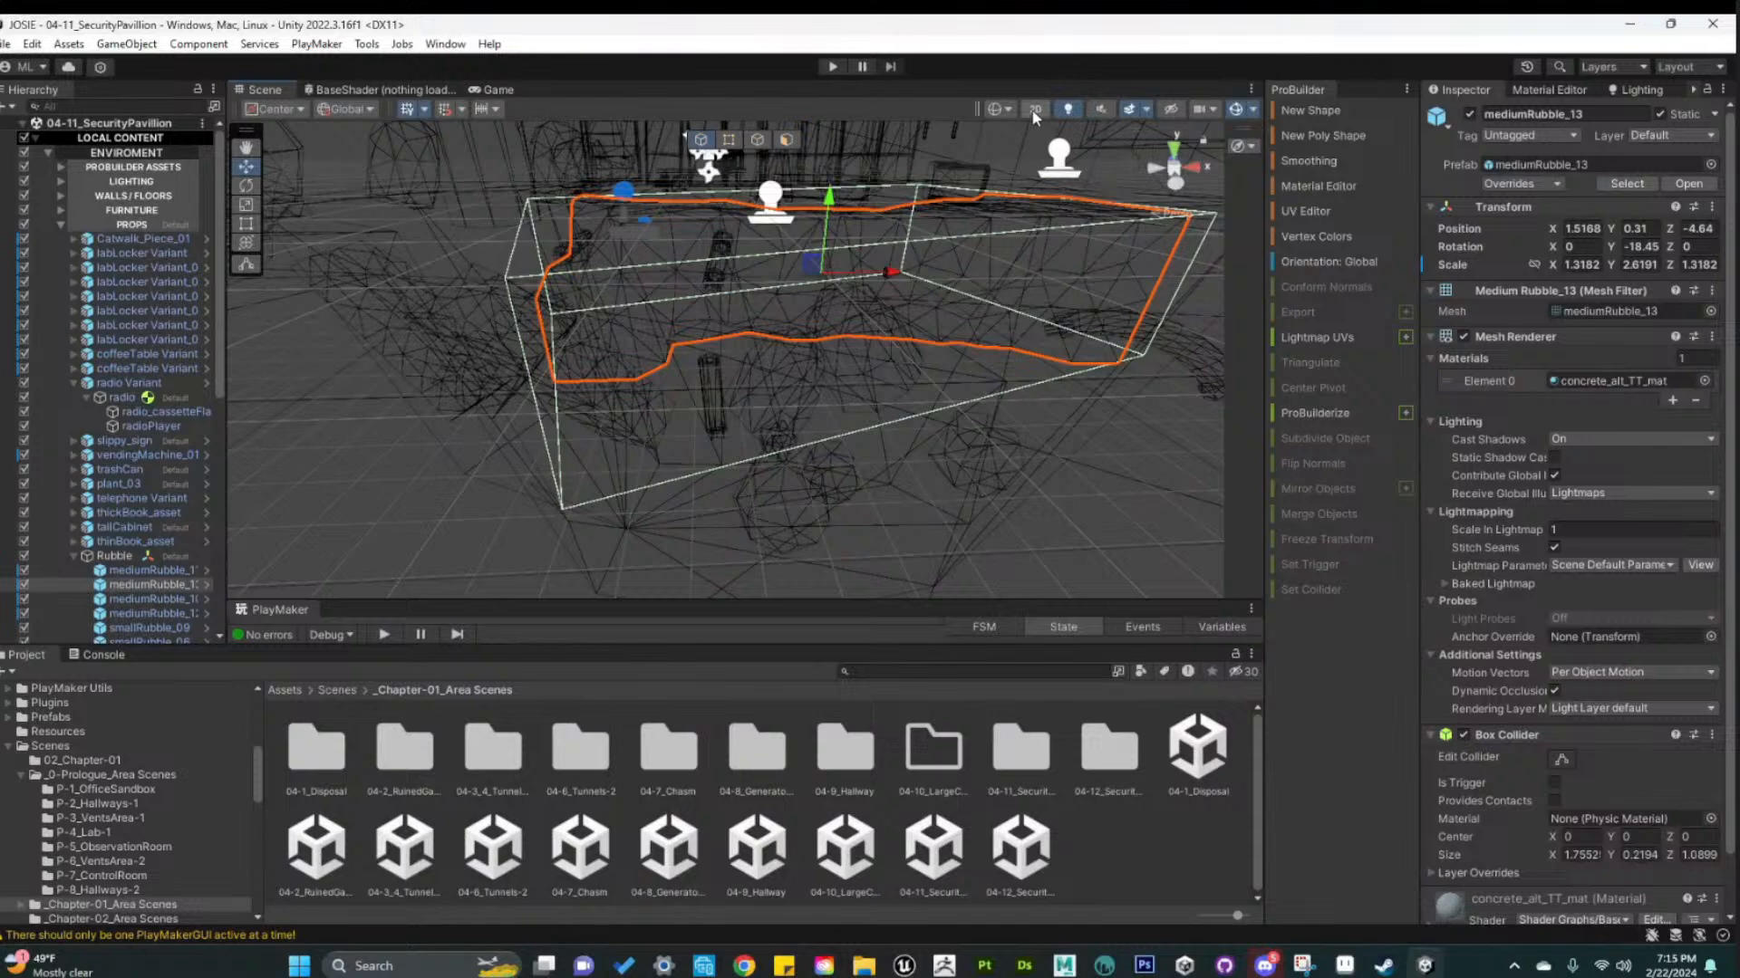
Return the scene display to Shaded mode and frame the selected rubble slab in the room
left_click(1002, 109)
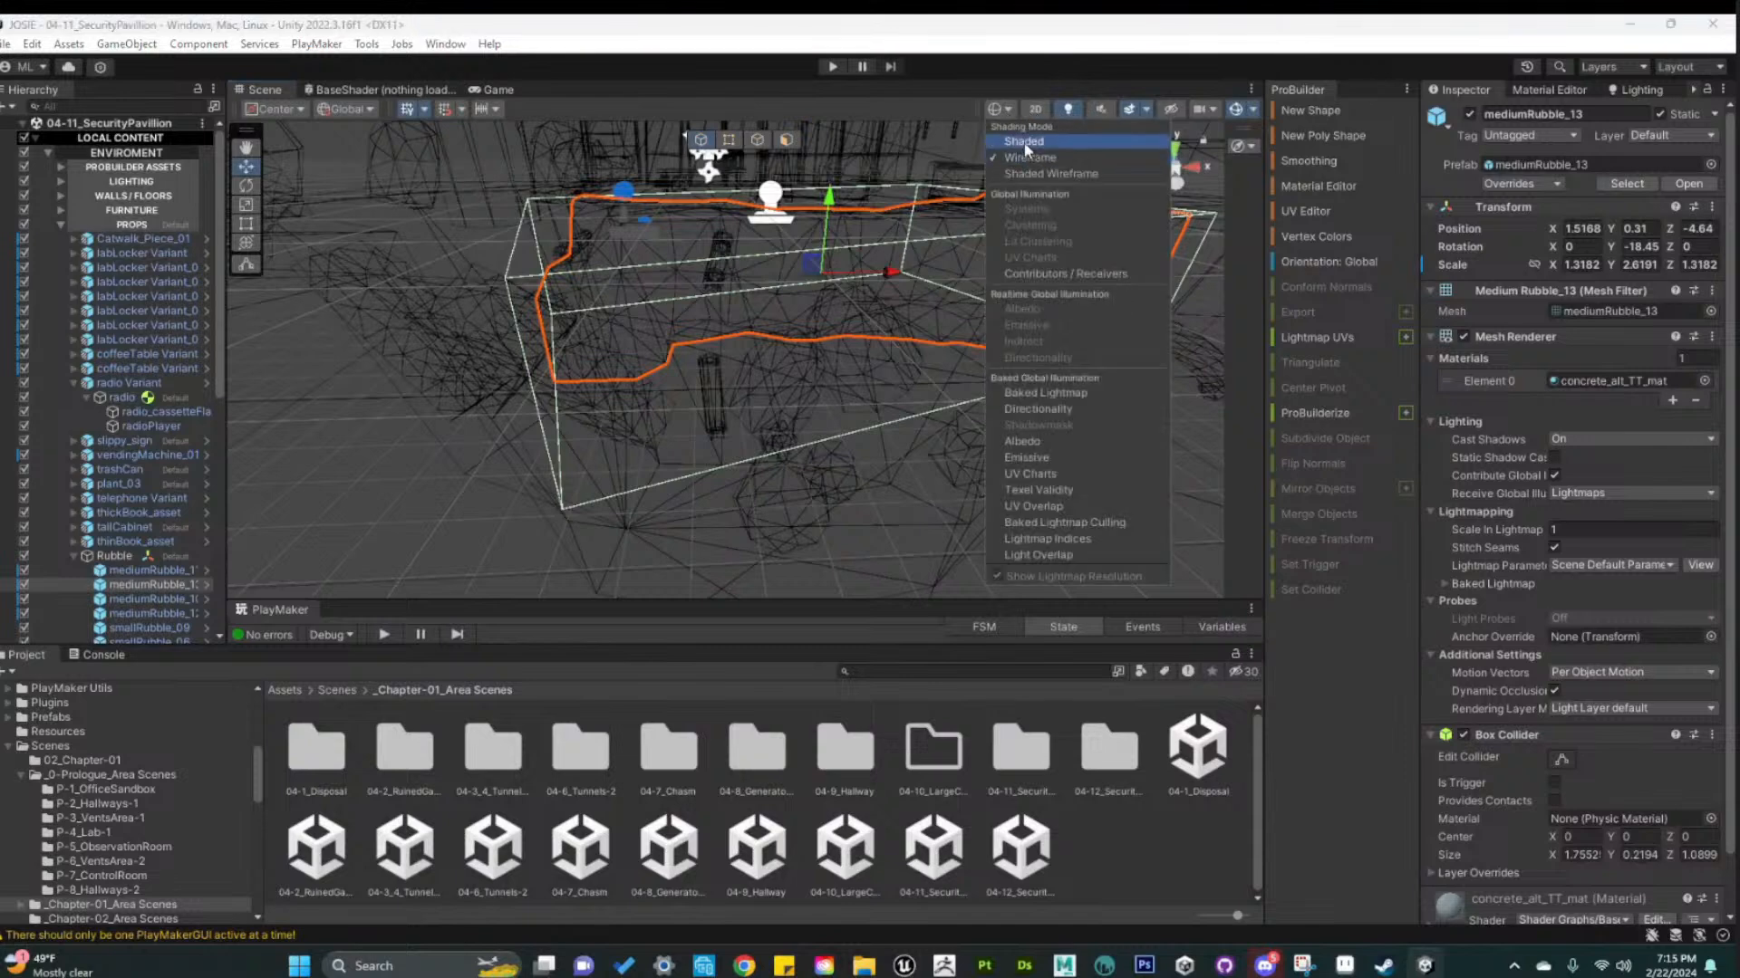
left_click(1021, 141)
left_click(1006, 113)
scroll(893, 417, "down", 6)
middle_click_drag(893, 417, 855, 488)
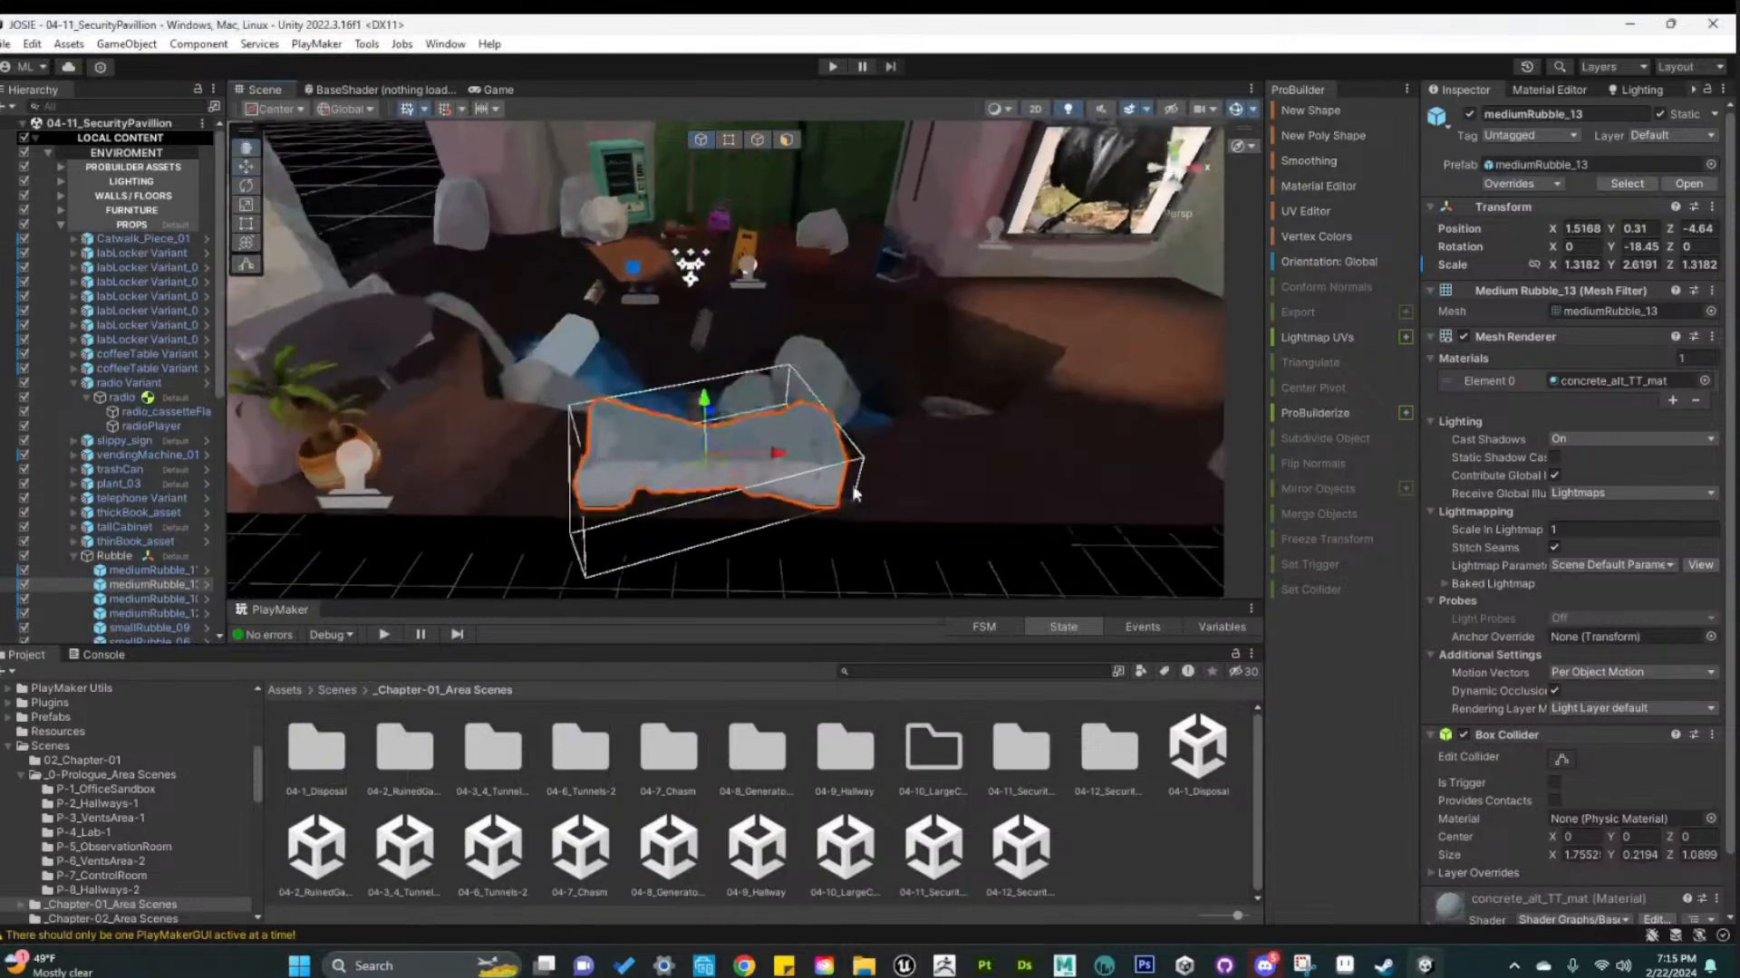
Examine the concrete texture on the selected rubble slab up close and from above
left_click_drag(778, 535, 800, 509, "alt")
right_click_drag(800, 509, 935, 520, "alt")
left_click_drag(936, 519, 832, 525, "alt")
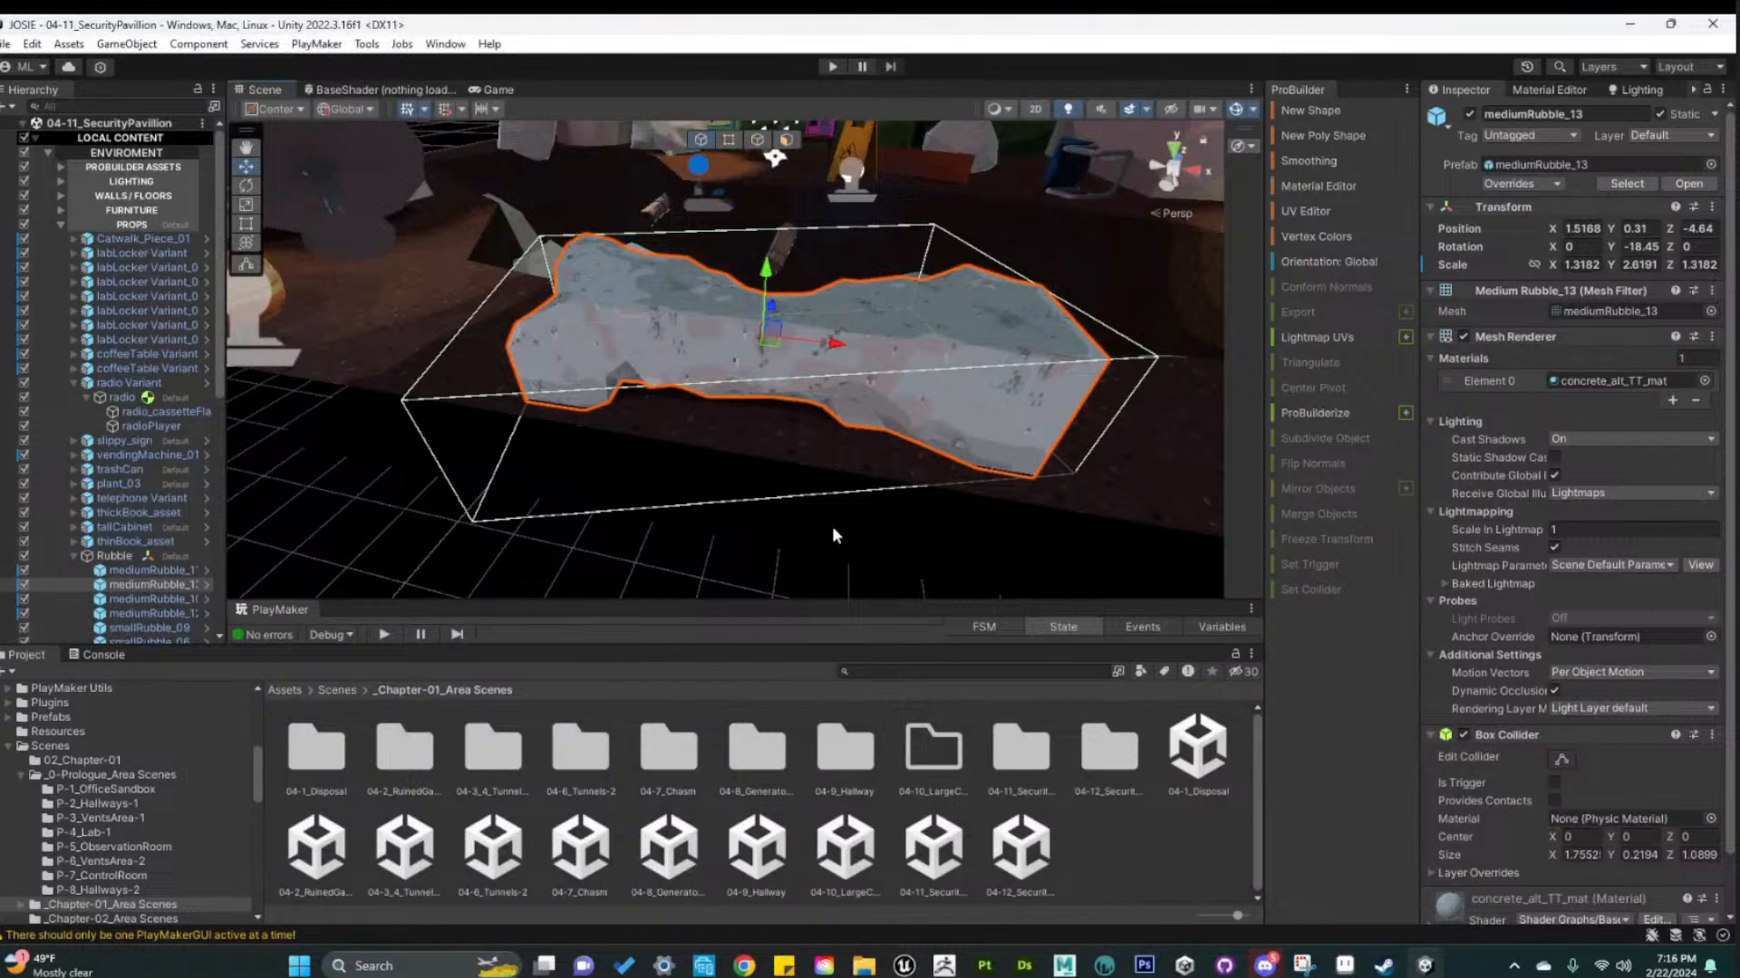
scroll(834, 535, "down", 5)
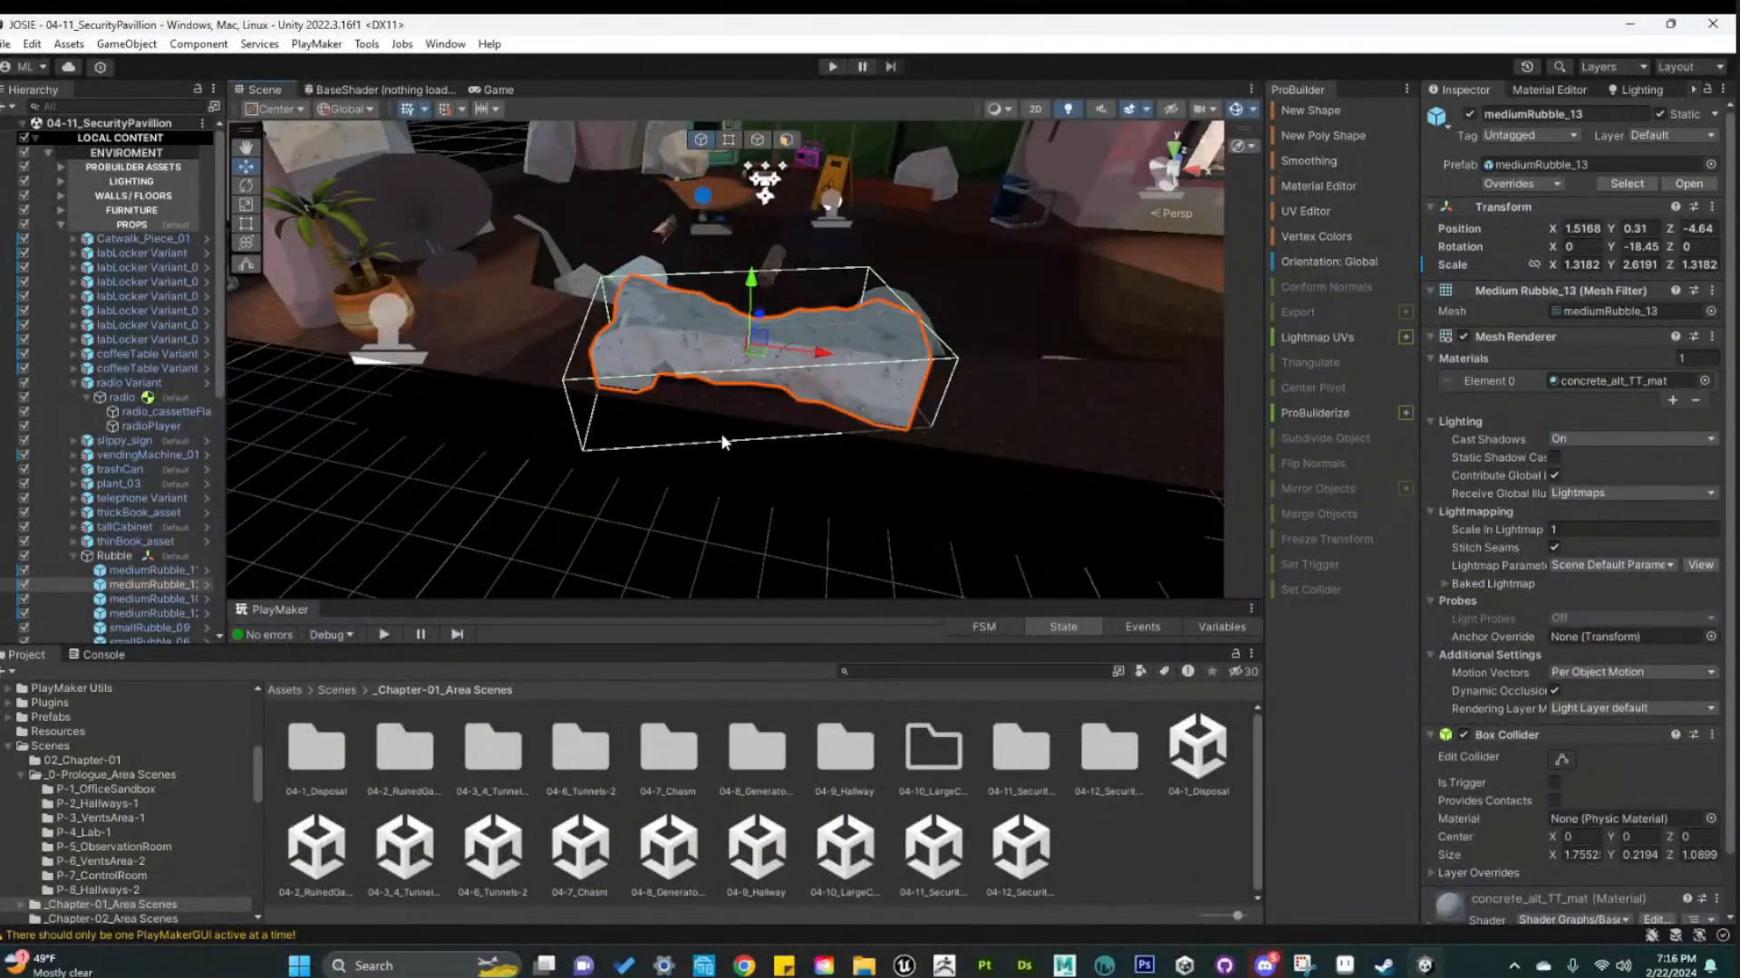
left_click_drag(811, 447, 786, 407, "alt")
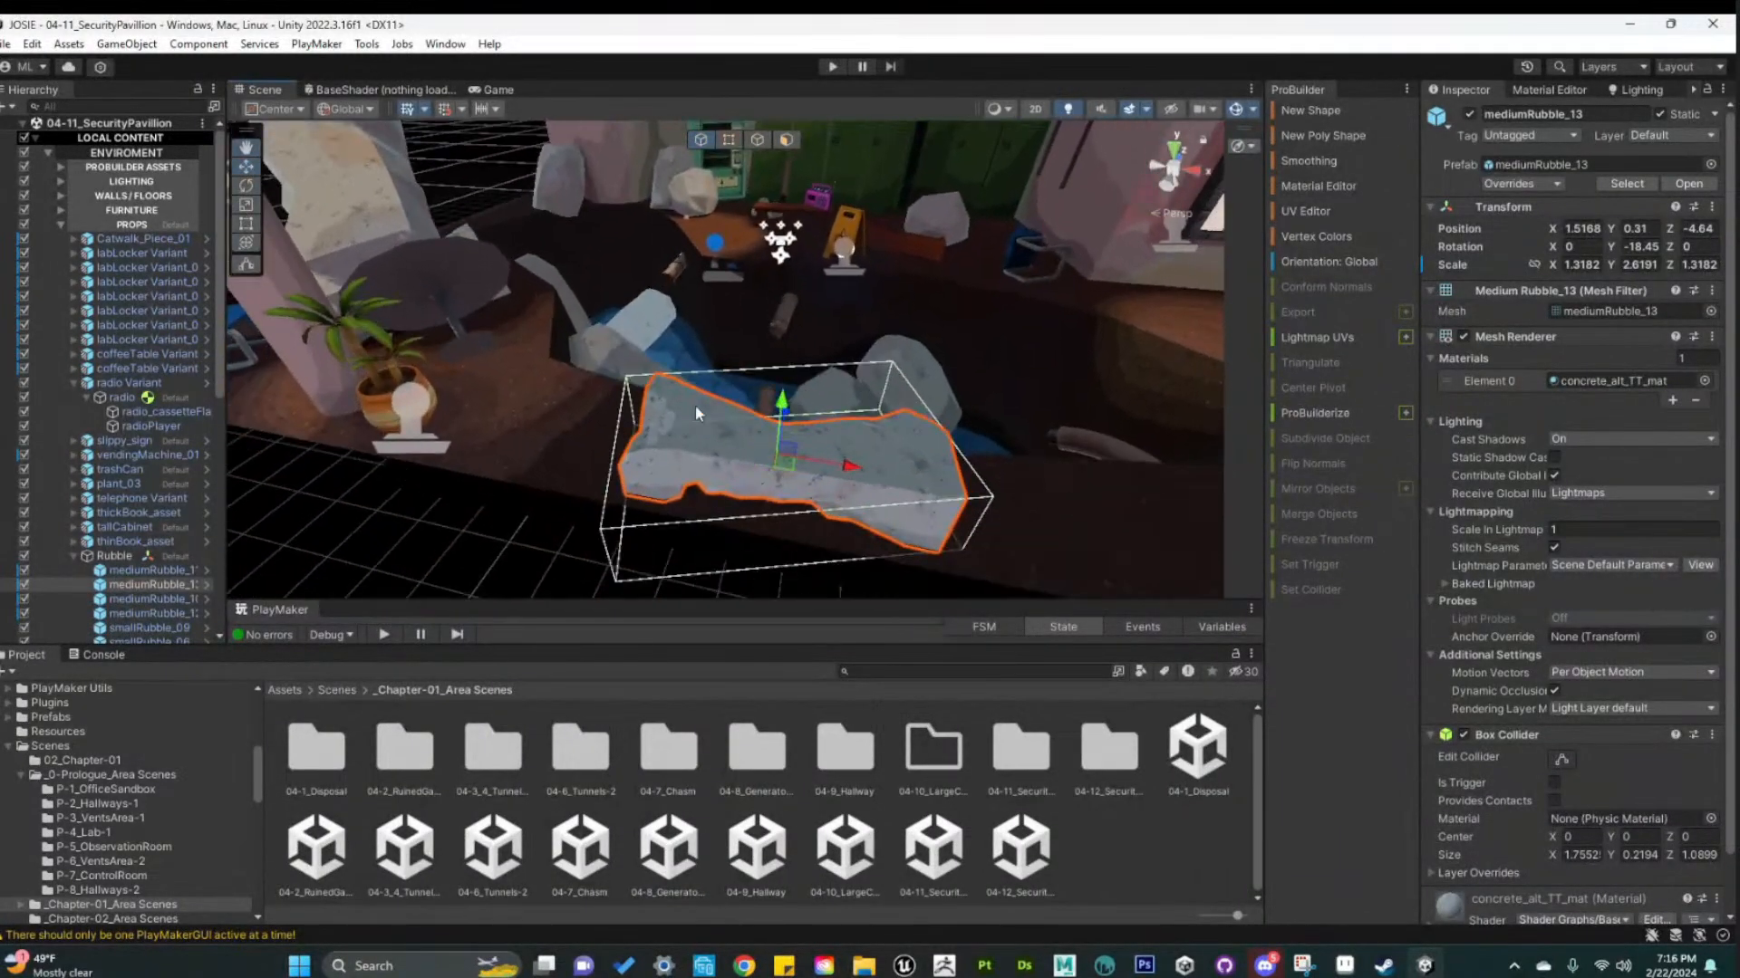
Examine the flooded pit, surrounding rubble and floor textures across the security room
right_click_drag(621, 402, 773, 429, "alt")
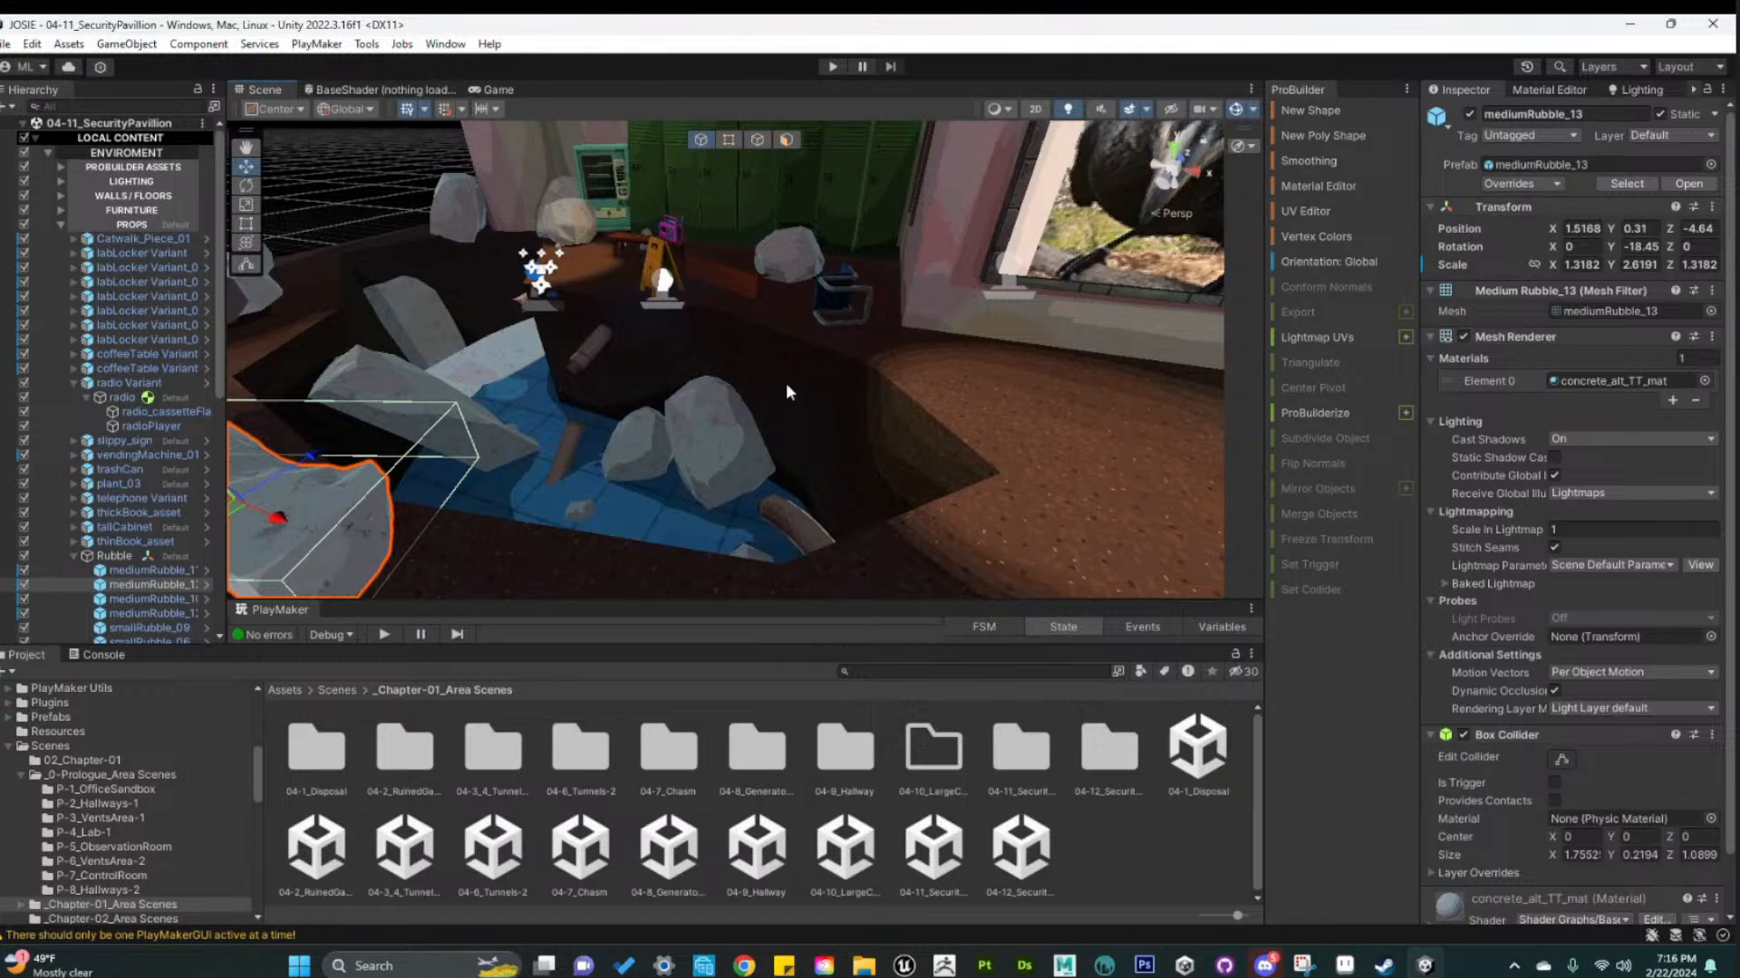
scroll(785, 382, "down", 3)
middle_click_drag(508, 485, 851, 523)
scroll(956, 509, "down", 2)
left_click_drag(853, 524, 946, 512, "alt")
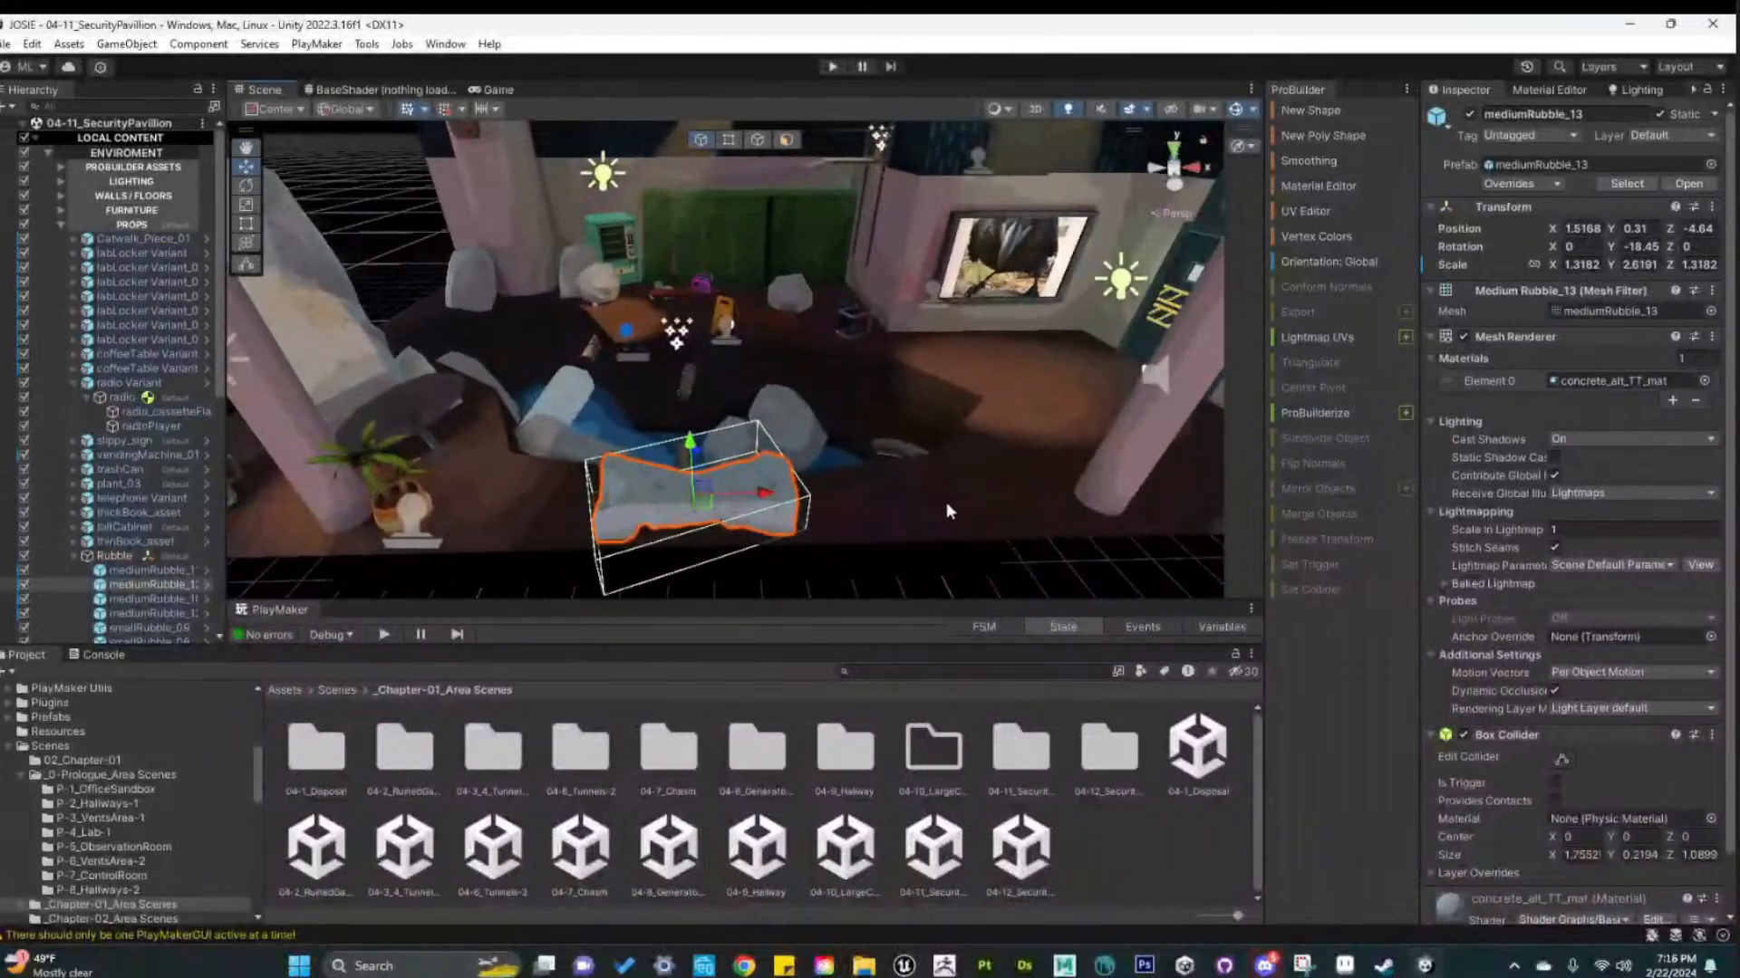
middle_click_drag(946, 512, 889, 505)
right_click_drag(889, 505, 995, 505, "alt")
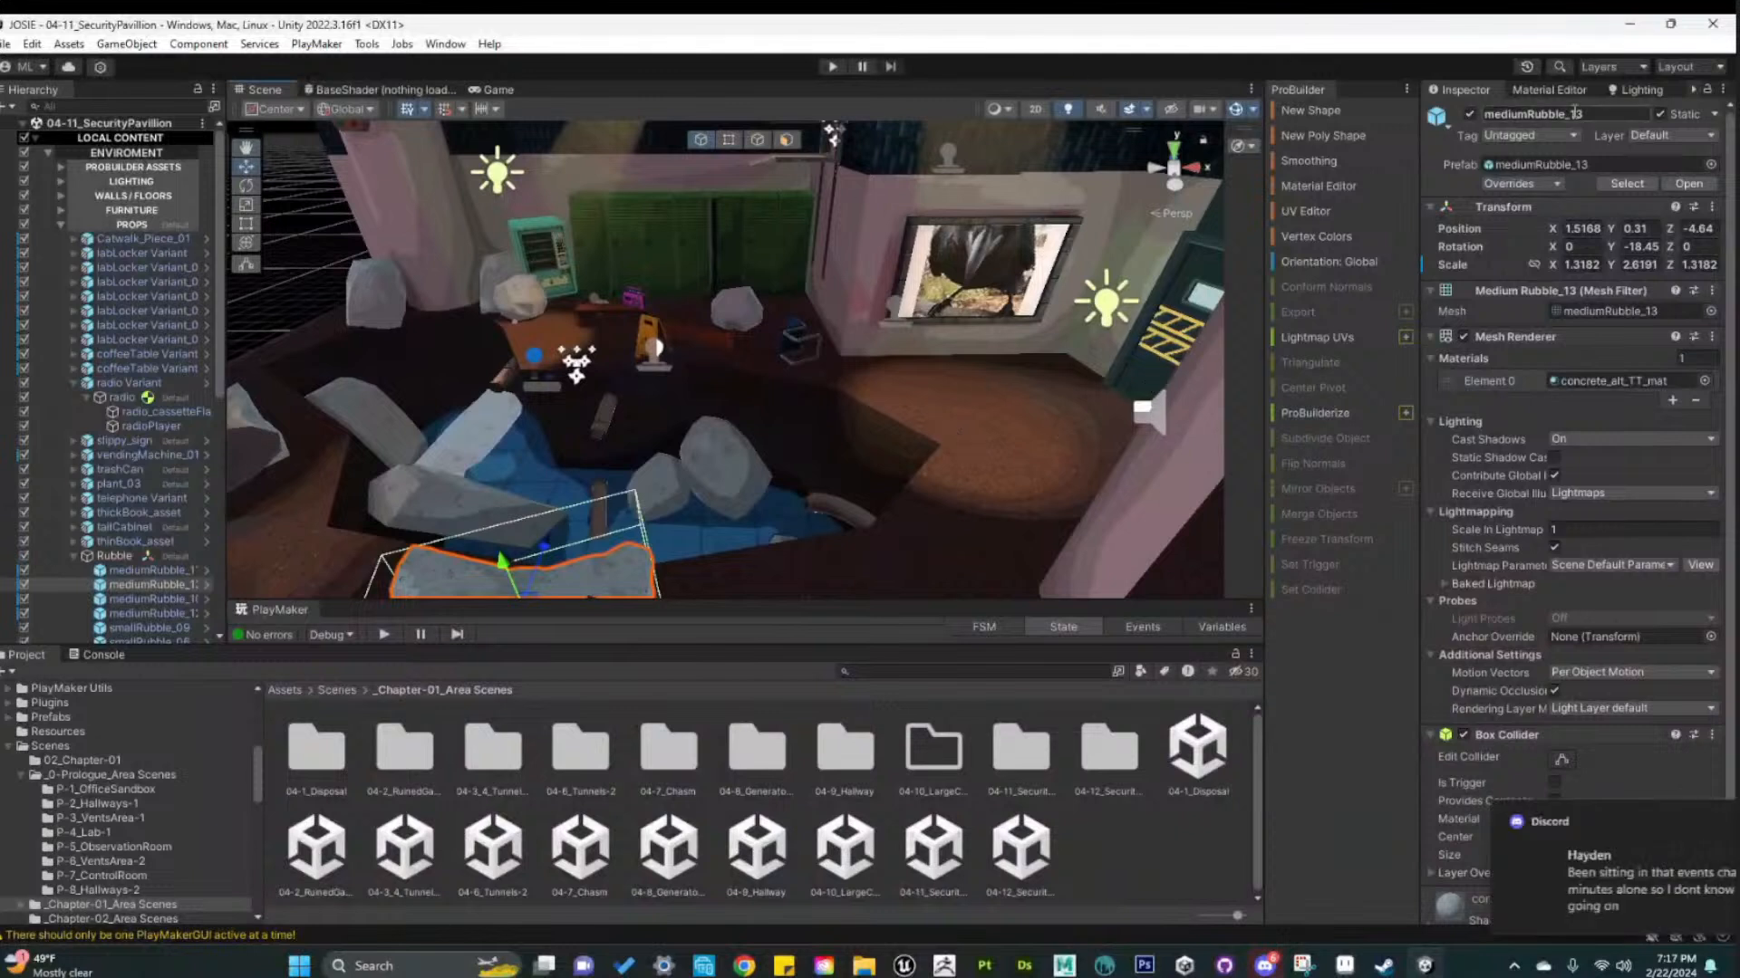
Switch to 3D-Coat and Photoshop, collapse the 3D object panel and send the cat bed's texture layers to Photoshop
left_click(1696, 822)
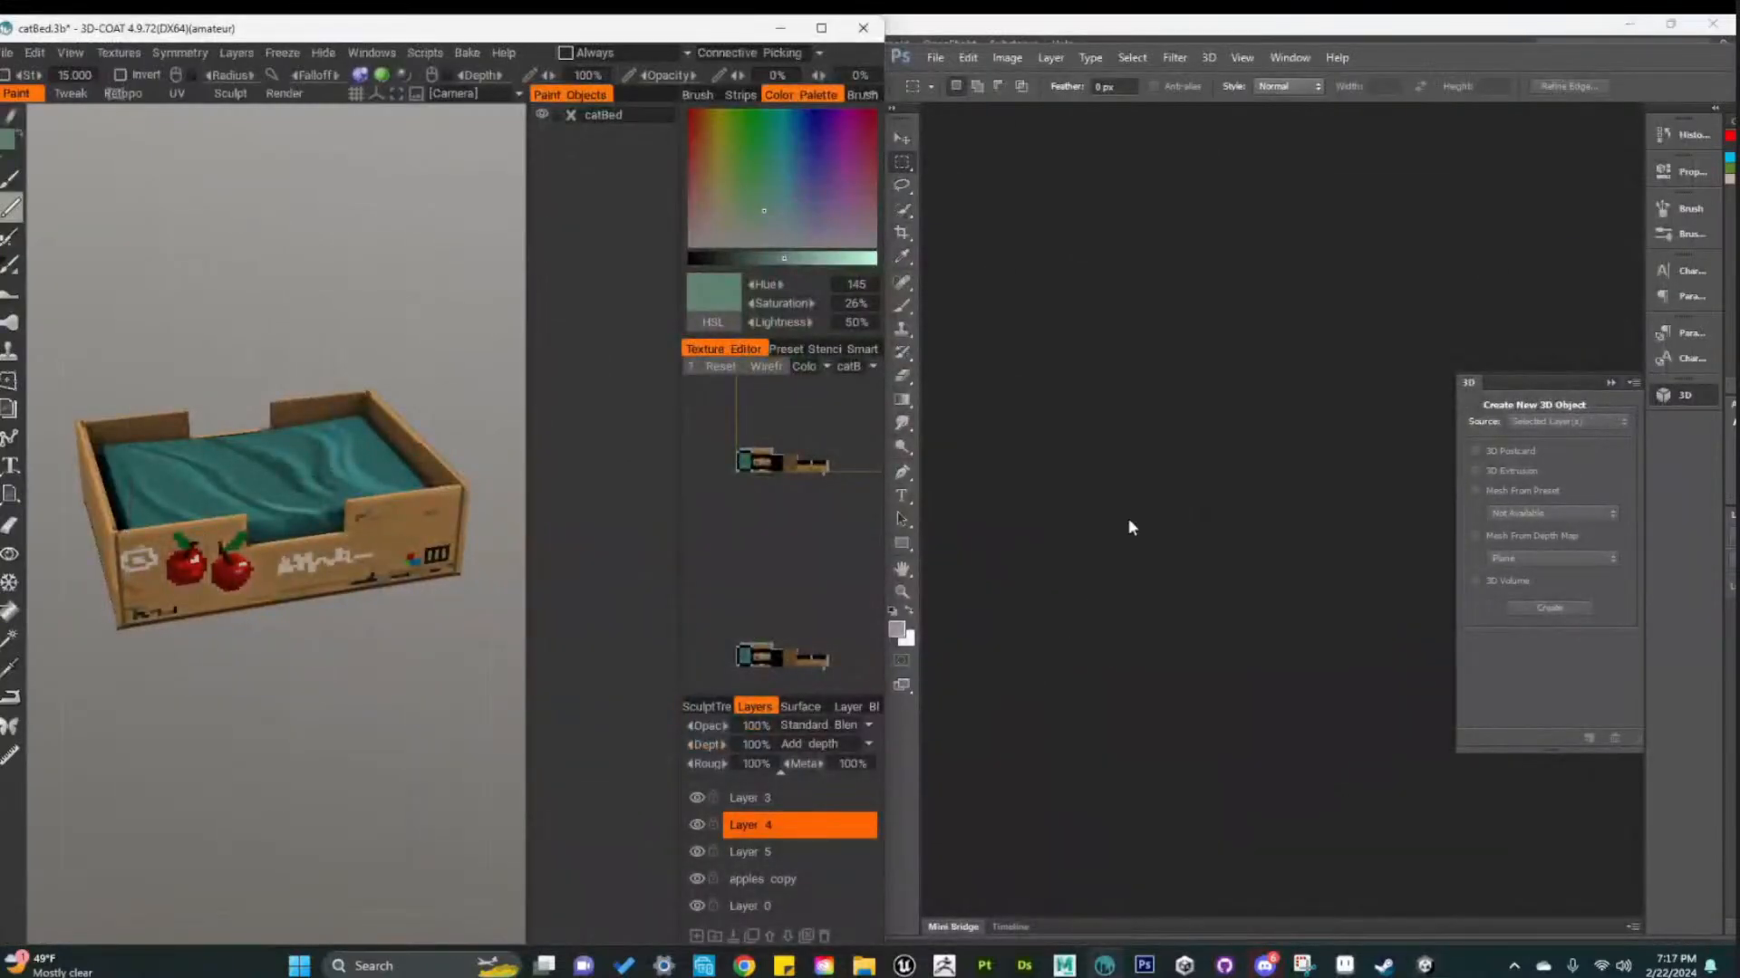
left_click(1181, 447)
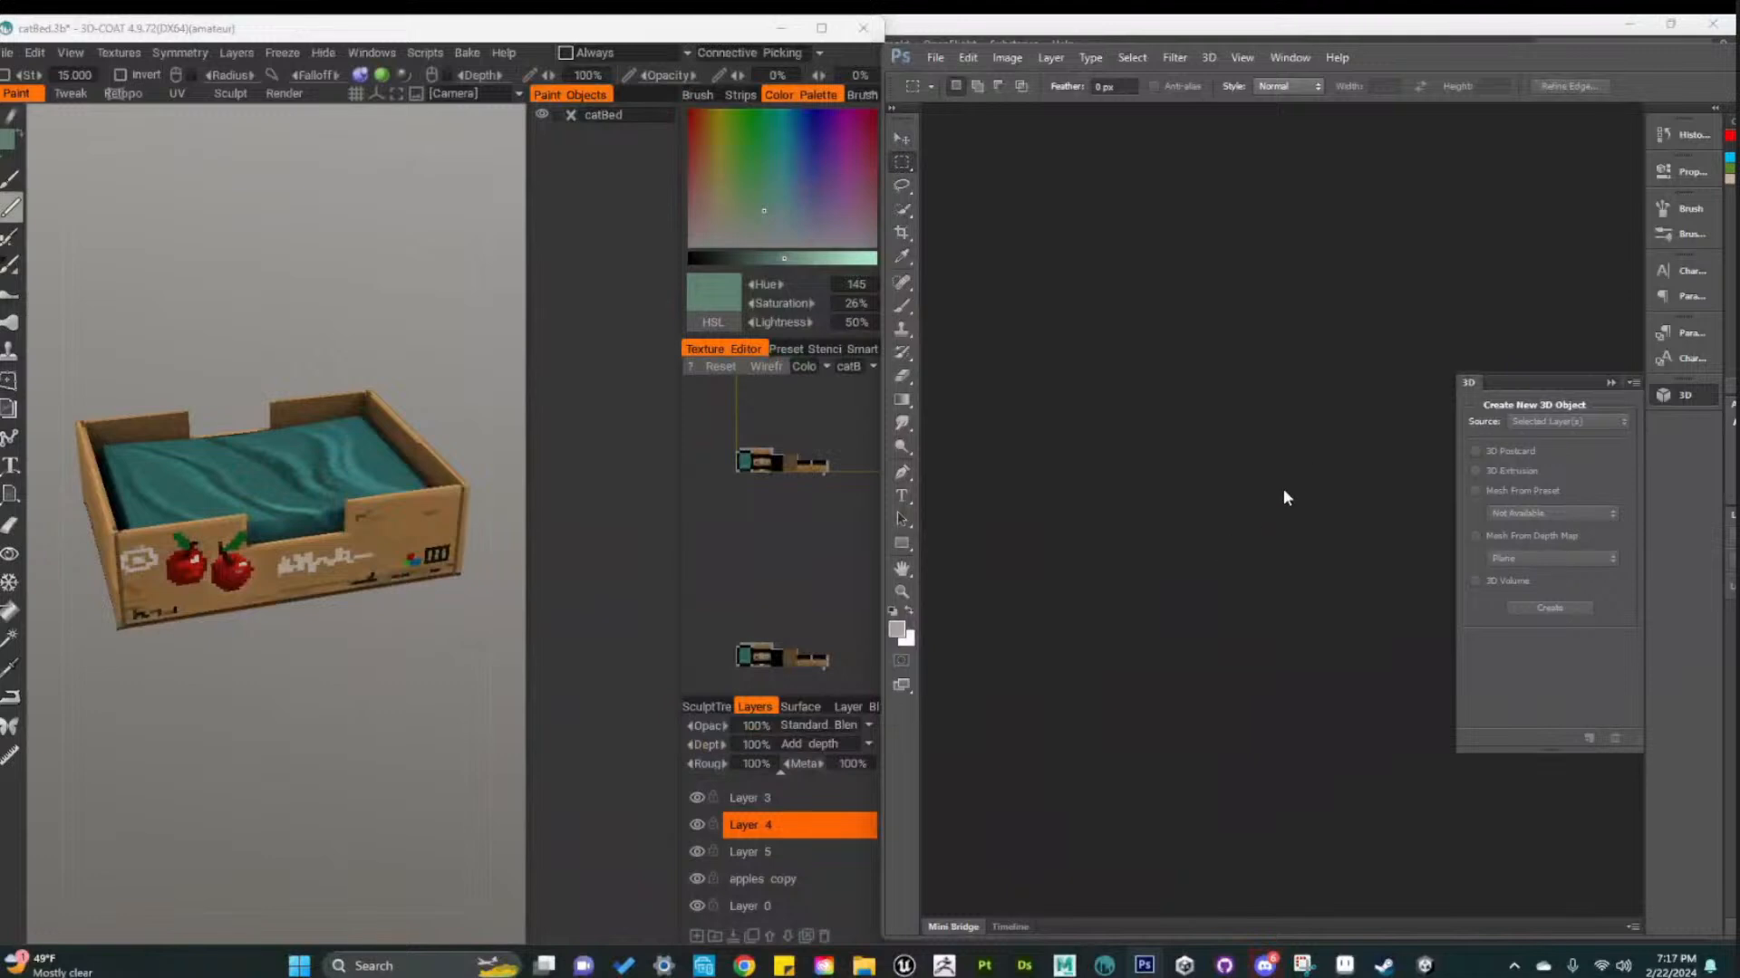
left_click(1607, 381)
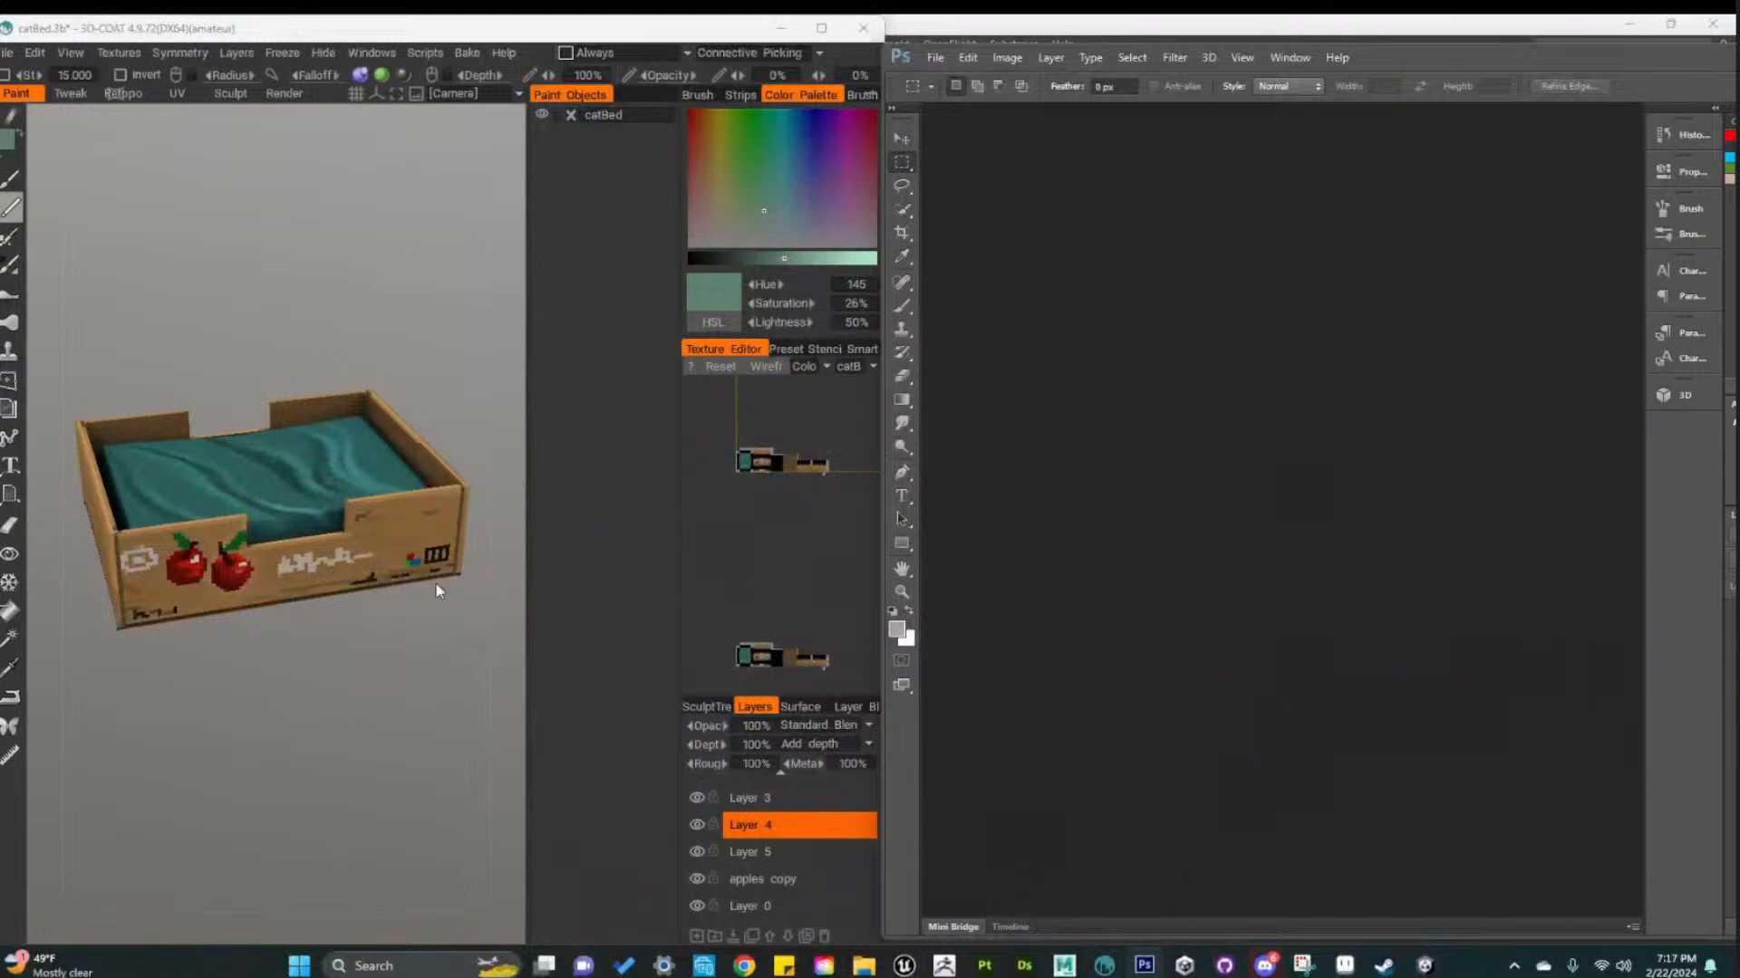
left_click(387, 685)
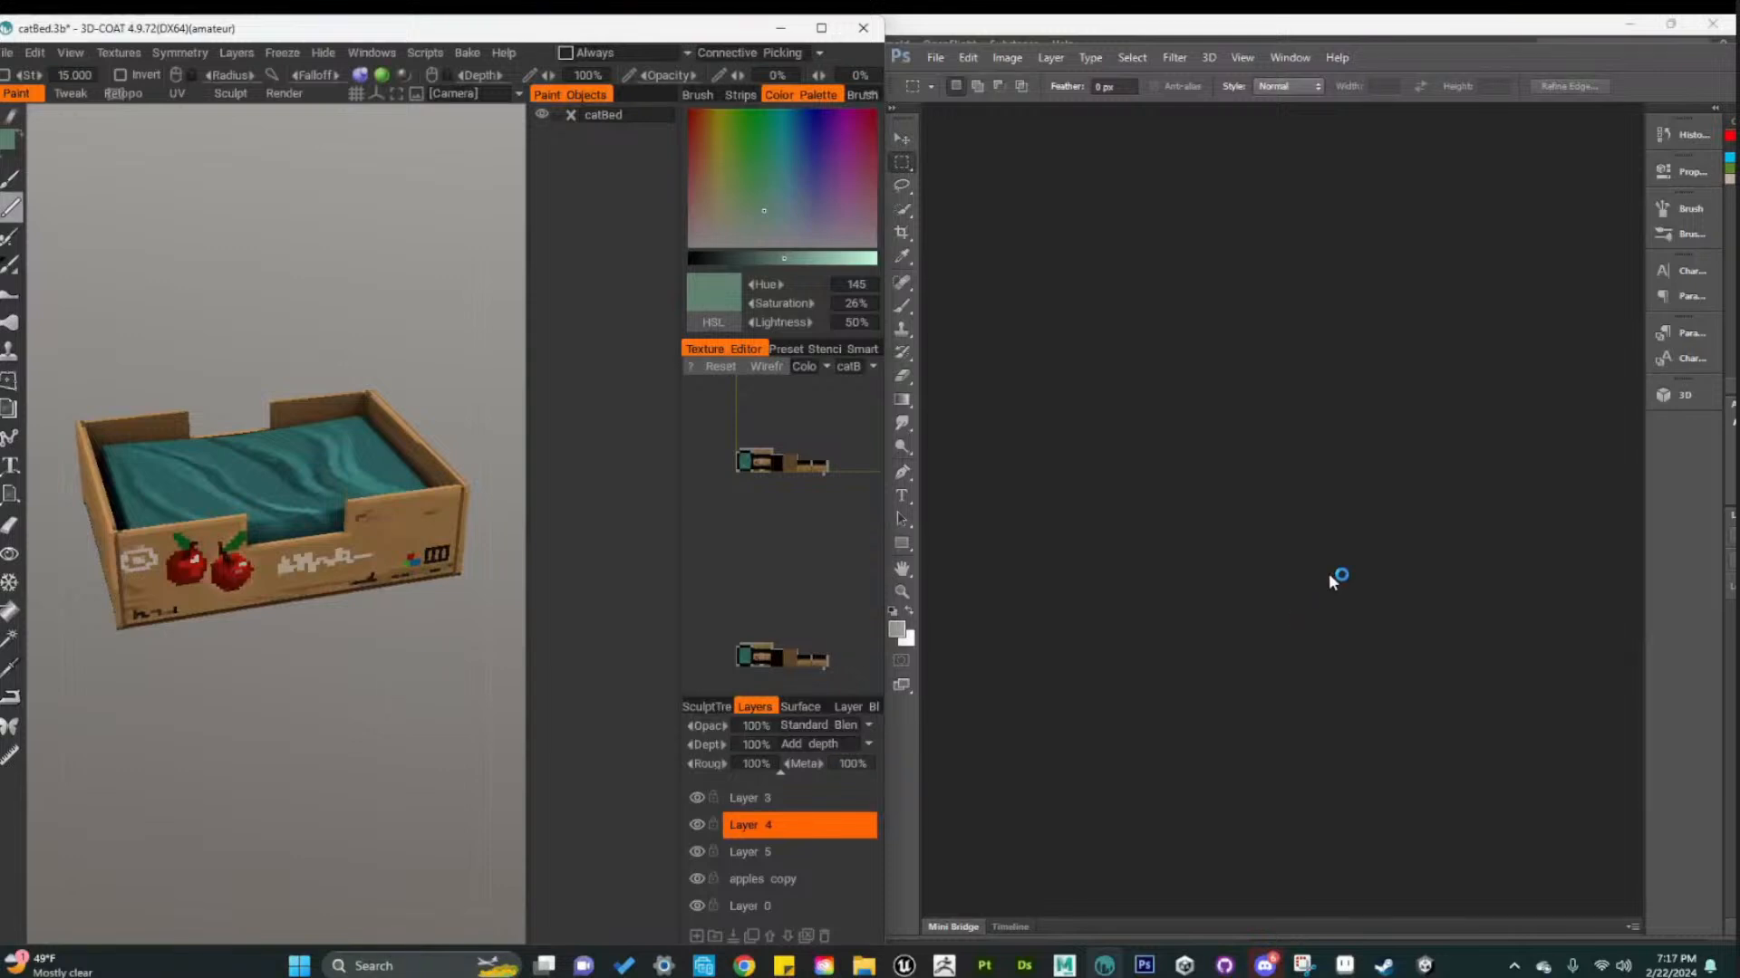
Examine the cat bed's texture layout in Photoshop up close and compare it with the painted model in 3D-Coat
scroll(1281, 640, "down", 5)
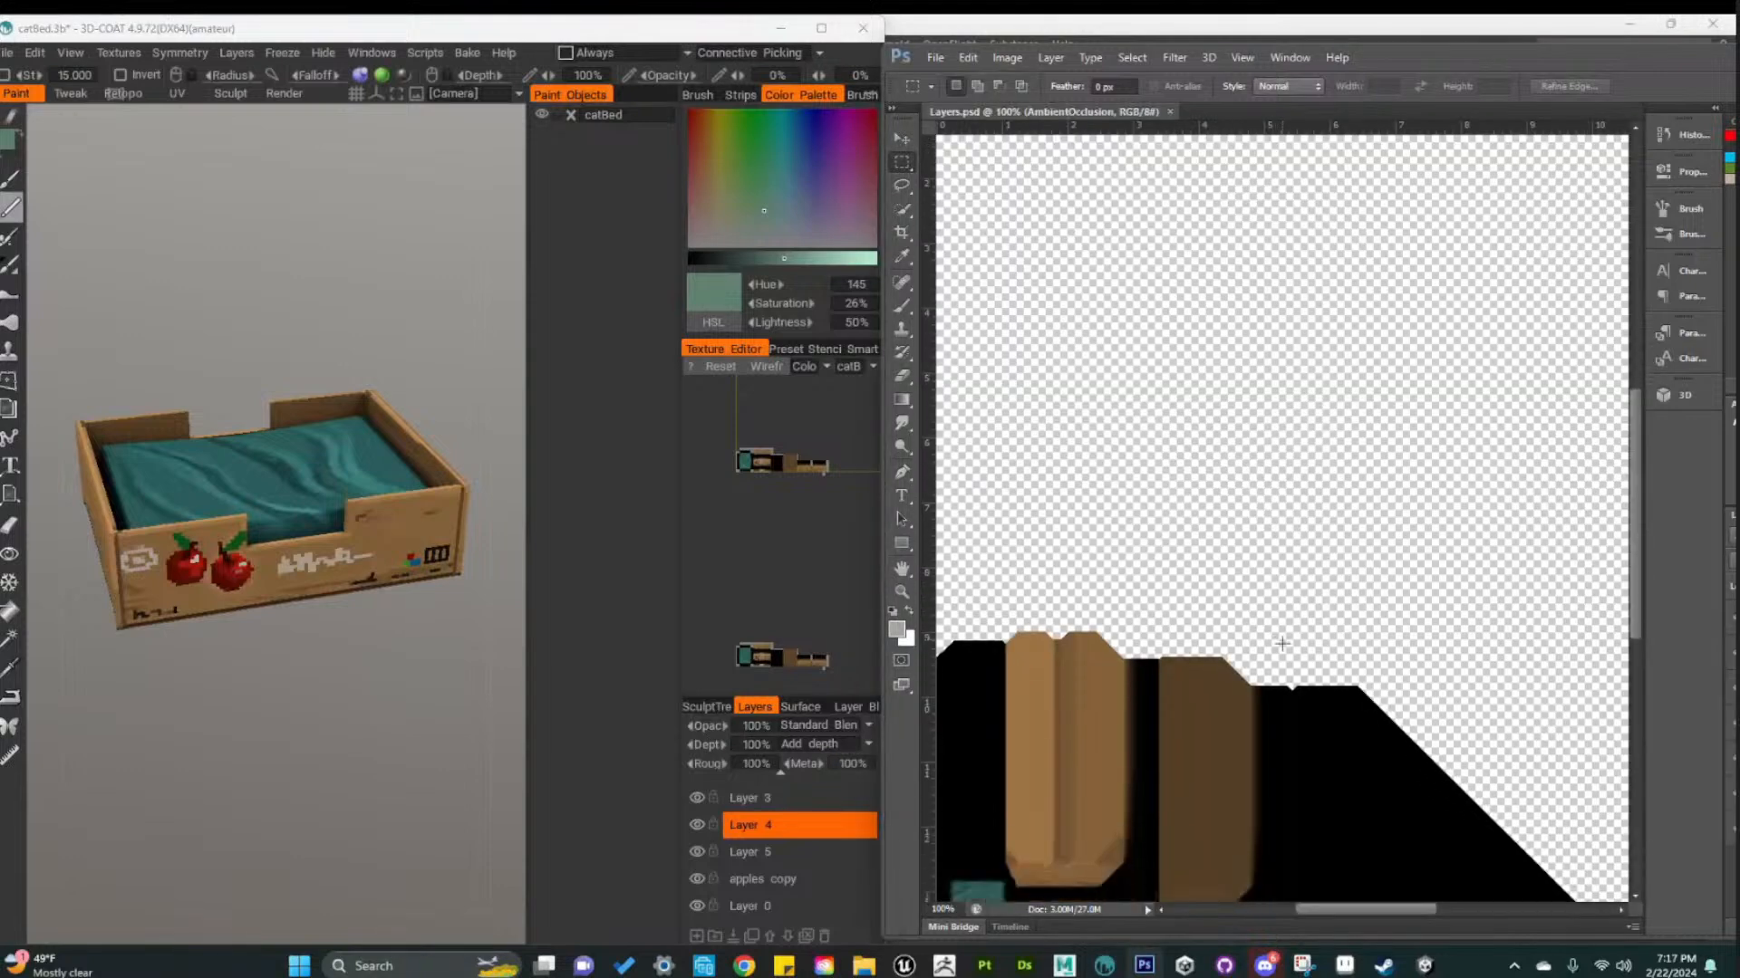
scroll(1212, 767, "down", 1)
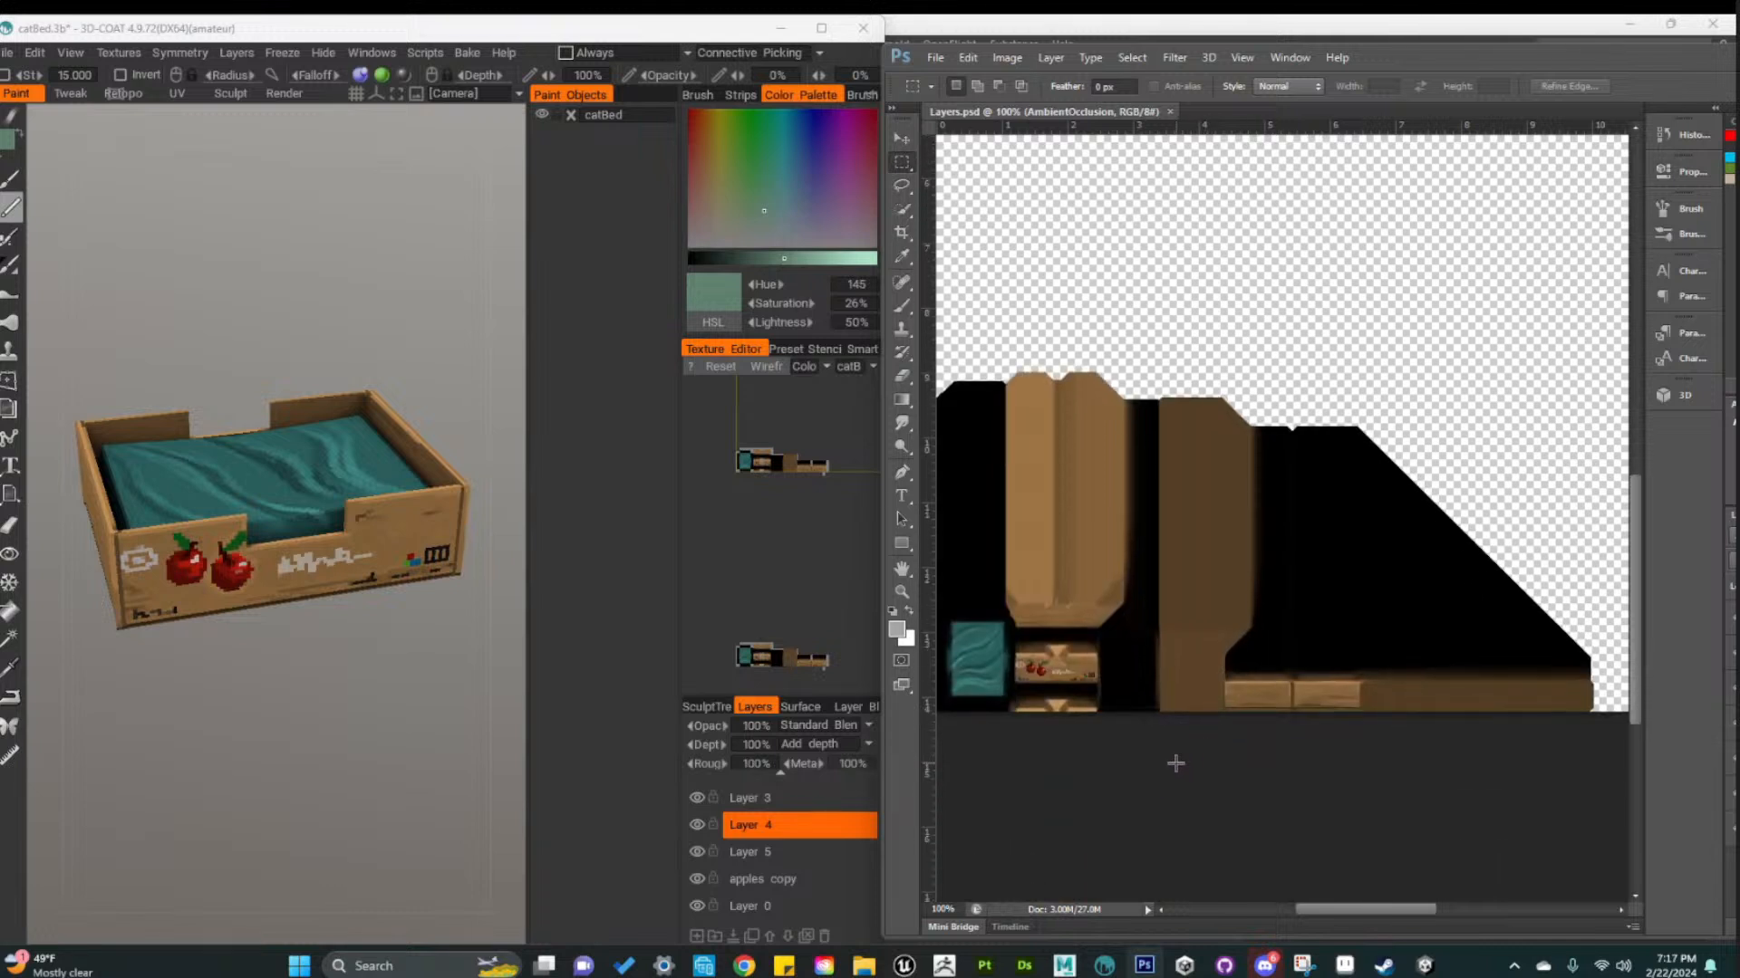
left_click_drag(996, 664, 1085, 669, "ctrl")
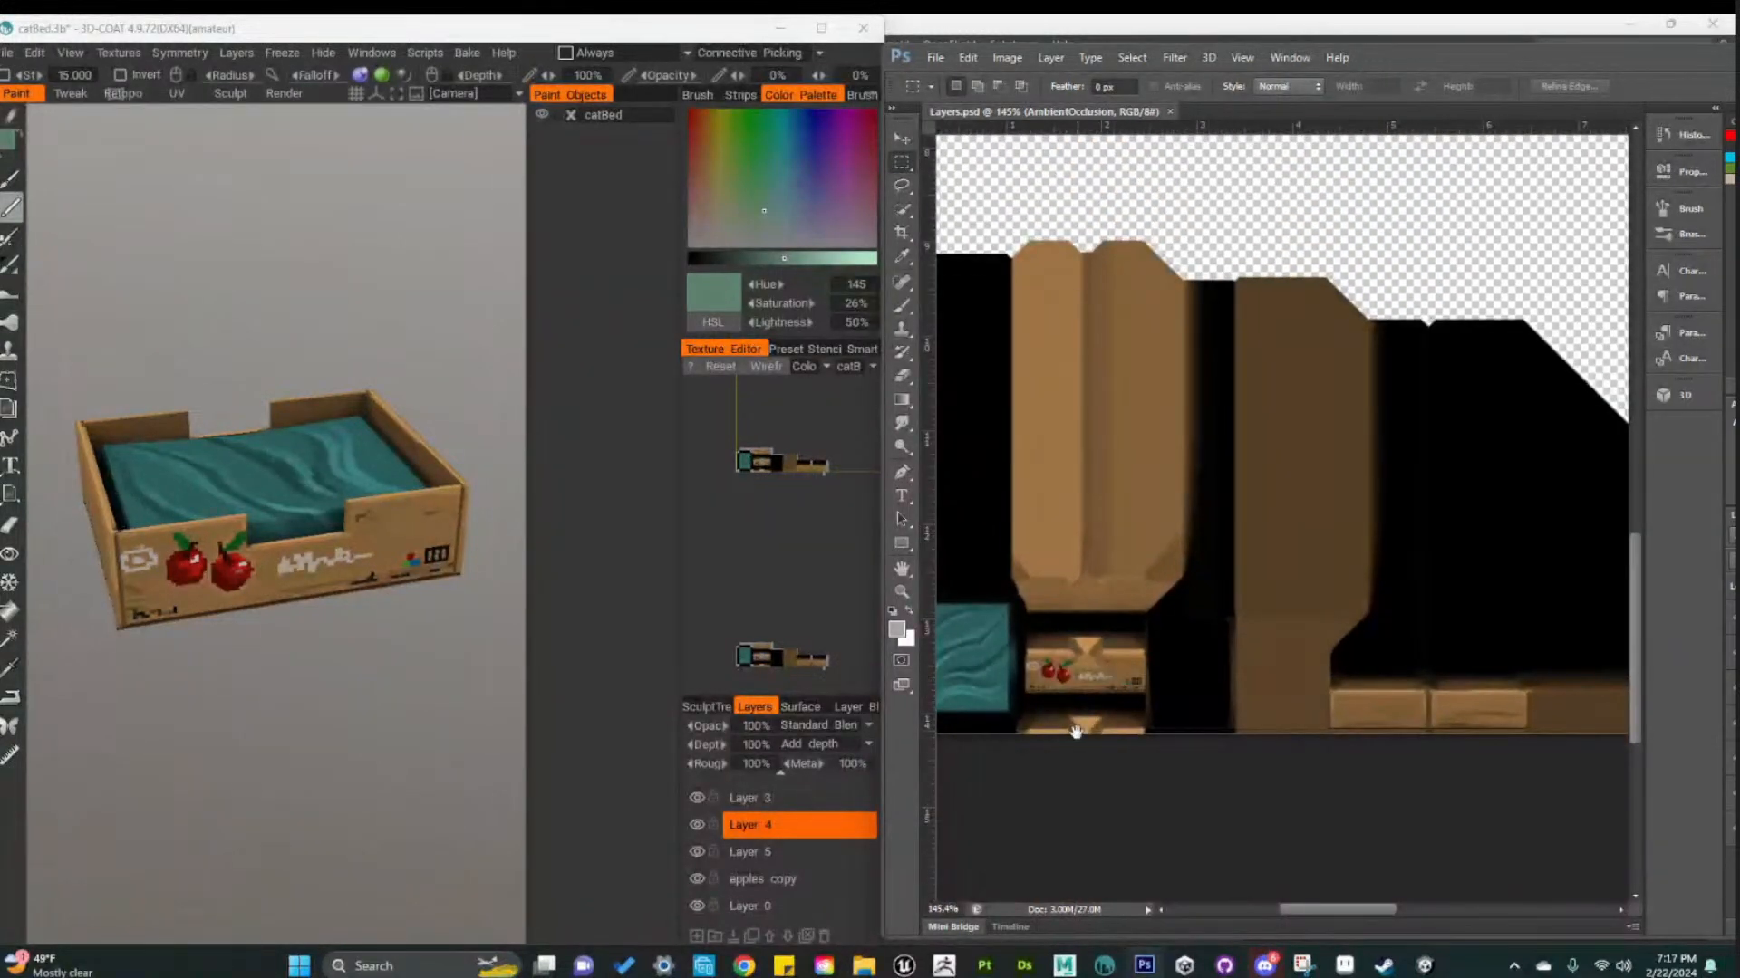
left_click_drag(1068, 786, 1190, 793)
left_click_drag(1179, 749, 1256, 897)
left_click_drag(1330, 734, 1368, 720)
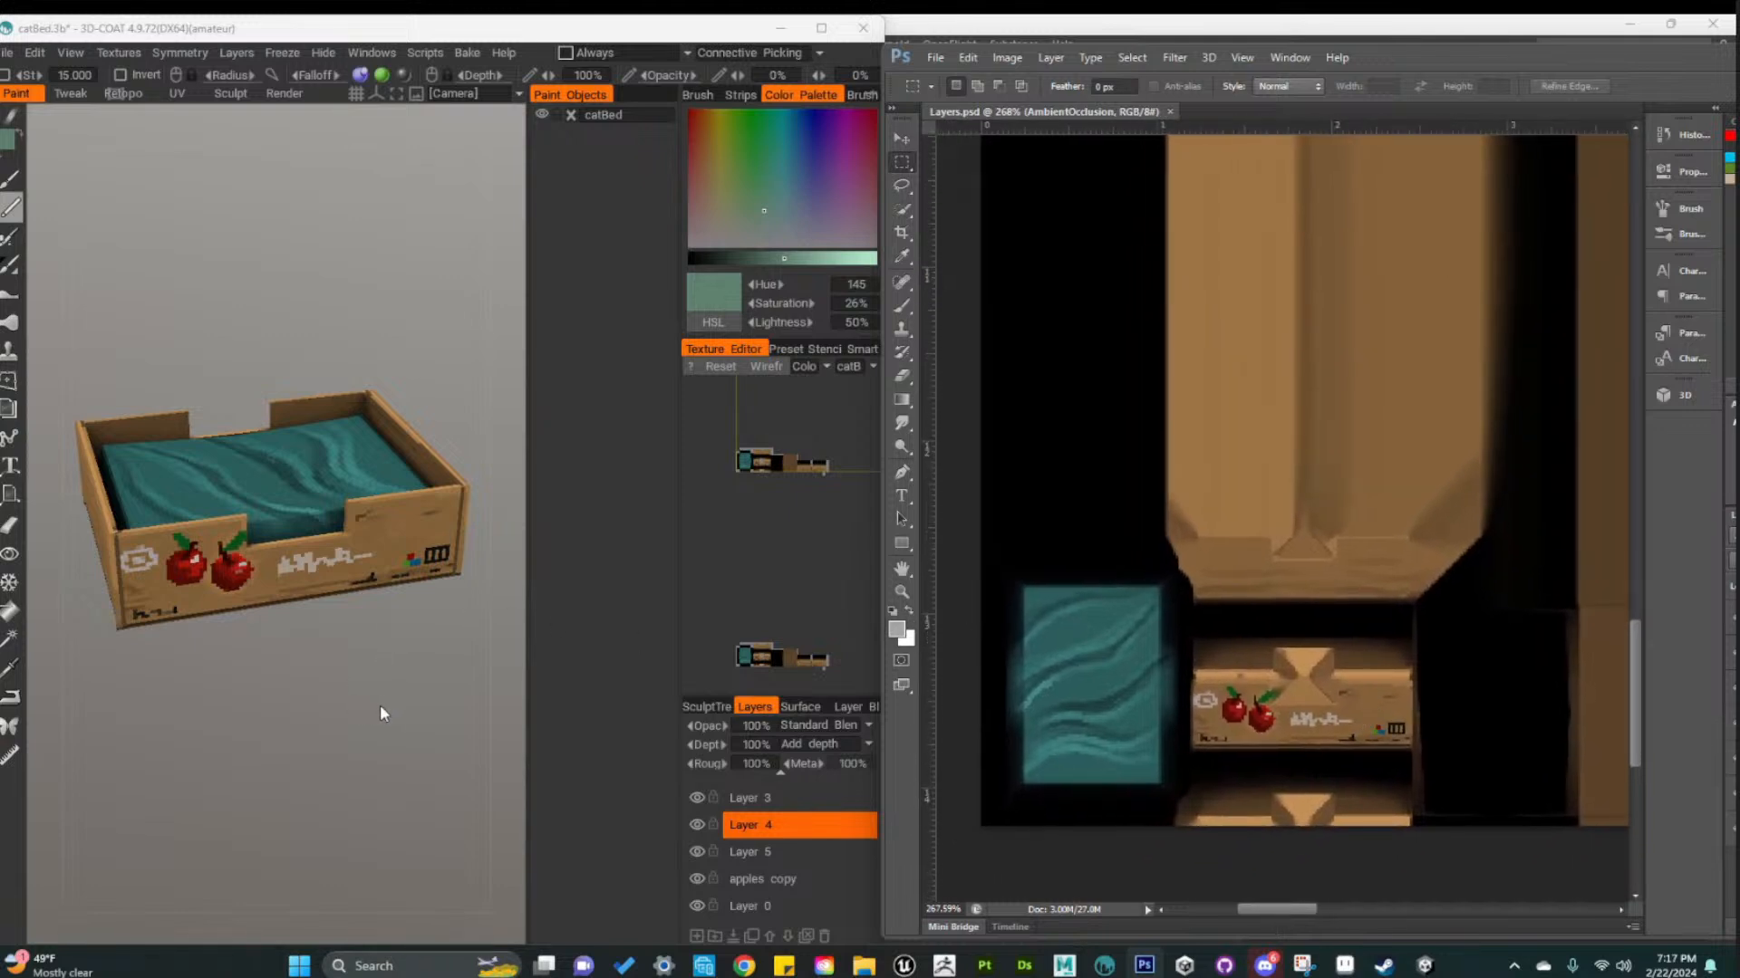
left_click_drag(381, 707, 411, 683)
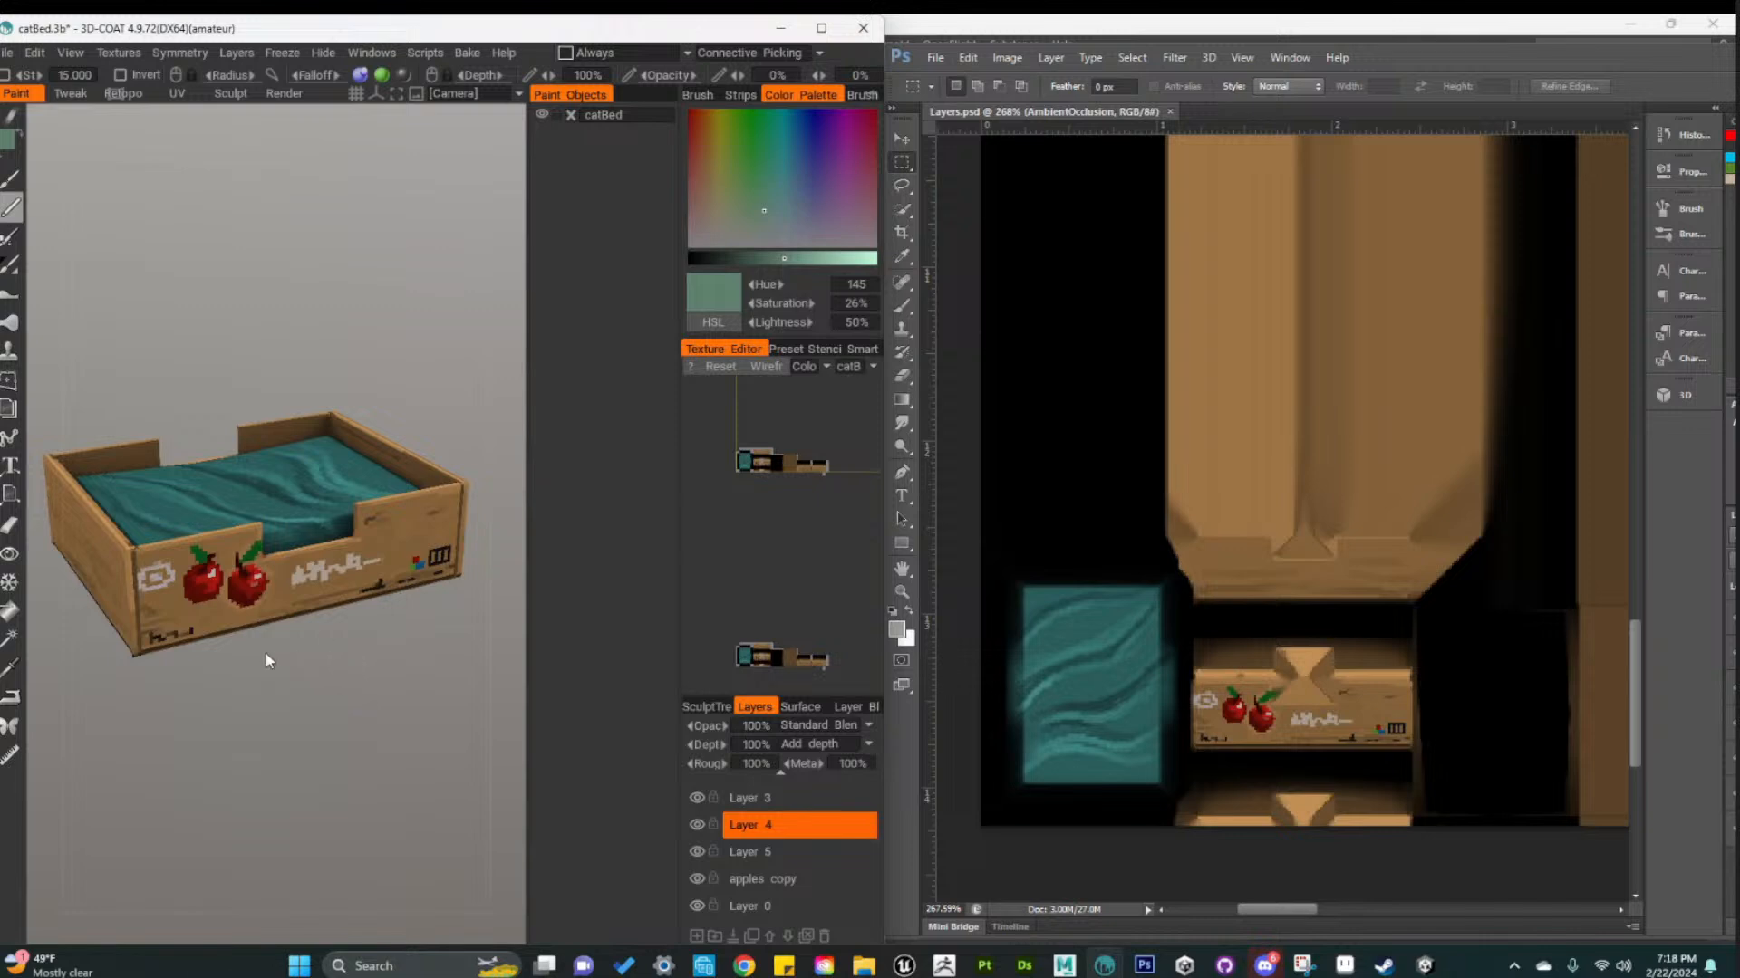
Switch to Unity and survey the props along the lockers in the security room
left_click(7, 53)
left_click(1425, 966)
middle_click_drag(931, 513, 938, 471)
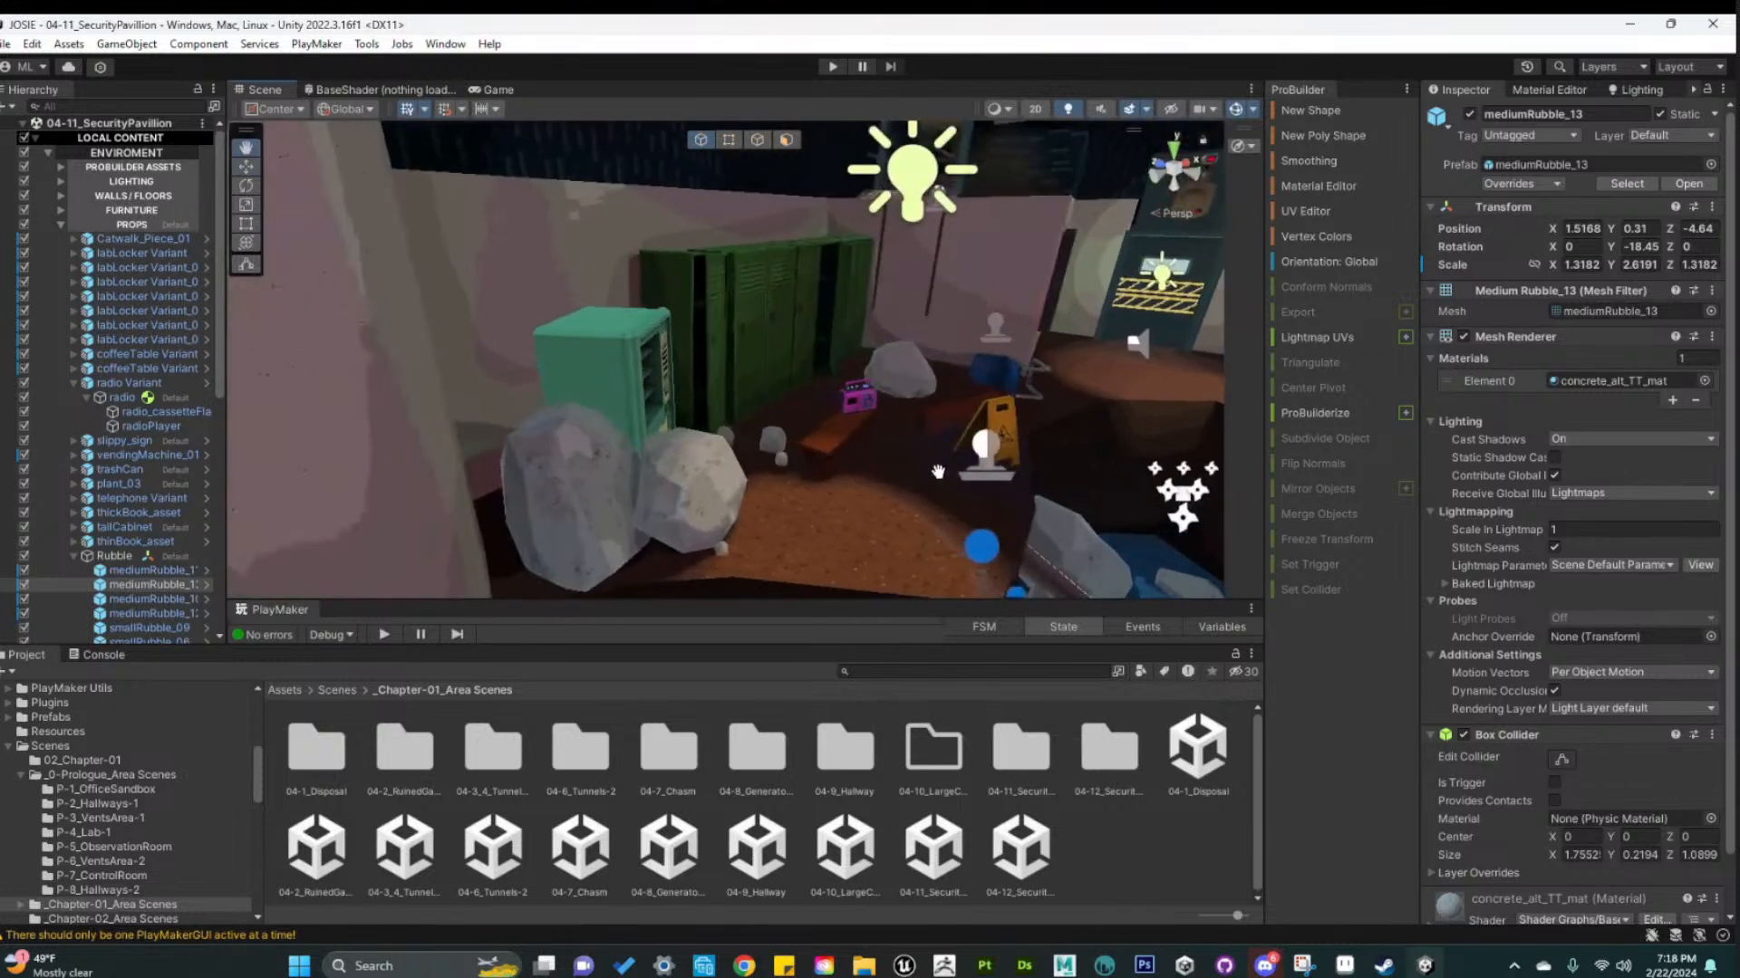
left_click_drag(937, 471, 662, 435, "alt")
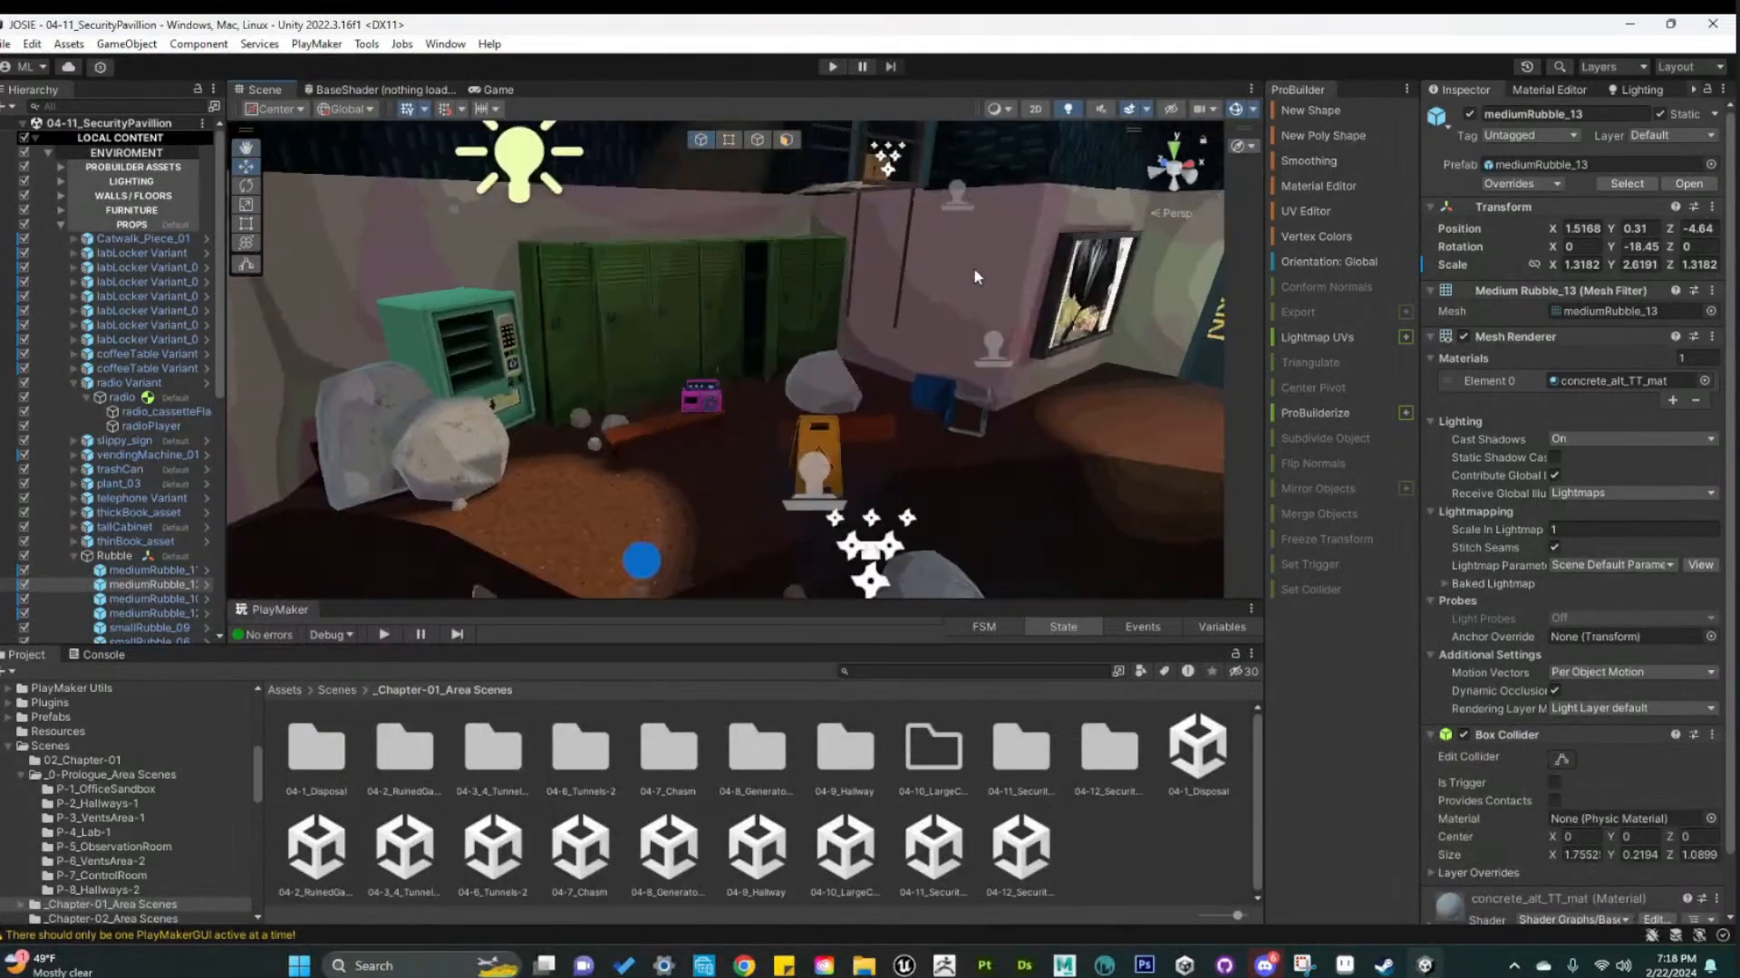
scroll(992, 360, "up", 3)
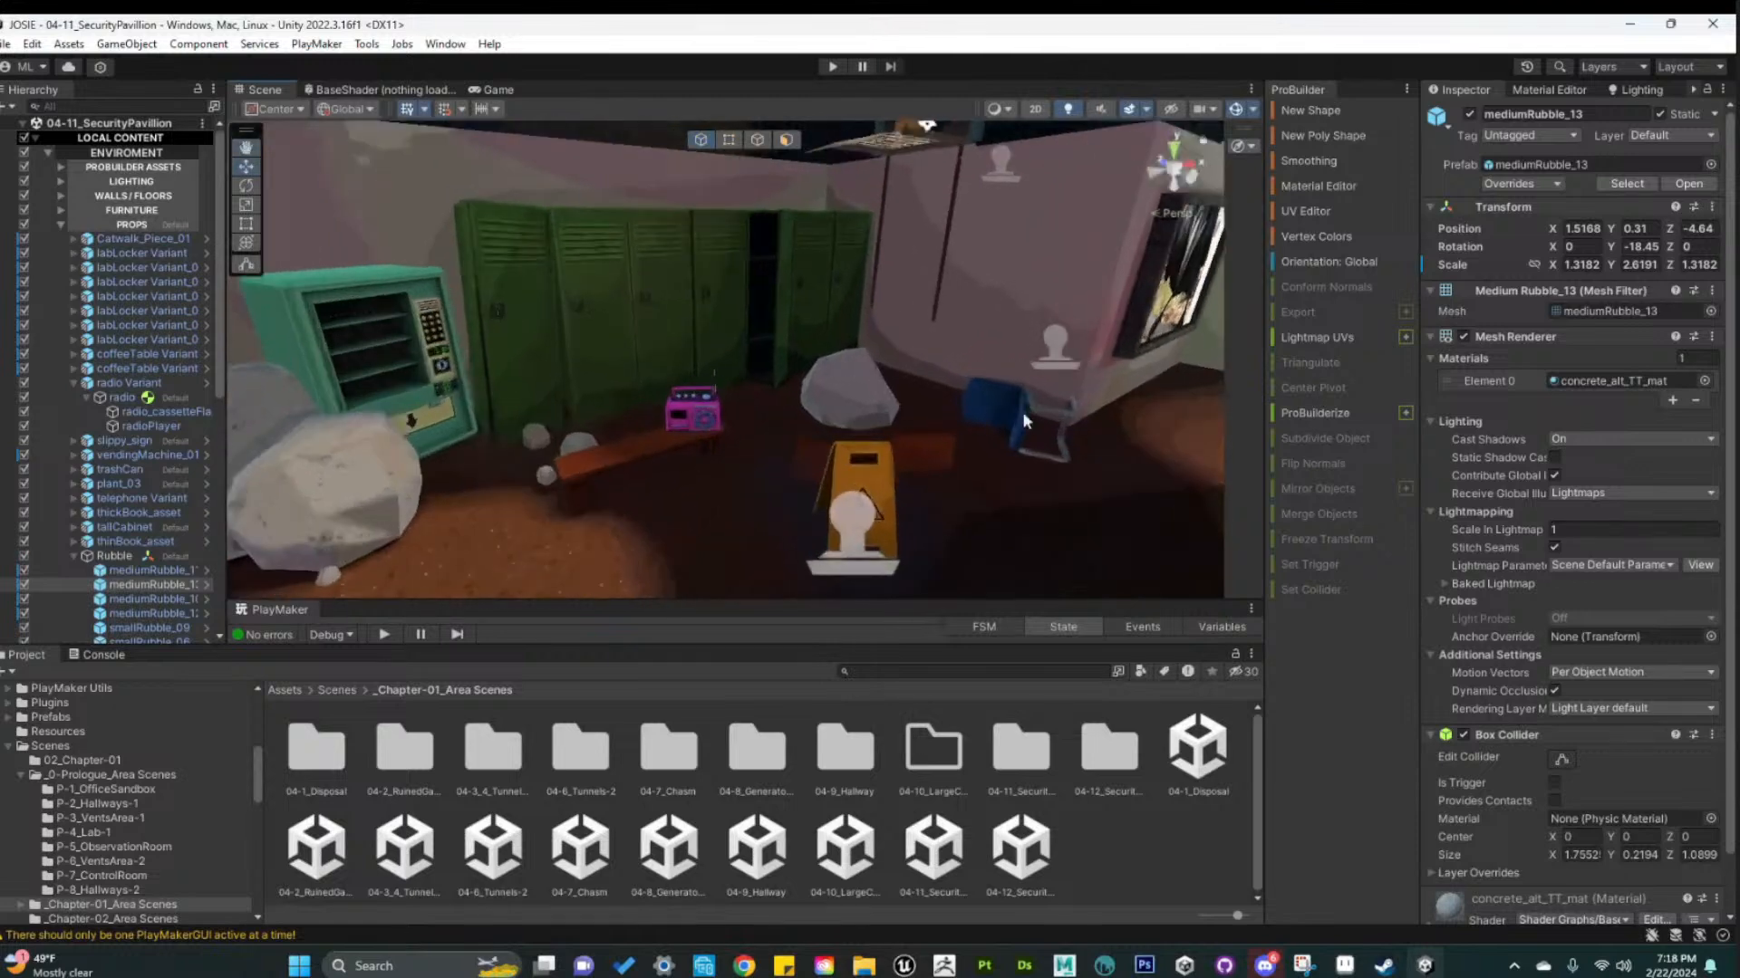
mouse_move(723, 498)
left_mouse_down("alt")
mouse_move(623, 517)
mouse_move(724, 499)
left_mouse_up("alt")
Select the vending machine and the pink radio in turn and examine their textures up close
left_click(653, 274)
scroll(888, 434, "up", 3)
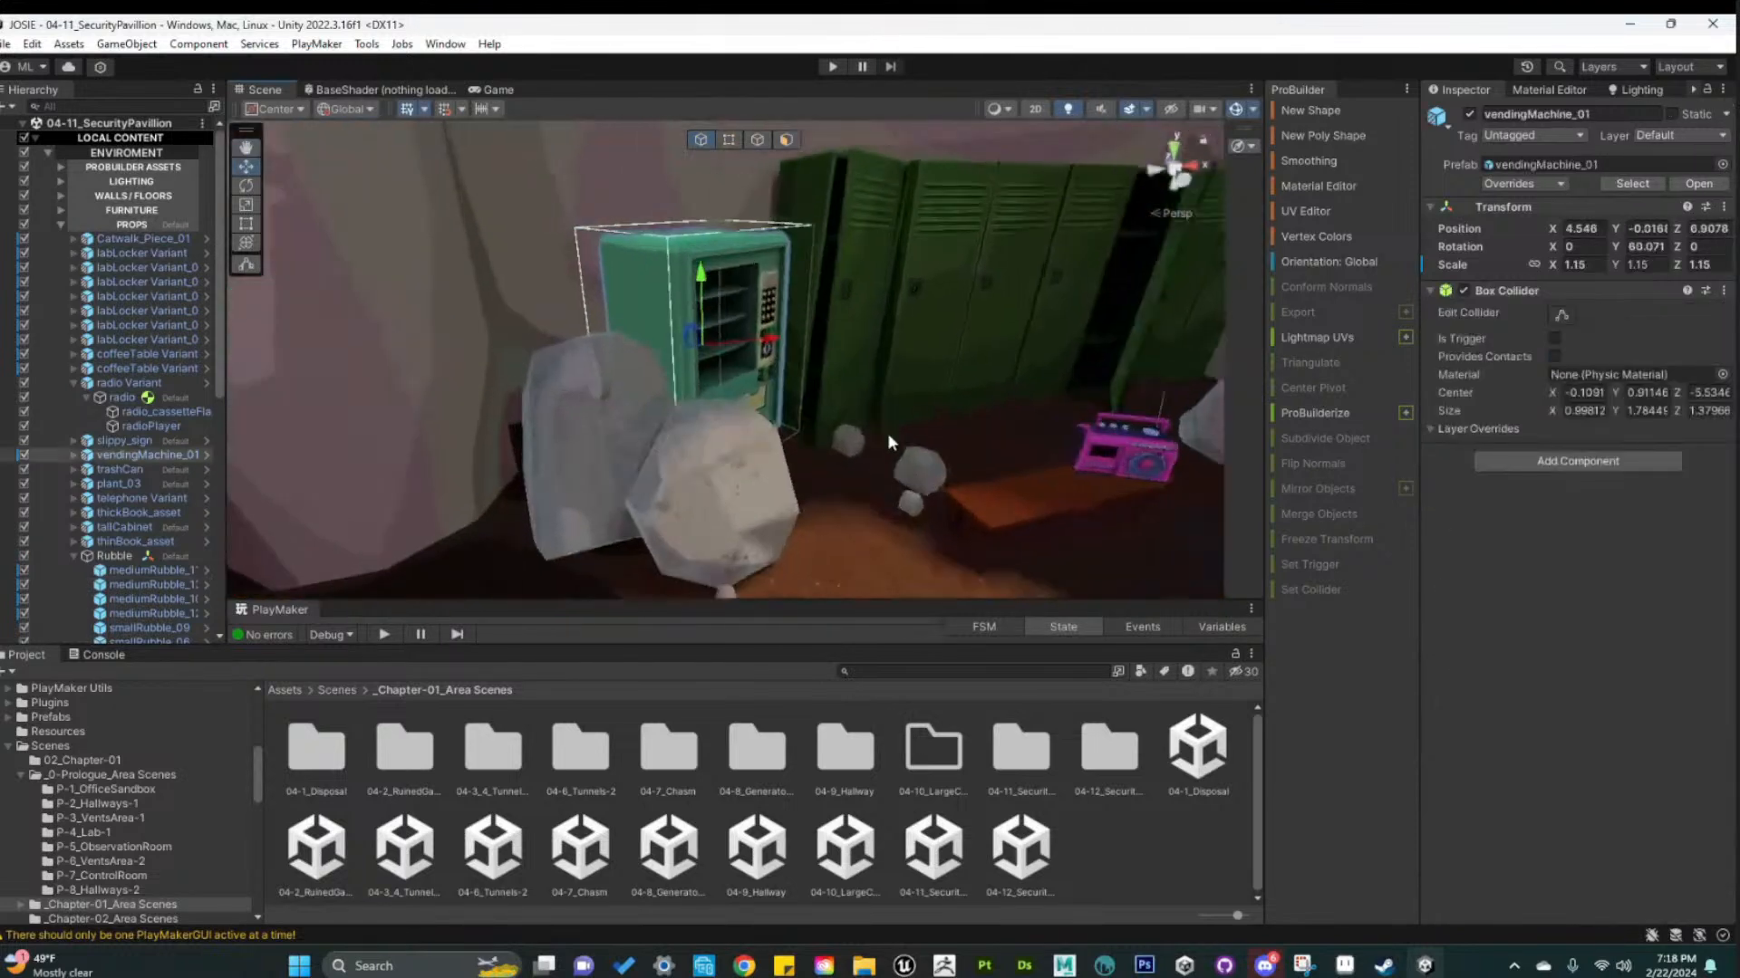
left_click_drag(888, 435, 932, 494, "alt")
scroll(800, 424, "down", 3)
left_click(805, 421)
scroll(866, 463, "up", 4)
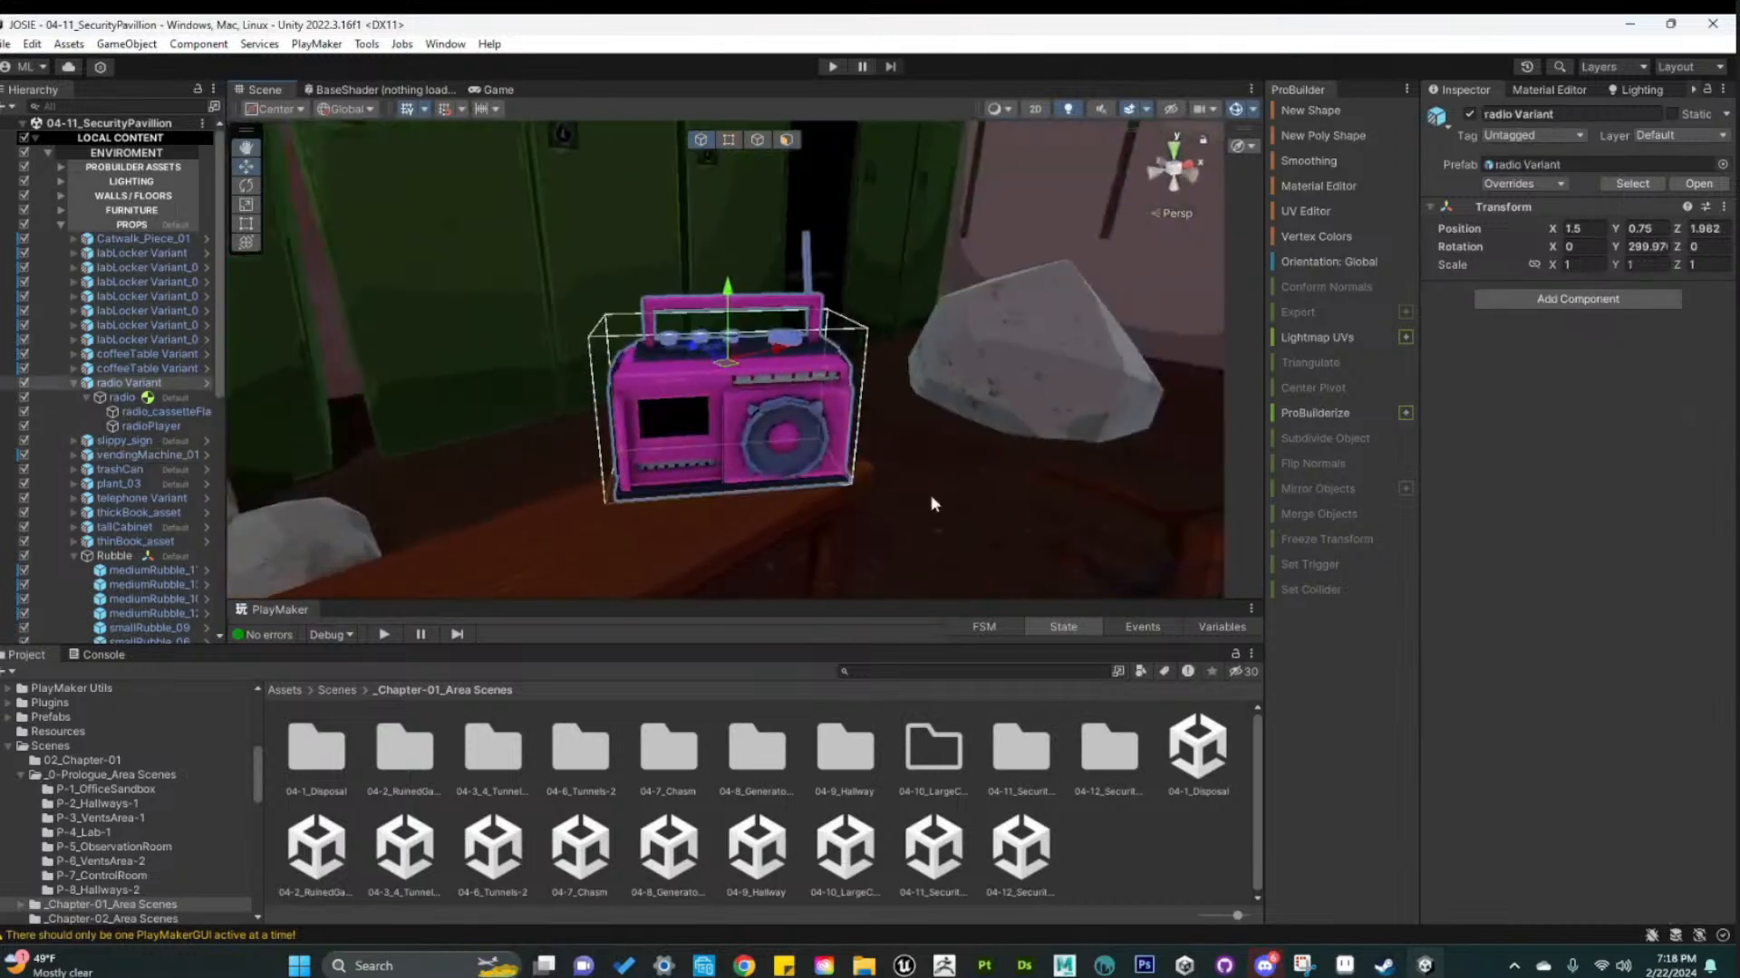
Frame one of the green lockers, examine its painted texture up close, and compare it with the surrounding room
scroll(931, 495, "down", 5)
middle_click_drag(791, 404, 701, 488)
left_click_drag(700, 488, 777, 491, "alt")
left_click(634, 444)
scroll(596, 475, "up", 3)
key("f")
right_click_drag(776, 492, 480, 542, "alt")
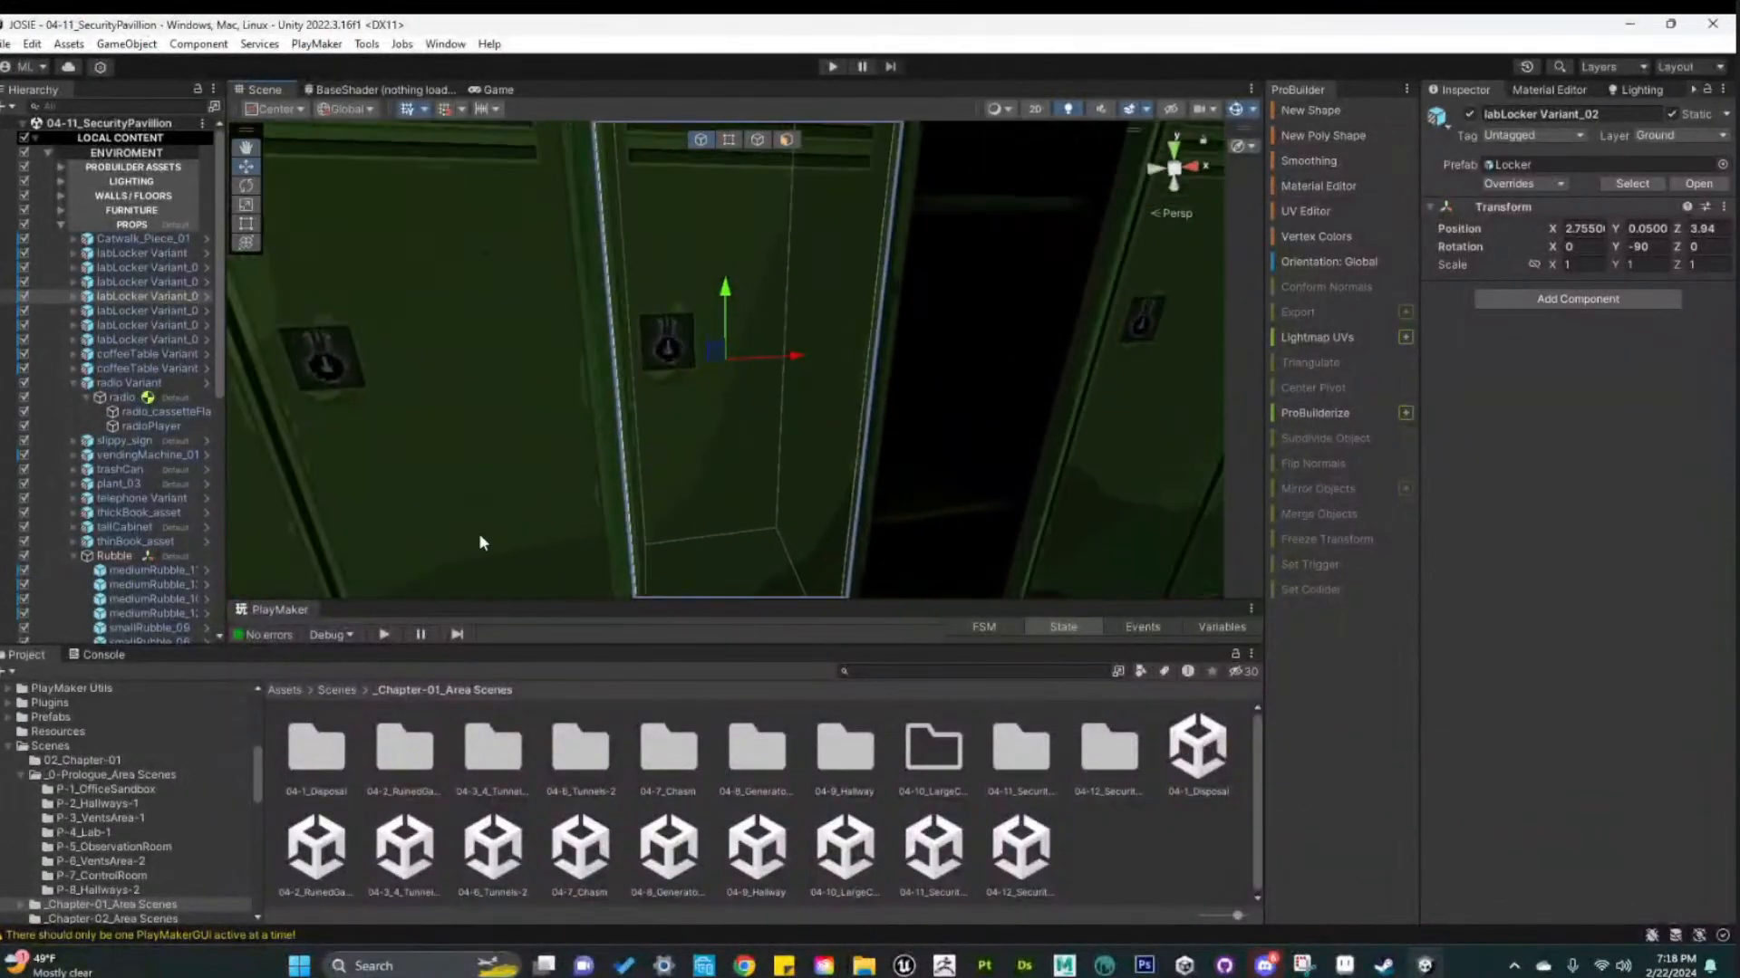
right_click_drag(440, 474, 729, 522, "alt")
scroll(921, 494, "down", 5)
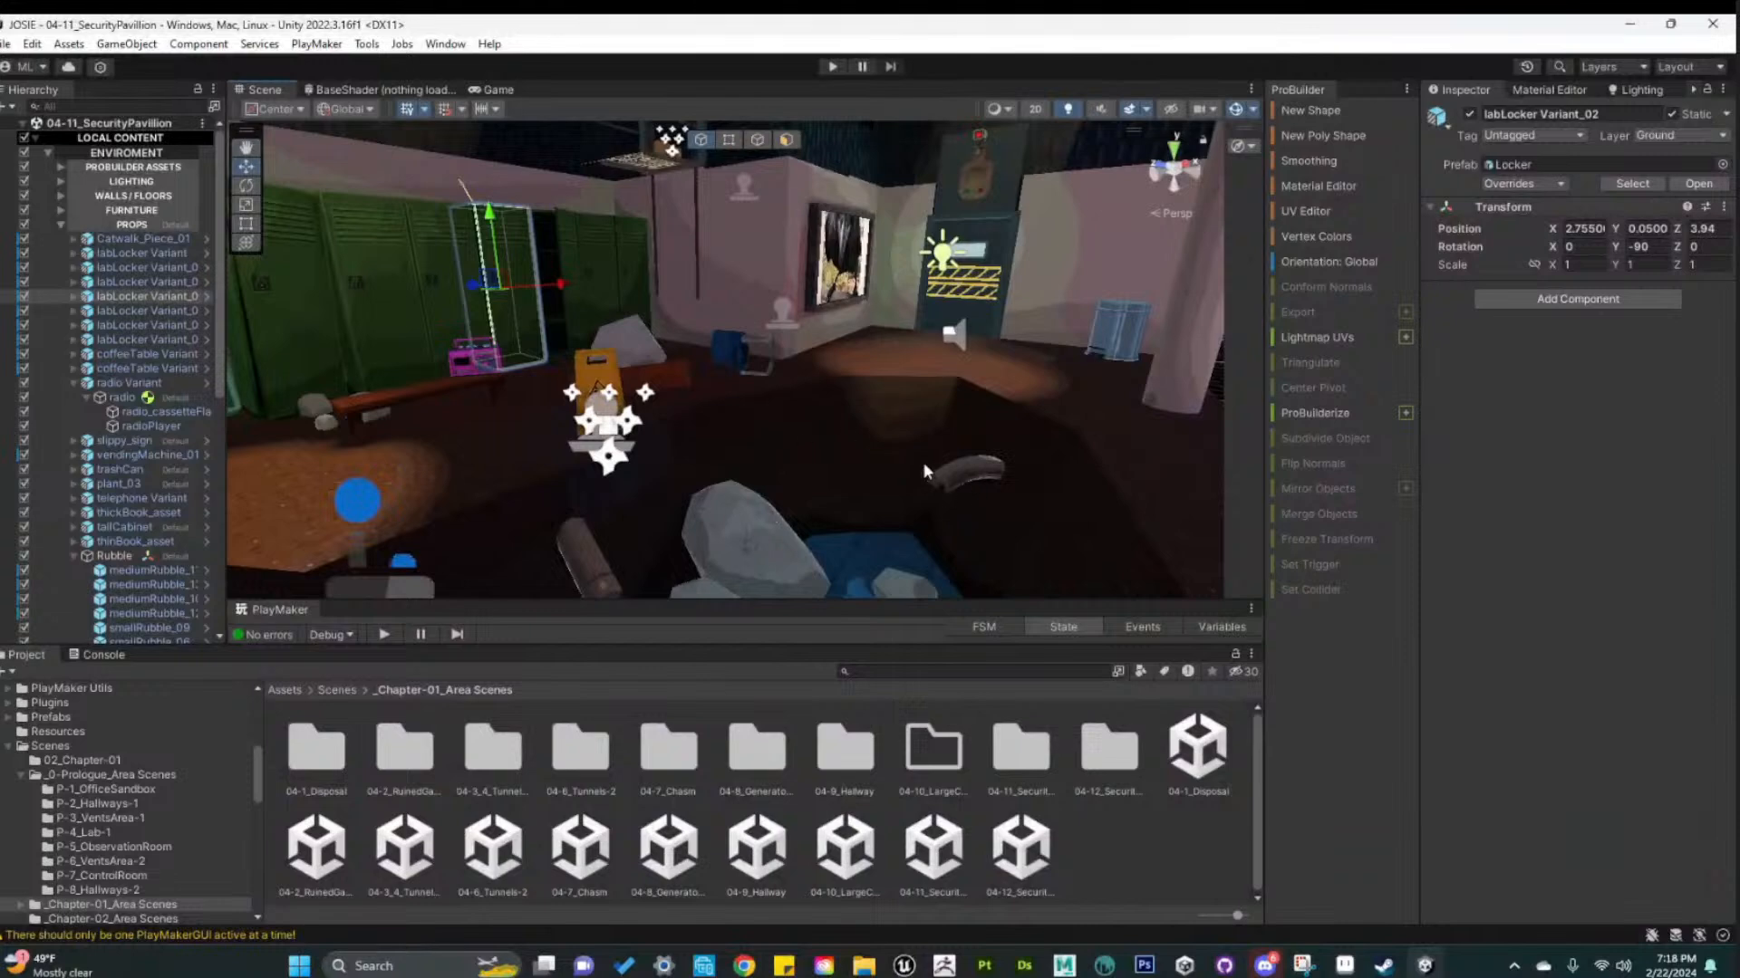
left_click_drag(922, 471, 774, 603, "alt")
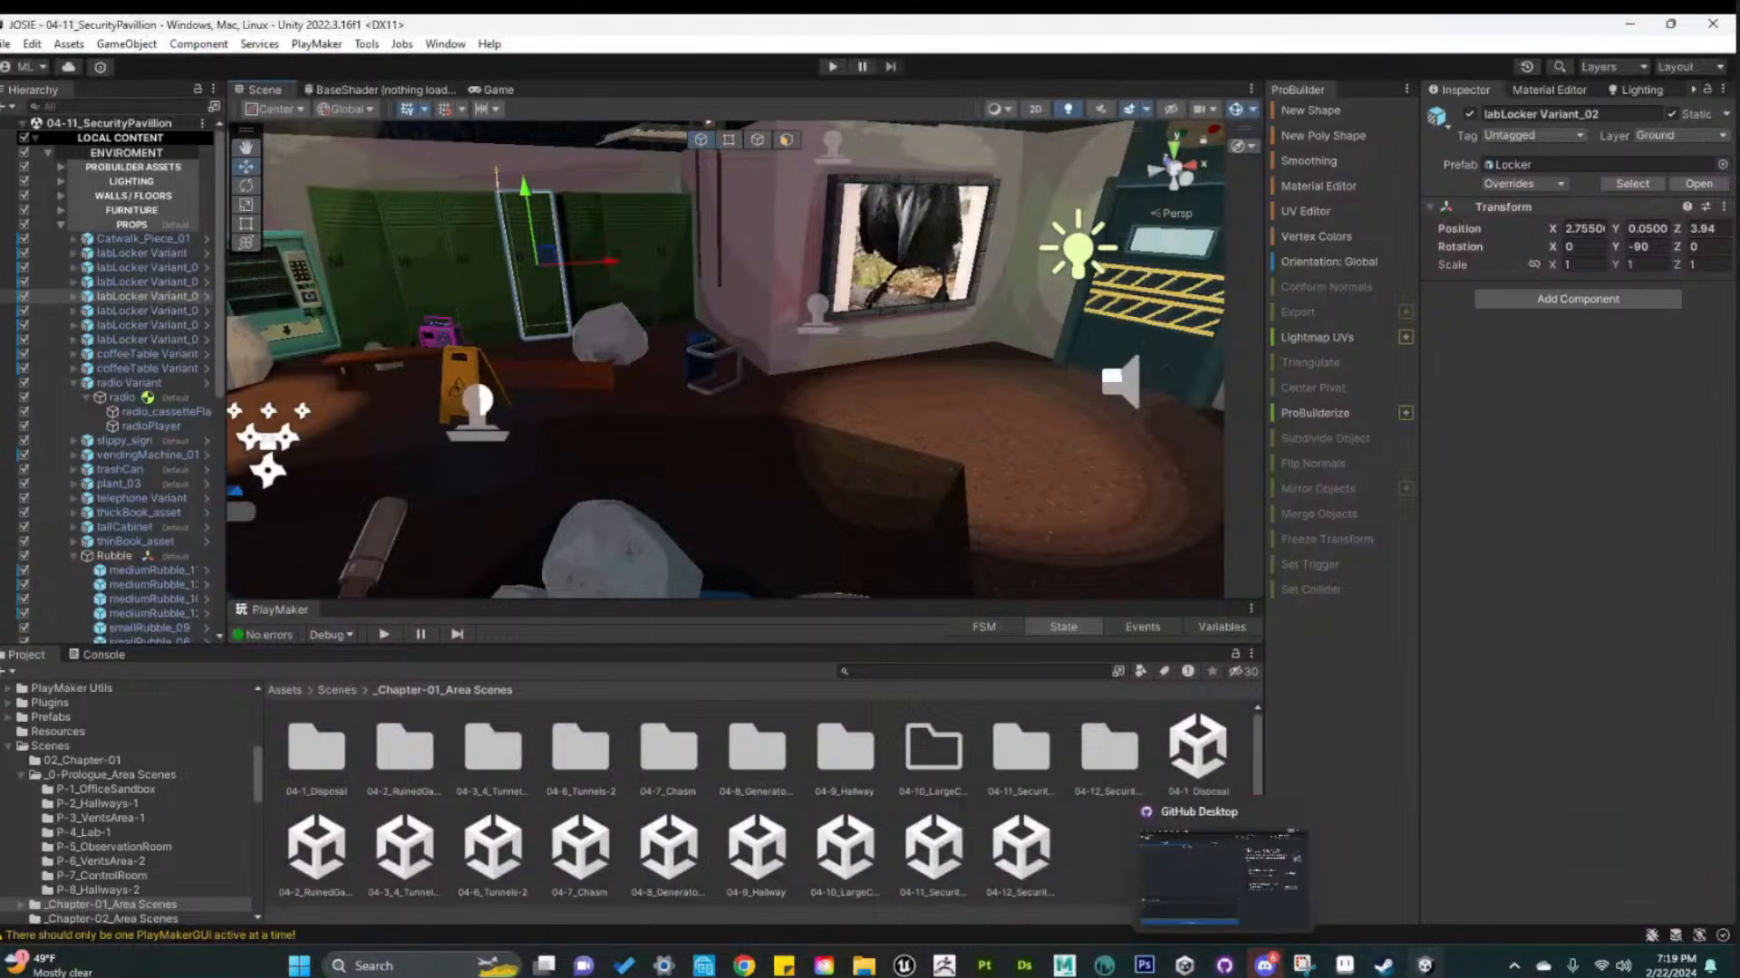
Switch back to 3D-Coat, put the Photoshop window out of view and widen the 3D-Coat window
mouse_move(1064, 967)
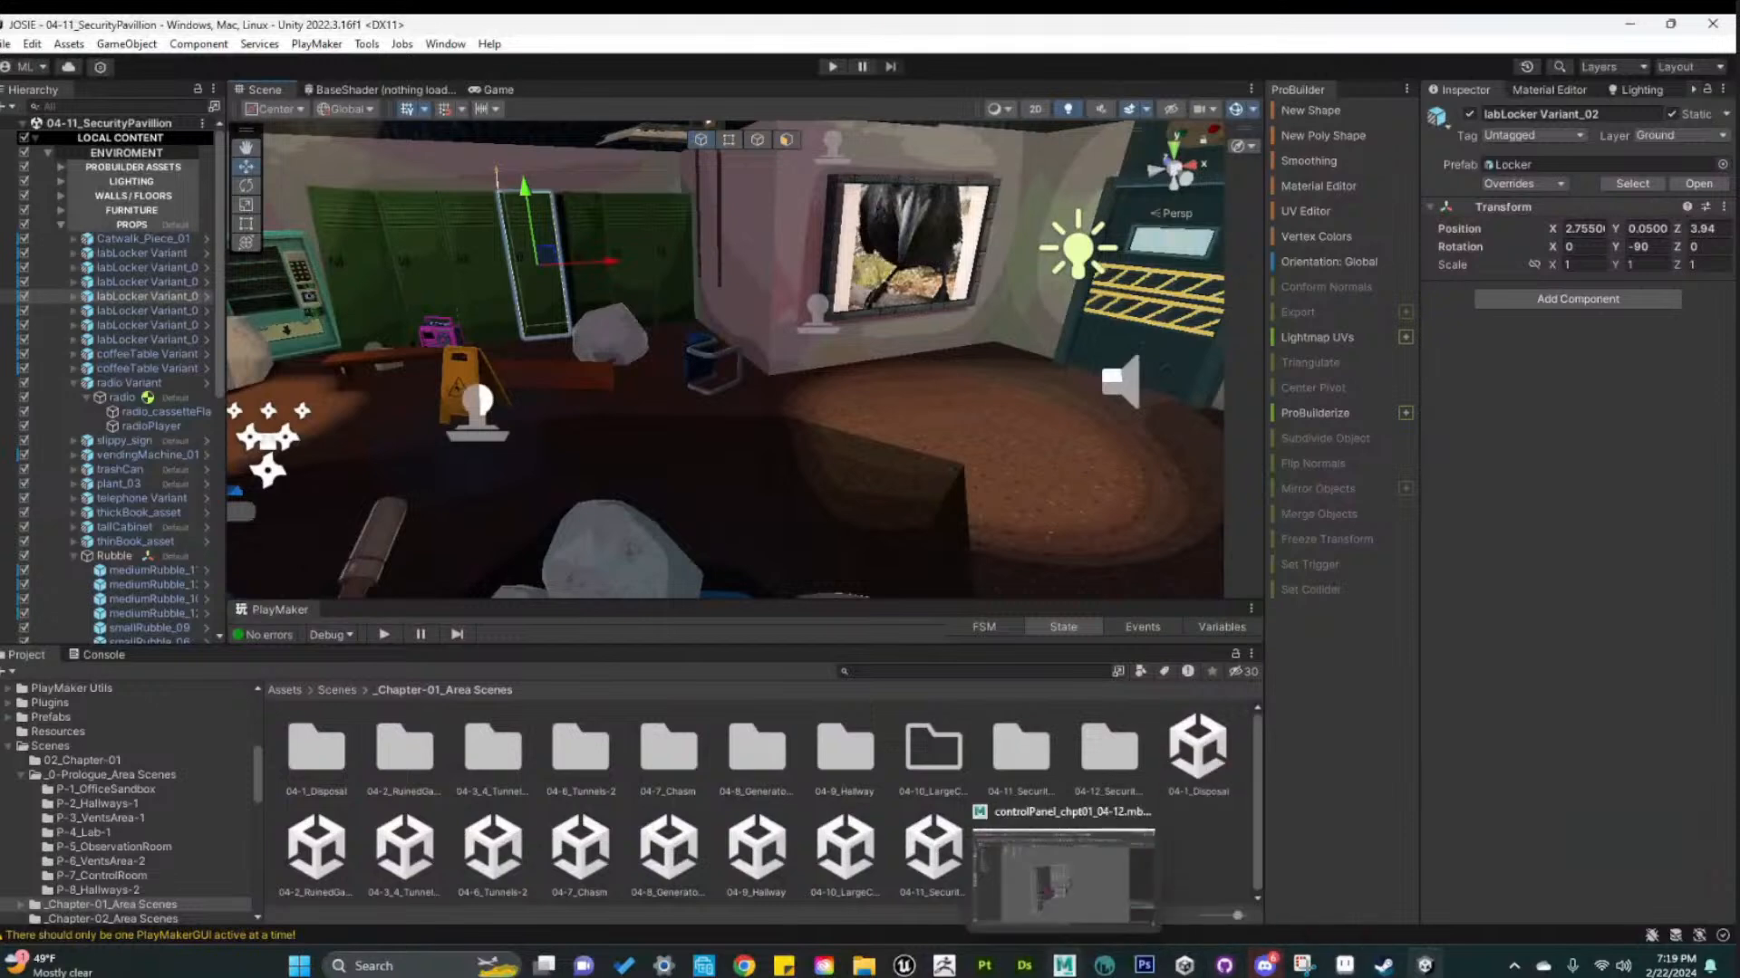
left_click(1104, 965)
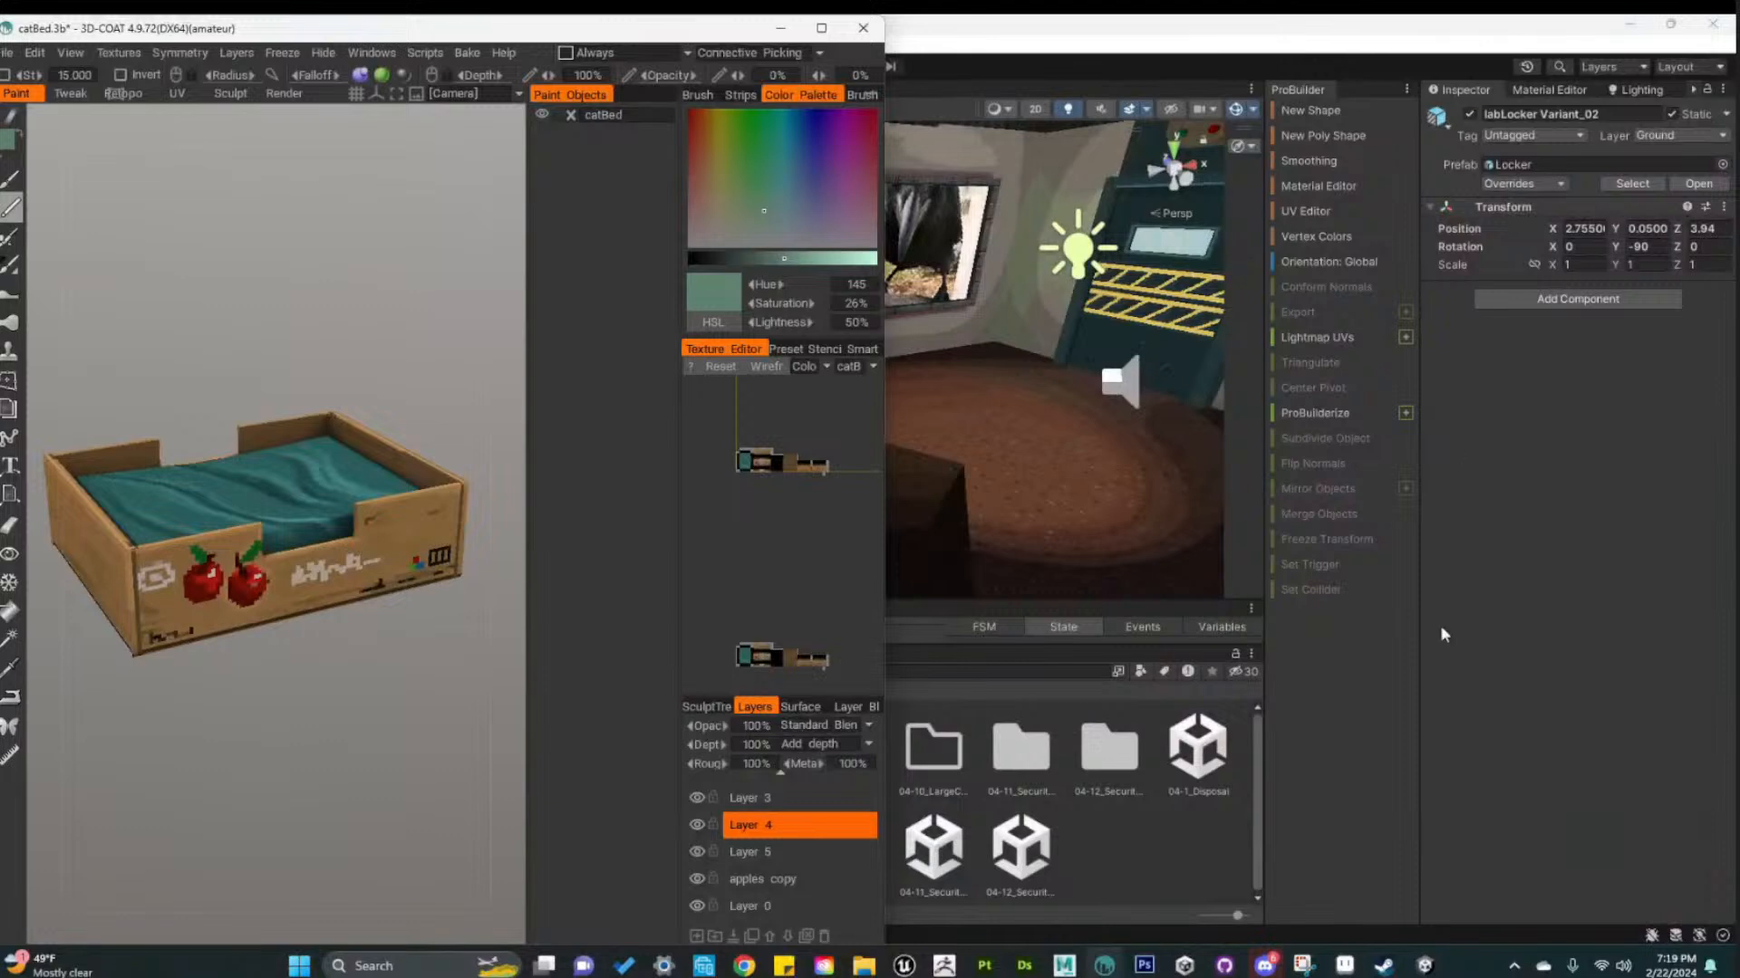
left_click(1144, 966)
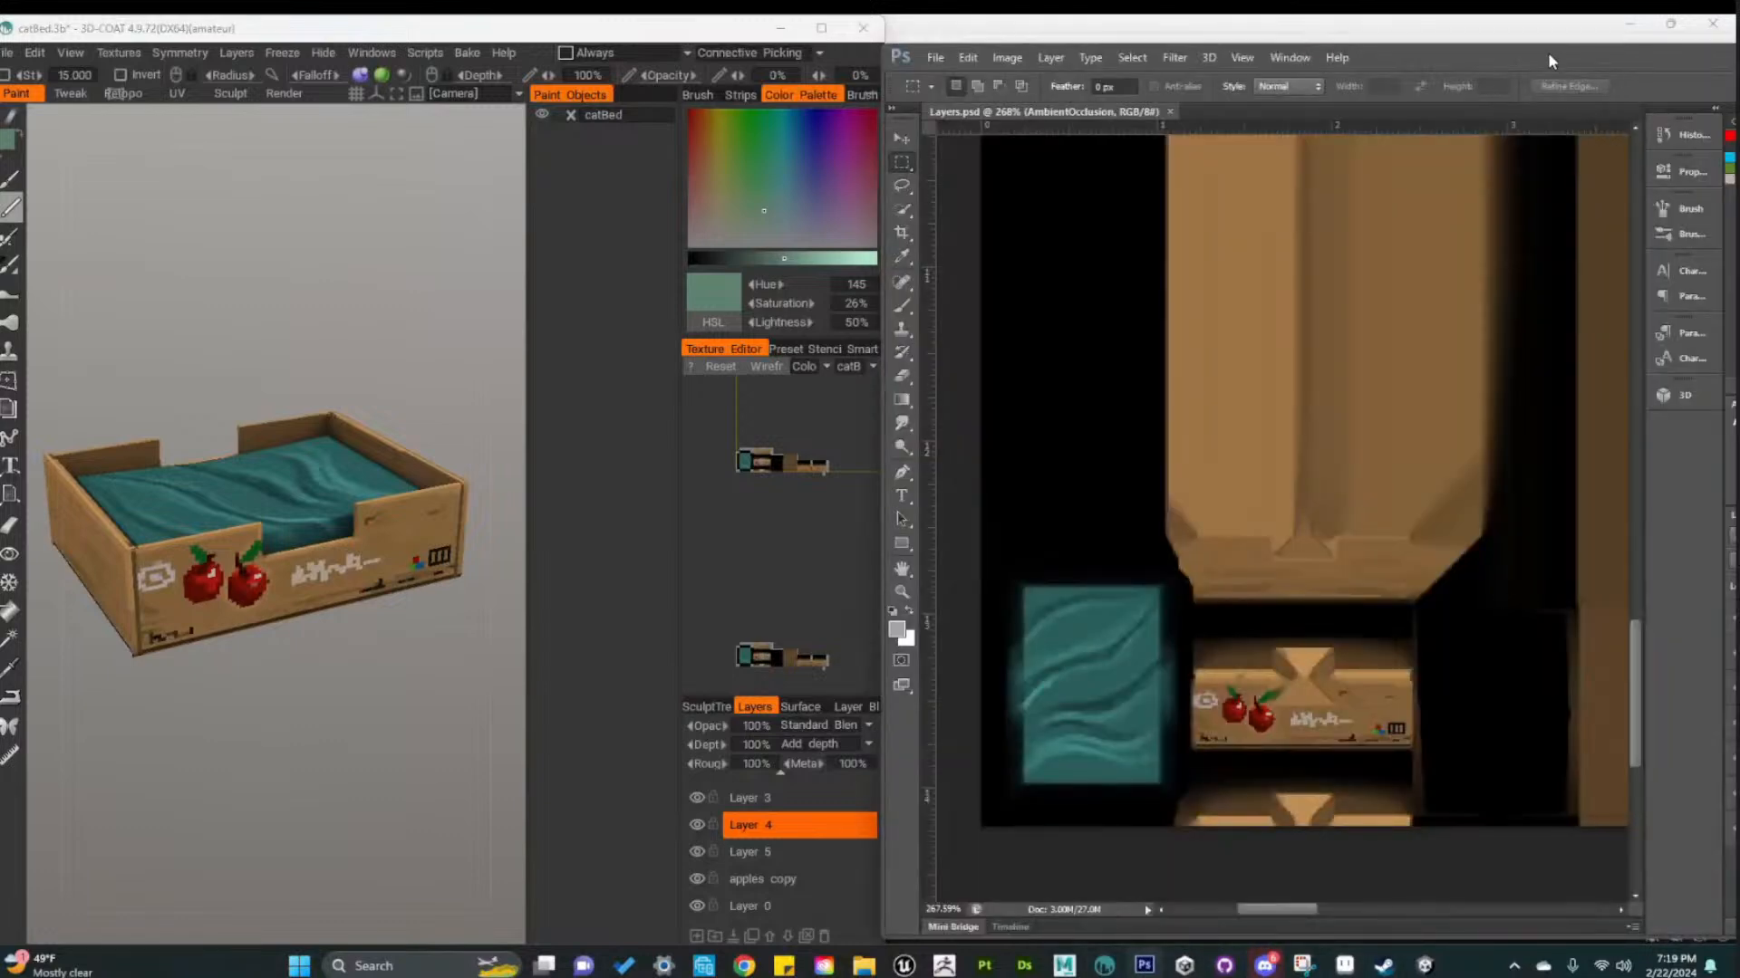
left_click_drag(1547, 54, 961, 114)
left_click(1451, 112)
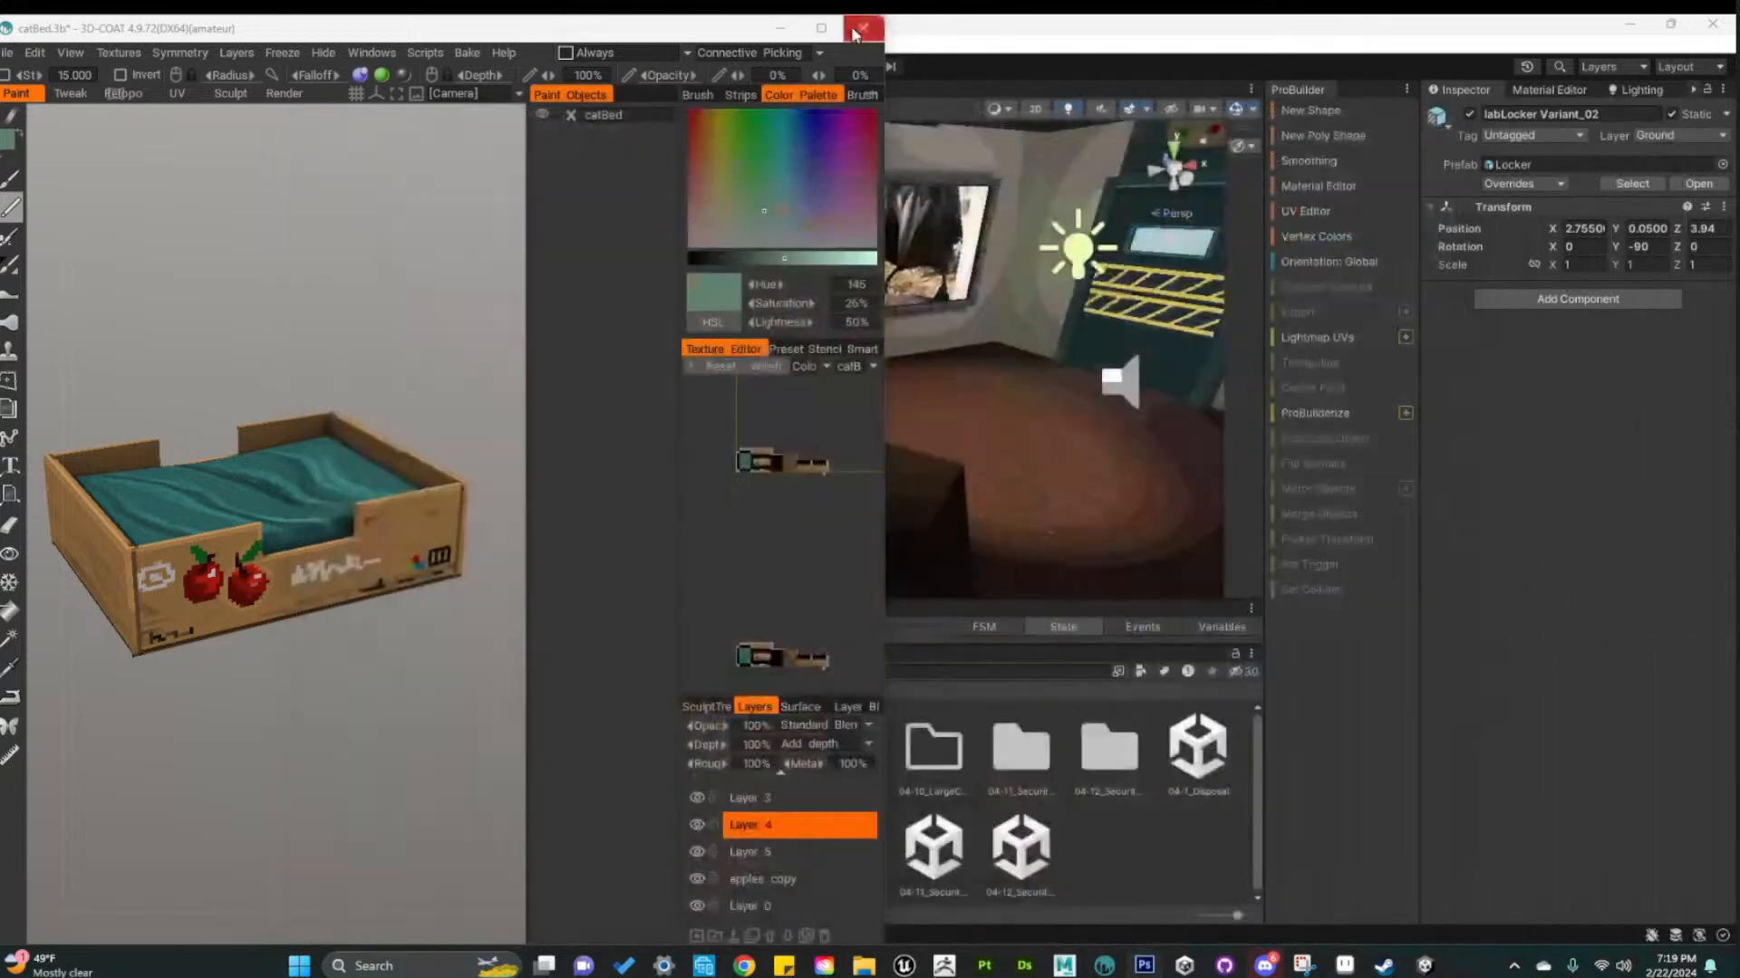
left_click_drag(886, 133, 1607, 133)
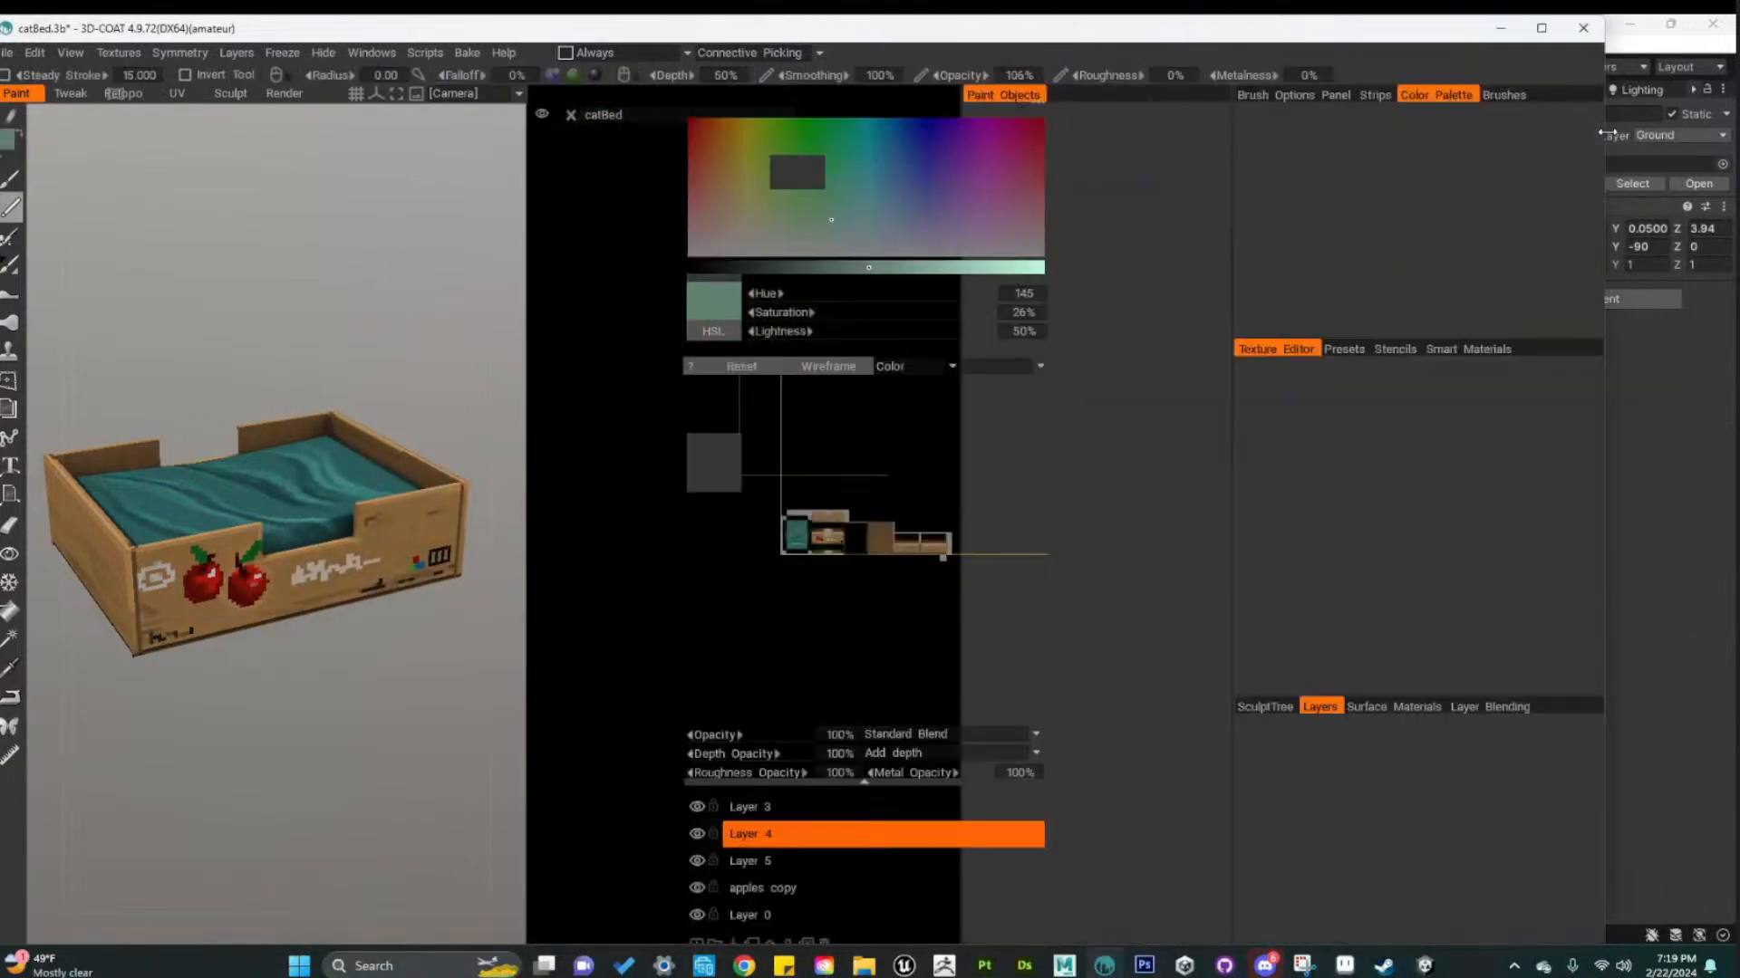
Open the crateAndBoxes 3B file from the pixelPainting_p01 folder in 3D-Coat
left_click(11, 57)
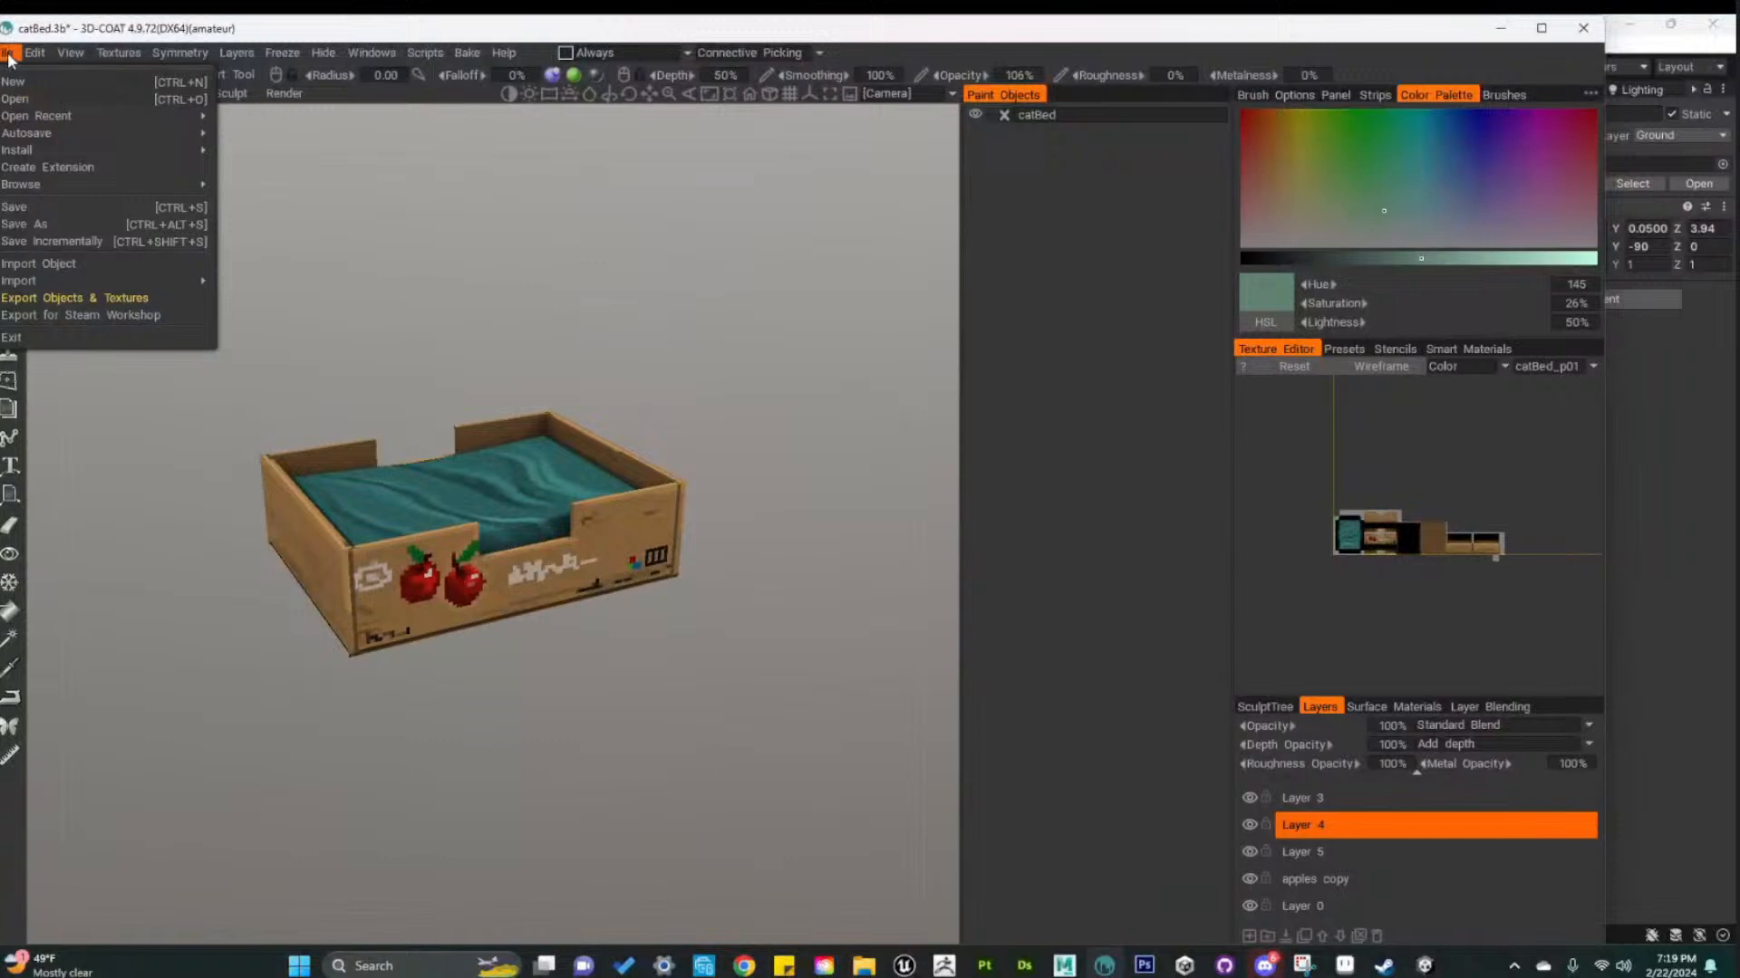
left_click(14, 99)
scroll(525, 589, "down", 4)
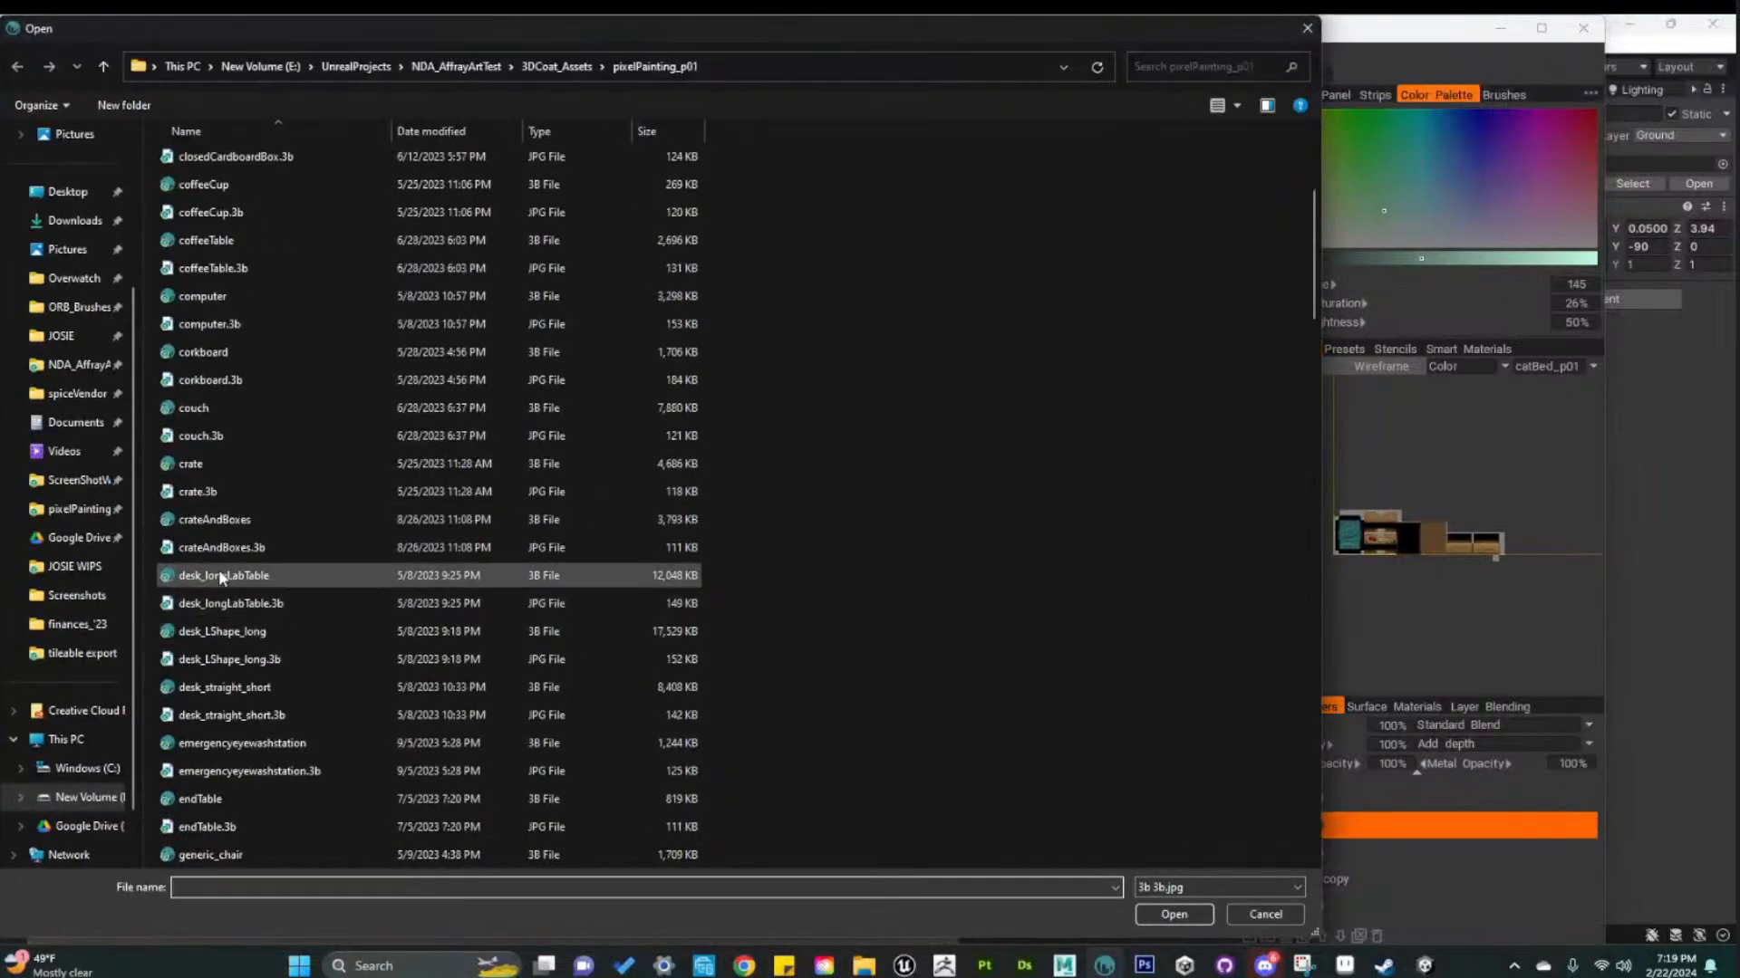
left_click(243, 524)
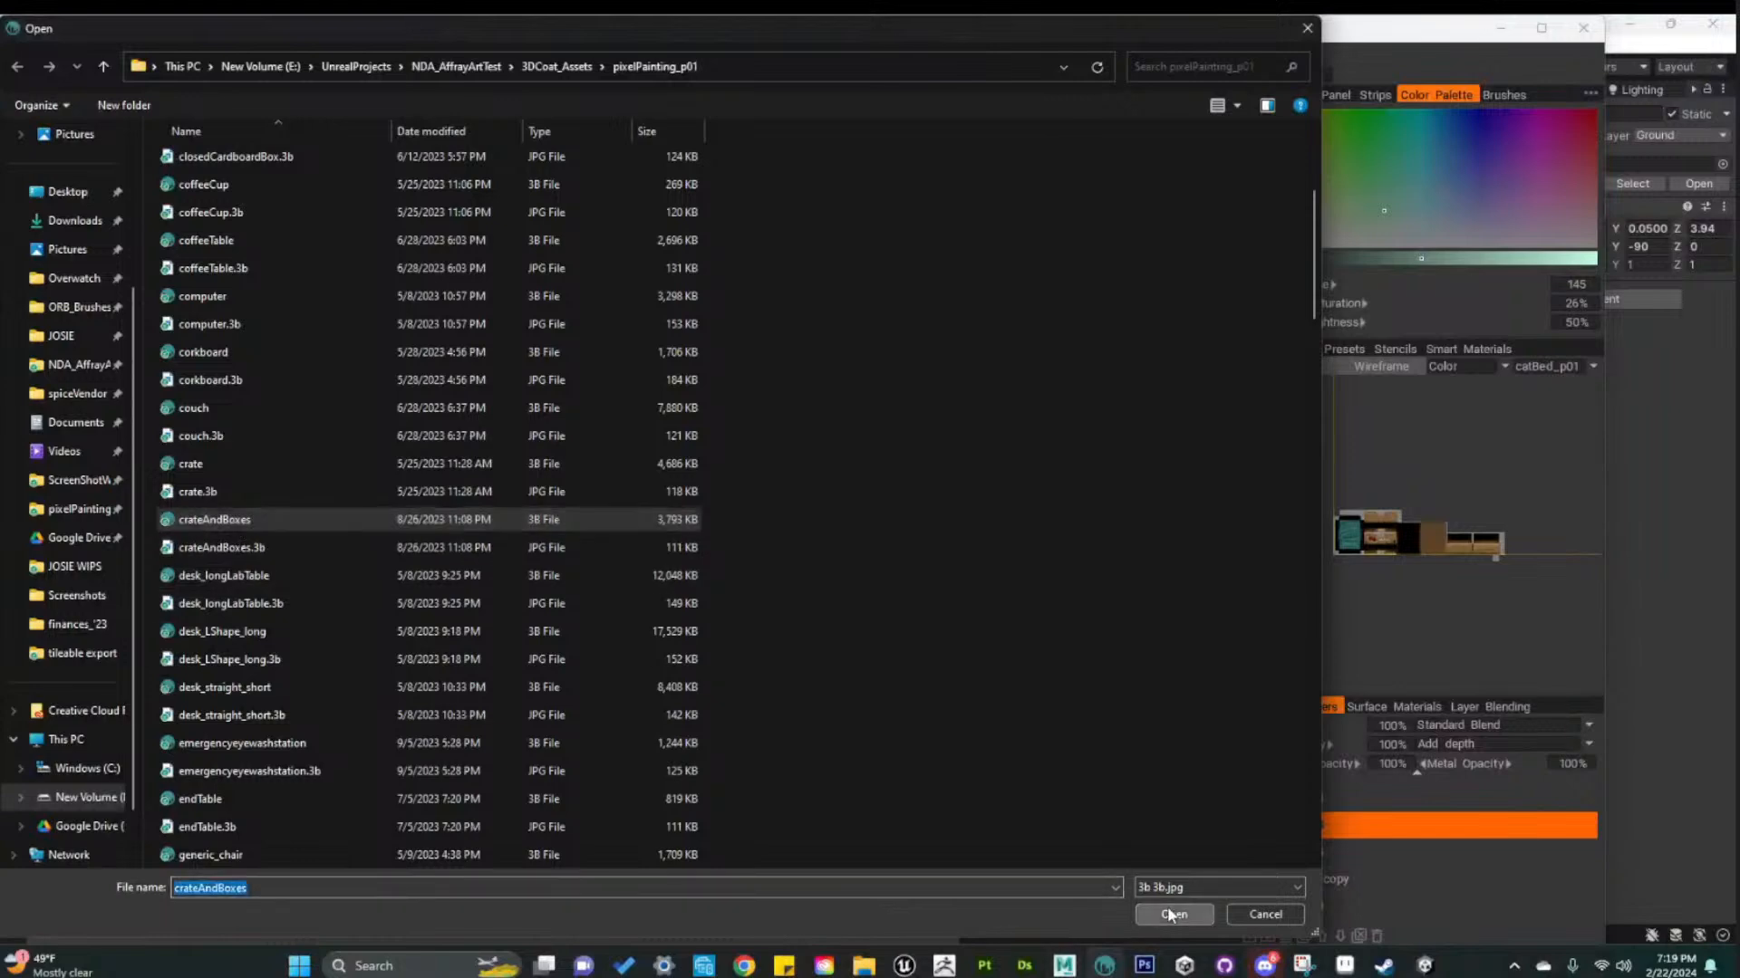
left_click(1169, 912)
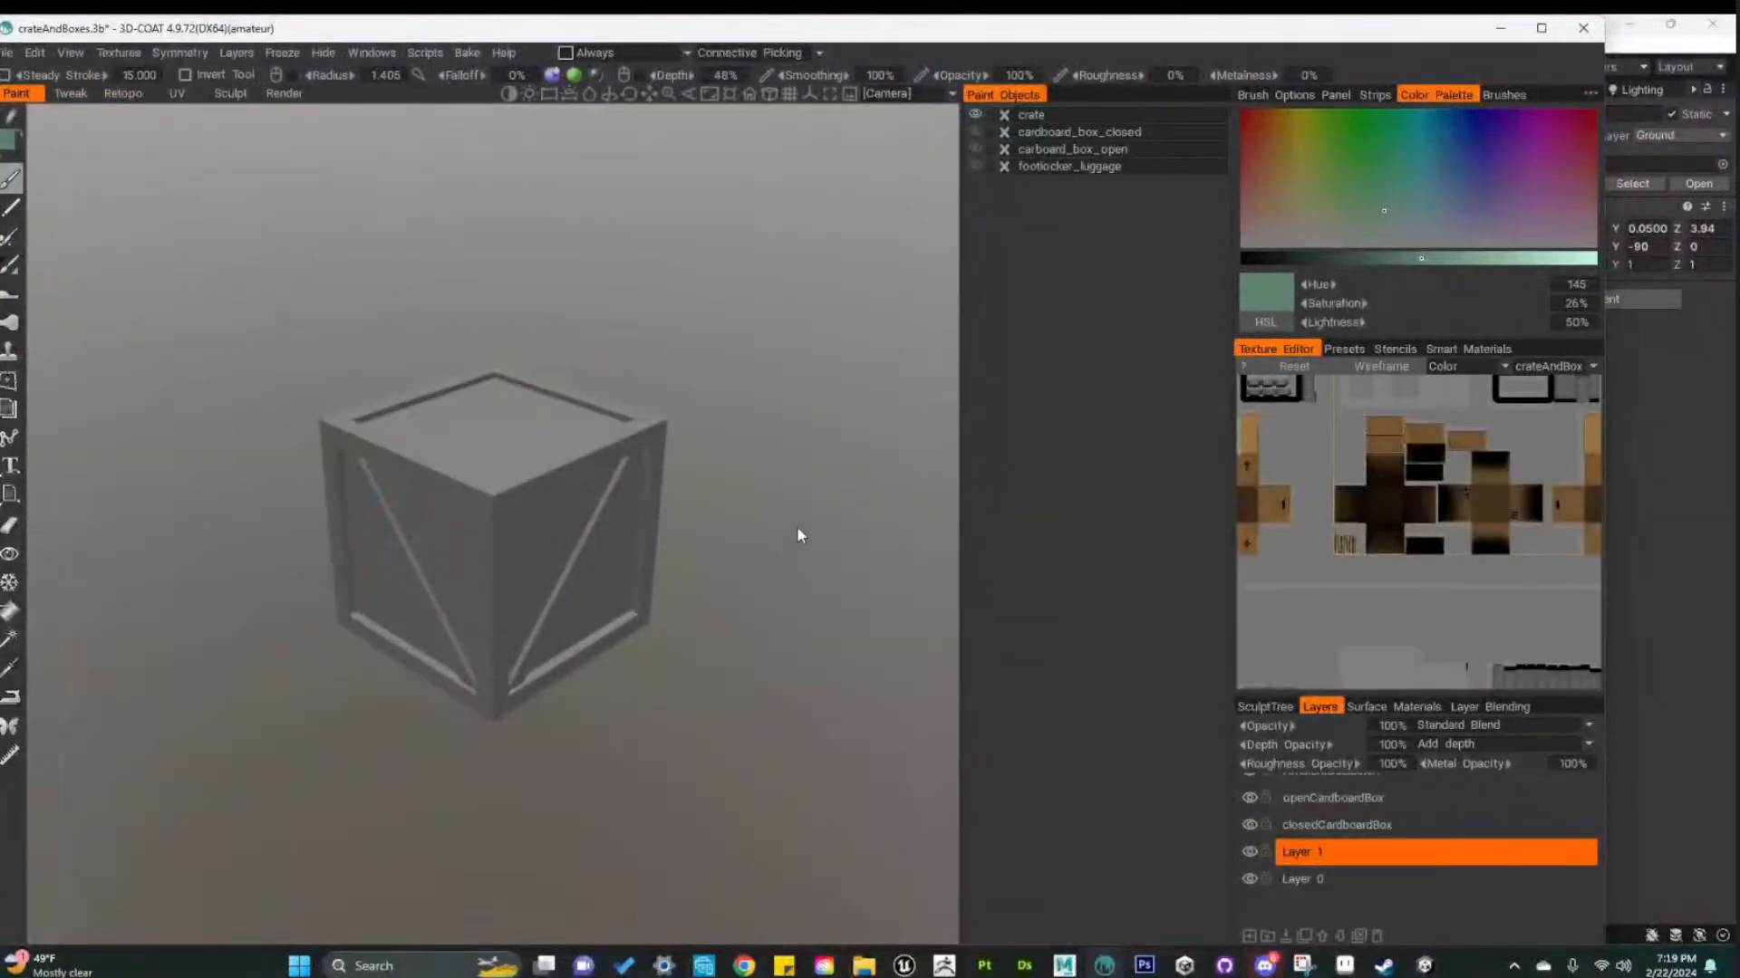
Inspect the crate from another angle and change the viewport's shading display
left_click_drag(796, 534, 943, 748)
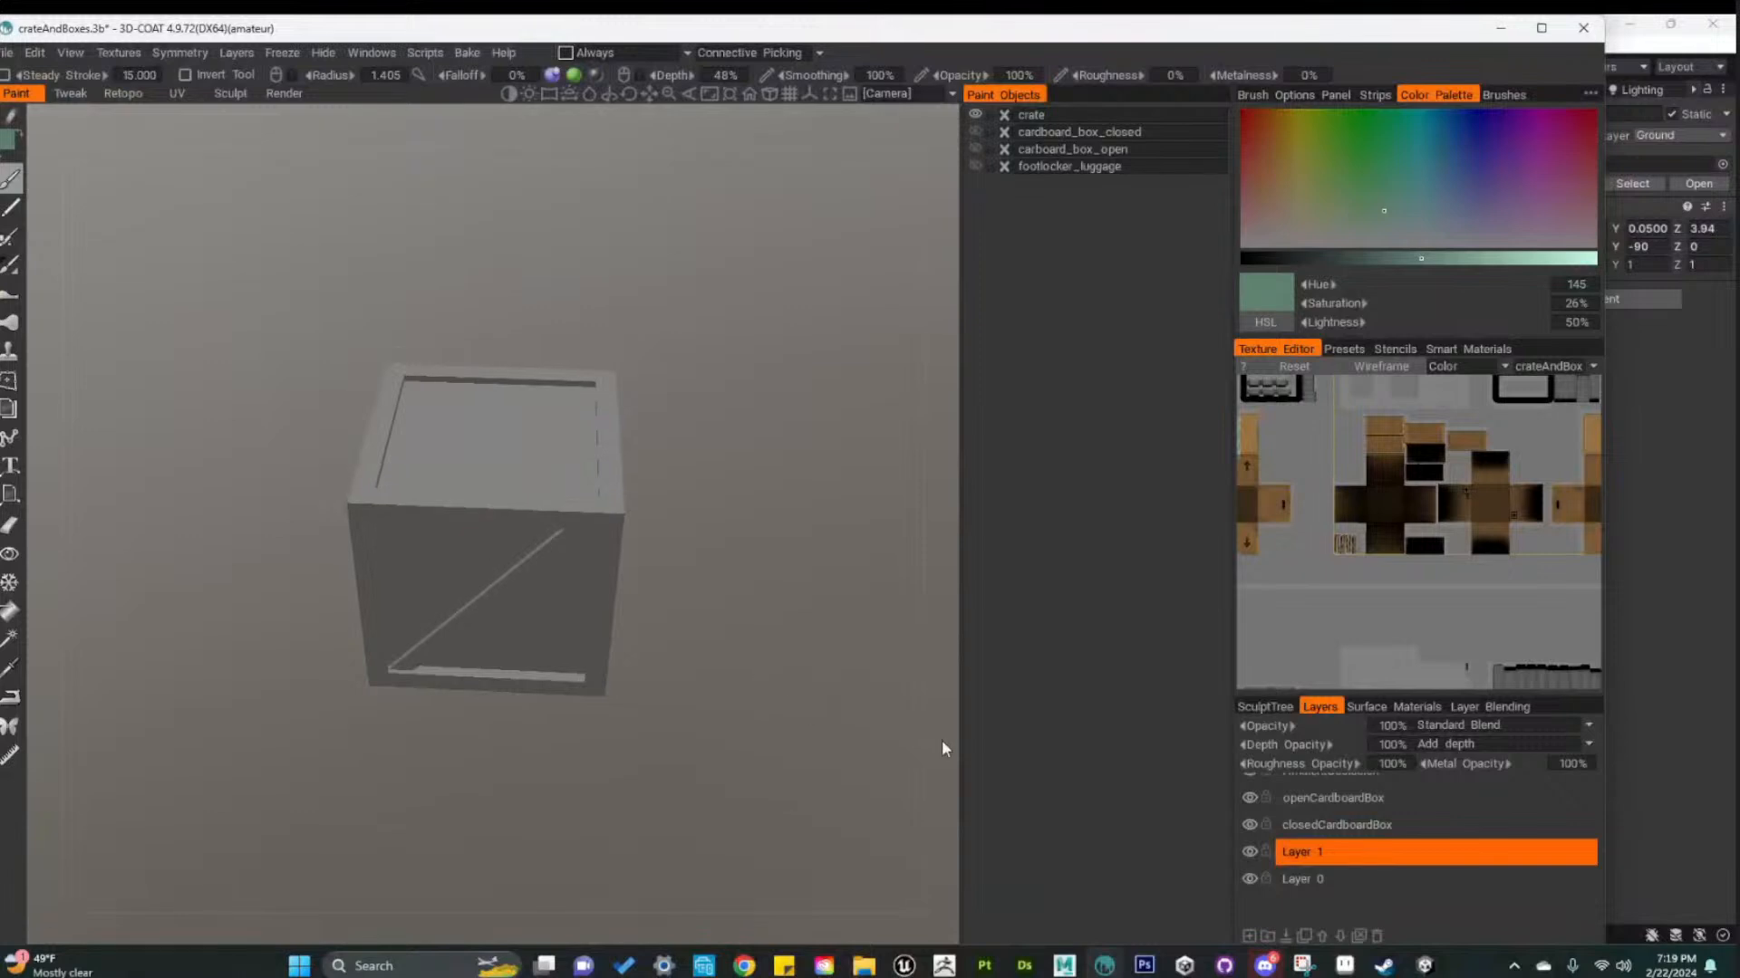
scroll(1366, 886, "up", 1)
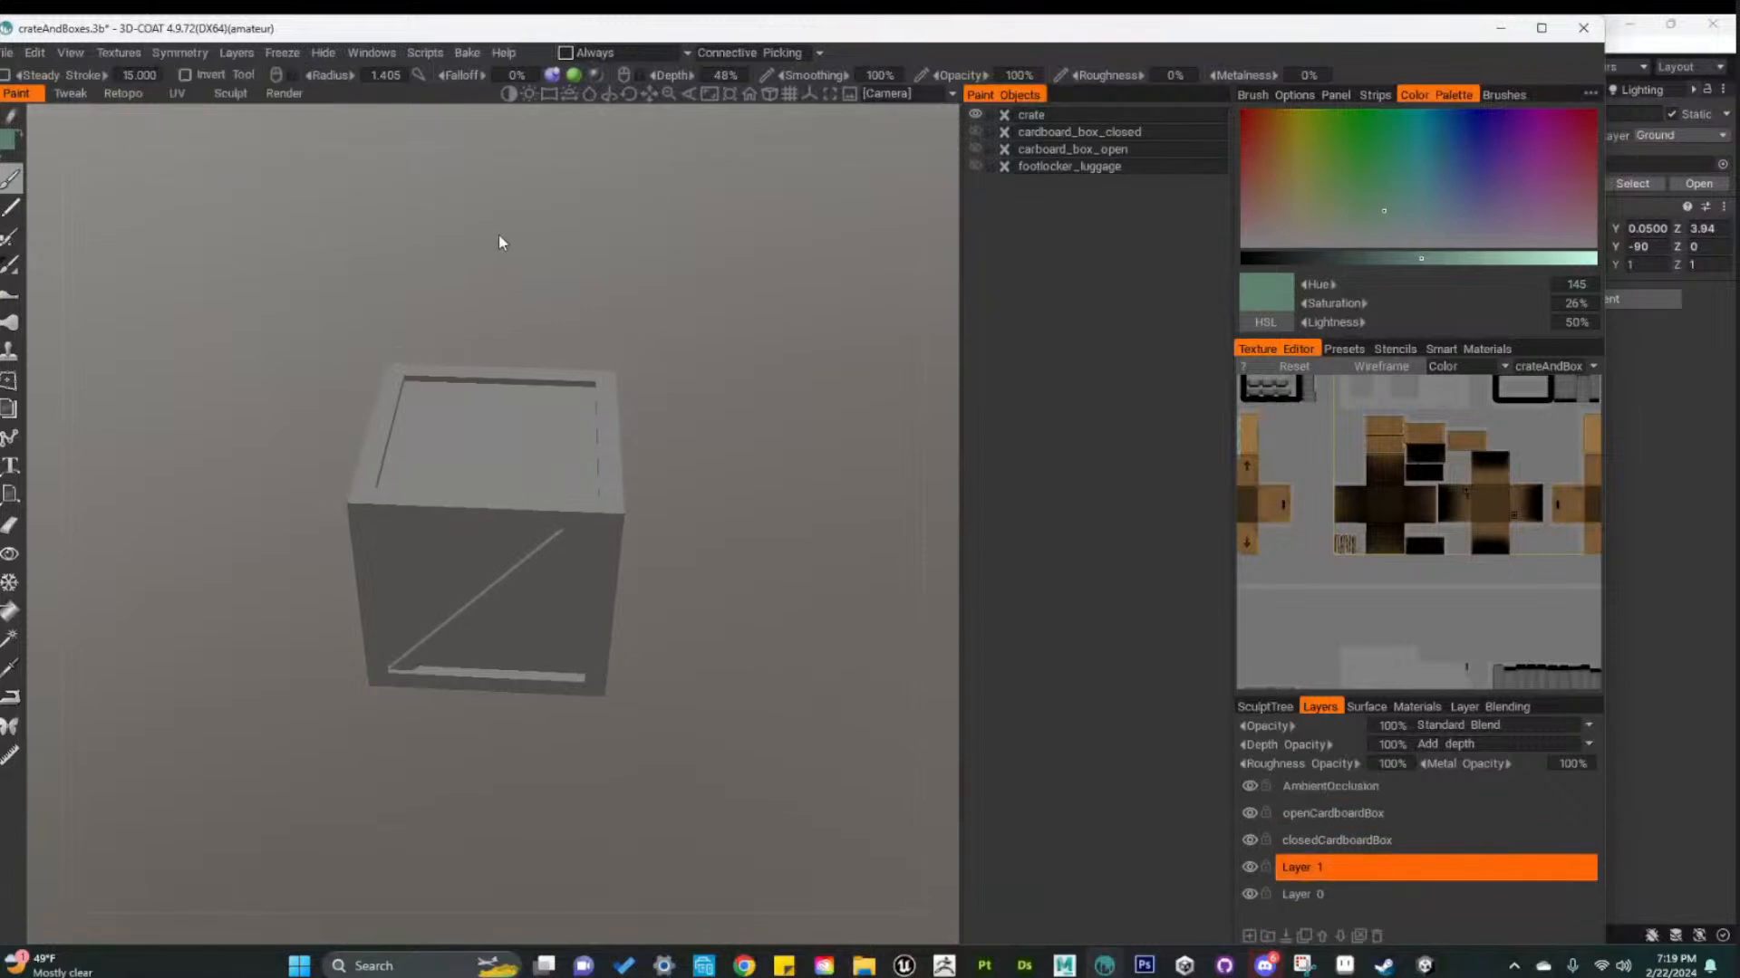
key("1")
Open the cheesePizza 3B file and view the pizza and its box from another side
mouse_move(8, 54)
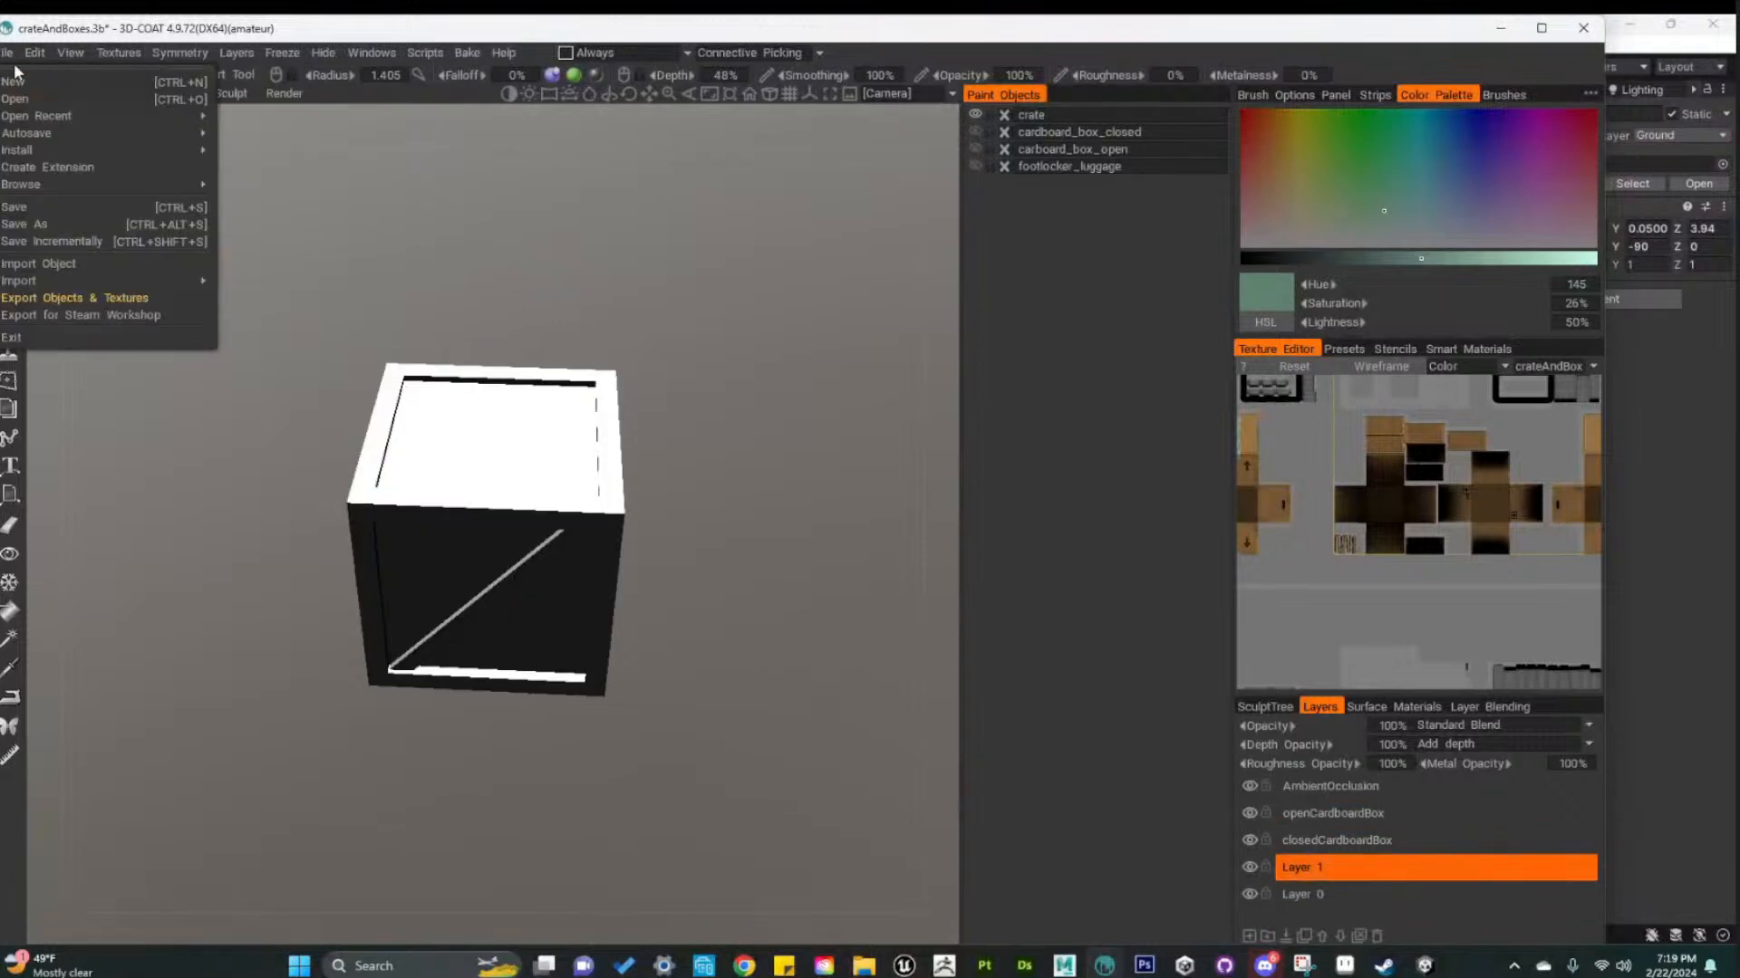
left_click(22, 100)
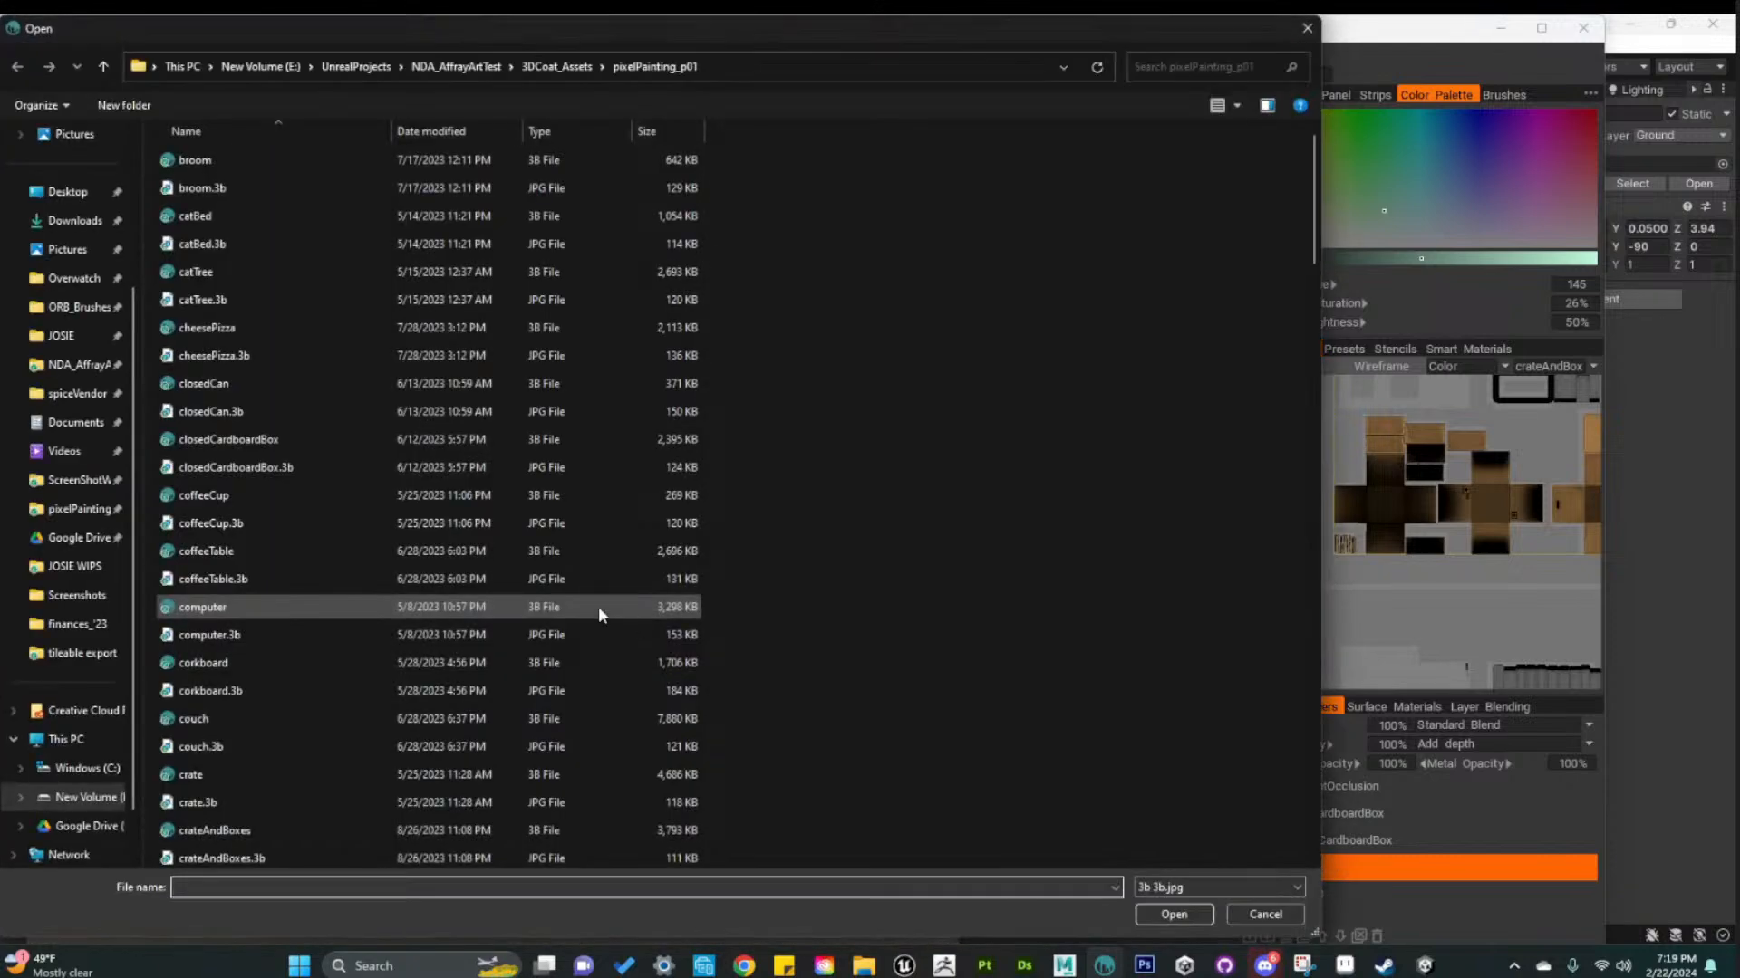
left_click(267, 327)
left_click(1184, 917)
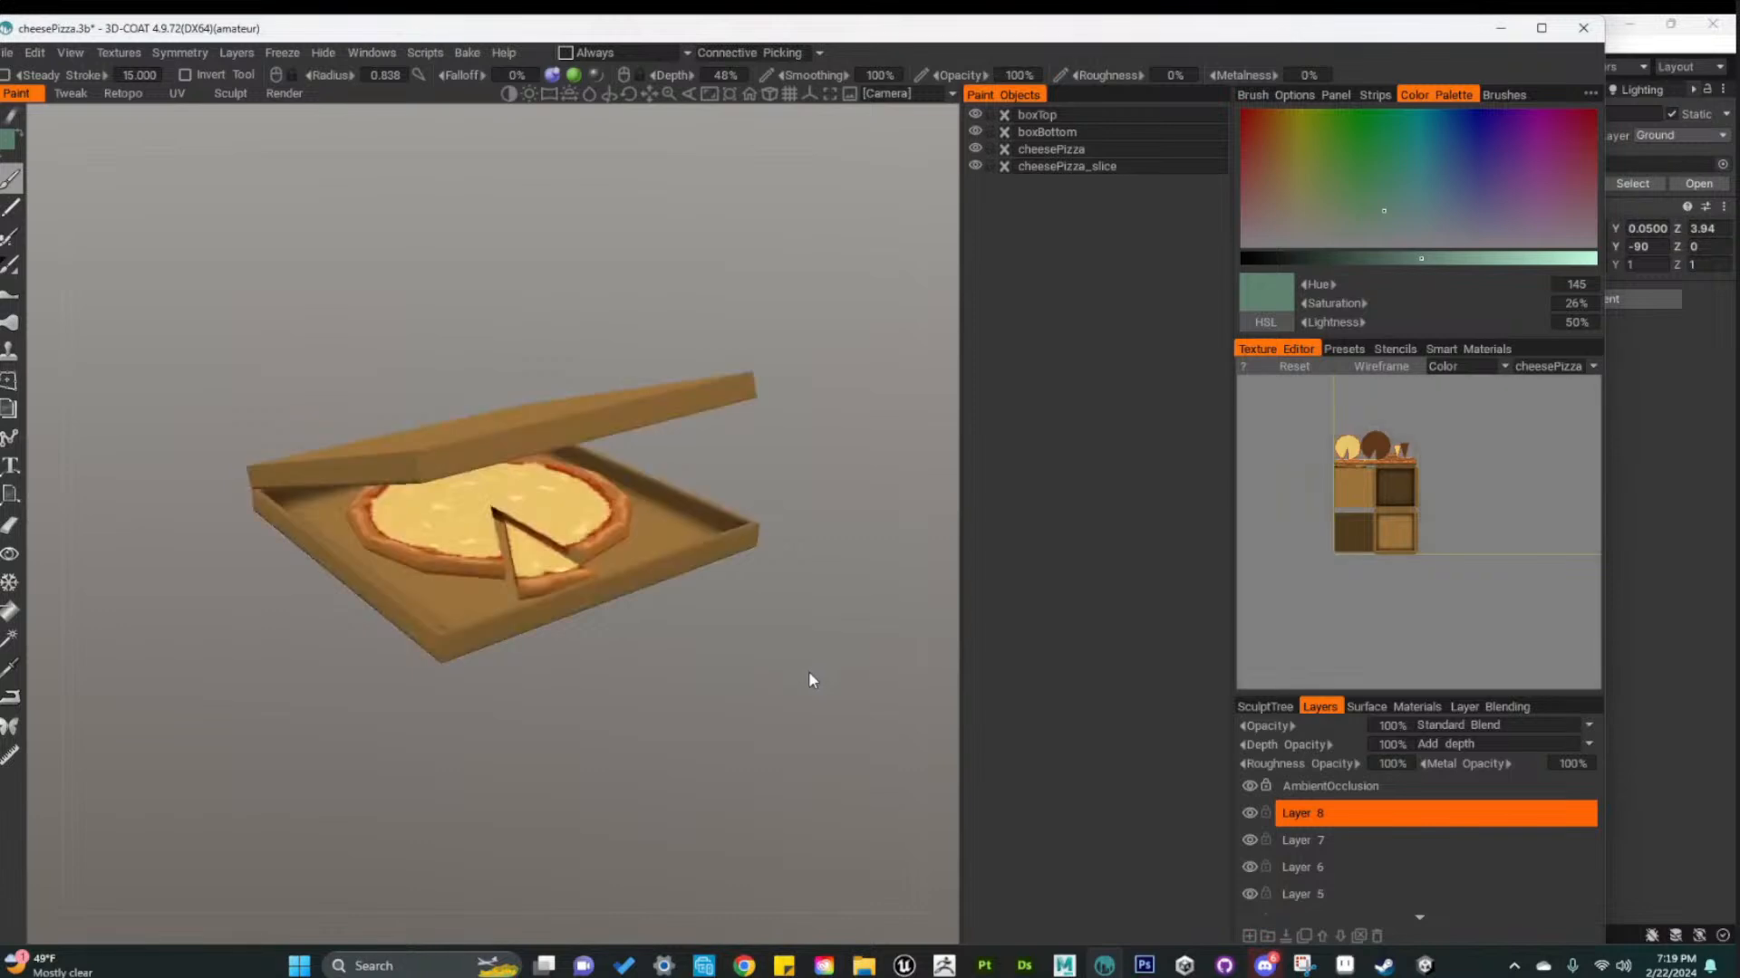
left_click_drag(807, 692, 768, 719)
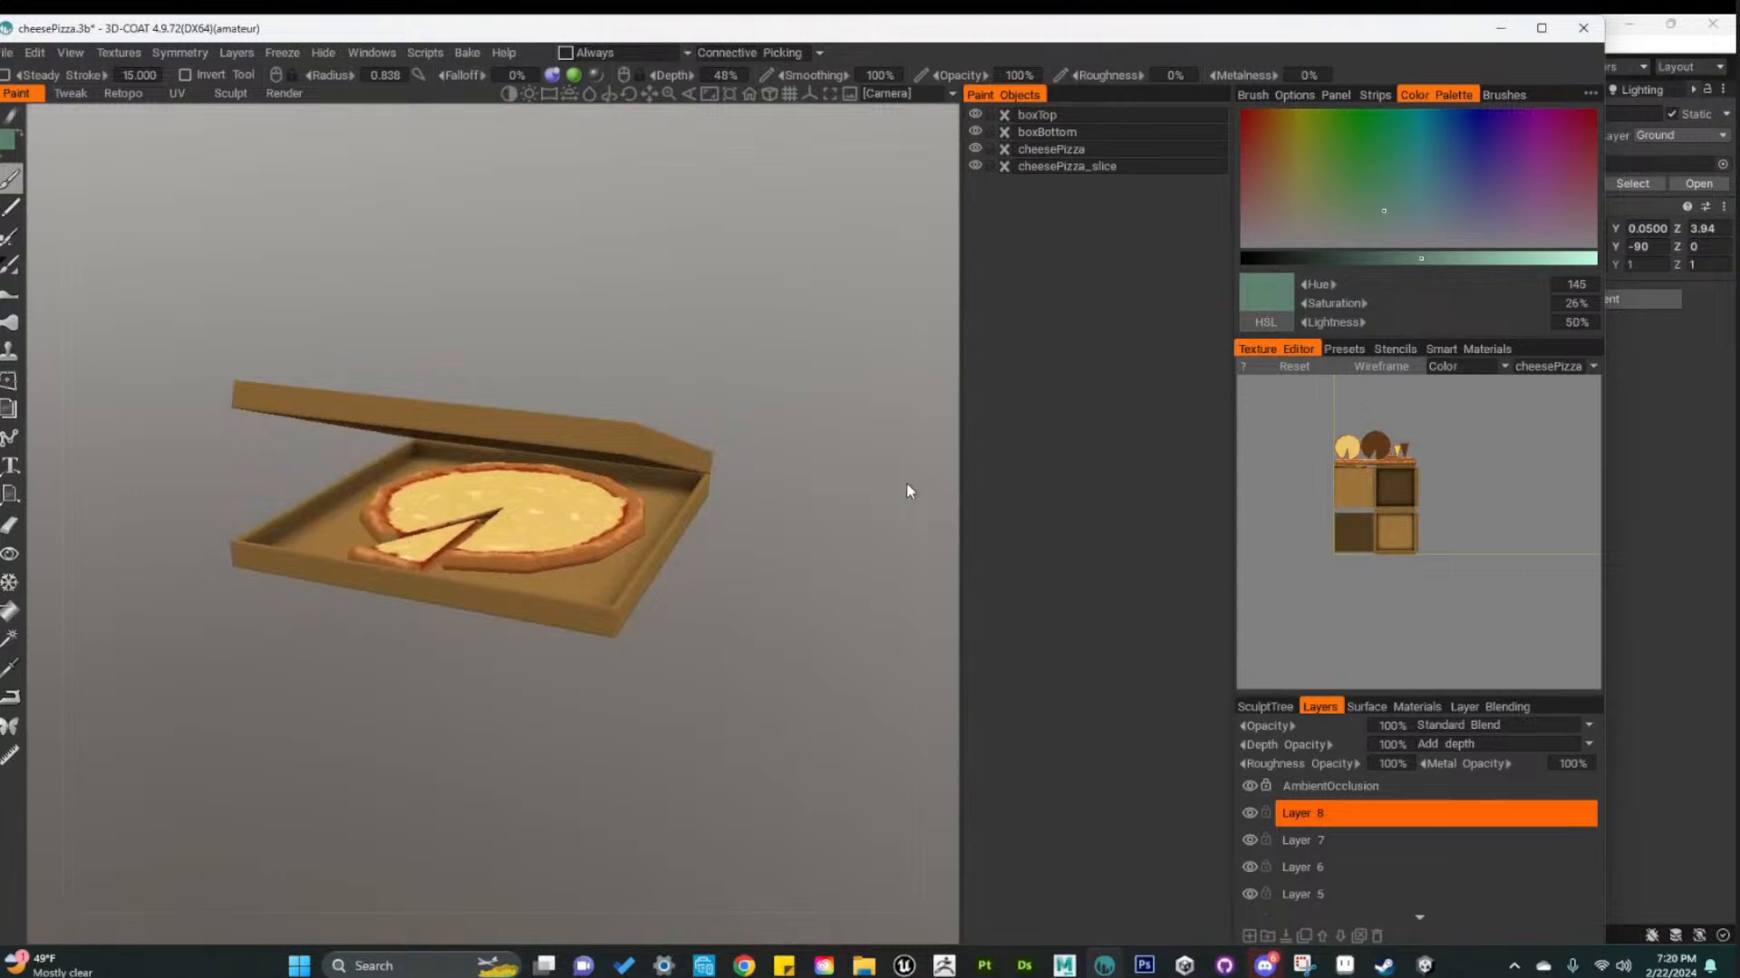
Open the pepperoniPizza 3B file from the pixelPainting_p01 folder and view the pizza and its box from another angle
left_click(11, 207)
left_click(6, 51)
left_click(28, 76)
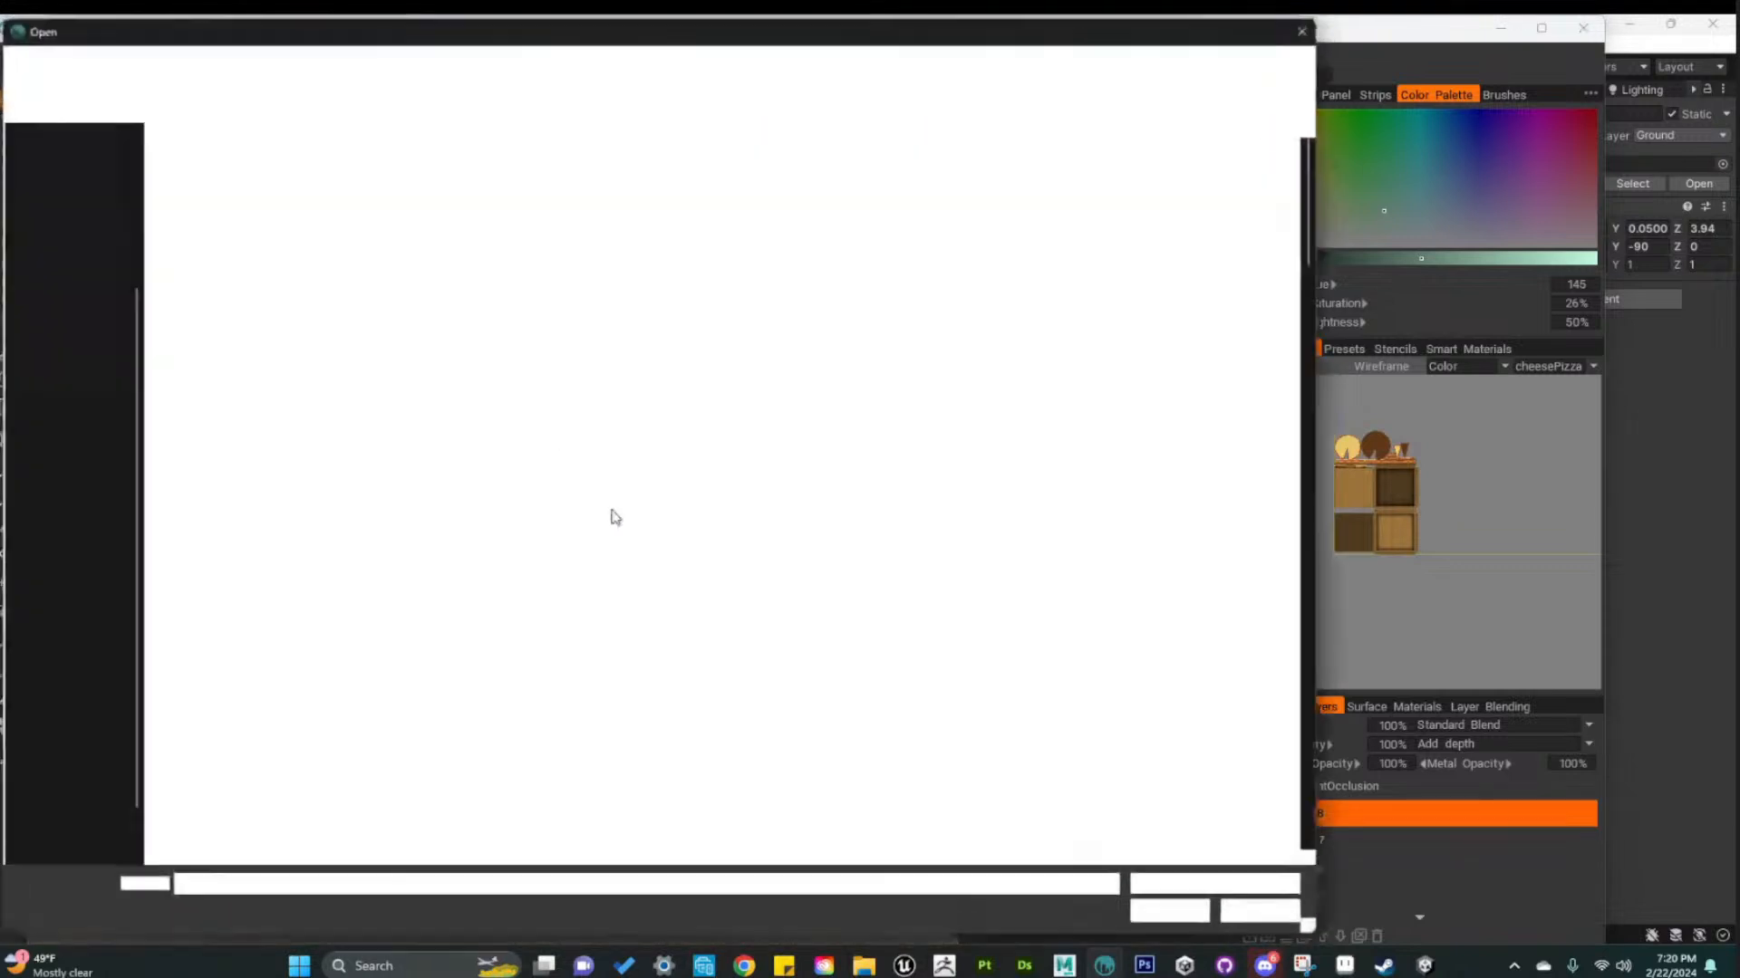
scroll(711, 698, "down", 8)
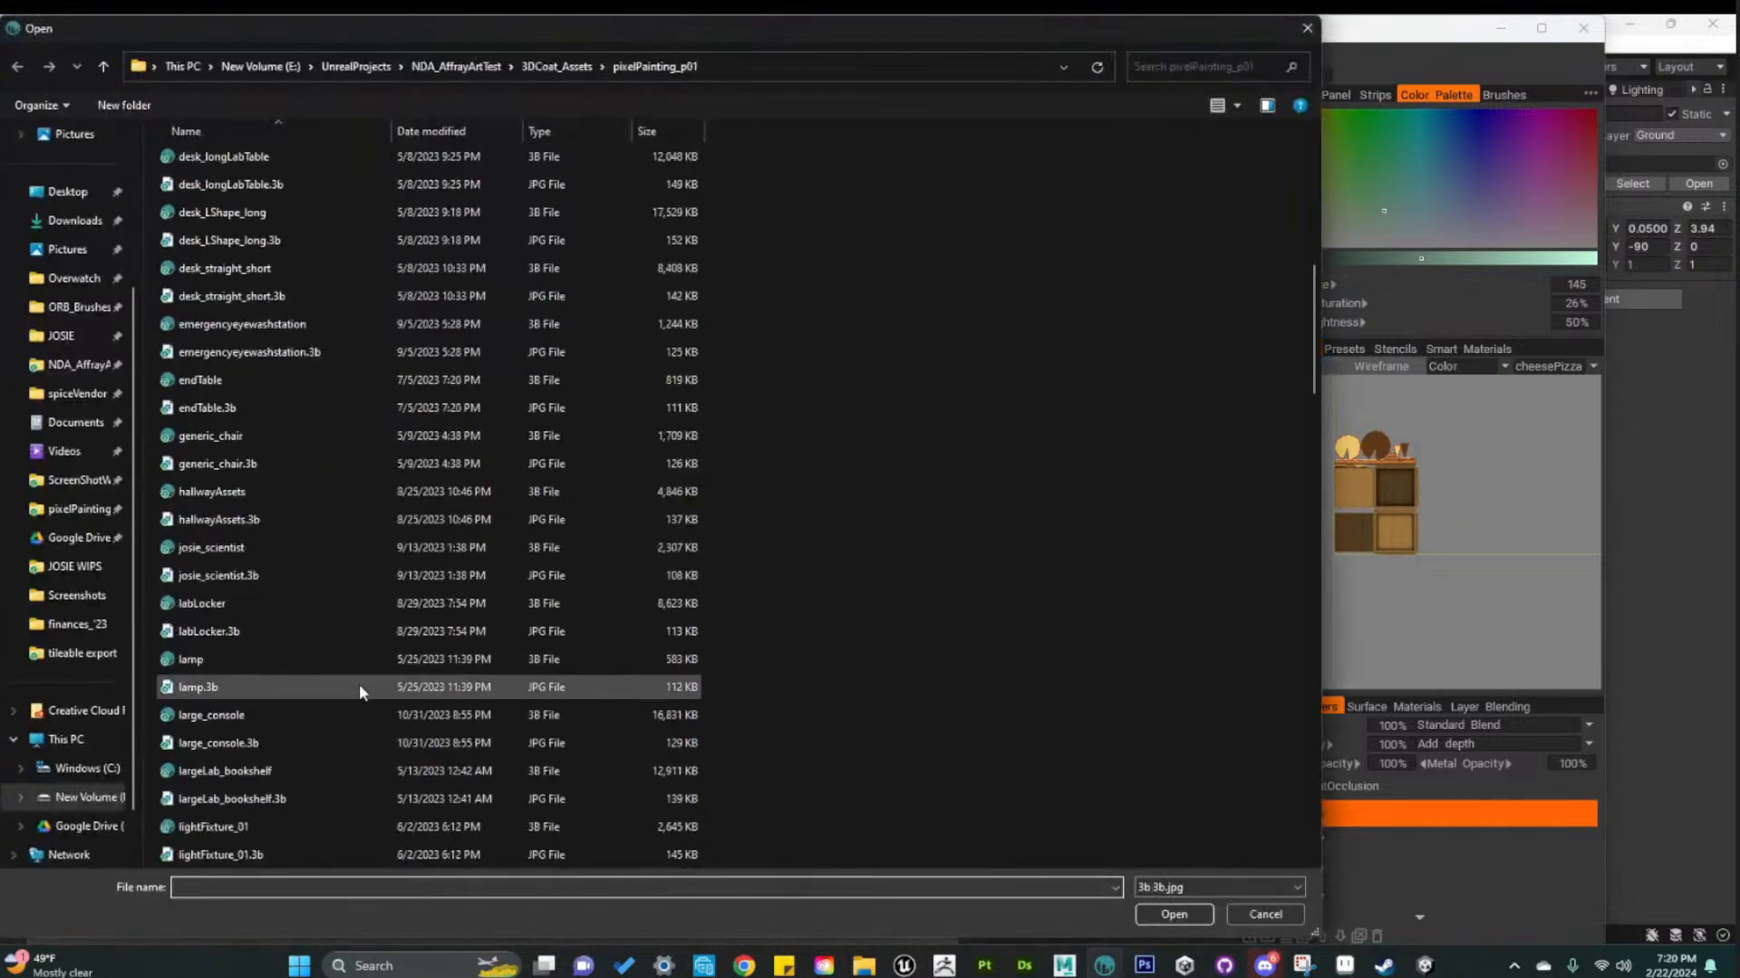
scroll(308, 570, "down", 5)
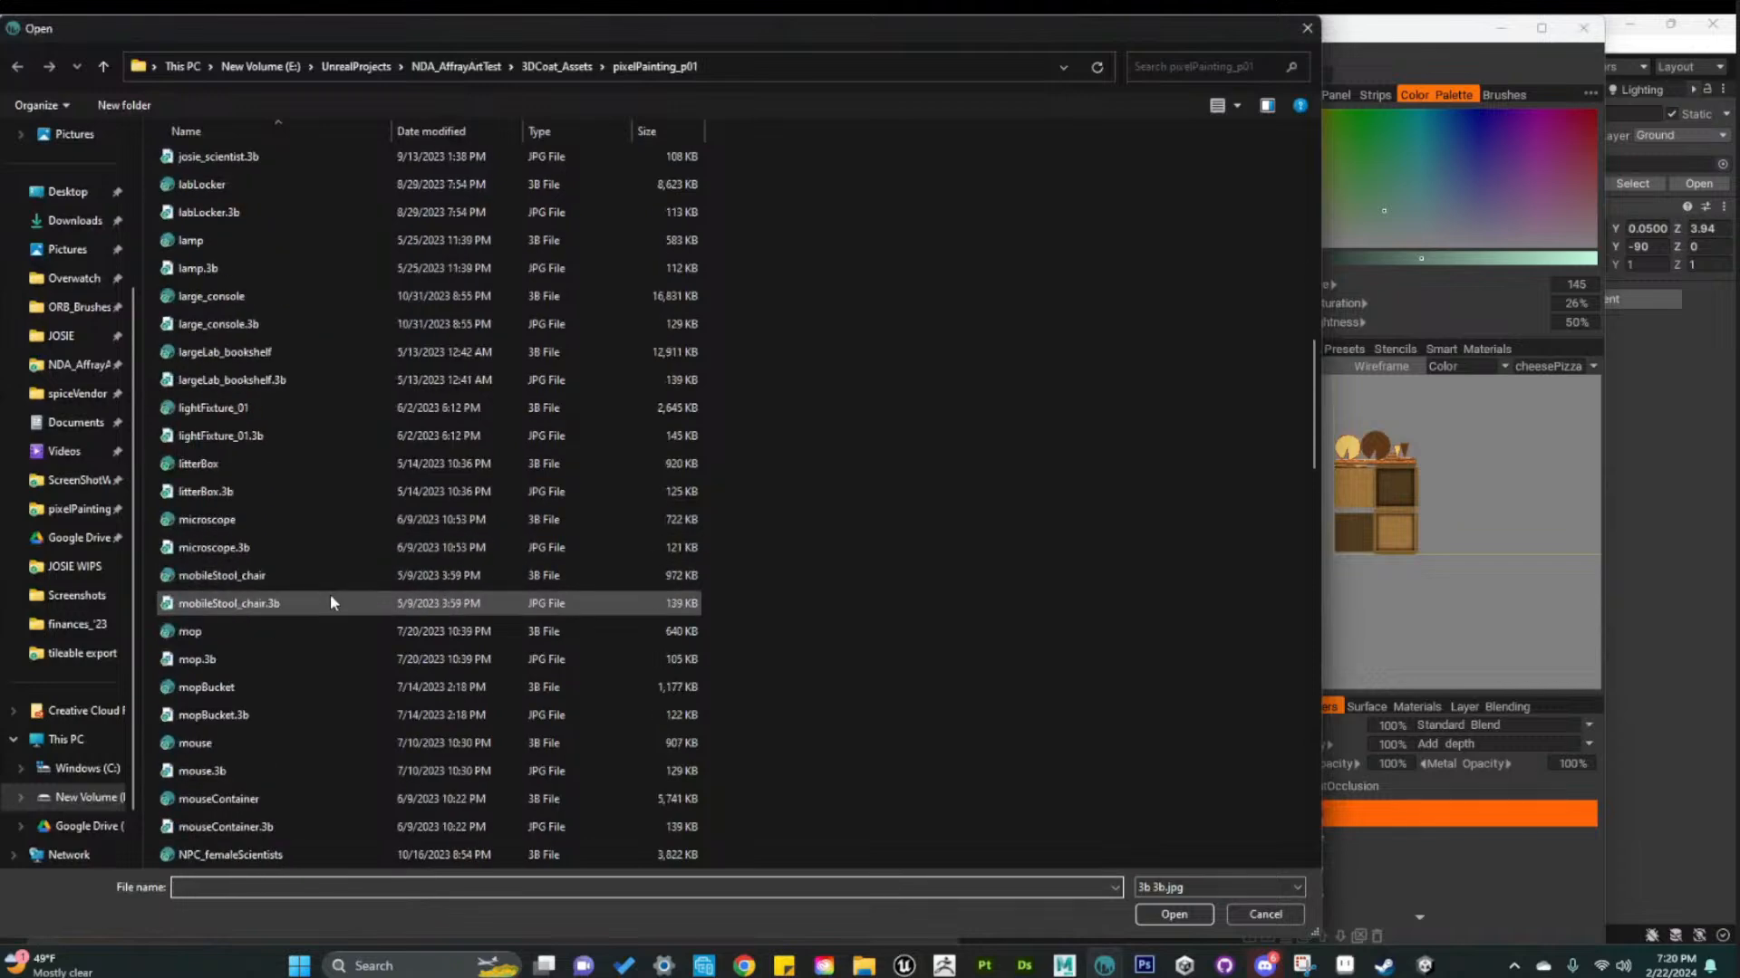
scroll(331, 597, "down", 4)
scroll(330, 602, "down", 8)
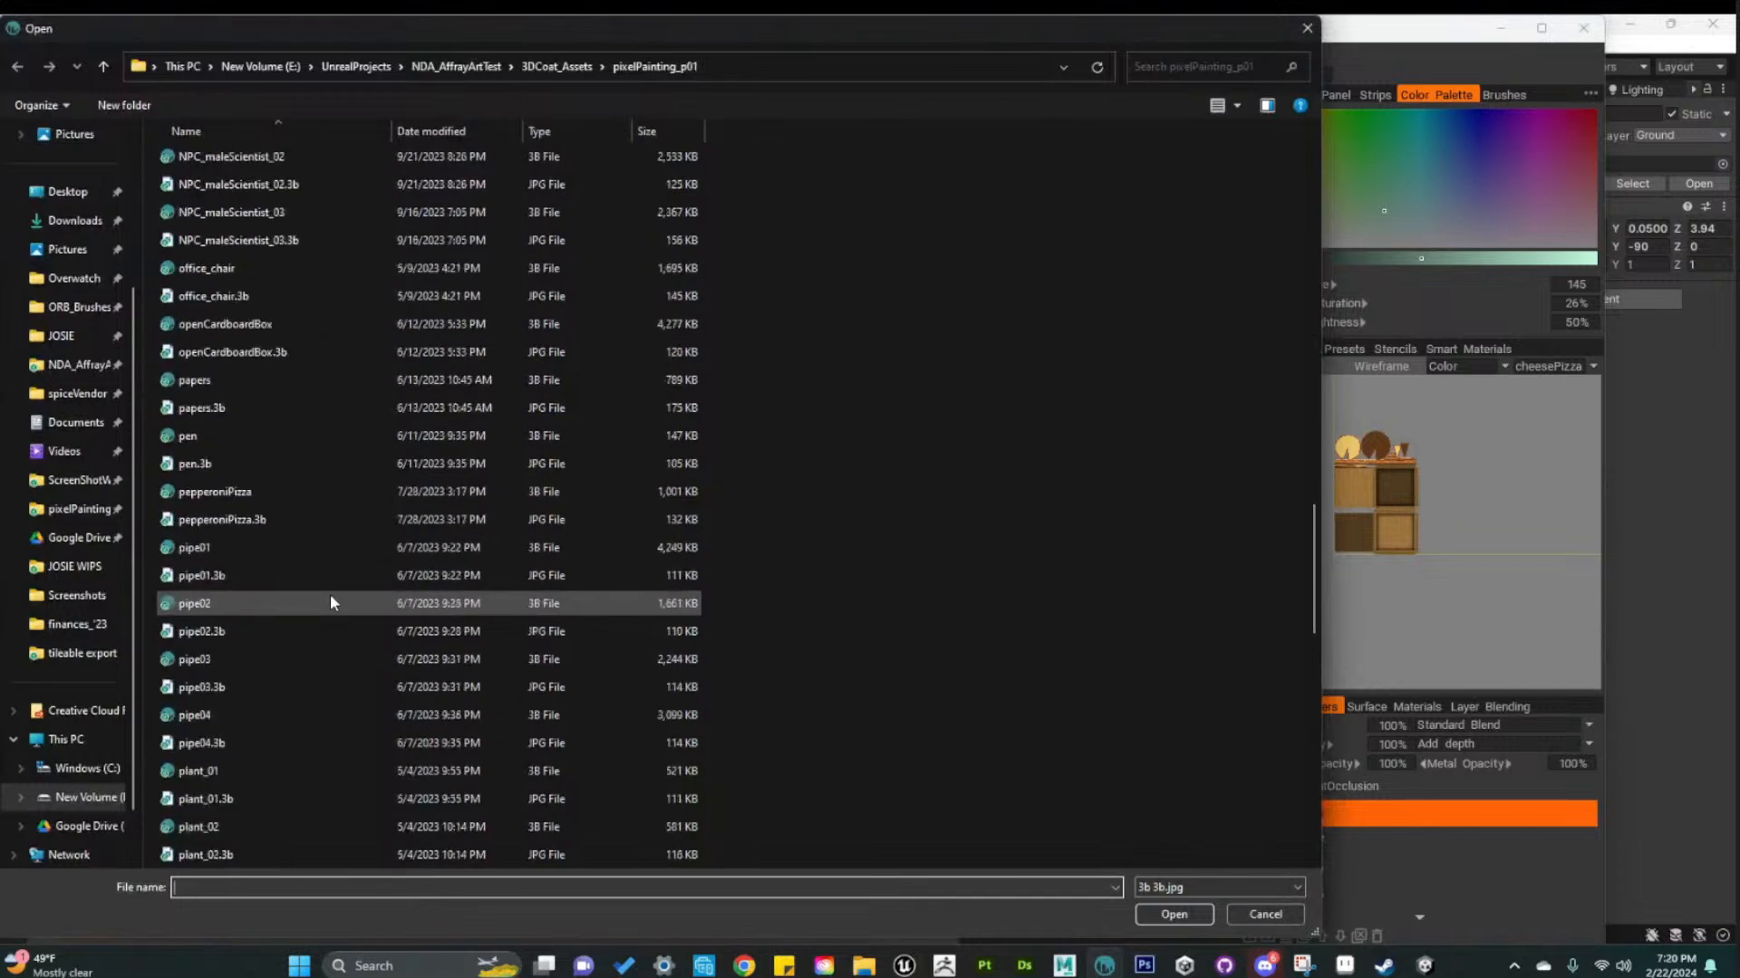
left_click(238, 437)
left_click(233, 410)
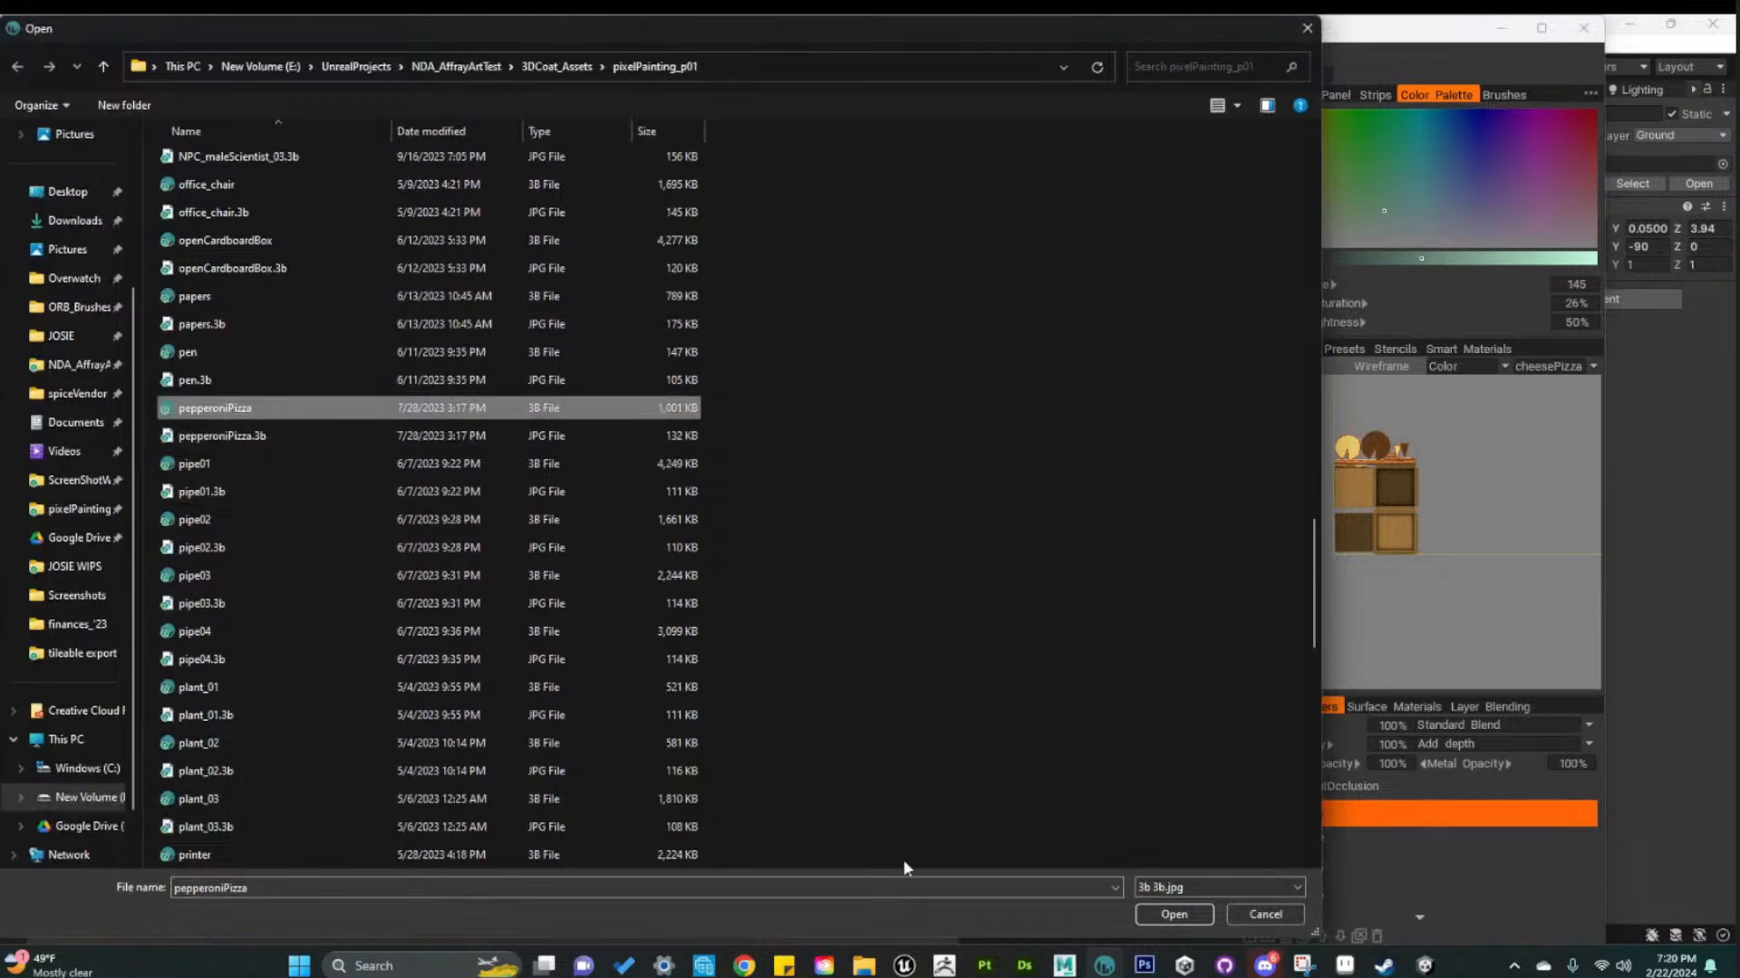
left_click(1175, 914)
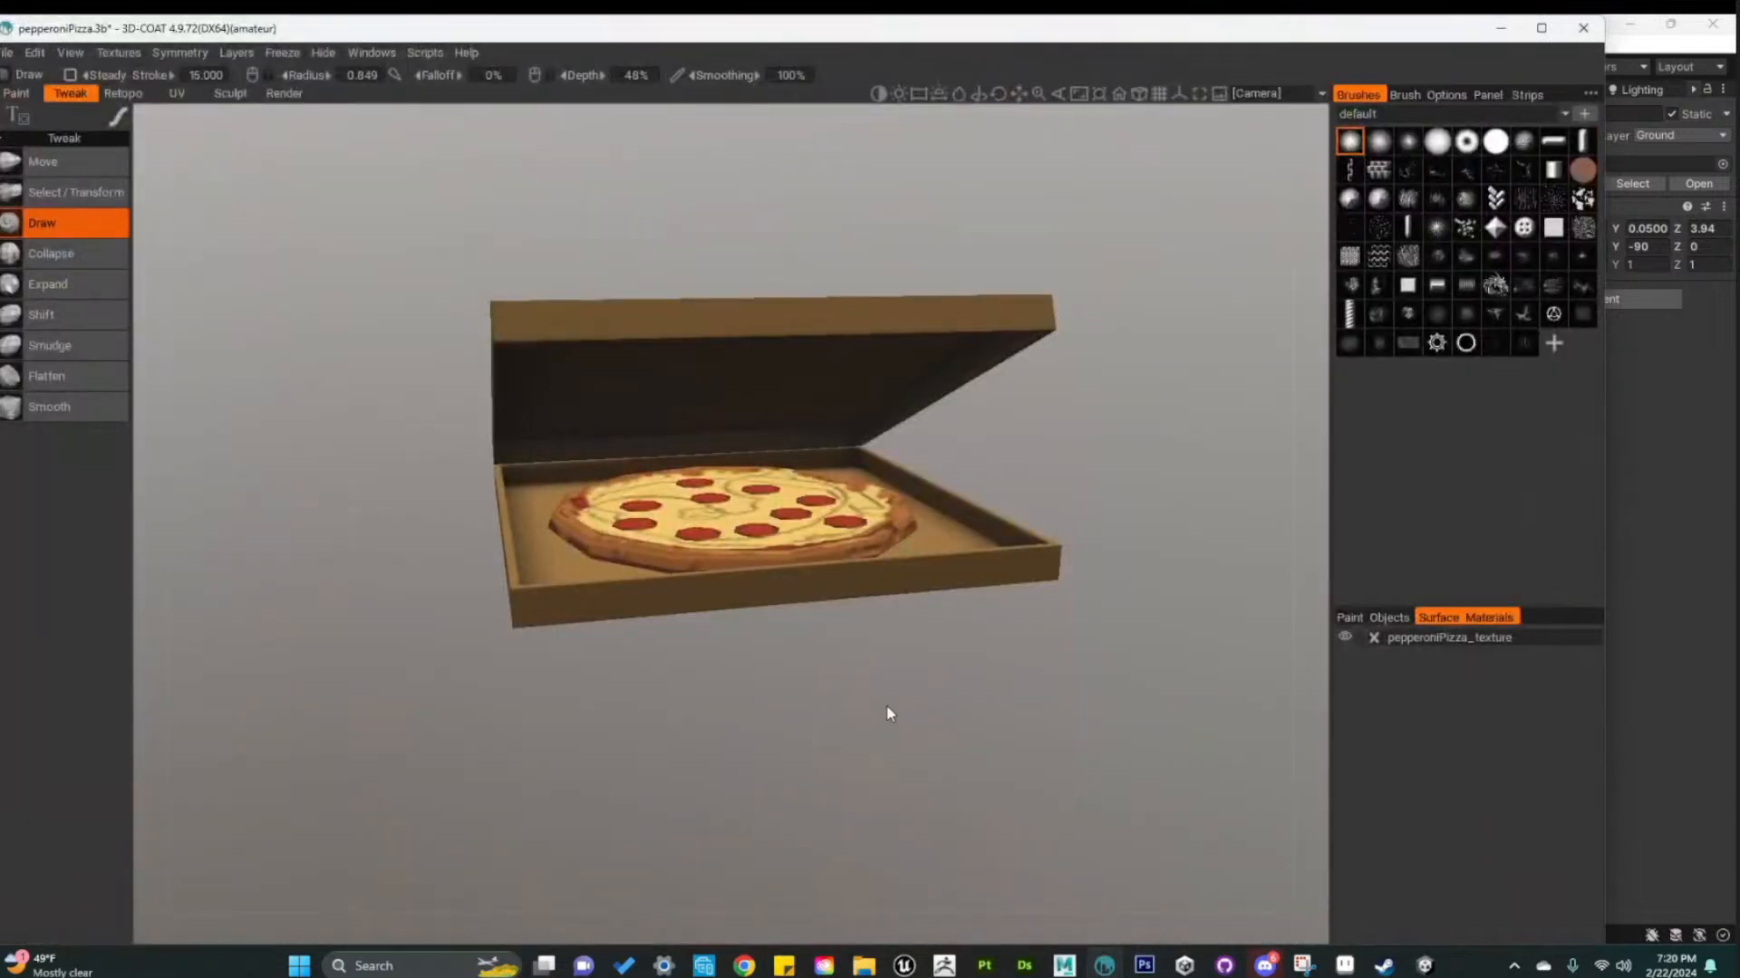
left_click_drag(917, 736, 800, 804)
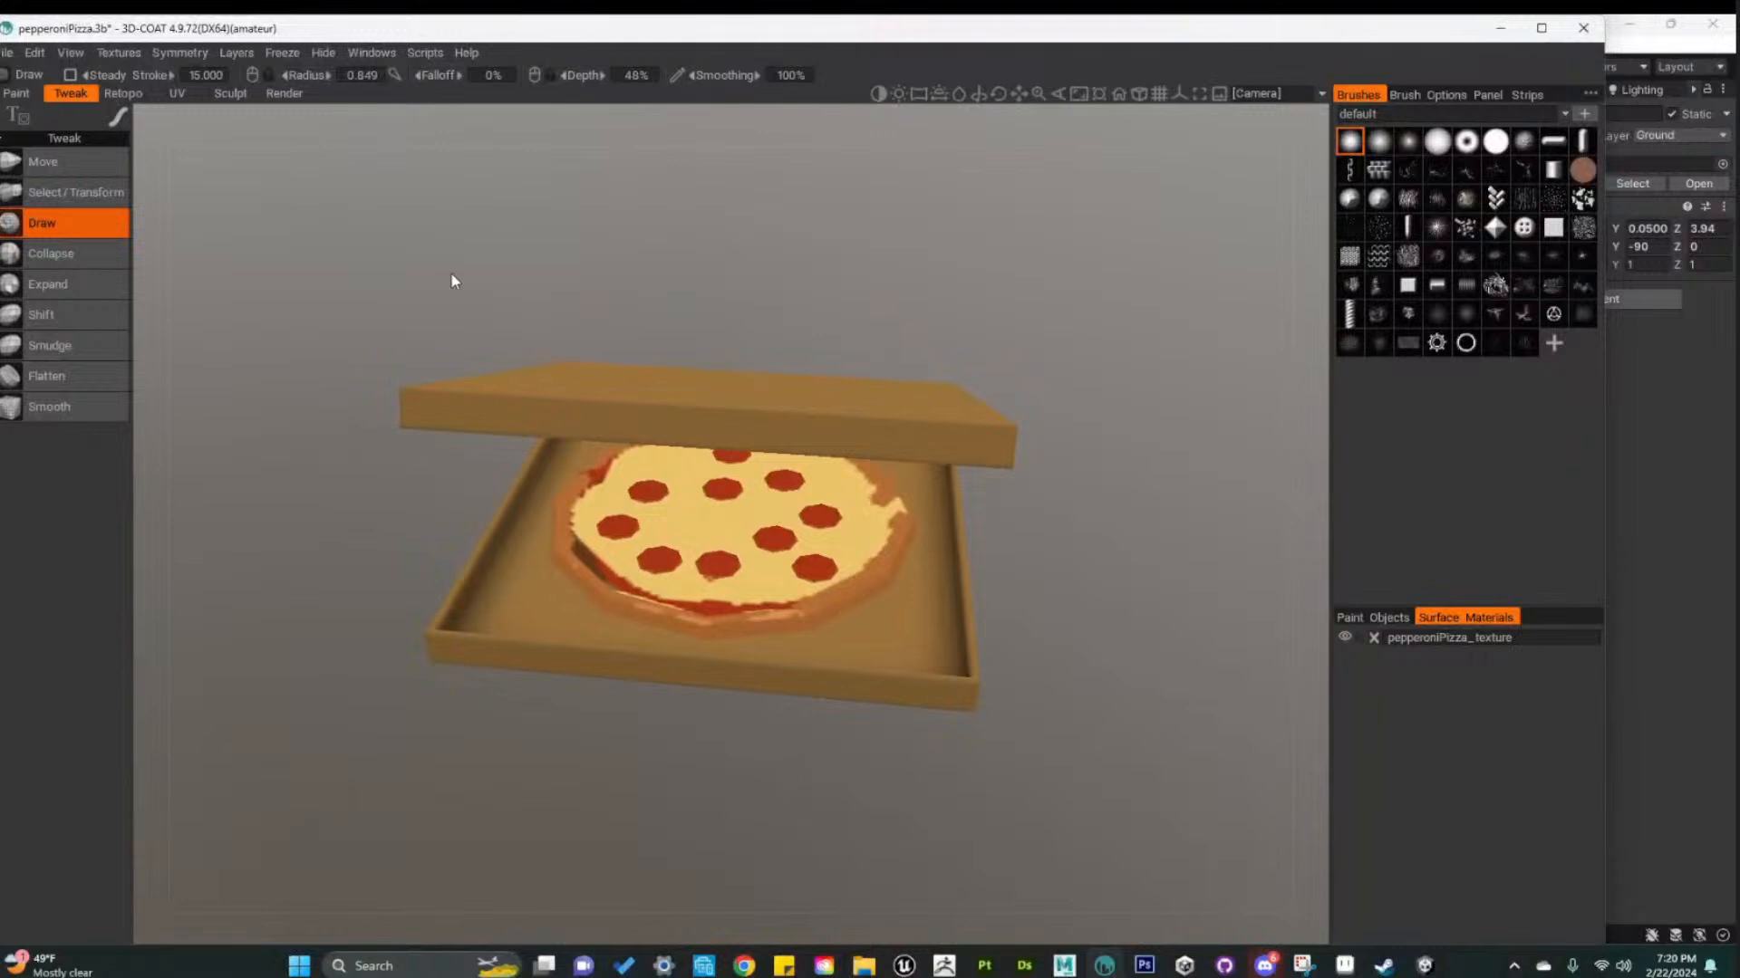
Open the catTree 3B file from the pixelPainting_p01 folder and show the cat tower in the Paint workspace
left_click(11, 53)
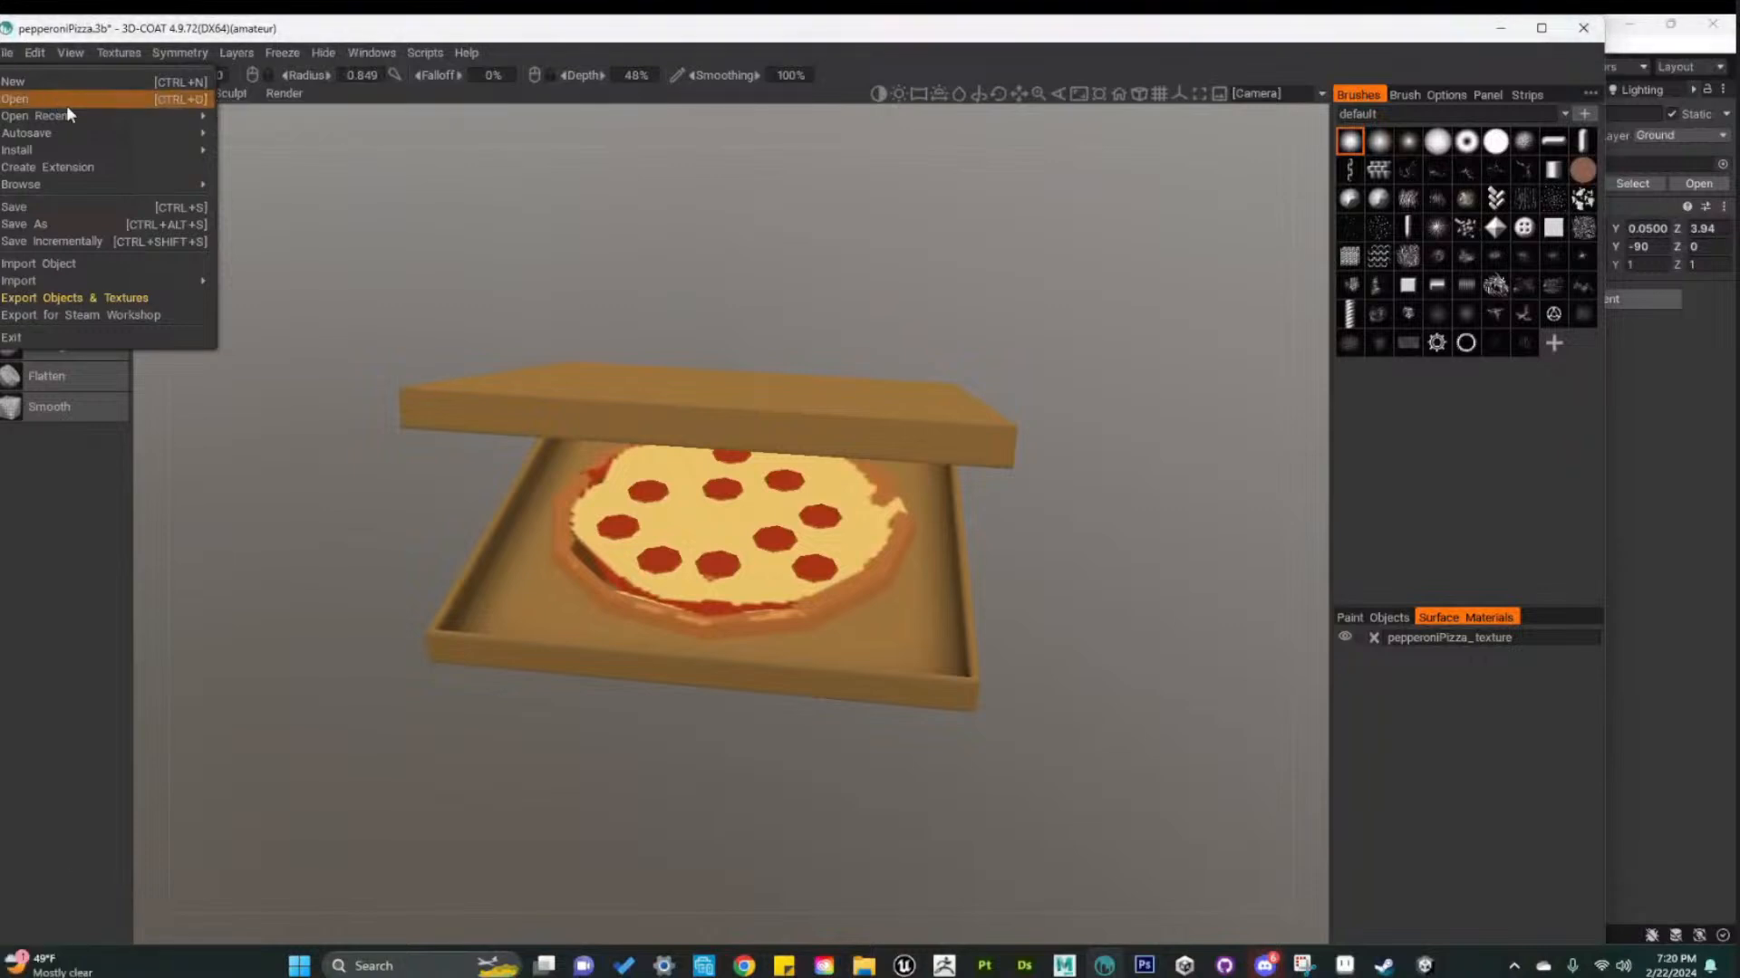
mouse_move(198, 154)
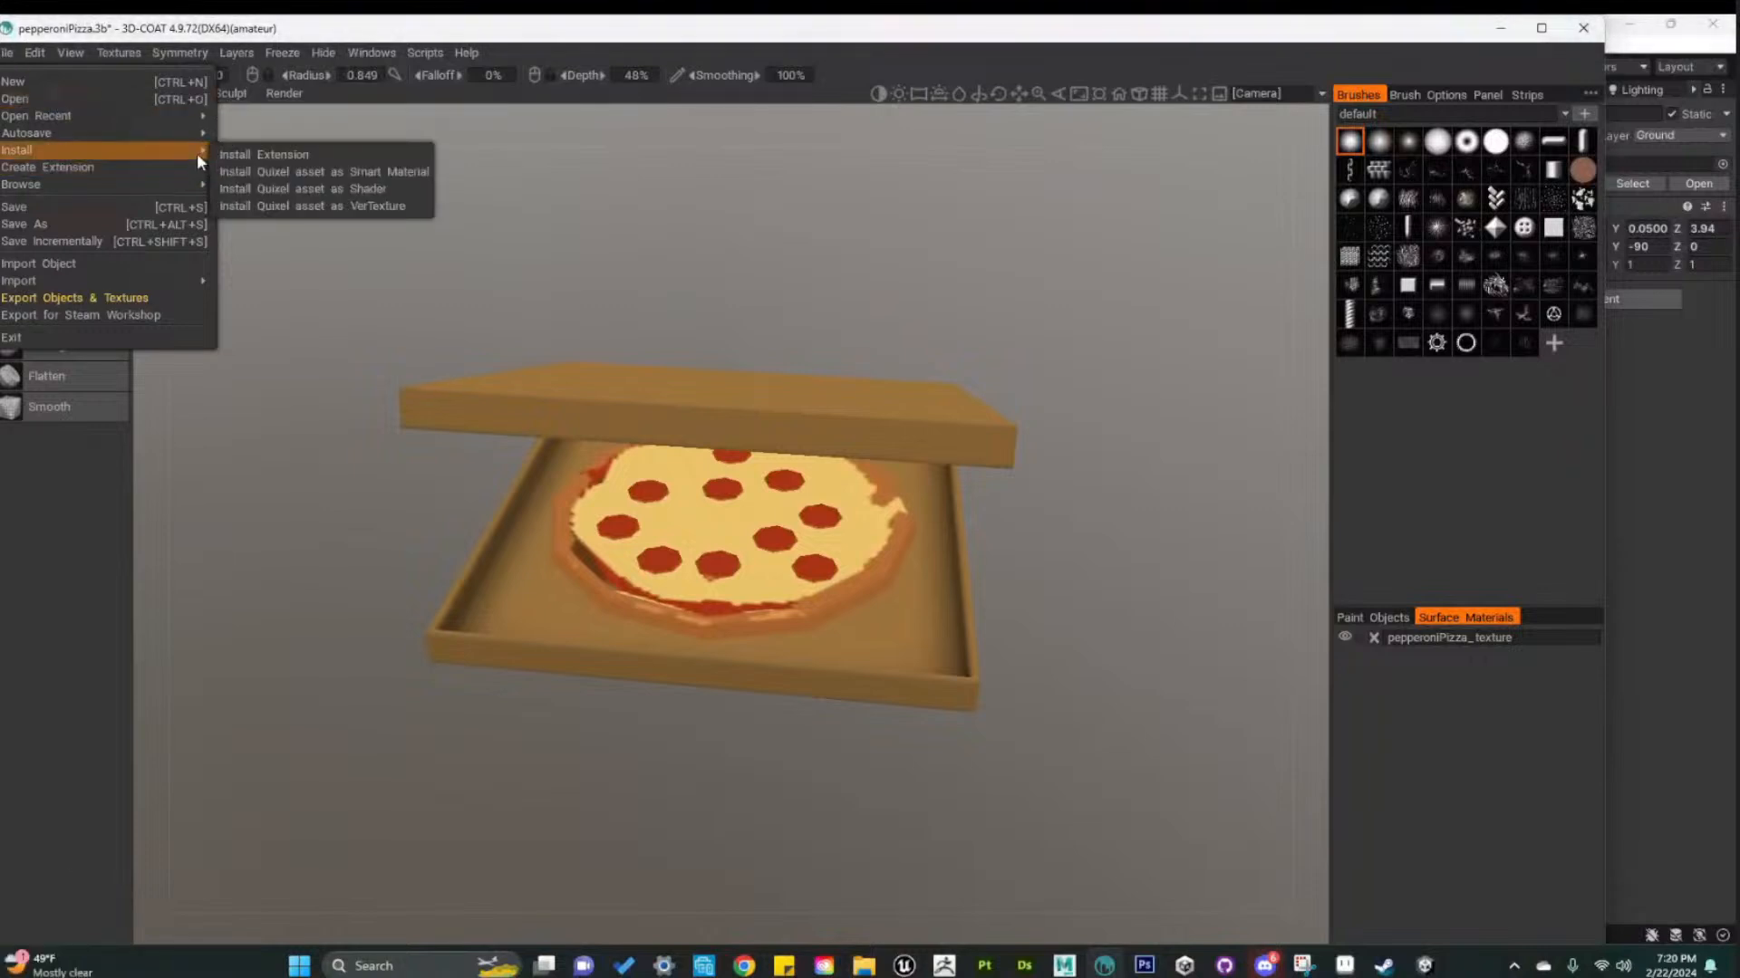
left_click(113, 99)
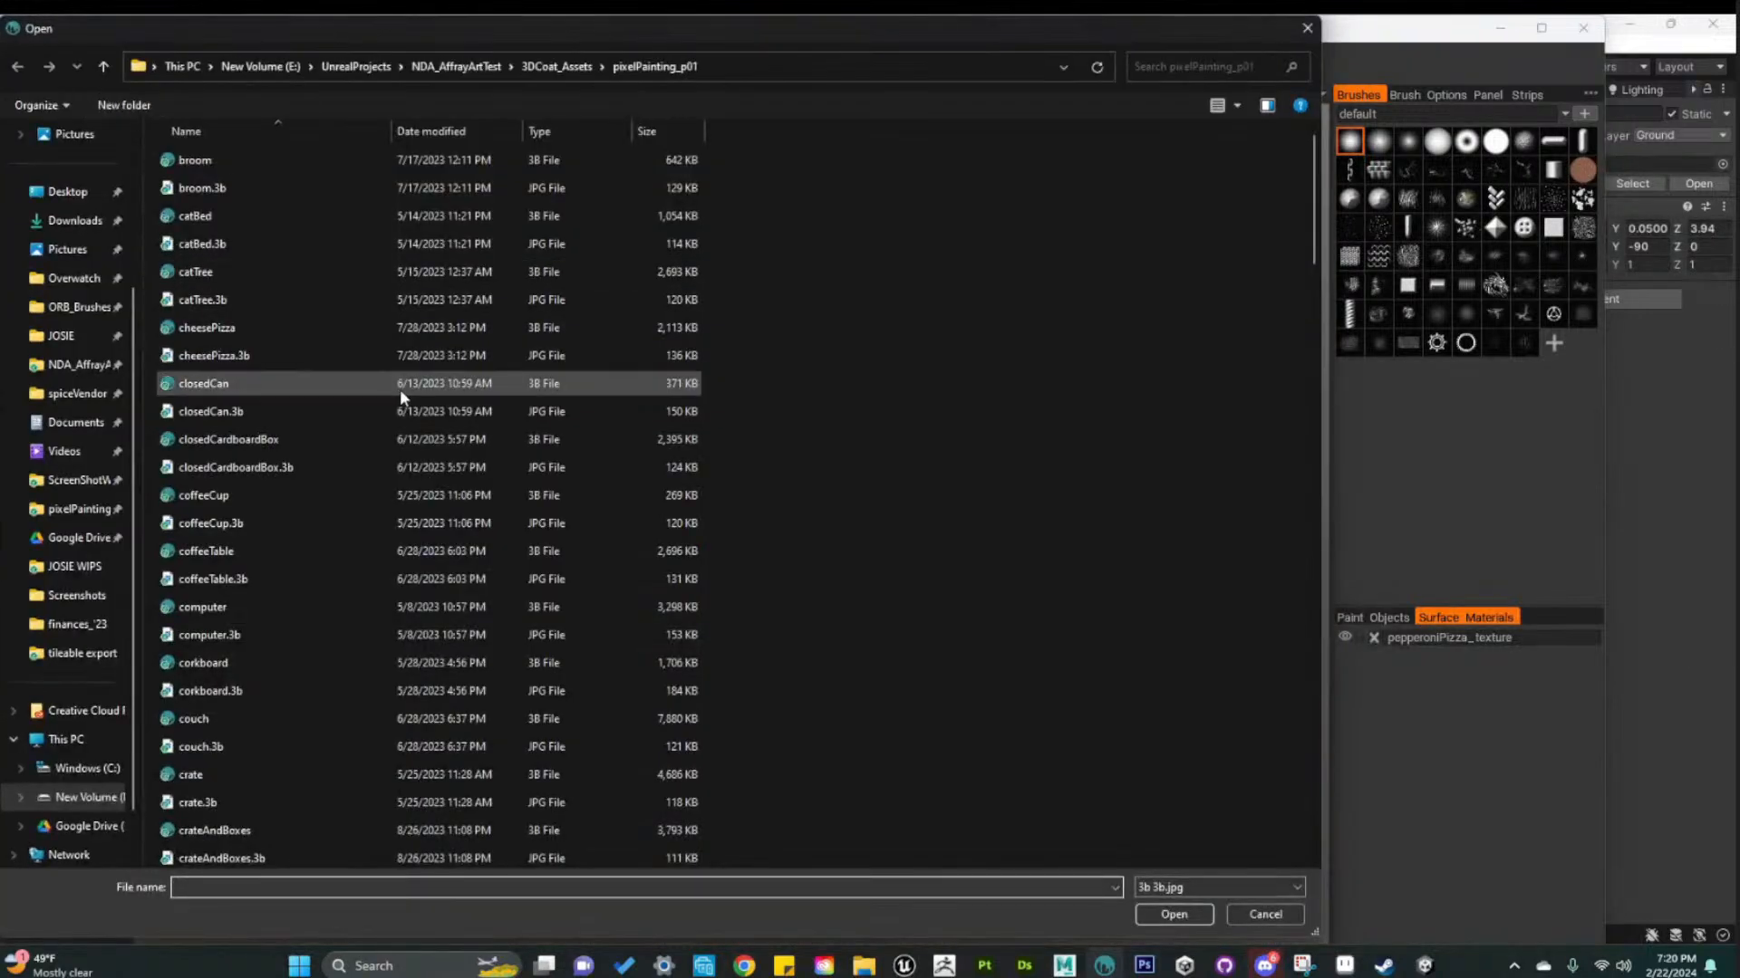
left_click(215, 274)
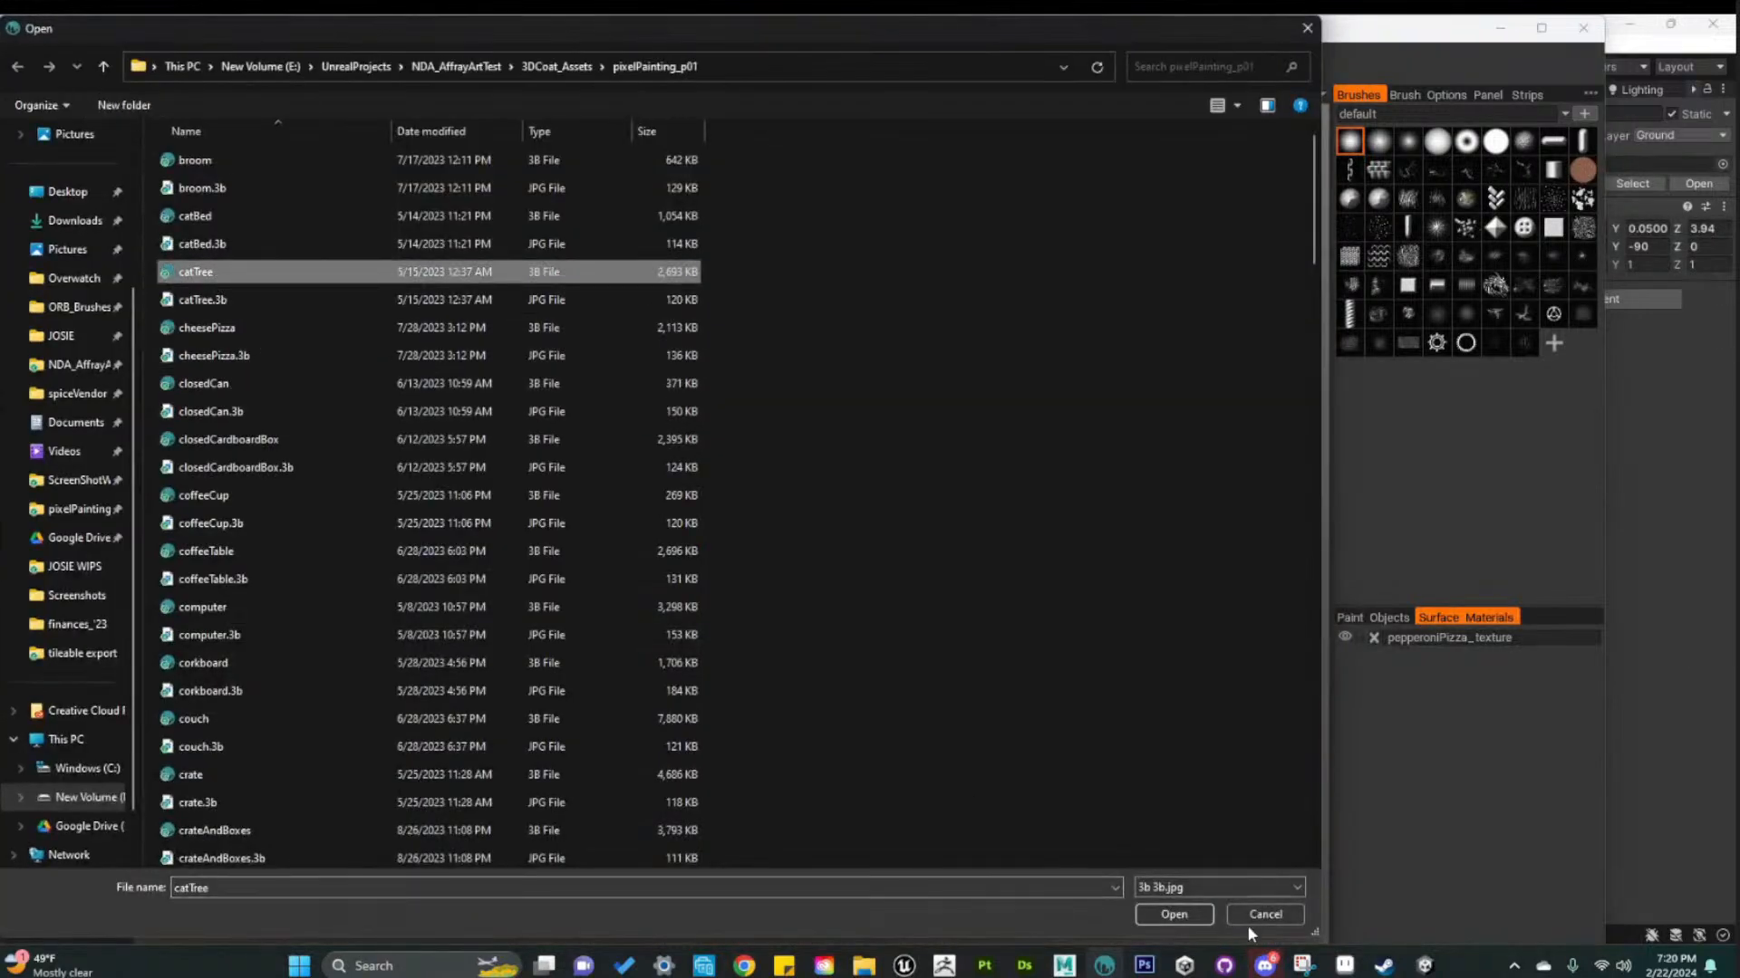
left_click(1174, 916)
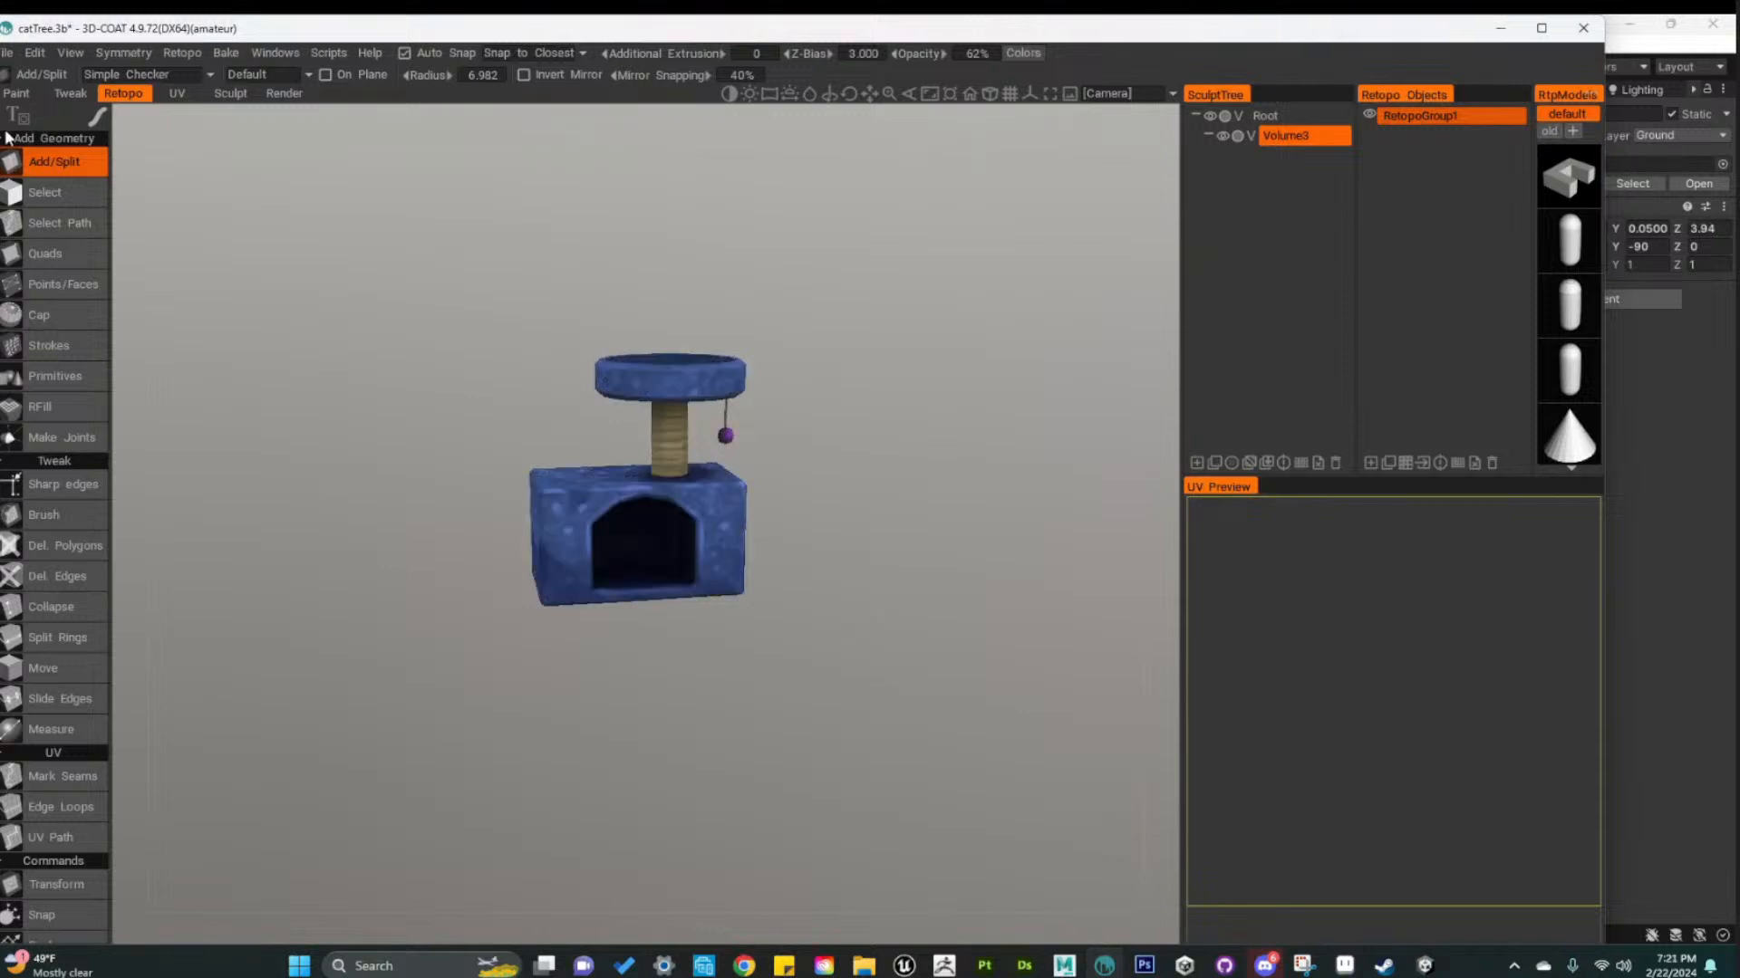
left_click(18, 94)
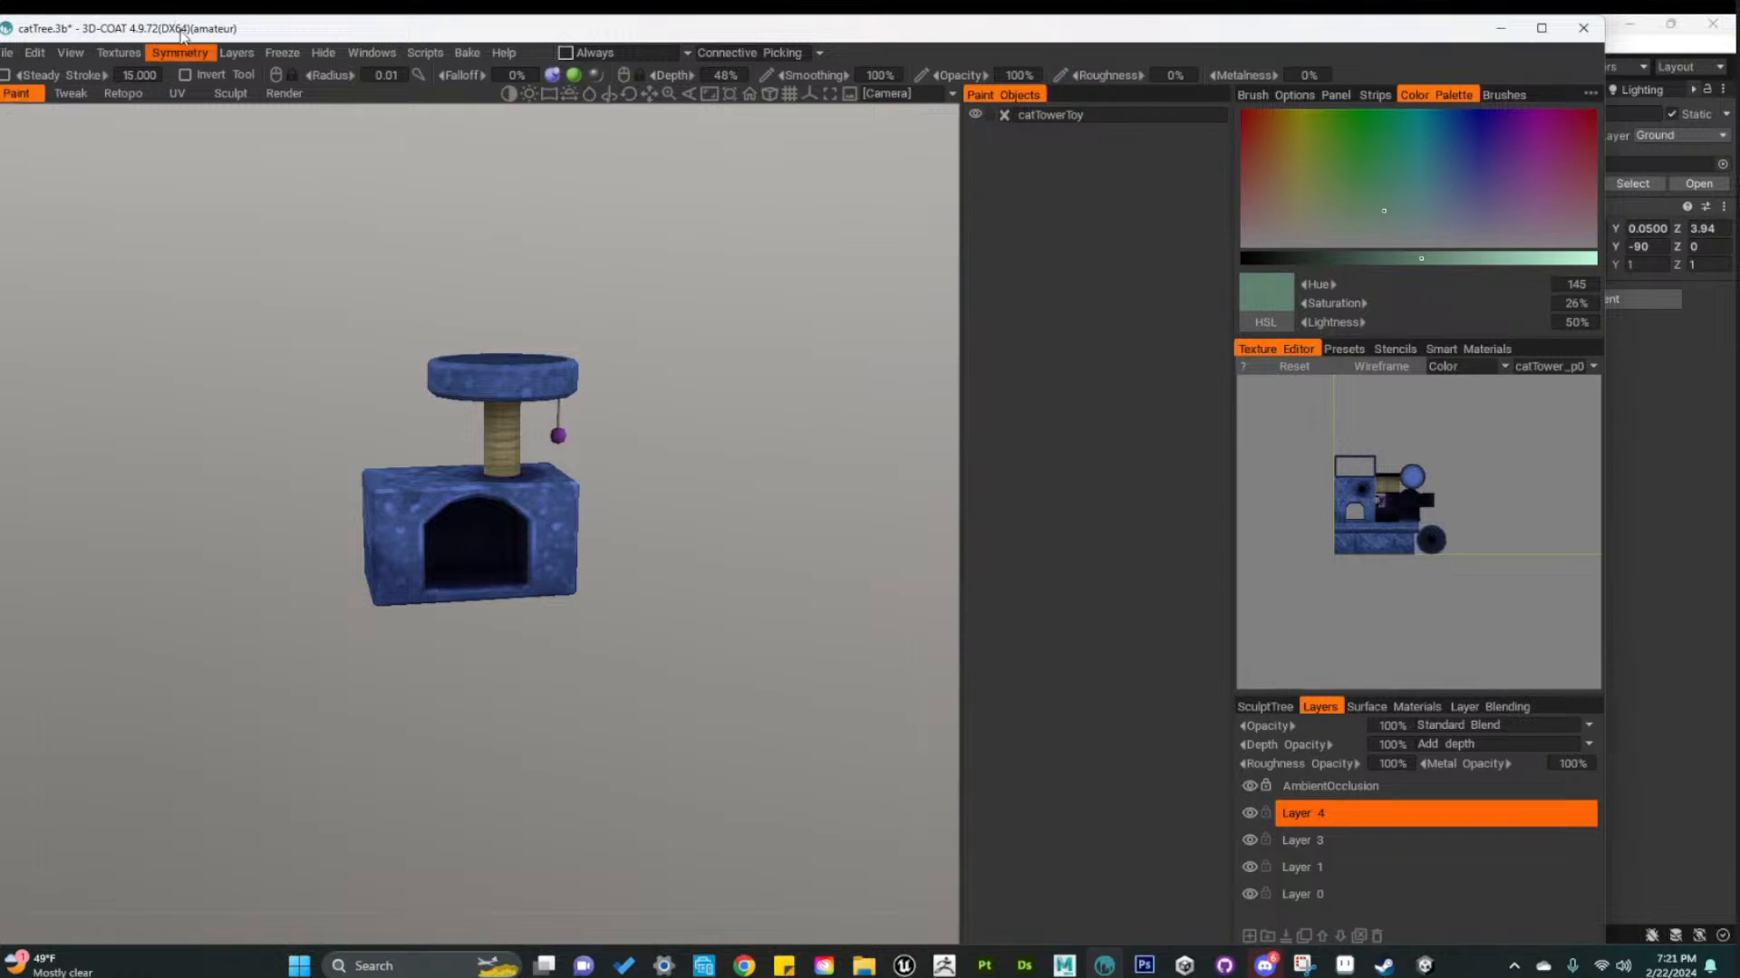
Reposition and resize the 3D-Coat window so that its whole menu bar is within view
left_click_drag(184, 34, 255, 49)
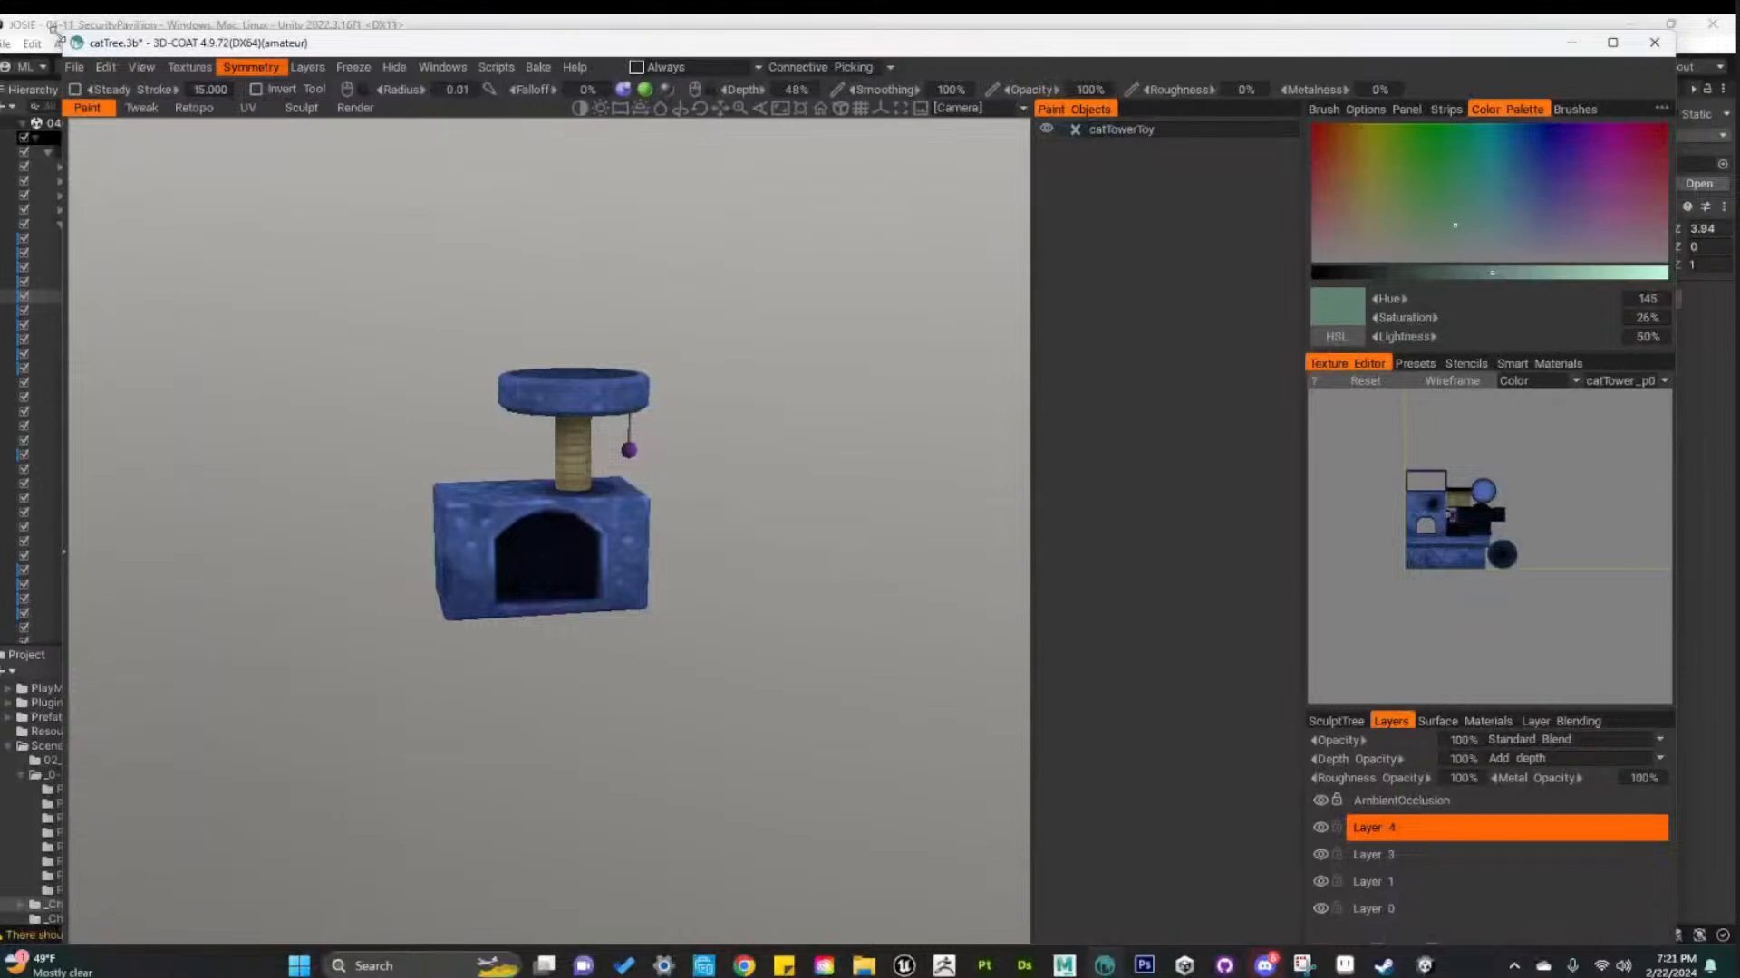
left_click_drag(337, 48, 386, 74)
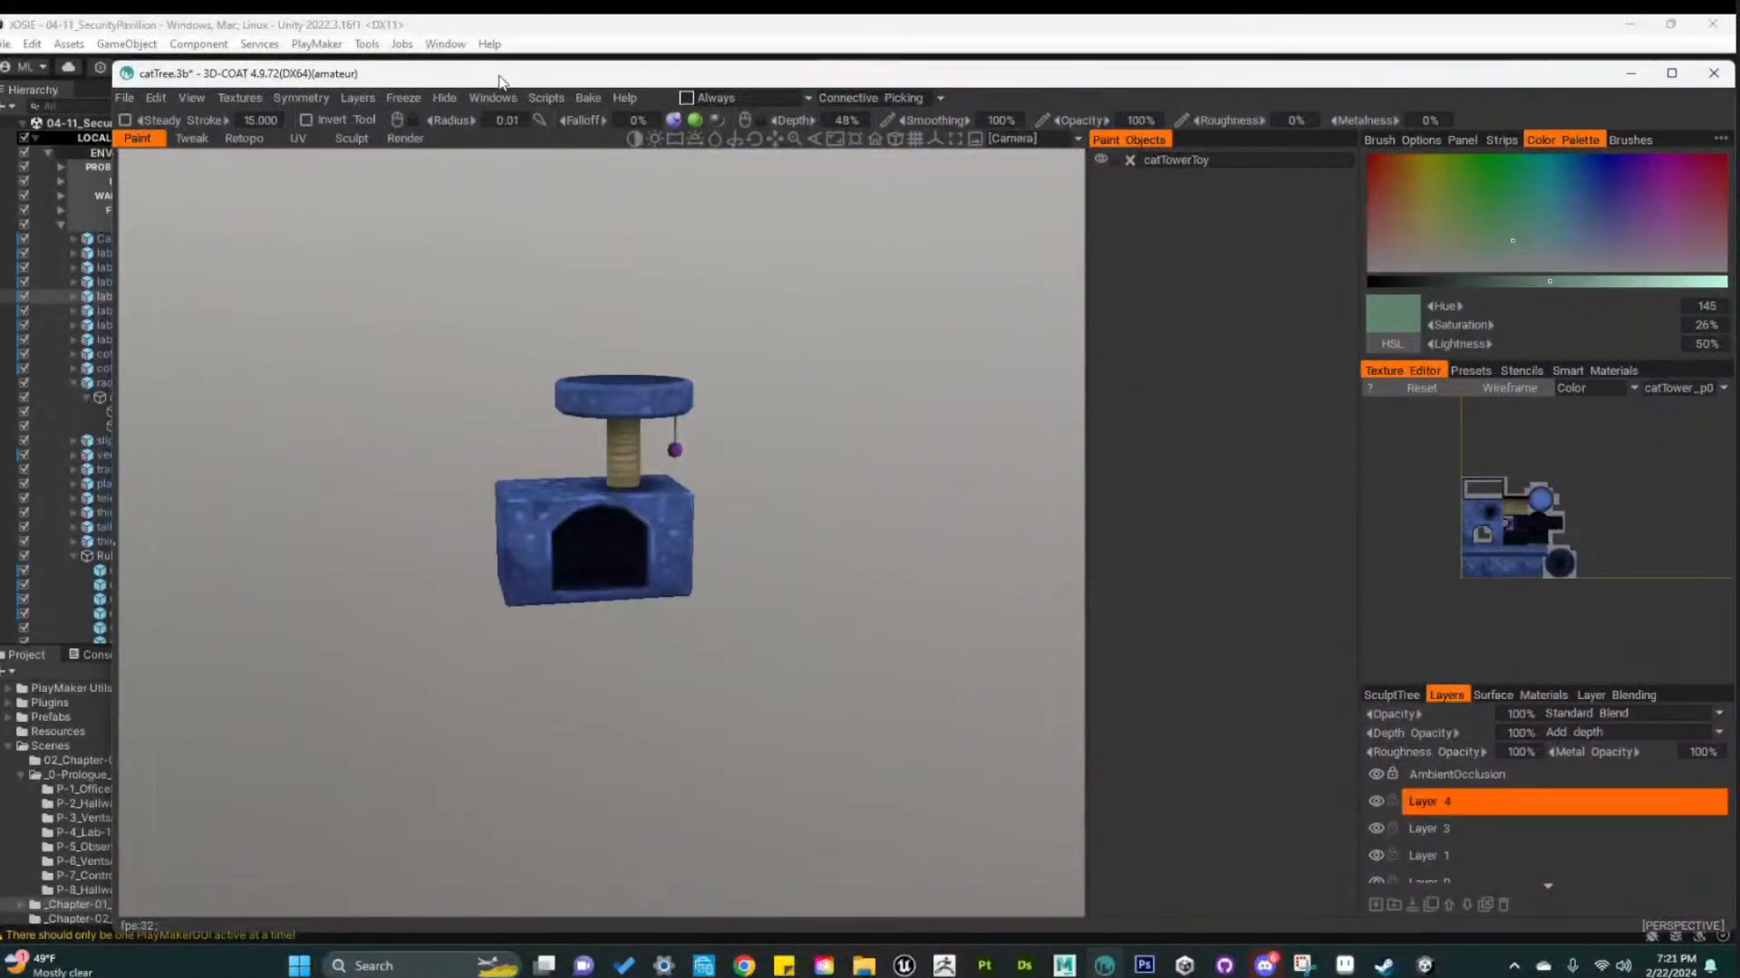
left_click_drag(498, 74, 422, 84)
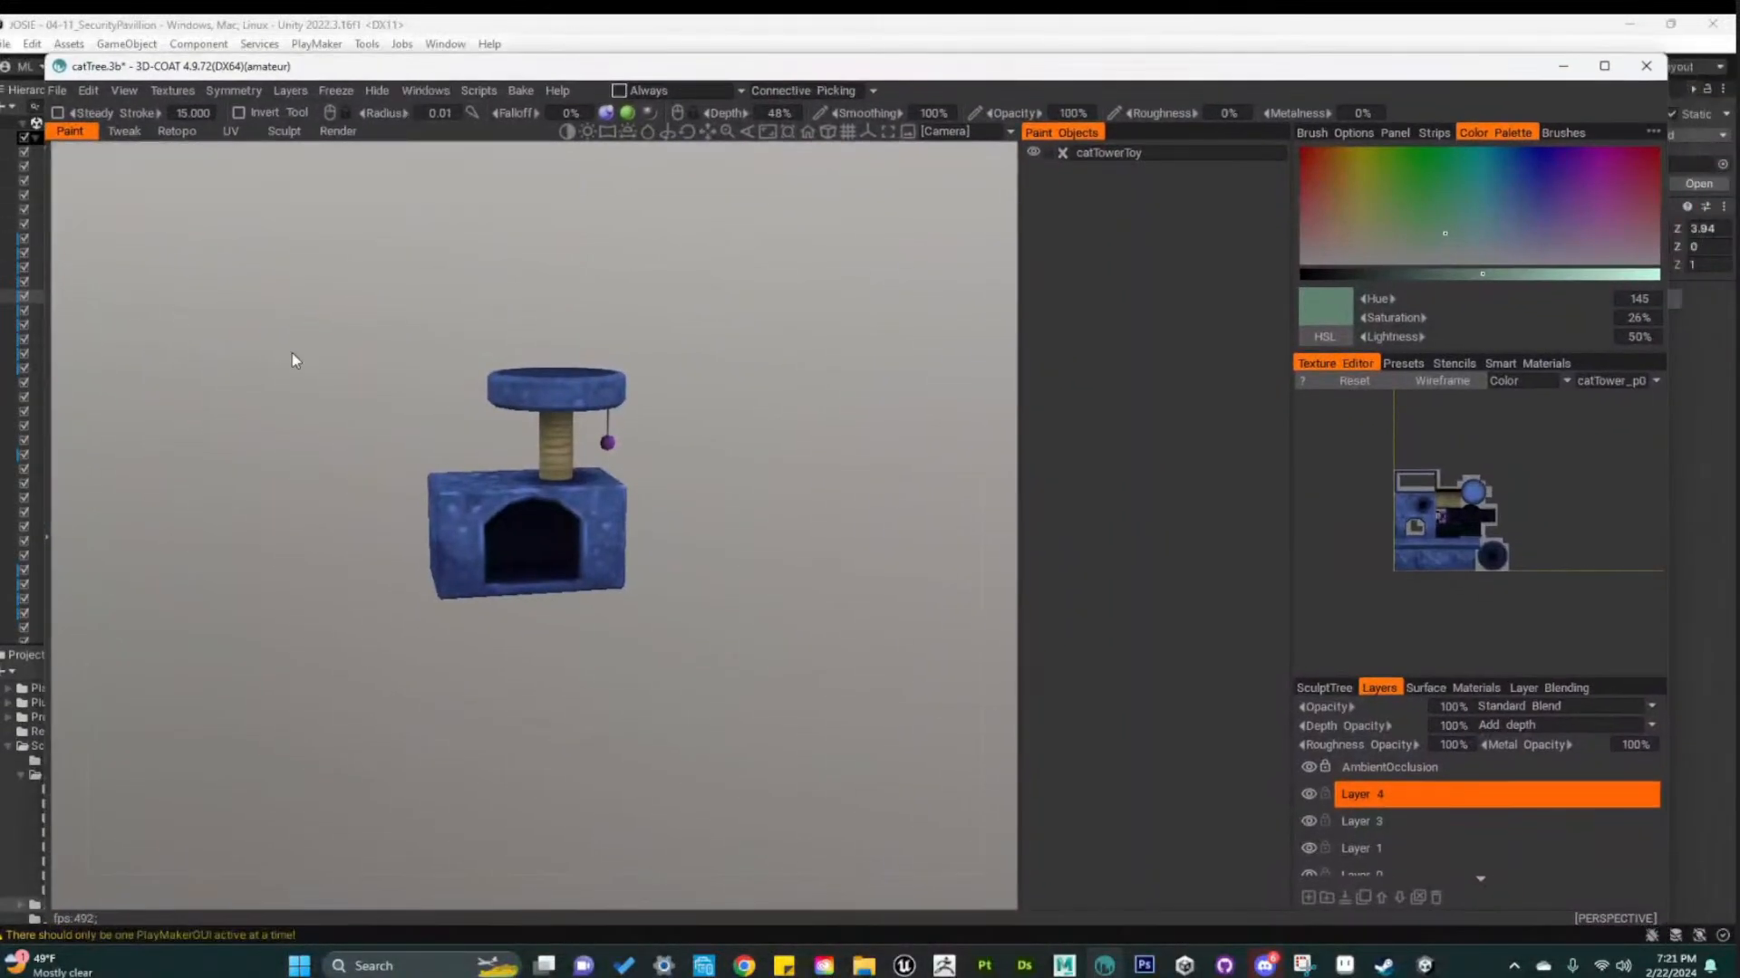
left_click(133, 90)
left_click_drag(49, 56, 7, 45)
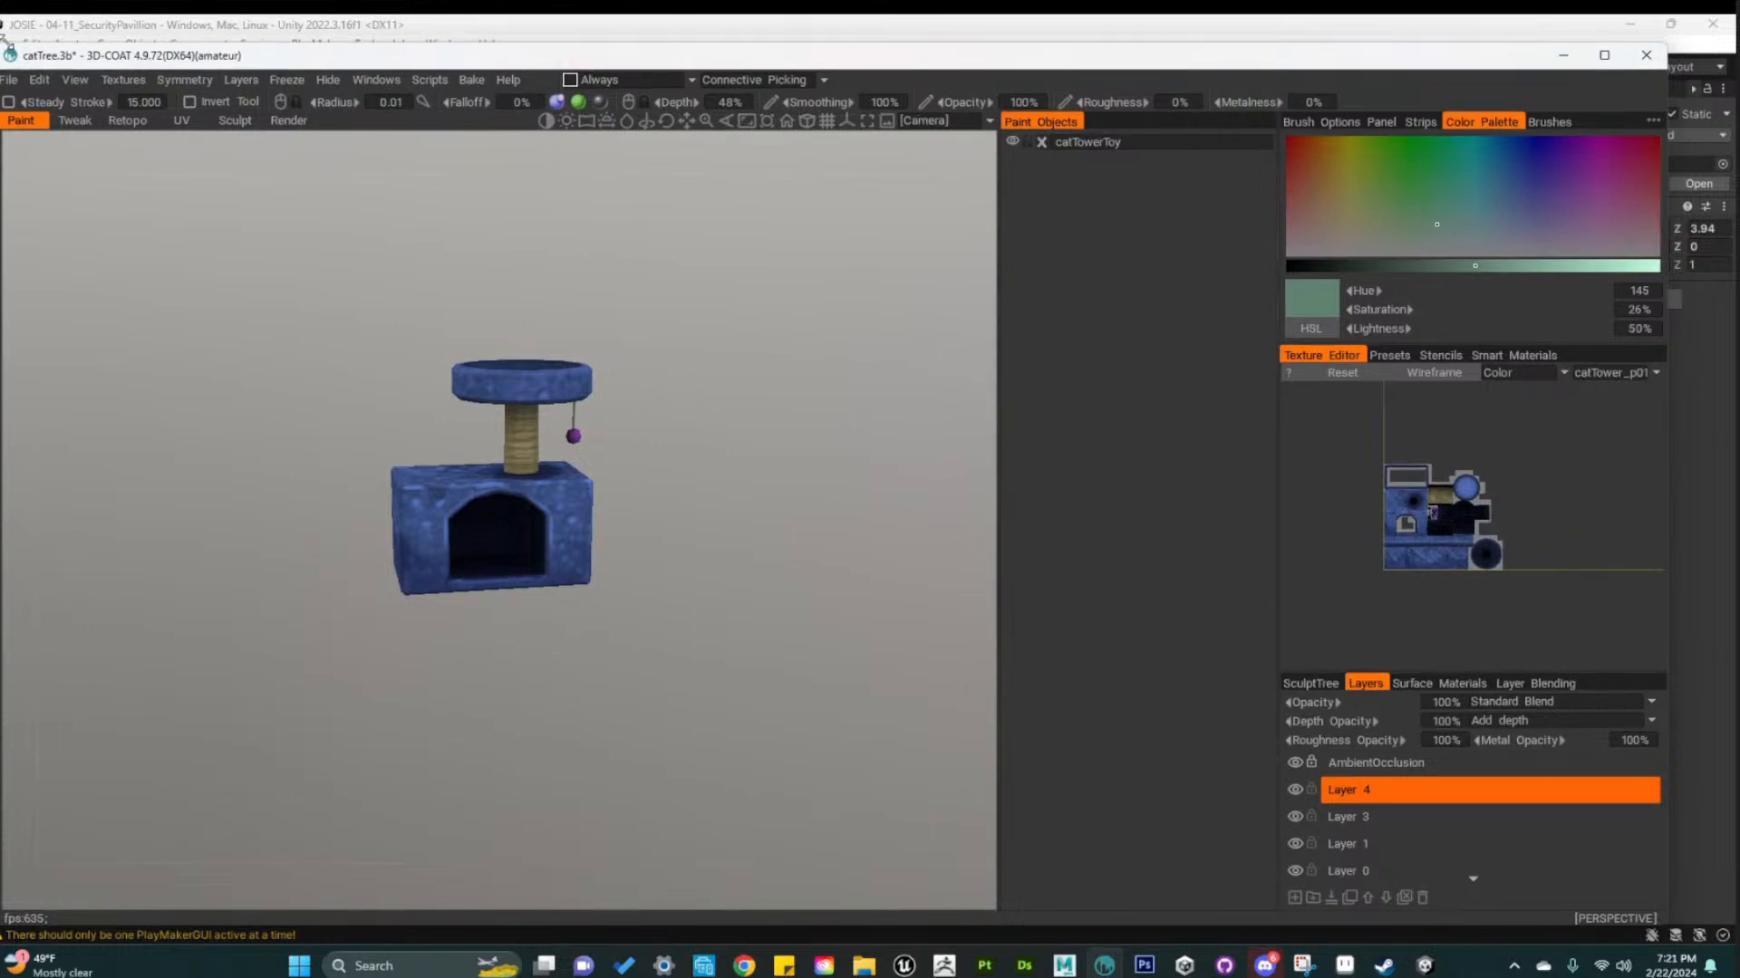
left_click(128, 81)
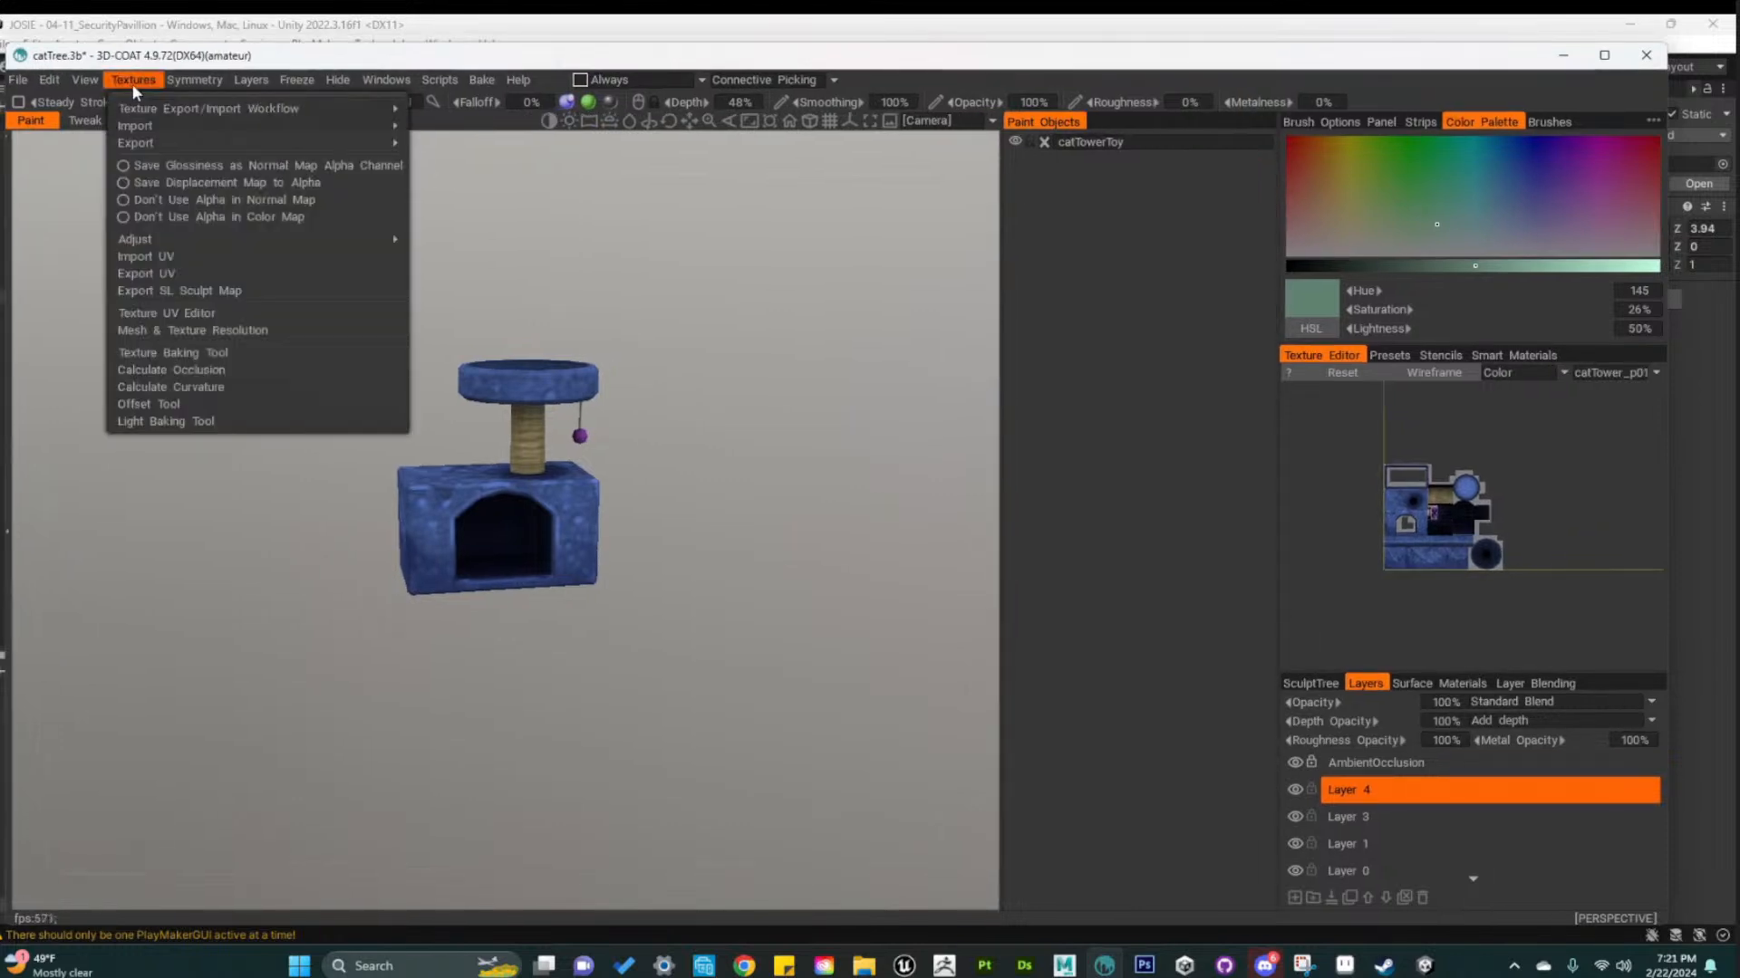
Quit 3D-Coat without saving the scene, relaunch it and dismiss the welcome window
left_click(1646, 55)
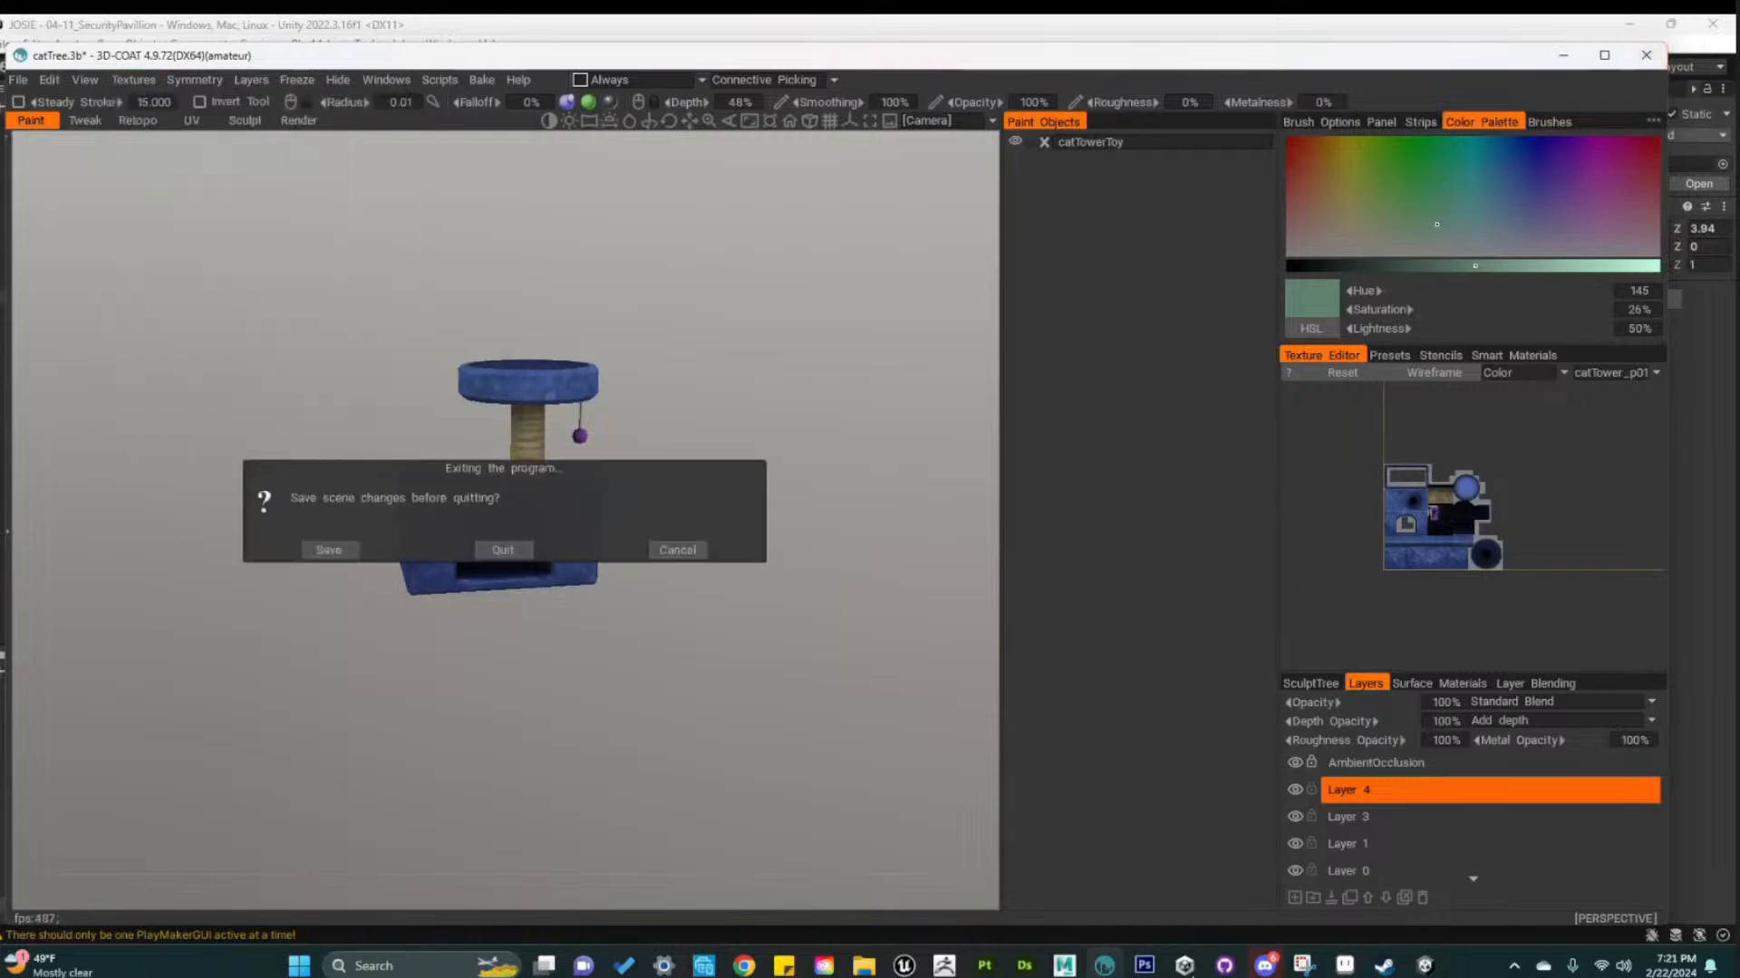
left_click(503, 550)
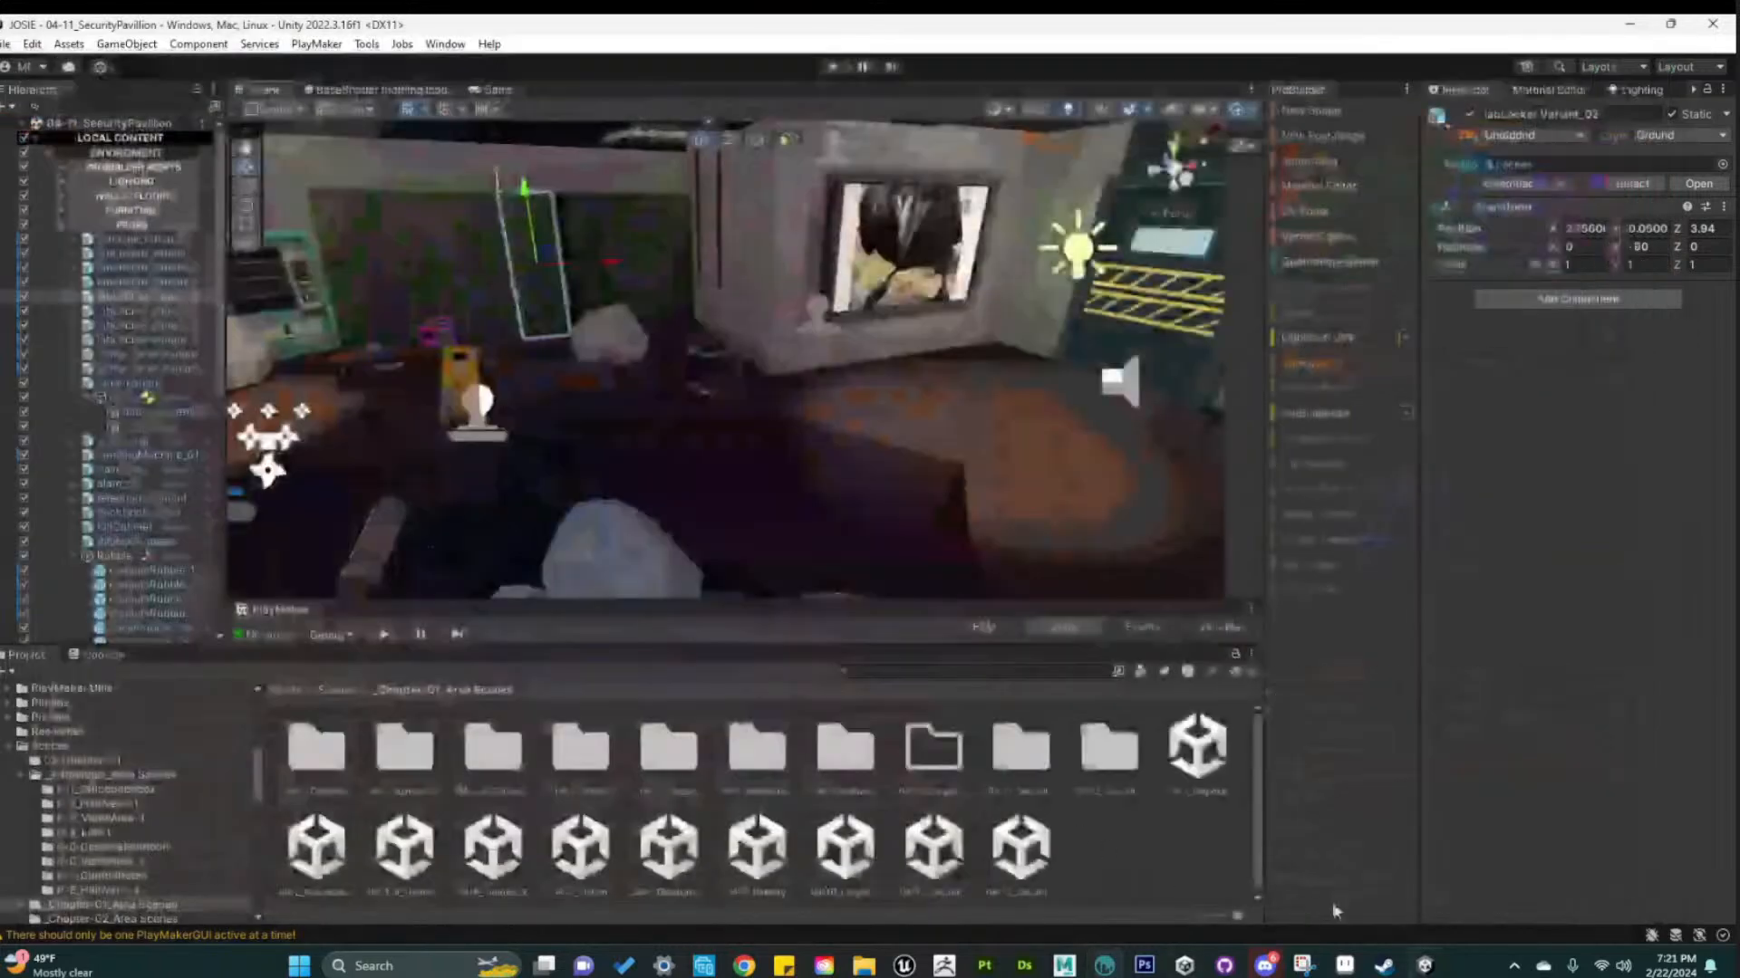
left_click(1082, 966)
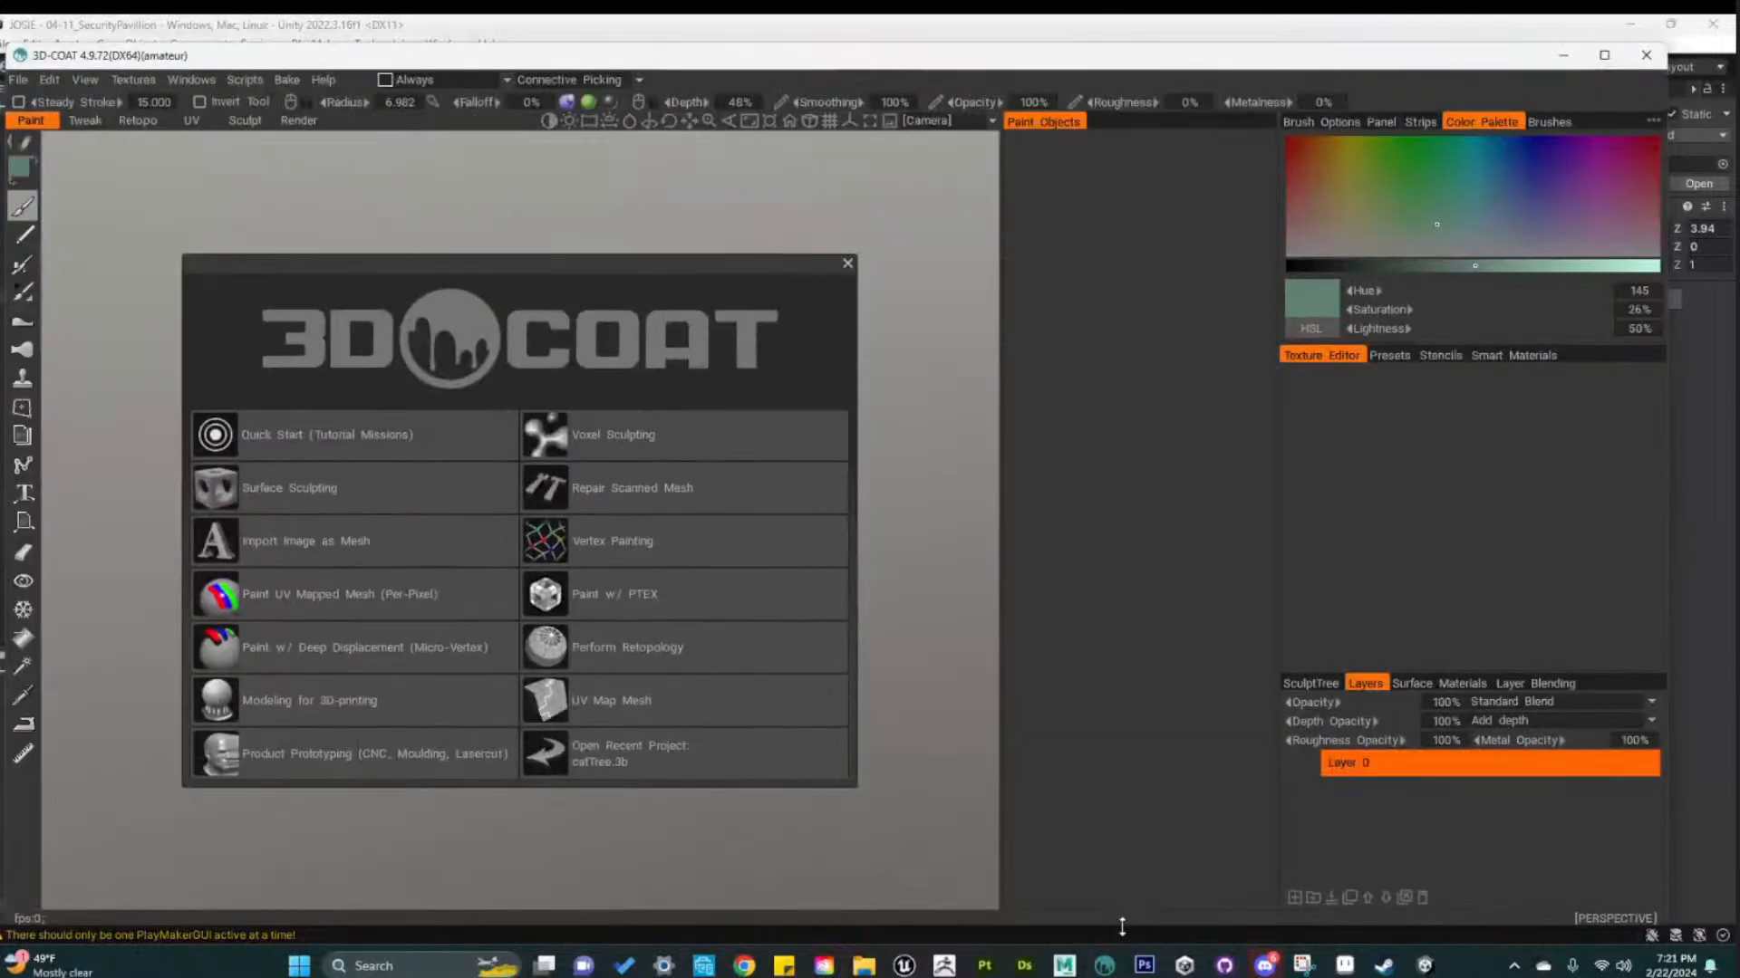
left_click(847, 264)
Bring up the open-file dialog and look through the whole list of prop files in the pixelPainting_p01 folder
left_click(18, 79)
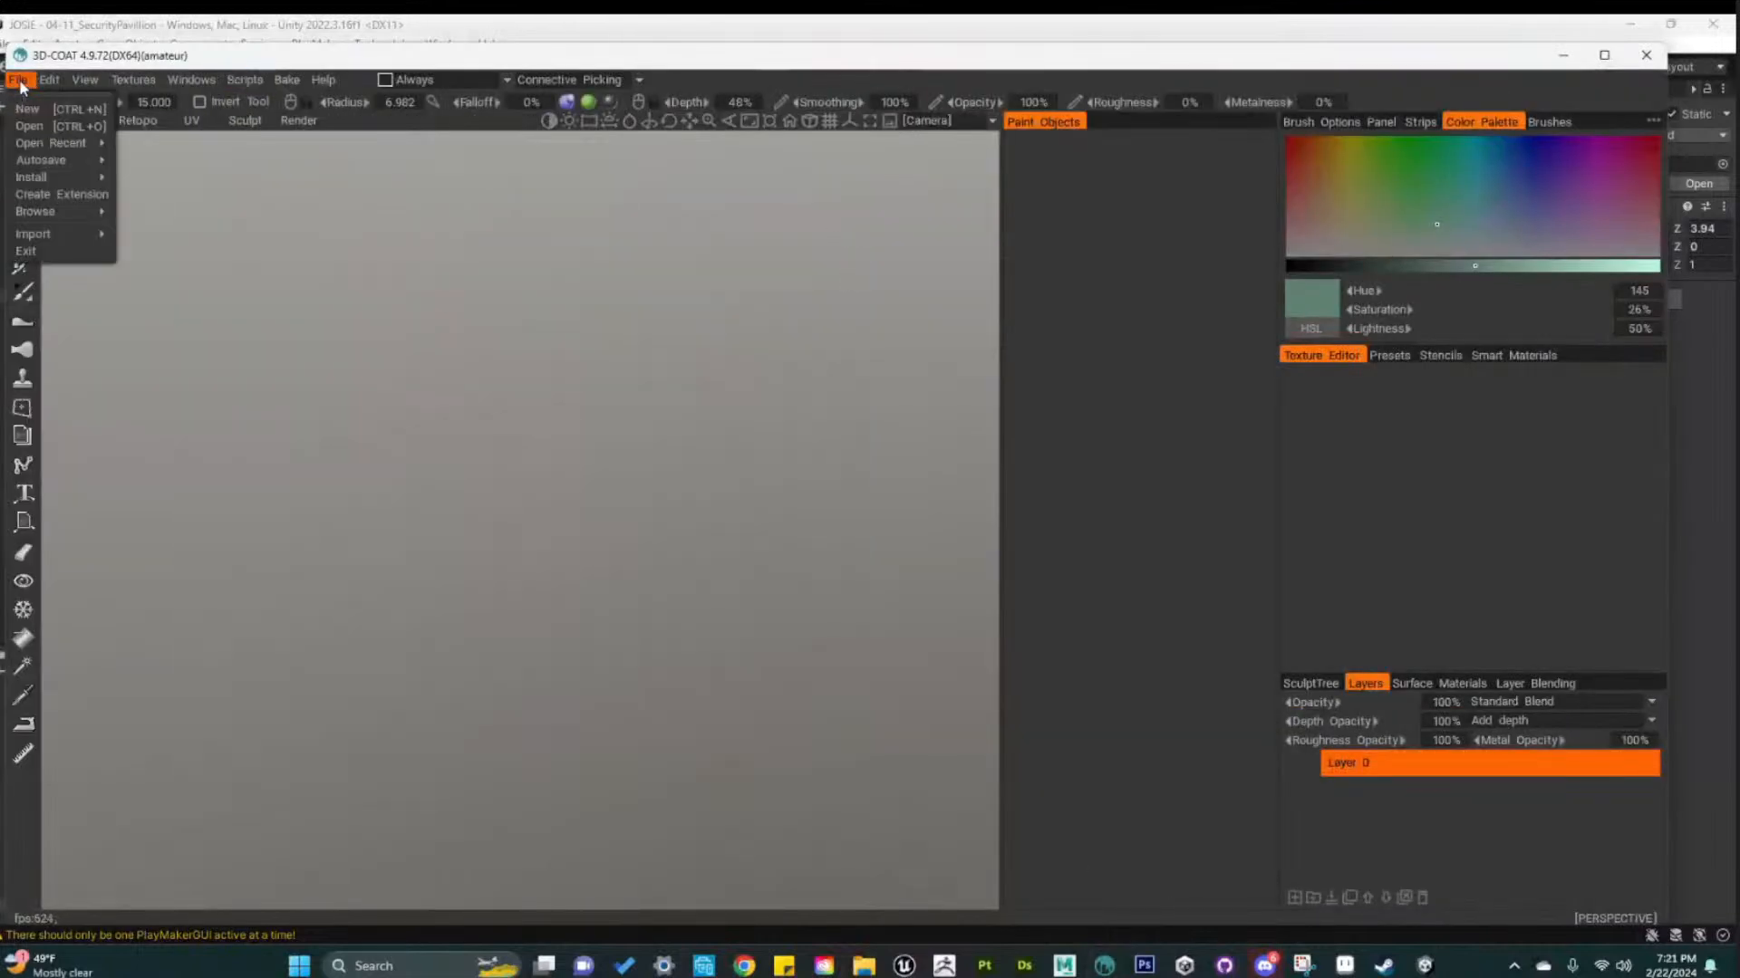
left_click(50, 129)
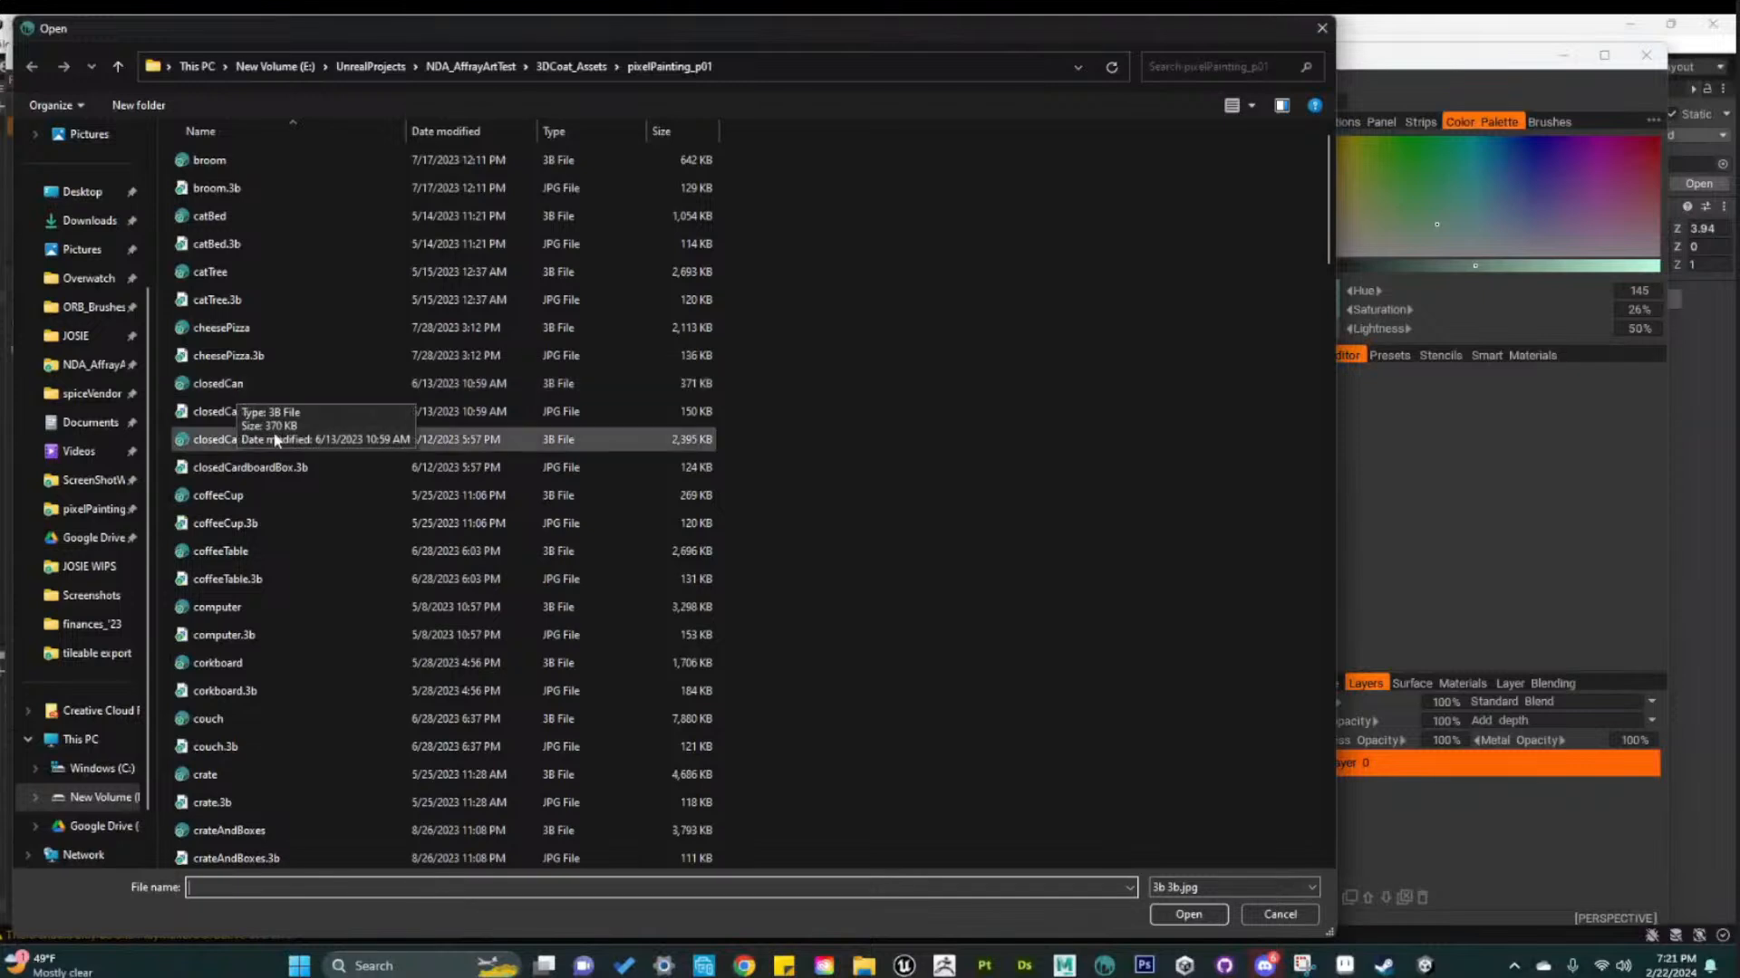
scroll(361, 540, "down", 2)
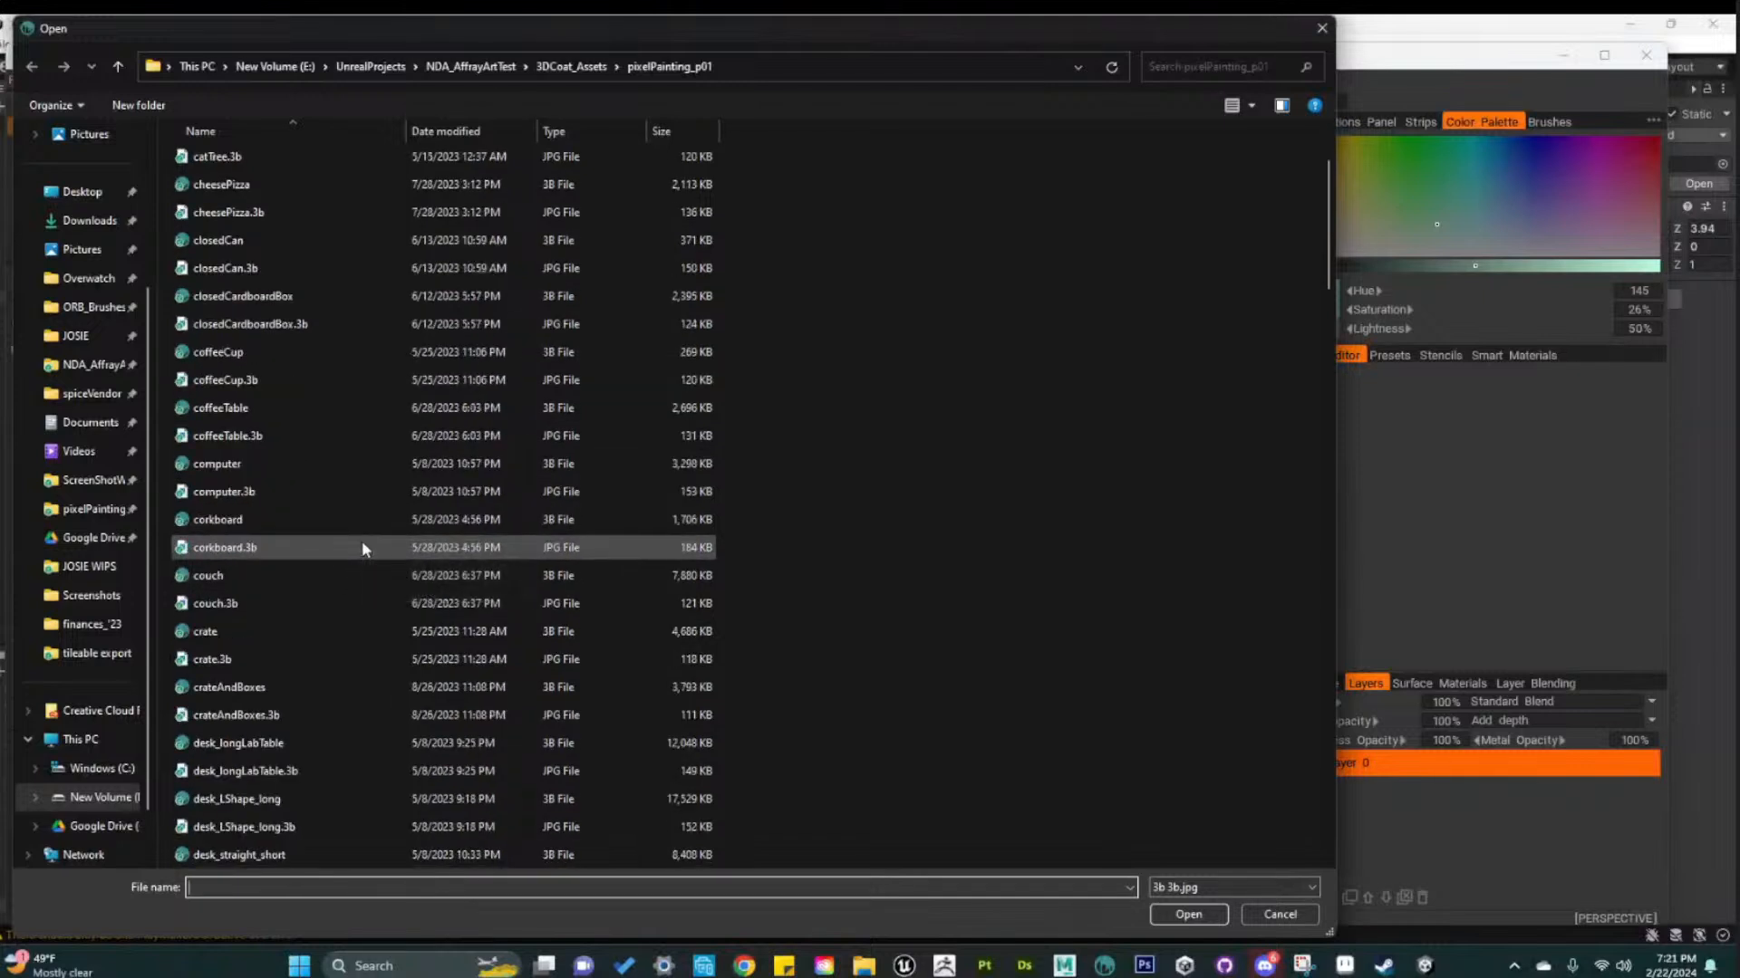
scroll(361, 548, "down", 2)
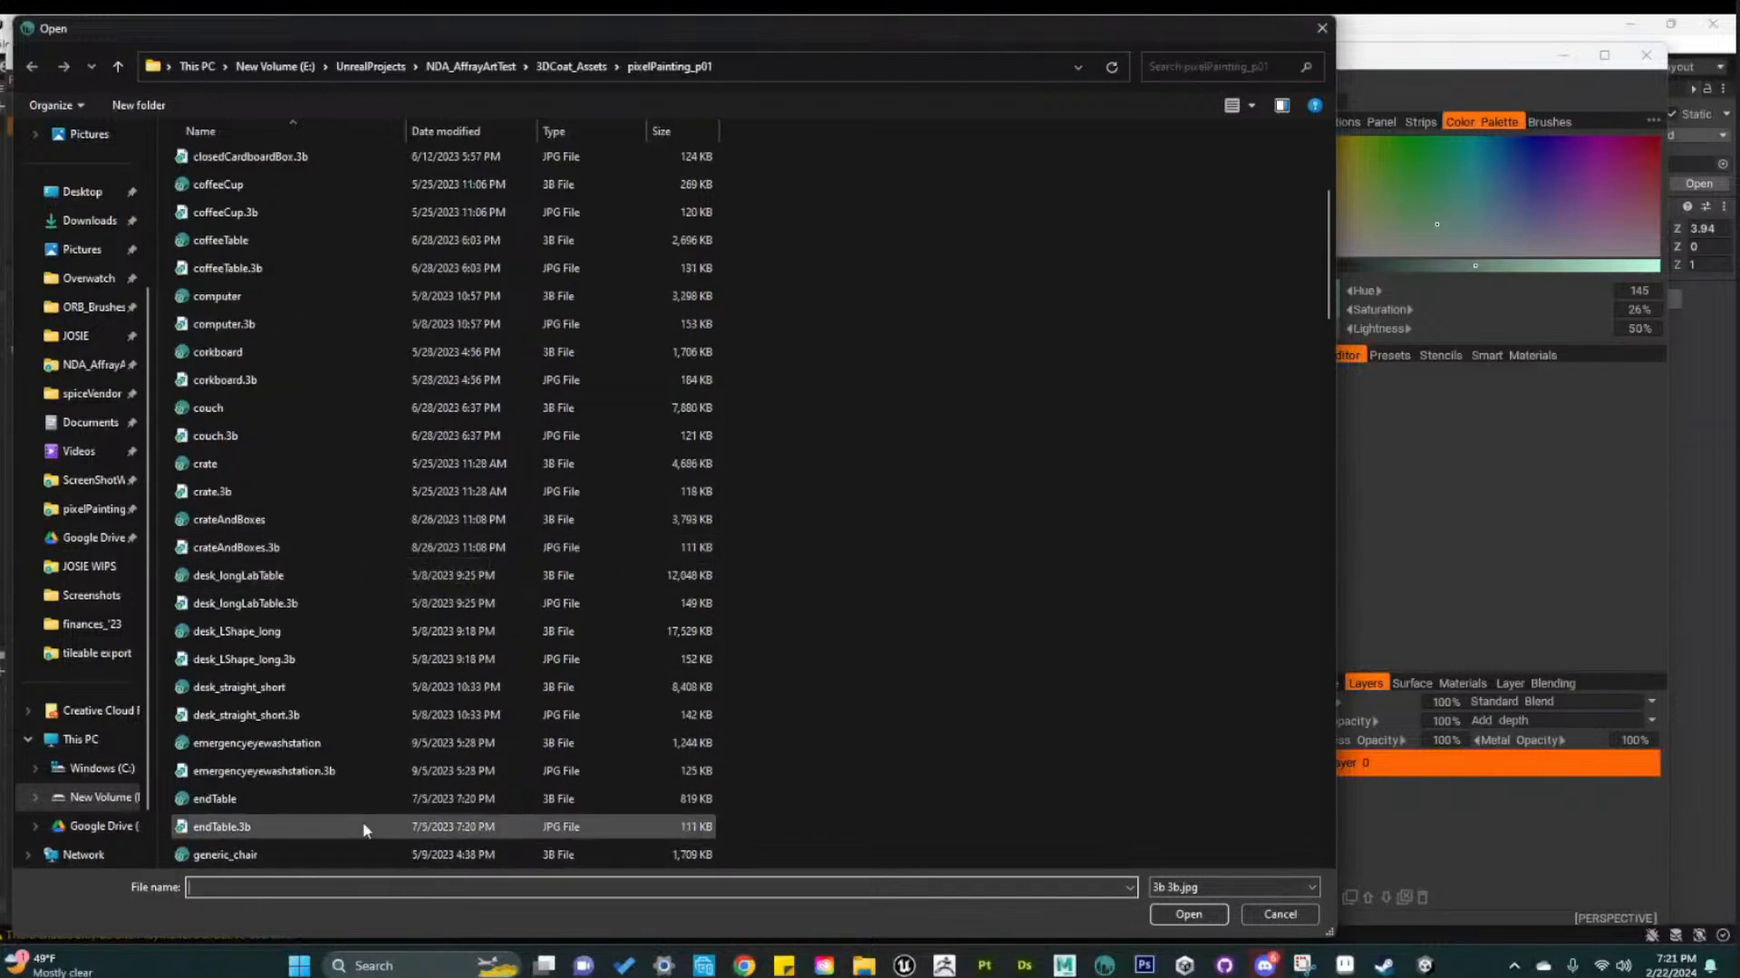
key("BackSpace")
key("BackSpace")
key("BackSpace")
scroll(286, 667, "up", 4)
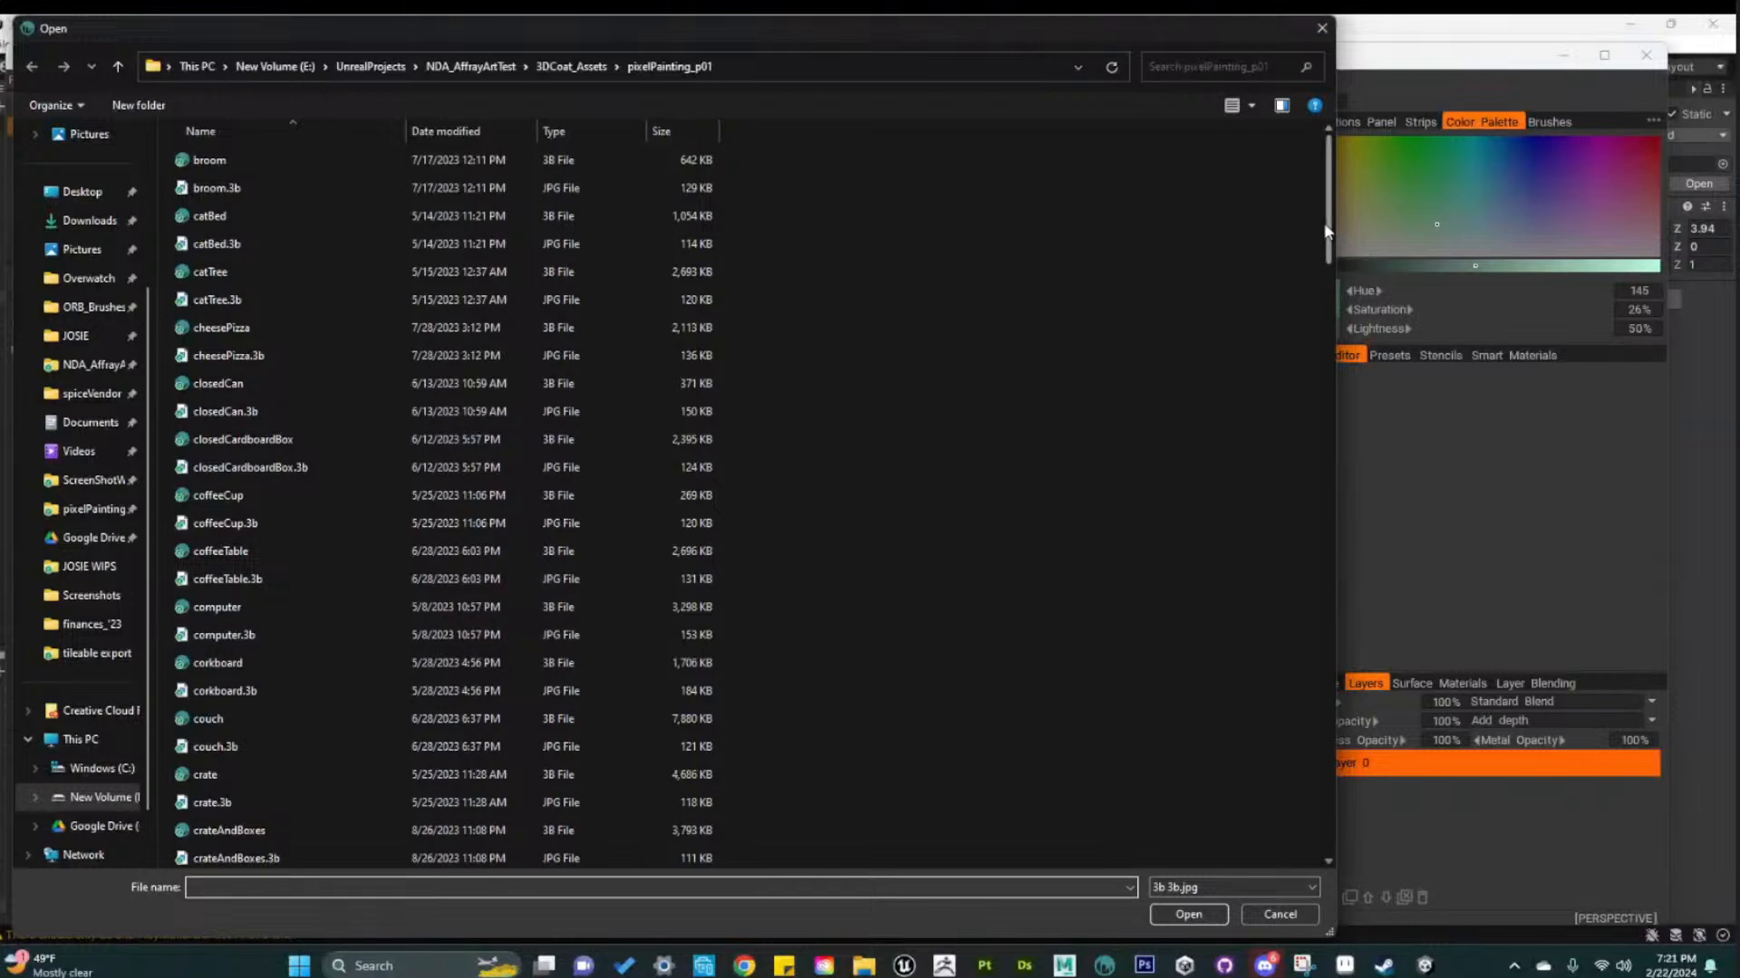
scroll(1319, 262, "down", 2)
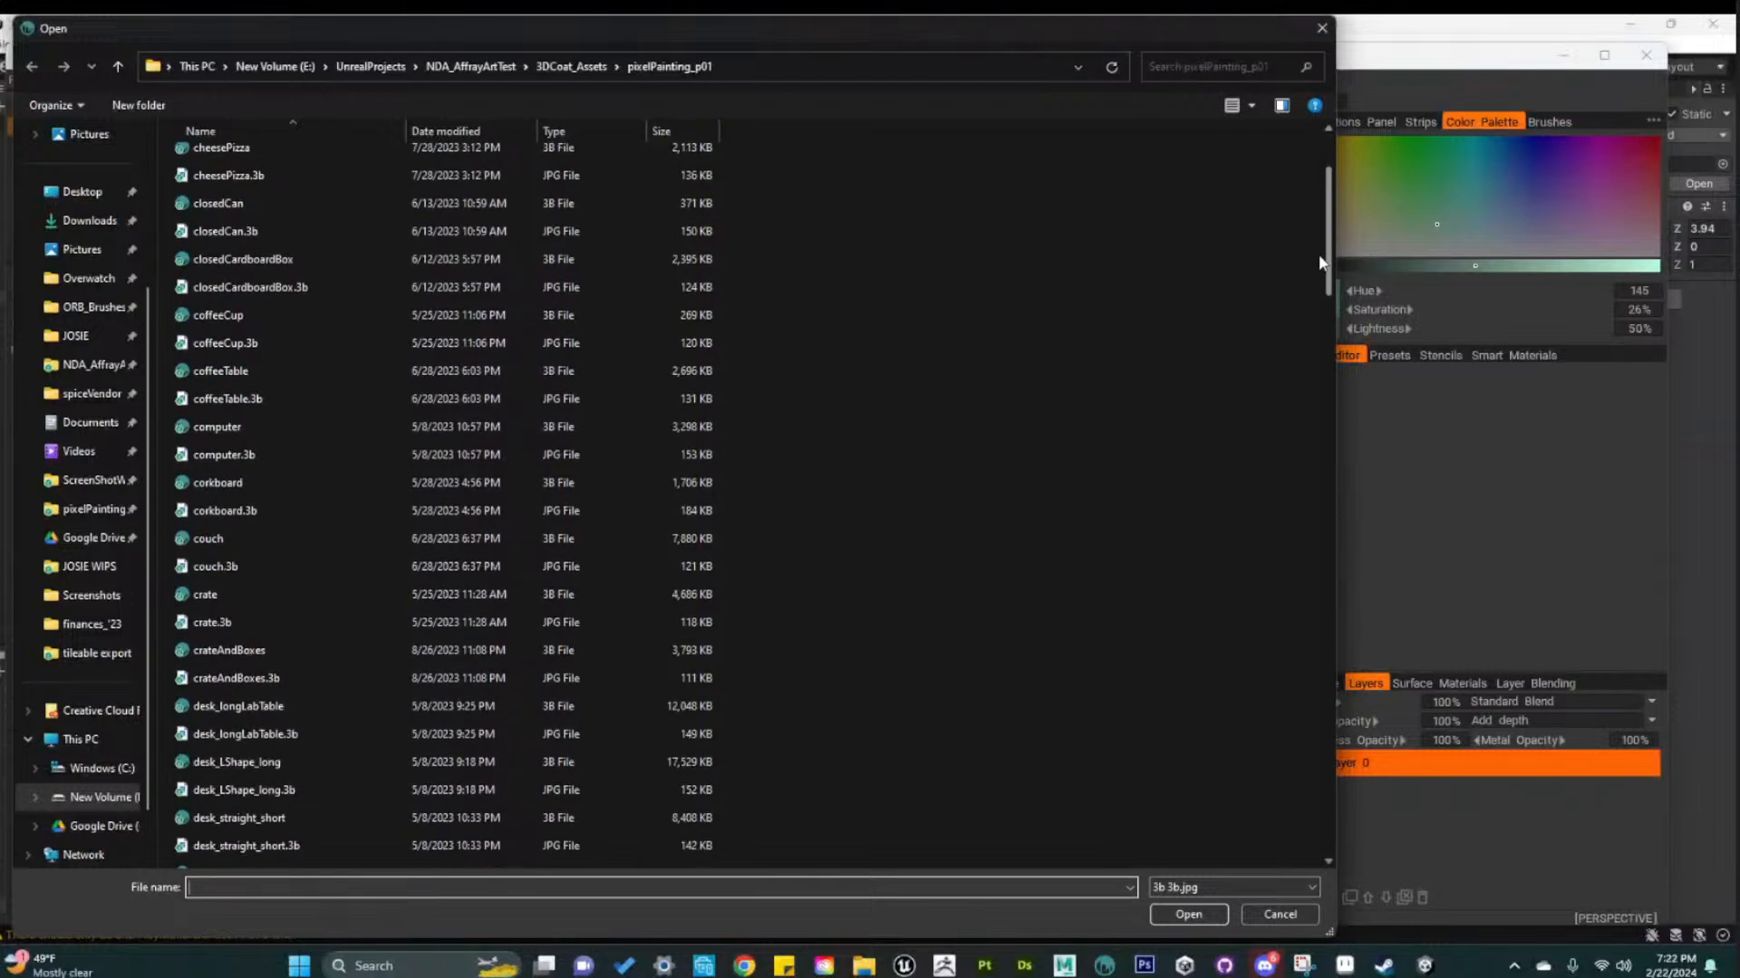
scroll(1319, 263, "down", 1)
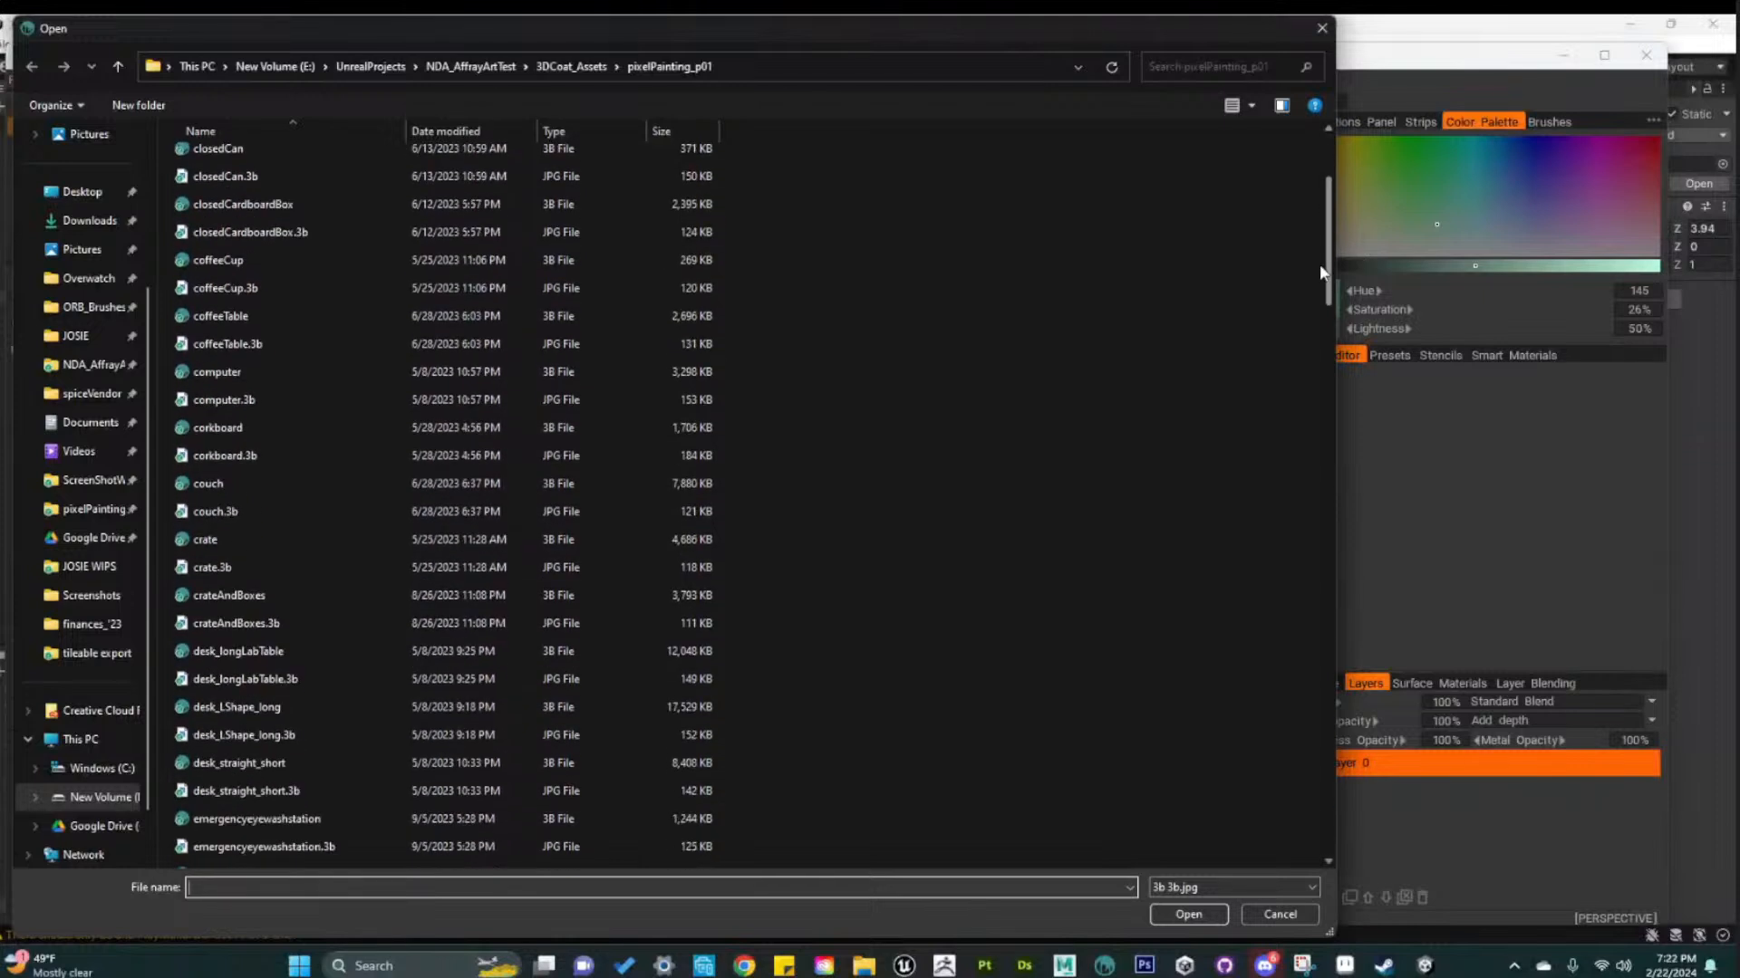
scroll(1319, 272, "down", 1)
scroll(1320, 277, "down", 1)
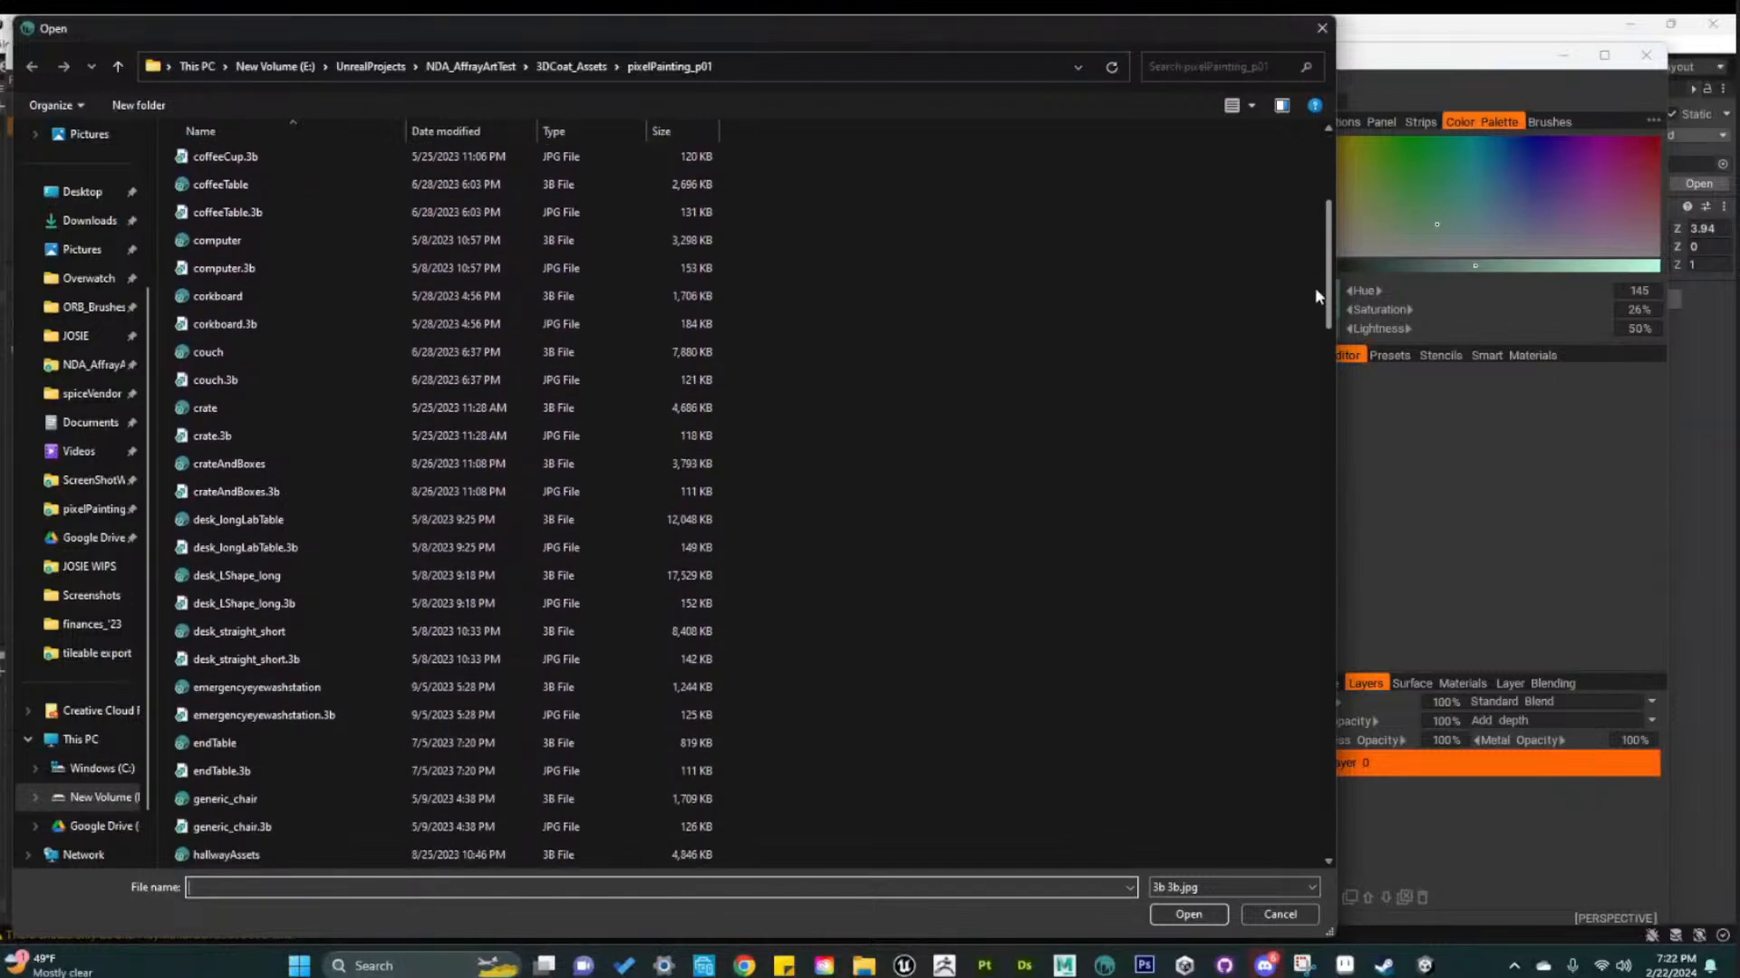
scroll(1314, 303, "down", 2)
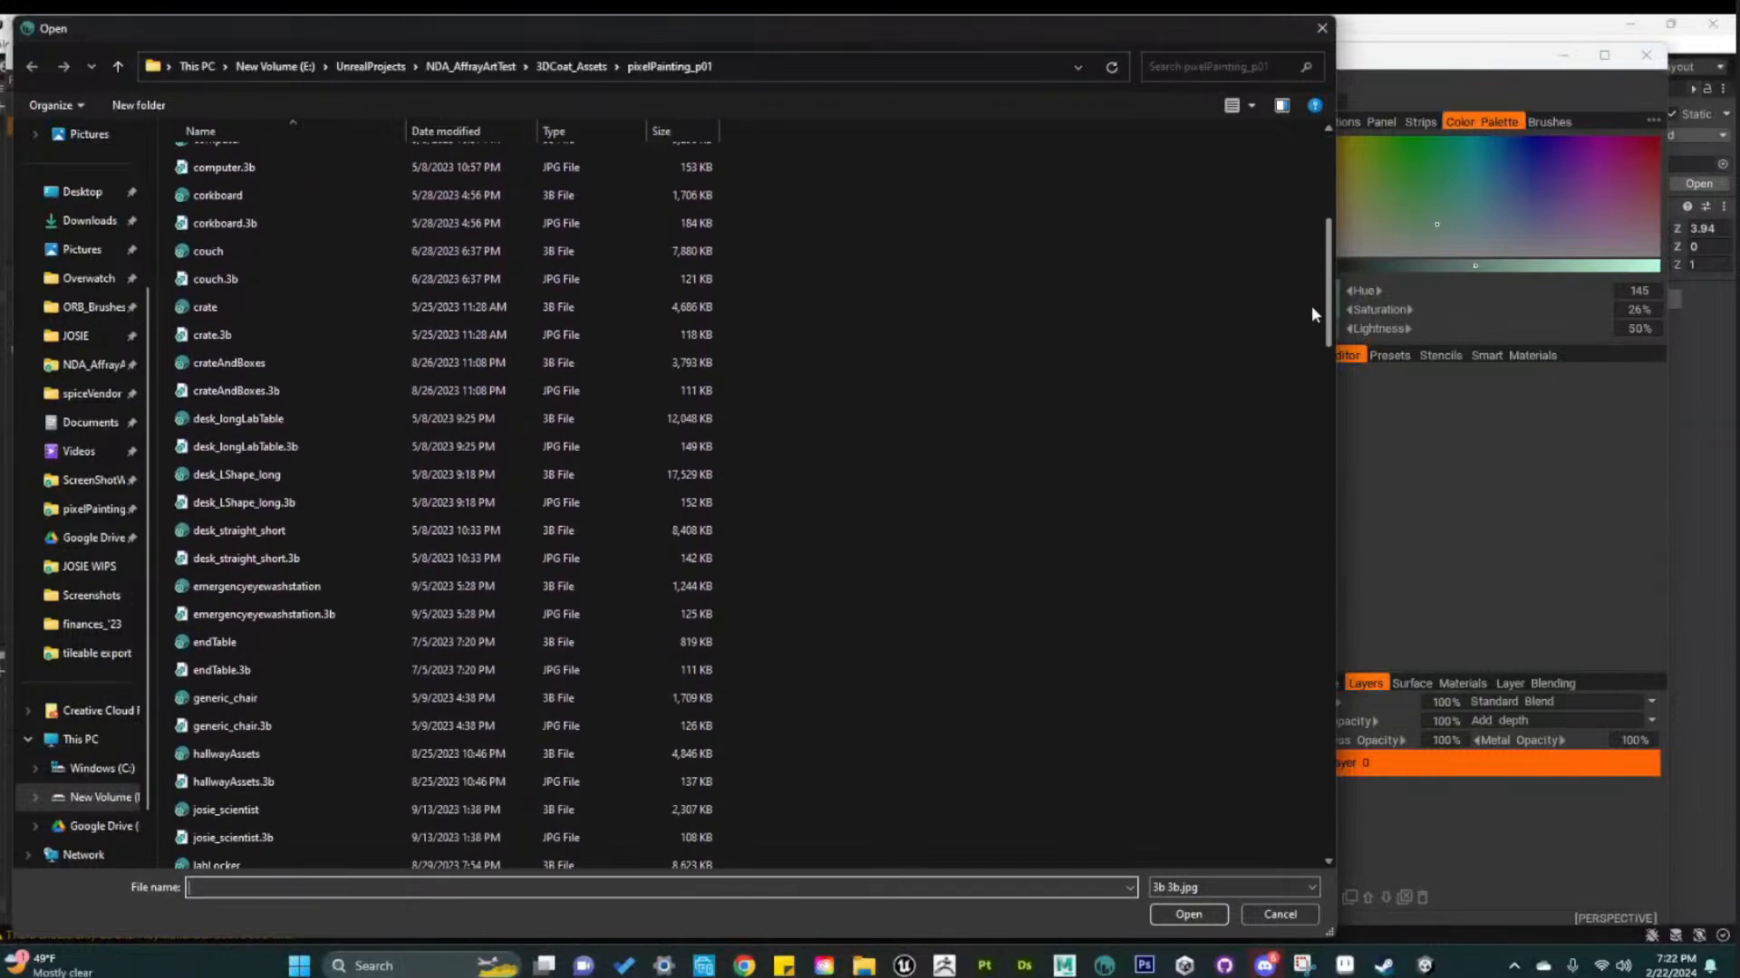
scroll(1311, 314, "down", 2)
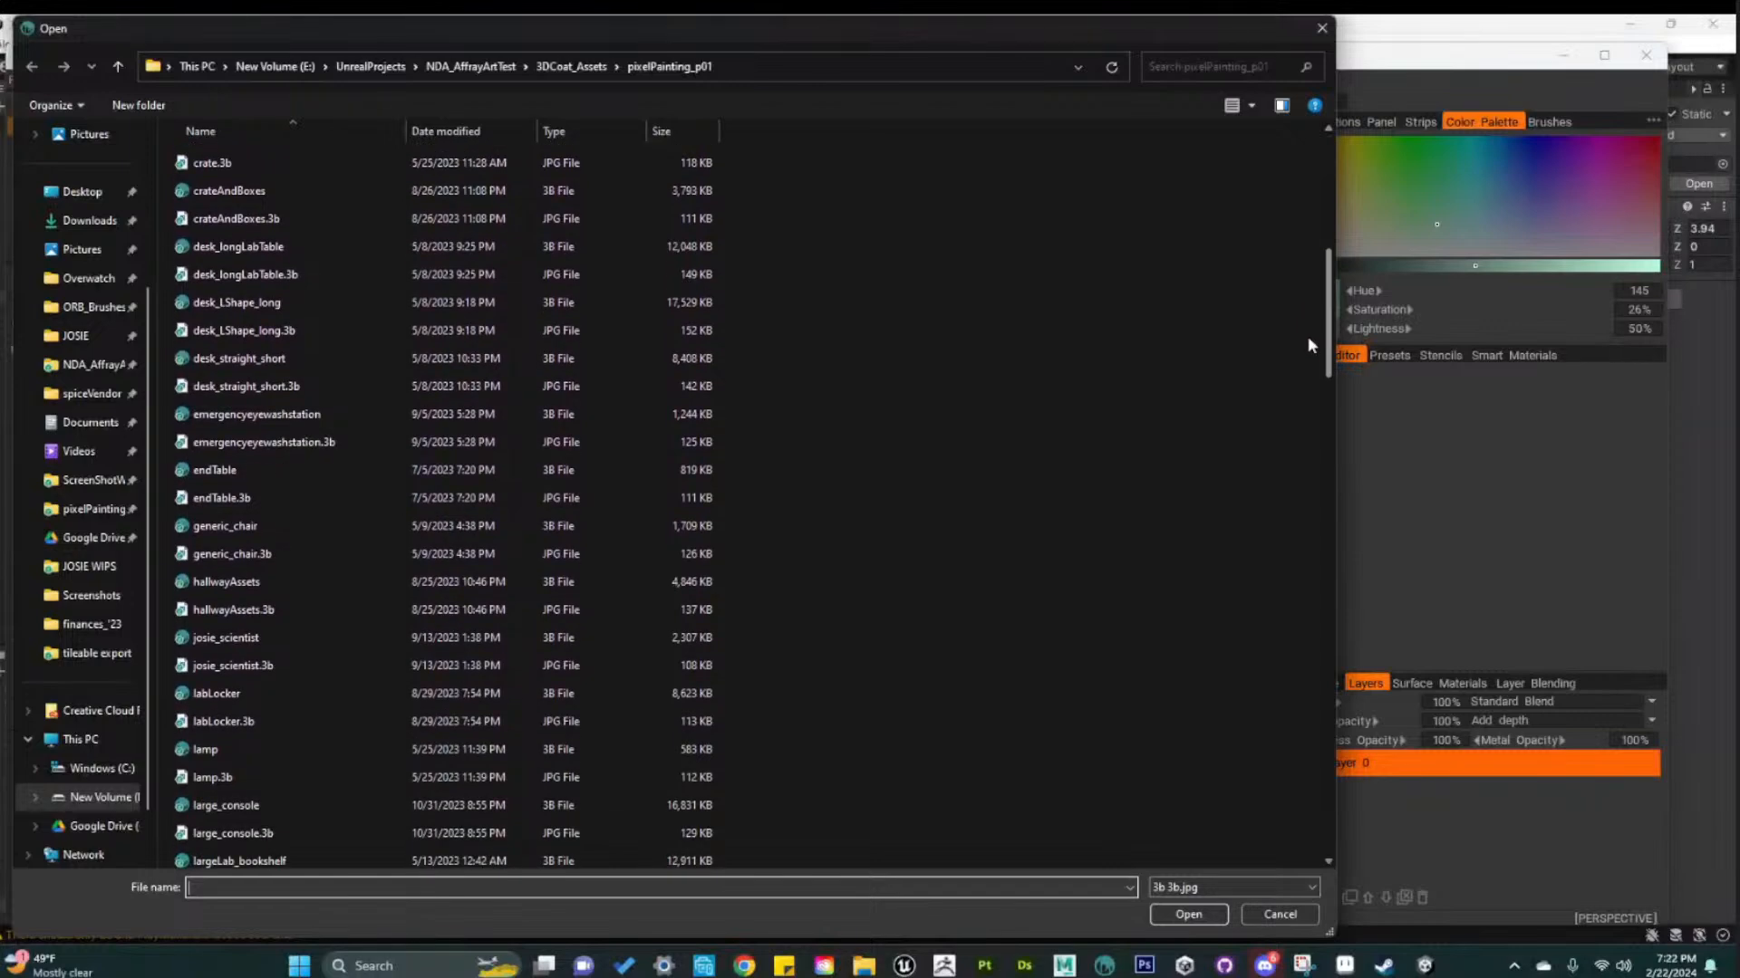
scroll(1306, 355, "down", 2)
scroll(1302, 367, "down", 3)
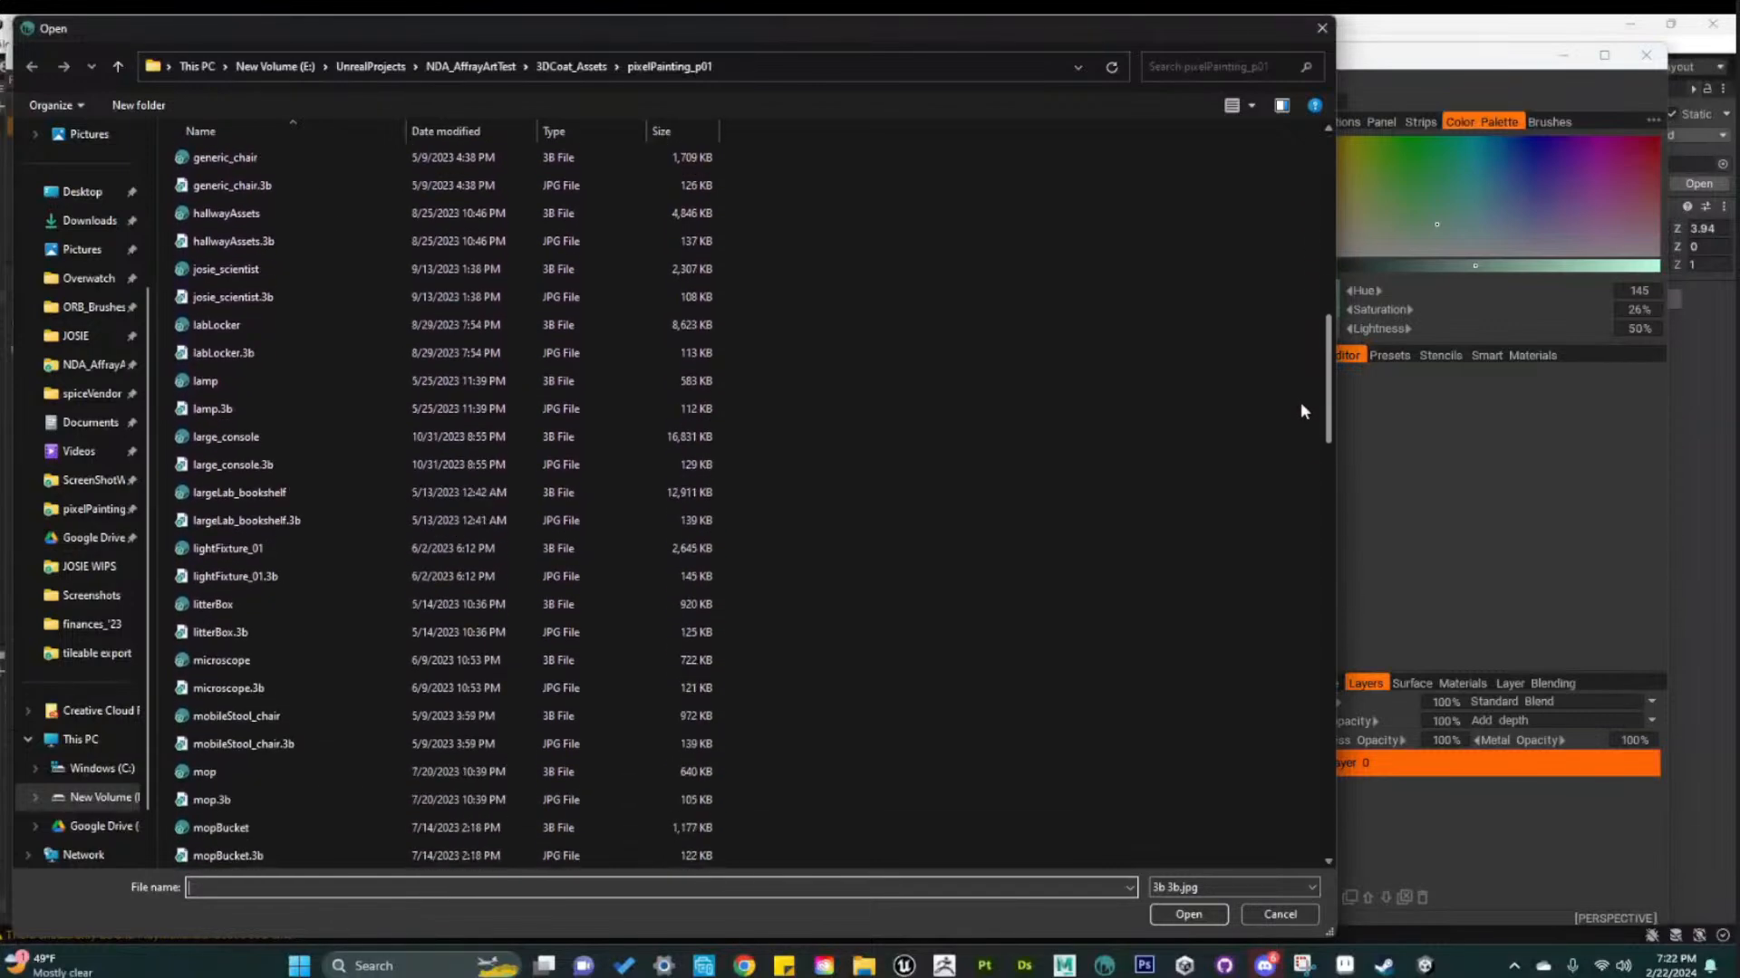
scroll(1301, 411, "down", 2)
scroll(1292, 449, "down", 1)
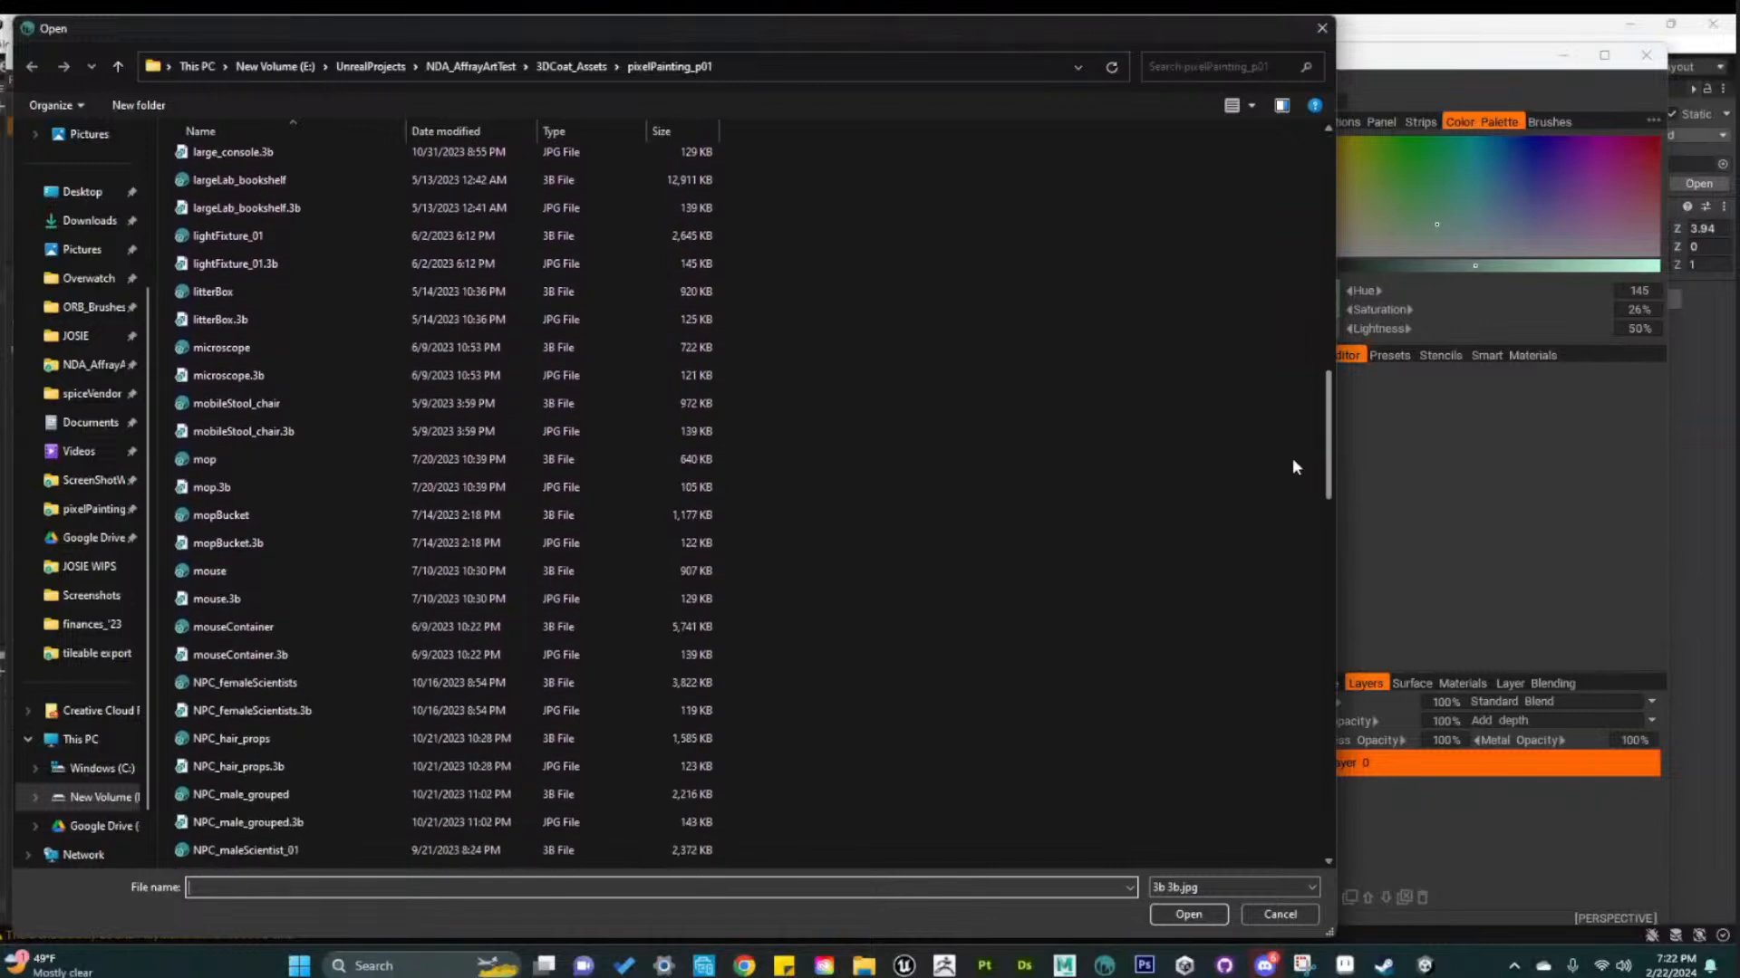
scroll(1291, 470, "down", 5)
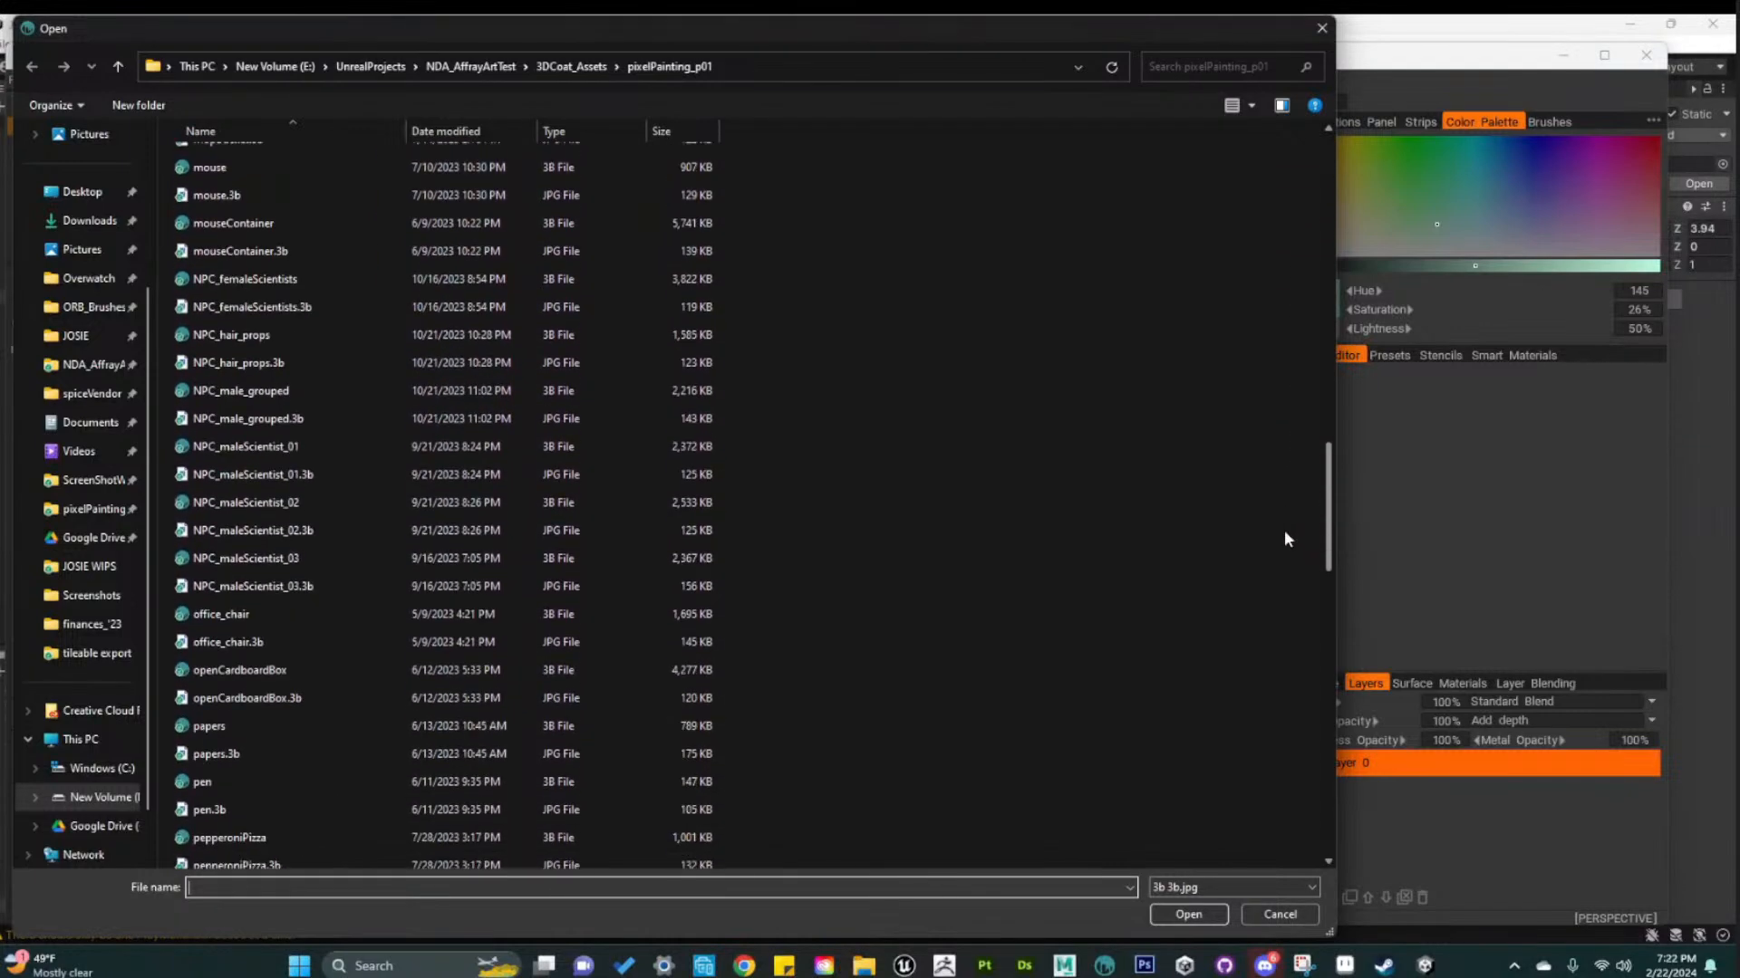
scroll(1283, 543, "down", 2)
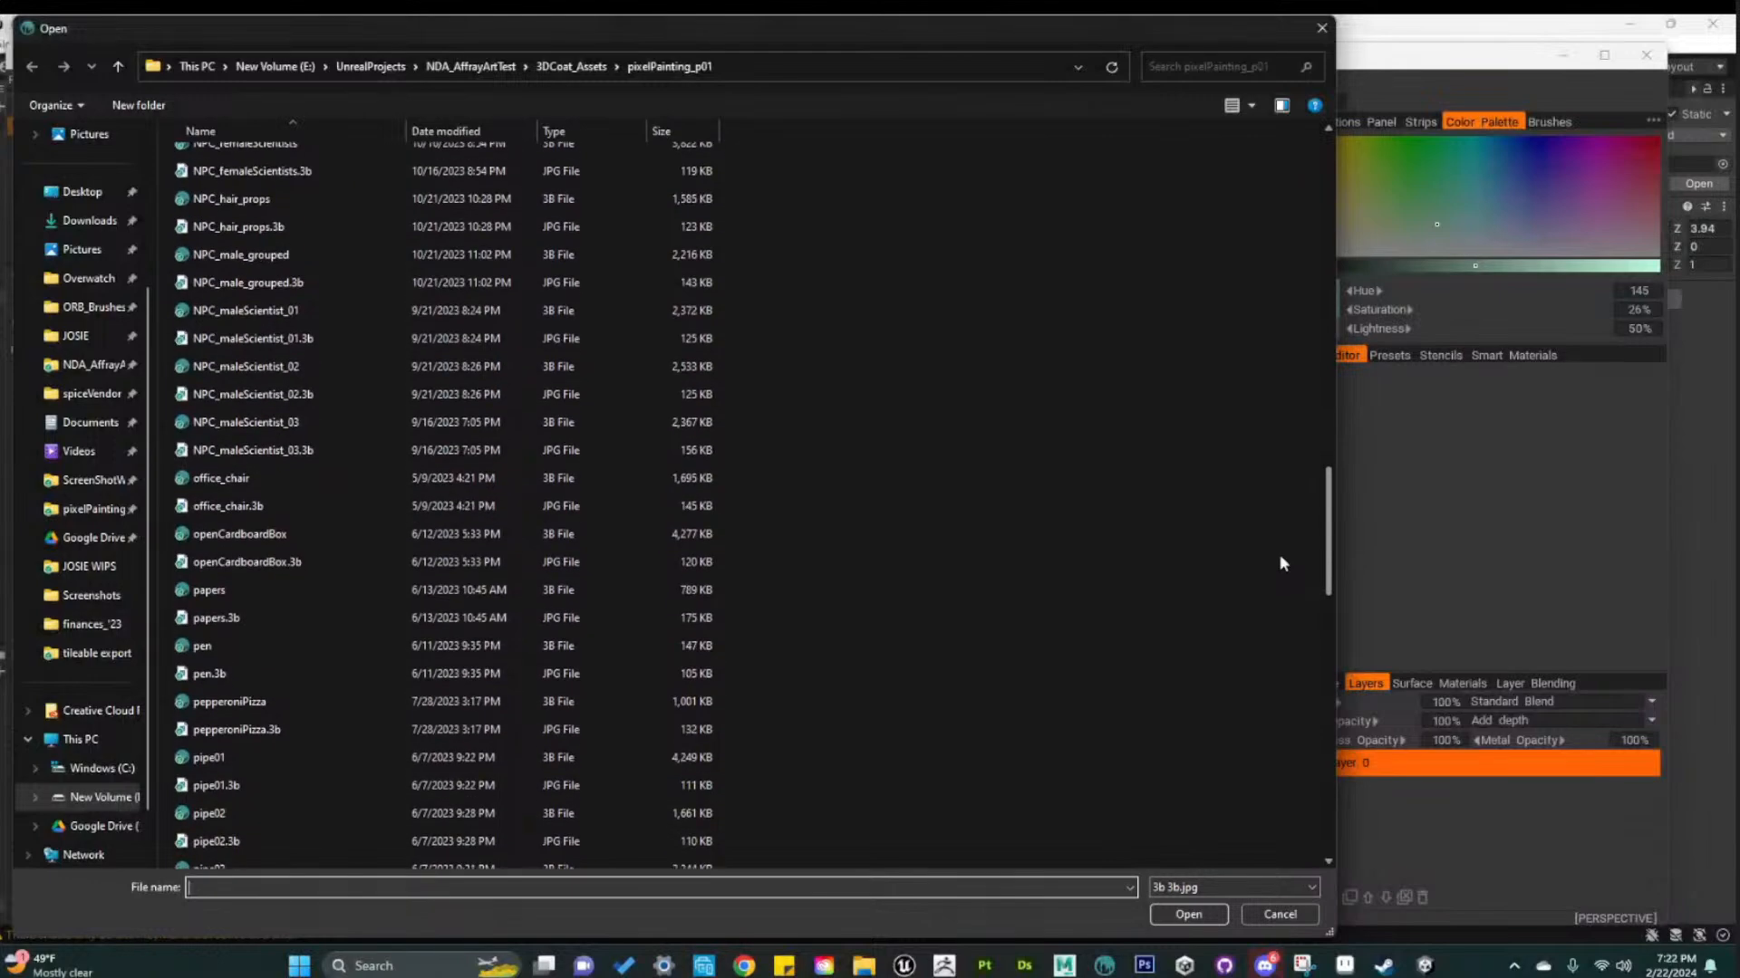
scroll(1279, 566, "down", 2)
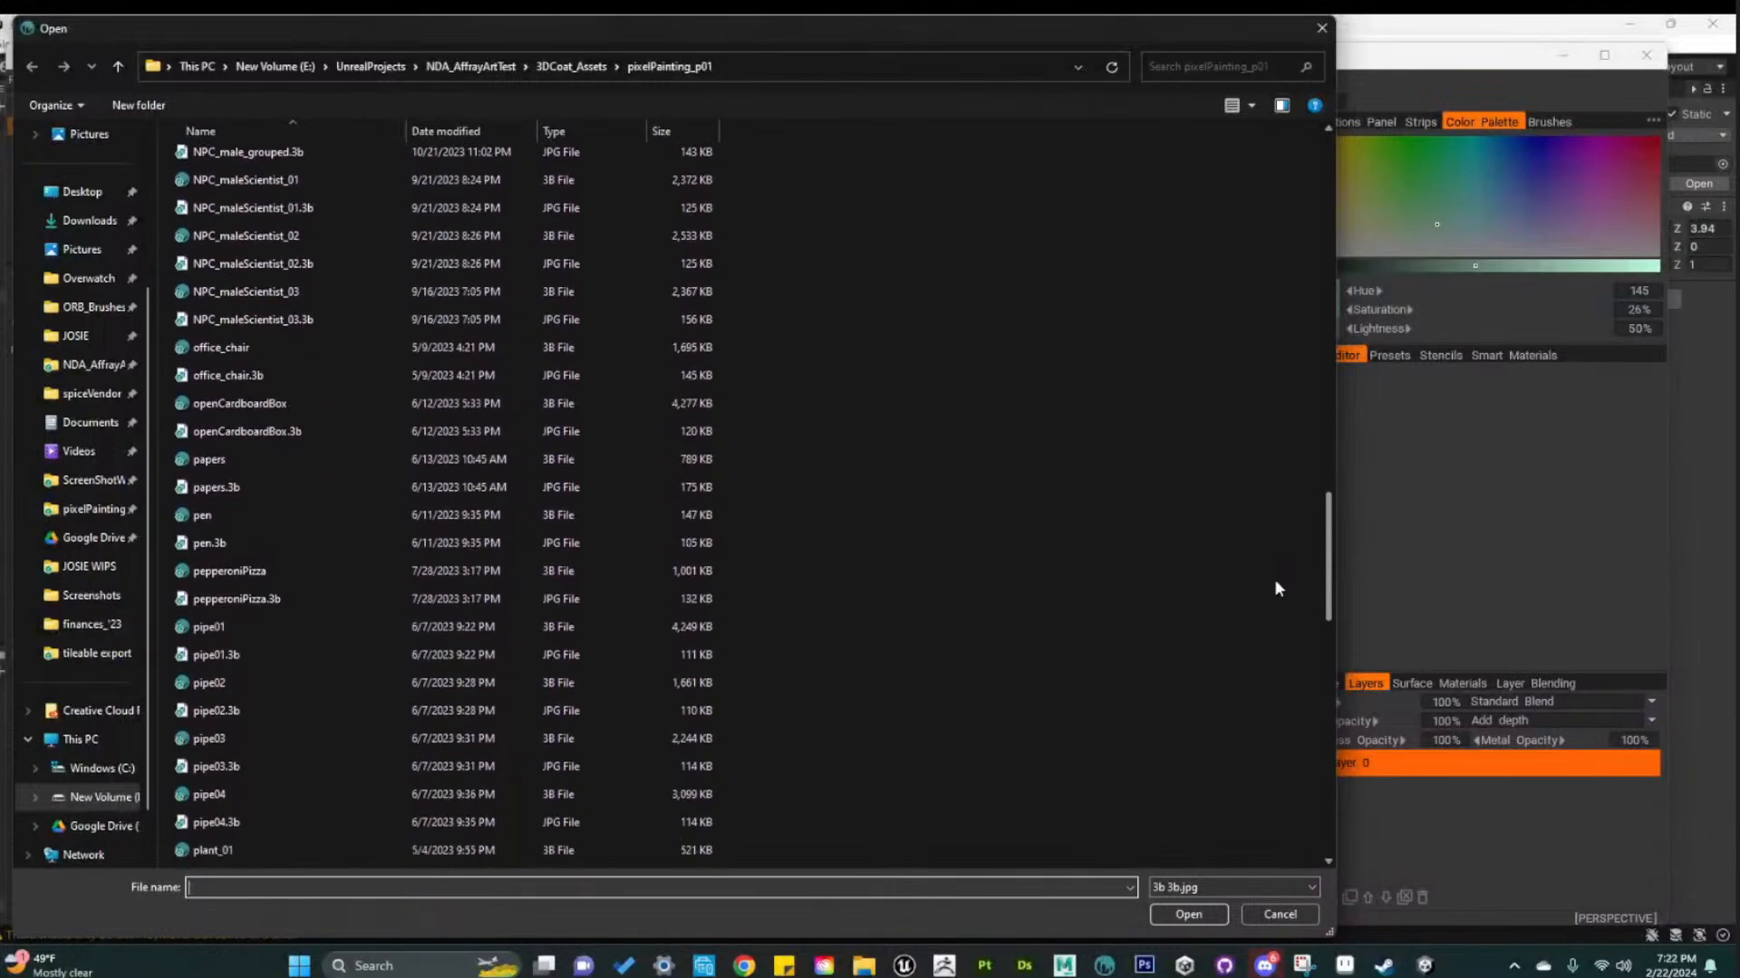
scroll(1272, 622, "down", 6)
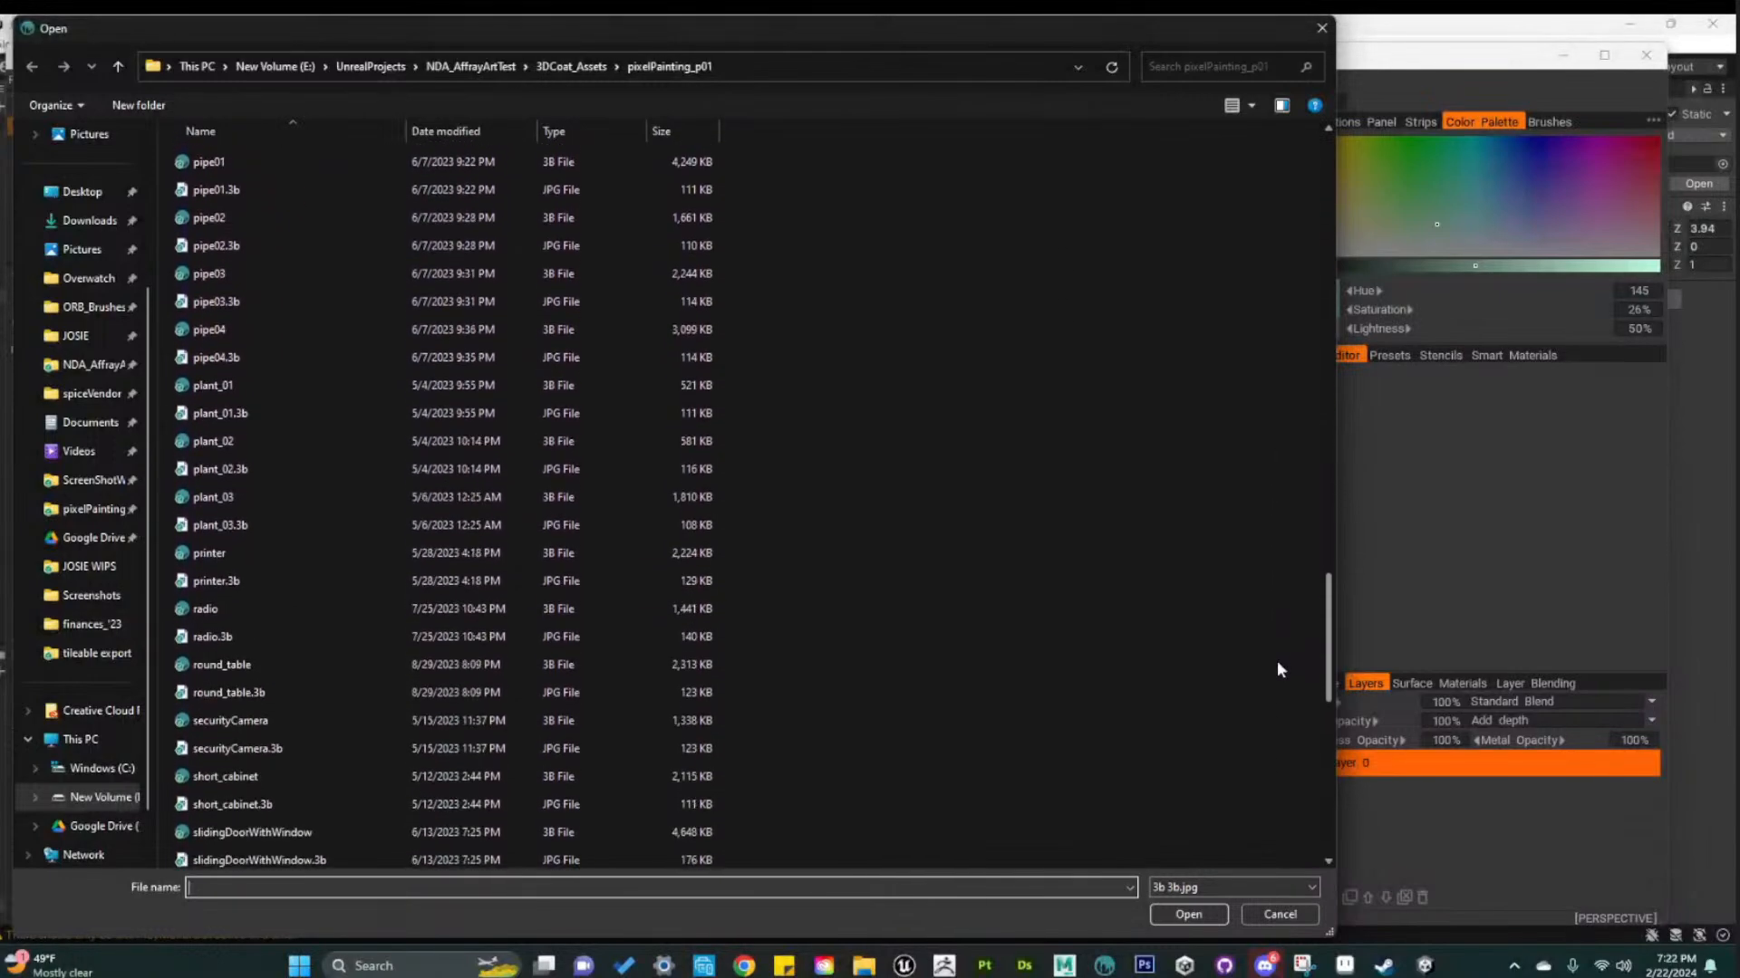
scroll(1279, 679, "down", 4)
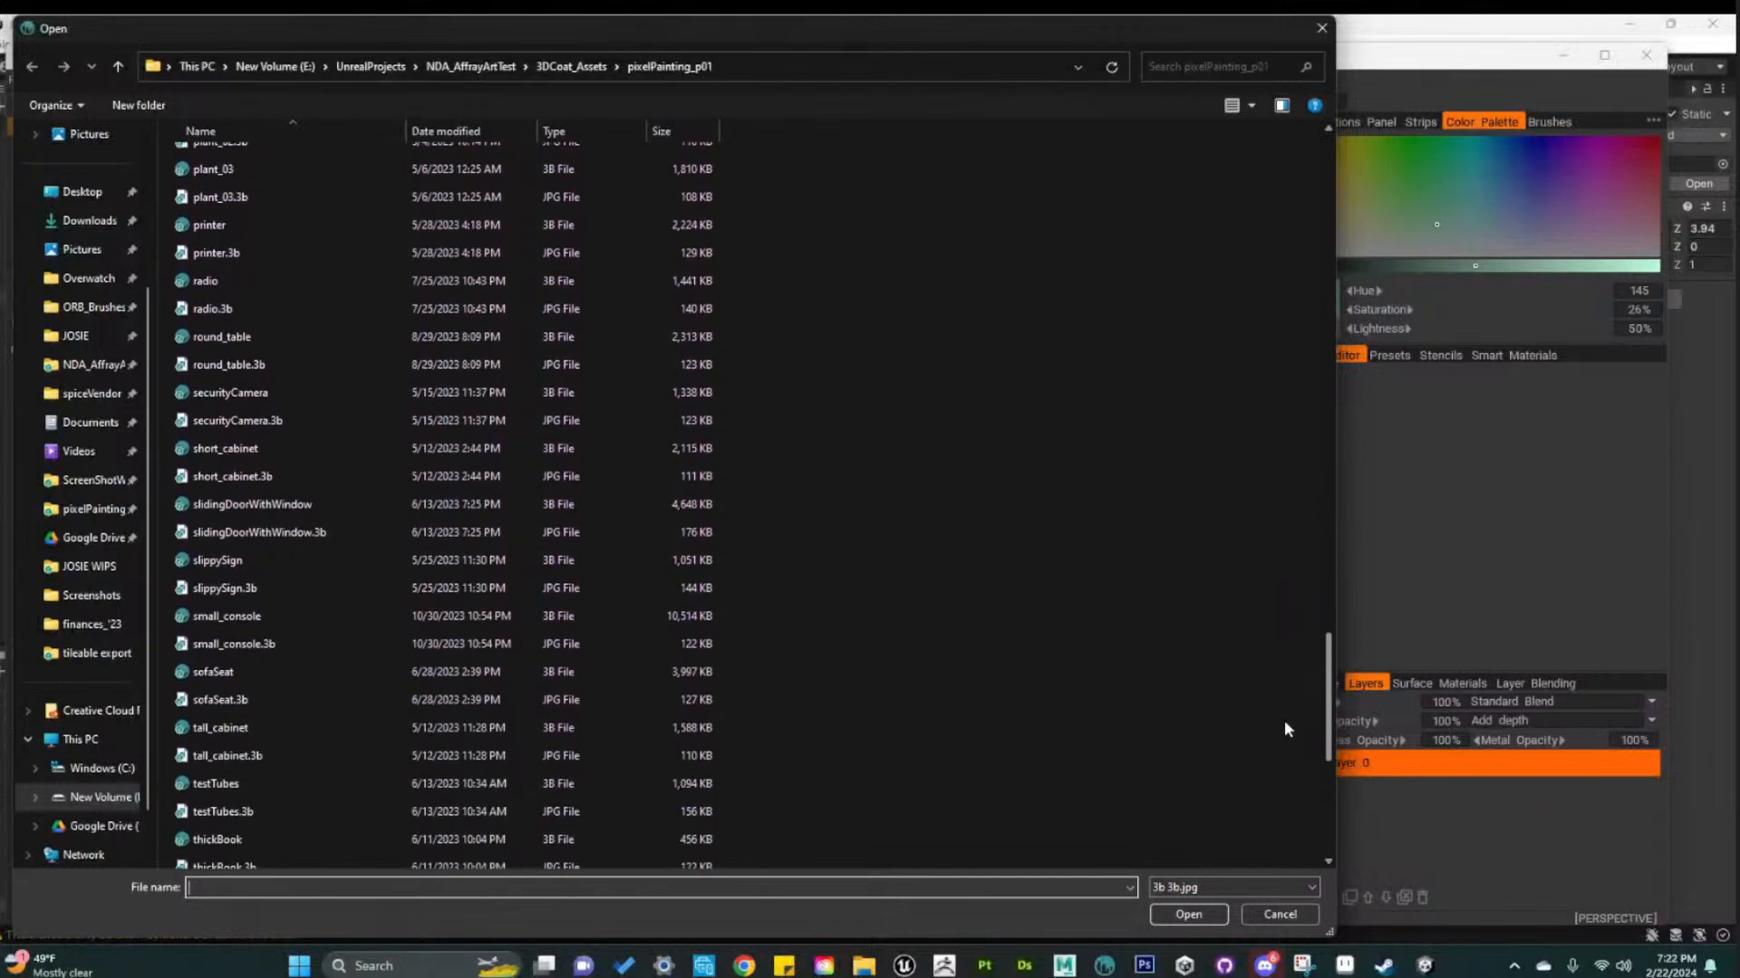
scroll(1285, 729, "down", 5)
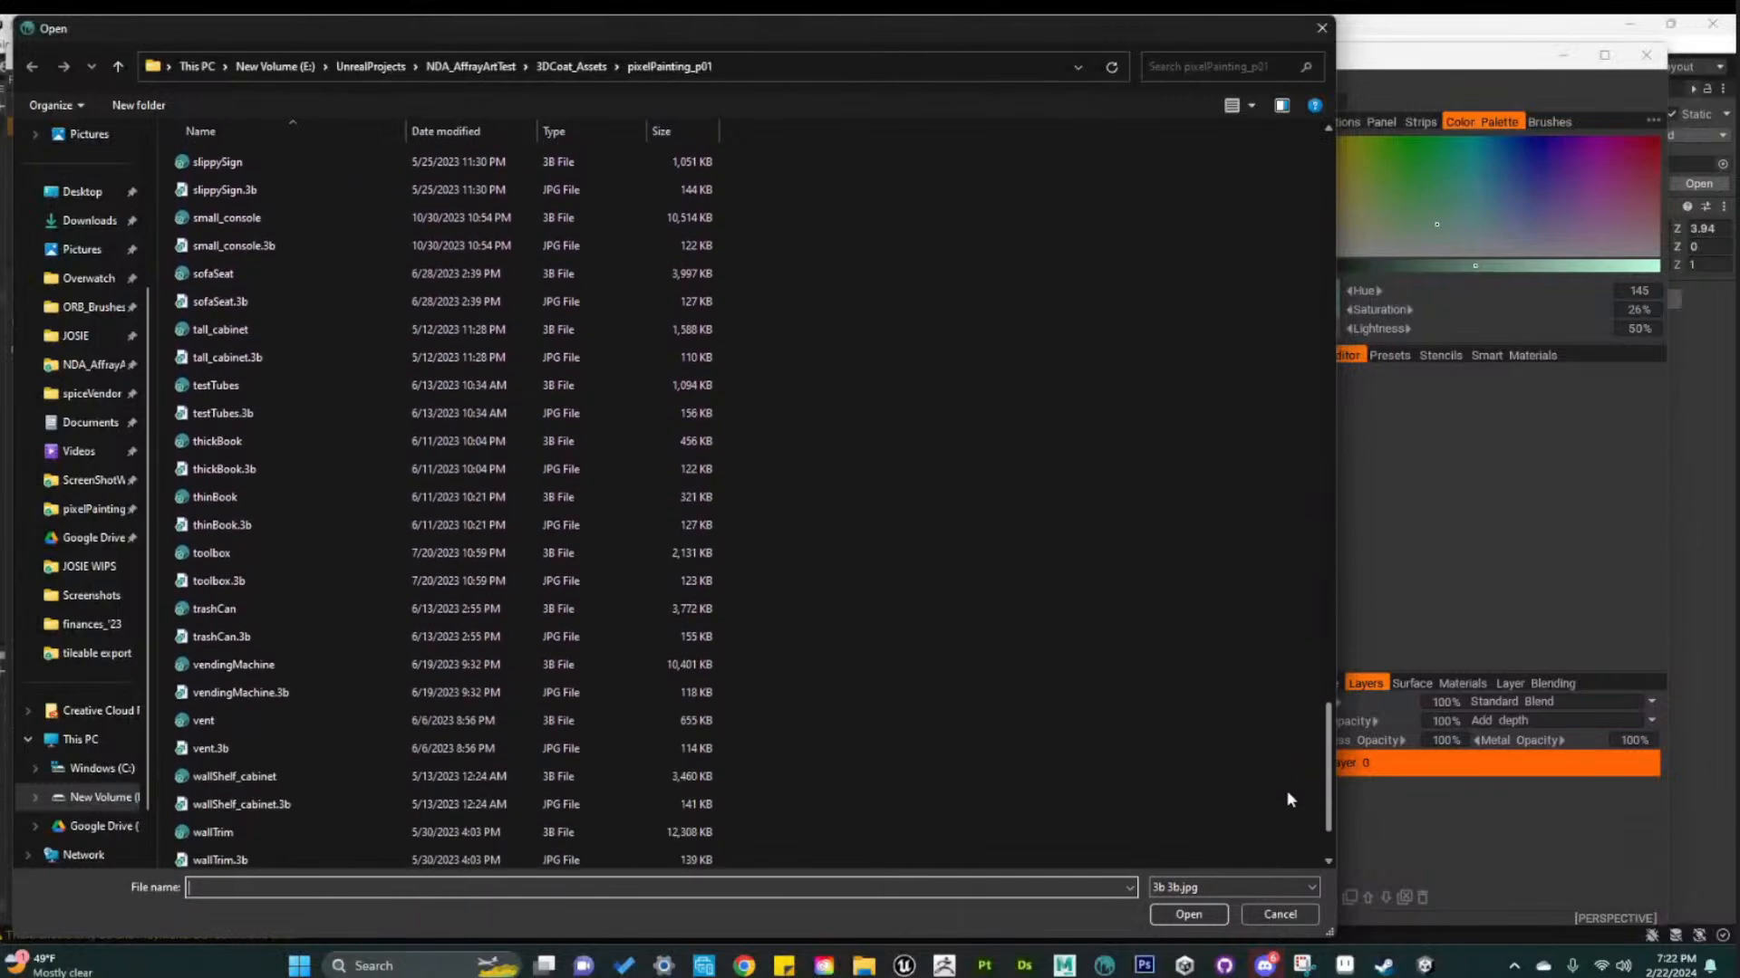
scroll(1290, 799, "down", 2)
scroll(1316, 790, "up", 20)
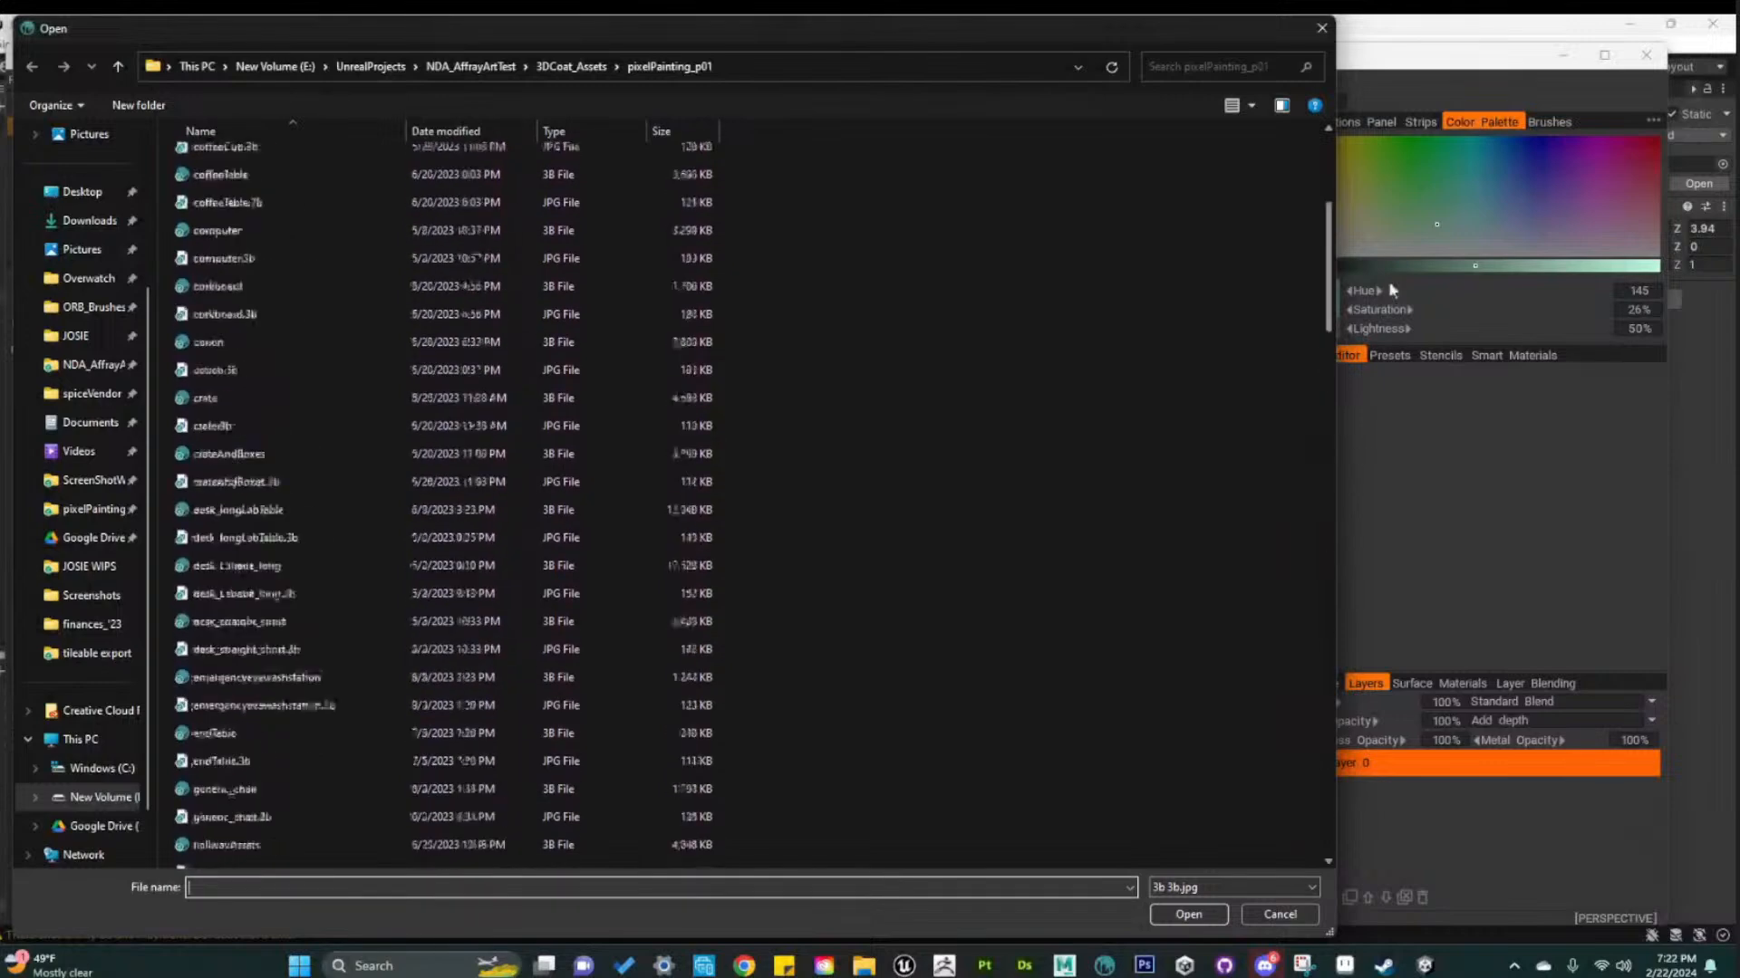
Re-enter the pixelPainting_p01 folder from 3DCoat_Assets and open the closedCardboardBox 3B file
left_click(544, 68)
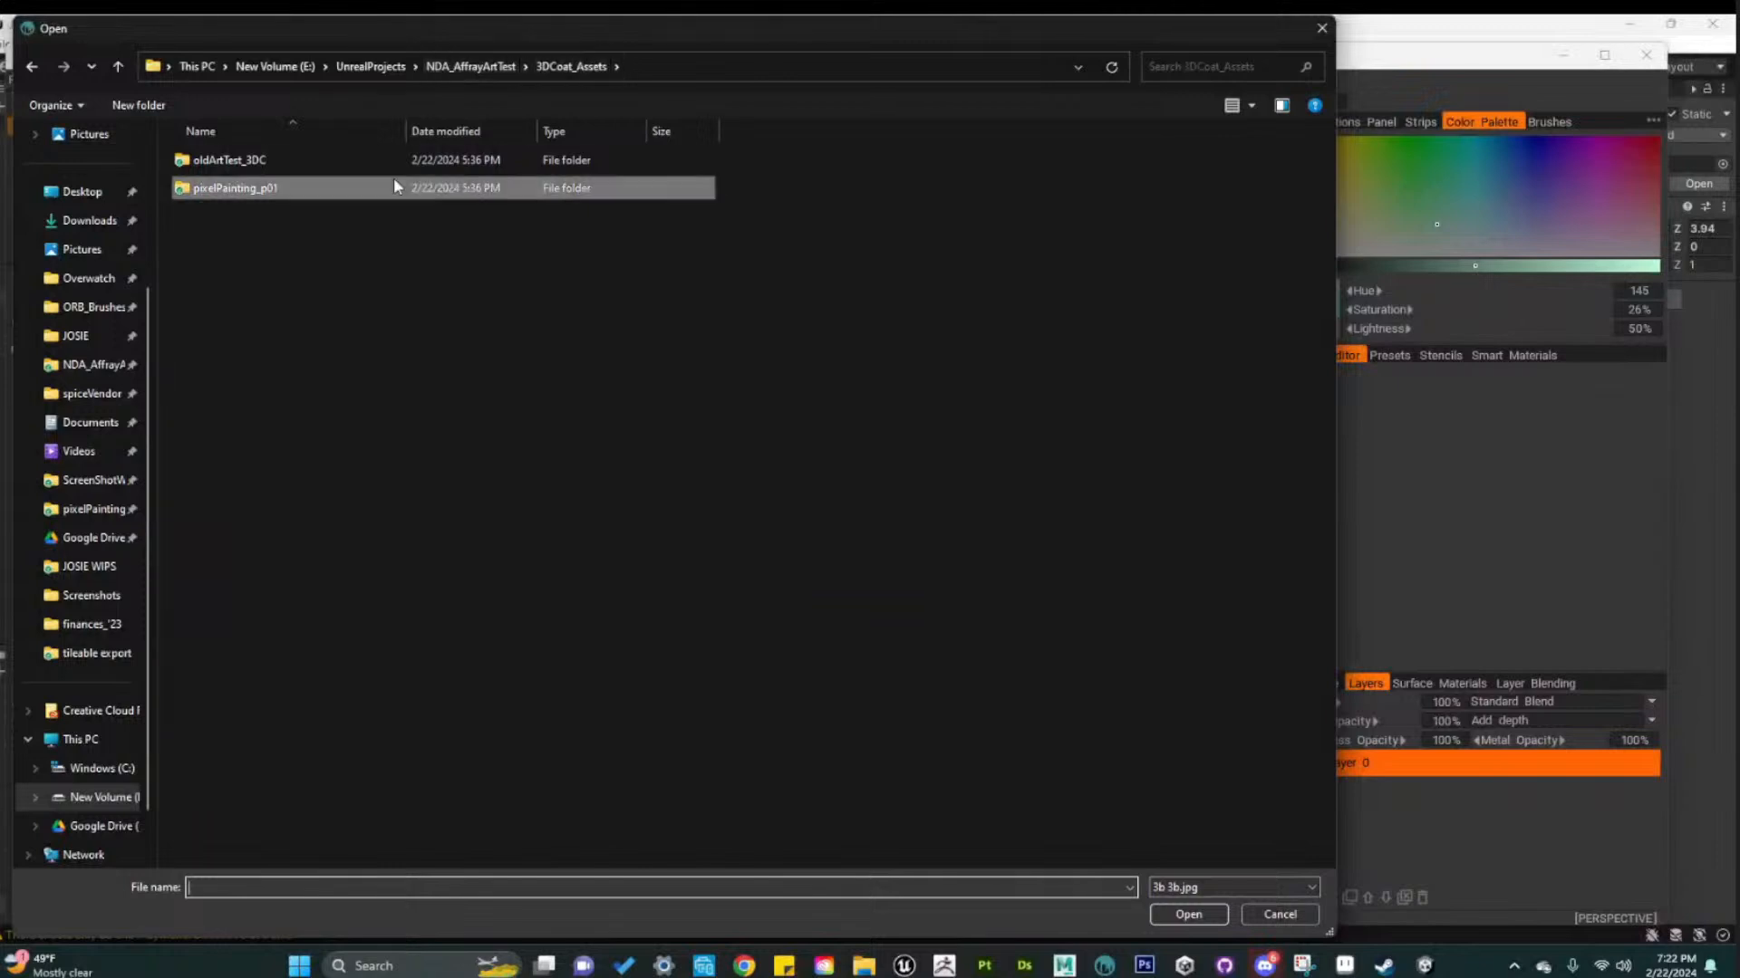
double_click(237, 189)
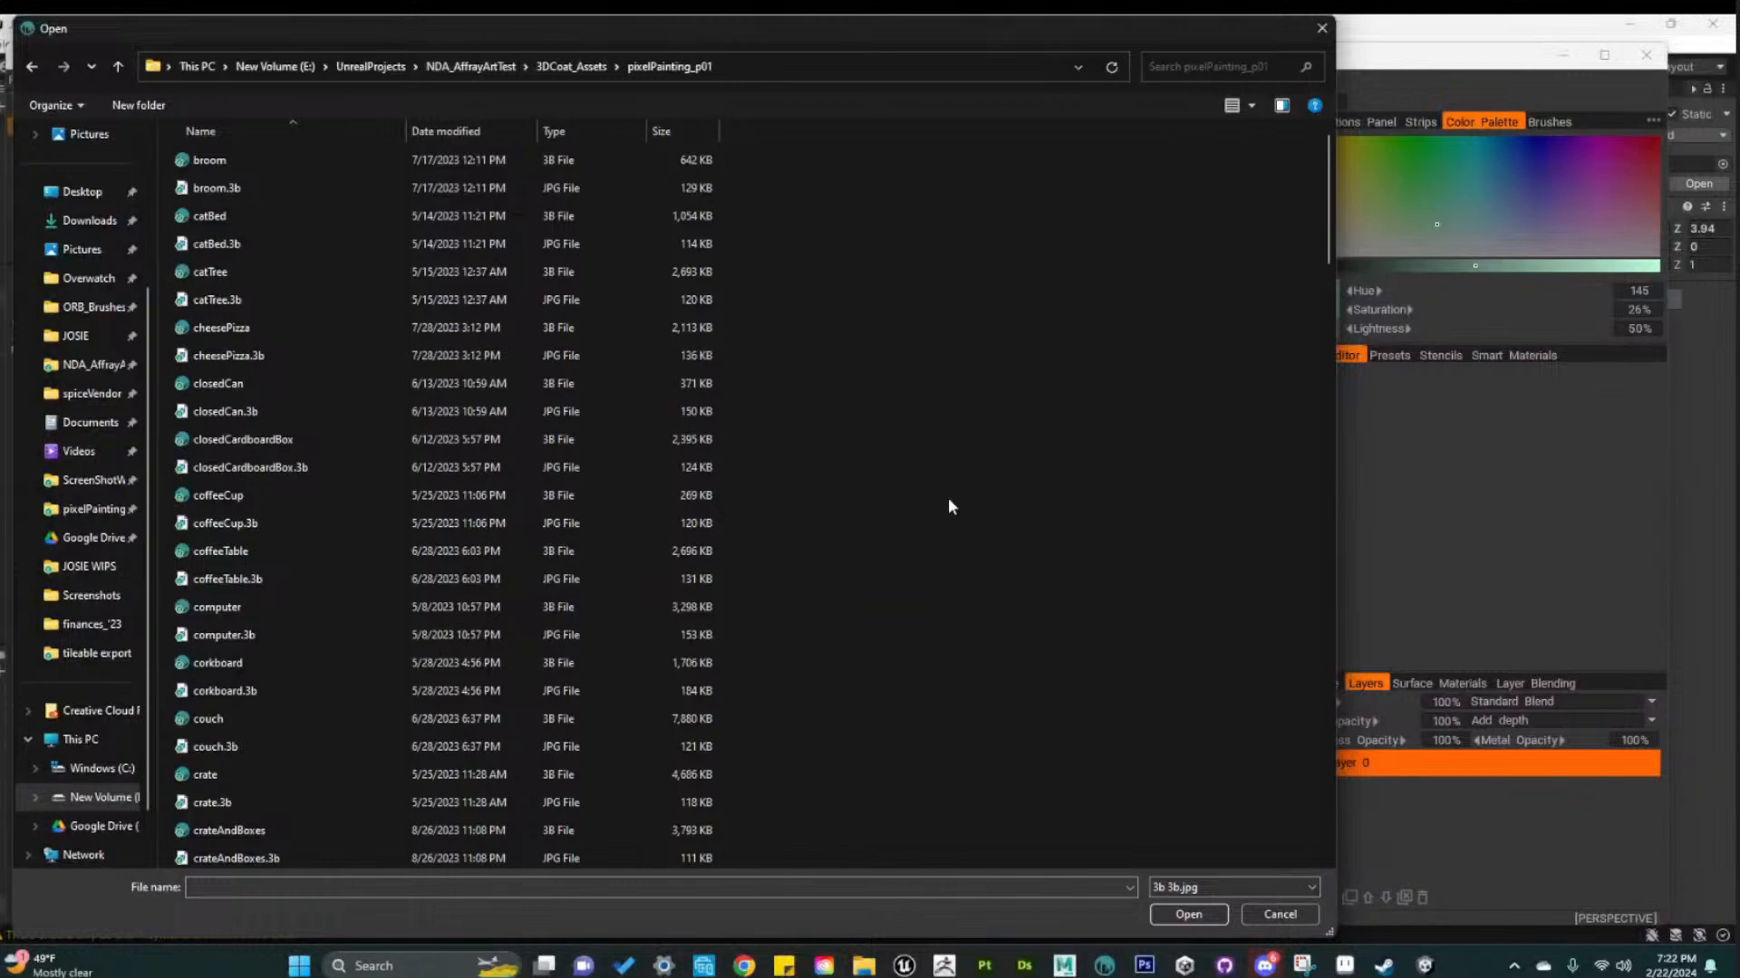
left_click(304, 440)
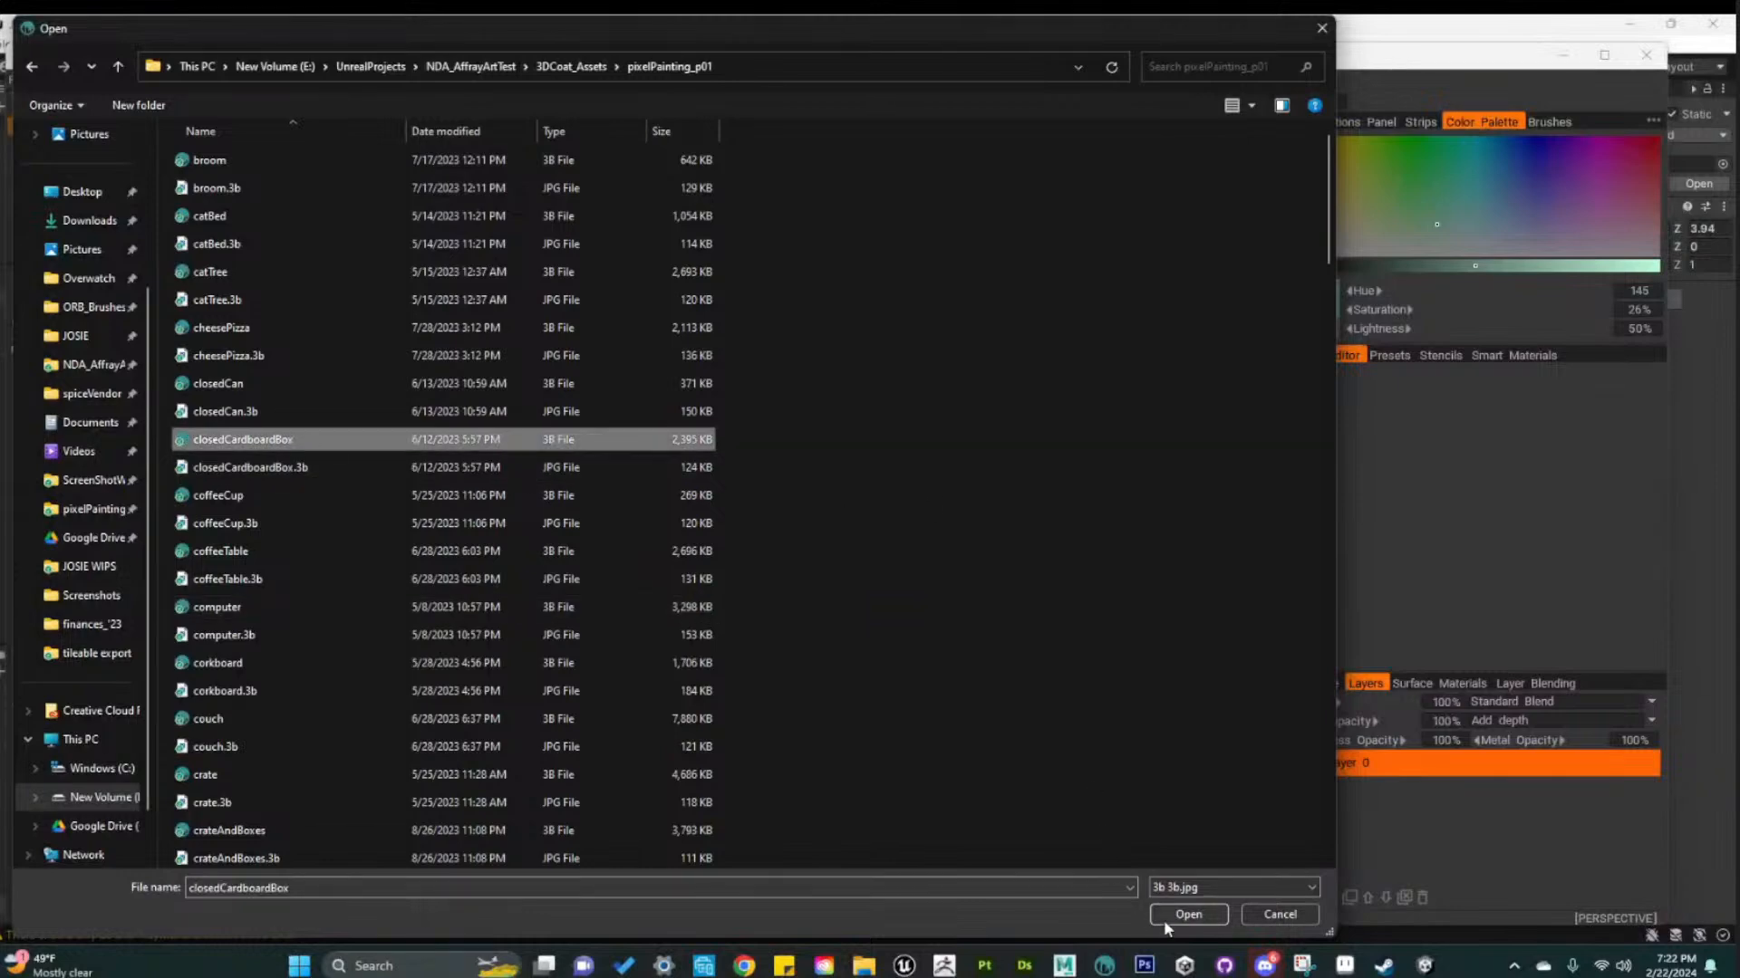
left_click(1165, 918)
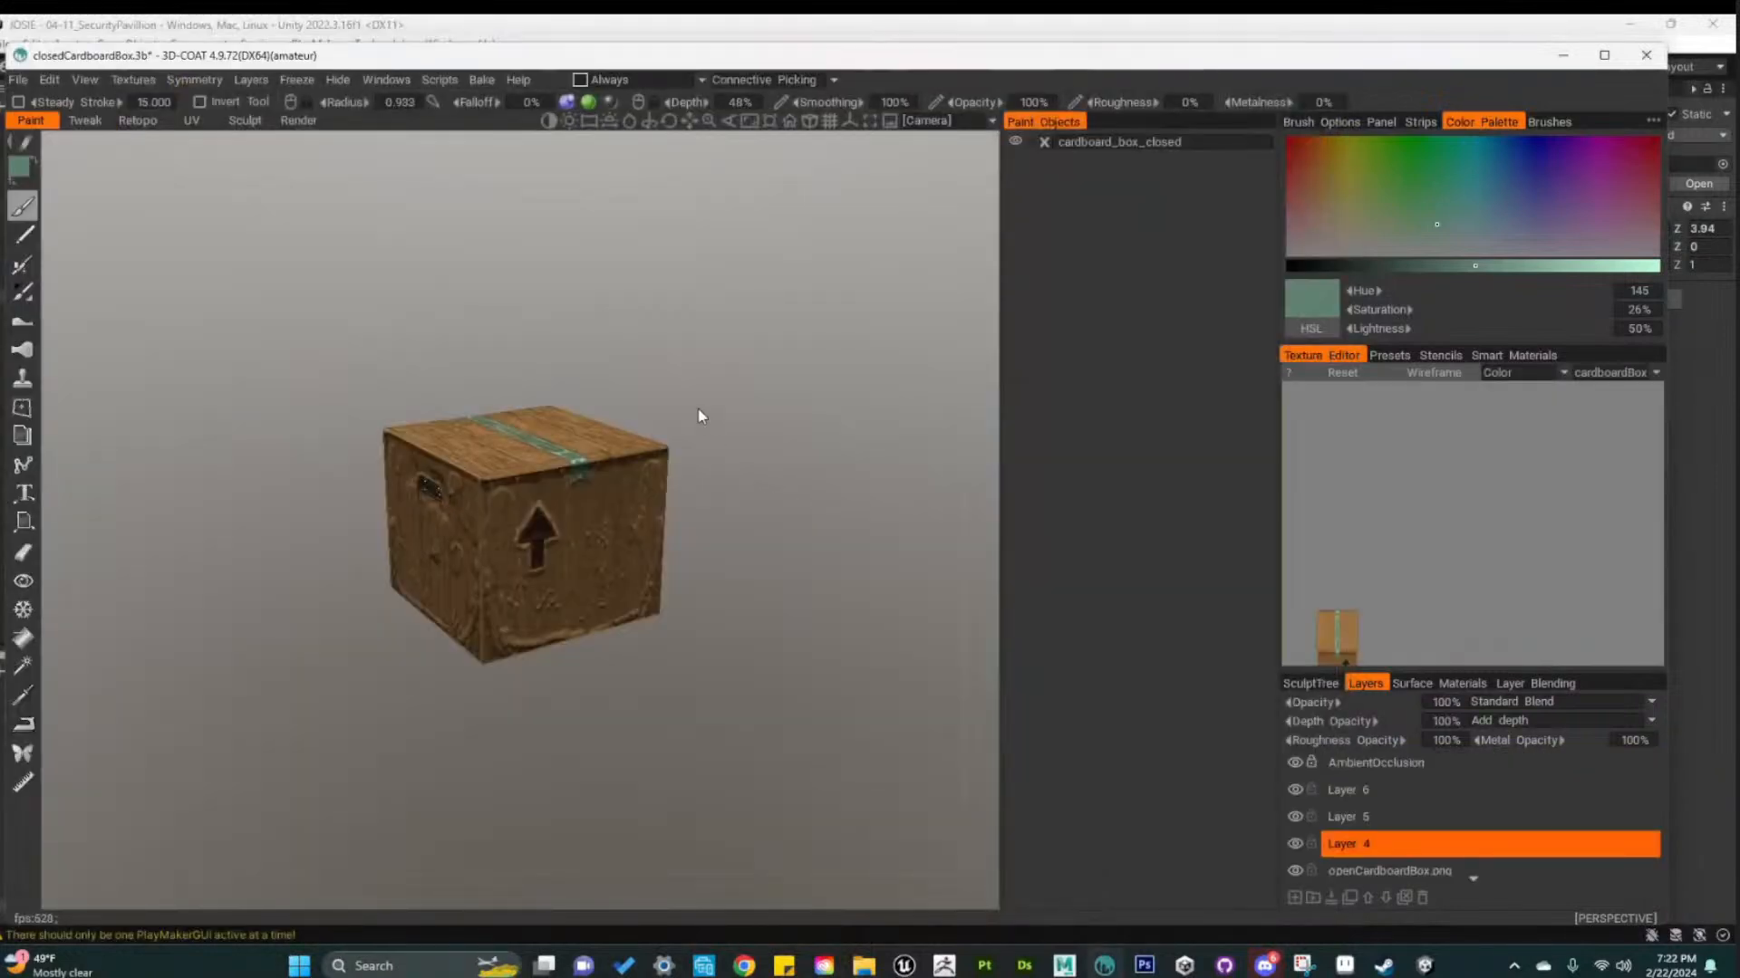
Change the active paint tool and examine the cardboard box up close, including its taped top, arrow and handle hole
left_click(22, 233)
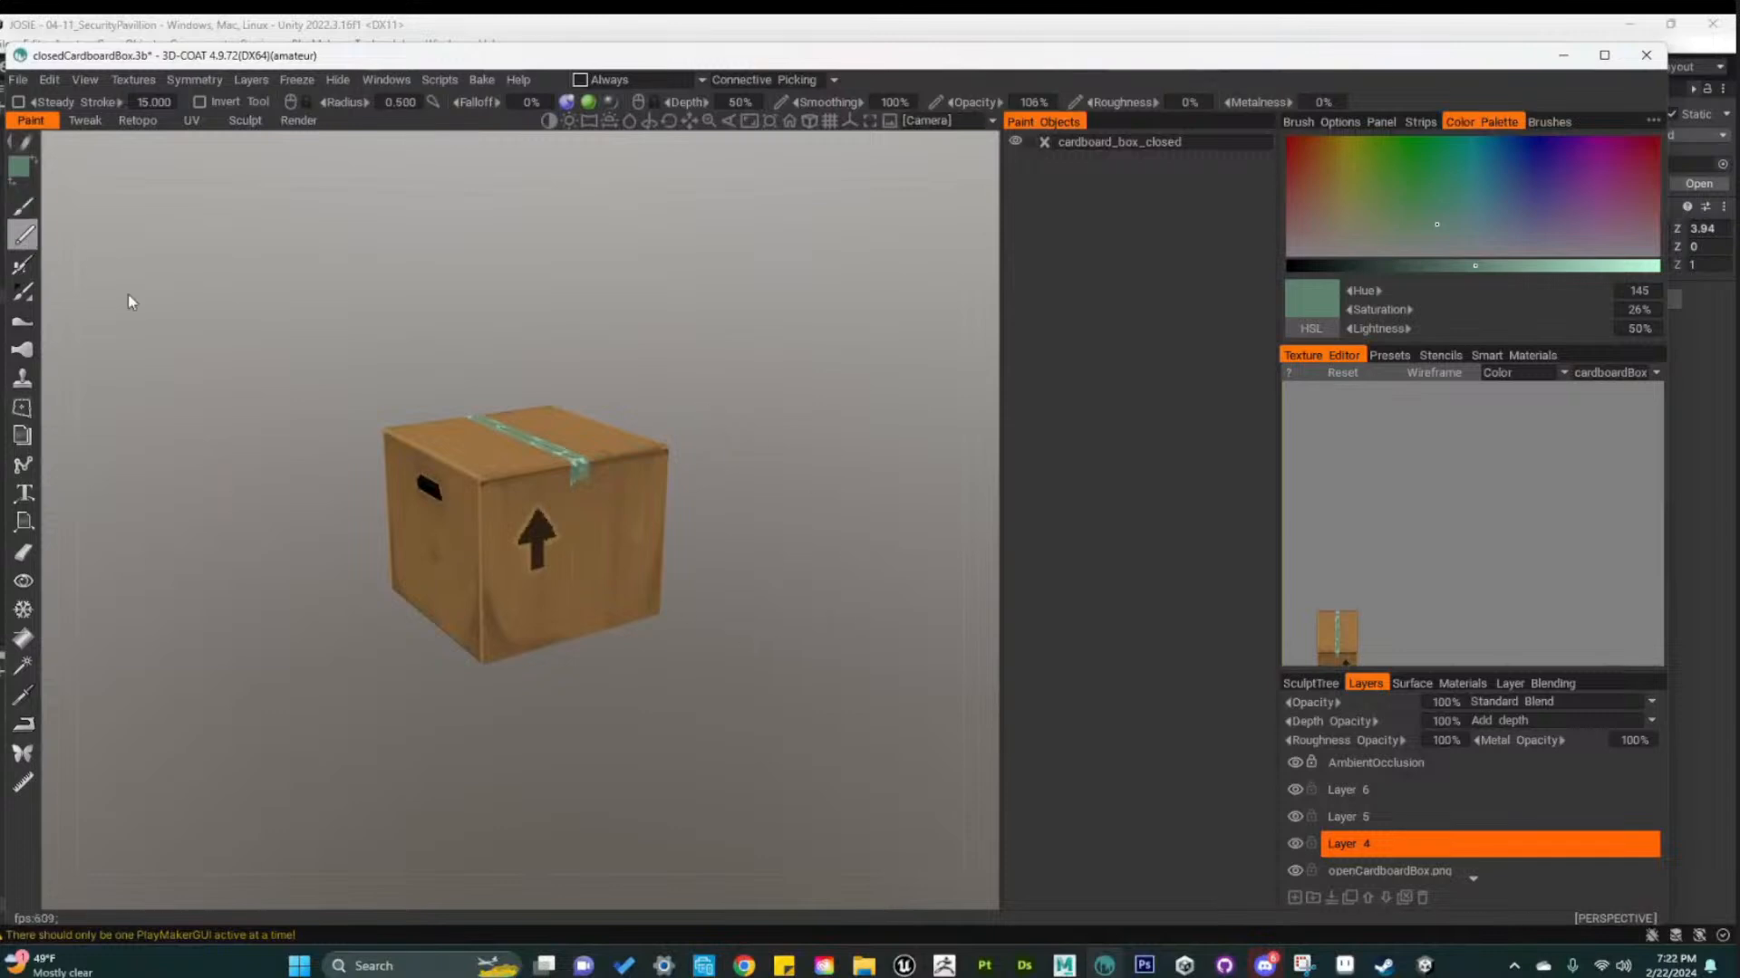
mouse_move(790, 485)
left_mouse_down("alt")
mouse_move(788, 547)
mouse_move(703, 553)
left_mouse_up("alt")
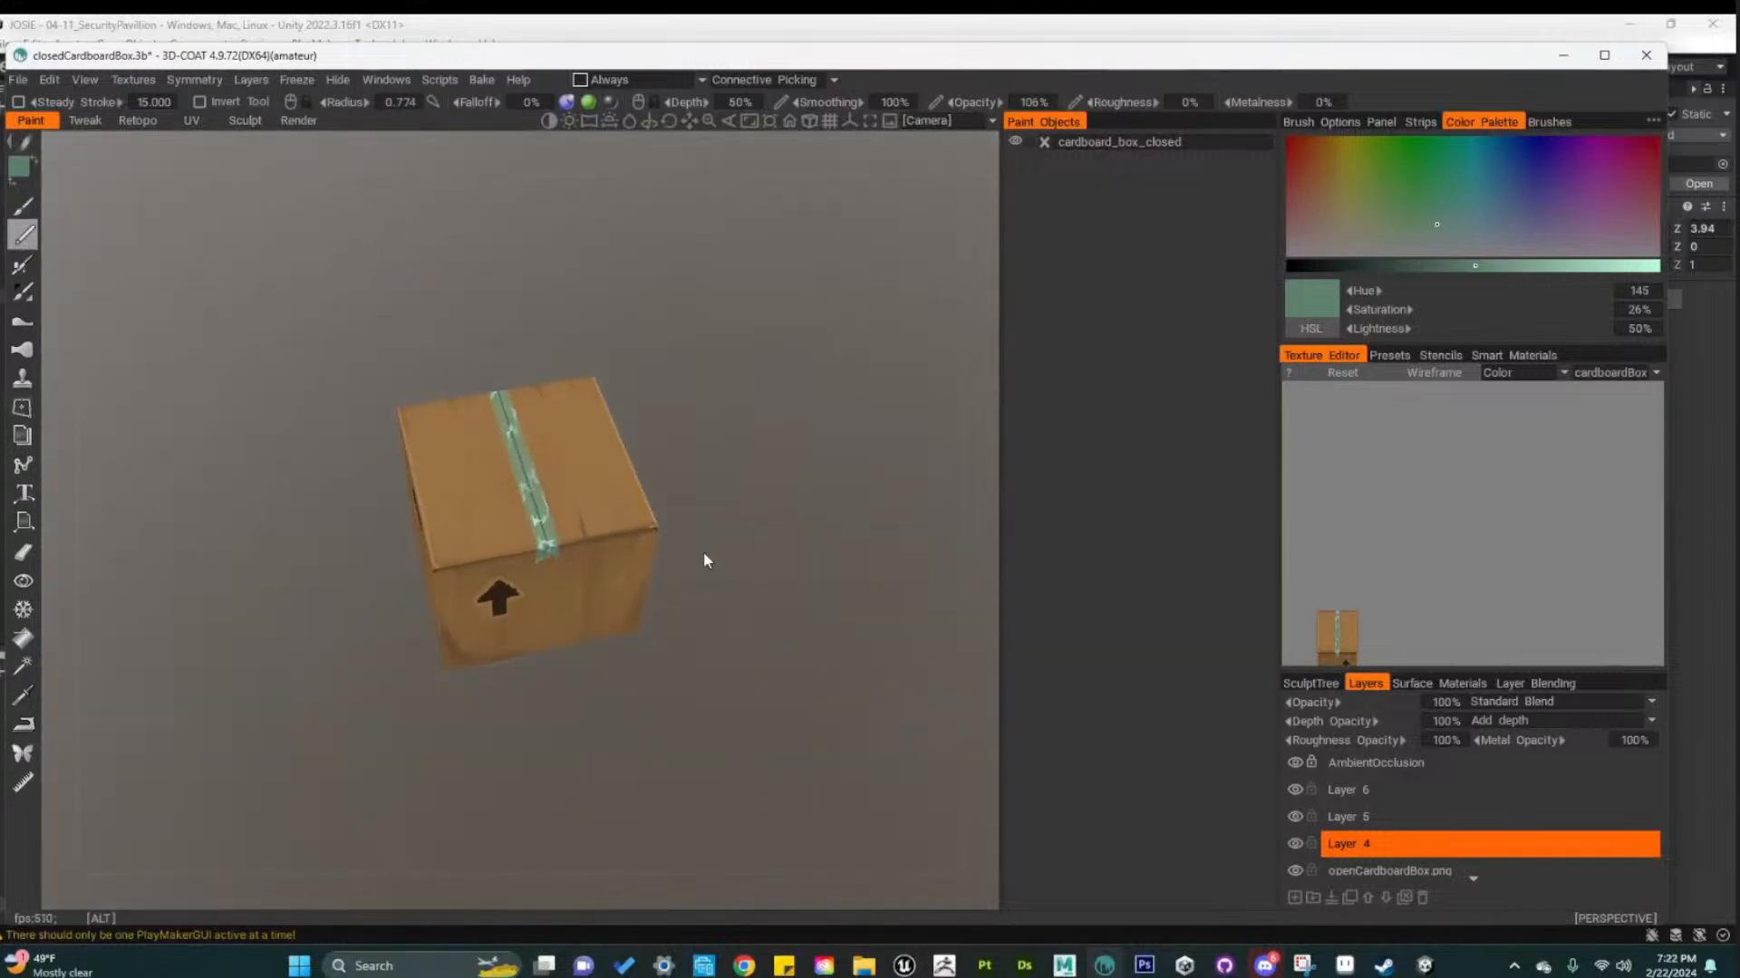
right_click_drag(703, 552, 975, 593, "alt")
left_click_drag(833, 602, 872, 648, "alt")
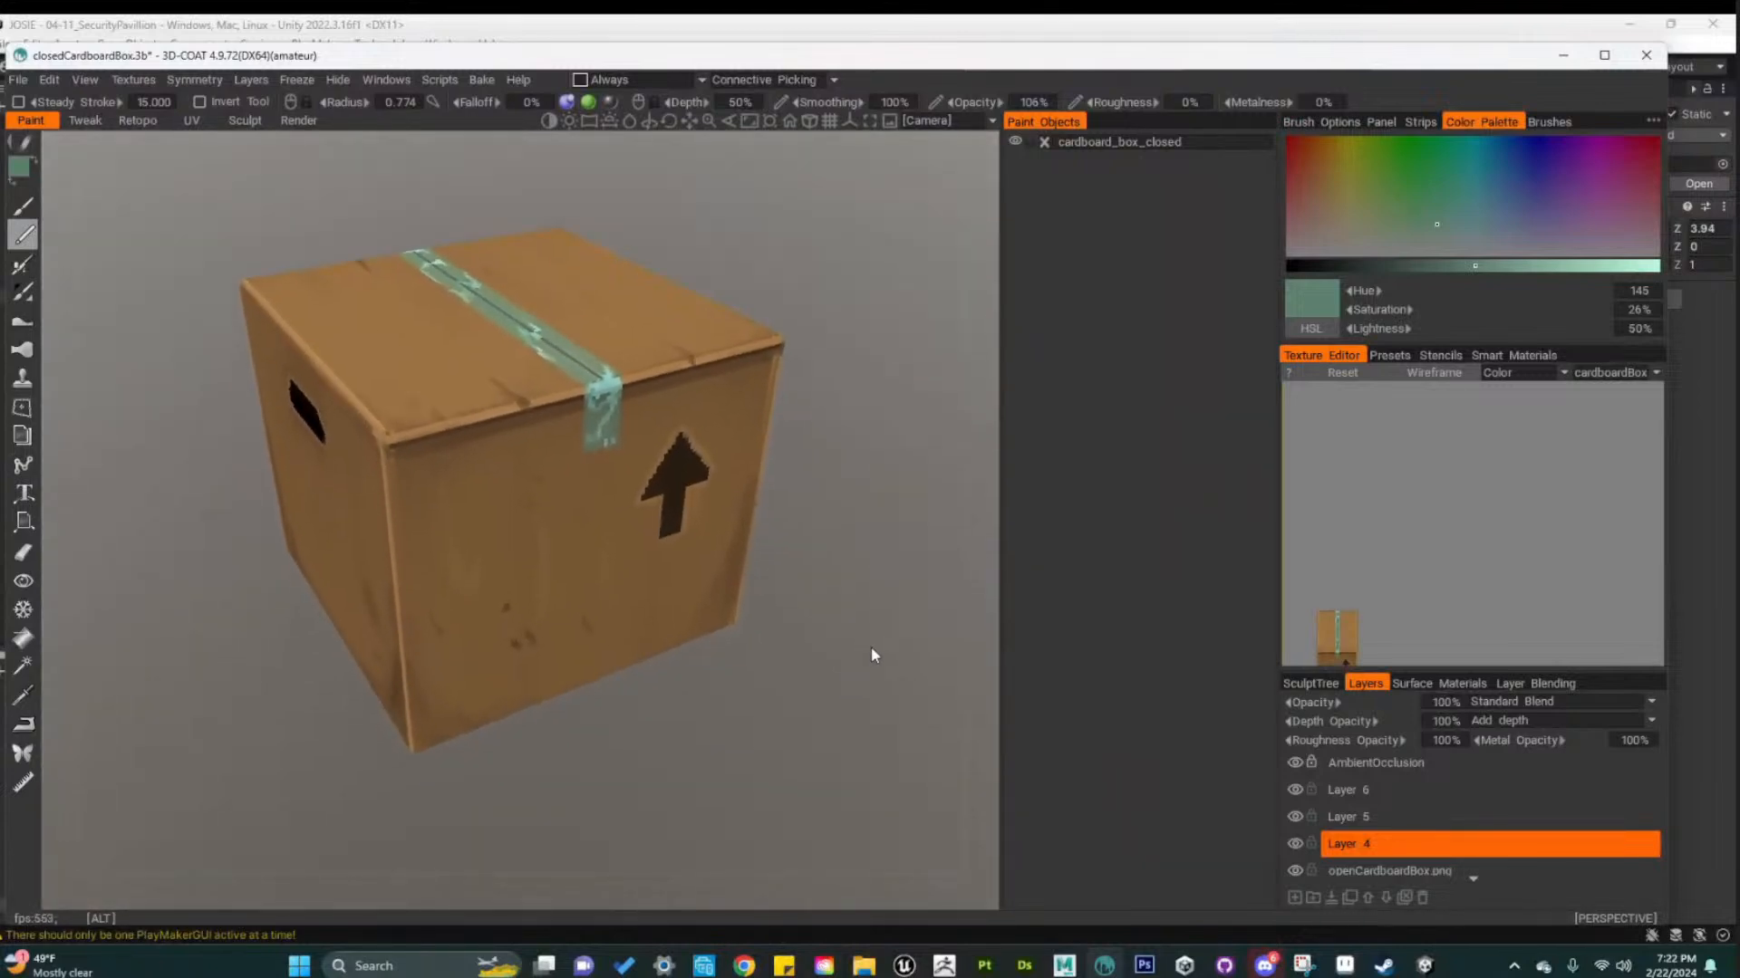
Examine the cardboard box's UV layout in the Texture Editor, close up on the taped top and arrow faces
scroll(1394, 645, "up", 1)
middle_click_drag(1421, 625, 1421, 529, "alt")
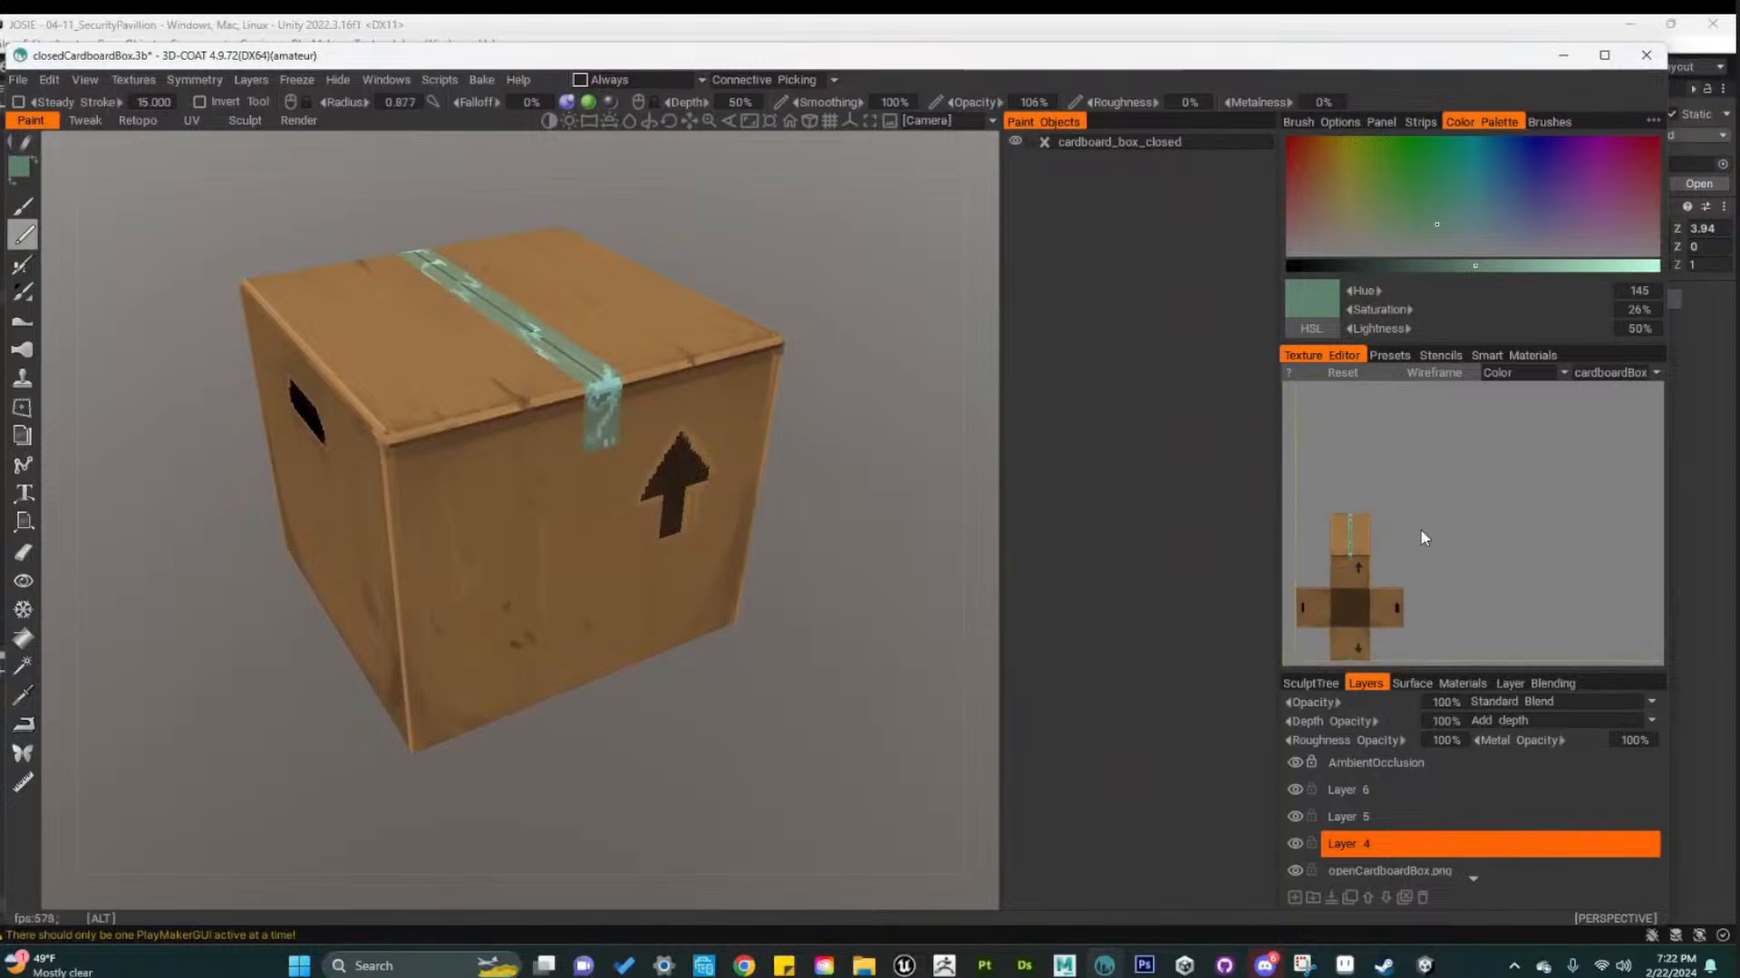
right_click_drag(1421, 529, 1515, 566, "alt")
middle_click_drag(1413, 553, 1605, 448, "alt")
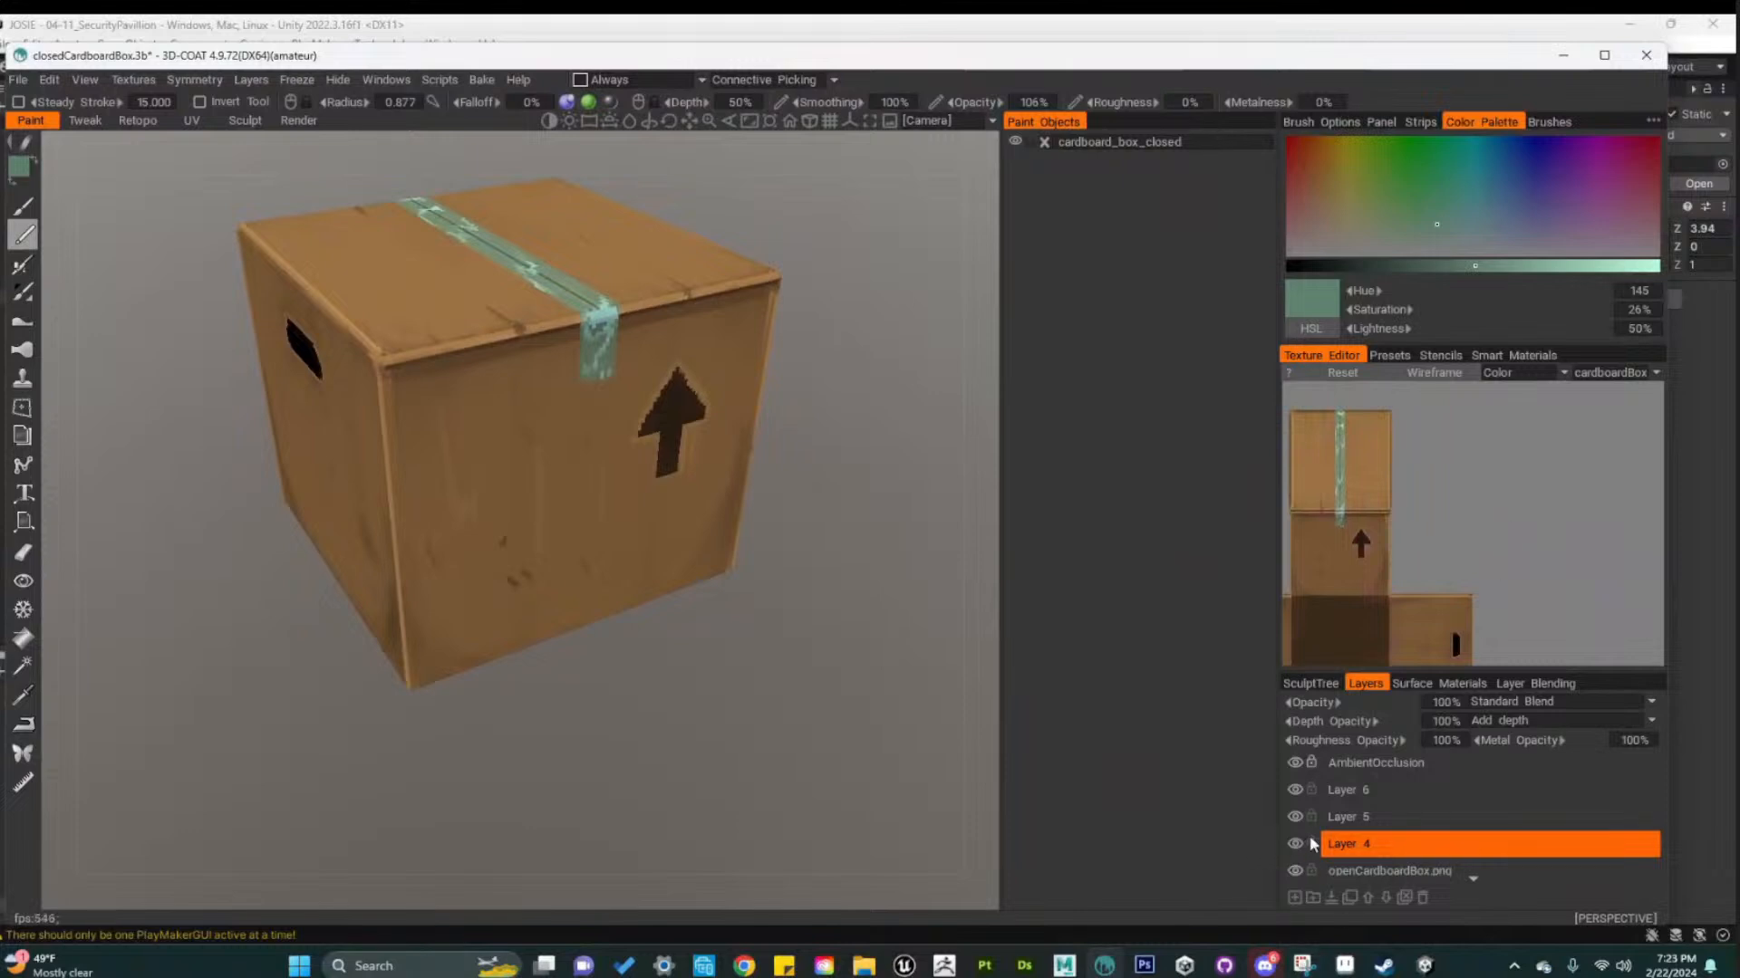
Switch to Unity and view the far side of the security pavilion room with its wall screen, door and trash can
left_click(1421, 967)
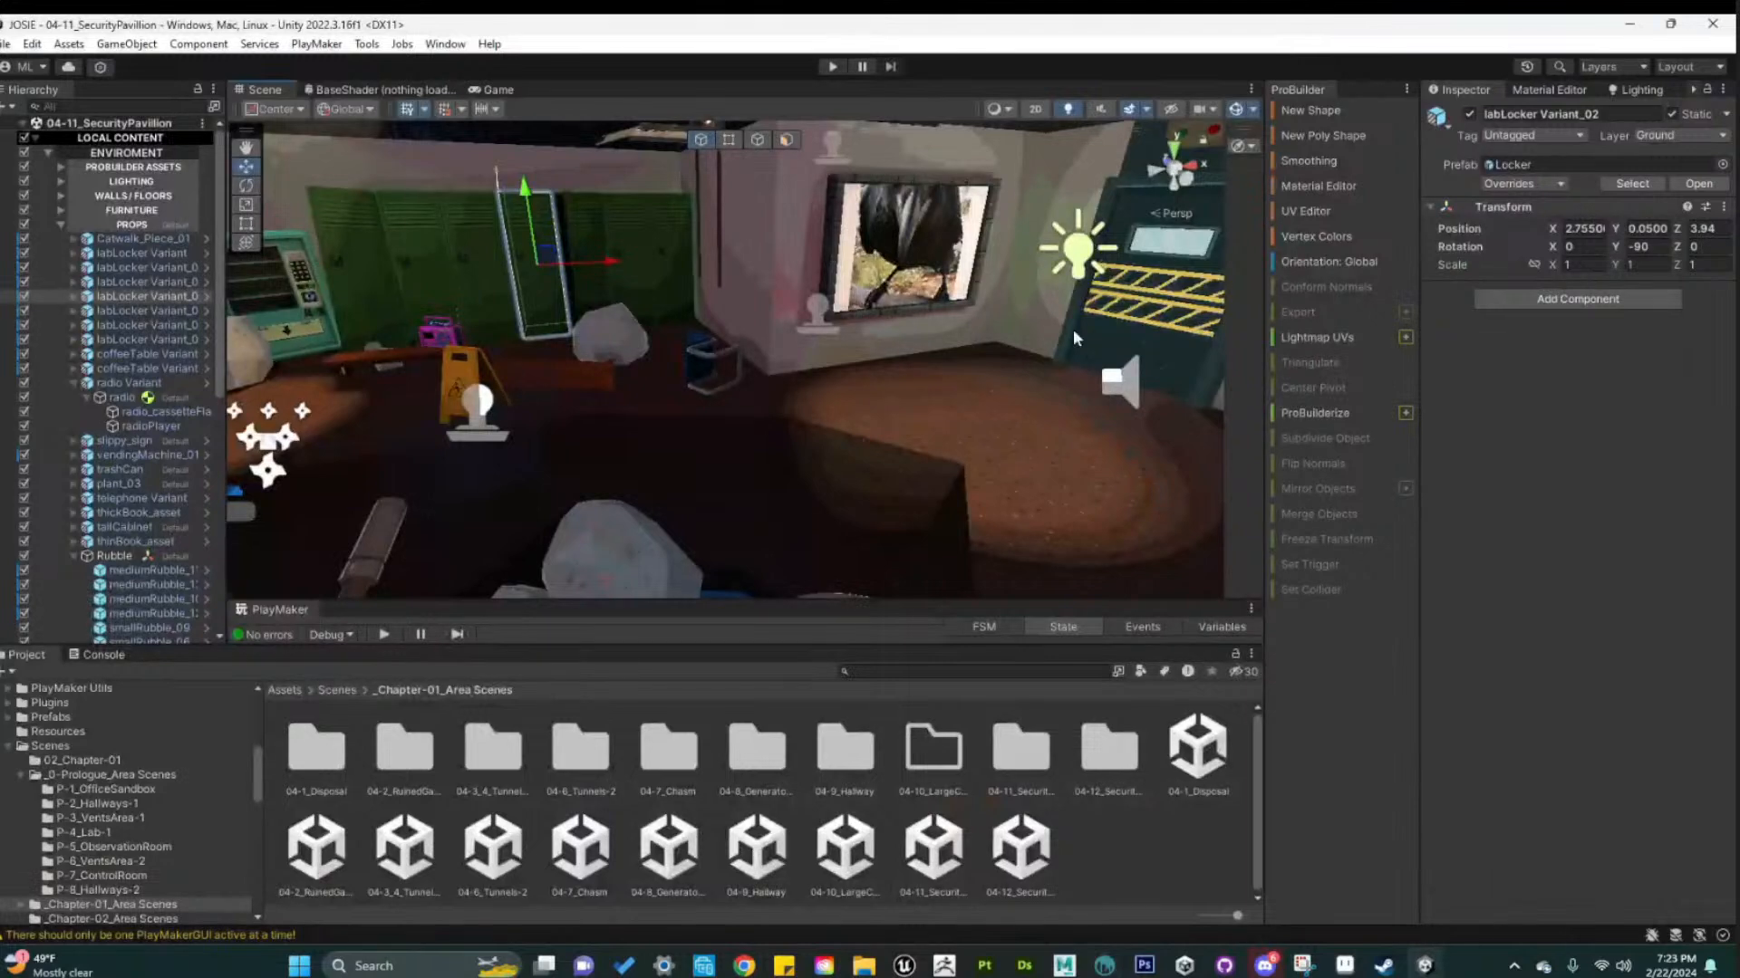
left_click_drag(1072, 331, 758, 467, "alt")
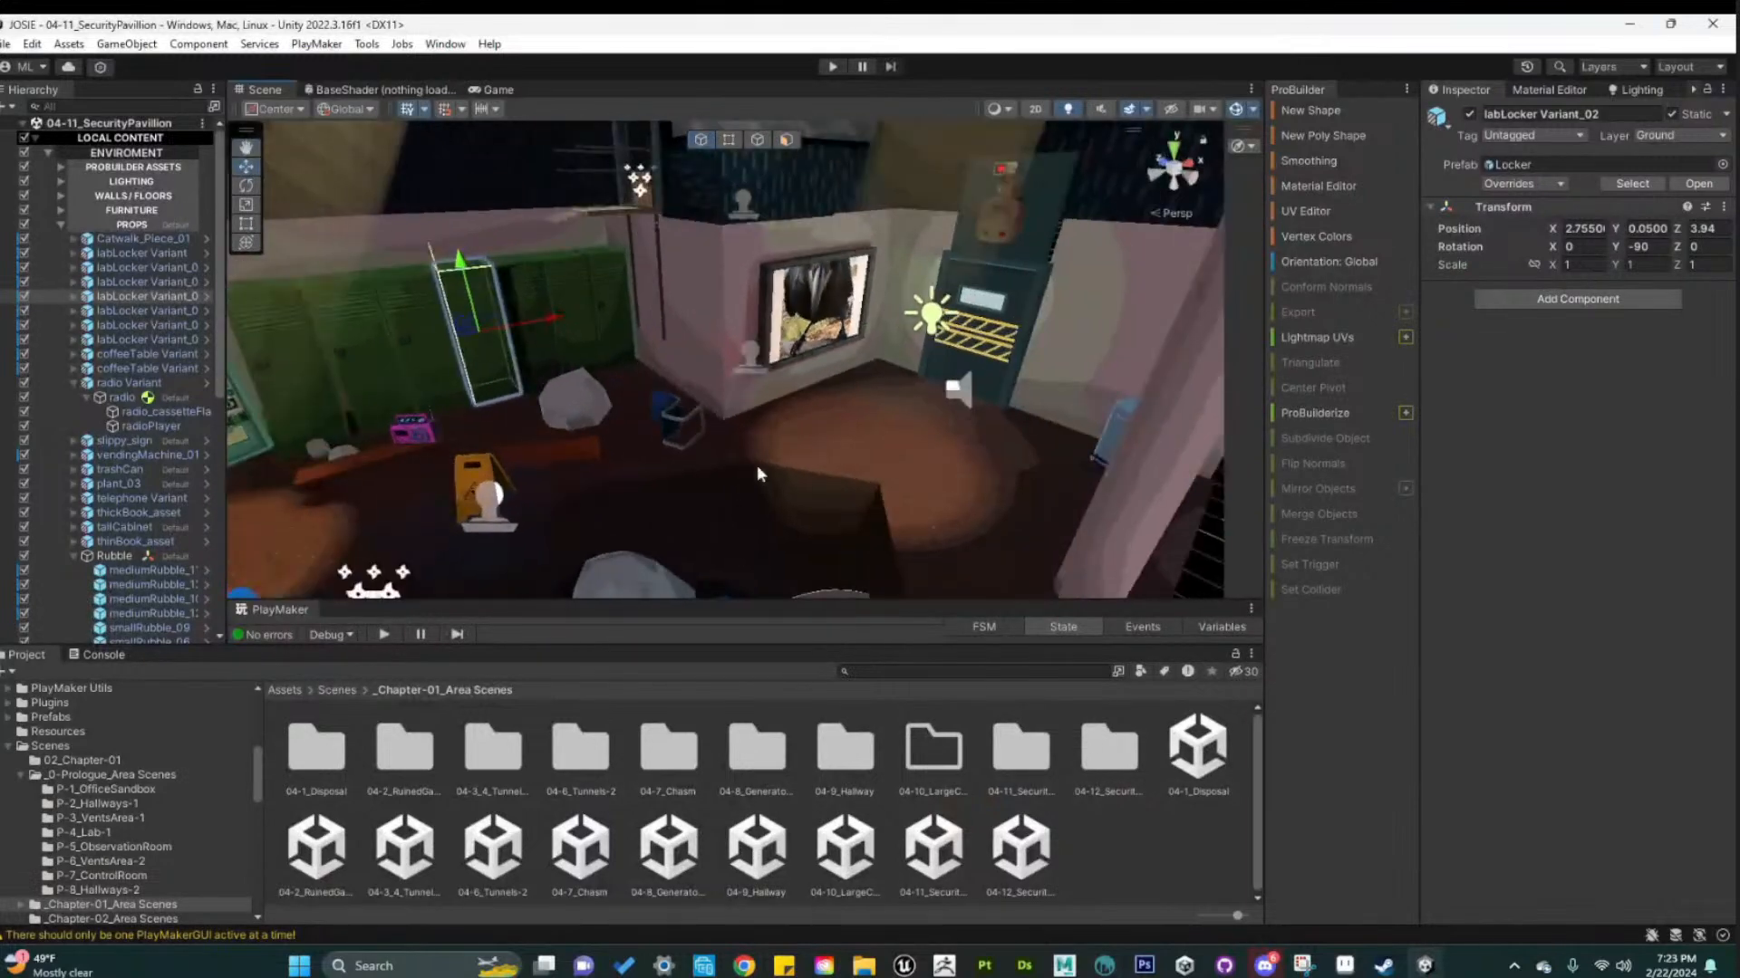
middle_click_drag(927, 485, 862, 473)
scroll(966, 468, "up", 2)
scroll(859, 471, "down", 5)
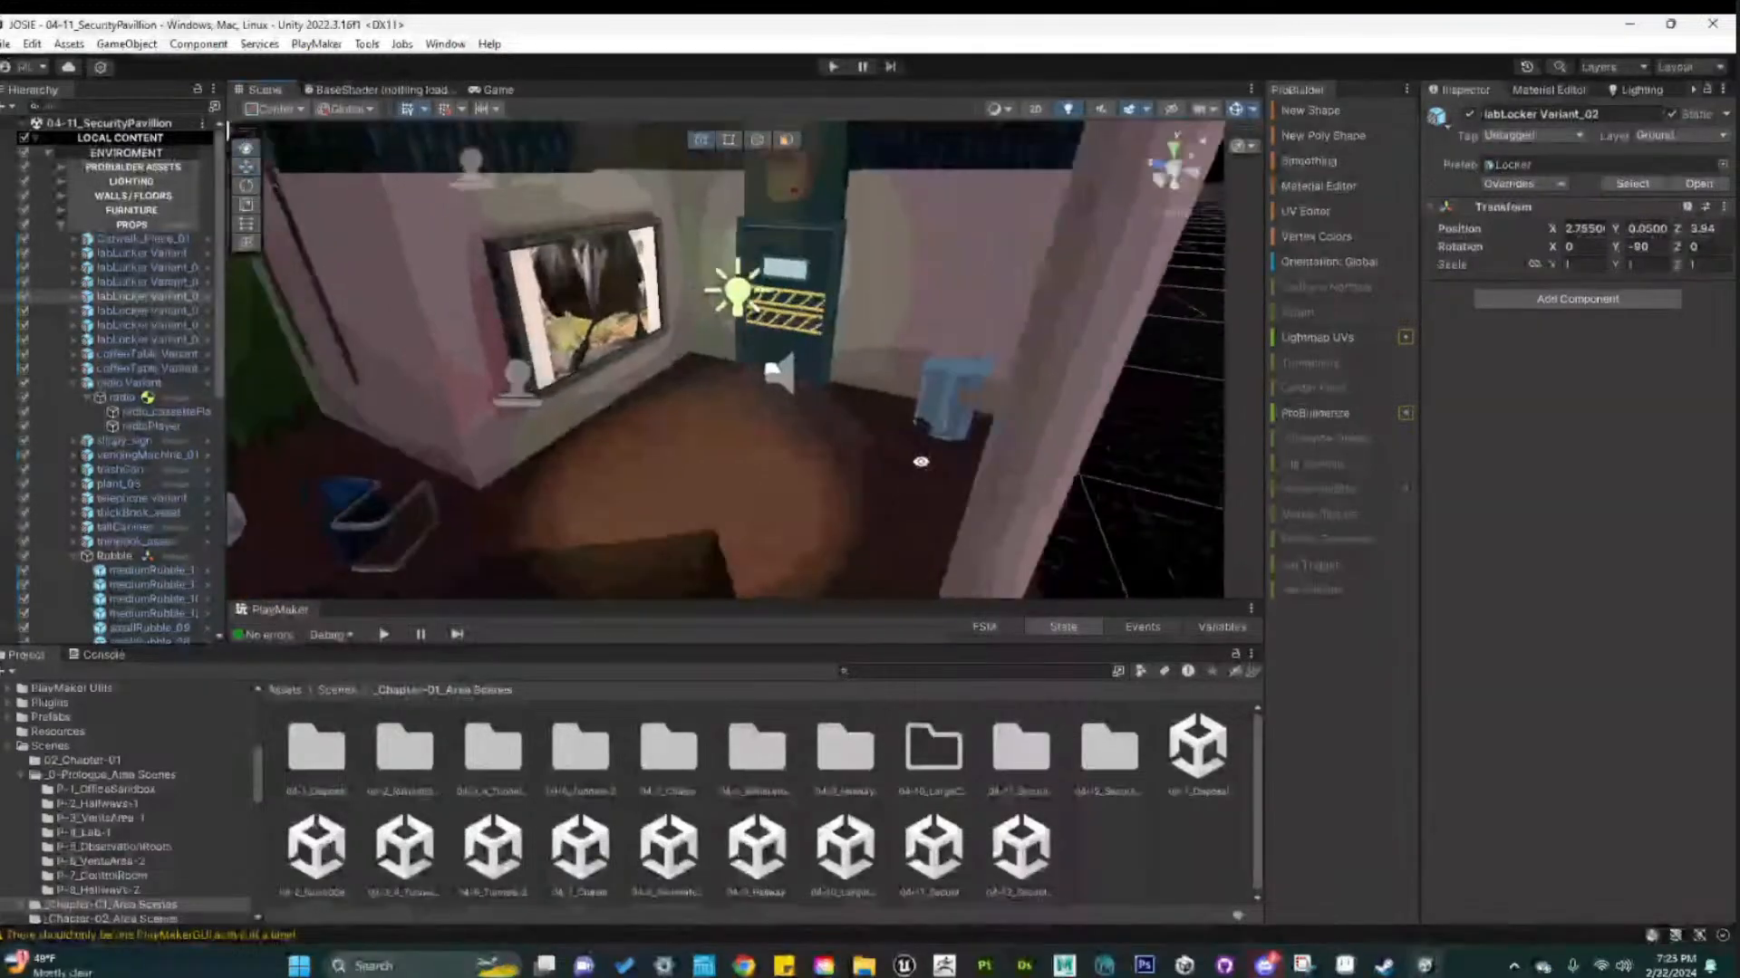
scroll(81, 805, "up", 3)
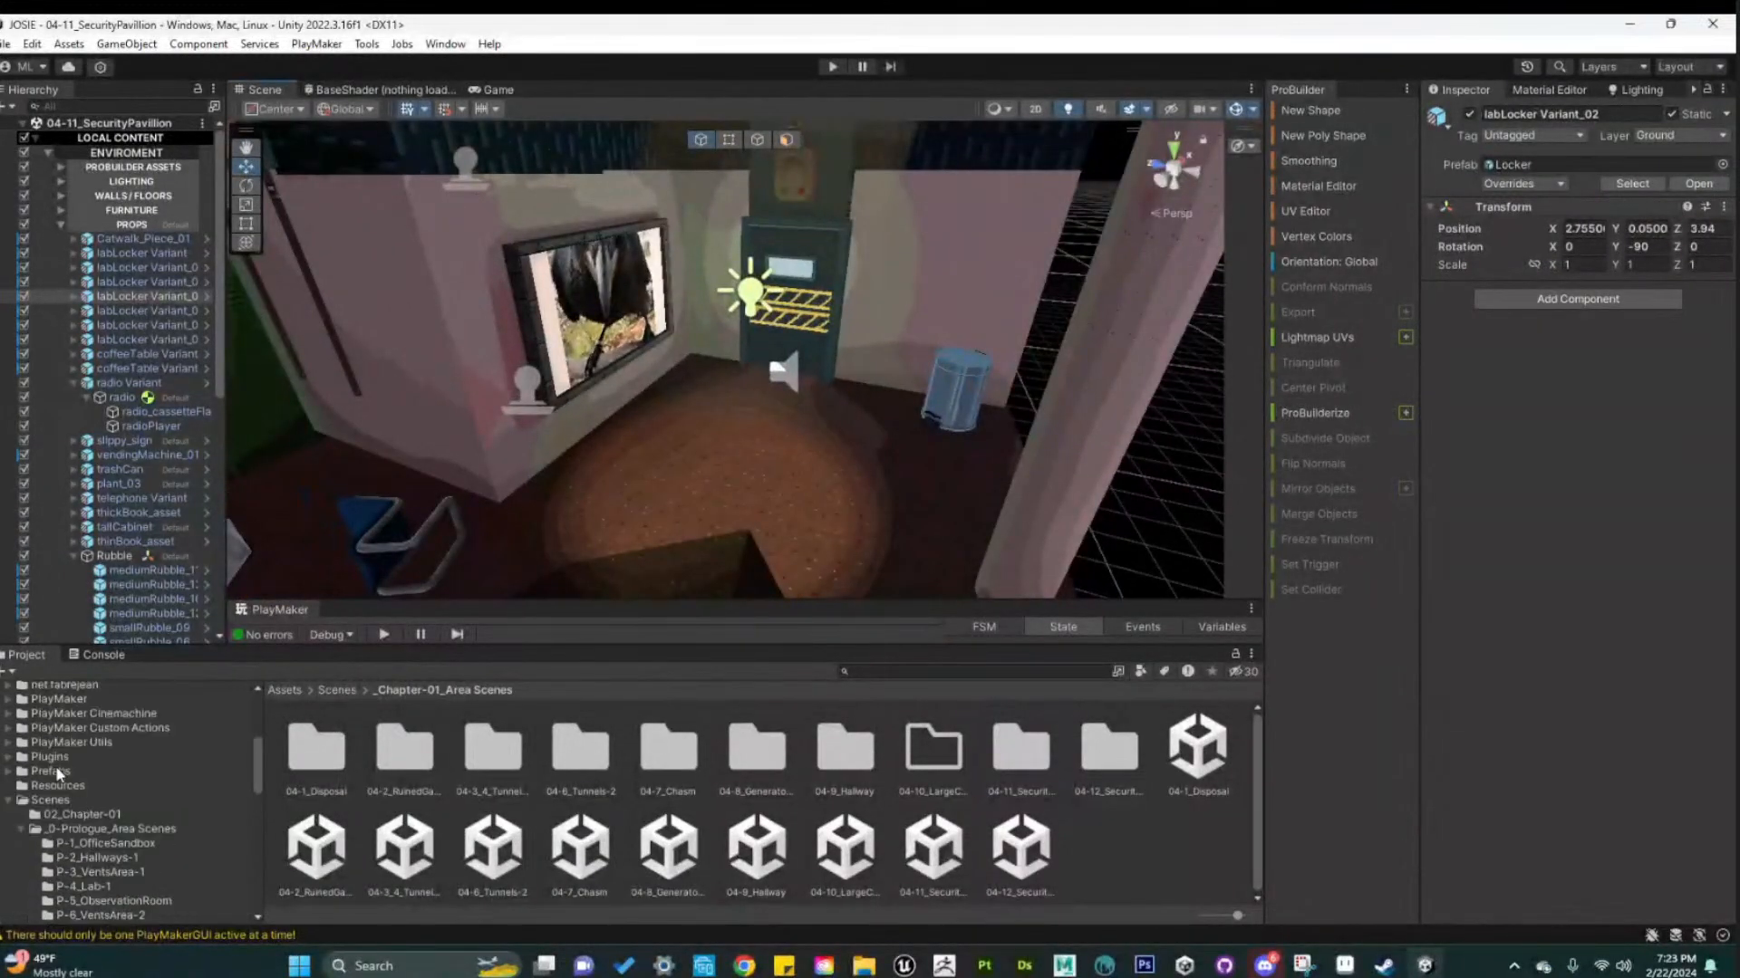
Browse the project assets to the Props folder inside Prefabs > Environmental
left_click(62, 771)
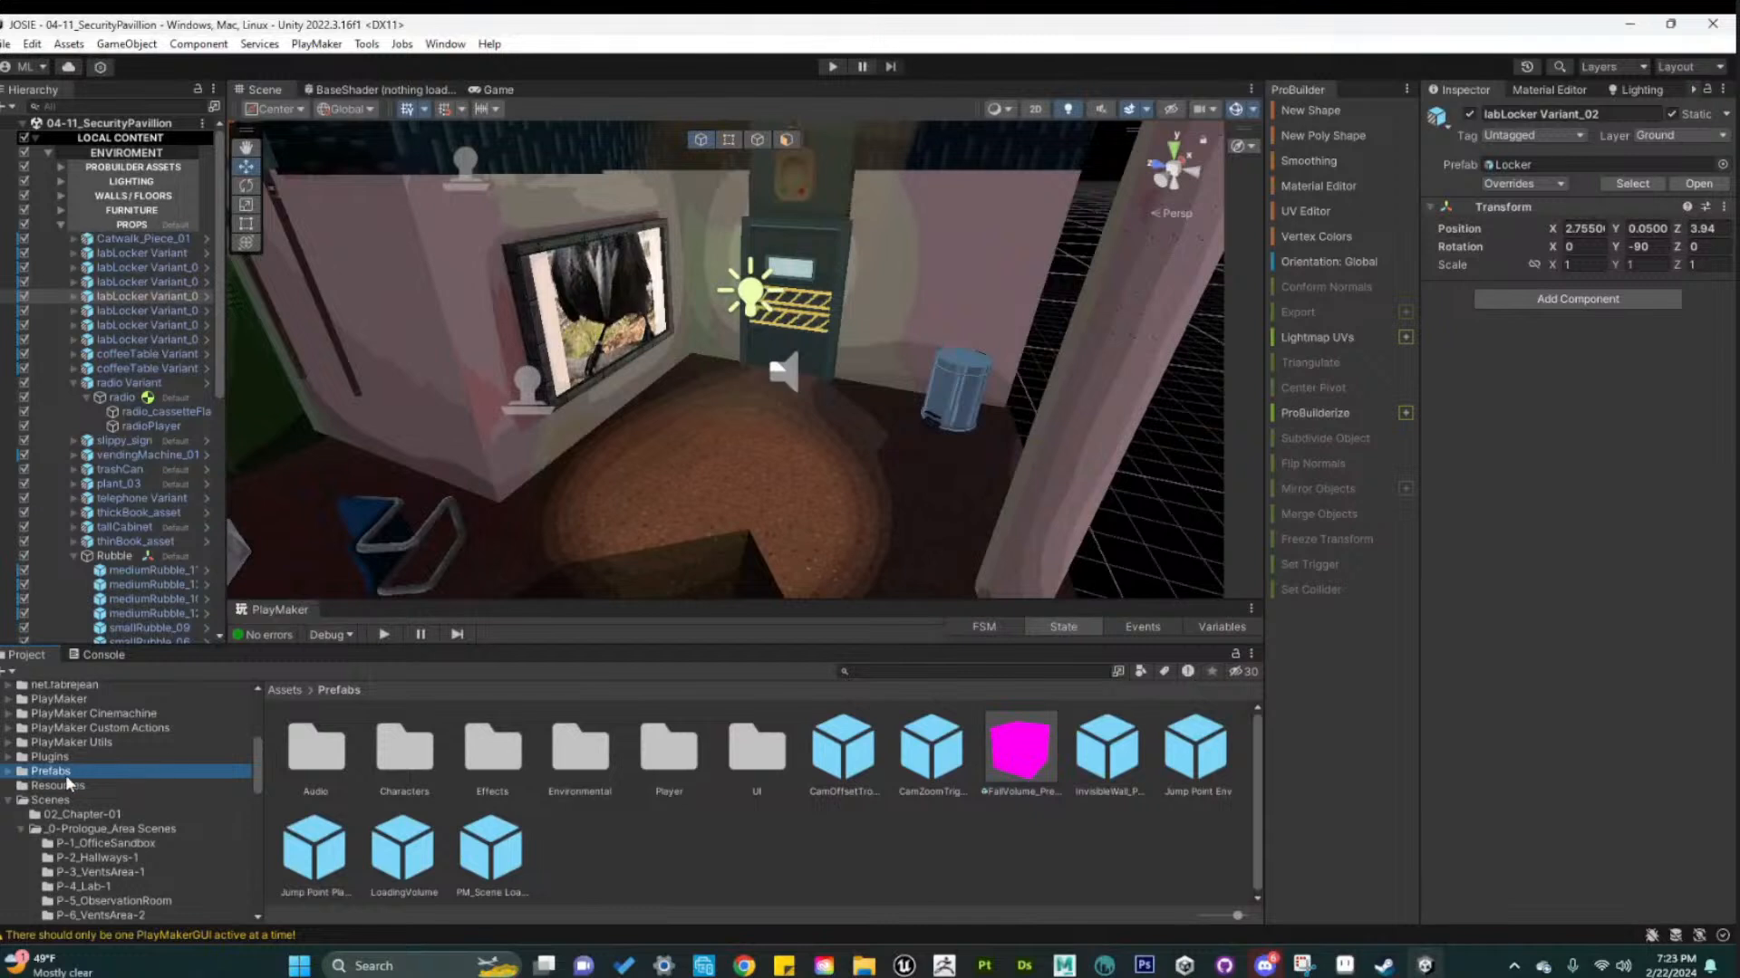
scroll(64, 785, "up", 4)
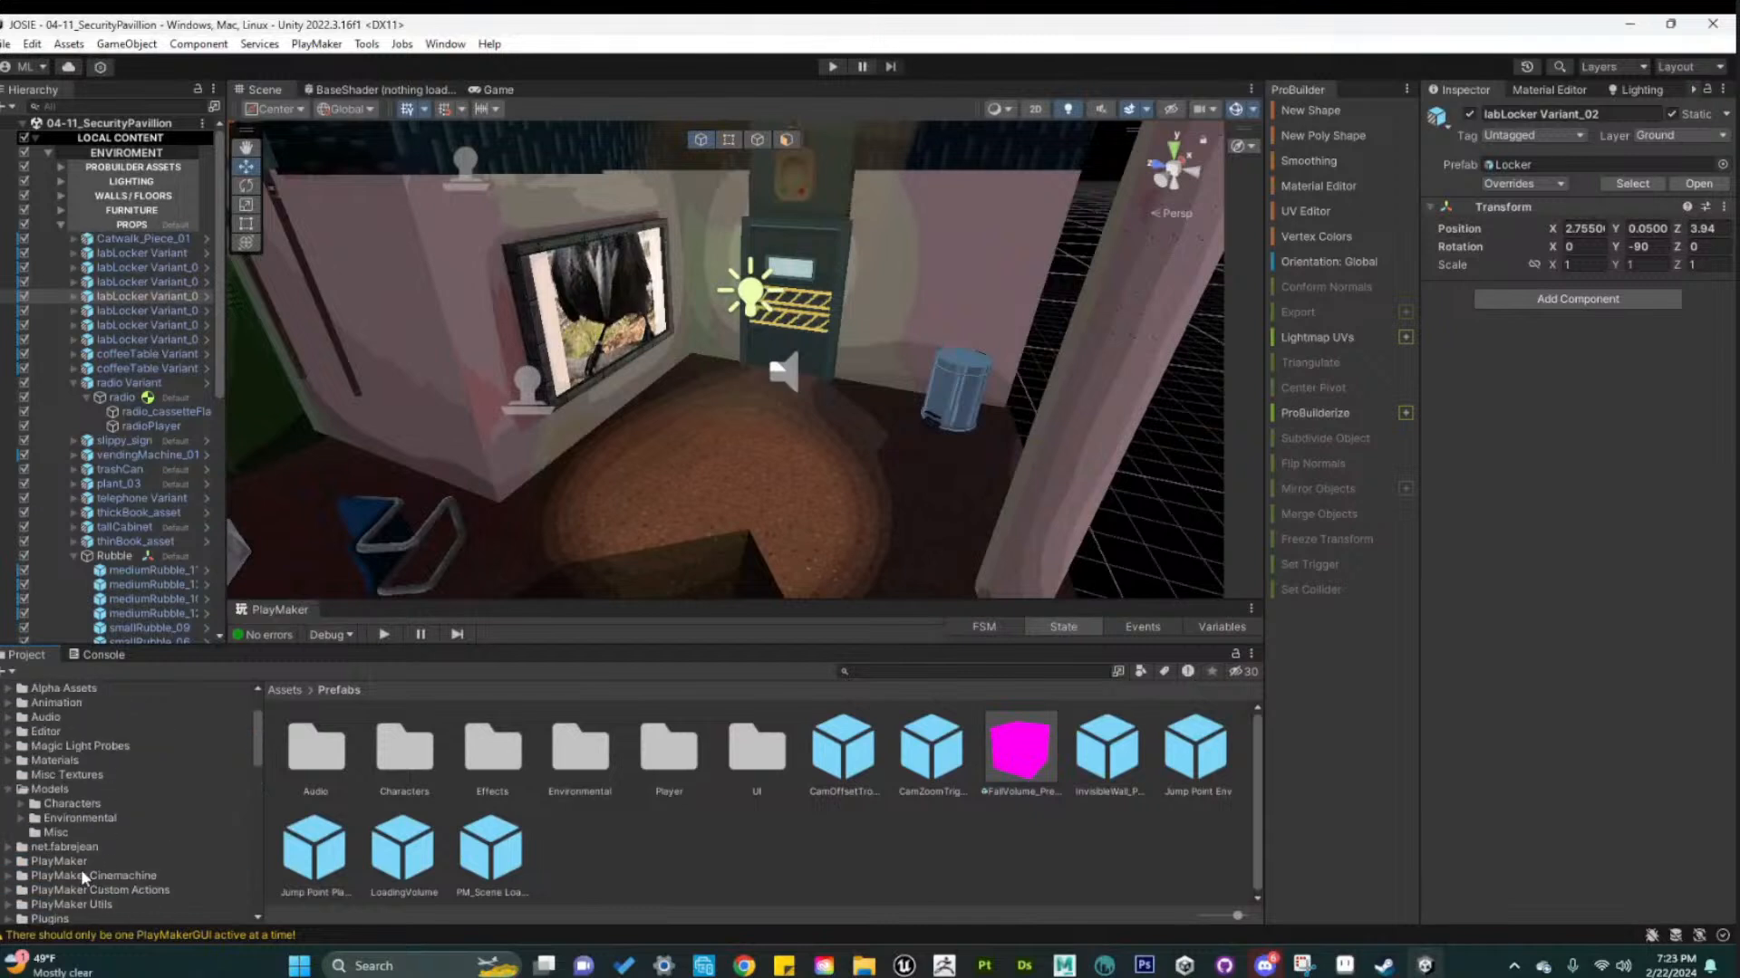
scroll(80, 868, "down", 10)
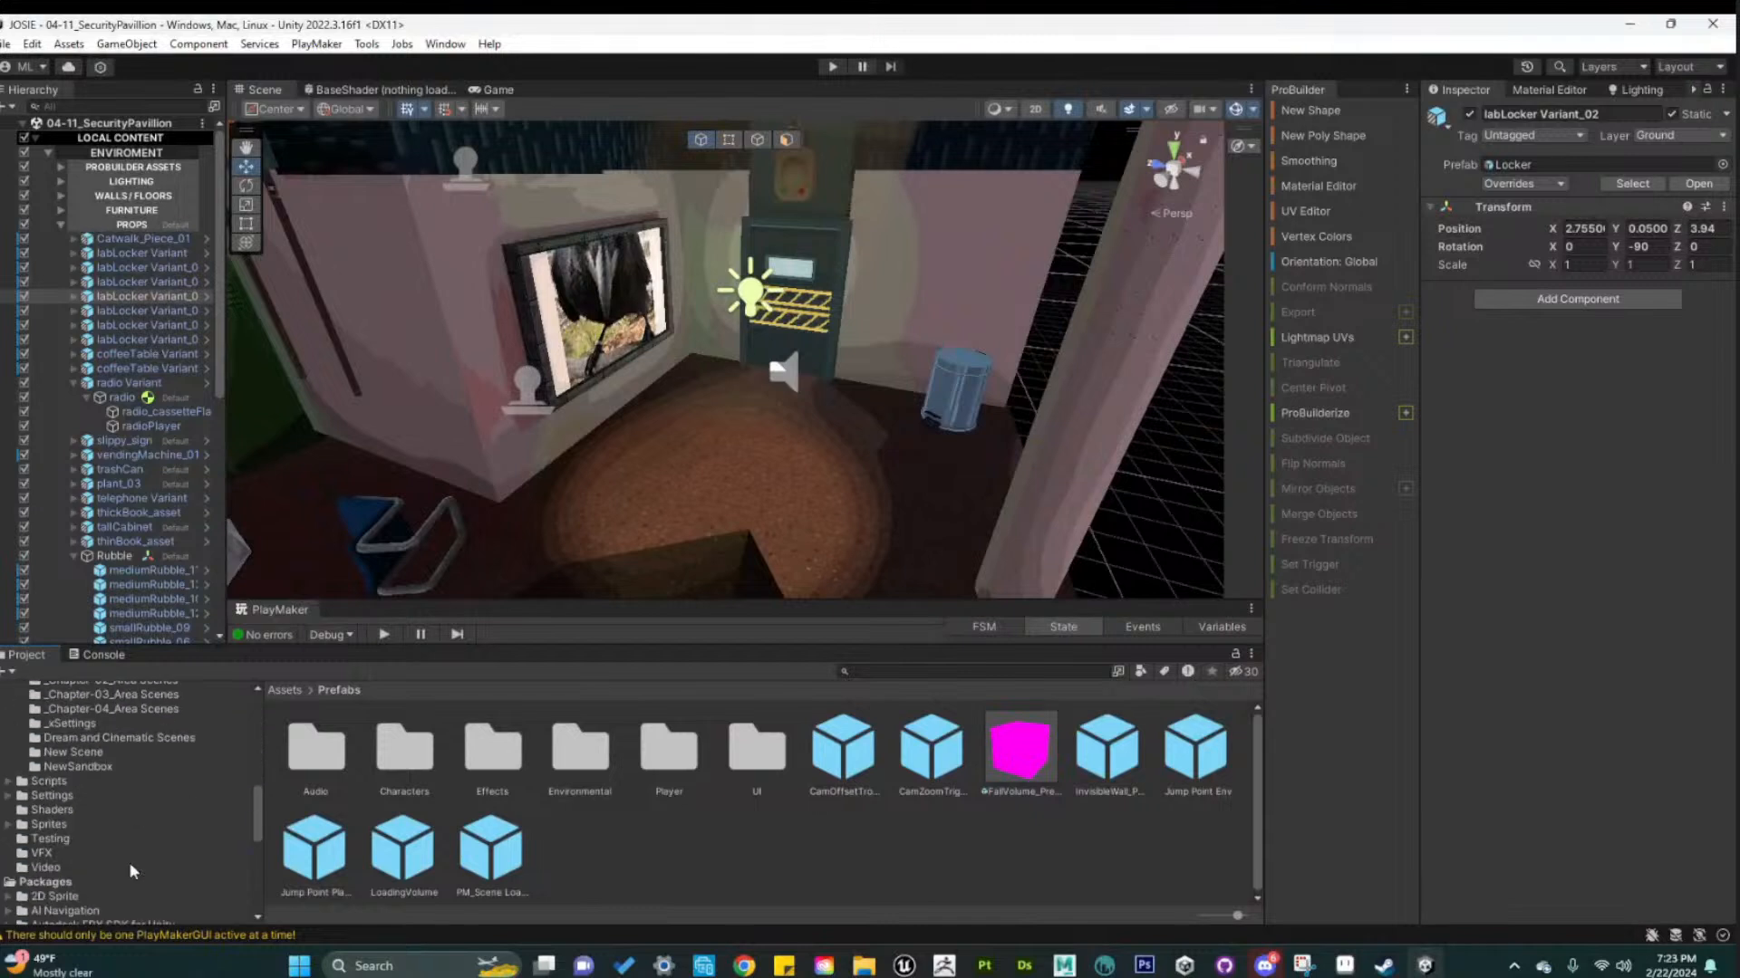
scroll(128, 857, "up", 5)
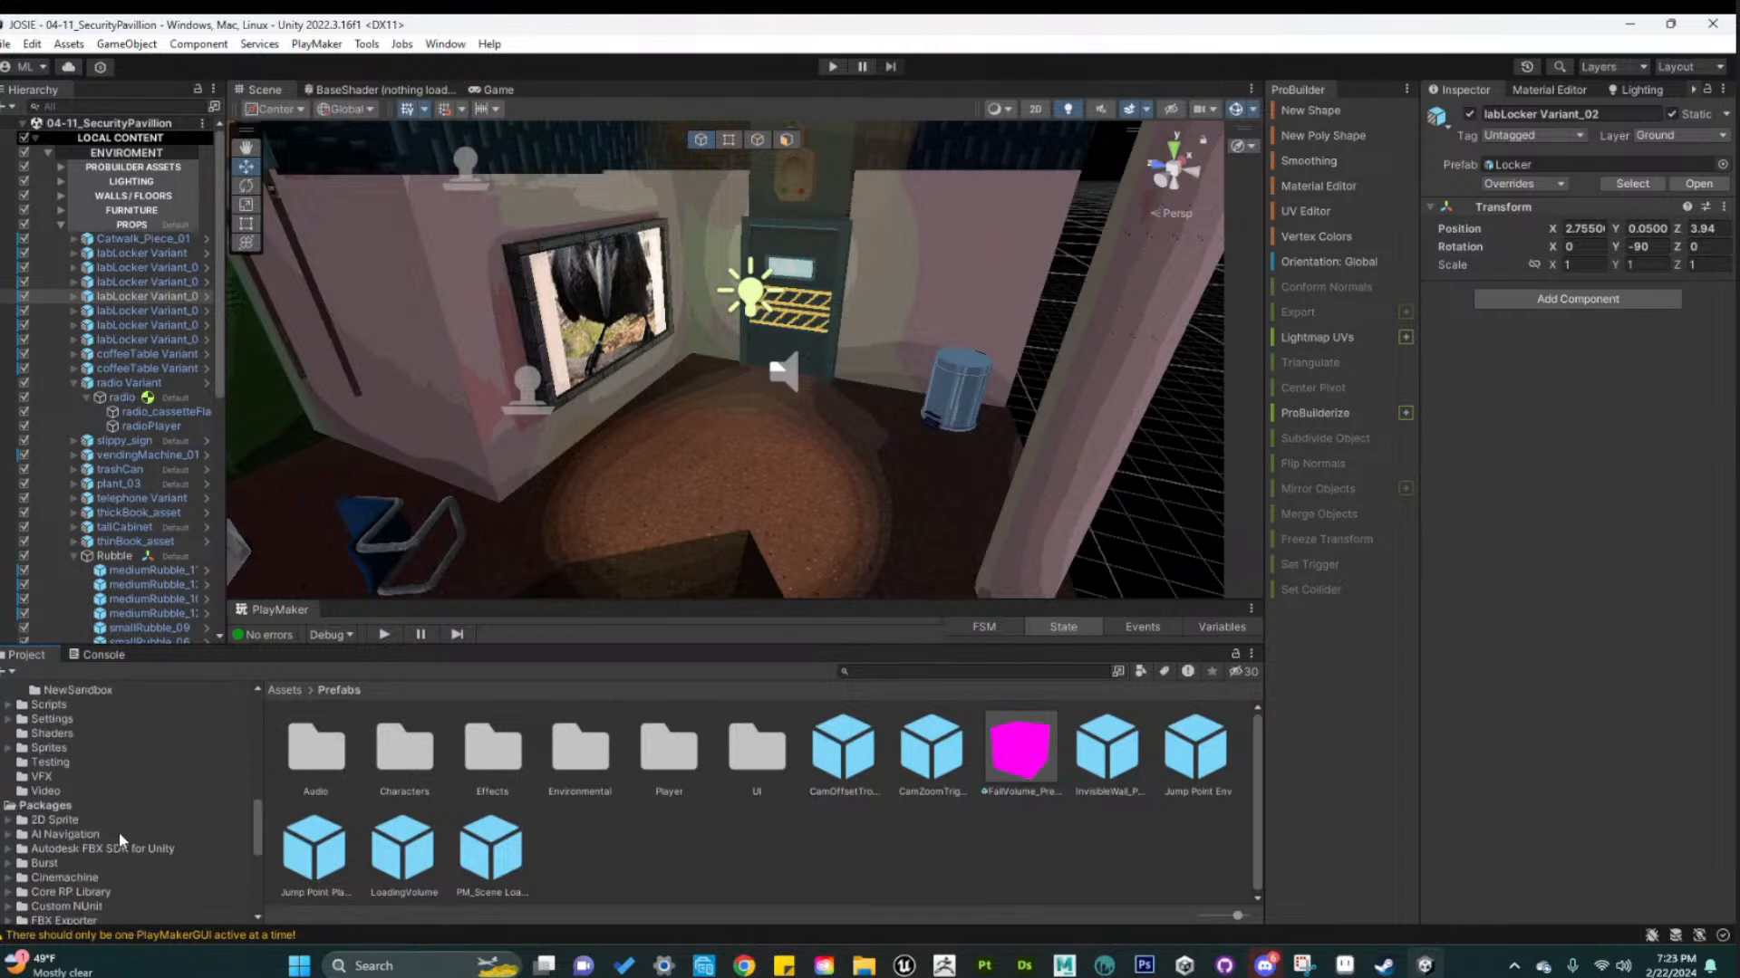
scroll(89, 839, "up", 4)
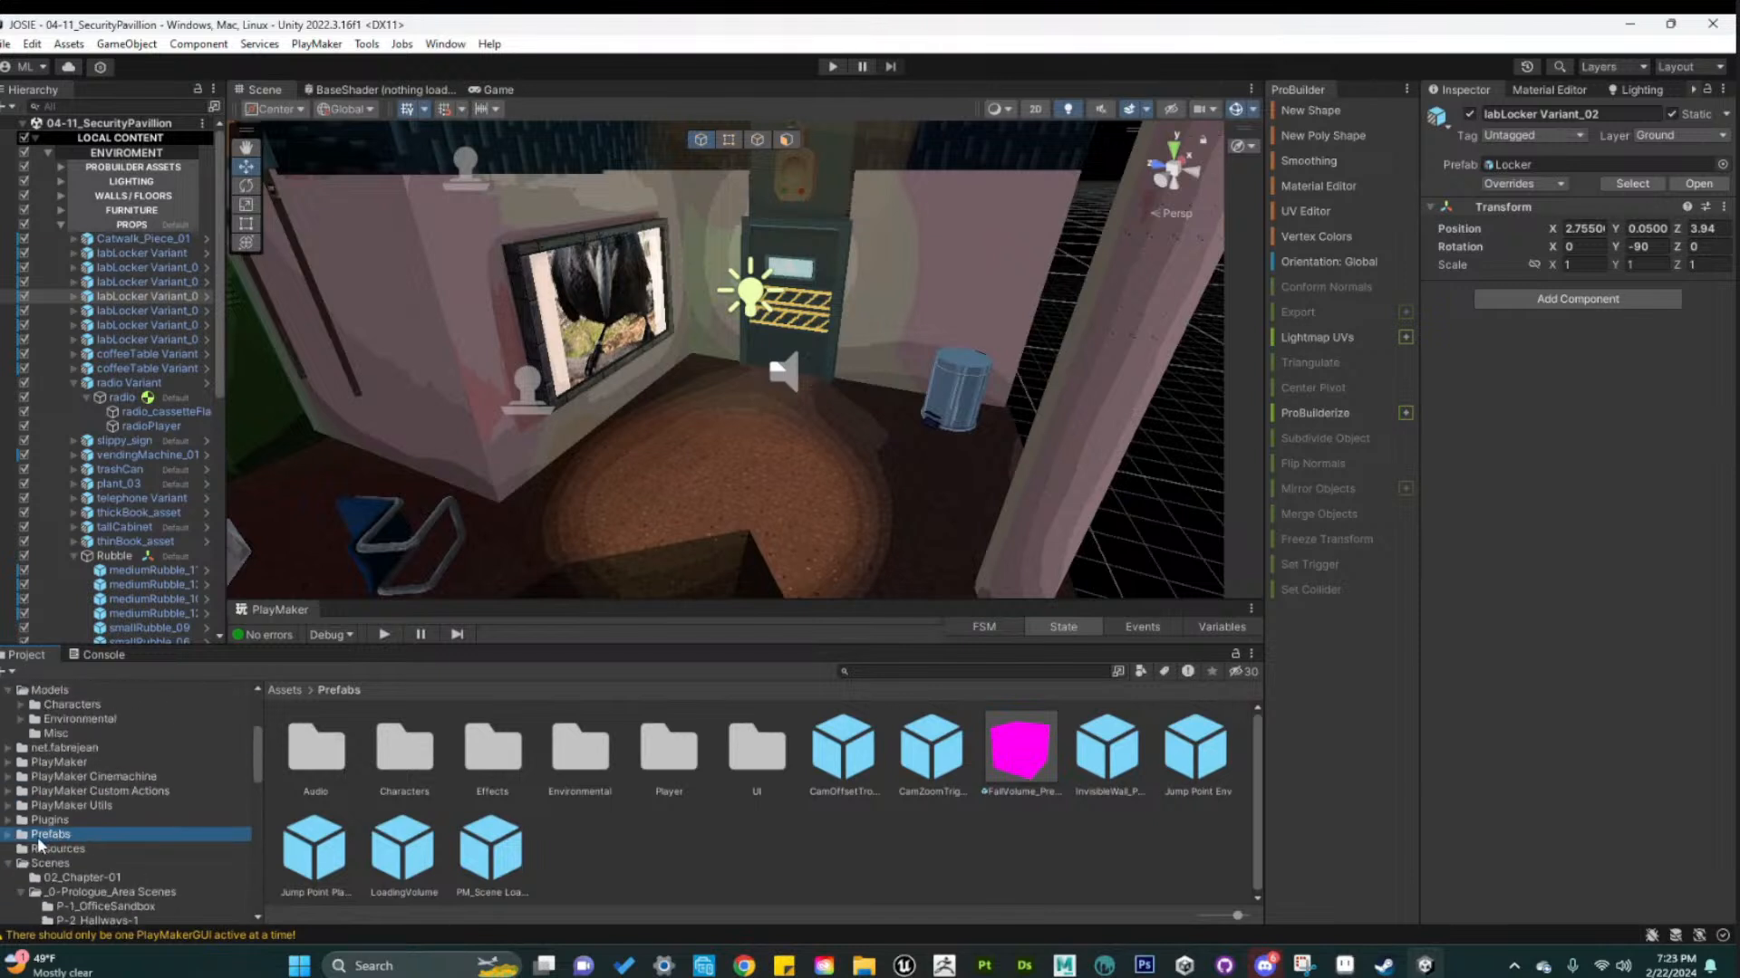
left_click(46, 834)
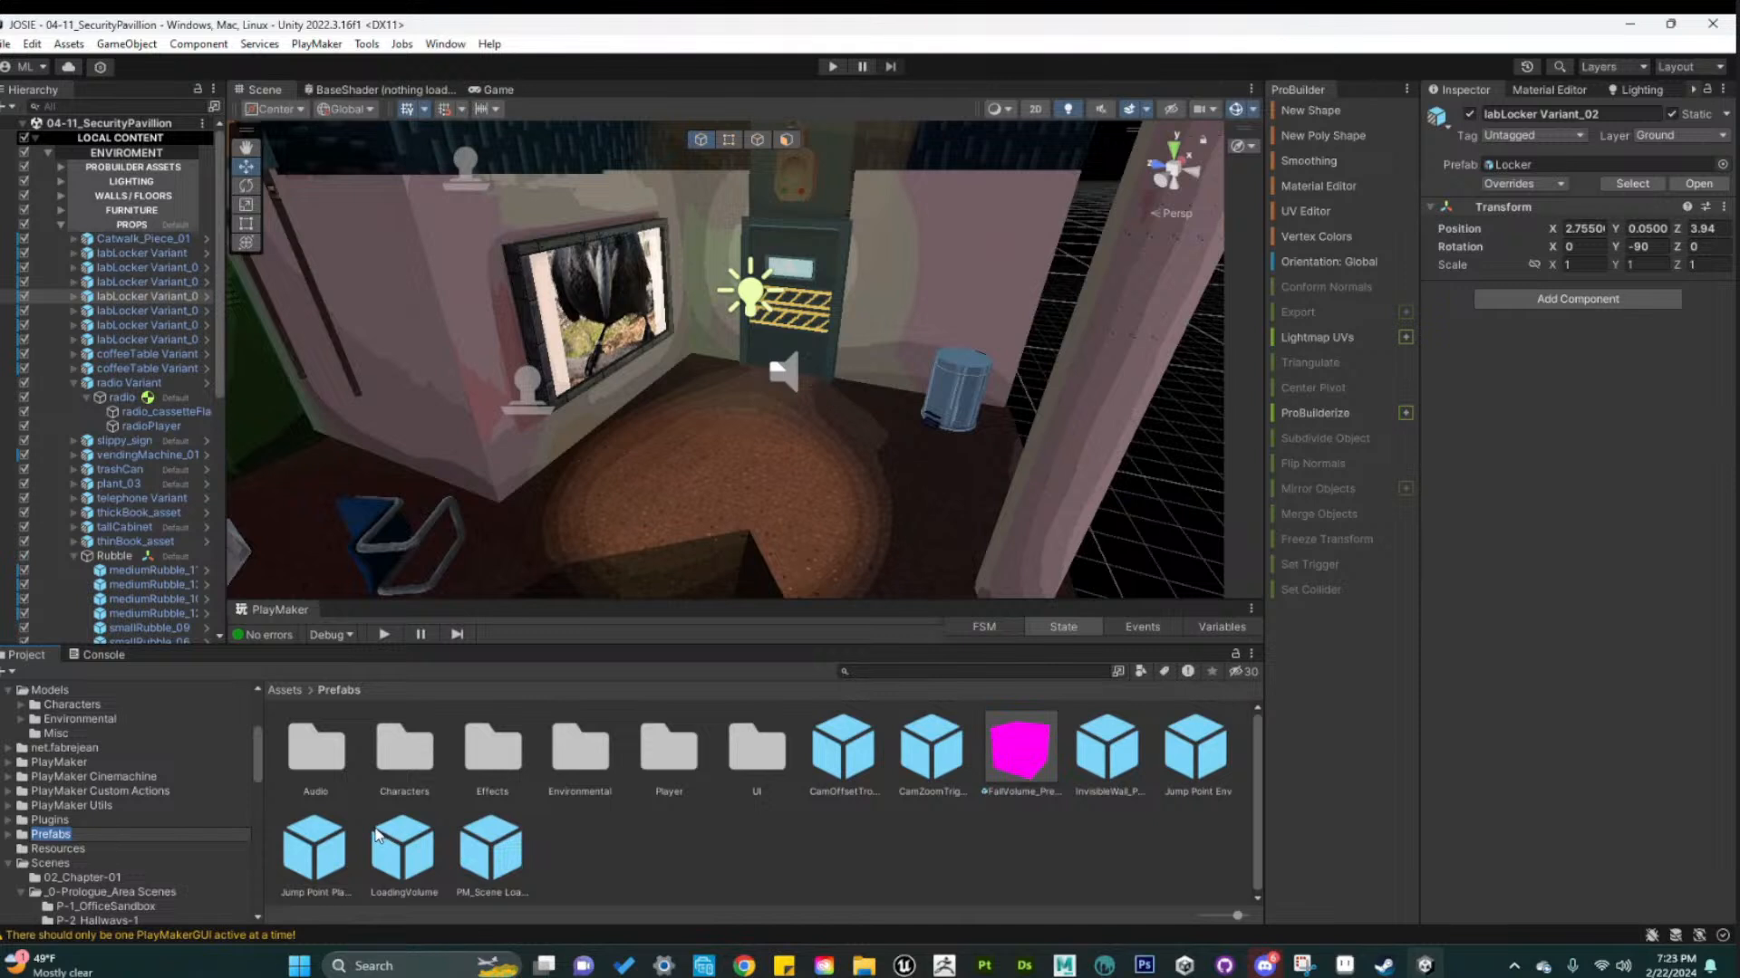
double_click(580, 751)
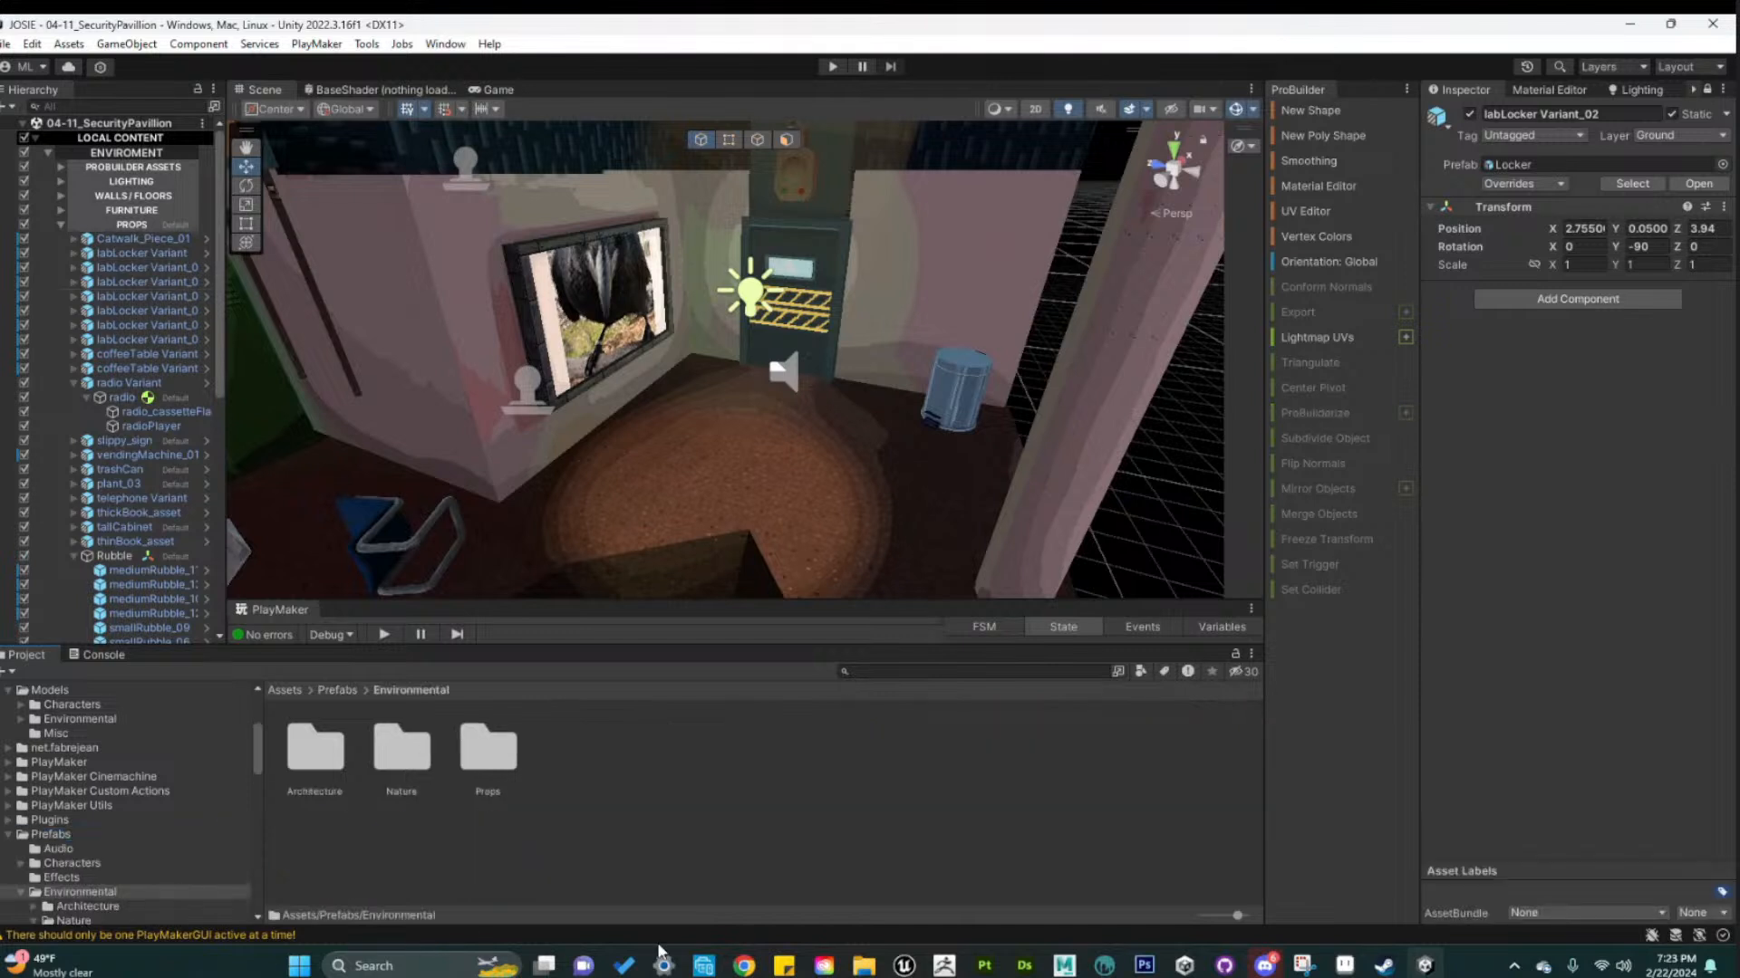
left_click(482, 744)
double_click(482, 745)
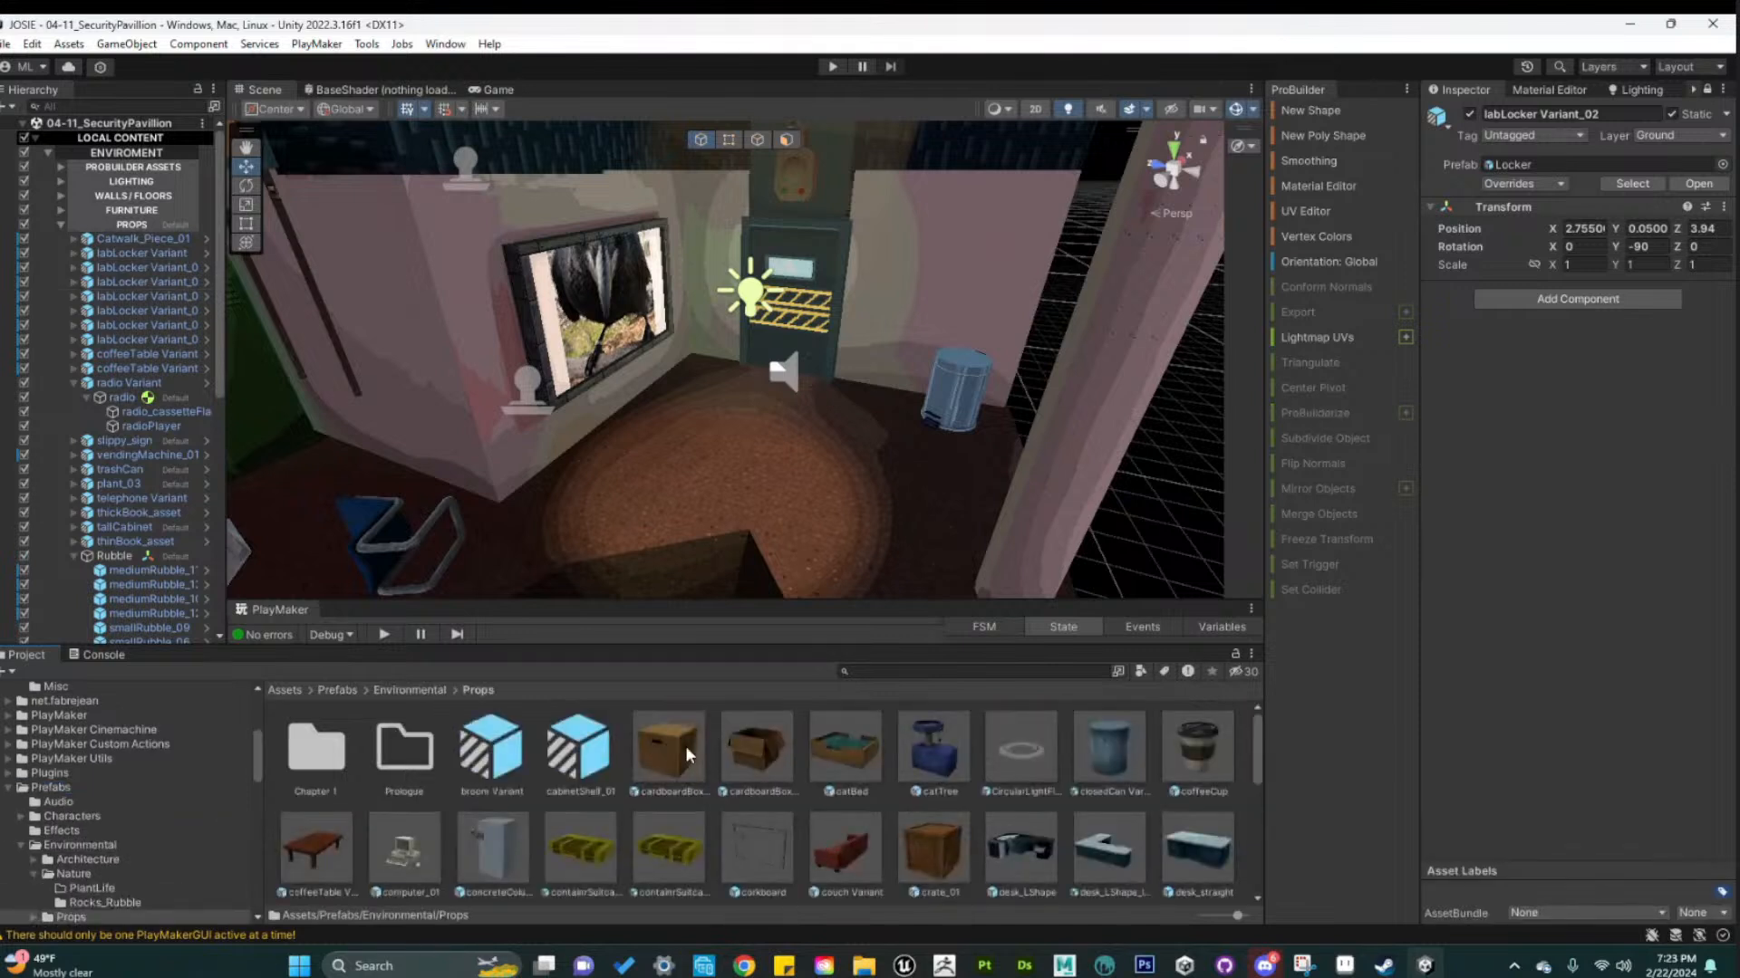
Place the closed cardboard box prefab beside the trash can, shift it to about X 172.85 and rotate it to about -57.7° on Y
left_click_drag(685, 746, 865, 397)
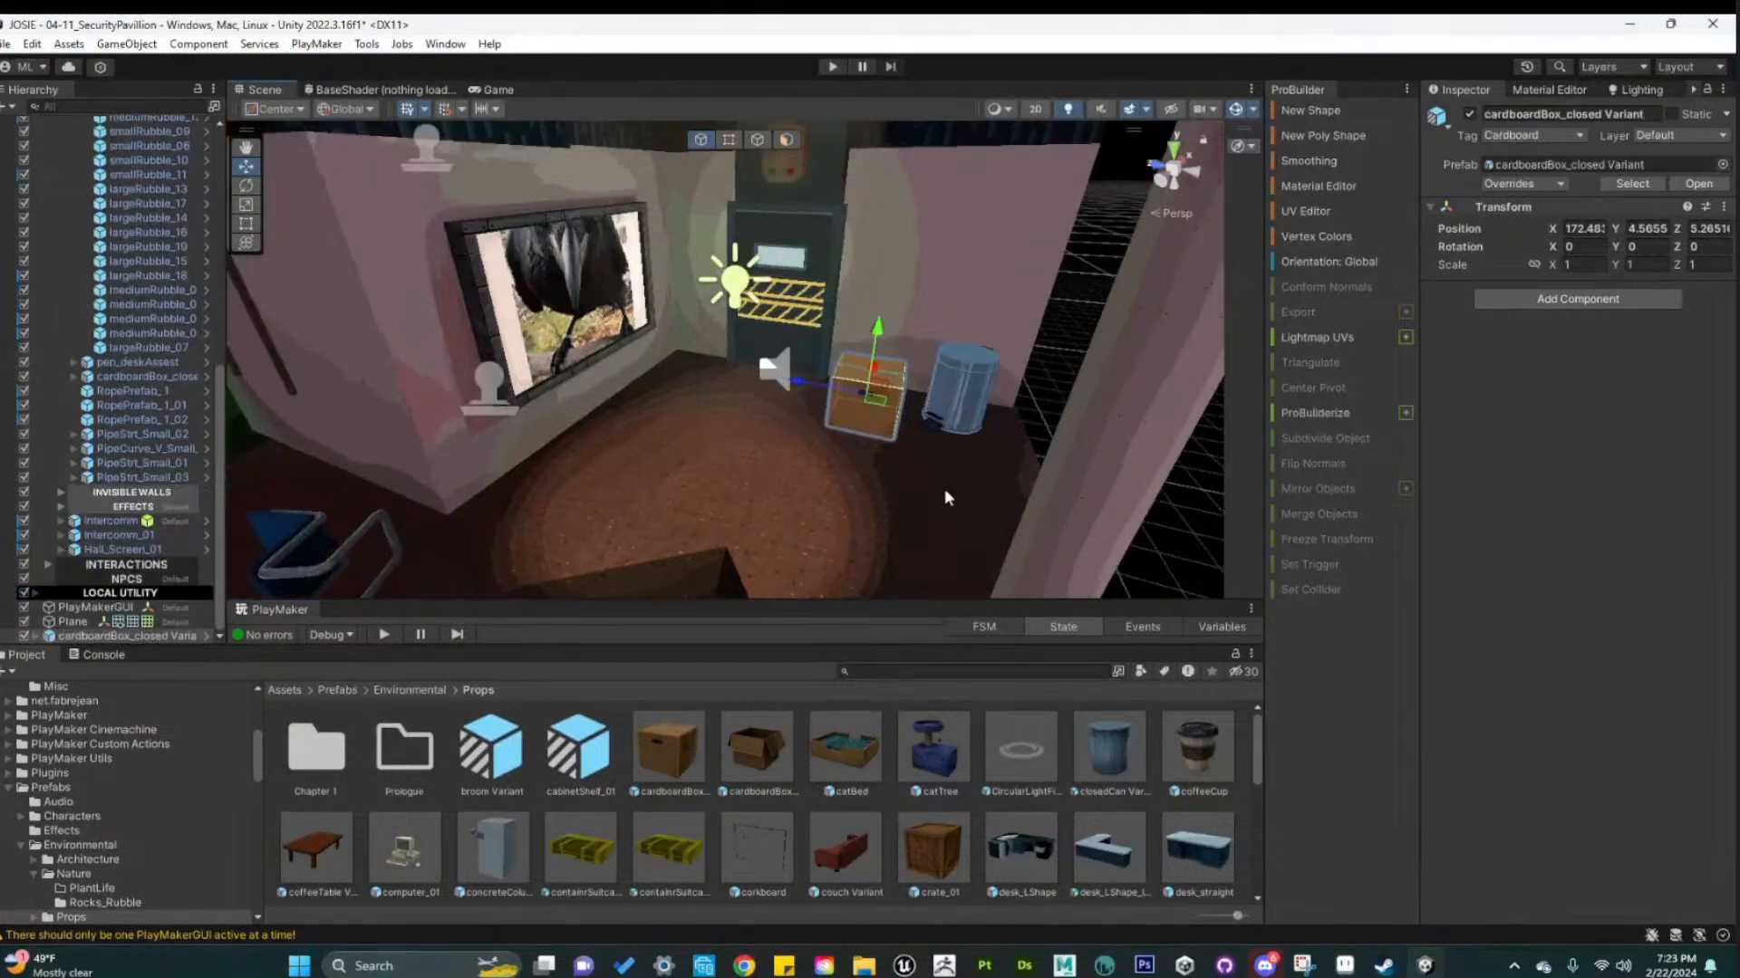
key("f")
left_click_drag(944, 491, 789, 511, "alt")
scroll(844, 506, "down", 2)
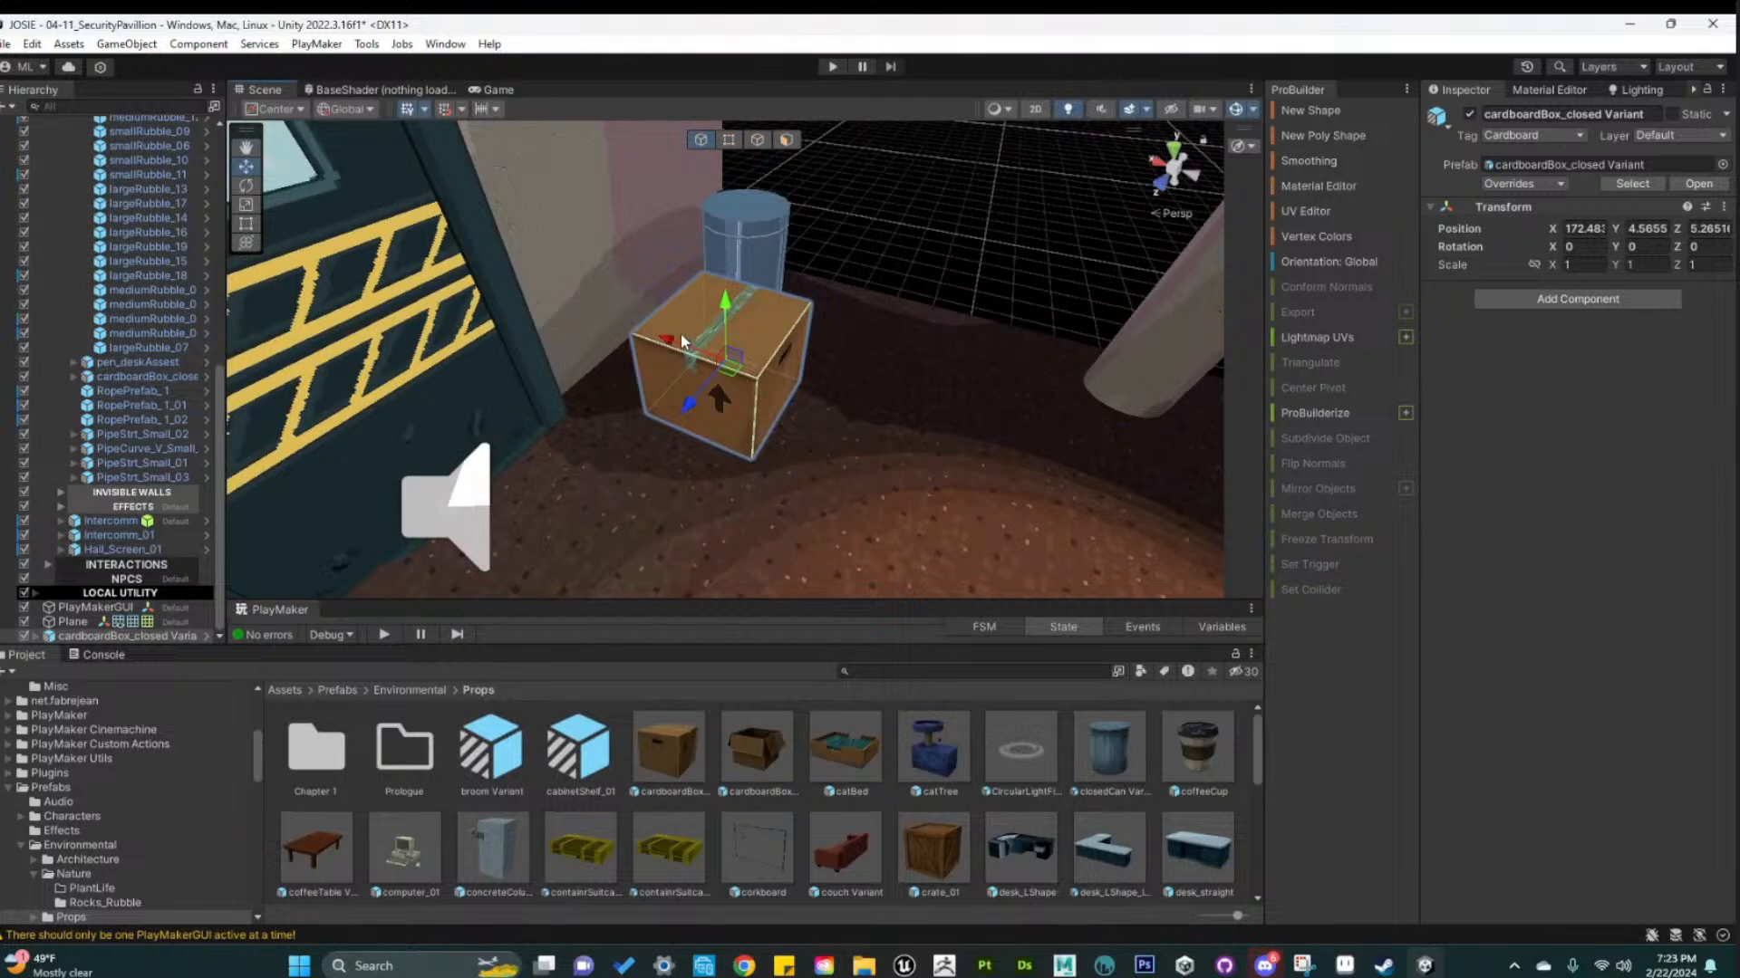
left_click_drag(681, 334, 627, 336)
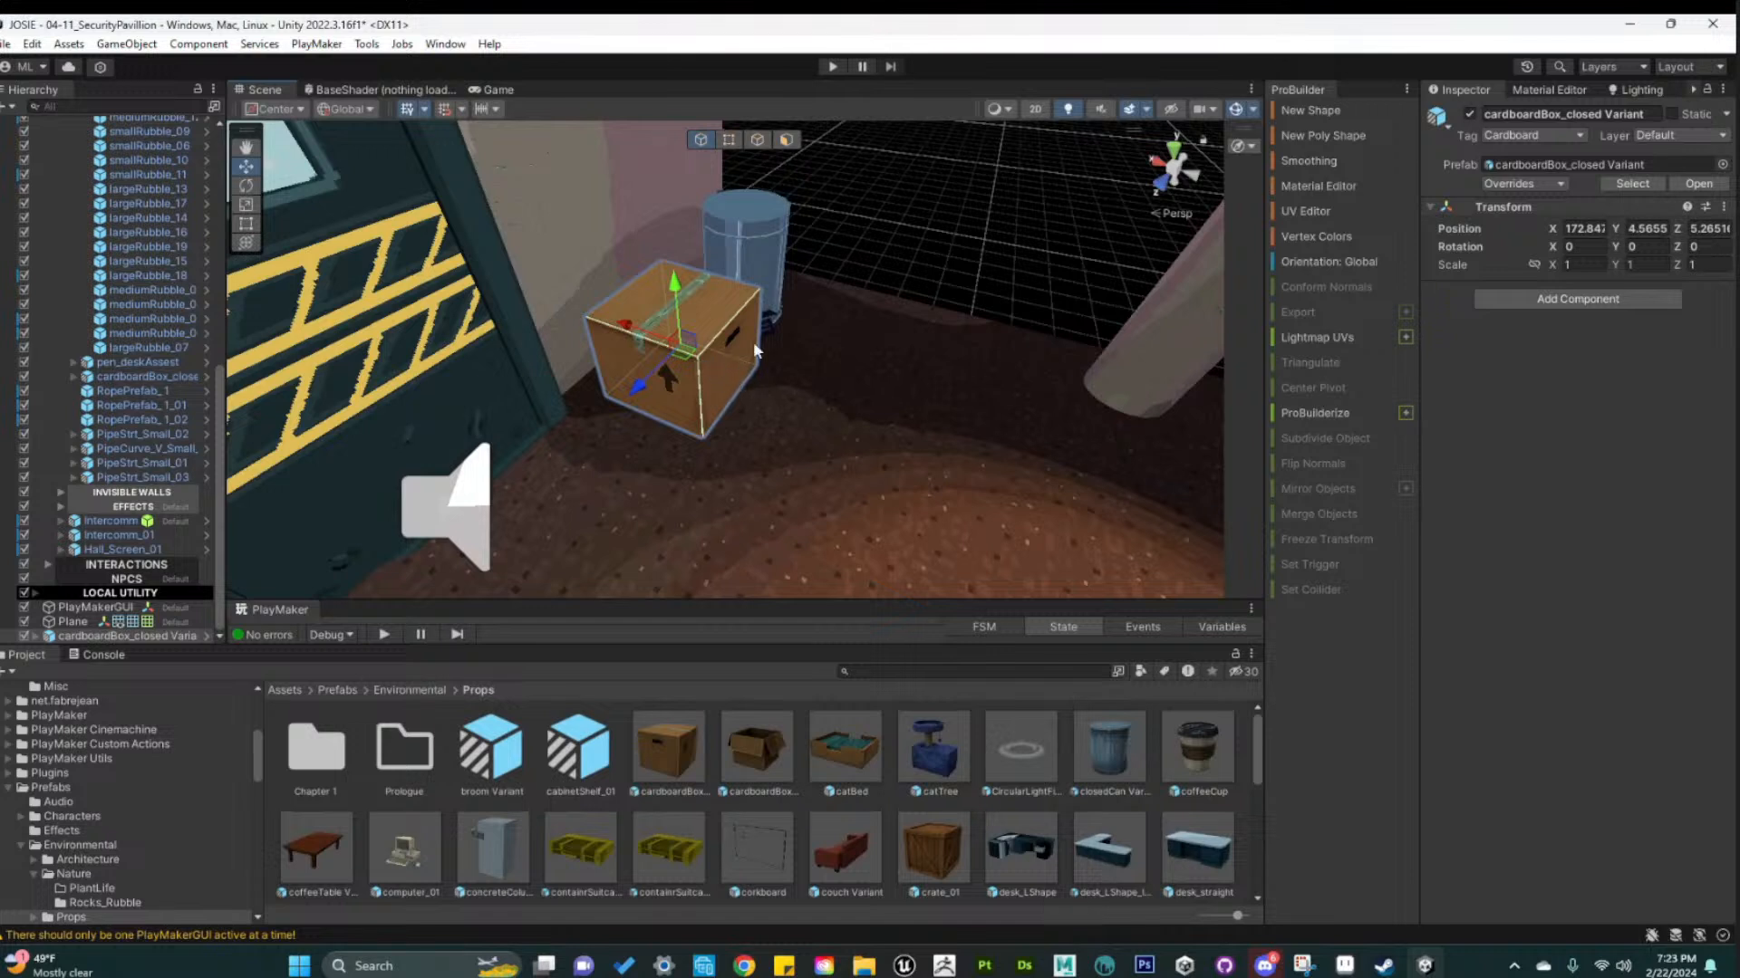
key("e")
left_click_drag(700, 394, 869, 478)
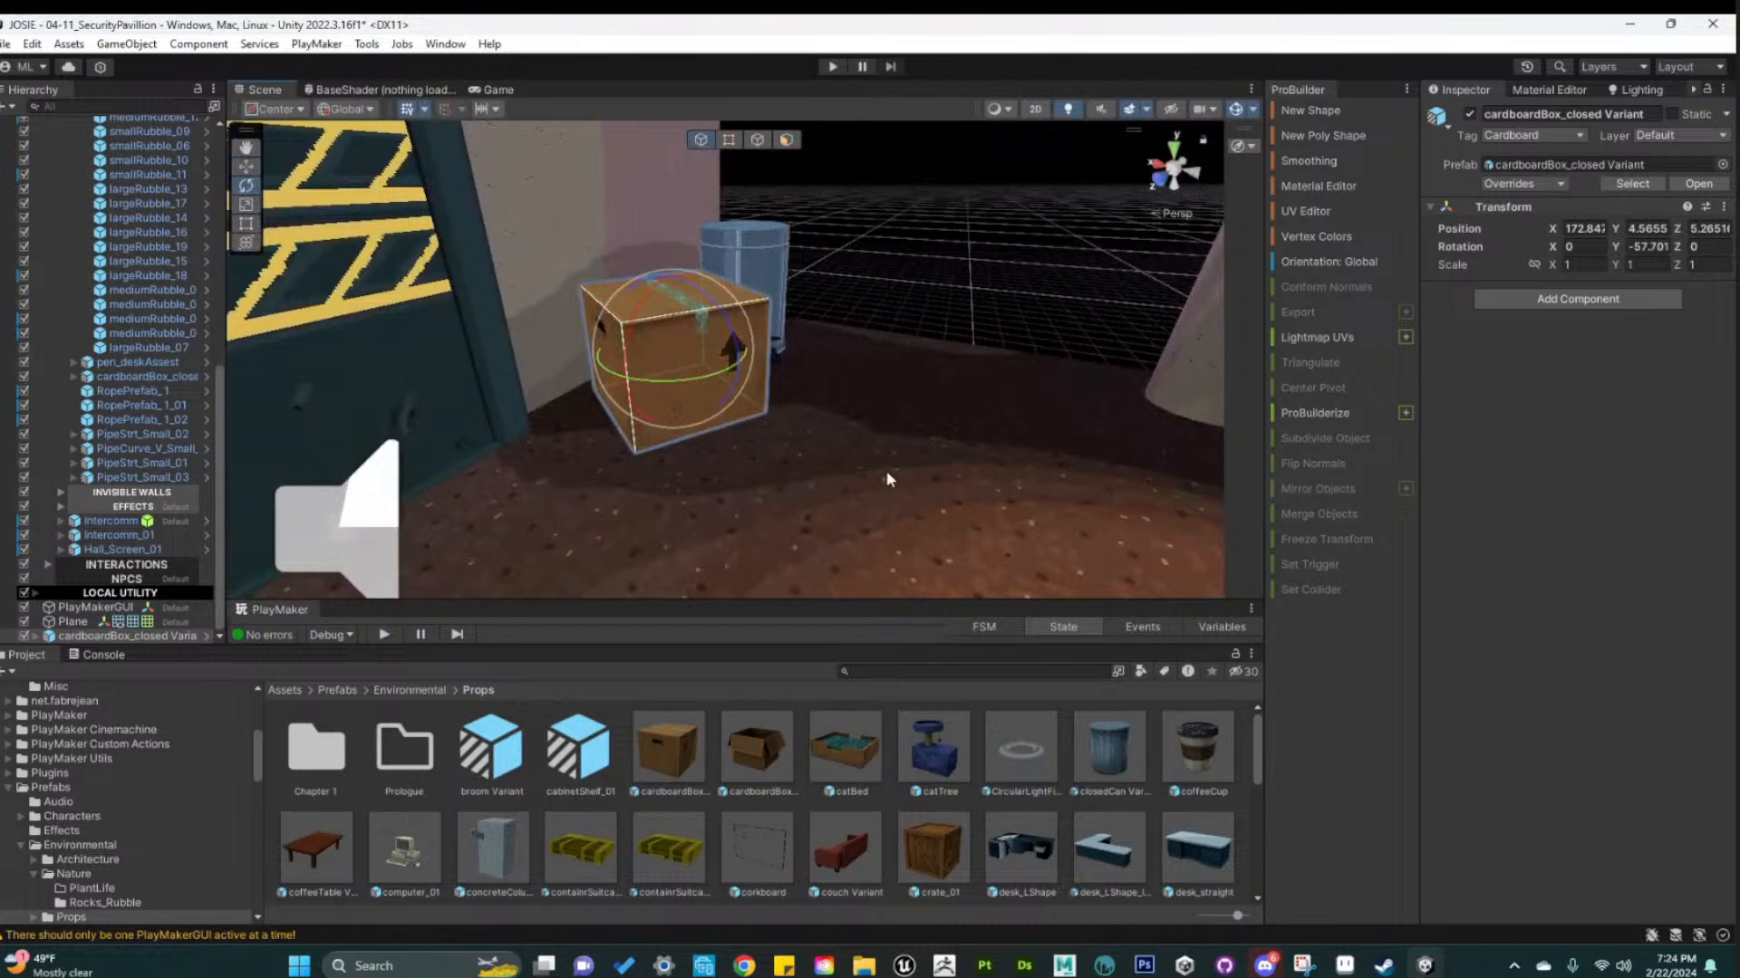
Turn the closed cardboard box further about its vertical axis and select the neighbouring trash can
scroll(970, 431, "up", 3)
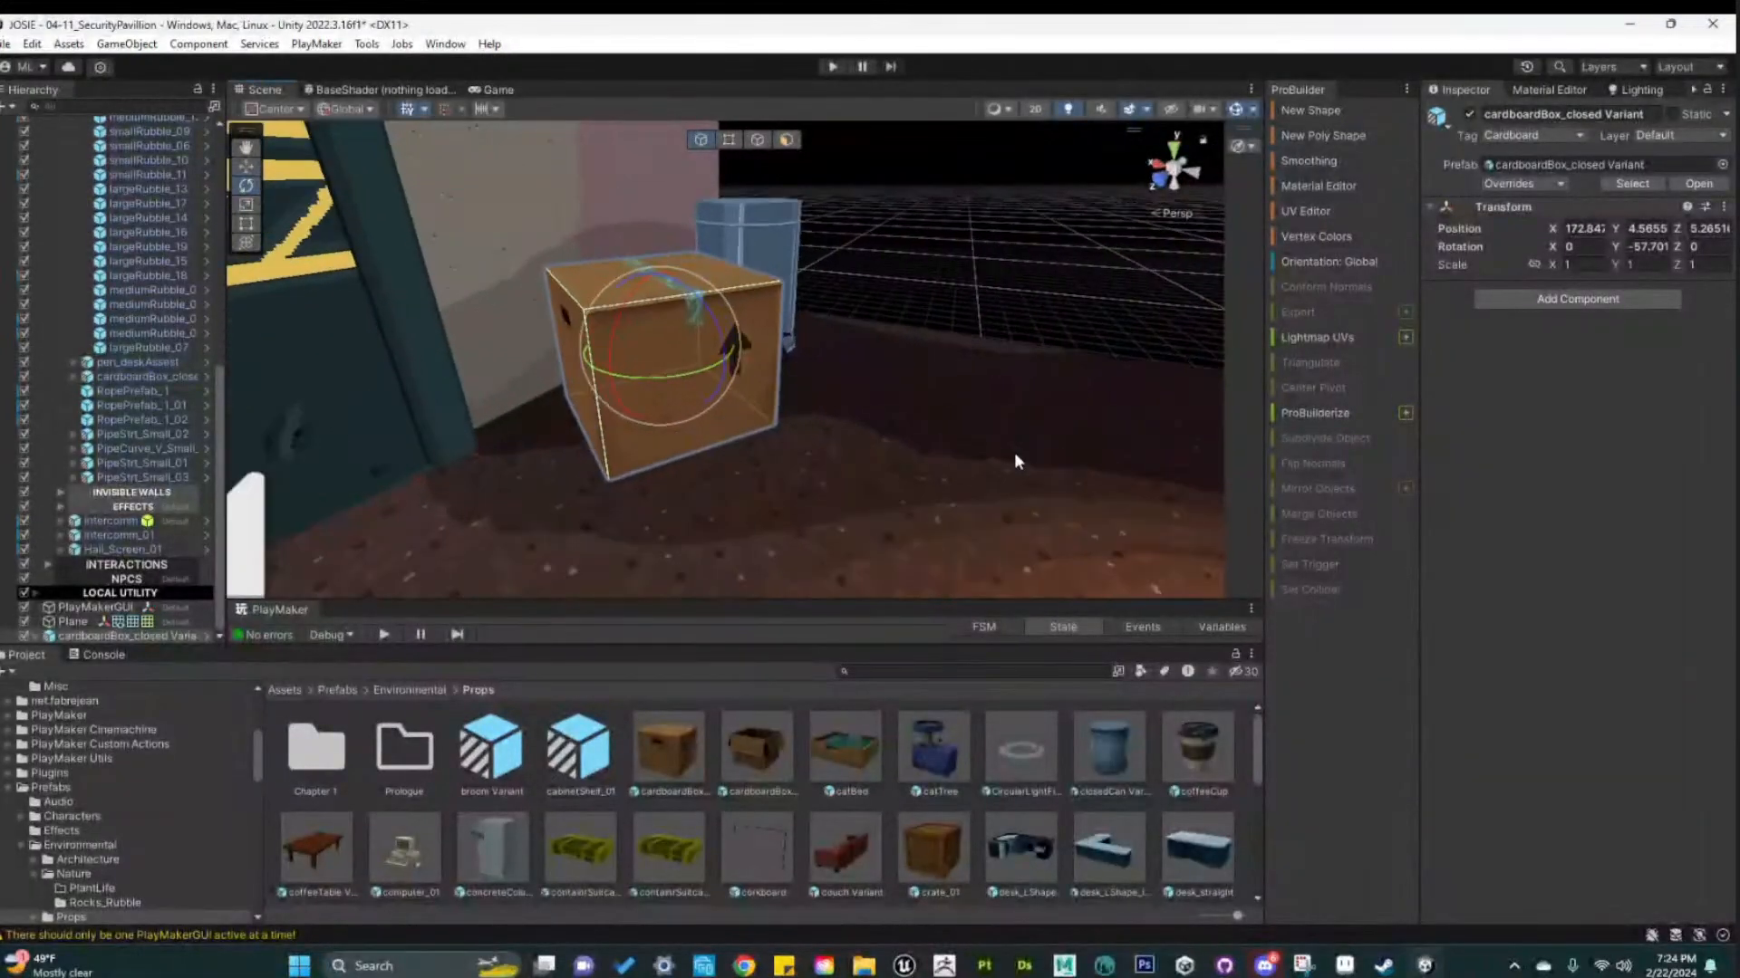
left_click_drag(1015, 454, 835, 479, "alt")
middle_click_drag(909, 468, 868, 505)
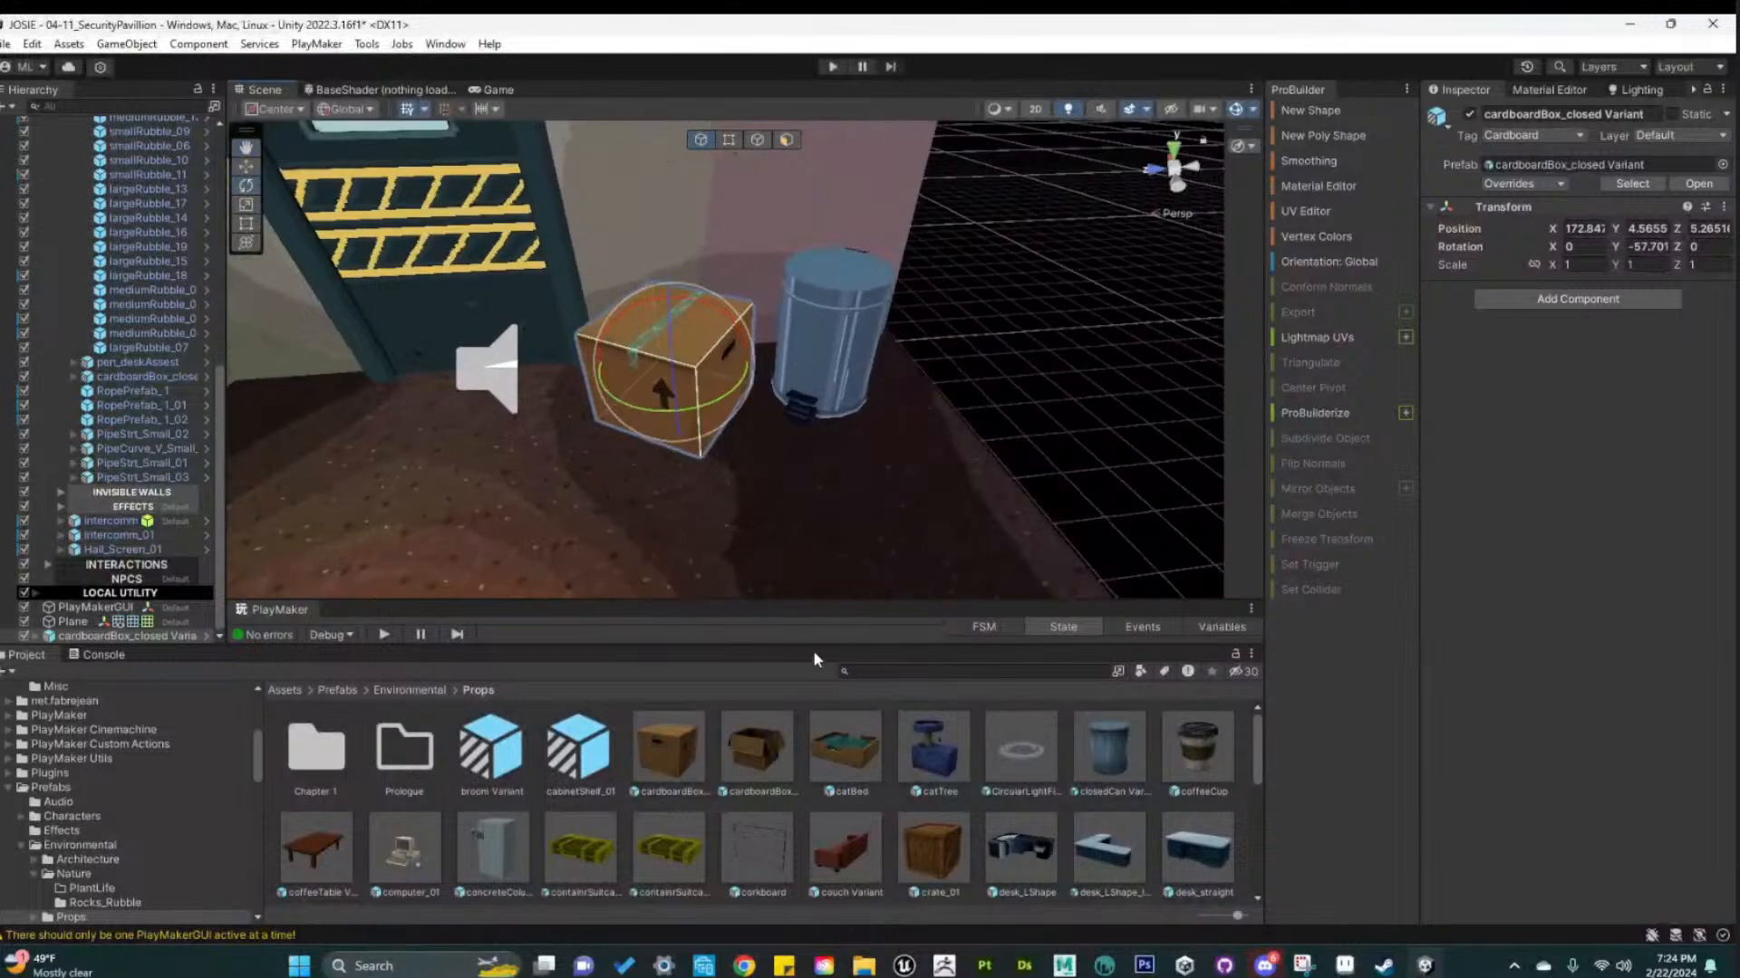
scroll(811, 554, "down", 2)
left_click_drag(694, 388, 759, 360)
left_click(801, 390)
key("w")
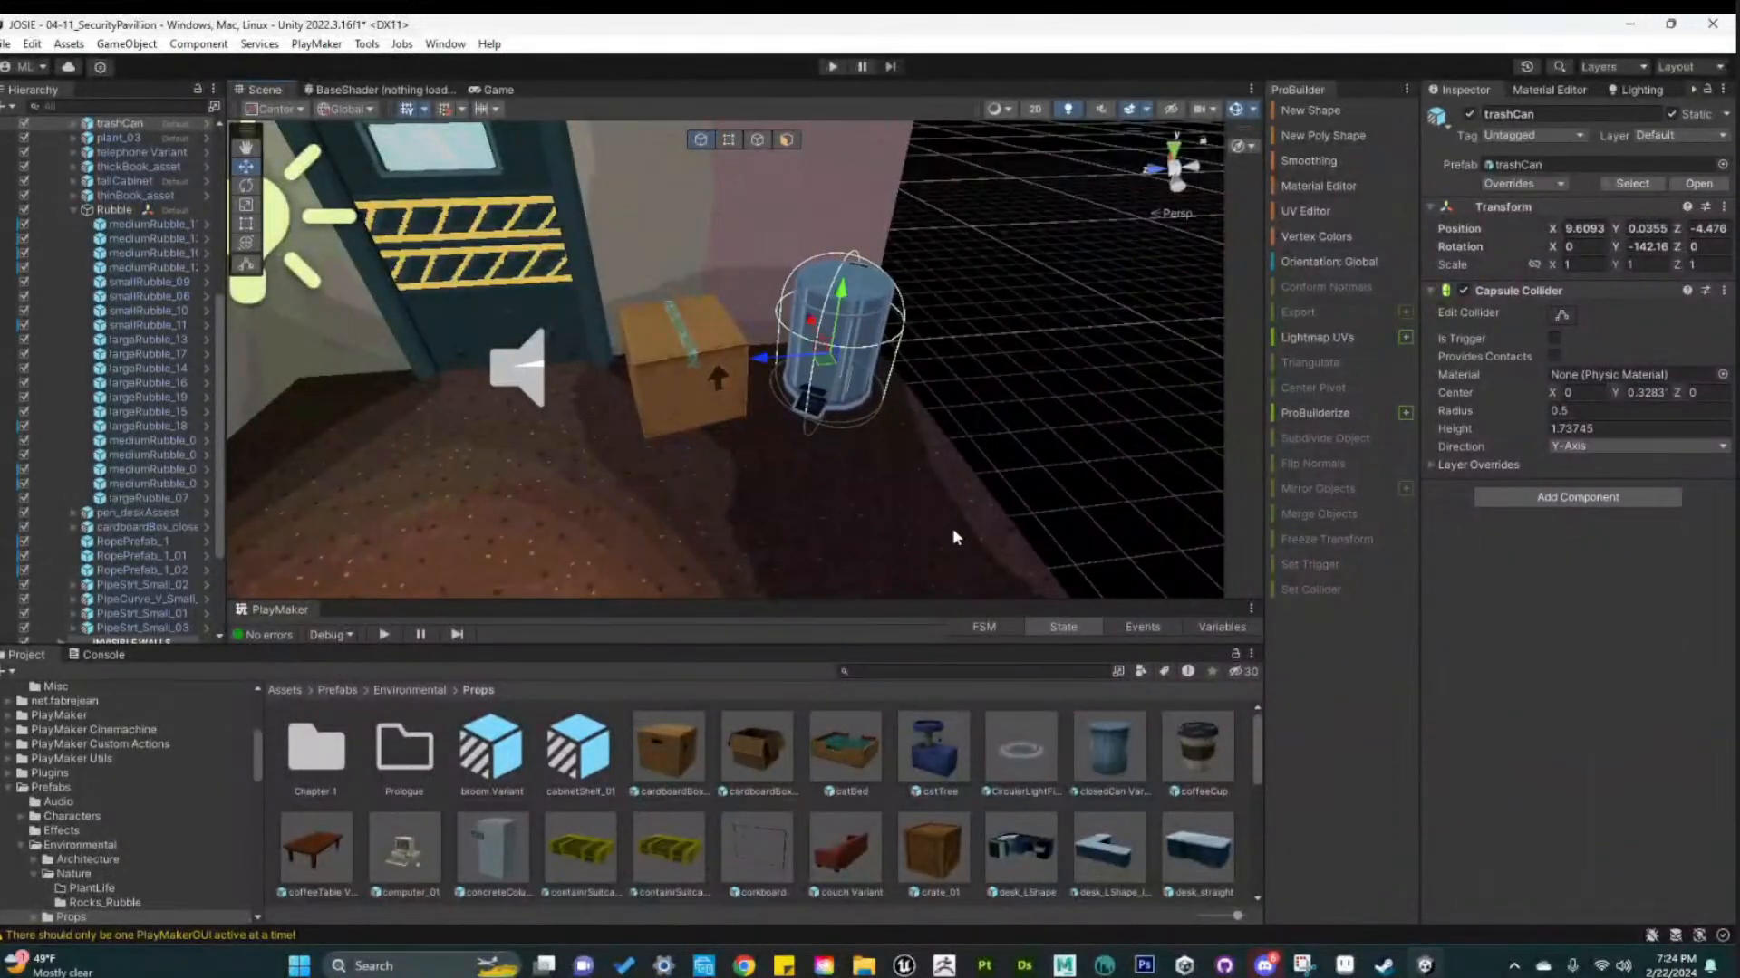
Place a second closed cardboard box near the rubble on the other side of the room, rotated about -31.4° on Y
left_click_drag(953, 528, 770, 450, "alt")
middle_click_drag(763, 453, 866, 537)
left_click_drag(864, 534, 698, 580, "alt")
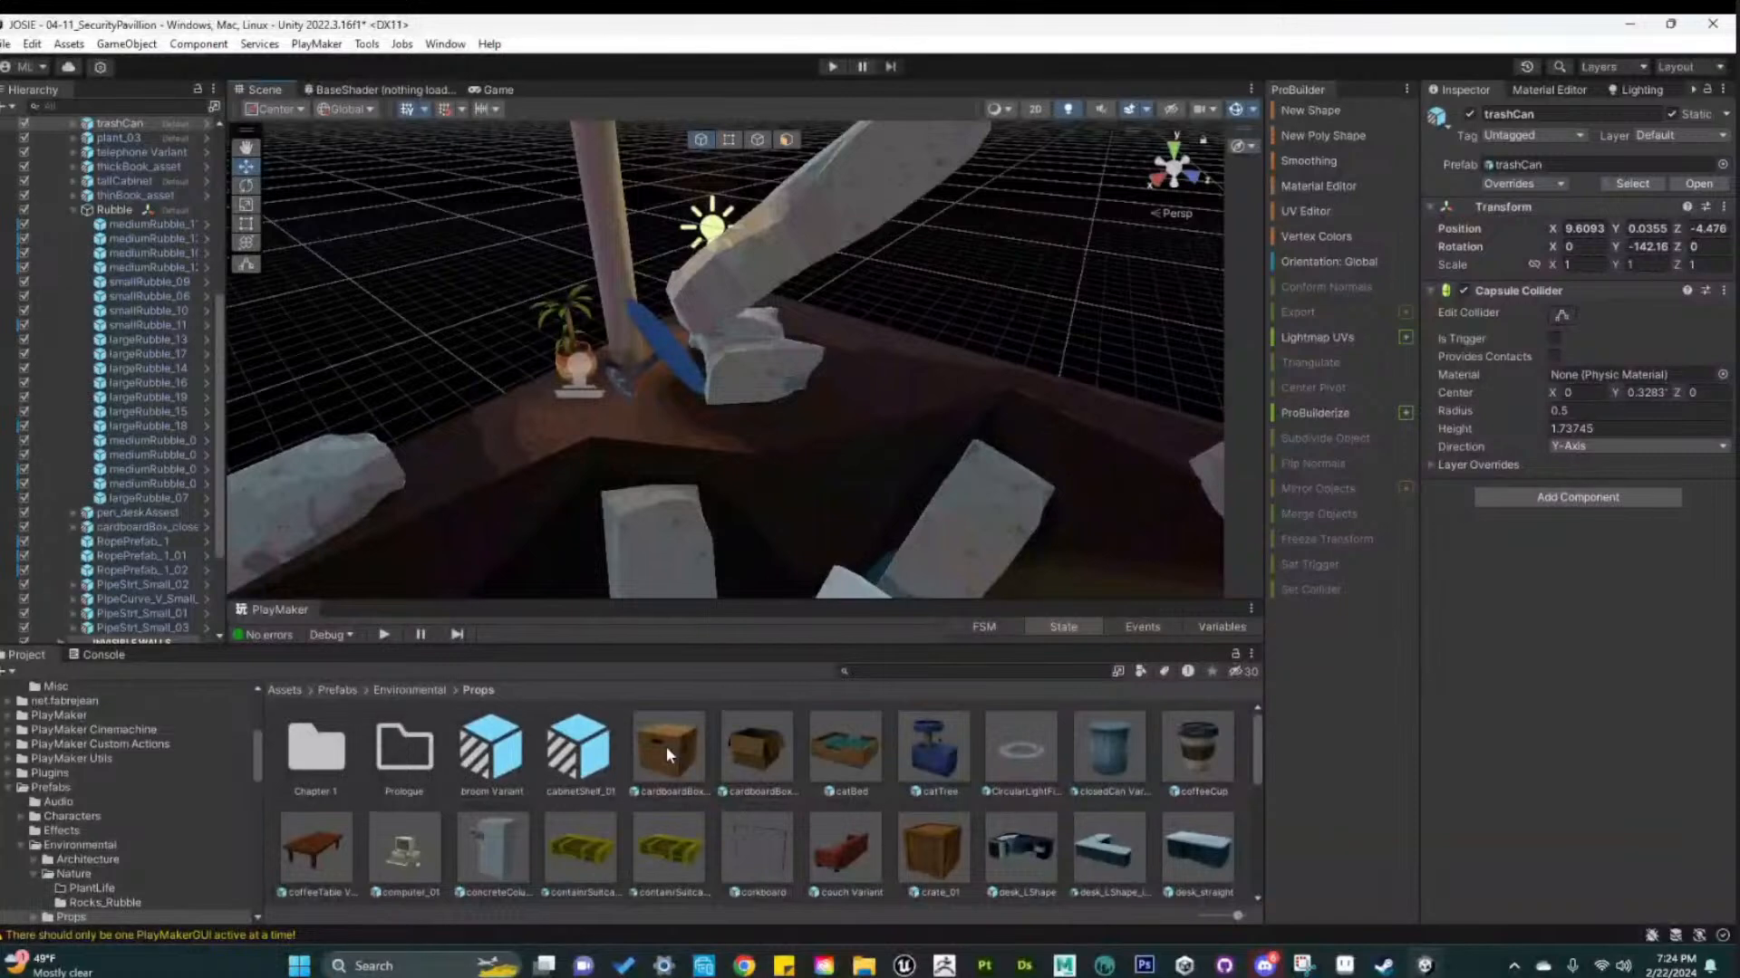
left_click_drag(666, 746, 992, 388)
key("e")
left_click_drag(978, 408, 775, 512, "alt")
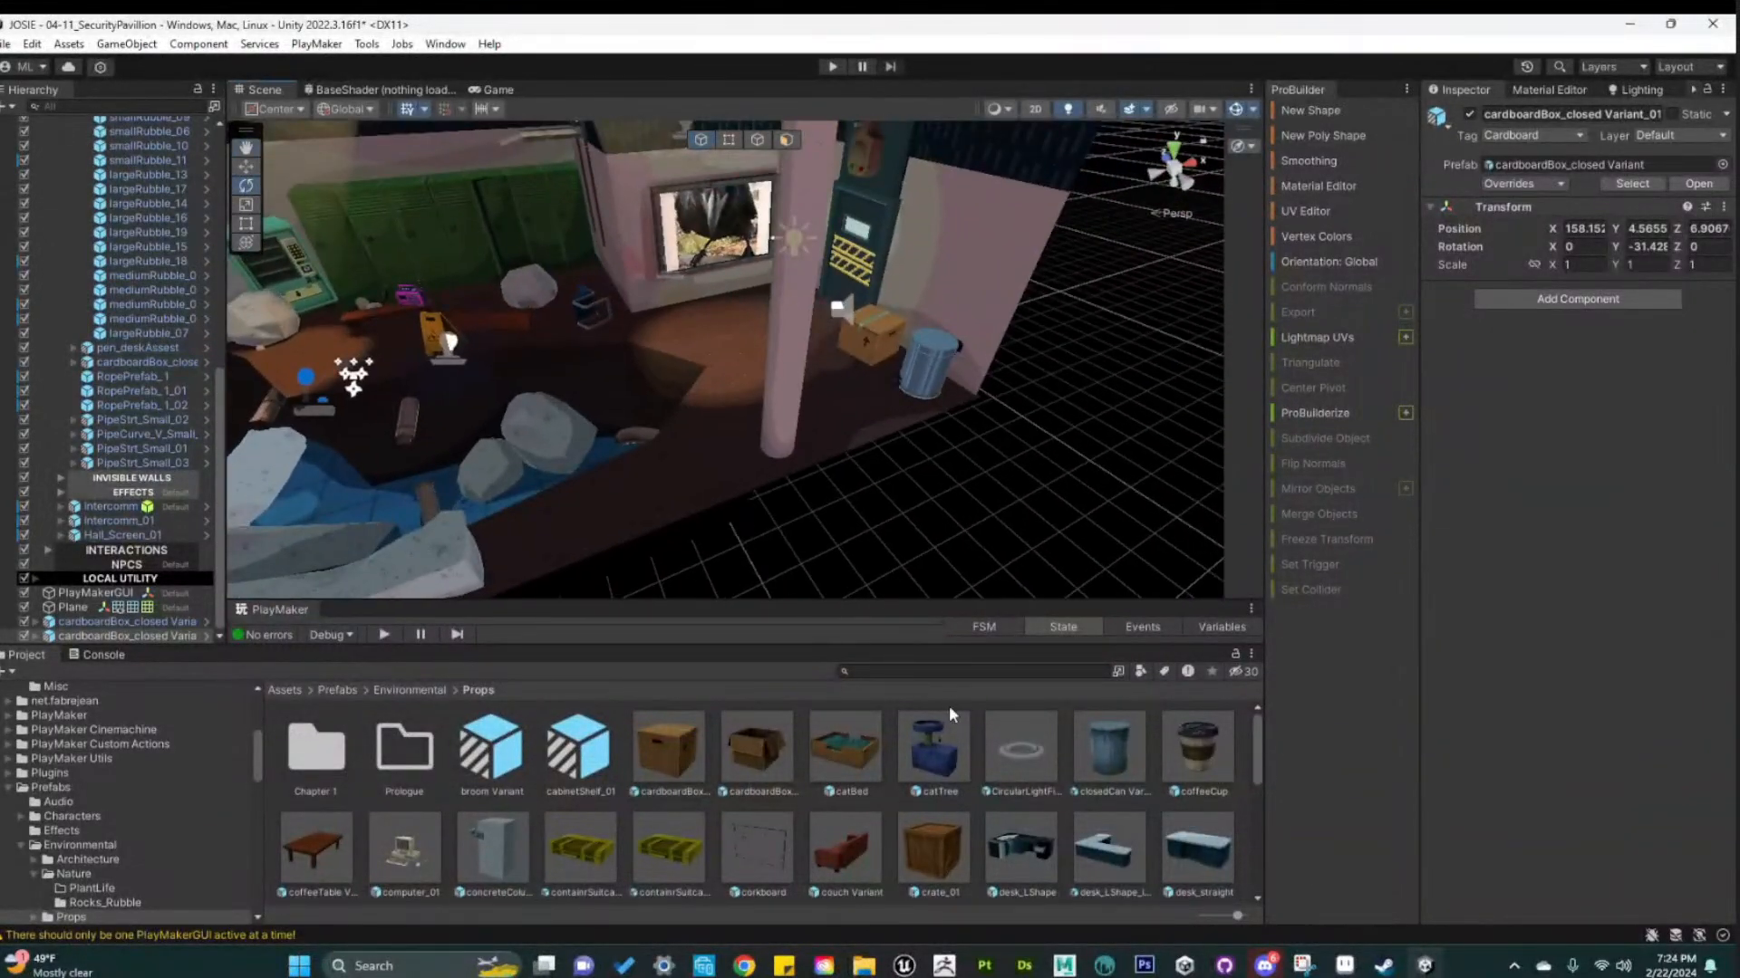
Place the open cardboard box prefab on the floor between the pink pillar and the trash can
left_click_drag(756, 748, 849, 403)
key("f")
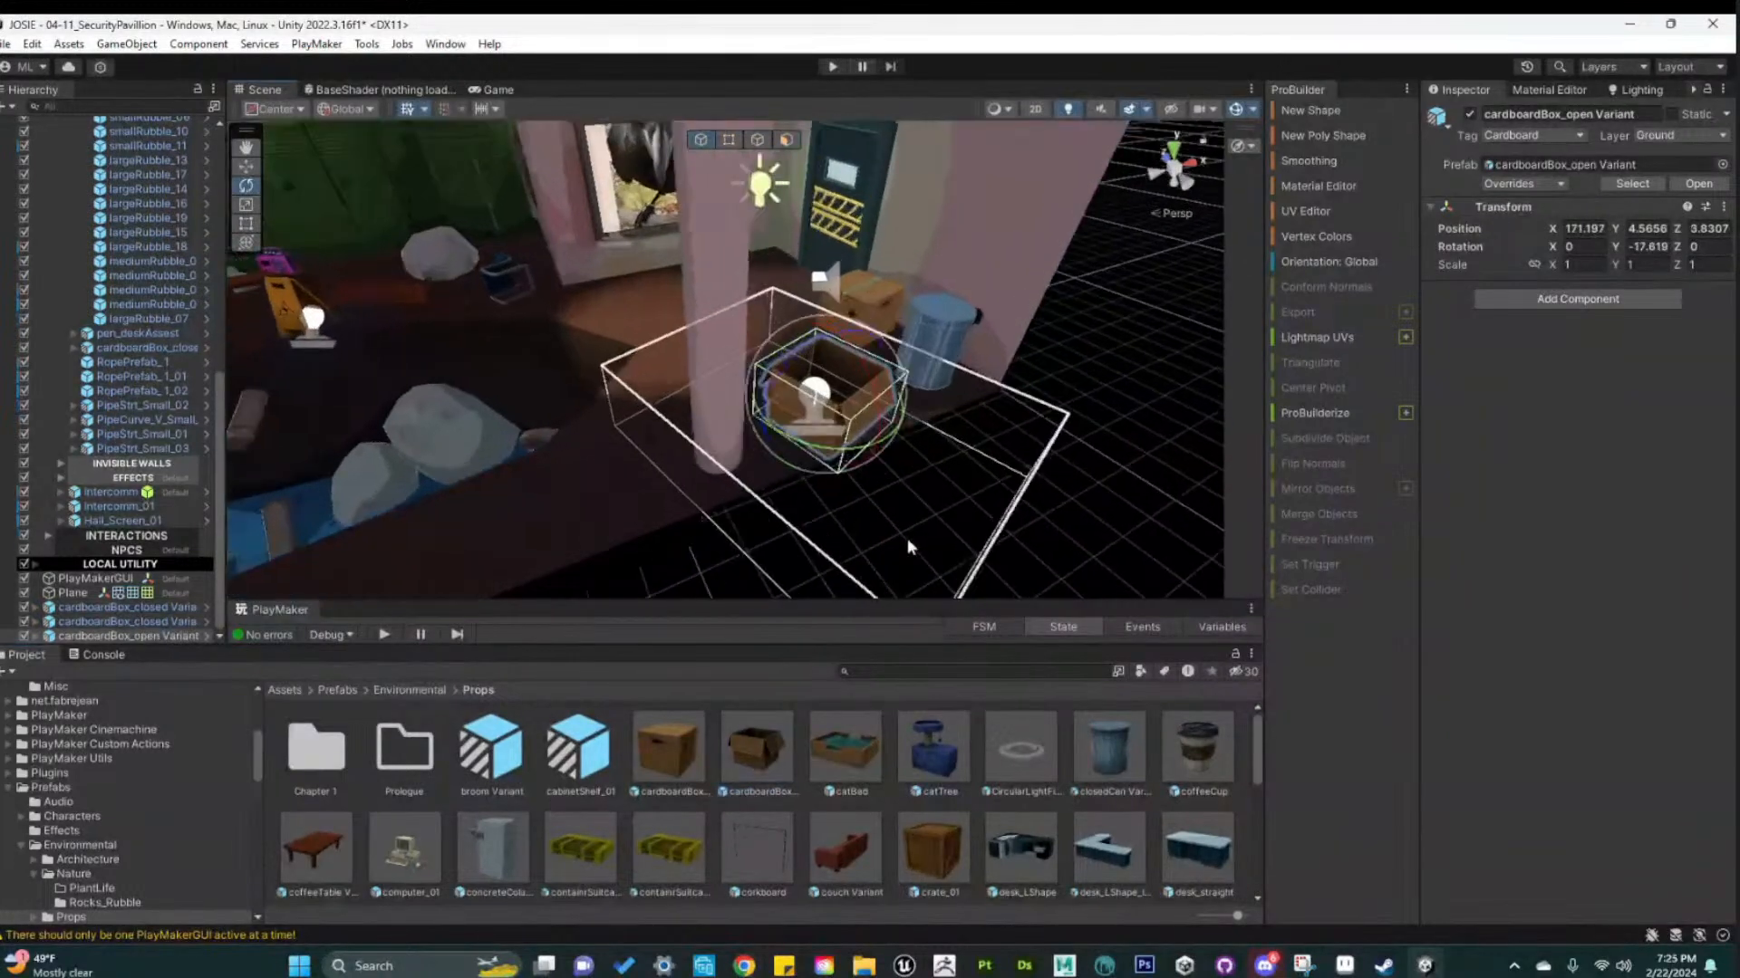
left_click_drag(908, 541, 882, 487, "alt")
key("w")
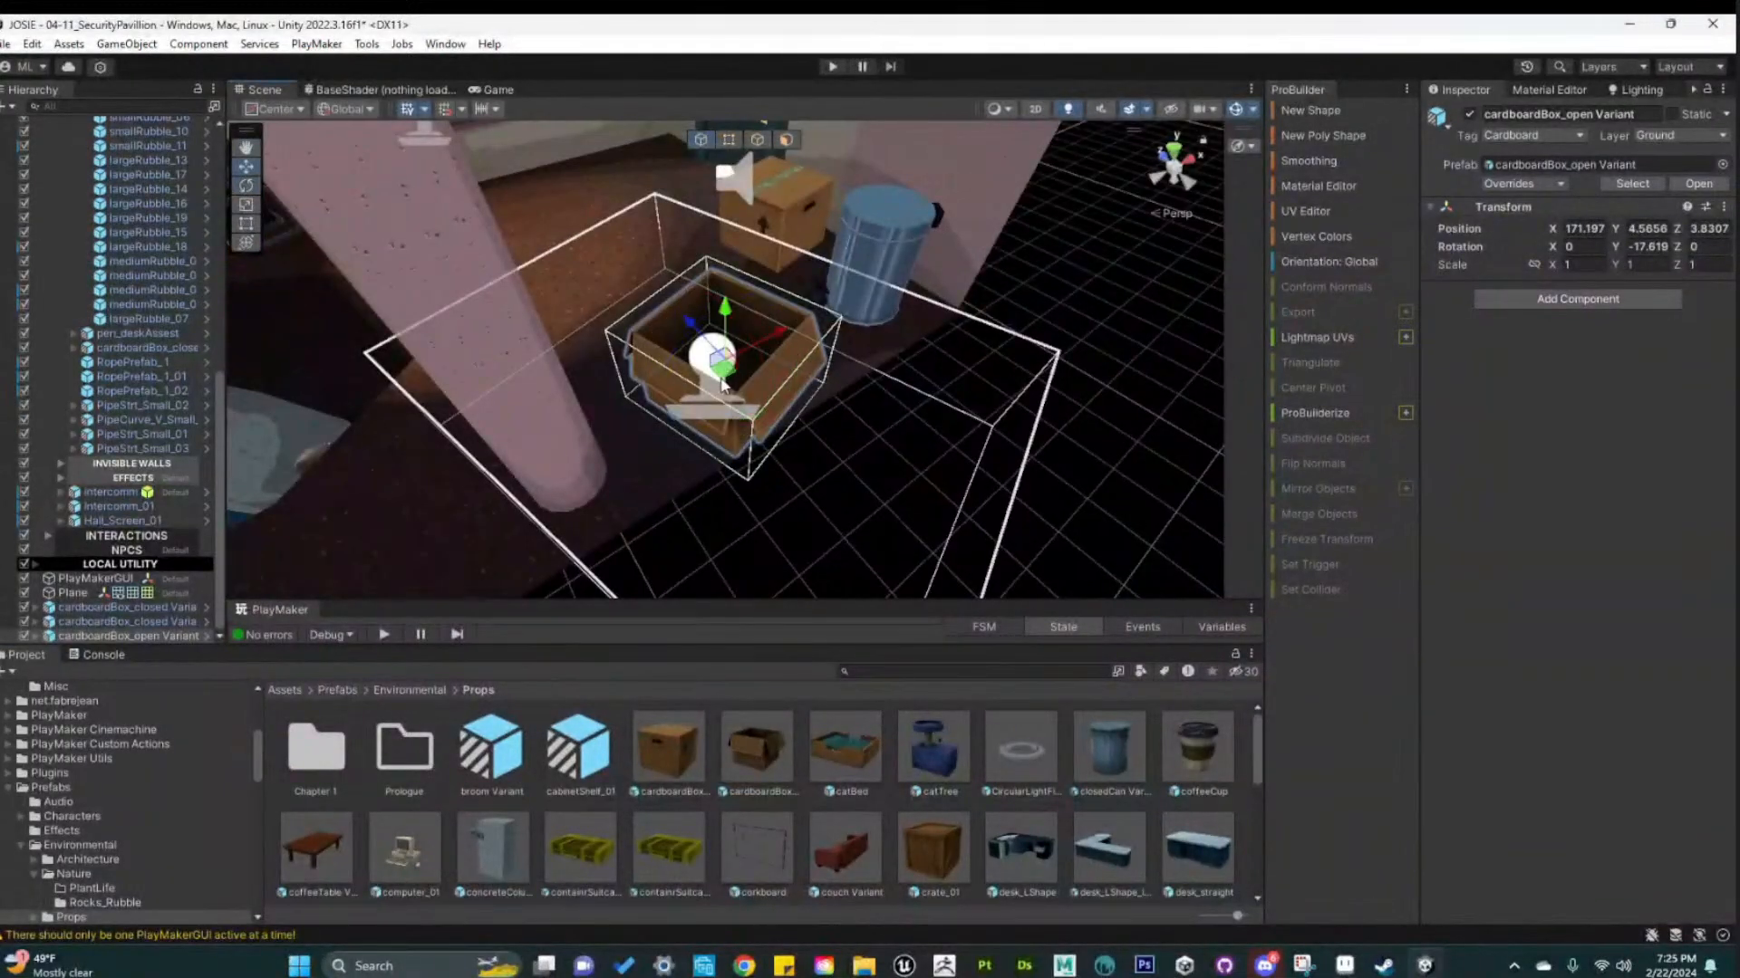
Rotate the open cardboard box to about -42.8° on Y and move it to about X 170.98, Z 4.14, then deselect it
key("e")
left_click_drag(736, 418, 806, 424)
key("w")
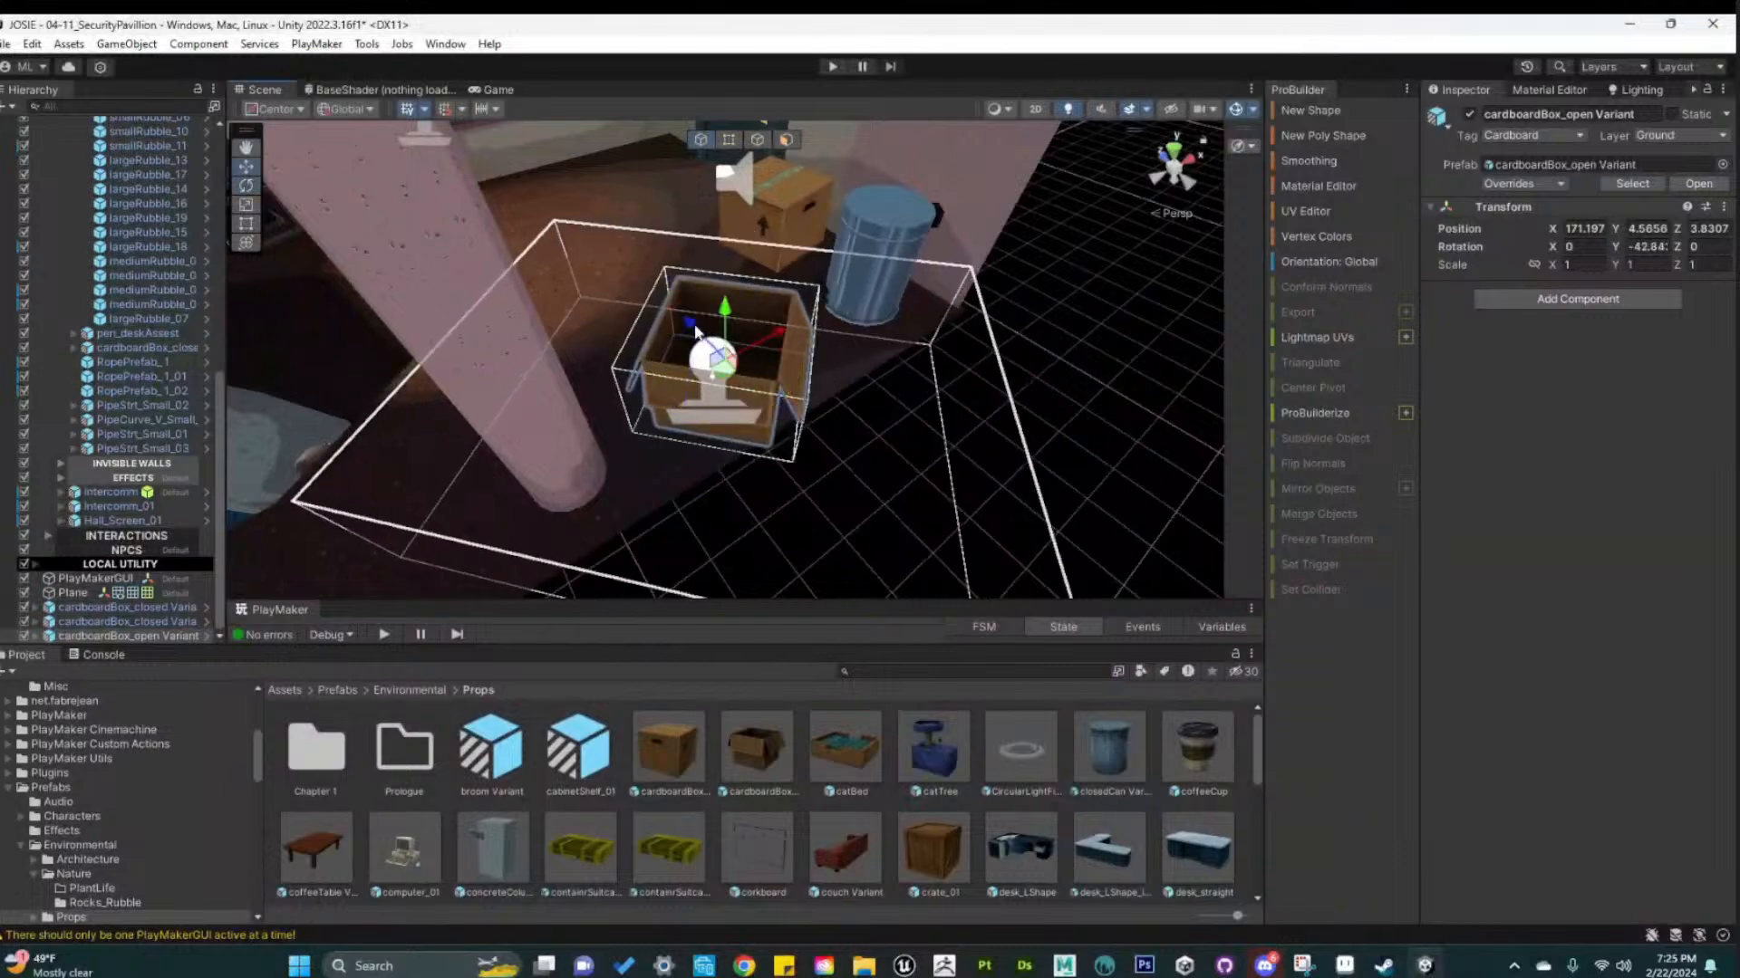
left_click_drag(692, 323, 745, 398)
scroll(745, 399, "down", 7)
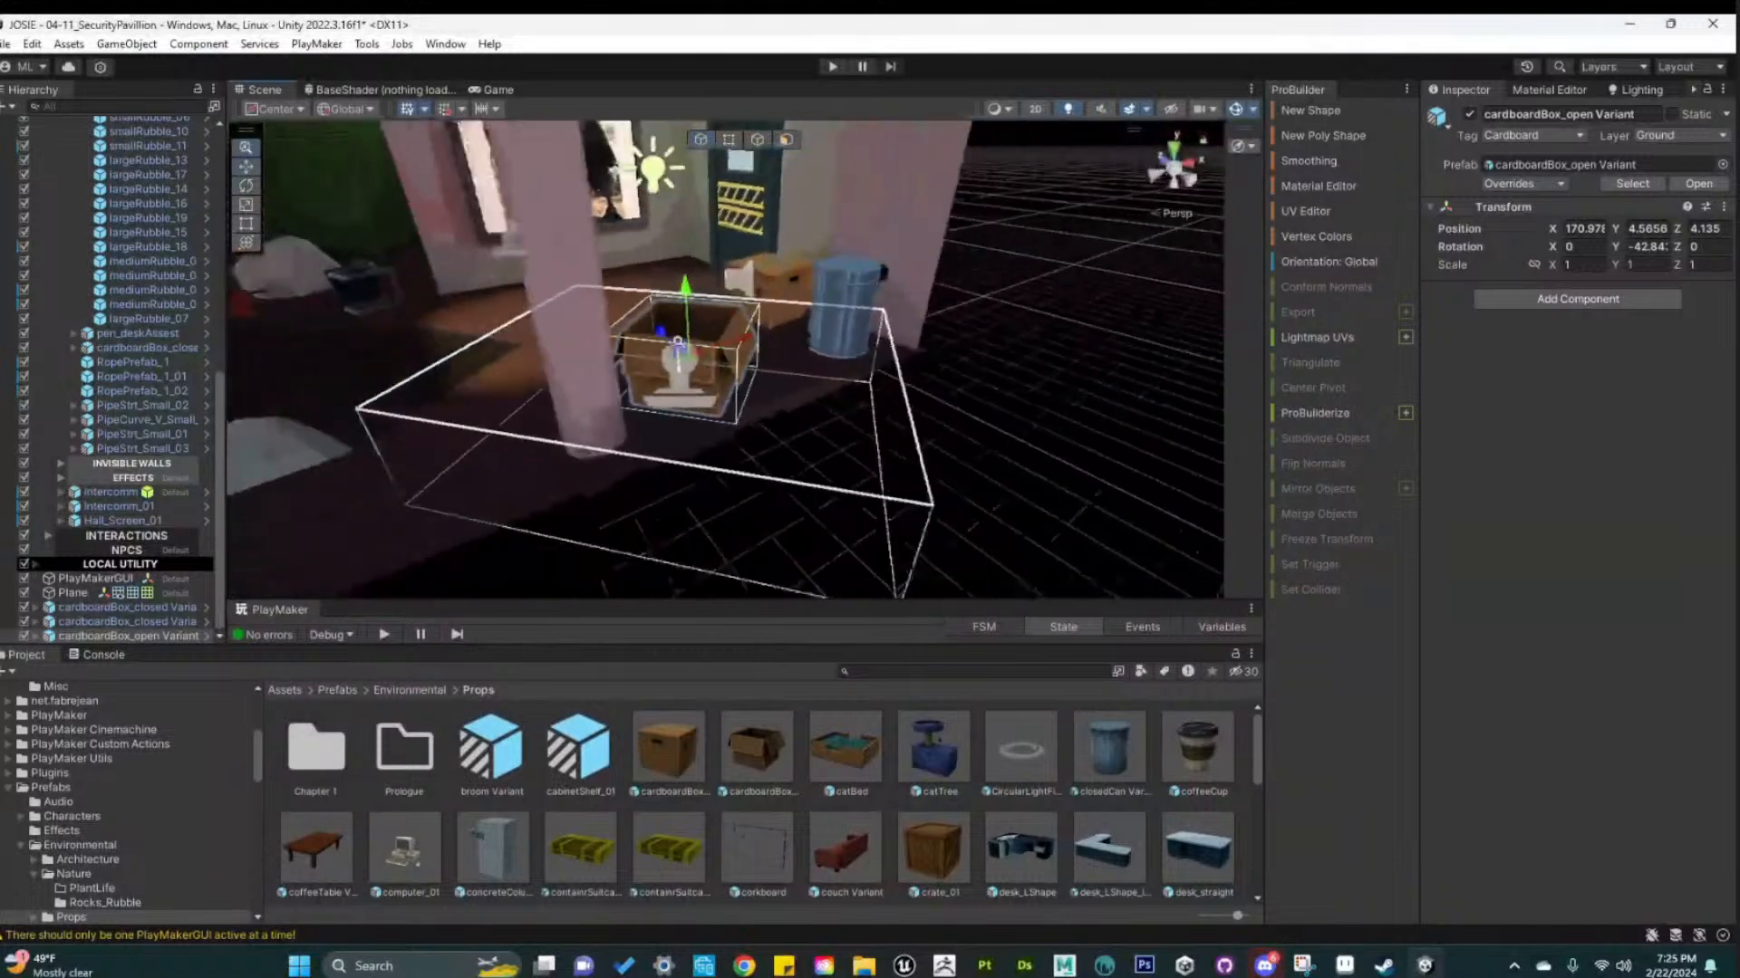
left_click_drag(648, 429, 589, 509, "alt")
left_click(875, 473)
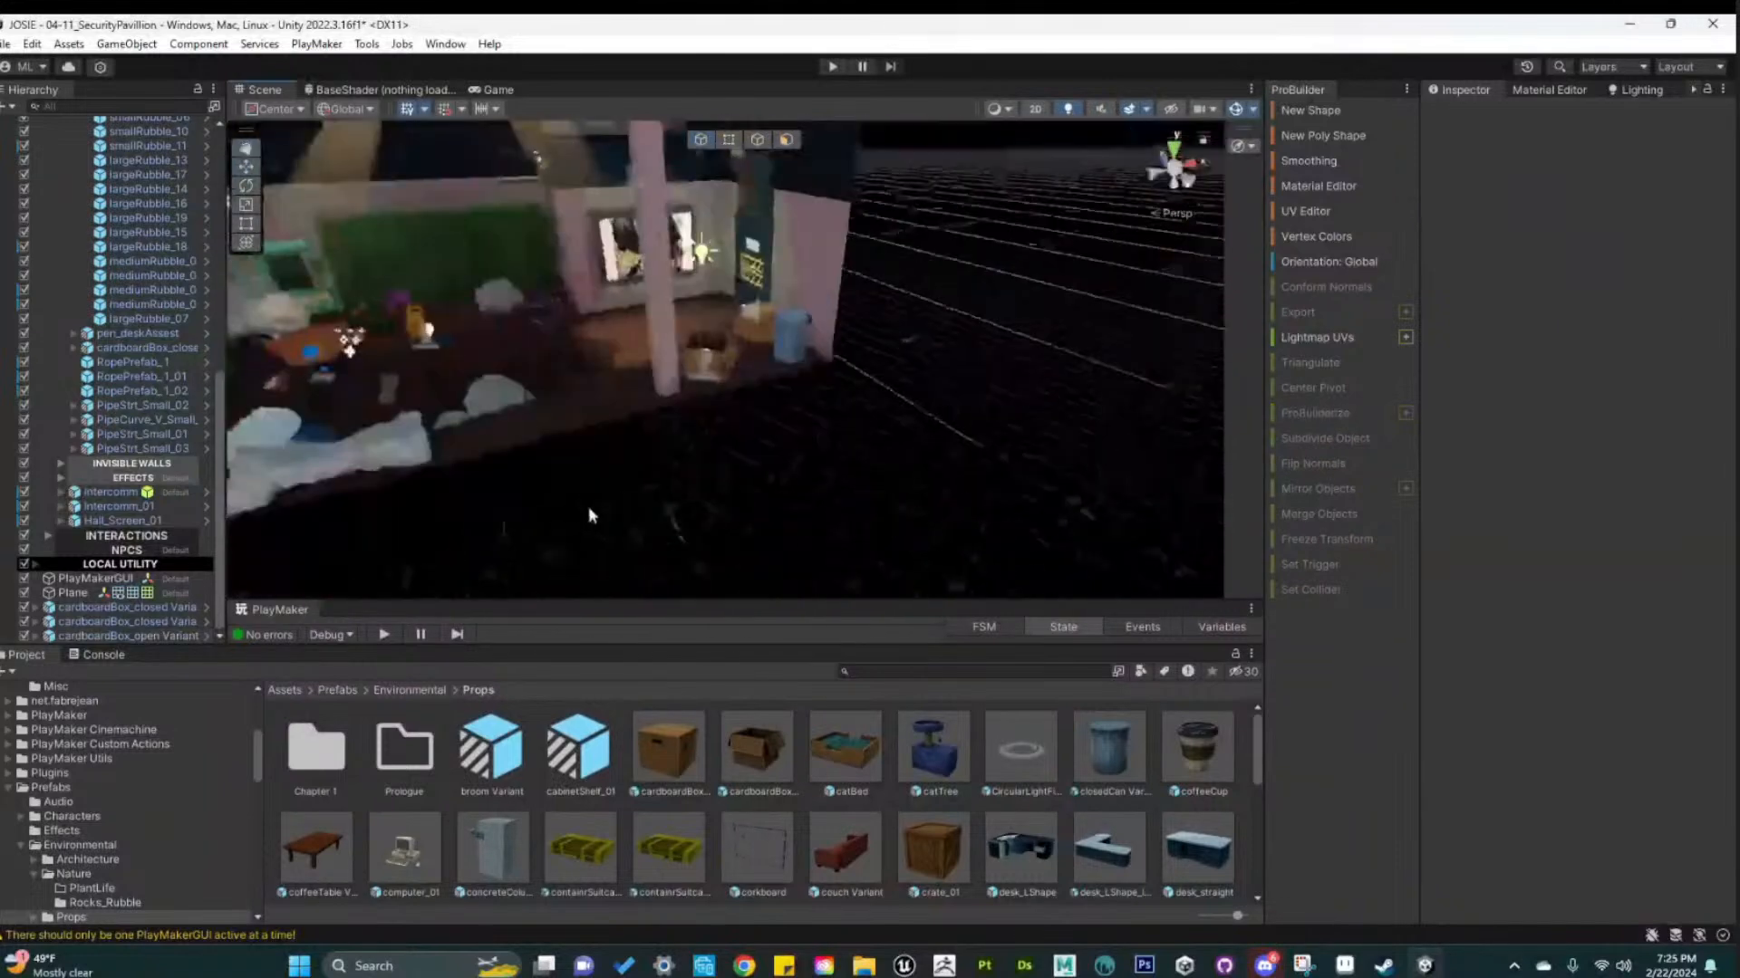
Save the security pavilion scene and open its lighting settings
middle_click_drag(589, 509, 997, 491)
left_click_drag(997, 491, 724, 419, "alt")
middle_click_drag(724, 419, 629, 587)
left_click_drag(626, 587, 859, 143, "alt")
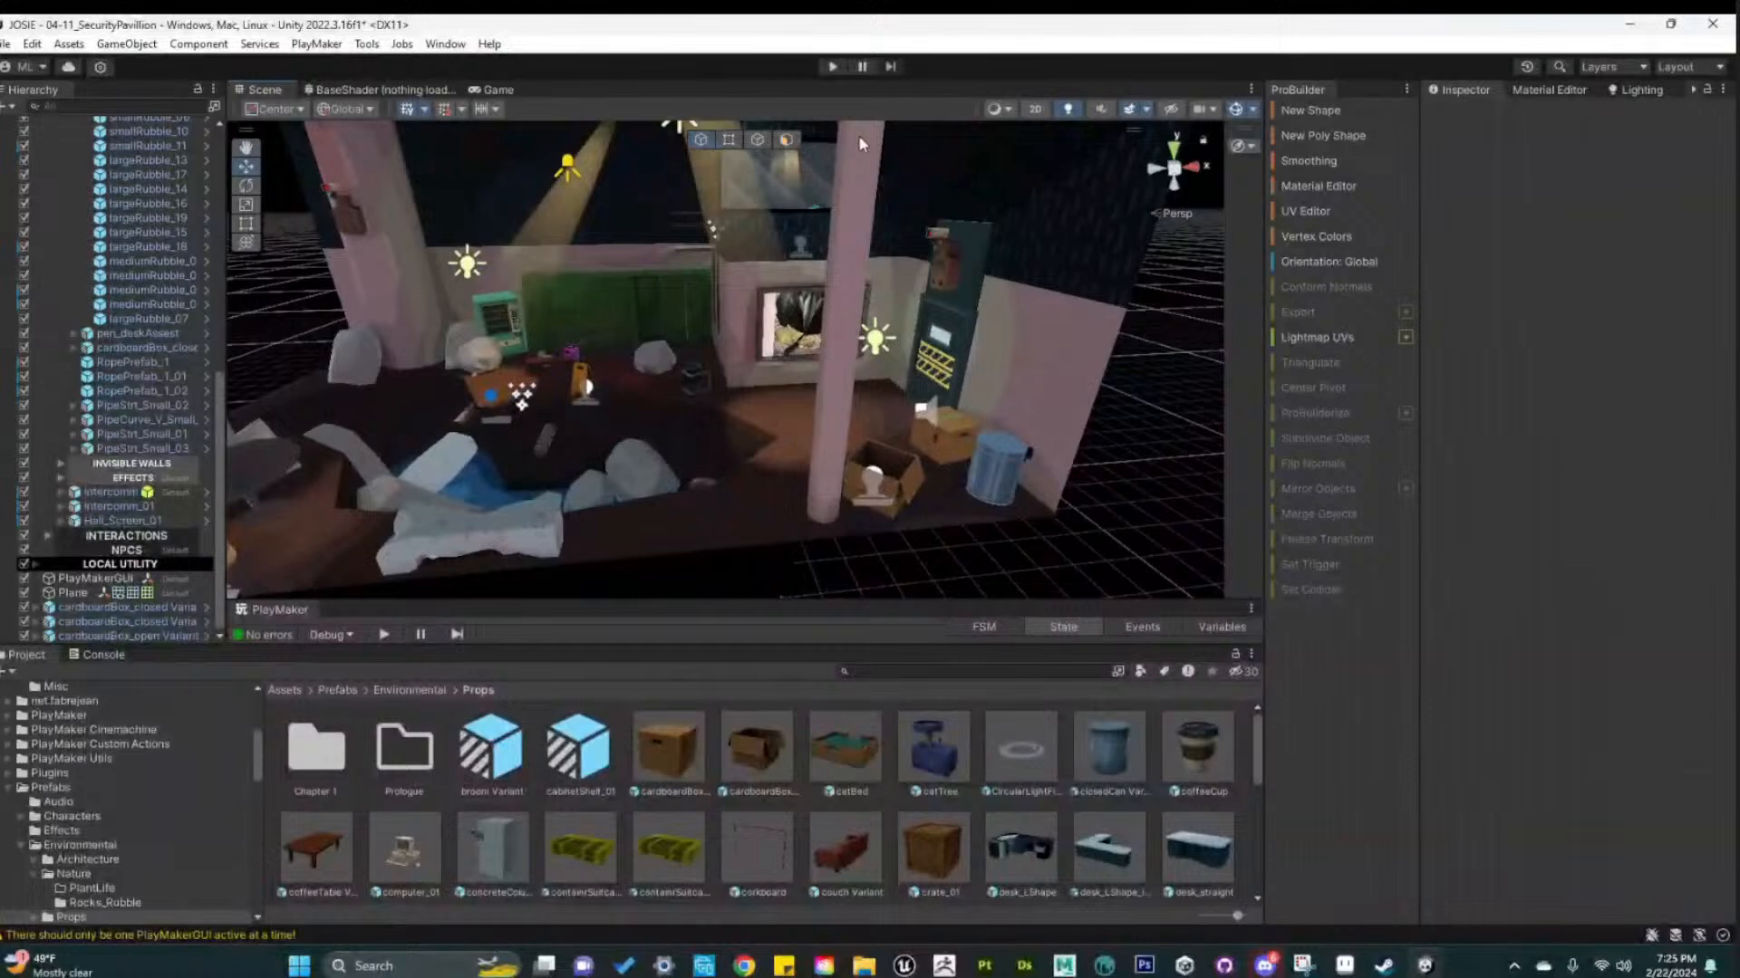
left_click(5, 43)
left_click(36, 134)
left_click(1638, 89)
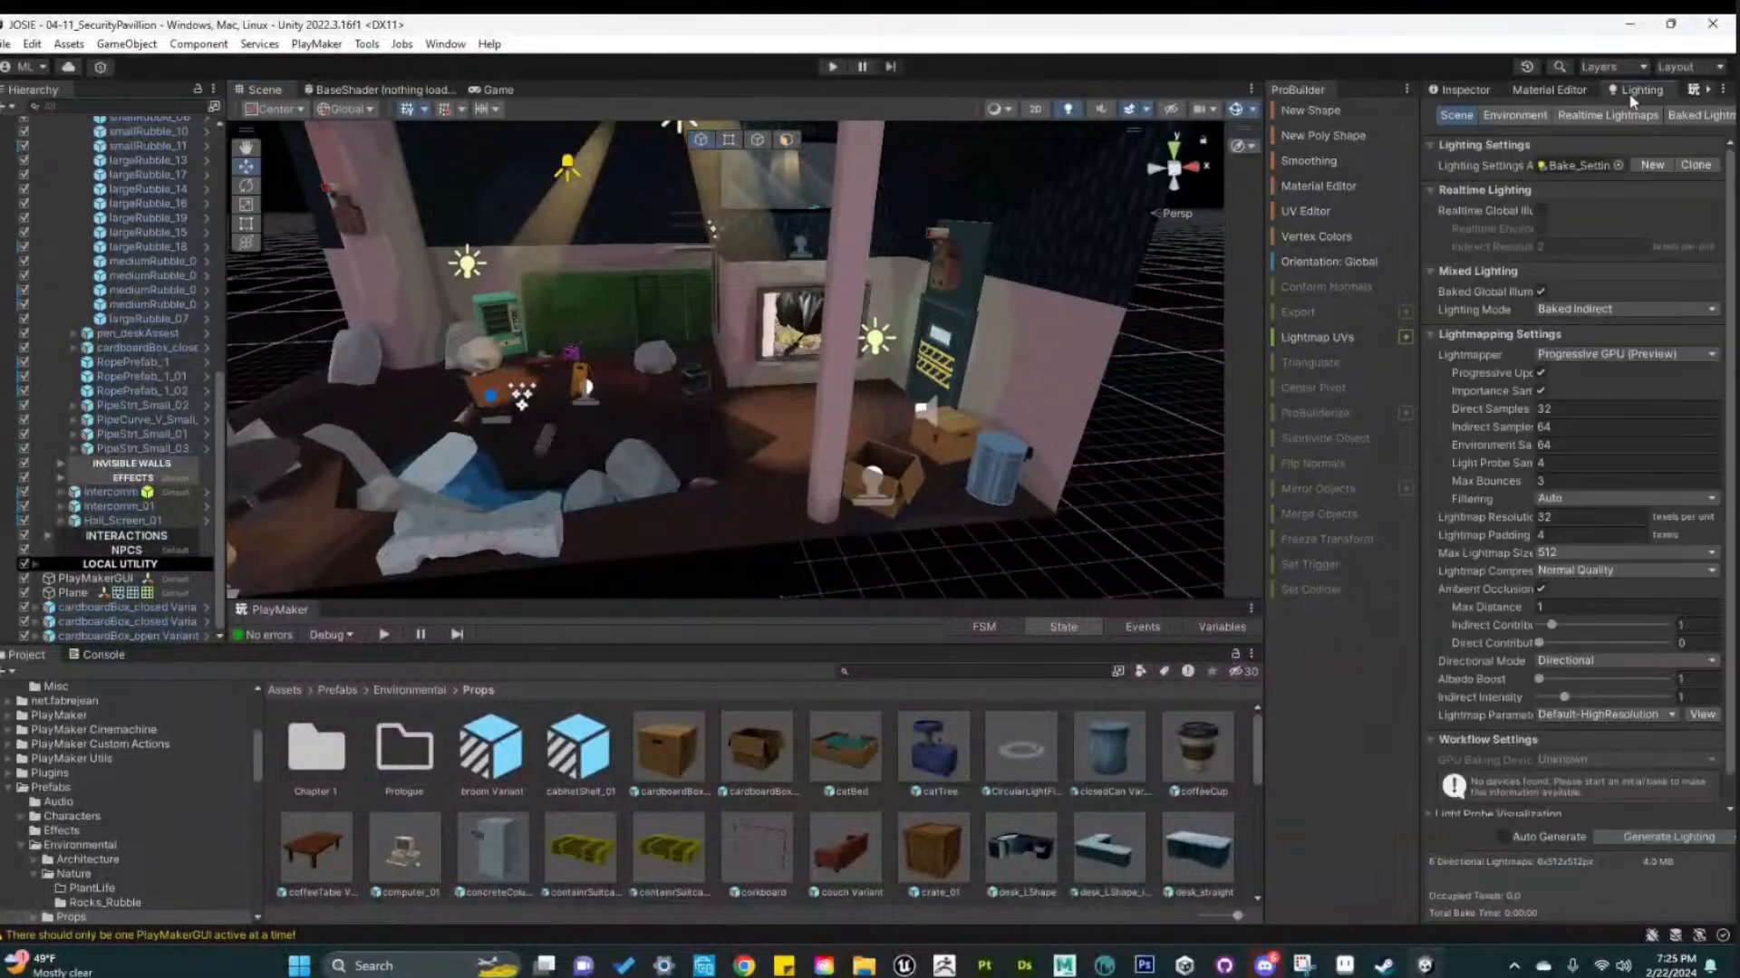
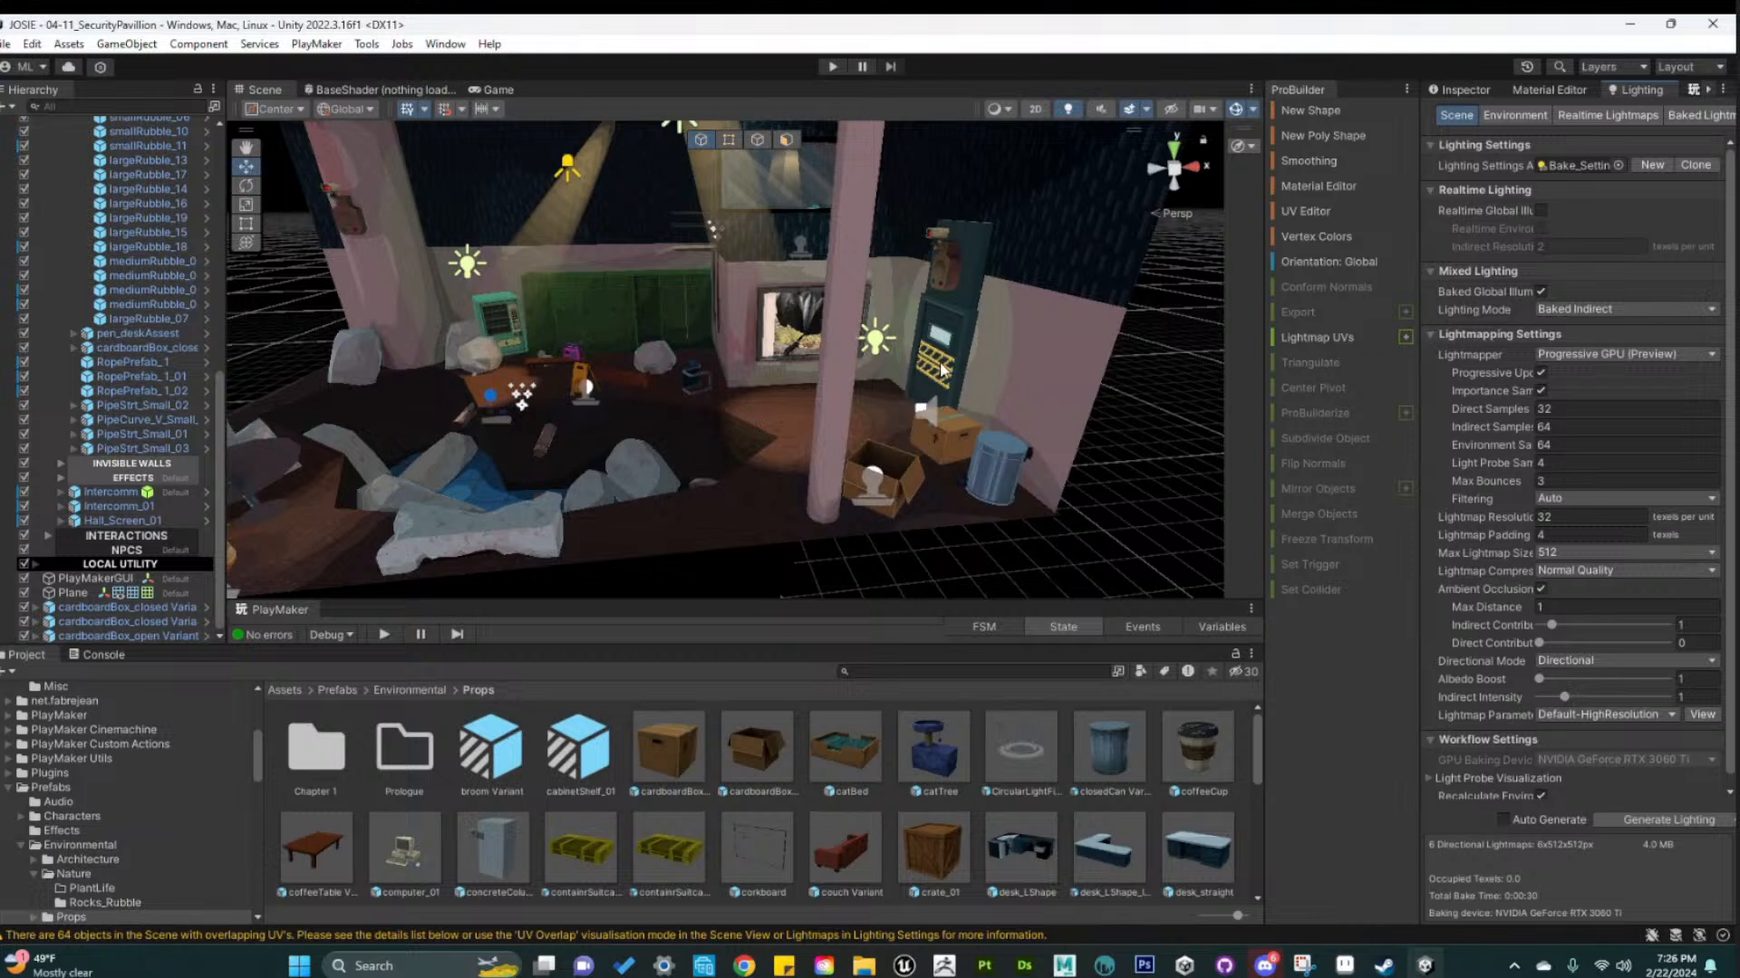
Examine the relit security pavilion room, including the lockers, rubble, wall screen, cardboard boxes and trash can
left_click_drag(724, 443, 802, 505, "alt")
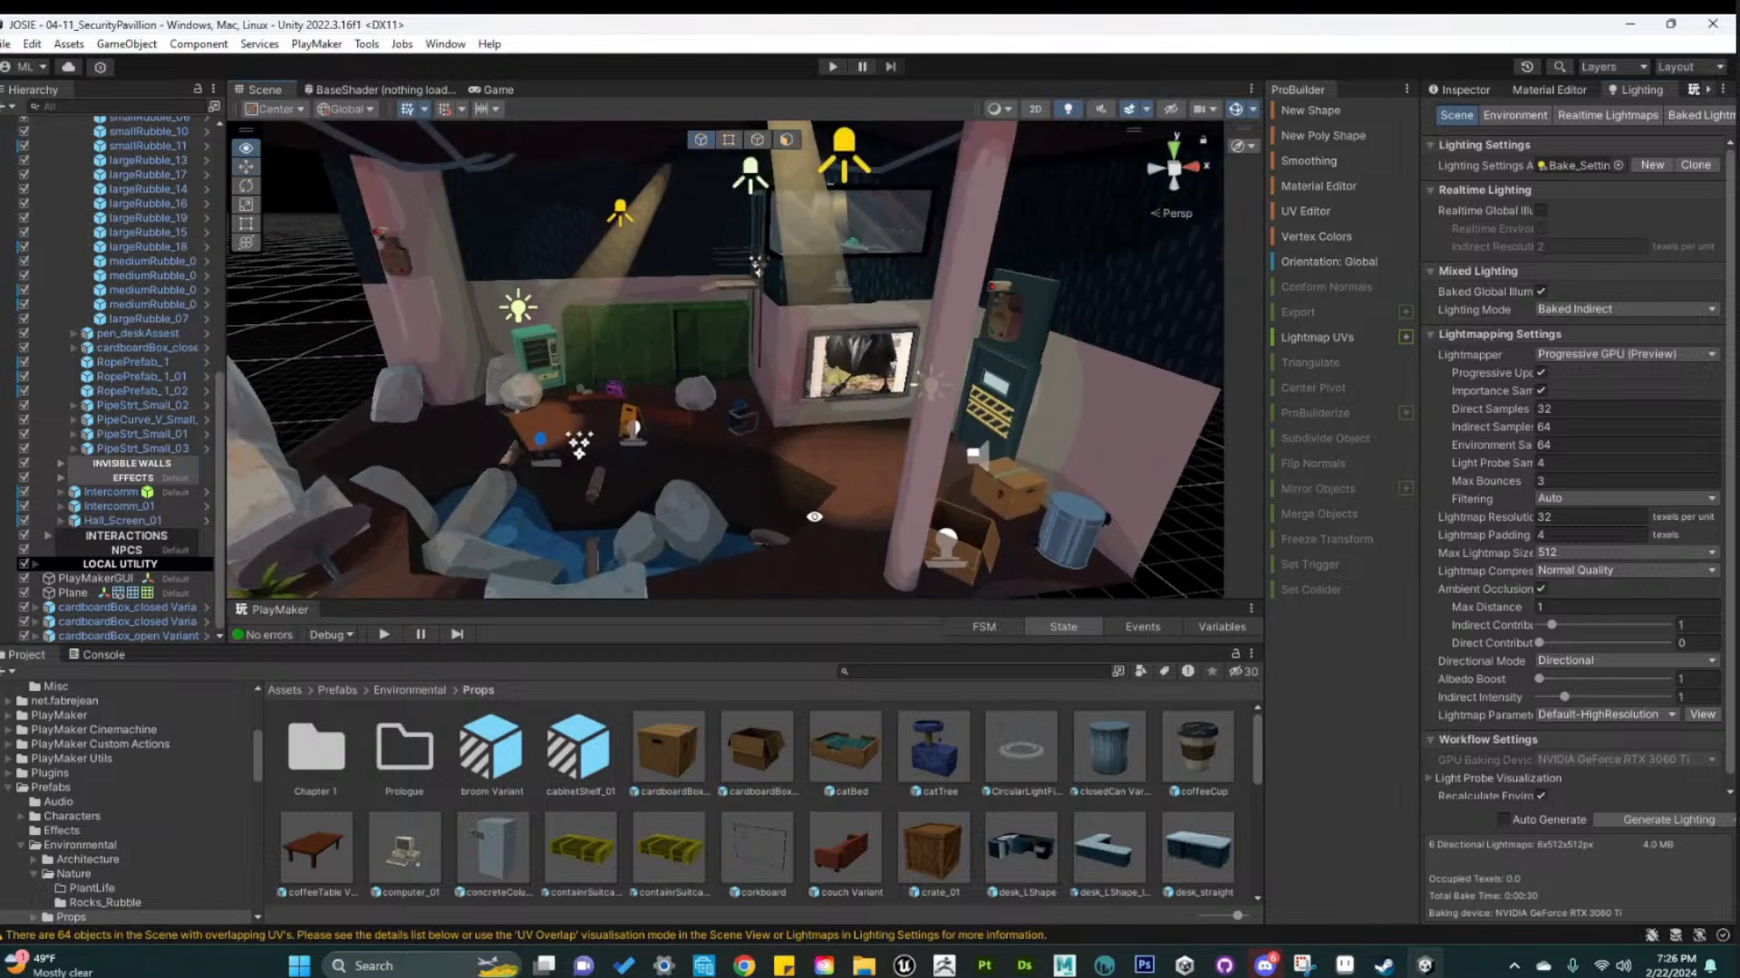
middle_click_drag(802, 506, 889, 508)
left_click_drag(888, 508, 934, 516, "alt")
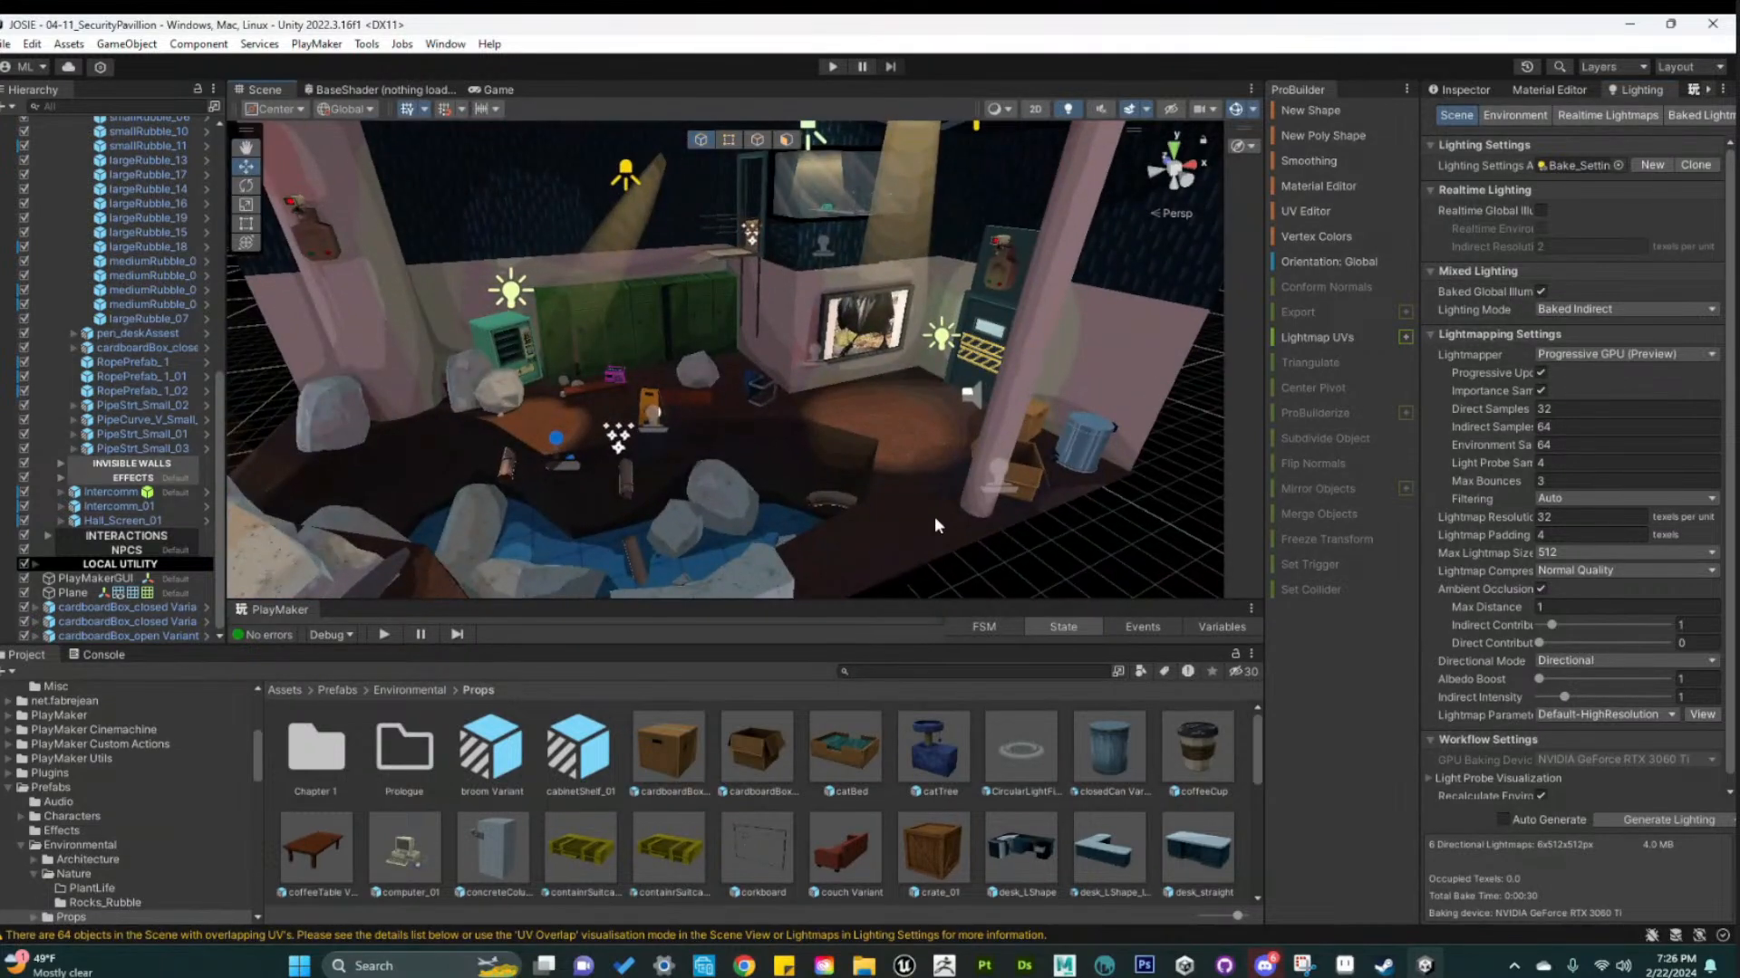
scroll(906, 522, "up", 1)
scroll(906, 521, "up", 1)
middle_click_drag(893, 526, 1007, 538)
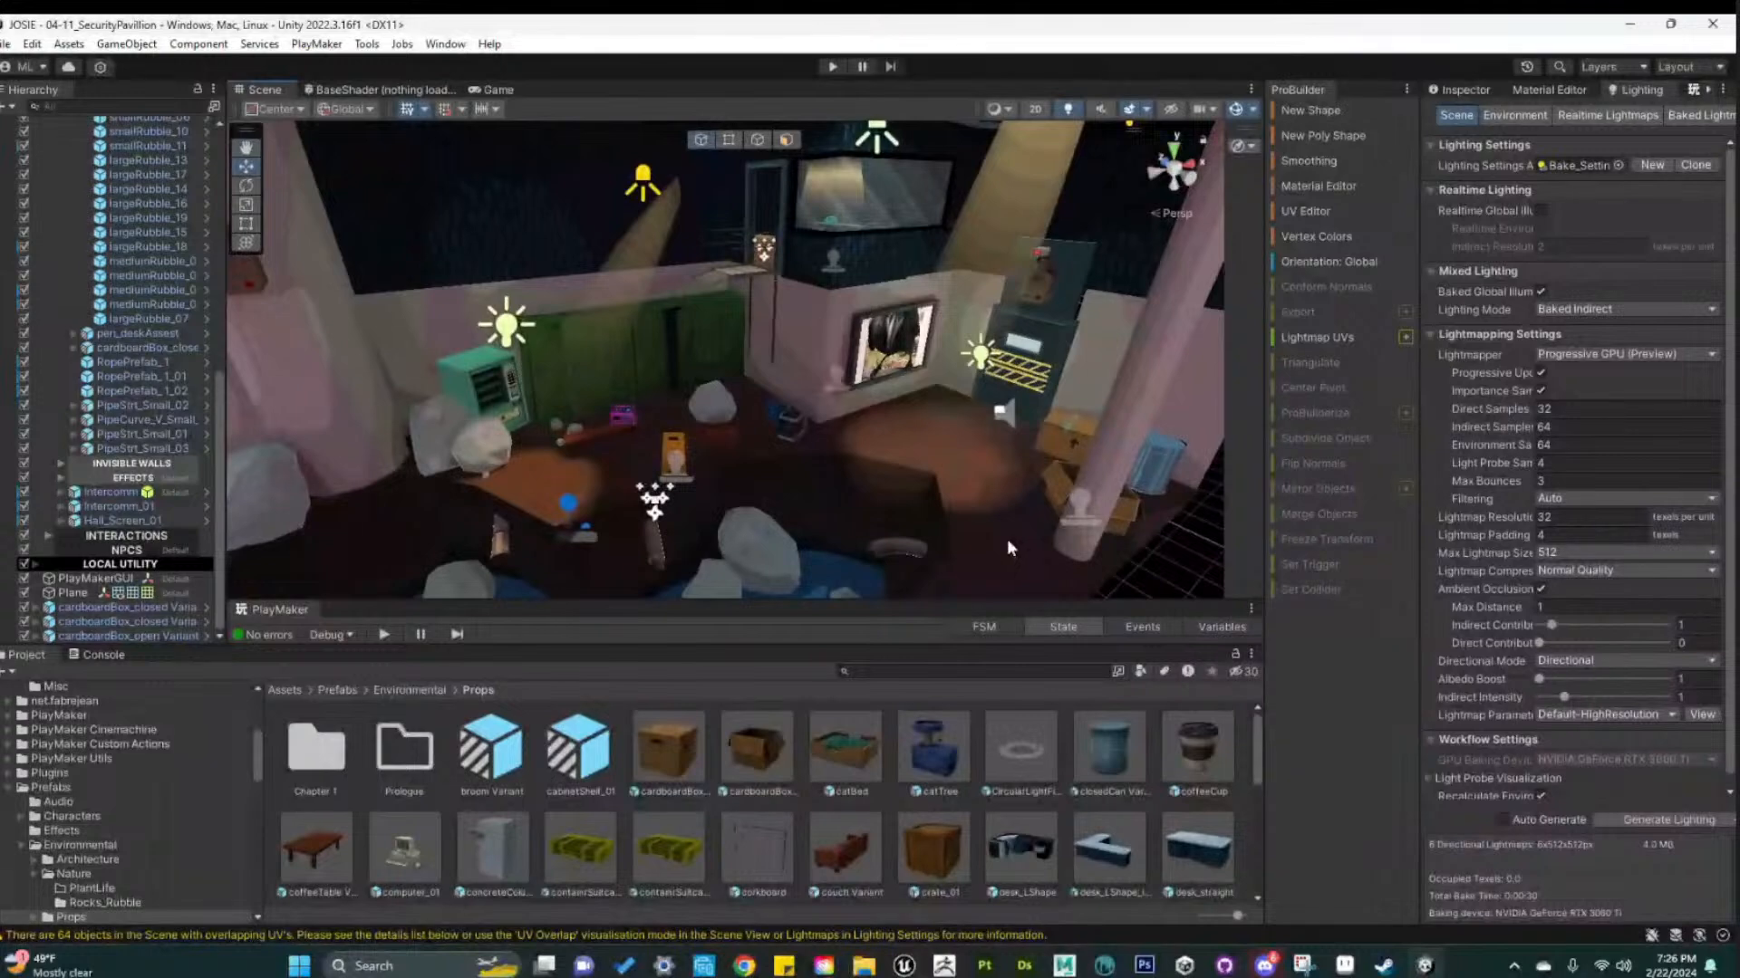
left_click_drag(1008, 538, 987, 493, "alt")
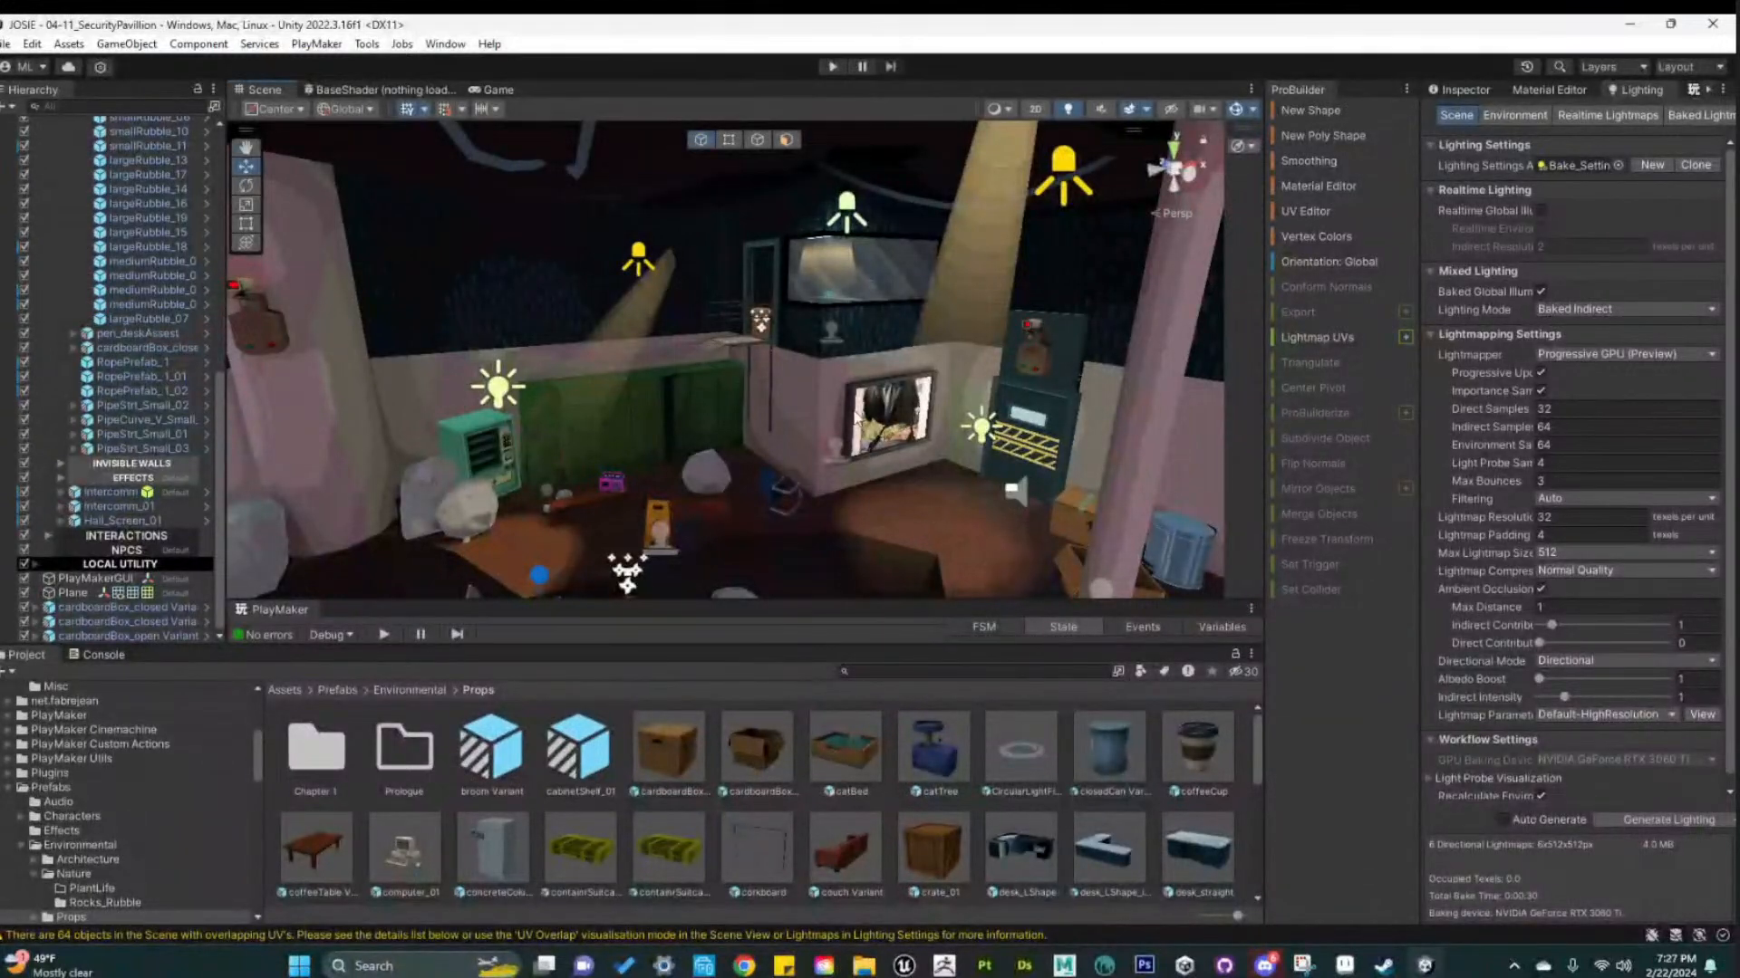
middle_click_drag(964, 516, 901, 481)
right_click_drag(899, 486, 671, 513)
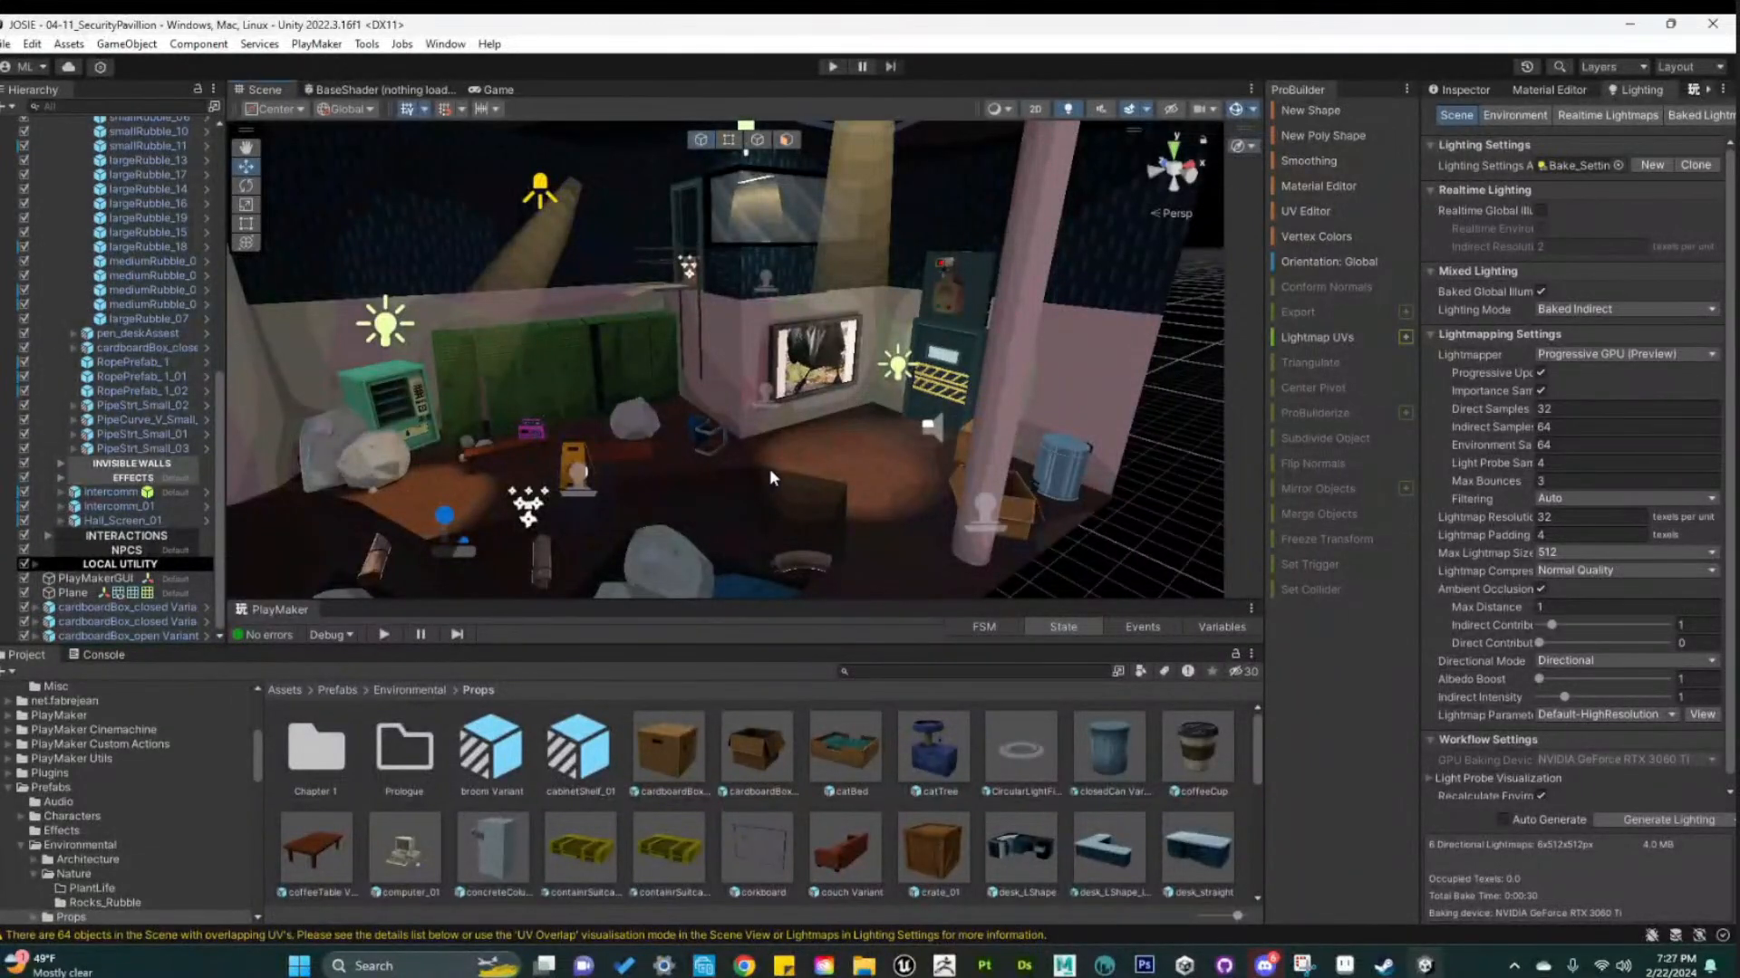
scroll(746, 440, "up", 10)
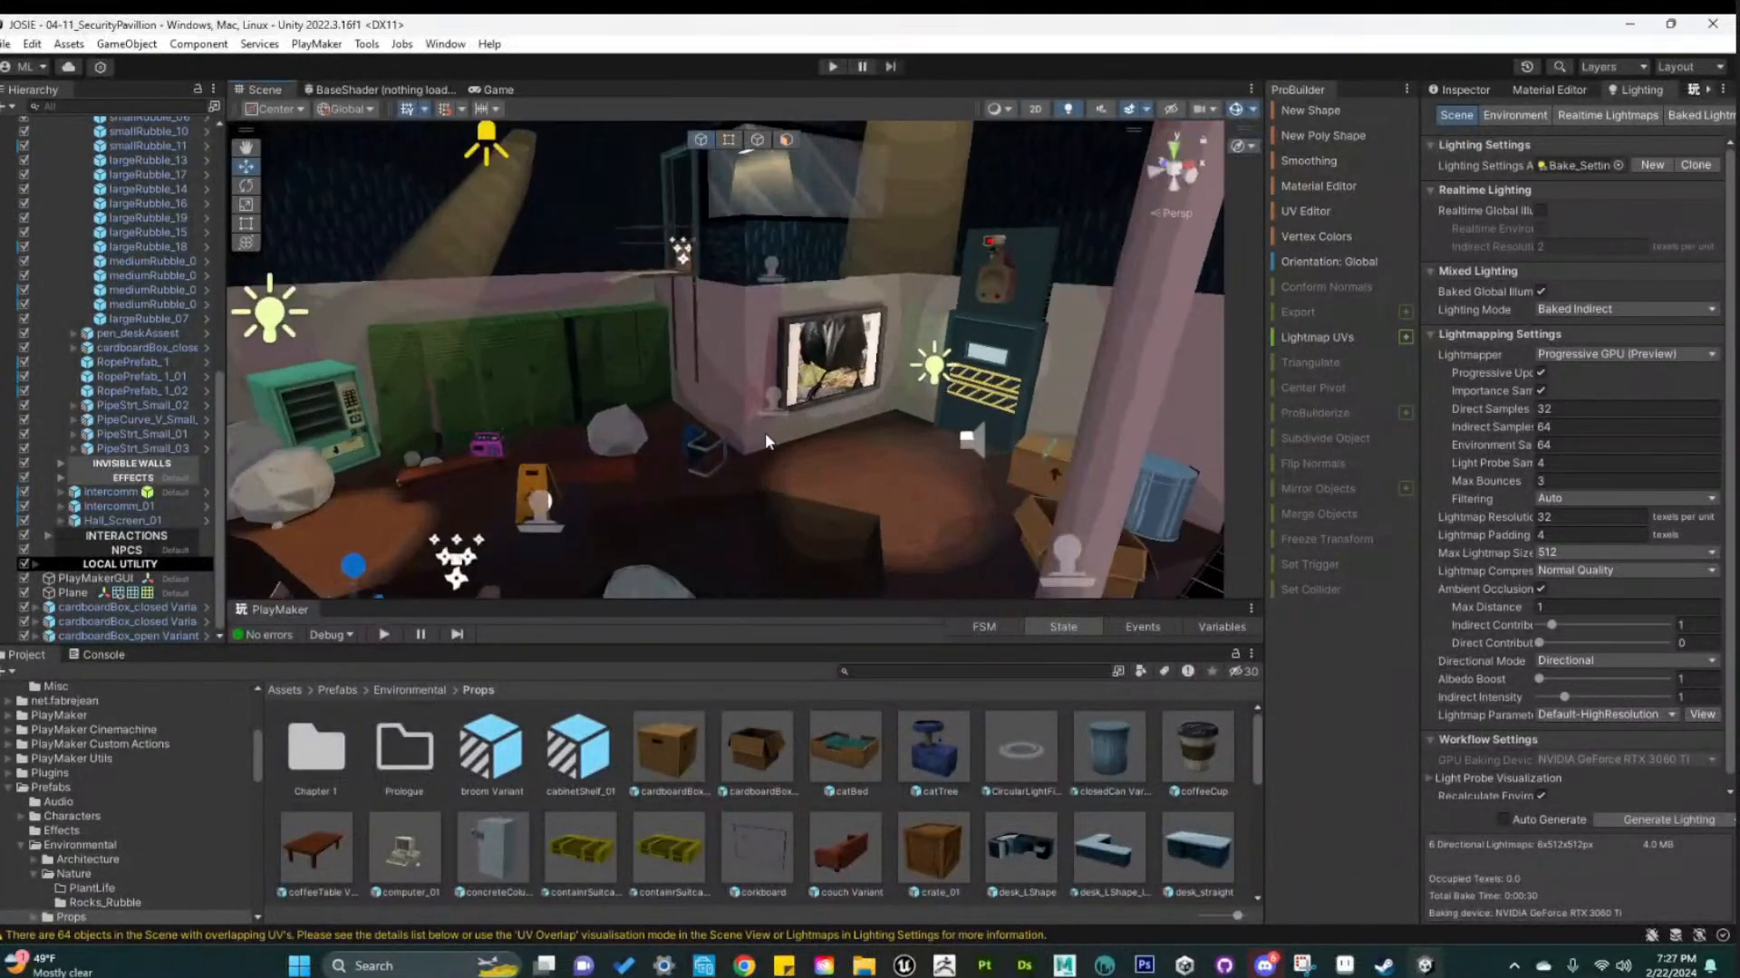
Select the door of a closed green locker in the middle of the row and rotate it about its vertical axis to swing it ajar
right_click_drag(990, 424, 639, 252)
left_click(701, 337)
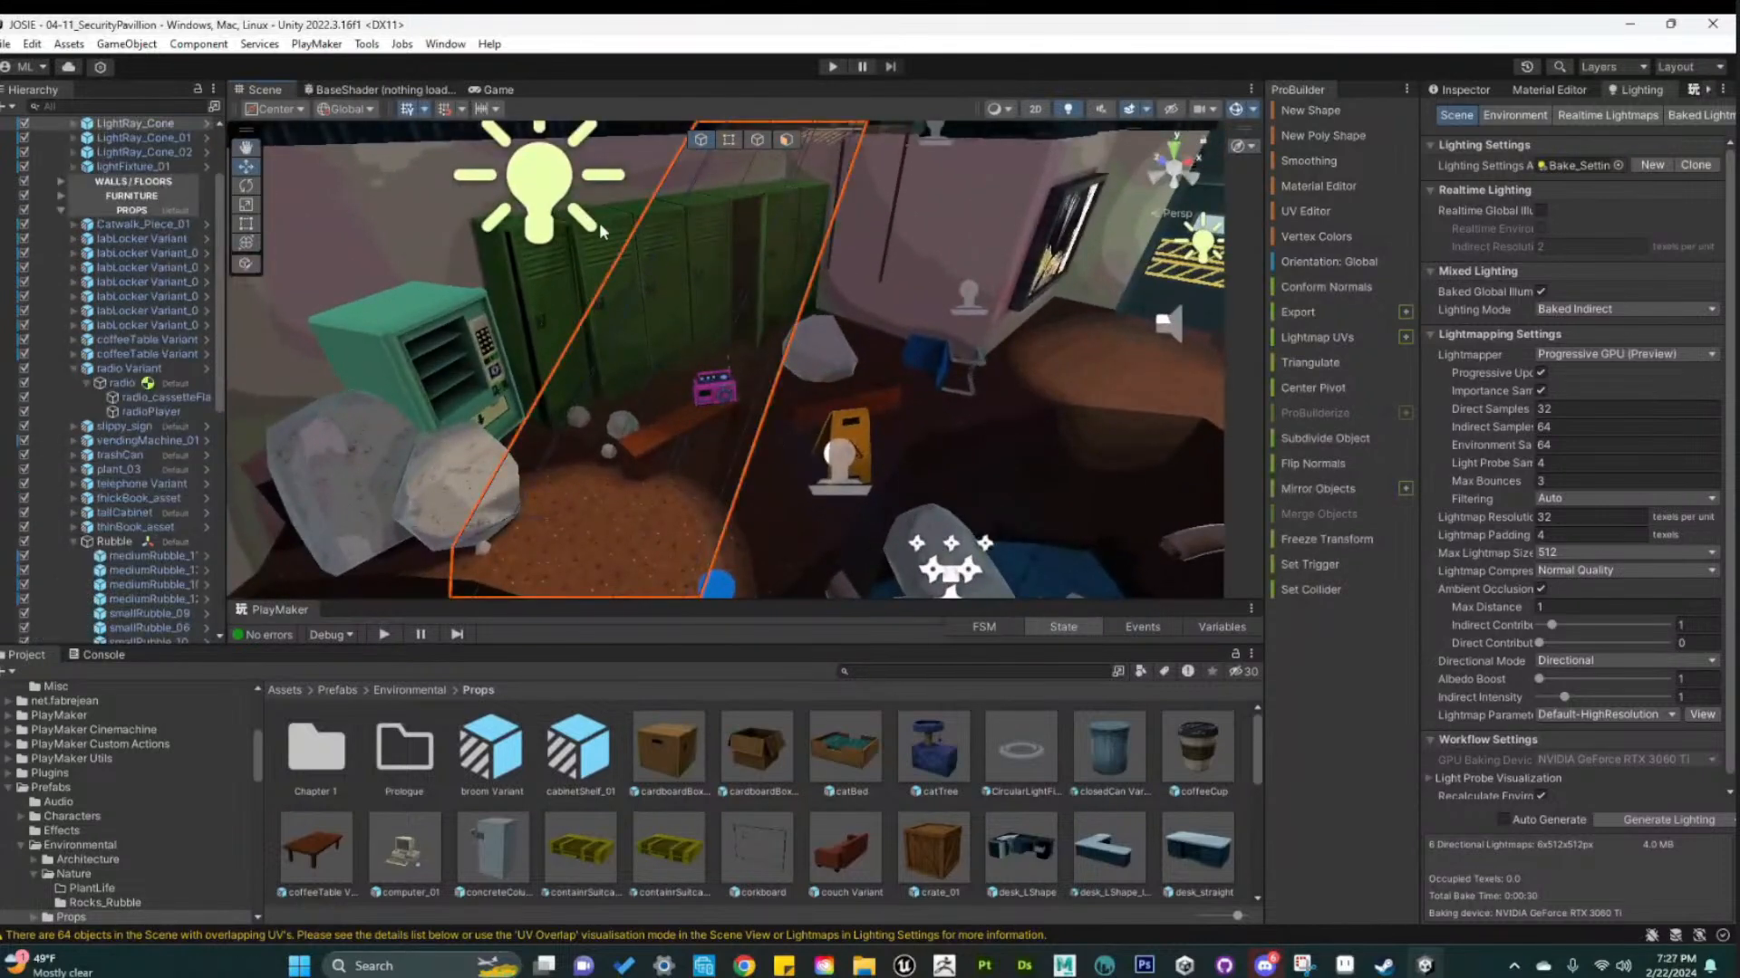
left_click(600, 224)
key("f")
scroll(862, 392, "down", 3)
left_click_drag(862, 392, 772, 448, "alt")
middle_click_drag(773, 448, 683, 338)
left_click(696, 339)
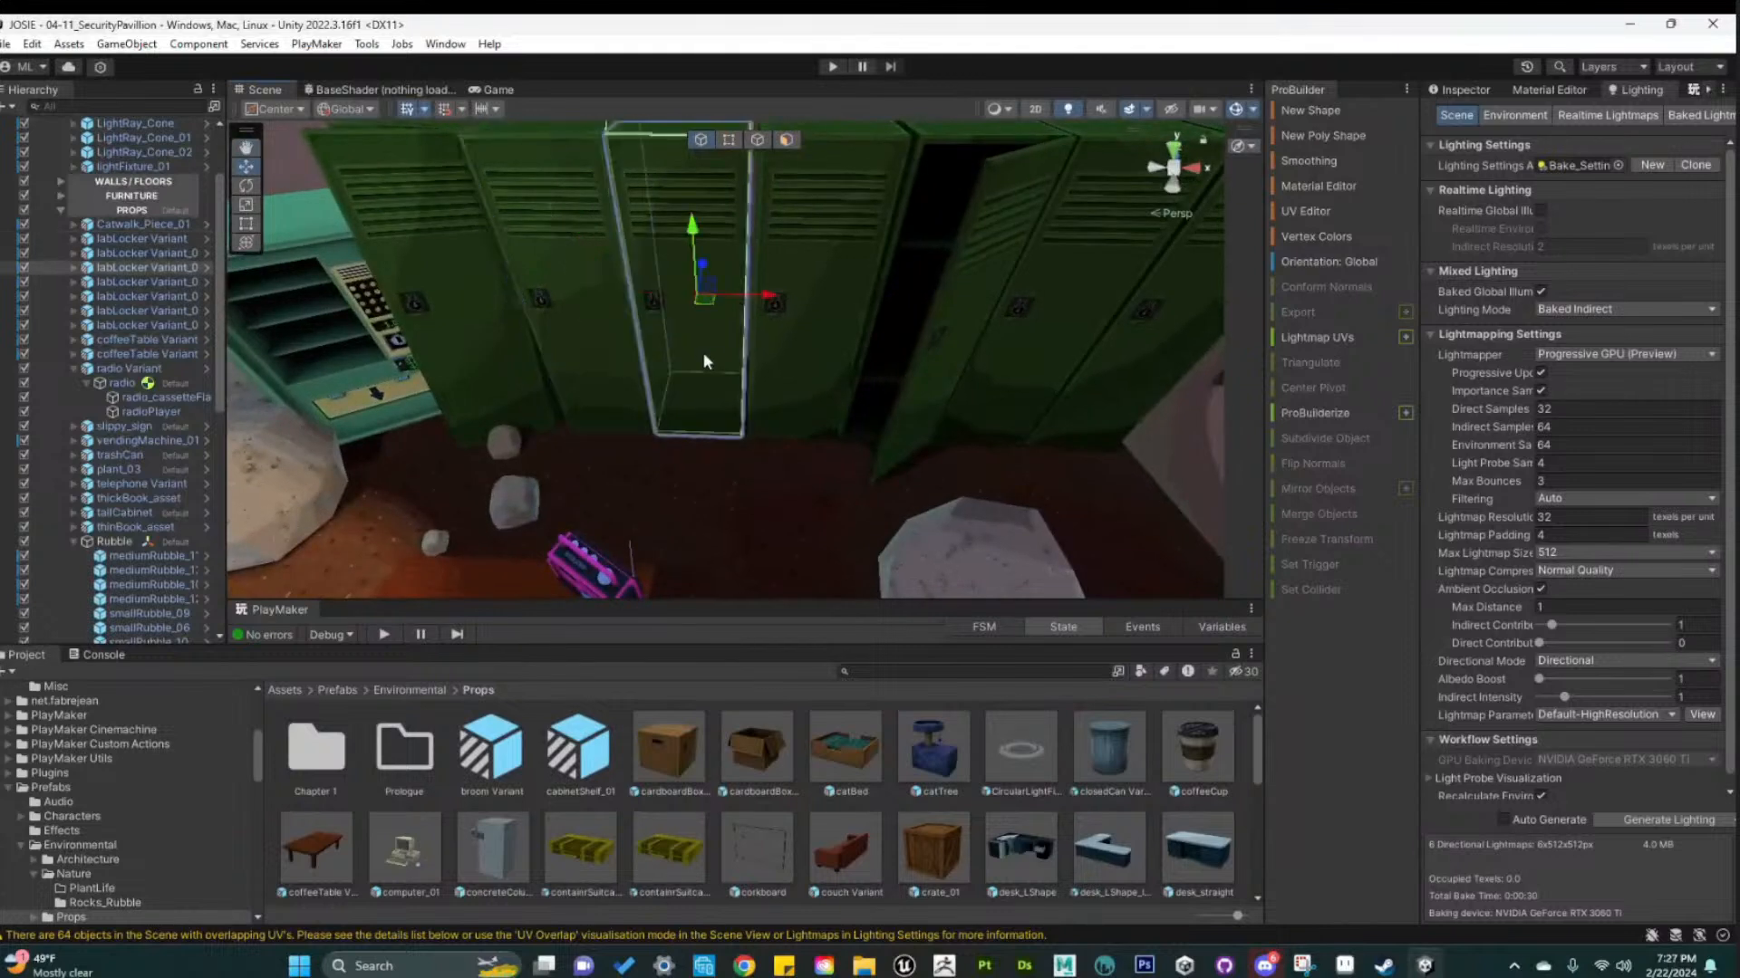
left_click(705, 359)
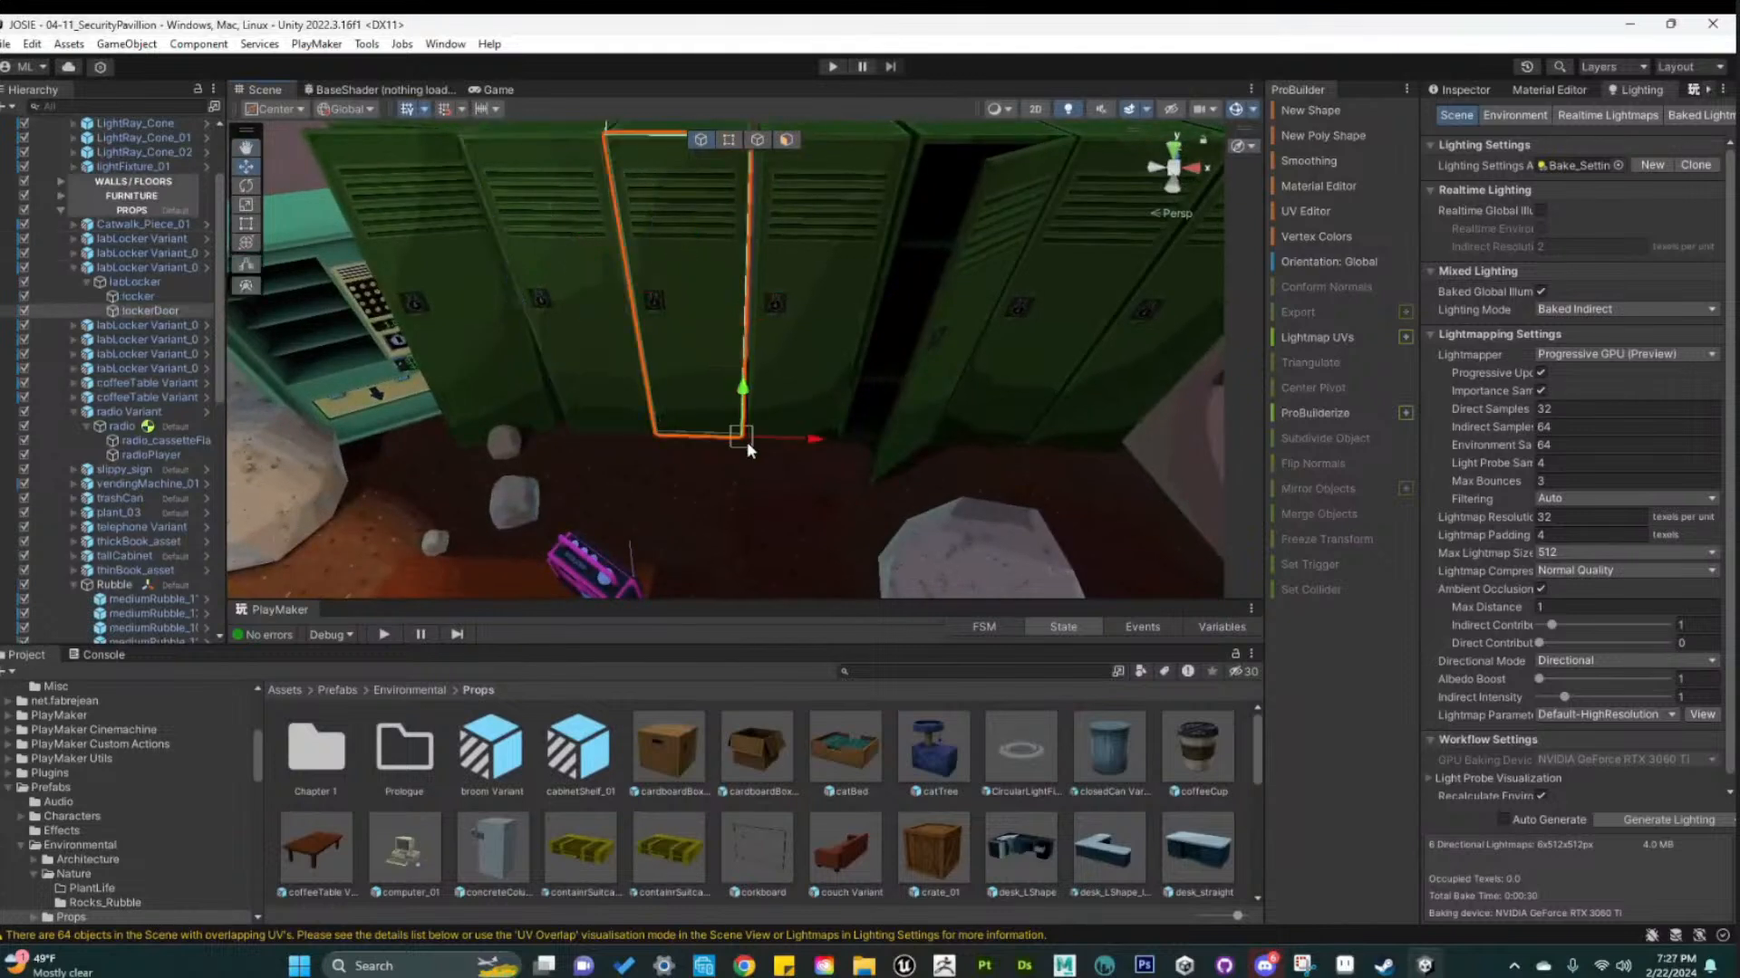
key("e")
left_click_drag(793, 475, 944, 458)
key("z")
scroll(807, 435, "down", 2)
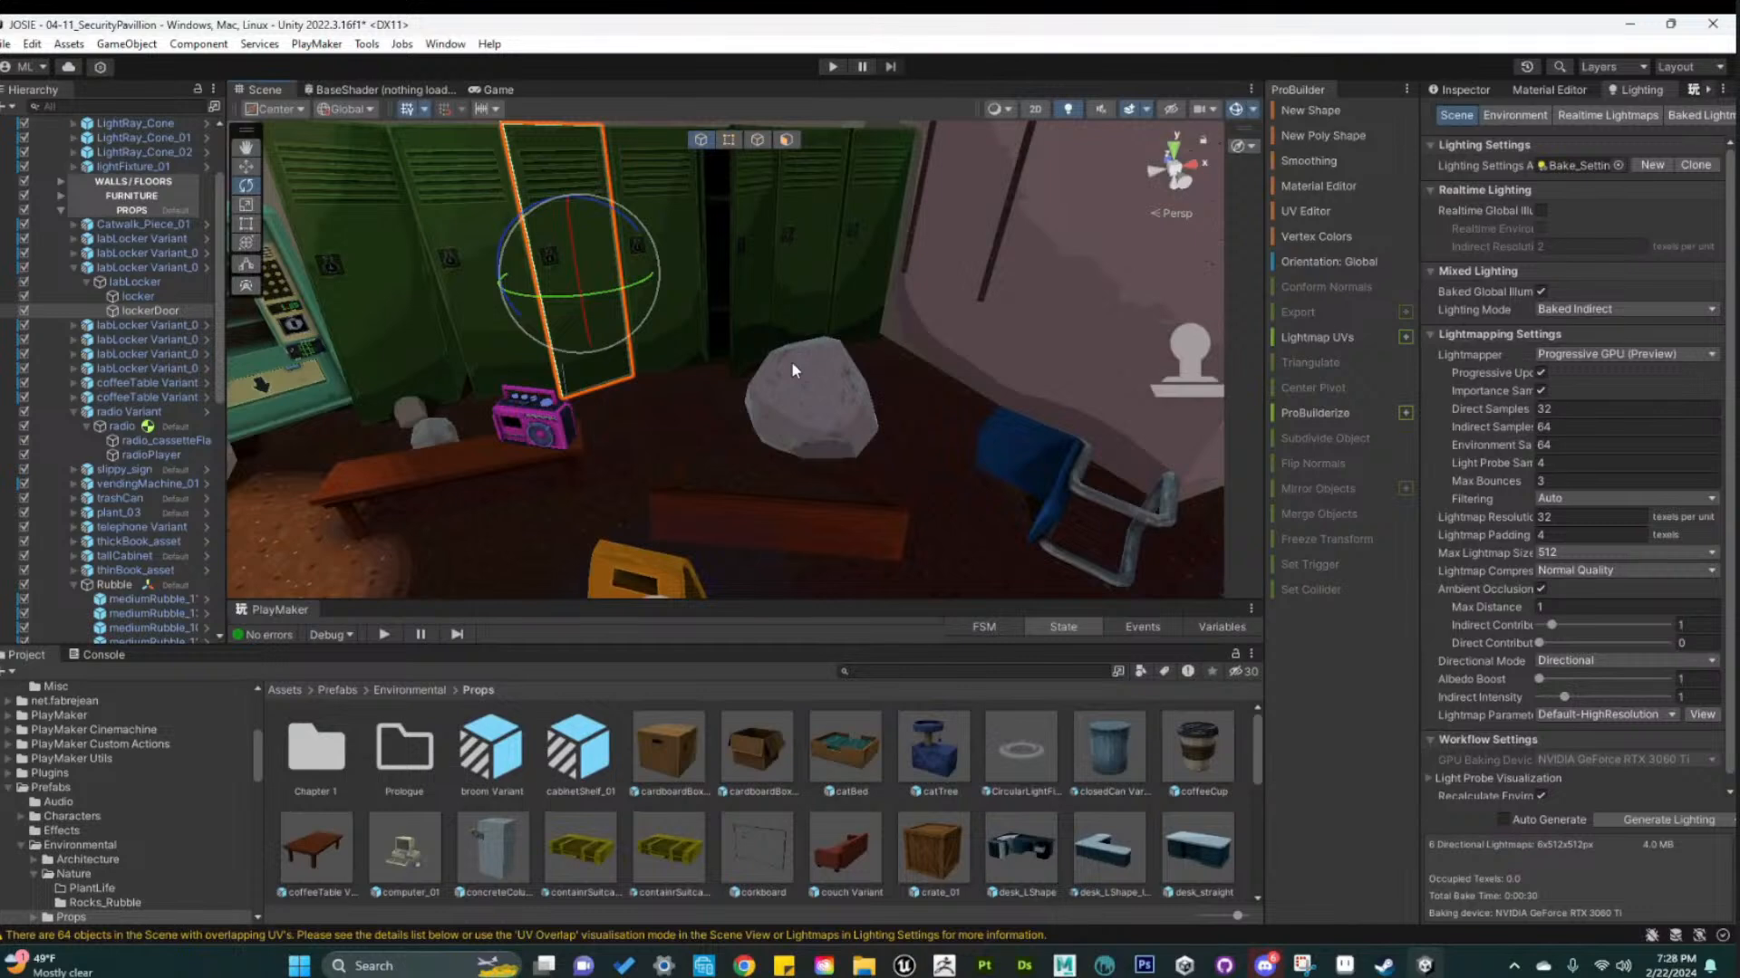
Deselect the locker door and examine the lockers, rubble and the broken hole in the pavilion floor
scroll(888, 437, "down", 3)
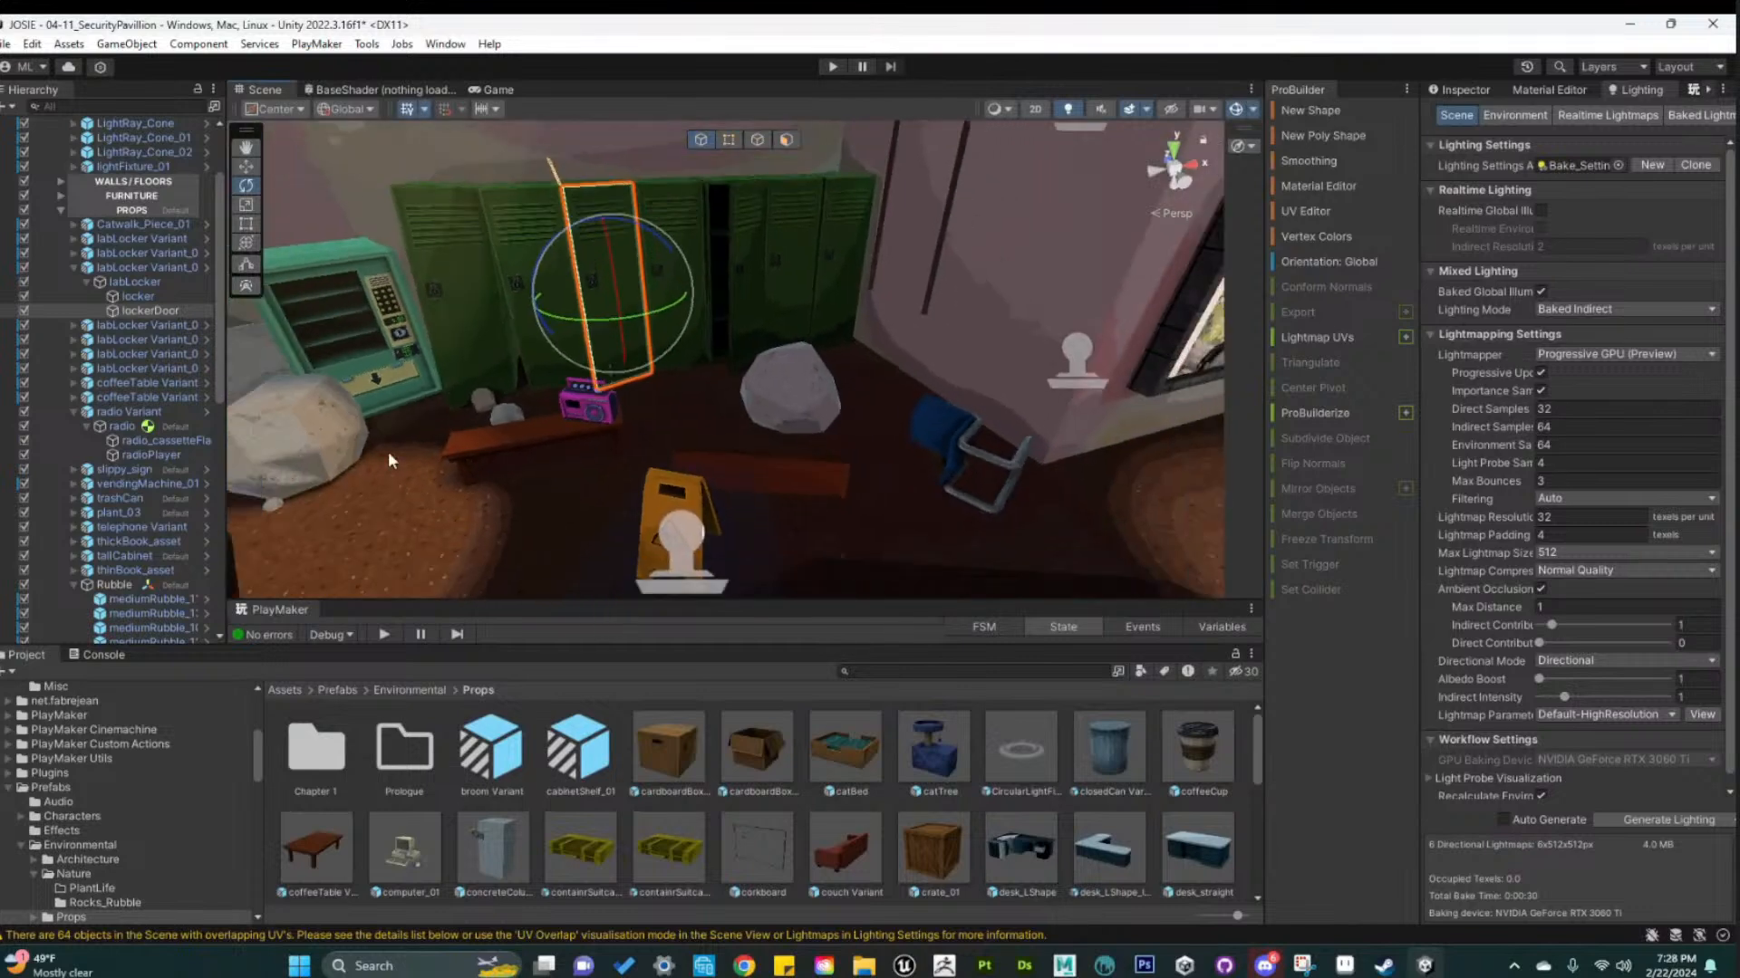
left_click(392, 375)
middle_click_drag(578, 462, 730, 334)
scroll(794, 379, "down", 3)
left_click_drag(795, 380, 849, 525, "alt")
middle_click_drag(906, 389, 823, 474)
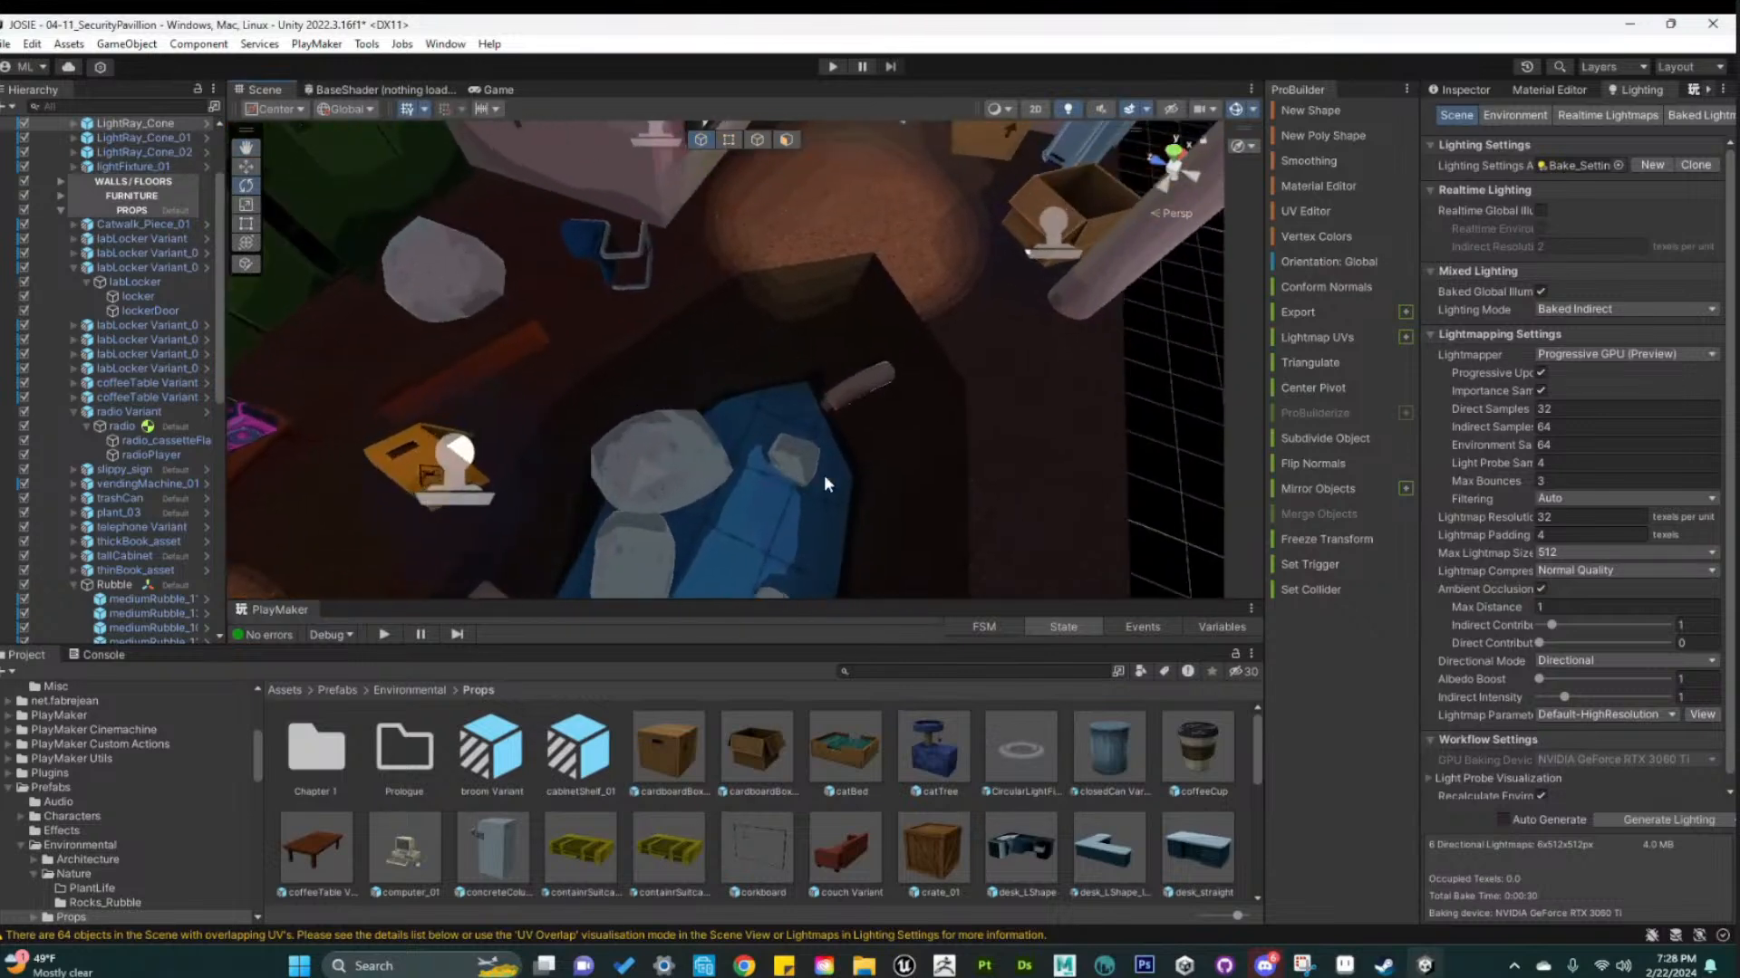
scroll(824, 475, "up", 4)
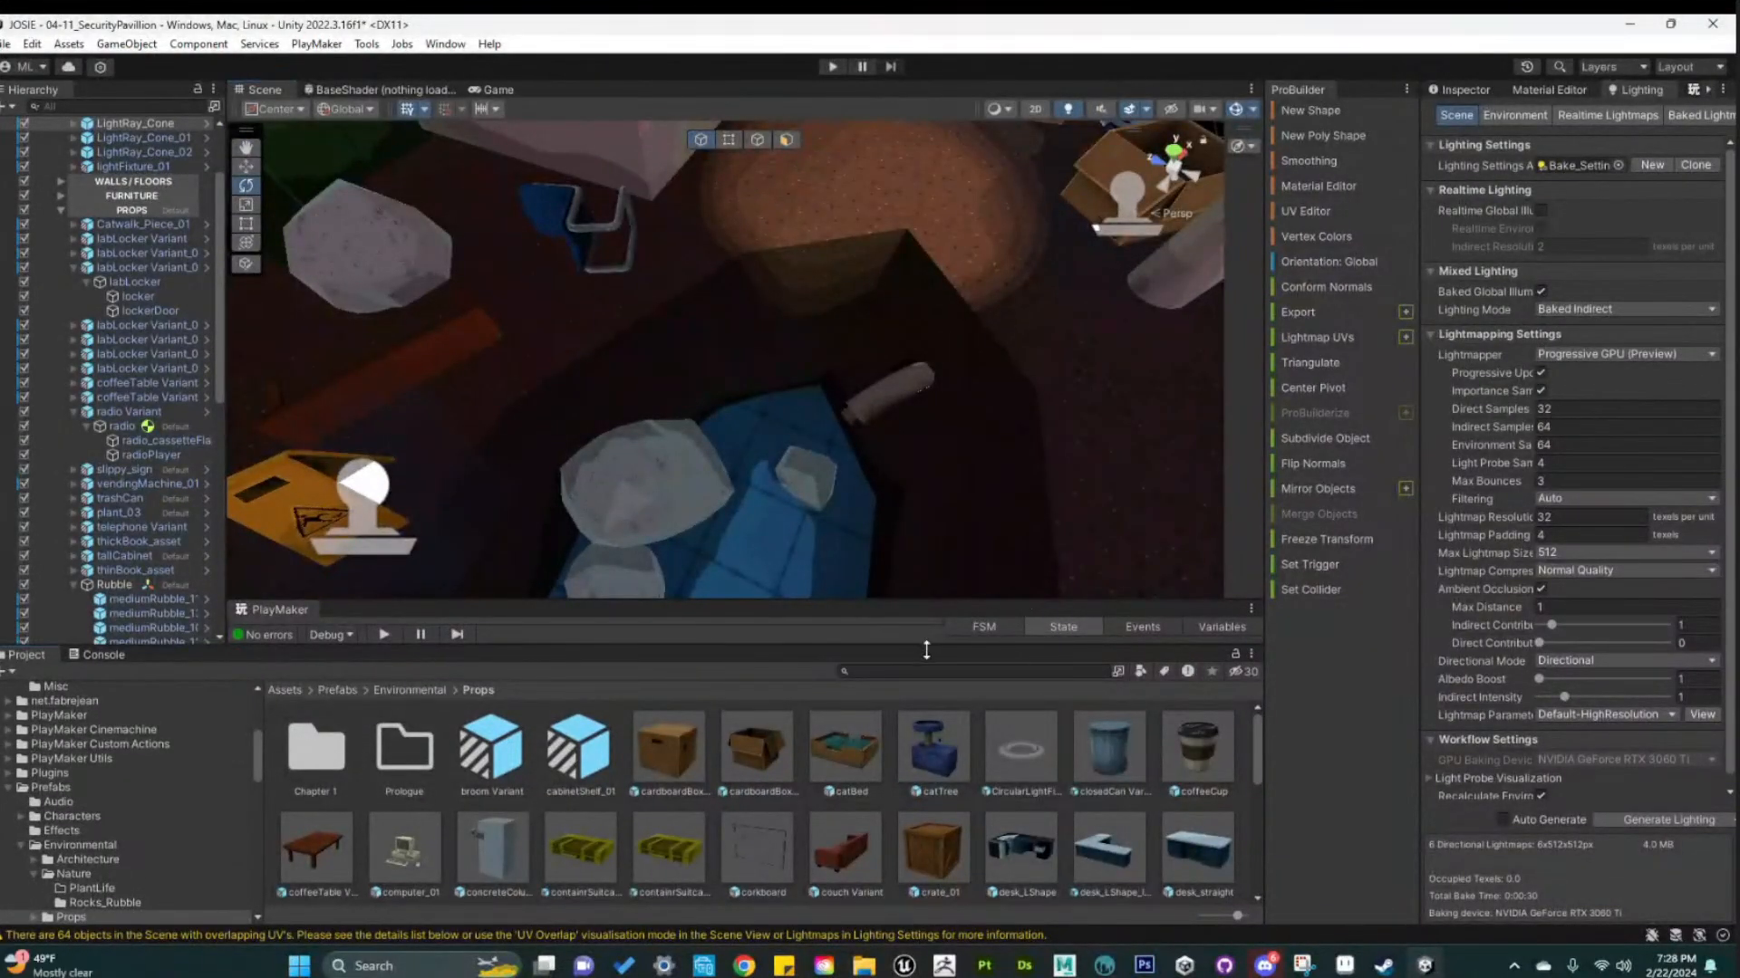
Enlarge the Scene view and place the coffeeCup prefab on top of the closed cardboard box beside the striped door
left_click_drag(926, 649, 926, 723)
scroll(938, 535, "down", 3)
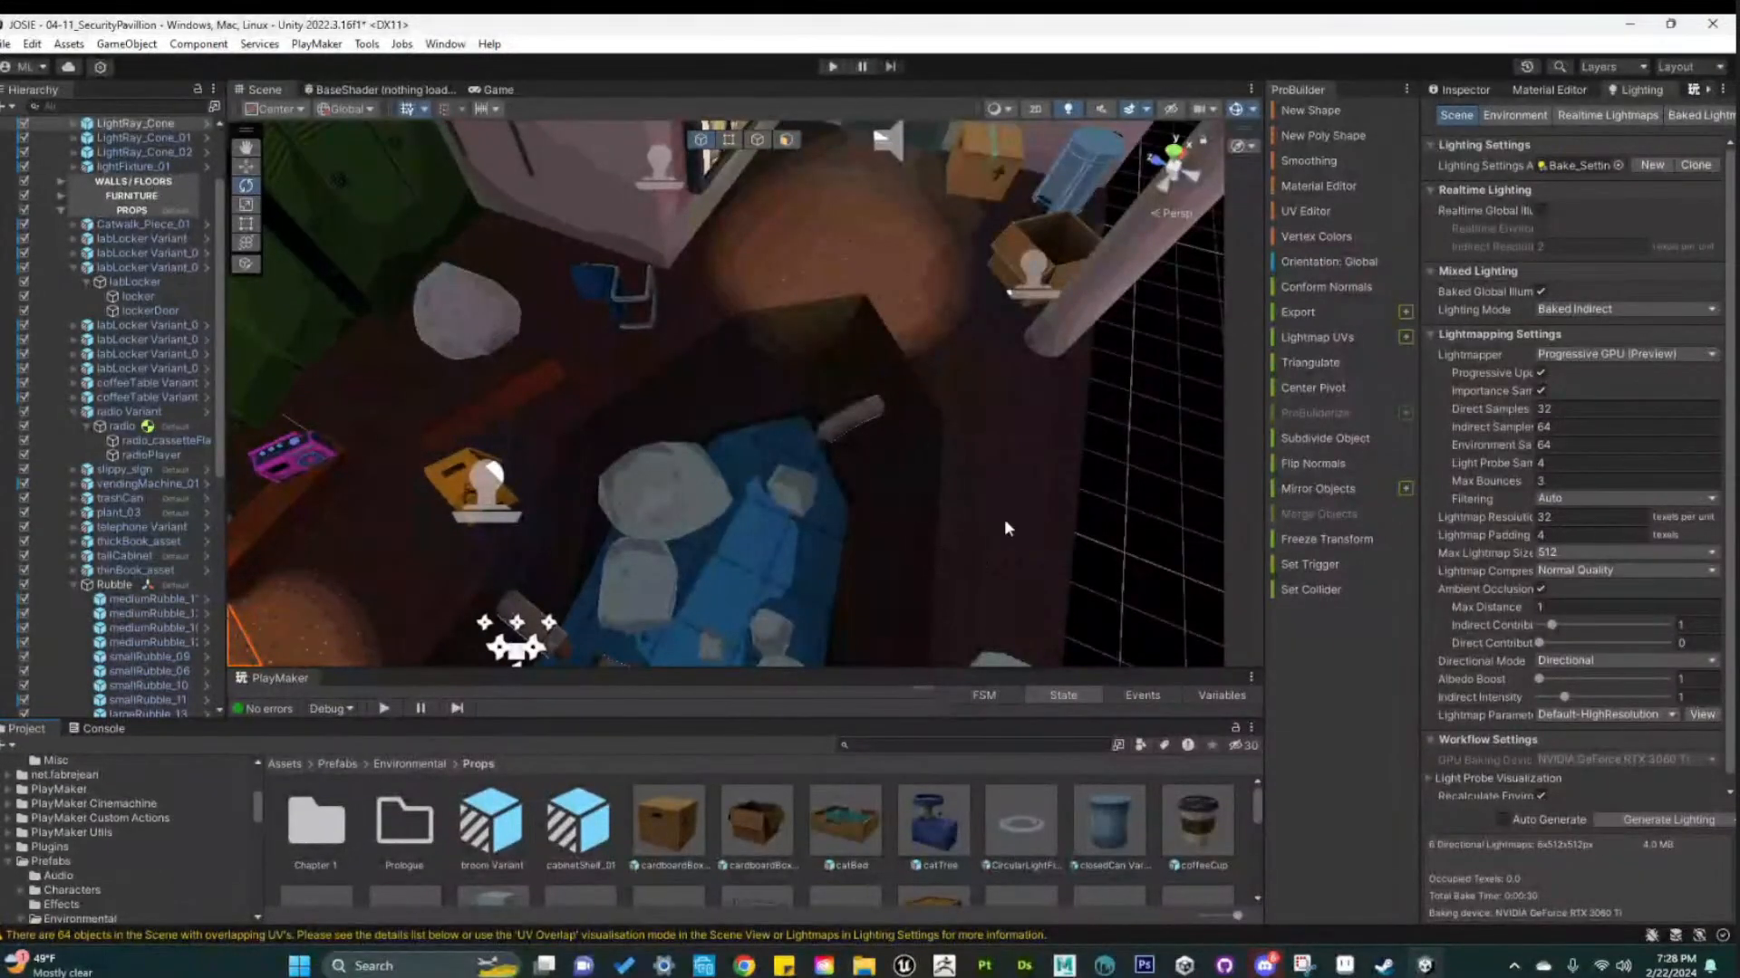
left_click_drag(985, 588, 851, 599, "alt")
scroll(811, 497, "up", 4)
scroll(1024, 485, "up", 2)
left_click_drag(1205, 819, 694, 466)
key("f")
left_click_drag(771, 577, 740, 551, "alt")
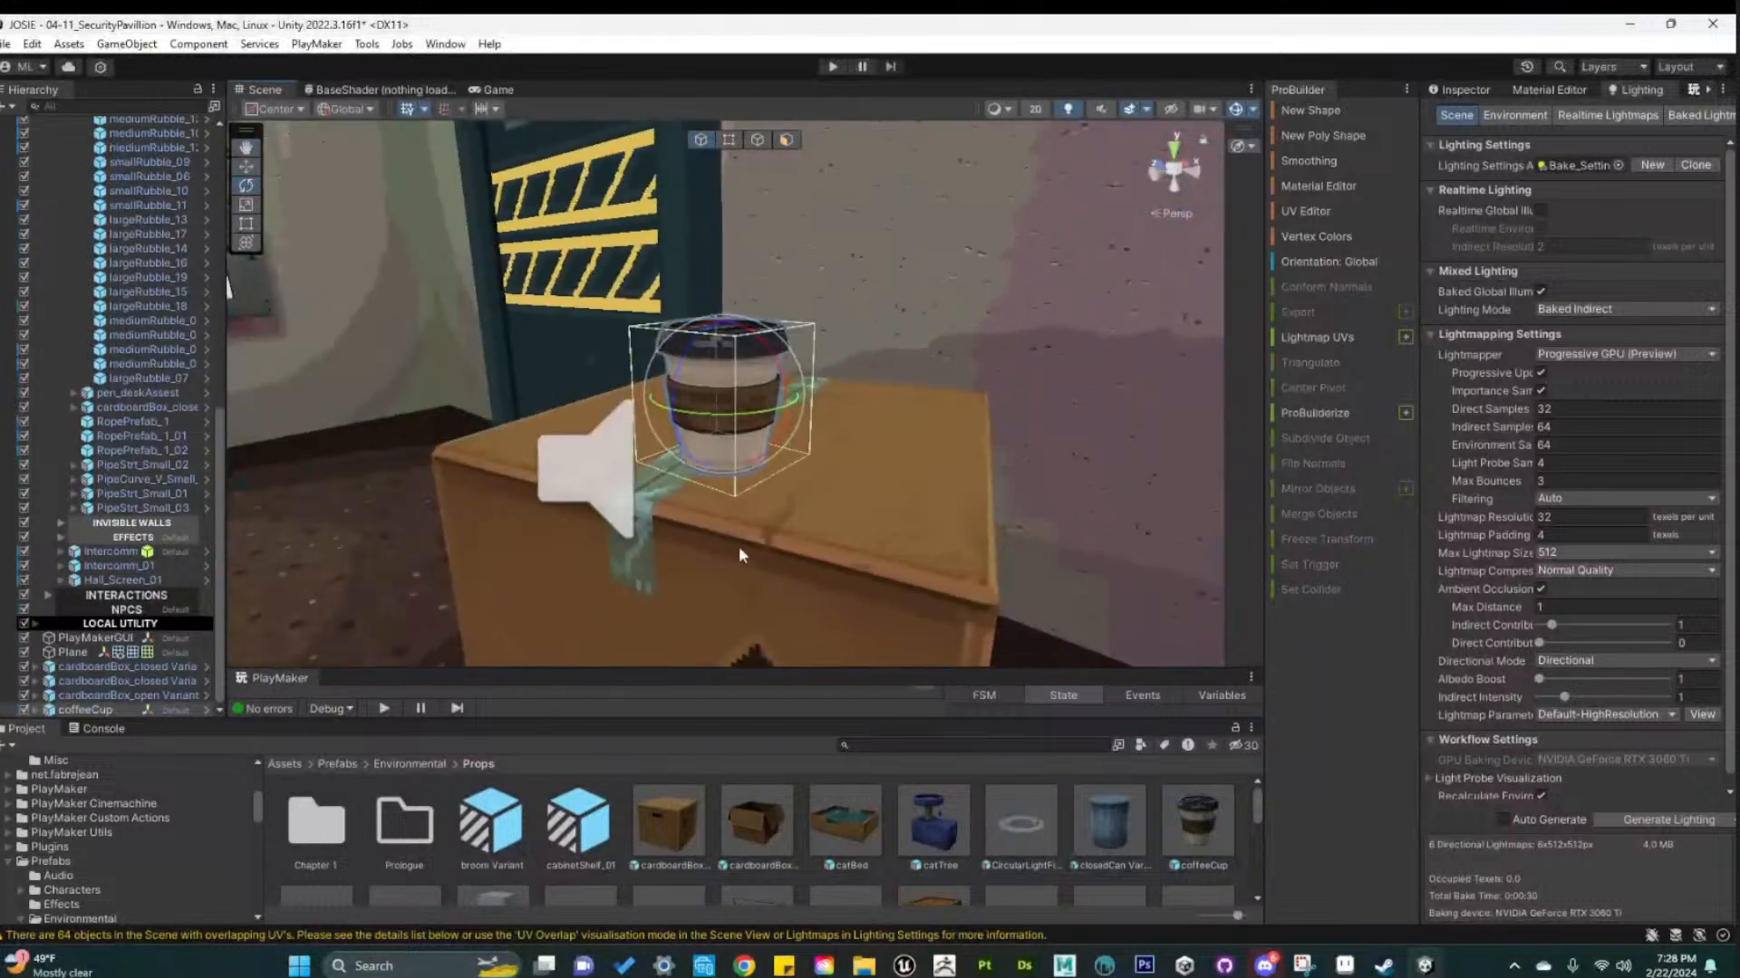
Move the coffee cup across the top of the cardboard box, off the tape and toward the edge by the wall
key("w")
left_click(773, 379)
left_click(767, 386)
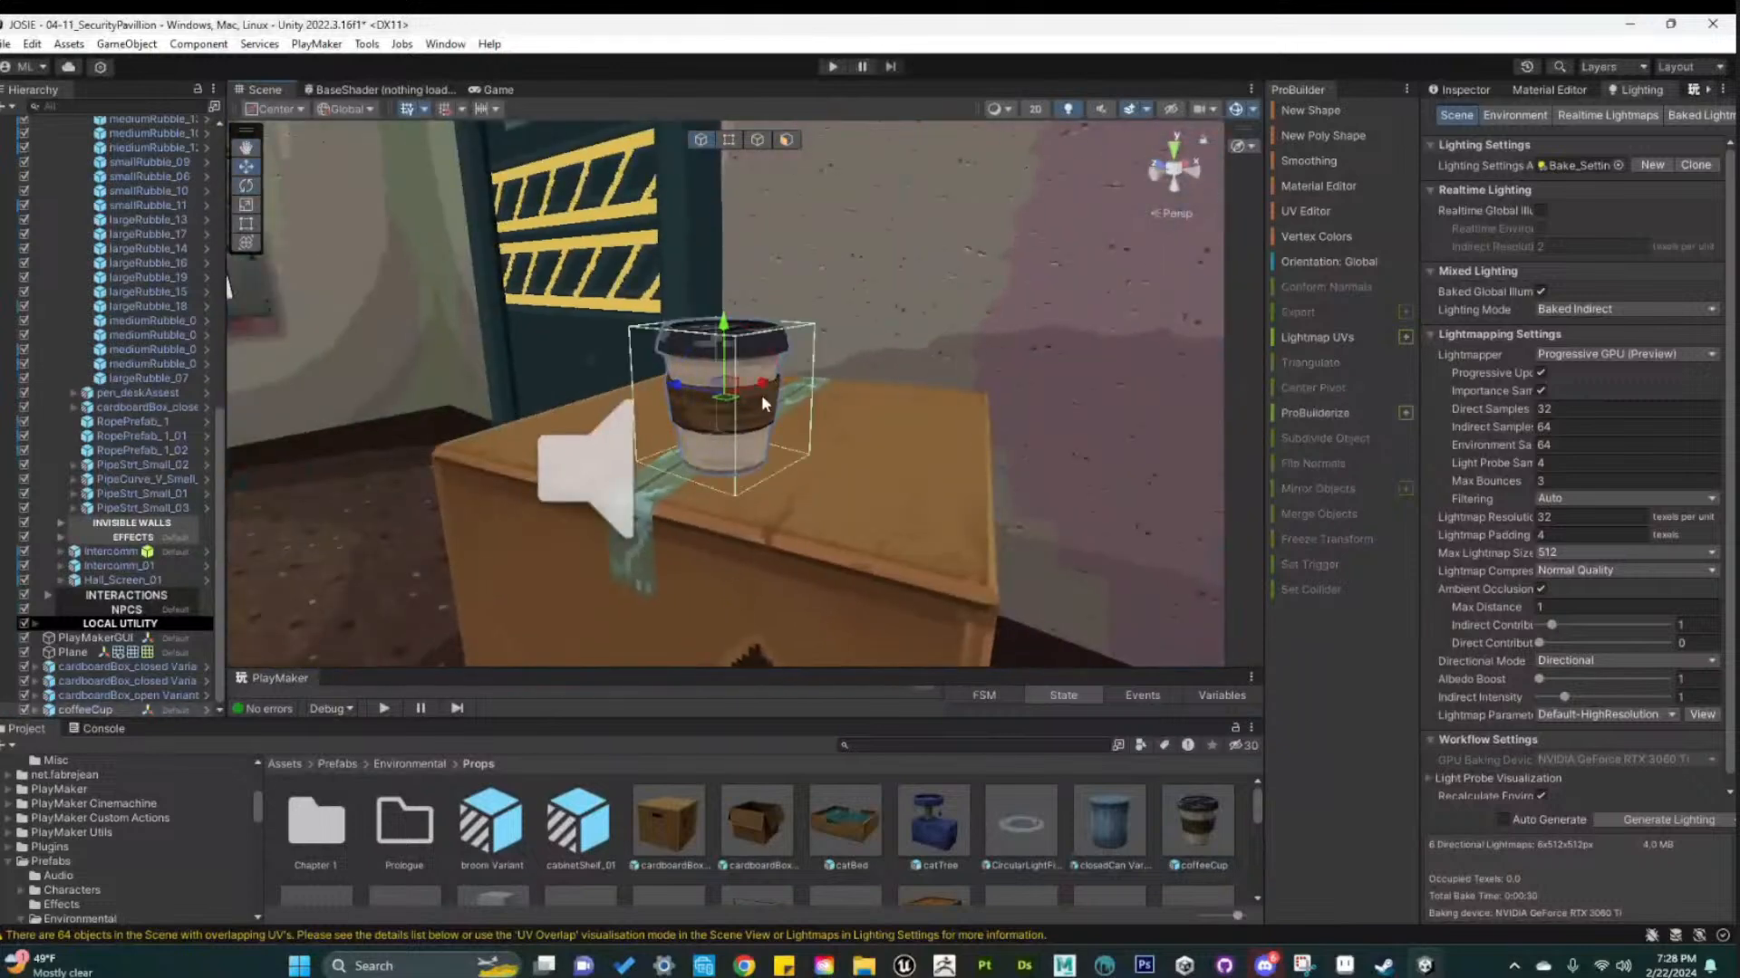
left_click_drag(770, 386, 821, 520)
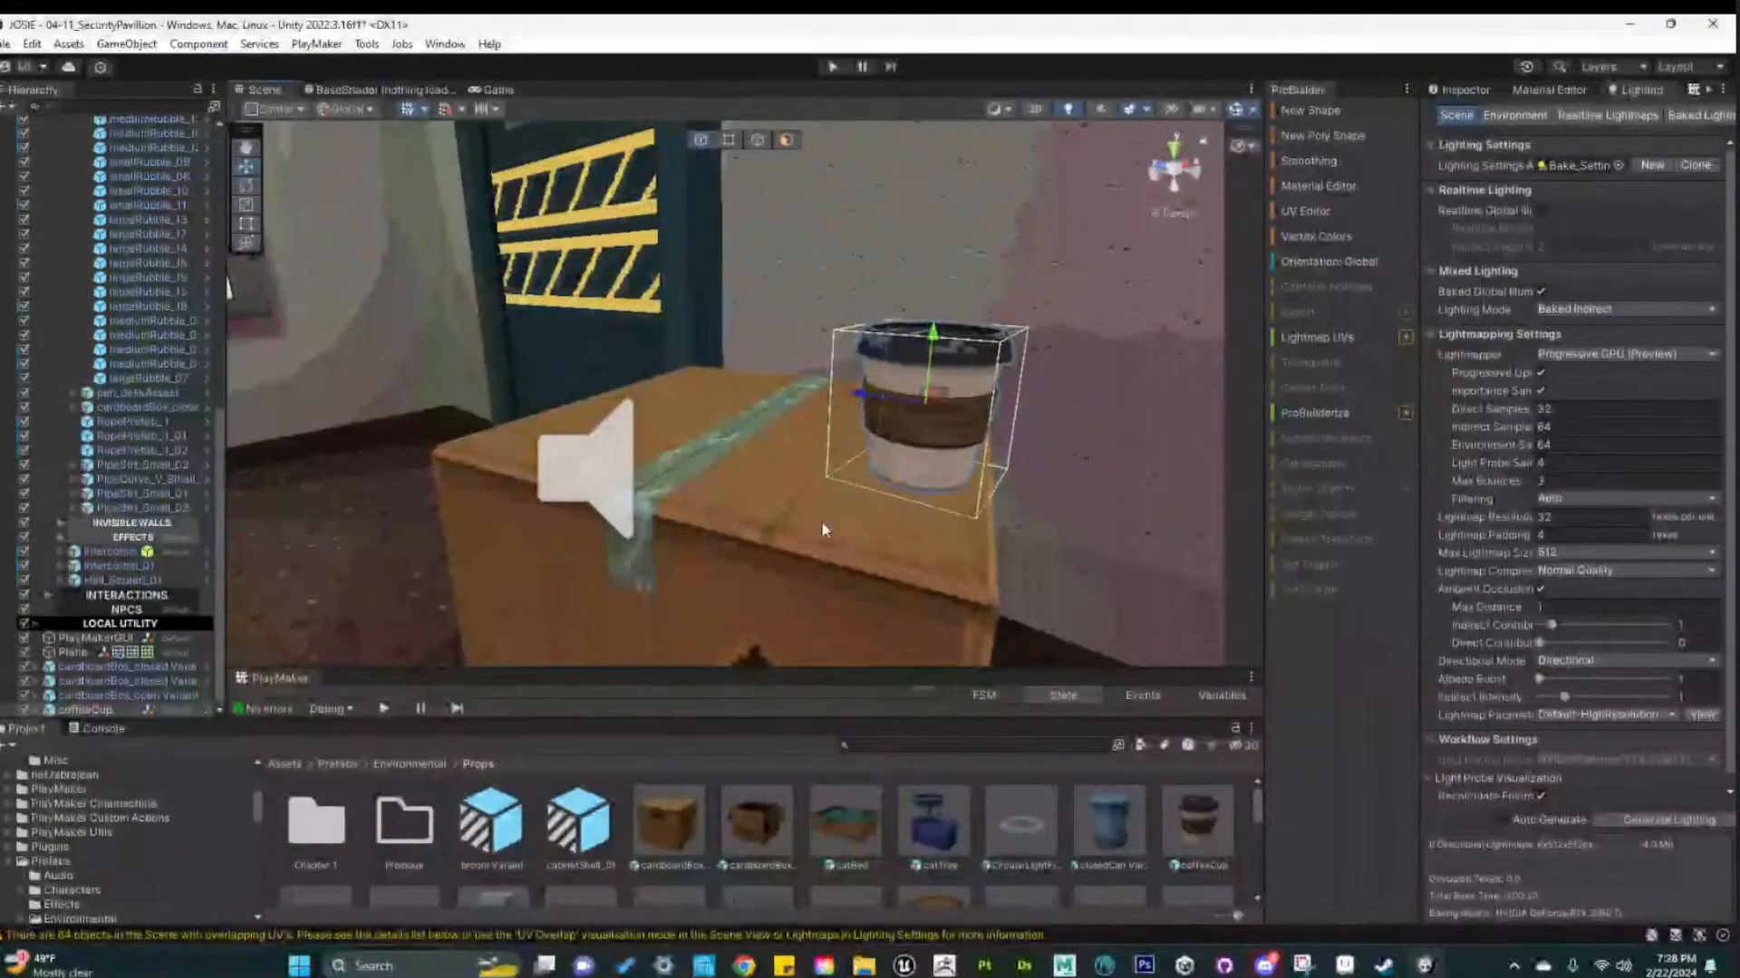
scroll(715, 551, "down", 6)
middle_click_drag(672, 506, 906, 587)
middle_click_drag(625, 467, 677, 468)
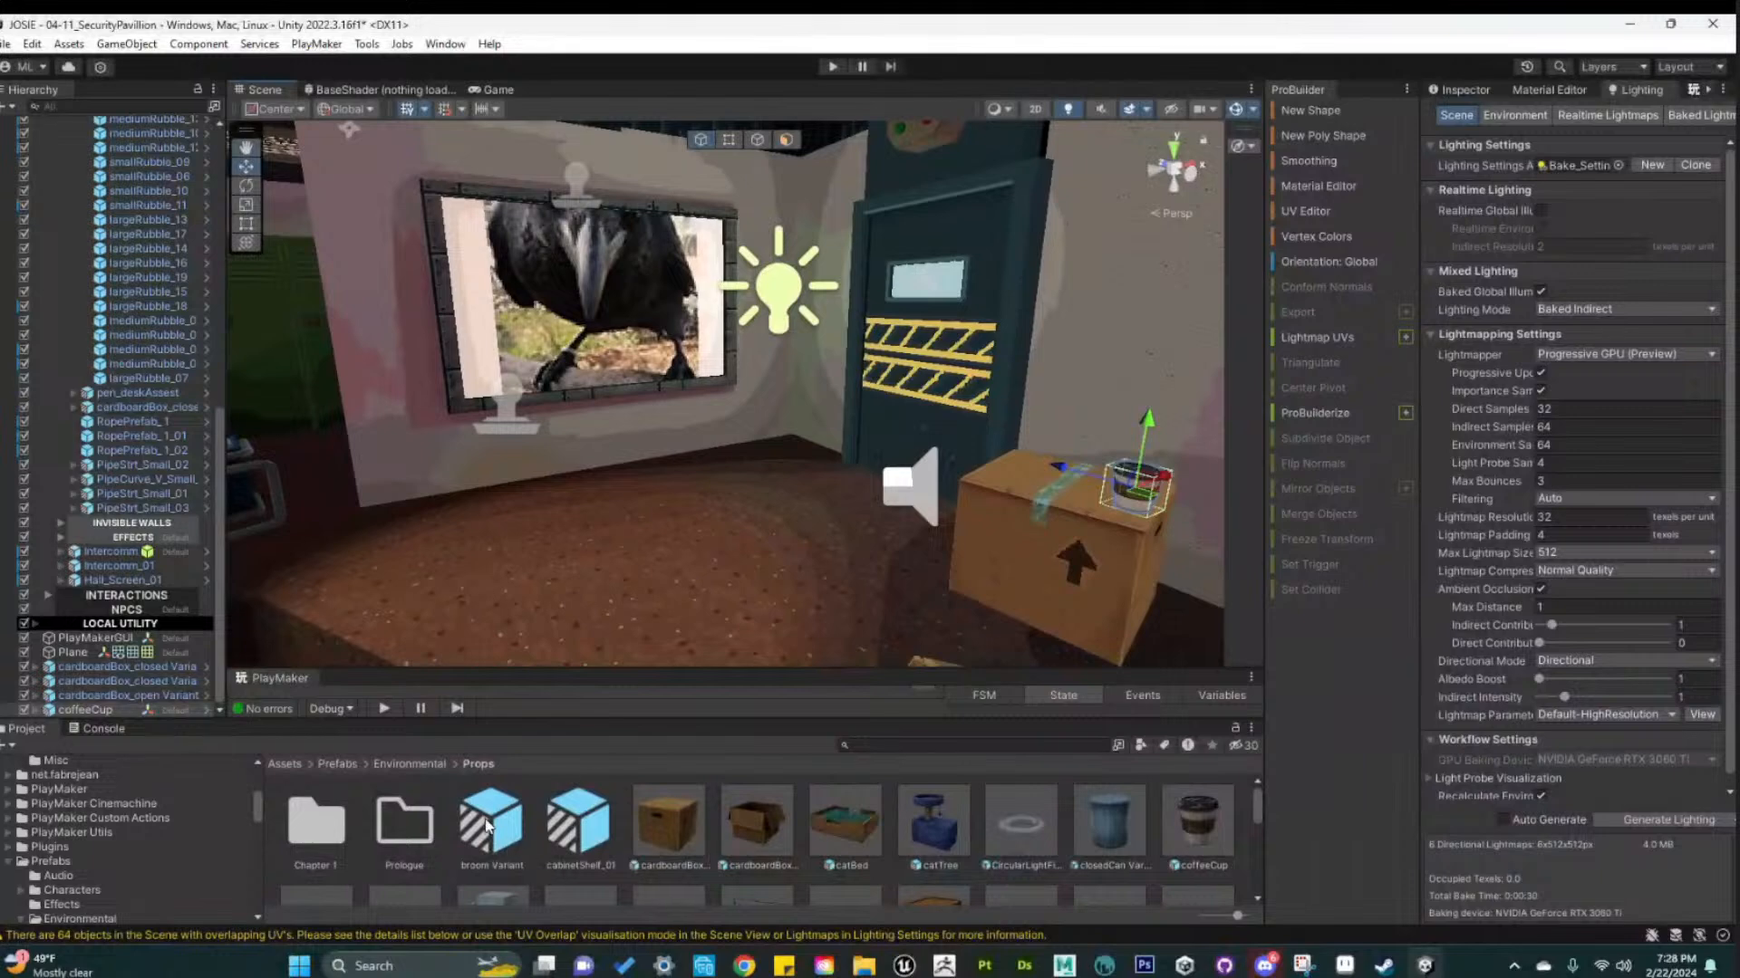
Select the two closed cardboard boxes, the open box and the coffee cup, parent them under PROPS, and deselect them
left_click(127, 667)
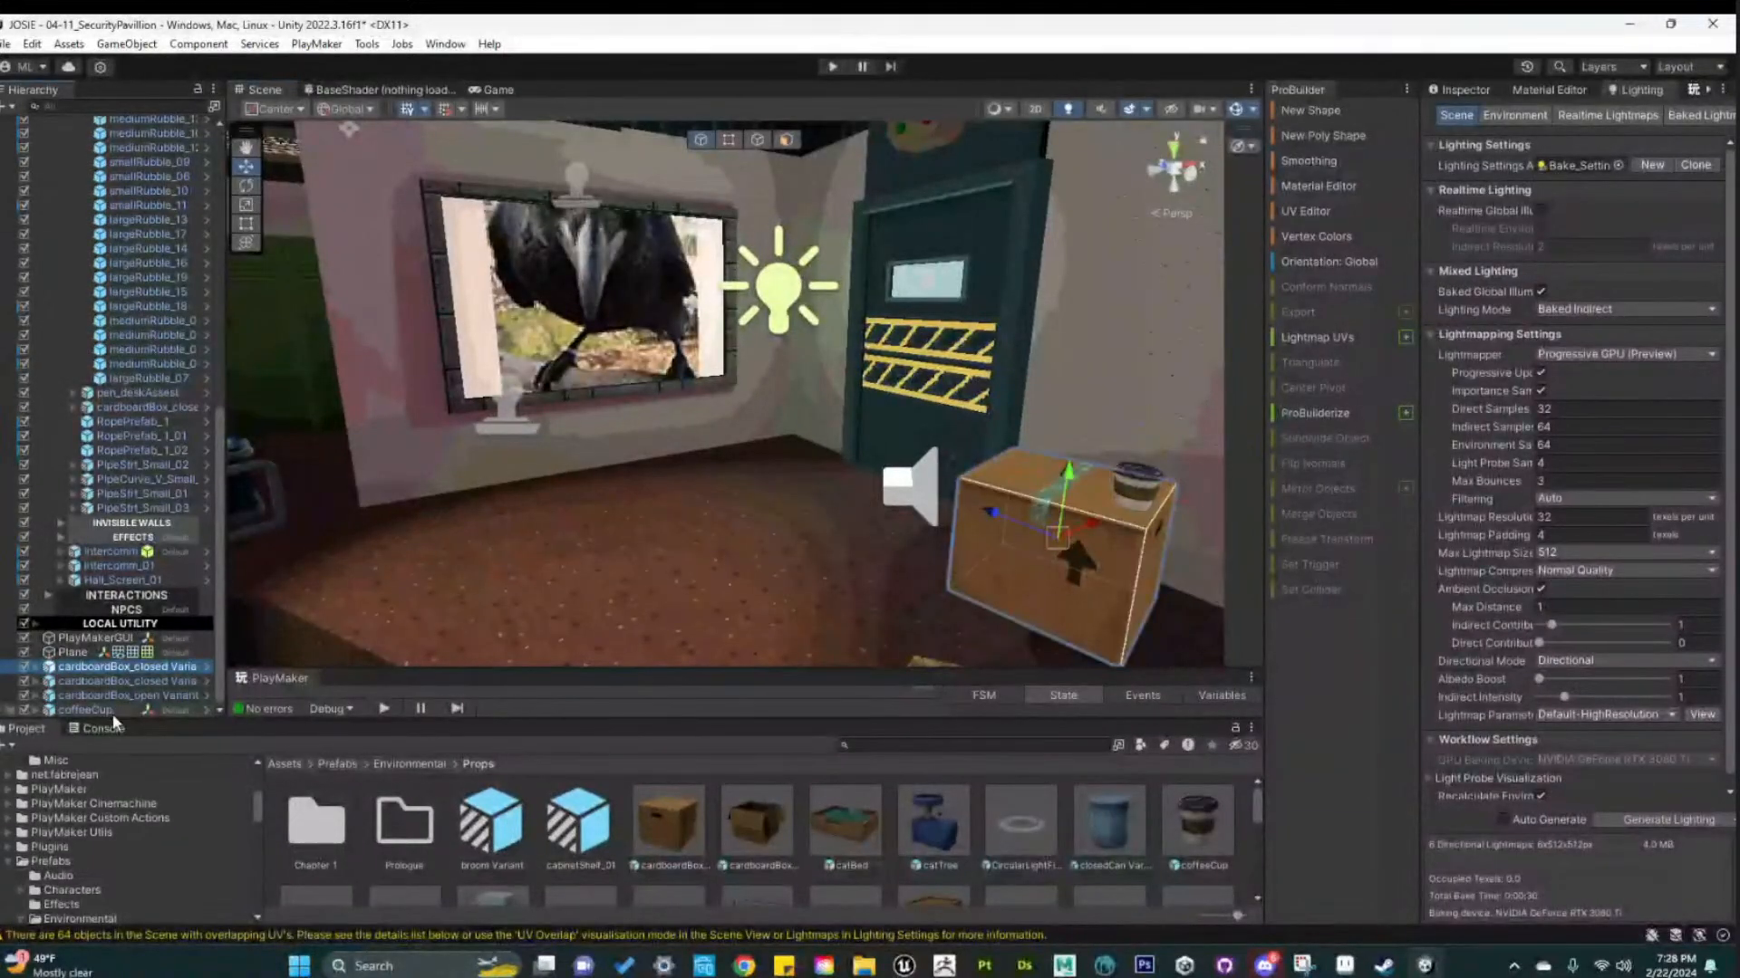
left_click(111, 709, "shift")
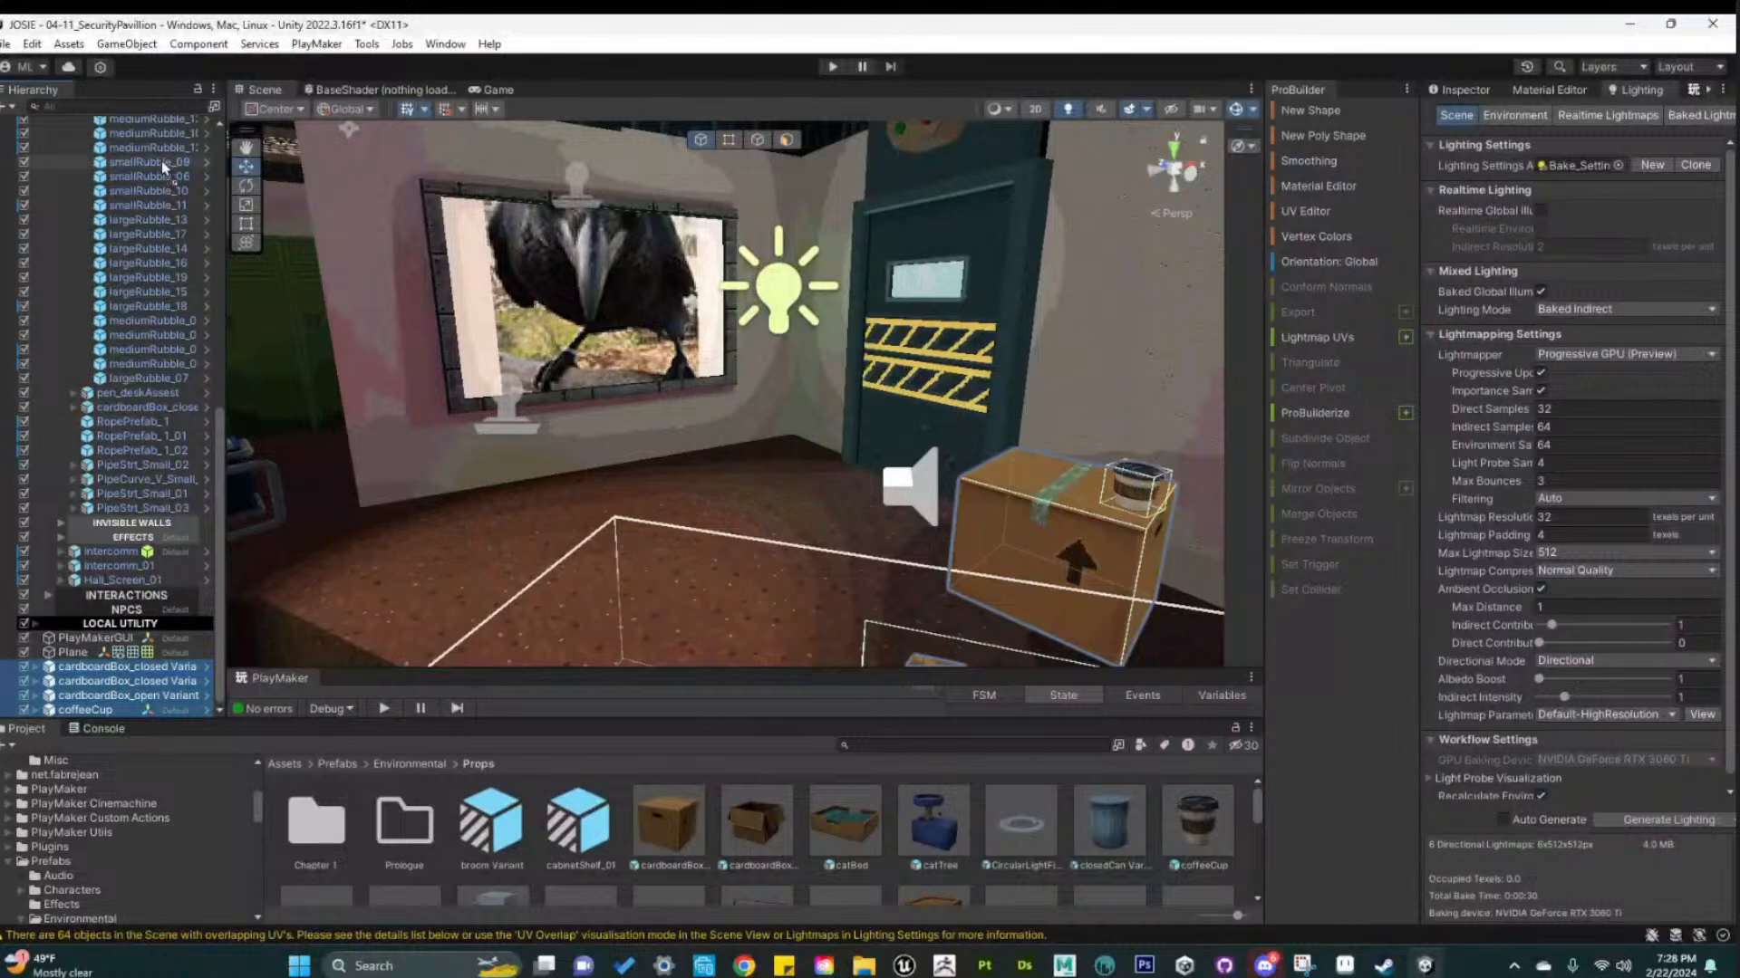
scroll(132, 122, "up", 8)
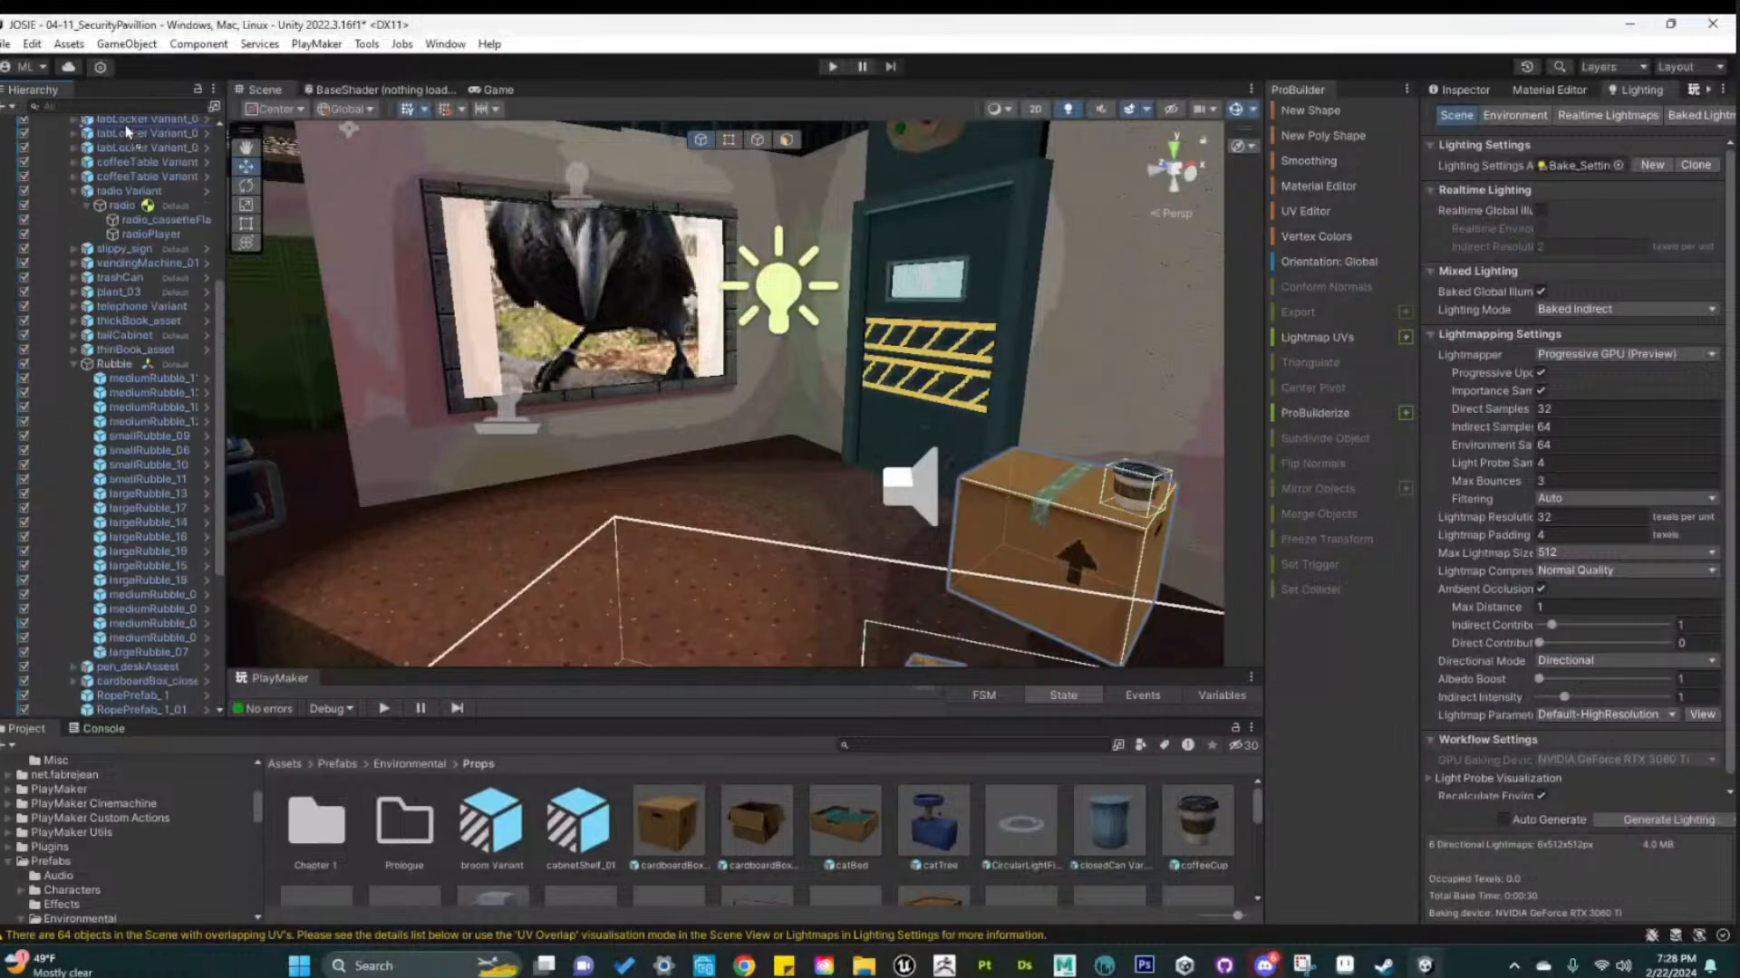
scroll(127, 131, "up", 8)
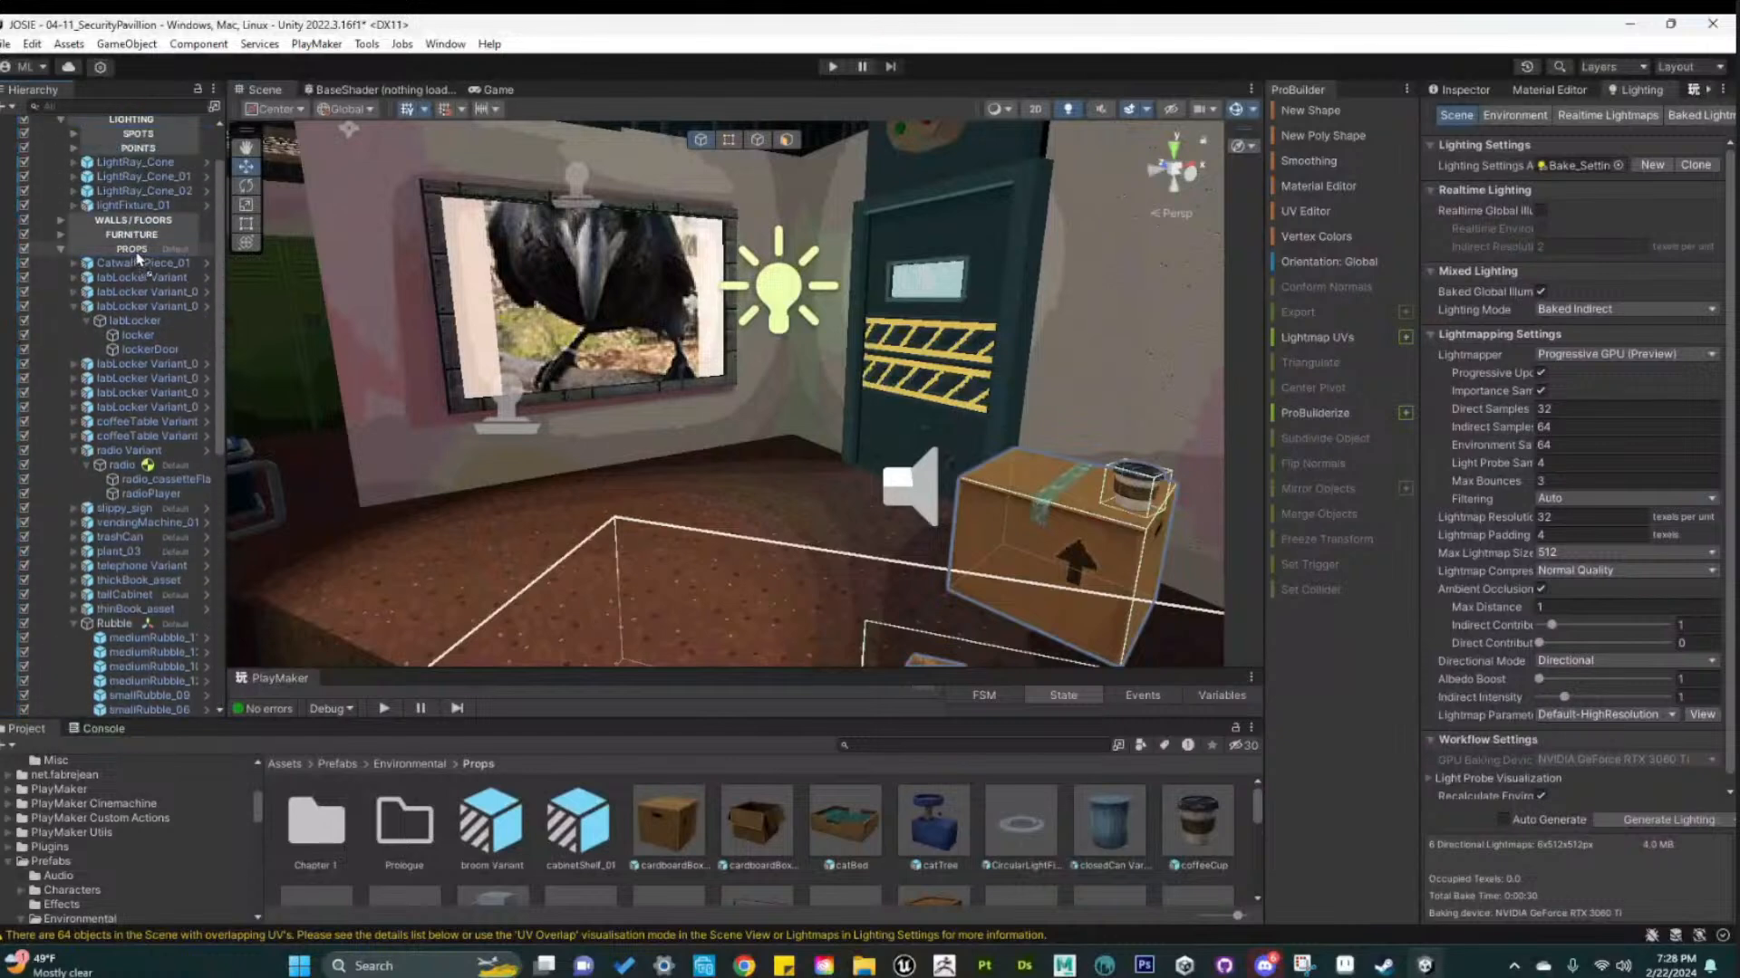
scroll(137, 260, "down", 16)
key("f")
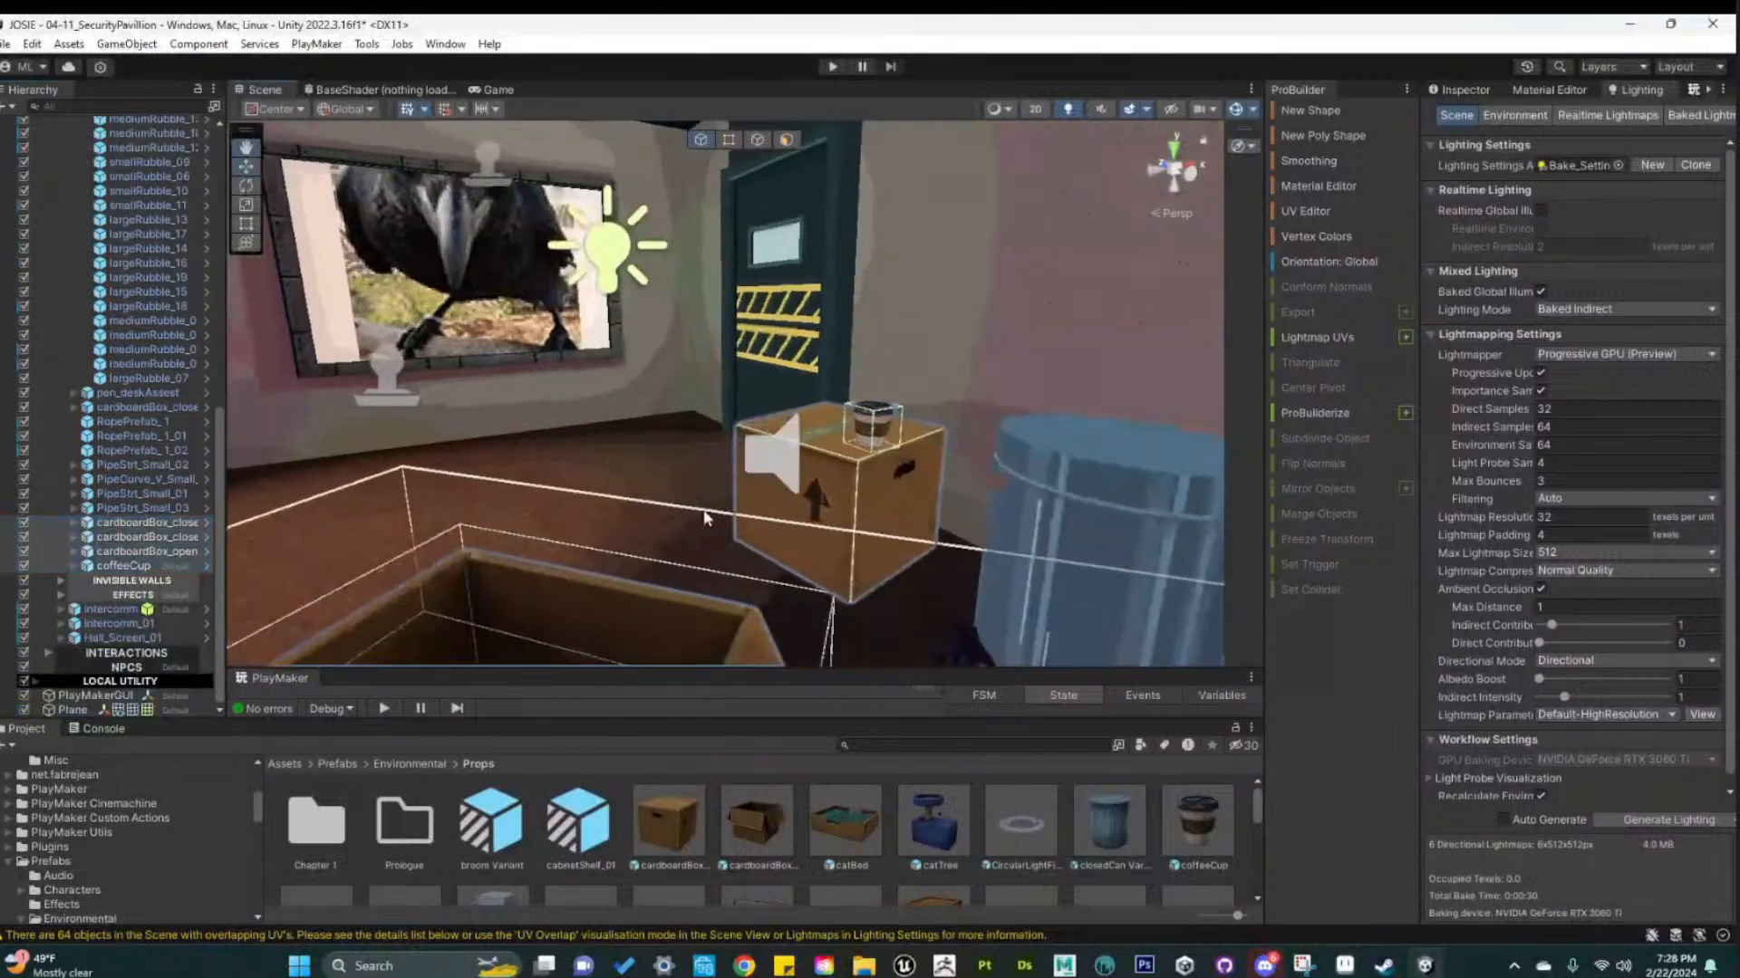
left_click_drag(704, 512, 693, 574, "alt")
left_click(1134, 386)
middle_click_drag(949, 610, 896, 536)
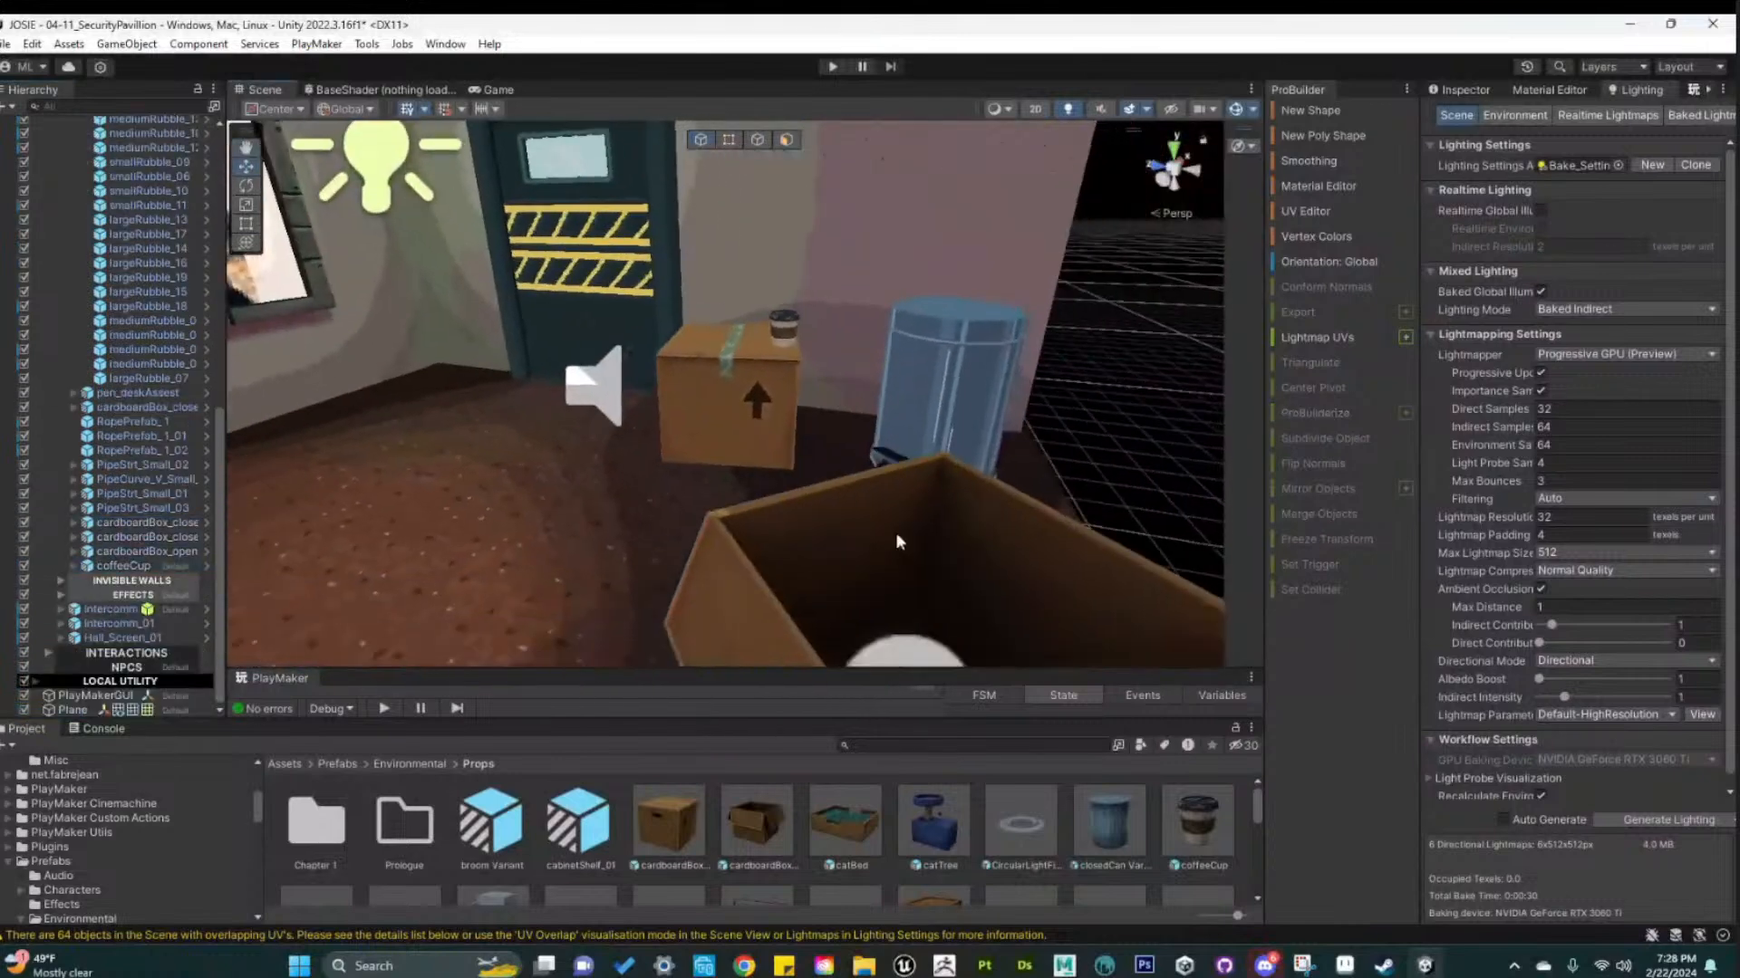
left_click_drag(897, 542, 914, 587, "alt")
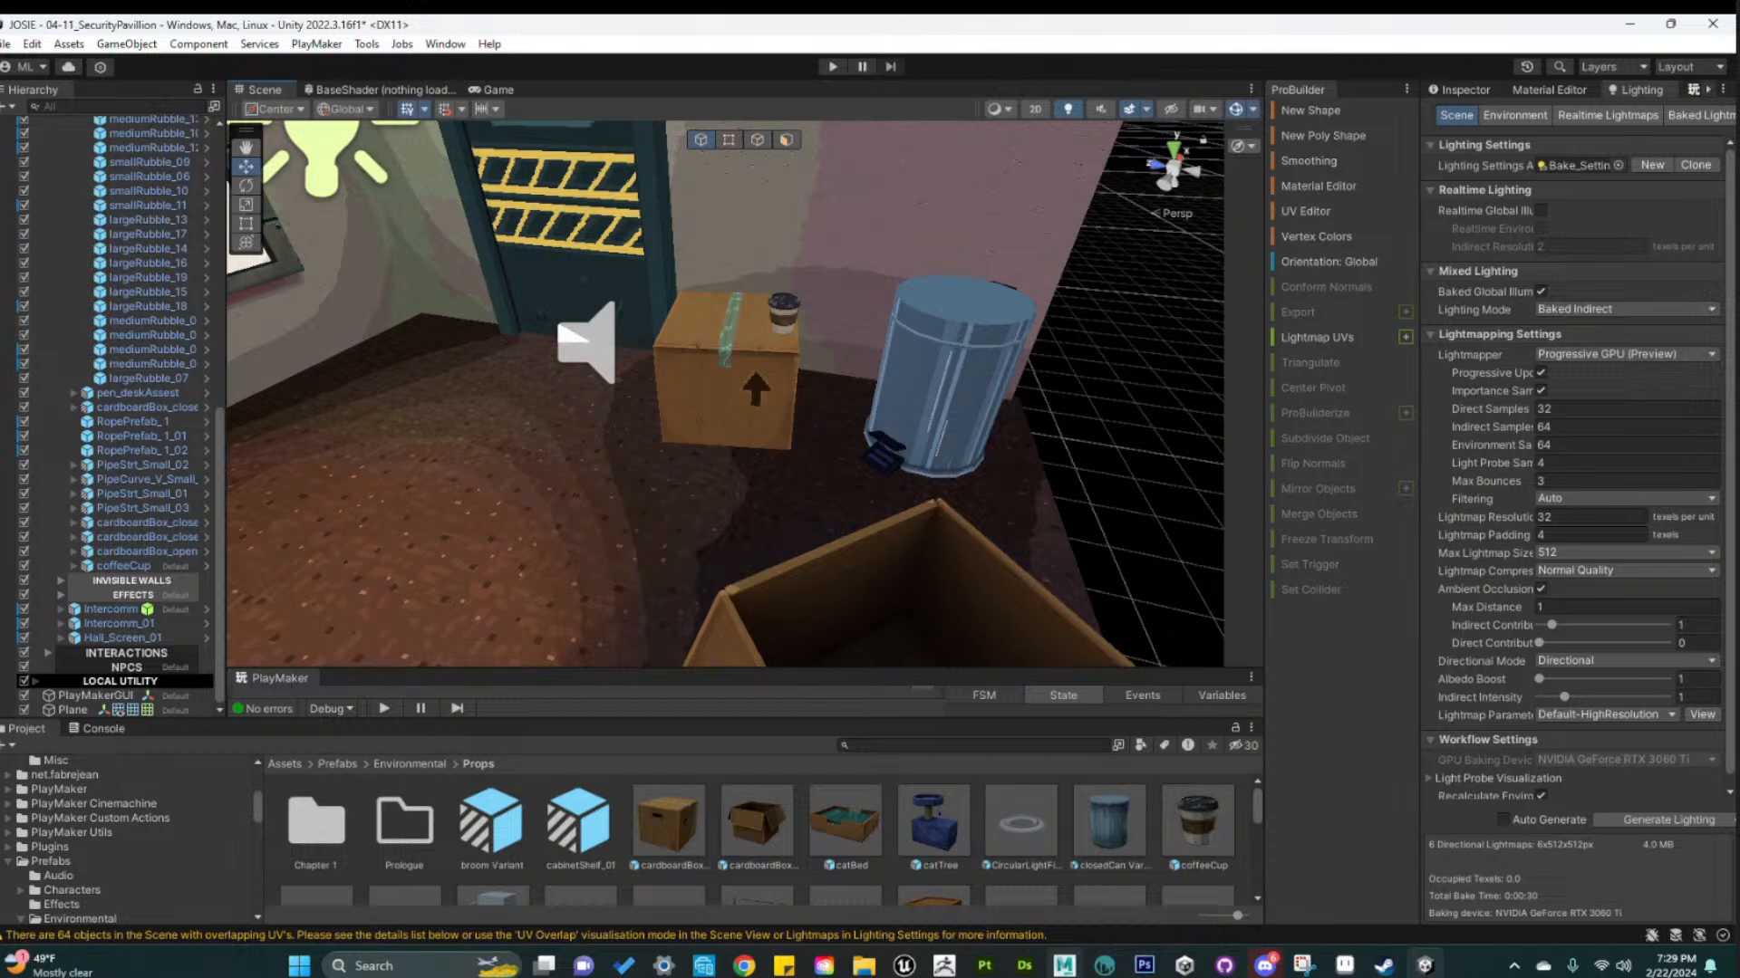
Place the broom Variant prefab in the corner between the wall screen and the striped door and rotate it about its vertical axis
mouse_move(1064, 966)
left_click_drag(500, 835, 435, 367)
key("f")
left_click_drag(621, 435, 544, 439, "alt")
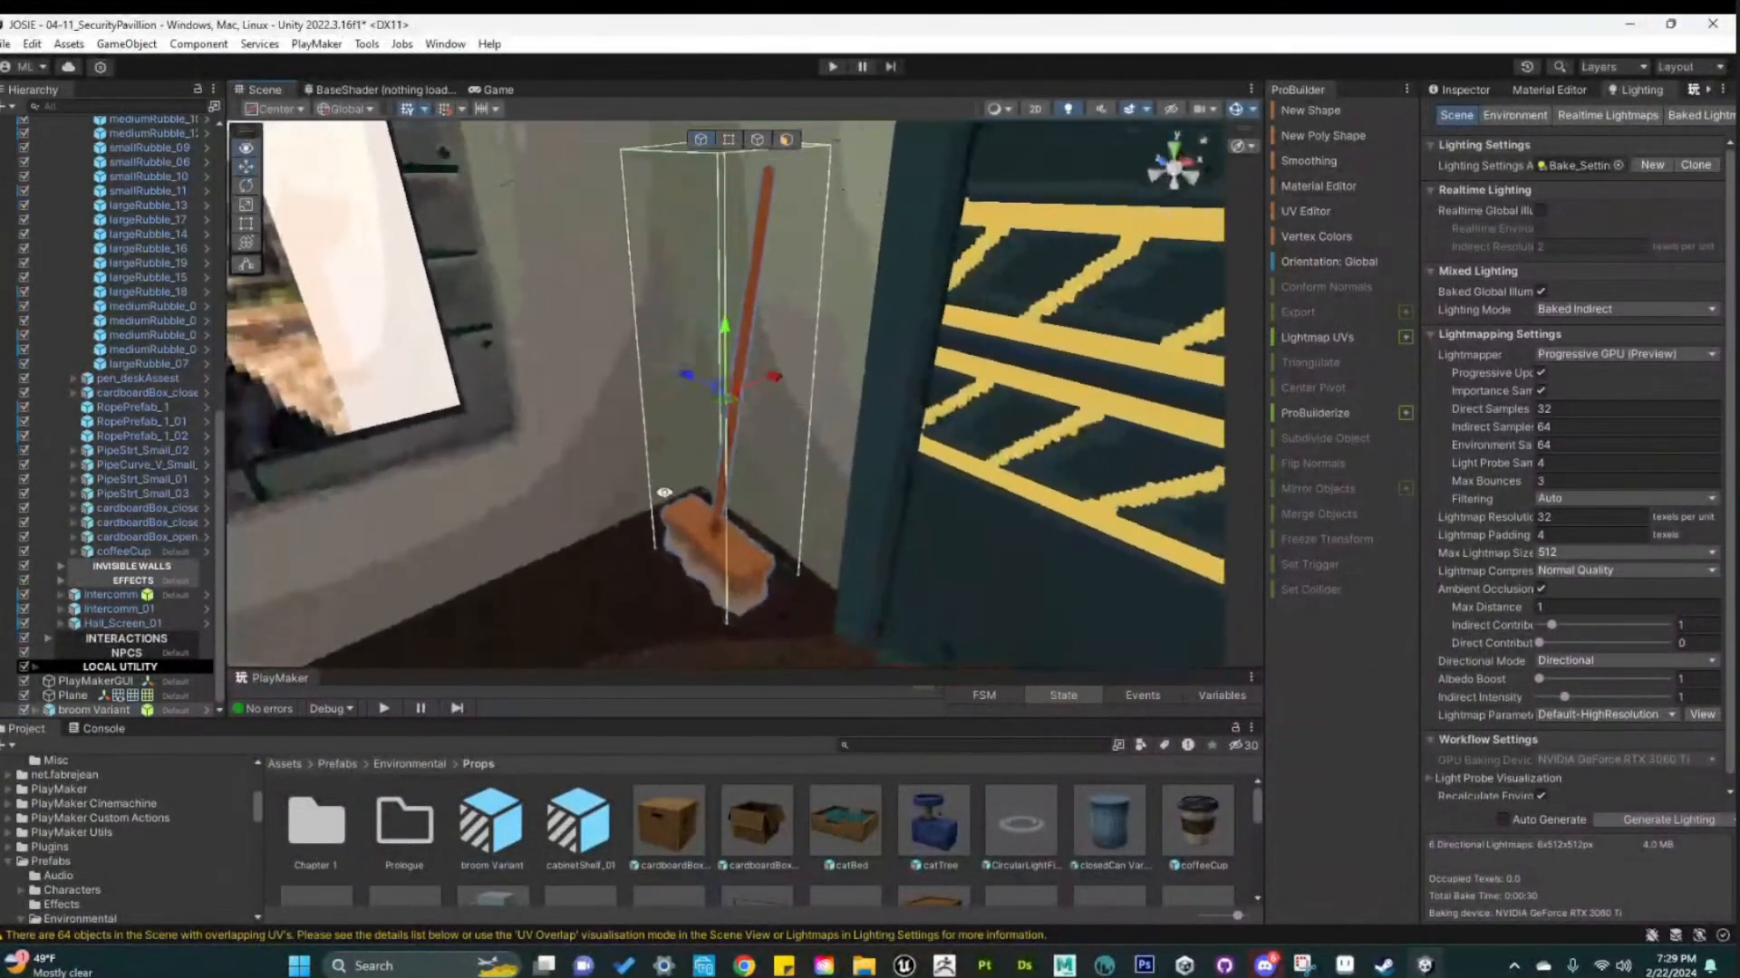
scroll(634, 466, "down", 3)
left_click_drag(634, 470, 756, 552, "alt")
key("e")
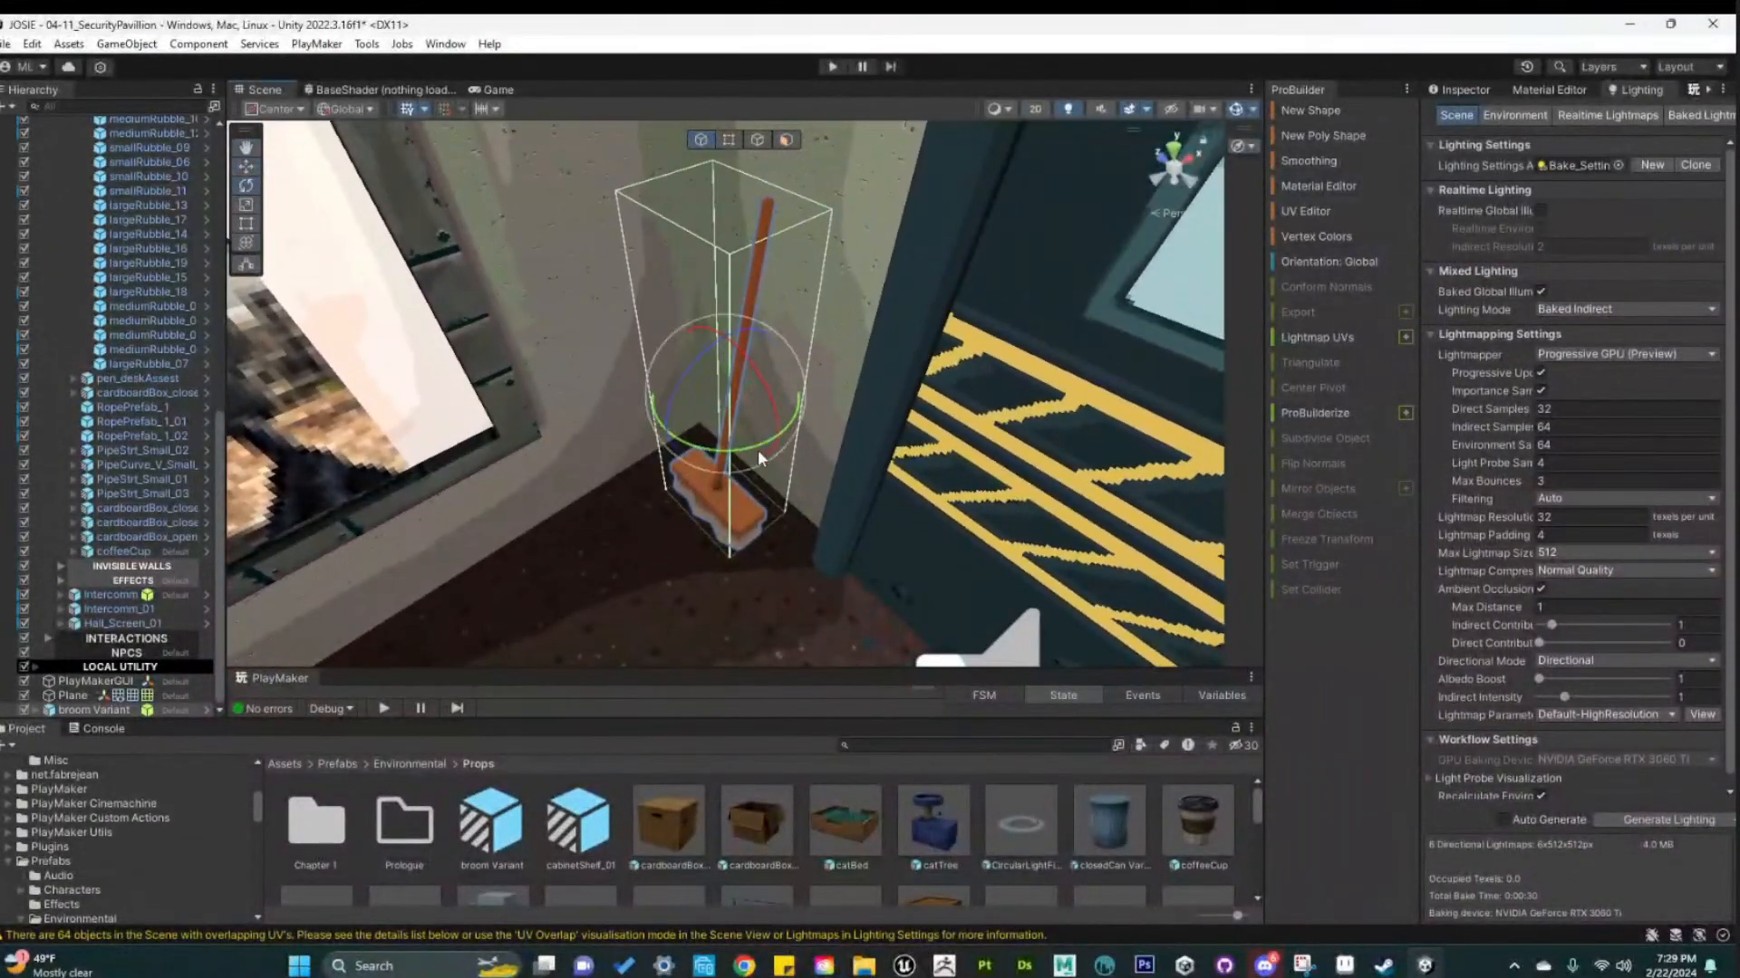
left_click_drag(705, 449, 846, 442)
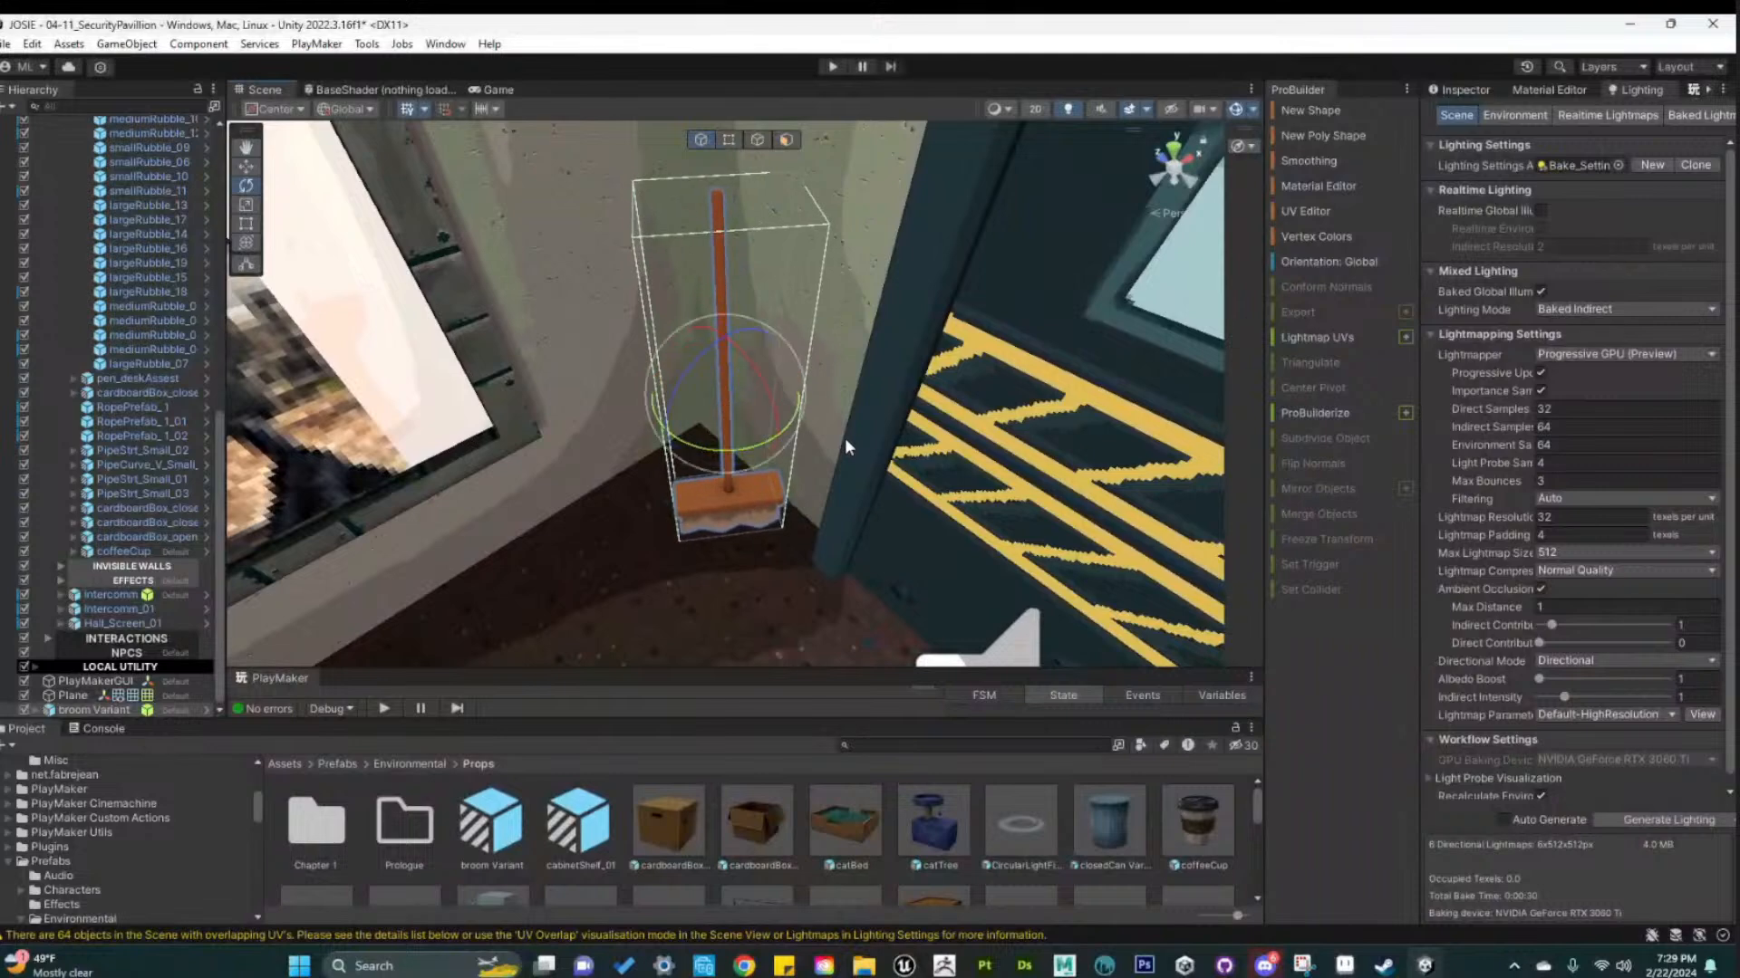
Move the broom closer against the walls of its corner and deselect it
key("w")
left_click_drag(693, 380, 962, 534)
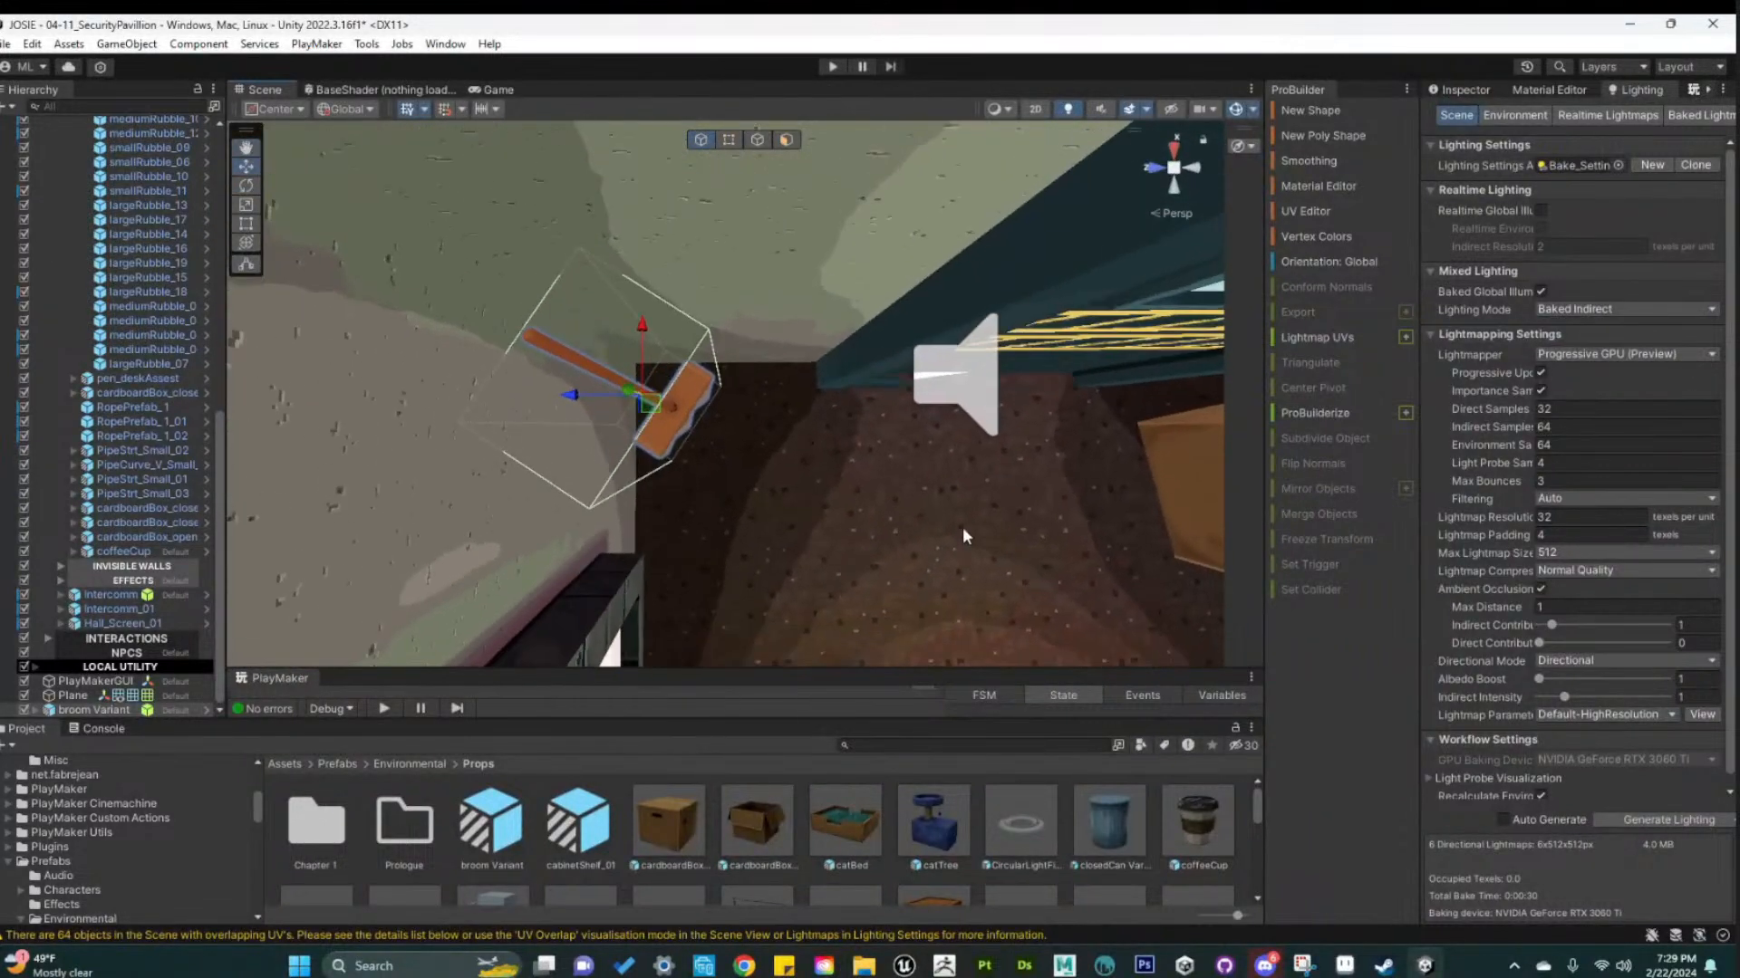
left_click_drag(643, 328, 641, 313)
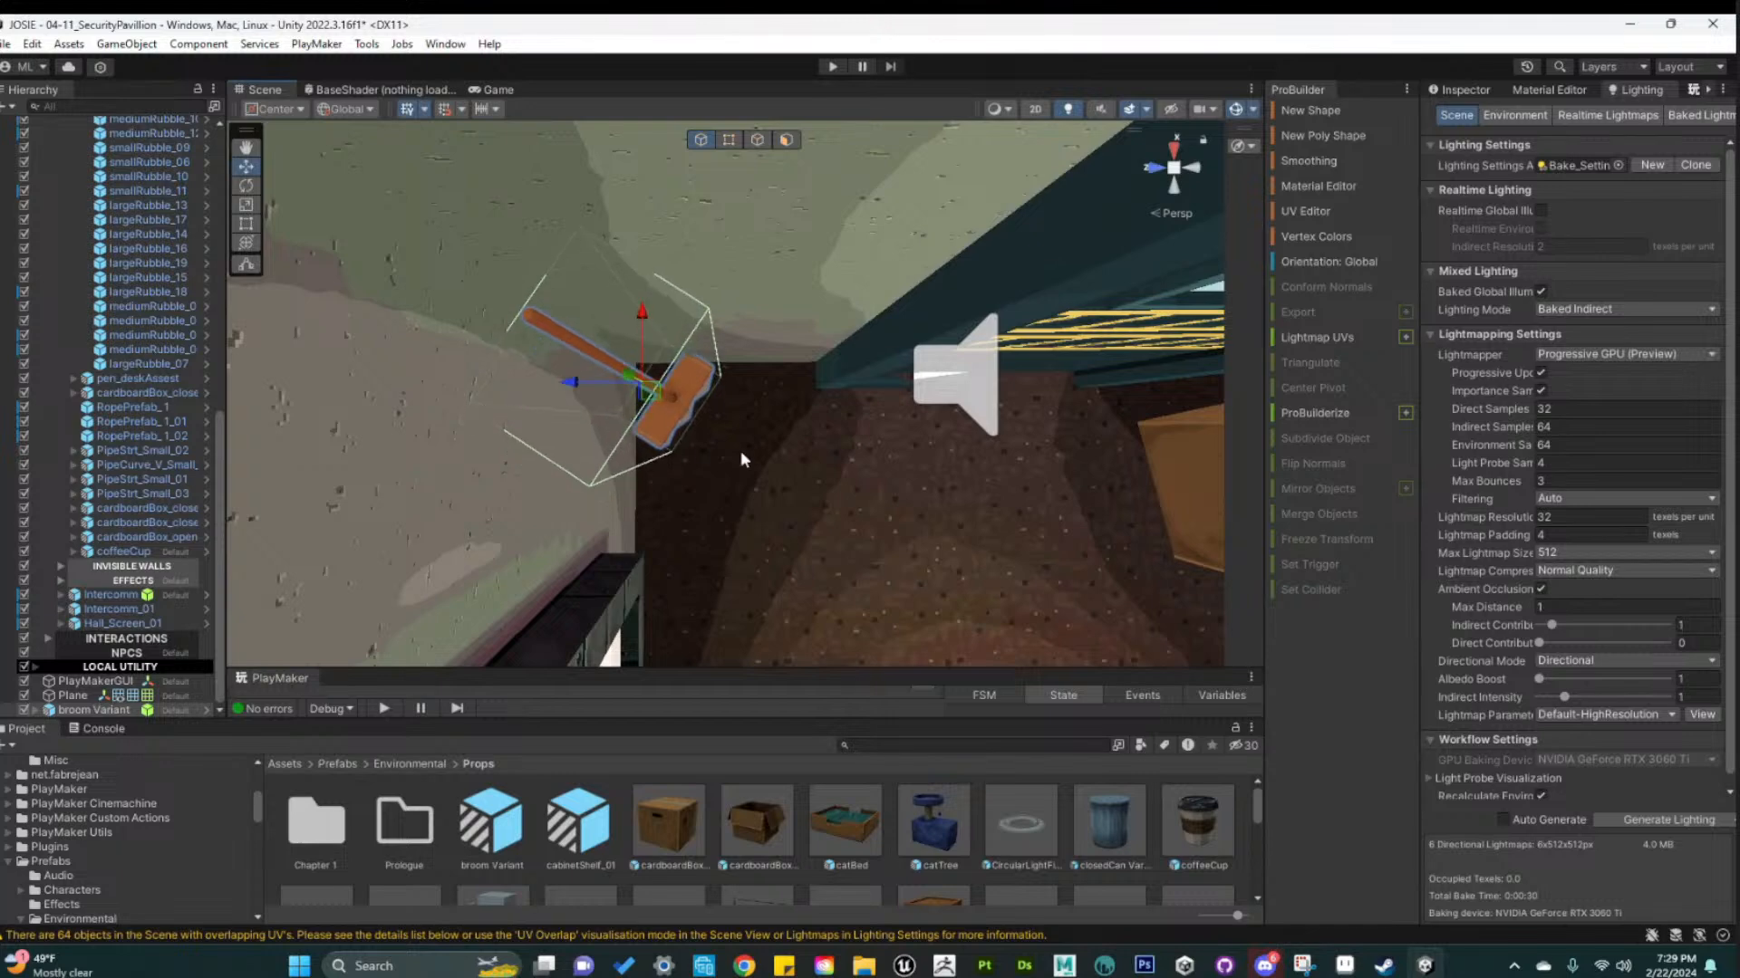
left_click_drag(742, 454, 712, 400, "alt")
key("e")
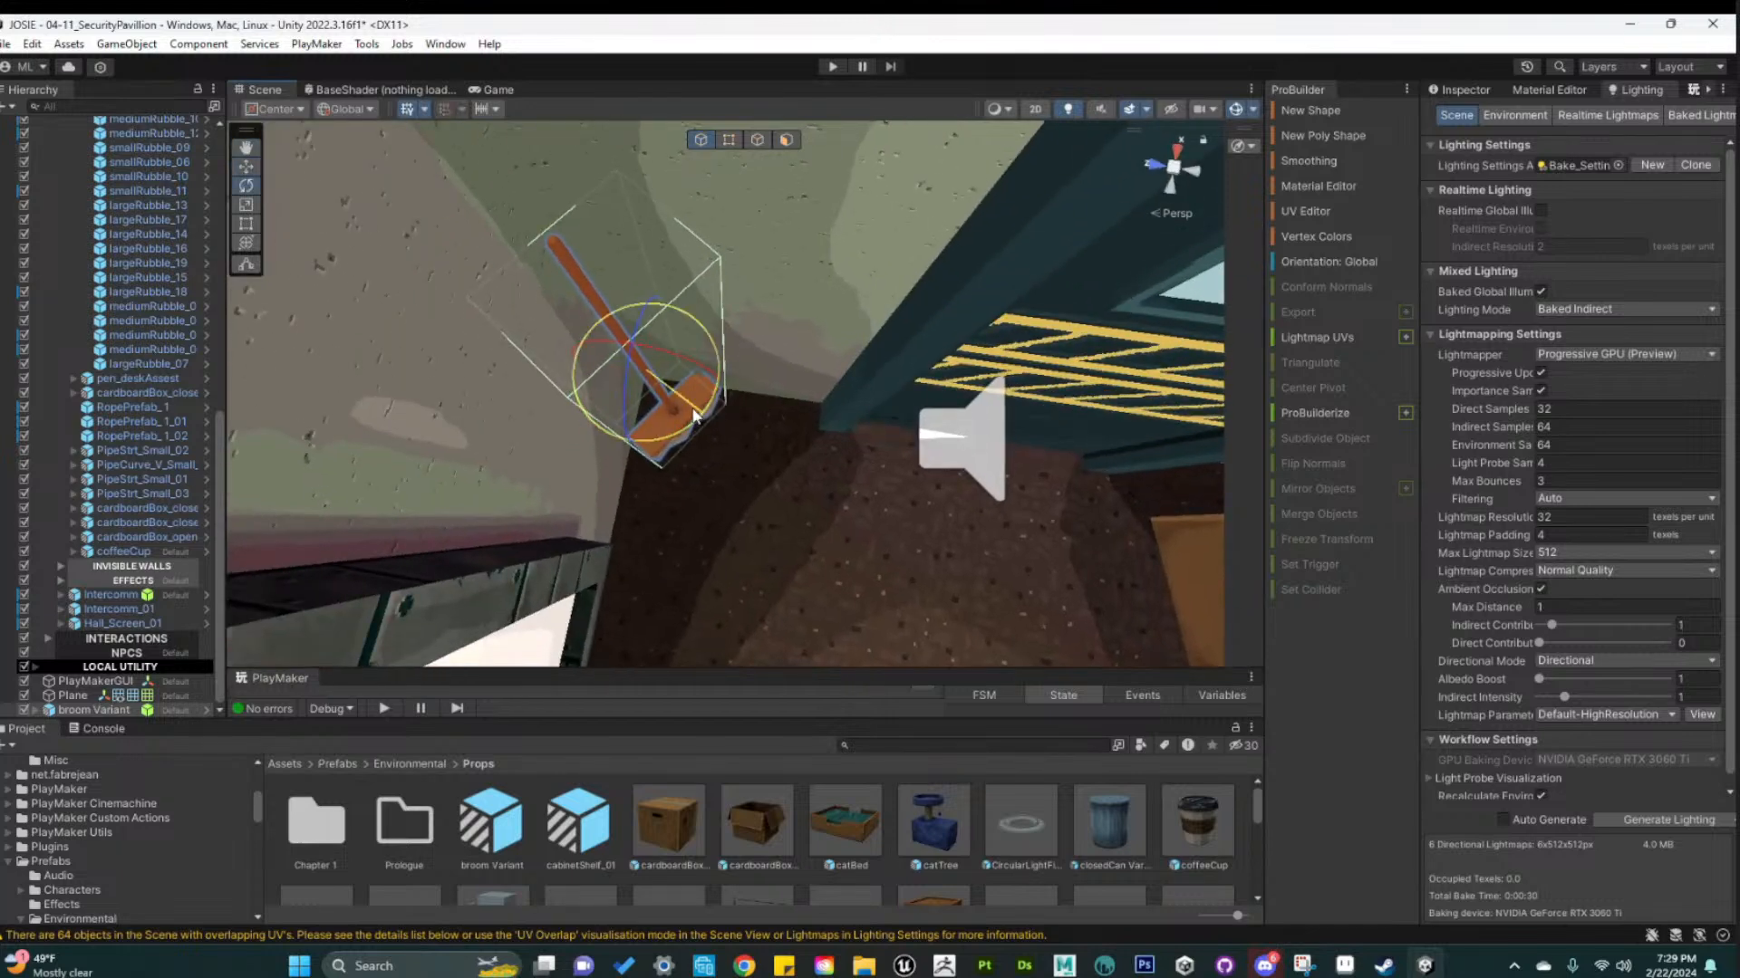
left_click_drag(852, 551, 679, 317, "alt")
scroll(725, 367, "down", 4)
left_click(703, 649)
Browse the Props prefabs and look around the pavilion for another prop and a spot to place it
scroll(717, 622, "down", 3)
left_click_drag(718, 622, 875, 549, "alt")
scroll(674, 621, "down", 4)
scroll(867, 538, "up", 3)
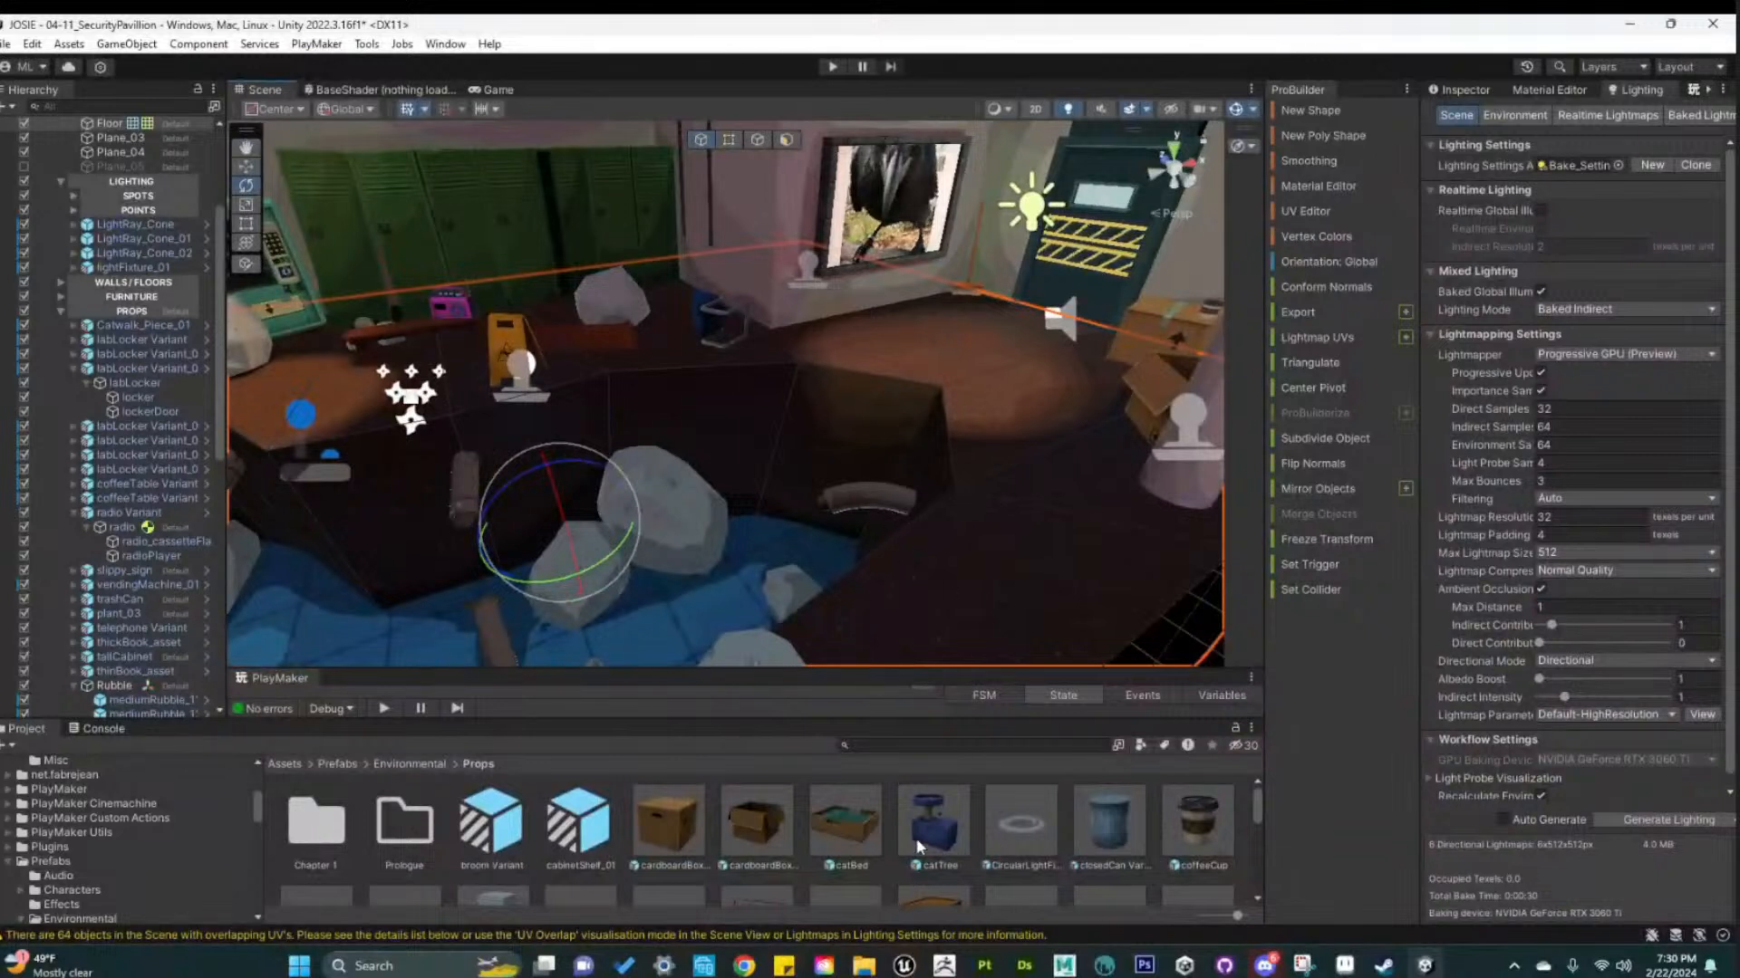
scroll(1011, 866, "down", 2)
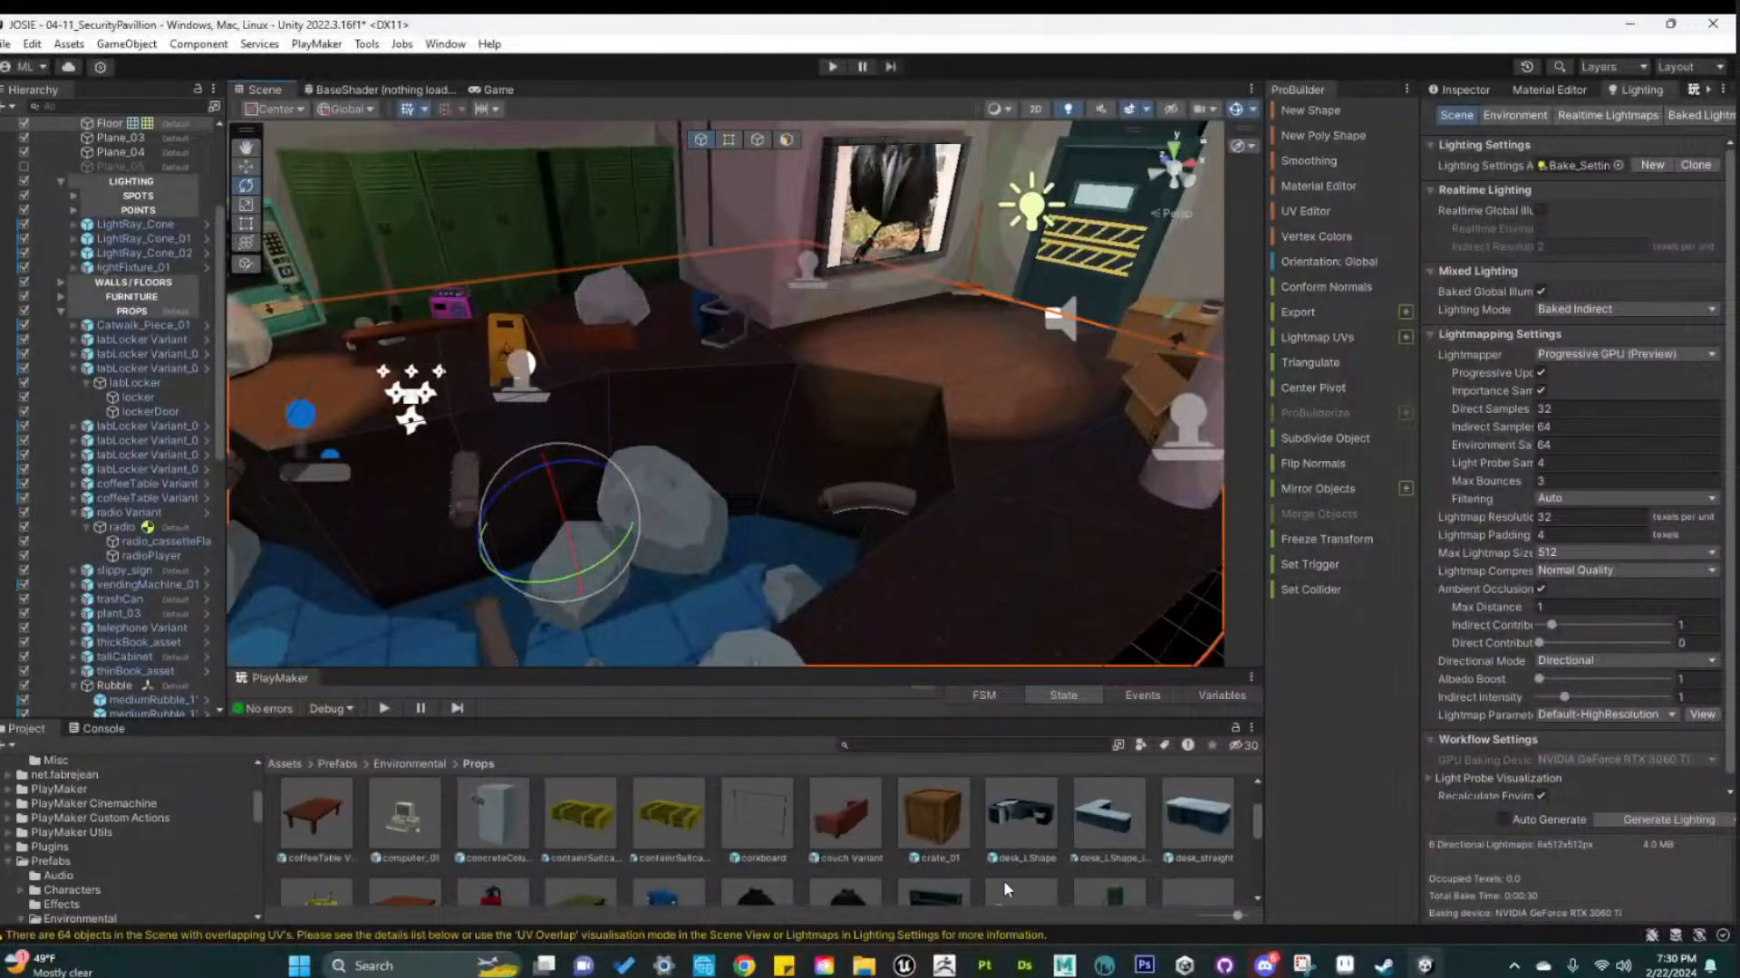
scroll(1009, 884, "down", 2)
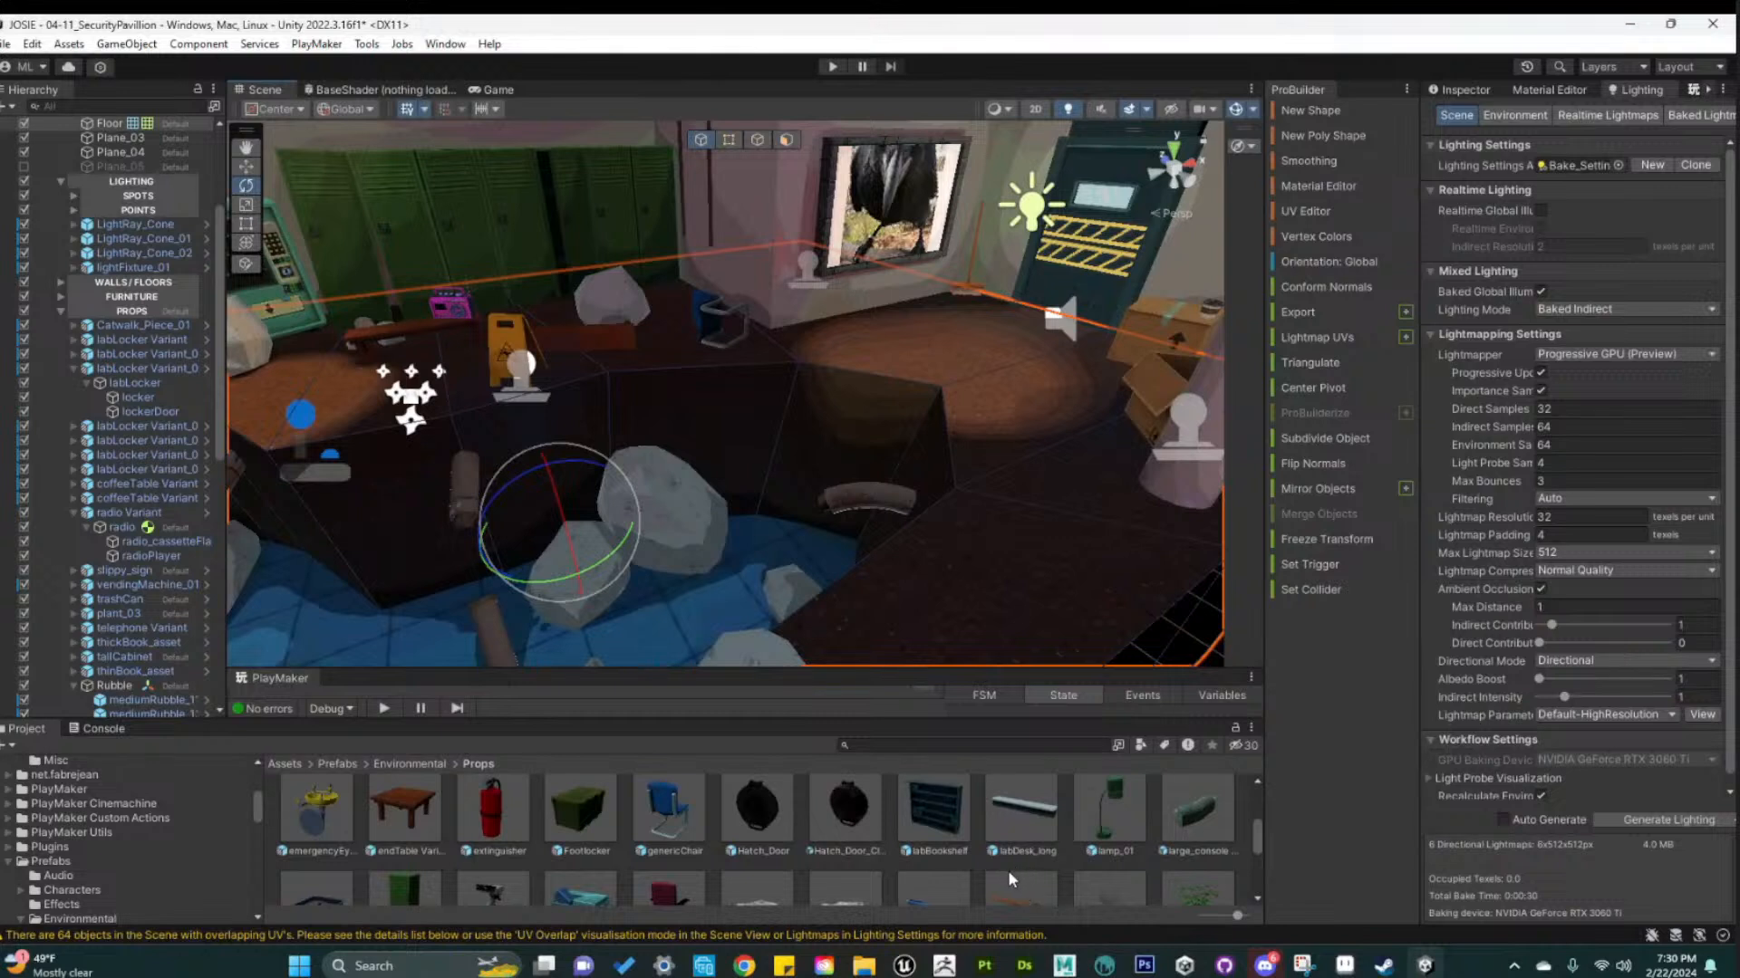
scroll(1008, 869, "down", 1)
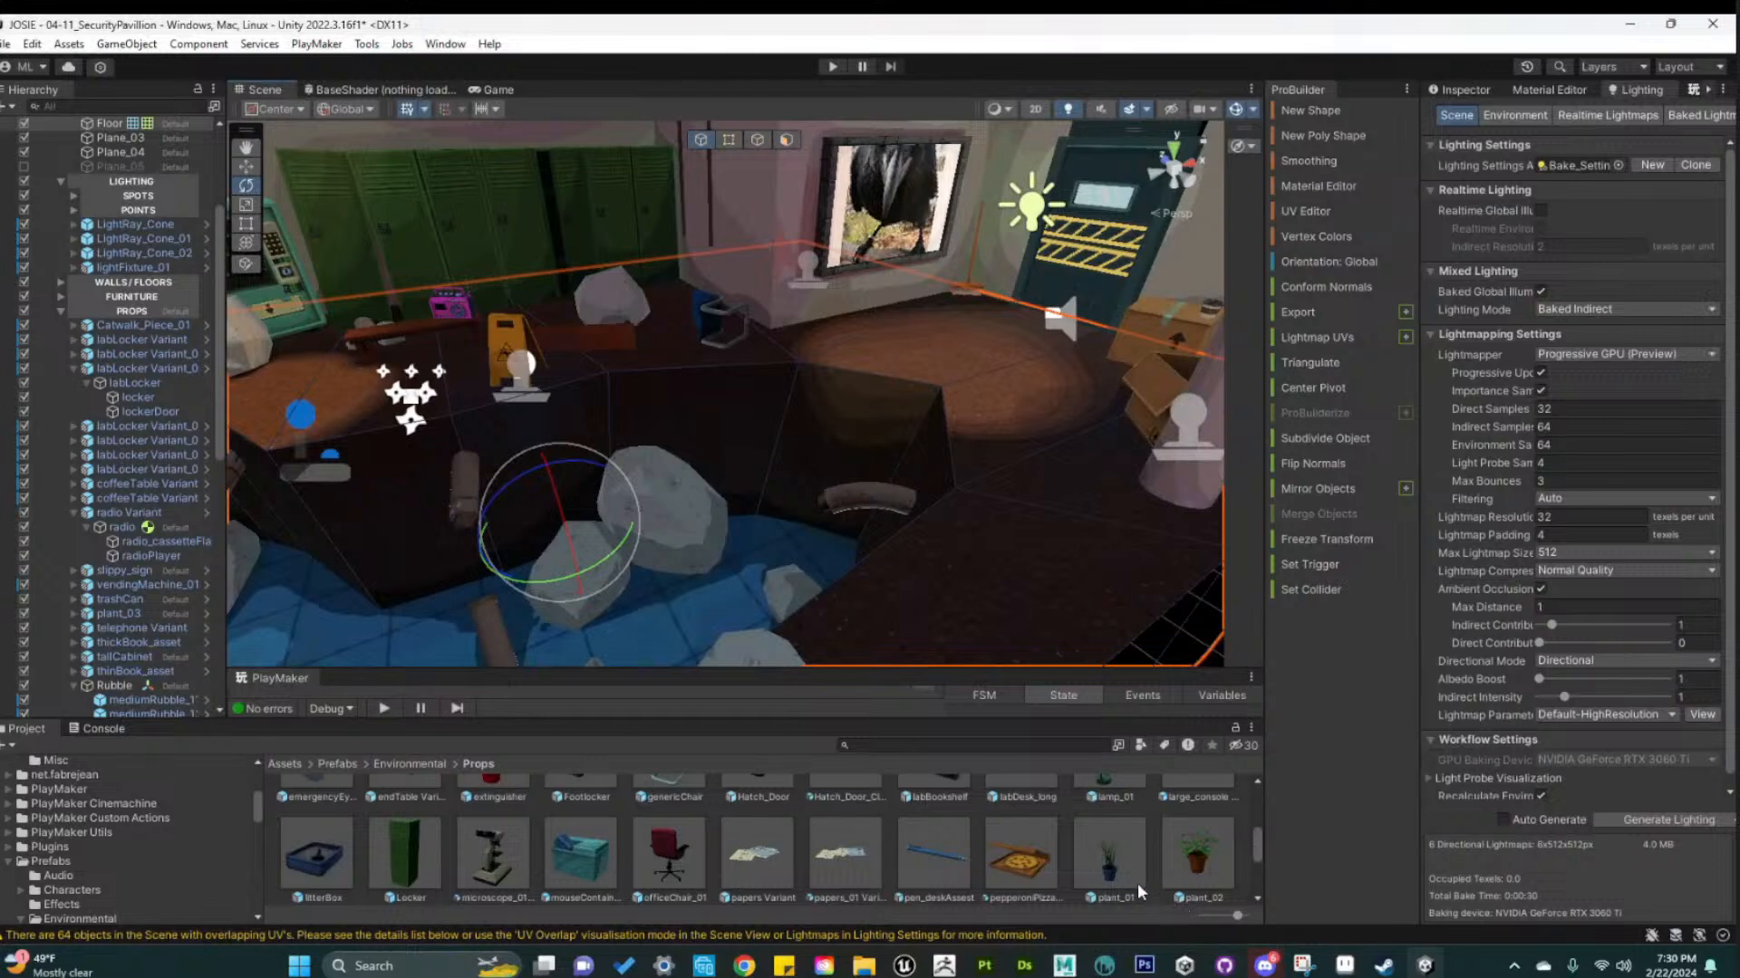
middle_click_drag(869, 446, 997, 498)
right_click_drag(998, 497, 572, 496)
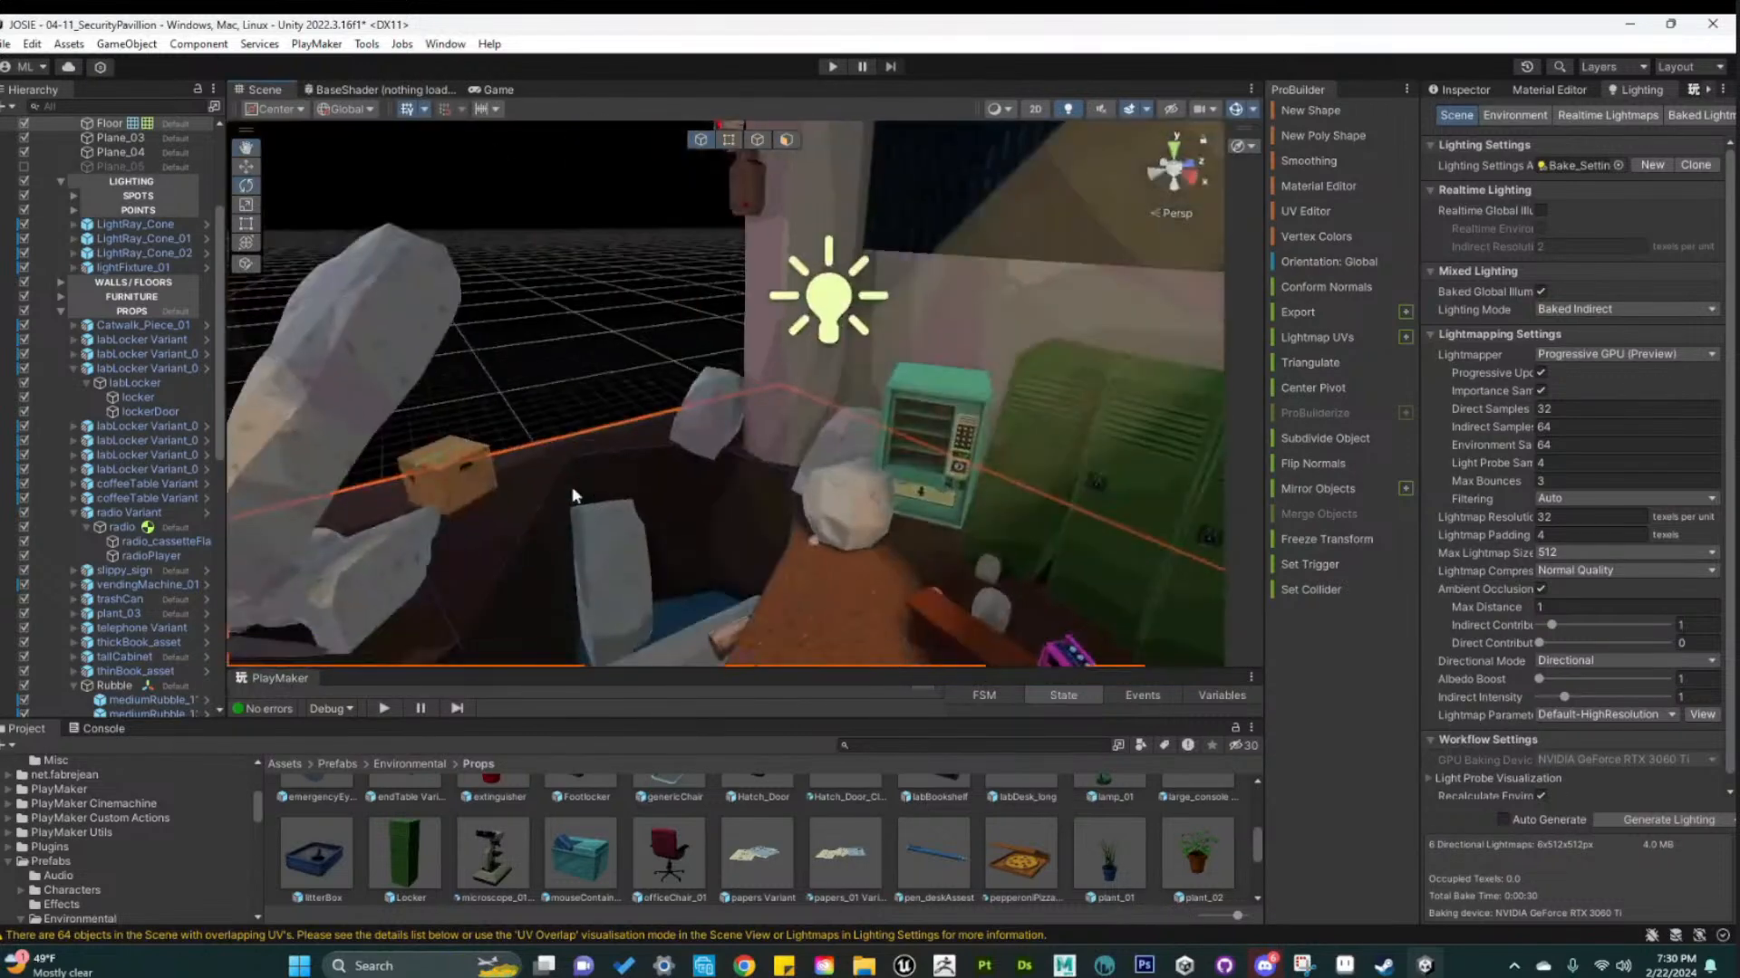
right_click_drag(675, 535, 823, 549)
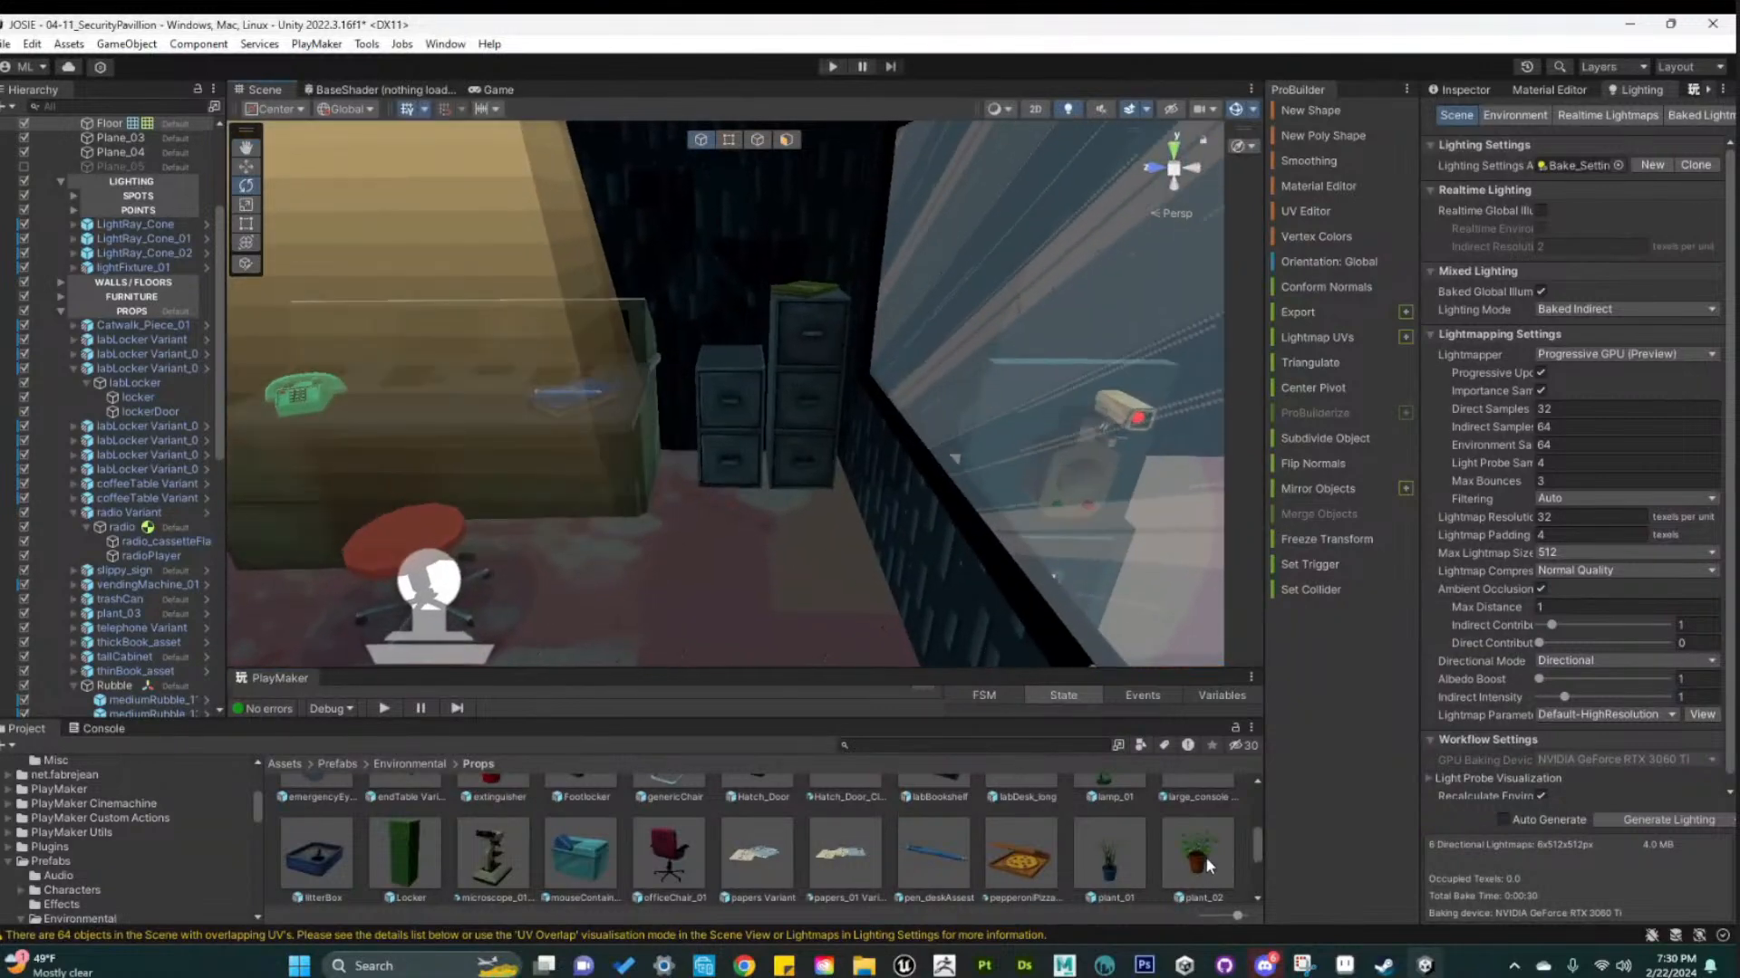
Place the plant_02 prefab on the shorter filing cabinet, shift it toward the front corner of the cabinet top, and deselect it
left_click_drag(1205, 856, 730, 344)
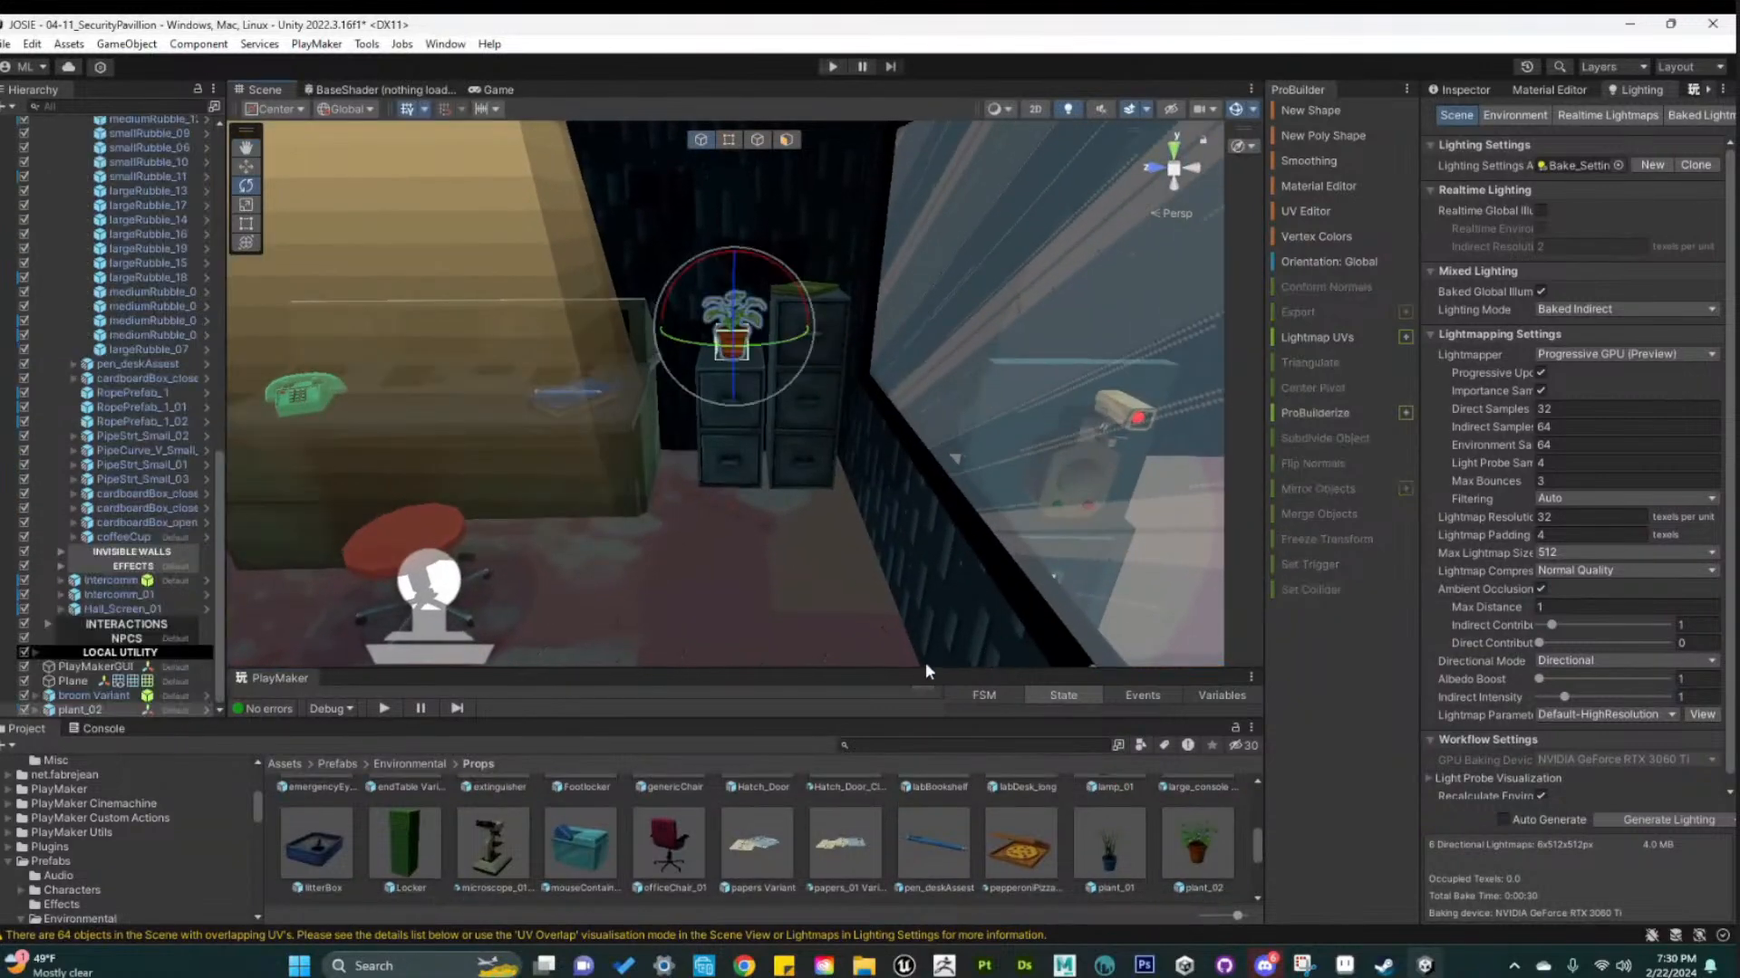
key("f")
left_click_drag(913, 565, 732, 662, "alt")
key("w")
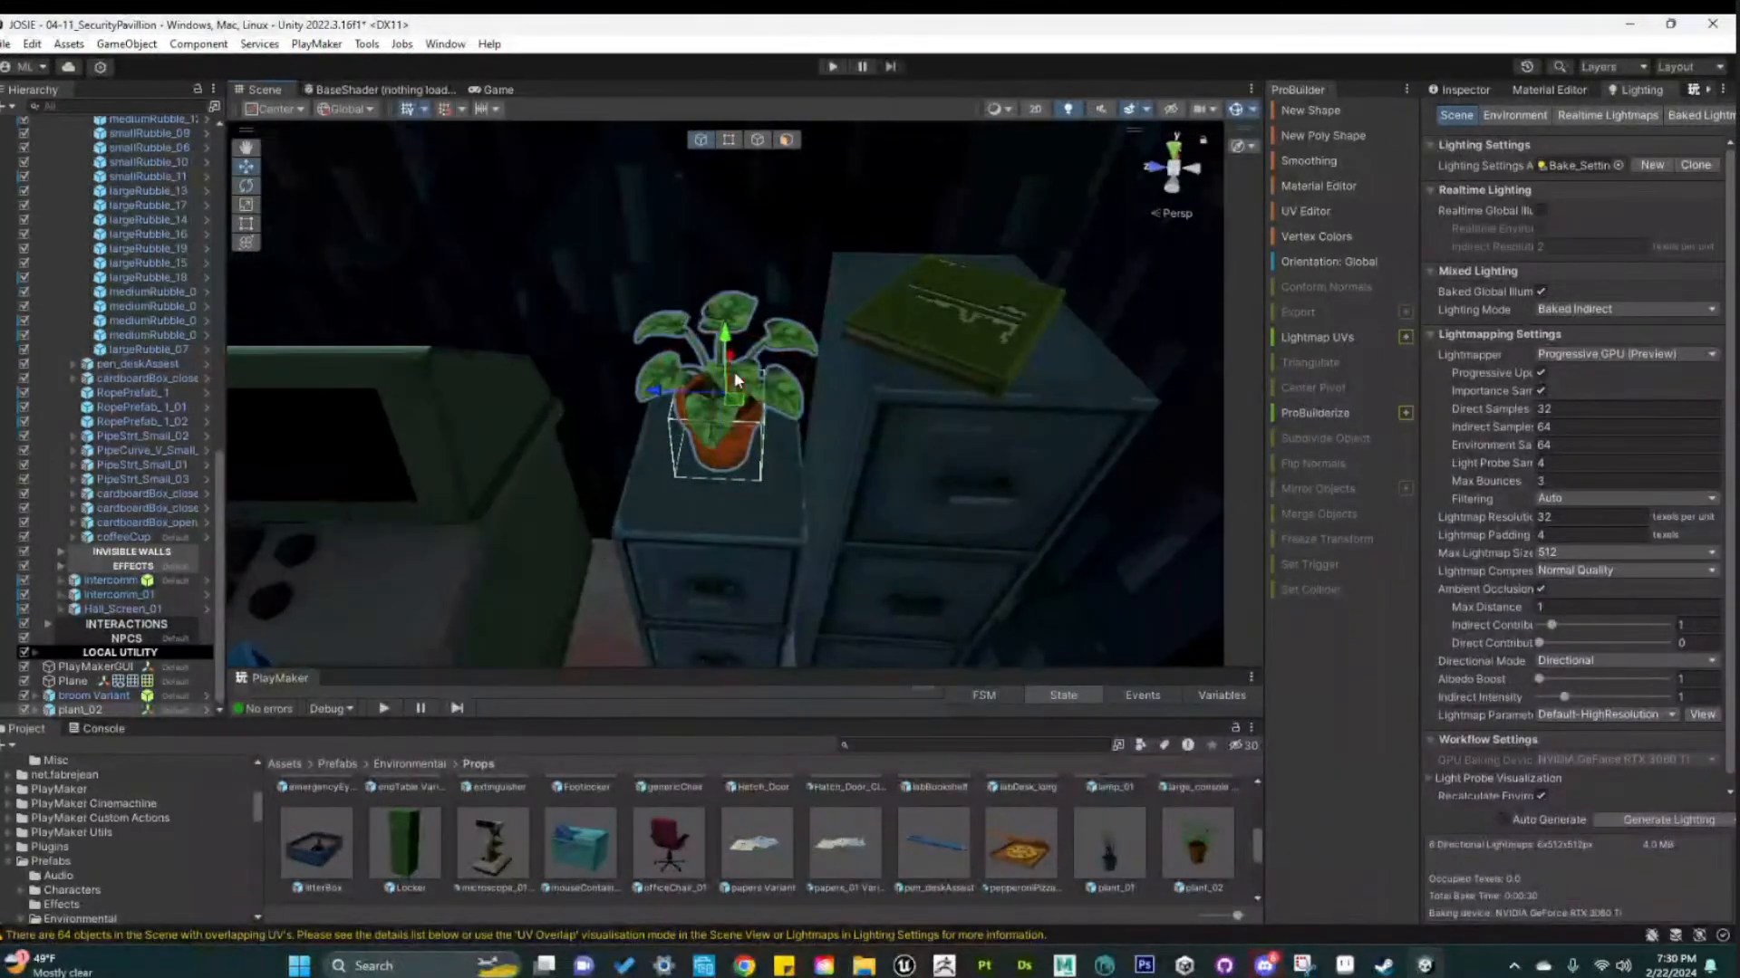
left_click_drag(655, 391, 576, 440)
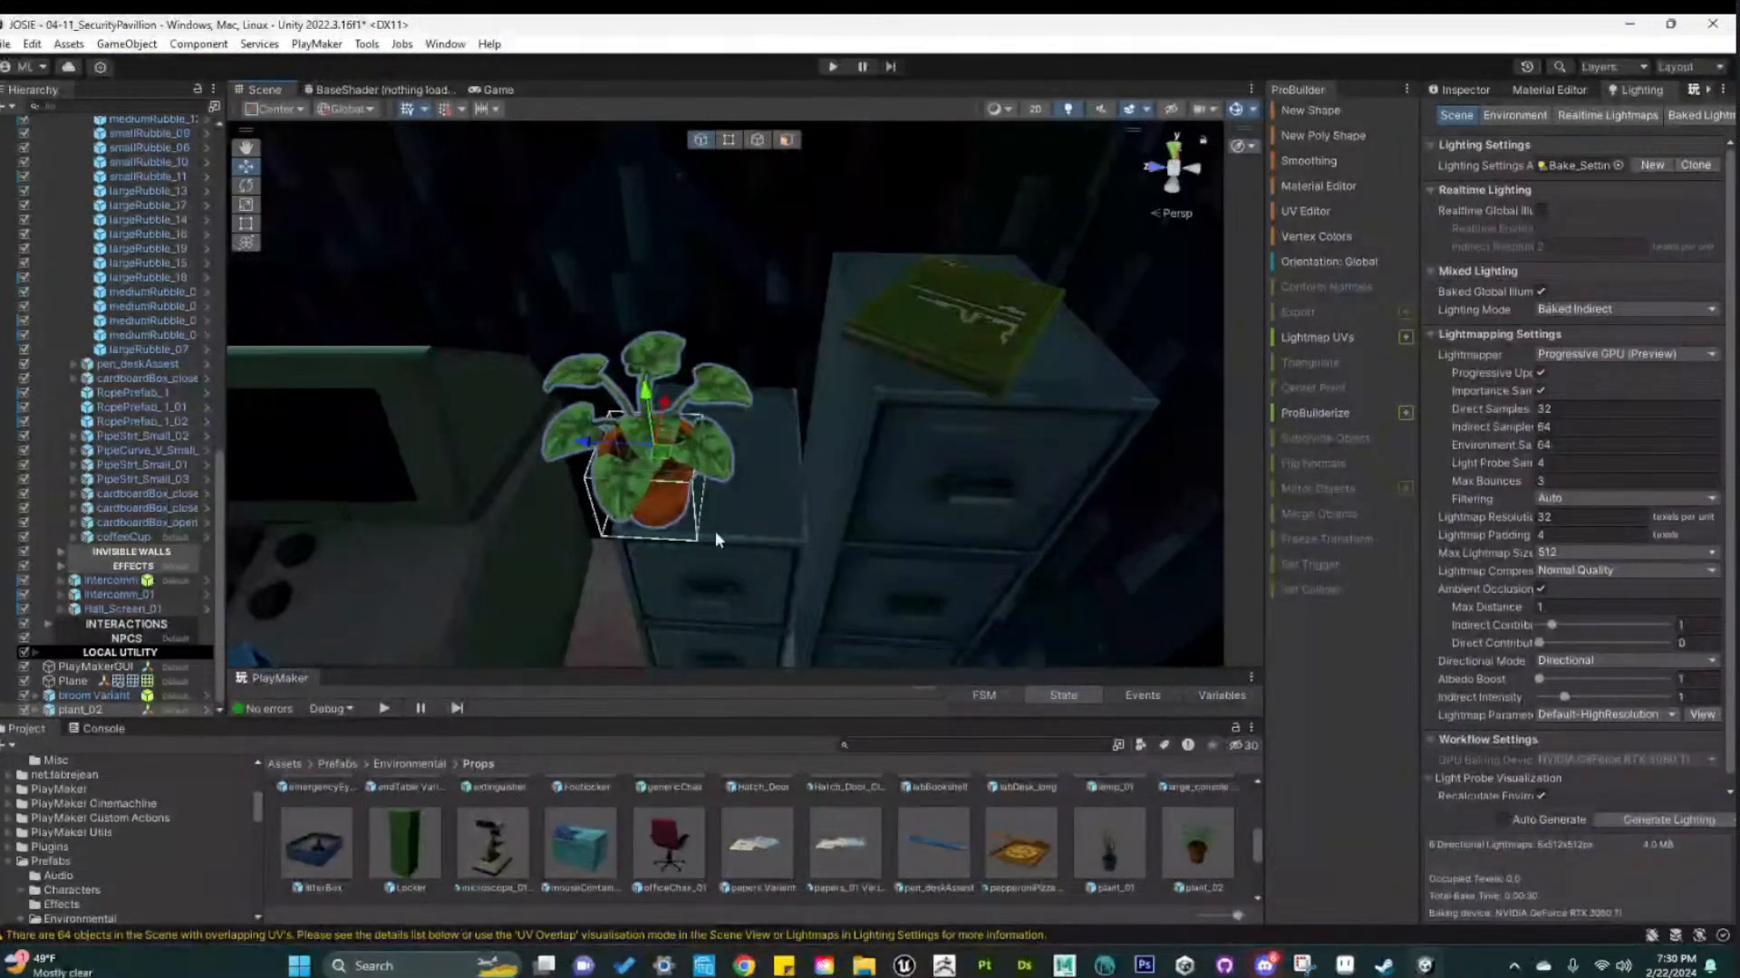
left_click_drag(715, 531, 795, 612, "alt")
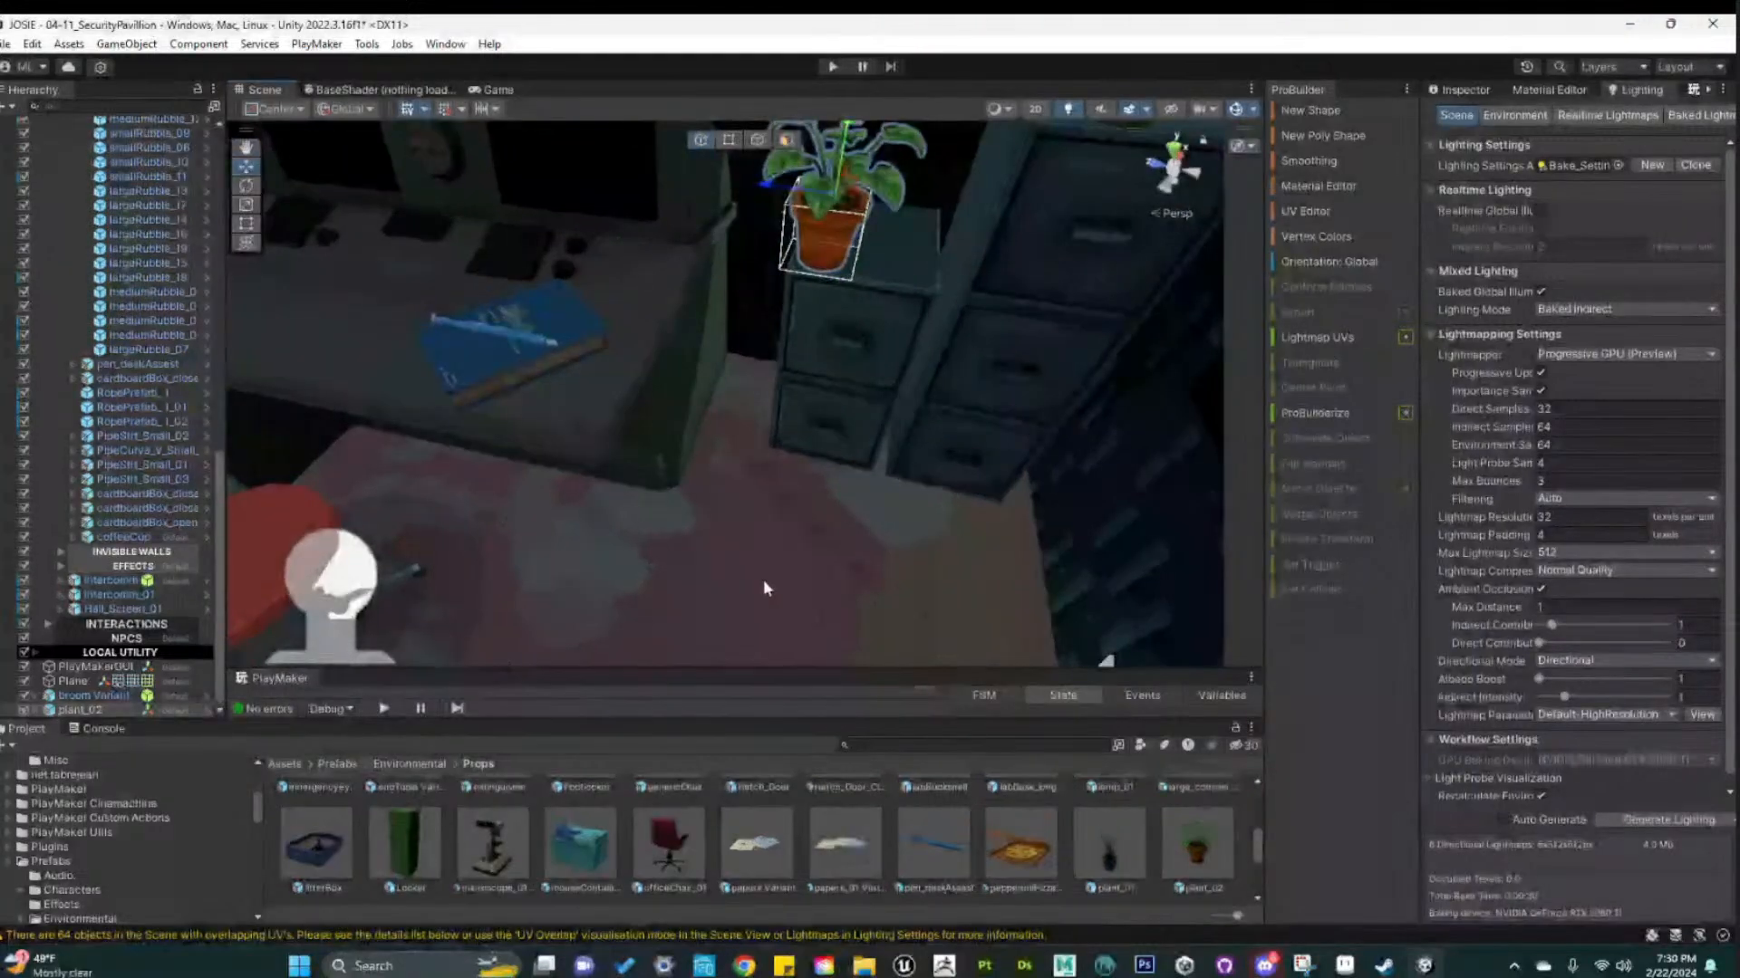
left_click(884, 541)
Place the pepperoniPizza Variant prefab on the closed cardboard box near the office desk and ready it for rotation
left_click_drag(882, 535, 825, 532, "alt")
scroll(842, 523, "down", 4)
scroll(825, 539, "down", 5)
middle_click_drag(815, 540, 991, 484)
left_click_drag(991, 483, 897, 607, "alt")
scroll(796, 566, "up", 5)
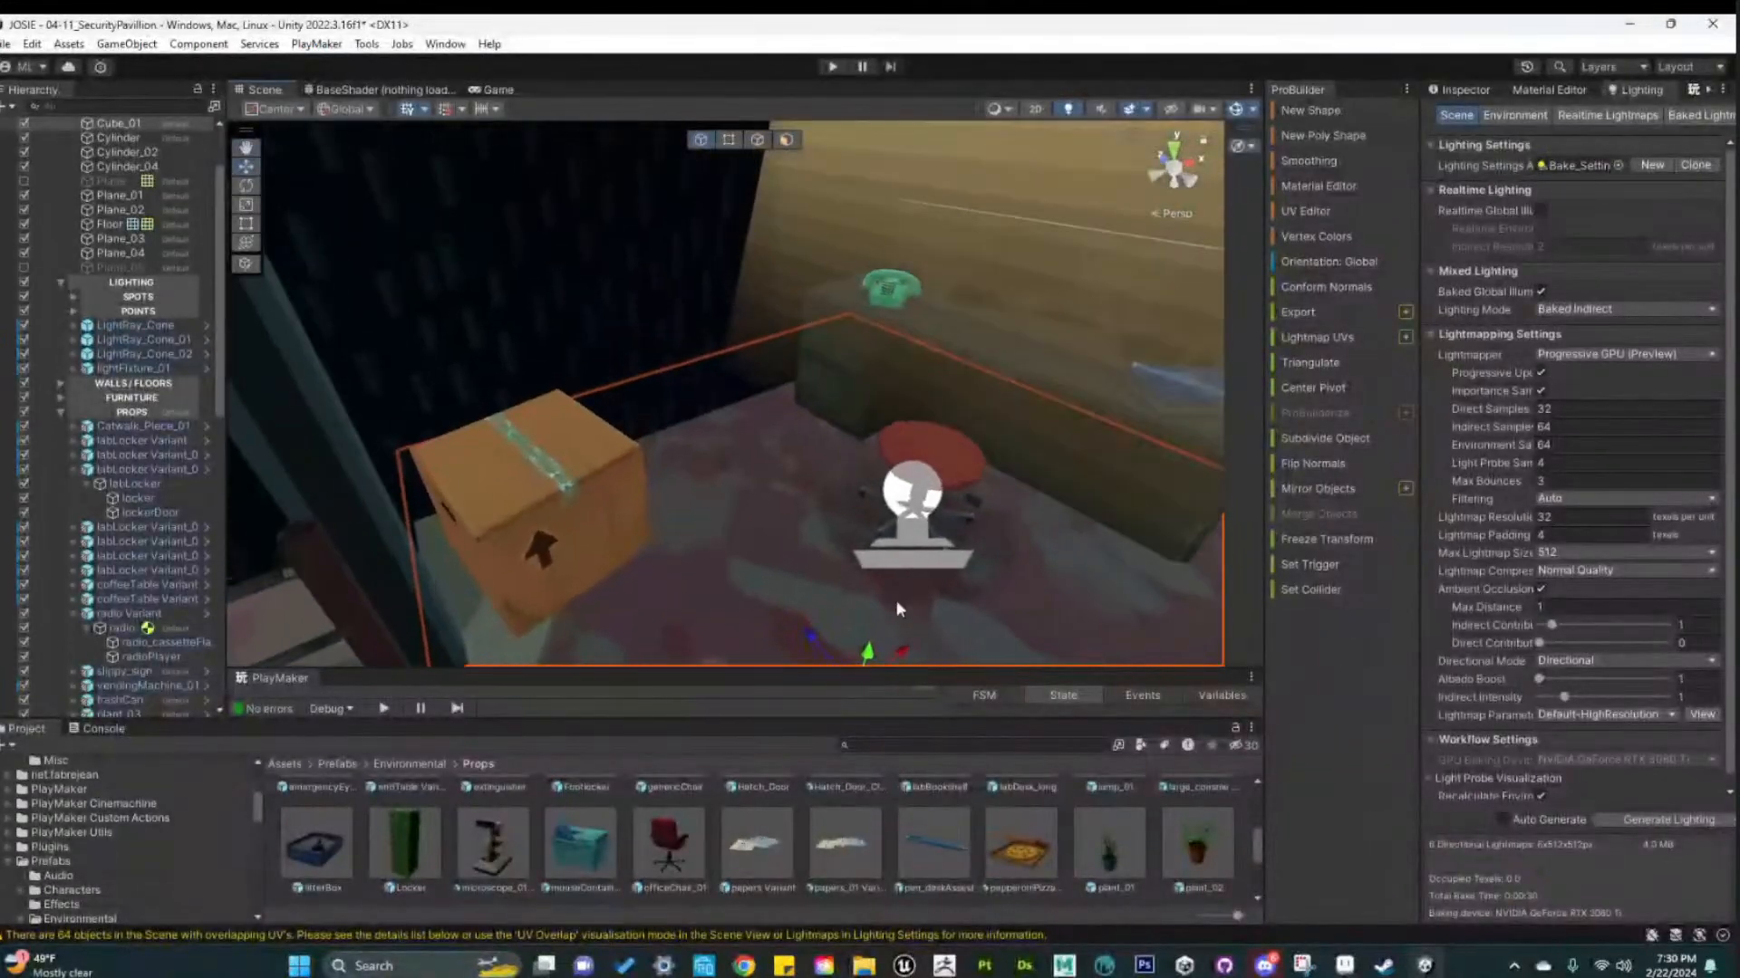
left_click_drag(1029, 852, 513, 448)
key("f")
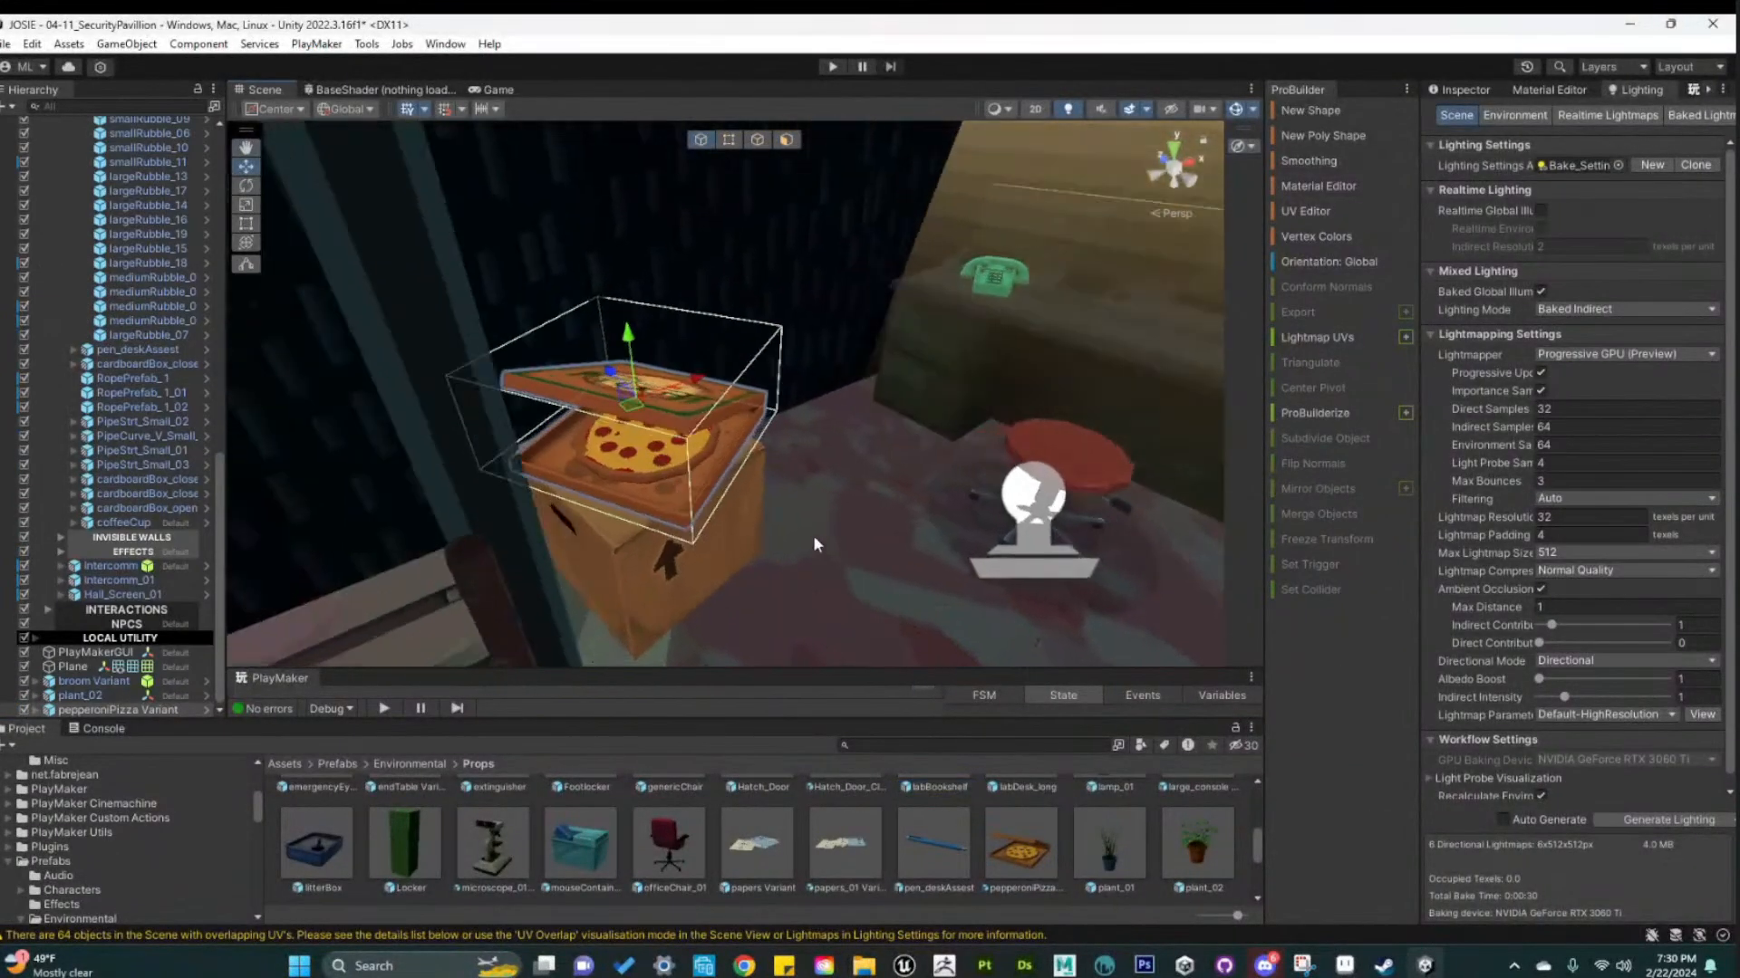
left_click_drag(880, 512, 795, 515, "alt")
key("e")
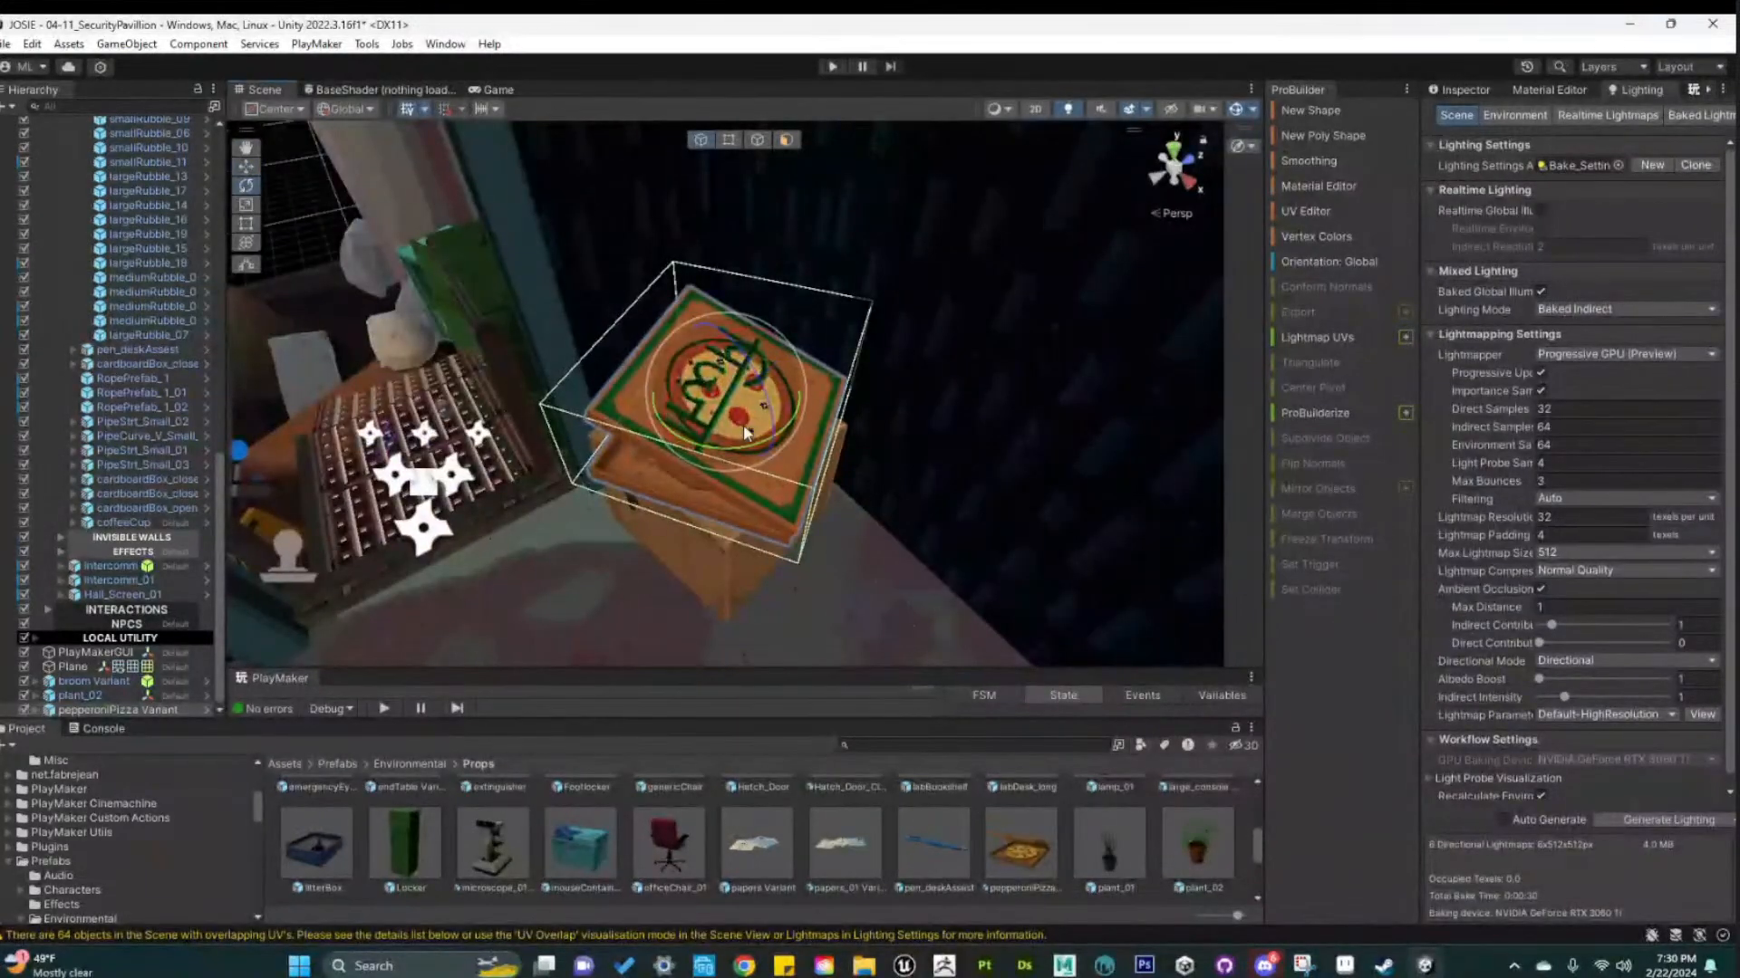
Rotate the pepperoni pizza box and adjust its position on top of the cardboard box, then deselect it
left_click_drag(745, 447, 931, 547)
middle_click_drag(931, 547, 748, 507)
scroll(732, 417, "up", 2)
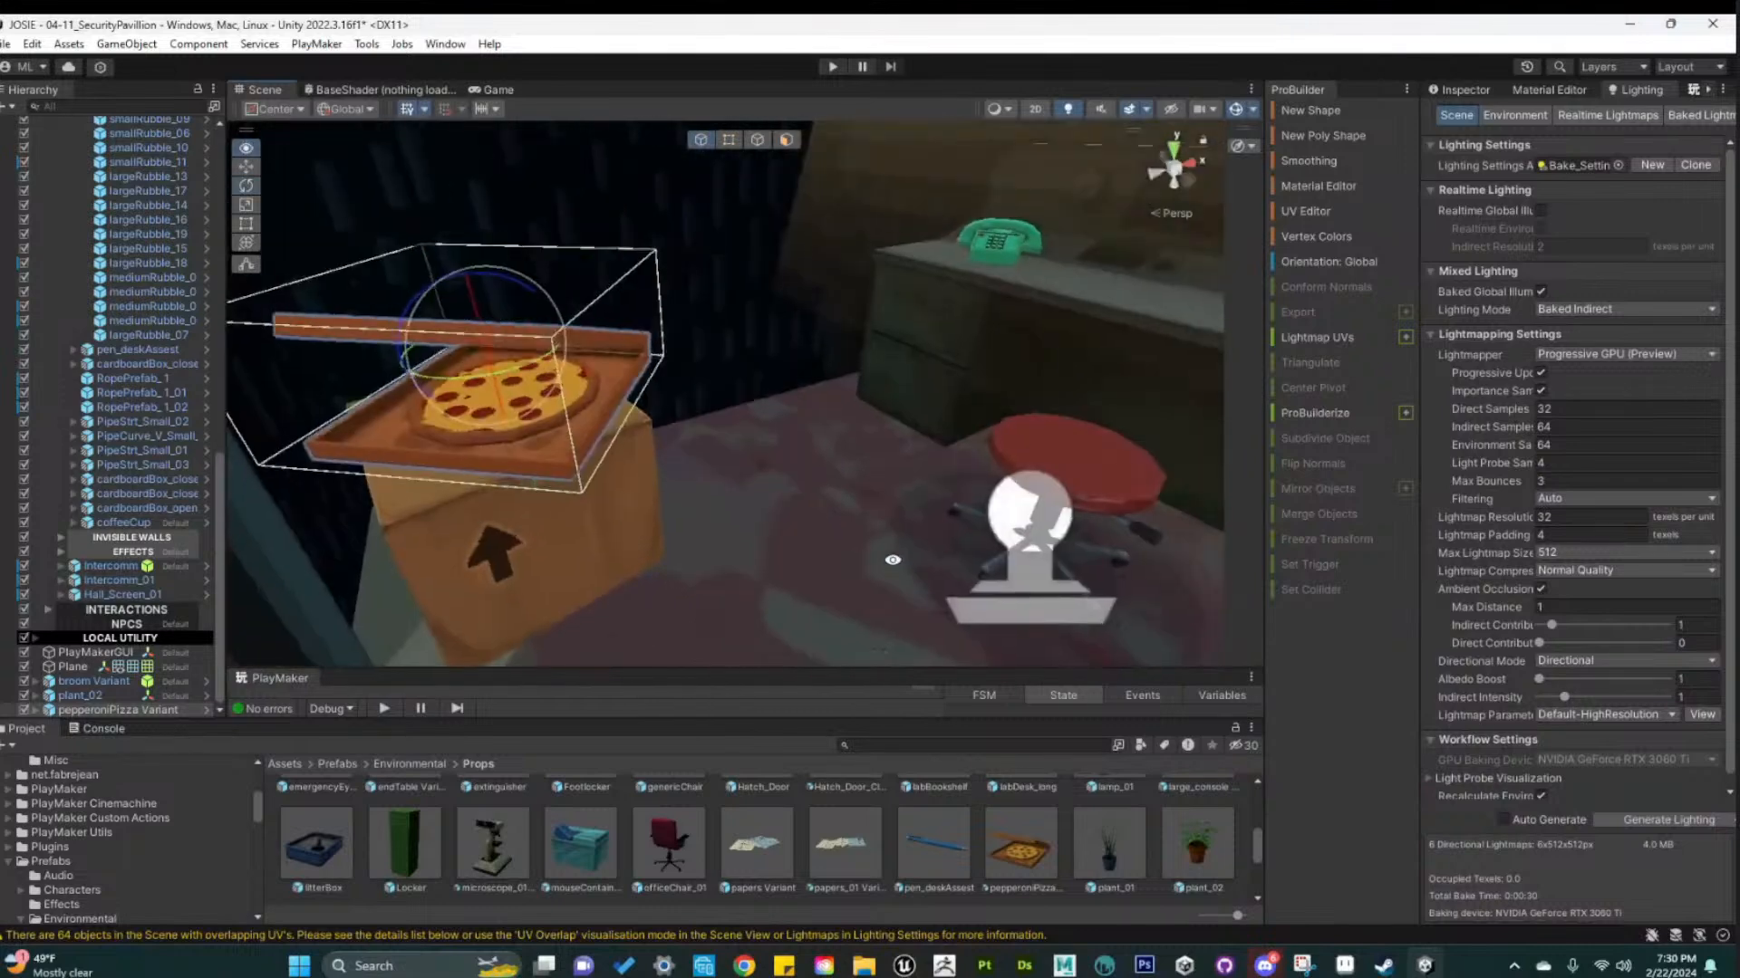
left_click_drag(730, 408, 615, 415, "alt")
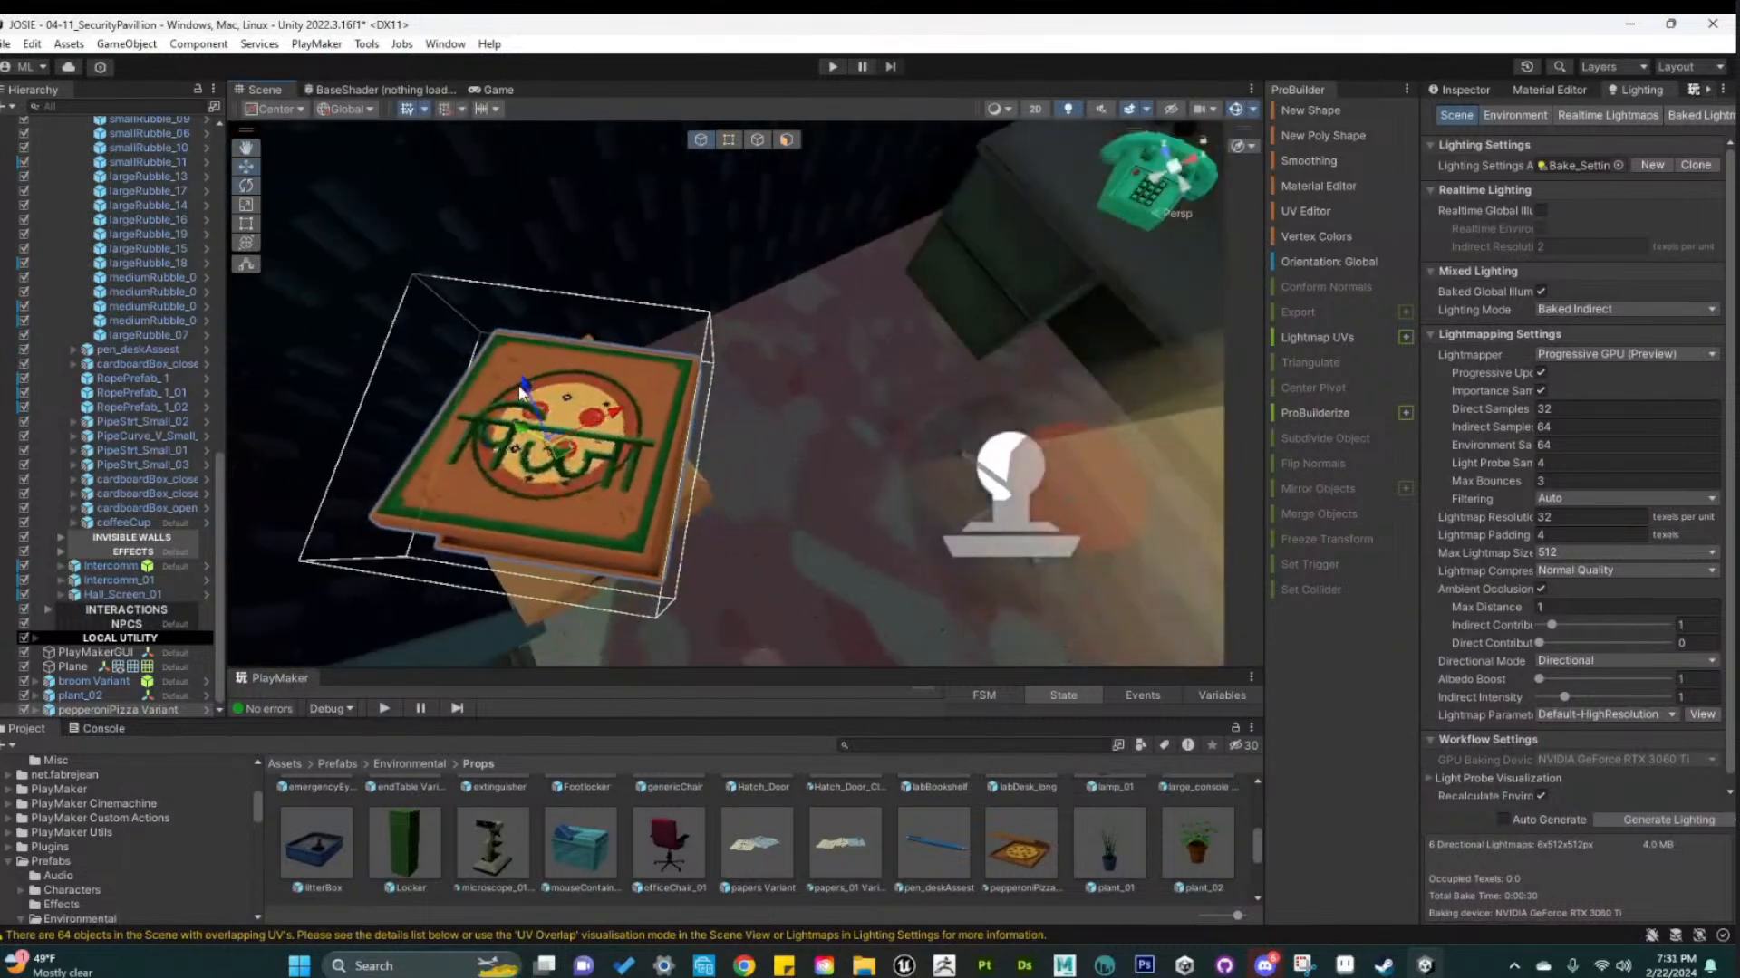
left_click_drag(518, 389, 523, 400)
left_click_drag(746, 589, 909, 598, "alt")
scroll(997, 461, "up", 3)
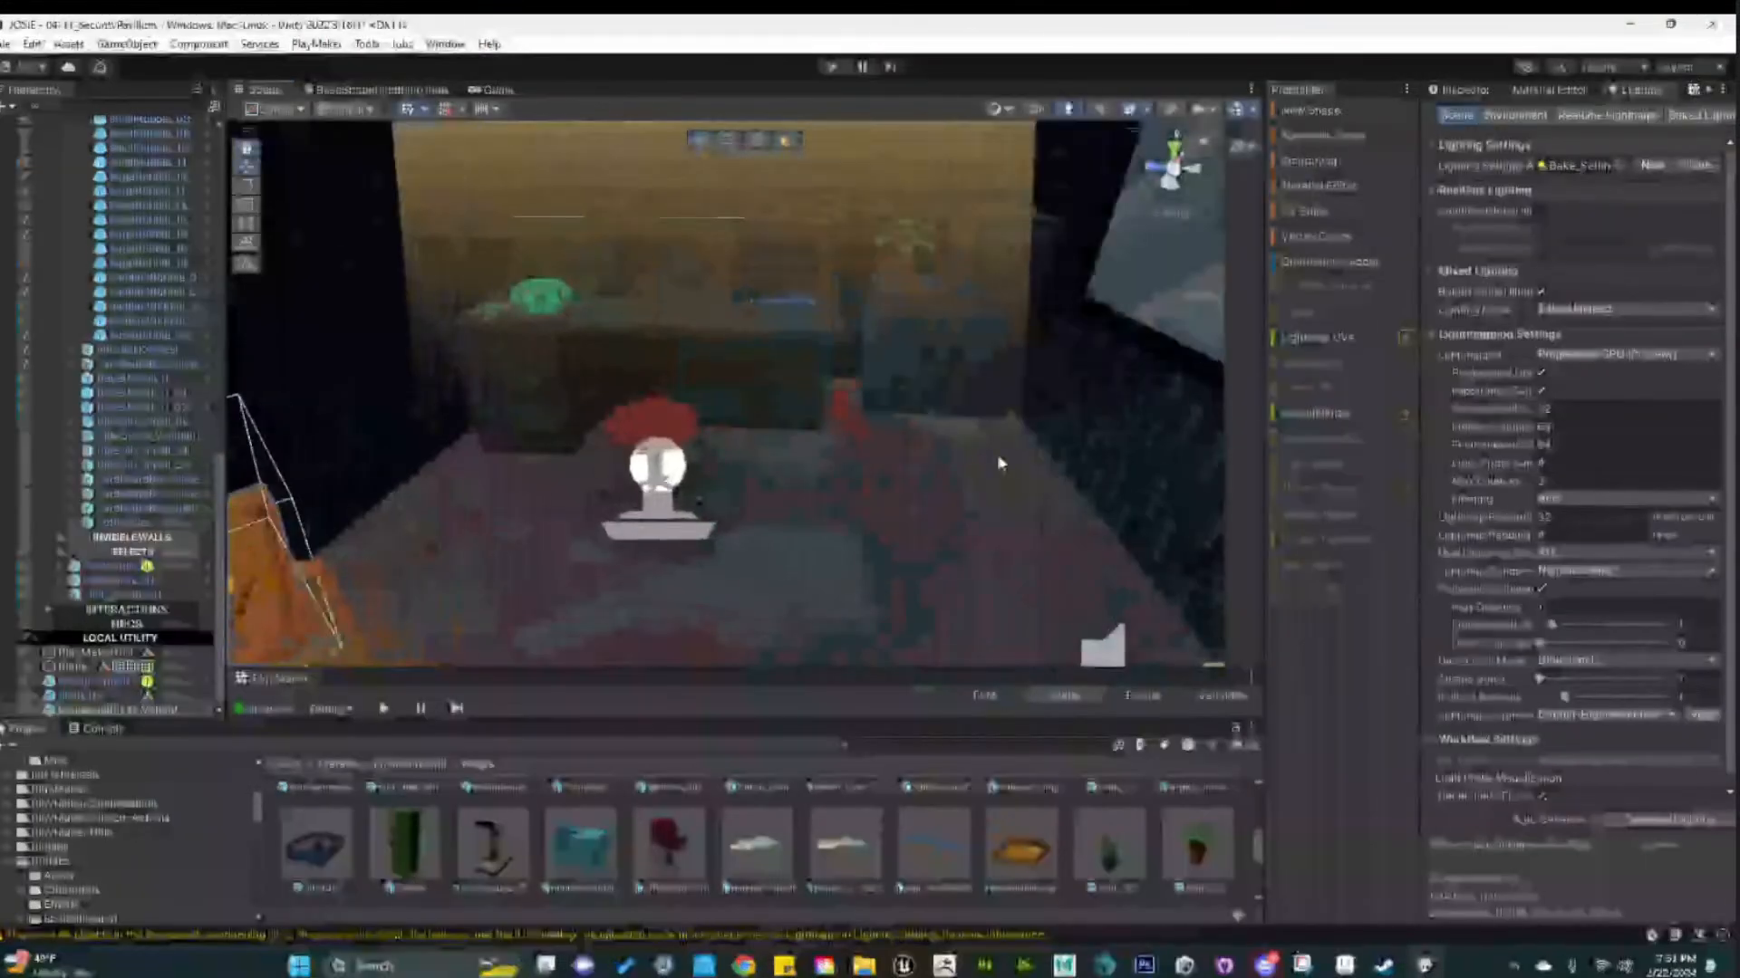
left_click_drag(1035, 455, 913, 535, "alt")
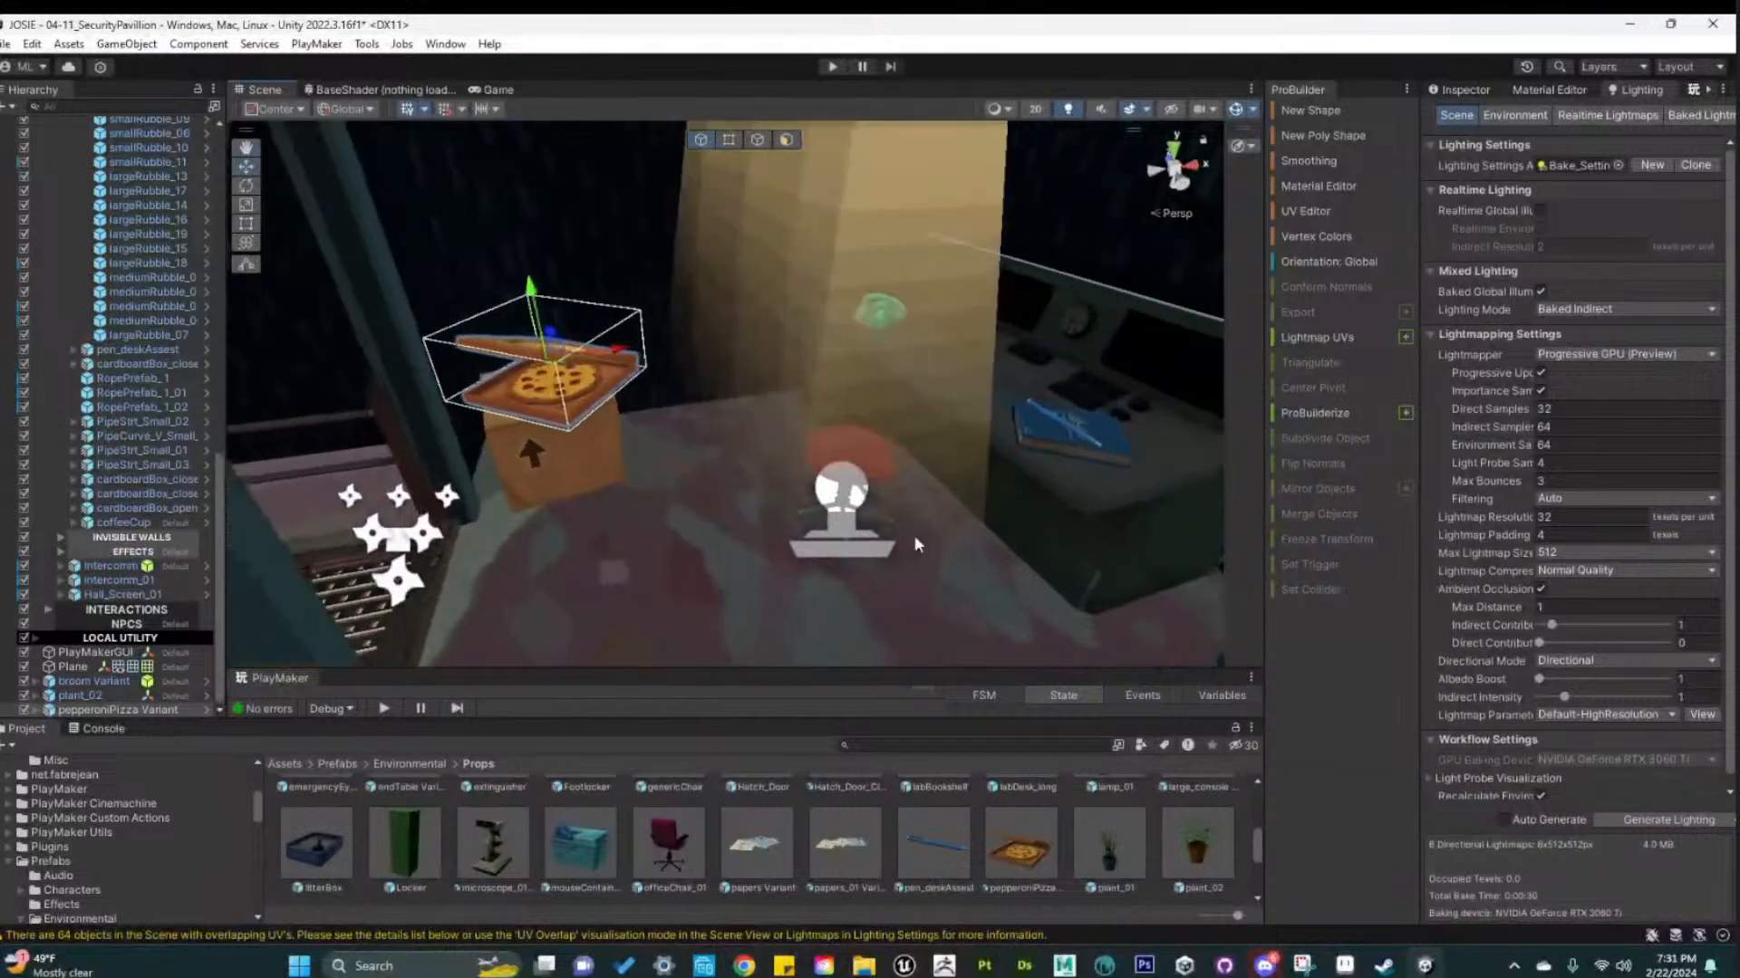
left_click(708, 558)
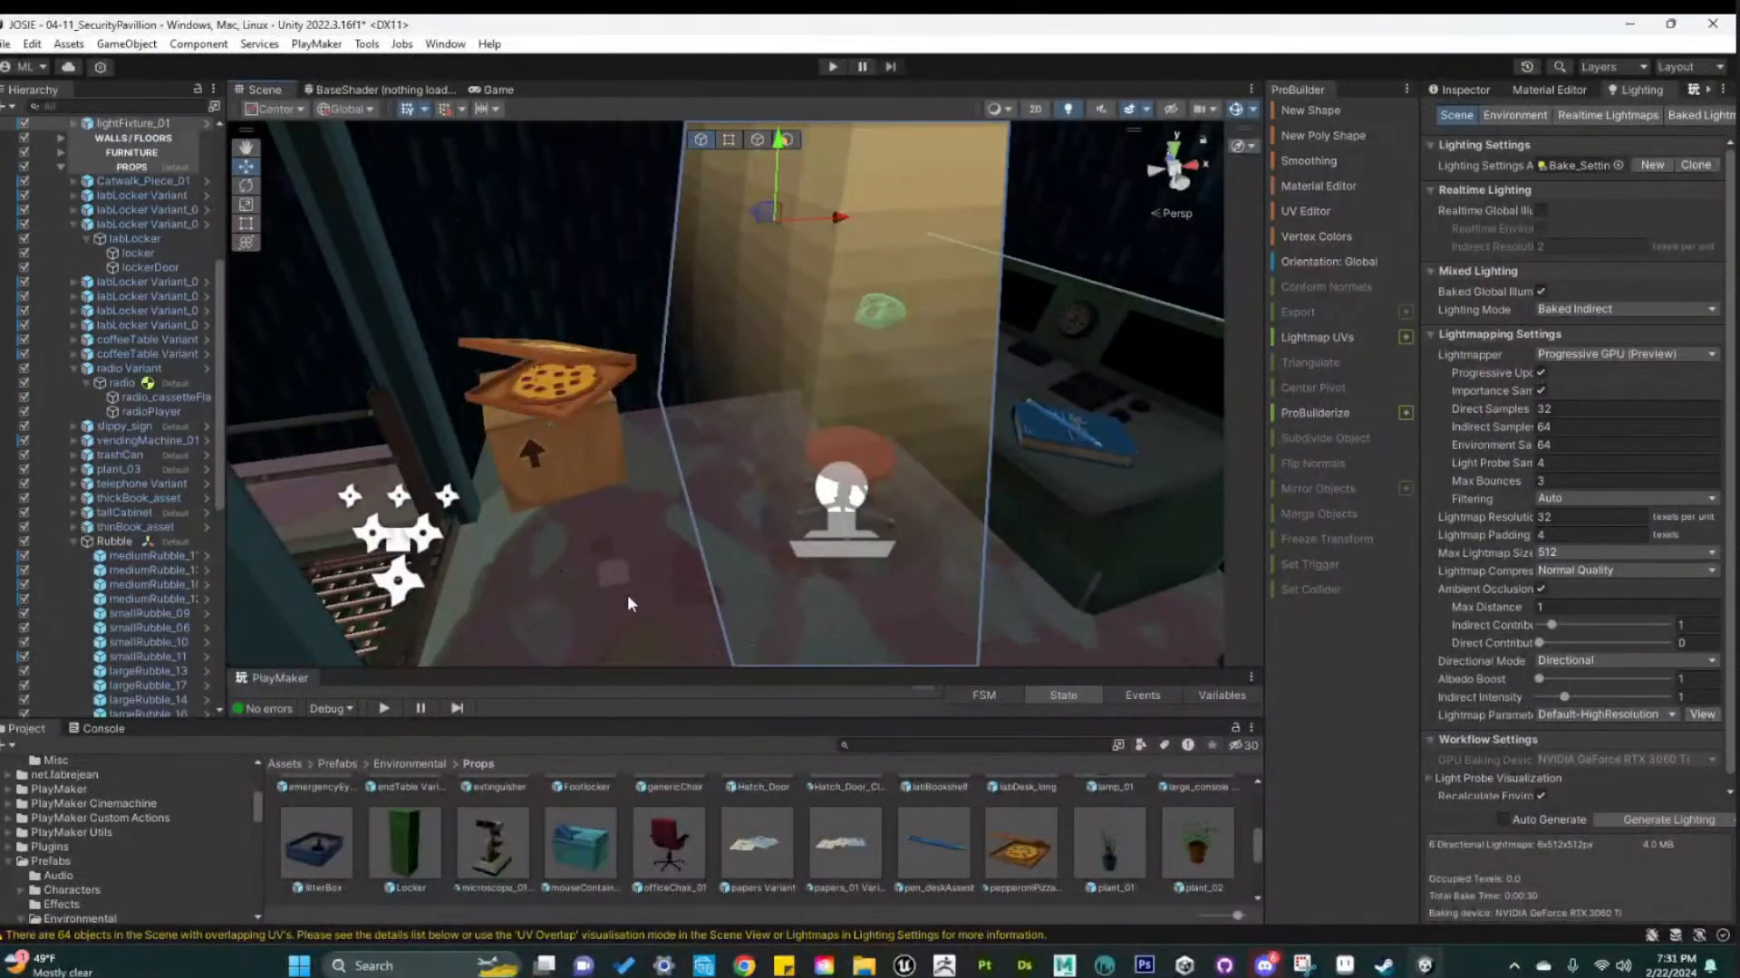
Inspect how the open pizza box sits on the cardboard box beside the doorway
left_click_drag(704, 586, 992, 553, "alt")
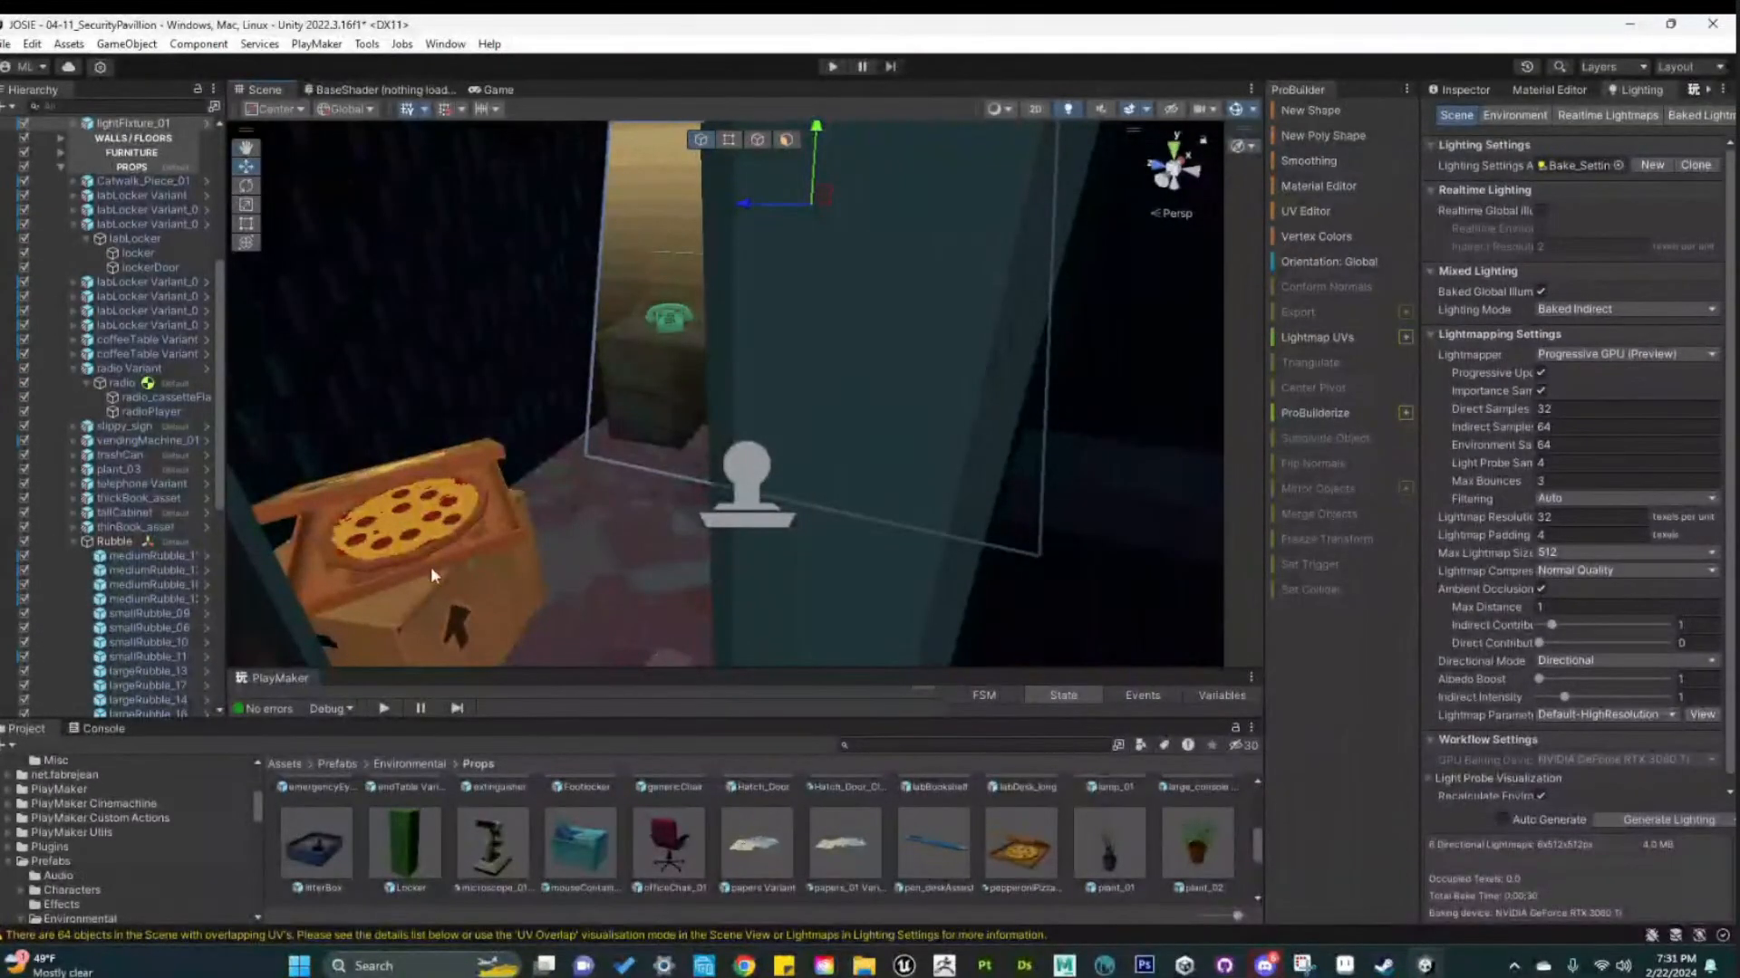
left_click(420, 526)
left_click(444, 529)
left_click(444, 529)
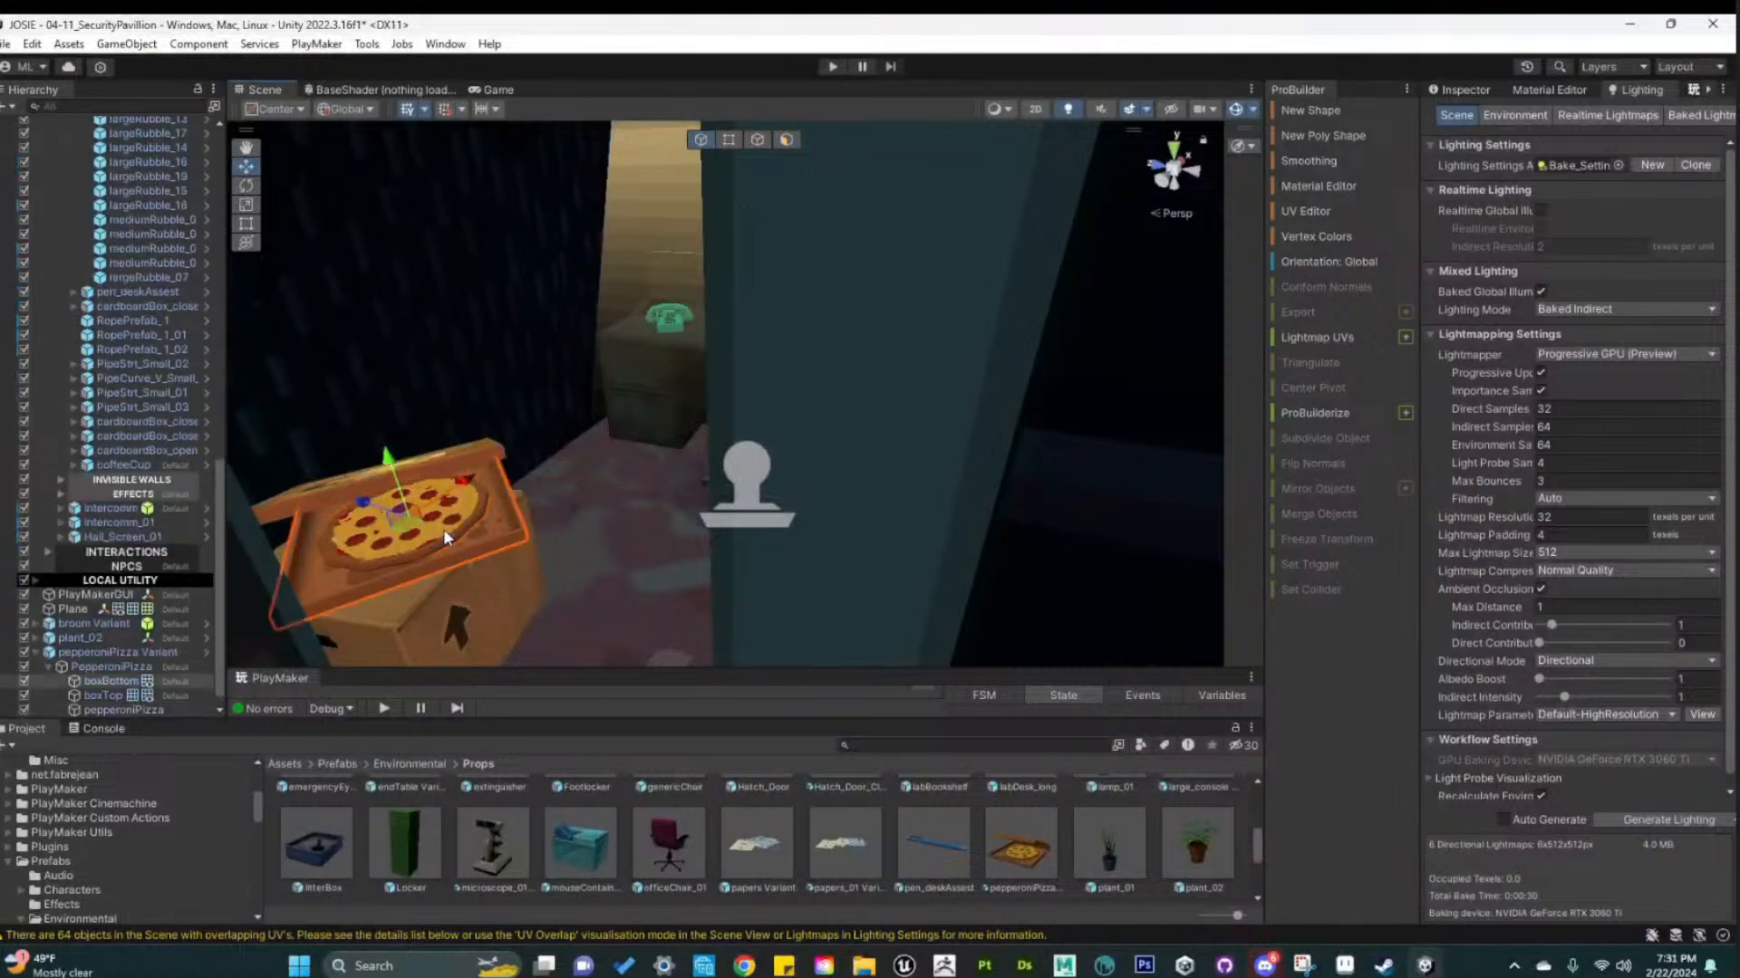
left_click(443, 529)
left_click_drag(392, 560, 971, 564, "alt")
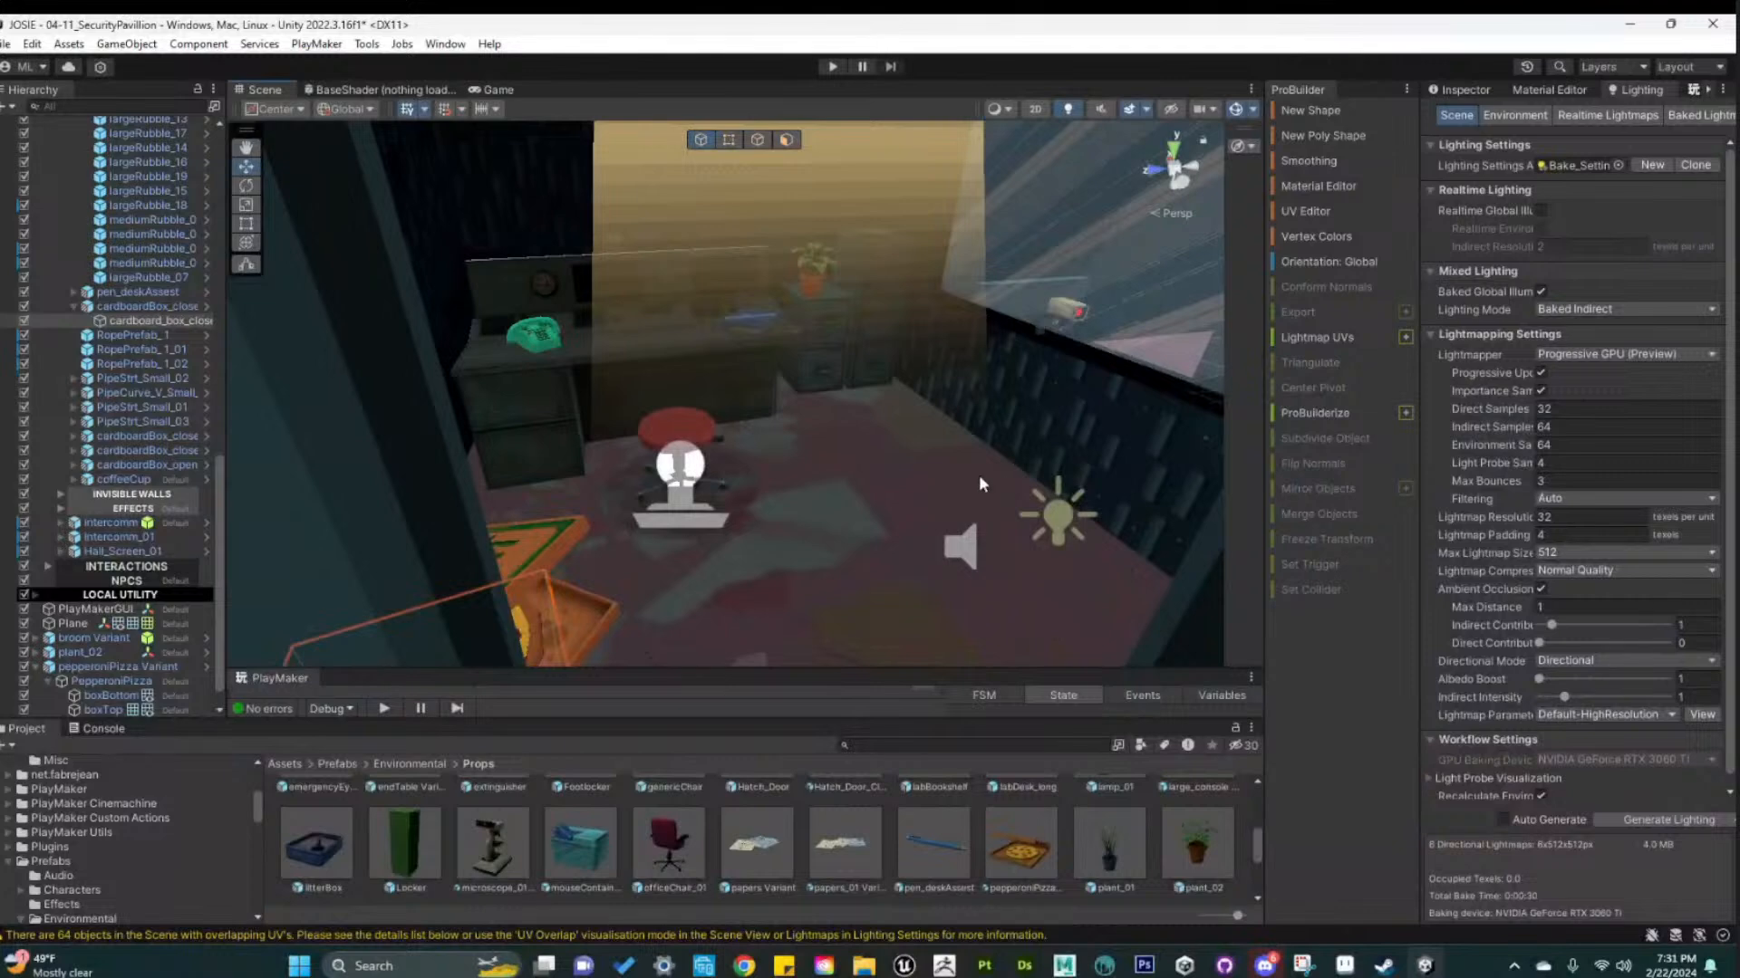
Examine the locker area's prop layout and browse the Props prefabs for further set dressing
left_click_drag(962, 441, 706, 481, "alt")
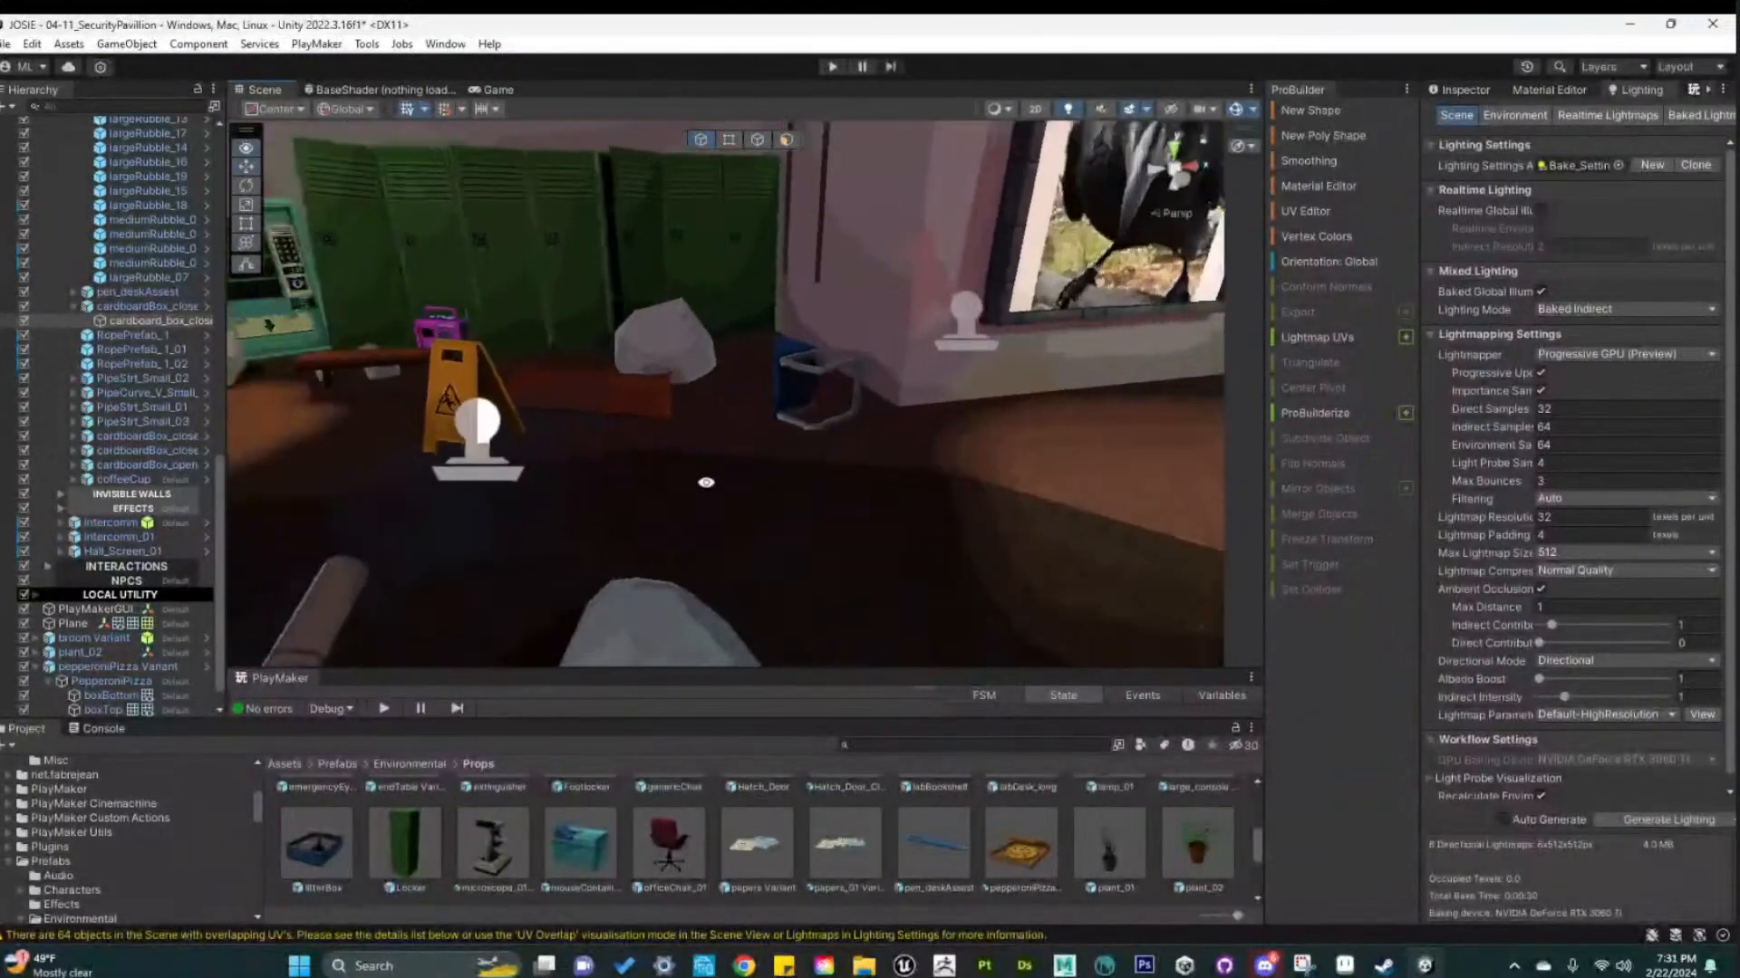
middle_click_drag(707, 481, 992, 574)
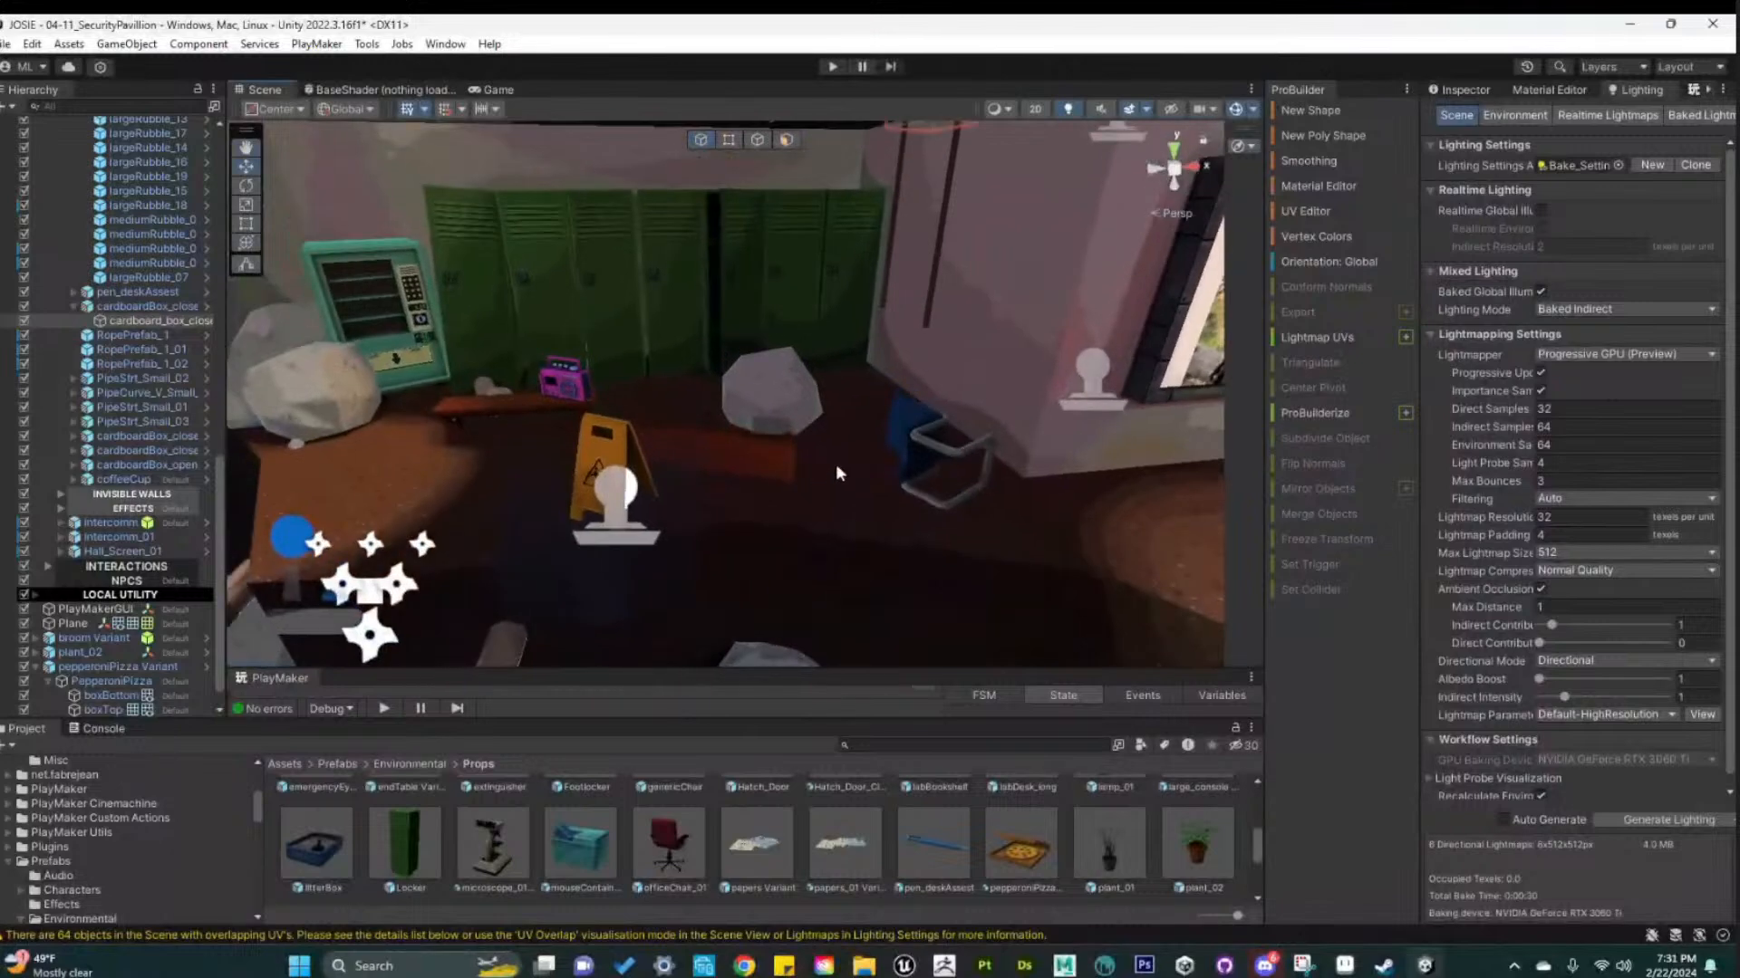
left_click_drag(720, 497, 832, 502, "alt")
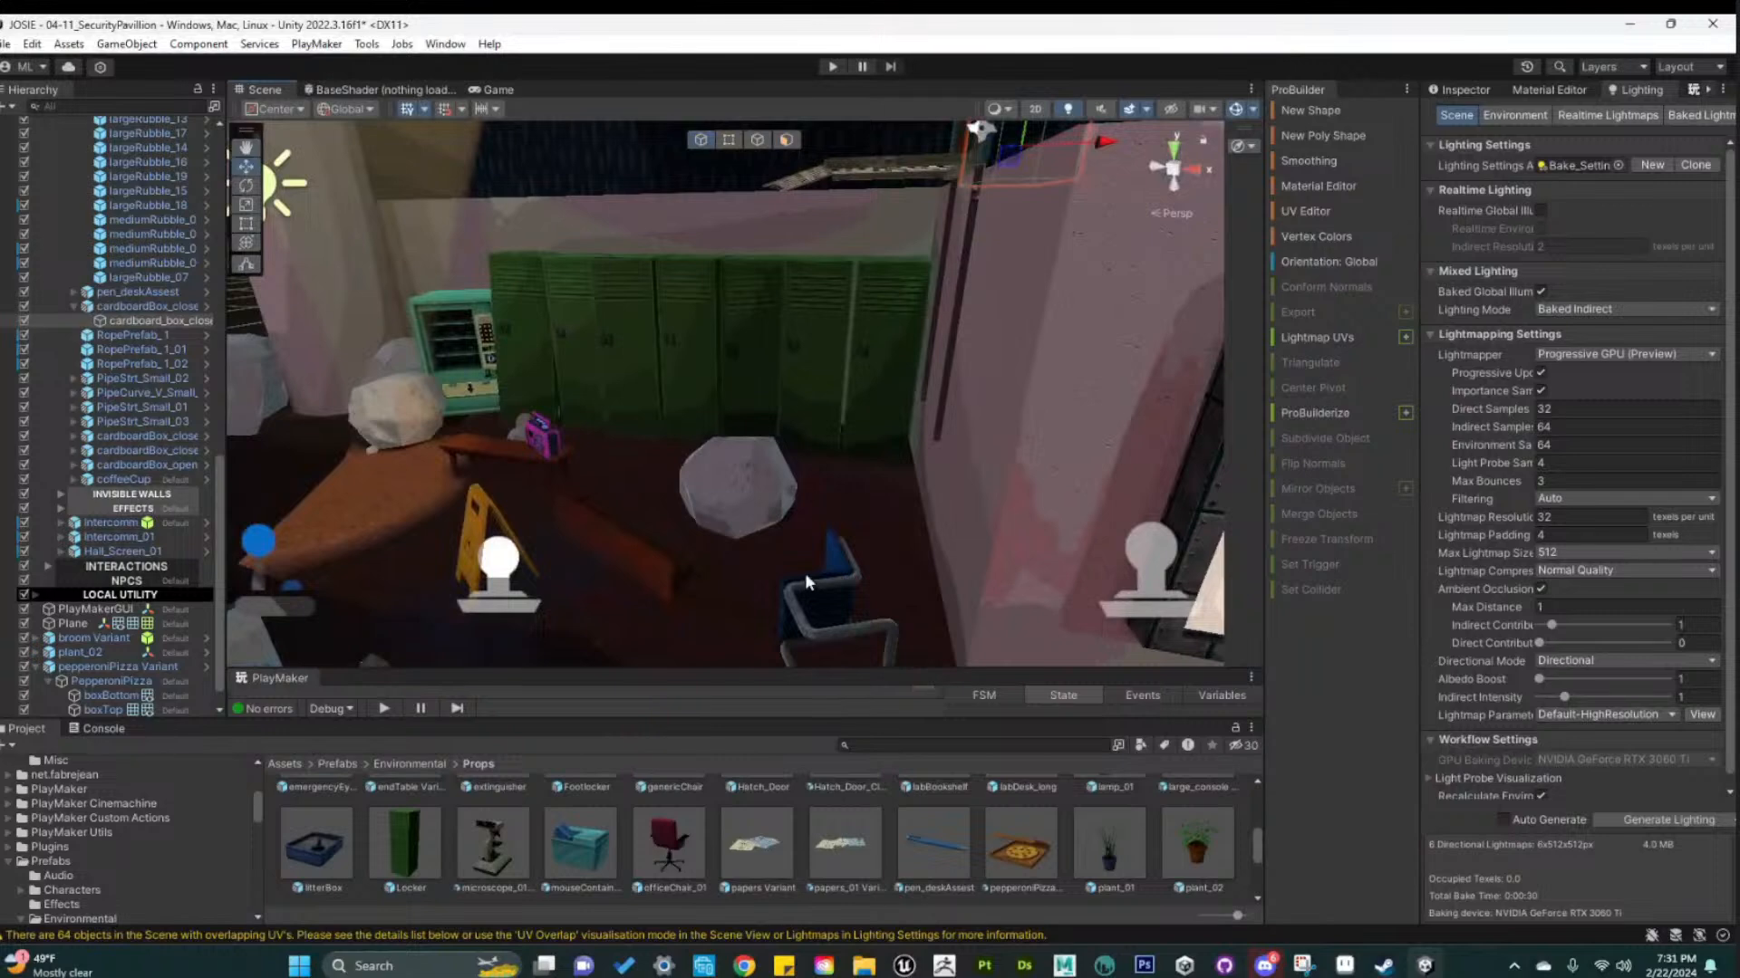
left_click_drag(805, 572, 894, 420, "alt")
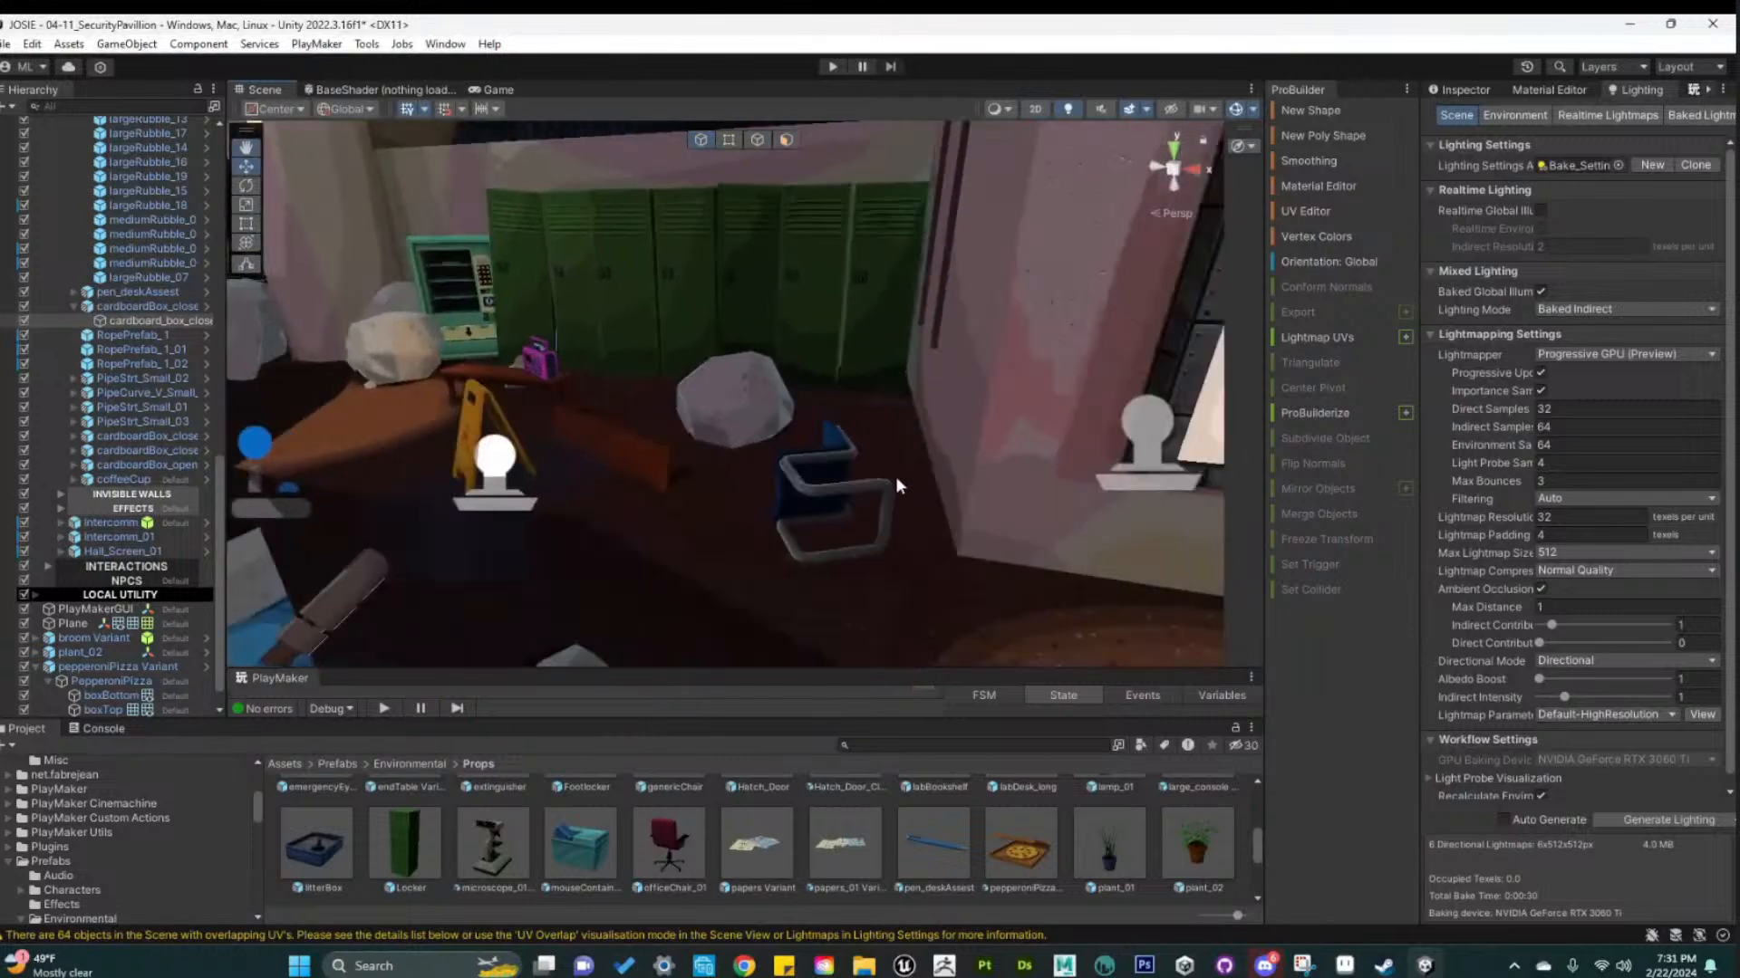
middle_click_drag(801, 525, 899, 556)
scroll(900, 557, "up", 2)
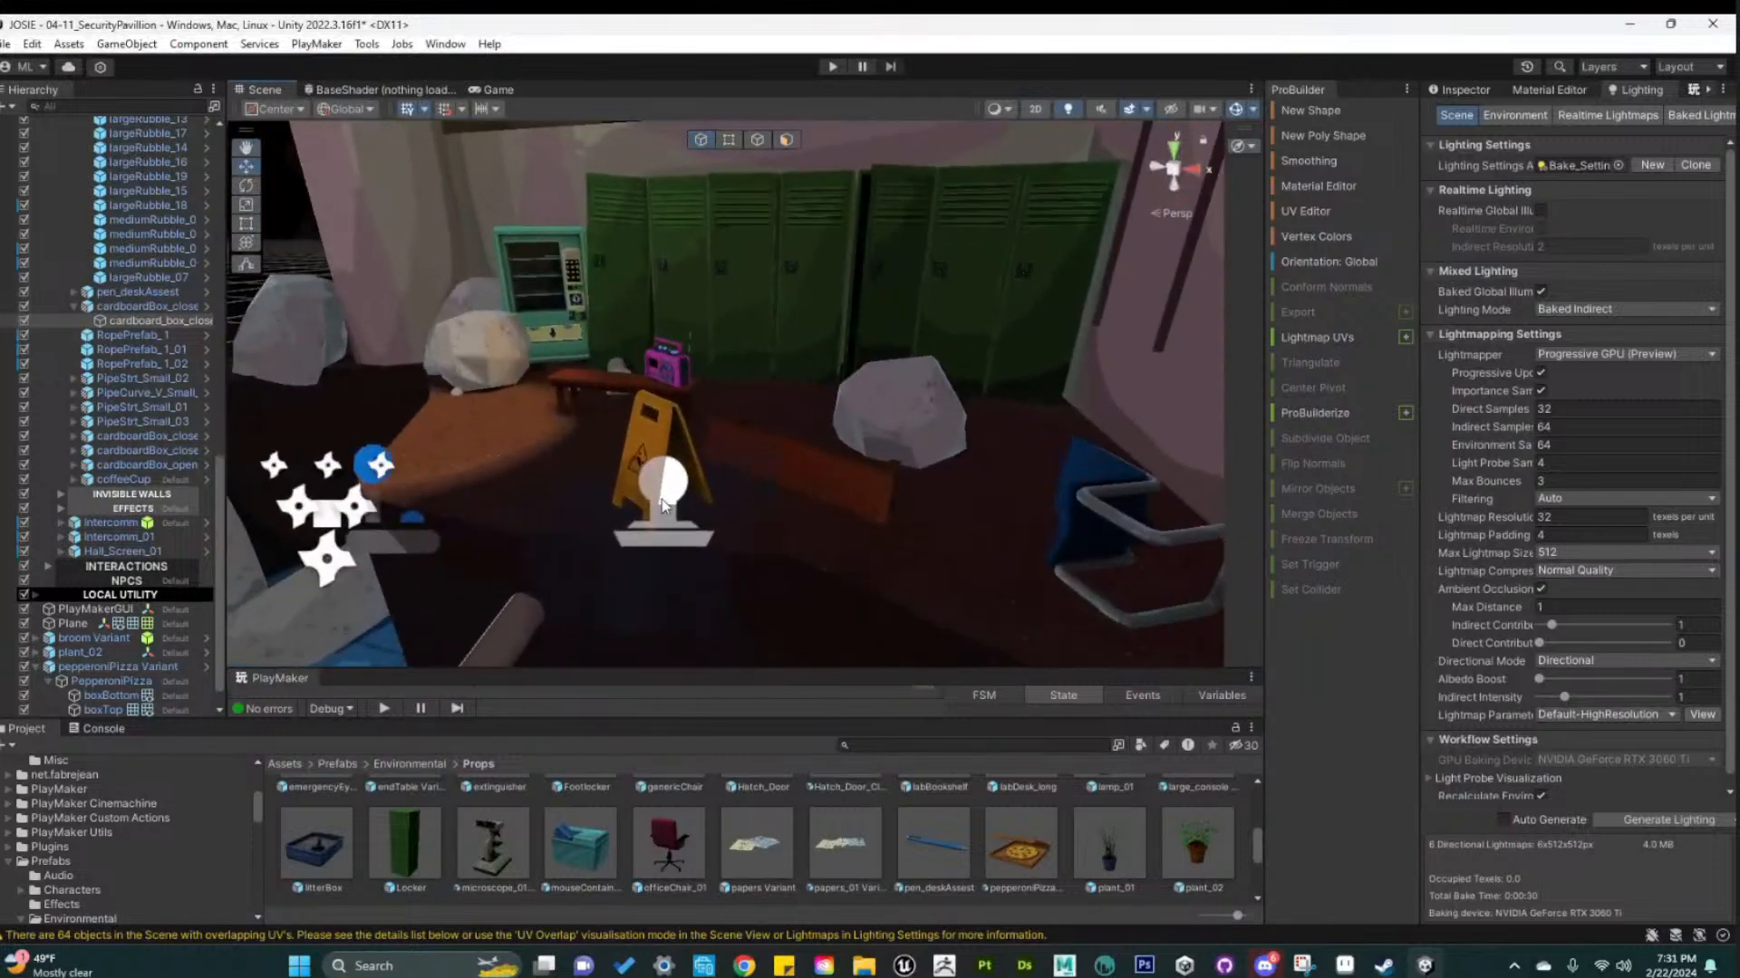
middle_click_drag(606, 508, 739, 541)
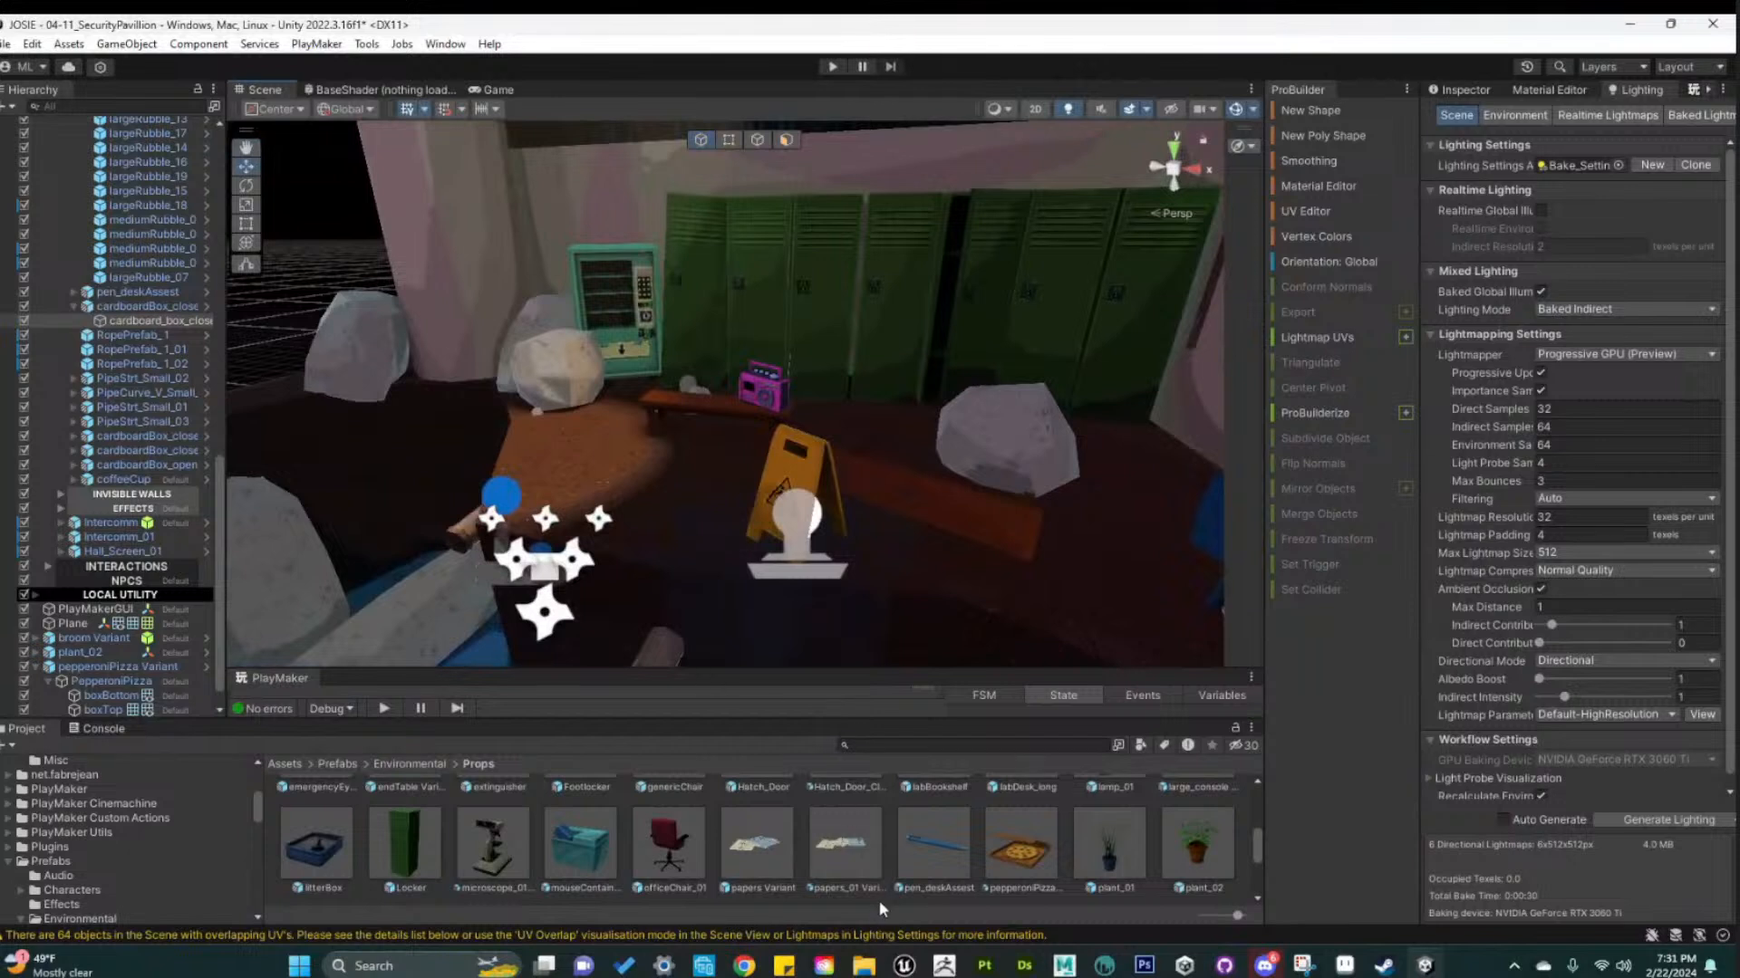
scroll(872, 888, "down", 2)
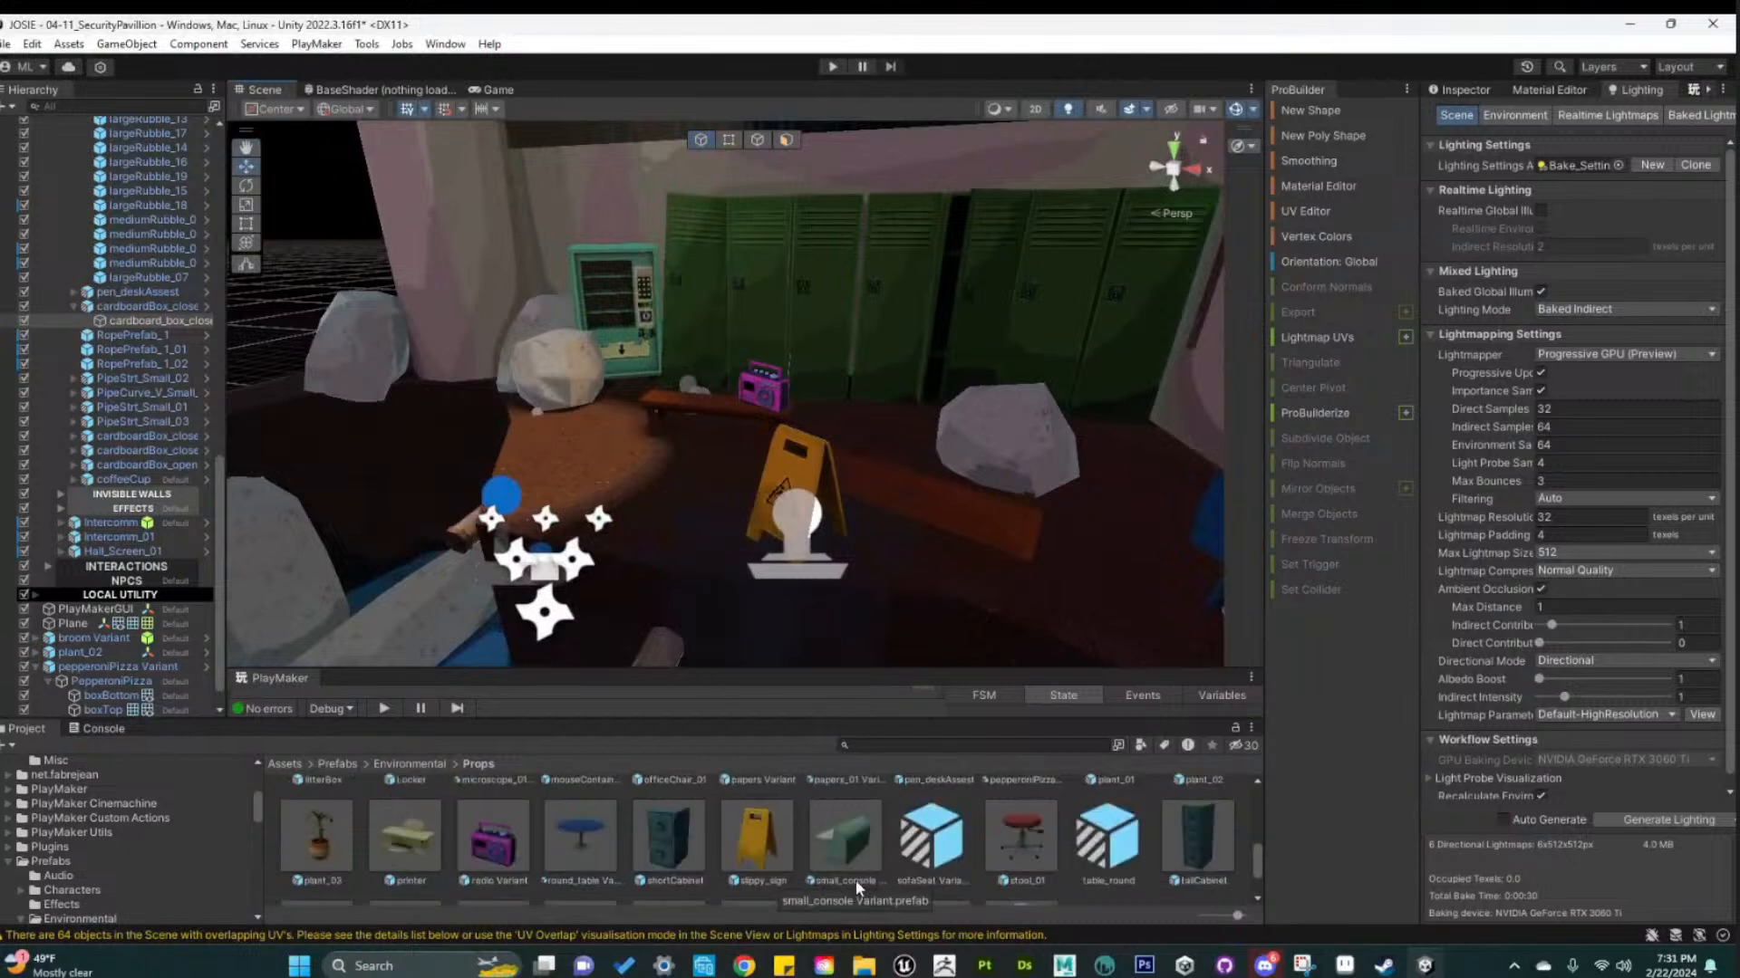
scroll(791, 846, "up", 2)
middle_click_drag(977, 467, 655, 535)
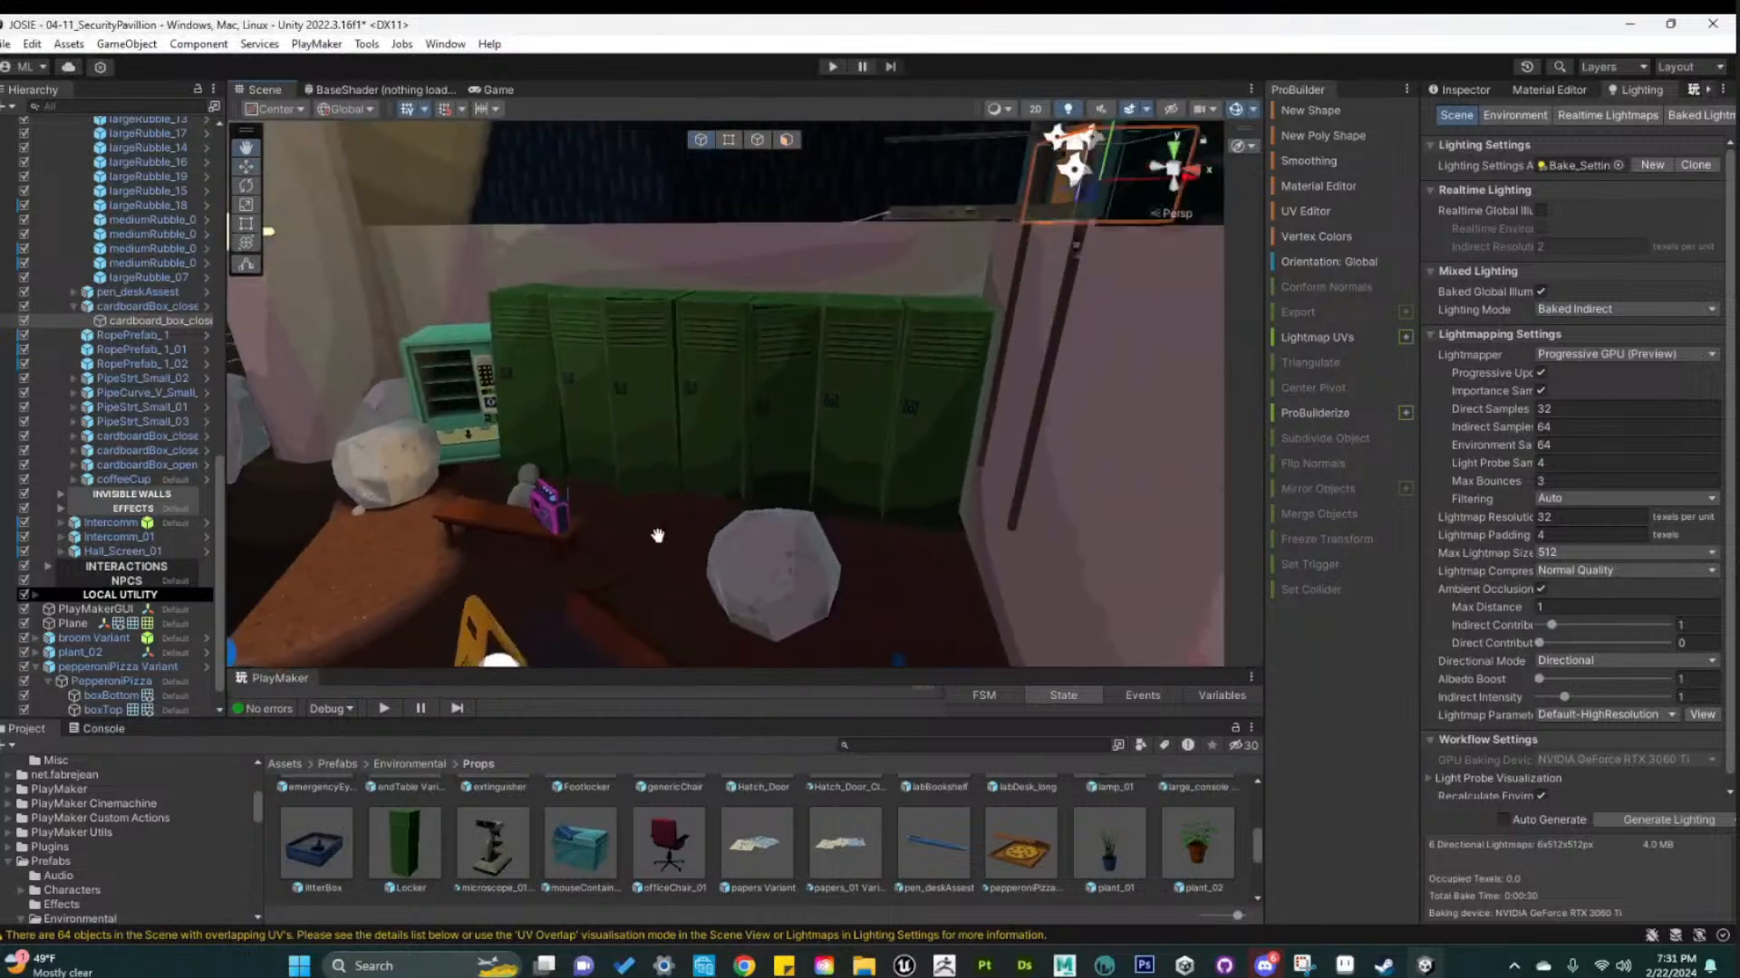
Place the papers_01 Variant prefab on the floor by the filing cabinets, scale it down and rotate it
left_click_drag(656, 535, 664, 388, "alt")
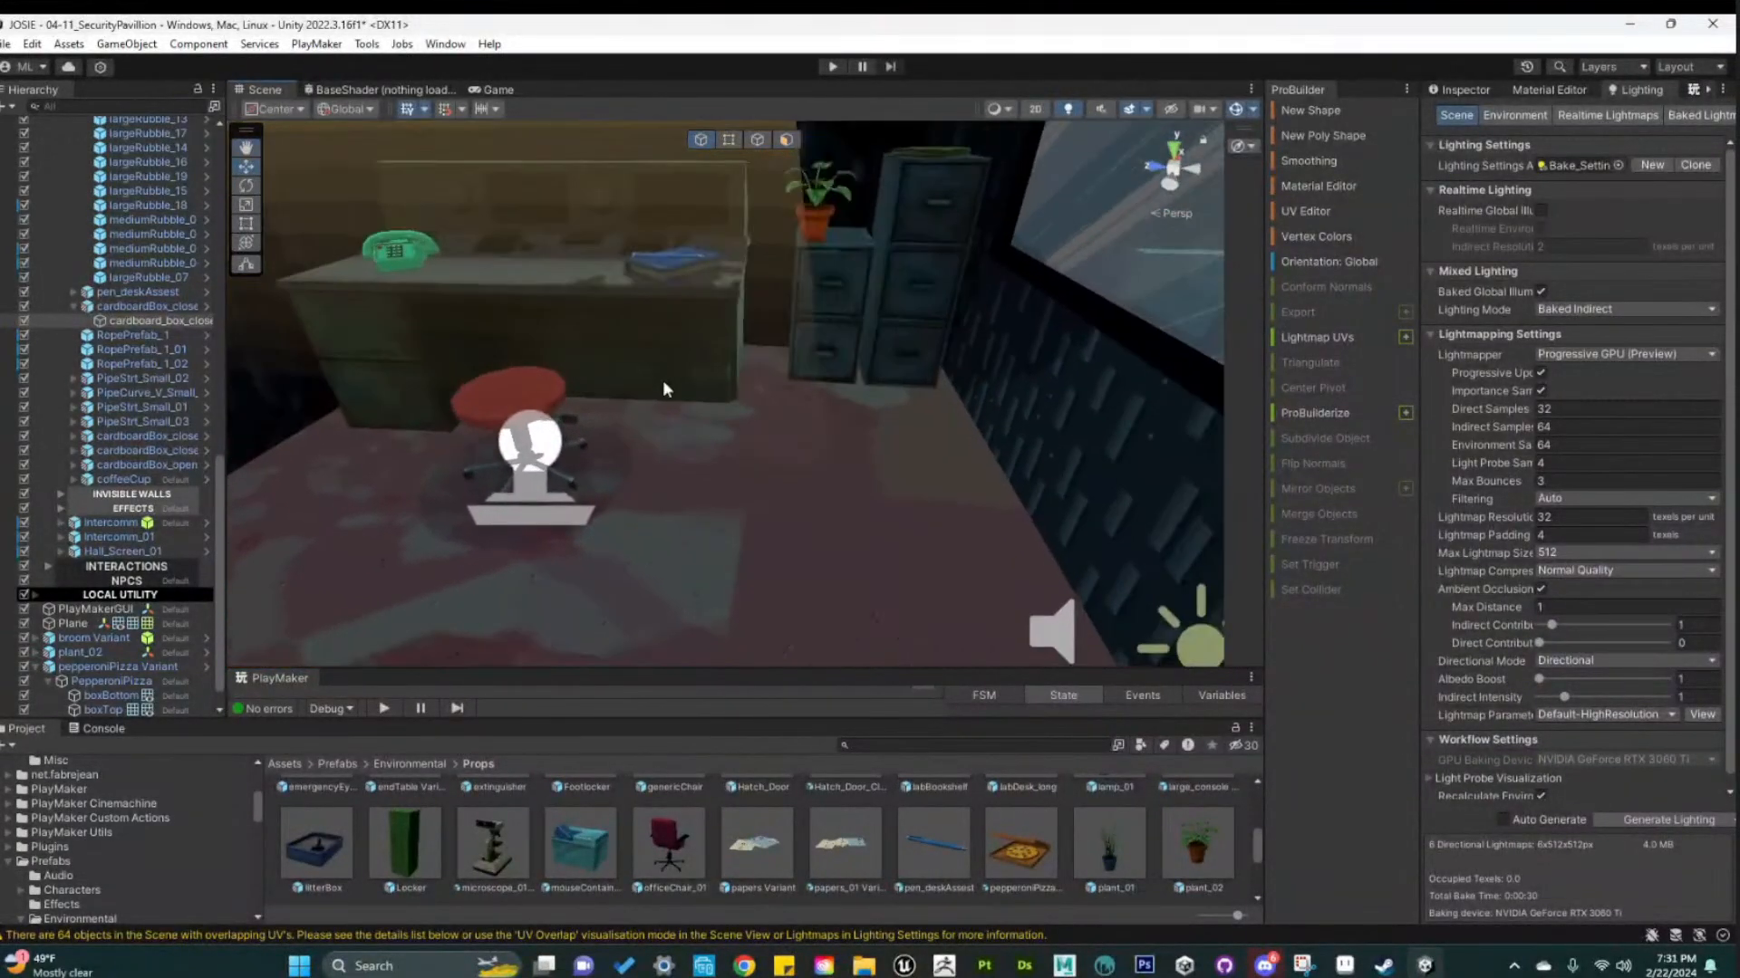
left_click_drag(835, 870, 877, 442)
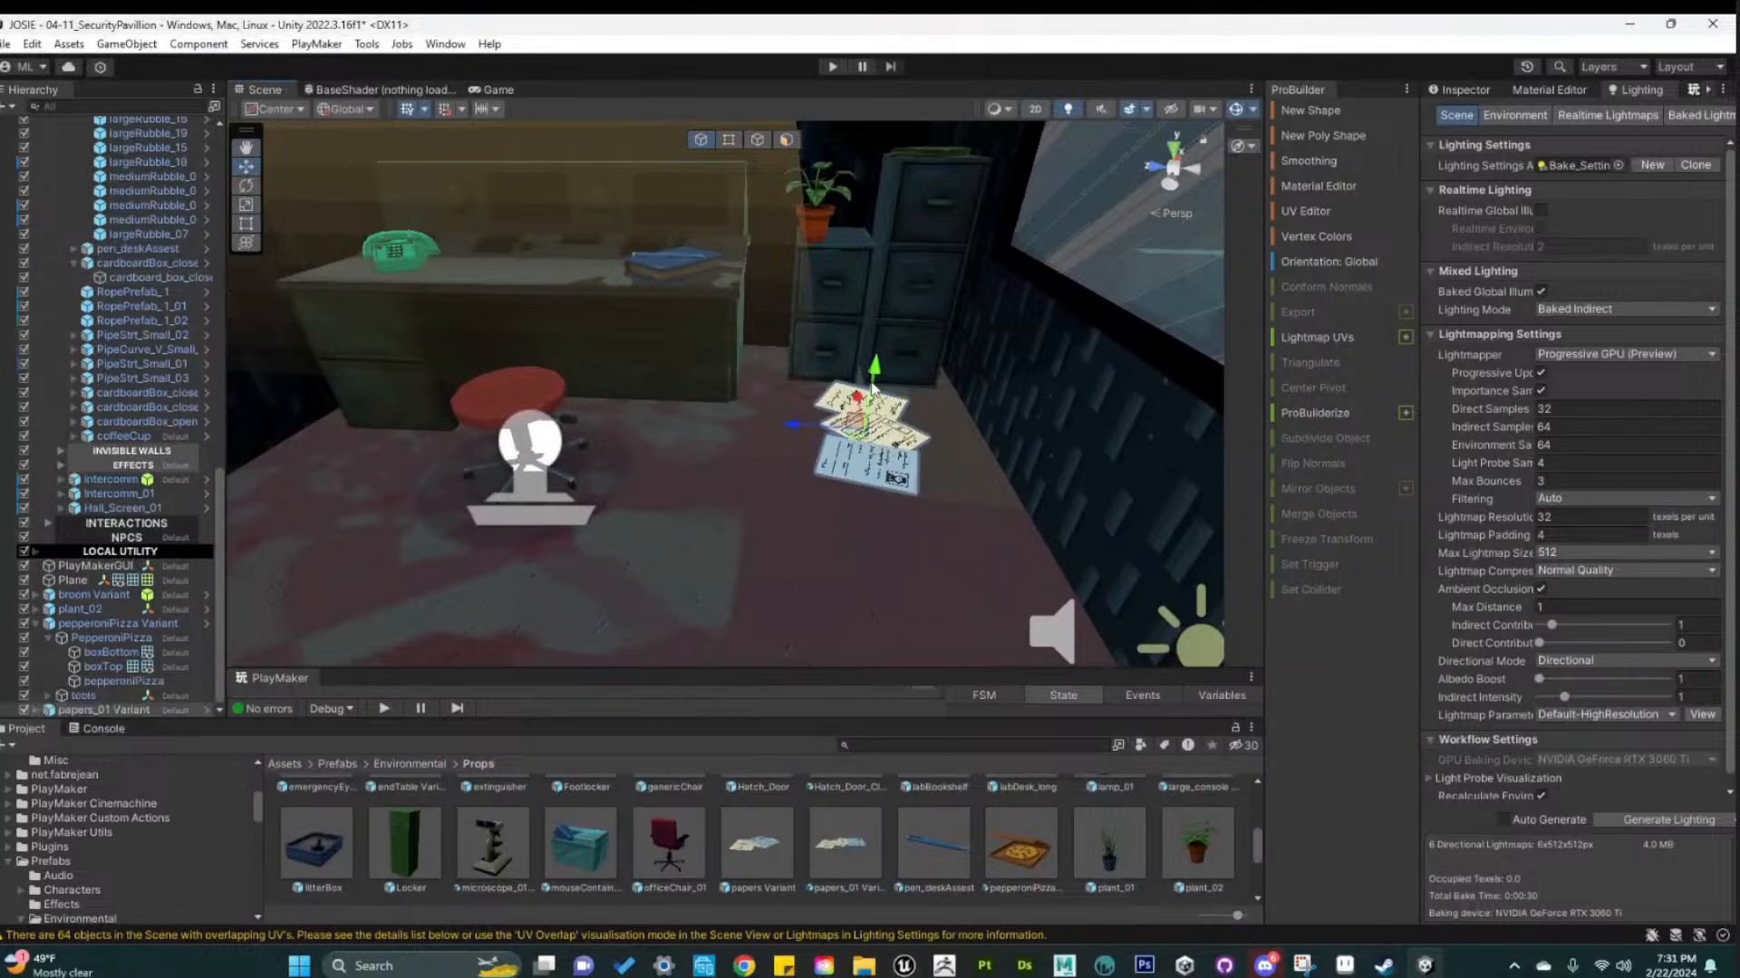
key("e")
left_click_drag(867, 477, 1013, 475)
key("r")
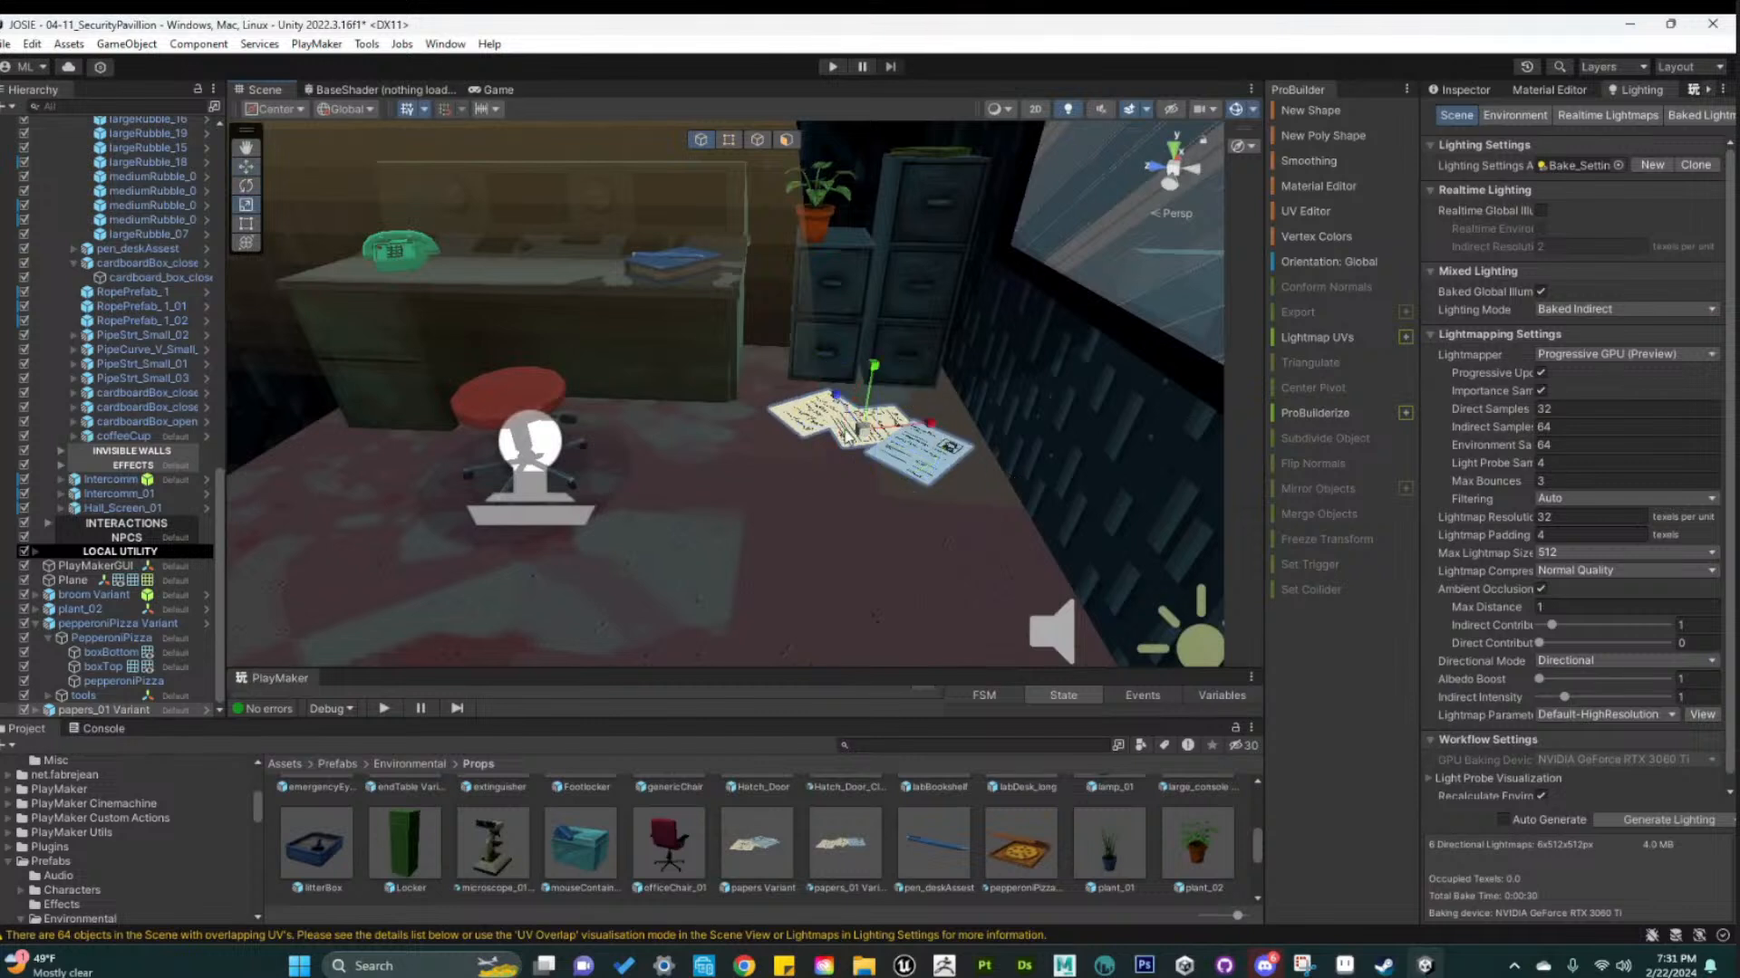
left_click_drag(860, 434, 842, 369)
key("w")
right_click_drag(885, 520, 648, 455)
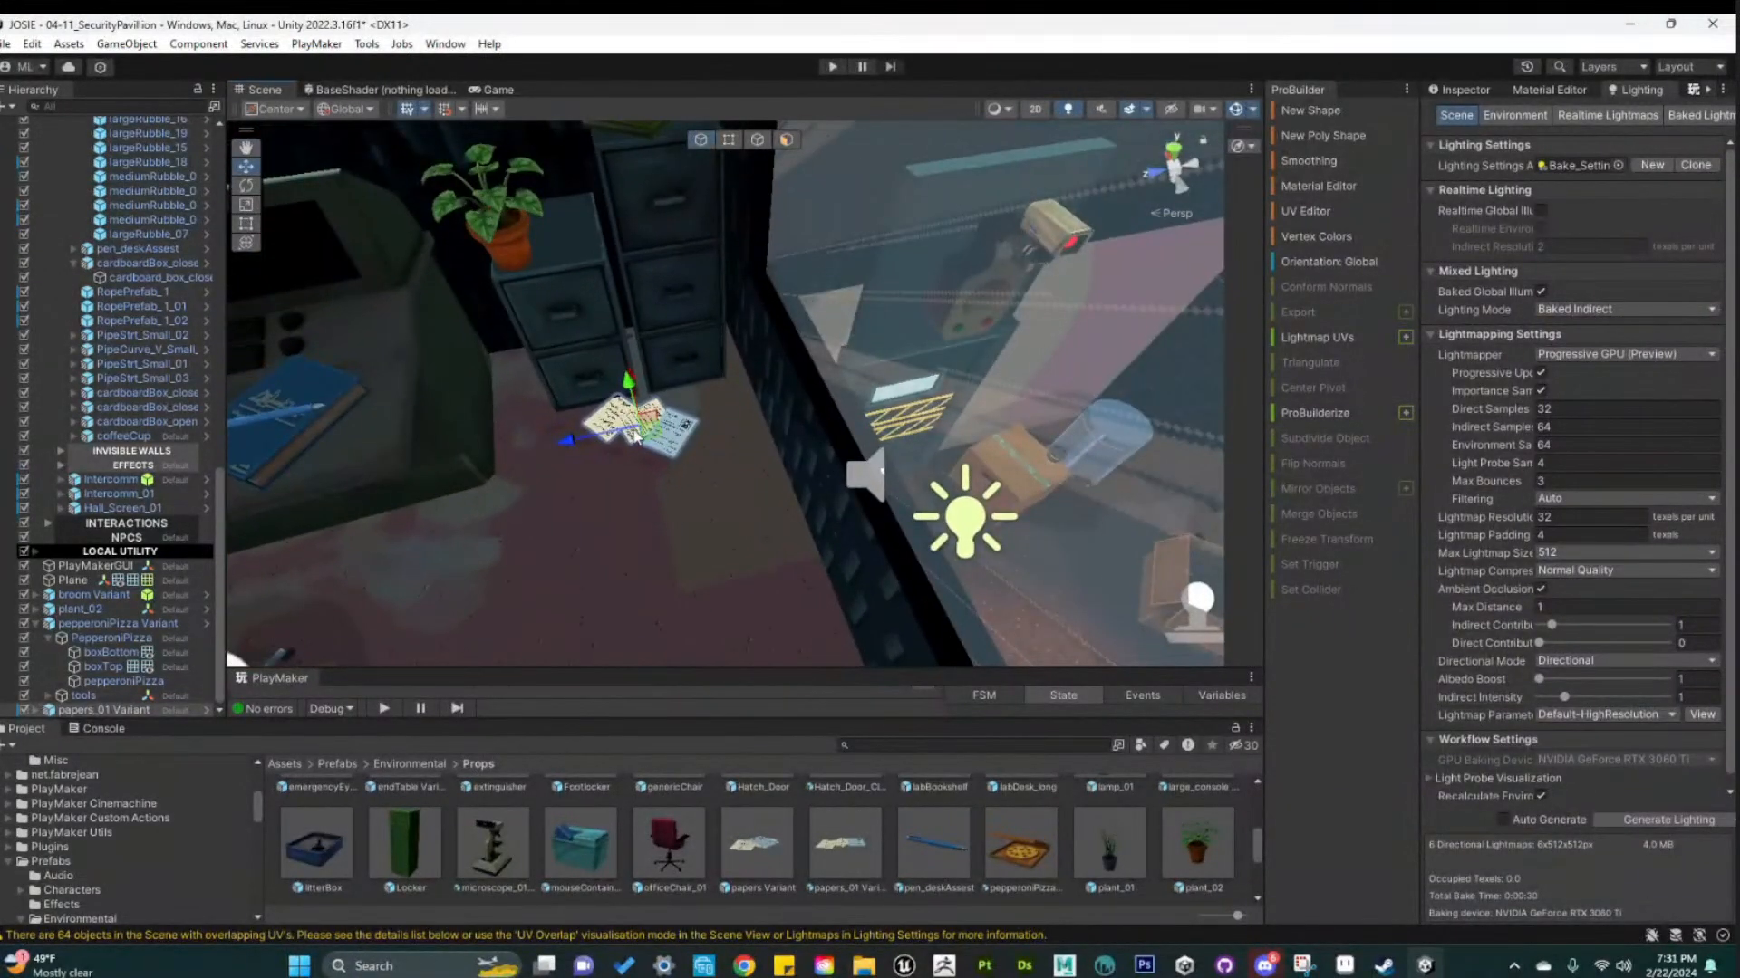
key("e")
left_click_drag(682, 473, 622, 441)
key("w")
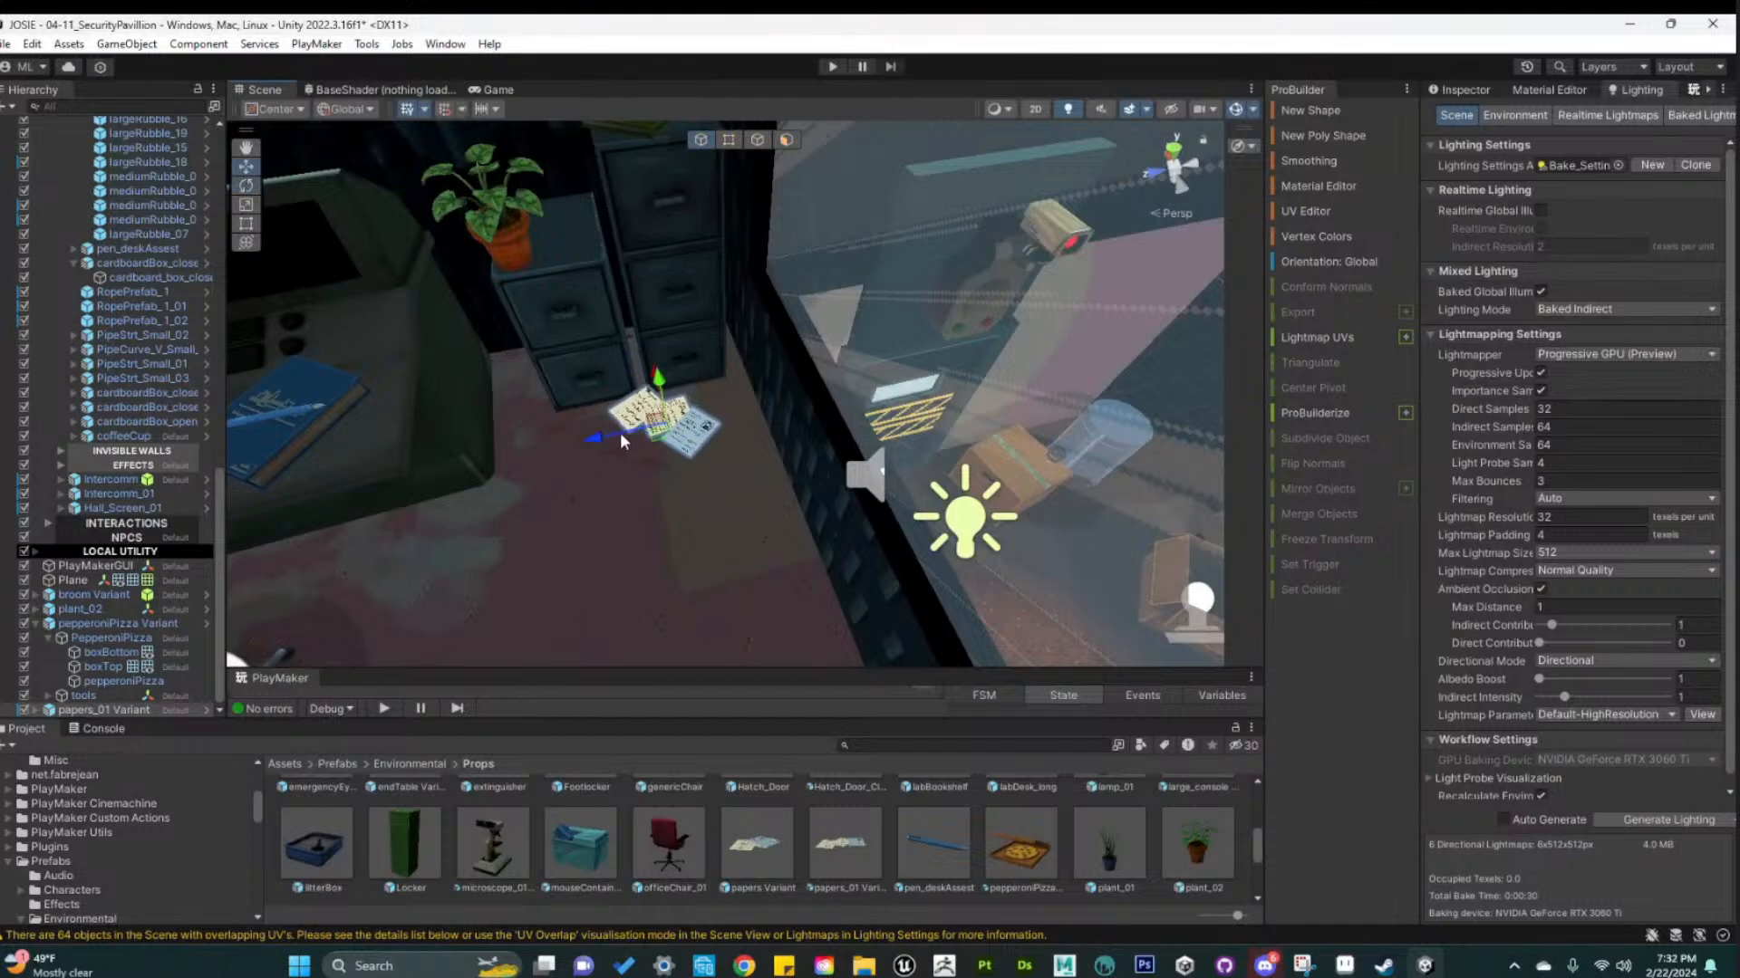
Add a second papers_01 Variant beside the first pile and rotate it to a different angle
left_click_drag(834, 825, 644, 423)
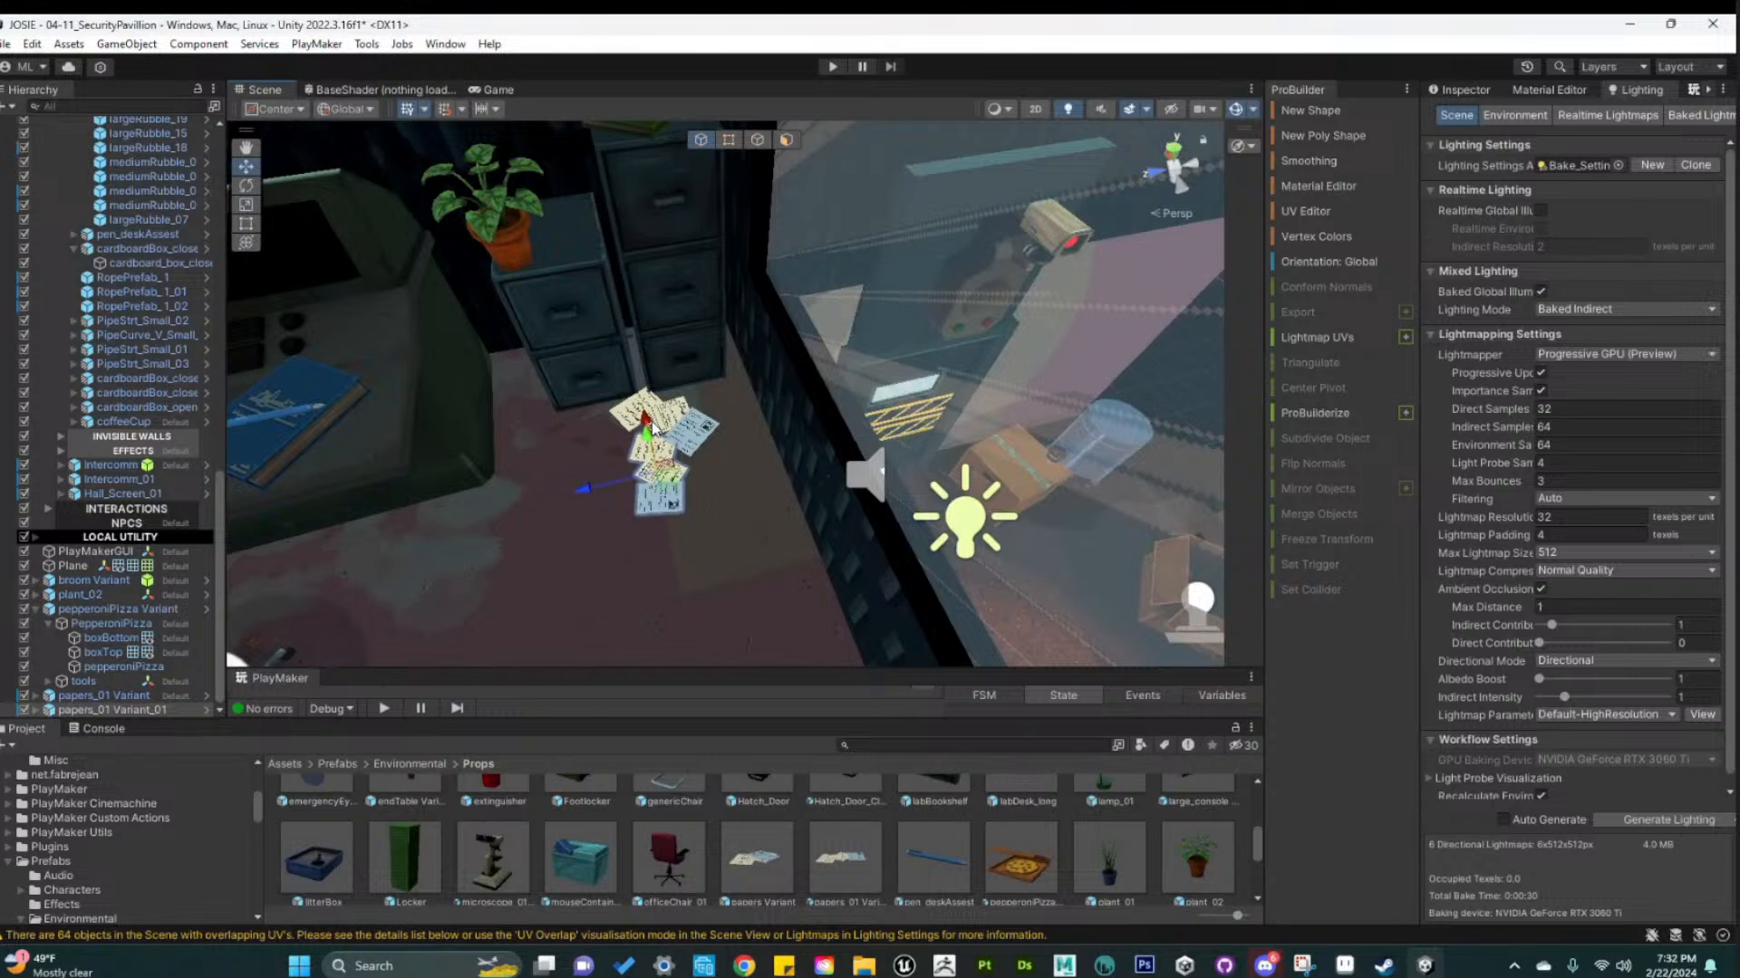
key("e")
left_click_drag(700, 517, 774, 525)
key("w")
left_click_drag(801, 607, 850, 474, "alt")
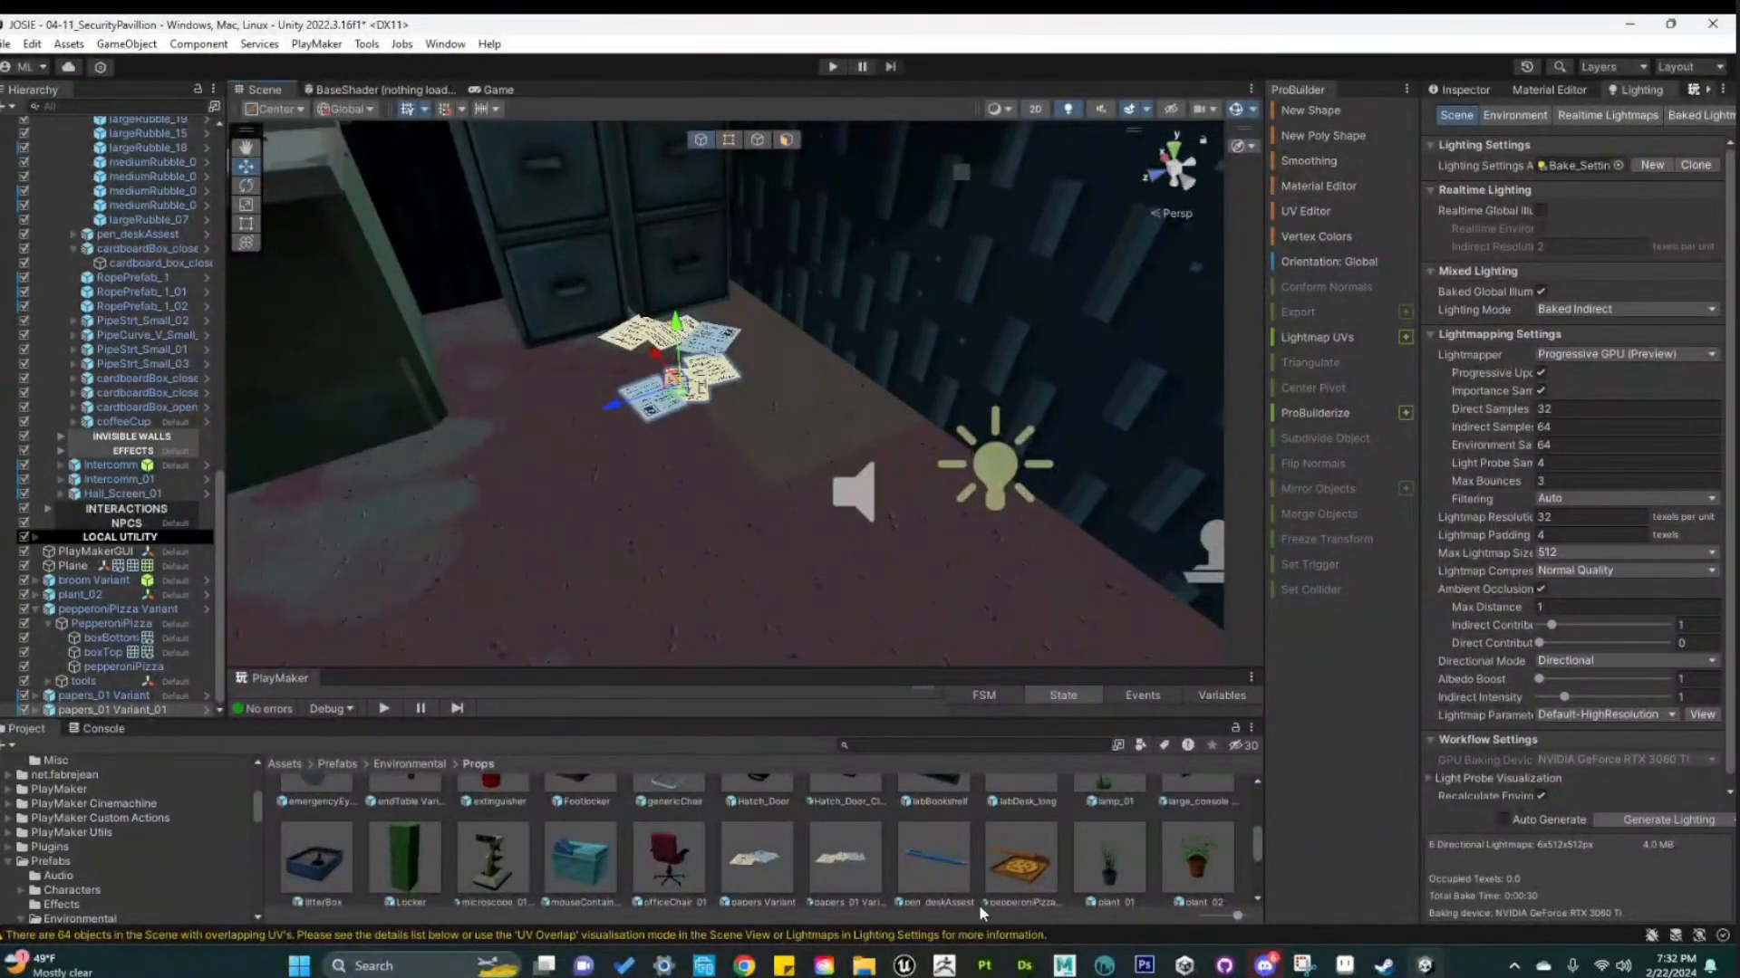
Place the pen_deskAssest prefab on the floor beside the scattered papers and rotate it
left_click_drag(948, 885, 507, 427)
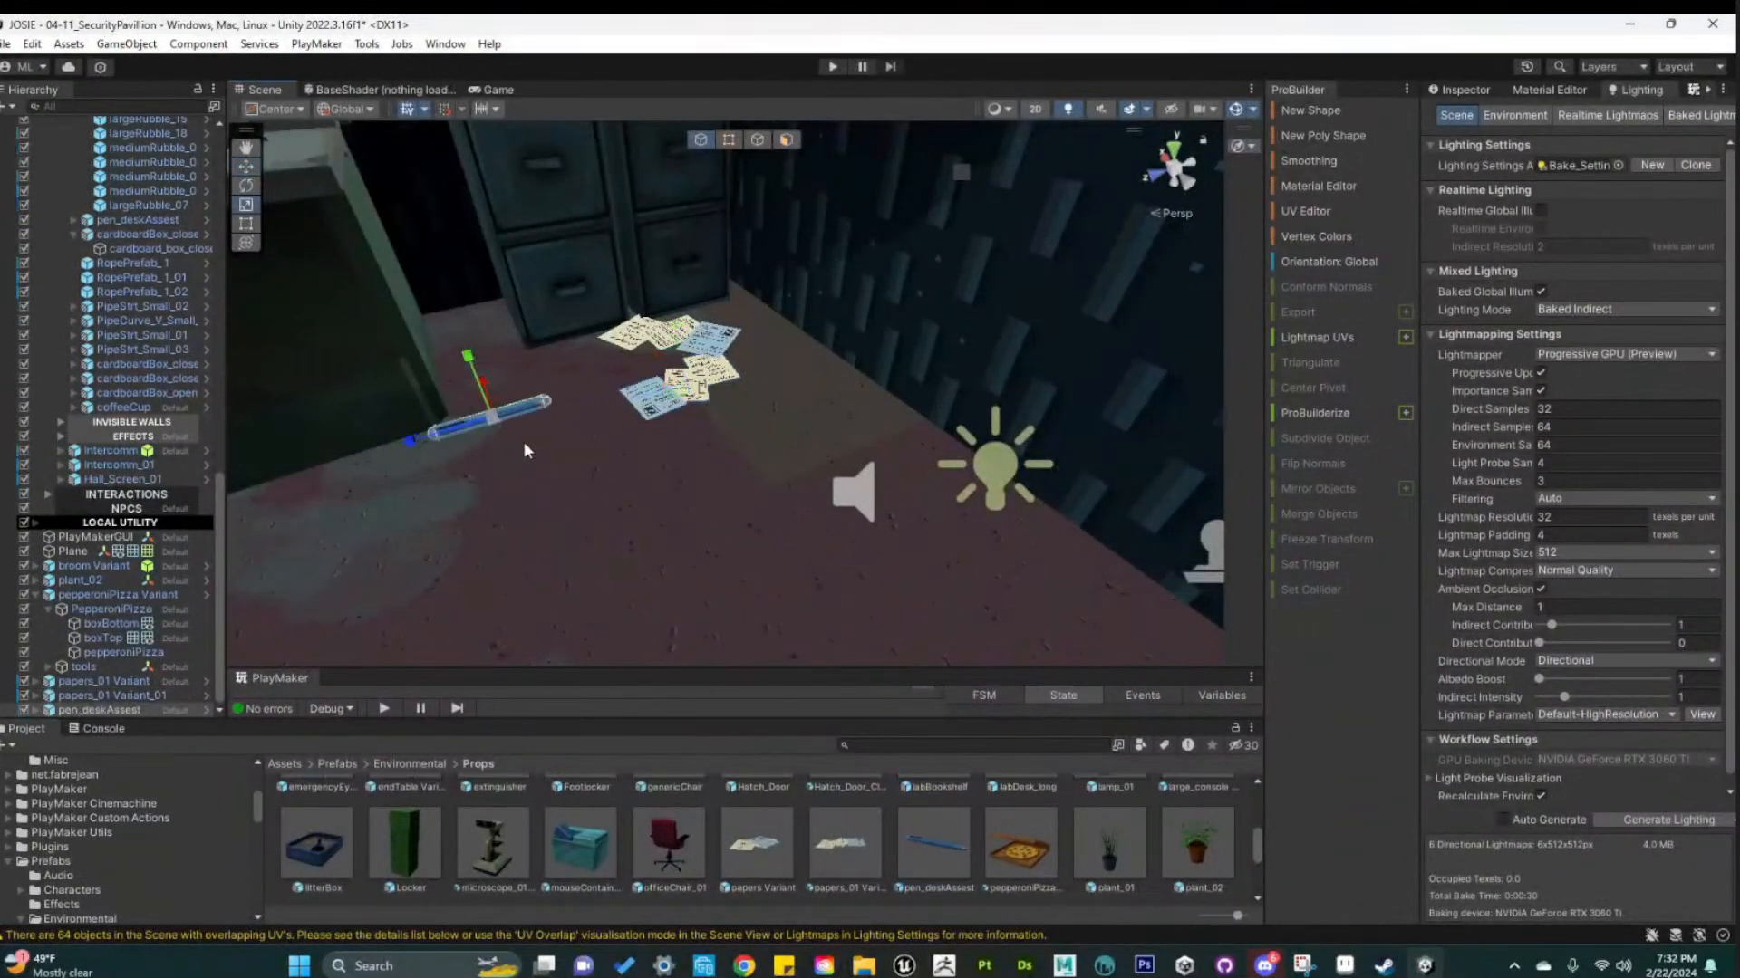
left_click_drag(682, 569, 607, 478, "alt")
left_click_drag(530, 525, 603, 512)
key("e")
key("r")
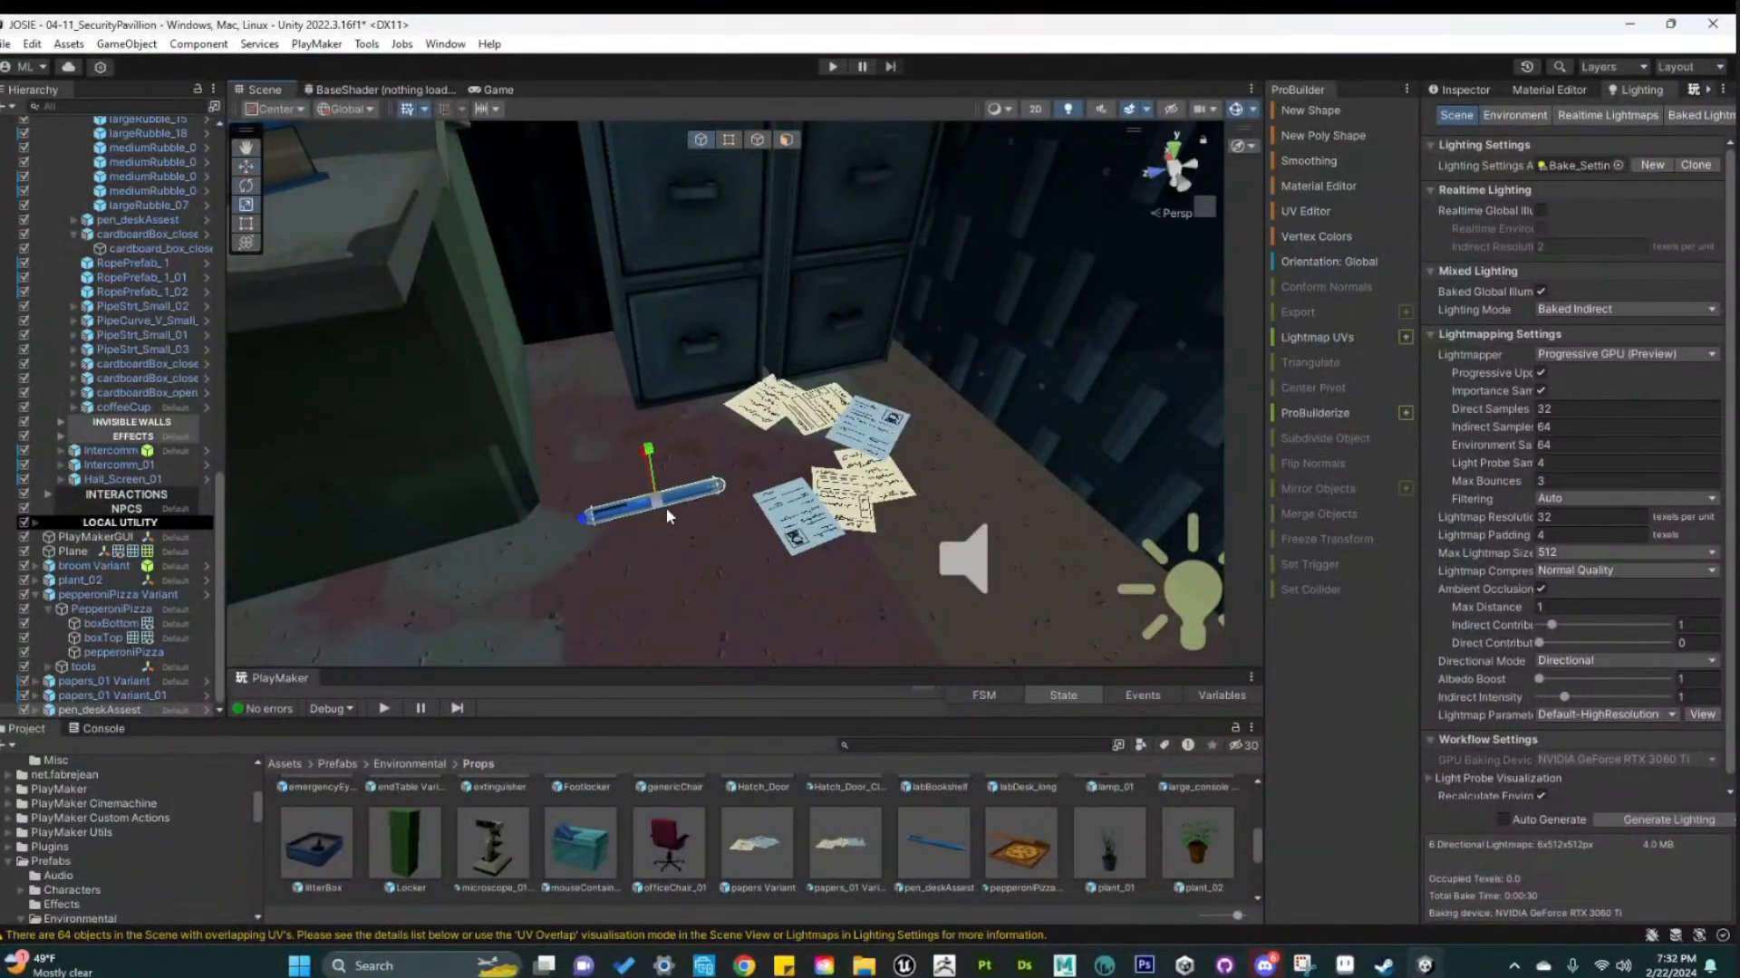
key("e")
left_click_drag(639, 569, 655, 462)
key("w")
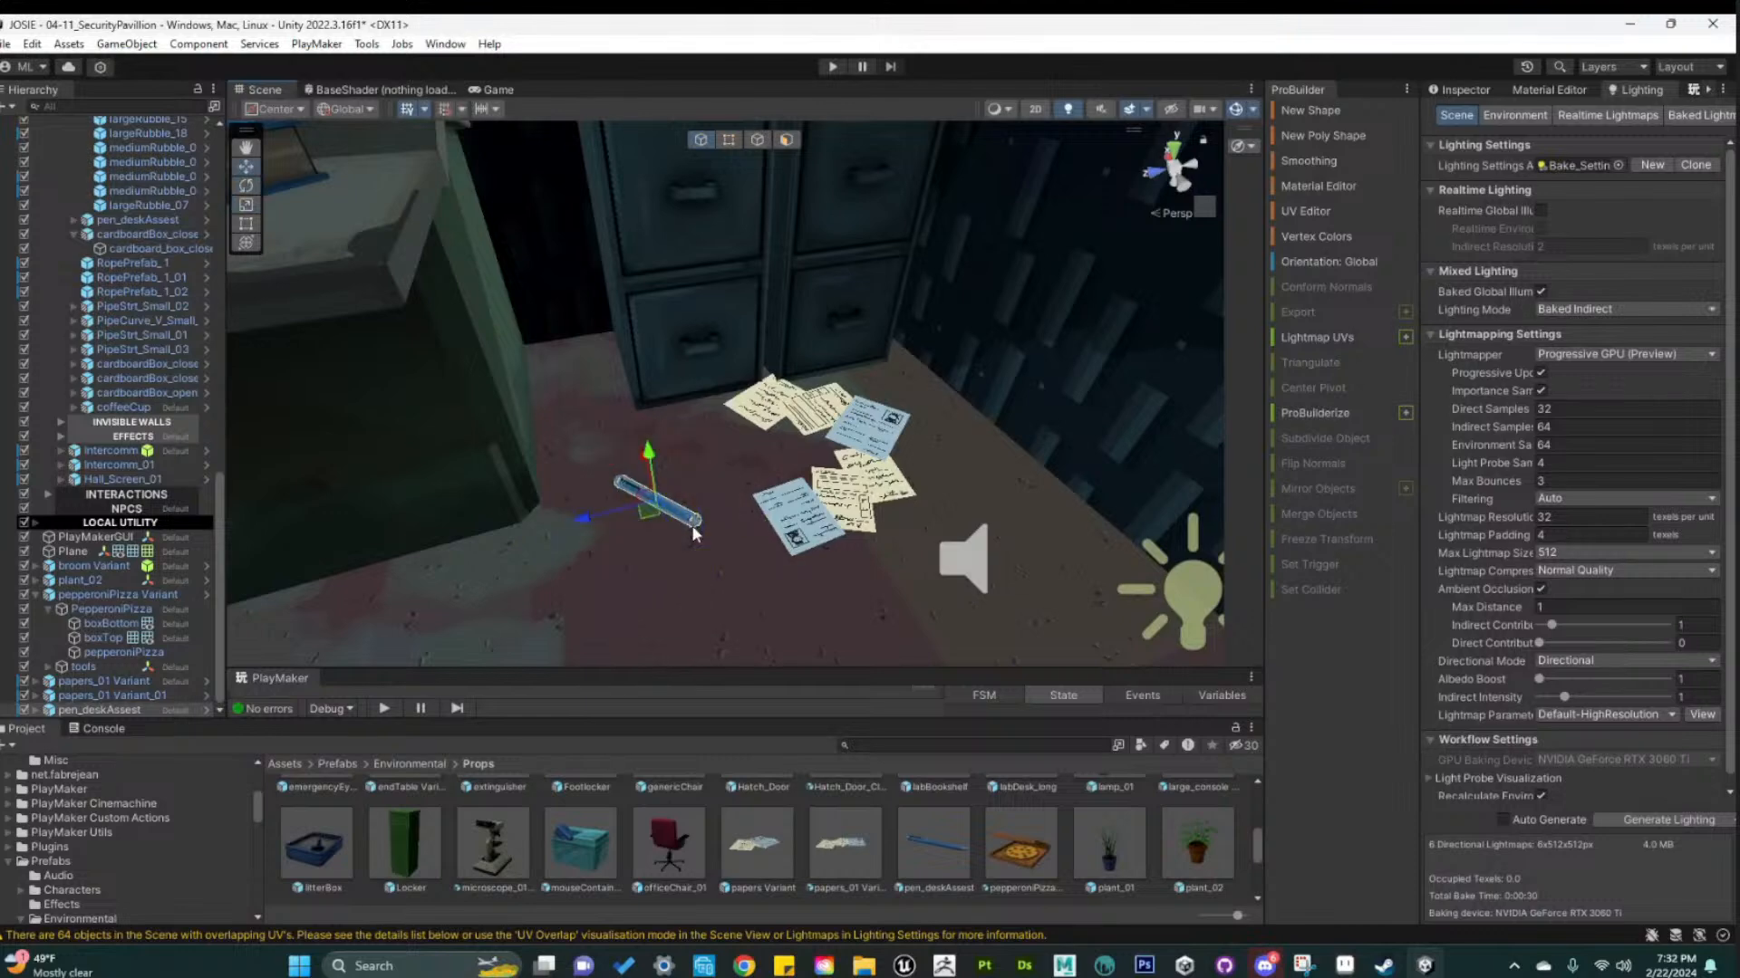
Move the new pen from the floor onto the console desk next to the green telephone
left_click_drag(695, 524, 390, 225)
key("f")
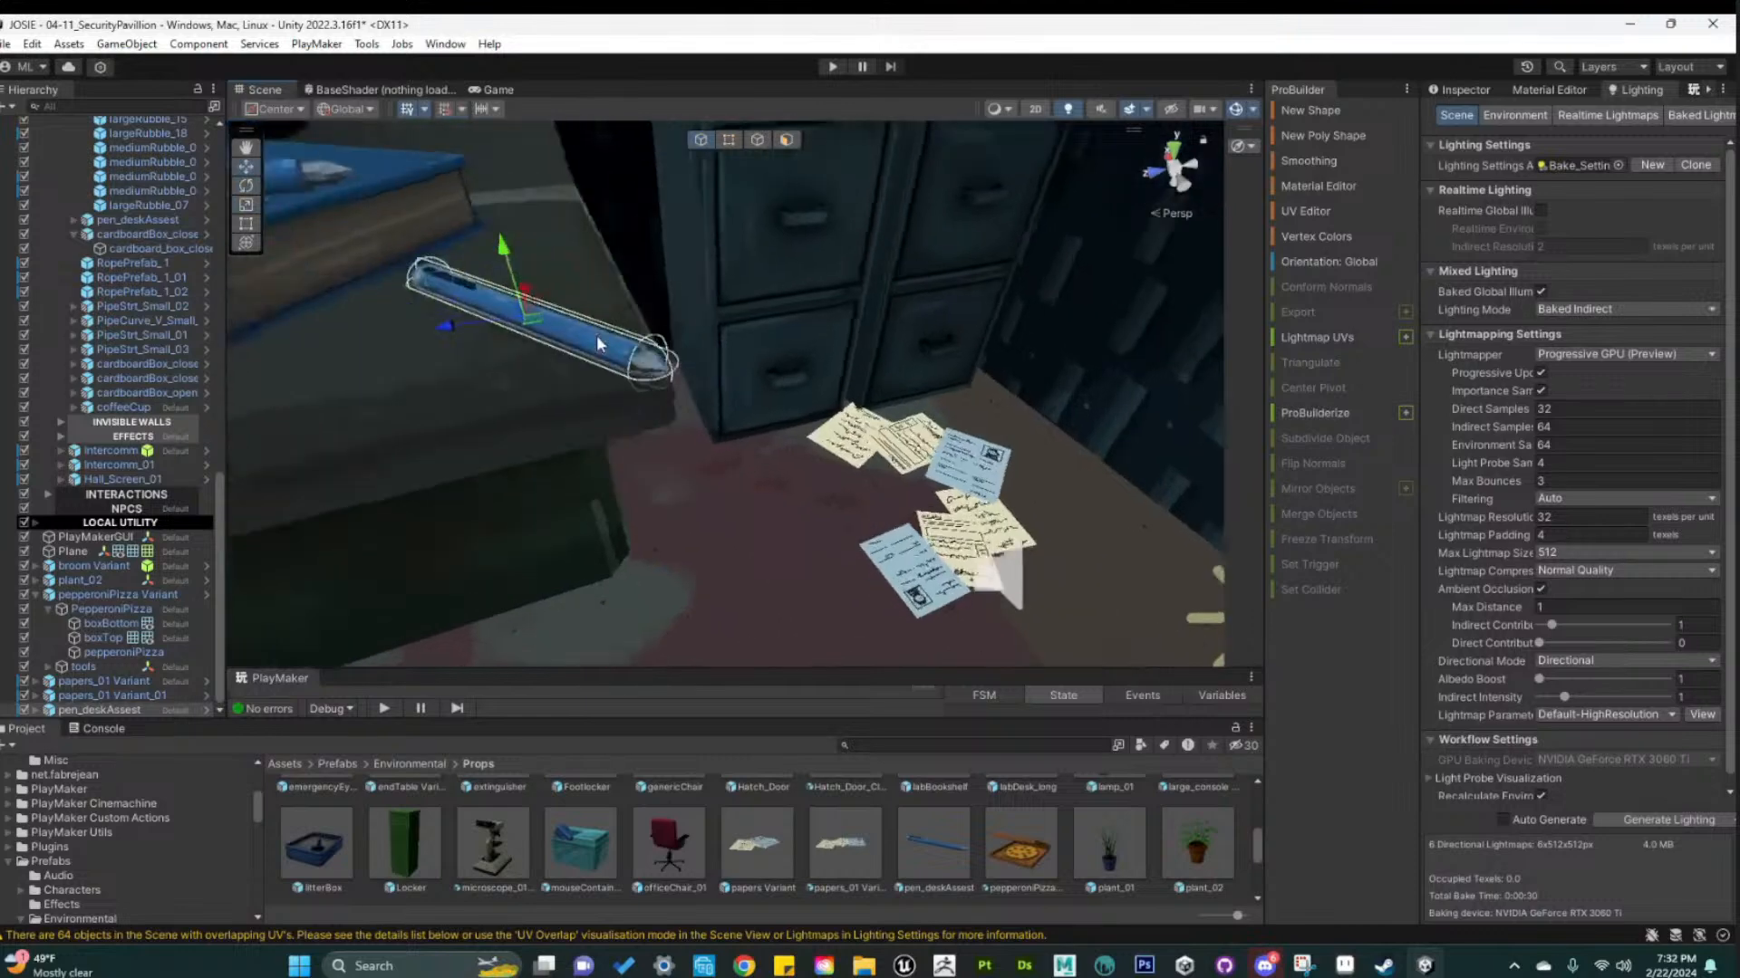
left_click_drag(712, 447, 641, 462, "alt")
scroll(641, 462, "down", 5)
middle_click_drag(640, 462, 835, 521)
left_click_drag(781, 494, 473, 471)
key("e")
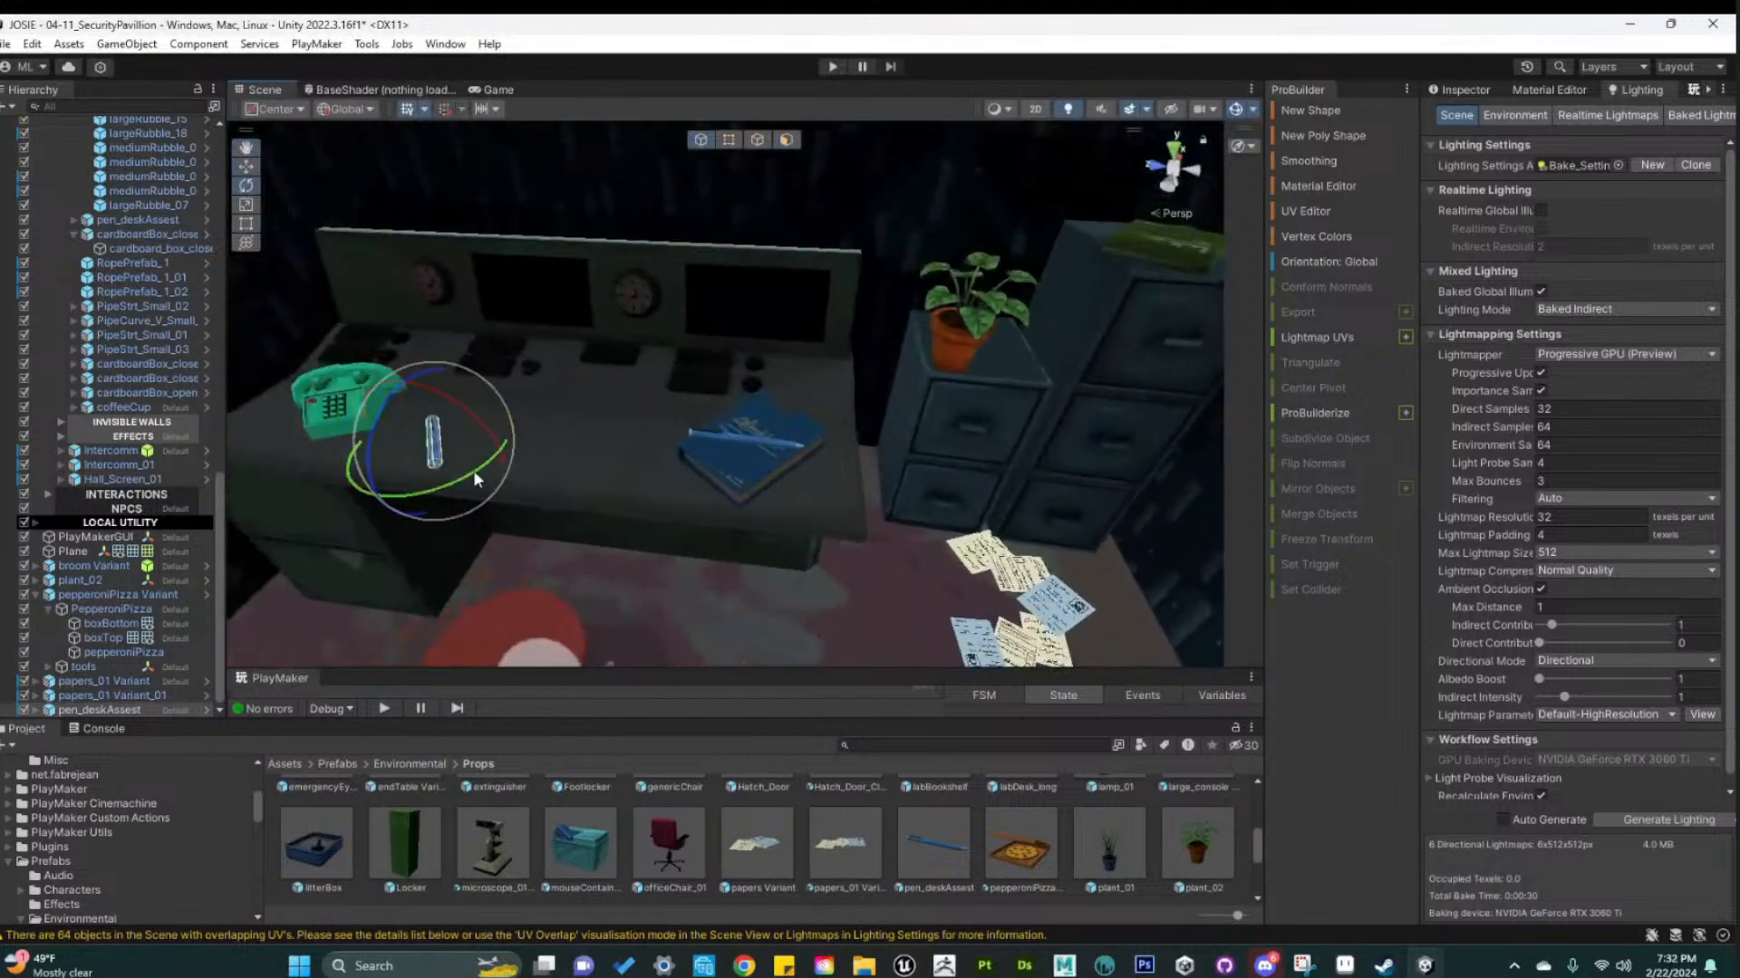
Check the pen against the desk surface and rotate it to a new angle beside the telephone
key("f")
right_click_drag(531, 480, 1107, 528, "alt")
left_click_drag(1107, 528, 872, 499, "alt")
key("w")
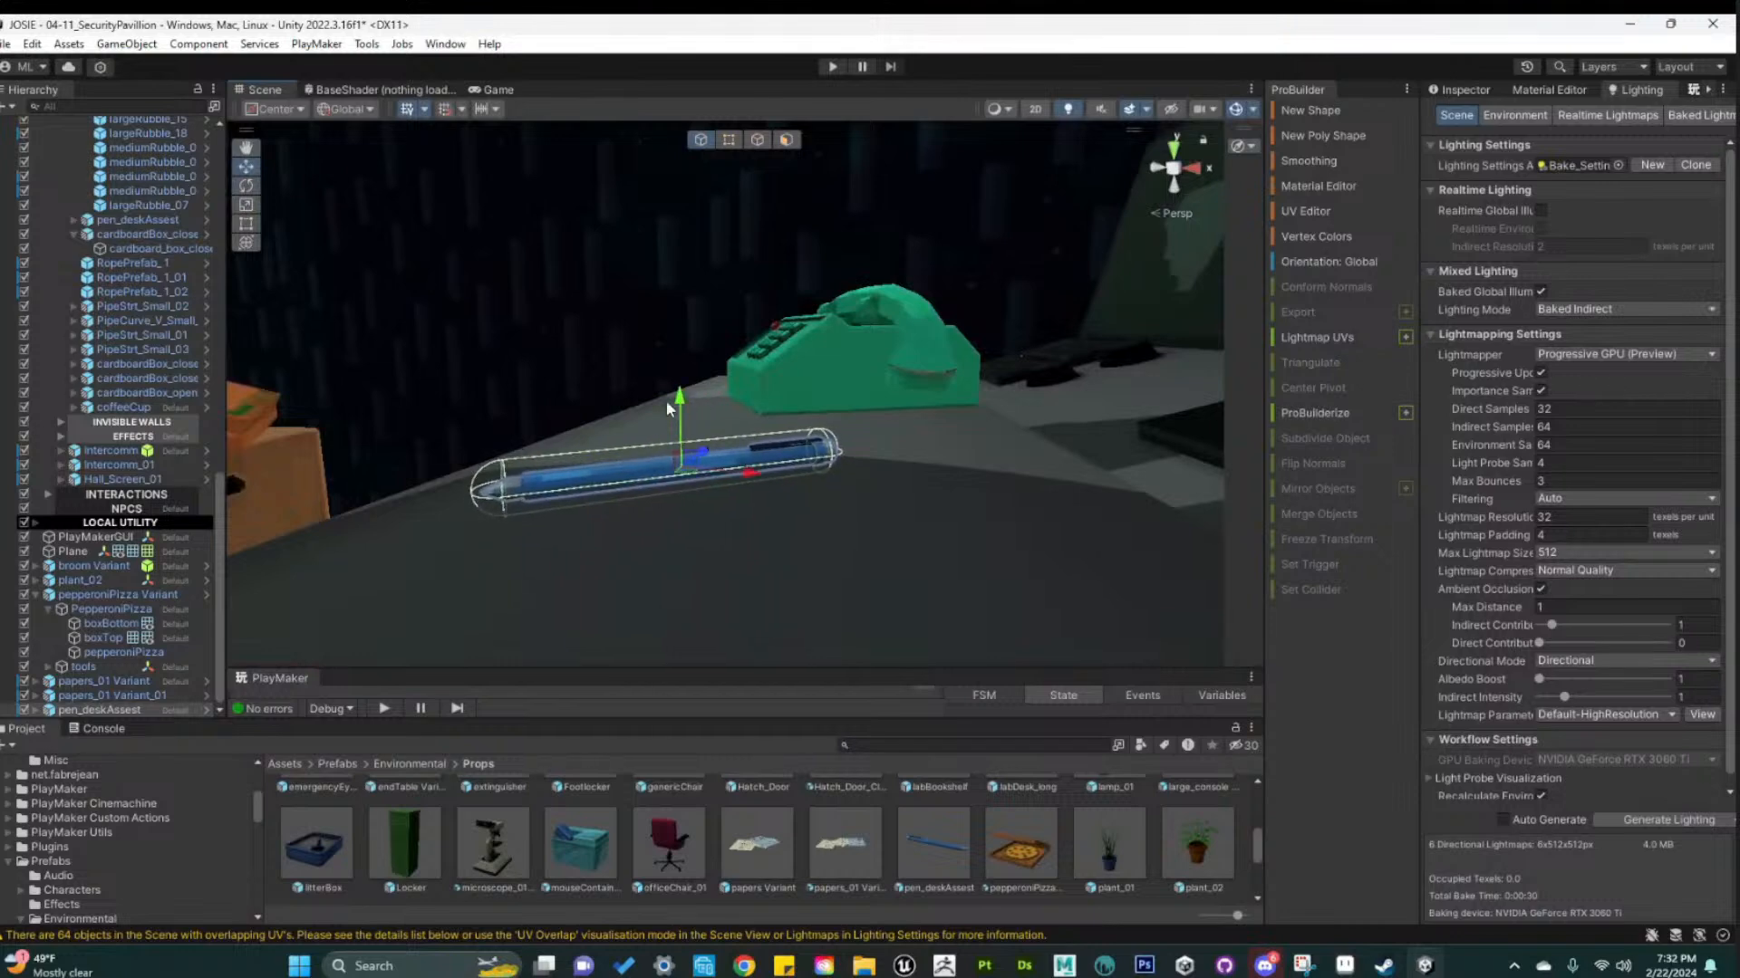
left_click_drag(666, 401, 677, 587, "alt")
scroll(910, 509, "down", 5)
key("e")
left_click_drag(752, 518, 544, 439)
key("w")
Examine the prop layout around the wall screen, taped door, cardboard boxes and lockers
scroll(947, 589, "down", 3)
left_click_drag(917, 587, 648, 446, "alt")
right_click_drag(648, 446, 544, 551, "alt")
left_click_drag(544, 551, 779, 489, "alt")
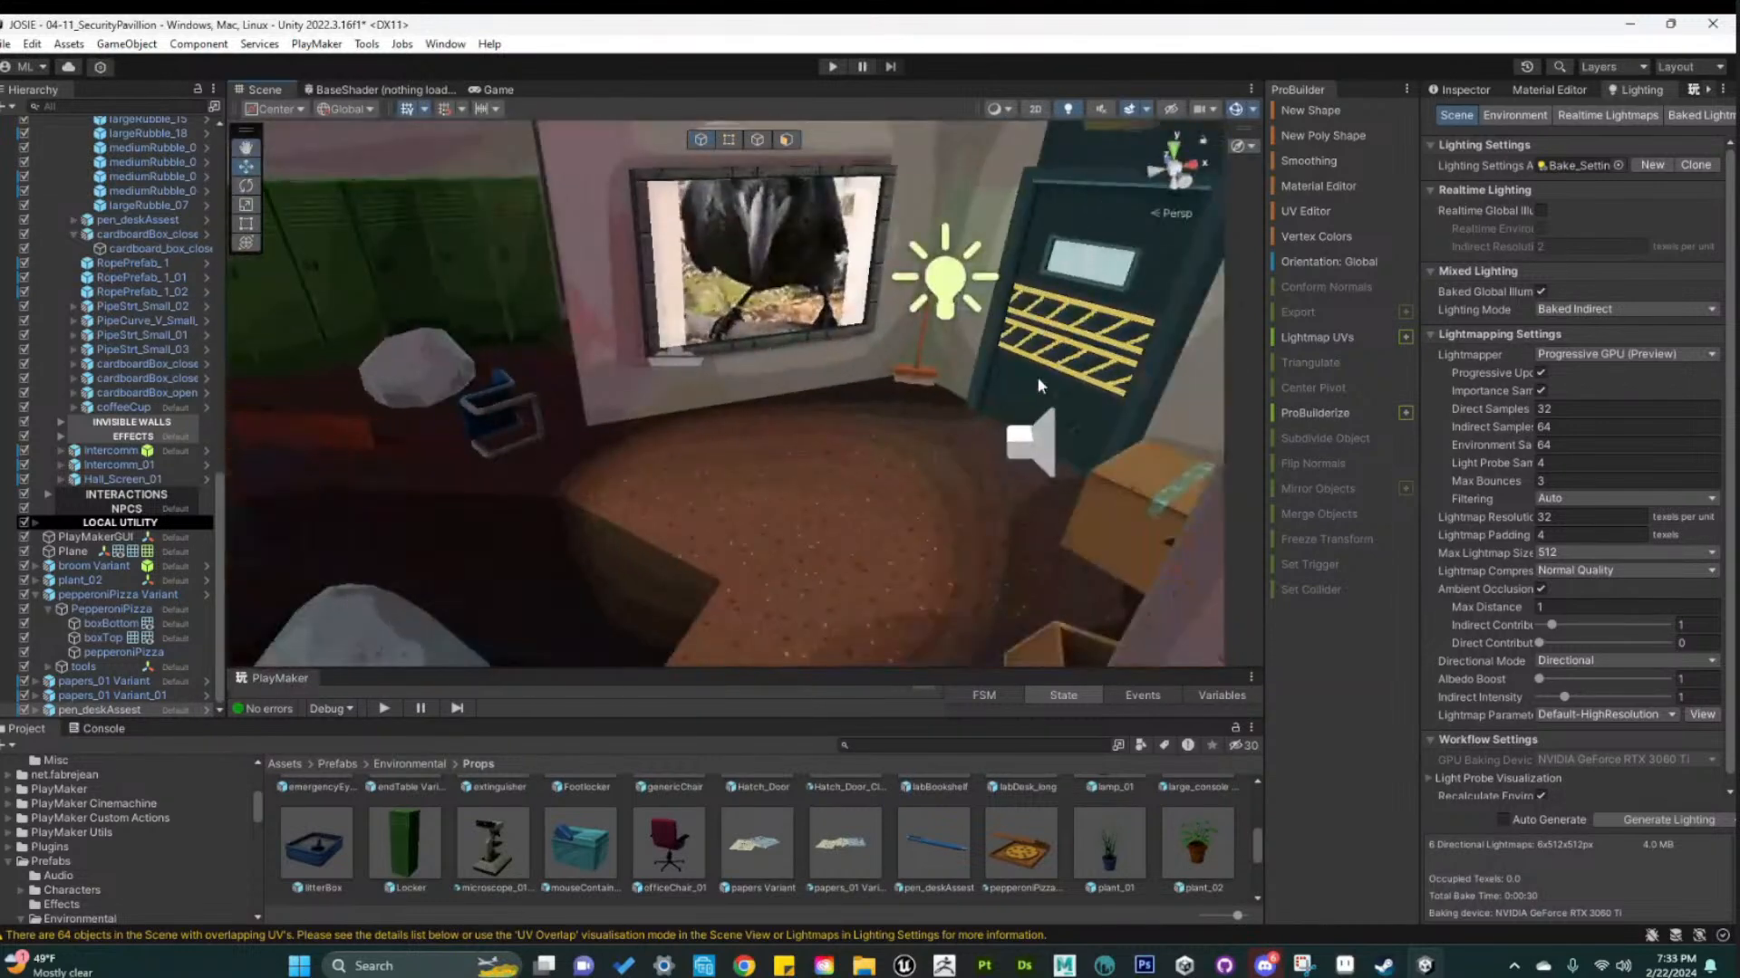
left_click_drag(1036, 377, 839, 573, "alt")
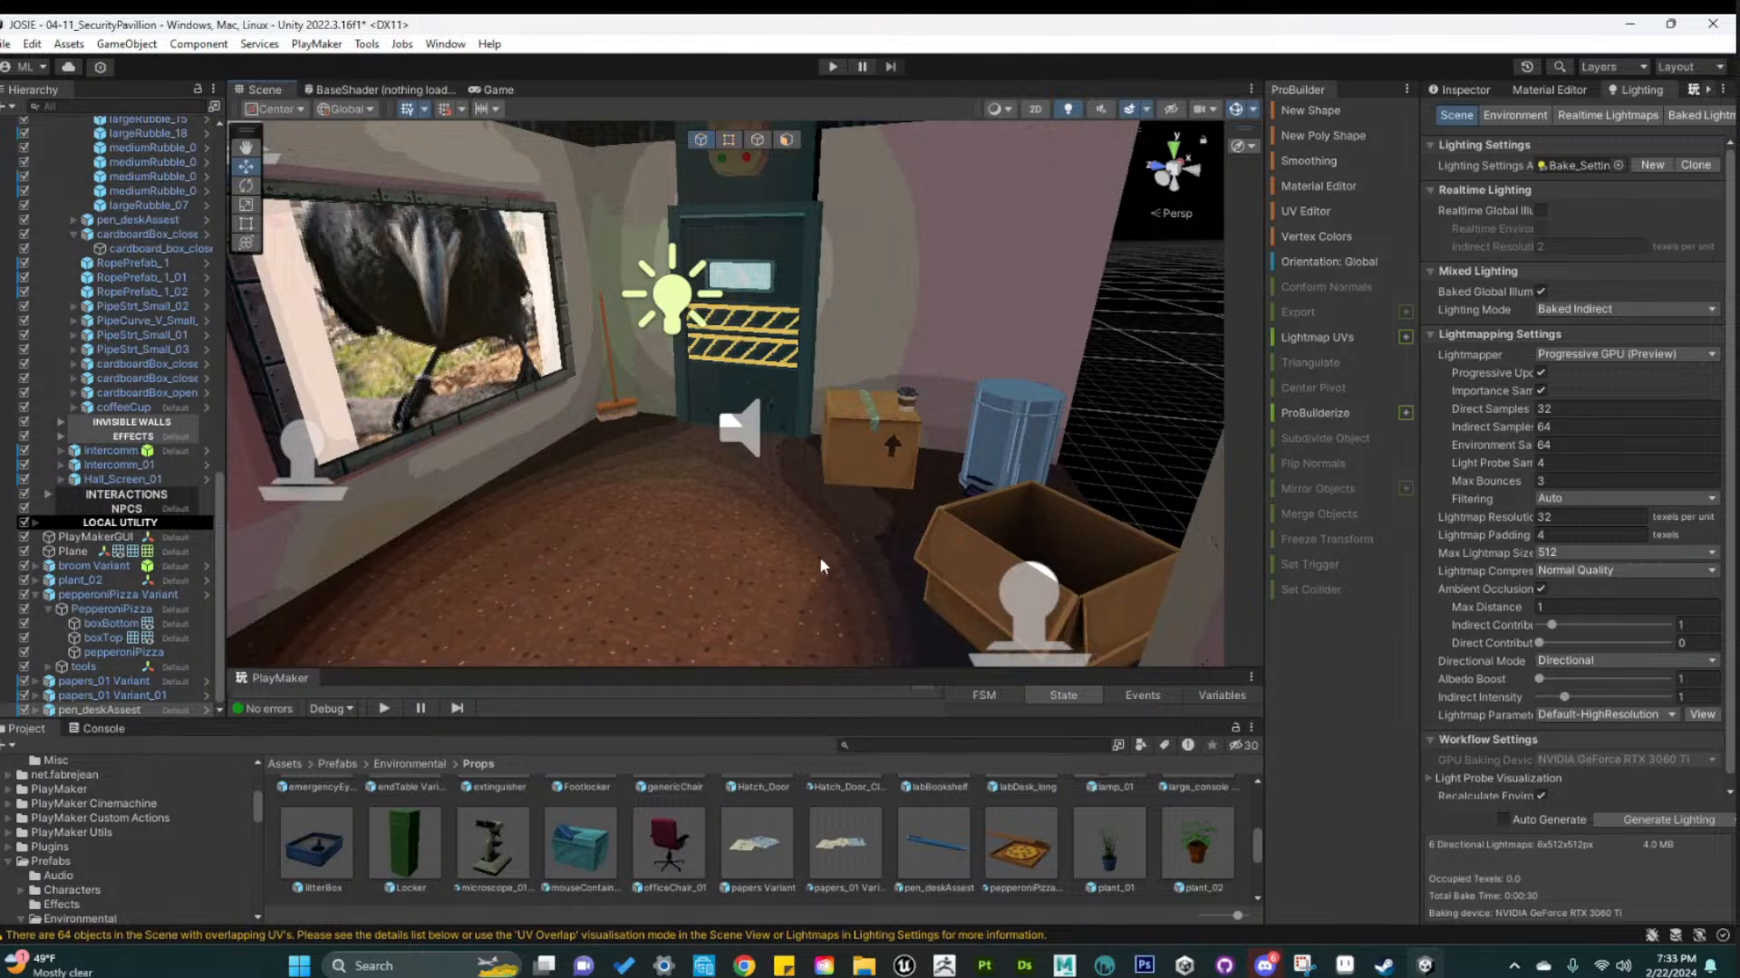
scroll(819, 561, "up", 5)
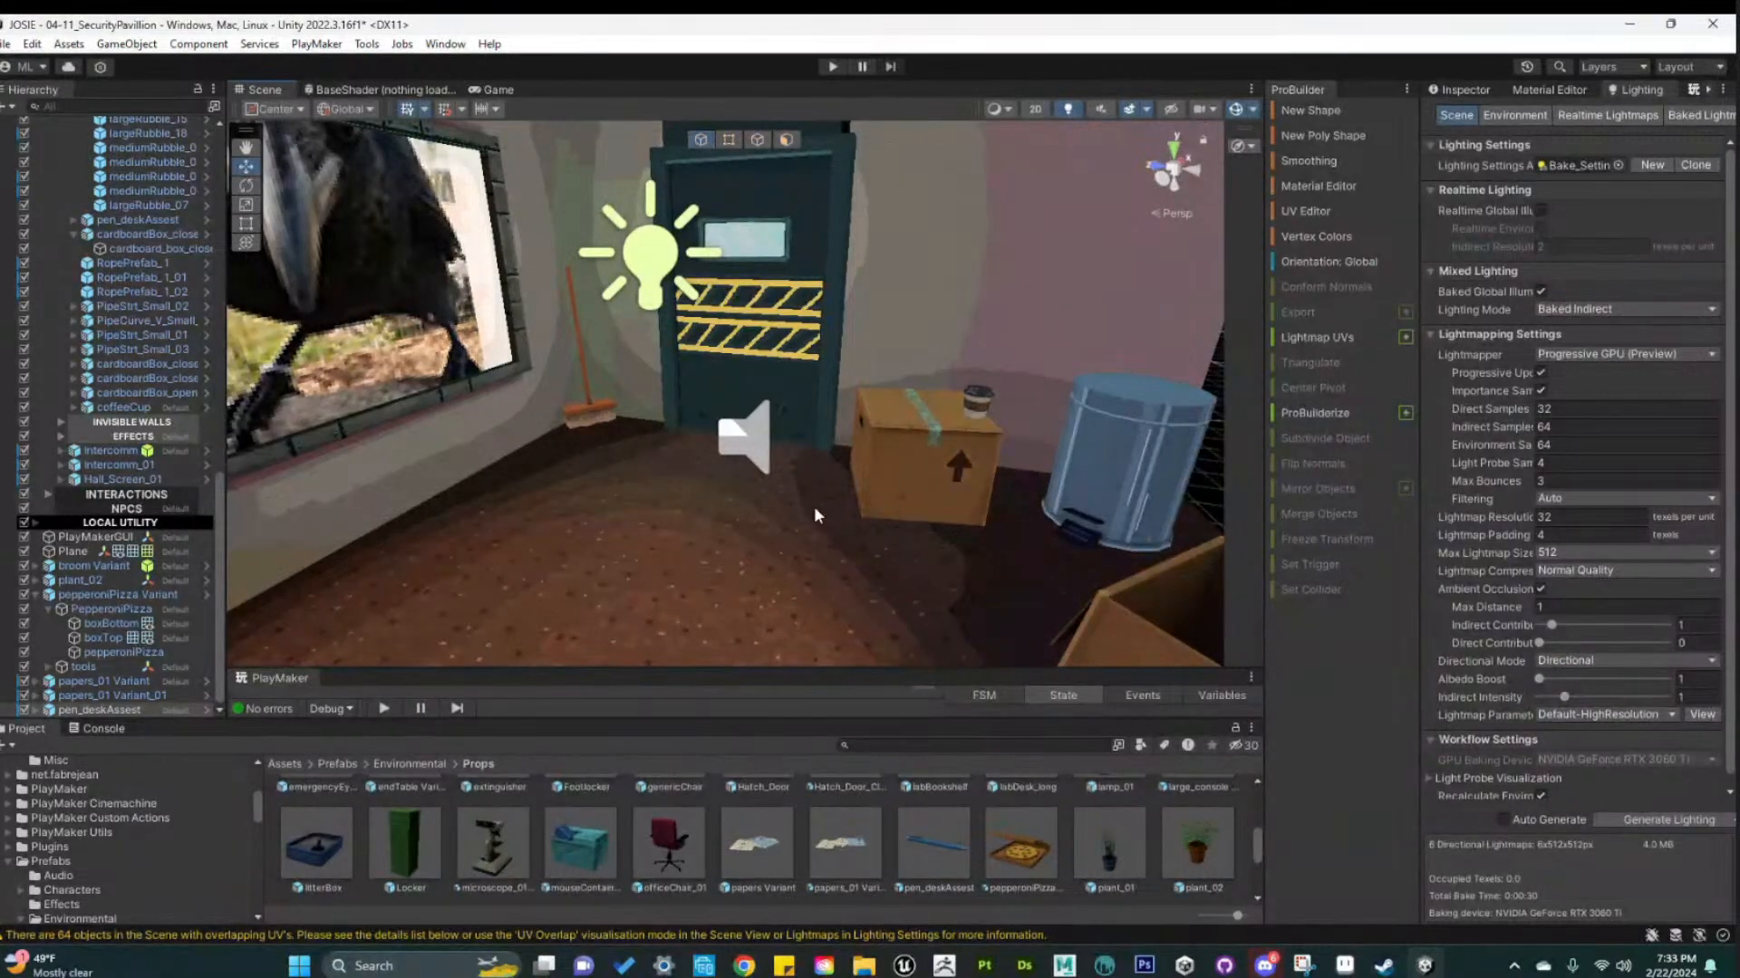
left_click_drag(1059, 584, 804, 506, "alt")
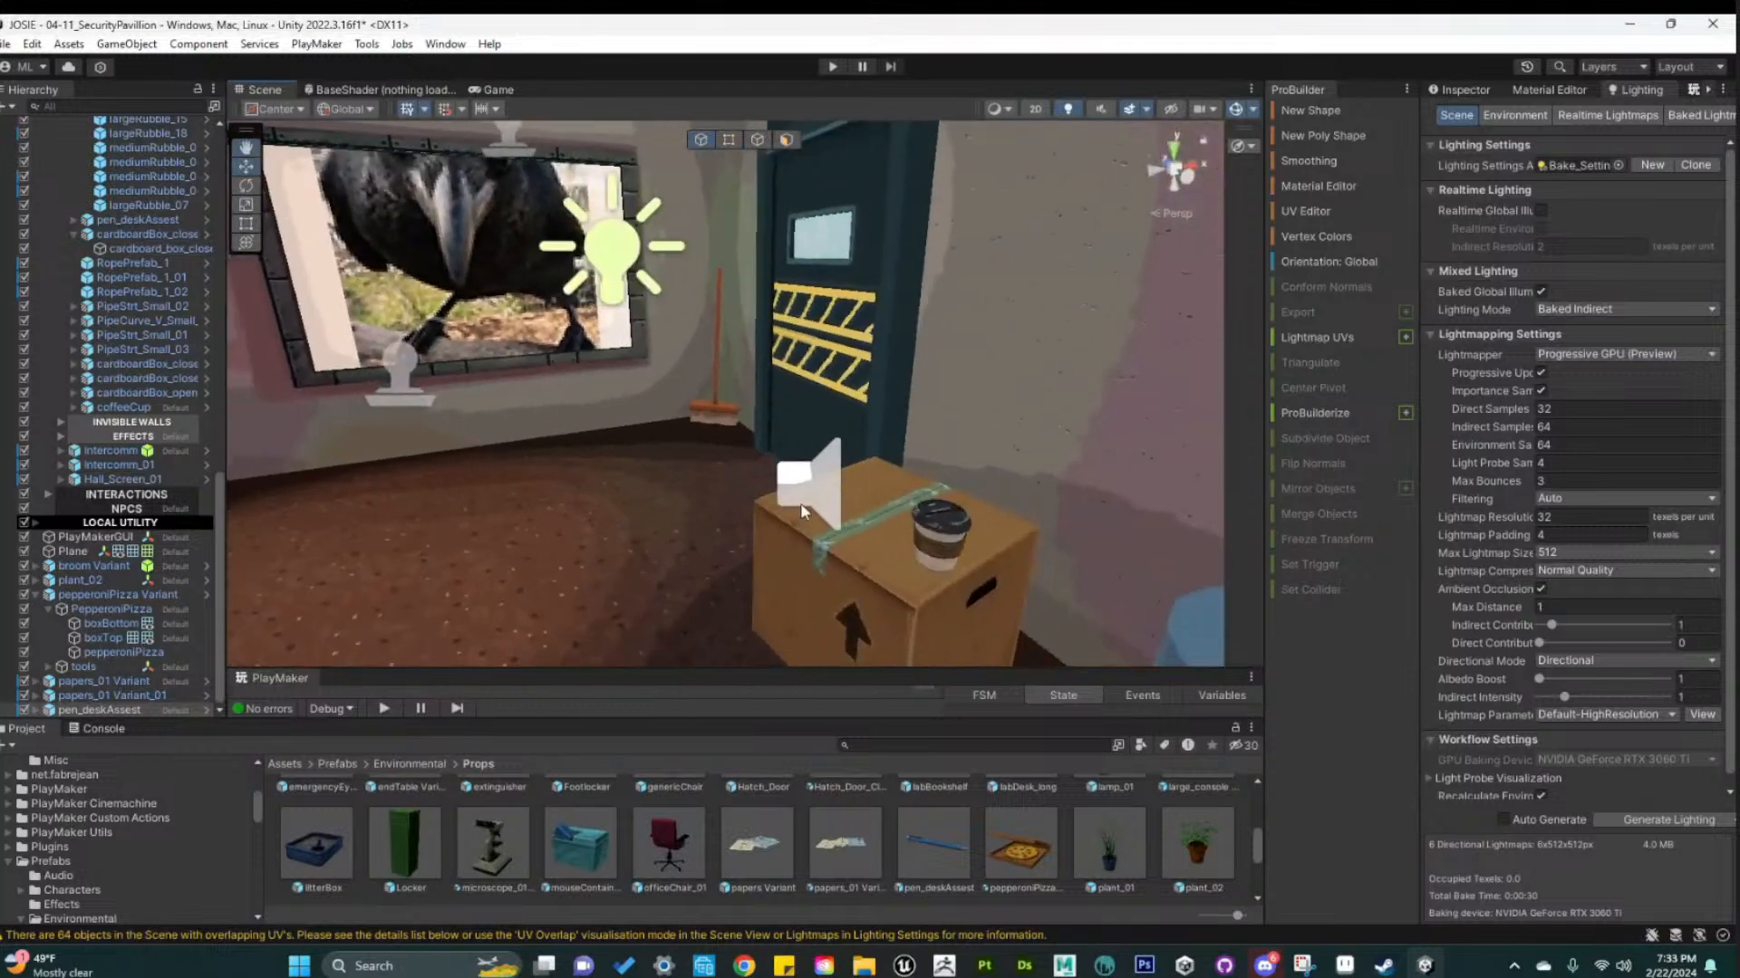
scroll(804, 505, "down", 4)
left_click_drag(1106, 476, 1115, 601, "alt")
scroll(978, 477, "down", 3)
left_click_drag(908, 479, 918, 566, "alt")
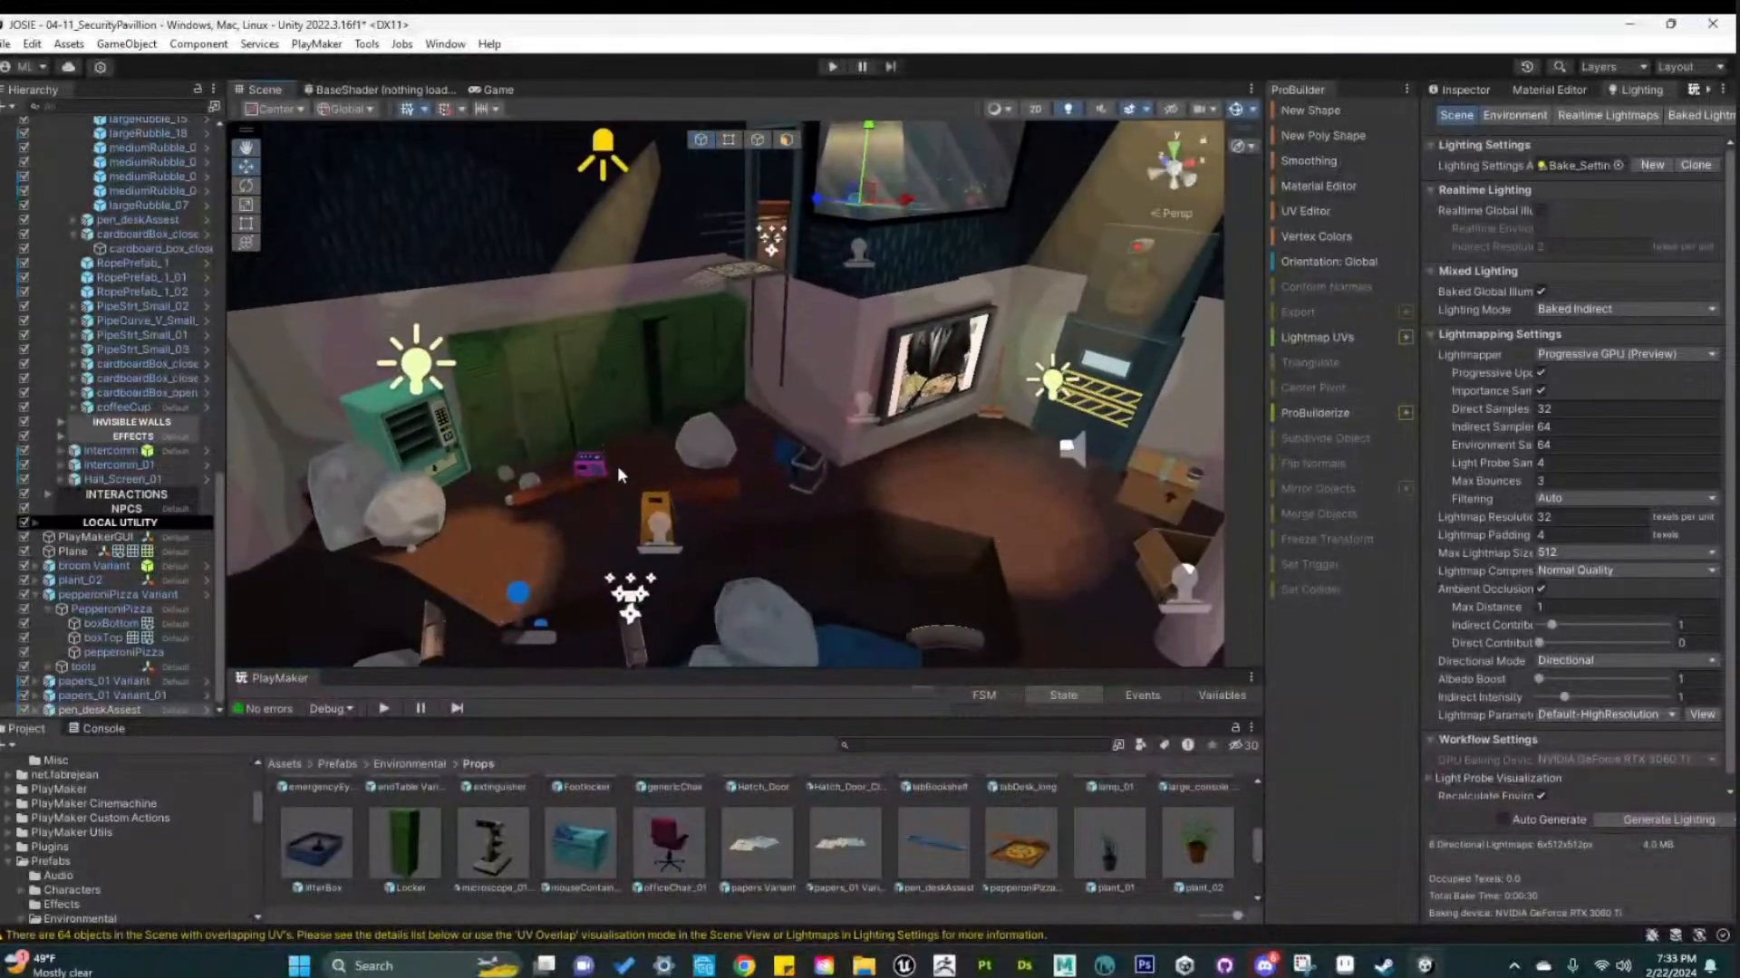
scroll(695, 487, "up", 5)
left_click_drag(839, 519, 662, 475, "alt")
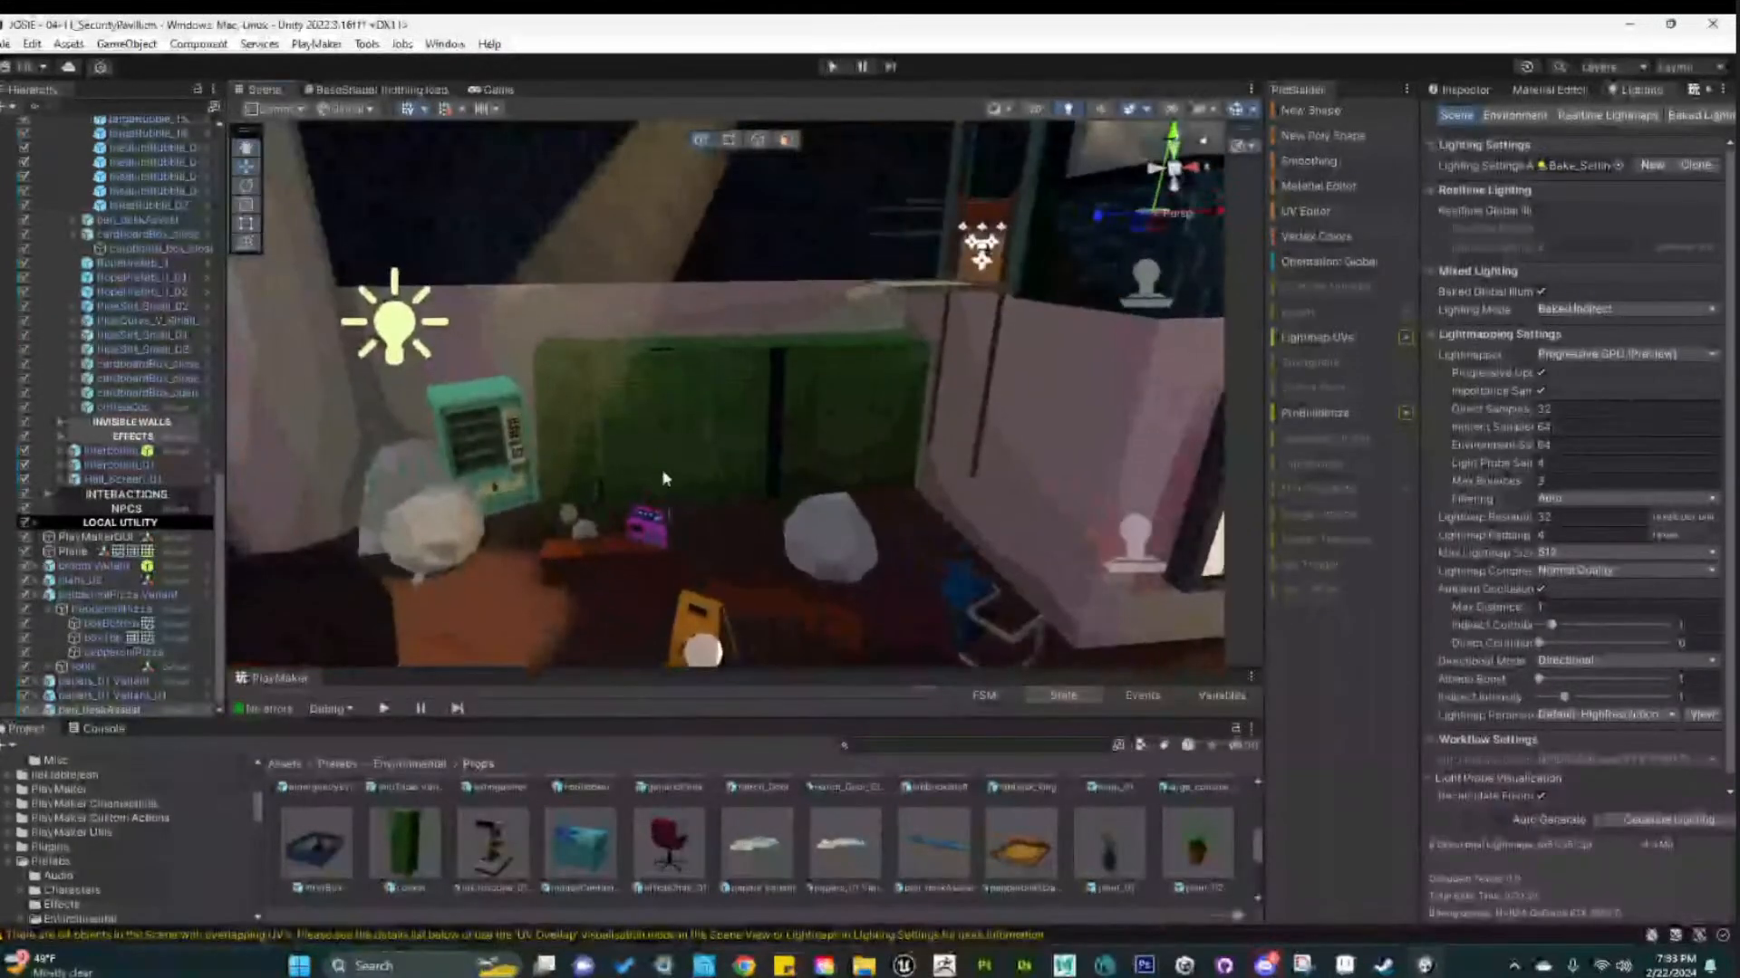
Examine the room around the lockers, vending machine, wall screen and broken catwalk
middle_click_drag(662, 475, 398, 341)
left_click_drag(734, 494, 727, 548, "alt")
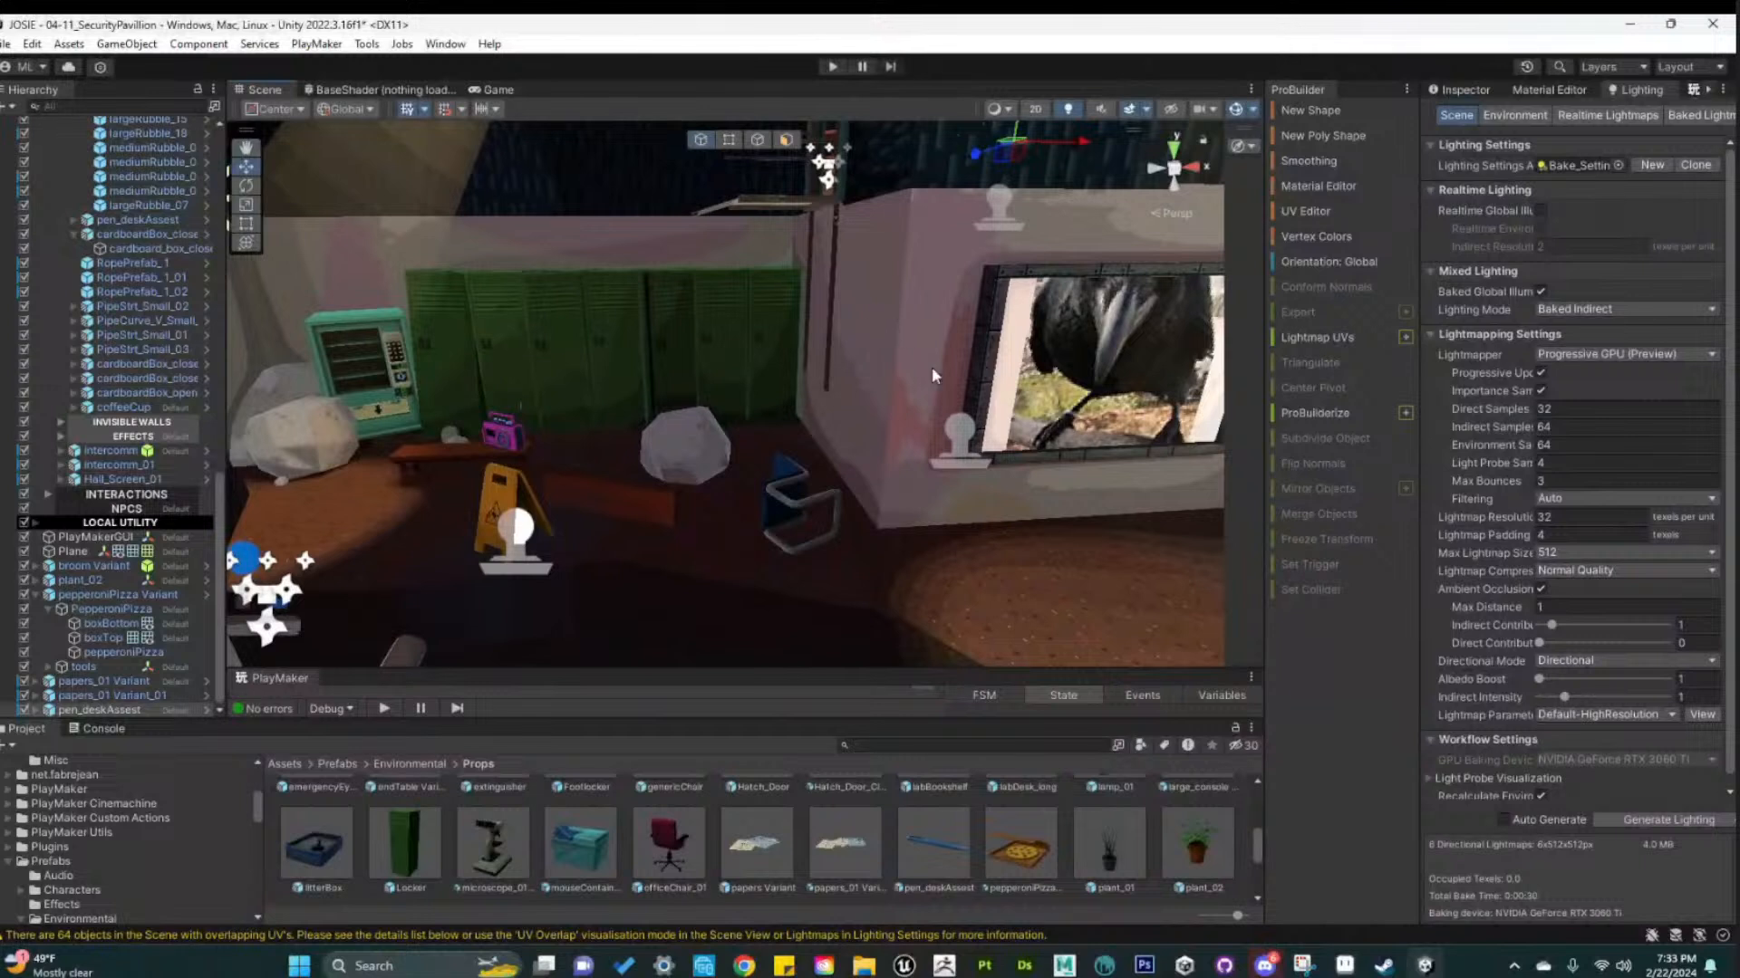
left_click_drag(931, 367, 845, 480, "alt")
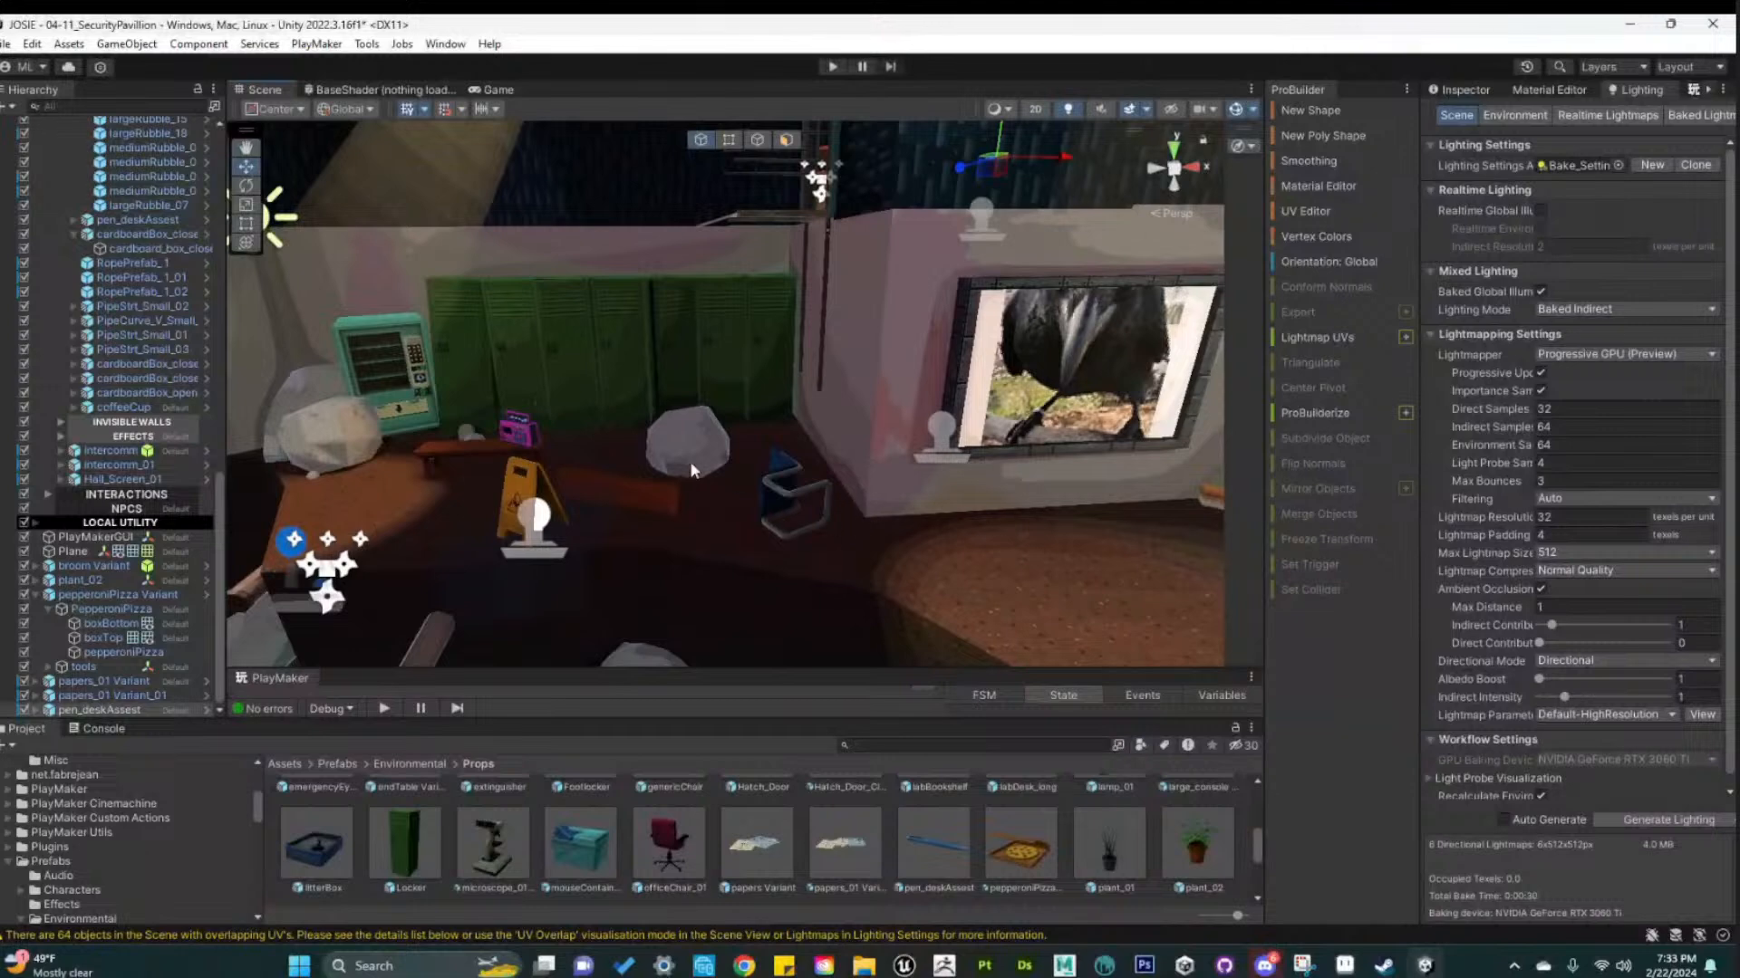
middle_click_drag(698, 381, 838, 574)
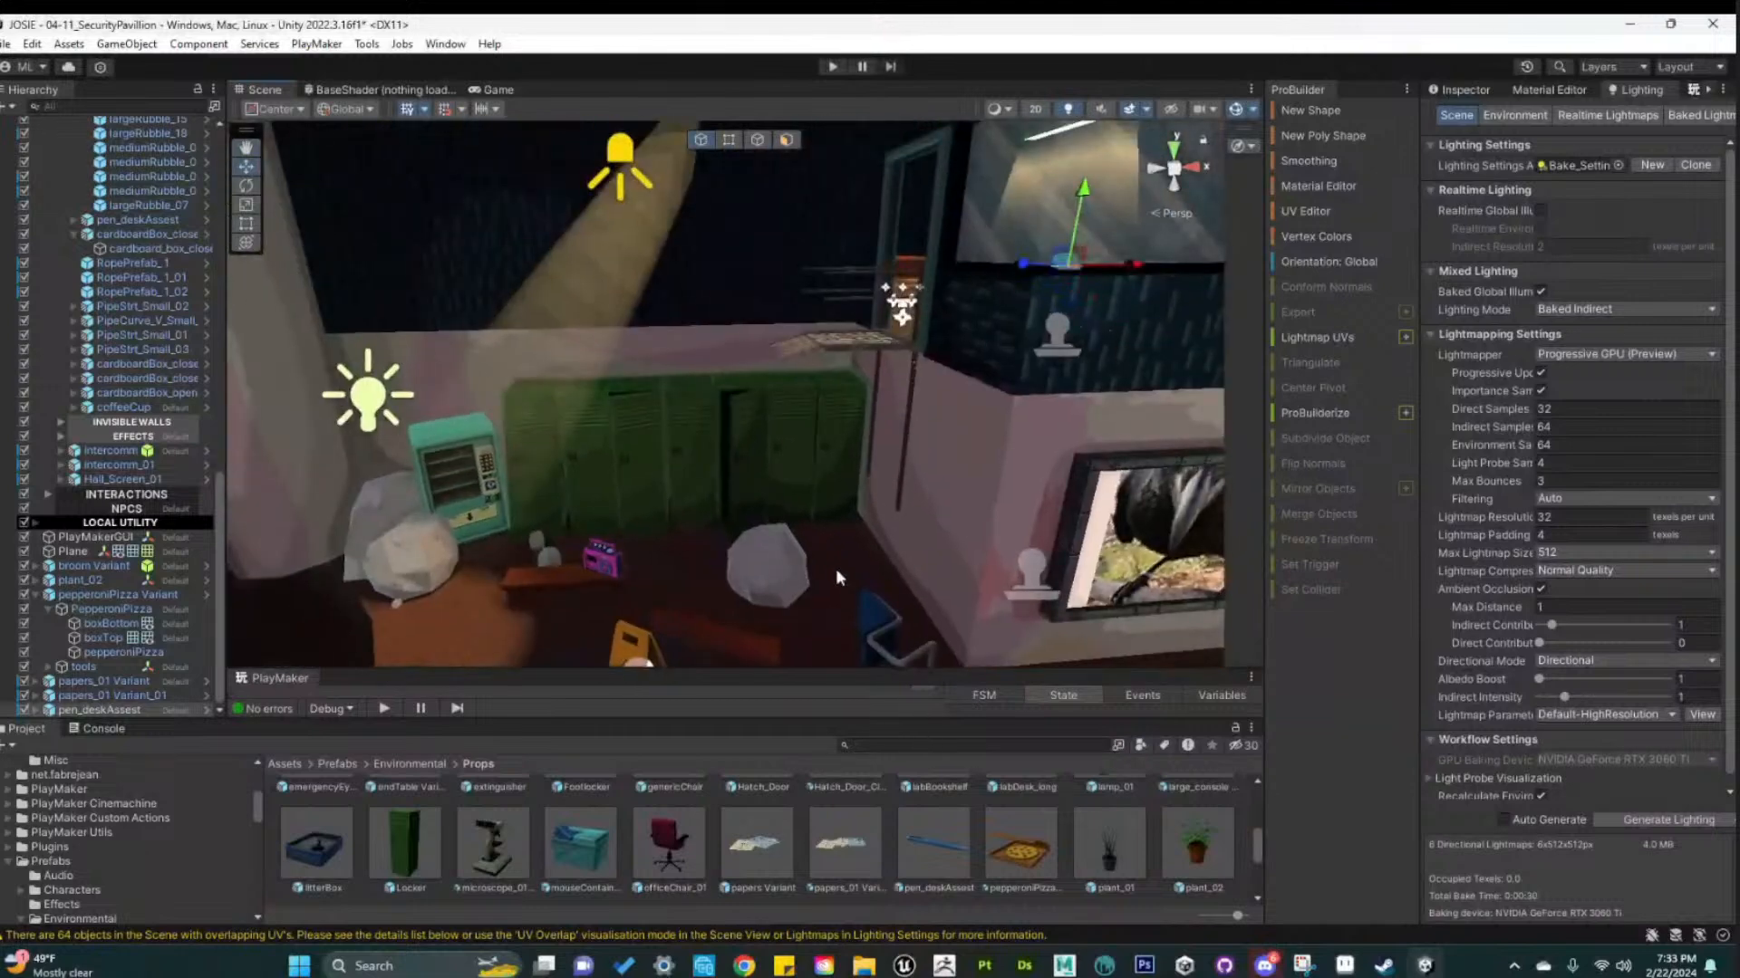
left_click_drag(837, 575, 748, 448, "alt")
middle_click_drag(748, 448, 874, 694)
left_click(752, 333)
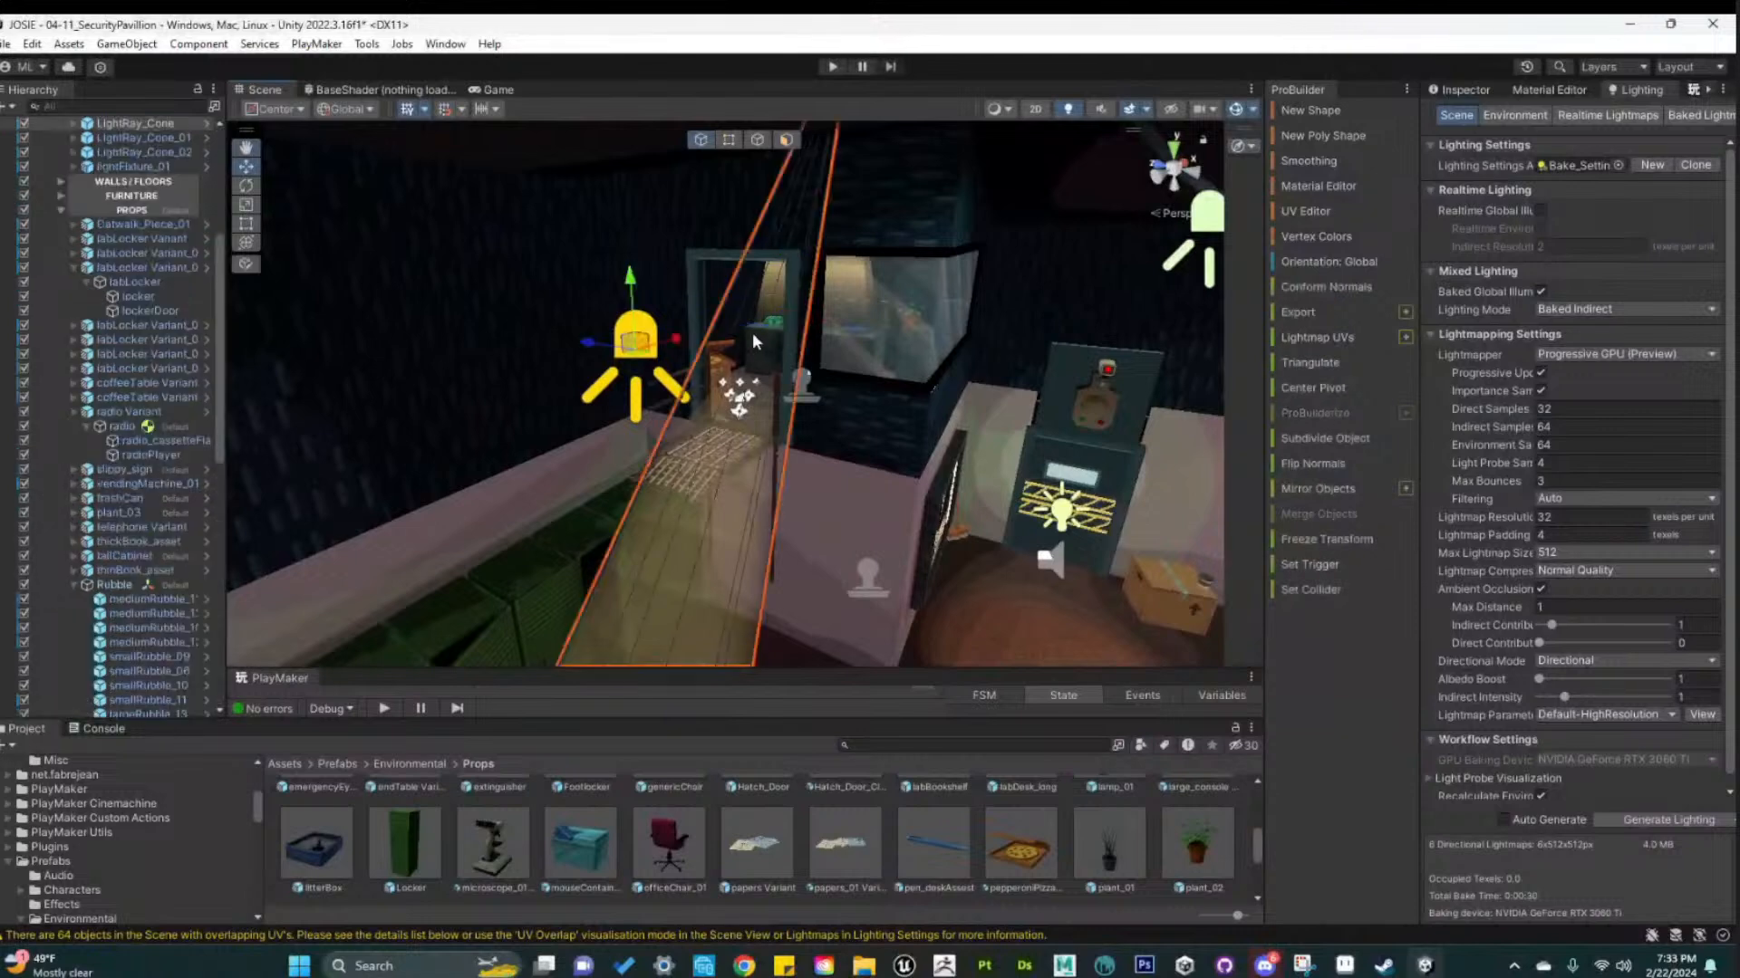
scroll(714, 444, "up", 1)
left_click_drag(583, 531, 700, 471, "alt")
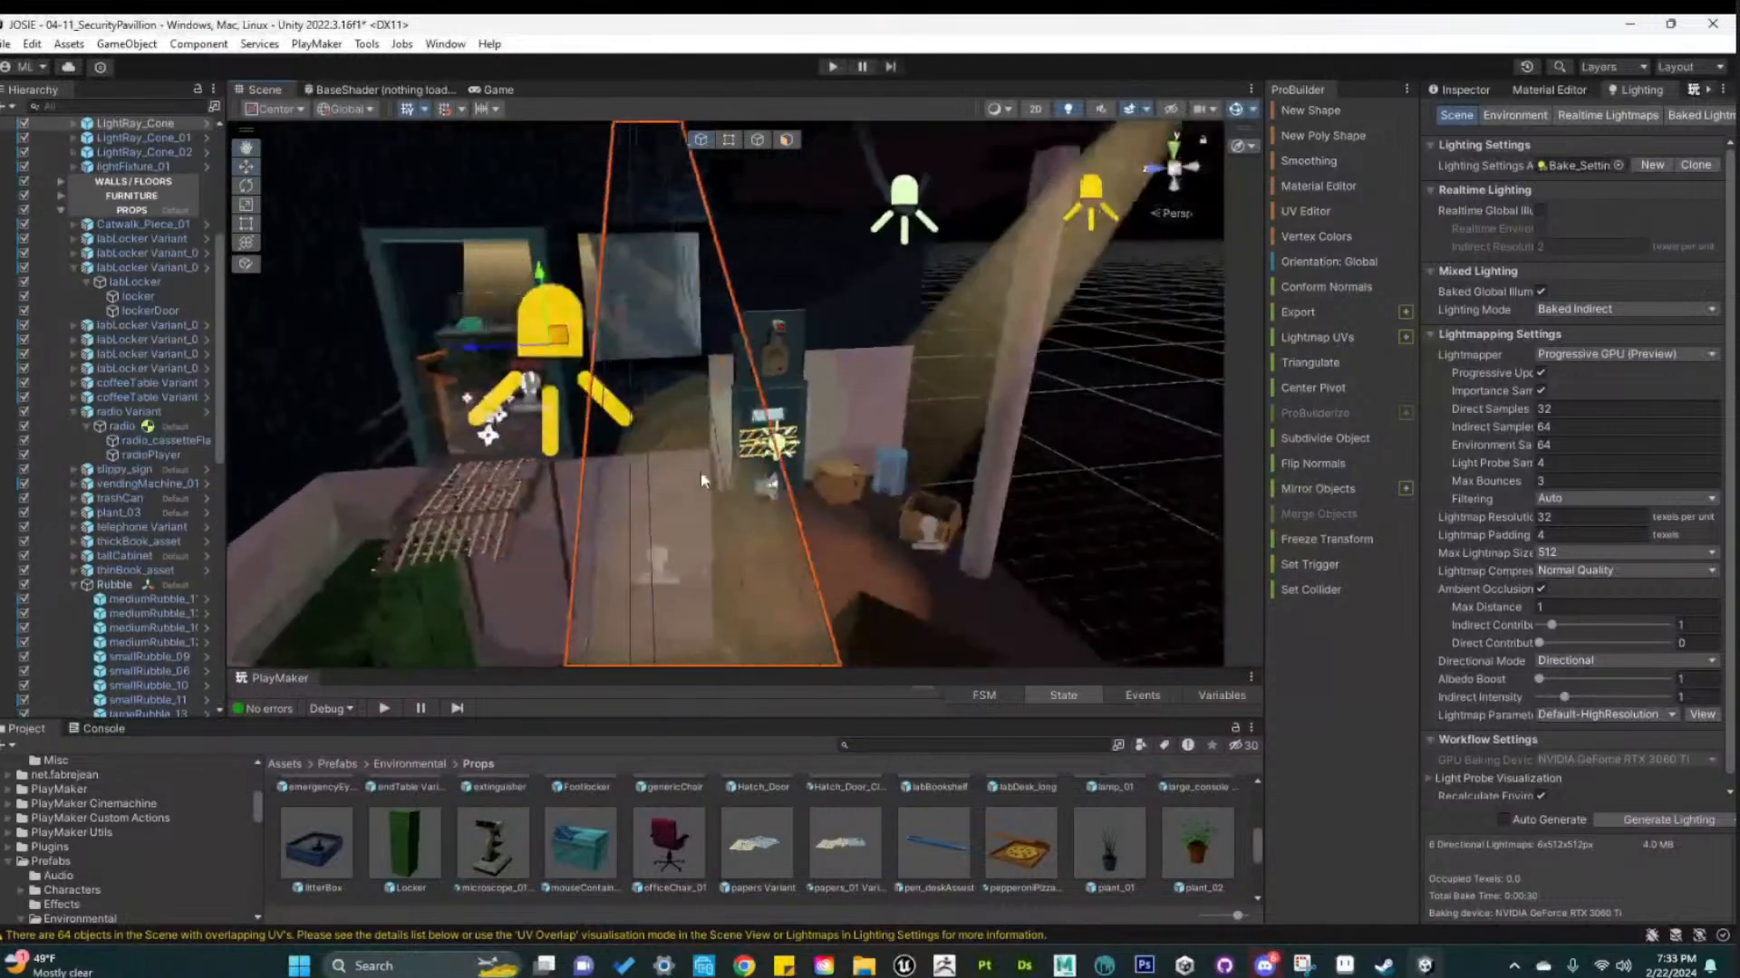
Examine the props in the control room, including the console desk, pizza box, plant, file cabinets and scattered papers
middle_click_drag(699, 472, 860, 484)
left_click(592, 288)
key("f")
left_click_drag(738, 466, 672, 536, "alt")
middle_click_drag(974, 621, 764, 513)
left_click(941, 653)
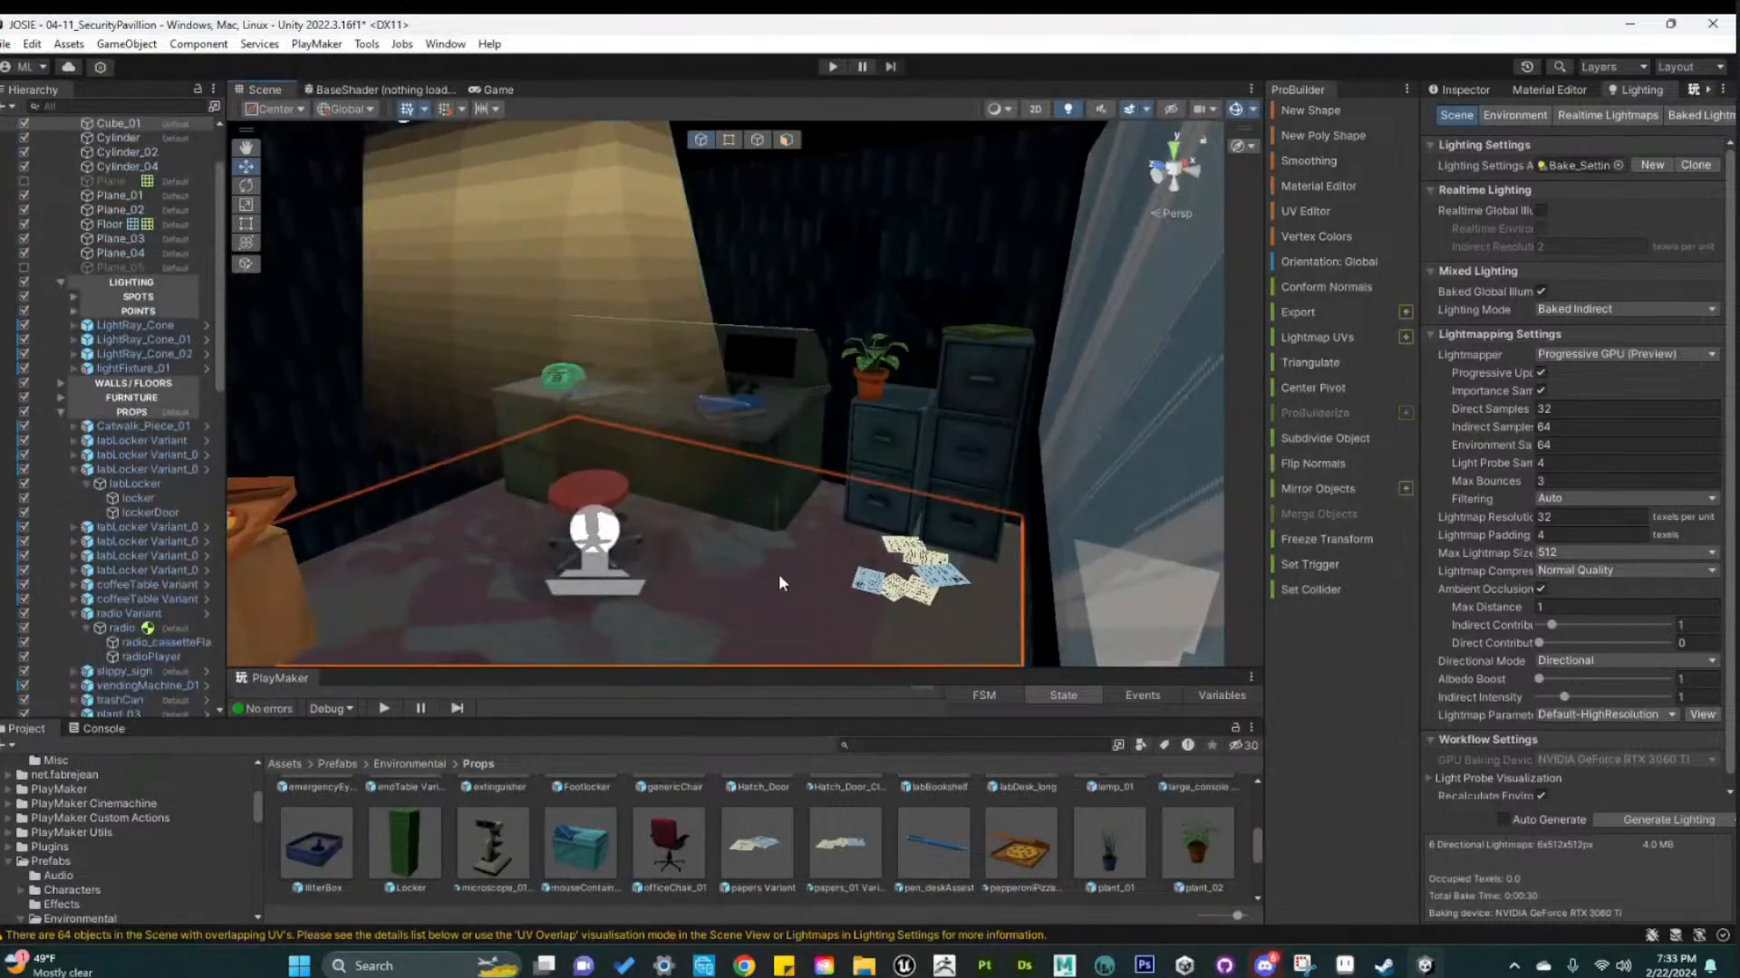
left_click_drag(779, 574, 643, 474, "alt")
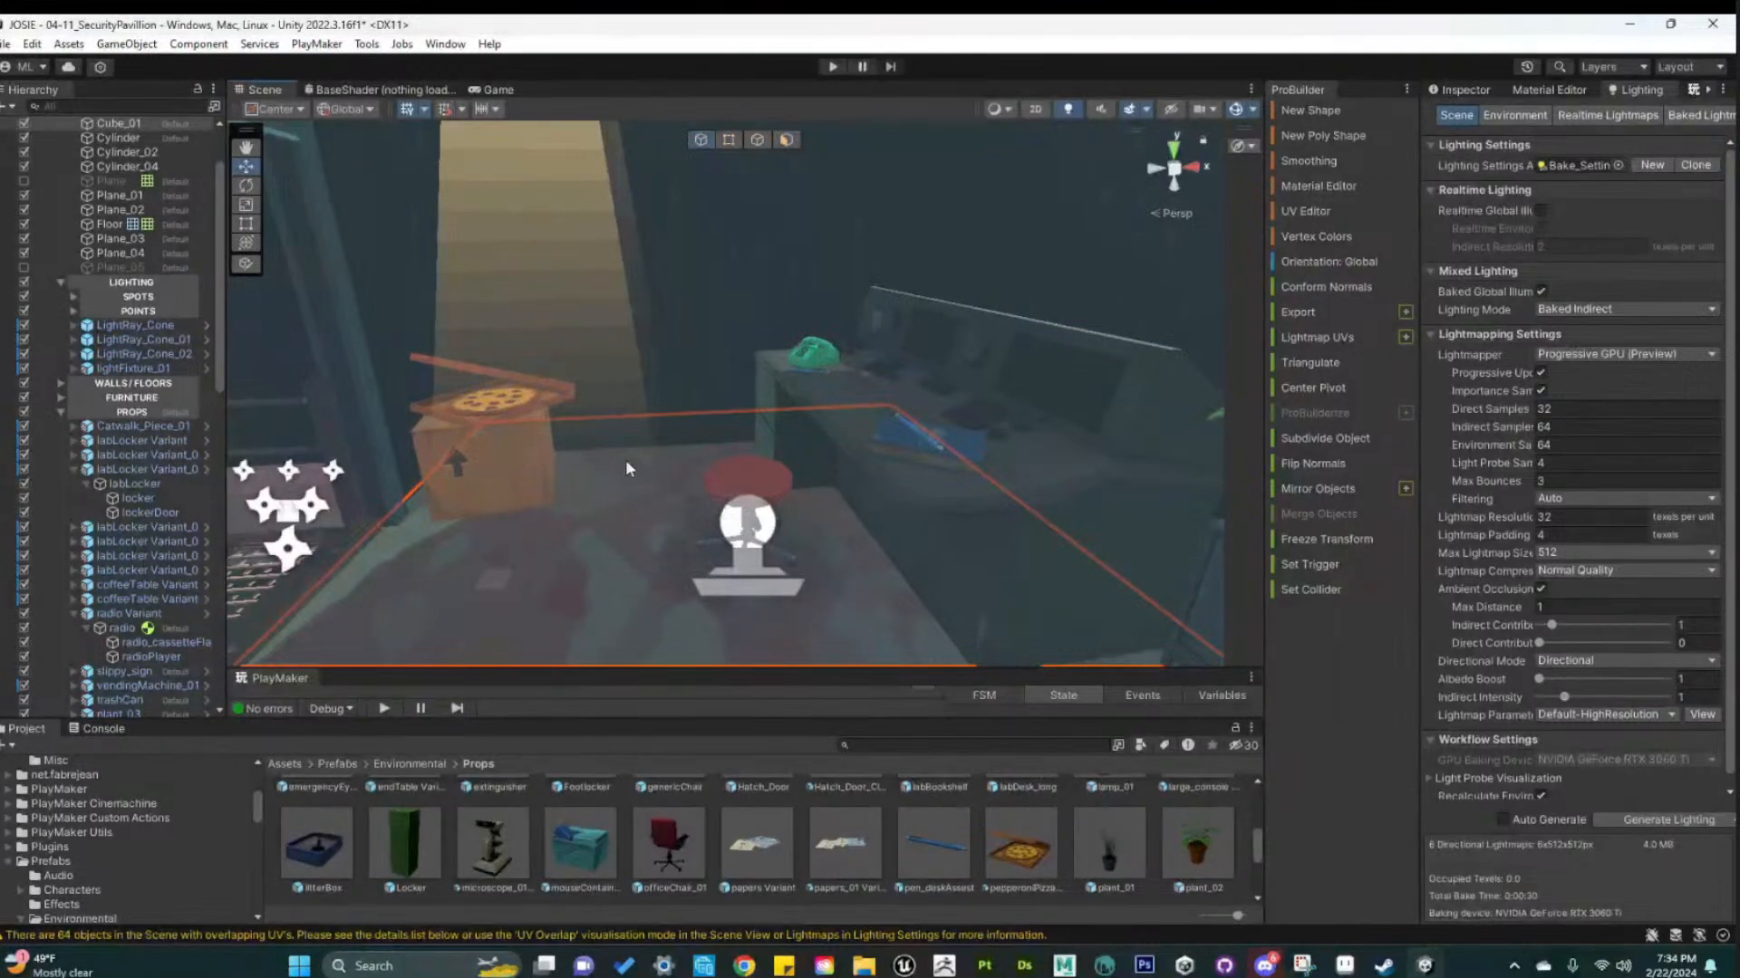
middle_click_drag(853, 529, 806, 563)
left_click_drag(807, 562, 934, 574, "alt")
middle_click_drag(934, 575, 742, 491)
left_click_drag(848, 441, 1004, 595, "alt")
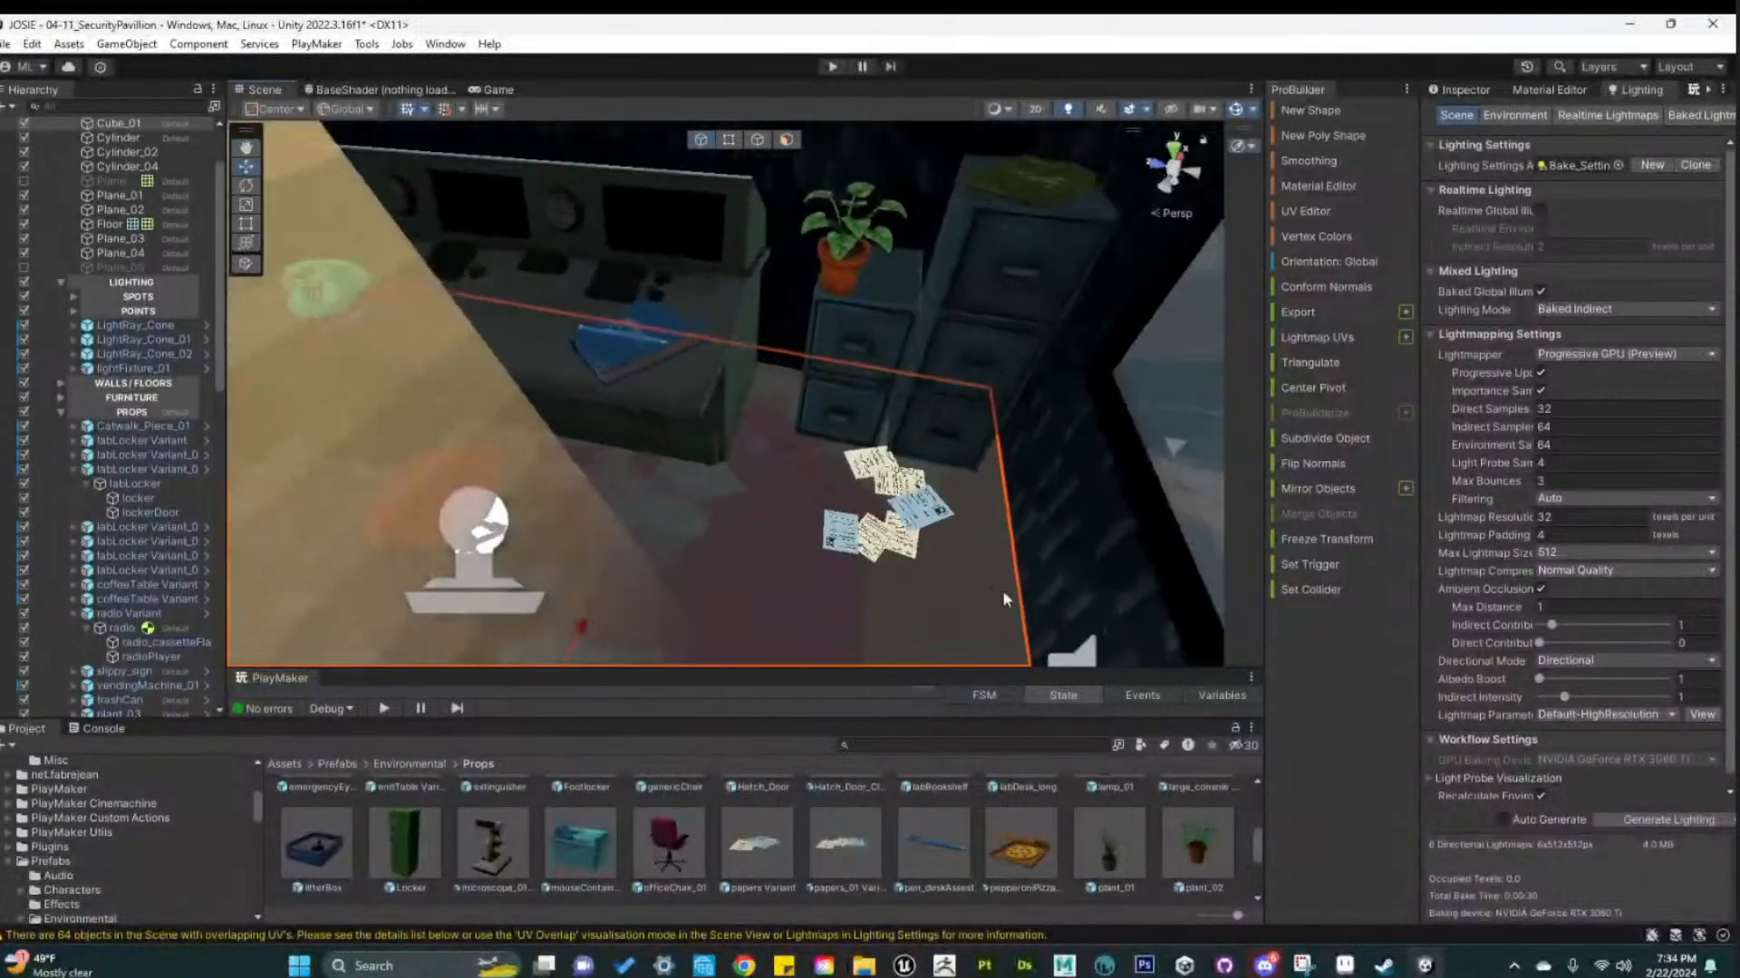
left_click_drag(660, 594, 376, 497, "alt")
middle_click_drag(377, 498, 757, 524)
left_click_drag(758, 524, 356, 301, "alt")
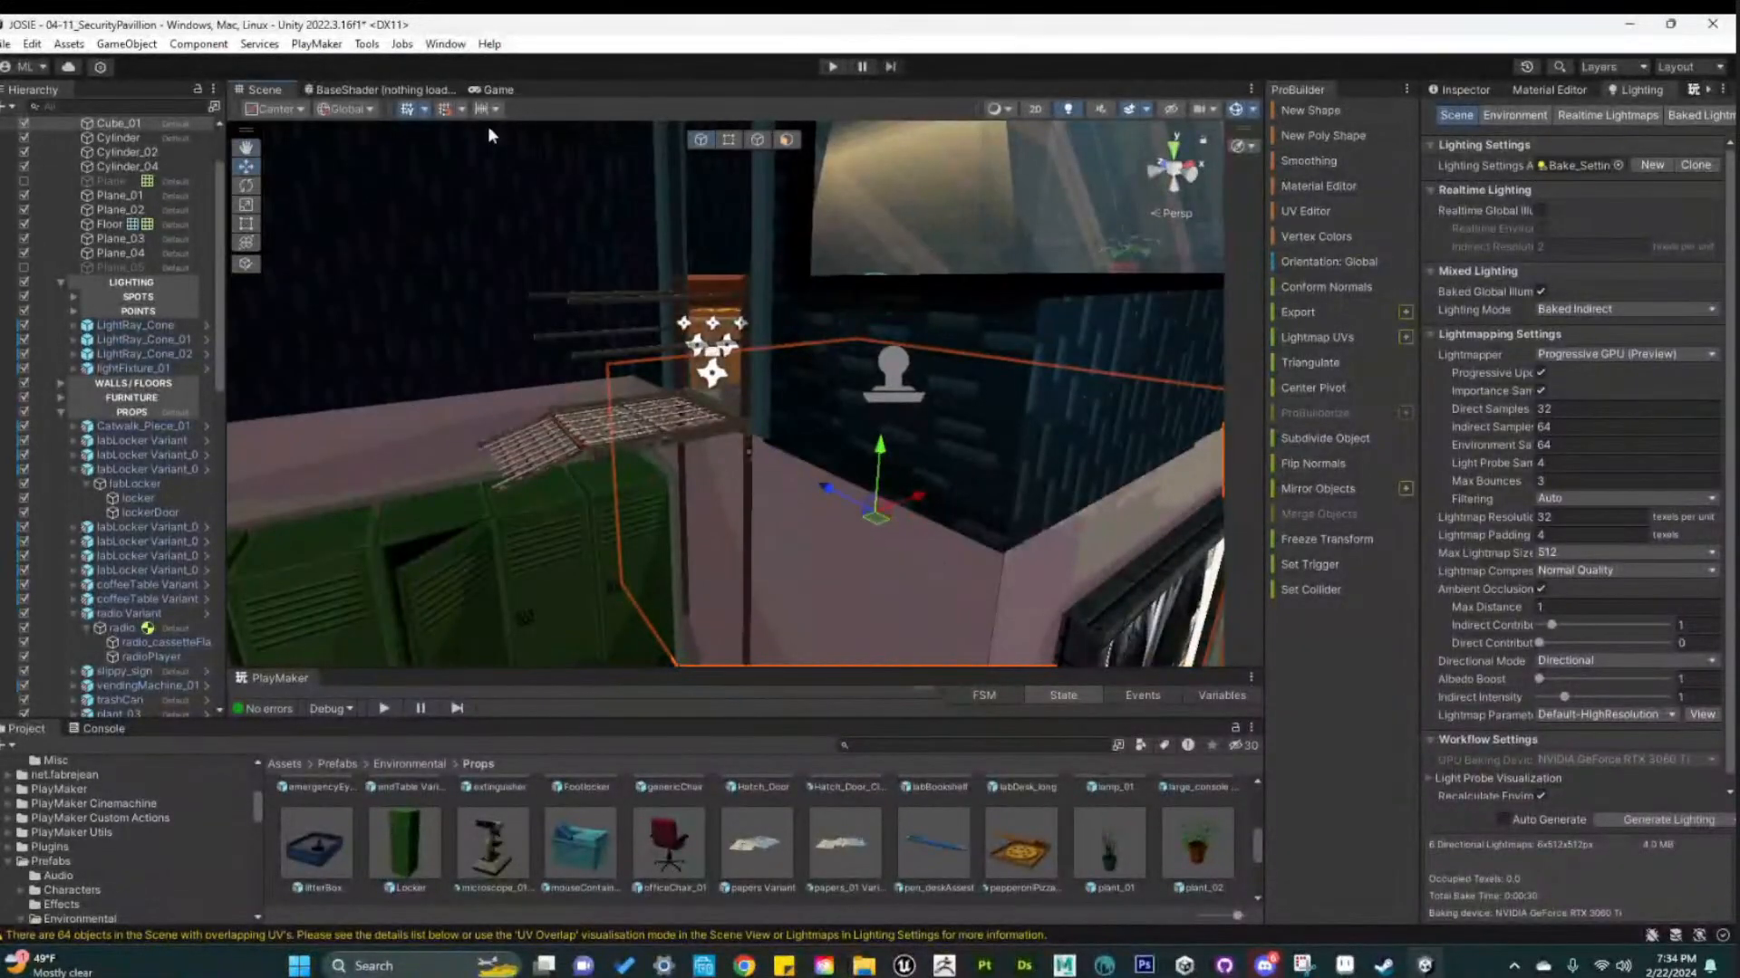
Save the current scene
left_click(31, 44)
left_click(55, 150)
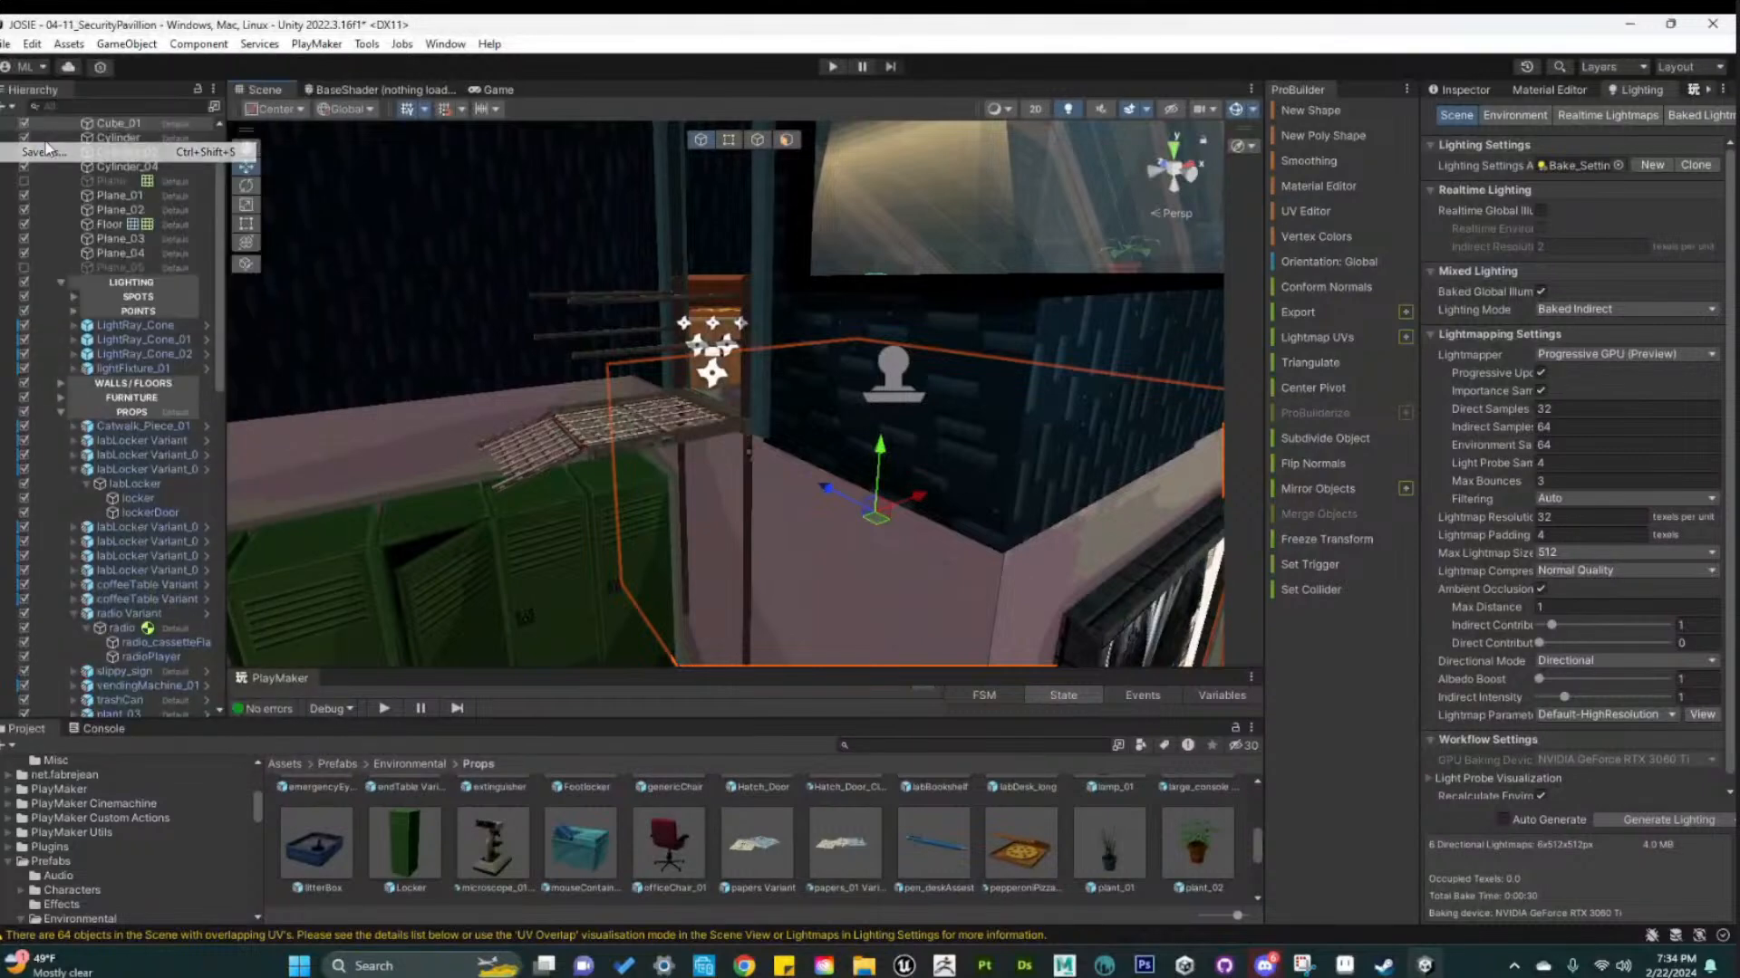
left_click(827, 58)
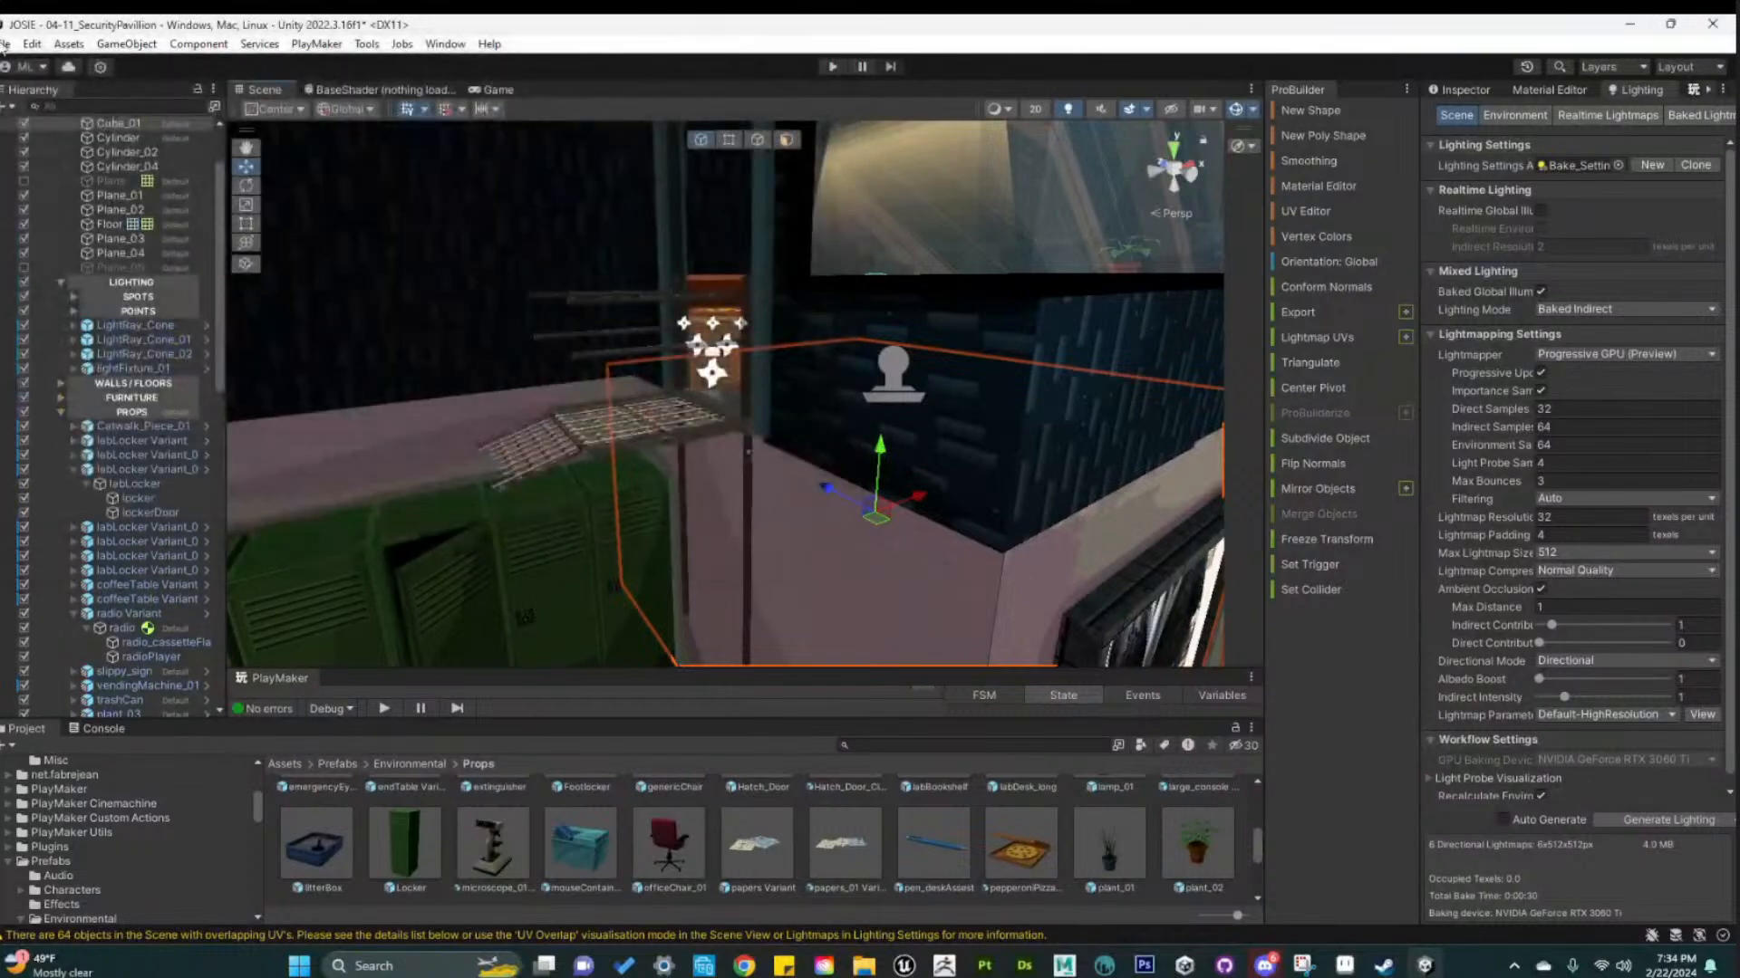
left_click(9, 43)
left_click(45, 131)
Review the lighting setup, including the baked lightmaps, environment settings and scene lightmapping settings
left_click(1459, 89)
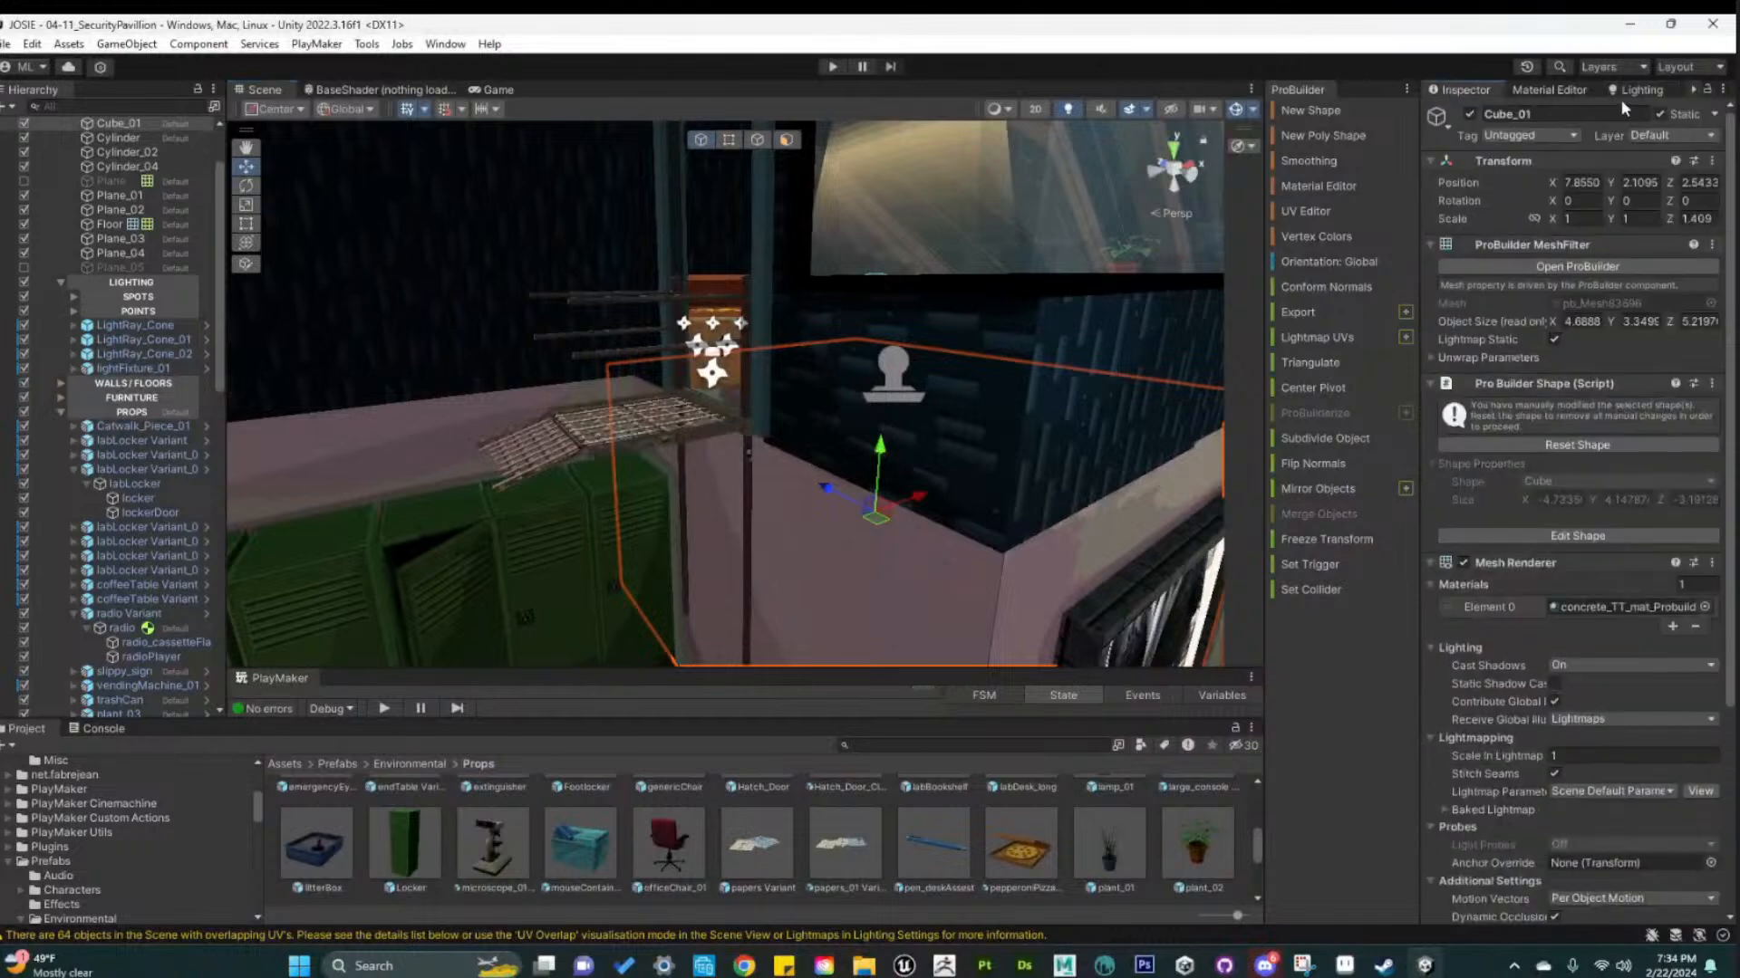
left_click(1560, 87)
left_click(1642, 91)
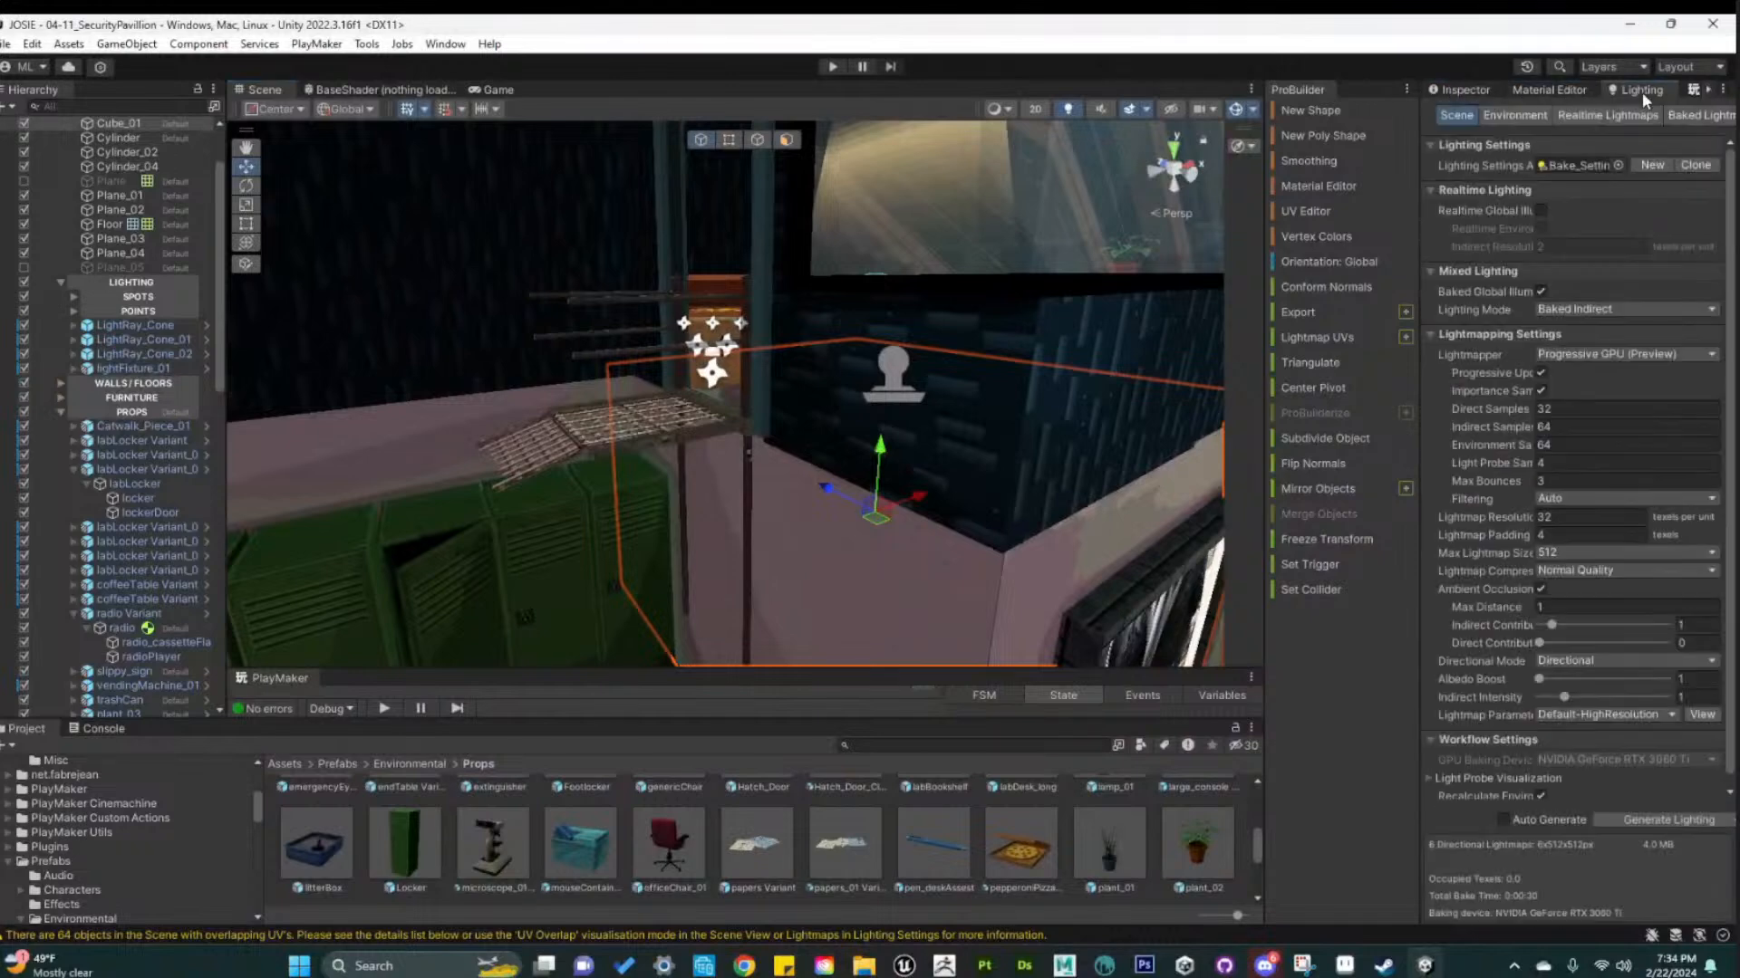
left_click(1693, 115)
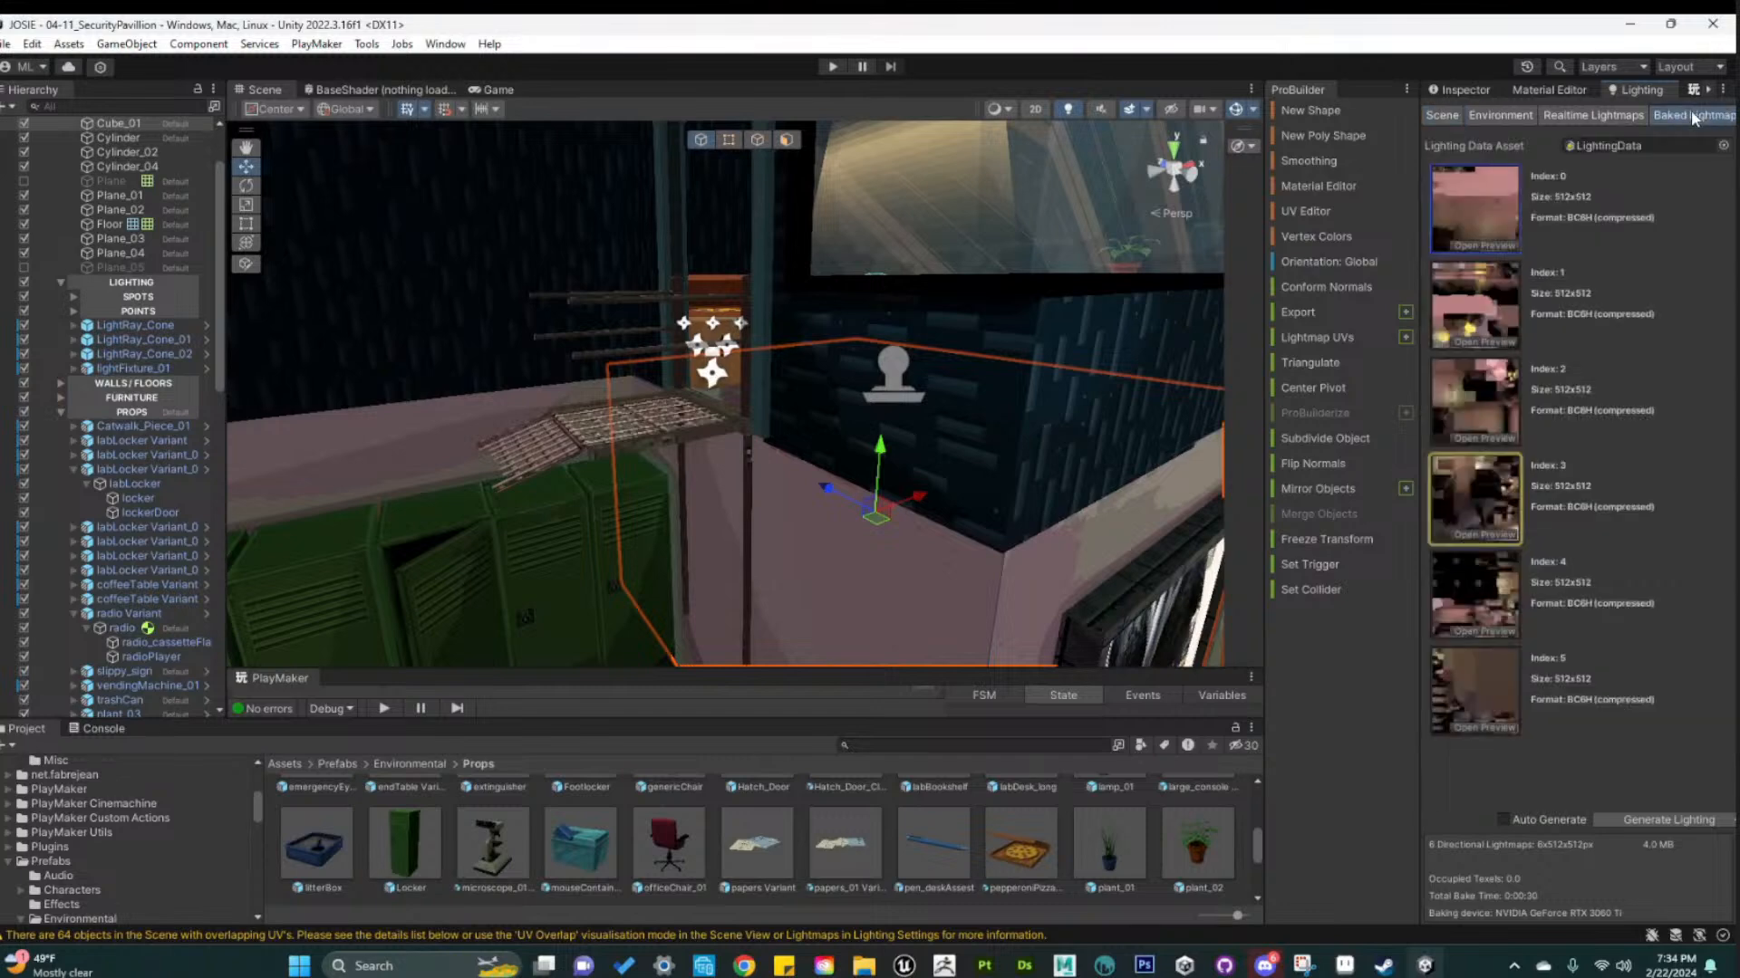
left_click(1471, 116)
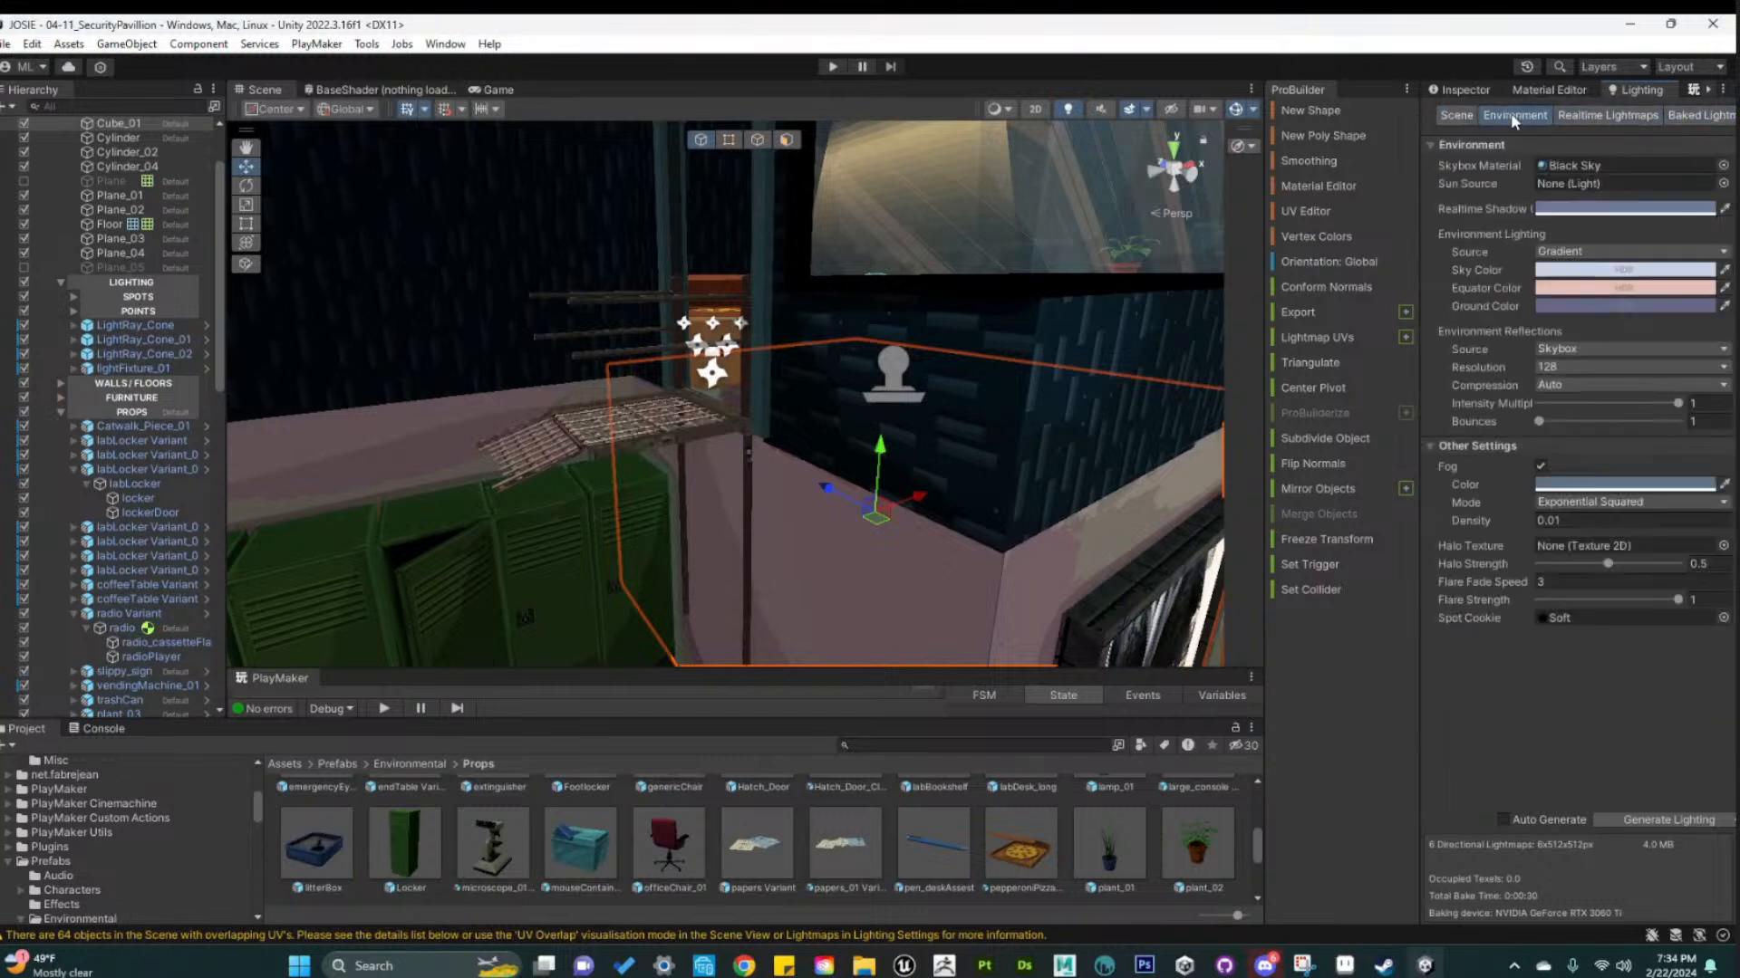
left_click(1717, 120)
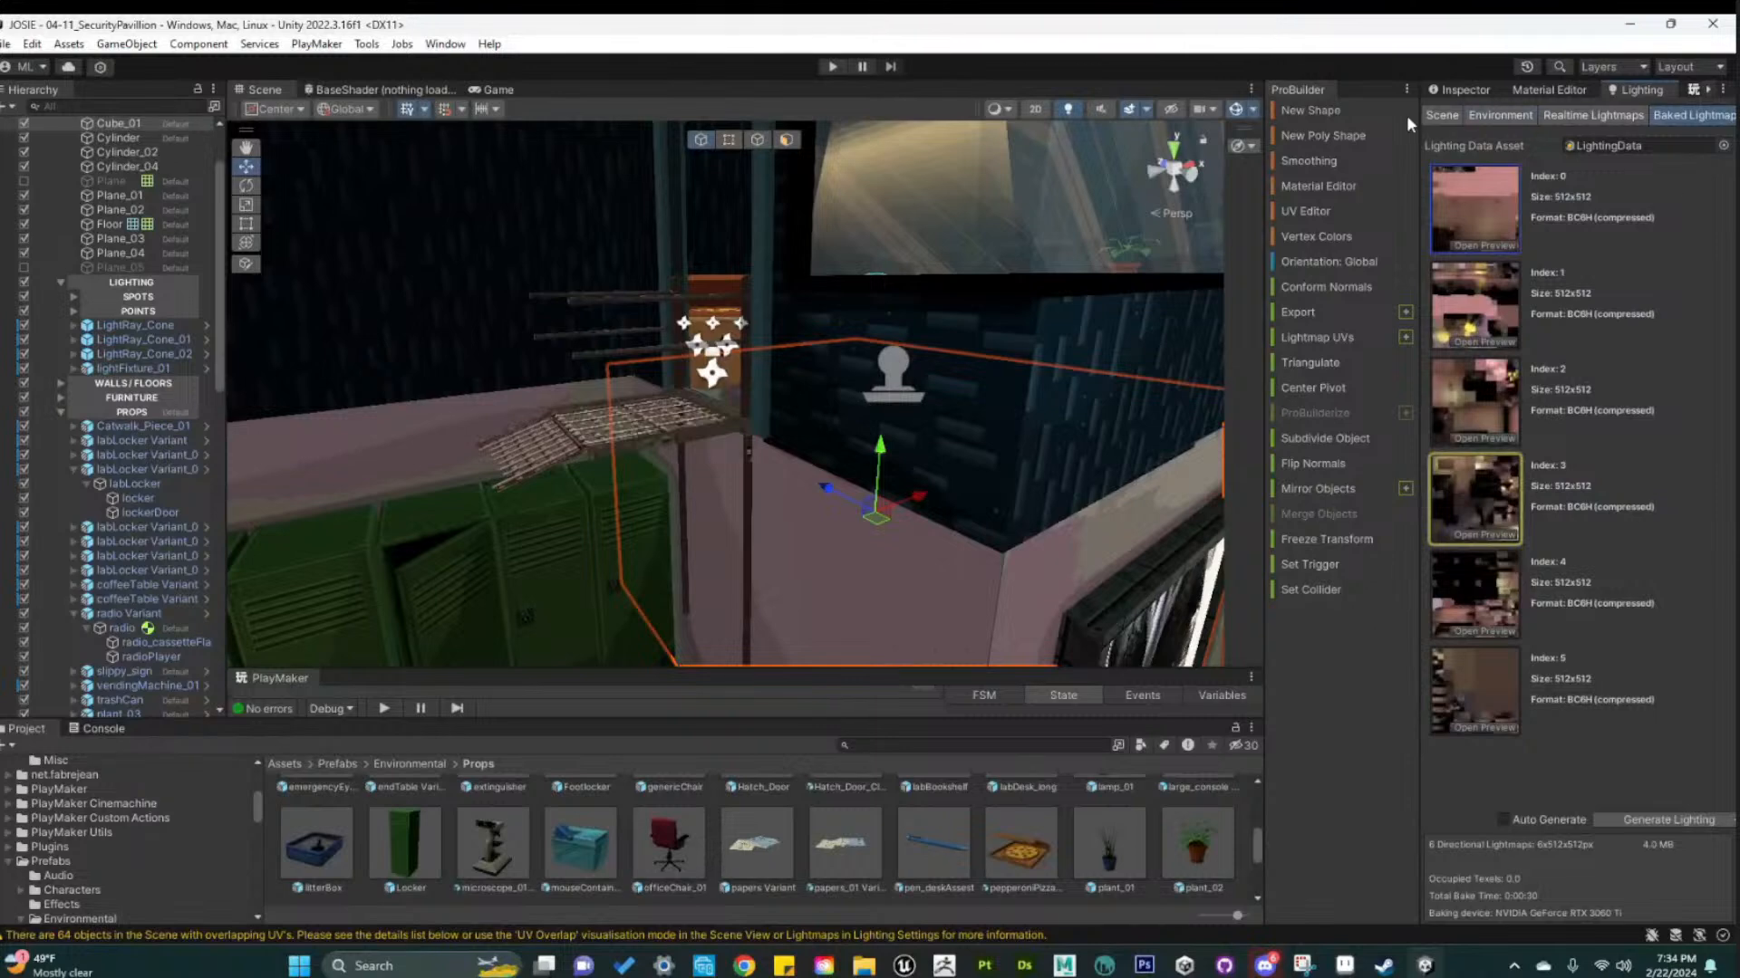
left_click(1456, 115)
scroll(1690, 609, "down", 1)
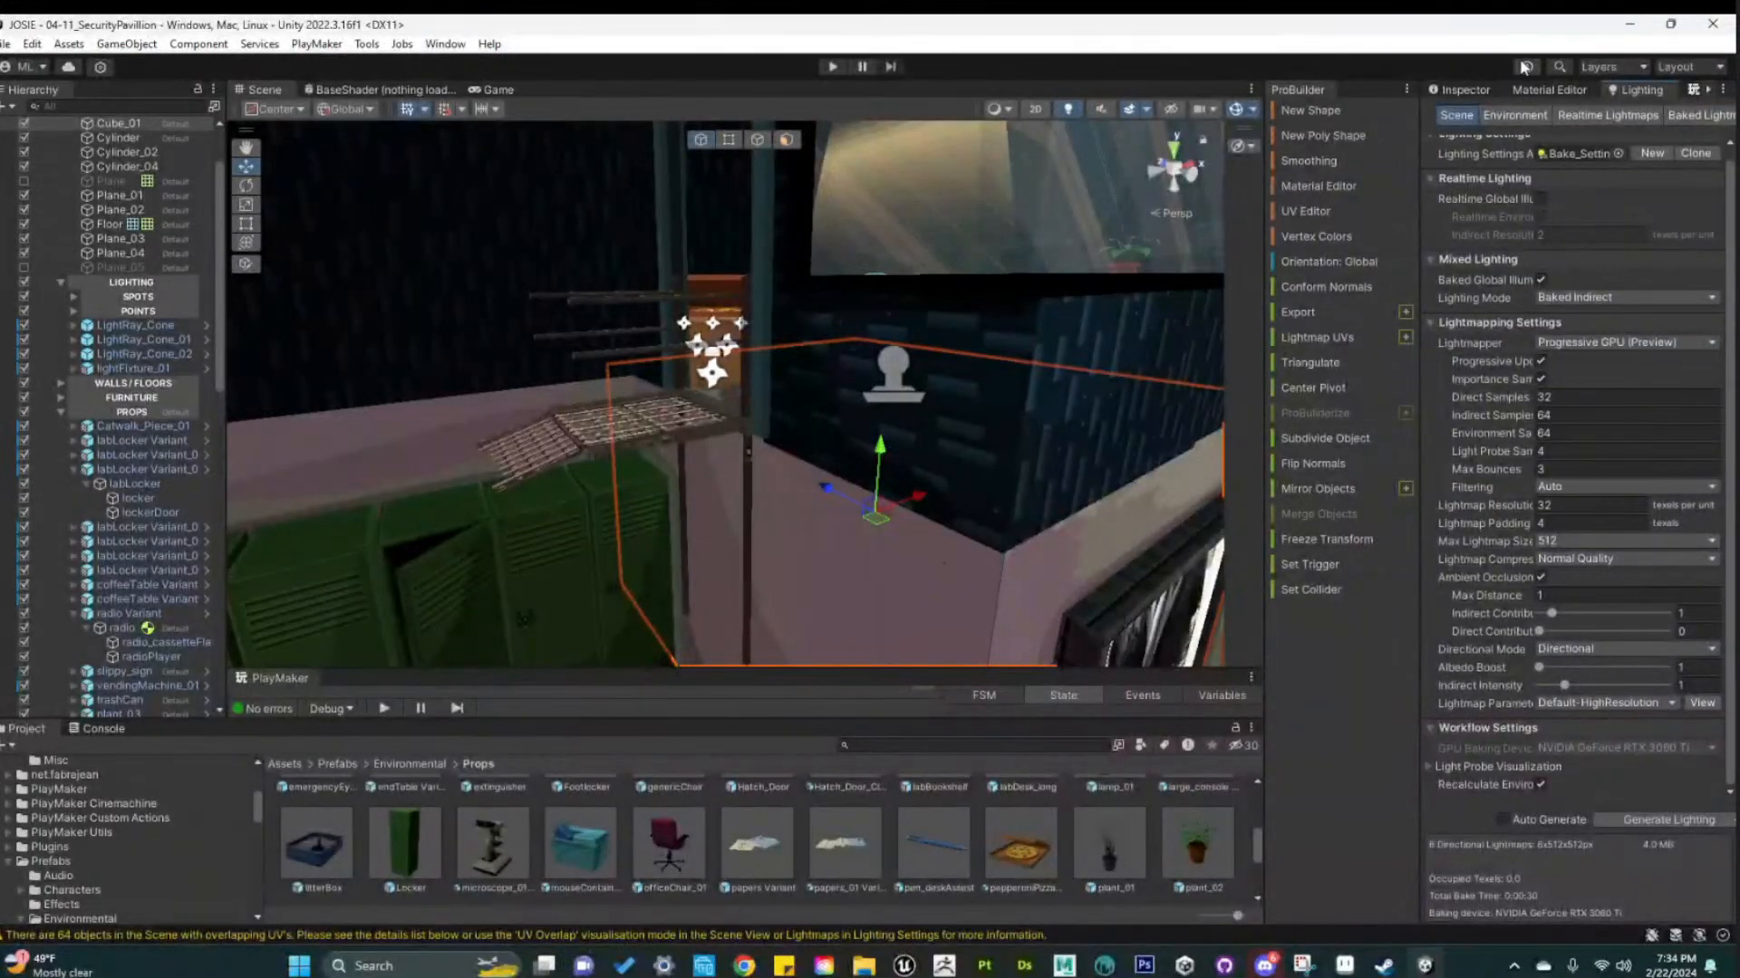
Generate the scene's baked lighting with the existing lightmapping settings and check the room
left_click(1463, 91)
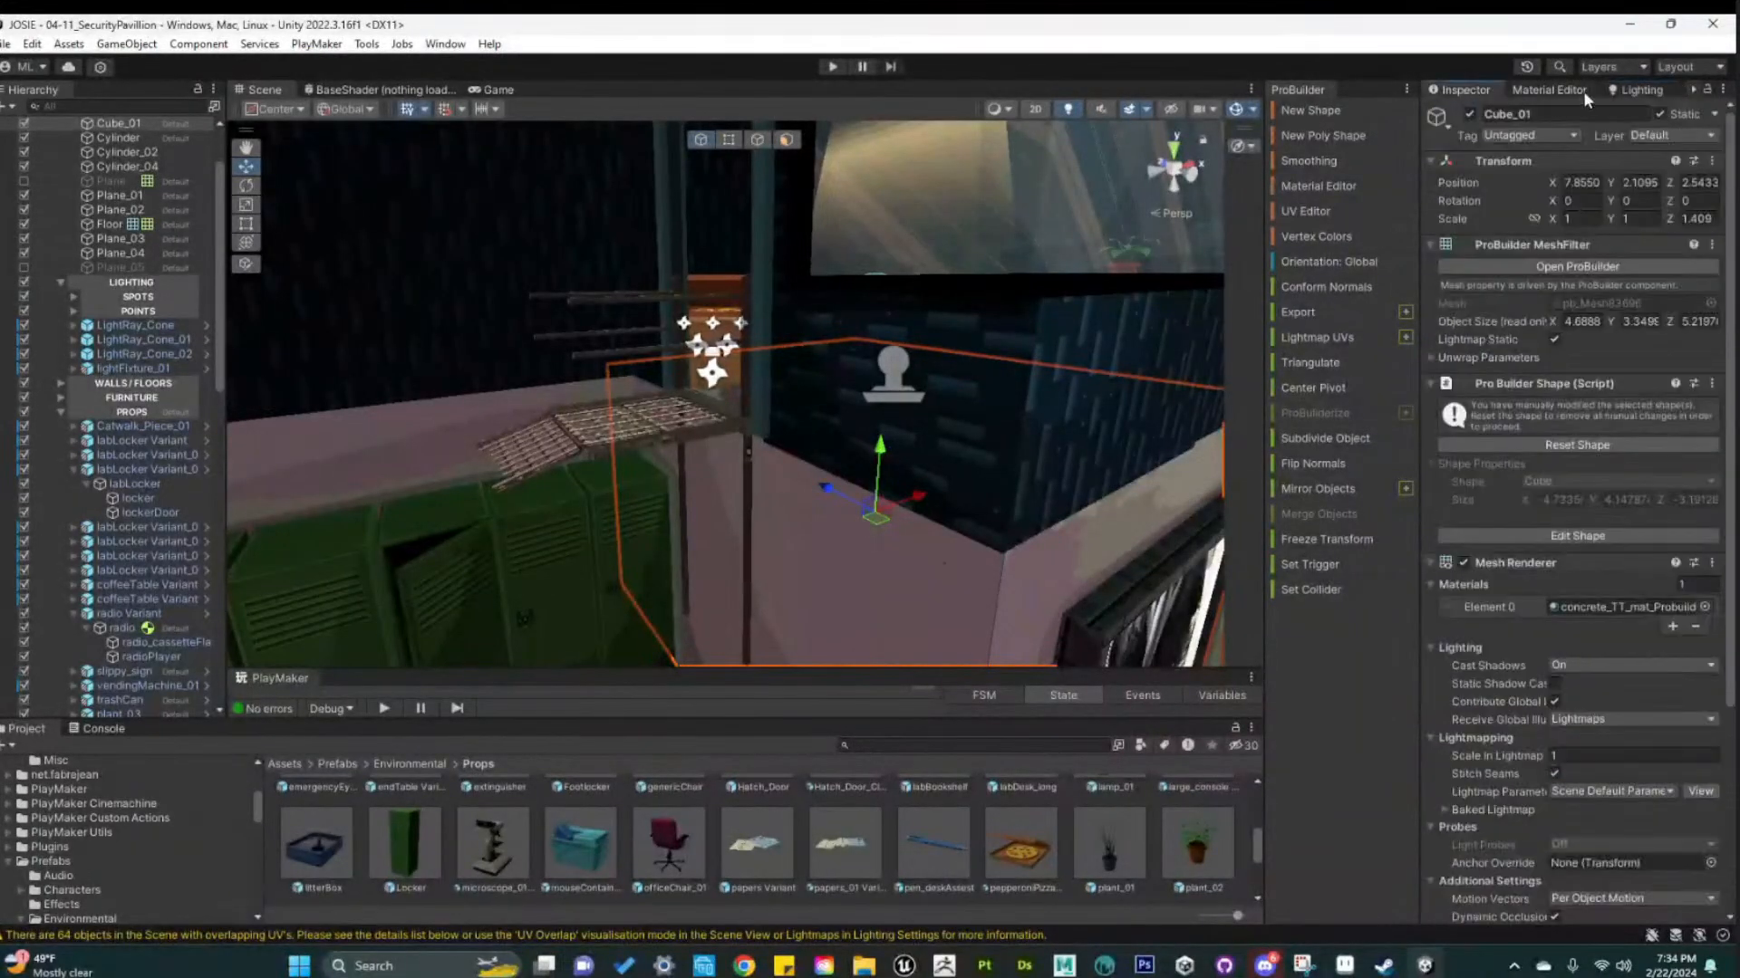
left_click(1631, 90)
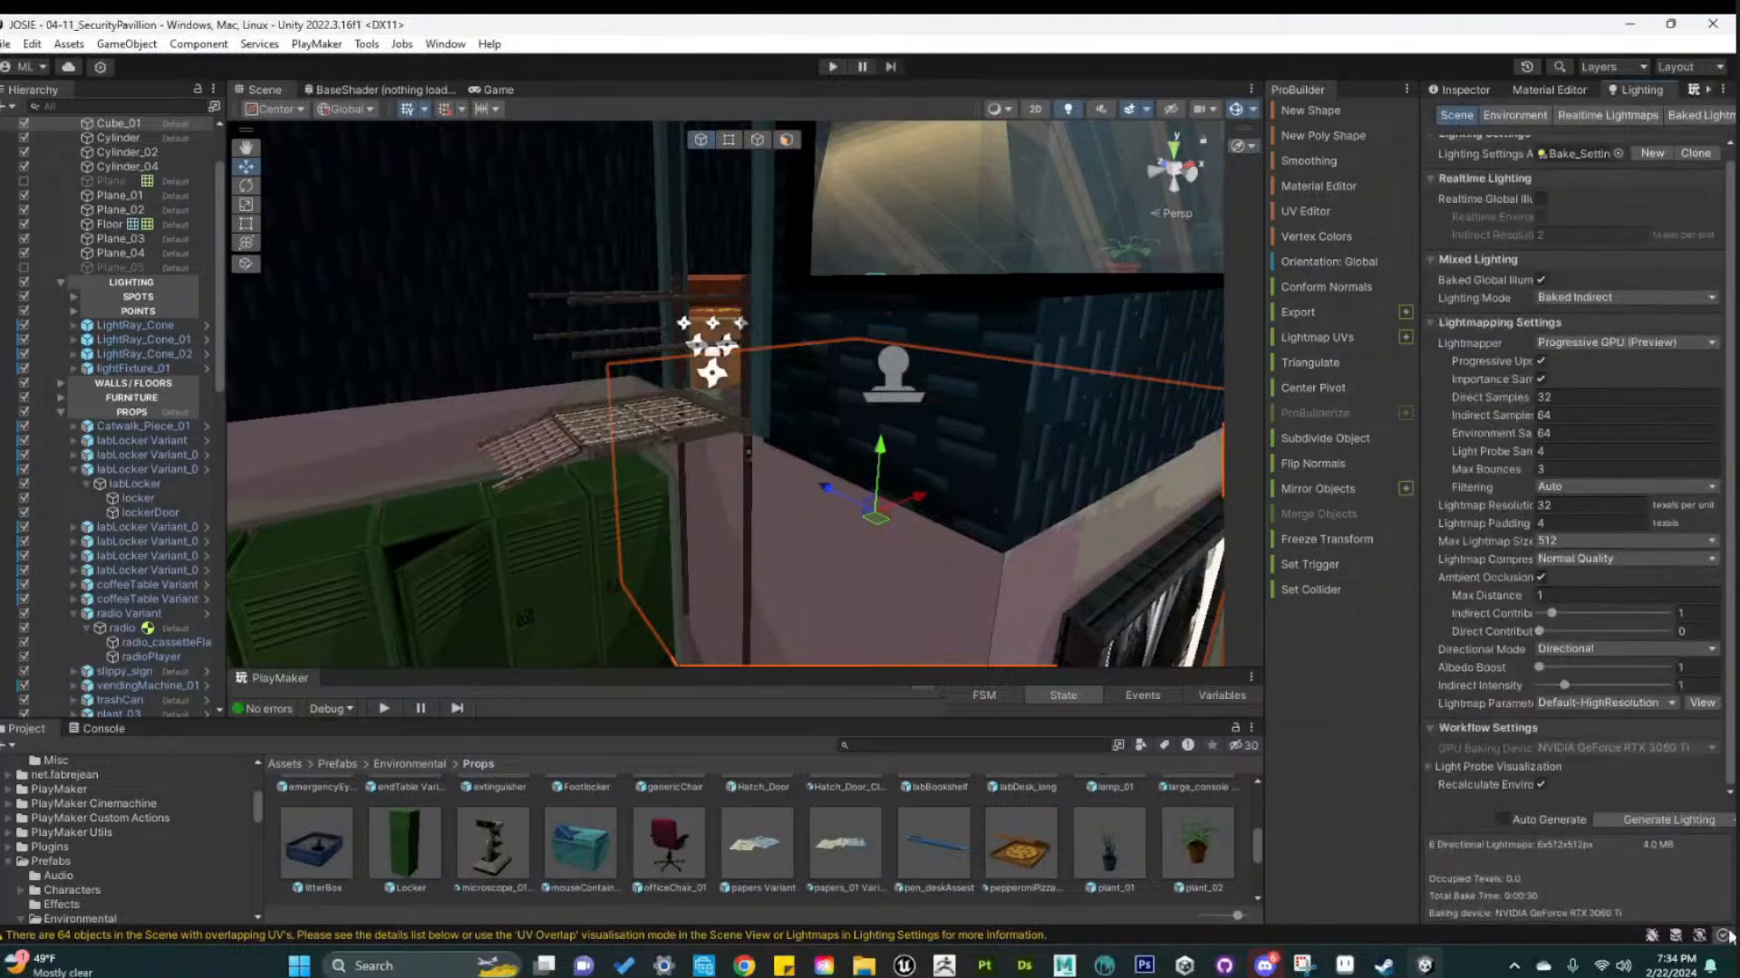
left_click(1682, 824)
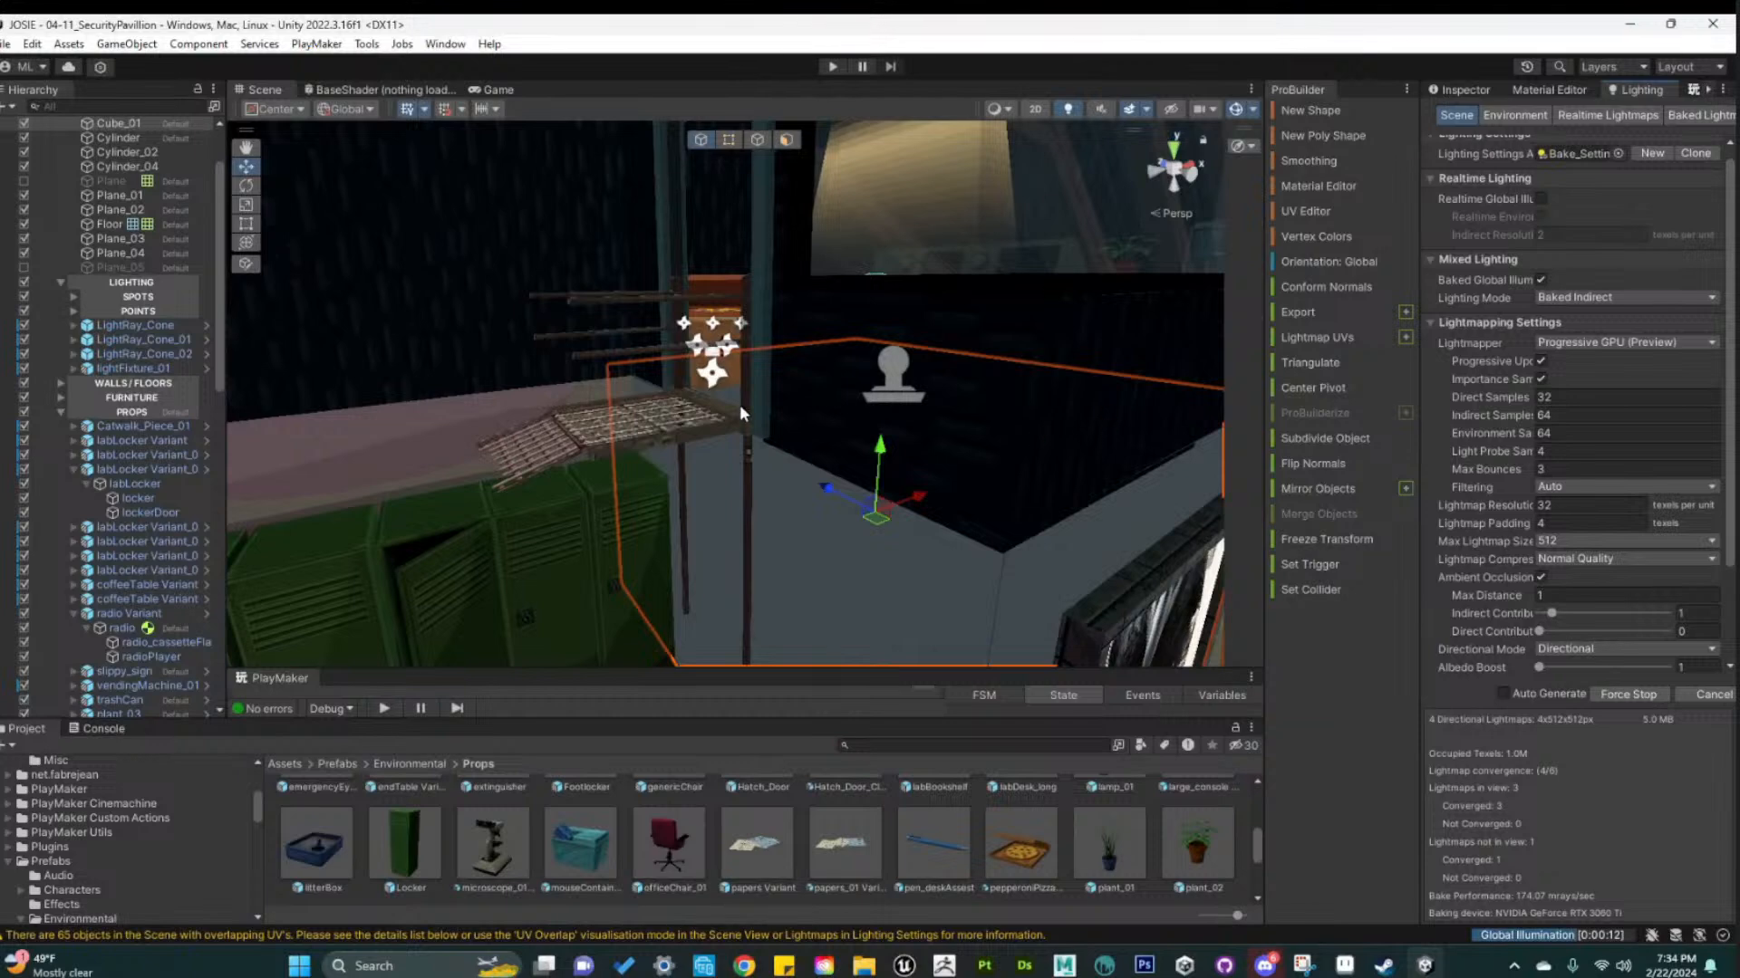
scroll(901, 498, "down", 5)
left_click_drag(1066, 646, 978, 519, "alt")
scroll(839, 541, "down", 4)
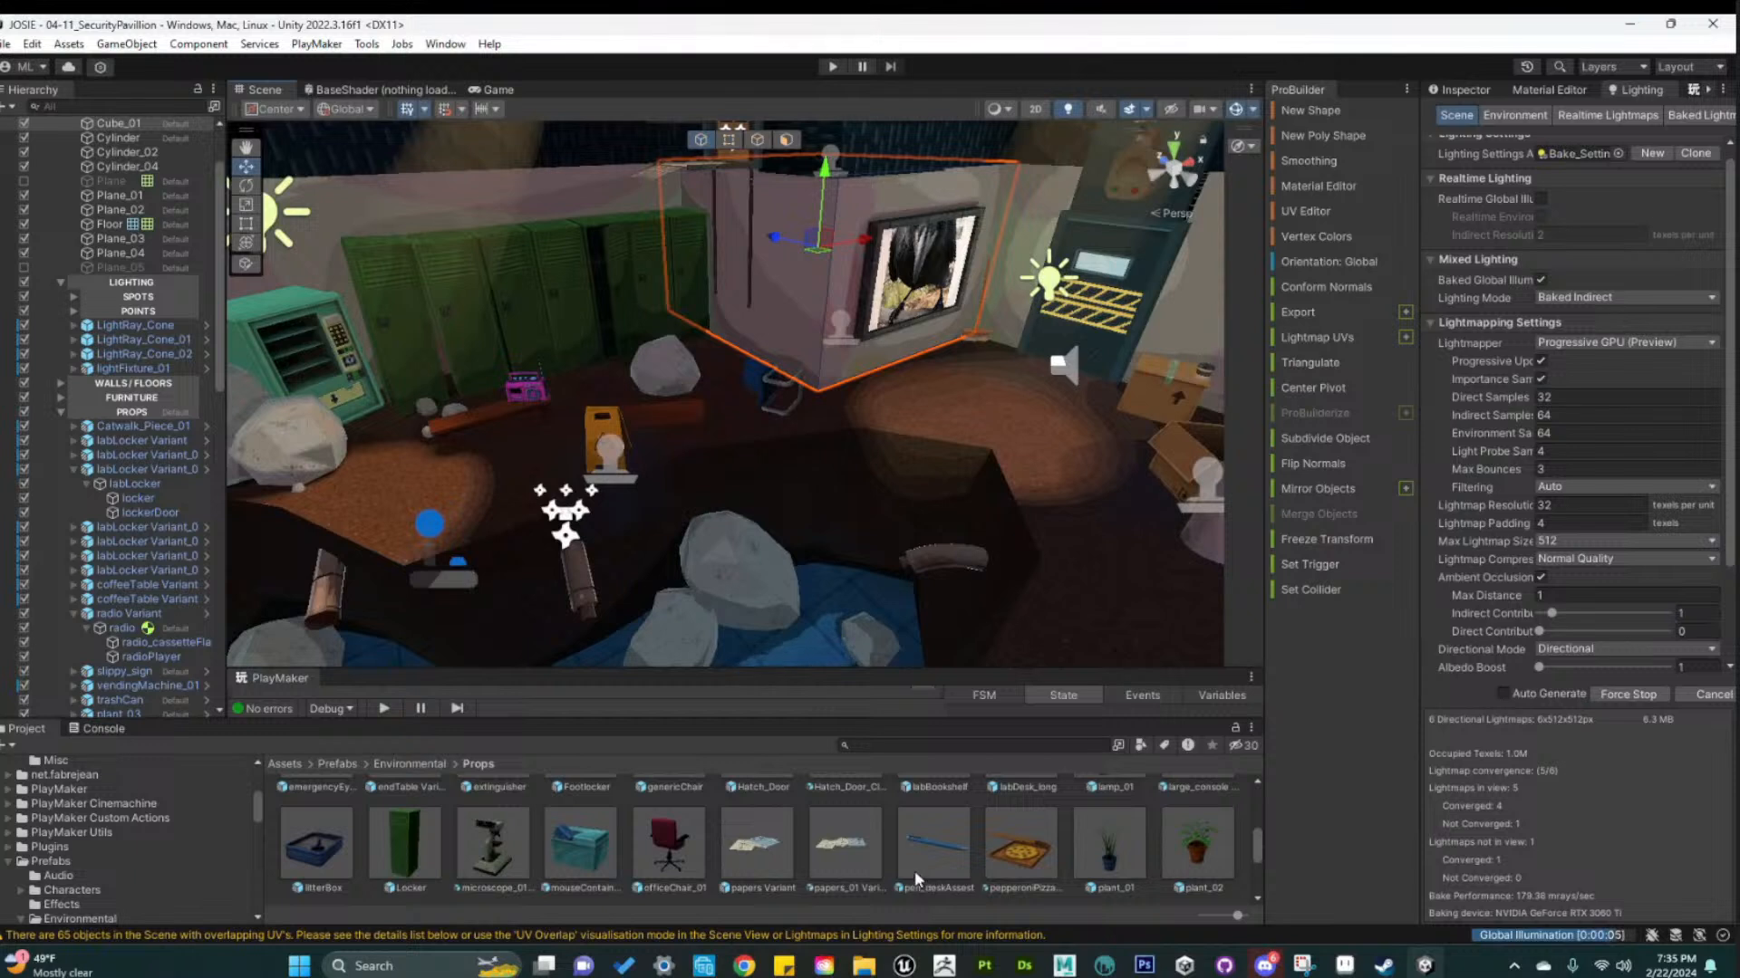
Place the extinguisher prefab in the room and frame it against the surrounding walls
scroll(915, 872, "up", 1)
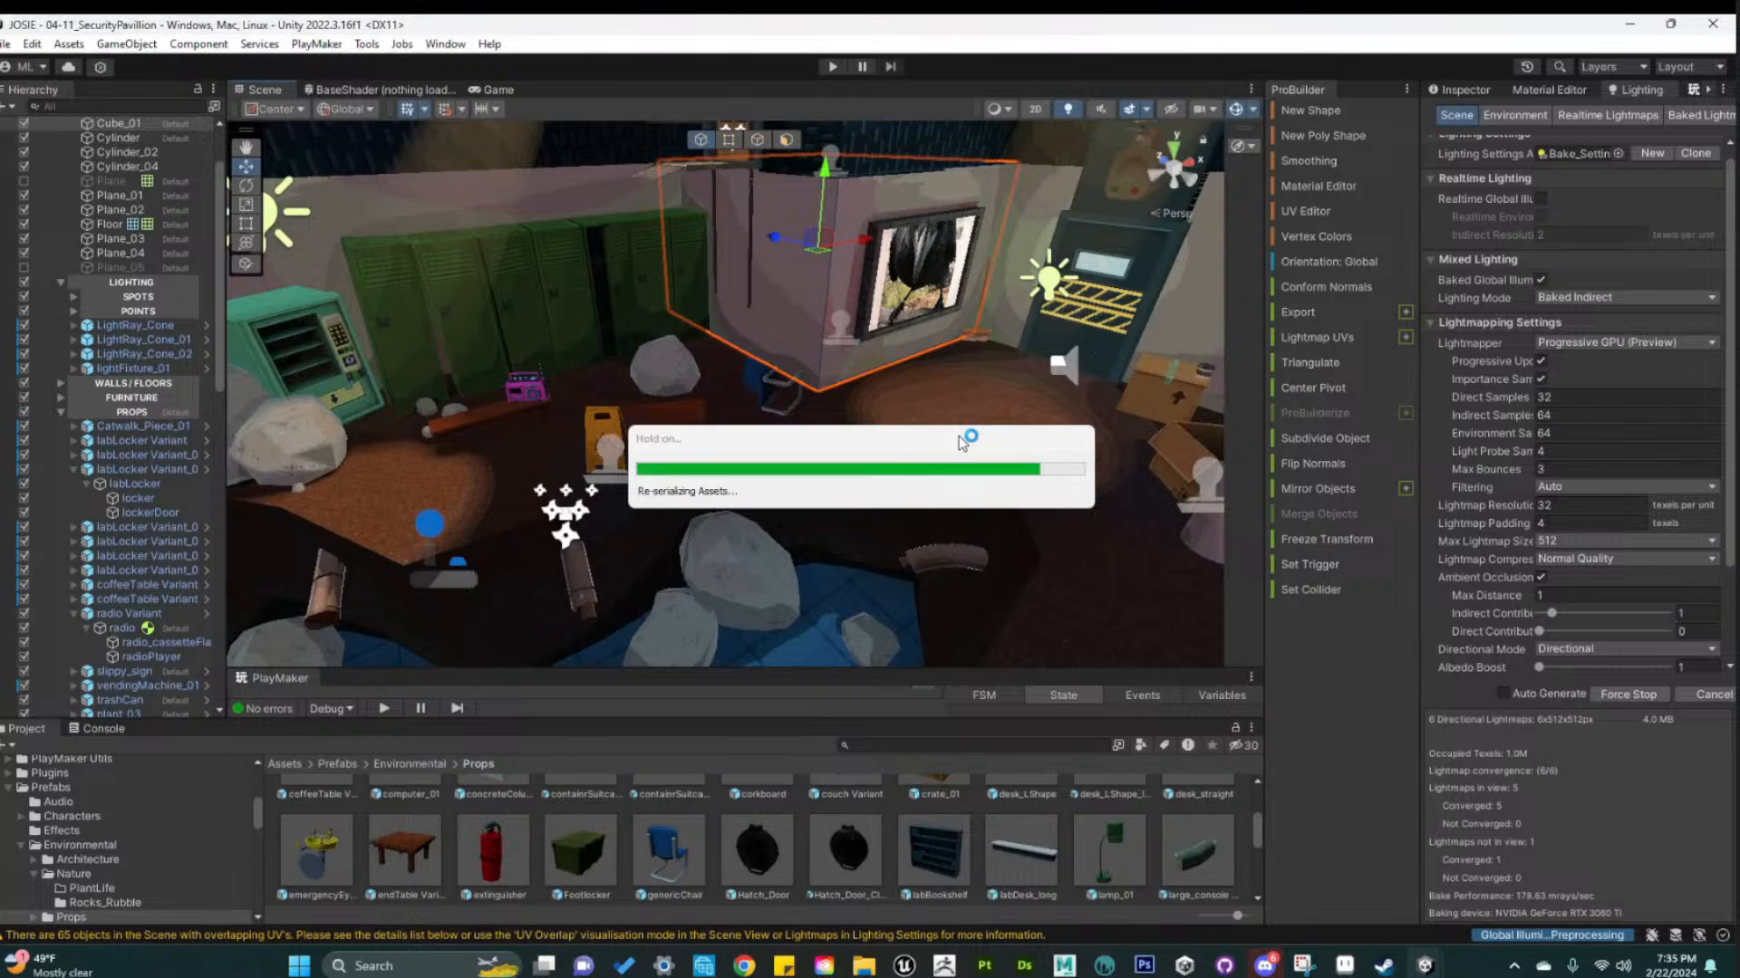
left_click_drag(493, 867, 795, 329)
key("f")
left_click_drag(751, 590, 1116, 494, "alt")
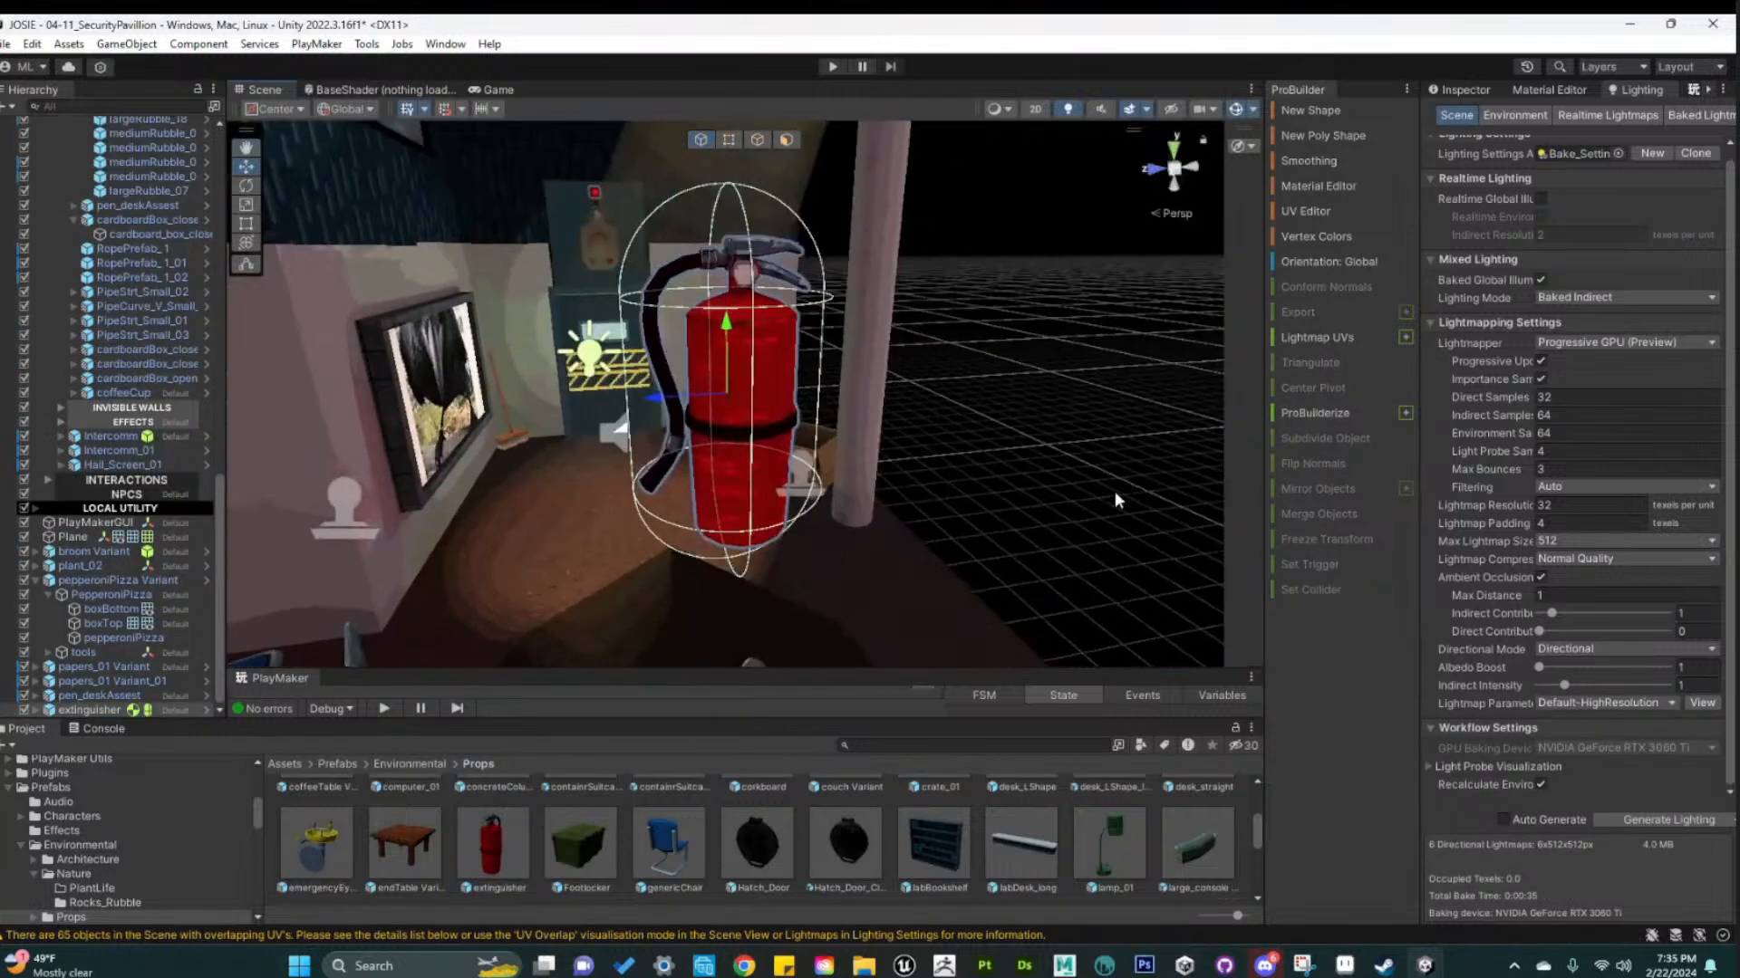
scroll(881, 558, "down", 4)
middle_click_drag(895, 576, 1064, 512)
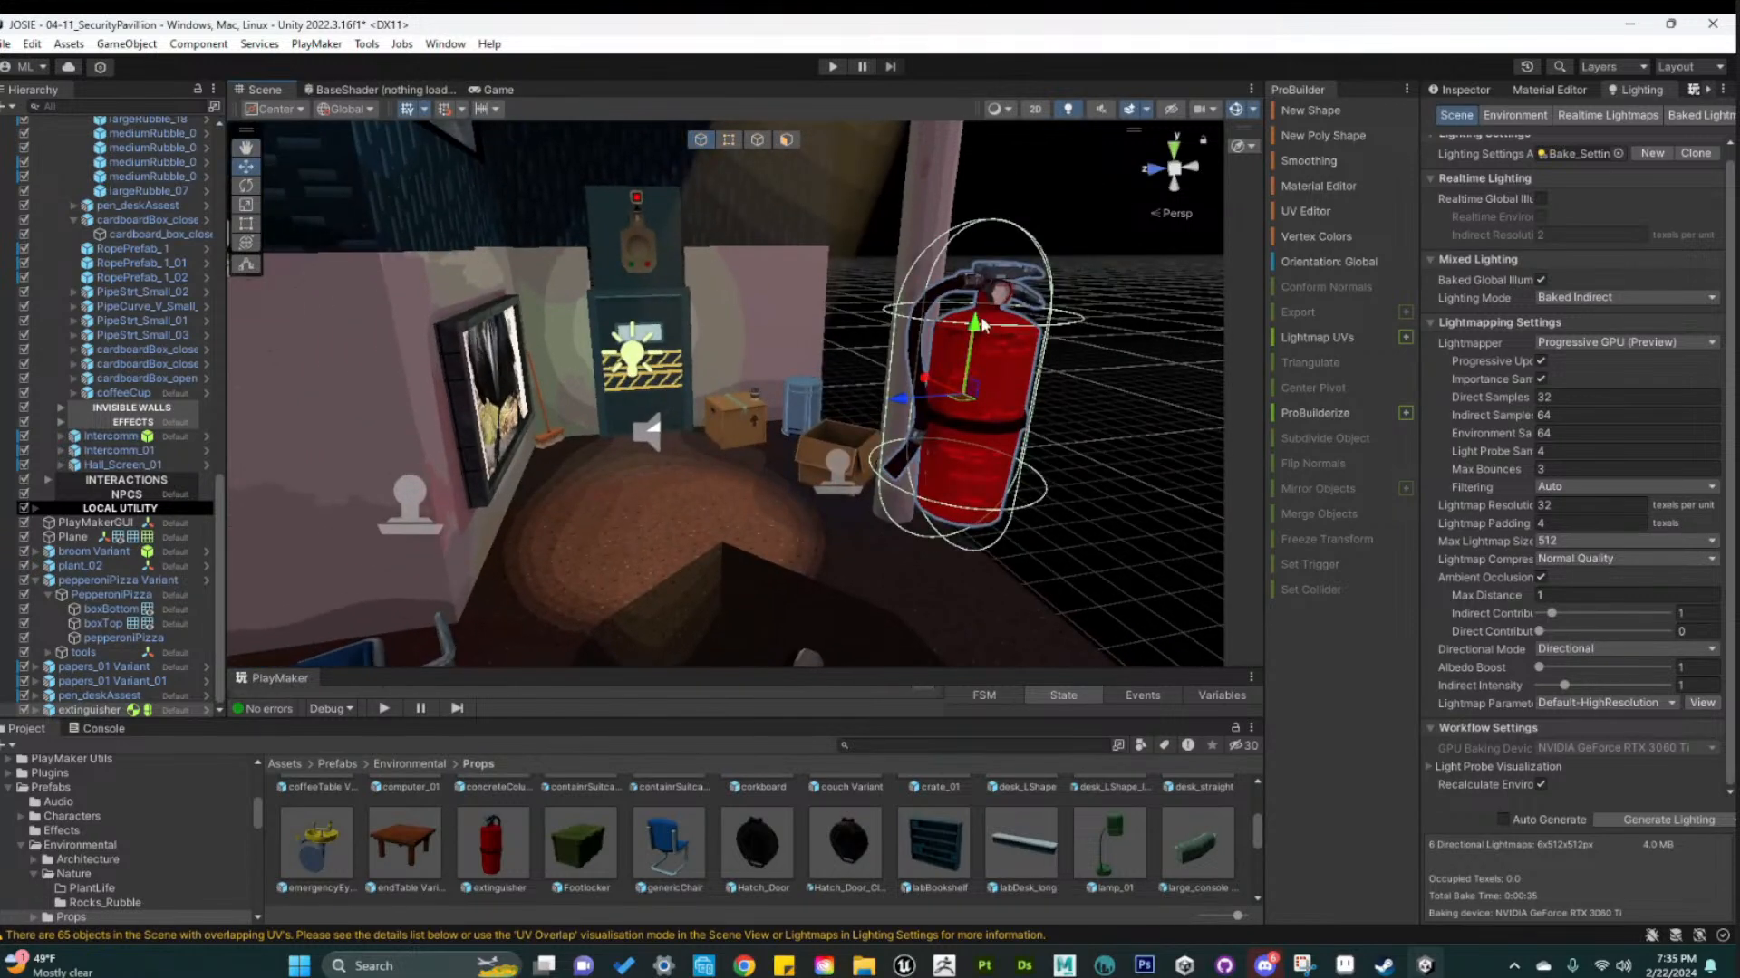
Snap the fire extinguisher to the floor at the wall corner beside the blue chair
key("v")
left_click_drag(968, 539, 284, 649)
key("f")
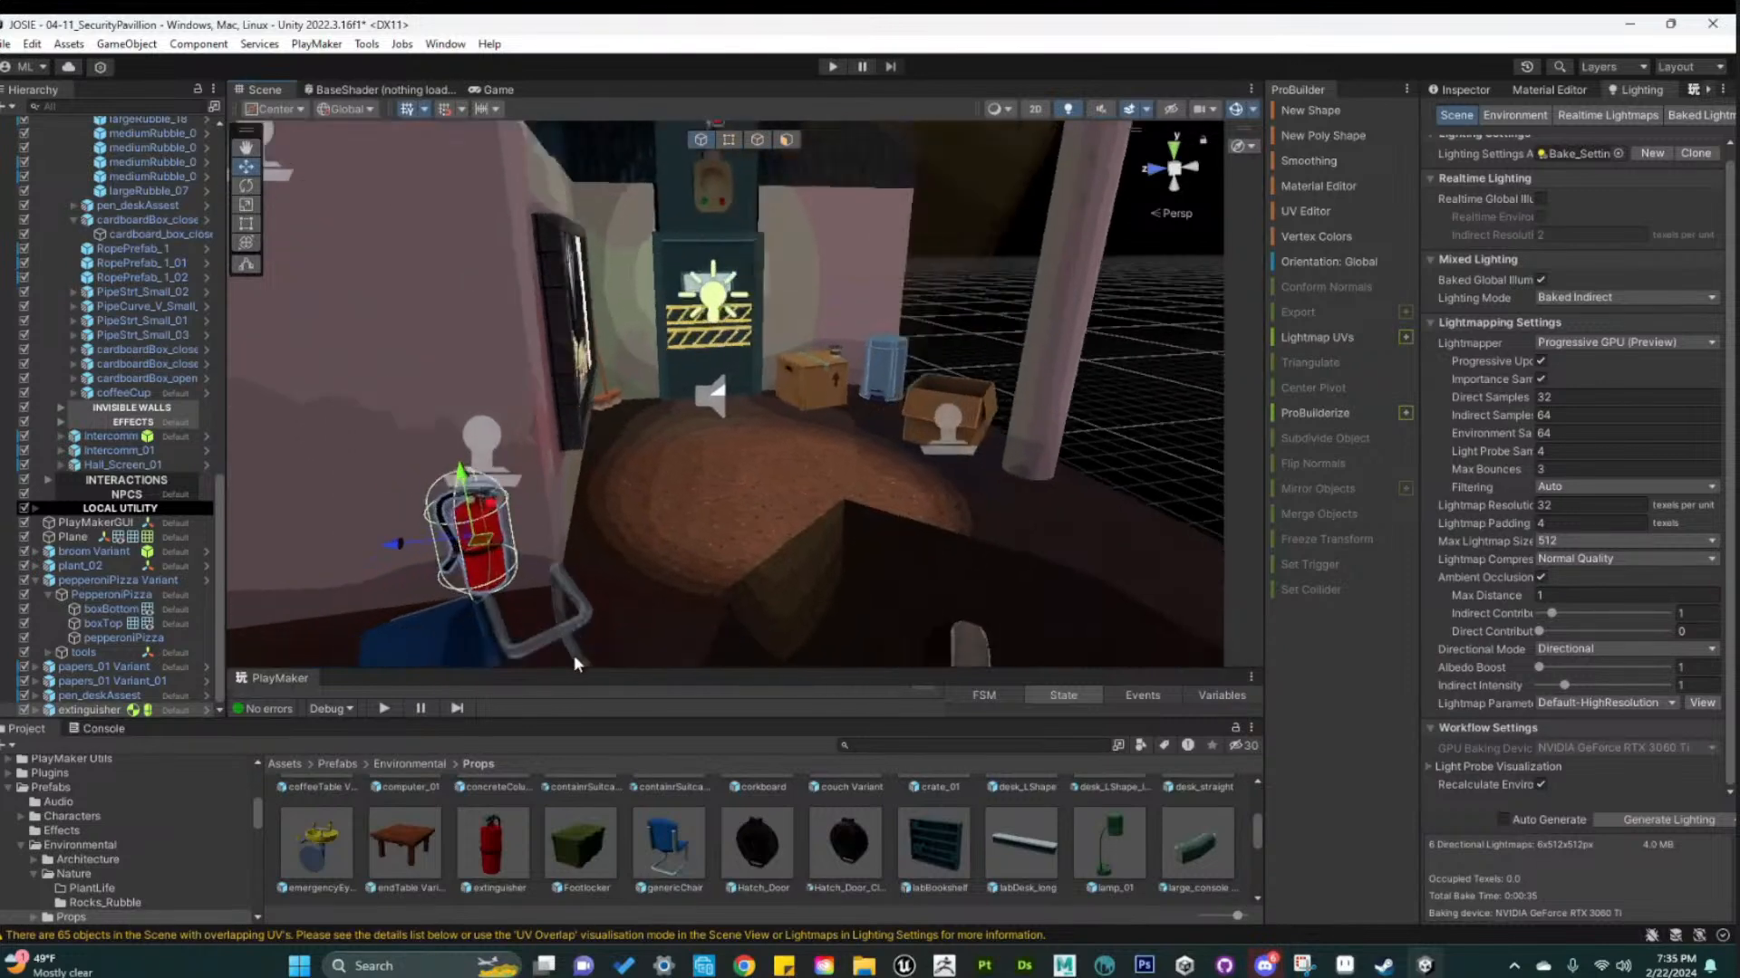
middle_click_drag(732, 484, 684, 602)
left_click_drag(683, 602, 715, 585, "alt")
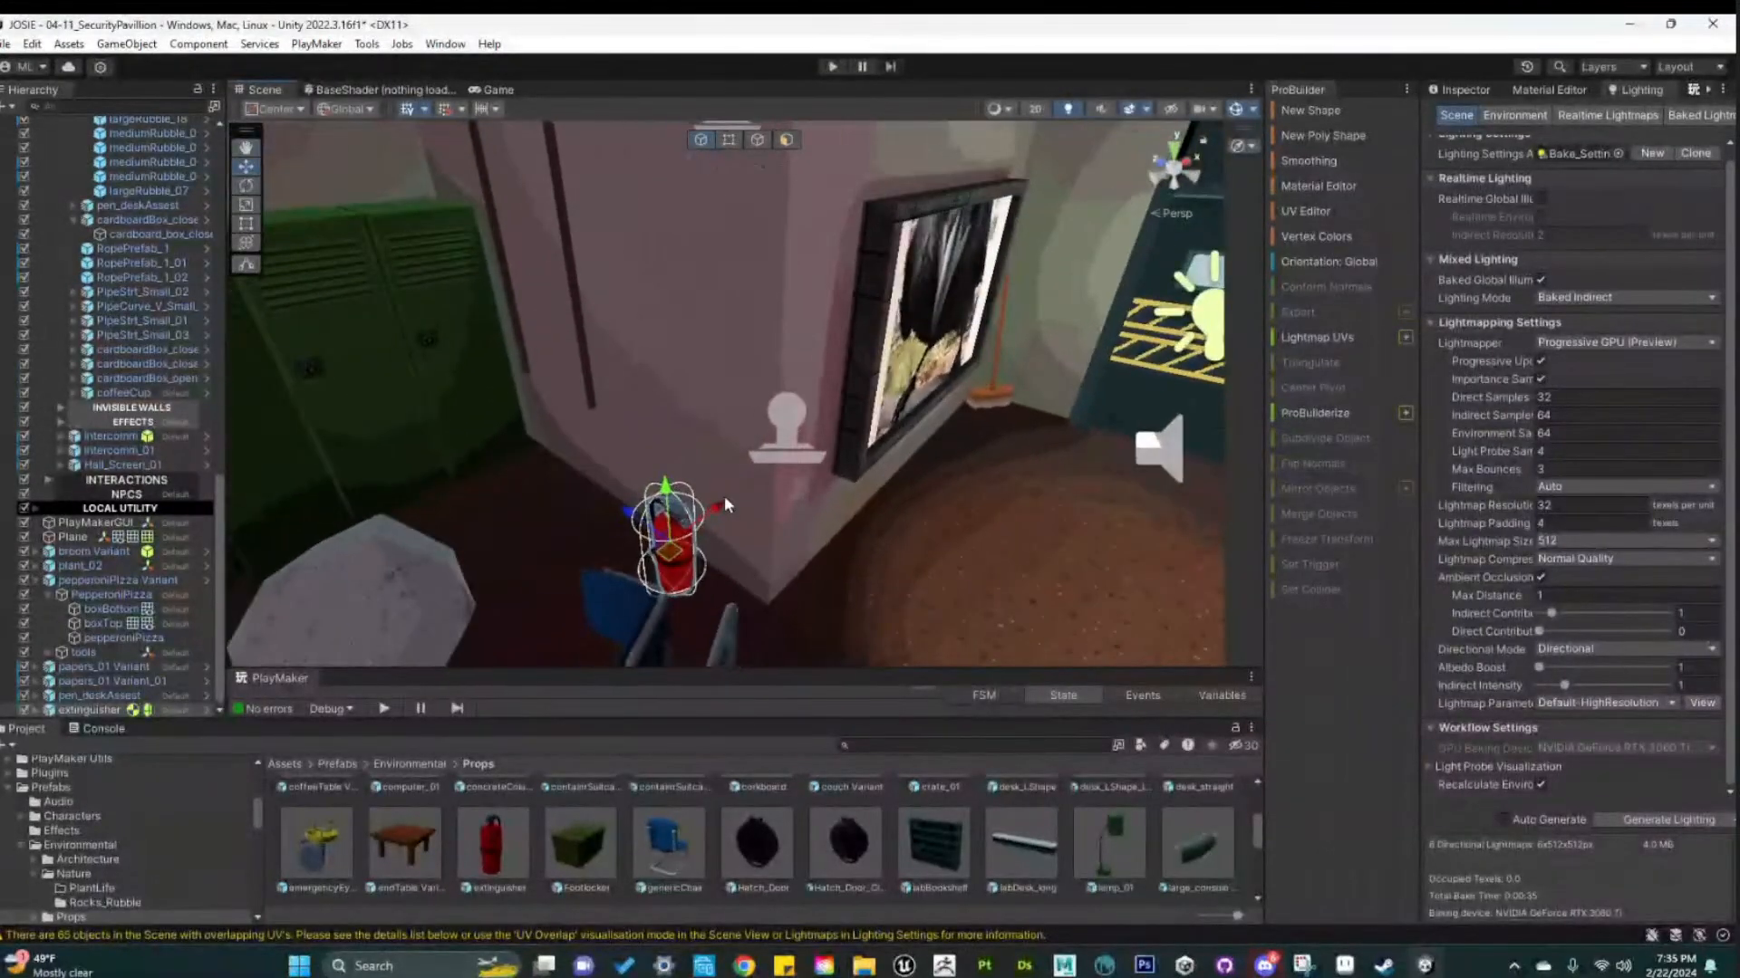
Move the fire extinguisher up onto the wall between the lockers and the wall screen
left_click_drag(725, 497, 773, 395)
key("f")
left_click_drag(549, 508, 601, 498, "alt")
scroll(895, 483, "down", 2)
scroll(821, 534, "down", 3)
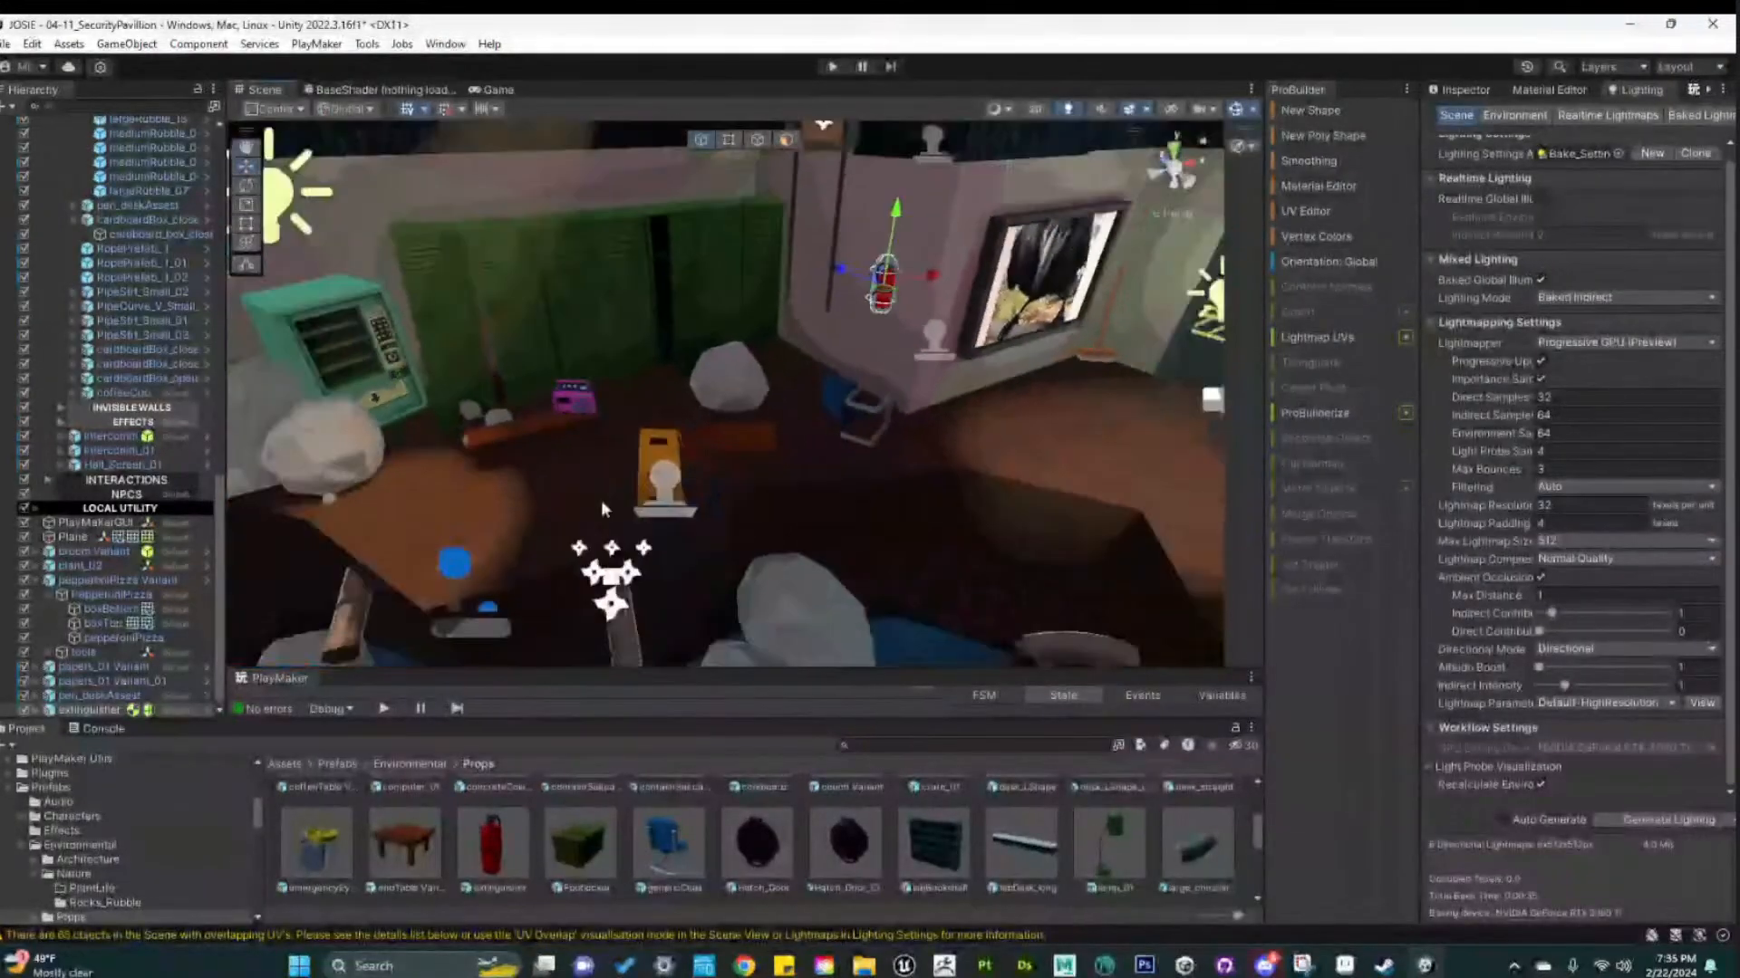
Examine the whole room with the wall-mounted extinguisher and browse the remaining prop prefabs for further dressing
left_click(470, 482)
left_click_drag(471, 559, 997, 482, "alt")
middle_click_drag(875, 610, 861, 530)
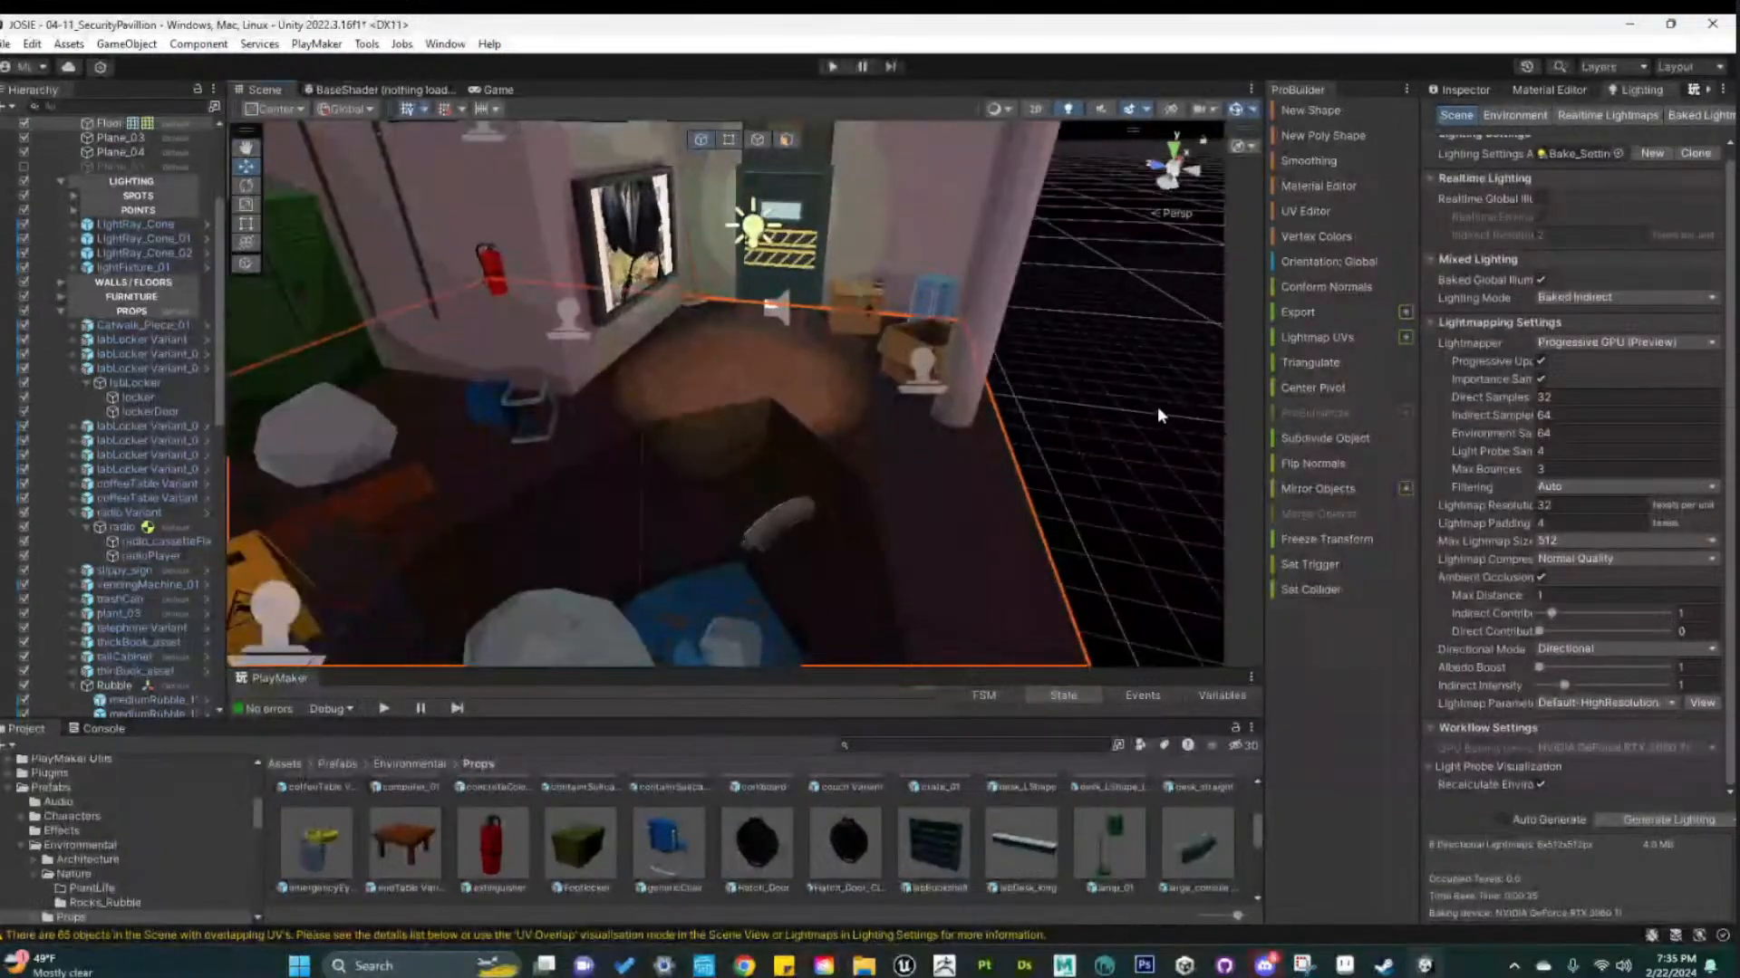
left_click(1081, 423)
scroll(567, 638, "down", 1)
left_click_drag(774, 582, 775, 480, "alt")
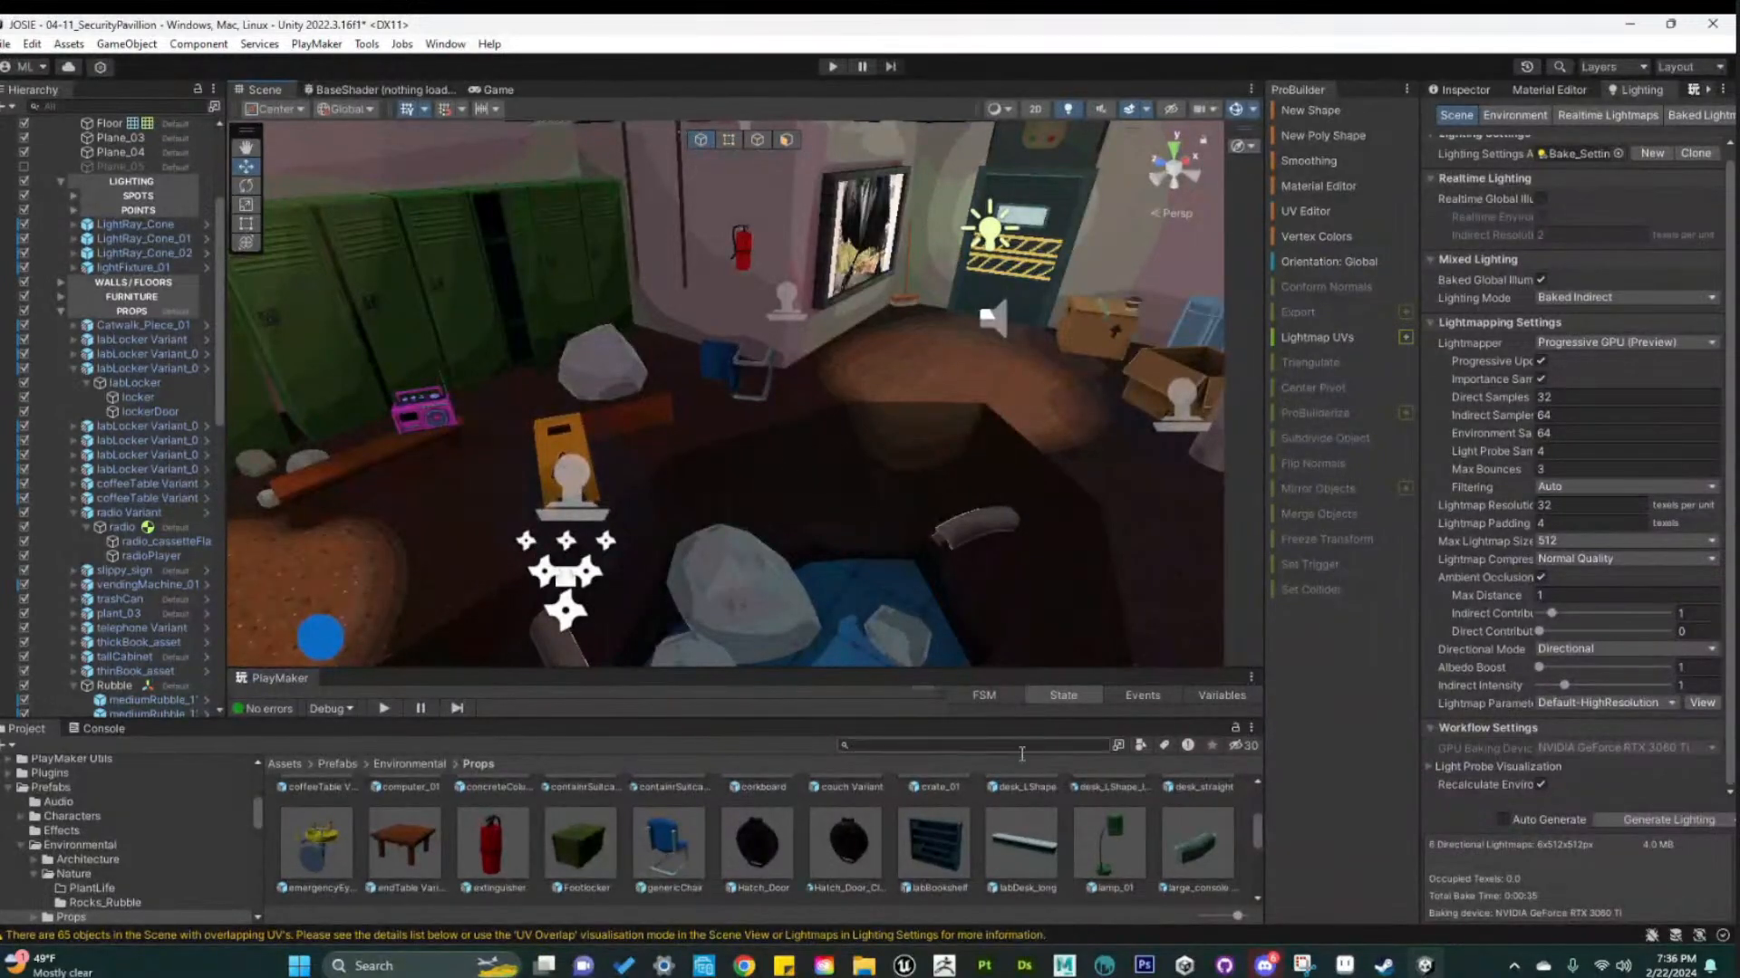
scroll(1046, 840, "down", 5)
scroll(1048, 852, "down", 1)
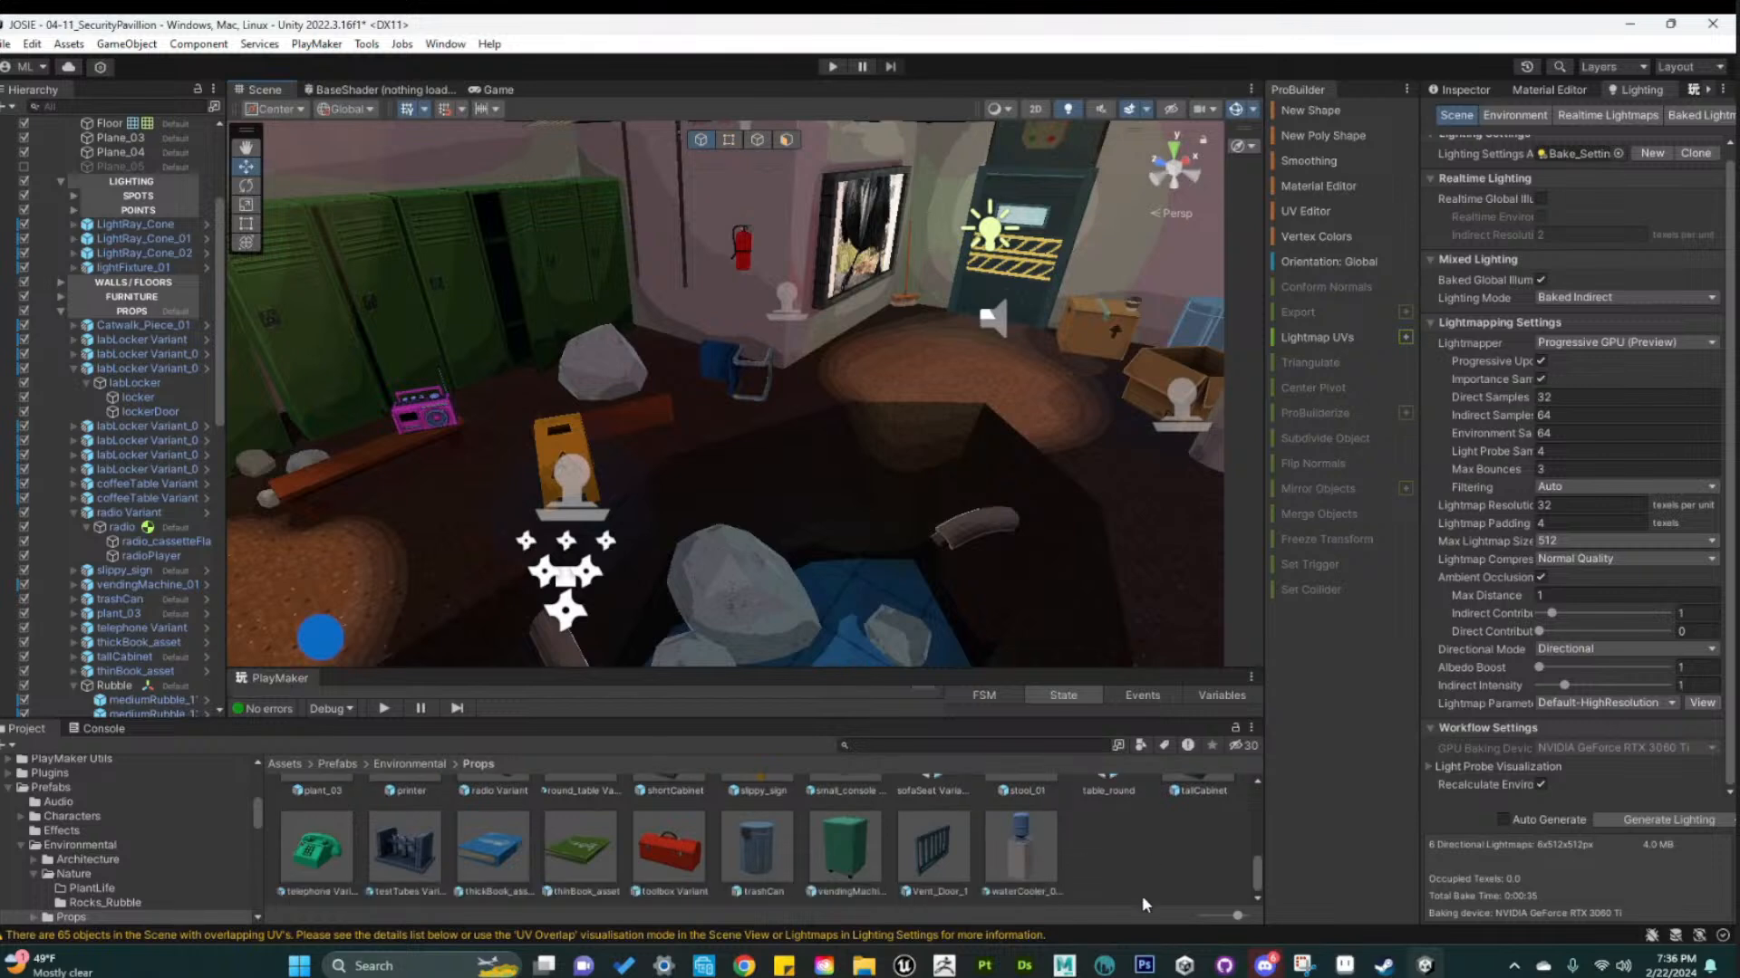
scroll(785, 493, "down", 6)
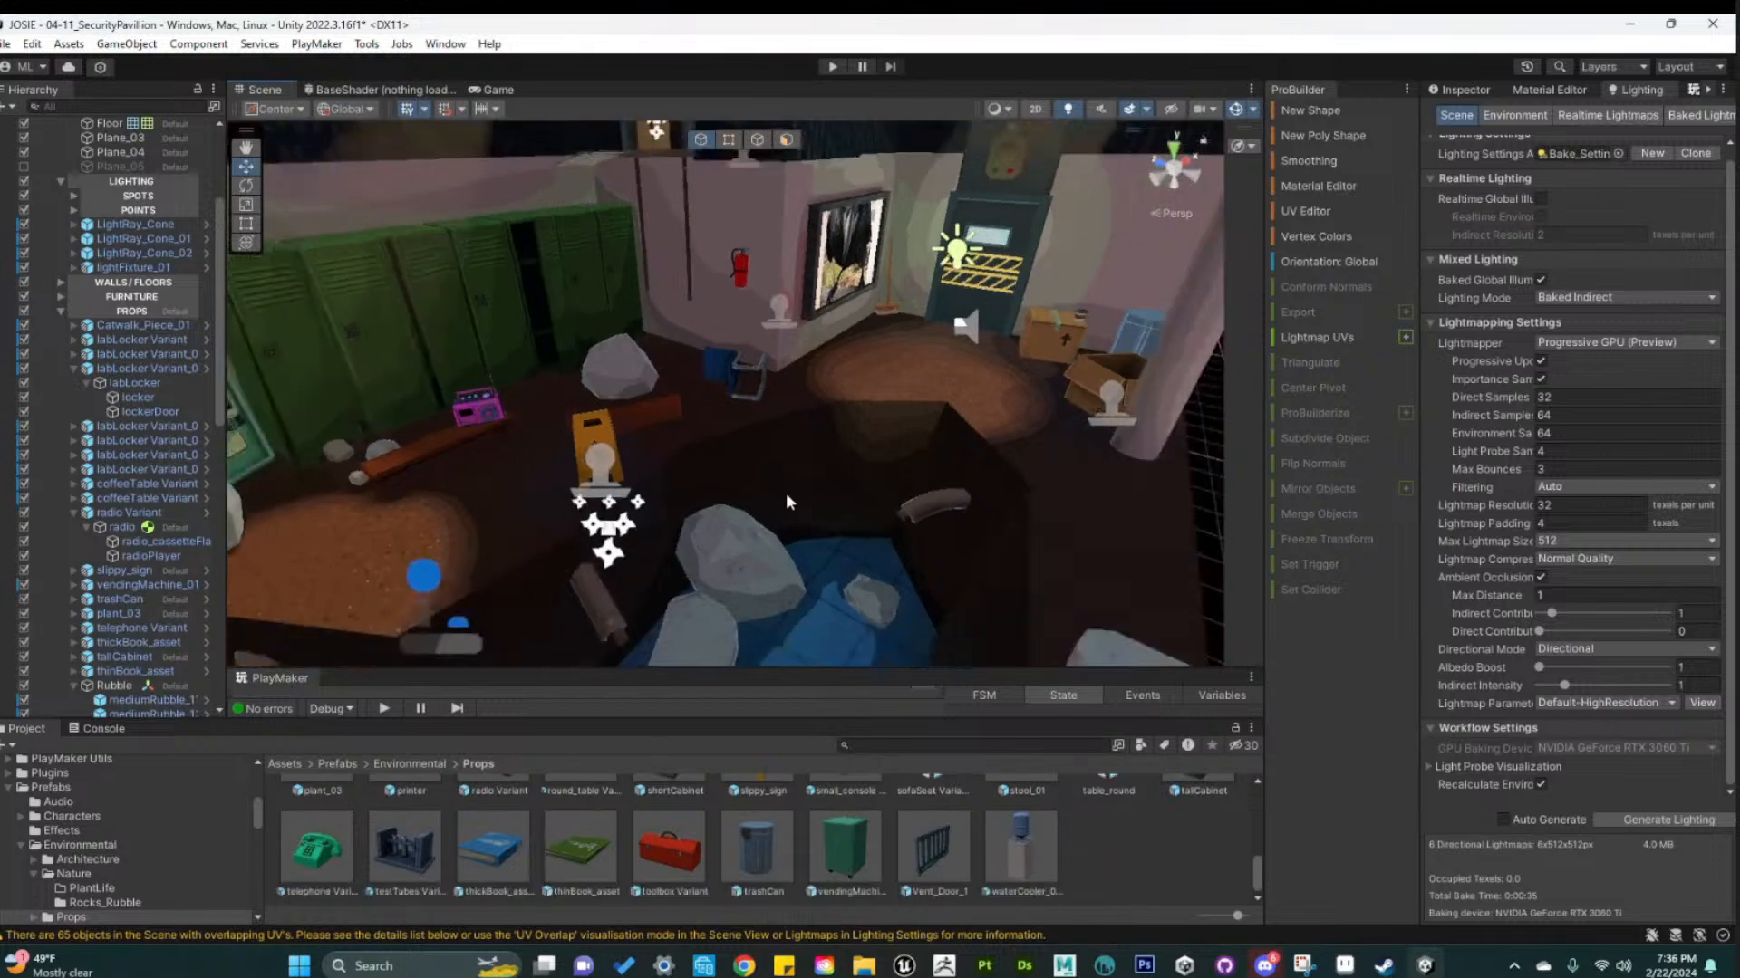
left_click_drag(937, 581, 843, 562, "alt")
middle_click_drag(843, 562, 838, 589)
mouse_move(838, 590)
left_mouse_down("alt")
mouse_move(843, 505)
mouse_move(1062, 533)
mouse_move(870, 580)
left_mouse_up("alt")
middle_click_drag(870, 580, 671, 600)
left_click_drag(671, 599, 879, 519, "alt")
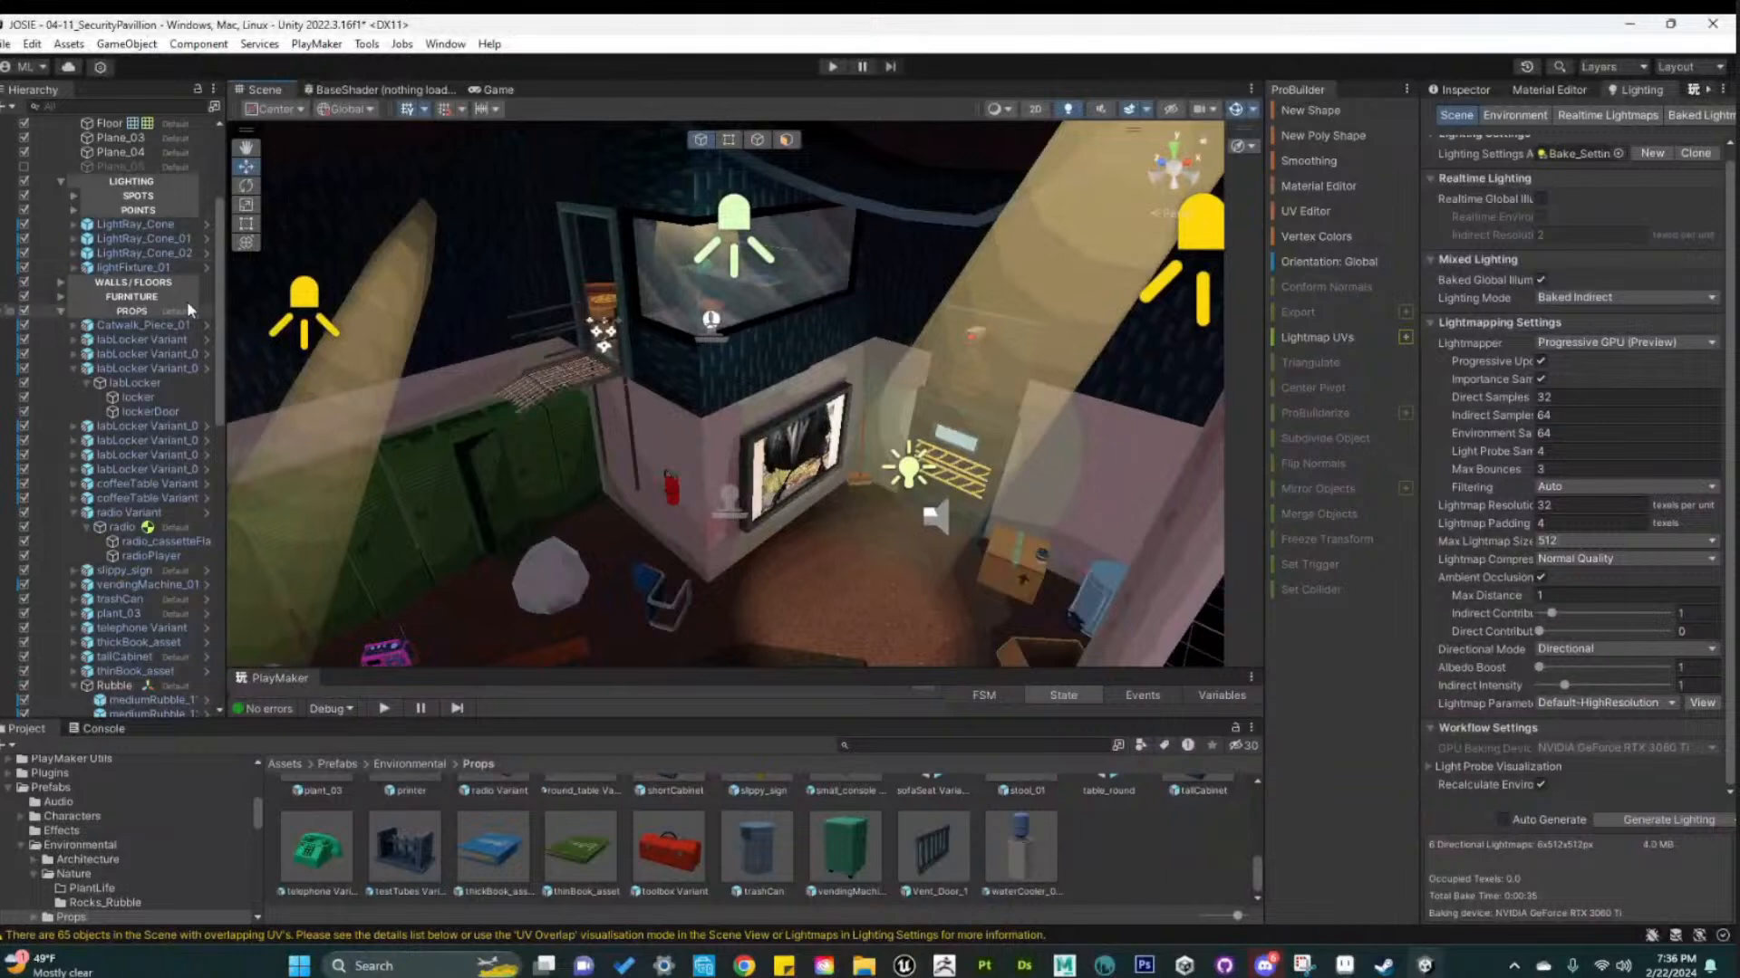
Move the broom, plant_02 and pepperoni pizza prefabs from the end of the scene hierarchy into the PROPS group
scroll(181, 281, "up", 5)
scroll(106, 413, "down", 15)
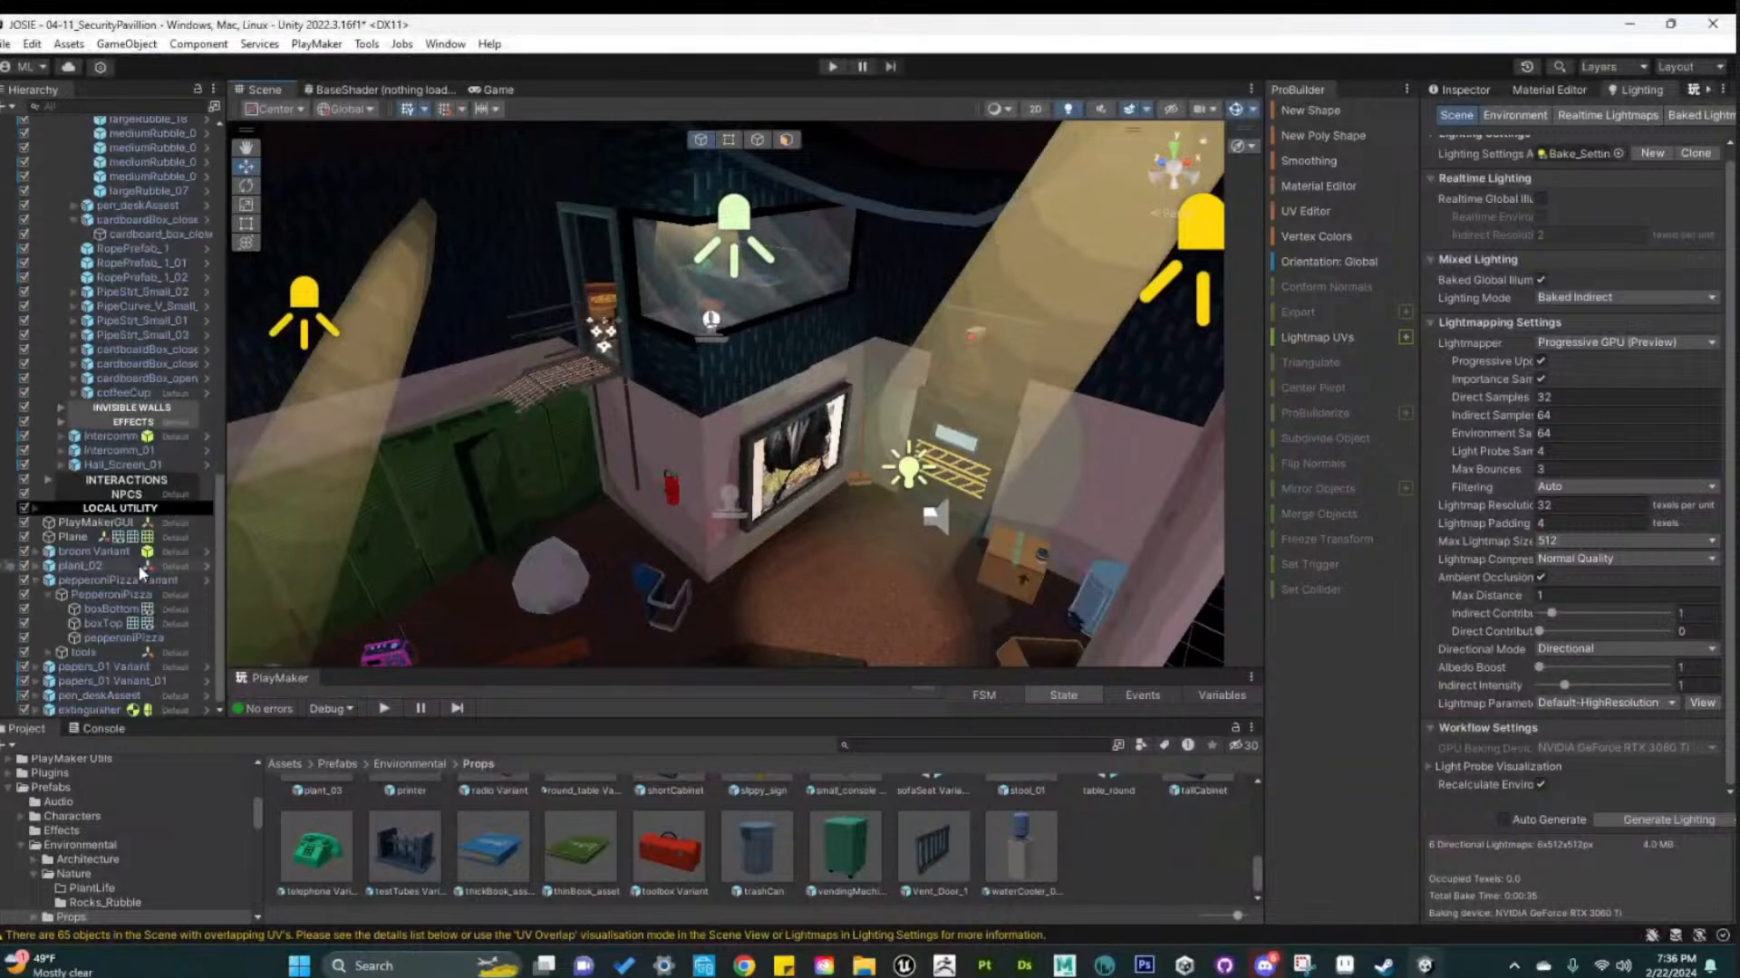
left_click(96, 552)
left_click(100, 580, "shift")
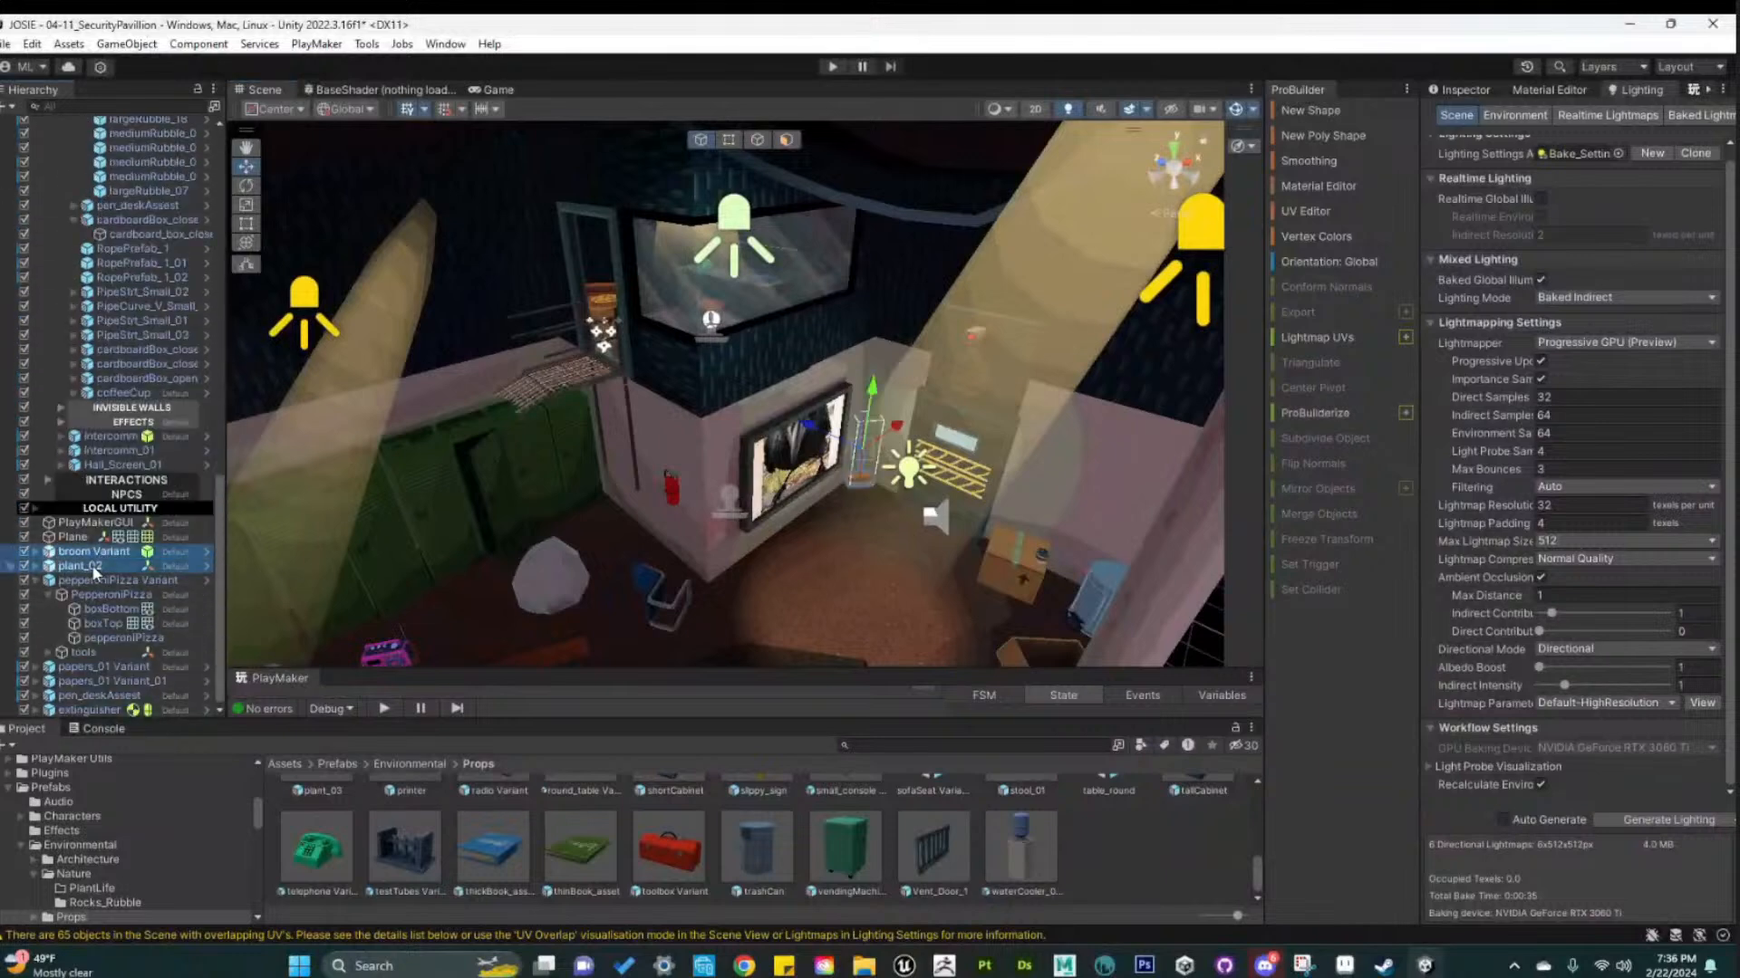
scroll(136, 124, "up", 7)
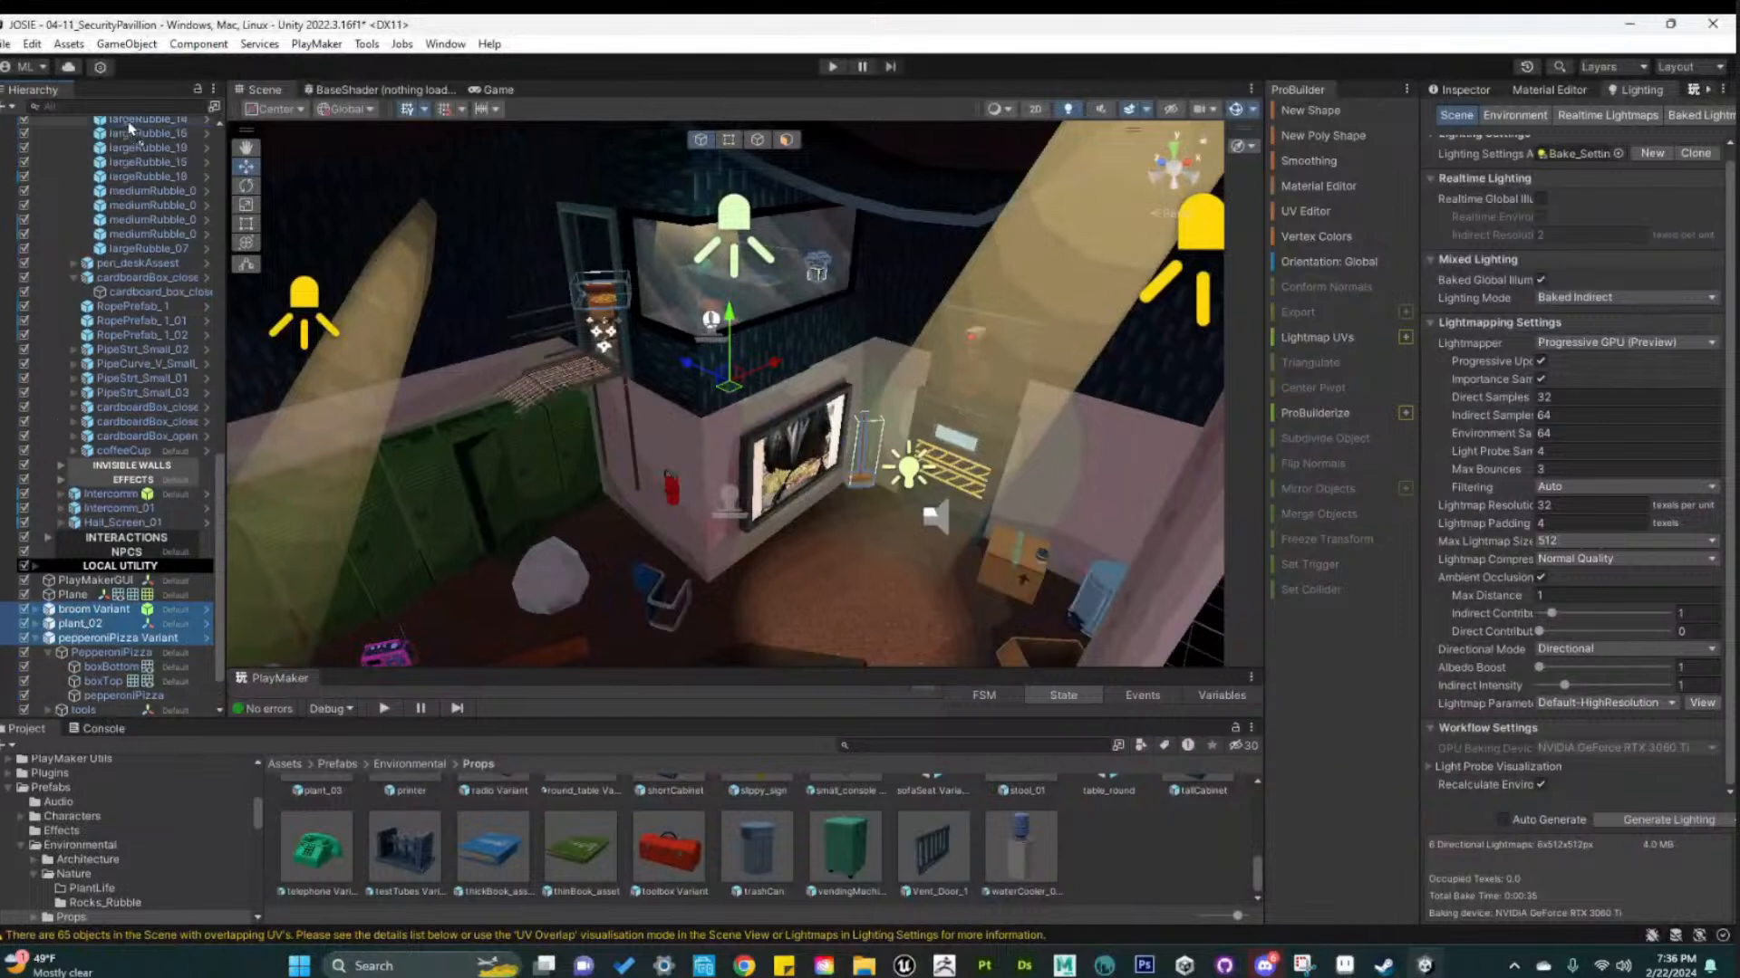
scroll(140, 121, "up", 8)
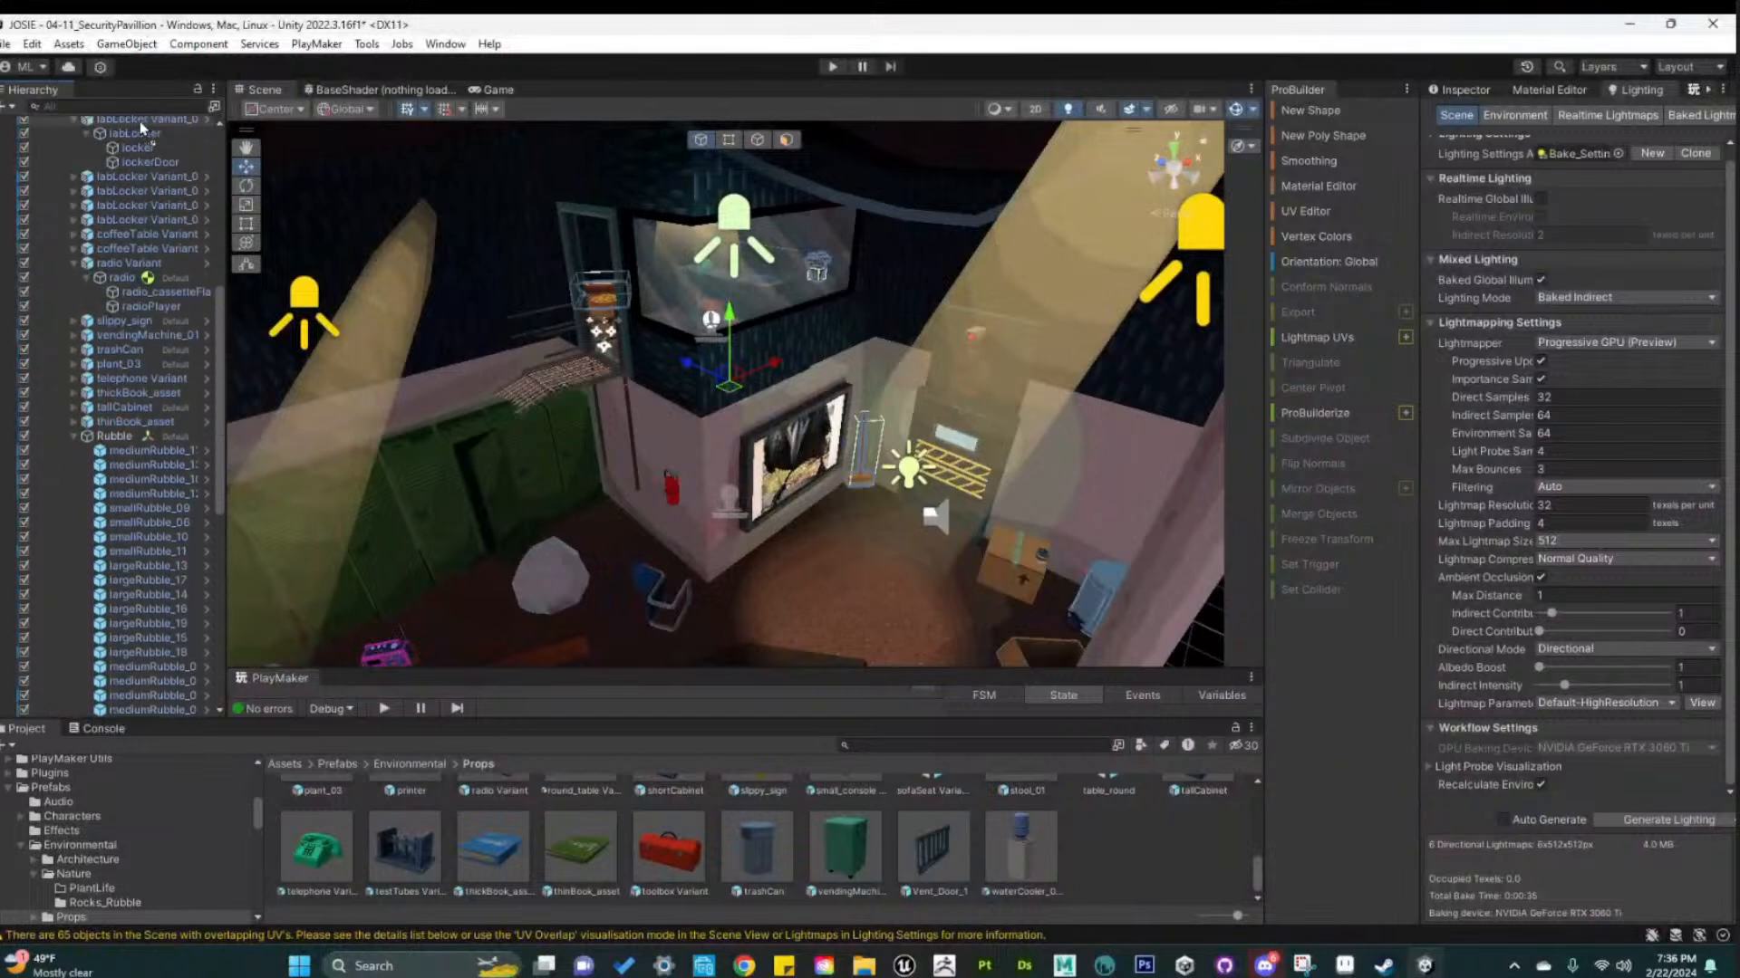
scroll(145, 136, "up", 1)
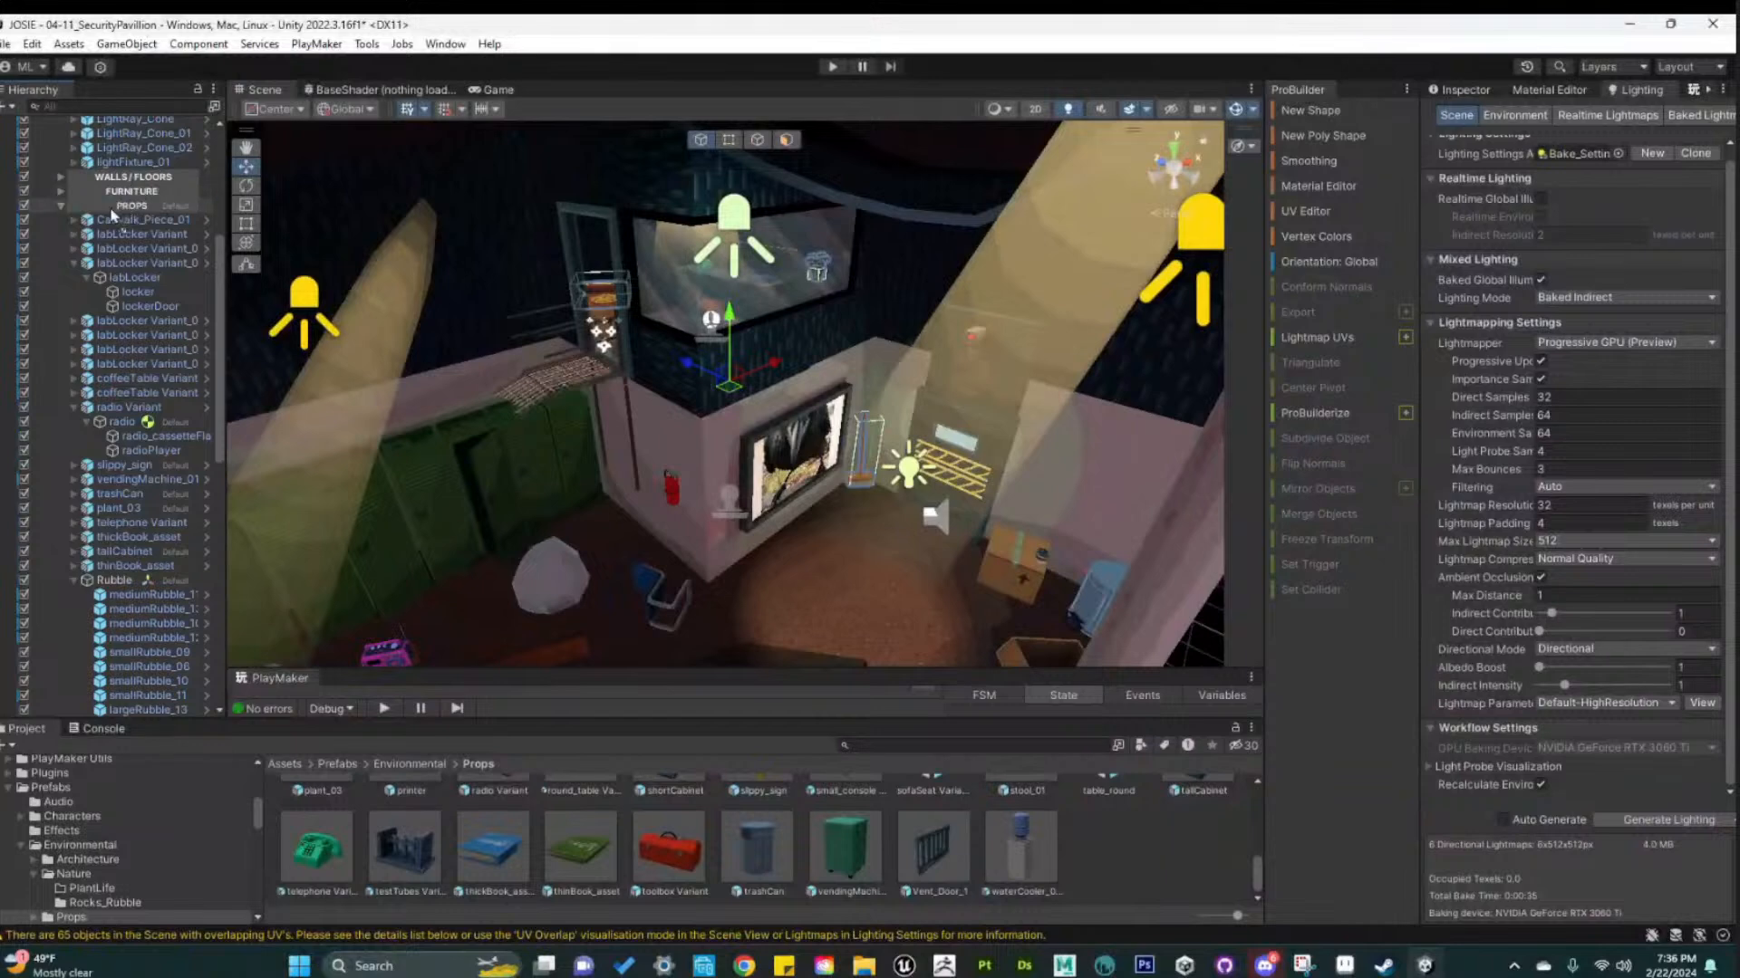
scroll(125, 205, "down", 15)
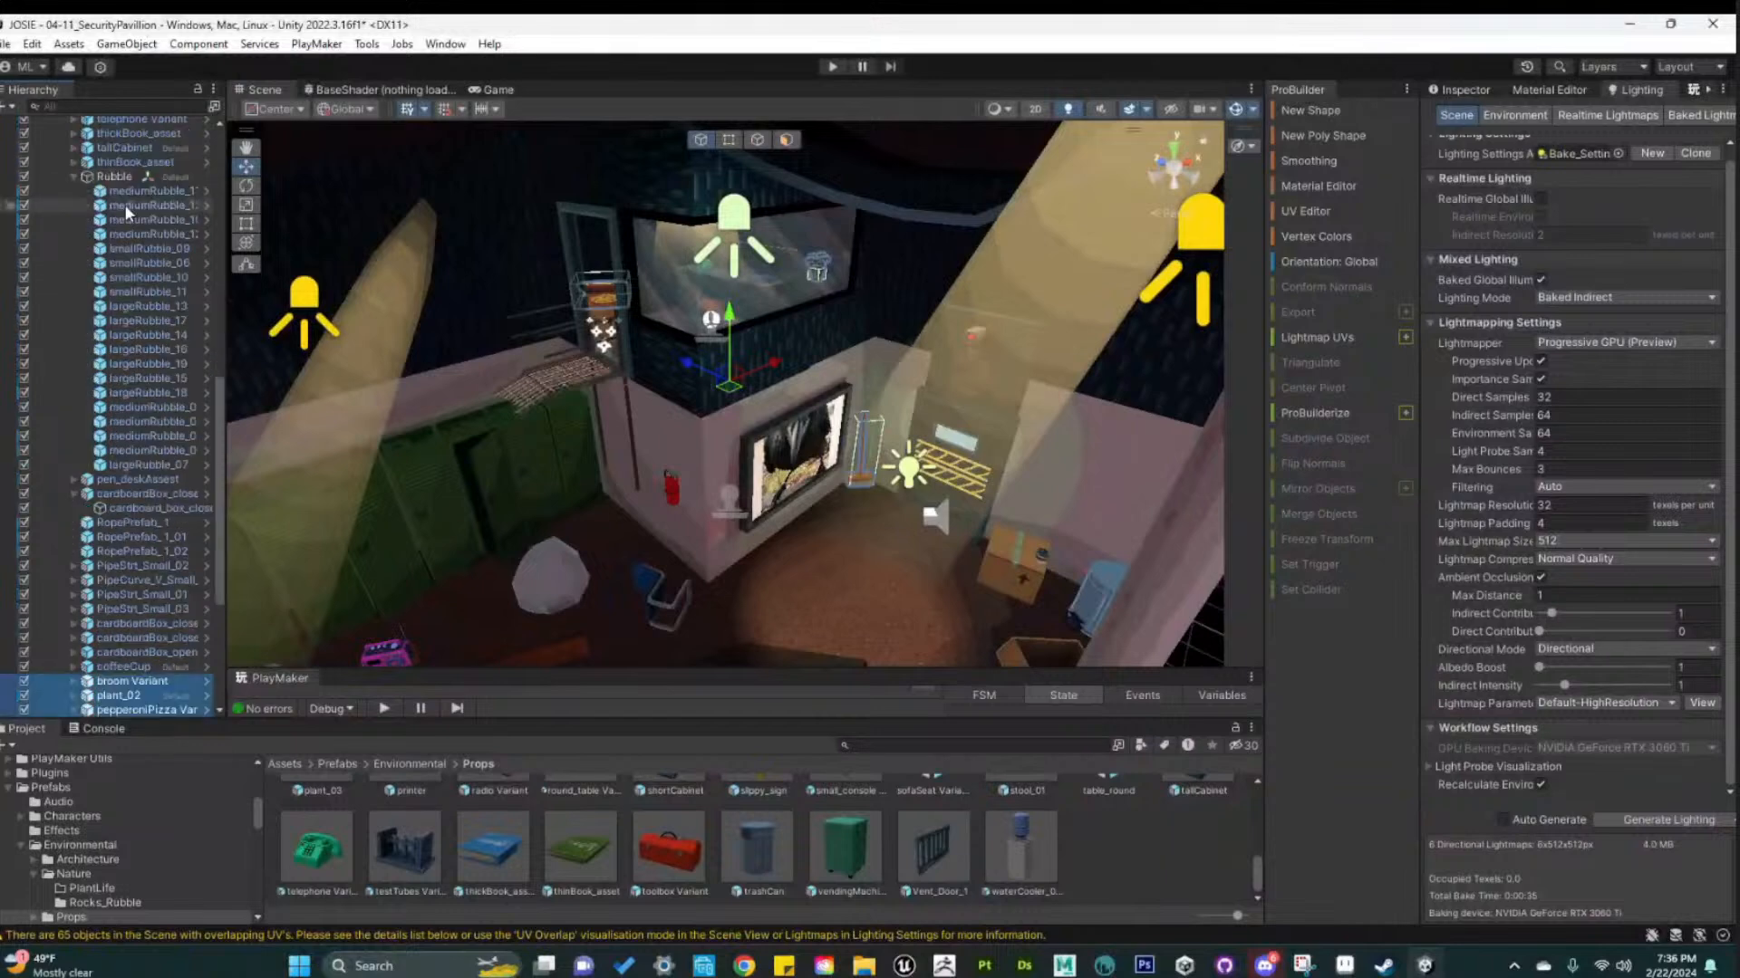
Move both papers prefabs, the desk pen and the extinguisher into the PROPS group and collapse that group
left_click(90, 711)
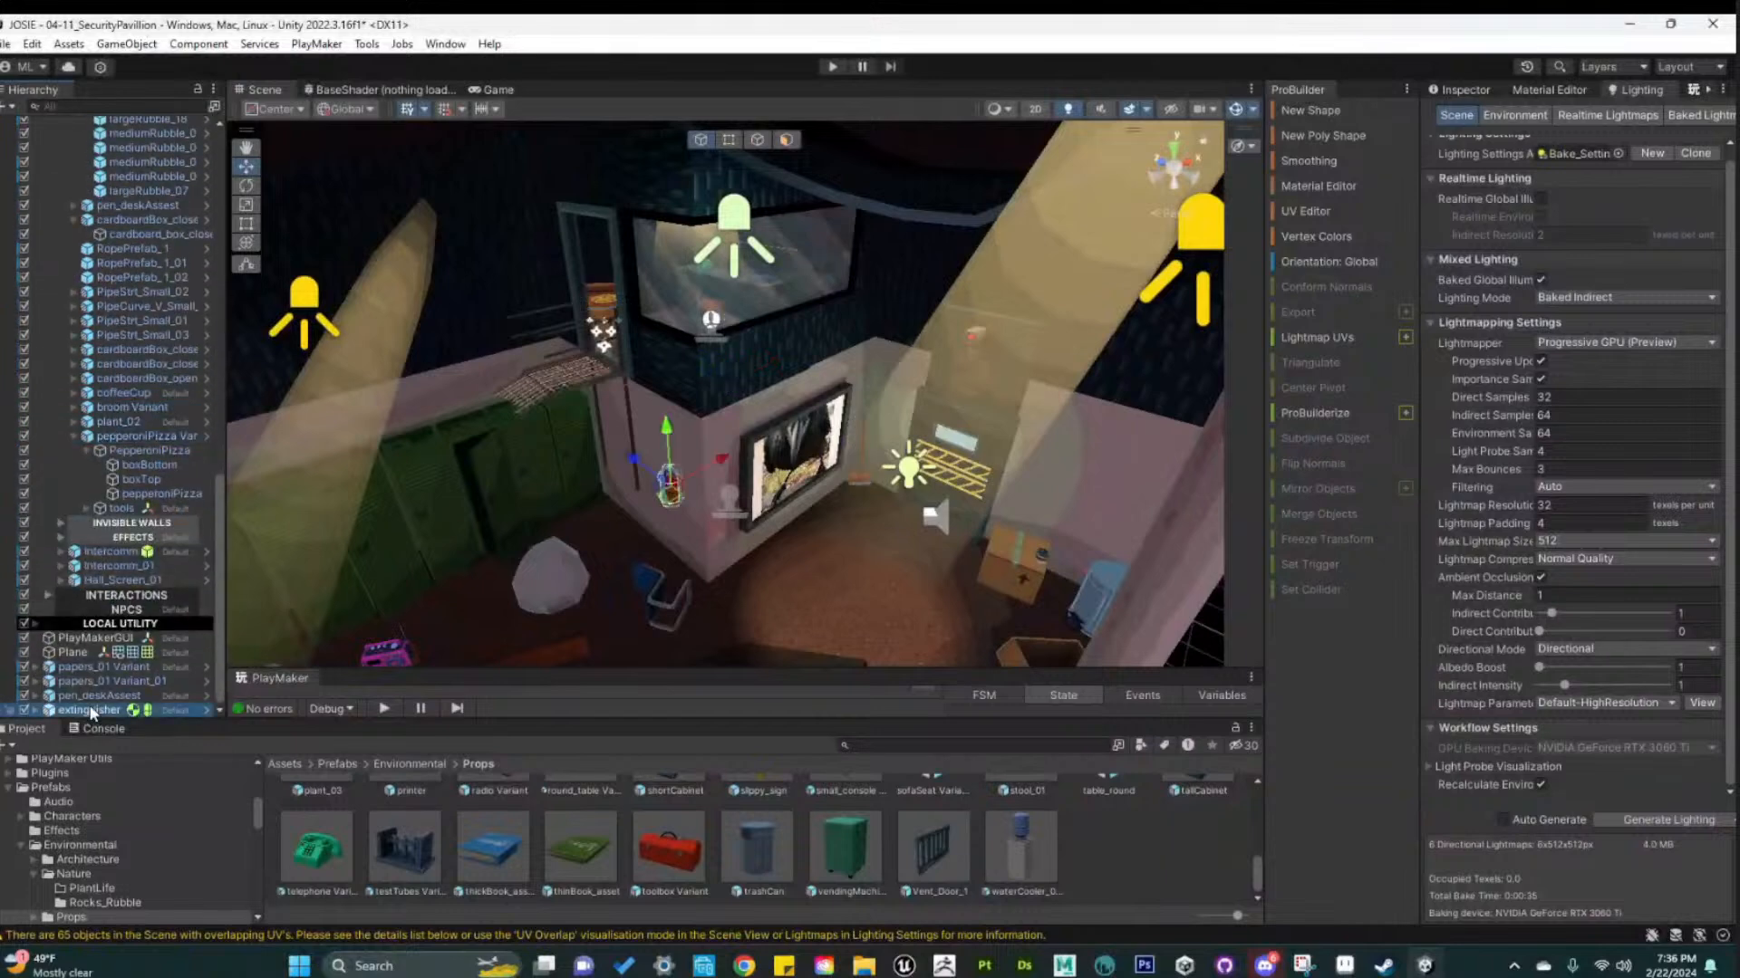
left_click(90, 696, "ctrl")
left_click(97, 681, "ctrl")
left_click(99, 667, "ctrl")
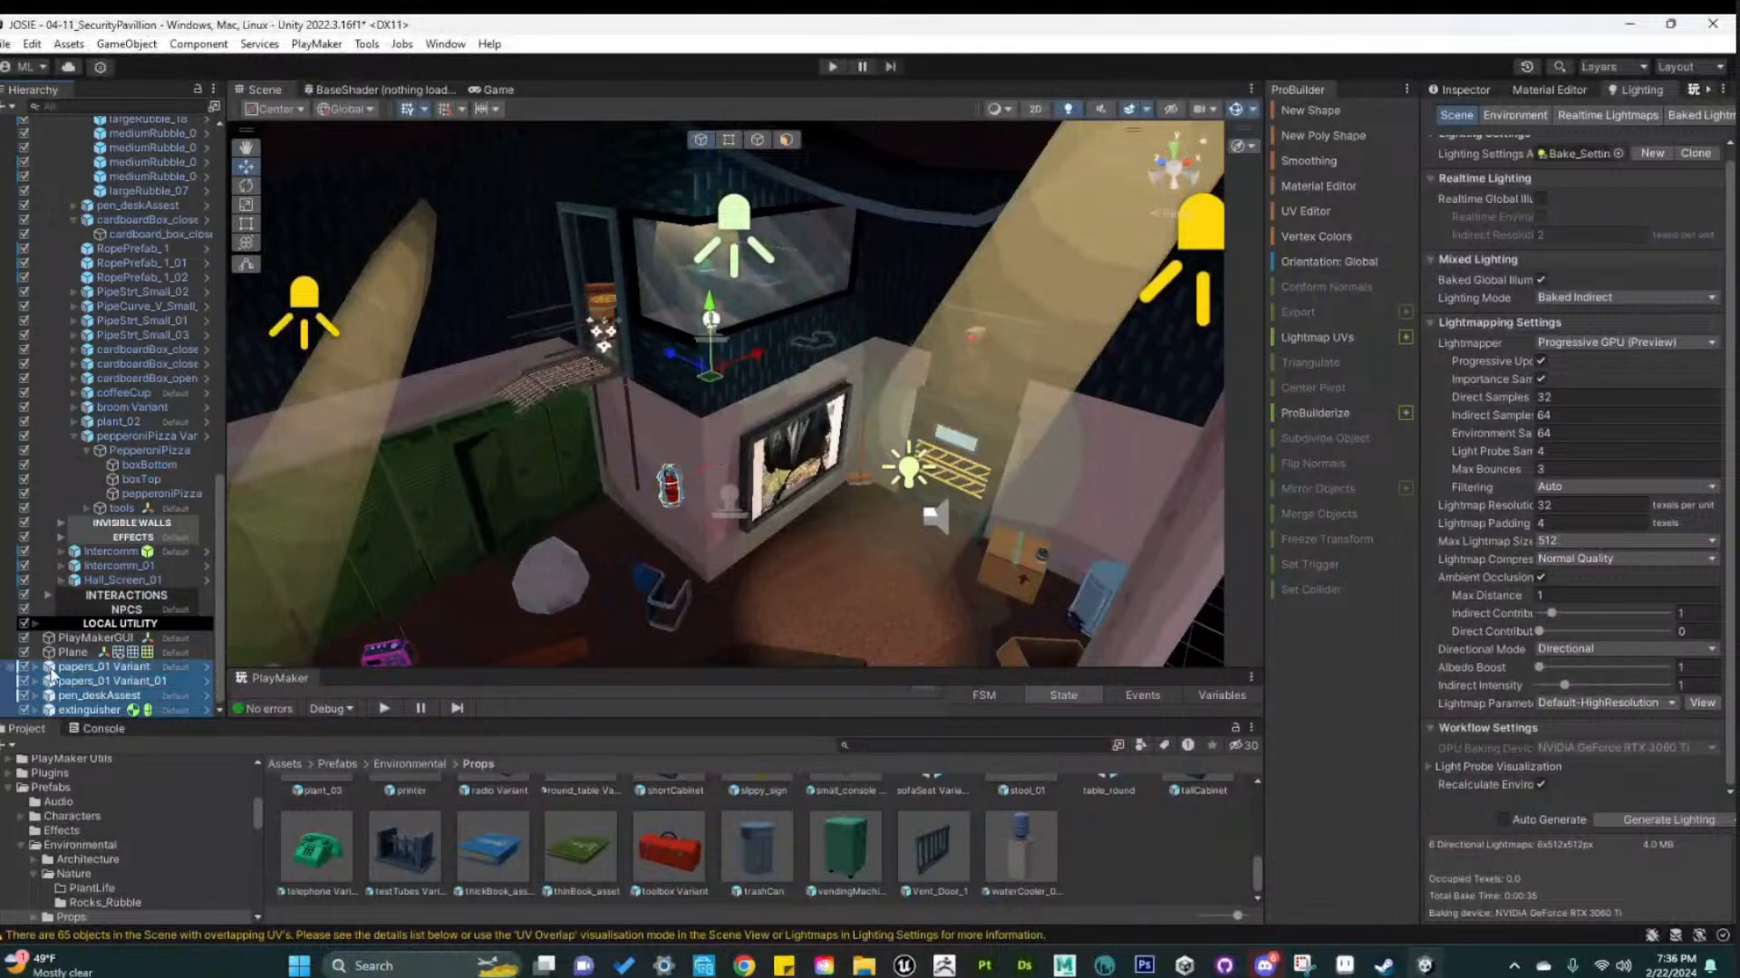
left_click_drag(99, 672, 134, 221)
scroll(86, 415, "up", 6)
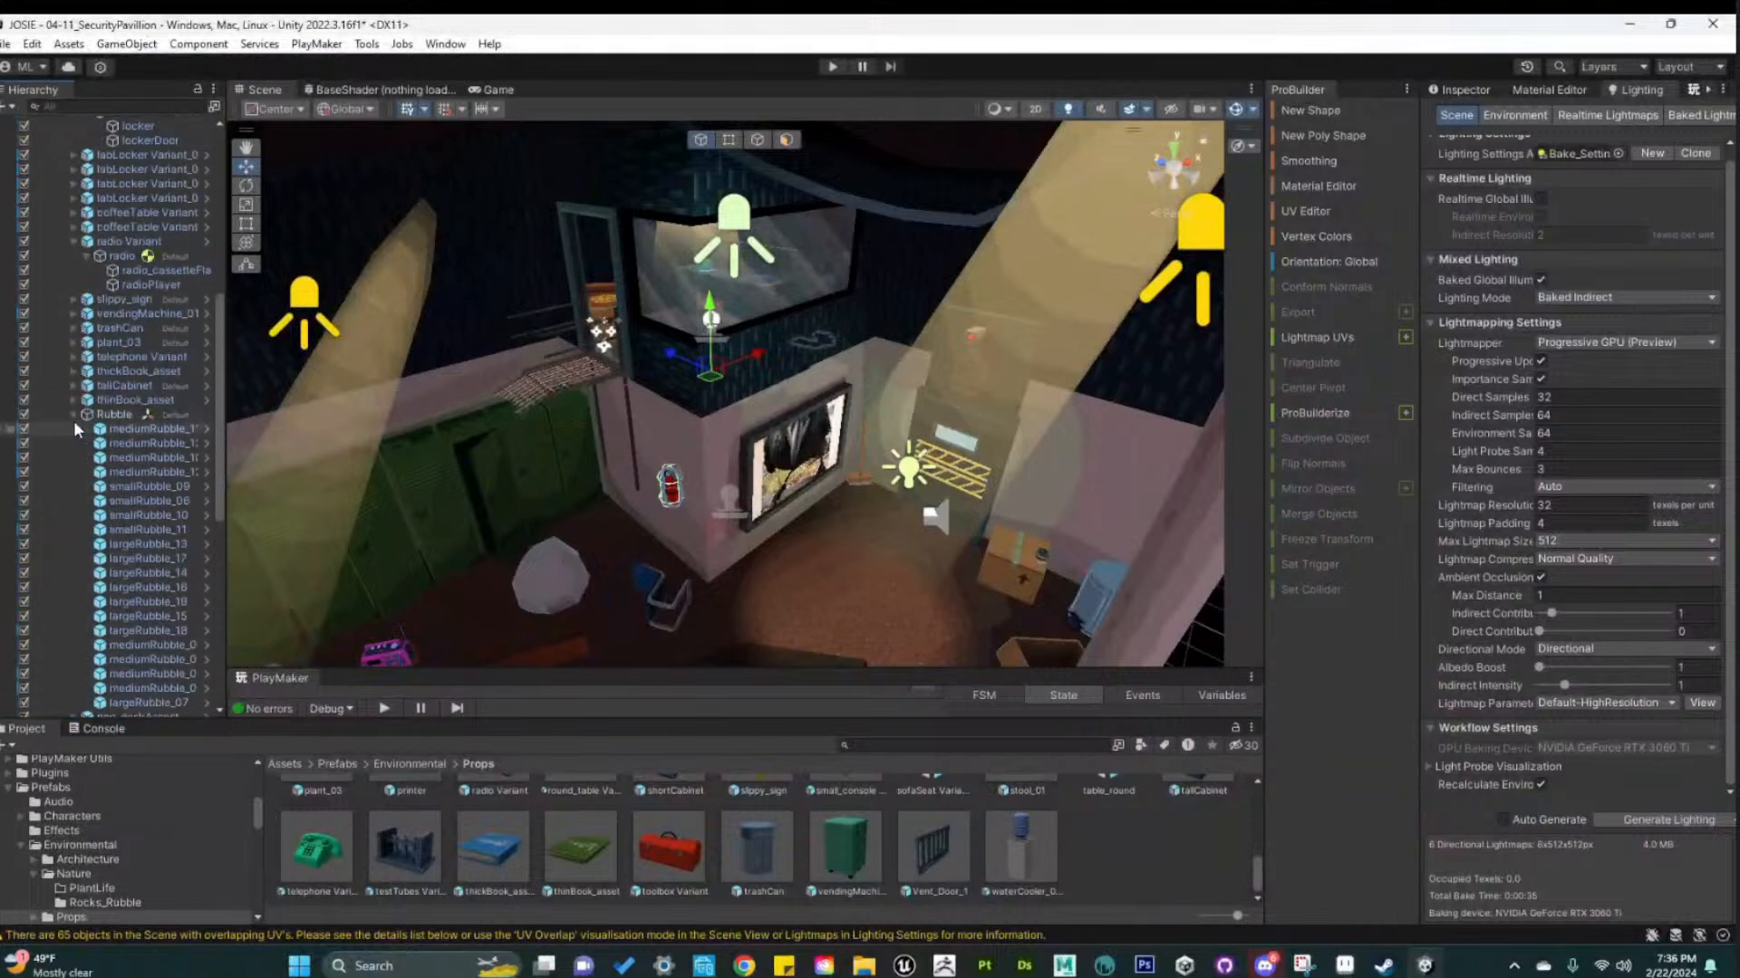
scroll(73, 421, "up", 10)
left_click(60, 499)
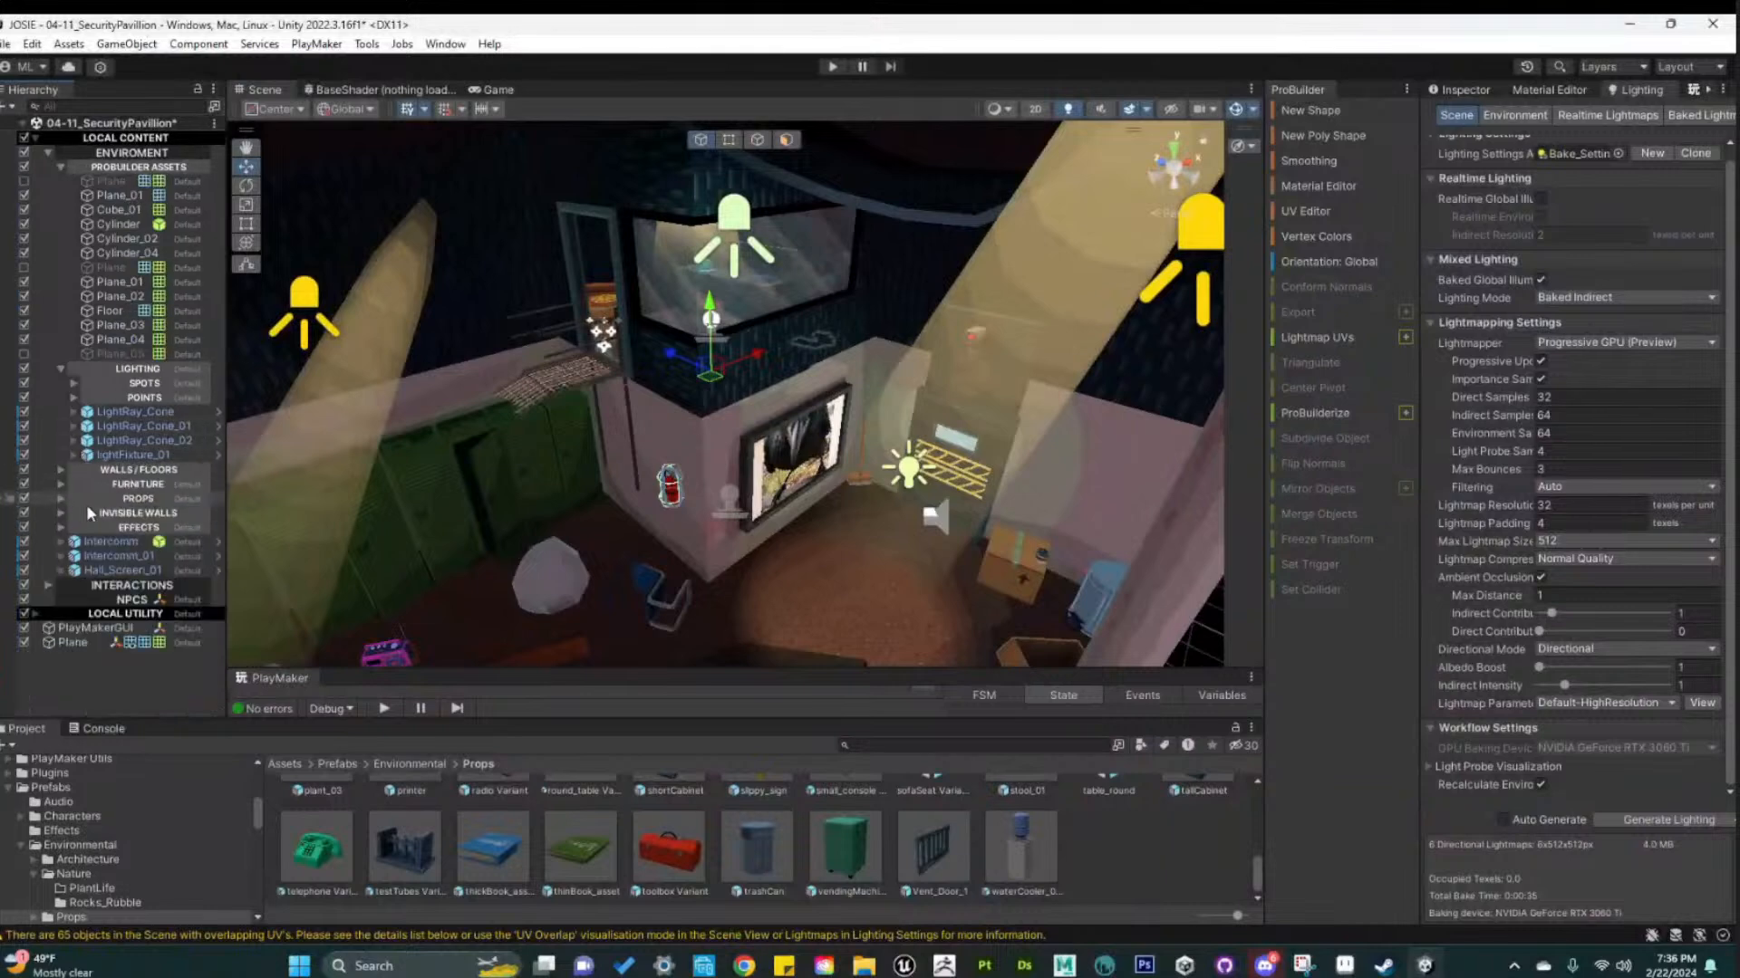
Enlarge the project asset browser so more rows of prop prefabs are shown
scroll(452, 584, "down", 4)
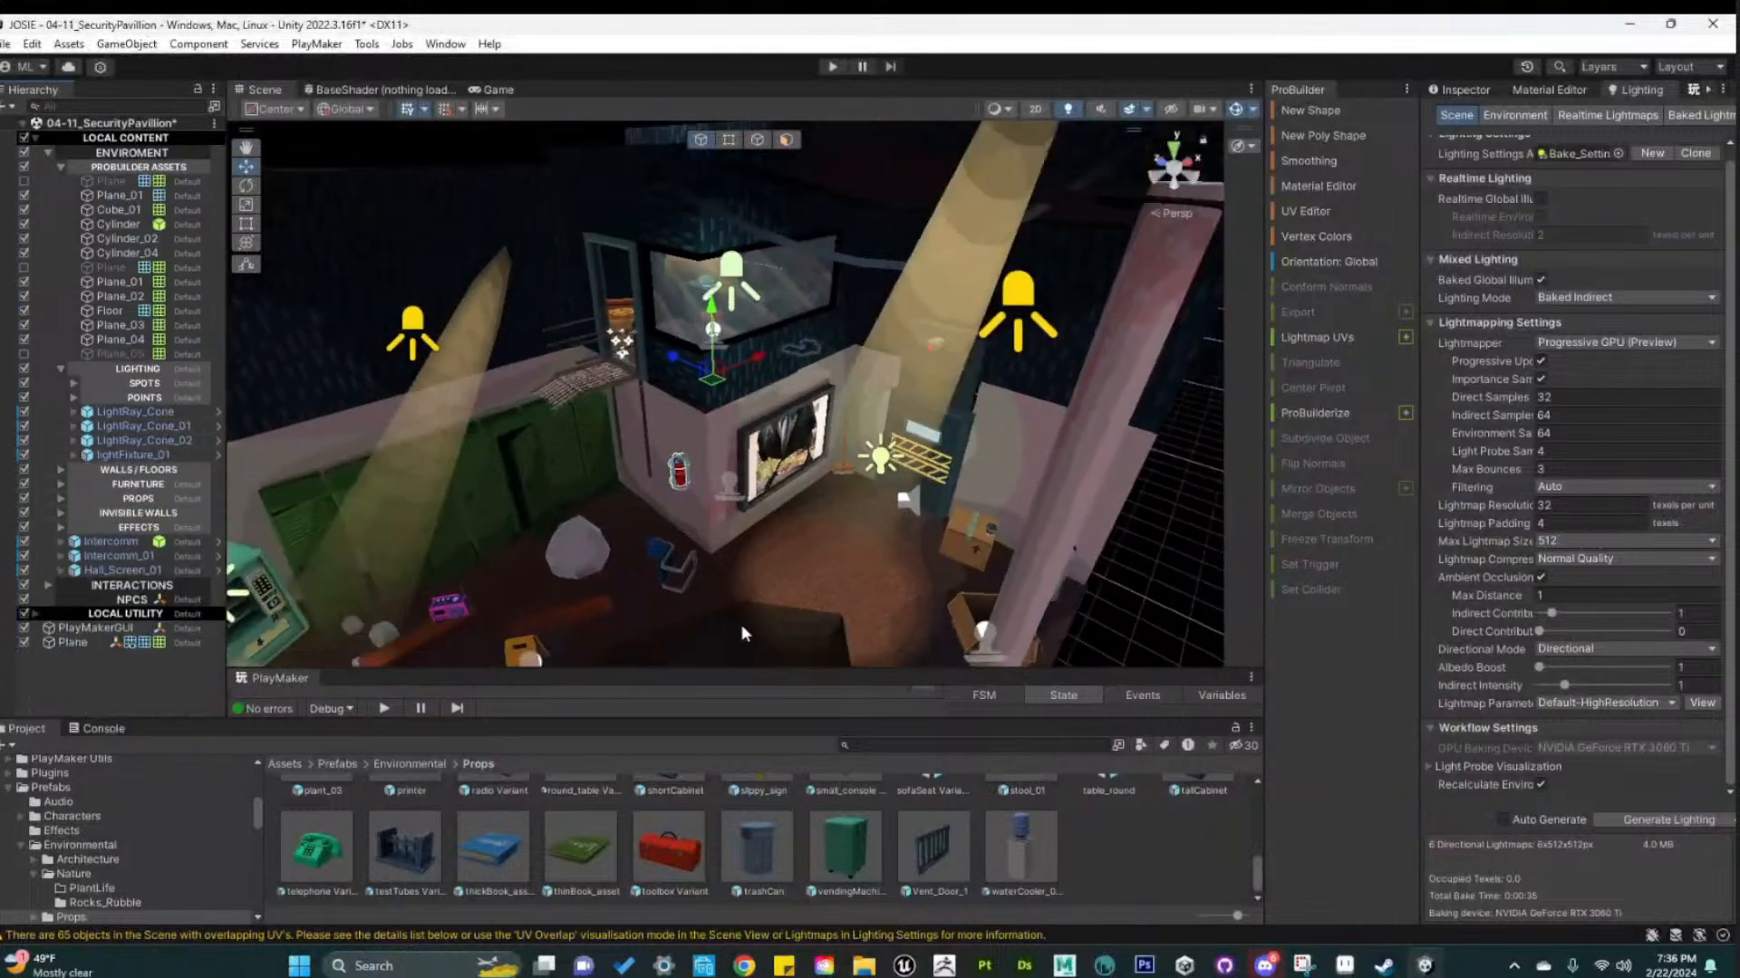
scroll(745, 625, "down", 3)
left_click_drag(846, 580, 987, 577, "alt")
scroll(979, 613, "down", 4)
left_click(1040, 619)
scroll(1040, 619, "down", 3)
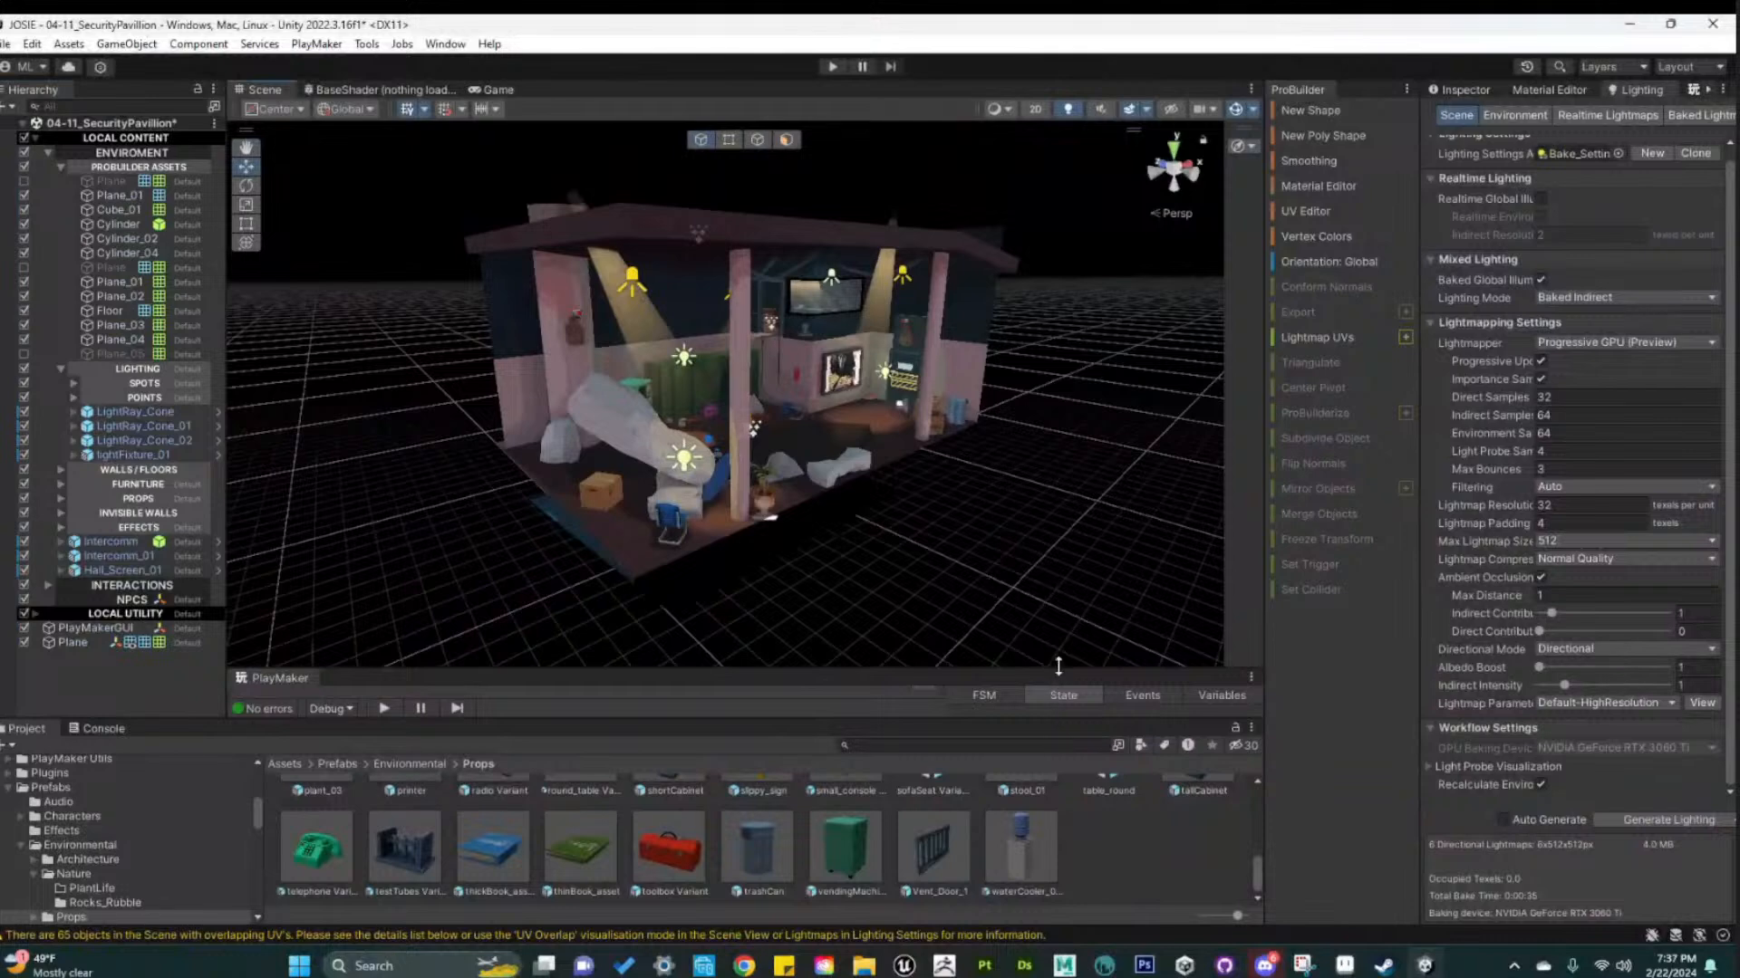
mouse_move(1056, 664)
left_mouse_down()
mouse_move(1041, 575)
mouse_move(1044, 634)
left_mouse_up()
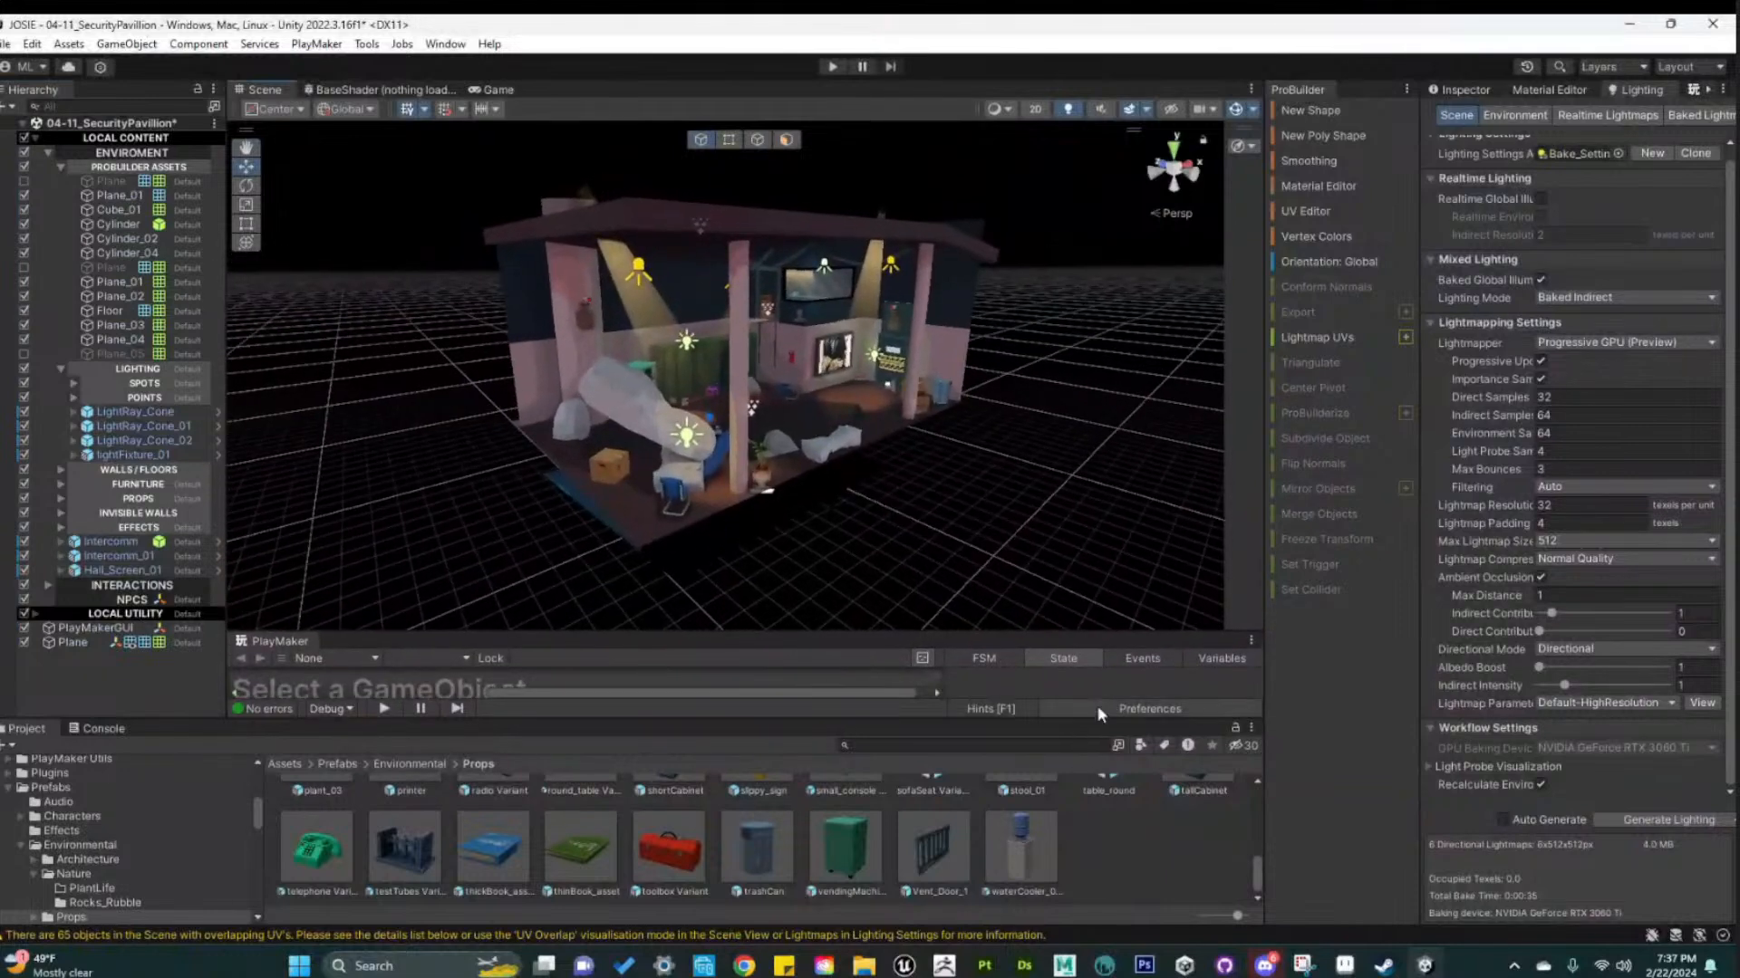
left_click_drag(1095, 722, 1083, 620)
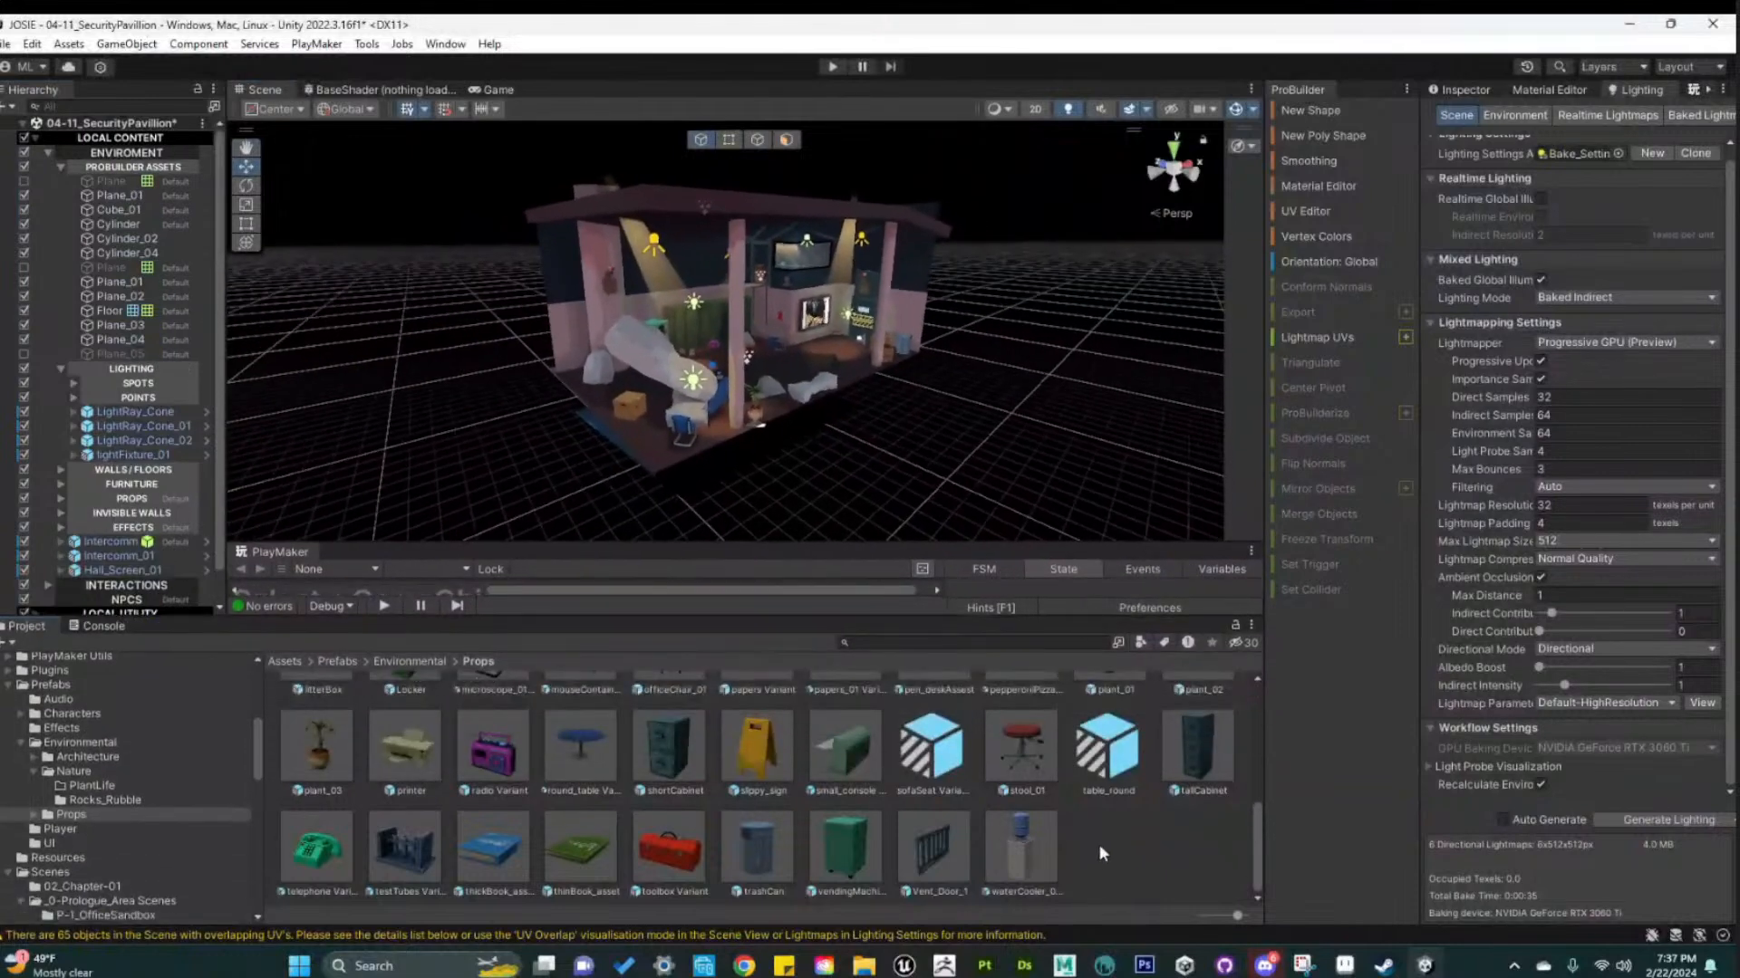
scroll(1101, 854, "up", 2)
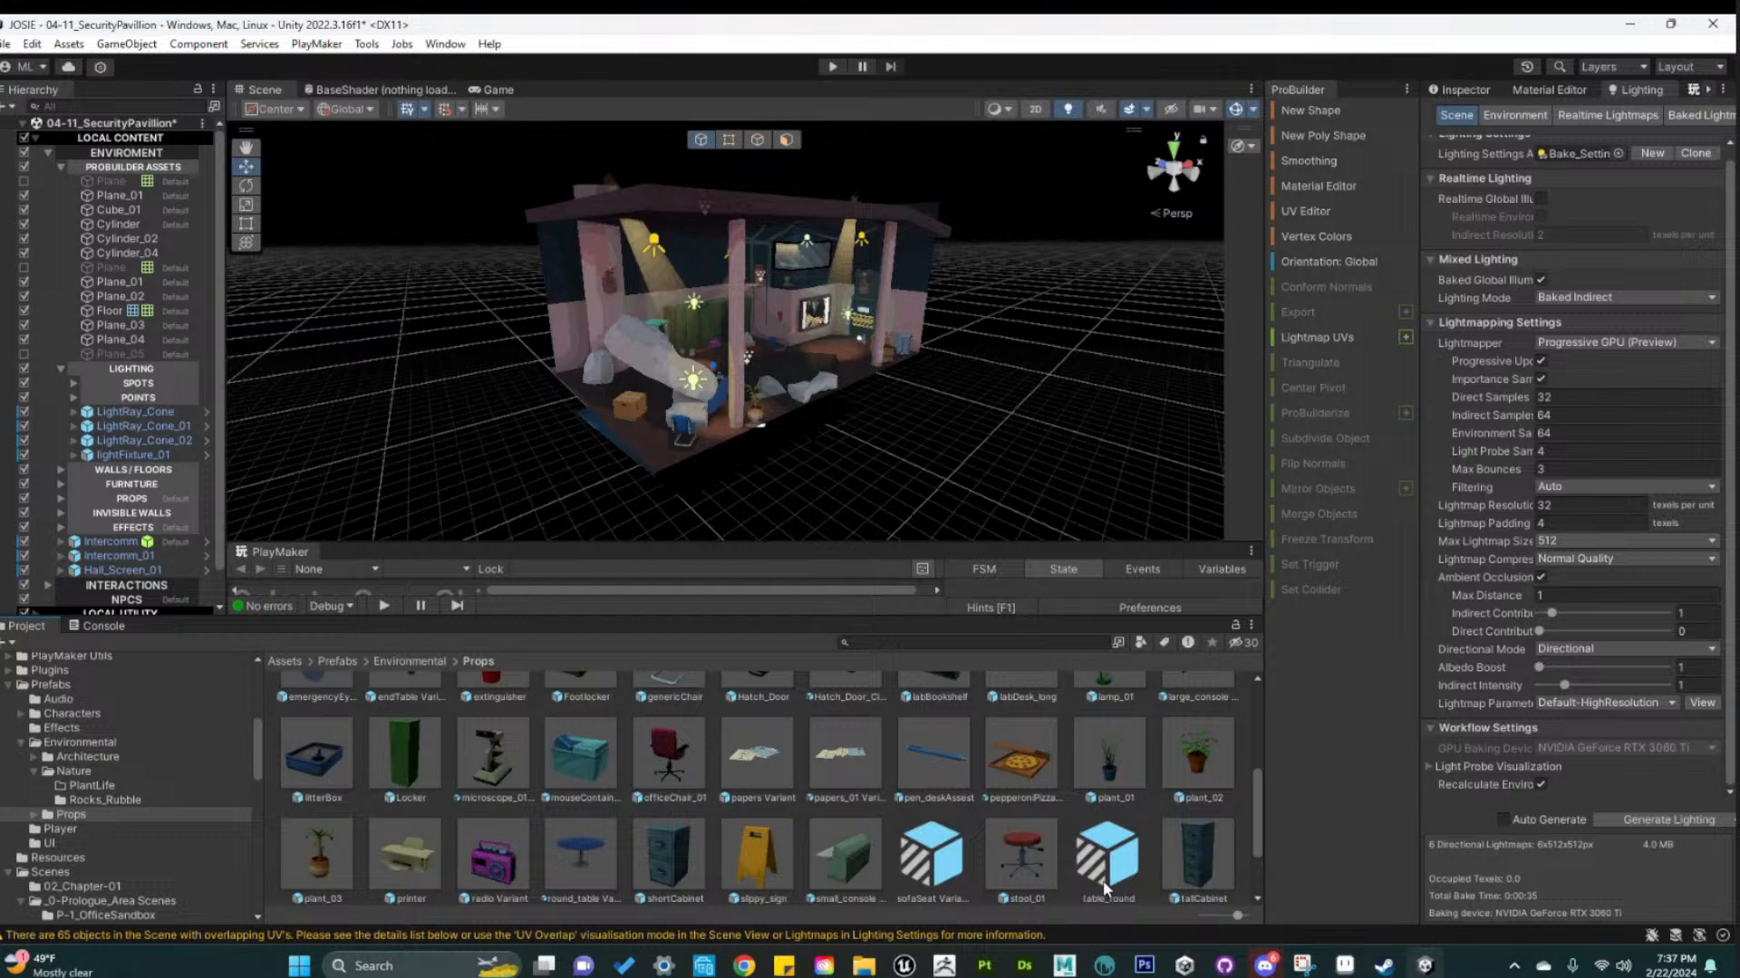
Save the security pavilion scene with its reorganized props
scroll(976, 306, "up", 10)
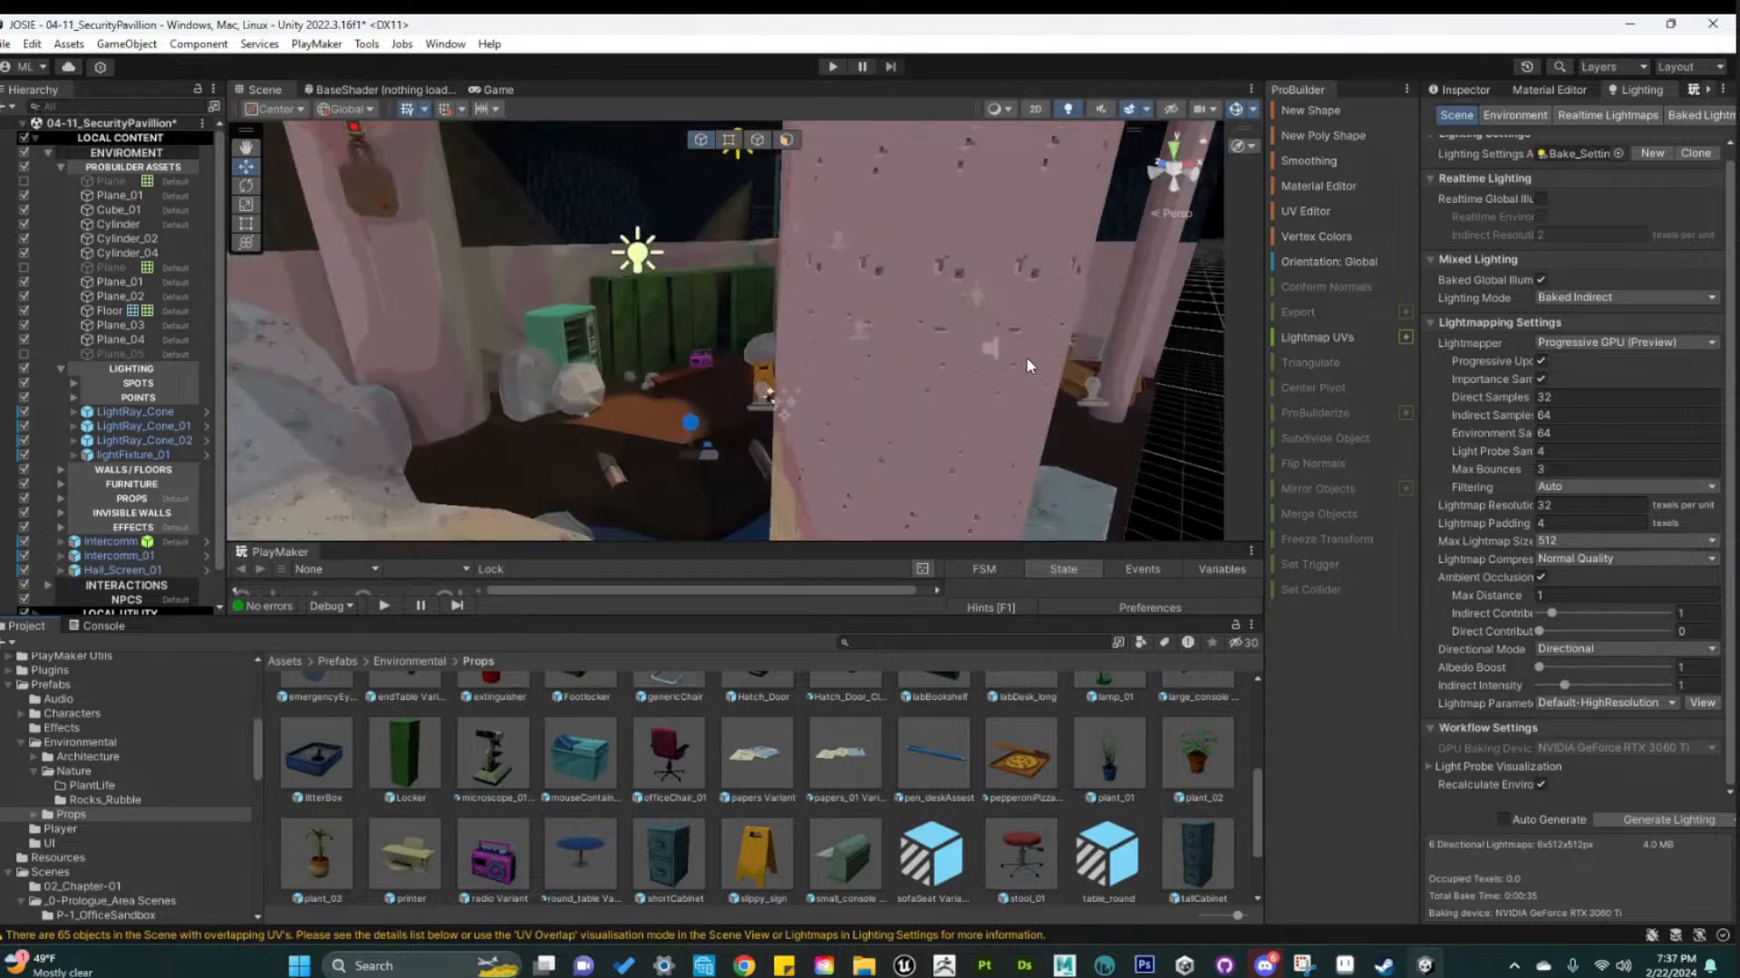
left_click_drag(1028, 366, 938, 403, "alt")
left_click_drag(797, 399, 1072, 396, "alt")
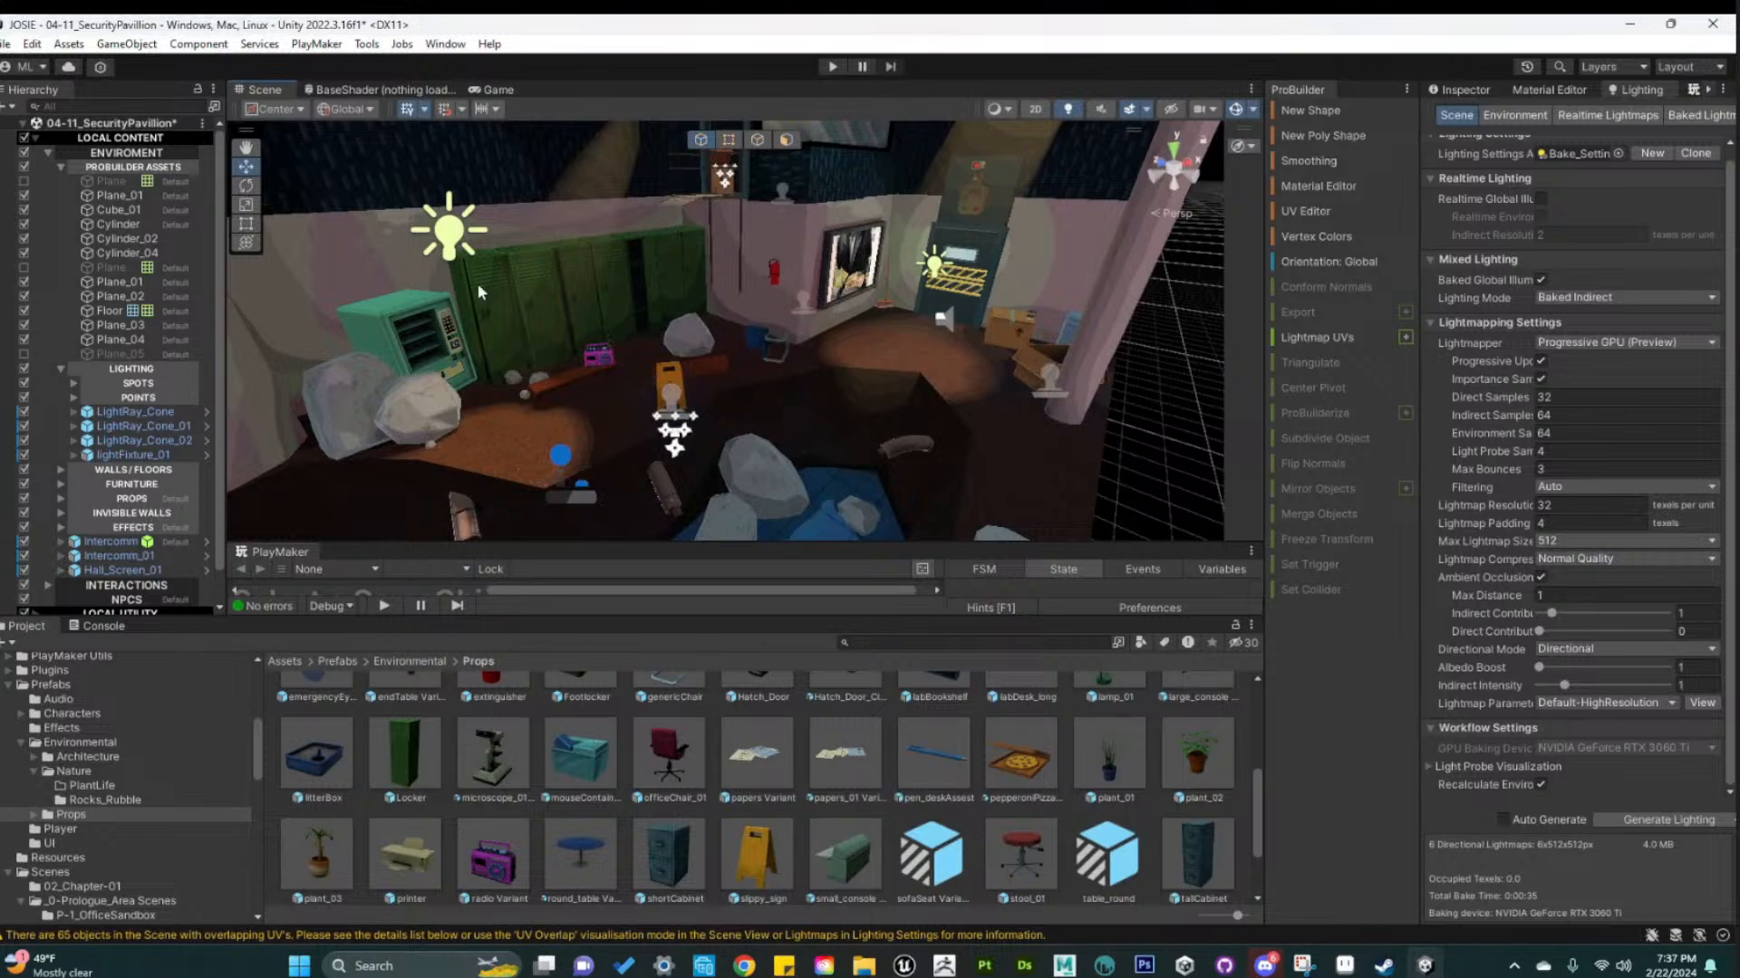
left_click(5, 44)
left_click(55, 131)
Examine the raised office with the pizza box, desk and papers, and the hall area with the wall screen and door
middle_click_drag(1109, 410, 1021, 427)
left_click_drag(1021, 426, 915, 399, "alt")
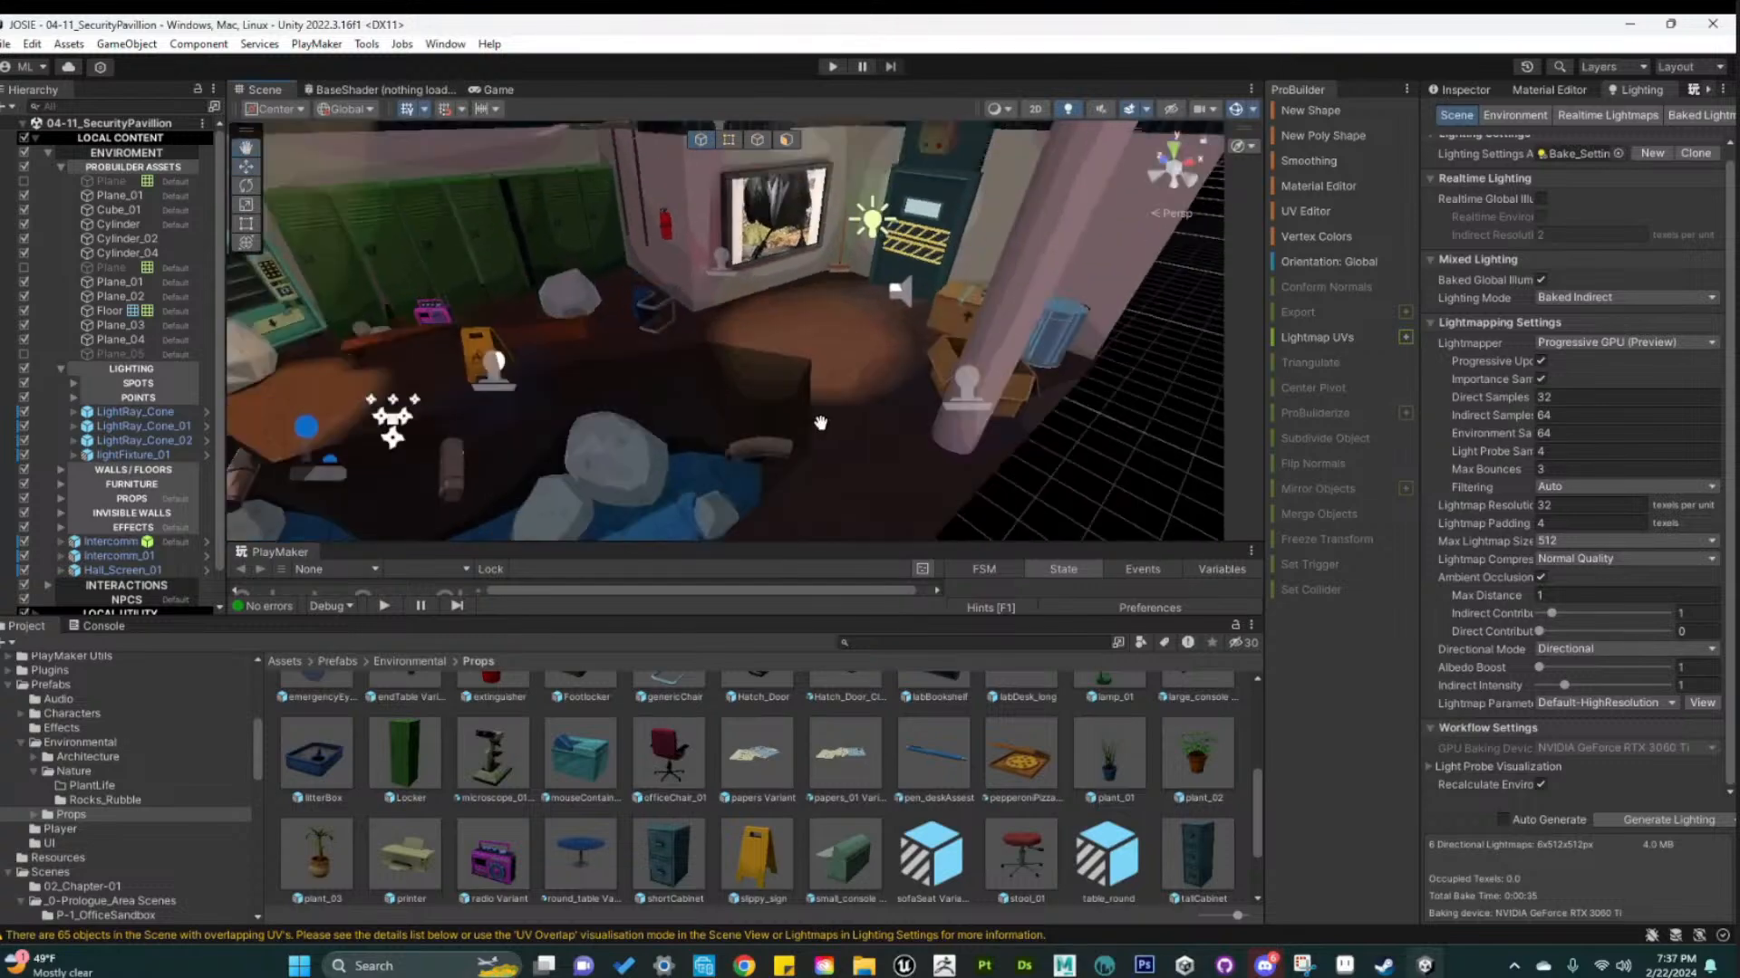
middle_click_drag(875, 318, 817, 447)
mouse_move(817, 448)
left_mouse_down("alt")
mouse_move(784, 390)
mouse_move(700, 384)
mouse_move(822, 420)
left_mouse_up("alt")
right_click_drag(822, 411, 890, 426)
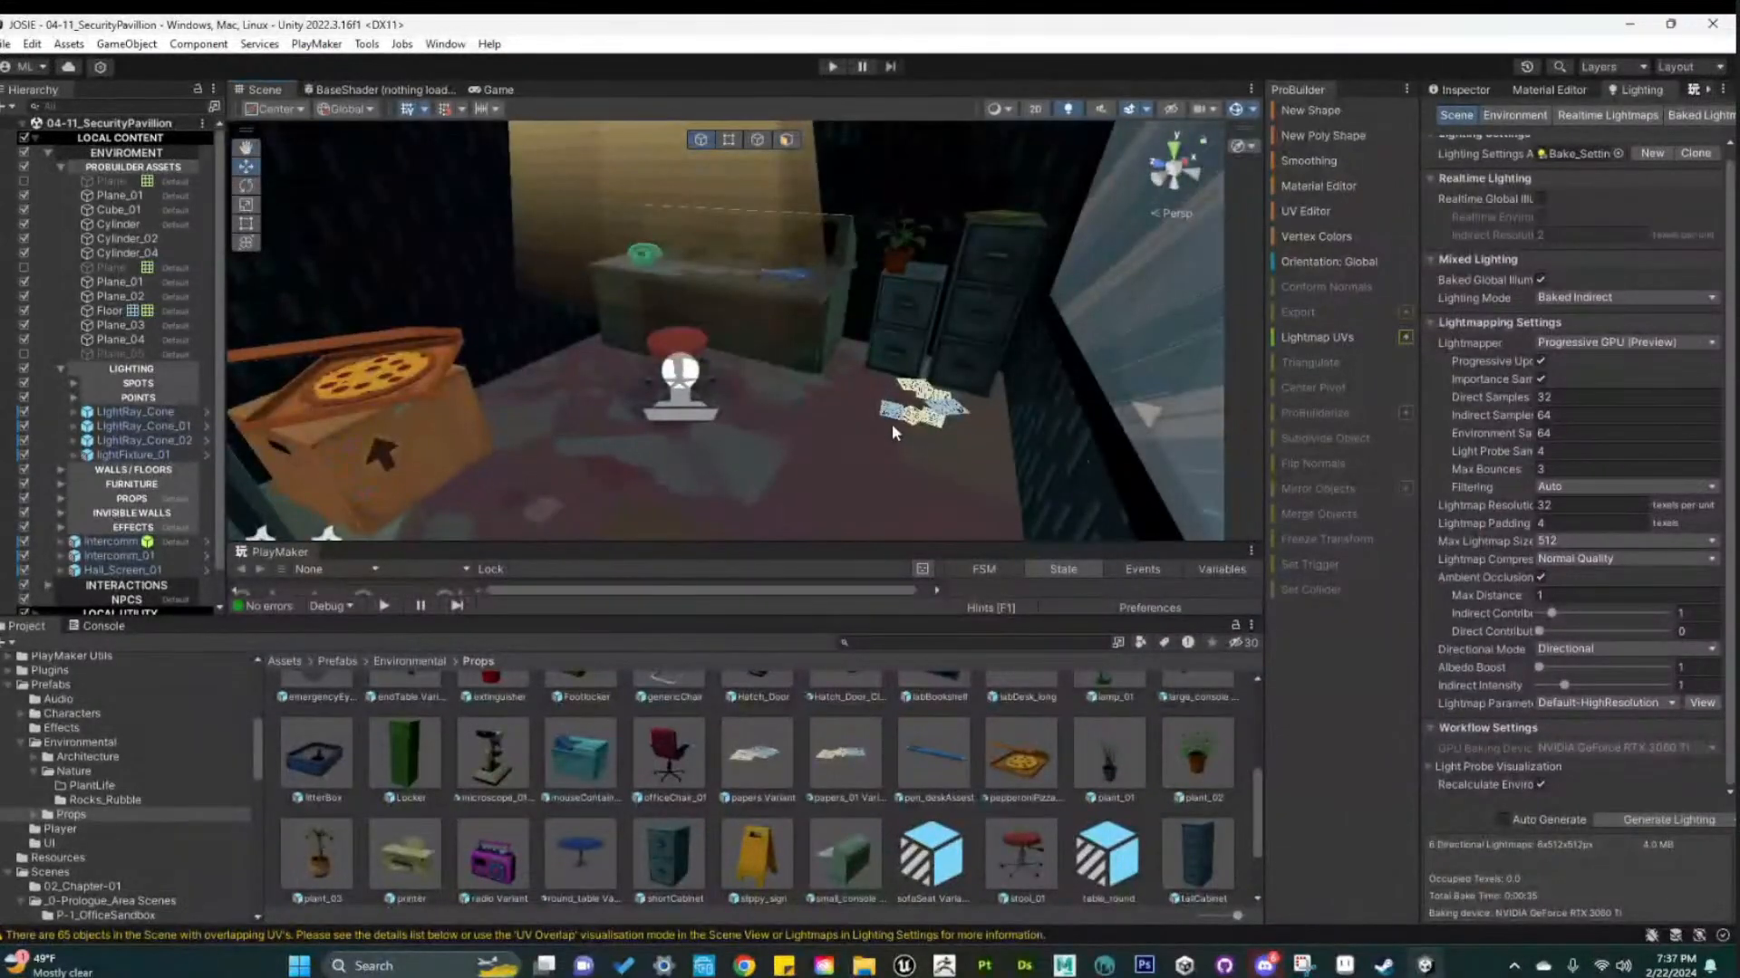
scroll(966, 416, "down", 4)
scroll(1022, 429, "up", 3)
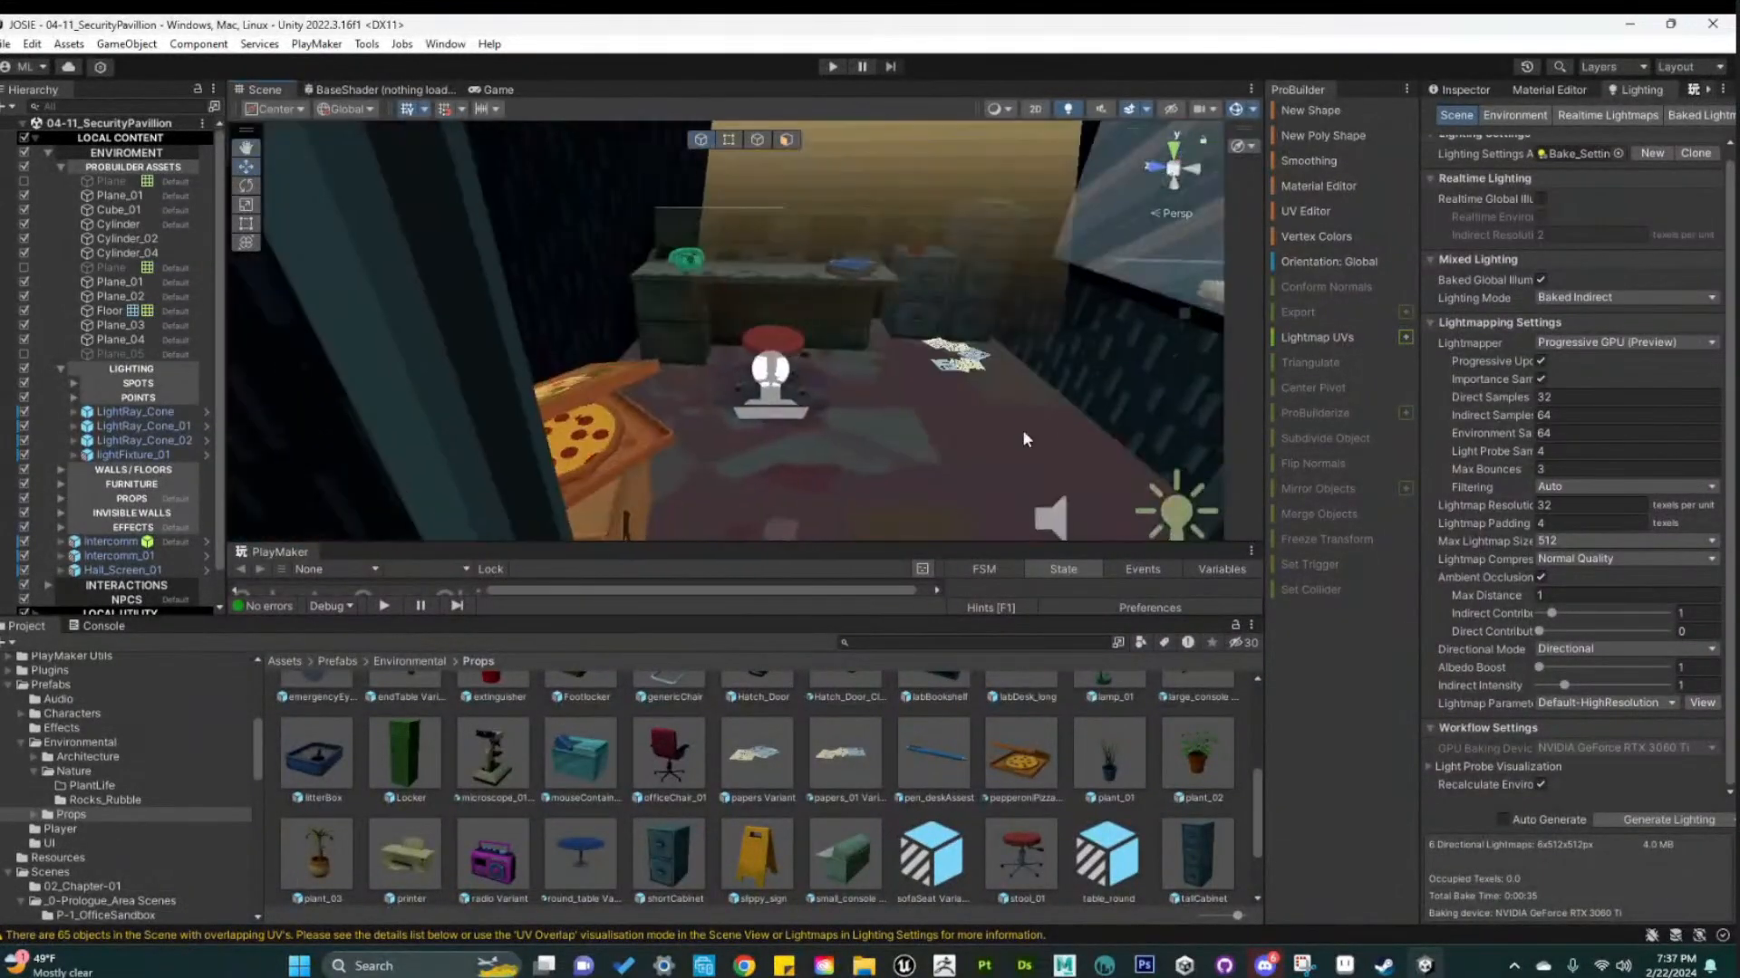
scroll(991, 442, "down", 6)
scroll(991, 442, "up", 3)
middle_click_drag(991, 442, 866, 291)
scroll(730, 399, "down", 3)
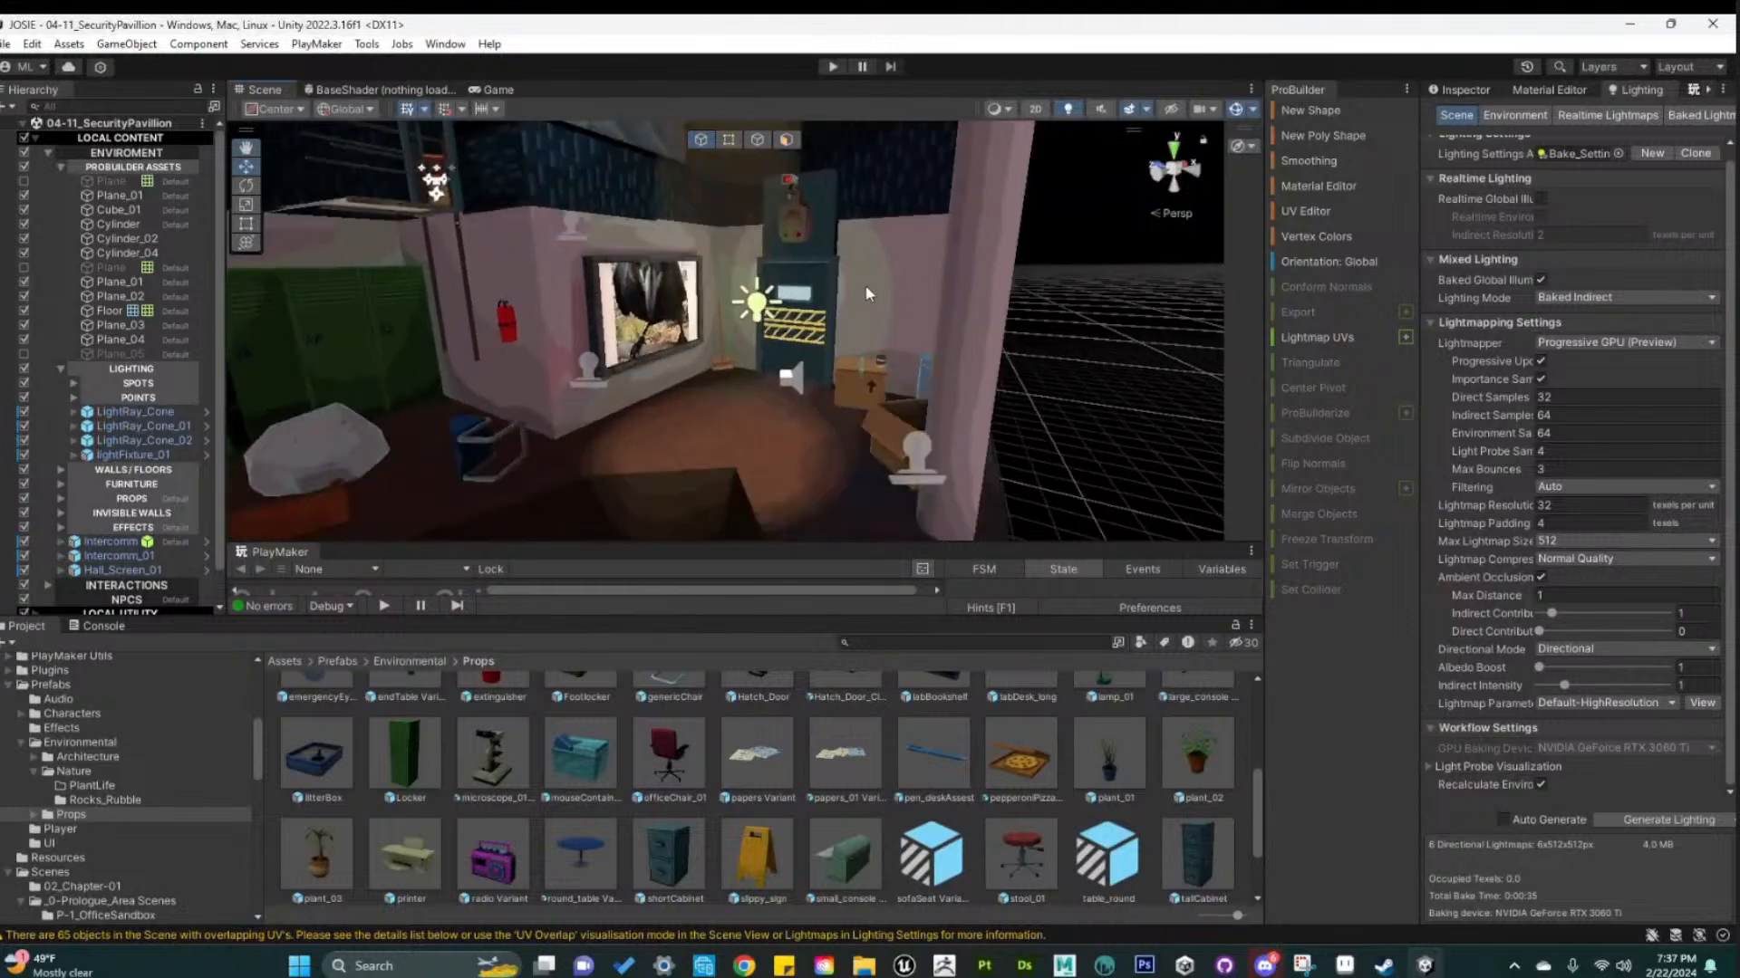
Examine the floor around the lockers, vending machine, radio and rubble for spots that need more dressing
mouse_move(725, 494)
middle_mouse_down()
mouse_move(881, 480)
mouse_move(722, 493)
middle_mouse_up()
scroll(879, 459, "down", 3)
right_click_drag(722, 493, 580, 480)
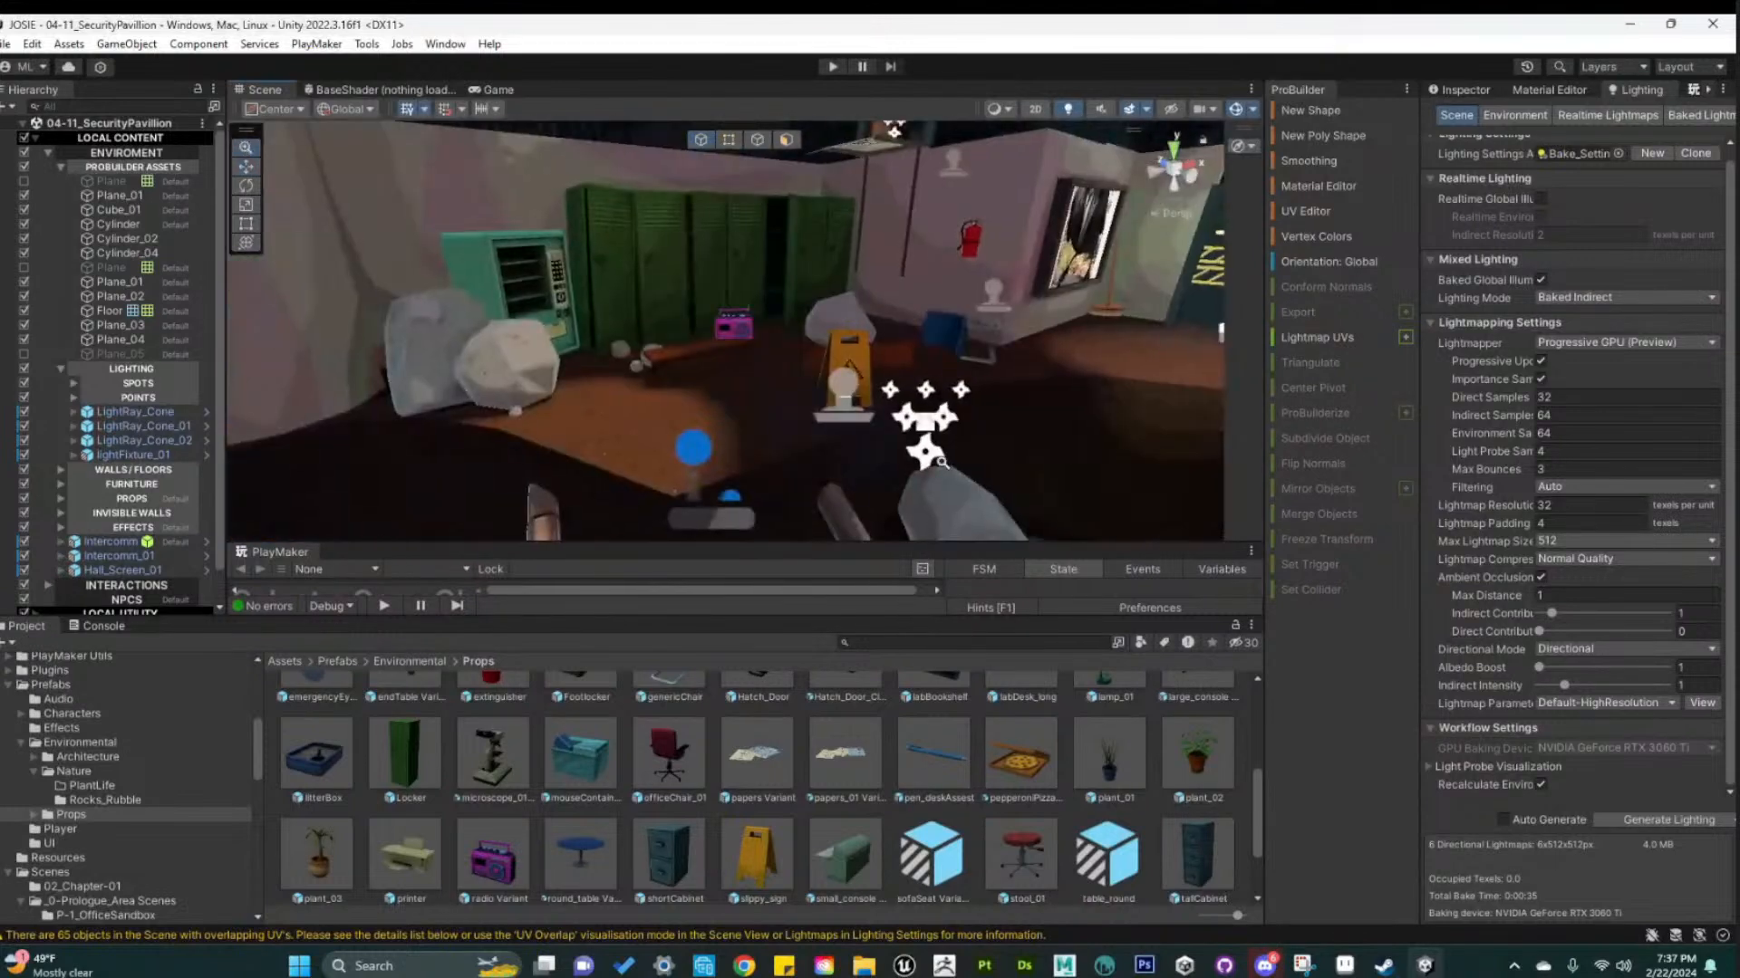
scroll(763, 471, "down", 3)
scroll(899, 395, "up", 3)
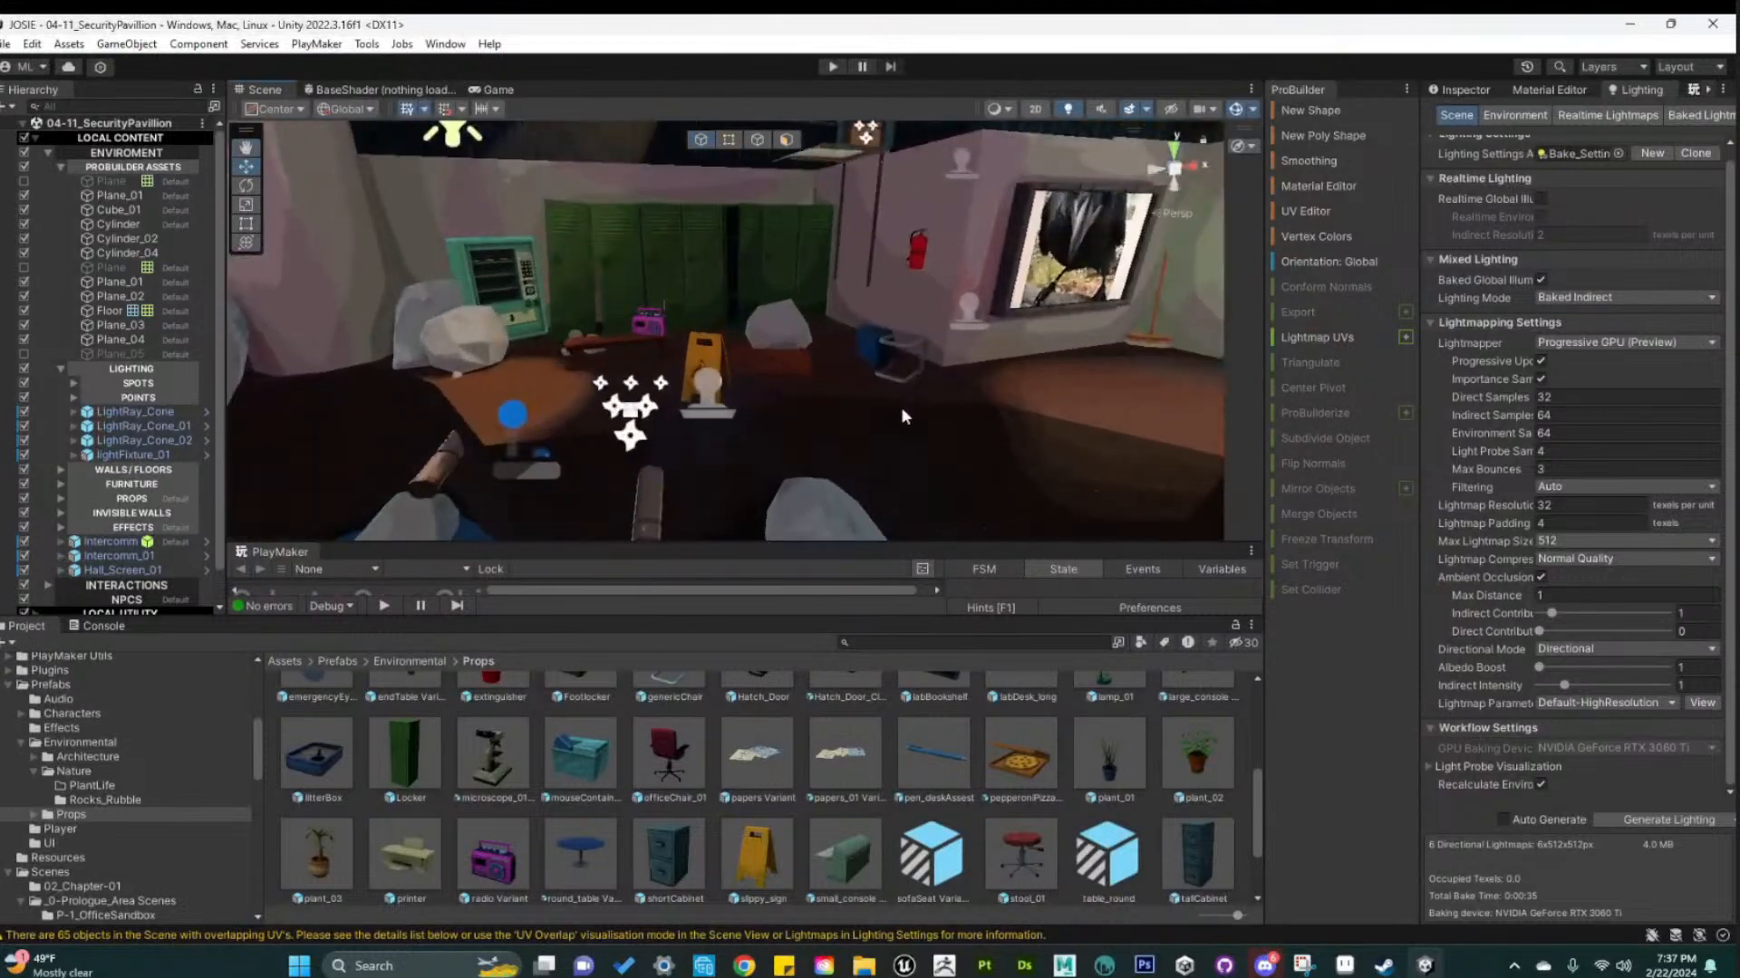
scroll(880, 408, "up", 5)
middle_click_drag(830, 431, 877, 469)
scroll(906, 476, "down", 1)
scroll(906, 479, "up", 1)
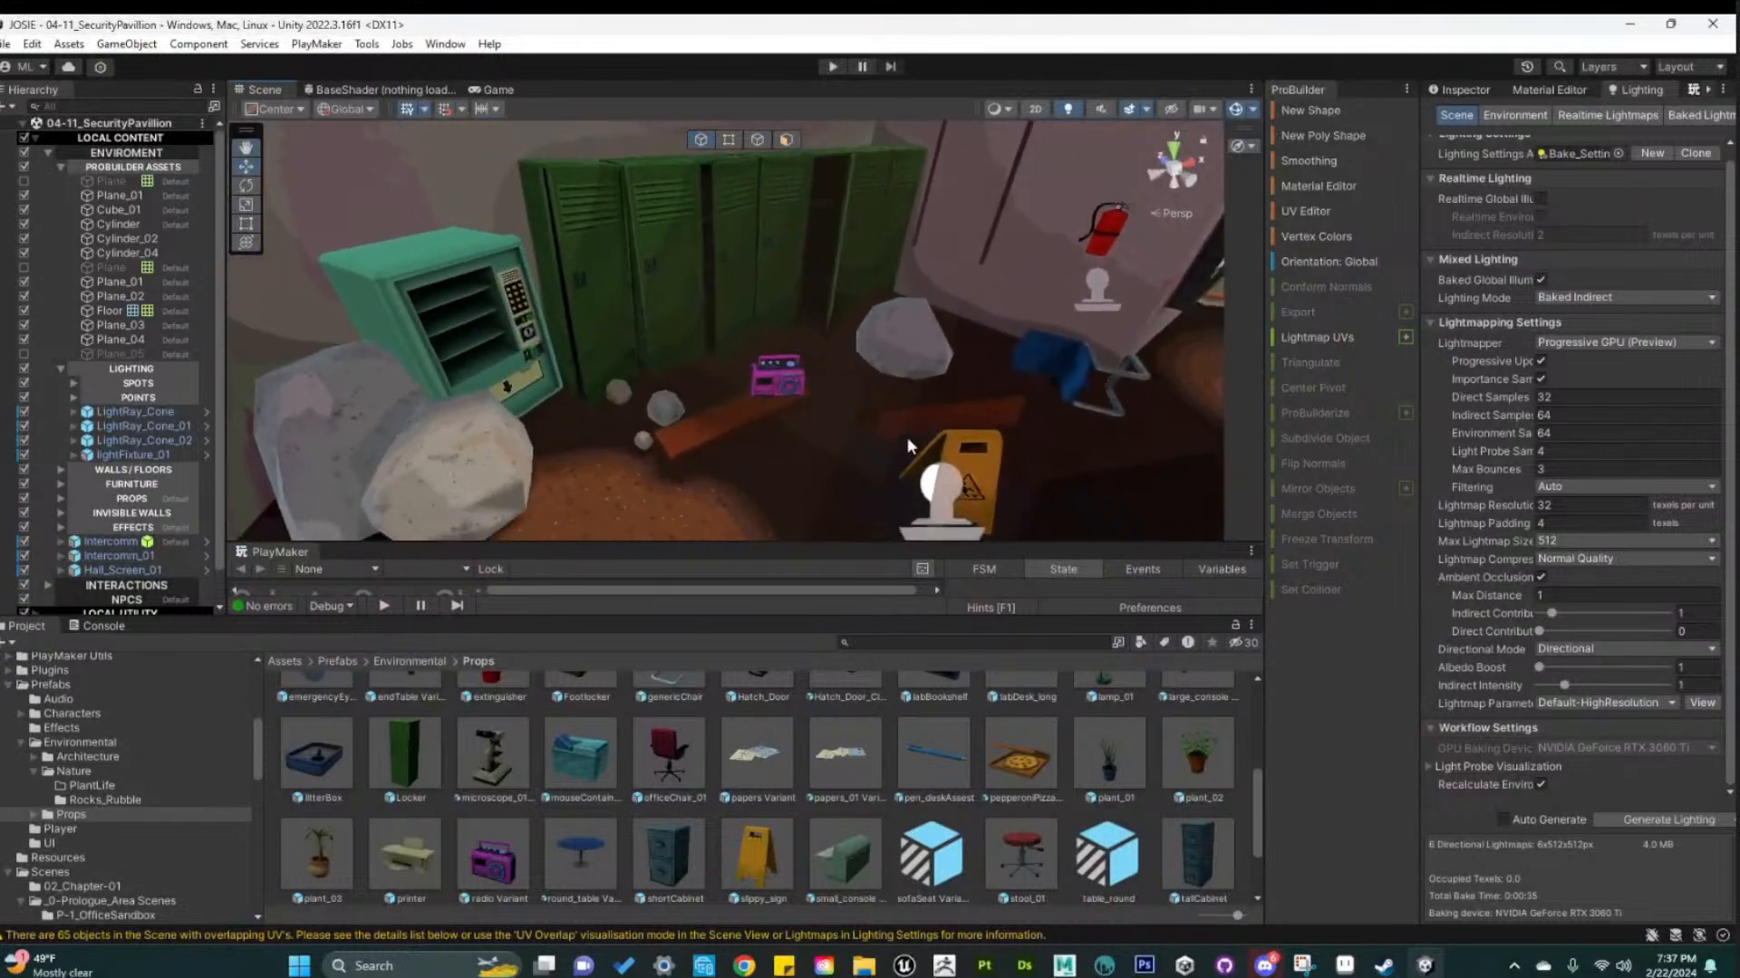
left_click_drag(895, 432, 906, 494, "alt")
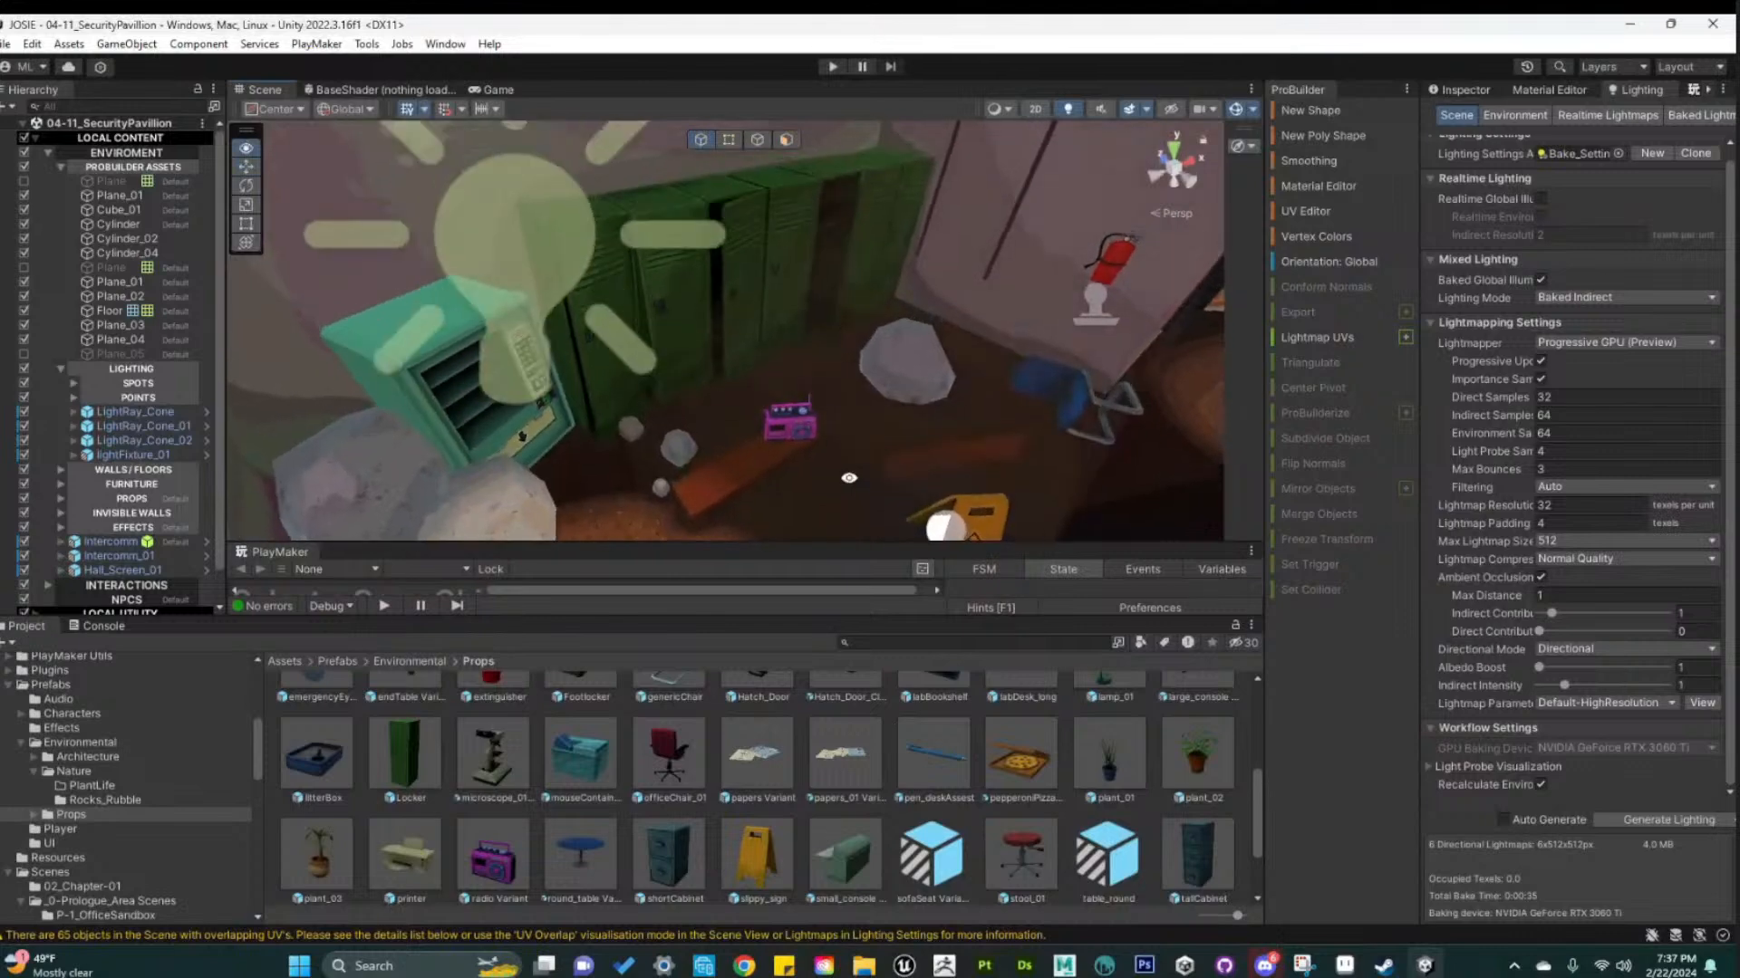
scroll(779, 493, "down", 3)
scroll(765, 493, "up", 4)
middle_click_drag(765, 492, 874, 350)
left_click_drag(873, 350, 869, 489, "alt")
left_click(743, 396)
left_click_drag(770, 358, 735, 364)
left_click(960, 527)
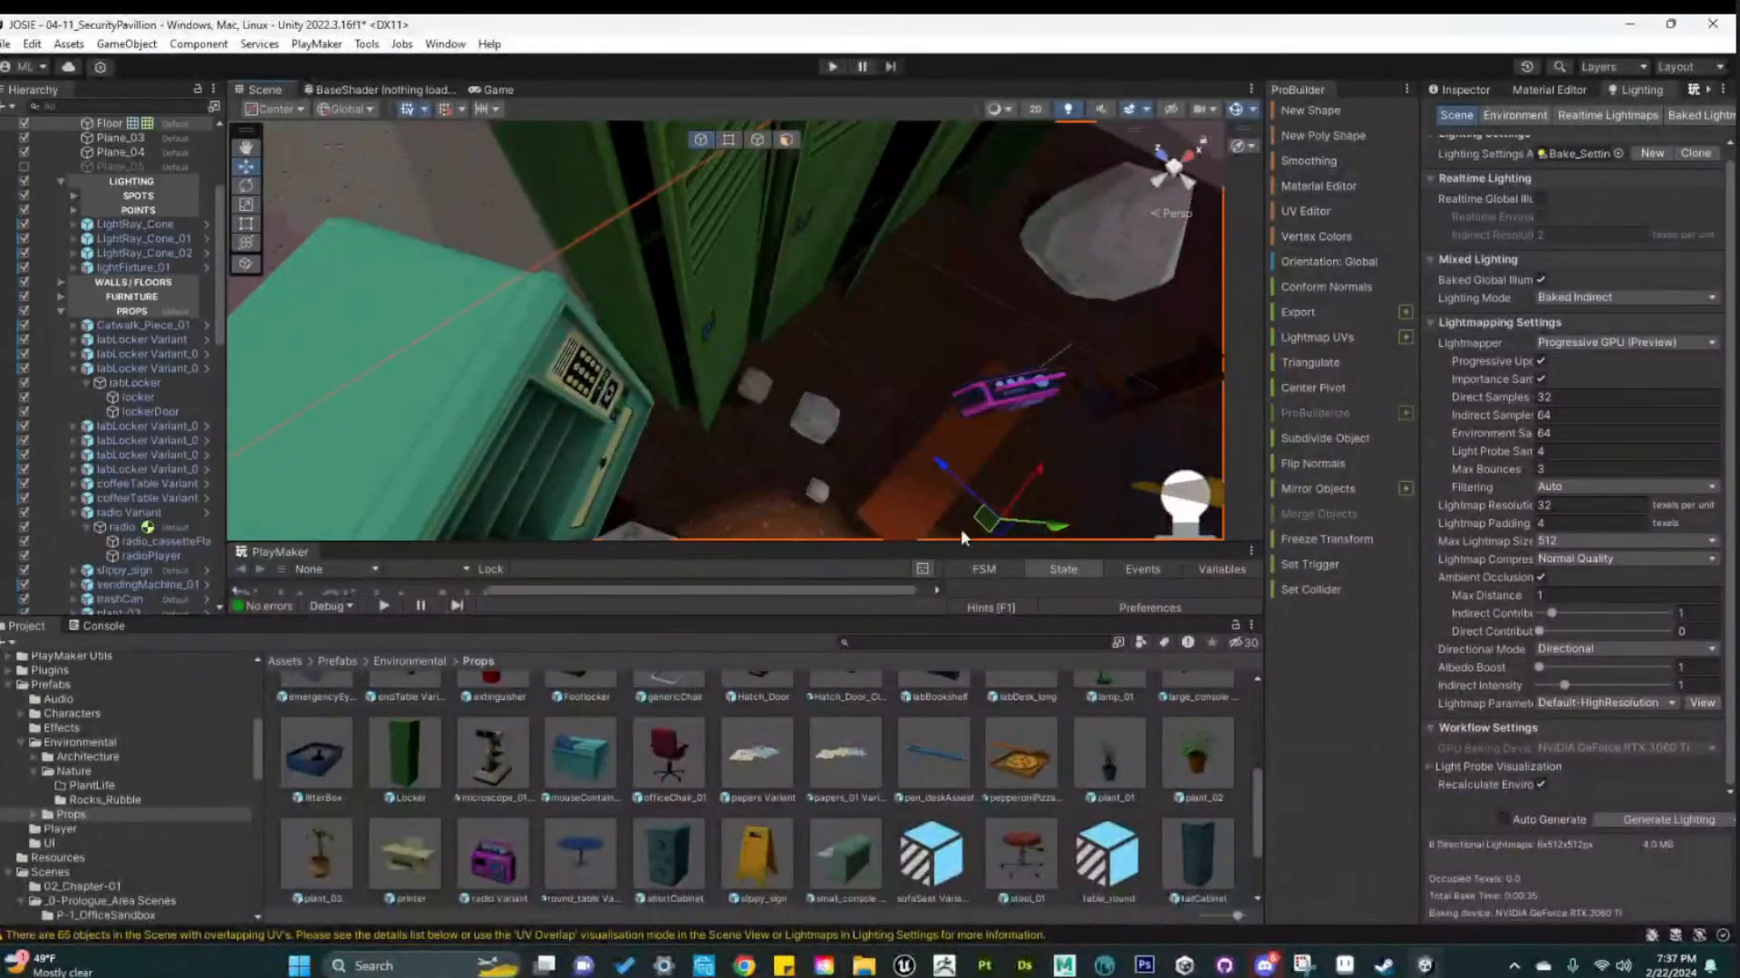
left_click_drag(960, 529, 822, 421, "alt")
scroll(821, 421, "down", 8)
left_click_drag(616, 339, 647, 353, "alt")
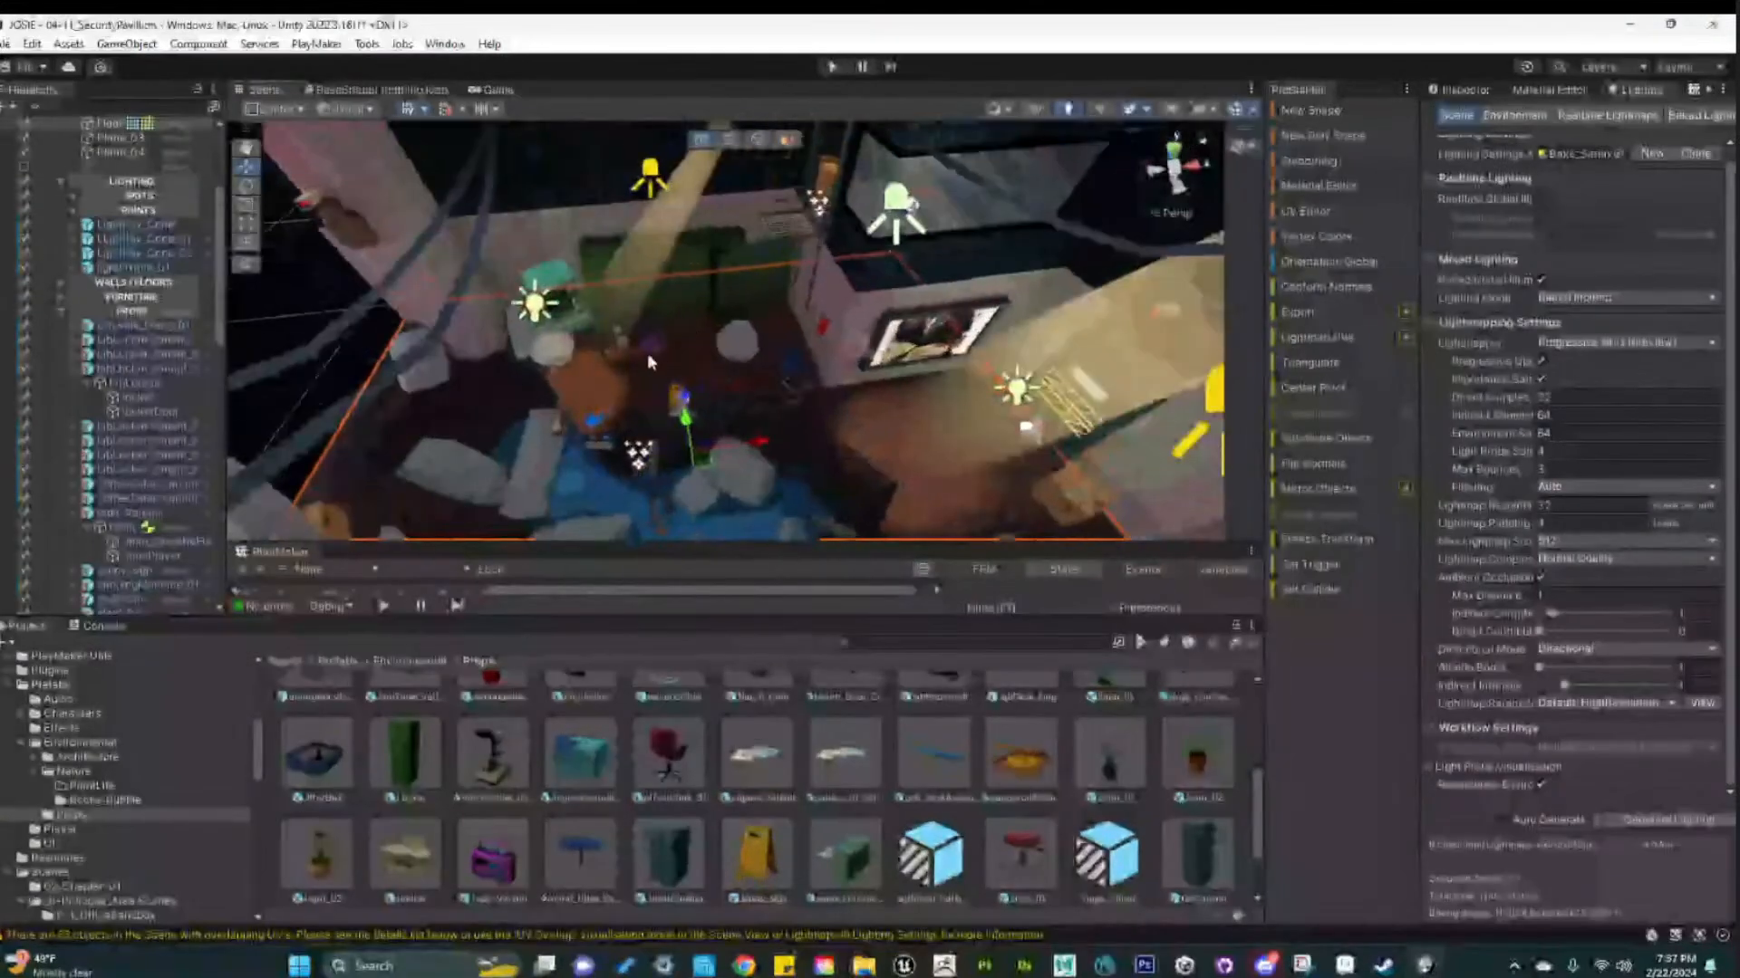
left_click(290, 257)
Save the scene again after reviewing the dressed room
left_click_drag(816, 417, 991, 493, "alt")
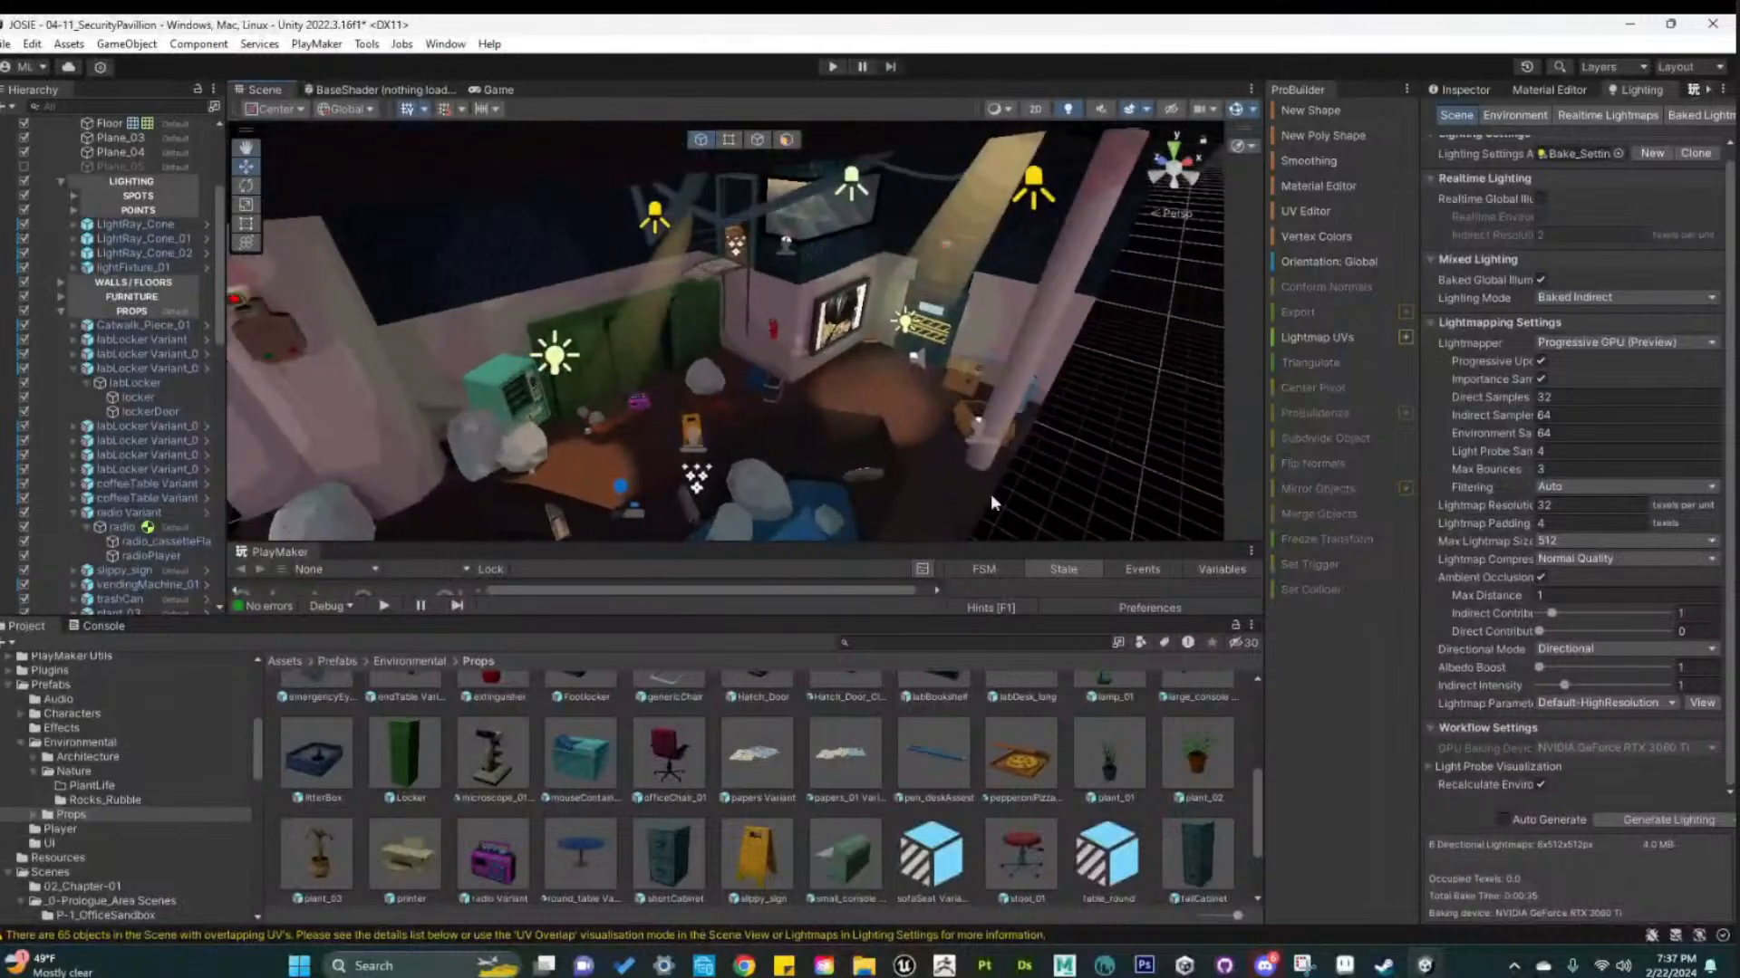
left_click(13, 43)
mouse_move(5, 46)
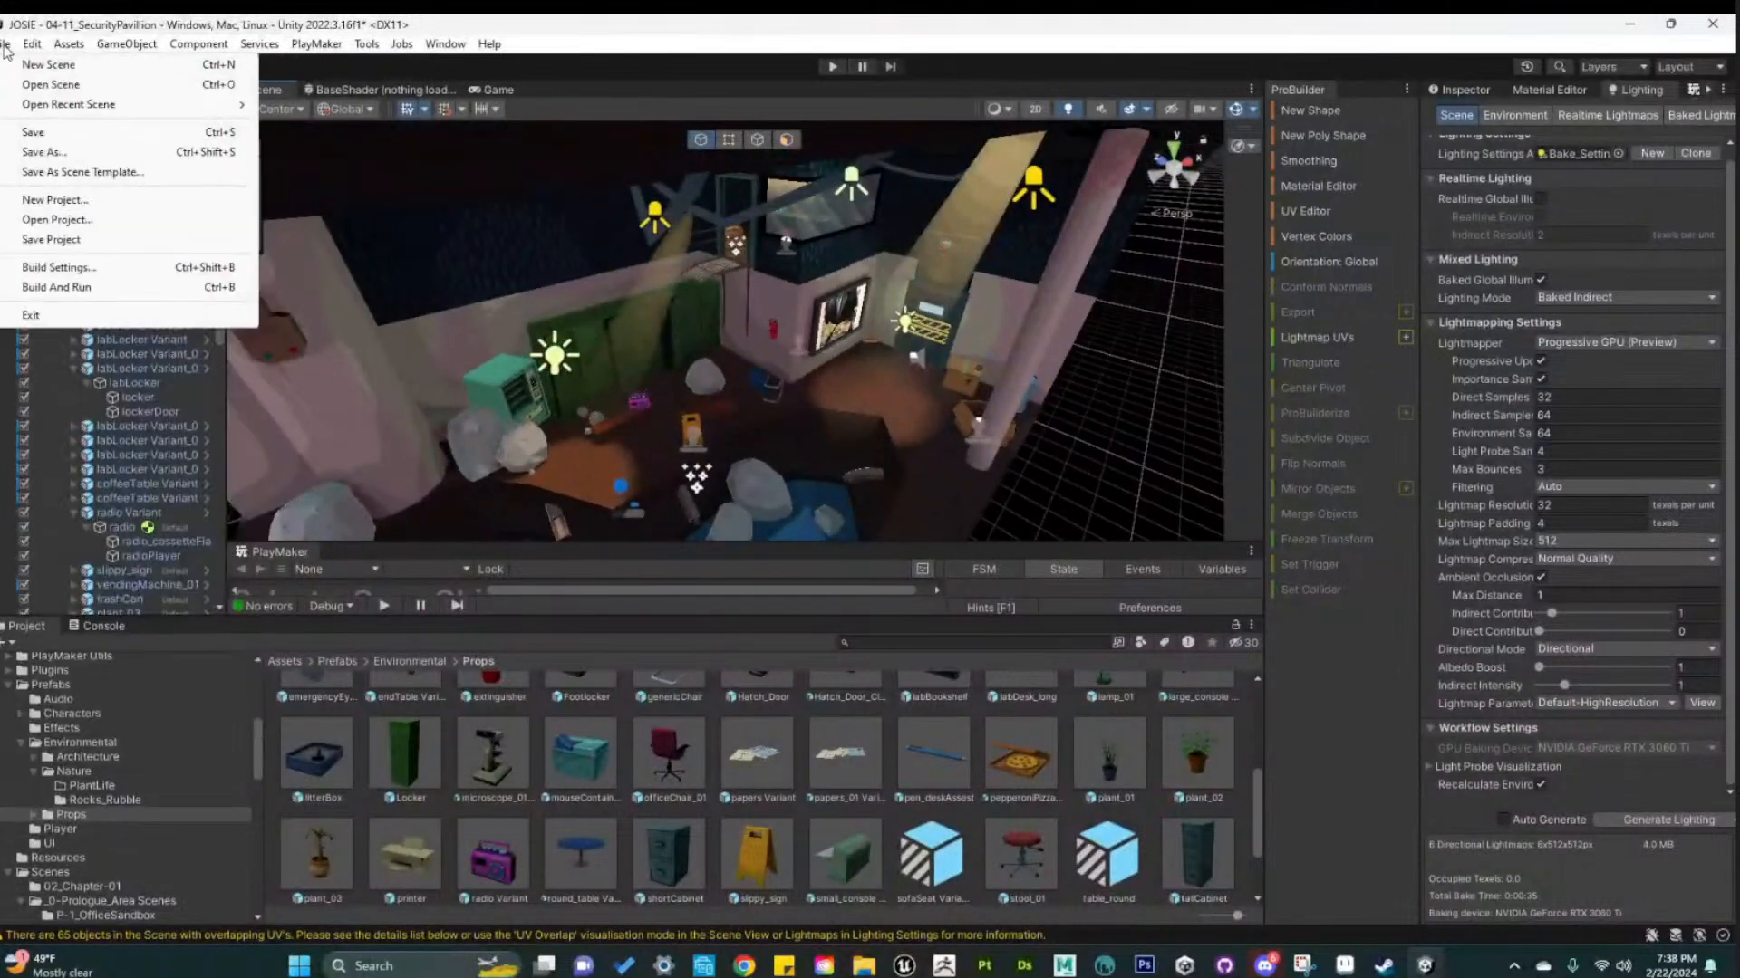
left_click(34, 133)
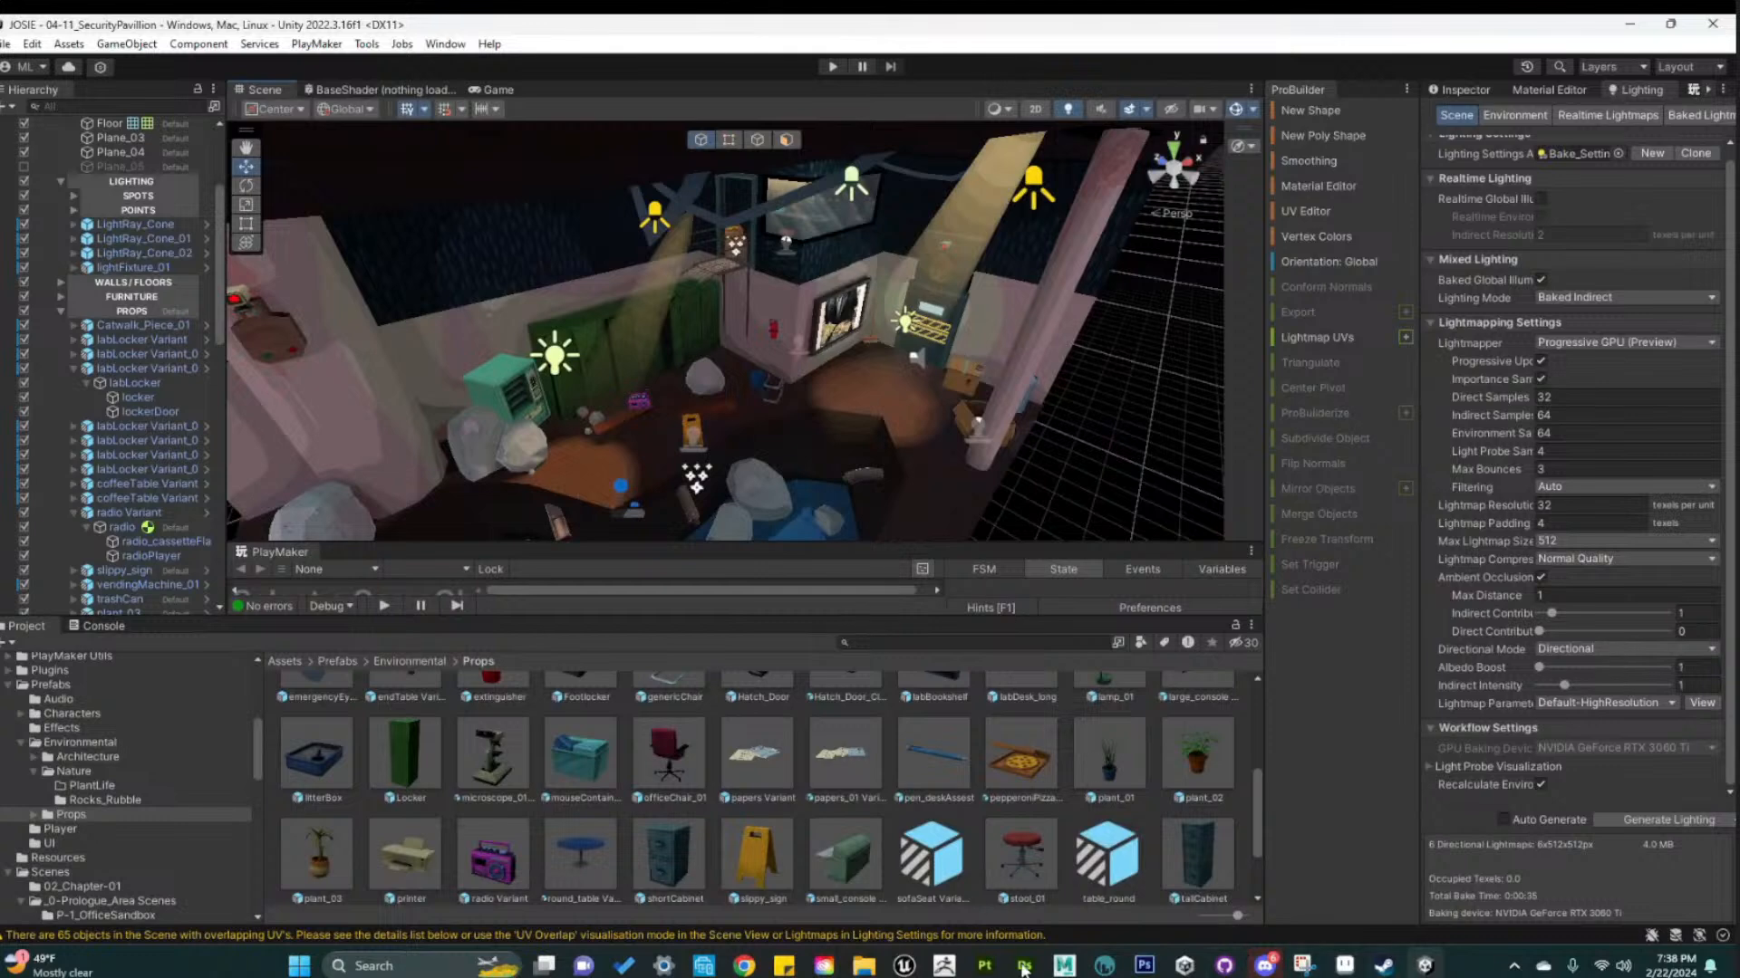
Switch to Maya and reposition the UV Editor window beside the control panel model
left_click(1064, 966)
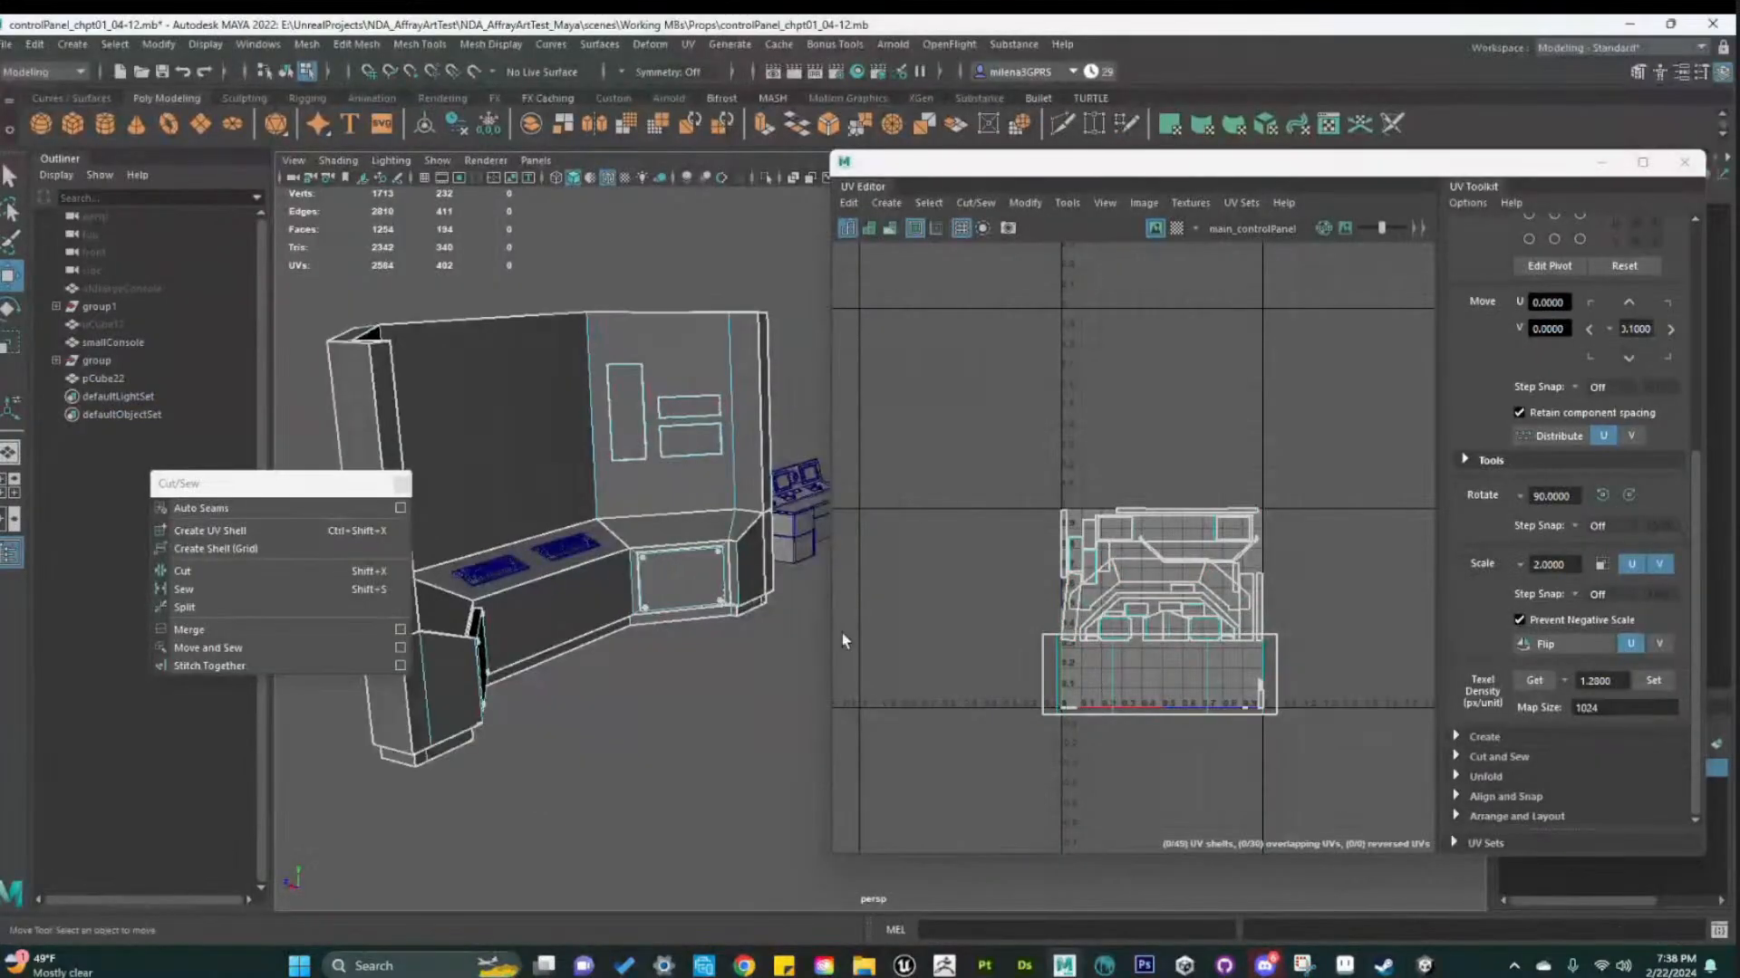
left_click_drag(1255, 163, 1199, 125)
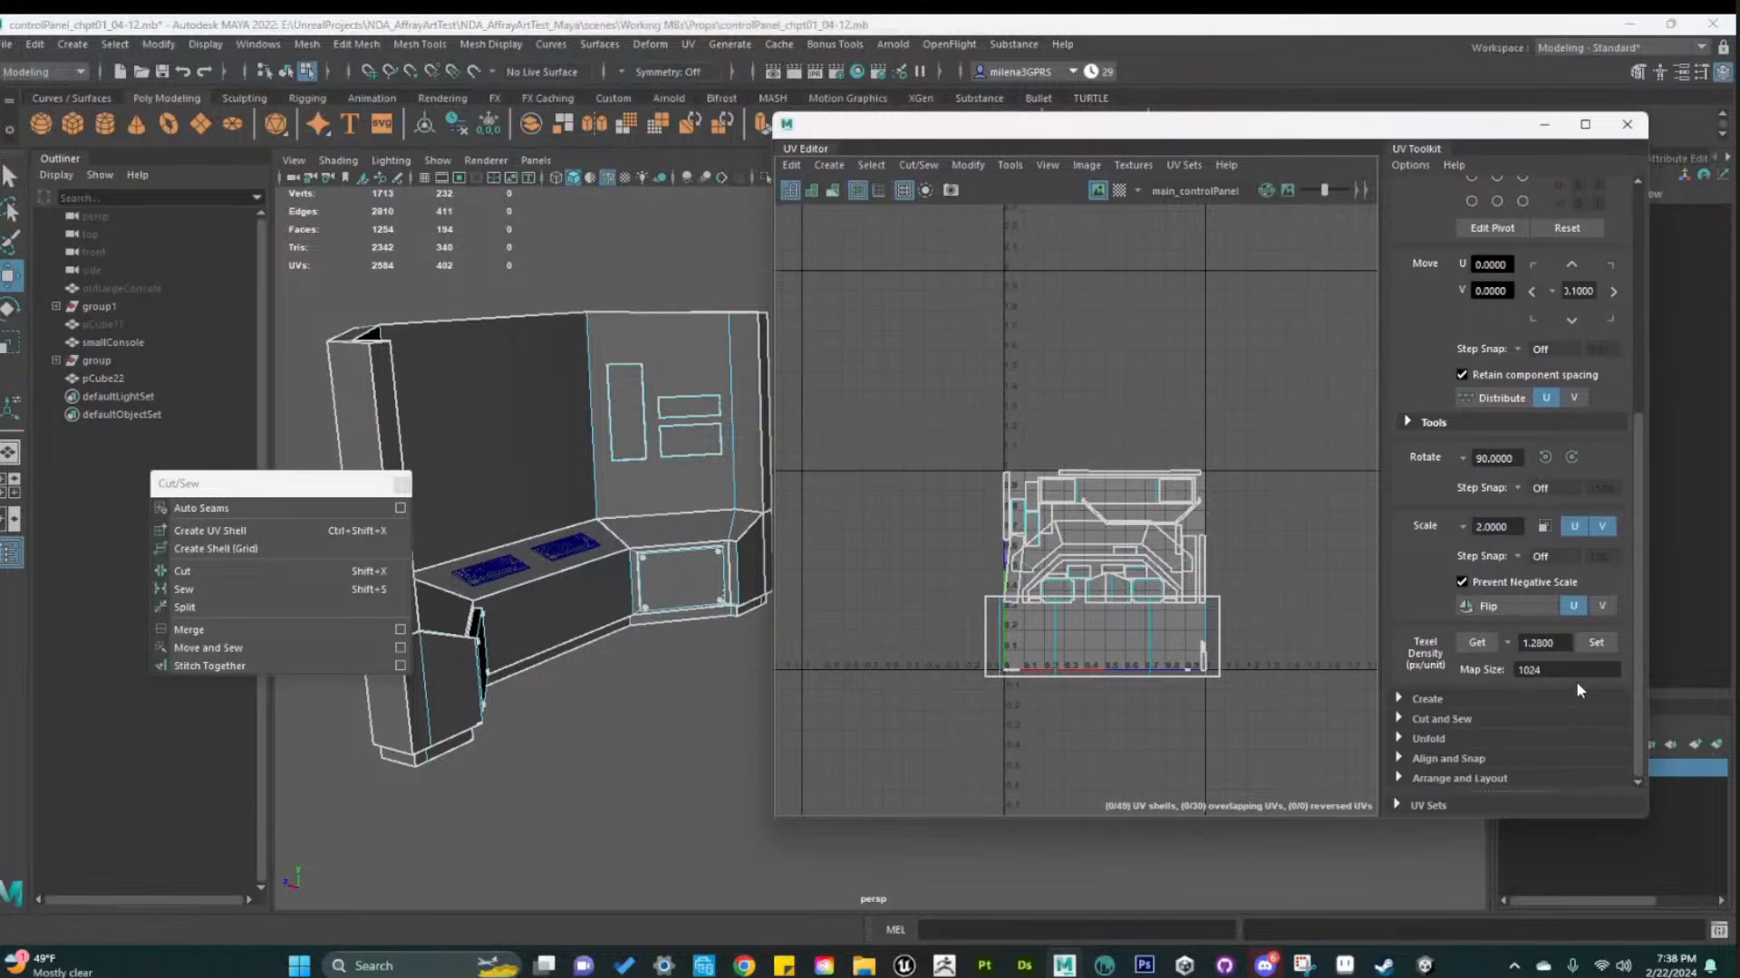
scroll(567, 501, "up", 3)
scroll(574, 492, "down", 4)
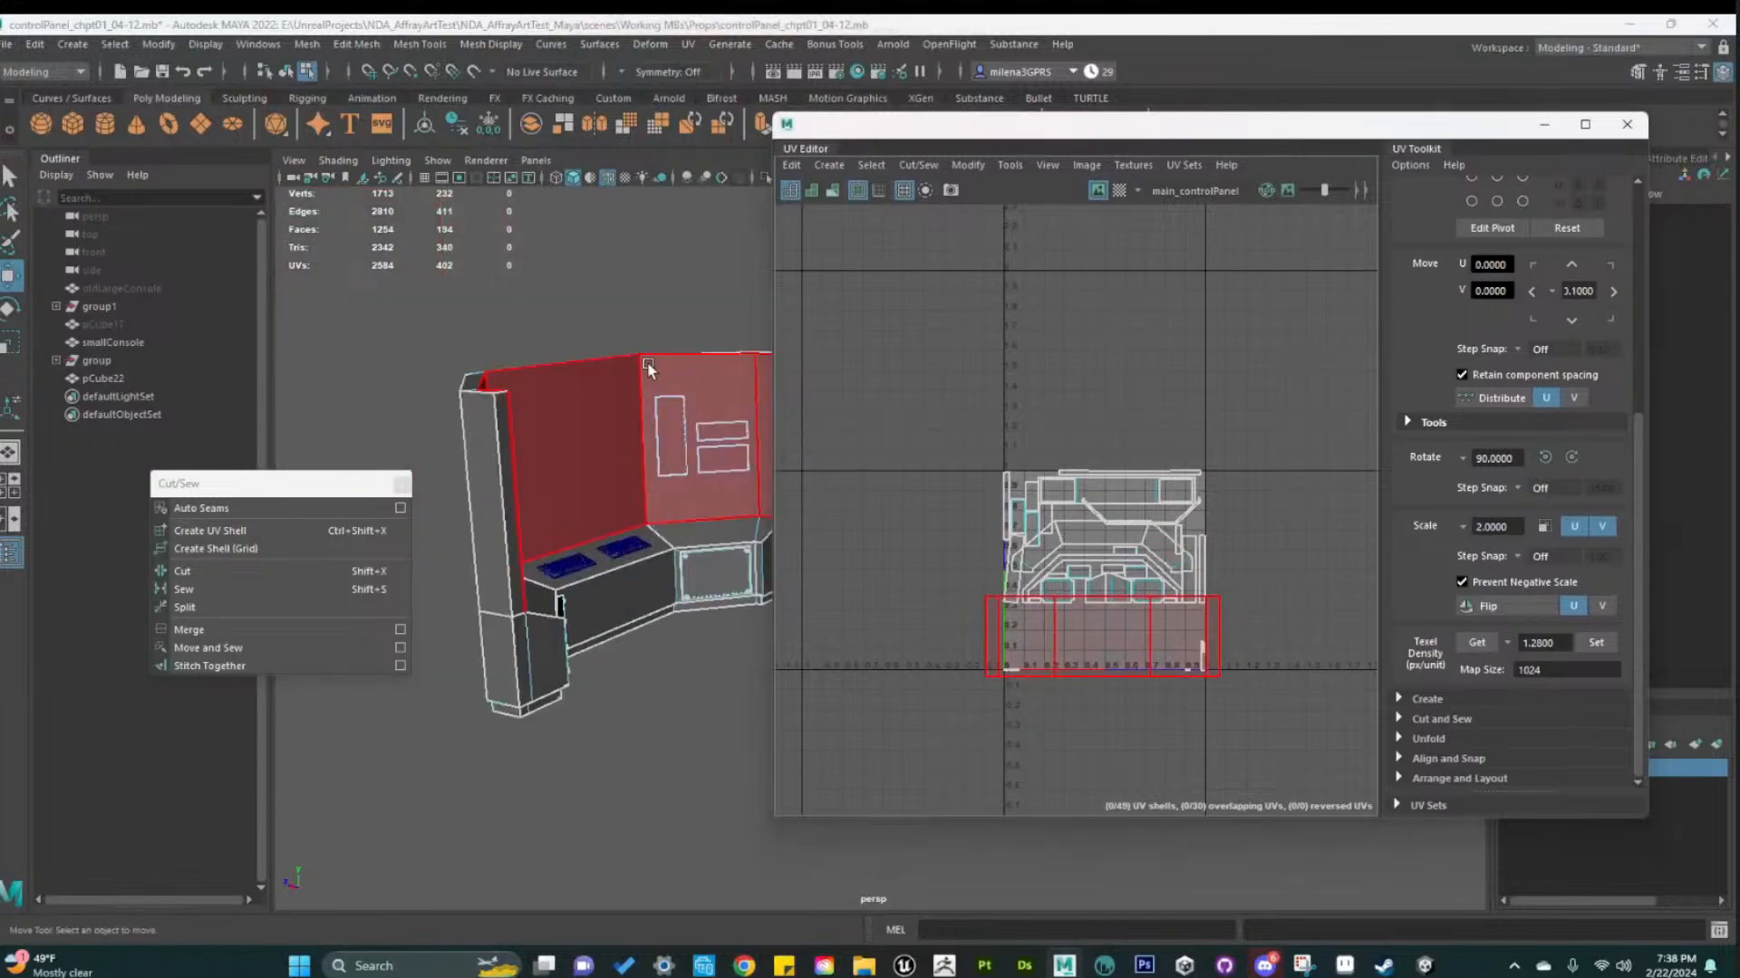
Select the whole control panel mesh pCube22 in object mode and apply a texel density of 1.28 at map size 1024
right_click_drag(648, 369, 747, 316)
left_click(654, 656)
left_click(588, 432)
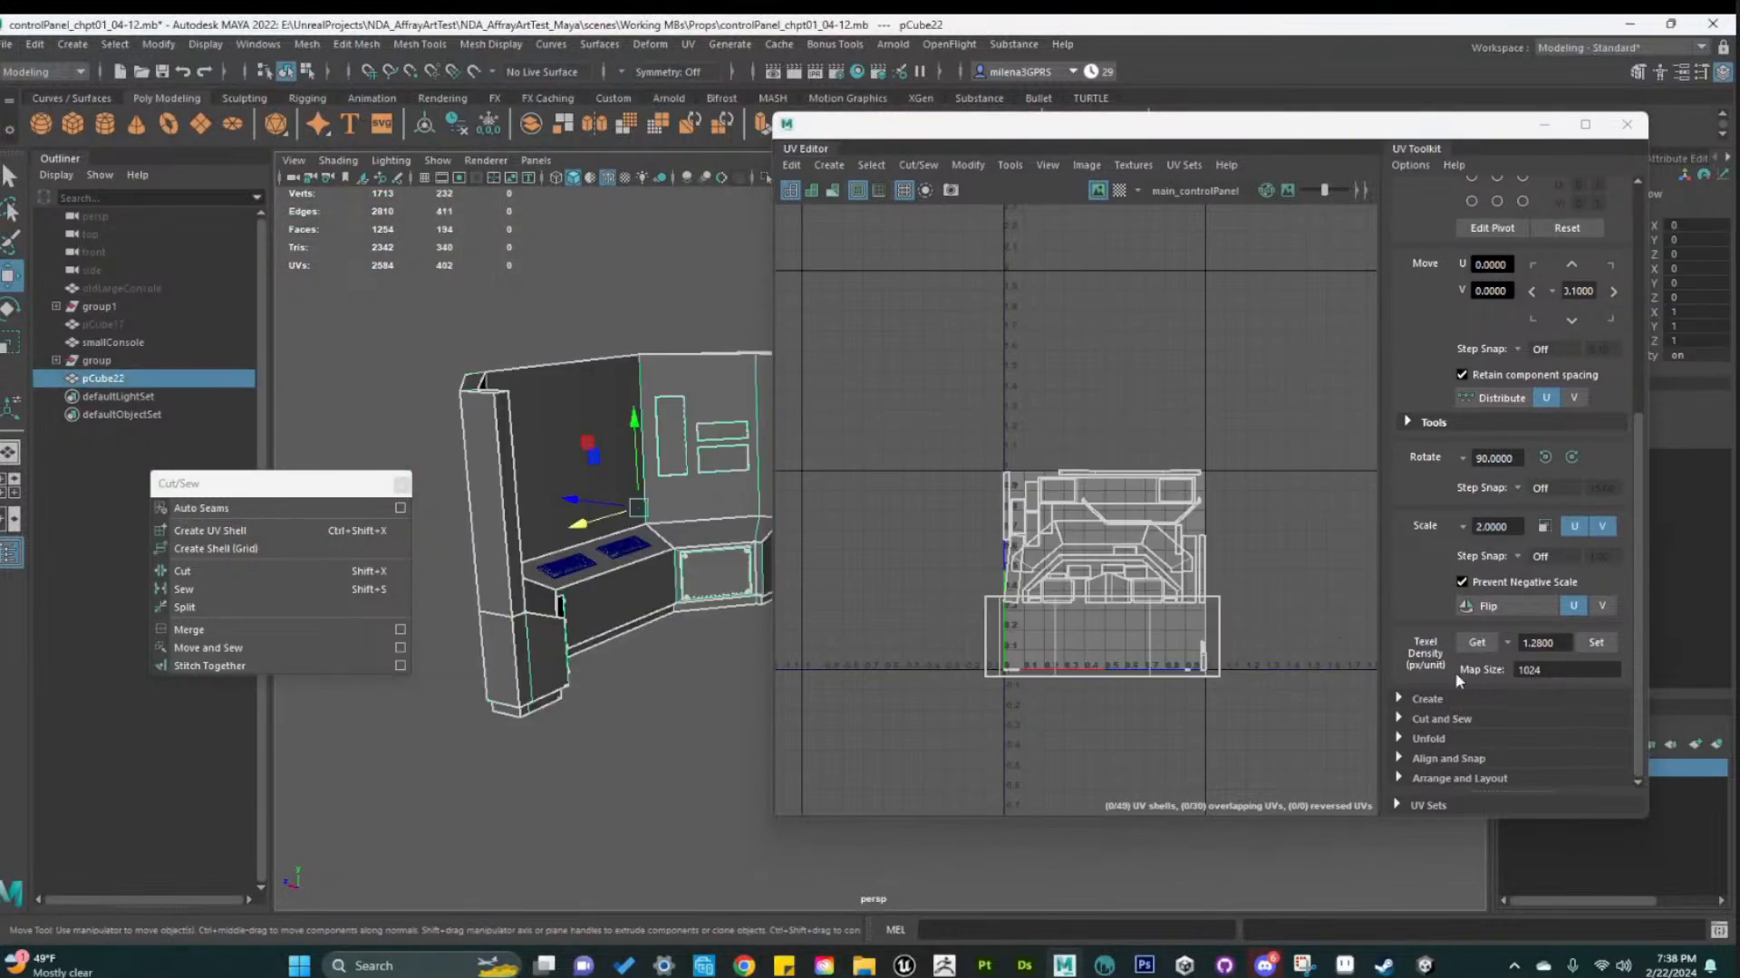
left_click(1601, 645)
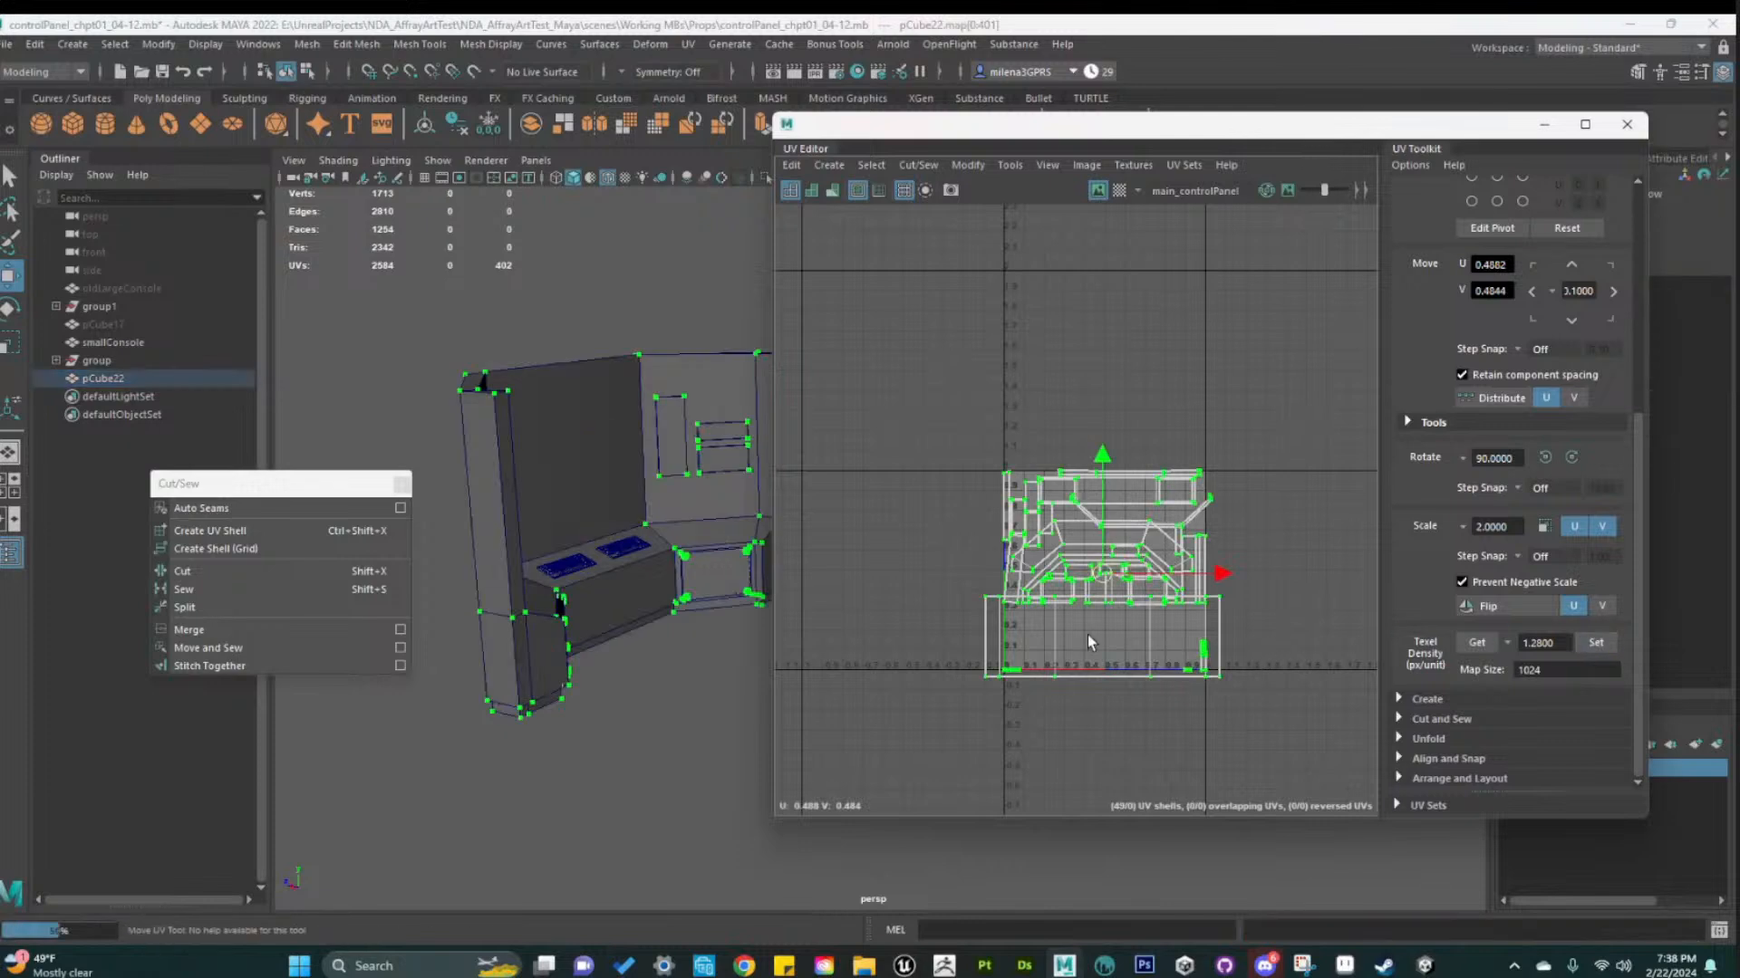
Return to object mode, clear the selection on the control panel model and save the Maya scene
right_click_drag(1144, 627, 1085, 560)
left_click(1098, 488)
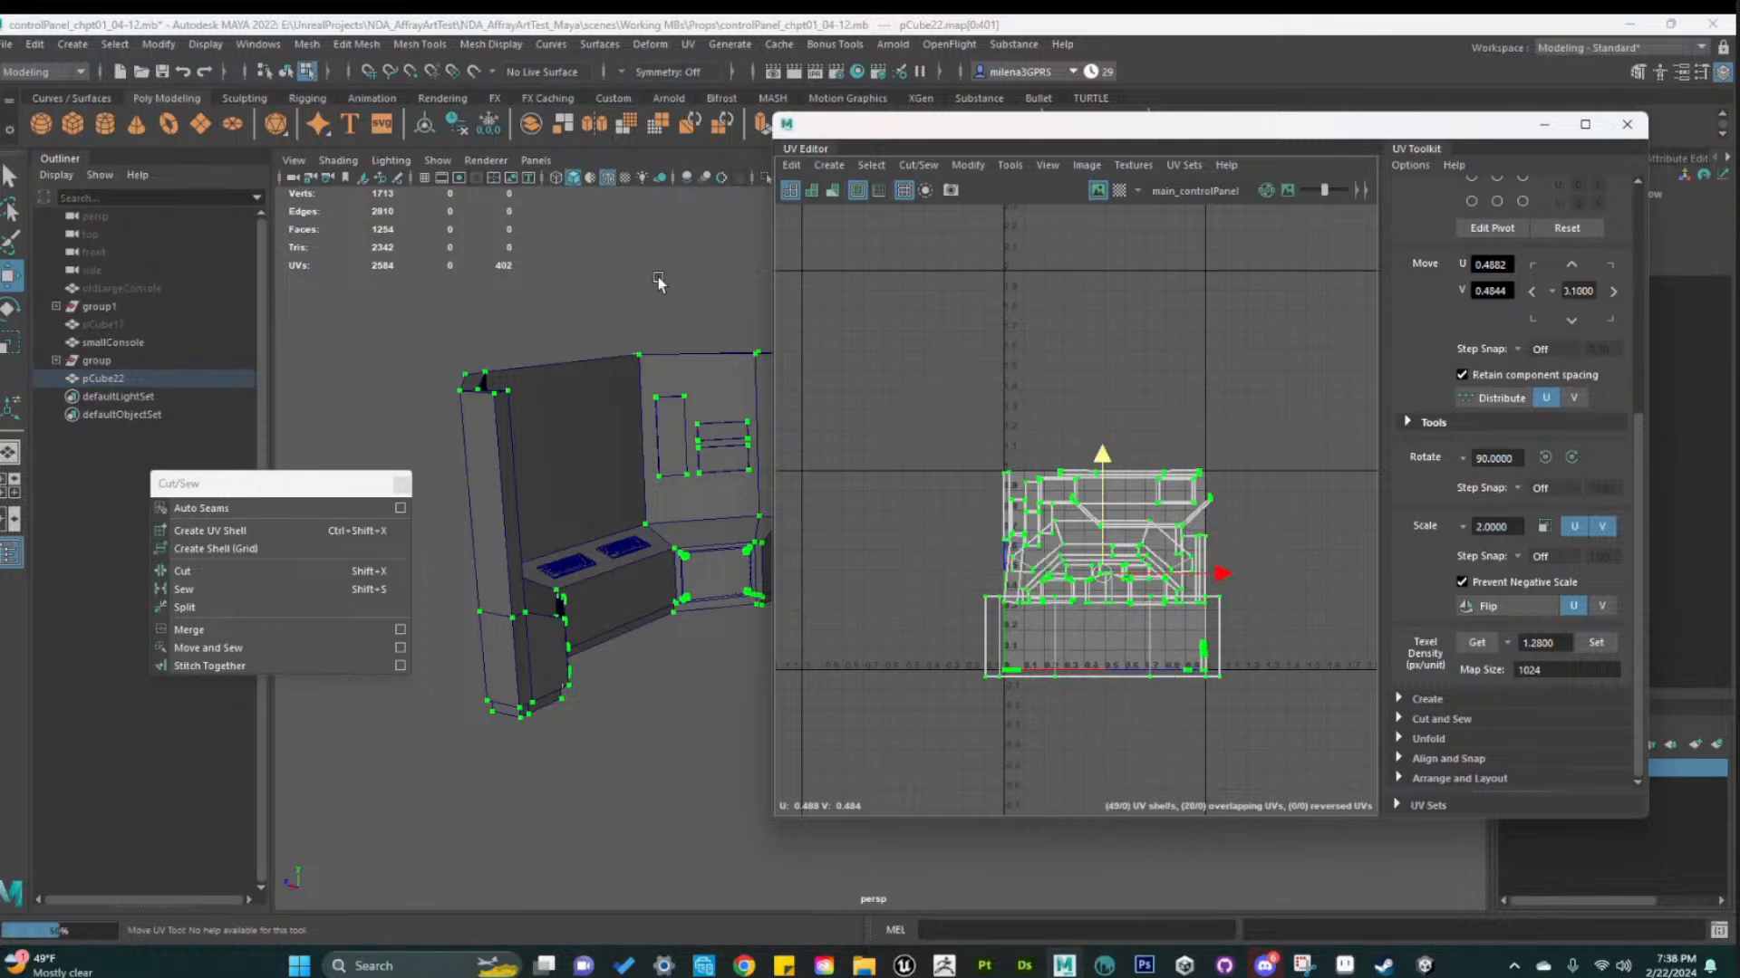
left_click_drag(1045, 126, 1091, 343)
left_click(838, 249)
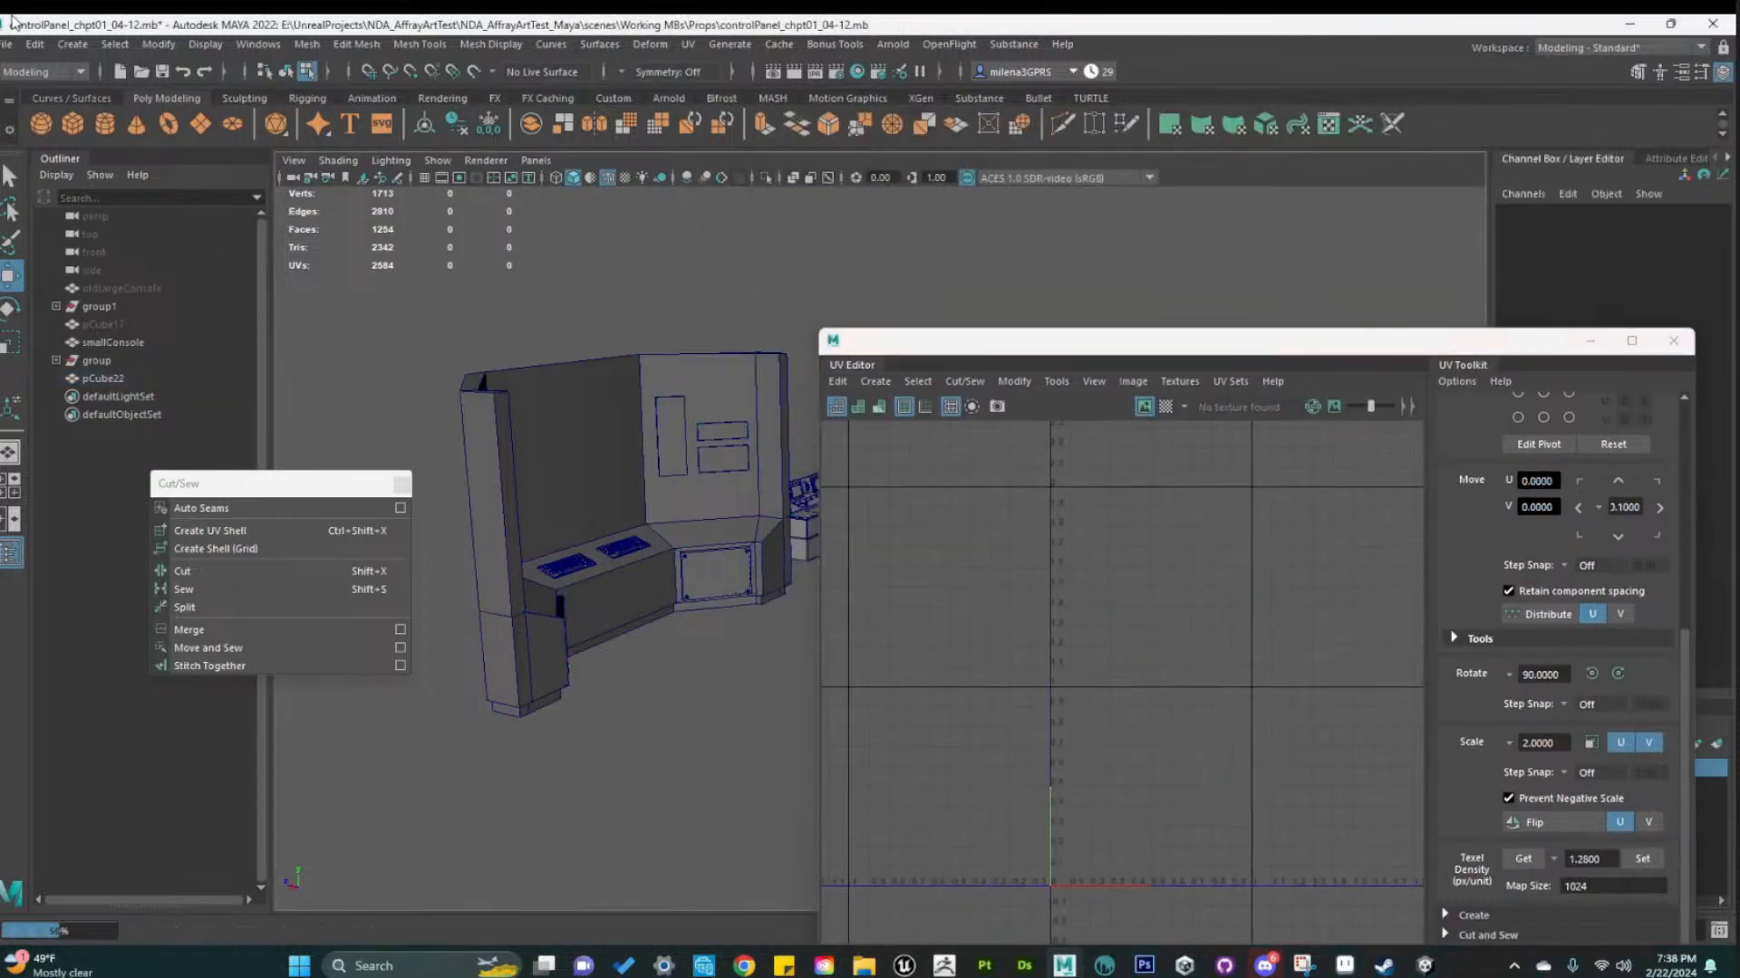
left_click(11, 43)
left_click(43, 118)
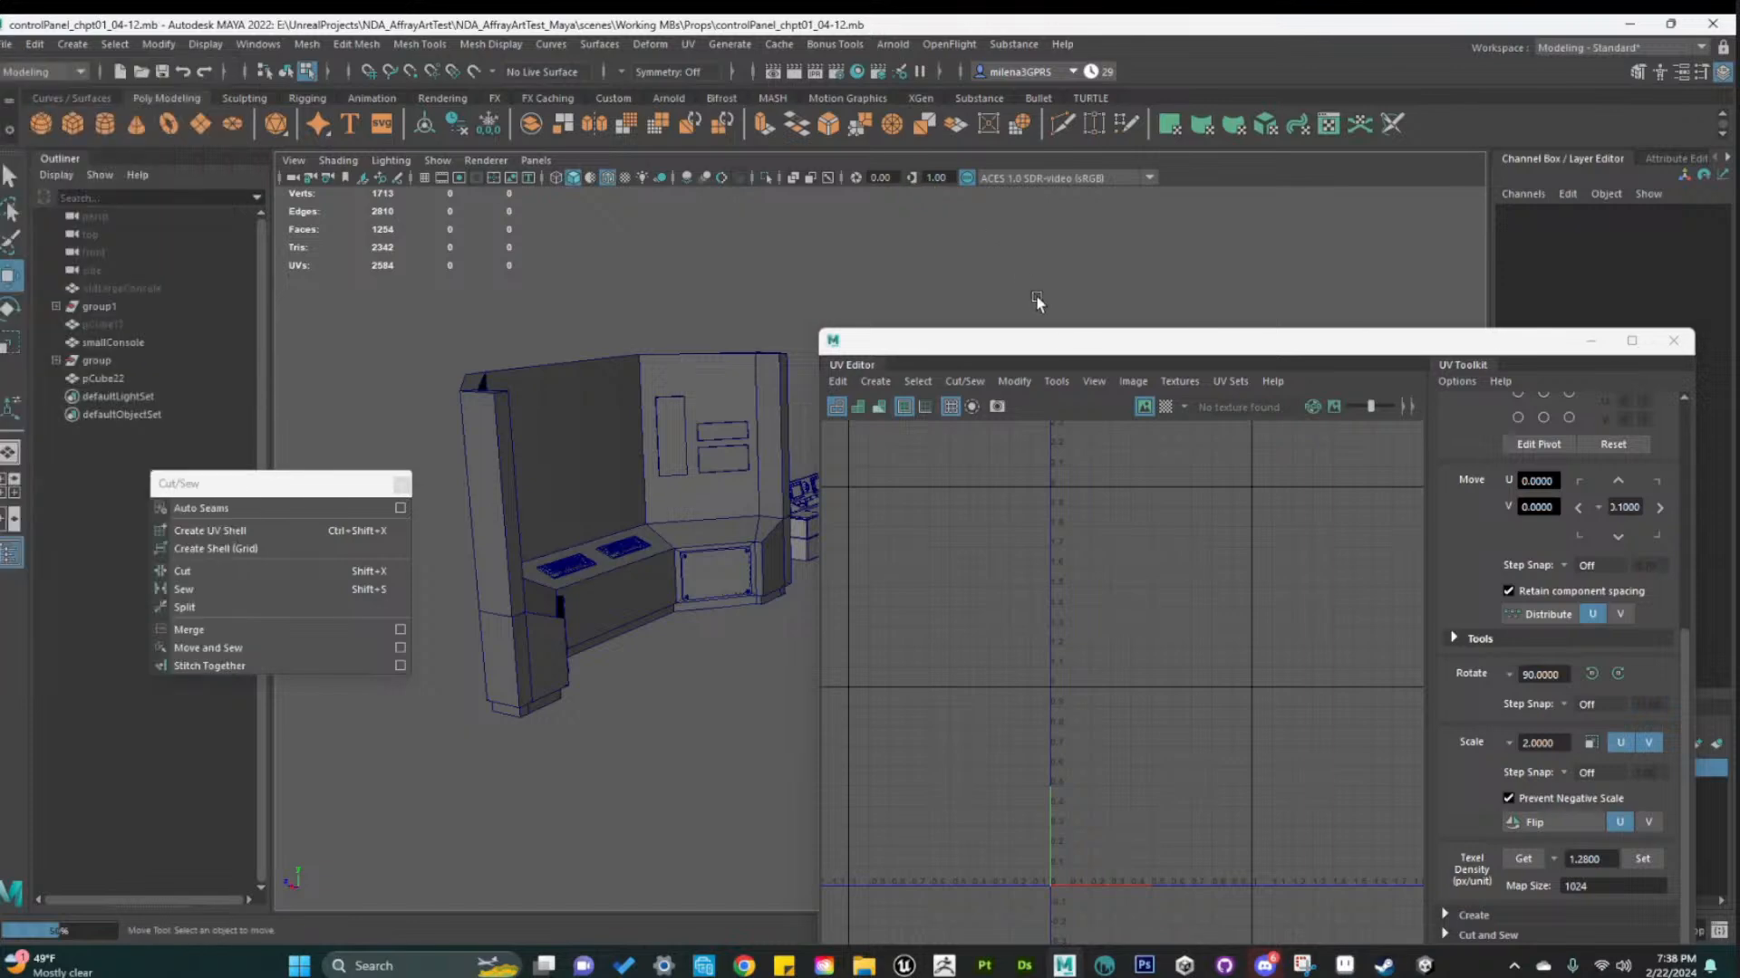
Select the large back-wall UV shell and shift it horizontally to about U 0.517
left_click_drag(1058, 342, 1075, 231)
left_click(640, 465)
scroll(1243, 704, "up", 4)
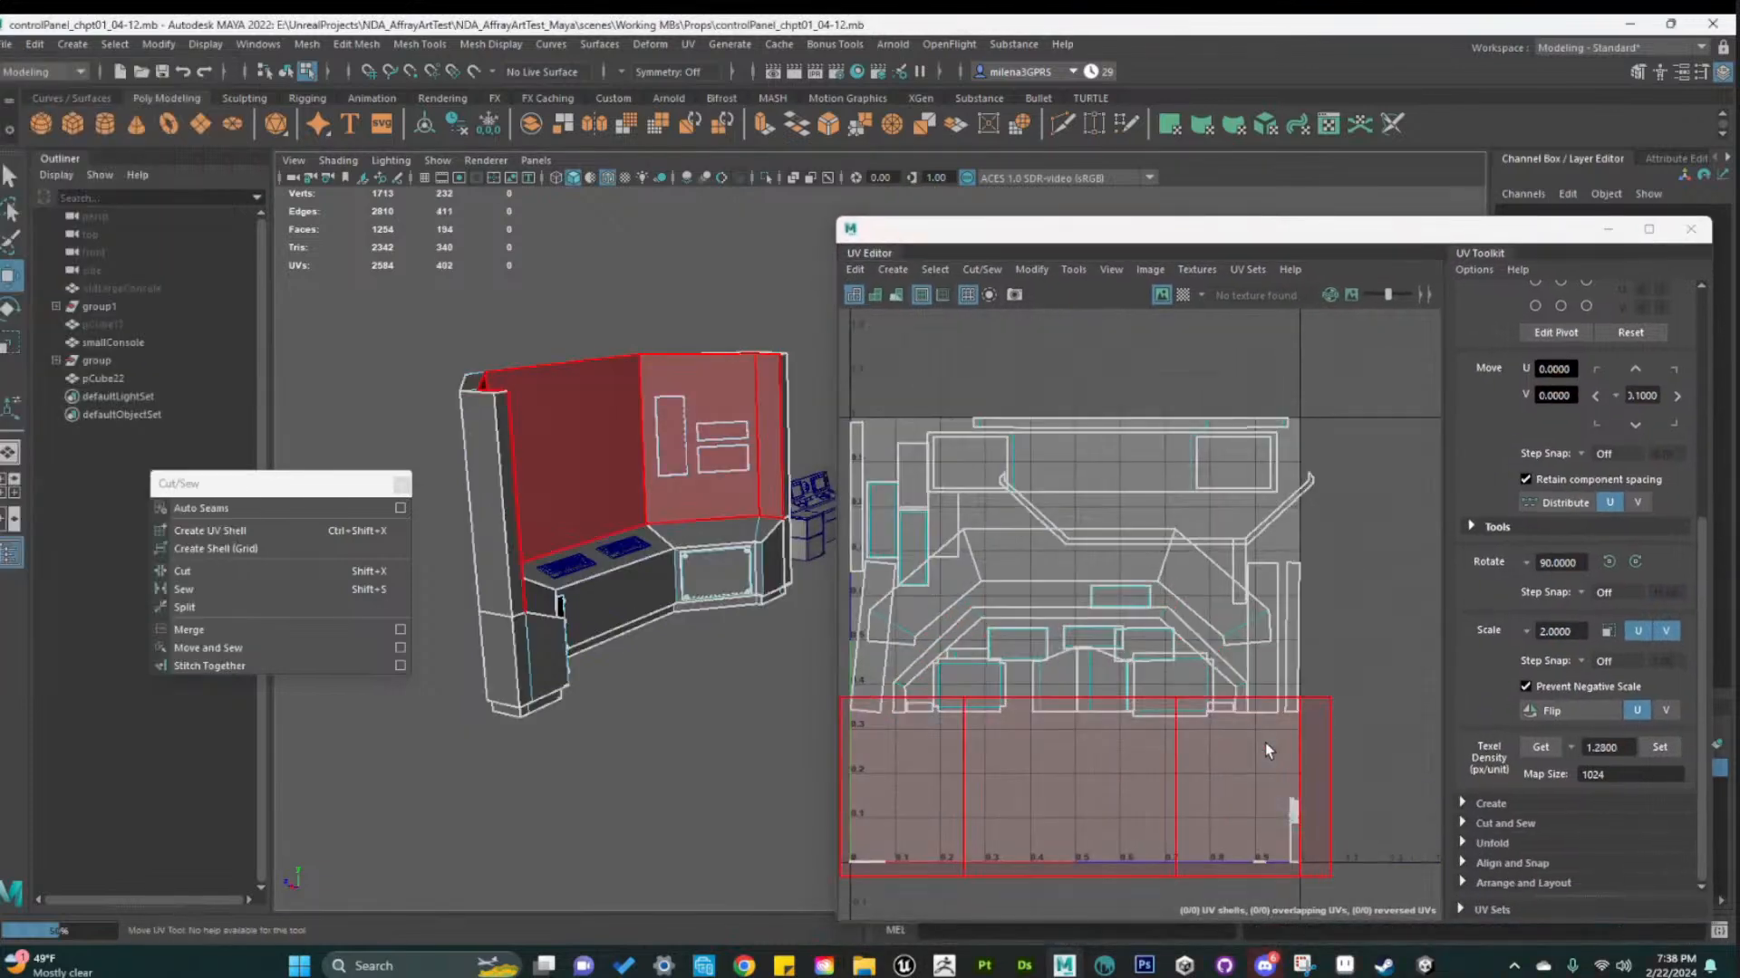
left_click(1267, 743)
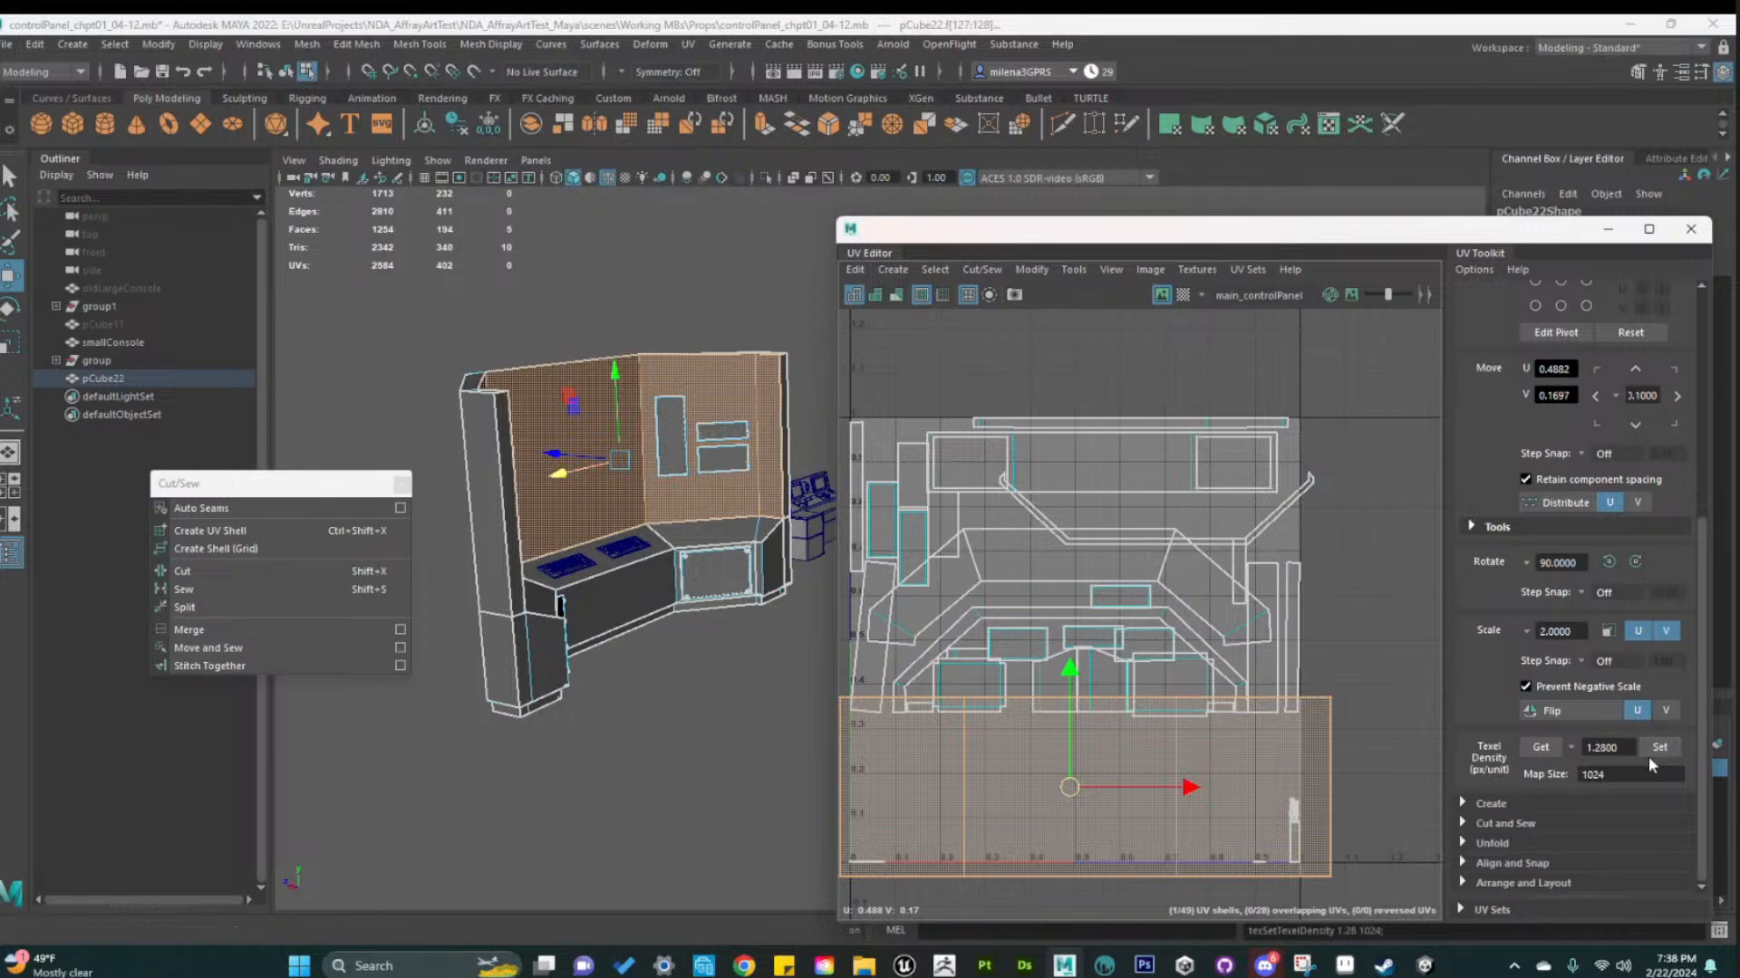
scroll(1362, 834, "down", 2)
middle_click_drag(1361, 834, 1356, 773, "alt")
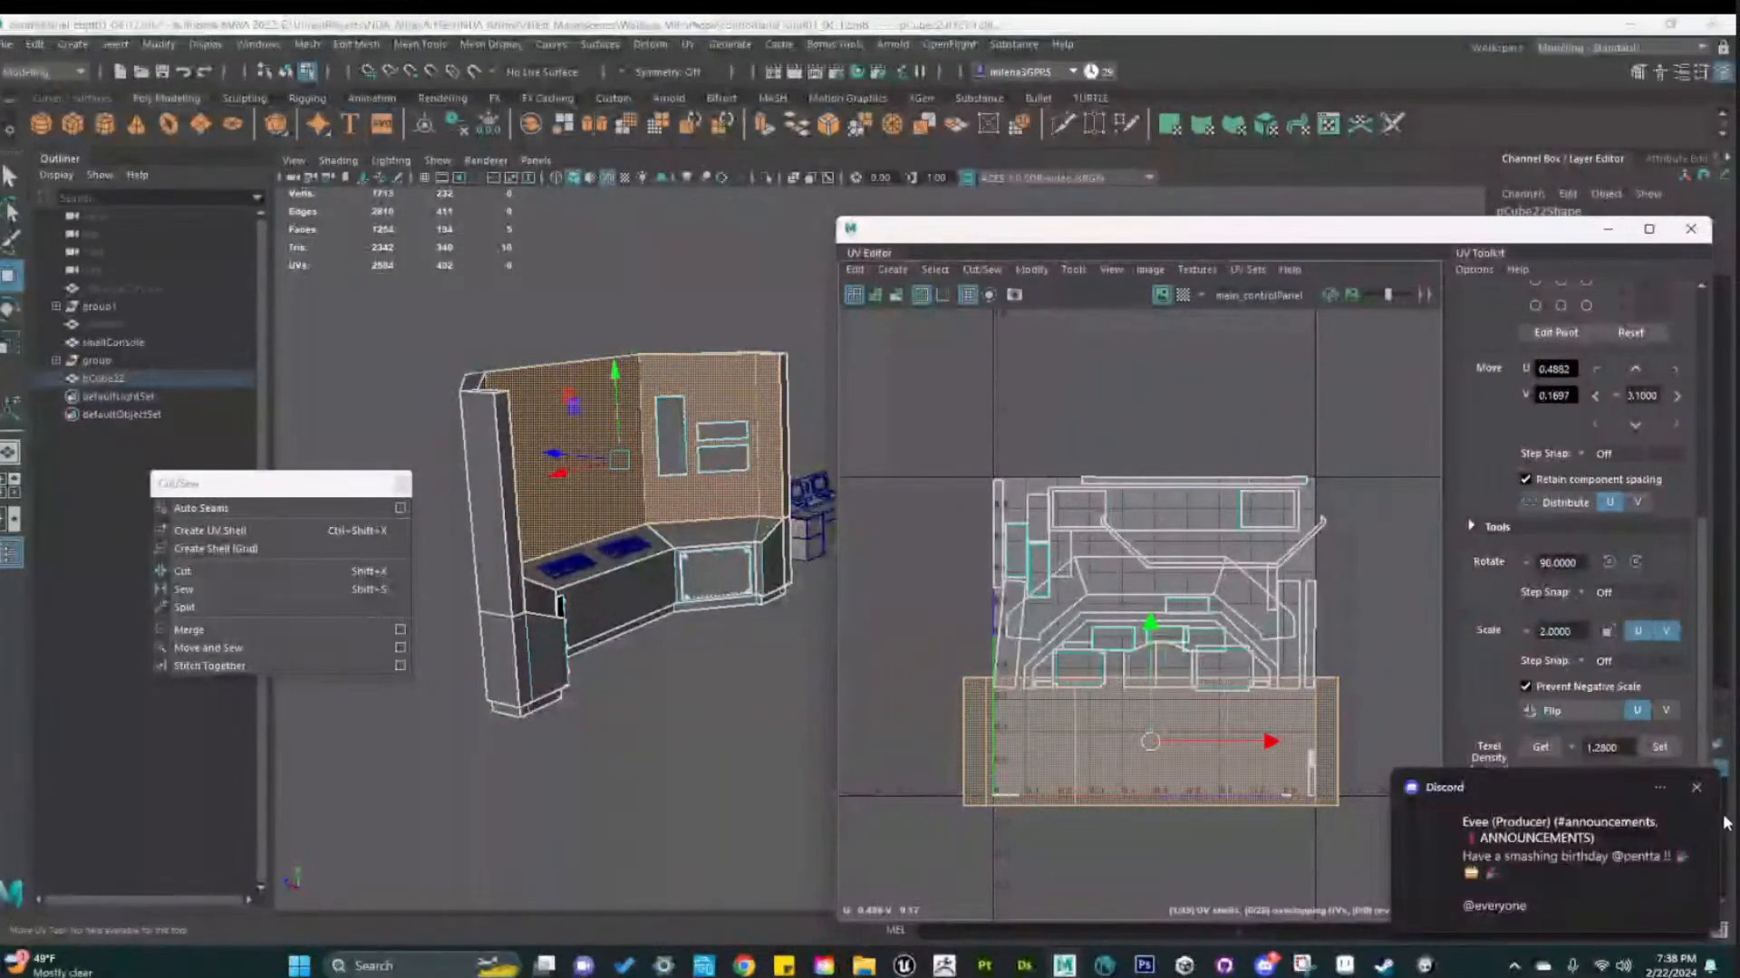
left_click(1697, 788)
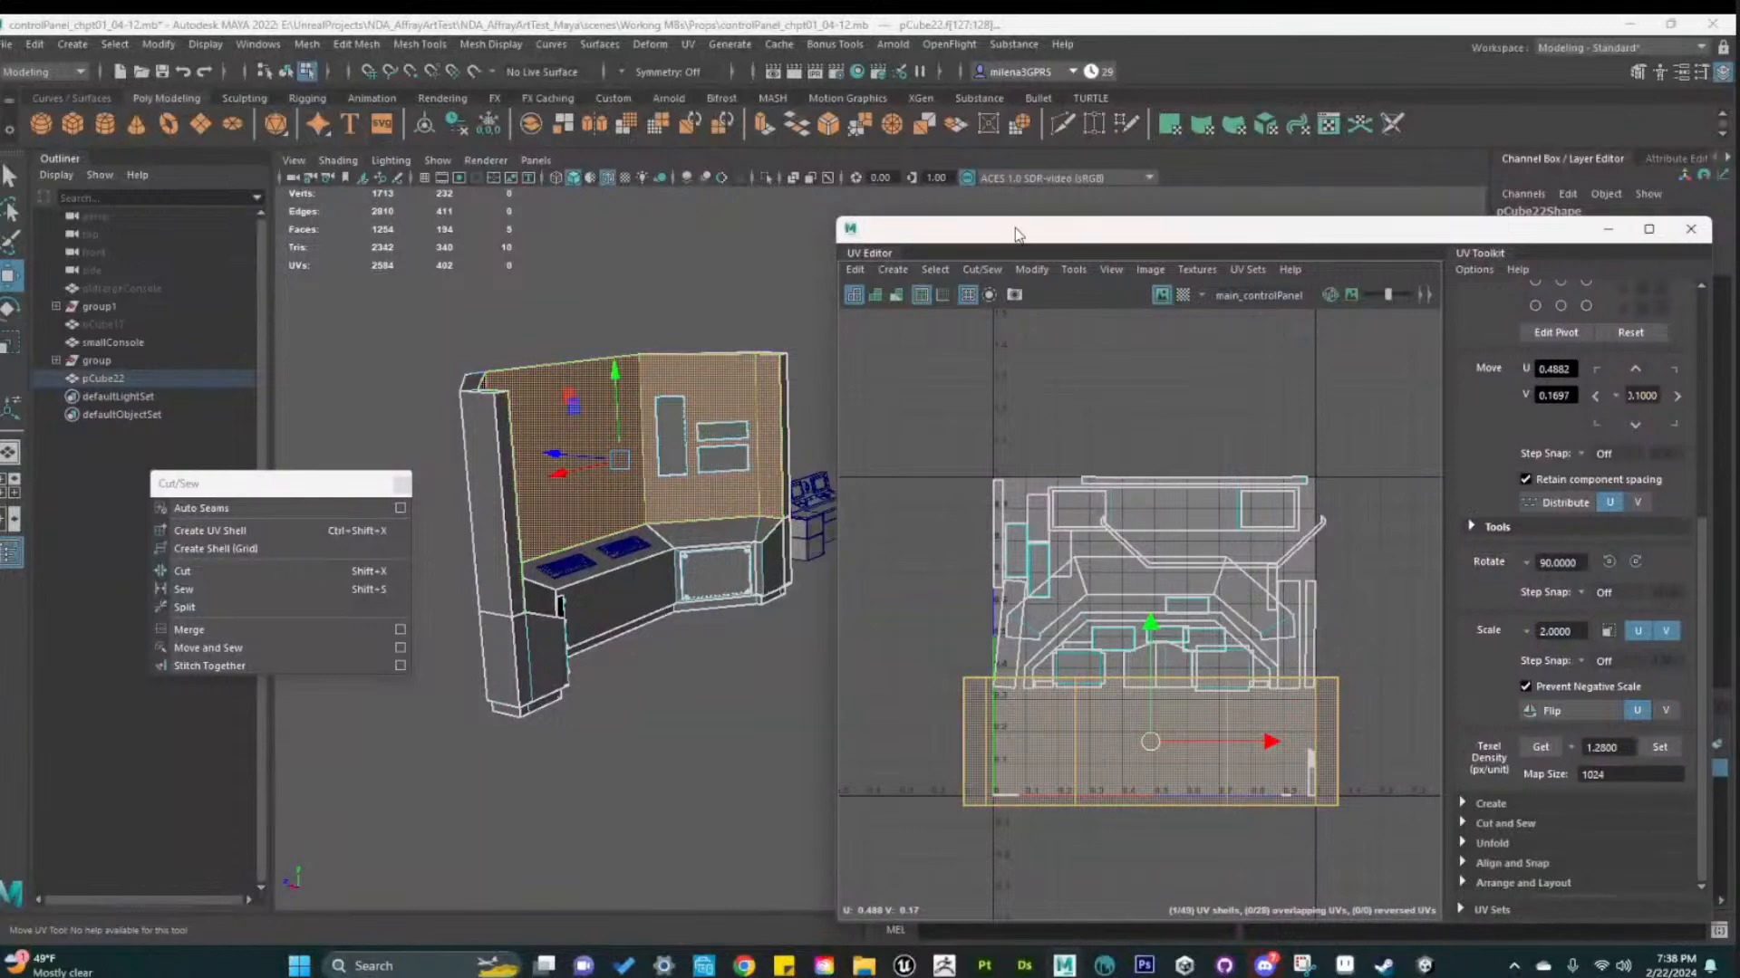
left_click_drag(1018, 235, 992, 179)
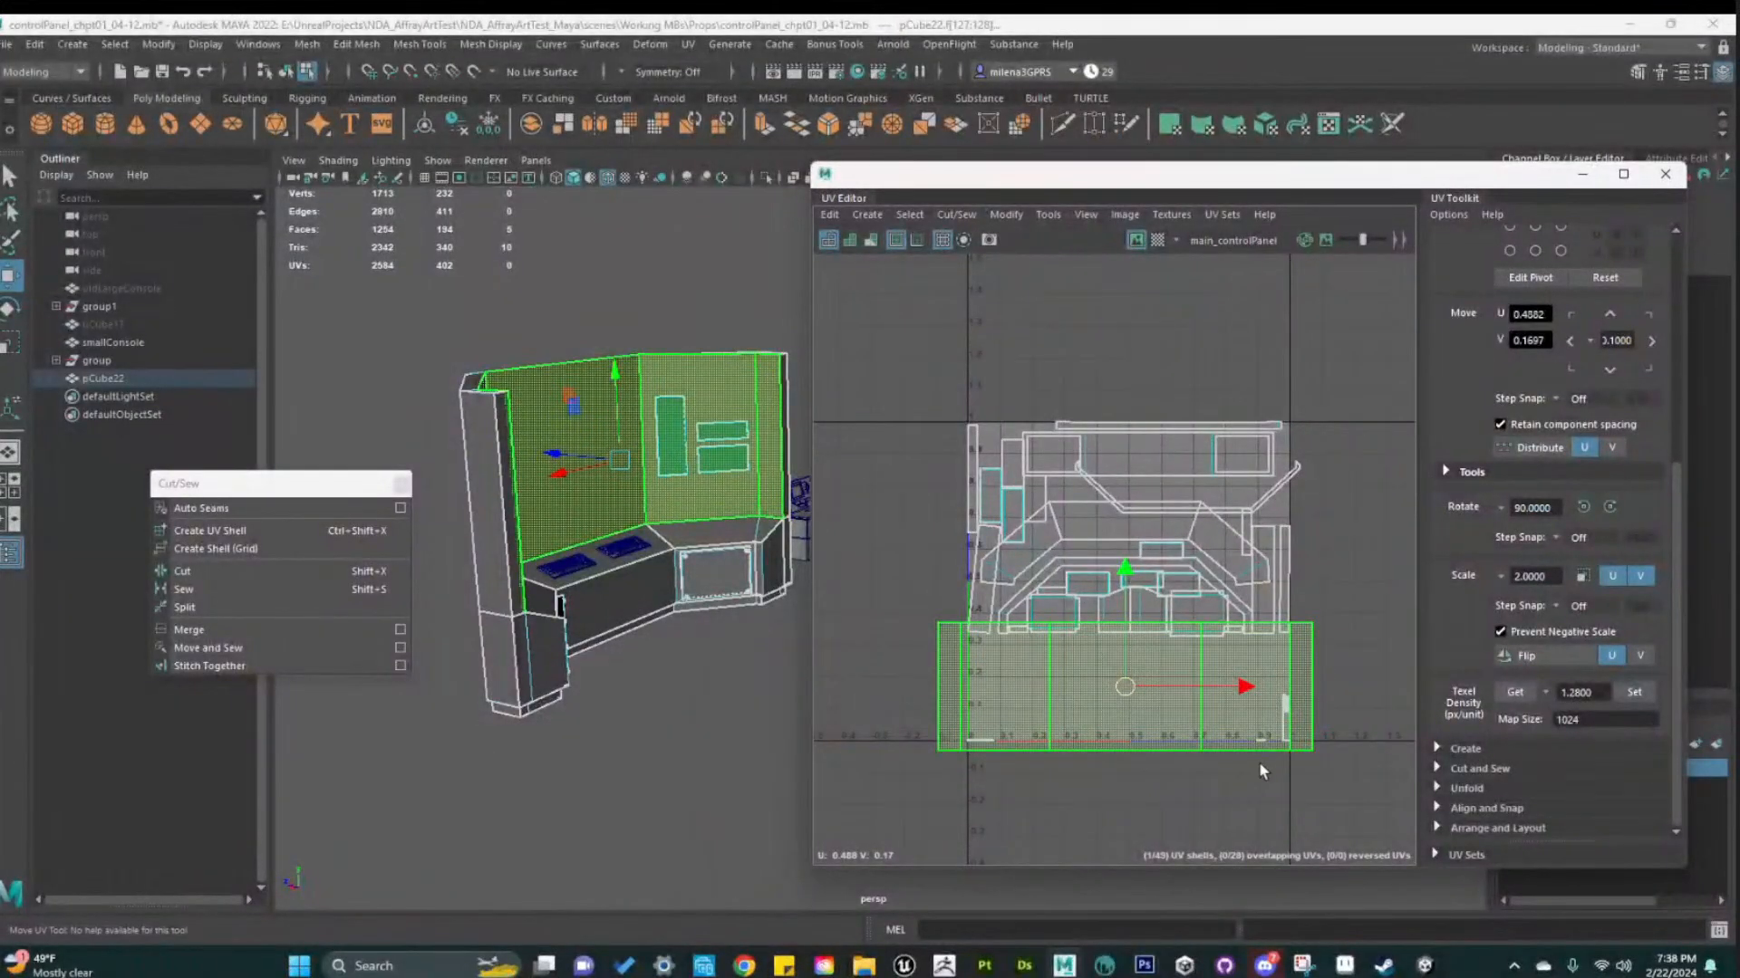
left_click_drag(1252, 694, 1261, 694)
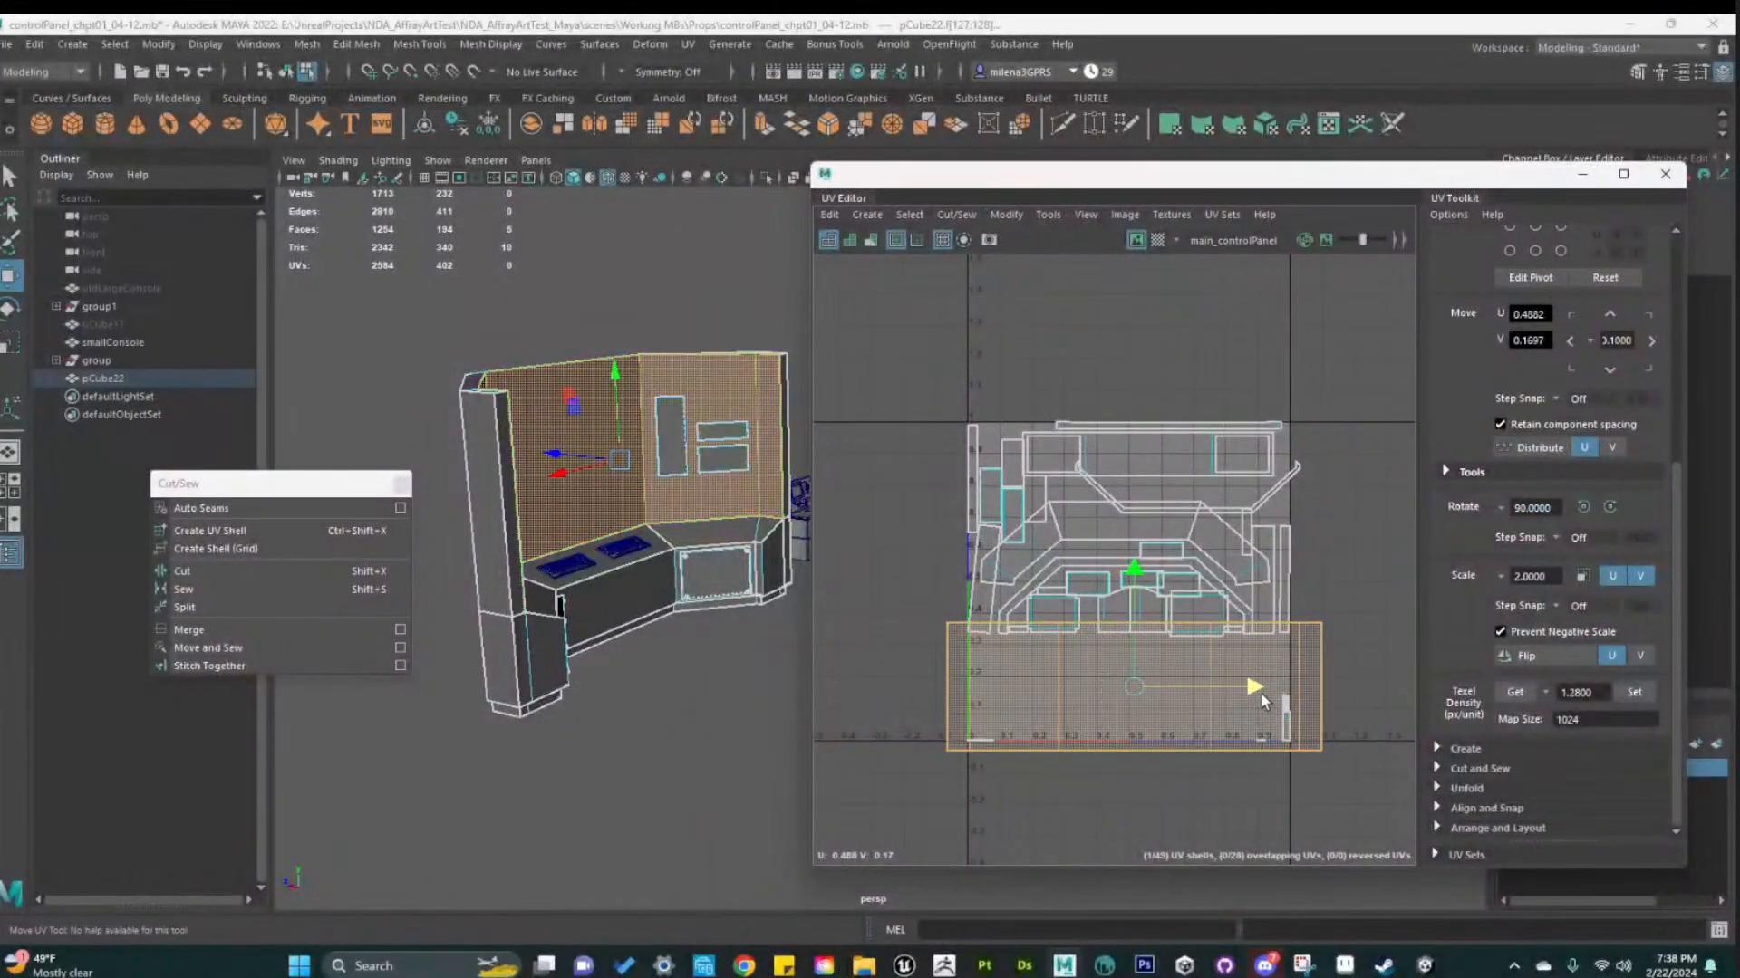
Apply a texel density of 1.28 at map size 2048 to the wall shell and move it to about U 0.32, V 0.14
left_click(1596, 722)
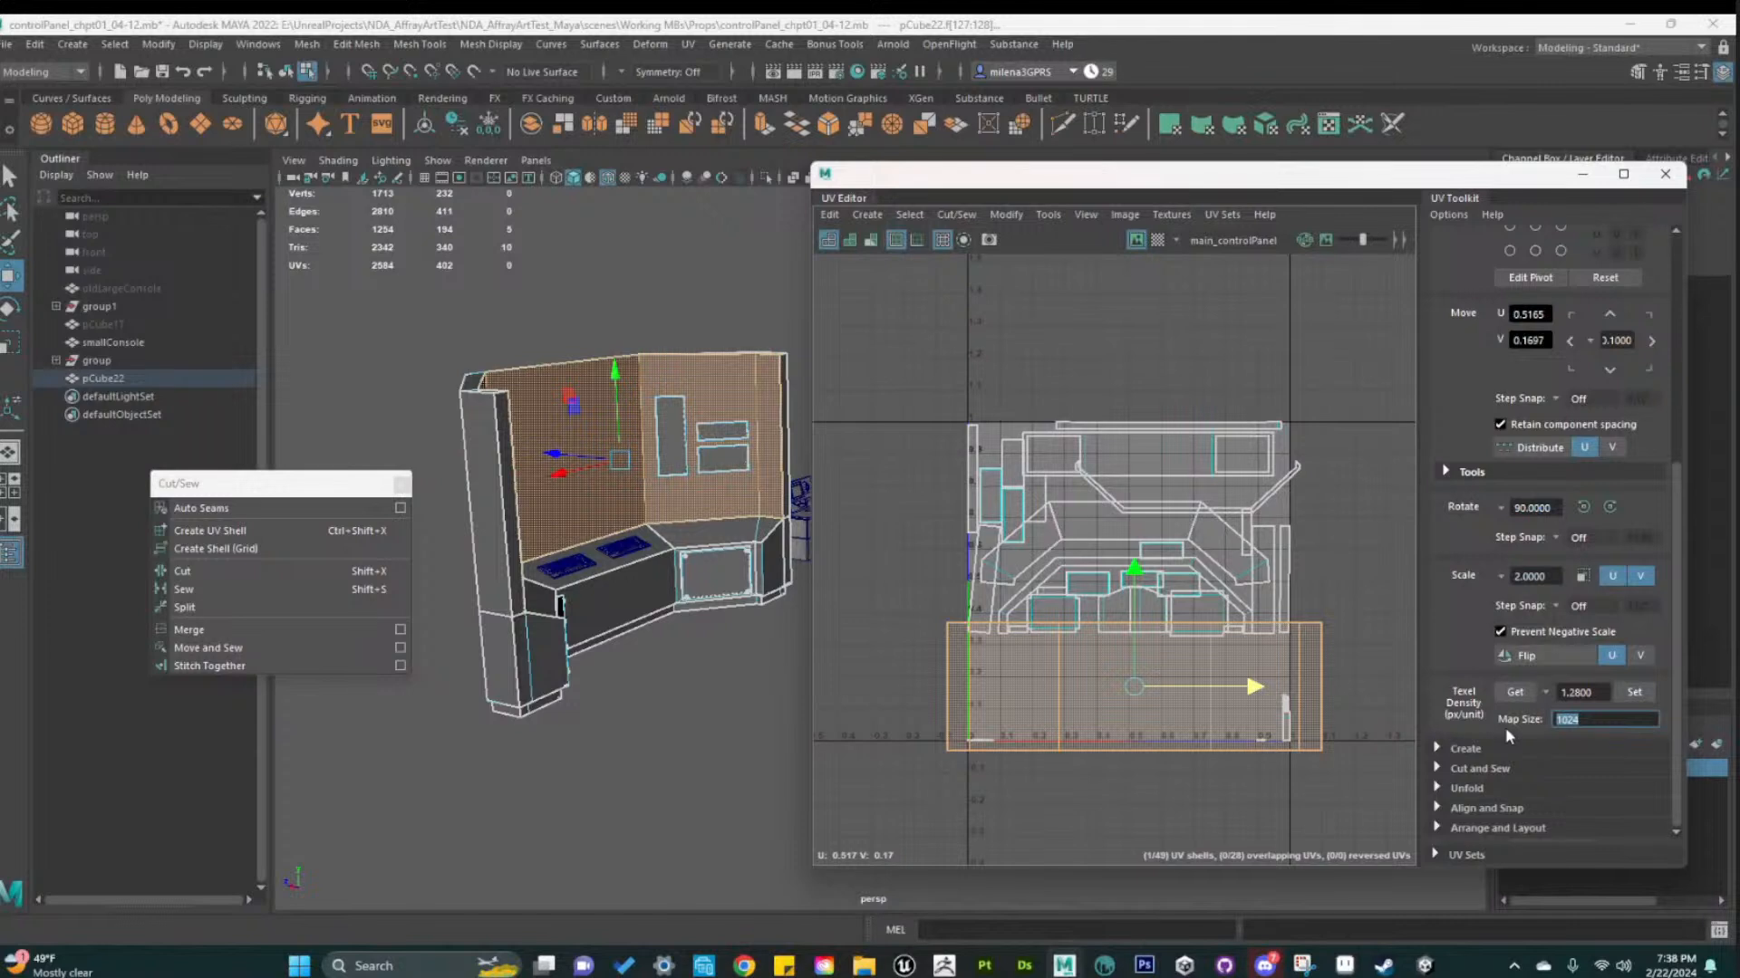
type("2048")
key("BackSpace")
type("8")
left_click(1643, 700)
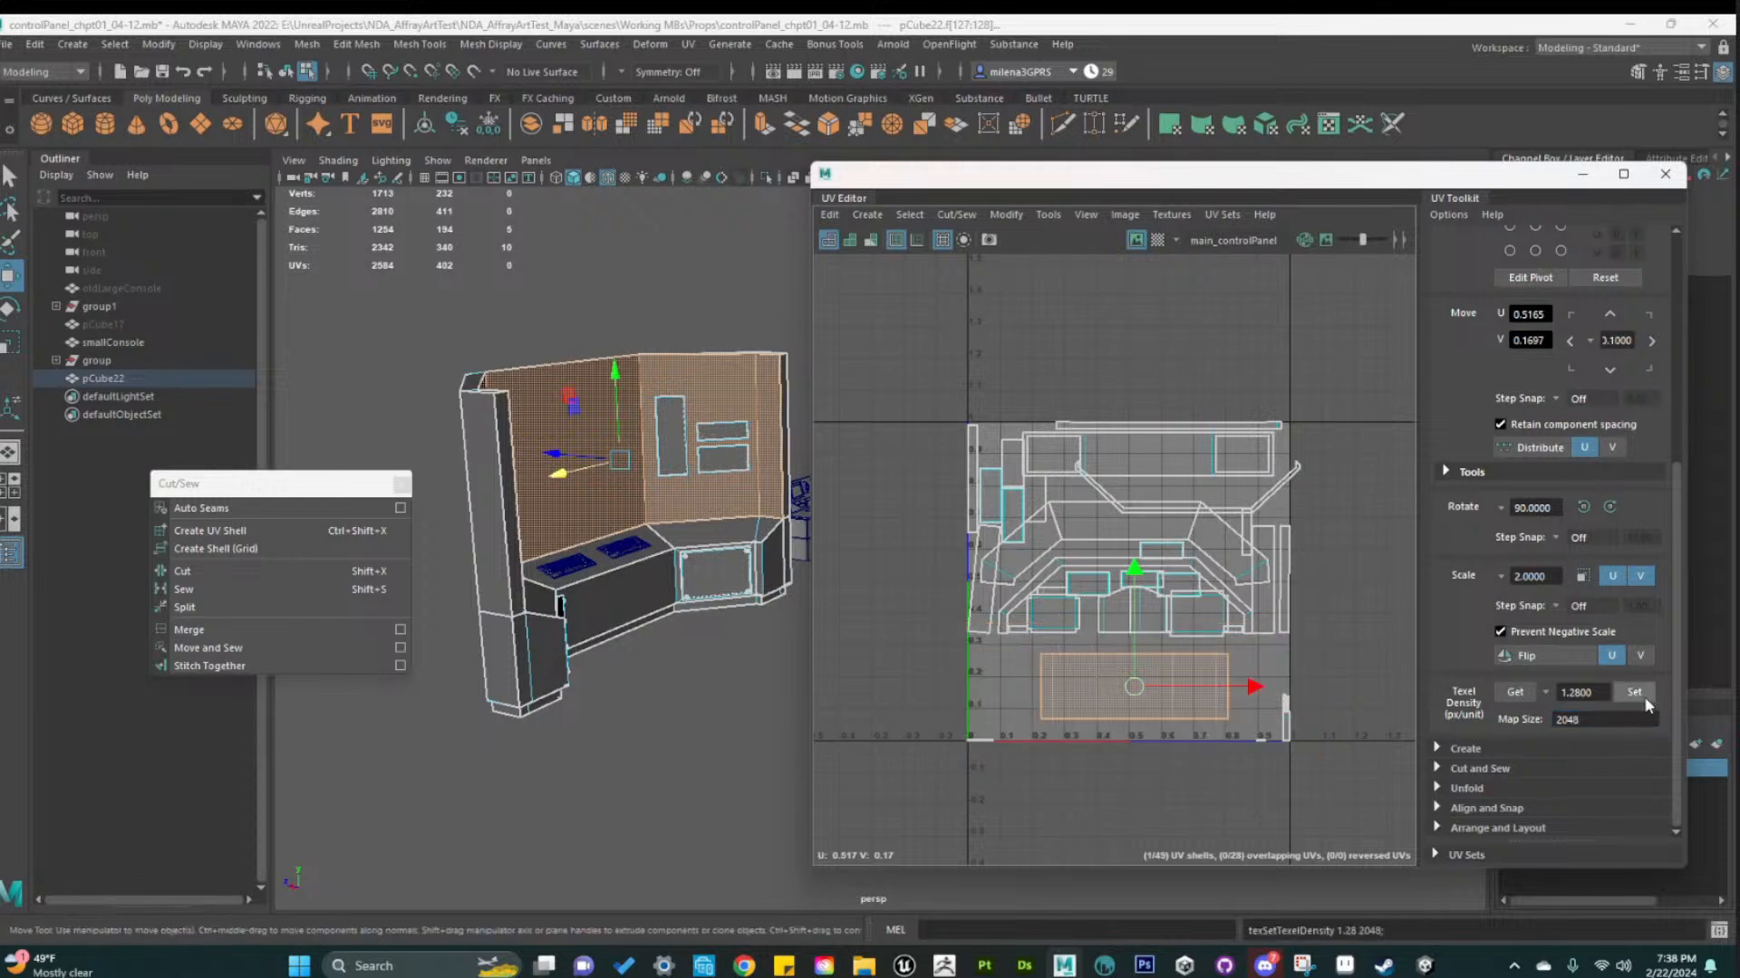
scroll(1192, 804, "up", 2)
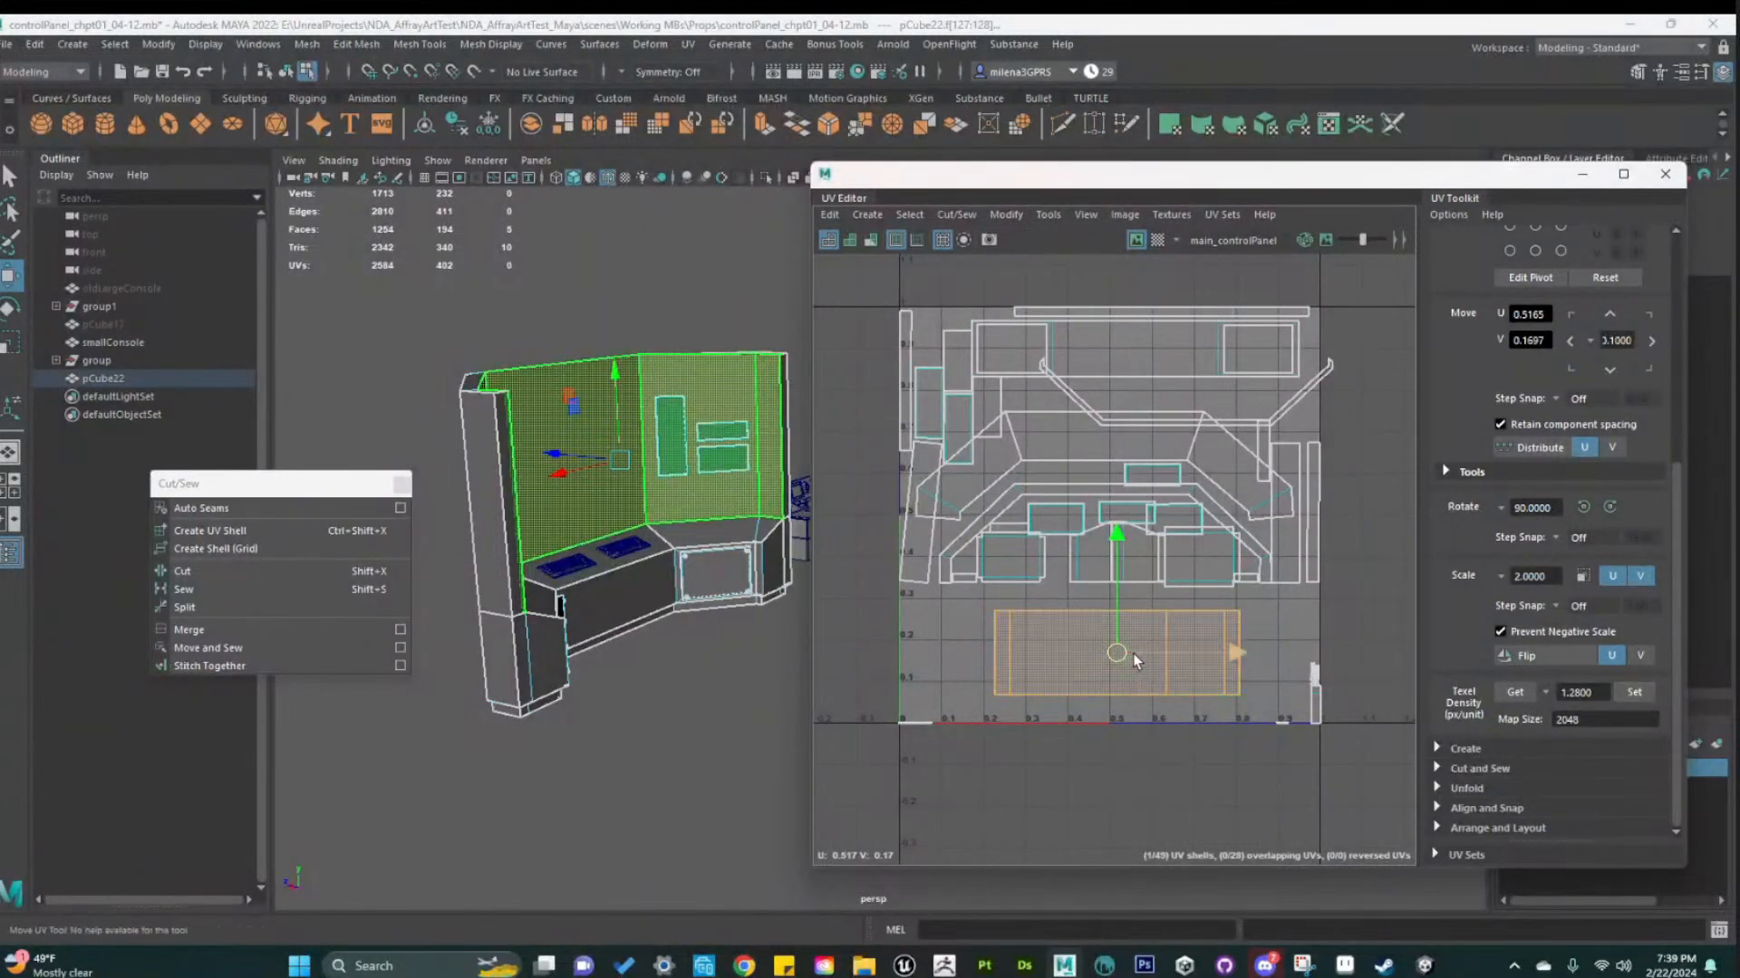
left_click_drag(1117, 653, 1033, 666)
Select the thin strip shells at the UV origin and apply a texel density of 1.28 at map size 2048
left_click_drag(879, 711, 930, 743)
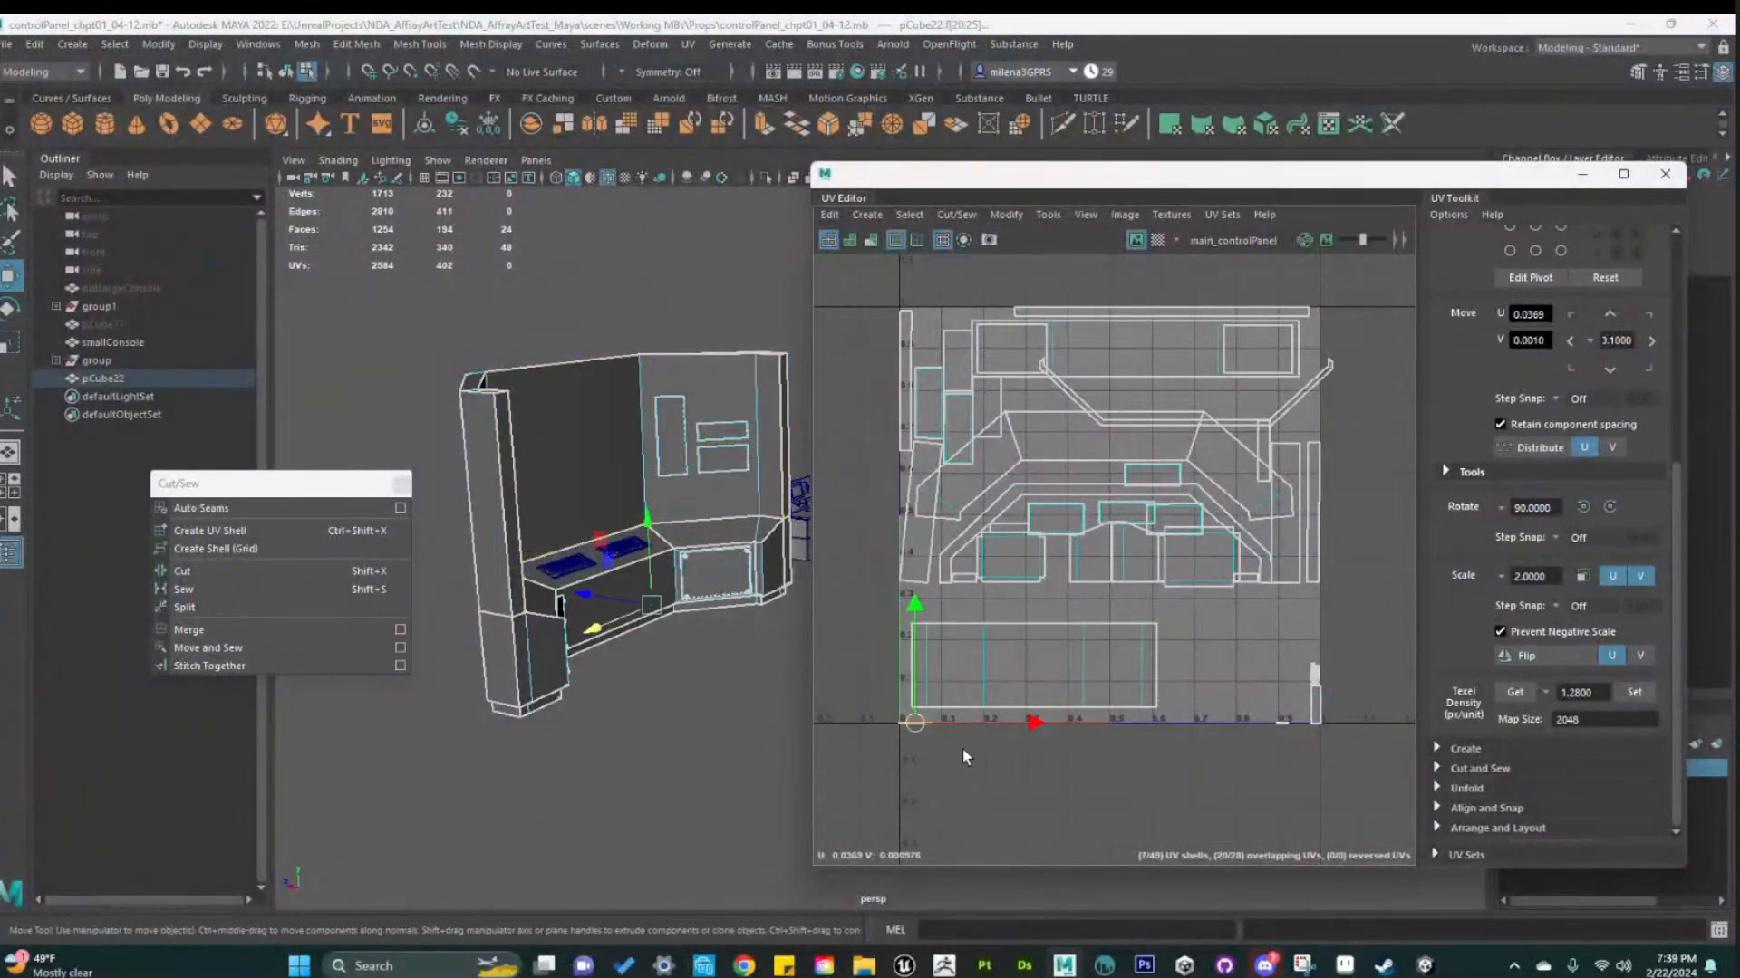
key("f")
scroll(1254, 607, "down", 3)
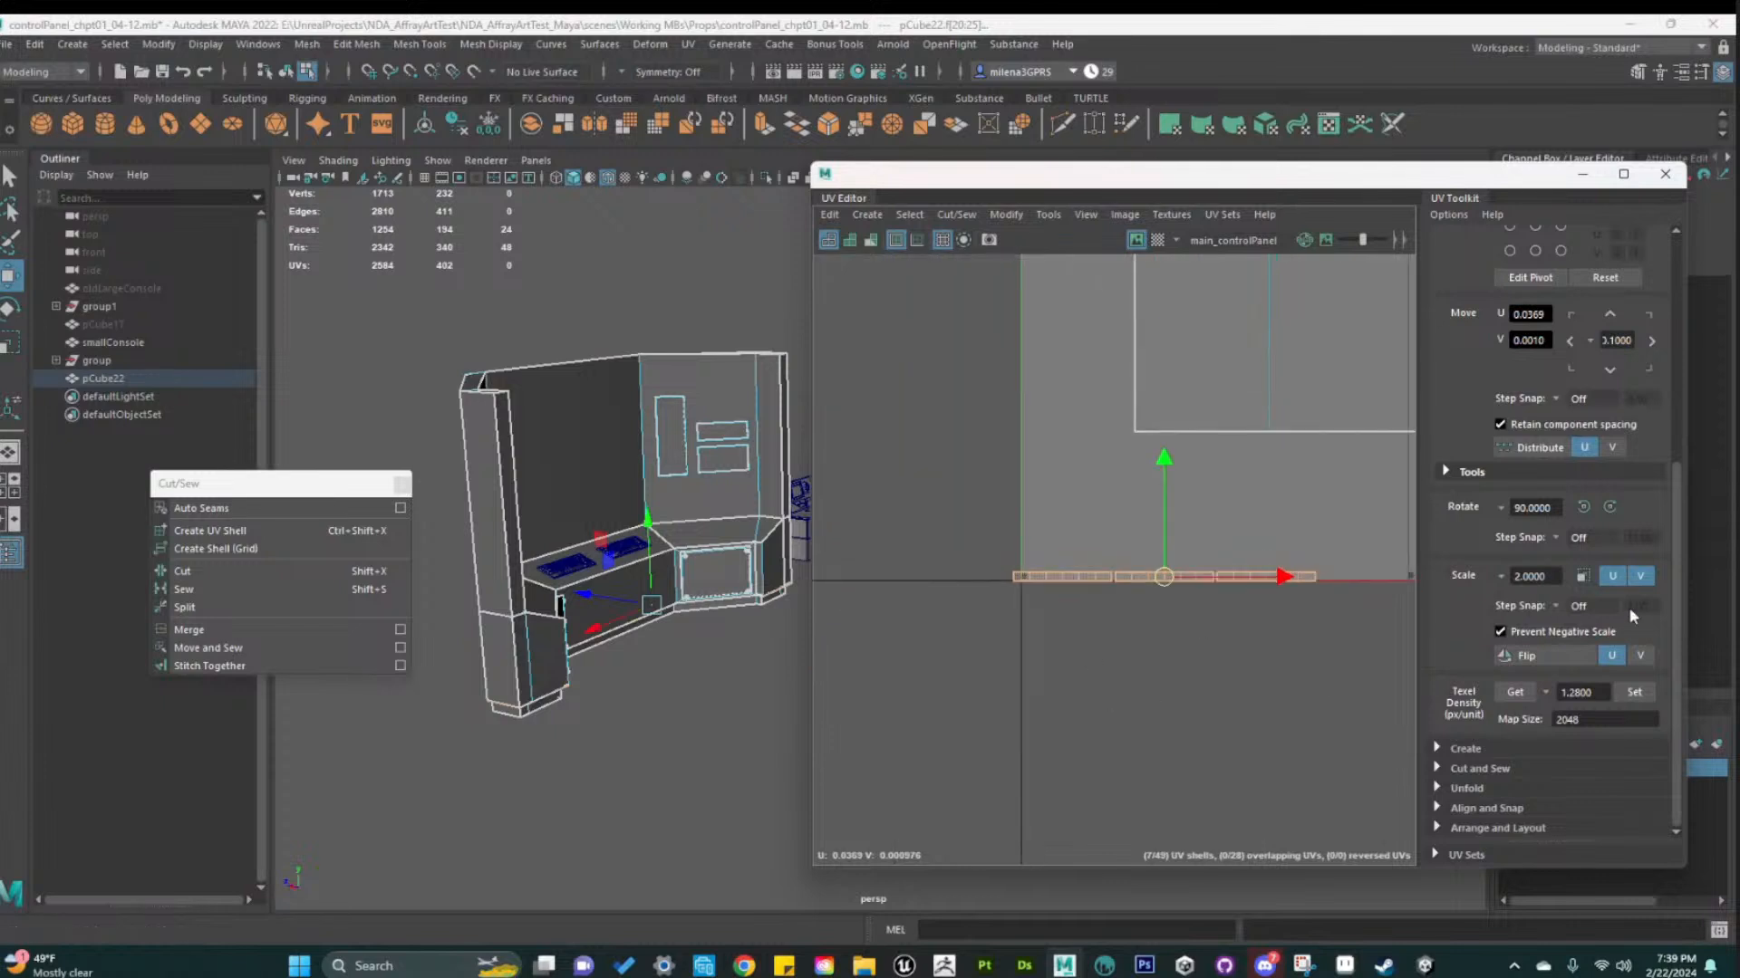
left_click(1641, 696)
scroll(1131, 735, "down", 4)
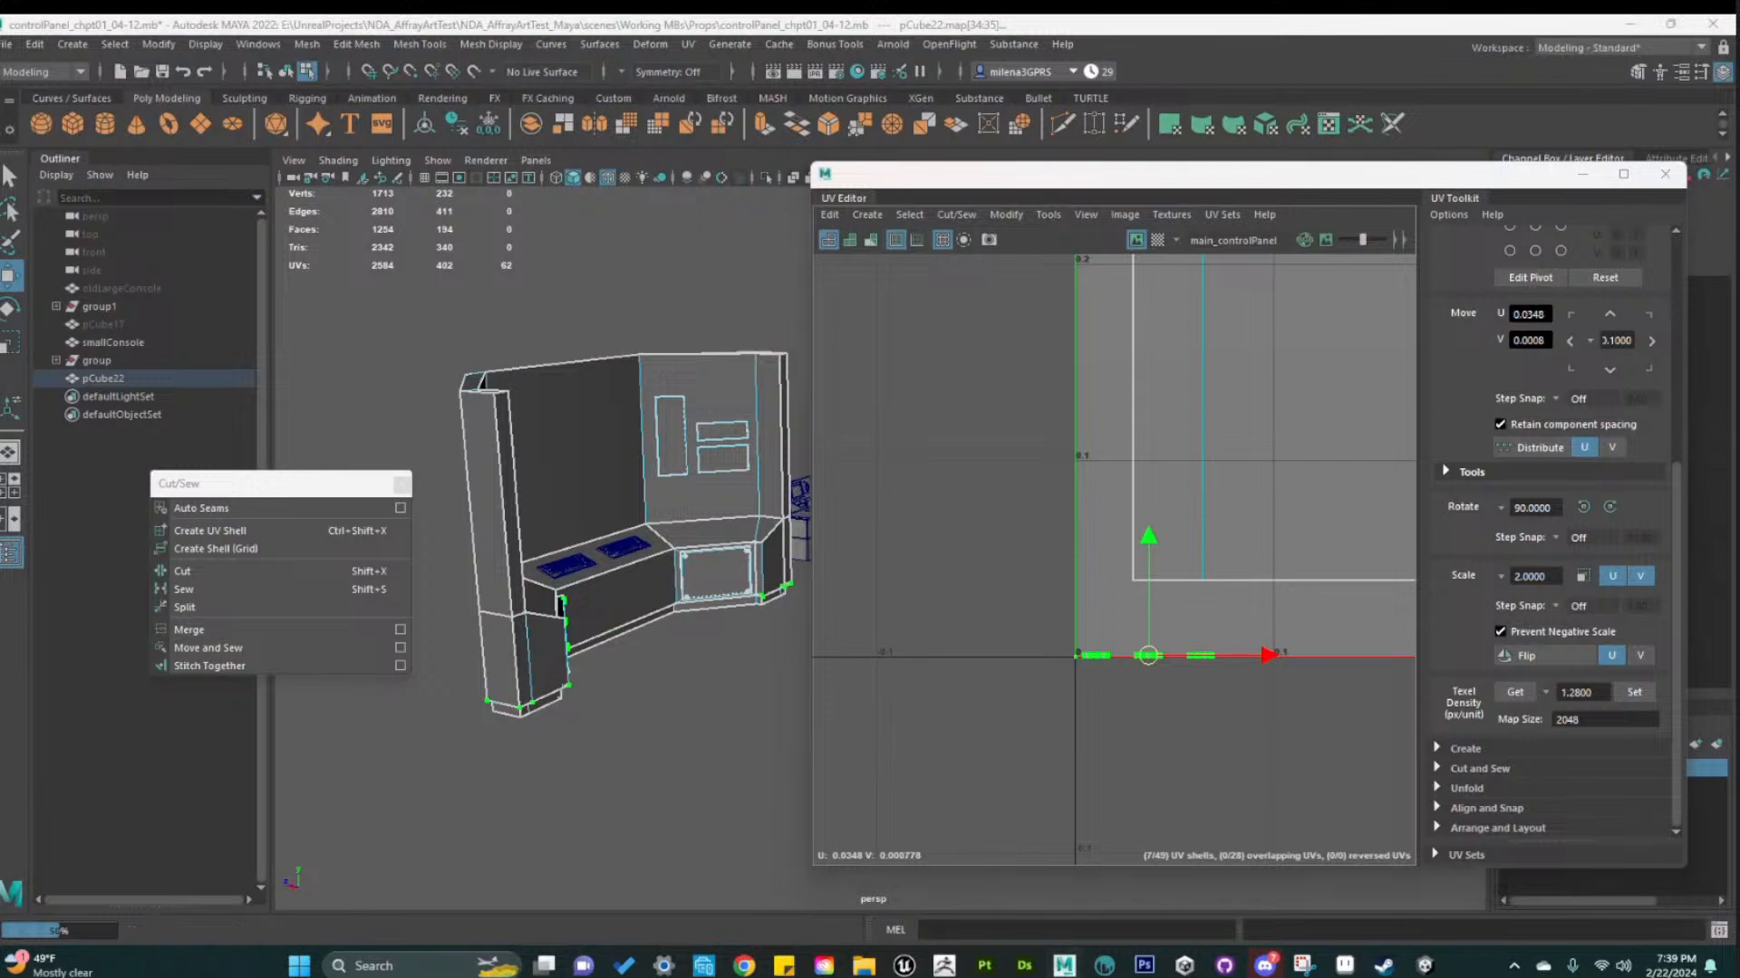
scroll(1287, 702, "down", 4)
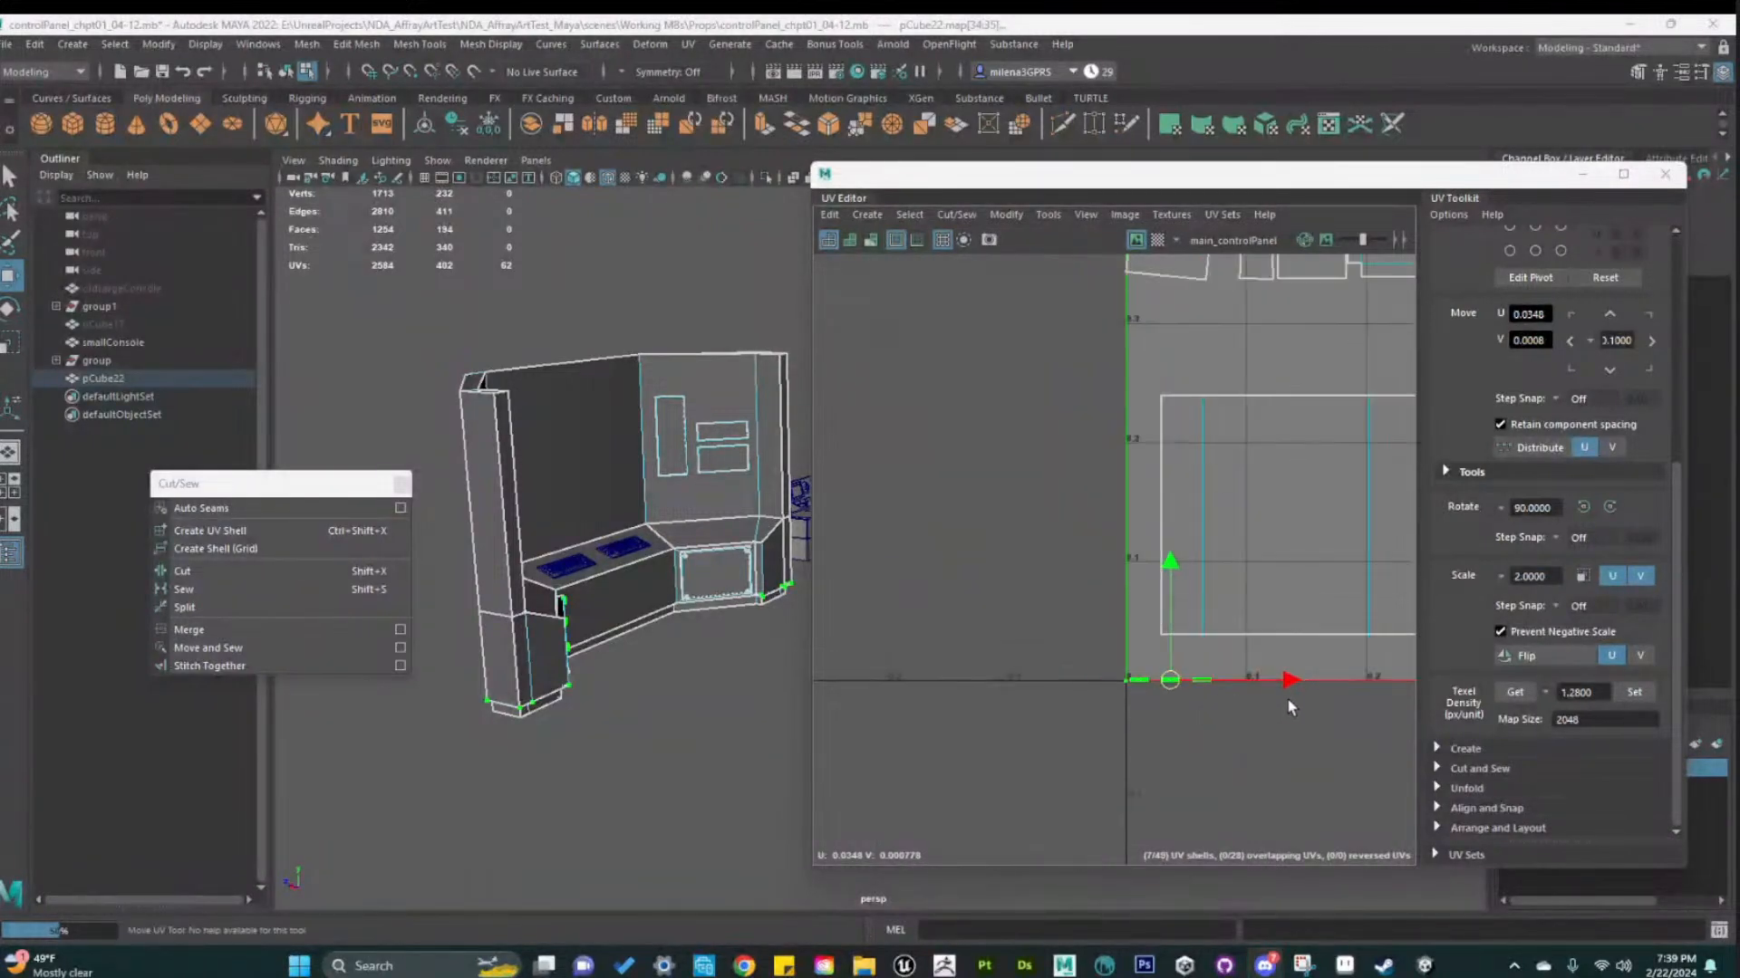
middle_click_drag(1287, 703, 1074, 737, "alt")
middle_click_drag(1165, 666, 1111, 682, "alt")
scroll(1169, 661, "down", 5)
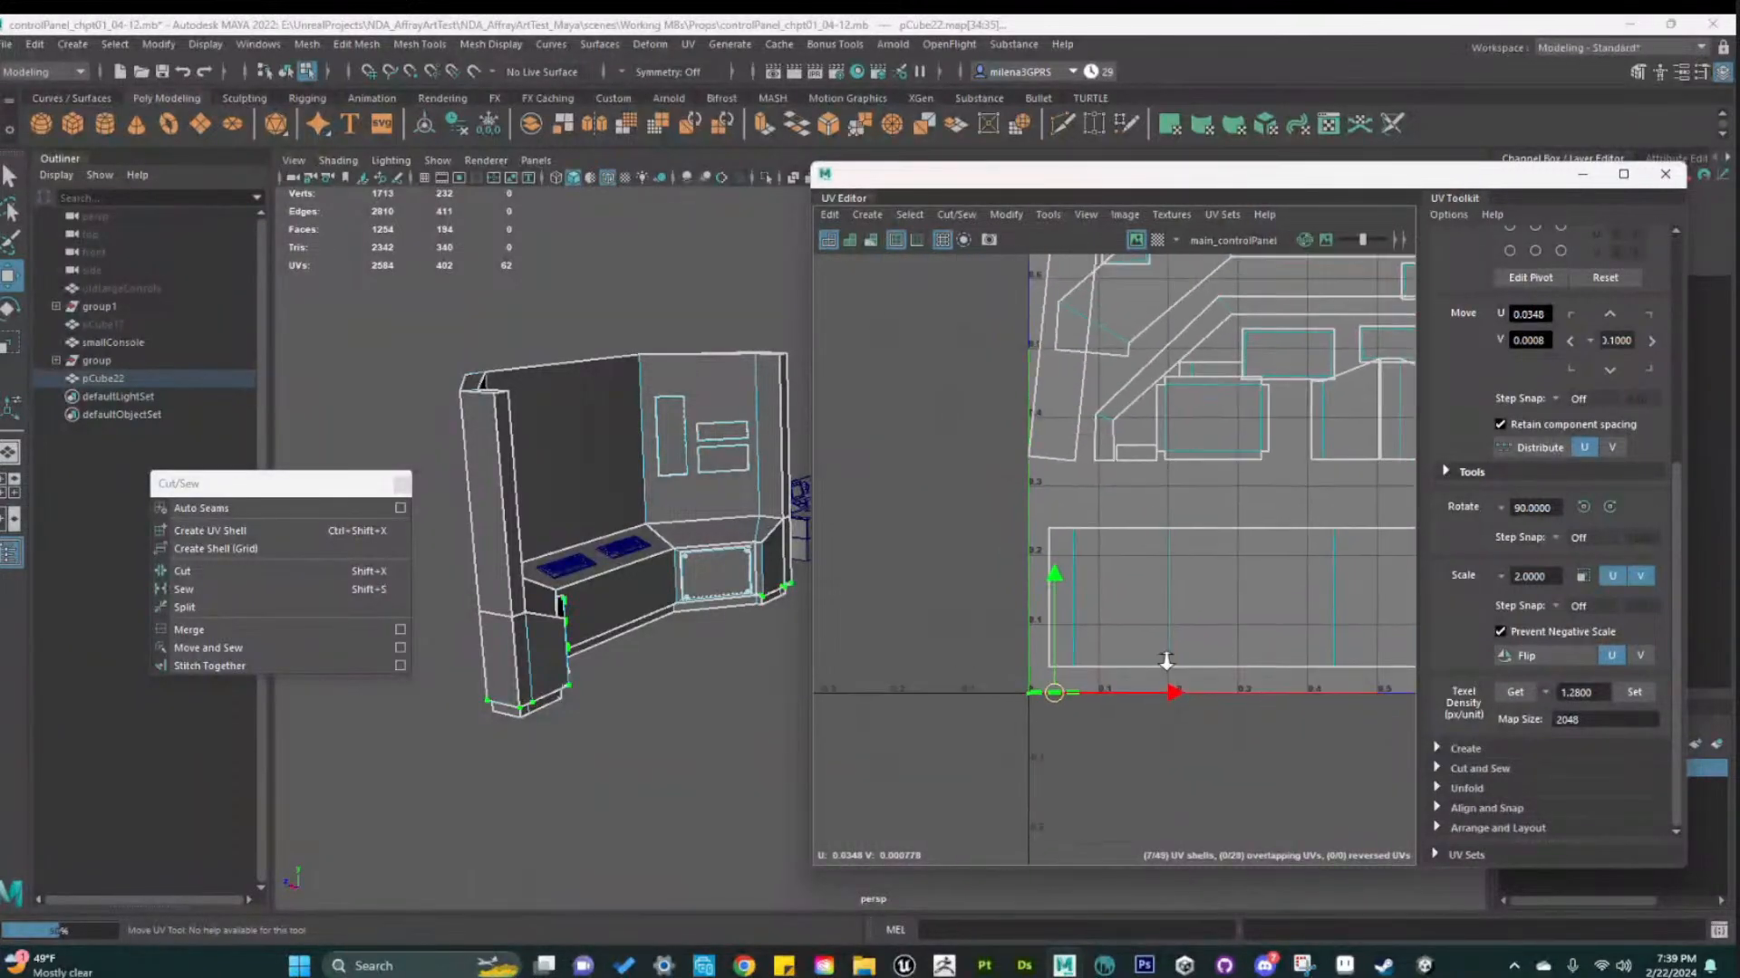
Try a texel density of 1.28 at map size 1024 on the back-wall UV shell
double_click(1298, 639)
left_click_drag(1600, 719, 1395, 724)
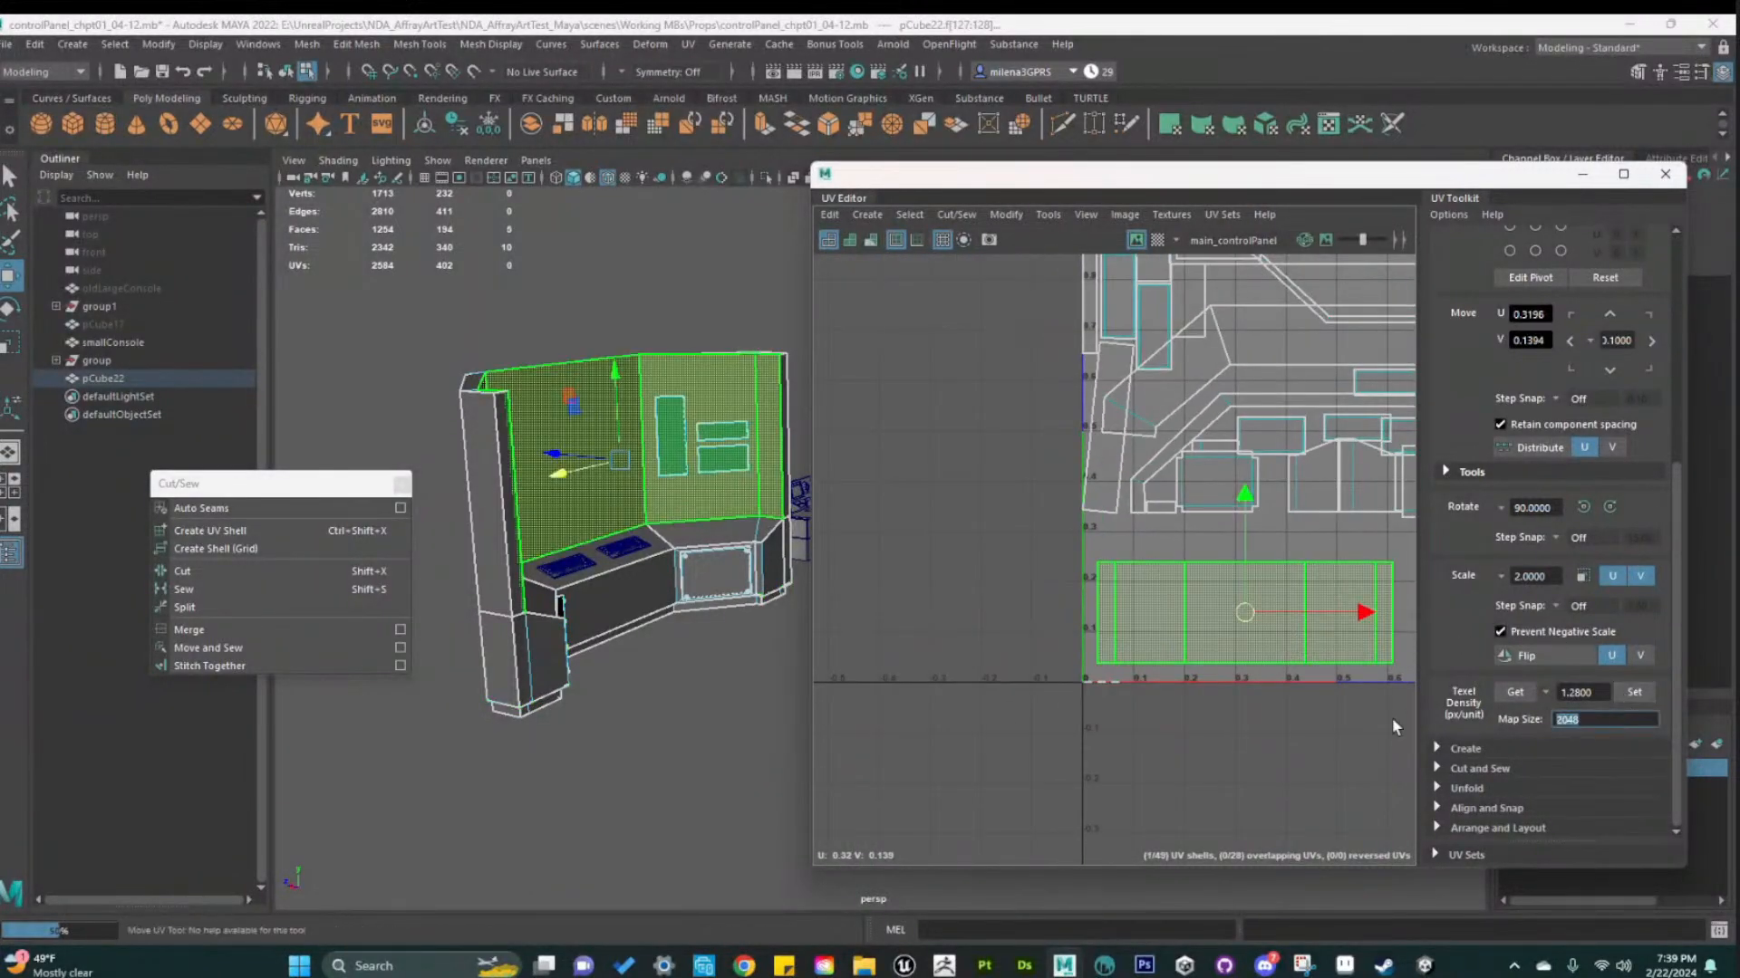
type("1025")
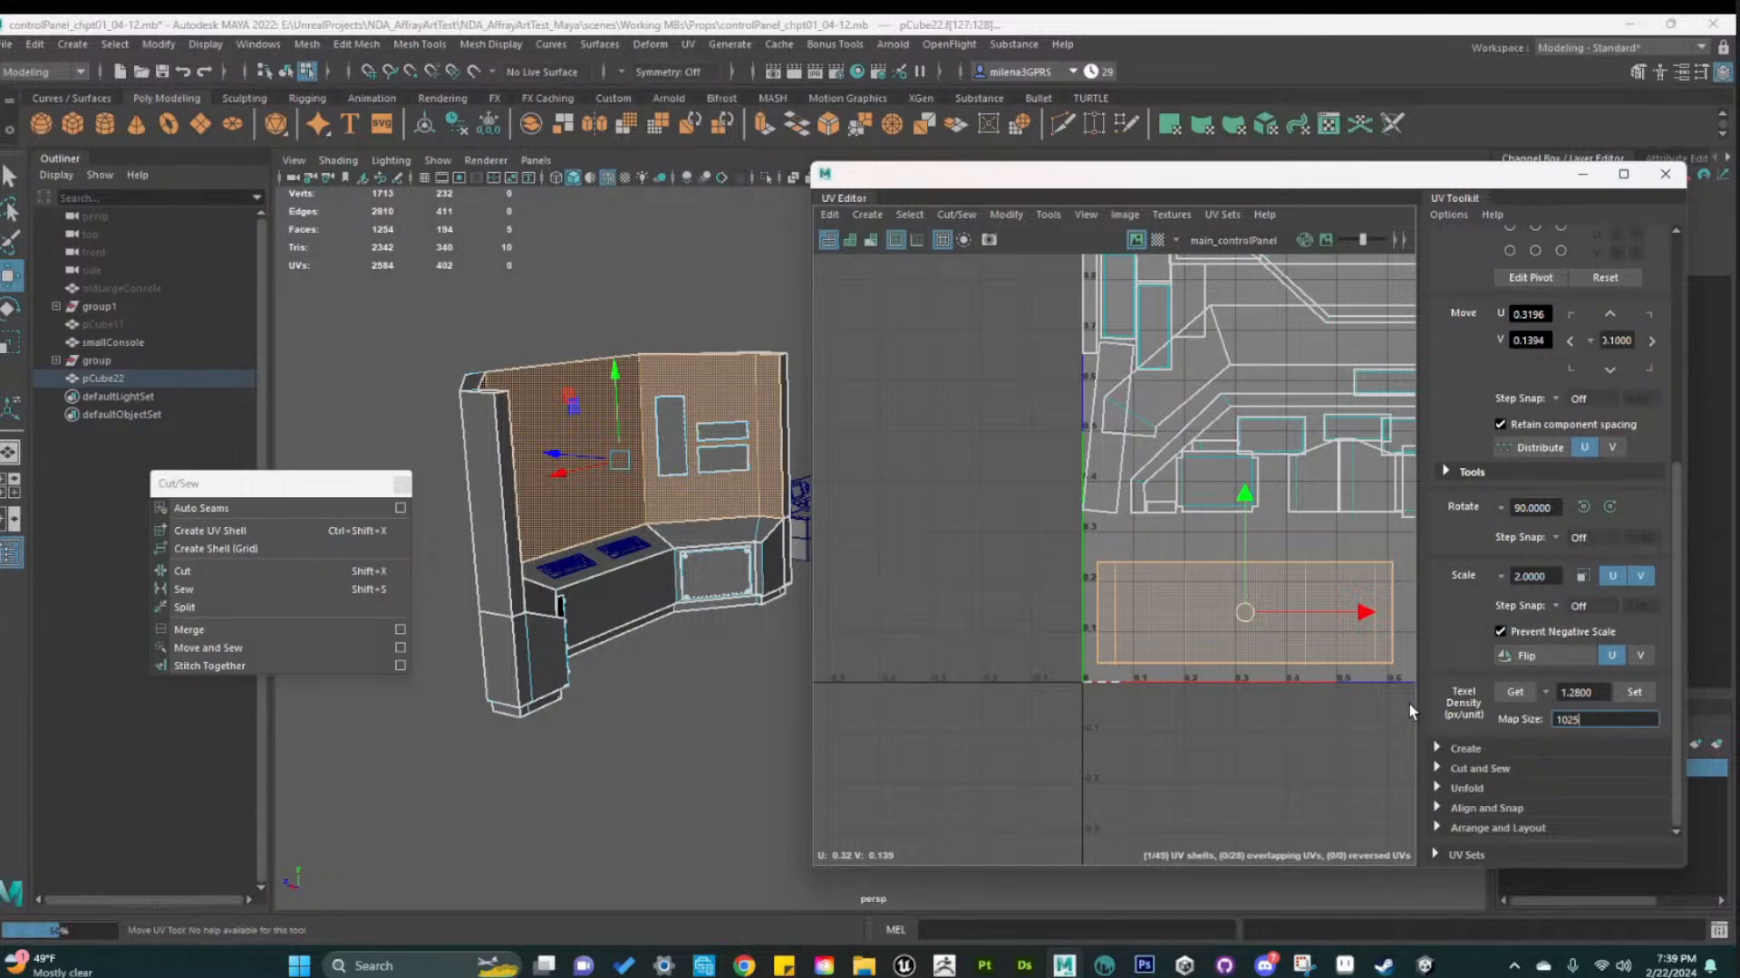
key("Return")
left_click(1633, 692)
scroll(1042, 832, "down", 4)
scroll(1160, 813, "up", 3)
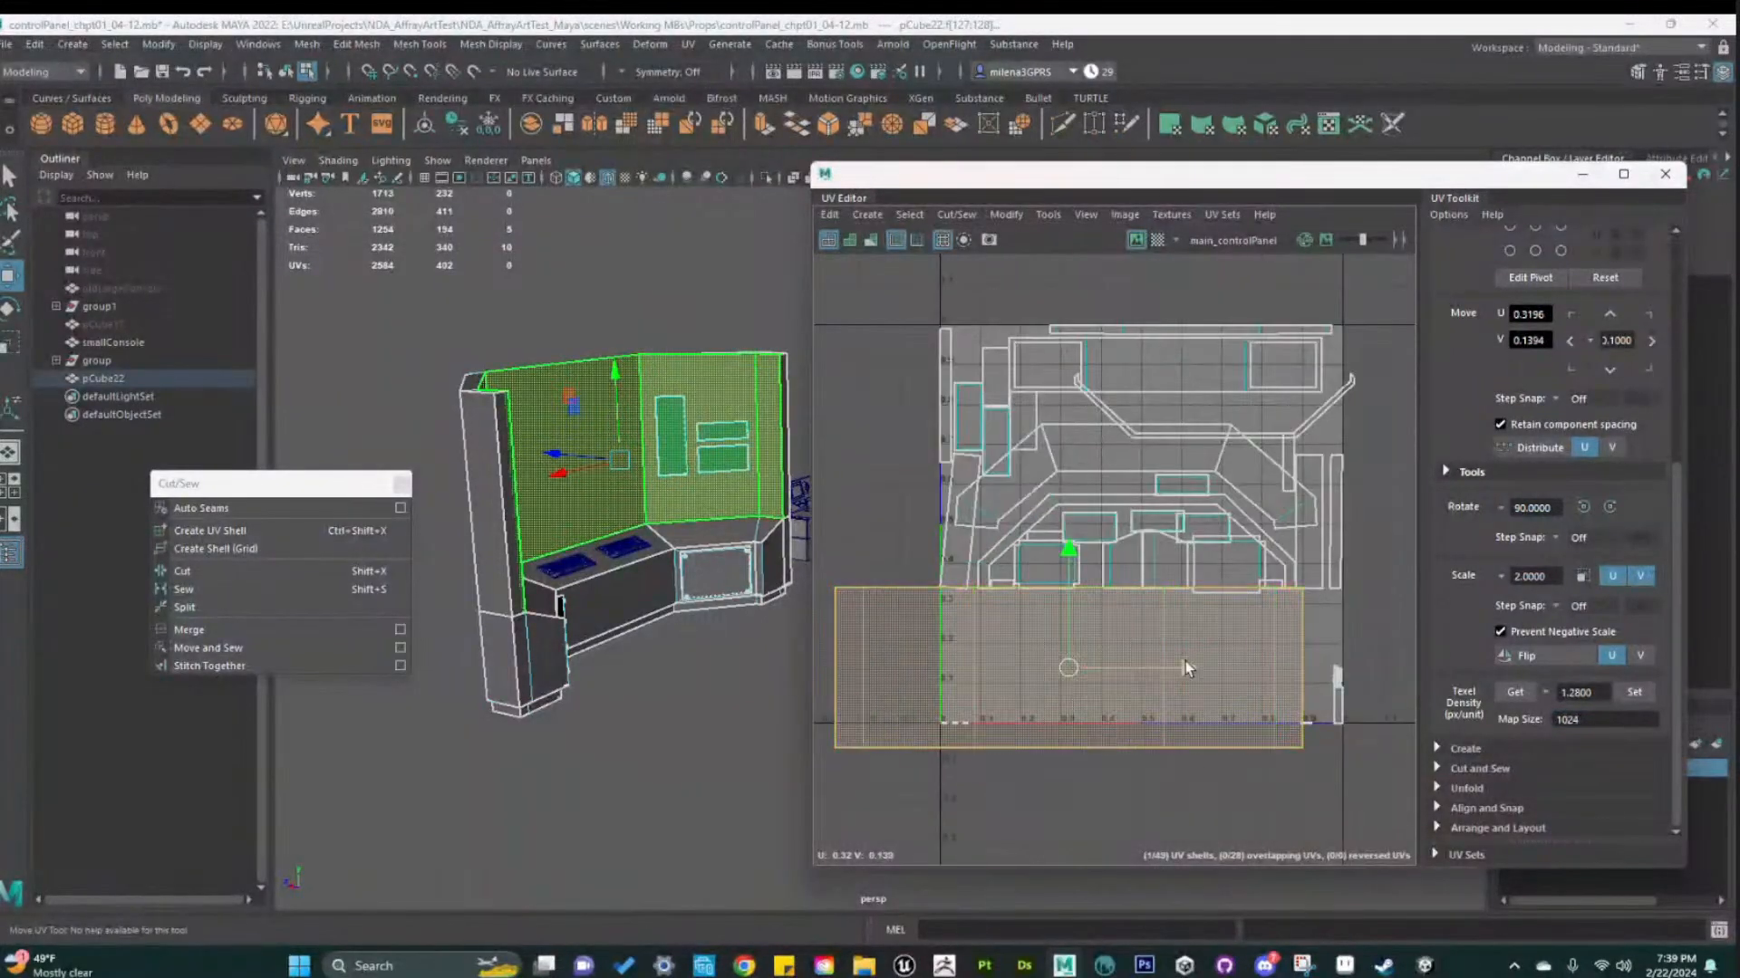
Move the wall shell up to about U 0.496, V 0.327 and apply texel density 1.28 at map size 2048
left_click_drag(1076, 674, 1148, 600)
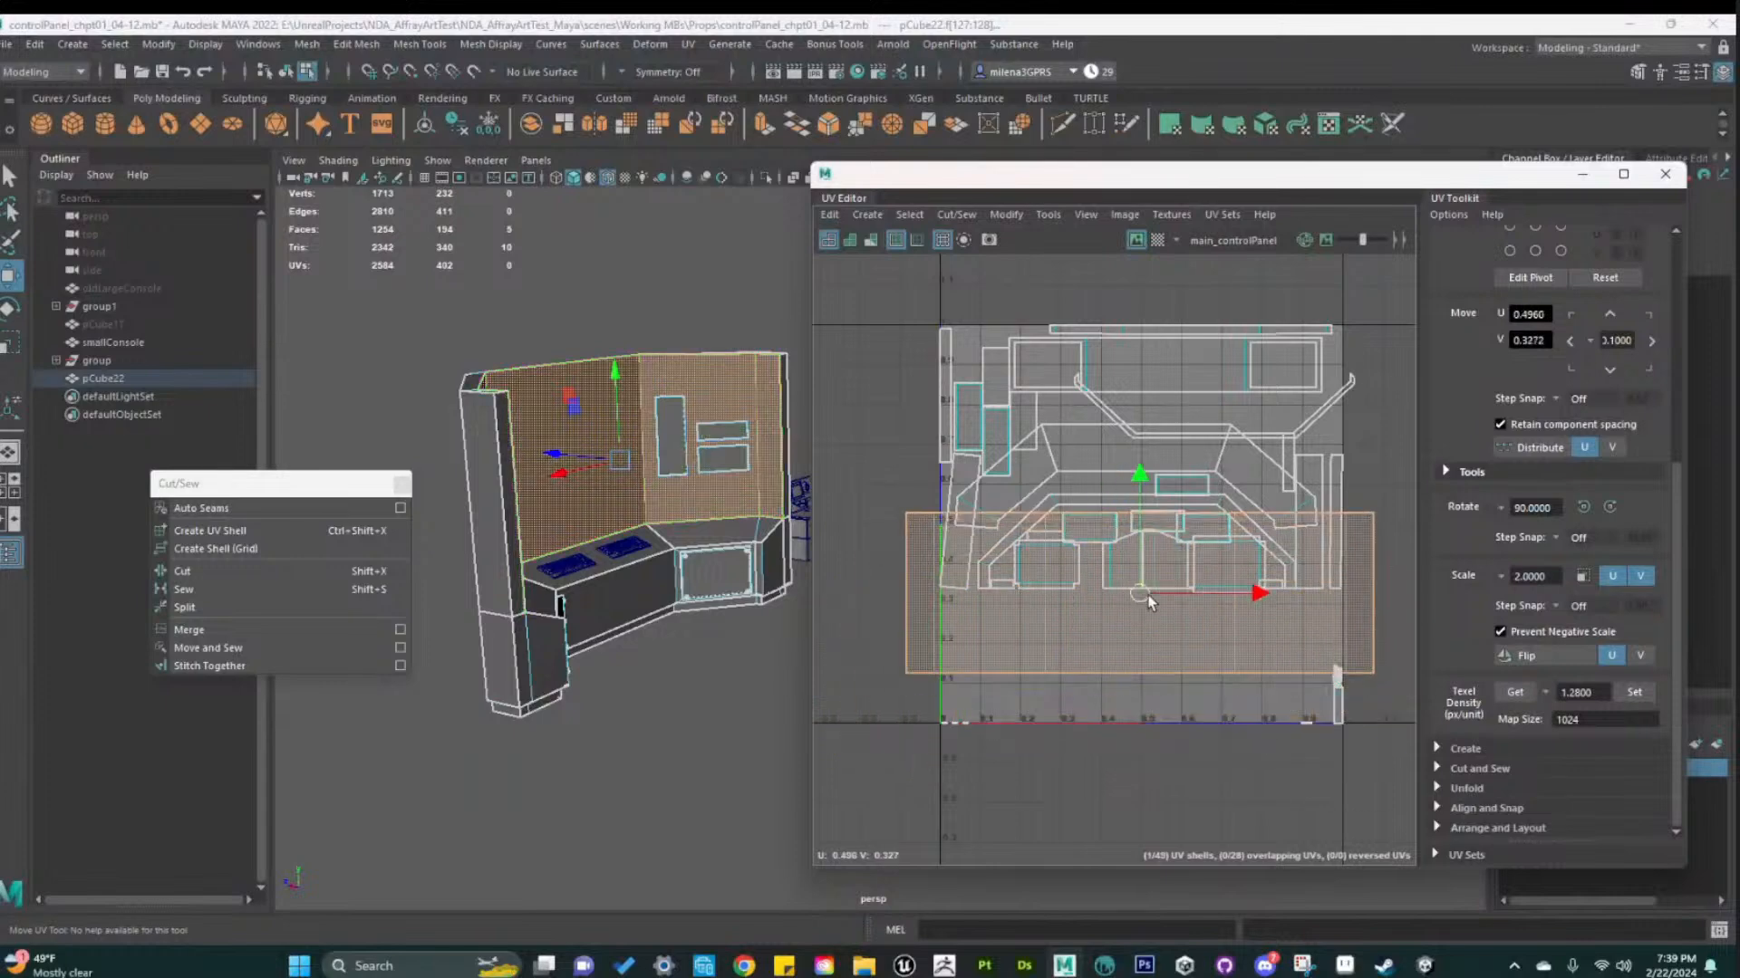
left_click(1607, 721)
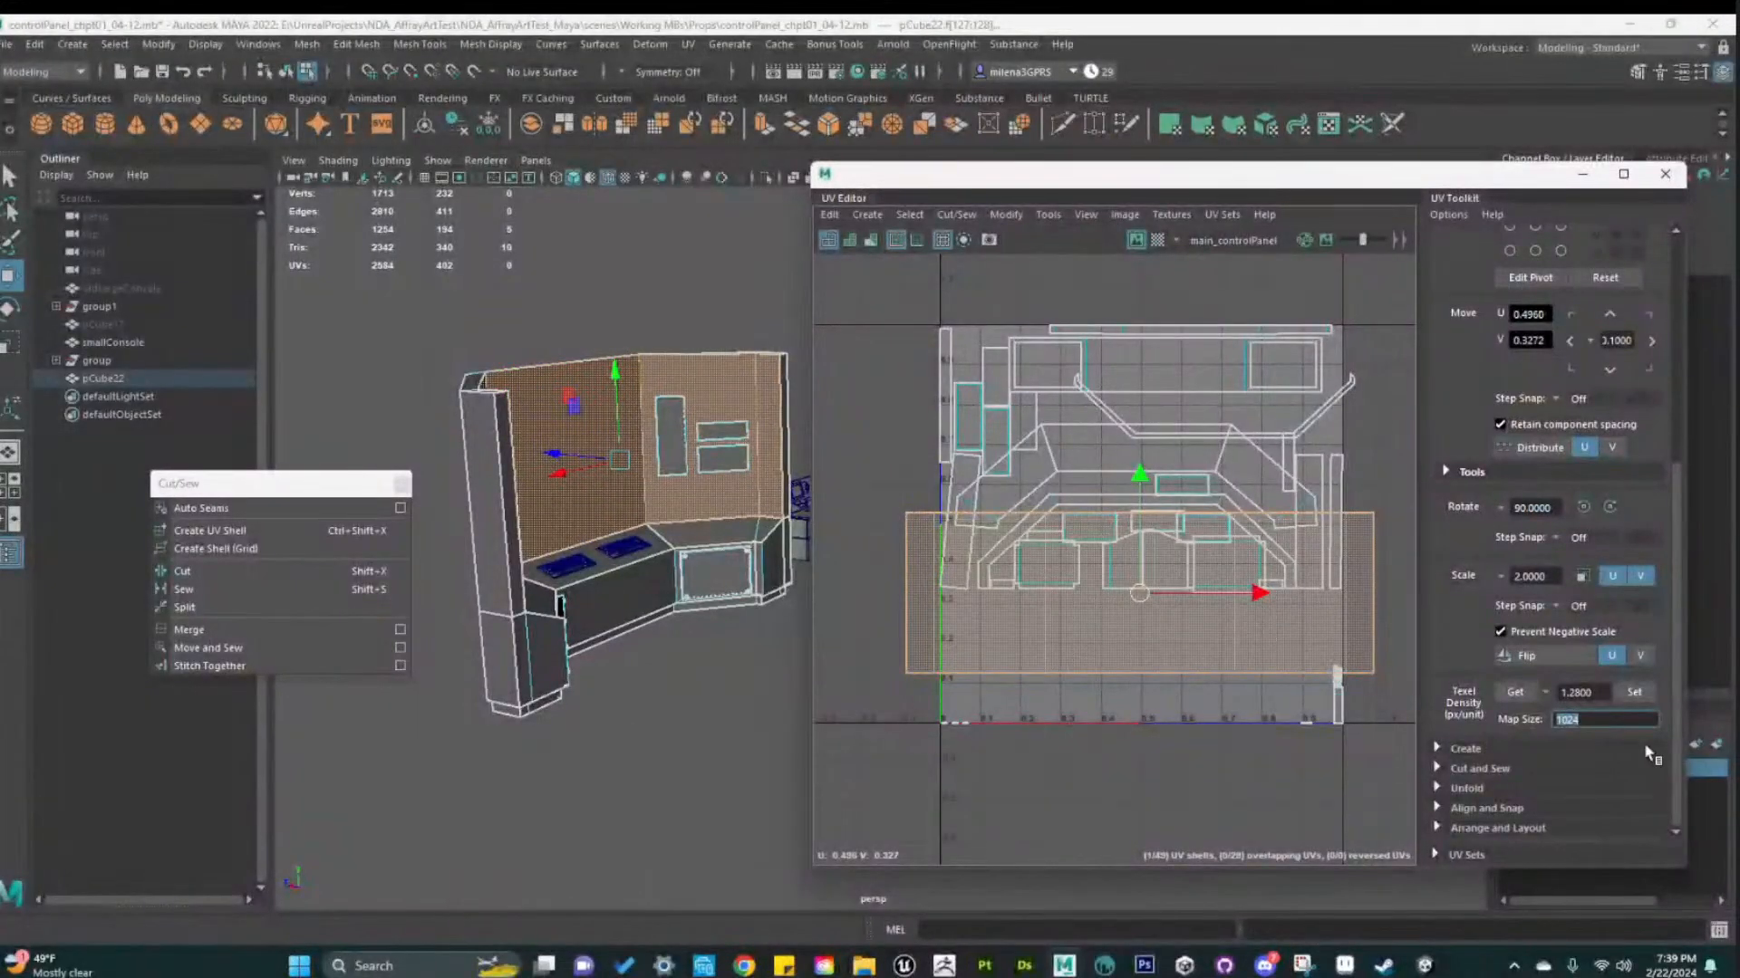
type("2048")
key("Return")
left_click(1634, 692)
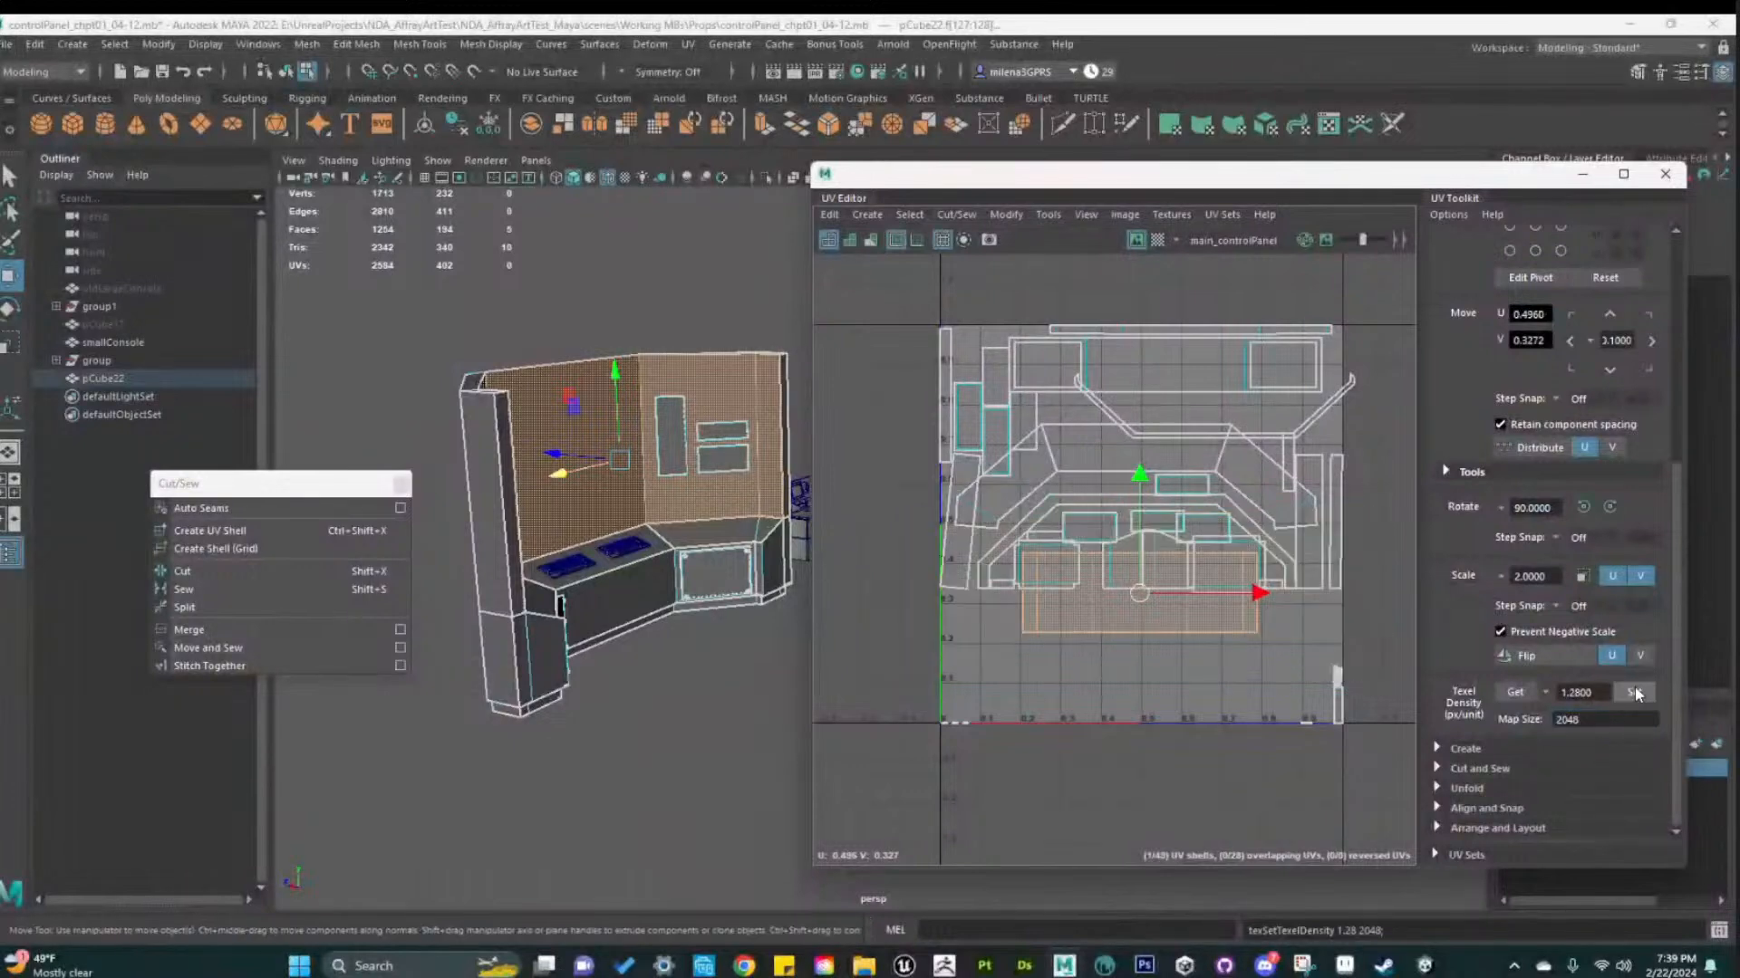
Apply texel density 1.28 at map size 2048 to all UV shells and check individual console shells
left_click_drag(920, 307, 1414, 784)
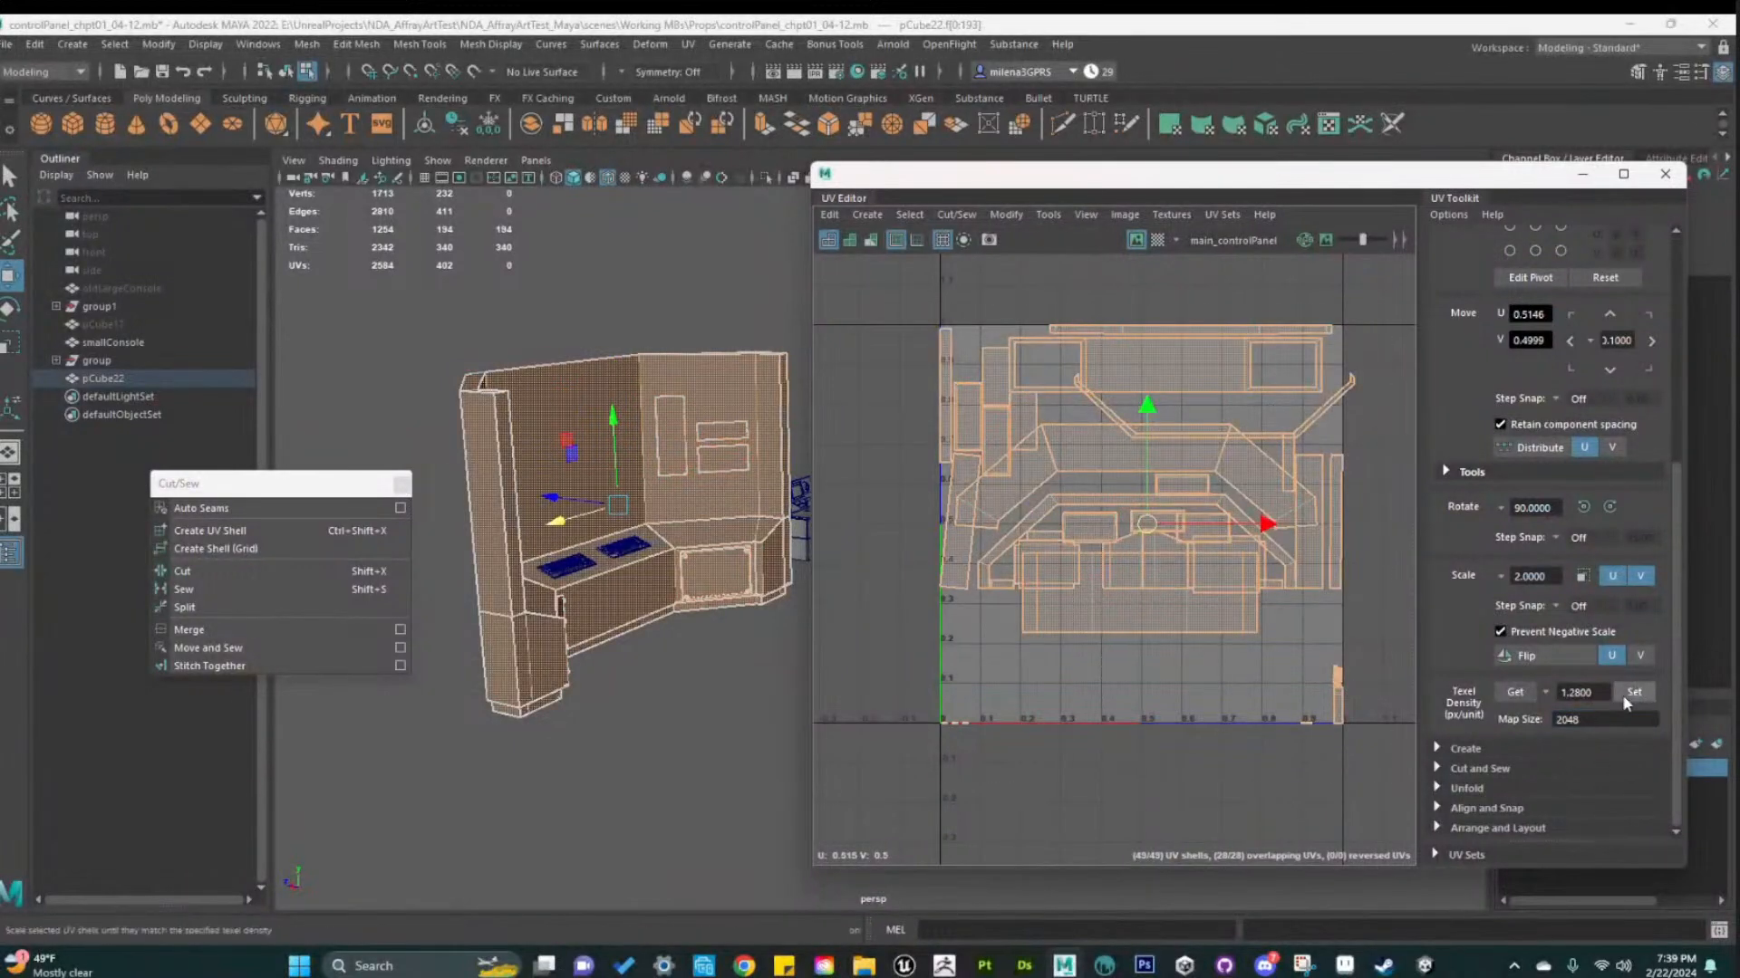
left_click(1627, 694)
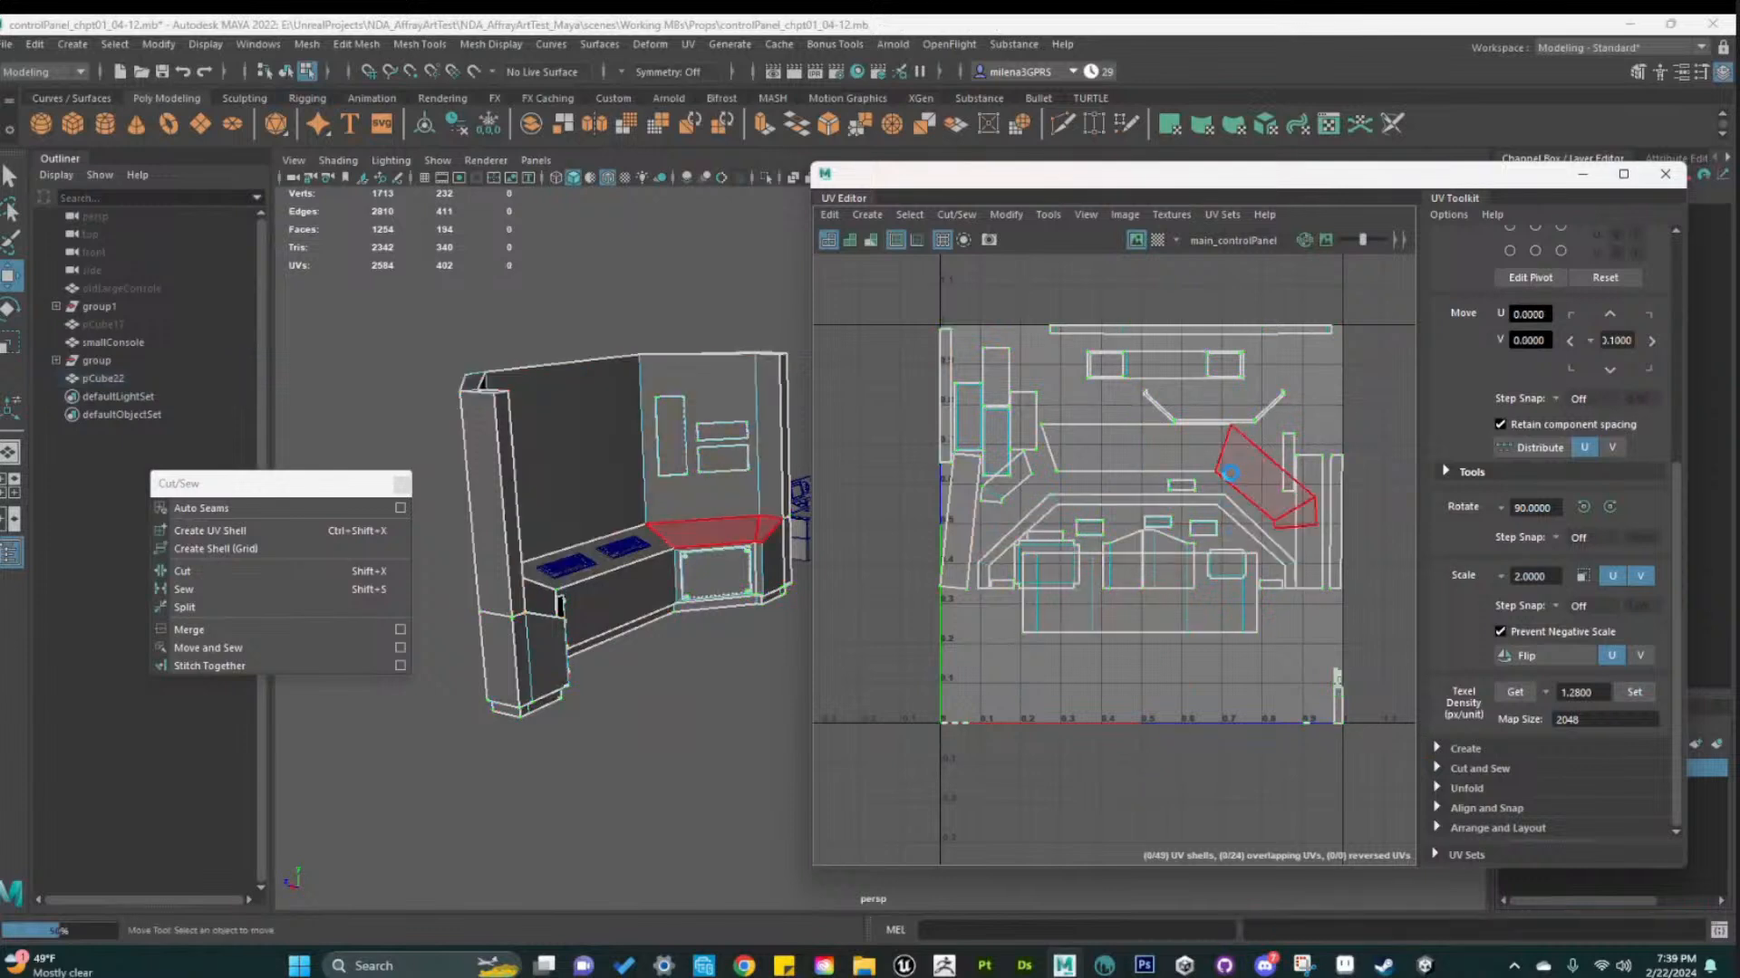
left_click(1261, 480)
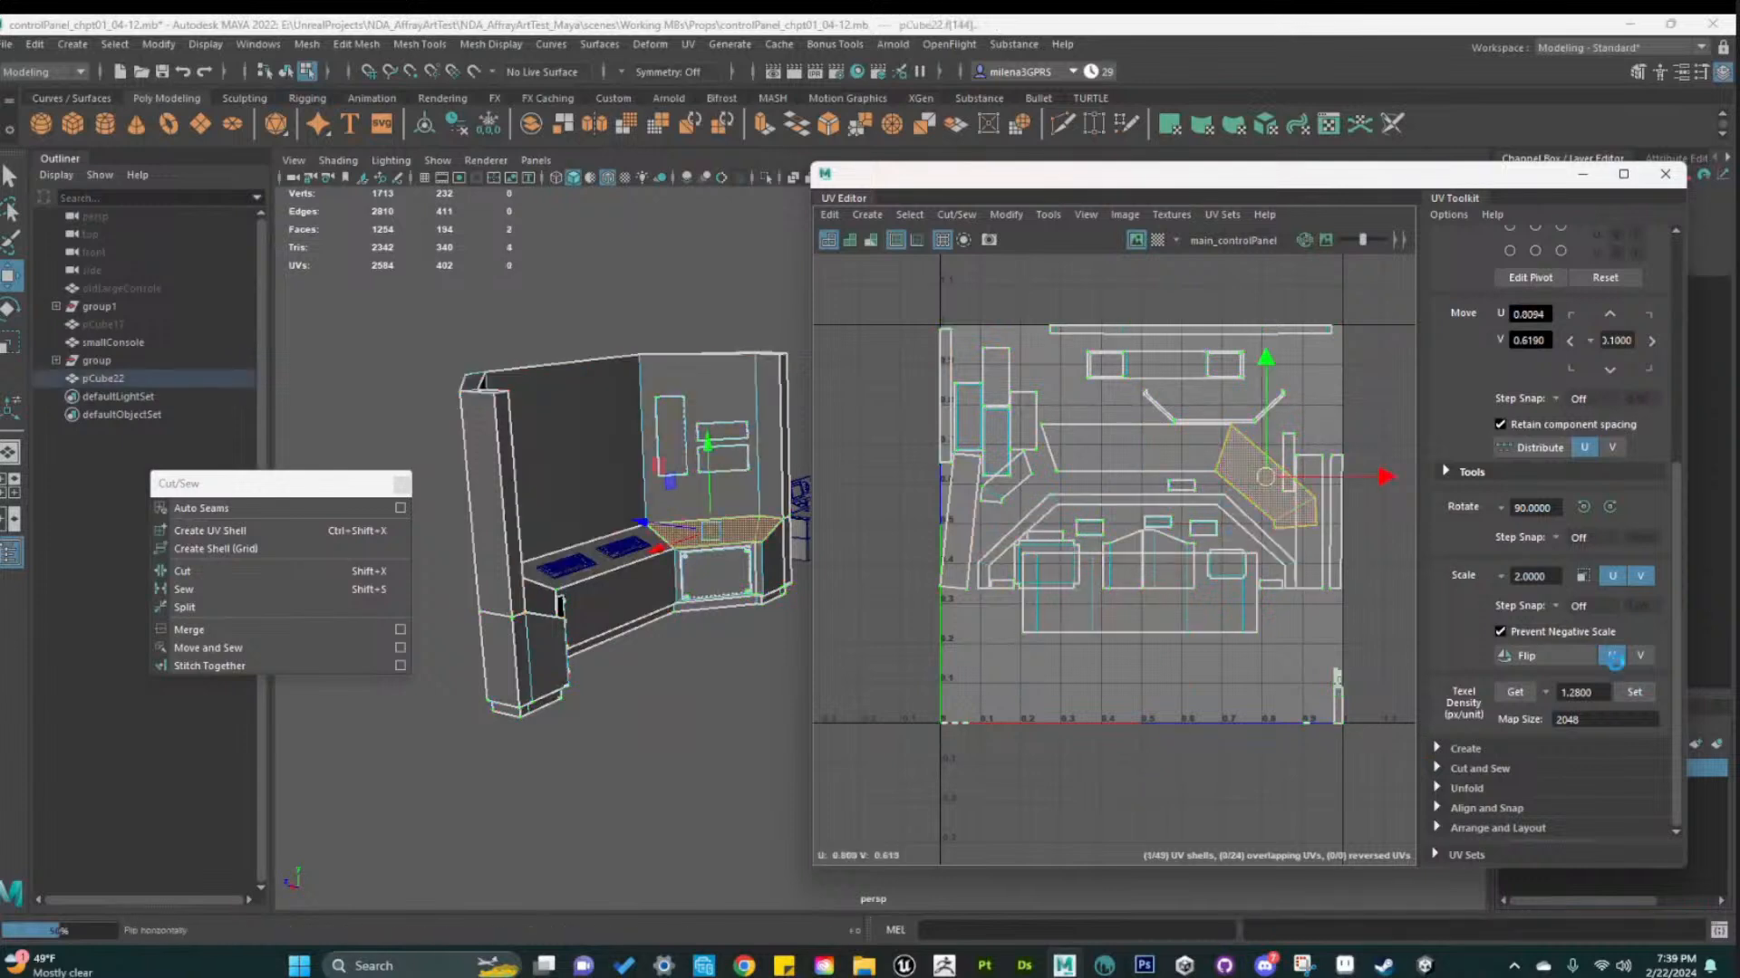
left_click(1151, 448)
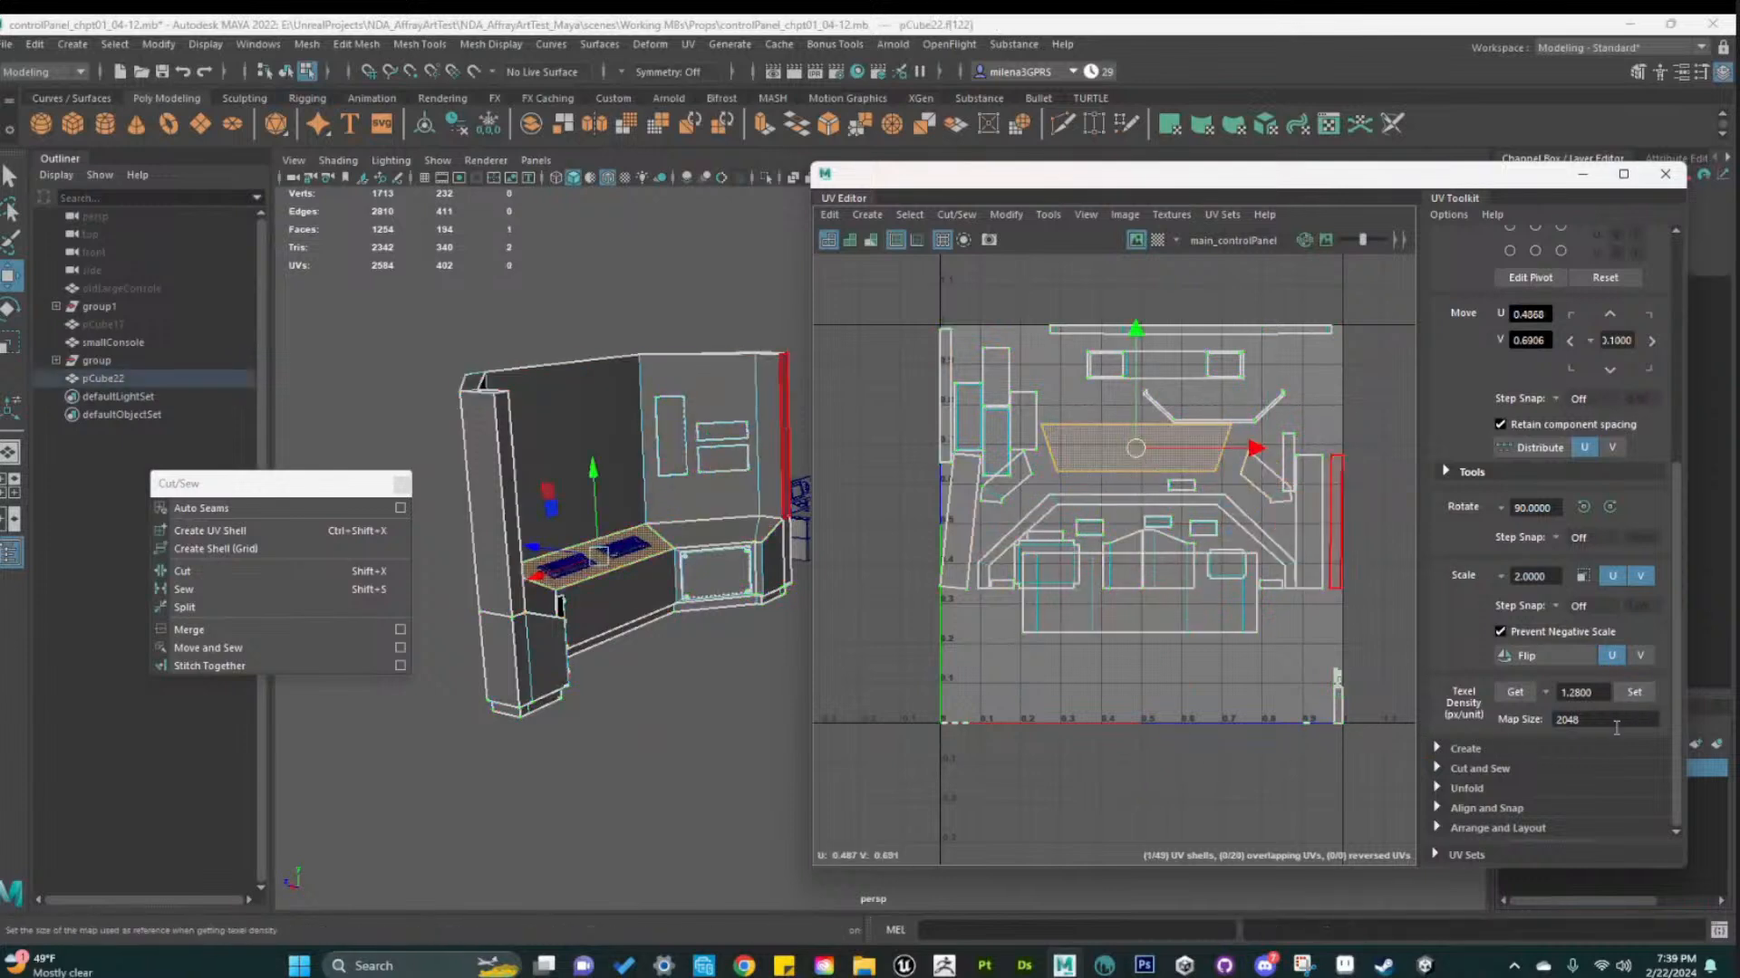
left_click(996, 378)
Try a map size of 128 with texel density 1.28 on the back-wall UV shell
left_click(1194, 601)
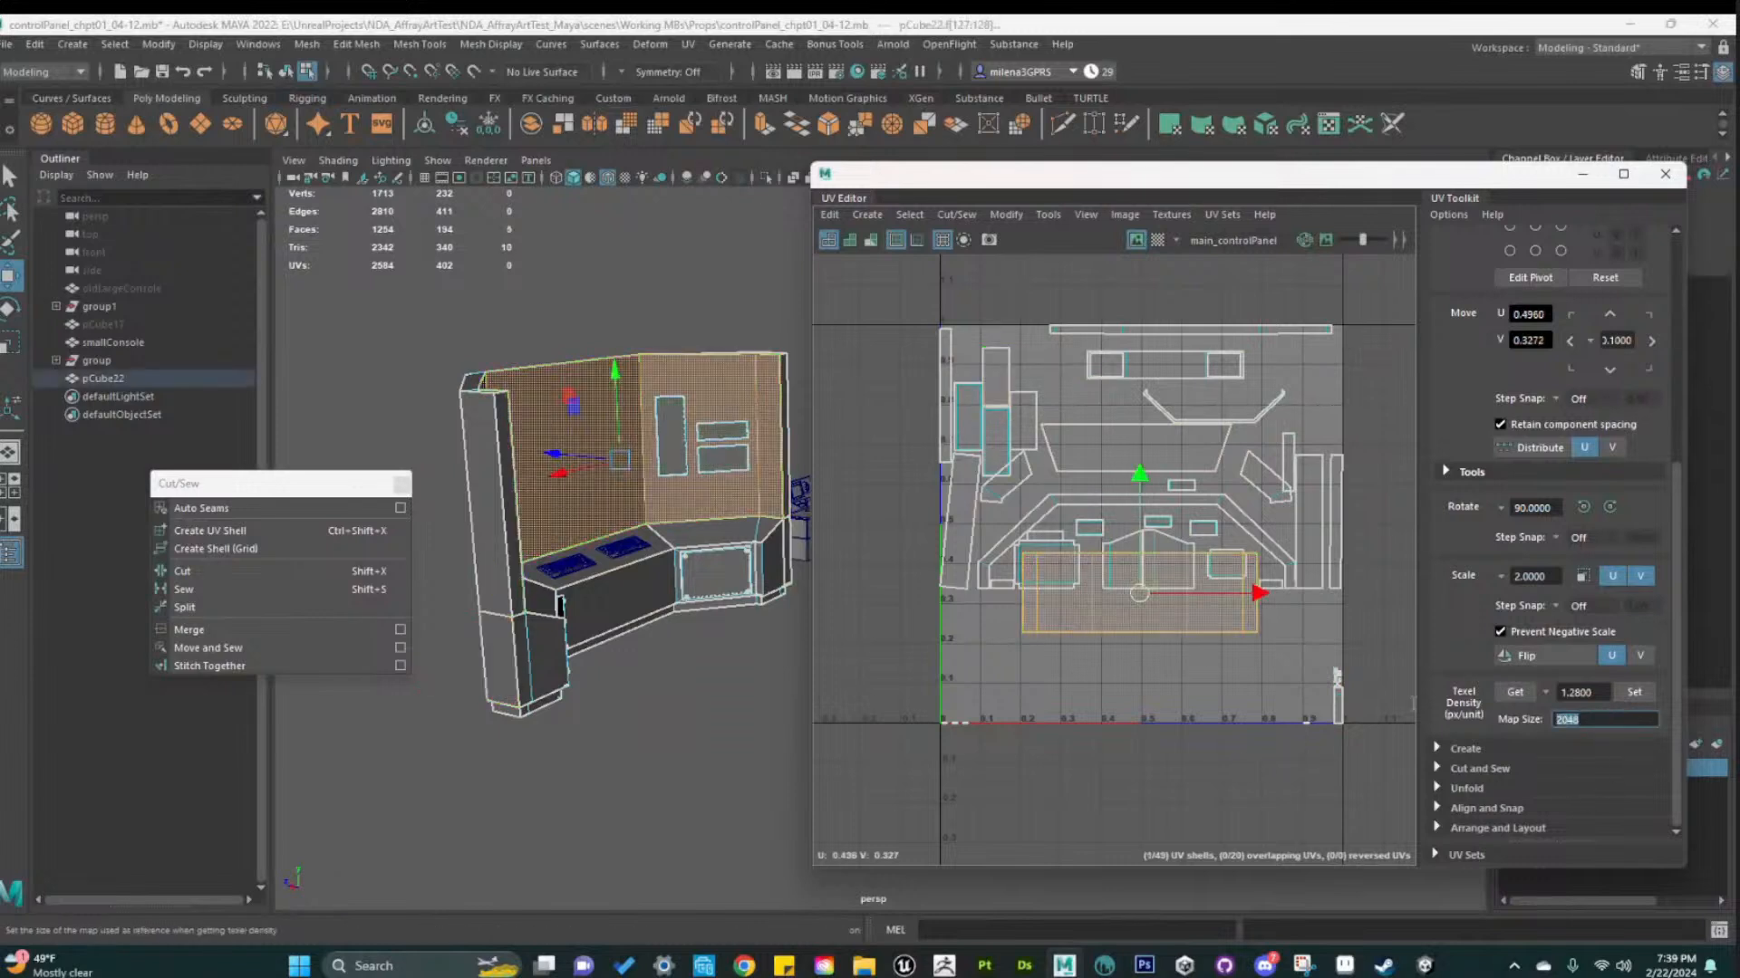
type("128")
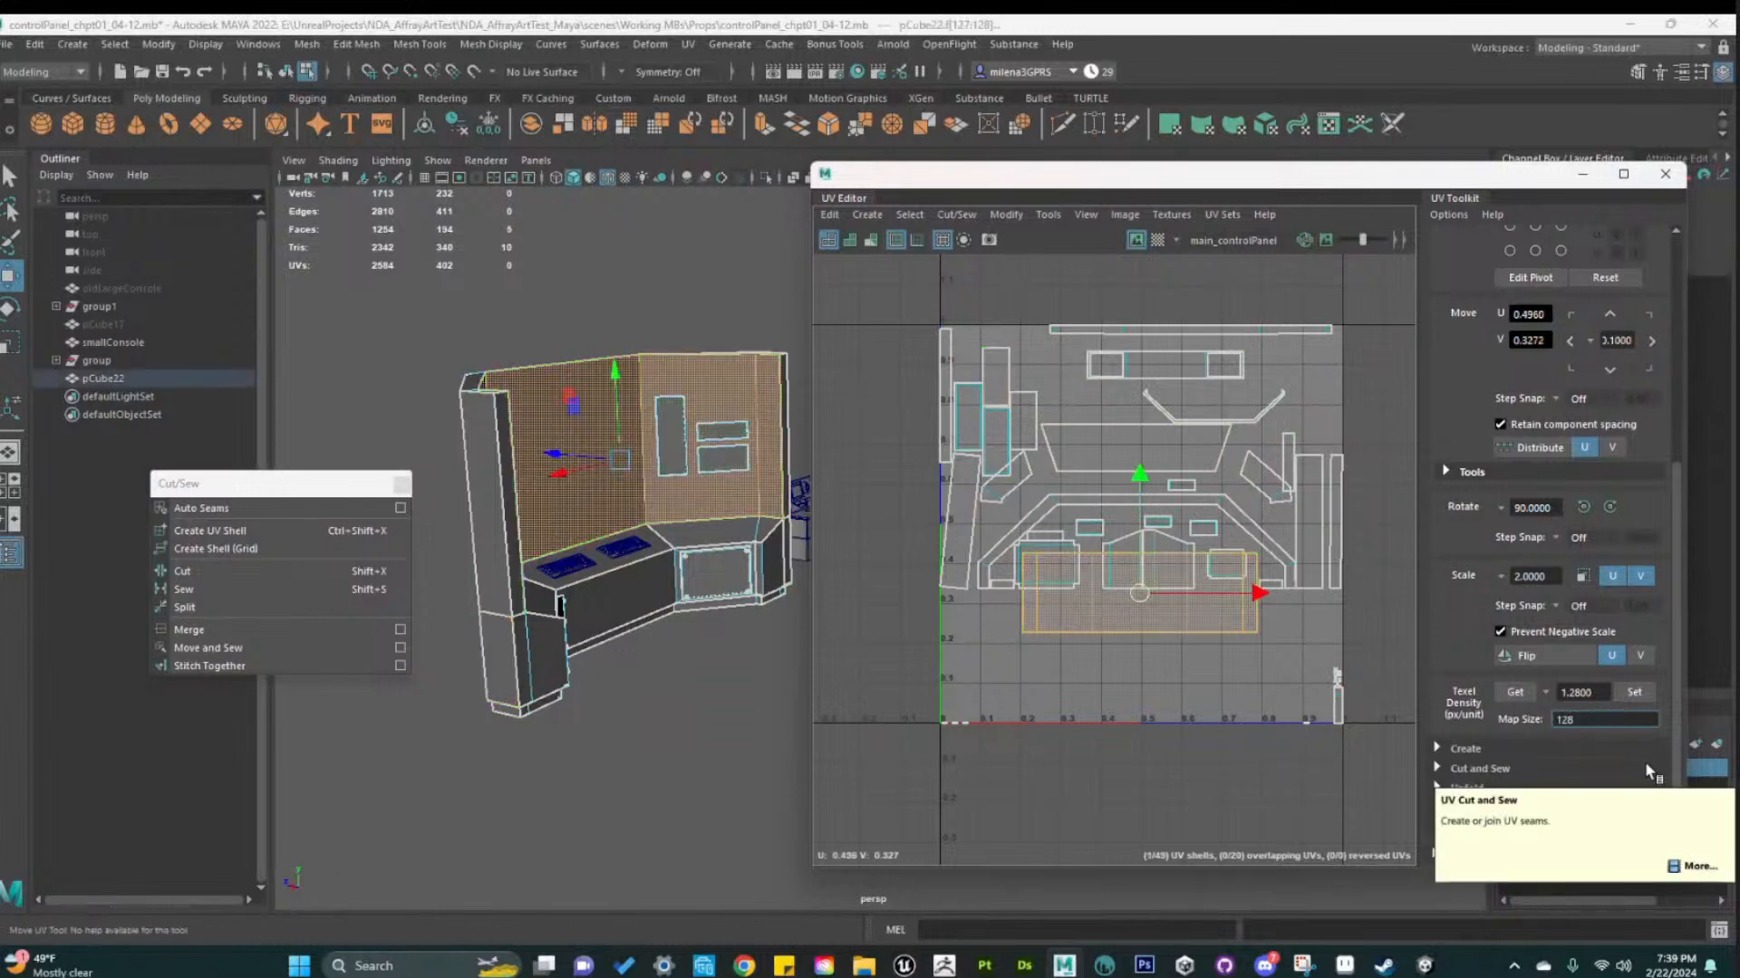
left_click(1177, 665)
left_click(1137, 622)
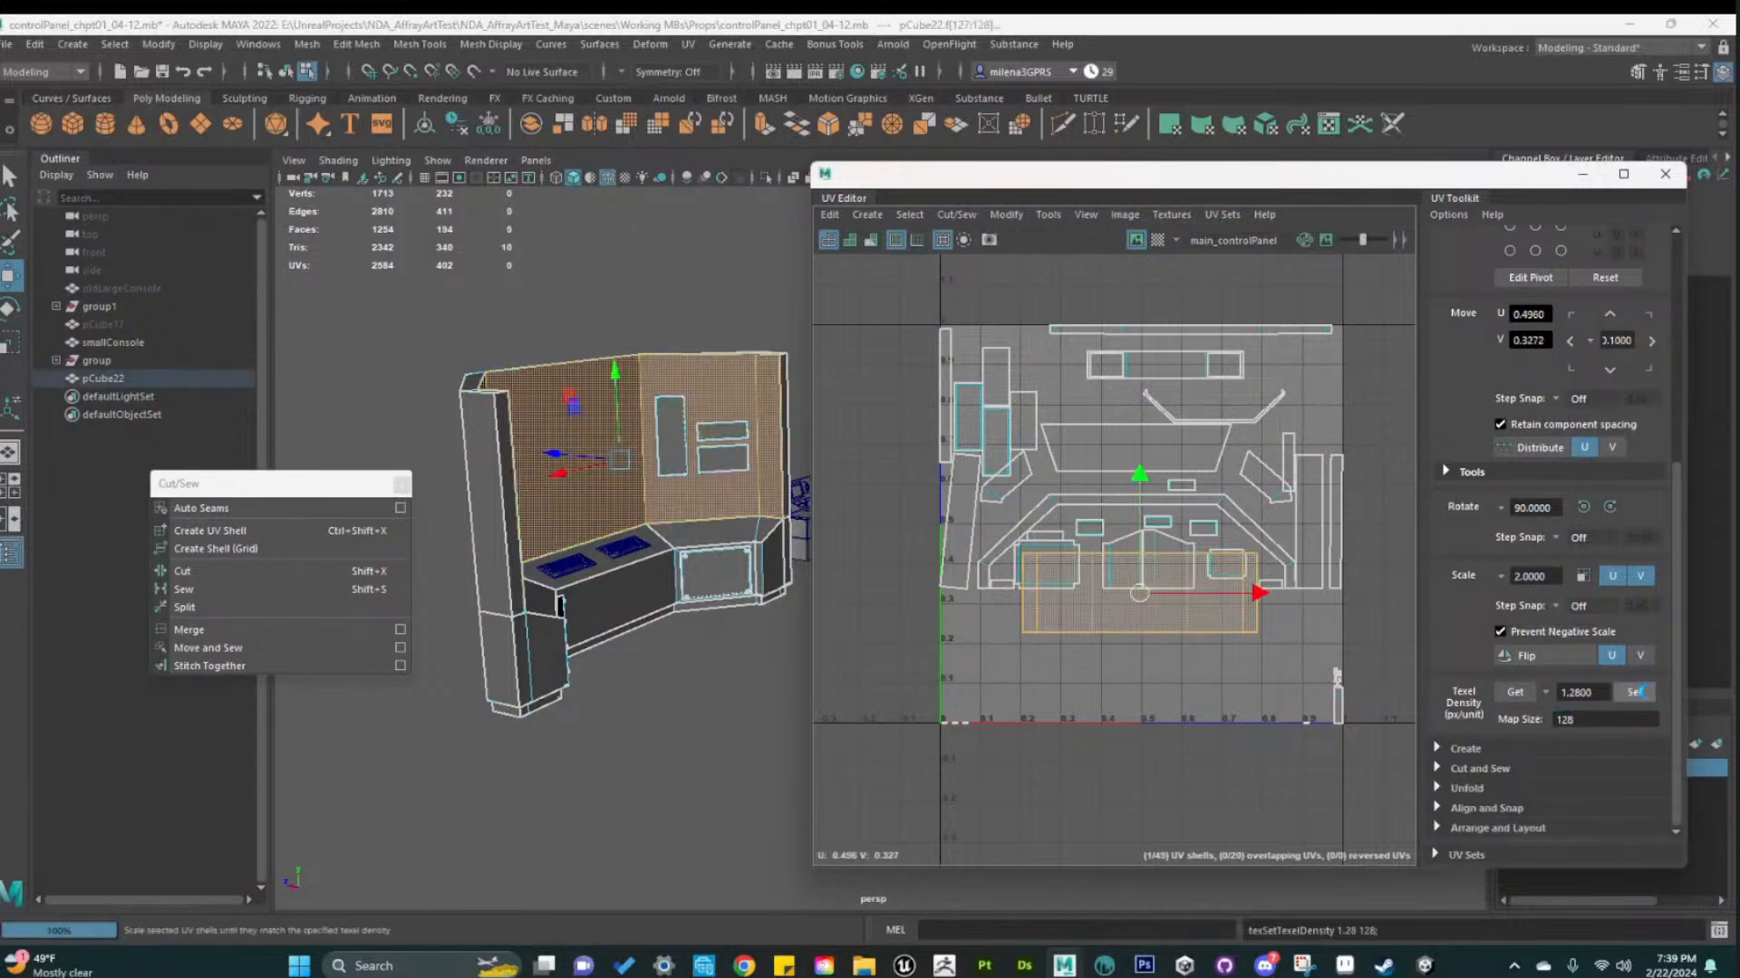
left_click(1633, 693)
Set the map size back to 2048, reapply texel density 1.28 to the wall shell and deselect it
scroll(1205, 731, "up", 6)
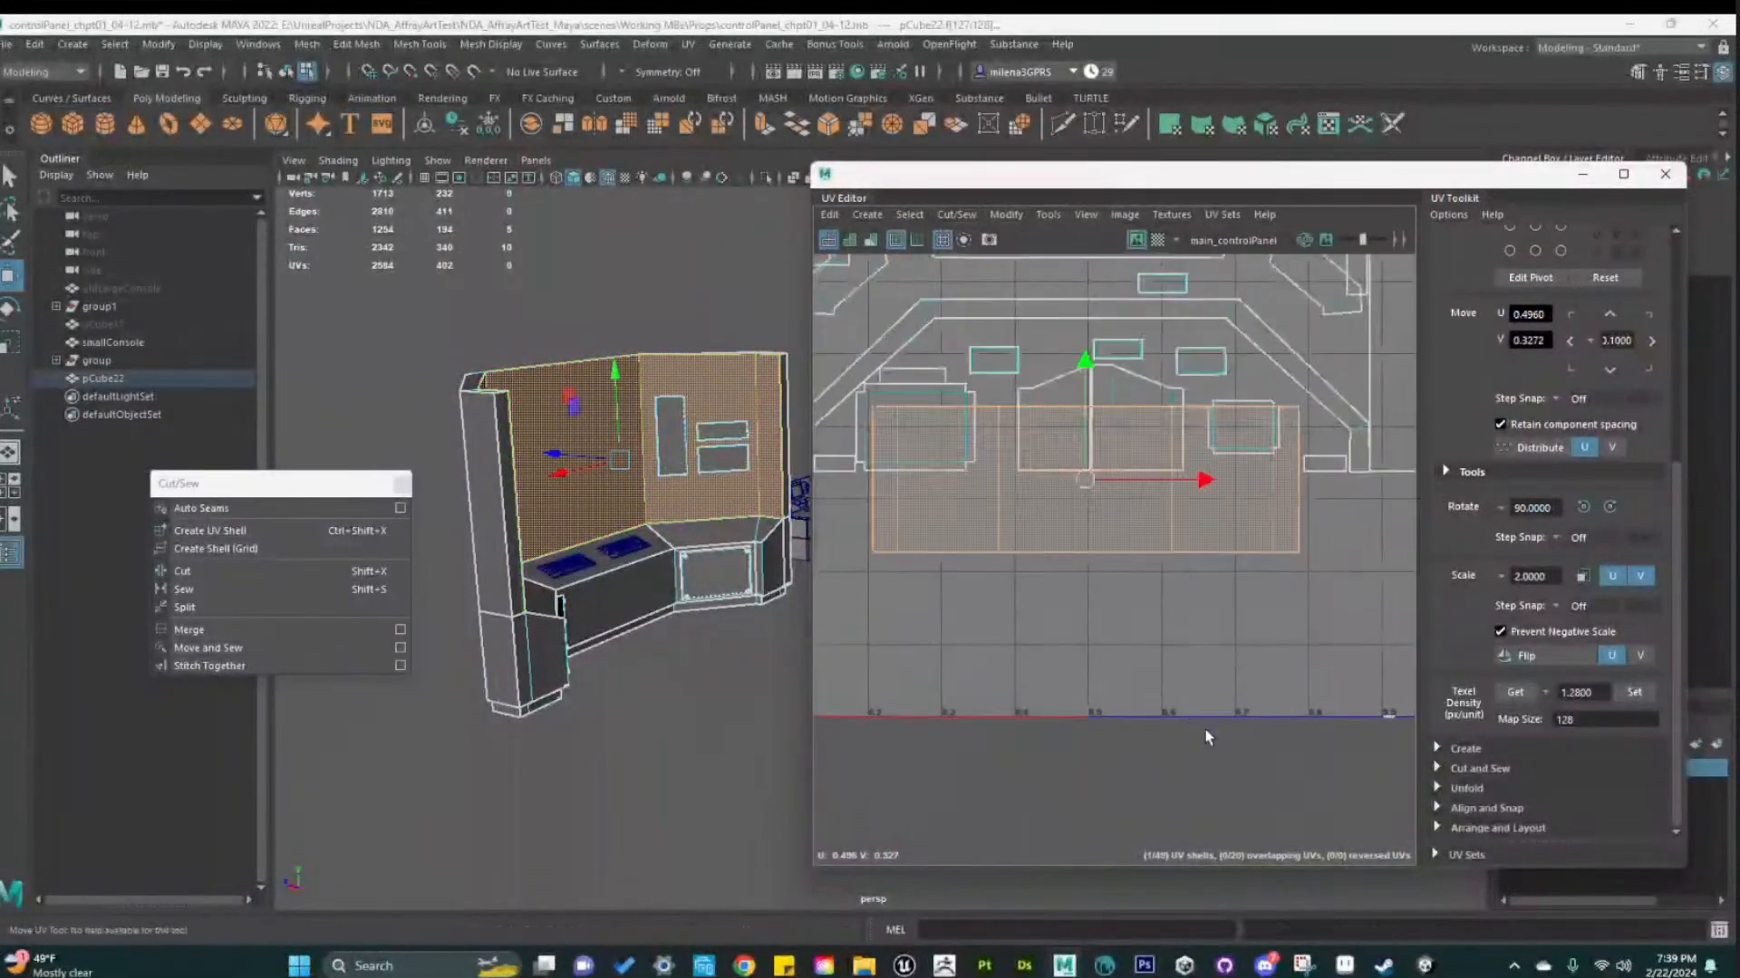
type("20")
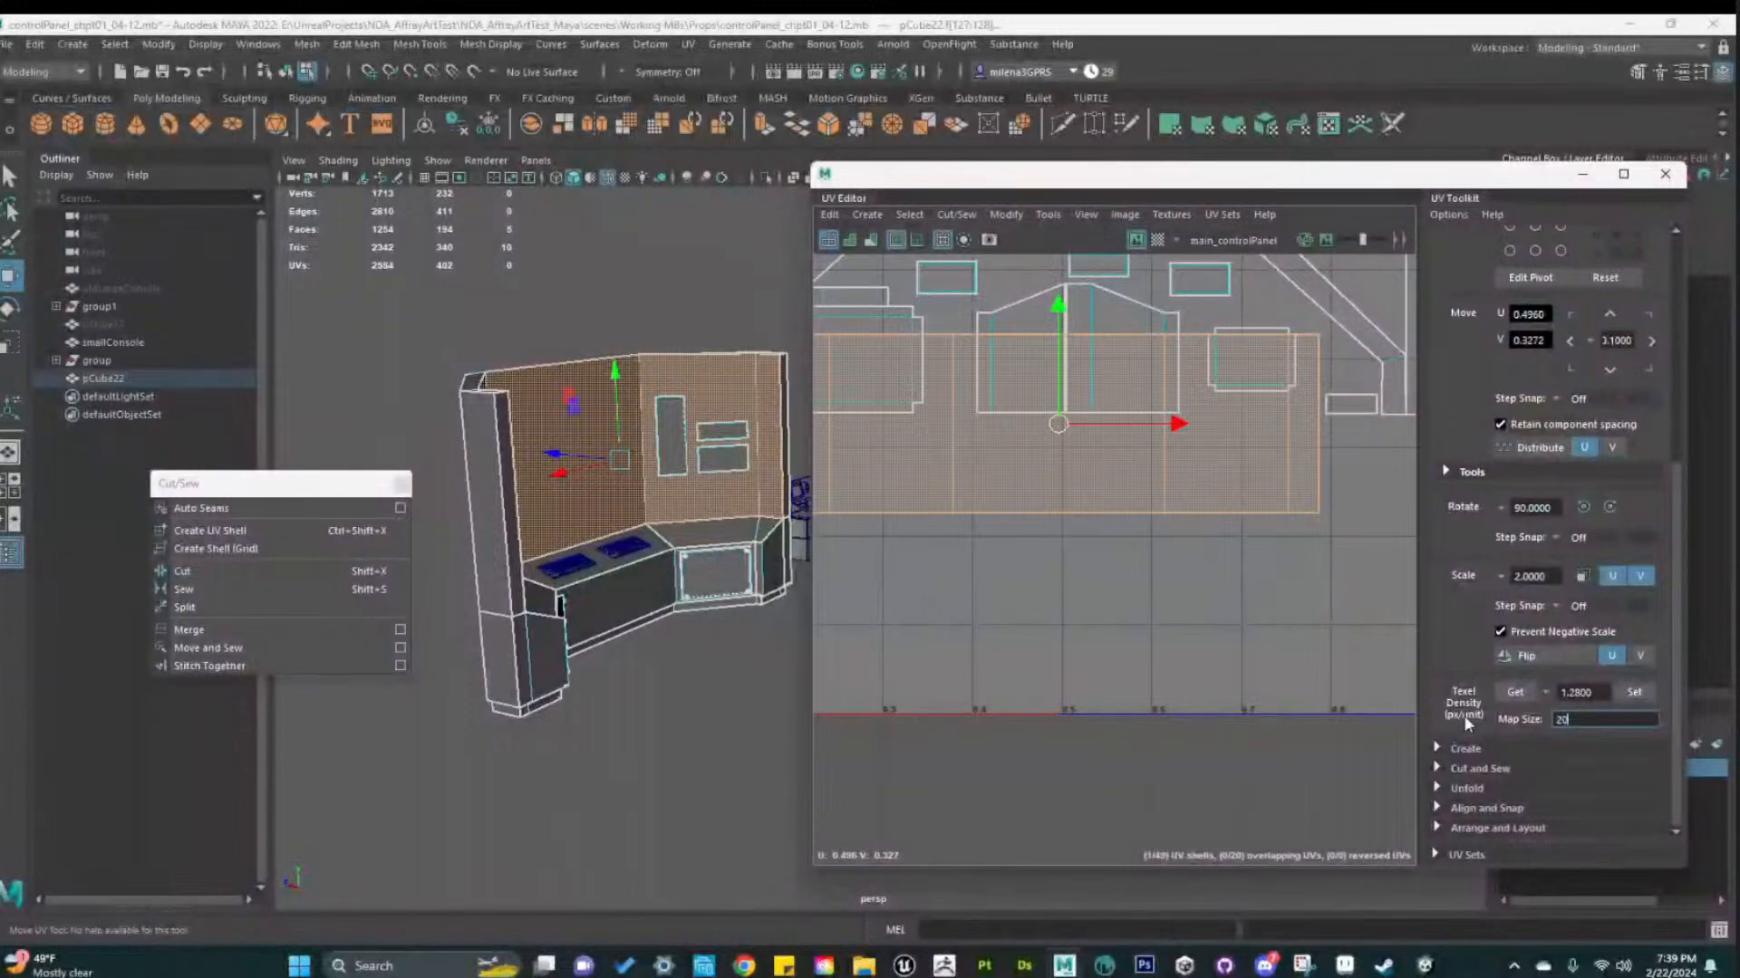
type("48")
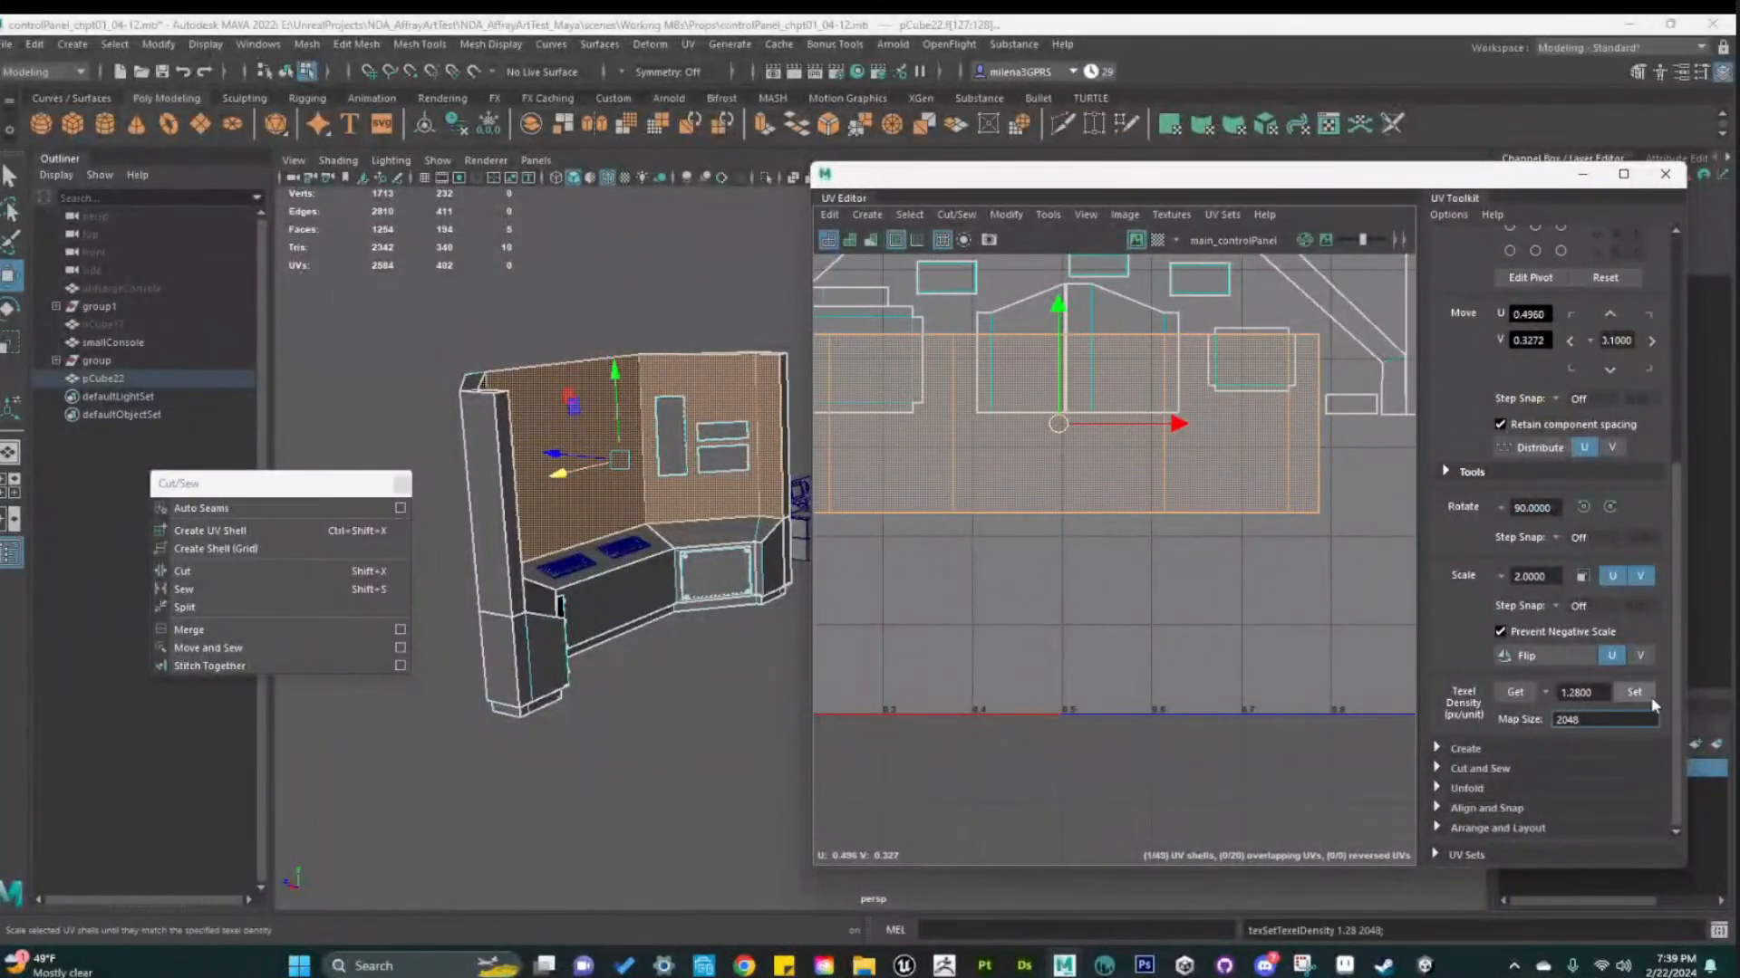
left_click(1651, 691)
left_click(1096, 657)
Move the thin strip shells away from the UV origin to about U 0.05, V 0.28
scroll(1098, 659, "down", 6)
scroll(1069, 724, "up", 5)
middle_click_drag(1075, 765, 1040, 788, "alt")
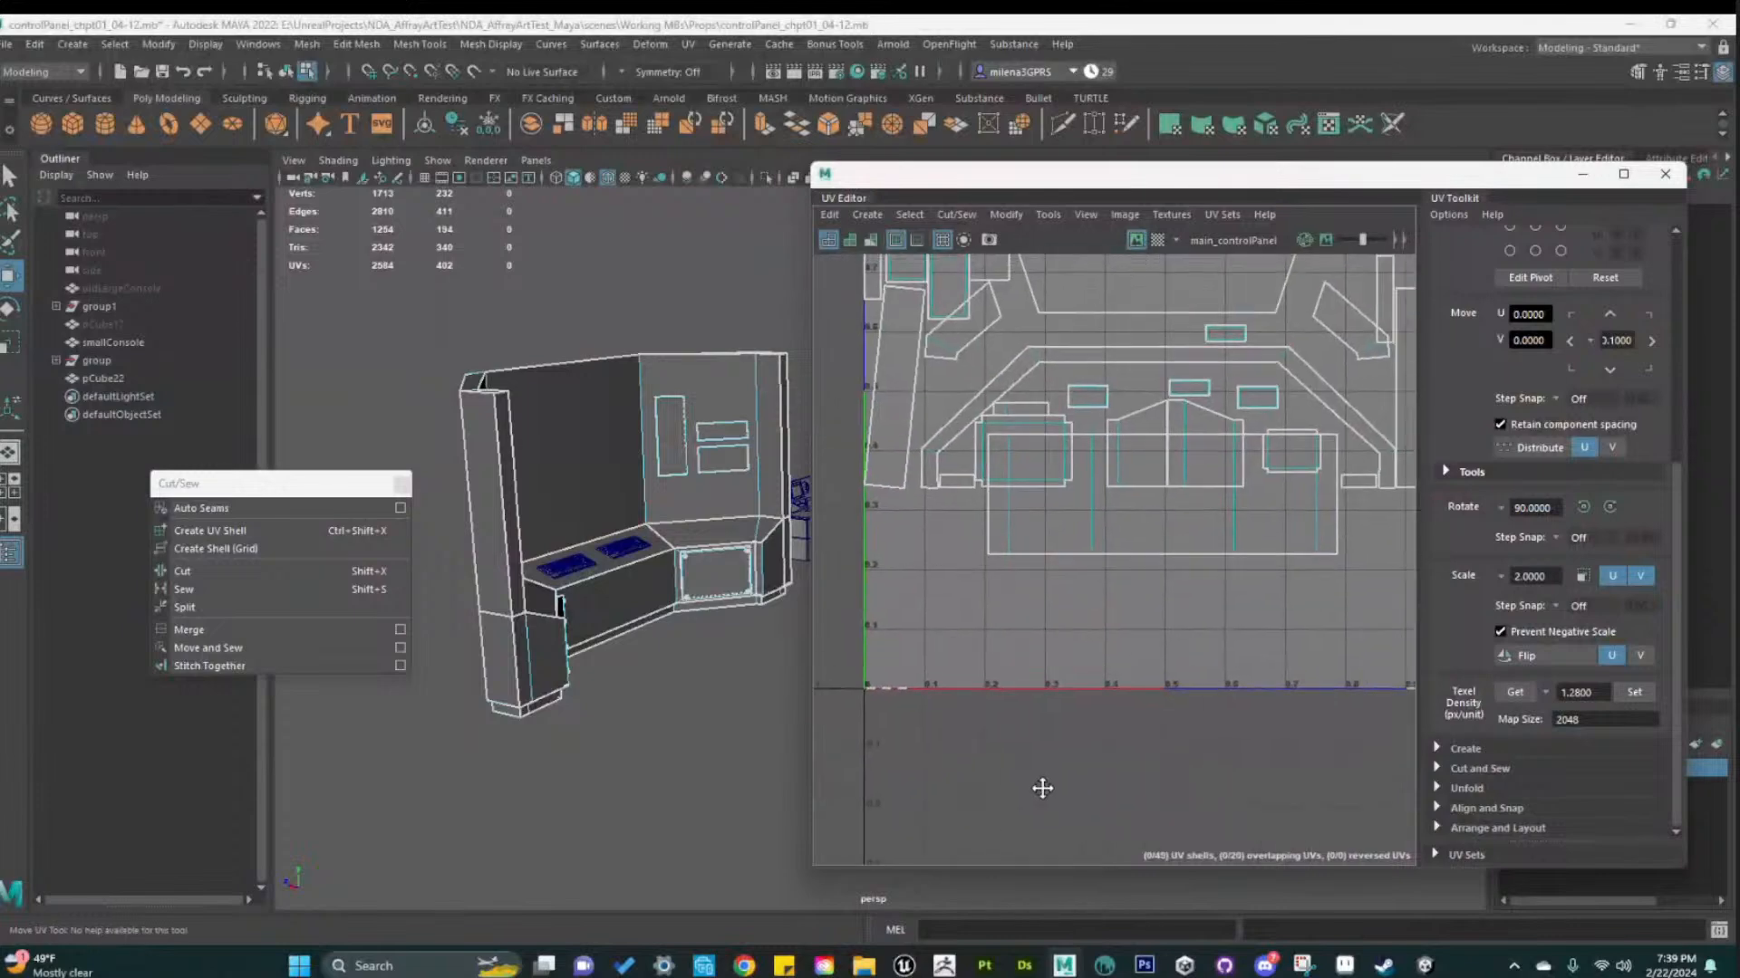
left_click_drag(857, 669, 893, 525)
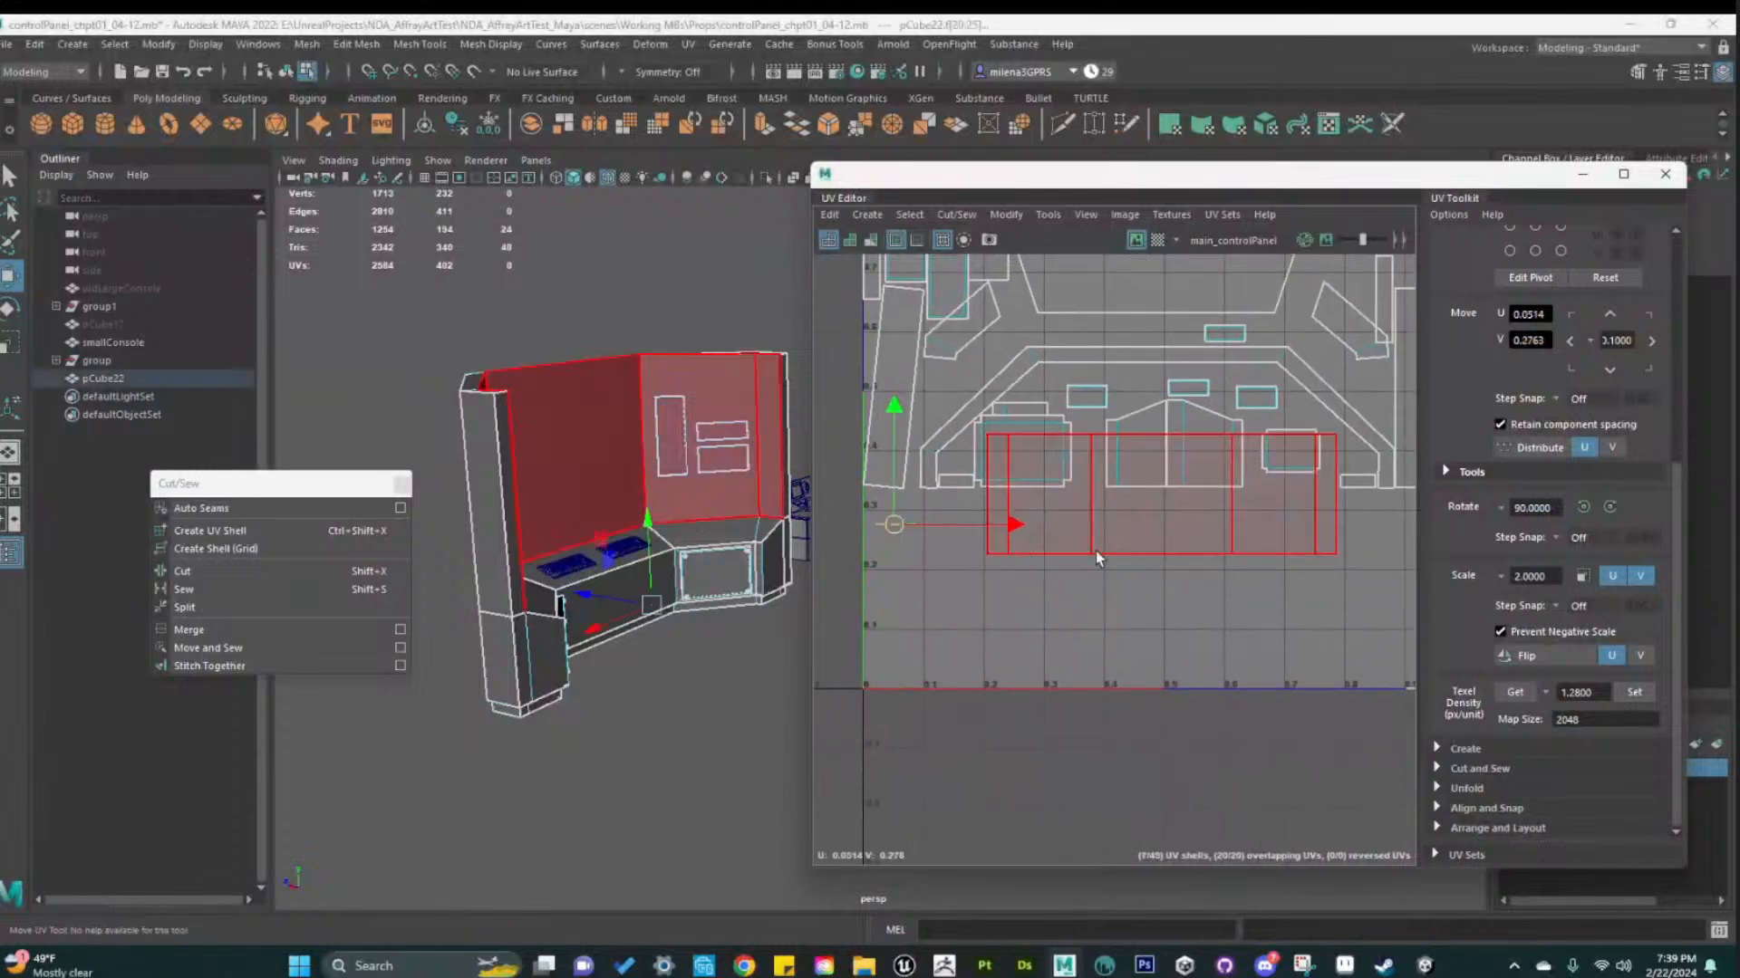
Move the back-wall UV shell into the lower corner of the tile beside the UV origin
left_click(1158, 537)
left_click(1158, 542)
left_click_drag(1149, 493, 1034, 622)
middle_click_drag(1328, 649, 1162, 671, "alt")
Apply texel density 1.28 at map size 2048 to the small shells near U 1, V 0, then deselect them
left_click_drag(1247, 567, 1339, 756)
scroll(1334, 781, "up", 6)
middle_click_drag(1280, 580, 1258, 729, "alt")
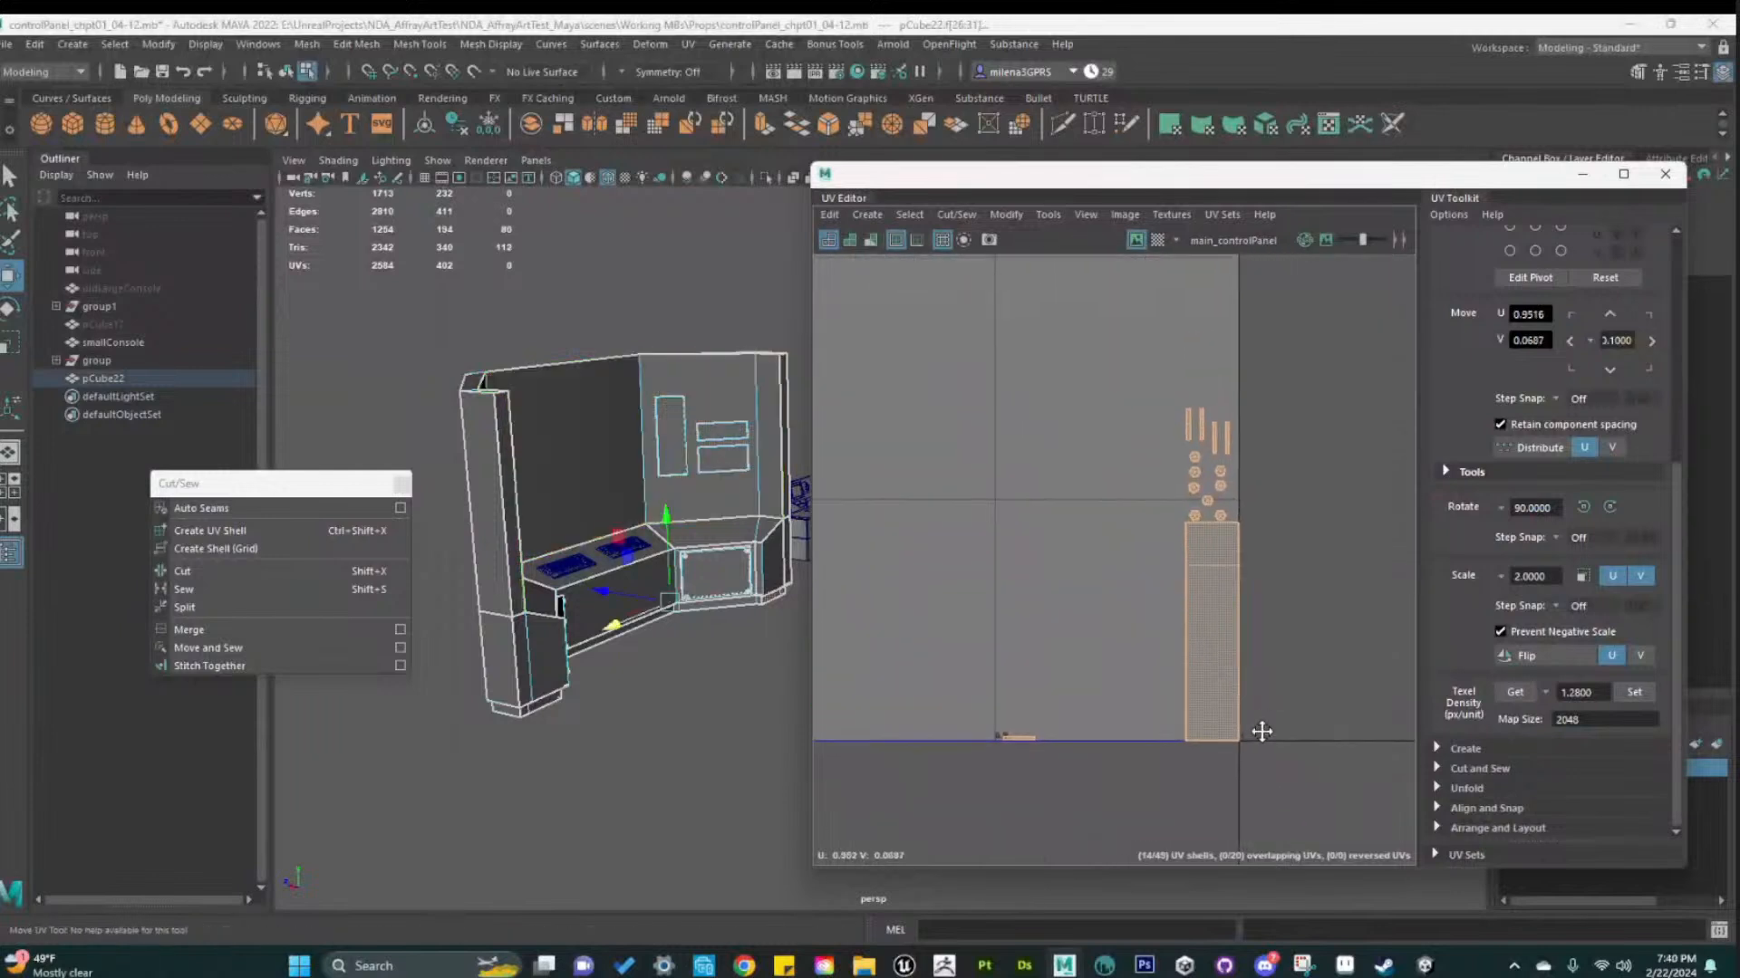
scroll(1257, 728, "down", 1)
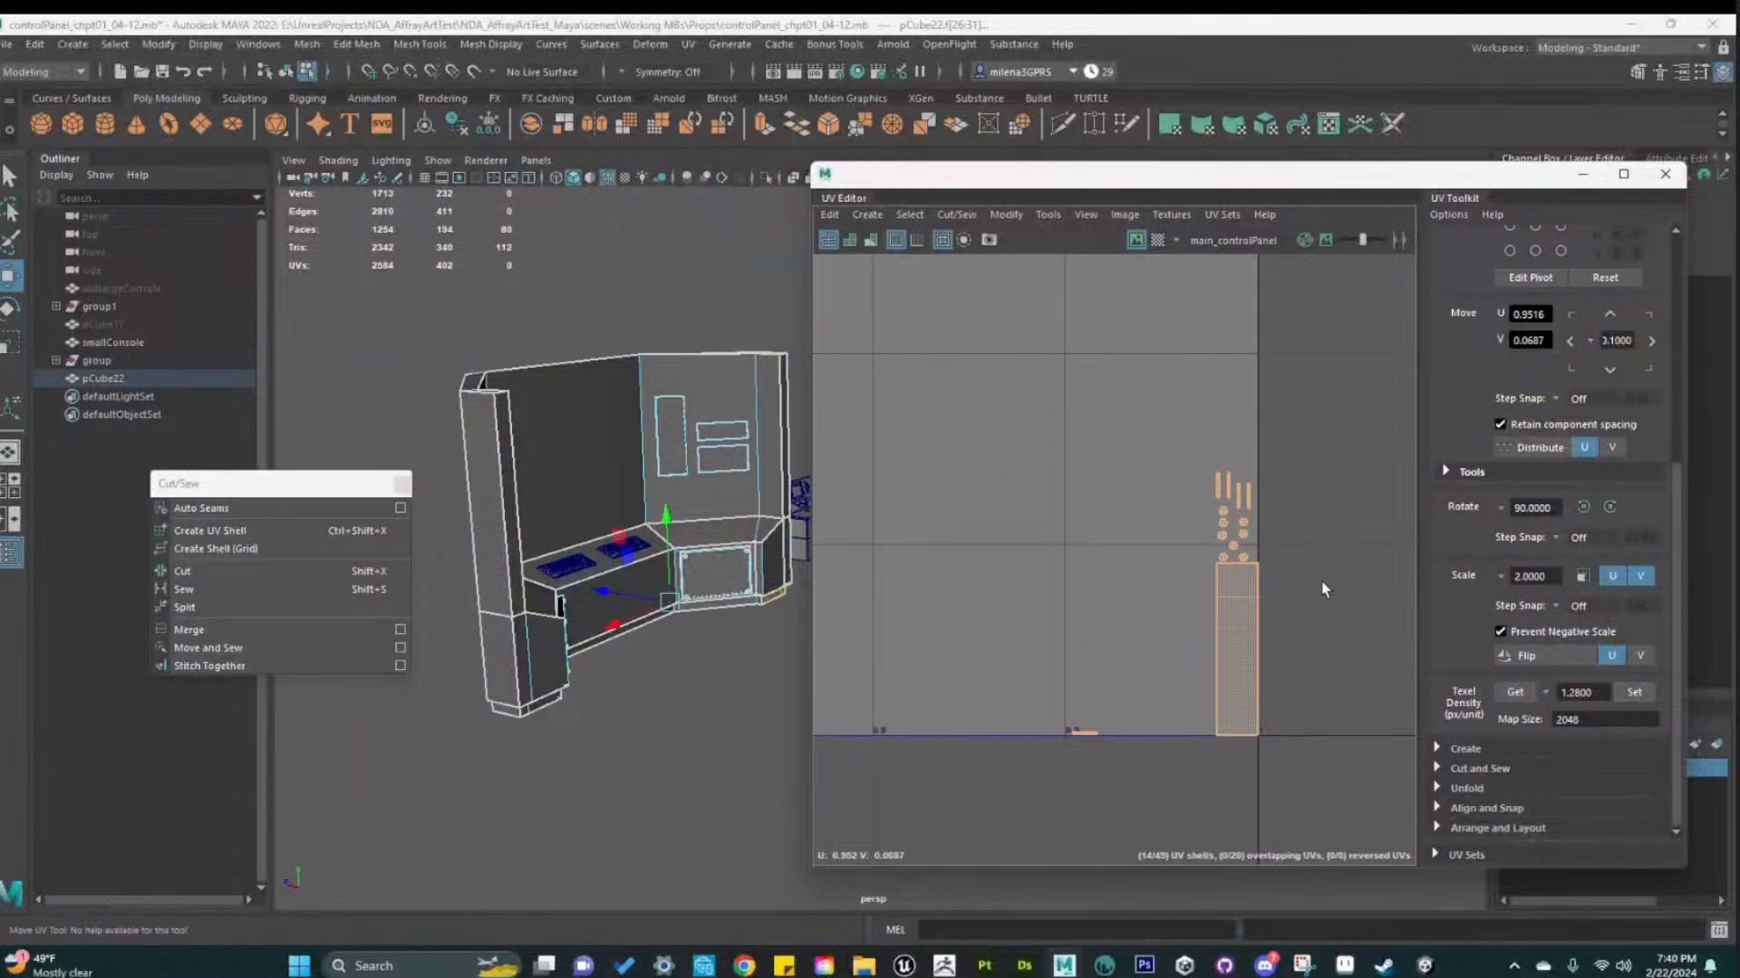
left_click_drag(1166, 411, 1265, 807)
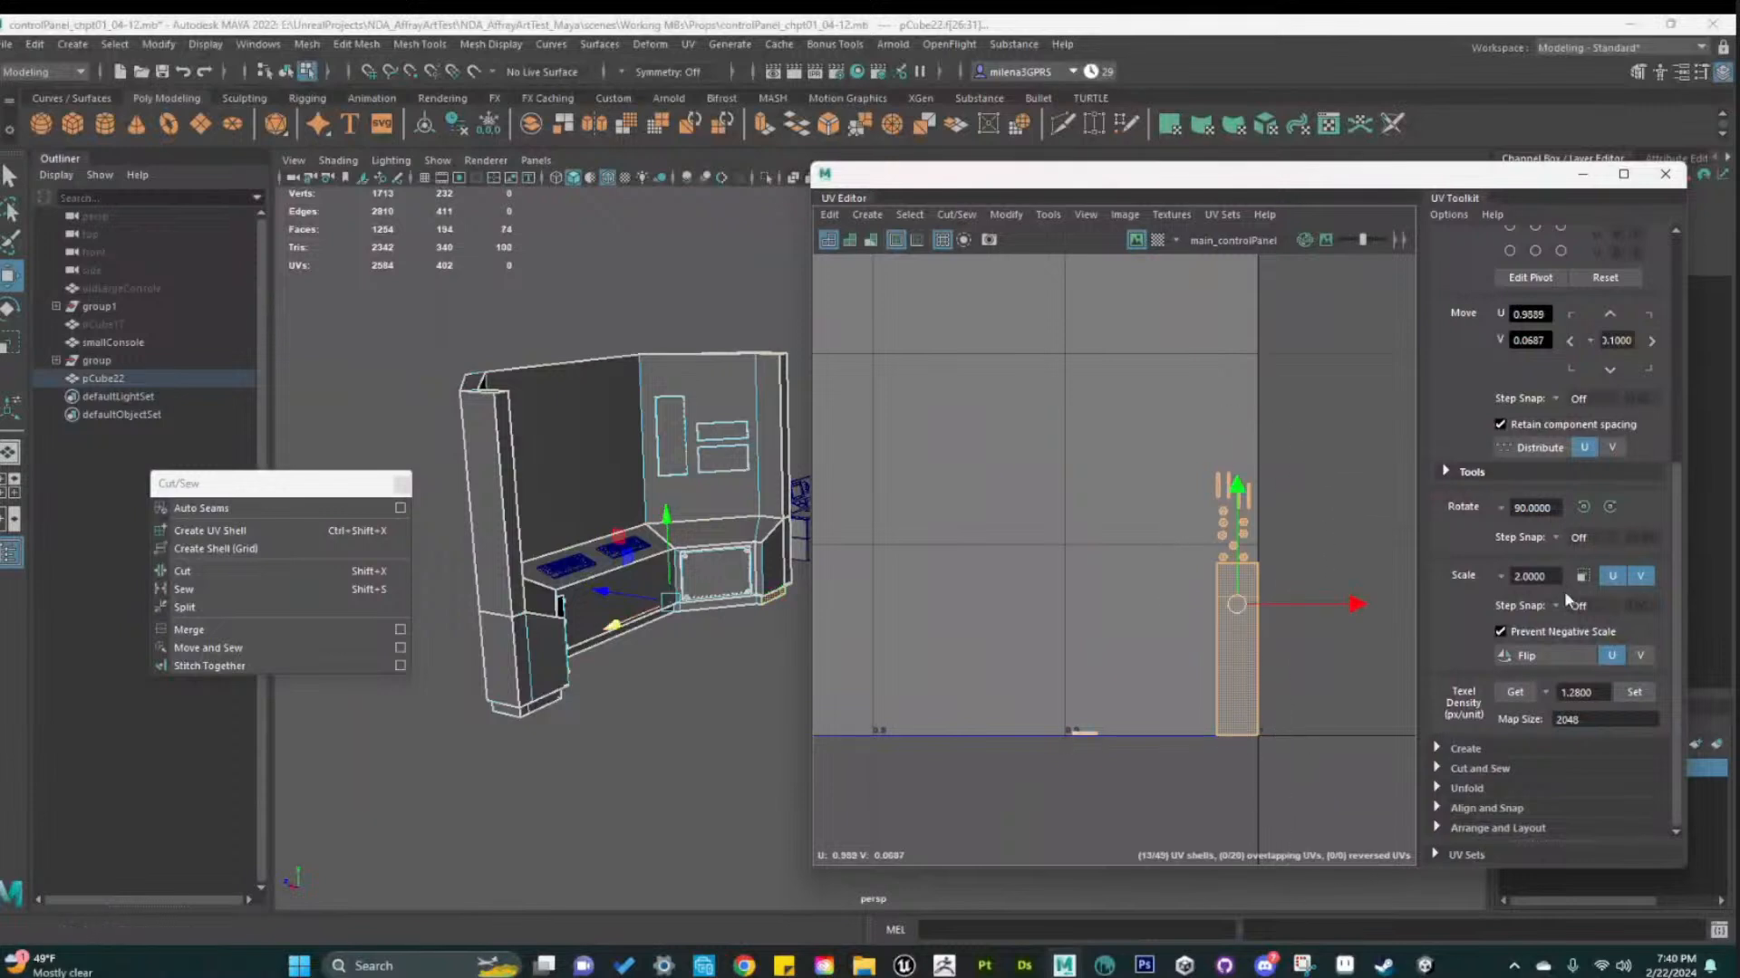
left_click(1652, 693)
left_click(1093, 662)
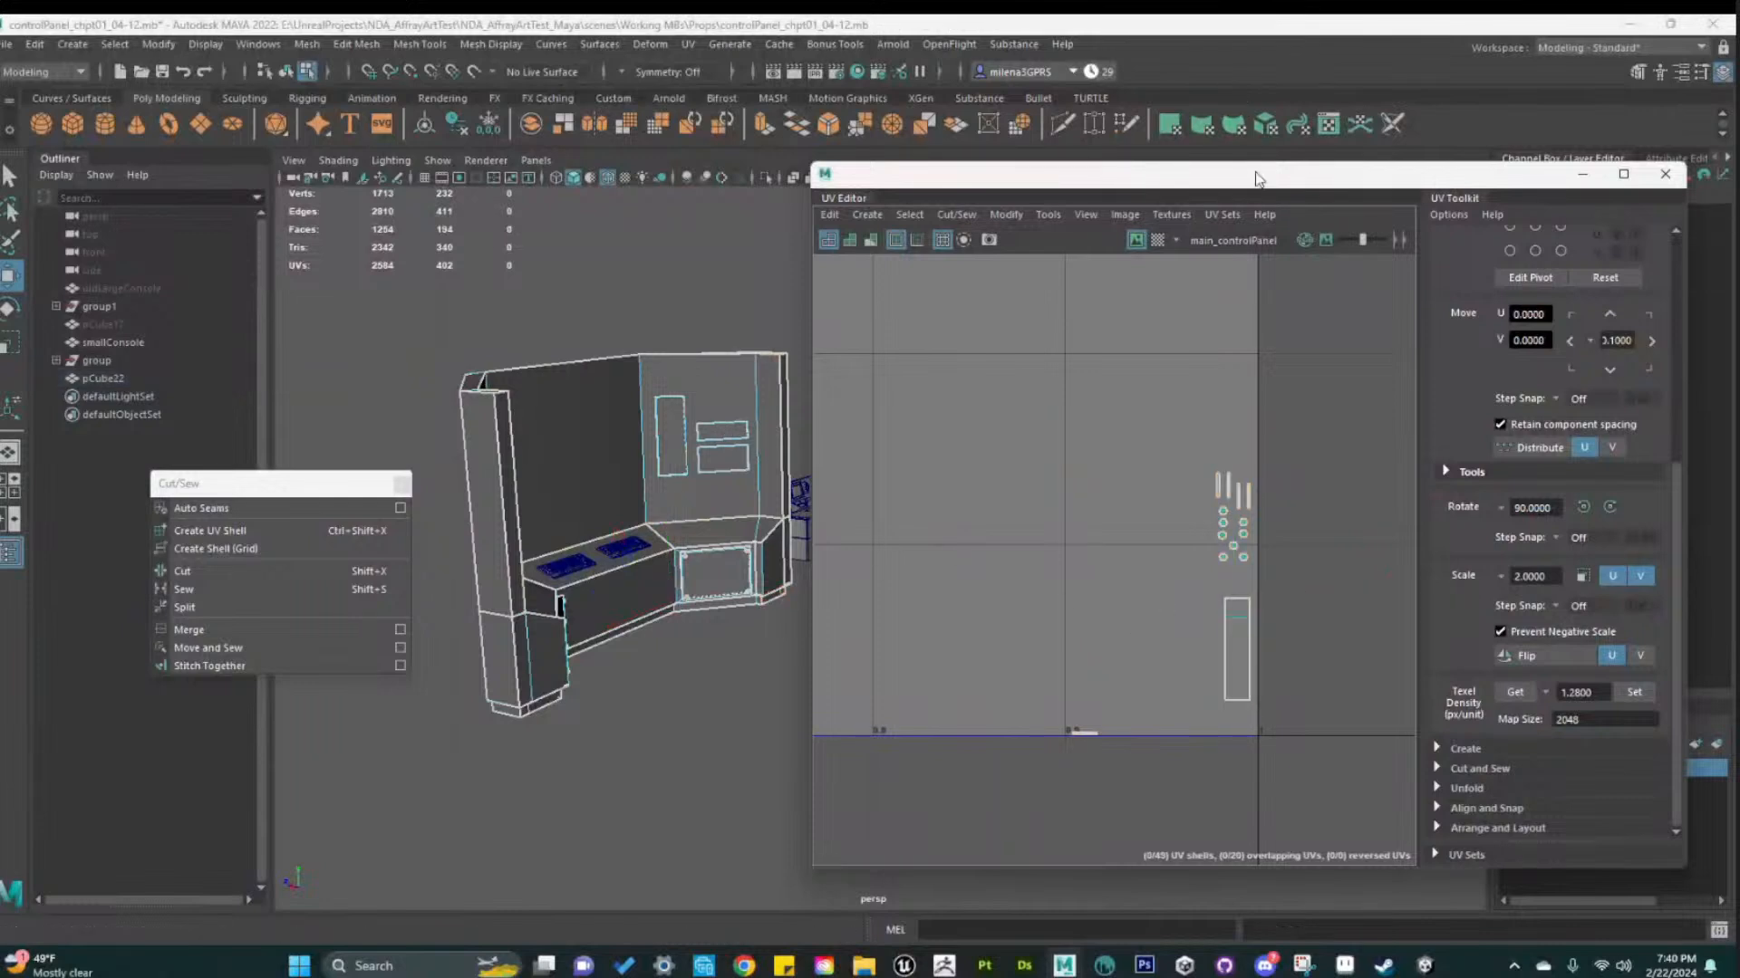
Move the thin horizontal strip shell from the tile's lower edge to just above the narrow upright rectangle shell
left_click_drag(1256, 179, 1175, 121)
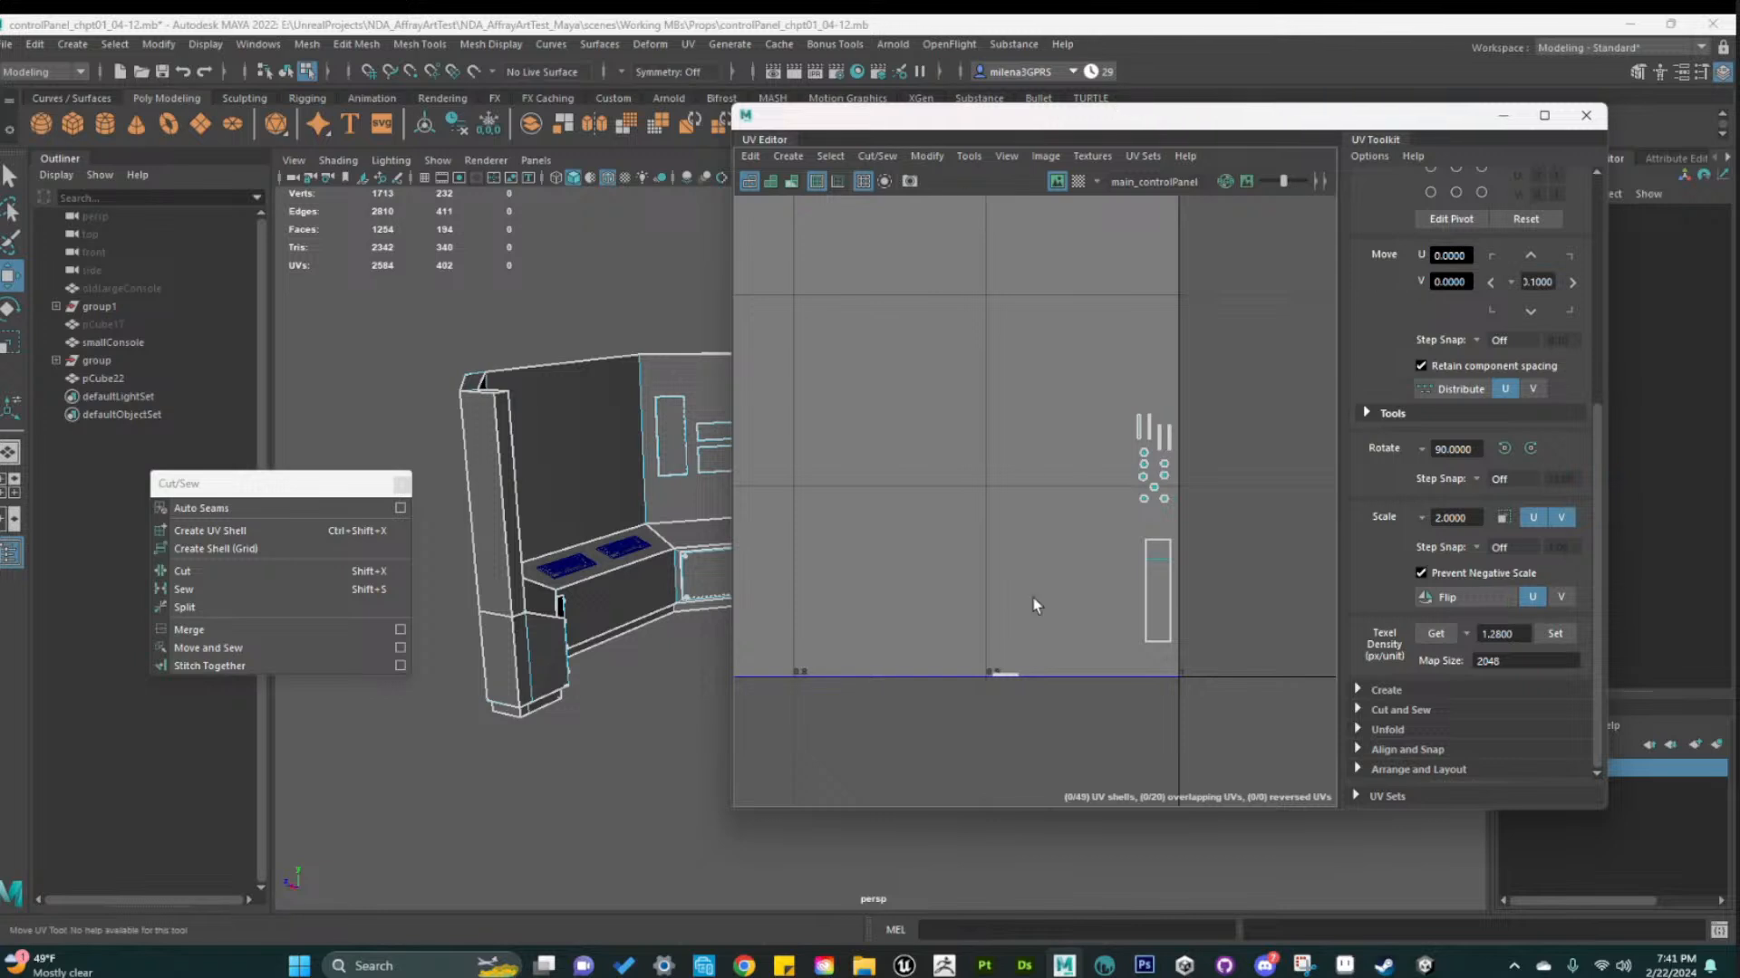
scroll(1132, 634, "up", 3)
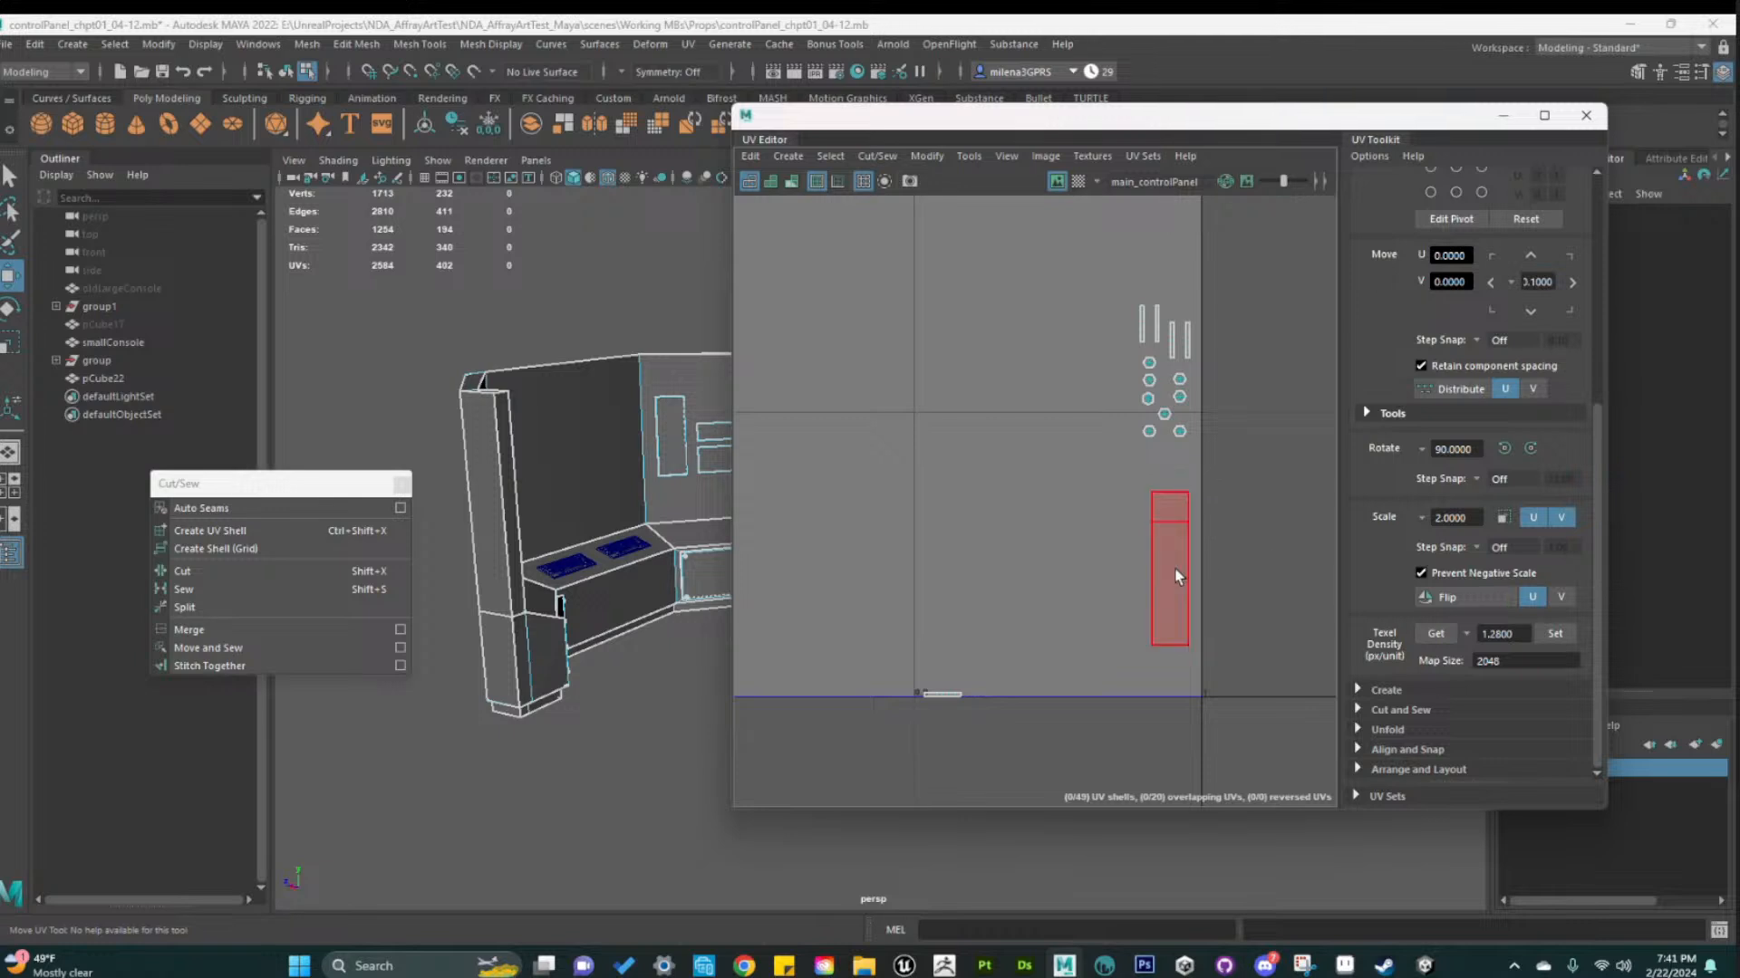
left_click_drag(848, 657, 1169, 483)
left_click(1053, 654)
scroll(1049, 672, "down", 3)
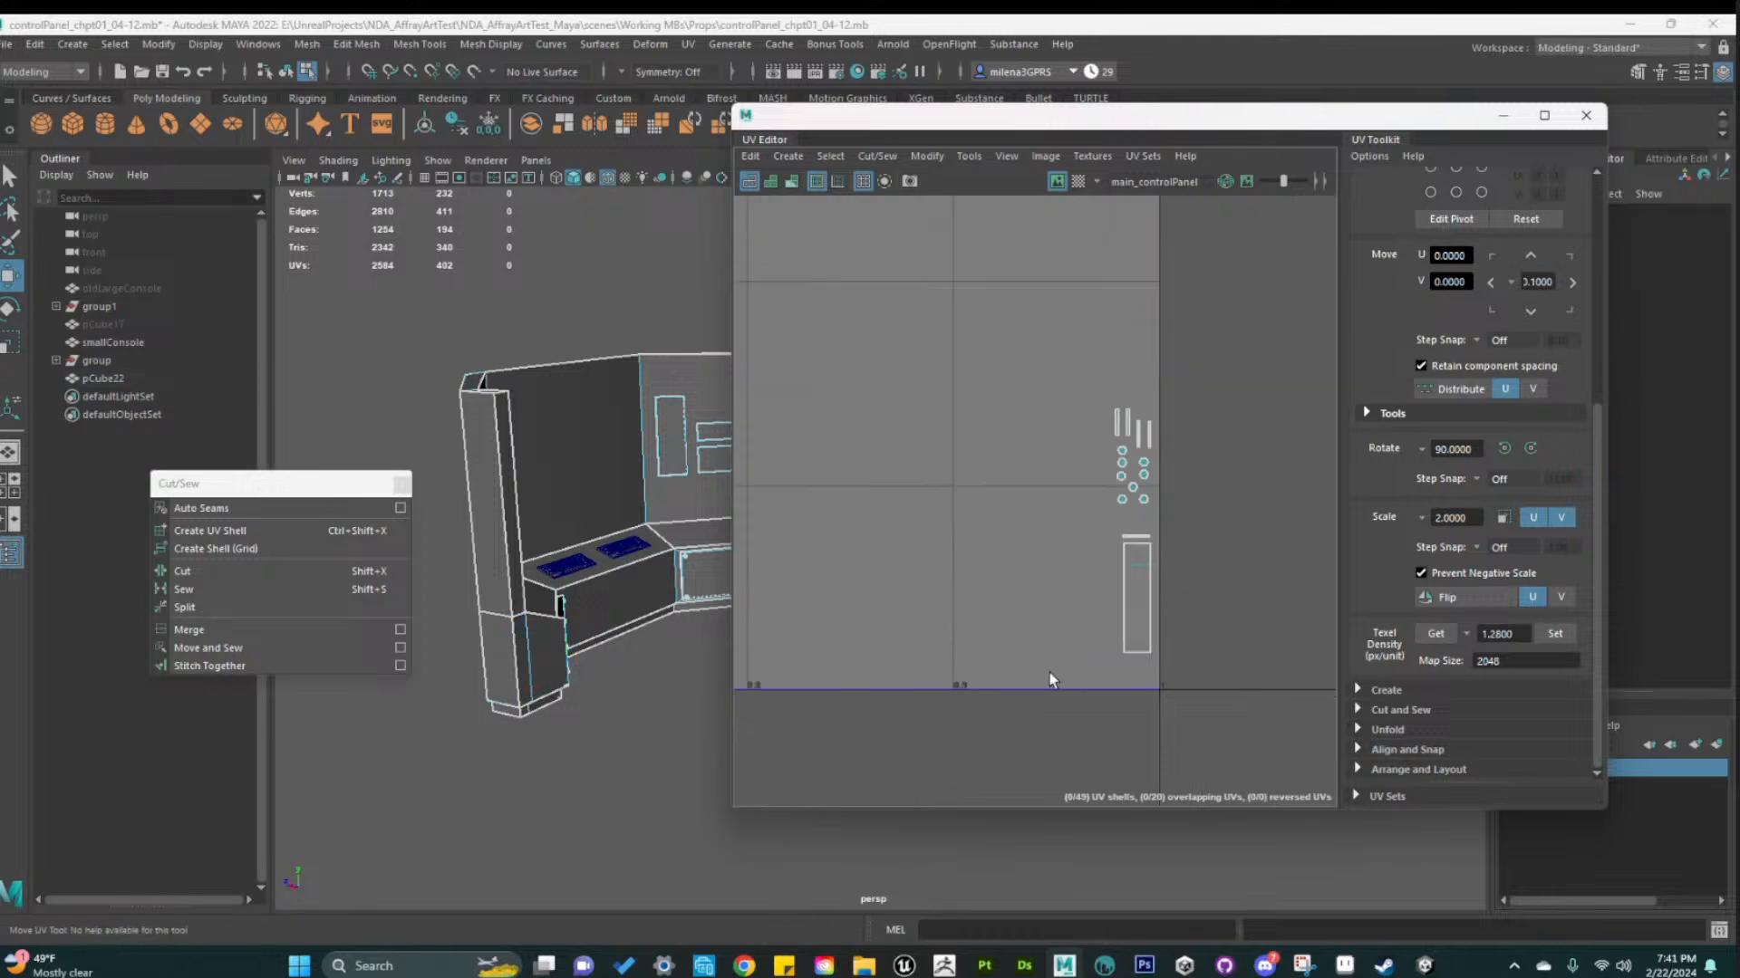
Move the group of small detail shells from the tile's lower corner to about U 0.50, V 0.28
left_click_drag(1030, 126, 1189, 168)
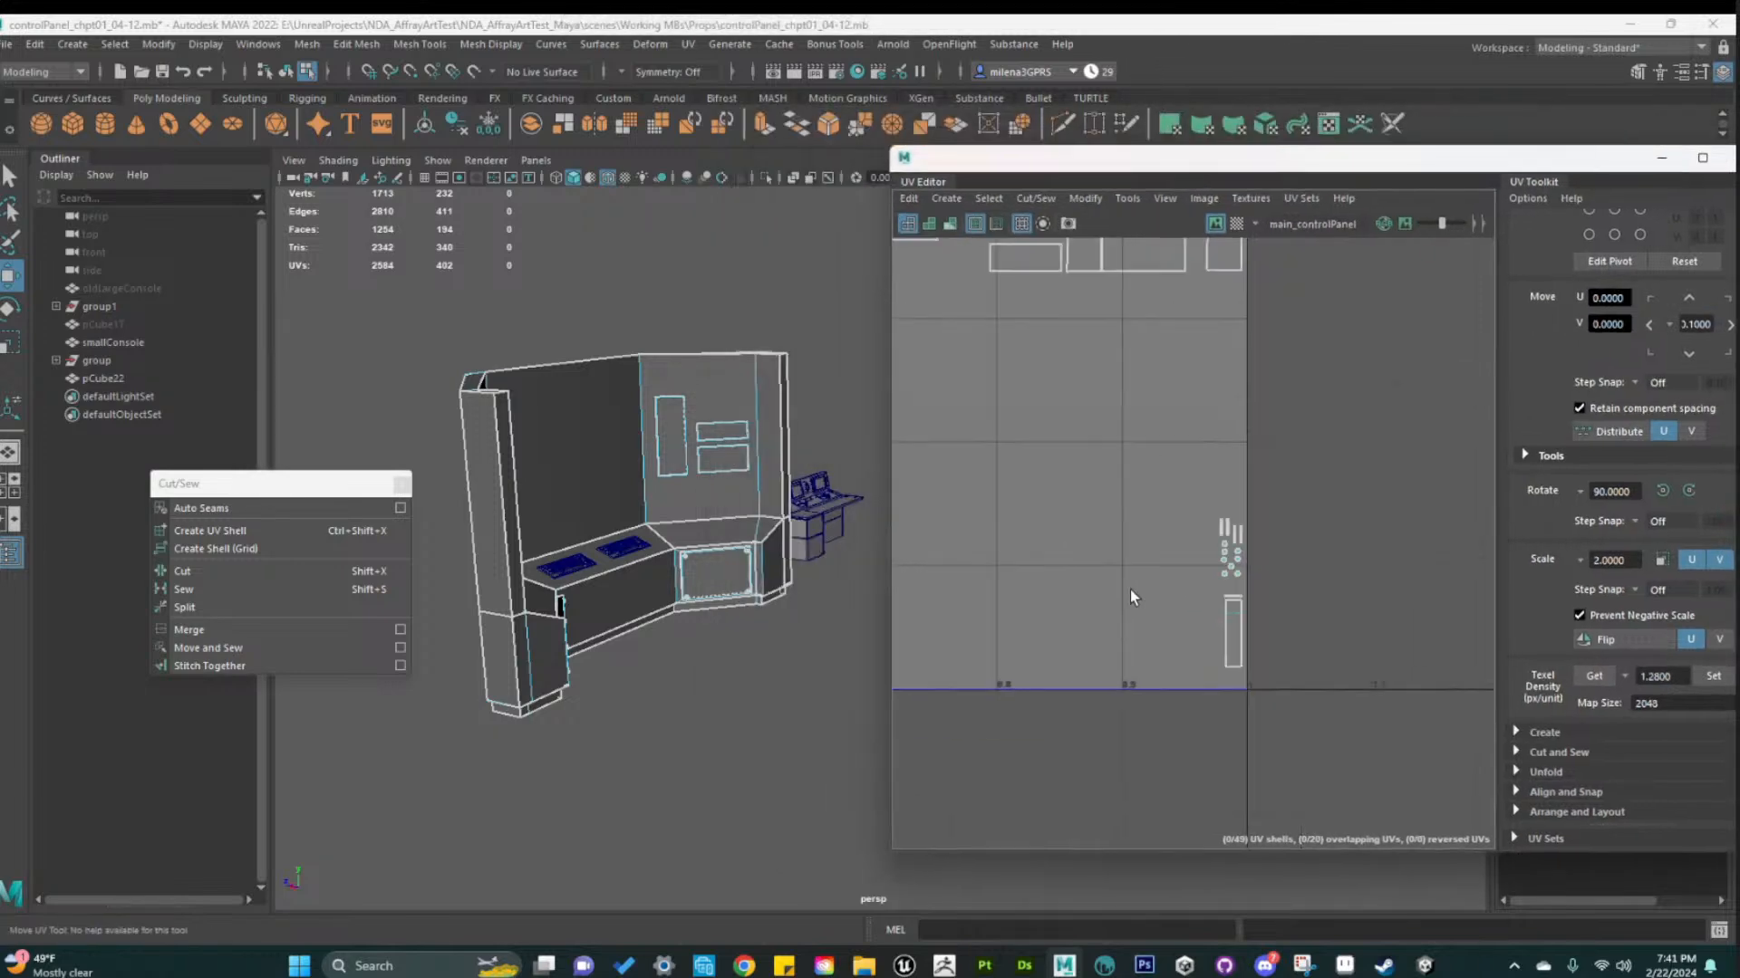
scroll(1129, 589, "up", 5)
scroll(1305, 783, "down", 4)
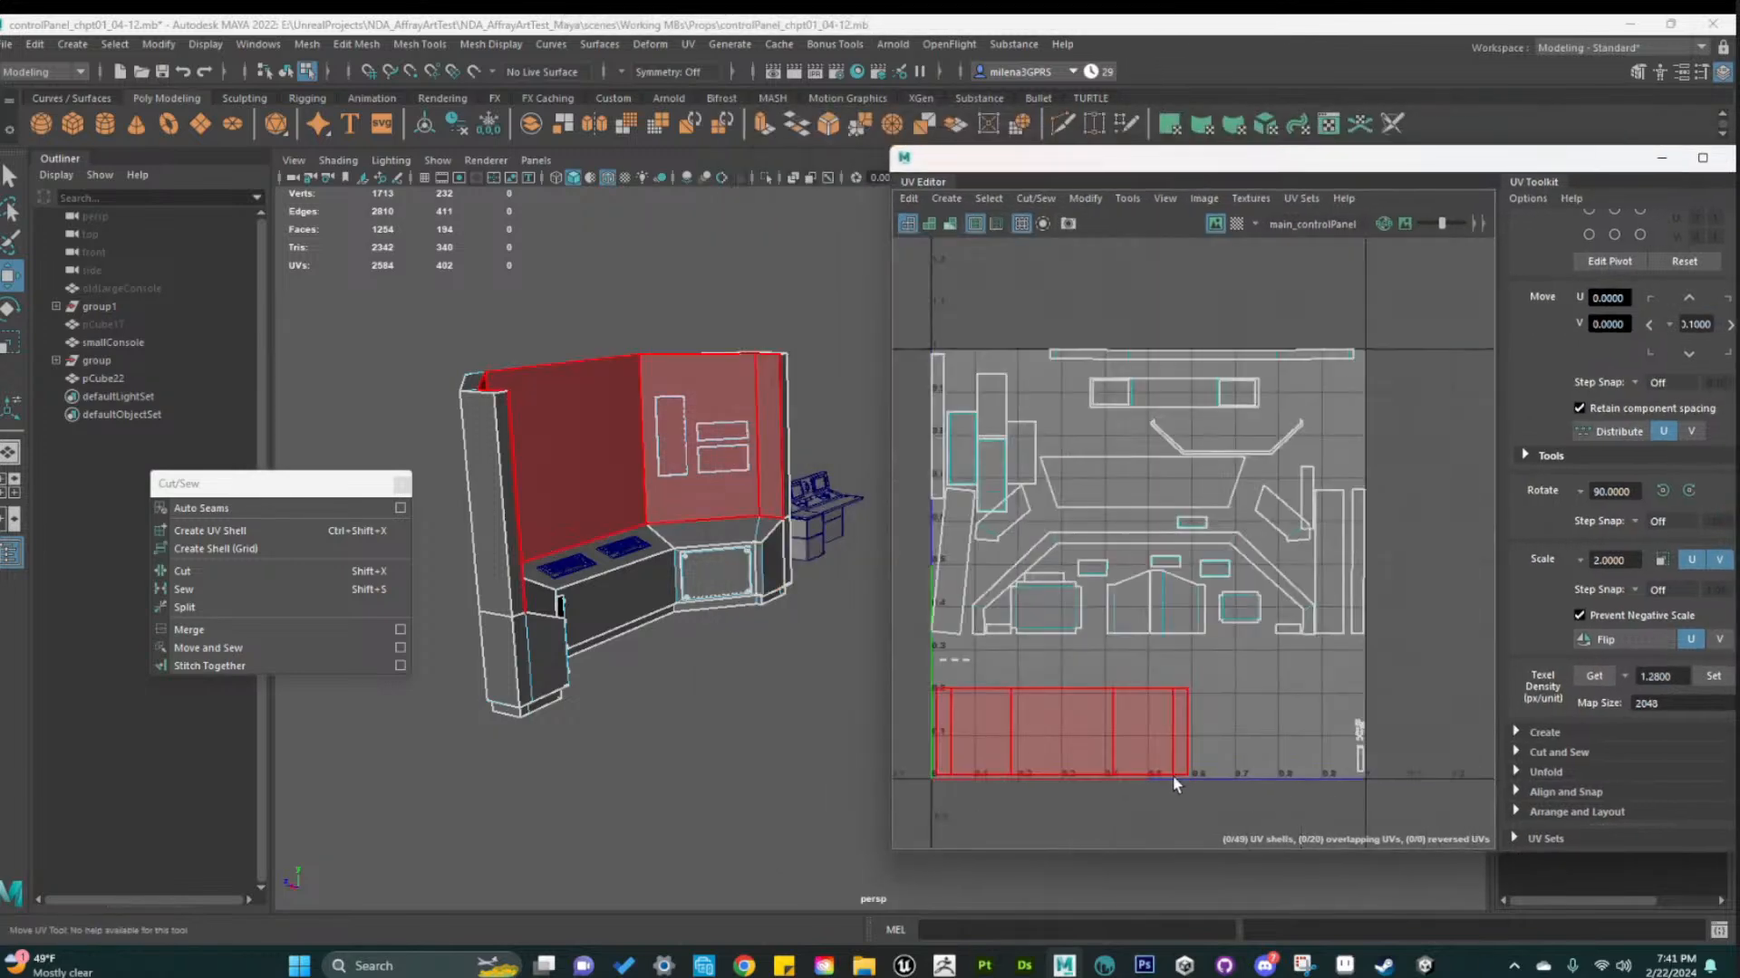
scroll(1173, 779, "up", 3)
scroll(1189, 812, "up", 2)
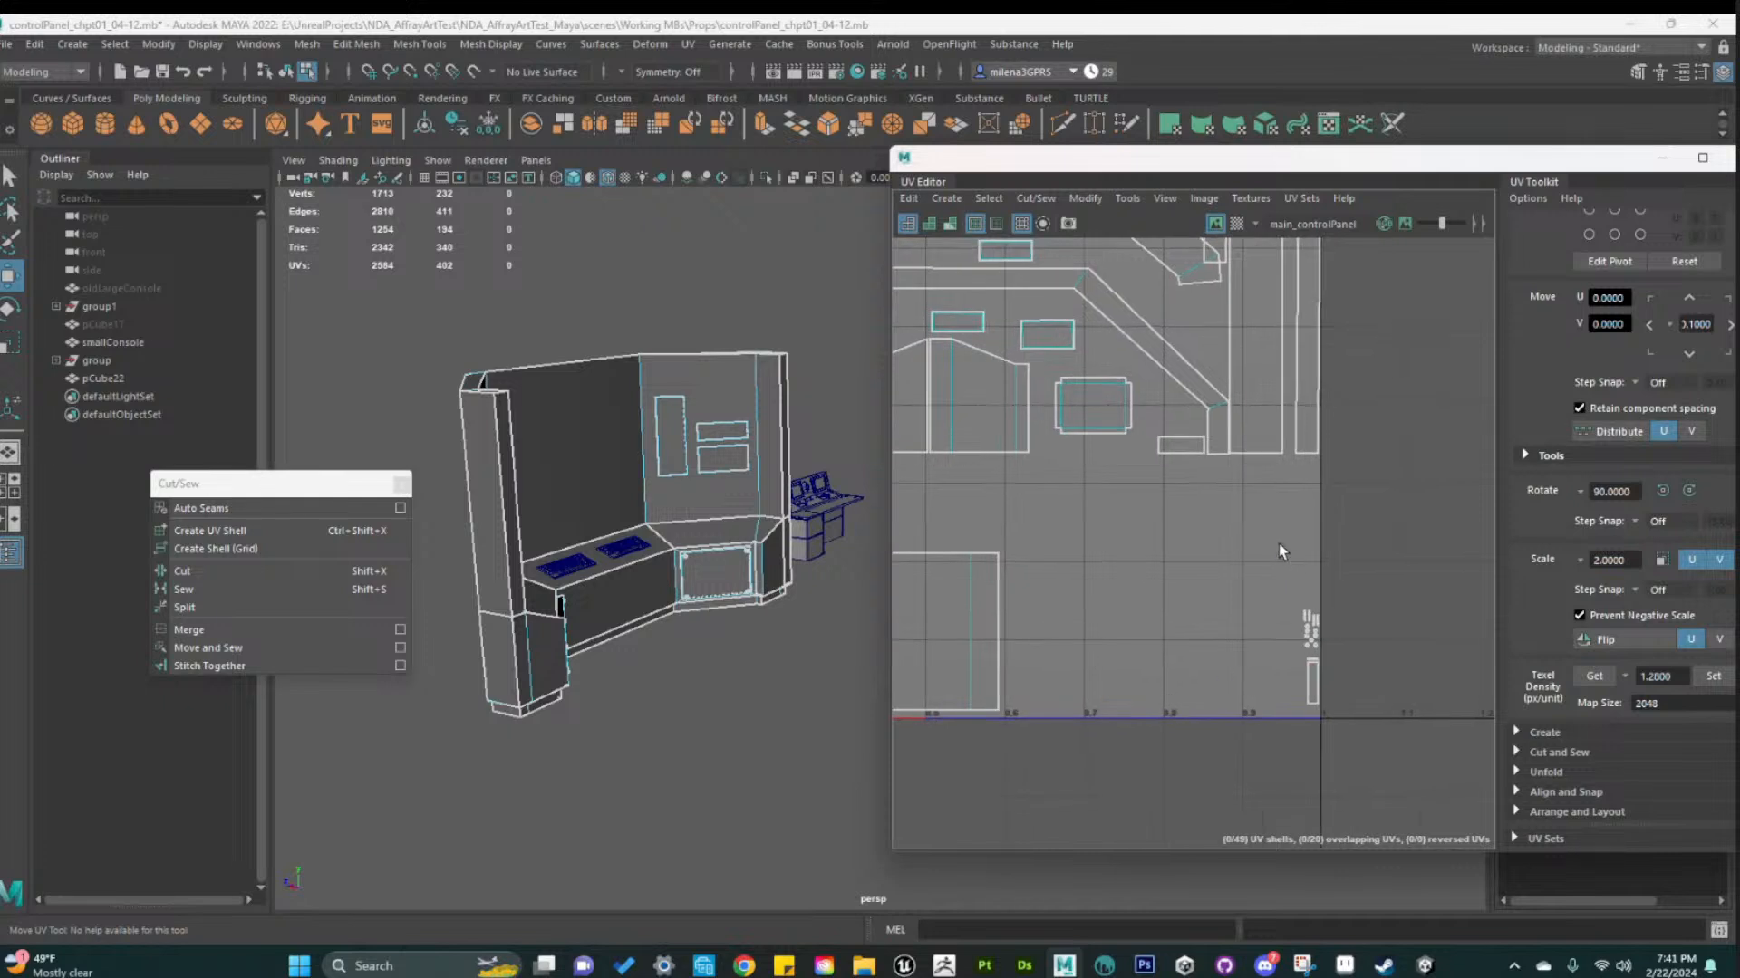
left_click(1296, 654)
left_click_drag(1291, 647, 930, 502)
scroll(1030, 663, "up", 2)
middle_click_drag(1042, 692, 1168, 671, "alt")
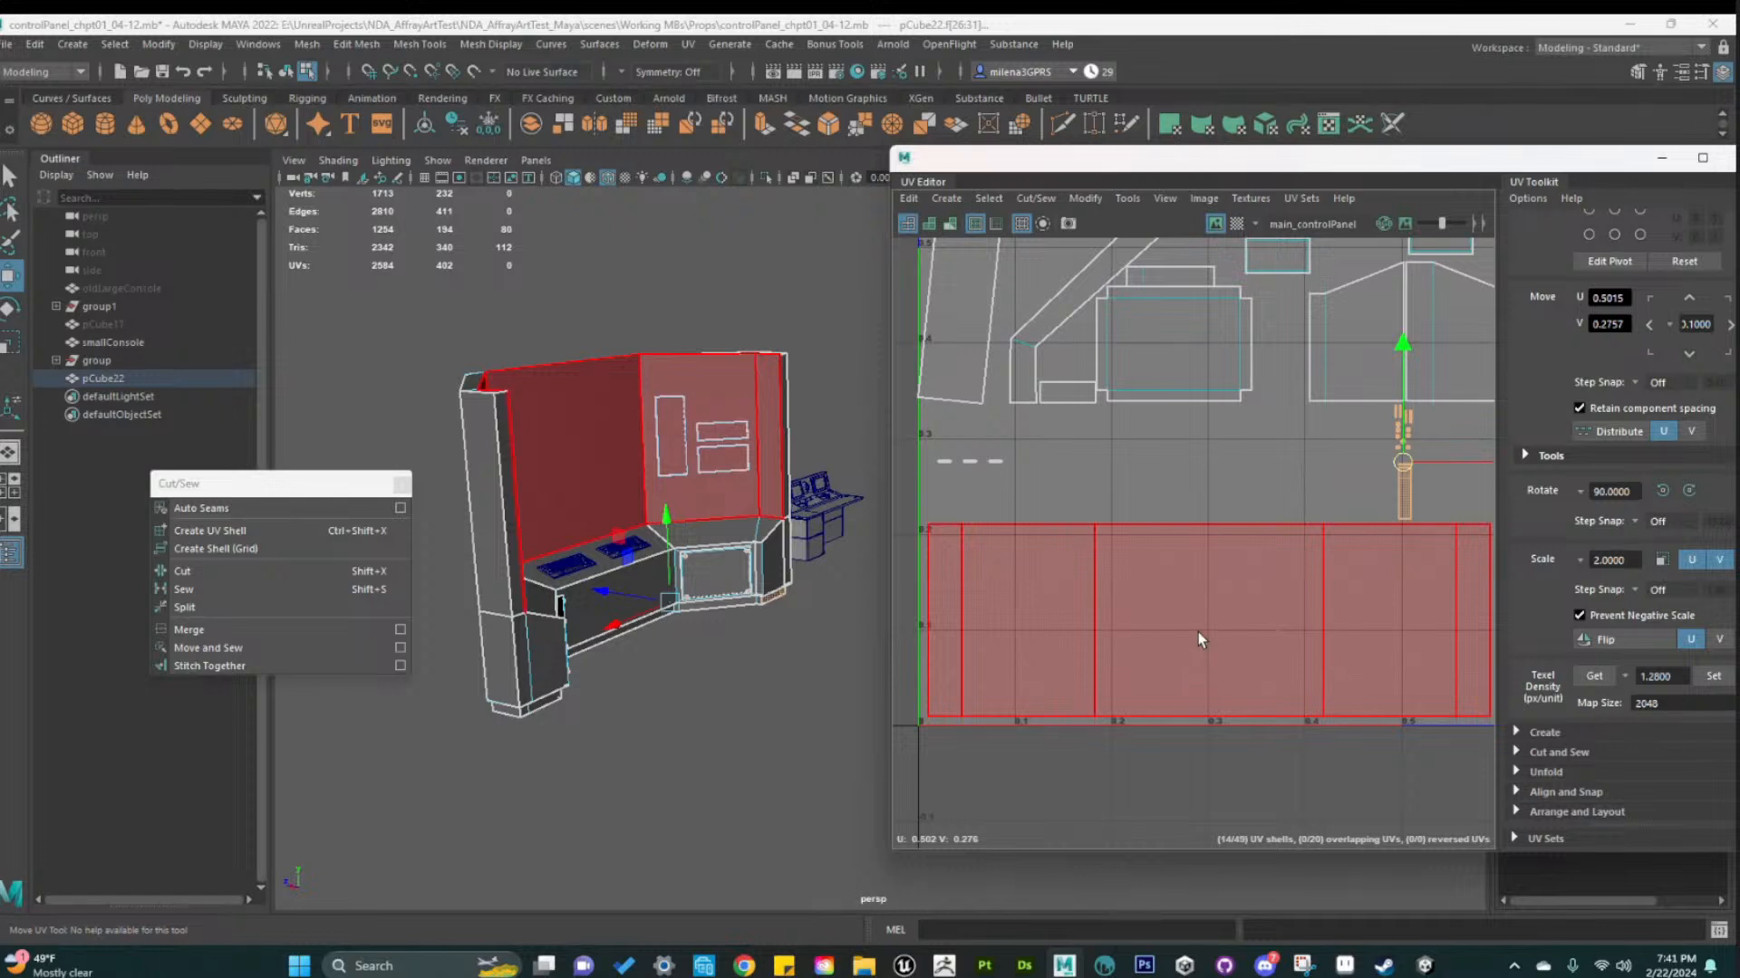
Display the checker pattern, move the narrow rectangle shell to about U 0.41, V 0.41 and frame its base-trim faces in the viewport
left_click(1270, 459)
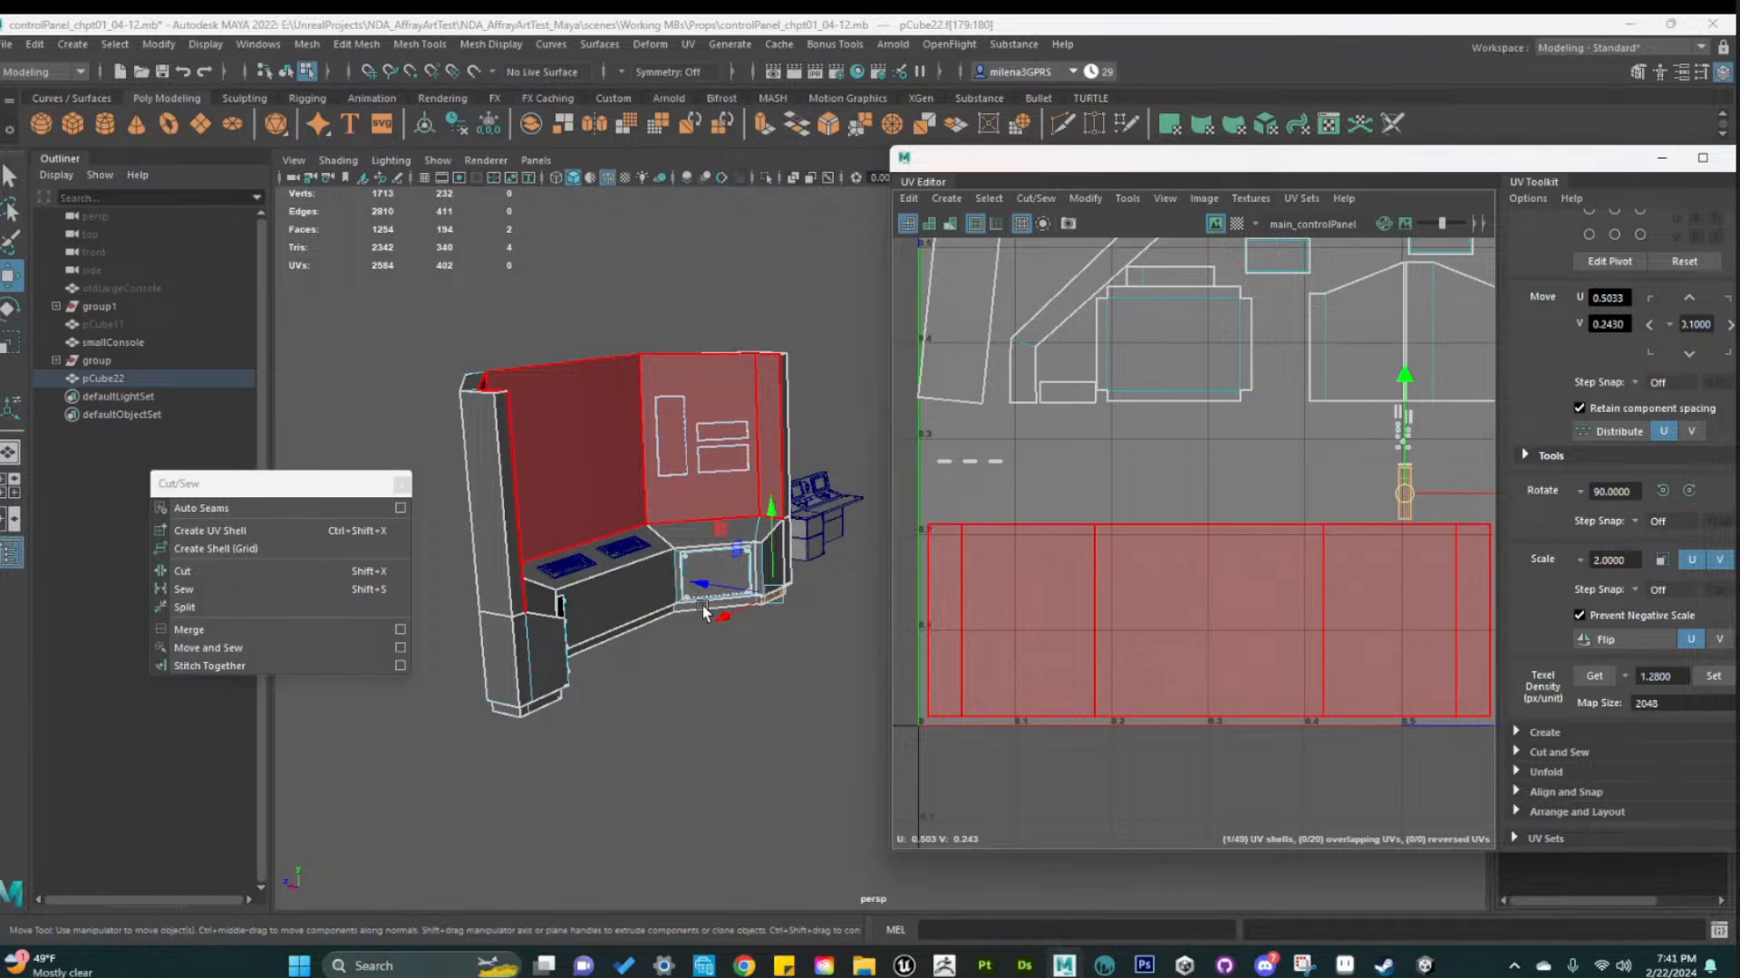
left_click(1404, 494)
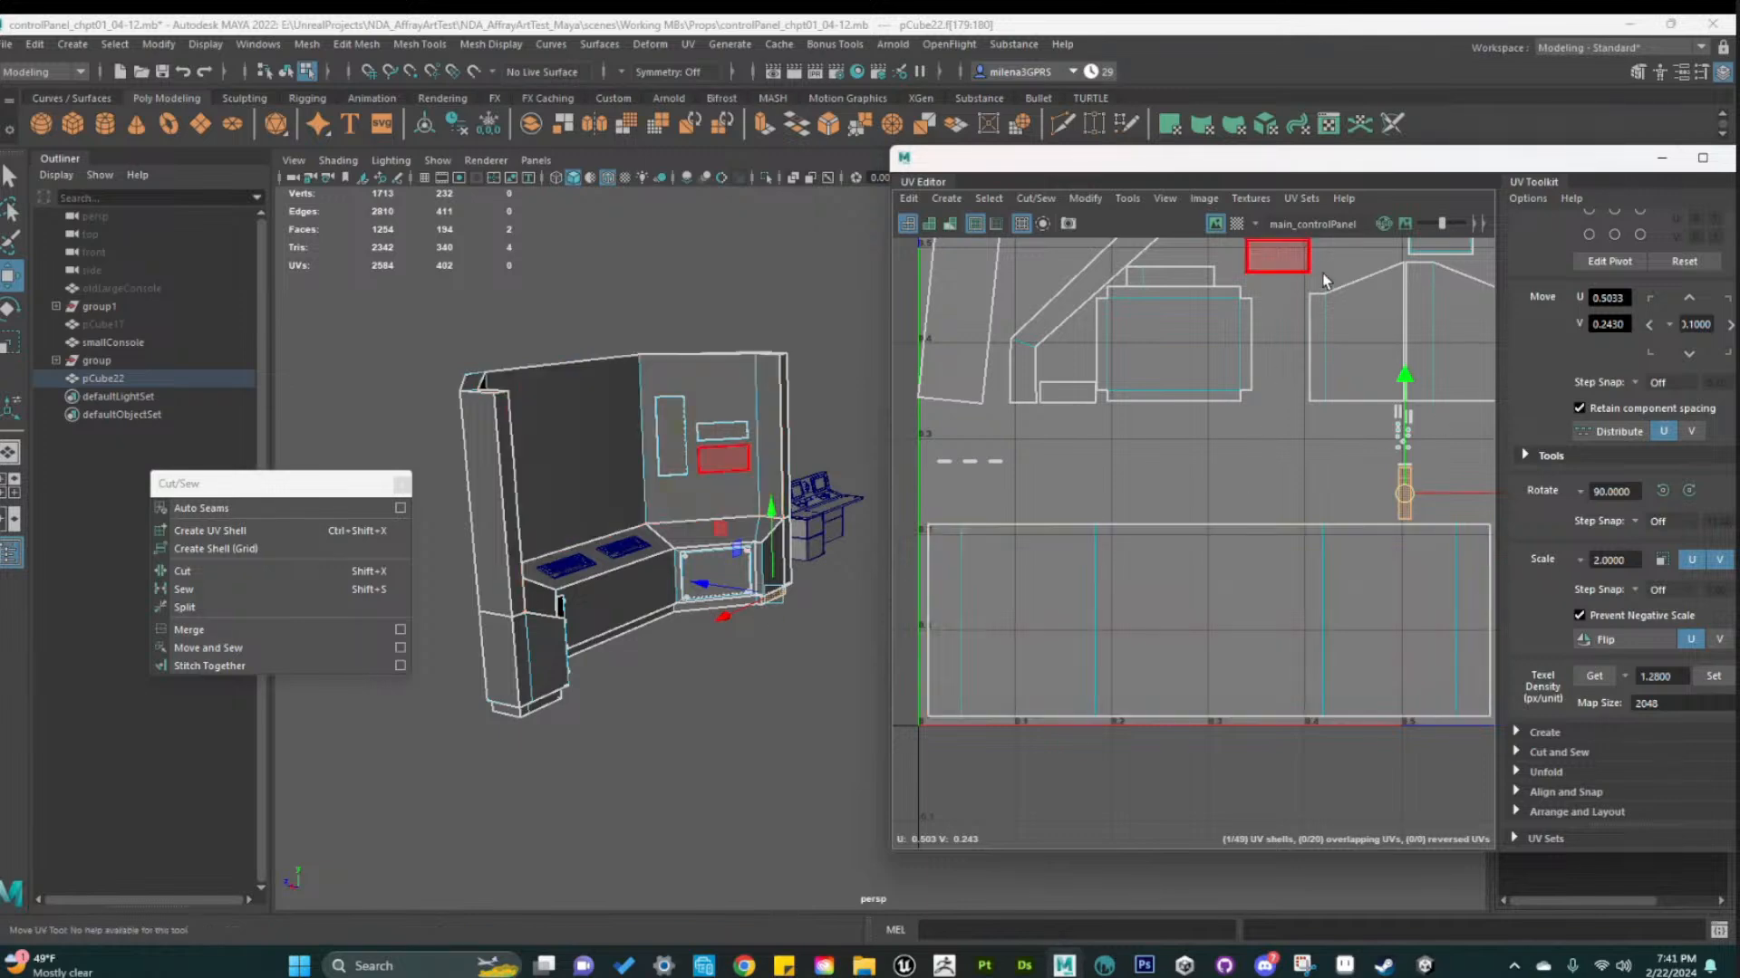
scroll(1327, 435, "down", 2)
middle_click_drag(1324, 466, 1213, 597, "alt")
left_click(1238, 224)
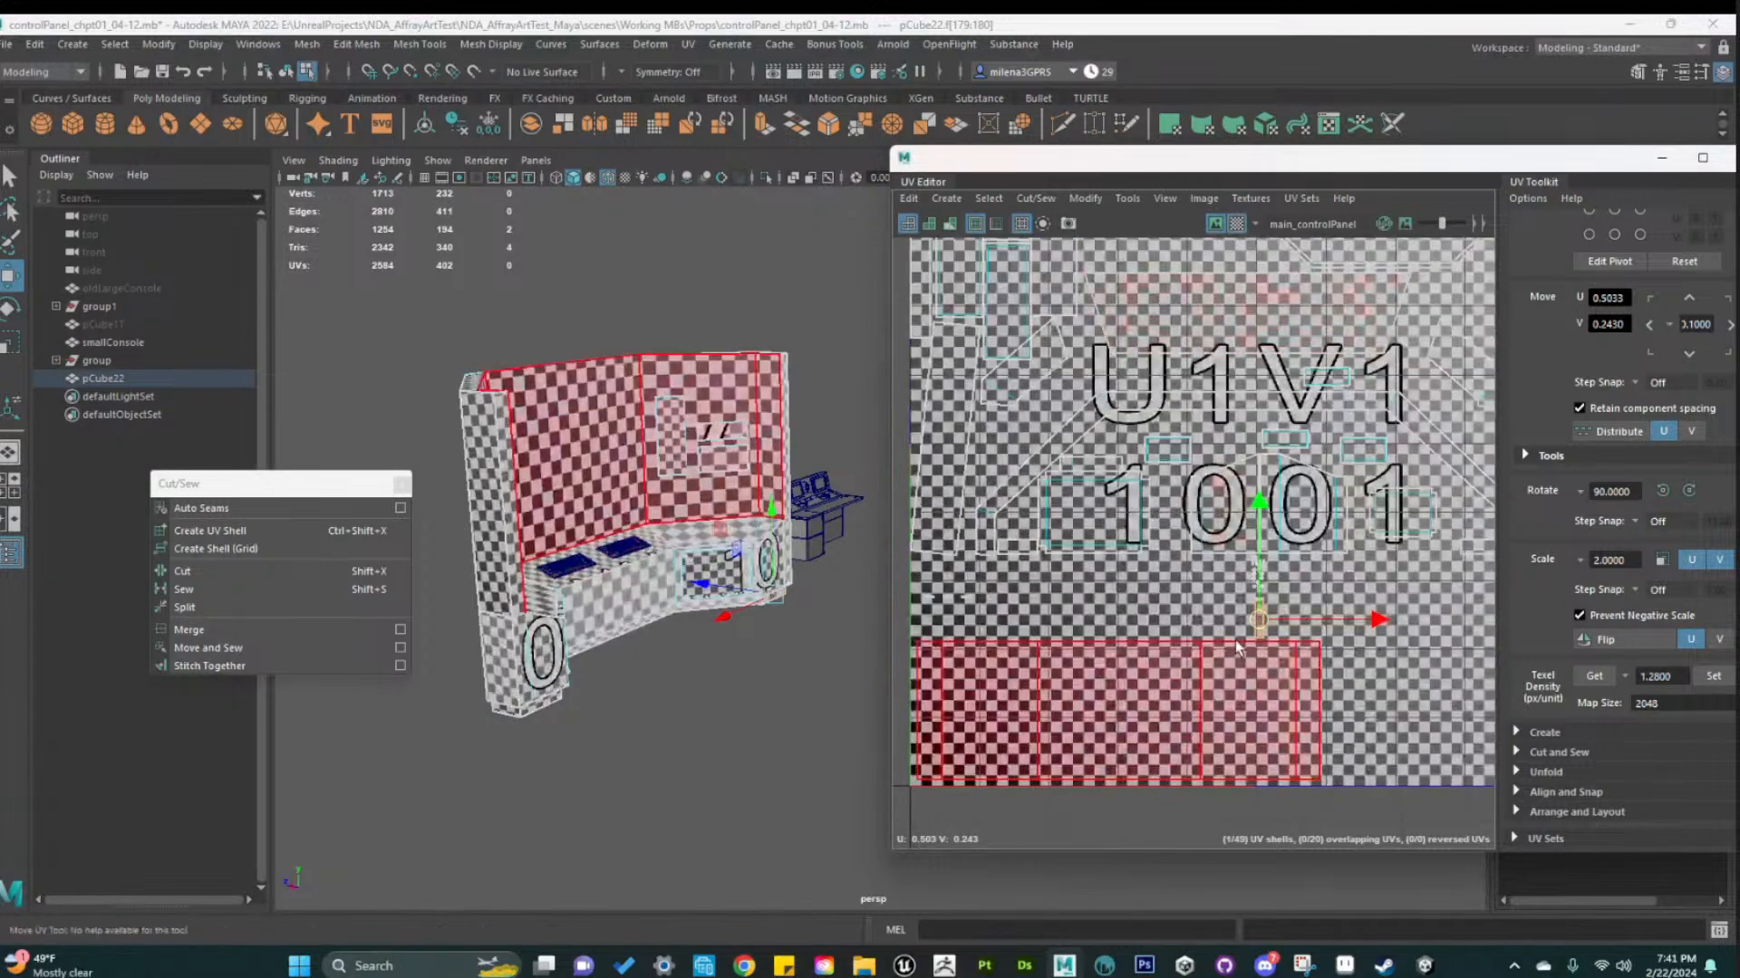
left_click(1234, 549)
key("f")
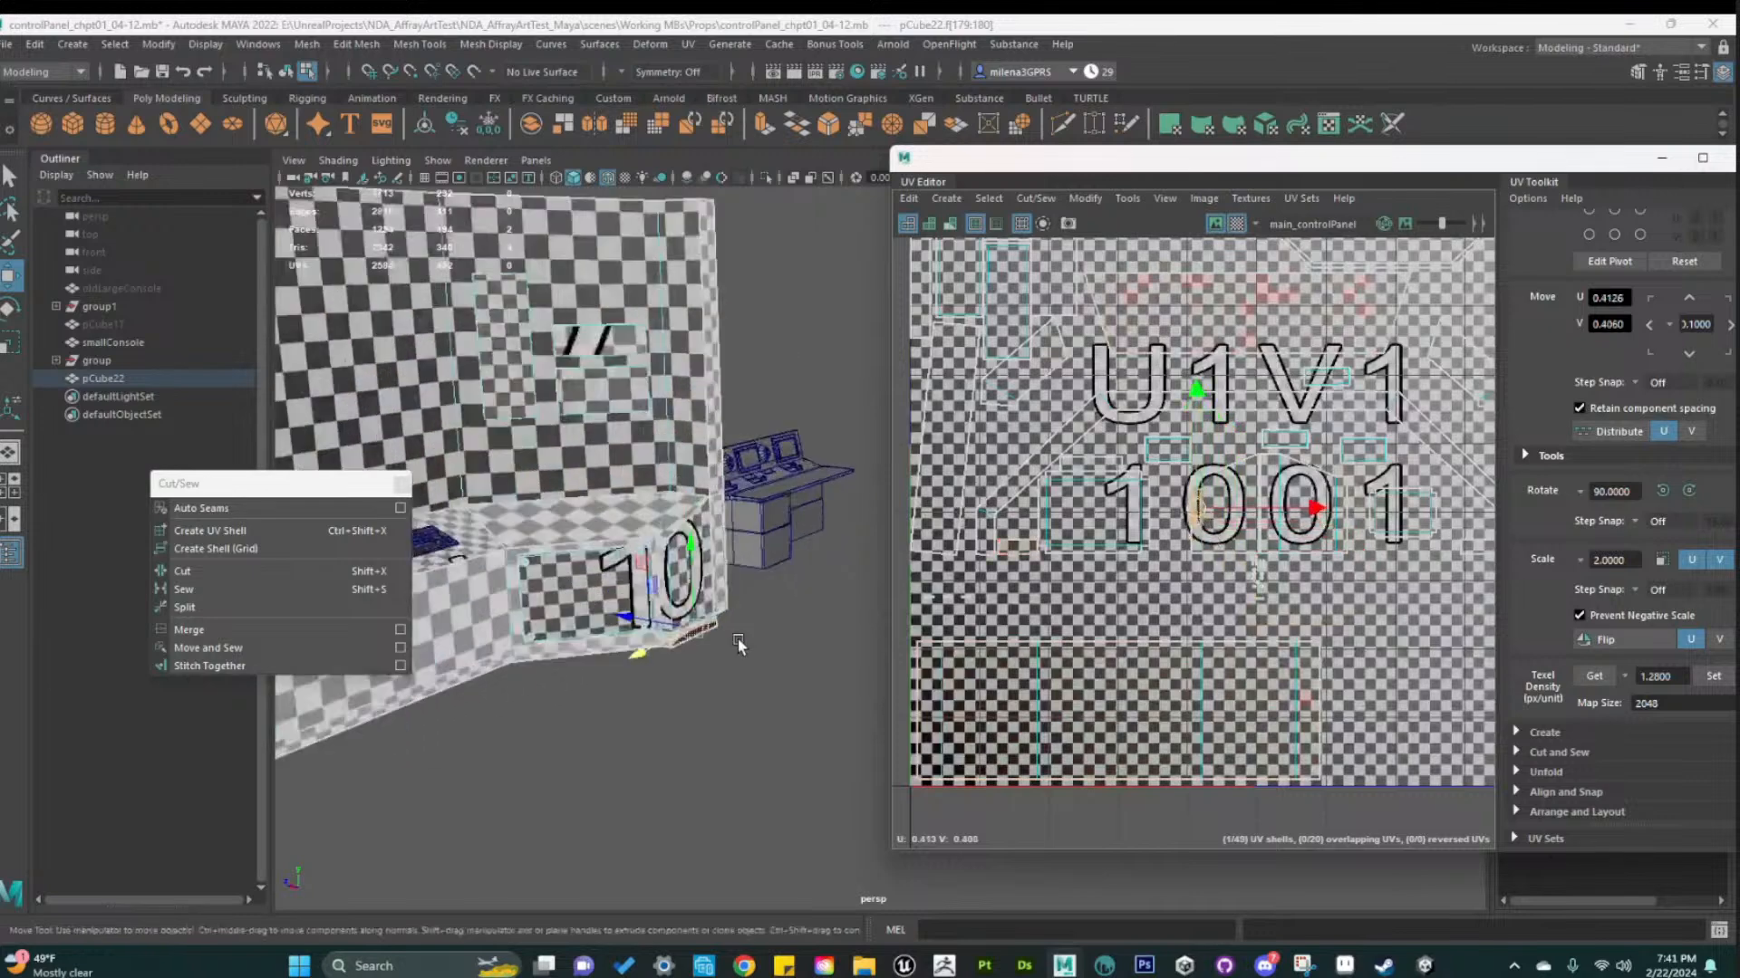
key("f")
left_click_drag(787, 674, 547, 660, "alt")
middle_click_drag(855, 707, 733, 668, "alt")
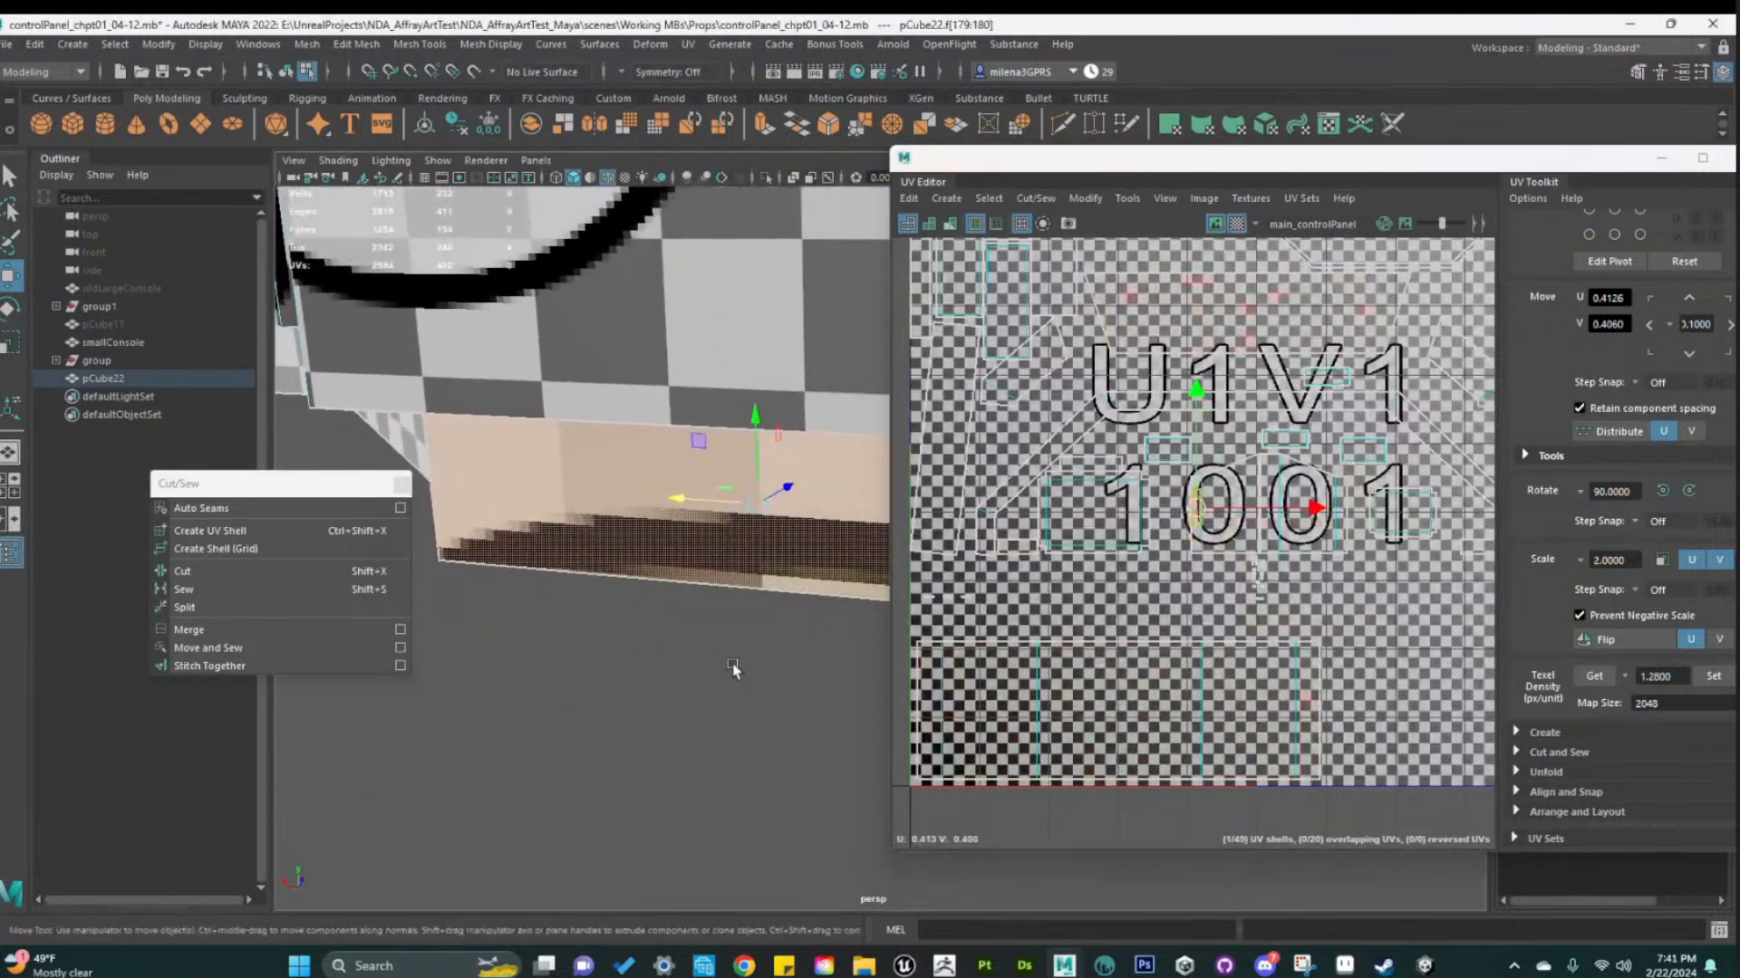
left_click_drag(733, 669, 644, 679, "alt")
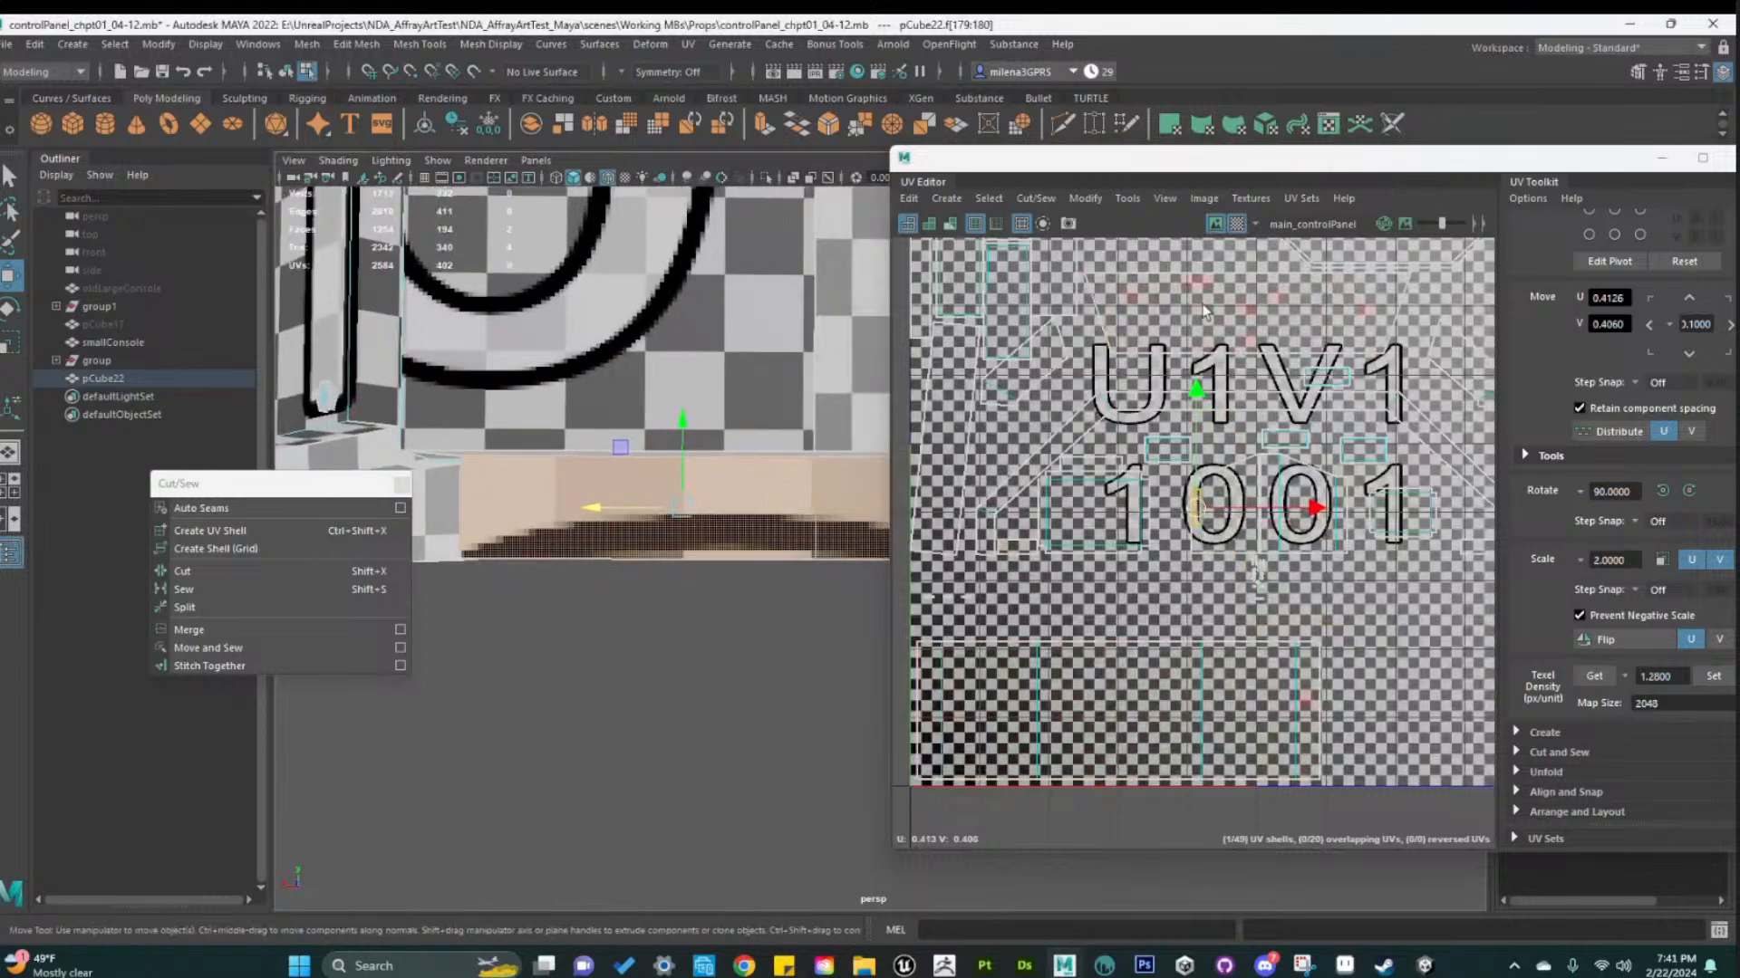
Orient the base-trim shell and apply texel density 1.28 at map size 2048 to it
left_click_drag(1193, 509, 1467, 485)
key("e")
right_click(1129, 489, "shift")
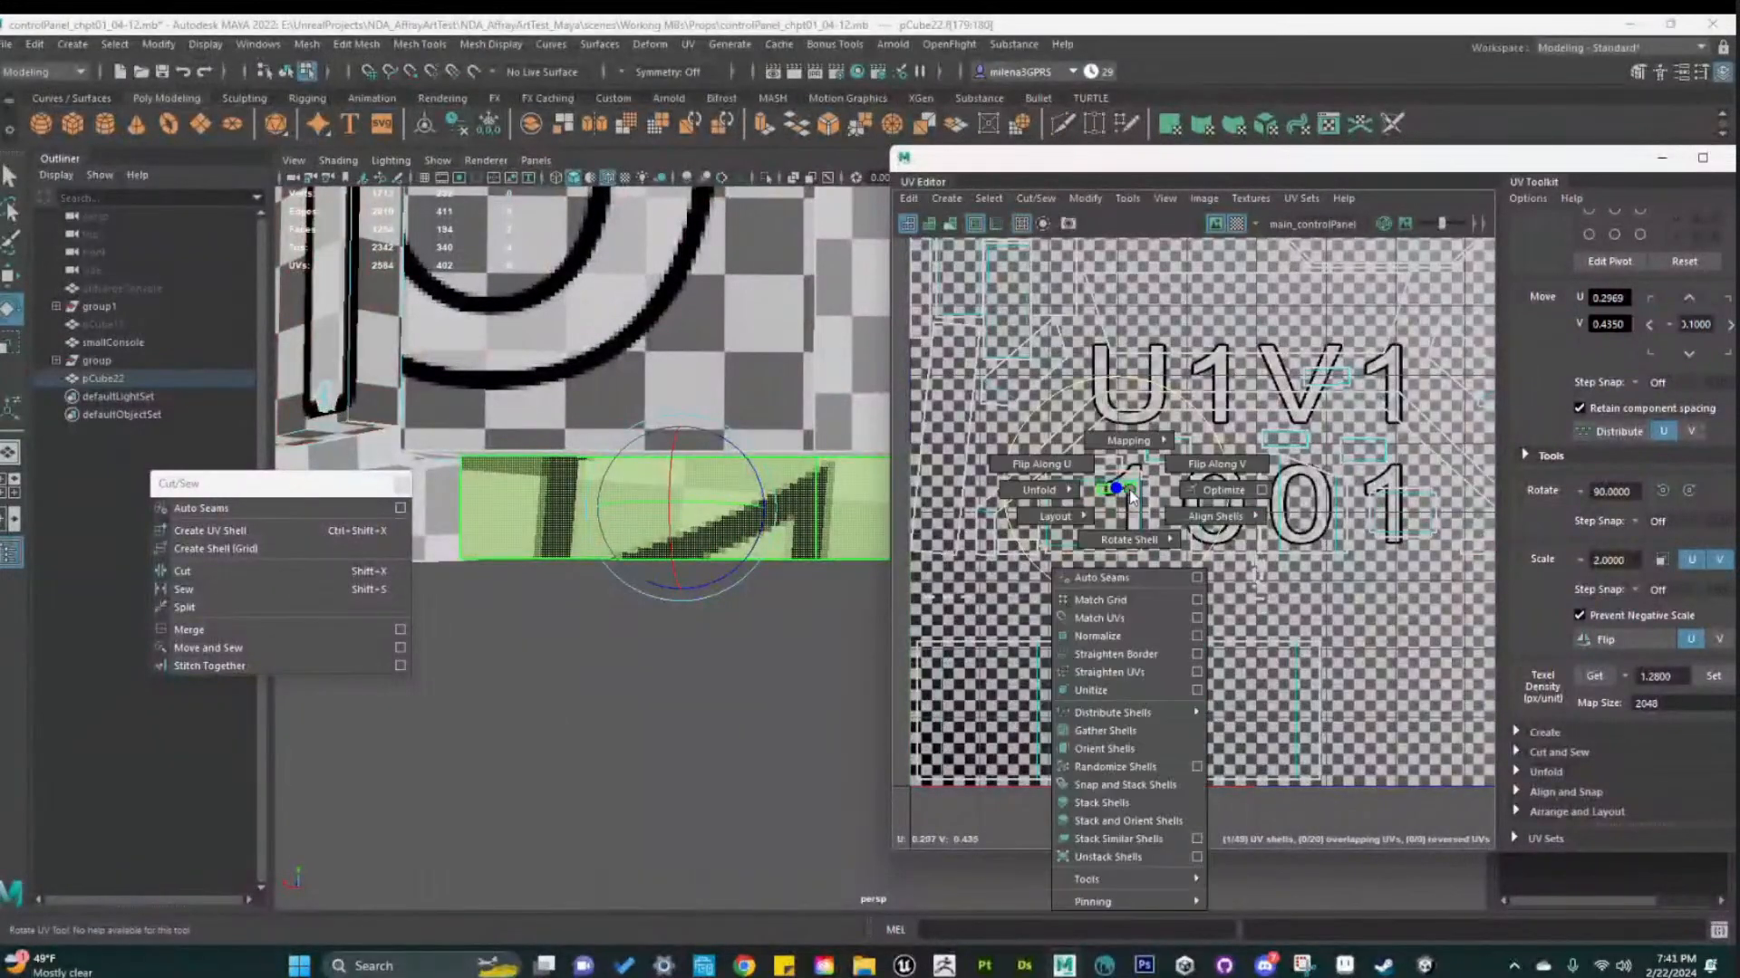
left_click(1151, 750)
key("w")
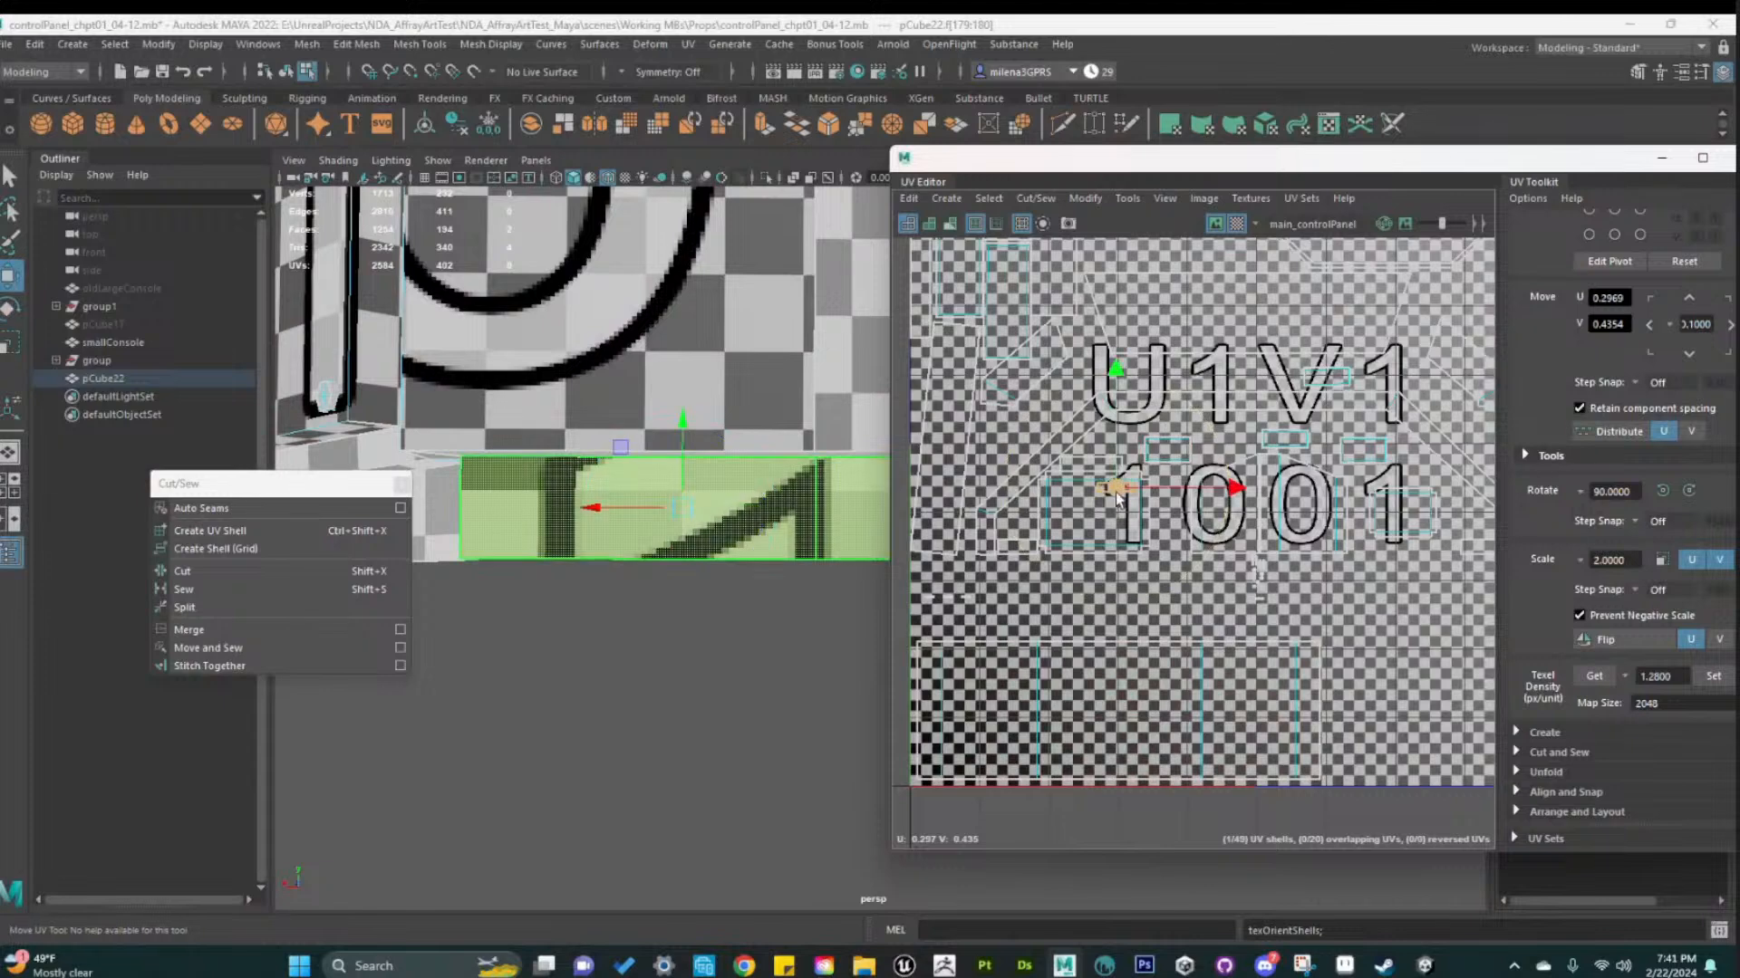
left_click(1713, 676)
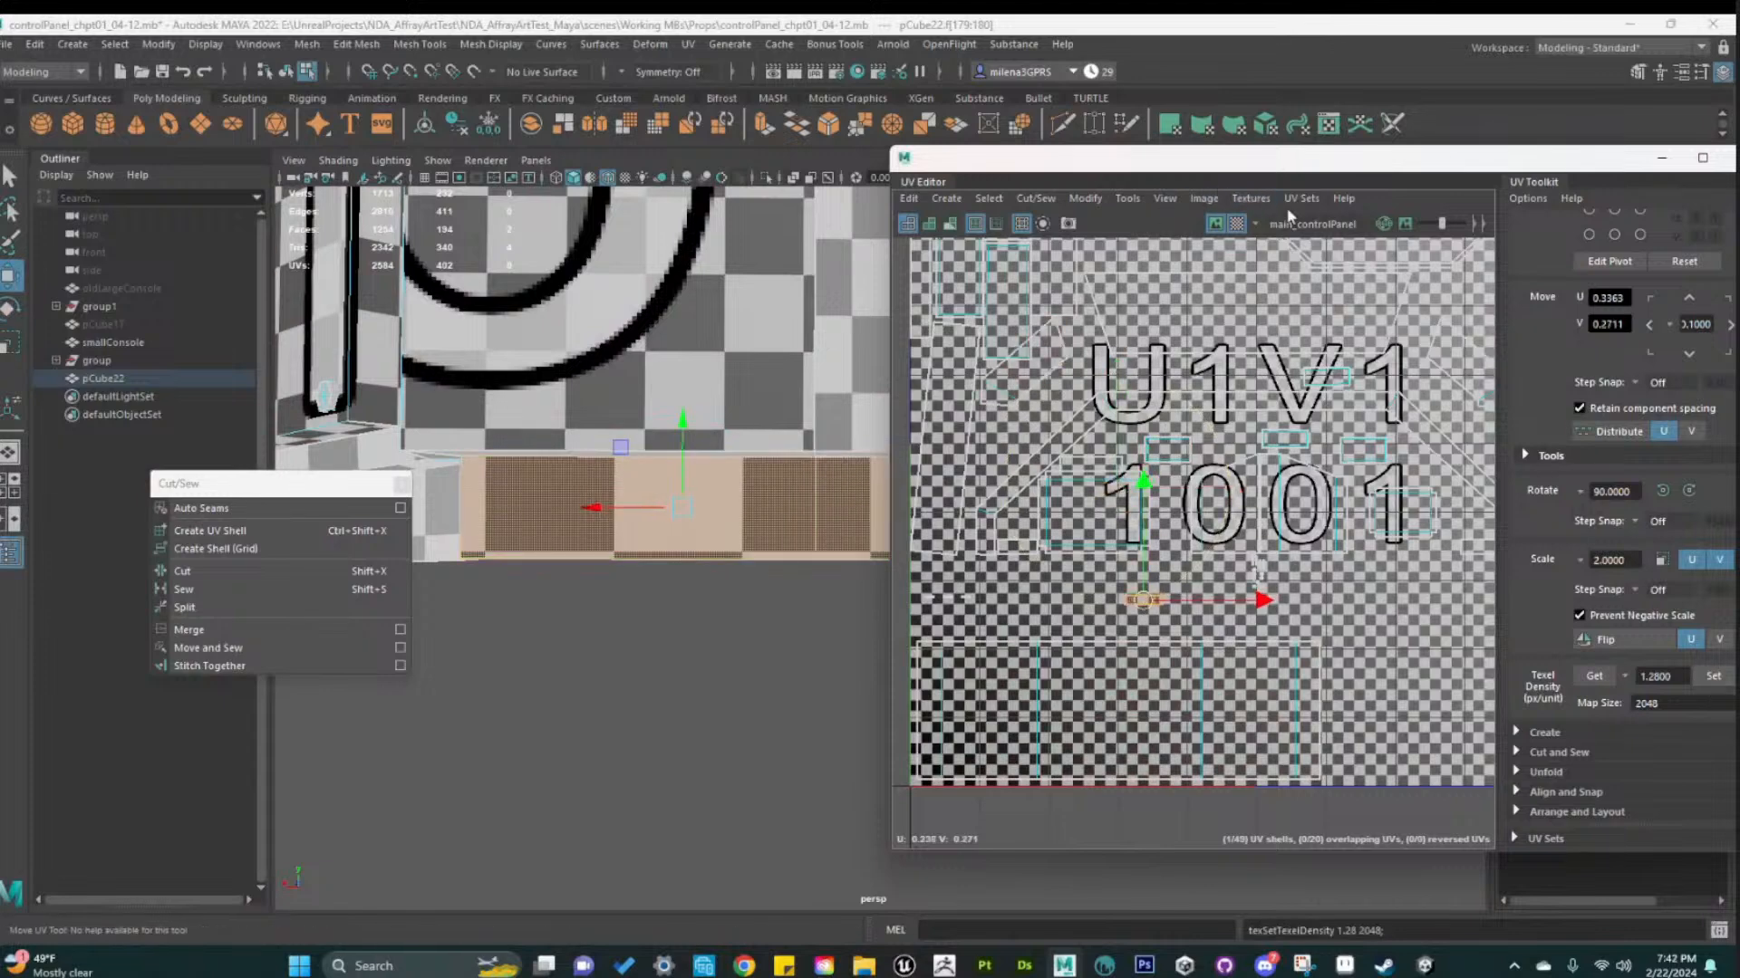
Hide the checker pattern and move the base-trim shell just above the back-wall shell, at its end nearest U 0
left_click(1237, 224)
scroll(1217, 640, "down", 4)
scroll(1217, 683, "up", 2)
middle_click_drag(1141, 696, 1164, 687, "alt")
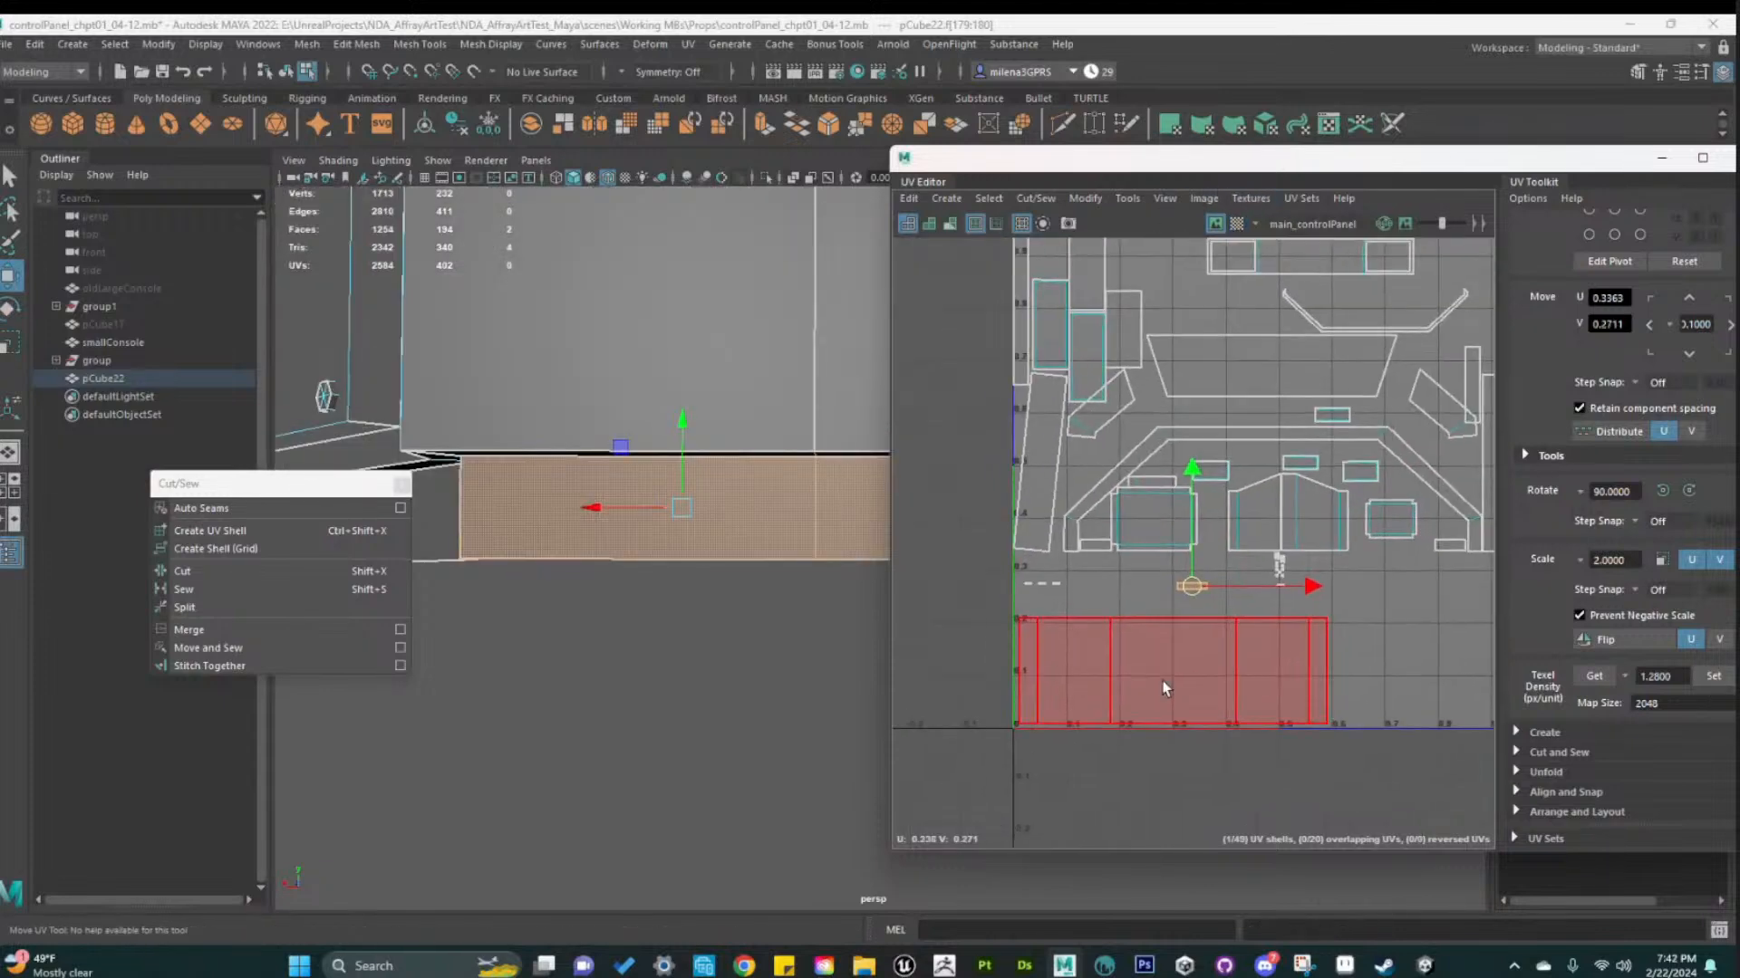
scroll(1132, 639, "up", 3)
middle_click_drag(1121, 625, 1231, 590, "alt")
left_click_drag(1358, 495, 1074, 549)
Move the thin strip shells down above the base-trim shell and shift two of them toward the tile edge at U 0
scroll(1075, 500, "up", 4)
left_click_drag(965, 379, 1306, 492)
left_click_drag(1074, 436, 1057, 598)
left_click_drag(1019, 542, 1210, 608)
left_click_drag(1056, 593, 974, 590)
scroll(977, 607, "up", 5)
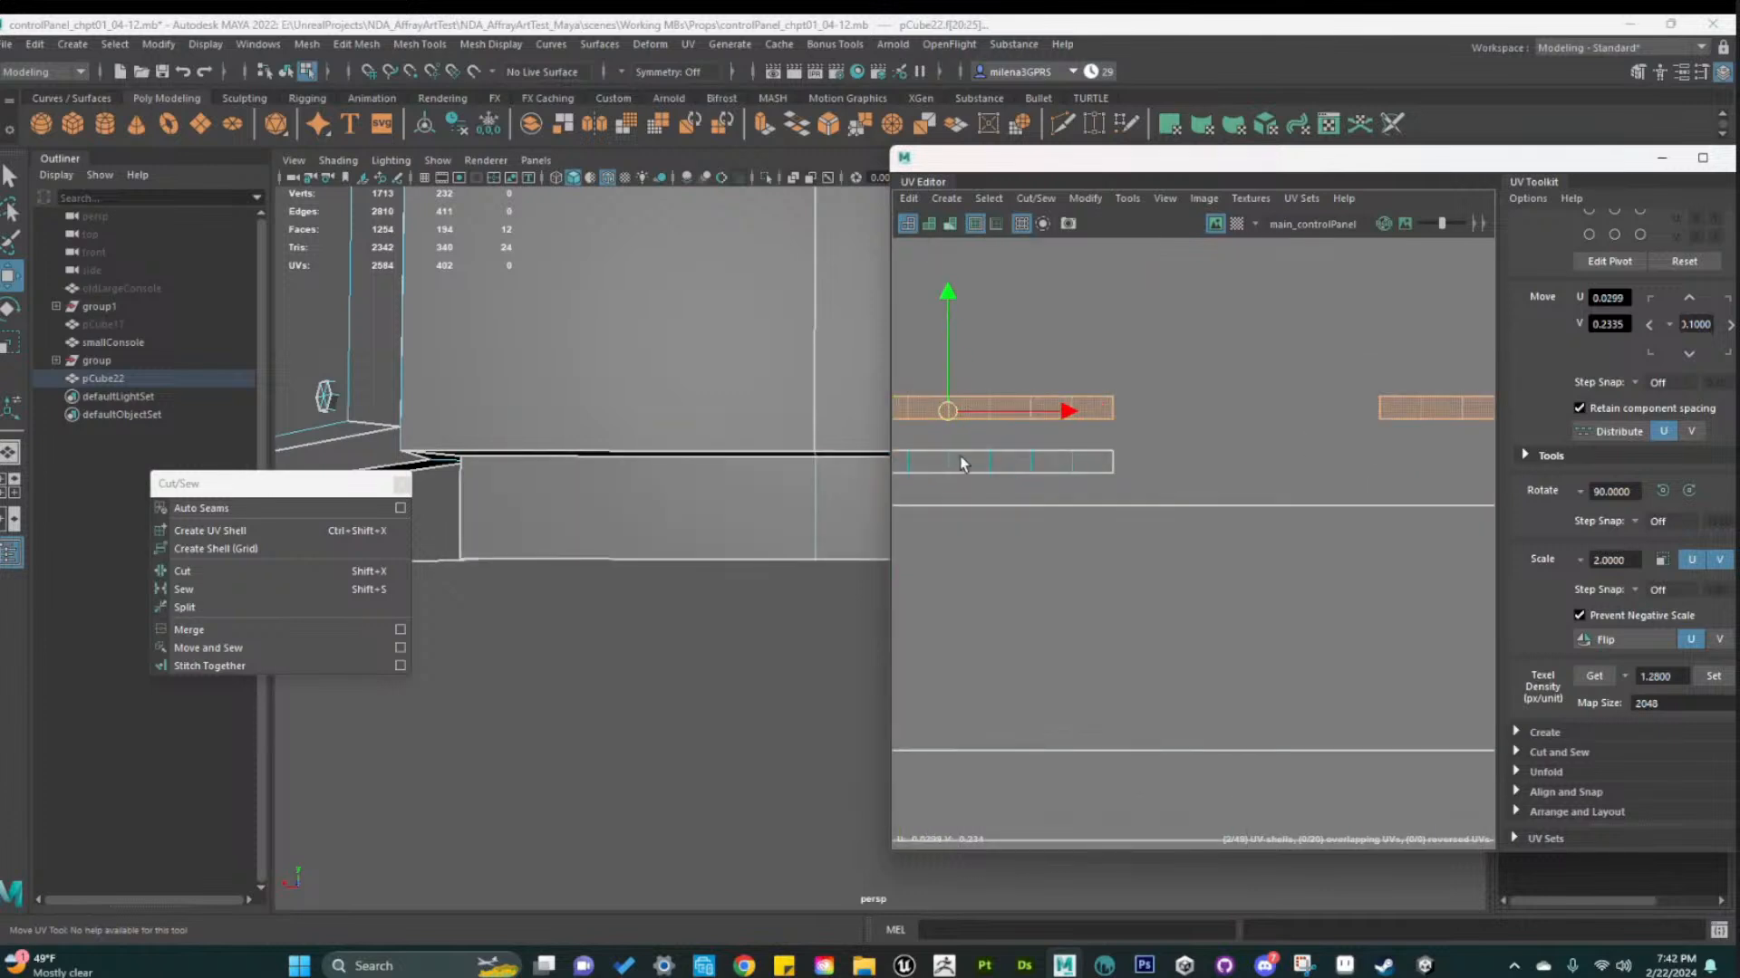
Line up the remaining thin strips above the base-trim shell, placing the last one at about U 0.017, V 0.234
scroll(1114, 584, "down", 3)
middle_click_drag(1114, 586, 1114, 659, "alt")
left_click_drag(1017, 553, 1018, 565)
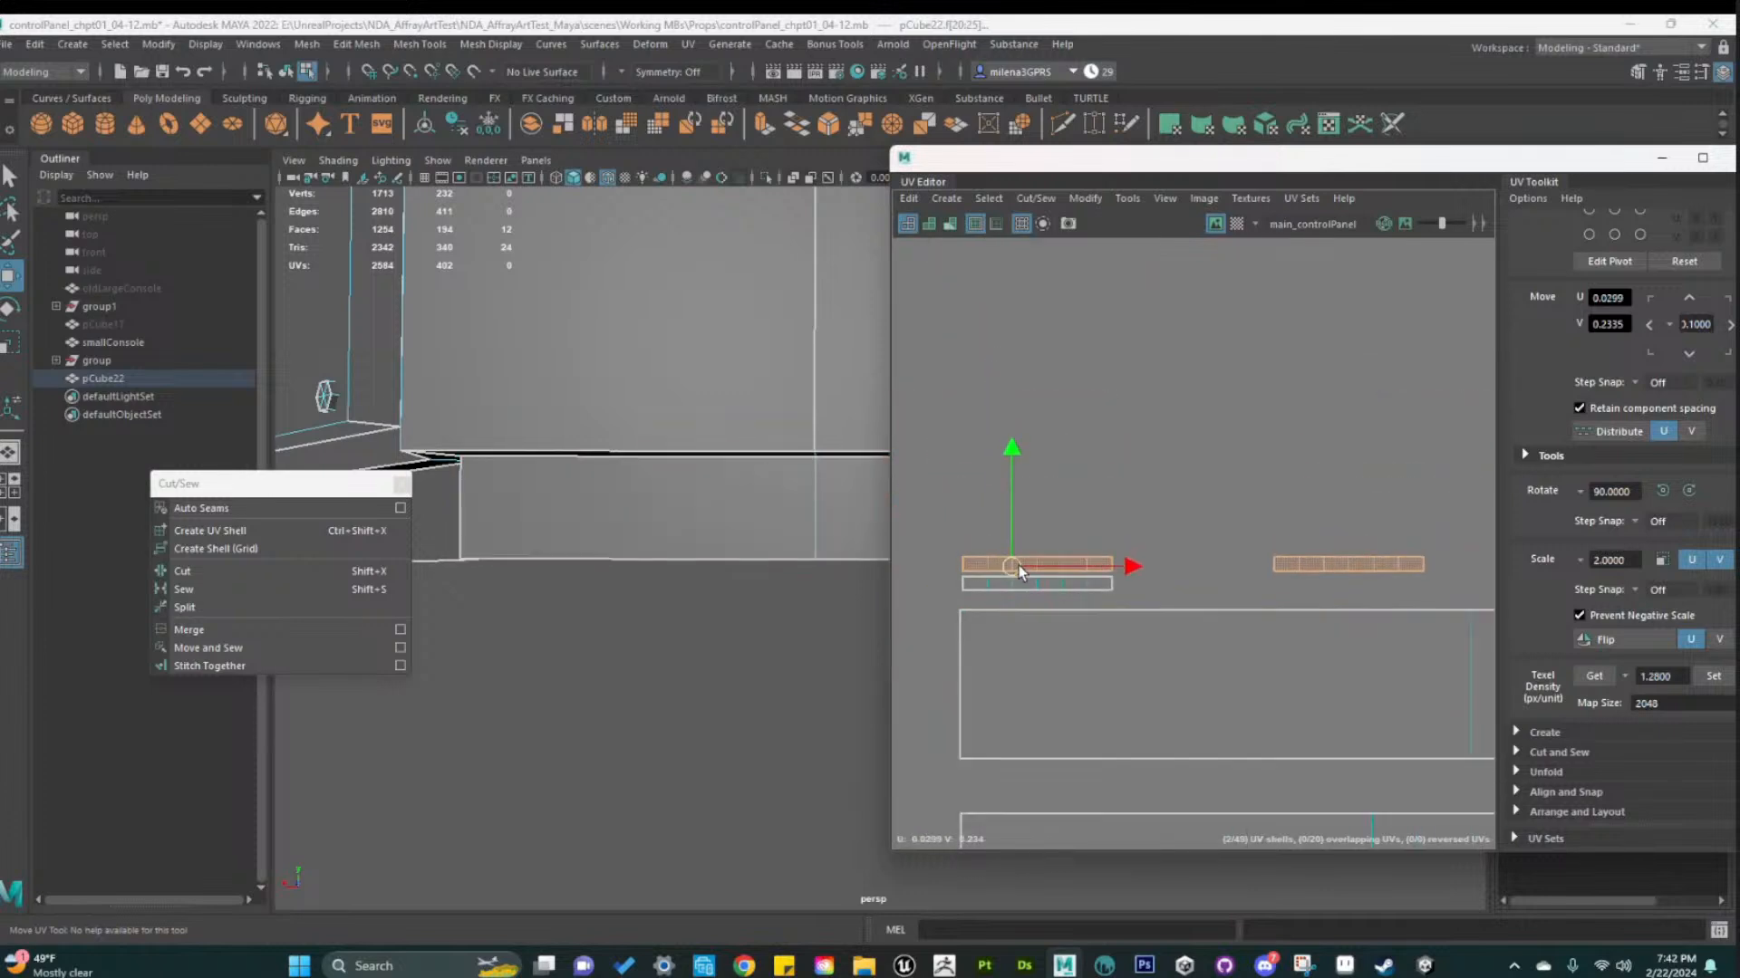
left_click_drag(1229, 473, 1290, 620)
left_click_drag(1351, 450, 1028, 552)
scroll(1295, 542, "down", 7)
middle_click_drag(1369, 575, 991, 615, "alt")
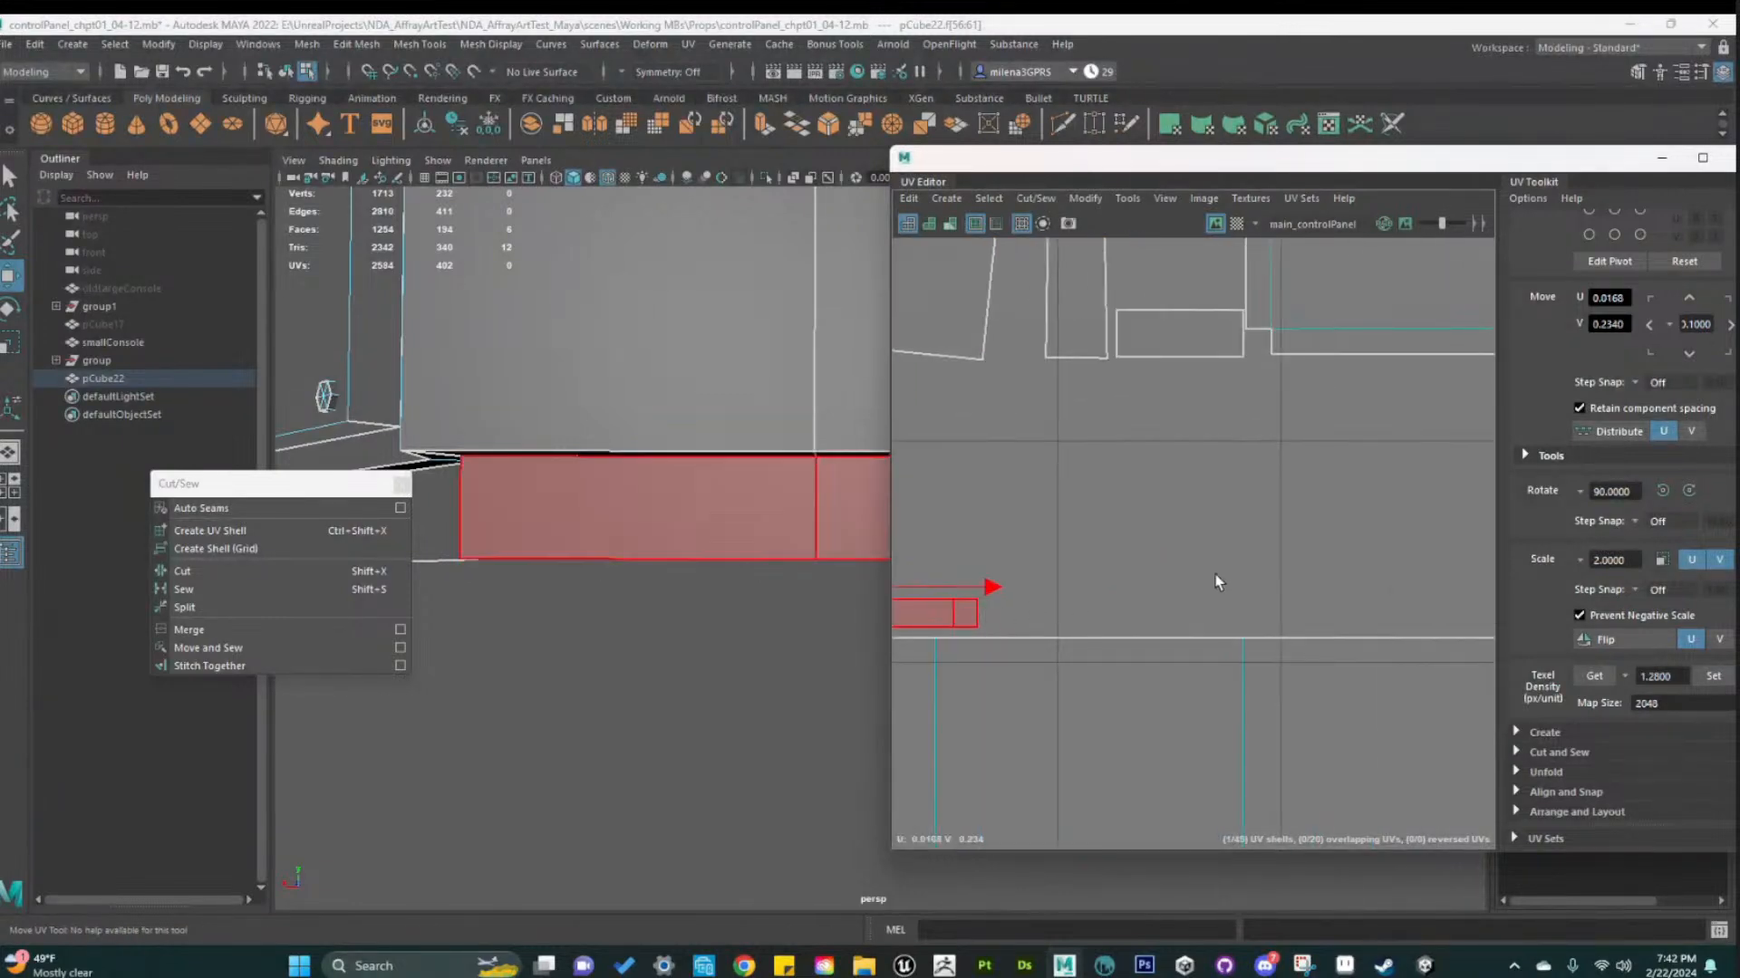
Select the hexagon shells below the middle console shells and move them to about U 0.40, V 0.27
scroll(1217, 581, "down", 3)
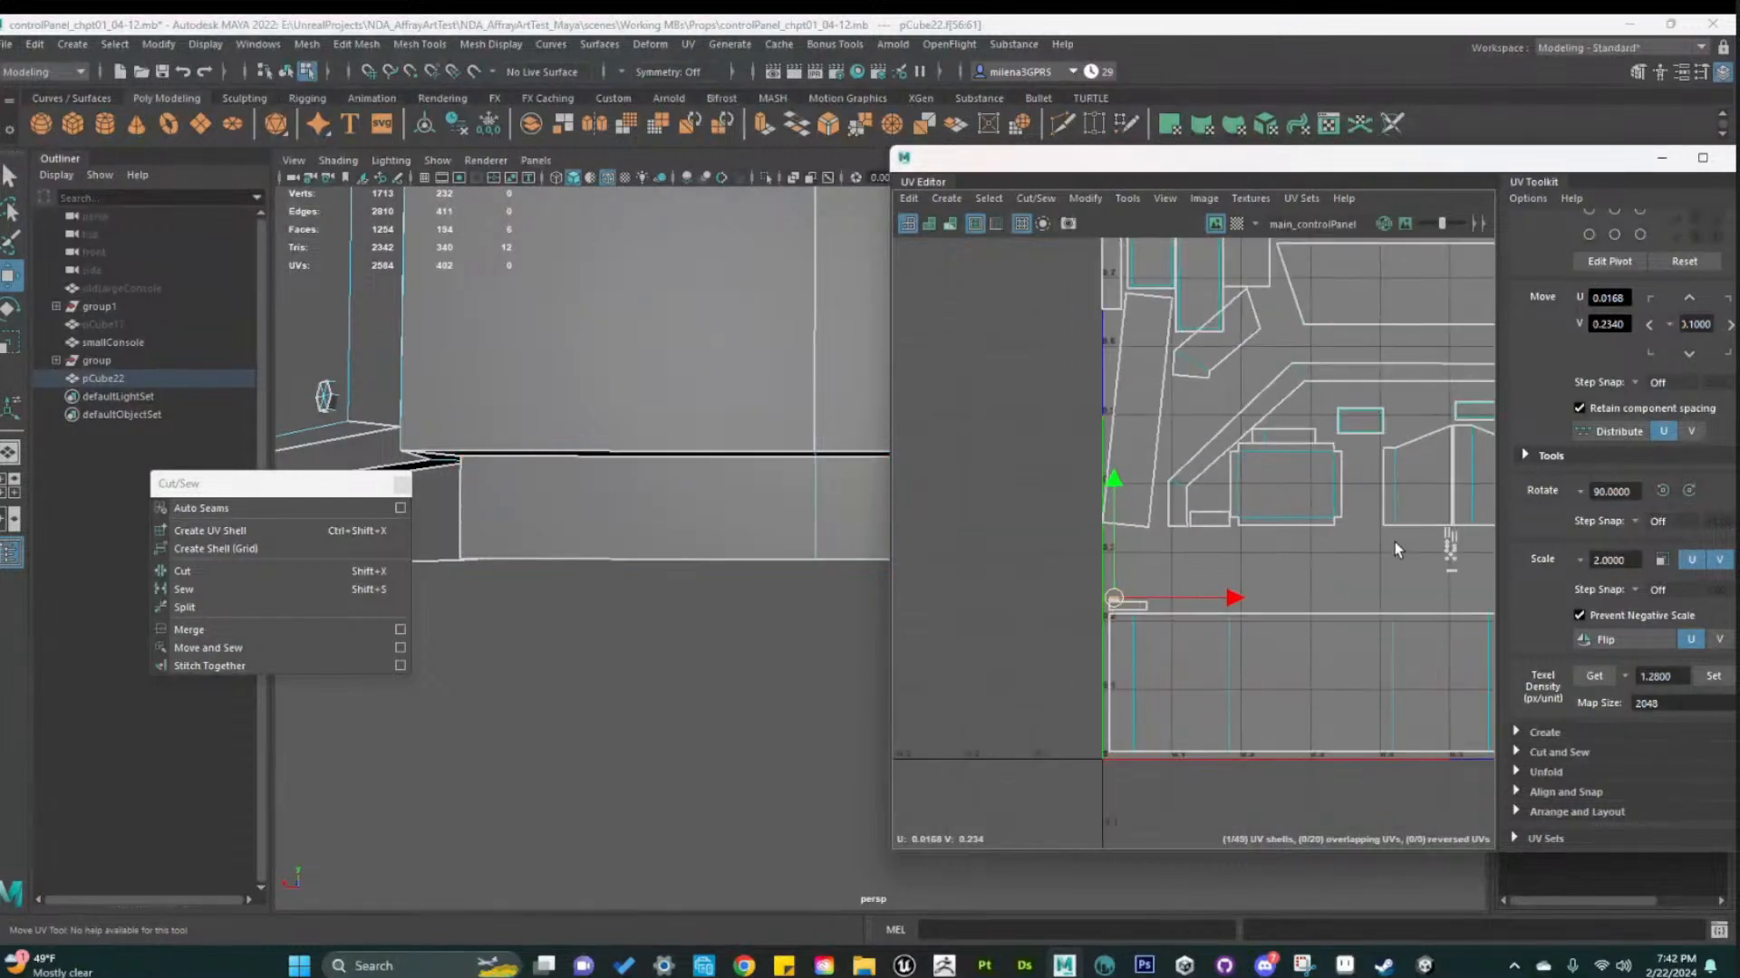
middle_click_drag(1395, 541, 1185, 607, "alt")
scroll(1188, 652, "up", 8)
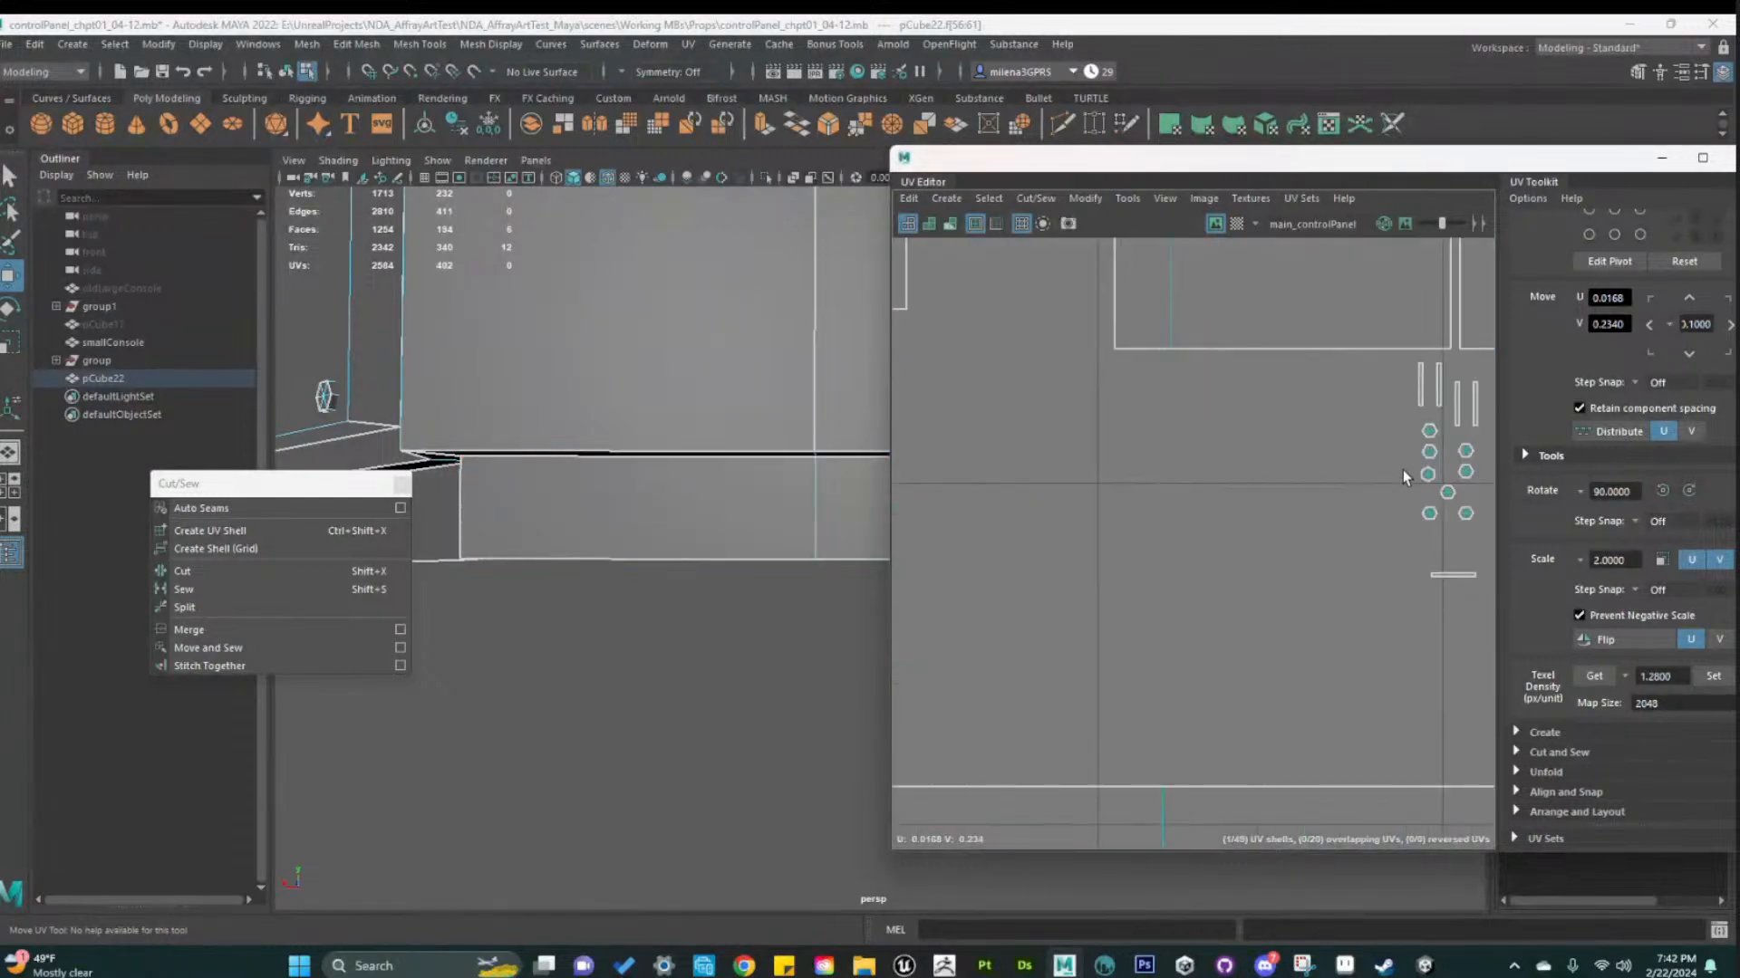
scroll(1390, 594, "down", 2)
middle_click_drag(1390, 595, 1204, 660, "alt")
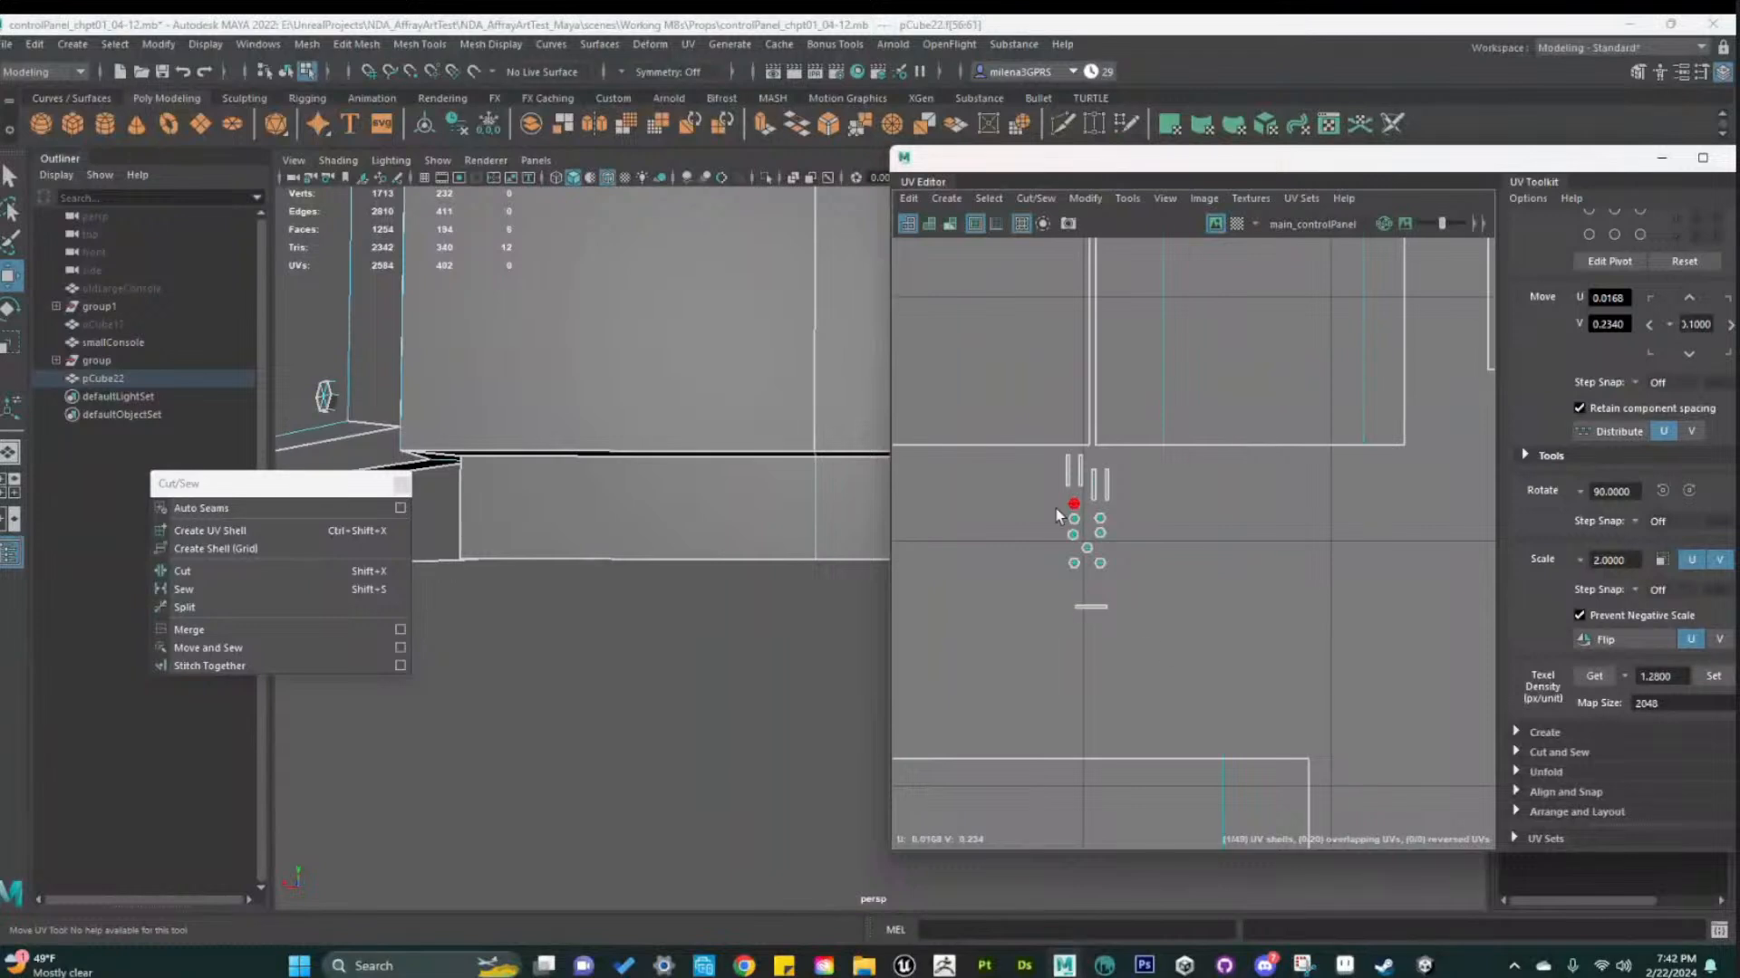
key("w")
left_click_drag(1057, 509, 1134, 578)
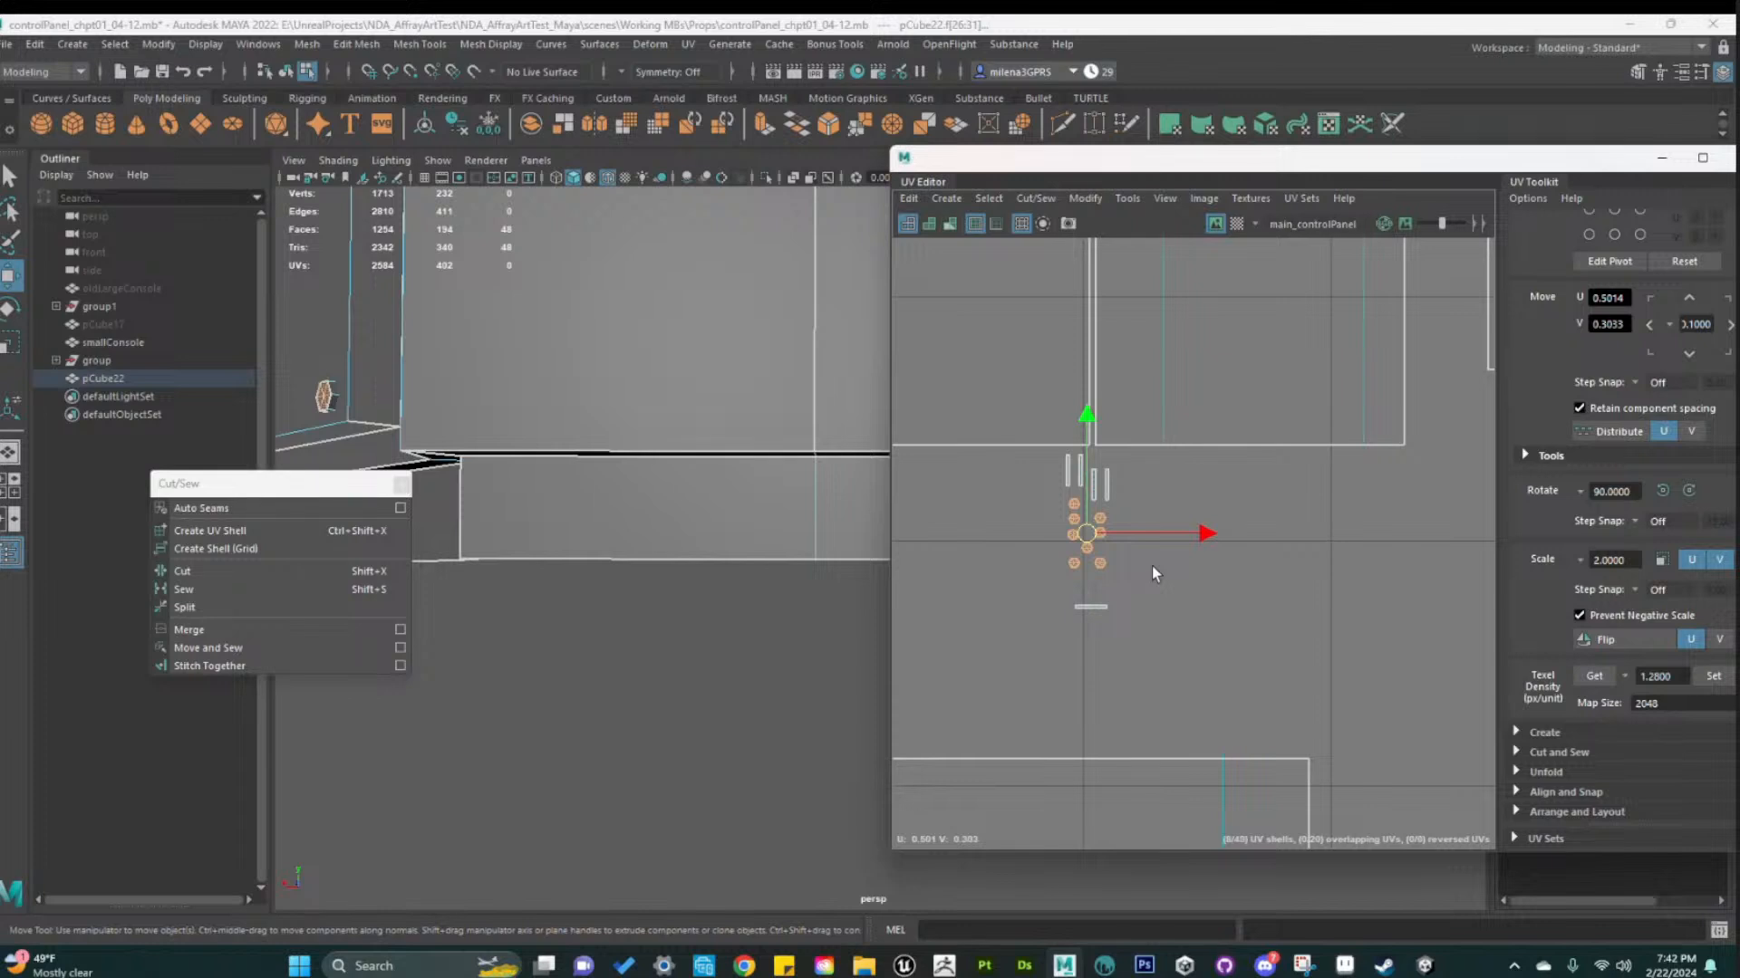
scroll(1235, 660, "down", 3)
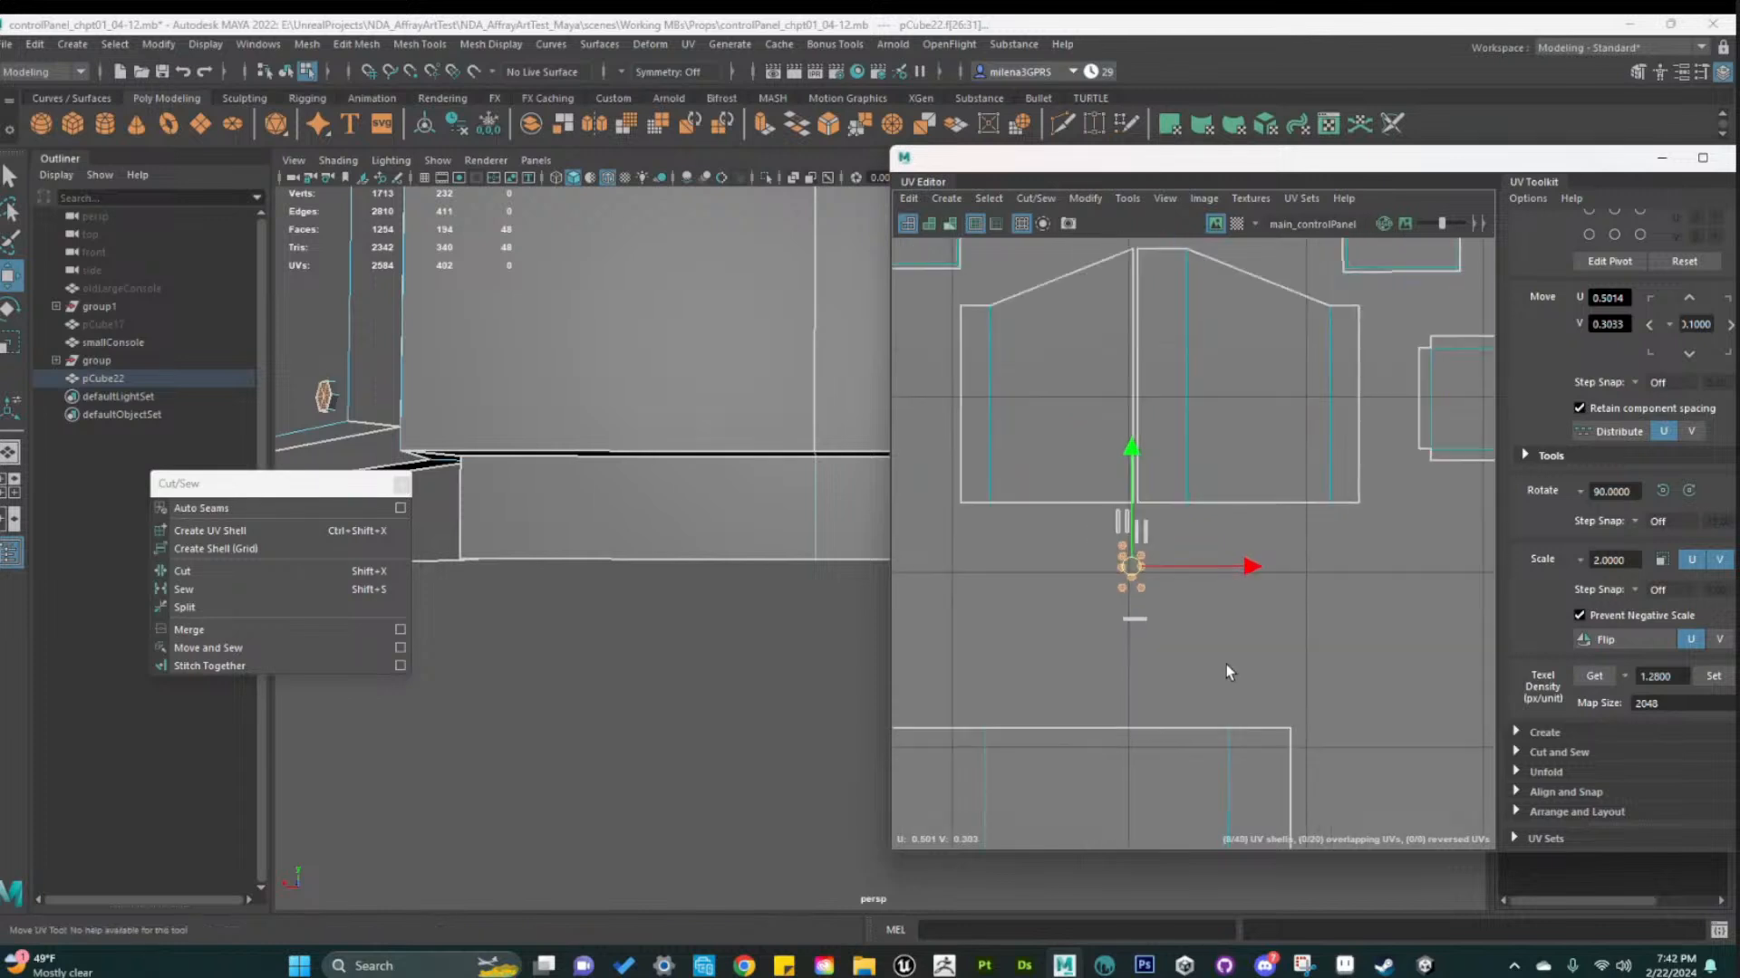
middle_click_drag(1016, 732, 1121, 638, "alt")
scroll(1305, 584, "up", 5)
middle_click_drag(1242, 562, 1367, 660, "alt")
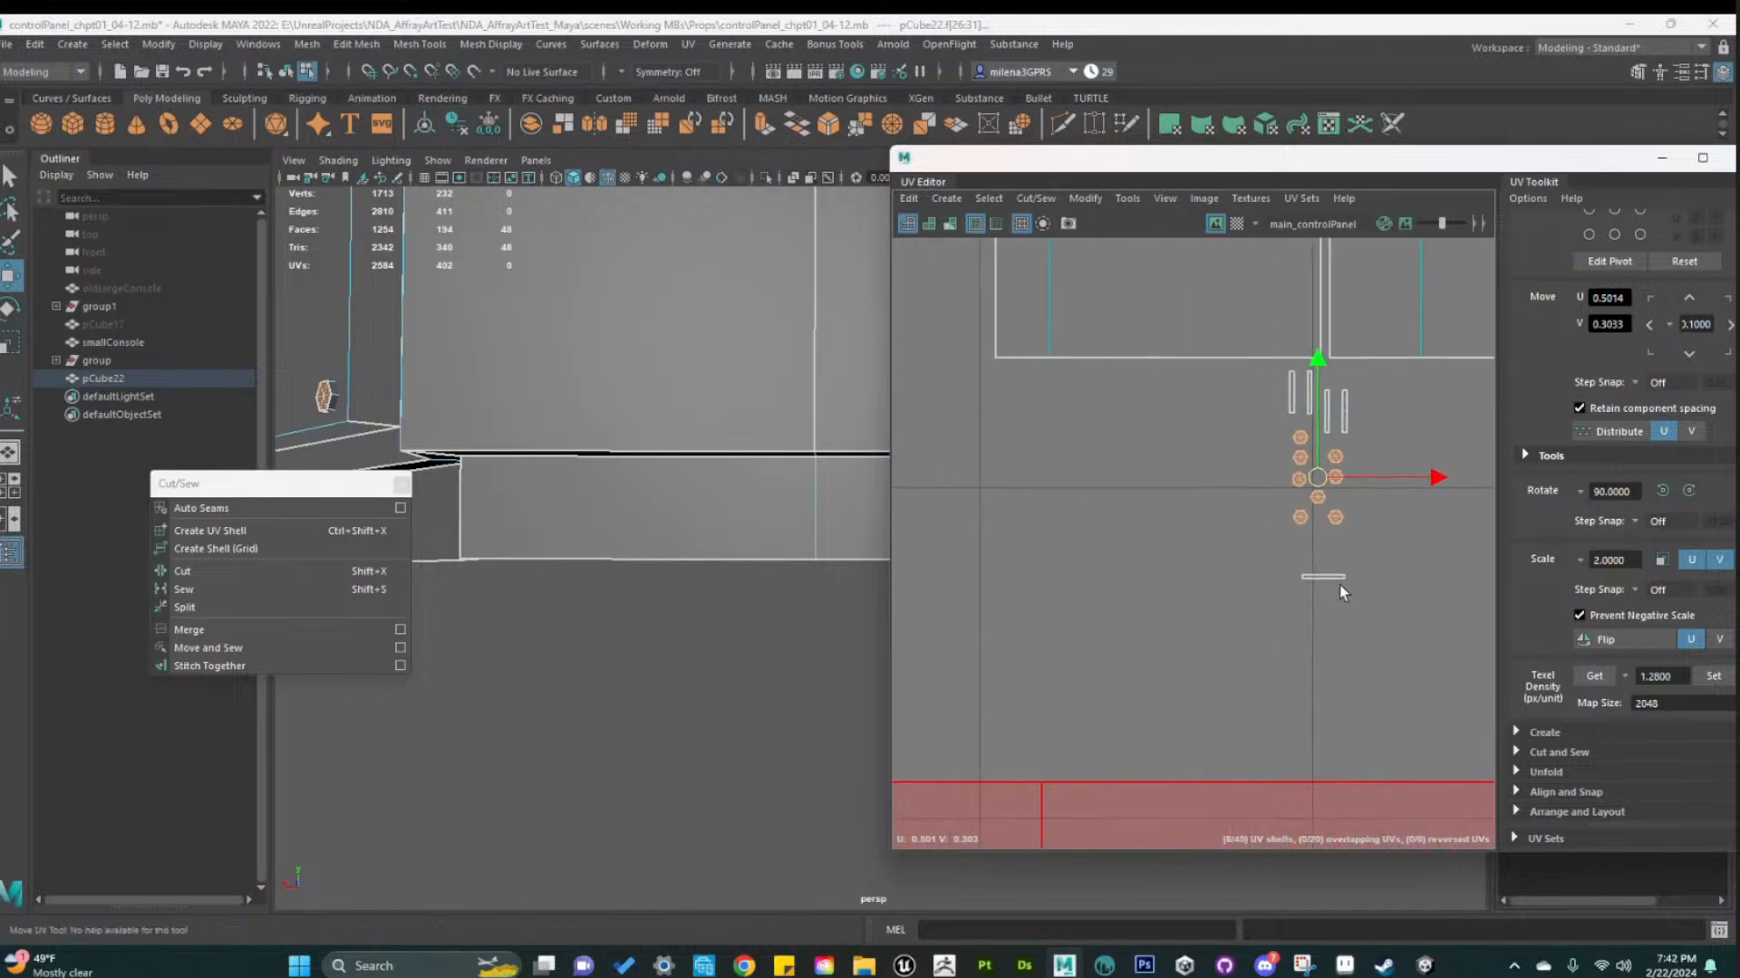
left_click_drag(1307, 480, 959, 590)
scroll(1116, 698, "down", 3)
middle_click_drag(1077, 744, 1650, 596, "alt")
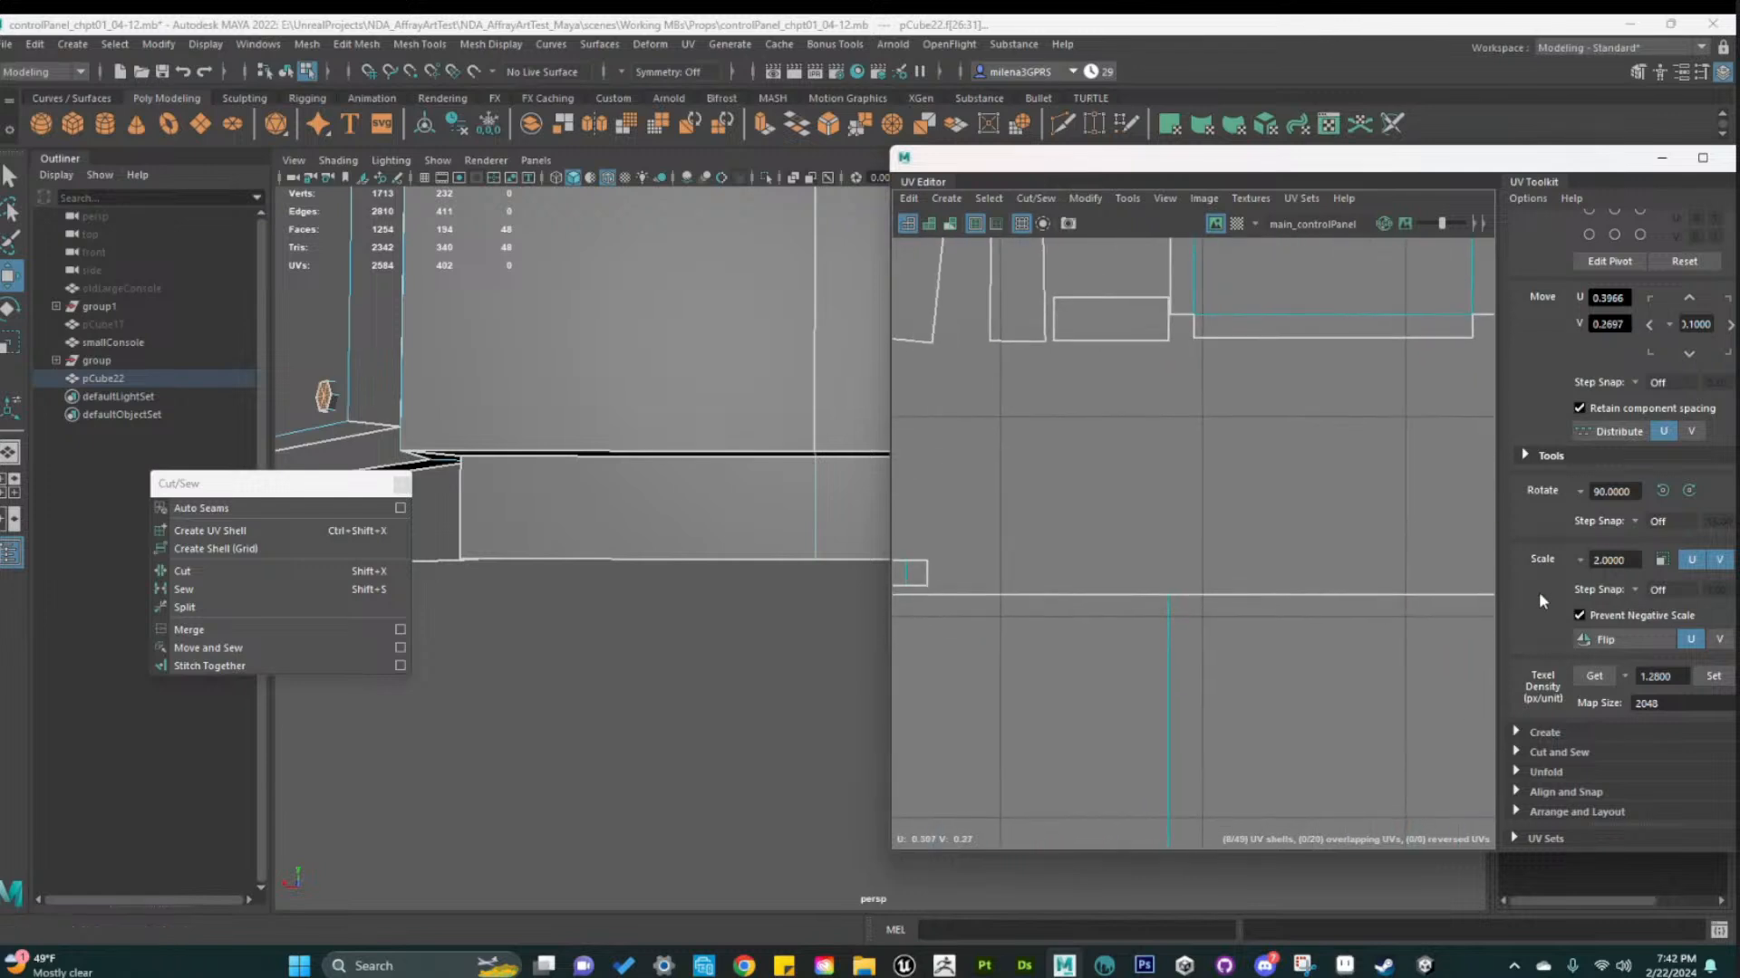
Move the hexagon shells to about U 0.038, V 0.246 near the strip shells and apply Stack Similar Shells
scroll(1440, 605, "down", 1)
scroll(1301, 633, "down", 1)
middle_click_drag(1301, 633, 1138, 645, "alt")
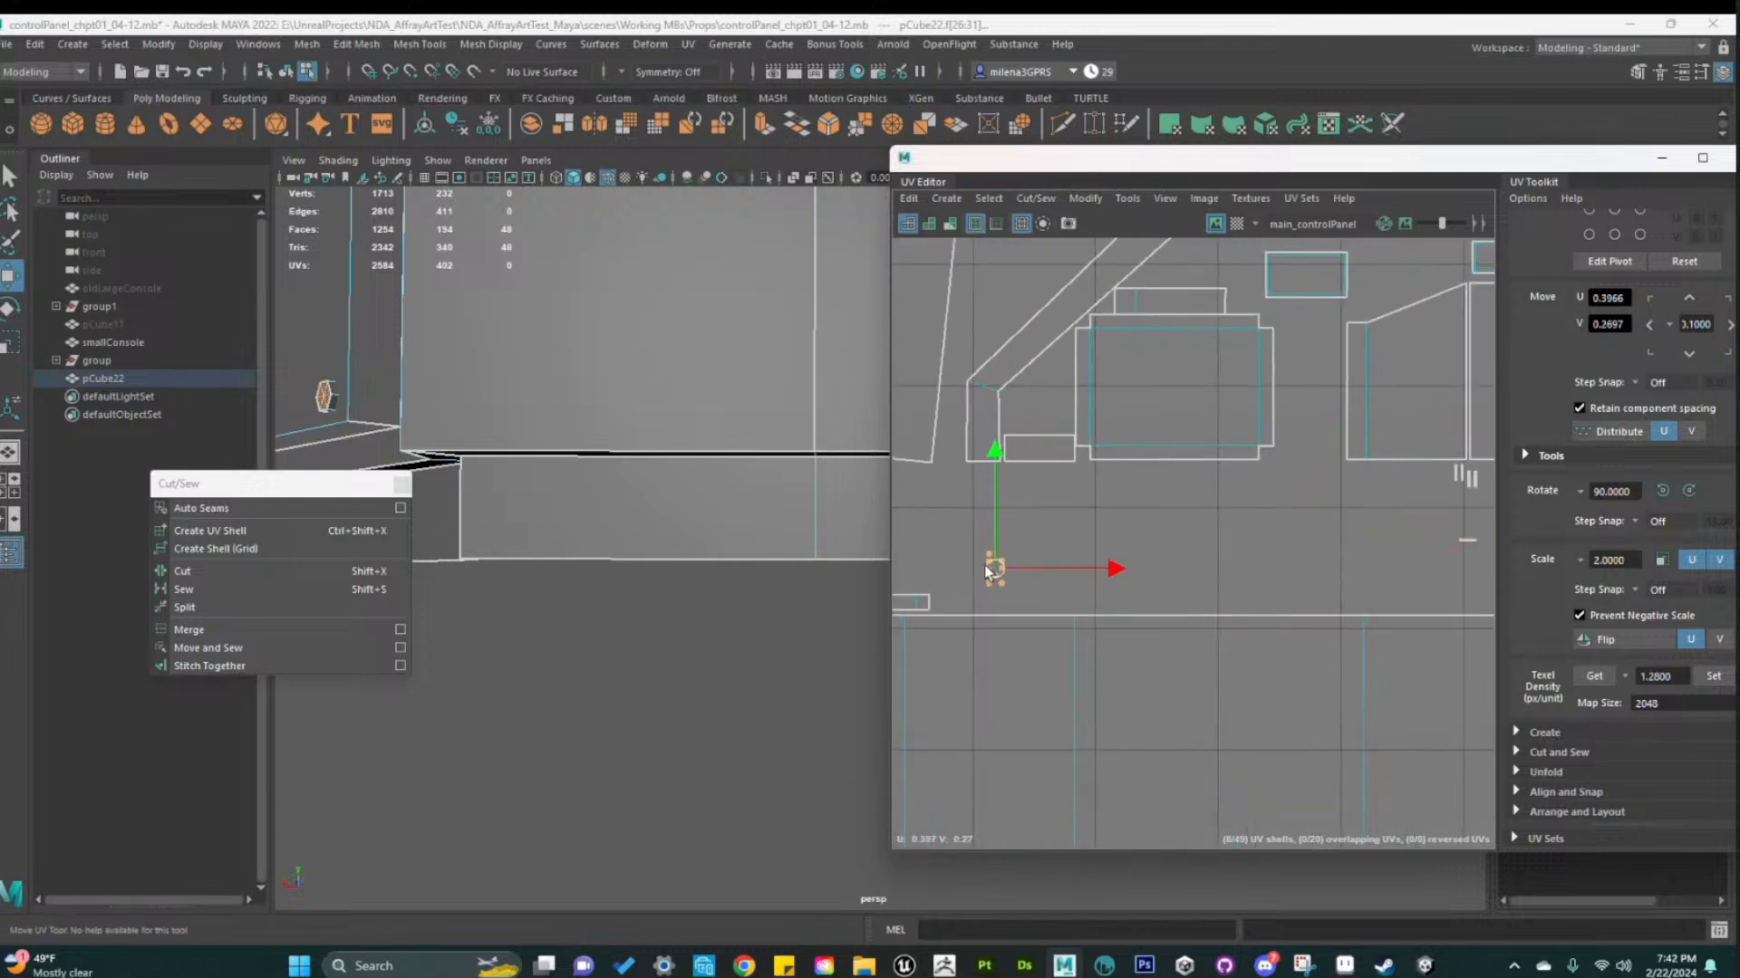
left_click_drag(985, 565, 927, 568)
scroll(964, 607, "up", 3)
middle_click_drag(942, 608, 1287, 659, "alt")
scroll(1322, 671, "up", 5)
middle_click_drag(1261, 582, 1290, 643, "alt")
left_click_drag(1280, 524, 1083, 497)
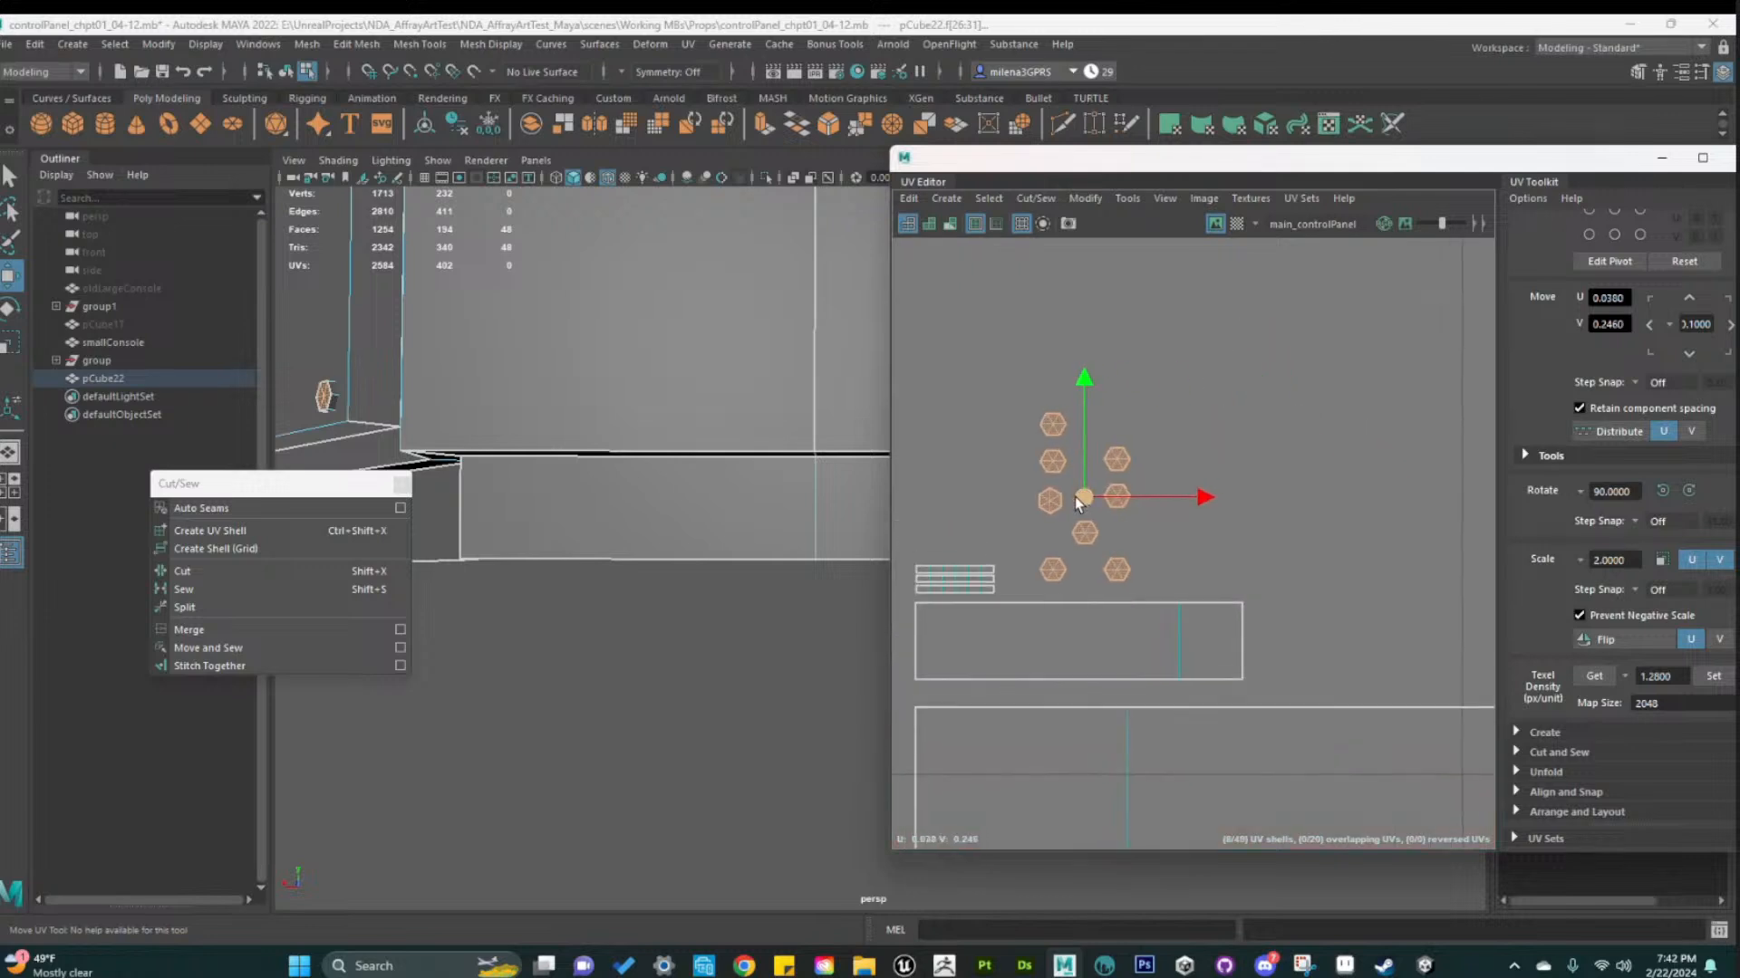
right_click(1078, 504, "shift")
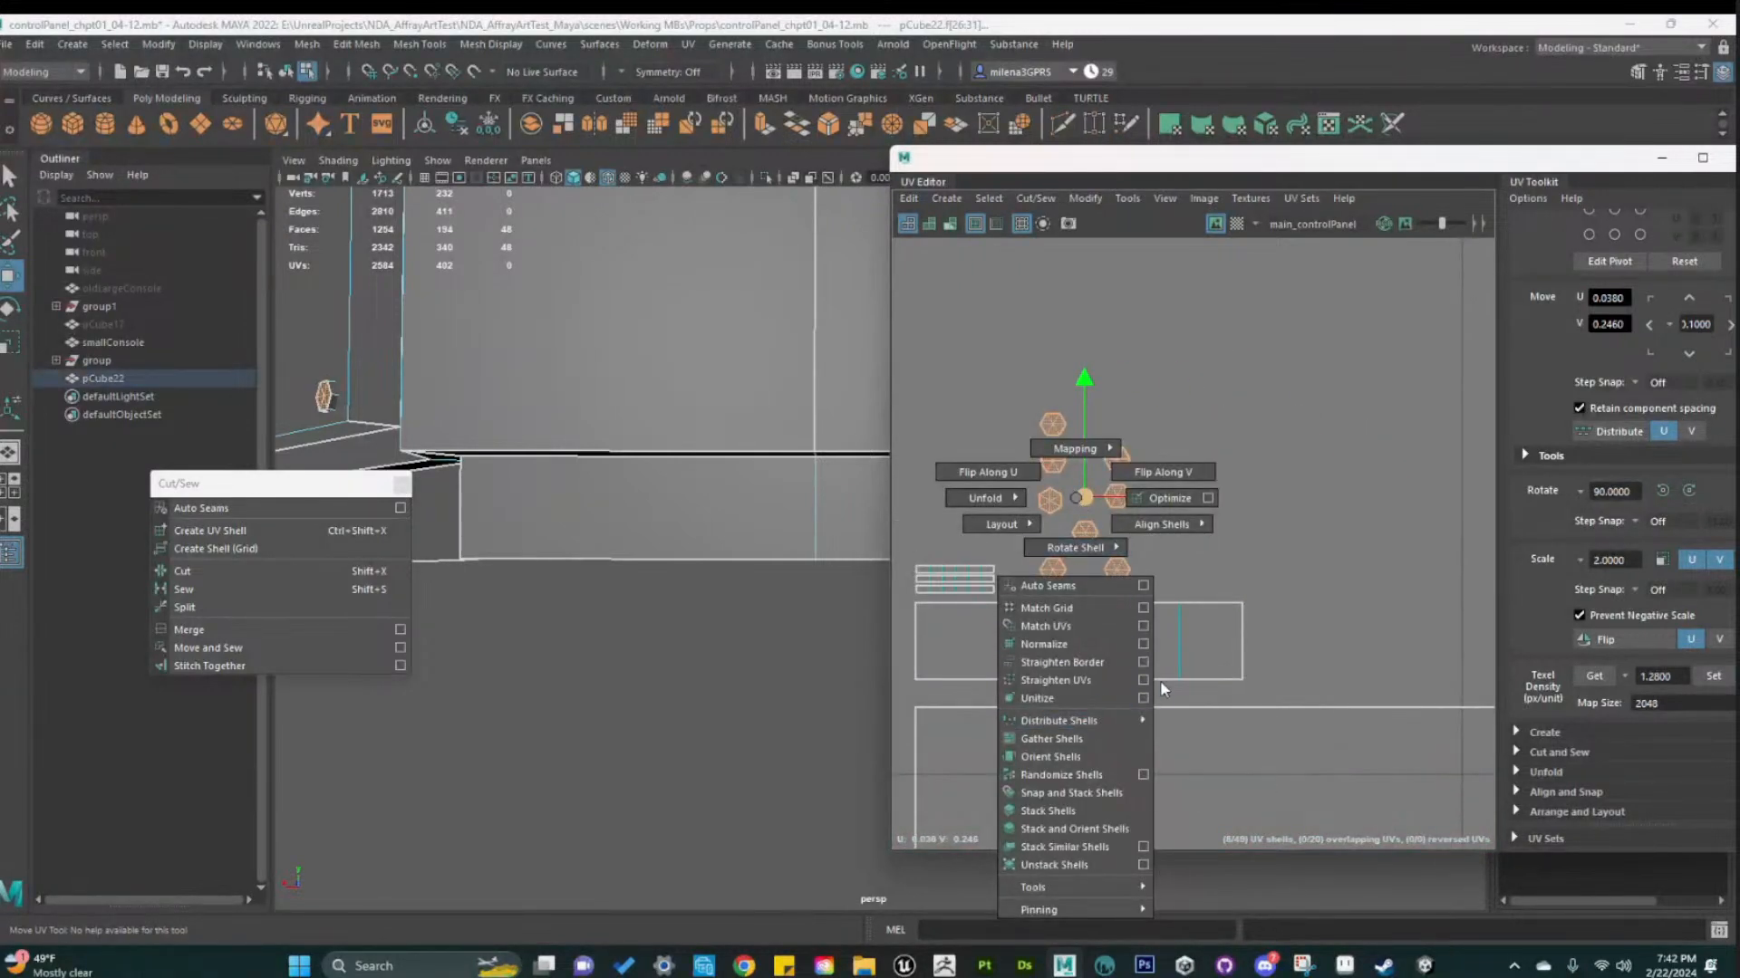
left_click(1103, 854)
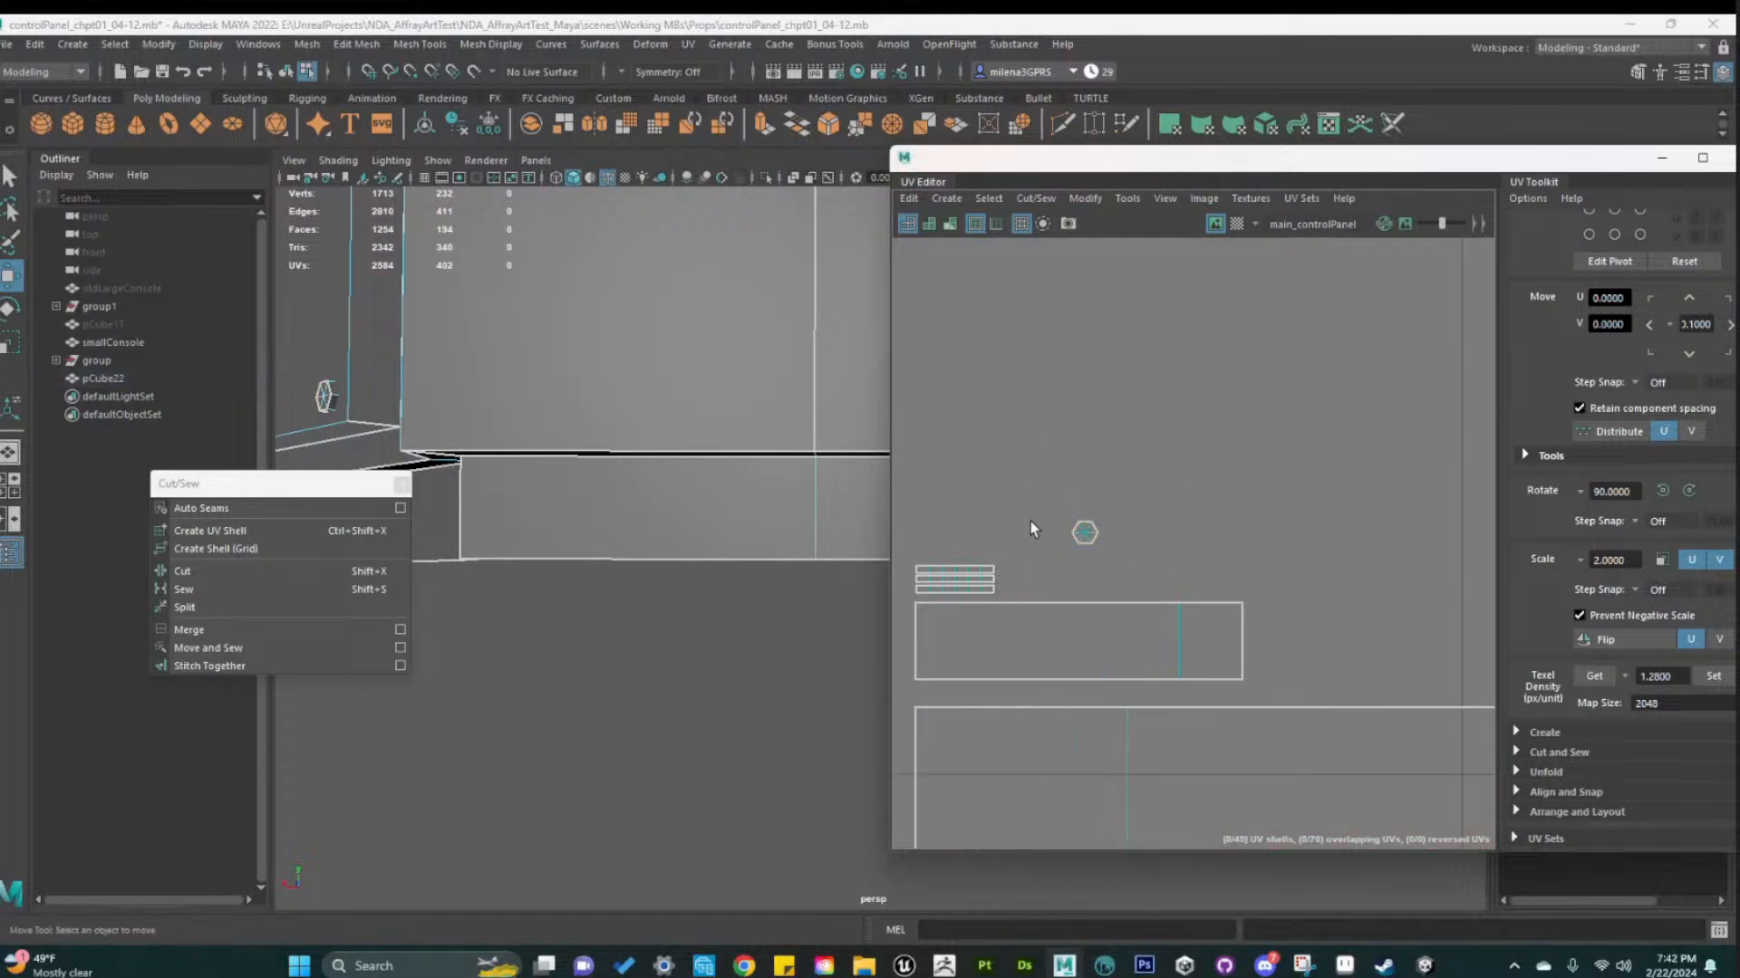
Move the stacked hexagon shells just above the thin strips near U 0 and combine the strips with Stack Similar Shells
left_click_drag(1038, 568, 1036, 571)
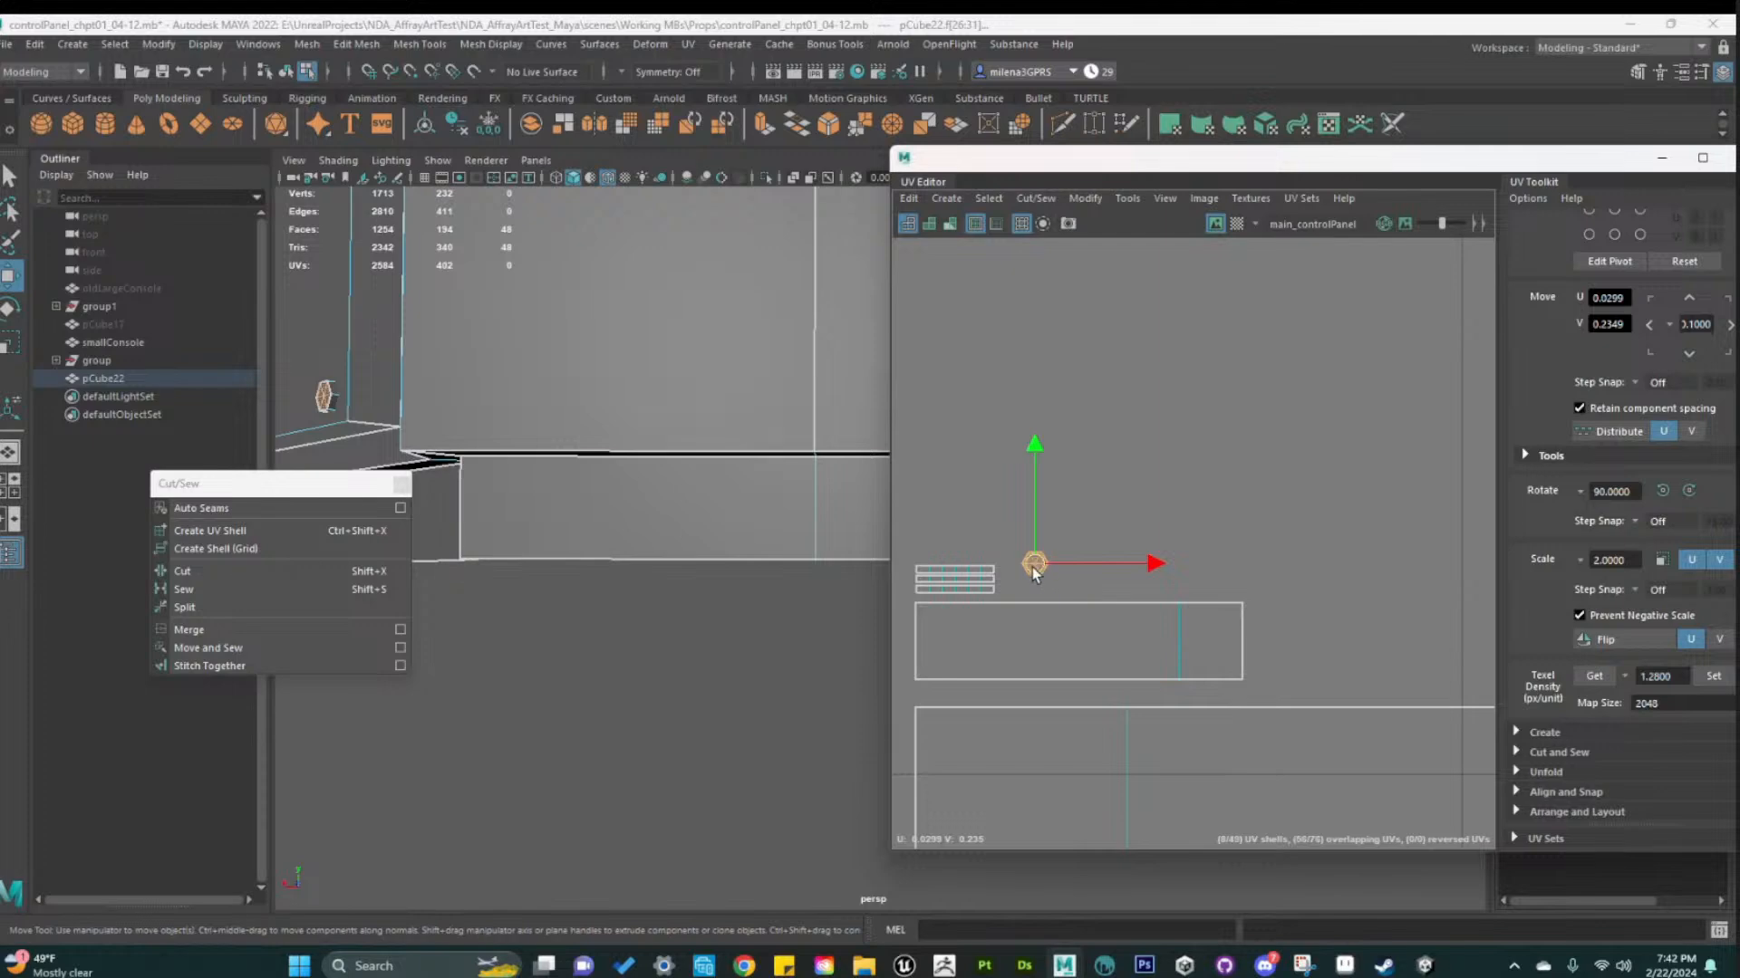
left_click_drag(1034, 570, 976, 599)
scroll(595, 620, "down", 4)
key("f")
left_click_drag(726, 674, 828, 727, "alt")
scroll(730, 687, "down", 3)
scroll(707, 645, "up", 4)
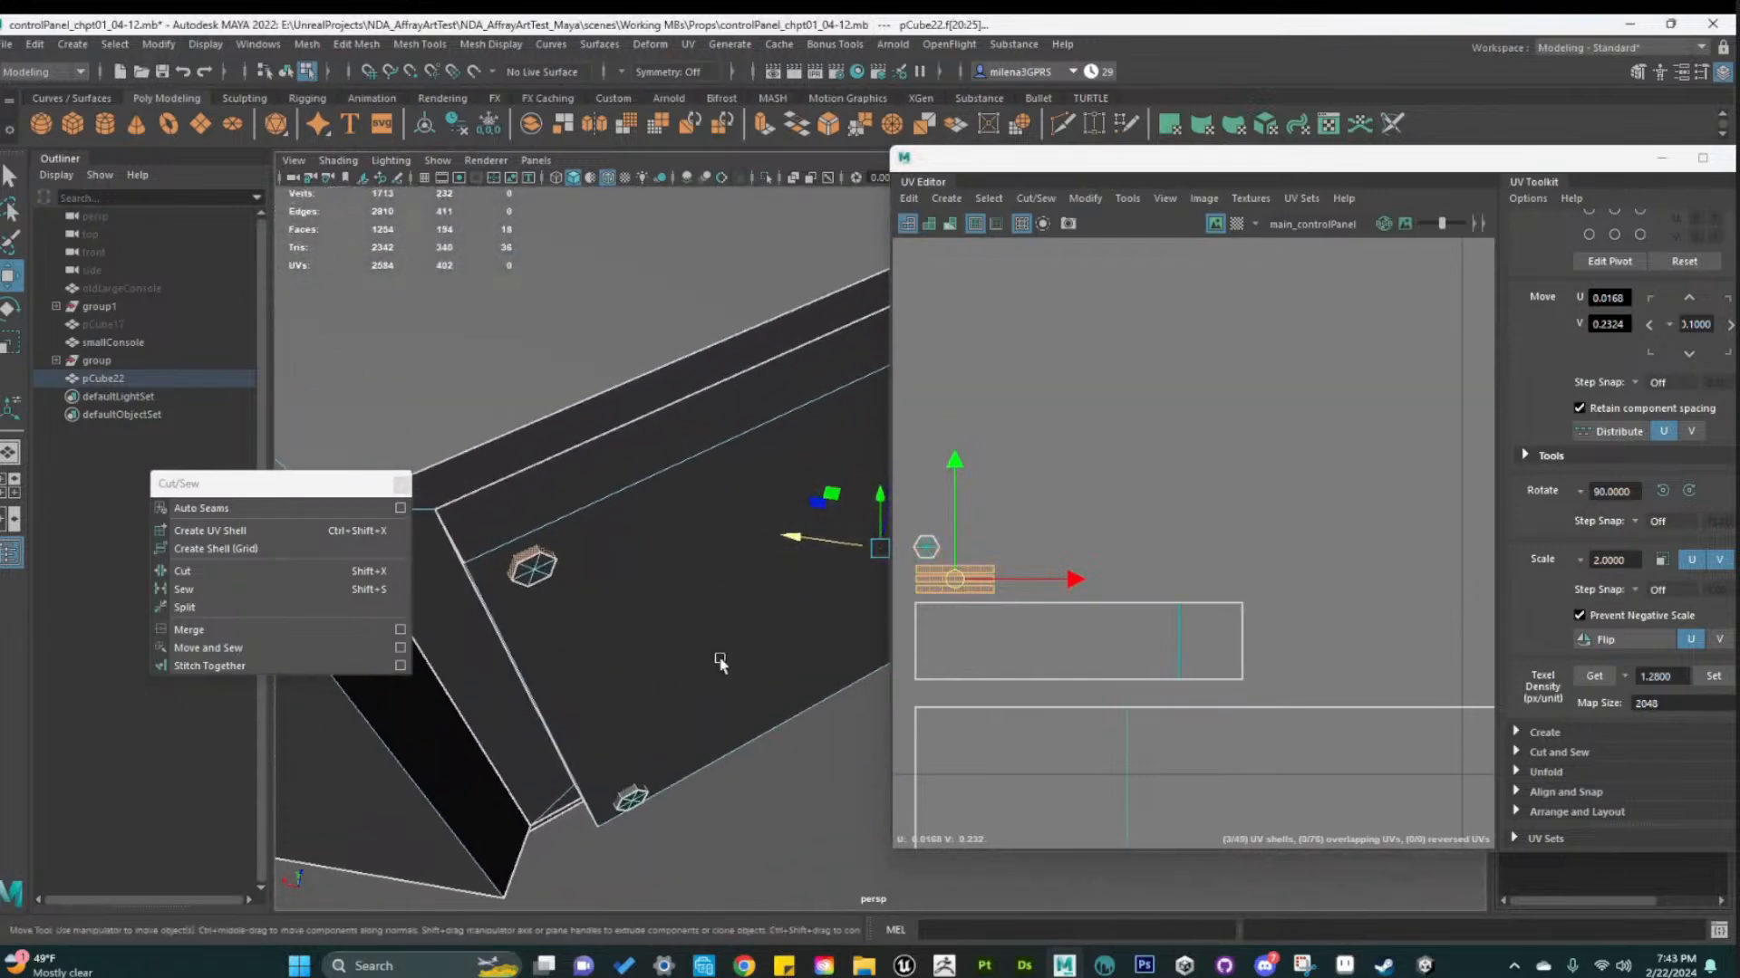
middle_click_drag(720, 735, 758, 778, "alt")
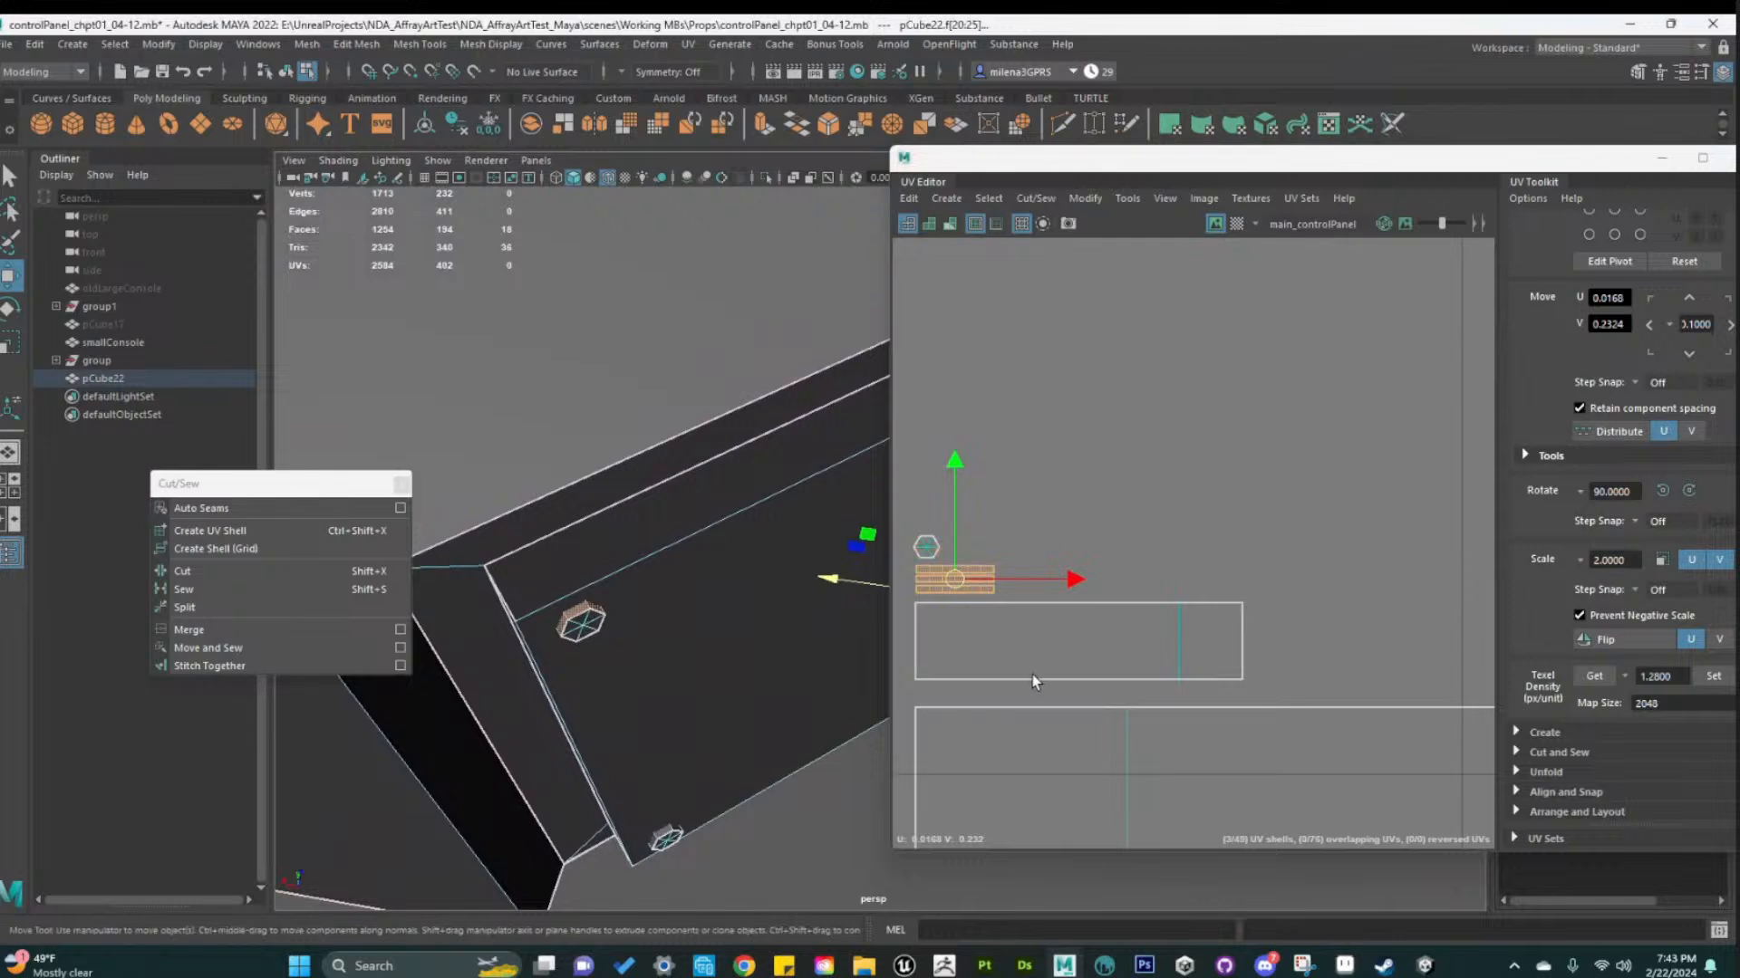
right_click(981, 589, "shift")
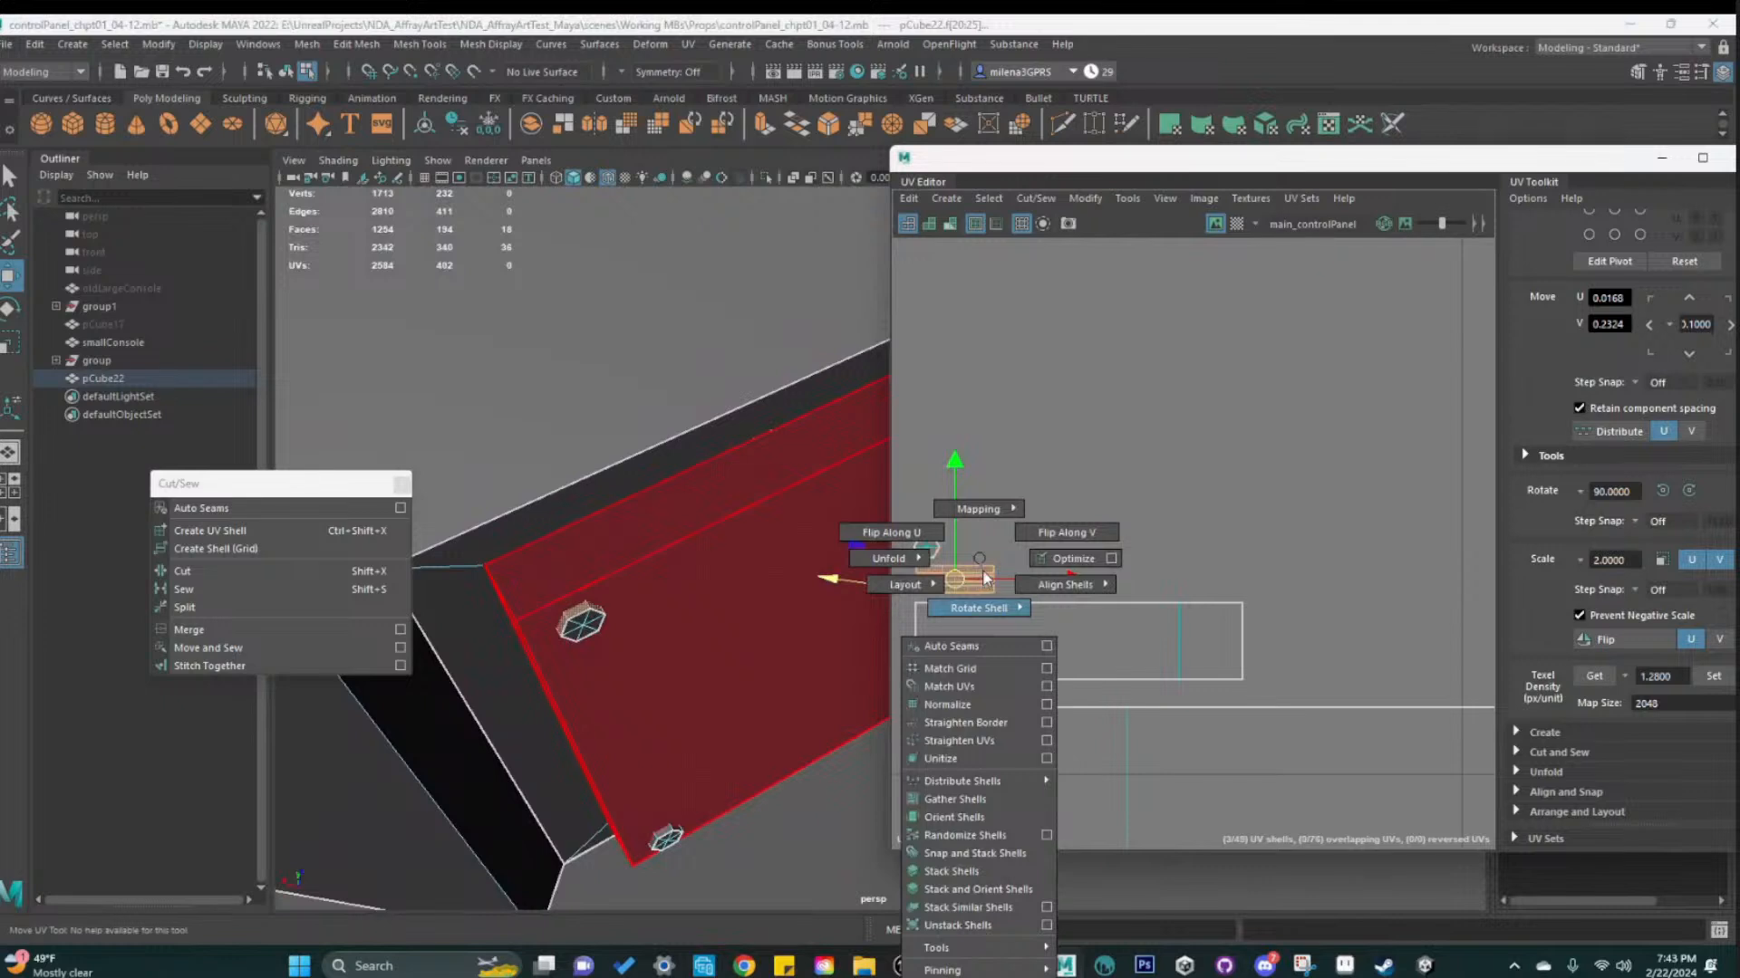
left_click(1000, 909)
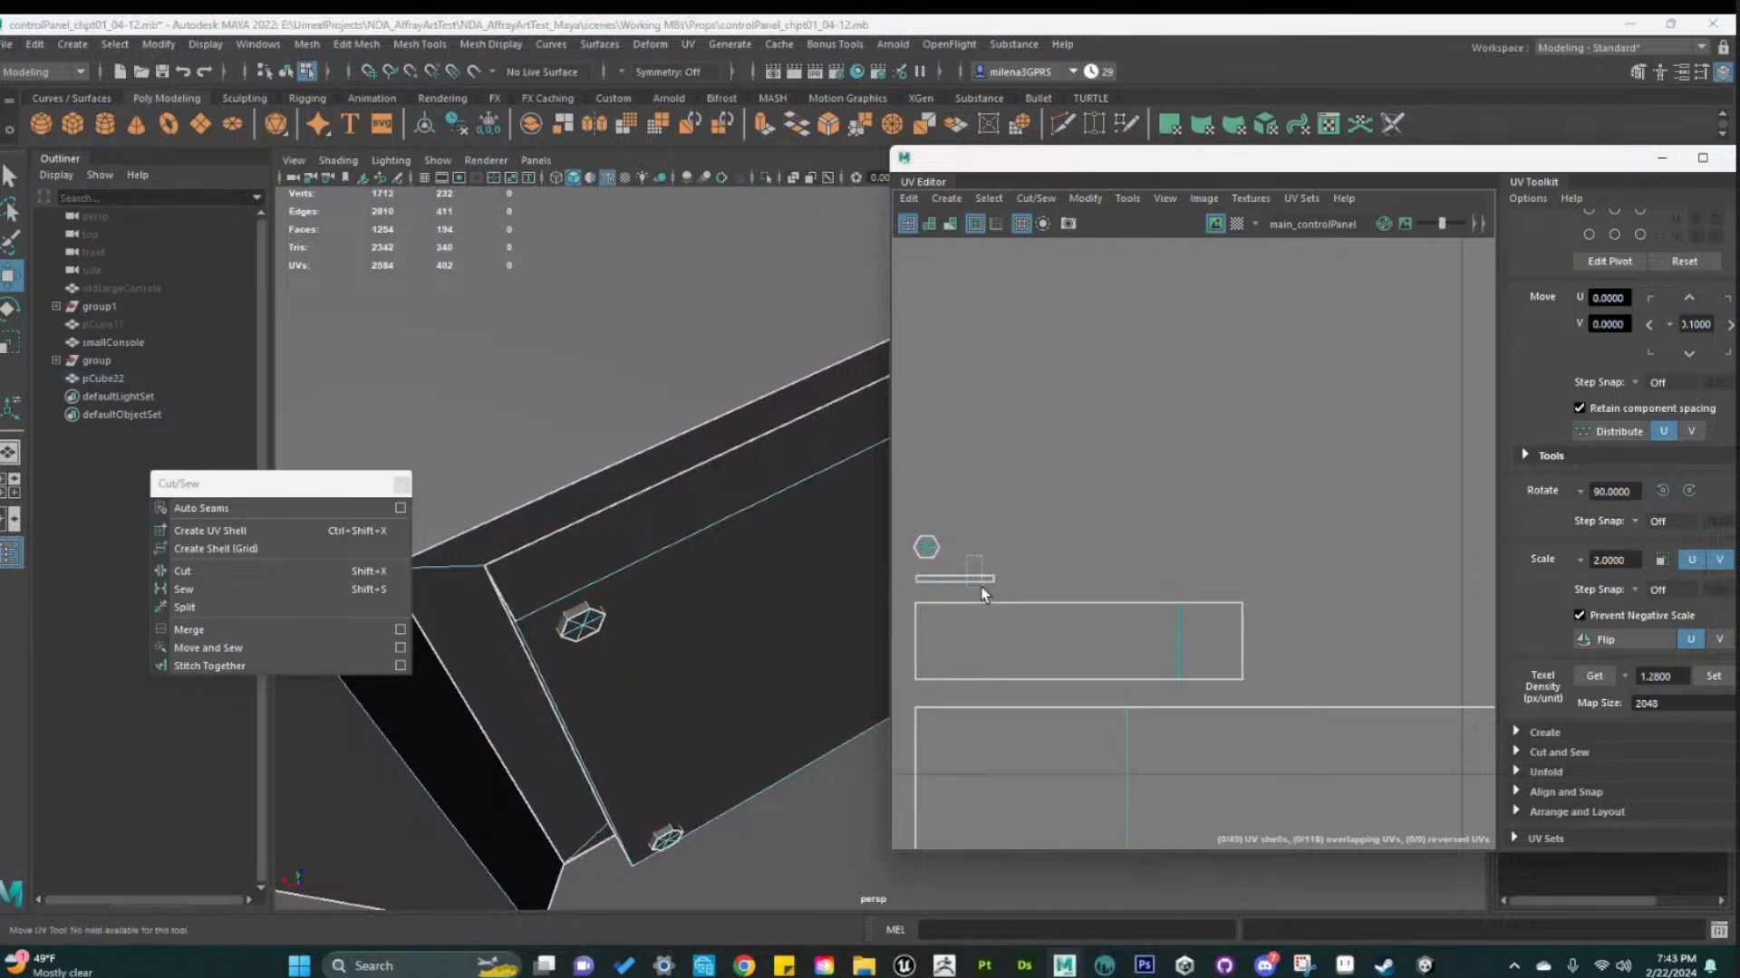
left_click_drag(982, 589, 983, 591)
Select the leftover small strips below the middle console shells, around U 0.50, V 0.30, and apply Stack Similar Shells
left_click_drag(625, 702, 685, 790, "alt")
scroll(1095, 611, "down", 8)
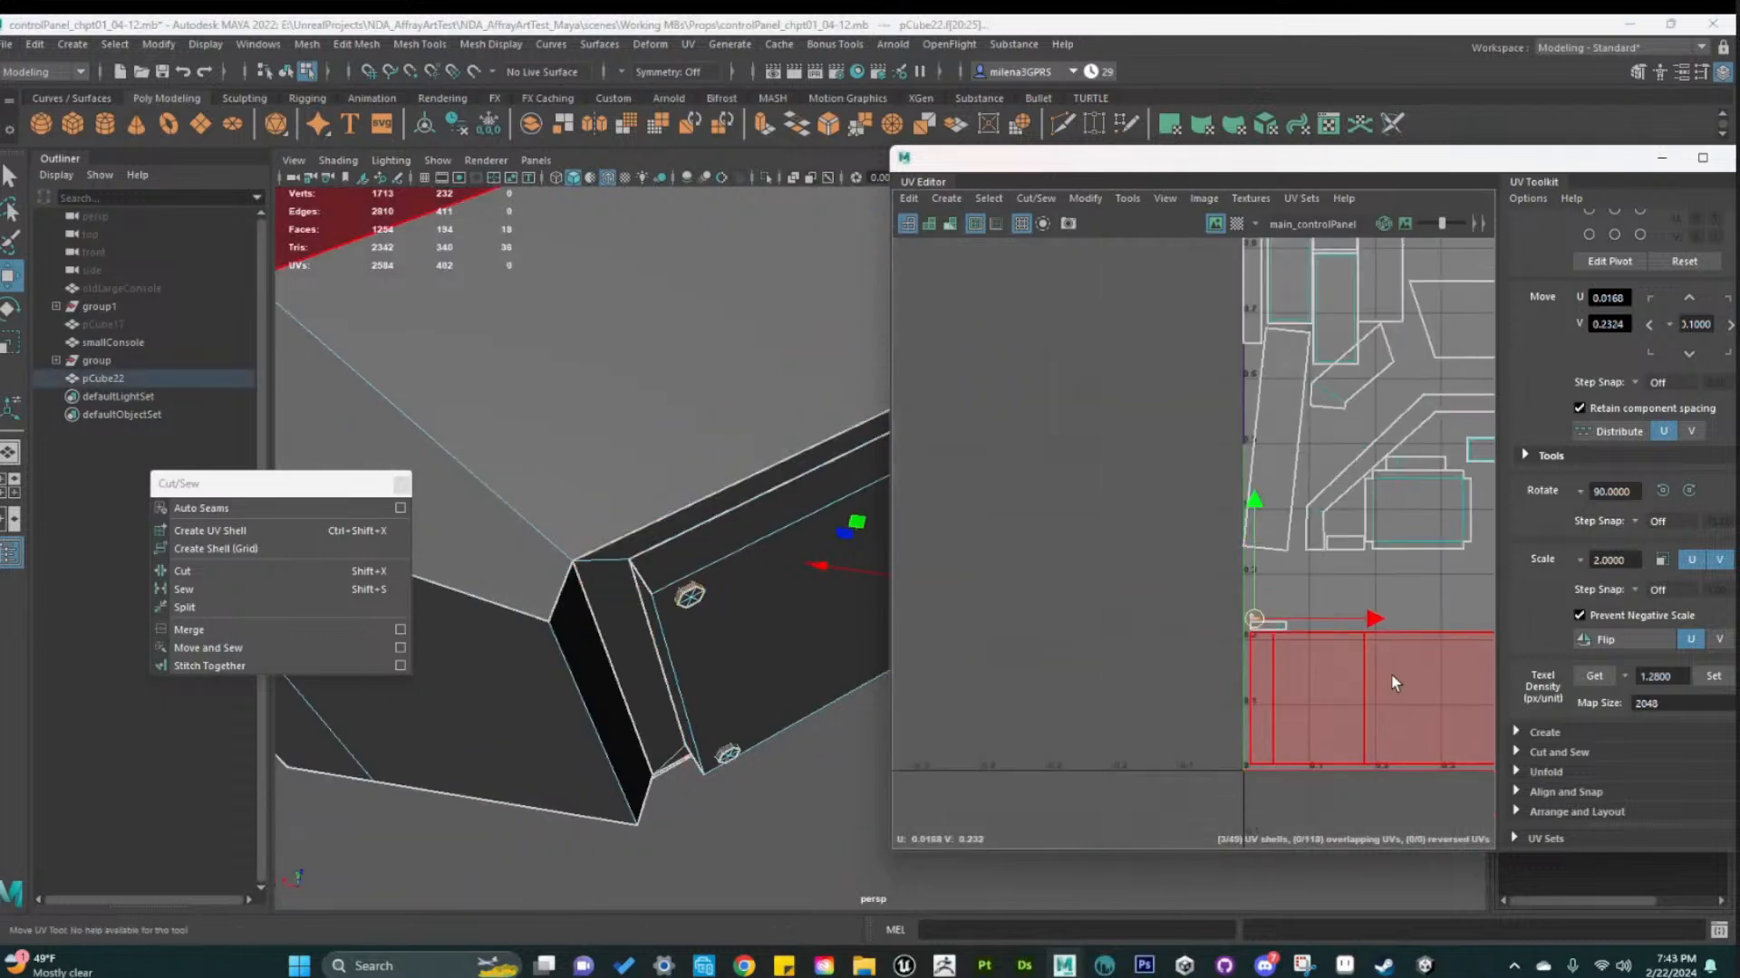
scroll(1394, 683, "down", 2)
middle_click_drag(1394, 683, 1068, 625, "alt")
scroll(1068, 625, "up", 3)
left_click_drag(1109, 462, 1203, 500)
scroll(1191, 506, "up", 6)
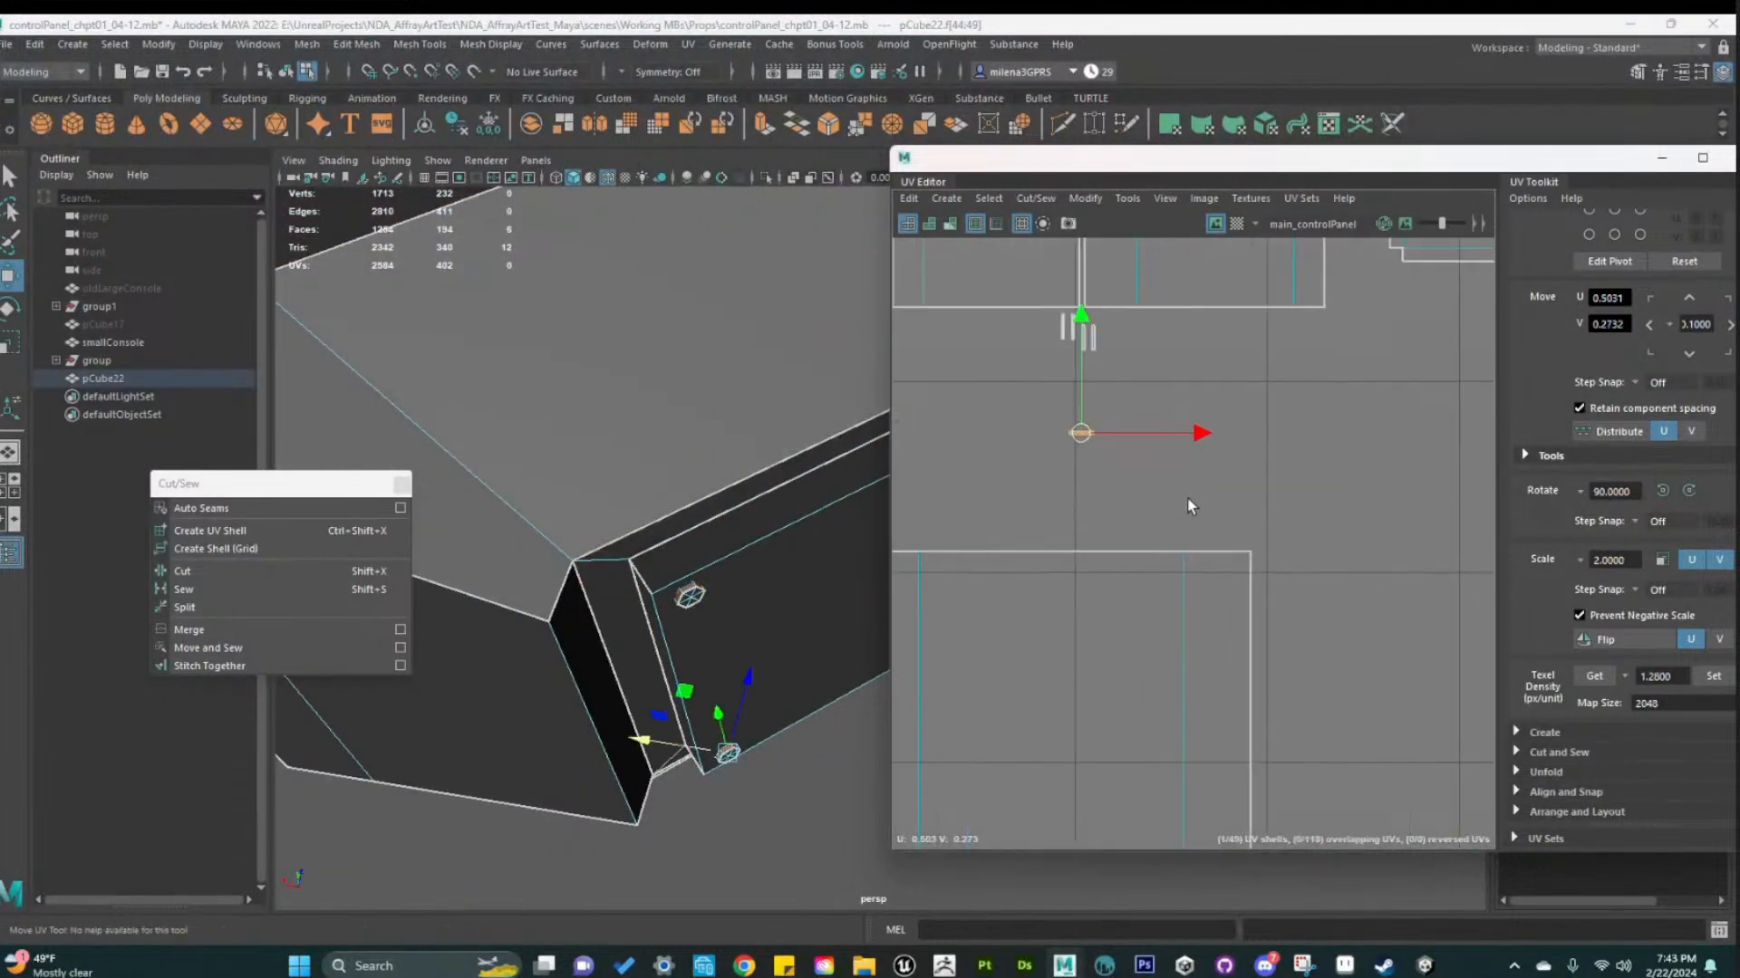
scroll(1188, 501, "up", 3)
middle_click_drag(1090, 458, 1230, 693, "alt")
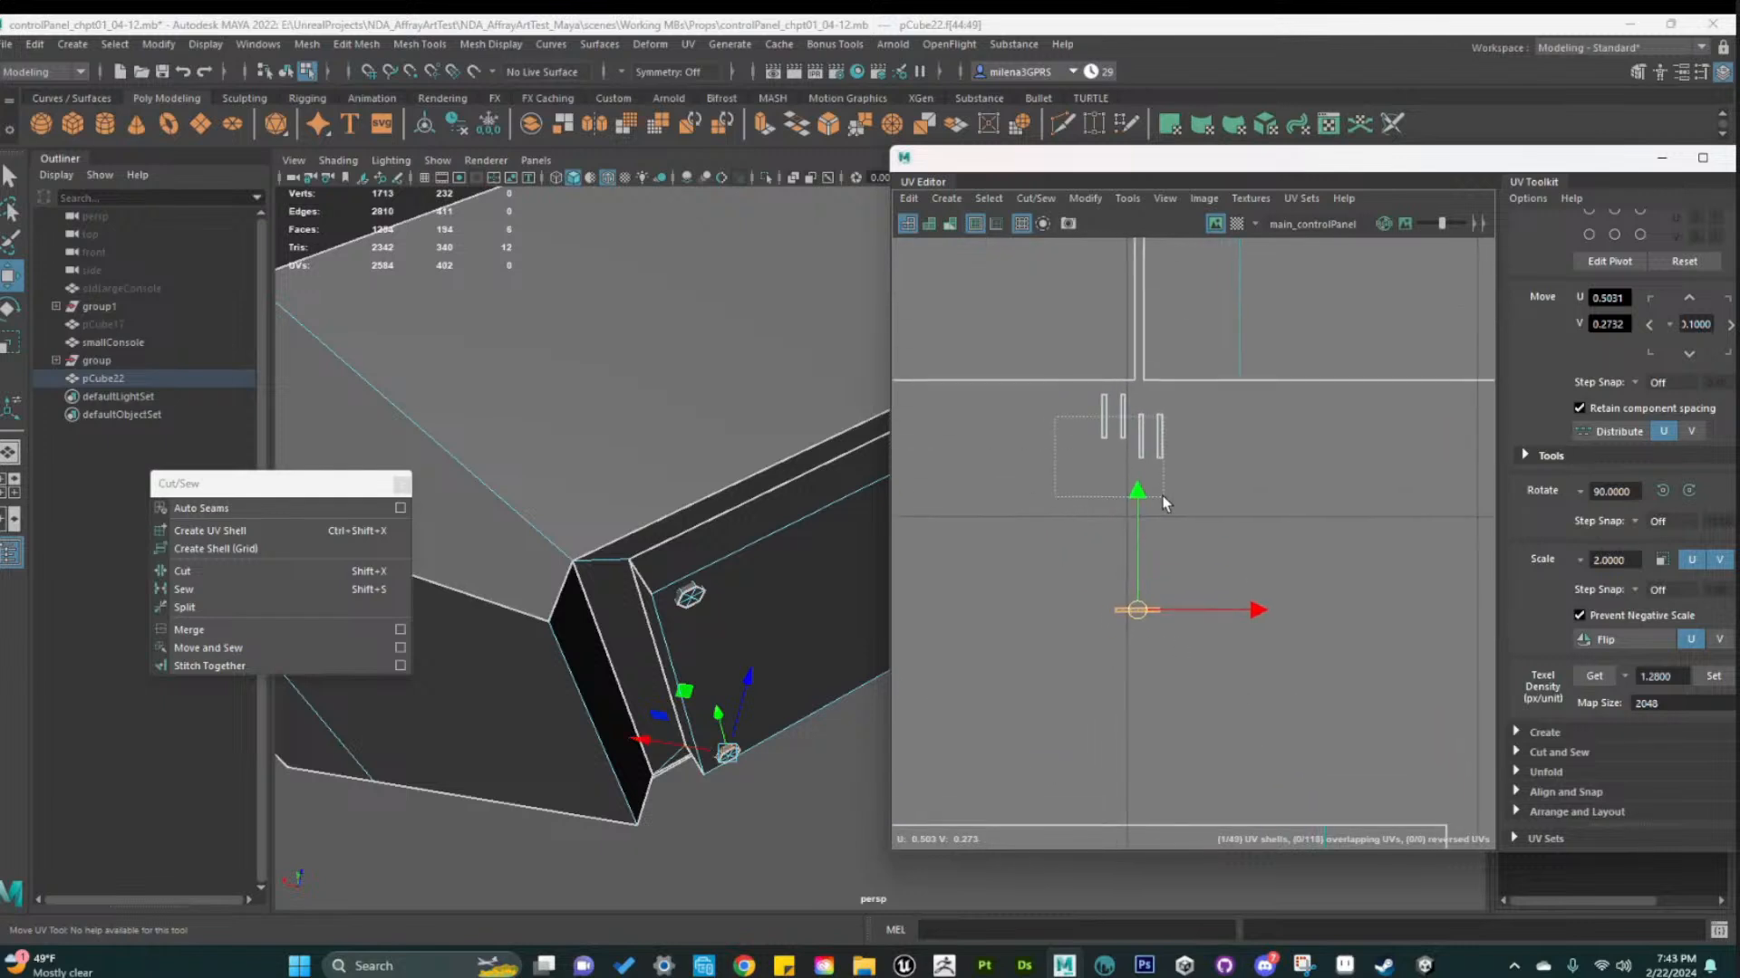
left_click_drag(1161, 497, 1163, 498)
scroll(1177, 530, "down", 3)
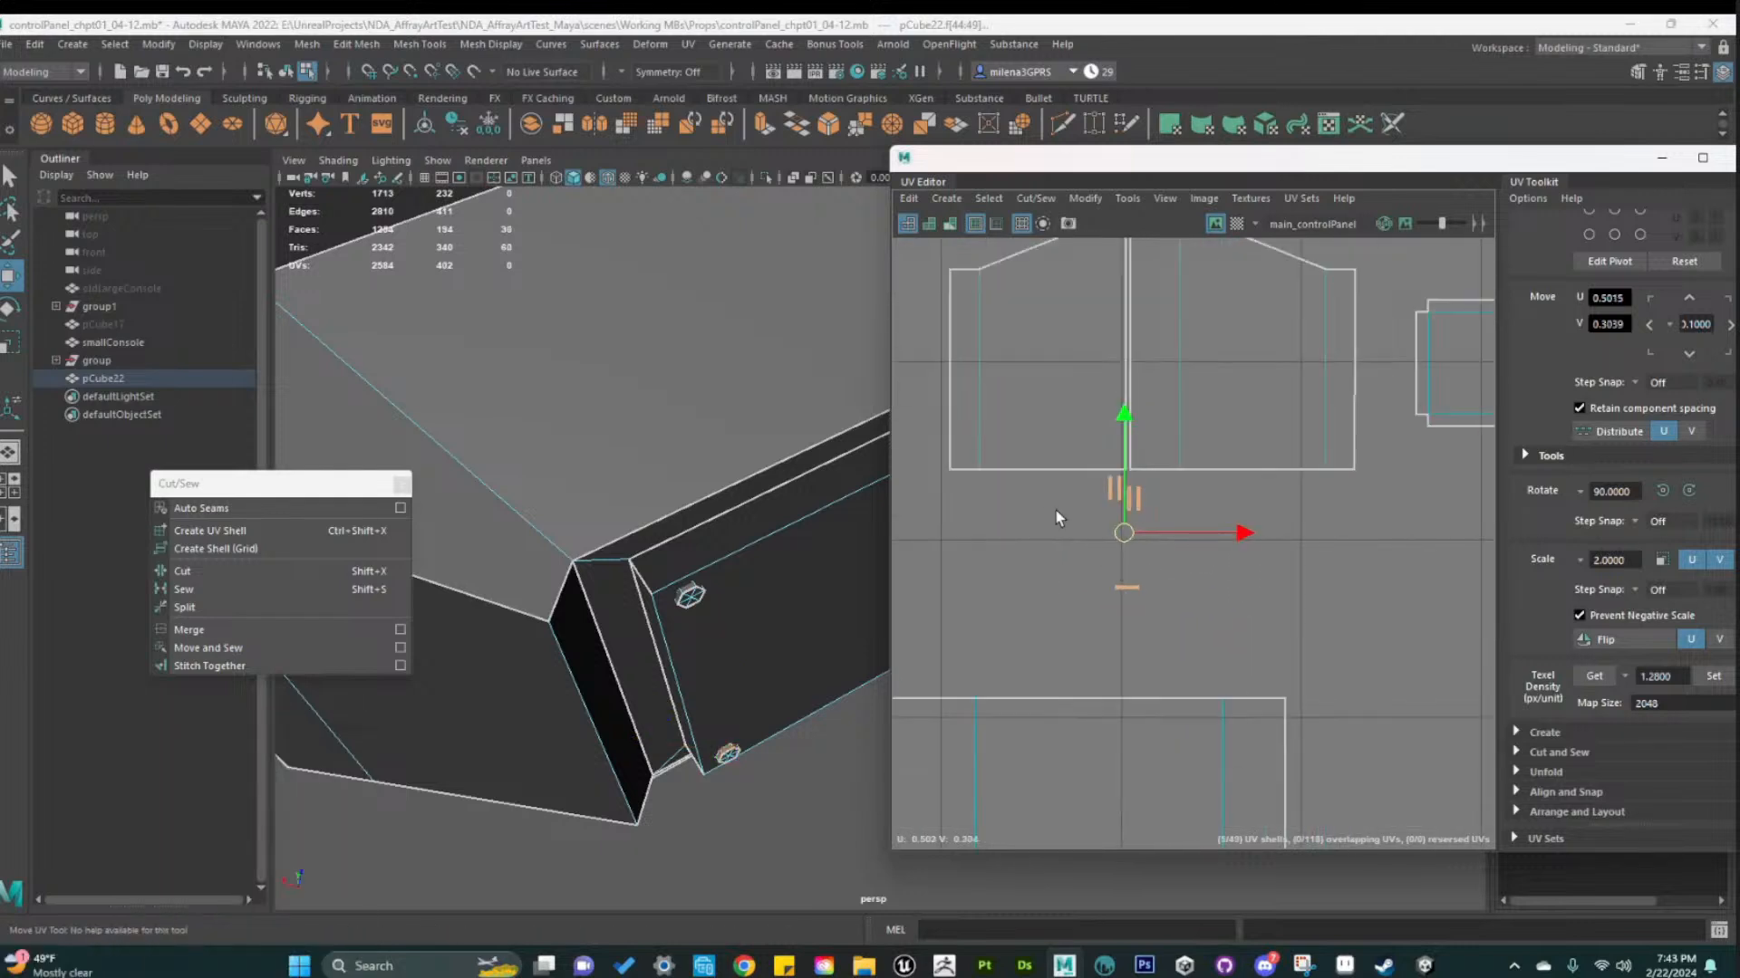
scroll(1066, 623, "down", 2)
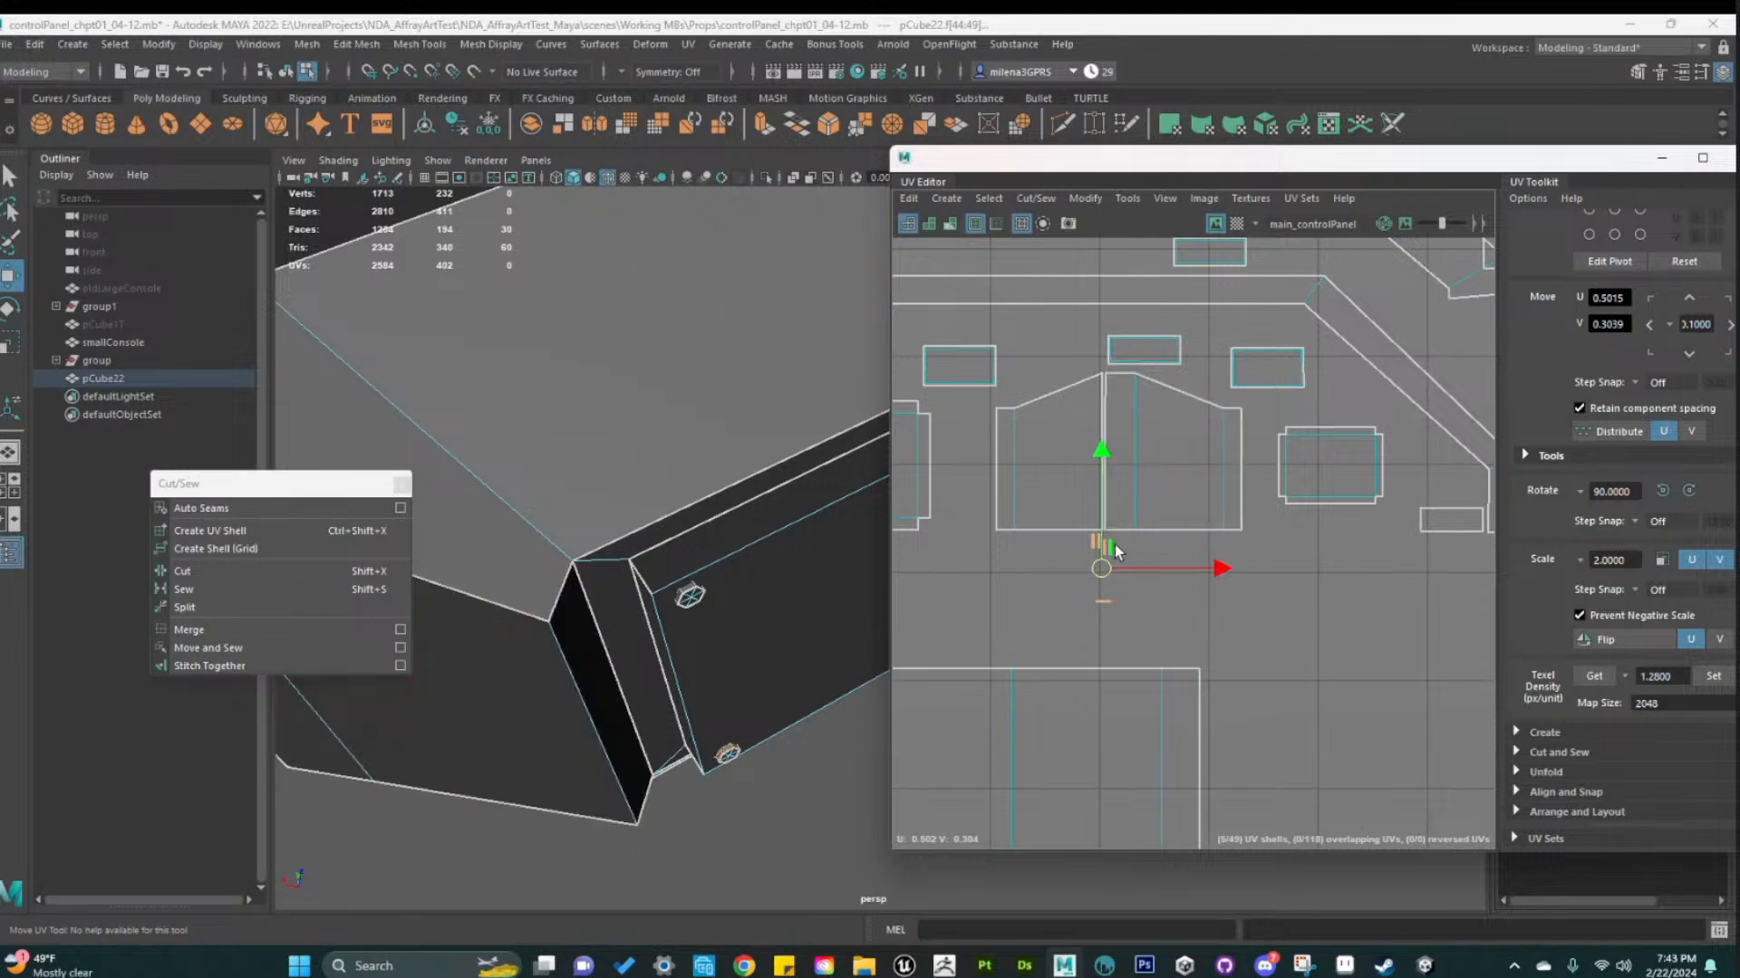
right_click_drag(1114, 546, 1102, 892, "shift")
Move the leftover strips beside the strip stack above the base-trim shell and stack both groups together as similar shells
left_click_drag(1107, 598, 908, 617)
middle_click_drag(952, 689, 1388, 620, "alt")
left_click_drag(1359, 552, 1049, 571)
scroll(1026, 596, "up", 5)
scroll(1109, 477, "down", 3)
middle_click_drag(1143, 509, 1243, 625, "alt")
left_click_drag(1084, 433, 1285, 532)
left_click(1085, 515)
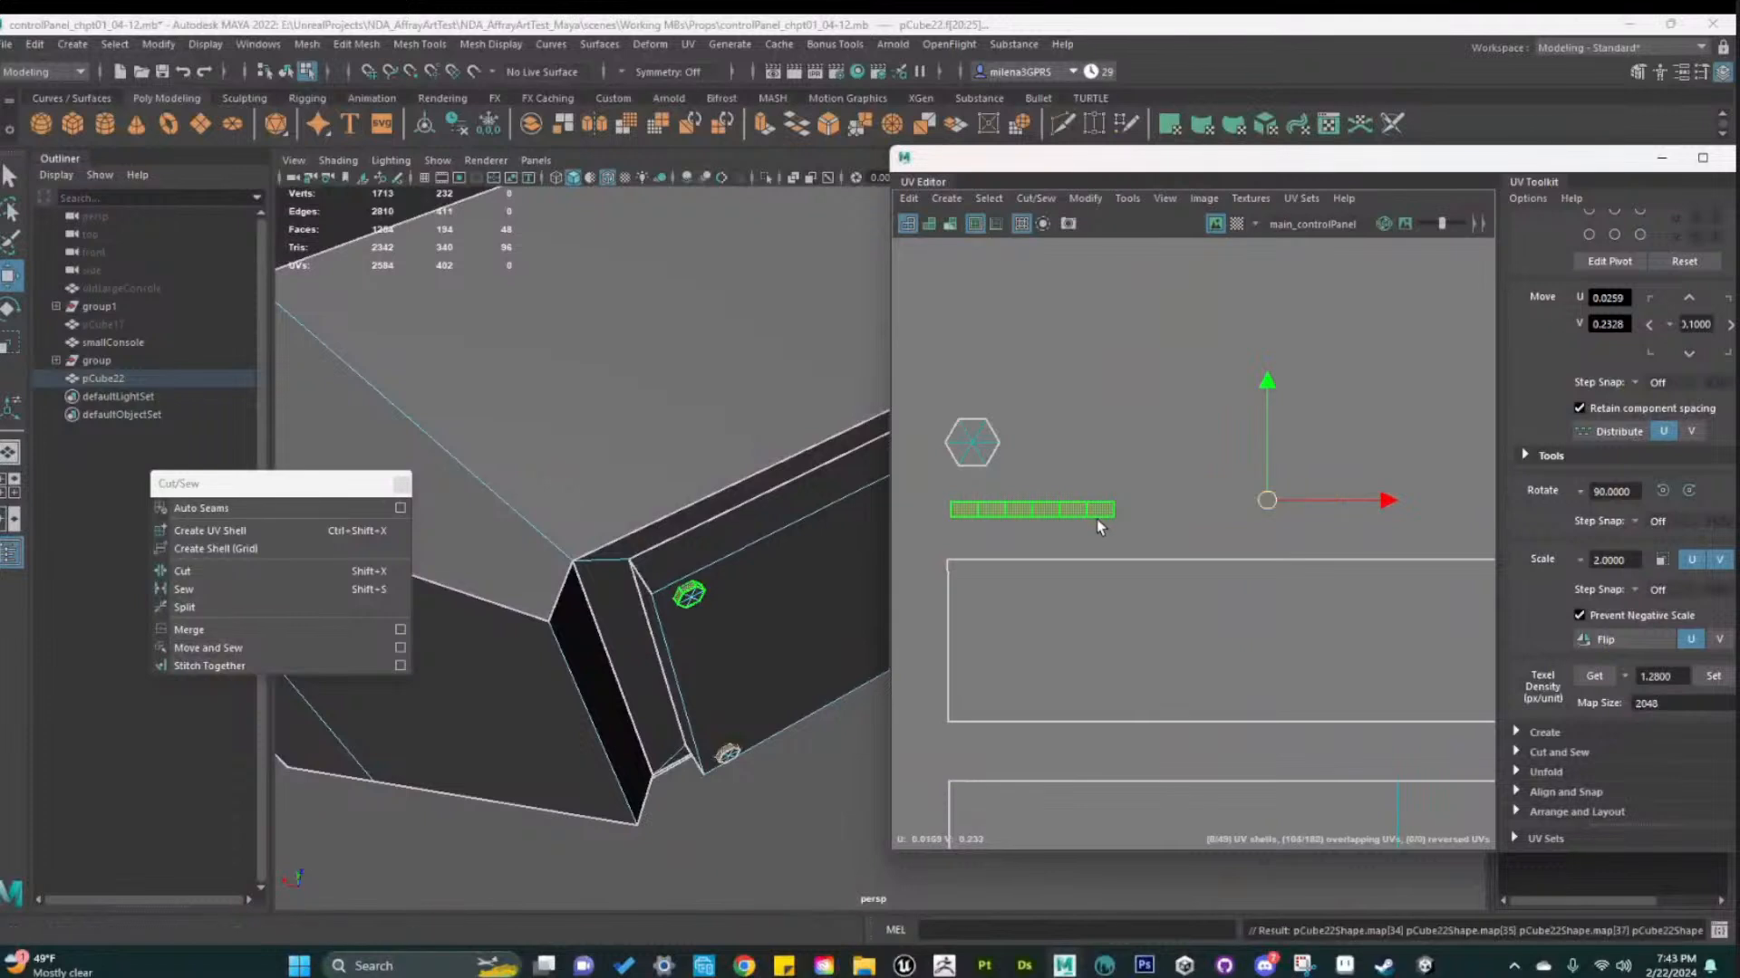
Move the hexagon stack down close above the strip stack, at about U 0.0129, V 0.2354
scroll(1212, 605, "down", 5)
left_click(1367, 531)
scroll(1328, 626, "up", 4)
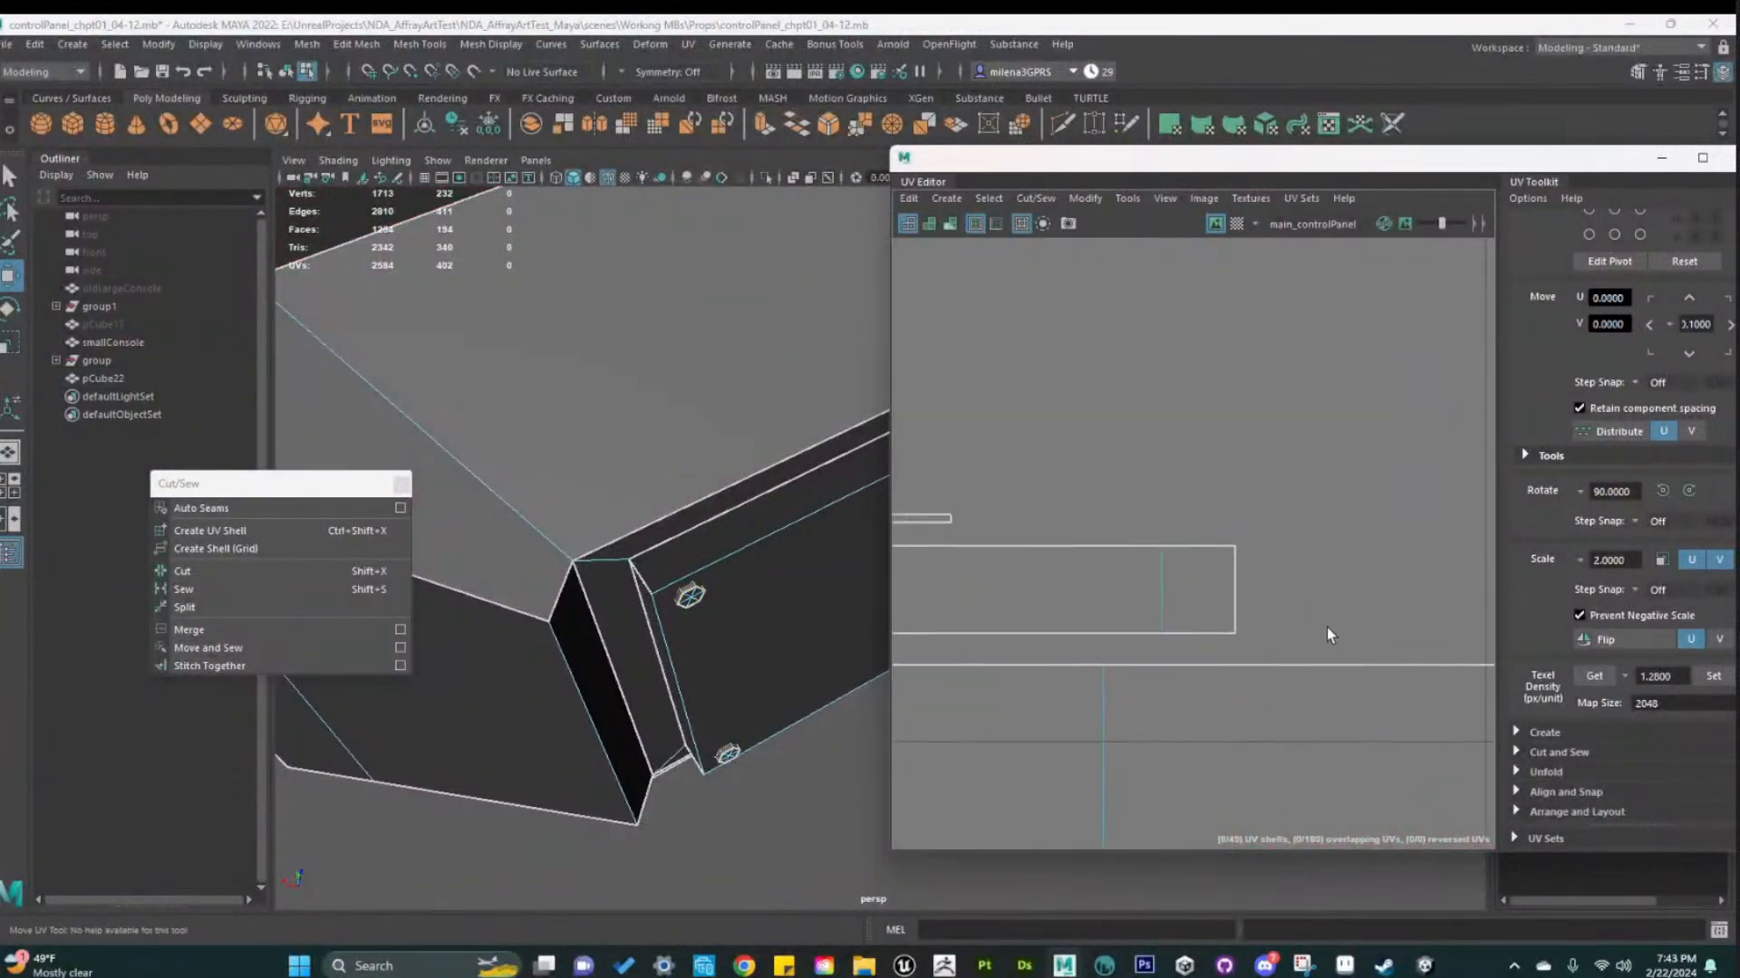
scroll(1078, 598, "up", 2)
middle_click_drag(1018, 627, 1185, 672, "alt")
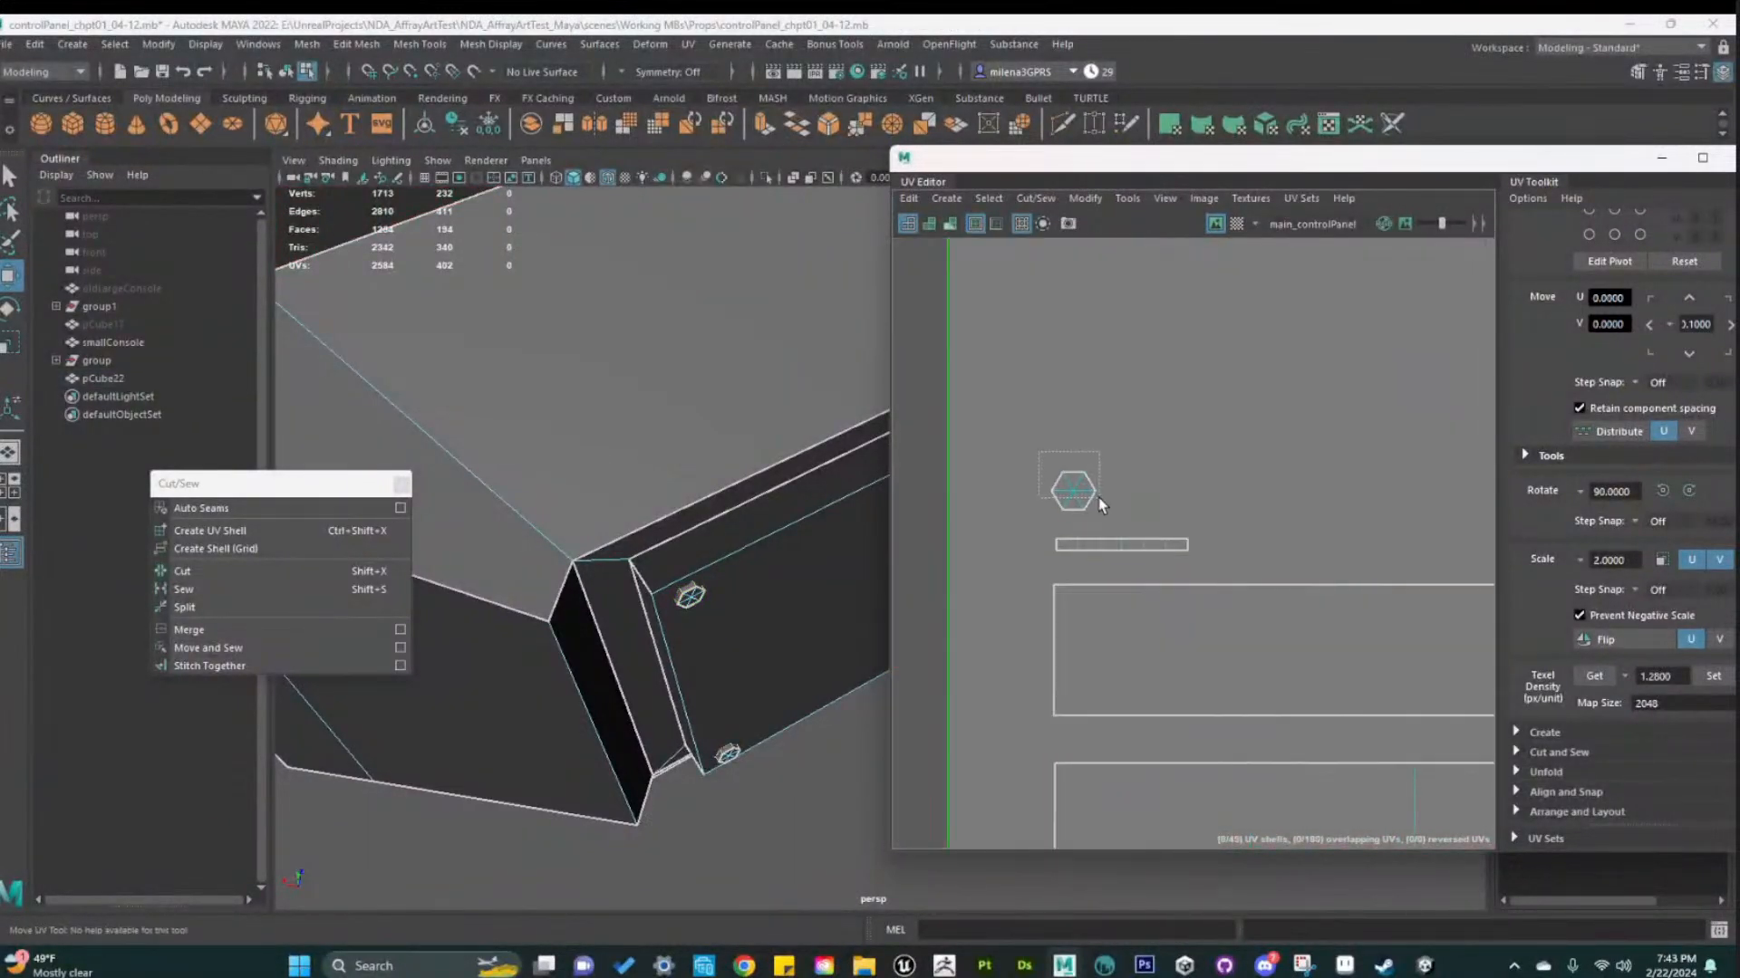
left_click_drag(1098, 497, 1098, 497)
mouse_move(1070, 372)
left_mouse_down()
mouse_move(1051, 388)
mouse_move(1063, 404)
left_mouse_up()
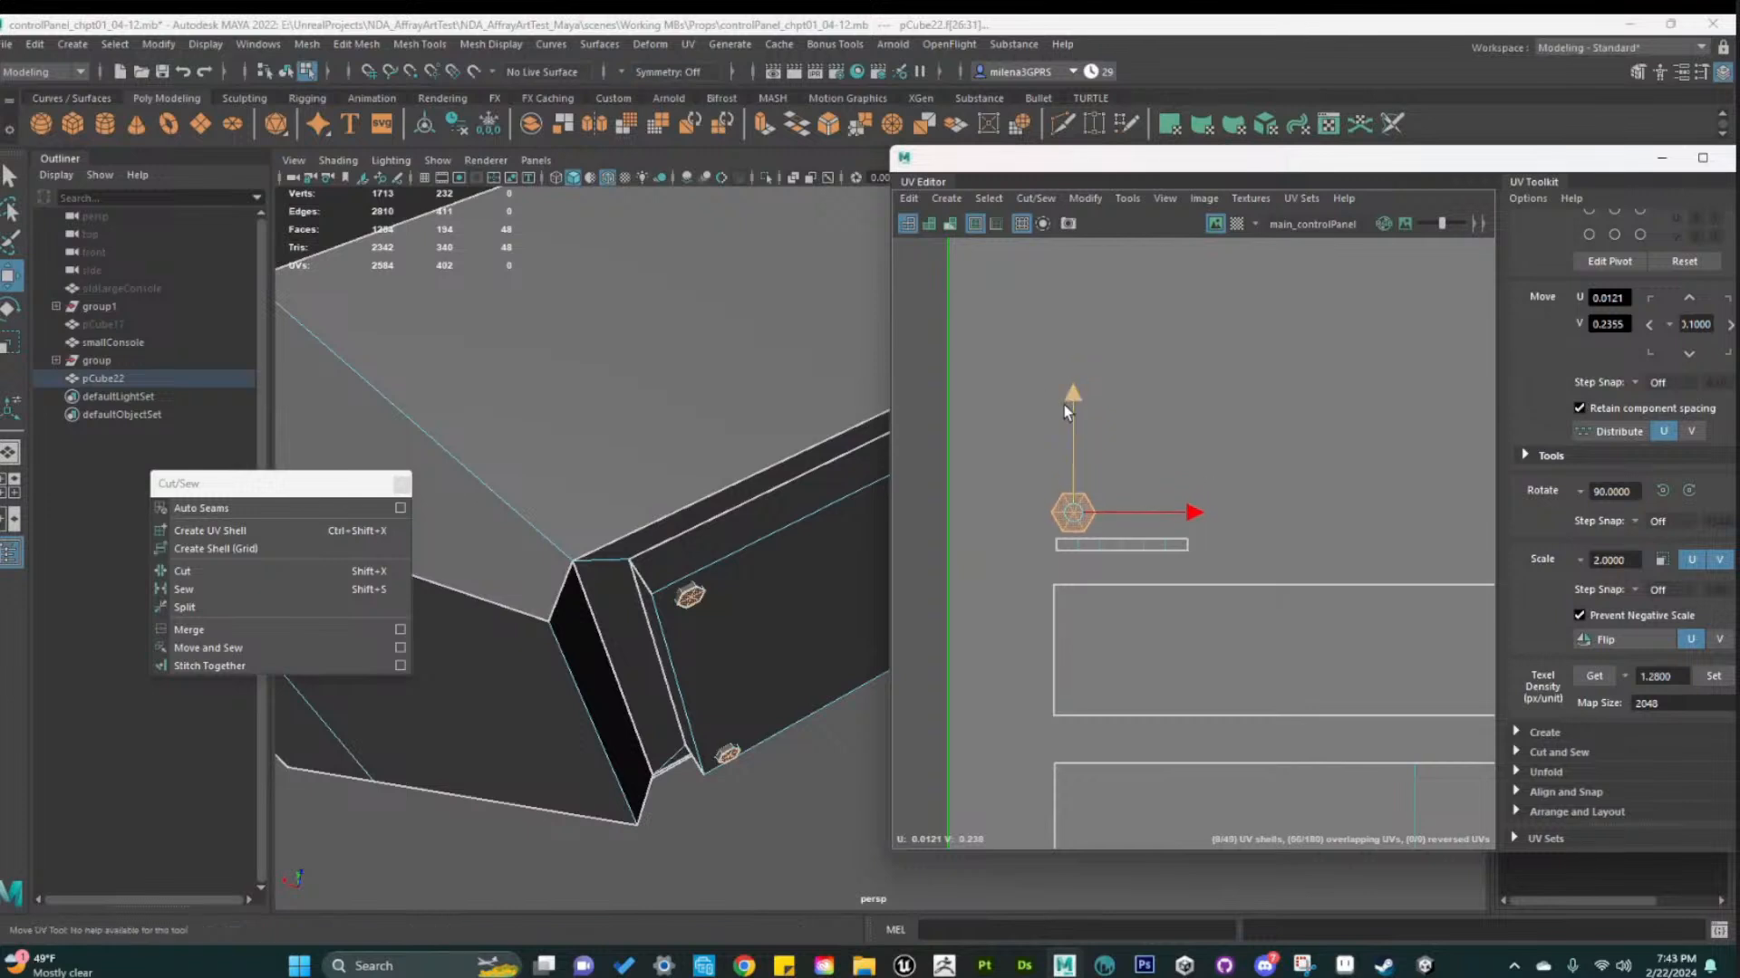
left_click_drag(1153, 510, 1161, 510)
left_click_drag(1074, 409, 1079, 411)
key("w")
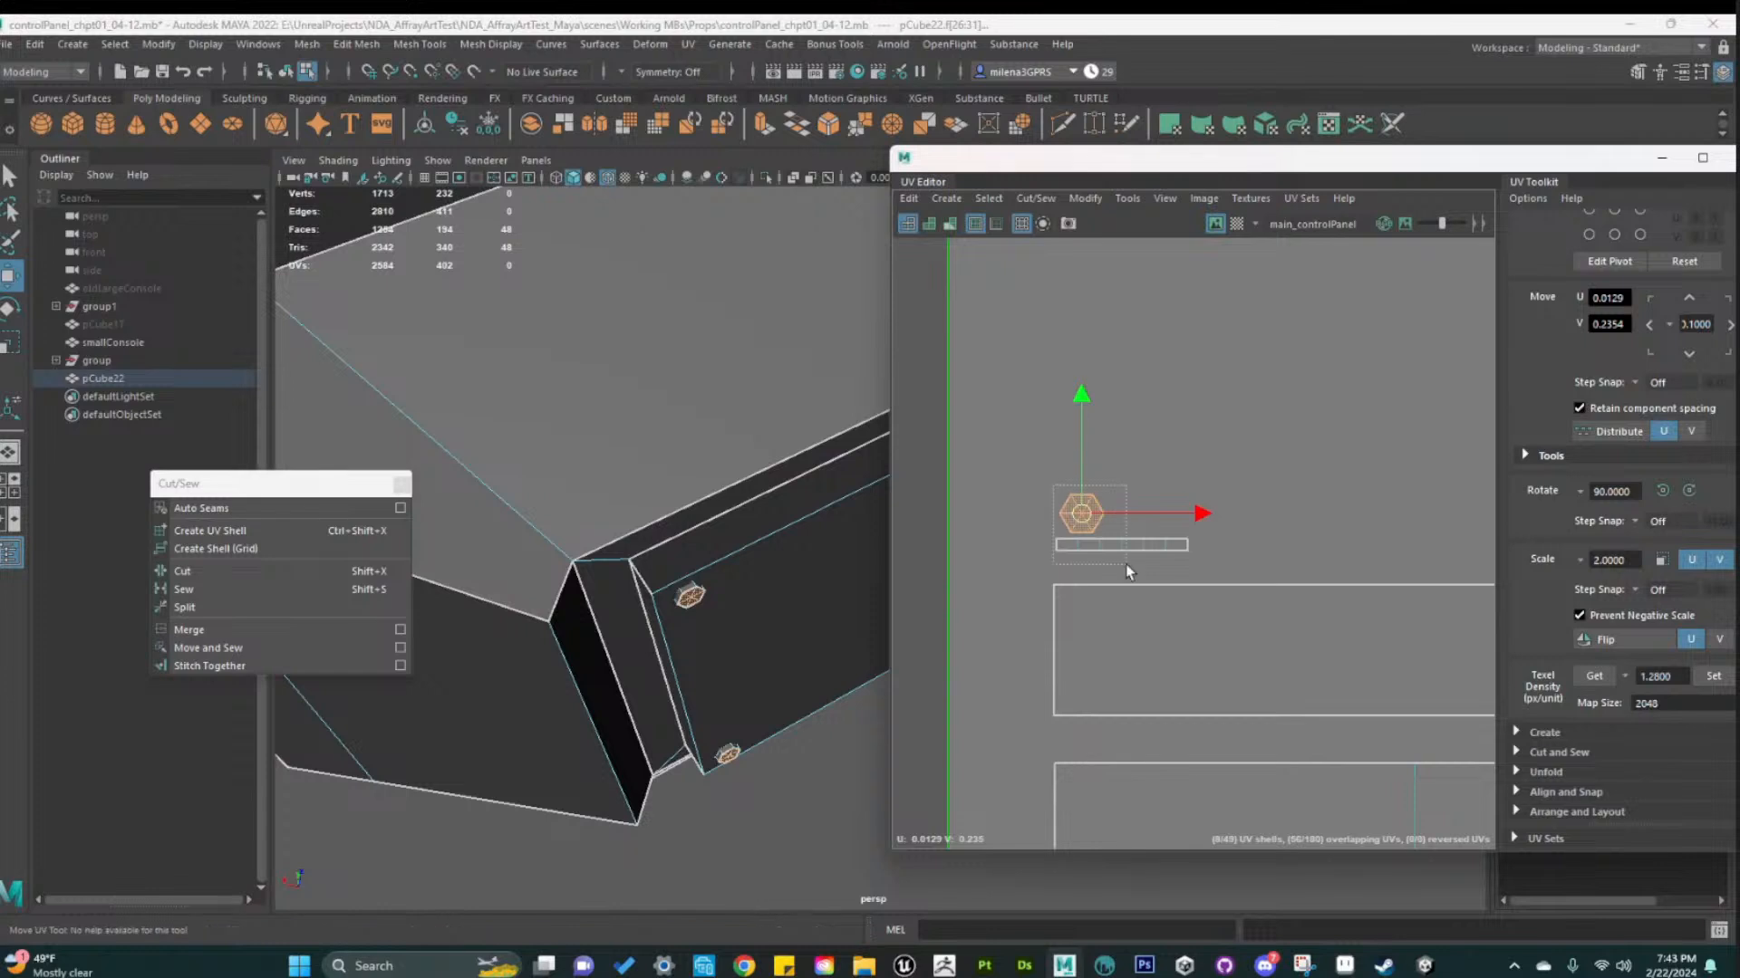
Lower the hexagon and strip stacks together to about V 0.2345, close above the base-trim shell
left_click_drag(1130, 571, 1090, 514)
left_click_drag(1118, 401, 1107, 427)
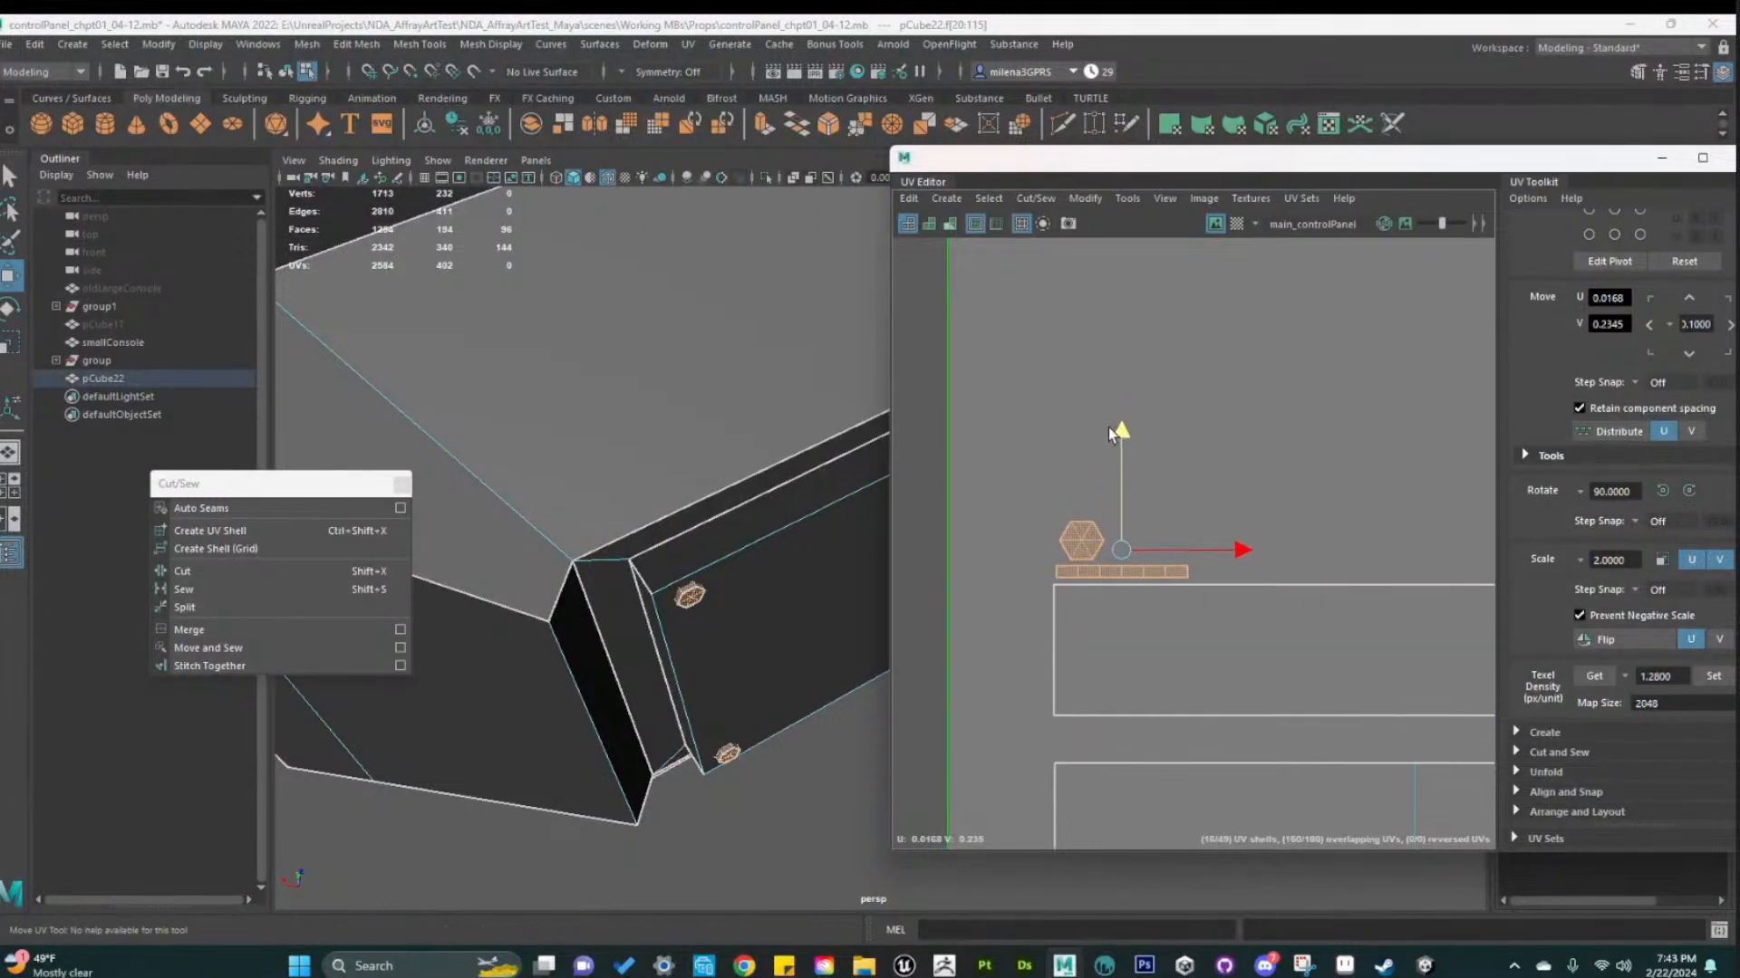
left_click_drag(1223, 549, 1233, 549)
left_click(1264, 566)
Move the hexagon, strip and base-trim shells together to about U 0.035, V 0.222, directly above the large console shell
scroll(1285, 602, "down", 4)
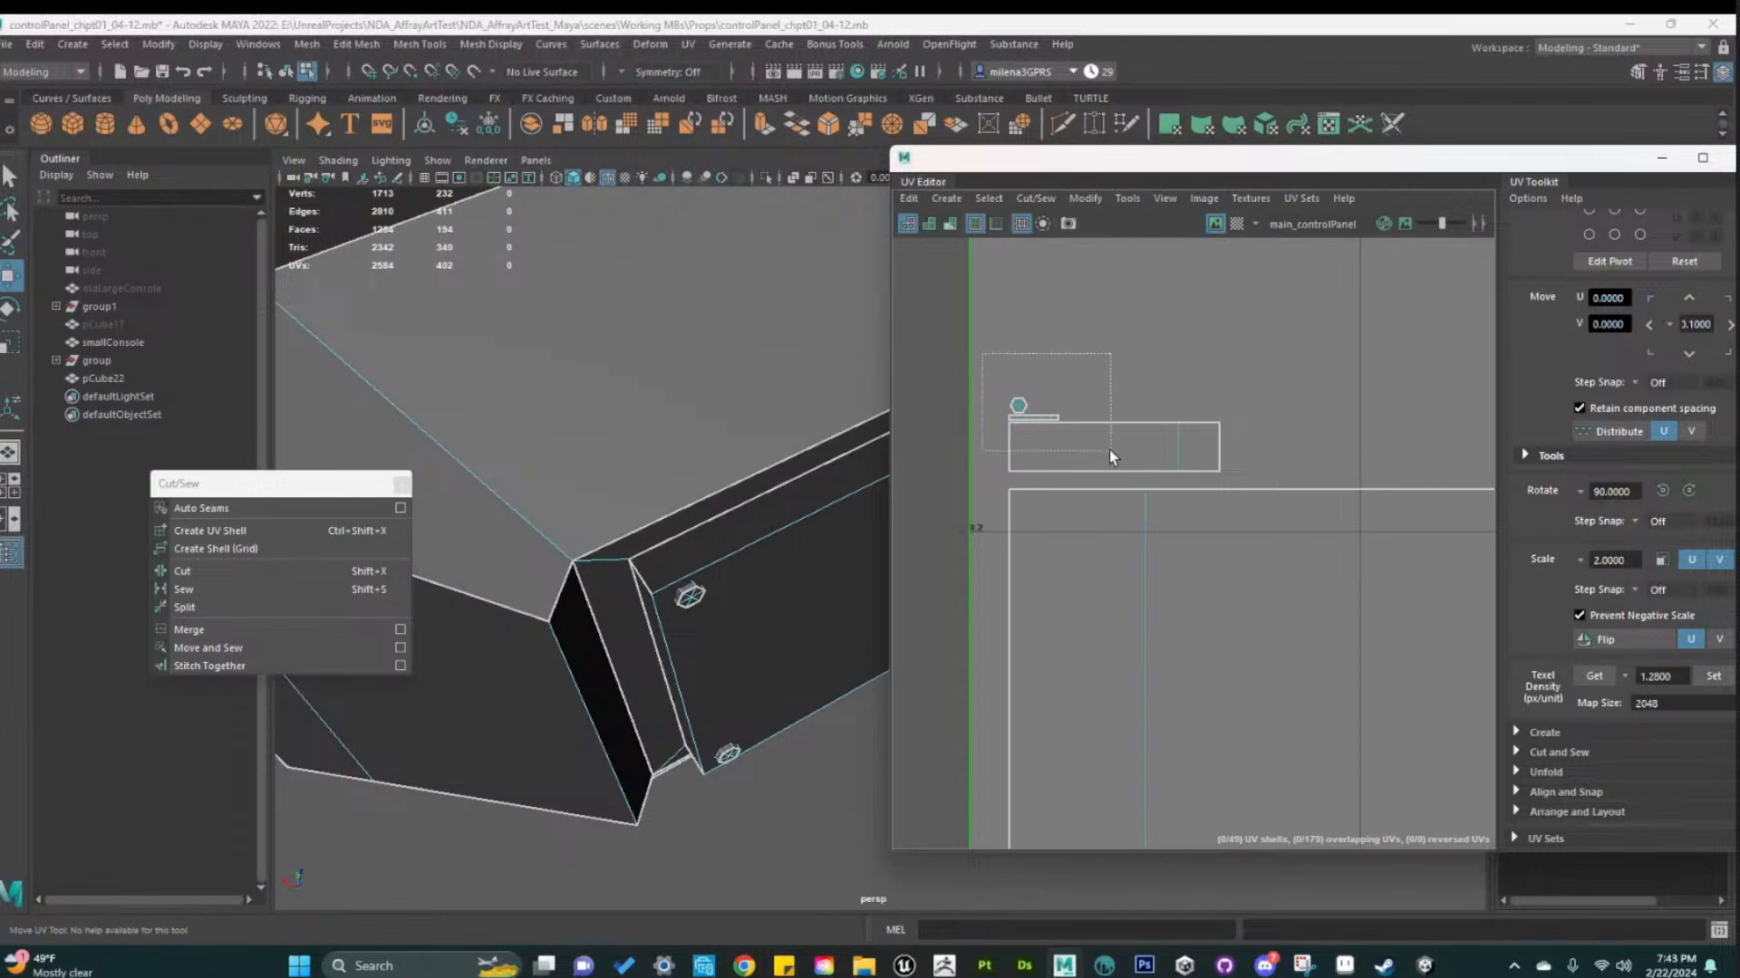
left_click_drag(1113, 457, 1113, 457)
scroll(1248, 640, "down", 4)
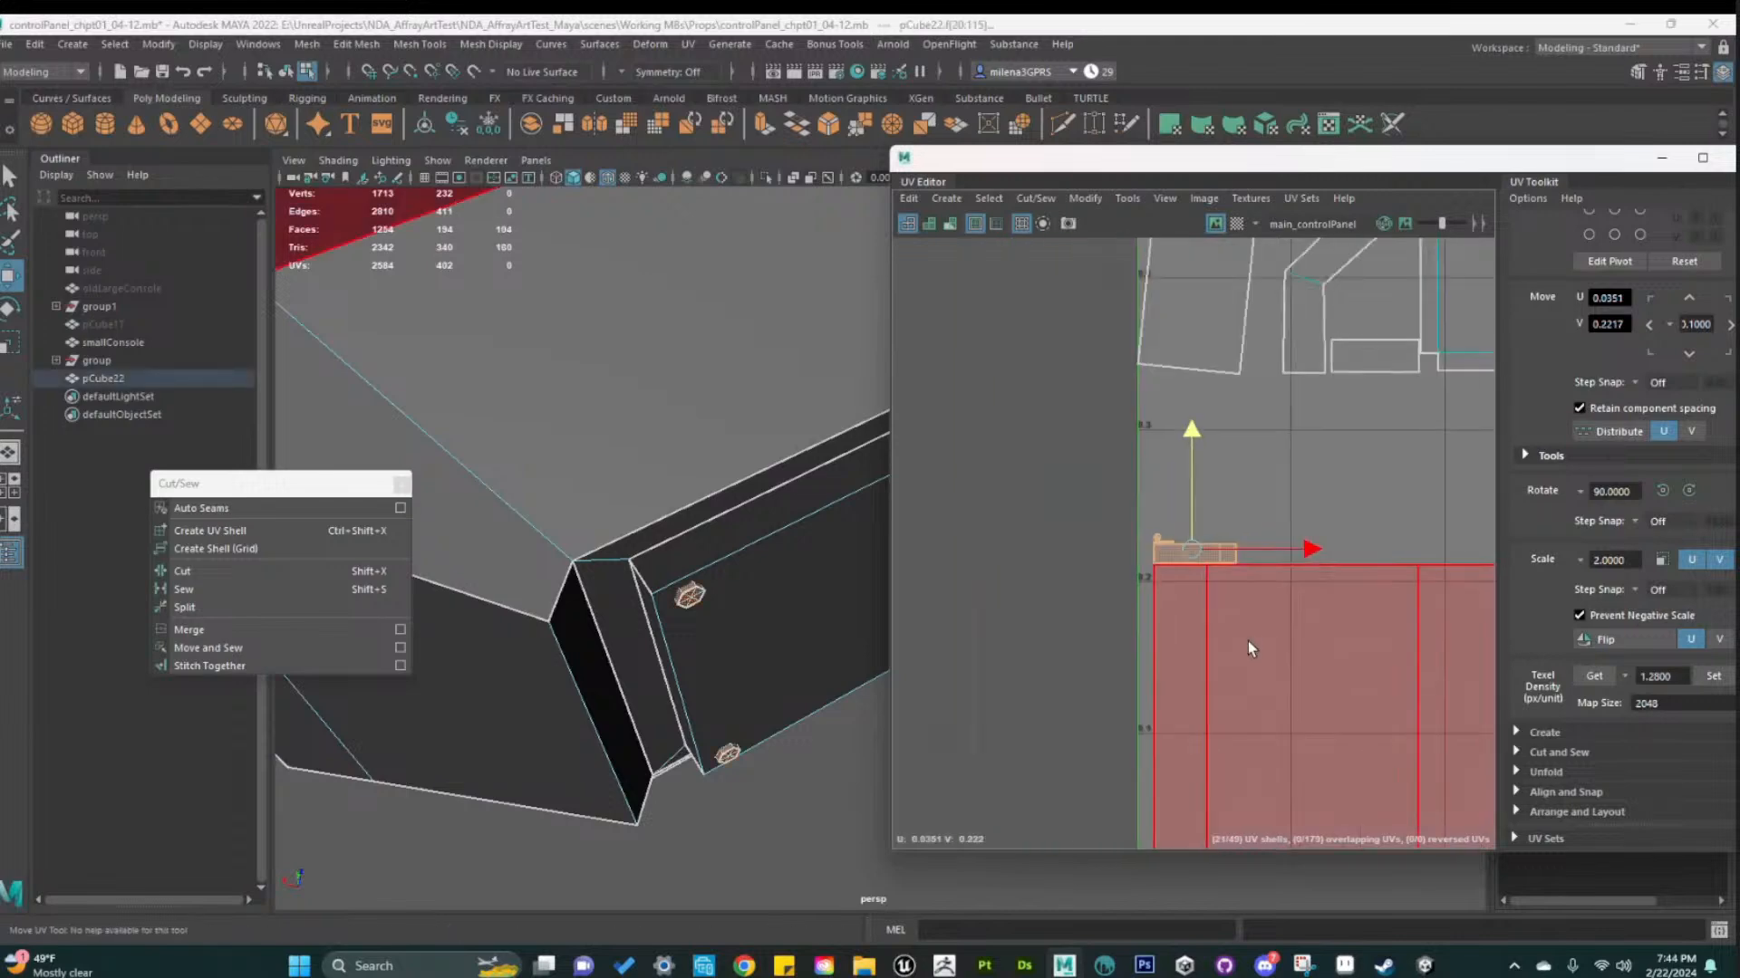
Move the right sloped side-panel shell to about U 0.663, V 0.084 beside the large console shell, previewing it with the checker map
scroll(1248, 640, "down", 5)
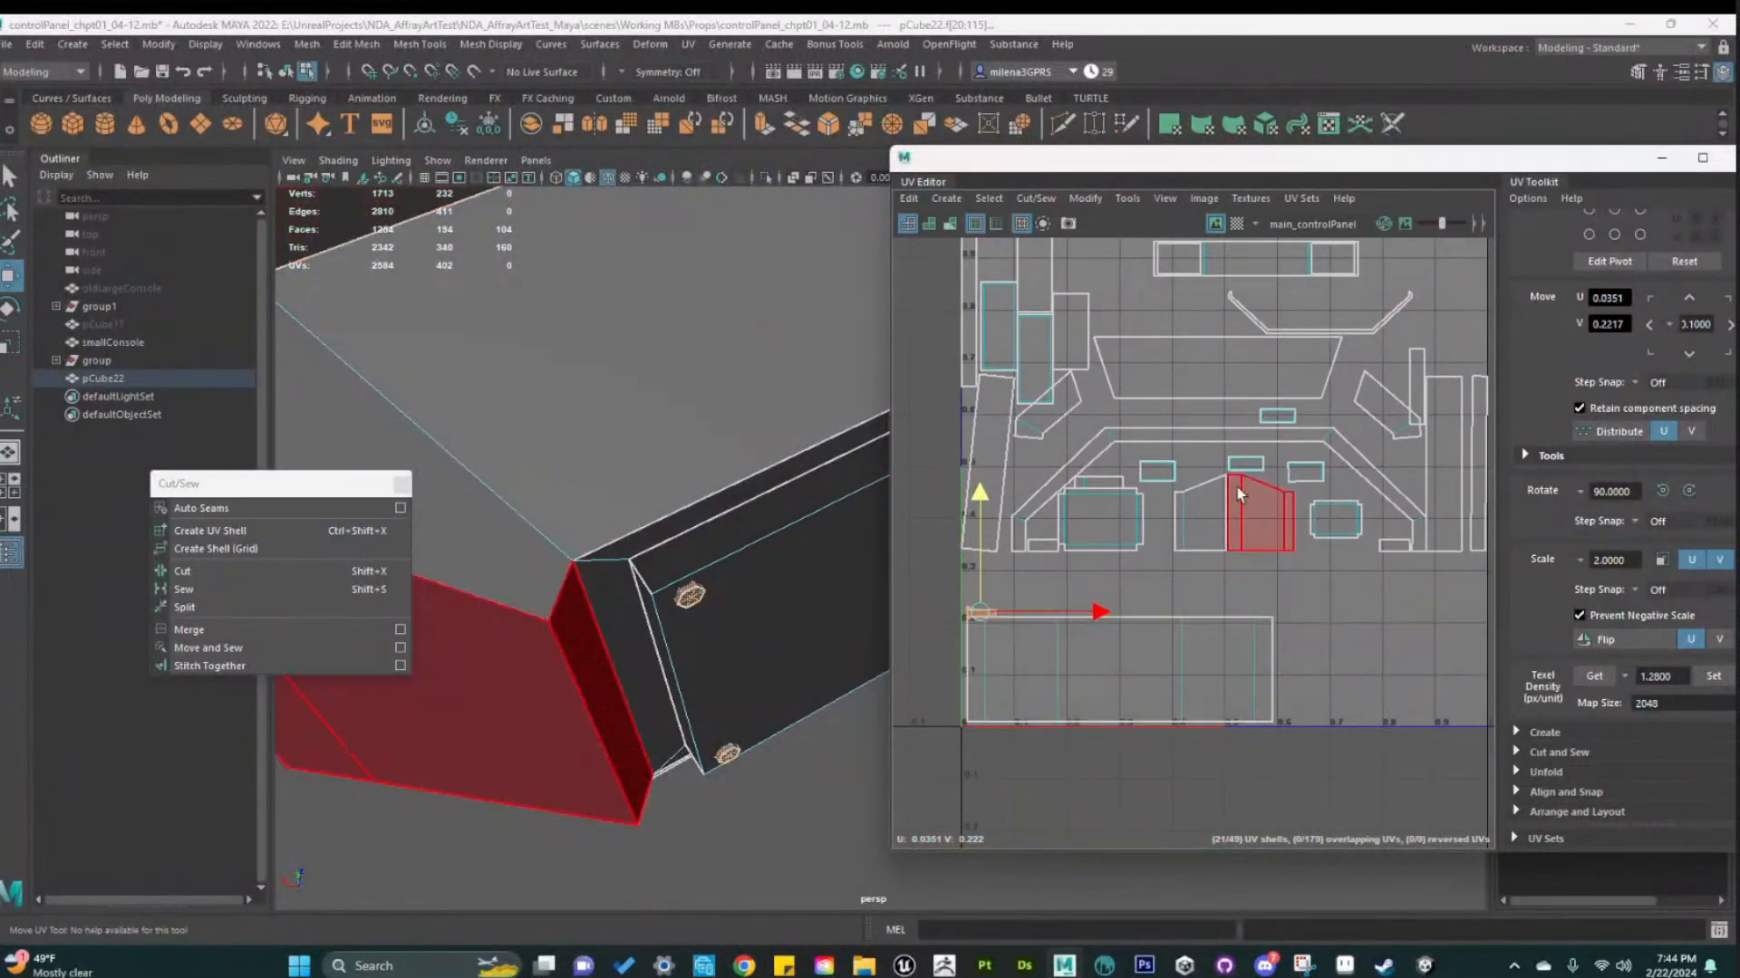
left_click(1238, 489)
scroll(482, 662, "down", 5)
left_click_drag(729, 744, 797, 672, "alt")
middle_click_drag(719, 758, 604, 759, "alt")
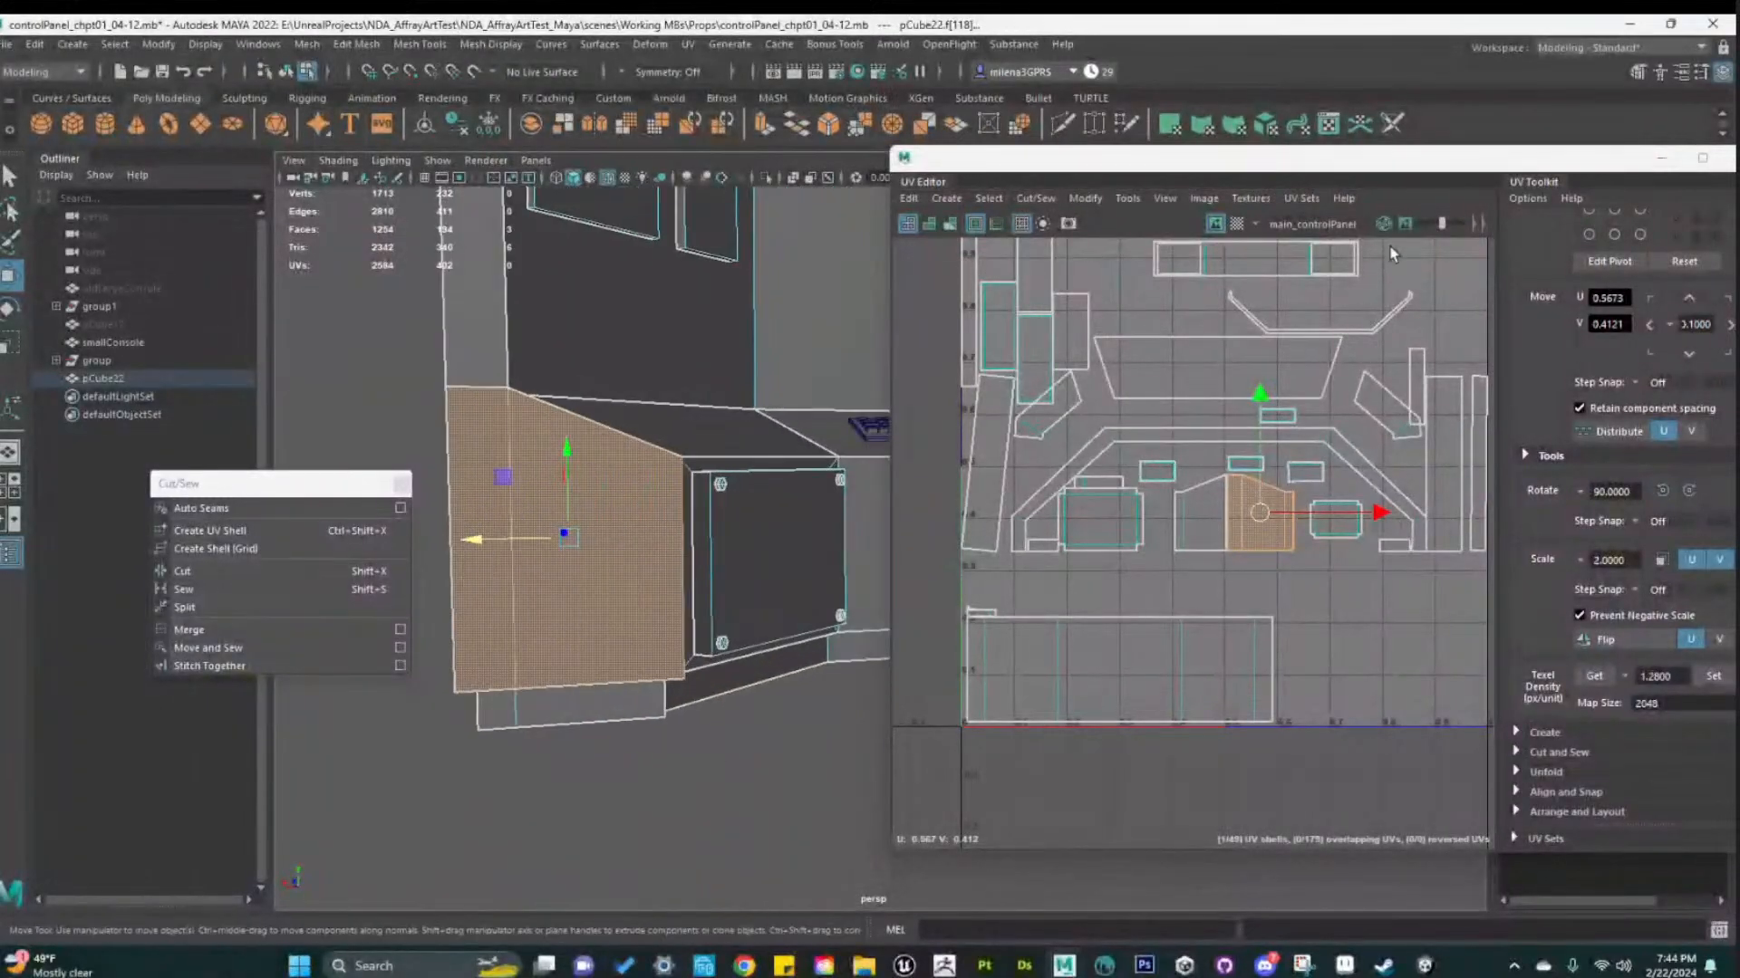
left_click(1237, 223)
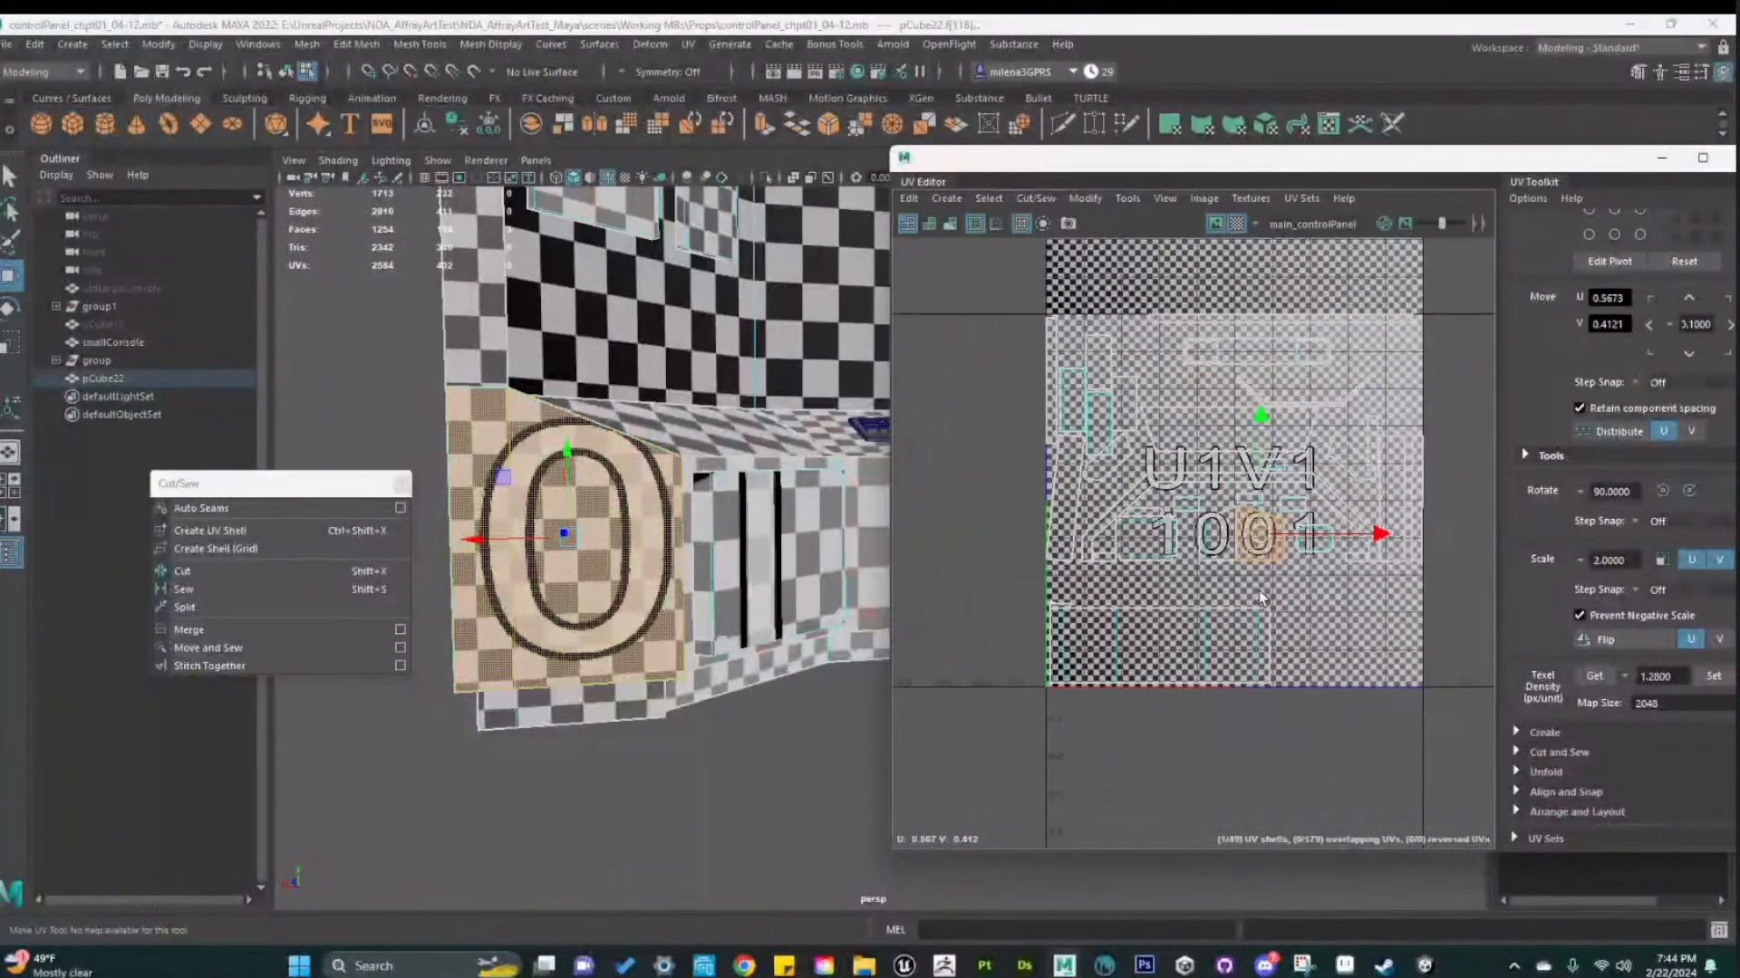
scroll(1262, 598, "up", 2)
left_click_drag(1248, 505, 1305, 698)
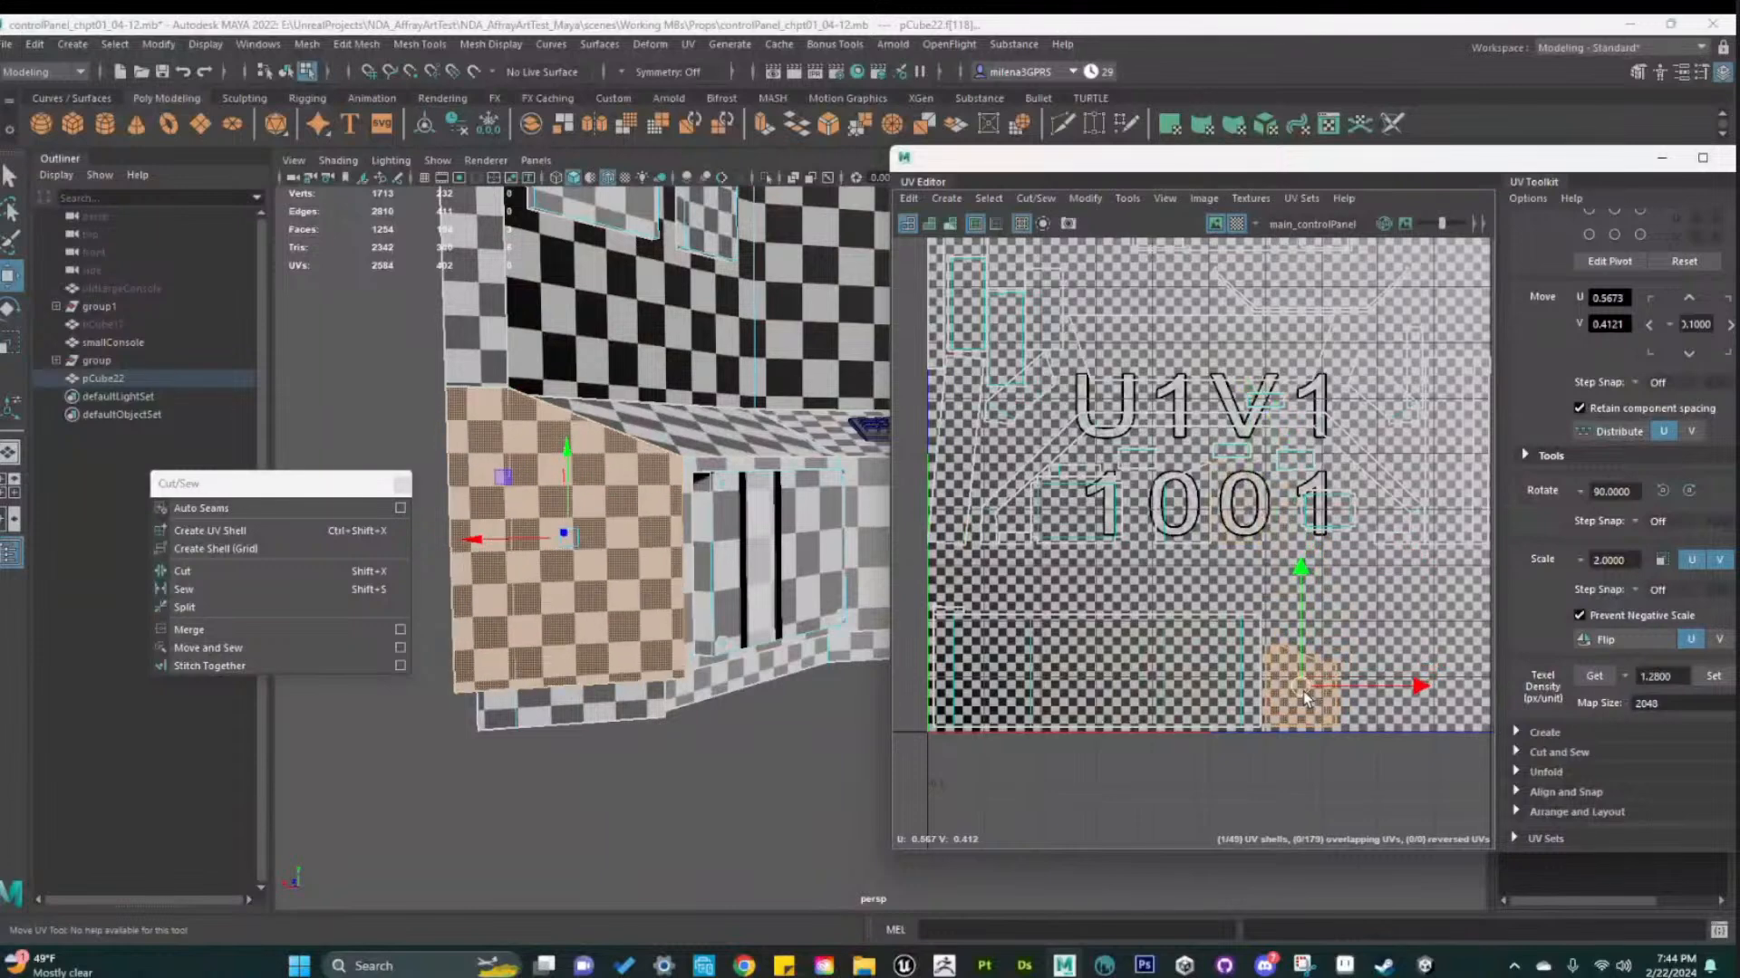
left_click(1235, 225)
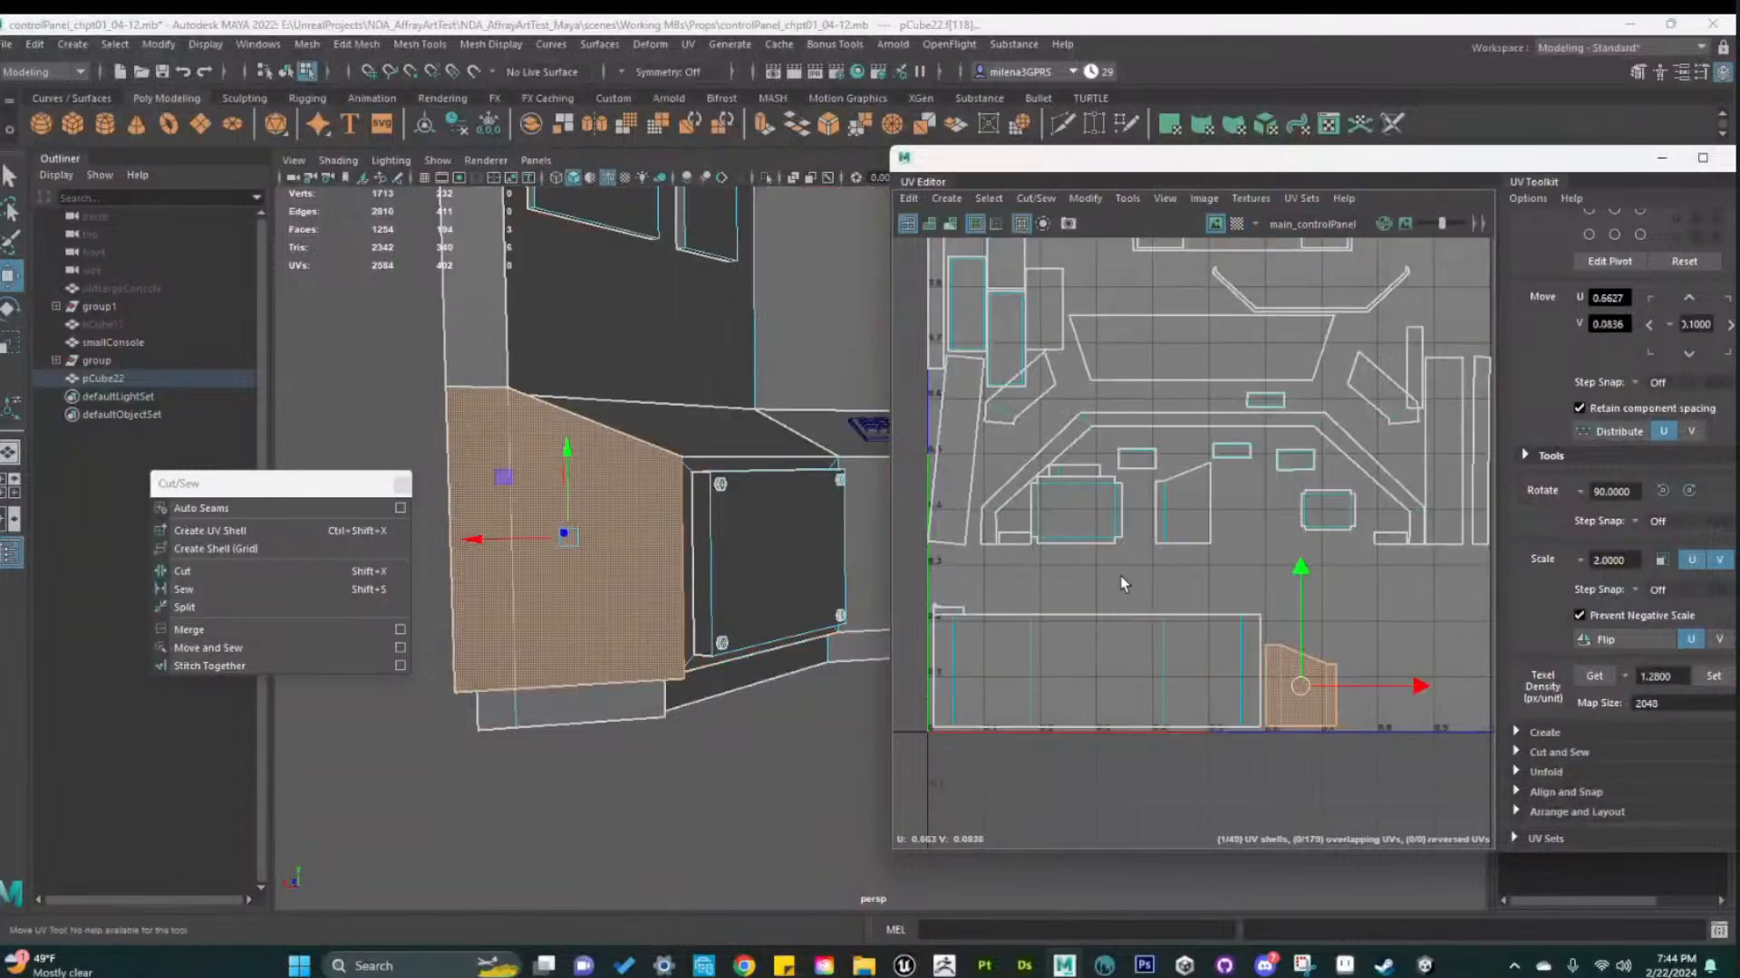
Join the remaining sloped side-panel shell to its separate narrow strip along their shared vertical edge with Move and Sew
left_click_drag(1300, 686, 1182, 508)
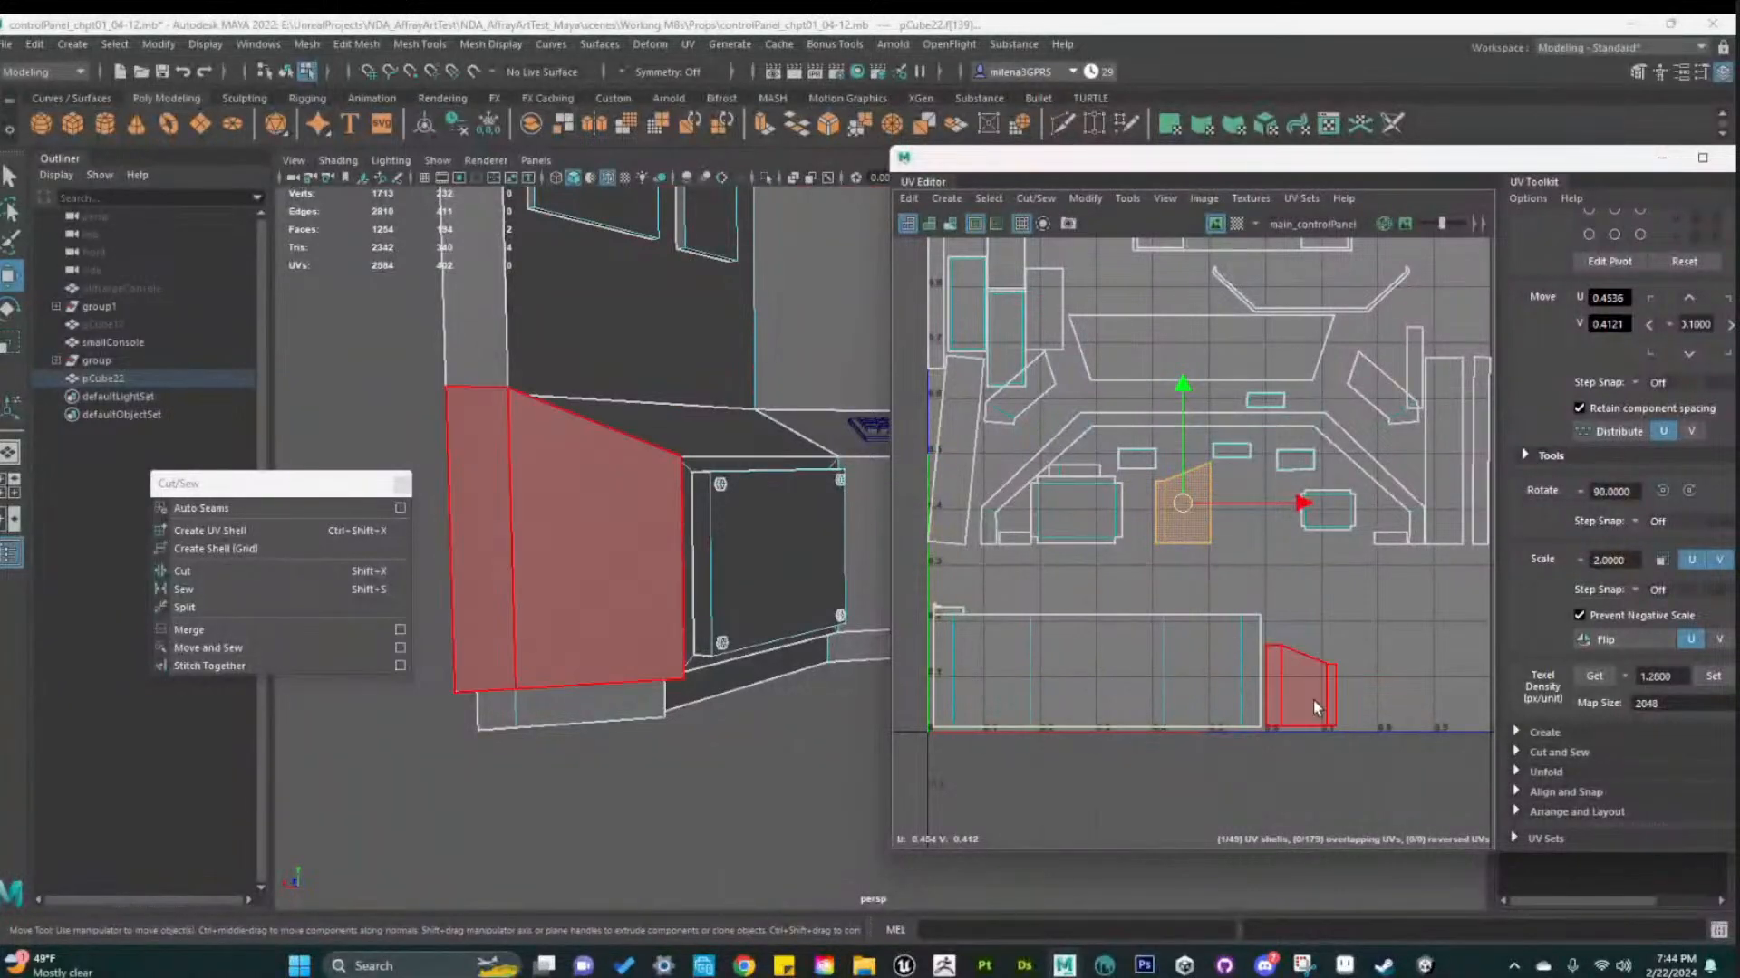
right_click_drag(1217, 500, 1224, 405)
key("f")
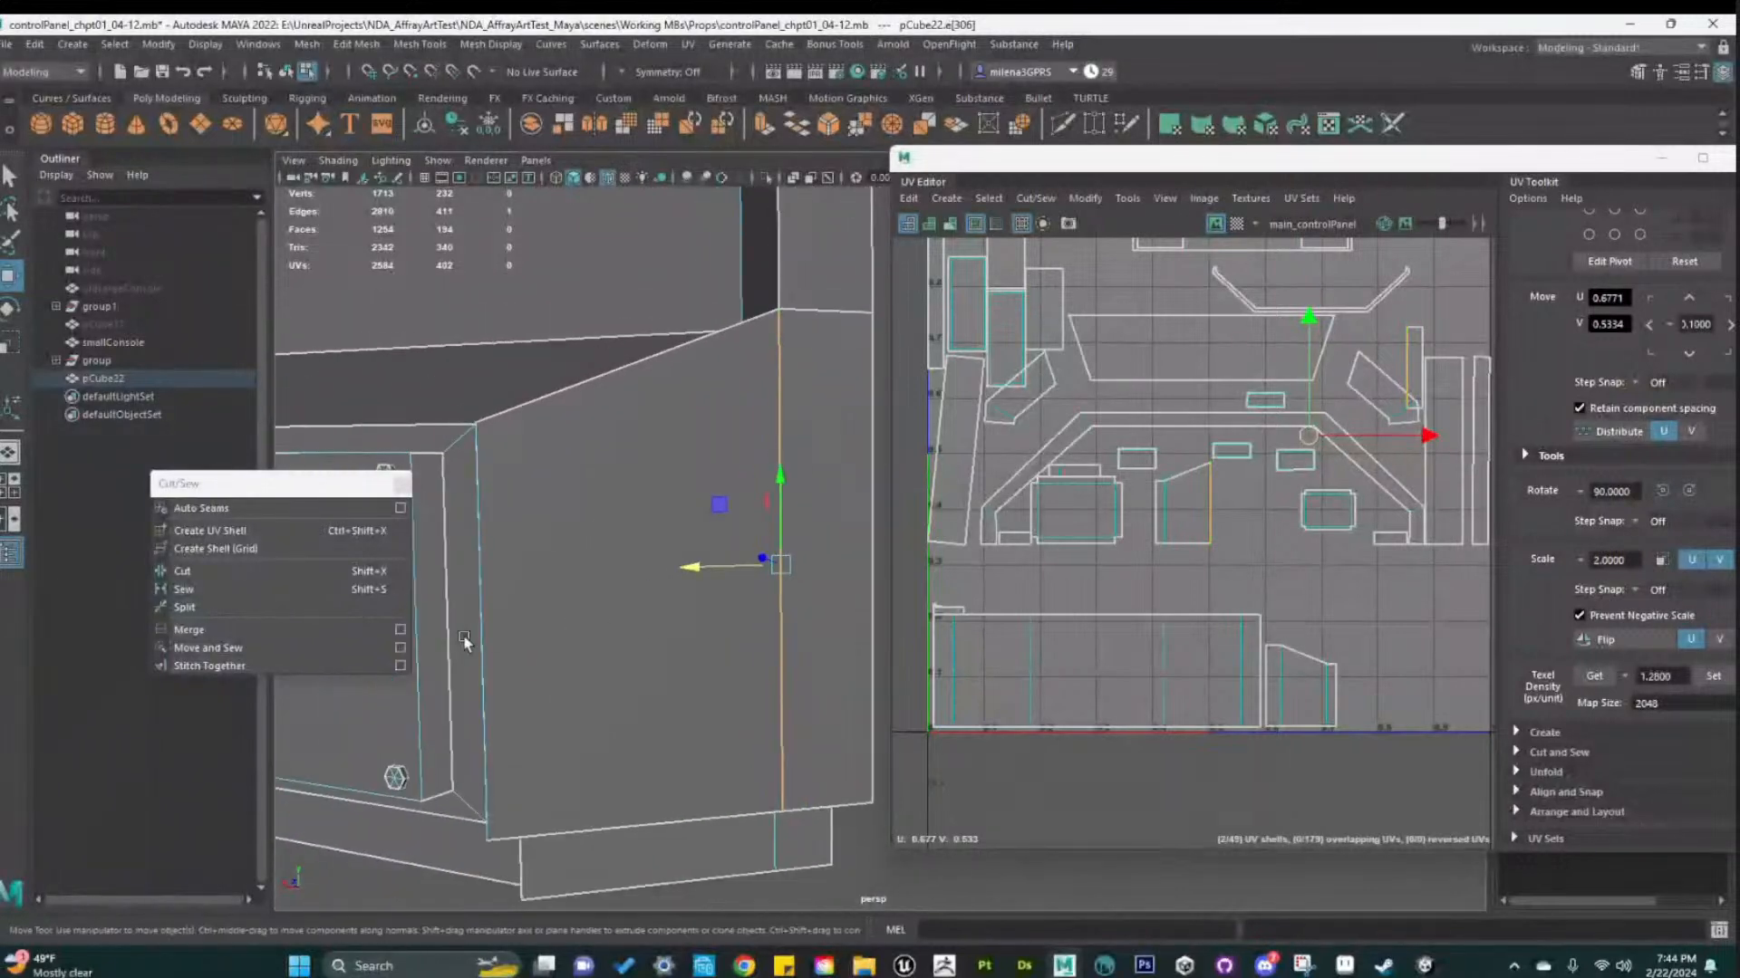
left_click(202, 589)
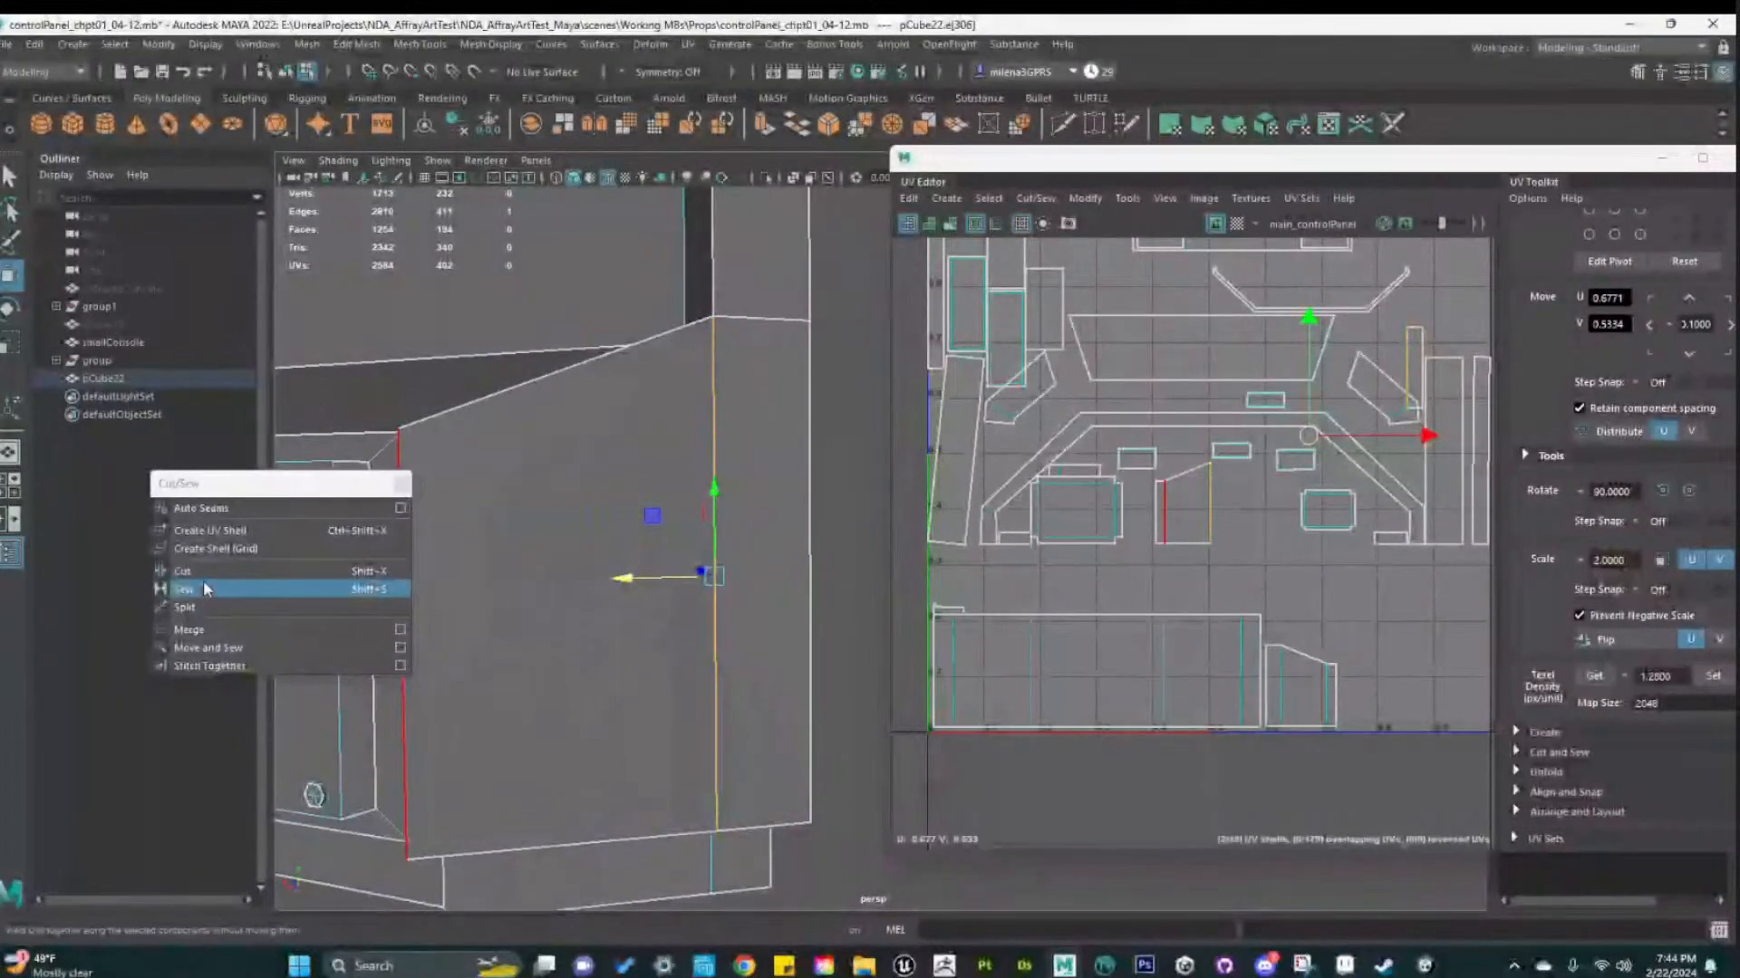
key("ctrl+z")
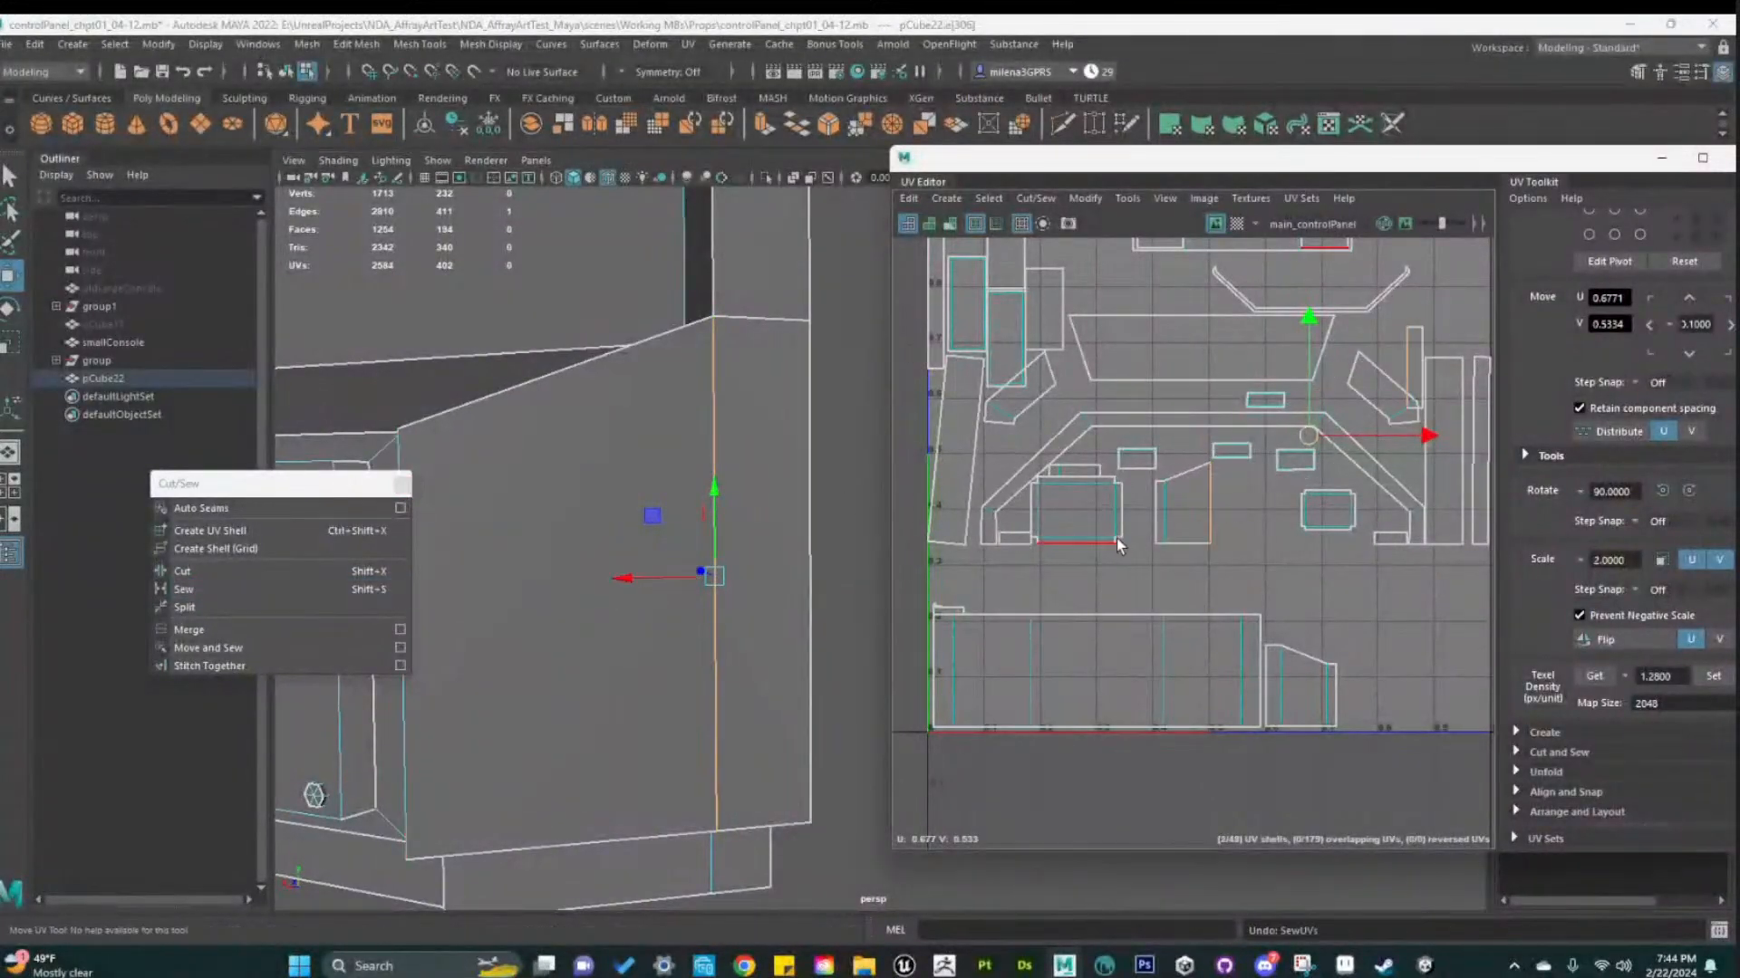
right_click(1223, 508, "shift")
left_click(1239, 455)
Unfold the joined side-panel shell and set both side-panel shells to texel density 1.28 at map size 2048
right_click_drag(1195, 506, 999, 505)
left_click(1188, 503)
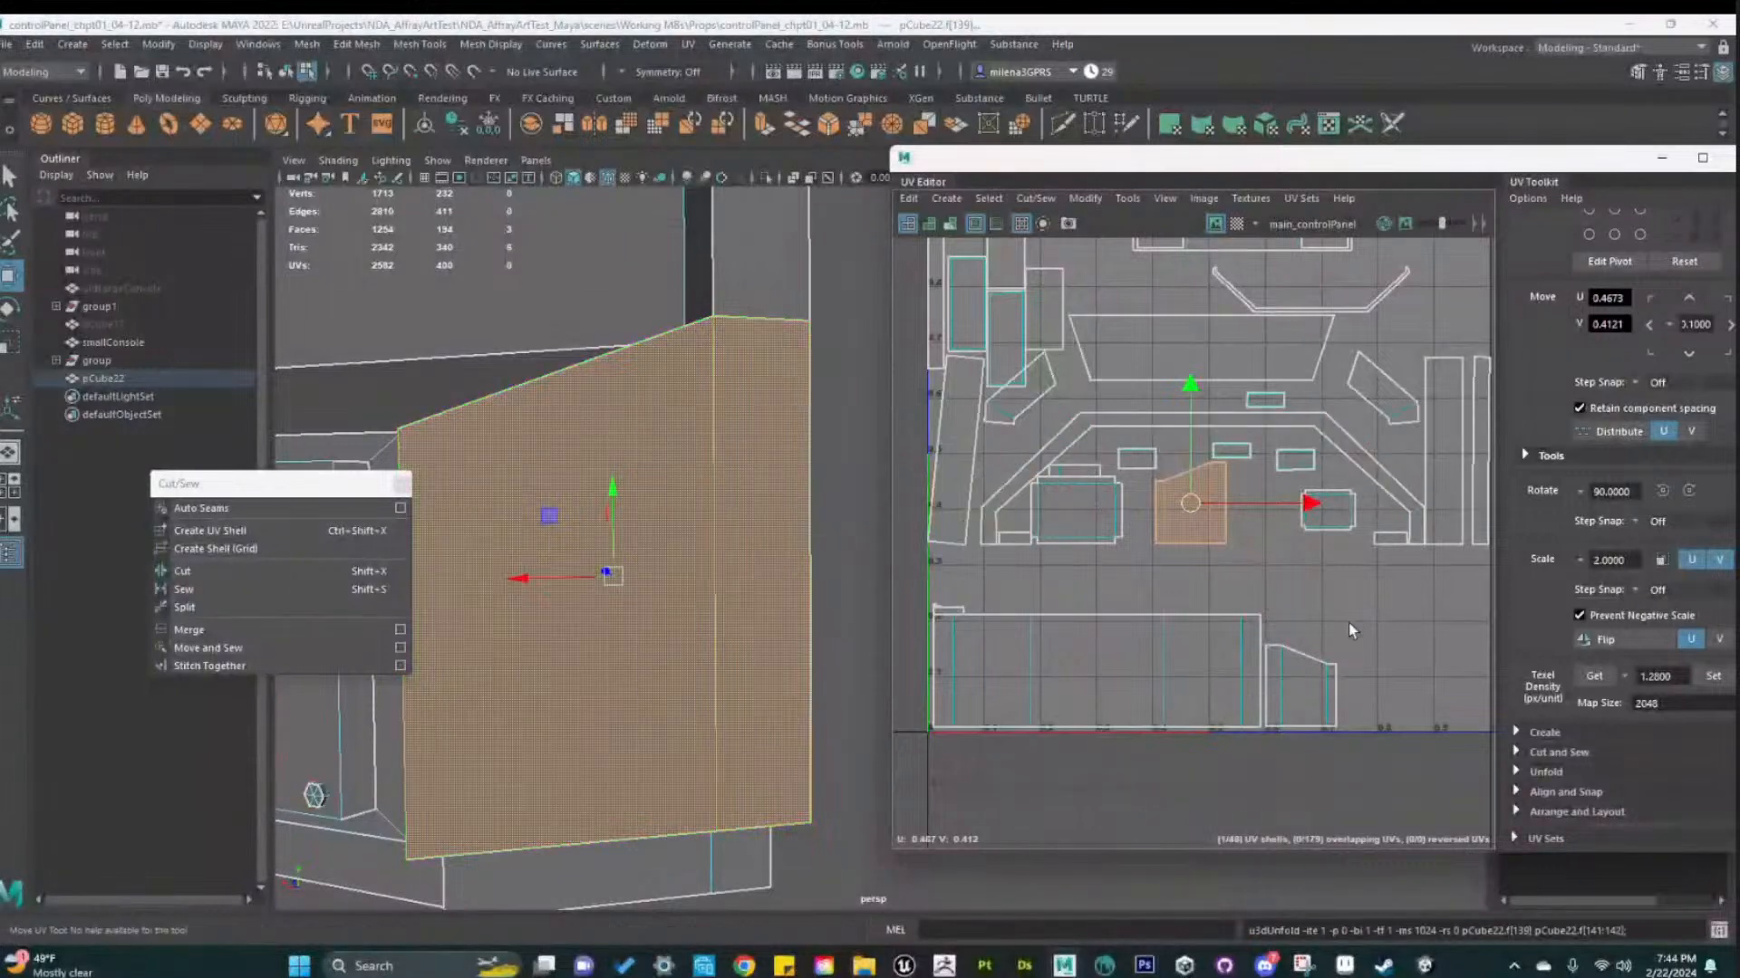
left_click(1711, 677)
left_click(1301, 687)
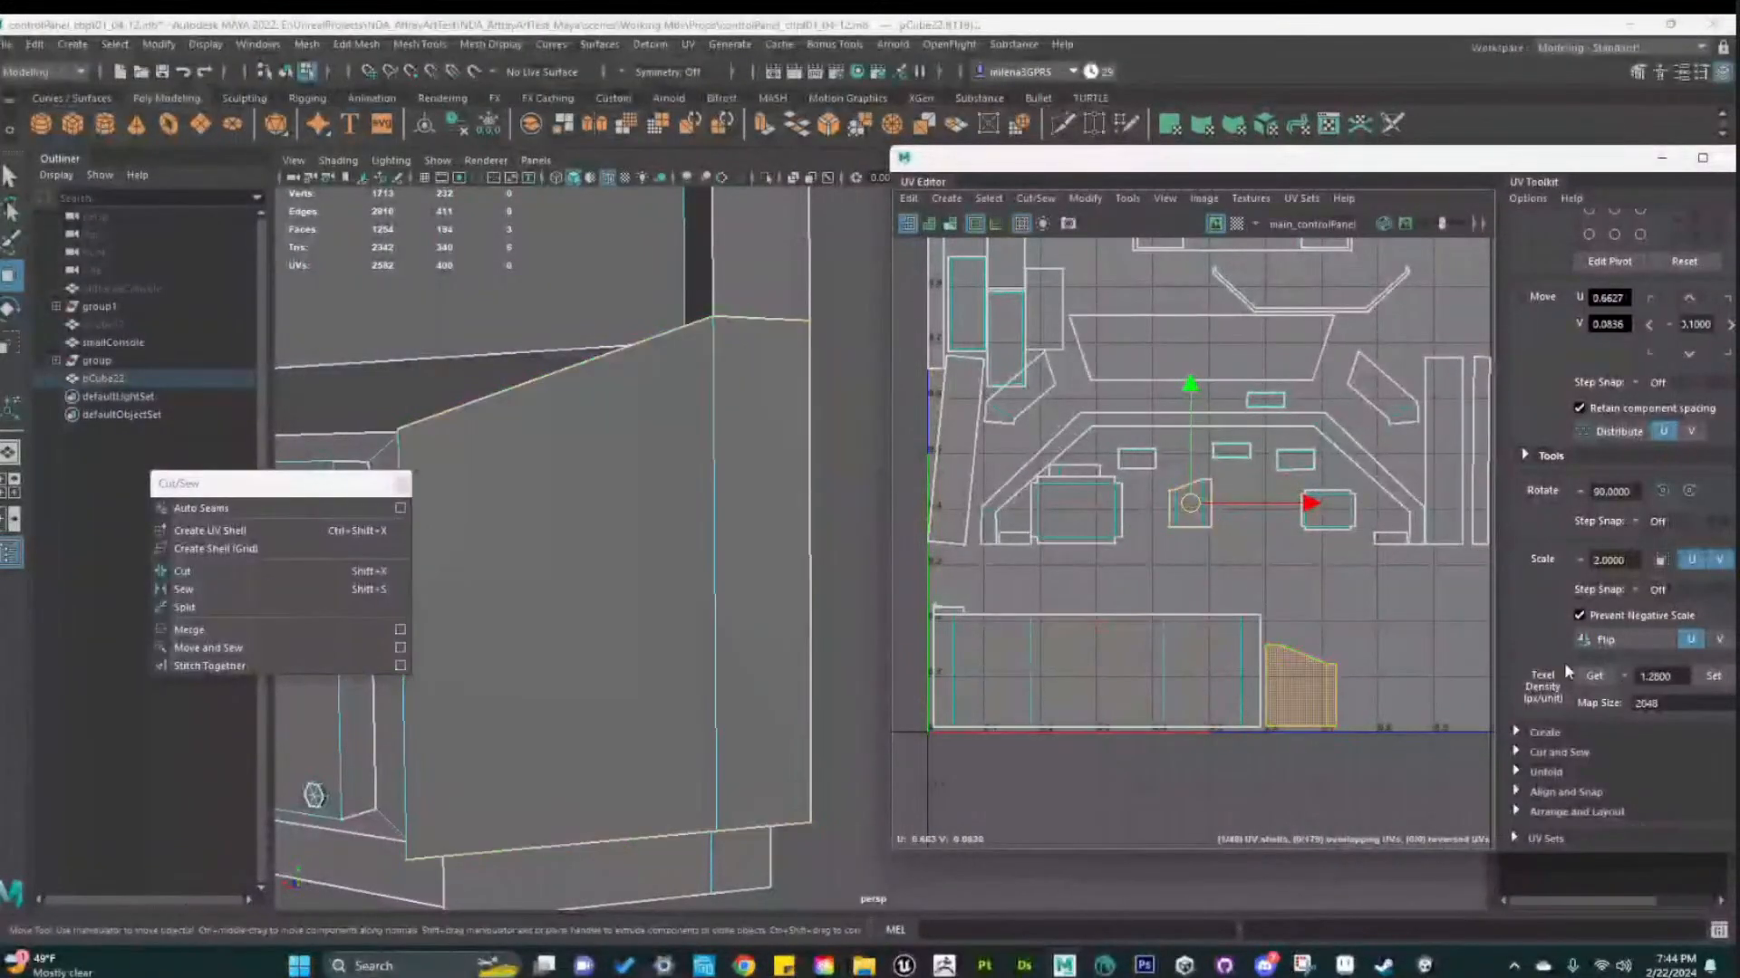
left_click(1713, 680)
Place the two side-panel shells next to each other beside the large console shell and set that large shell's texel density to 1.28
left_click(1202, 509)
left_click_drag(1192, 505, 1345, 711)
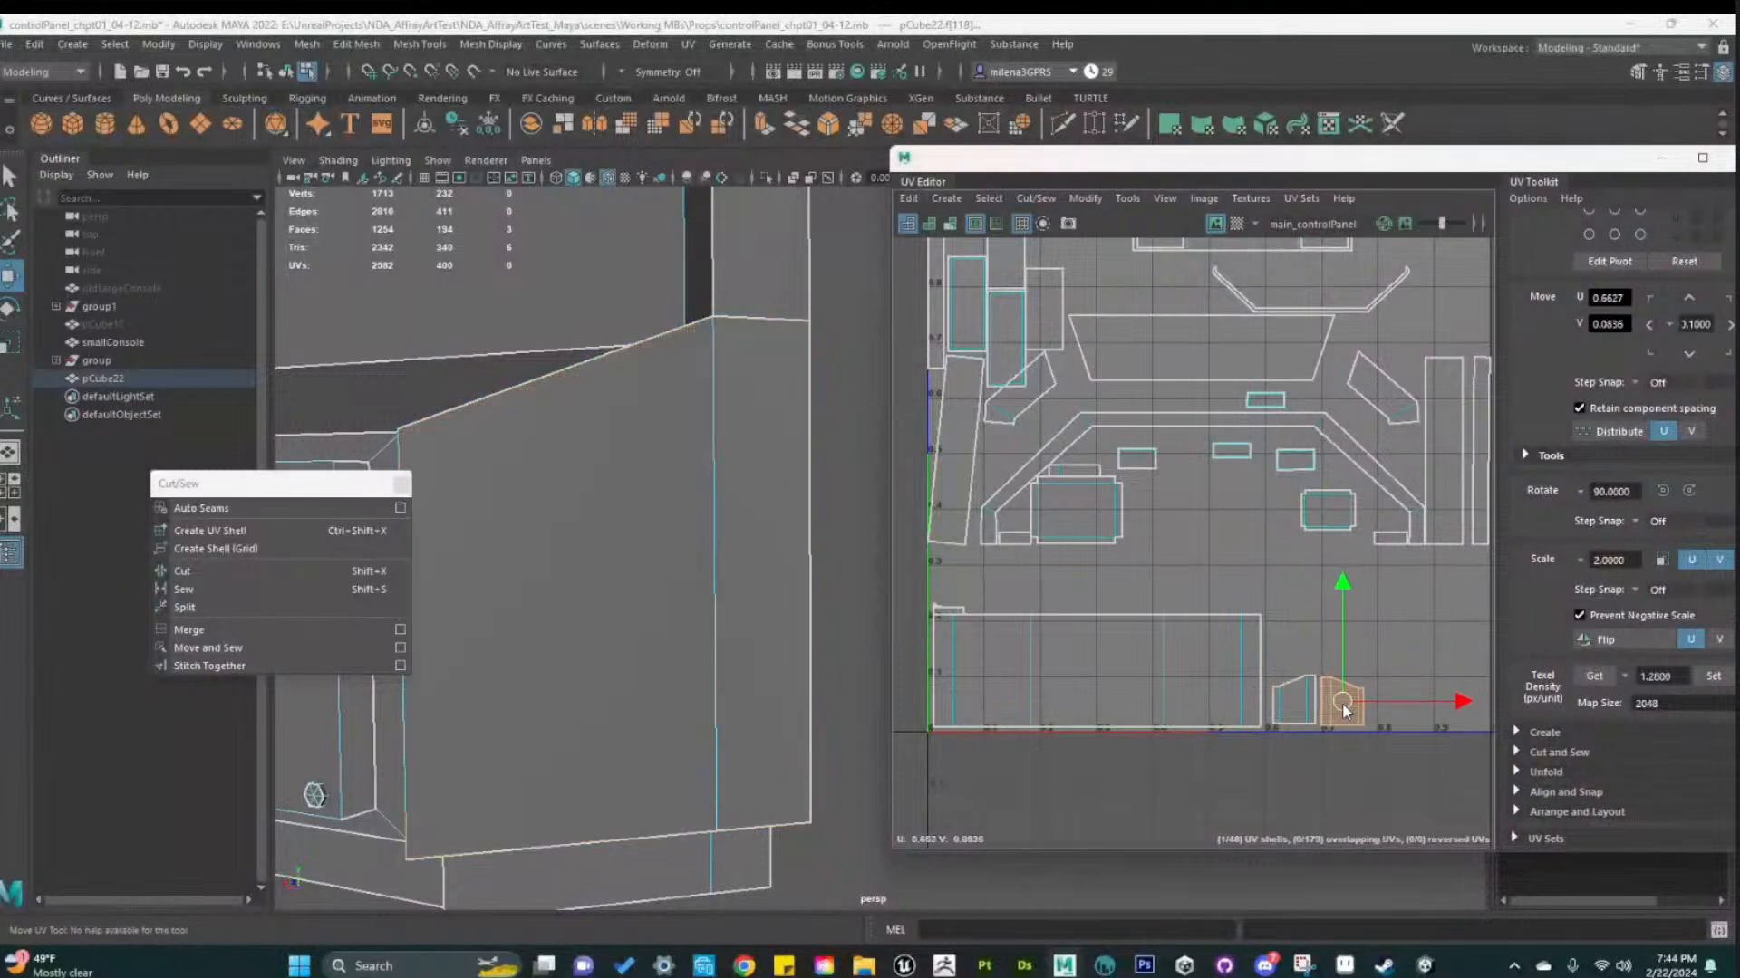
left_click(1204, 693)
left_click(1714, 677)
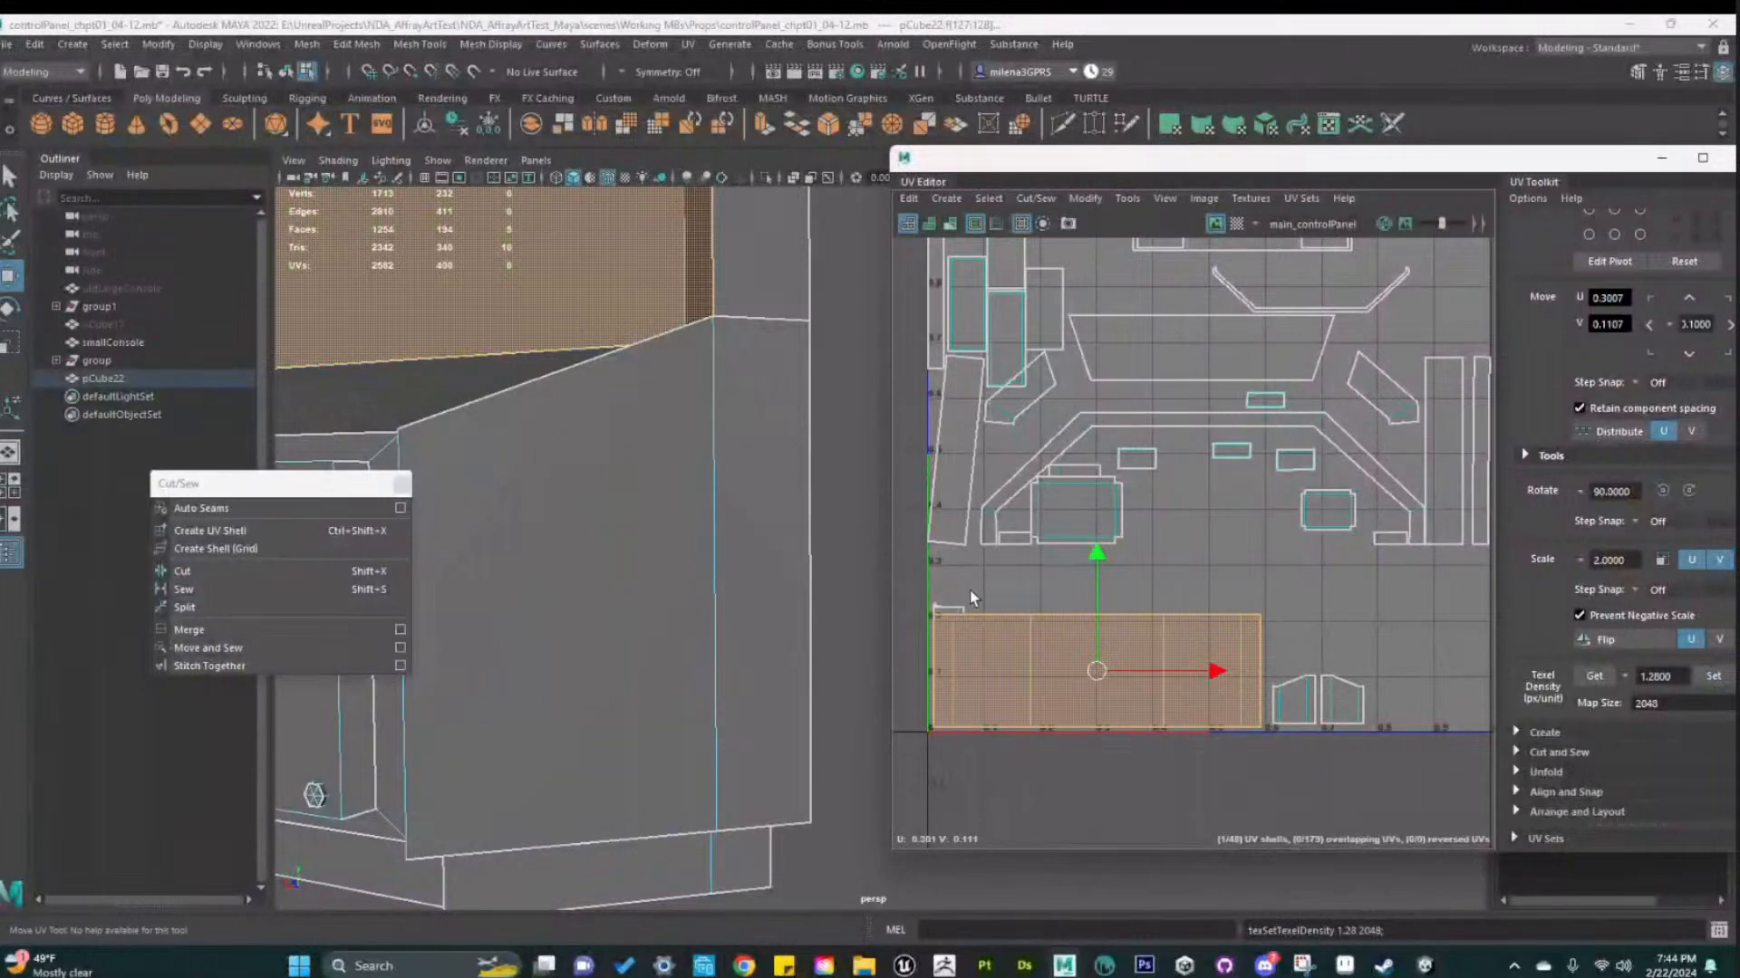
Shift the two side-panel shells snug against the large console shell's right edge, the nearer one at about U 0.634, V 0.054
left_click(953, 608)
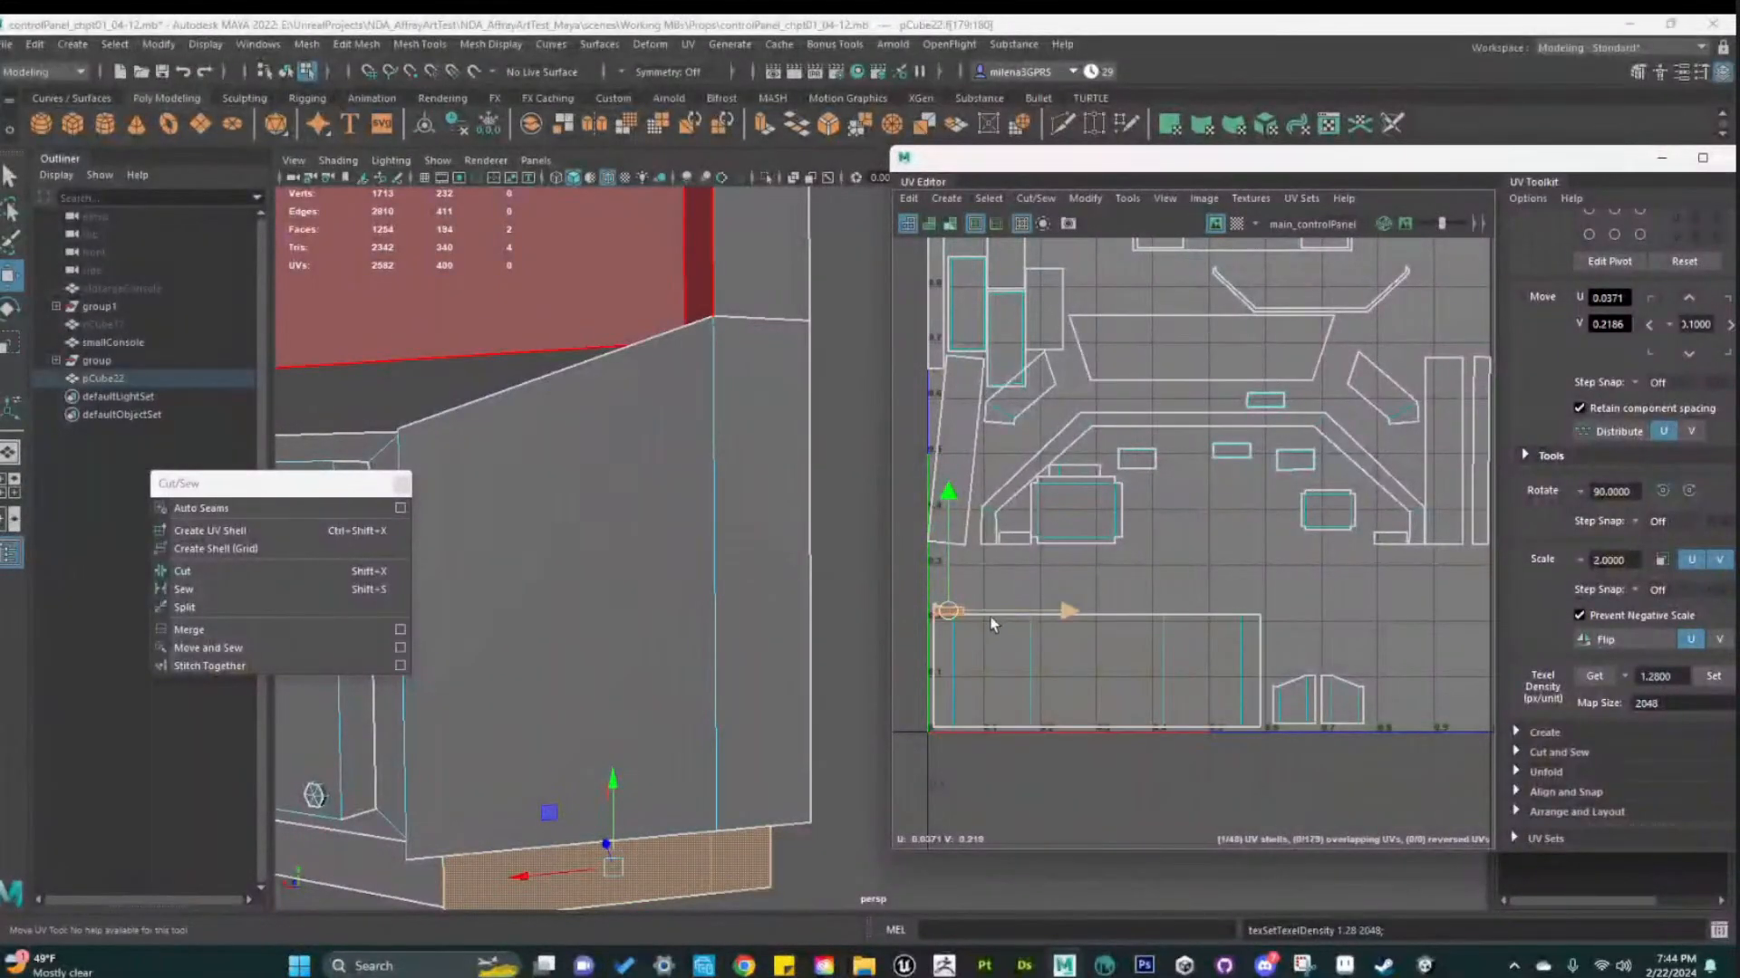
scroll(974, 611, "up", 8)
middle_click_drag(974, 603, 1151, 555, "alt")
scroll(1341, 575, "down", 4)
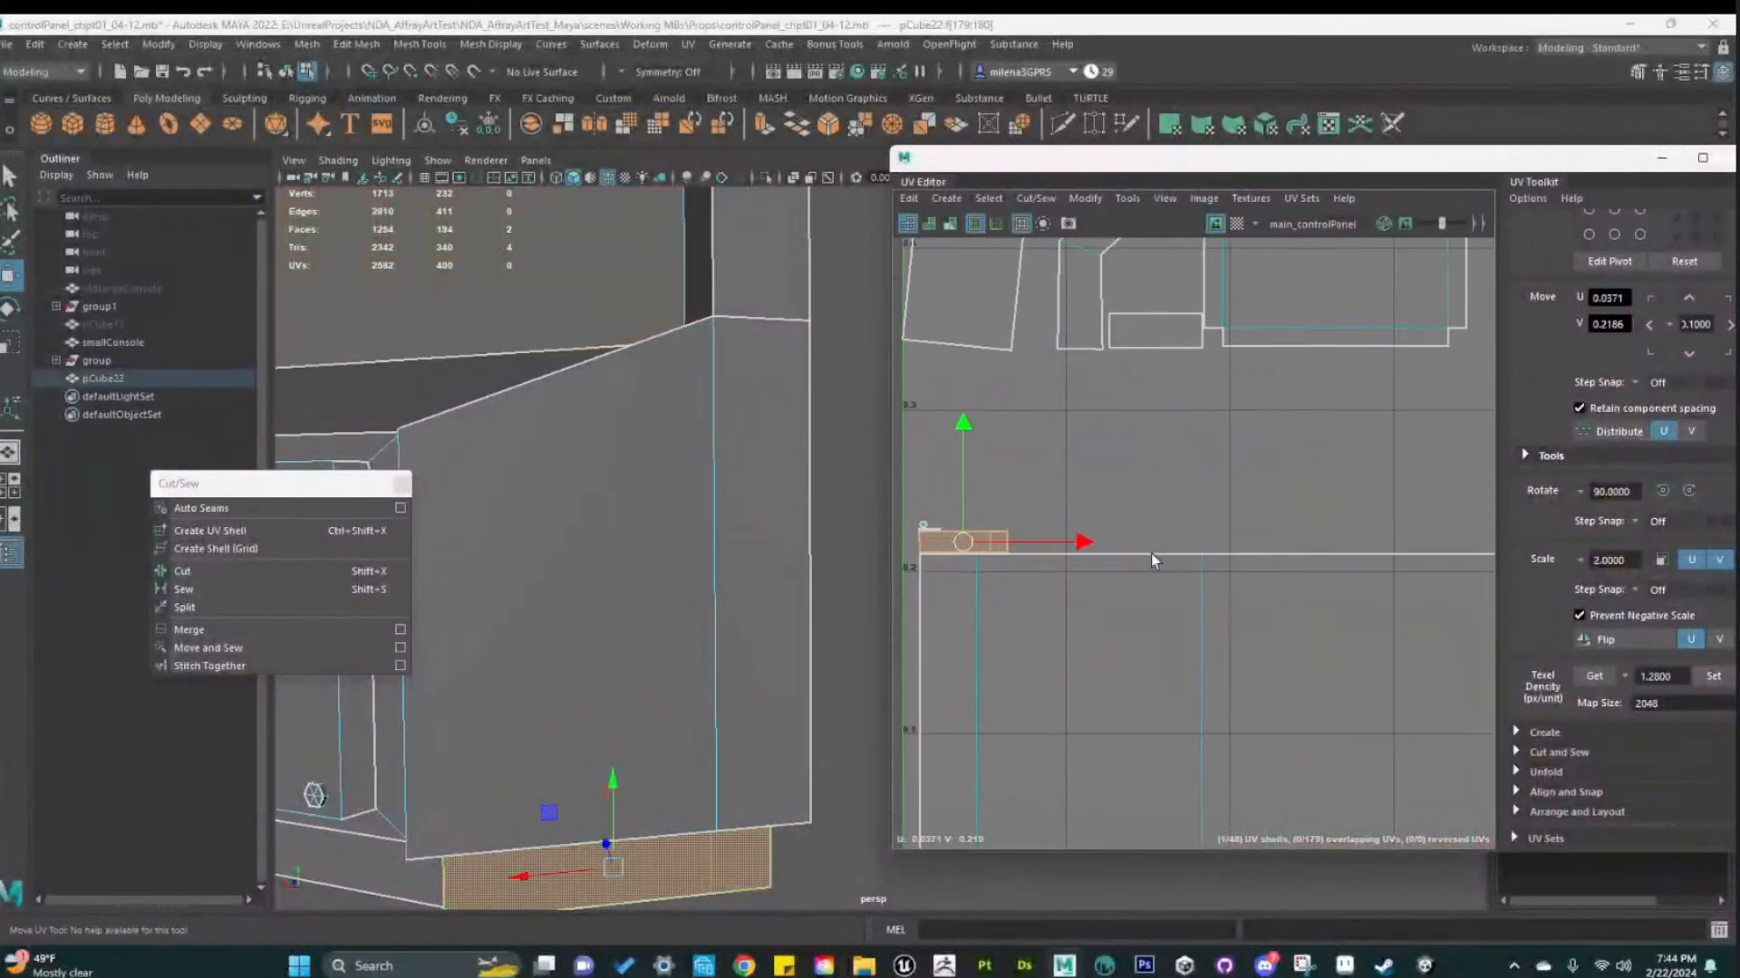
scroll(1277, 568, "down", 5)
middle_click_drag(1450, 611, 1079, 592, "alt")
middle_click_drag(1276, 586, 1306, 605, "alt")
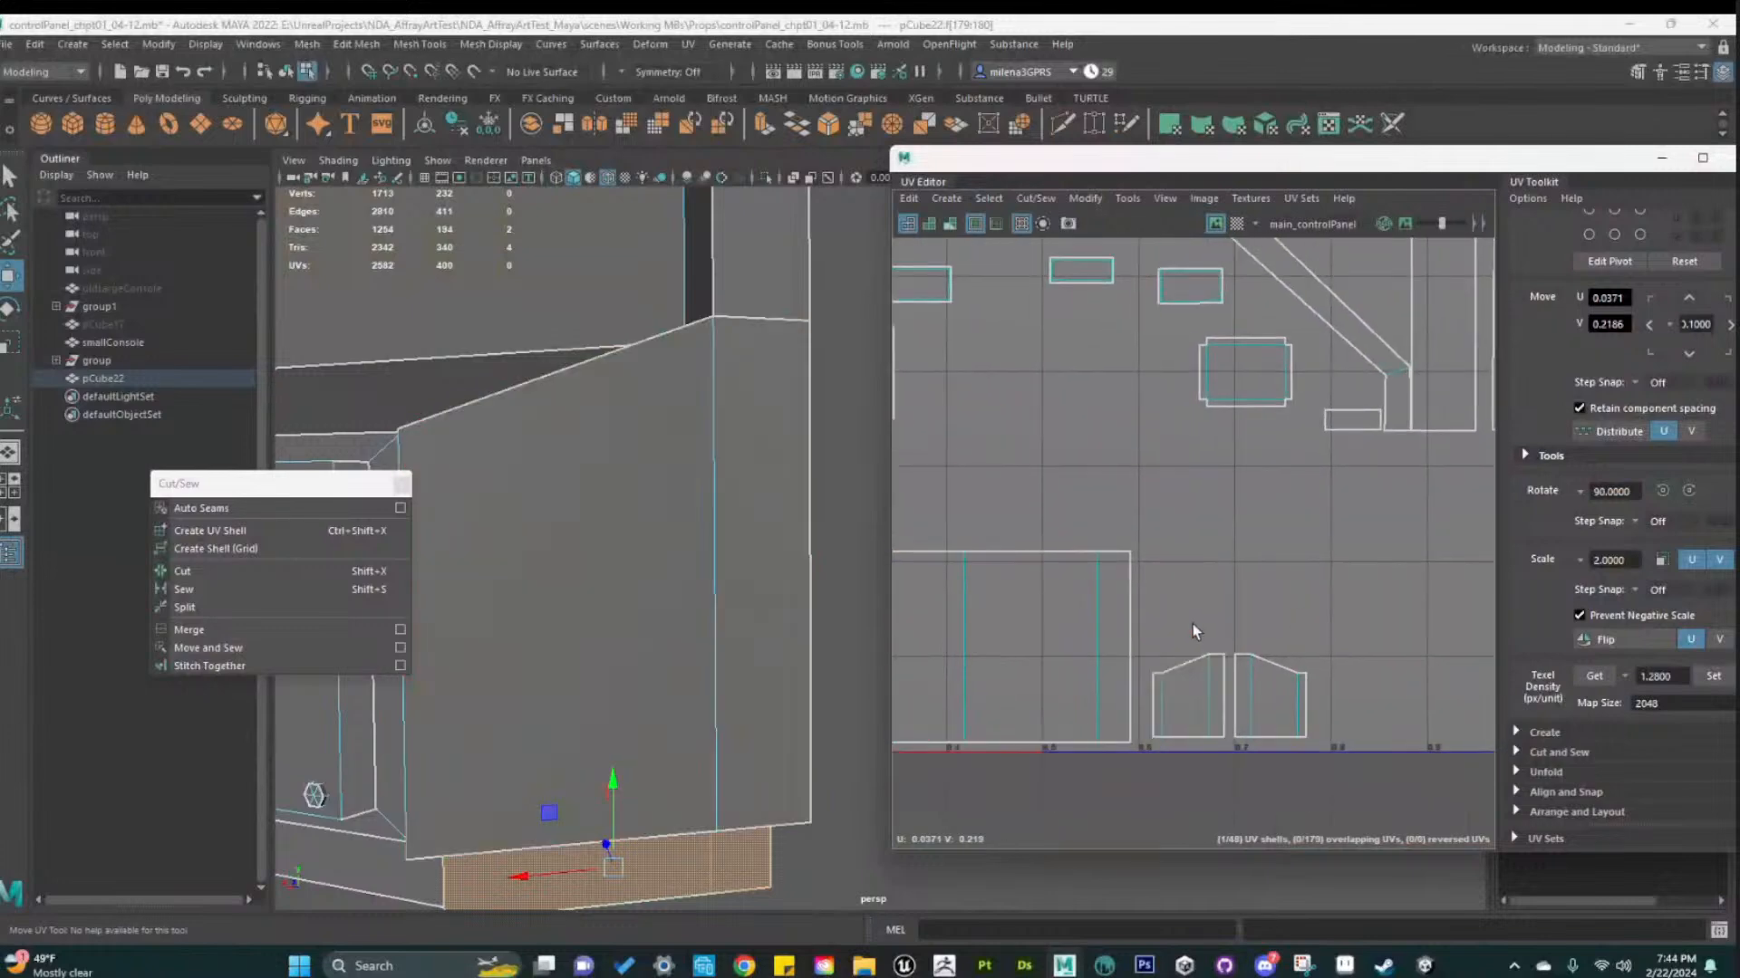
left_click(1220, 696)
left_click_drag(1242, 694, 1177, 693)
left_click(1239, 683, "shift")
left_click(1178, 709)
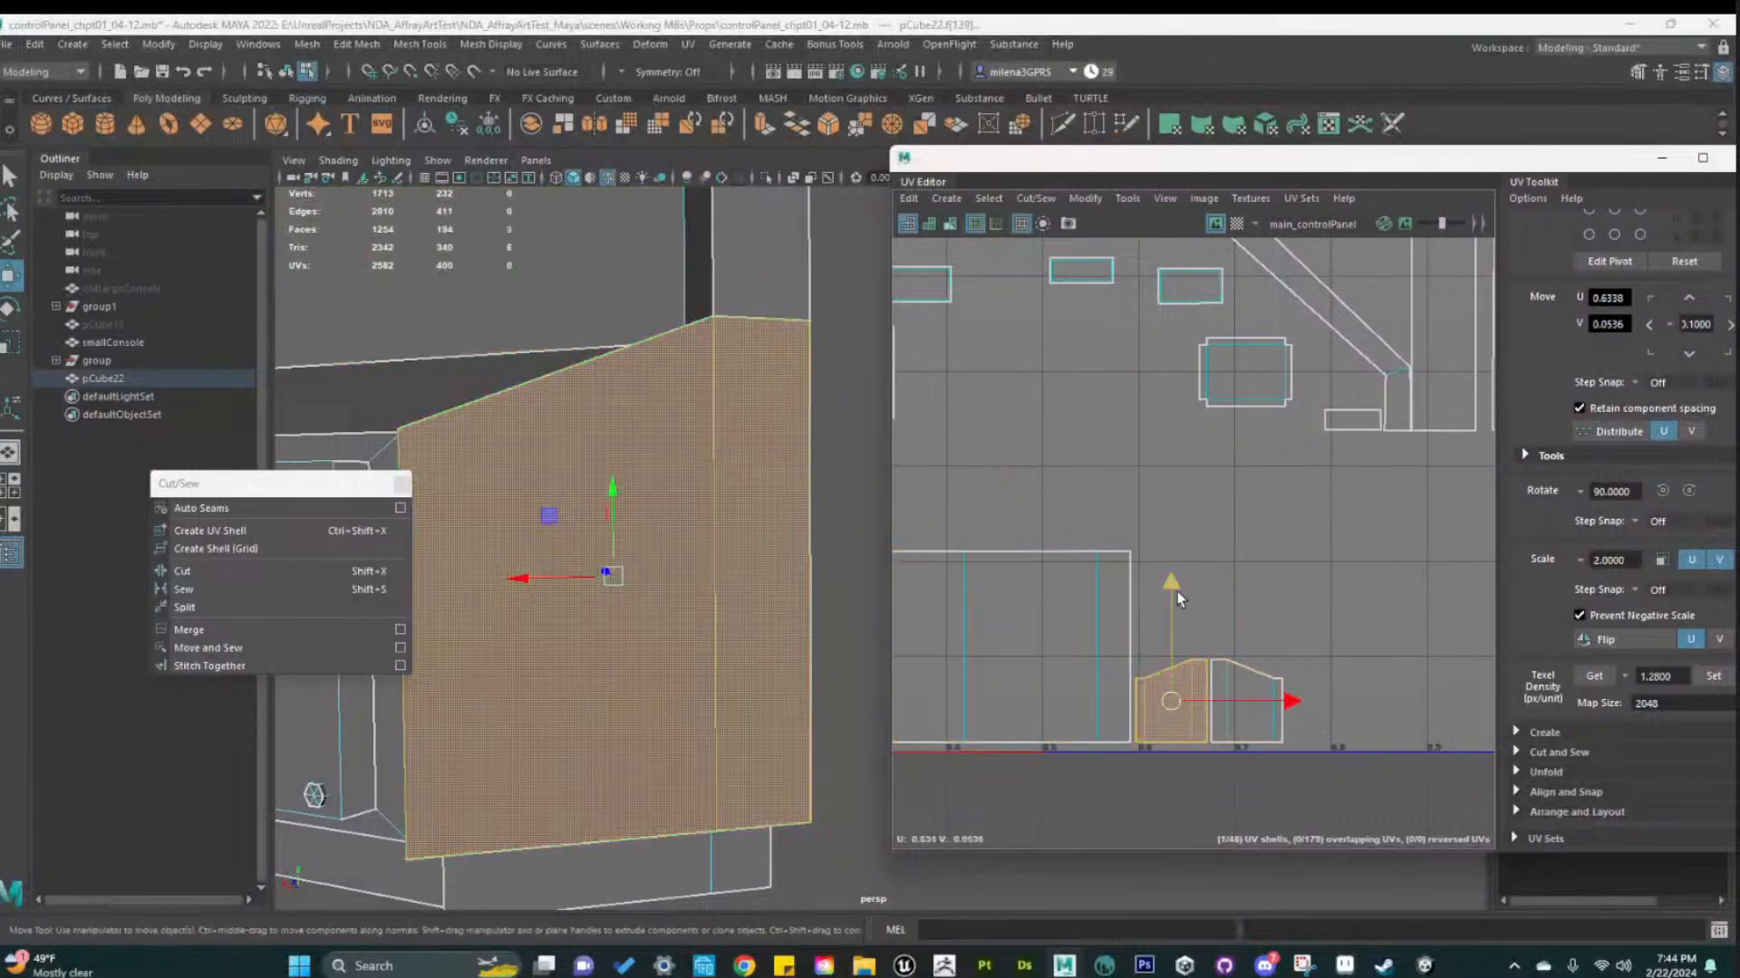
Move both side-panel shells and the small strip and bolt shells outside the tile's left edge, around U -0.21, V 0.26
left_click(1245, 673, "shift")
scroll(1245, 669, "down", 5)
middle_click_drag(1228, 688, 1290, 775, "alt")
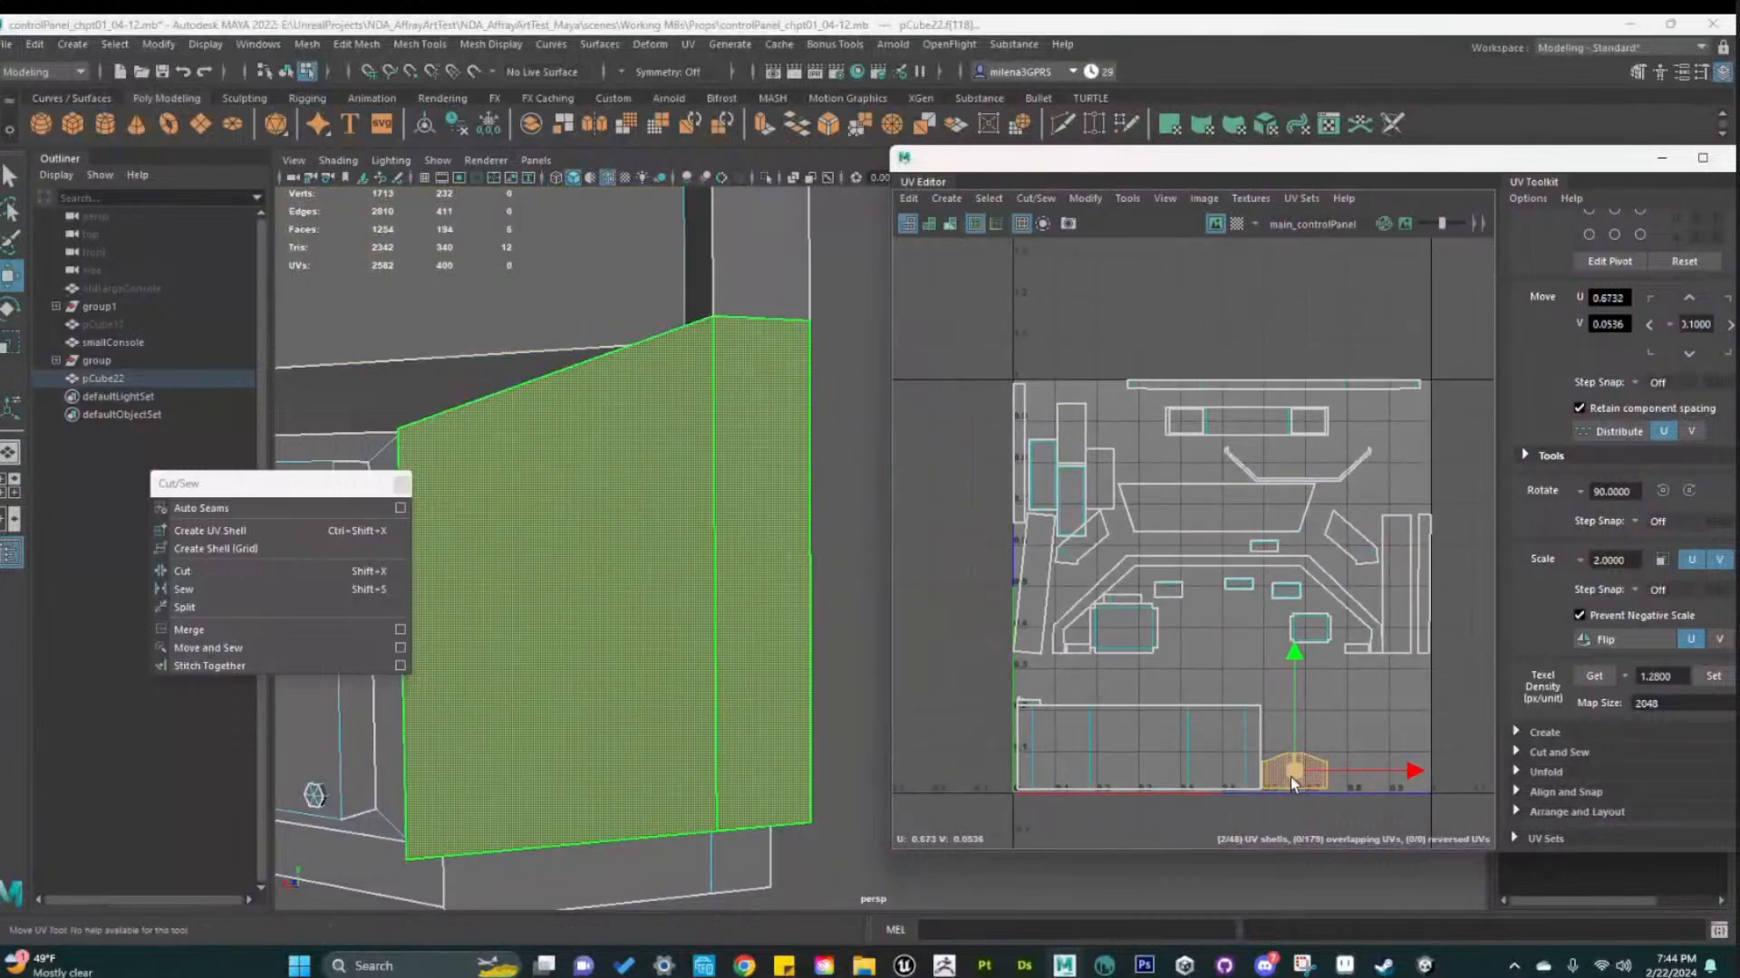
left_click_drag(1275, 771, 955, 669)
scroll(1104, 712, "up", 5)
scroll(959, 674, "down", 5)
middle_click_drag(994, 690, 1132, 655, "alt")
left_click_drag(1134, 633, 1066, 638)
Move all remaining upper shells straight up, mostly above the tile, leaving only the large console shell at the bottom
scroll(1066, 638, "down", 5)
middle_click_drag(1319, 629, 1293, 651, "alt")
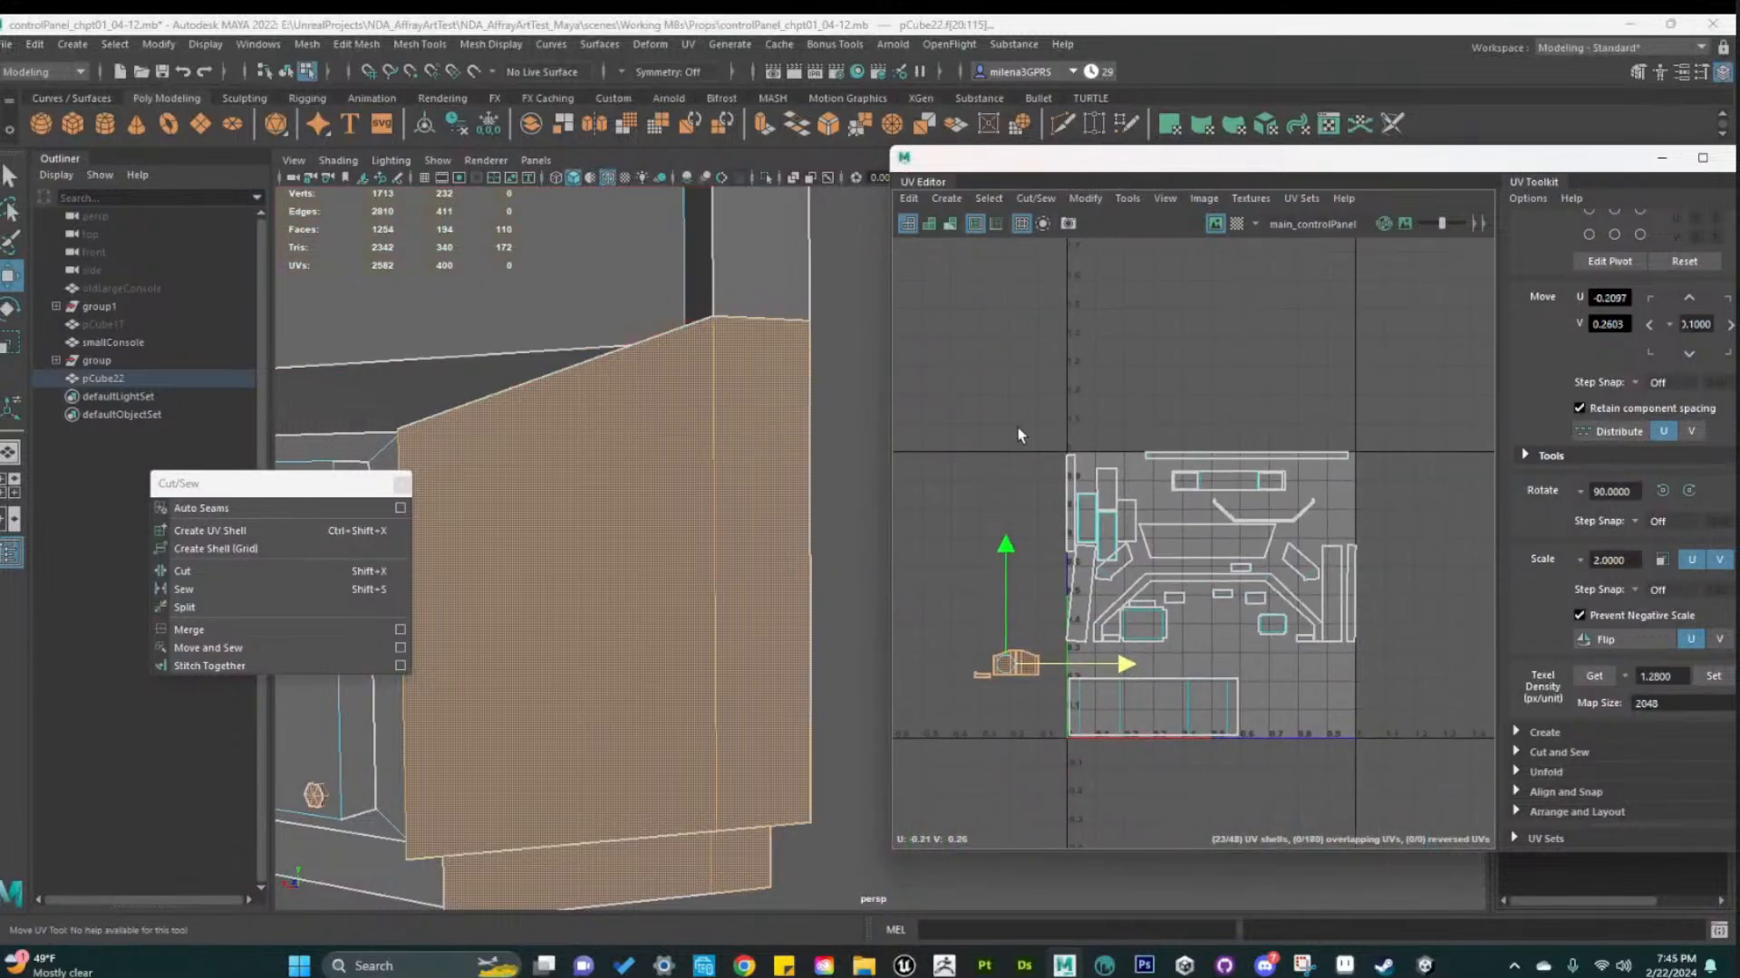
left_click_drag(1389, 644, 1384, 650)
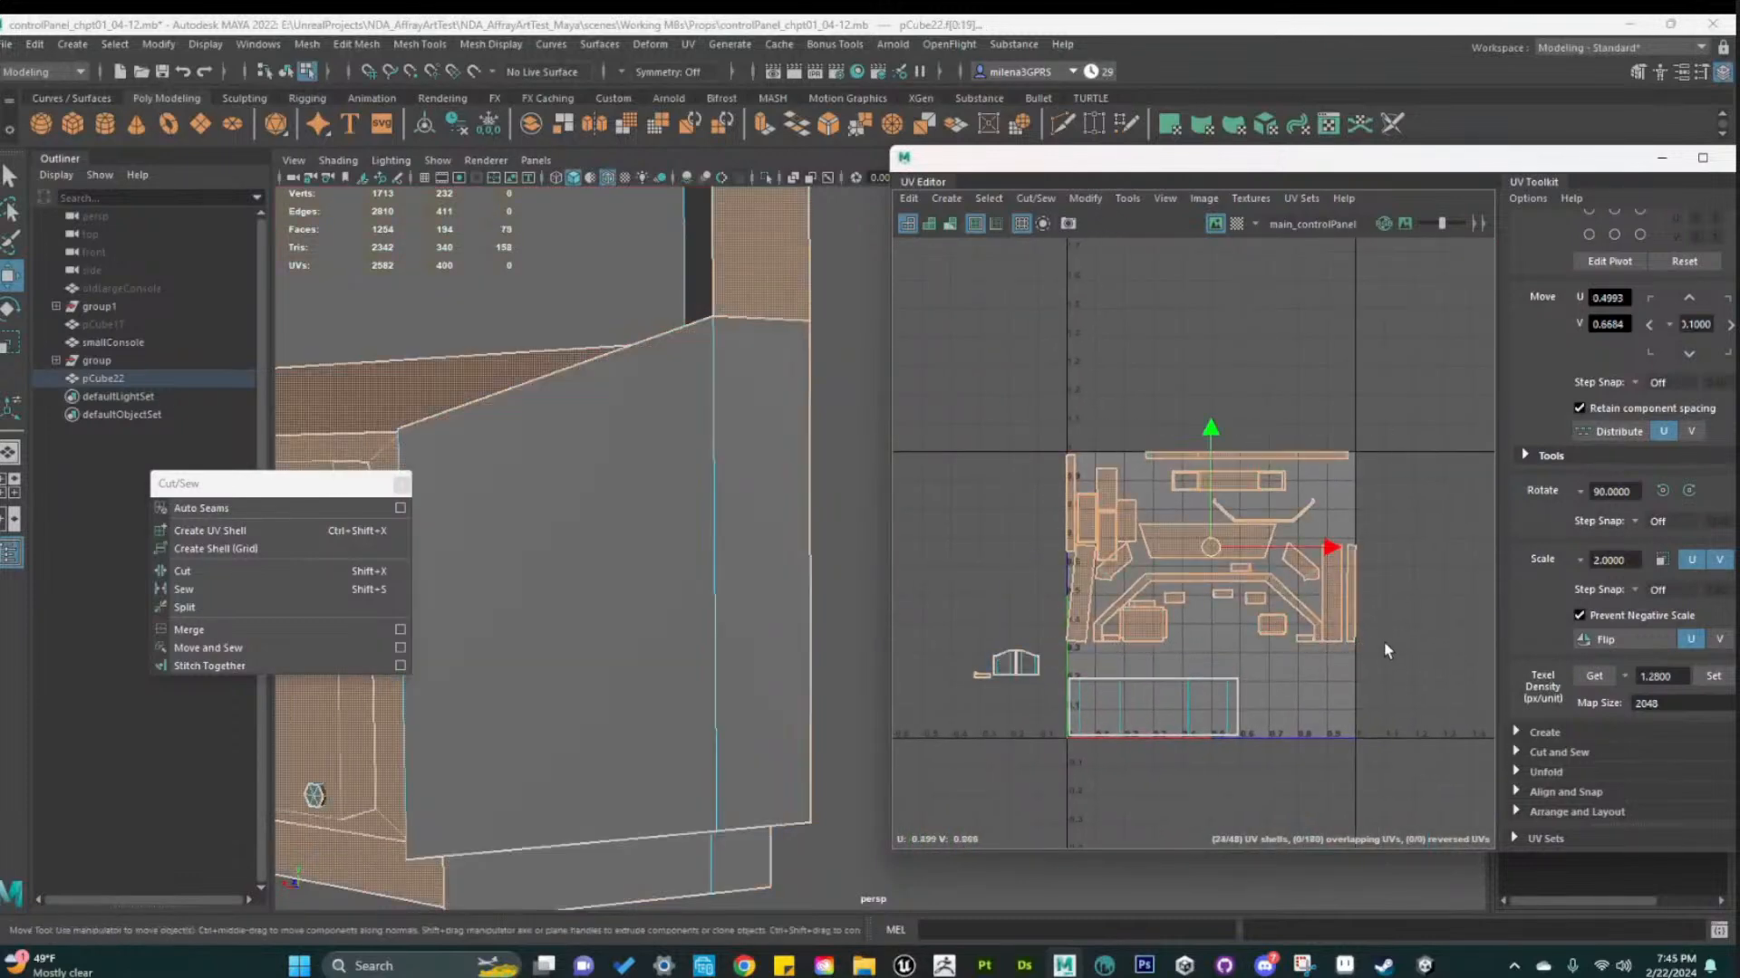
left_click_drag(1210, 431, 1200, 284)
Place the console front shell with the two rectangular openings directly above the large console shell at about U 0.226, V 0.270
left_click(1250, 328)
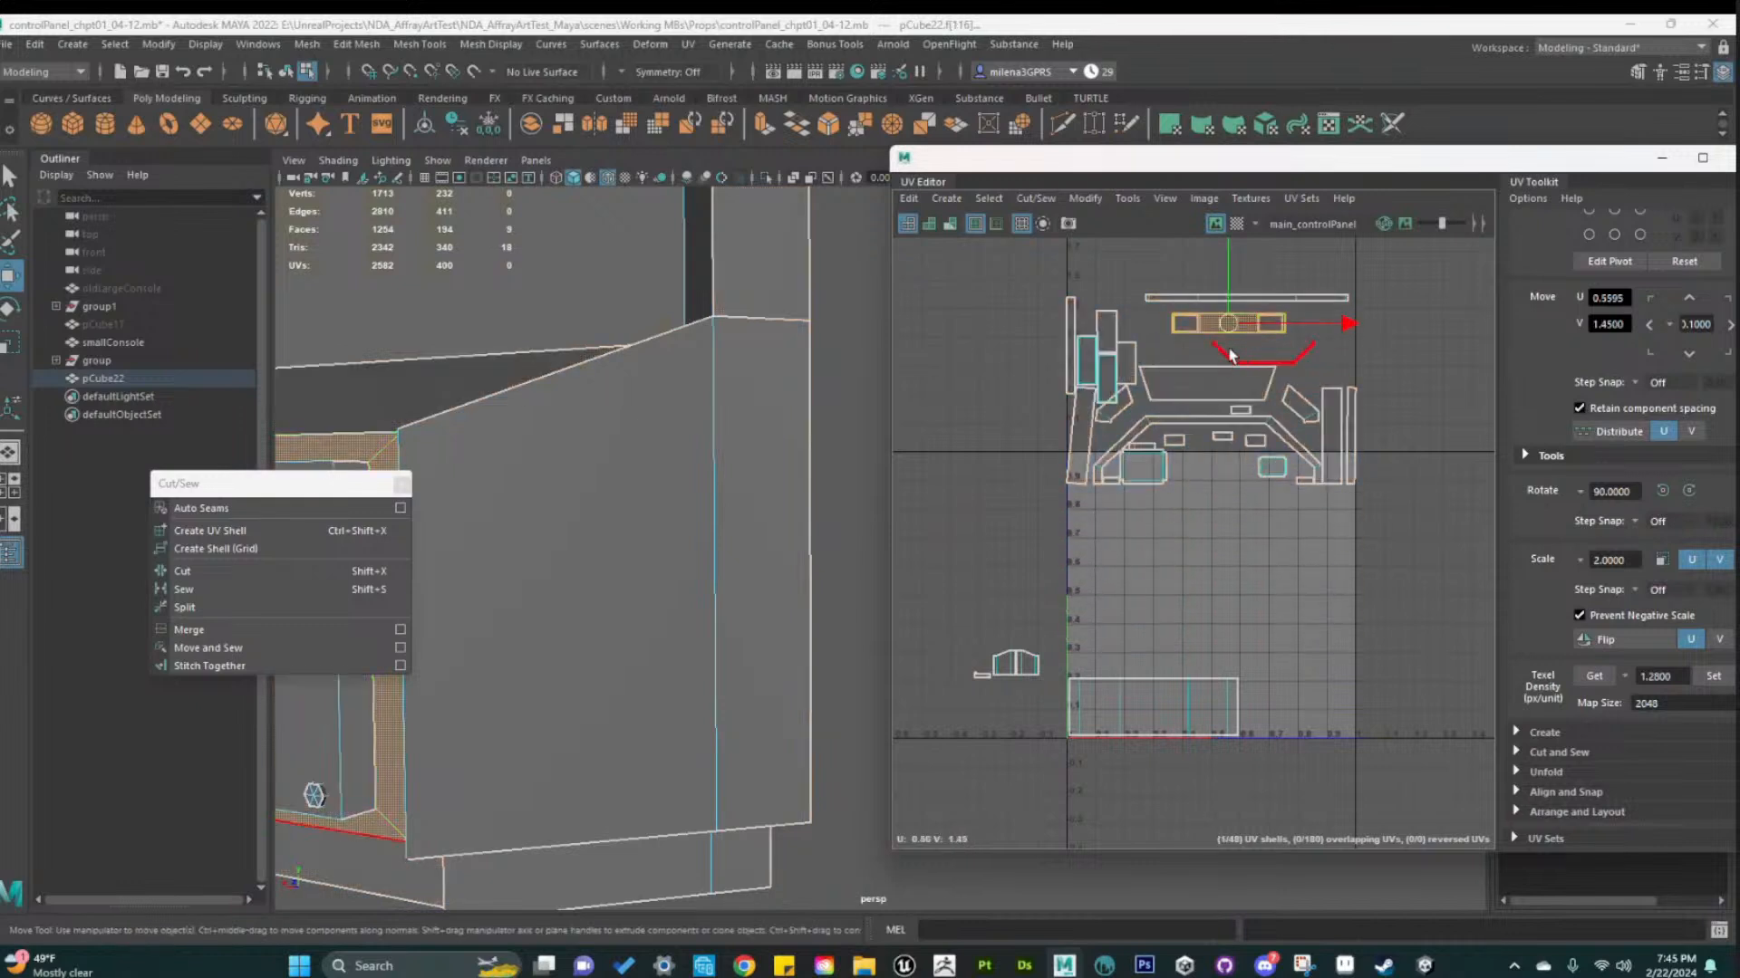
scroll(660, 725, "down", 5)
scroll(1074, 624, "up", 3)
scroll(1273, 578, "down", 1)
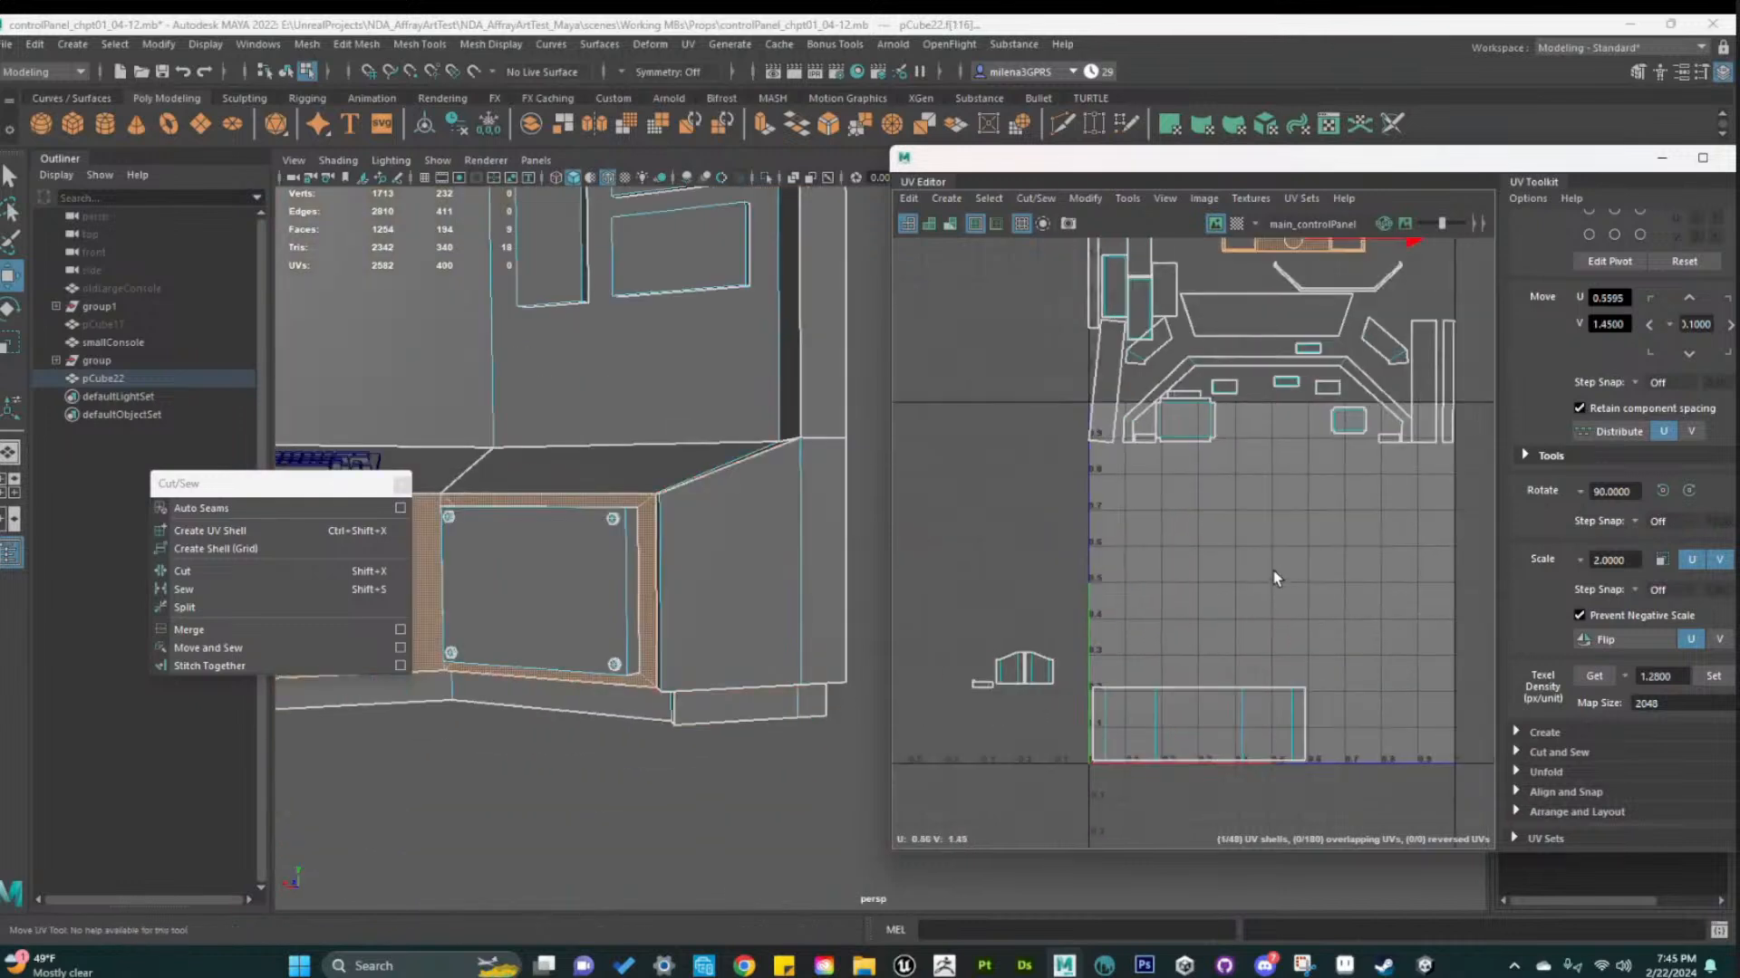
left_click_drag(1296, 239, 1172, 669)
scroll(1164, 685, "up", 4)
scroll(1154, 694, "down", 1)
middle_click_drag(1165, 746, 1178, 598, "alt")
scroll(1250, 646, "down", 1)
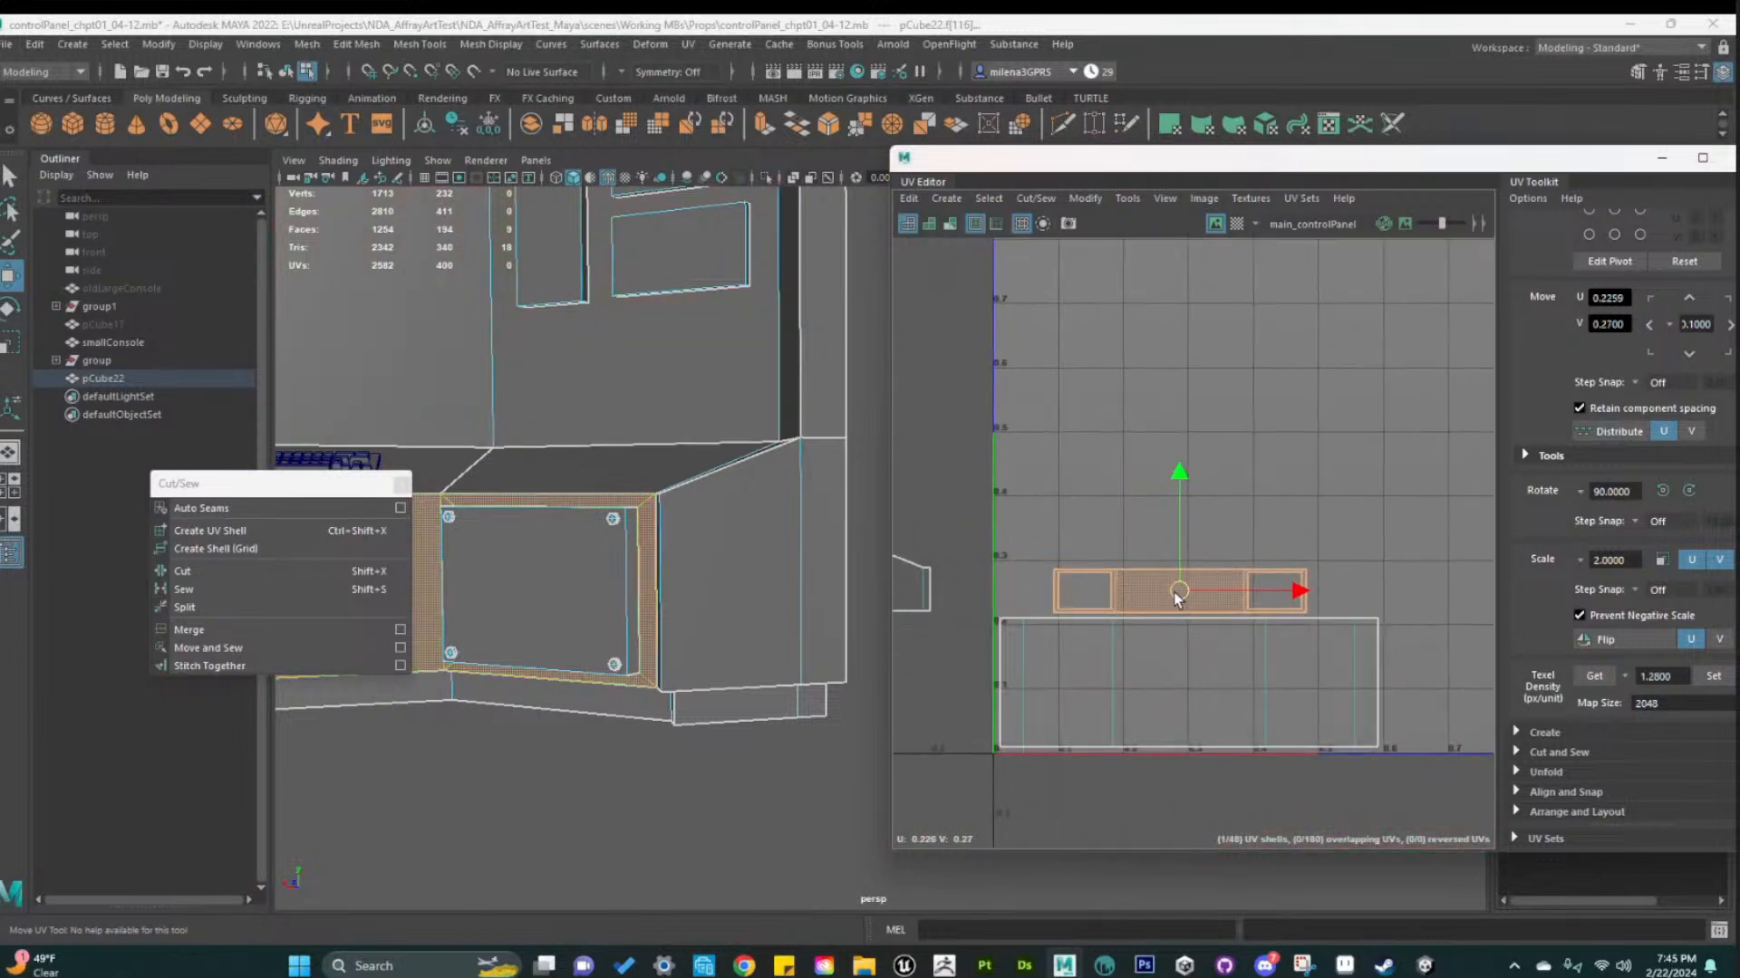
Place the left one of the two side-panel shells beside the front shell's left end at about U 0.052, V 0.263
middle_click_drag(1065, 664, 1155, 645, "alt")
left_click(948, 583)
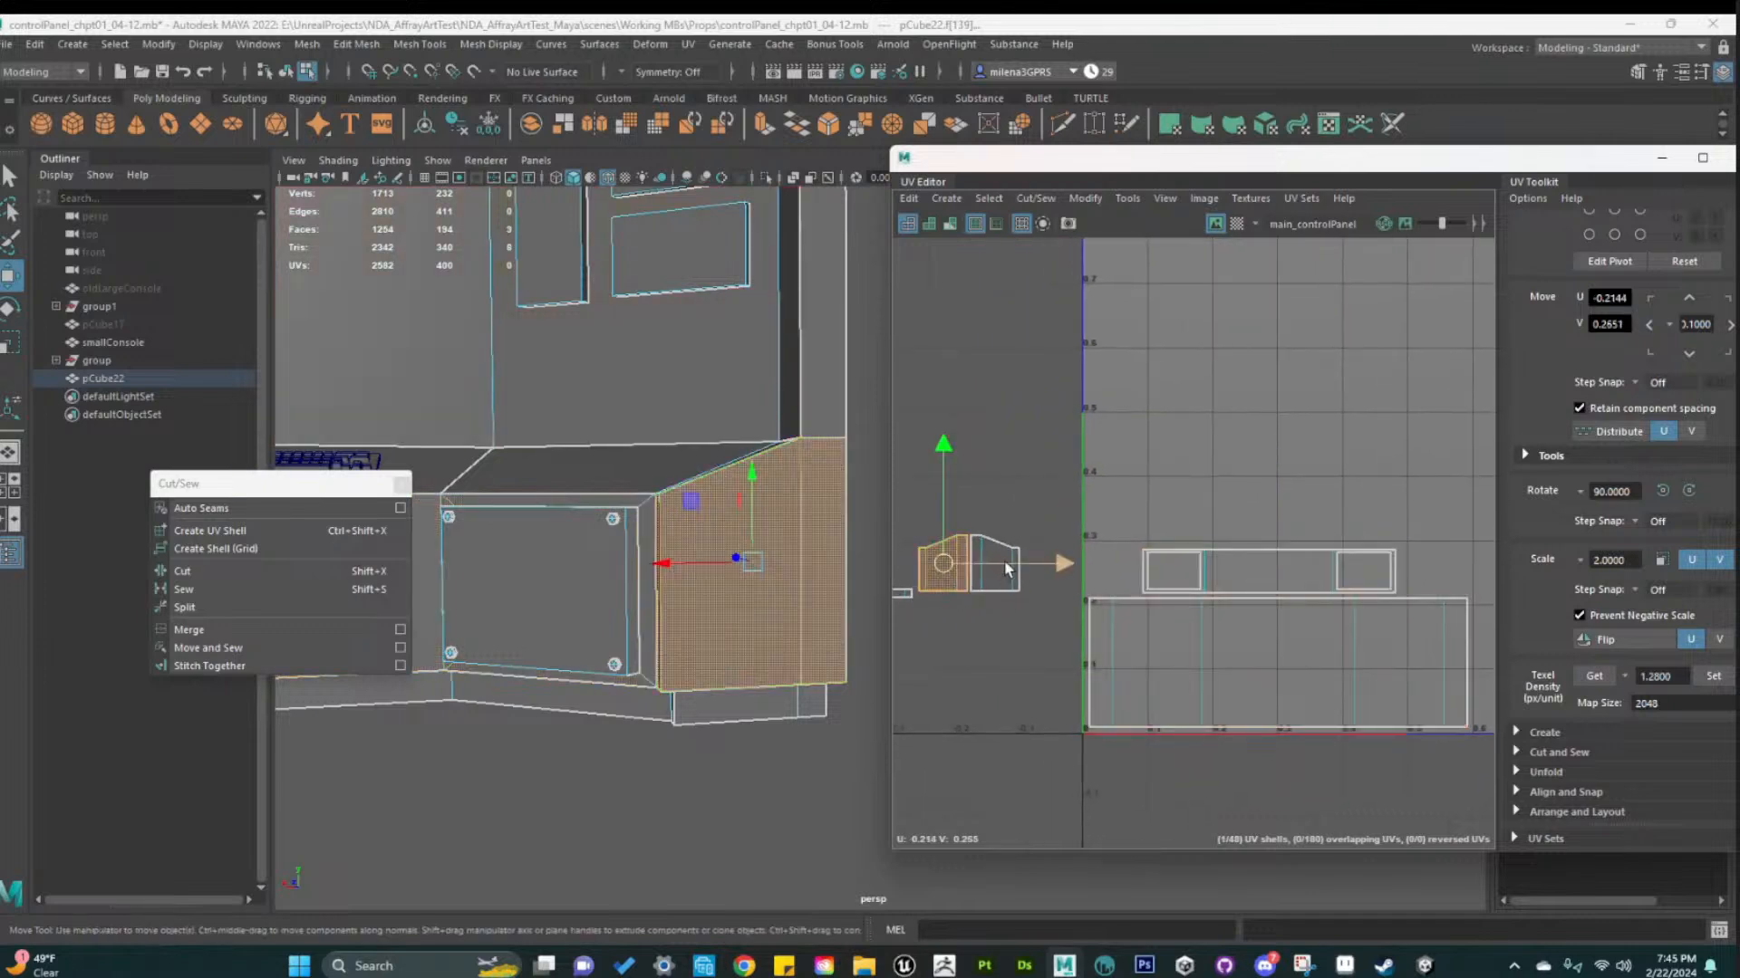
left_click_drag(1016, 562, 1186, 547)
scroll(1167, 576, "up", 6)
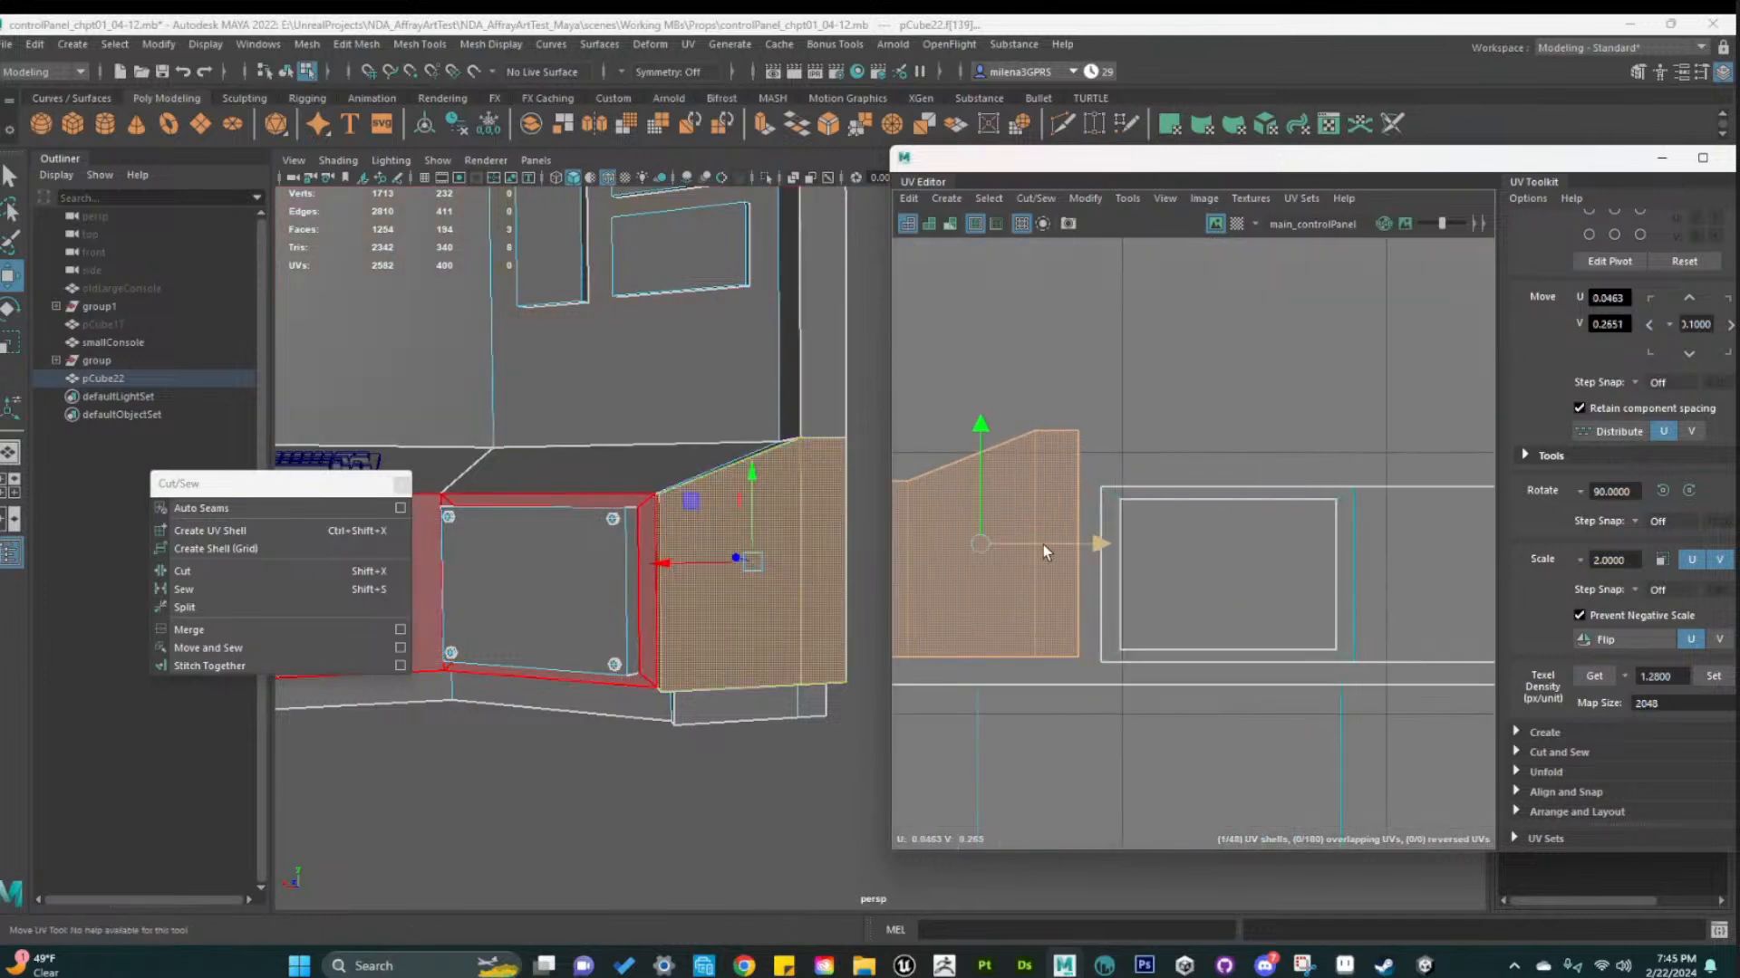
middle_click_drag(1015, 639, 1064, 643, "alt")
left_click_drag(1027, 544, 1045, 553)
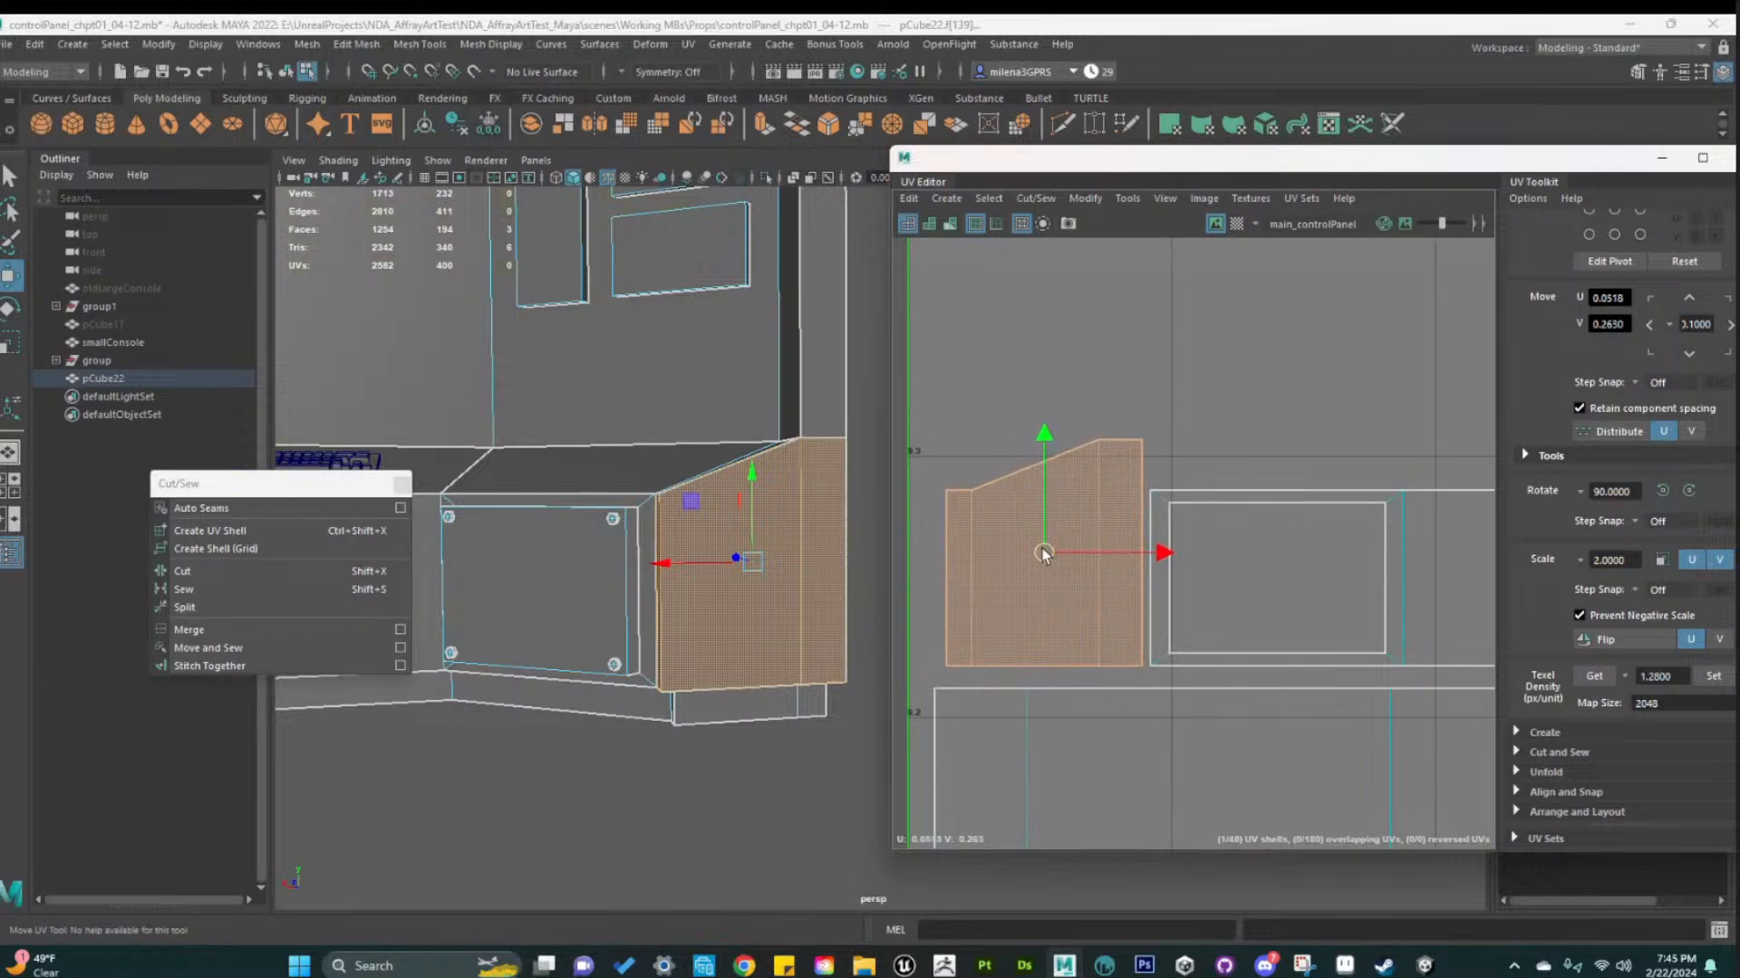
Shift the front shell and the adjoining side-panel shell together, closer to the large console shell, to about V 0.258
scroll(1215, 645, "down", 4)
left_click(1274, 622, "shift")
scroll(1159, 637, "up", 4)
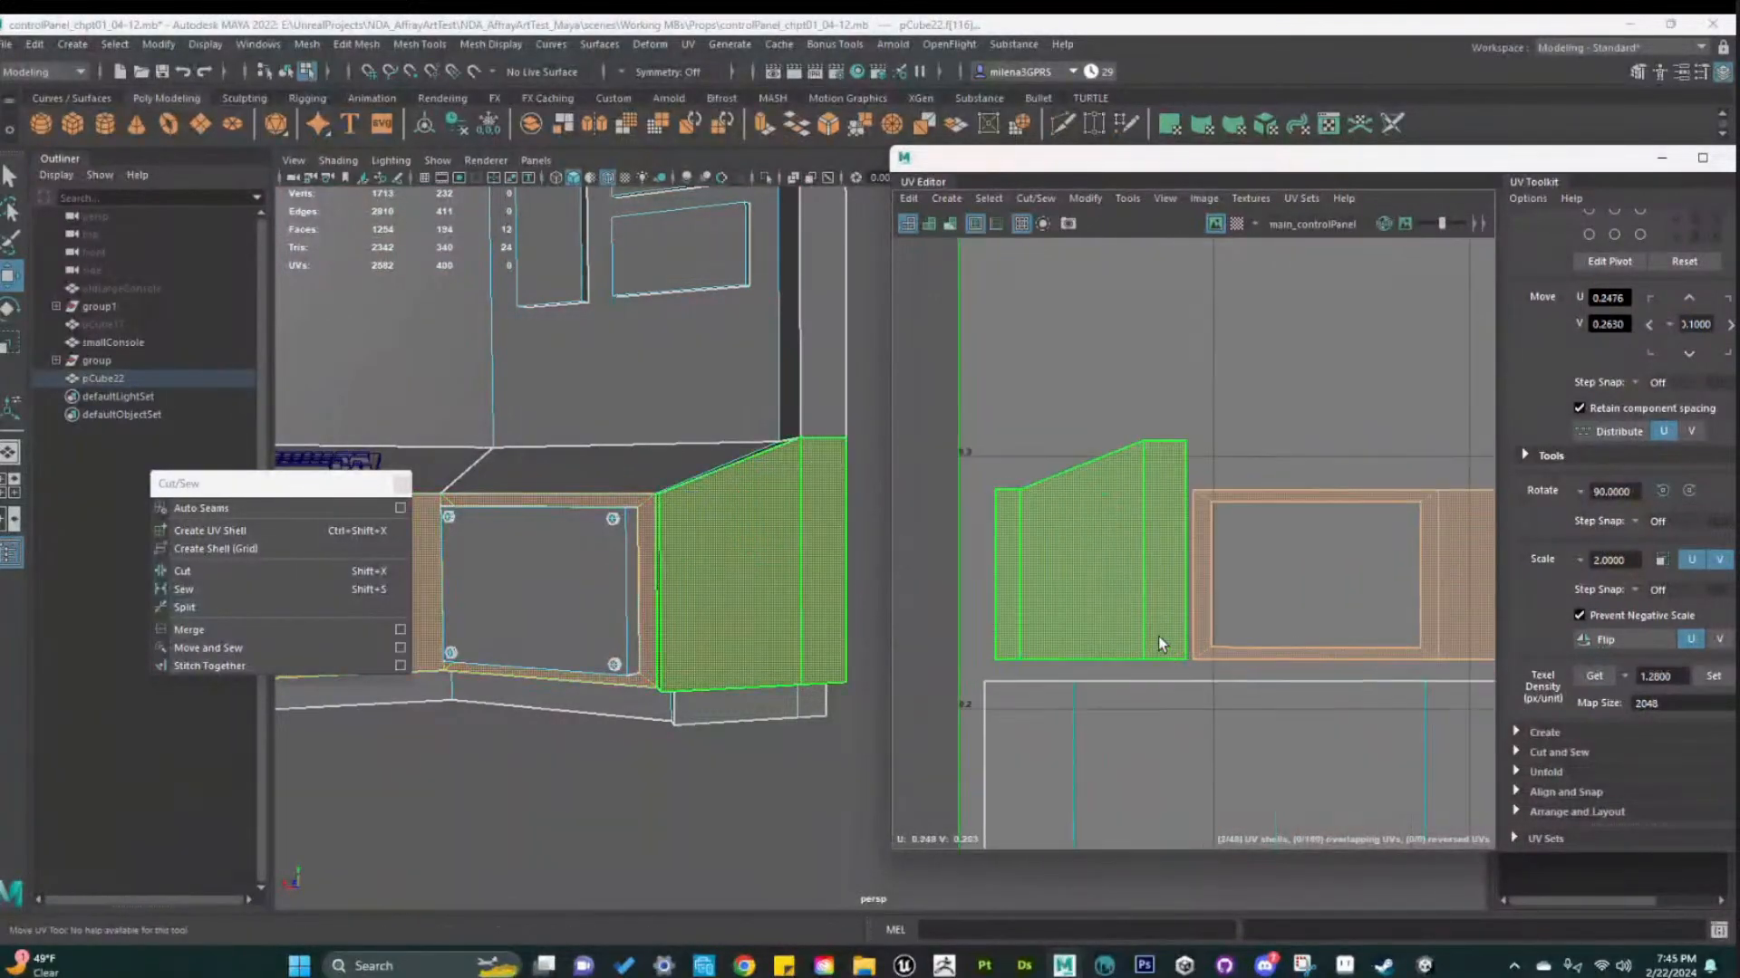
scroll(1301, 612, "down", 2)
middle_click_drag(1305, 612, 1195, 589, "alt")
left_click_drag(1422, 539, 1415, 554)
scroll(1301, 654, "down", 5)
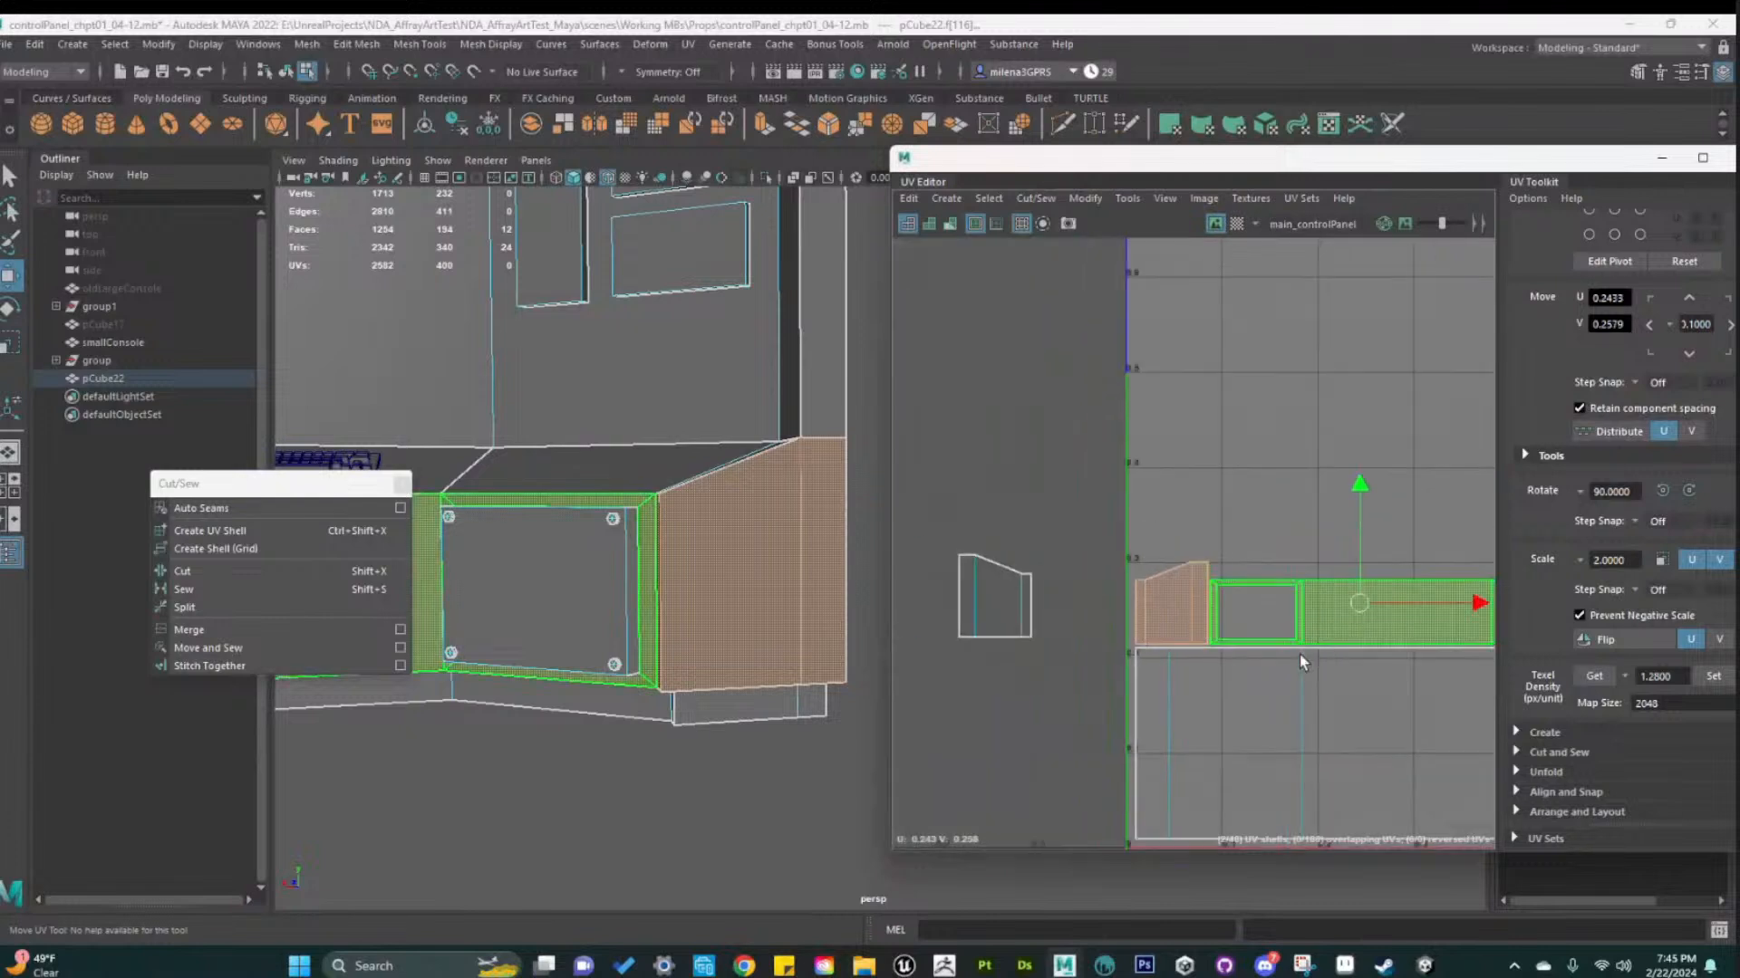
Place the other side-panel shell against the front shell's right end at about U 0.516, V 0.258
middle_click_drag(1303, 656, 1179, 605, "alt")
left_click(997, 565)
left_click_drag(1003, 569, 1323, 536)
scroll(1291, 557, "up", 5)
scroll(1247, 594, "down", 5)
scroll(1247, 596, "down", 7)
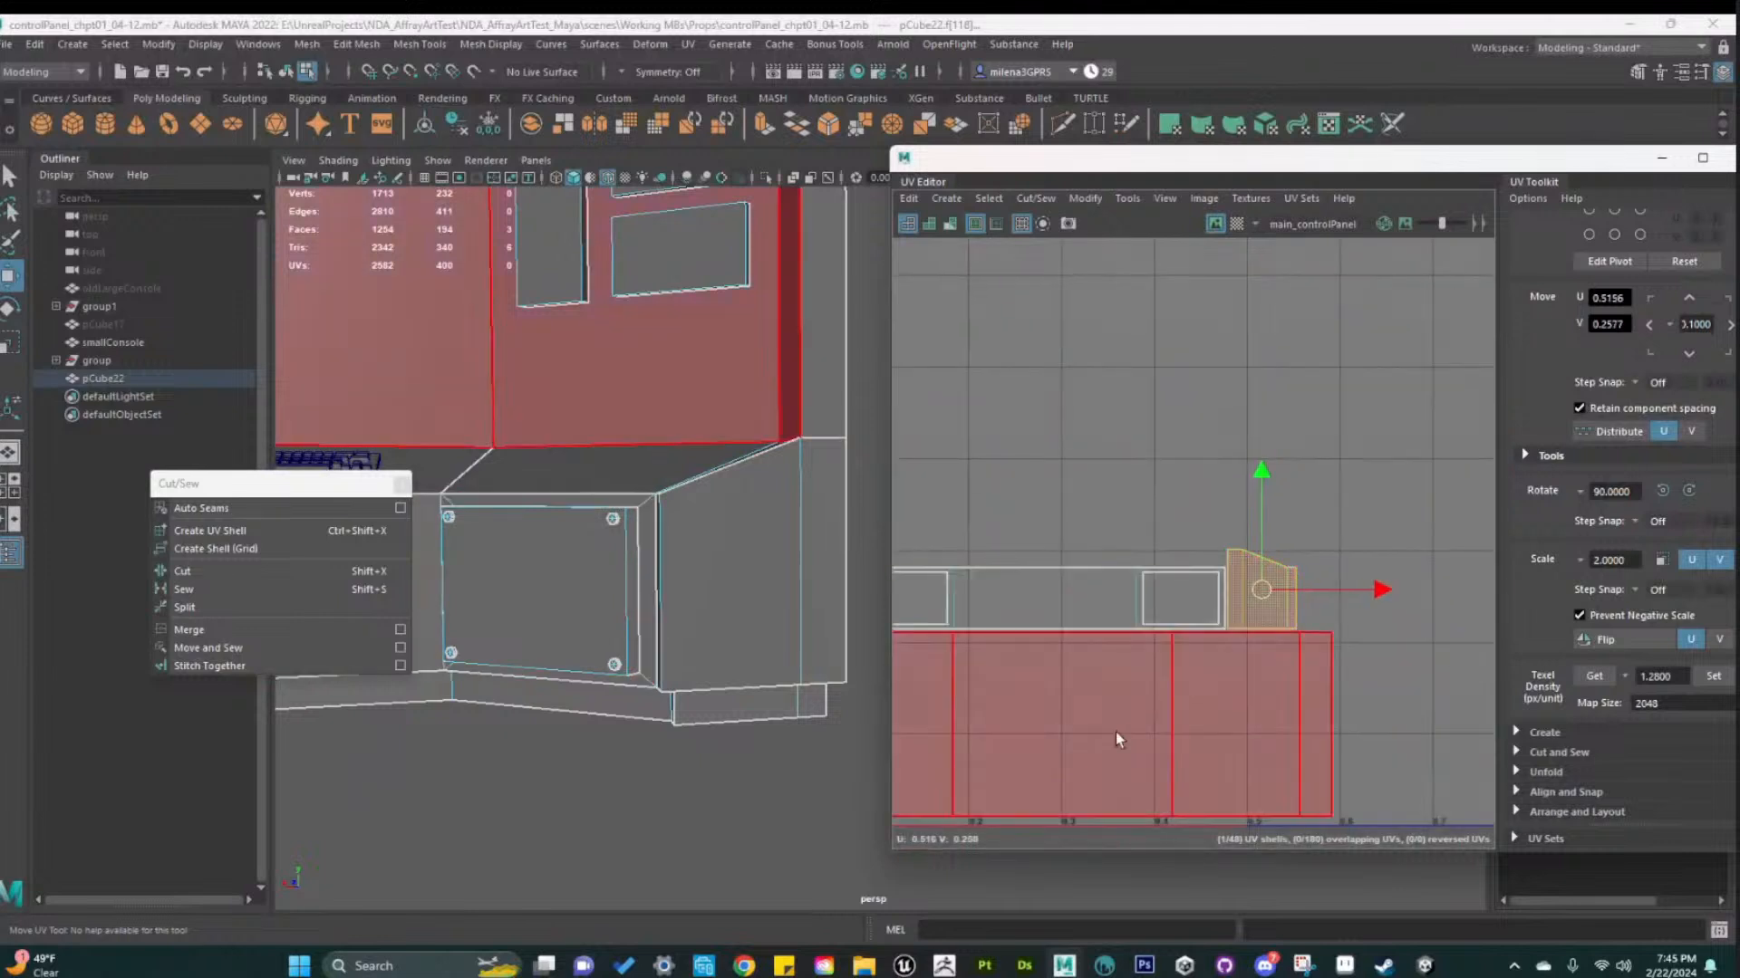
Move the small strip and bolt shells from outside the tile to the bottom edge beside the large console shell
scroll(1116, 731, "down", 3)
middle_click_drag(1100, 726, 1248, 645, "alt")
scroll(1024, 658, "down", 2)
middle_click_drag(1024, 658, 1149, 623, "alt")
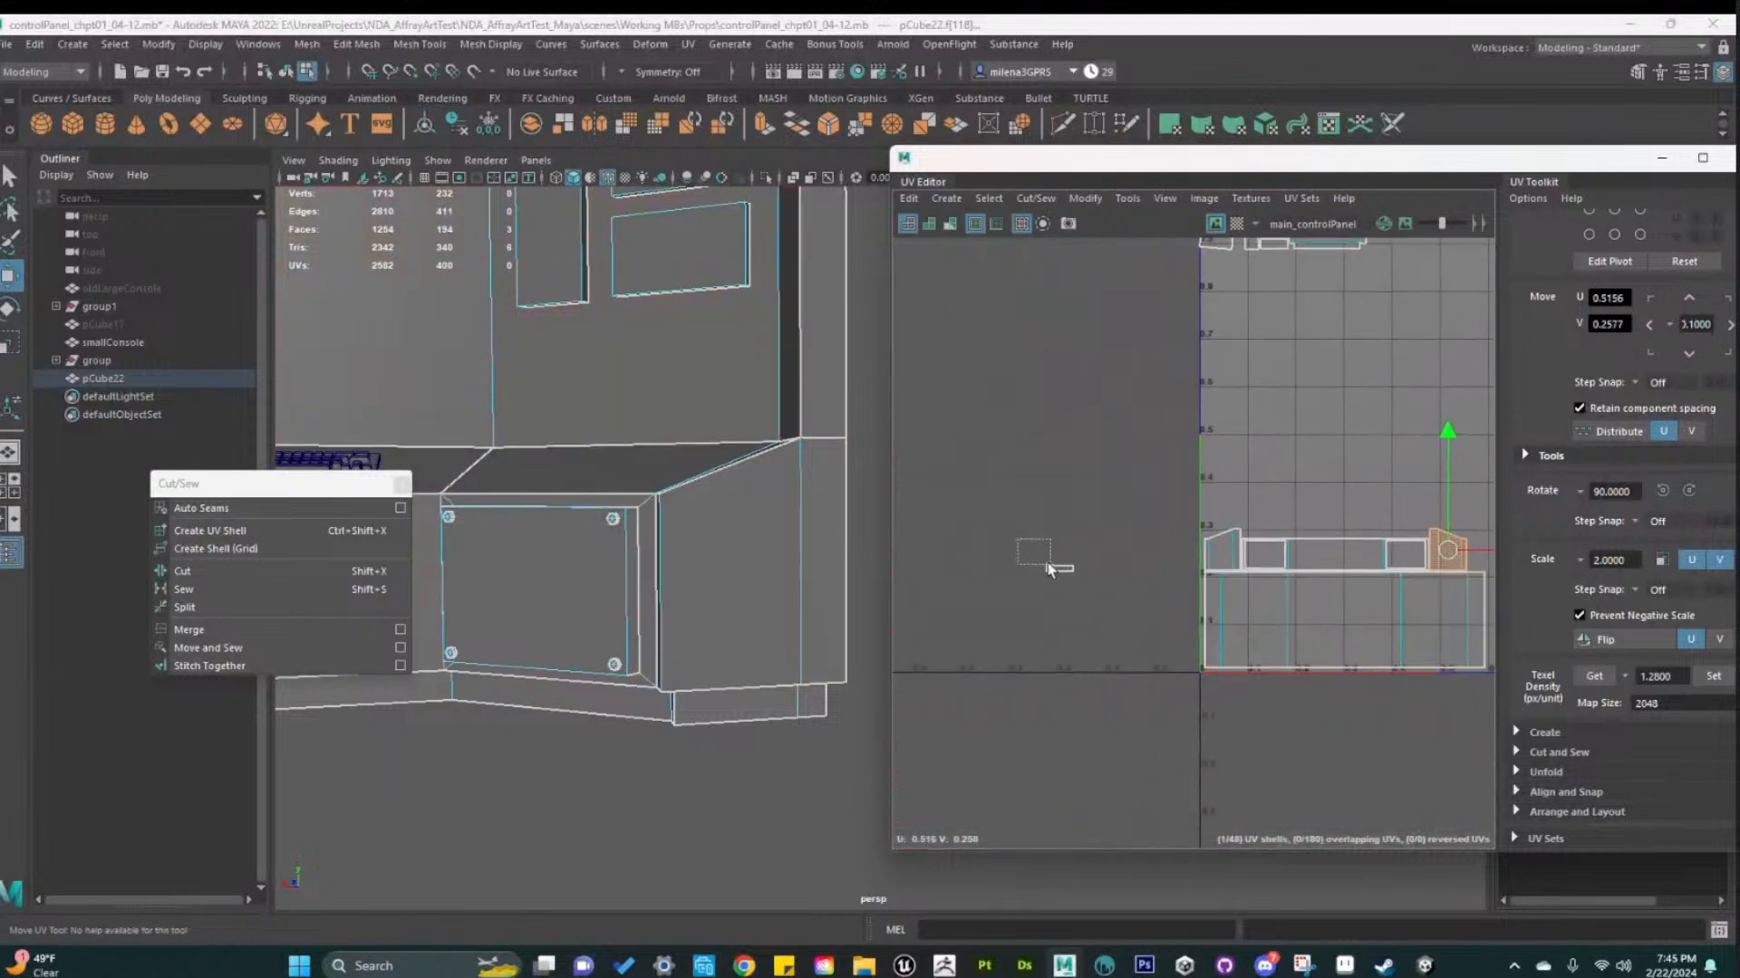
left_click(1057, 568)
left_click_drag(1057, 568, 1259, 510)
scroll(1251, 551, "up", 6)
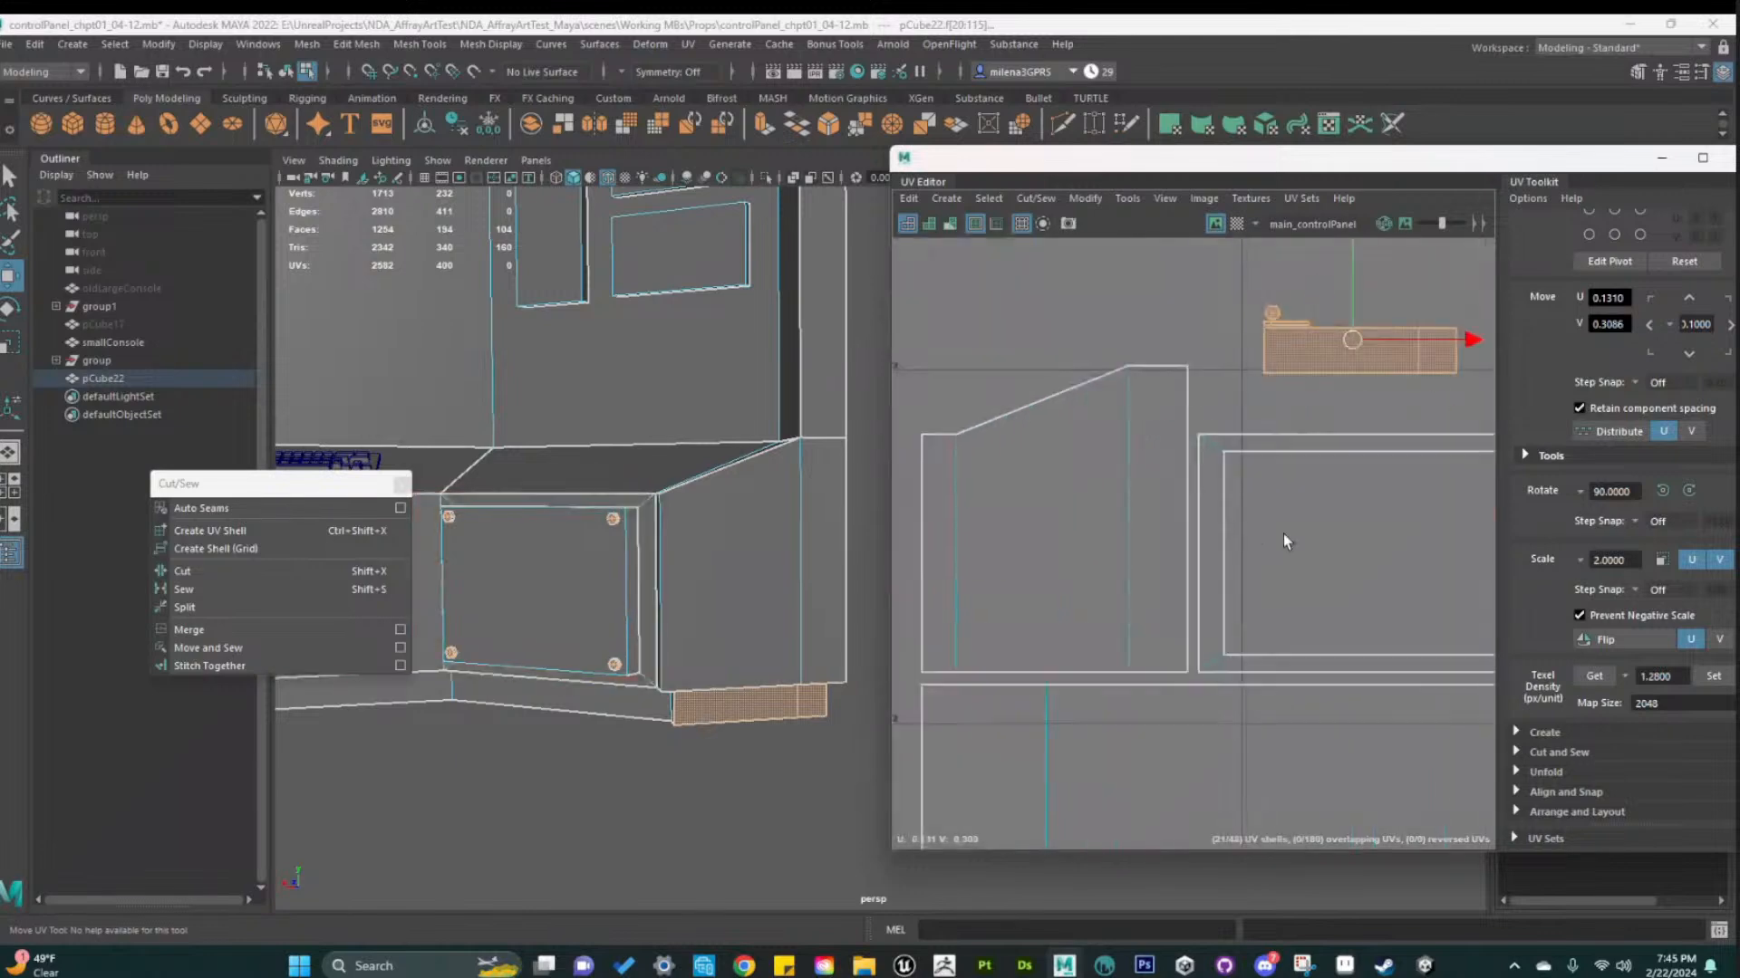
middle_click_drag(1368, 540, 1221, 640, "alt")
scroll(1239, 571, "down", 1)
scroll(1326, 581, "down", 4)
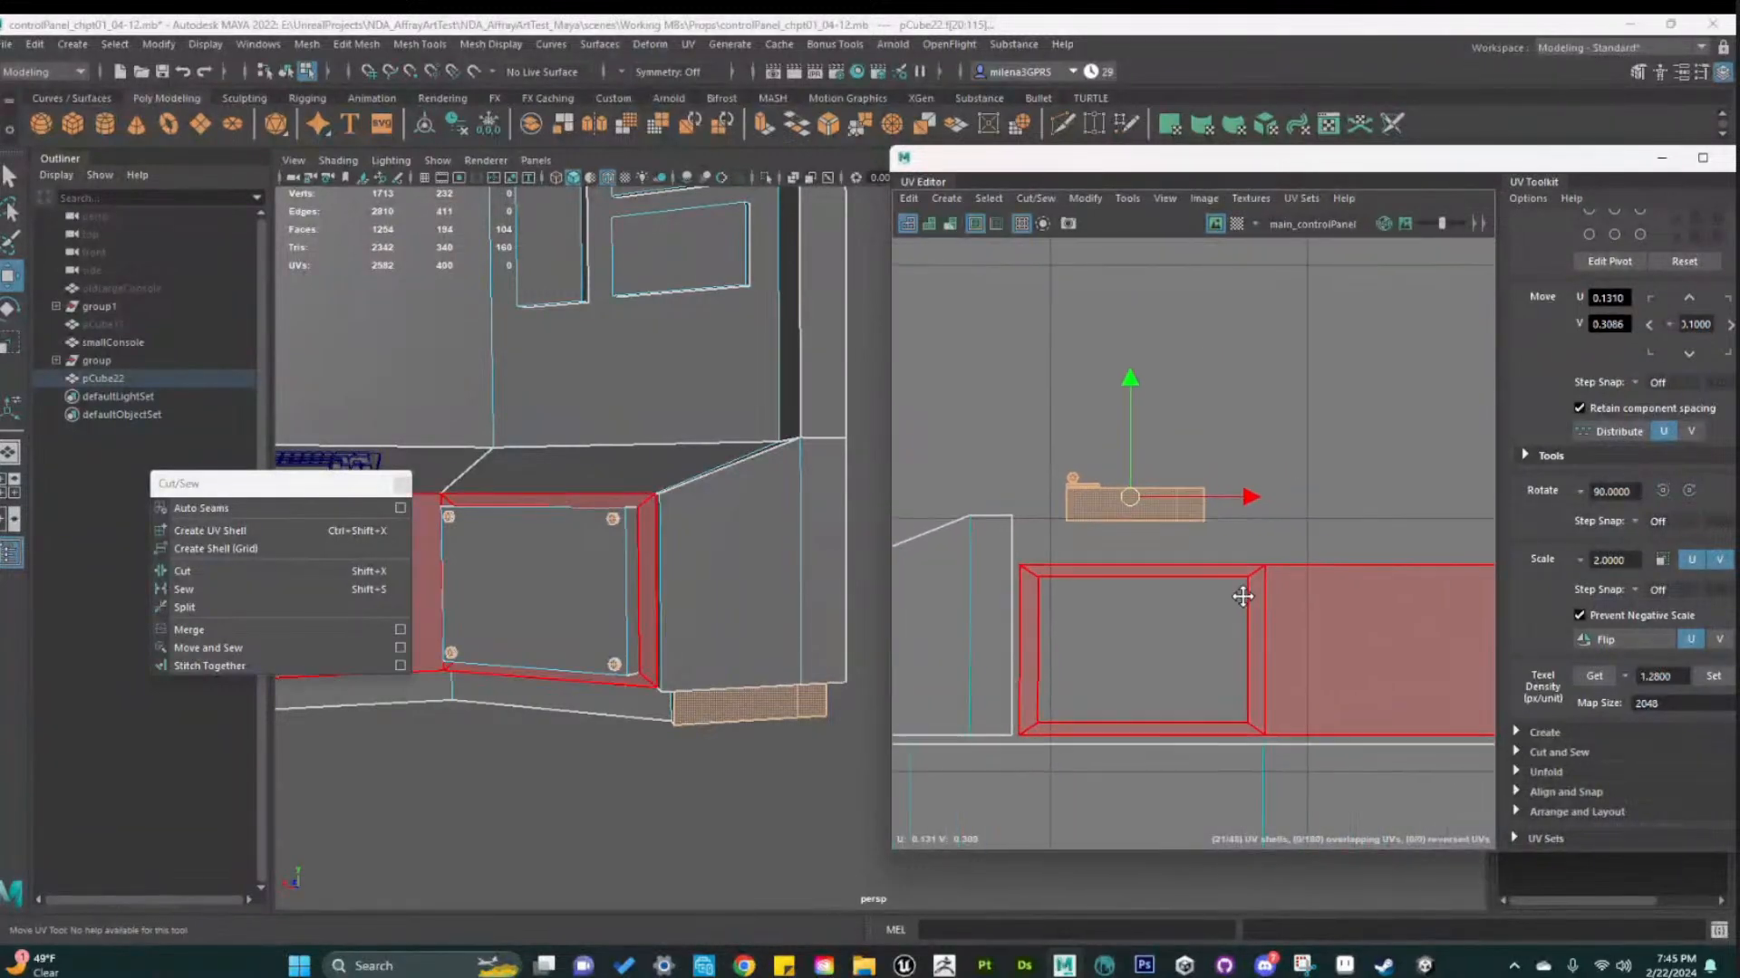
middle_click_drag(1320, 661, 1048, 602, "alt")
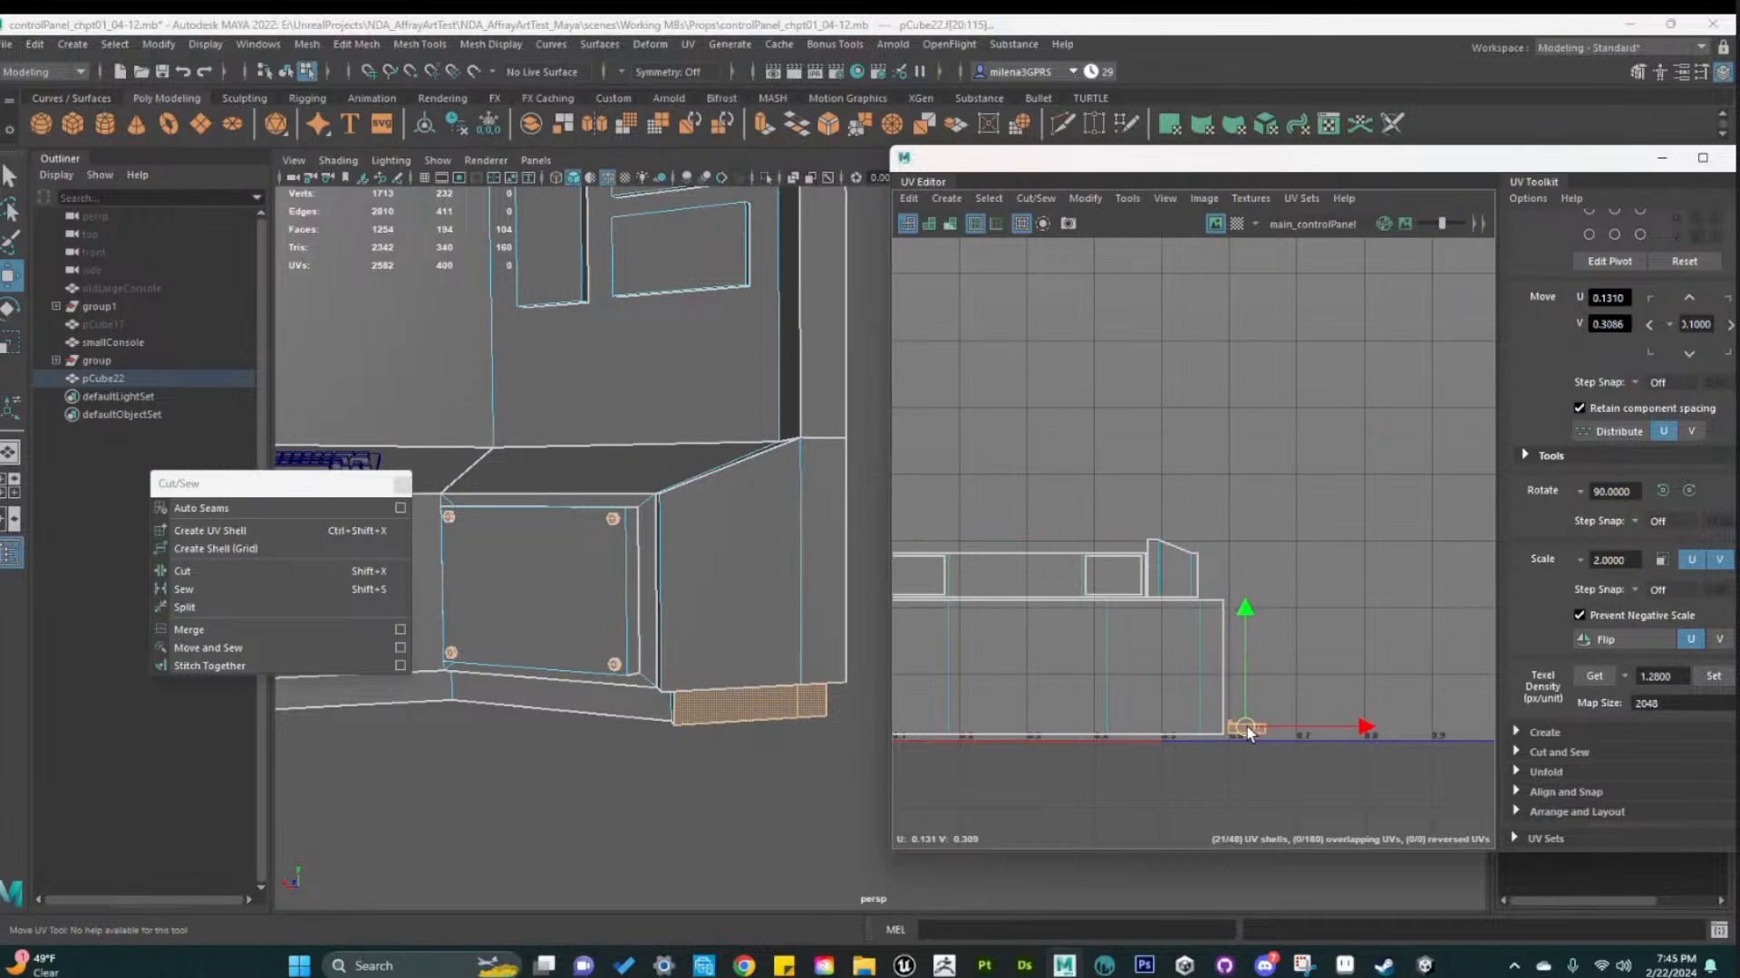
Nudge the small strip and bolt shells close against the large console shell's right edge
key("f")
scroll(1203, 689, "down", 3)
left_click_drag(1182, 580, 1146, 584)
left_click_drag(1146, 585, 1152, 585)
left_click(1162, 708)
scroll(1155, 686, "down", 5)
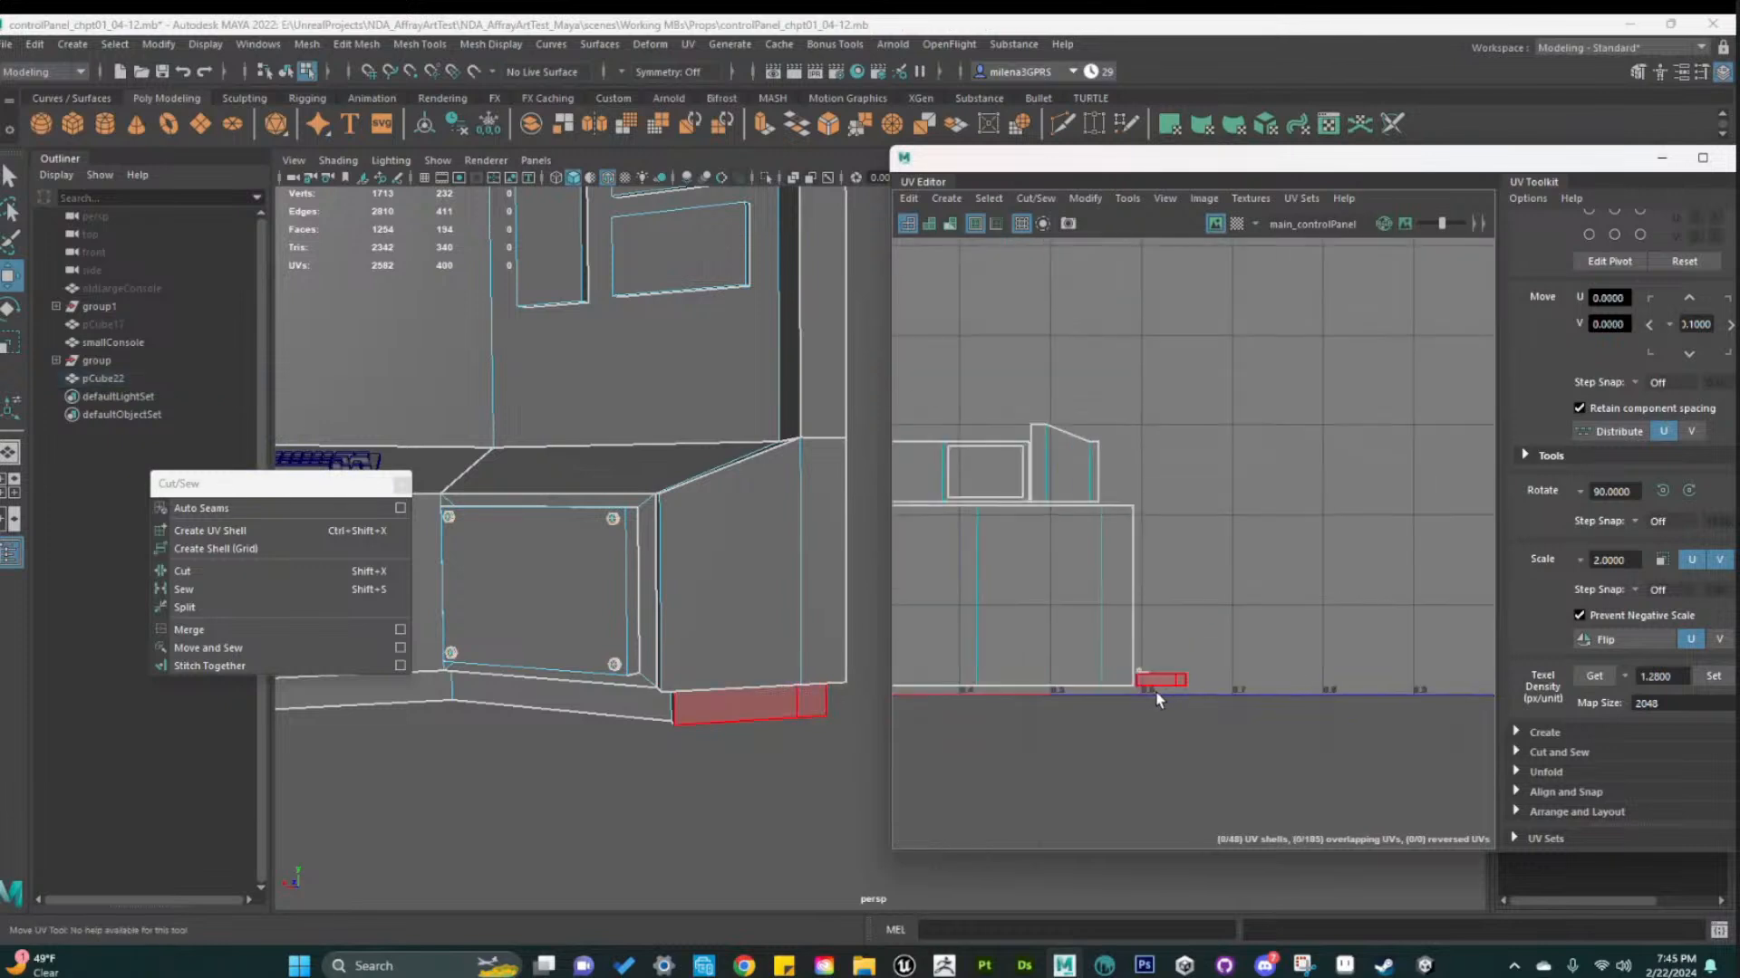
middle_click_drag(1160, 595, 1254, 589, "alt")
Move the long base strip shell down into the empty middle of the tile at about U 0.530, V 0.496
left_click(608, 702)
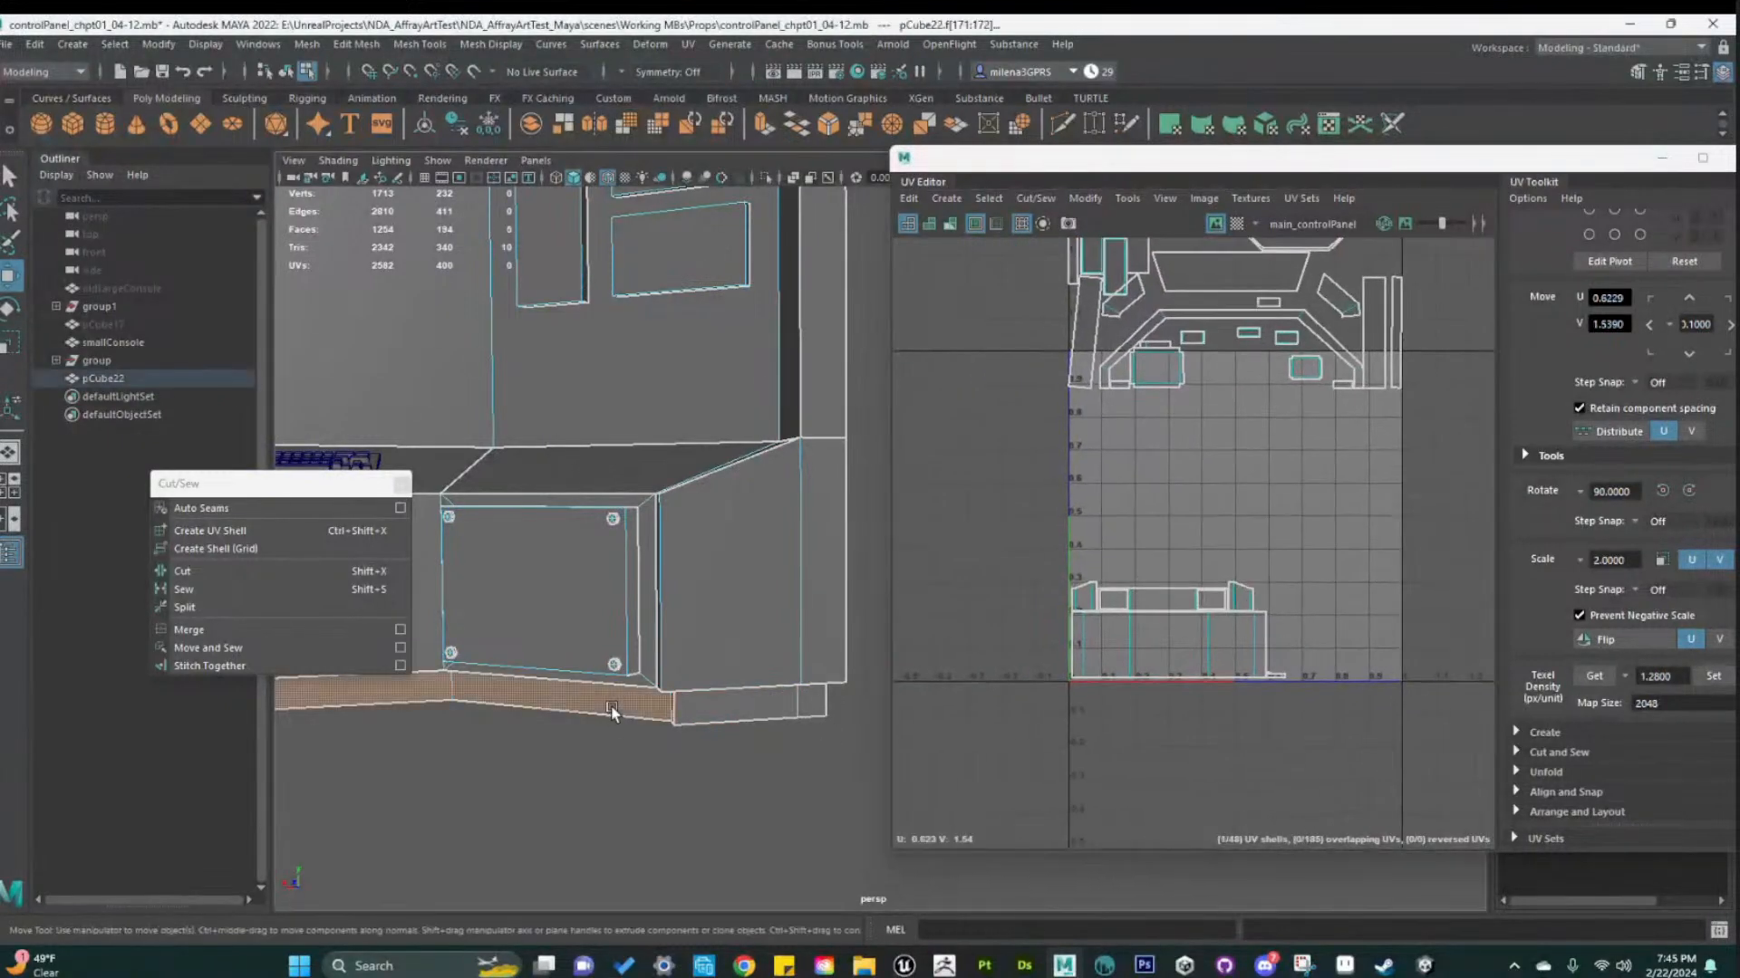
scroll(1161, 525, "down", 5)
scroll(1232, 313, "up", 3)
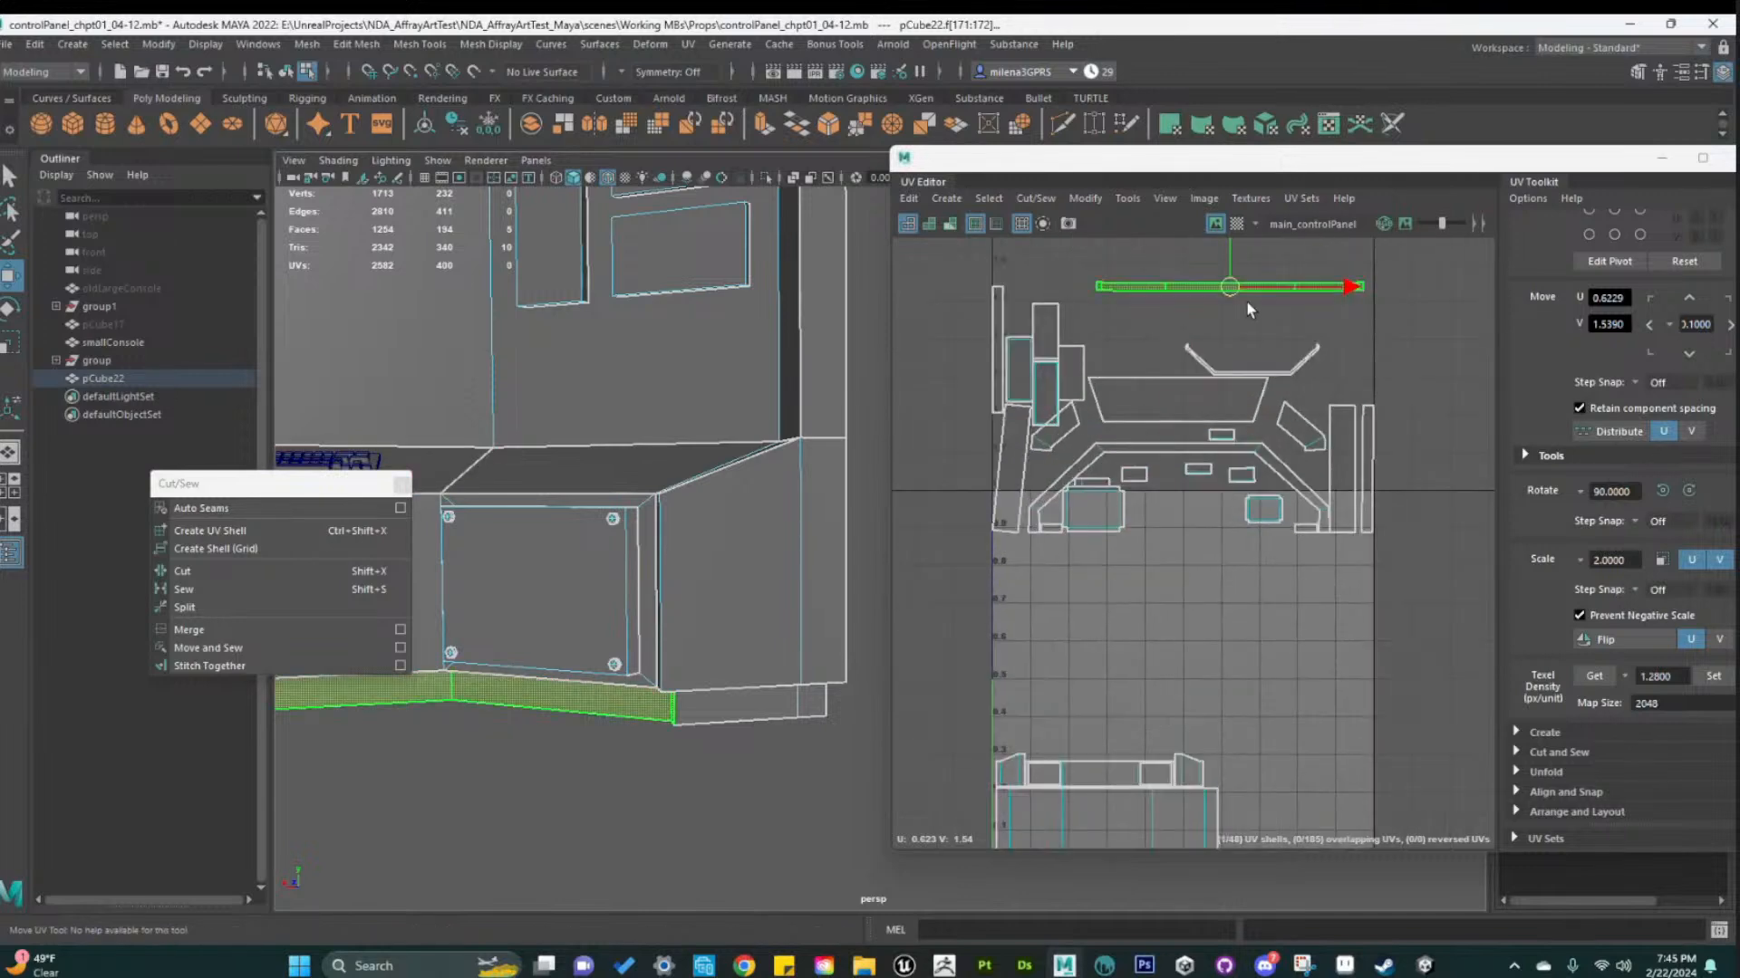
left_click_drag(1247, 302, 1200, 714)
scroll(1198, 725, "up", 3)
scroll(1199, 730, "down", 3)
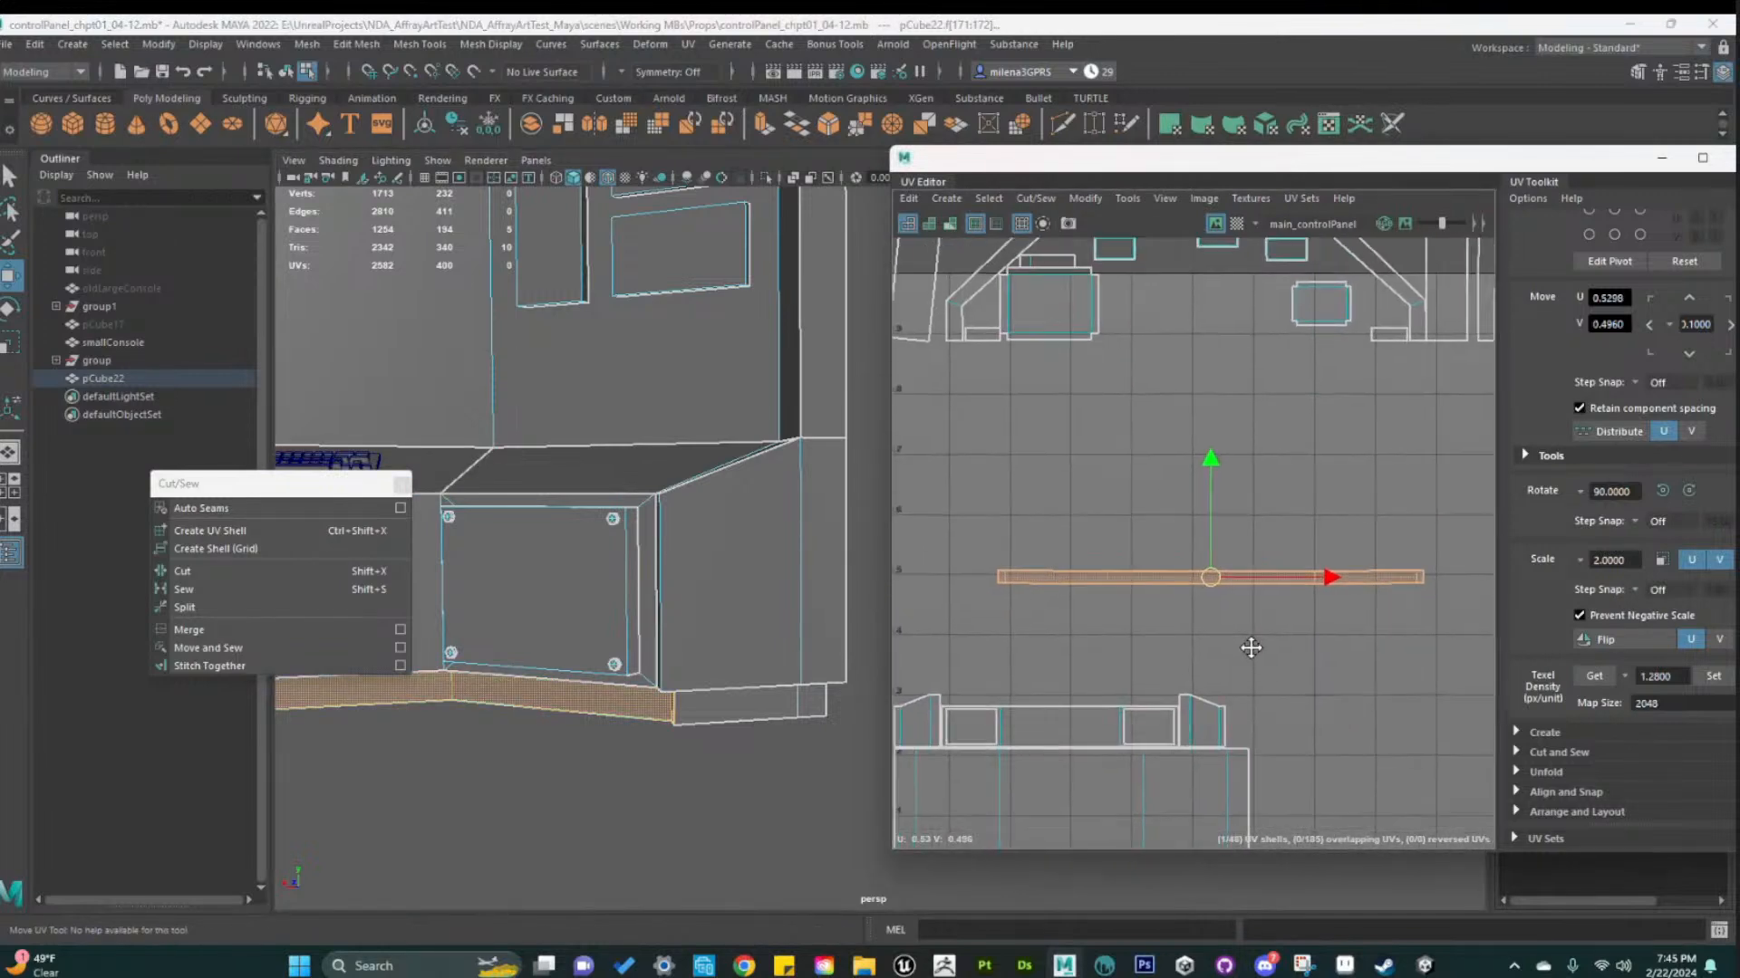
Straighten the UVs of the long base strip shell
right_click_drag(1288, 524, 1252, 620)
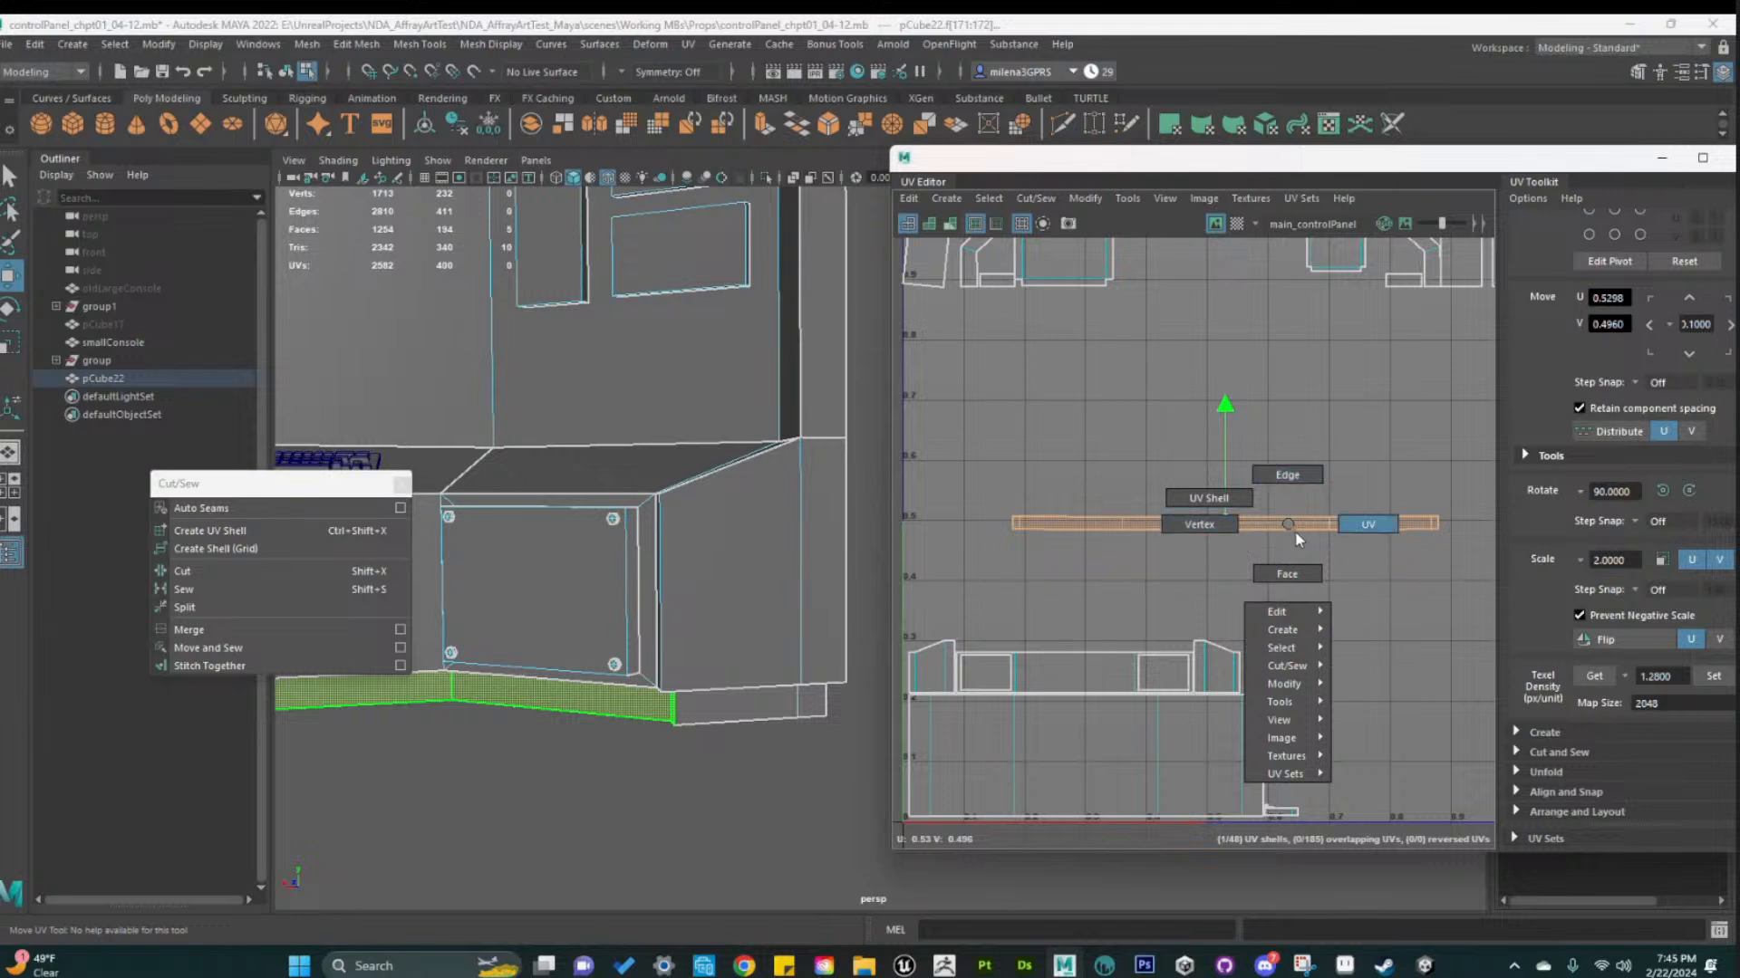
right_click_drag(1298, 539, 1279, 530)
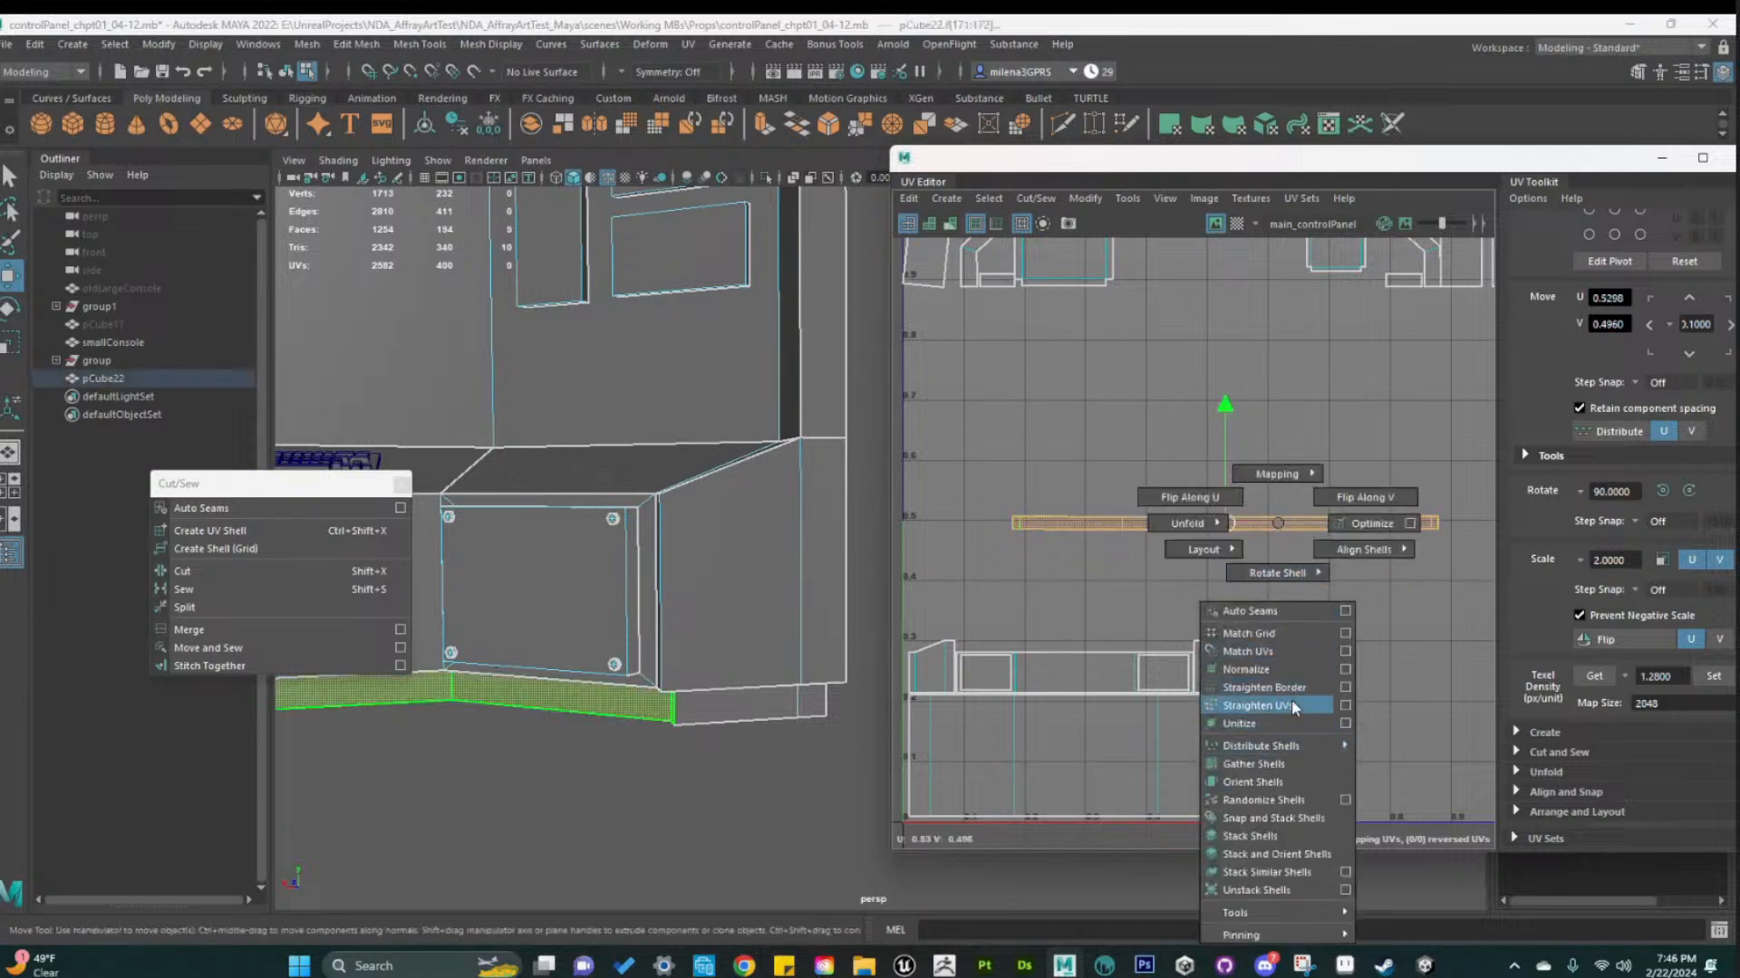
right_click_drag(1294, 707, 1290, 703, "shift")
Check the base strip with the checker map, then set its texel density to 1.28 at map size 2048
key("f")
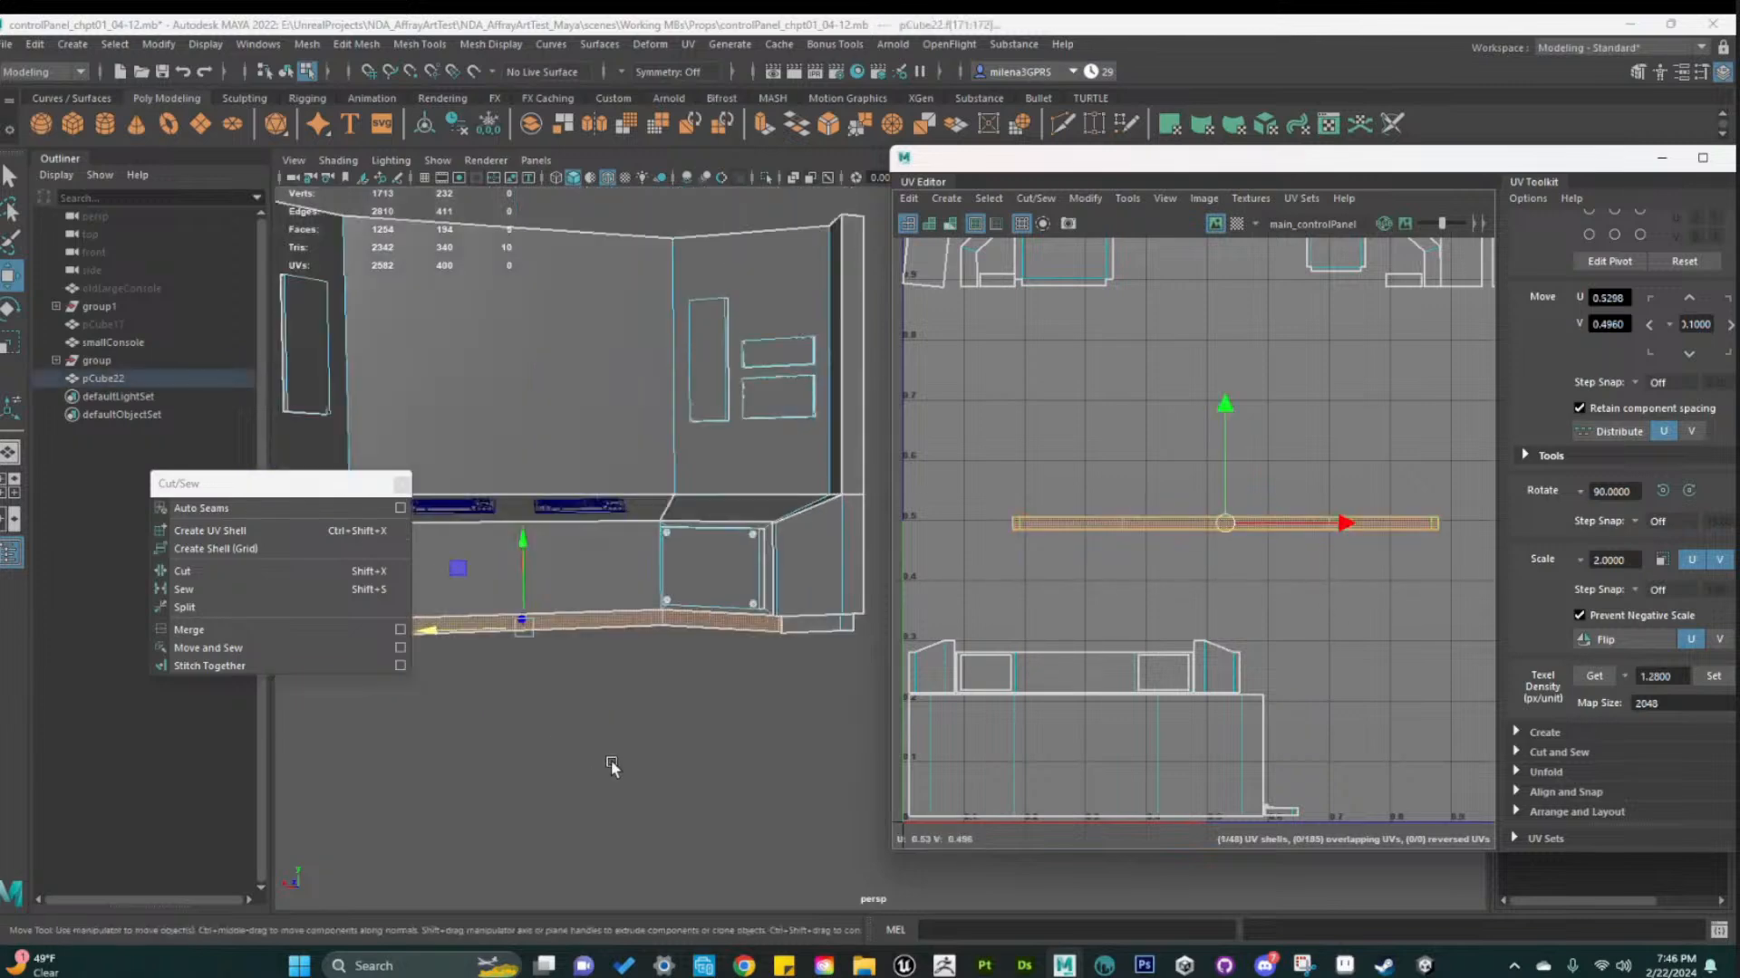
scroll(613, 766, "down", 4)
middle_click_drag(626, 629, 627, 711, "alt")
left_click(1239, 226)
scroll(1272, 487, "down", 4)
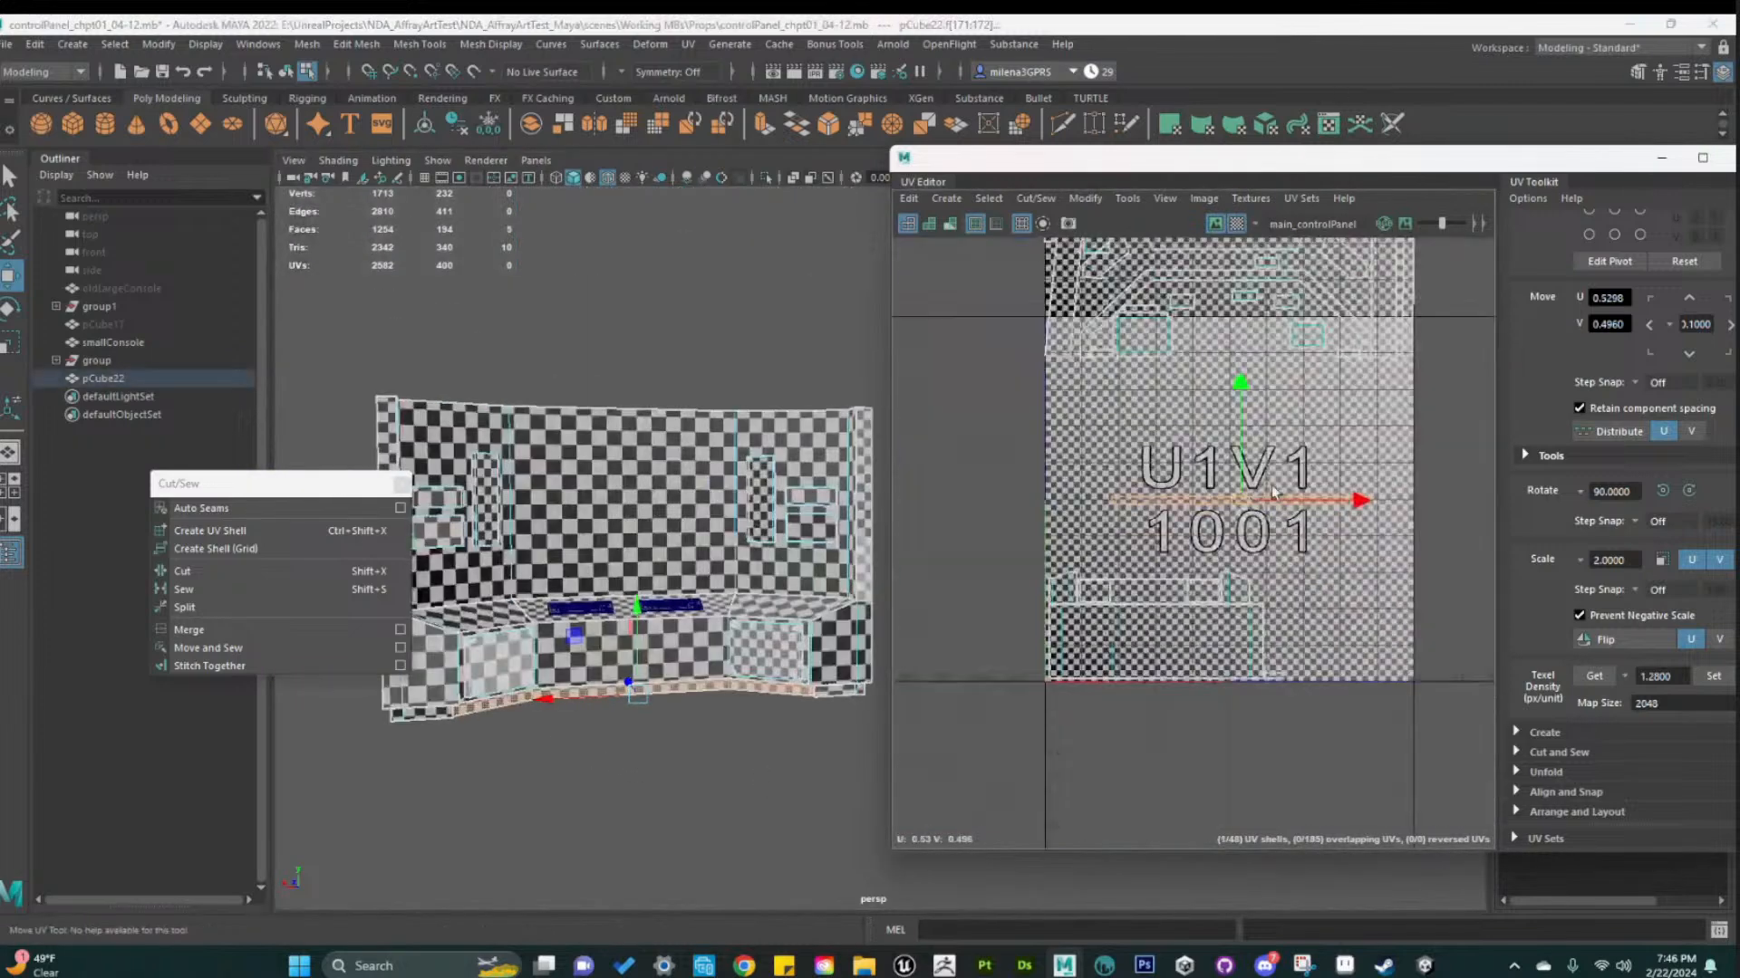
mouse_move(1243, 510)
left_mouse_down()
mouse_move(1236, 460)
mouse_move(1238, 519)
left_mouse_up()
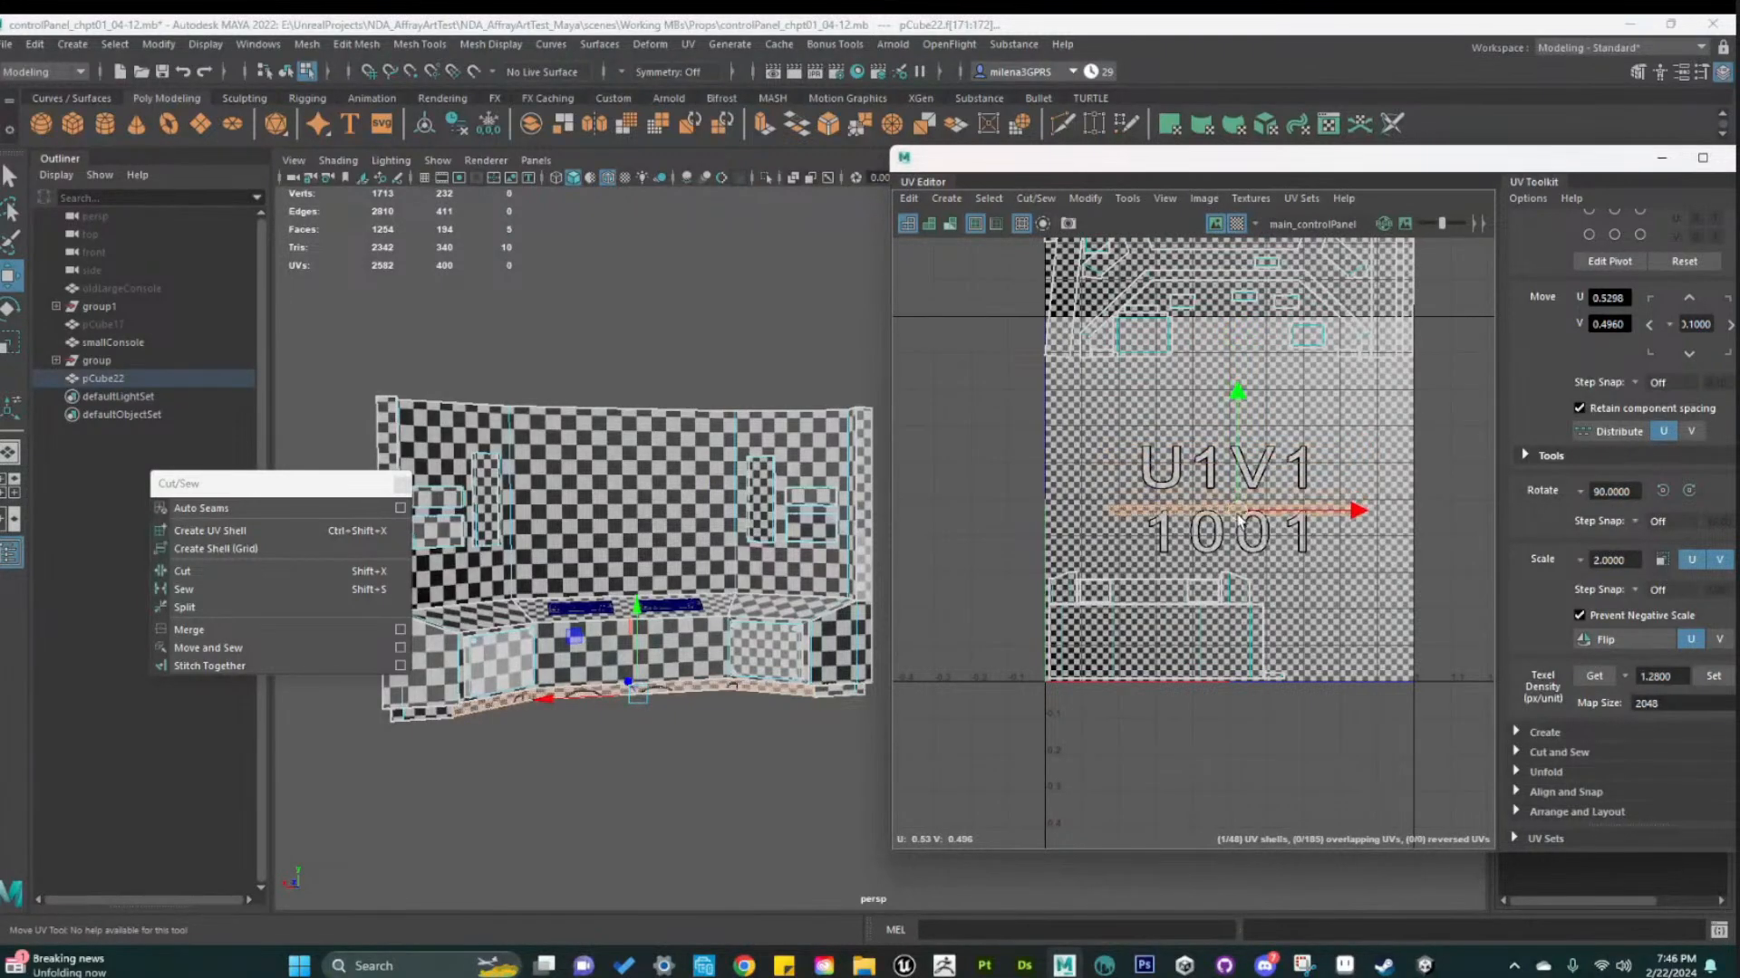
left_click(1236, 223)
scroll(1314, 507, "up", 3)
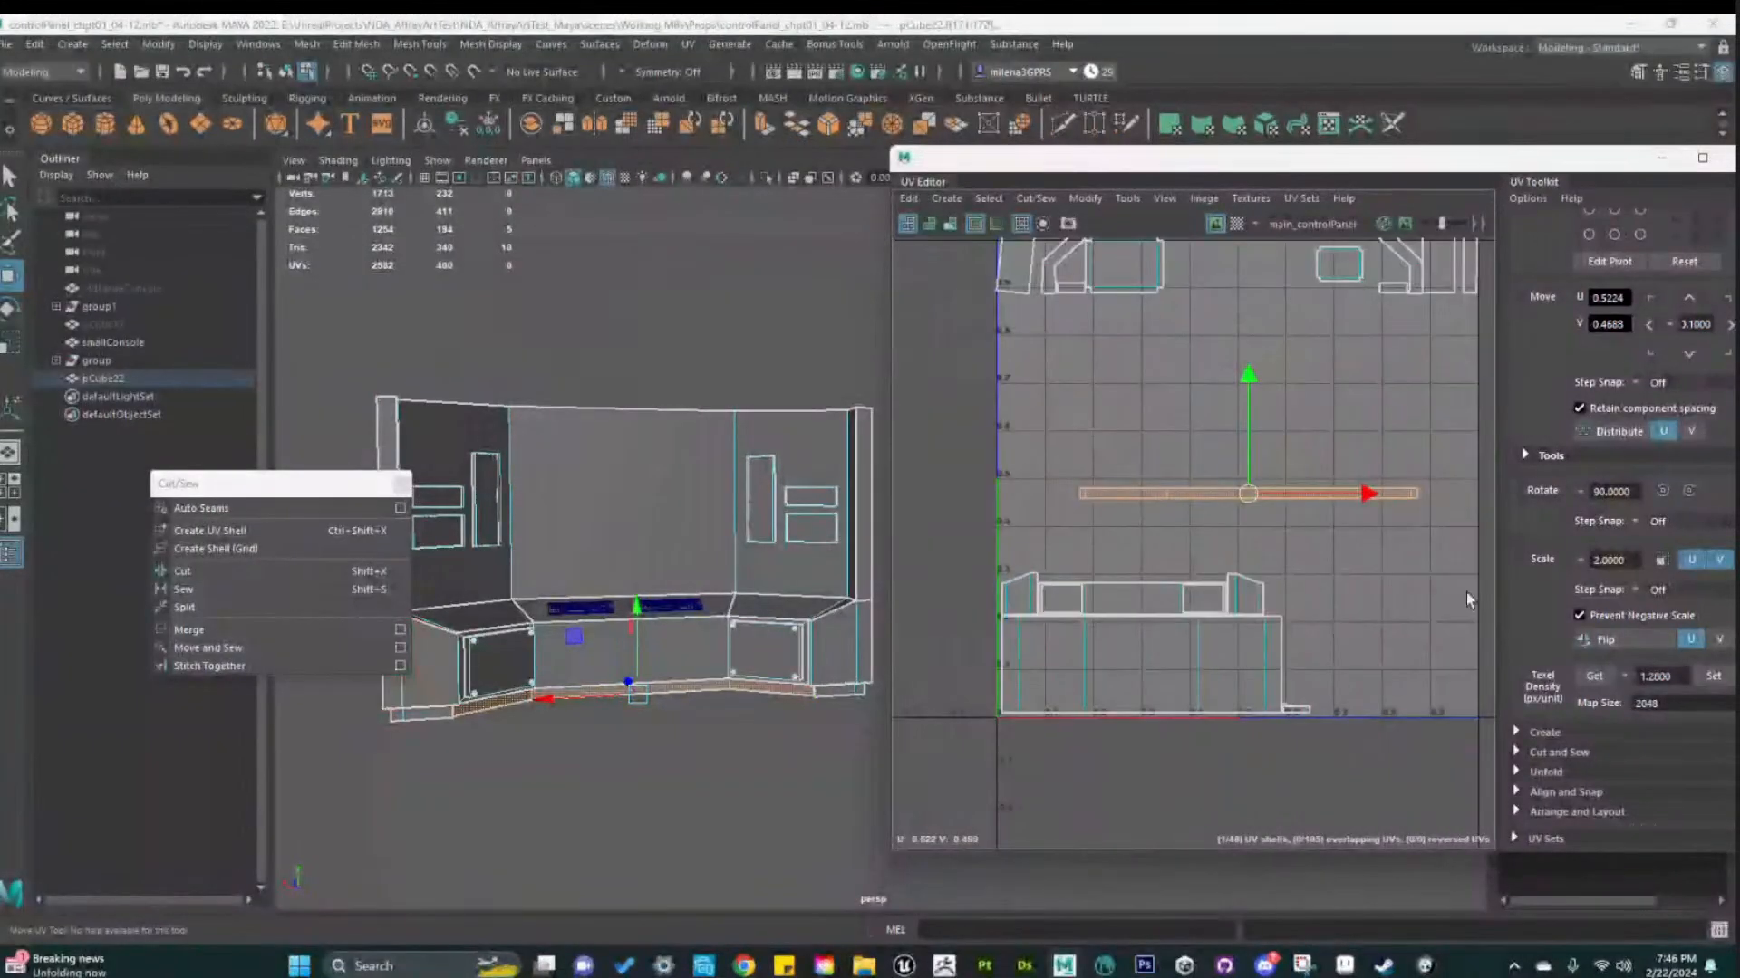
left_click(1709, 678)
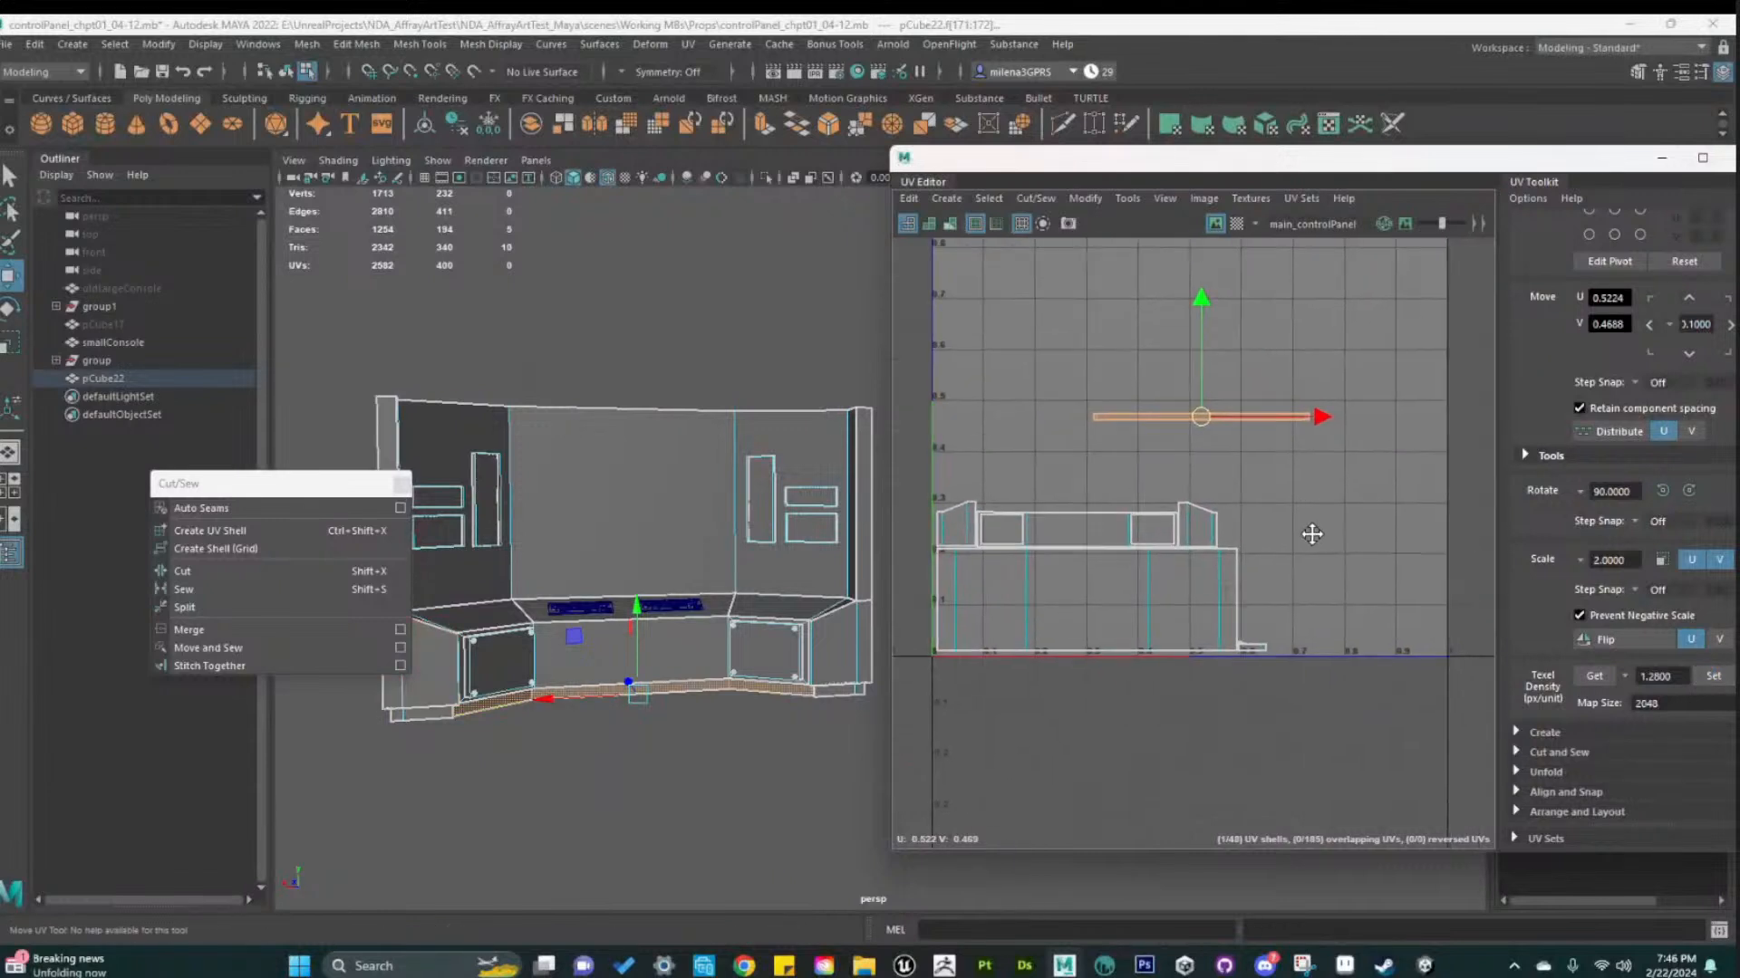
Lower the base strip shell to about U 0.371, V 0.370 and raise the row of front and side-panel shells to about V 0.325
left_click_drag(1189, 461, 1110, 508)
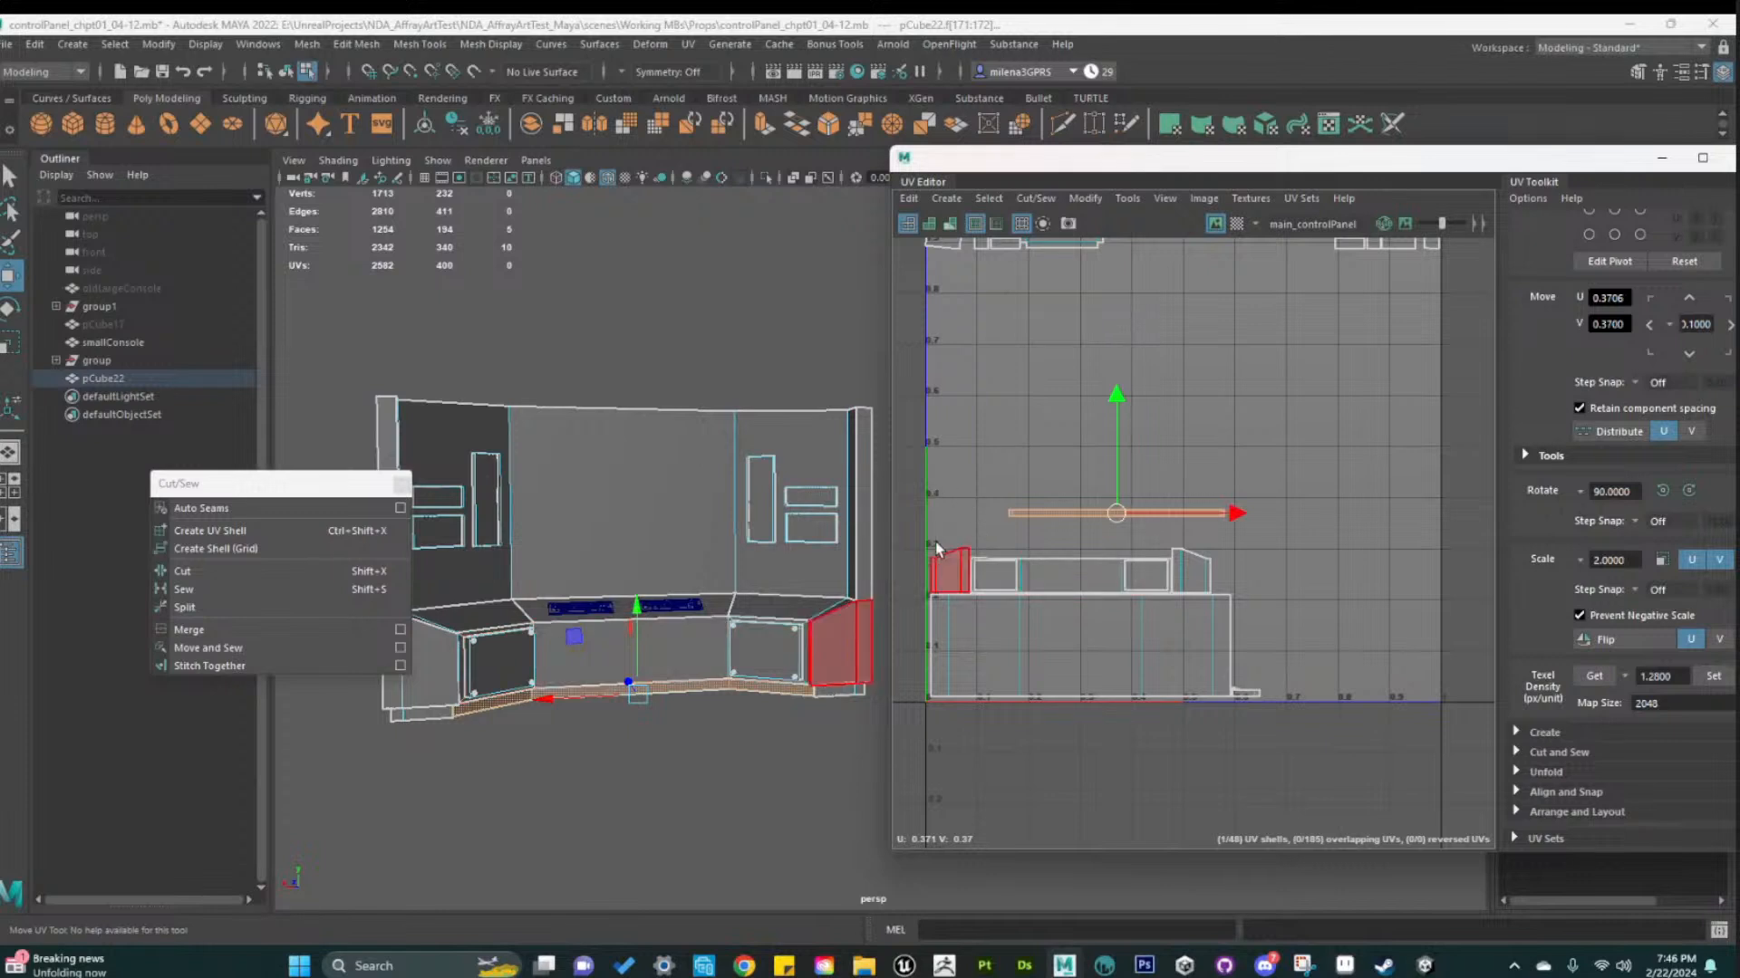
left_click_drag(1248, 581, 1248, 581)
left_click_drag(1065, 430, 1064, 416)
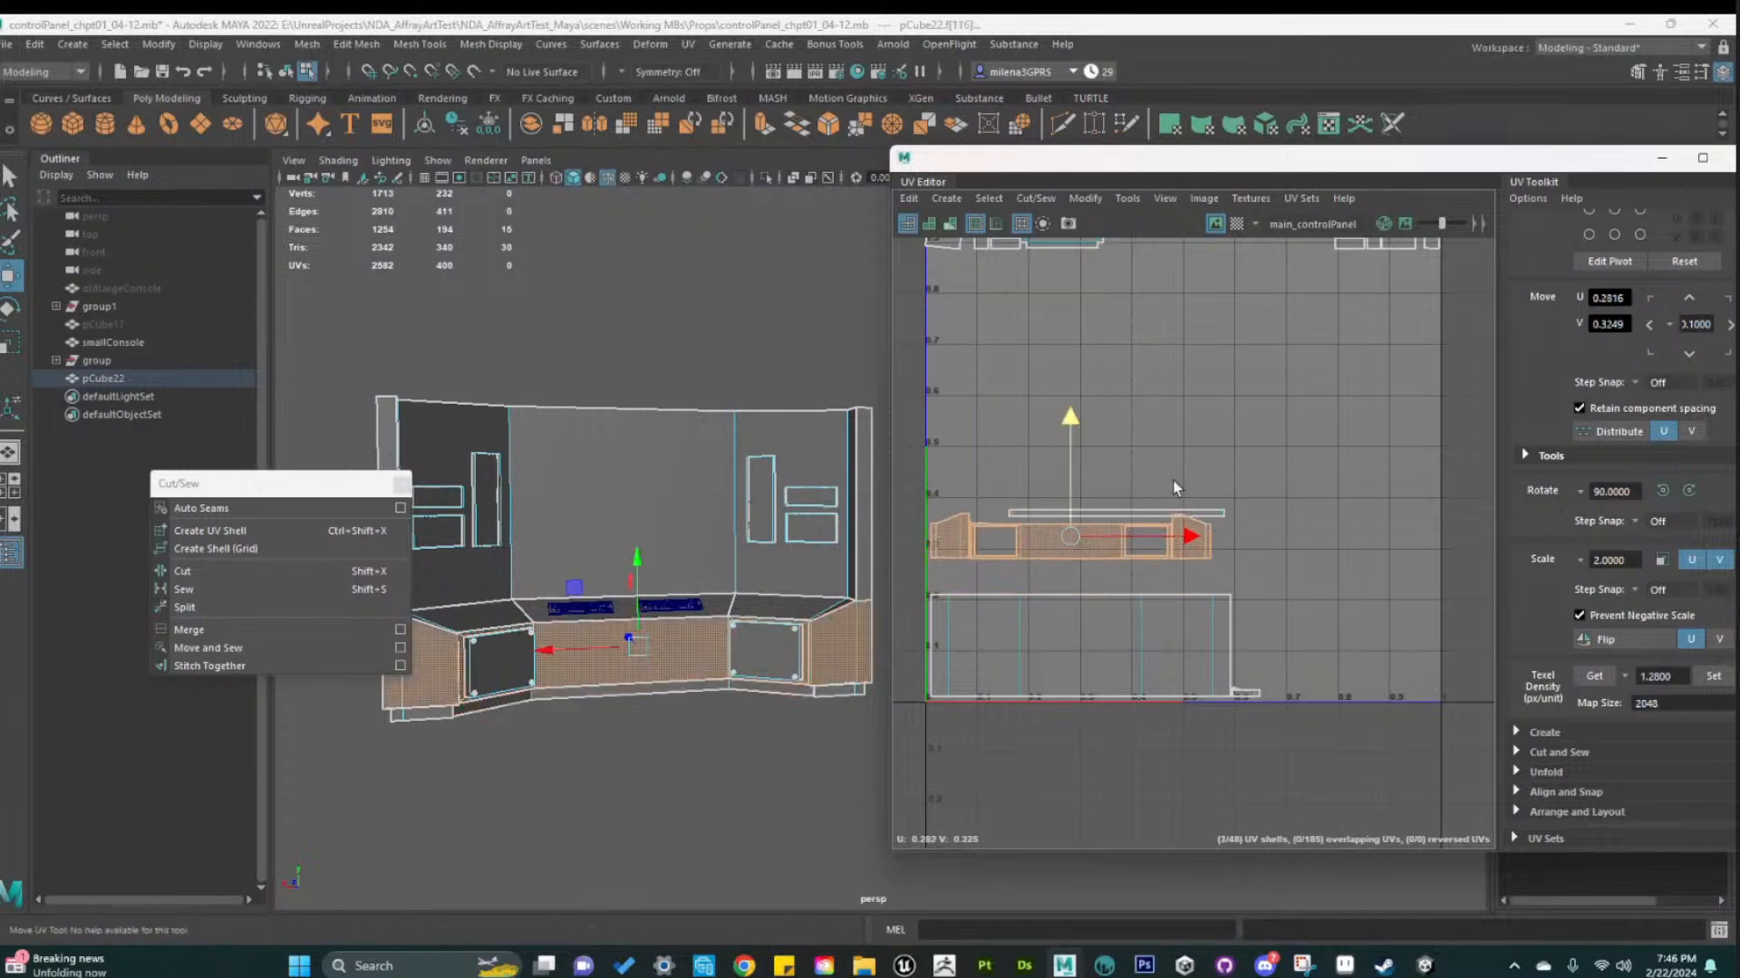
Place the base strip shell directly along the large console shell's top edge at about U 0.218, V 0.221
left_click(1145, 519)
left_click(1144, 514)
left_click_drag(1117, 512, 1039, 594)
scroll(986, 604, "up", 6)
middle_click_drag(1037, 625, 1209, 662, "alt")
left_click_drag(1367, 581, 1363, 593)
scroll(1359, 625, "down", 4)
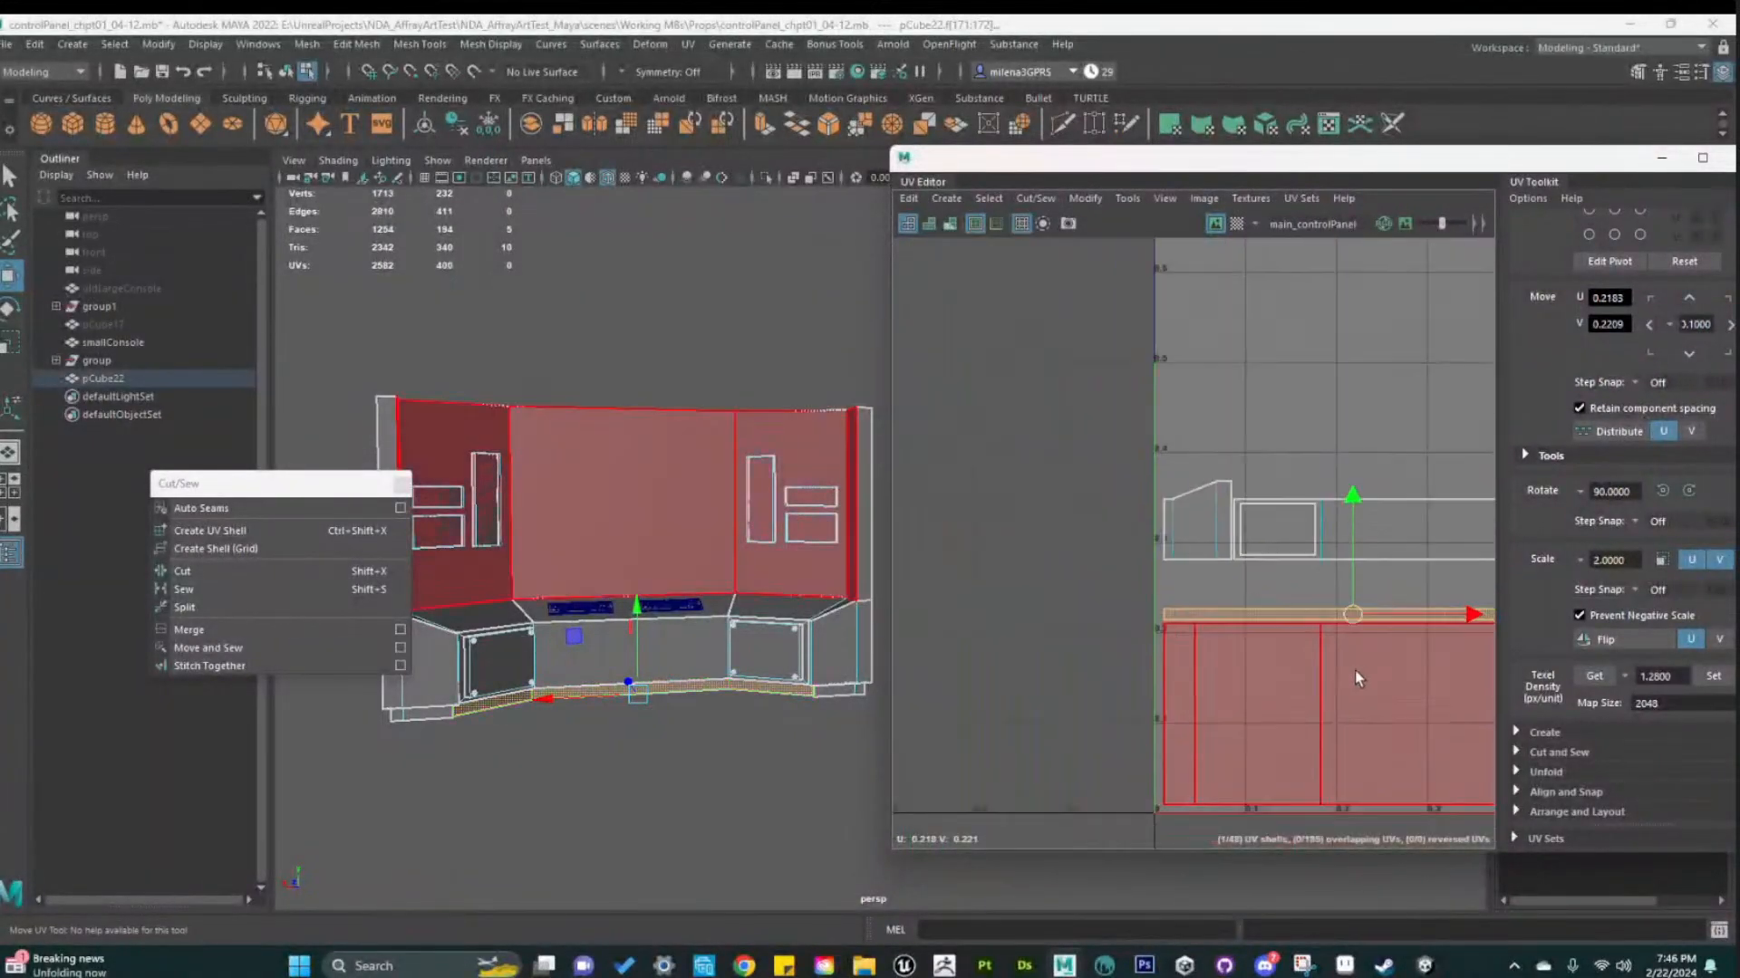
middle_click_drag(1354, 671, 1136, 607, "alt")
scroll(1403, 734, "up", 3)
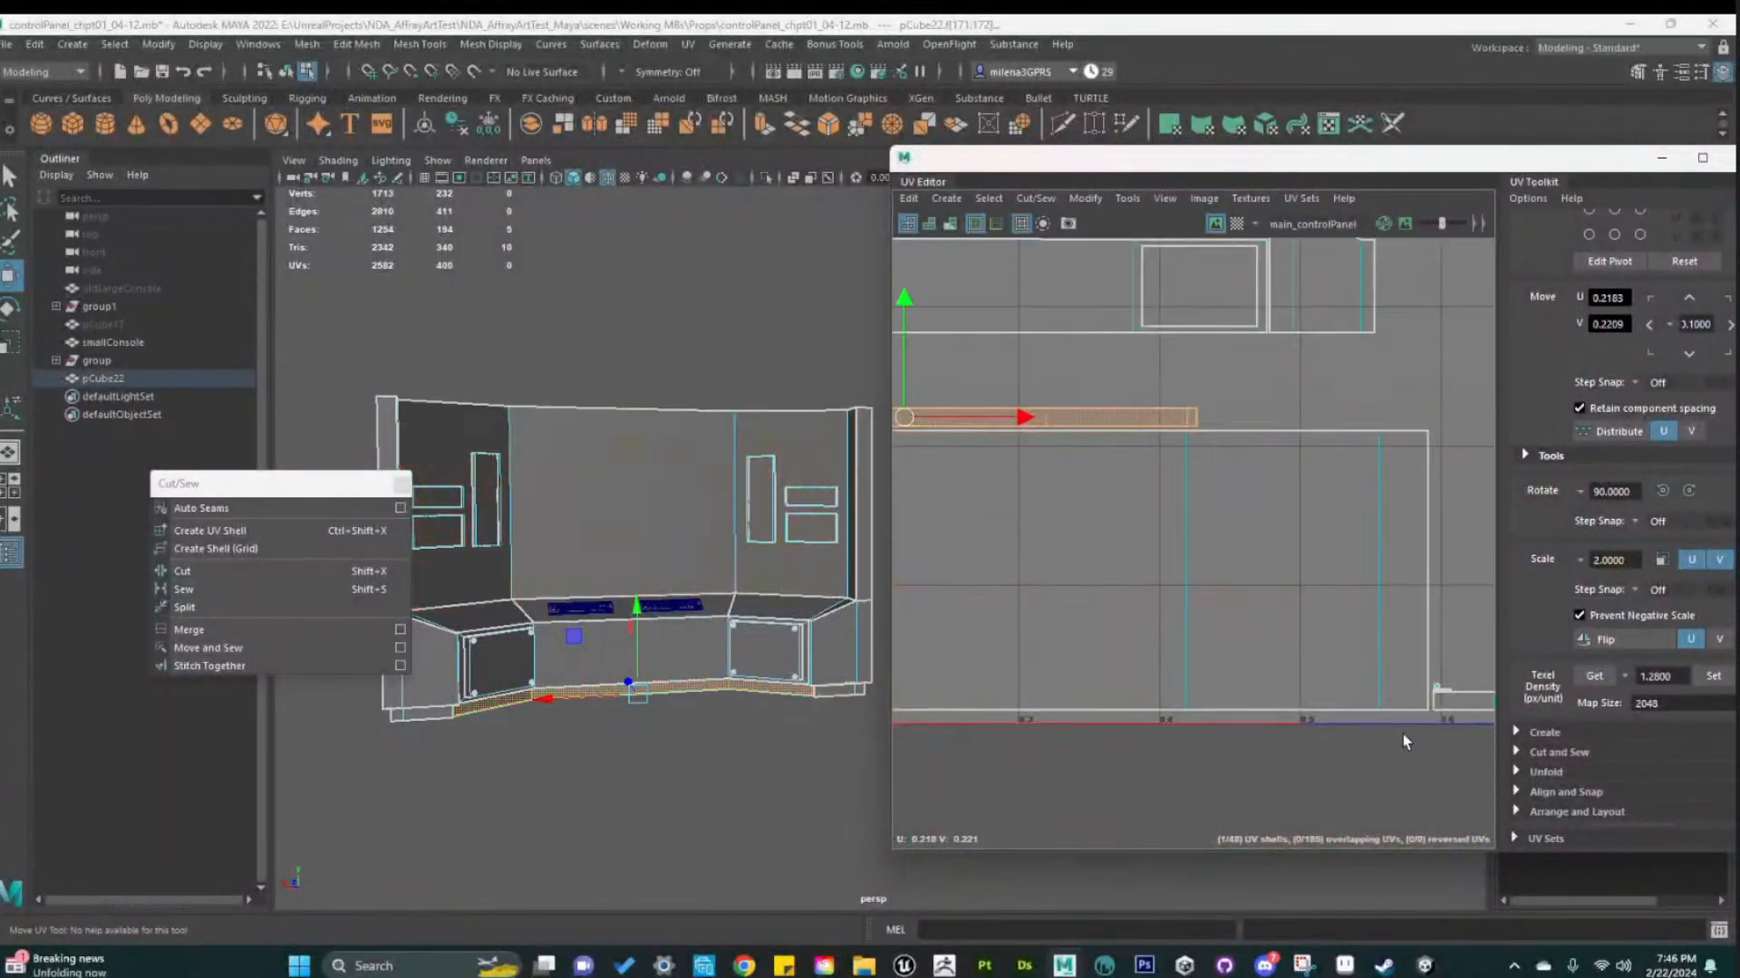
Move the right base end-piece shell in line with the base strip shell, above the large console shell
left_click(1454, 700)
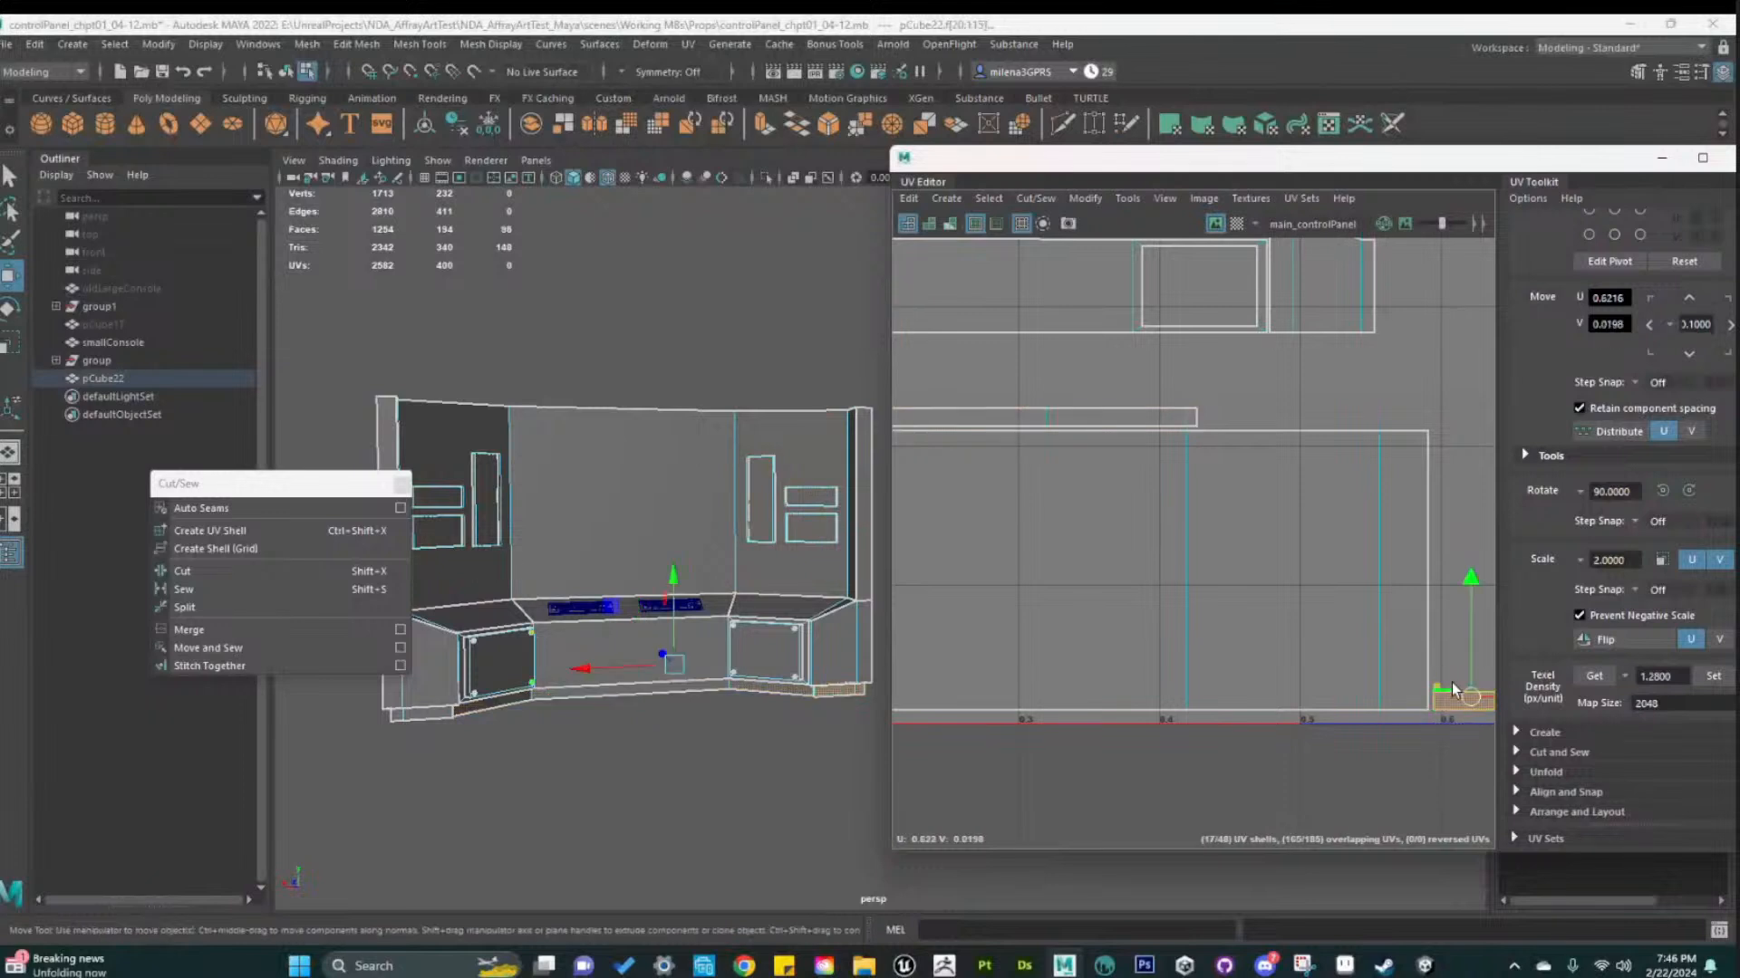
left_click_drag(1455, 699, 1242, 411)
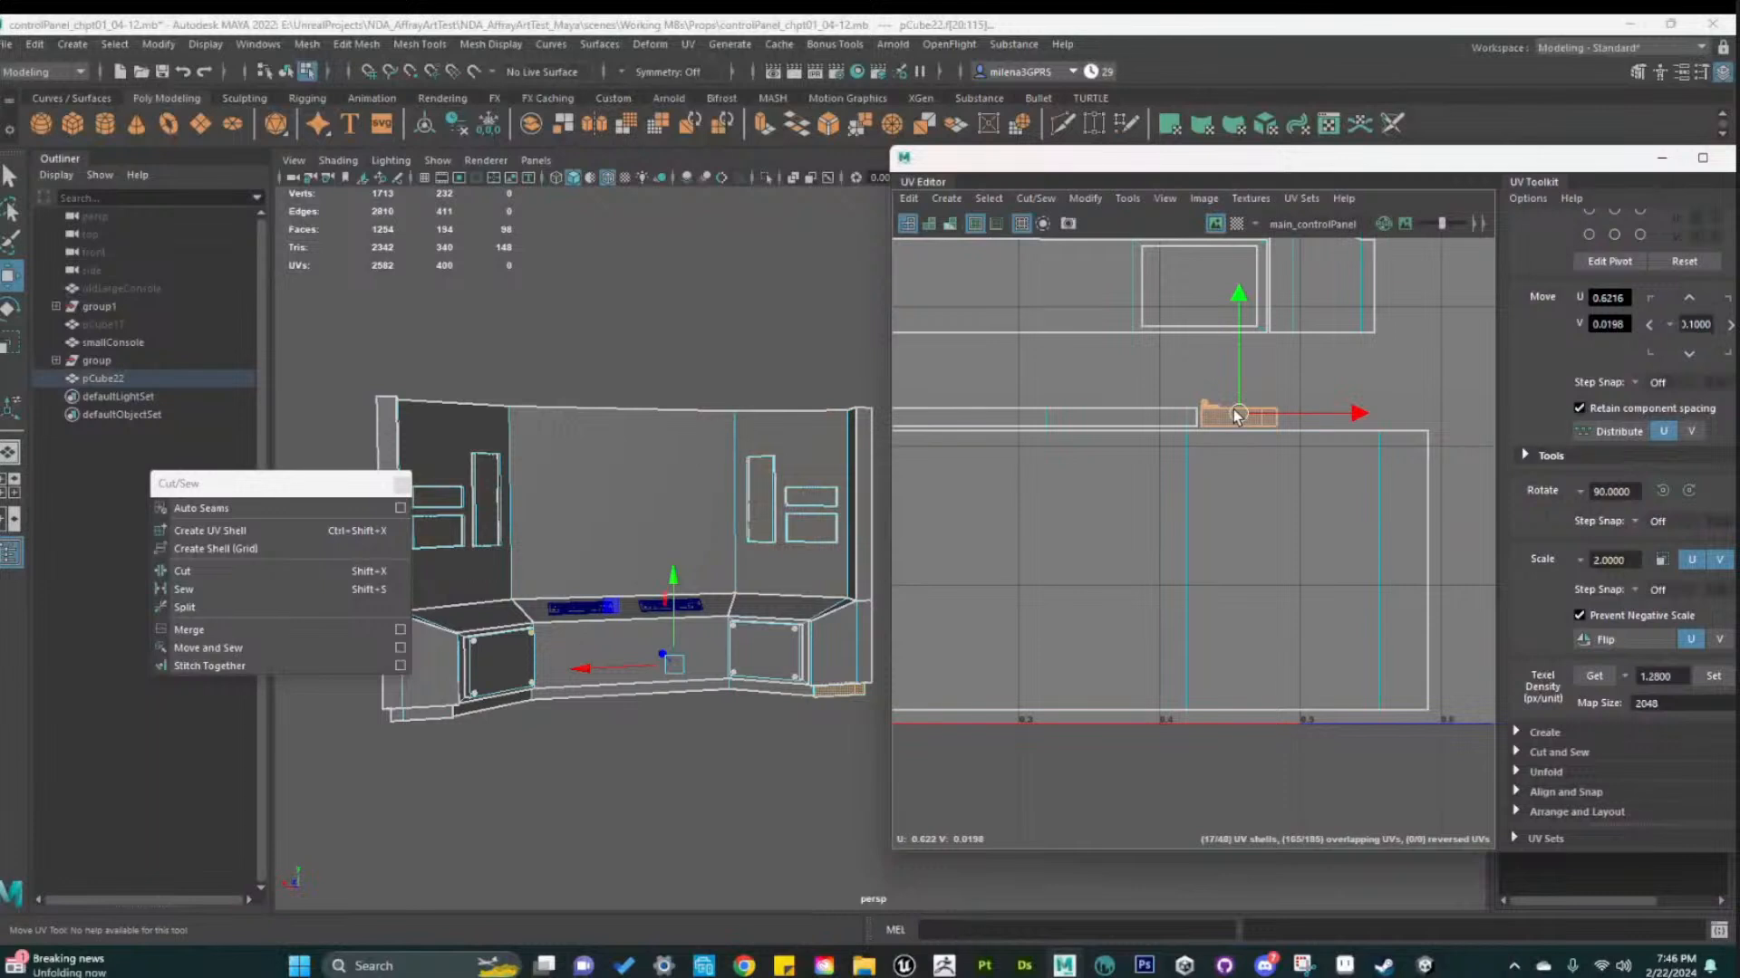
left_click(1374, 370)
Move the tall narrow outer side shell to about U 0.580, V 0.630 and inspect it with the checker map
scroll(1328, 515, "down", 5)
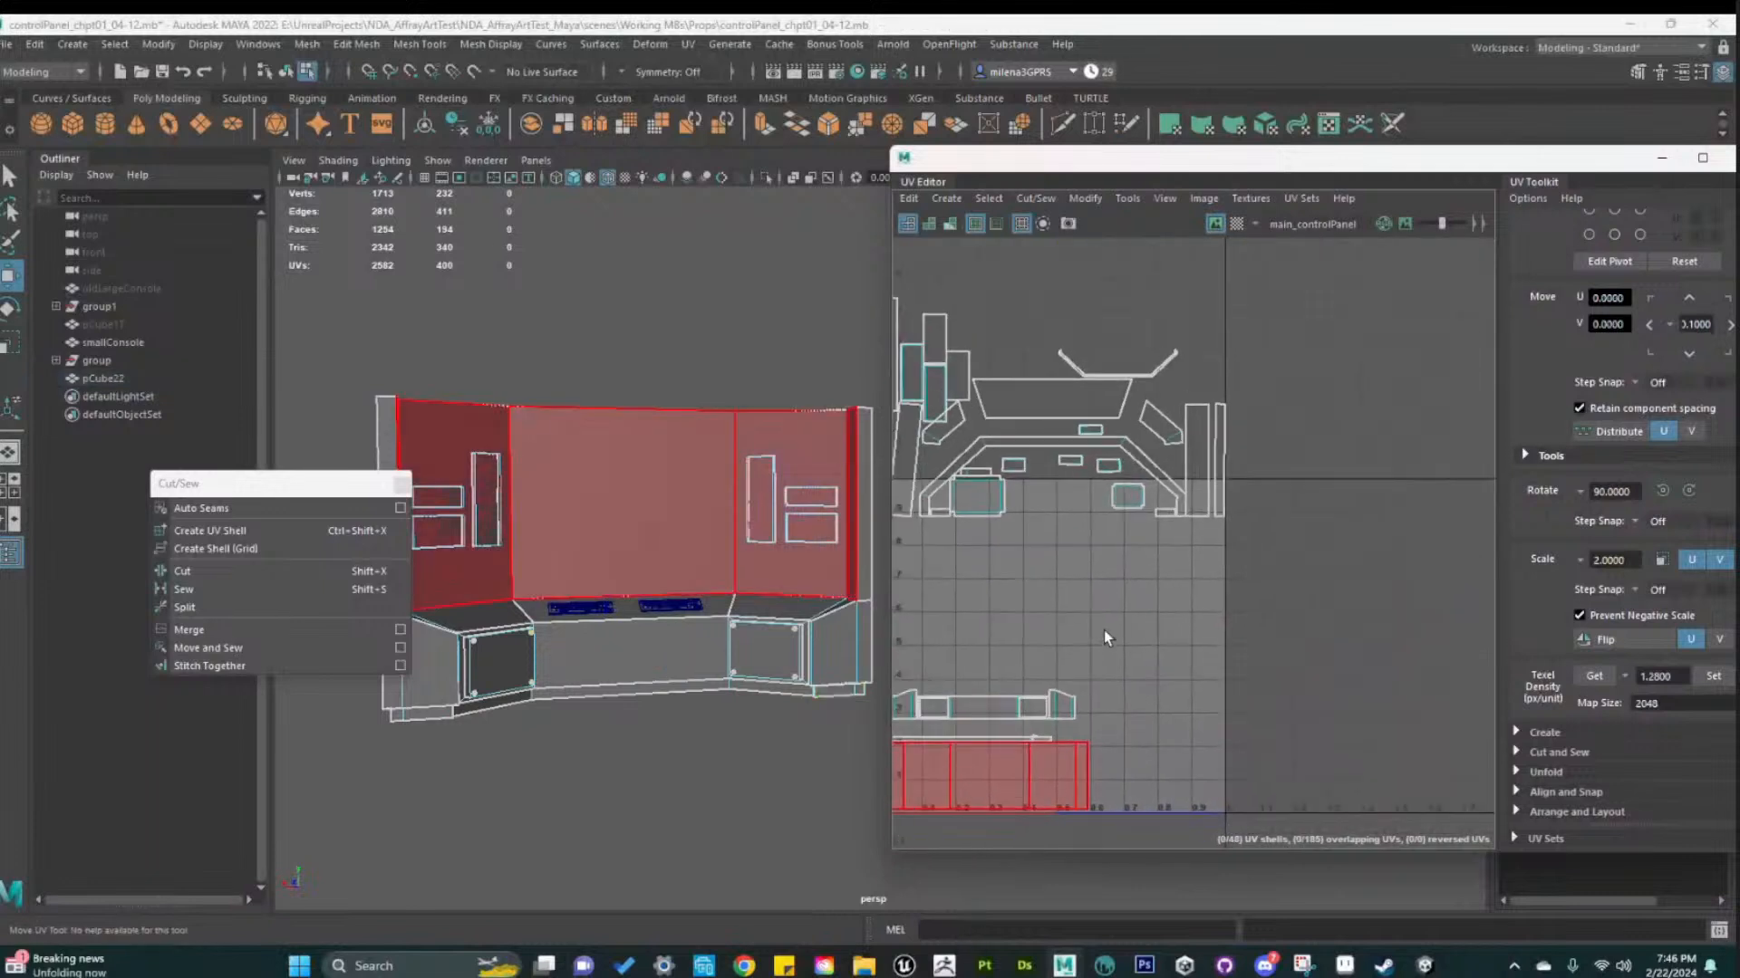
scroll(1237, 567, "down", 2)
middle_click_drag(1237, 566, 1183, 566, "alt")
left_click(1302, 435)
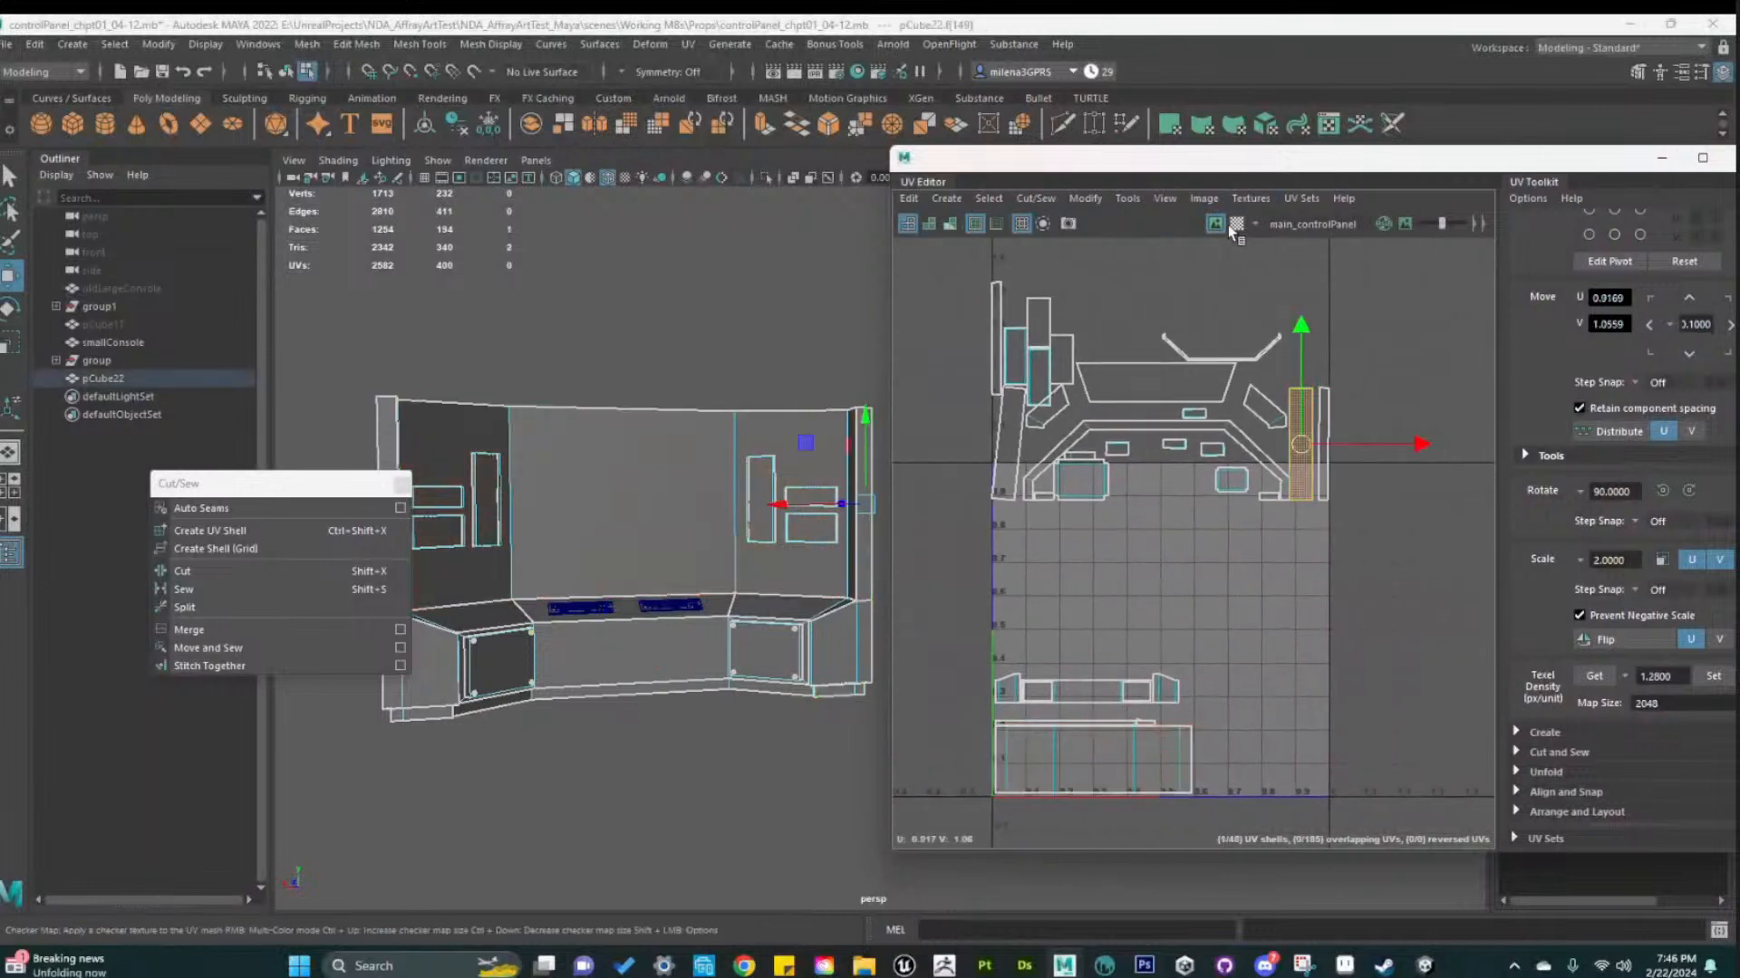
left_click(1237, 224)
left_click_drag(1299, 440, 1186, 583)
key("f")
left_click_drag(786, 601, 693, 616, "alt")
middle_click_drag(693, 616, 535, 625, "alt")
left_click_drag(534, 625, 684, 634, "alt")
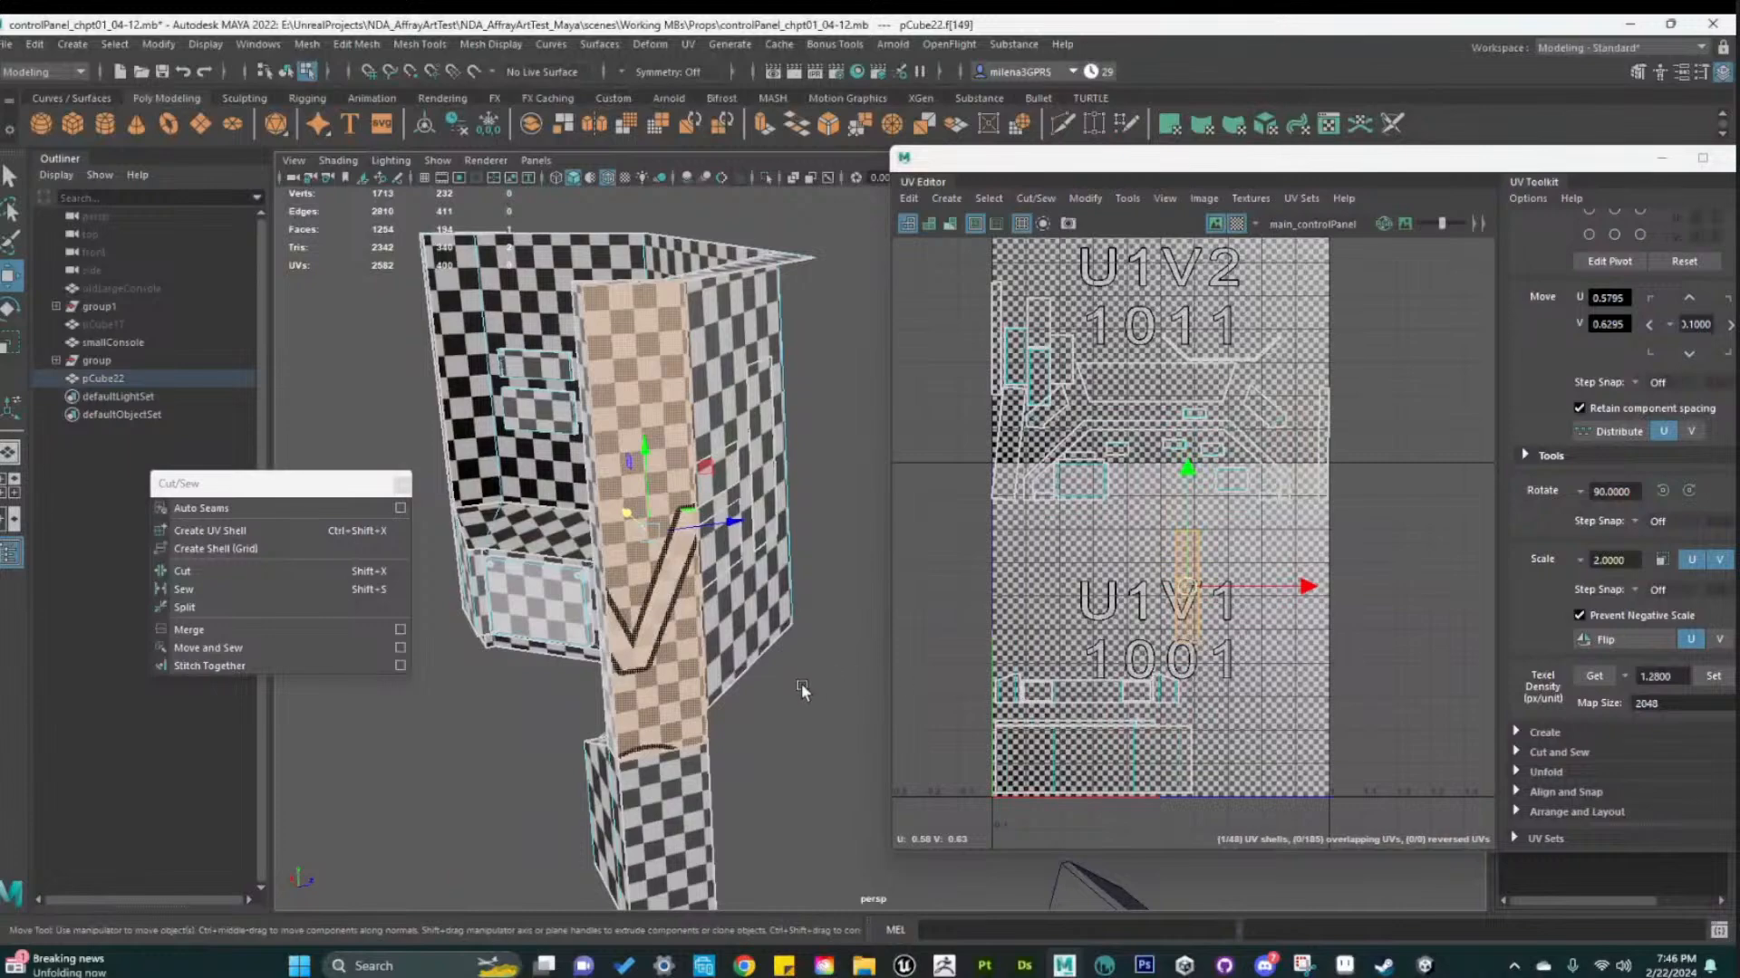
Set the narrow side shell's texel density to 1.28 and place it beside the large console shell at about U 0.616, V 0.110
scroll(1203, 705, "up", 5)
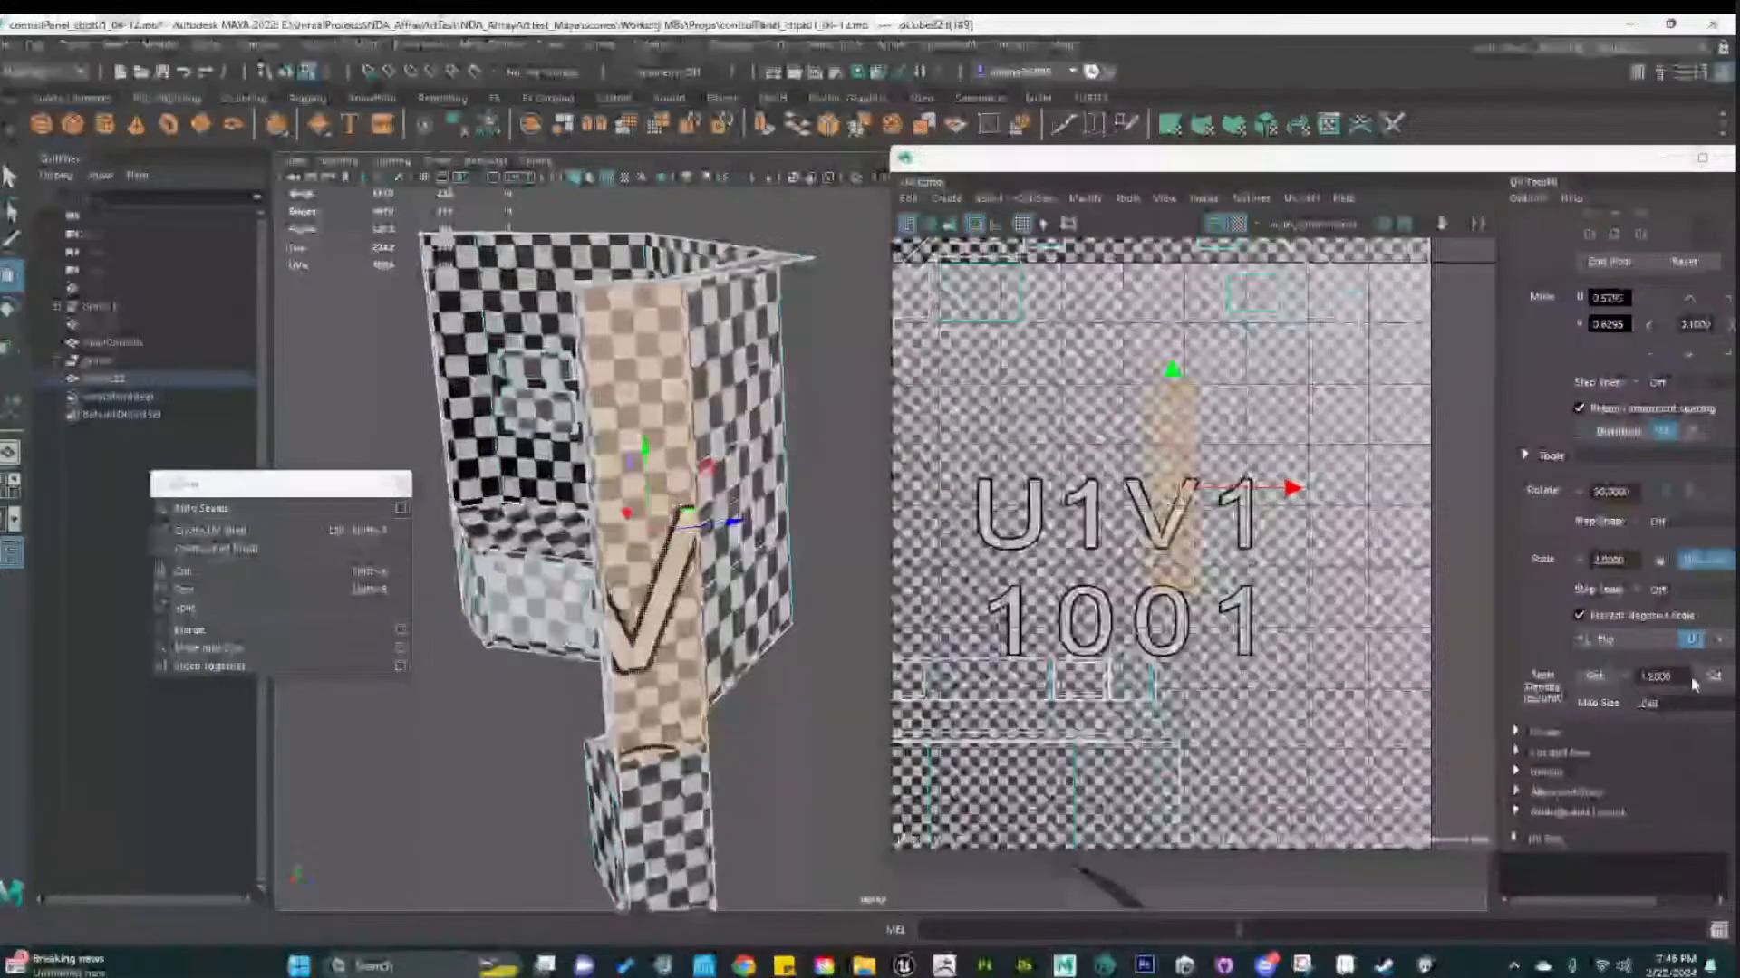
left_click(1709, 678)
middle_click_drag(1383, 803, 1362, 670, "alt")
left_click_drag(1152, 355, 1178, 672)
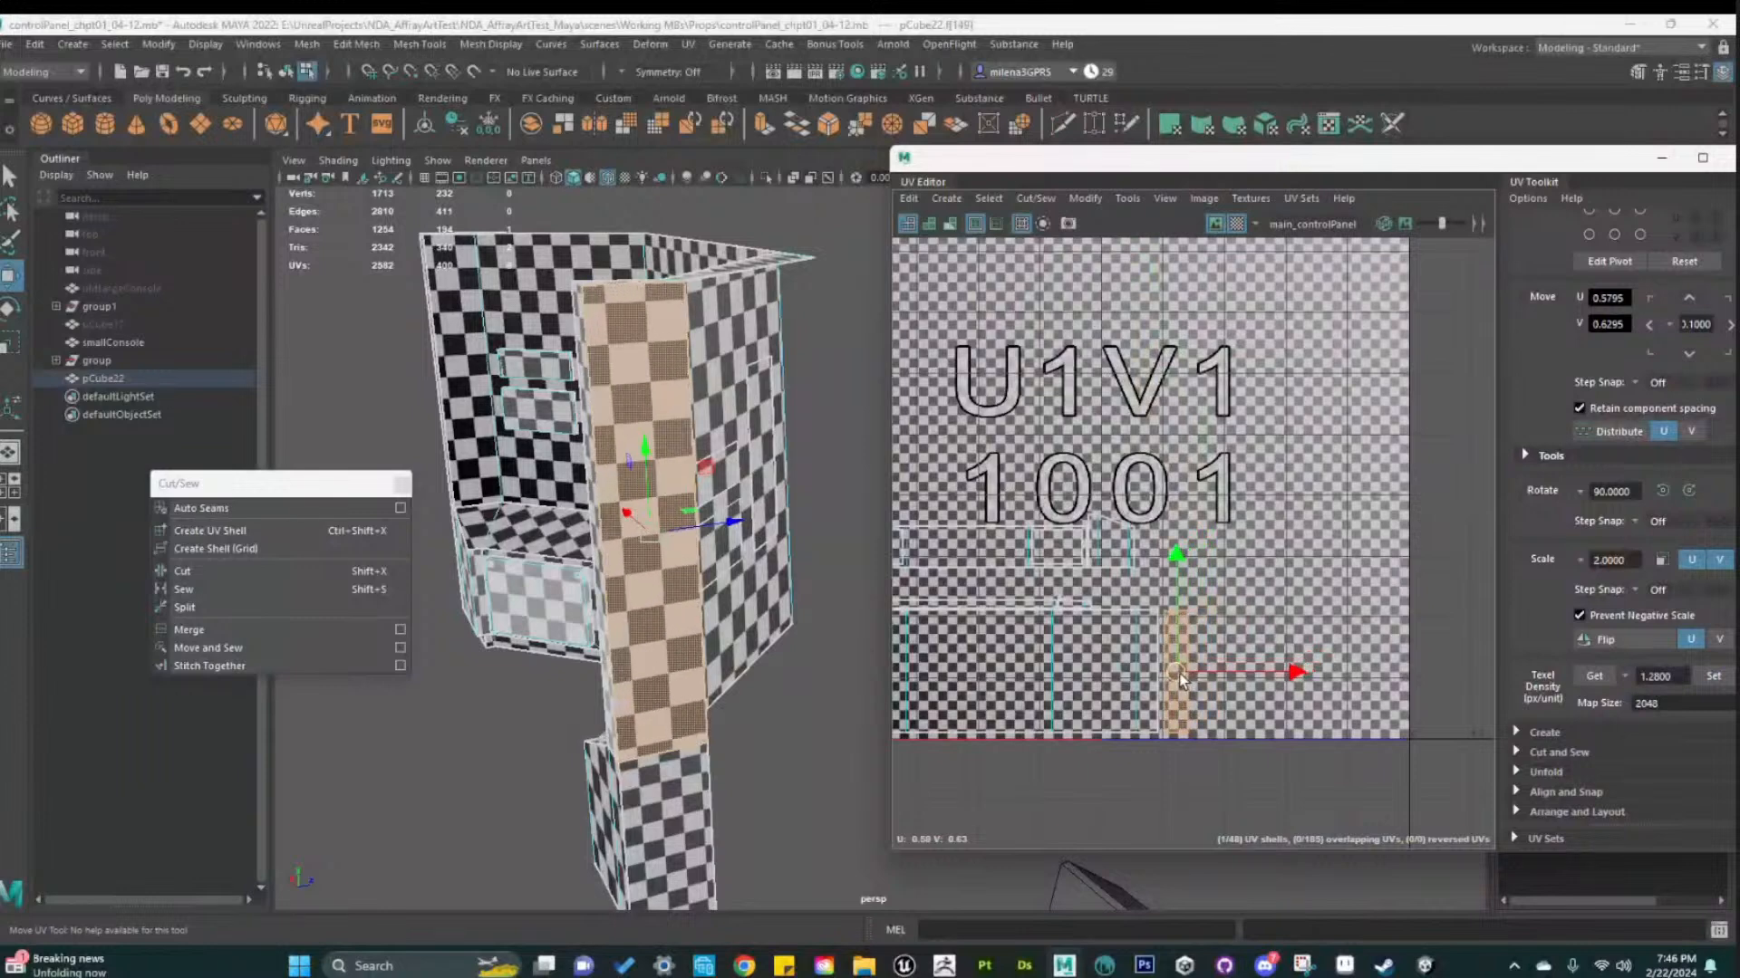
scroll(1224, 734, "up", 5)
middle_click_drag(1143, 738, 1208, 773, "alt")
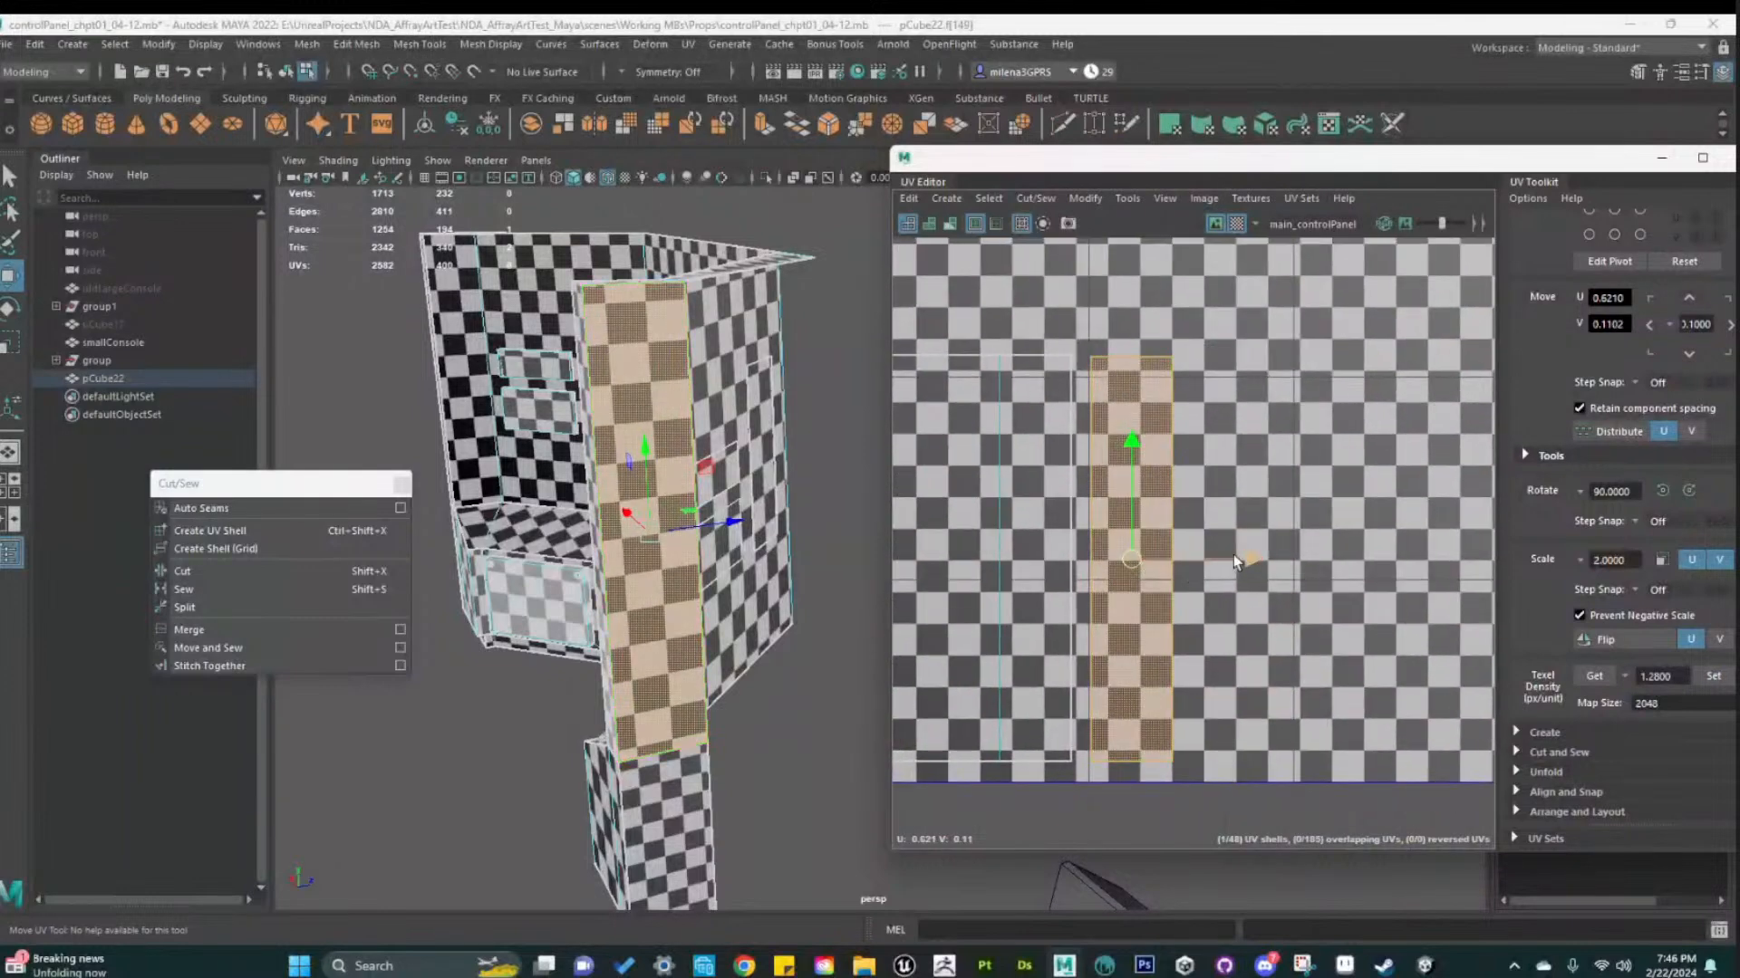
left_click_drag(1238, 567, 1227, 568)
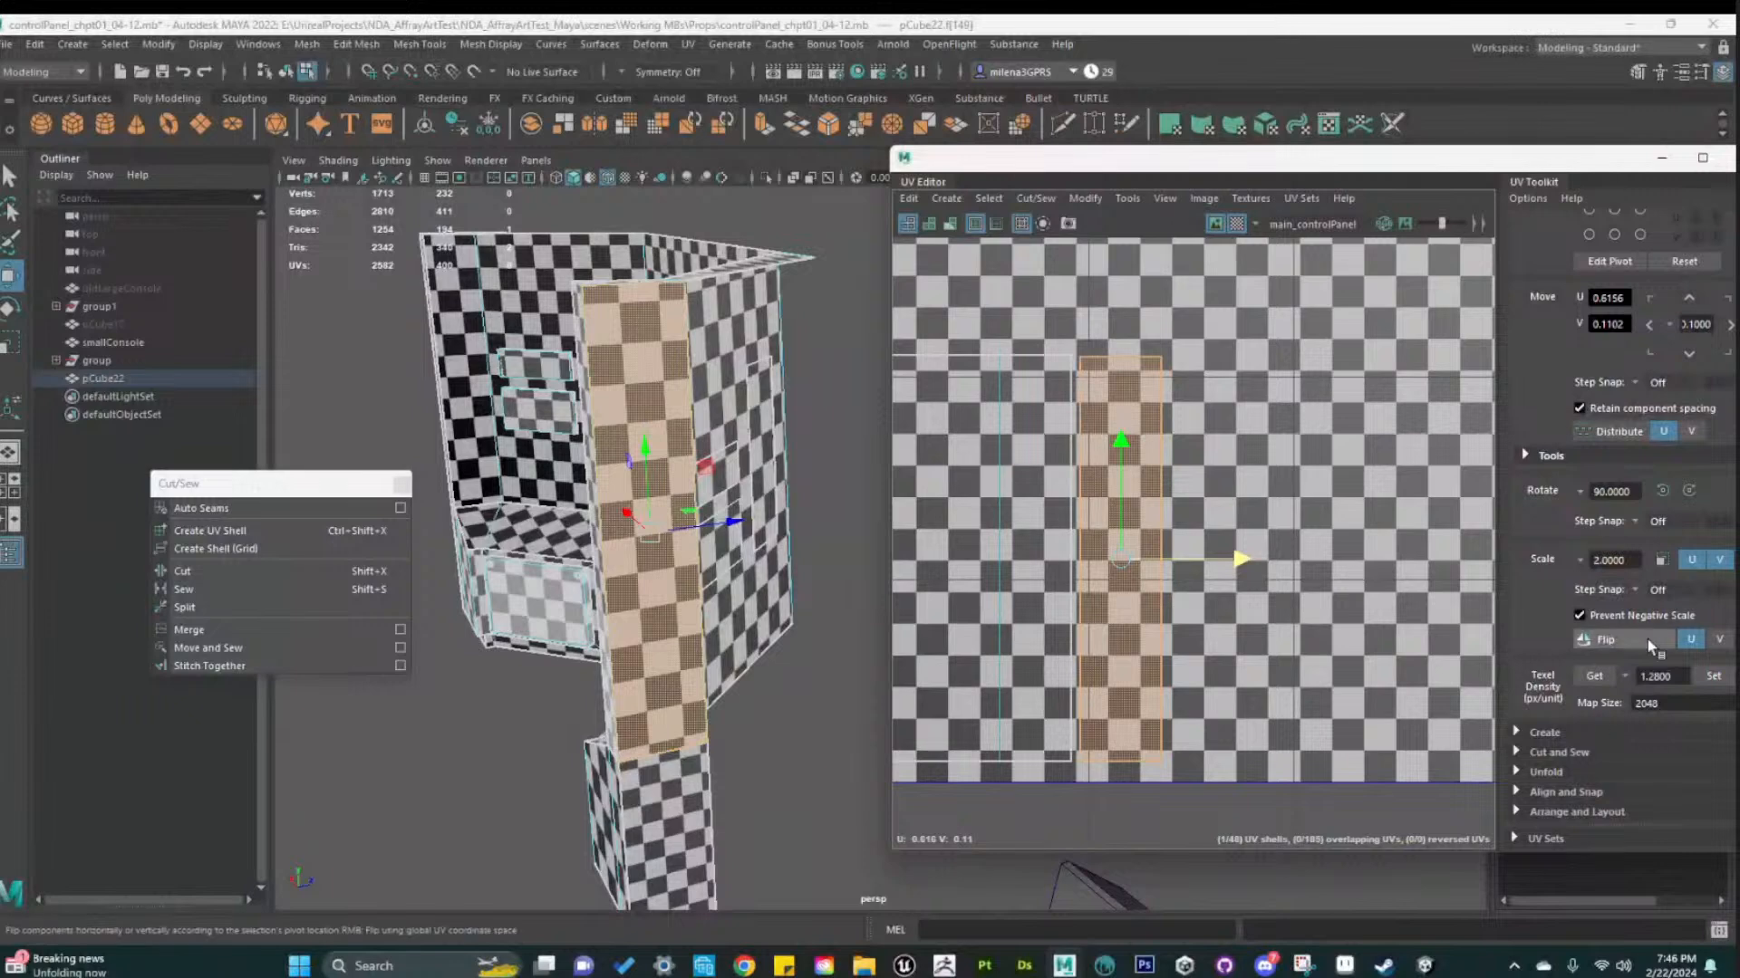
scroll(1277, 566, "down", 3)
left_click(1237, 225)
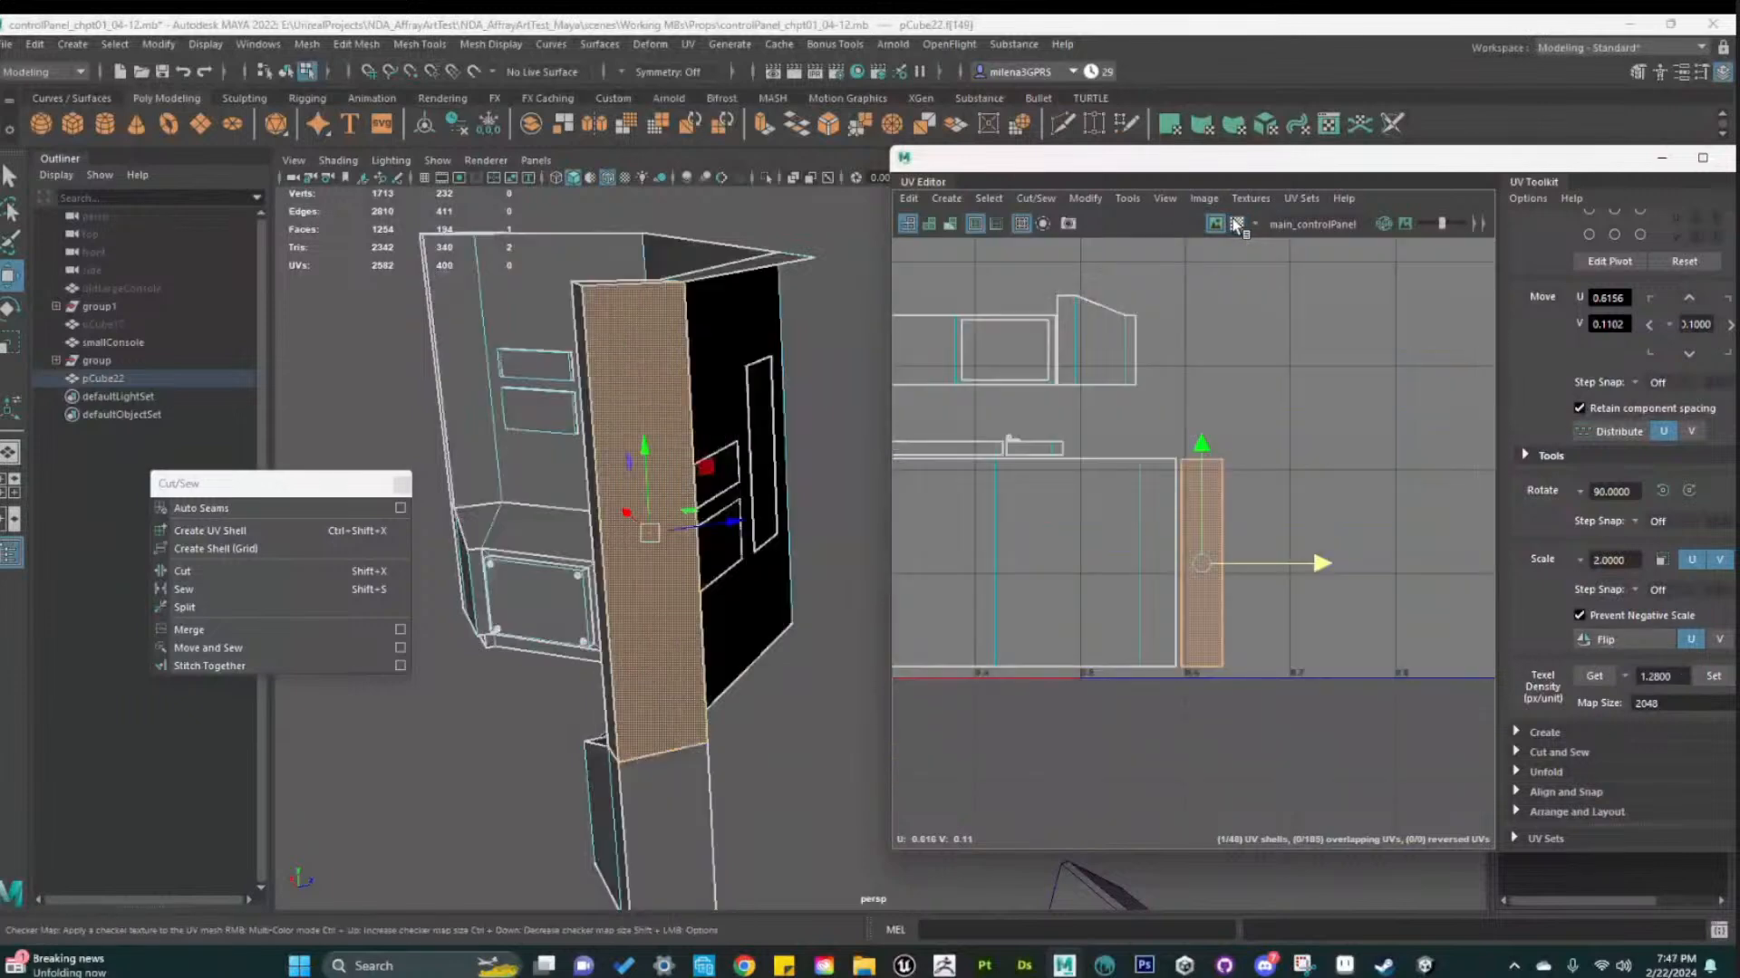
With the checker map shown, move the right bolted front panel's shell to about U 0.772, V 0.214
scroll(1050, 563, "down", 3)
middle_click_drag(1049, 563, 1235, 703, "alt")
scroll(1157, 648, "down", 2)
middle_click_drag(1099, 446, 1099, 523, "alt")
left_click(1120, 430)
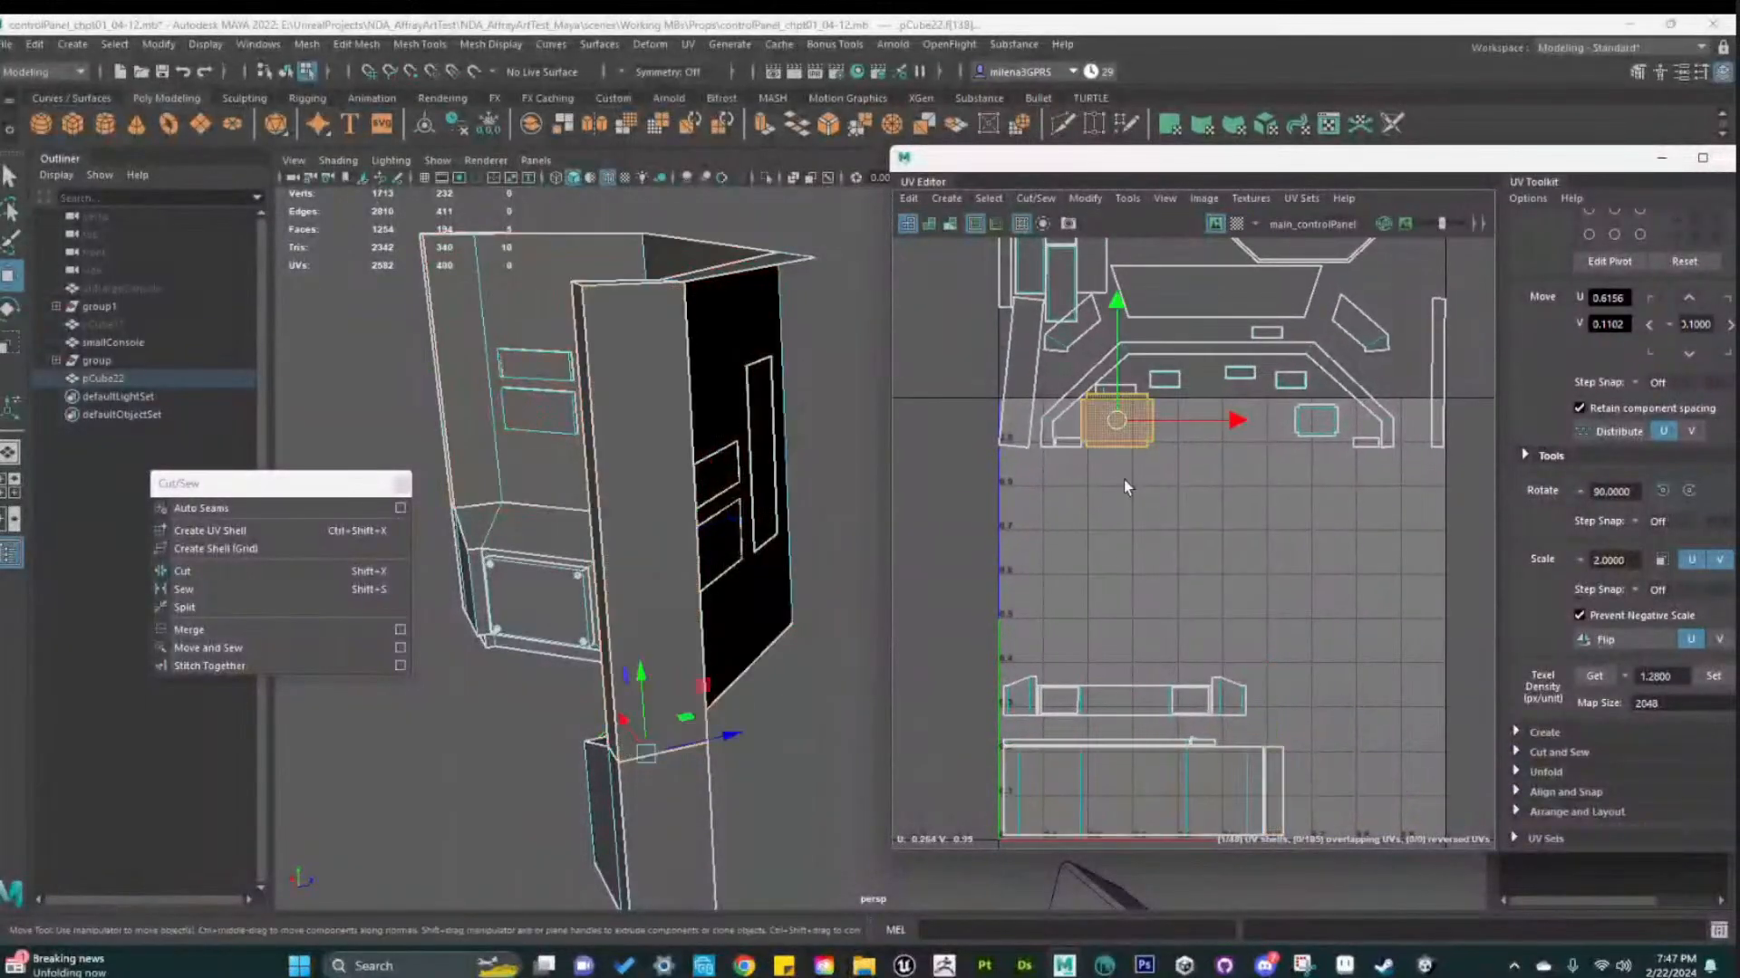
left_click_drag(647, 678, 807, 679, "alt")
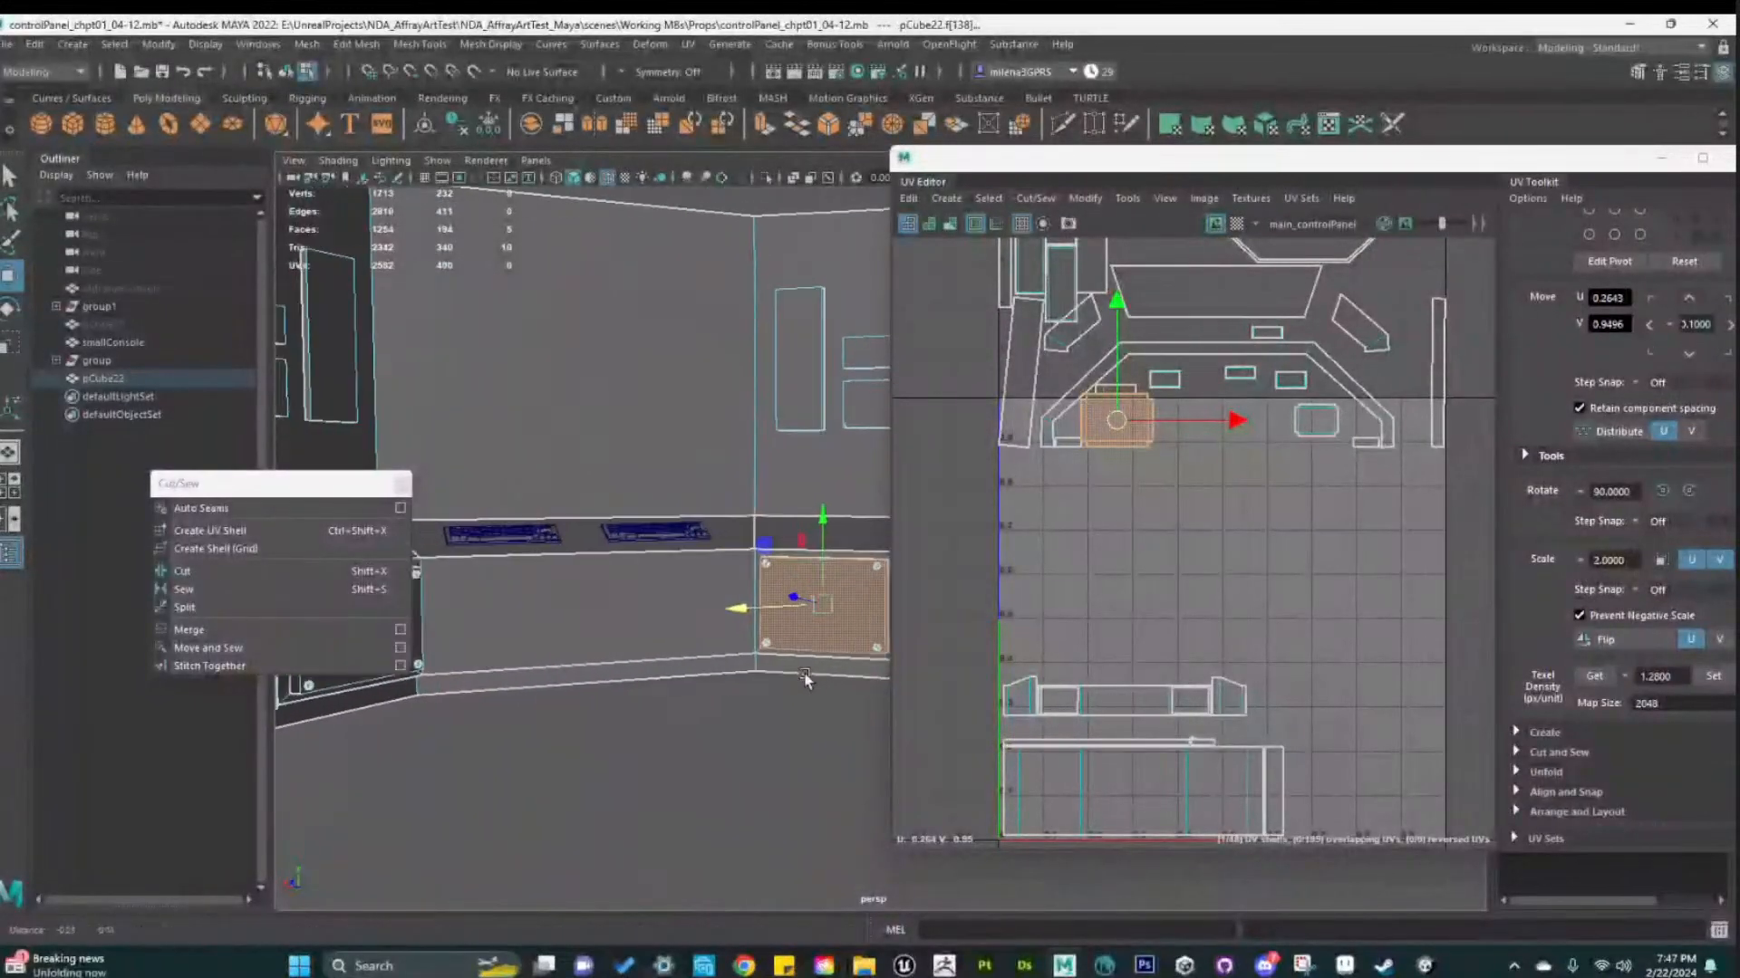
middle_click_drag(808, 679, 728, 627, "alt")
left_click(1236, 223)
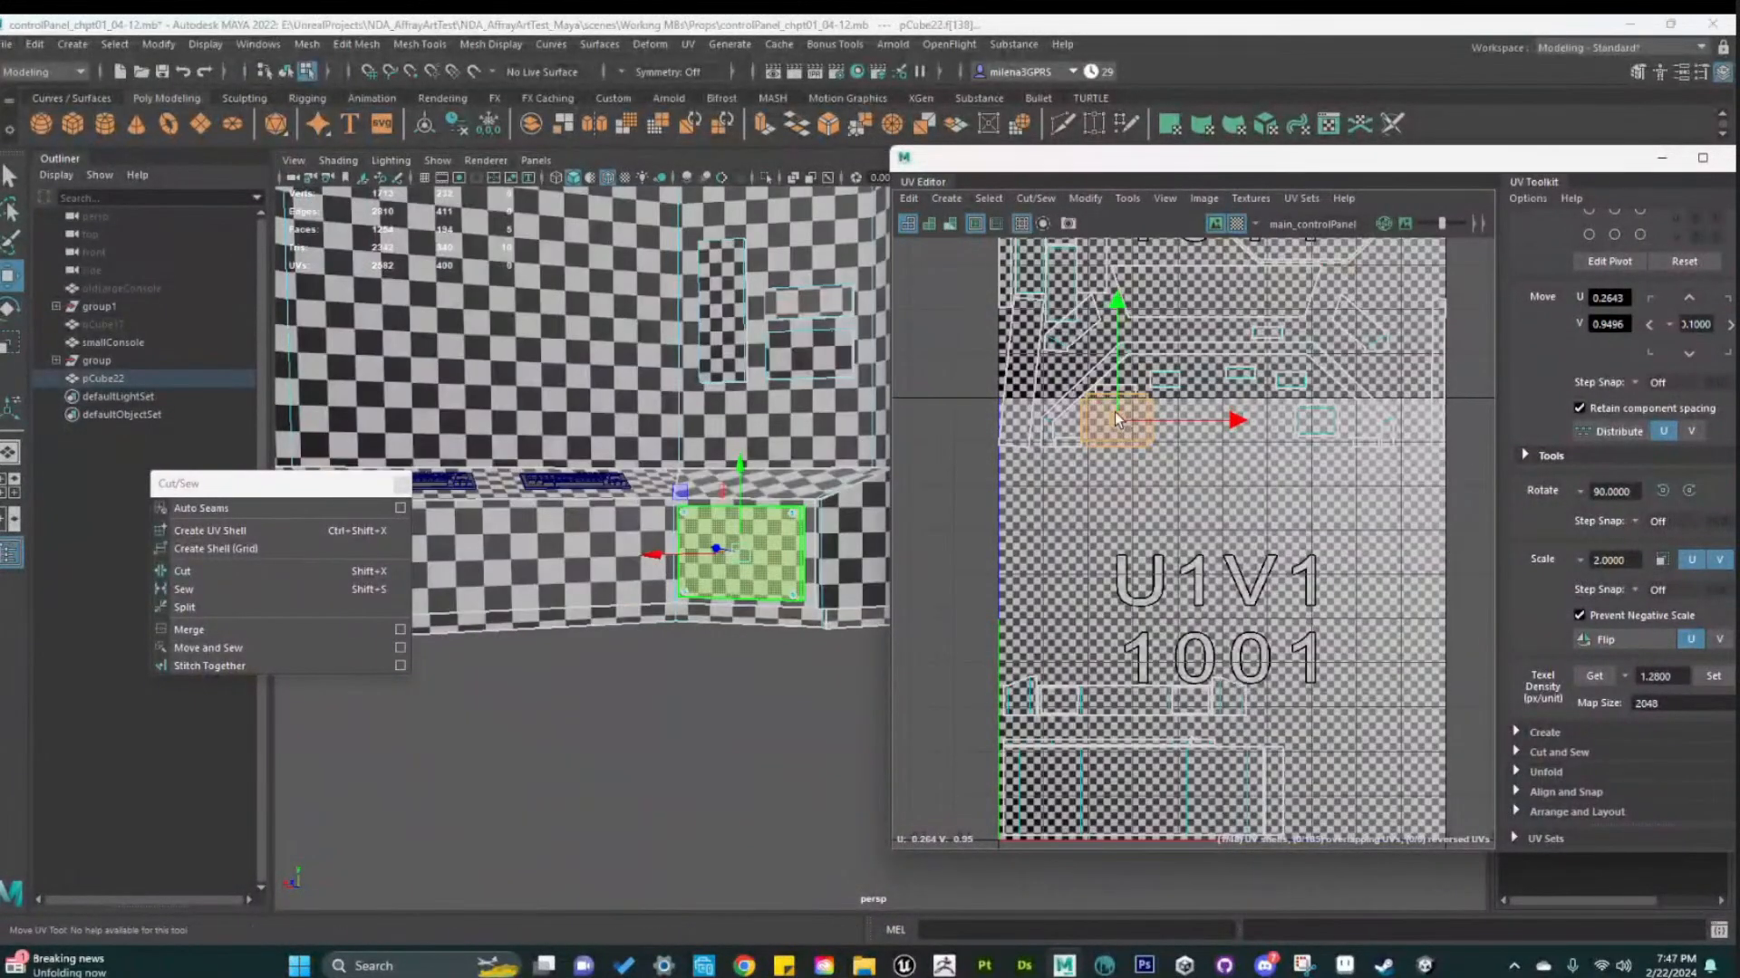
left_click_drag(1116, 419, 1343, 748)
scroll(1334, 774, "up", 5)
scroll(1335, 783, "down", 3)
middle_click_drag(1296, 761, 1173, 616, "alt")
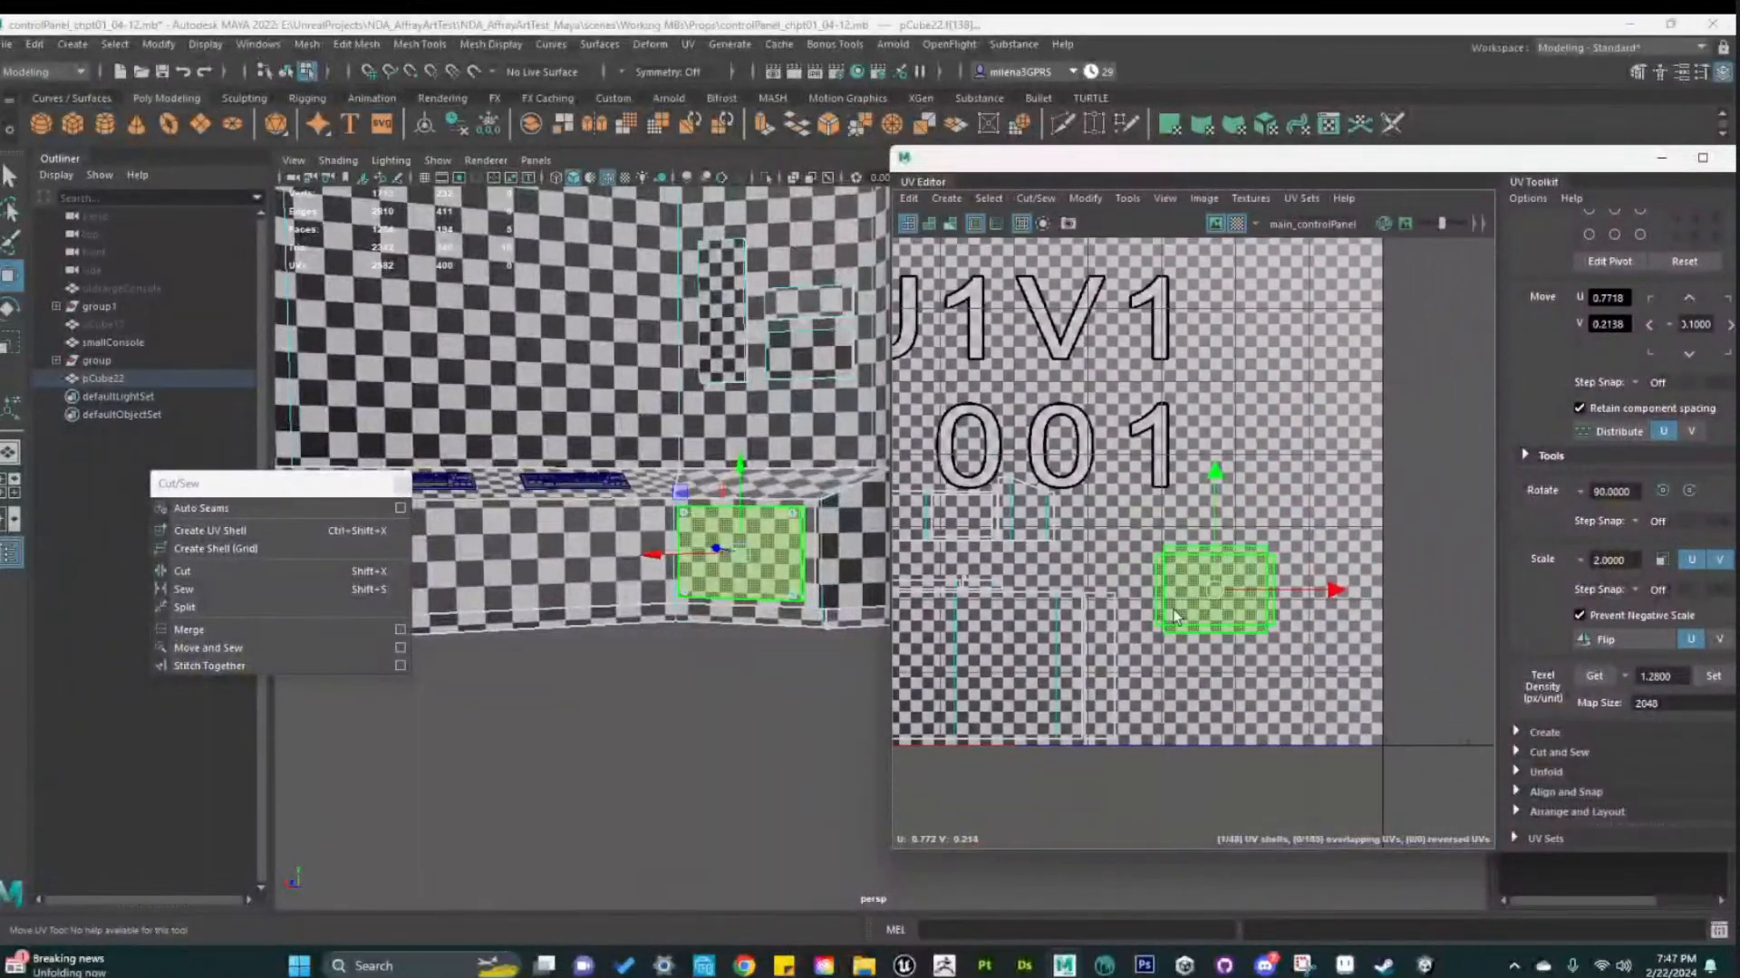
Place the right front panel's shell beside the narrow side shell at about U 0.720, V 0.070, and hide the checker map
left_click_drag(1225, 601, 1181, 709)
scroll(1163, 790, "up", 5)
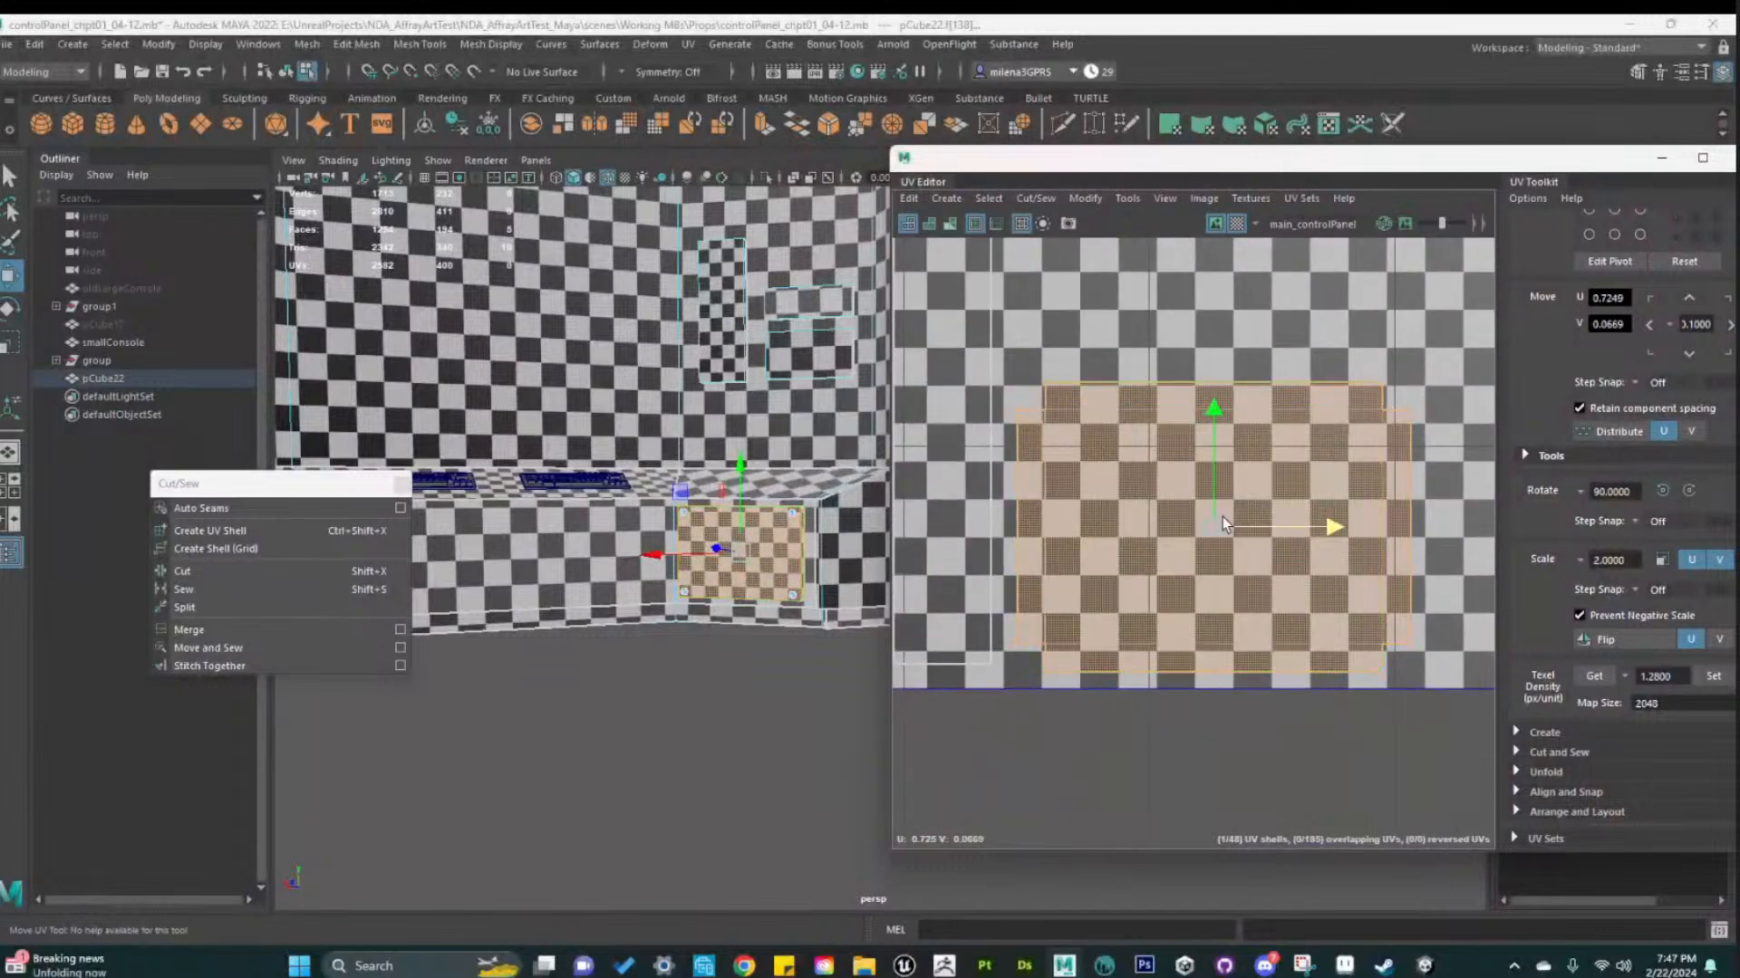
left_click_drag(1212, 507, 1197, 513)
scroll(1194, 696, "down", 5)
middle_click_drag(1195, 696, 1246, 769, "alt")
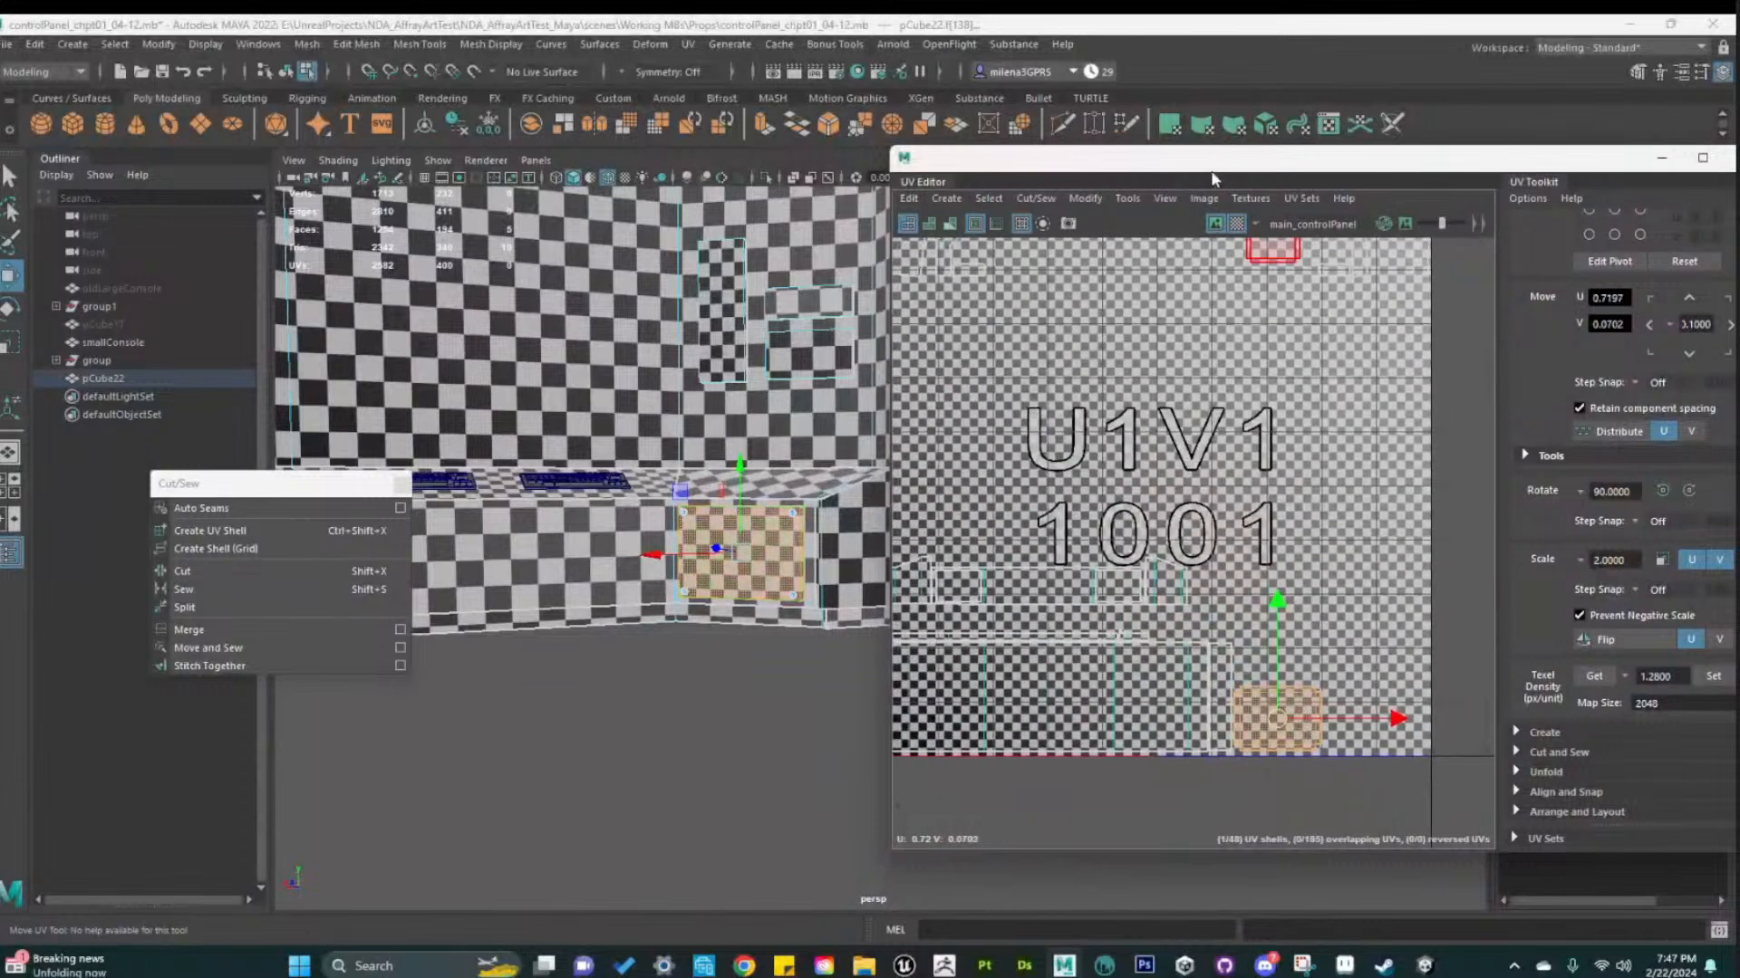
left_click(1236, 224)
With the checker map shown, move the left bolted front panel's shell to about U 0.645, V 0.386
scroll(1093, 541, "down", 5)
middle_click_drag(1093, 542, 1177, 688, "alt")
left_click(1275, 504)
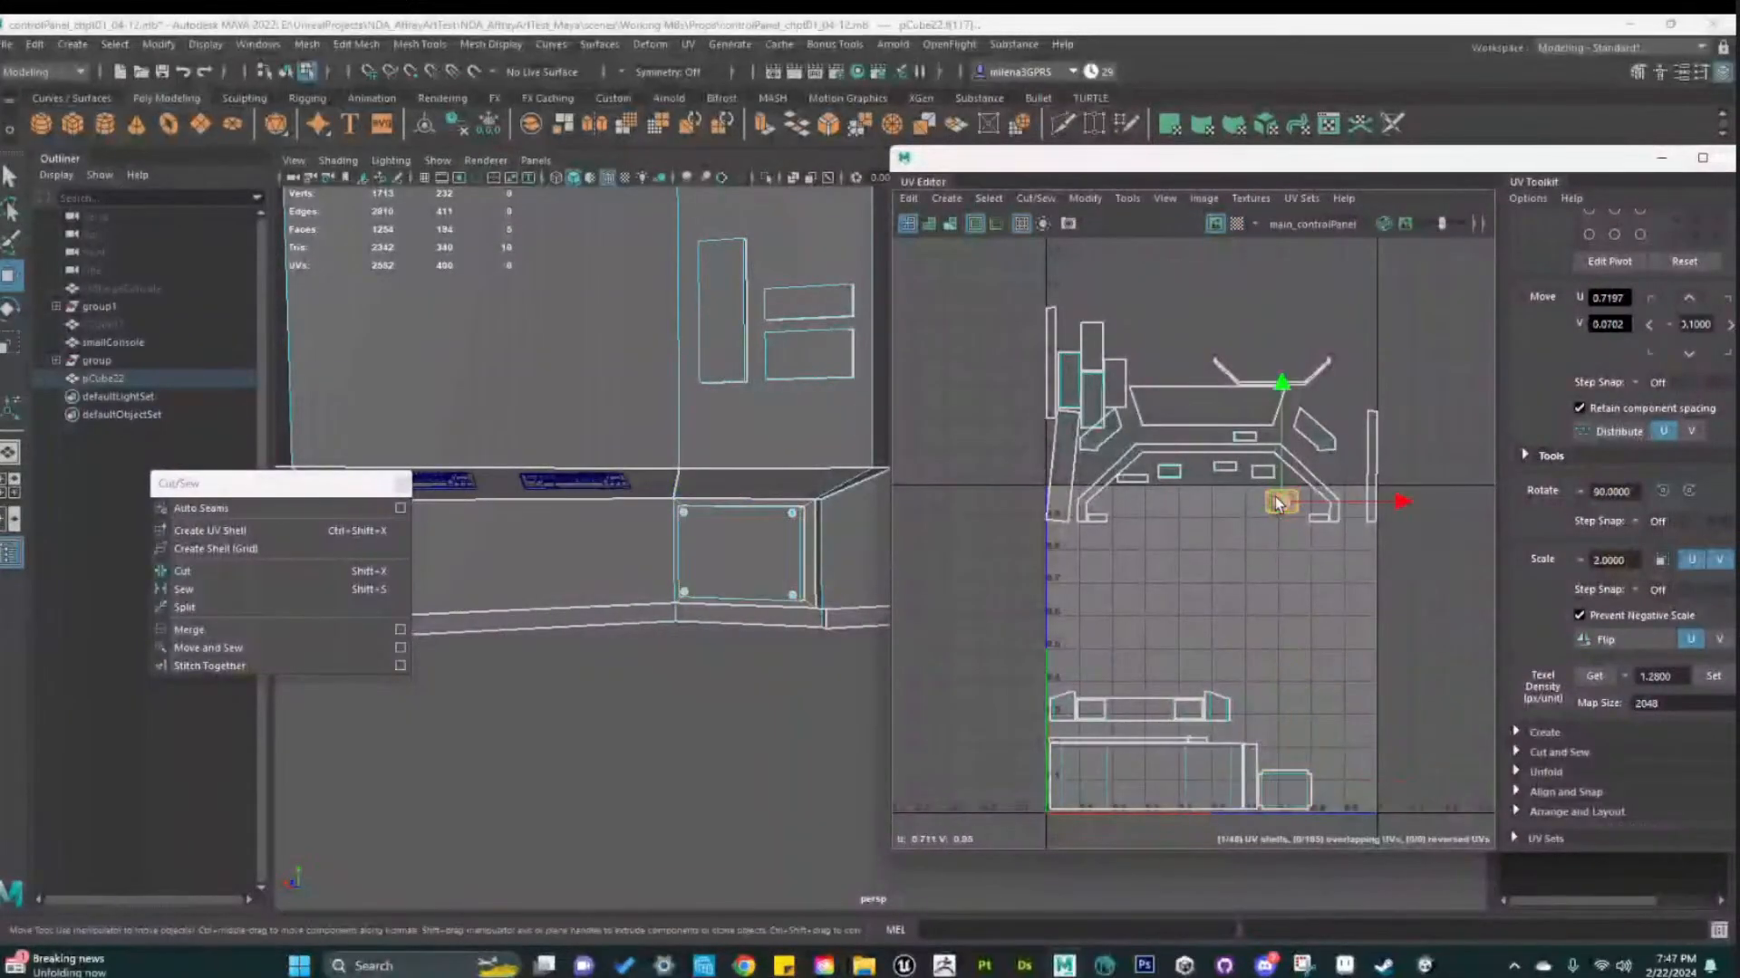
left_click_drag(701, 629, 601, 693, "alt")
middle_click_drag(601, 693, 794, 640, "alt")
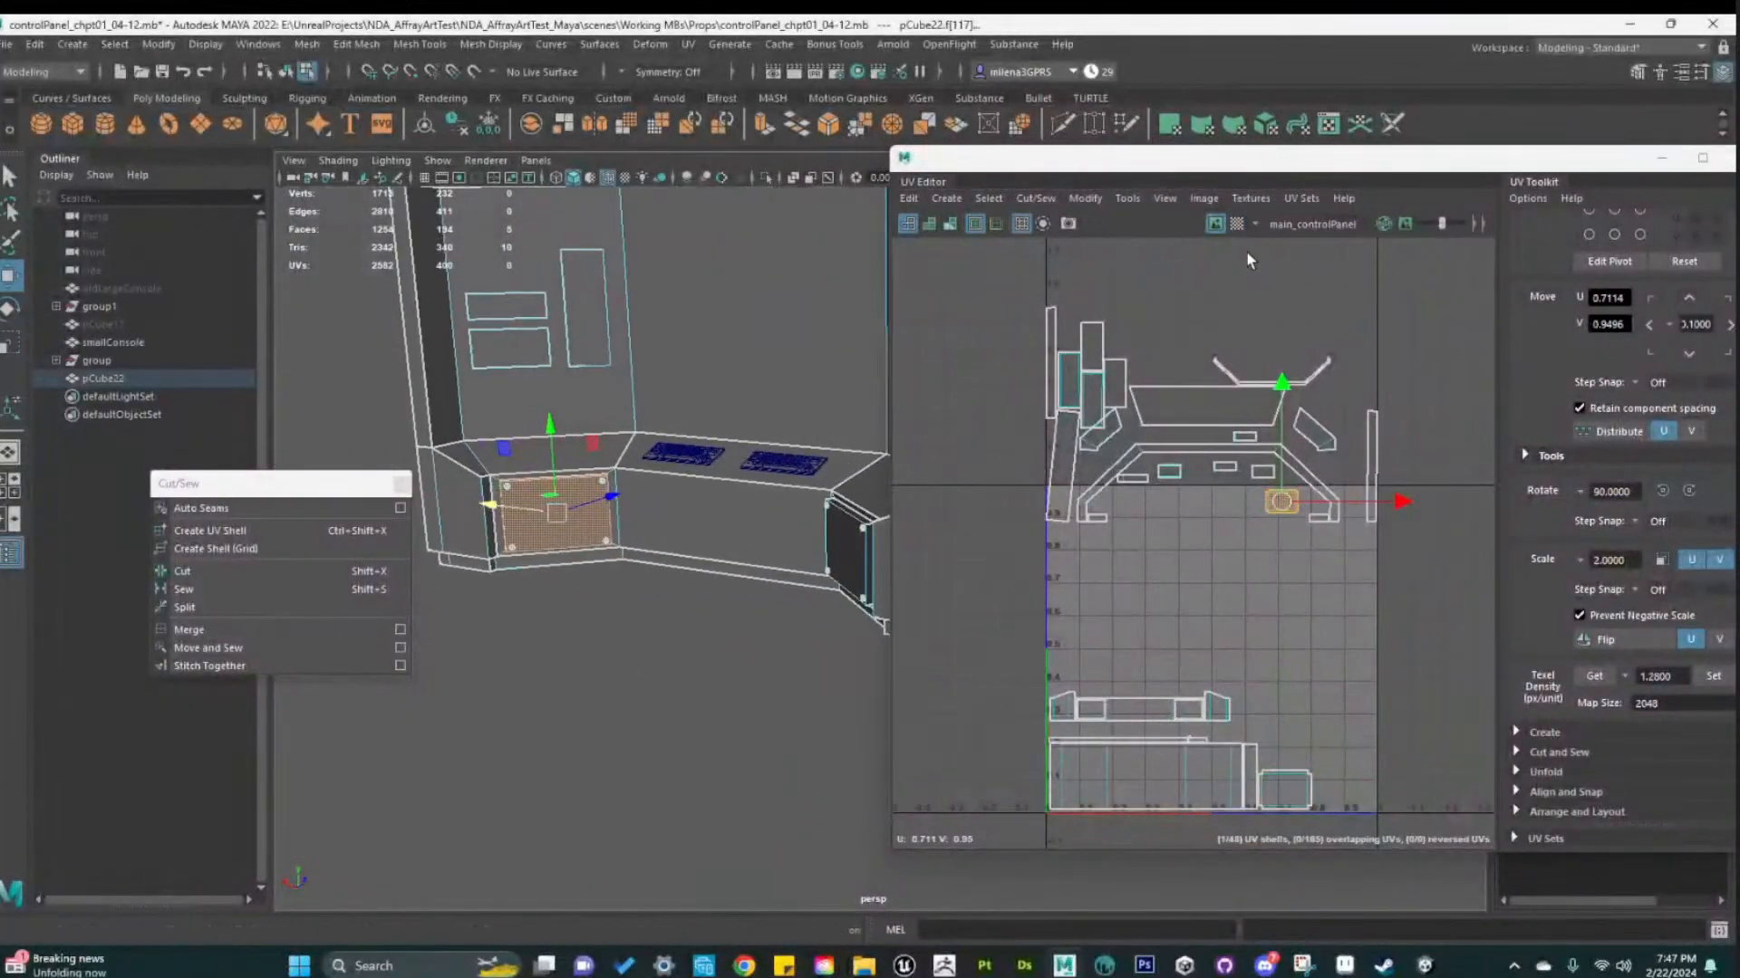
left_click(1237, 225)
middle_click_drag(1295, 587, 1290, 501, "alt")
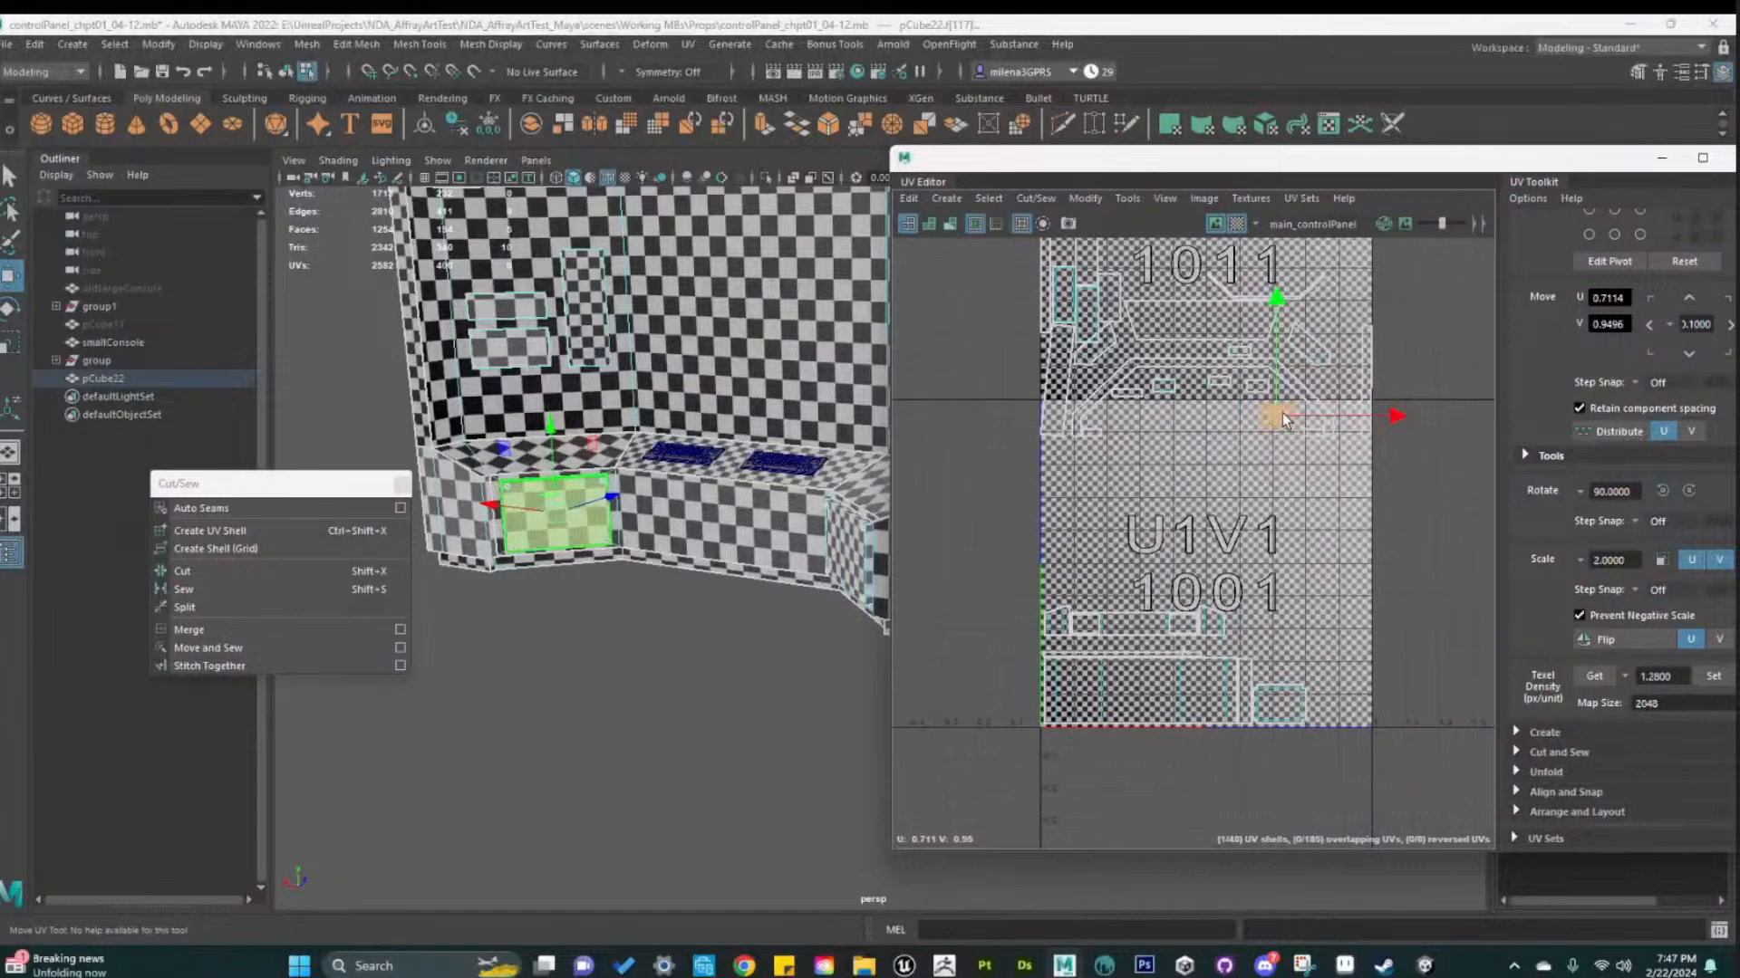
left_click_drag(1282, 417, 1260, 602)
scroll(1262, 648, "up", 8)
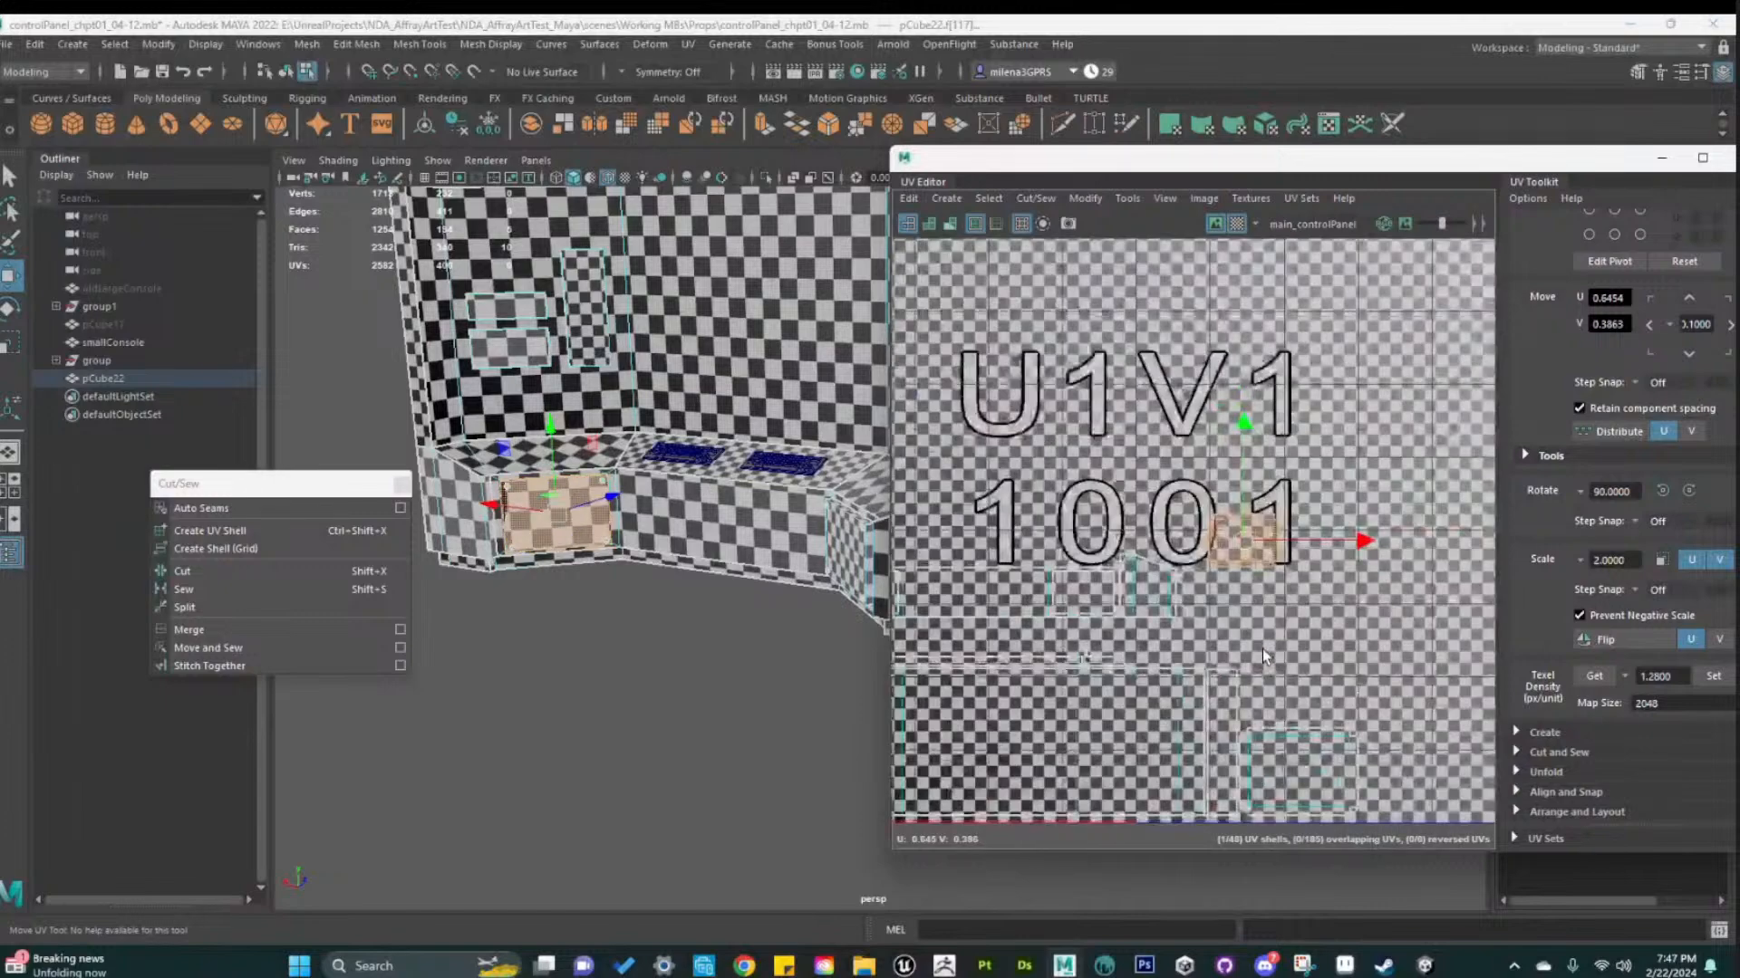
Lower the left front panel's shell to about U 0.698, V 0.175 and set its texel density to 1.28 at map size 2048
middle_click_drag(1263, 649, 1165, 593, "alt")
scroll(1165, 553, "down", 2)
left_click_drag(1150, 418, 1212, 664)
left_click(1713, 675)
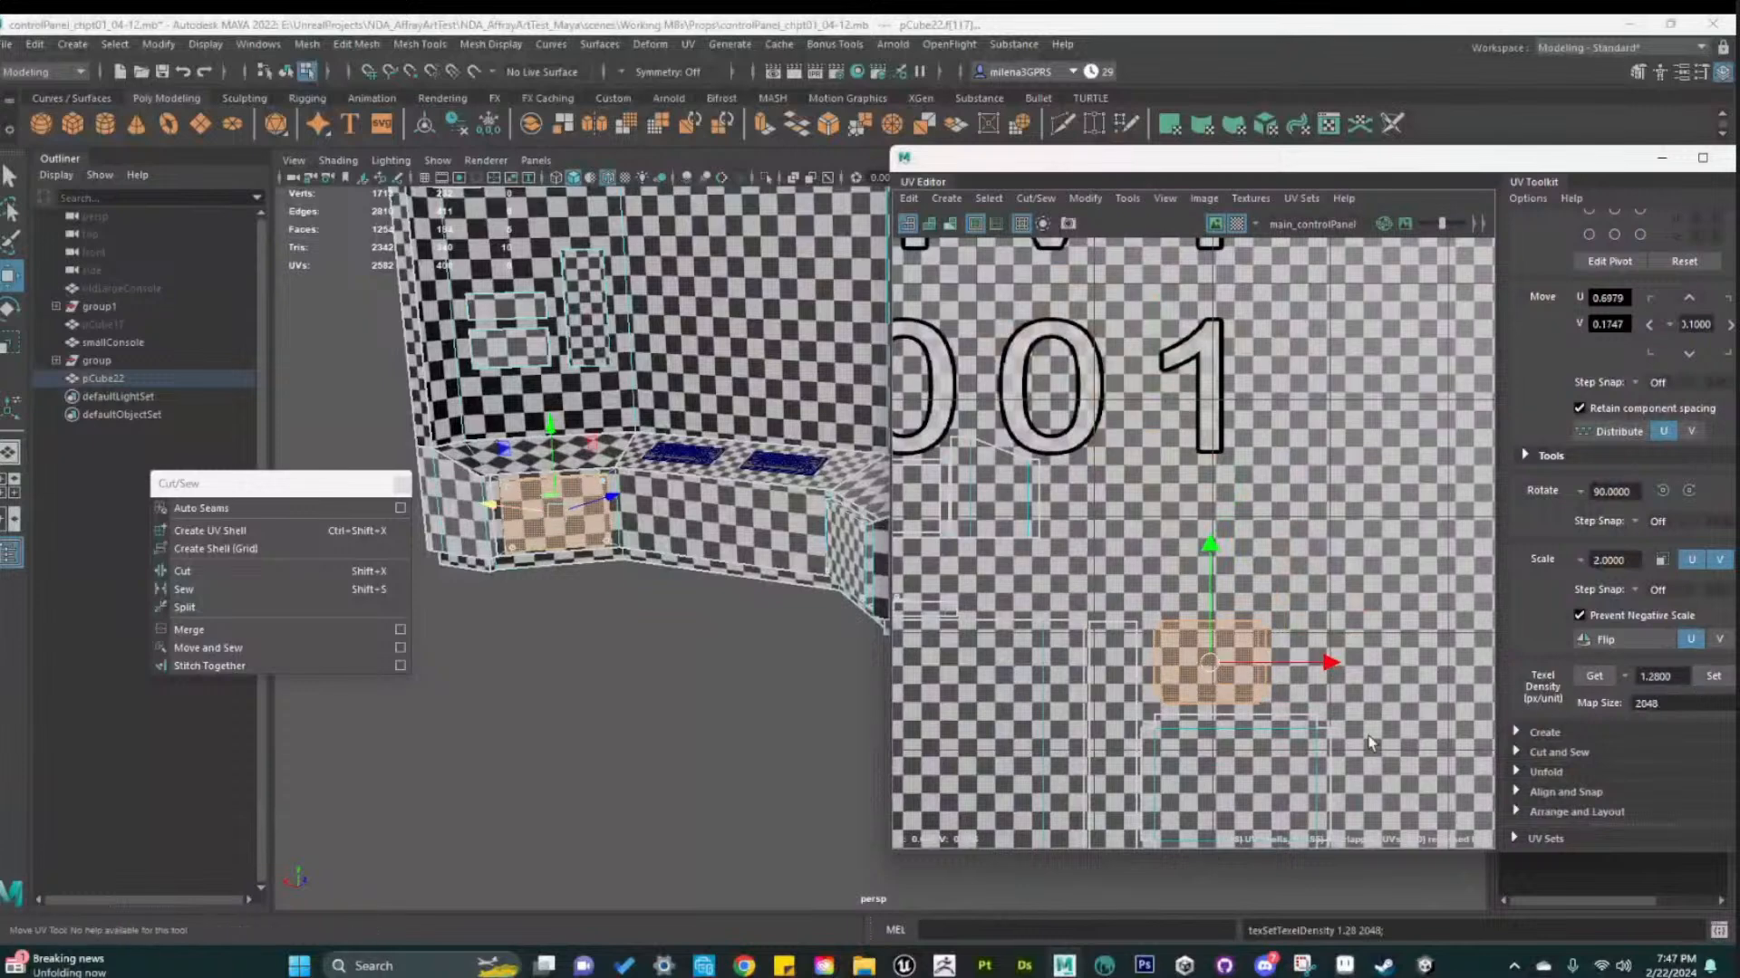
Shift the right front panel's shell closer to the narrow side shell, just above the tile's lower edge
left_click(1231, 786)
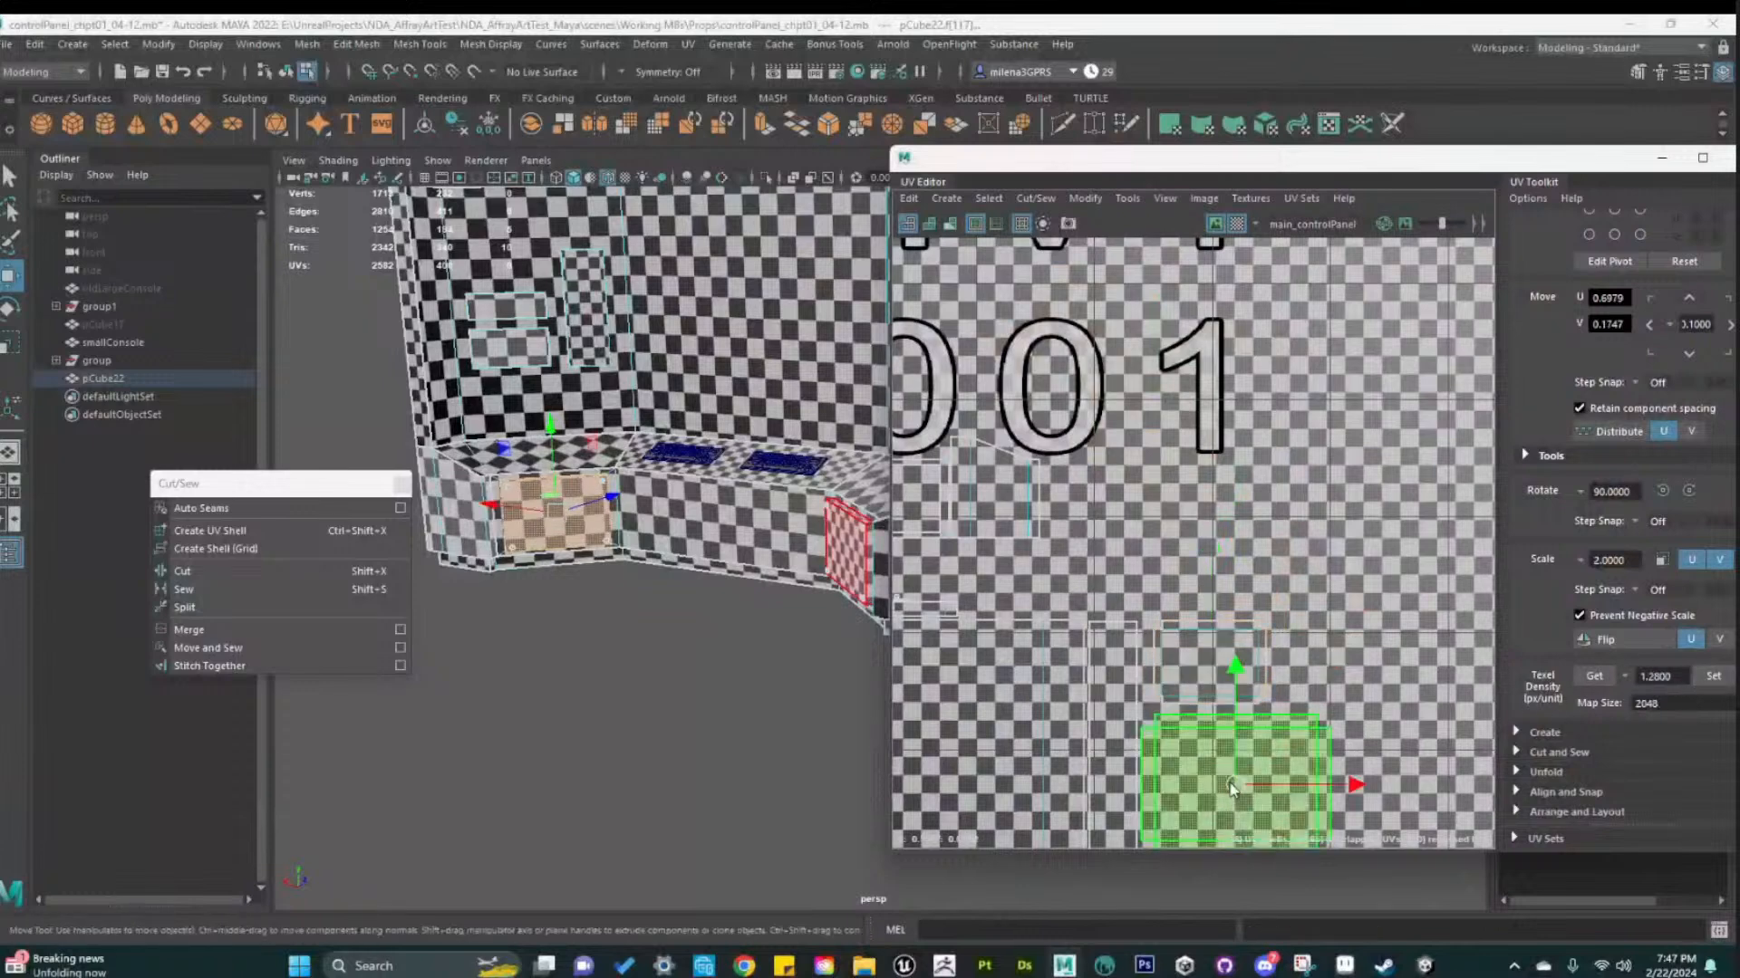
key("g")
middle_click_drag(1246, 783, 1254, 698, "alt")
left_click_drag(1242, 700, 1206, 729)
scroll(1191, 770, "up", 2)
scroll(1191, 770, "up", 3)
left_click_drag(1243, 651, 1233, 645)
Align the left front panel's shell directly above the right front panel's shell, and hide the checker map
left_click(1271, 270)
scroll(1283, 439, "down", 2)
middle_click_drag(1268, 444, 1237, 509, "alt")
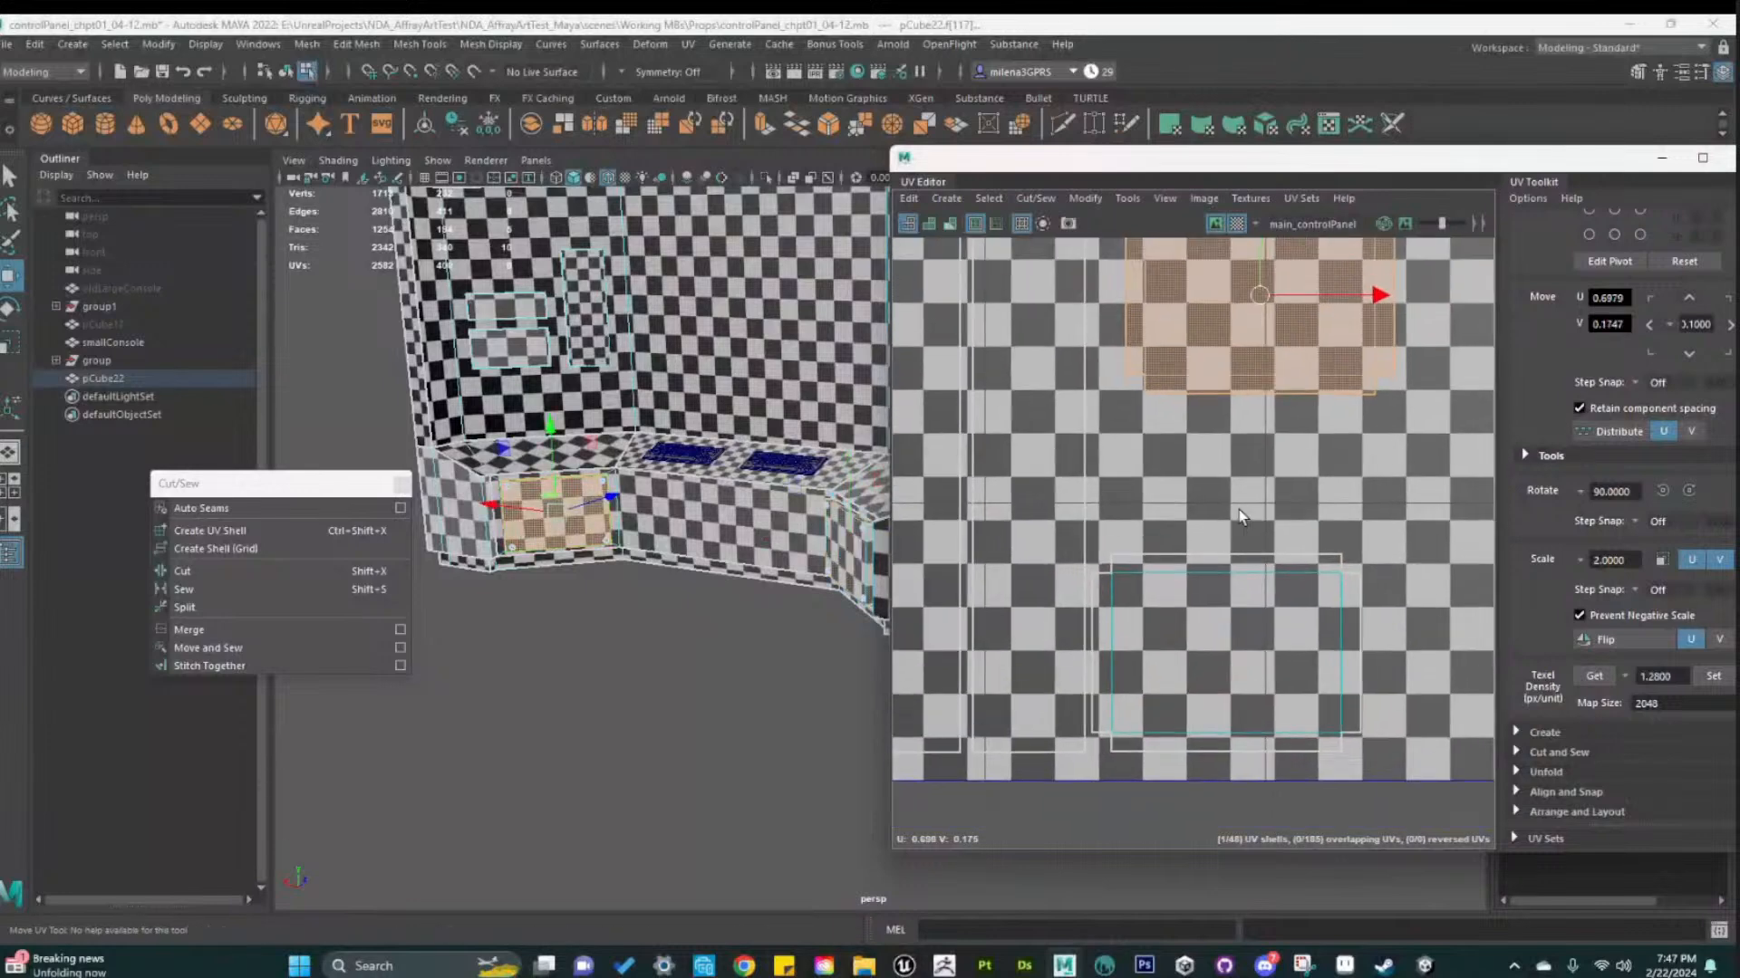
left_click_drag(1254, 288, 1223, 447)
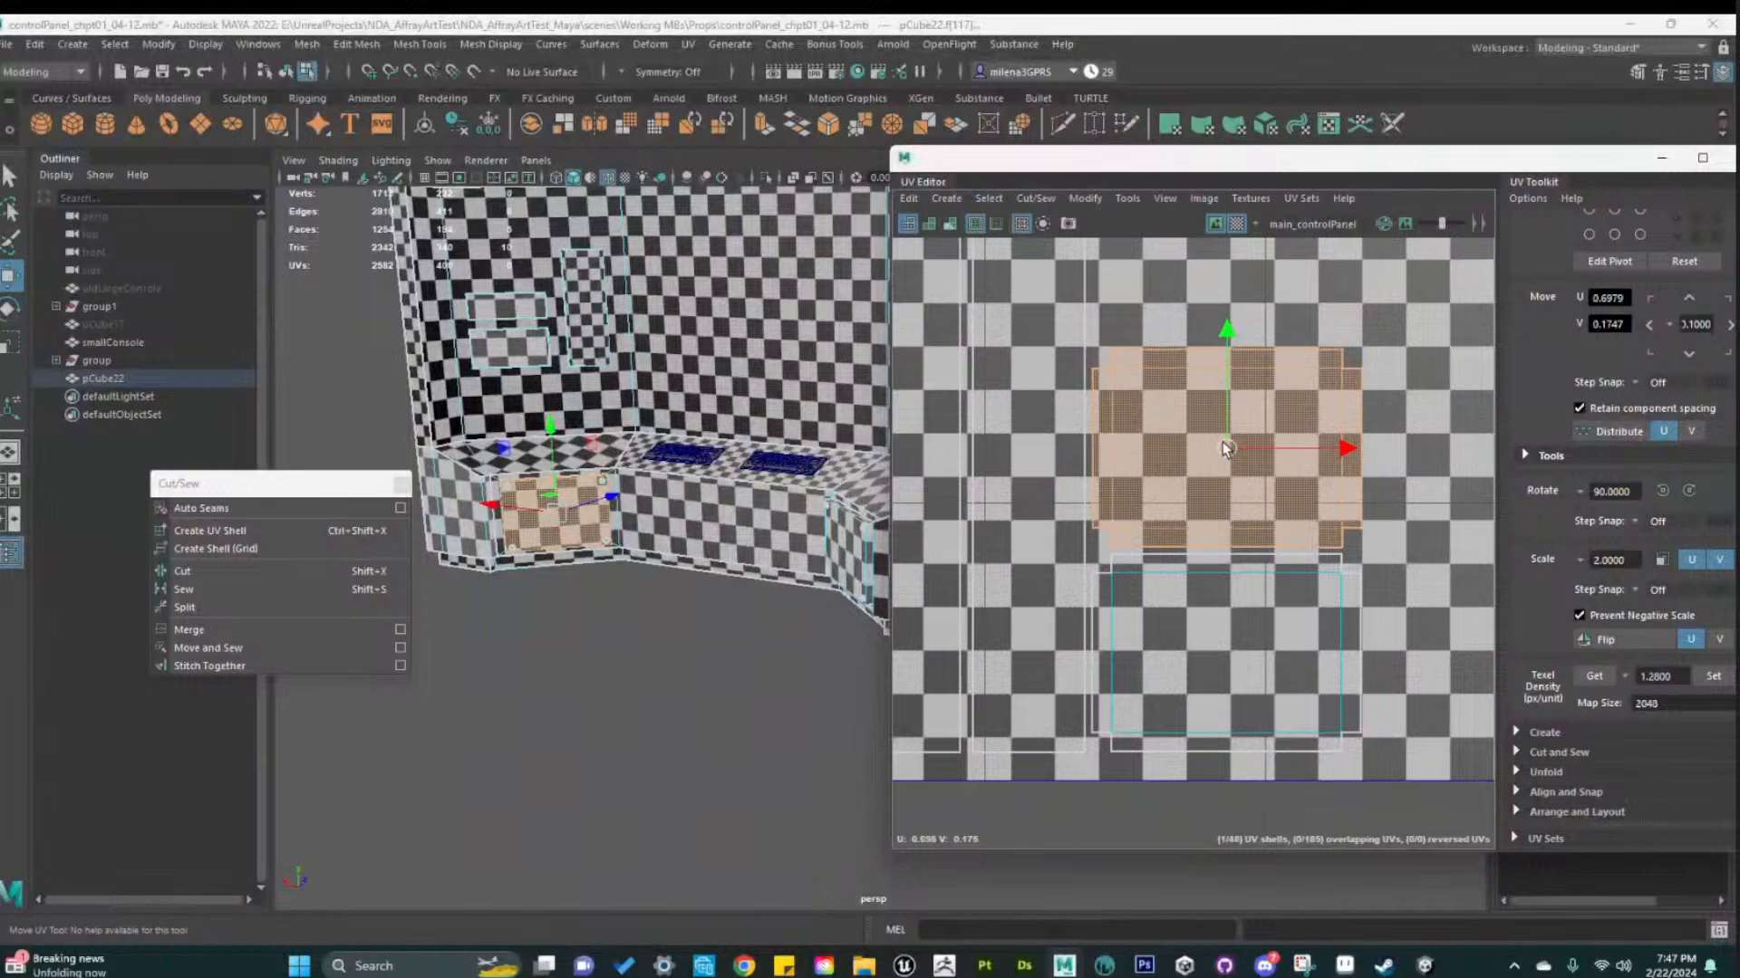
left_click_drag(1223, 448, 1224, 448)
left_click(1461, 308)
scroll(1284, 551, "down", 7)
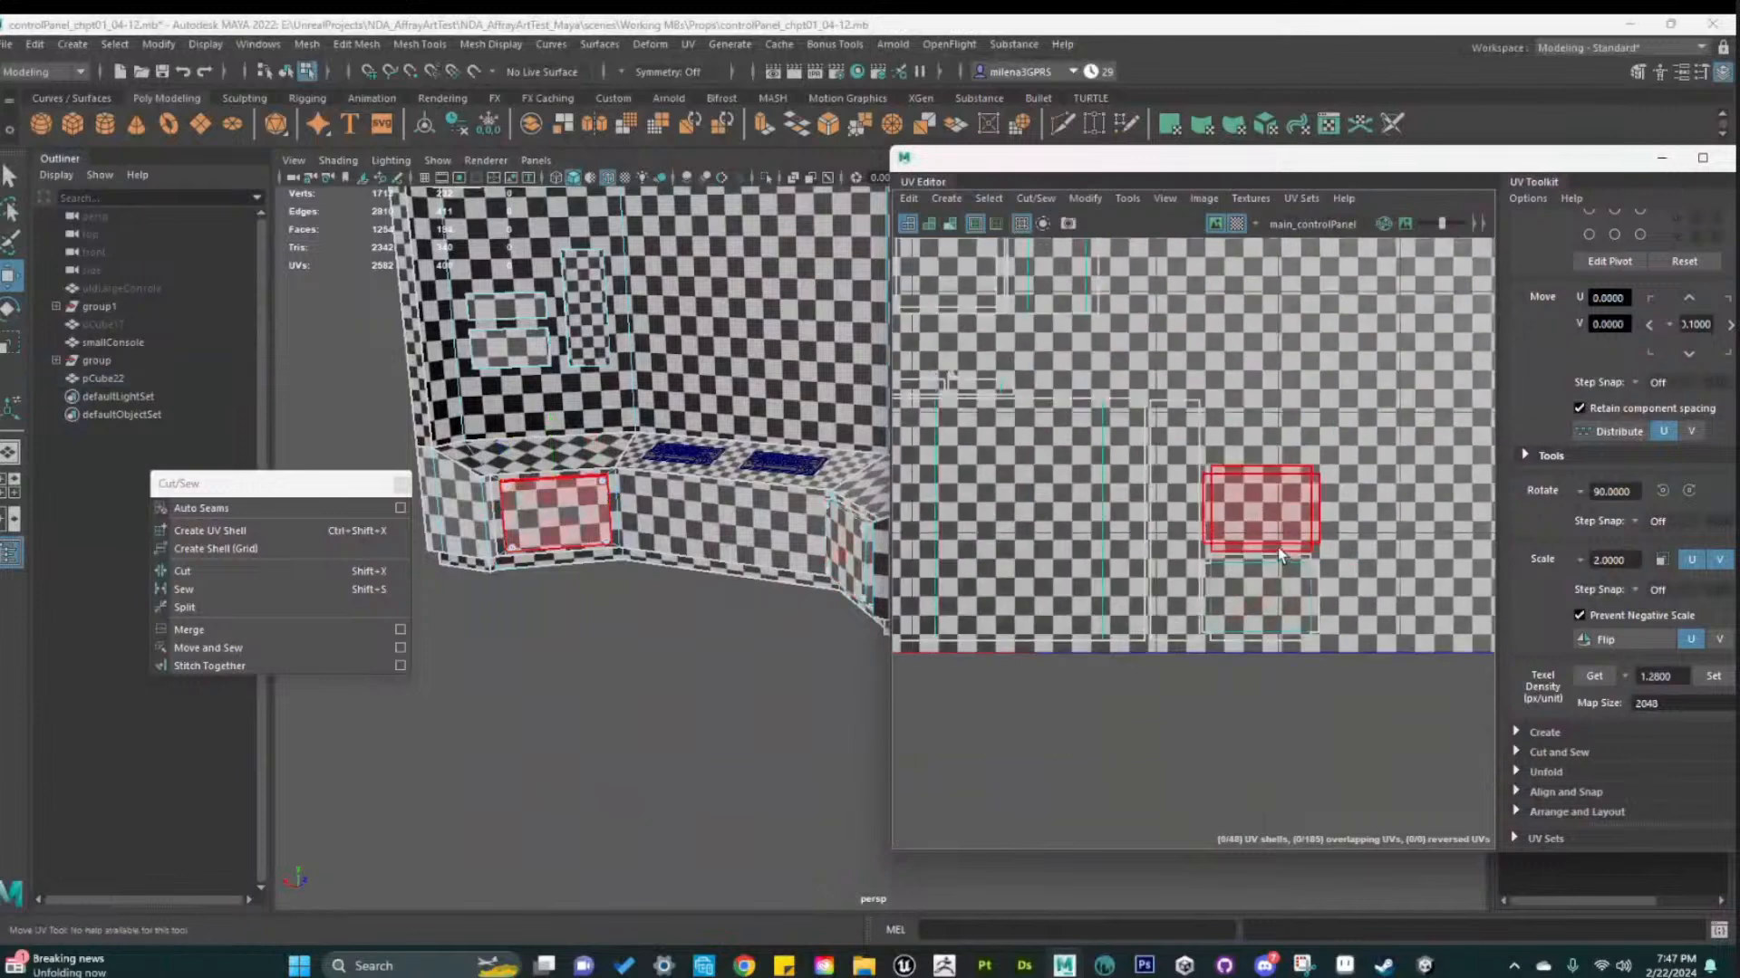
left_click(1240, 224)
Select the base's left end piece on the model and move its shell to about U 0.686, V 0.241 with the checker map
scroll(1270, 453, "up", 5)
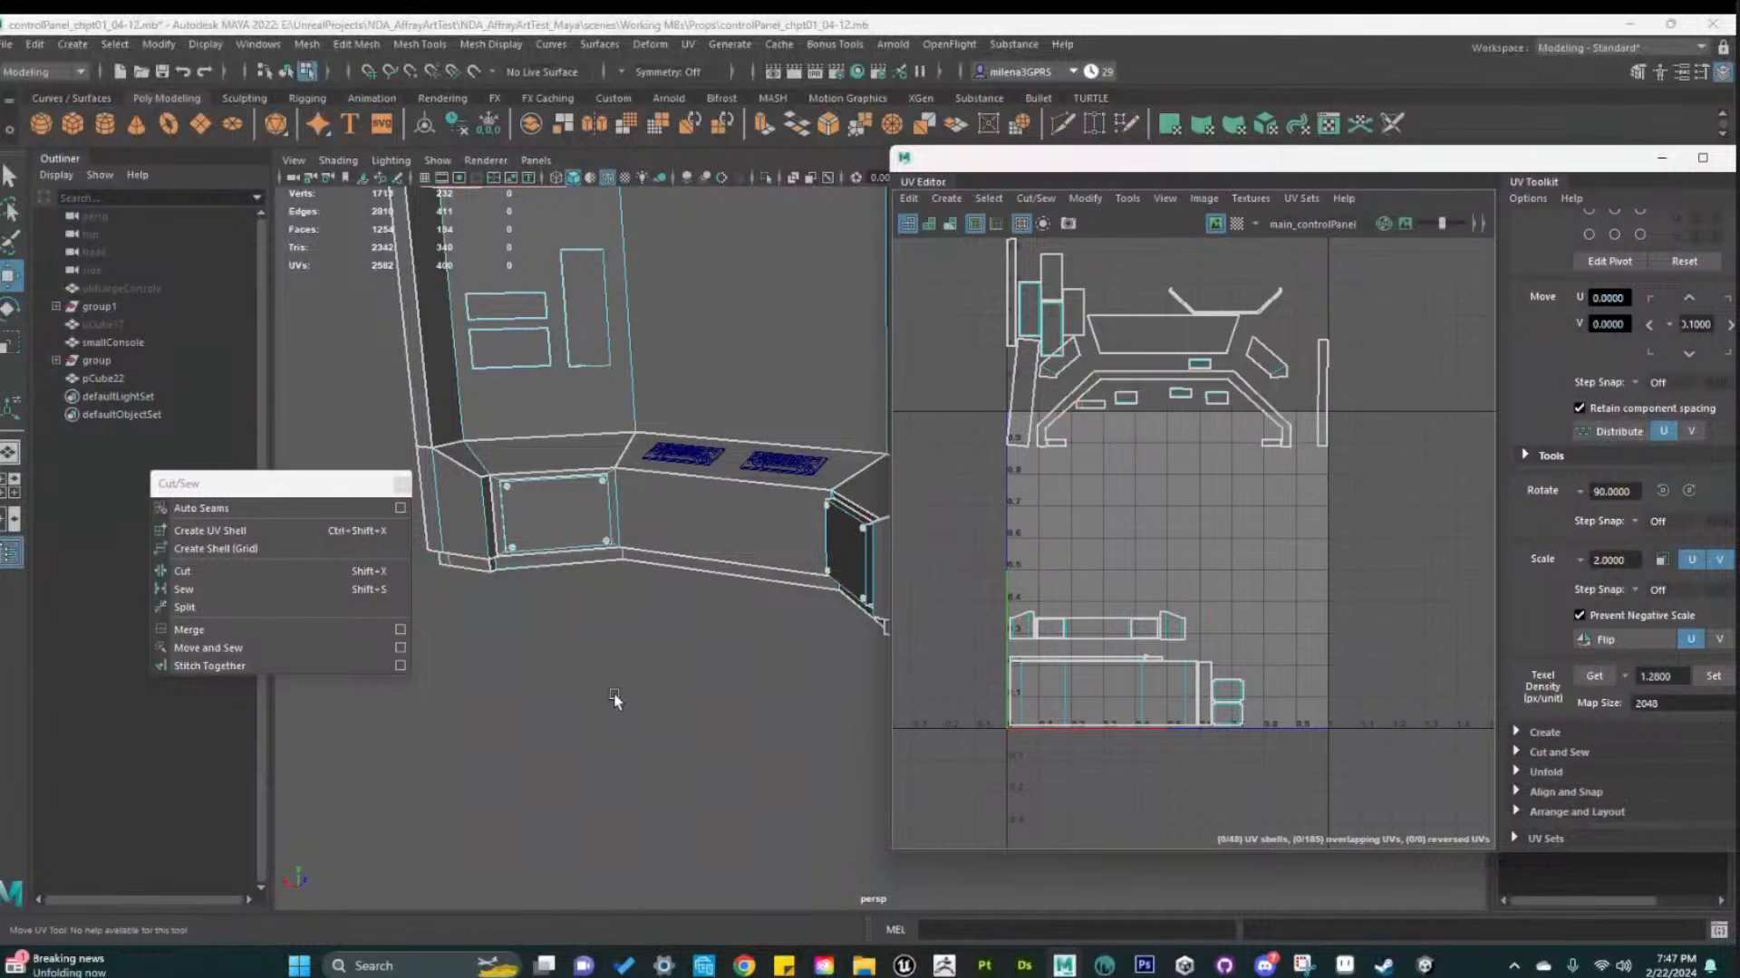
left_click(738, 591)
left_click_drag(777, 797, 791, 774, "alt")
middle_click_drag(791, 775, 893, 806, "alt")
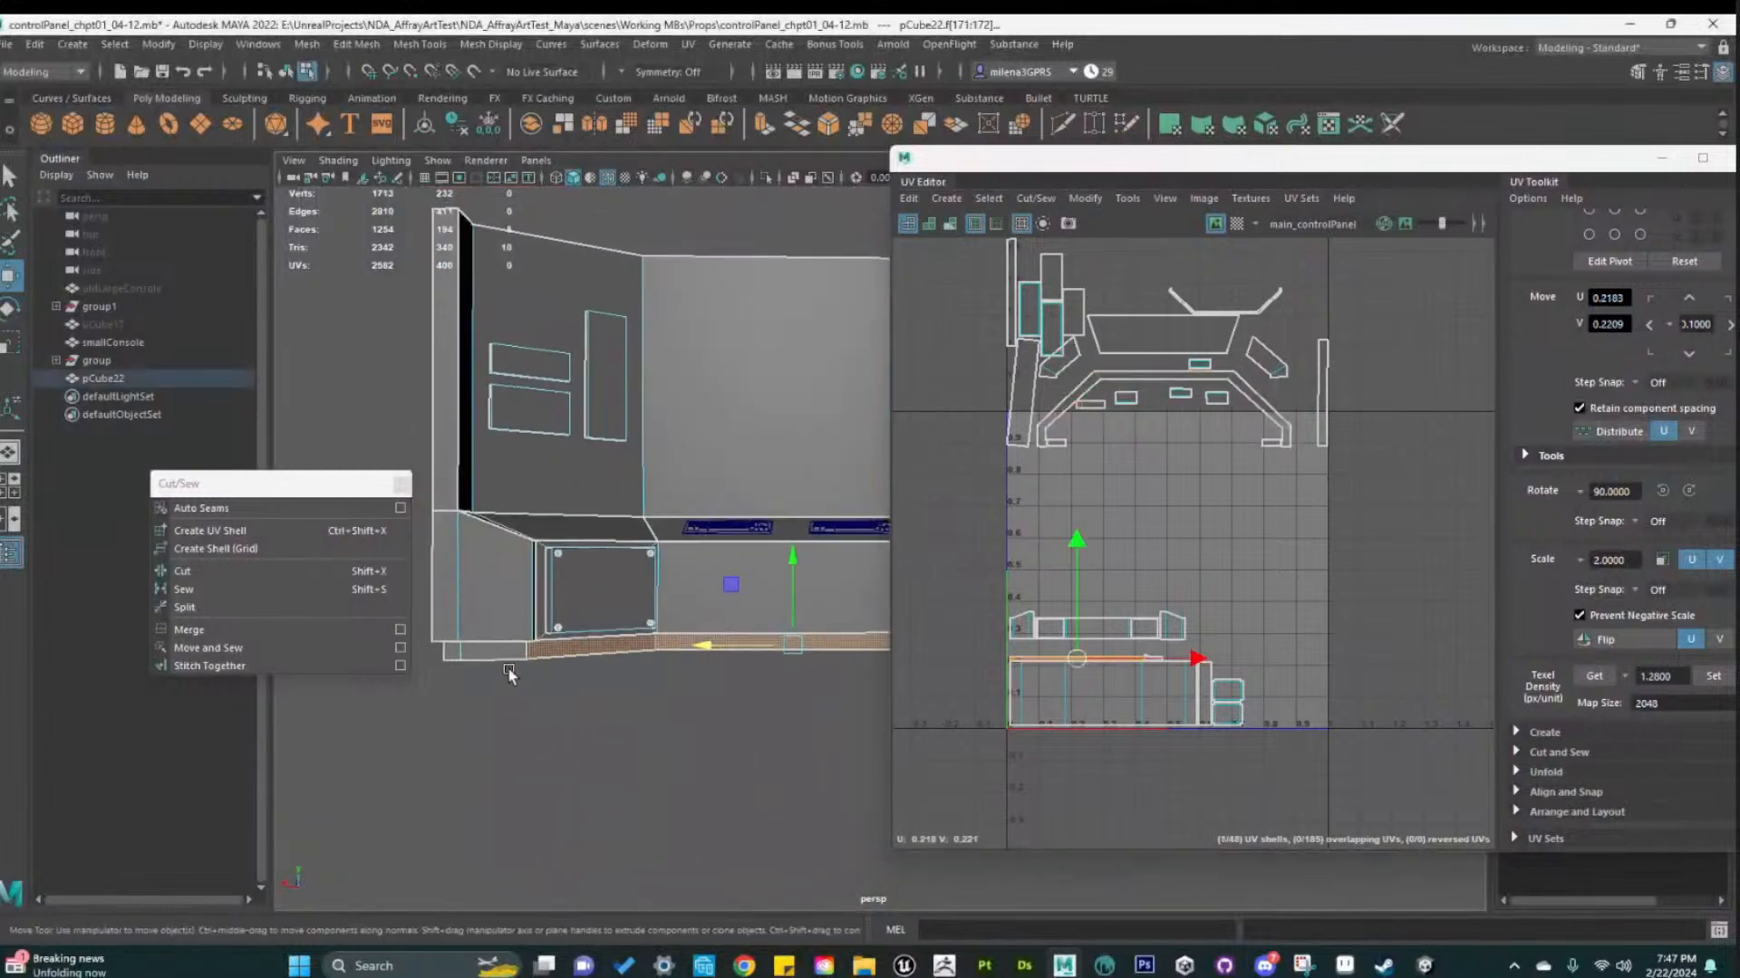
left_click(500, 656)
middle_click_drag(1191, 468, 1180, 504, "alt")
middle_click_drag(1099, 598, 1120, 527, "alt")
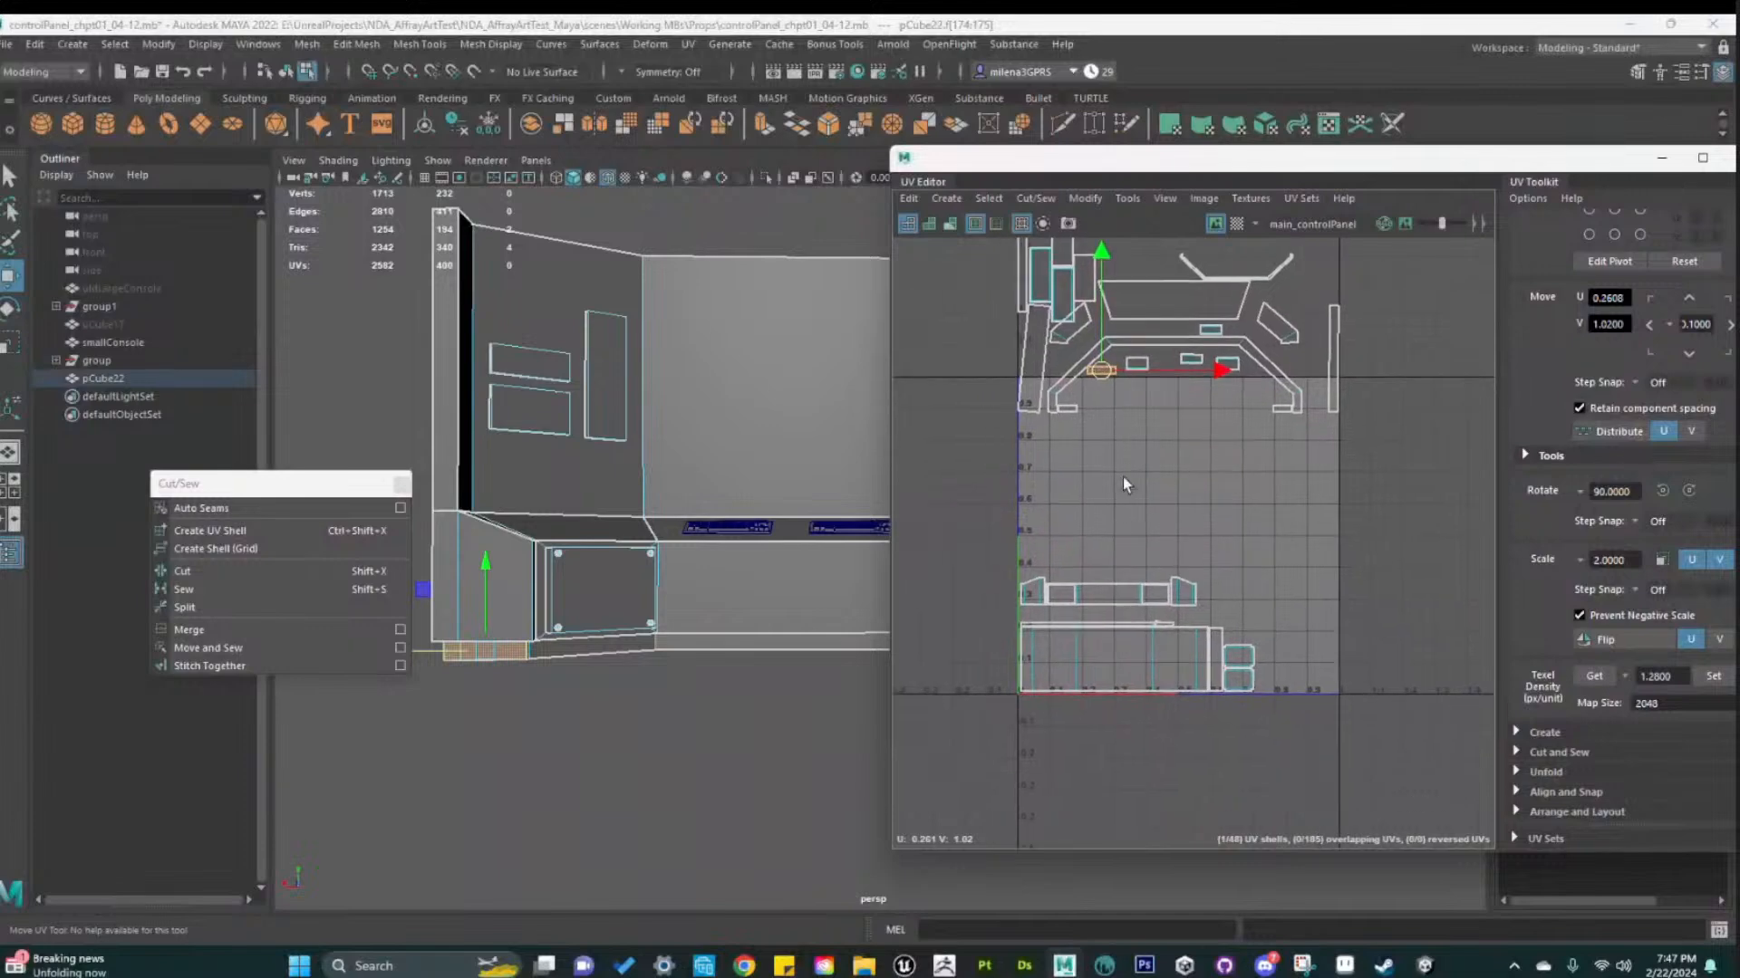
left_click(1215, 223)
left_click_drag(1104, 377, 1241, 631)
Set the left base end-piece shell's texel density to 1.28, place it beside the right end-piece shell, and hide the checker map
scroll(1264, 671, "up", 5)
scroll(1226, 681, "down", 2)
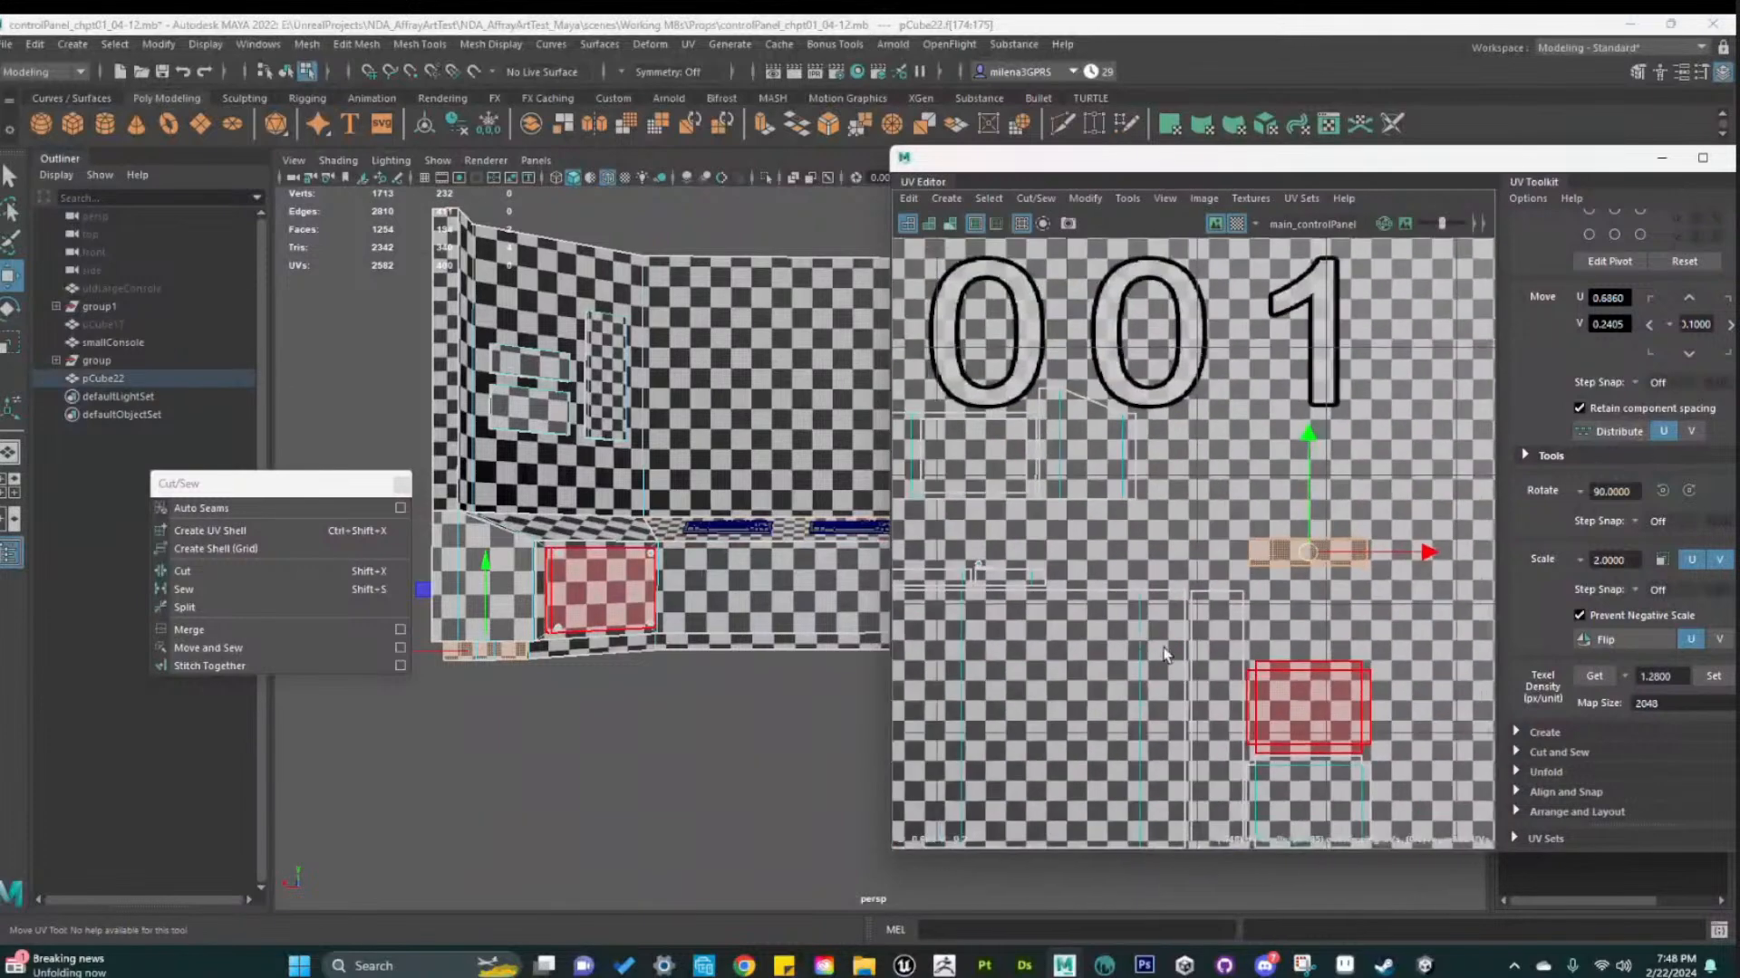
left_click(1713, 677)
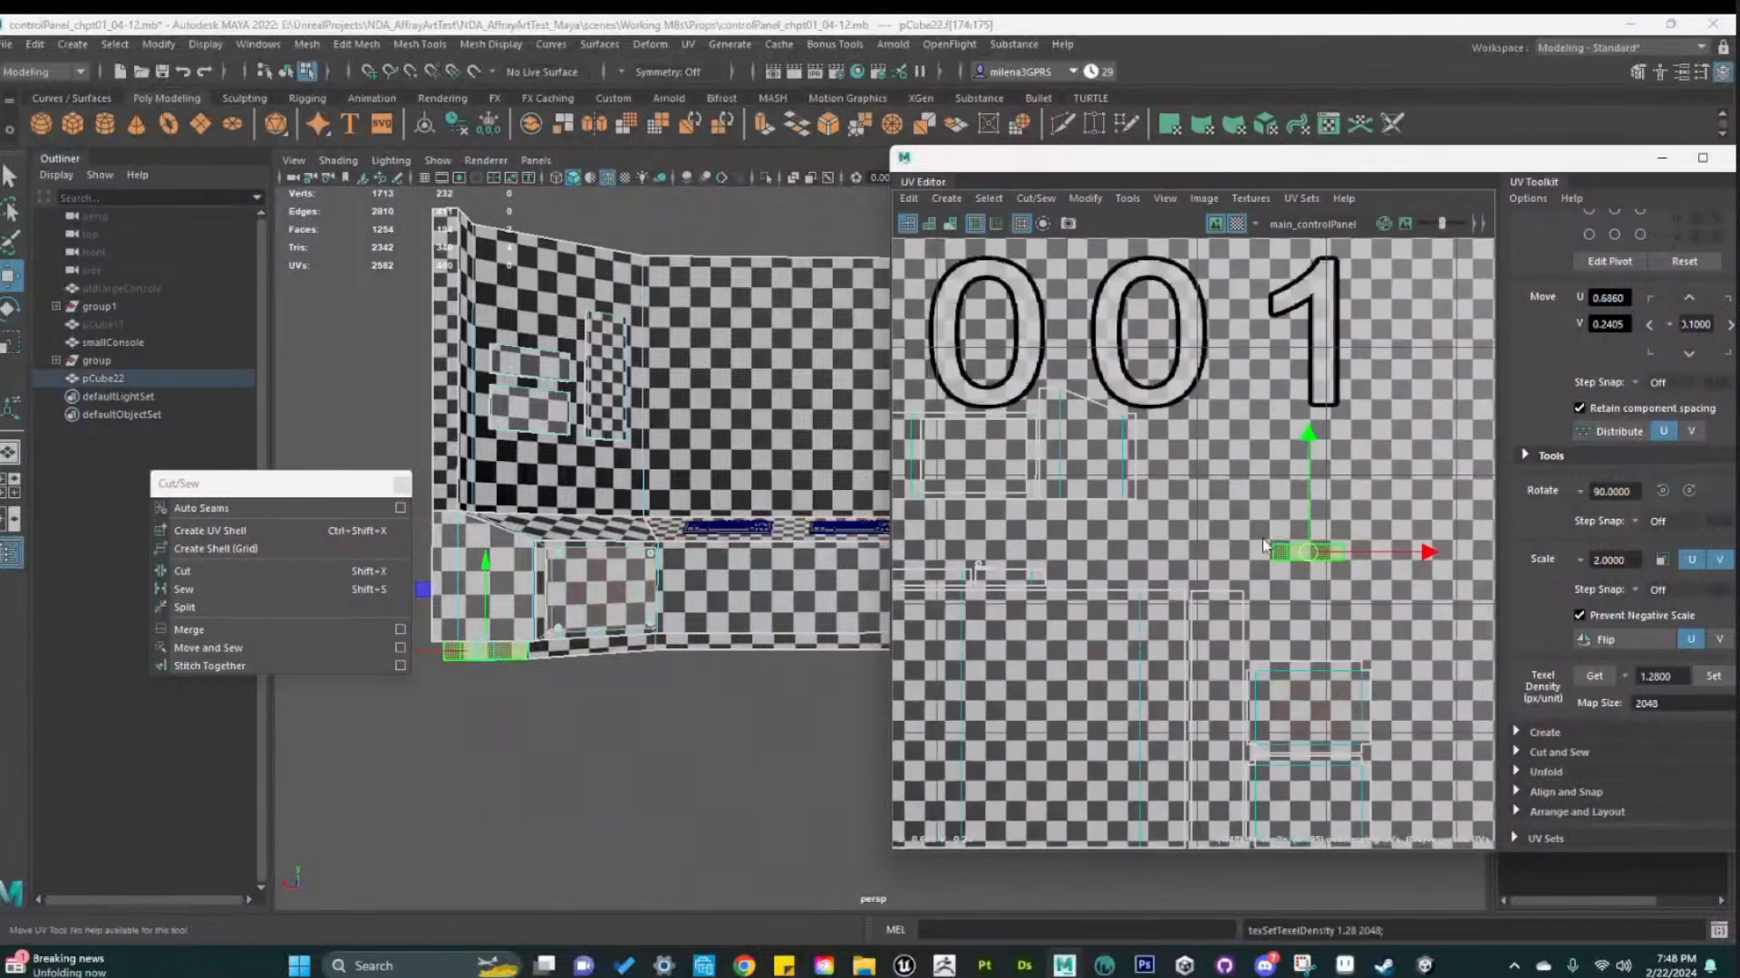
left_click_drag(1325, 550, 1086, 584)
right_click_drag(1075, 611, 1209, 732, "alt")
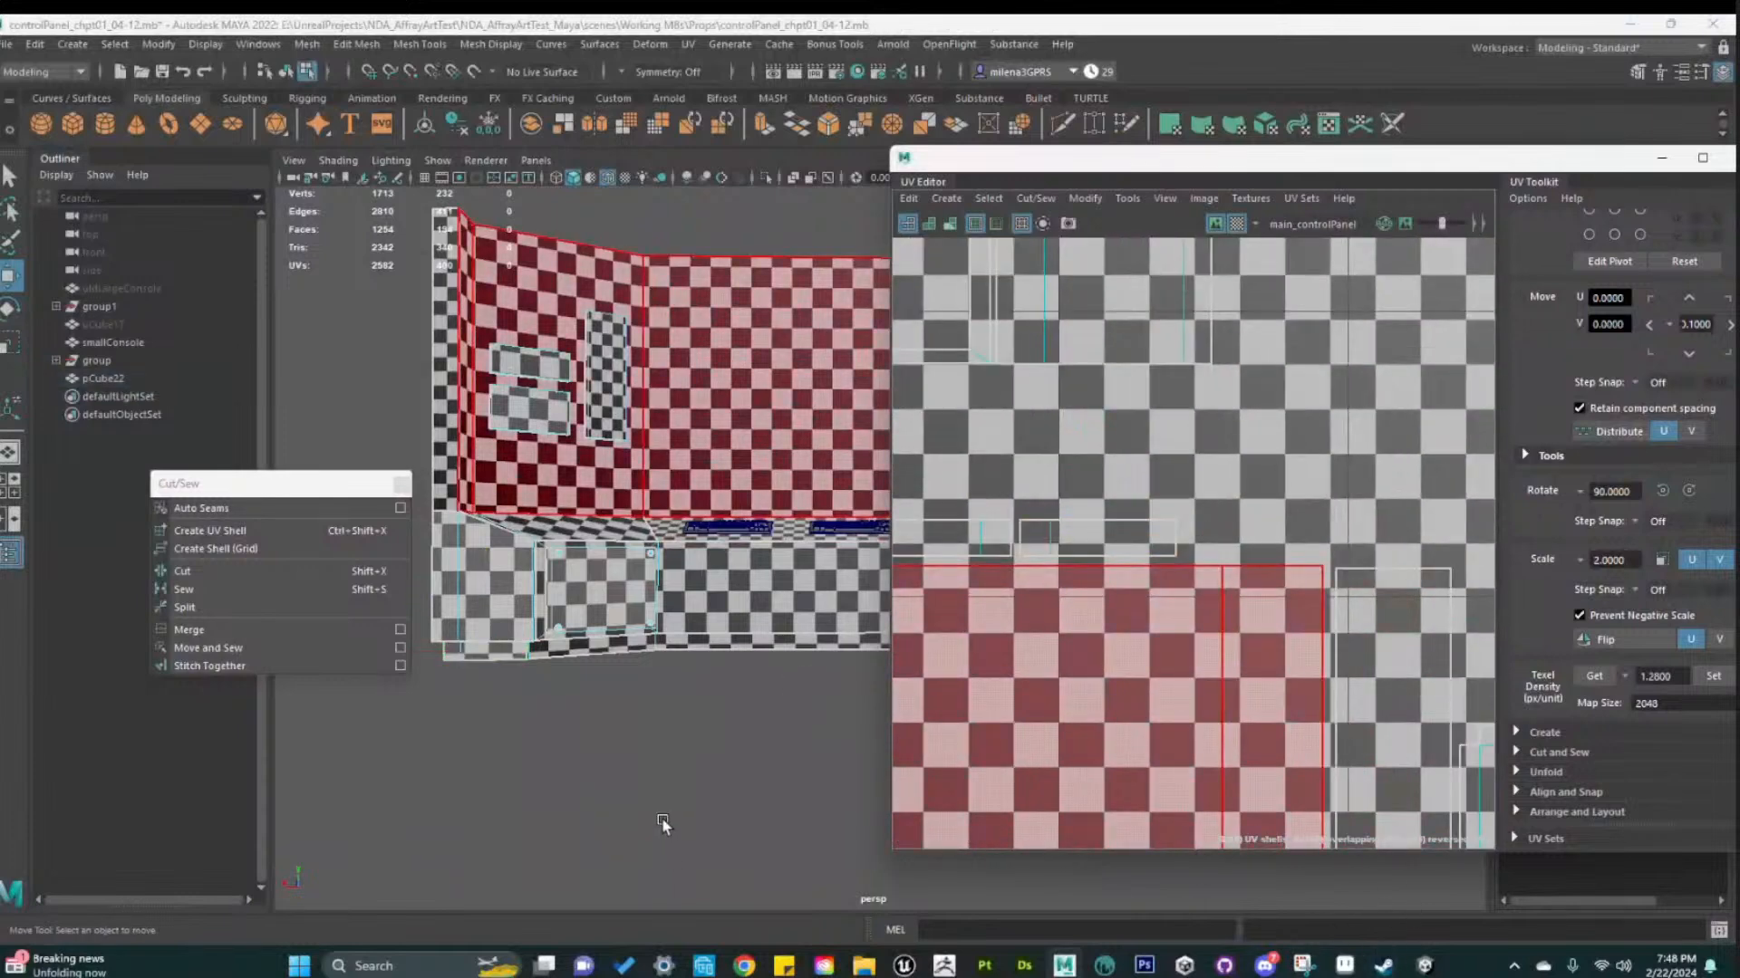
left_click(1101, 306)
left_click(1236, 223)
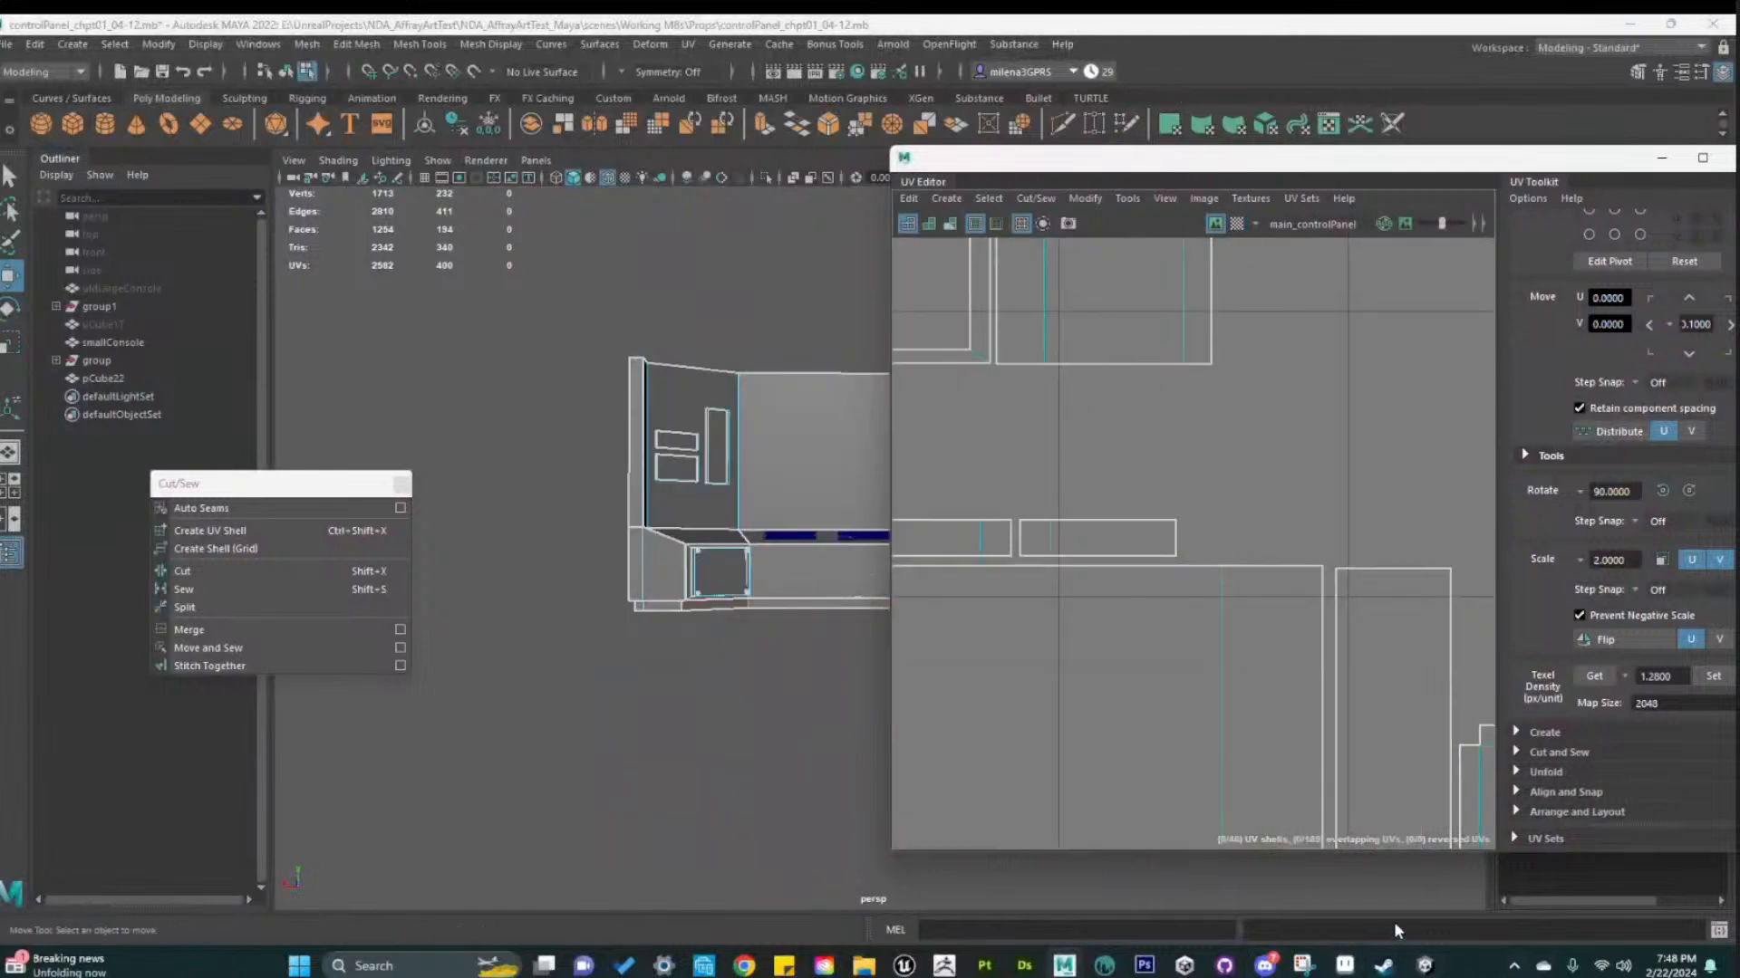
Switch to the JOSIE project in Unity and select the 04-11_SecurityPavillion scene in the hierarchy
mouse_move(1427, 973)
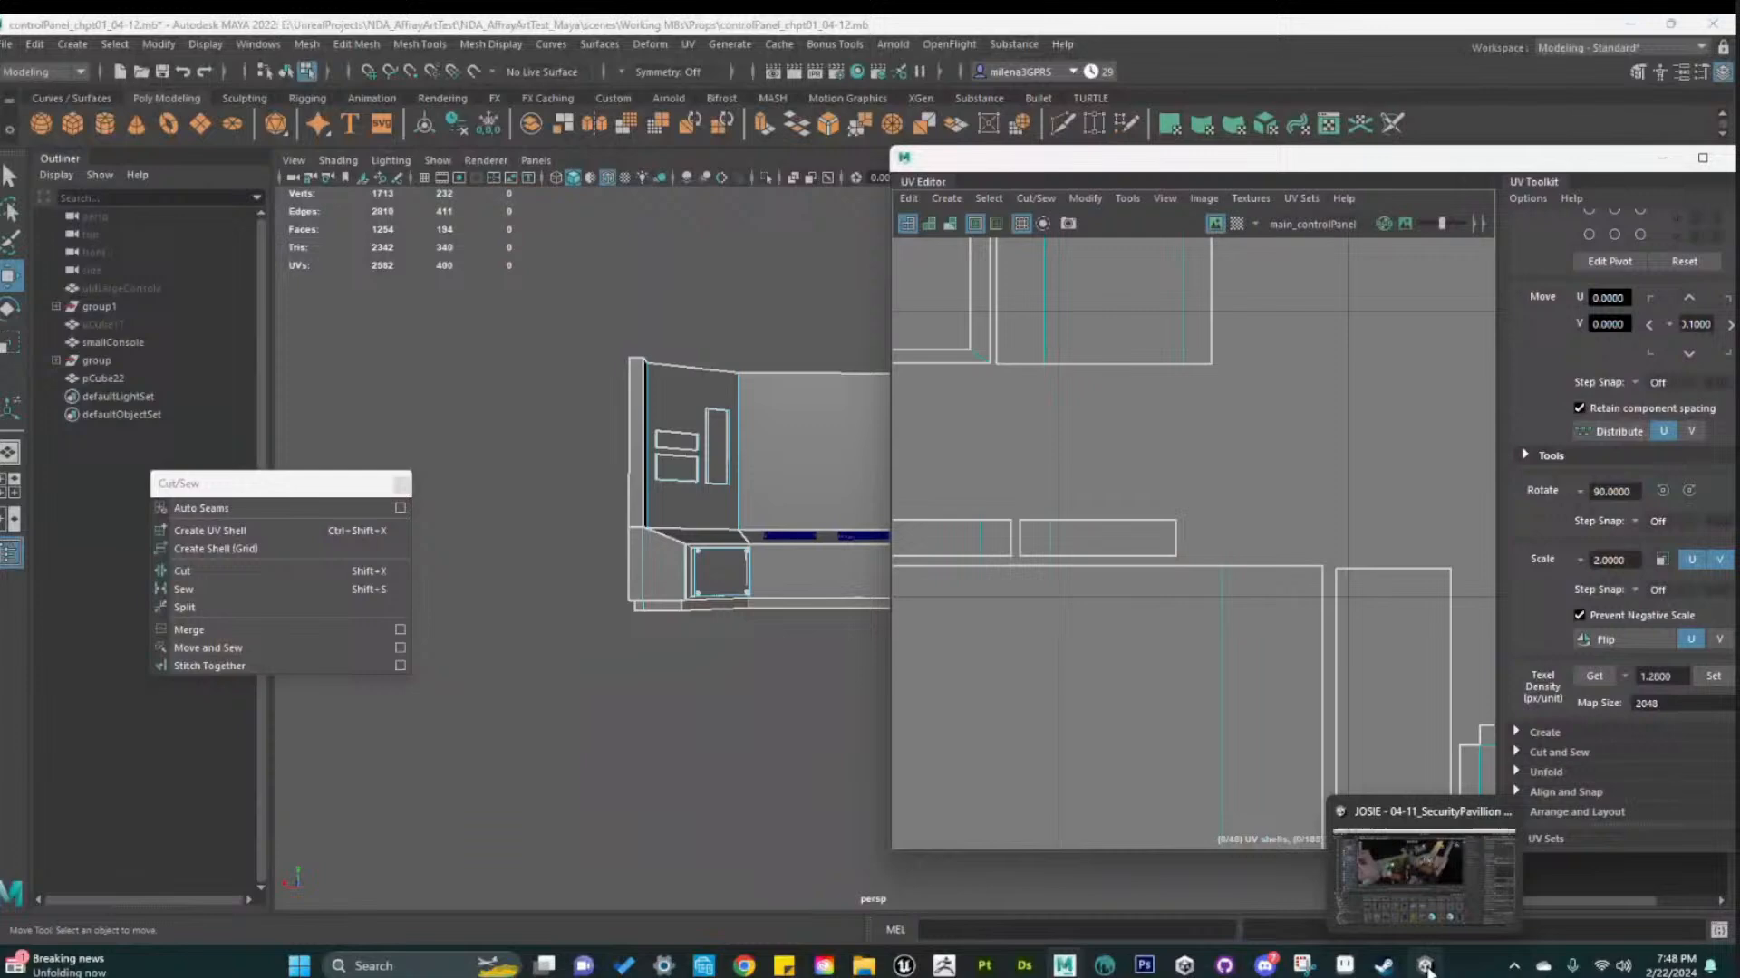
left_click(1433, 884)
scroll(57, 298, "up", 4)
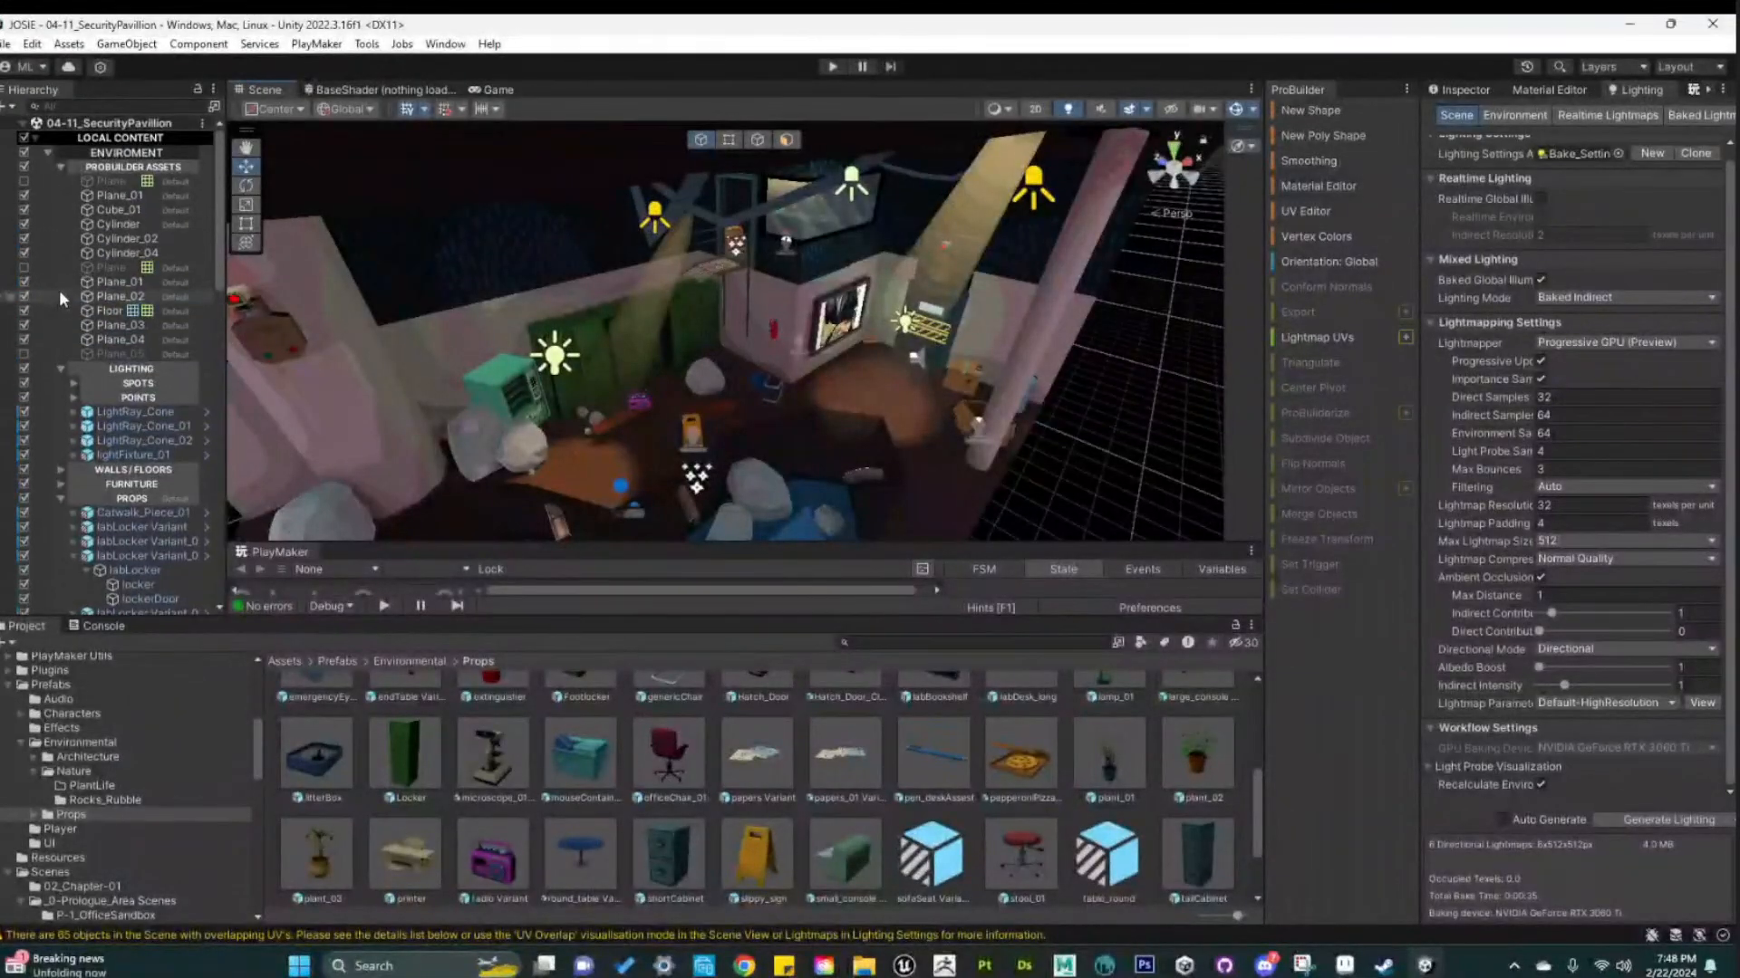
left_click(36, 126)
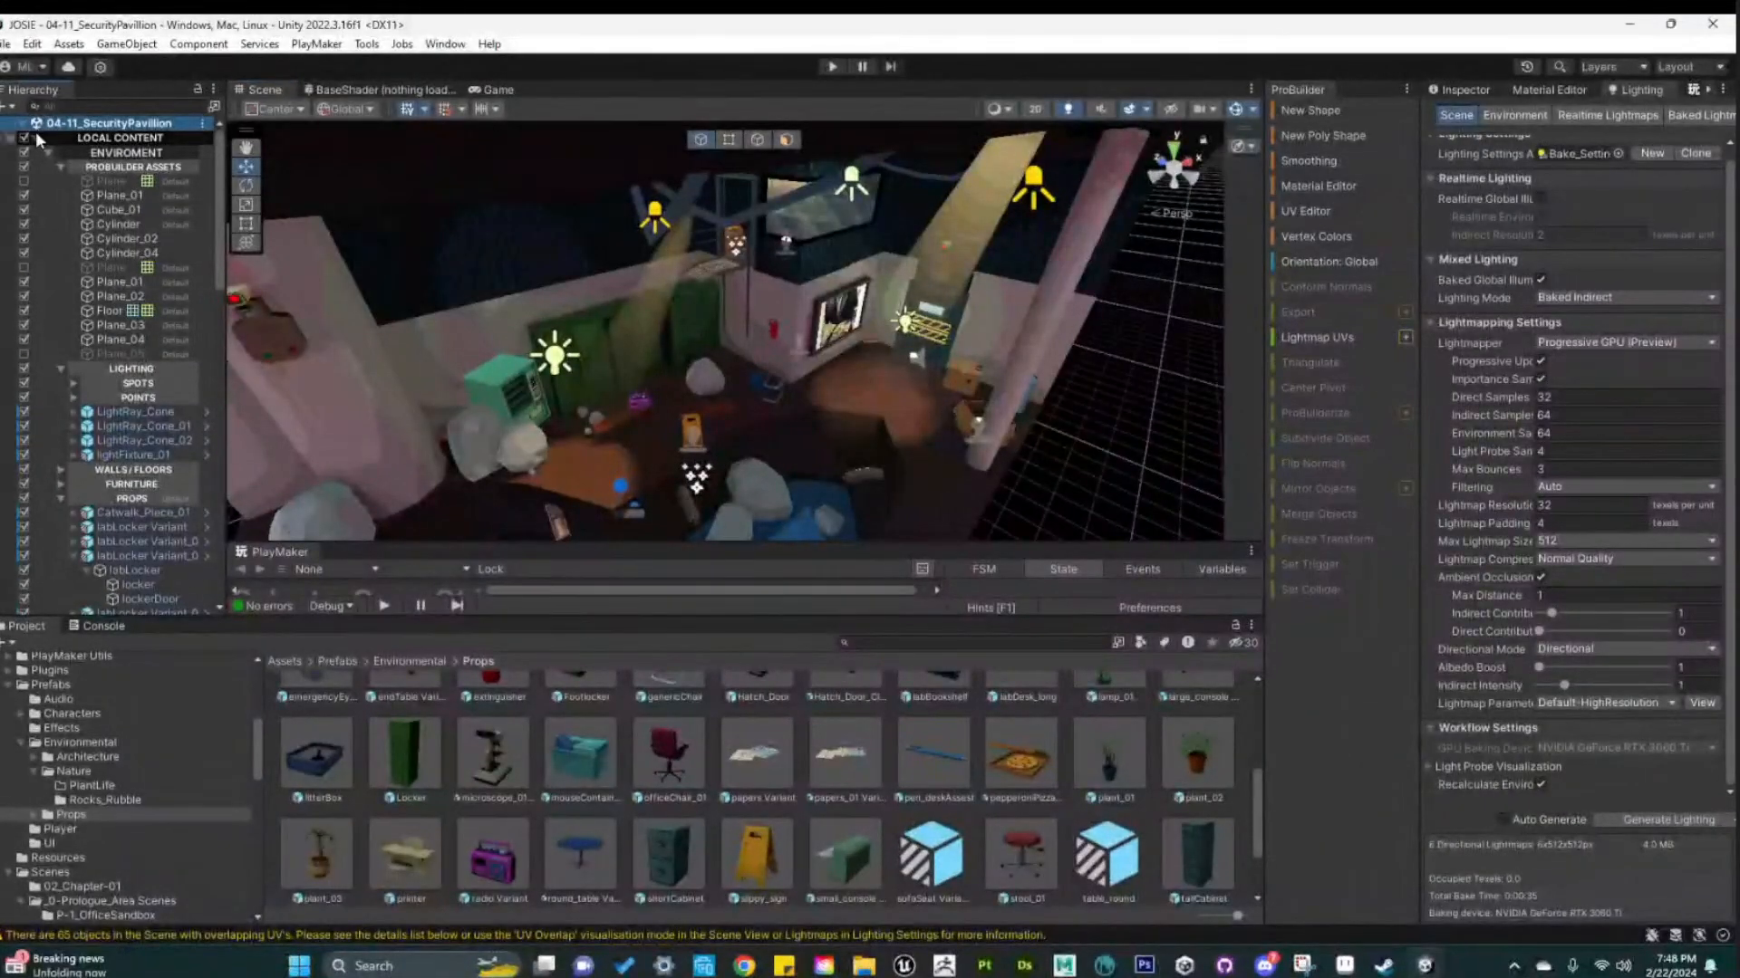
Collapse the scene's hierarchy and examine the whole security pavilion room and its props in the Scene view
left_click(35, 134)
scroll(913, 385, "down", 5)
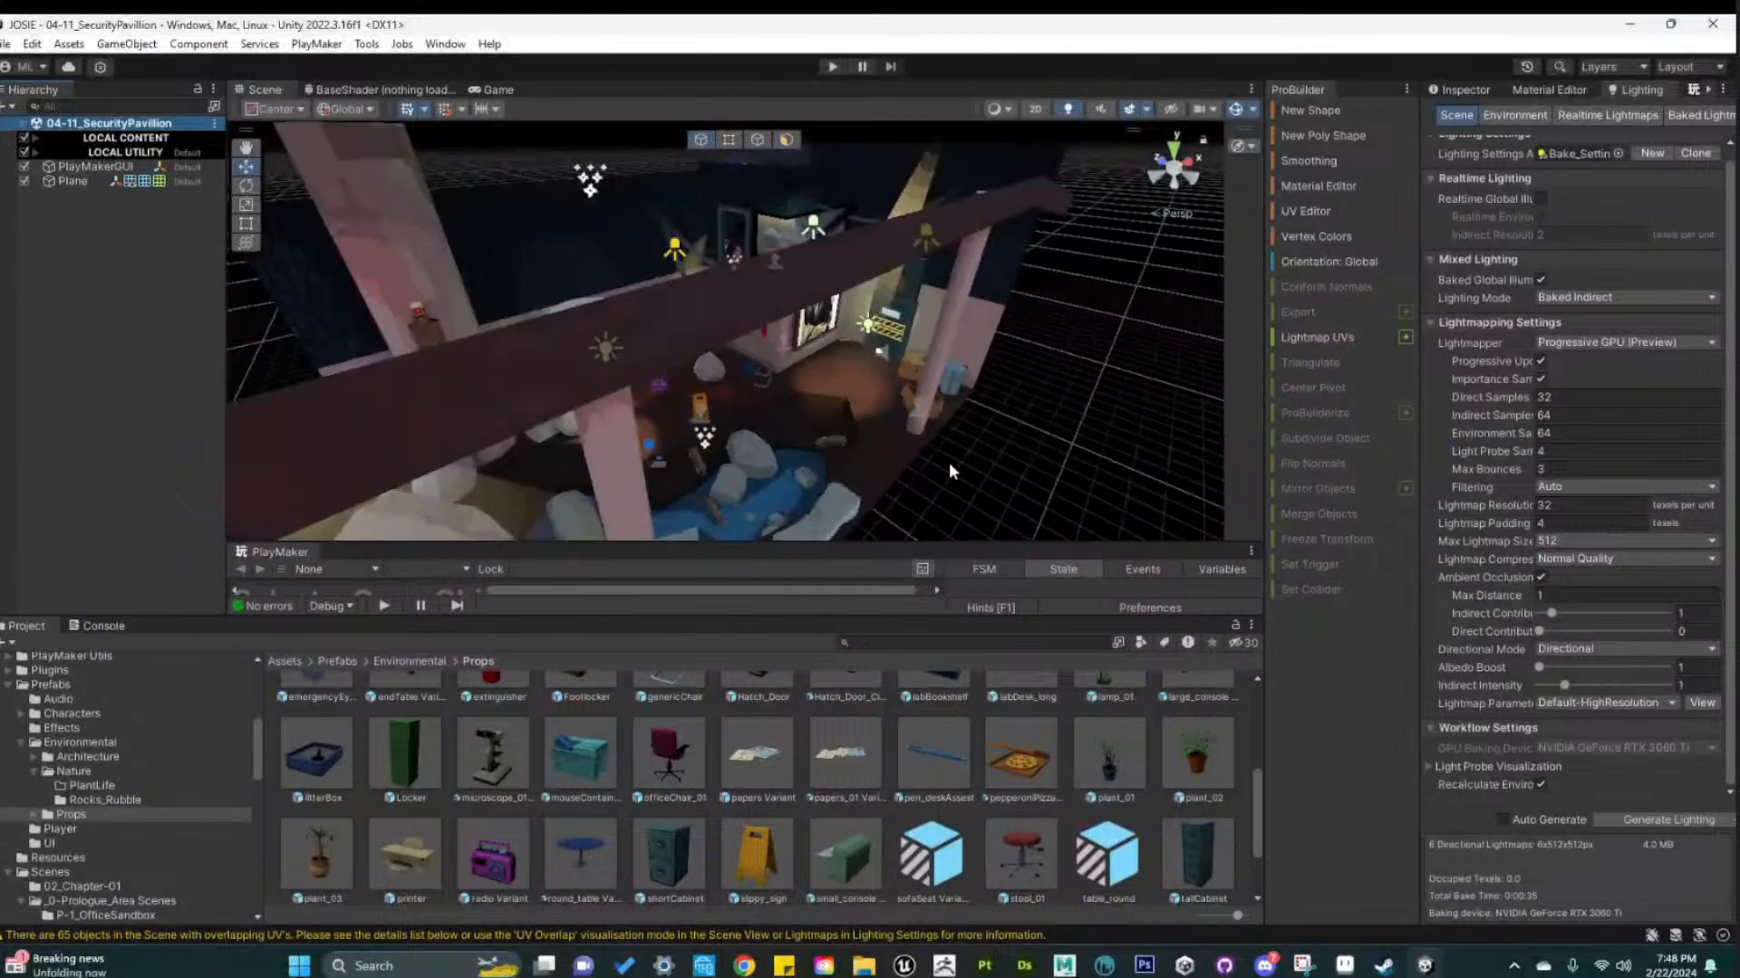
left_click_drag(974, 490, 920, 406, "alt")
middle_click_drag(920, 406, 920, 411)
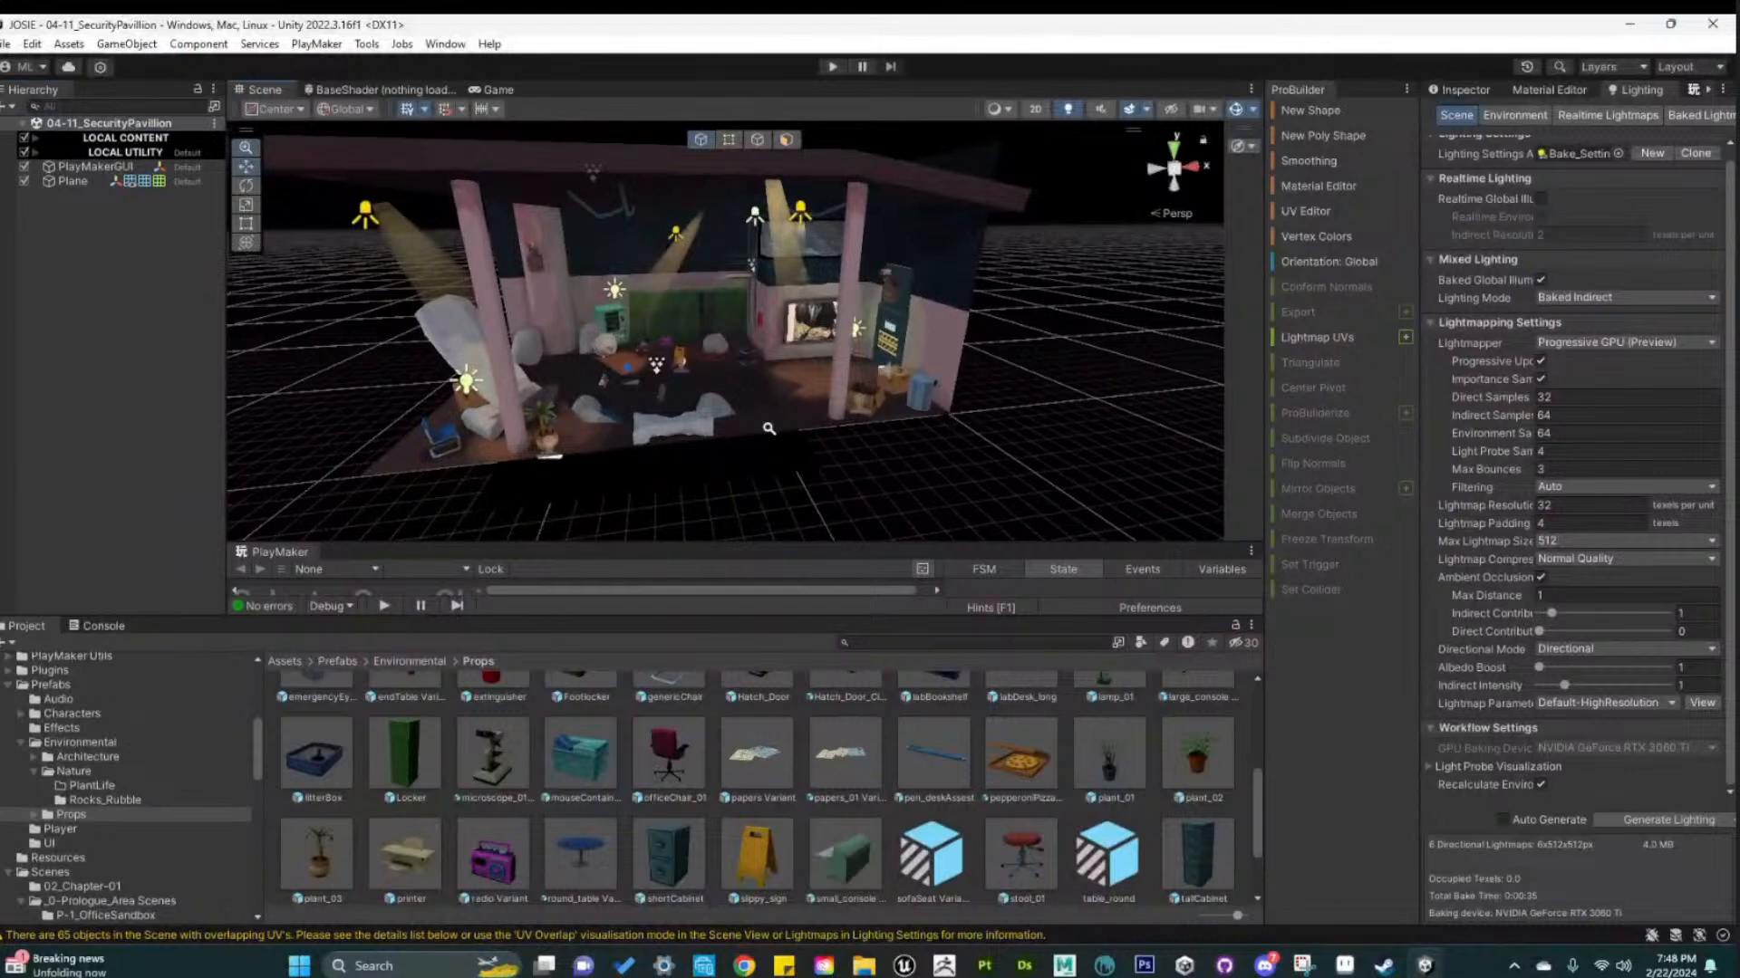
right_click_drag(921, 411, 1183, 424, "alt")
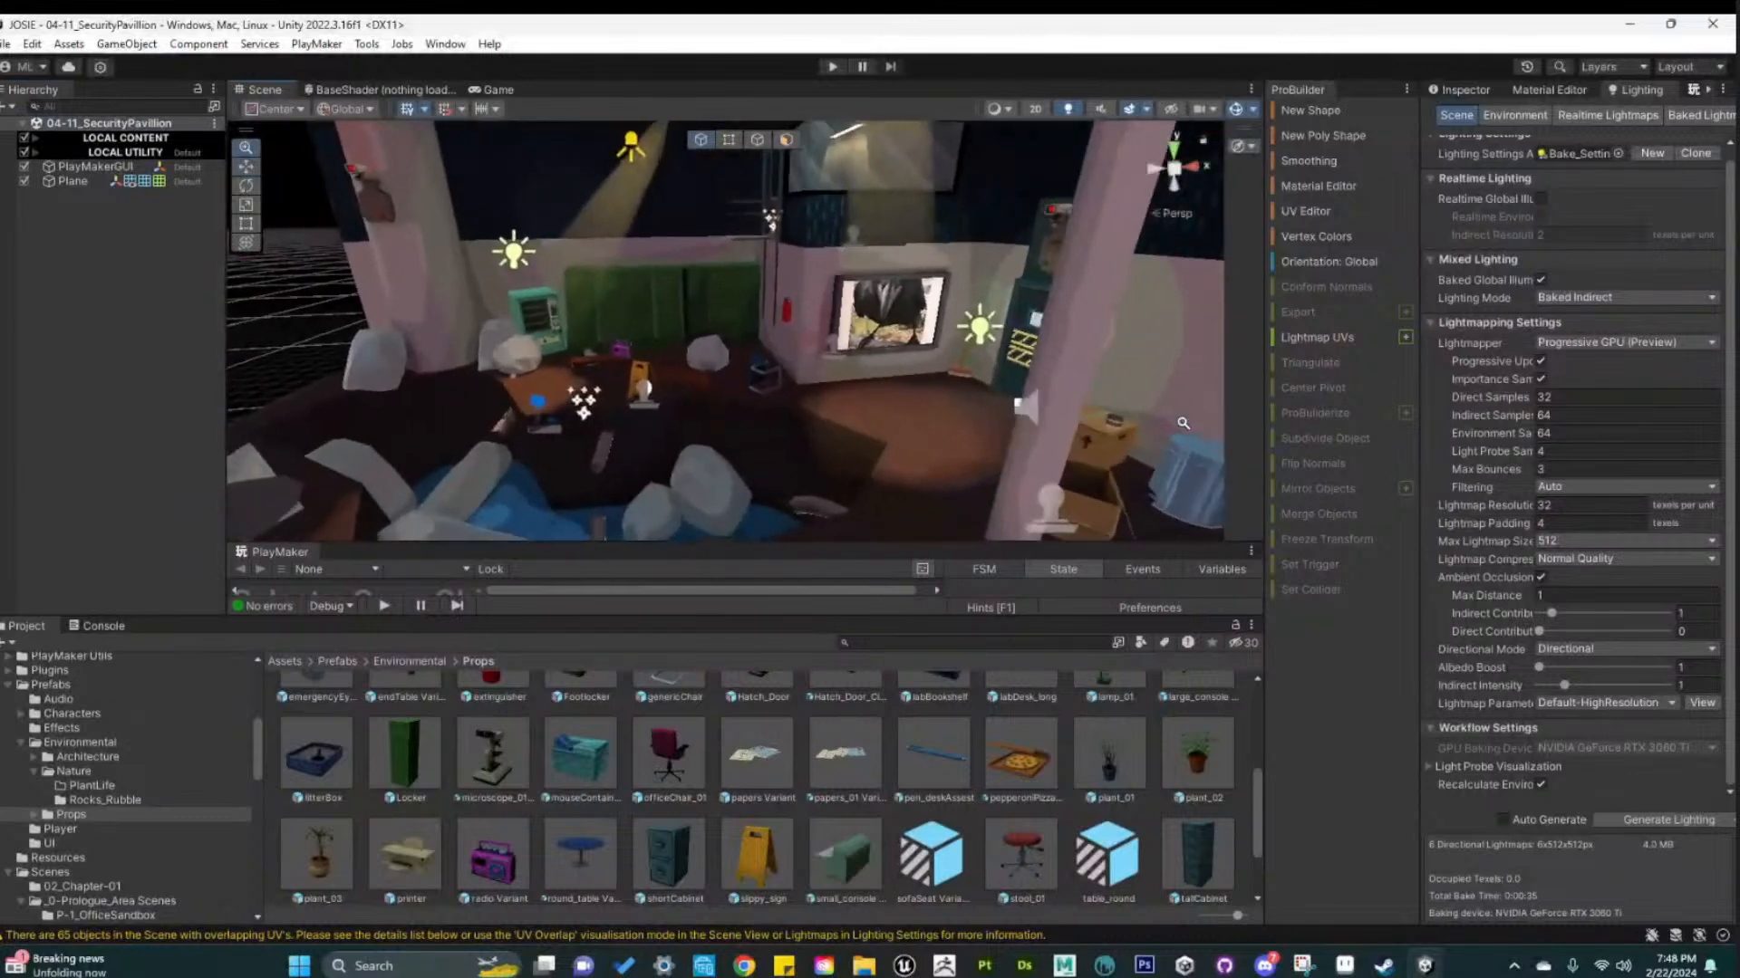
scroll(884, 410, "up", 5)
scroll(815, 416, "down", 10)
middle_click_drag(781, 422, 910, 524)
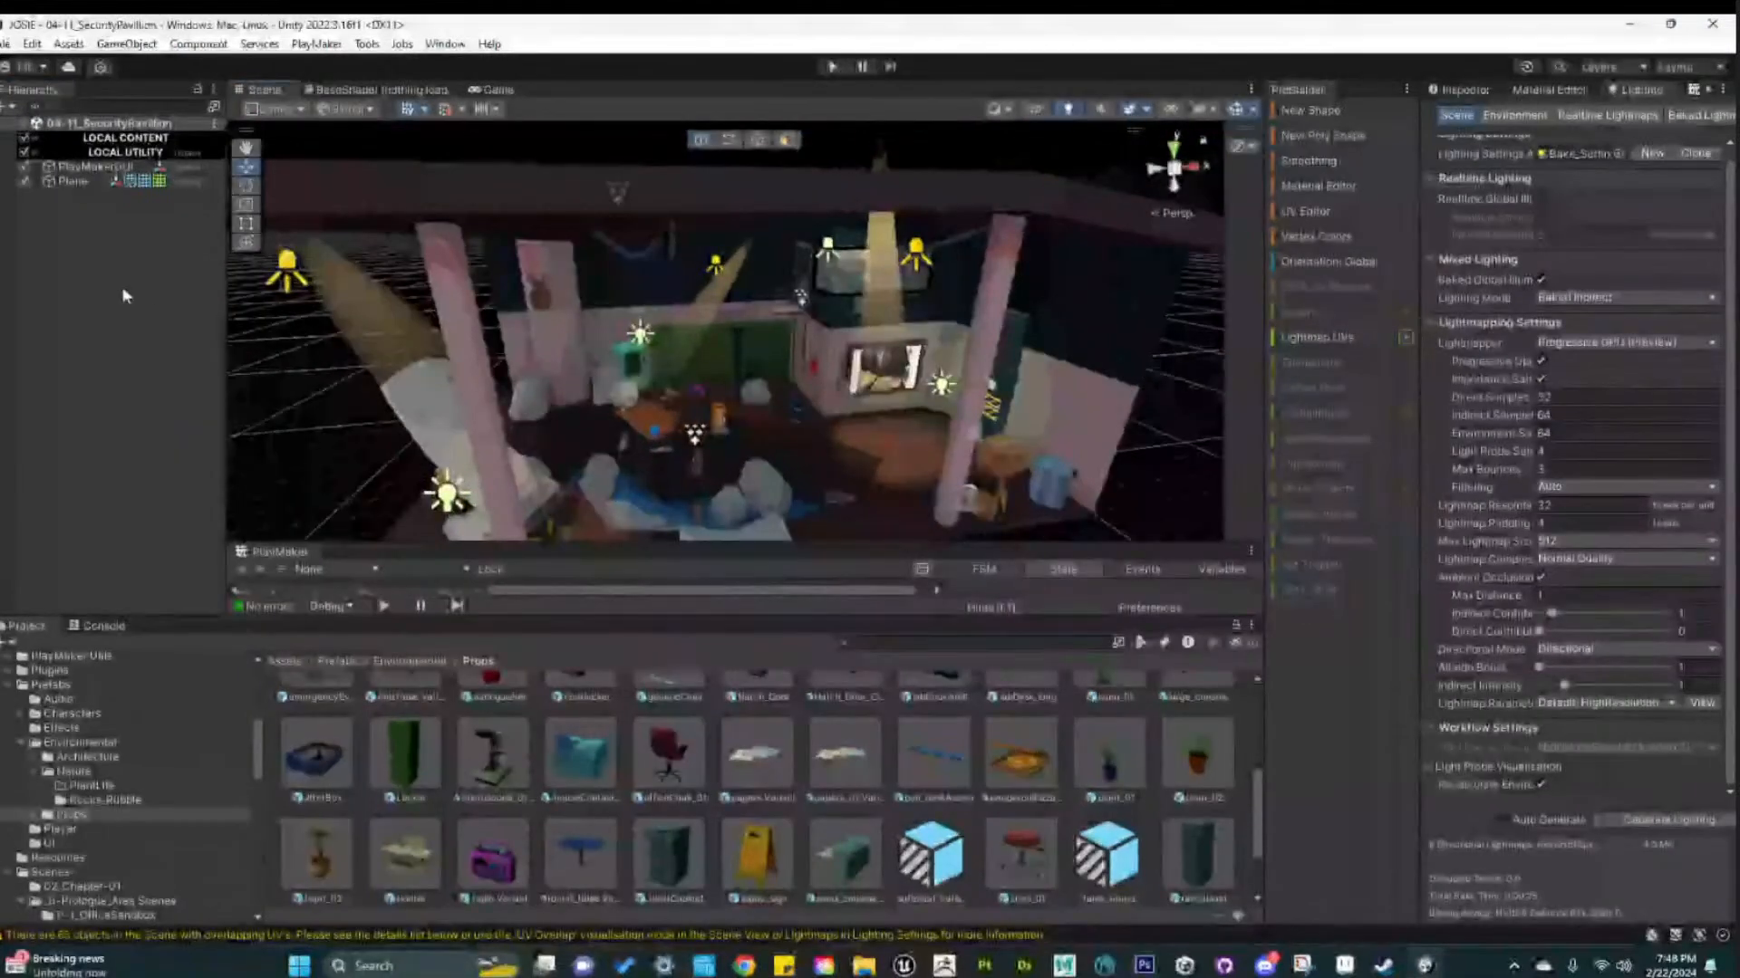
scroll(141, 817, "up", 10)
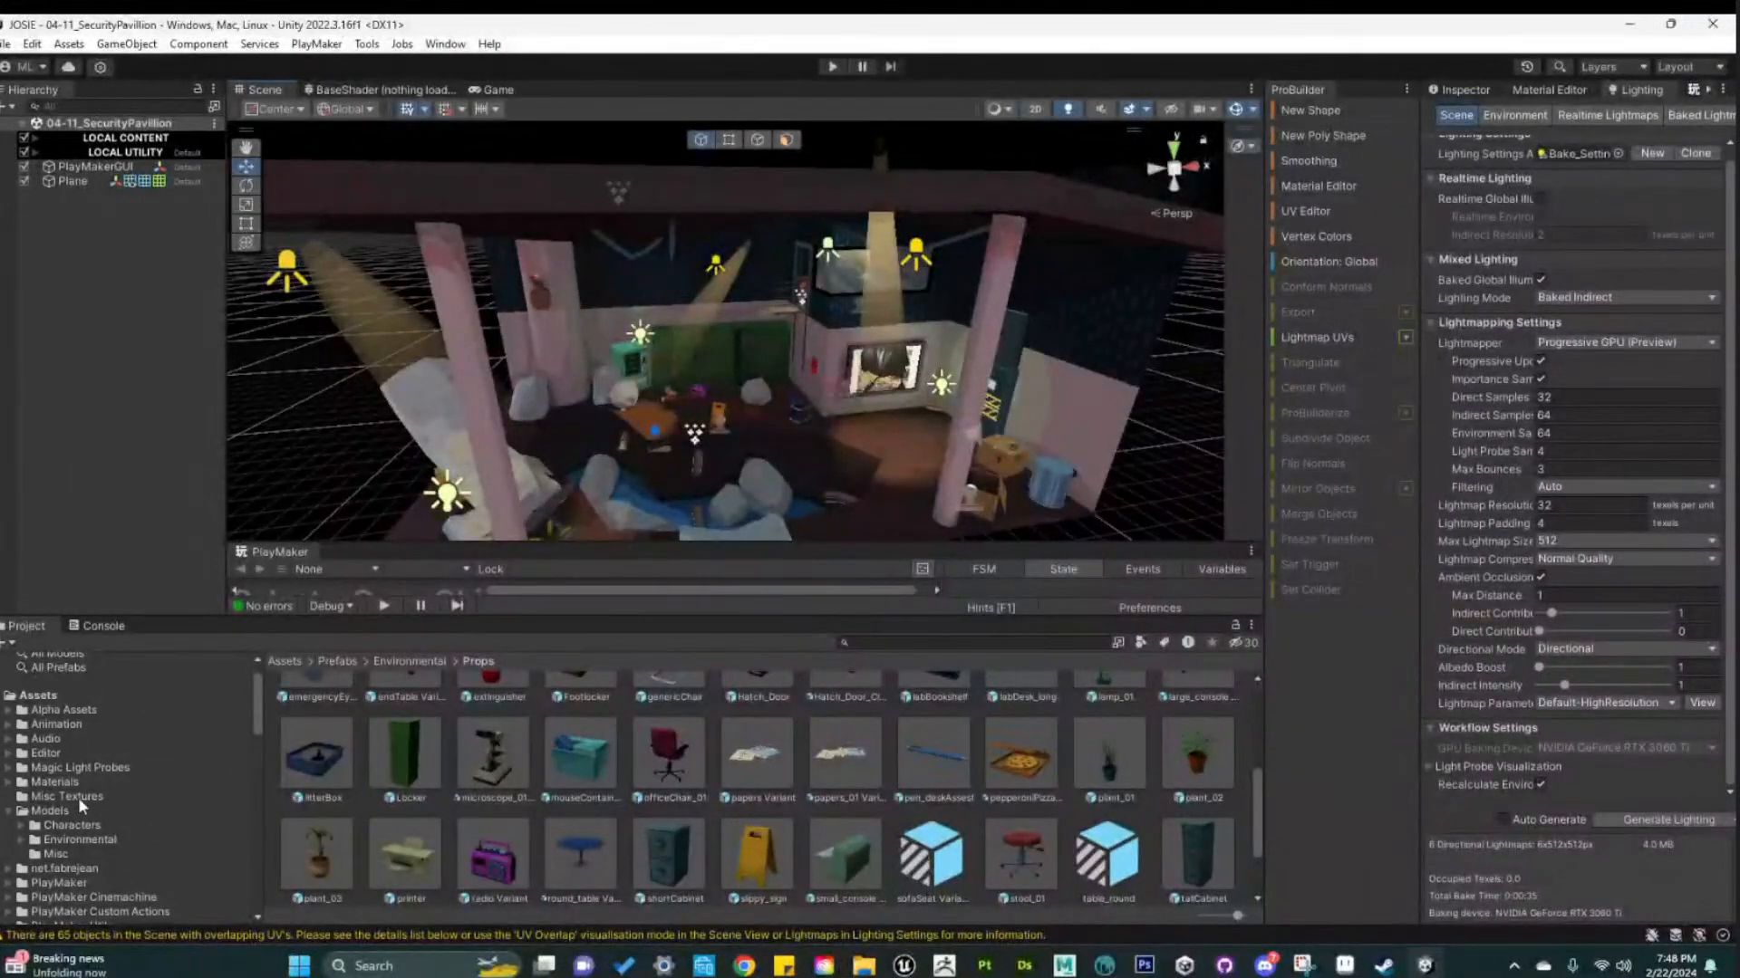
left_click(71, 810)
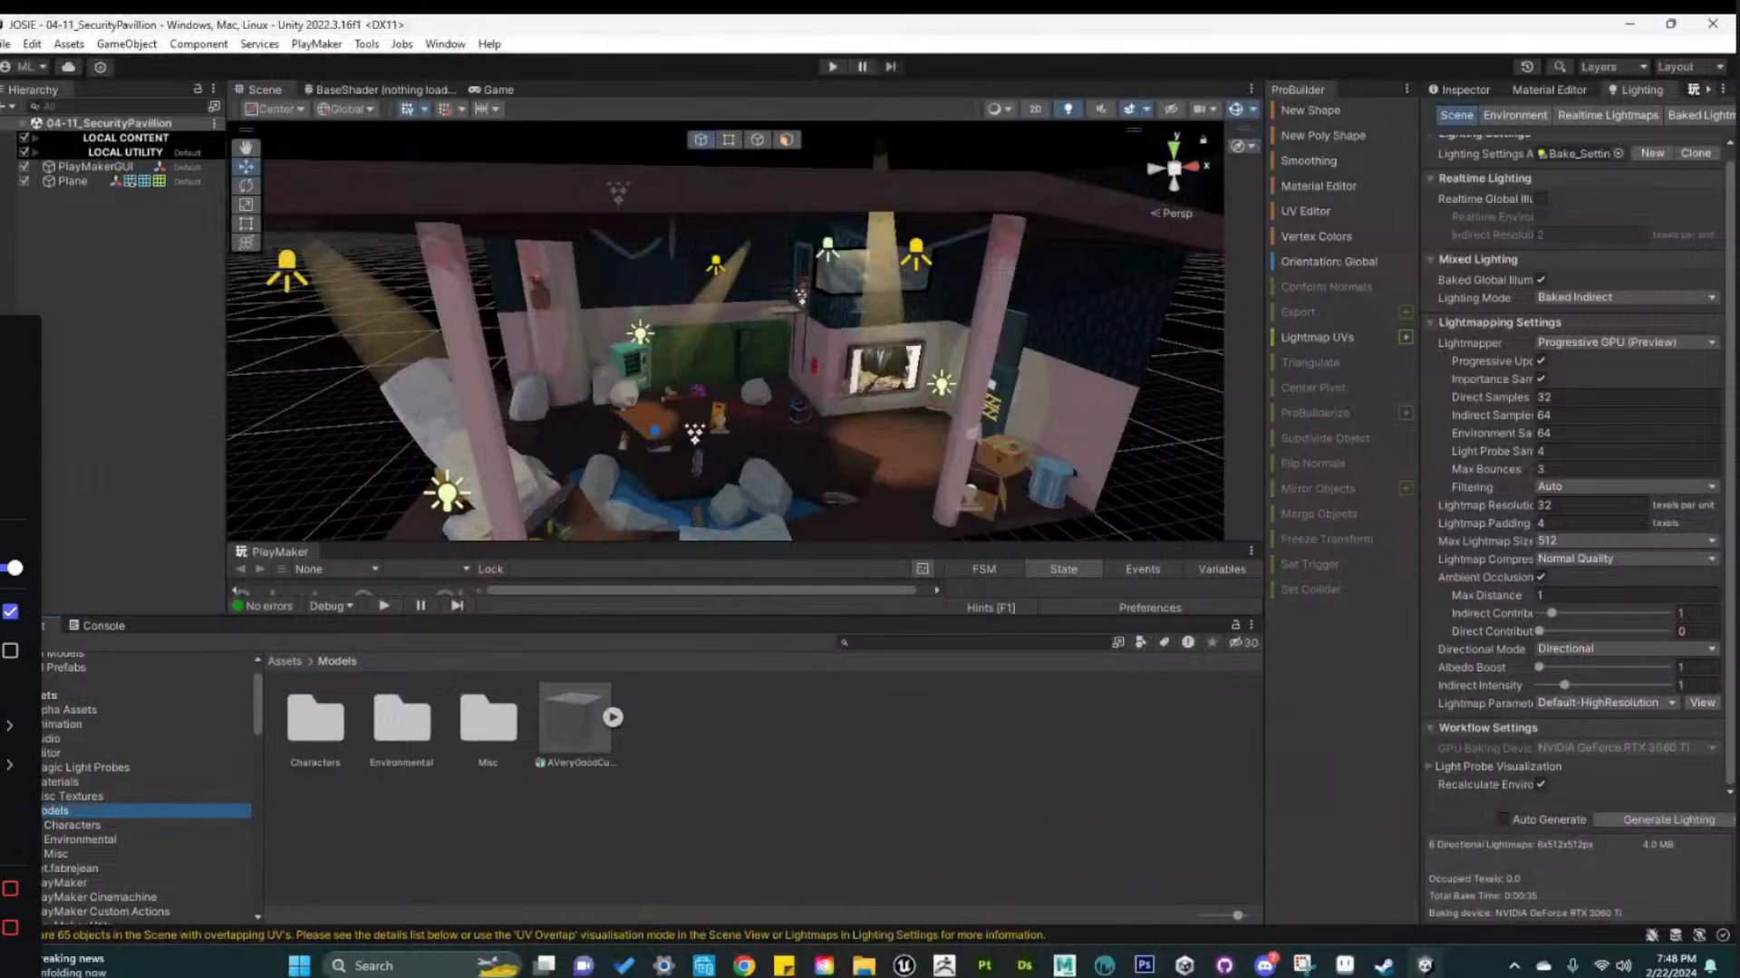
key("Escape")
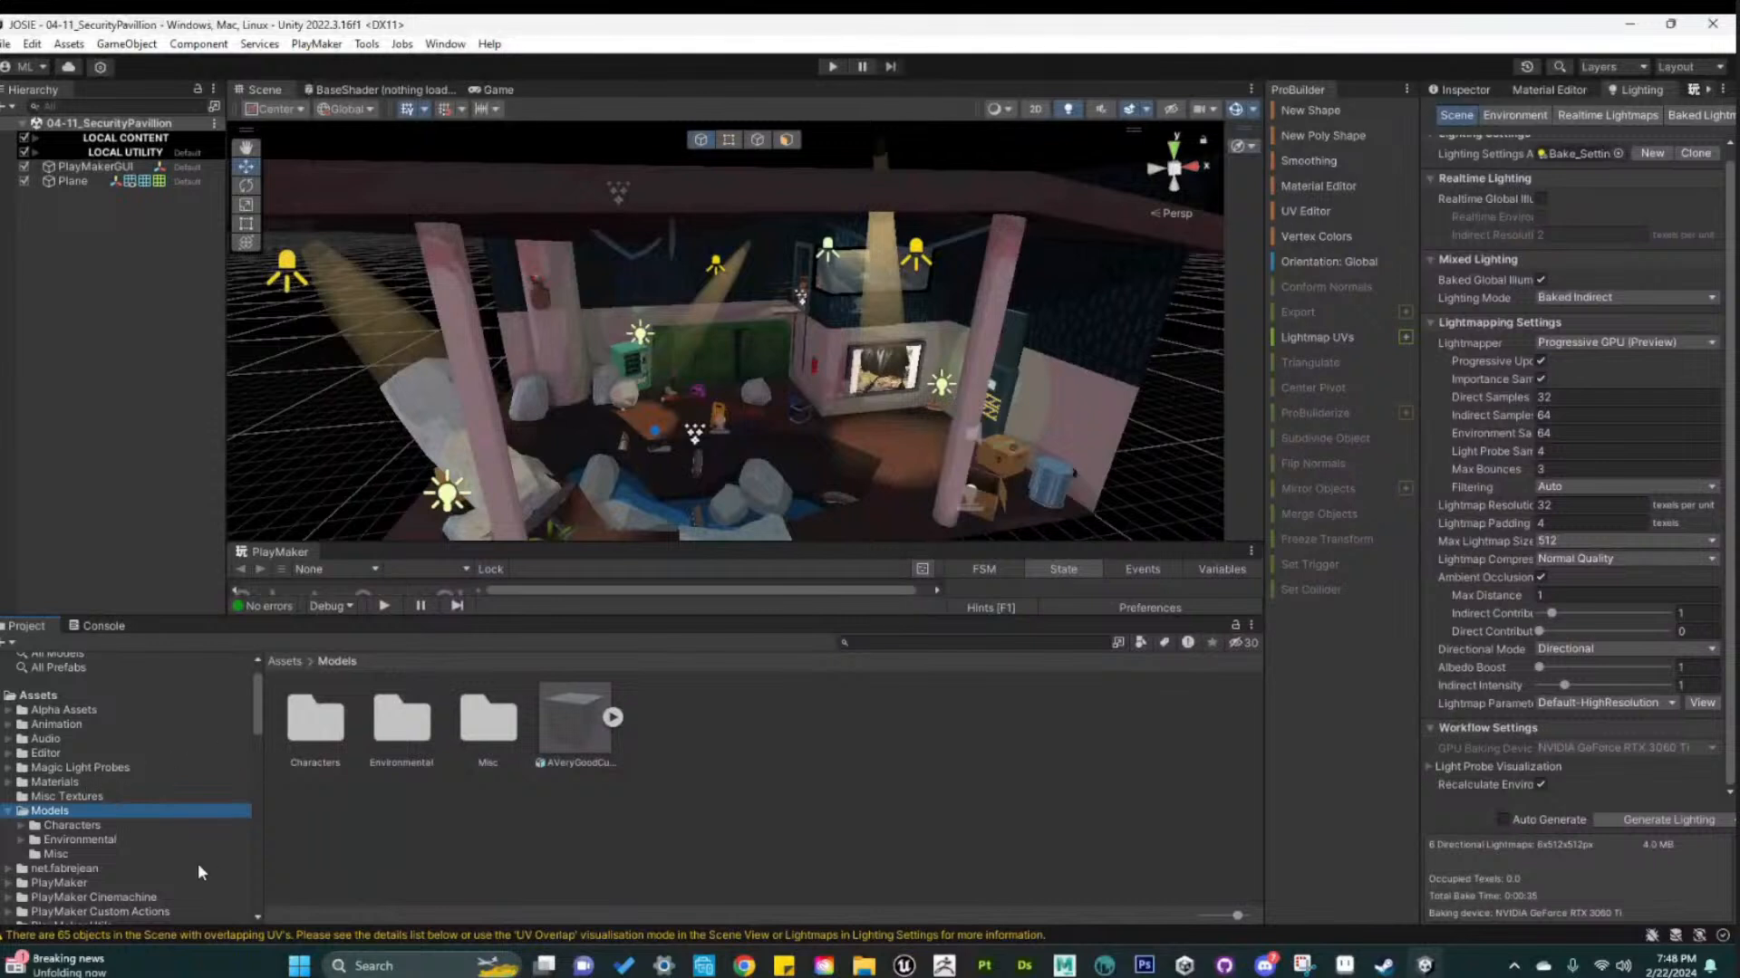
Open the 04-12_SecurityControlRoom scene from the _Chapter-01_Area Scenes folder
scroll(159, 830, "down", 10)
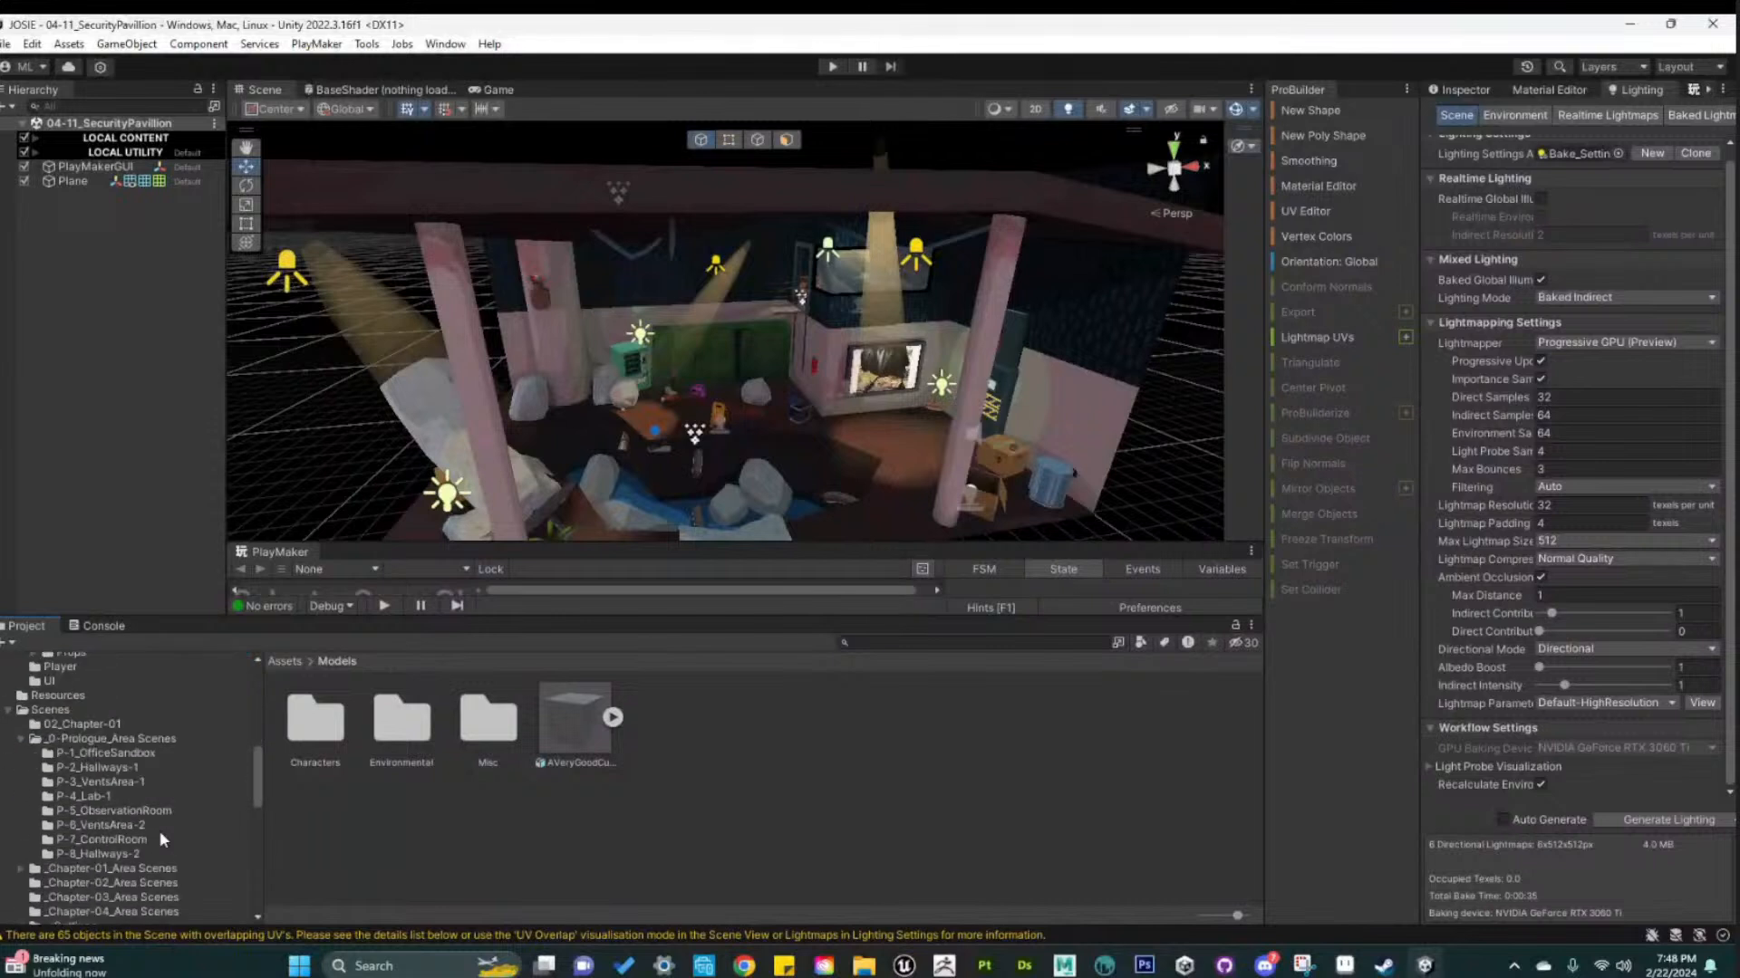
left_click(75, 708)
left_click(71, 741)
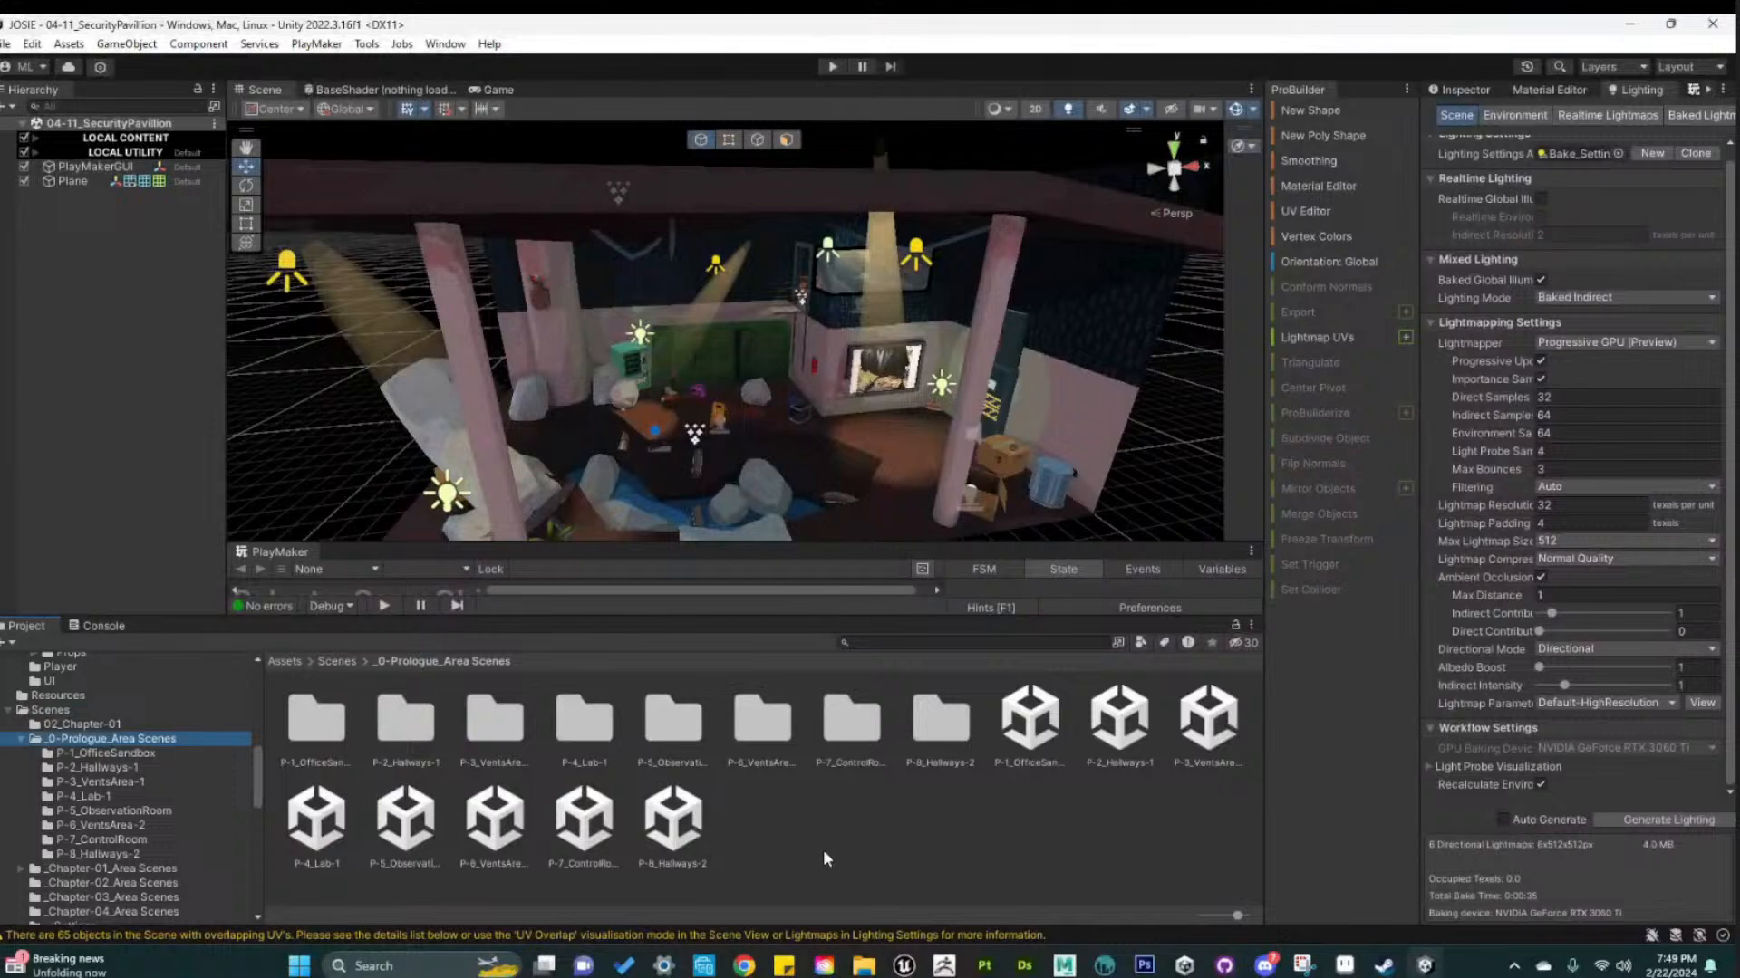
scroll(66, 779, "down", 2)
left_click(82, 814)
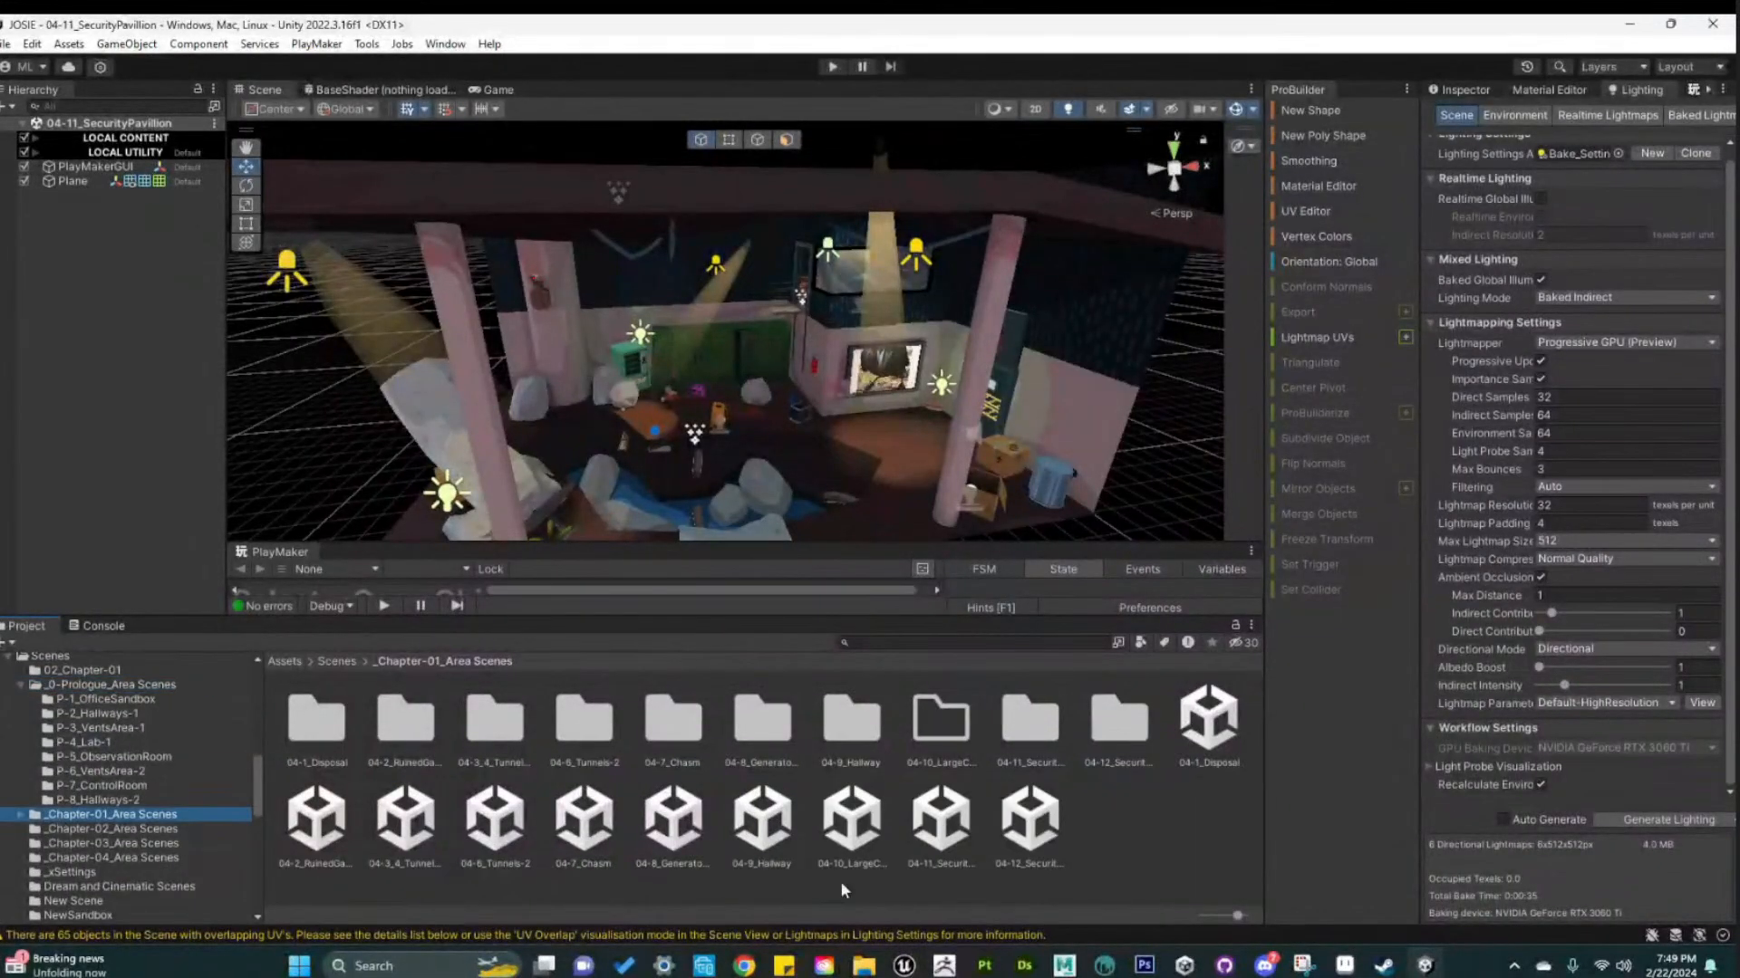
double_click(1030, 852)
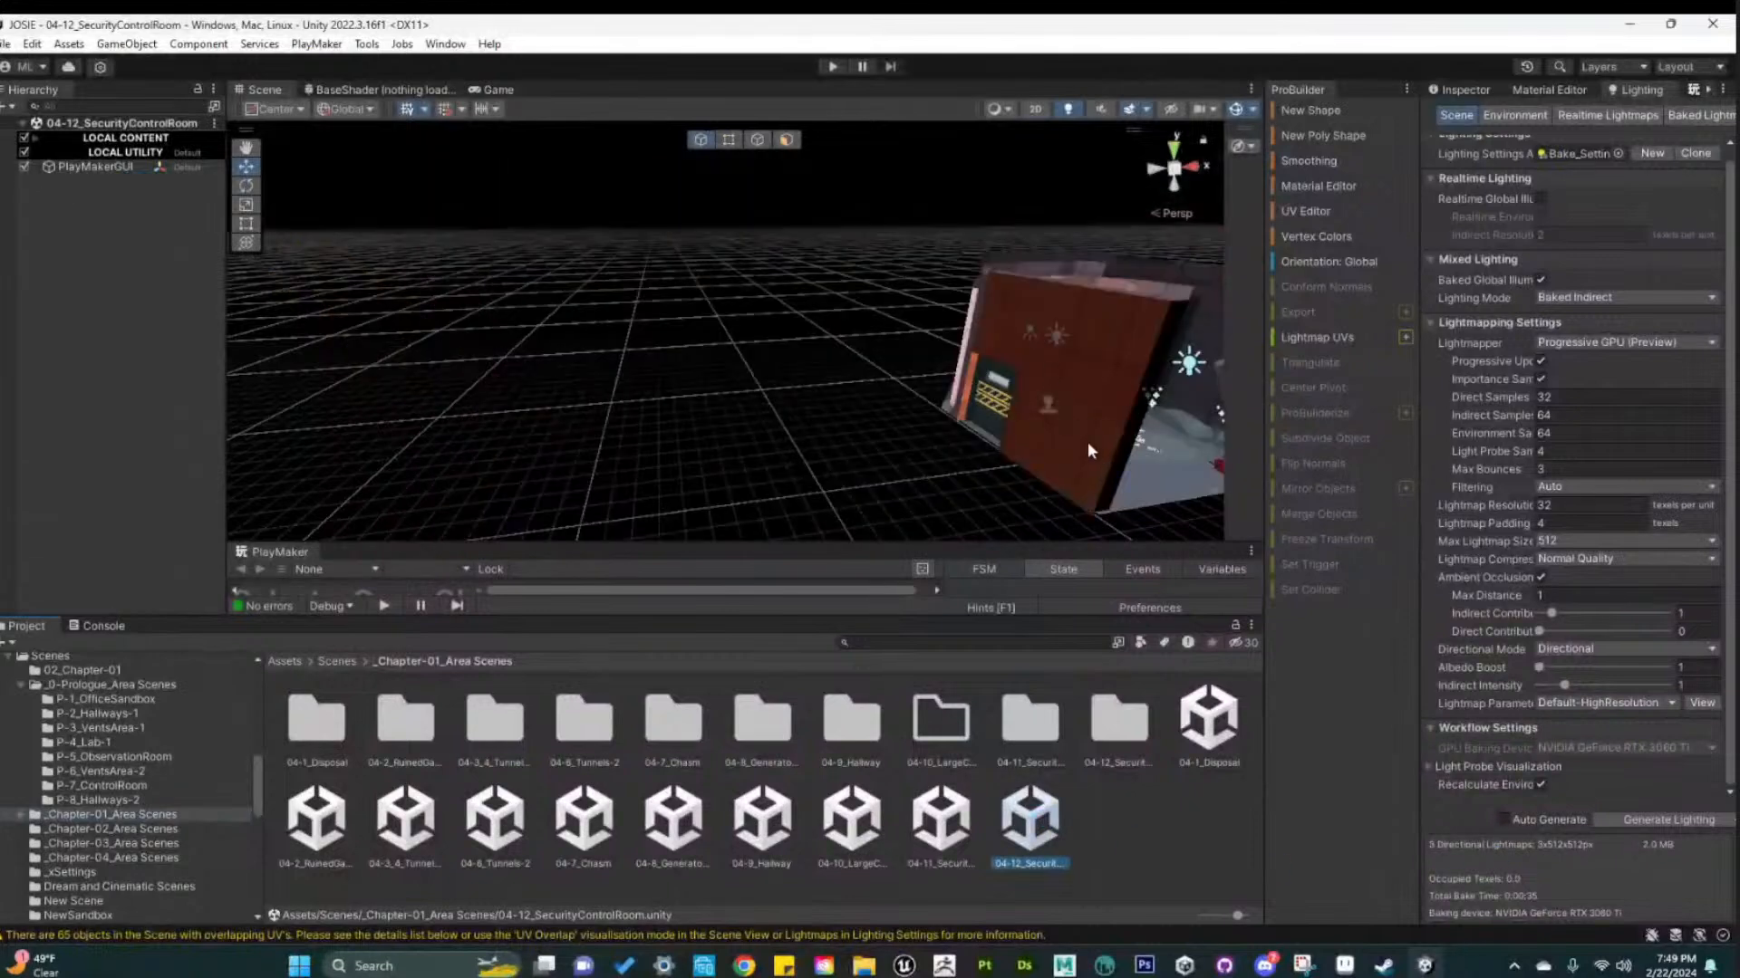
Examine the security control room's interior, especially the curved desk beneath the wall monitor and the broken side wall
middle_click_drag(1087, 443, 670, 398)
scroll(1099, 450, "up", 3)
middle_click_drag(866, 442, 983, 392)
scroll(983, 392, "up", 6)
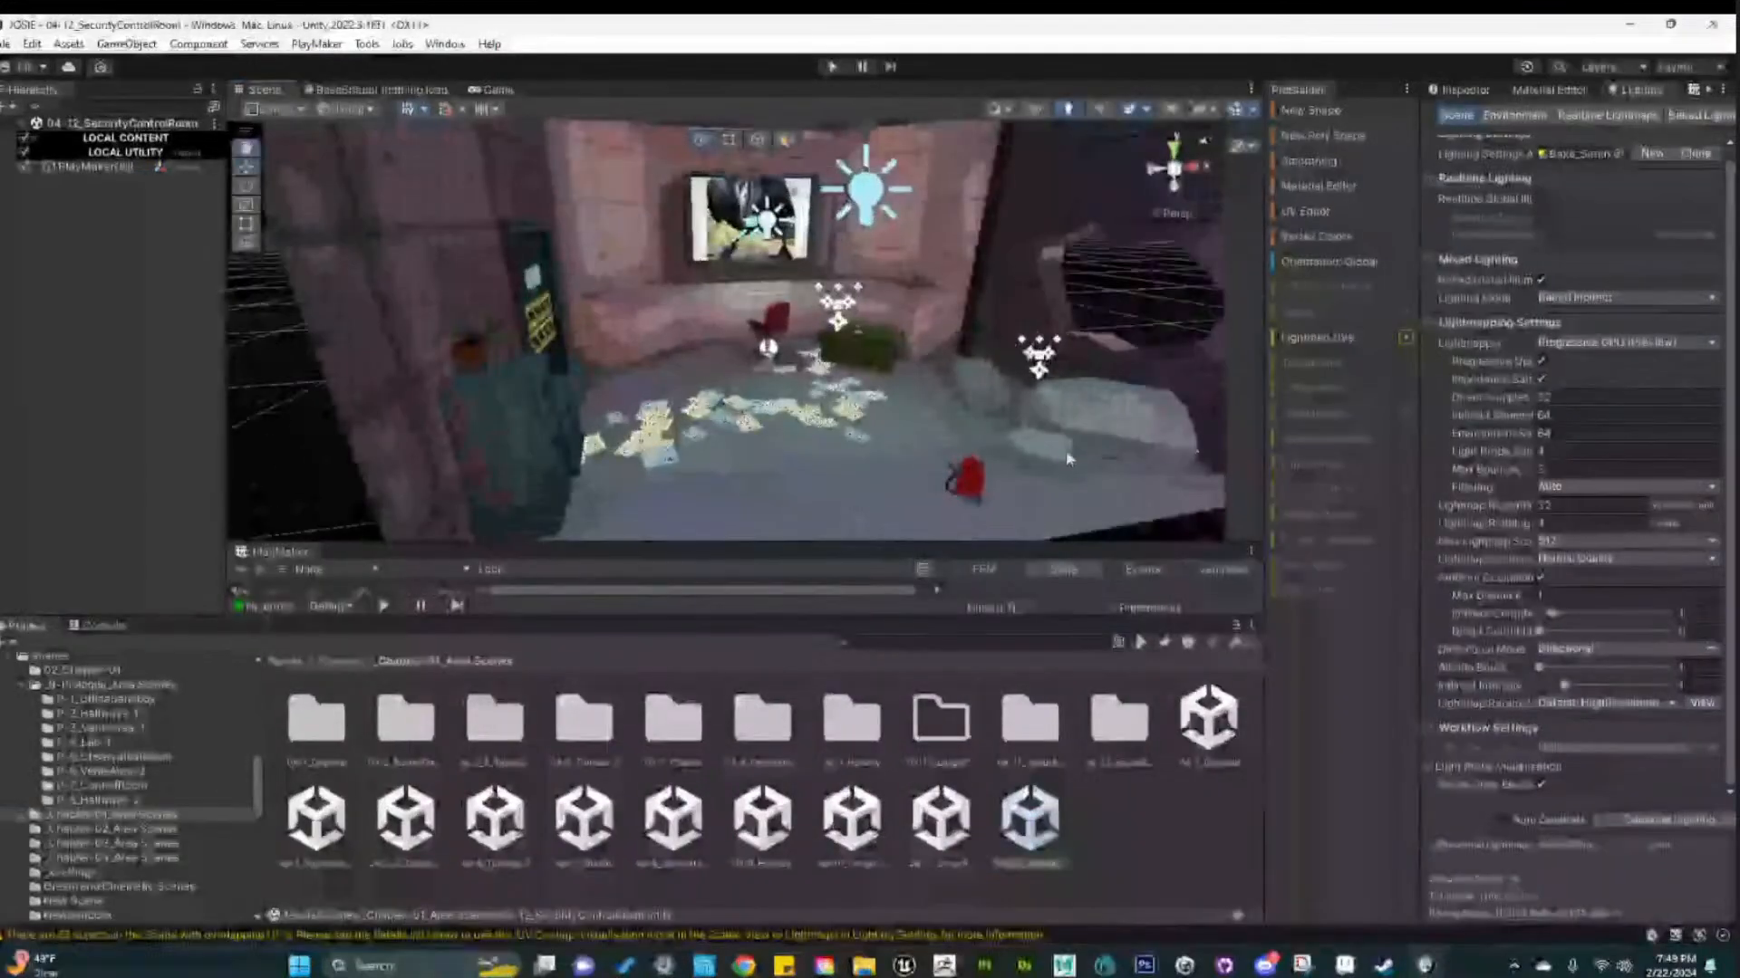
middle_click_drag(1088, 481, 1041, 450)
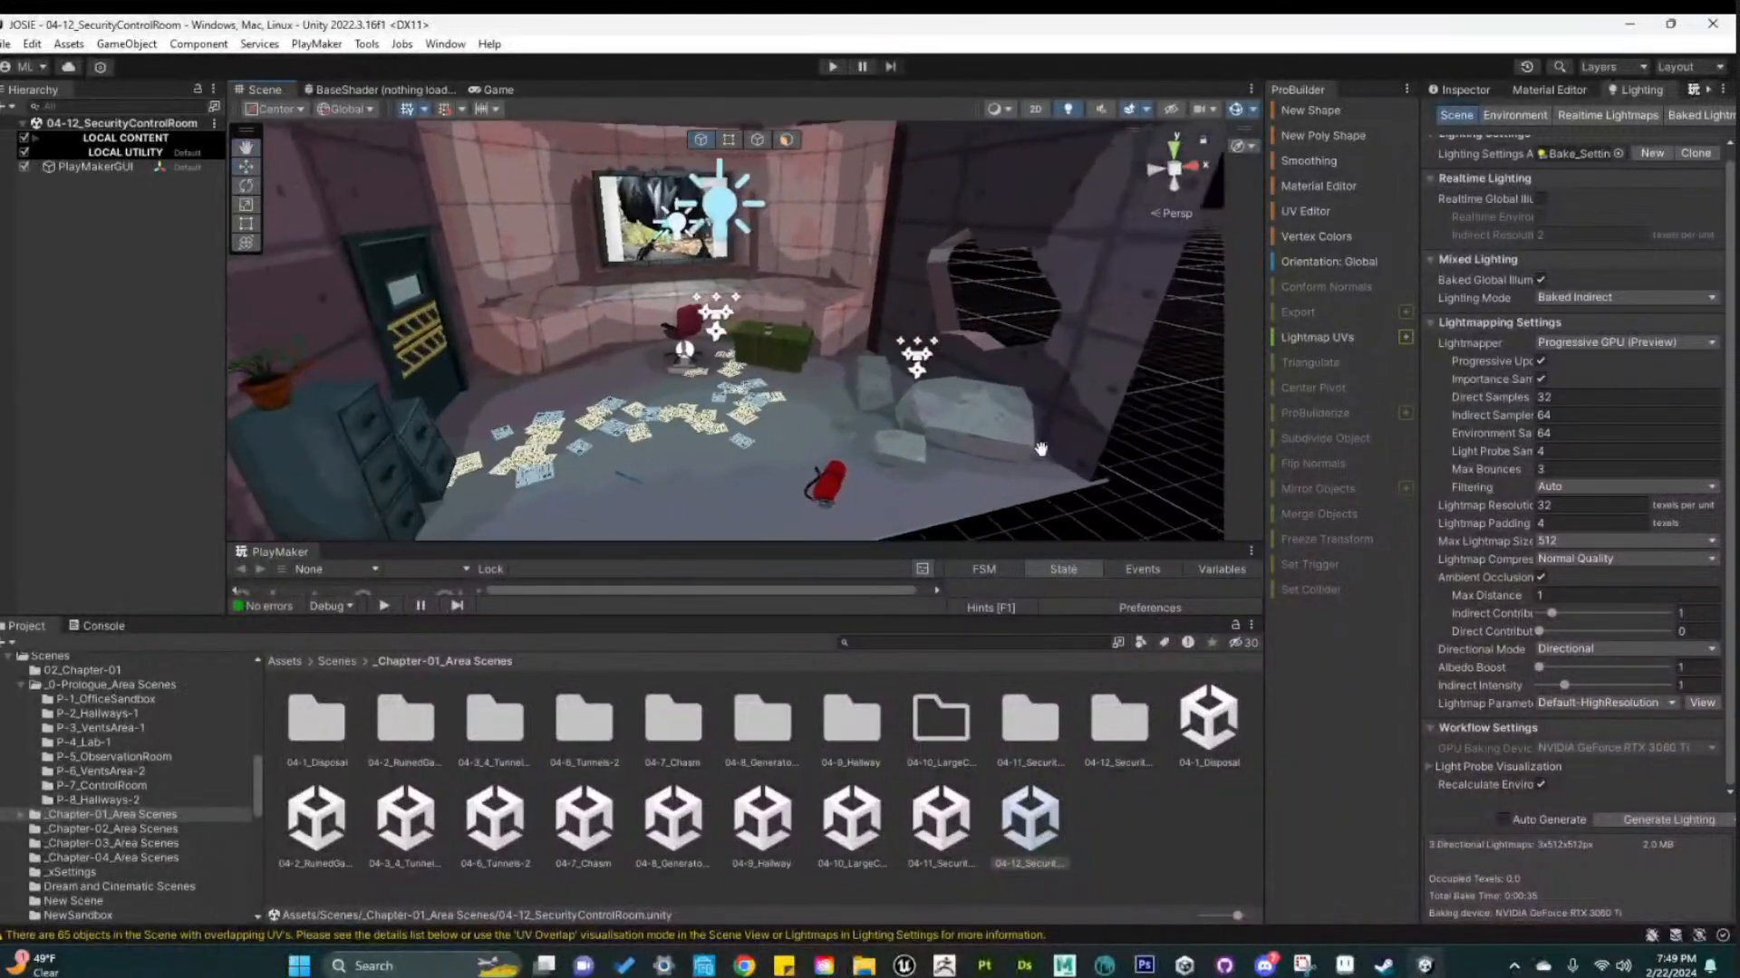
left_click(1097, 415)
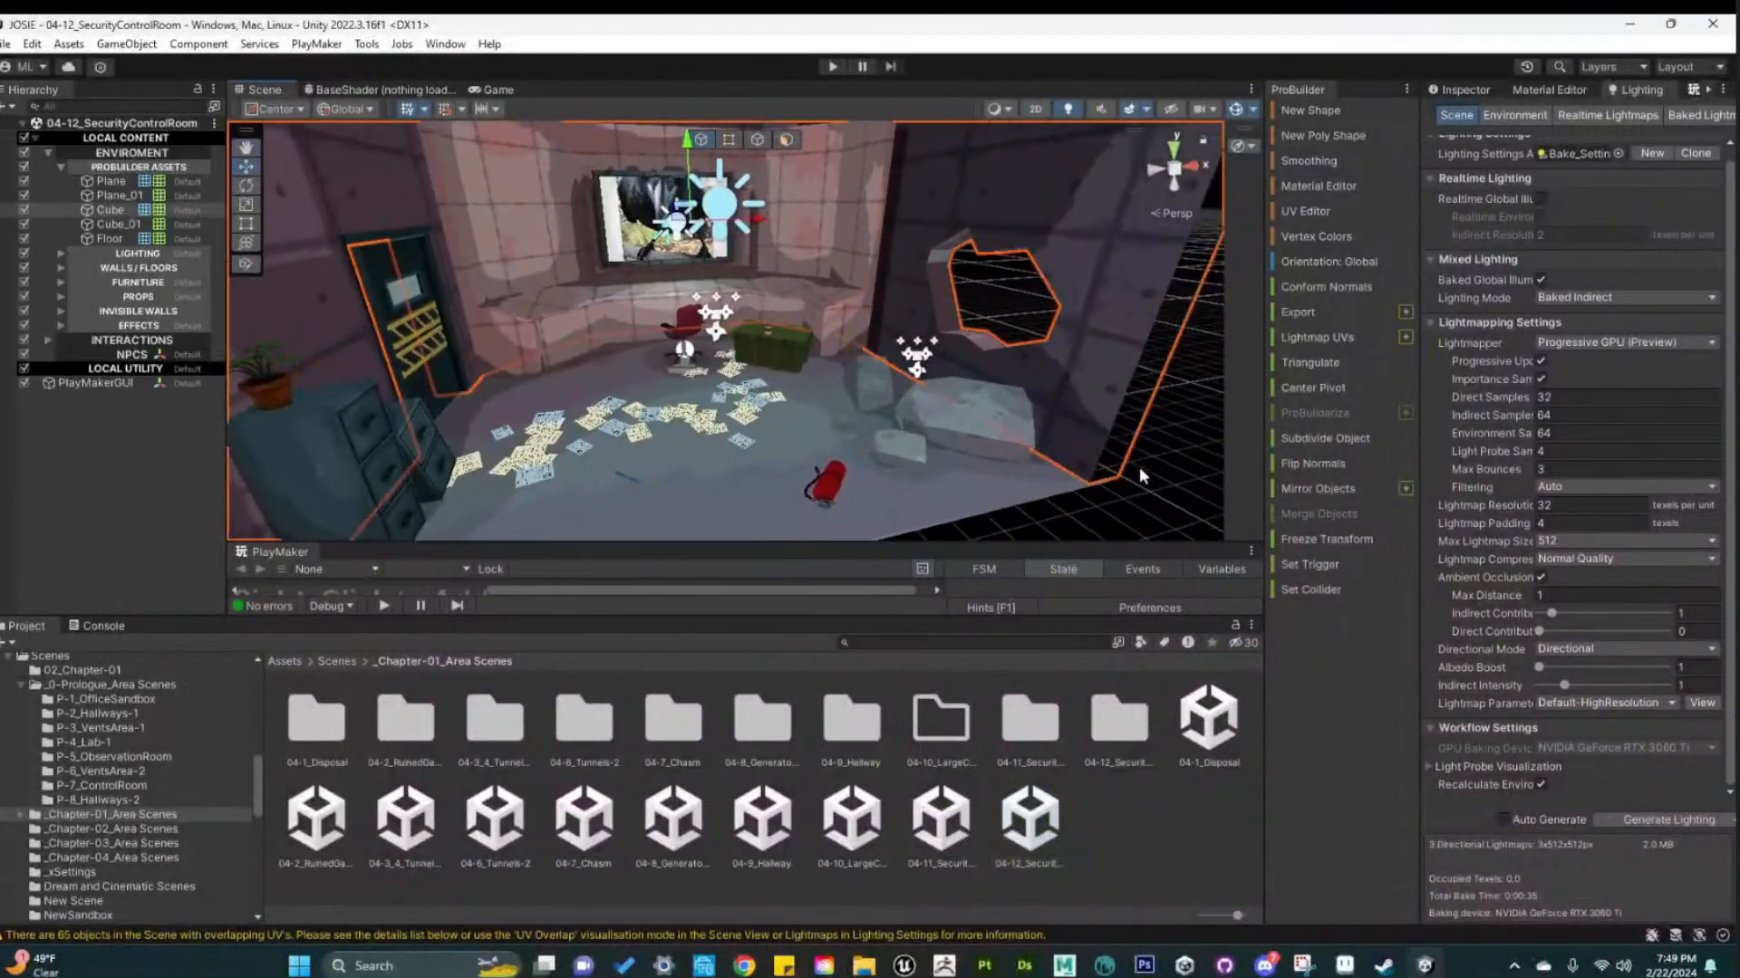
left_click(1183, 423)
scroll(885, 422, "up", 5)
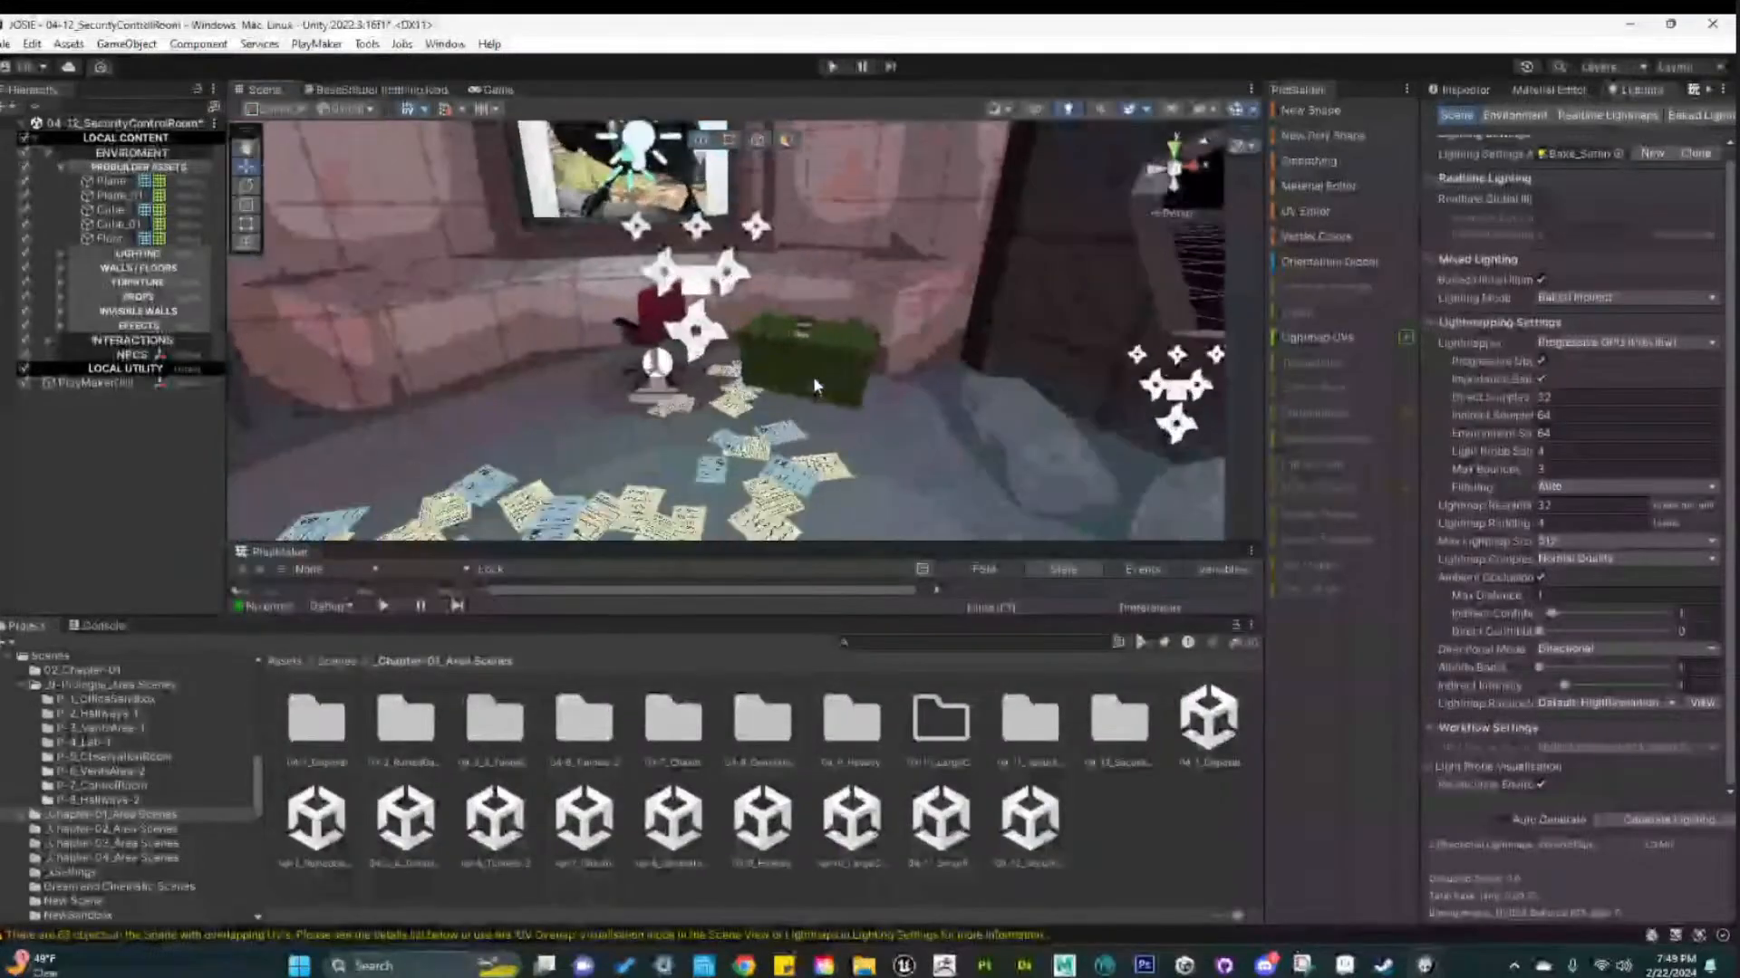
middle_click_drag(813, 377, 839, 411)
mouse_move(839, 412)
right_mouse_down()
mouse_move(824, 410)
mouse_move(867, 417)
right_mouse_up()
scroll(867, 417, "down", 5)
middle_click_drag(867, 417, 850, 365)
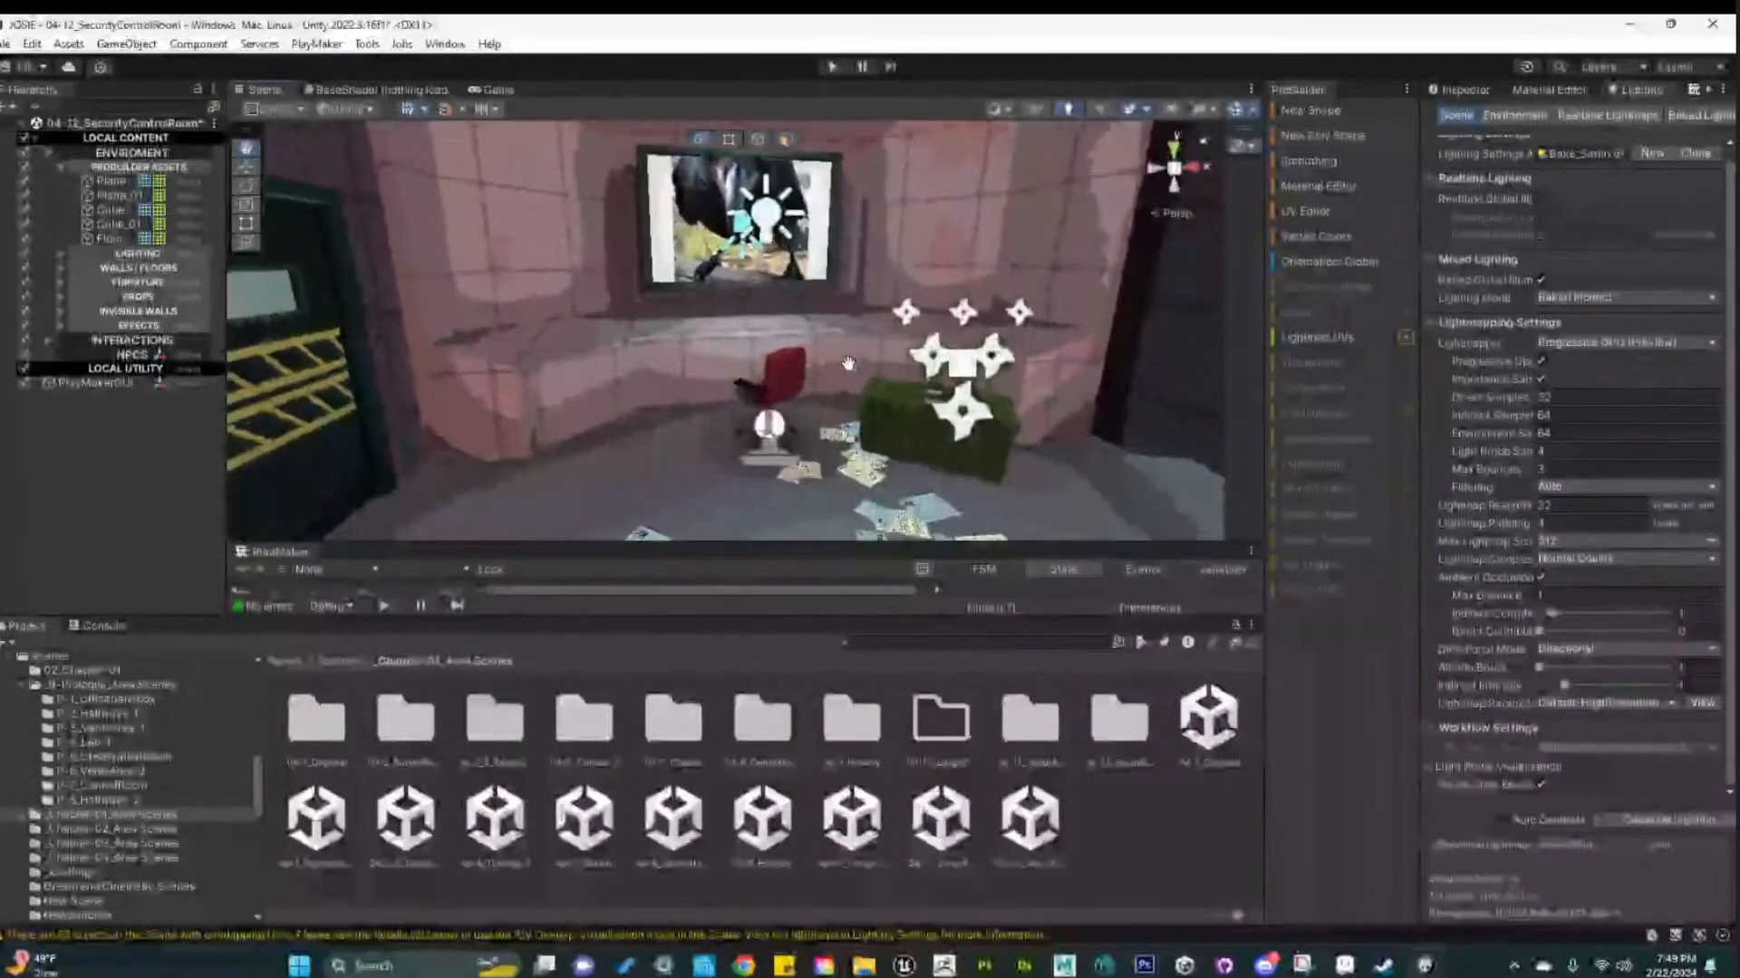
right_click_drag(878, 412, 877, 434)
middle_click_drag(891, 444, 860, 394)
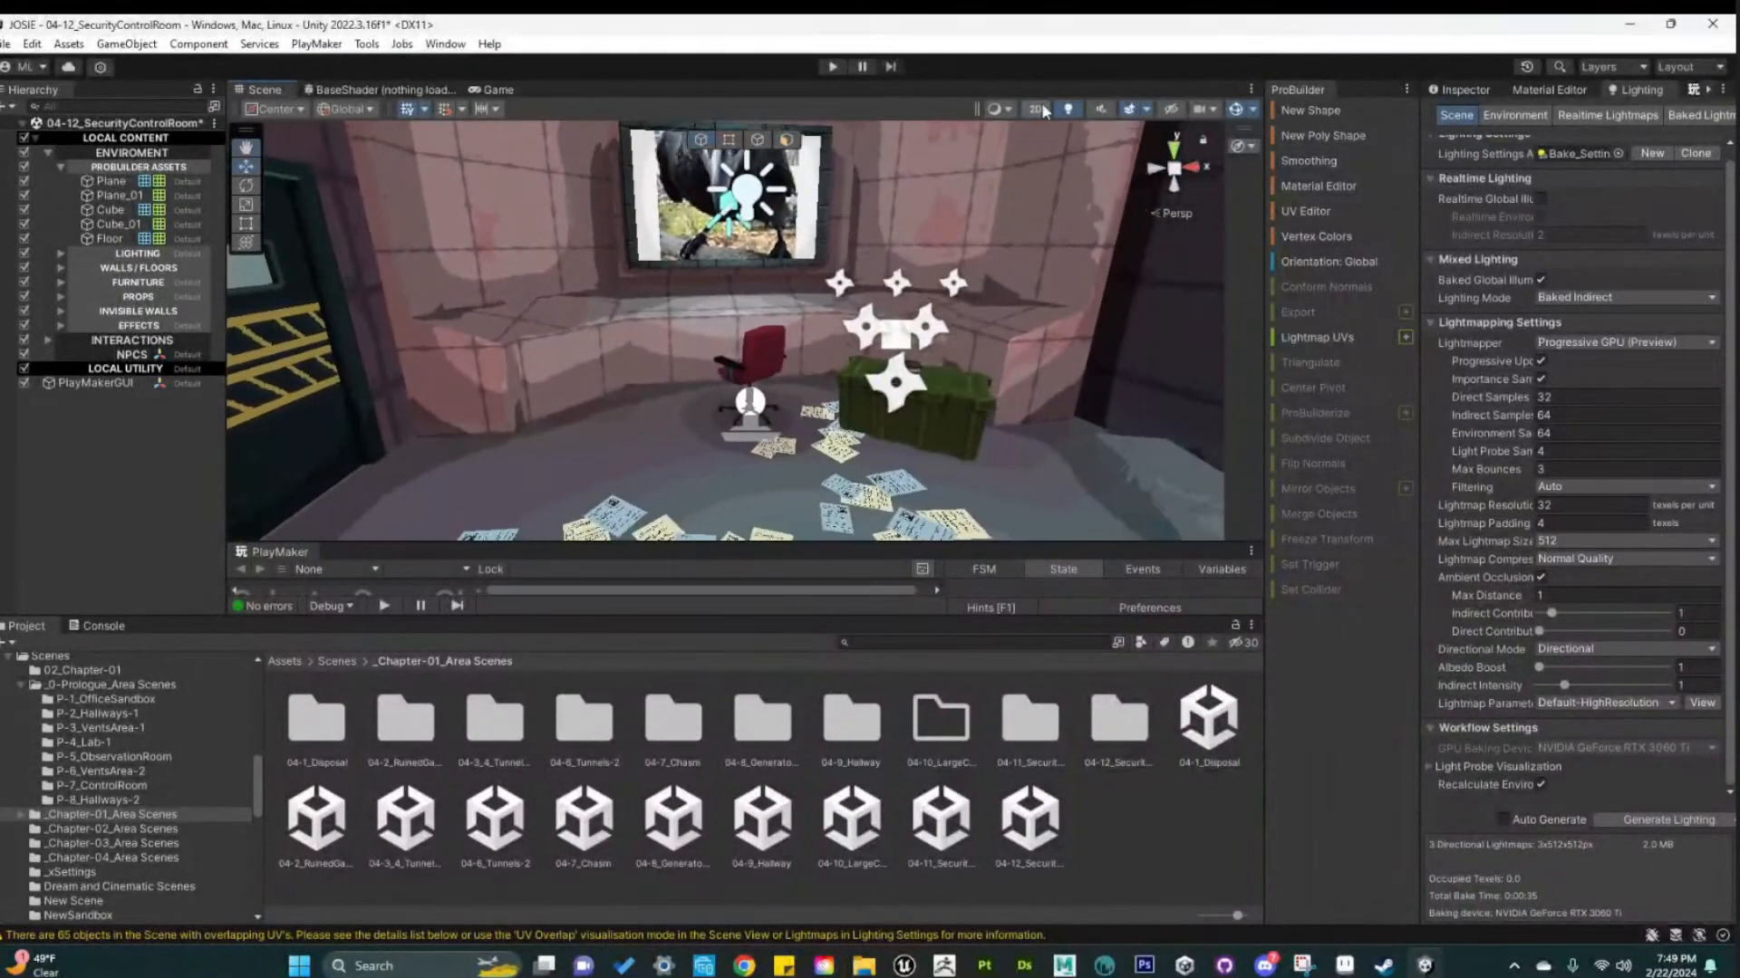
Run the scene in play mode and examine the lit control room from several angles in the Scene view
left_click(831, 67)
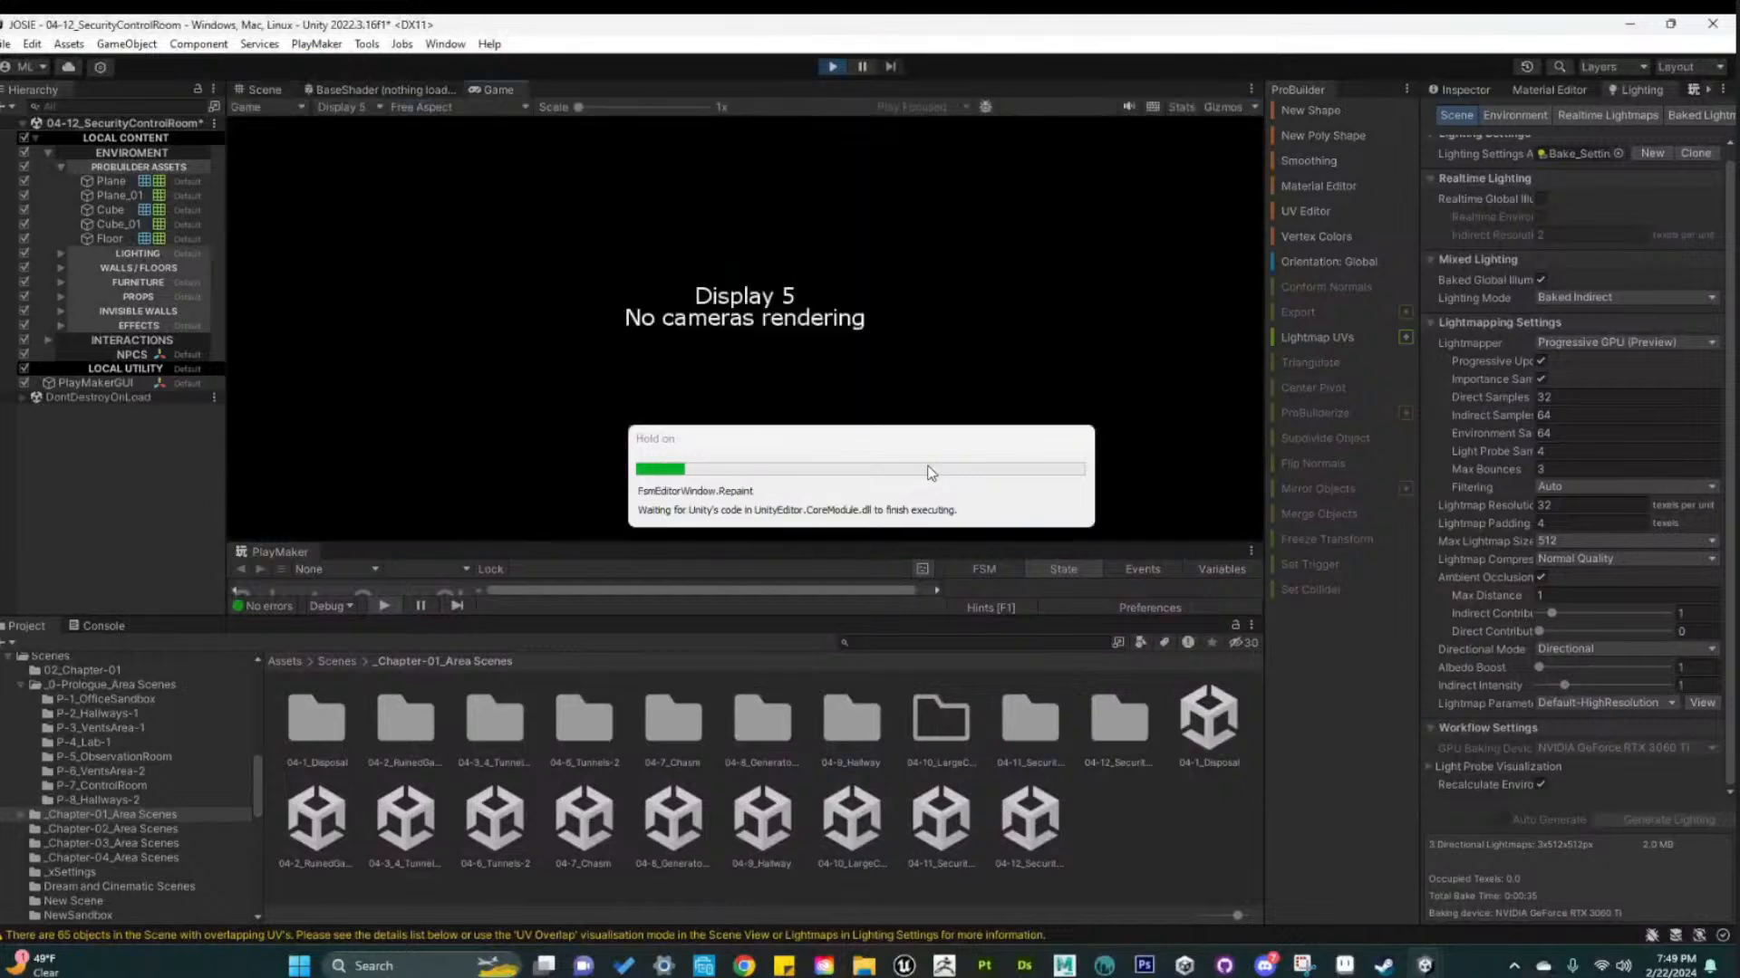
left_click(264, 88)
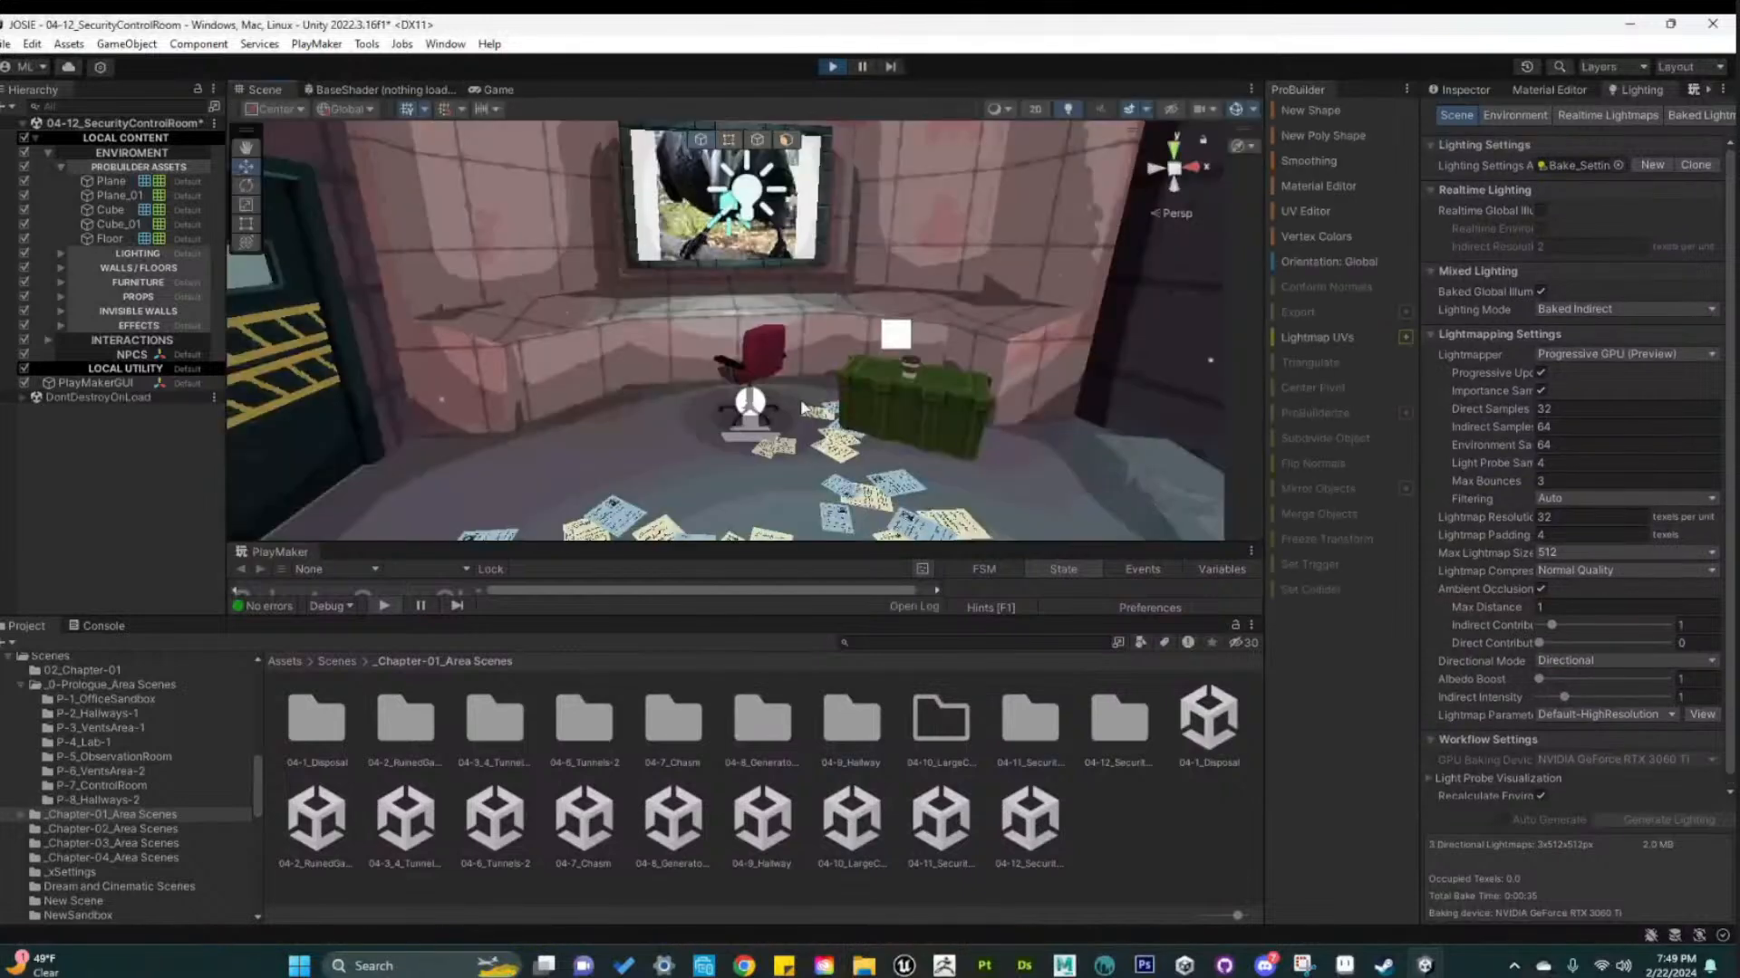
scroll(1037, 392, "down", 5)
scroll(961, 401, "up", 1)
left_click_drag(960, 401, 912, 389, "alt")
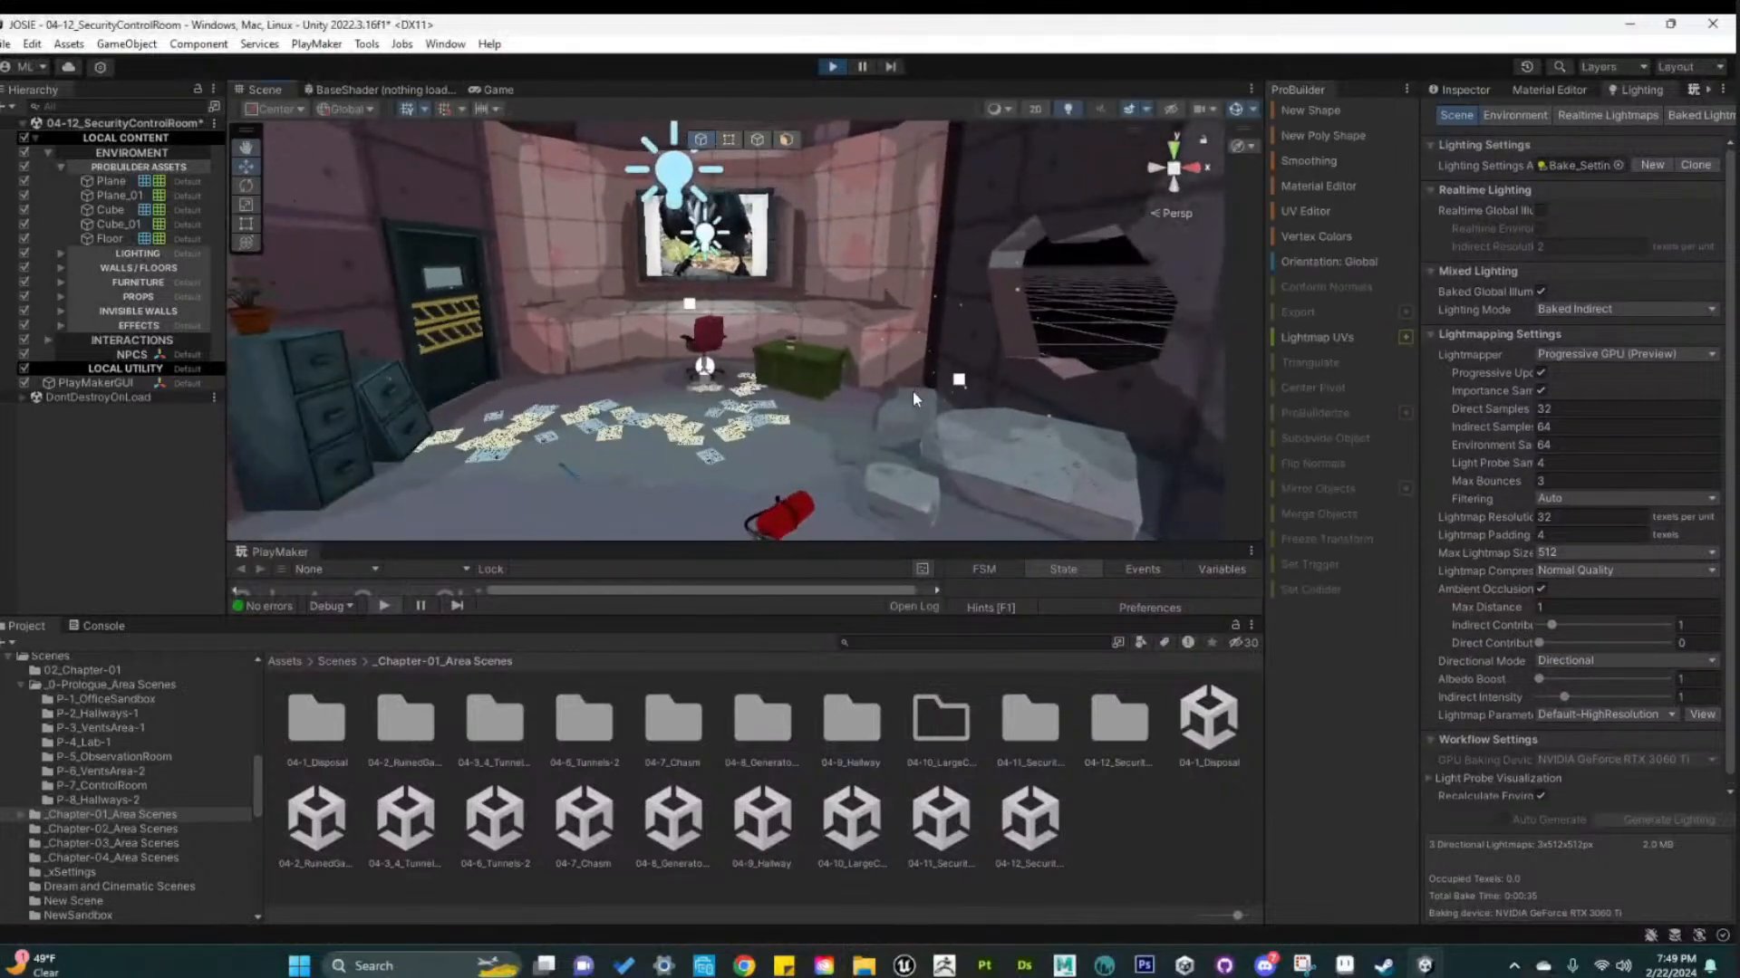
middle_click_drag(911, 390, 959, 429)
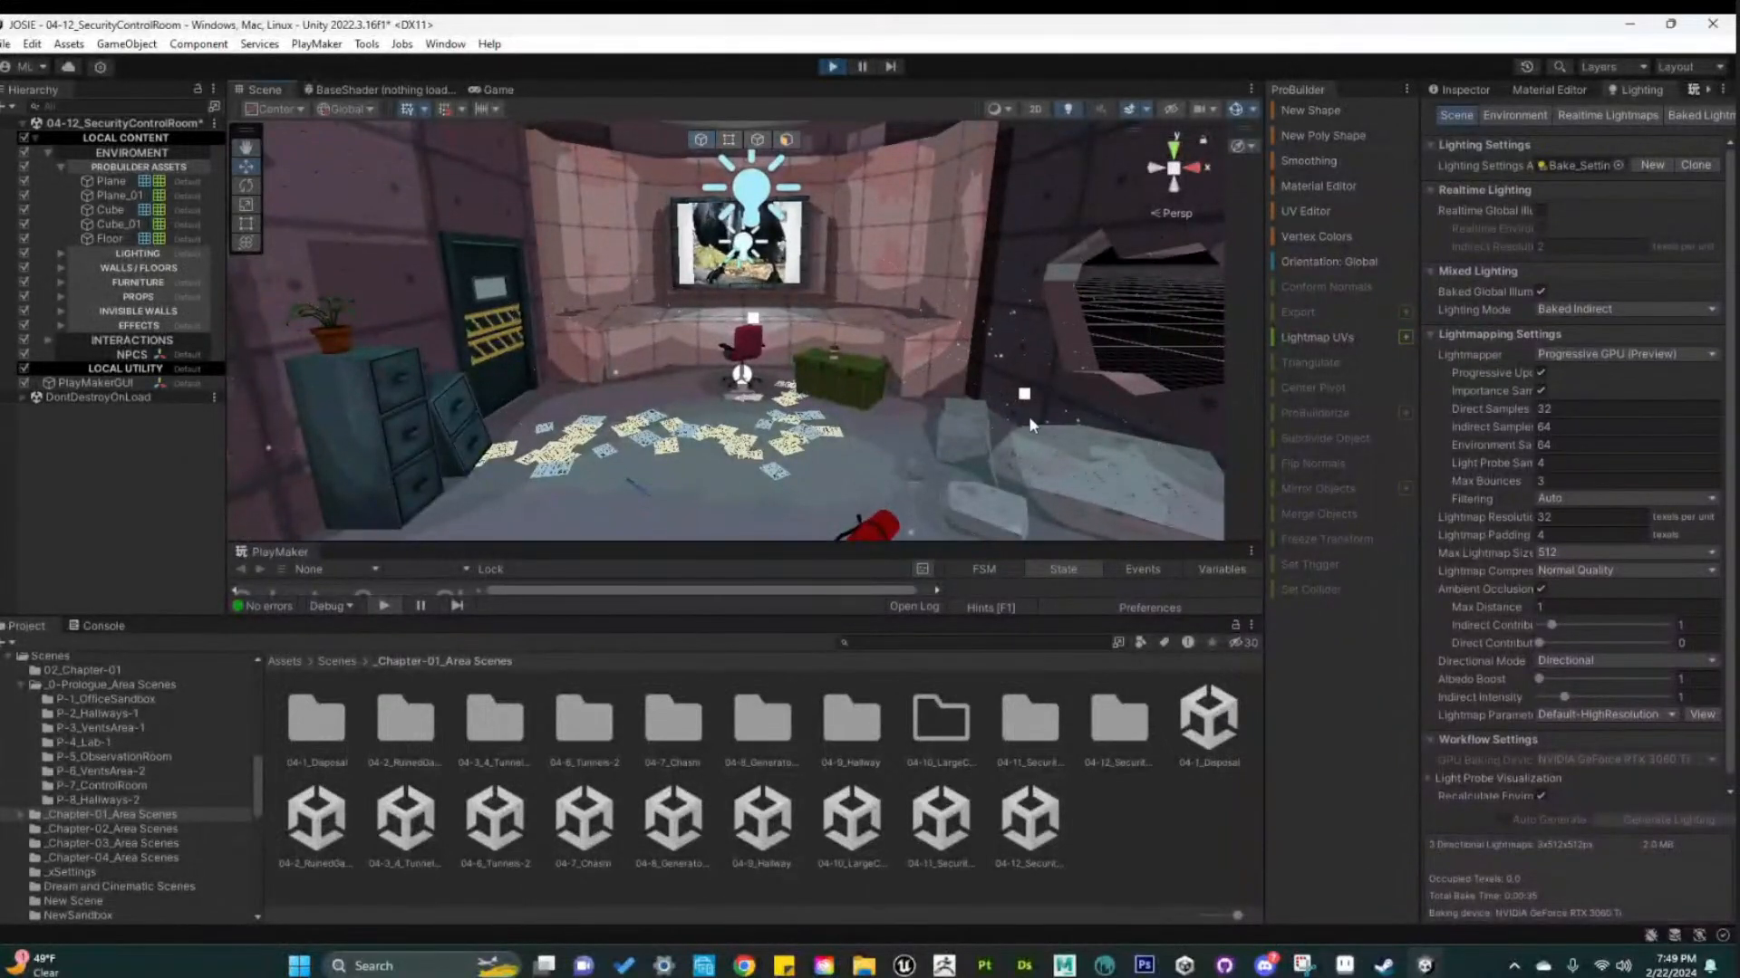
scroll(1003, 424, "down", 1)
middle_click_drag(1003, 424, 1036, 437)
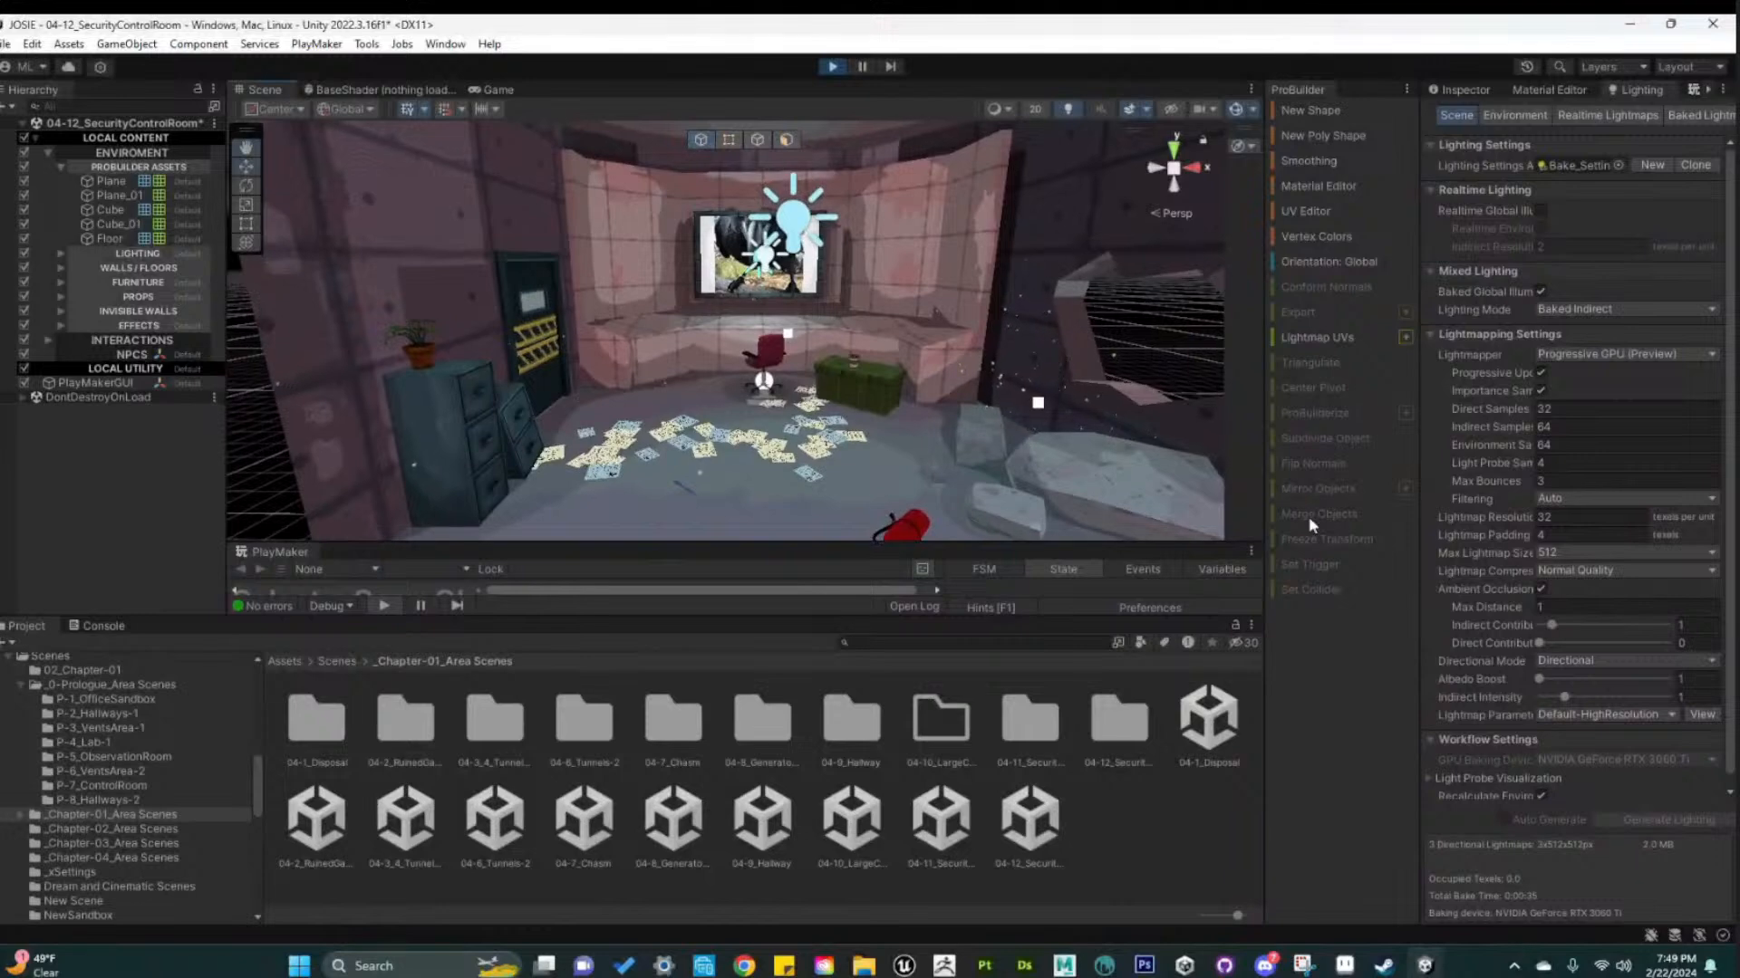
scroll(1068, 442, "up", 3)
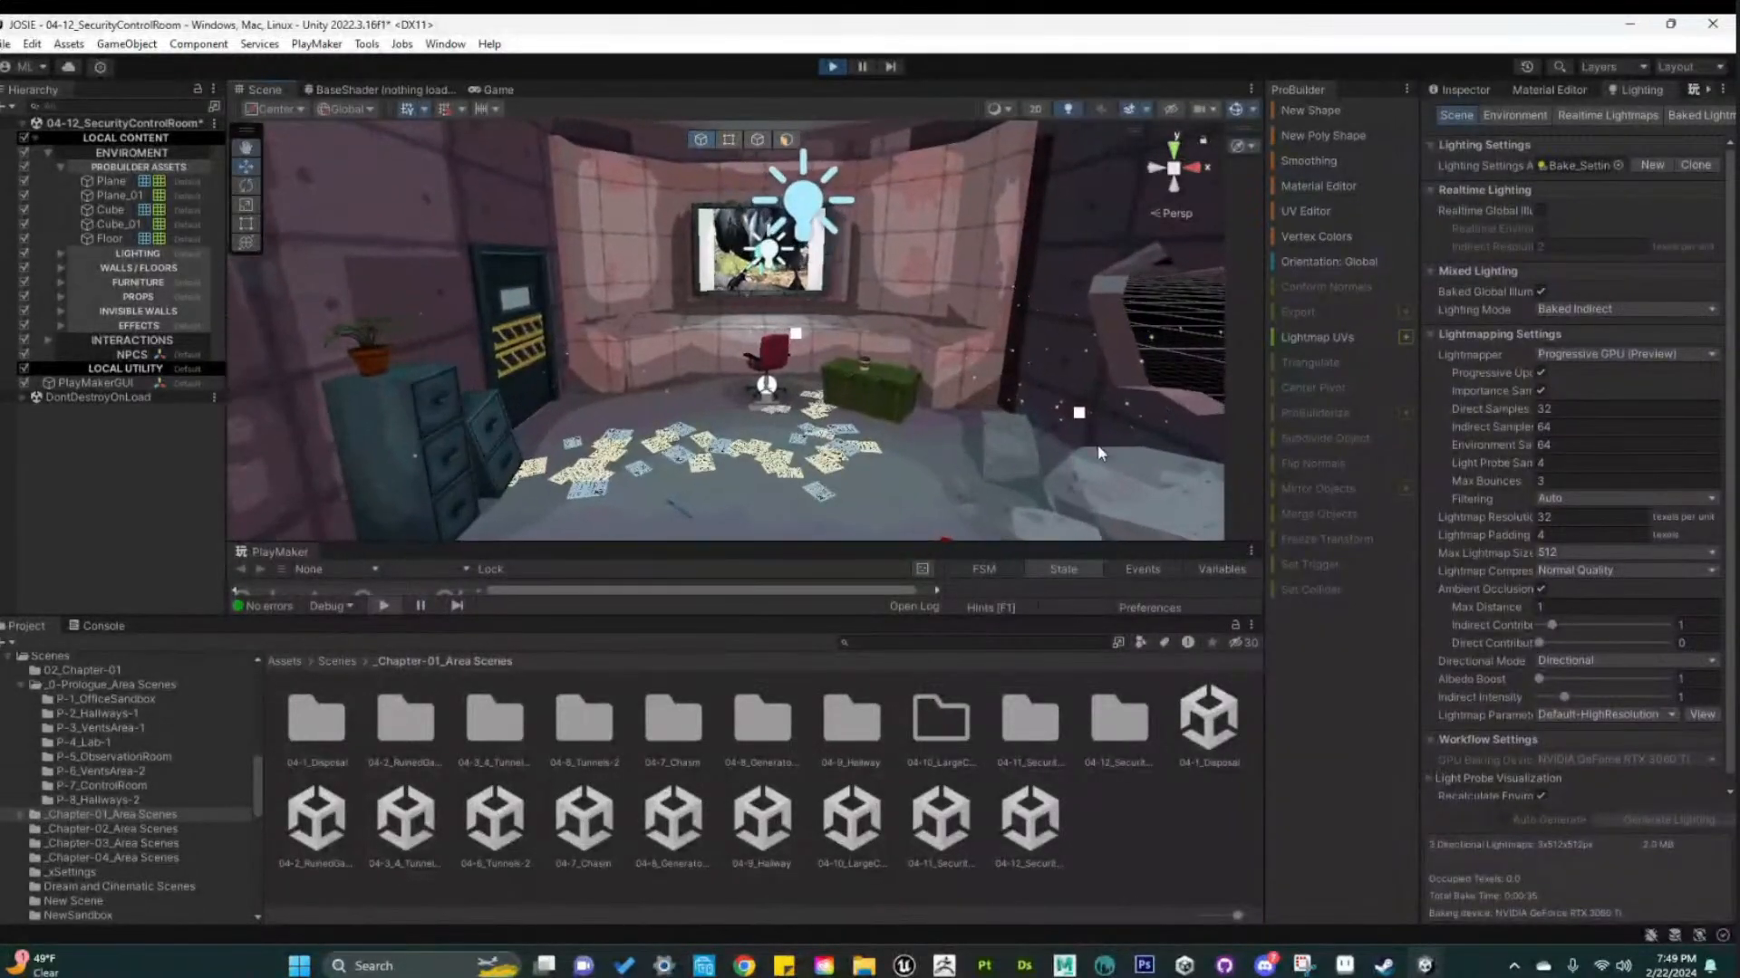
scroll(1067, 444, "up", 1)
left_click_drag(1149, 442, 1204, 403, "alt")
scroll(1168, 430, "up", 1)
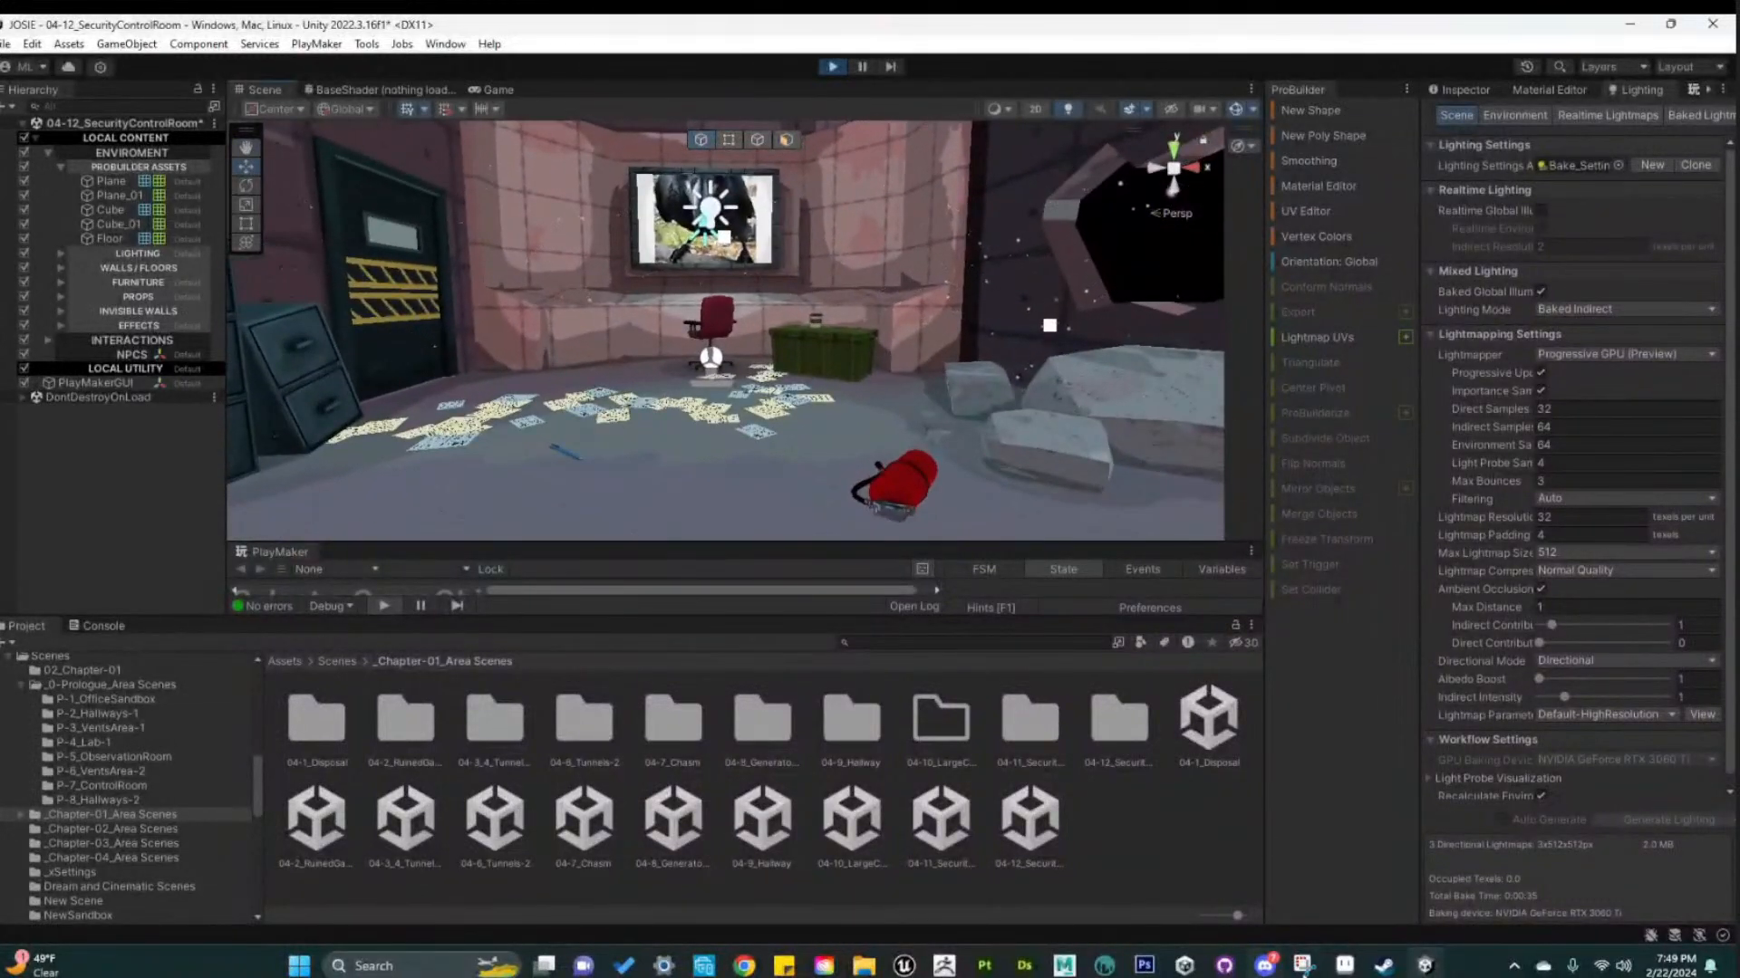
Switch back to the control panel model in Maya and check which base pieces the thin row of UV shells covers
left_click(1063, 964)
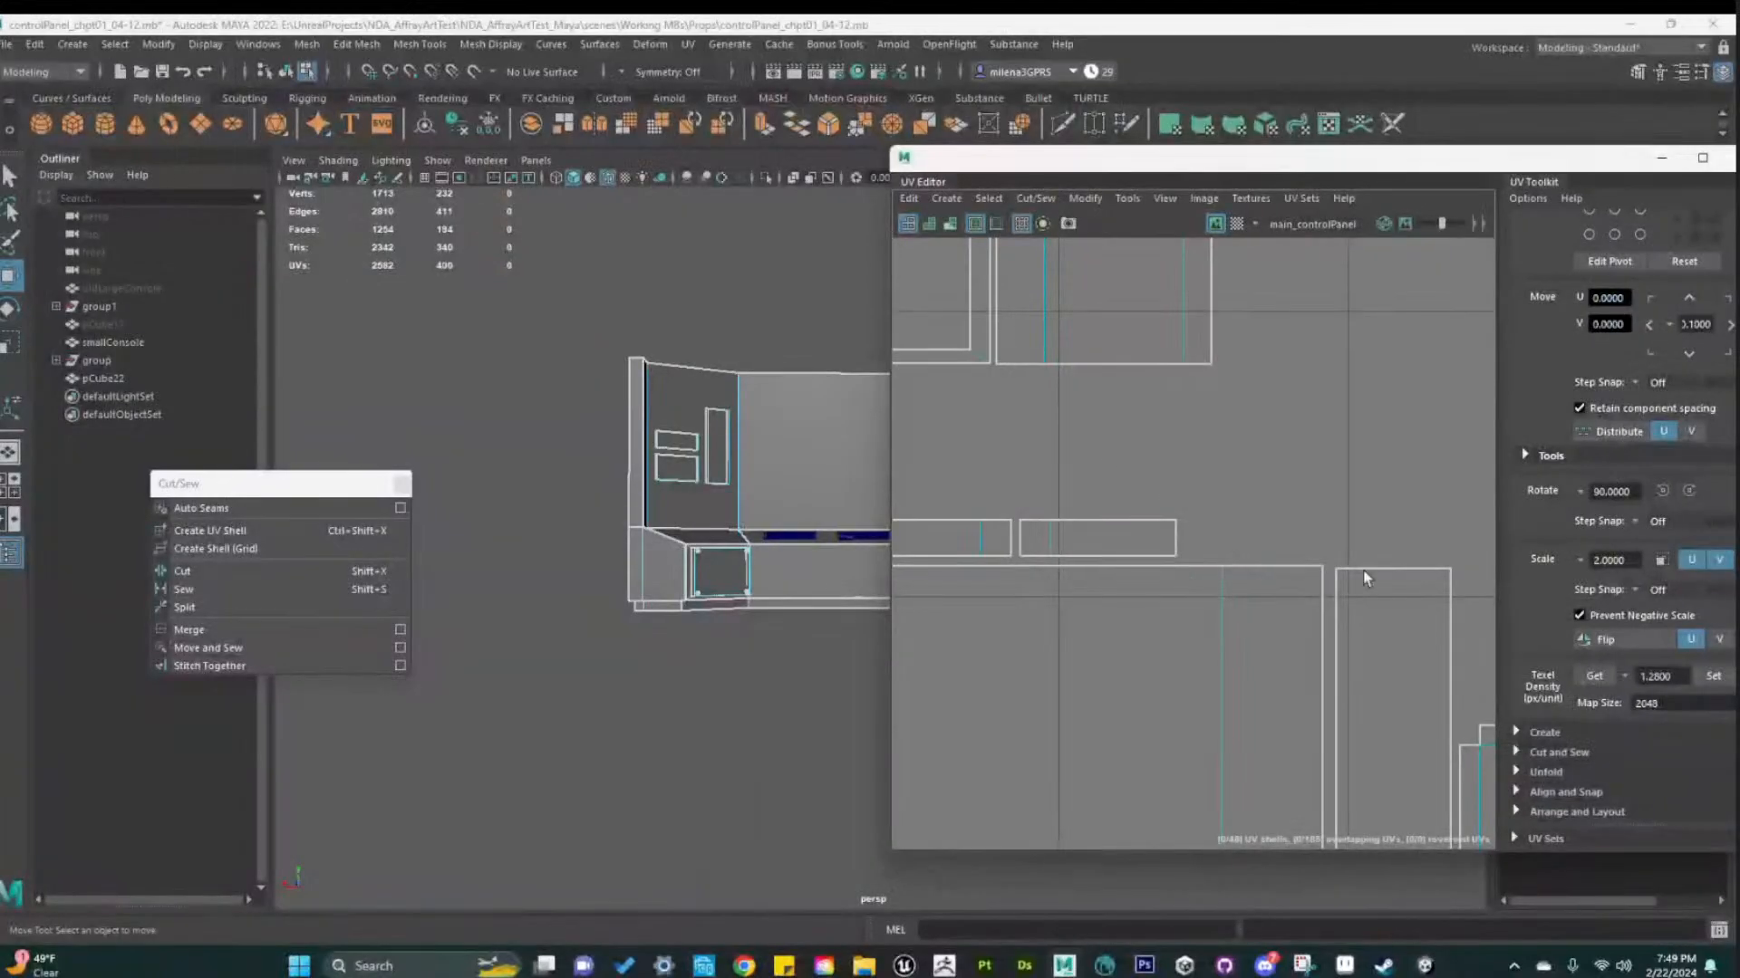
middle_click_drag(801, 701, 732, 717, "alt")
scroll(699, 710, "up", 3)
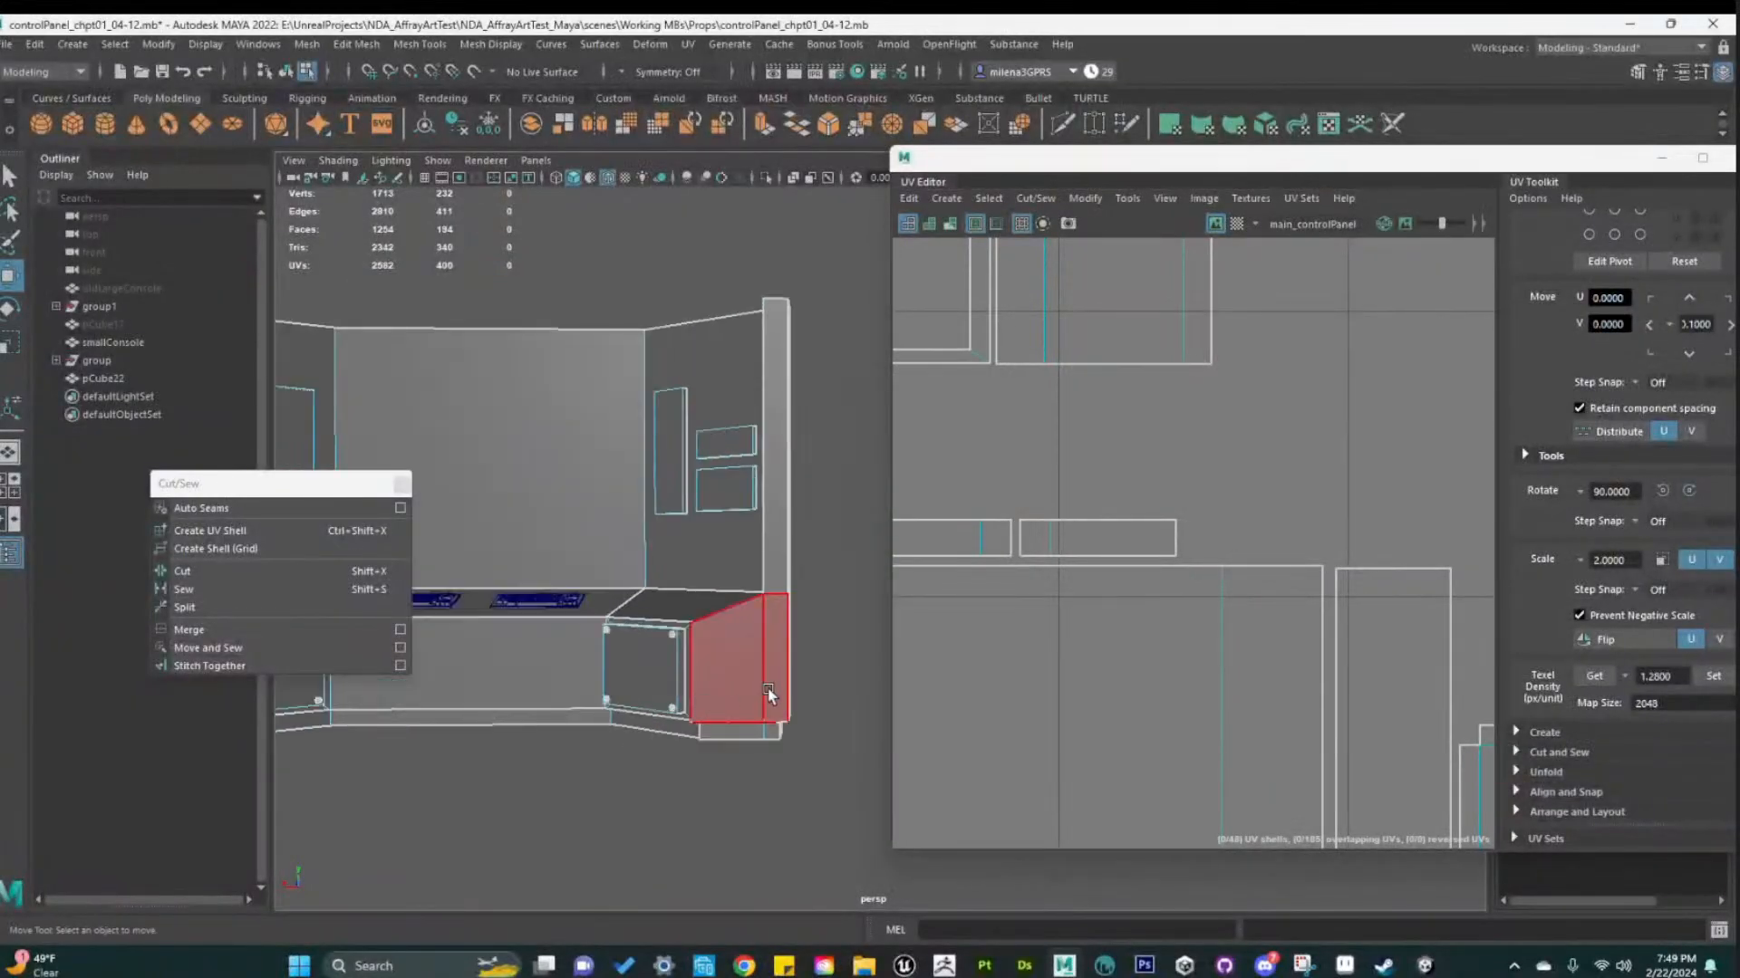
scroll(767, 690, "down", 2)
scroll(1211, 562, "down", 5)
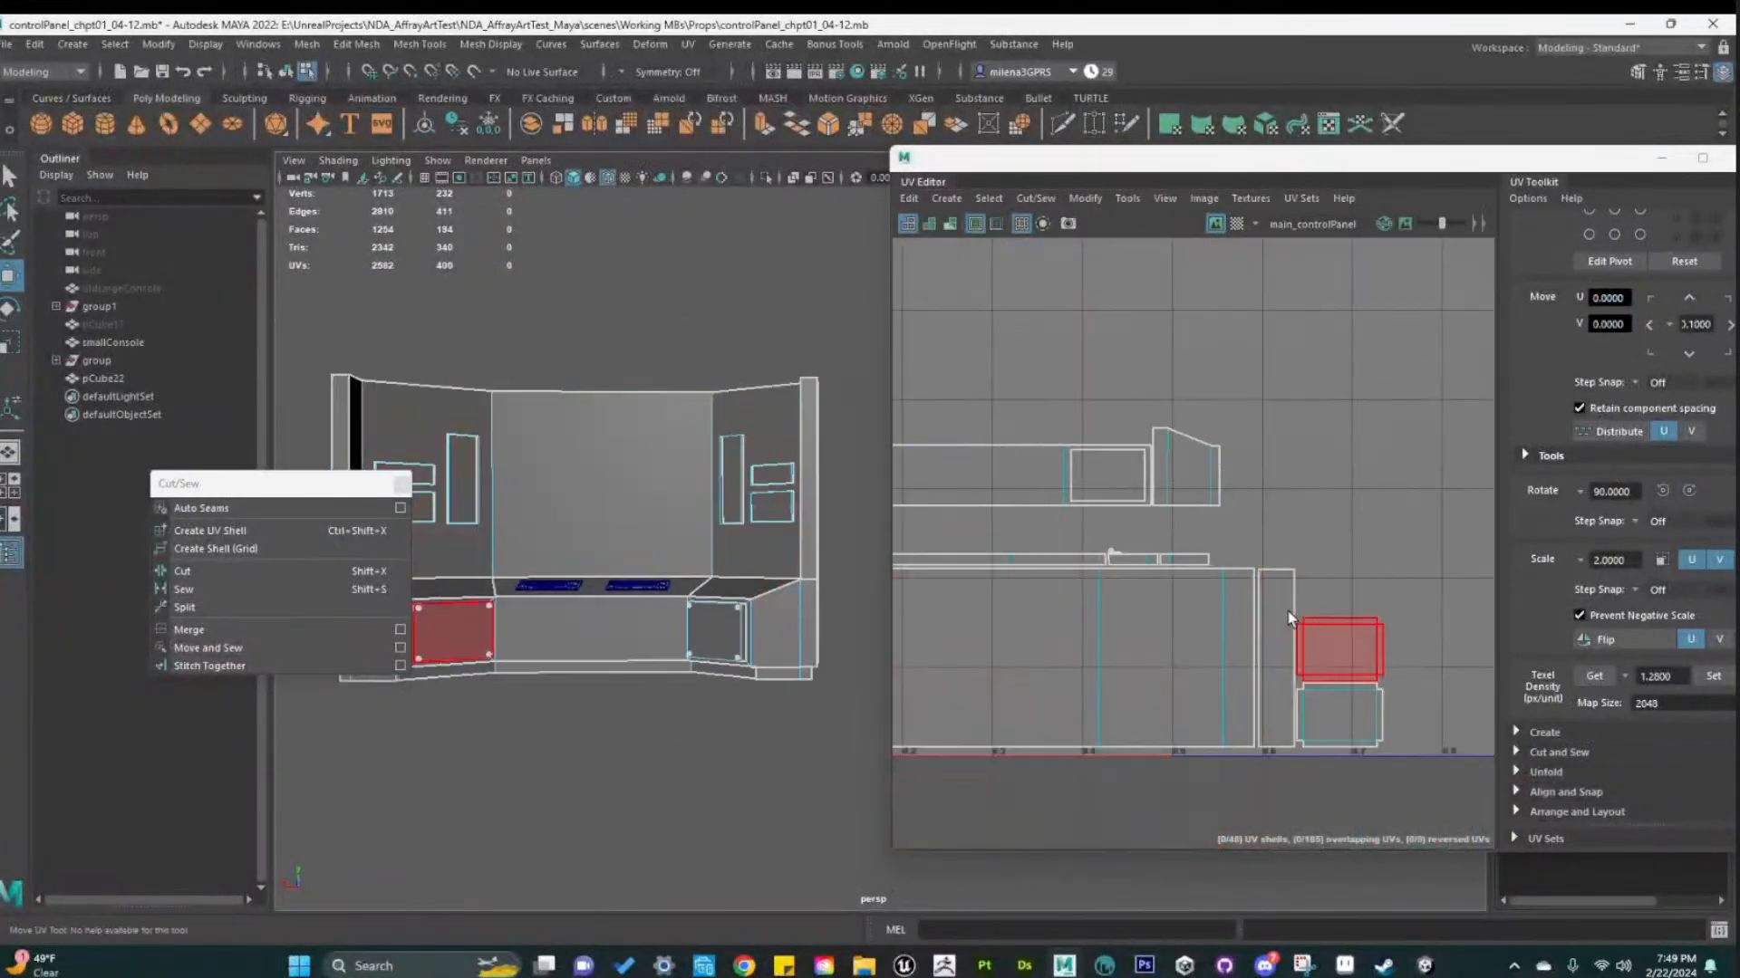
scroll(1284, 584, "up", 2)
middle_click_drag(1283, 583, 1322, 541, "alt")
left_click(1138, 627)
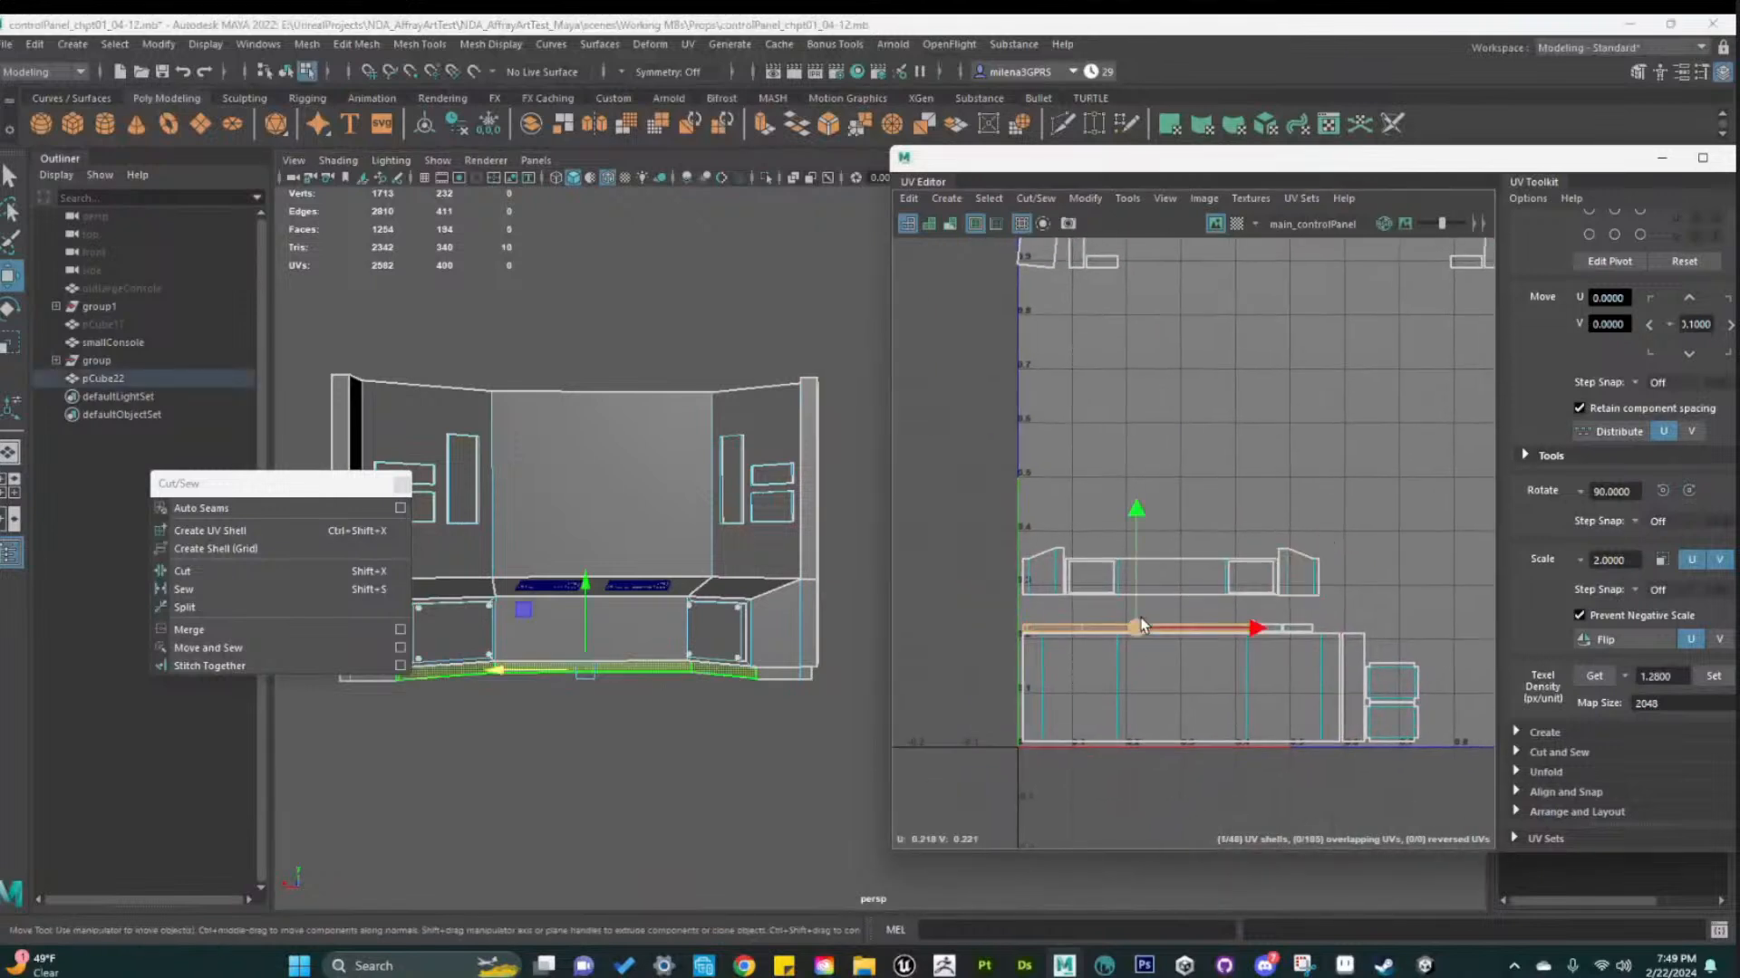
left_click(1291, 626)
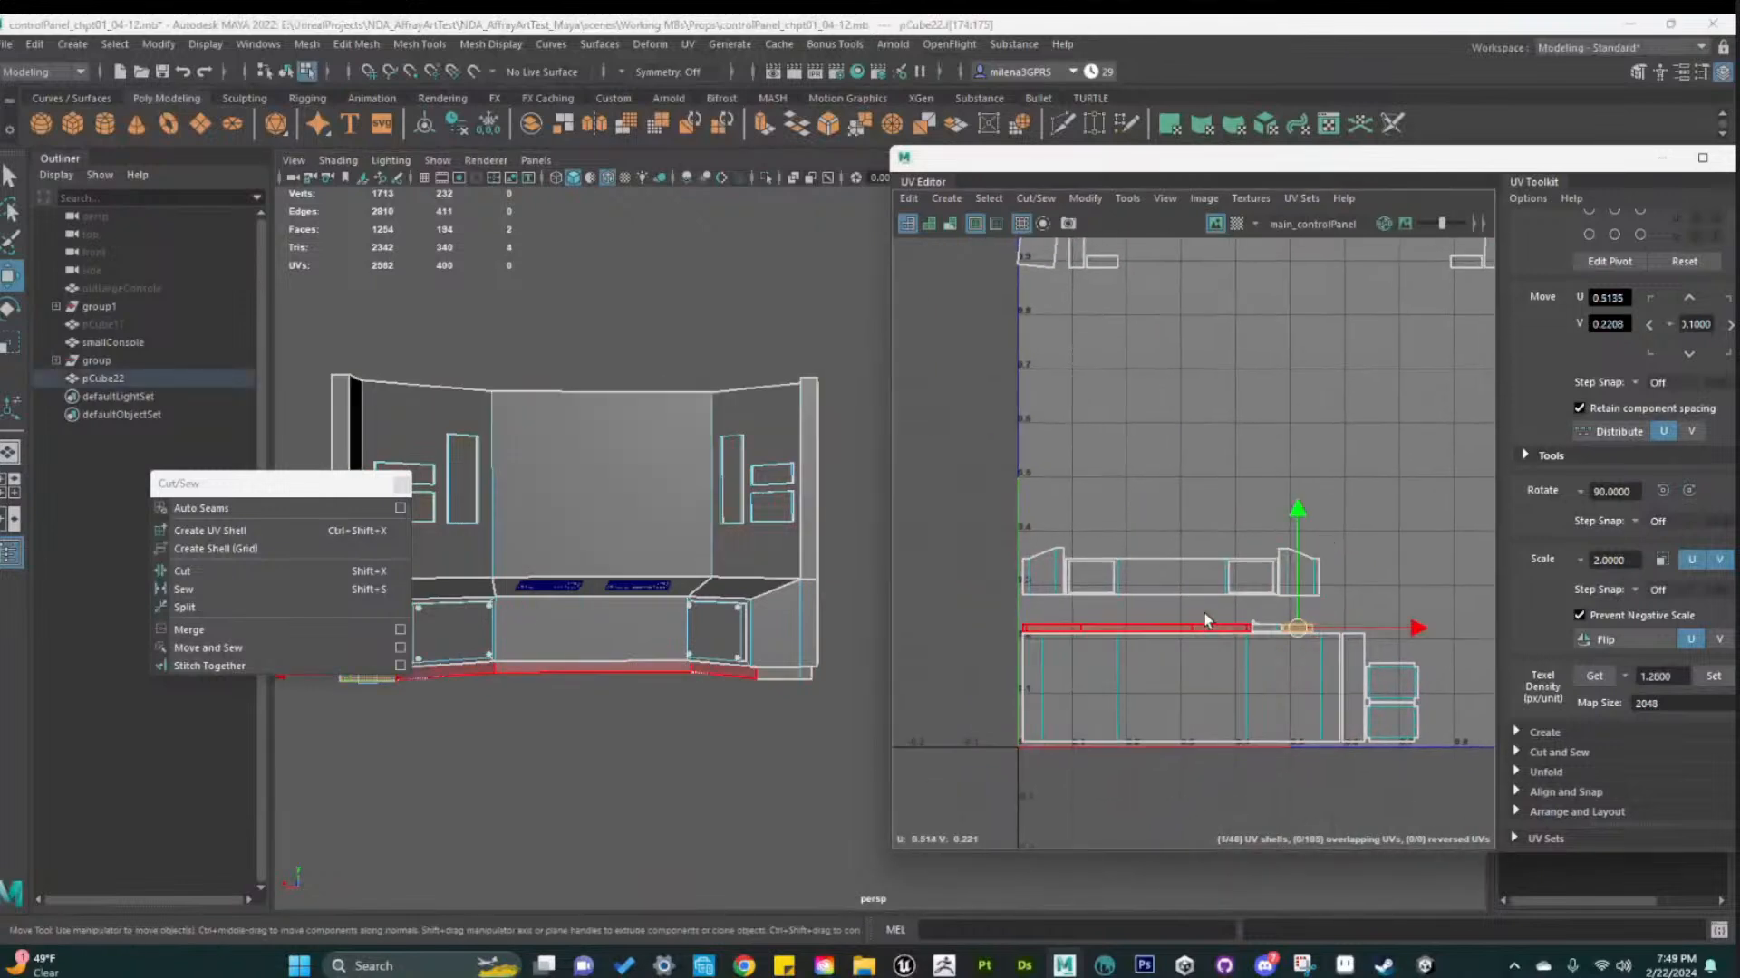
left_click(1290, 632)
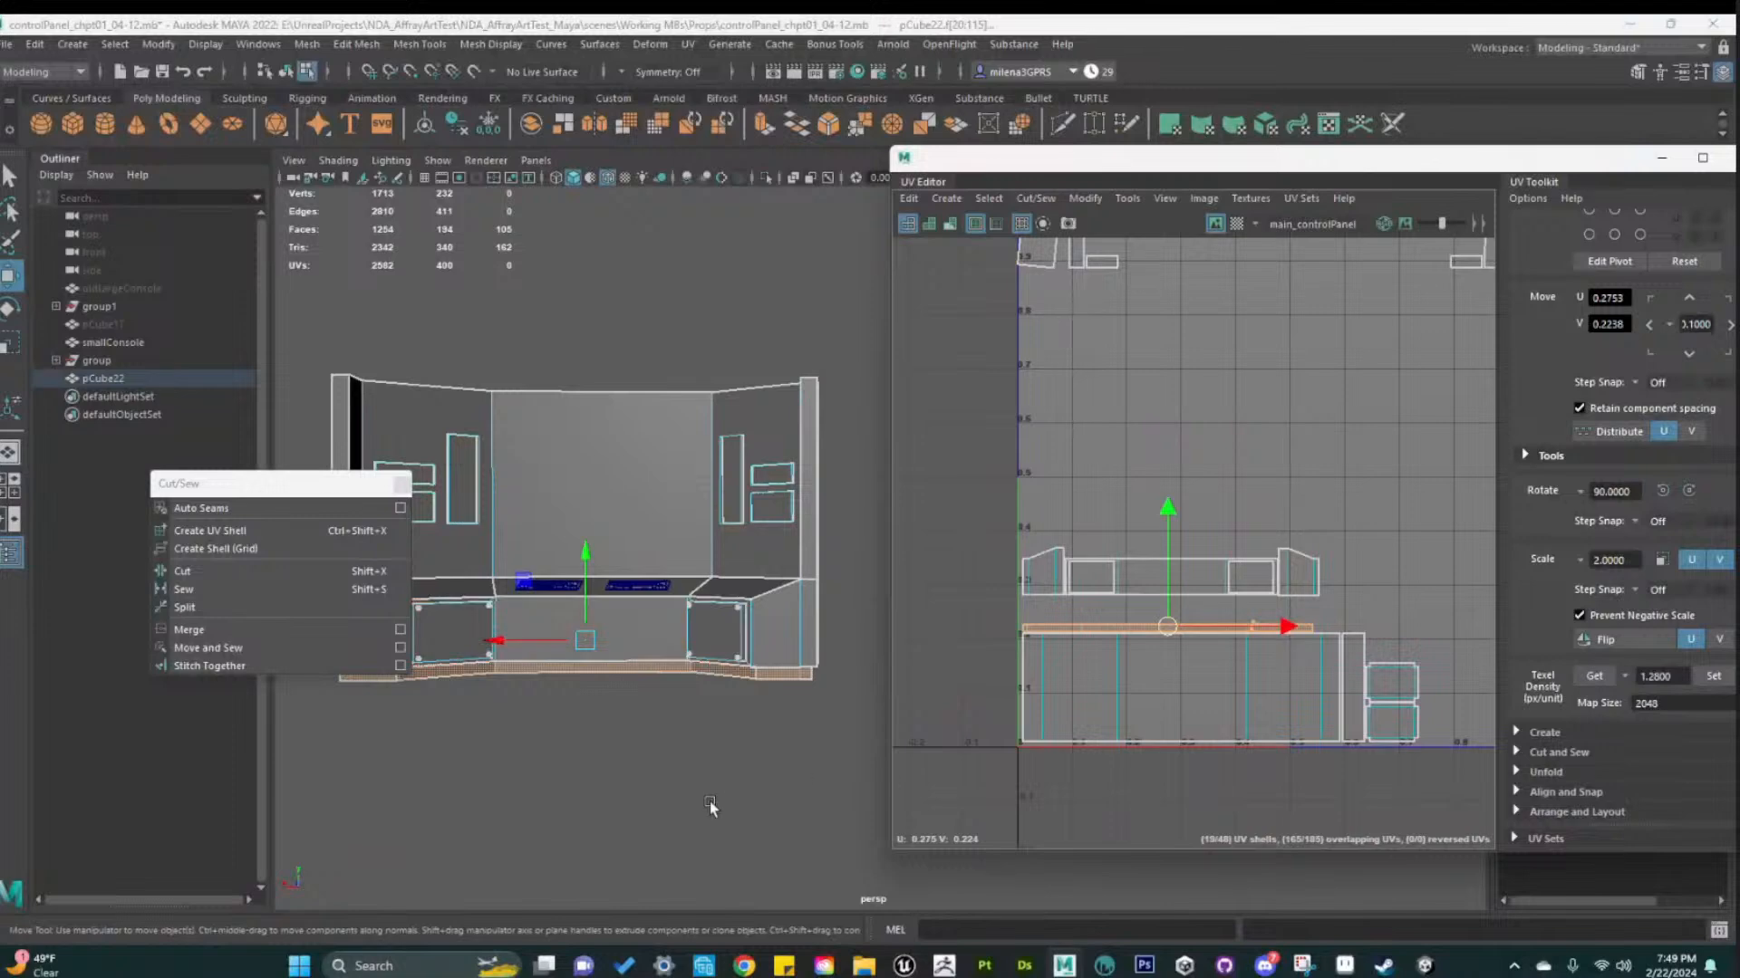
Select the base's outer end face beneath the left column and move its UV shell to the end of the base row, about U 0.560, V 0.221
left_click_drag(710, 807, 729, 754, "alt")
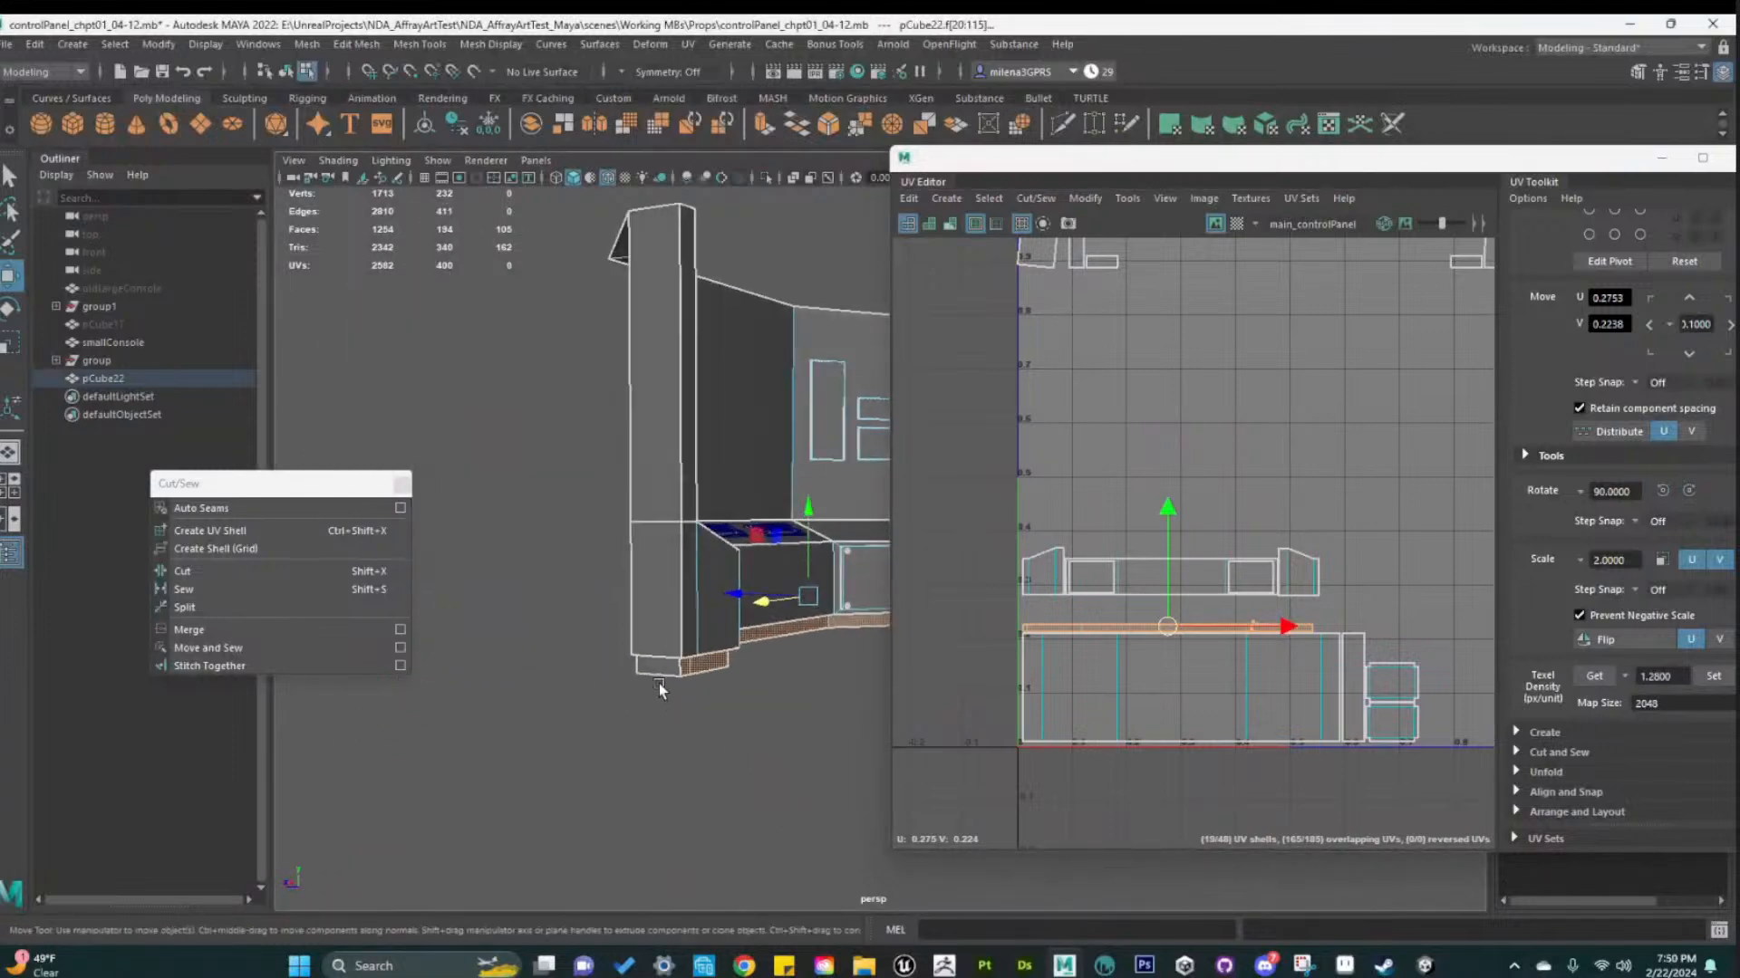
left_click(659, 677)
middle_click_drag(1217, 414, 1190, 477, "alt")
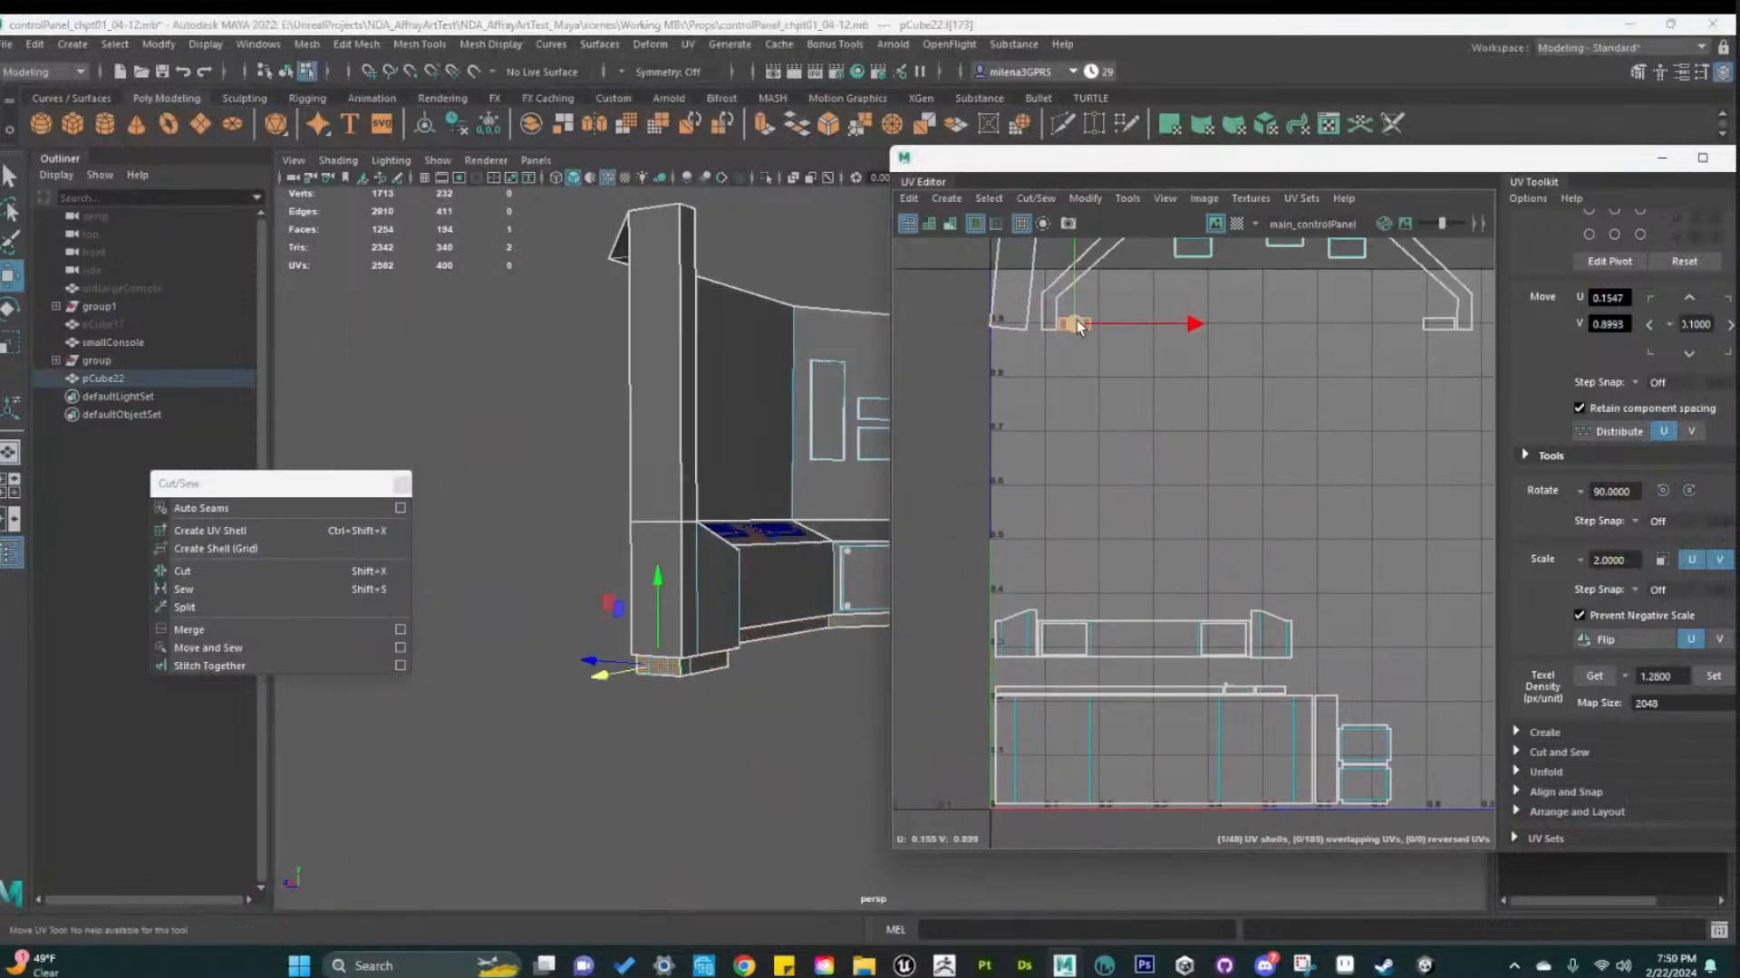
left_click_drag(1078, 327, 1307, 689)
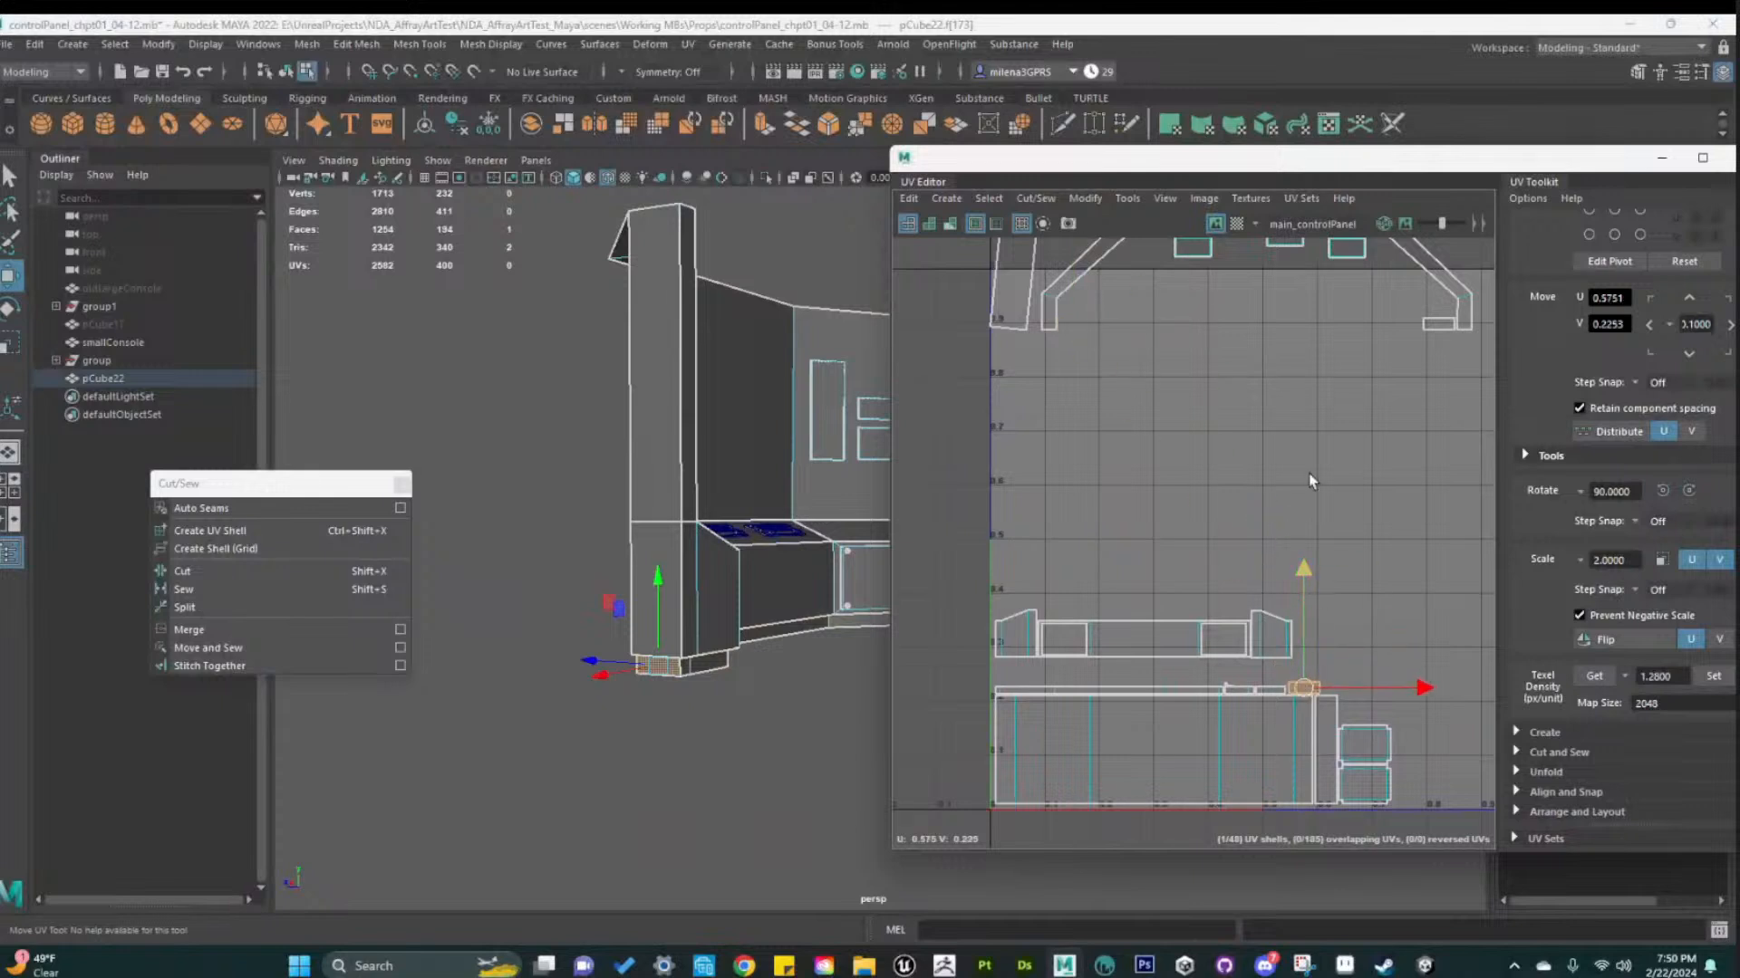
scroll(1305, 752, "up", 5)
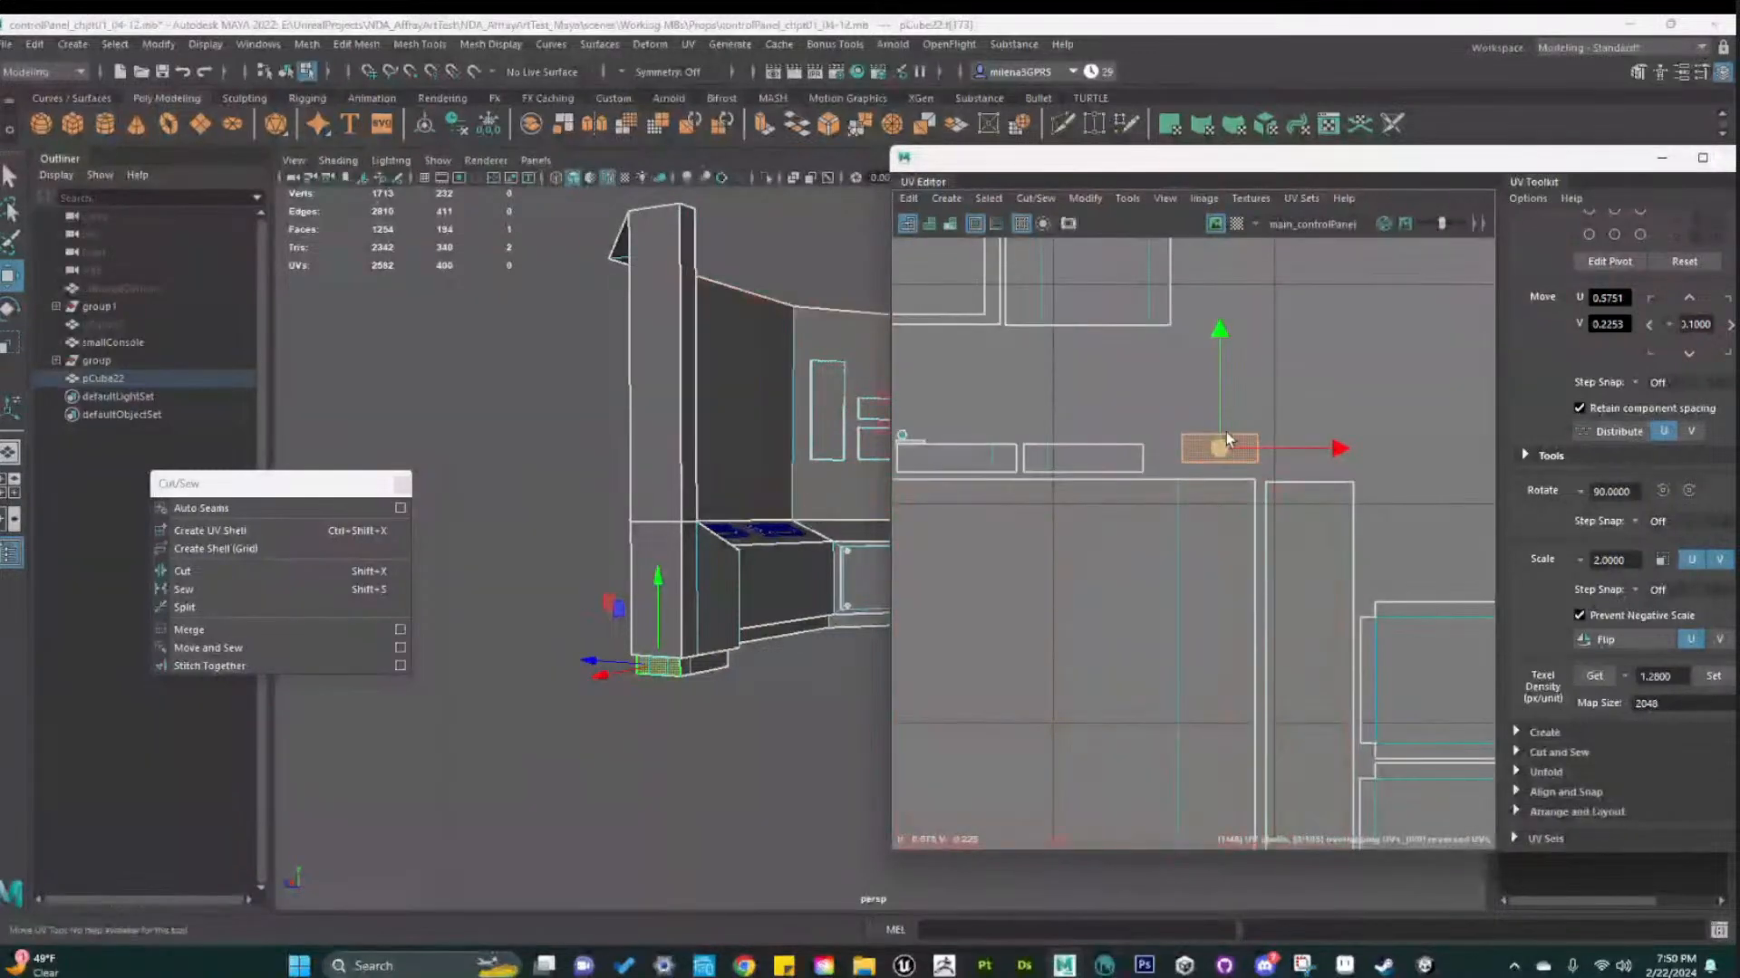
left_click_drag(1205, 455, 1186, 459)
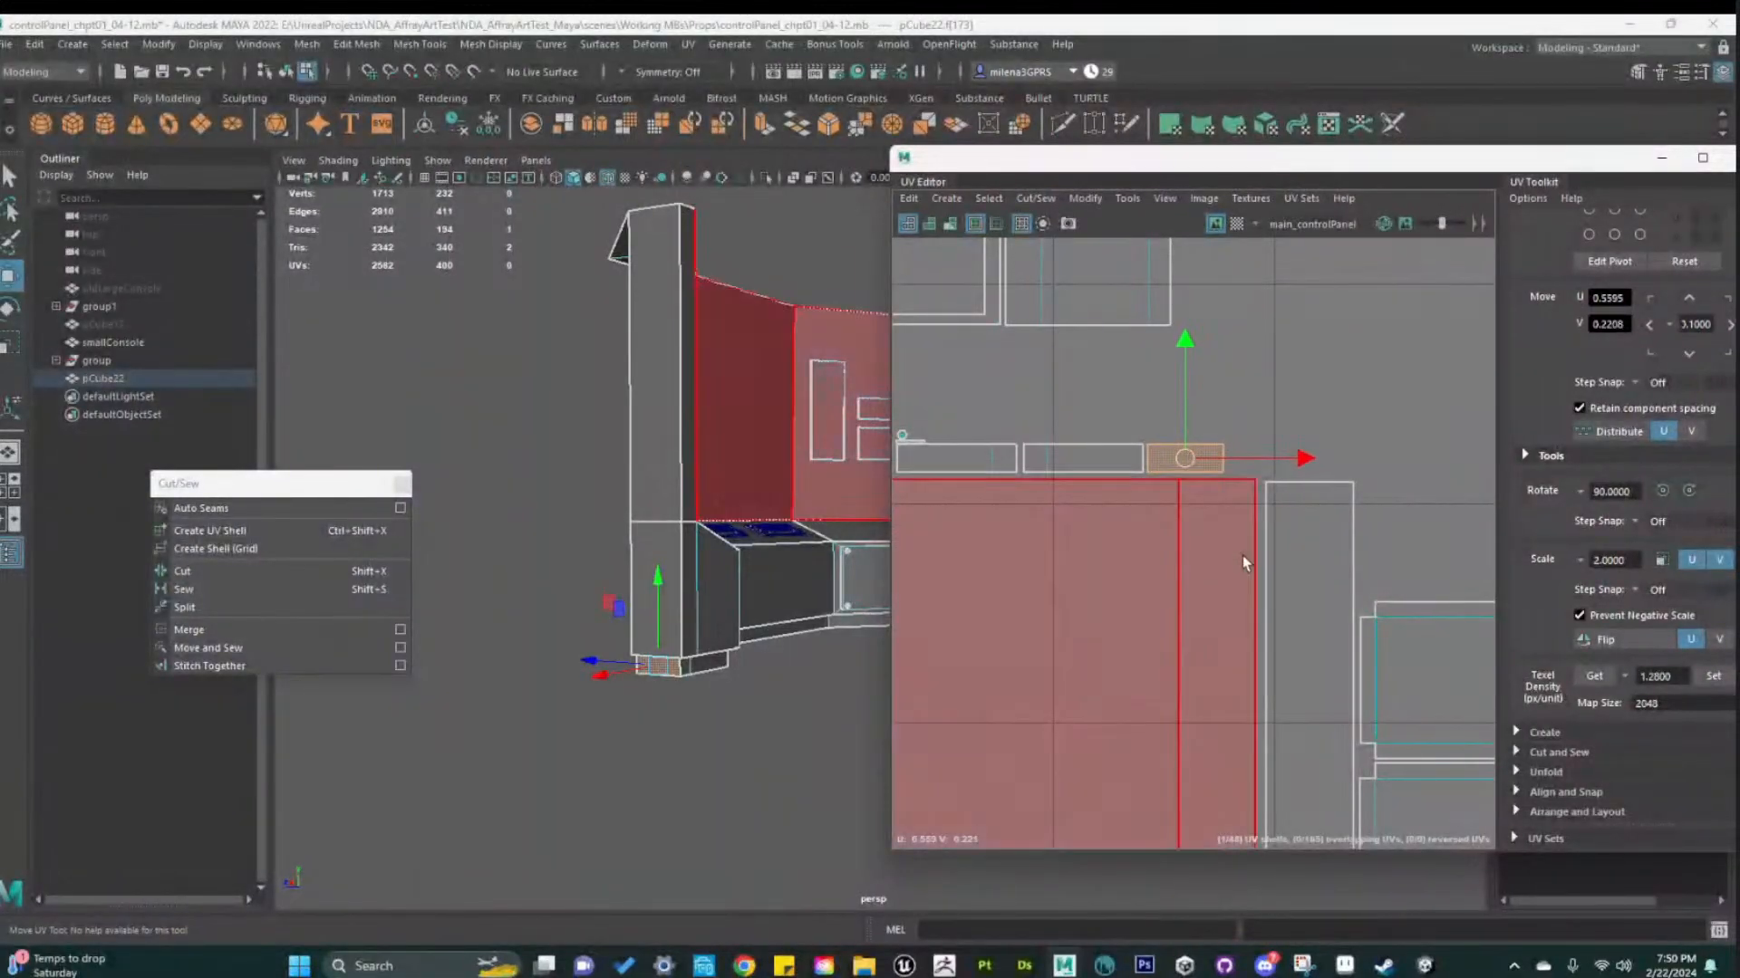
Select the remaining small base face beneath the column and apply the 1.28 texel density at 2048 to its UV shell
scroll(1225, 608, "down", 3)
left_click_drag(686, 749, 725, 689, "alt")
left_click(867, 600)
scroll(1121, 466, "down", 5)
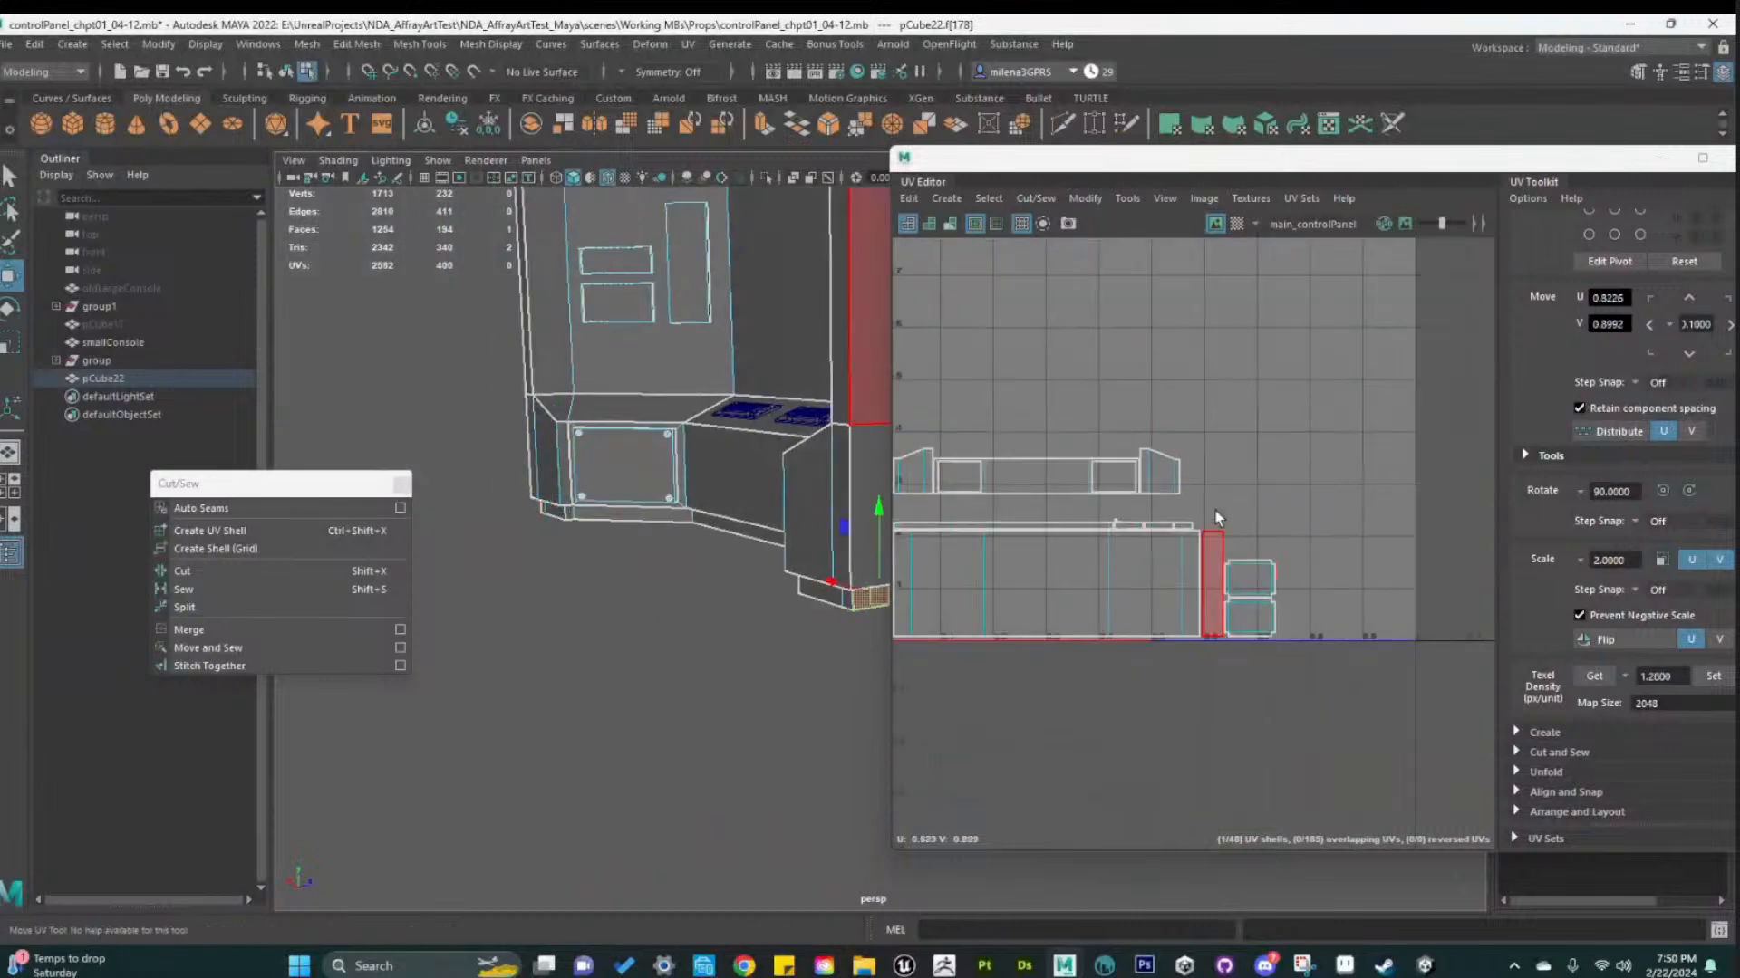
middle_click_drag(1215, 517, 1188, 698, "alt")
left_click(1707, 680)
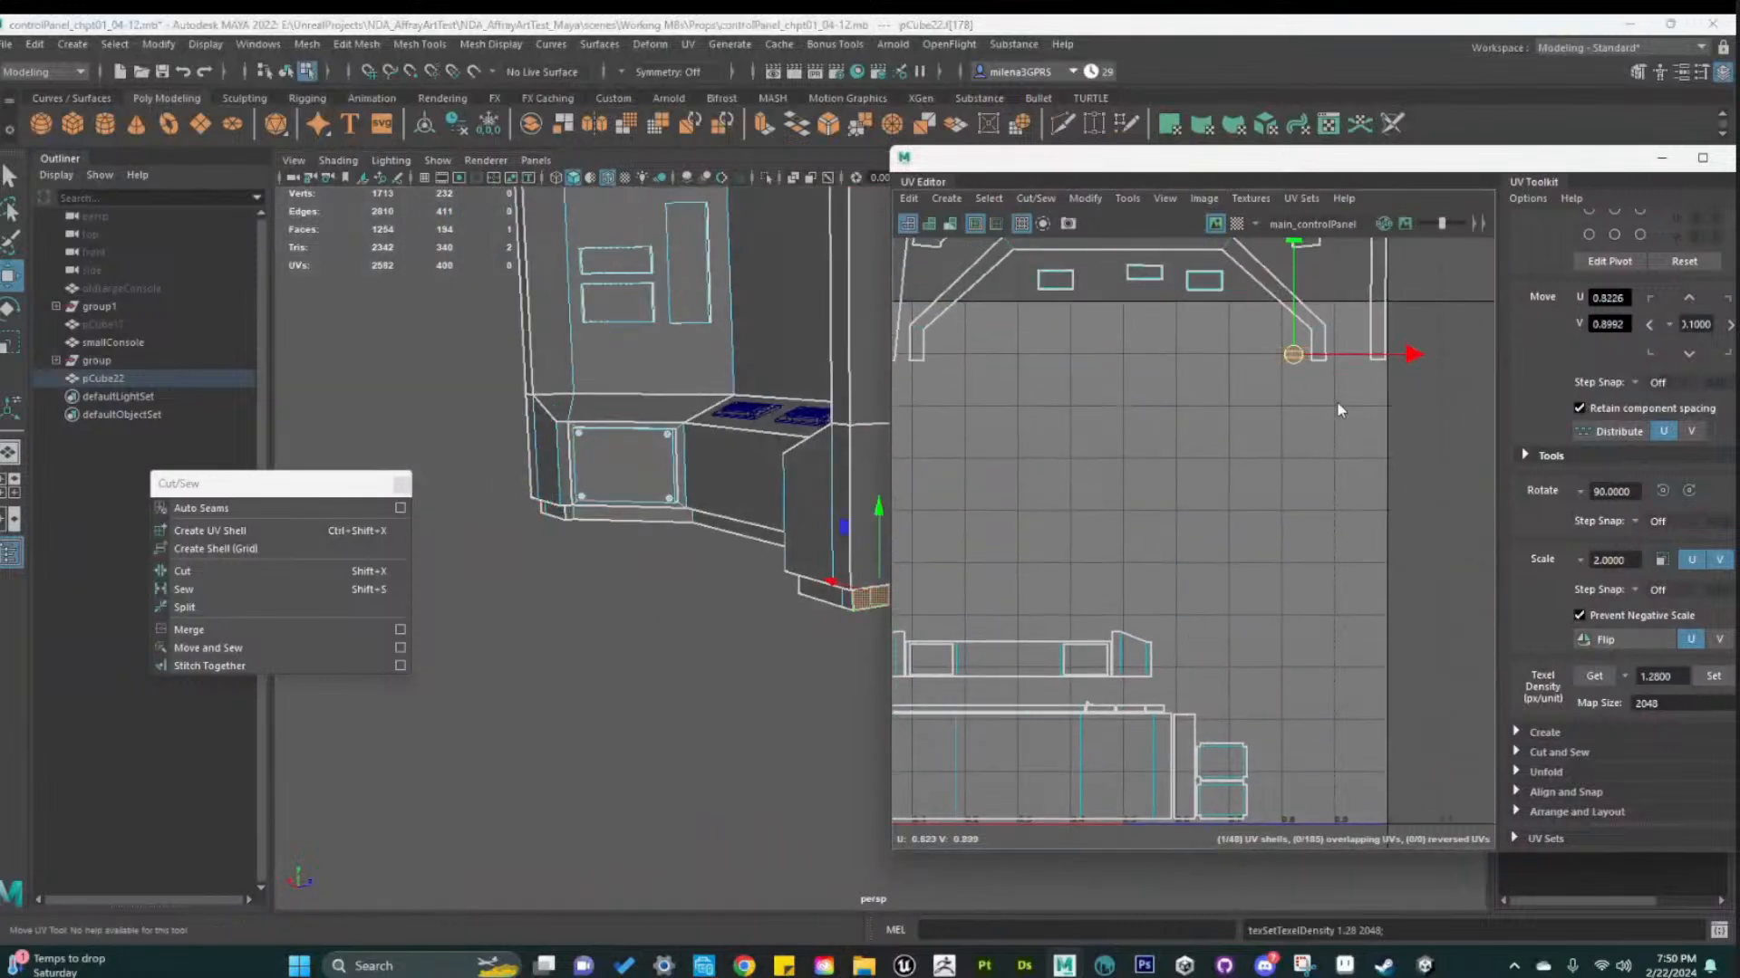
Move the selected base face's UV shell to the end of the thin base row, about U 0.595, V 0.221
left_click_drag(1295, 360, 1200, 707)
scroll(1178, 711, "up", 6)
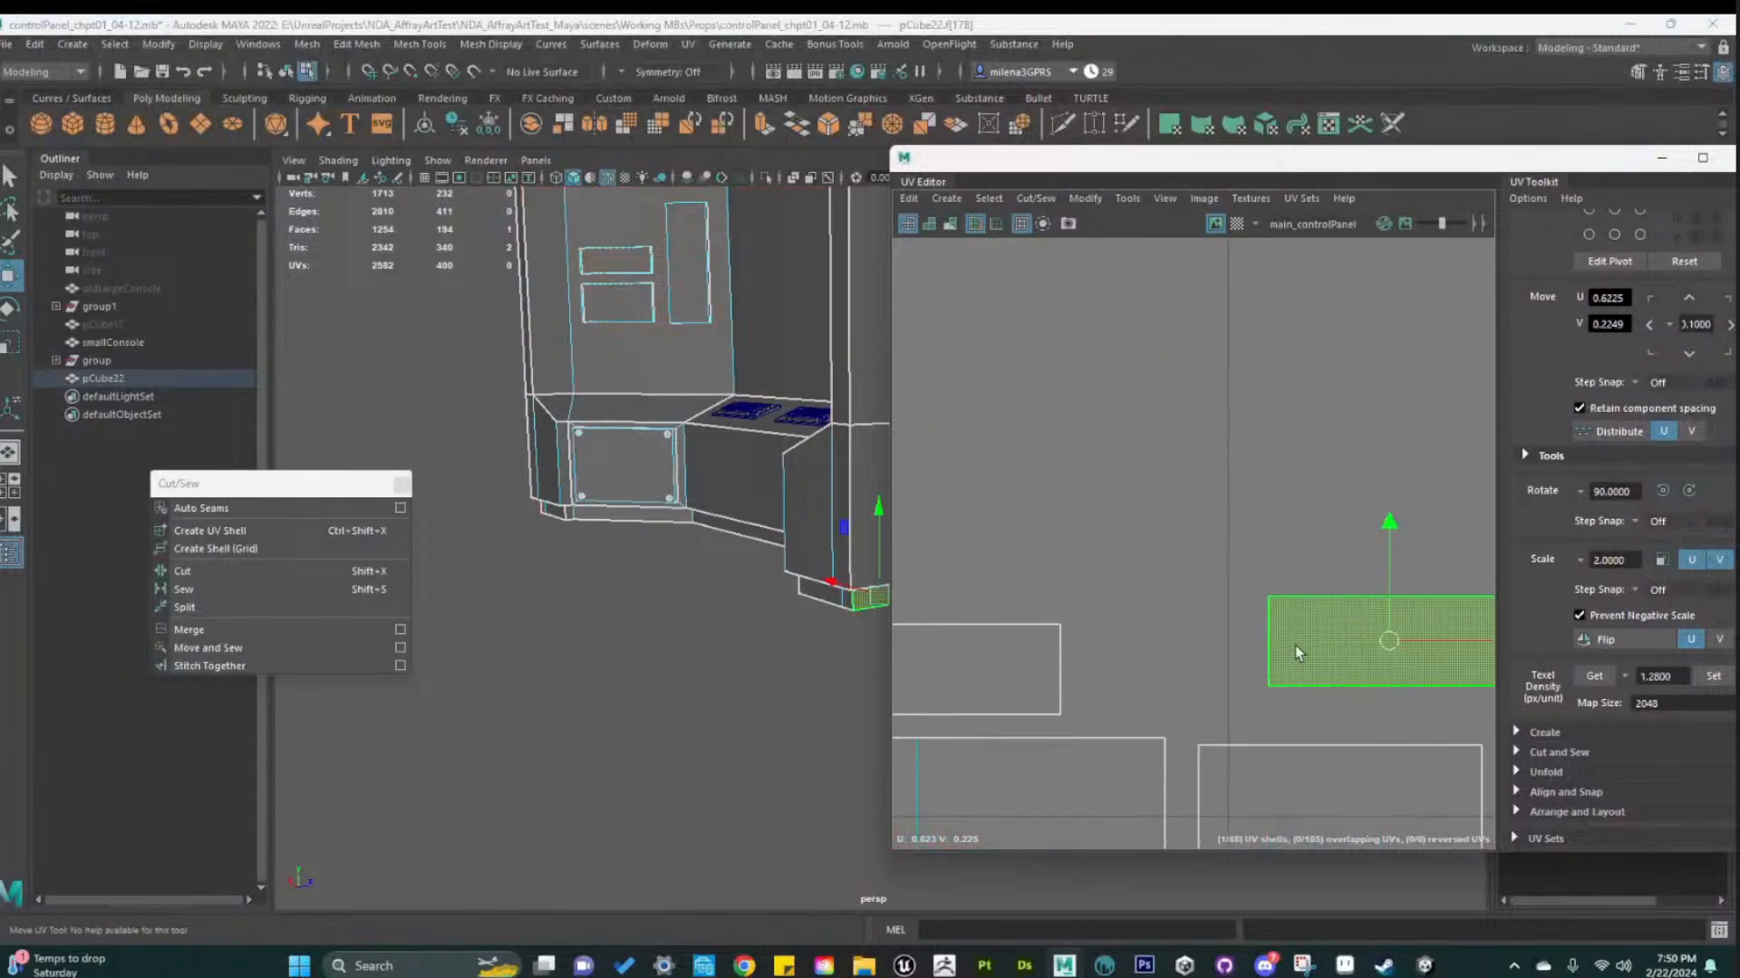
left_click_drag(1339, 668, 1188, 671)
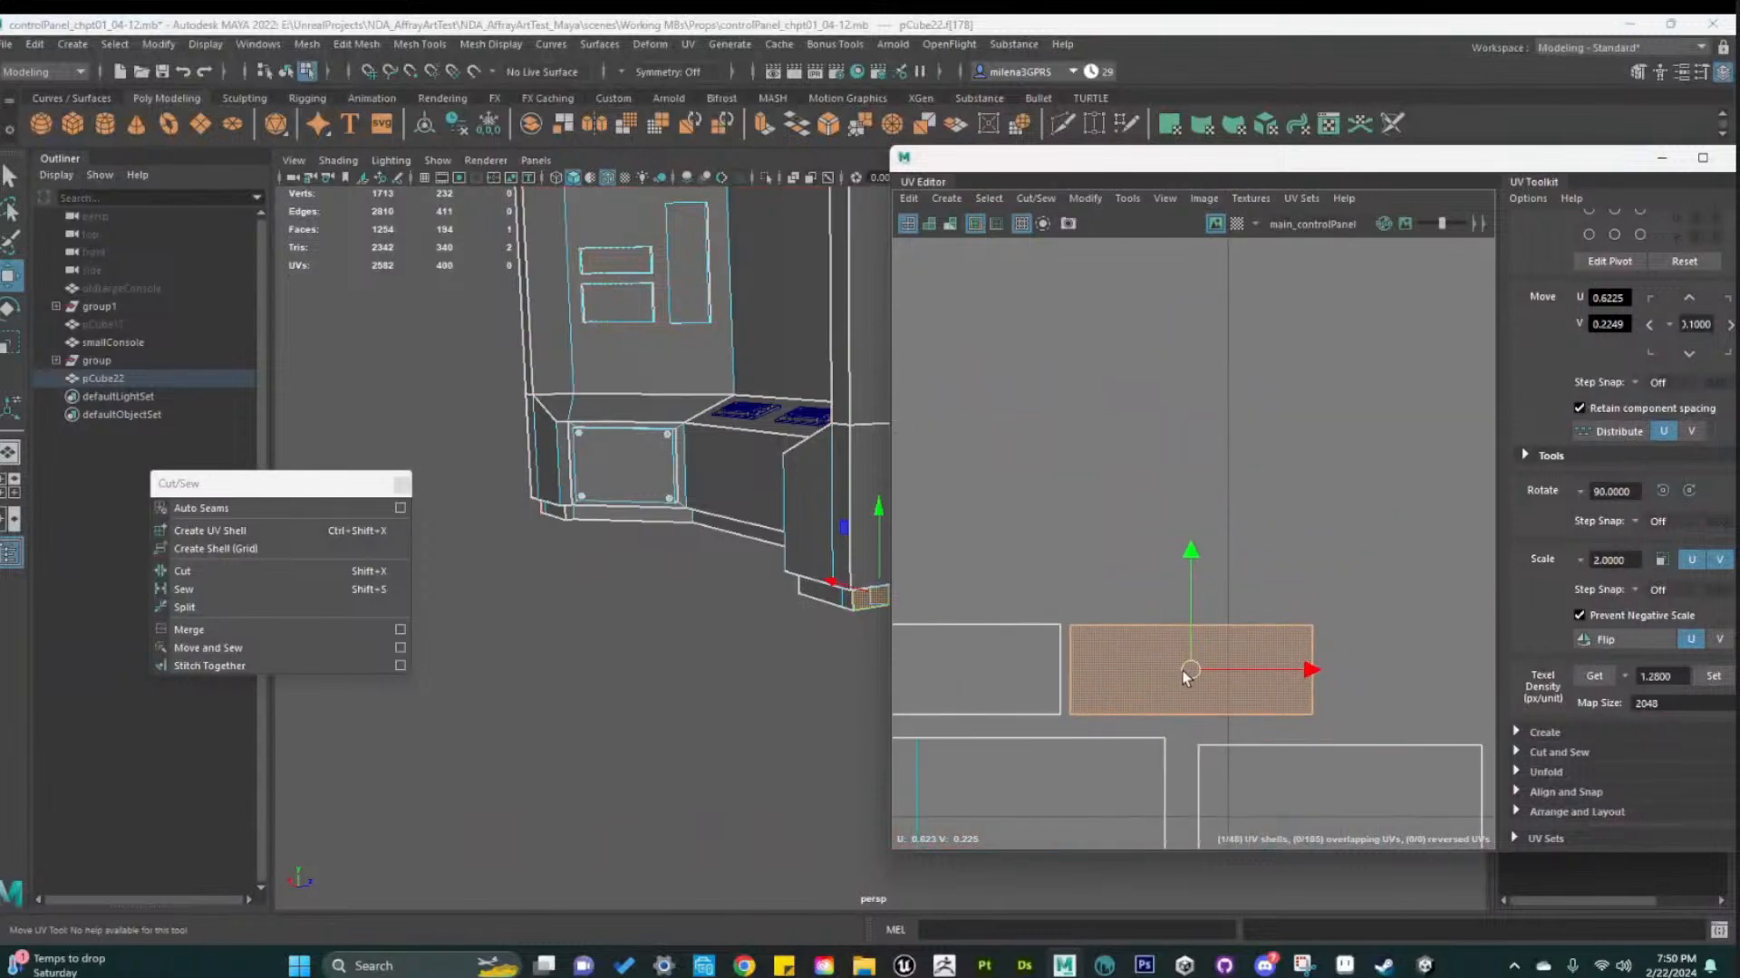
Move the slanted strip shell into the empty middle of the tile, about U 0.280, V 0.492, and apply the 1.28 texel density
scroll(1194, 673, "down", 5)
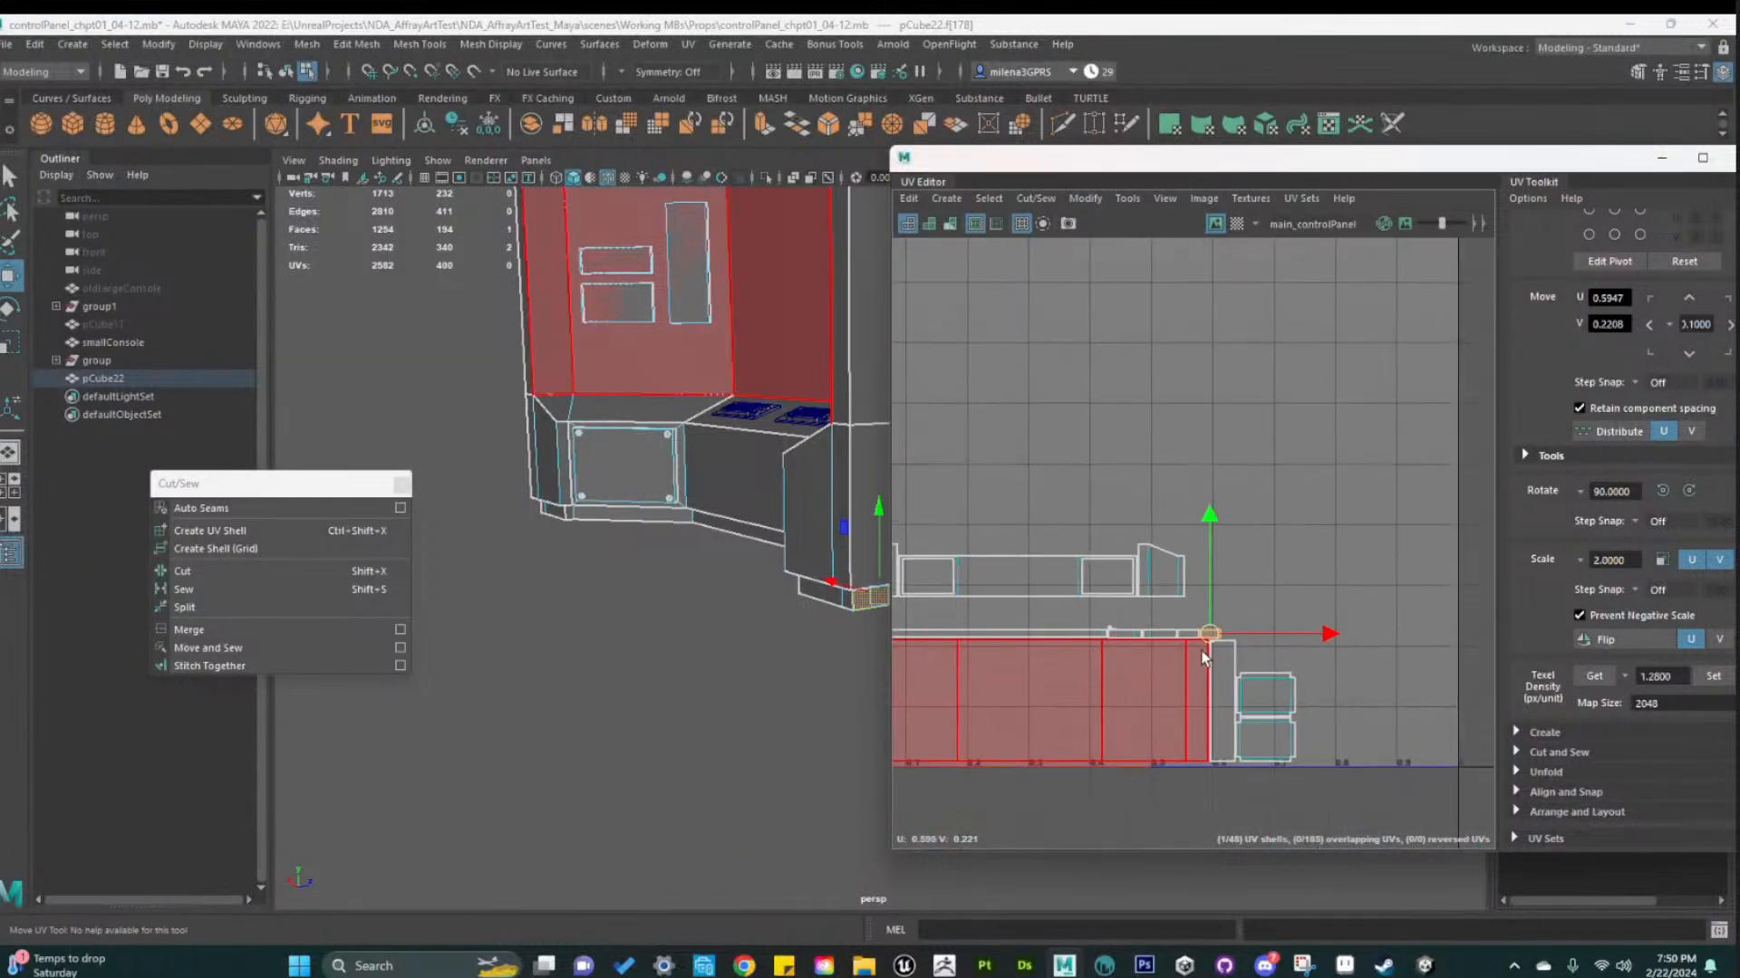
scroll(1287, 648, "down", 4)
middle_click_drag(1282, 642, 1203, 637, "alt")
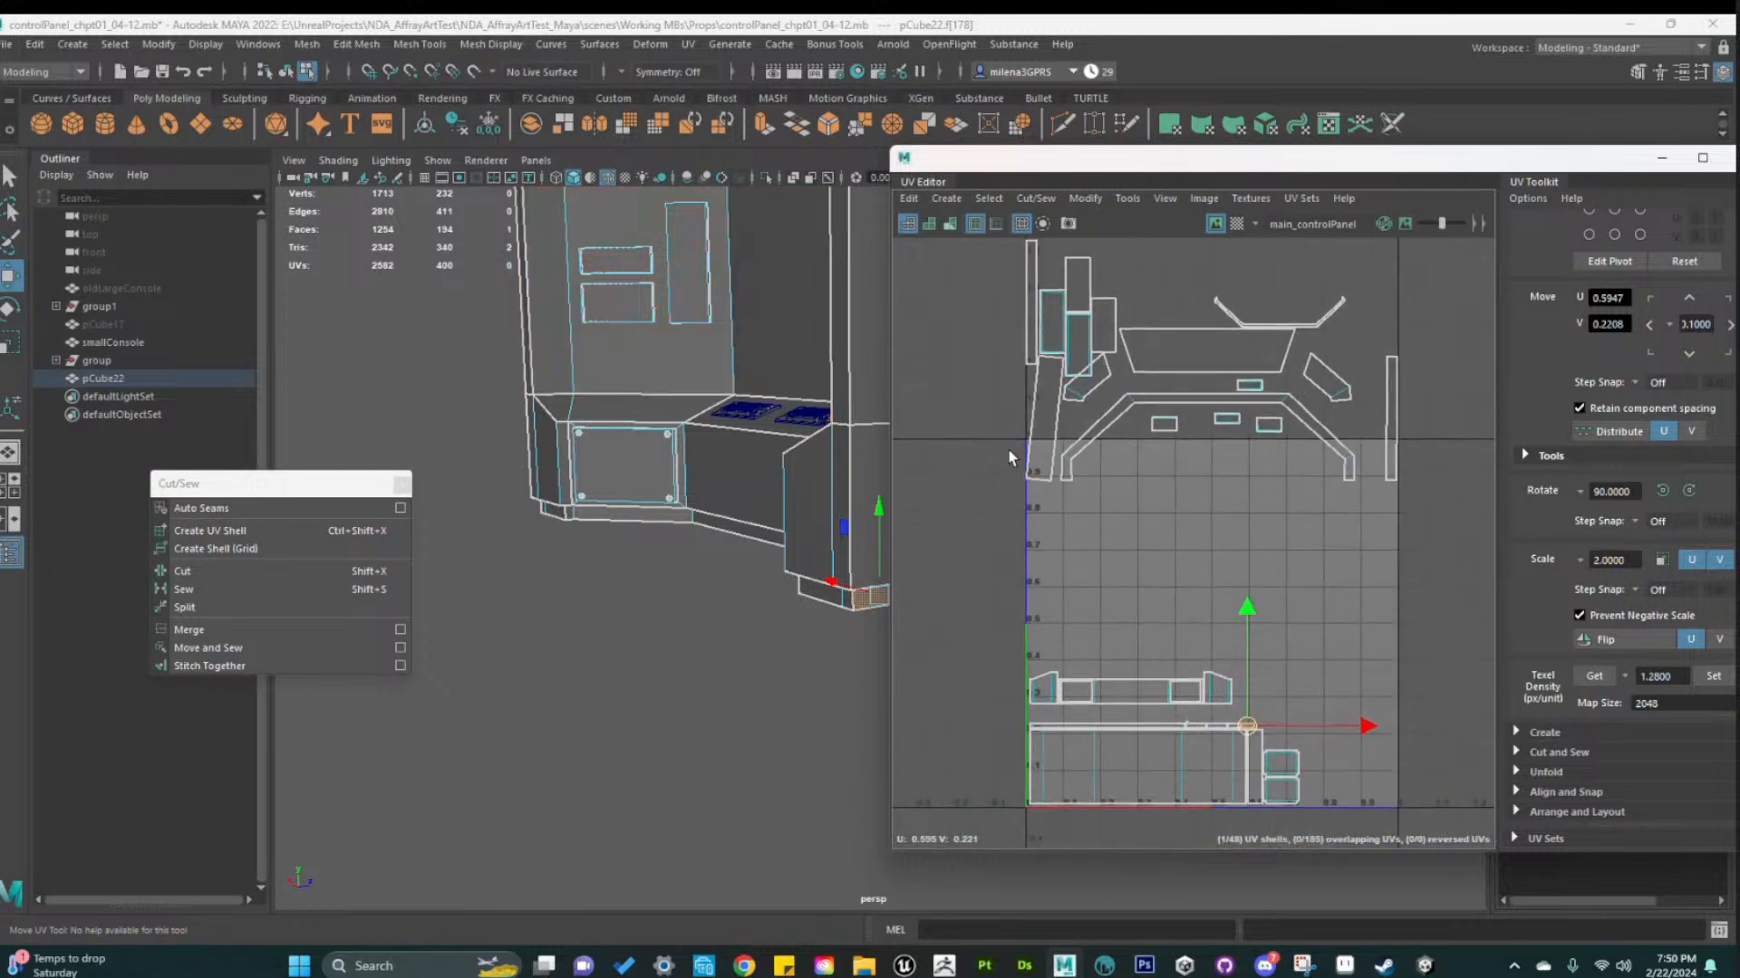
left_click_drag(1011, 453, 1126, 627)
left_click(1714, 676)
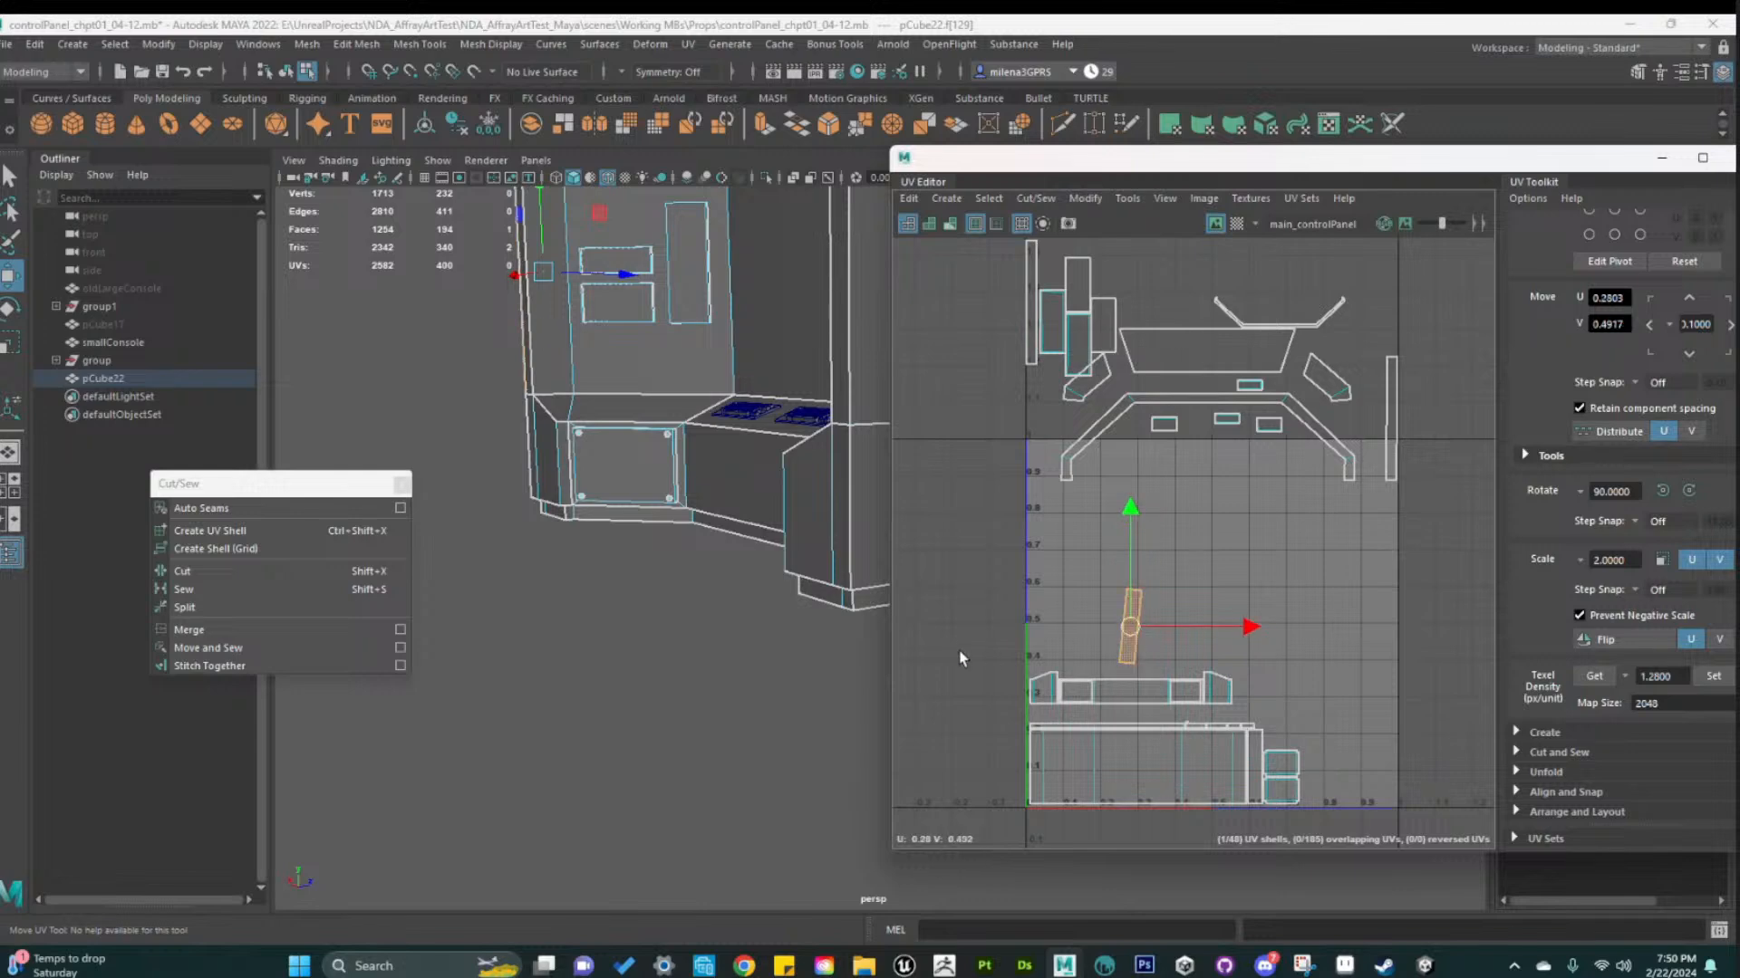
Check which column face the slanted shell covers, move the shell to about U 0.488, V 0.603, and reapply the 1.28 texel density
left_click_drag(615, 698, 497, 622, "alt")
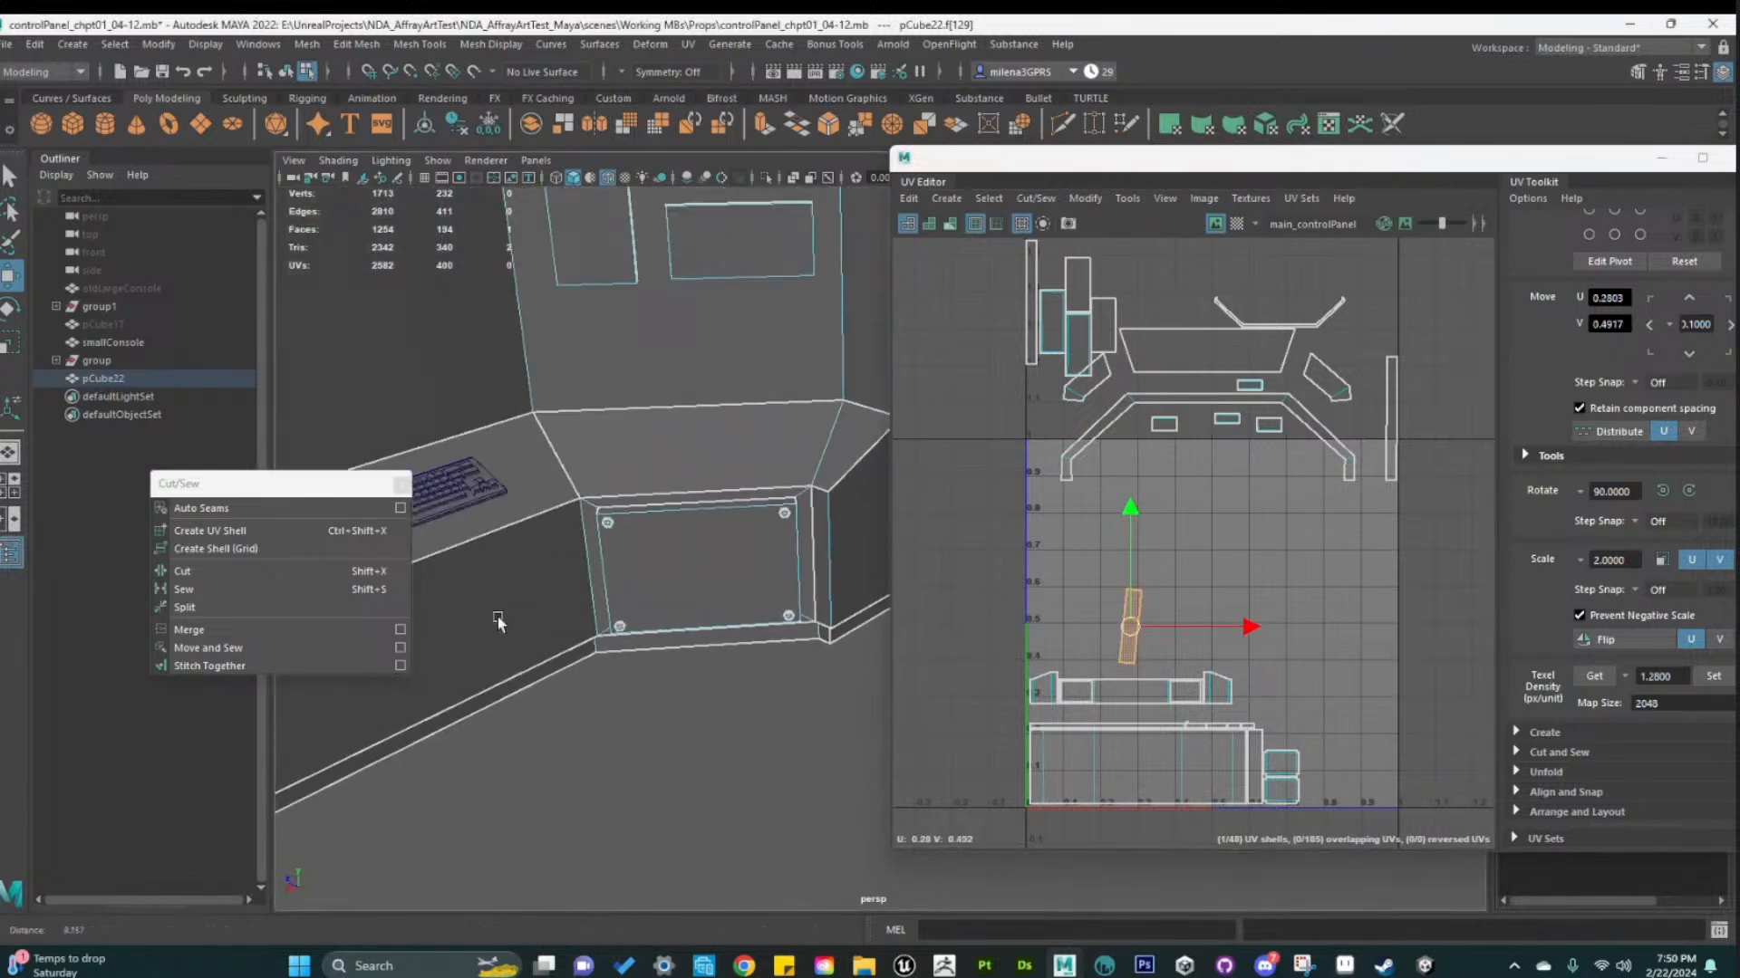
middle_click_drag(563, 619, 811, 569, "alt")
right_click_drag(811, 569, 641, 617, "alt")
left_click_drag(641, 617, 751, 671, "alt")
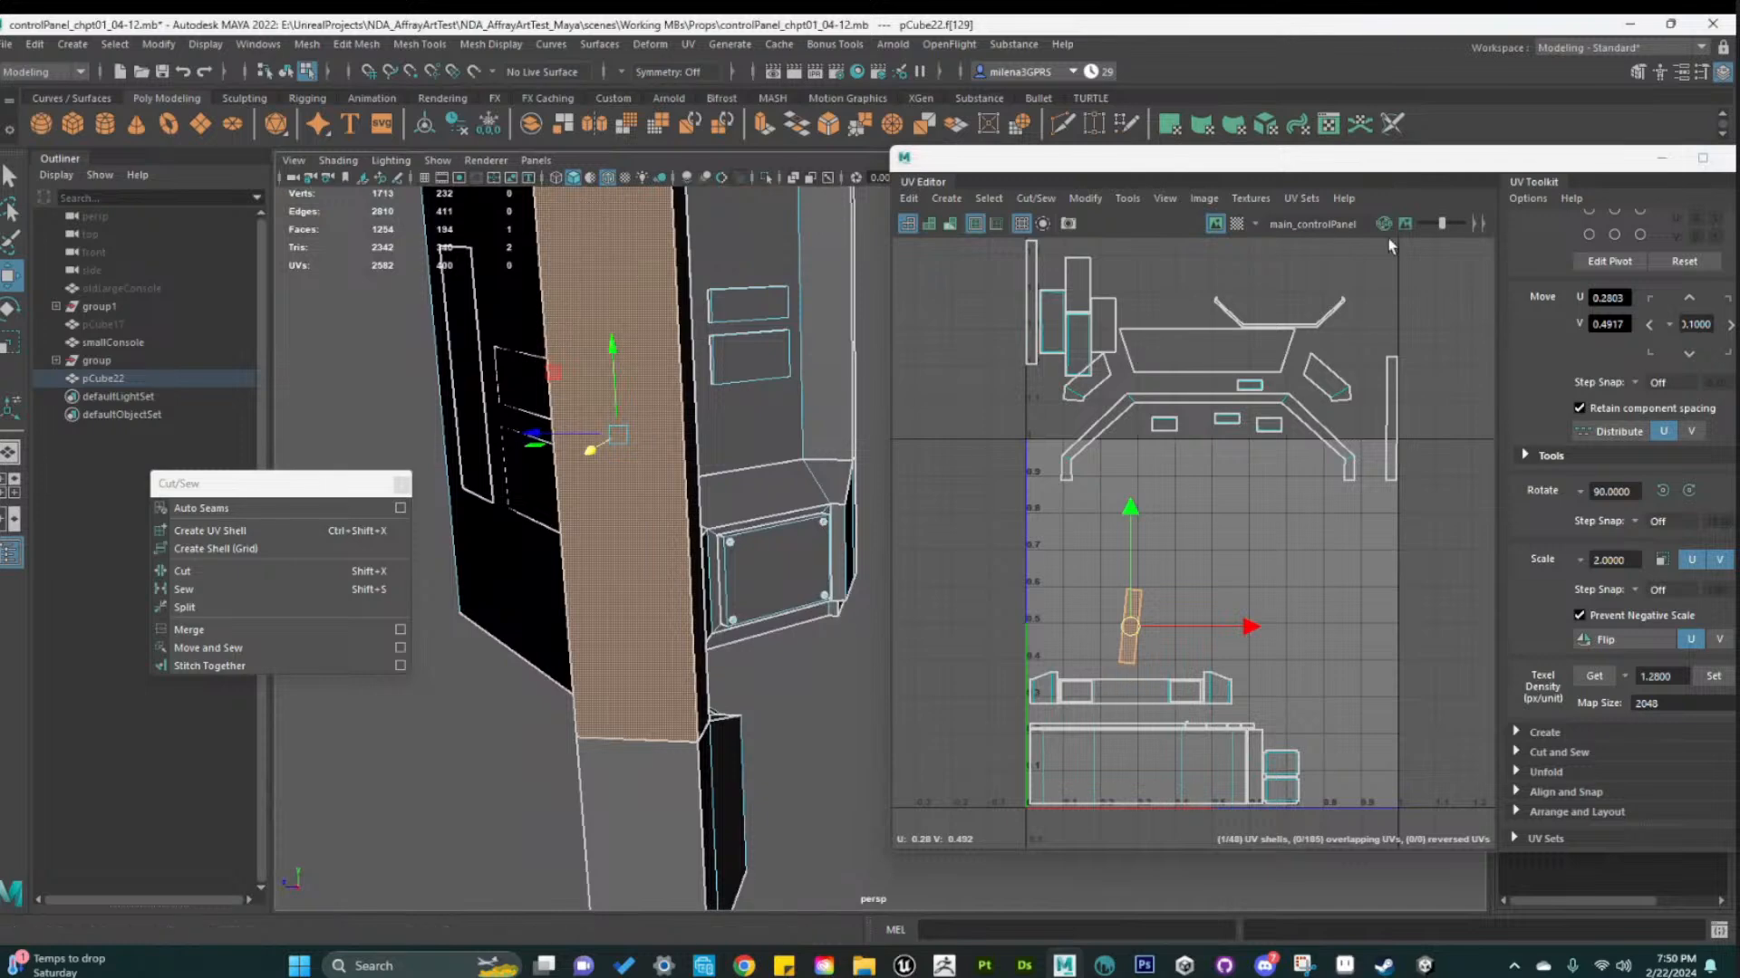
scroll(1171, 625, "up", 3)
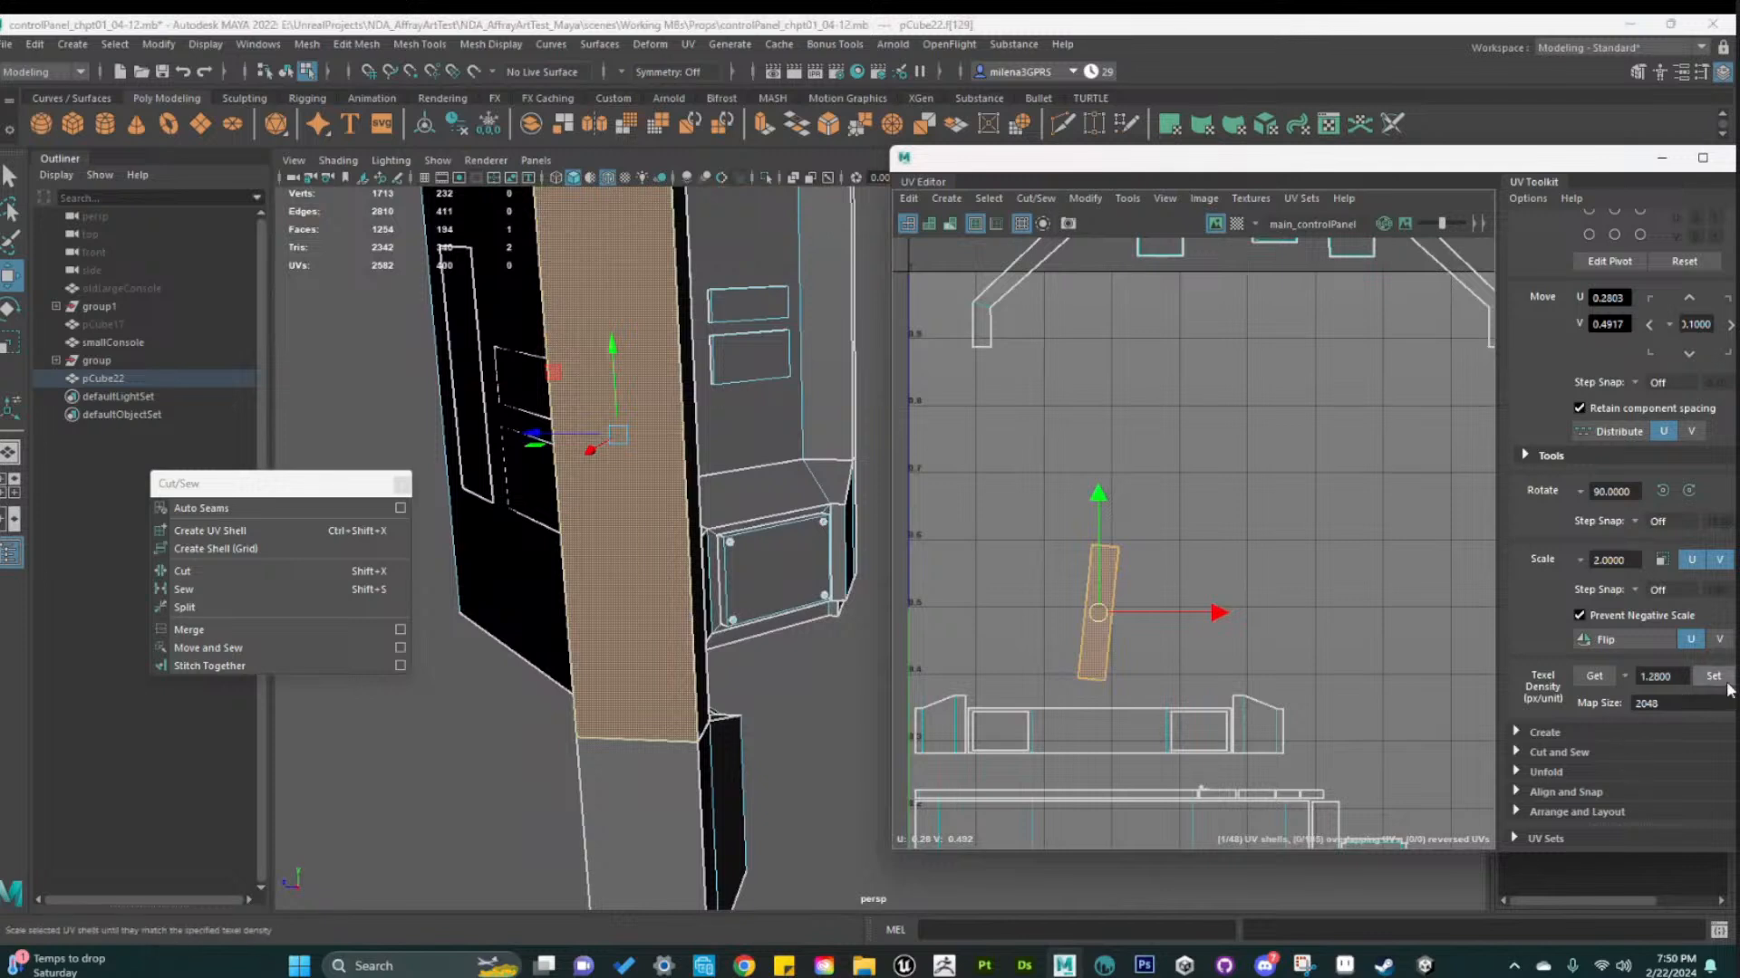
left_click_drag(1097, 614, 1239, 538)
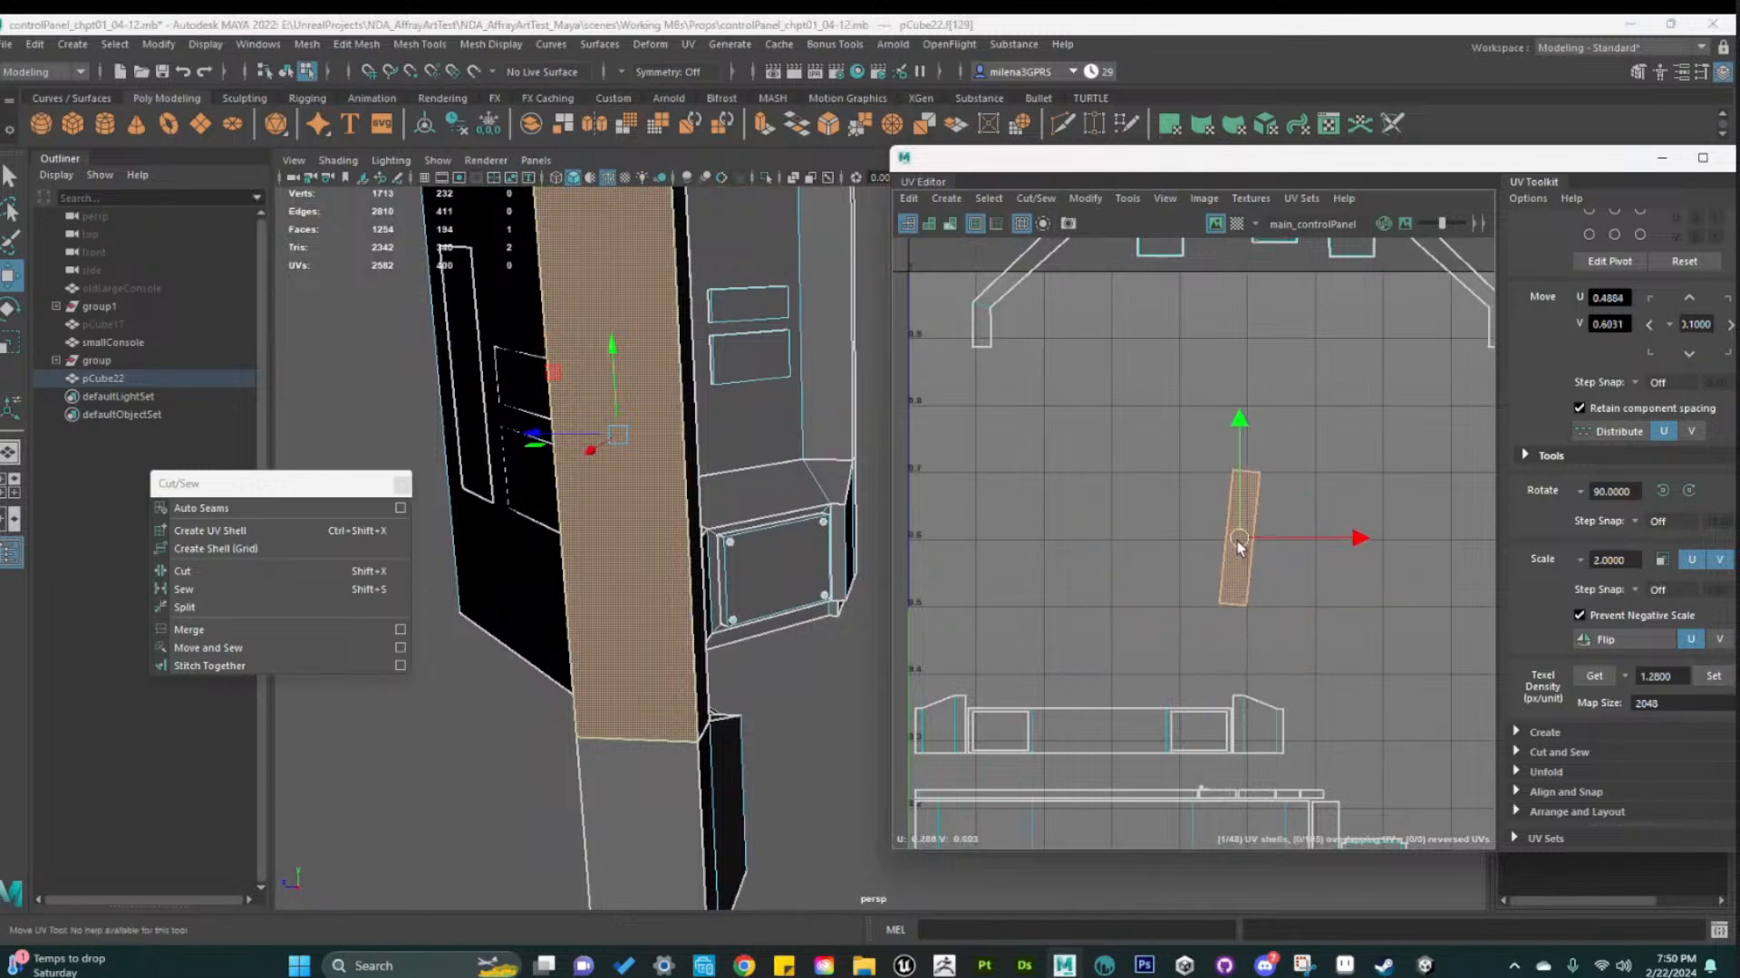
left_click(1713, 676)
left_click(1713, 678)
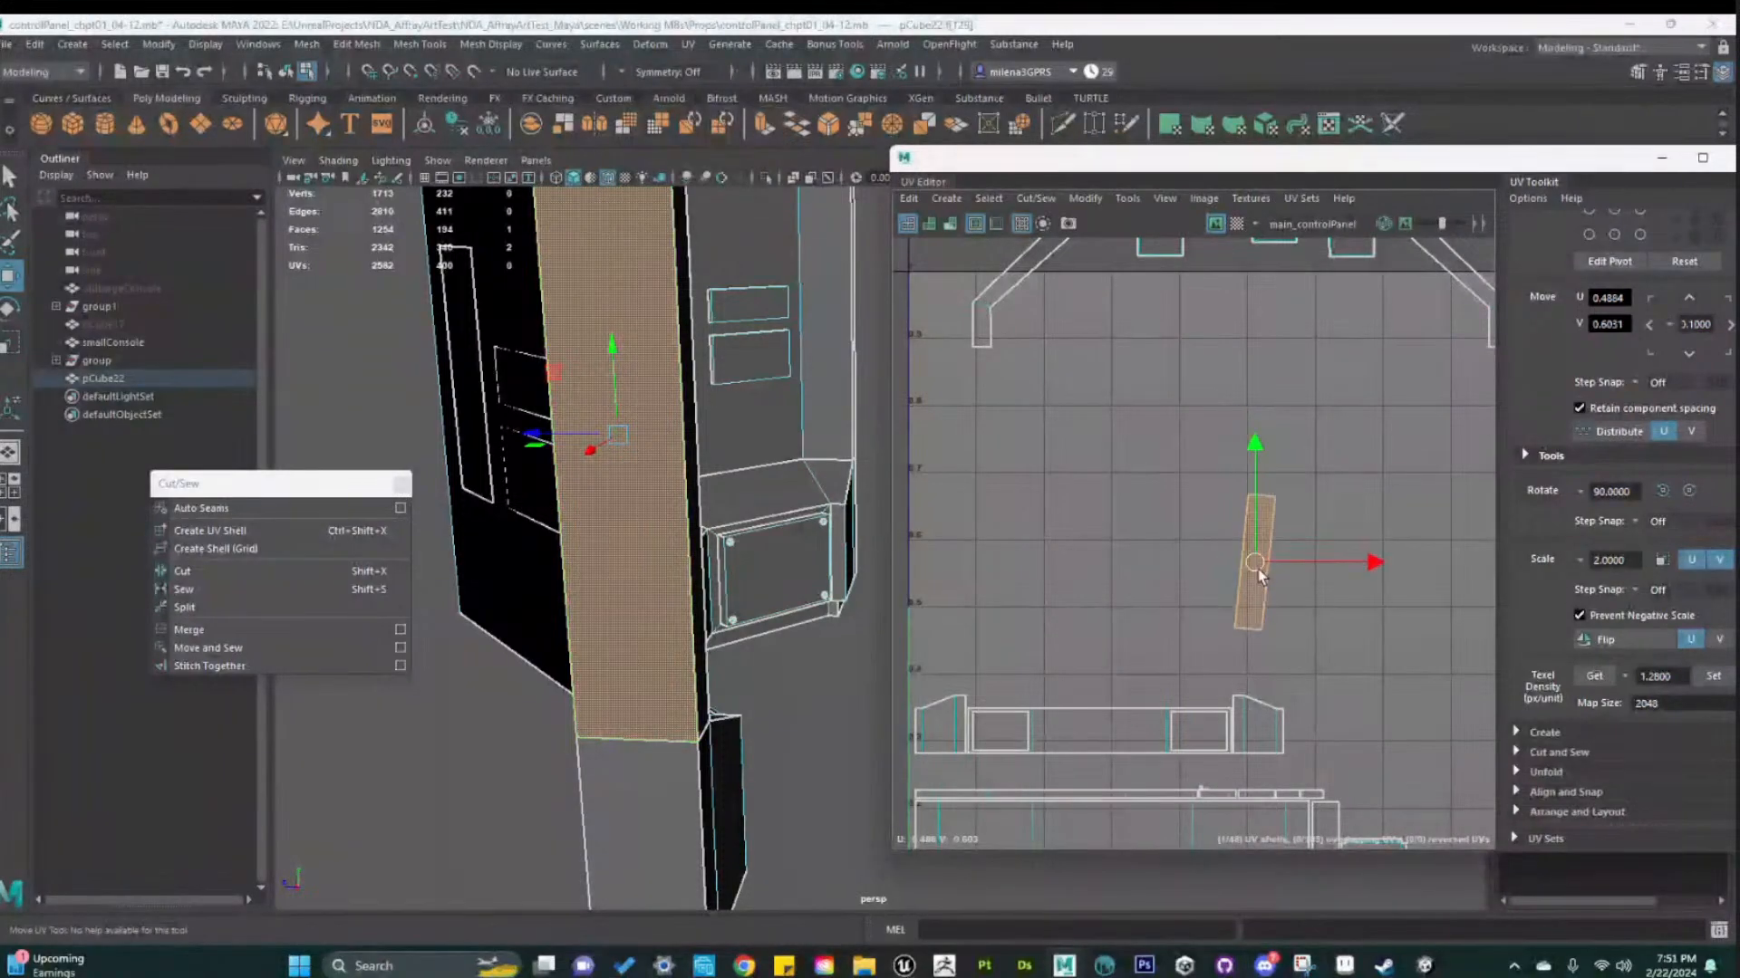
Display the checker map on the model and straighten the slanted column shell with Orient Shells
left_click_drag(1258, 569, 1295, 584)
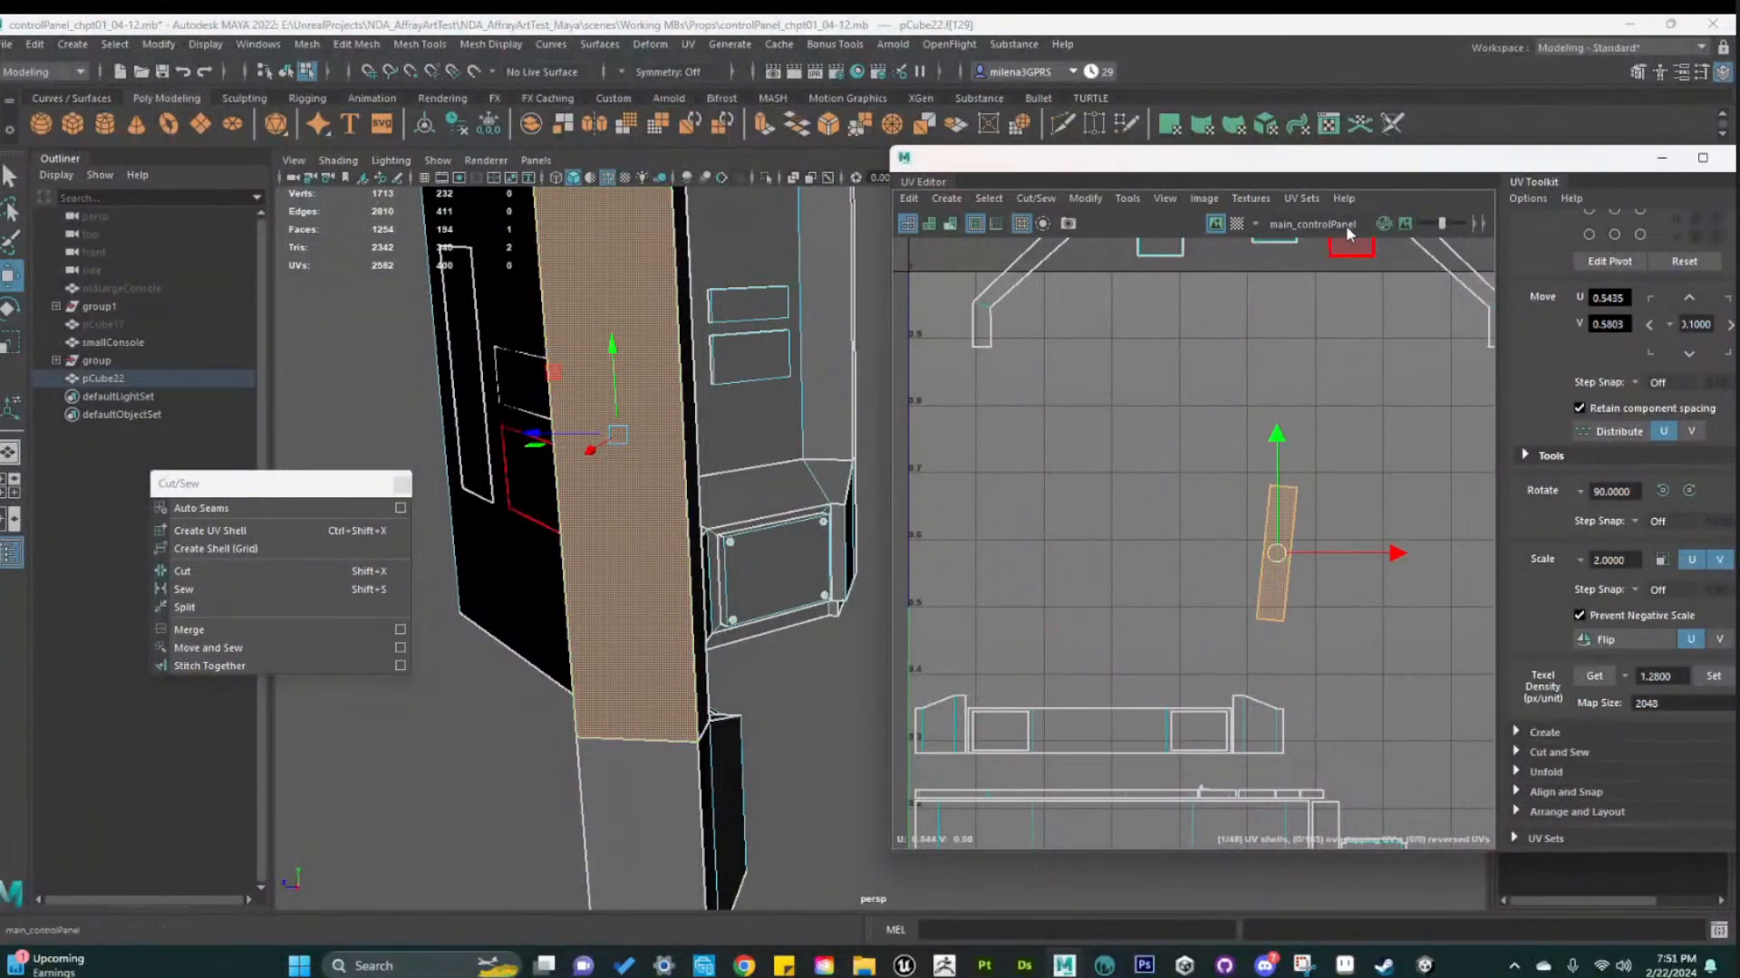
left_click(1237, 225)
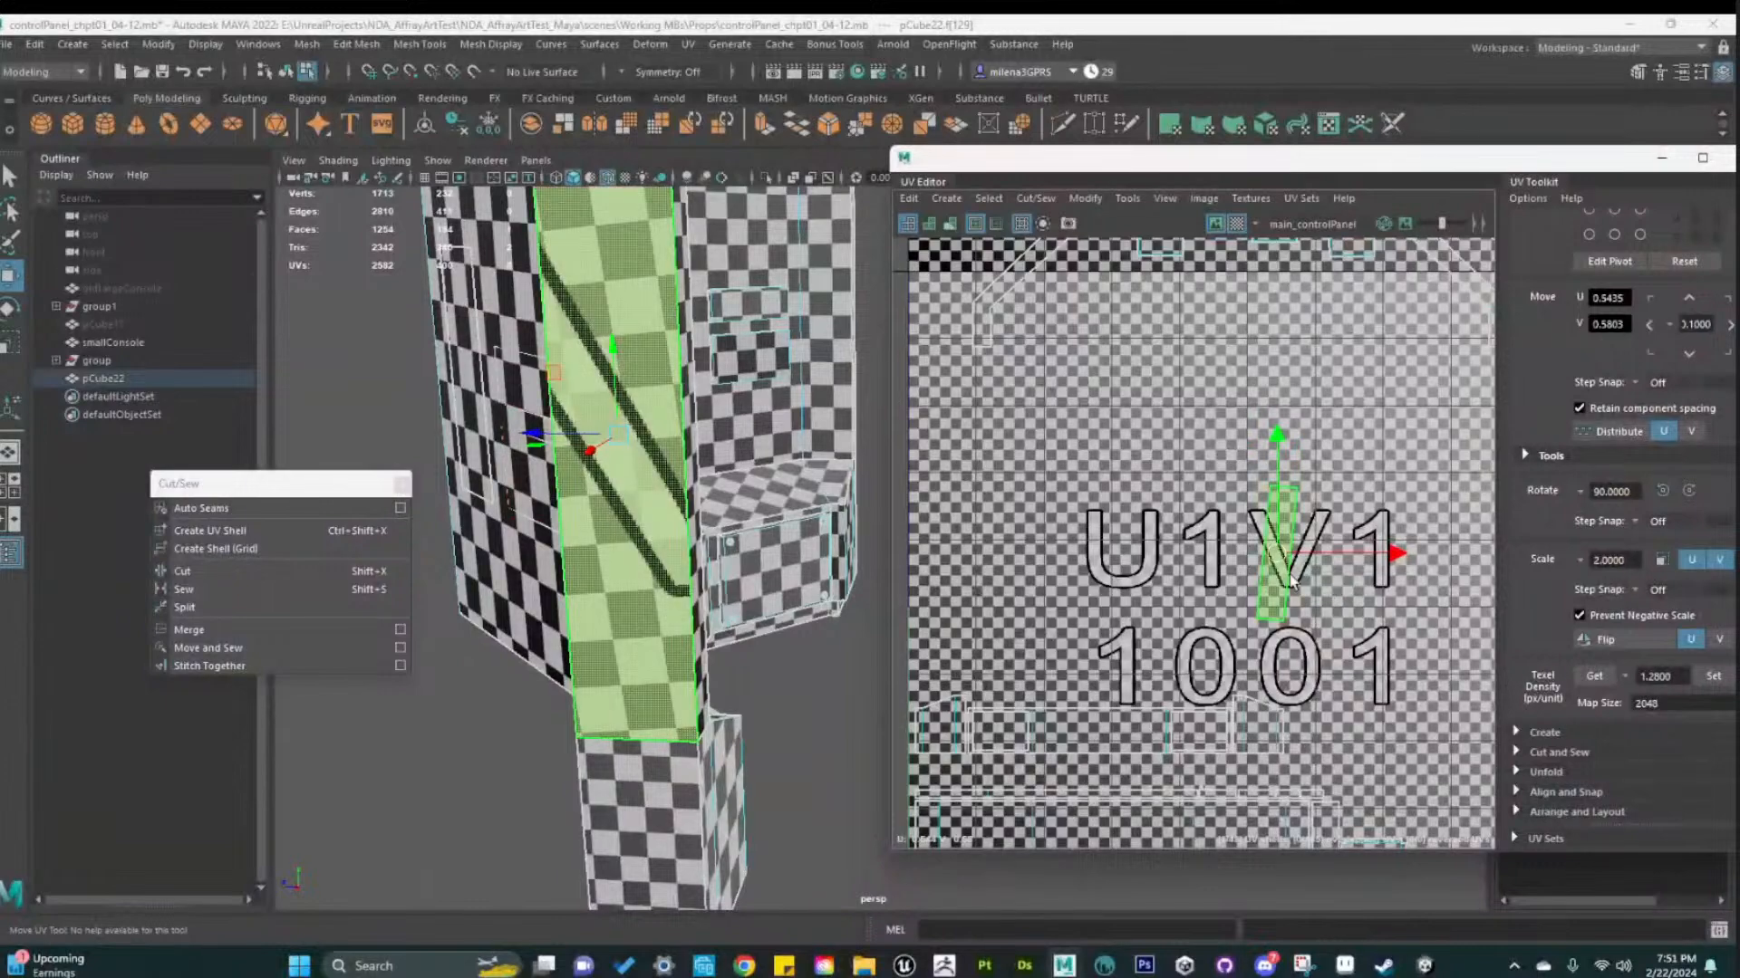
mouse_move(1103, 968)
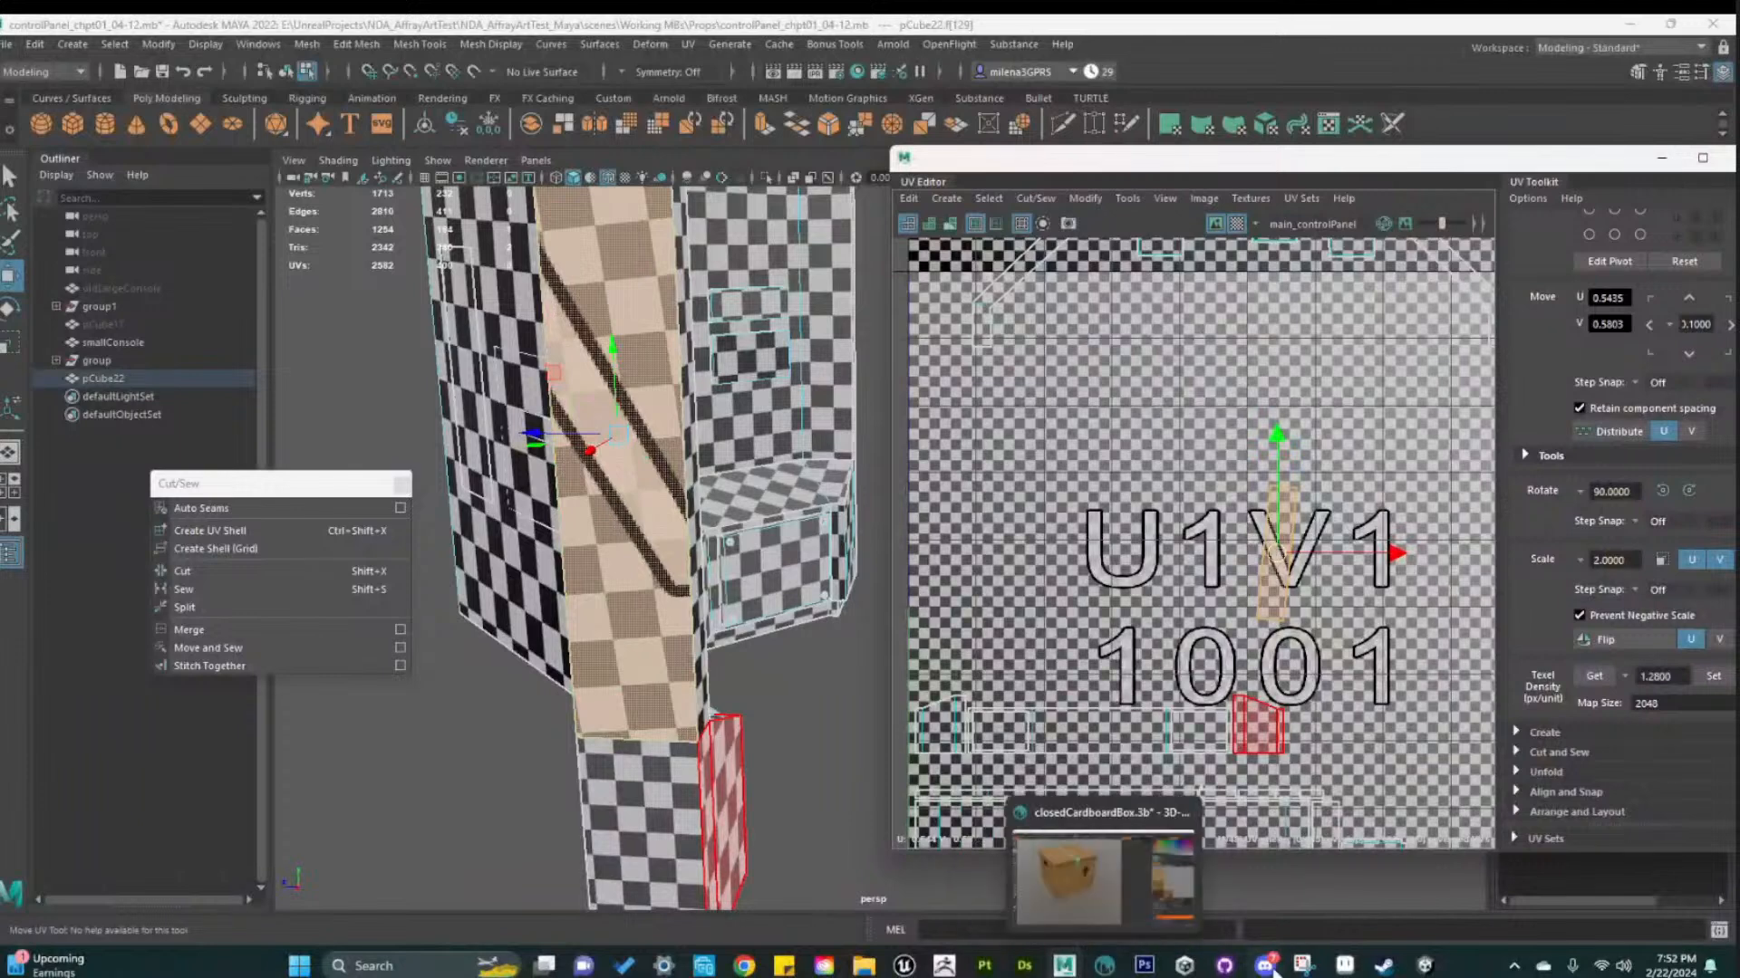
mouse_move(1345, 968)
mouse_move(1427, 969)
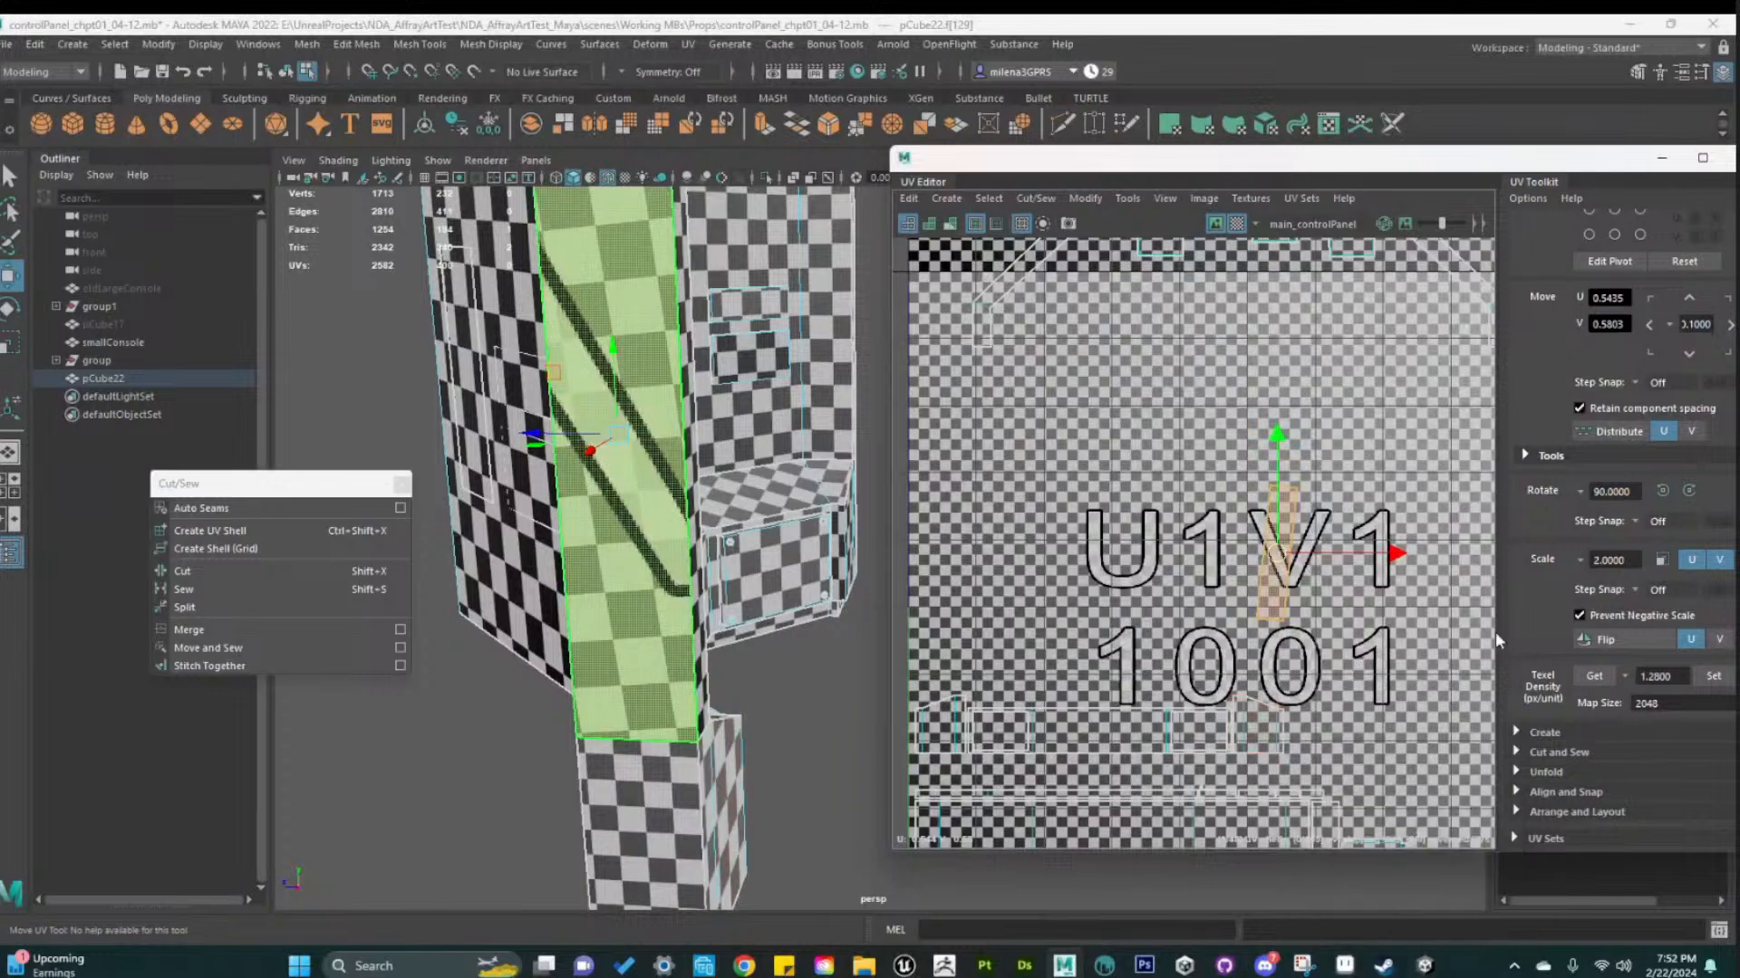
right_click_drag(1311, 589, 1264, 819, "shift")
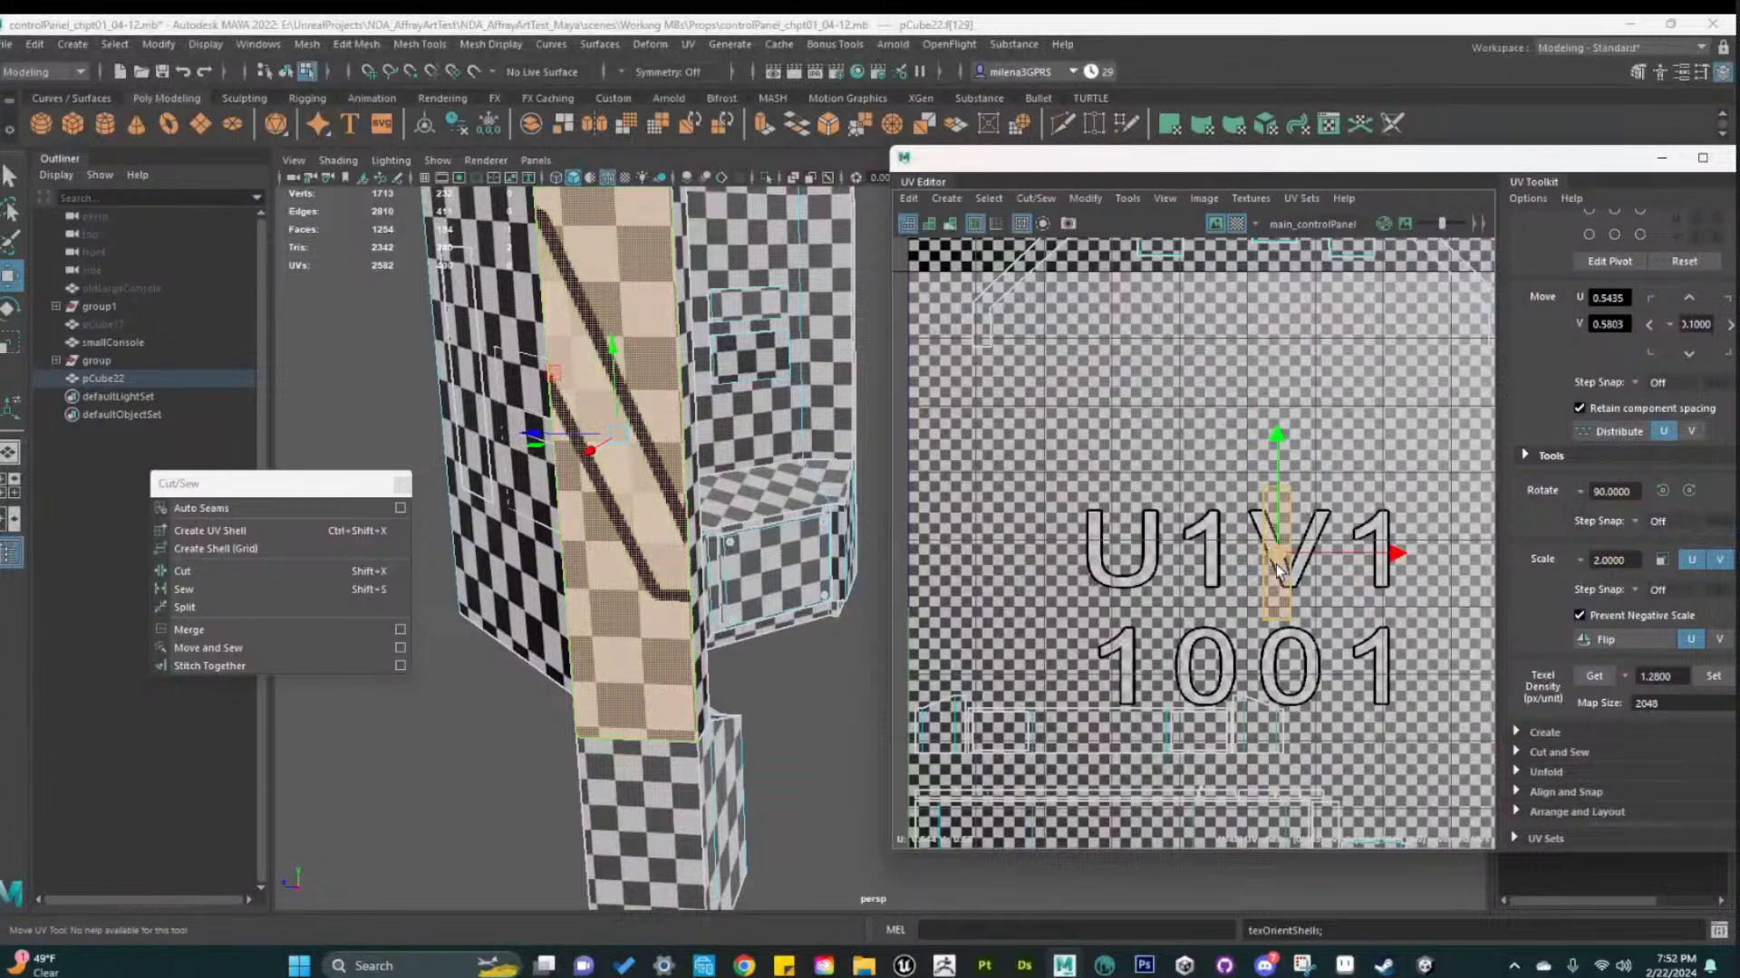
Reapply the 1.28 texel density to the straightened column shell and place it upright beside the two stacked panel shells in the tile's lowest row
left_click_drag(1277, 564, 1371, 554)
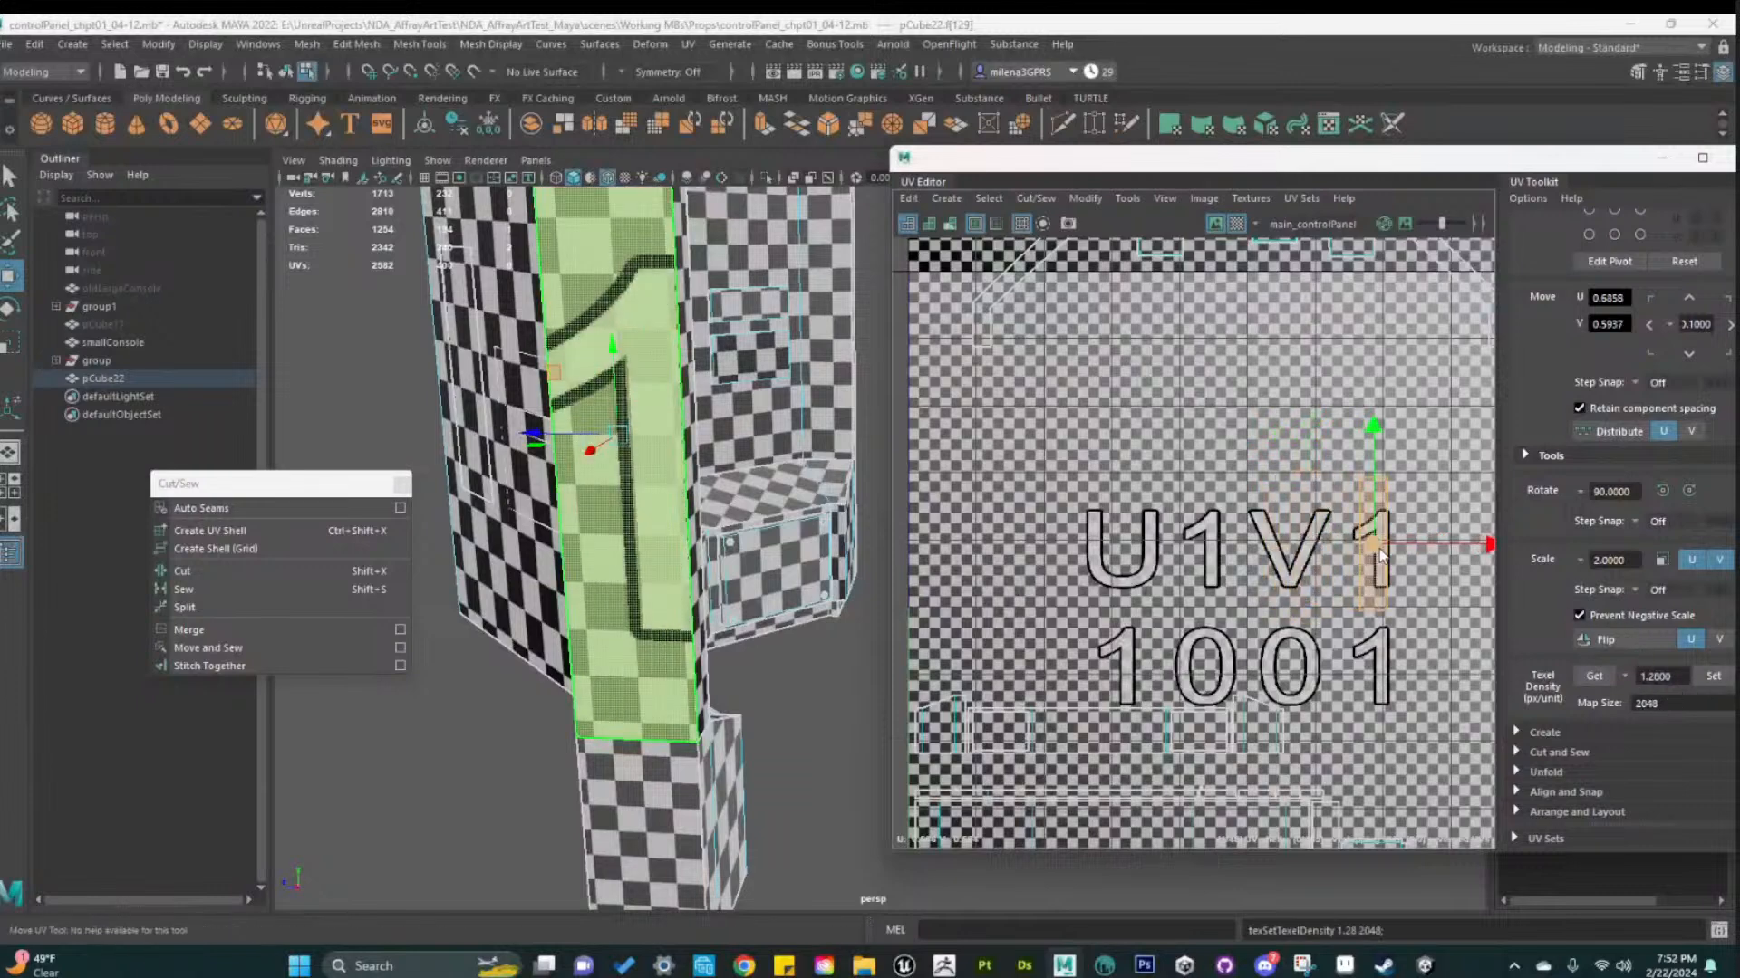
left_click_drag(1370, 551, 1365, 674)
middle_click_drag(1364, 674, 1245, 535, "alt")
right_click_drag(1244, 534, 1417, 671, "alt")
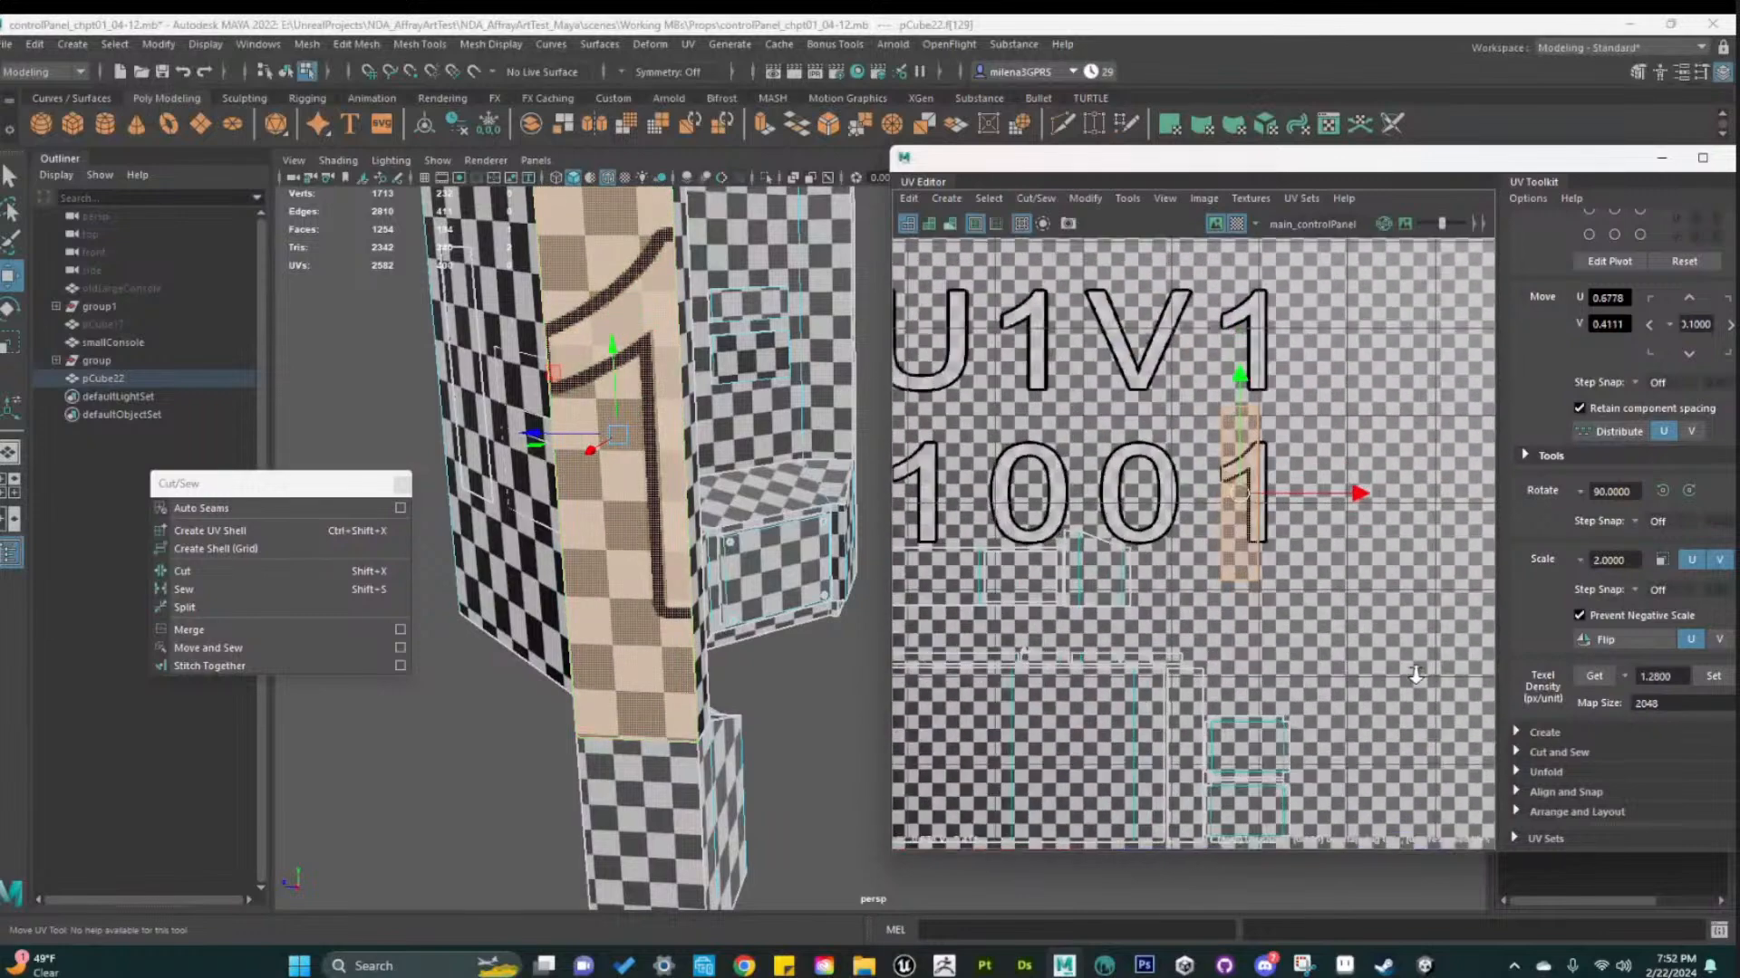
middle_click_drag(1417, 671, 1336, 573, "alt")
left_click_drag(1198, 405, 1271, 684)
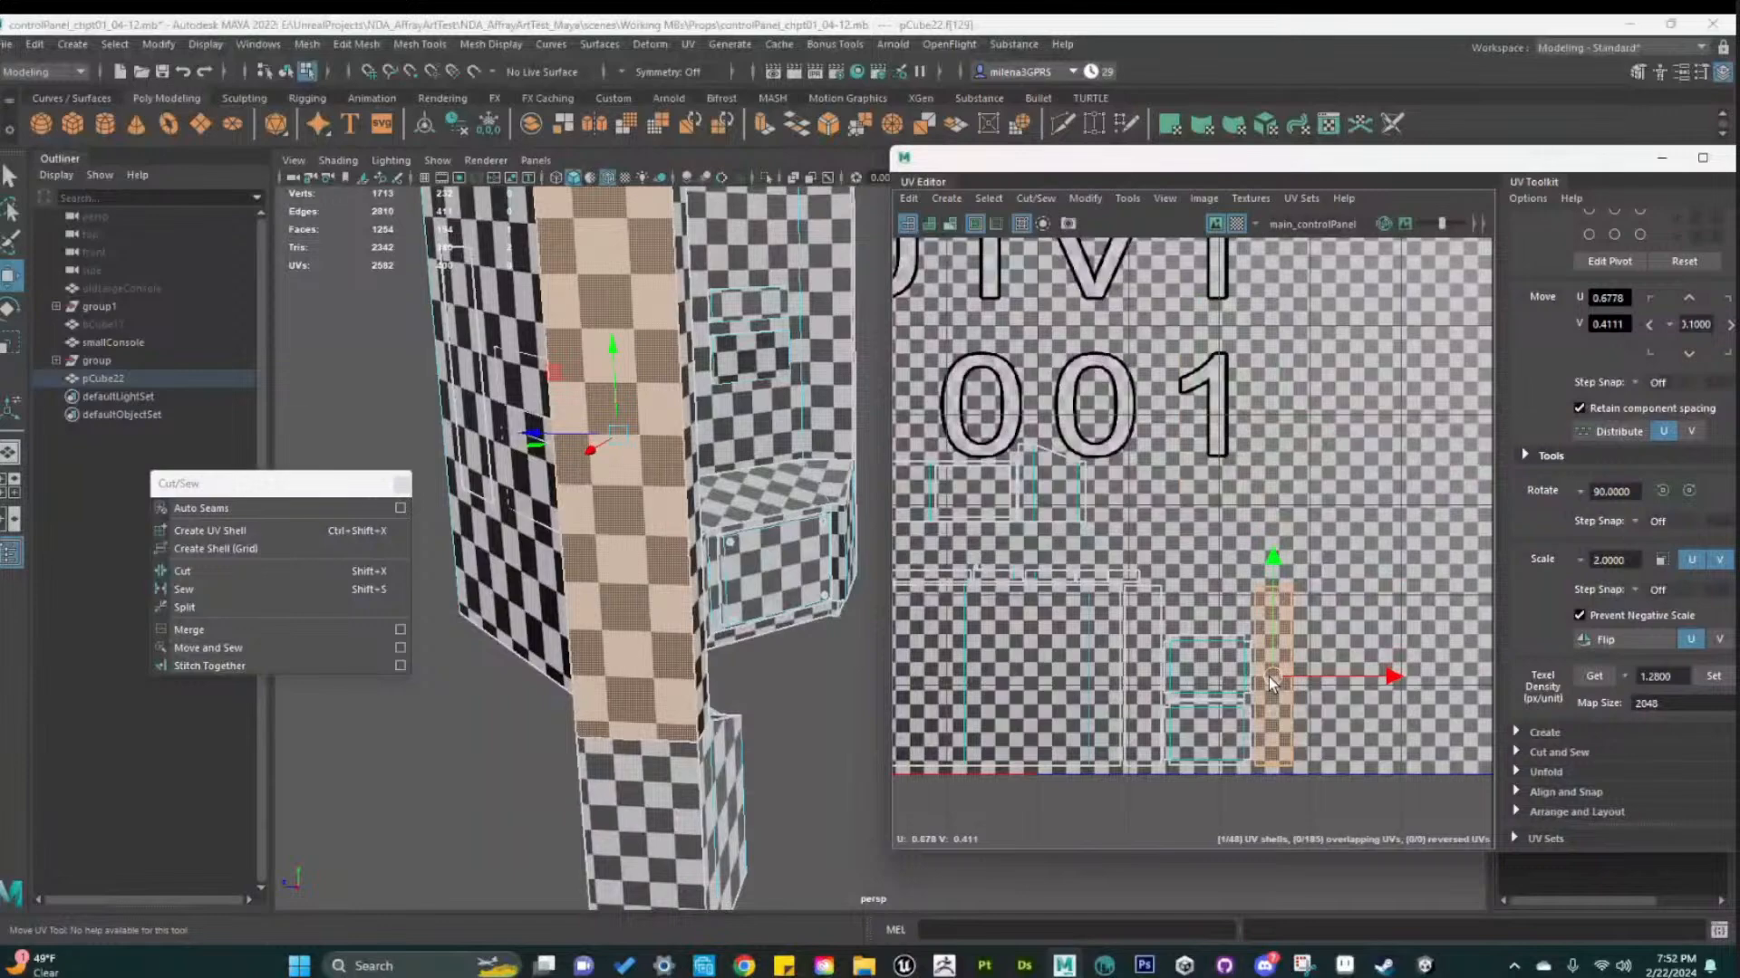
Set the texel density of the tall narrow wall-edge strip shell to 1.28 with a 2048 map size
right_click_drag(1268, 676, 1310, 724, "alt")
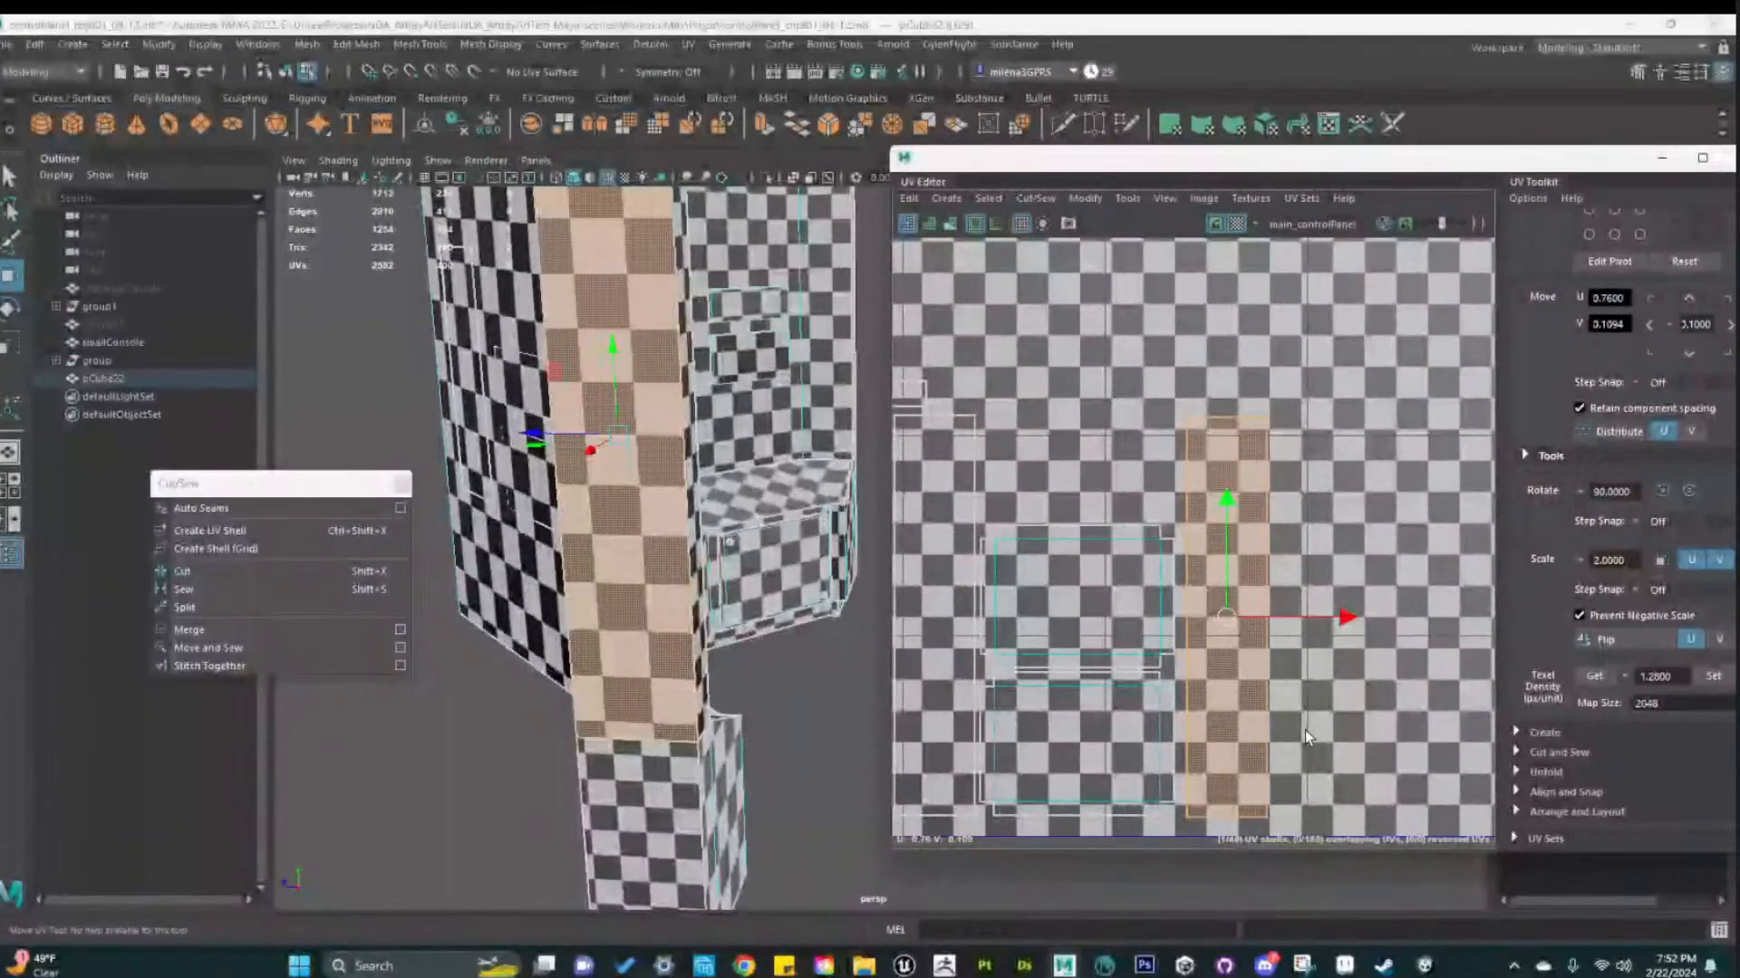
scroll(1305, 730, "down", 8)
middle_click_drag(1305, 730, 1277, 937, "alt")
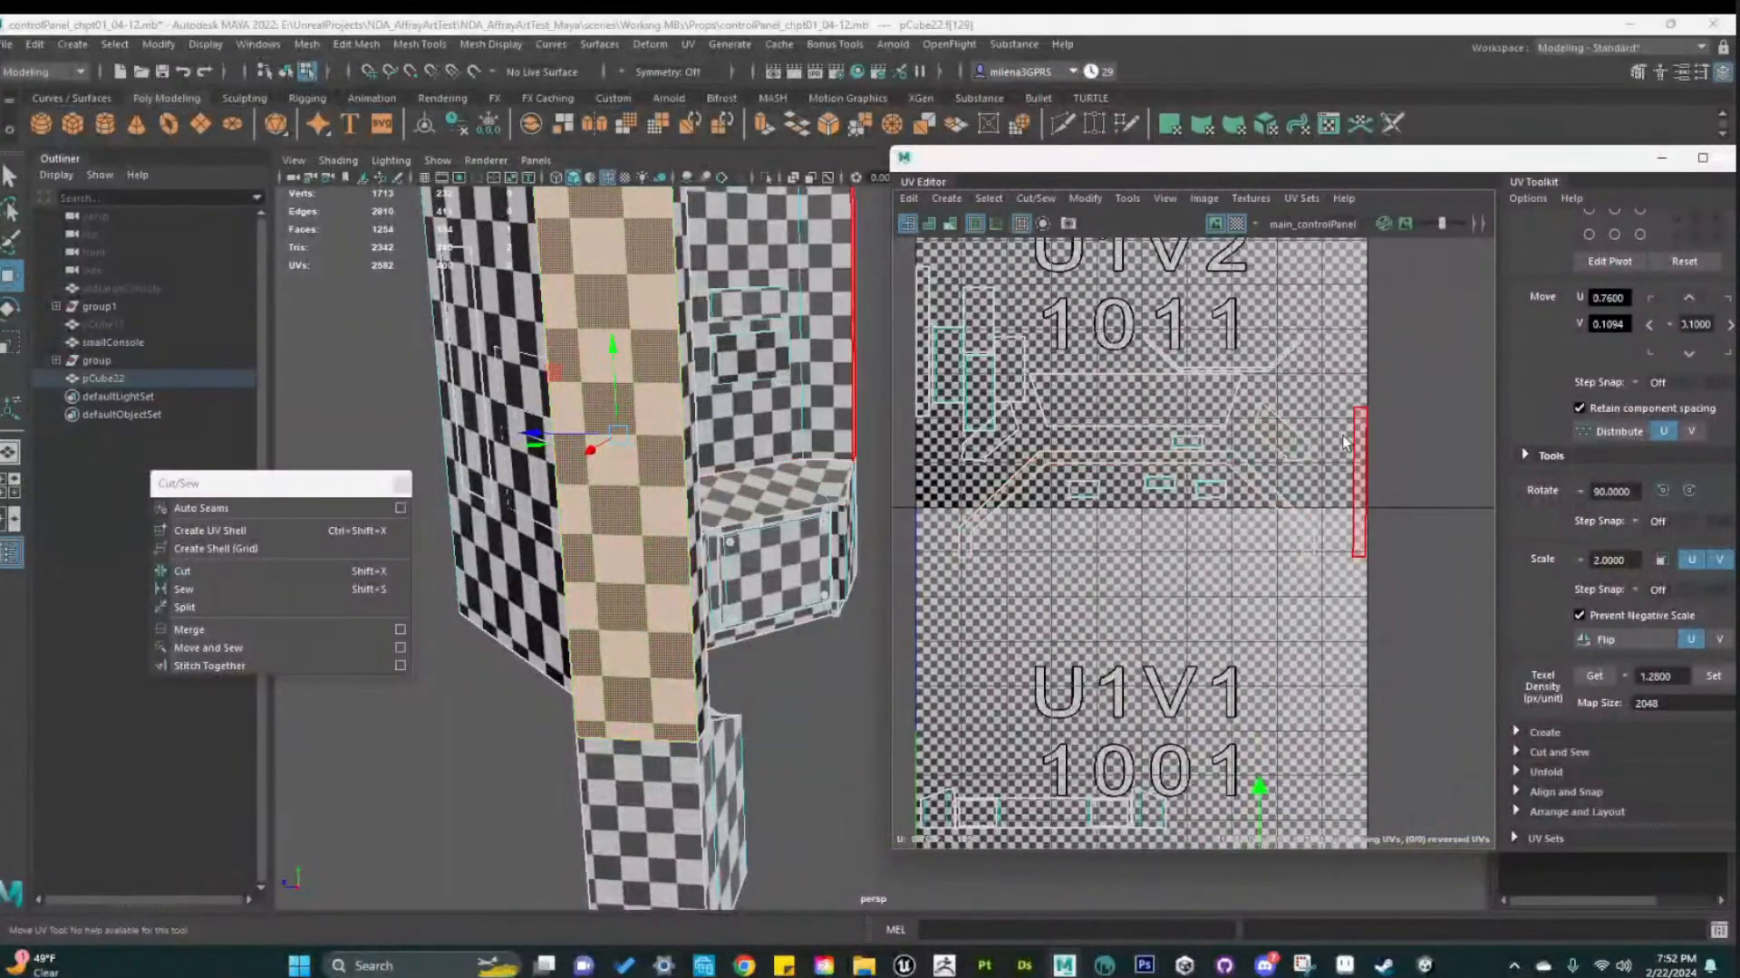
left_click(1350, 448)
left_click(1713, 675)
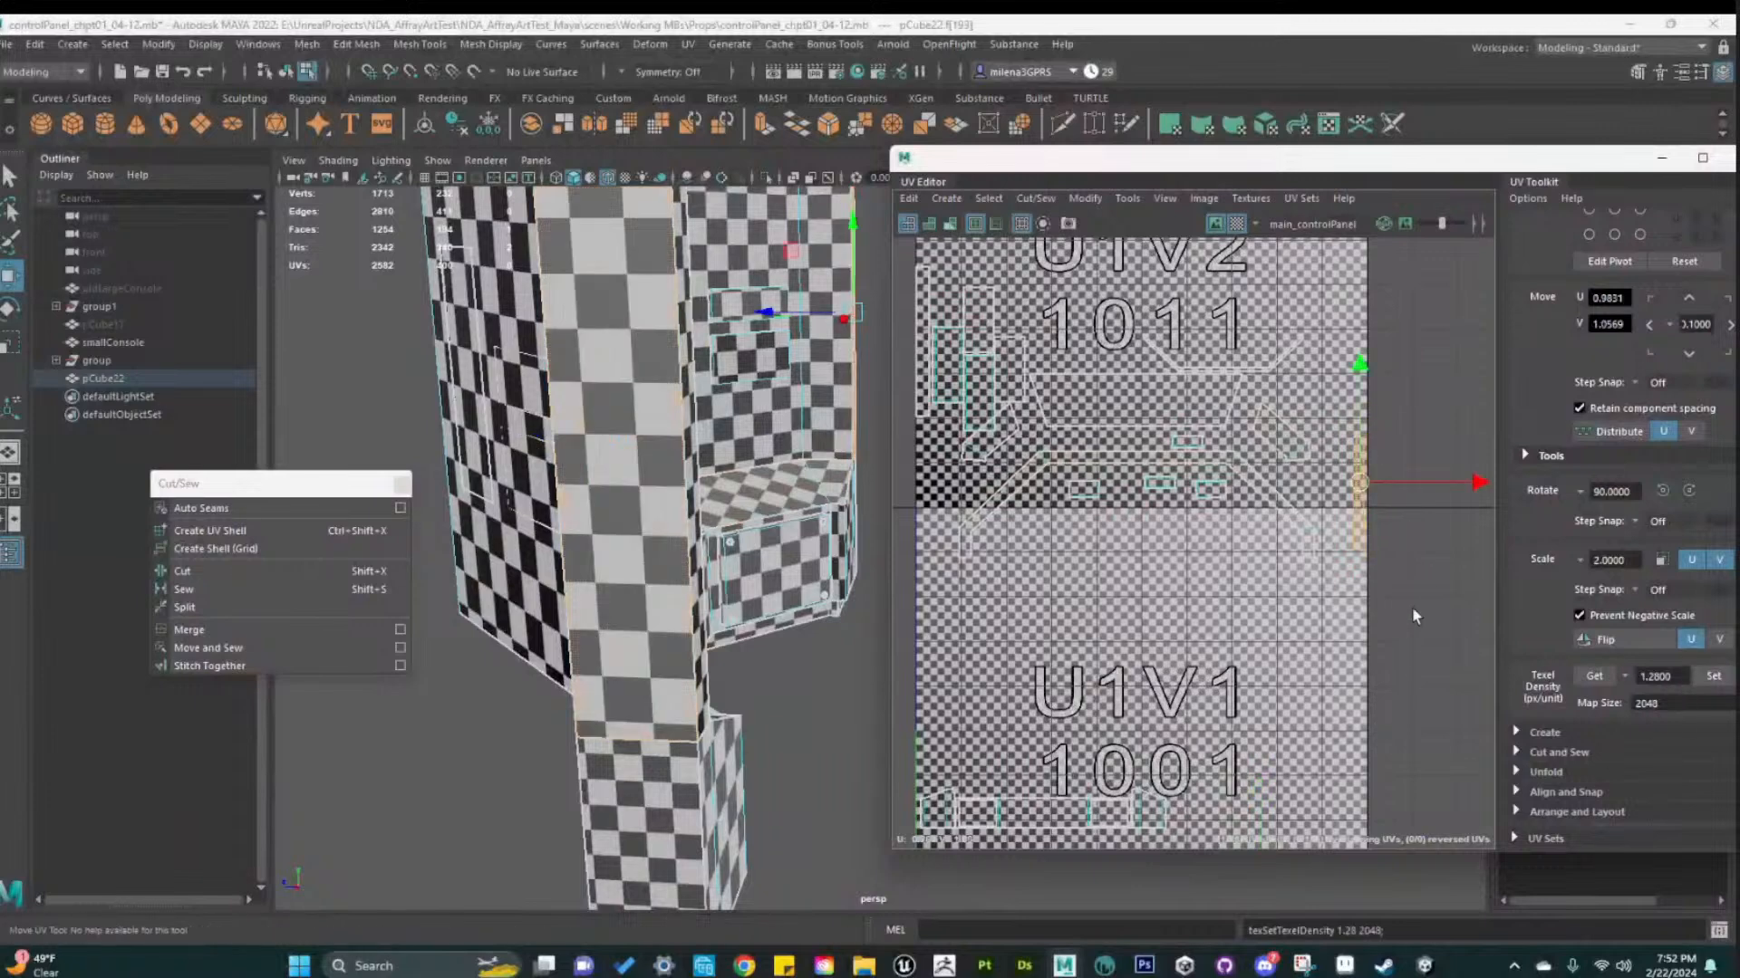
Move the narrow wall-edge strip shell down to the base of the 1001 tile, just beside the wider strip shell
middle_click_drag(1370, 492, 1374, 439, "alt")
left_click_drag(1367, 429, 1230, 718)
key("f")
left_click_drag(657, 552, 625, 542, "alt")
left_click_drag(1220, 711, 1229, 708)
scroll(1264, 752, "up", 3)
middle_click_drag(1264, 756, 1246, 501, "alt")
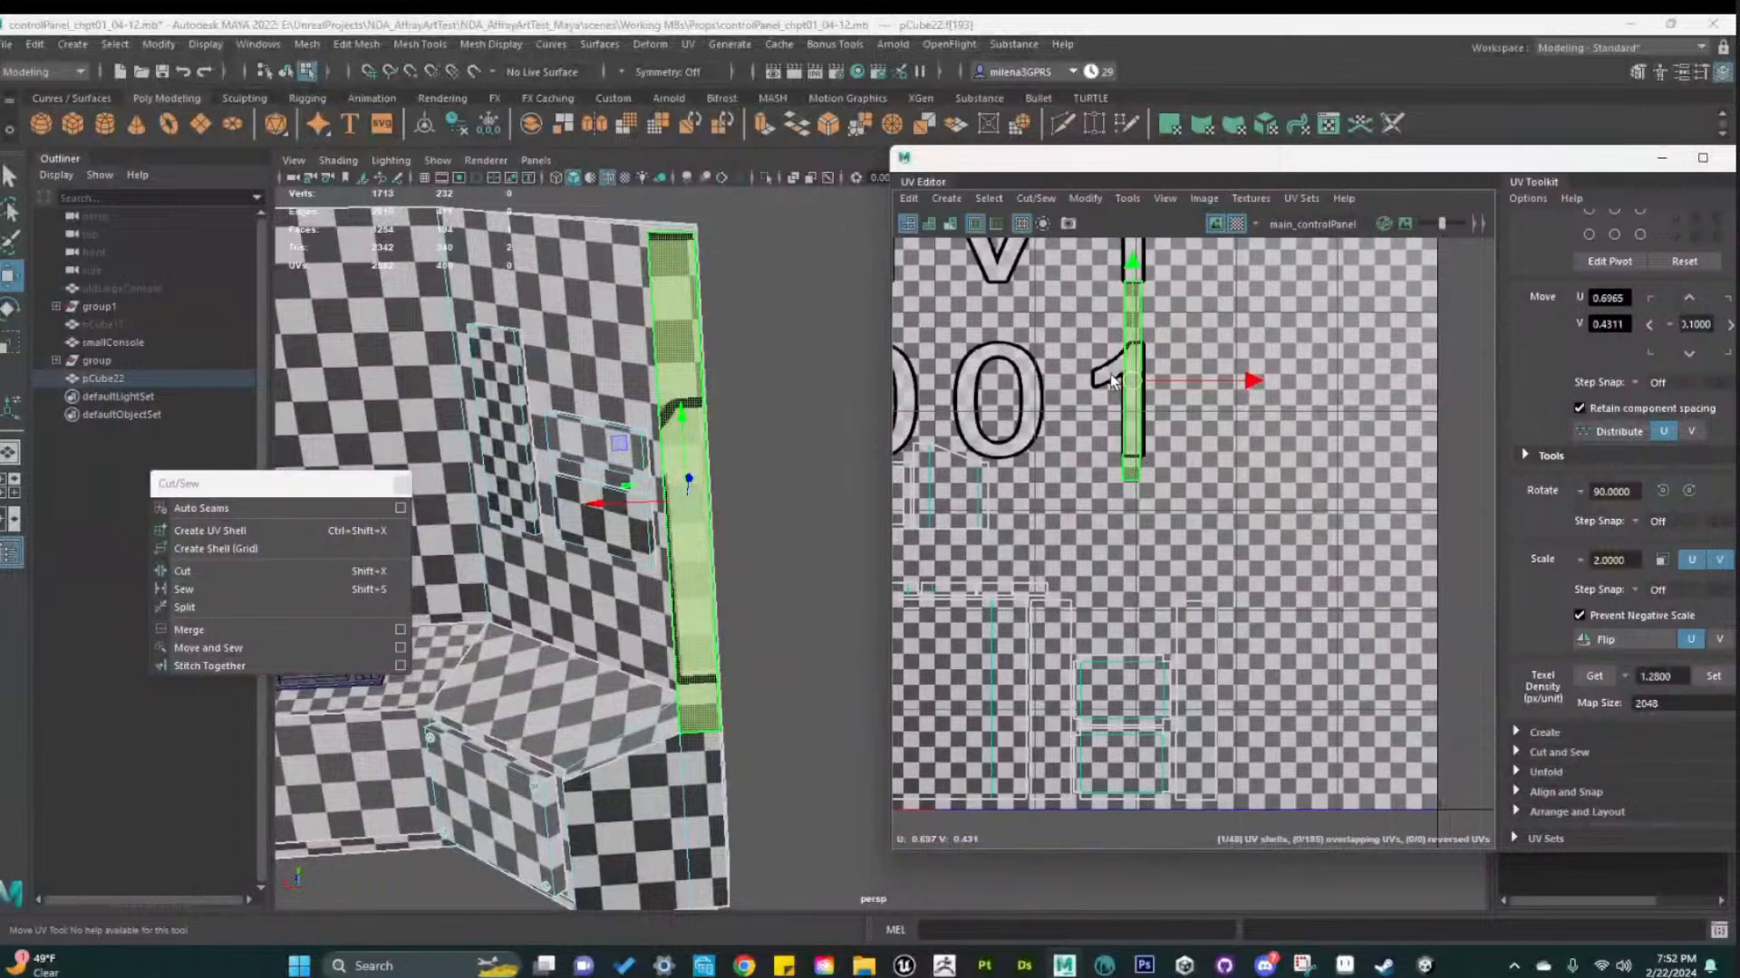
left_click_drag(1134, 380, 1213, 693)
Hide the checker map and nudge the narrow strip to U 0.7922, V 0.1094, level with the wider strip
scroll(1296, 693, "up", 2)
left_click(1235, 224)
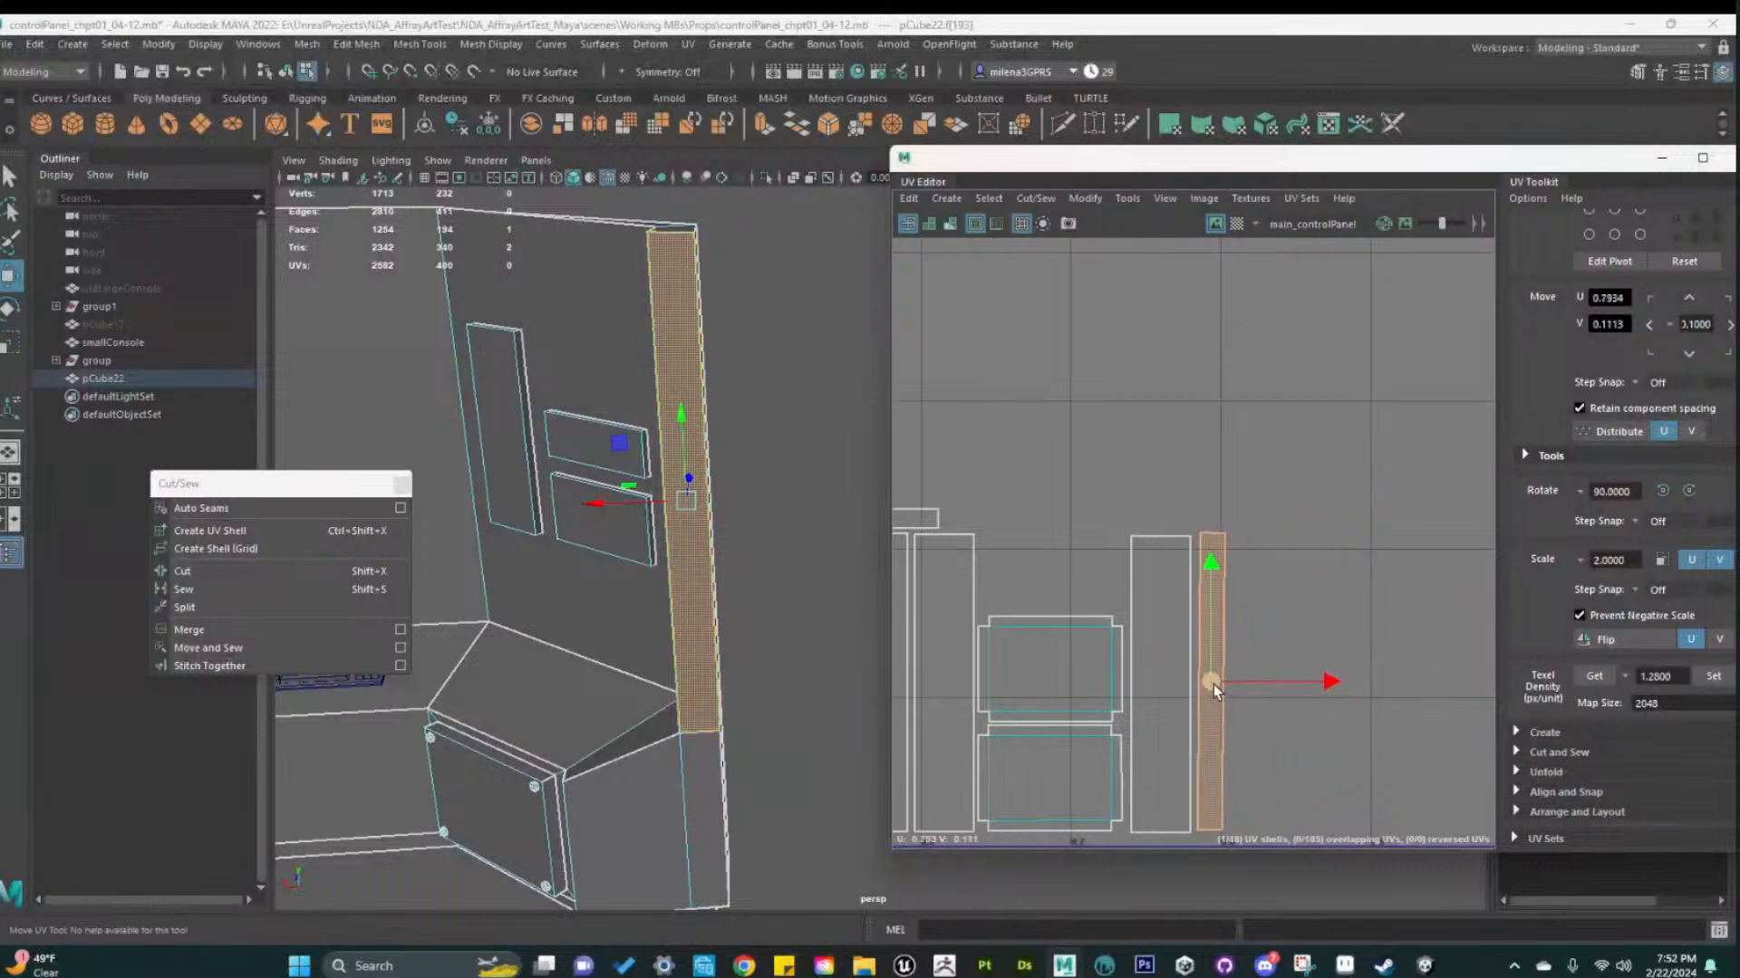
right_click_drag(1214, 683, 1219, 742)
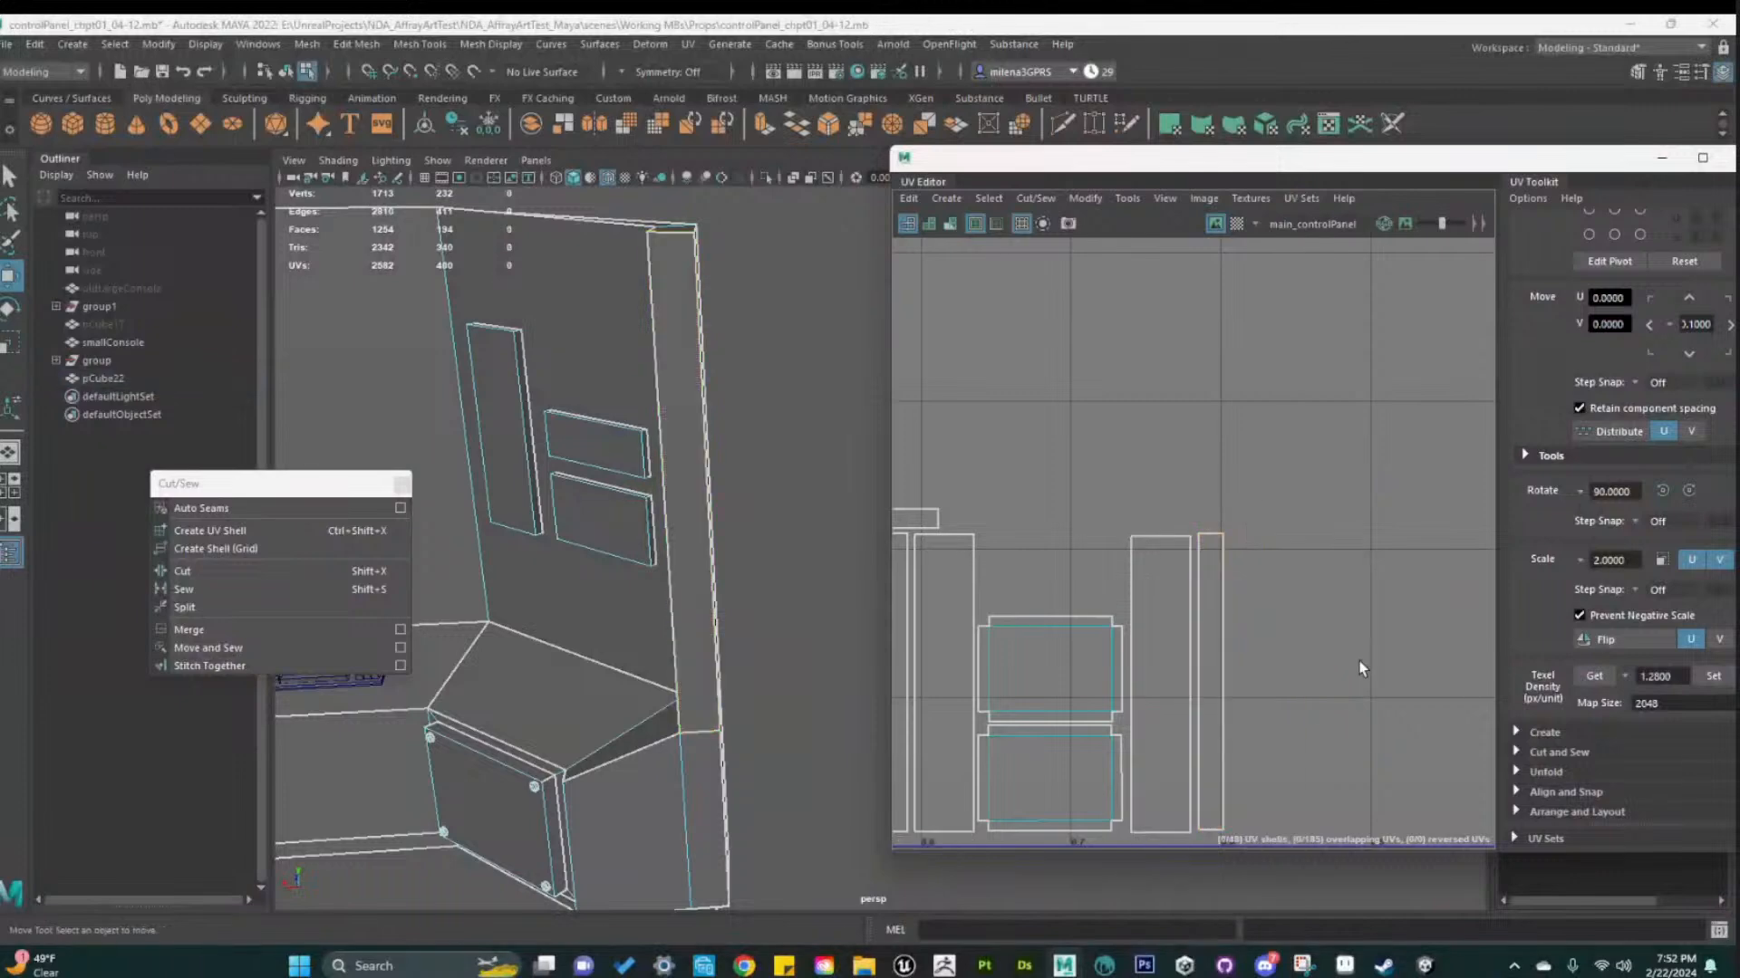
left_click(1208, 689)
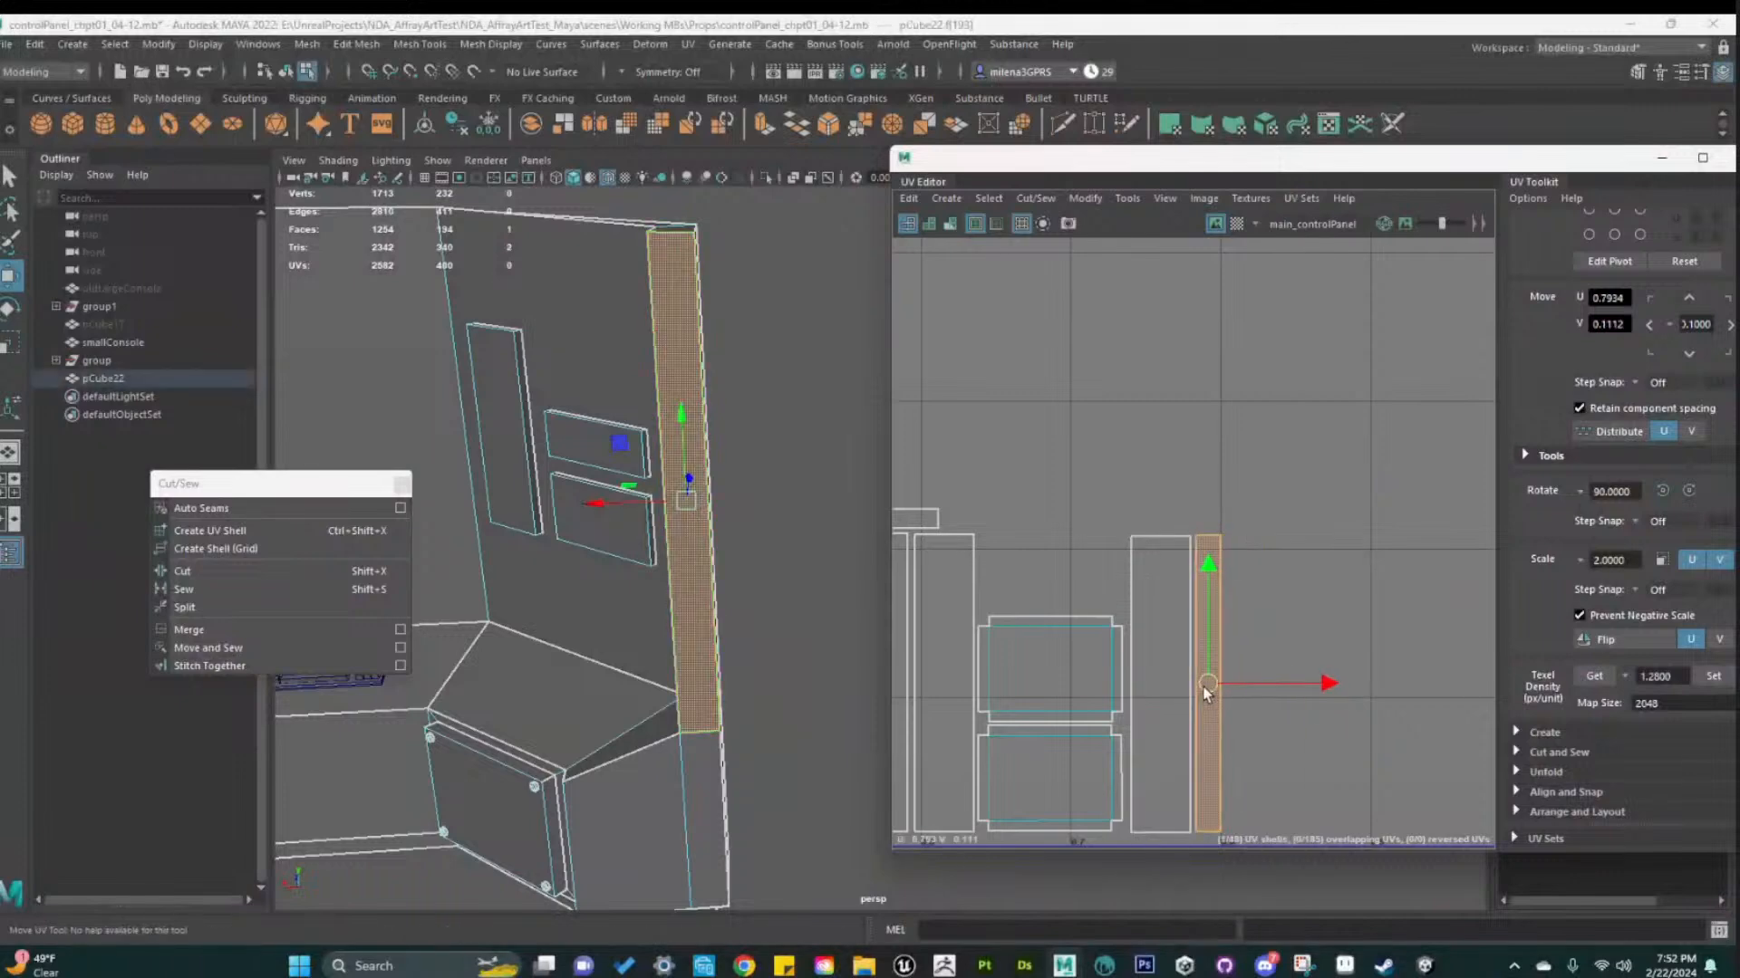
left_click_drag(1204, 688, 1205, 688)
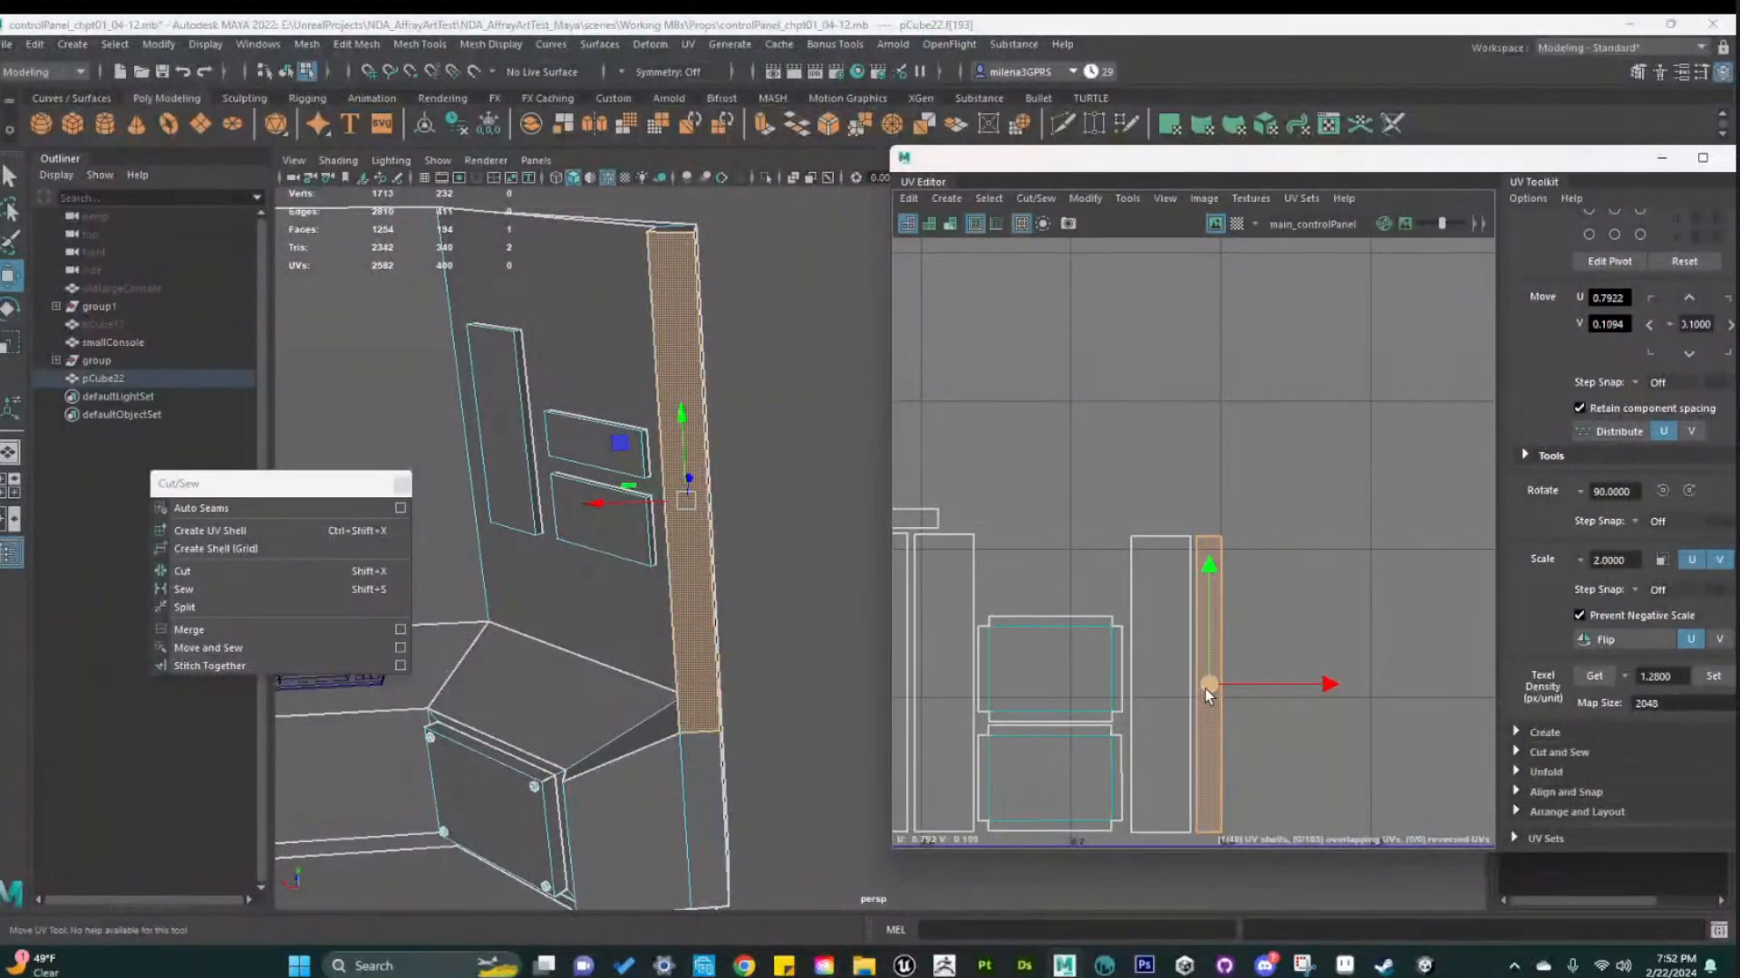
scroll(767, 564, "down", 5)
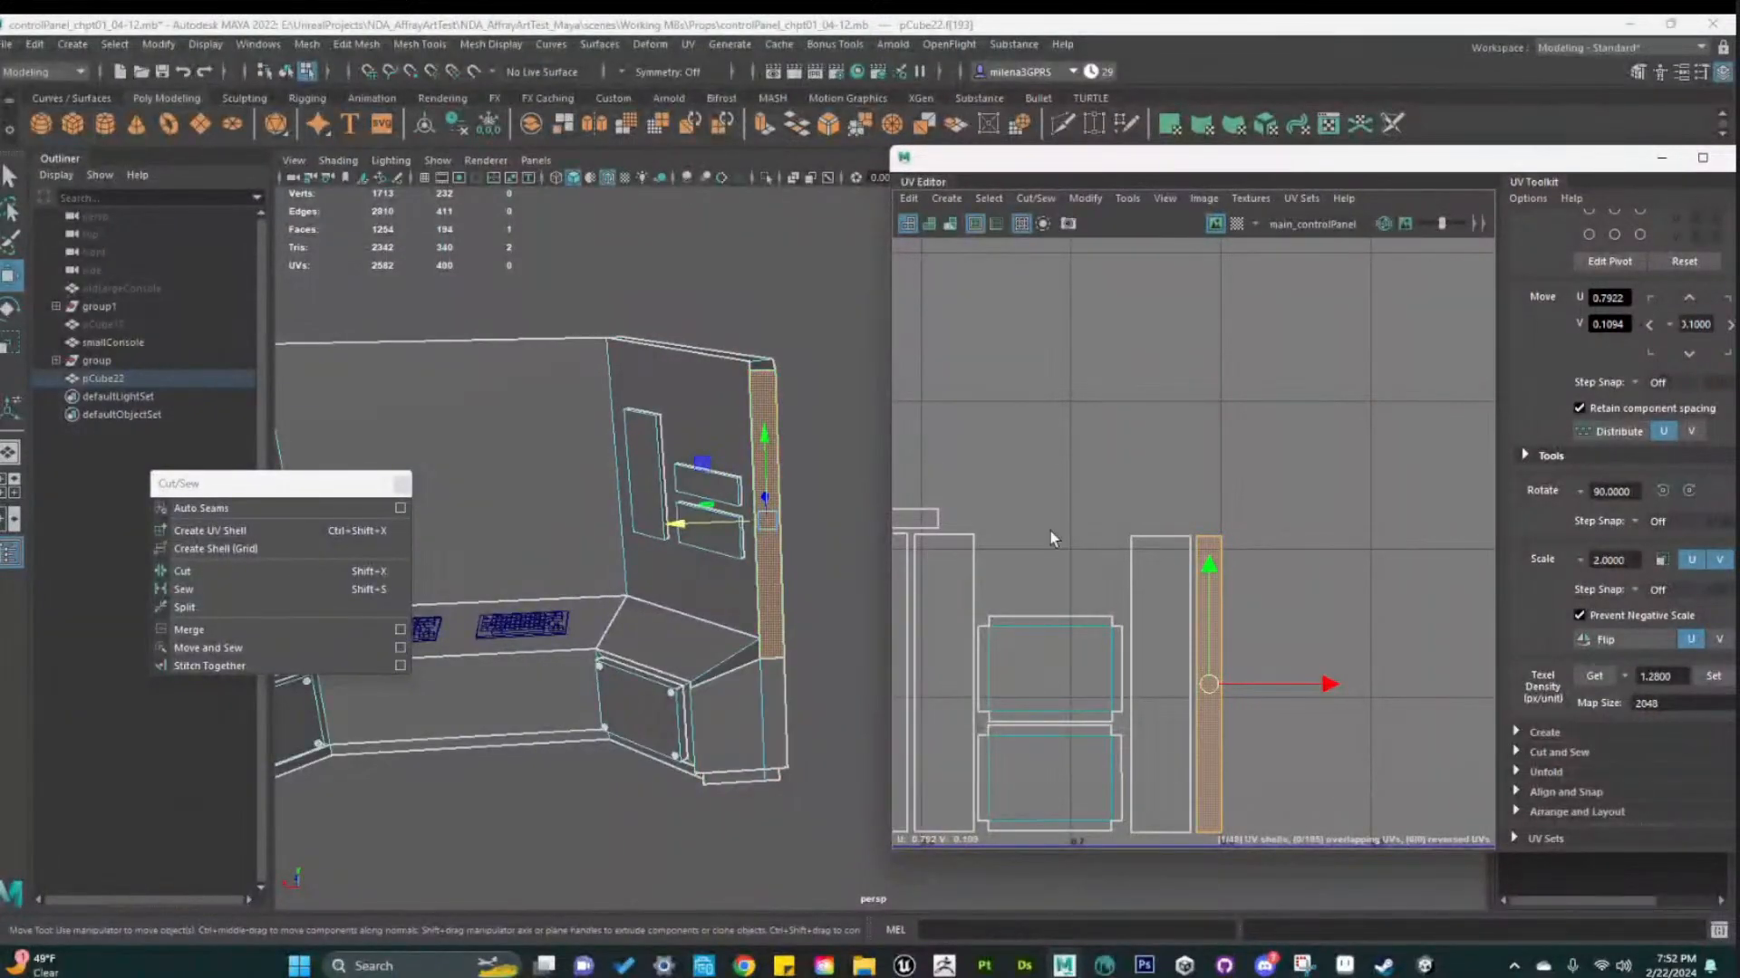
Show the checker map and compare the pattern scale on the narrow strip and the console's lower side face
left_click(1246, 301)
left_click(1236, 225)
scroll(770, 569, "up", 2)
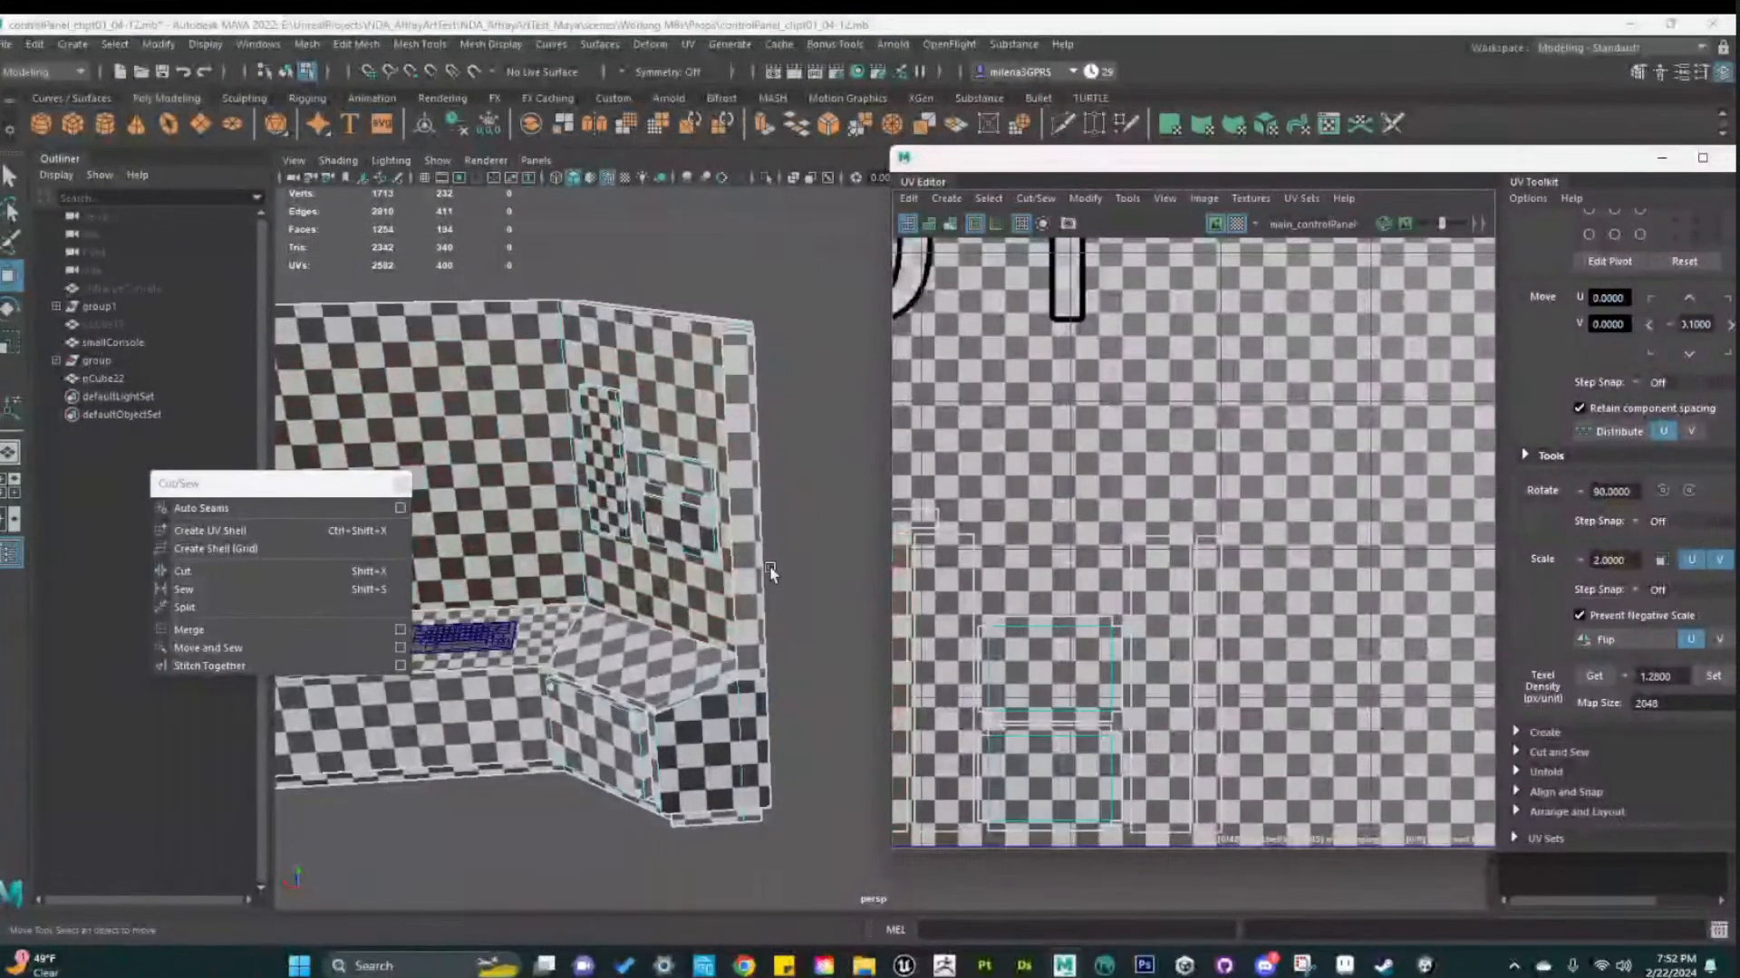
left_click(748, 560)
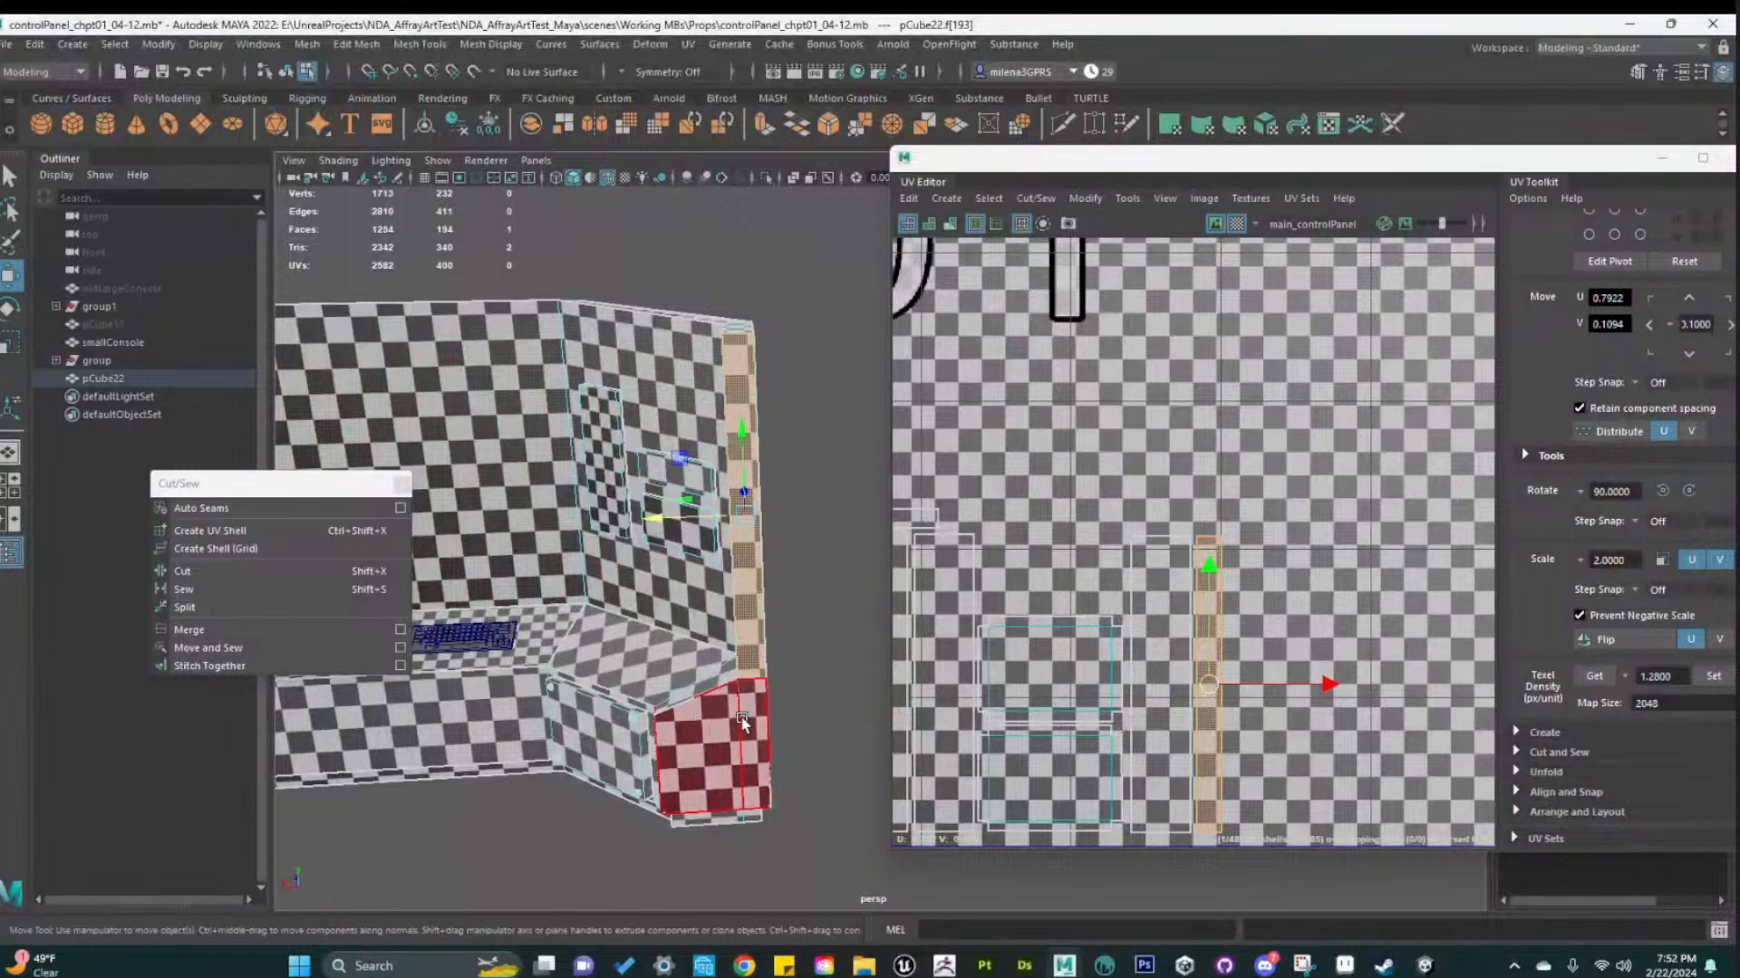
left_click(744, 722)
scroll(1201, 694, "down", 4)
scroll(1124, 652, "down", 3)
middle_click_drag(1073, 623, 1246, 760, "alt")
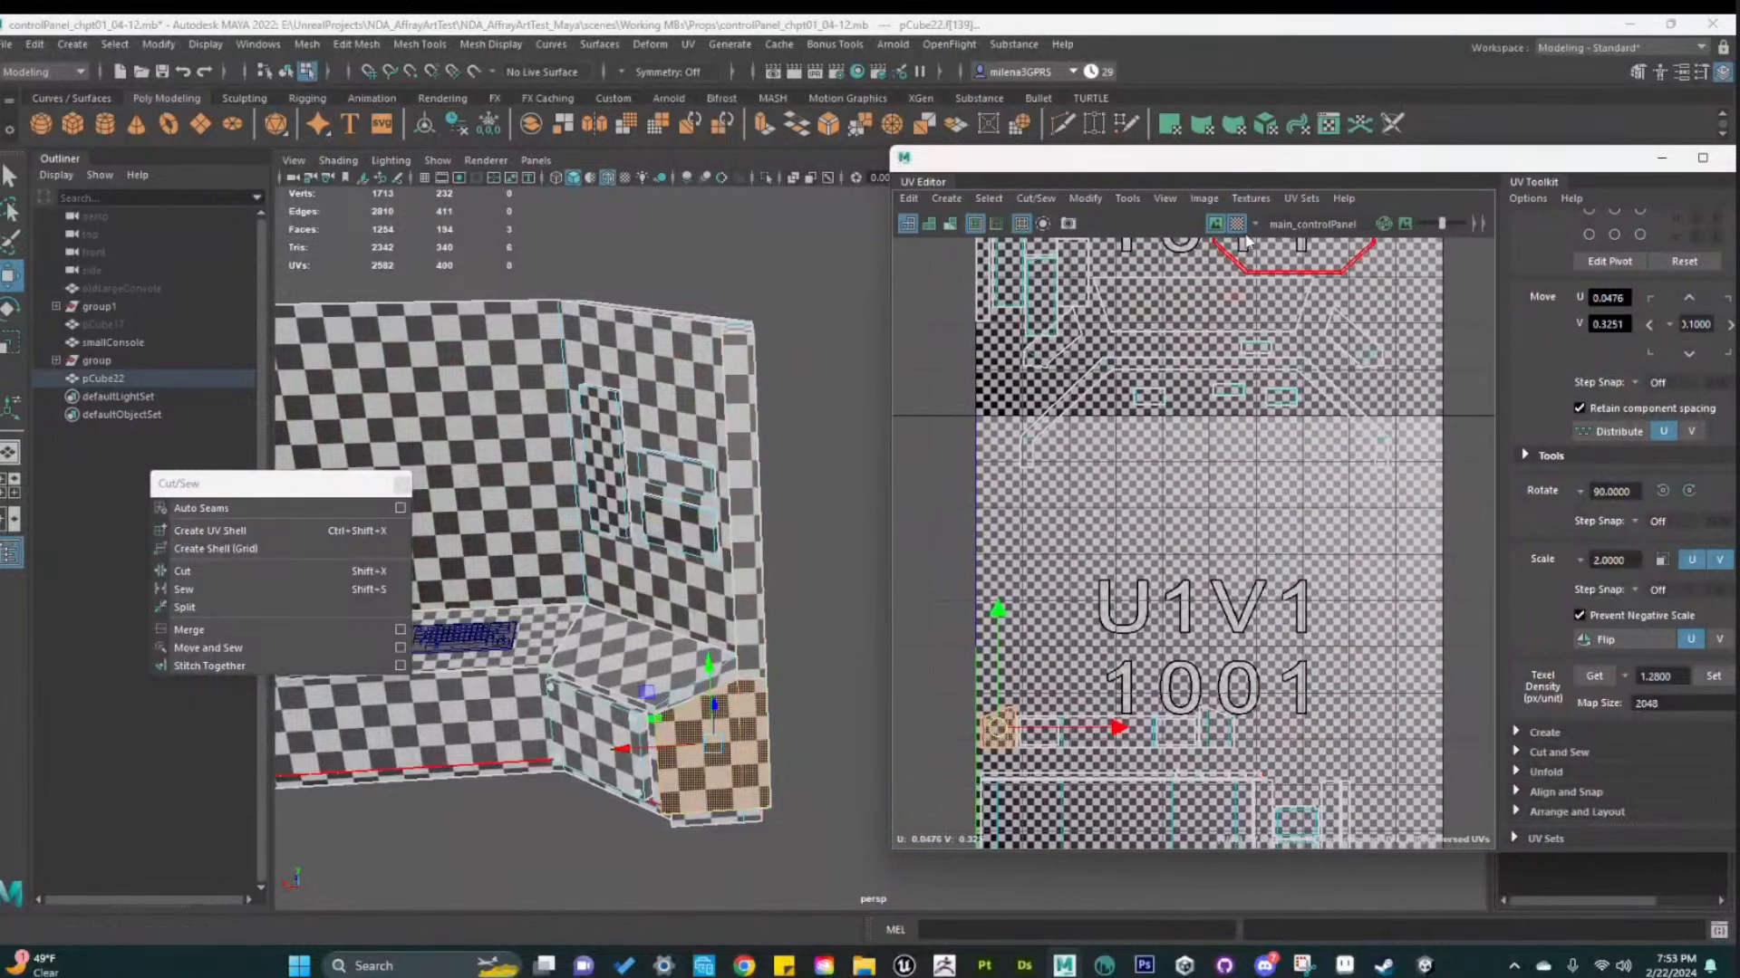
Set the texel density of the lower small wall panel's shell to 1.28
left_click(1238, 224)
left_click(676, 525)
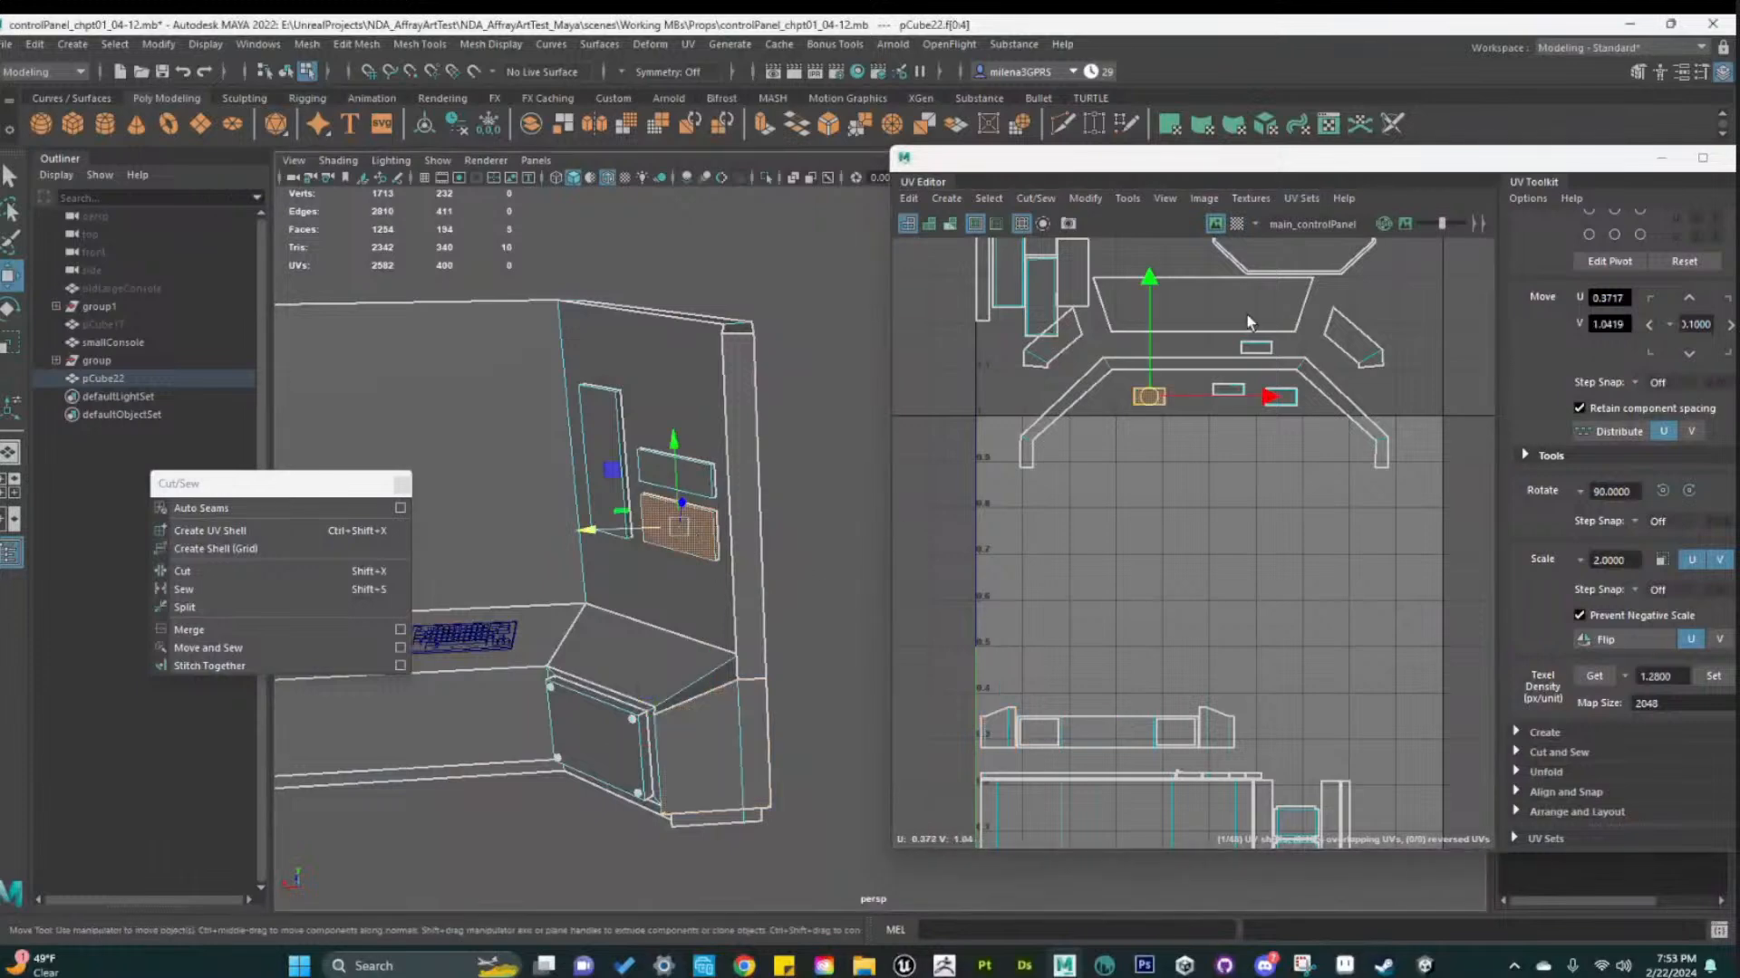
left_click(1237, 224)
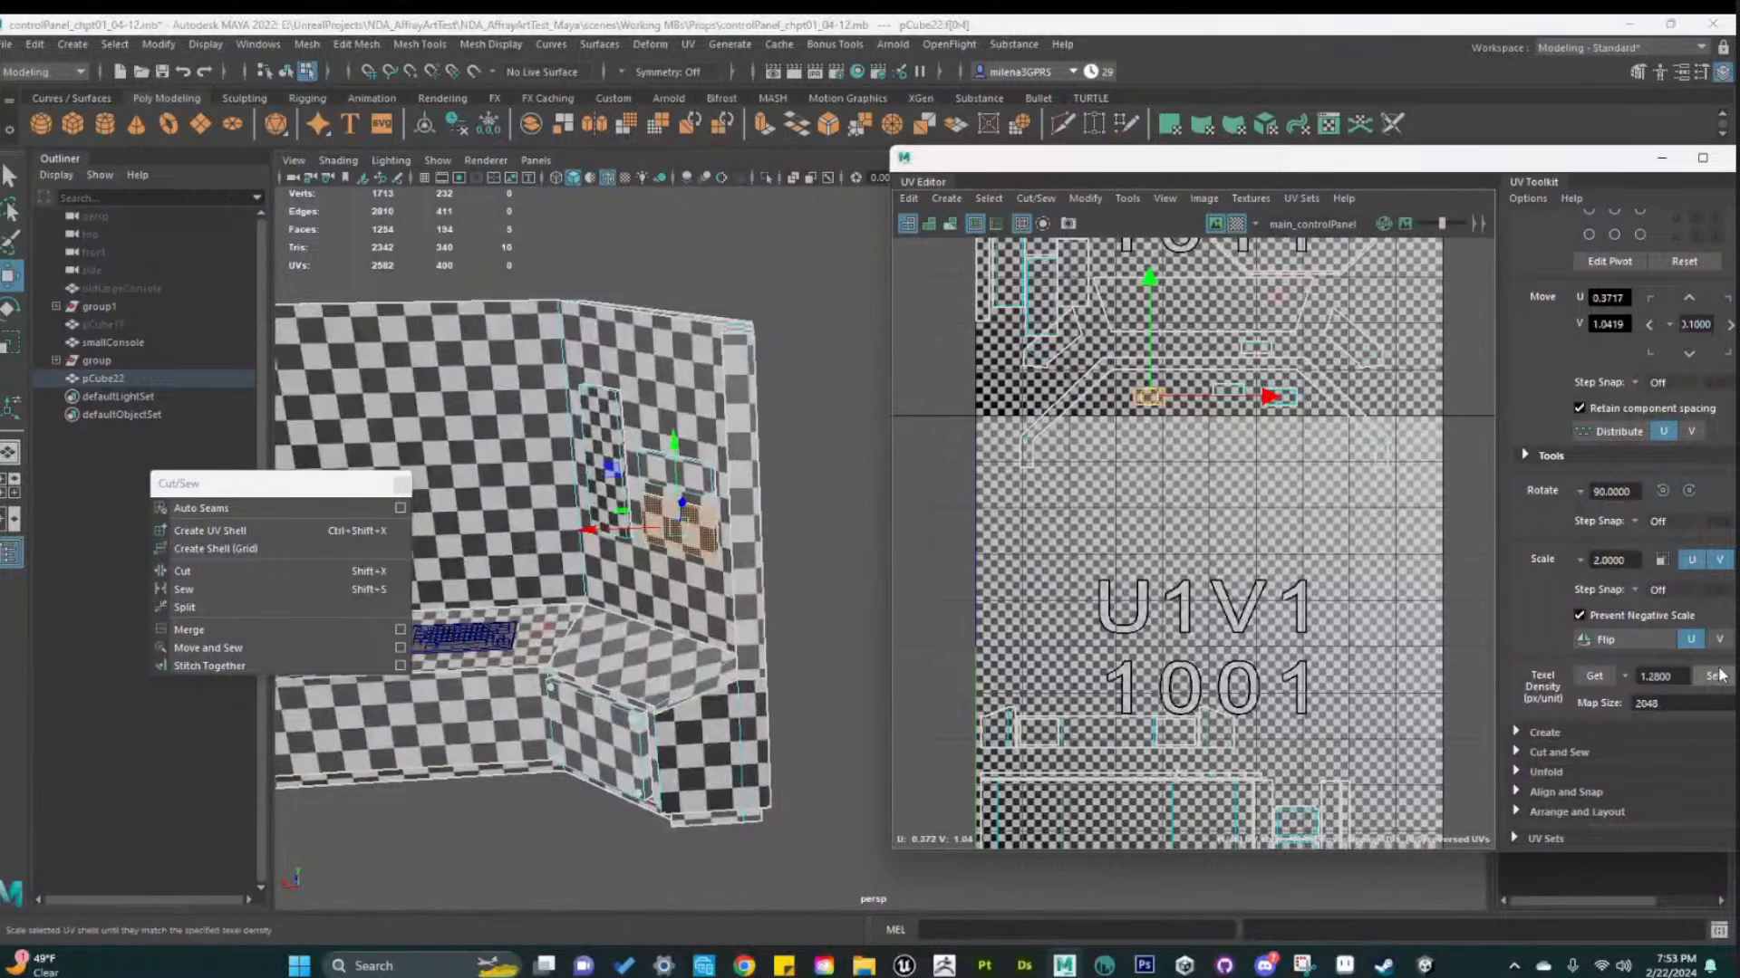
left_click(1719, 676)
Move the lower wall panel's shell into the 1001 tile, above the two stacked rectangular shells between the tall strips
scroll(1188, 523, "up", 5)
middle_click_drag(1194, 566, 1146, 497, "alt")
scroll(1145, 497, "down", 3)
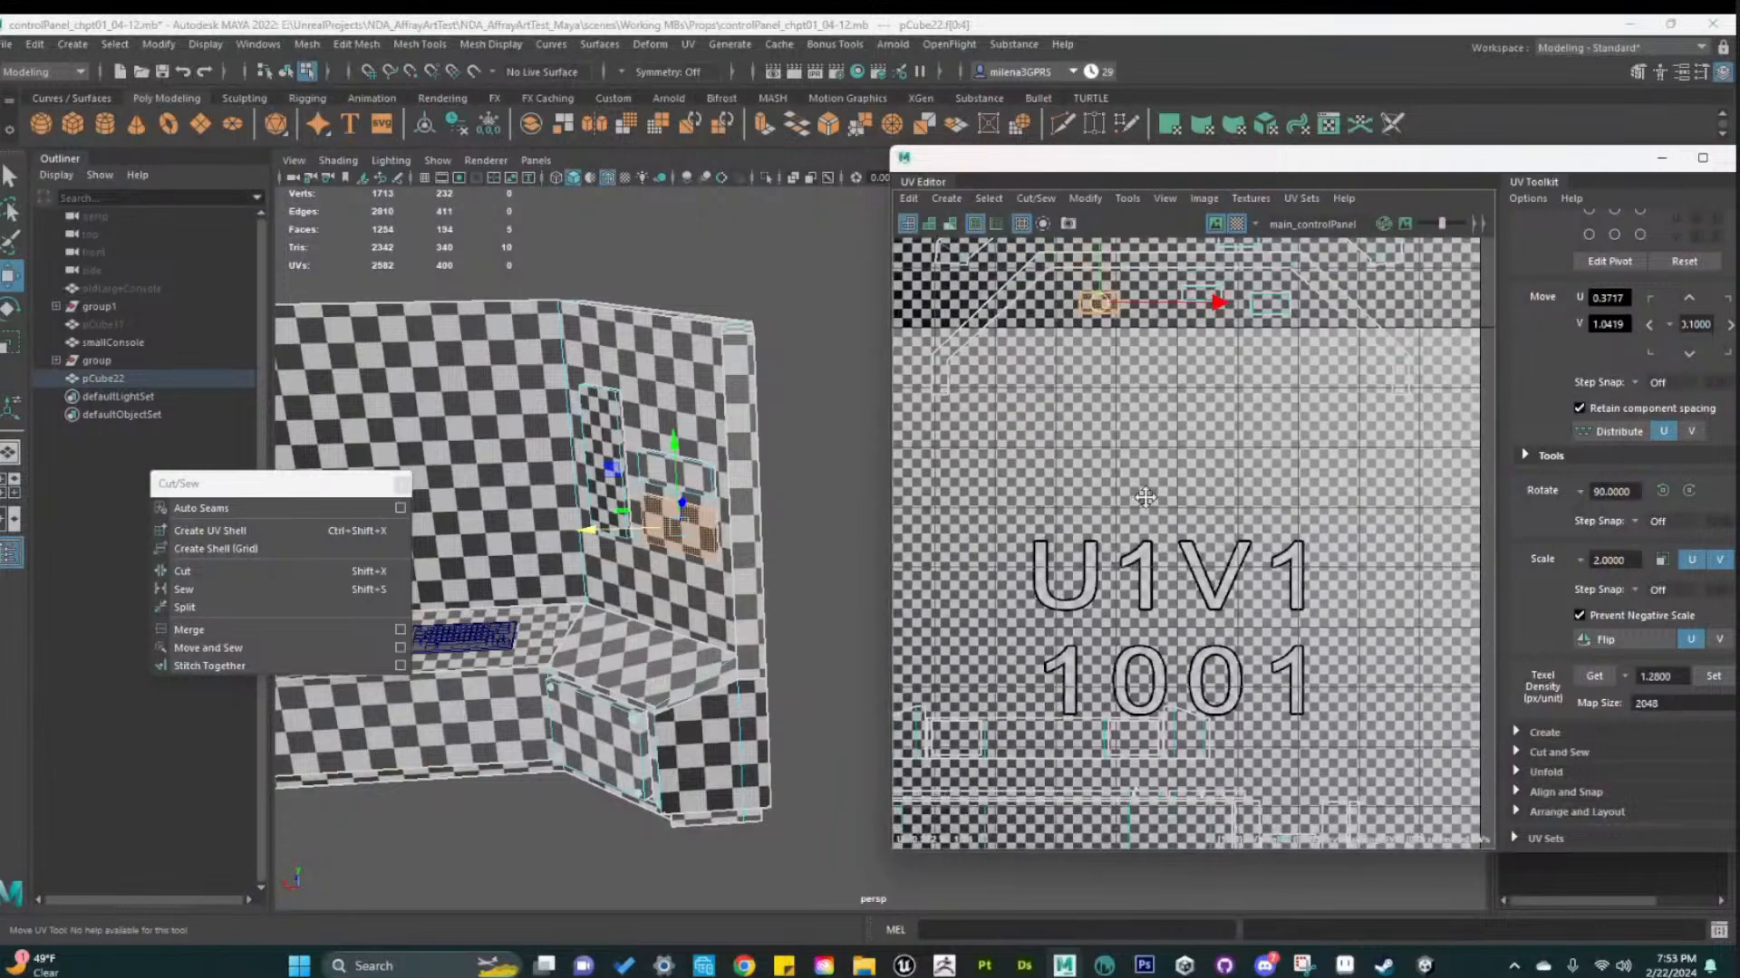
left_click_drag(1095, 276, 1264, 725)
scroll(1271, 707, "up", 2)
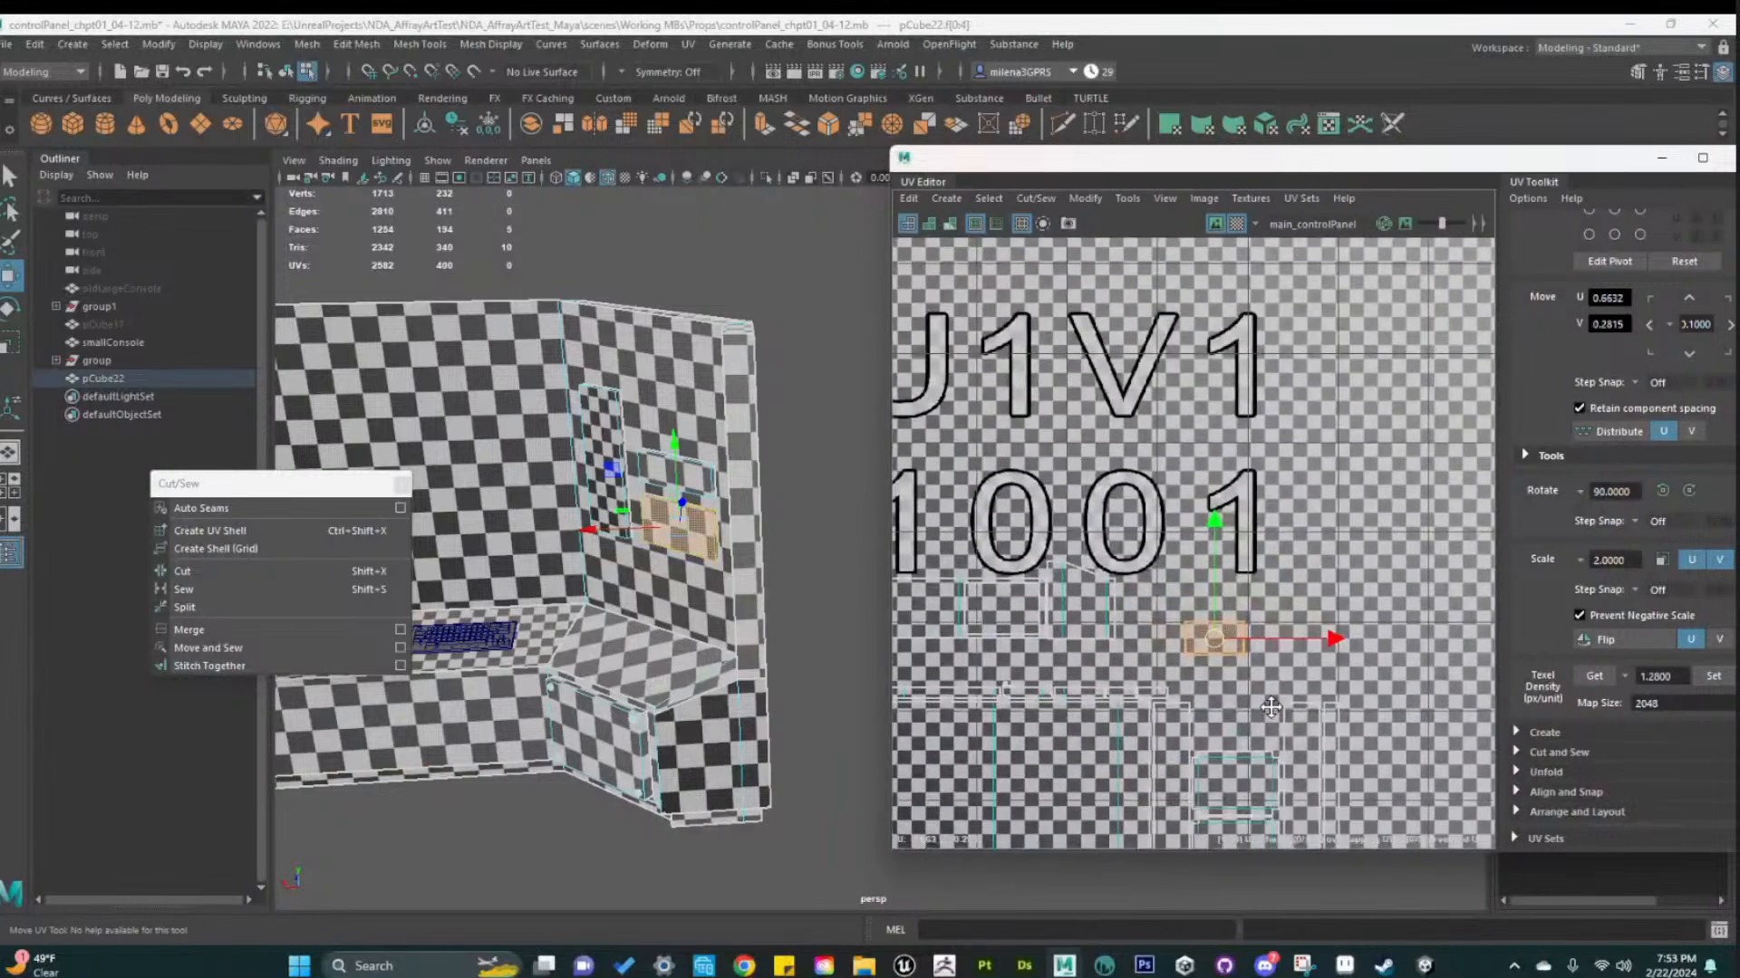
middle_click_drag(1271, 707, 1210, 588, "alt")
scroll(1209, 588, "up", 3)
left_click_drag(1132, 514, 1164, 645)
Hide the checker map and nudge the wall panel's shell closer to the stacked shells beneath it
left_click(1237, 224)
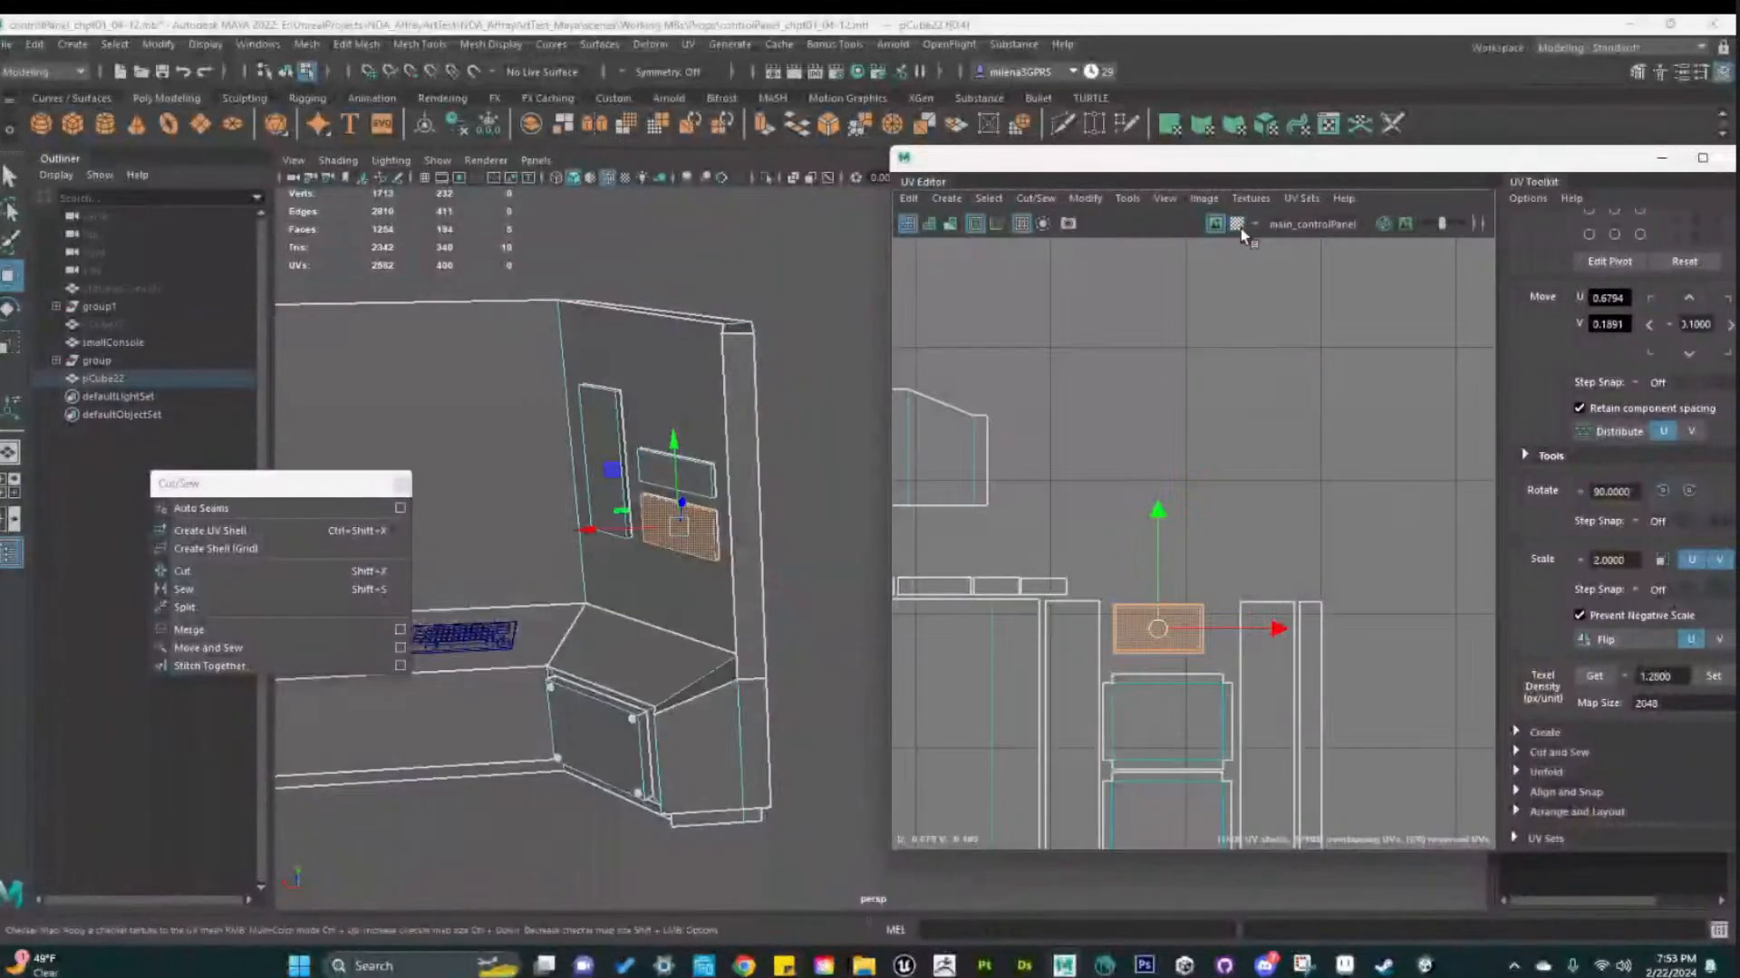
scroll(1163, 650, "down", 3)
middle_click_drag(1164, 683, 1276, 665, "alt")
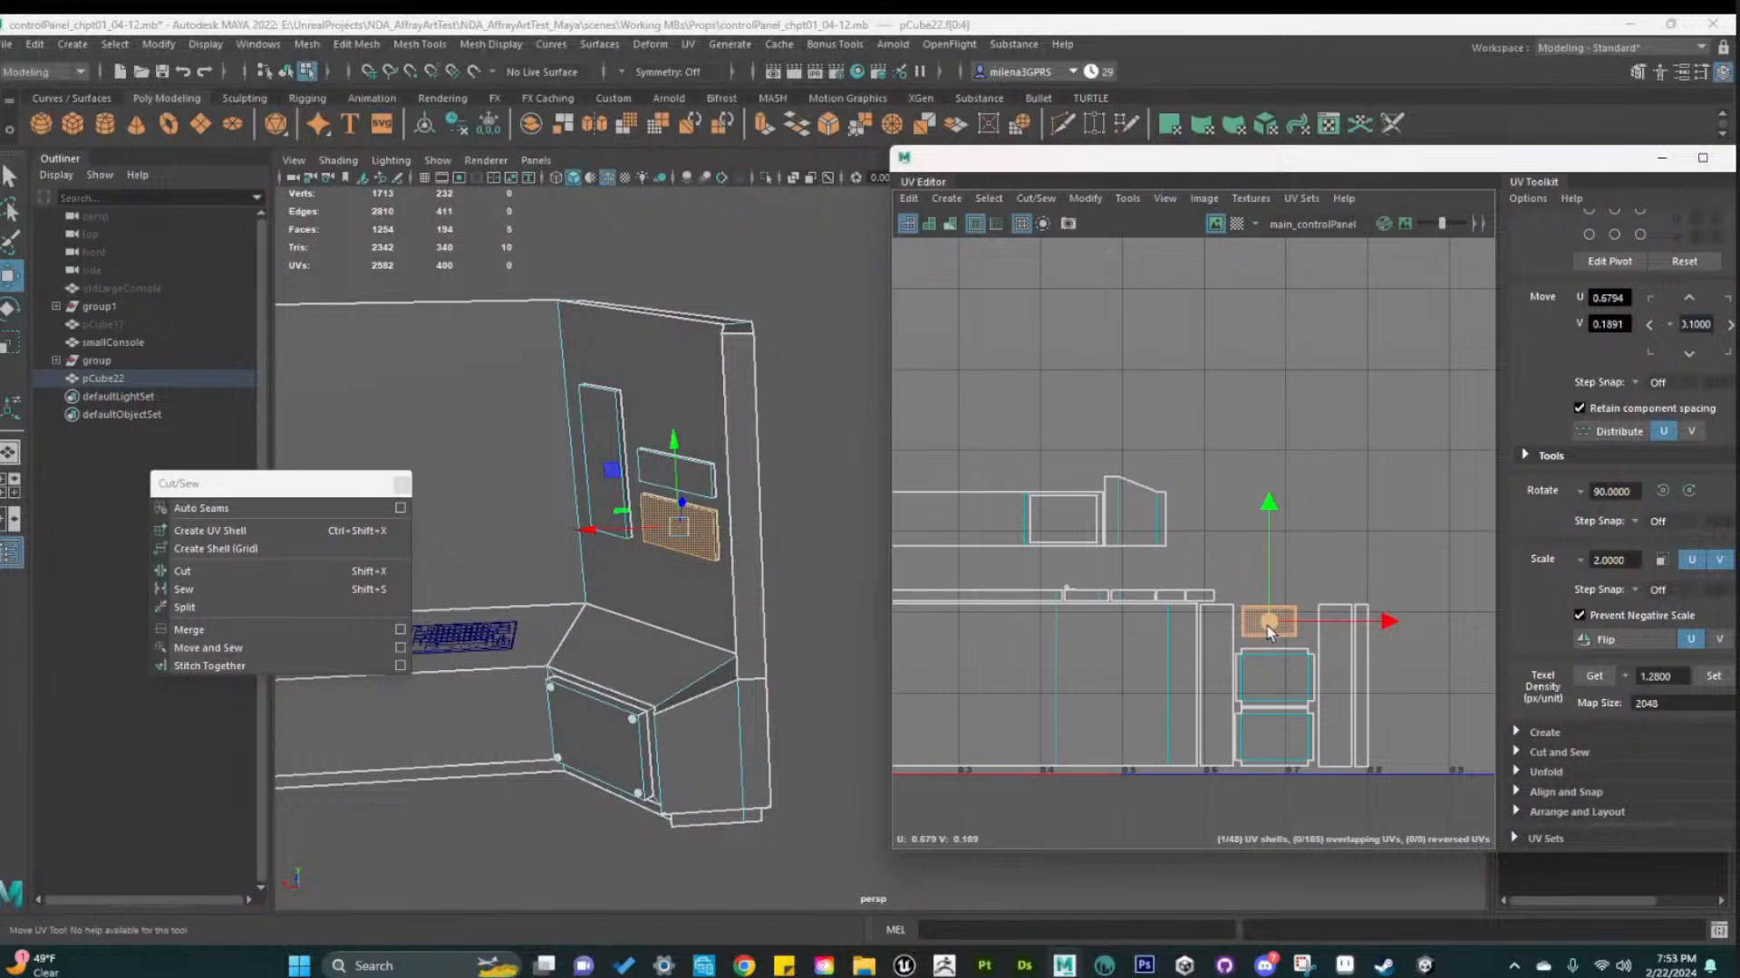
left_click_drag(1265, 632, 1262, 638)
Move the matching wall panel shell down into the tile and stack it directly above the first one
scroll(1248, 448, "down", 3)
middle_click_drag(1271, 507, 1276, 605, "alt")
left_click(1227, 336)
left_click_drag(1225, 339, 1228, 502)
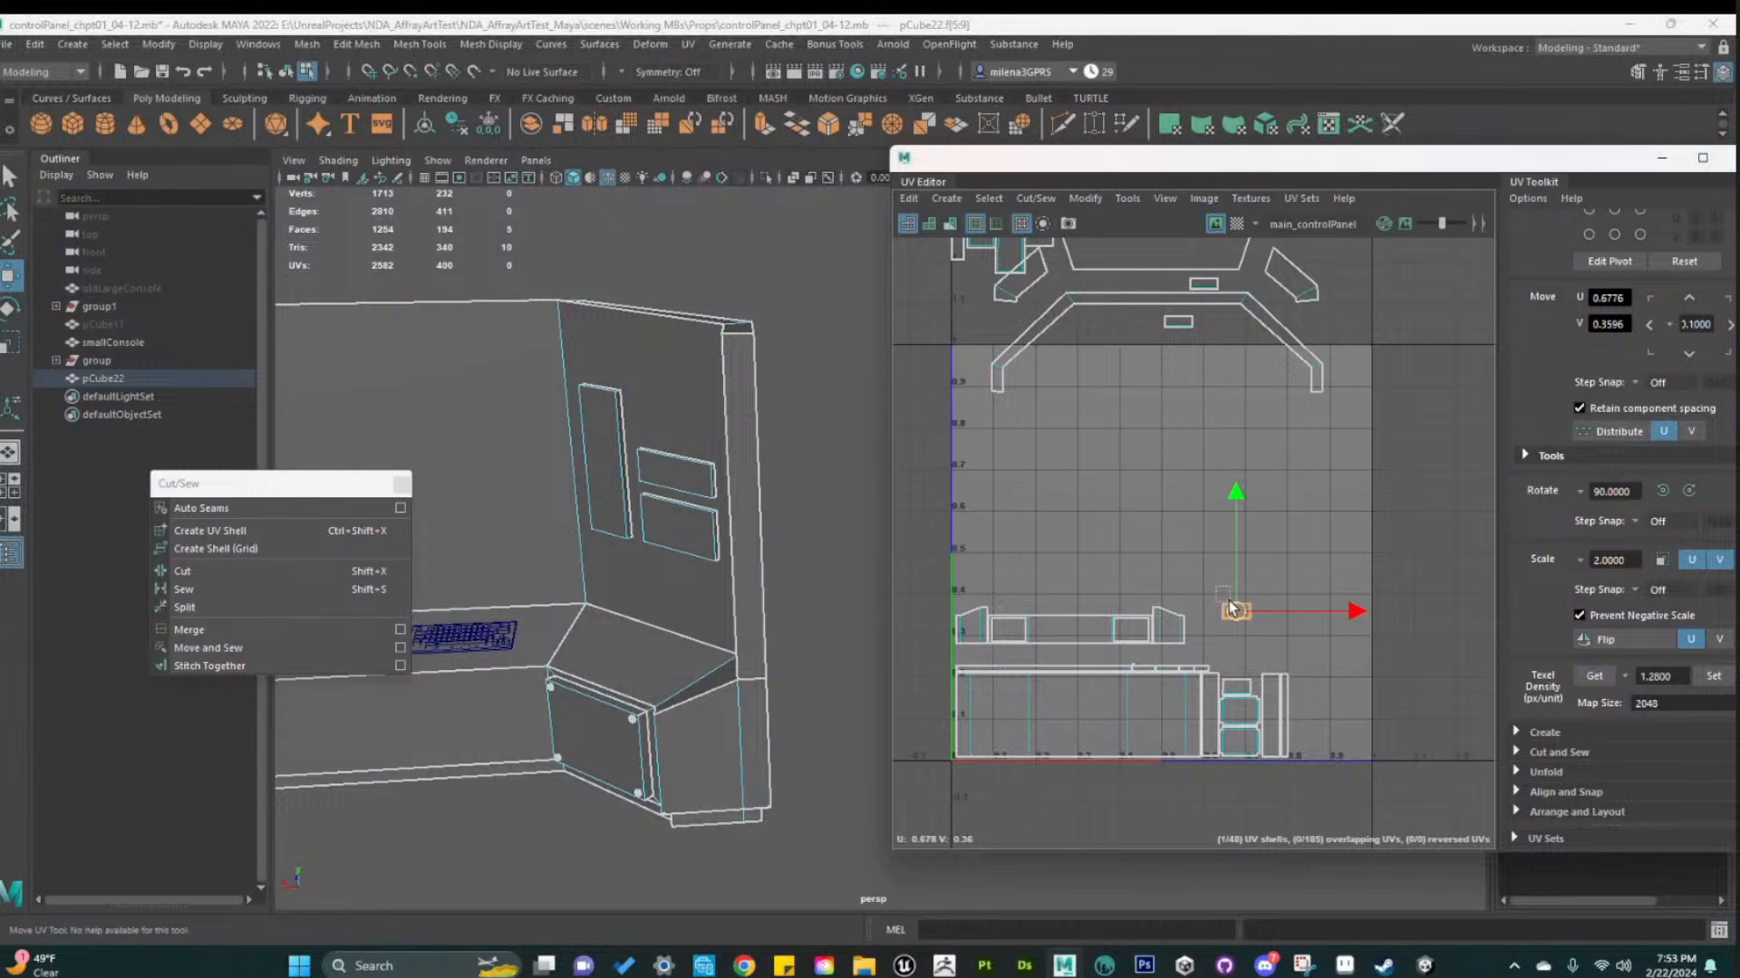
scroll(1243, 620, "up", 4)
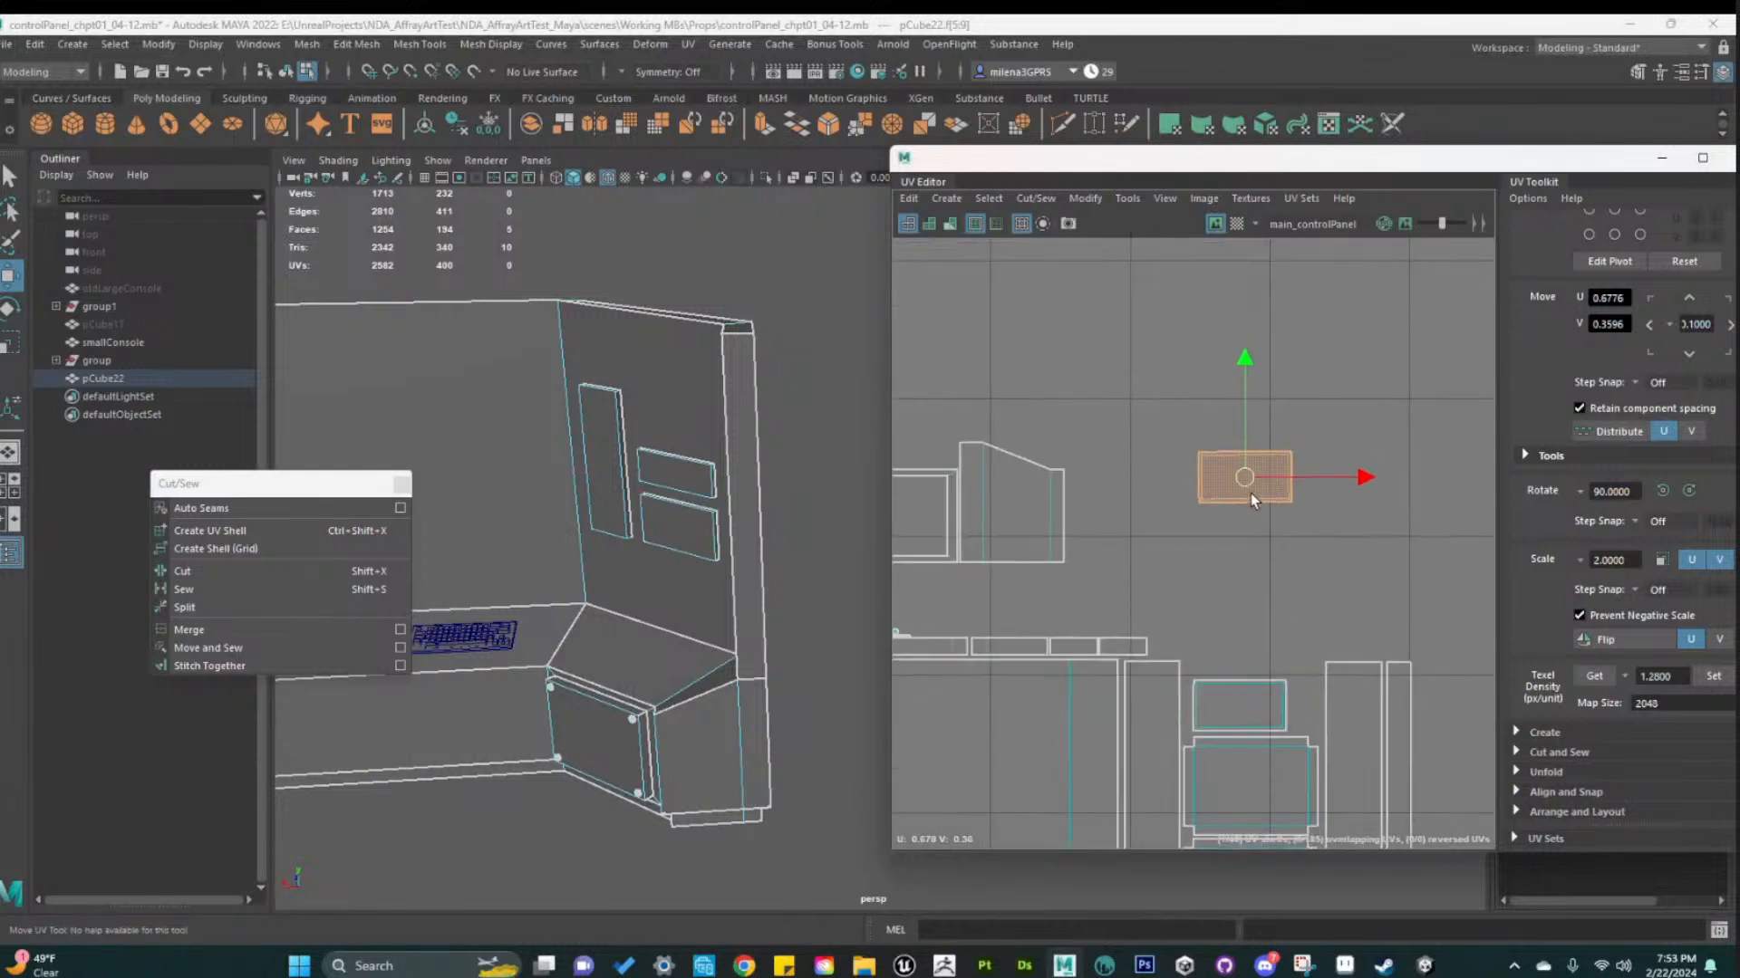
scroll(1252, 666, "up", 3)
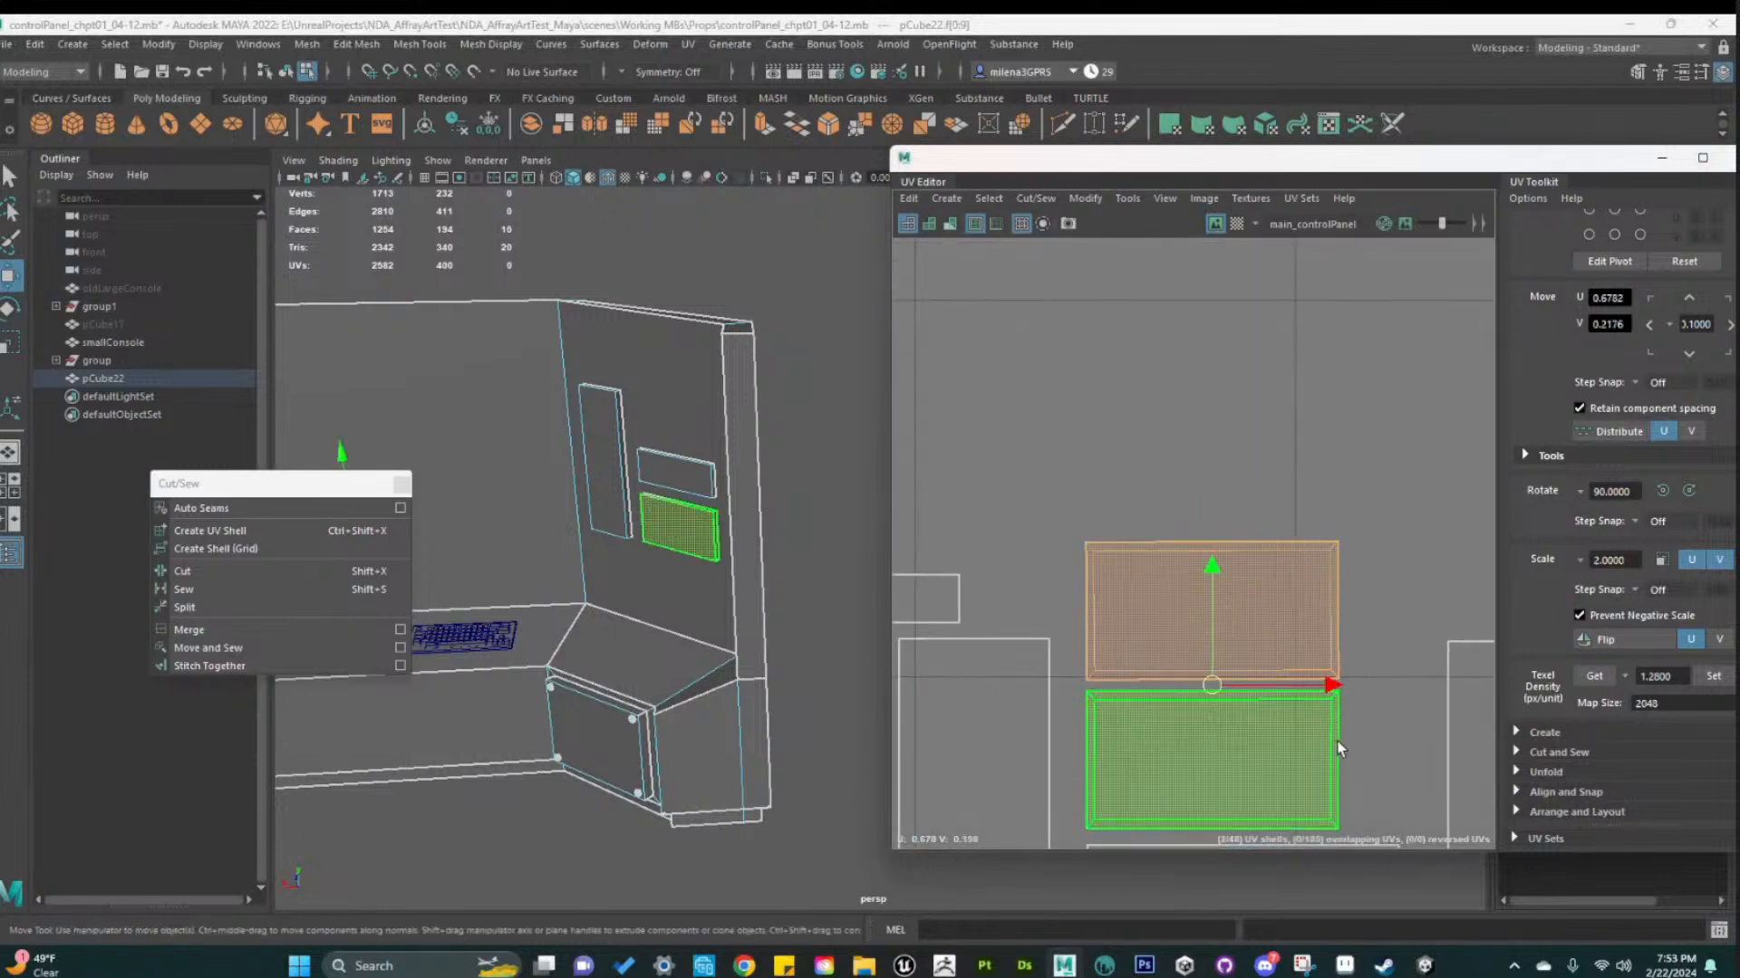
mouse_move(1281, 752)
right_mouse_down("shift")
mouse_move(1253, 858)
mouse_move(1263, 741)
right_mouse_up("shift")
left_click(1165, 391)
Select the two shorter rectangular shells of the upper small wall panels and move them down into the 1001 tile
scroll(1200, 630, "down", 3)
right_click_drag(1386, 697, 1296, 670, "alt")
middle_click_drag(1176, 328, 1188, 621, "alt")
right_click_drag(1178, 598, 1002, 617, "alt")
middle_click_drag(1150, 374, 1152, 452, "alt")
left_click(1175, 413)
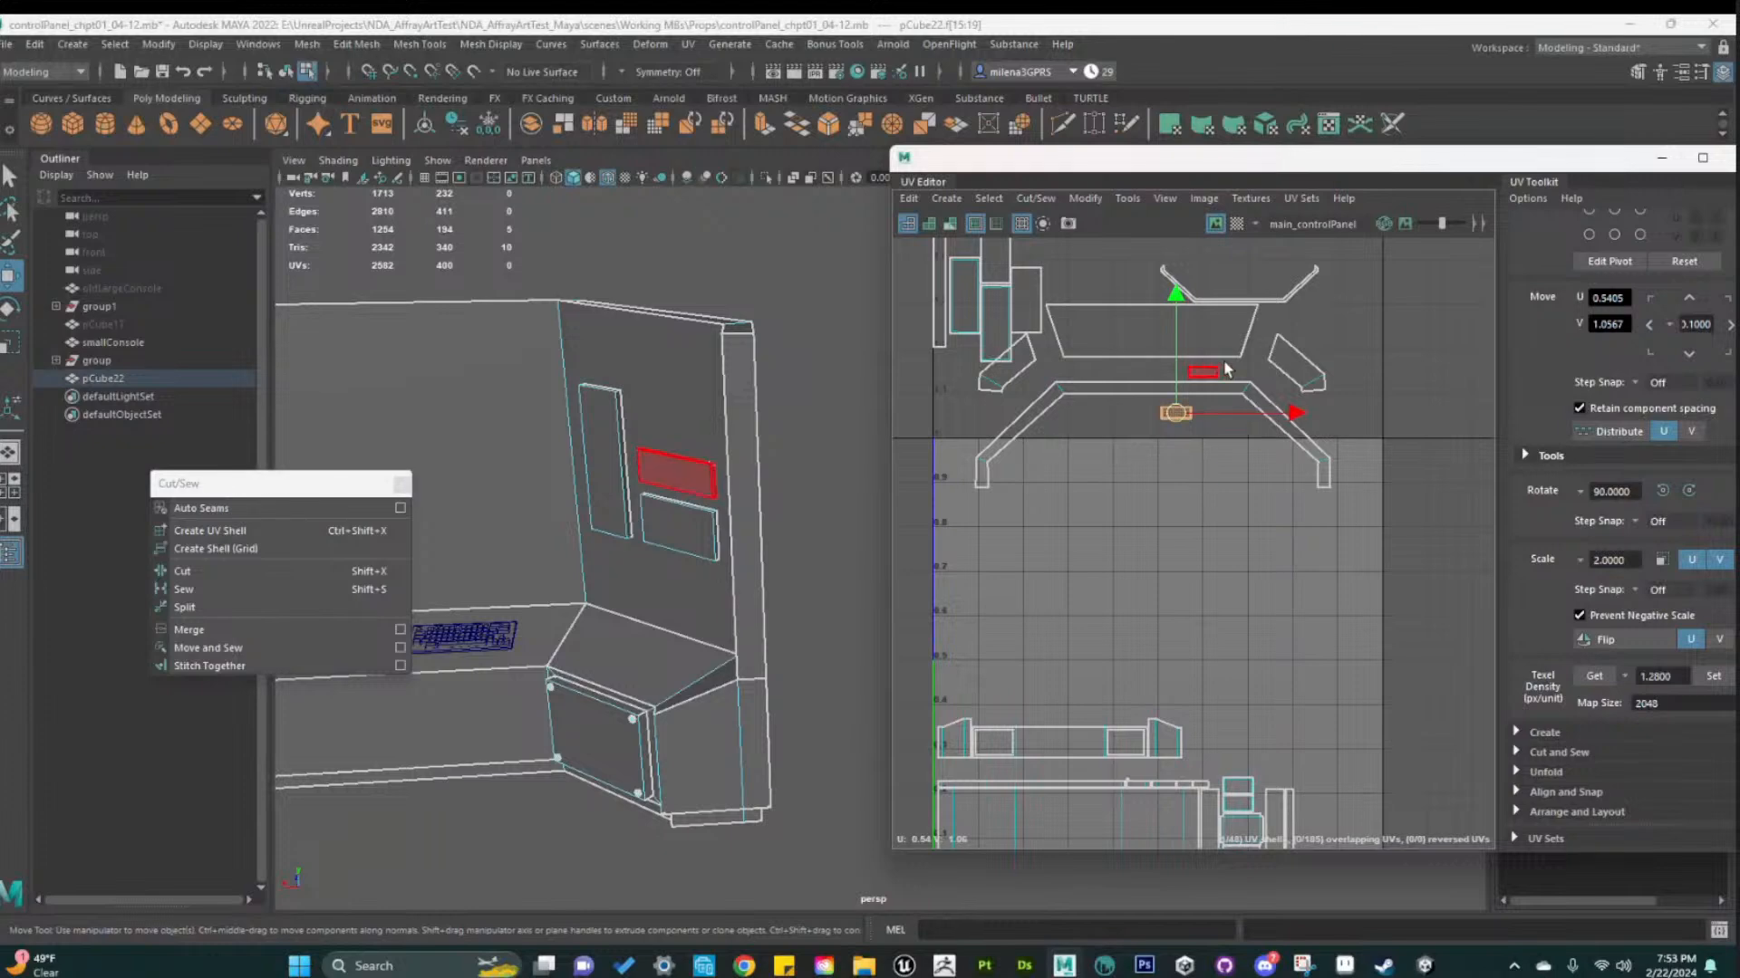
left_click(1216, 371)
left_click(1175, 416, "shift")
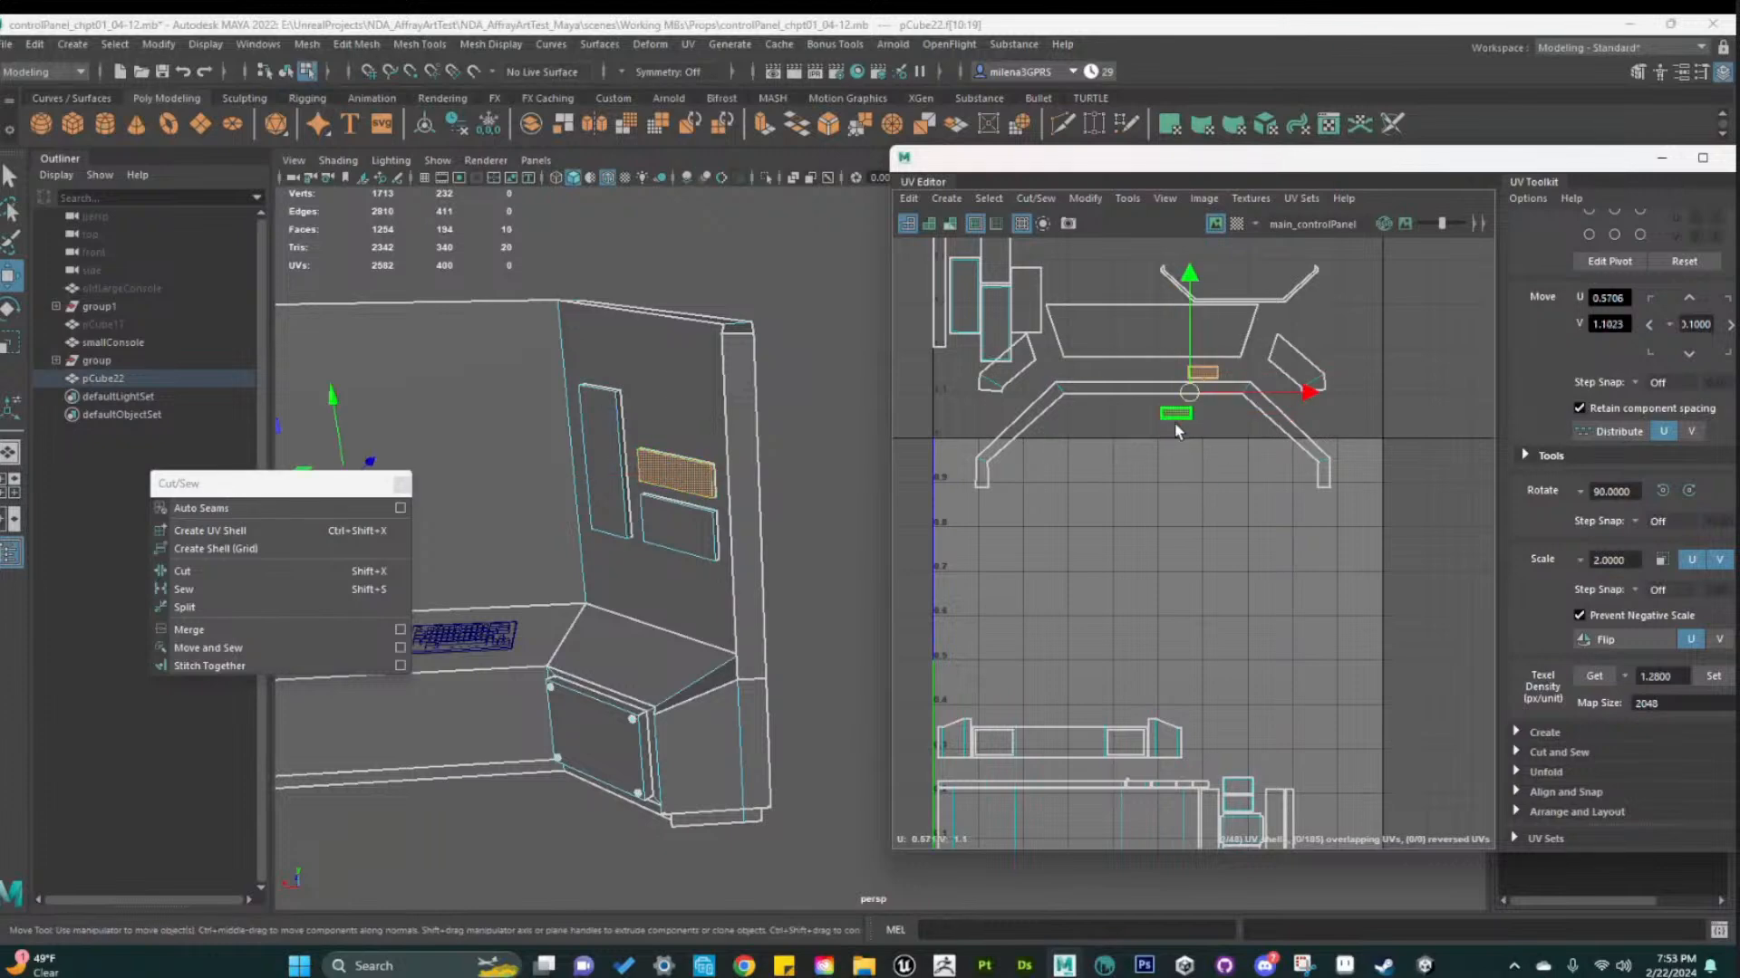
left_click_drag(1189, 392, 1267, 741)
Stack the two shorter wall panel shells one above the other on top of the rectangular shell column
scroll(1294, 781, "up", 8)
middle_click_drag(1287, 759, 1269, 640, "alt")
left_click(1255, 632)
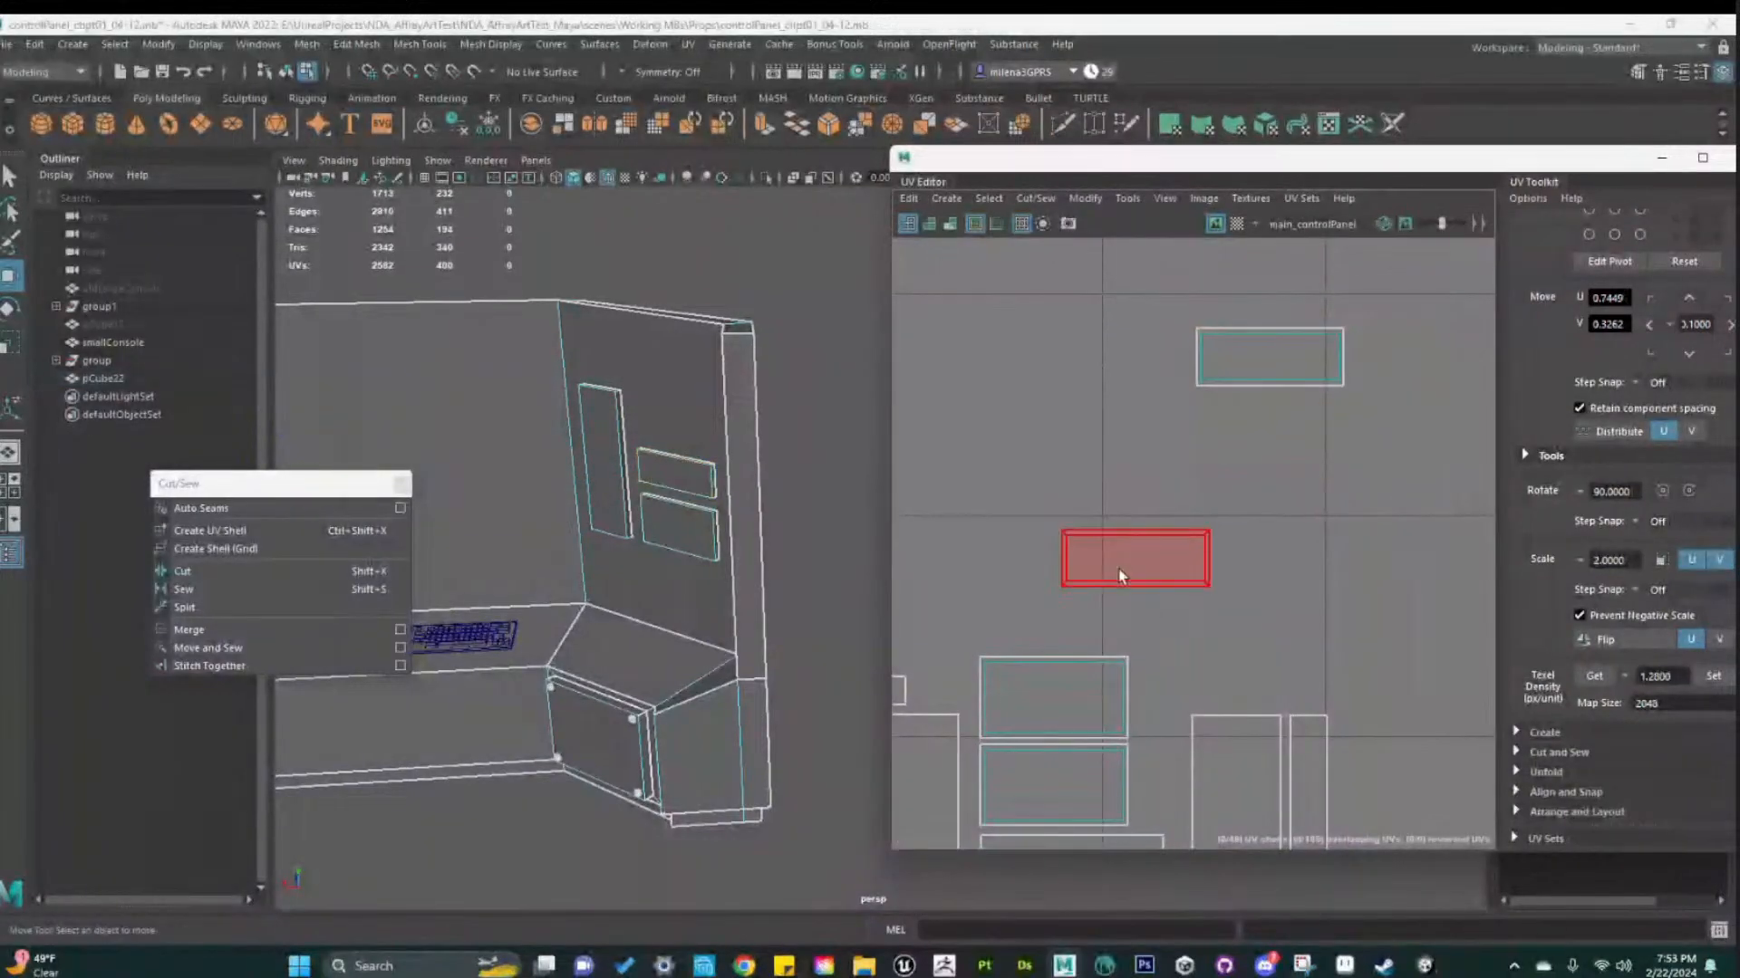
left_click(1121, 575)
left_click_drag(1121, 575, 1053, 630)
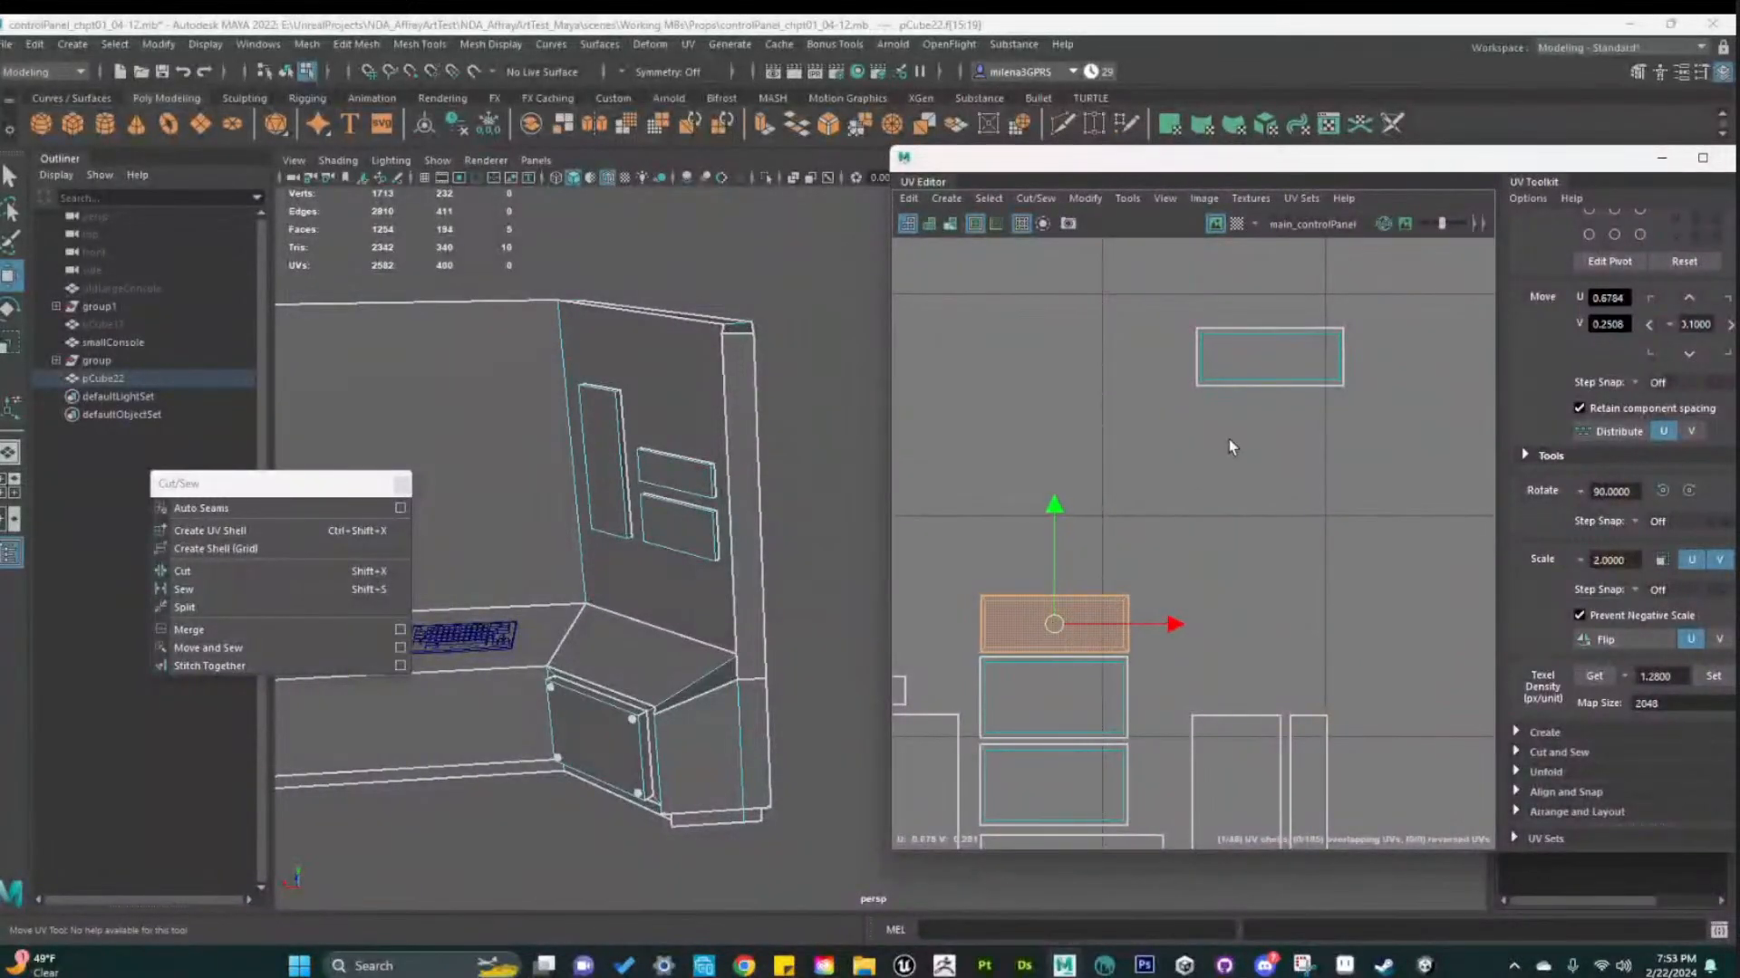
left_click(1264, 362)
left_click_drag(1263, 363, 1053, 563)
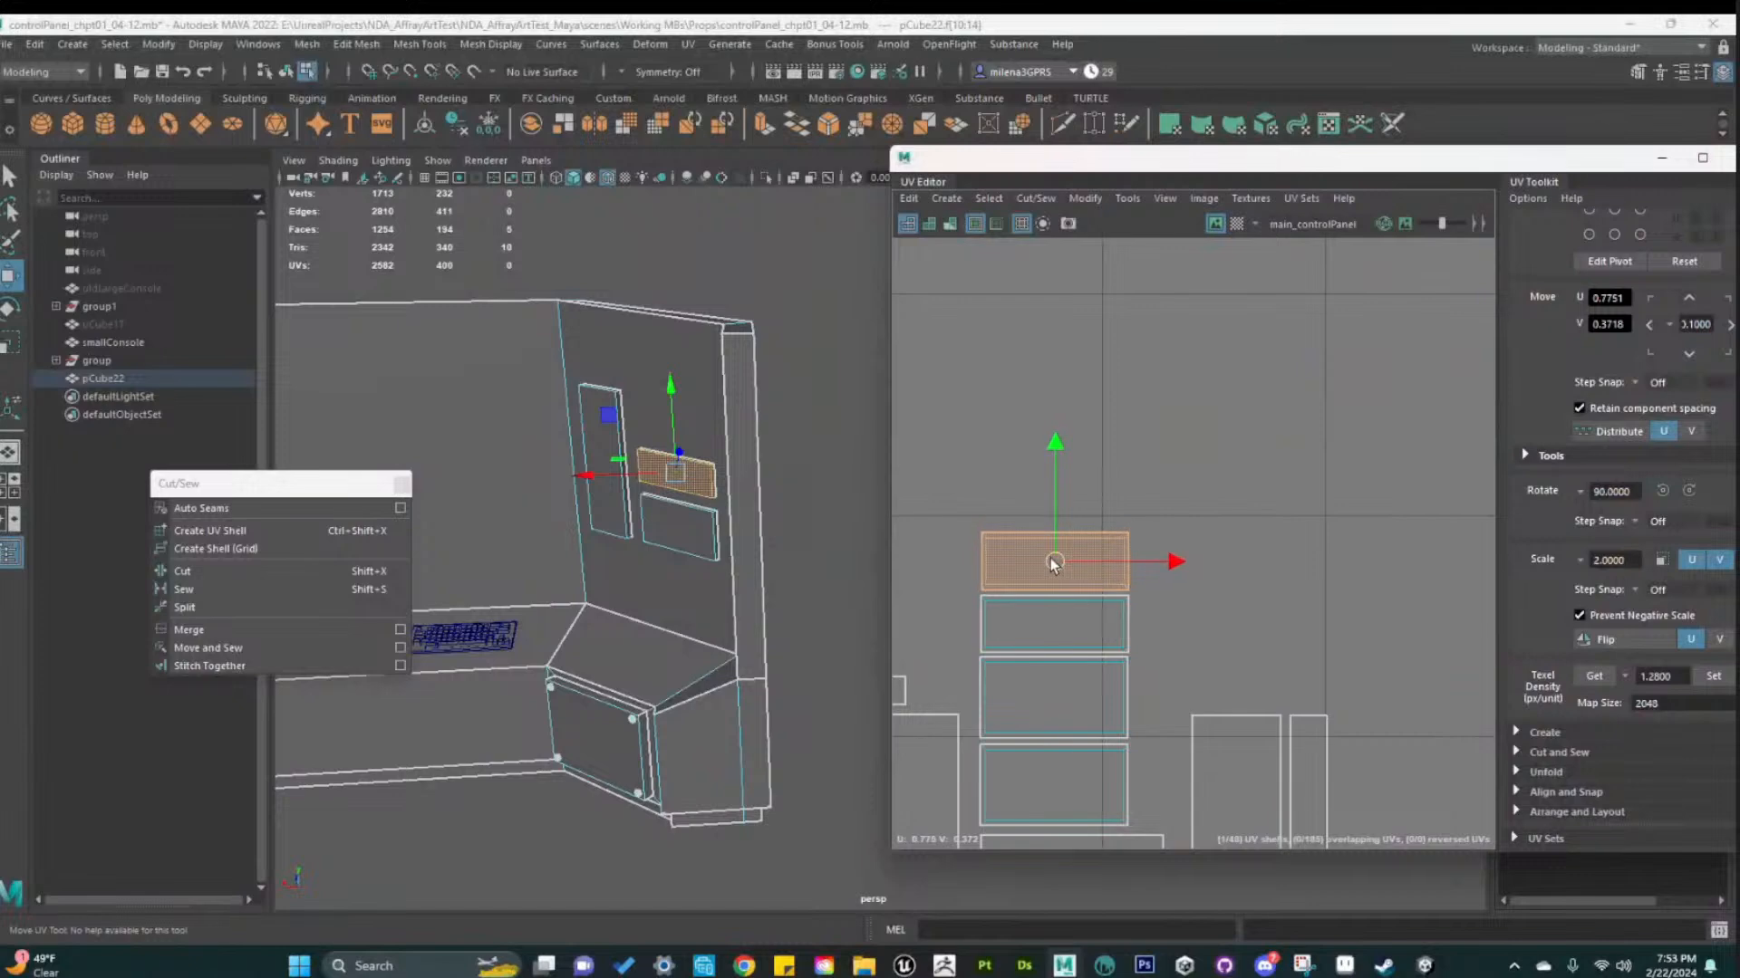
left_click(1218, 622)
Select the remaining large shells above the 1001 tile and set their texel density to 1.28
scroll(1237, 635, "down", 9)
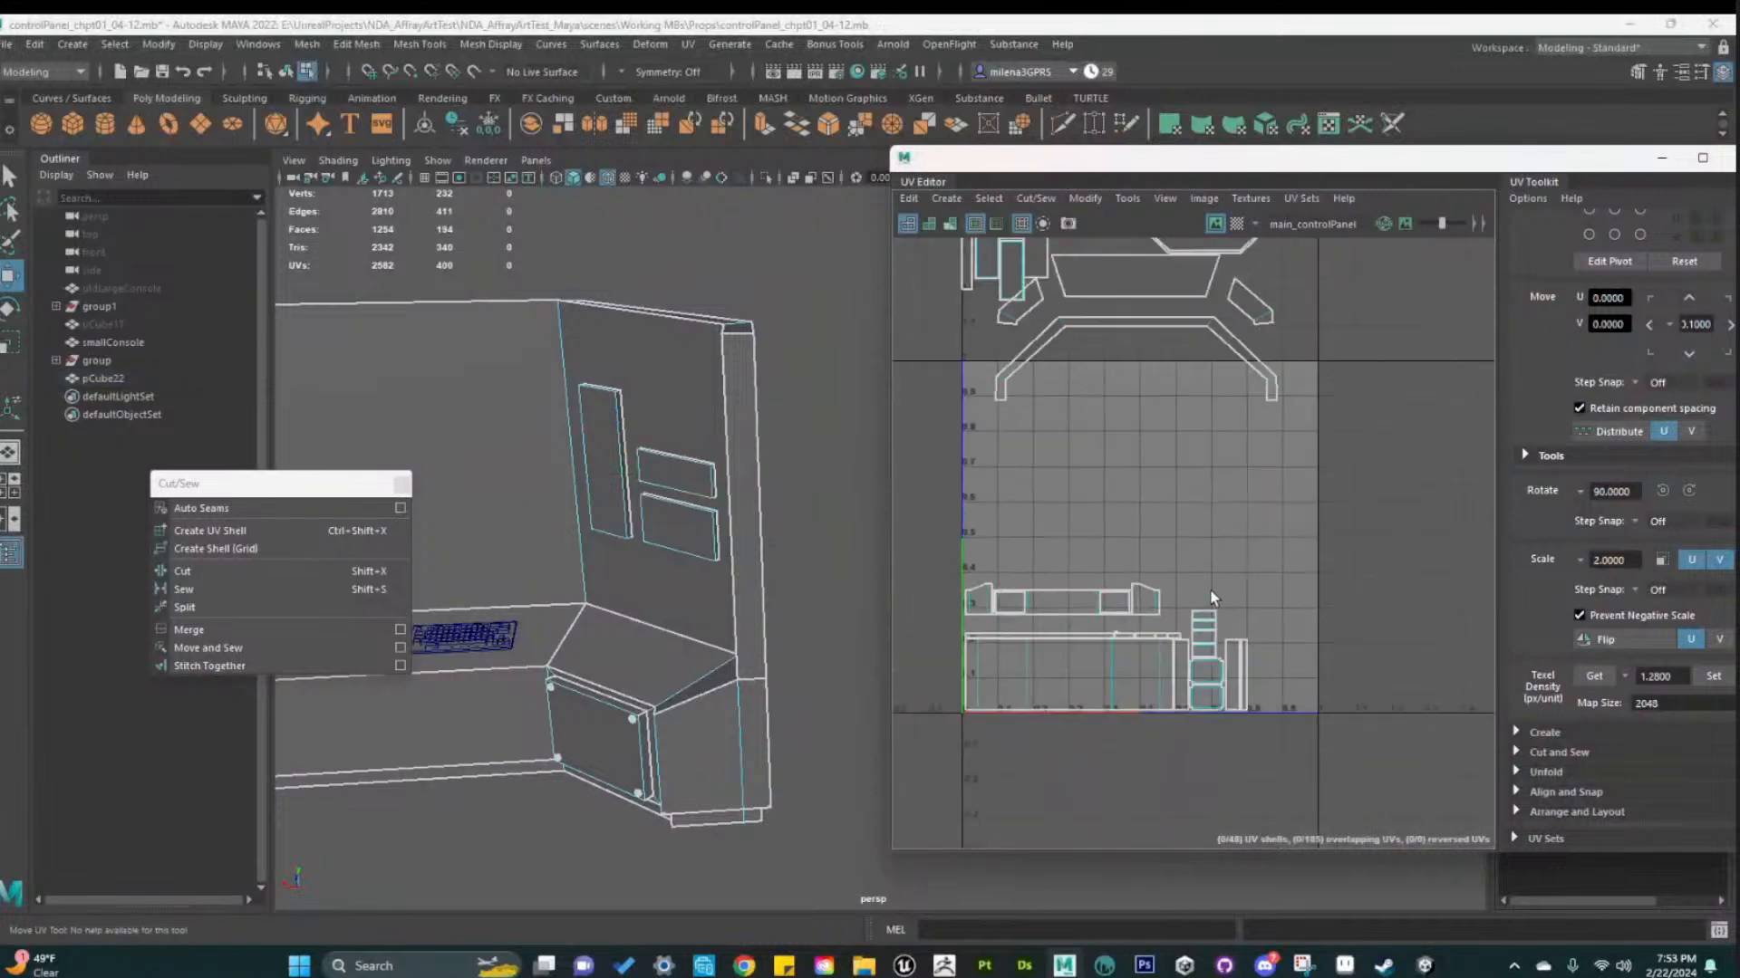
middle_click_drag(1180, 519, 1152, 623, "alt")
left_click(977, 361)
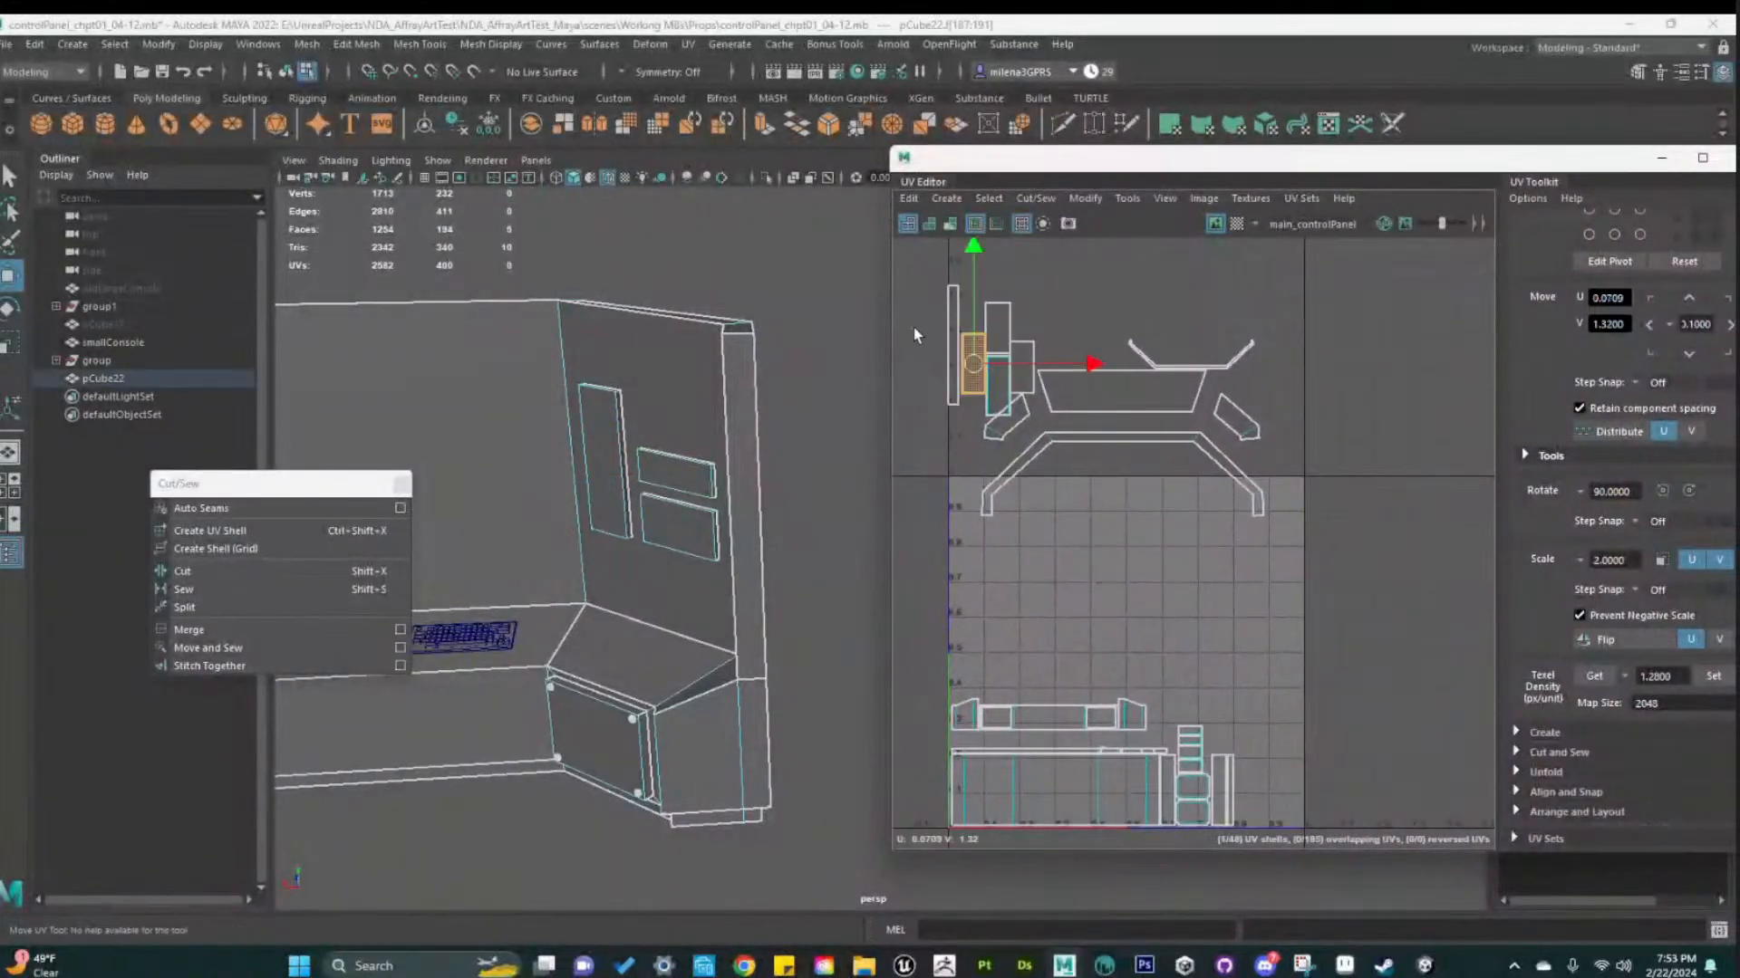
left_click_drag(913, 328, 1077, 446)
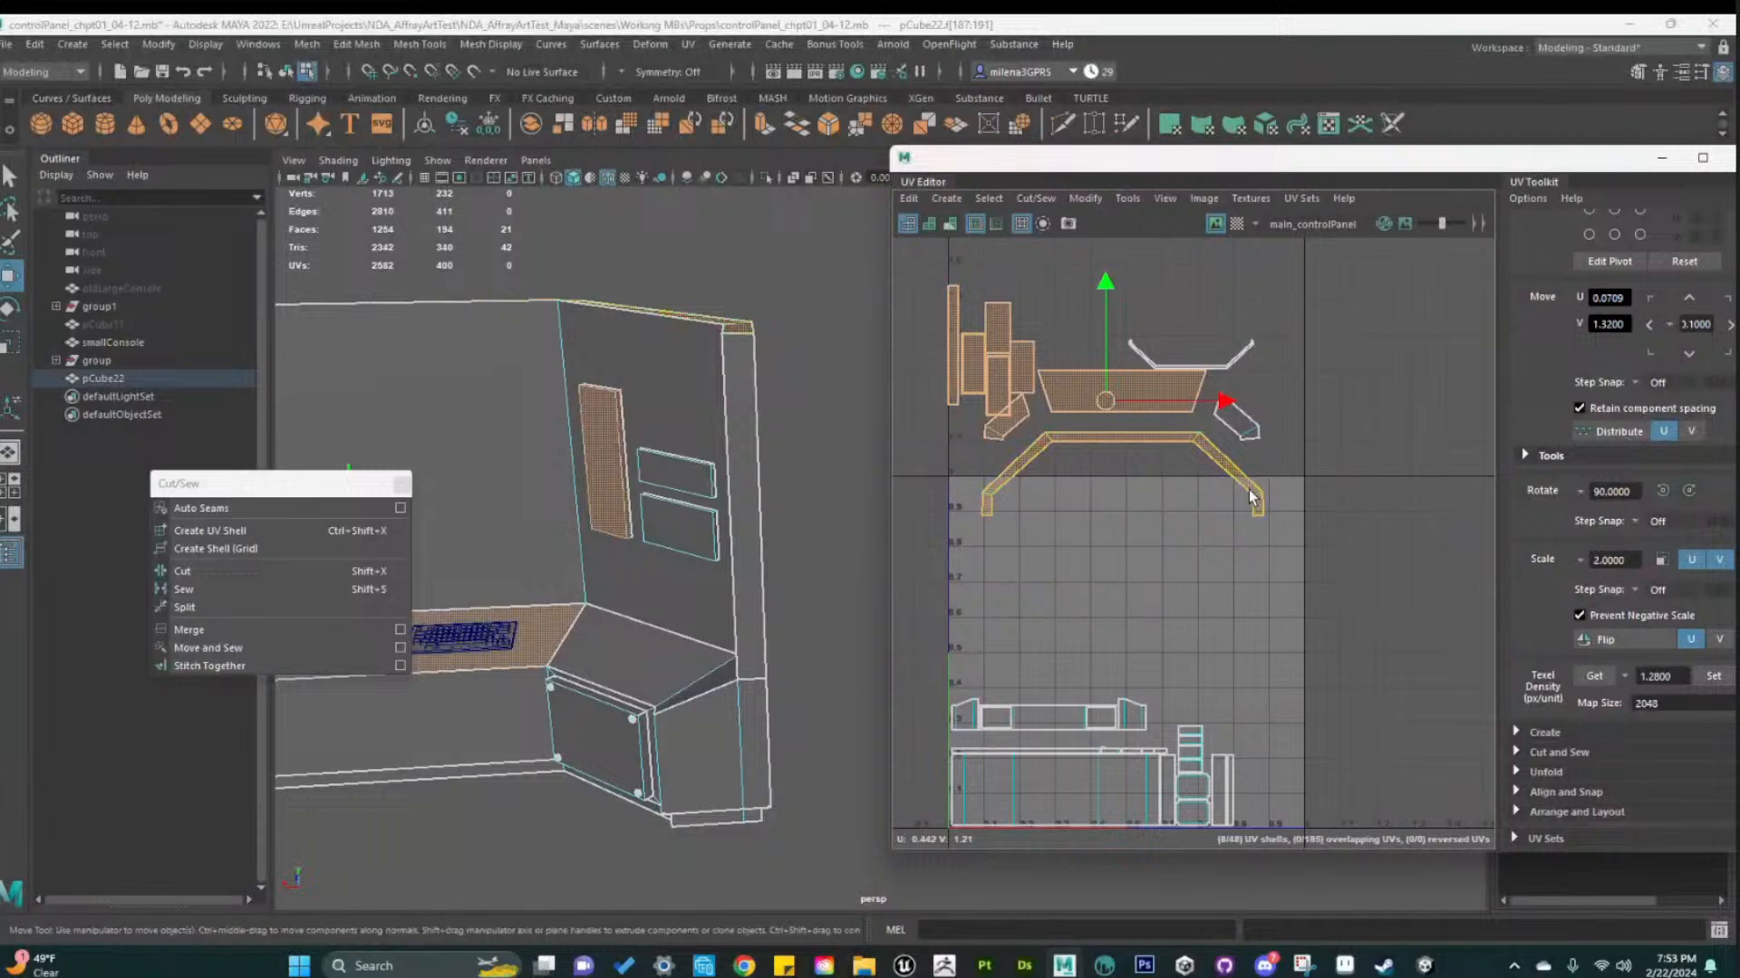
left_click(1714, 677)
scroll(1066, 470, "up", 1)
left_click_drag(1448, 485, 1449, 487)
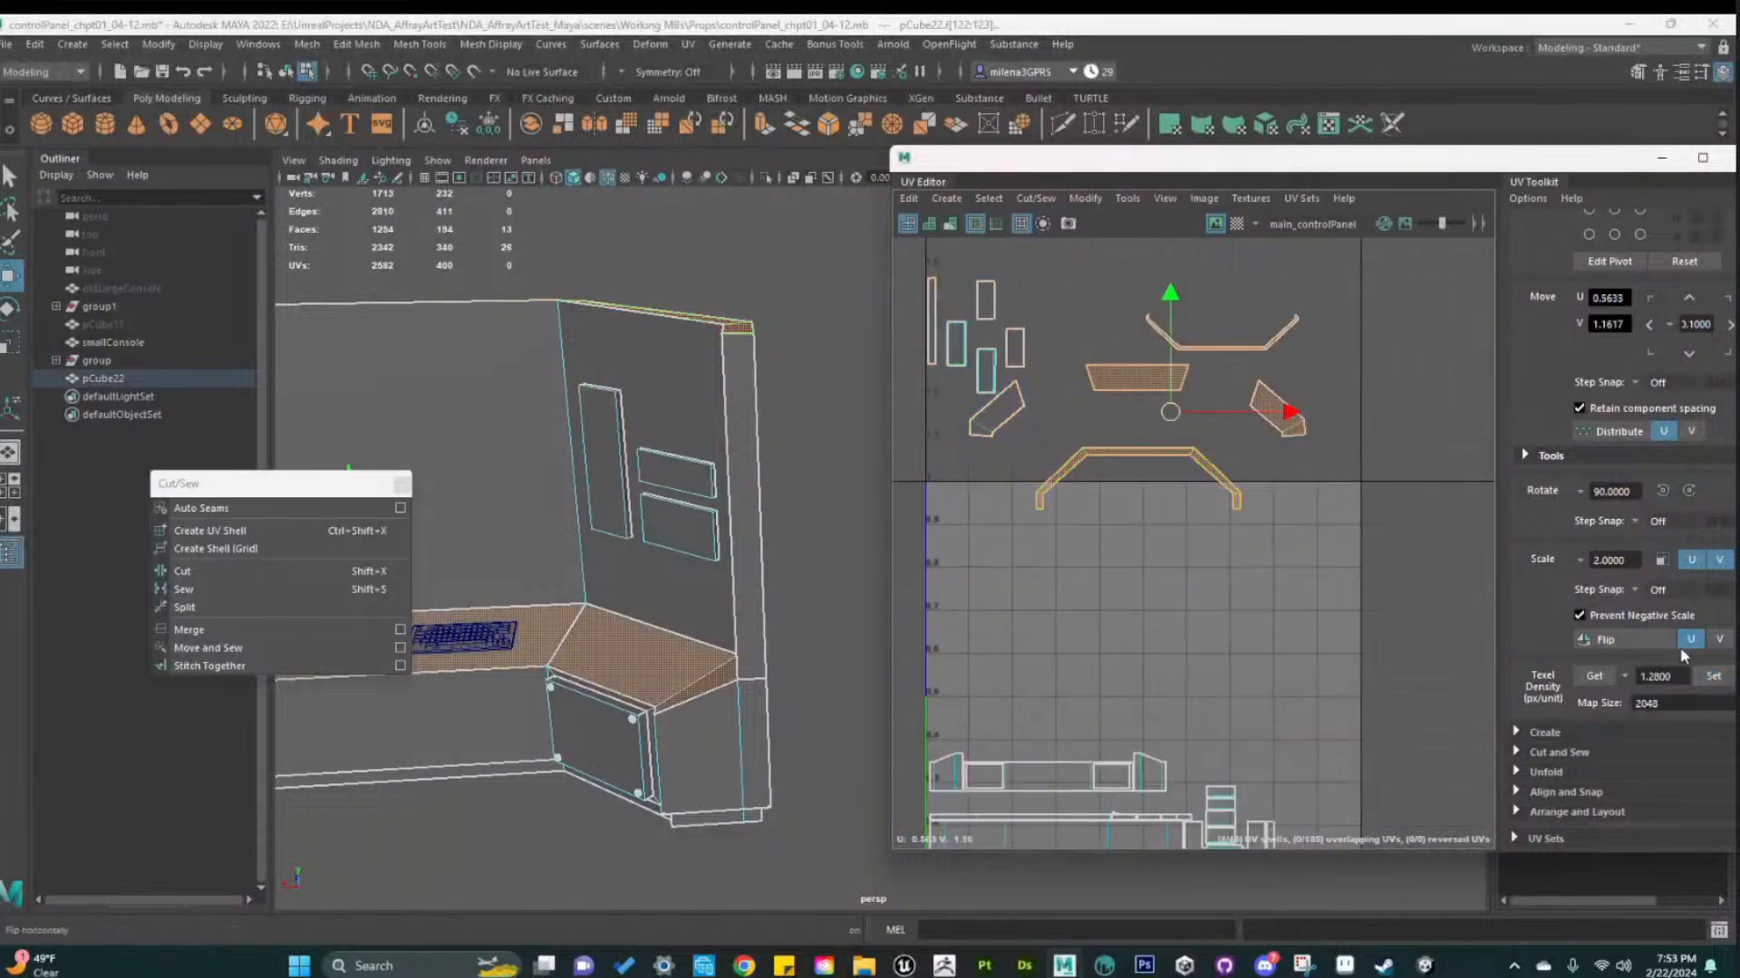
left_click(1204, 618)
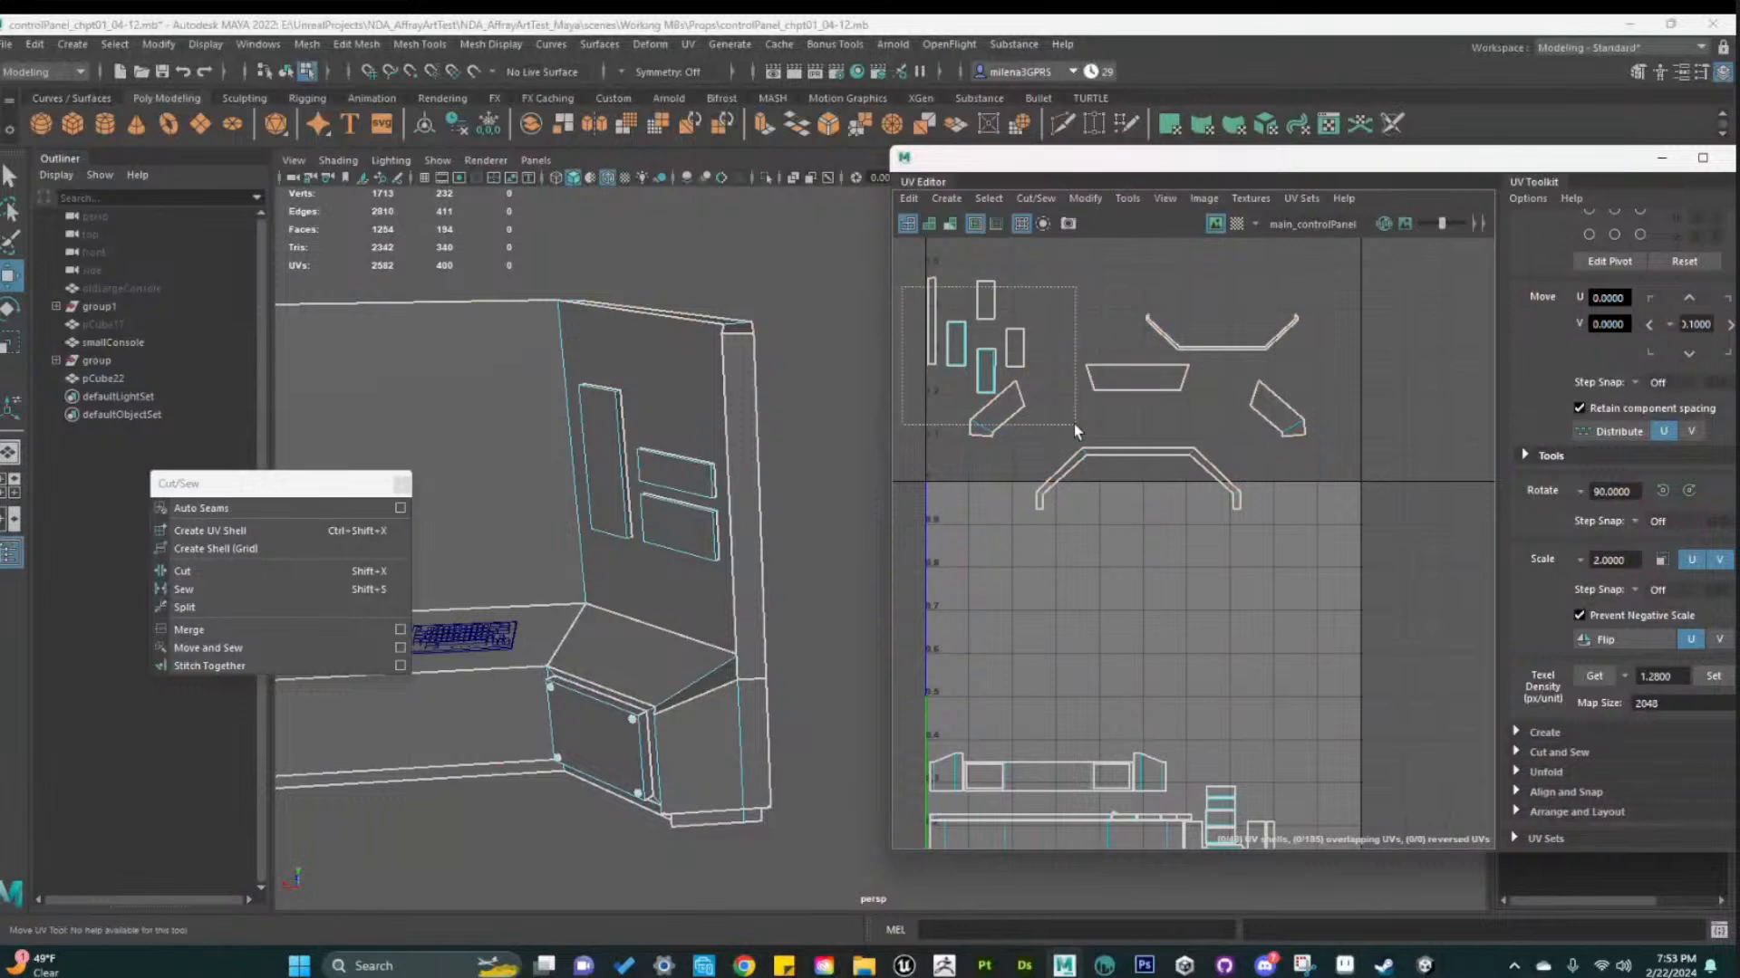
Move the group of upright rectangular shells and the angled desk shell into the 1001 tile at U 0.7105, V 0.5876
left_click_drag(1074, 424, 1075, 425)
left_click_drag(1004, 351, 1232, 677)
scroll(1259, 724, "up", 2)
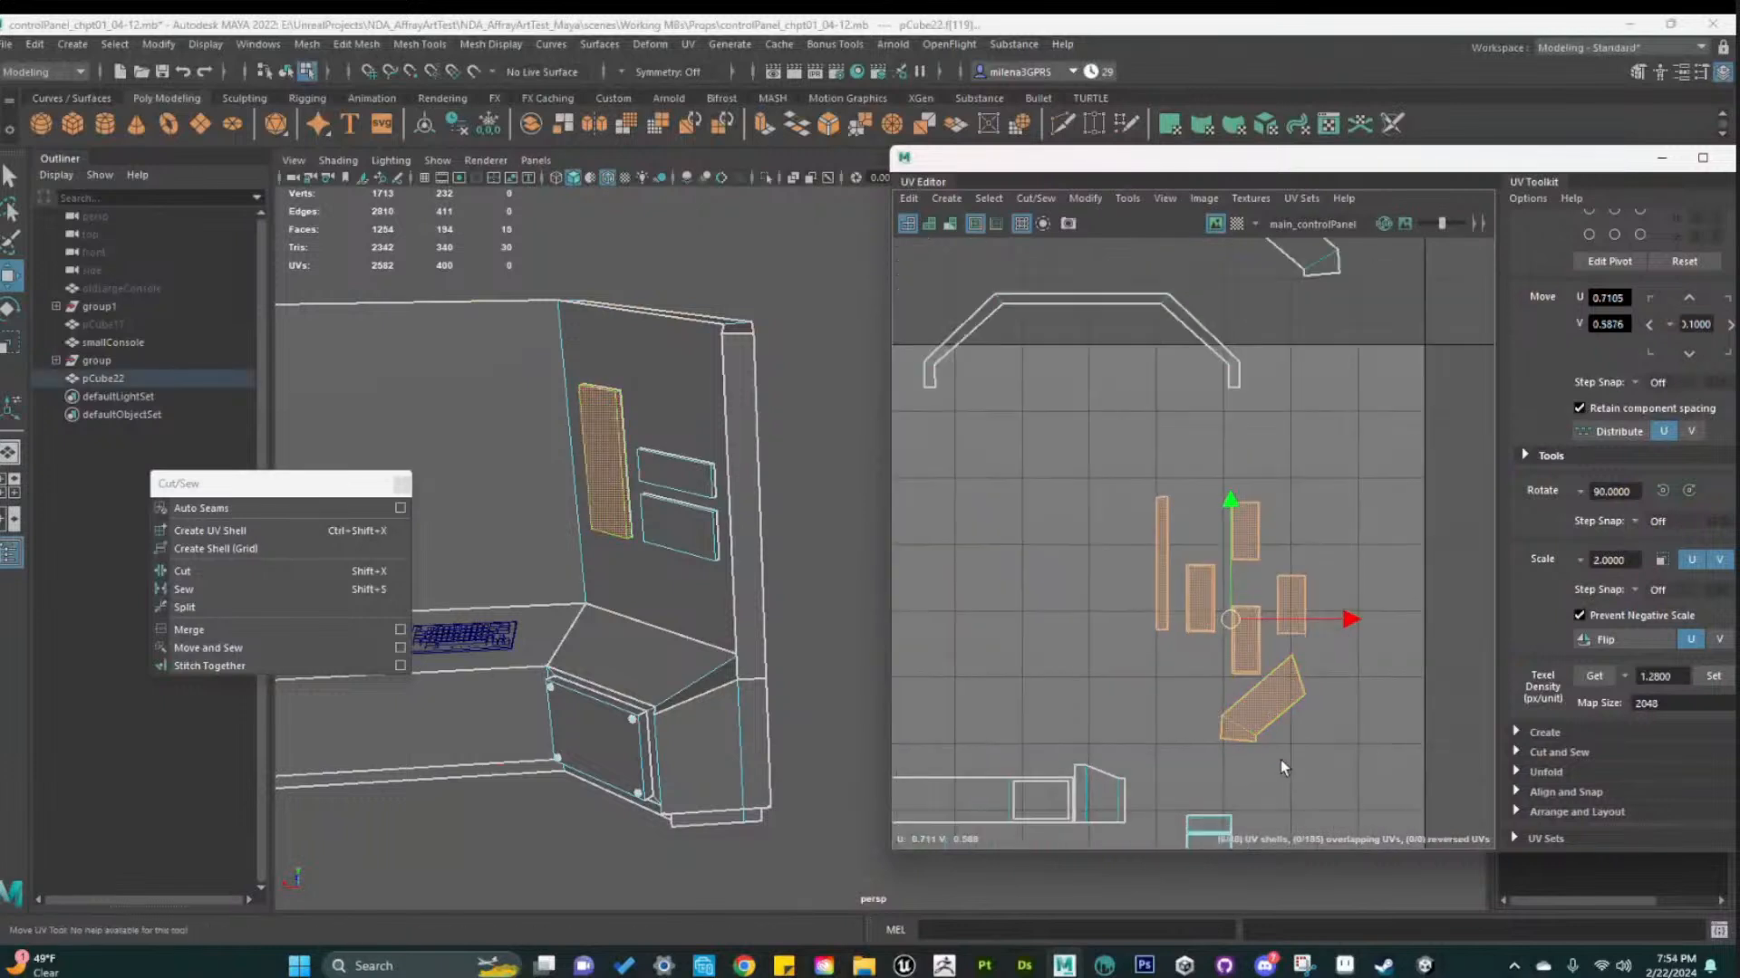
middle_click_drag(1280, 768, 1325, 582, "alt")
Rotate the angled desk shell so its long edges run roughly horizontally, and try straightening its outline
left_click(1309, 512)
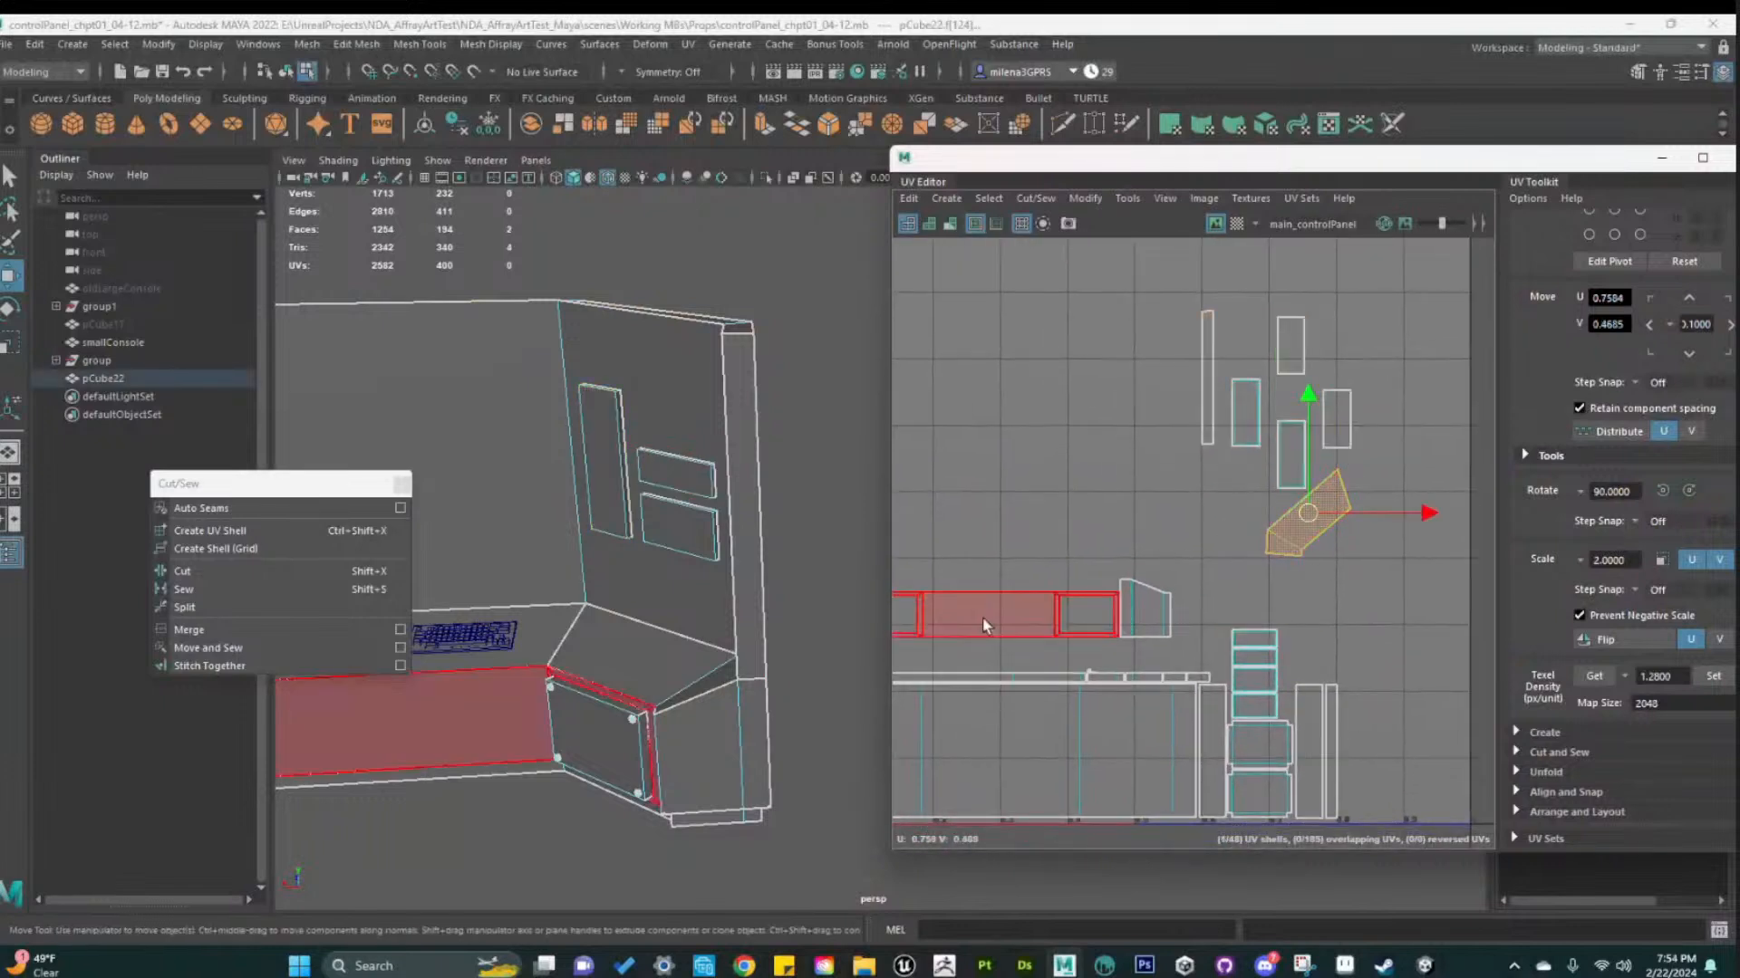
key("f")
right_click_drag(819, 453, 726, 450, "alt")
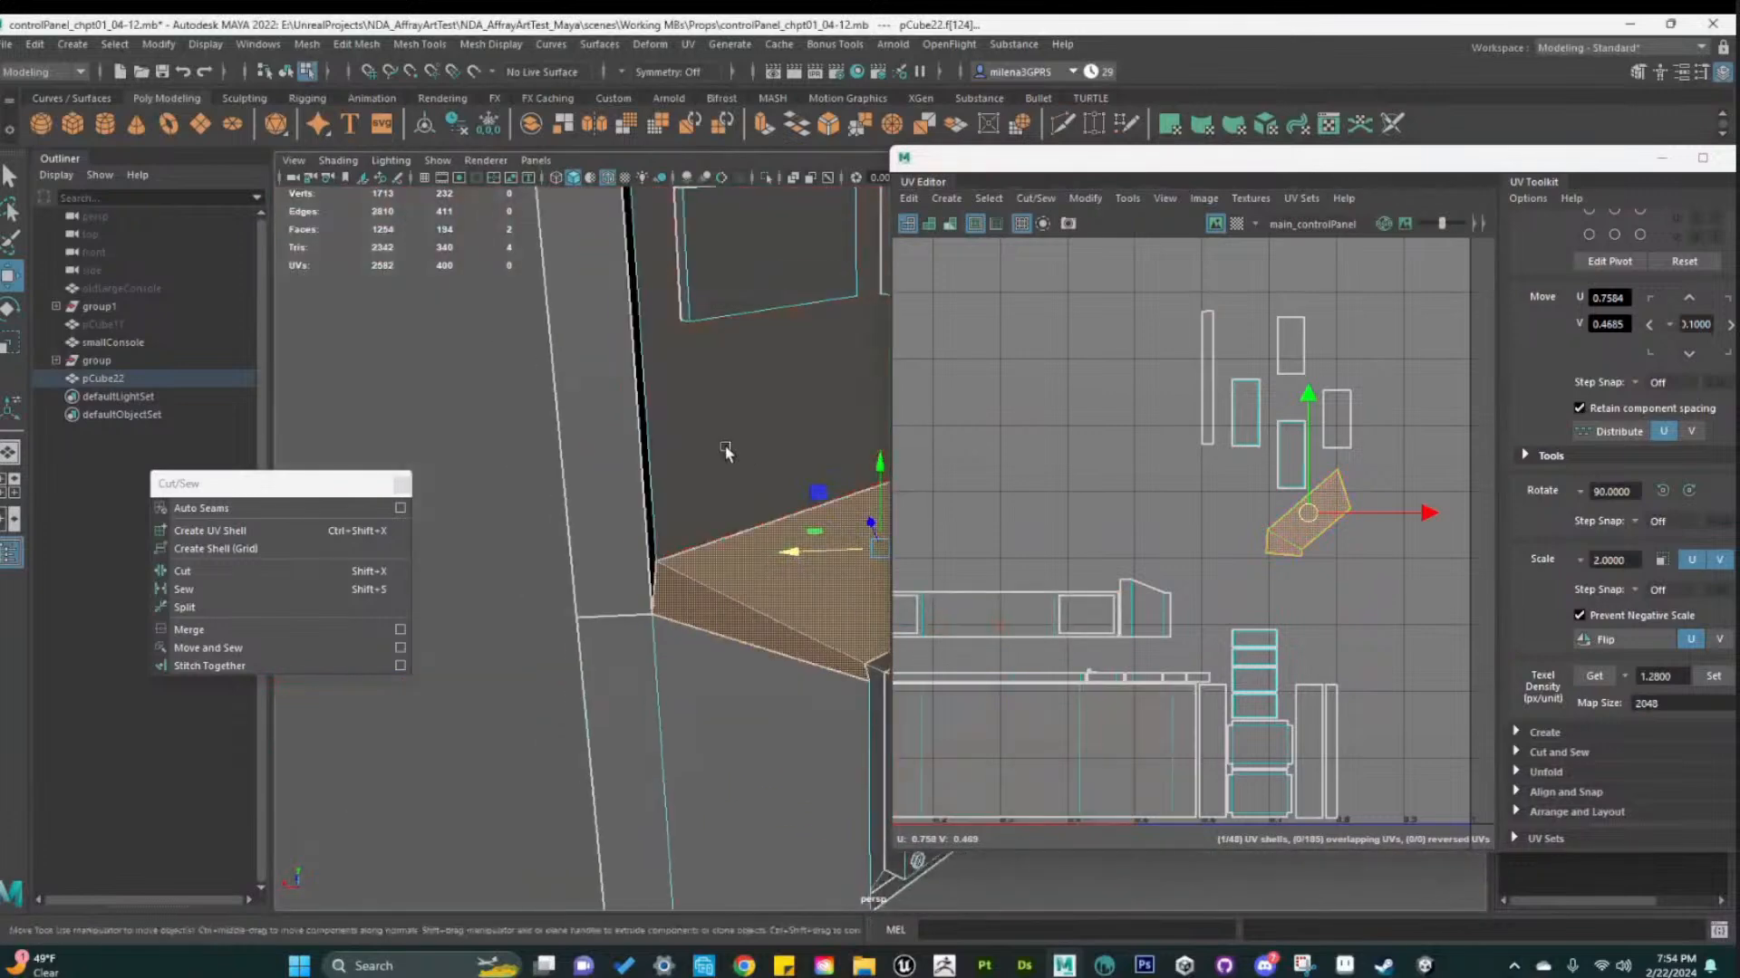
middle_click_drag(725, 449, 581, 458, "alt")
left_click_drag(580, 460, 650, 438, "alt")
scroll(1314, 545, "up", 2)
key("e")
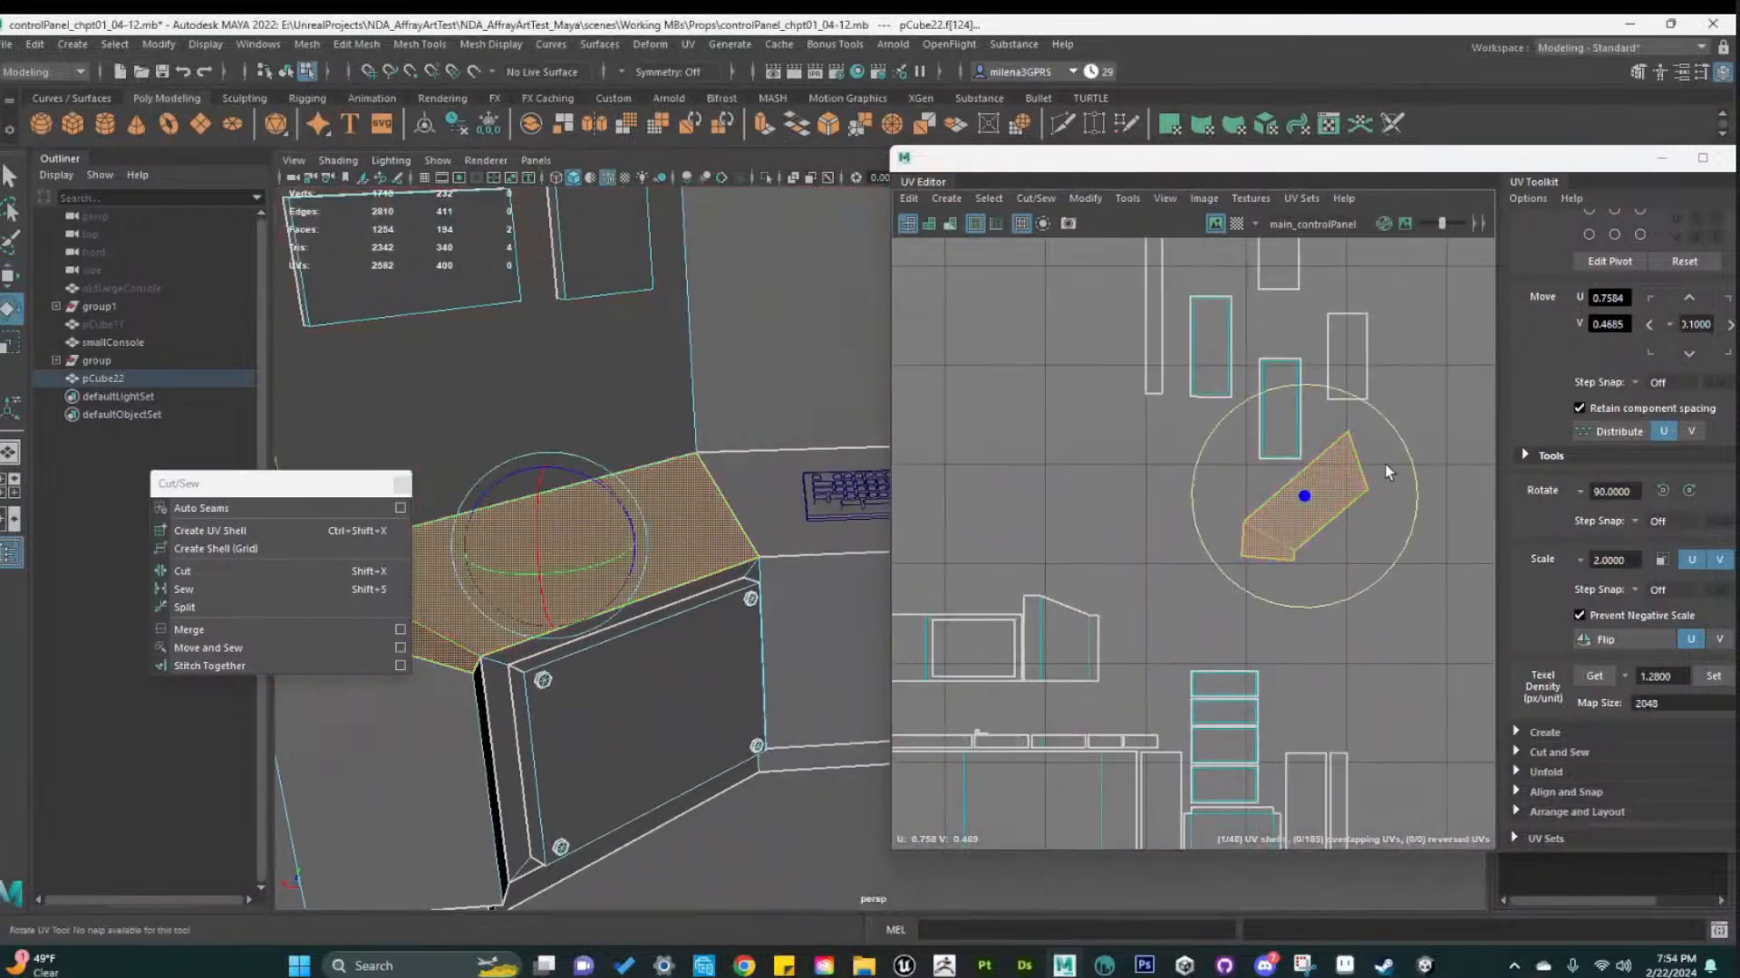
left_click_drag(1384, 583, 1398, 569)
right_click_drag(1293, 501, 1293, 684, "shift")
scroll(1299, 569, "up", 2)
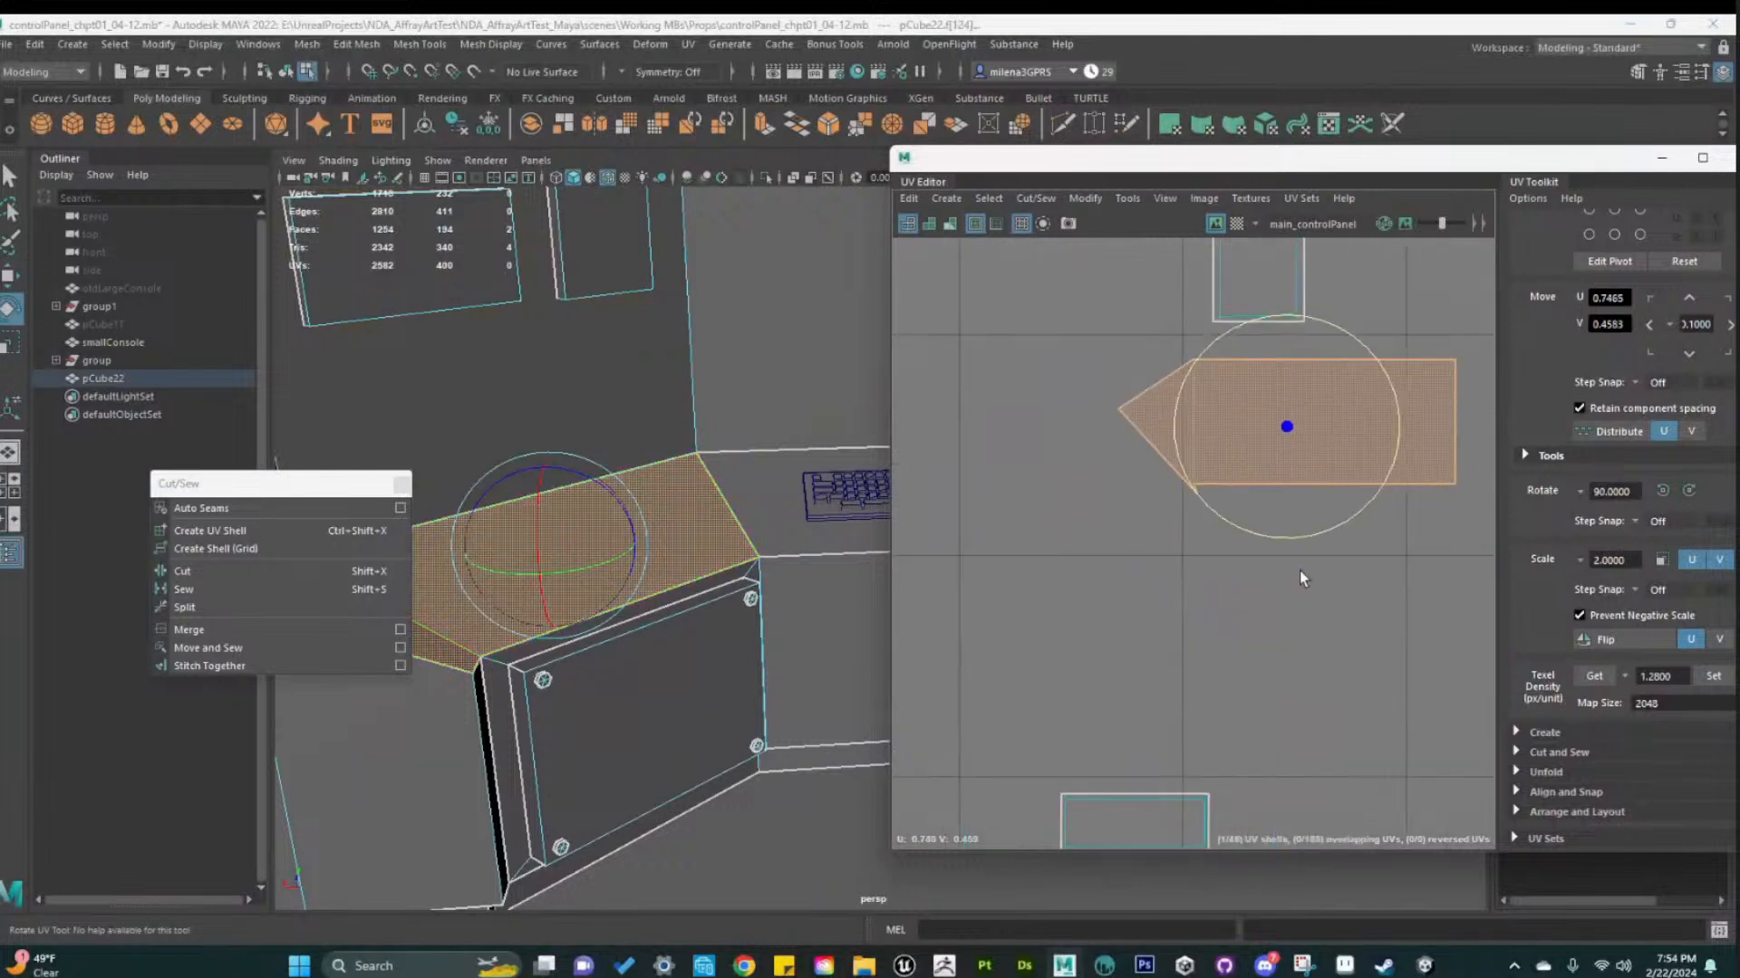
Try to straighten the desk shell along its lower long edge
key("F10")
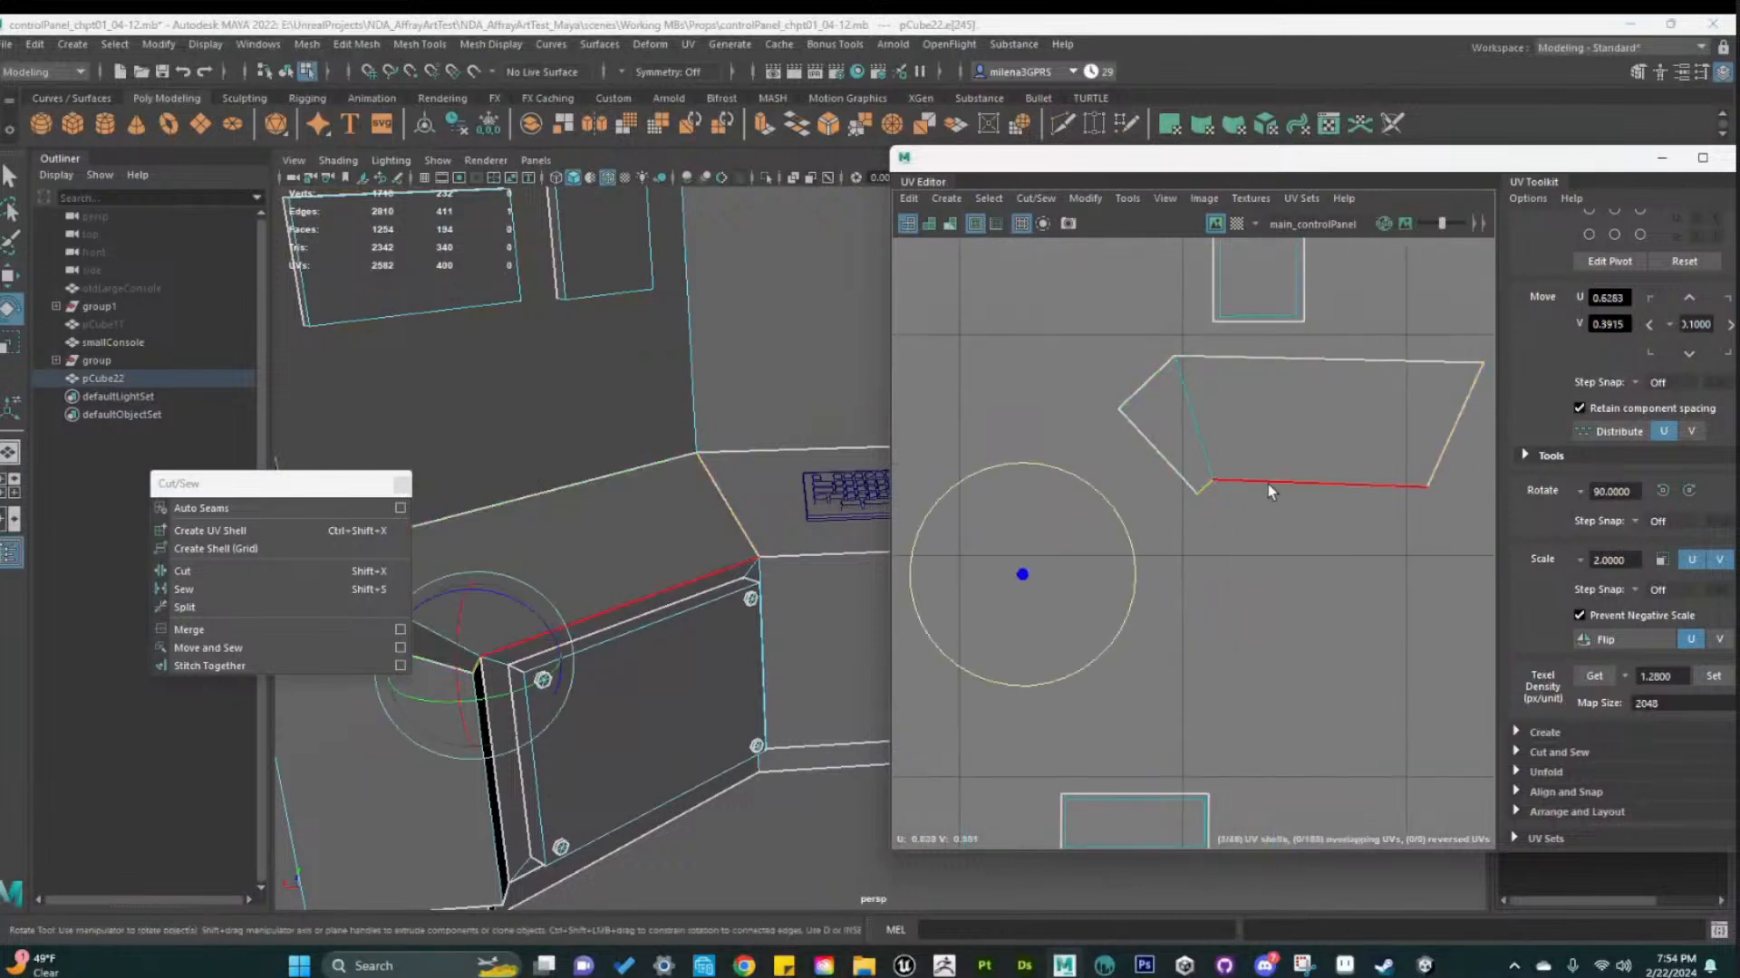
left_click(1305, 482)
right_click_drag(1323, 480, 1395, 454, "shift")
scroll(1276, 560, "down", 4)
key("ctrl+z")
key("ctrl+z")
scroll(1253, 627, "down", 4)
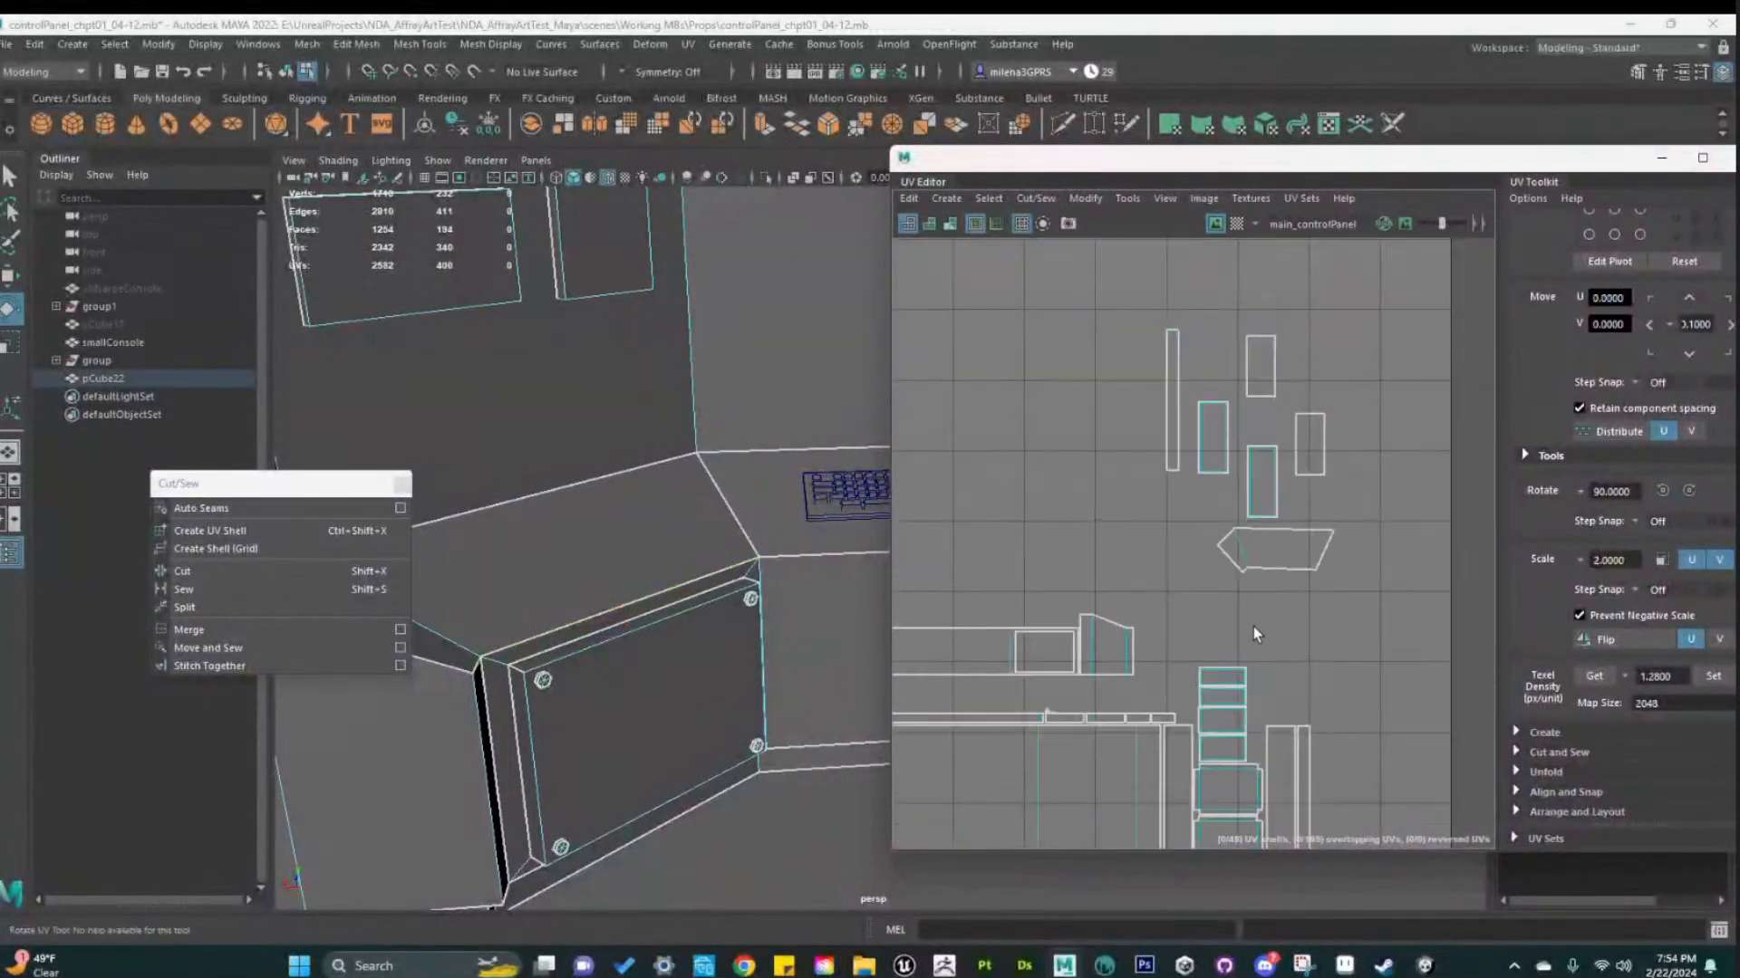
Try to straighten the desk shell from its inner fold edge
scroll(1269, 607, "up", 6)
scroll(1302, 560, "up", 1)
left_click(1306, 357)
right_click_drag(1307, 368, 1300, 327)
left_click(1174, 404)
right_click_drag(1177, 402, 1183, 431, "shift")
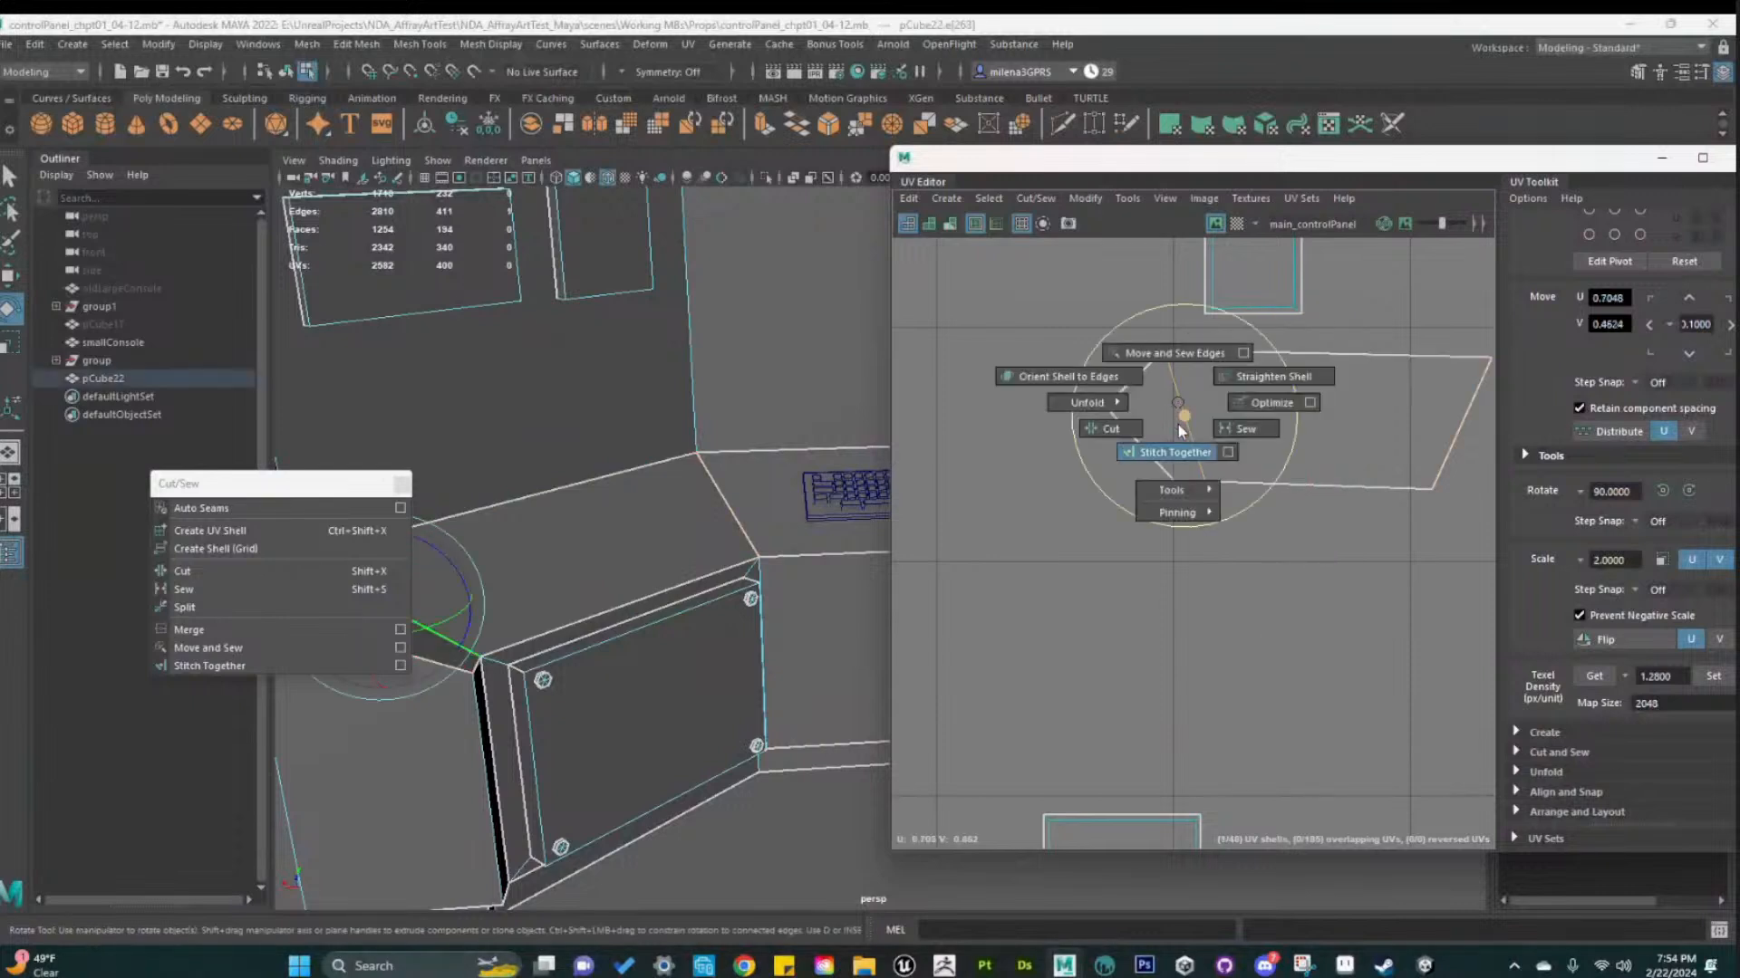
right_click_drag(1168, 366, 1269, 377, "shift")
scroll(1270, 598, "down", 4)
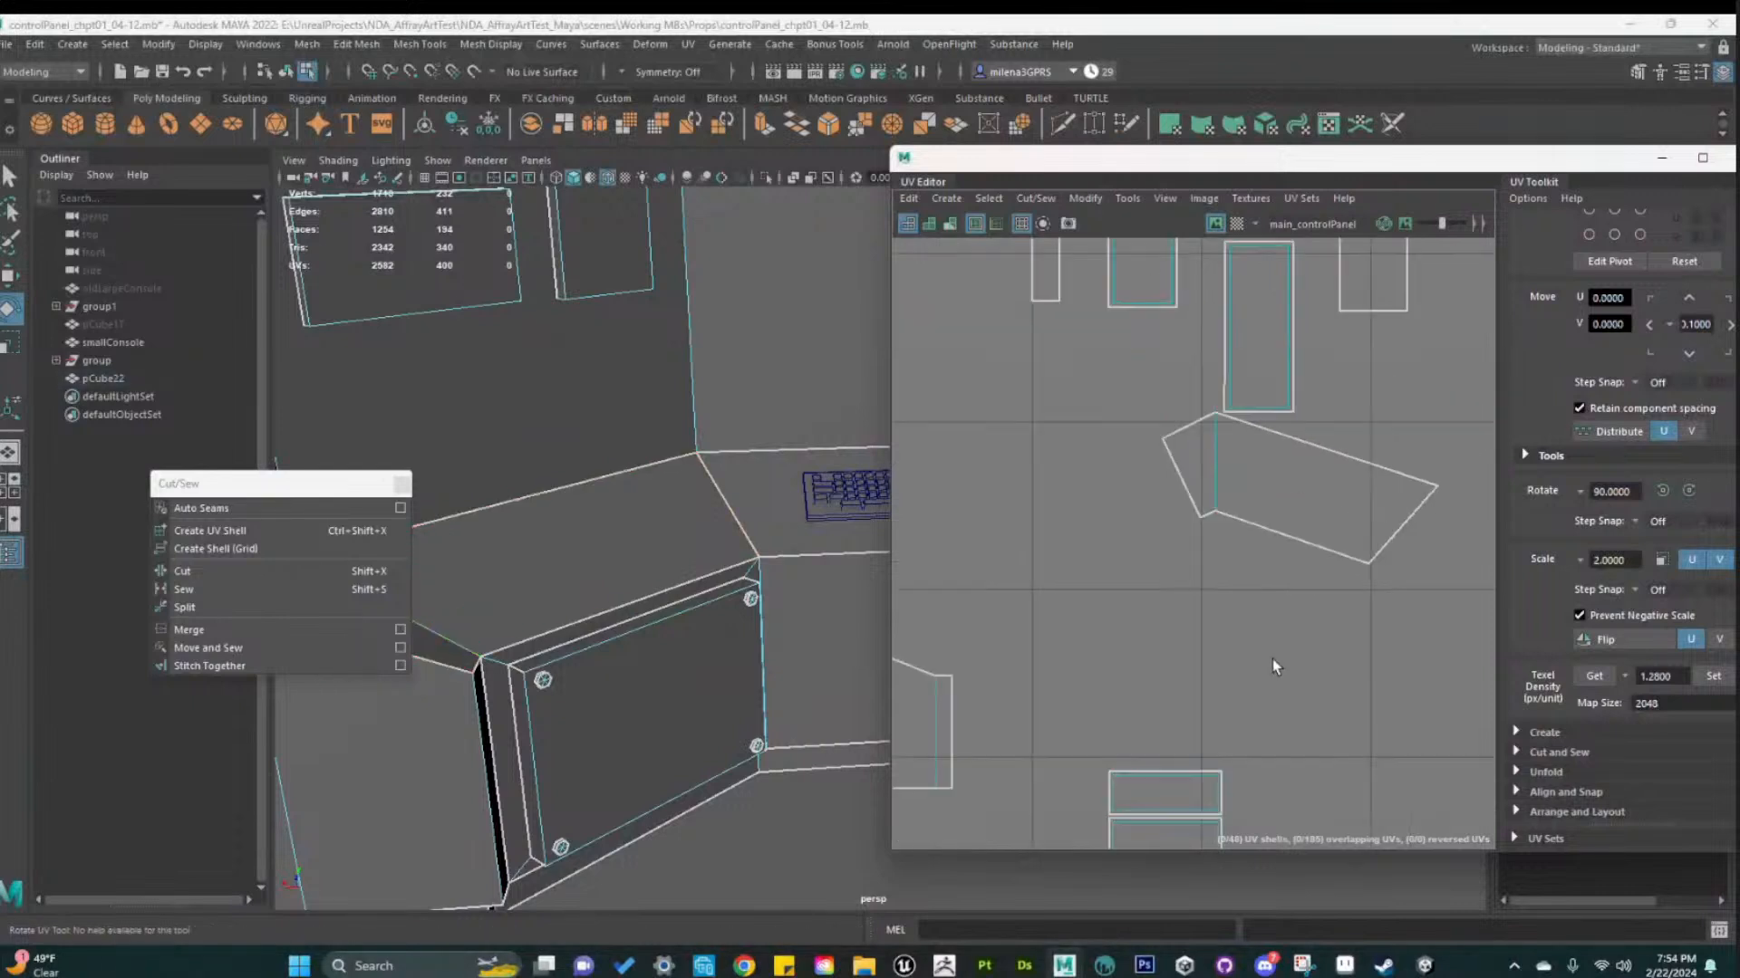
key("ctrl+z")
key("ctrl+z")
Unfold the desk shell and set its texel density to 1.28
right_click_drag(1359, 483, 1184, 504)
left_click(1290, 505)
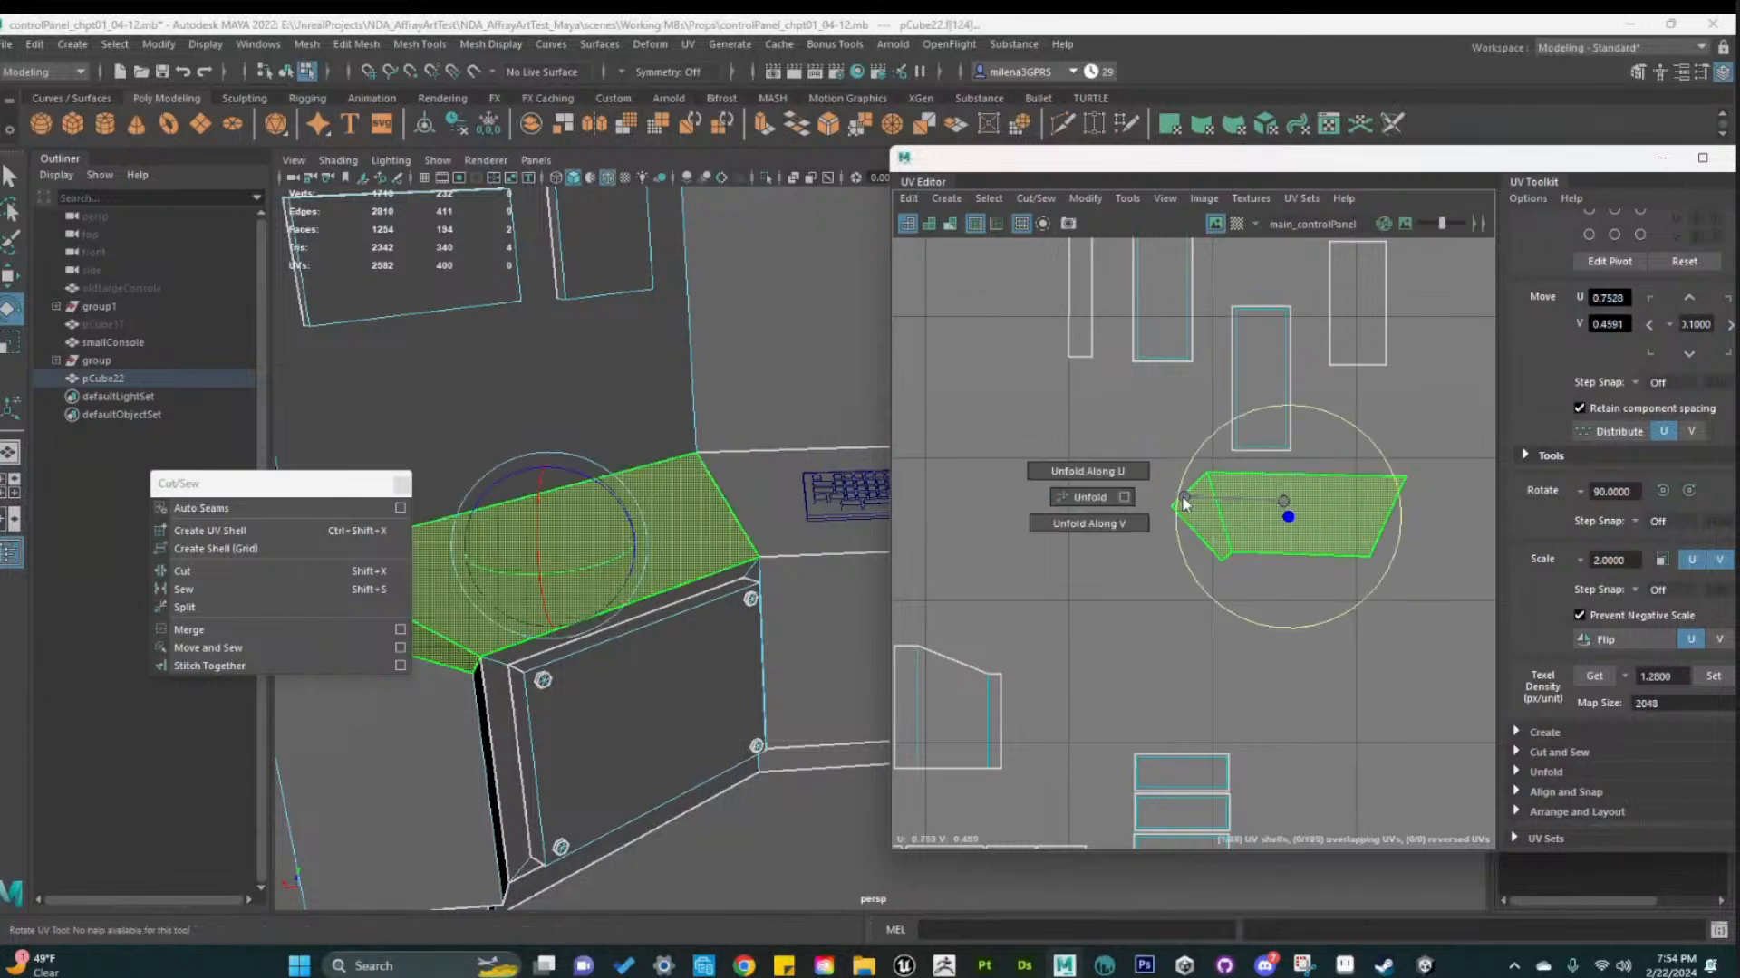
right_click_drag(1078, 501, 1078, 501, "shift")
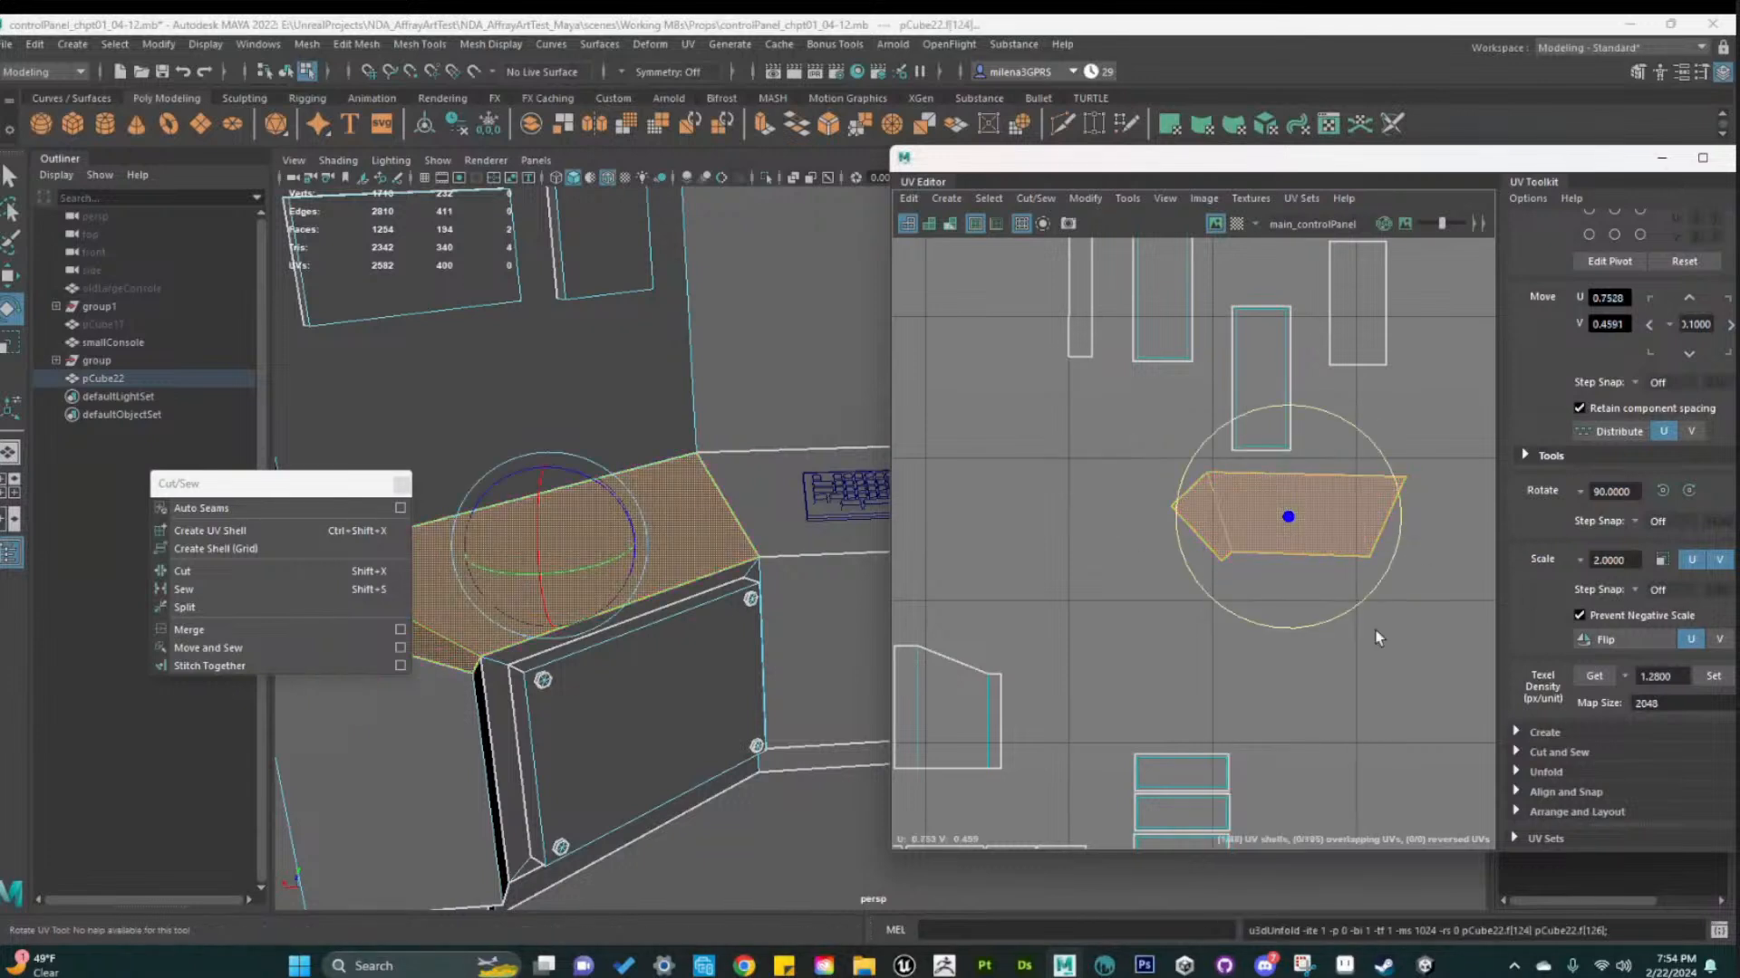
left_click(1713, 676)
Orient the unfolded desk shell so its long edges lie exactly horizontal
scroll(1273, 685, "down", 5)
middle_click_drag(1371, 750, 1396, 689, "alt")
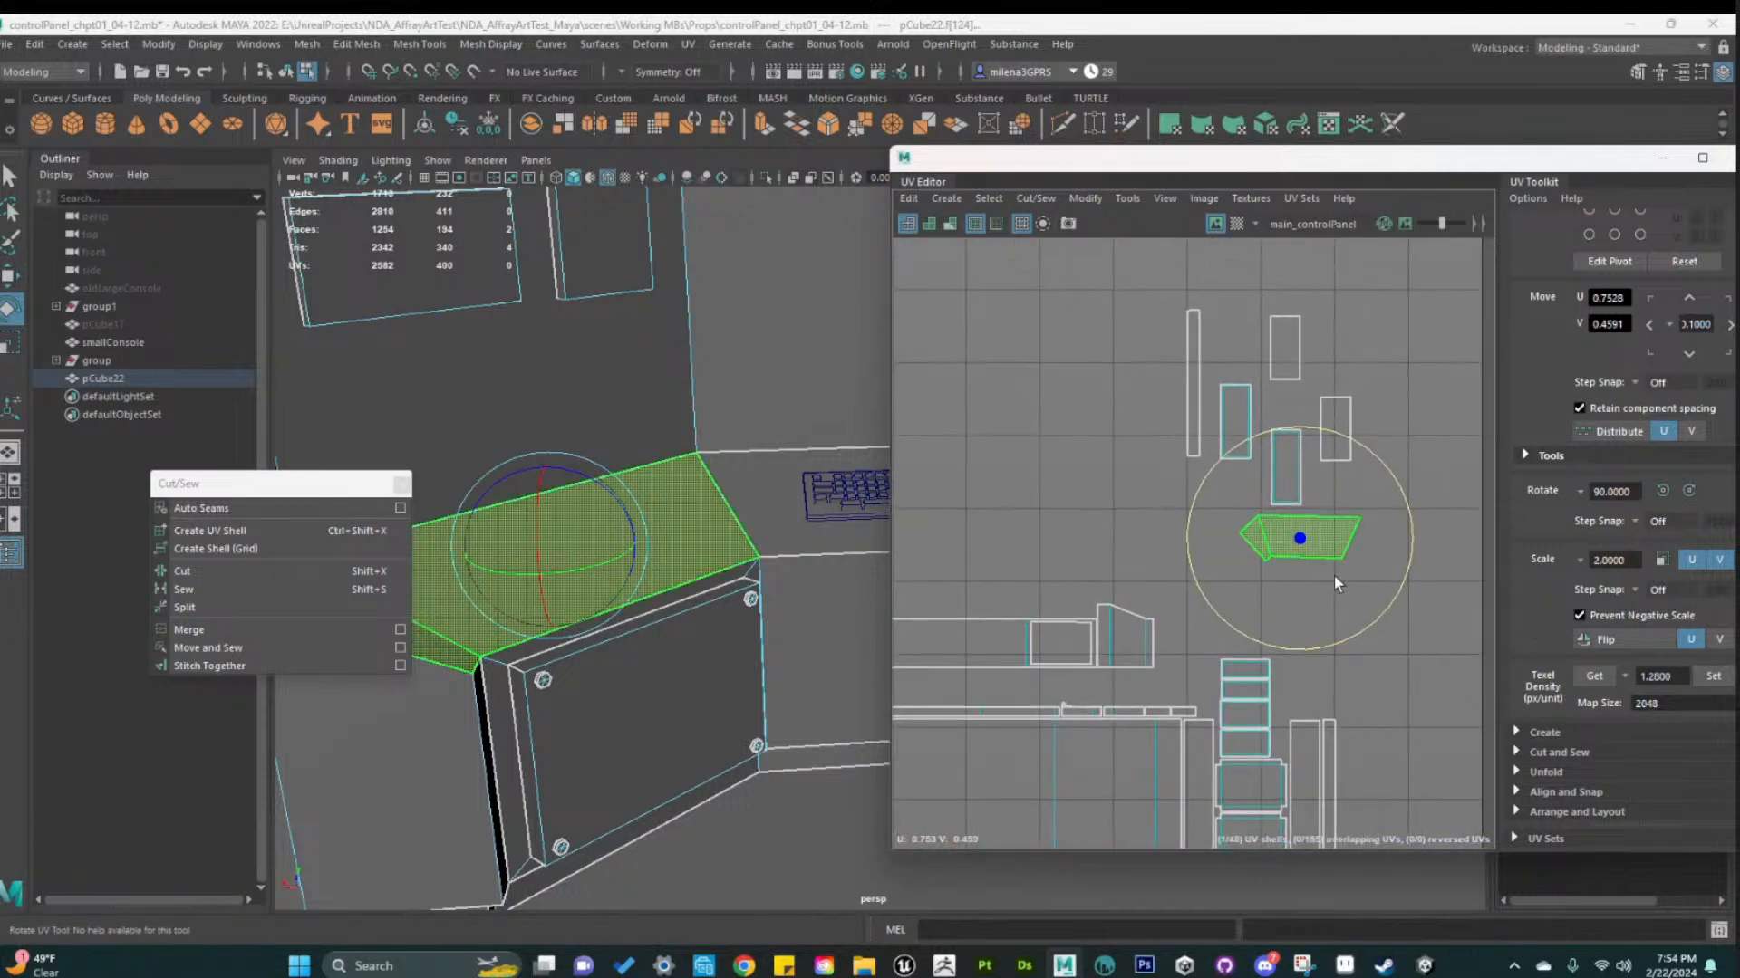
right_click_drag(1345, 538, 1345, 546, "shift")
right_click_drag(1319, 815, 1321, 813, "shift")
left_click(1422, 685)
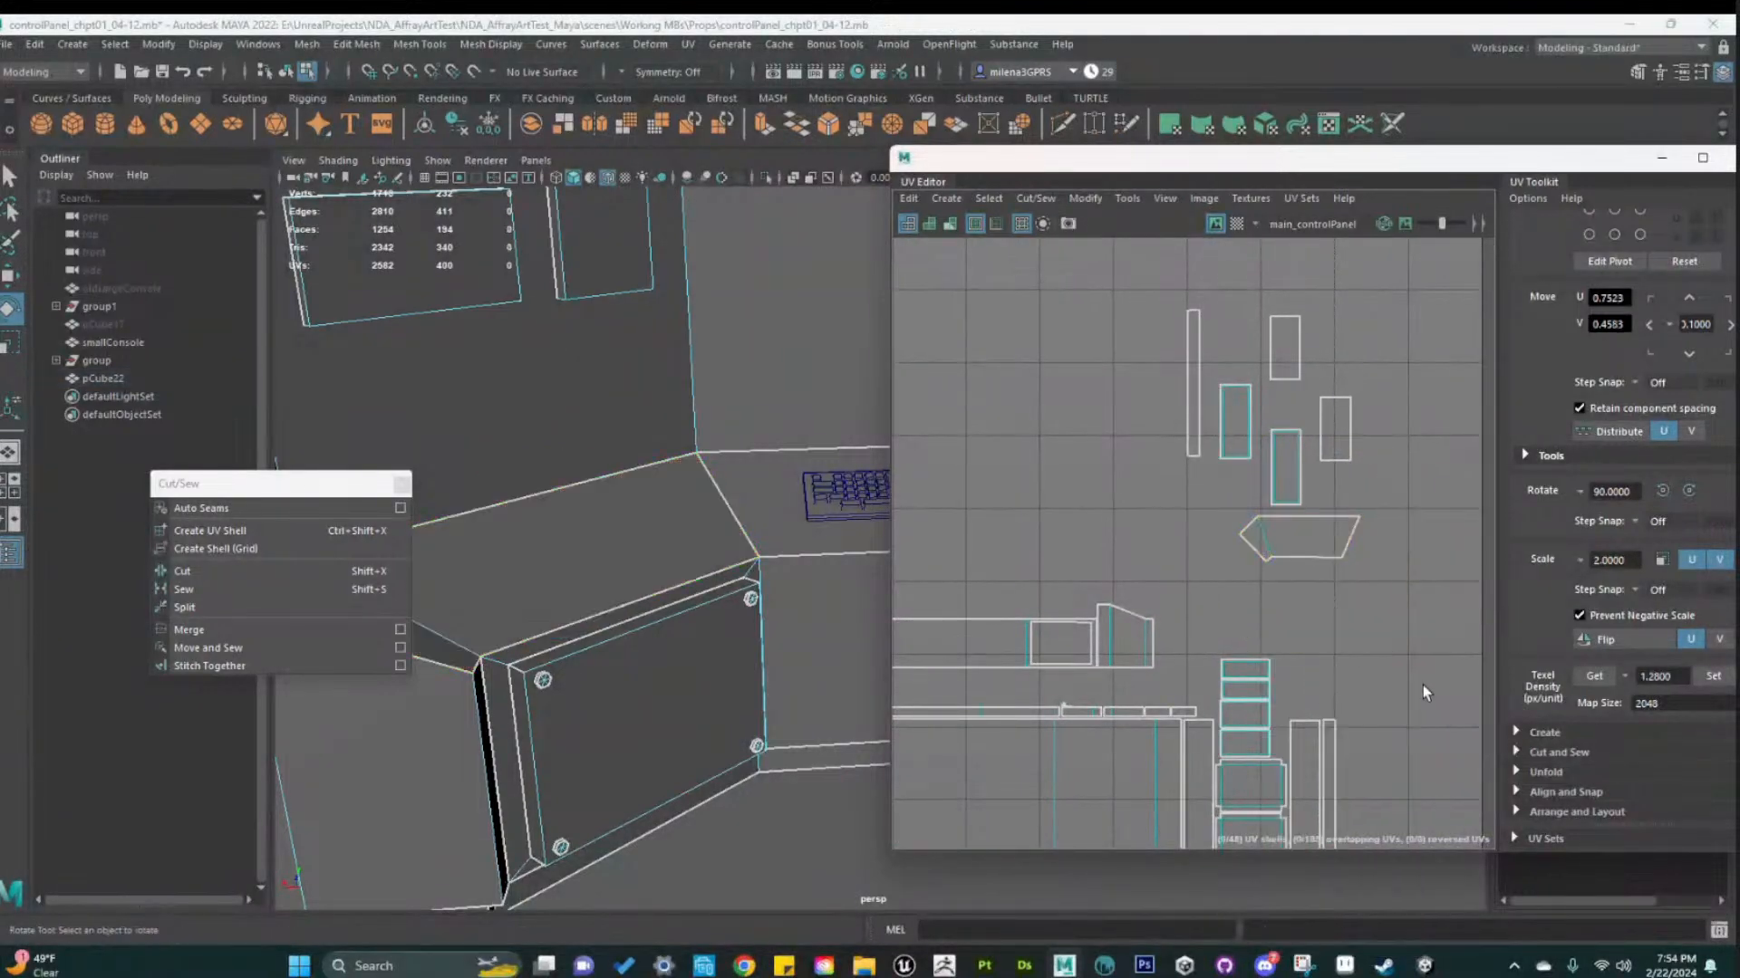
scroll(1368, 718, "down", 3)
scroll(1345, 699, "up", 6)
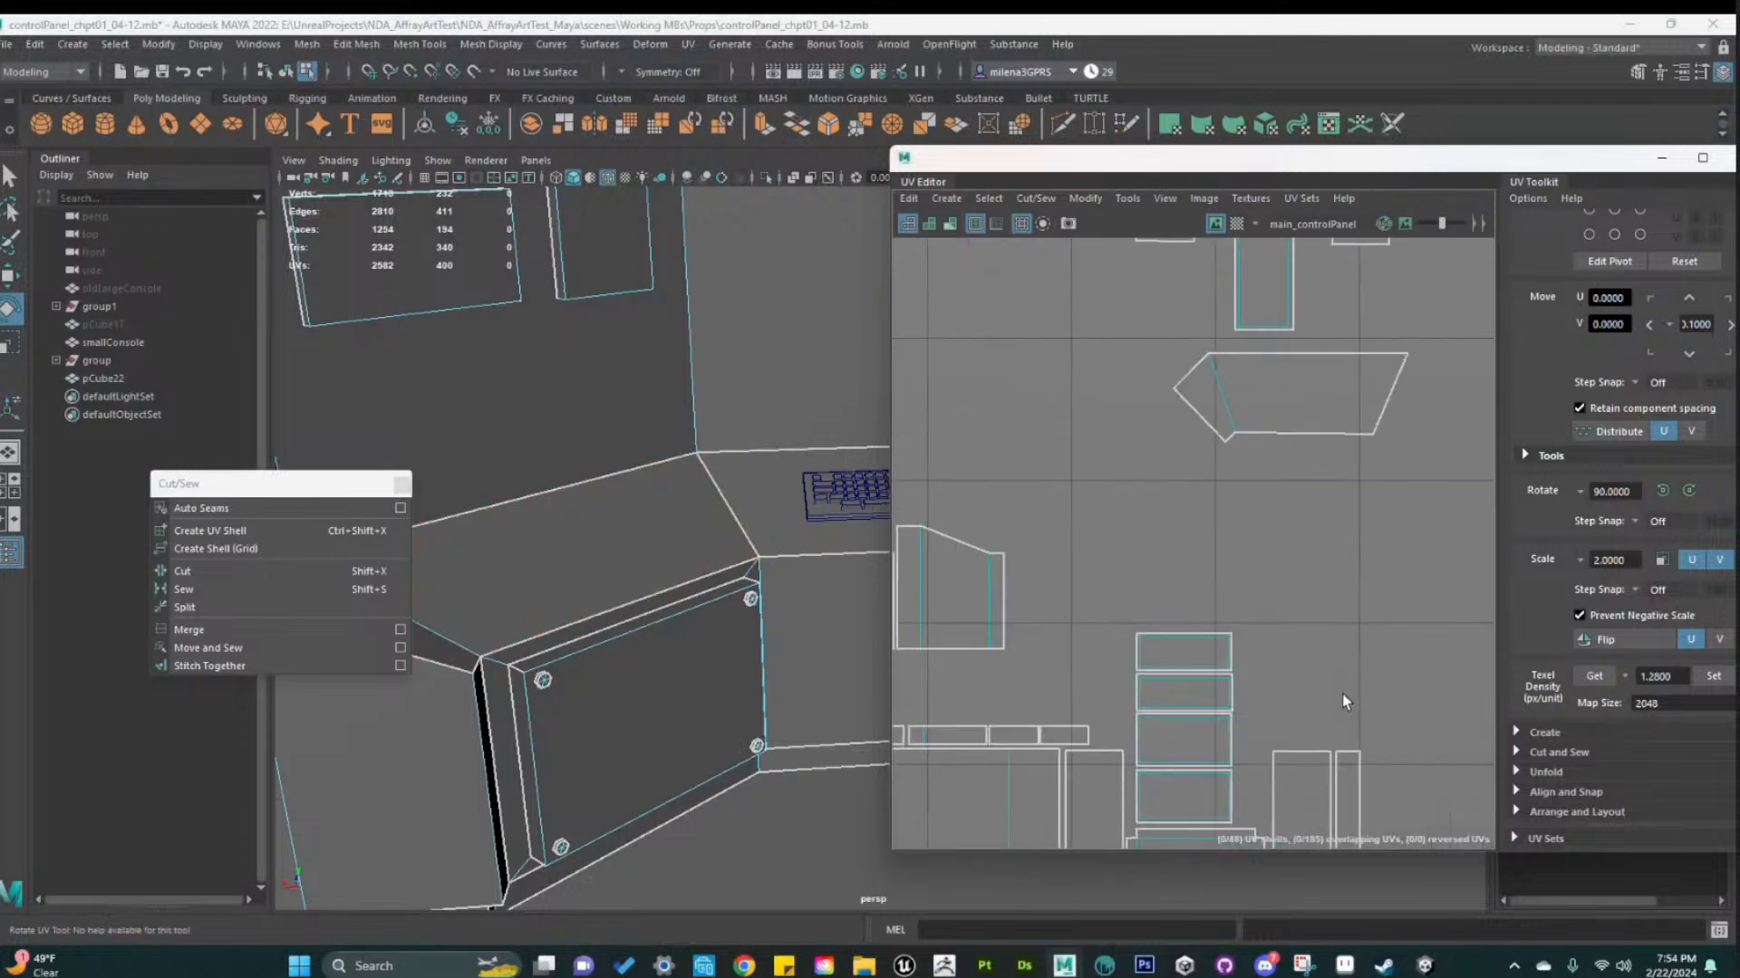
Move the desk shell just above the left part of the front panel shells, at U 0.1596, V 0.3854
scroll(1342, 695, "down", 5)
middle_click_drag(1334, 675, 1386, 595, "alt")
scroll(1348, 581, "down", 2)
left_click(1355, 503)
key("w")
left_click_drag(1381, 510, 1094, 542)
scroll(1071, 555, "up", 11)
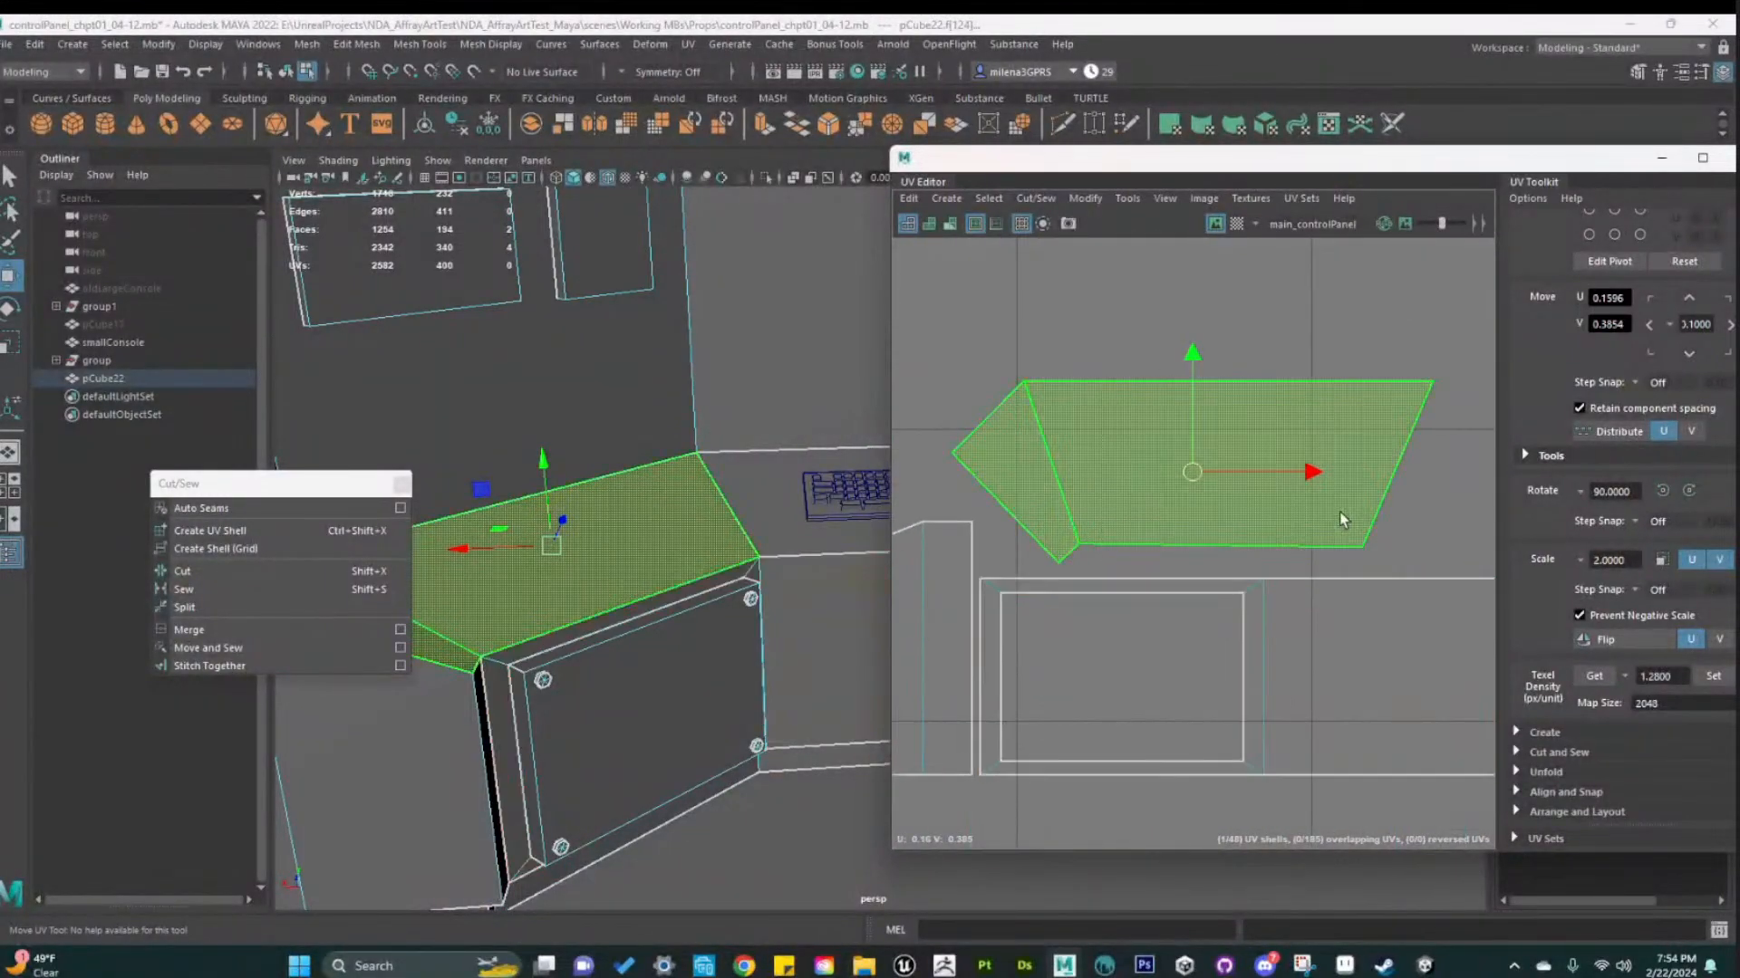
left_click(1331, 567)
scroll(1251, 660, "down", 4)
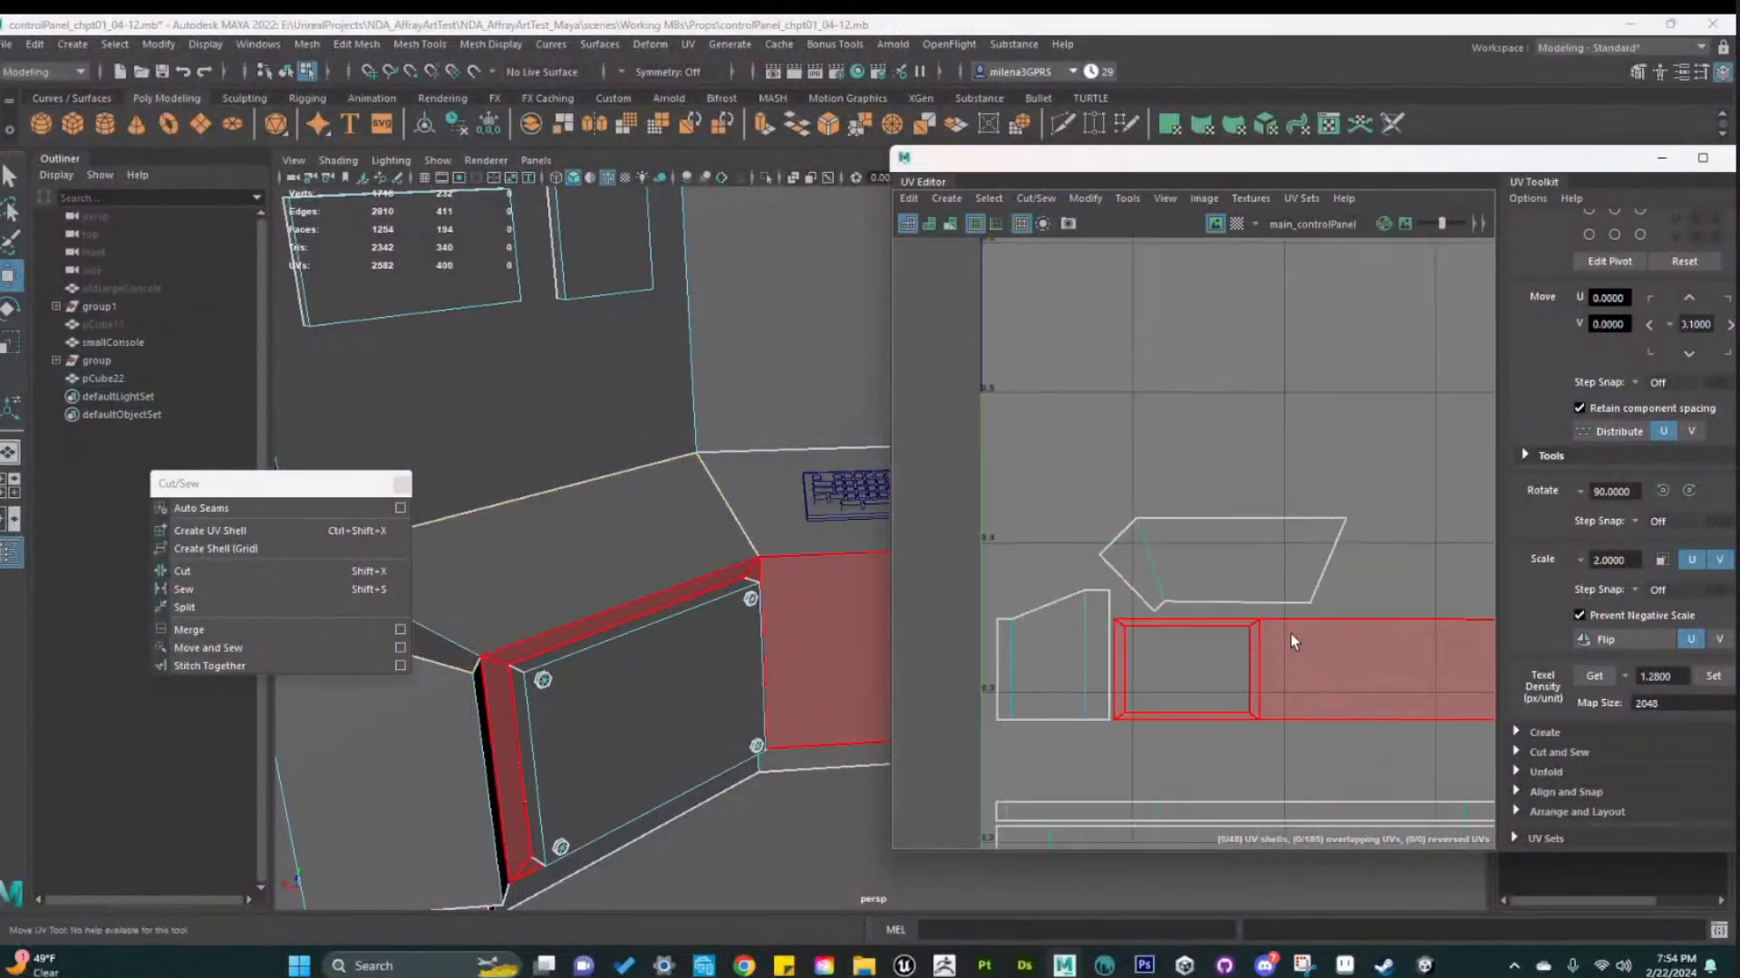
Try to move and sew the desk shell's lower long edge to the front panel shell
right_click_drag(1264, 564, 1263, 504)
left_click(1164, 601)
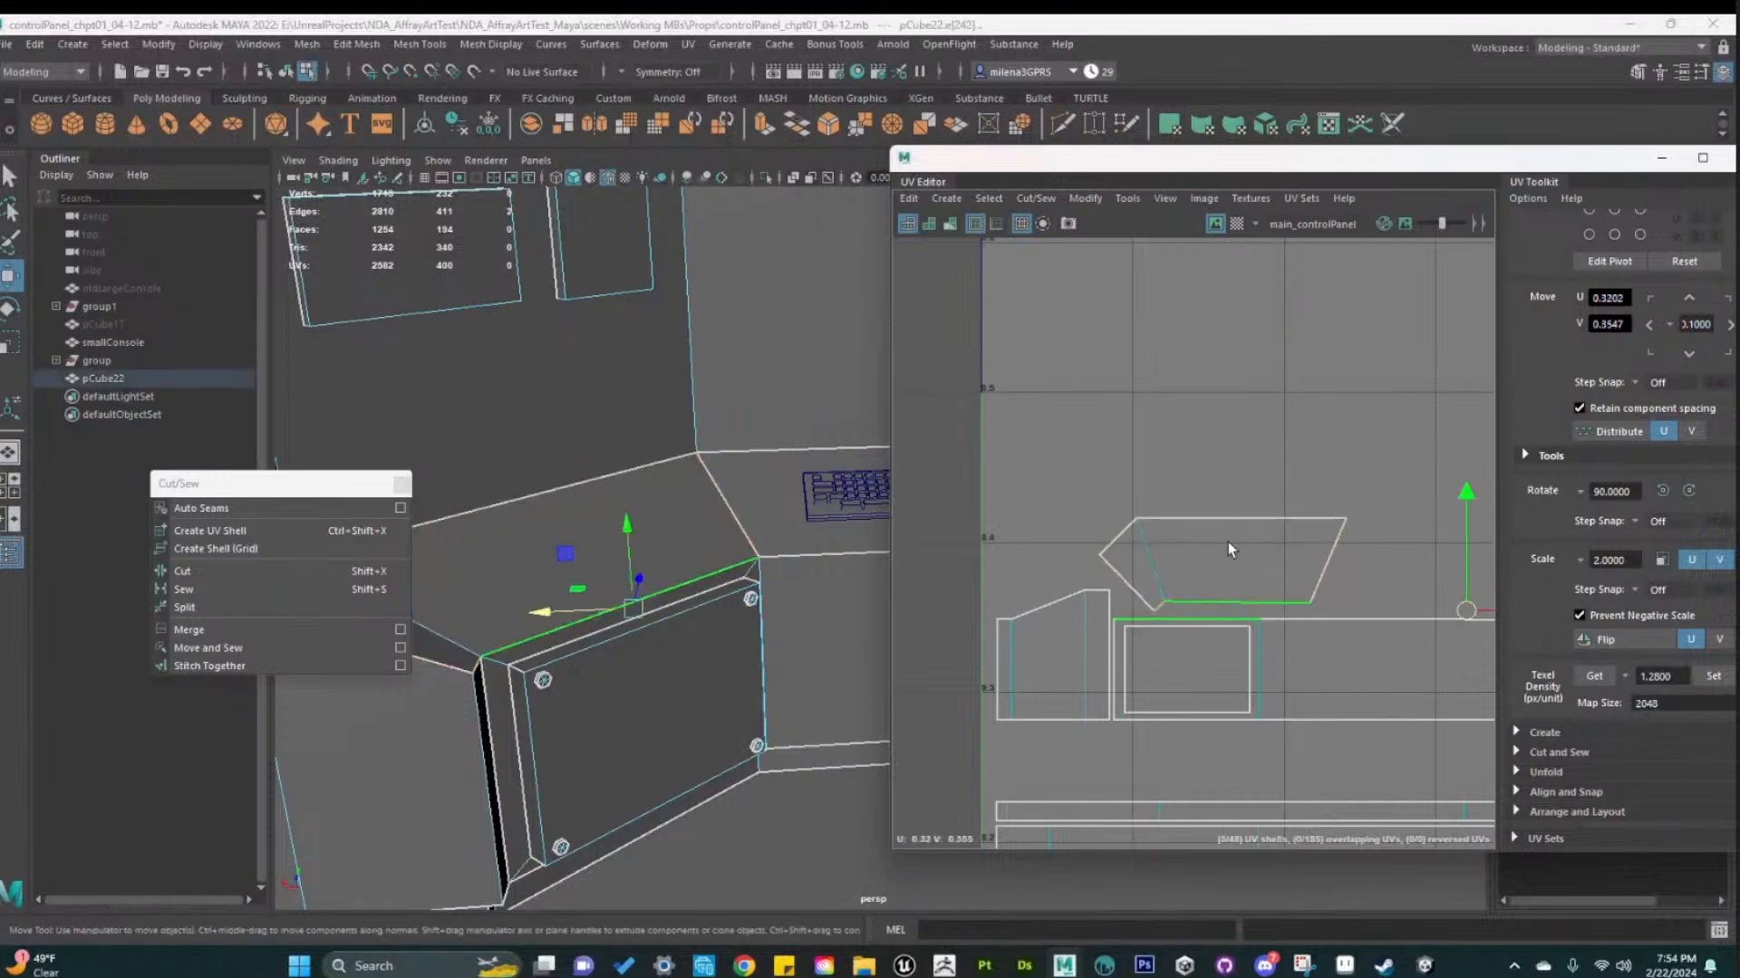
right_click_drag(1213, 606, 1214, 613, "shift")
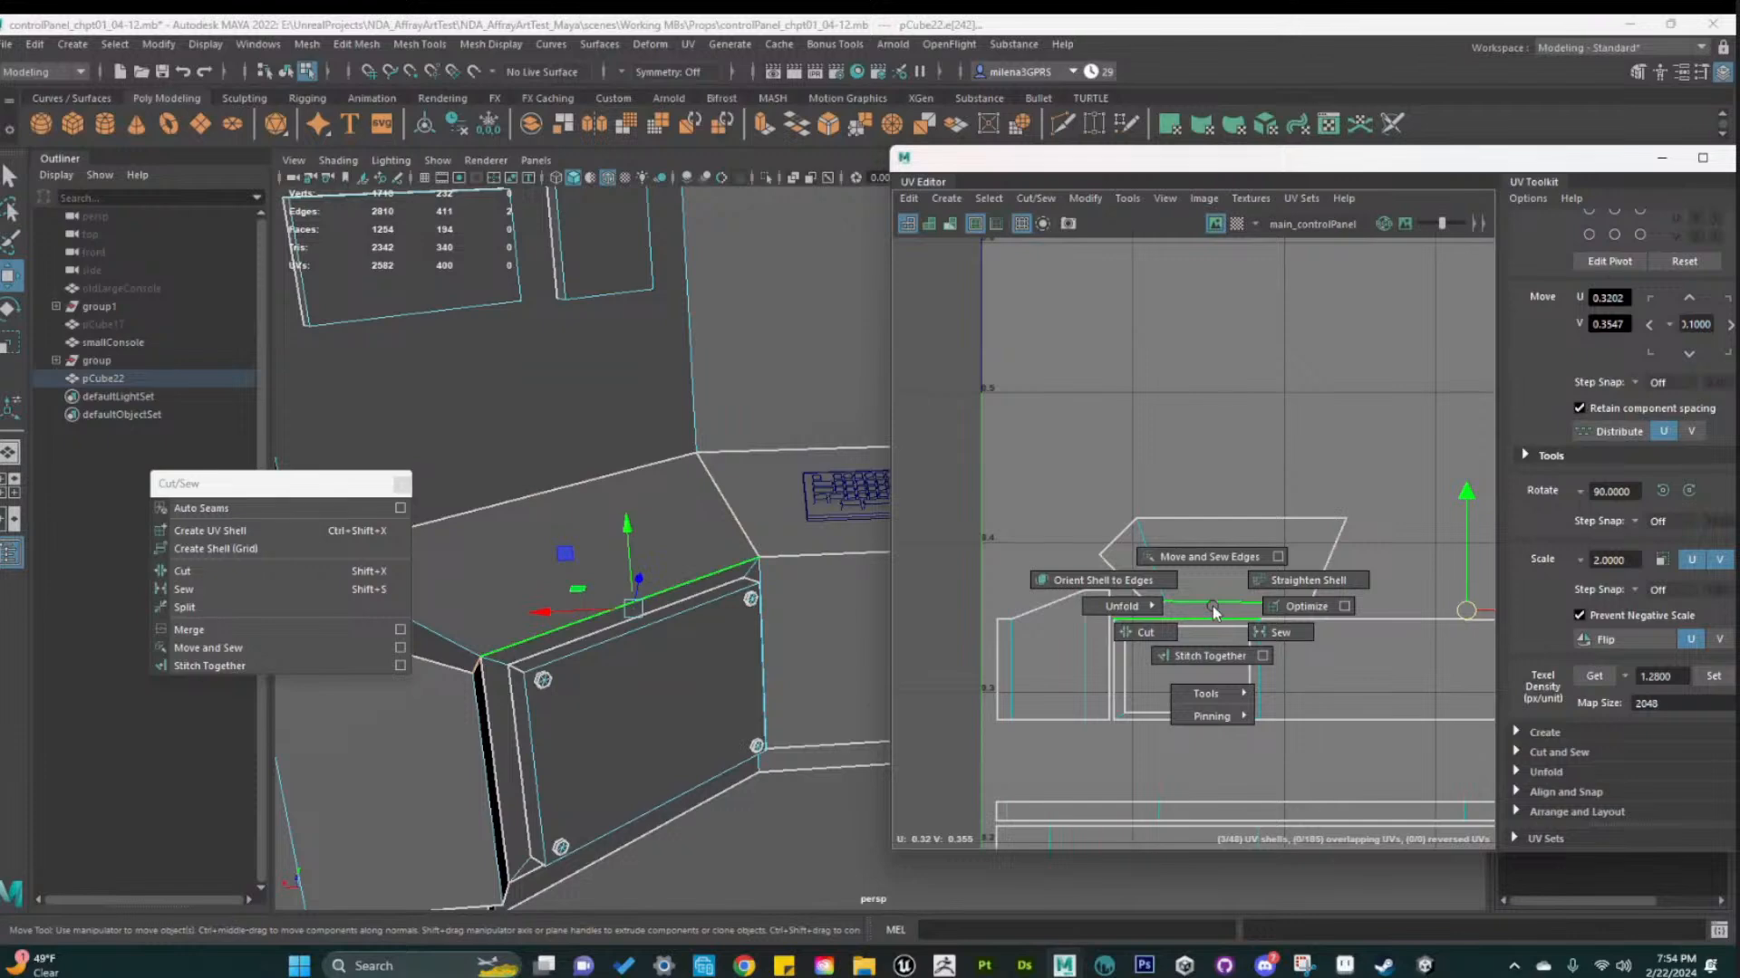
left_click(1268, 581)
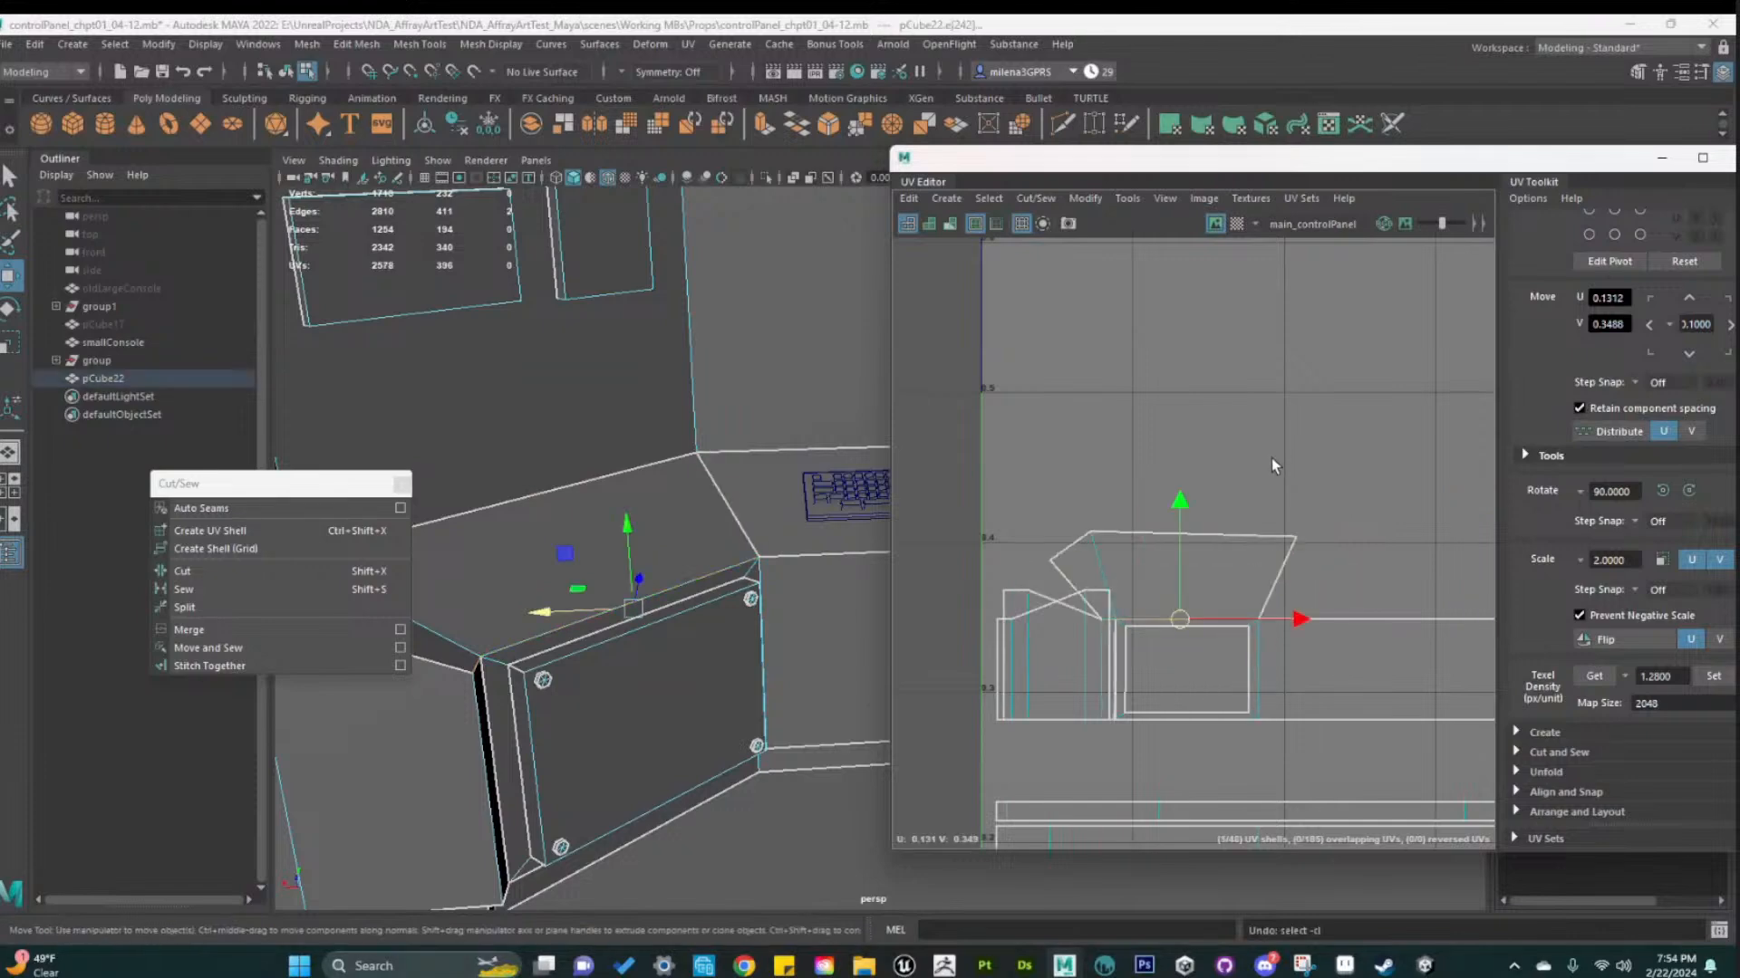
right_click_drag(1248, 561, 1209, 542)
left_click(1211, 547)
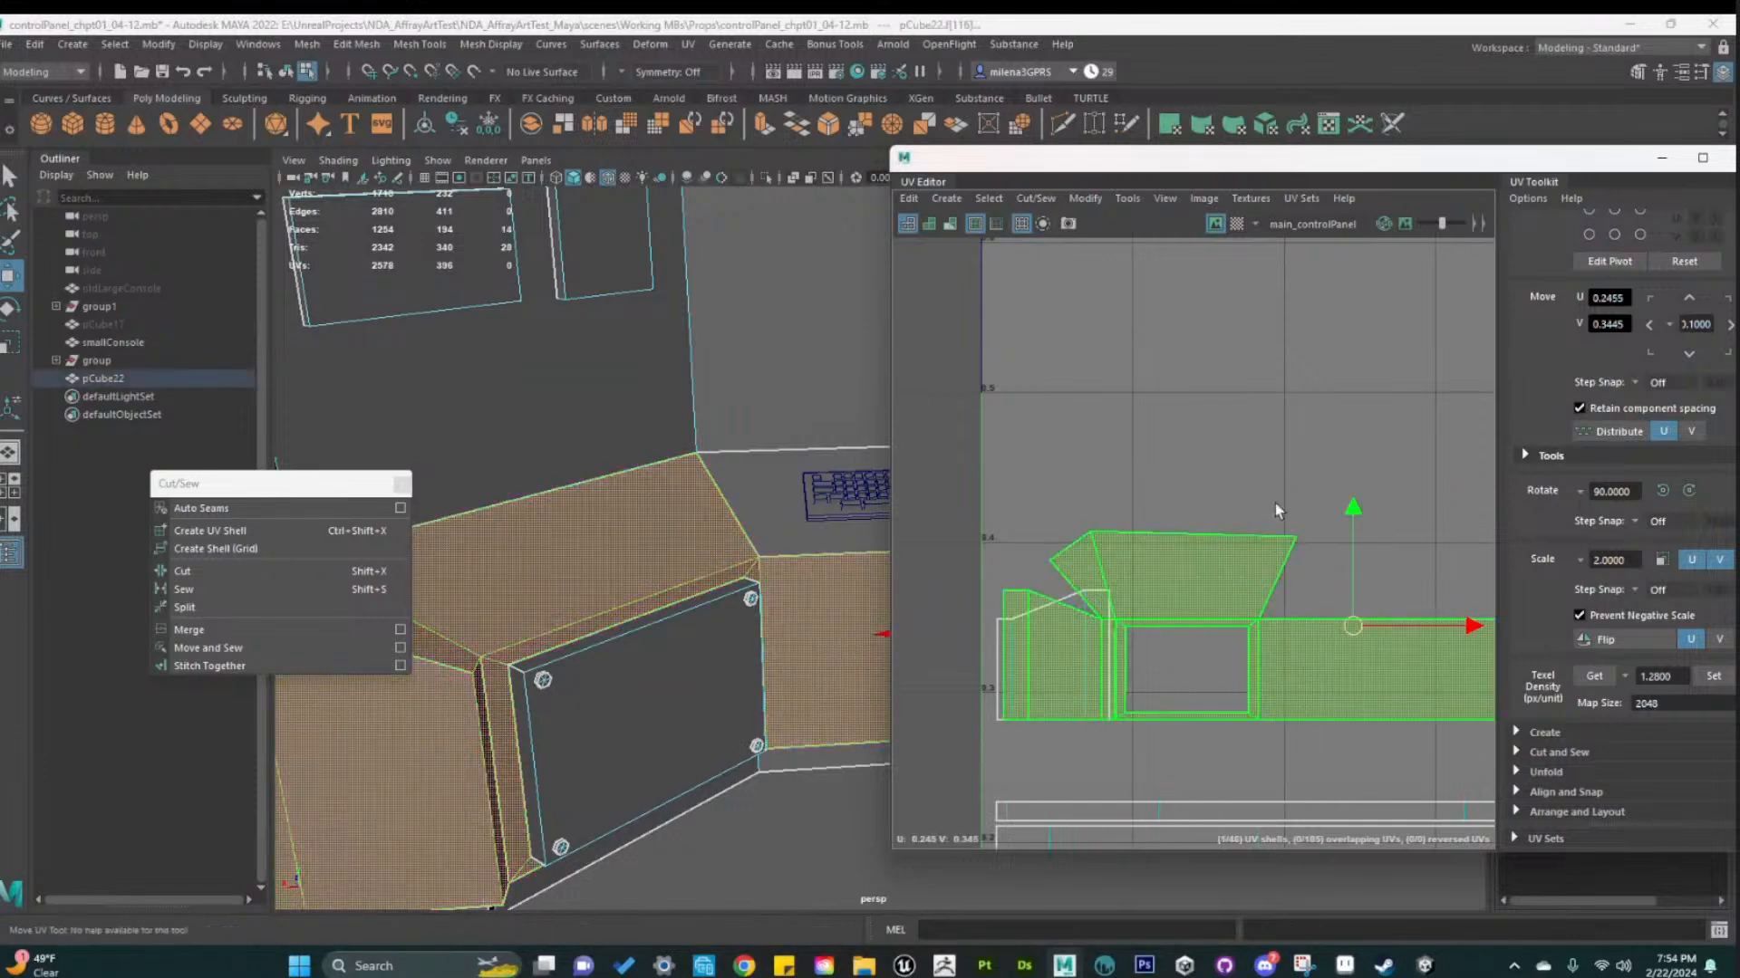
left_click(1275, 502)
key("ctrl+z")
key("ctrl+z")
key("ctrl+z")
right_click_drag(1287, 585, 1299, 543)
left_click(1264, 605)
left_click(1162, 607, "shift")
right_click(1163, 607, "shift")
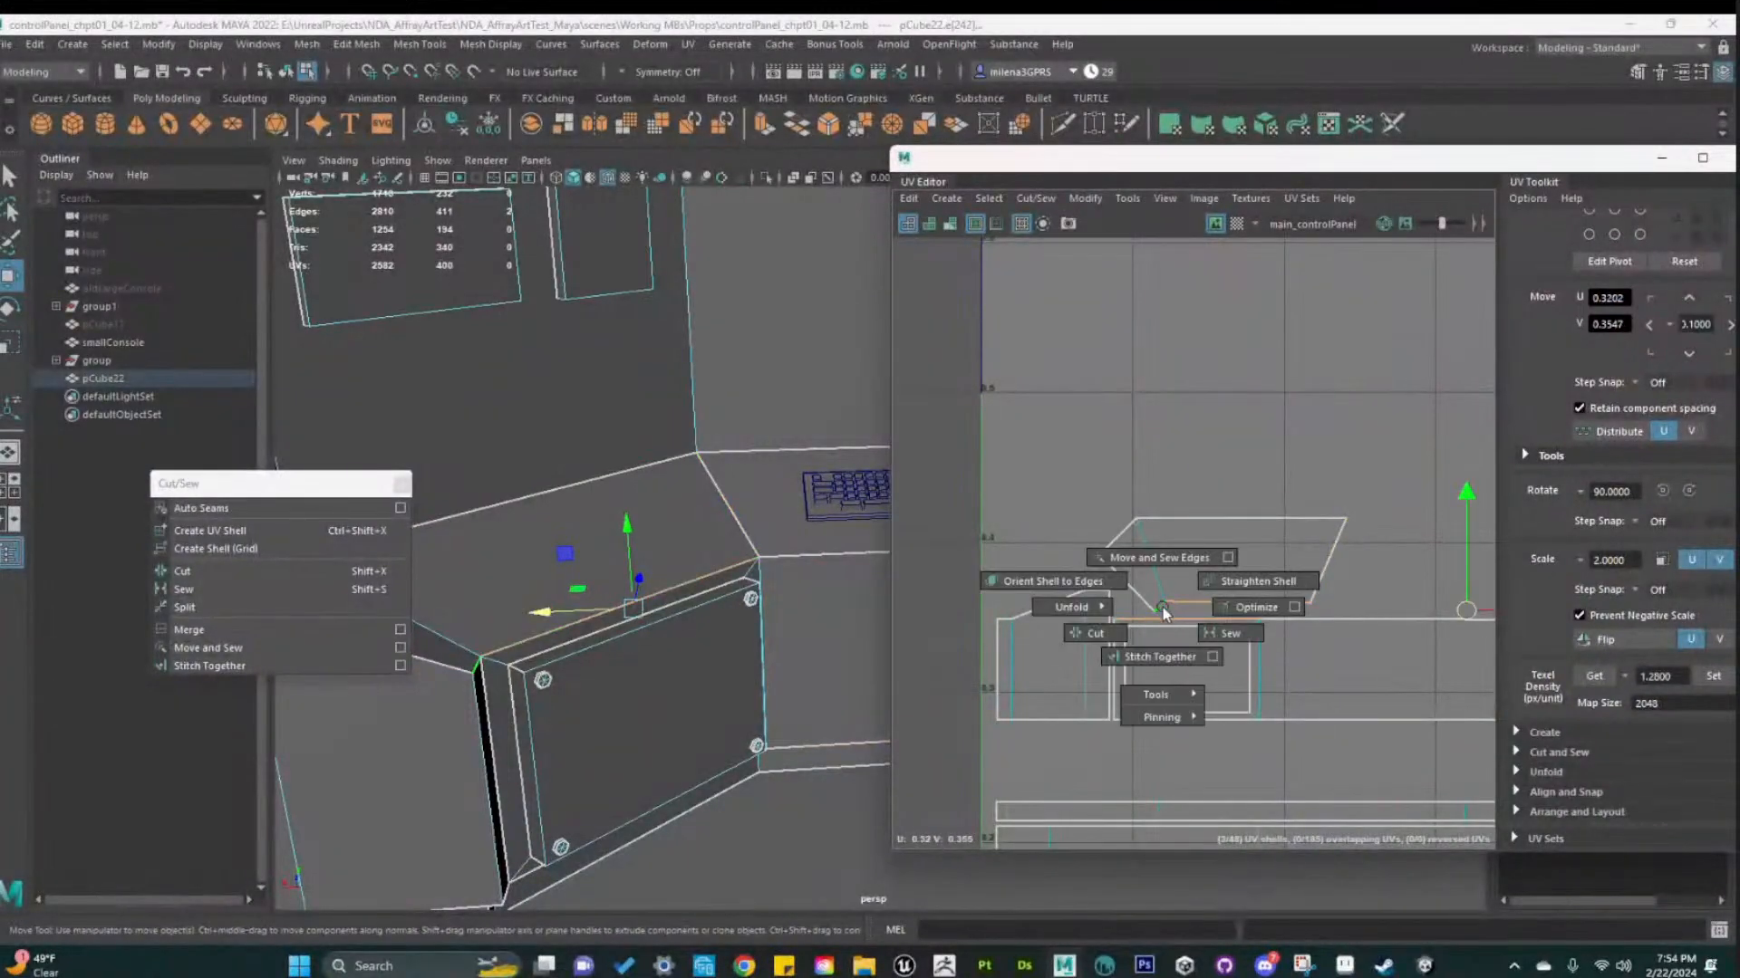
right_click_drag(1223, 587, 1231, 487, "shift")
scroll(1277, 563, "down", 3)
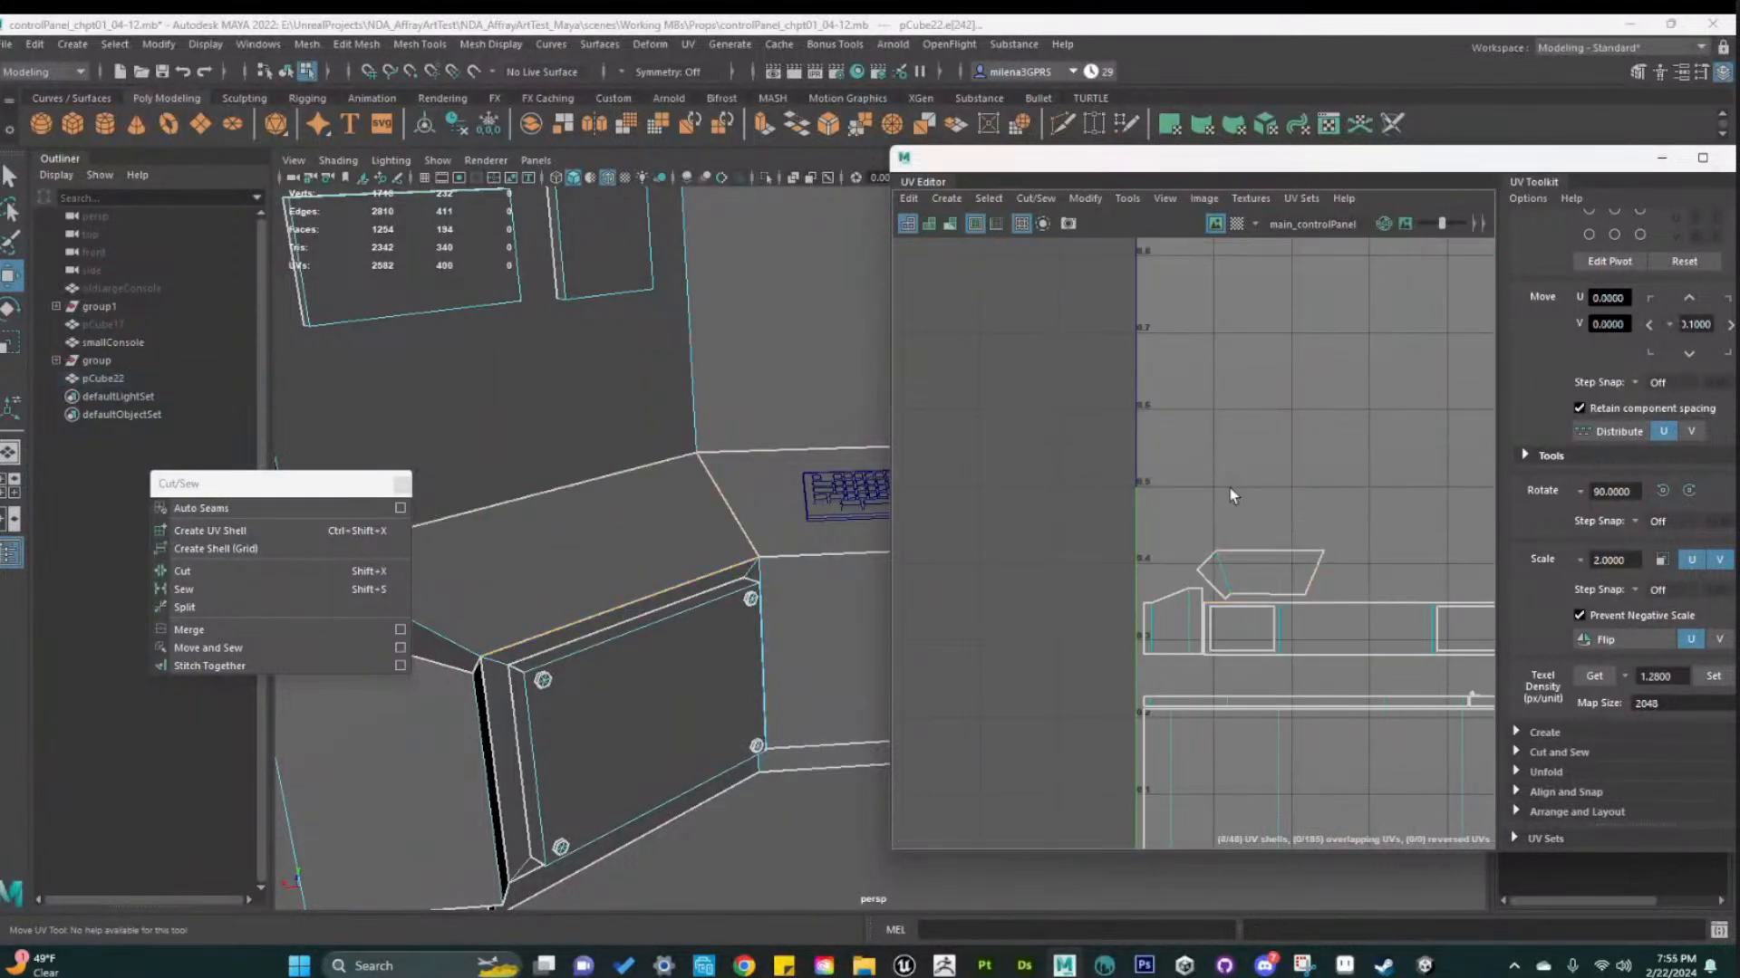
Move the desk shell further up, leaving free space above the front panel shells
left_click(1227, 580)
left_click_drag(1260, 574, 1233, 497)
scroll(1332, 557, "down", 3)
middle_click_drag(1350, 550, 1250, 682, "alt")
Temporarily display the checker map and examine the texture scale across the console and wall panels
left_click(1347, 586)
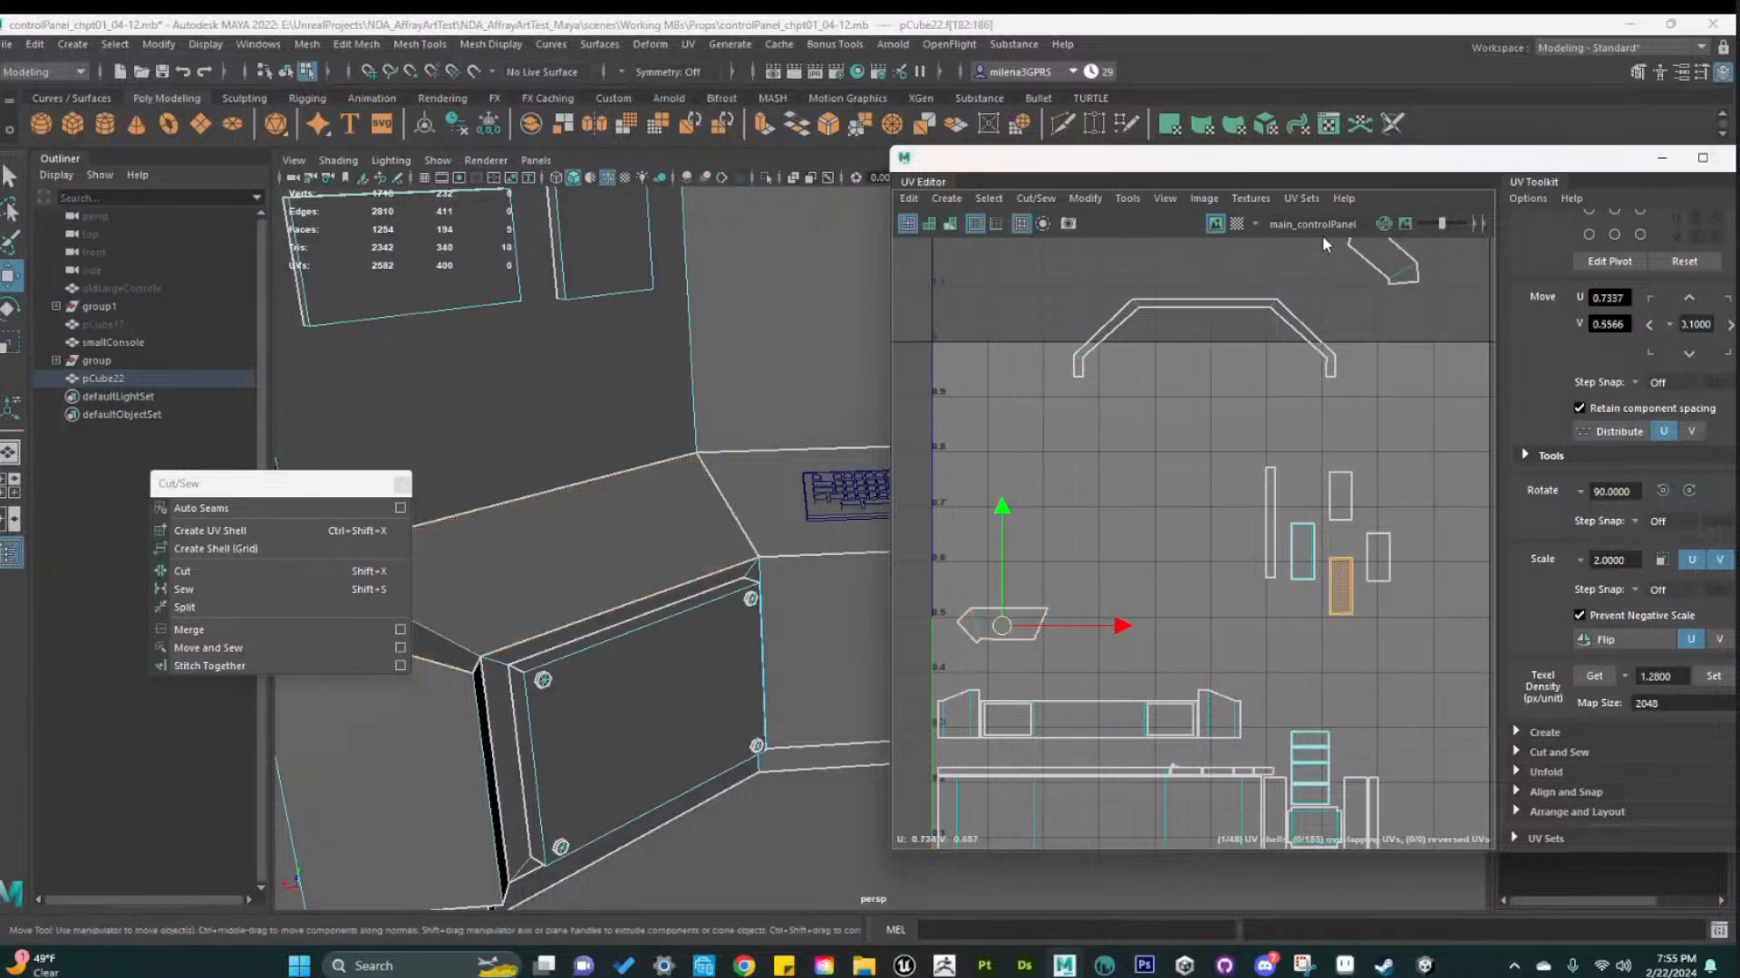
left_click(1235, 224)
scroll(543, 625, "down", 4)
middle_click_drag(514, 697, 559, 750, "alt")
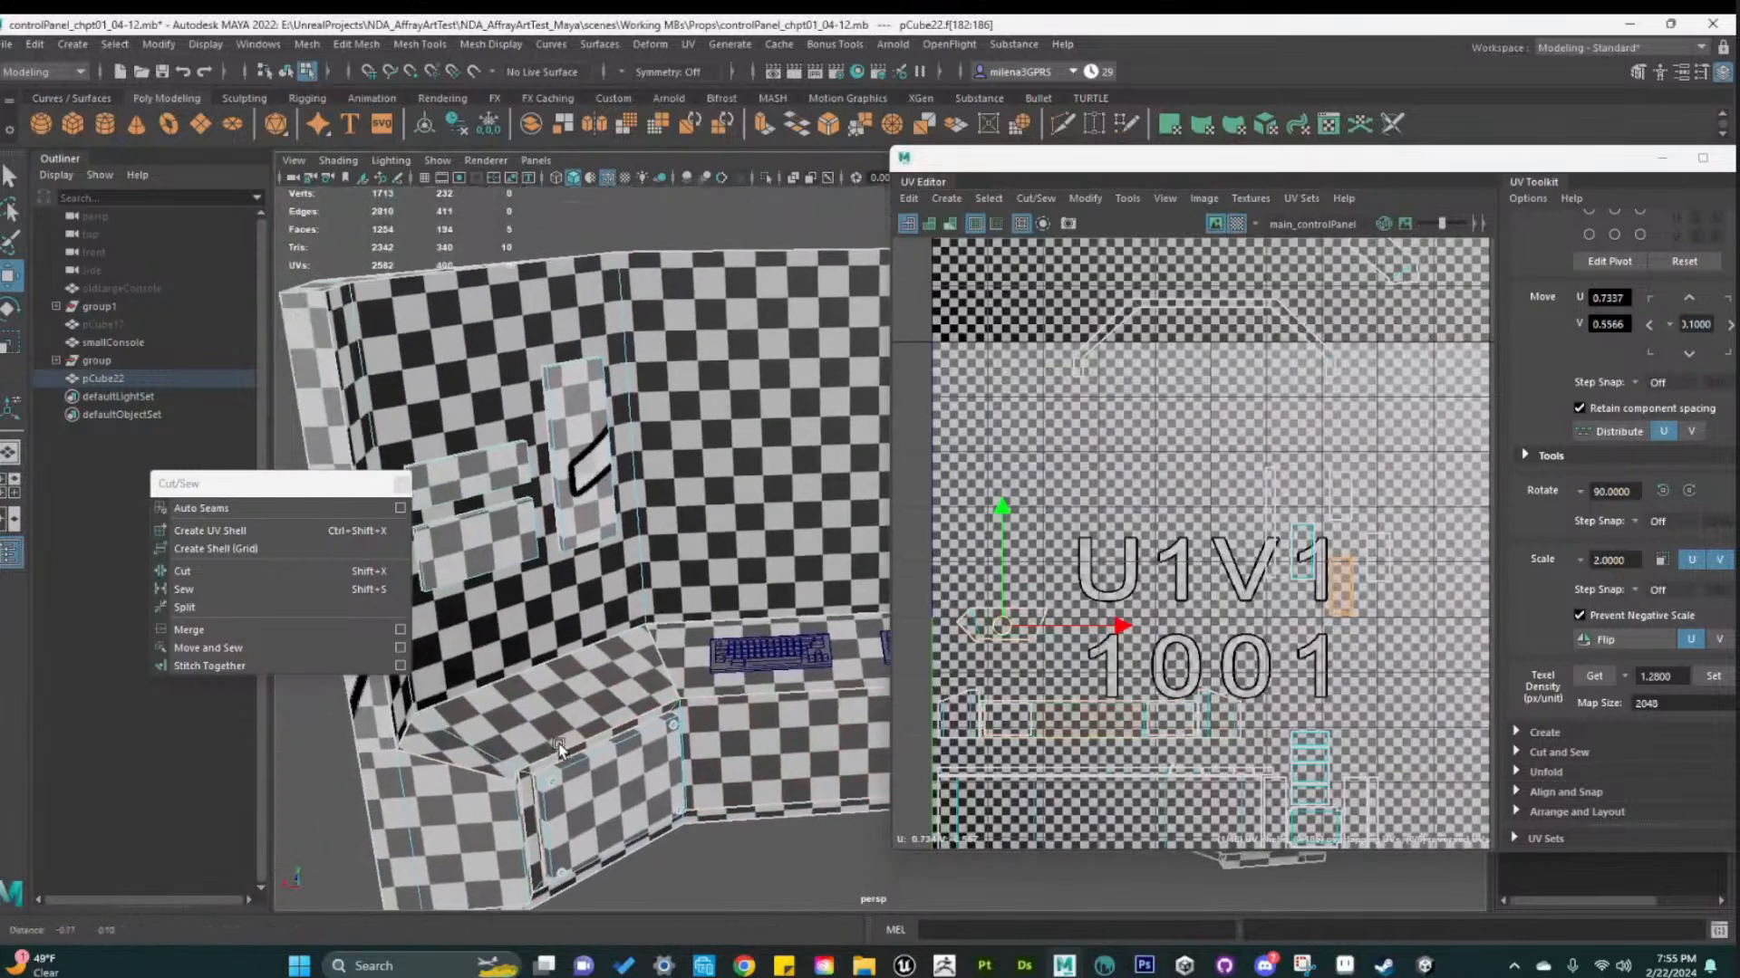
left_click(1236, 224)
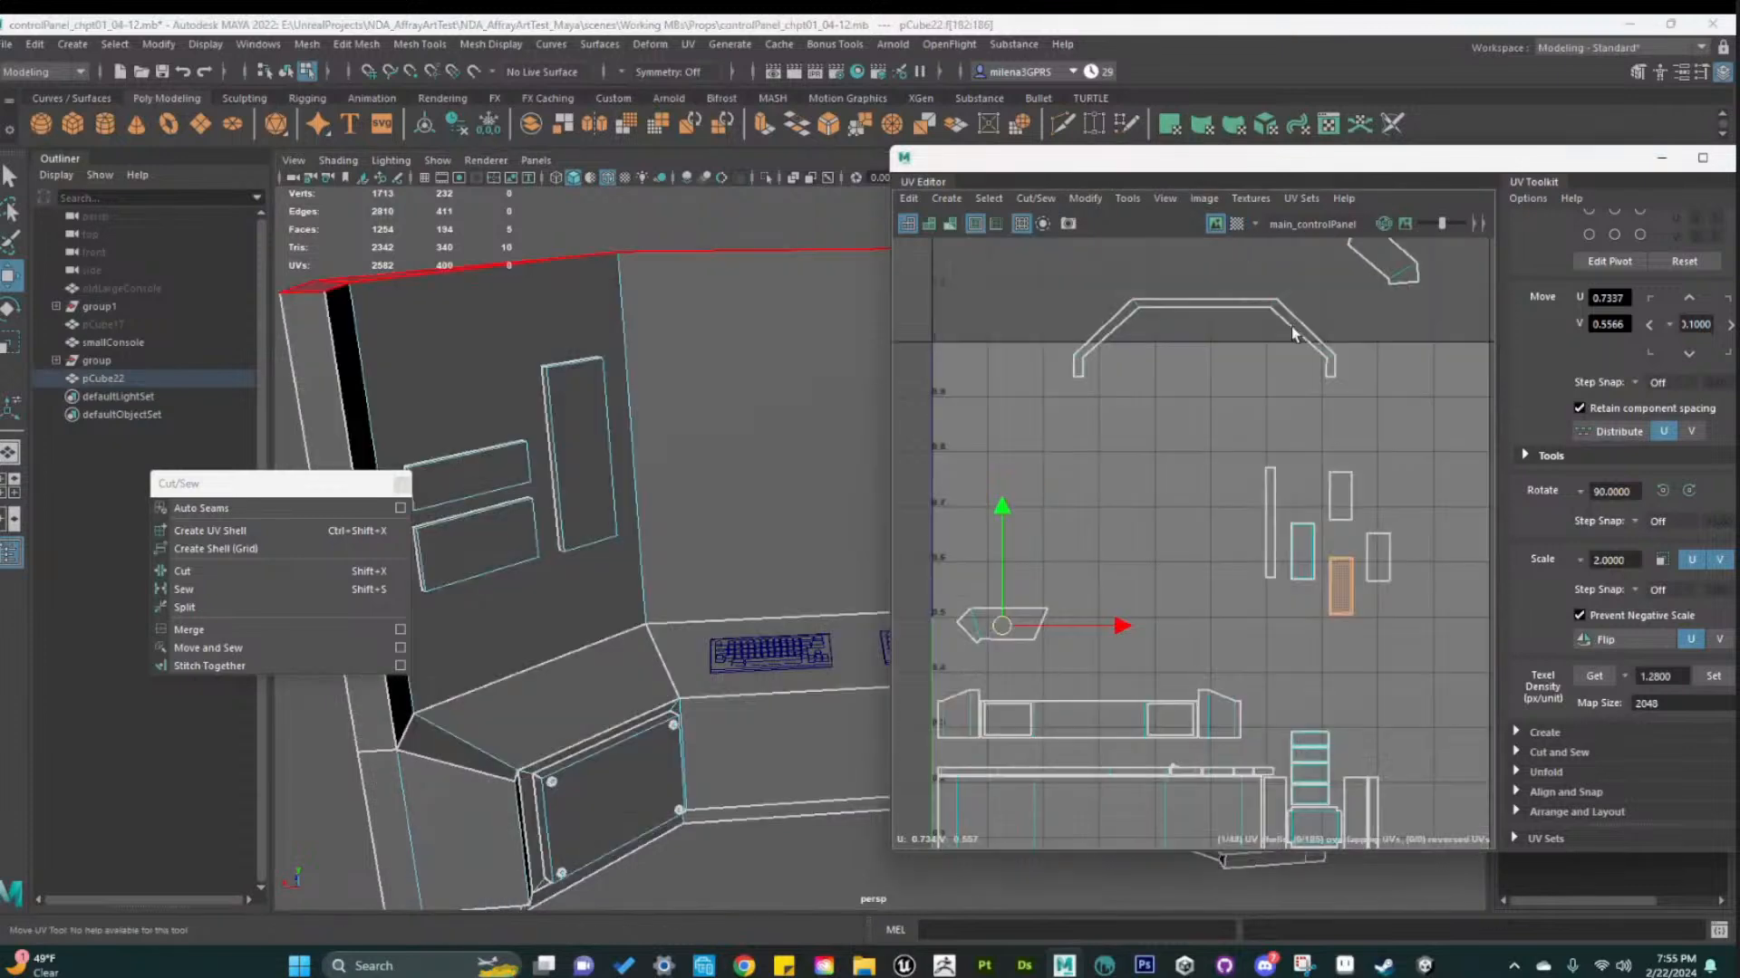
Select the 16 small bolt shells and move them to the right end of the thin strip row, at U 0.6245, V 0.2194
middle_click_drag(1414, 703, 1368, 529, "alt")
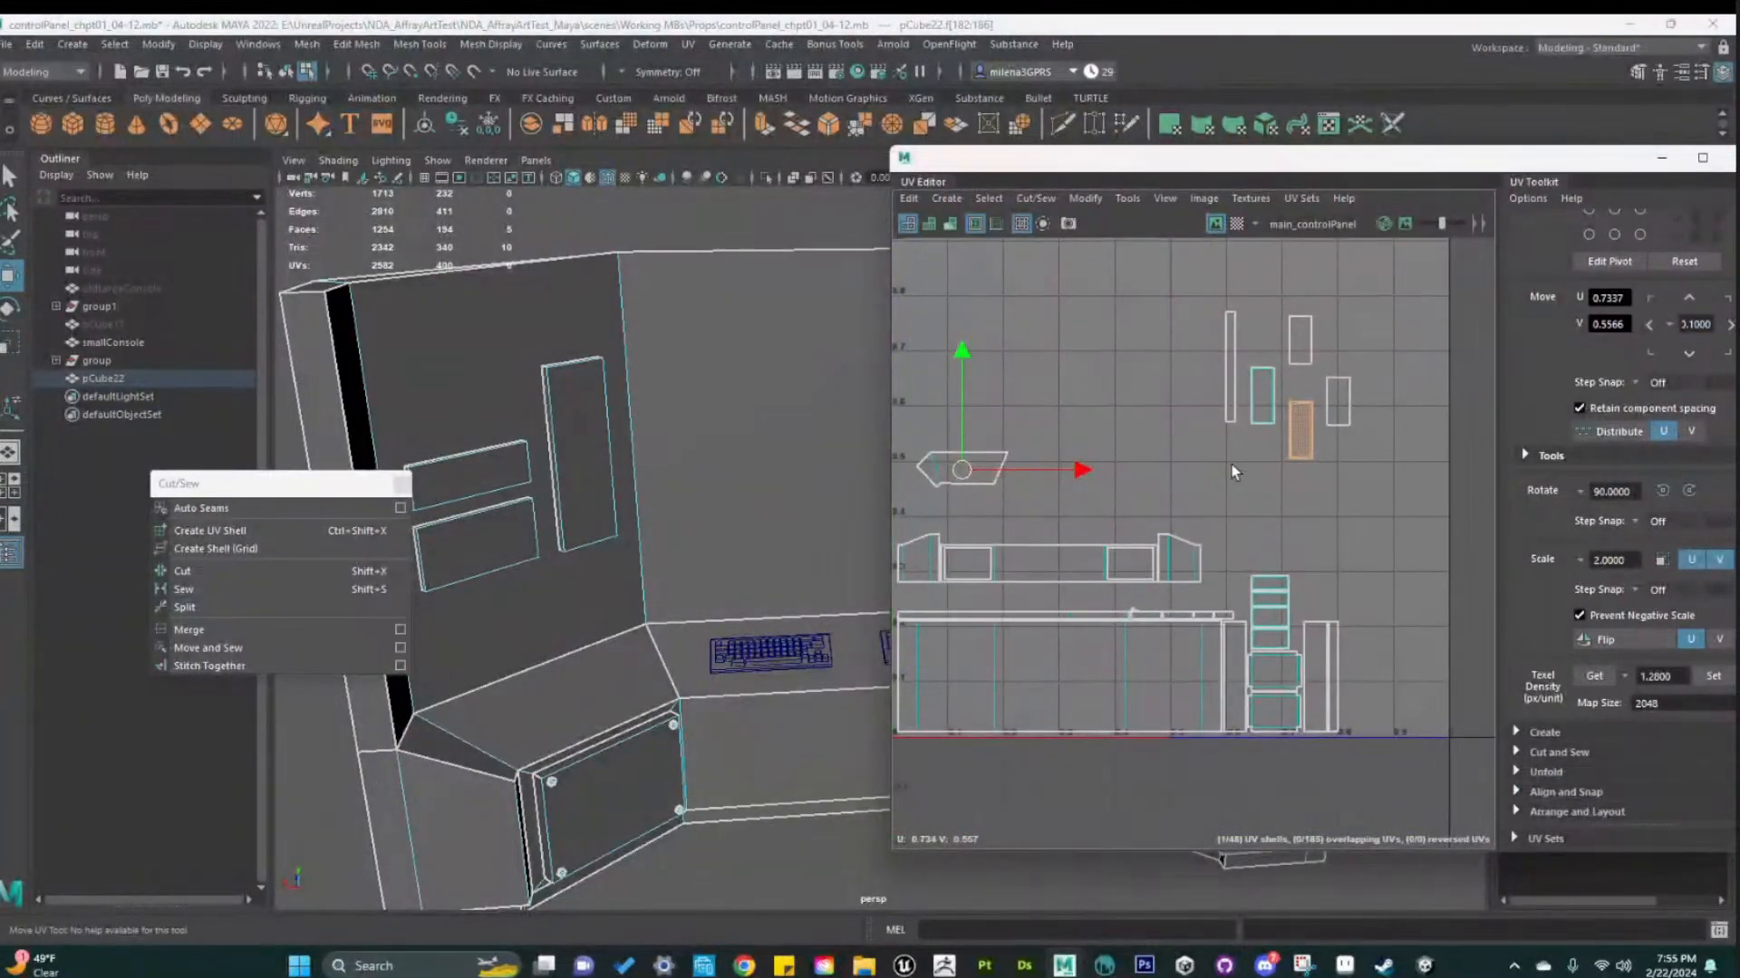
left_click_drag(1145, 520, 1205, 568)
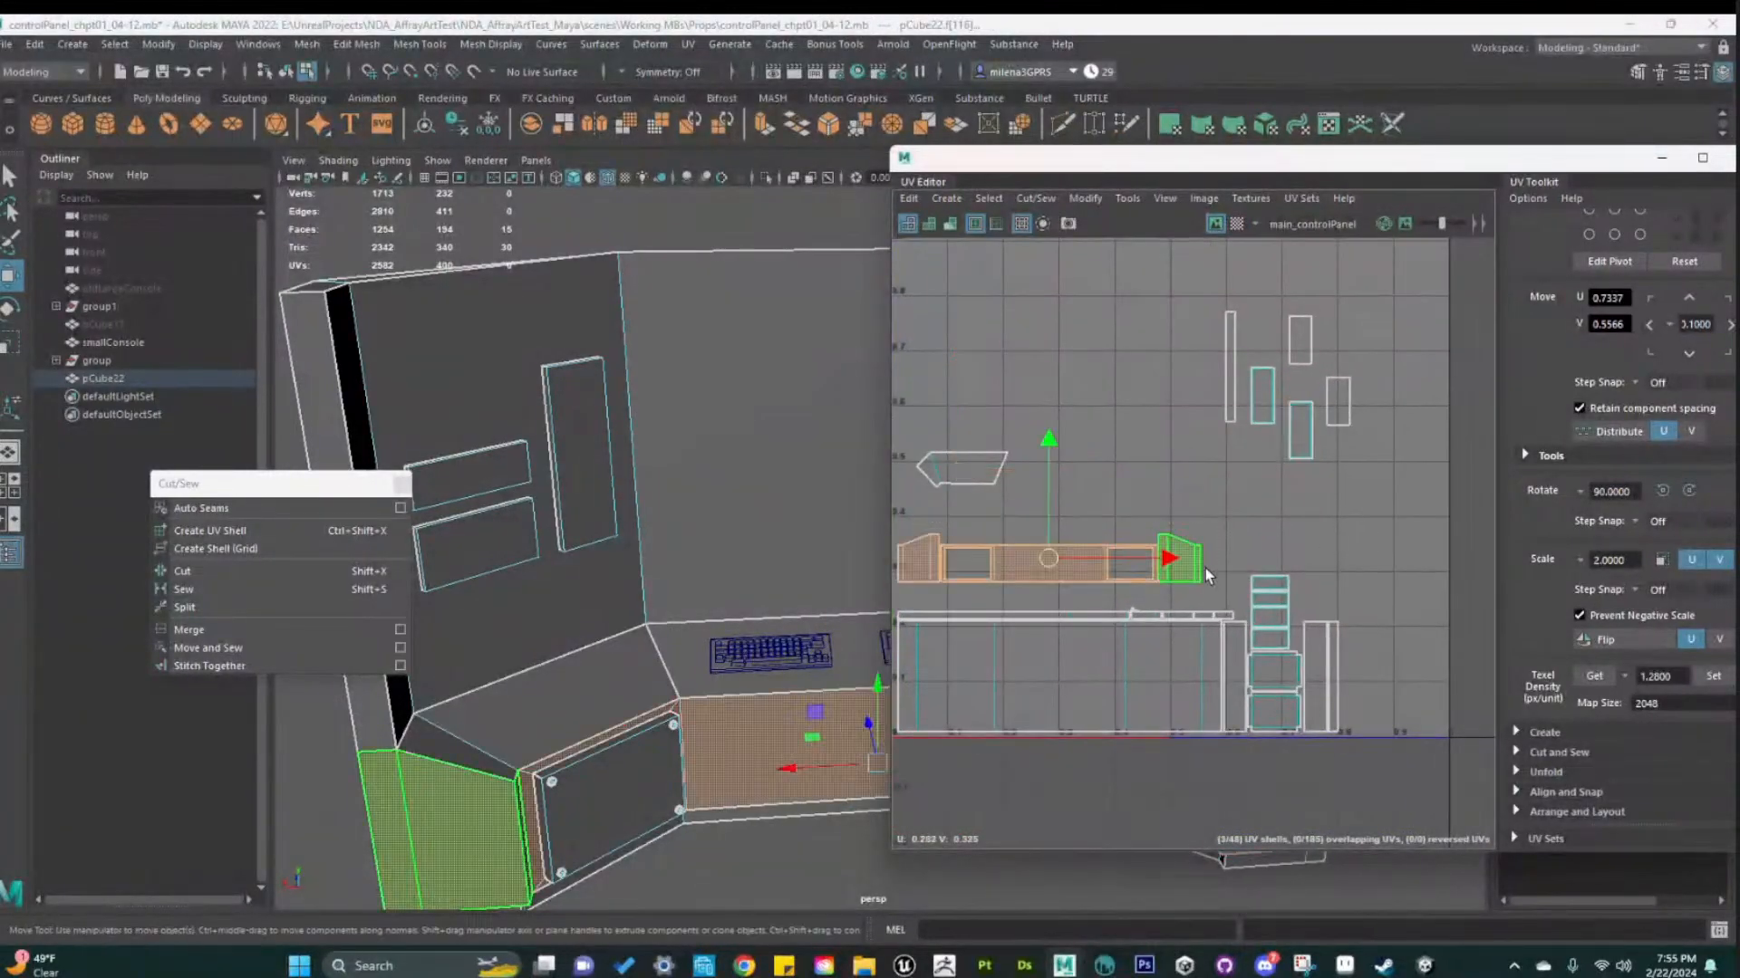
scroll(1199, 628, "up", 4)
left_click_drag(1024, 538, 1074, 586)
scroll(1109, 616, "down", 8)
middle_click_drag(1297, 692, 1216, 701, "alt")
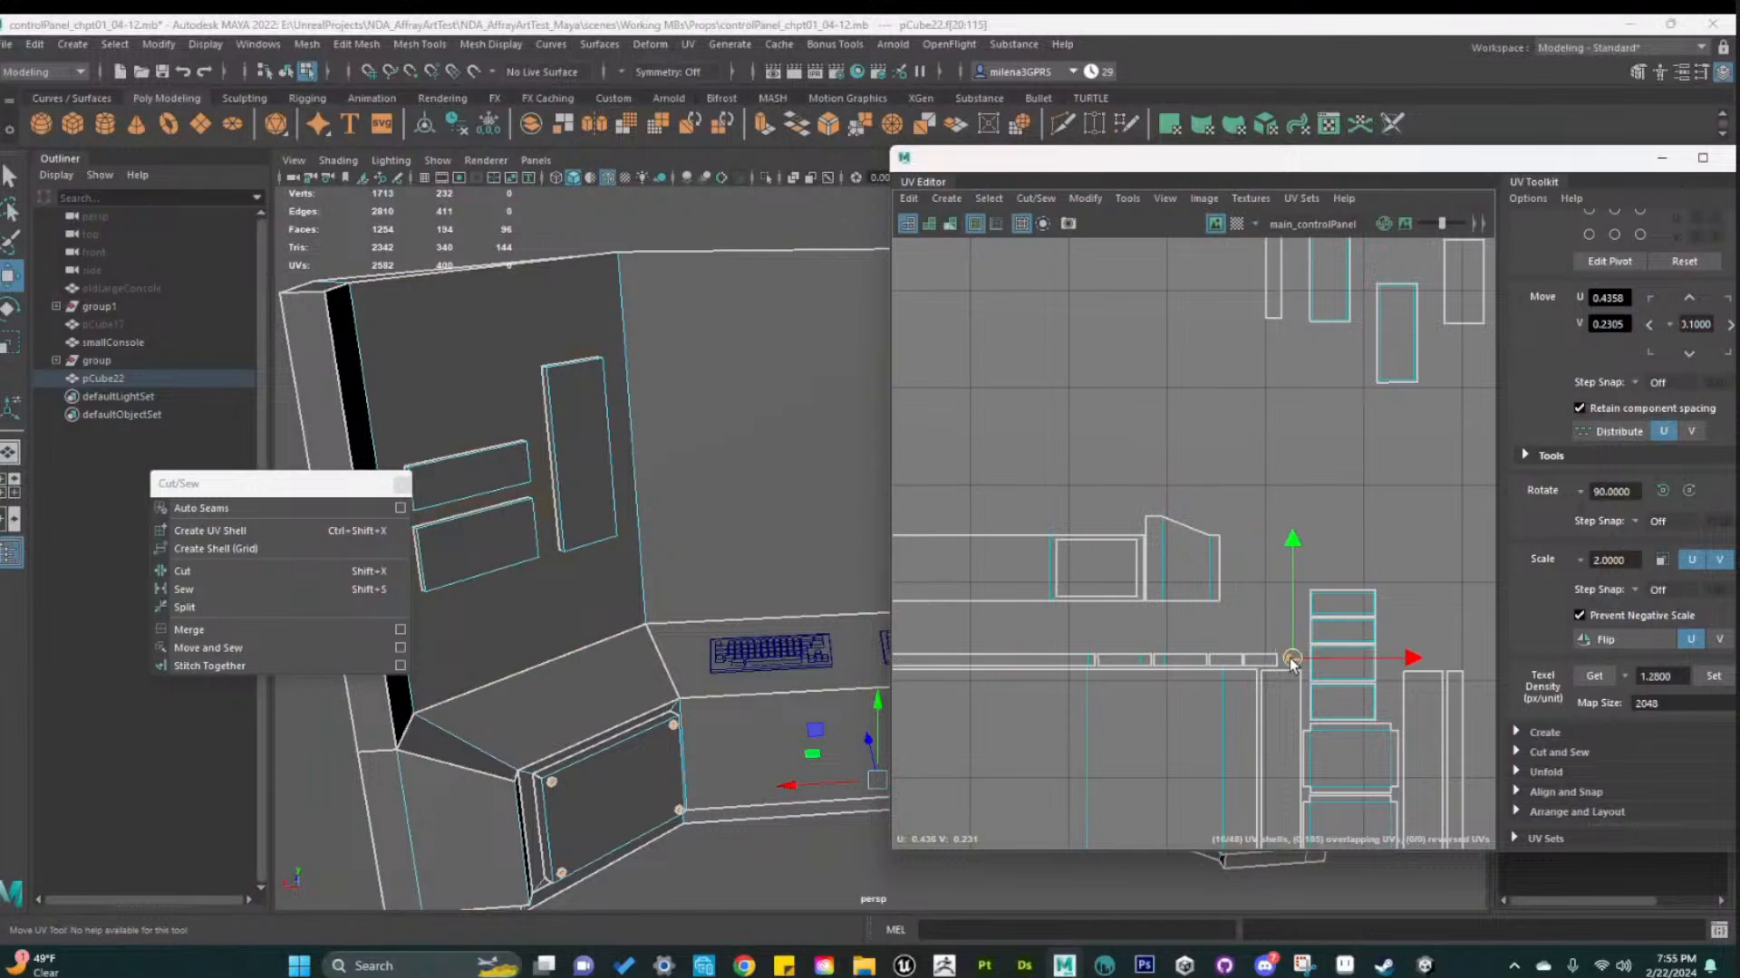
scroll(1013, 535, "down", 3)
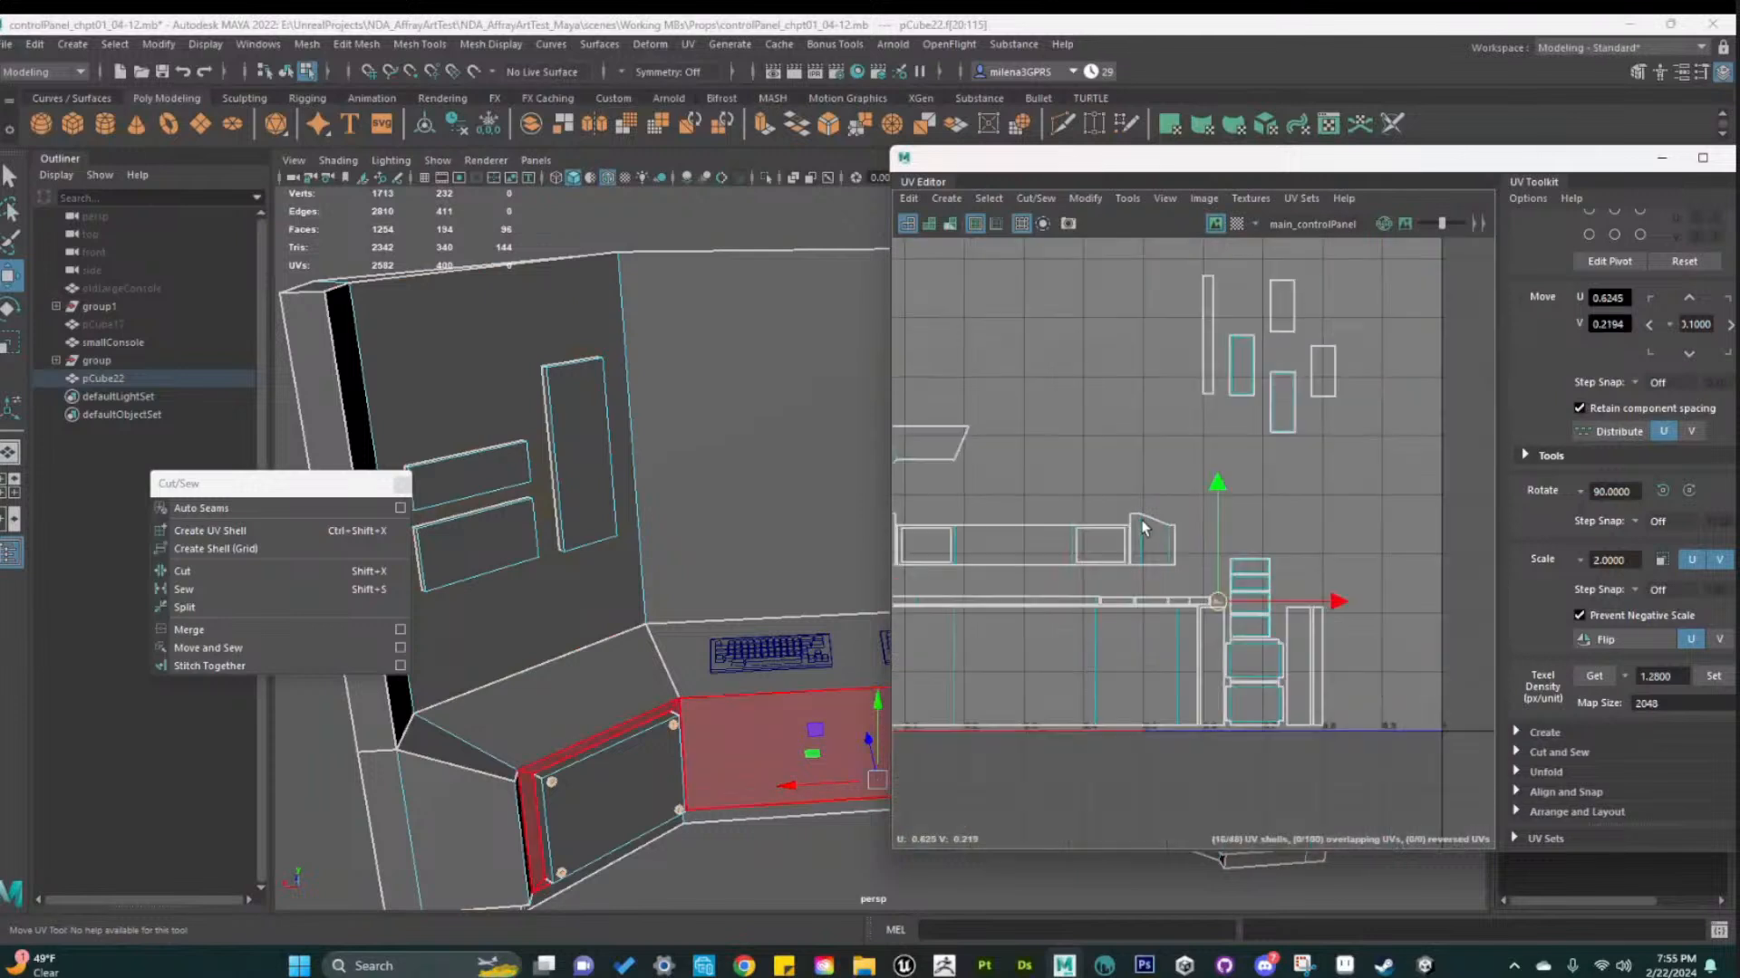
Select the three front panel shells and move them down close above the thin strip, at U 0.2816, V 0.2726
scroll(1123, 544, "down", 2)
mouse_move(1076, 588)
middle_mouse_down("alt")
mouse_move(1176, 605)
mouse_move(1095, 584)
middle_mouse_up("alt")
left_click_drag(974, 522, 1278, 570)
scroll(1019, 576, "up", 5)
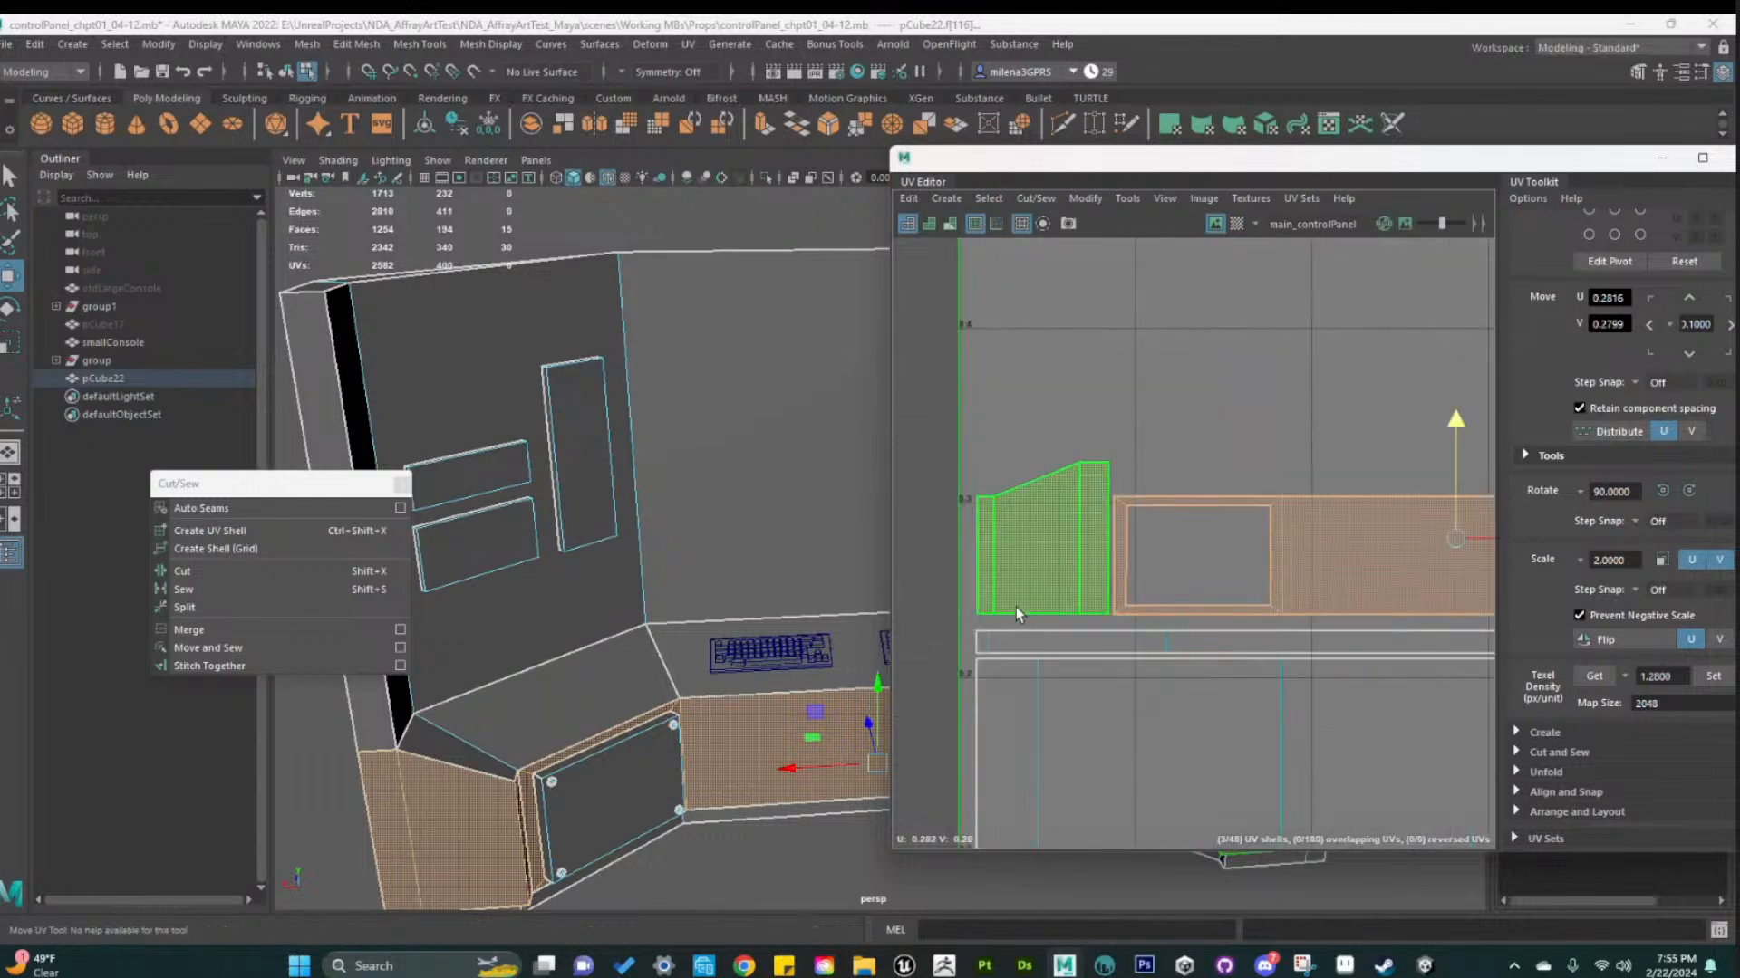
scroll(1017, 606, "up", 3)
scroll(1217, 589, "down", 2)
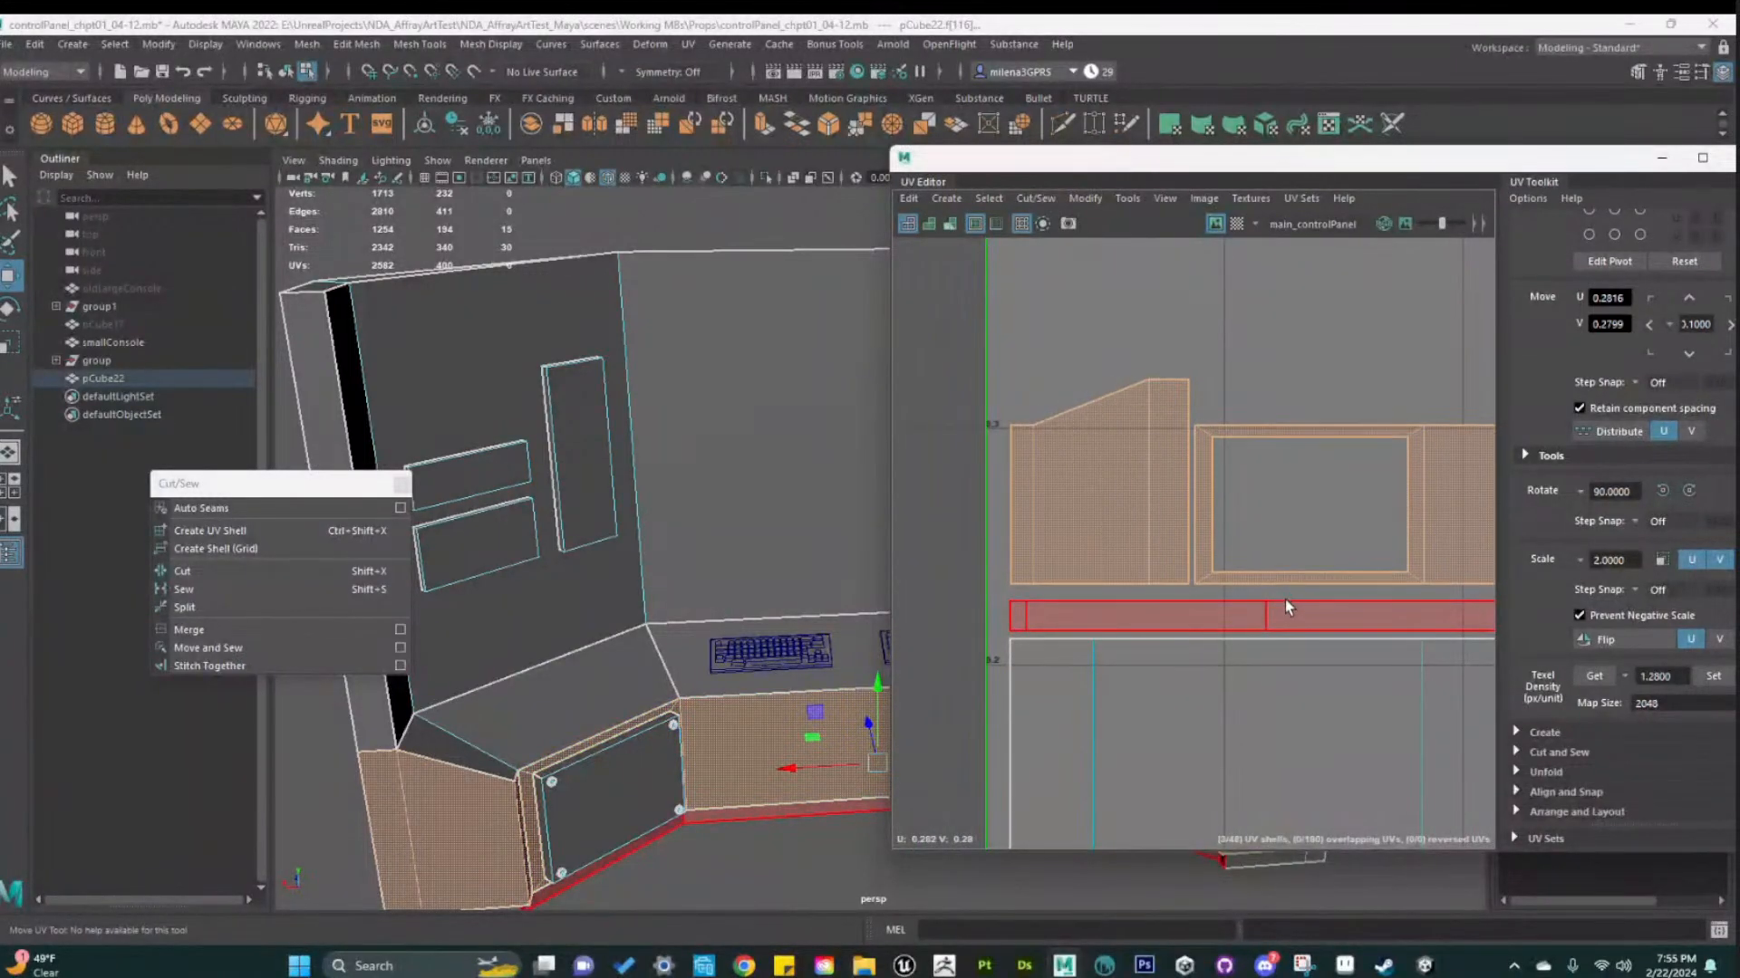
left_click_drag(1285, 600, 1281, 607)
middle_click_drag(1279, 608, 1093, 588)
scroll(1071, 581, "down", 3)
scroll(1138, 589, "down", 2)
middle_click_drag(1236, 616, 1223, 640, "alt")
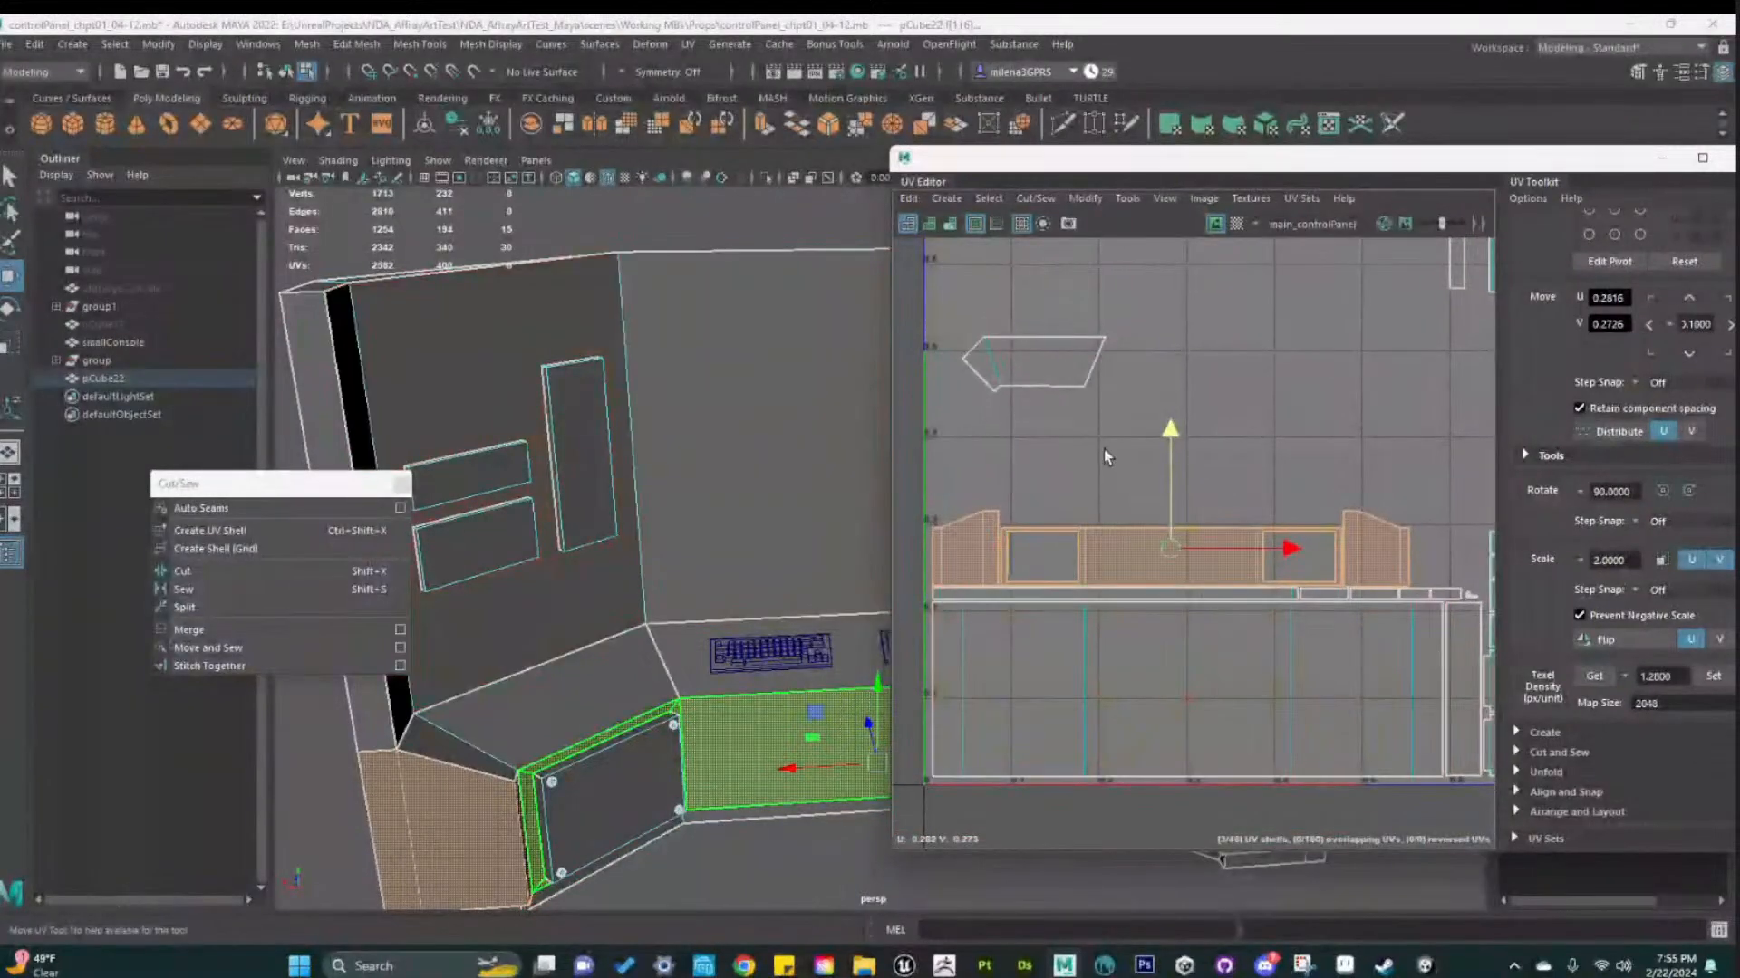
Add the thin strip row and bolt shells to the selection and lower the whole group to V 0.2637, close above the large wall shells
scroll(1030, 517, "up", 1)
scroll(1022, 515, "down", 1)
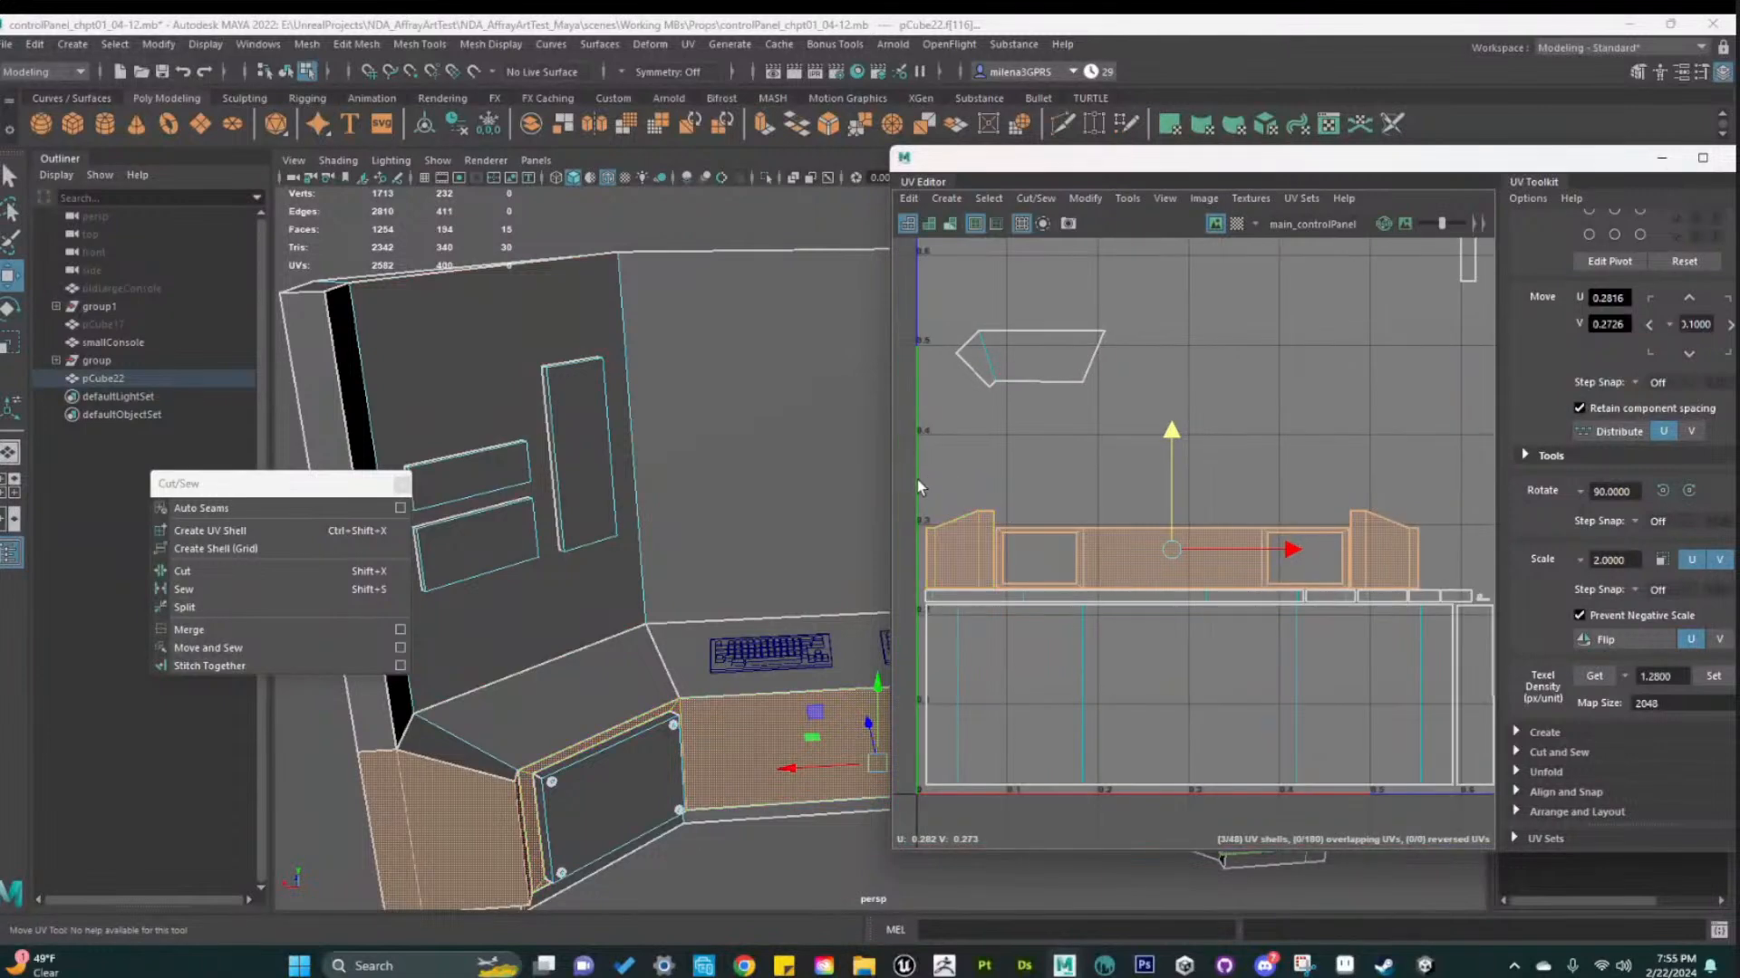
left_click(1487, 600, "shift")
scroll(1092, 612, "up", 3)
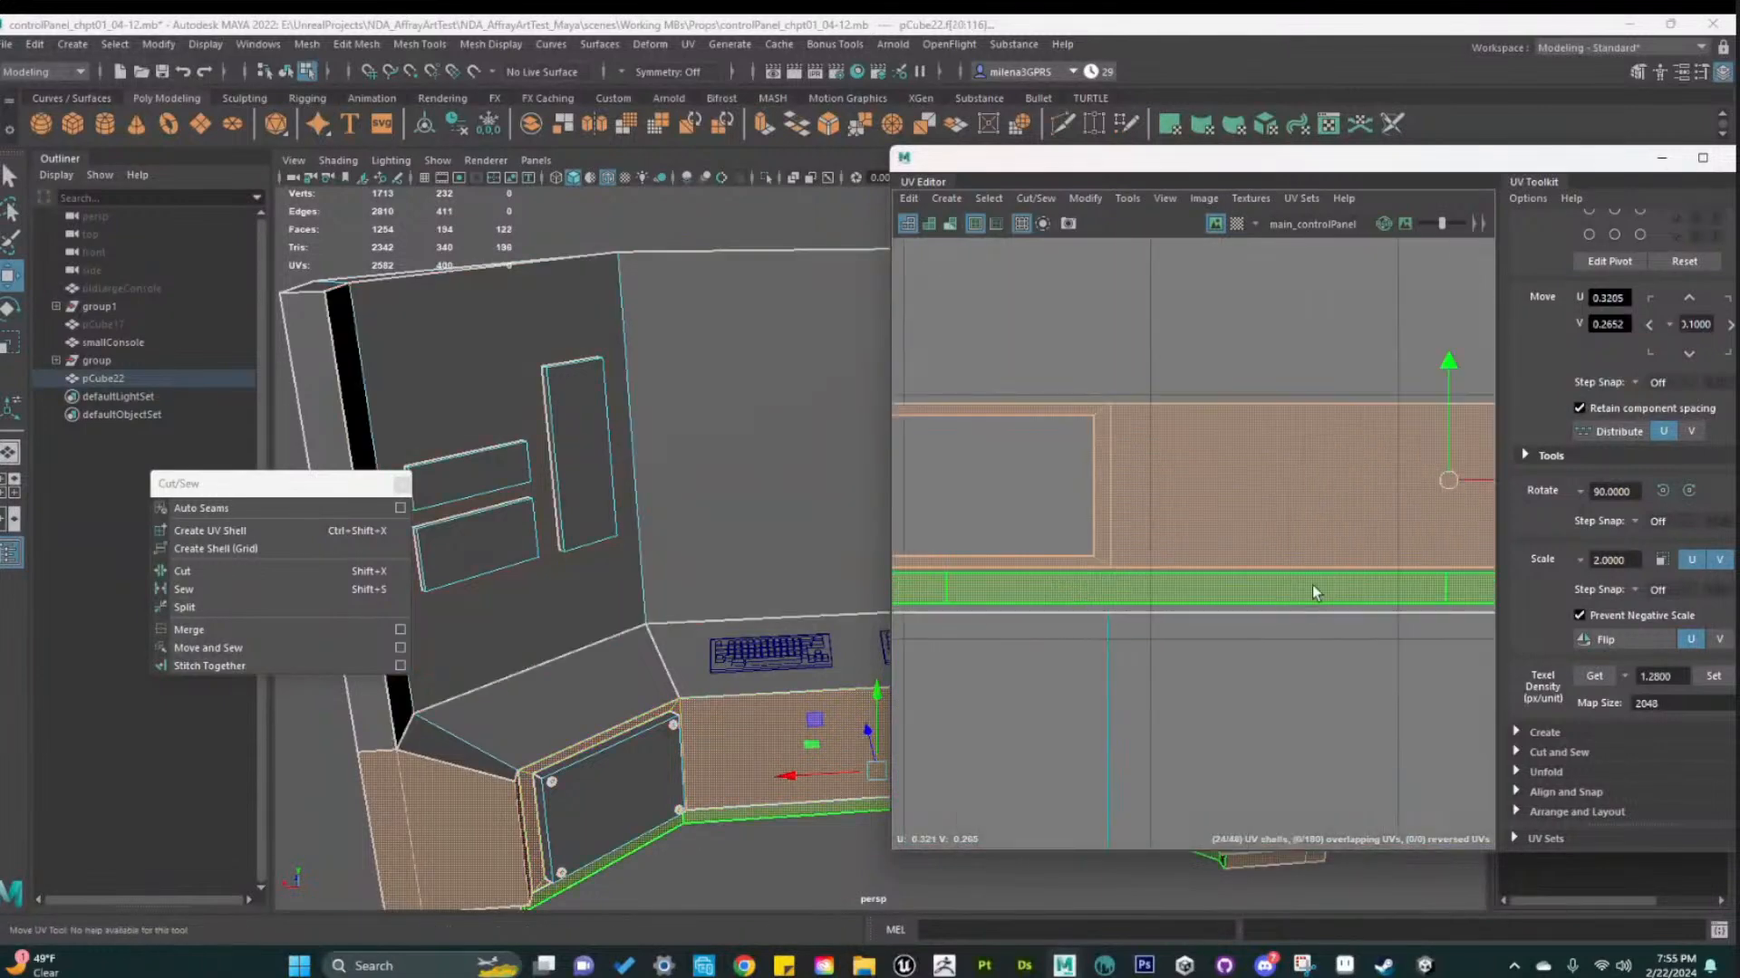
left_click(1452, 364)
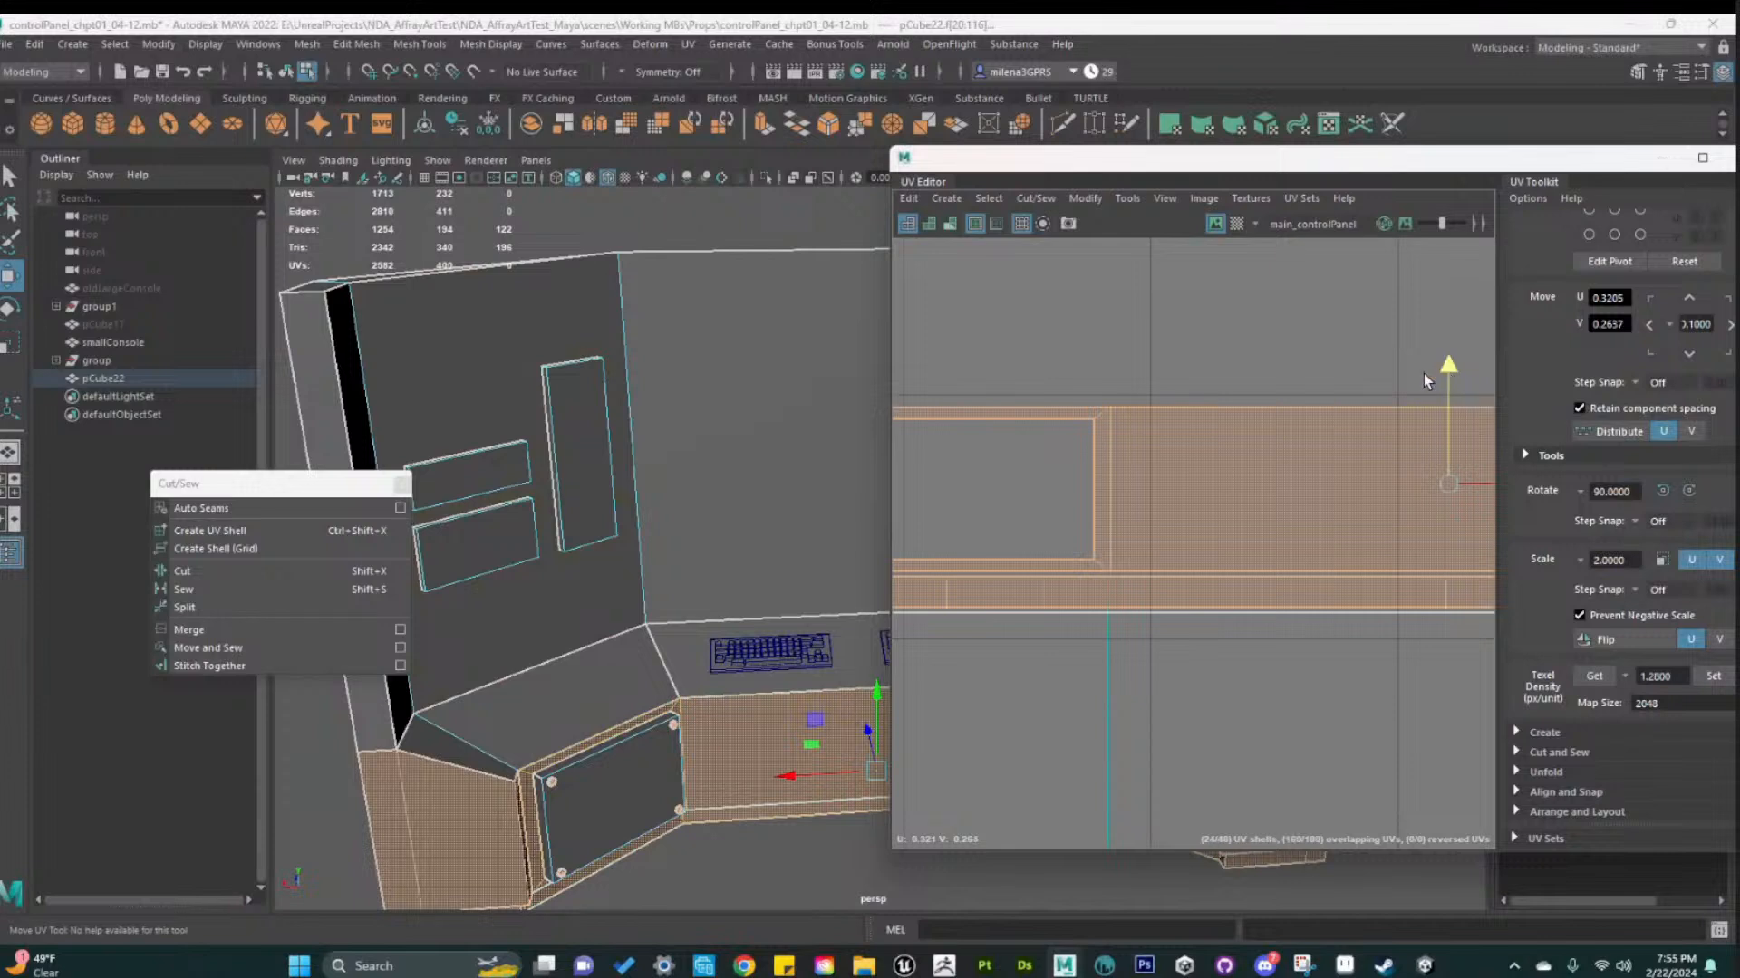
scroll(1325, 543, "down", 5)
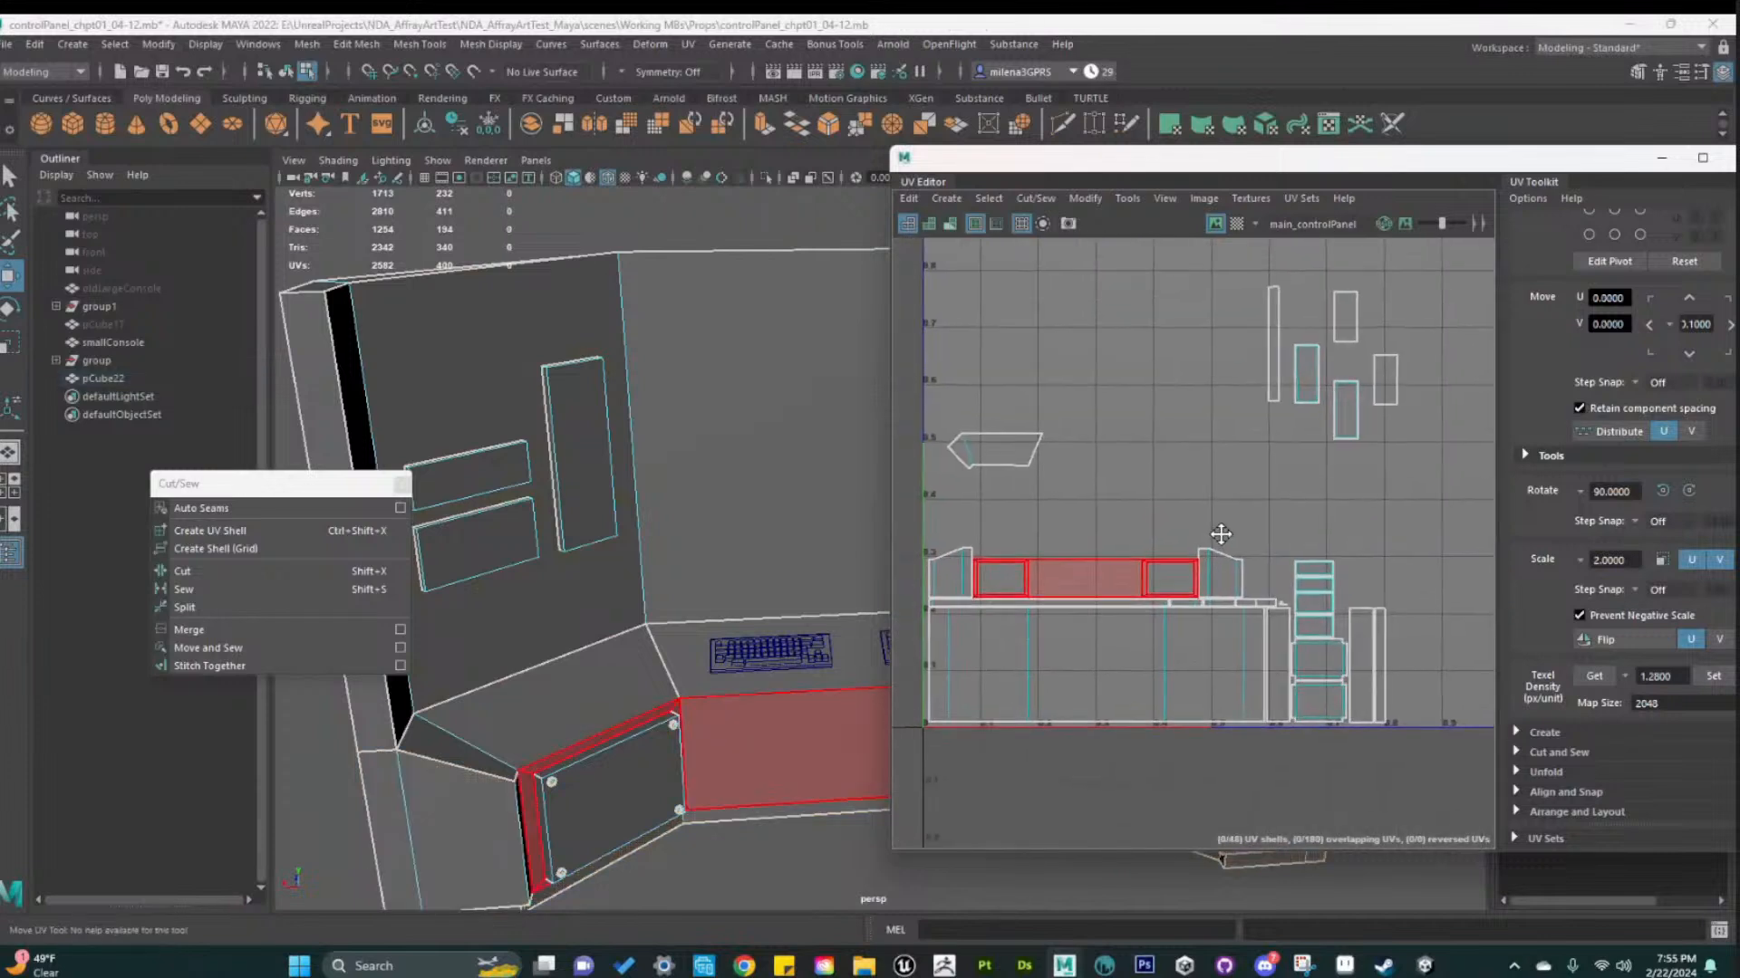
Select the four long and angled shells above the tile and set their texel density to 1.28 for a 2048 map
scroll(1098, 494, "down", 5)
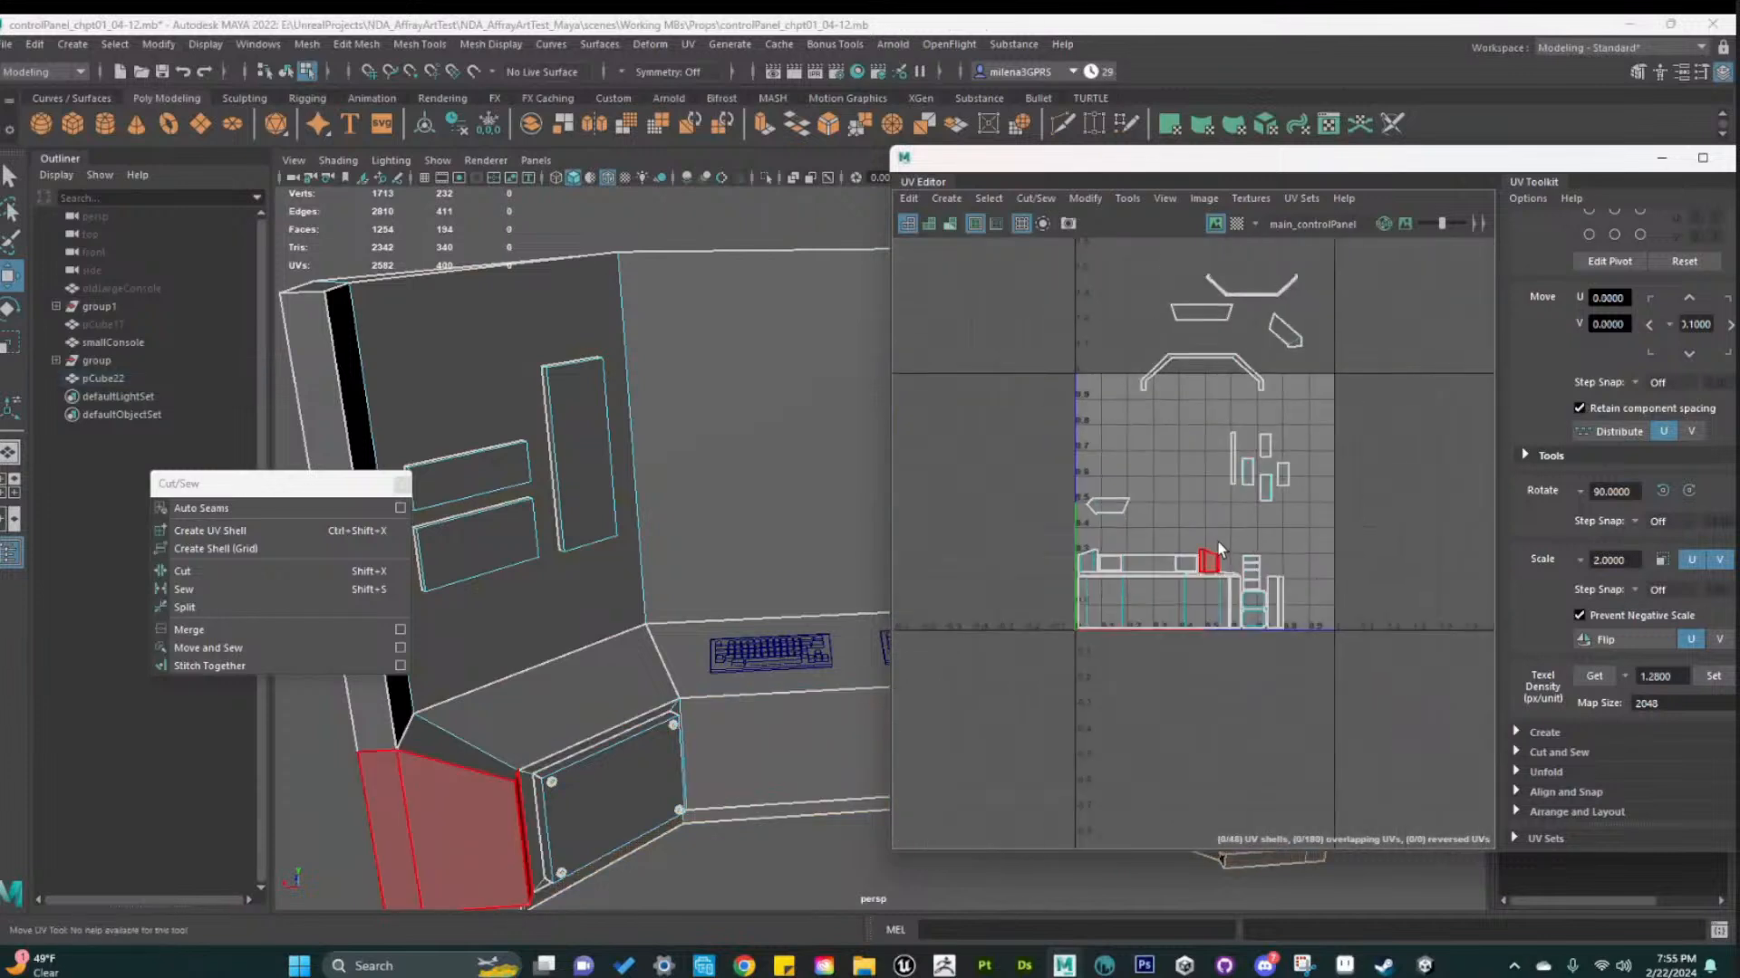
left_click_drag(1126, 277, 1309, 362)
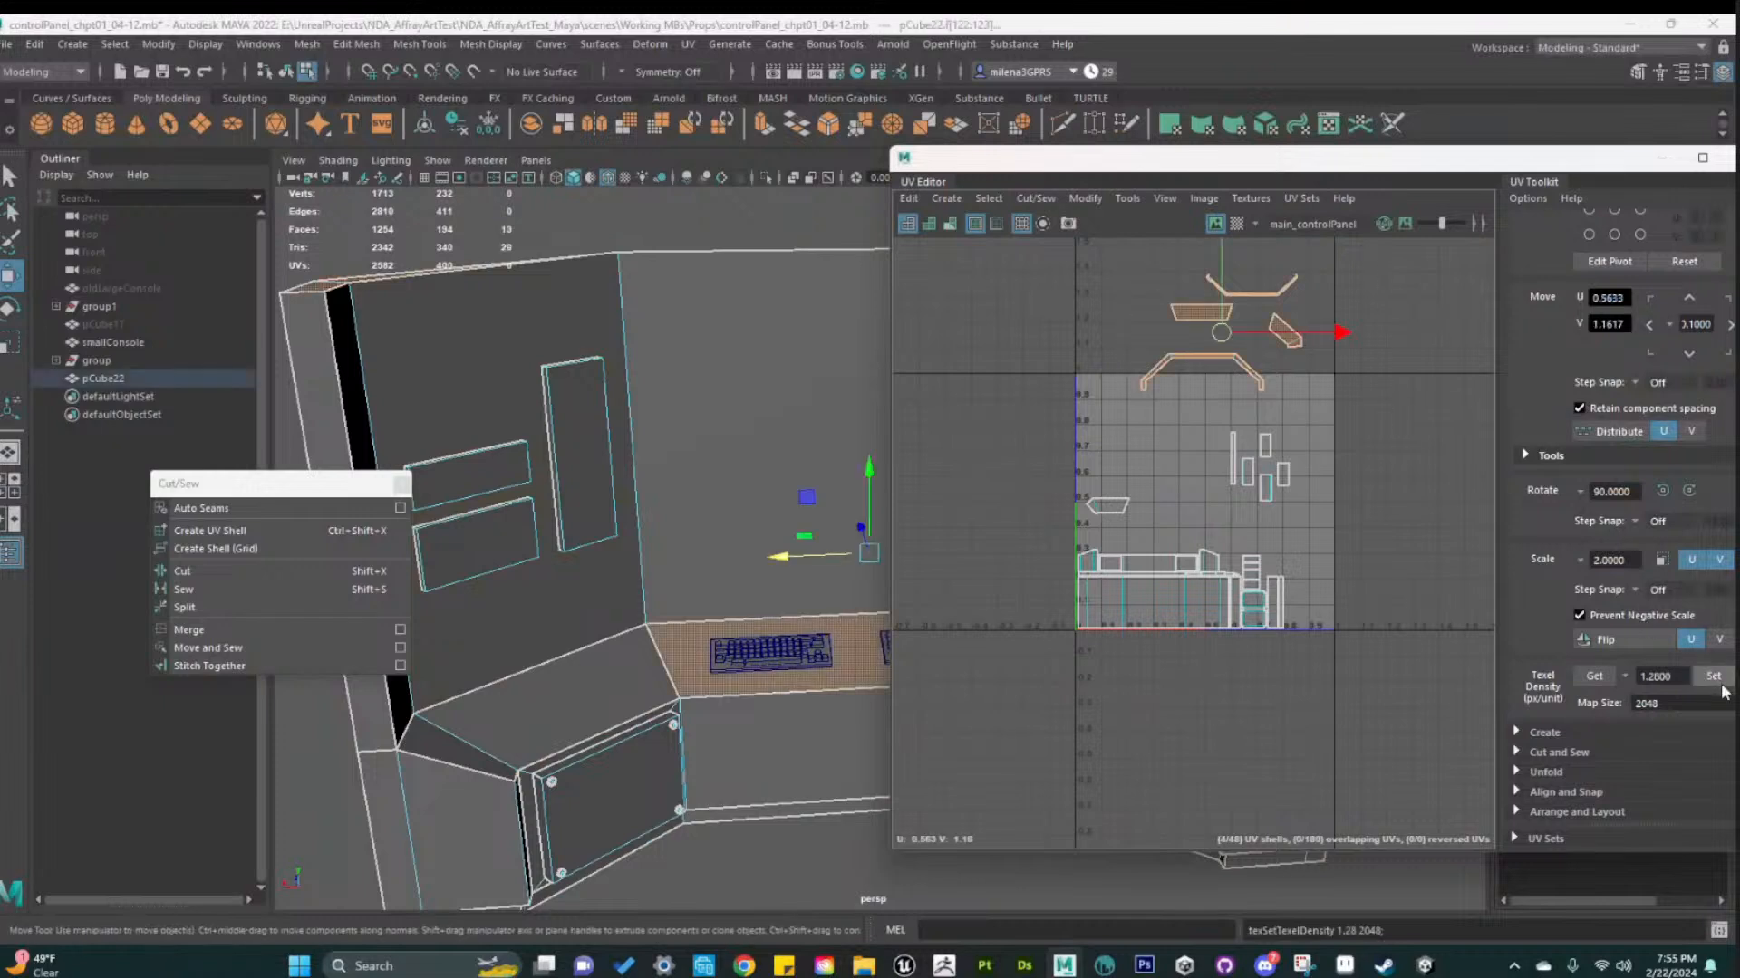
left_click(1350, 552)
Select the two narrow wall-edge strip shells near the tile's lower edge and overlay them with Stack Similar Shells
scroll(1349, 549, "up", 5)
middle_click_drag(1168, 535, 1307, 522, "alt")
left_click_drag(1234, 337, 1355, 660)
scroll(1383, 681, "up", 4)
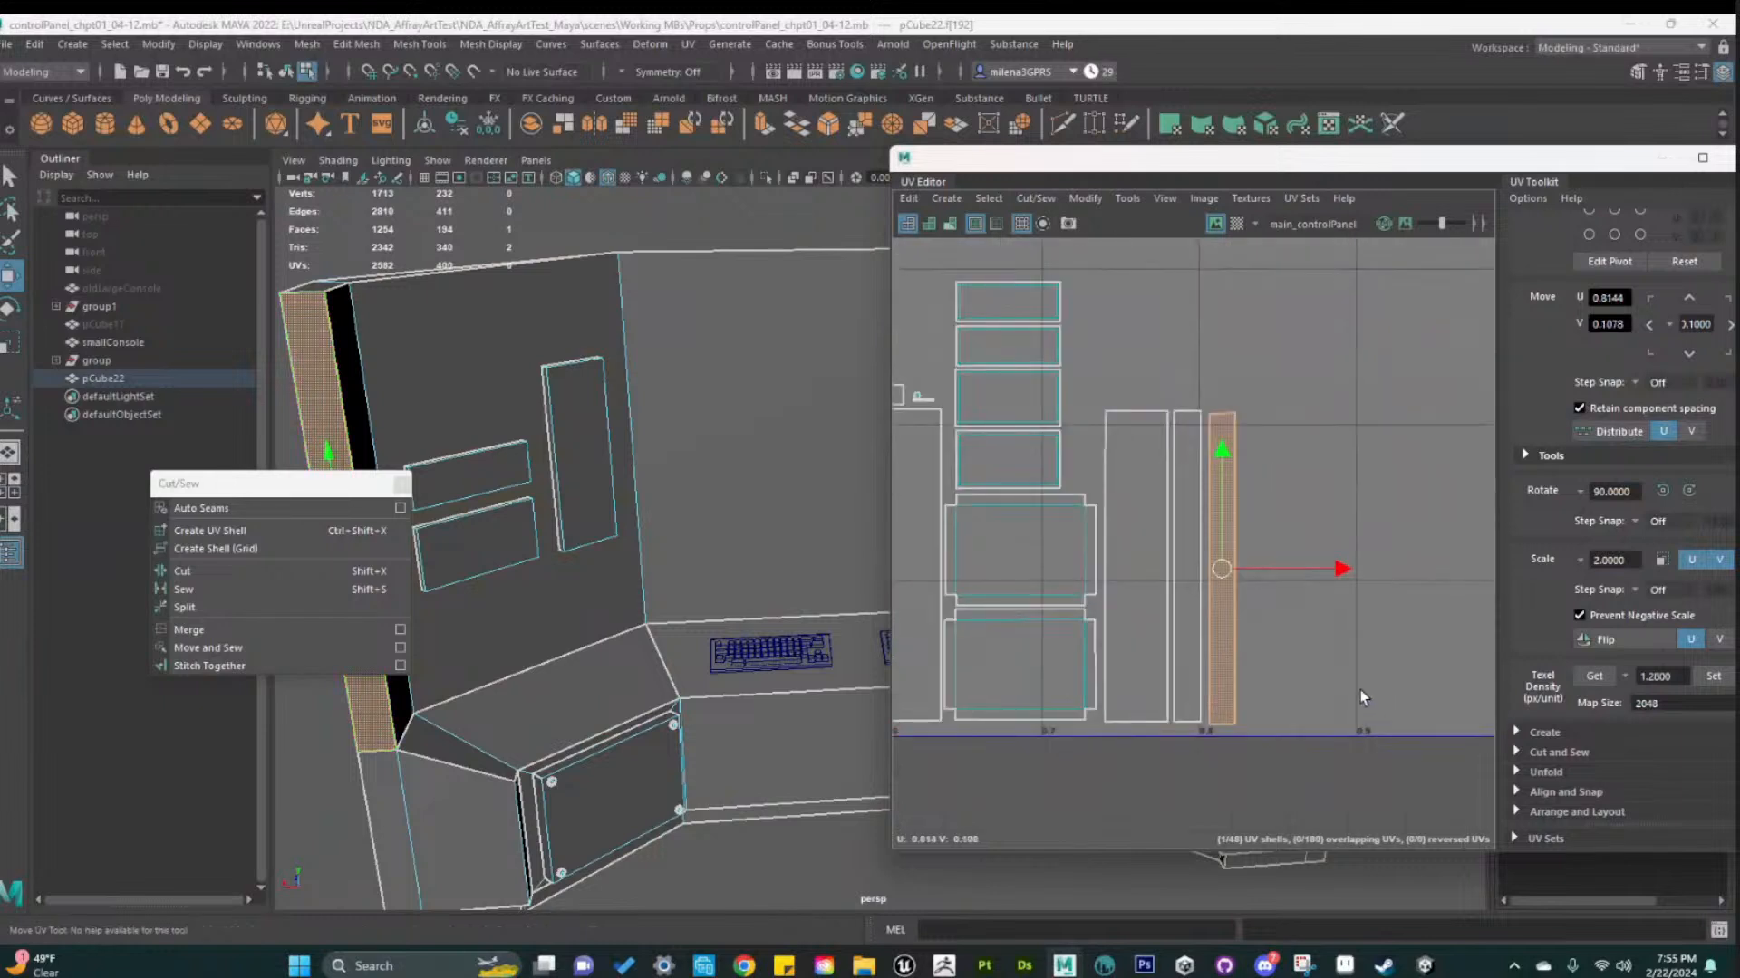
left_click_drag(1184, 645, 1183, 644)
right_click(1204, 641, "shift")
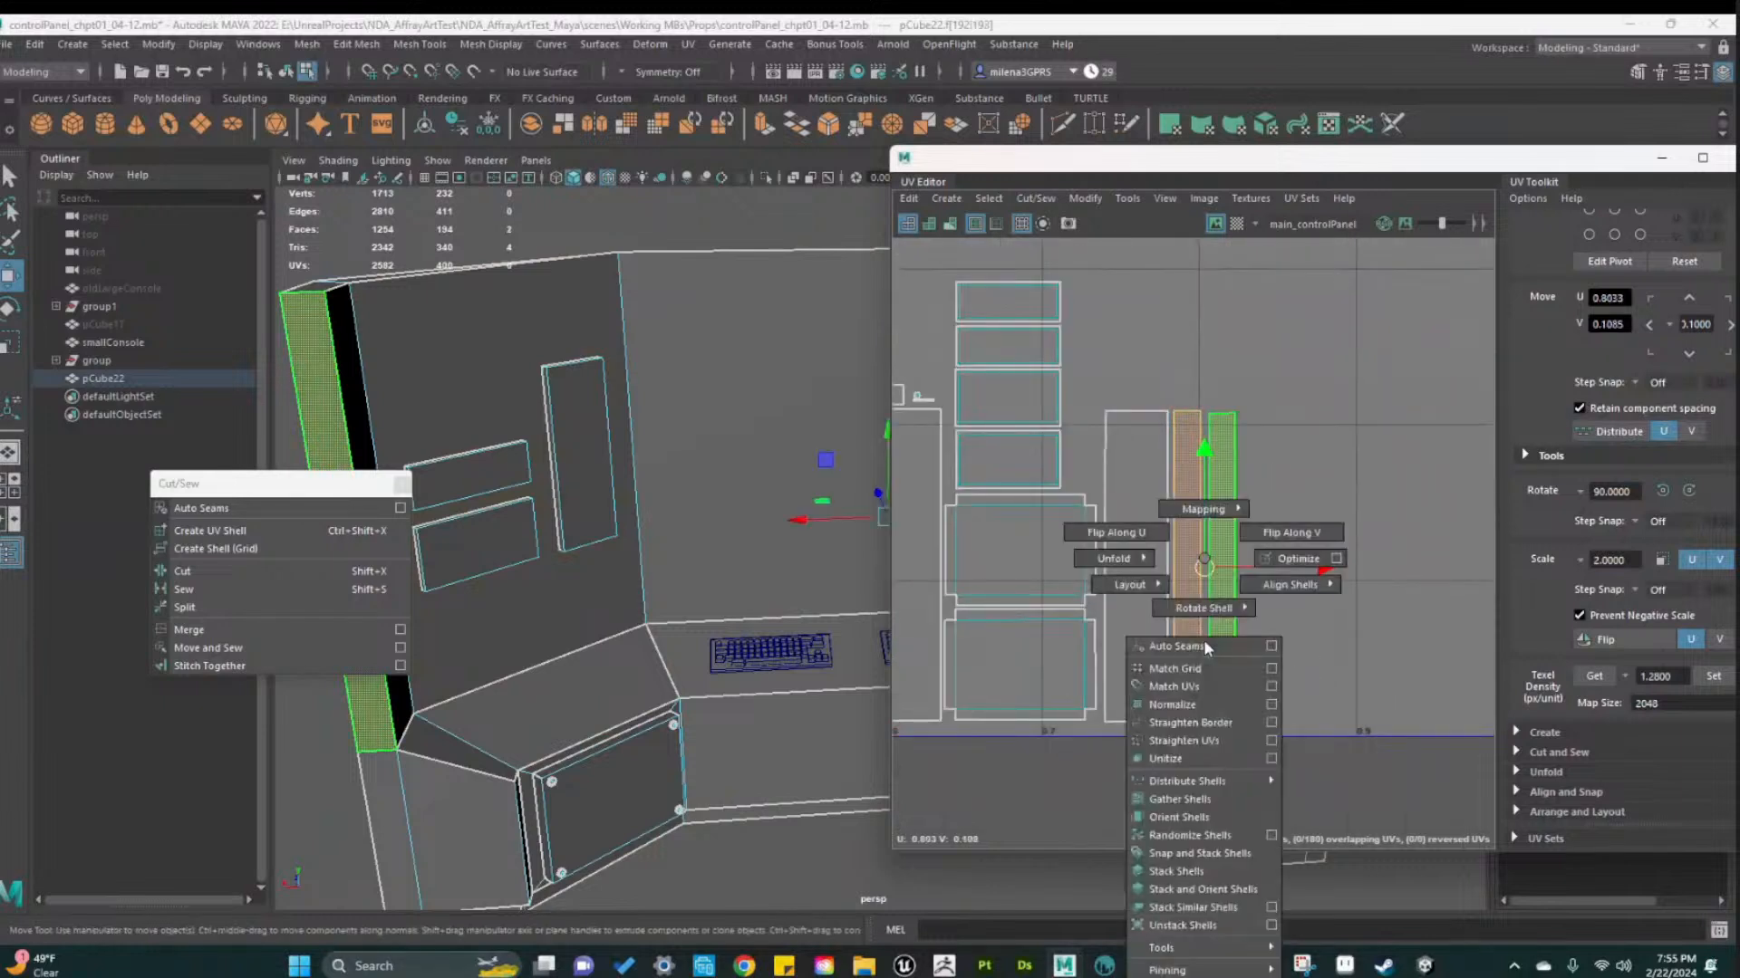
left_click(1253, 908)
scroll(1316, 703, "down", 2)
left_click(1284, 613)
Stack the similar shells among the four loose upright shells and within the column of panel shells beside the wall strips
scroll(1270, 652, "down", 3)
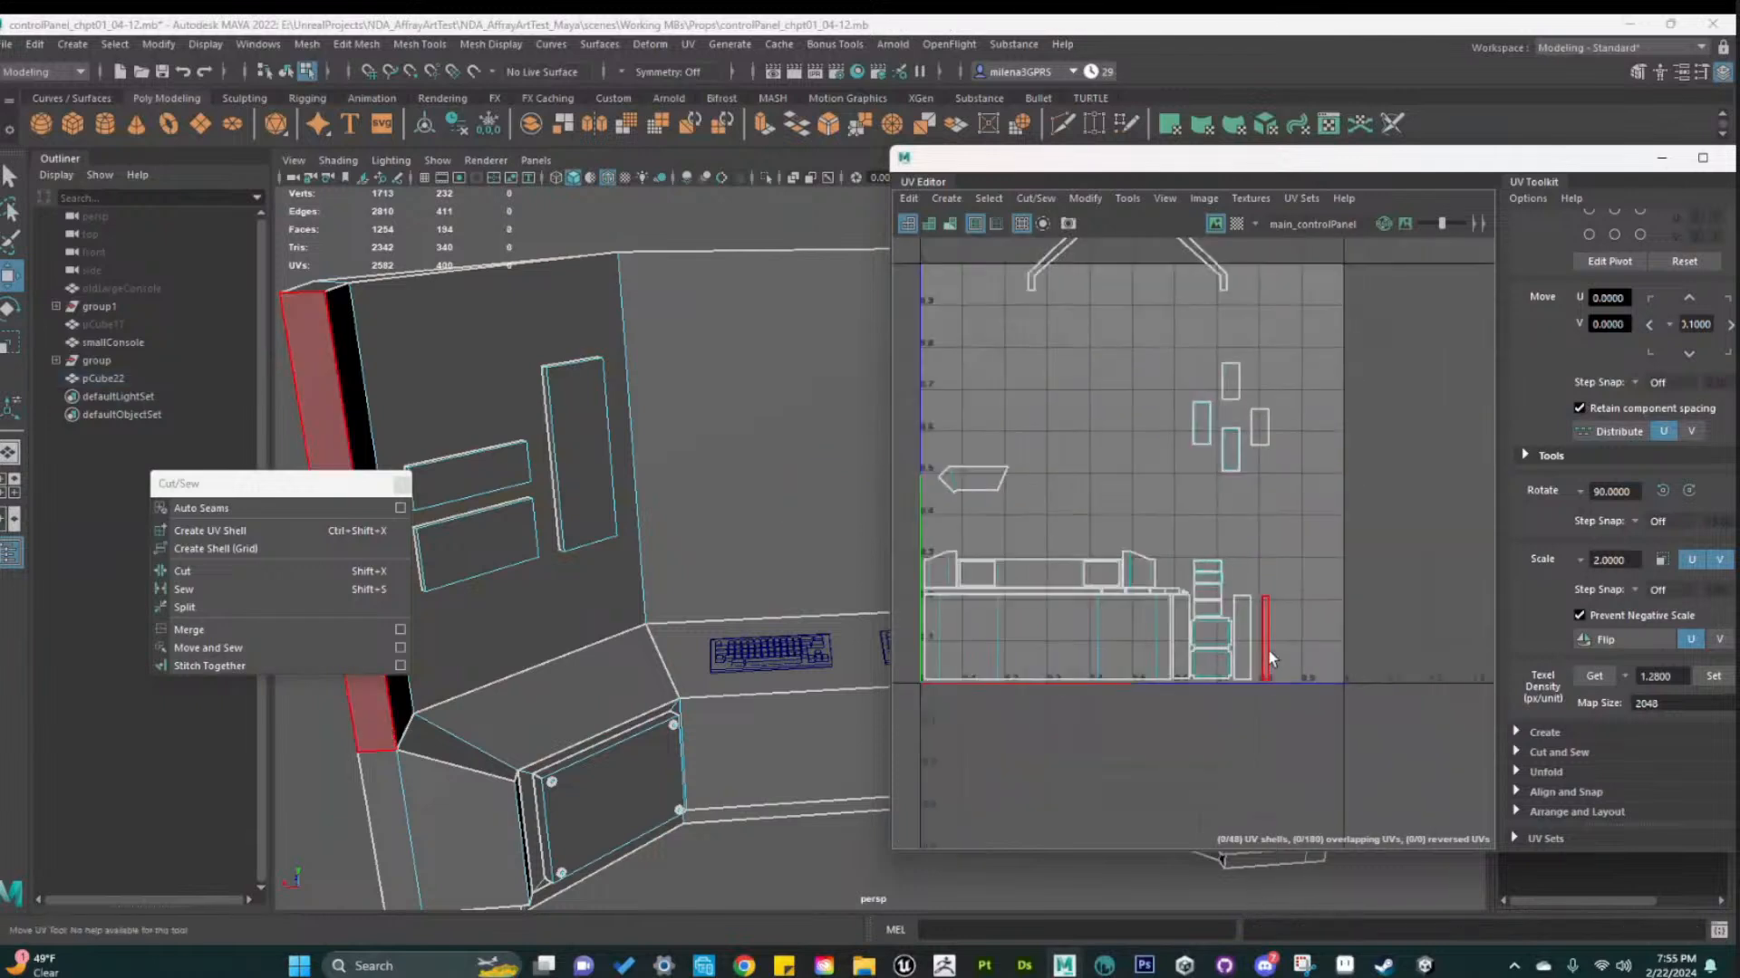
scroll(1269, 650, "down", 1)
left_click(1213, 458)
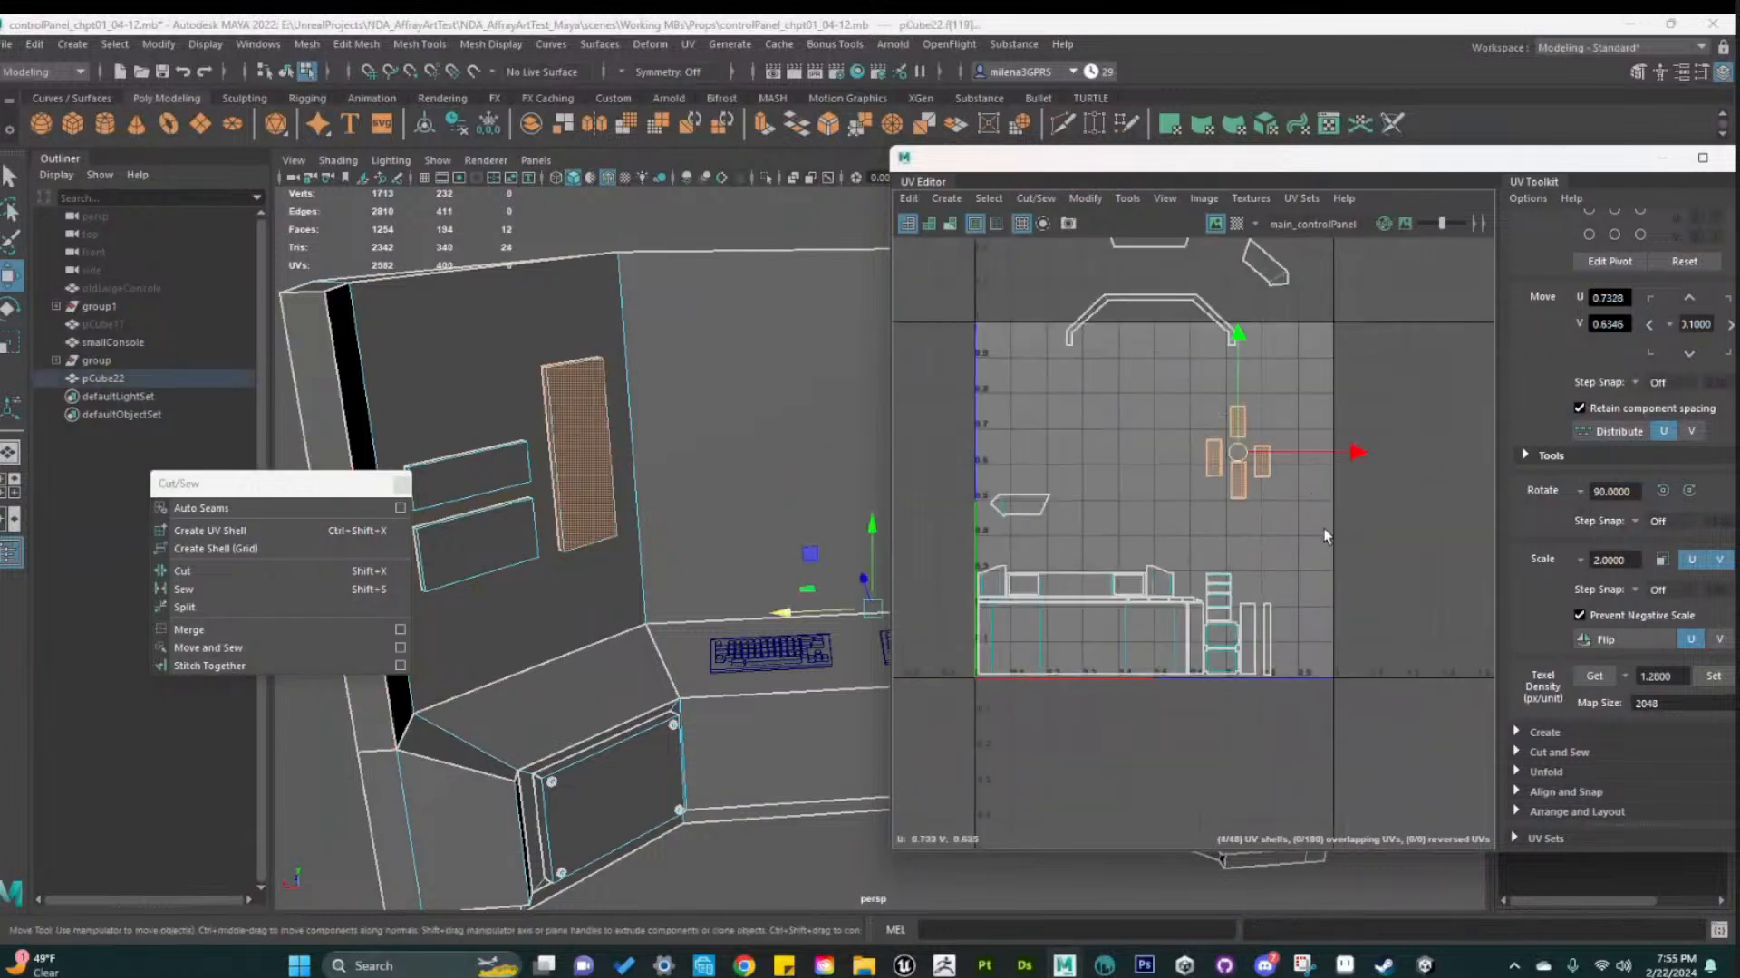
key("g")
scroll(1269, 544, "up", 3)
scroll(1155, 607, "down", 2)
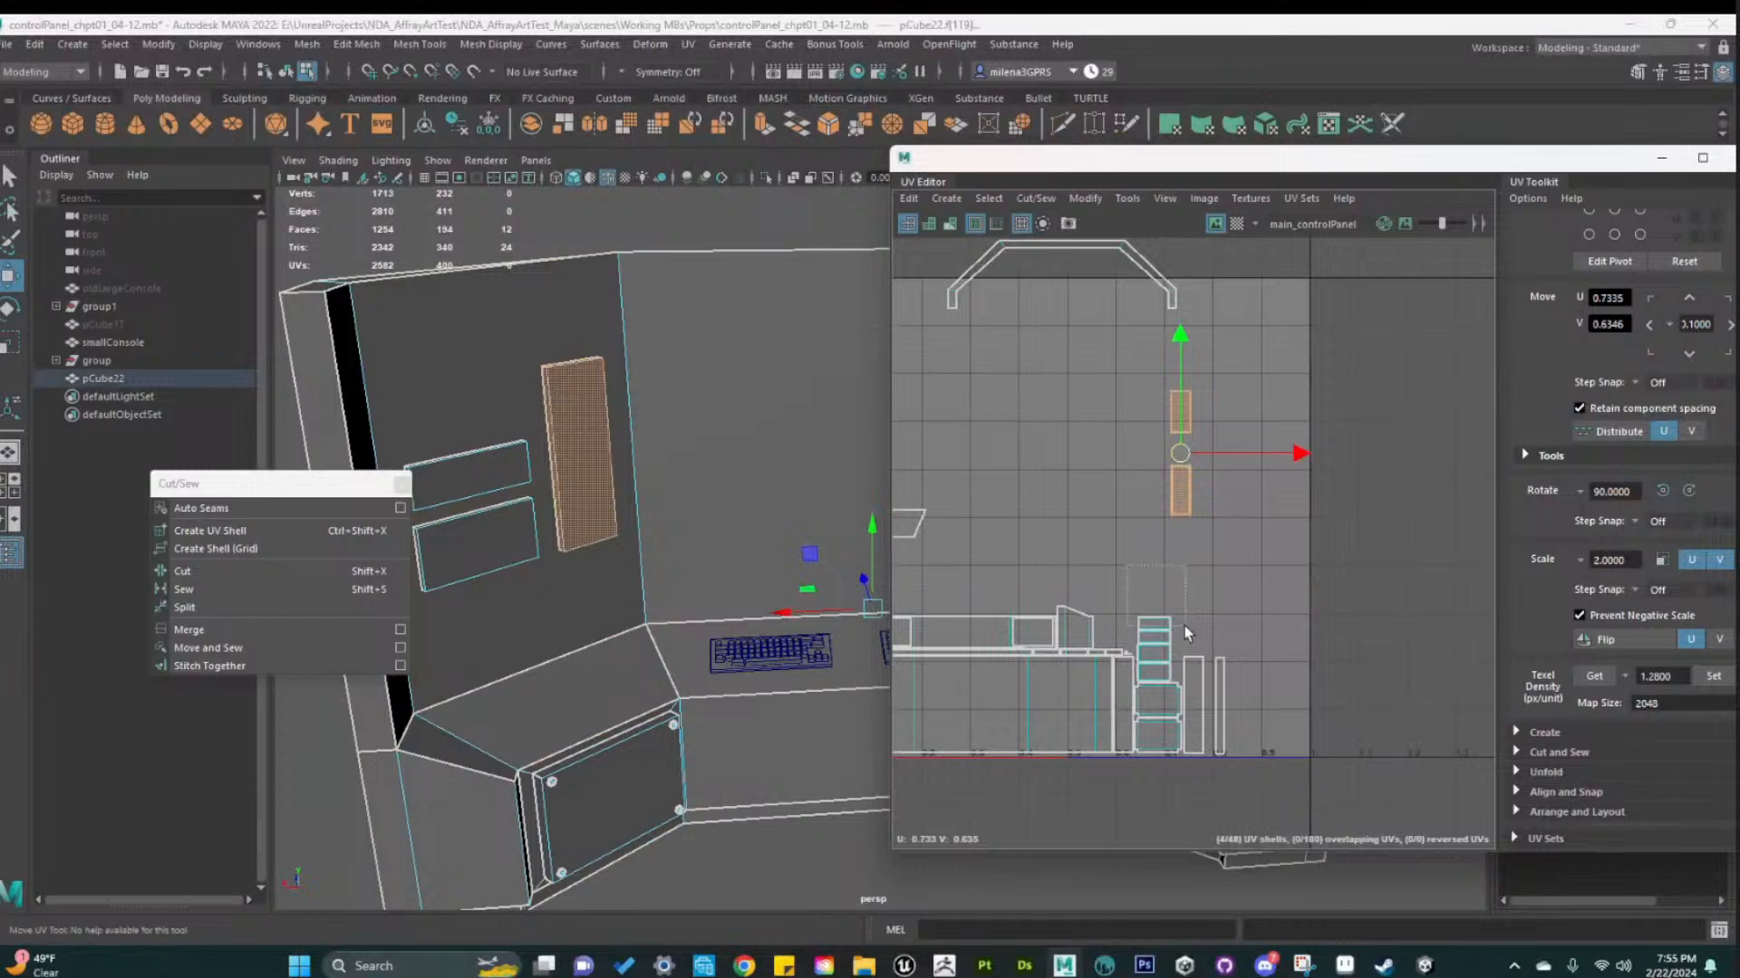
left_click(1143, 586)
left_click_drag(1263, 768, 1255, 774)
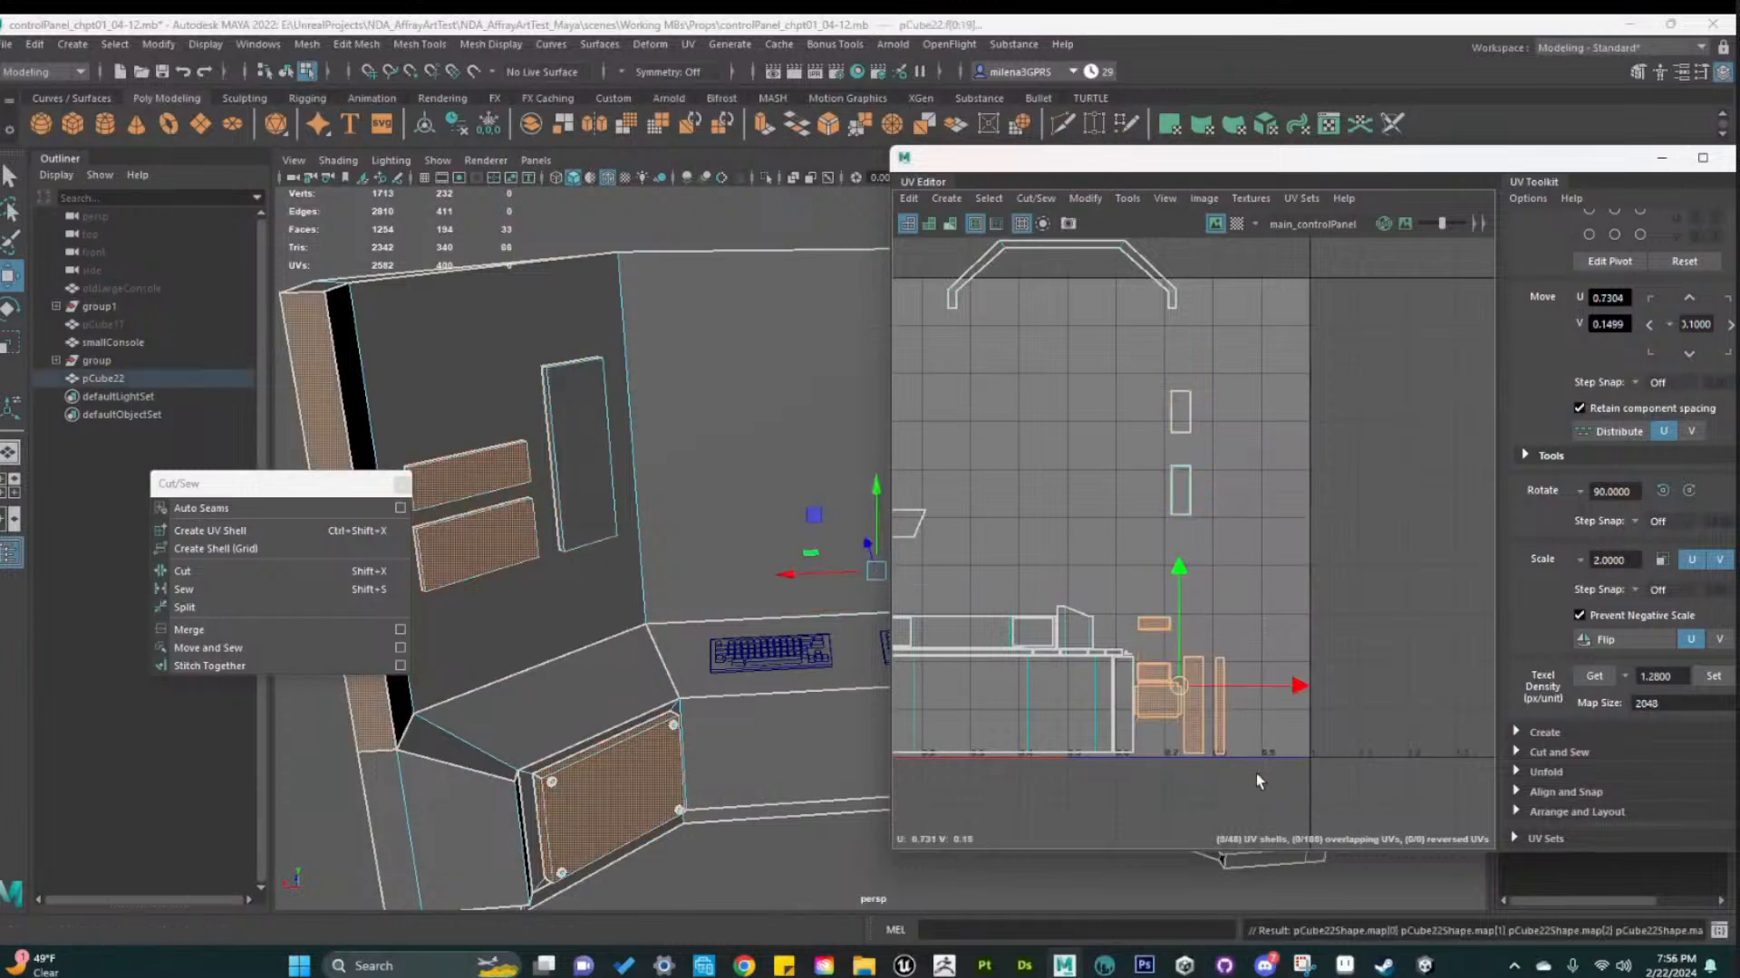
Move the two upright stacks down beyond the narrow strips, one above the other, with the upper one at U 0.8772, V 0.1777
left_click(1189, 557)
left_click_drag(1198, 505, 1247, 741)
left_click_drag(1240, 433, 1246, 672)
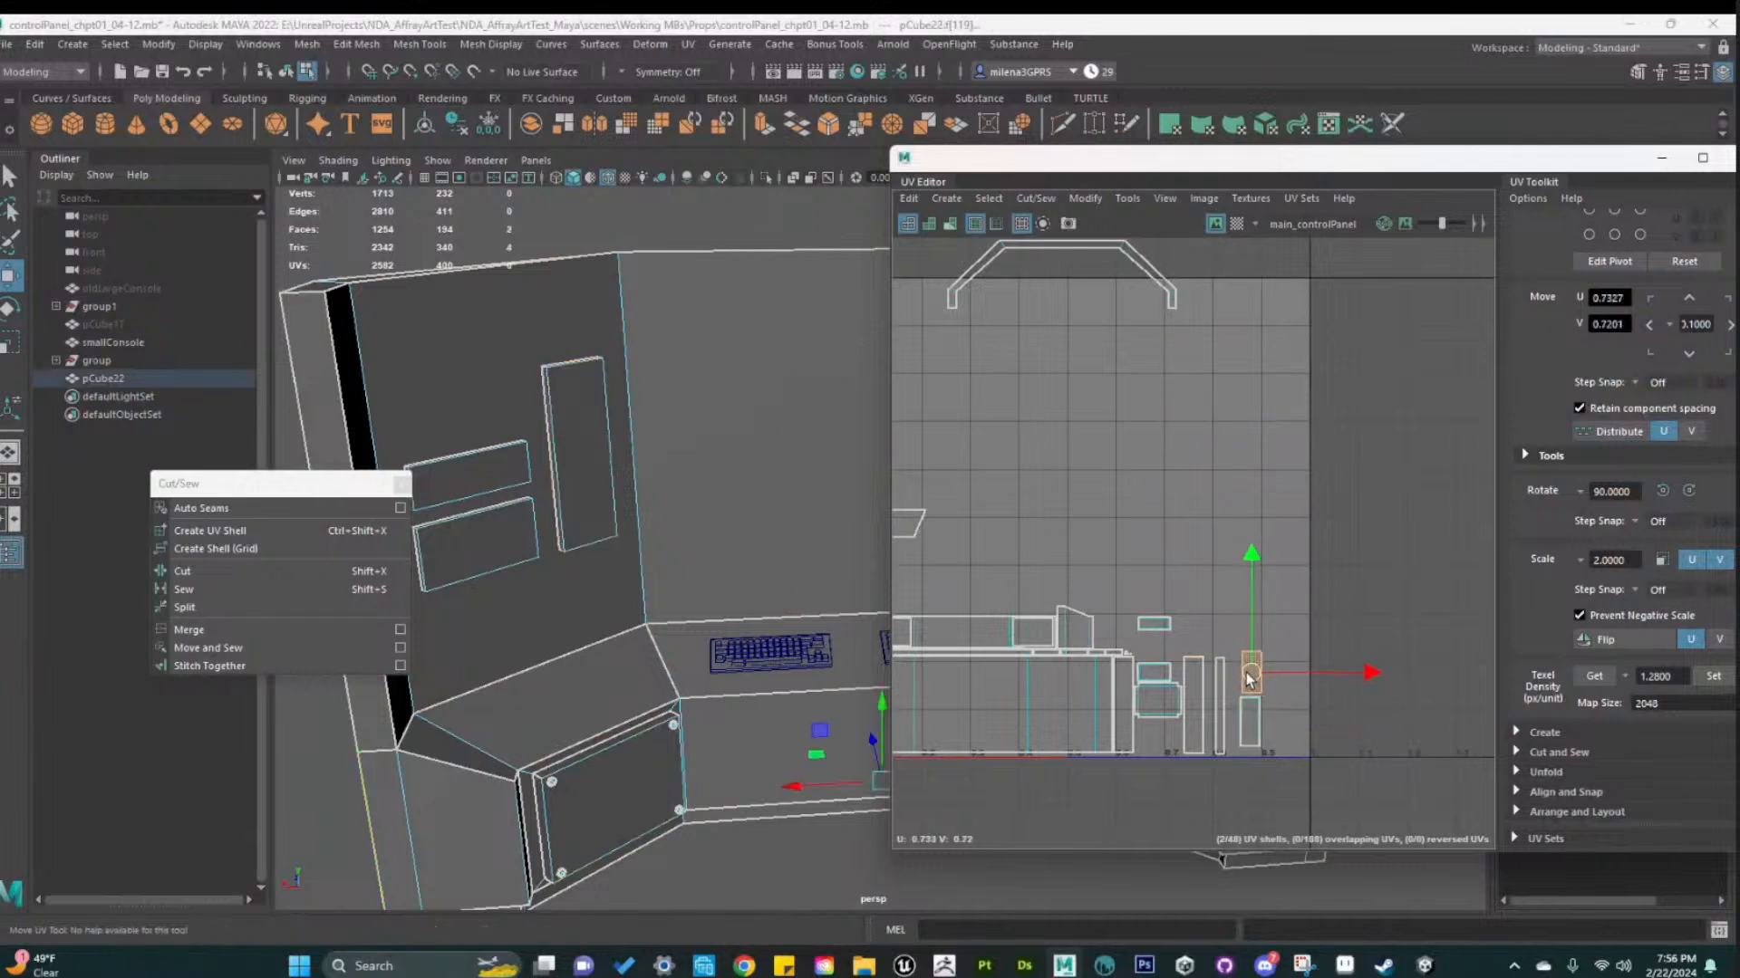
Move the large front panel stack straight down to the tile's lower edge between the tall wall strips
scroll(1285, 752, "up", 6)
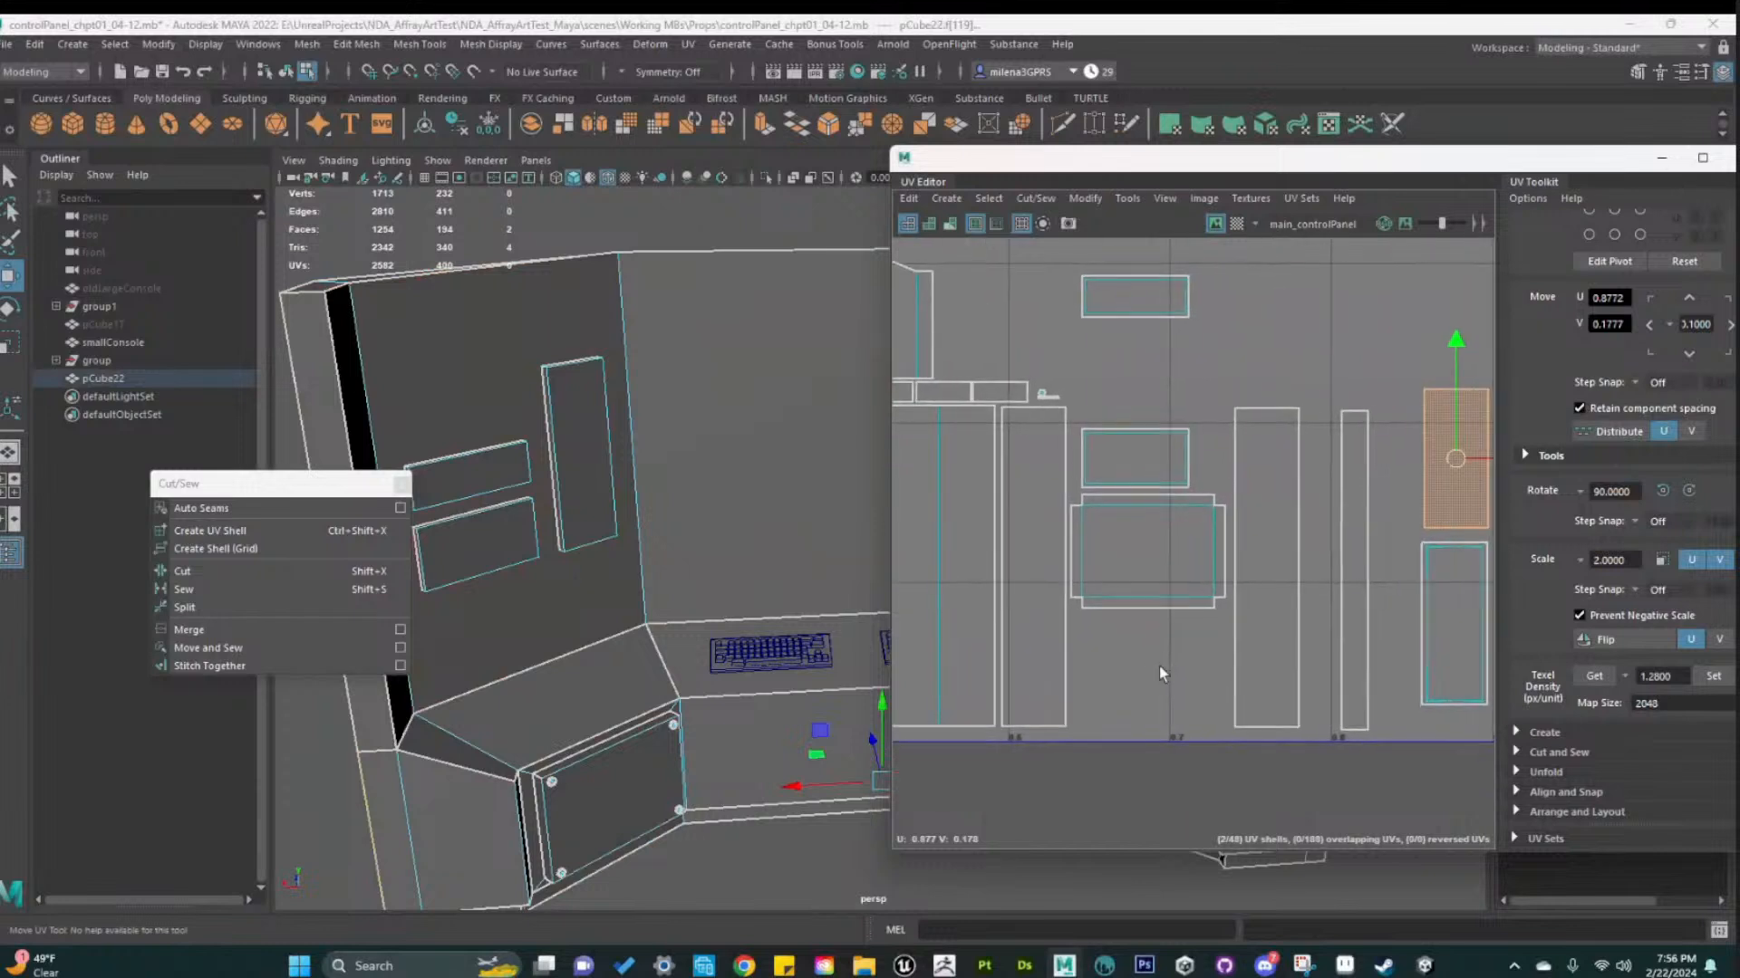
scroll(1107, 683, "down", 2)
left_click(1060, 634)
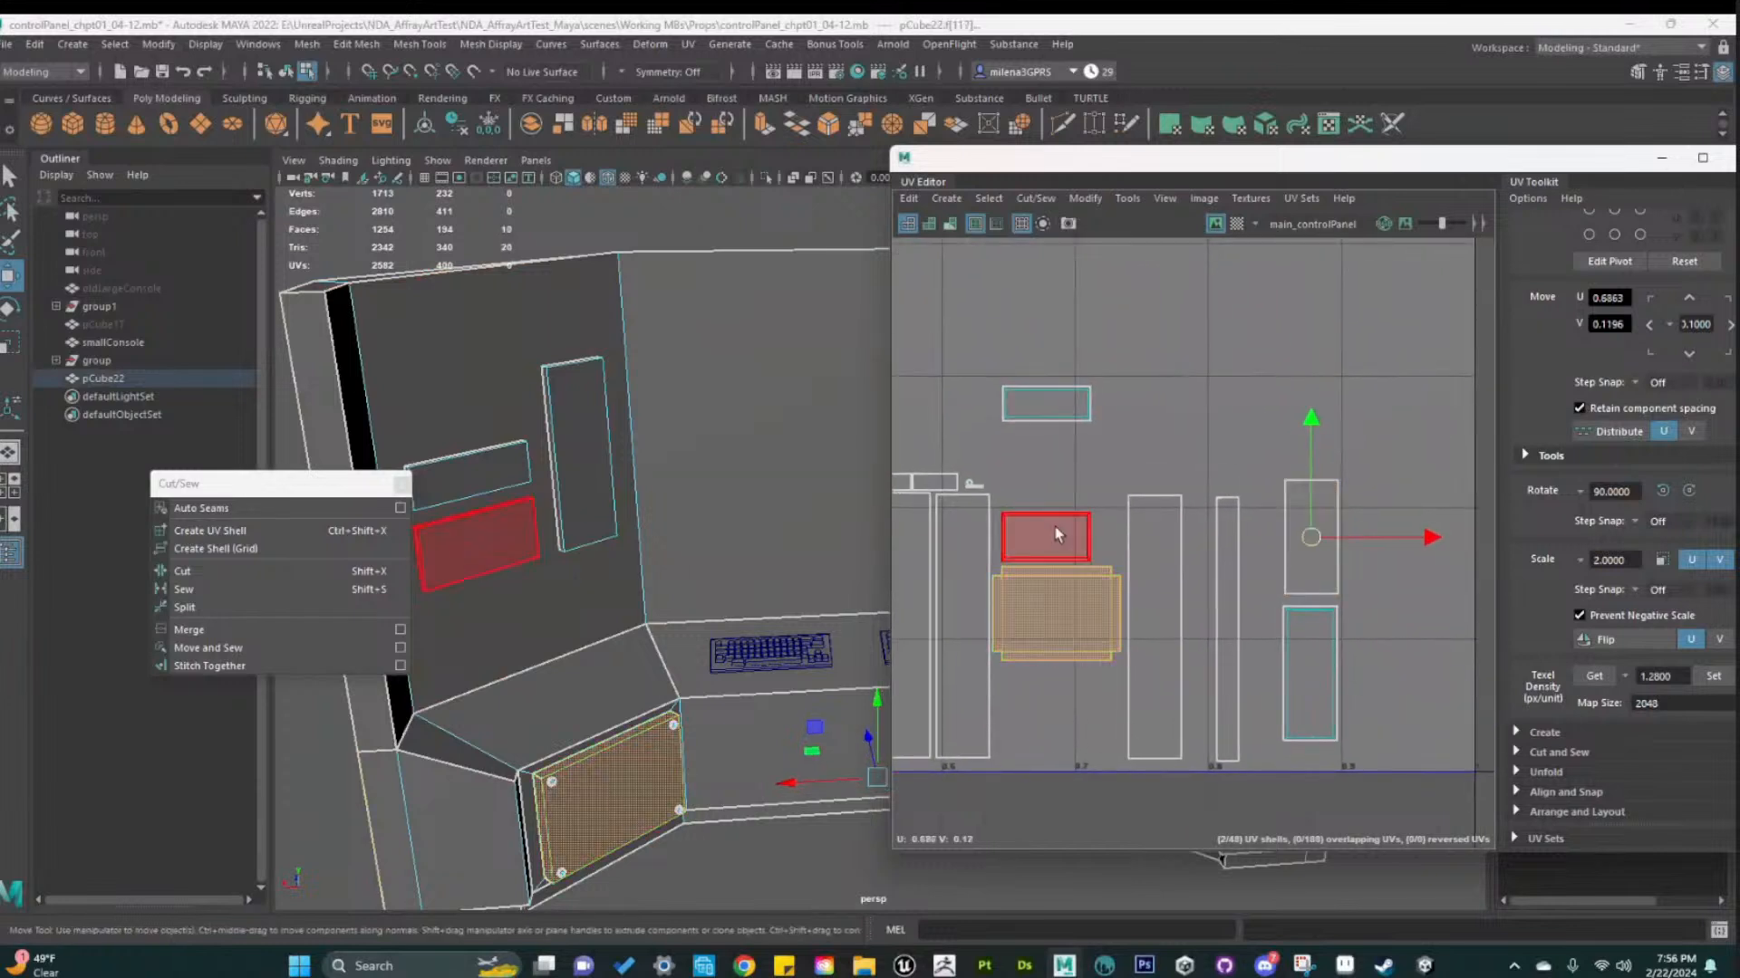
left_click_drag(1057, 493, 1053, 590)
Move the taller small-panel stack to U 0.7555, V 0.2796 and the large front panel stack to U 0.8581, V 0.2710
left_click(1046, 535)
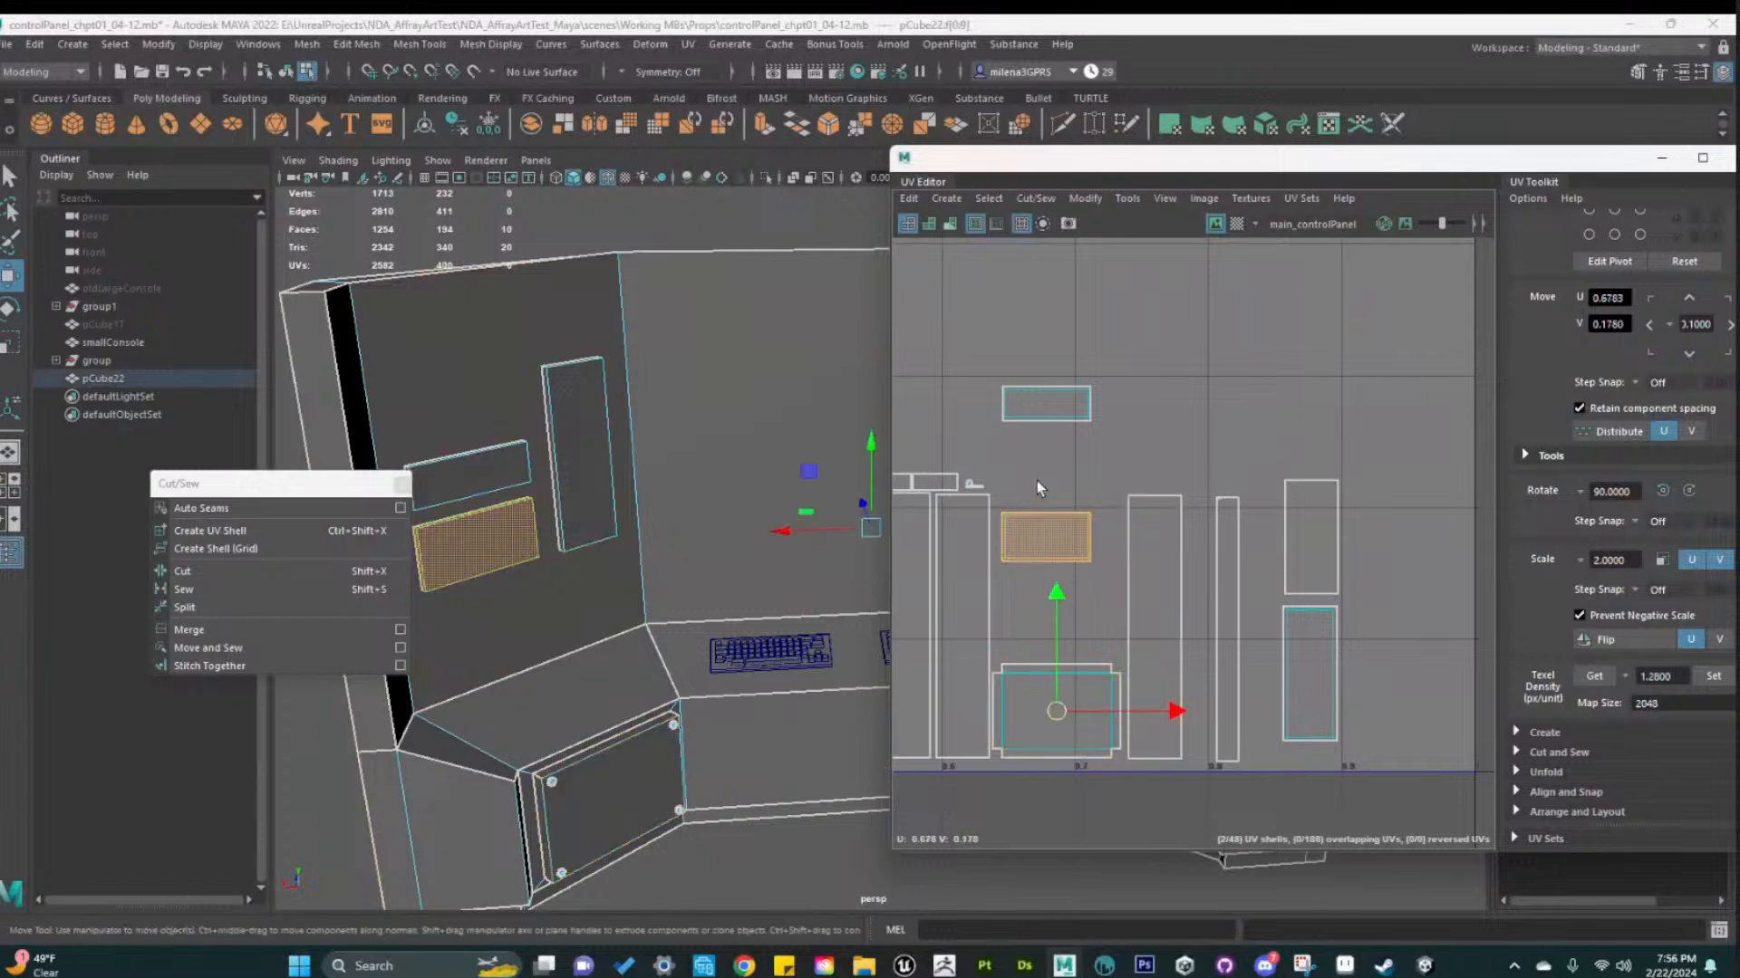
left_click(1046, 401, "shift")
scroll(1169, 634, "down", 8)
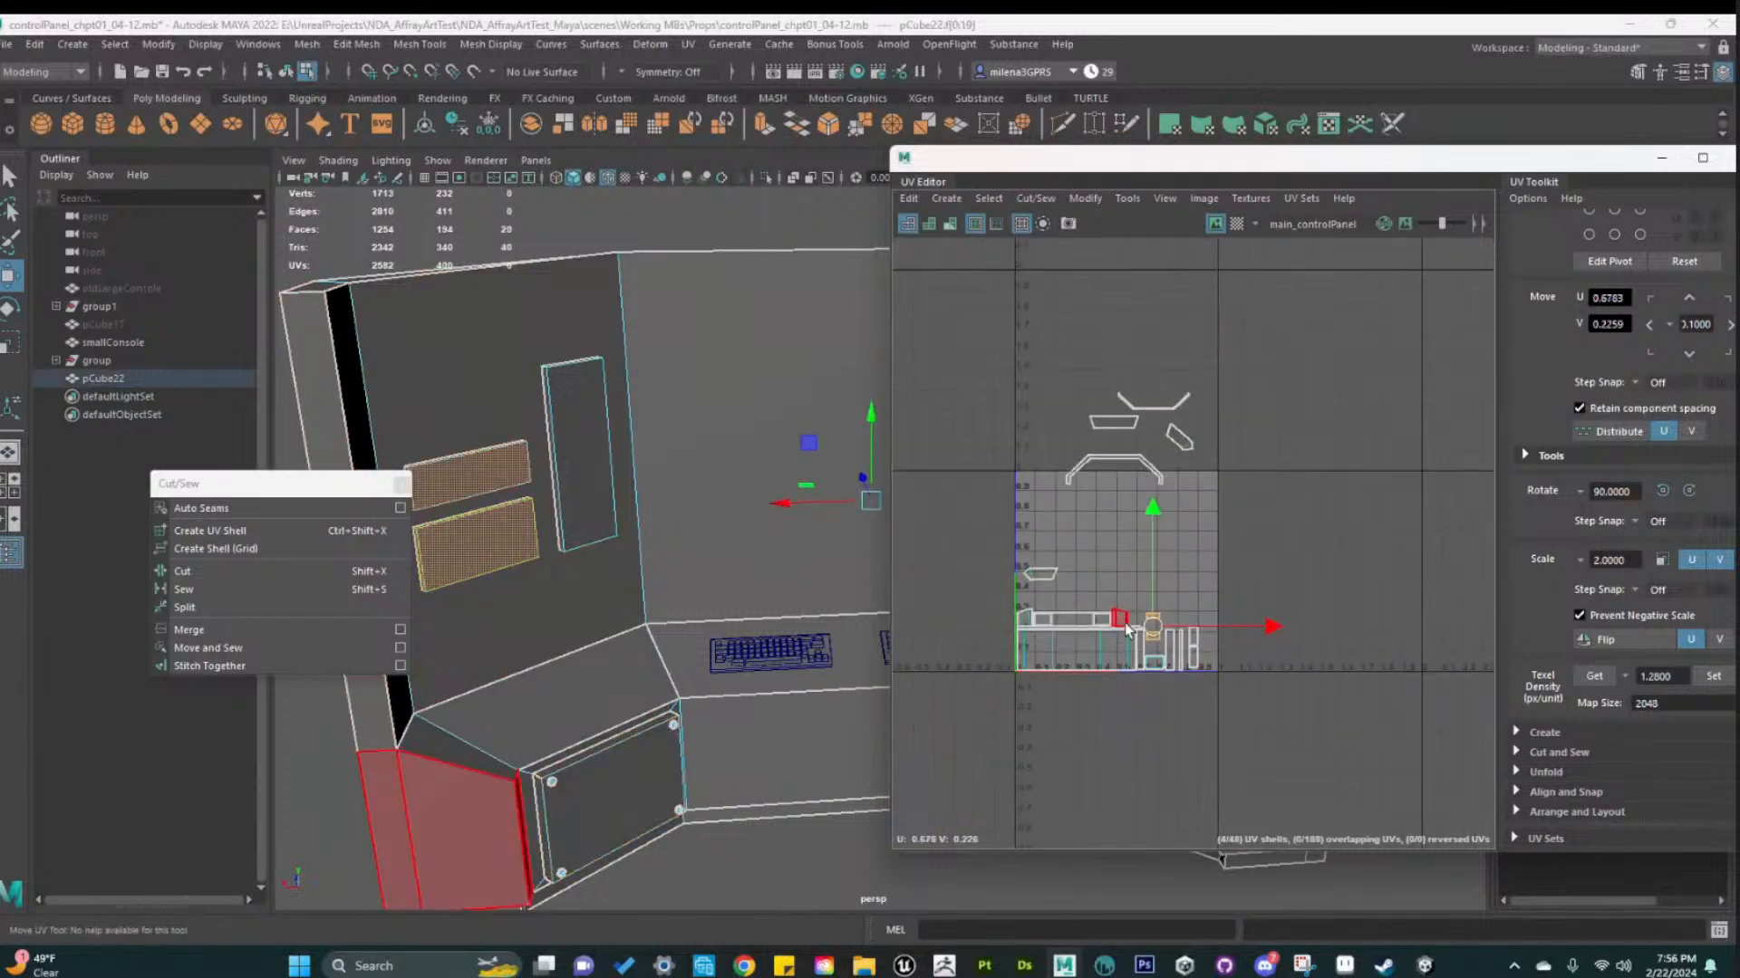
scroll(1212, 668, "up", 8)
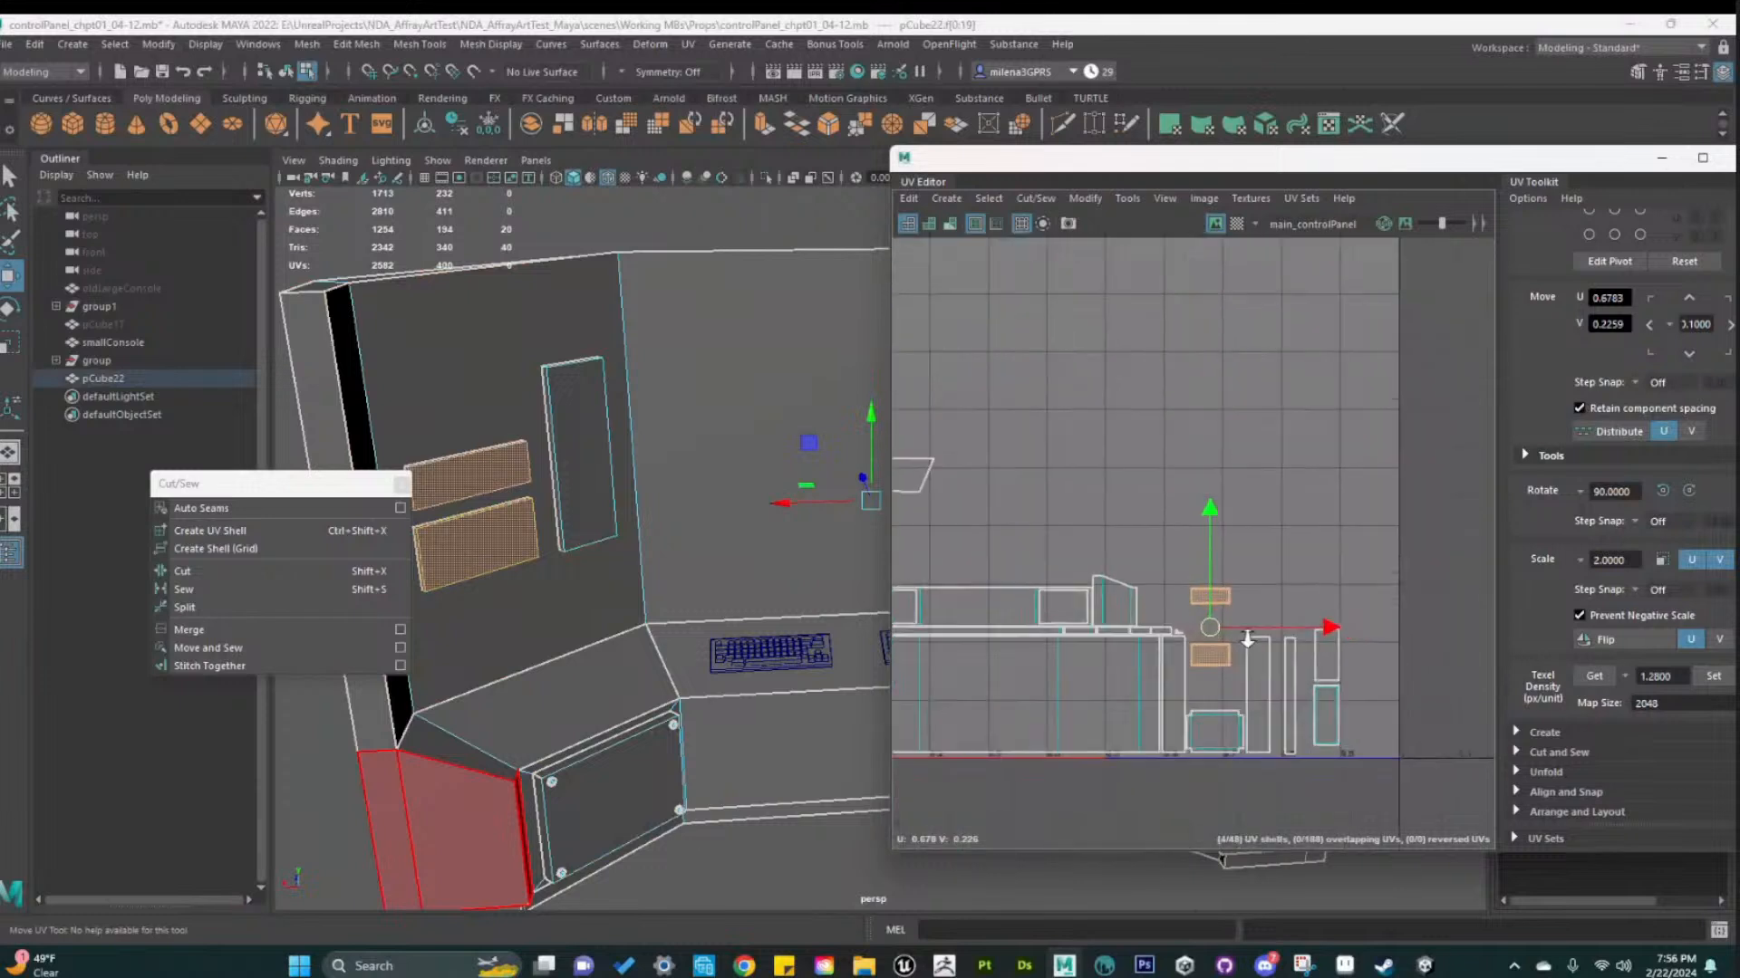
middle_click_drag(1217, 645, 1176, 620, "alt")
scroll(1172, 703, "up", 6)
scroll(1203, 721, "down", 1)
middle_click_drag(1199, 718, 1128, 583, "alt")
scroll(1155, 618, "down", 1)
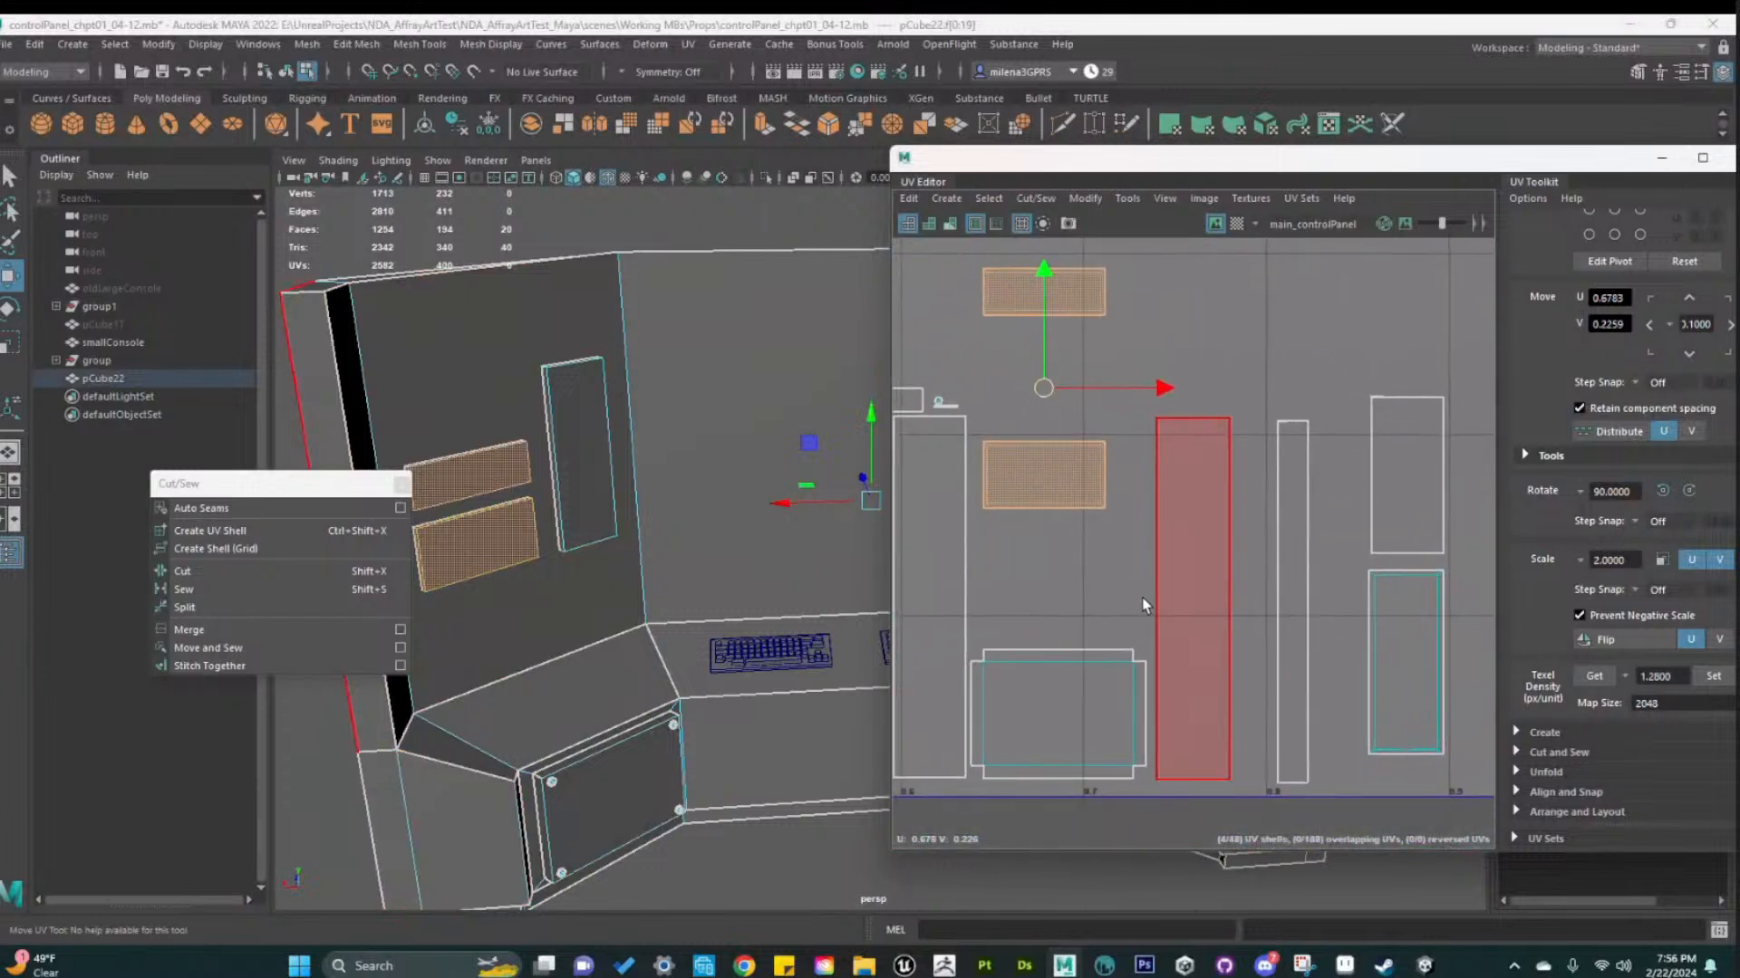
left_click(1049, 485)
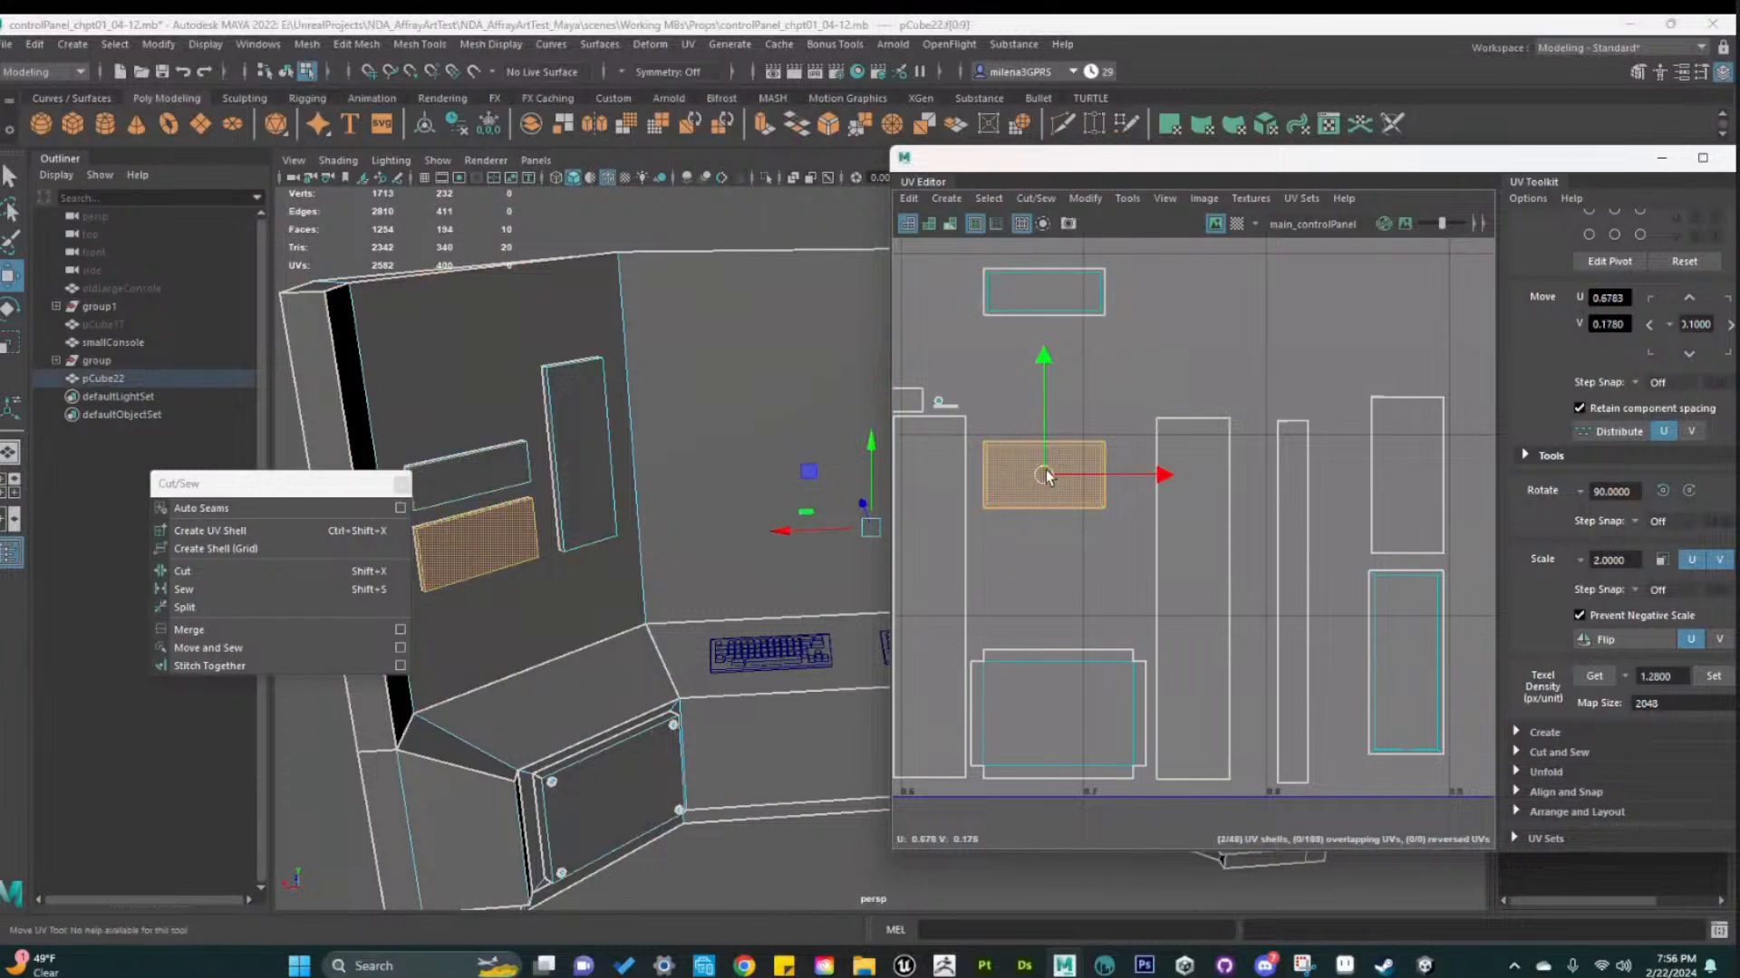
left_click_drag(1046, 477, 1188, 294)
left_click(1096, 720)
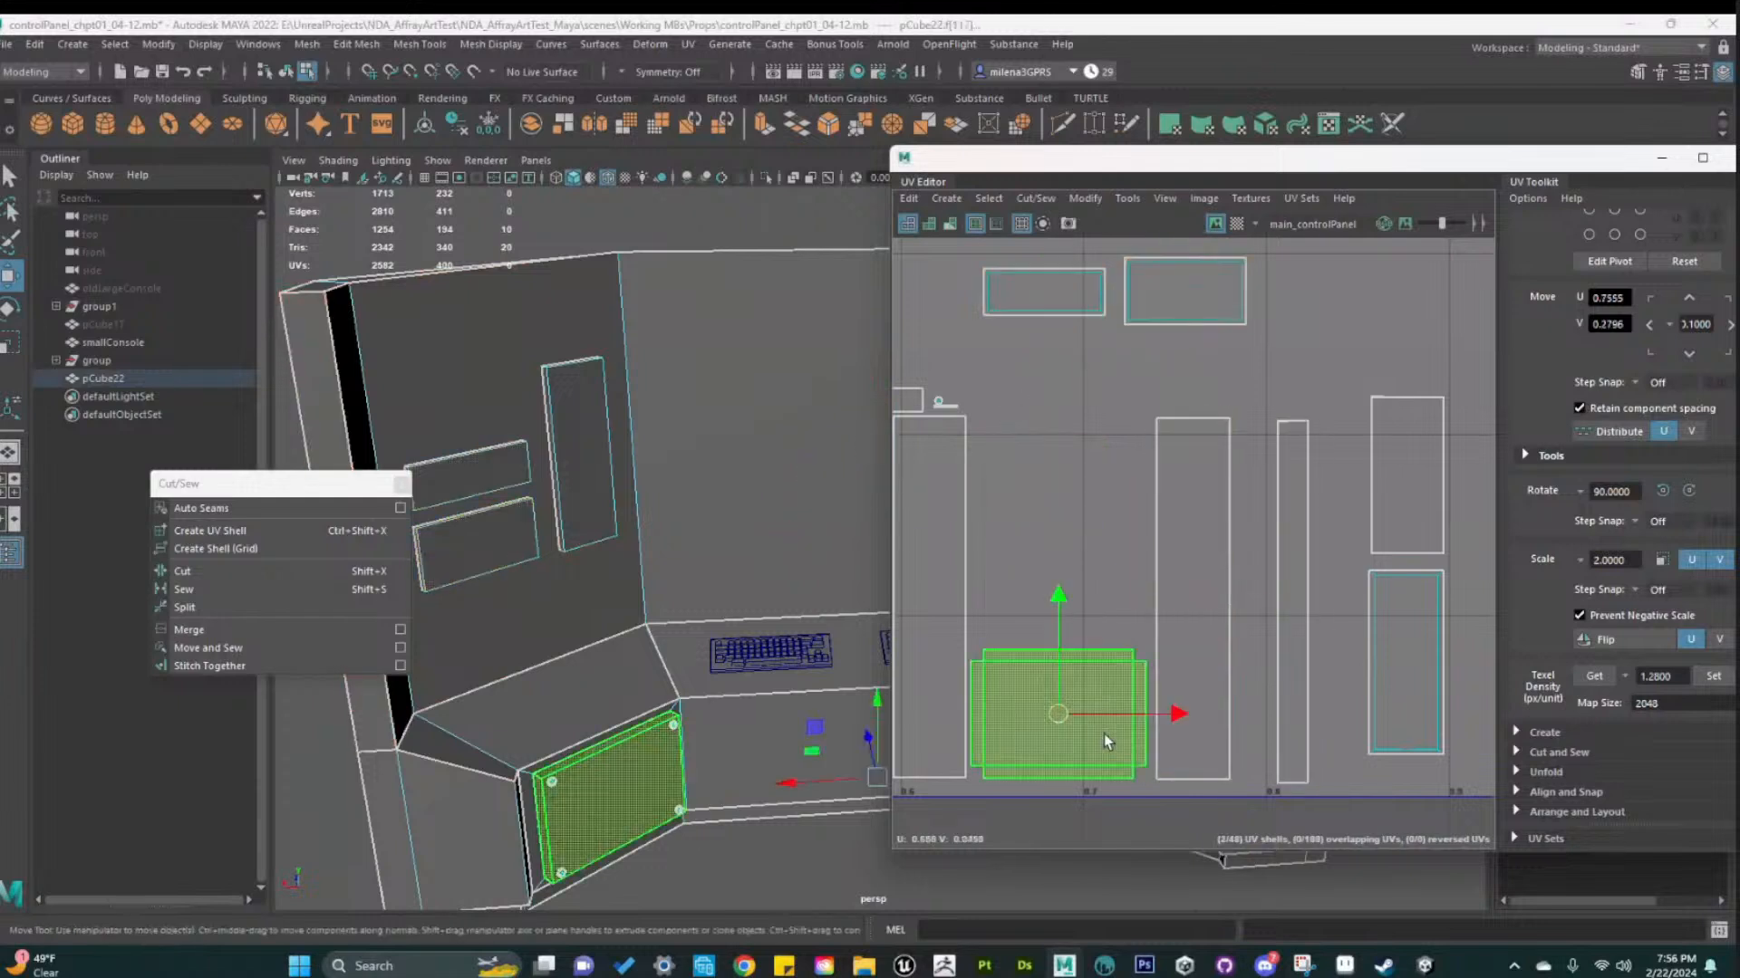
left_click_drag(1057, 719, 1366, 307)
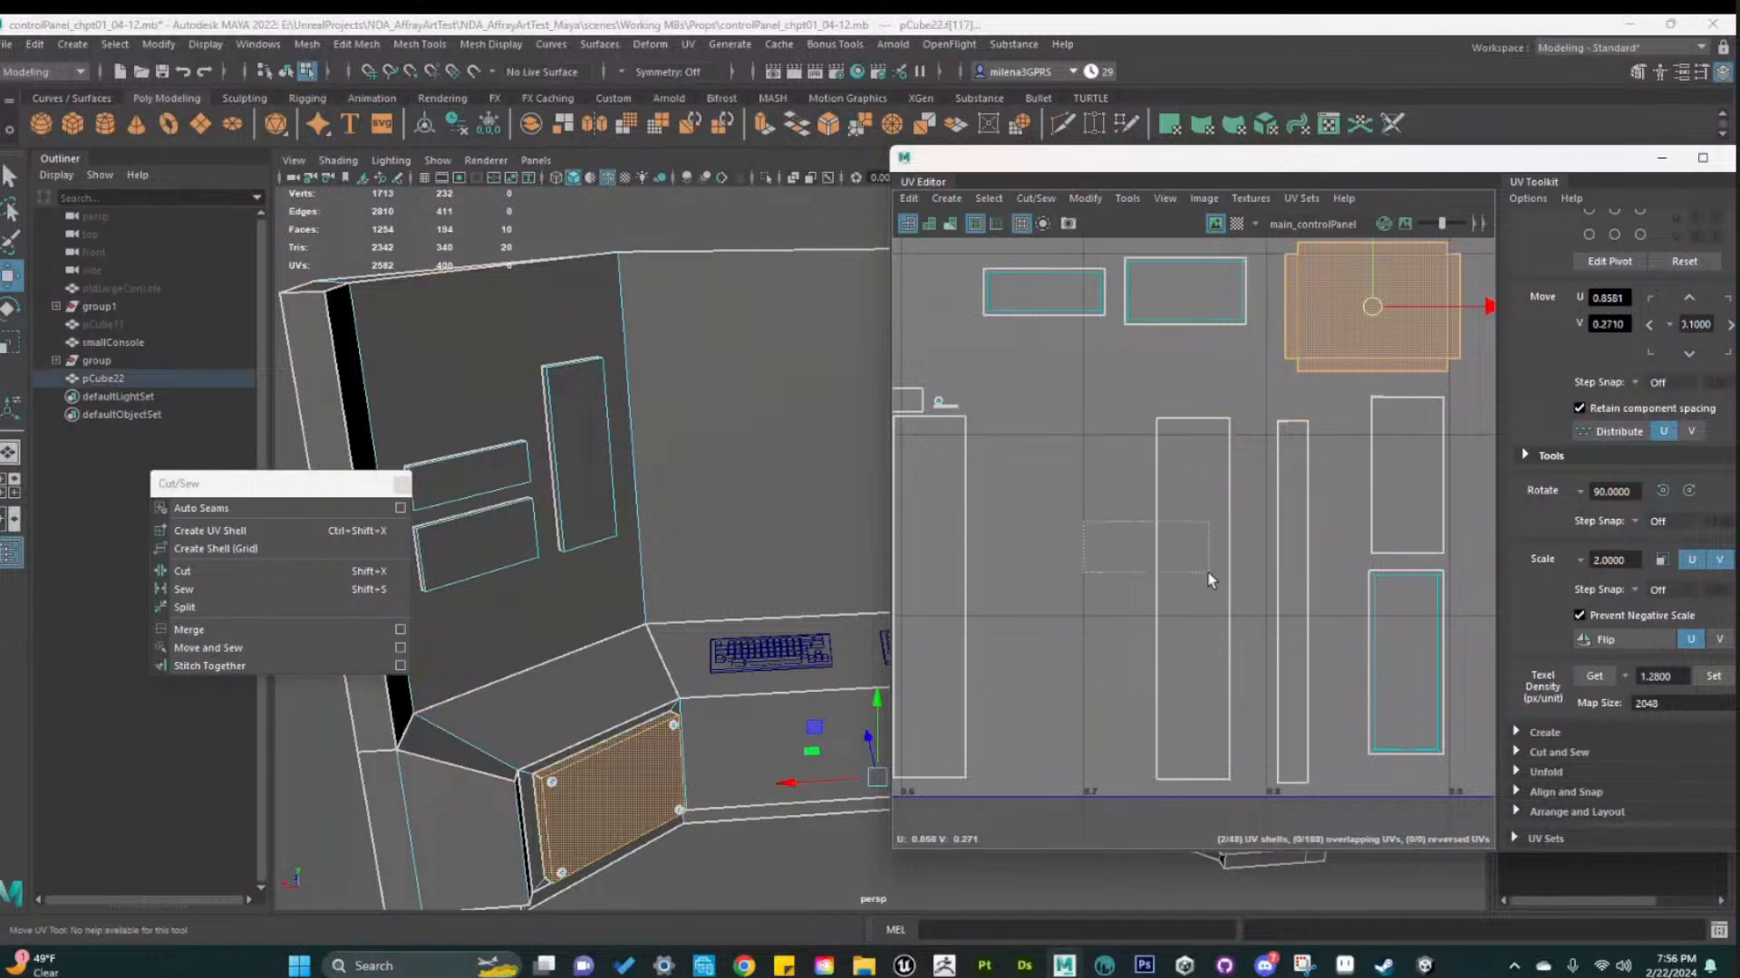
Move the wide wall strip to U 0.6594, V 0.1094 and place the narrow strip stack directly beside it
left_click_drag(1210, 580, 1212, 580)
middle_click_drag(1274, 600, 1090, 642)
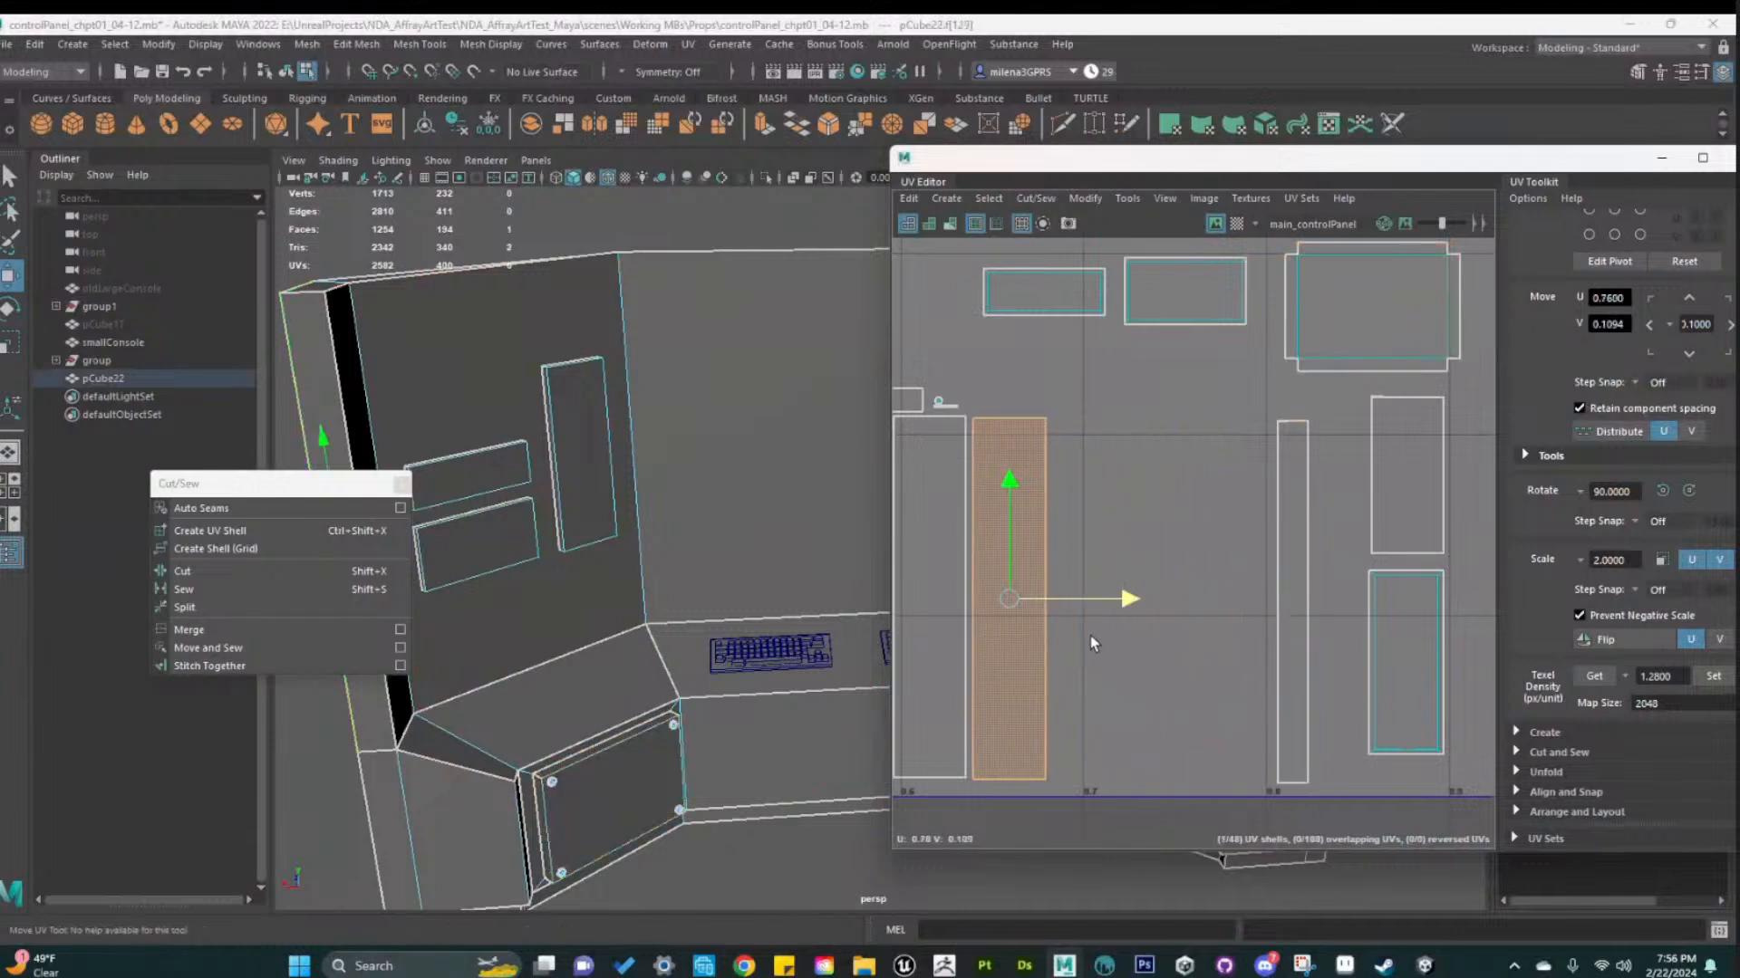
left_click_drag(1010, 602, 1013, 601)
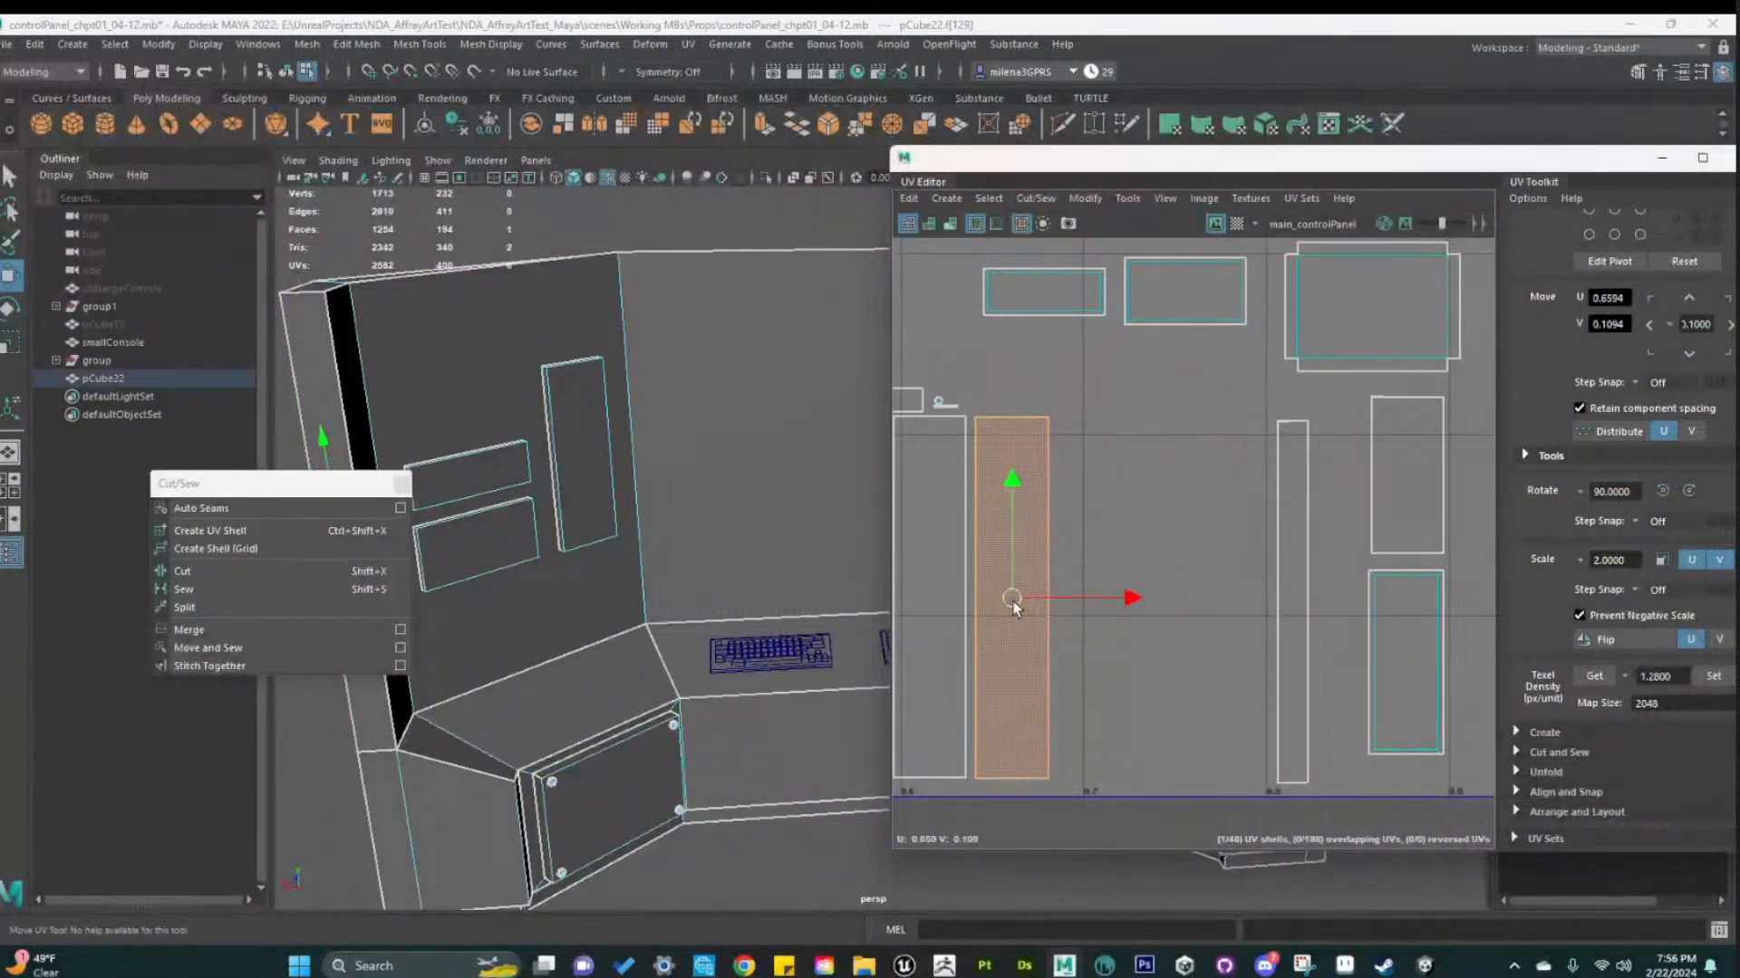
left_click(1286, 634)
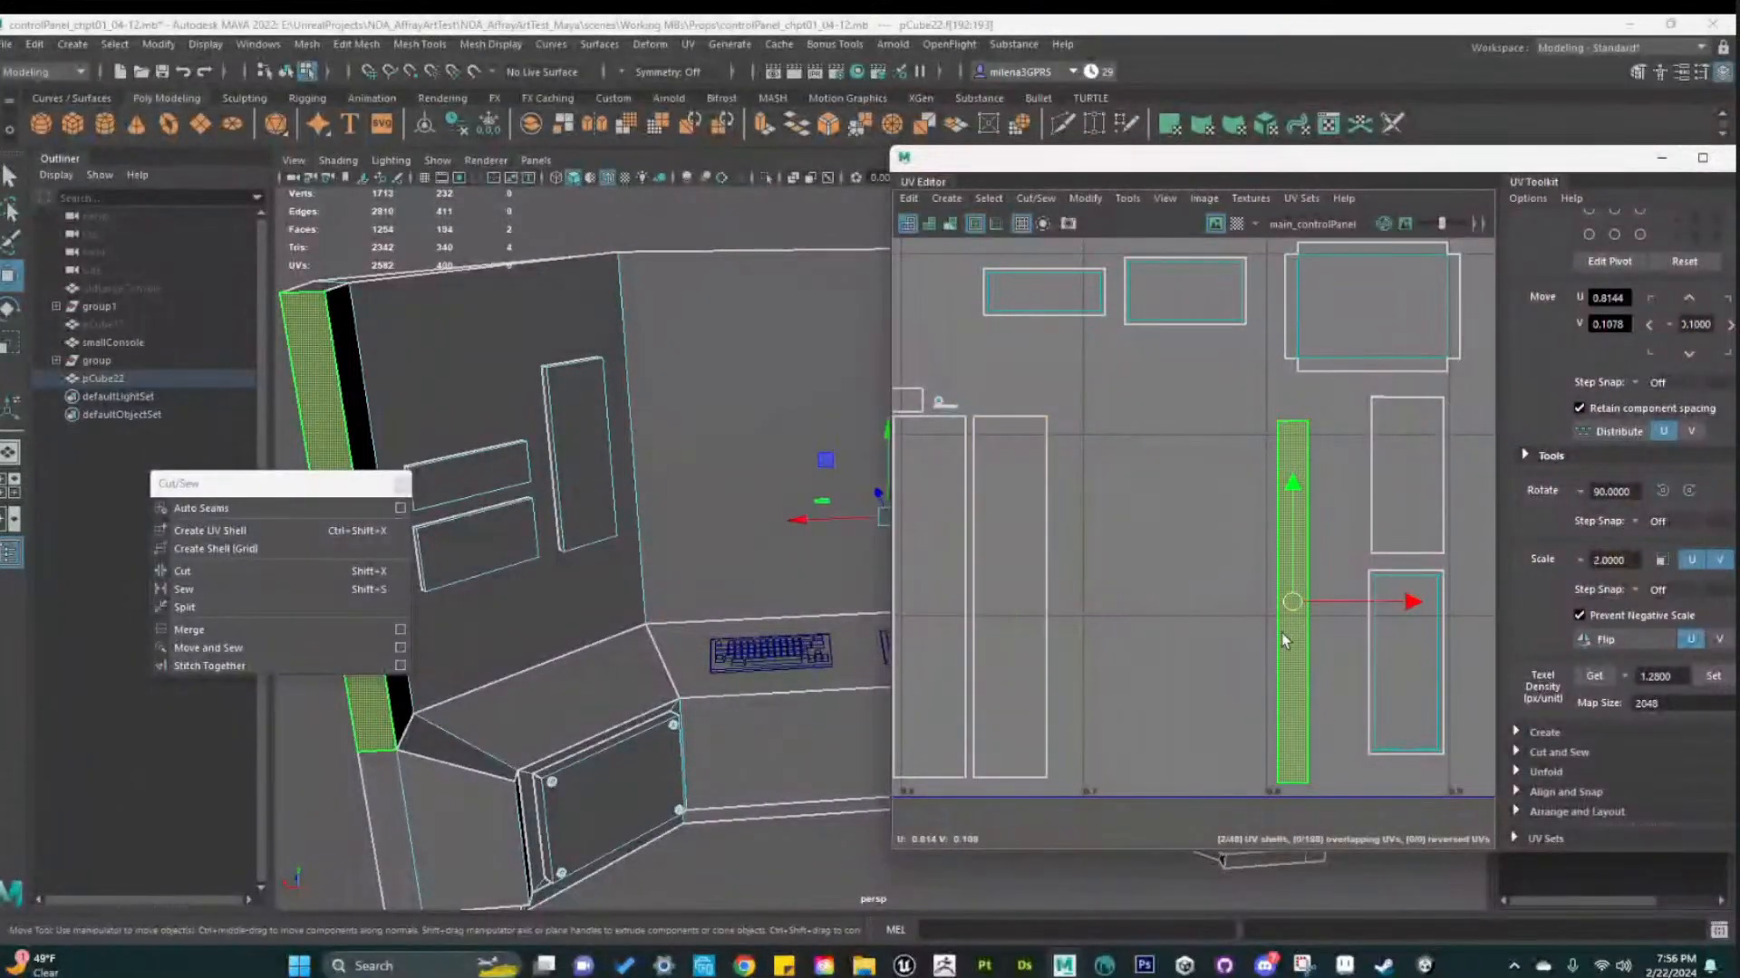
middle_click_drag(1281, 632, 1070, 602)
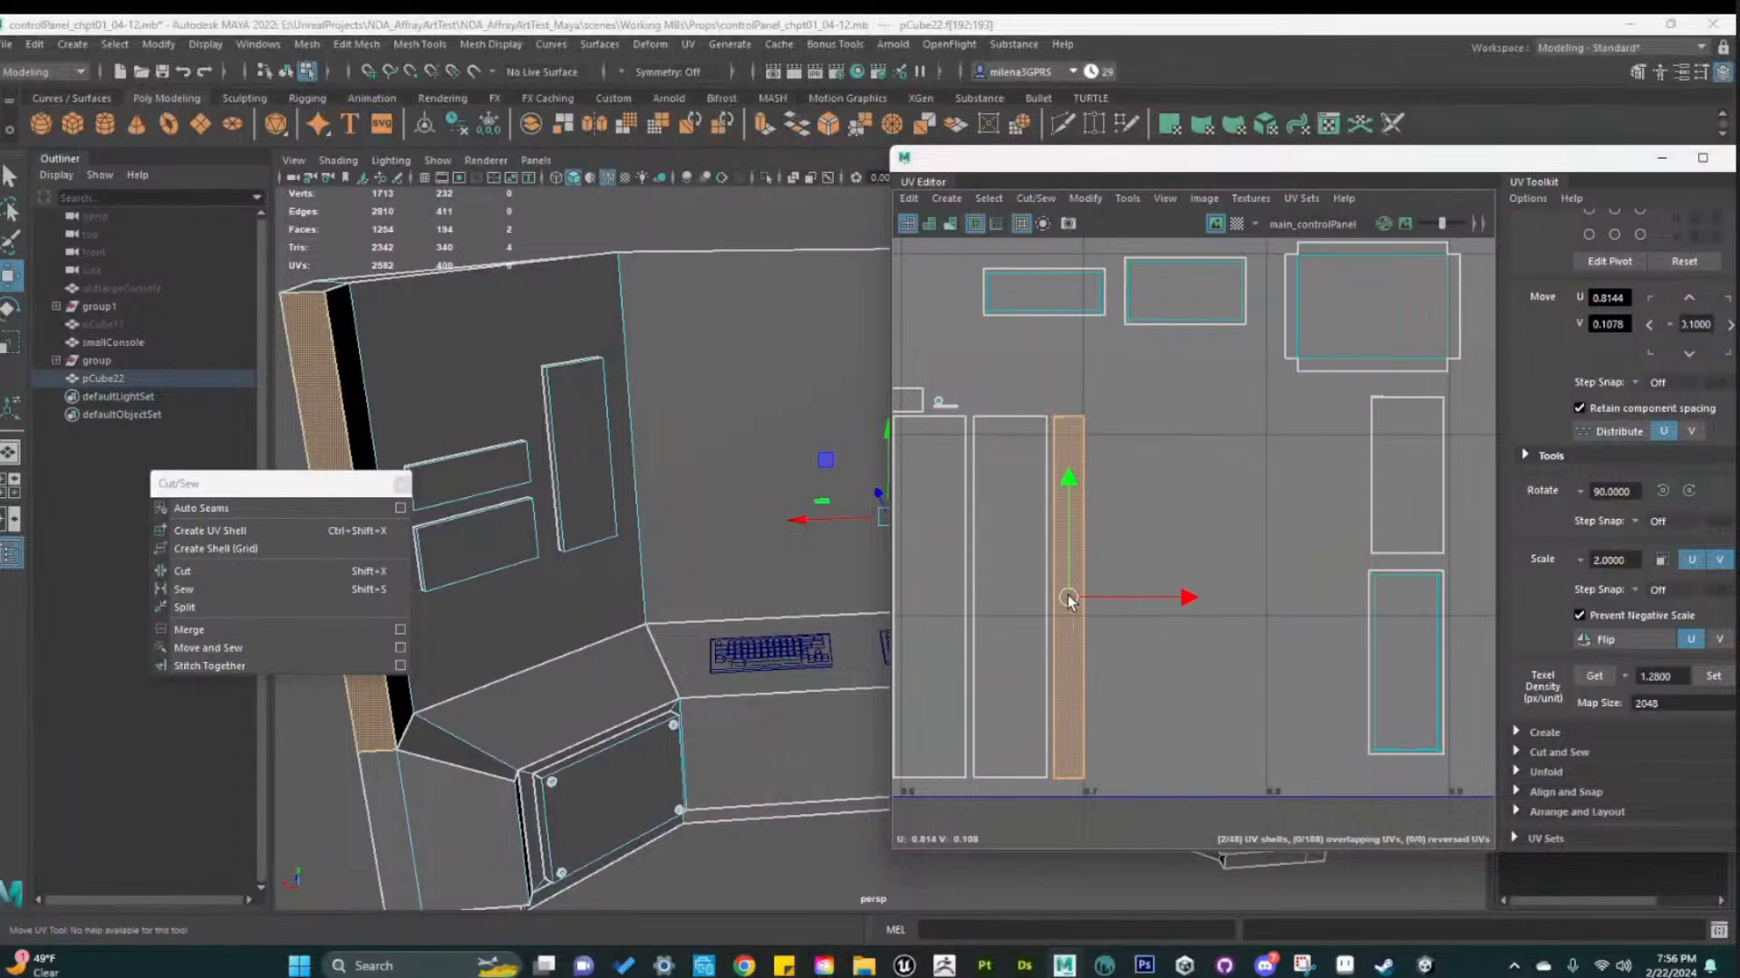
left_click(1232, 686)
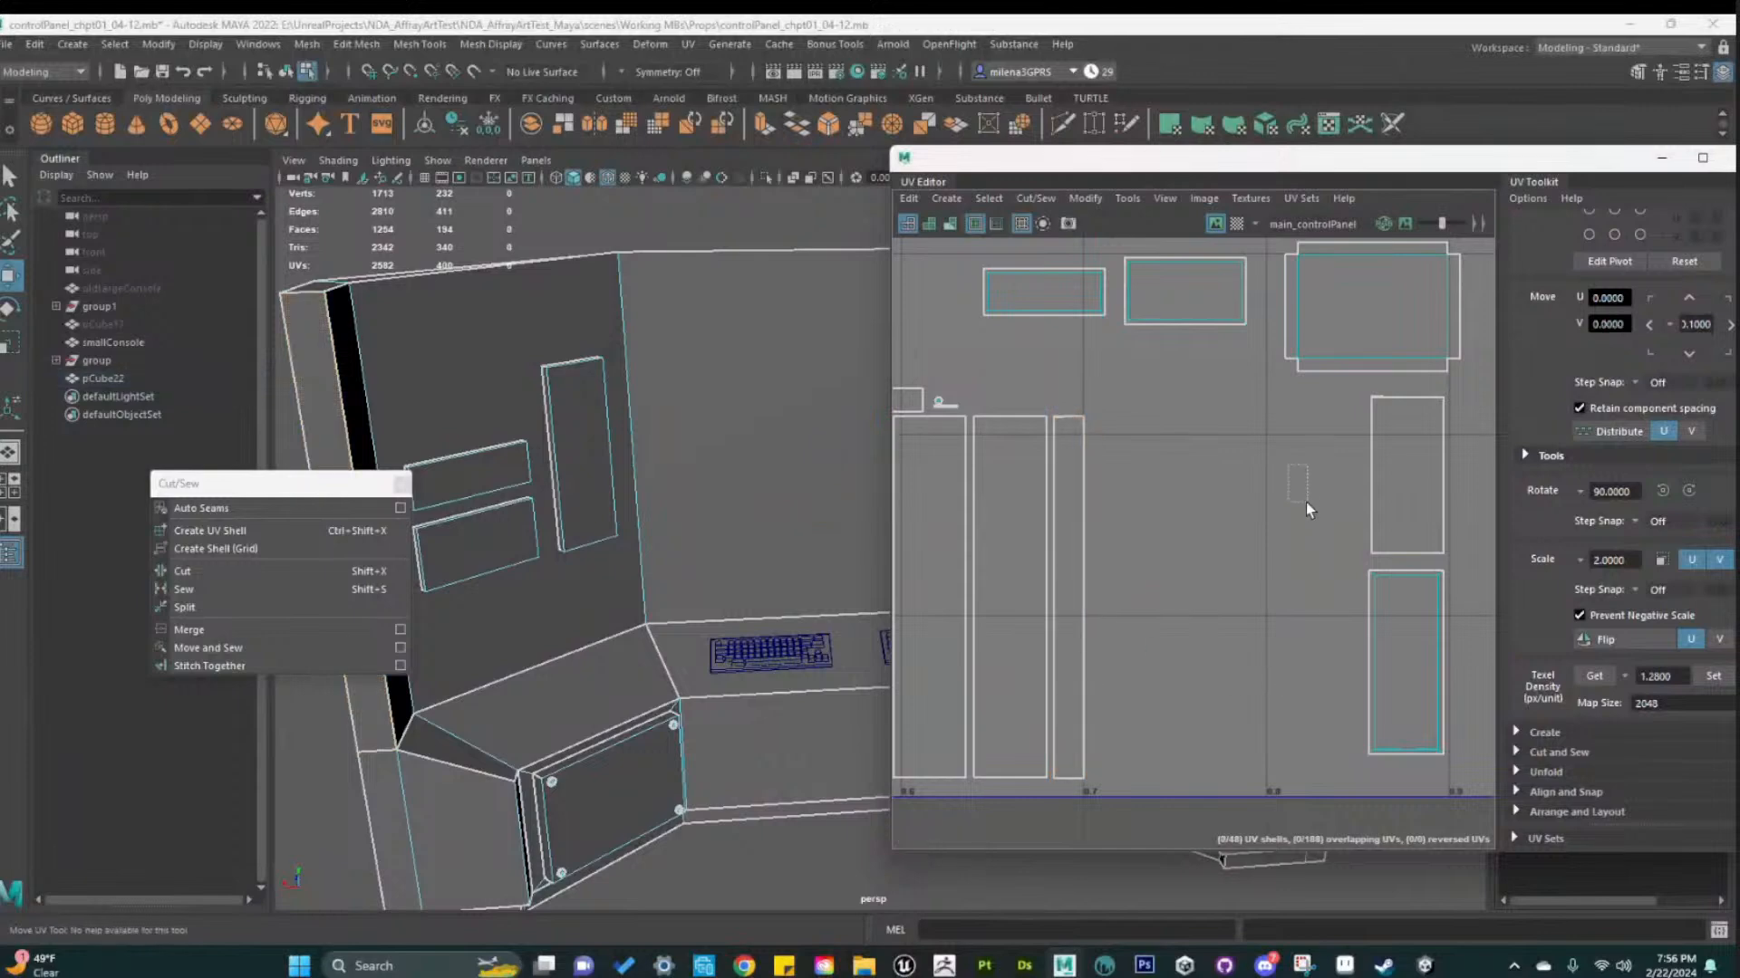
Move the stacked lower side-face shells to the tile's lower edge beside the narrow strips, at U 0.7228, V 0.0532
left_click_drag(1432, 521, 1433, 524)
scroll(715, 722, "down", 5)
left_click_drag(715, 721, 950, 771, "alt")
left_click_drag(1411, 476, 1128, 701)
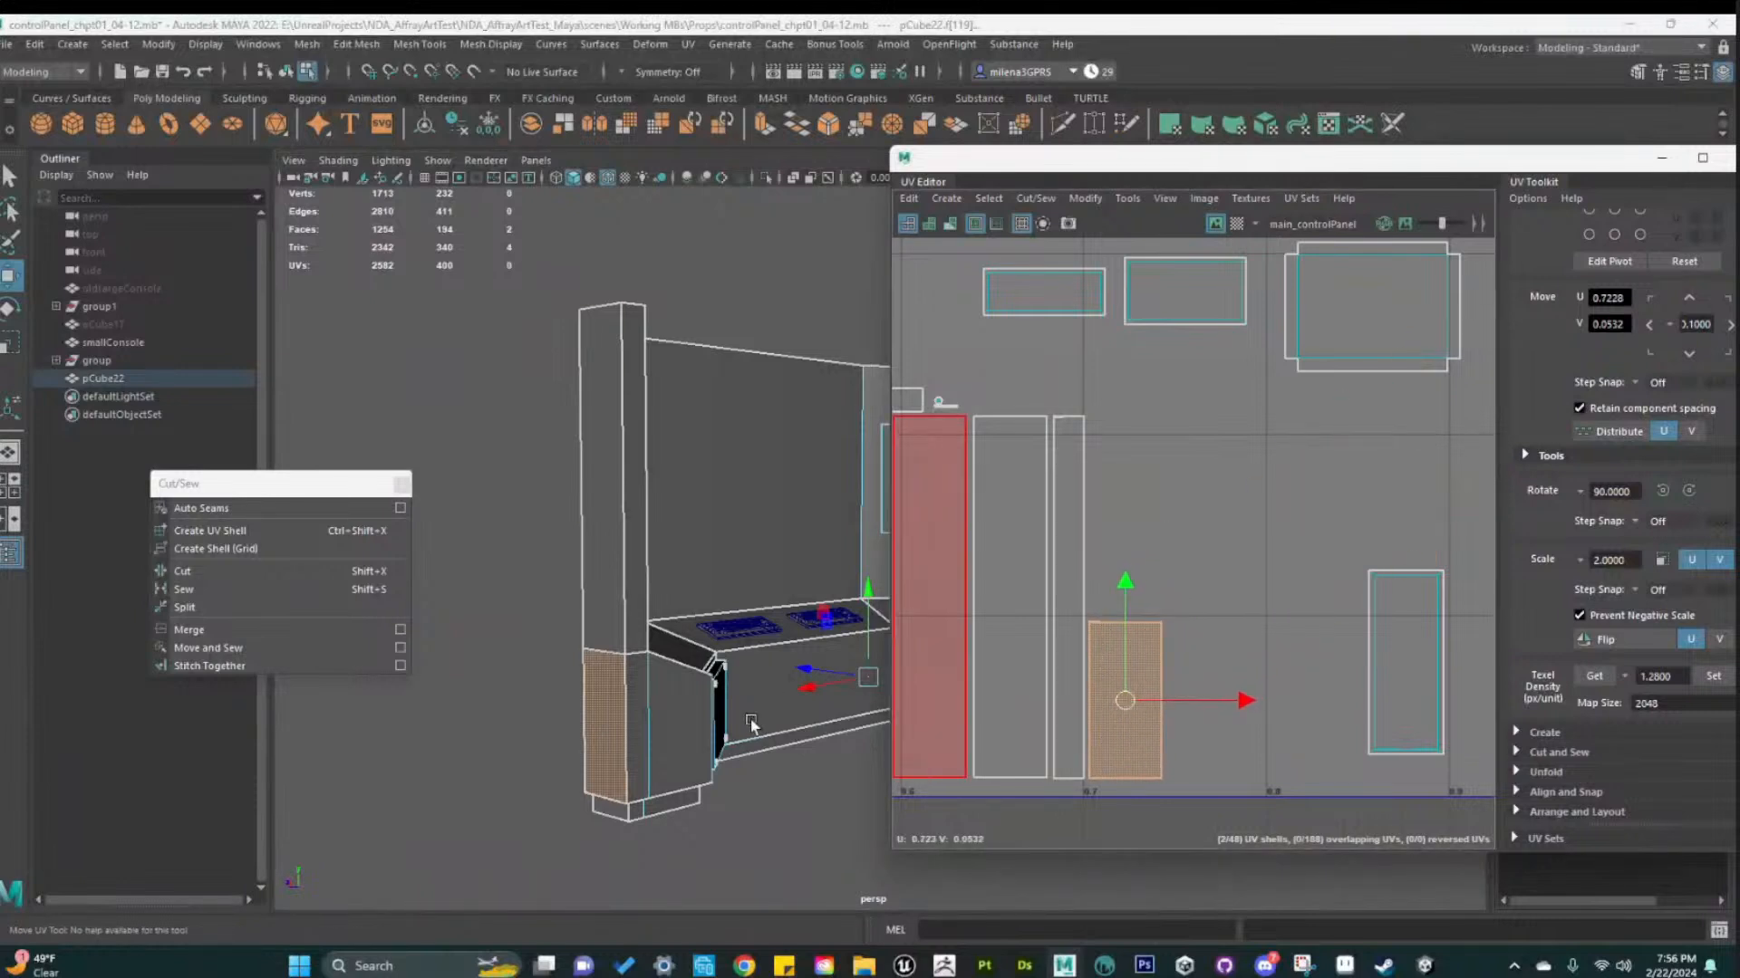
Select the inner wall faces on the model and examine where their shell sits in the UV layout
left_click_drag(754, 725, 606, 745, "alt")
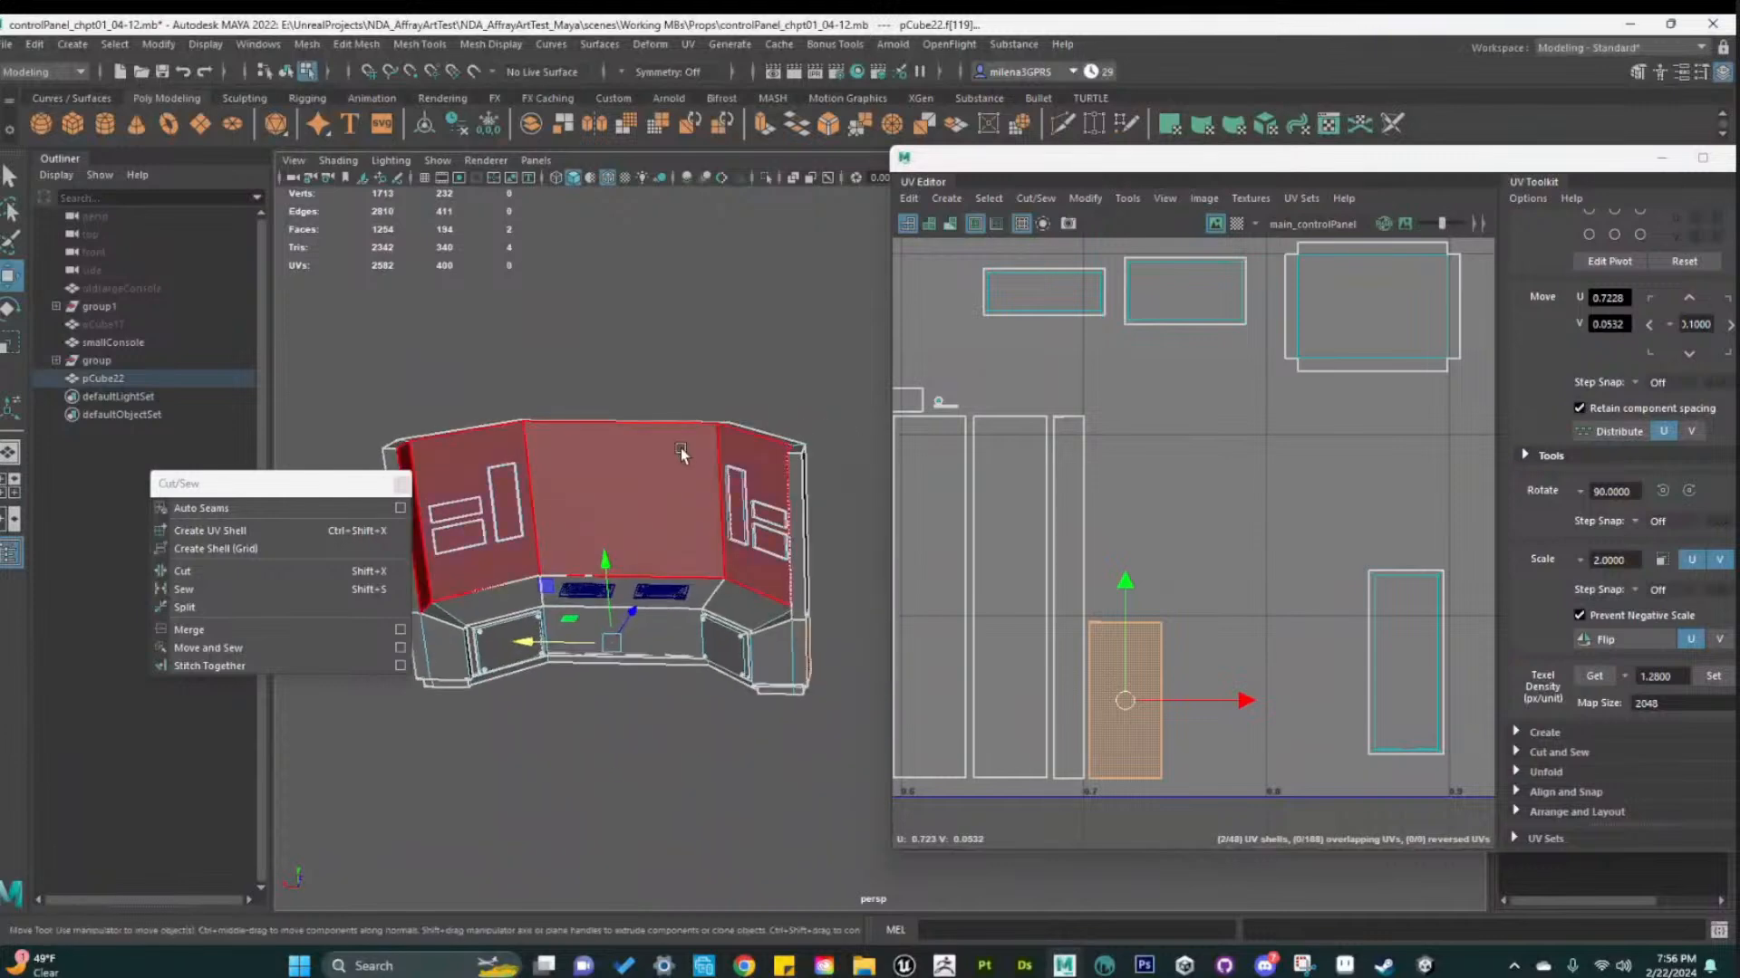
left_click(683, 453)
scroll(1171, 583, "down", 3)
scroll(1238, 588, "down", 3)
middle_click_drag(1087, 573, 1275, 590, "alt")
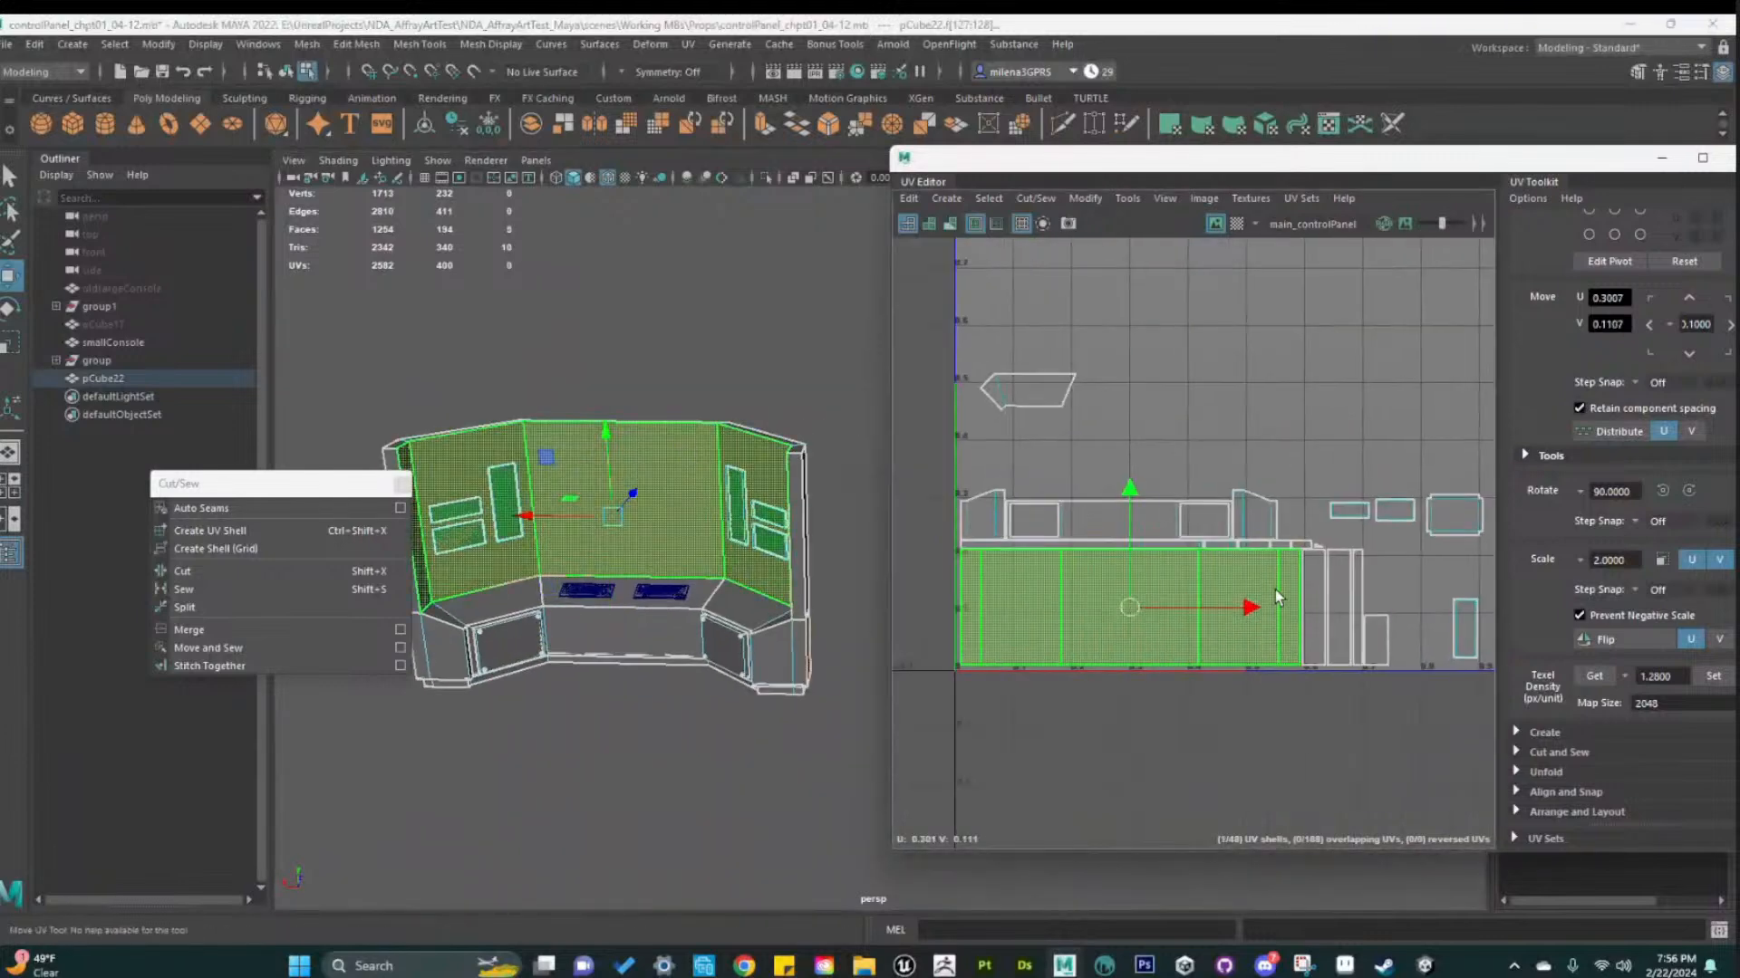
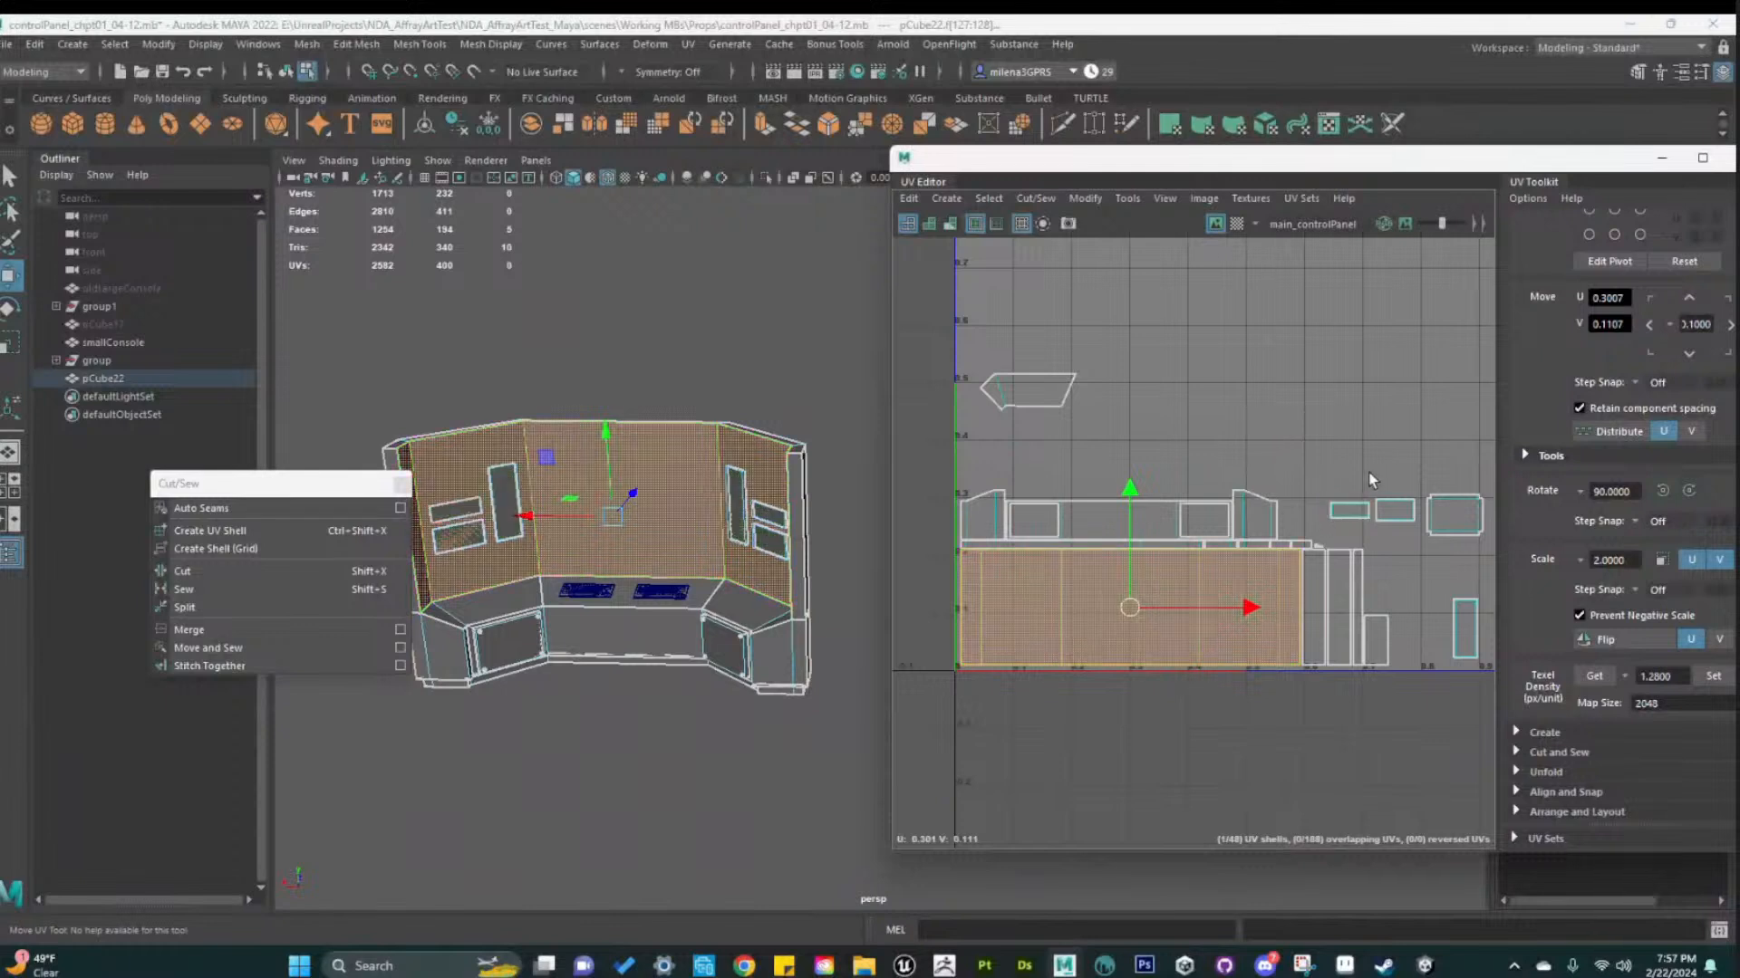
scroll(1368, 471, "up", 2)
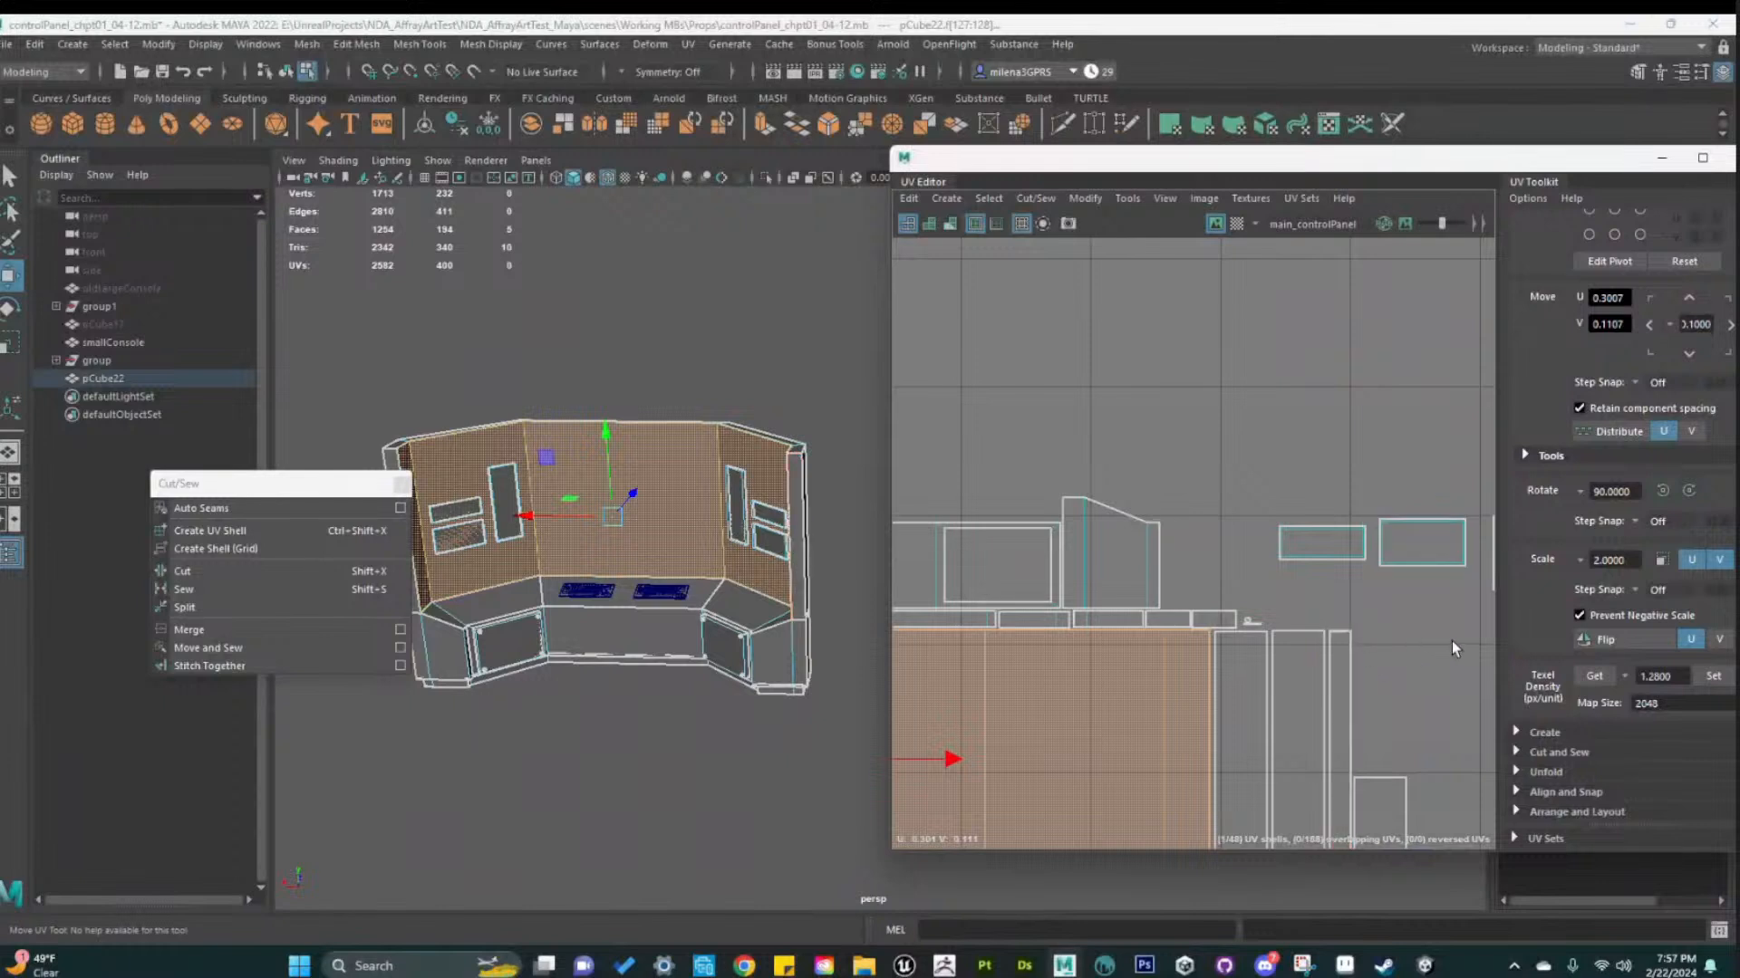
left_click(1379, 654)
Move the 16 small bolt shells from the end of the strip row to U 0.5607, V 0.2306, beside the angled side shell
middle_click_drag(1430, 659, 1275, 573, "alt")
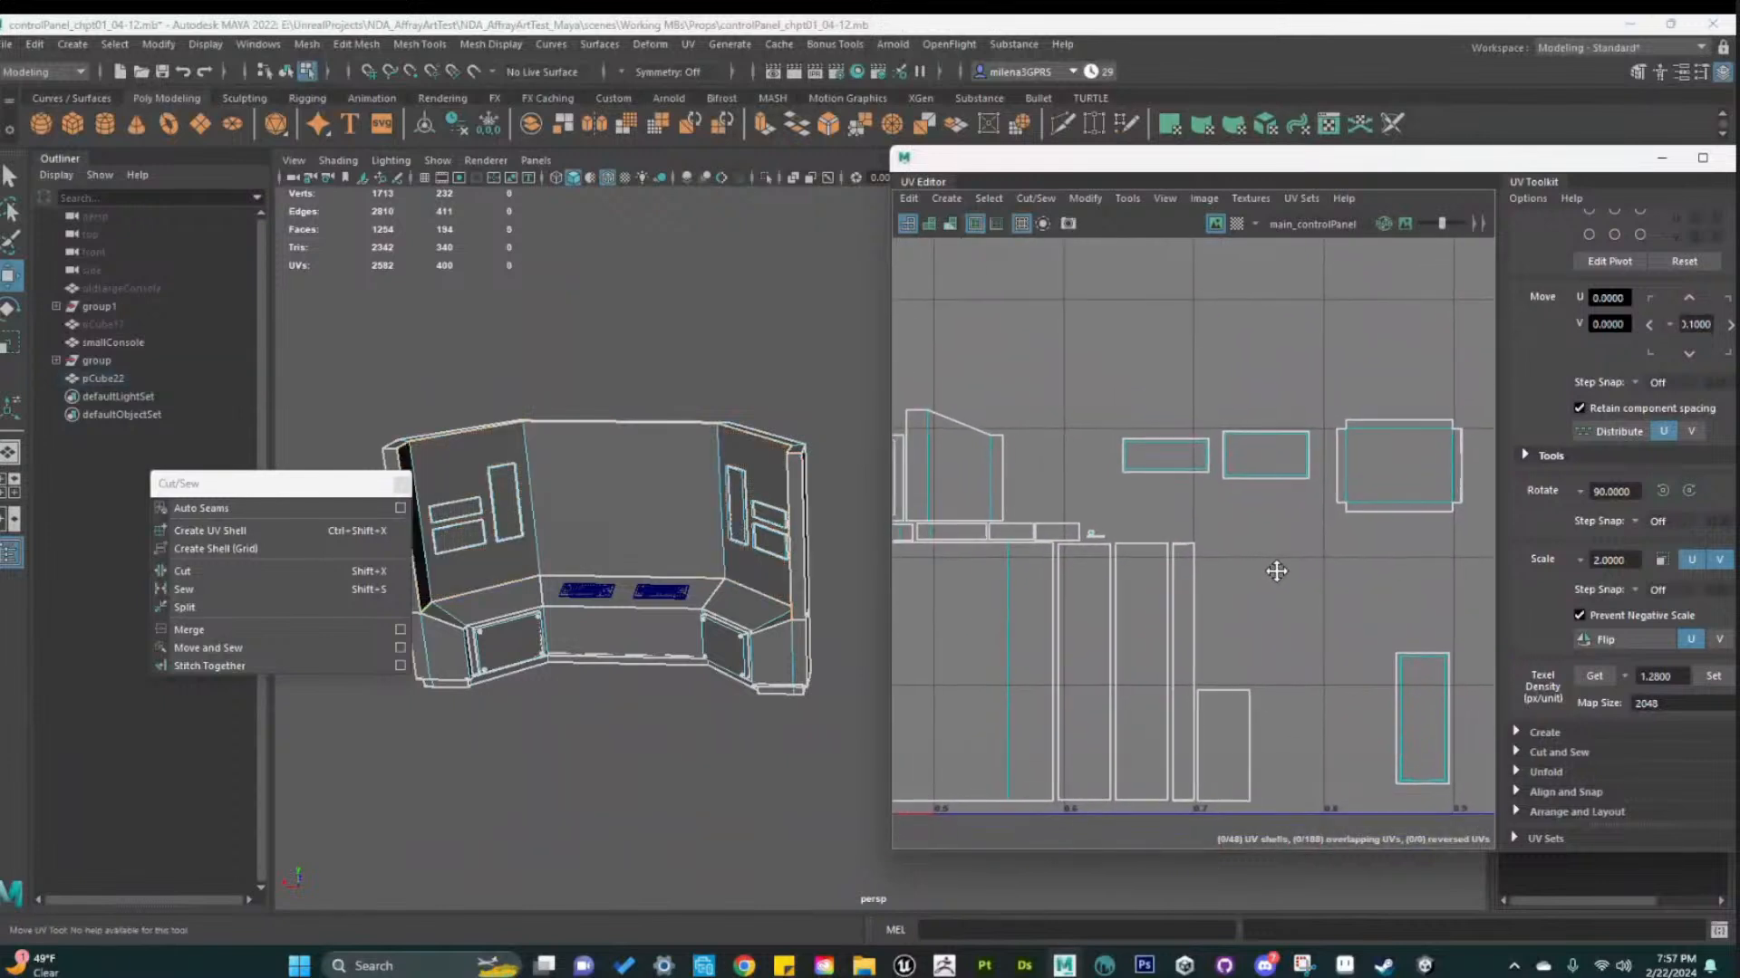
scroll(1099, 517, "up", 3)
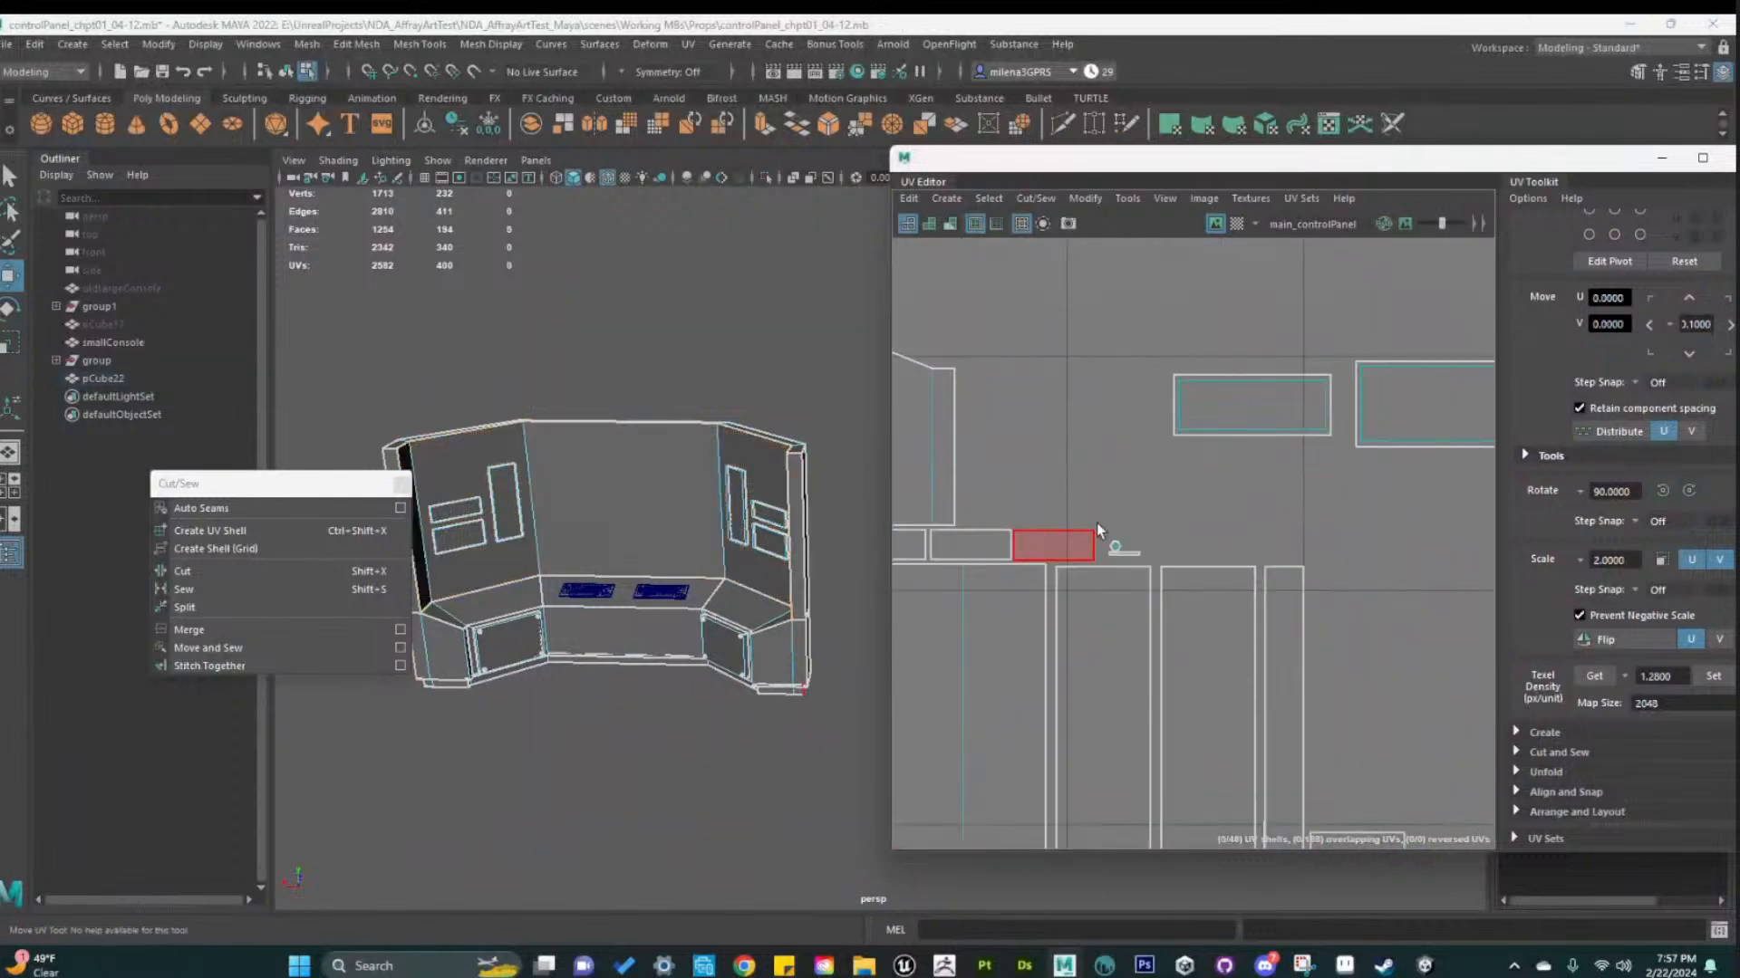
left_click(1135, 553)
left_click_drag(1127, 547, 975, 522)
Move the tall wall-panel stack directly above the lower side-face shells, at U 0.7228, V 0.1516
scroll(1258, 614, "down", 3)
middle_click_drag(1348, 663, 1005, 560, "alt")
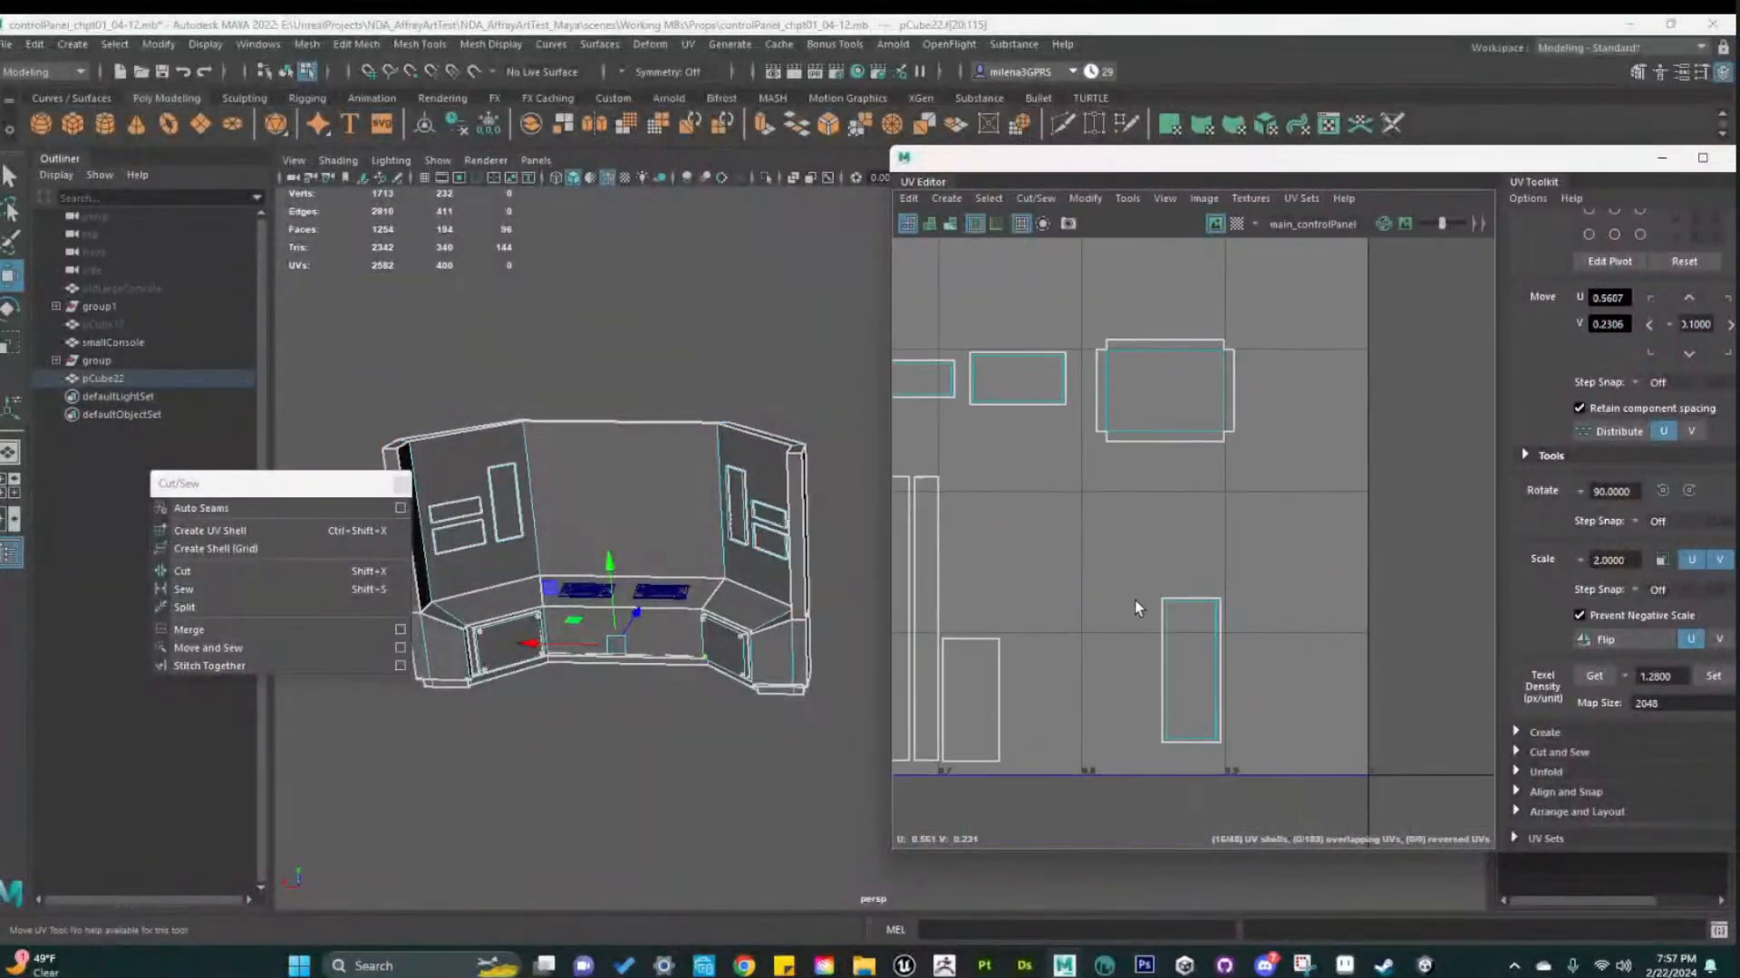
middle_click_drag(1134, 600, 1185, 544, "alt")
left_click(1271, 606)
left_click_drag(1283, 618, 1116, 513)
left_click_drag(1072, 616, 1051, 506)
middle_click_drag(1097, 560, 1259, 666, "alt")
right_click_drag(1259, 658, 1111, 654, "alt")
mouse_move(1111, 655)
middle_mouse_down("alt")
mouse_move(1288, 712)
mouse_move(1132, 659)
middle_mouse_up("alt")
middle_click_drag(1244, 630, 1214, 671, "alt")
Move the bolt shells above the angled side shell and place the tall wall-panel stack beside that shell, at U 0.6015, V 0.2865
scroll(1214, 670, "up", 3)
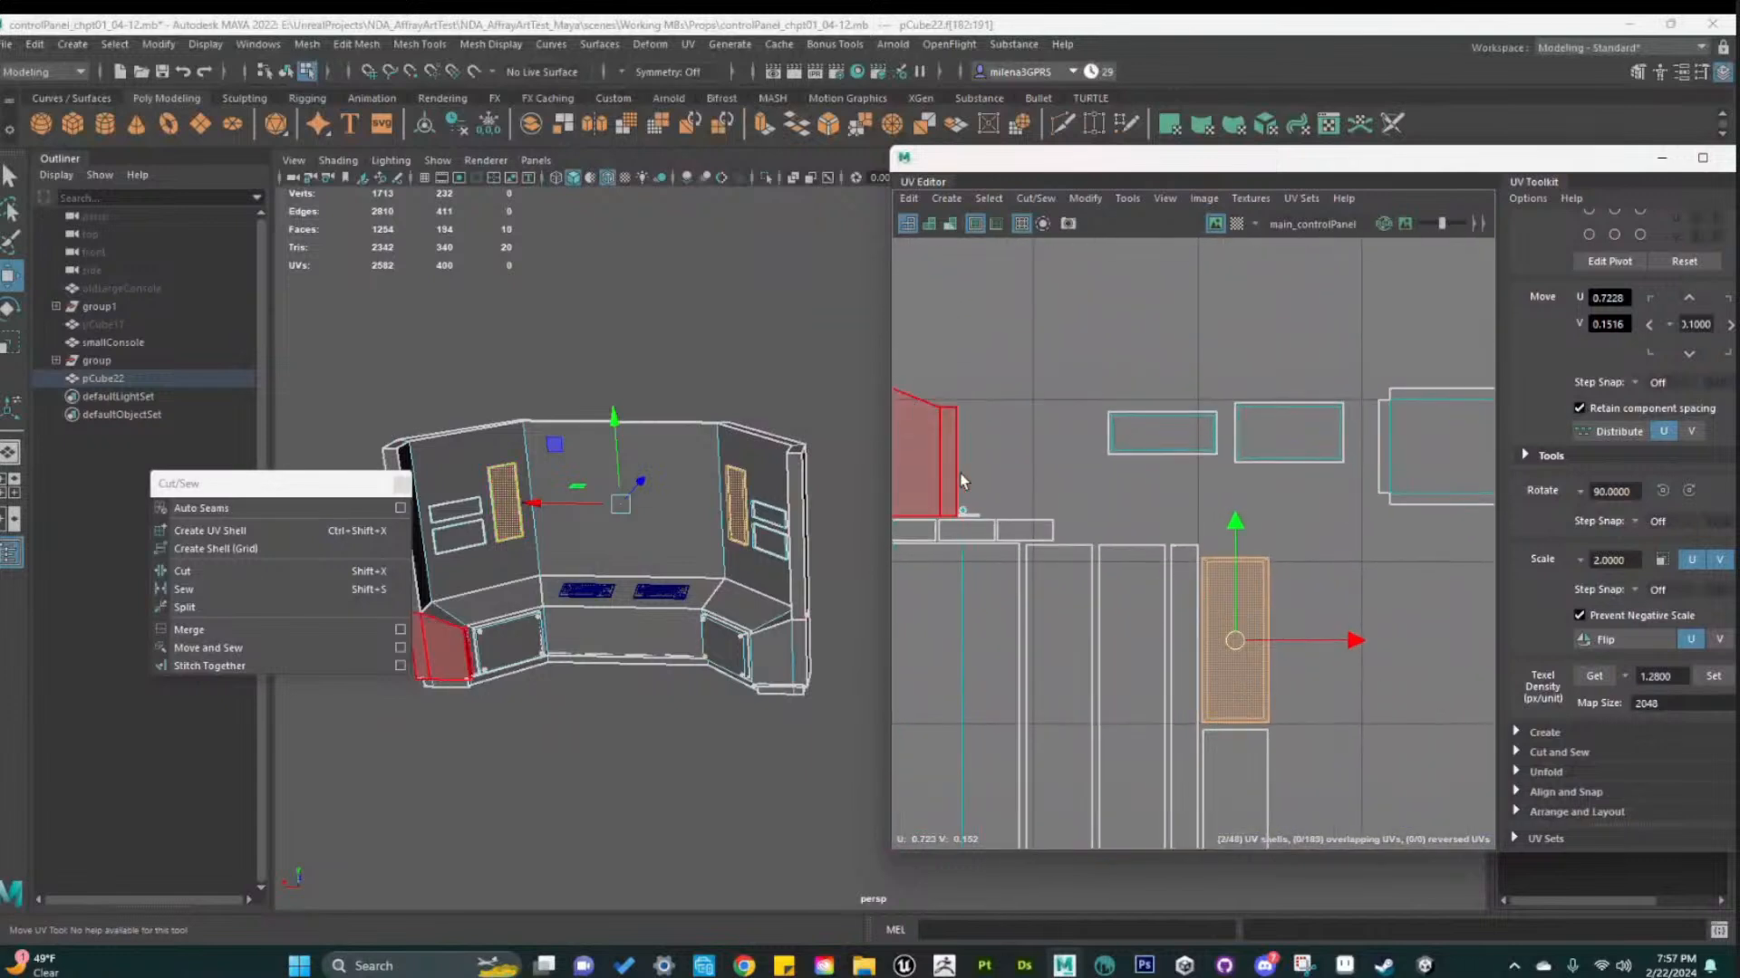
scroll(960, 473, "up", 3)
left_click_drag(939, 523, 968, 317)
scroll(1078, 544, "down", 3)
left_click(1305, 661)
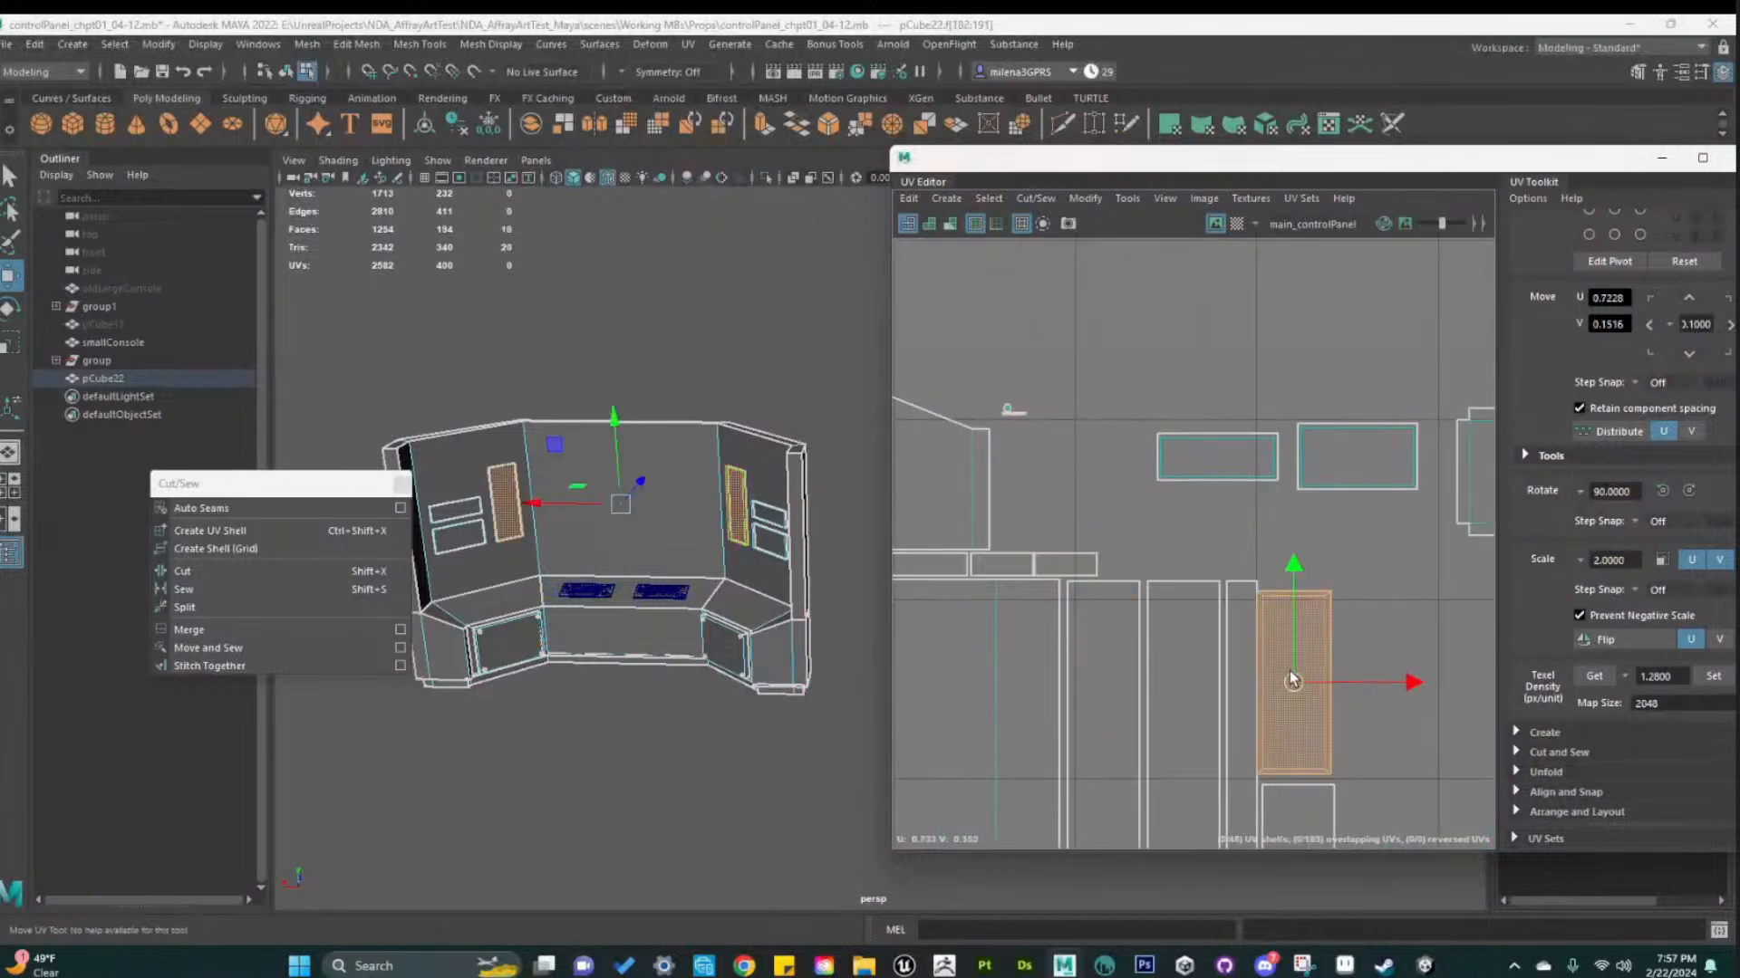
left_click_drag(1291, 670, 1023, 425)
left_click_drag(1014, 411, 948, 339)
left_click(1067, 435)
left_click_drag(1076, 444, 1033, 466)
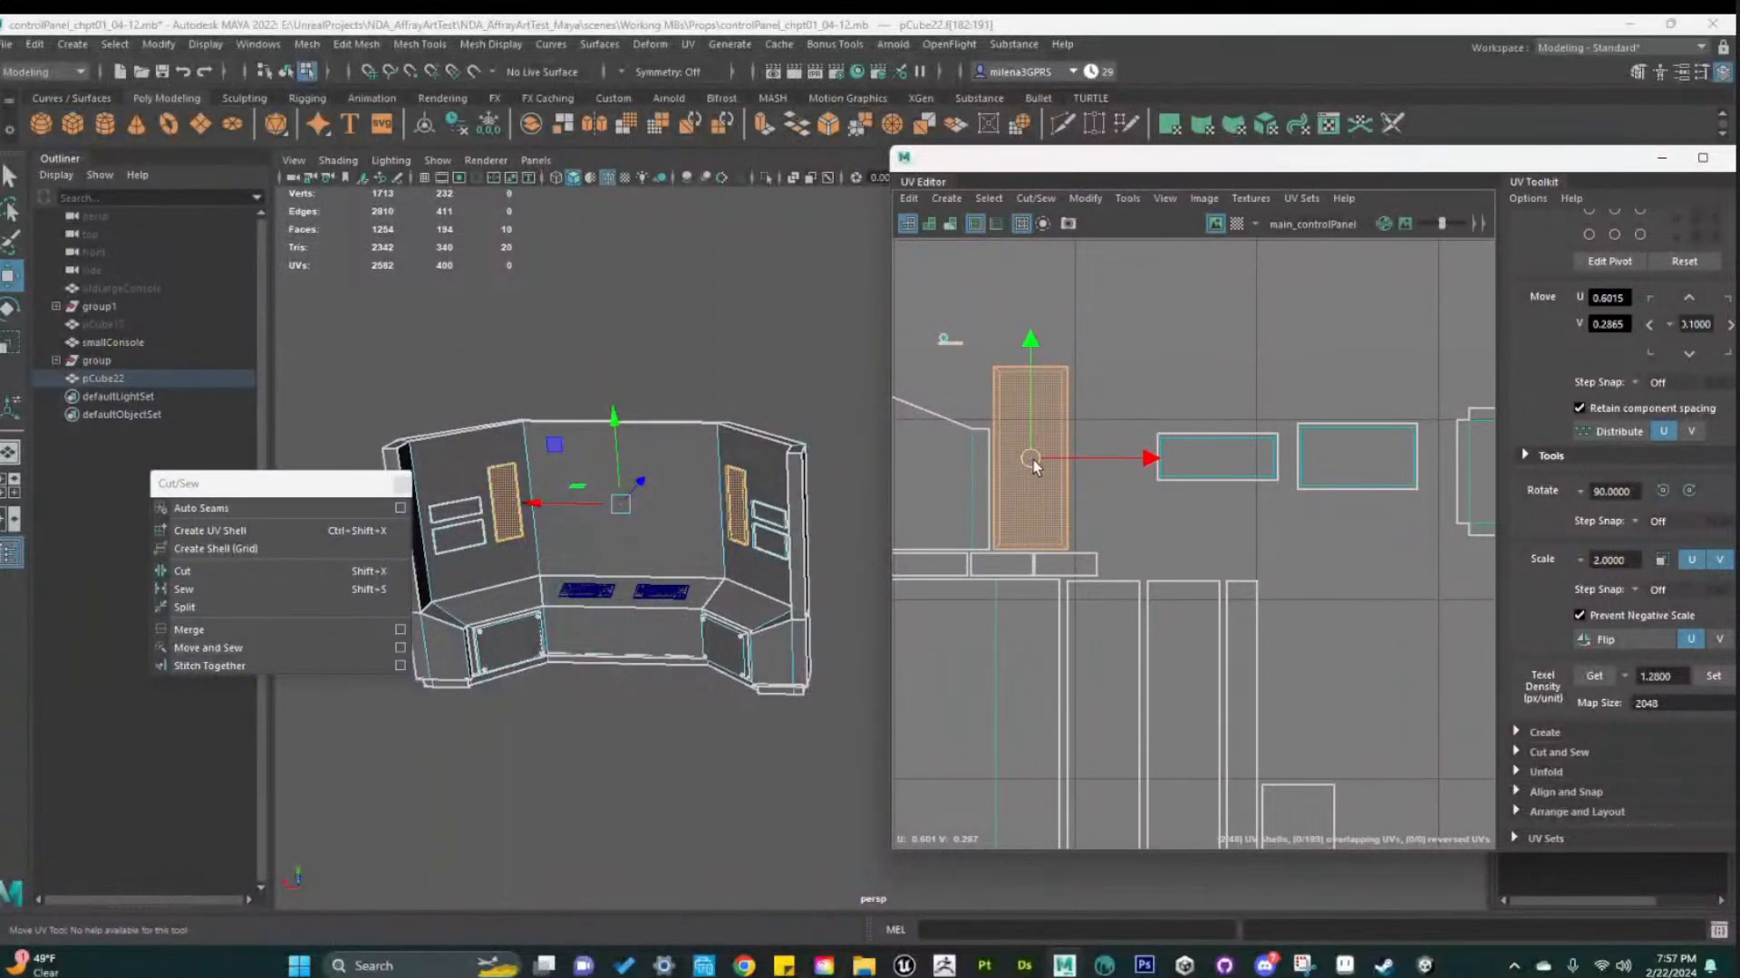
left_click(1177, 566)
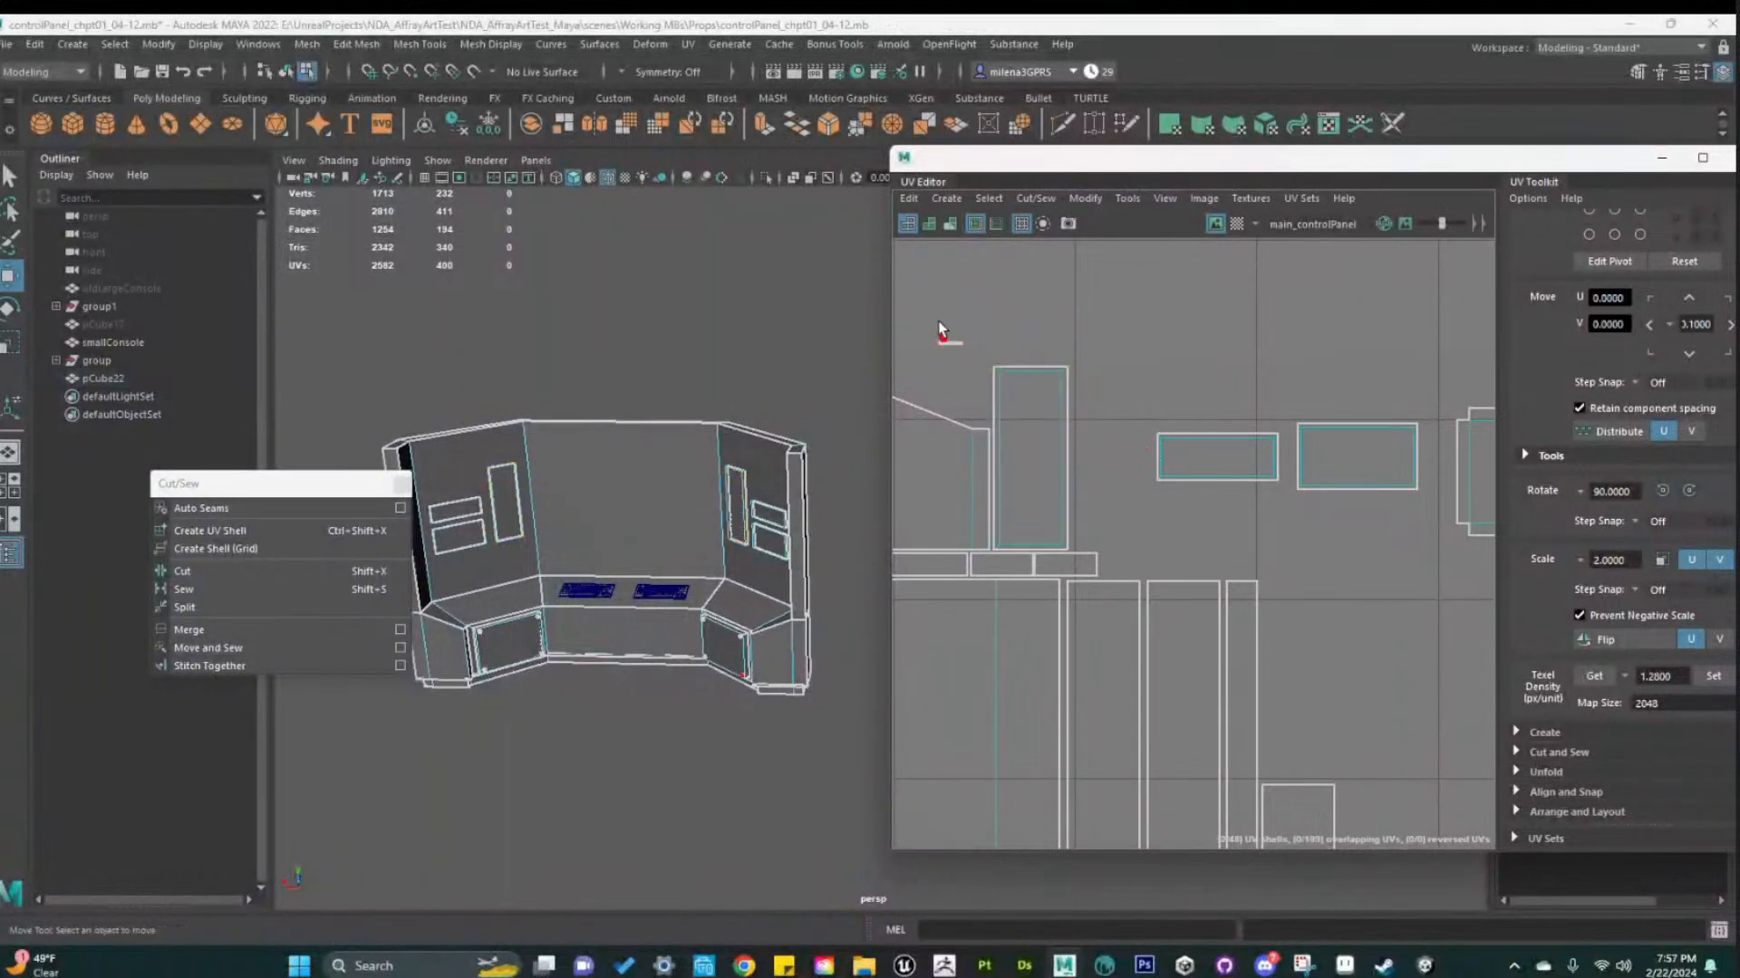
Examine how the tall wall-panel stack fits beside the angled side shell and above the strip row
left_click_drag(937, 323, 1011, 496)
scroll(981, 413, "up", 4)
left_click(973, 345)
scroll(1067, 448, "down", 4)
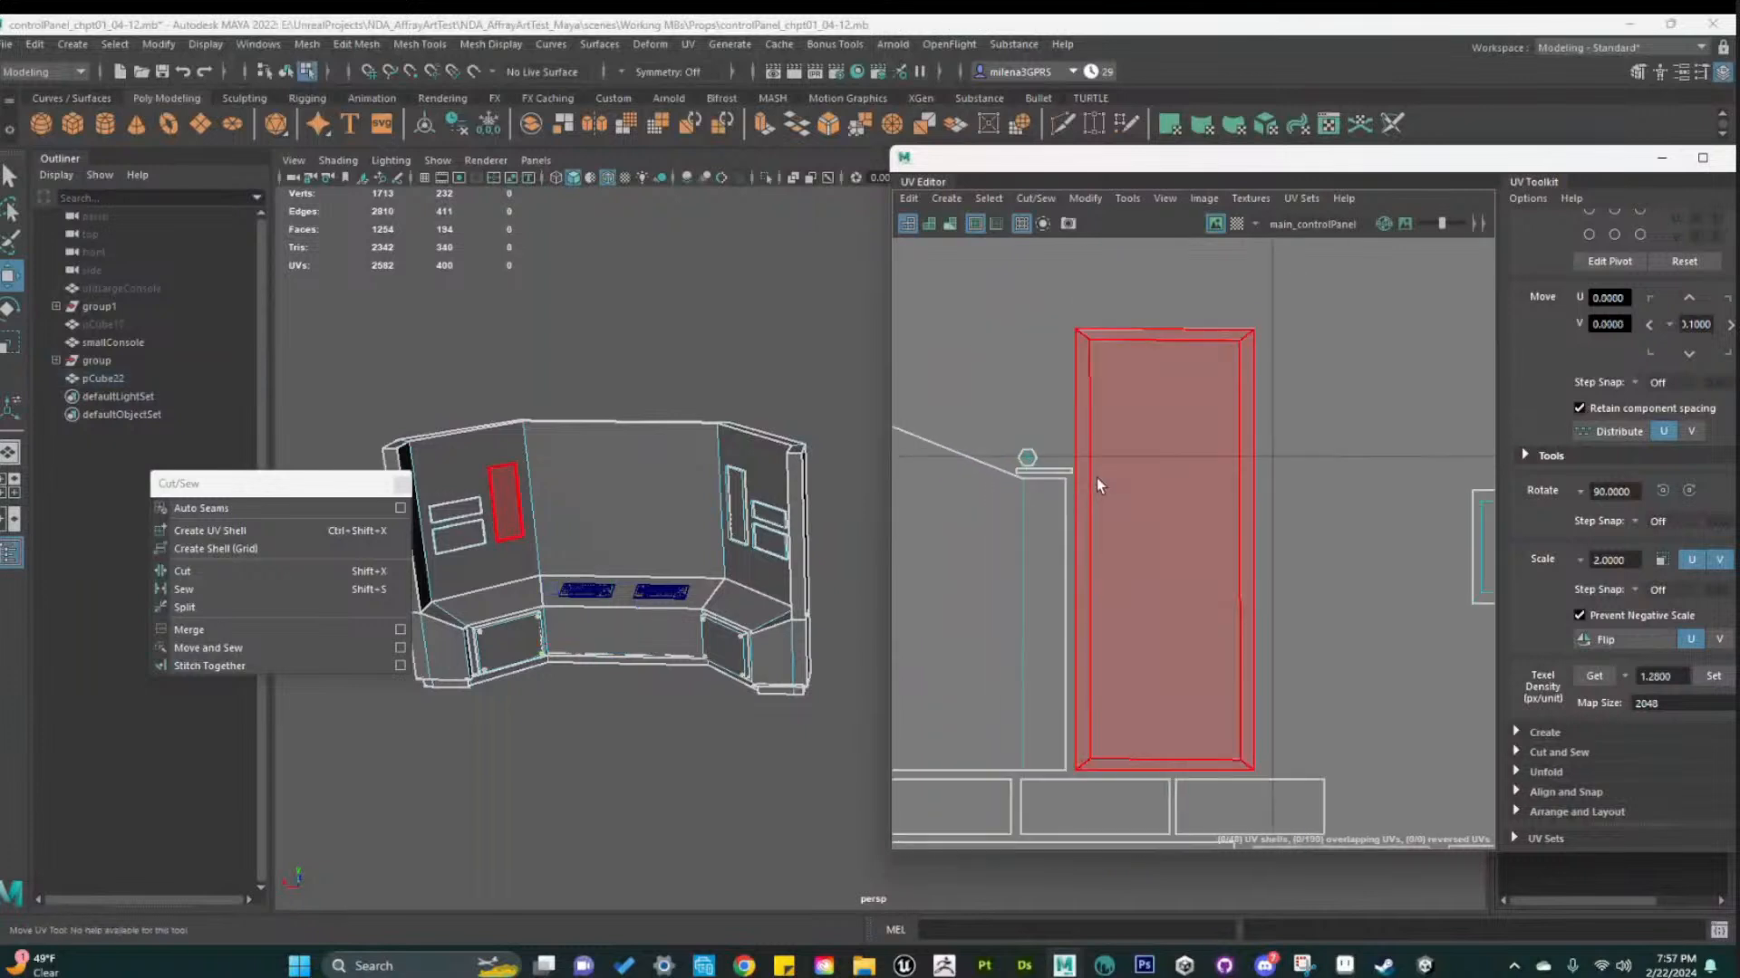
scroll(1096, 477, "down", 3)
mouse_move(1145, 540)
middle_mouse_down("alt")
mouse_move(1044, 505)
mouse_move(1169, 551)
middle_mouse_up("alt")
scroll(1214, 562, "down", 1)
middle_click_drag(1293, 575, 1278, 485, "alt")
scroll(1059, 397, "up", 4)
scroll(1051, 400, "down", 2)
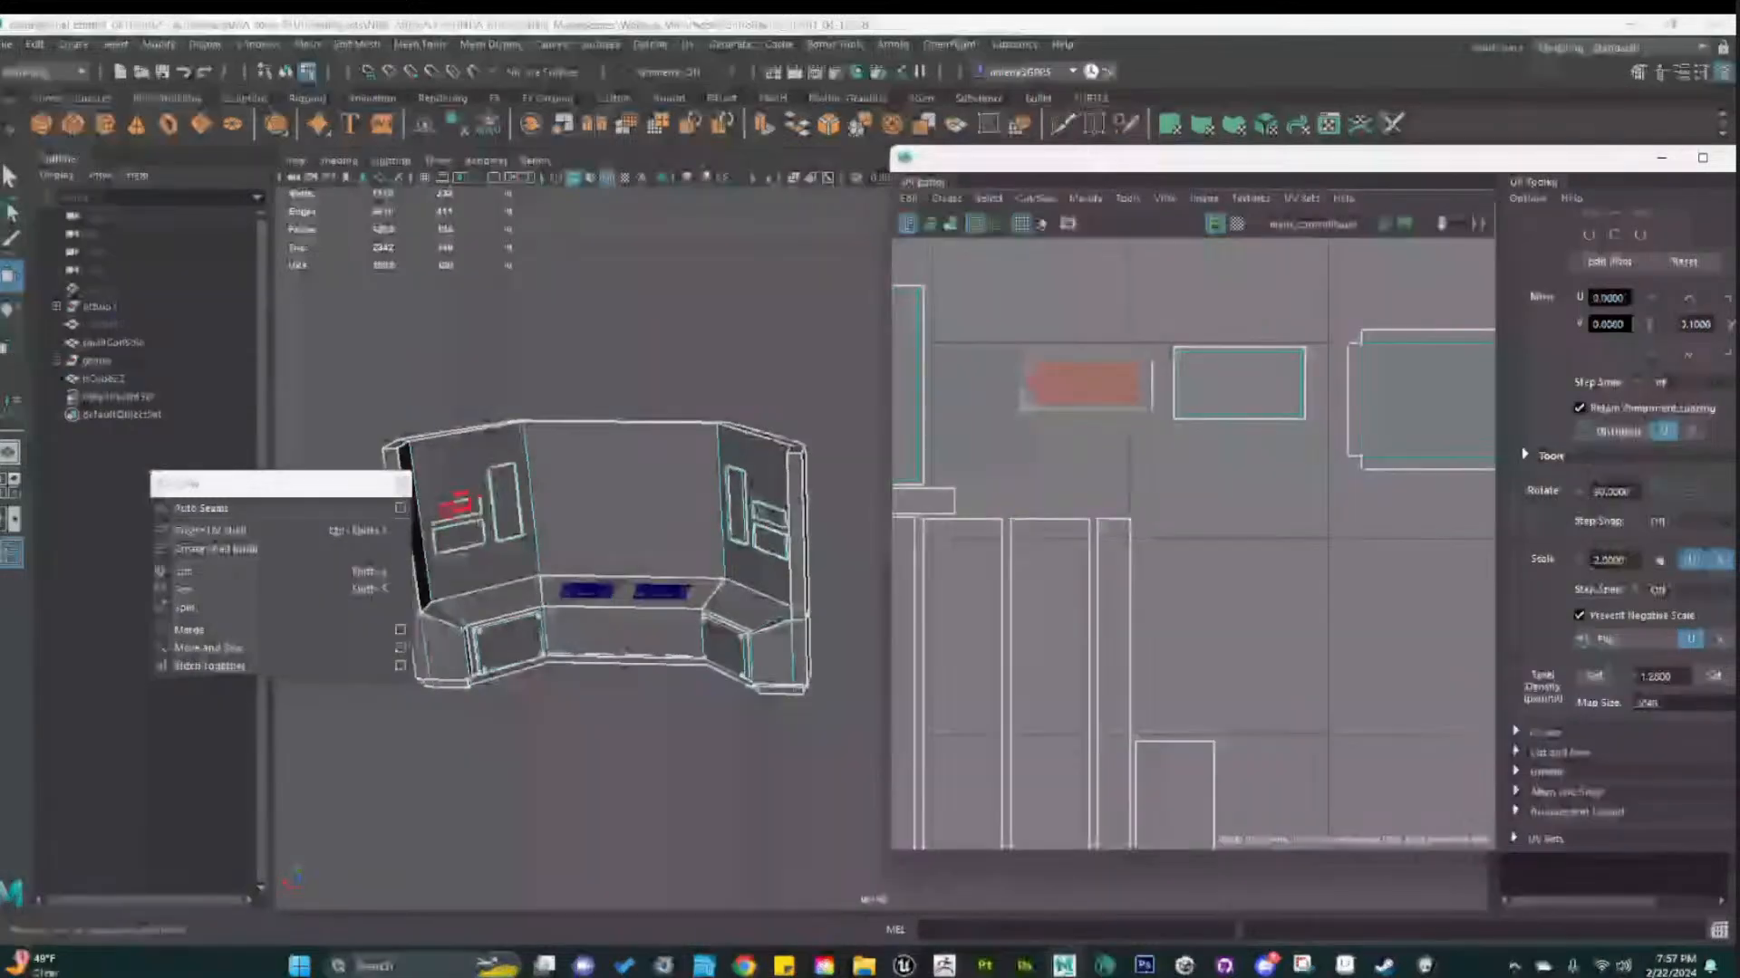
Move the short wall-panel stack clear to U 0.8195, V 0.1716, and place the lower front-panel stack beside the tall stack at U 0.6549, V 0.2581
left_click(1083, 385)
left_click_drag(1084, 385, 1366, 594)
left_click(1406, 461)
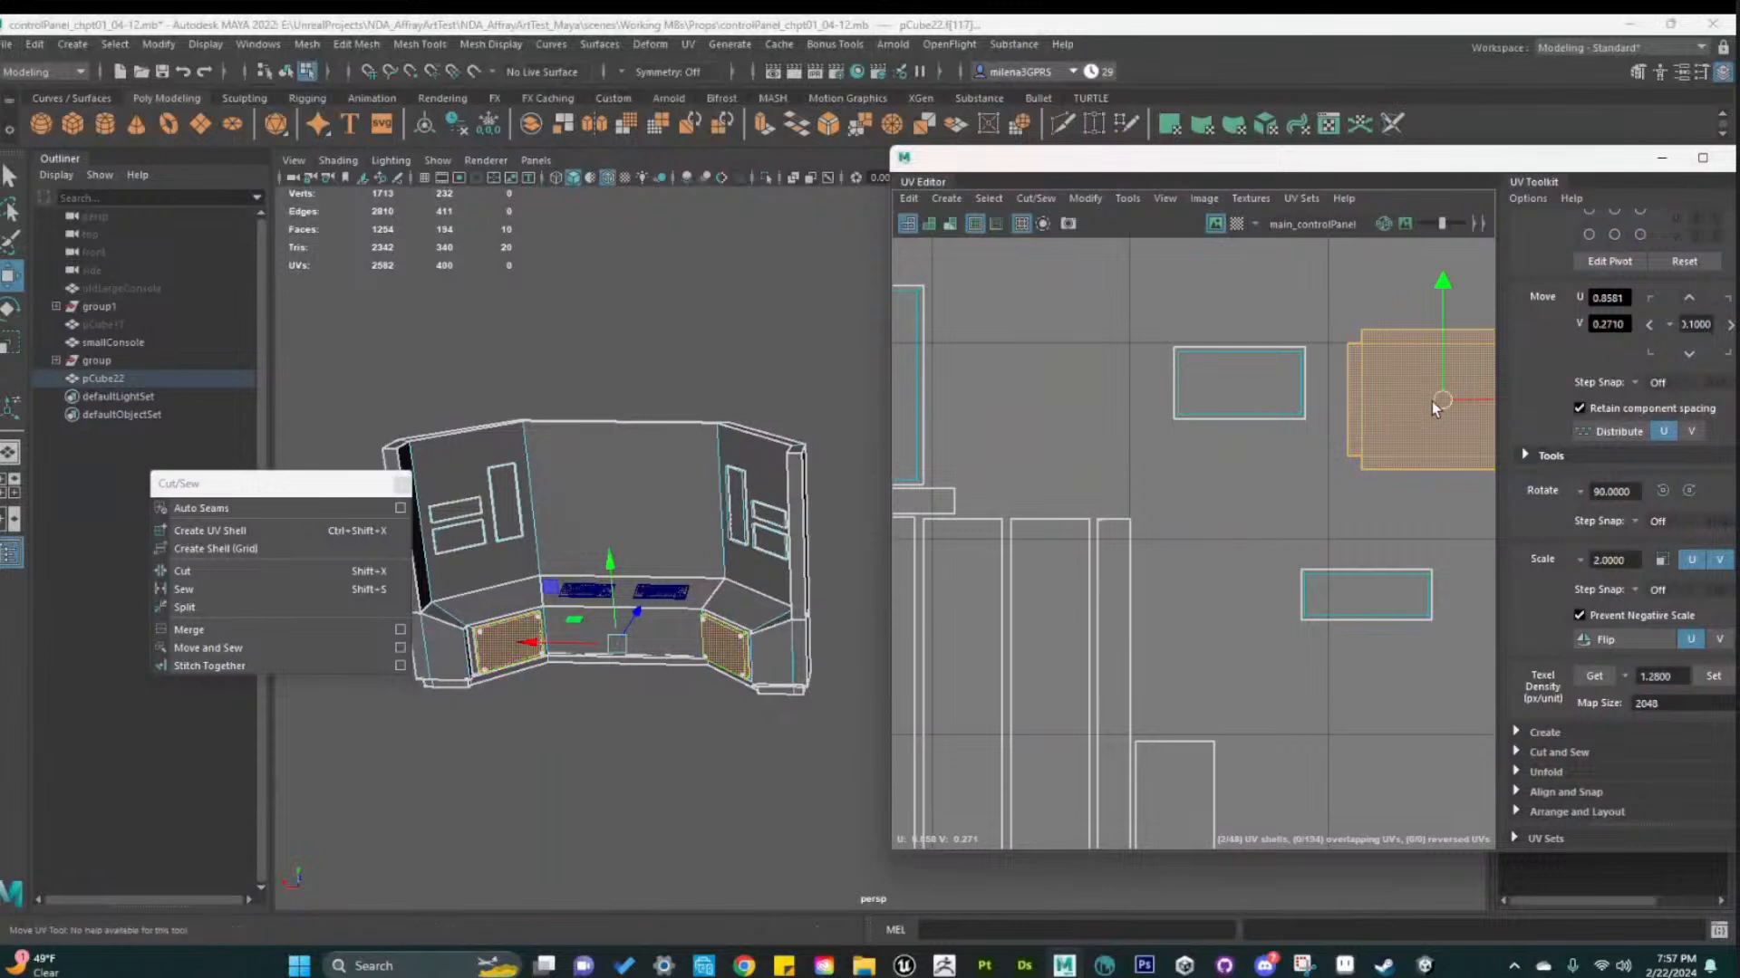
left_click_drag(1432, 401, 1042, 438)
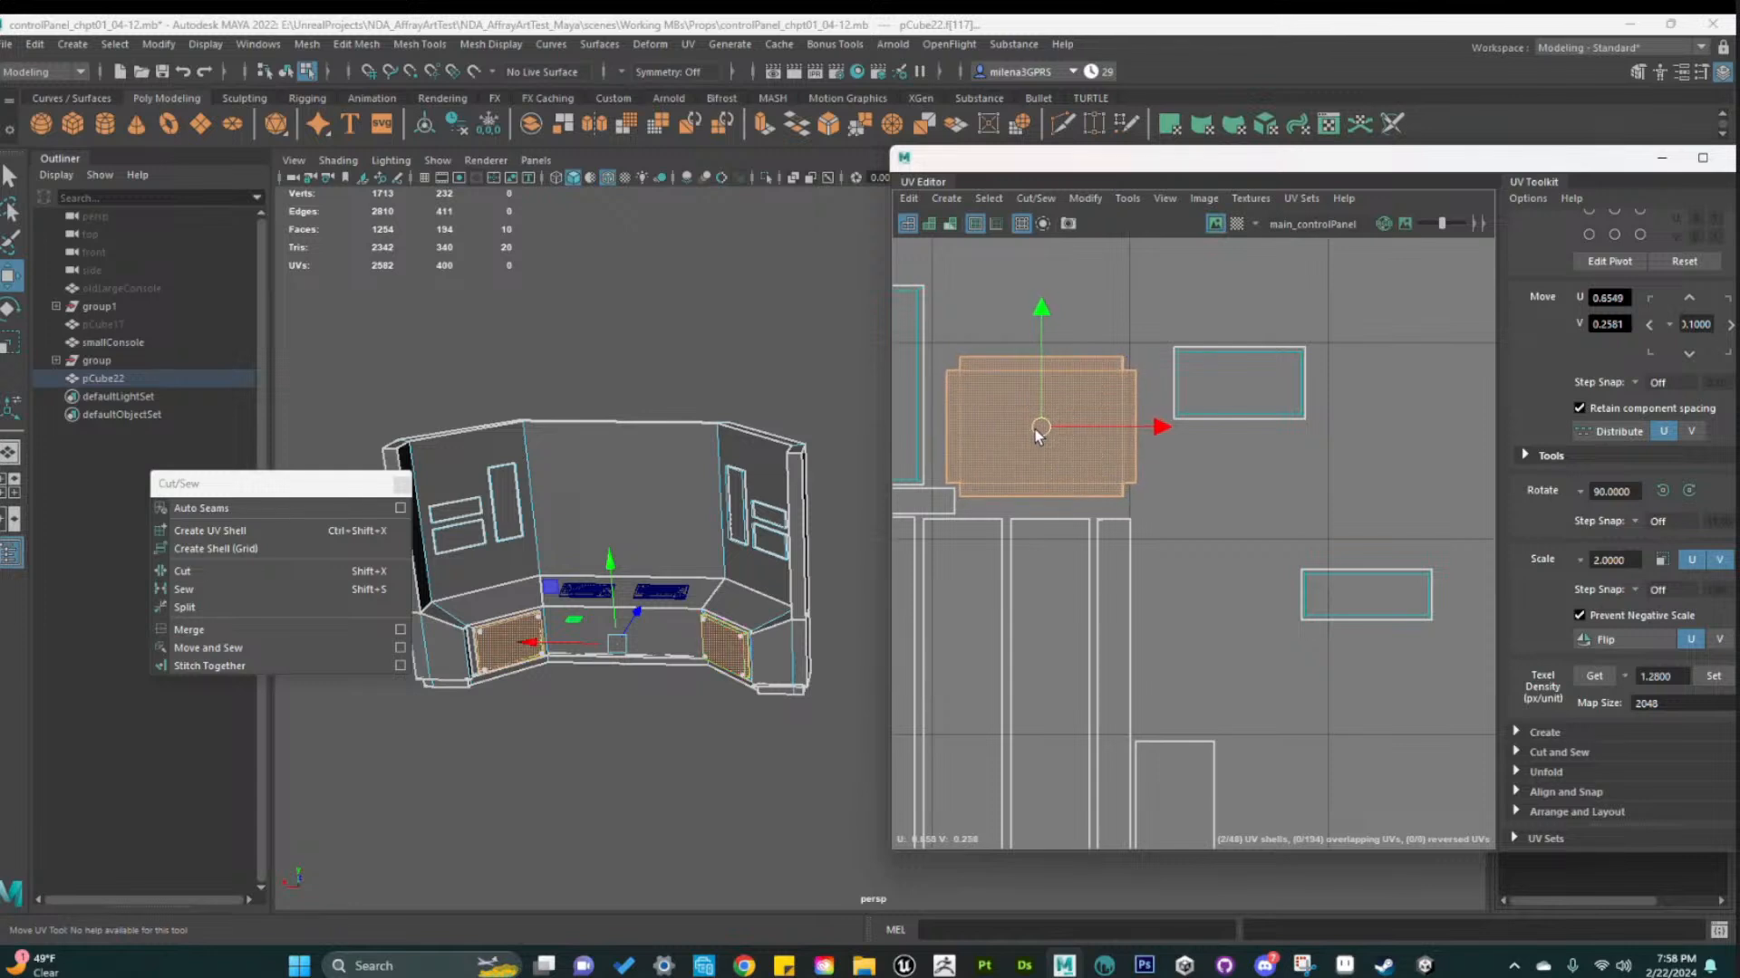
Move the medium wall-panel stack directly above the lower front-panel stack, at U 0.6484, V 0.3136
left_click(1237, 385)
left_click_drag(1237, 385, 1034, 319)
scroll(1226, 547, "down", 3)
scroll(1239, 544, "up", 3)
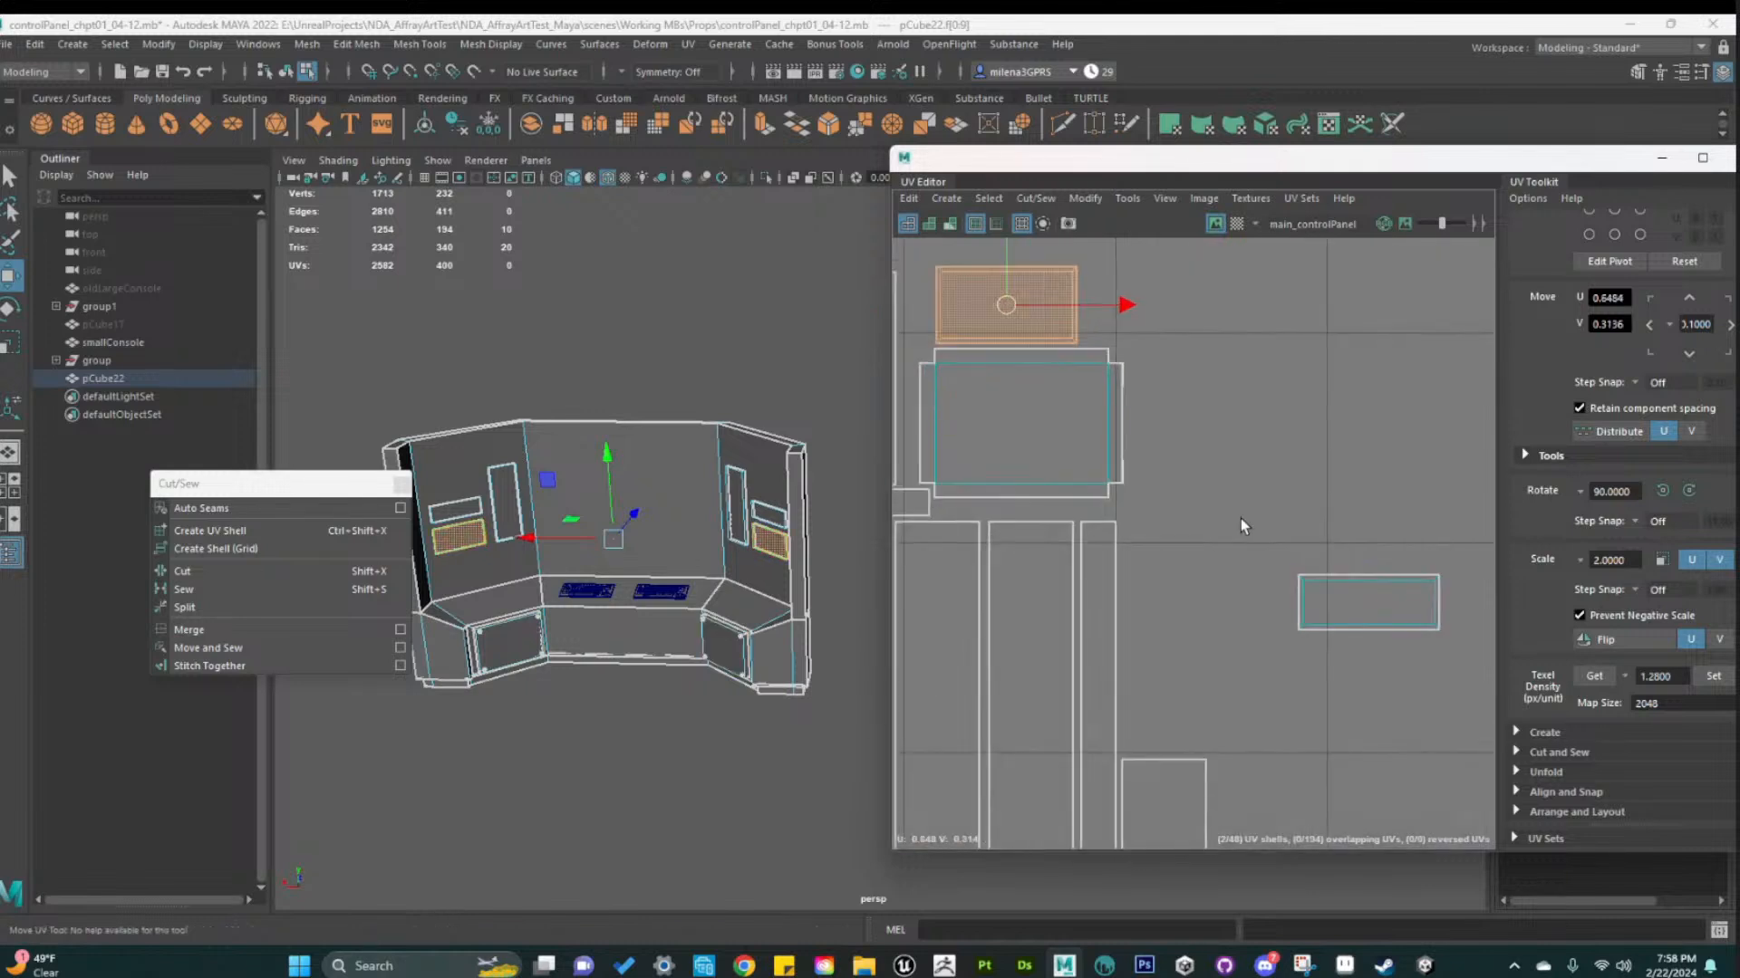
Move the short wall-panel stack above the medium one, at U 0.6087, V 0.3468
middle_click_drag(1309, 539, 1360, 609, "alt")
left_click(1418, 668)
scroll(1300, 672, "down", 3)
middle_click_drag(1281, 669, 1319, 635, "alt")
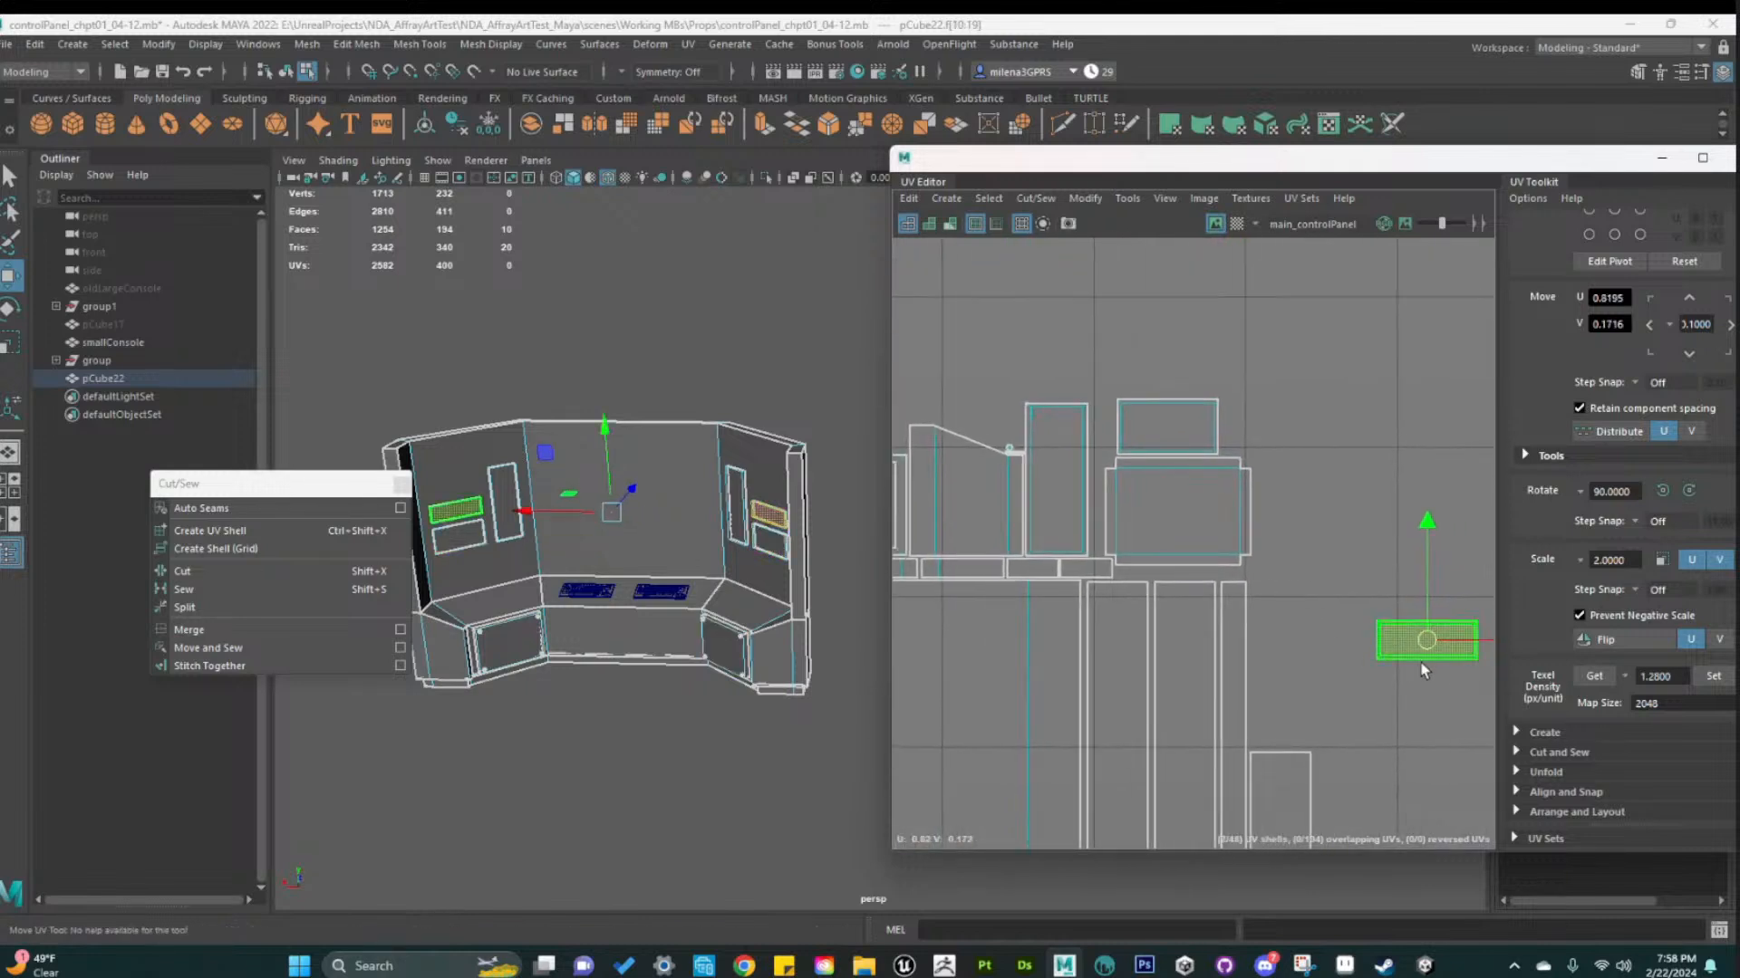
left_click_drag(1408, 629, 1136, 360)
scroll(1124, 381, "up", 4)
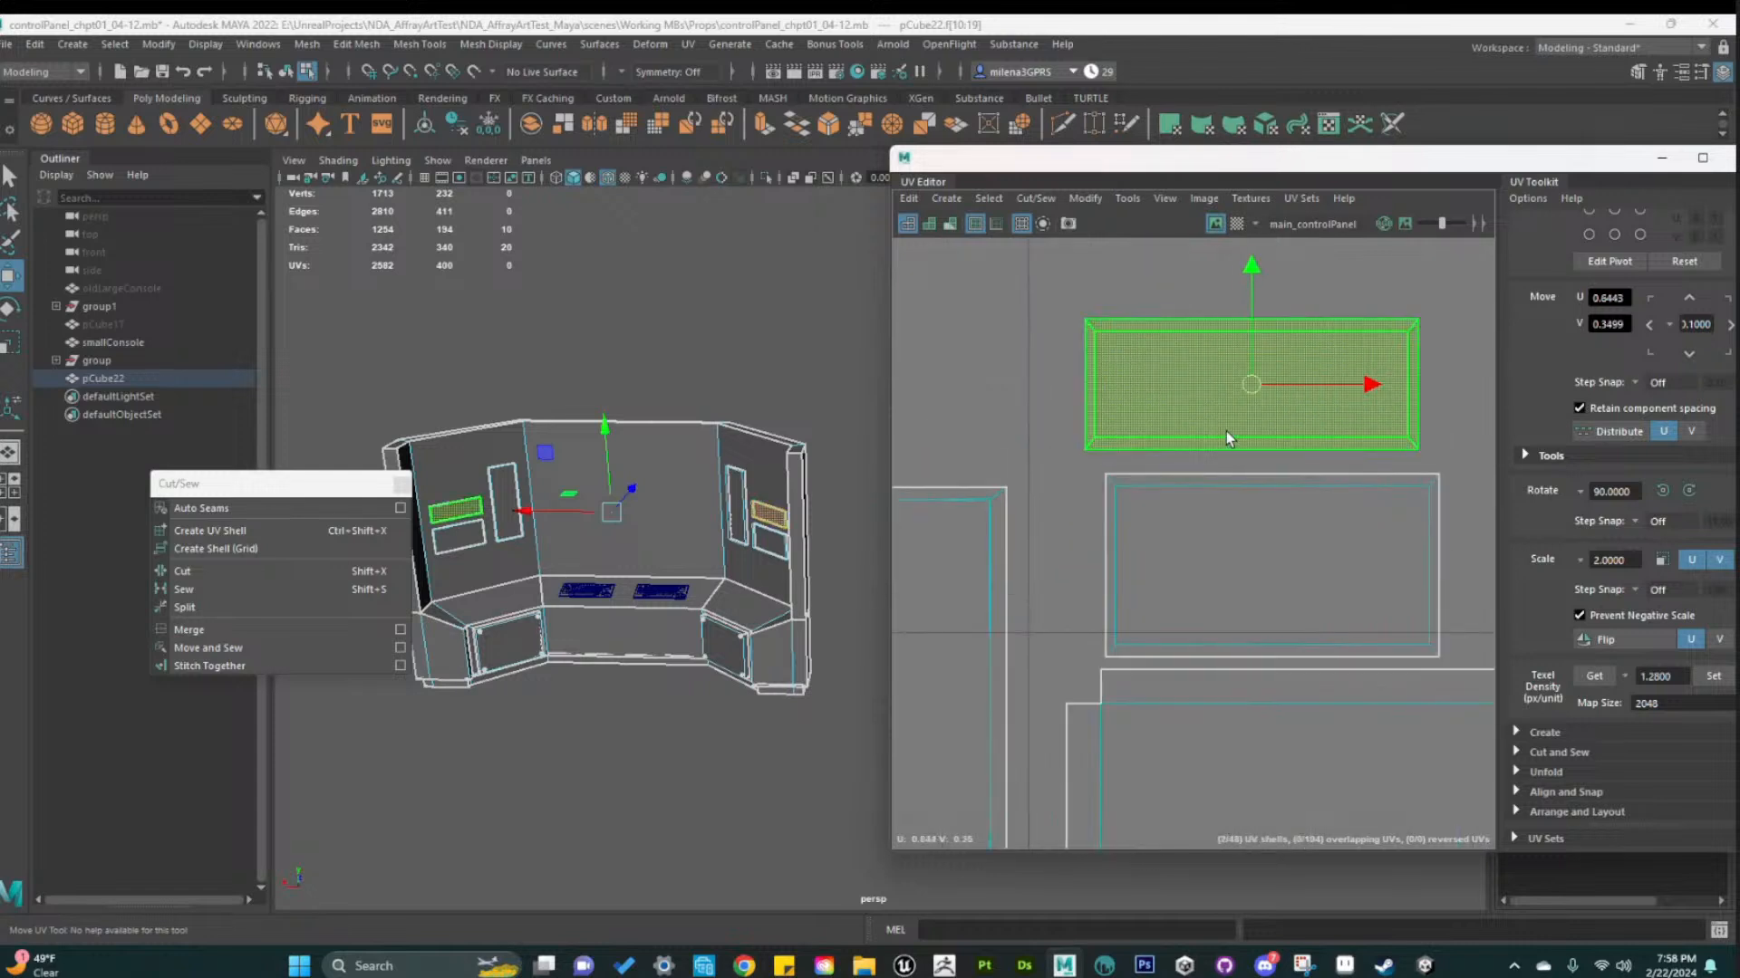
left_click_drag(1250, 384, 1071, 399)
Shift the medium wall-panel stack to U 0.6310 and align the short stack directly above it at U 0.6311, V 0.3459
left_click_drag(1079, 541, 1120, 567)
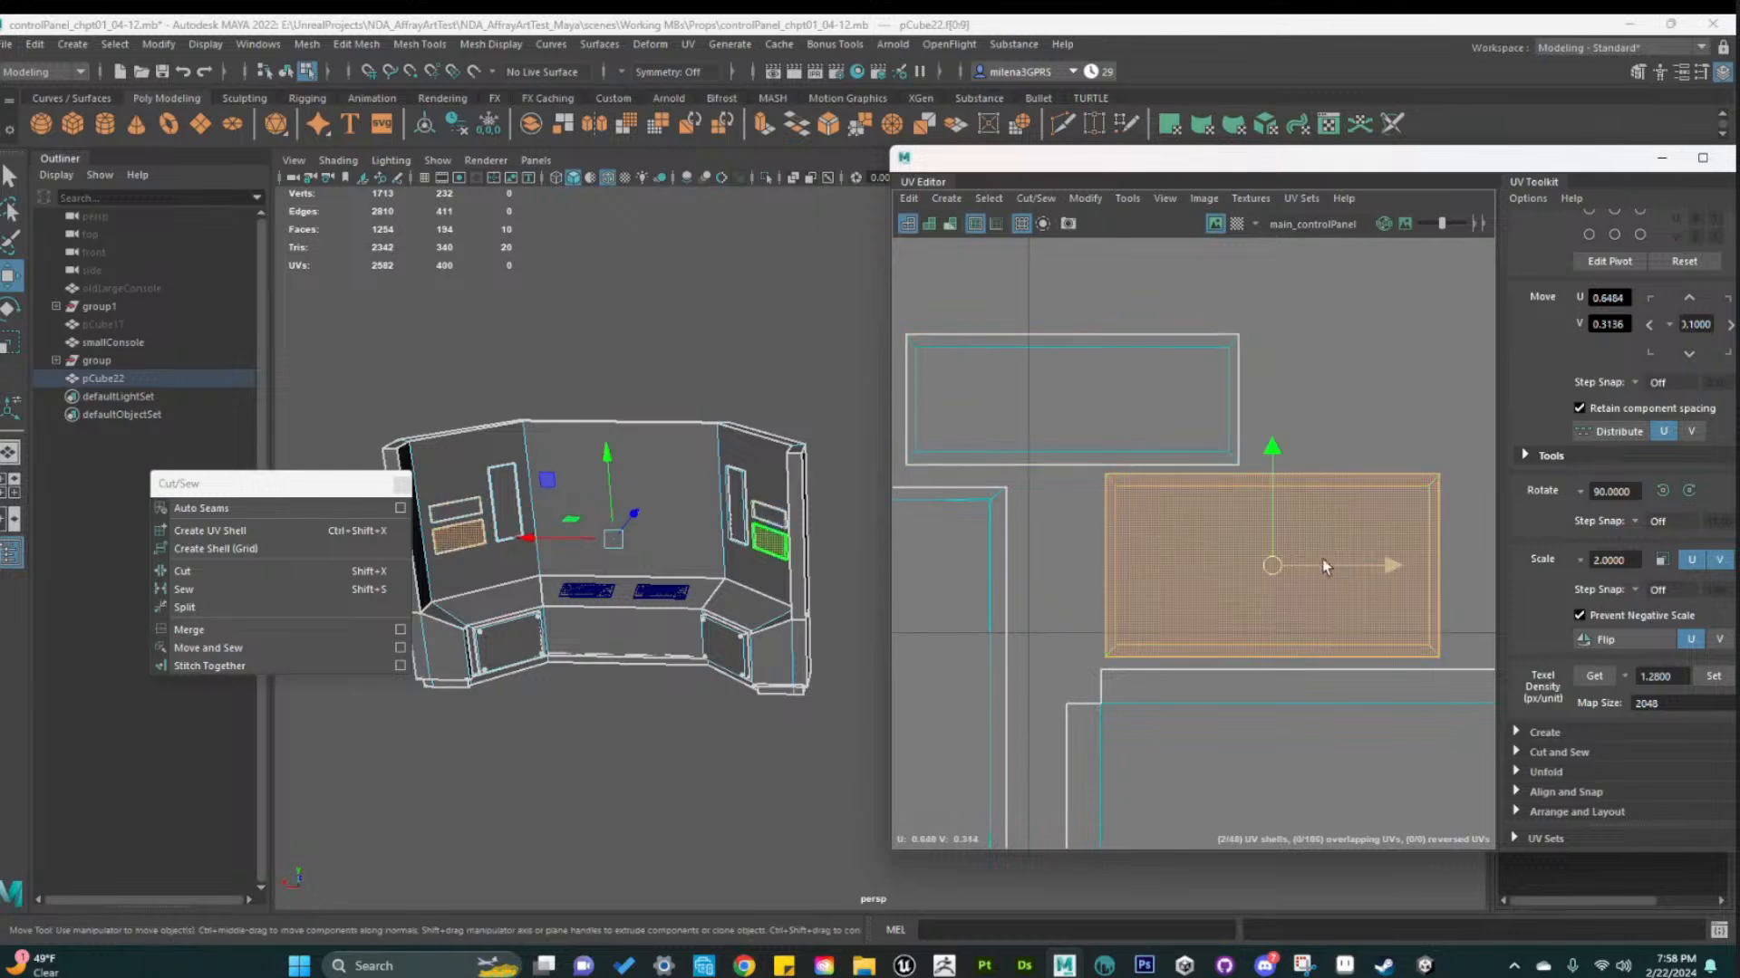
left_click_drag(1342, 570, 1258, 573)
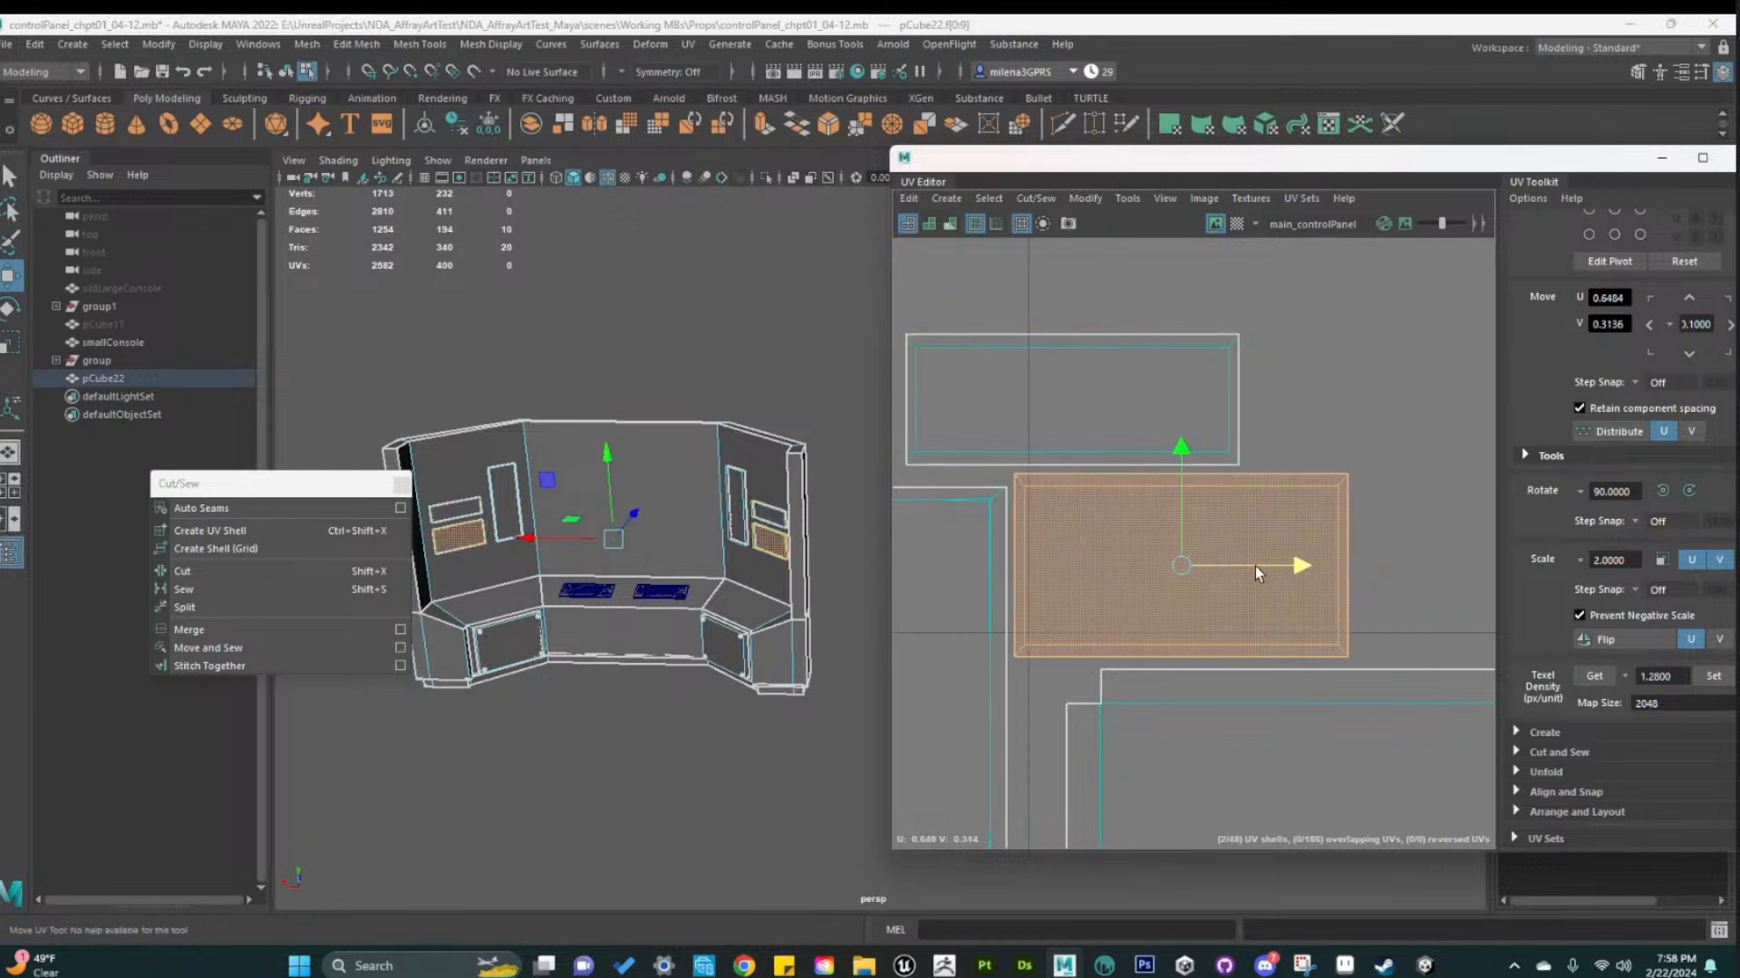
left_click_drag(1183, 457, 1182, 464)
left_click_drag(1244, 564, 1248, 564)
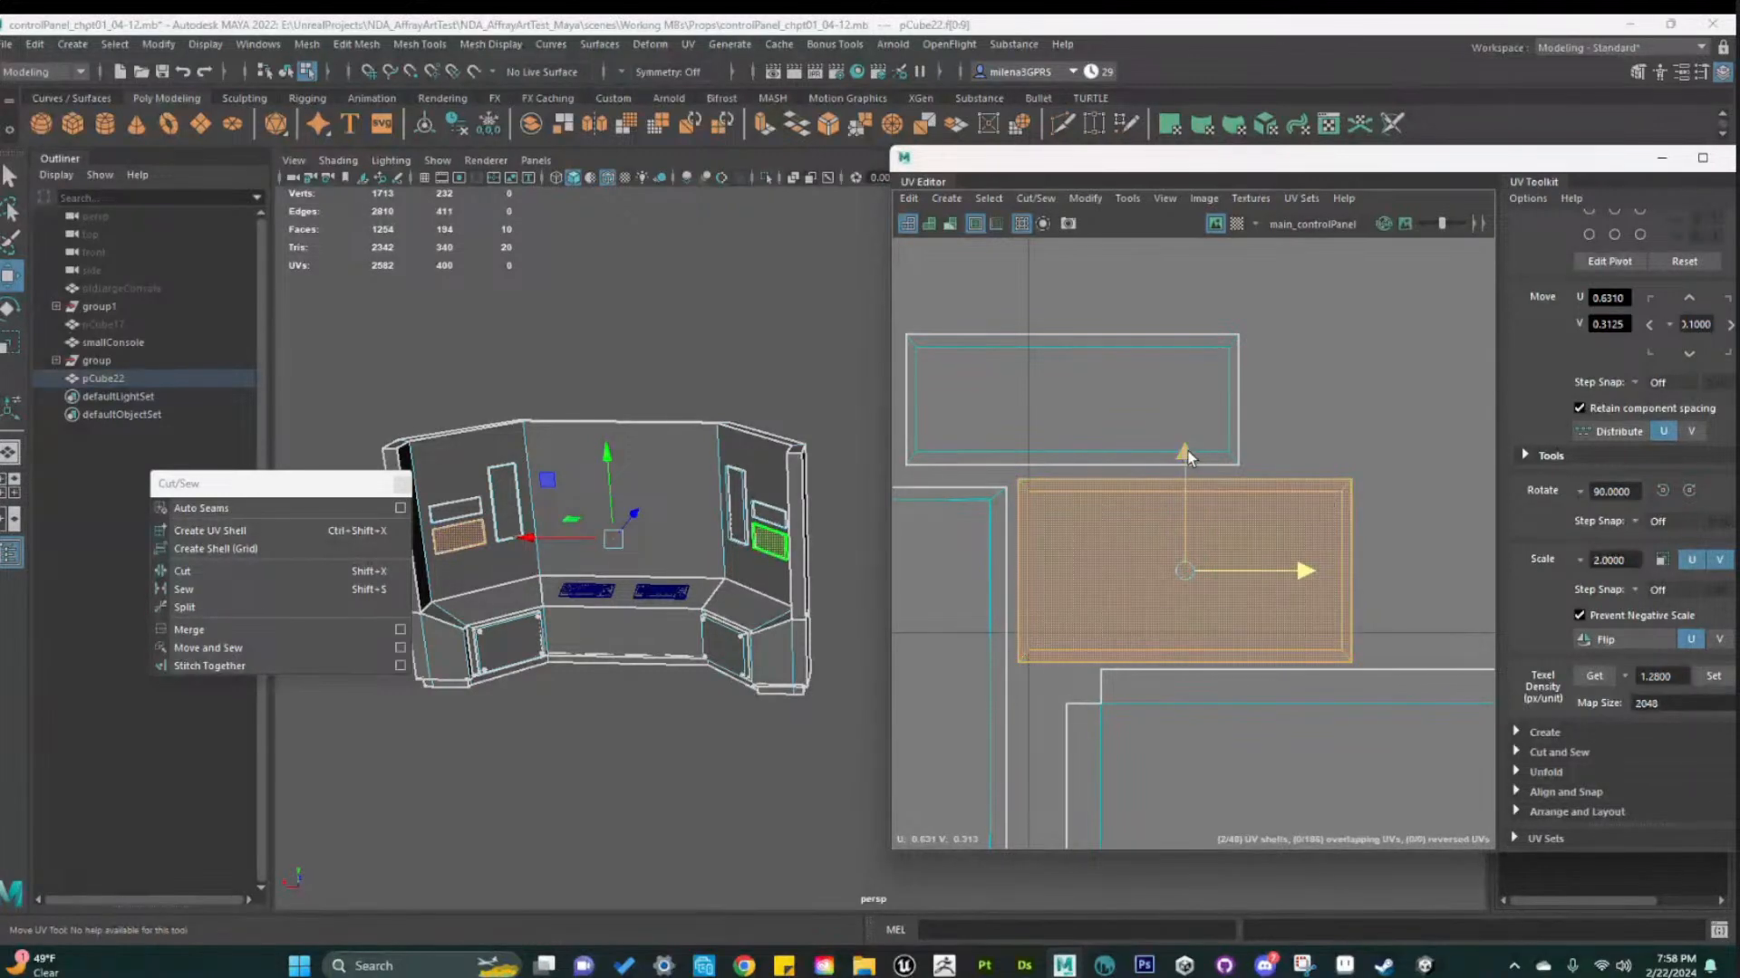
left_click_drag(1186, 450, 1186, 448)
left_click(1117, 411)
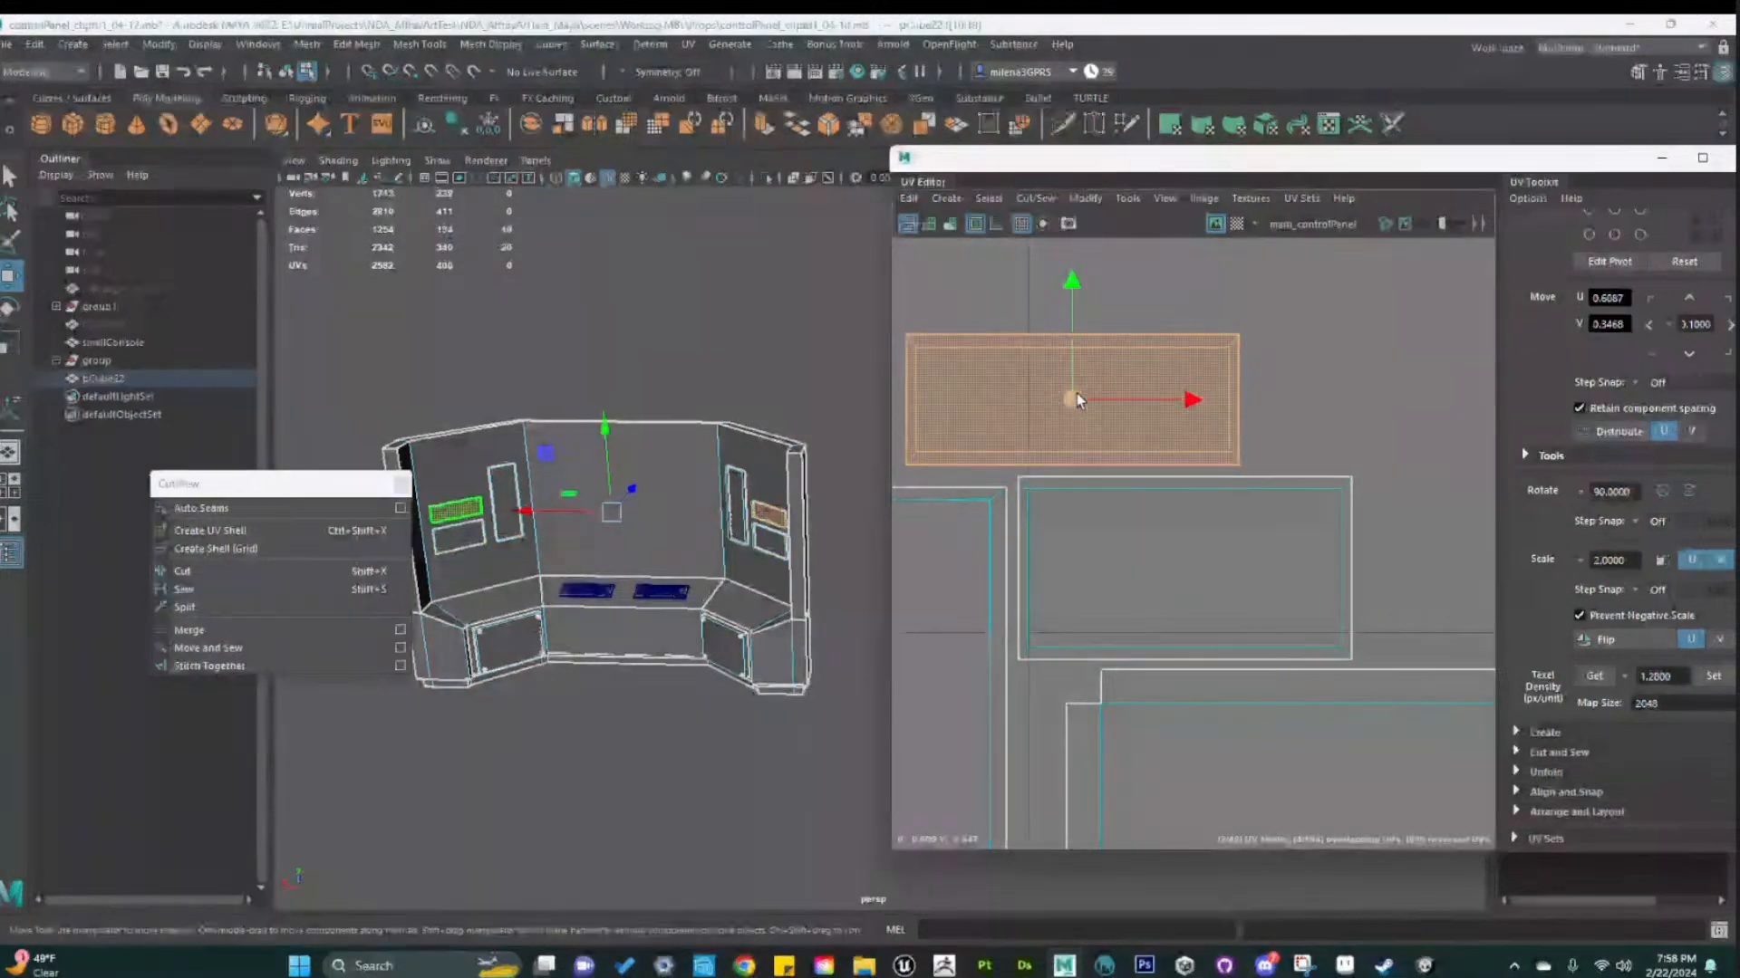
left_click_drag(1076, 393, 1187, 398)
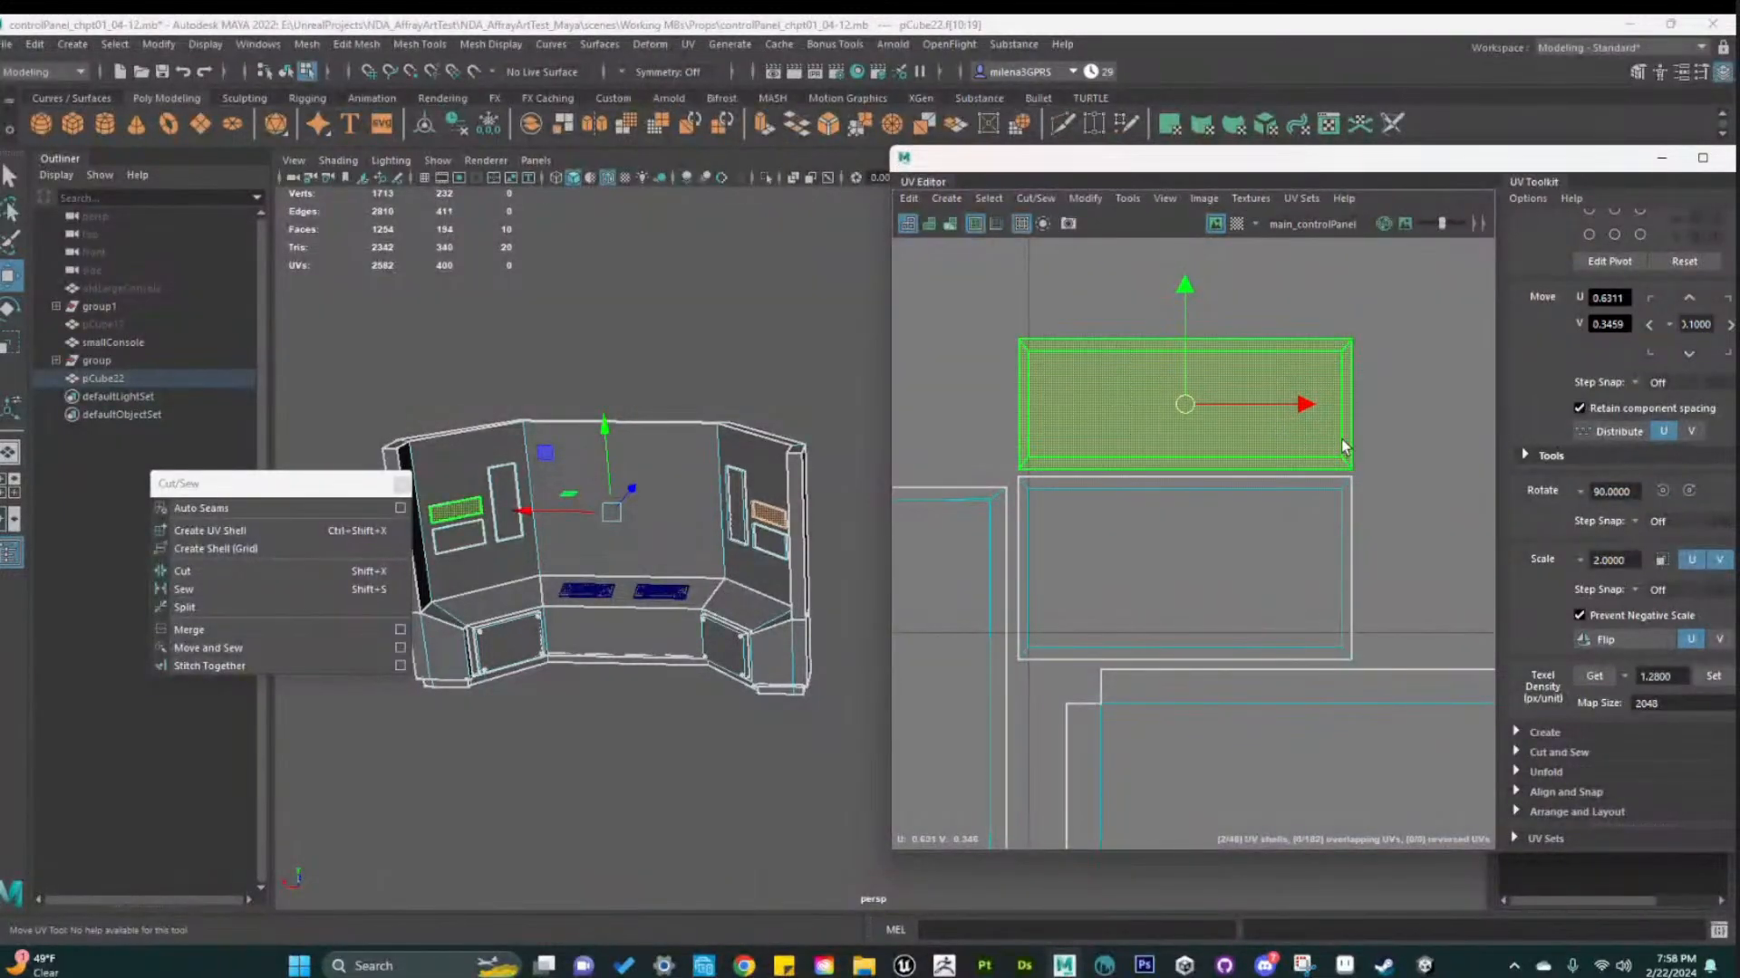
left_click(1373, 439)
Move the four shells around and above the tile's upper edge down inside the tile, to U 0.5545, V 0.5973
scroll(1364, 503, "down", 4)
scroll(1363, 502, "down", 3)
middle_click_drag(1424, 535, 1143, 428, "alt")
middle_click_drag(1341, 533, 1121, 423, "alt")
scroll(1231, 541, "down", 5)
middle_click_drag(1133, 497, 1370, 594, "alt")
middle_click_drag(1270, 460, 1244, 595, "alt")
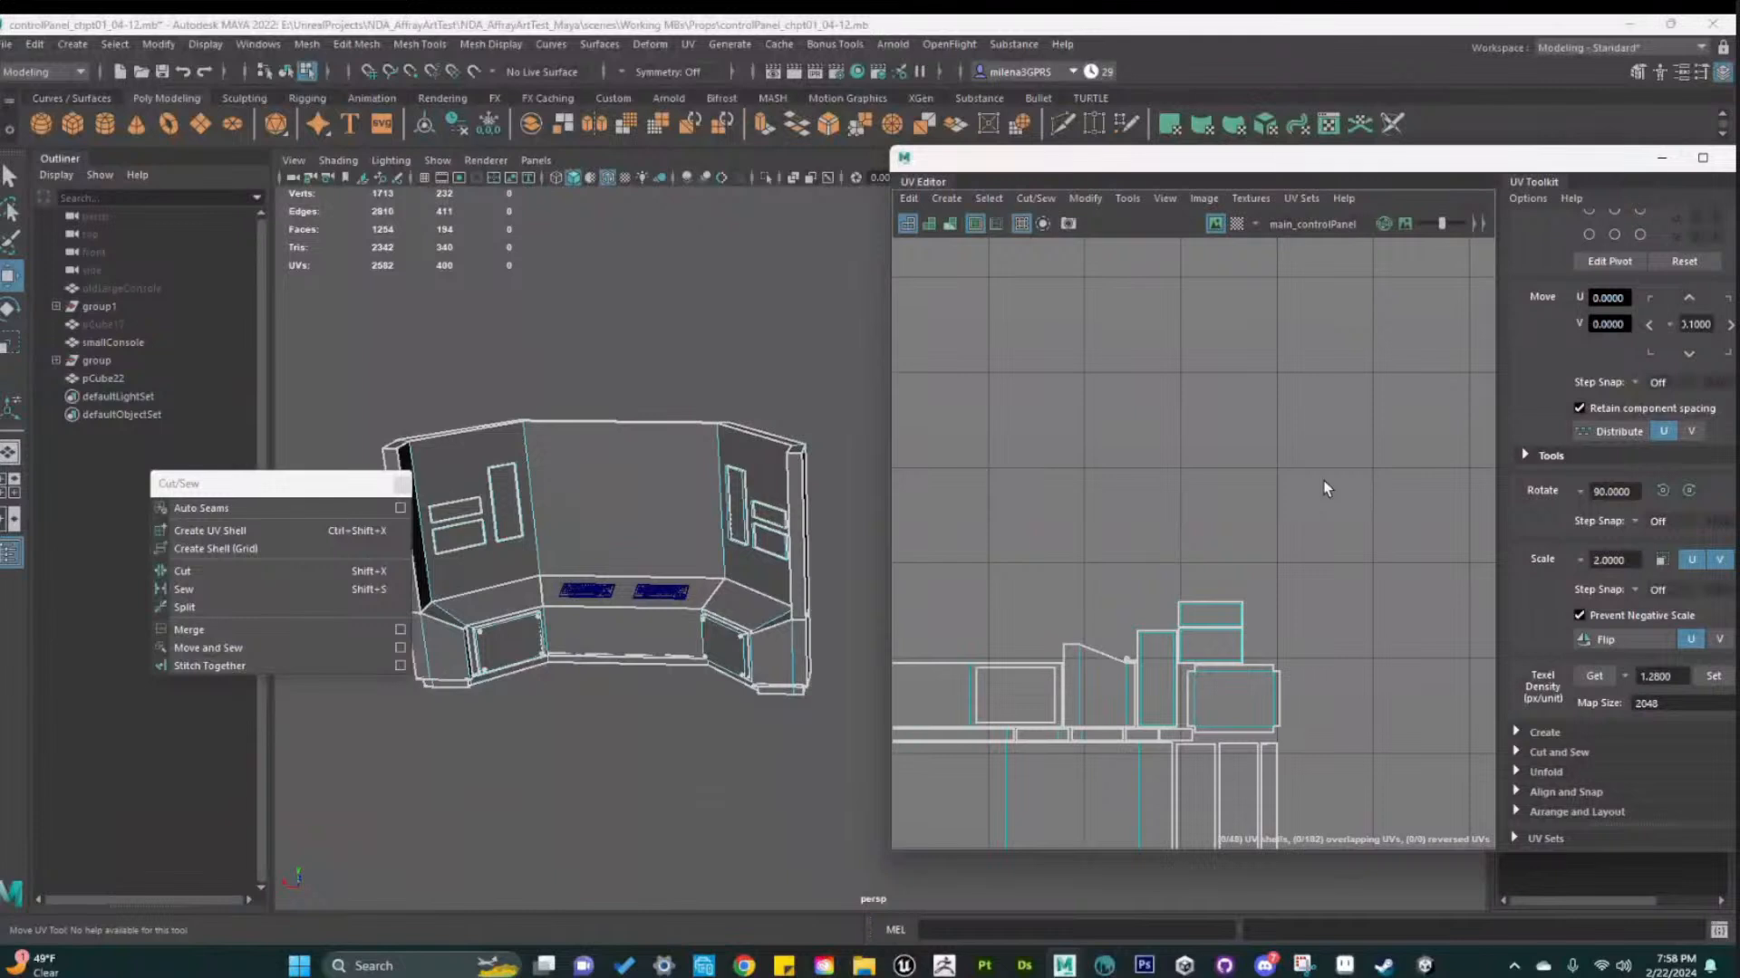
scroll(1228, 552, "down", 4)
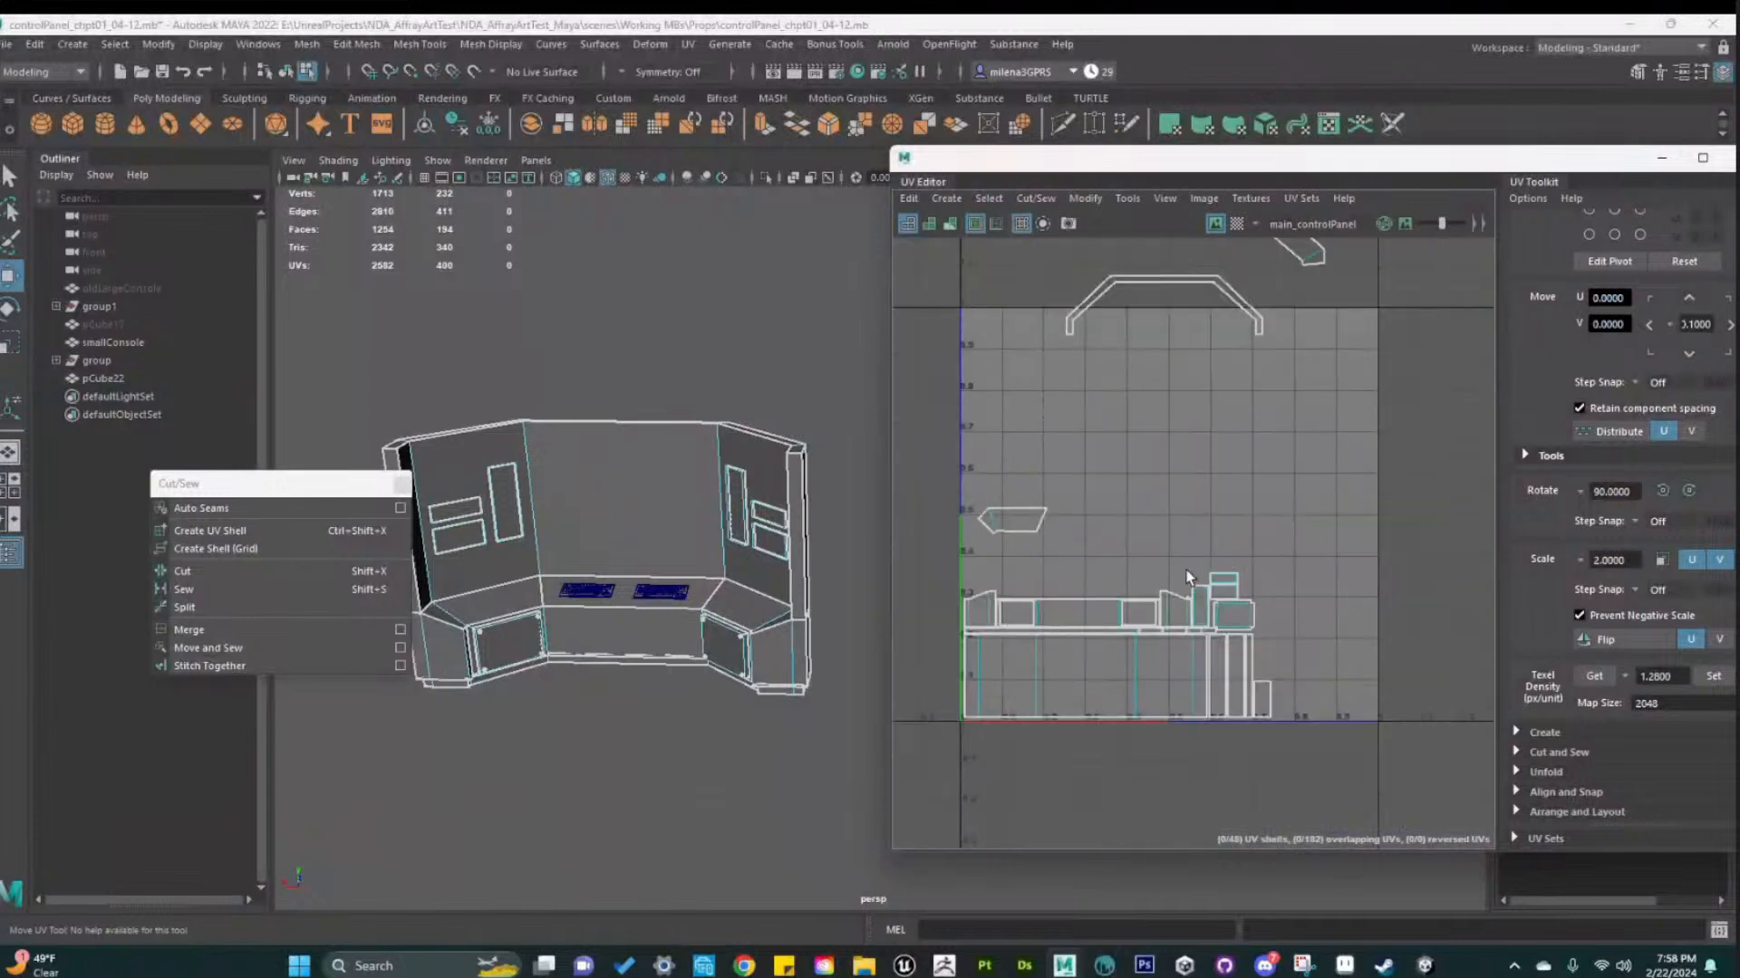
middle_click_drag(1202, 421, 1187, 589, "alt")
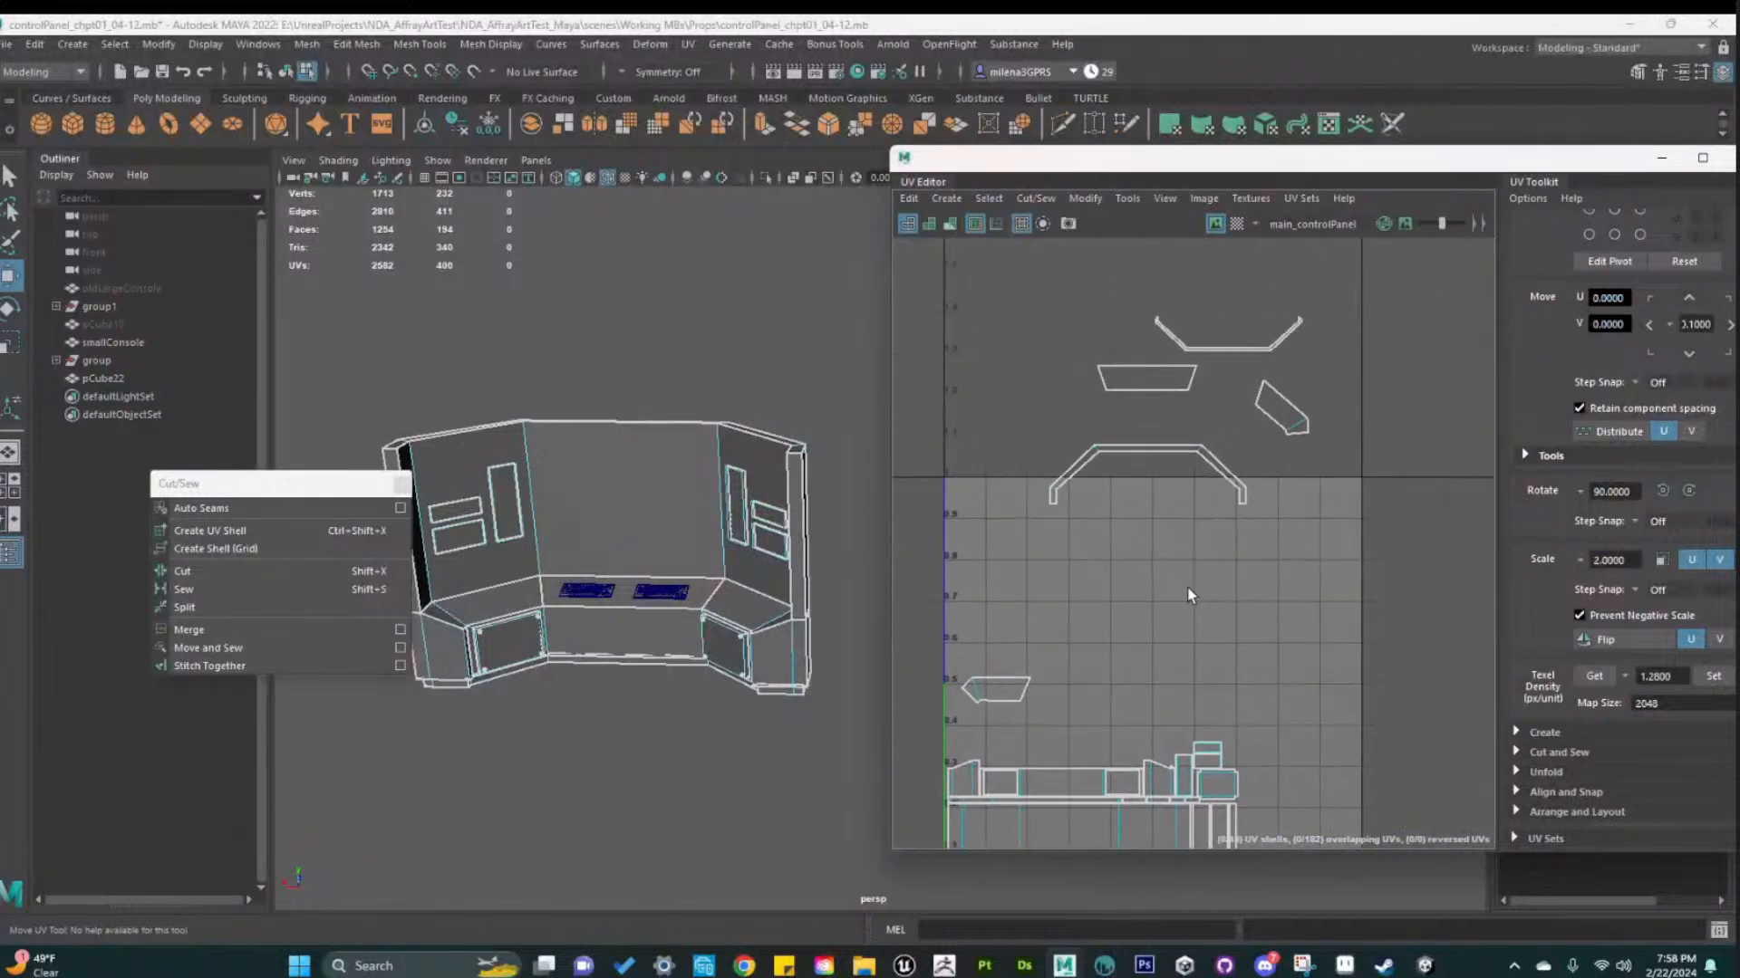
left_click_drag(1058, 308, 1392, 571)
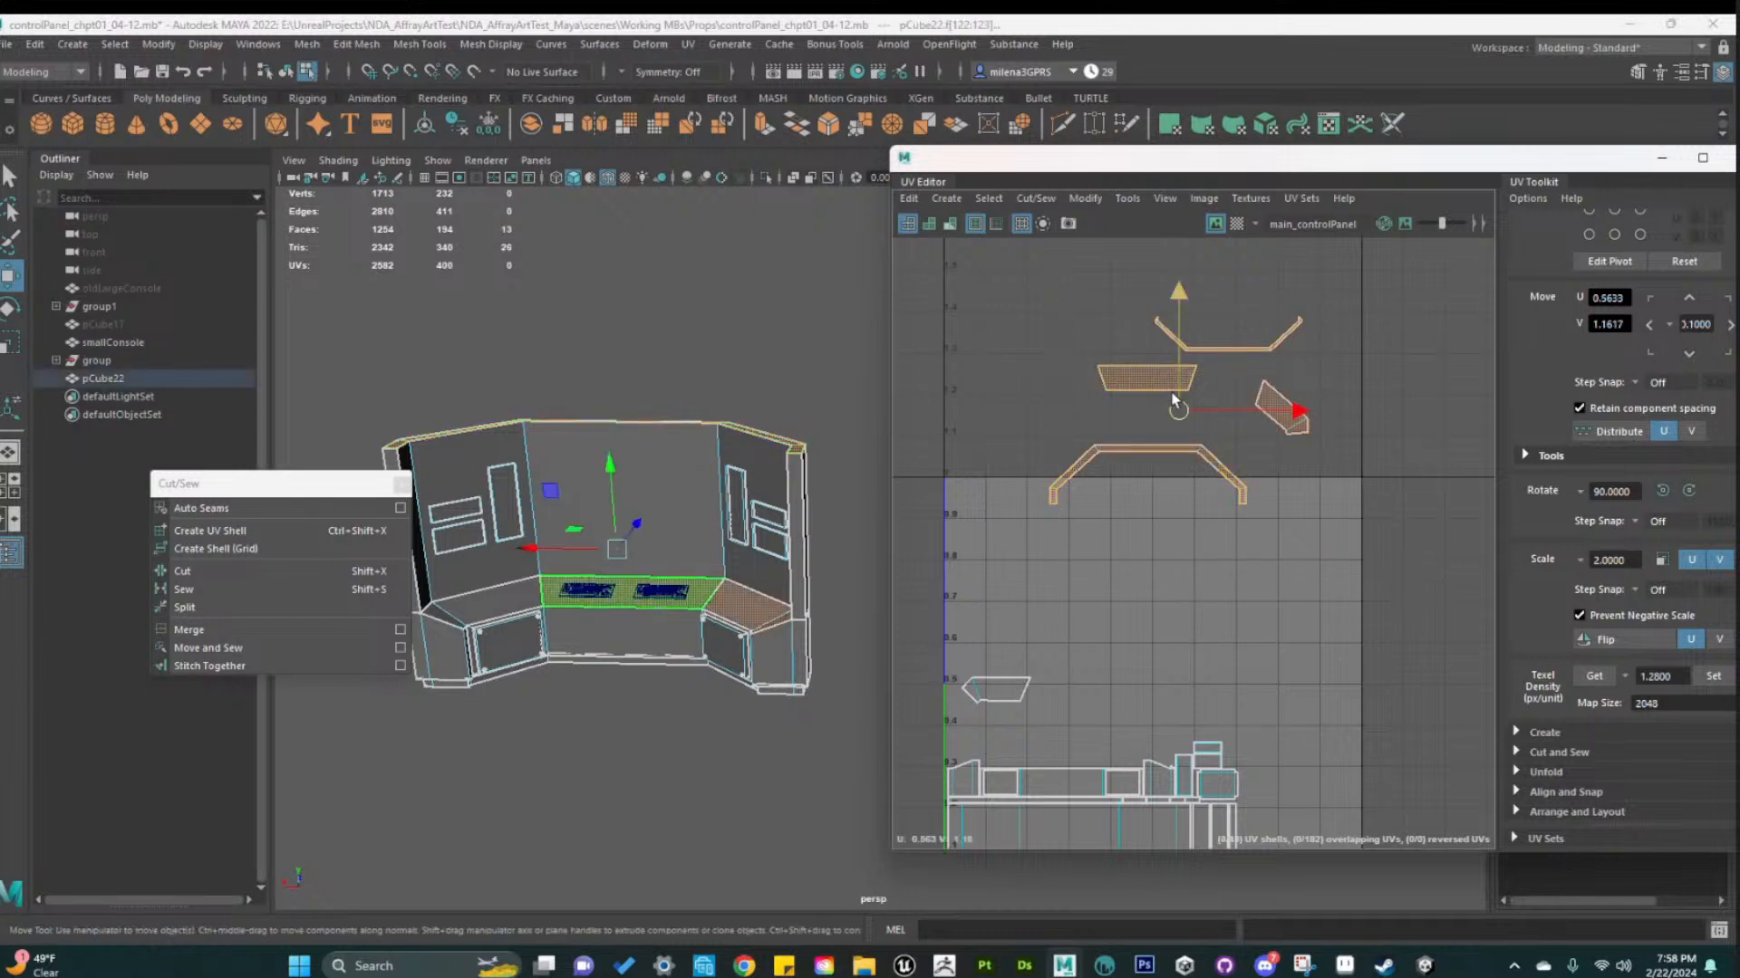
left_click_drag(1170, 421, 1173, 655)
scroll(1177, 725, "up", 4)
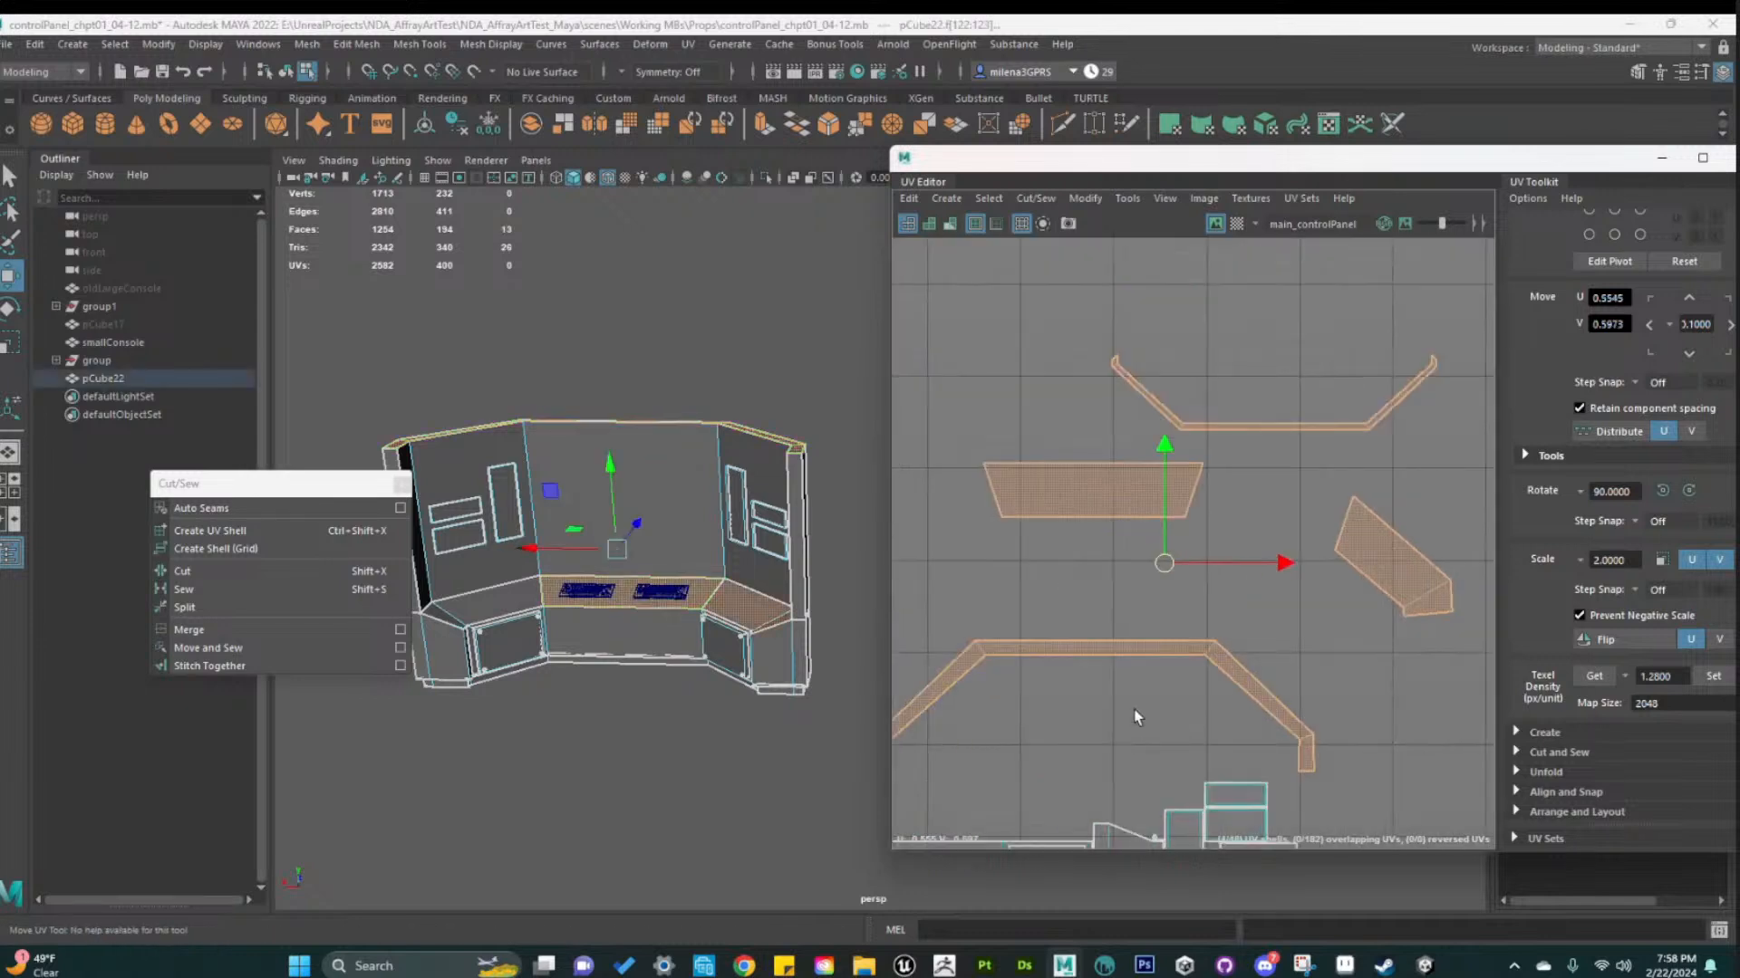
left_click(1134, 725)
Move and sew the central desktop shell to the angled end shell along their shared edge
scroll(1133, 734, "down", 3)
middle_click_drag(1063, 752, 1205, 605, "alt")
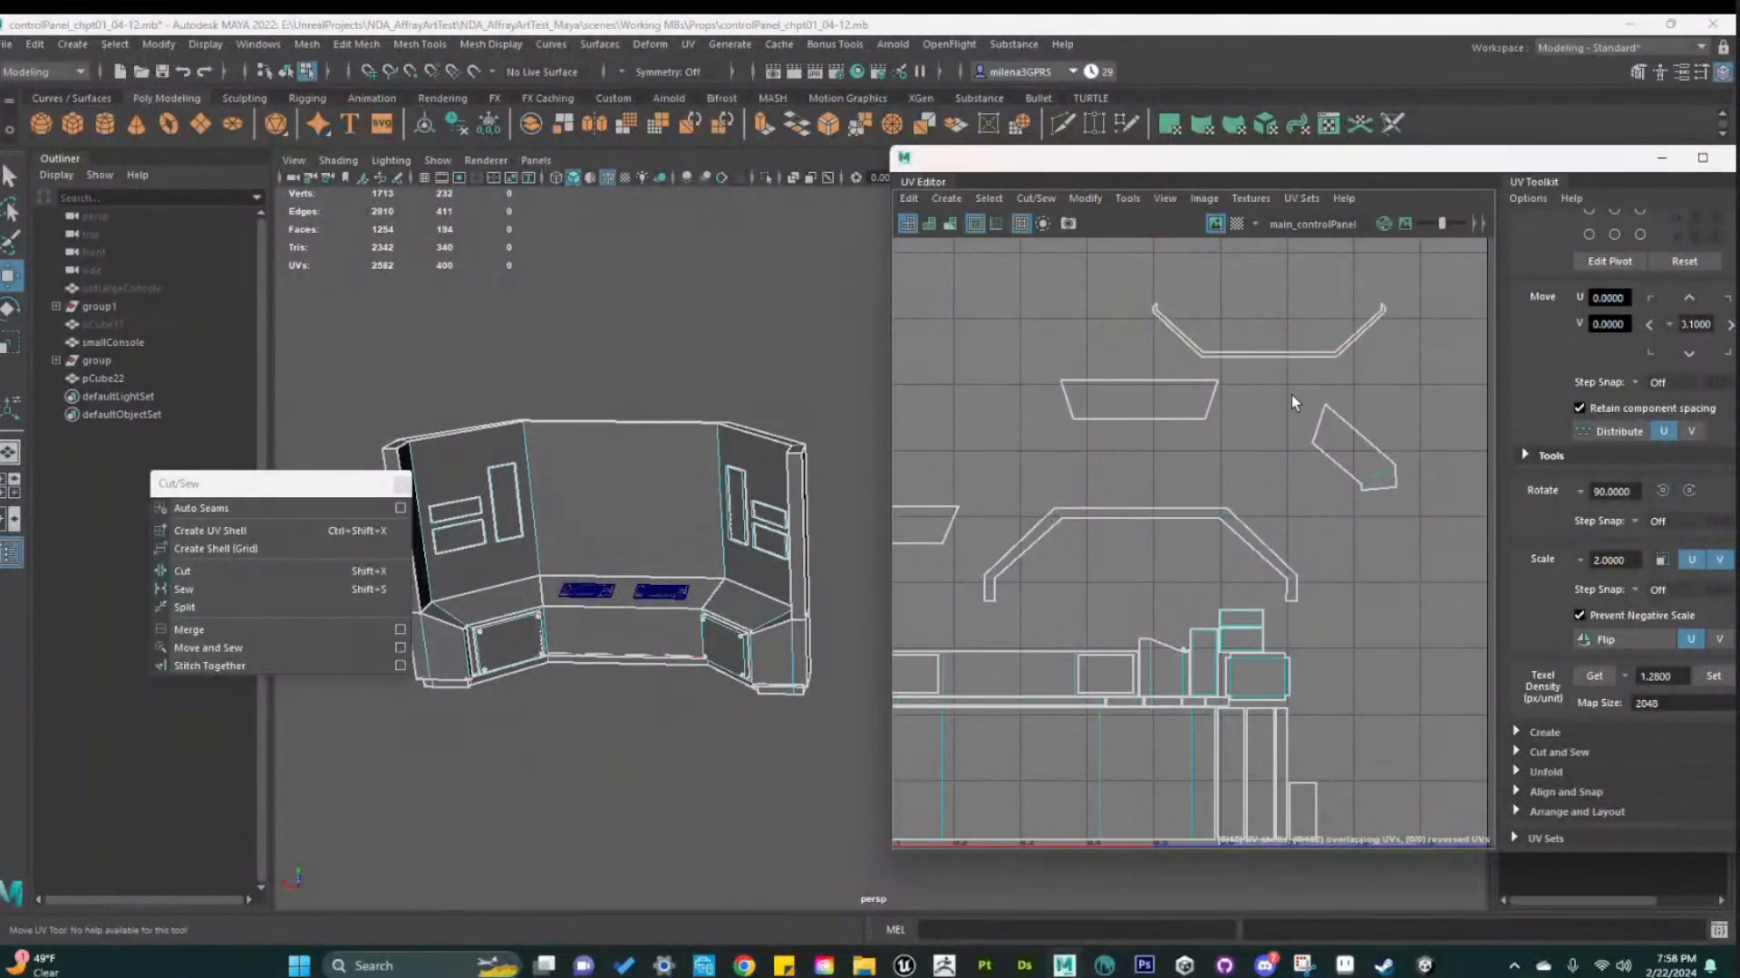
right_click_drag(1292, 390, 1292, 342)
left_click(1318, 424)
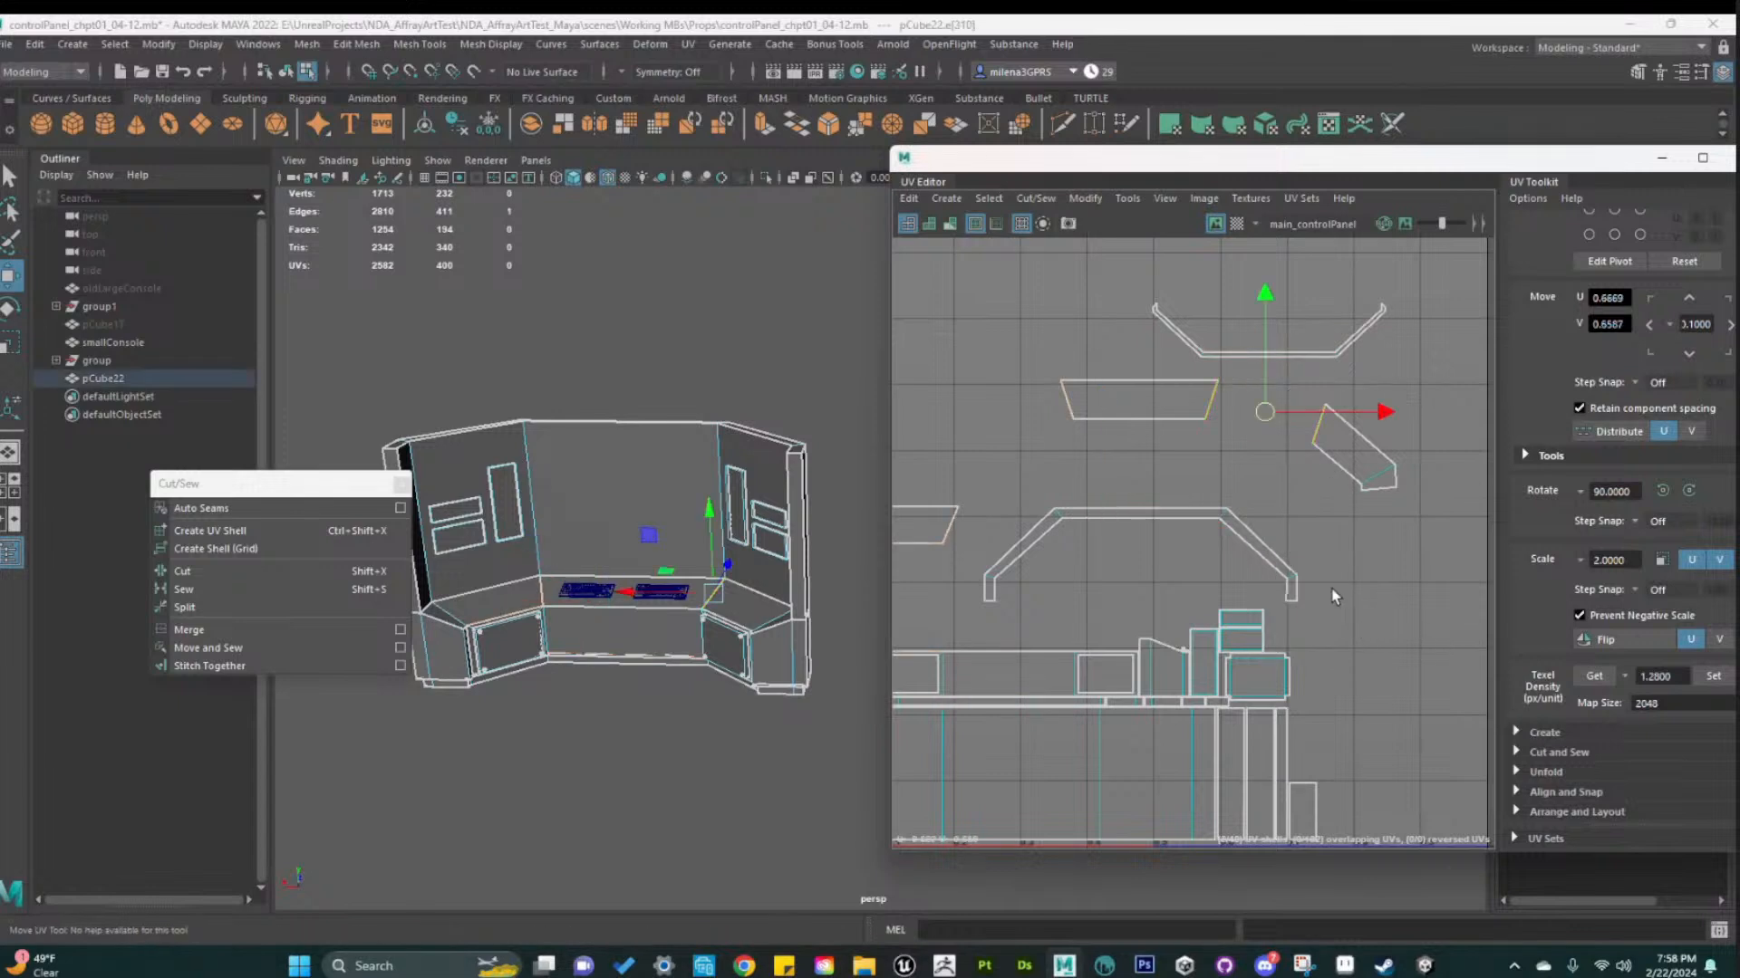
middle_click_drag(1332, 596, 1412, 704, "alt")
right_click(1284, 505)
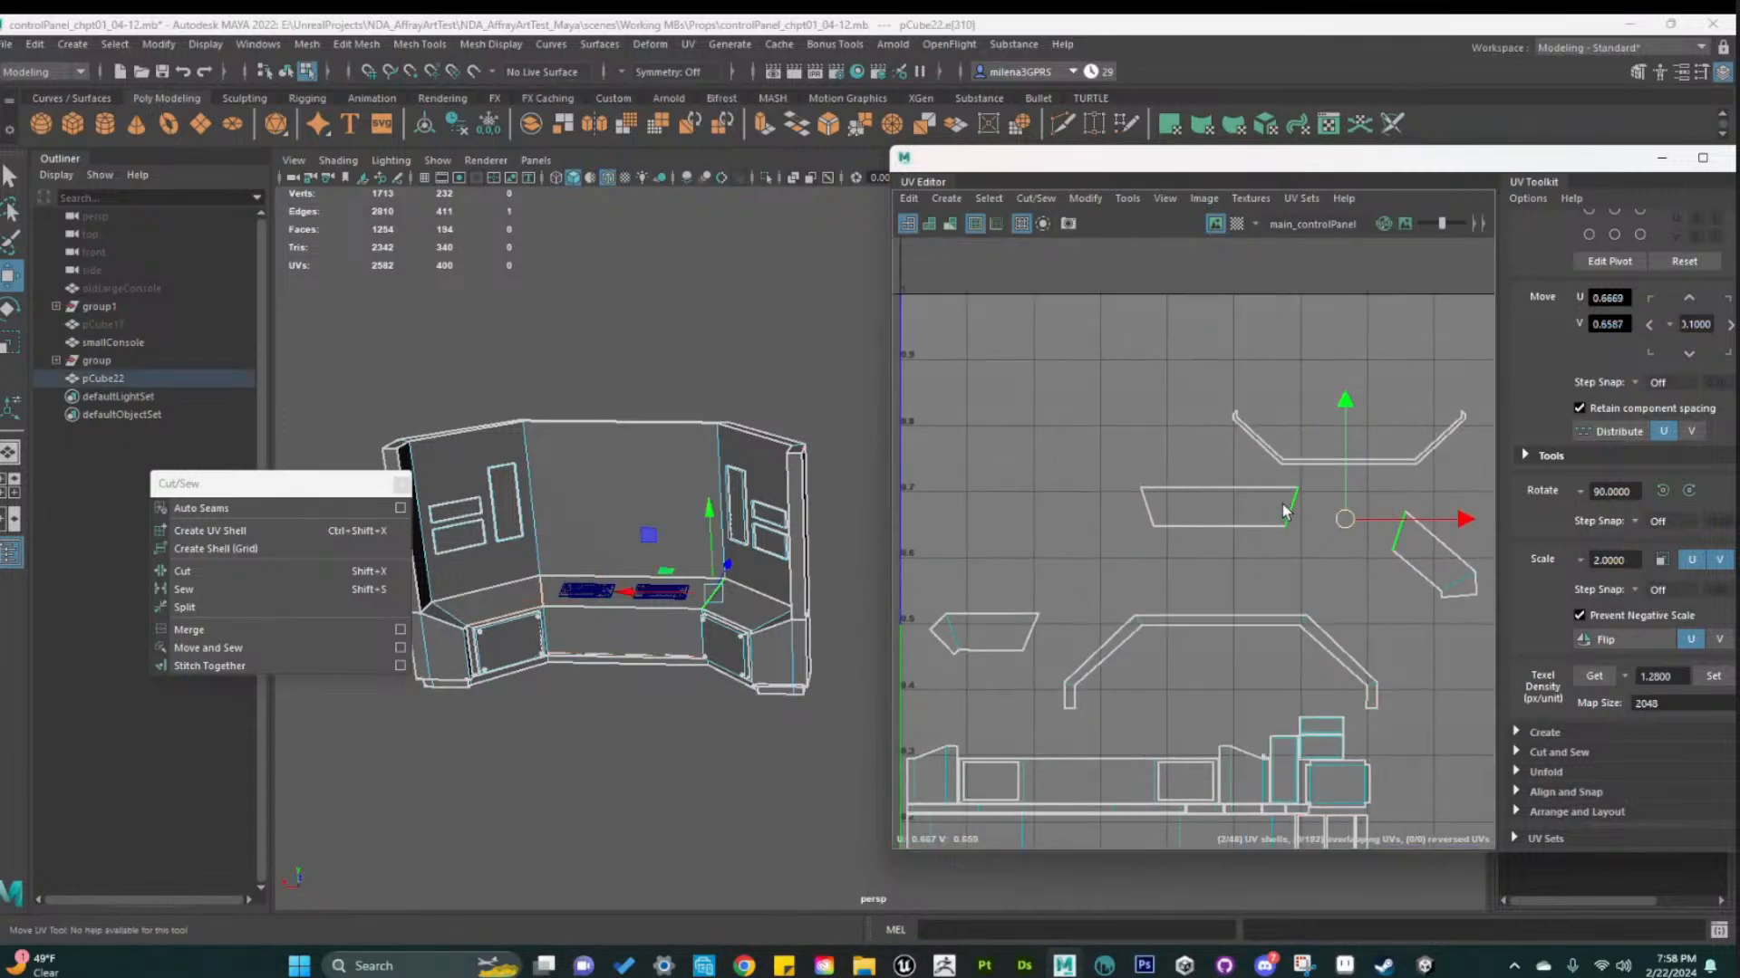
middle_click_drag(1373, 628, 1235, 582, "alt")
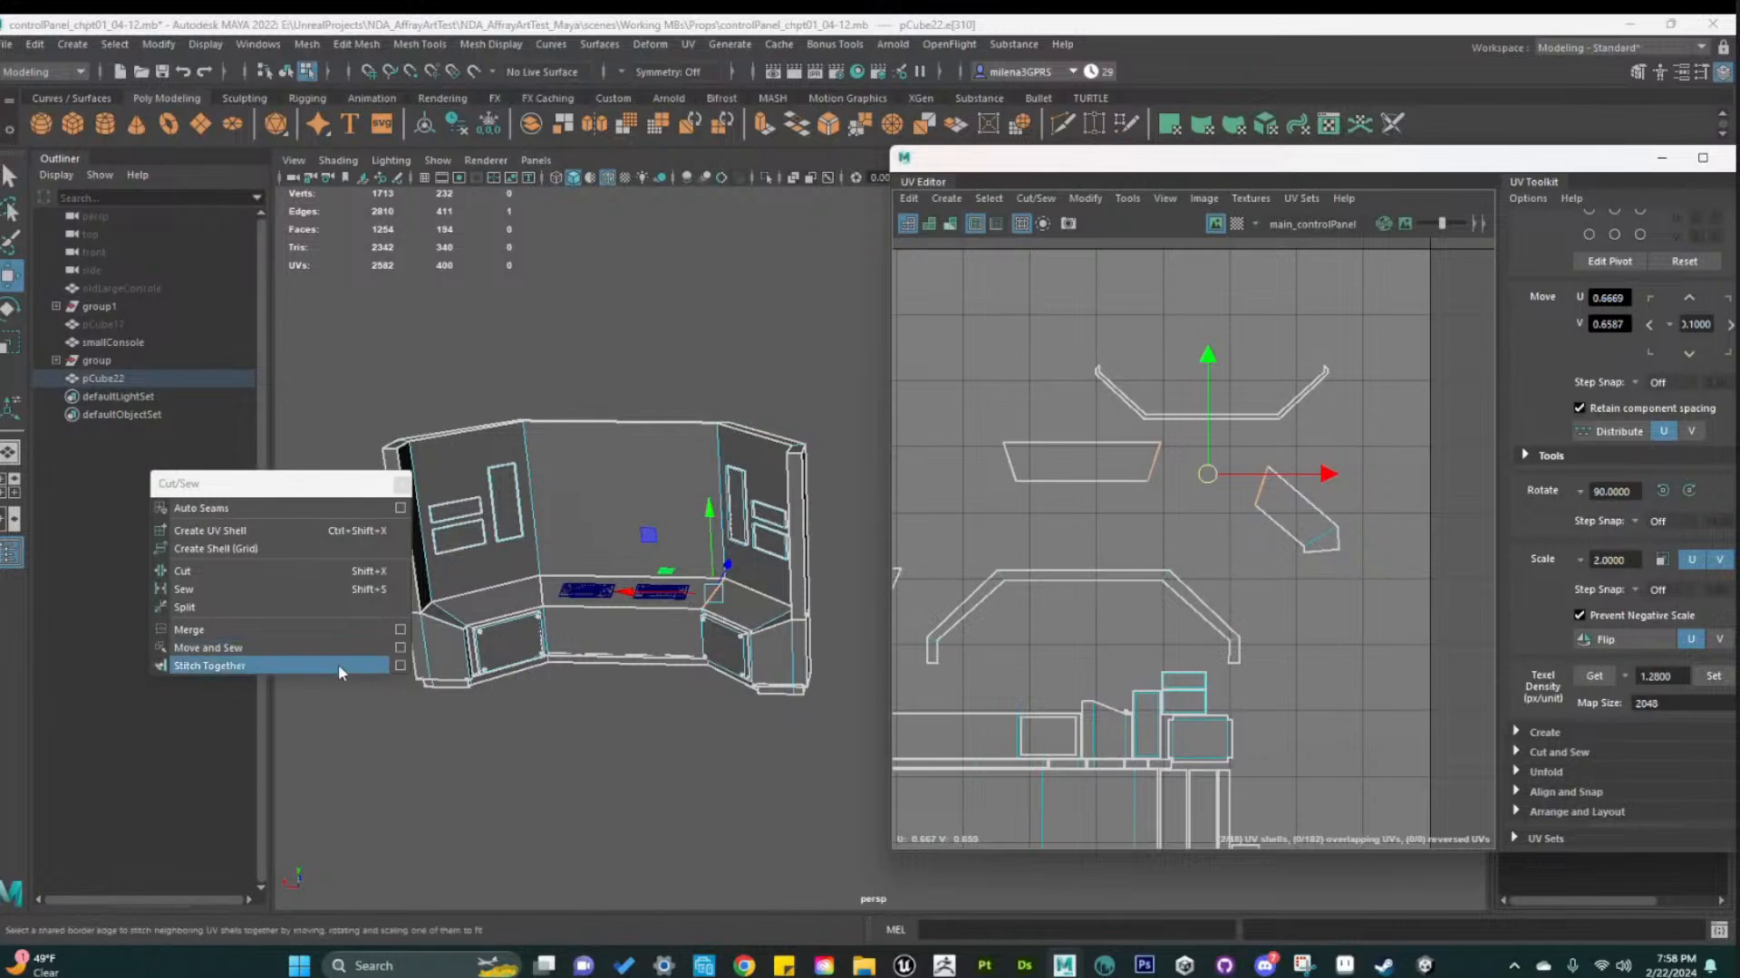
right_click(1167, 462, "shift")
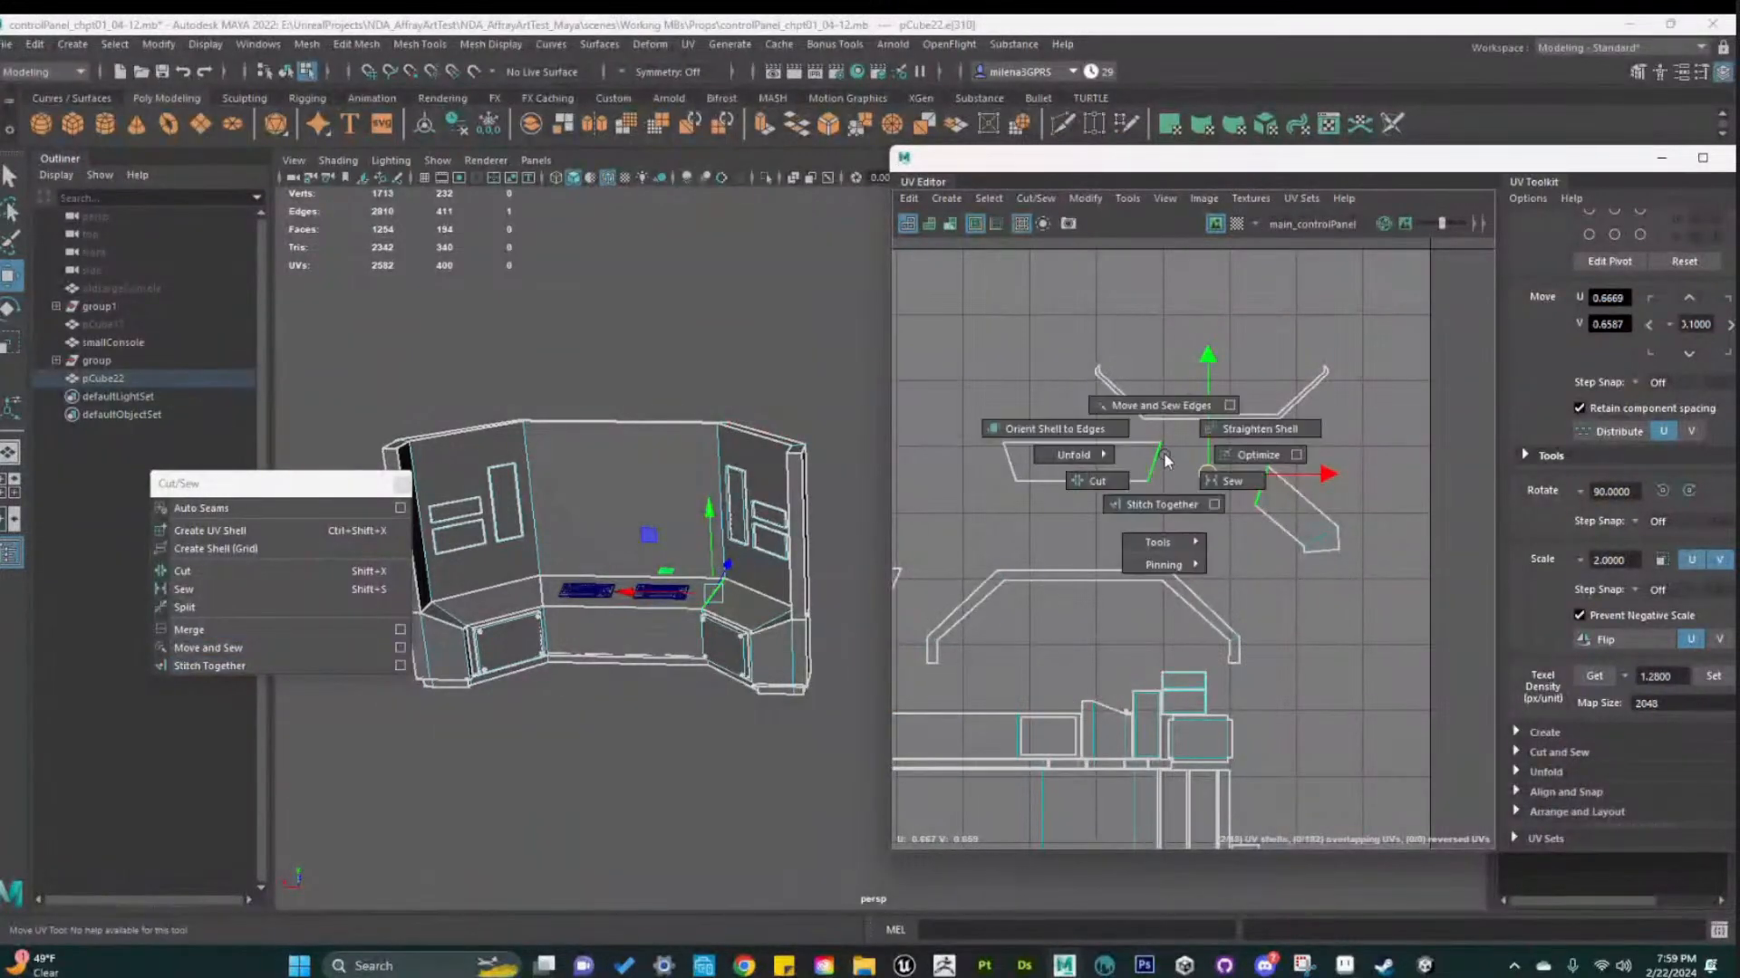
right_click_drag(1166, 462, 1159, 405, "shift")
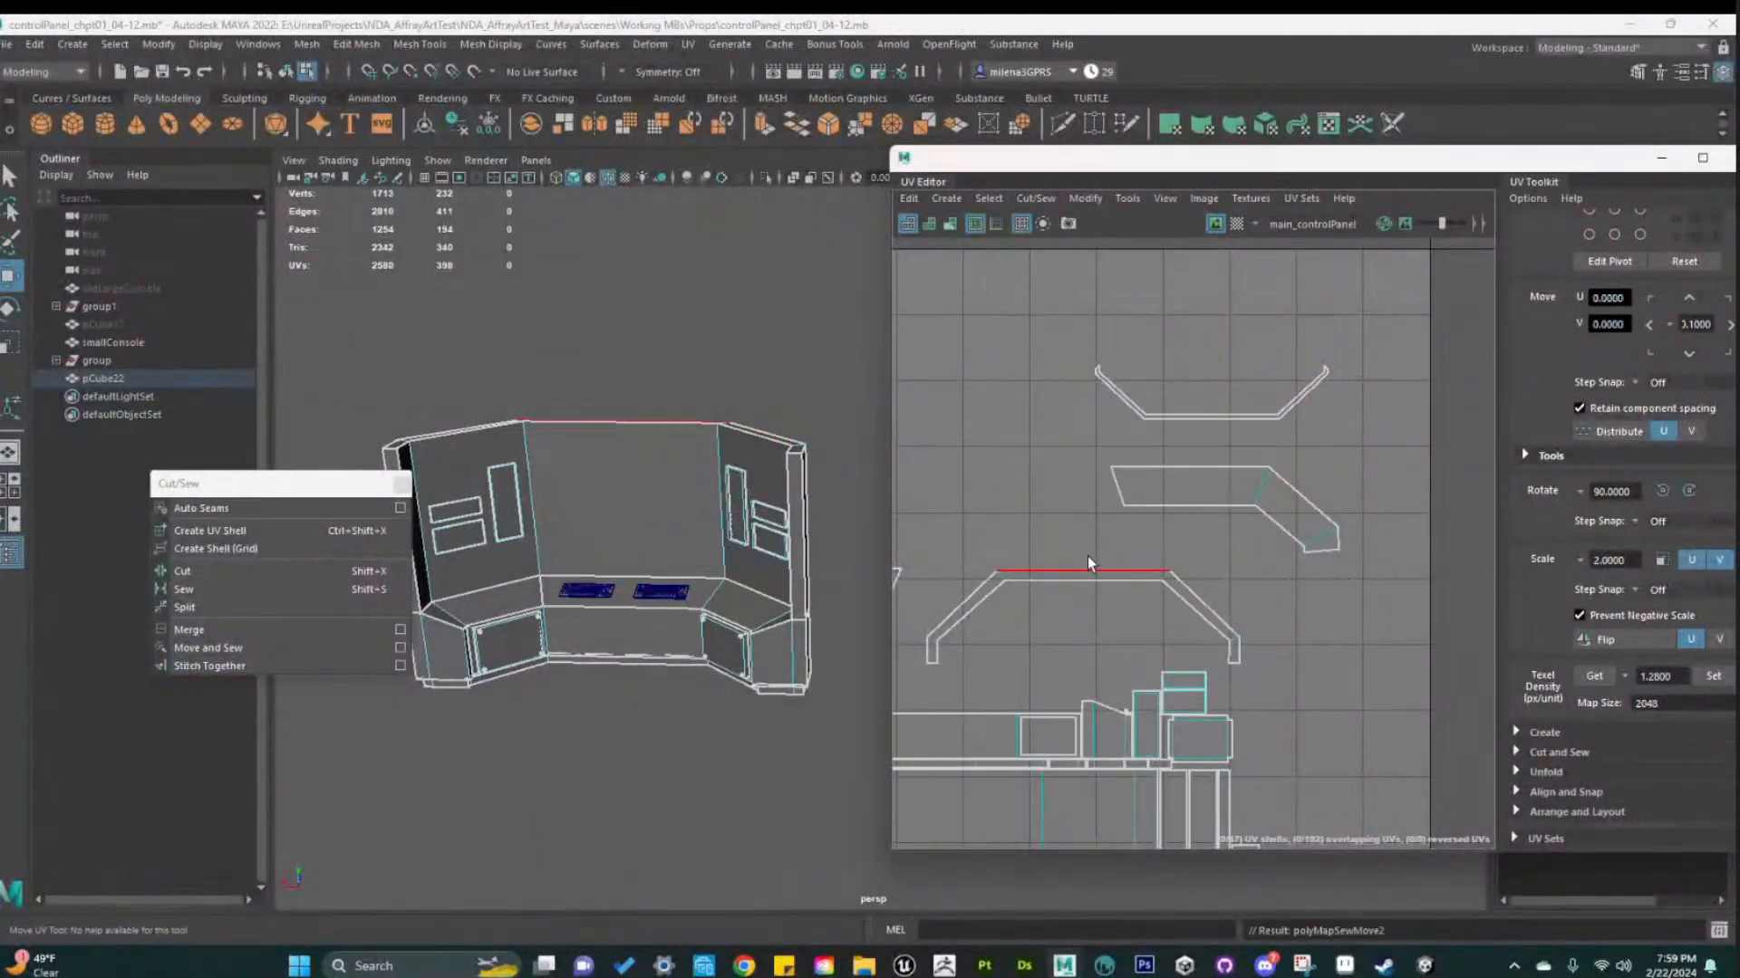
Repeat Move and Sew on the desktop shell's opposite end edge to attach the other angled end shell
left_click(1113, 482)
key("g")
scroll(1150, 550, "up", 2)
right_click_drag(1190, 470, 1015, 481)
left_click(1179, 477)
left_click(1384, 715)
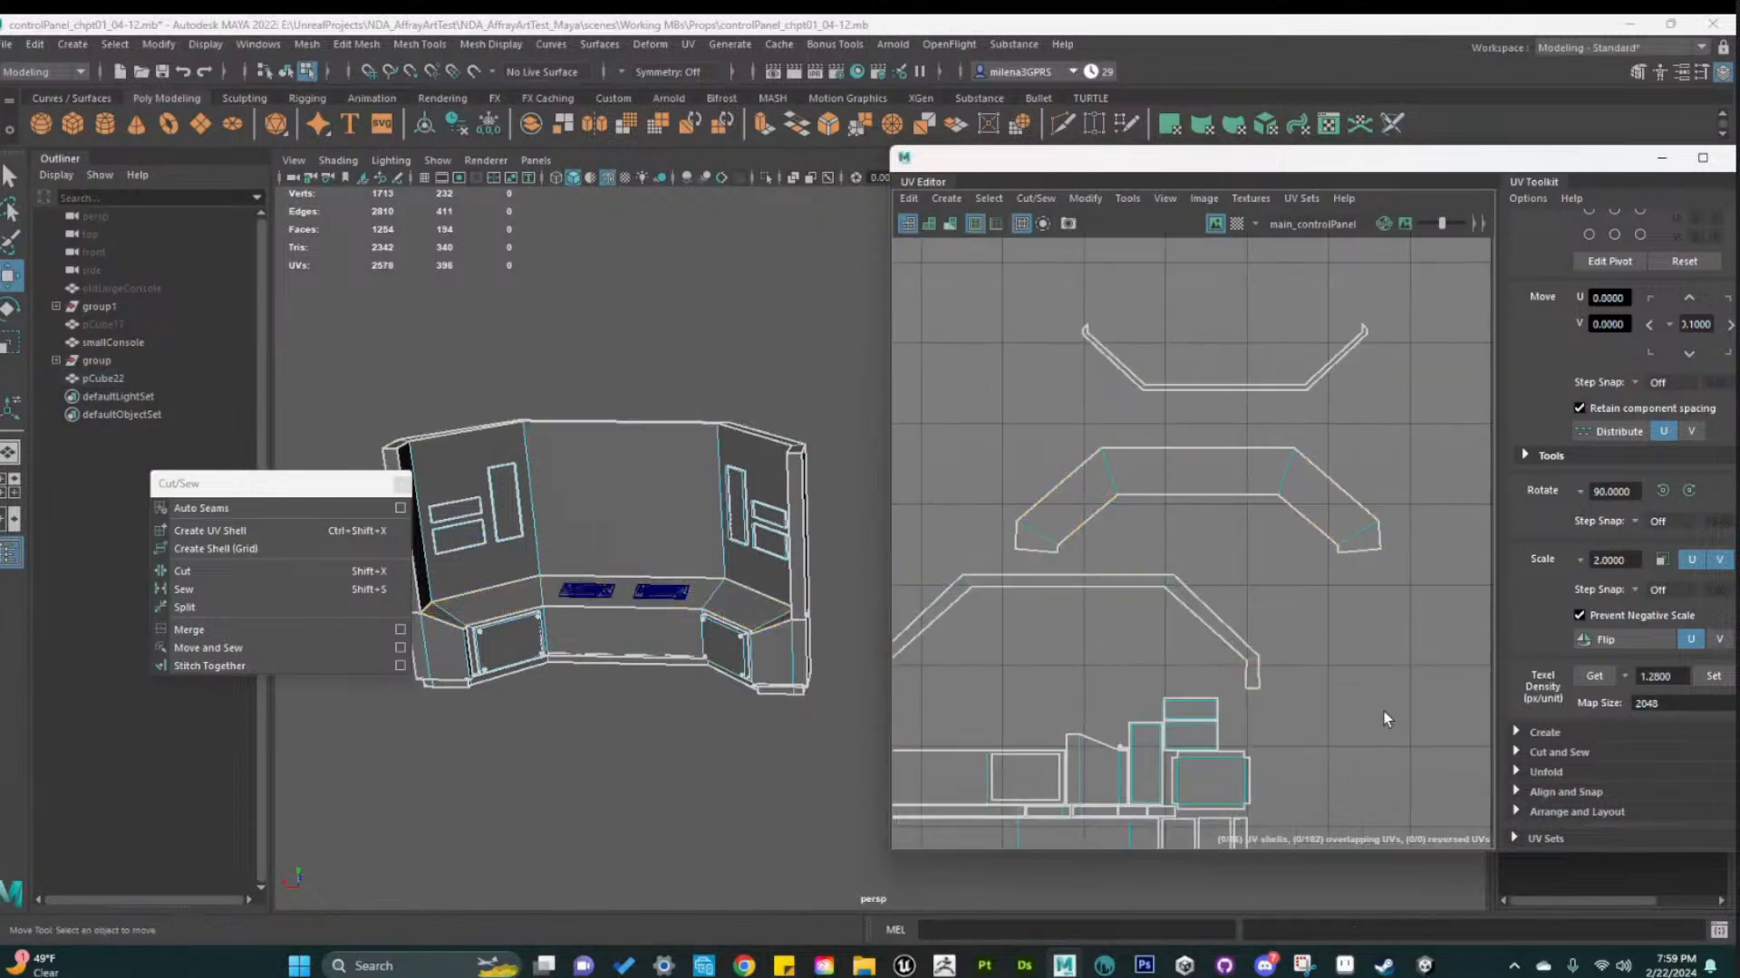
Check the joined desktop shell with the checker map and move it to U 0.4830, V 0.5808, above the top-frame shell
scroll(1384, 719, "down", 2)
mouse_move(1268, 661)
middle_mouse_down("alt")
mouse_move(1345, 611)
mouse_move(1363, 649)
mouse_move(1300, 631)
mouse_move(1258, 646)
middle_mouse_up("alt")
scroll(1308, 609, "up", 5)
scroll(1308, 609, "down", 3)
scroll(1317, 618, "down", 3)
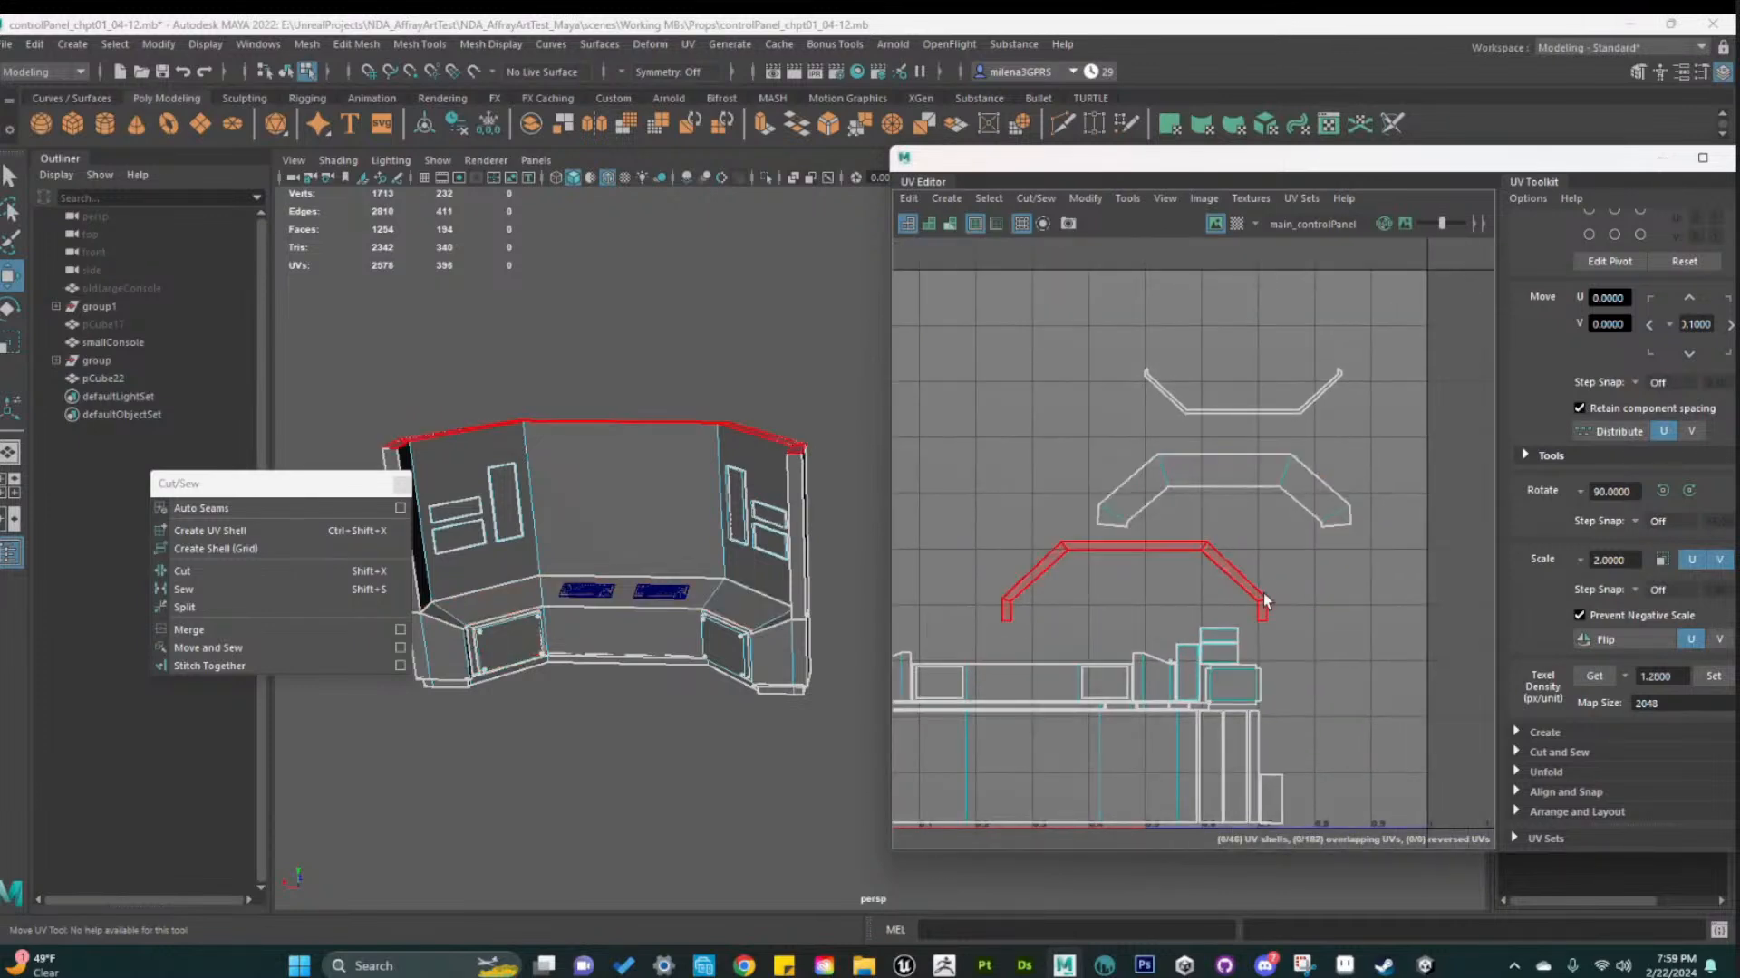
left_click(1255, 476)
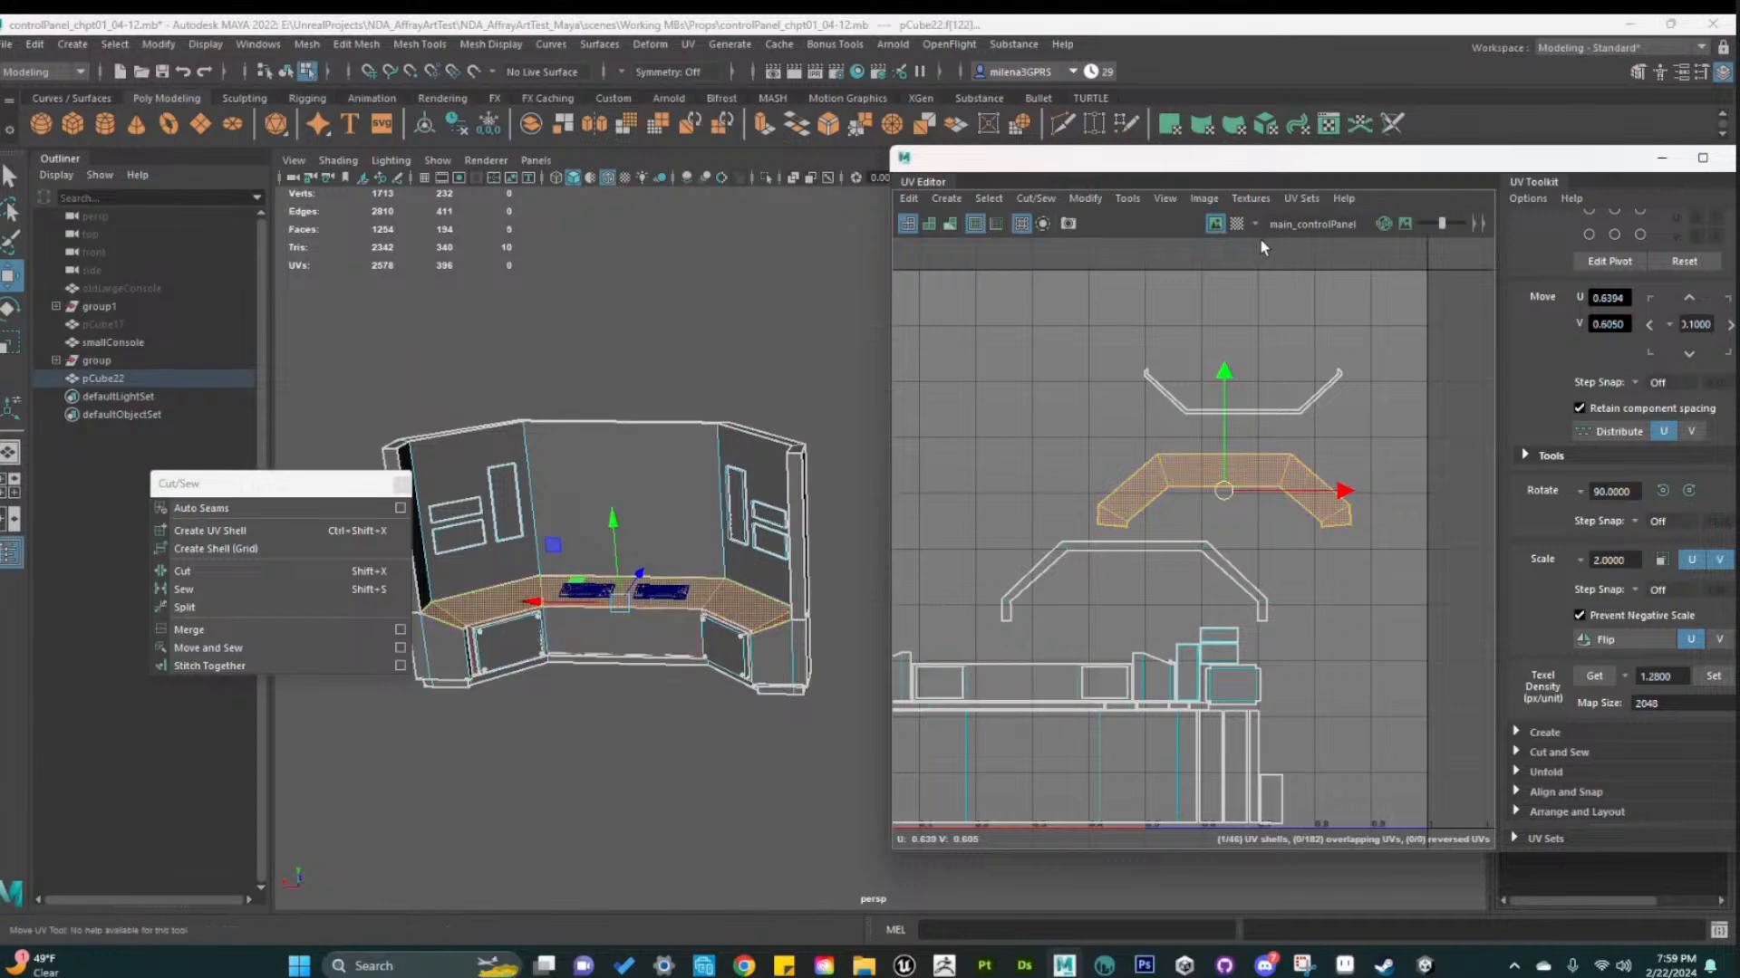
left_click(1233, 227)
mouse_move(635, 709)
left_mouse_down("alt")
mouse_move(559, 745)
mouse_move(691, 672)
mouse_move(667, 719)
left_mouse_up("alt")
left_click_drag(1196, 490, 1146, 508)
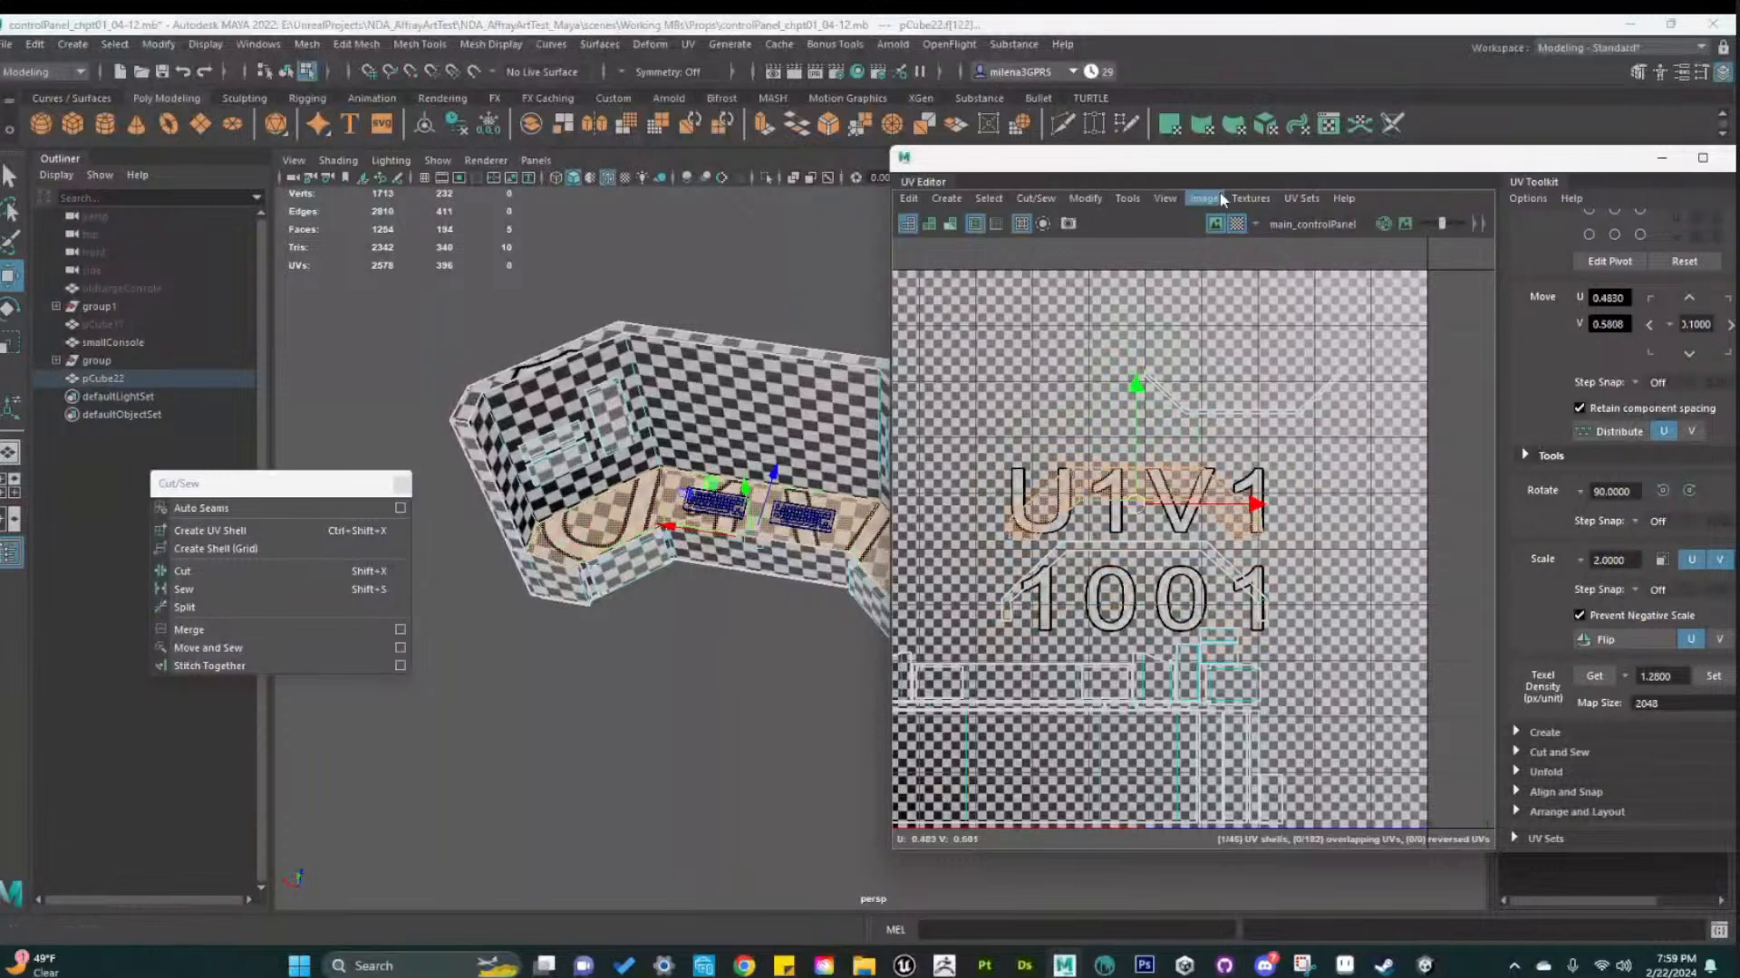
left_click(1238, 225)
Select the bent top-frame shell and apply Orient Shells to it
scroll(1335, 685, "up", 3)
scroll(1227, 669, "down", 1)
middle_click_drag(1162, 662, 1234, 639, "alt")
scroll(1169, 654, "down", 2)
scroll(1212, 668, "up", 3)
scroll(1210, 659, "down", 1)
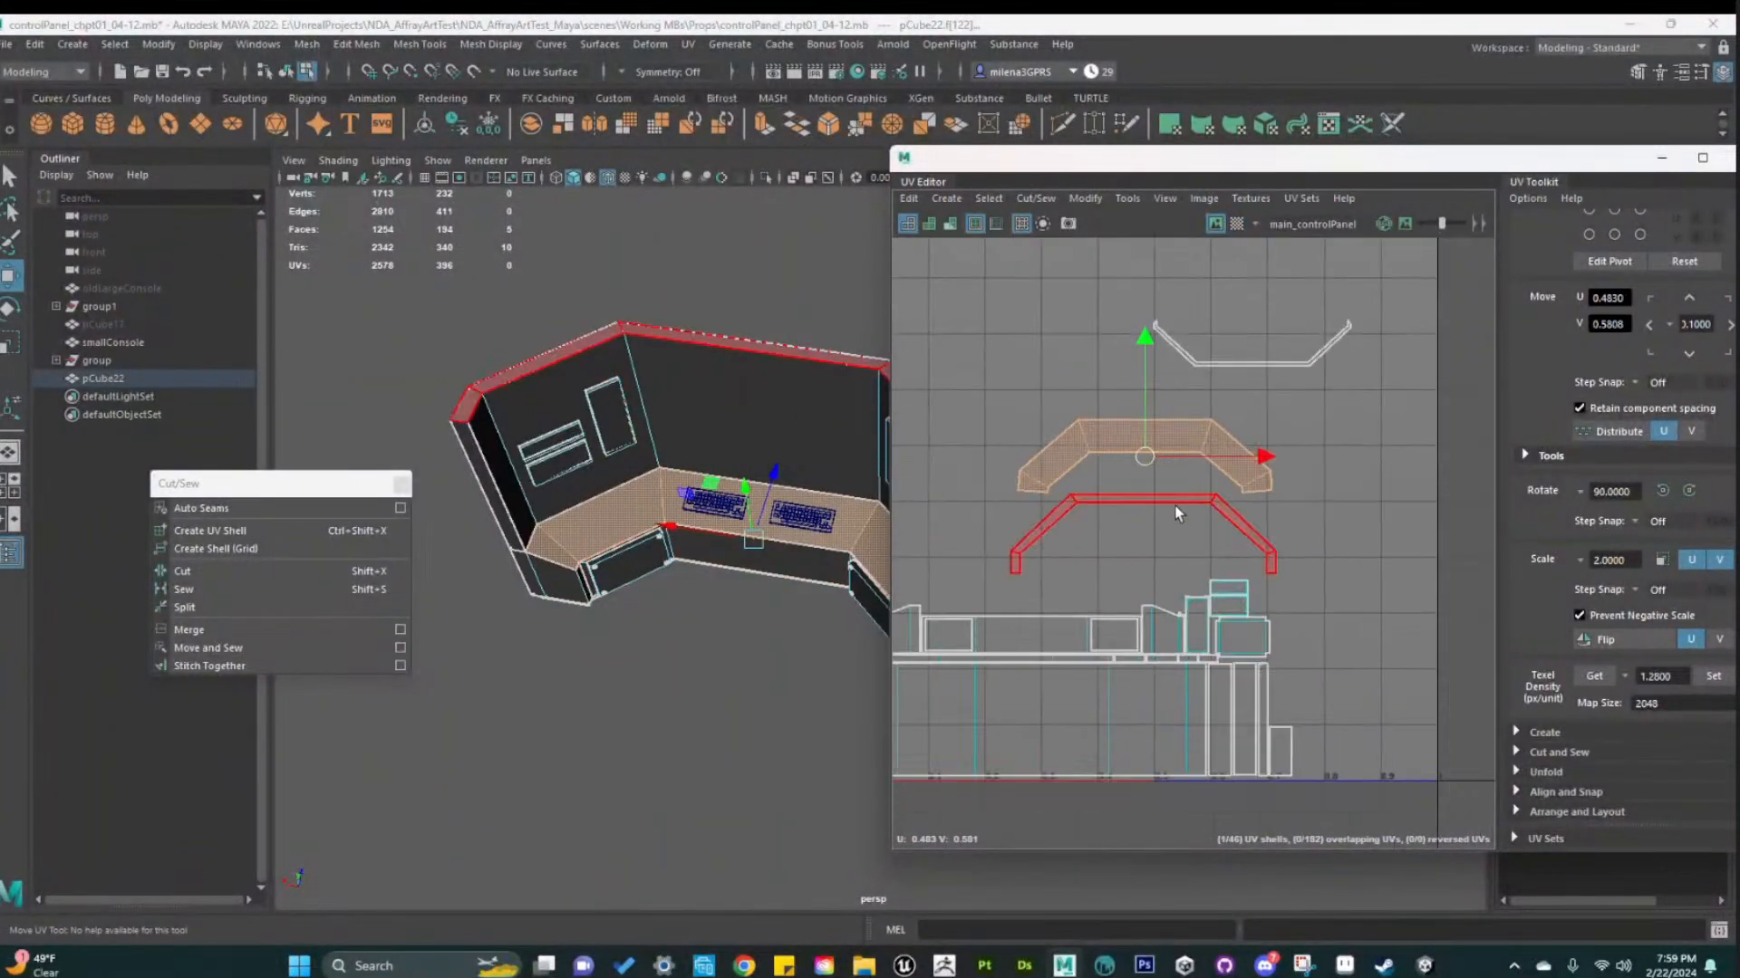
left_click(1175, 502)
right_click_drag(1207, 511, 1224, 557)
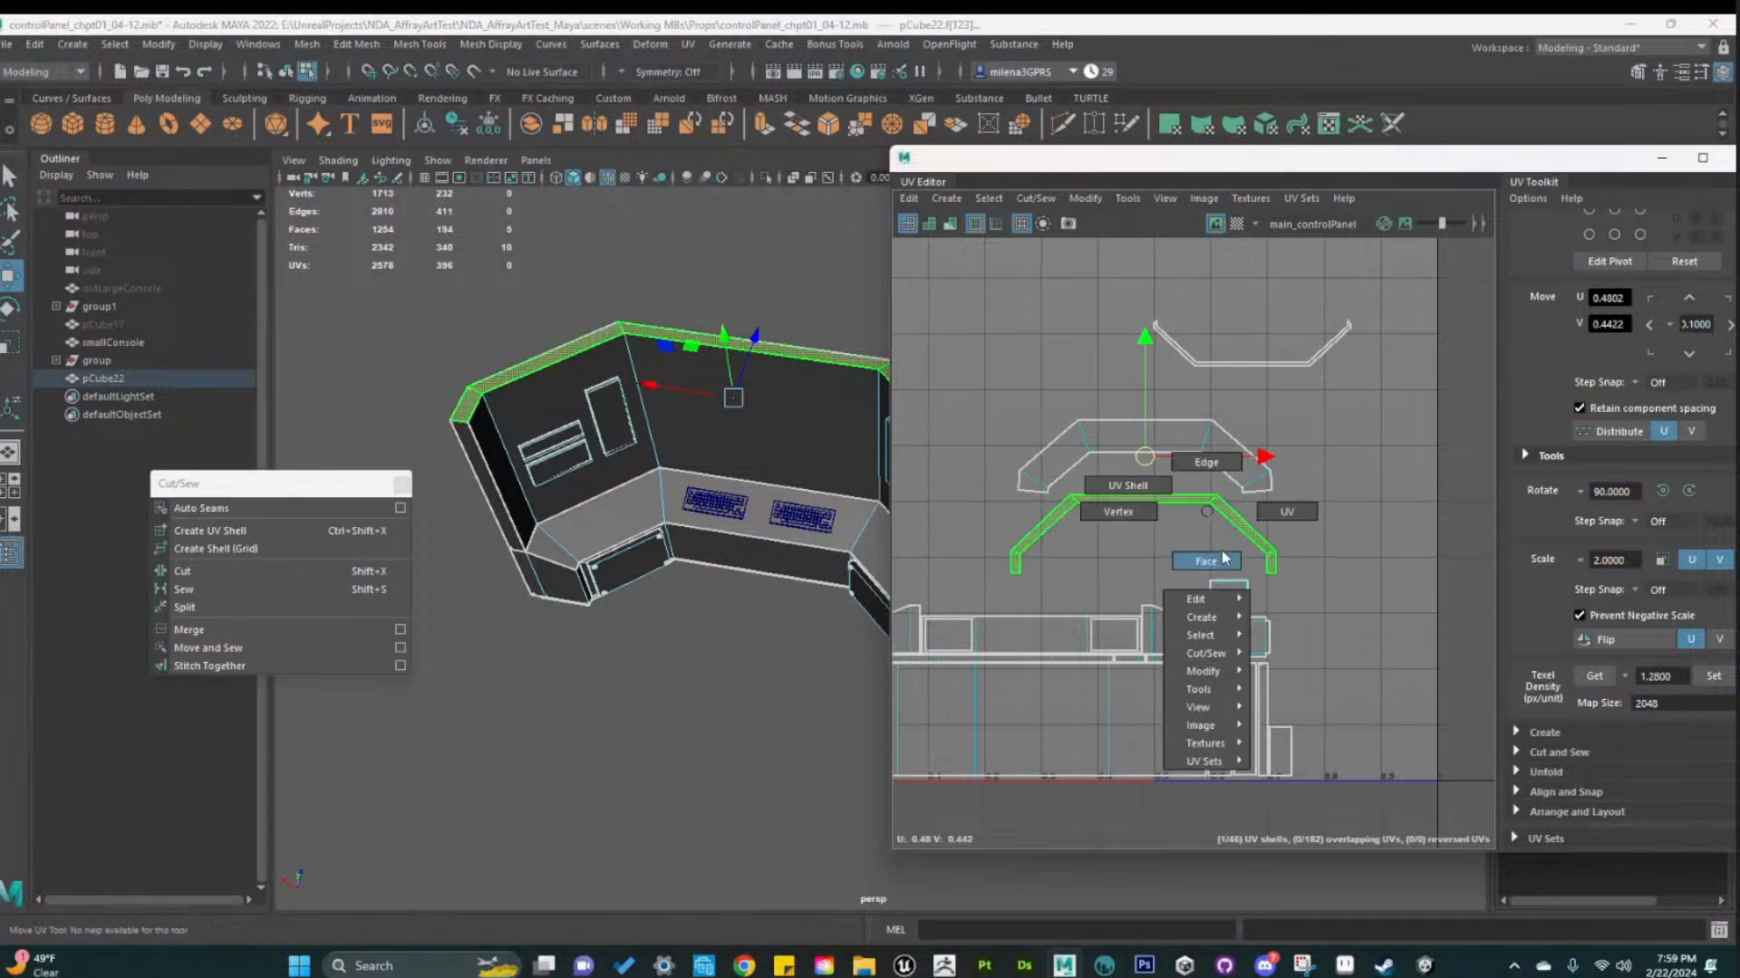
right_click(1177, 513, "shift")
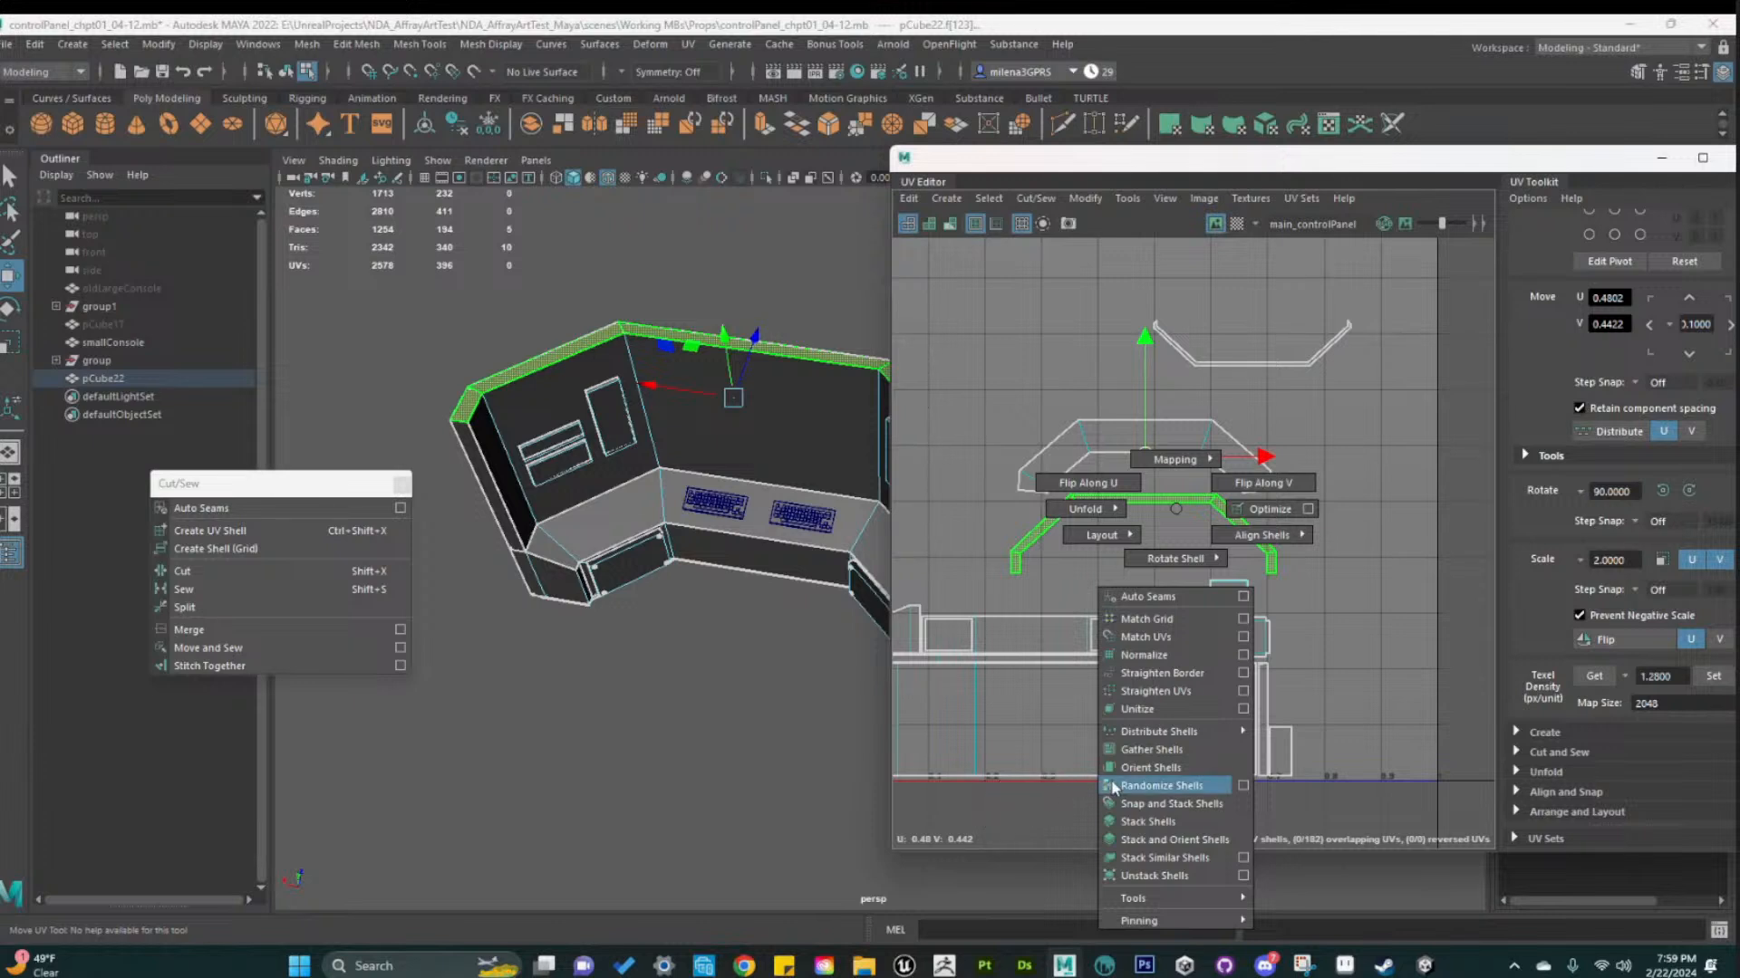
left_click(1138, 767)
left_click(1409, 565)
Move the top-frame shell directly above the upper panel row and place the desktop shell just above it at U 0.2812, V 0.4932
middle_click_drag(1129, 661, 1138, 676, "alt")
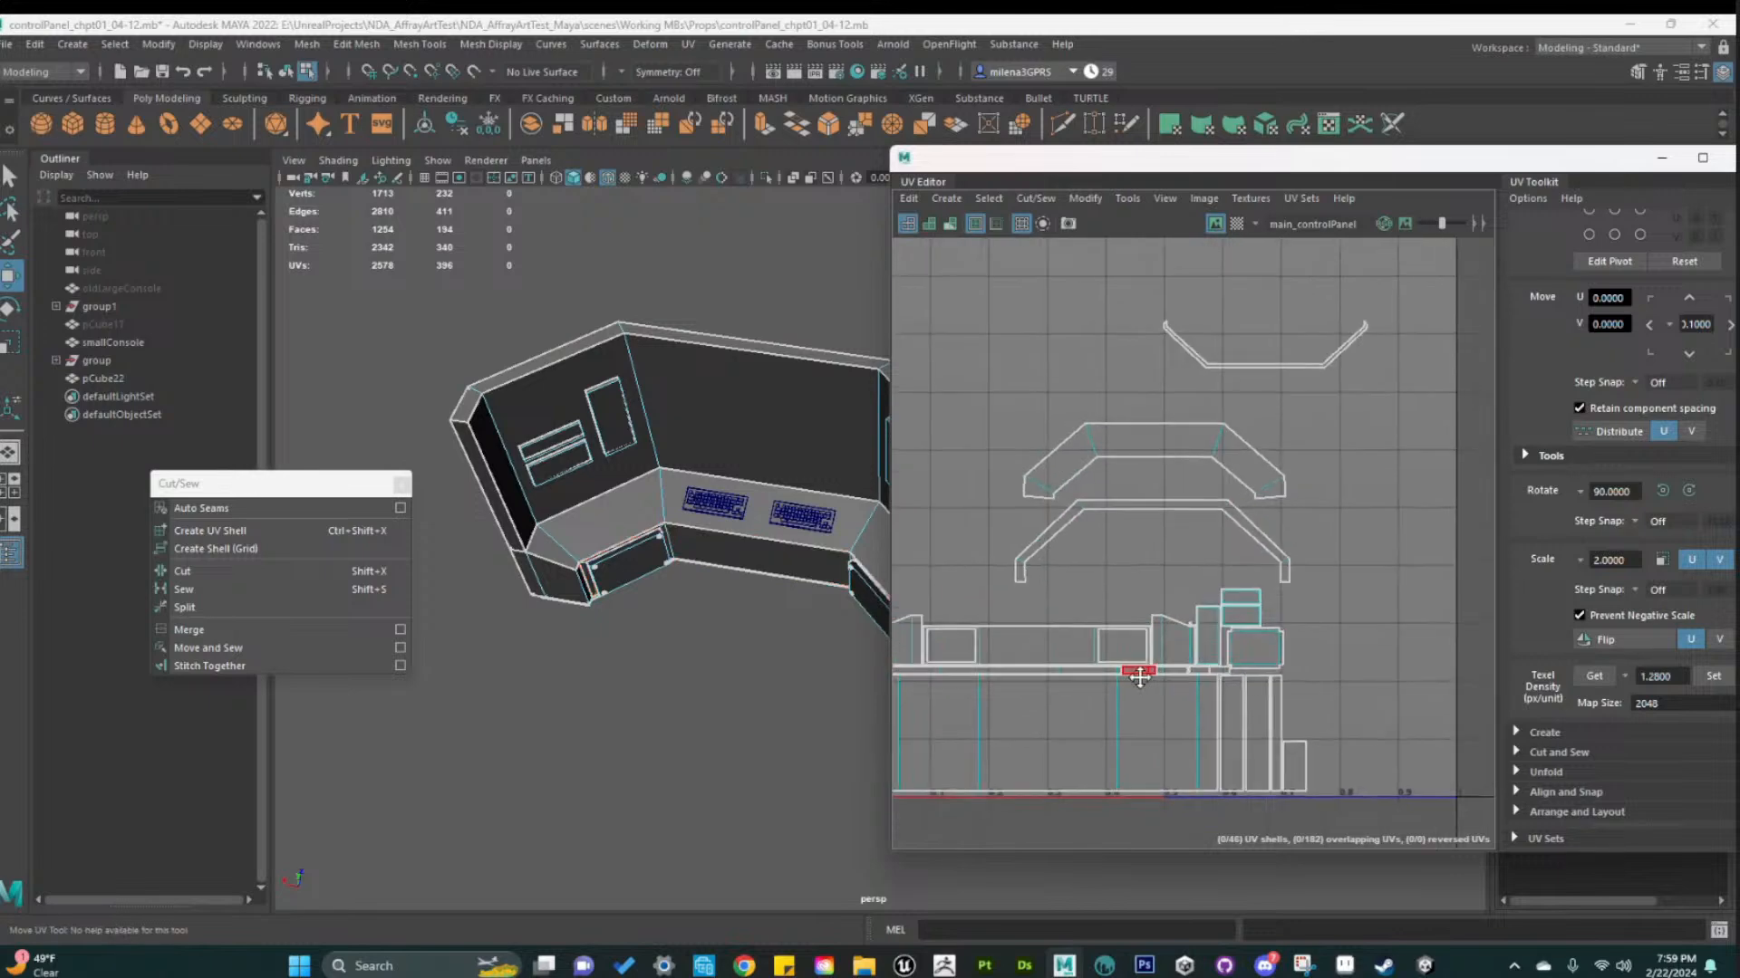
right_click_drag(1138, 676, 1208, 725, "alt")
middle_click_drag(1208, 725, 1326, 694, "alt")
left_click(1314, 469)
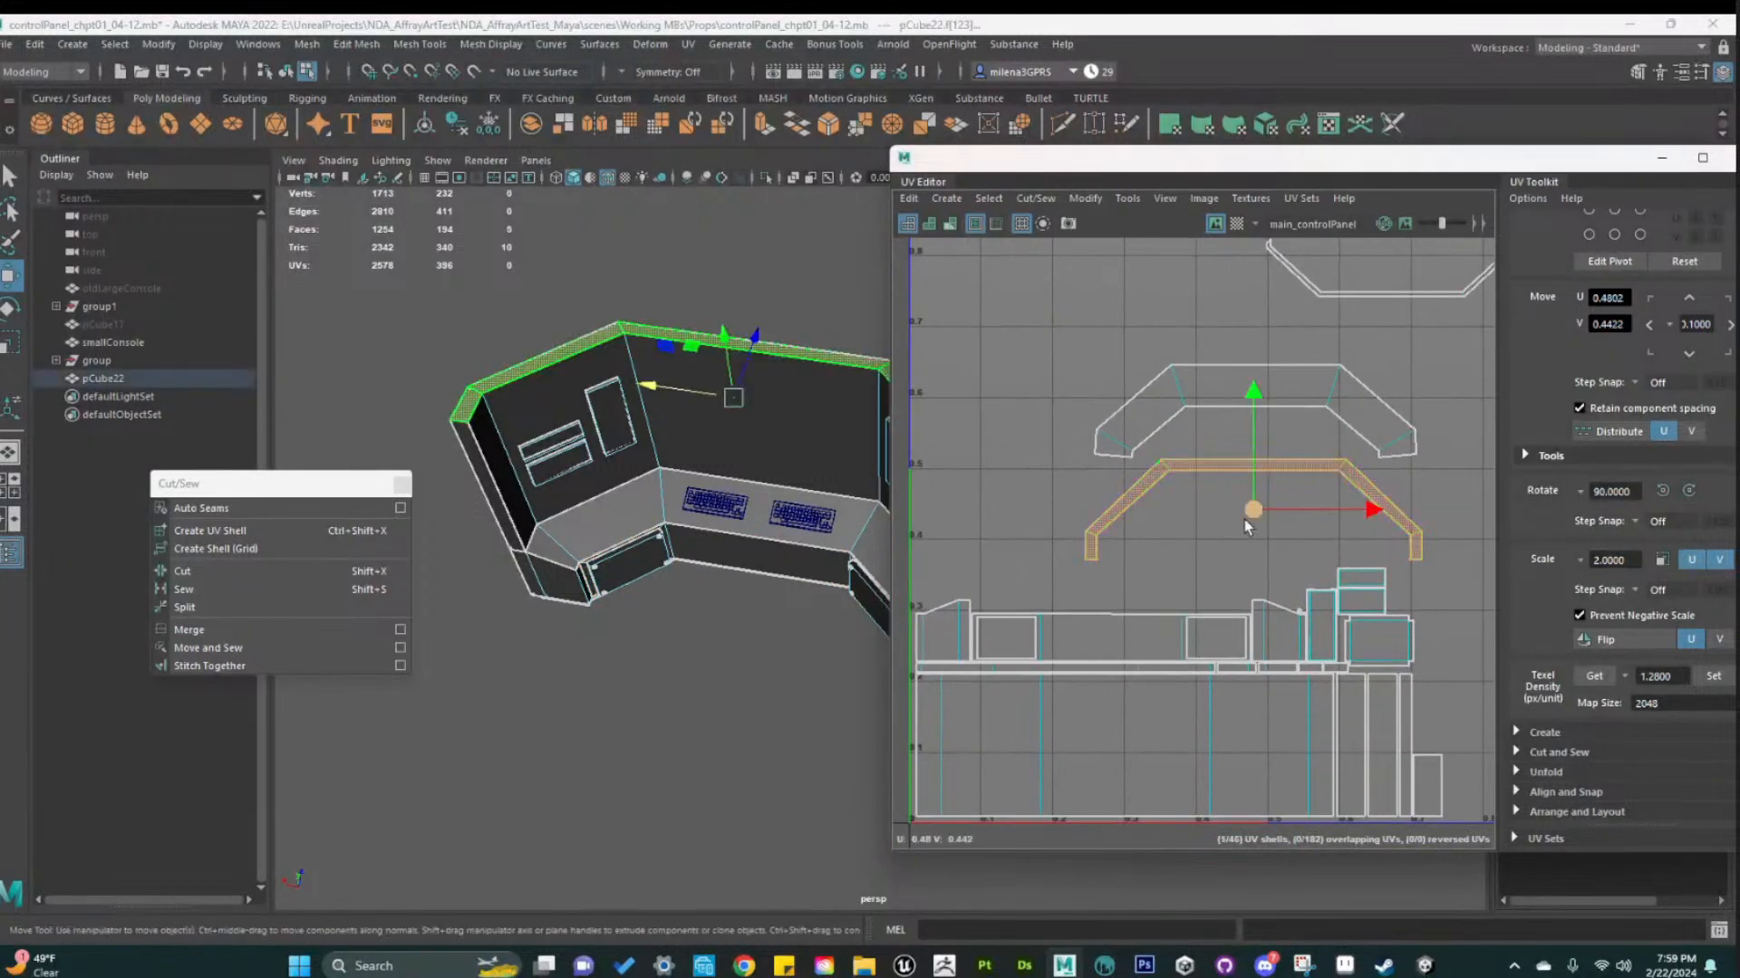
left_click_drag(1257, 512, 1109, 555)
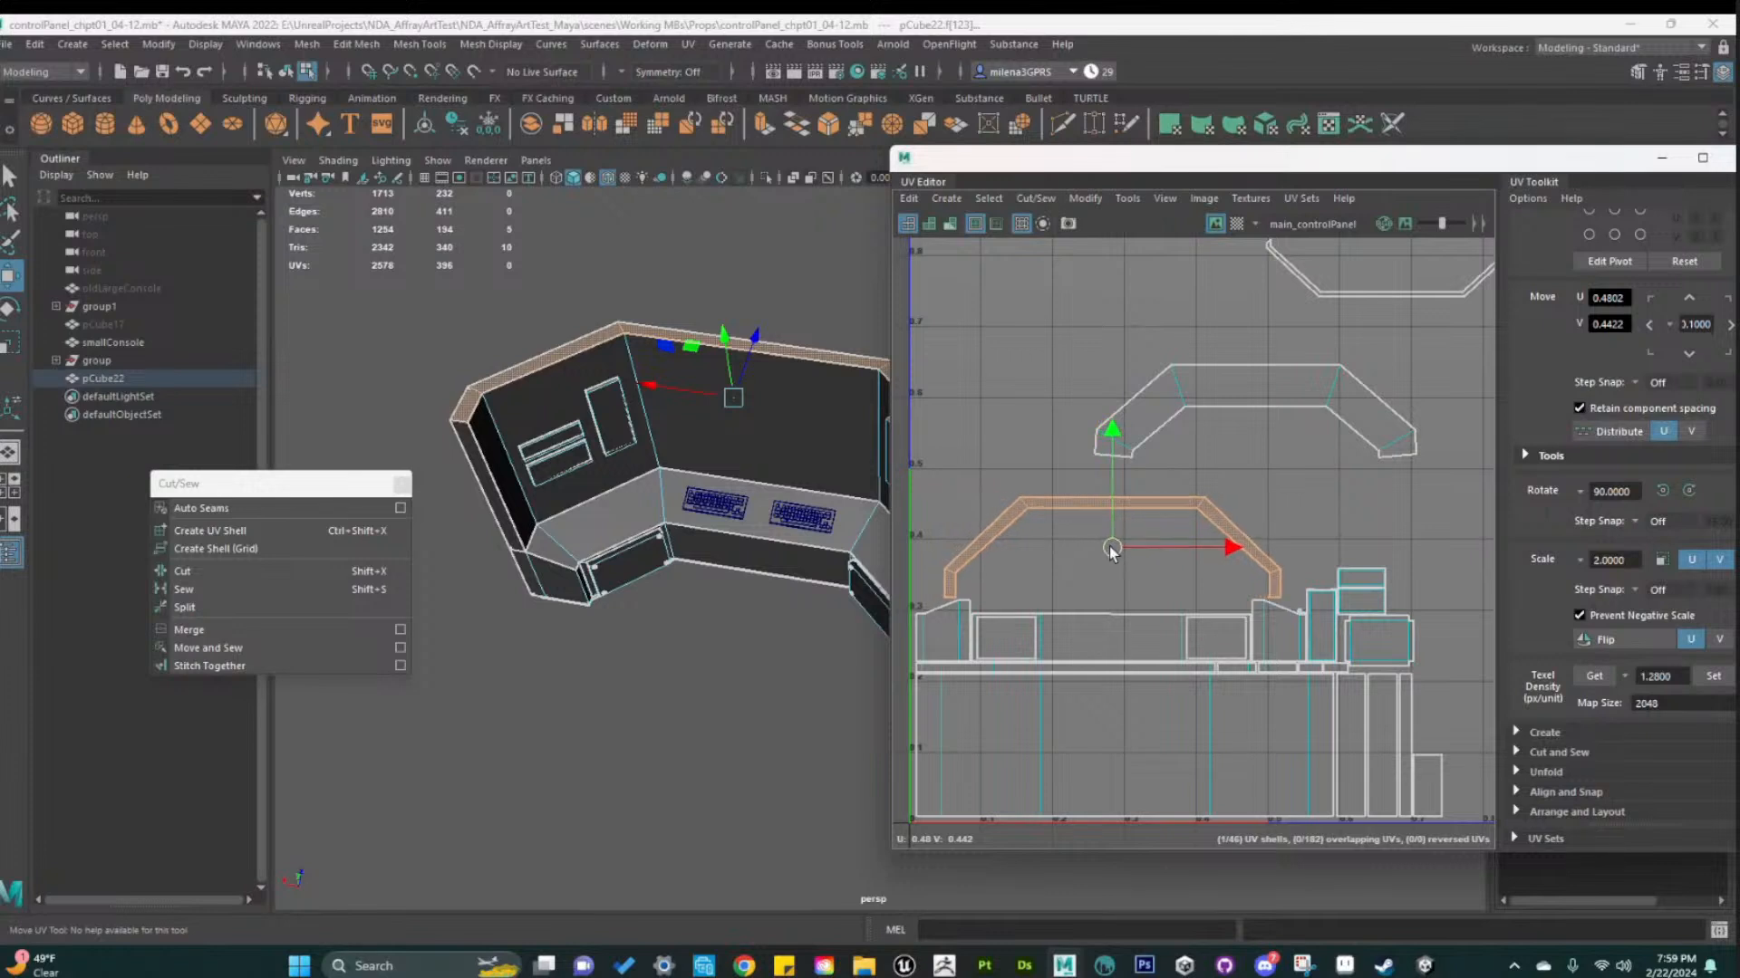
left_click(1227, 378)
left_click_drag(1250, 418, 1102, 476)
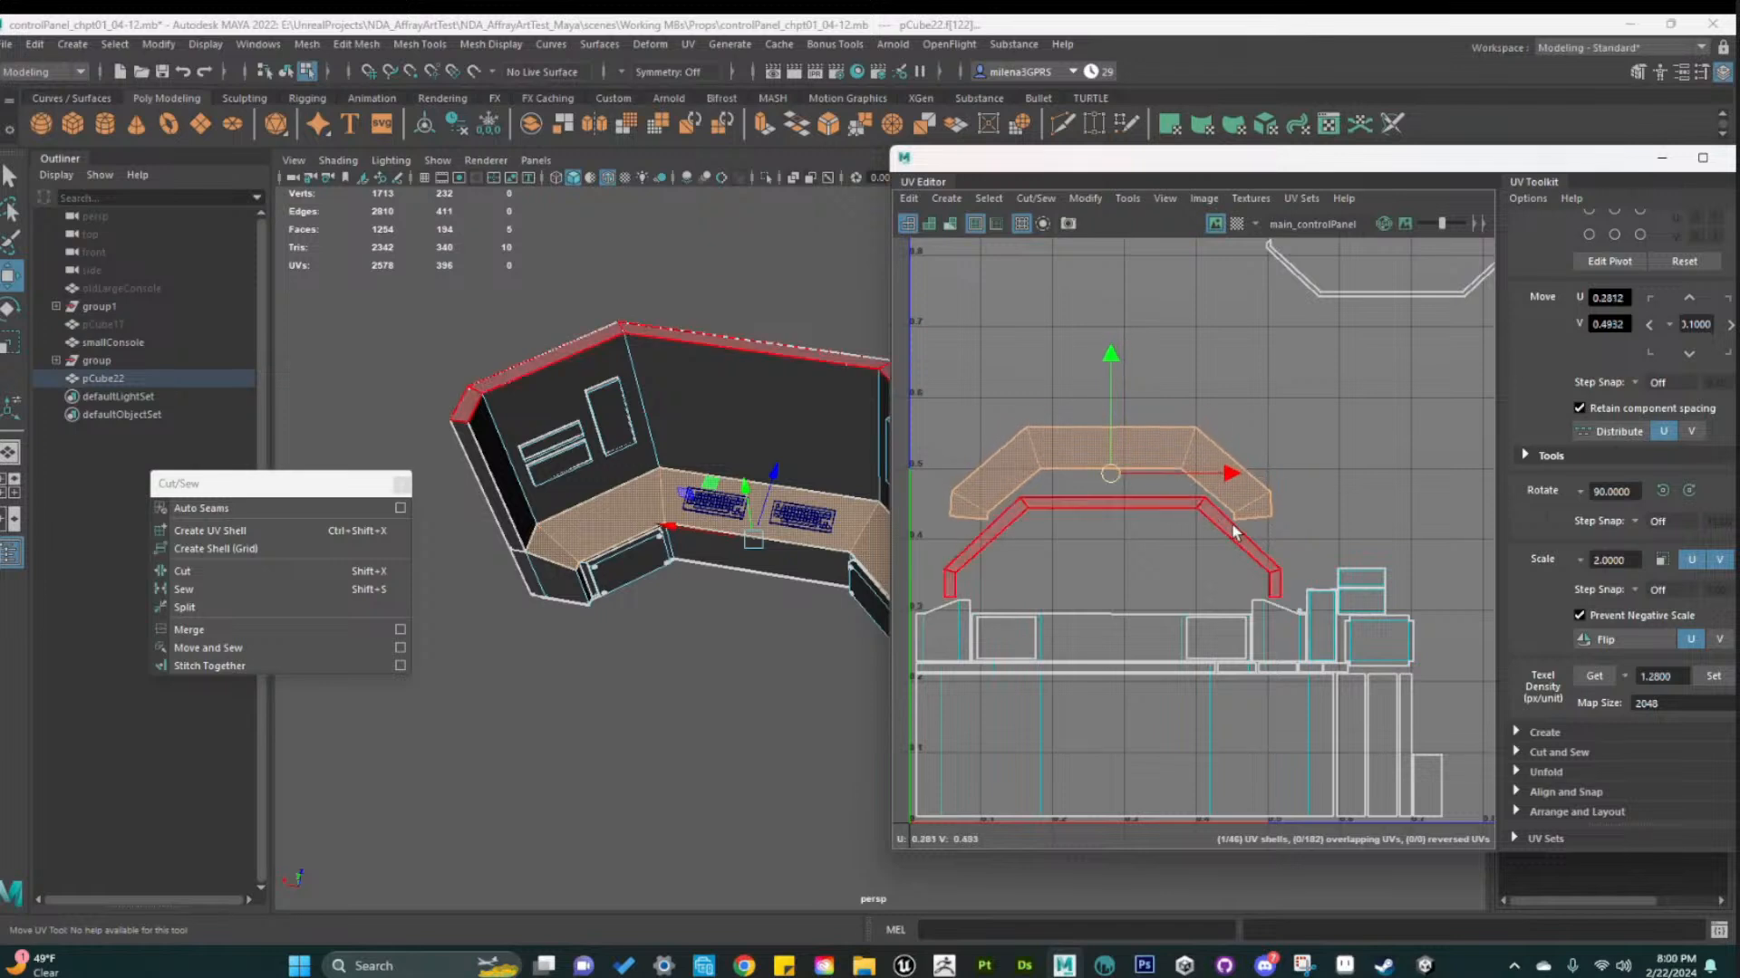
Select the thin bent strip shell outside the packed area and examine where its faces sit on the console model
middle_click_drag(1320, 464, 1294, 603, "alt")
left_click(1325, 445)
key("e")
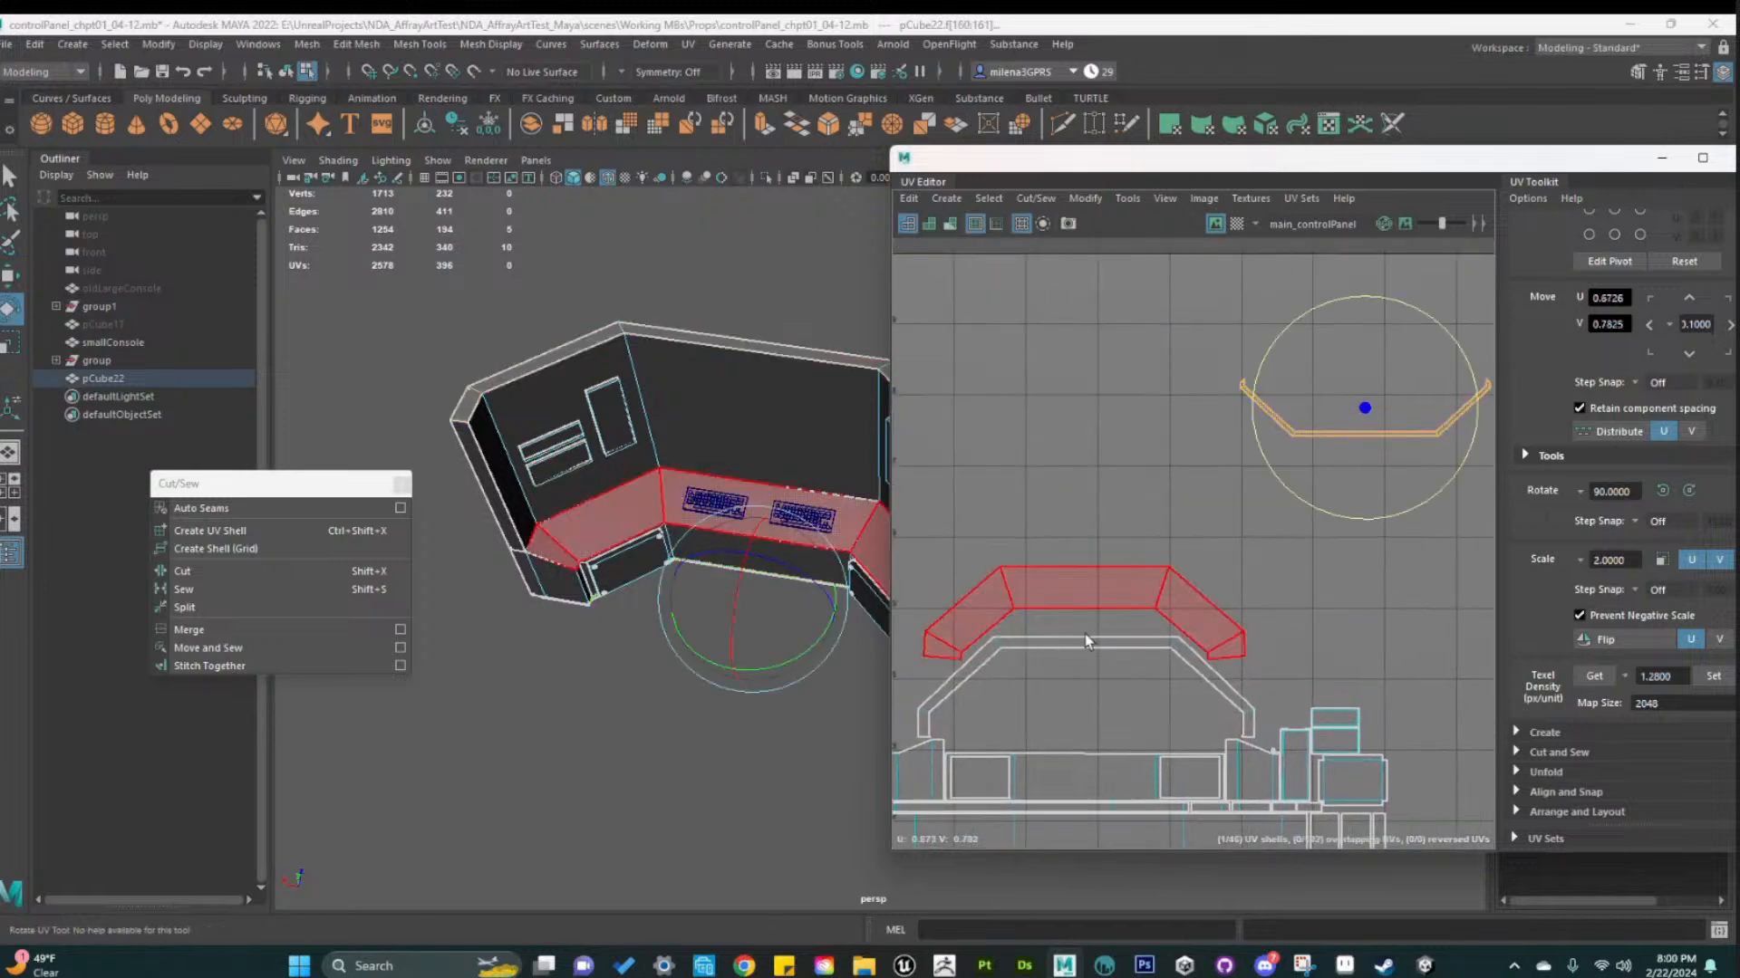
scroll(703, 765, "up", 5)
left_click_drag(787, 661, 672, 637, "alt")
middle_click_drag(672, 637, 614, 688, "alt")
mouse_move(613, 689)
left_mouse_down("alt")
mouse_move(649, 671)
mouse_move(661, 707)
mouse_move(629, 664)
left_mouse_up("alt")
right_click_drag(629, 664, 865, 661, "alt")
left_click_drag(865, 661, 574, 661, "alt")
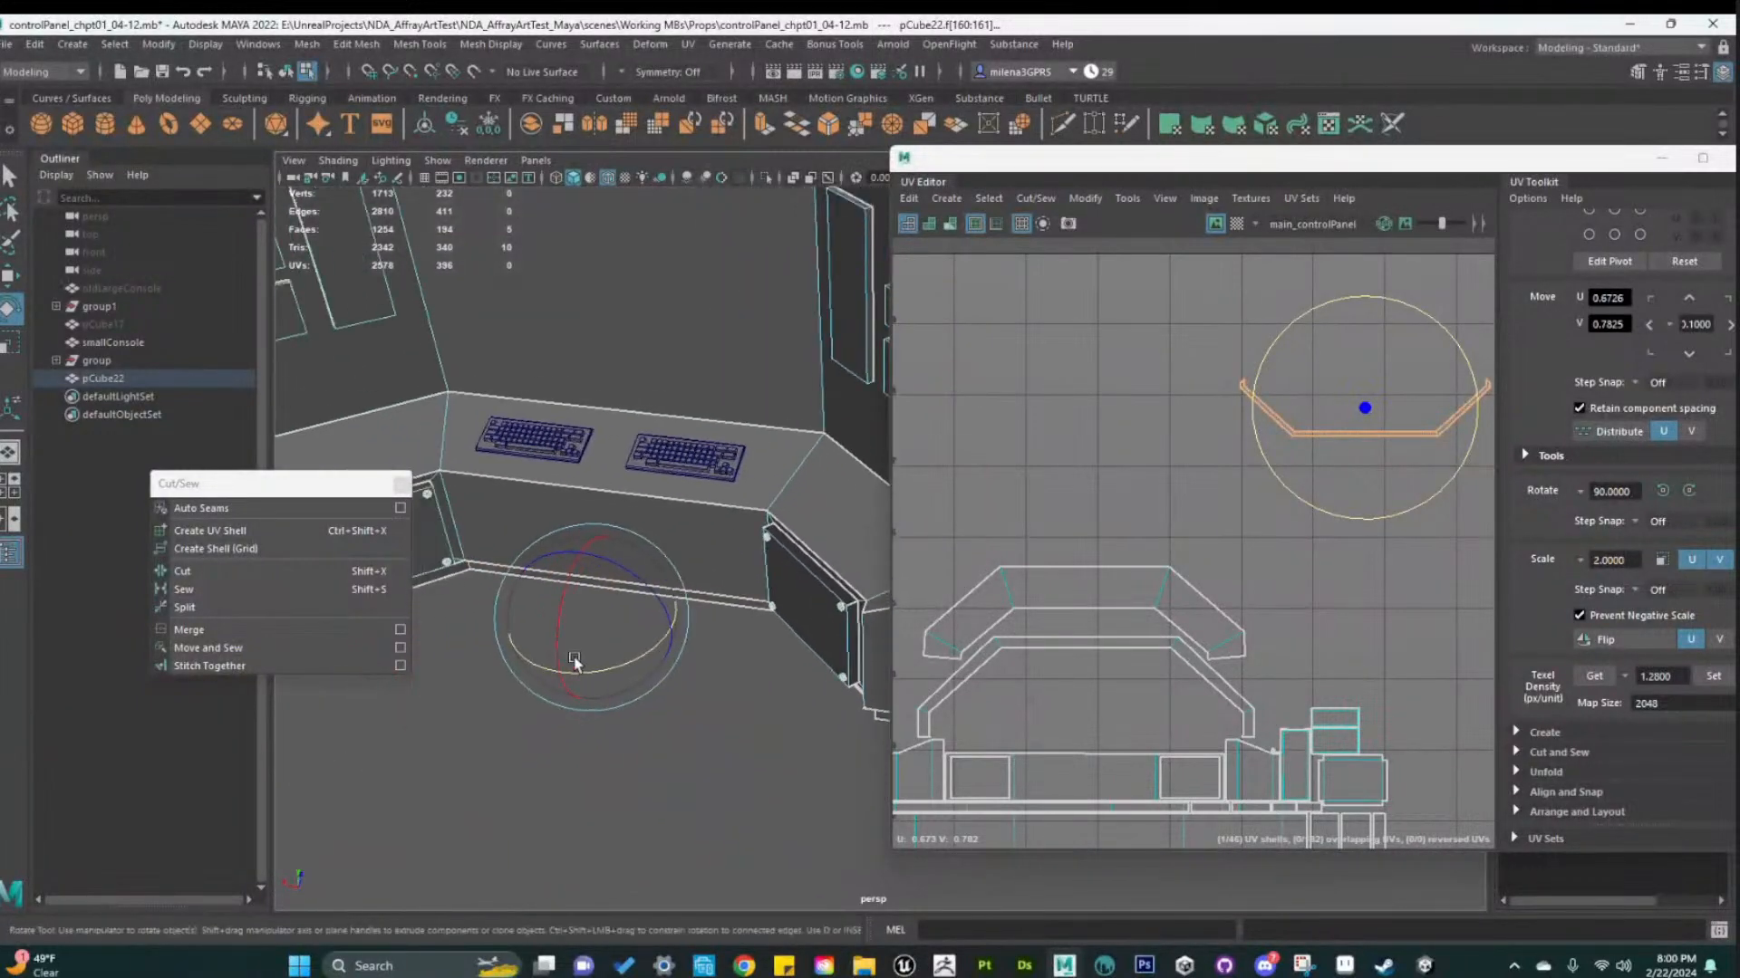
left_click(731, 728)
left_click_drag(745, 730, 705, 766, "alt")
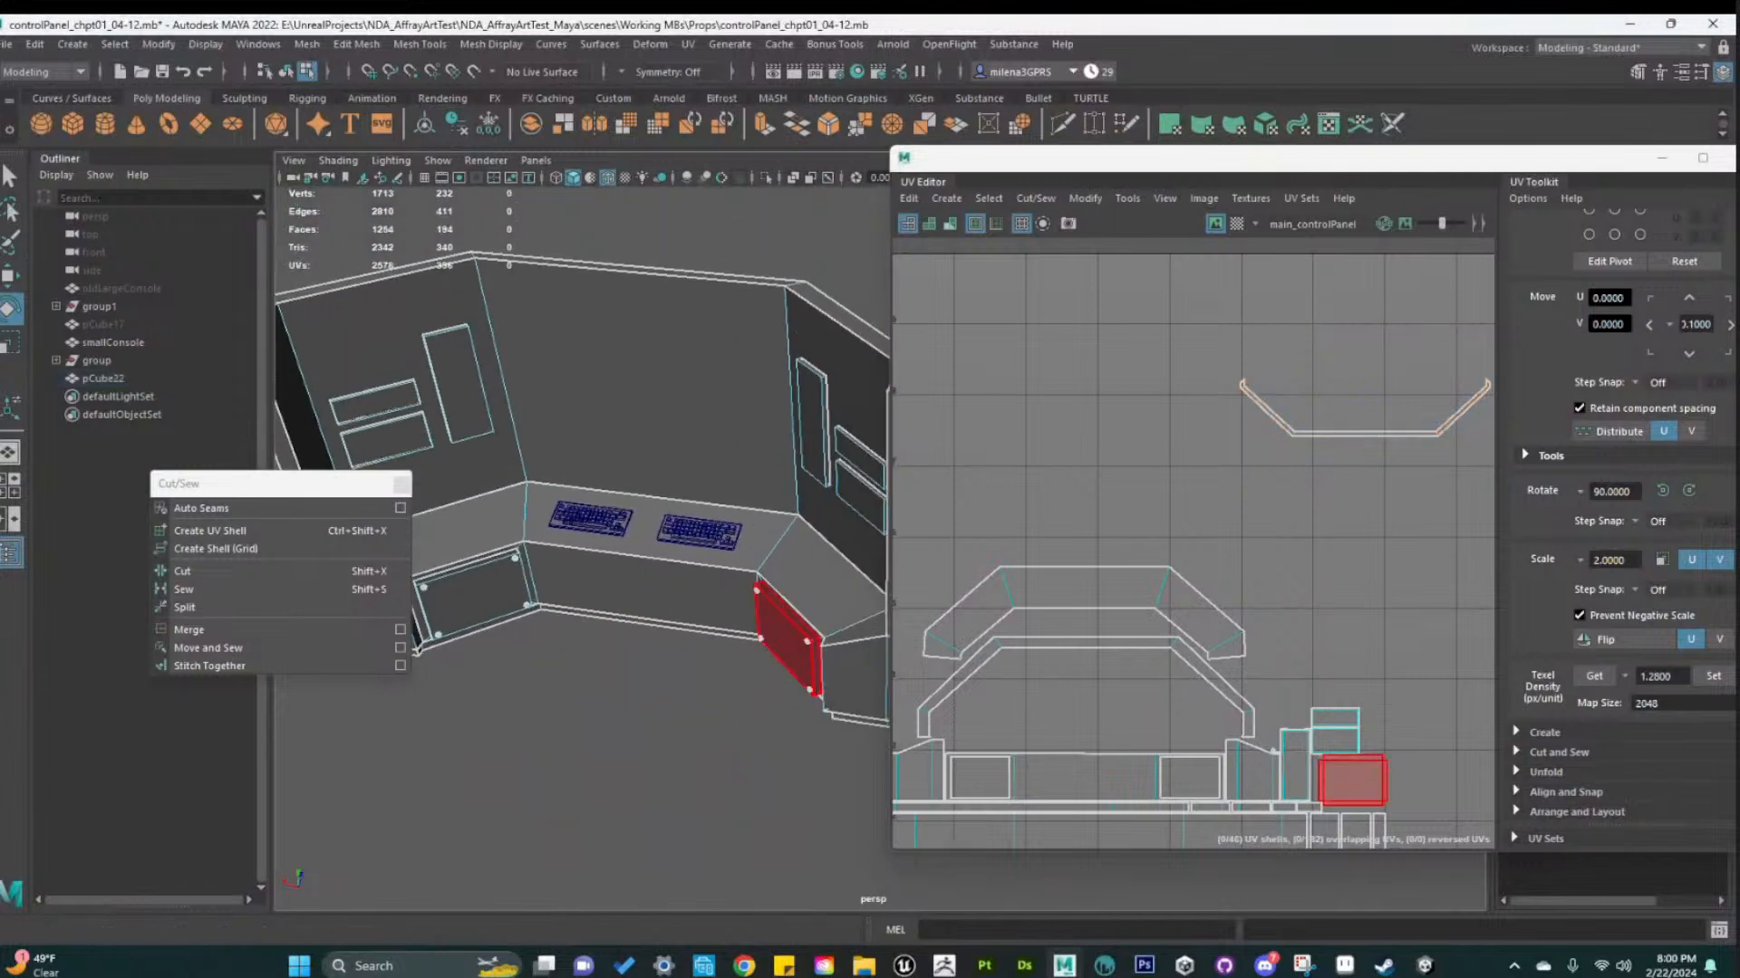
left_click_drag(562, 610, 699, 641, "alt")
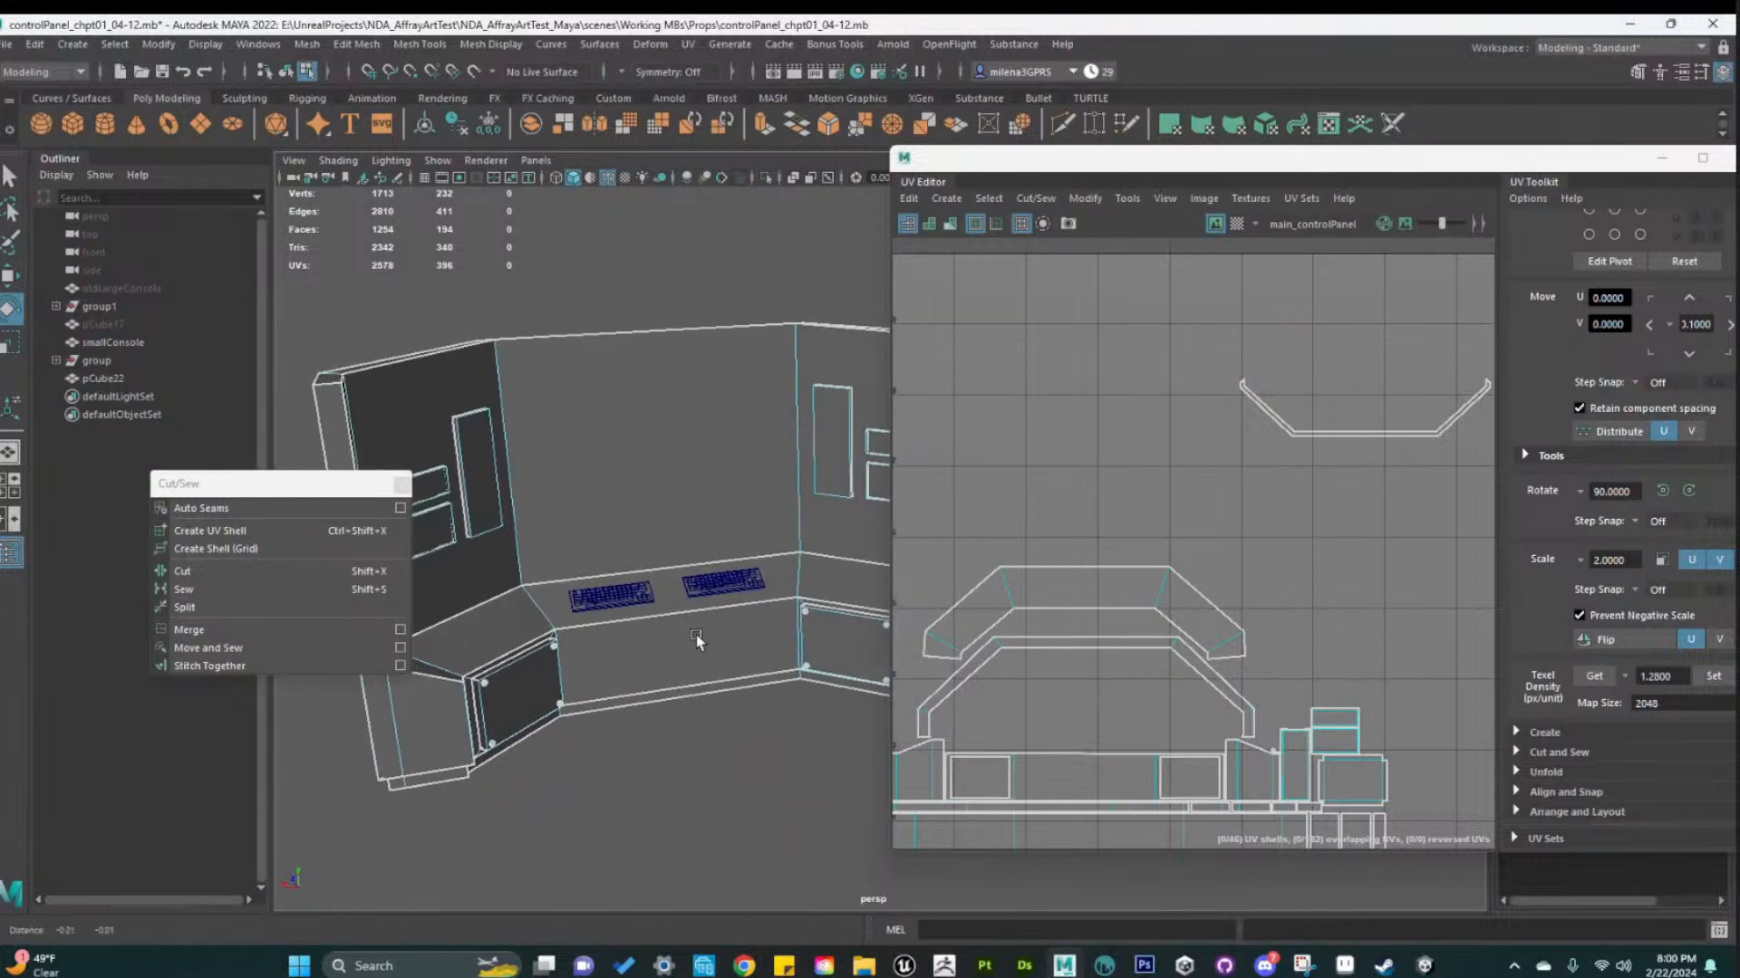
right_click_drag(698, 640, 628, 620, "alt")
middle_click_drag(625, 619, 599, 608, "alt")
Move the thin bent strip shell inside the top-frame arch at U 0.2816, V 0.3420
left_click(1350, 436)
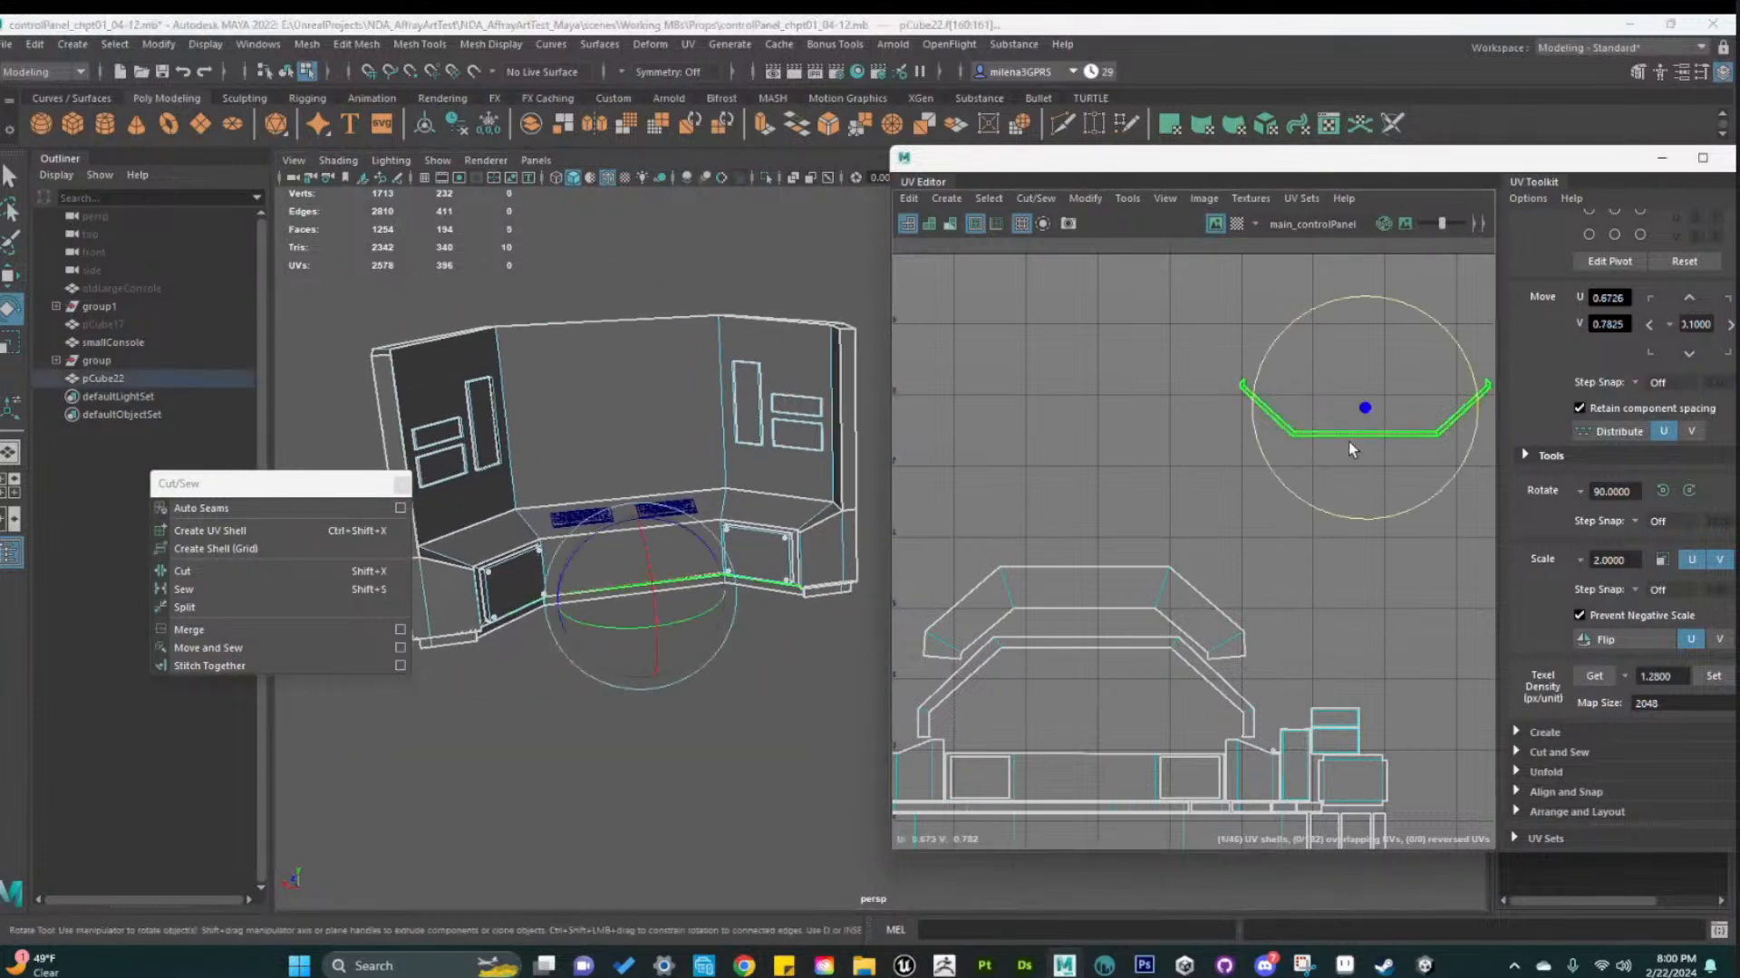
key("w")
left_click_drag(1353, 426, 1086, 728)
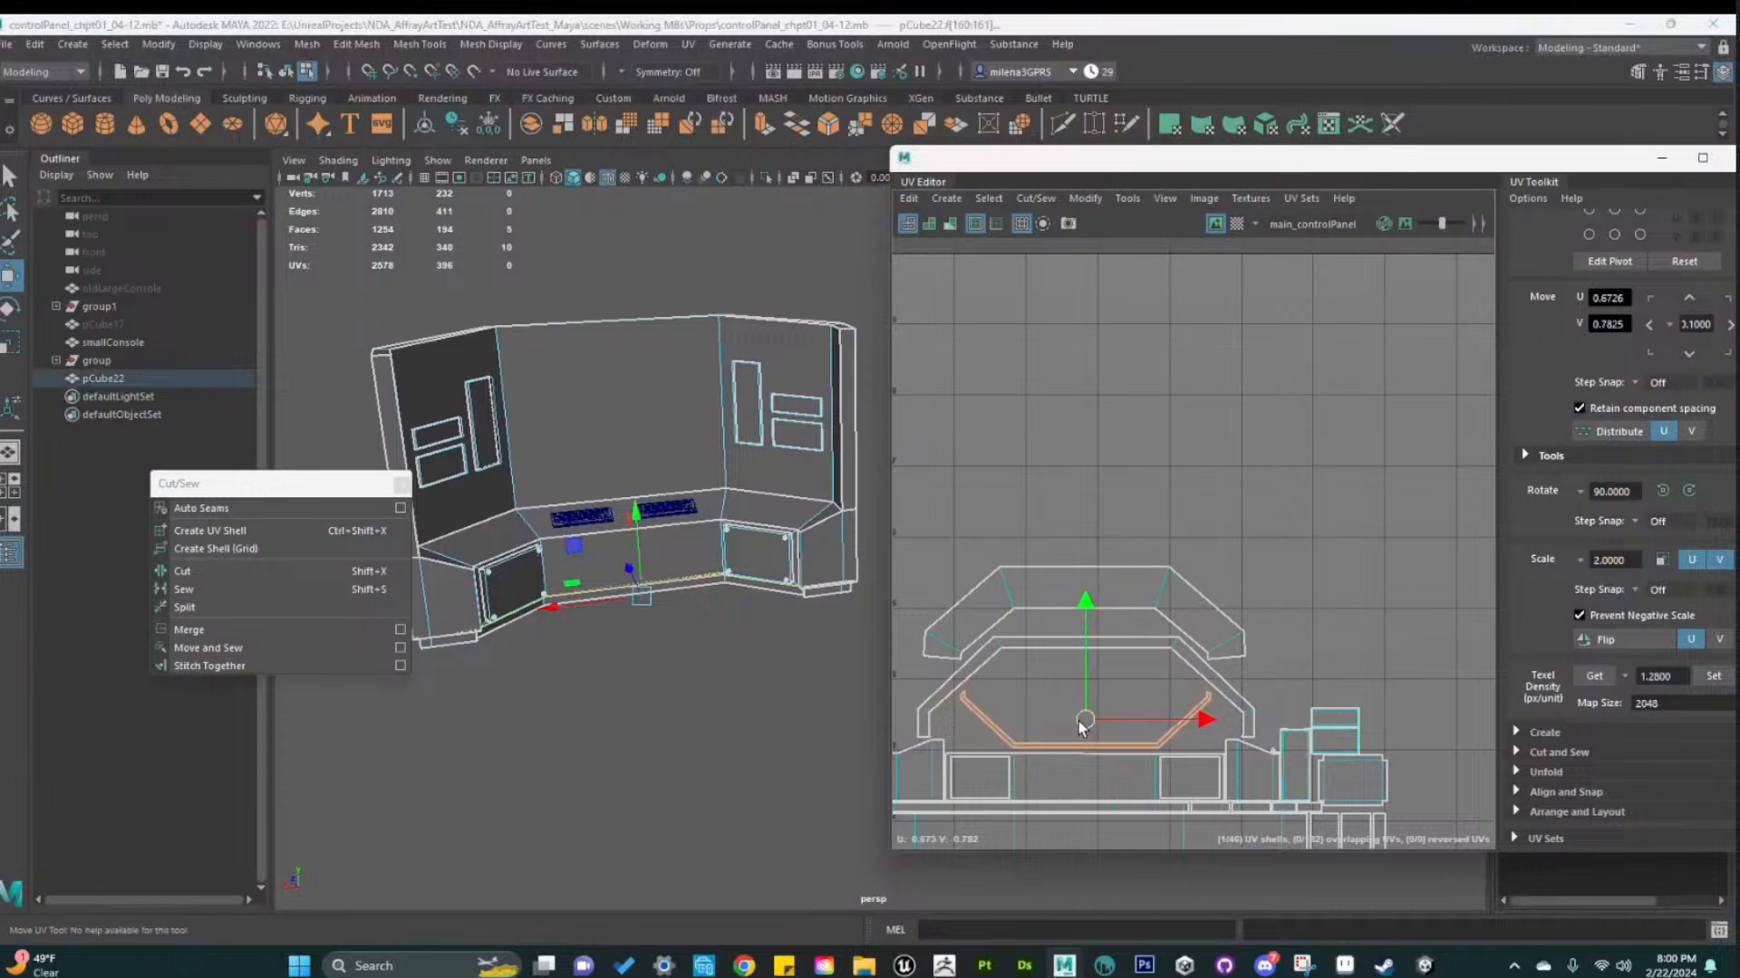
scroll(1133, 761, "up", 5)
scroll(1413, 716, "down", 3)
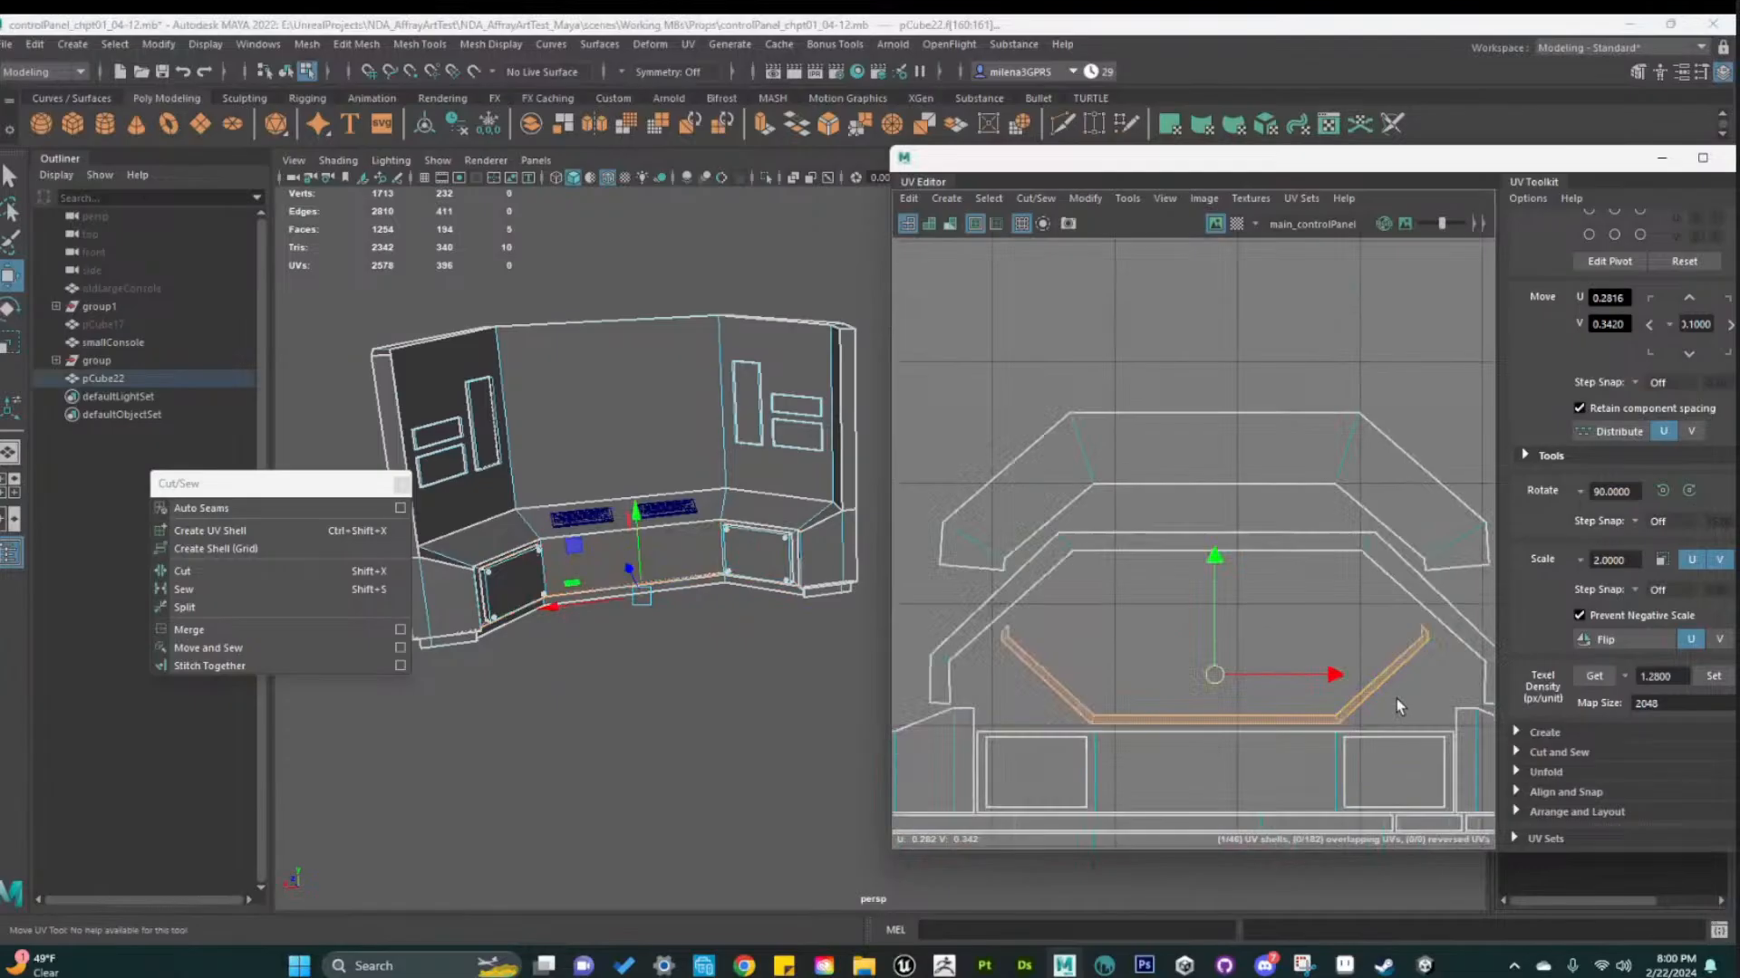
left_click(1350, 616)
scroll(1359, 625, "down", 4)
middle_click_drag(1402, 706, 1253, 613, "alt")
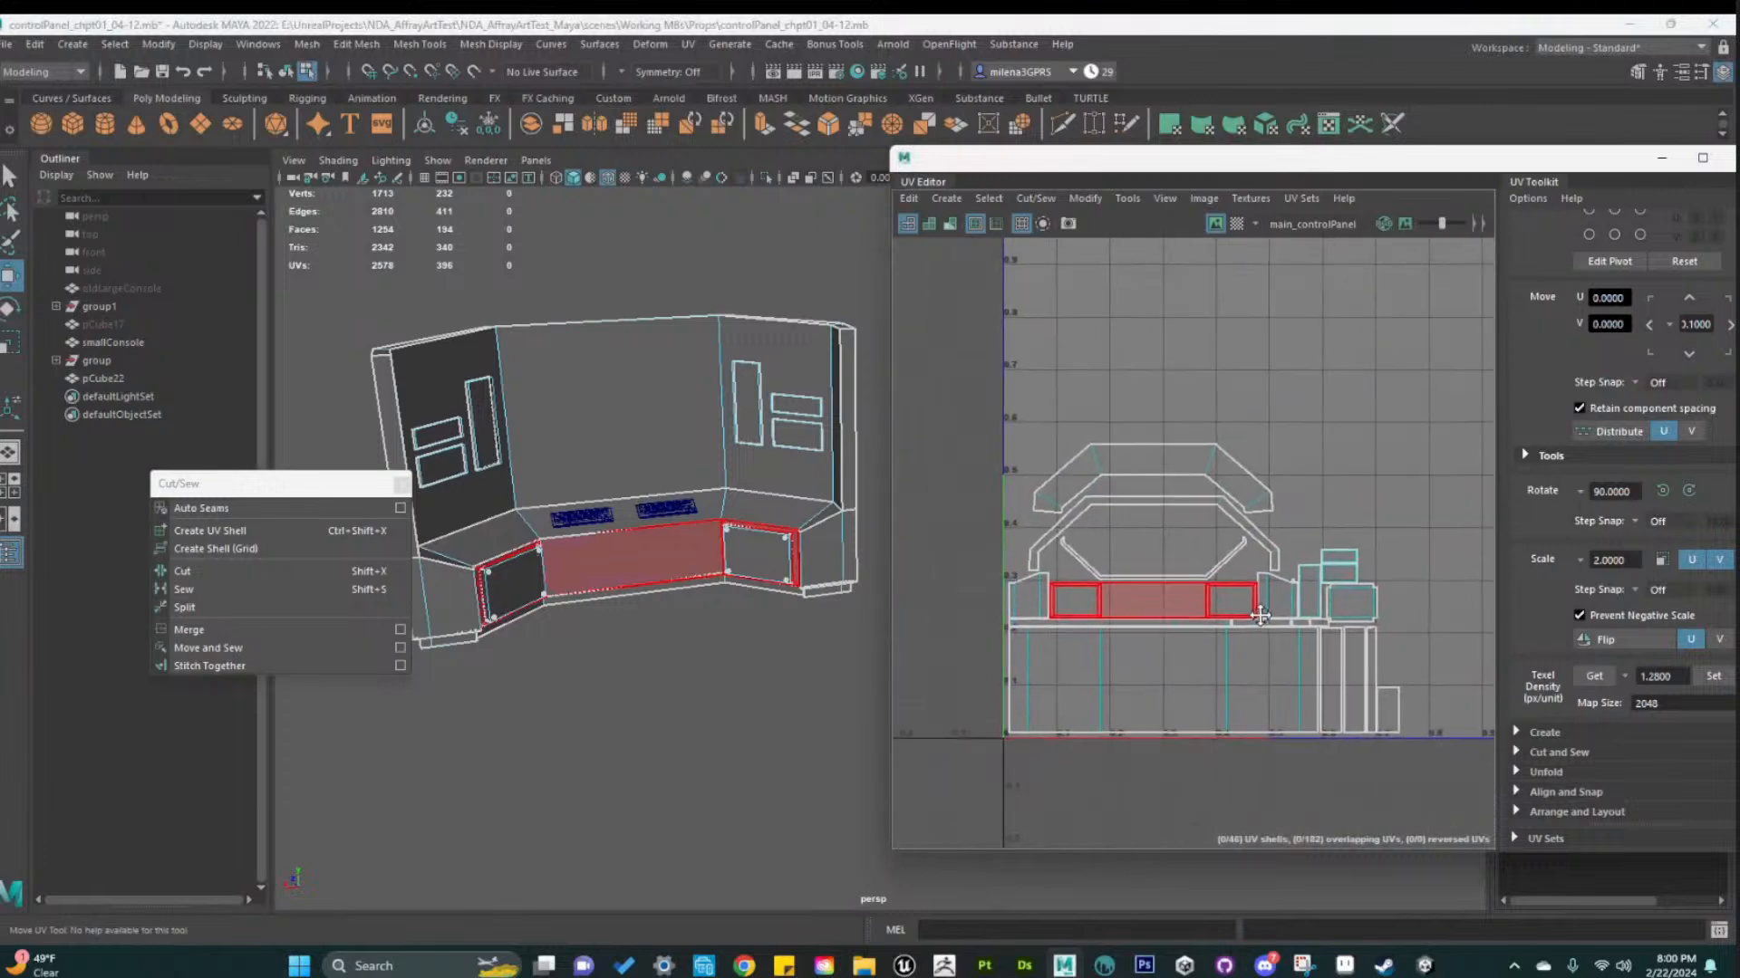
left_click(1176, 470)
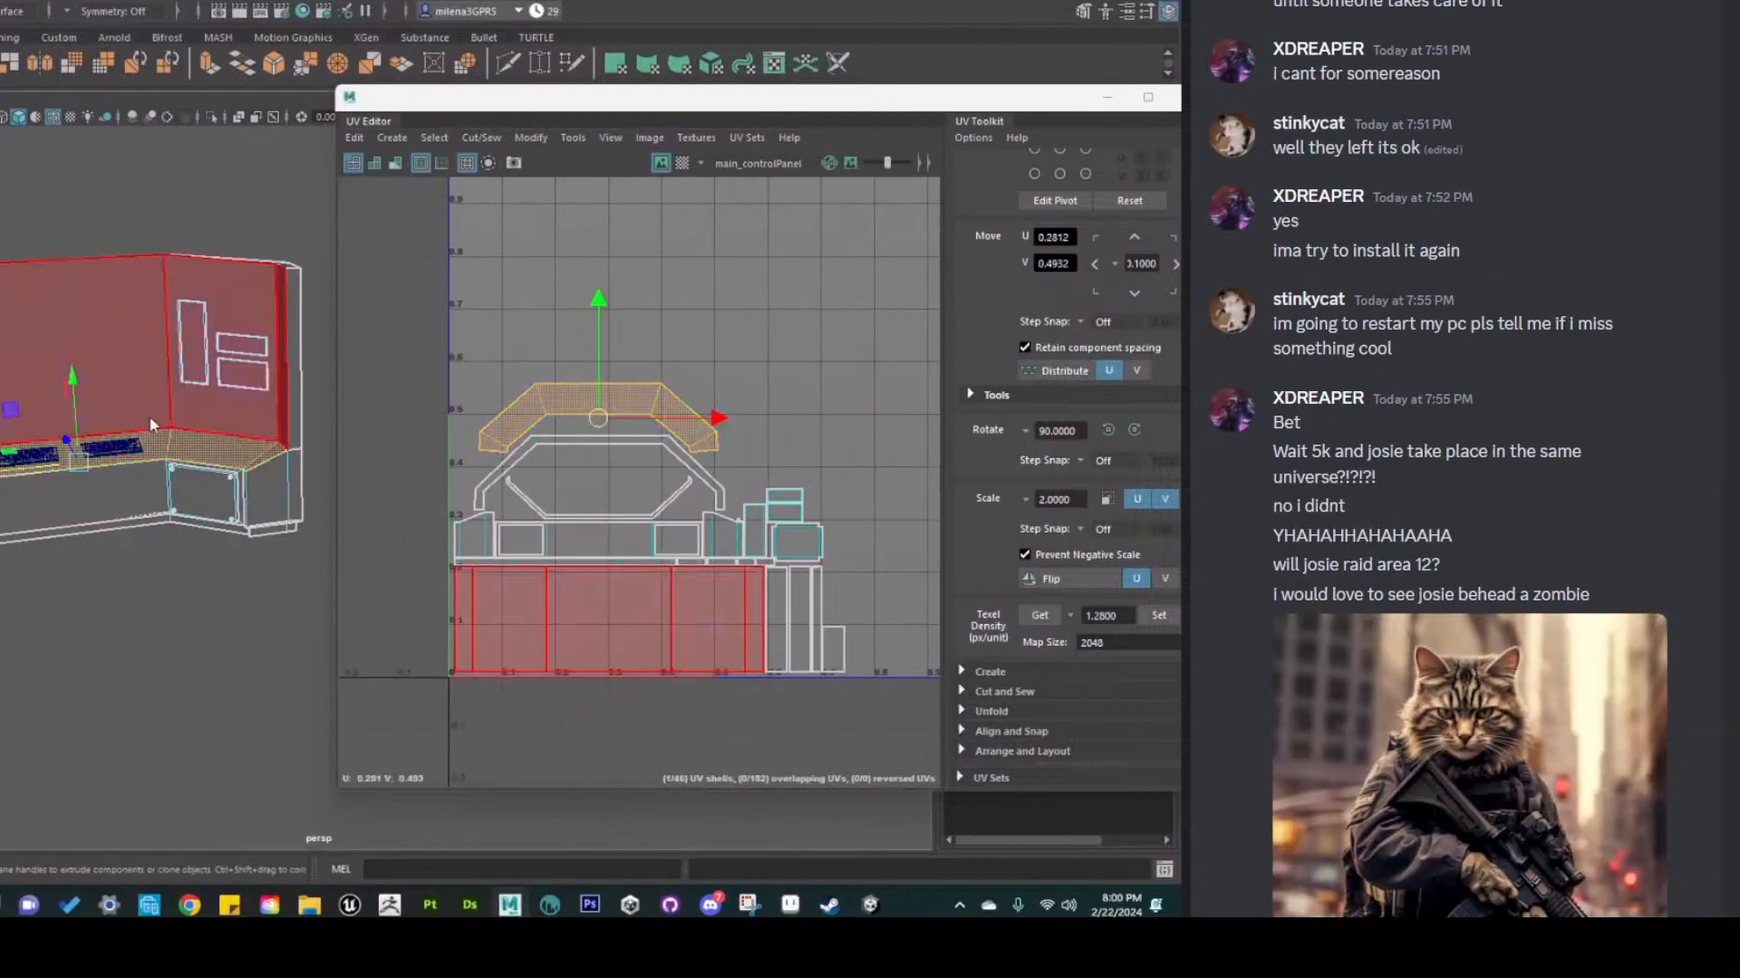
Select both keyboard models and move all their UV shells to U 0.6359, V 0.9524 near the tile's upper edge
right_click_drag(149, 473, 229, 446)
left_click(123, 443)
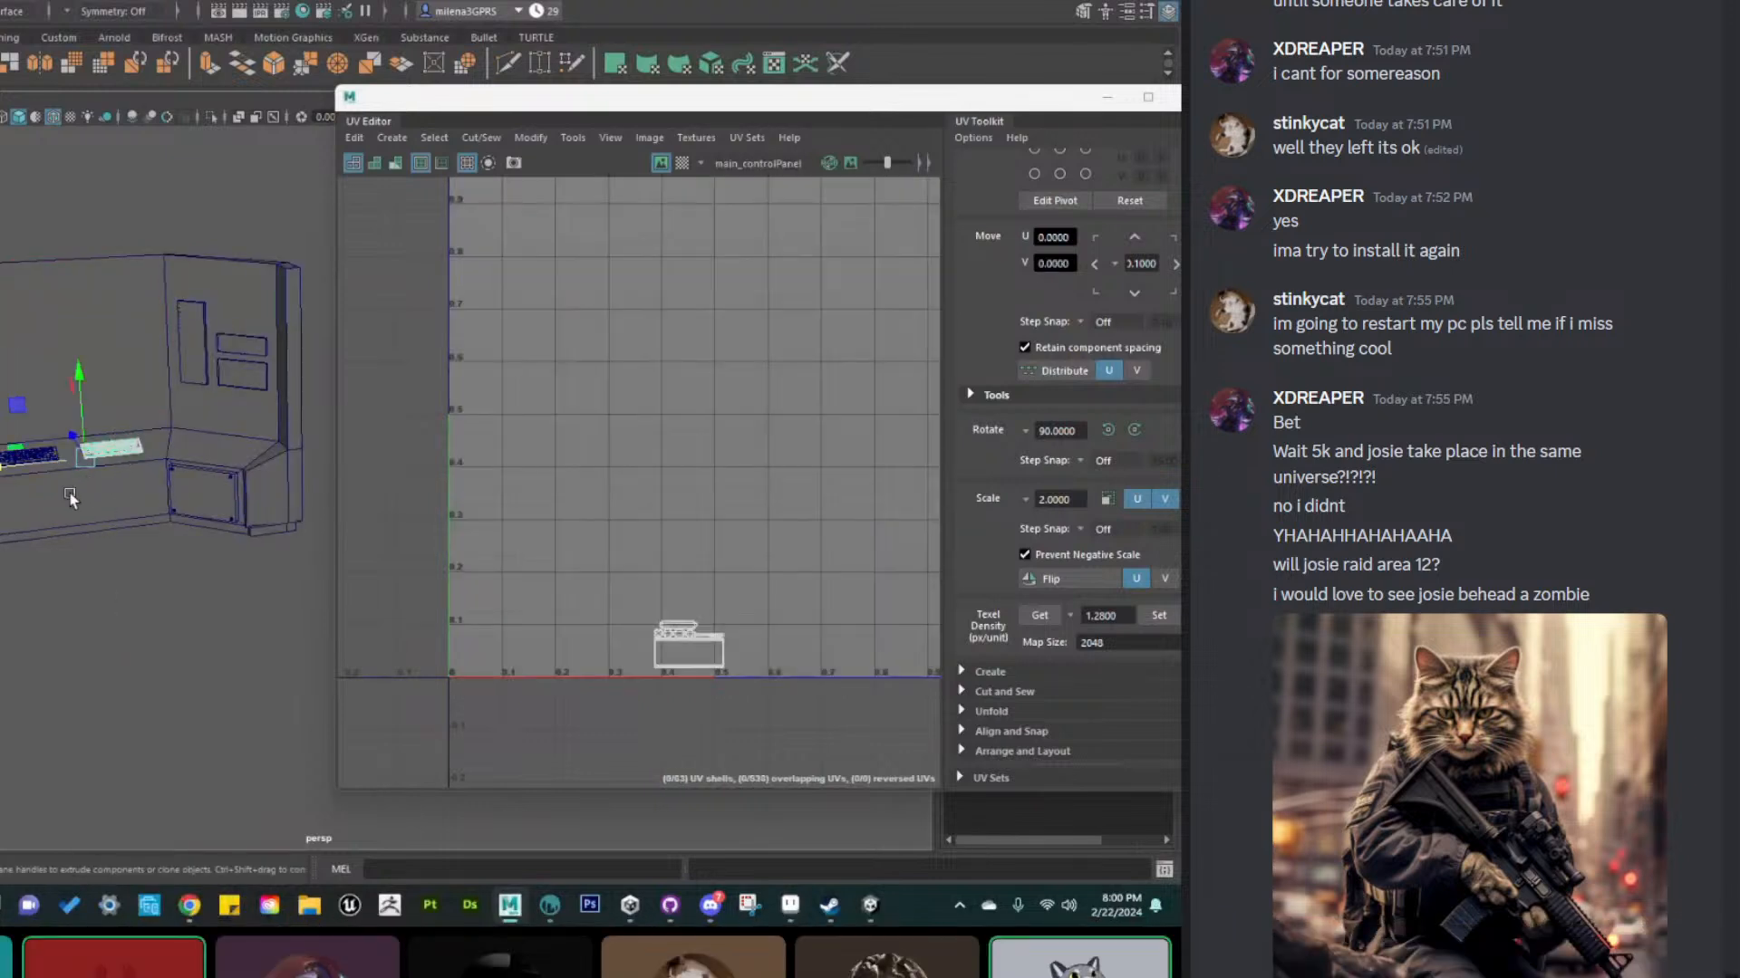
left_click(43, 459, "shift")
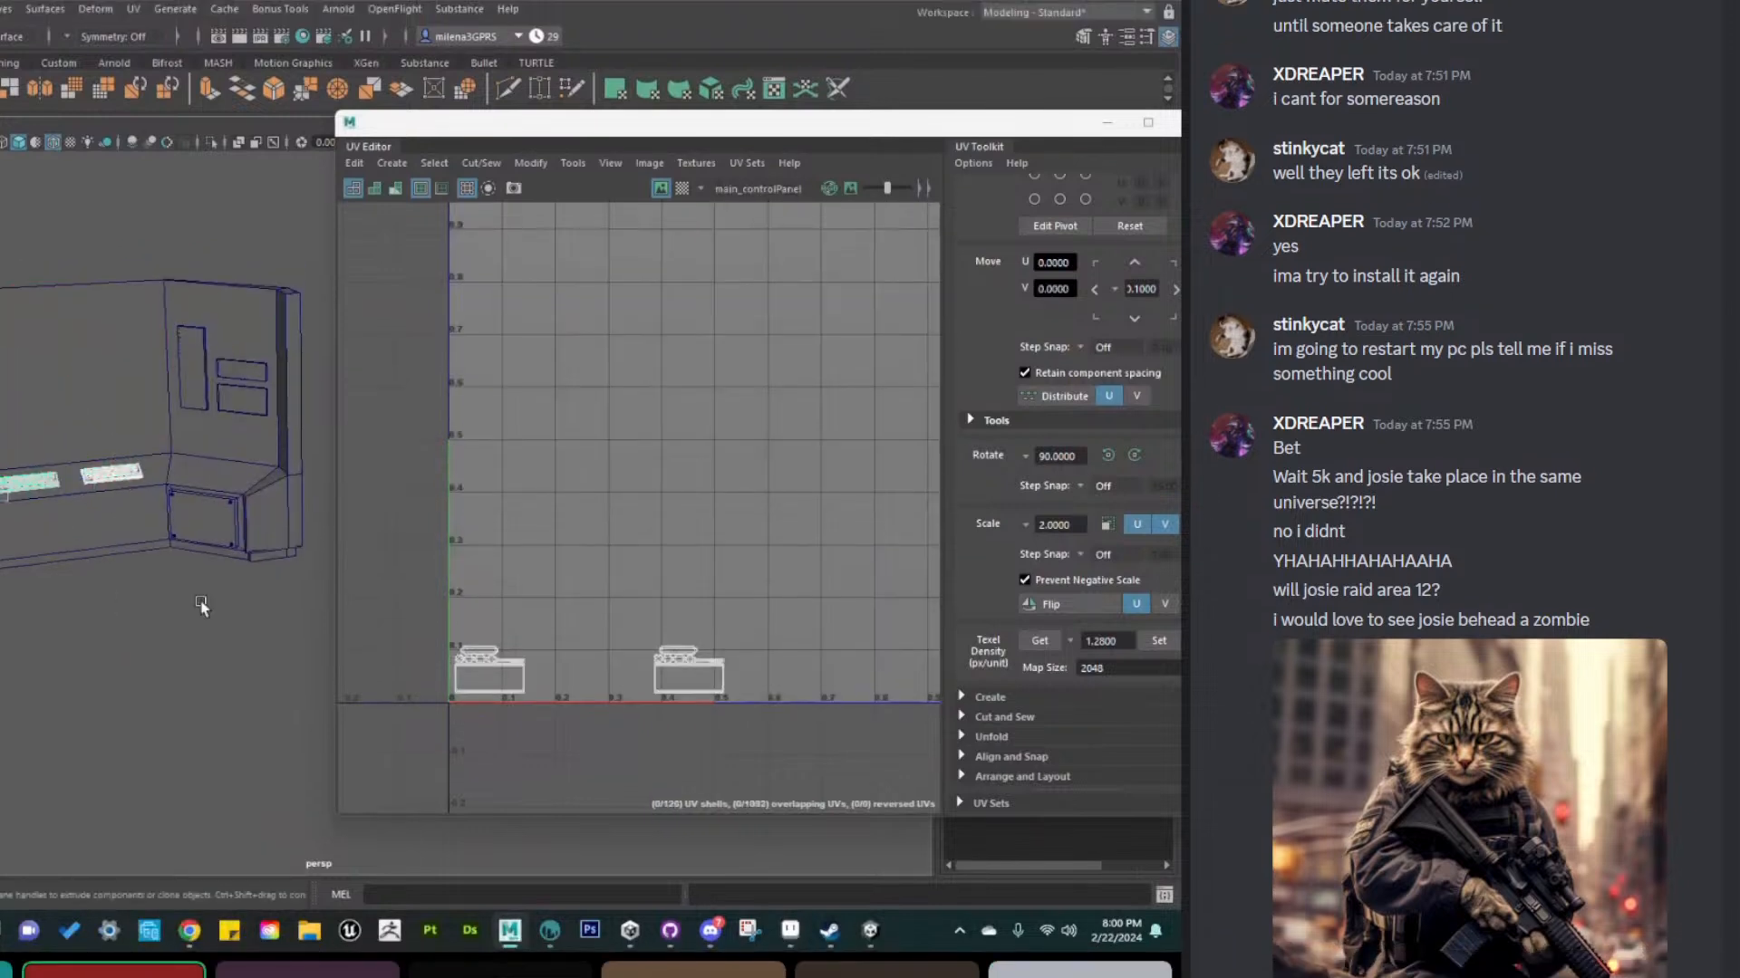
right_click_drag(518, 585, 456, 555)
left_click_drag(388, 547, 832, 775)
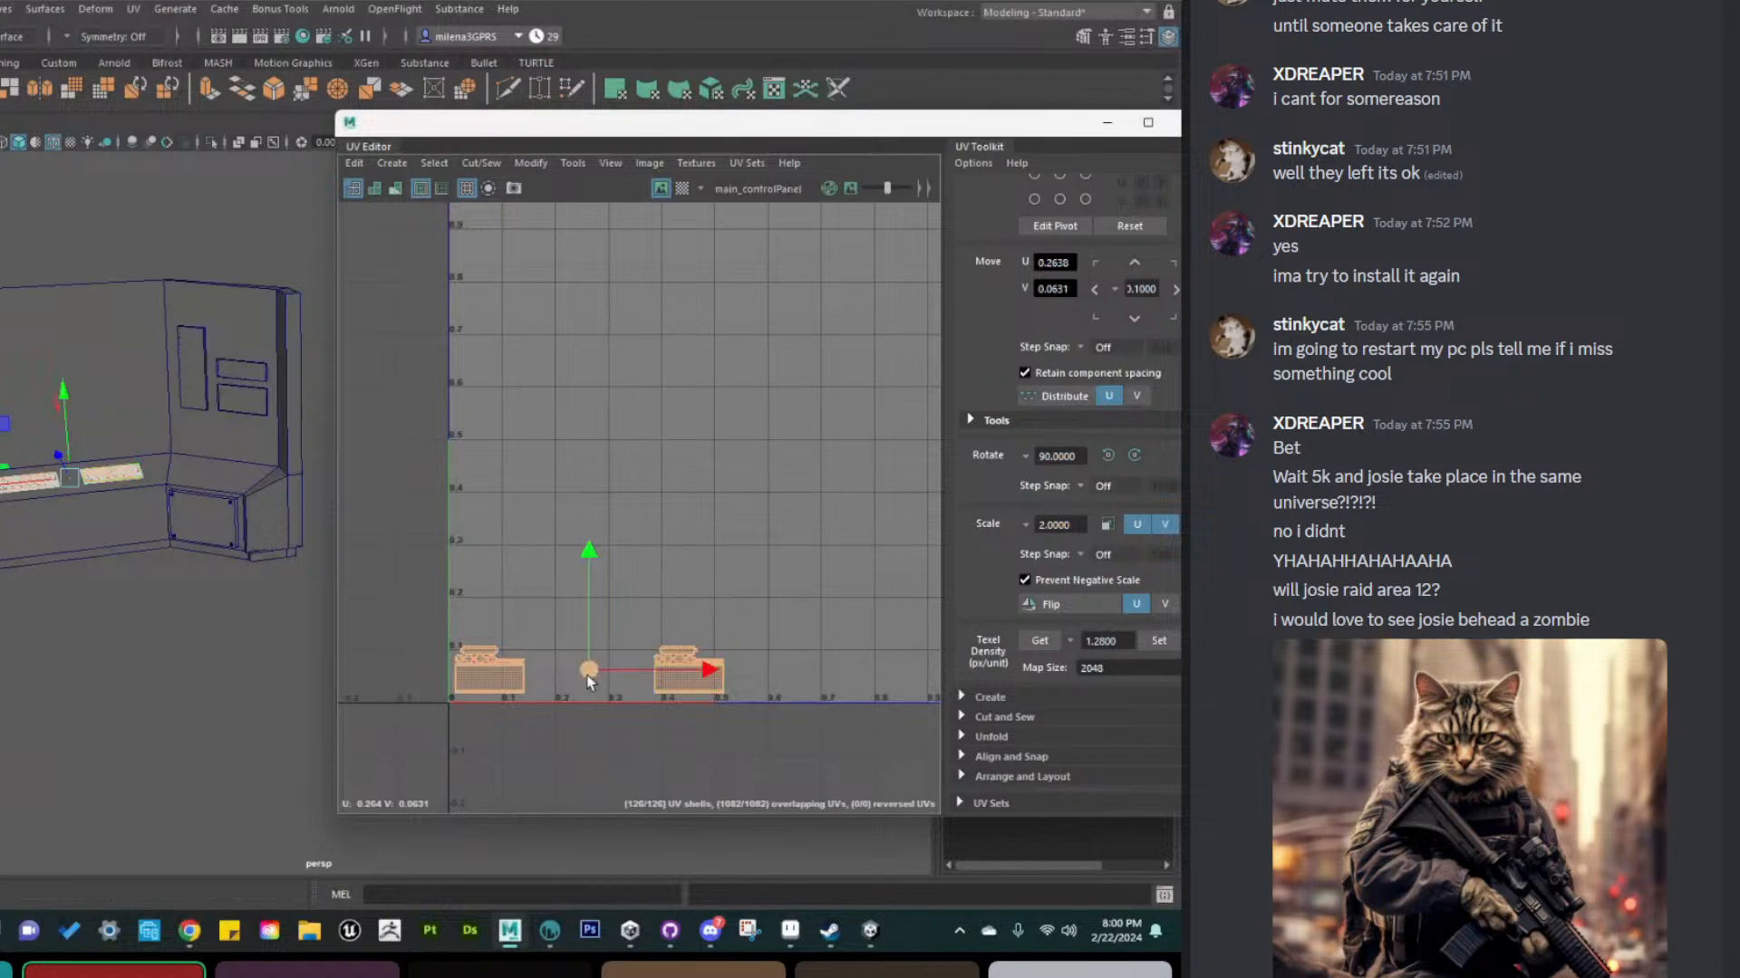
left_click_drag(587, 674, 791, 271)
scroll(792, 397, "down", 3)
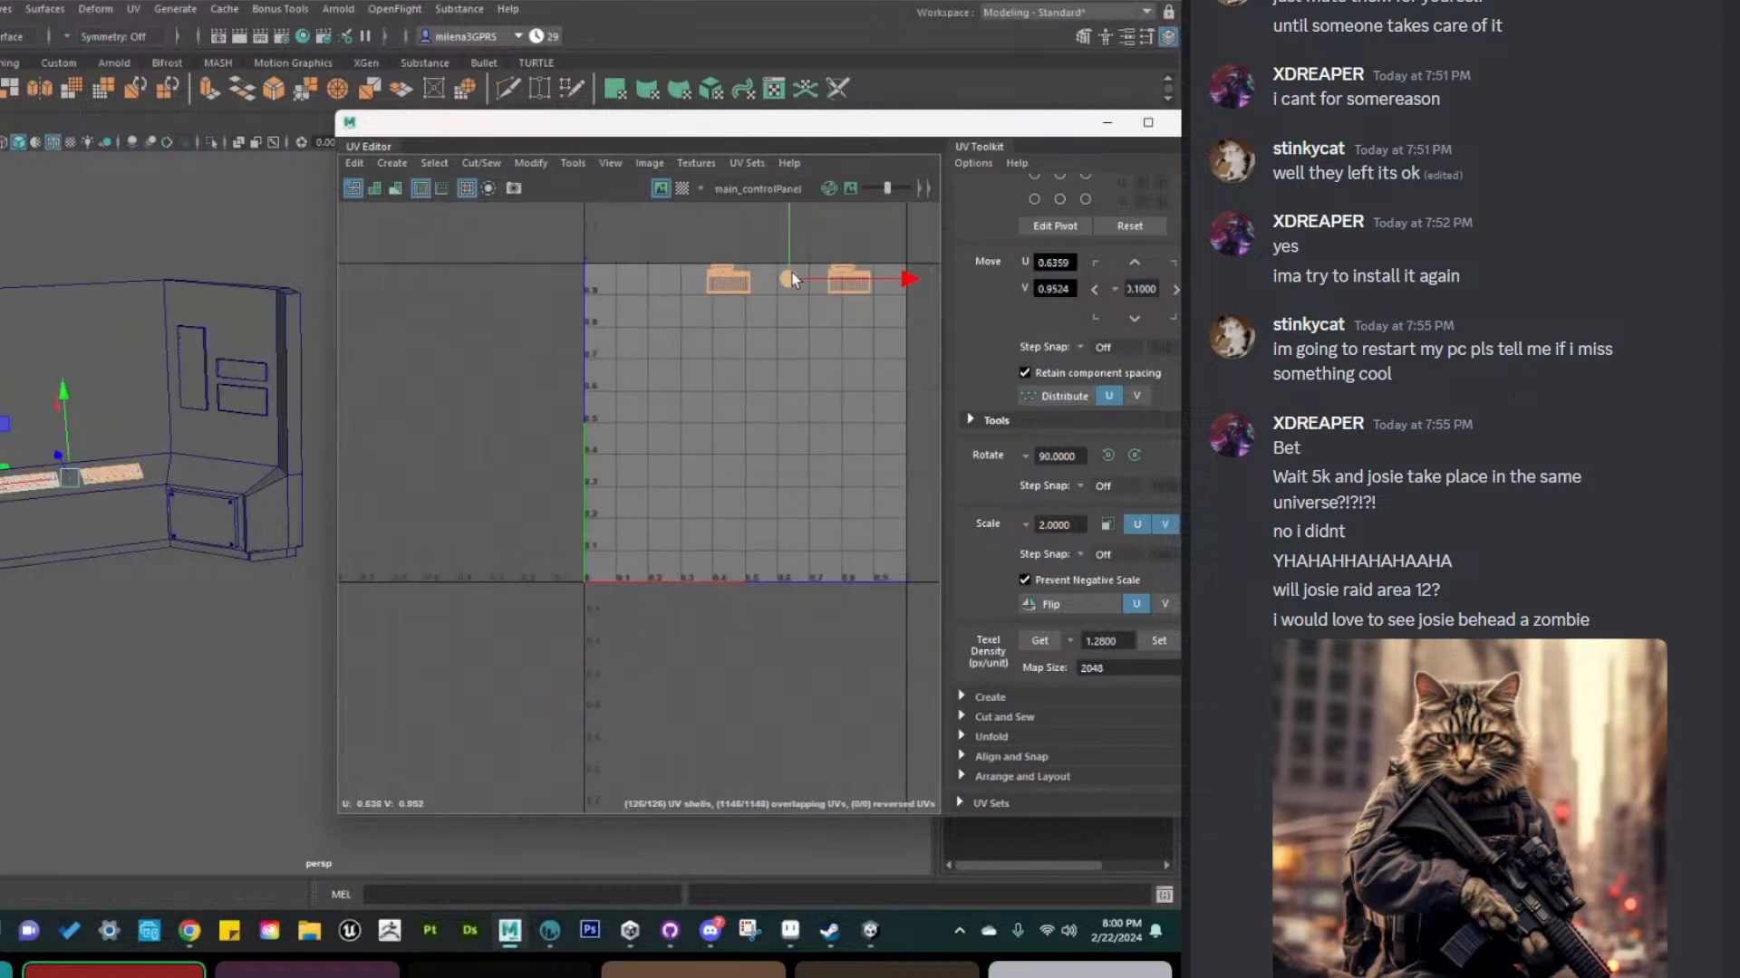
Select the console together with both keyboards in object mode and combine them into one mesh
right_click_drag(107, 363, 5, 493)
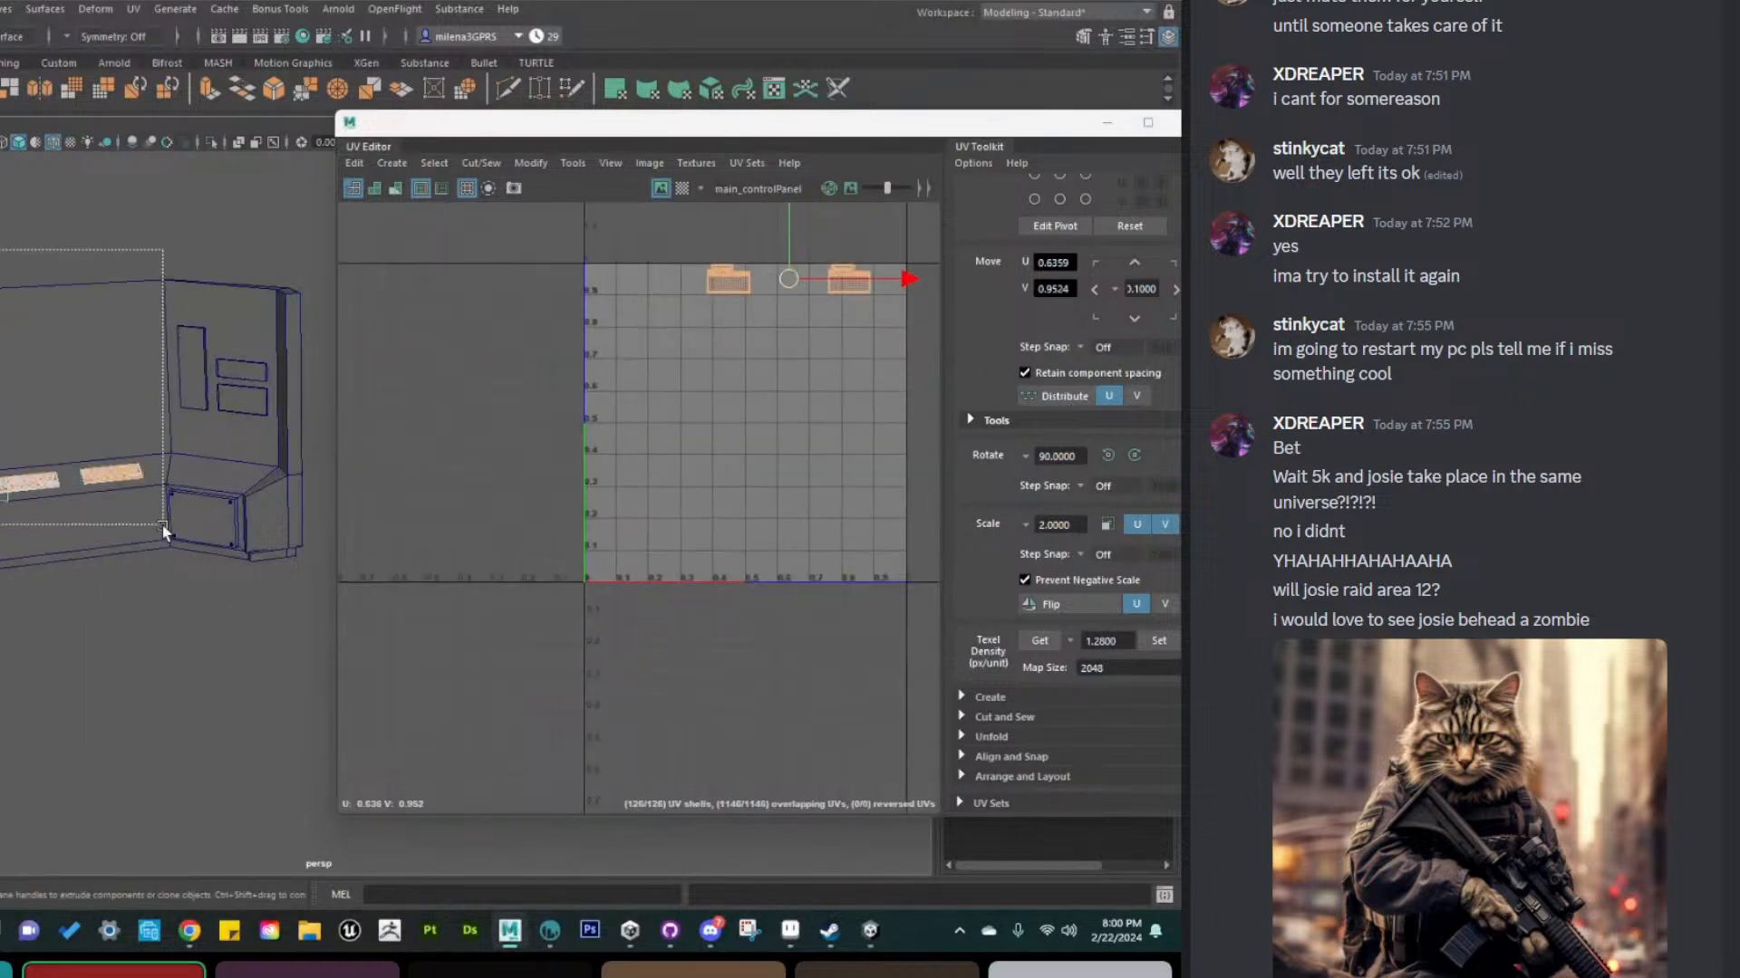
left_click_drag(164, 530, 302, 629)
right_click_drag(278, 460, 244, 814, "shift")
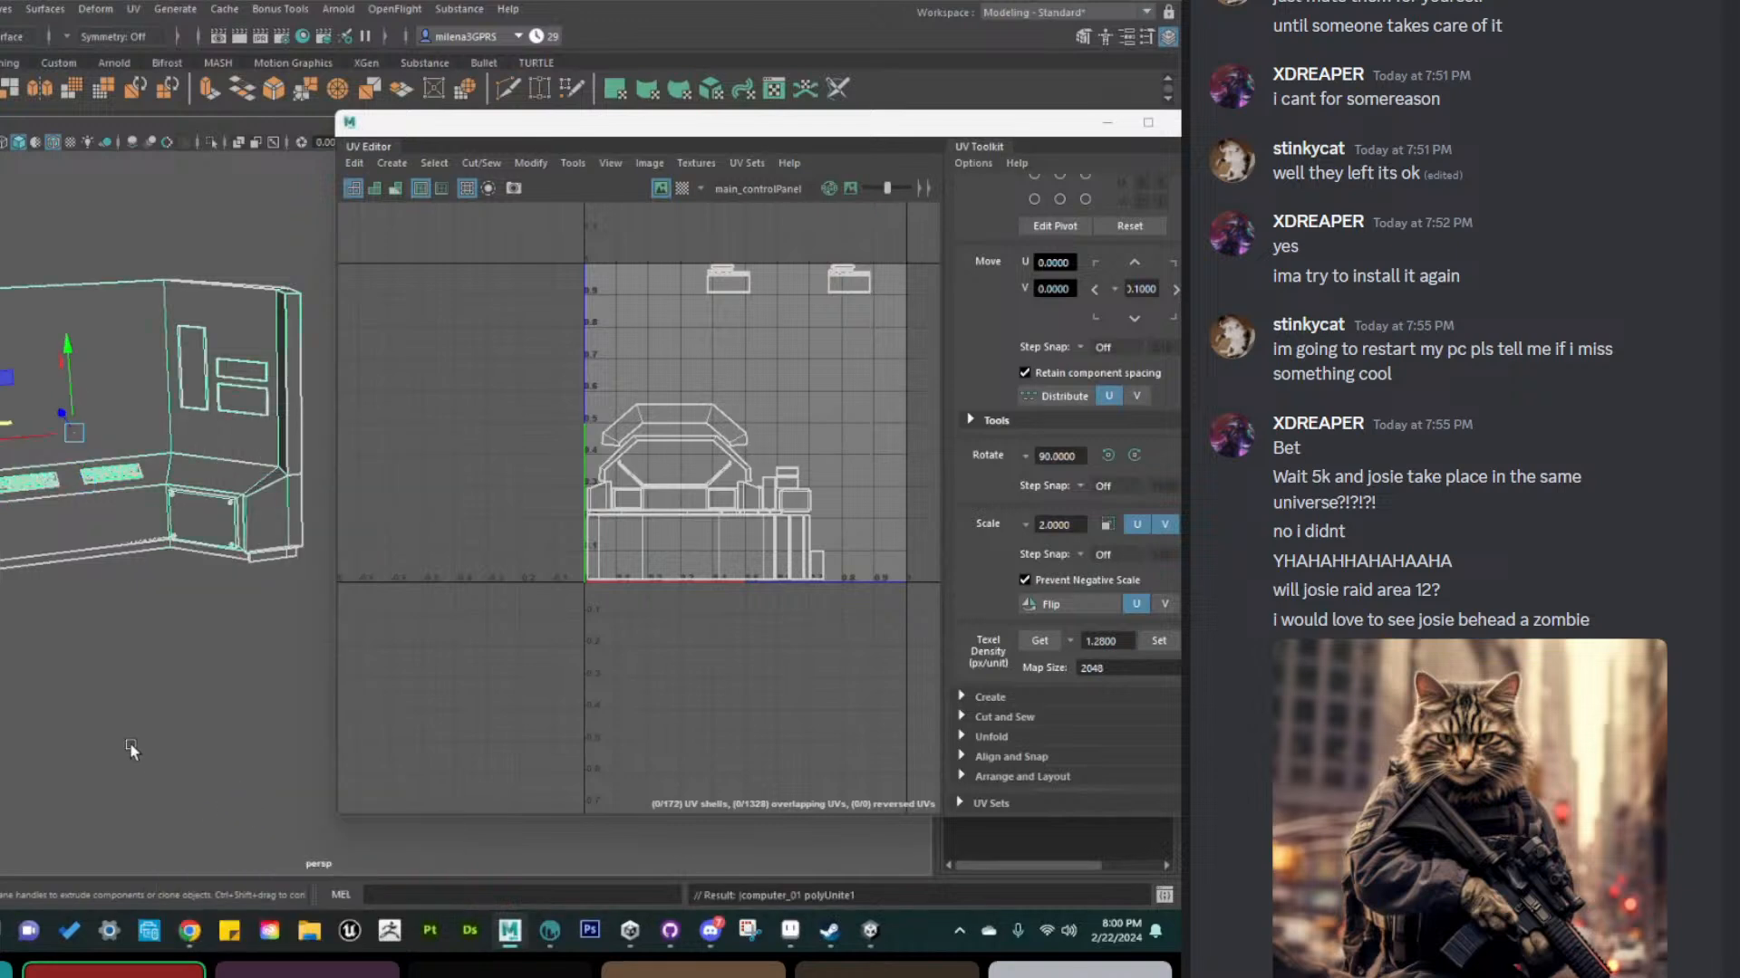
Delete all construction history by type in the scene
left_click(132, 714)
left_click(107, 493)
key("space")
left_click(2, 309)
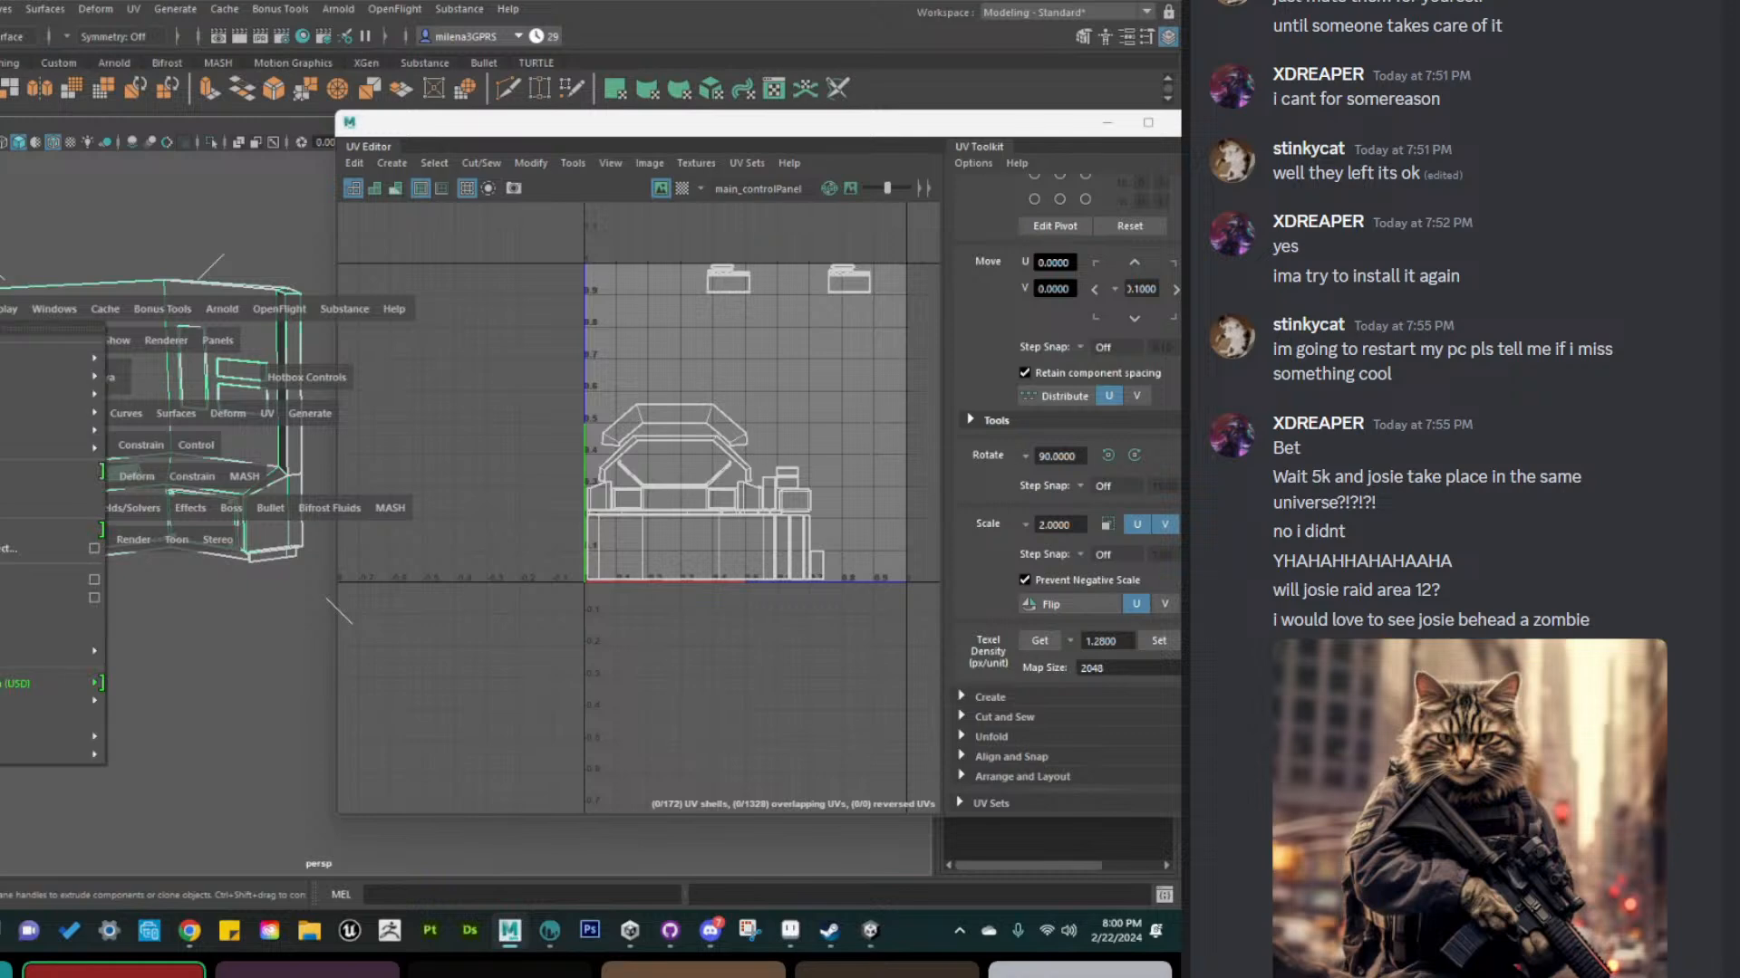
mouse_move(27, 544)
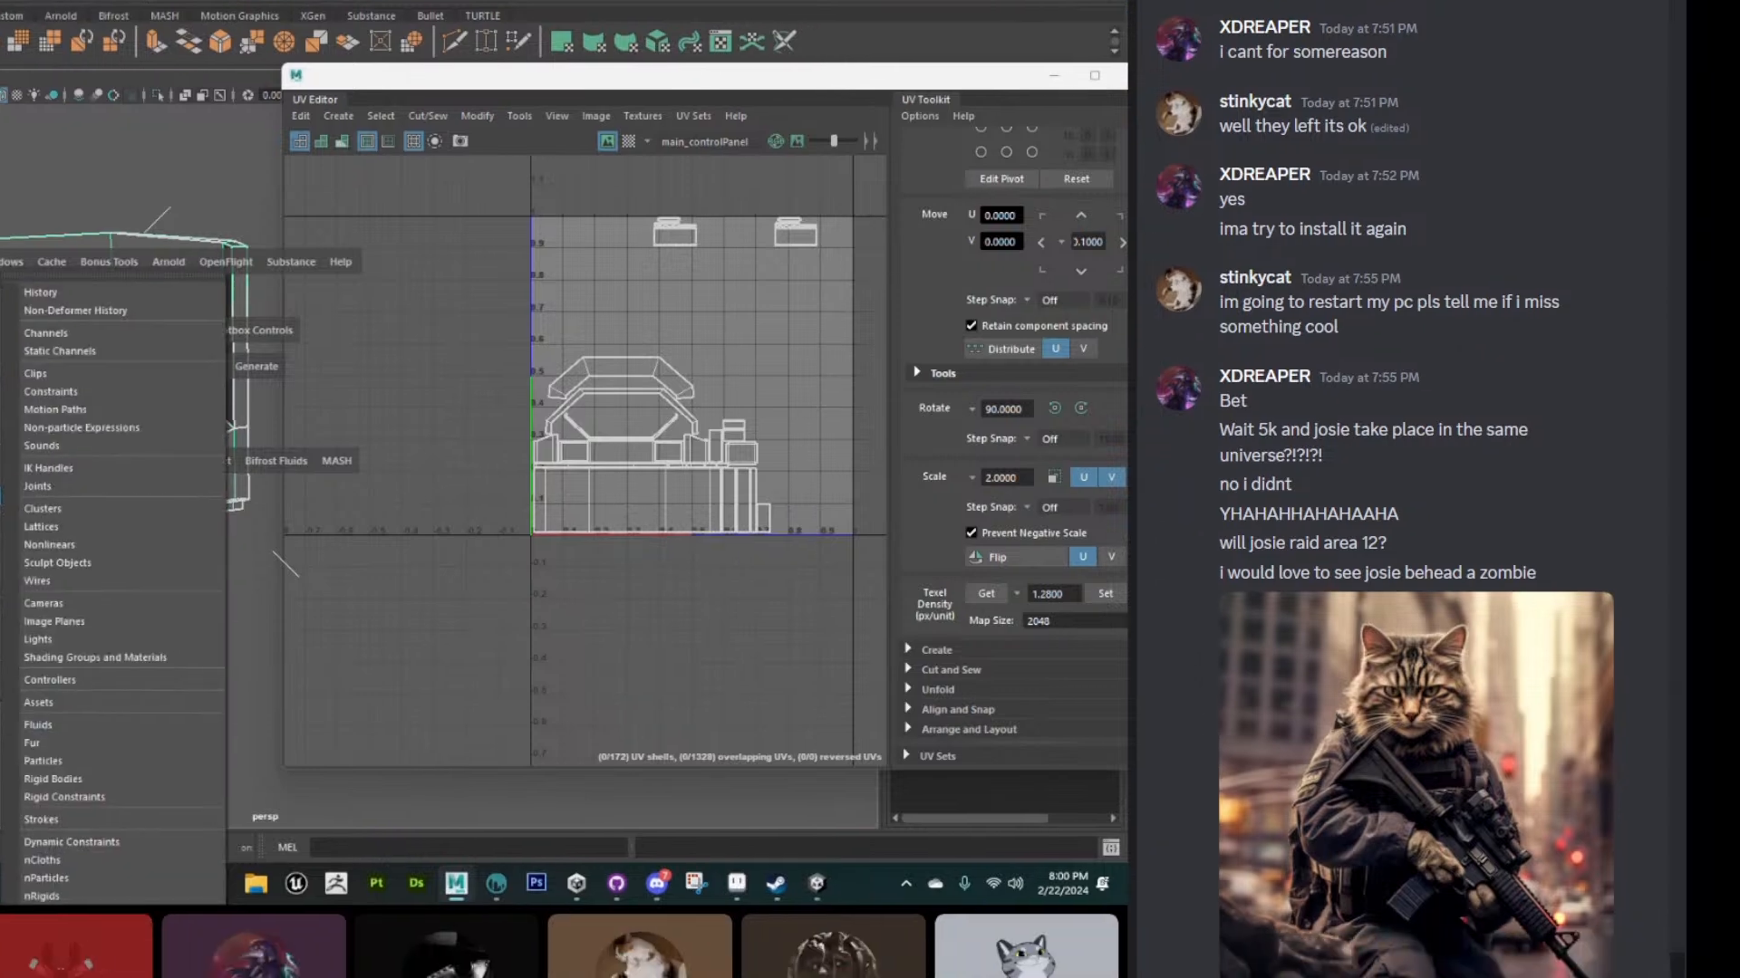
left_click(88, 295)
left_click(130, 642)
left_click(56, 417)
Select the UV shells of both keyboards and apply Stack and Orient Shells to them
scroll(598, 353, "up", 5)
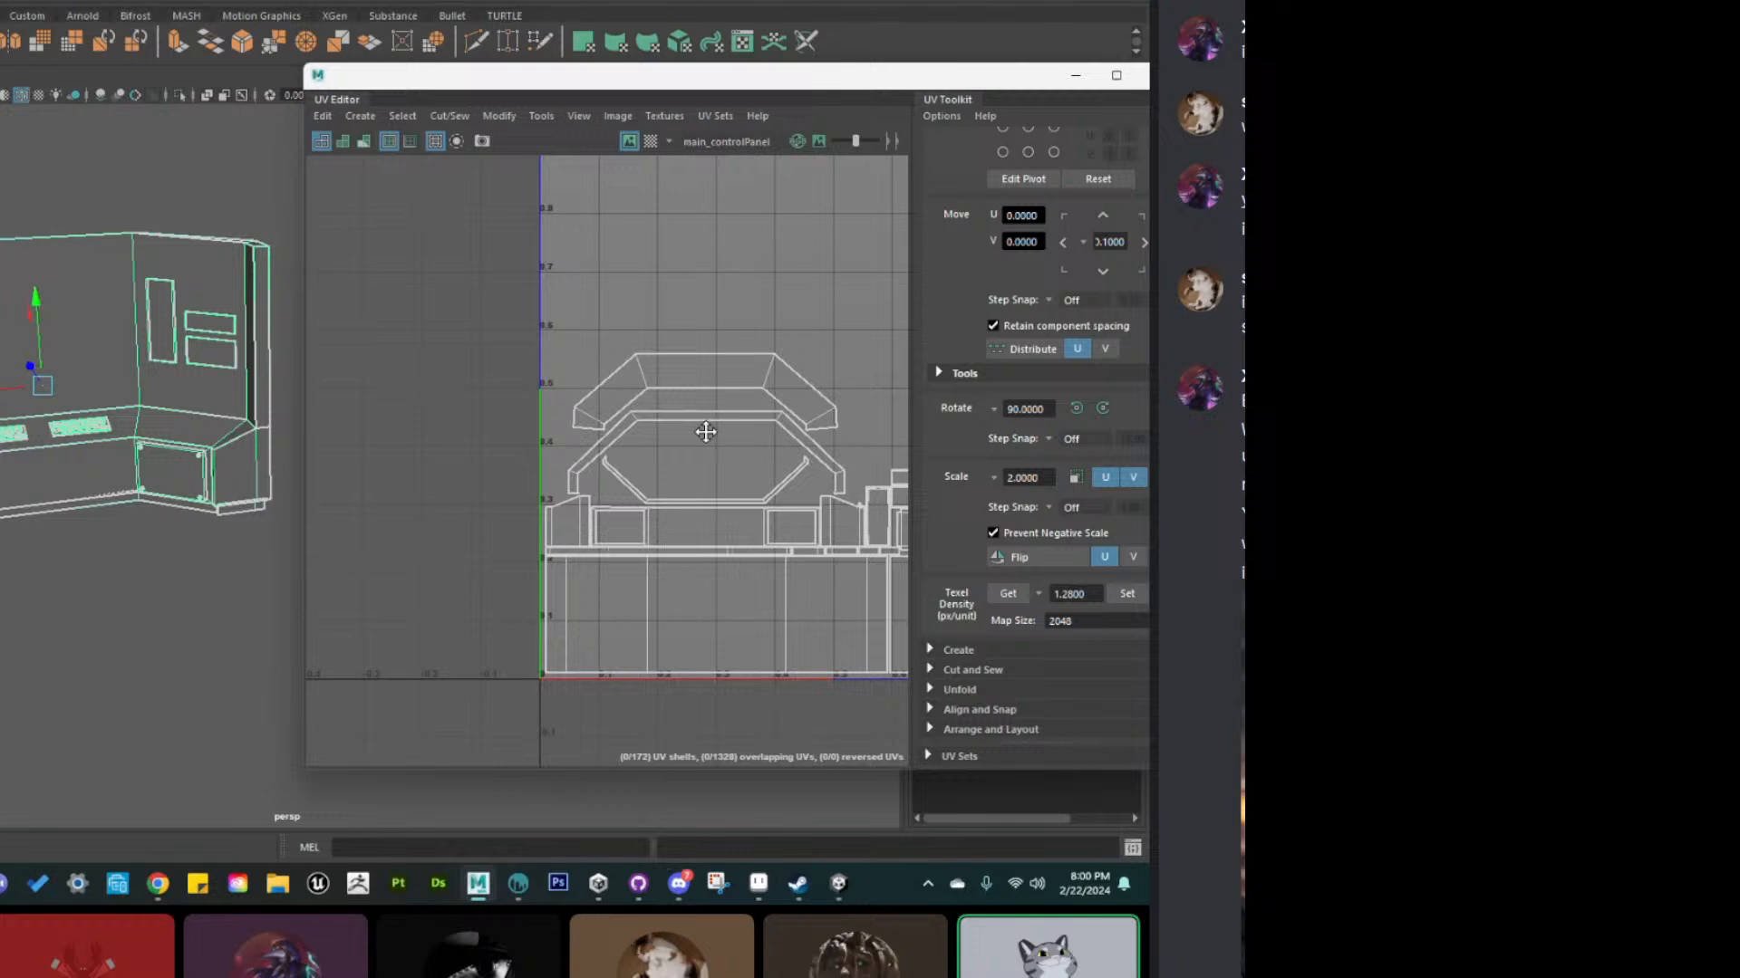
middle_click_drag(712, 431, 509, 461, "alt")
scroll(643, 295, "down", 2)
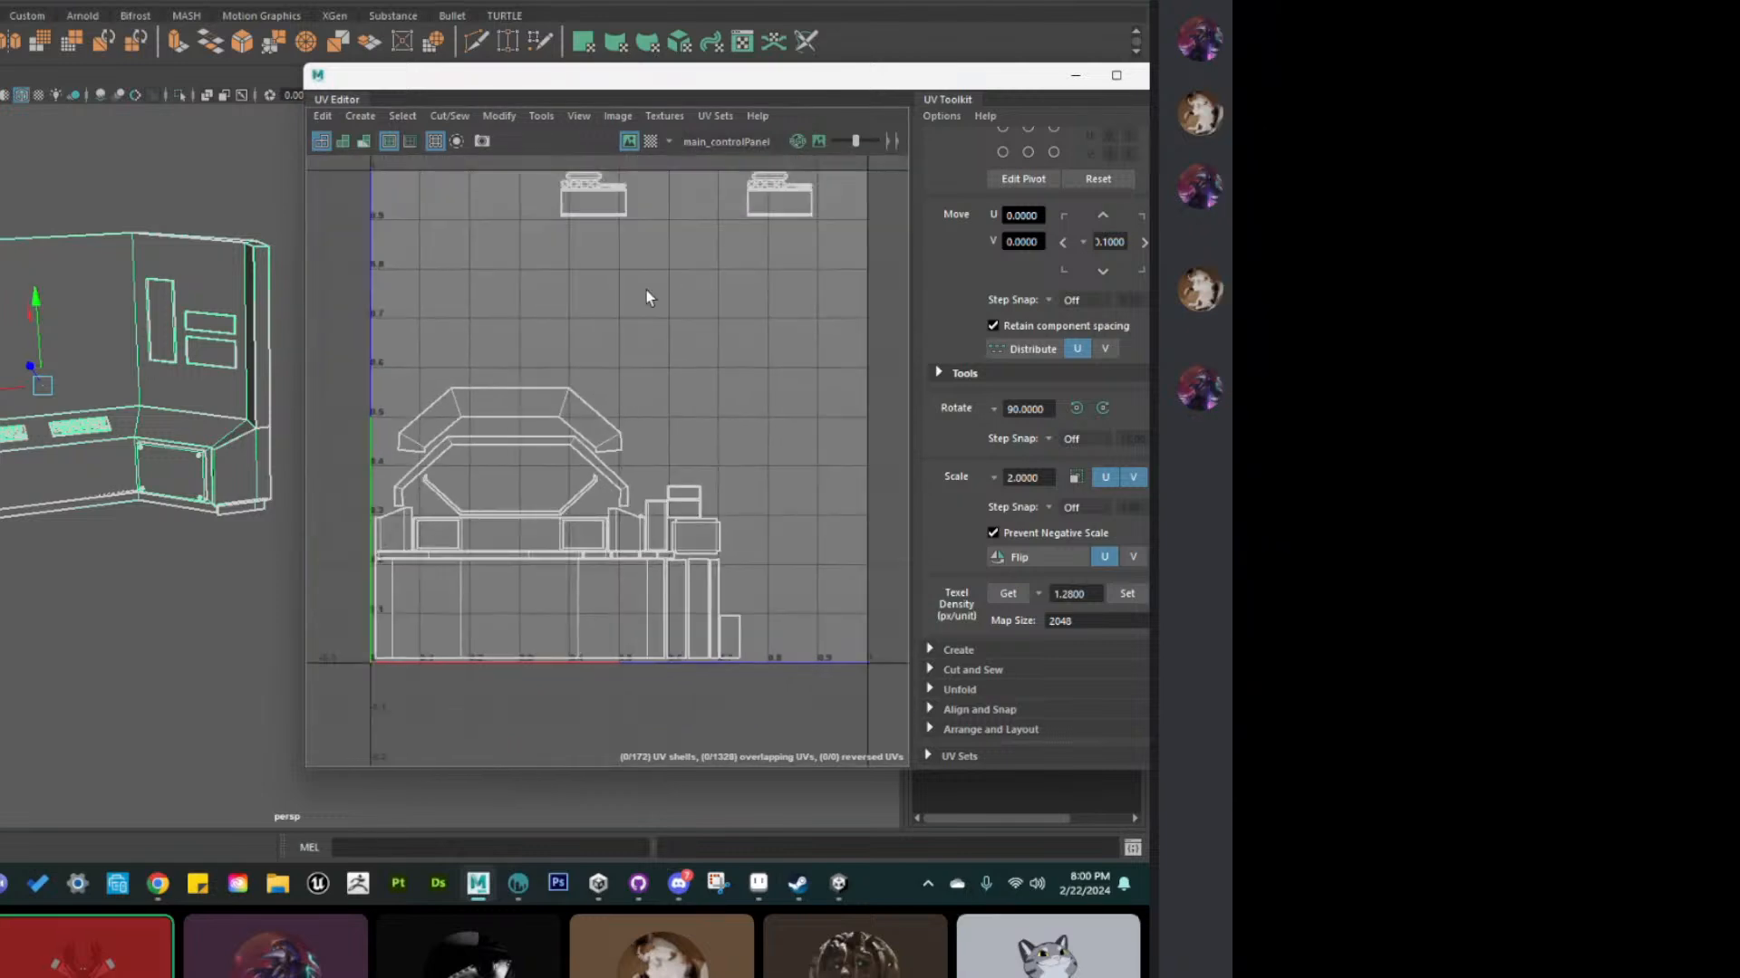
right_click_drag(594, 195, 503, 167)
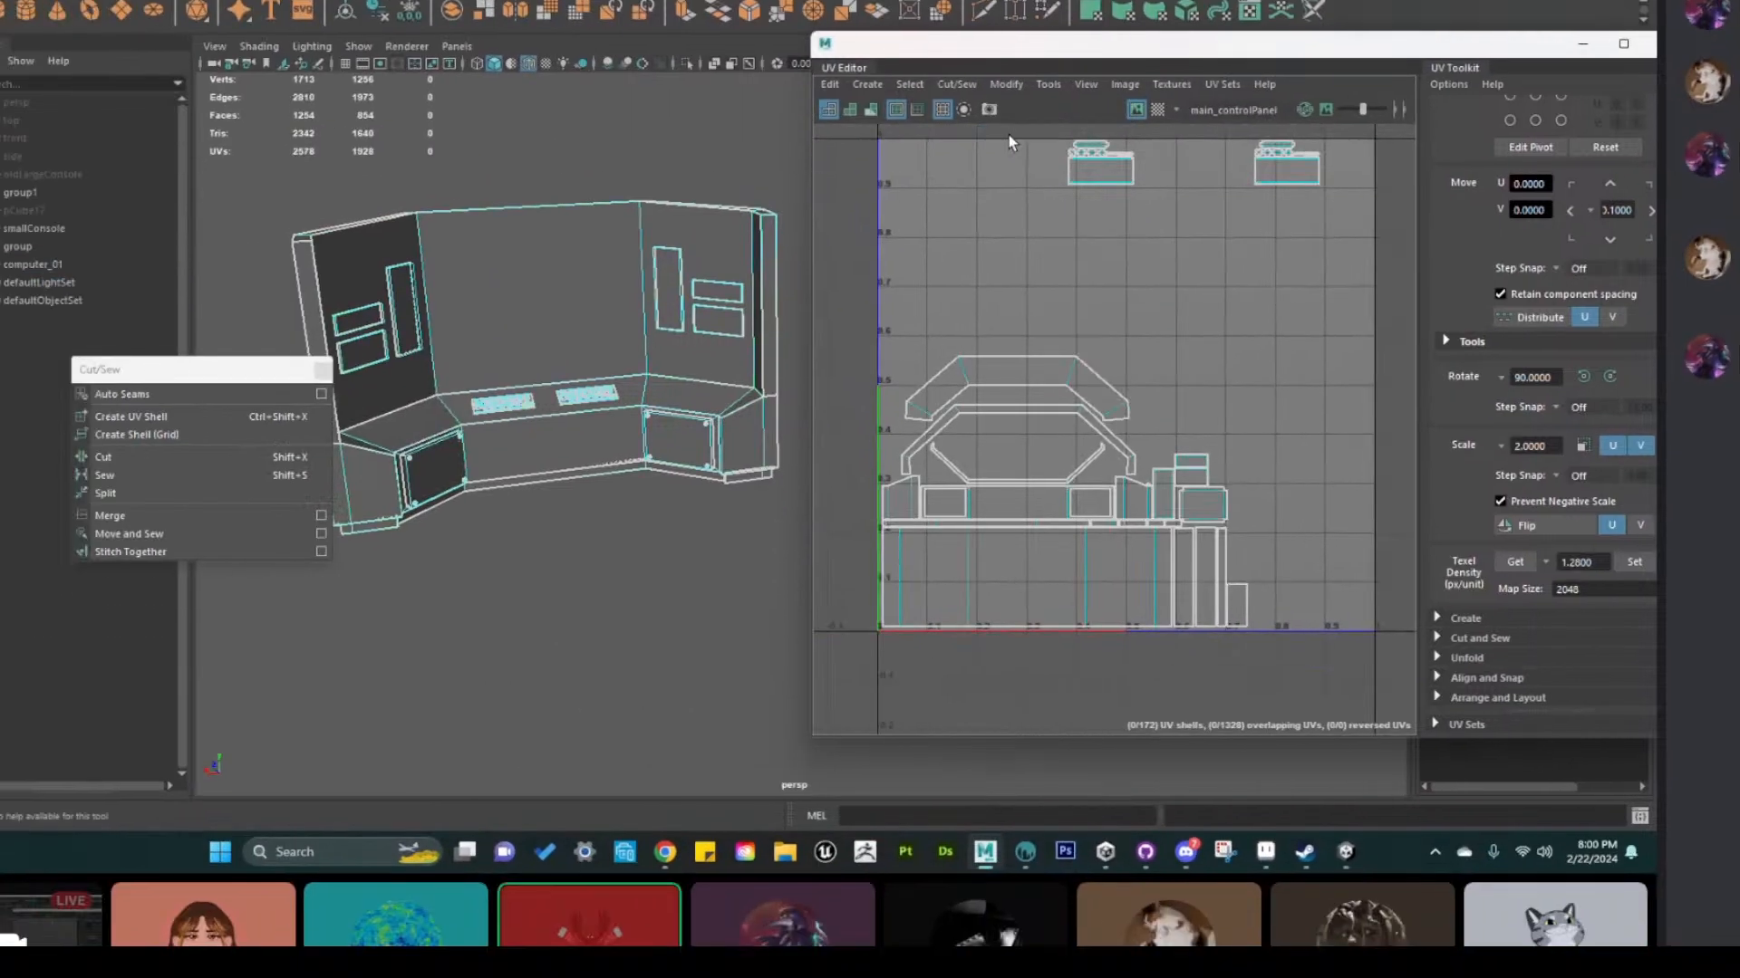
left_click_drag(1008, 134, 1386, 227)
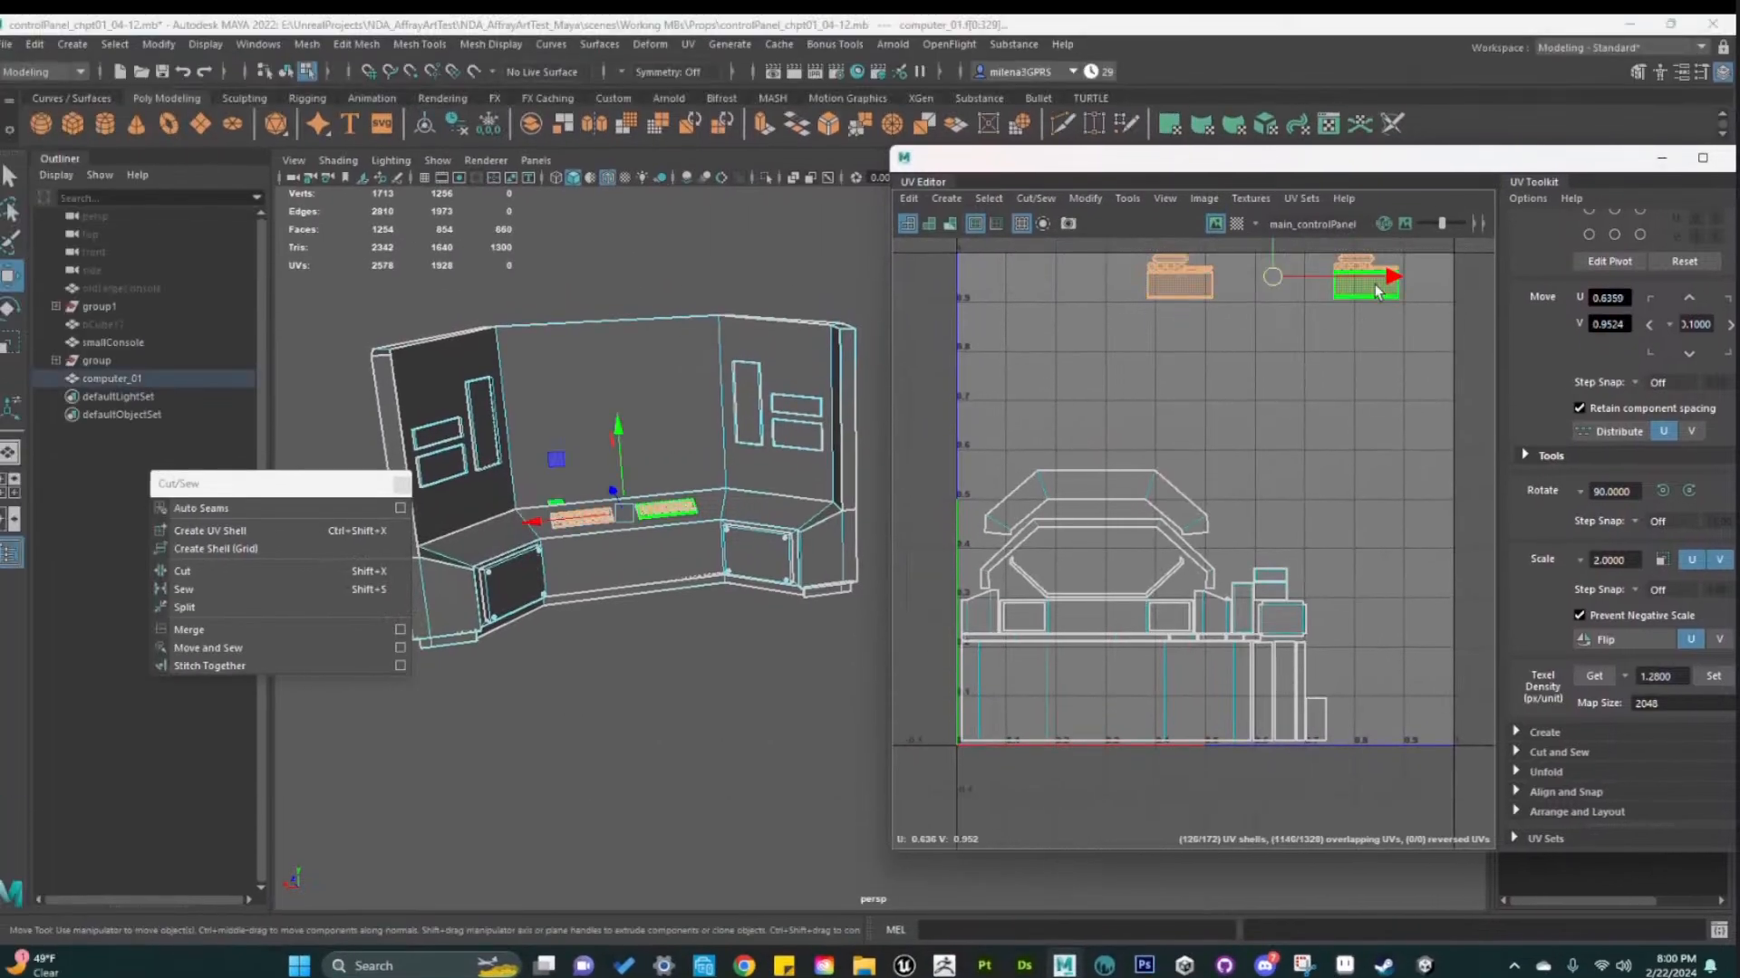
right_click(1295, 171, "shift")
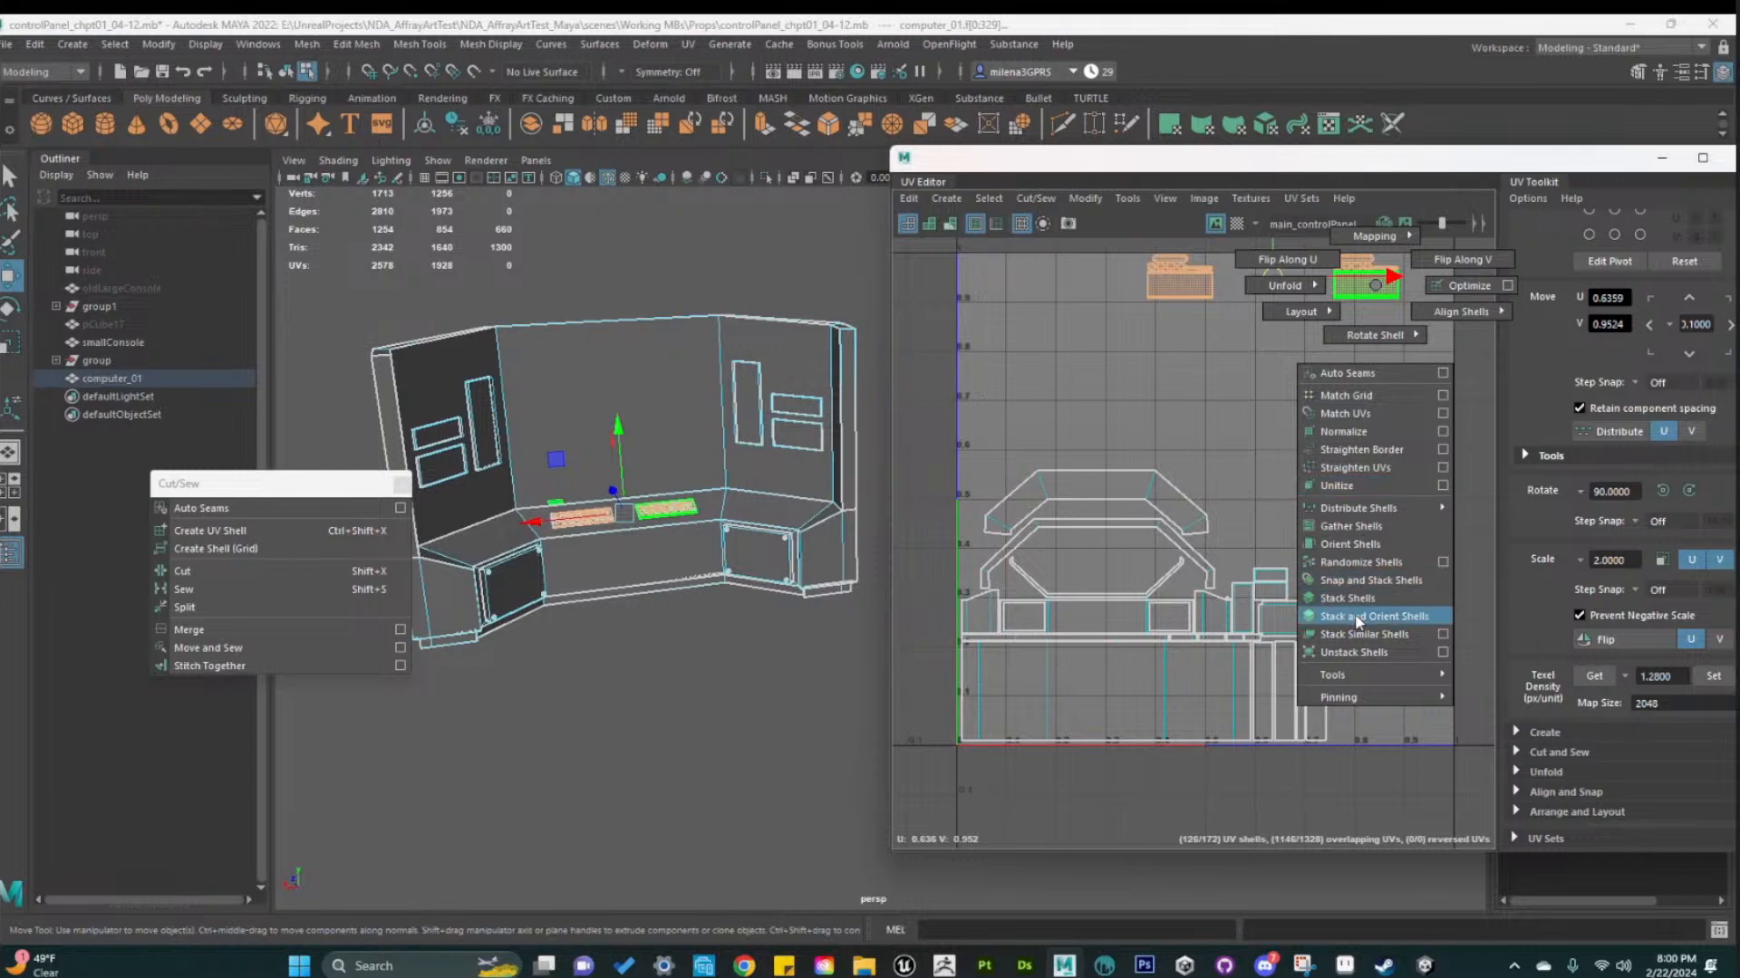
left_click(1358, 619)
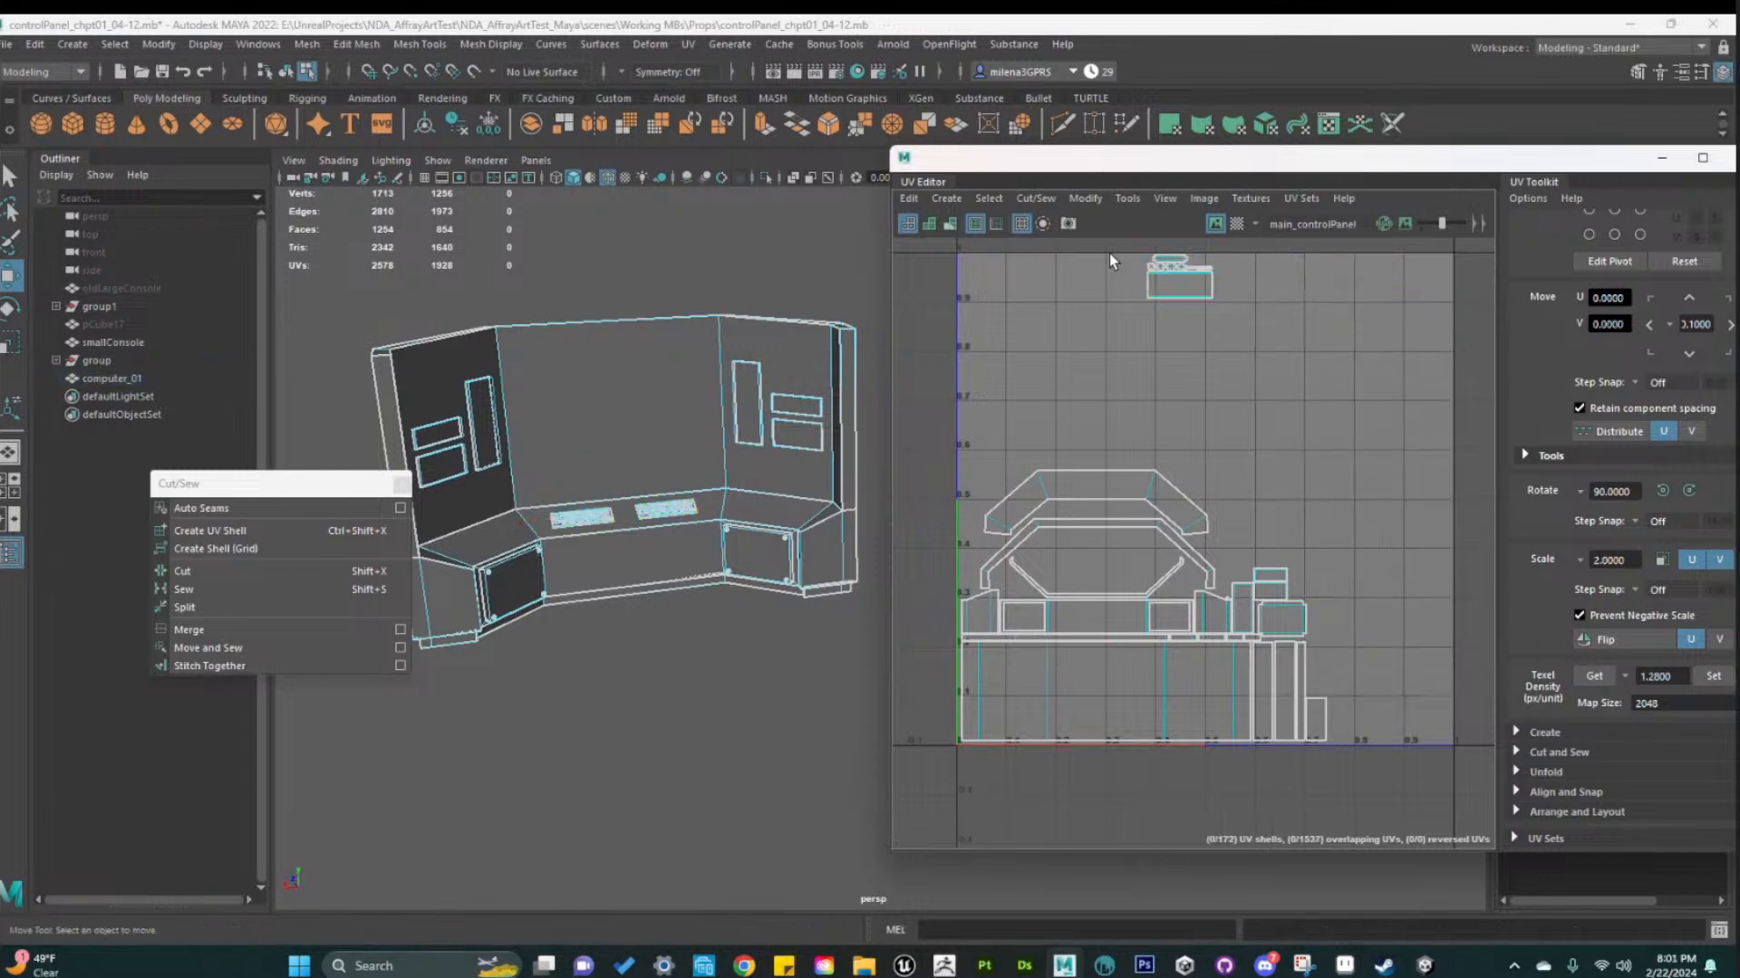
Move the stacked keyboard shells inside the top-frame arch at U 0.2859, V 0.3581
left_click_drag(1089, 563, 1079, 567)
scroll(1073, 607, "up", 6)
mouse_move(1095, 497)
left_mouse_down()
mouse_move(1155, 489)
mouse_move(1103, 512)
left_mouse_up()
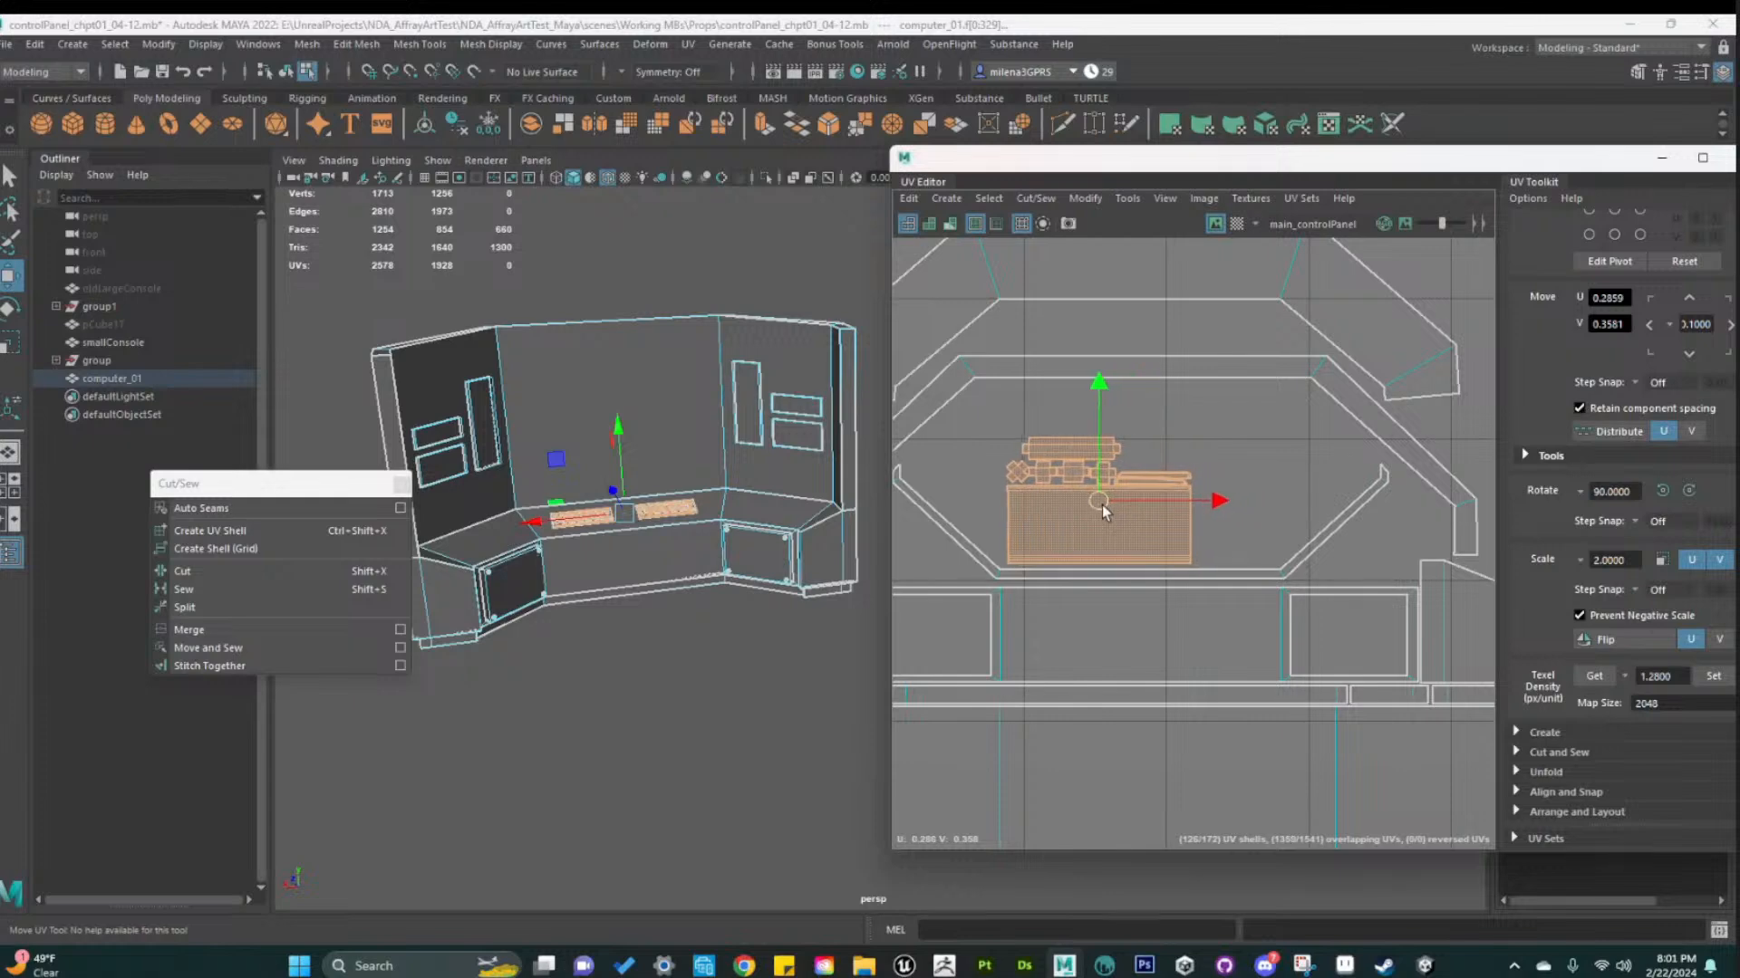
left_click(1261, 548)
scroll(1322, 645, "down", 8)
middle_click_drag(1416, 699, 1330, 627, "alt")
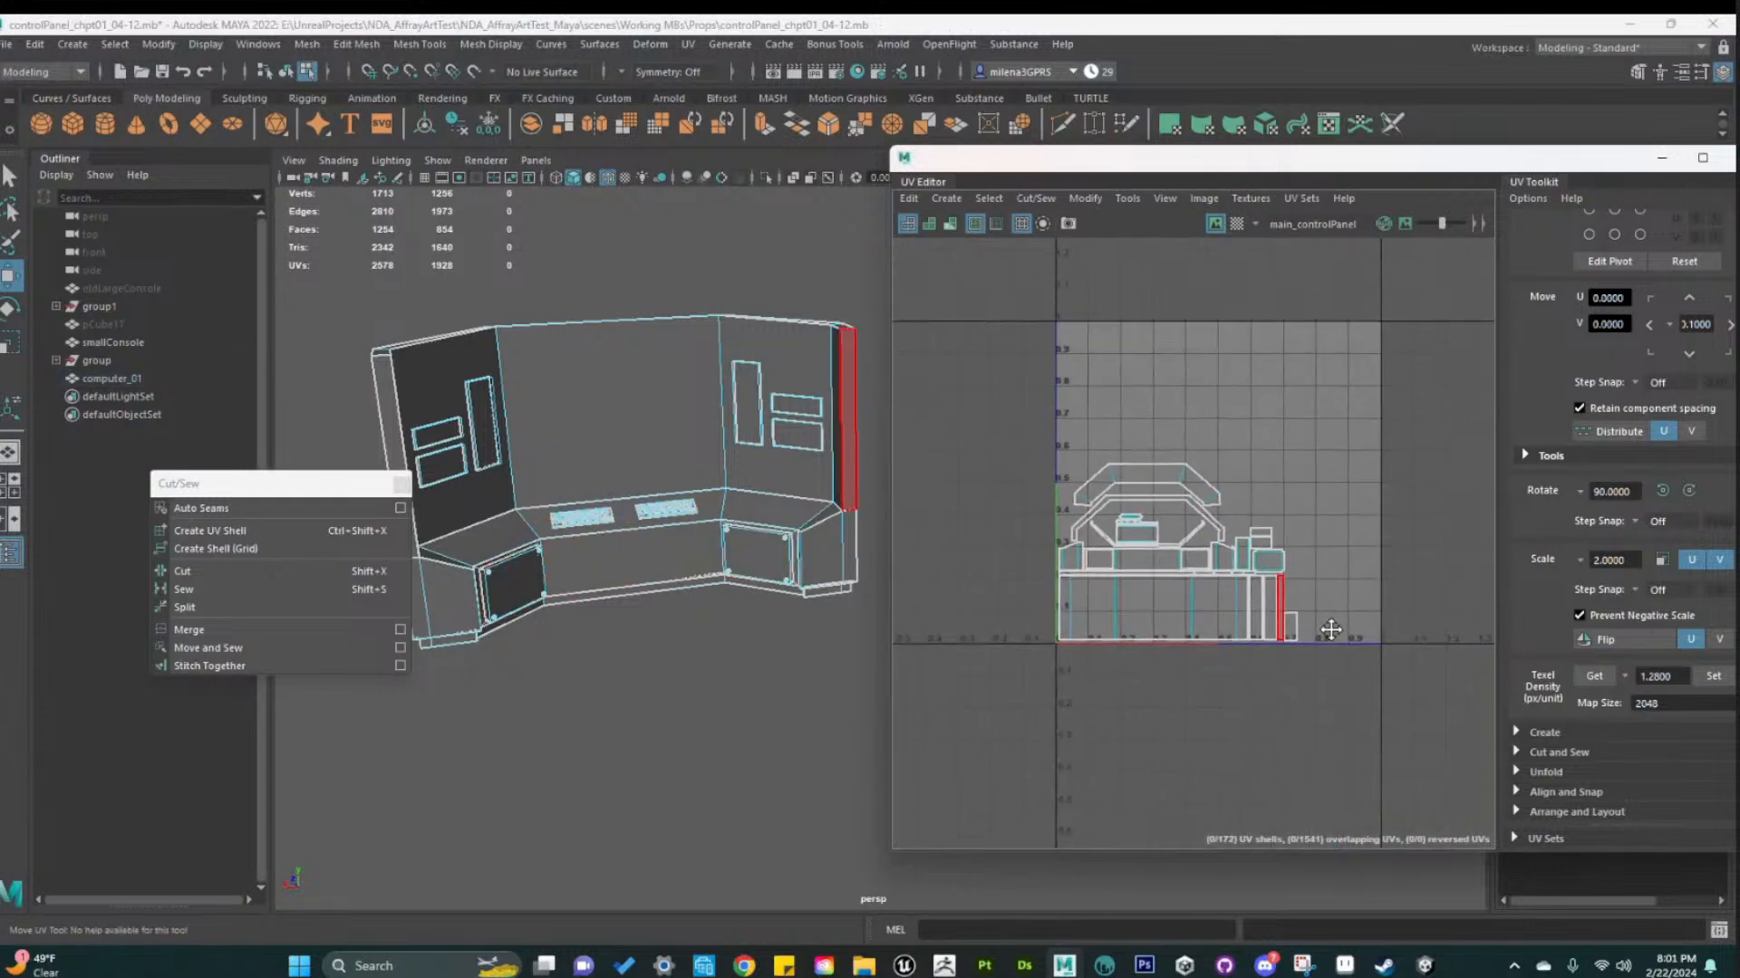
Select all shells of the combined mesh and review the packed layout for spacing and free room in the tile
left_click_drag(1016, 444, 1404, 693)
left_click(1347, 678)
scroll(1348, 680, "up", 5)
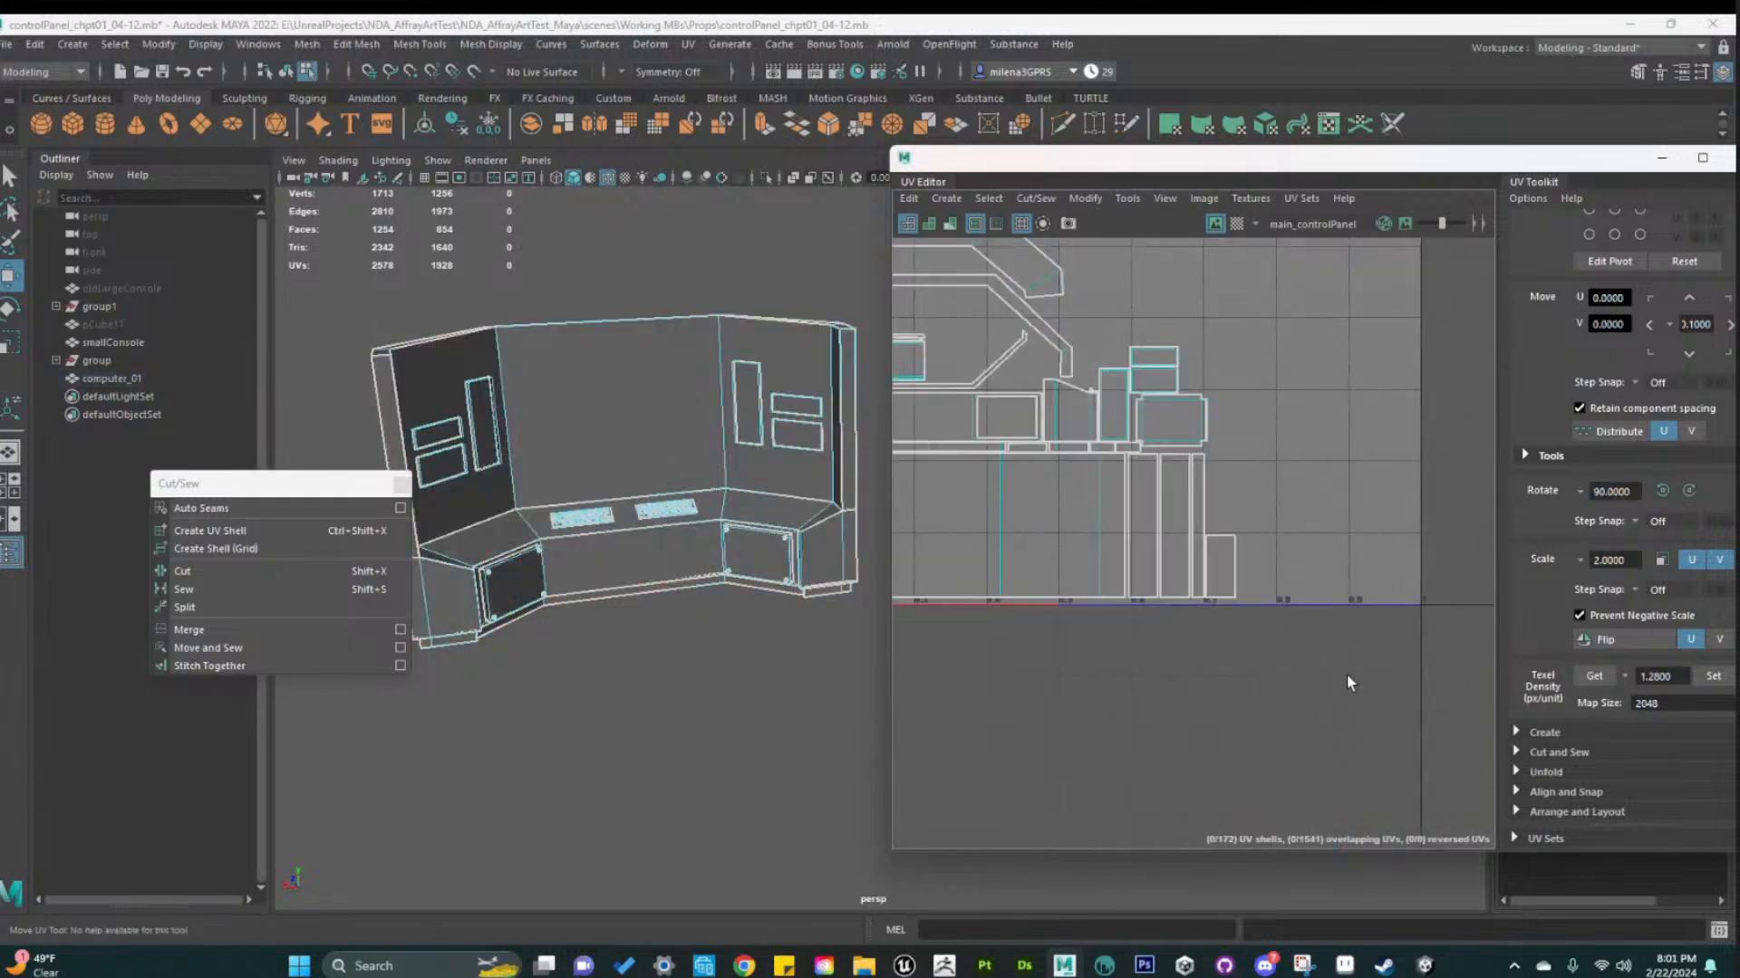
middle_click_drag(1166, 530, 1242, 598, "alt")
scroll(1243, 598, "down", 2)
middle_click_drag(1128, 504, 1251, 605, "alt")
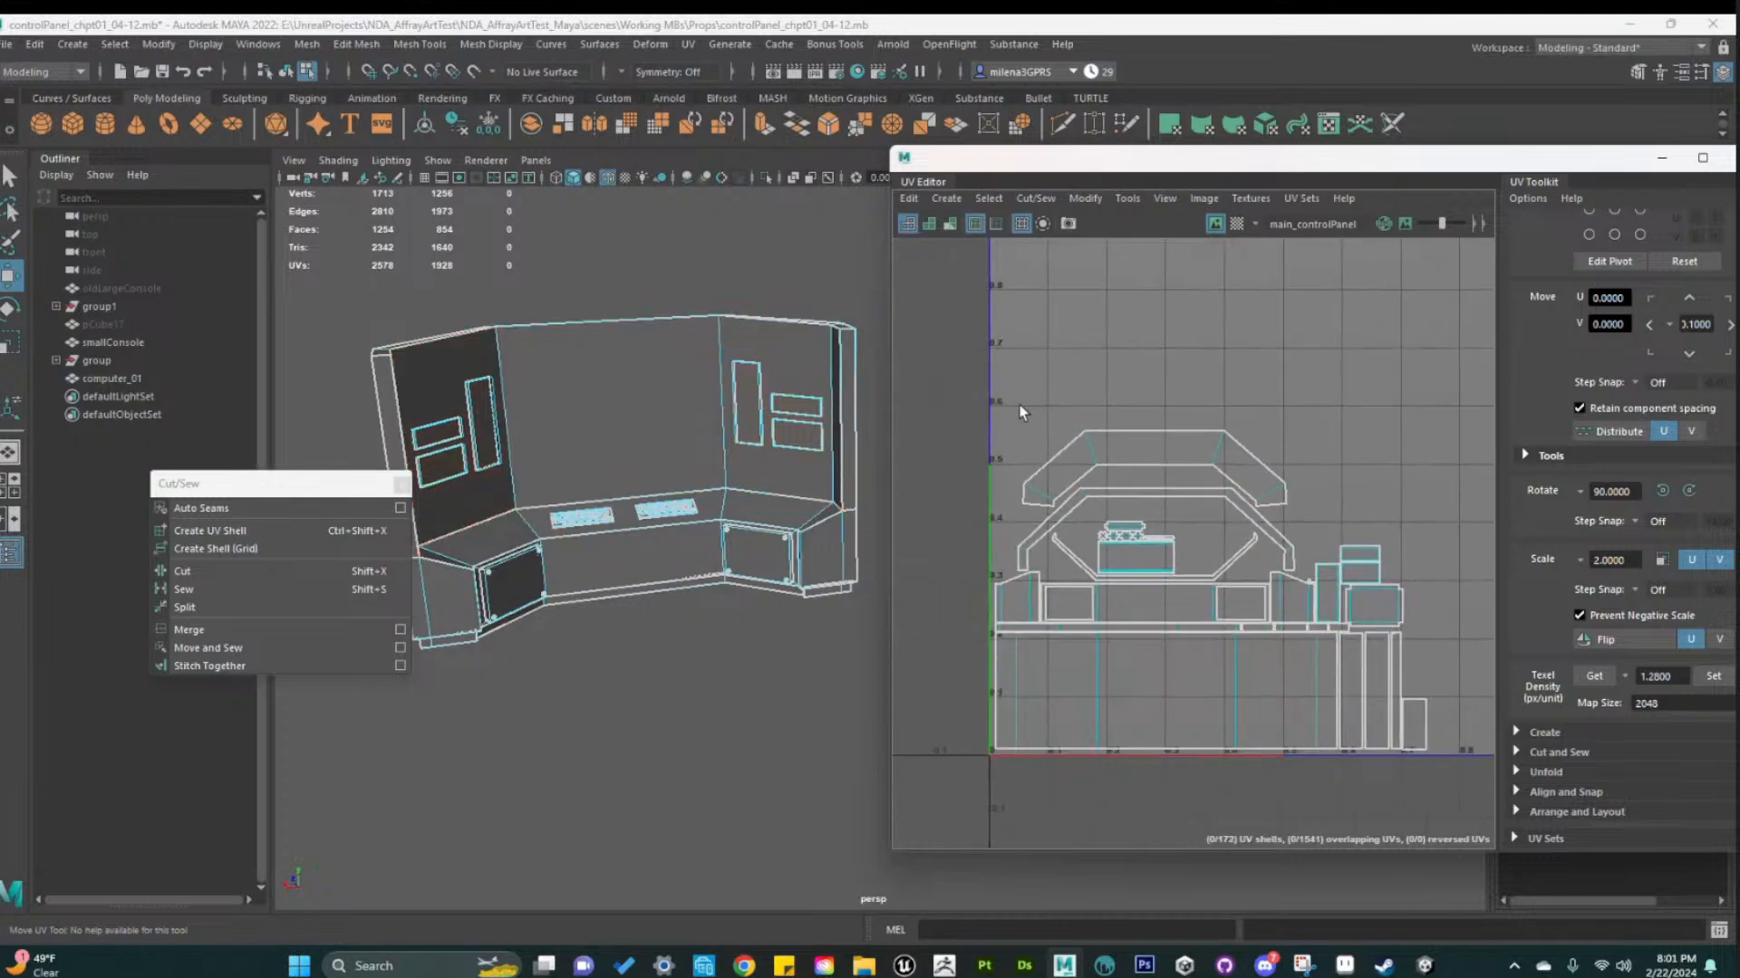
left_click_drag(1364, 704, 1450, 829)
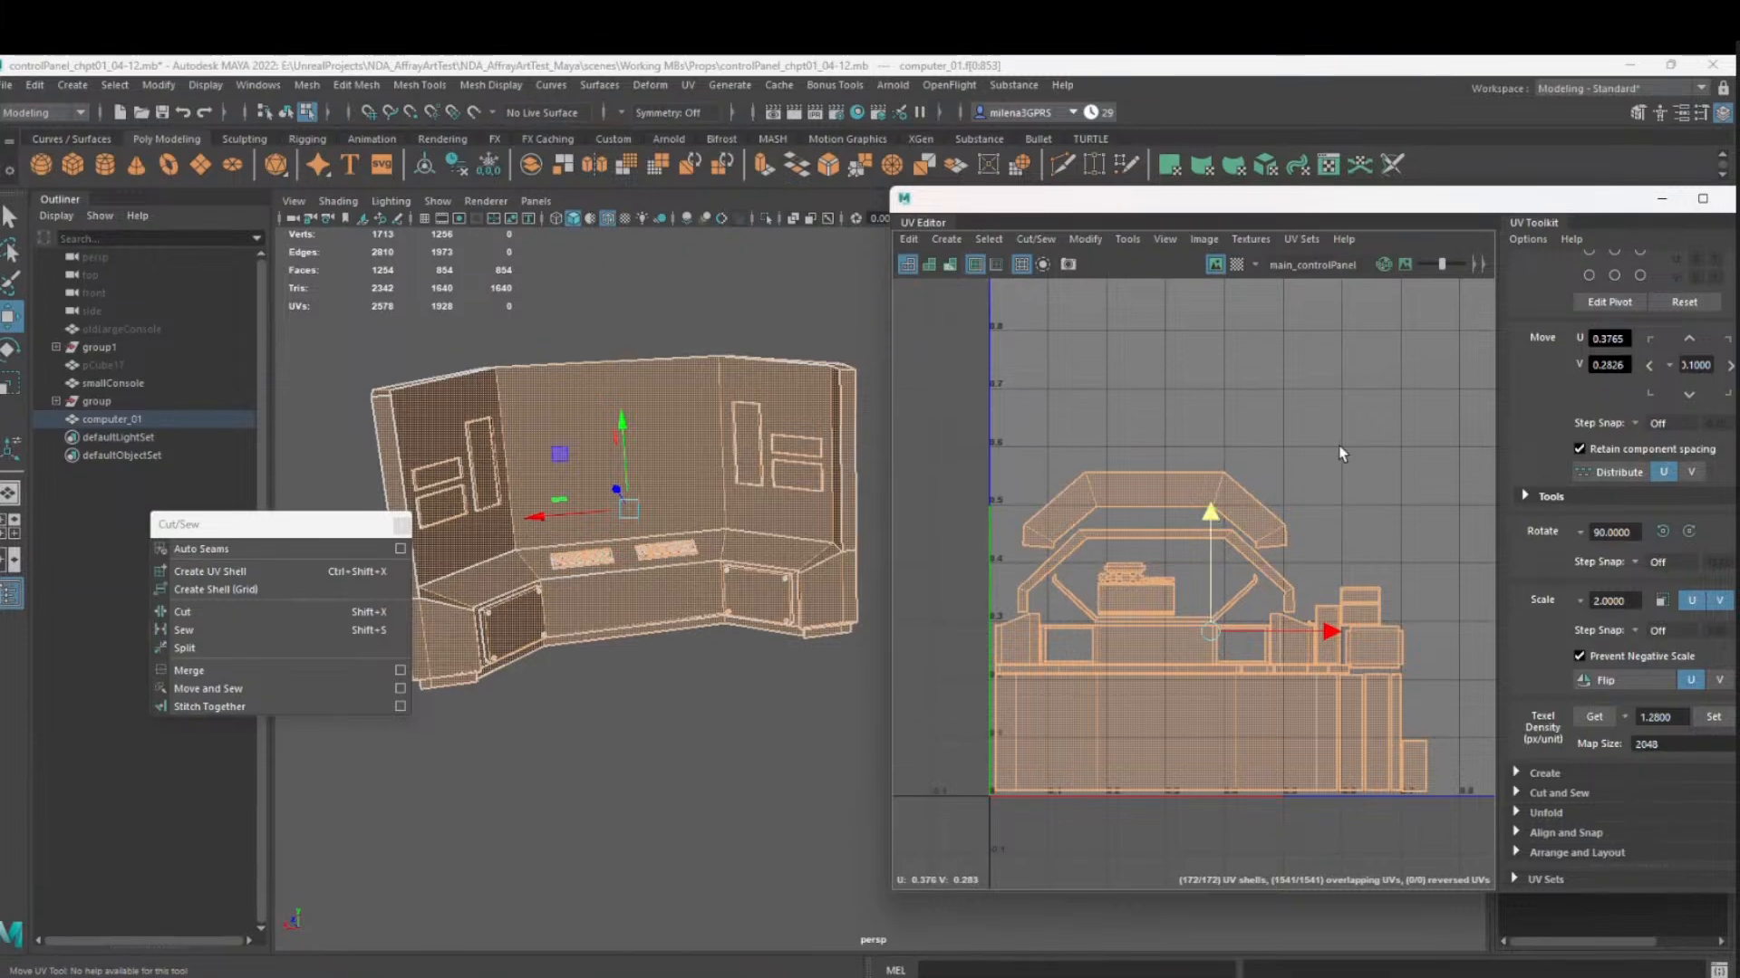
left_click(1341, 451)
scroll(1296, 609, "down", 5)
scroll(1370, 618, "up", 4)
scroll(1371, 618, "up", 4)
middle_click_drag(1332, 648, 1433, 651, "alt")
scroll(1415, 614, "down", 3)
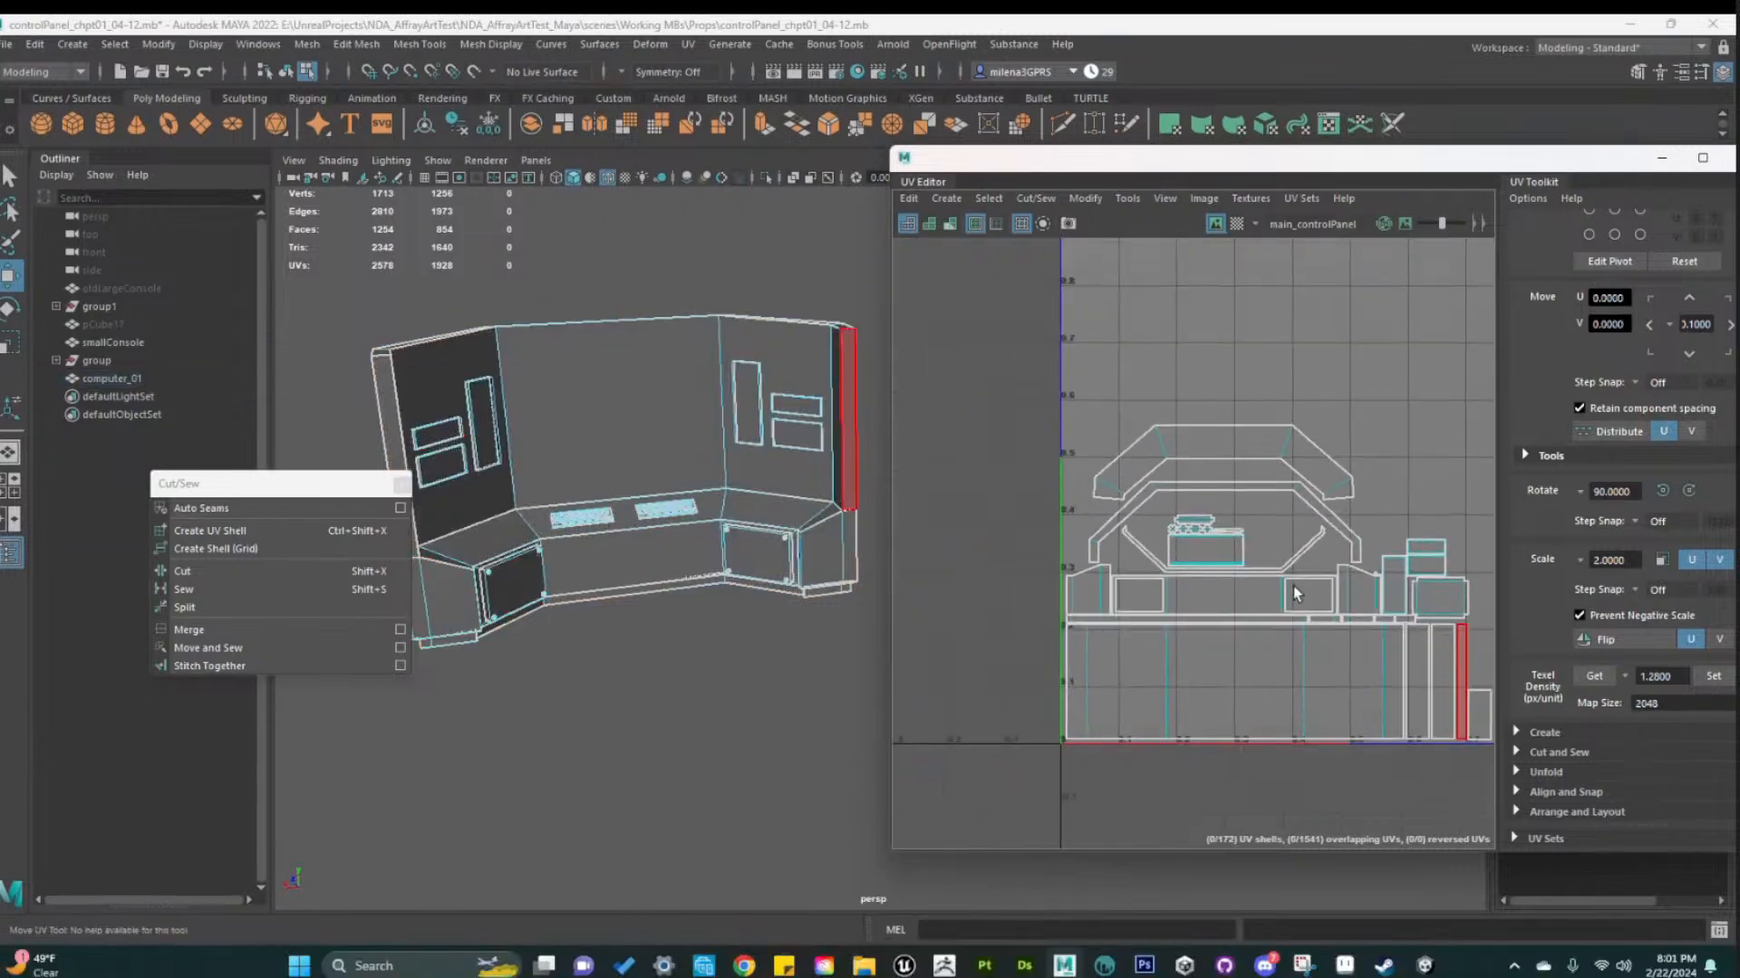
middle_click_drag(1371, 517, 1308, 538, "alt")
Close the UV Editor, return to object mode and hide the small console model
left_click_drag(1314, 157, 1131, 175)
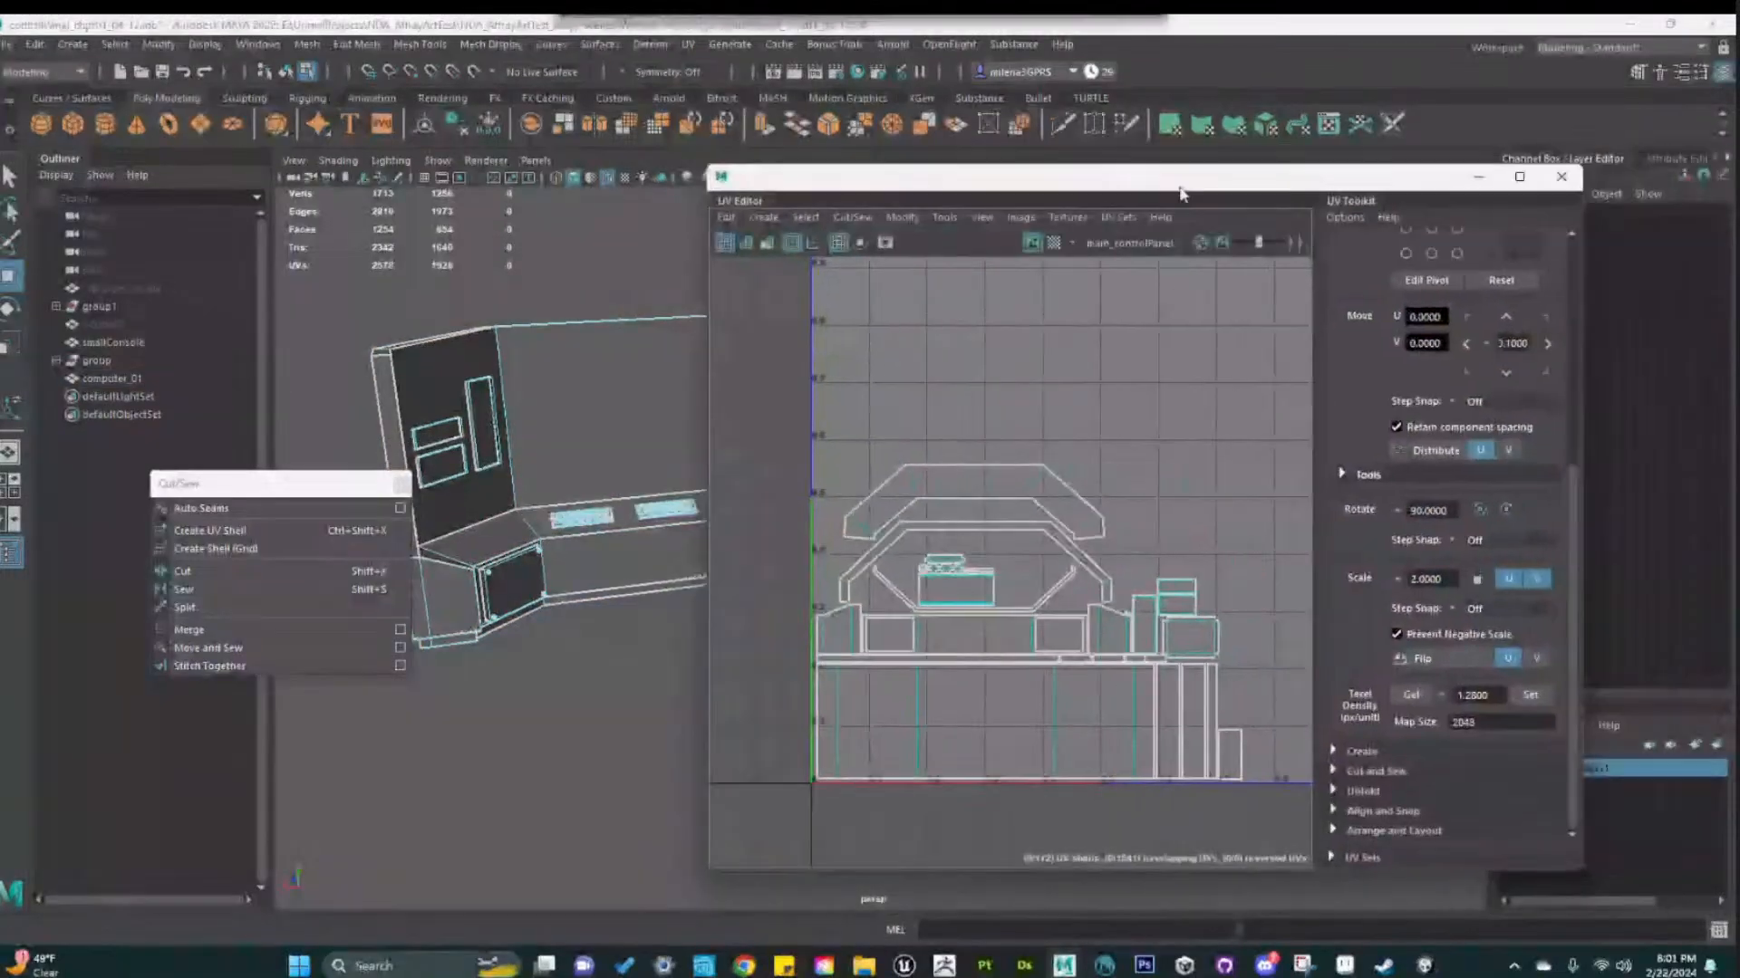
left_click(1564, 181)
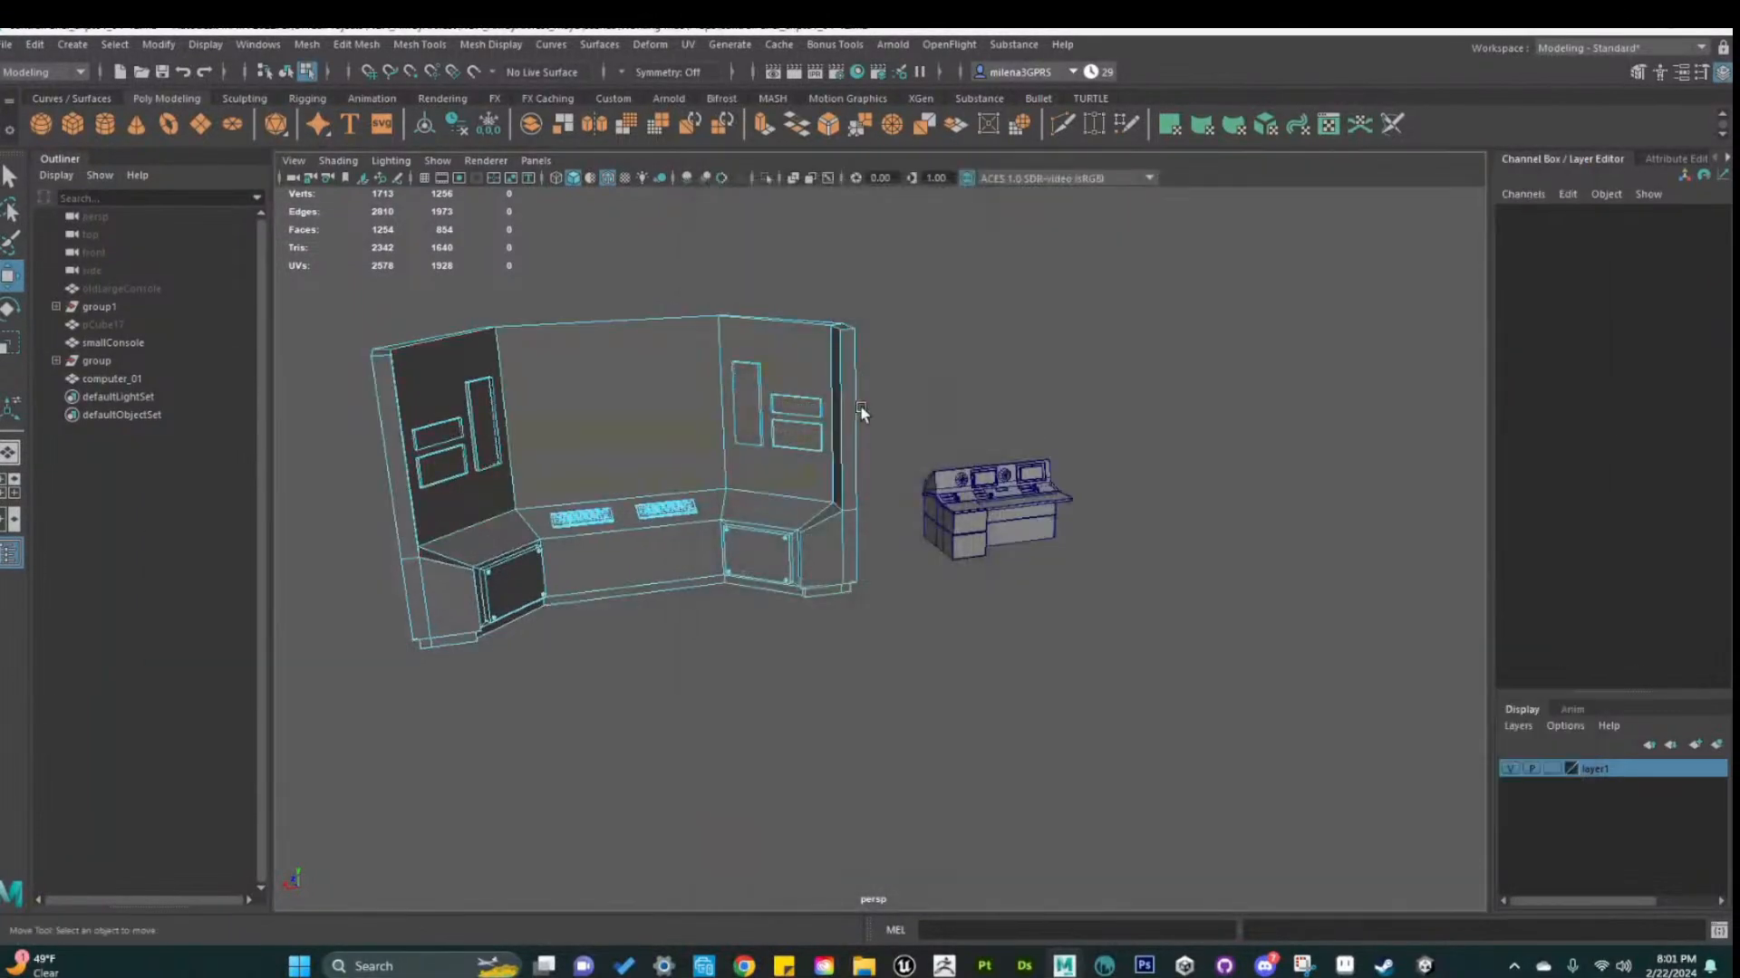
right_click_drag(858, 374, 917, 352)
left_click(1114, 413)
left_click(1024, 403)
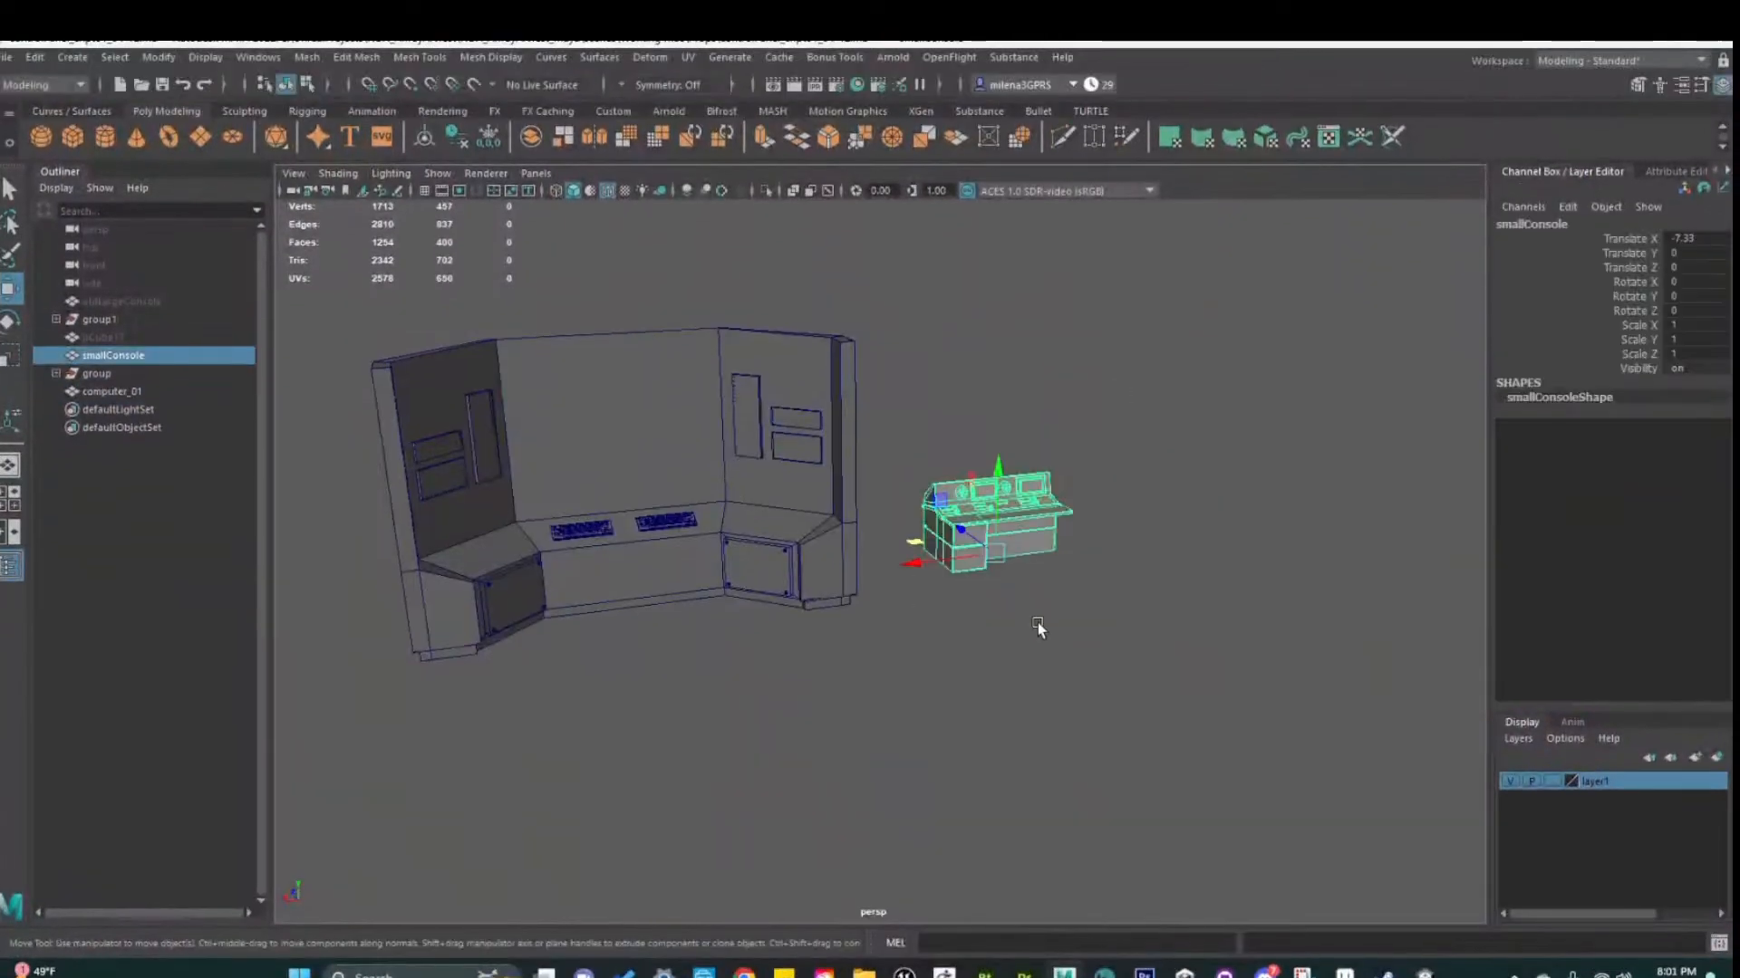
key("h")
left_click(1033, 530)
left_click_drag(1003, 689, 913, 706, "alt")
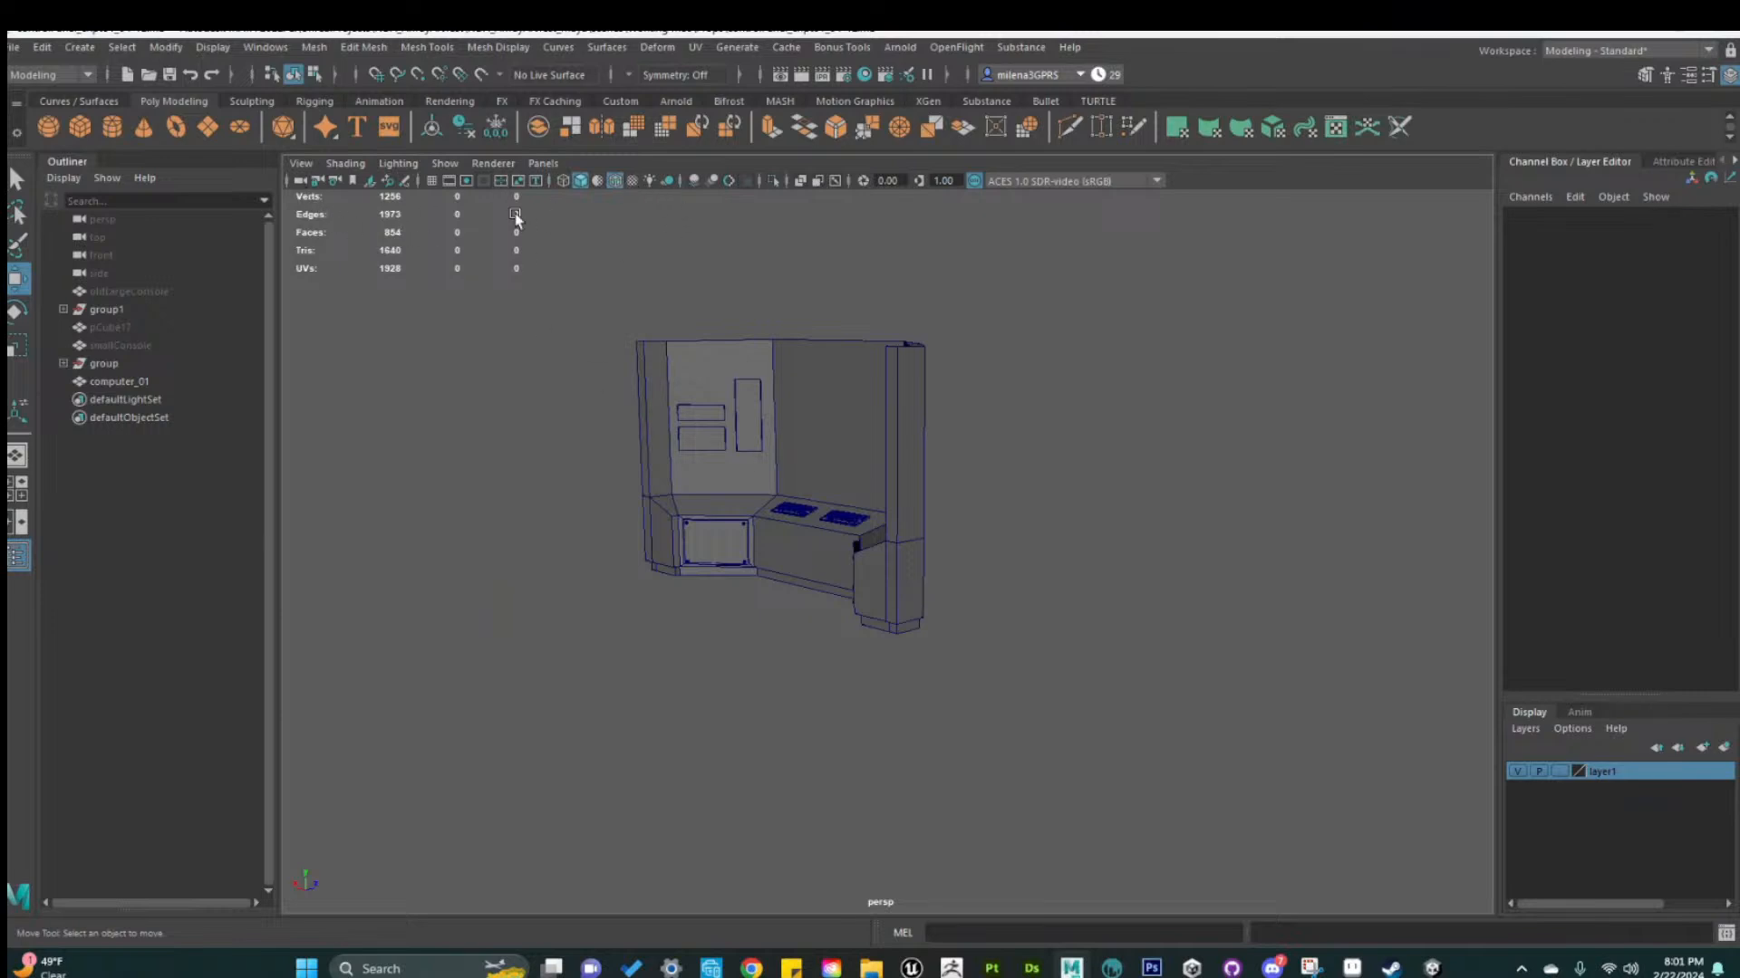
Show the viewport grid and select the combined control panel mesh
left_click(433, 181)
left_click_drag(633, 426, 900, 736, "alt")
right_click_drag(899, 736, 743, 714, "alt")
left_click_drag(743, 713, 829, 701, "alt")
left_click(847, 627)
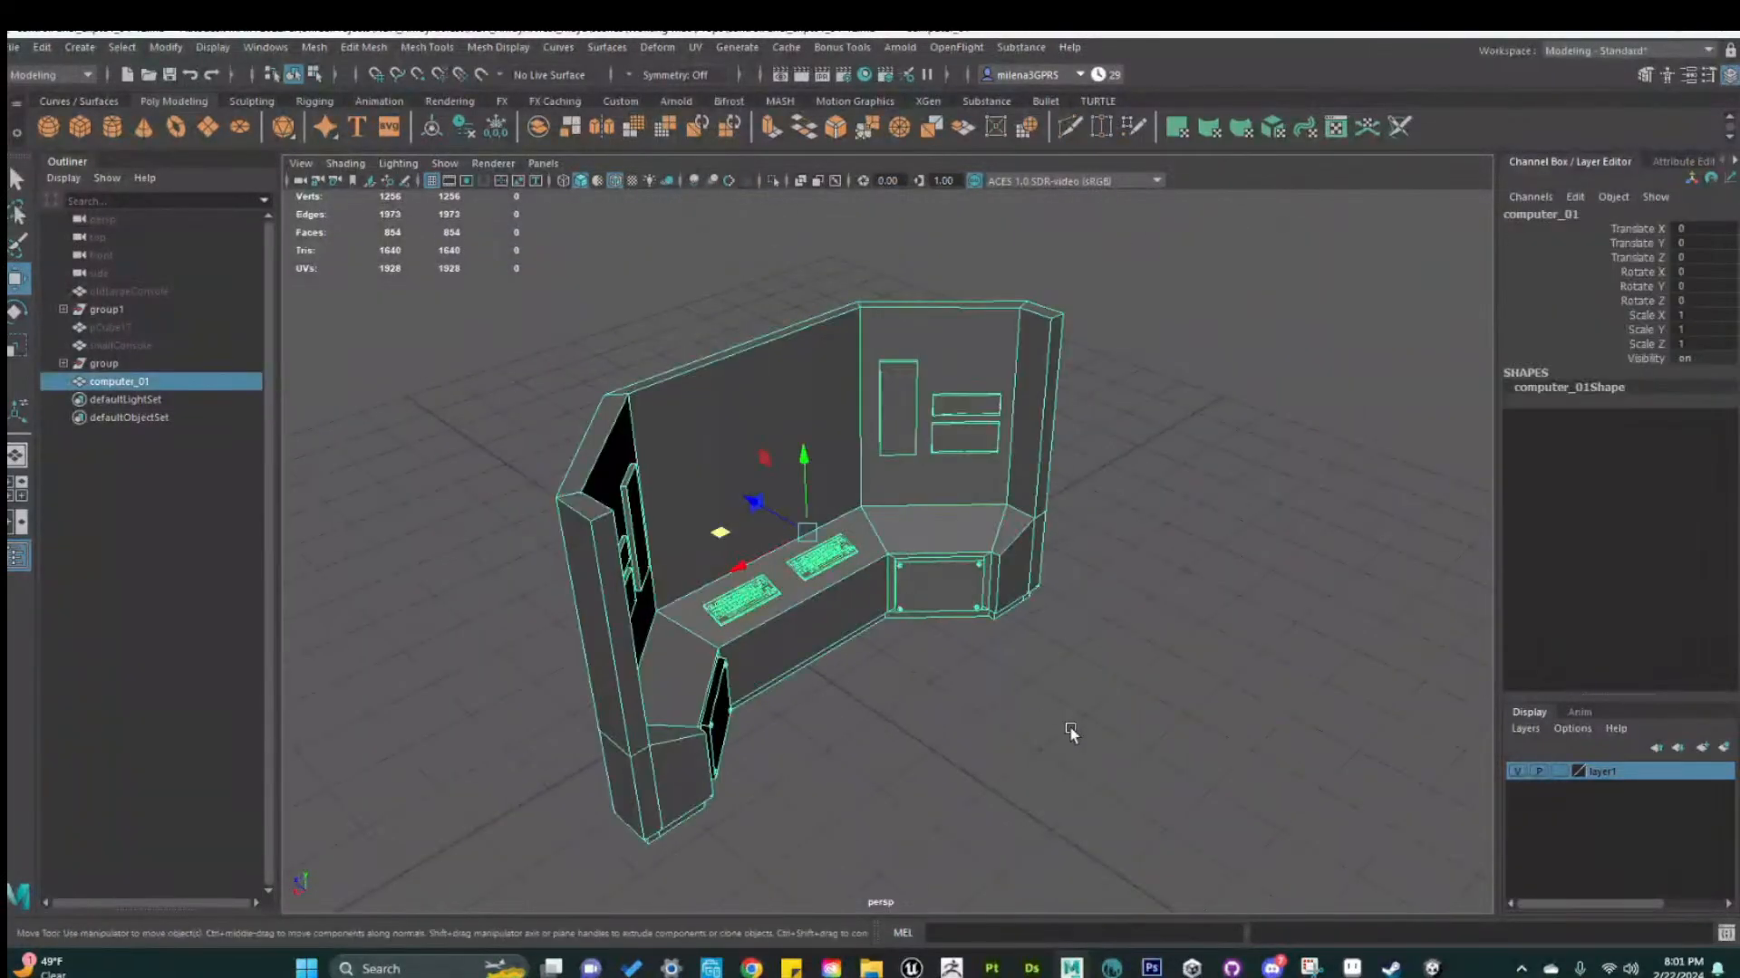
left_click_drag(1047, 716, 926, 589, "alt")
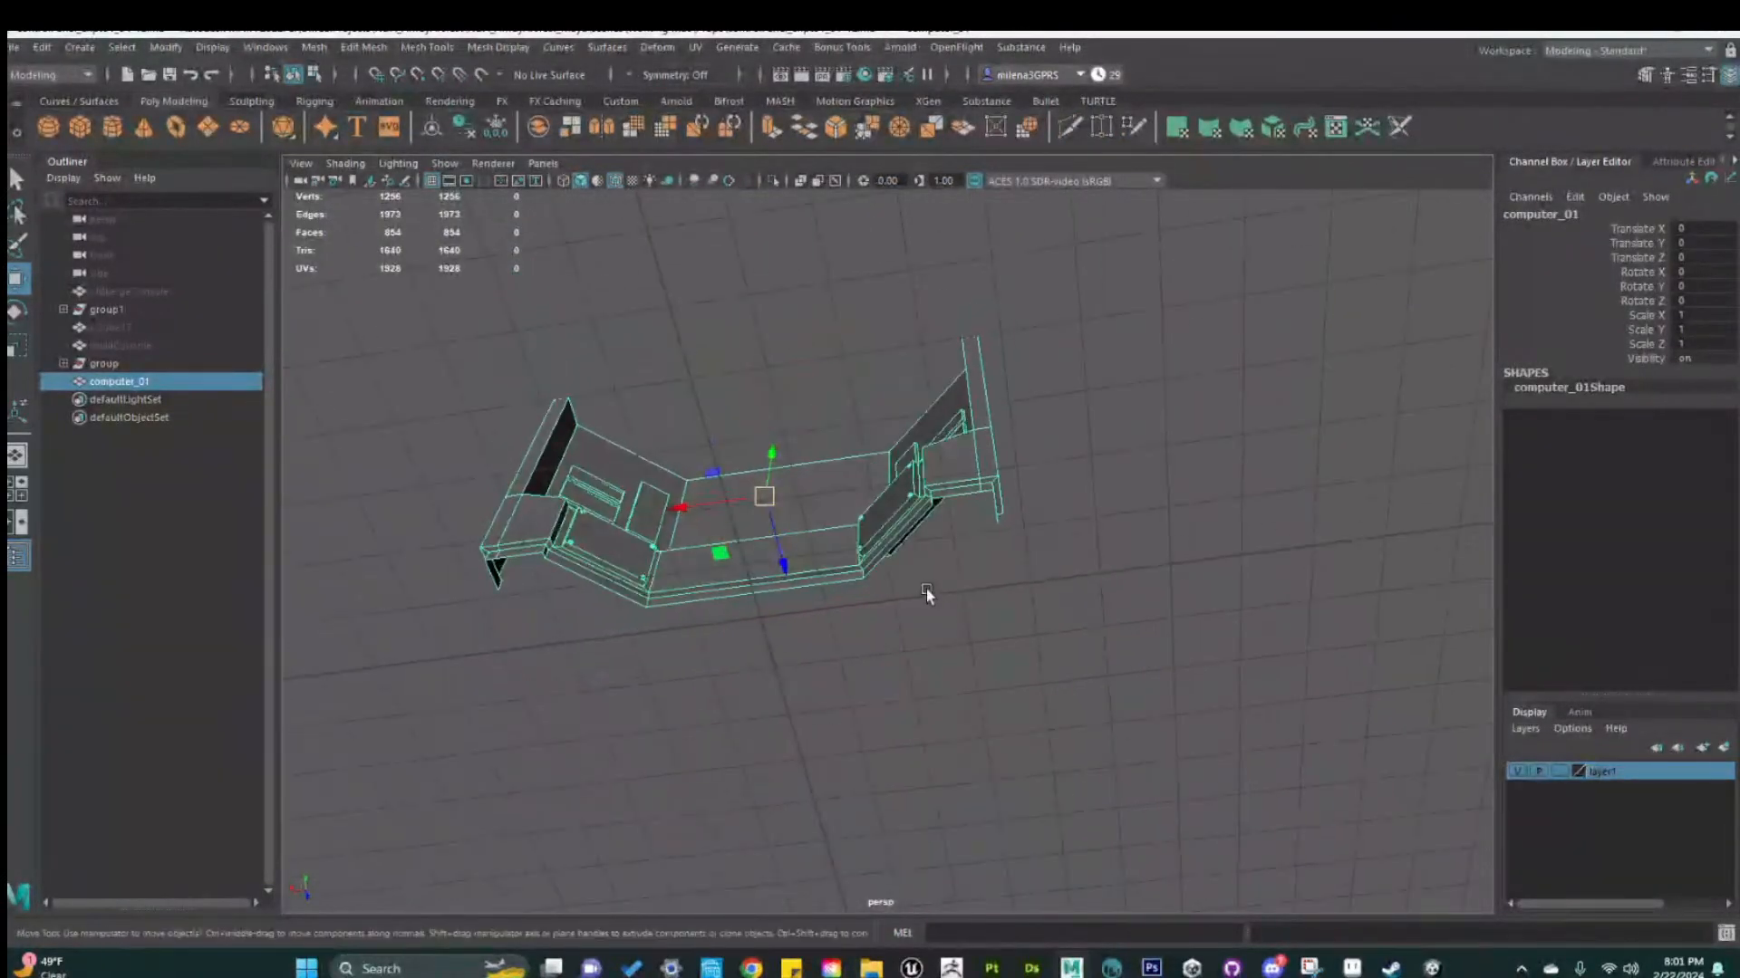
Snap the combined mesh's pivot to the grid centre and clear the selection
key("d")
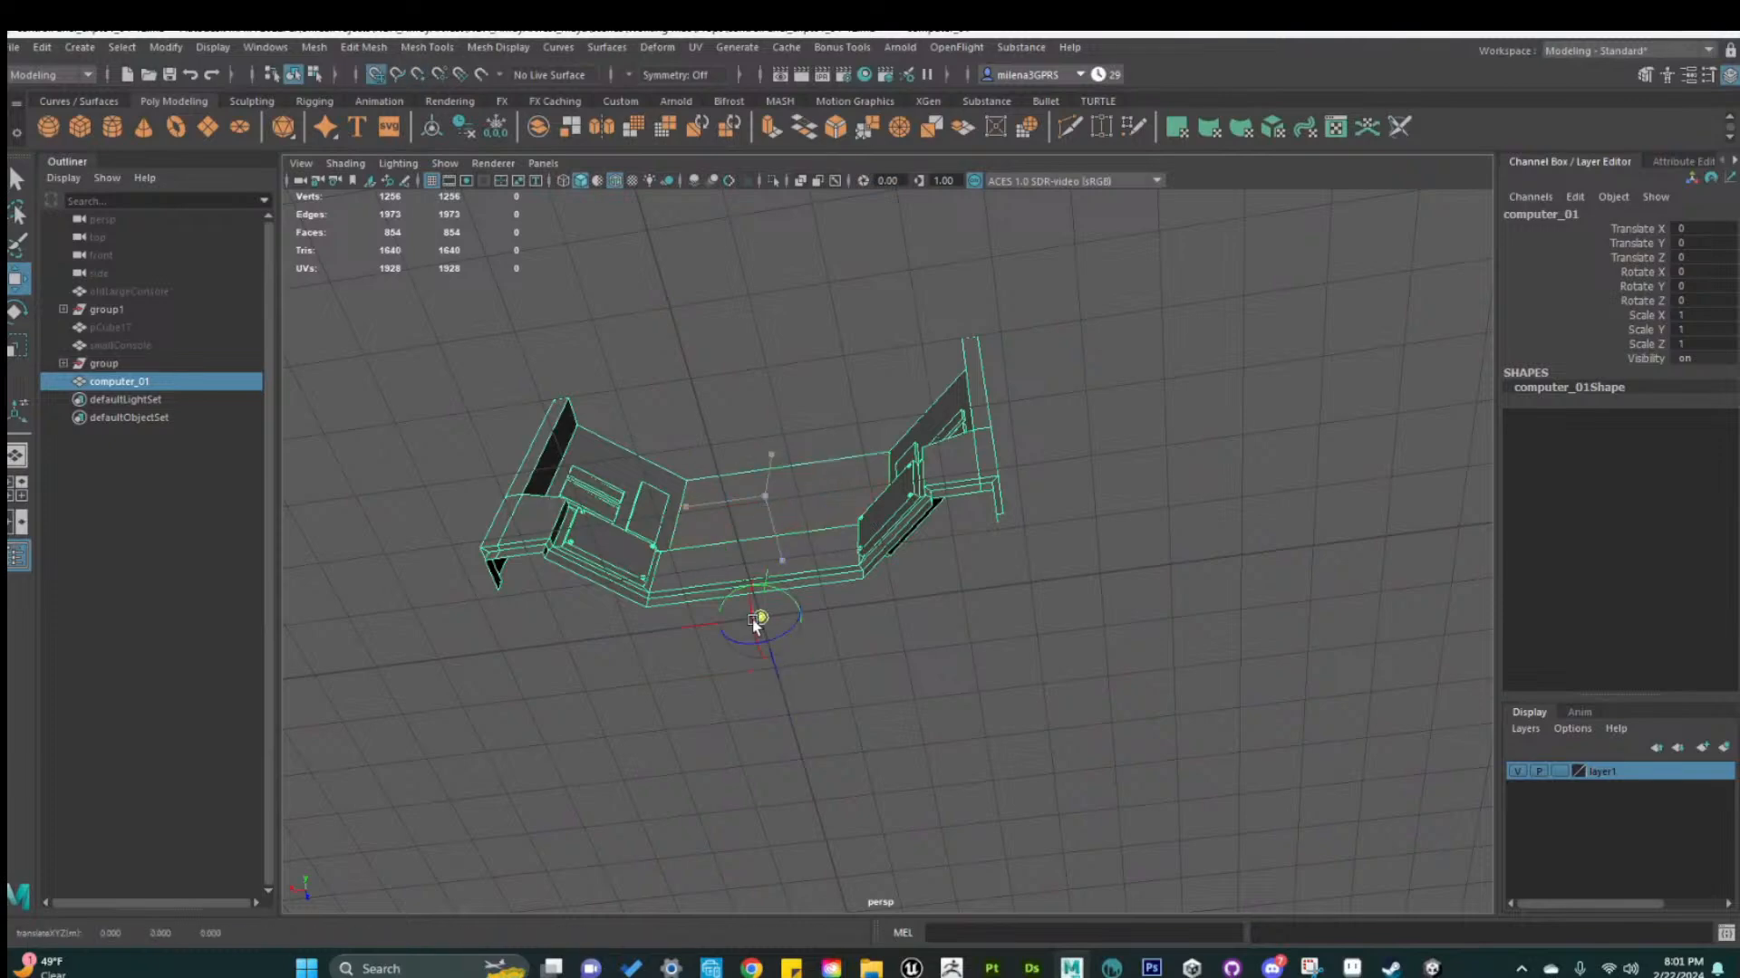
key("d")
left_click_drag(901, 643, 936, 769, "alt")
right_click_drag(936, 769, 997, 752, "alt")
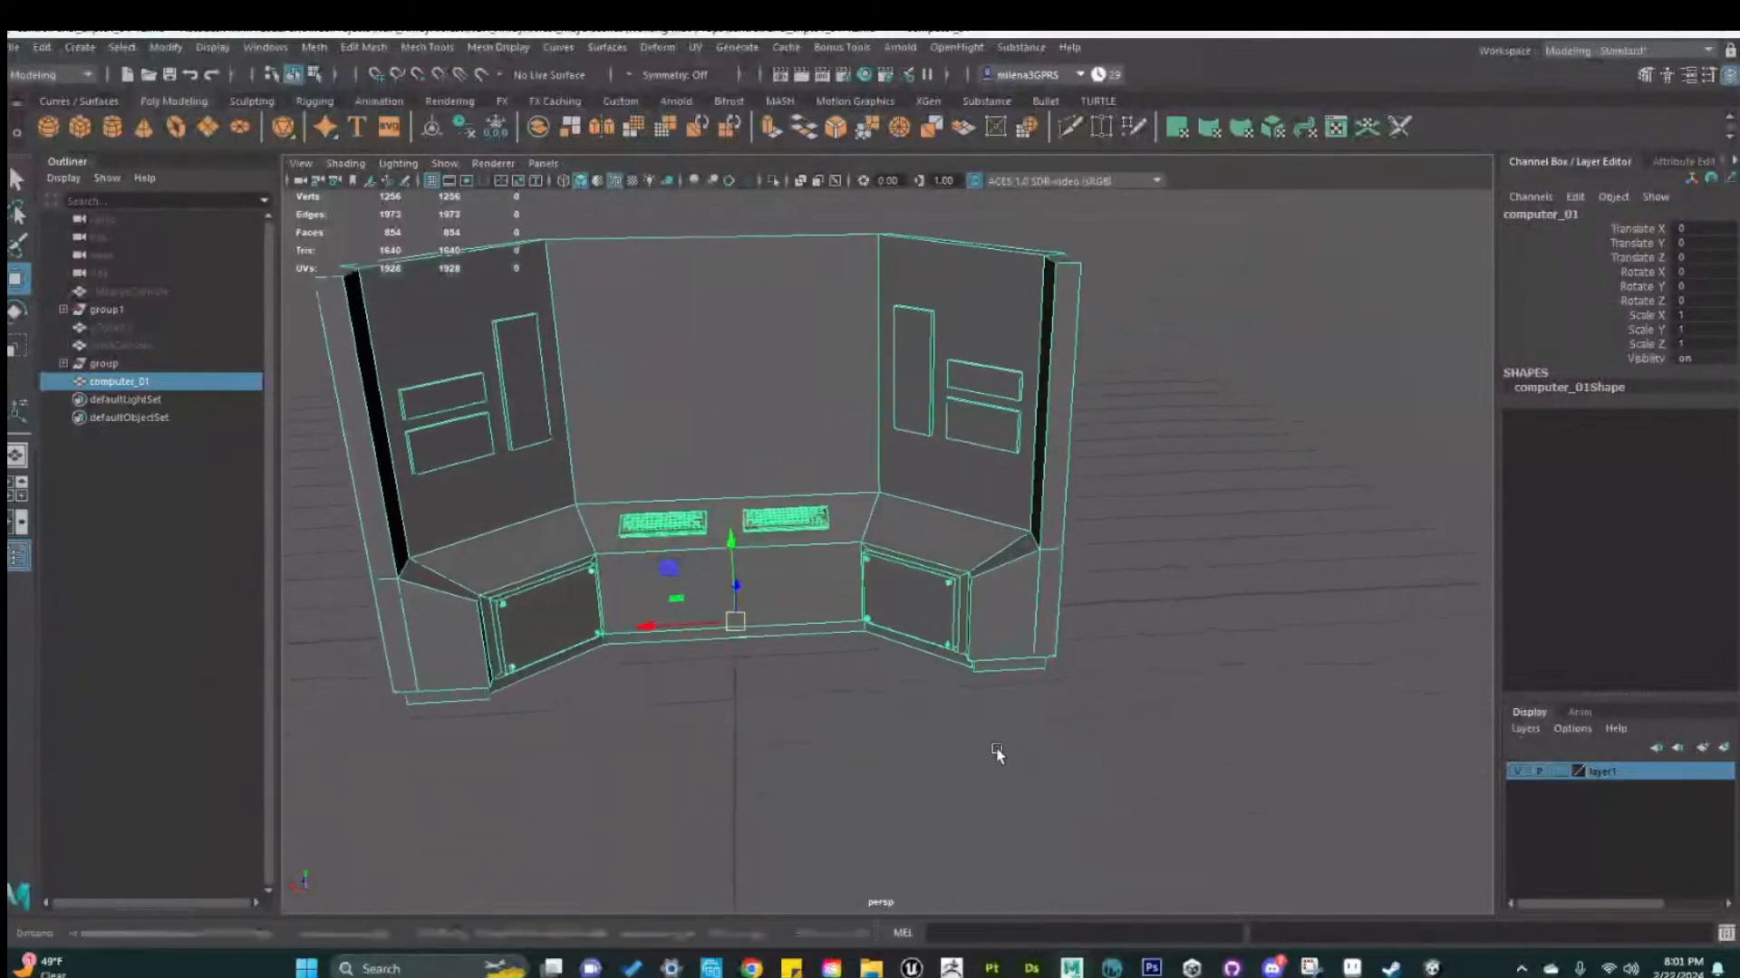
left_click_drag(997, 754, 893, 725, "alt")
right_click(1143, 350)
left_click(1239, 404)
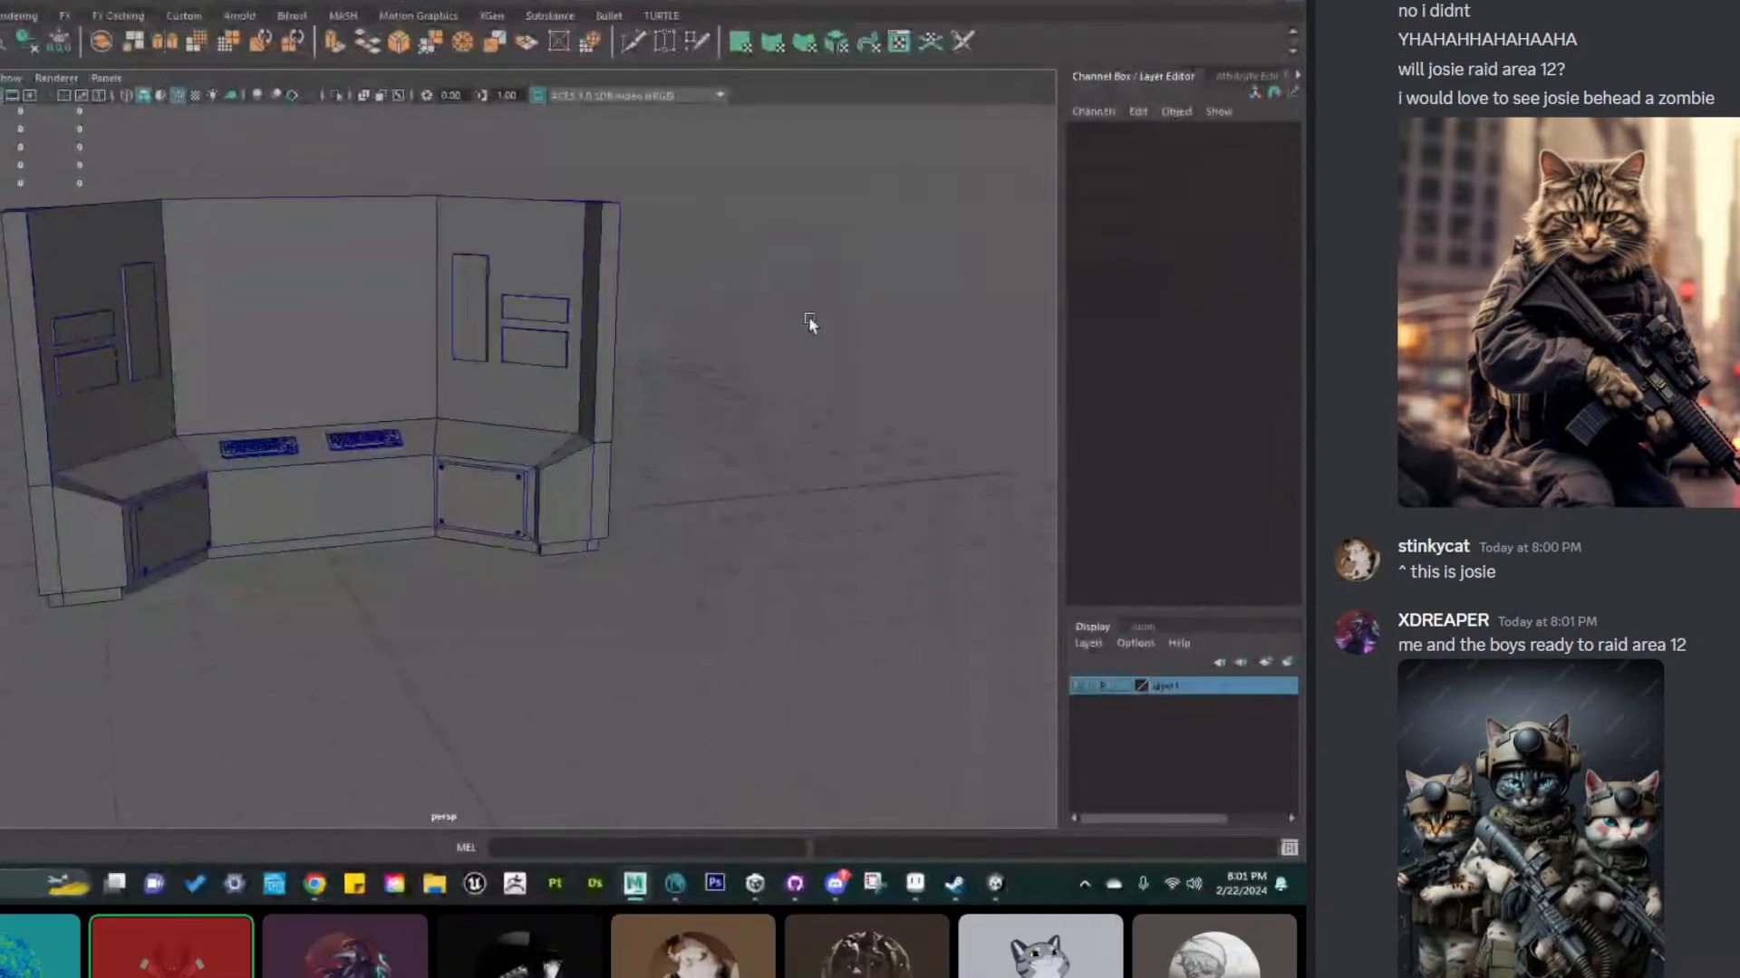
Rename the combined mesh as mainControlPanel and remove the leftover groups from the scene
right_click_drag(808, 322, 575, 673, "alt")
left_click_drag(575, 673, 486, 602, "alt")
left_click(317, 443)
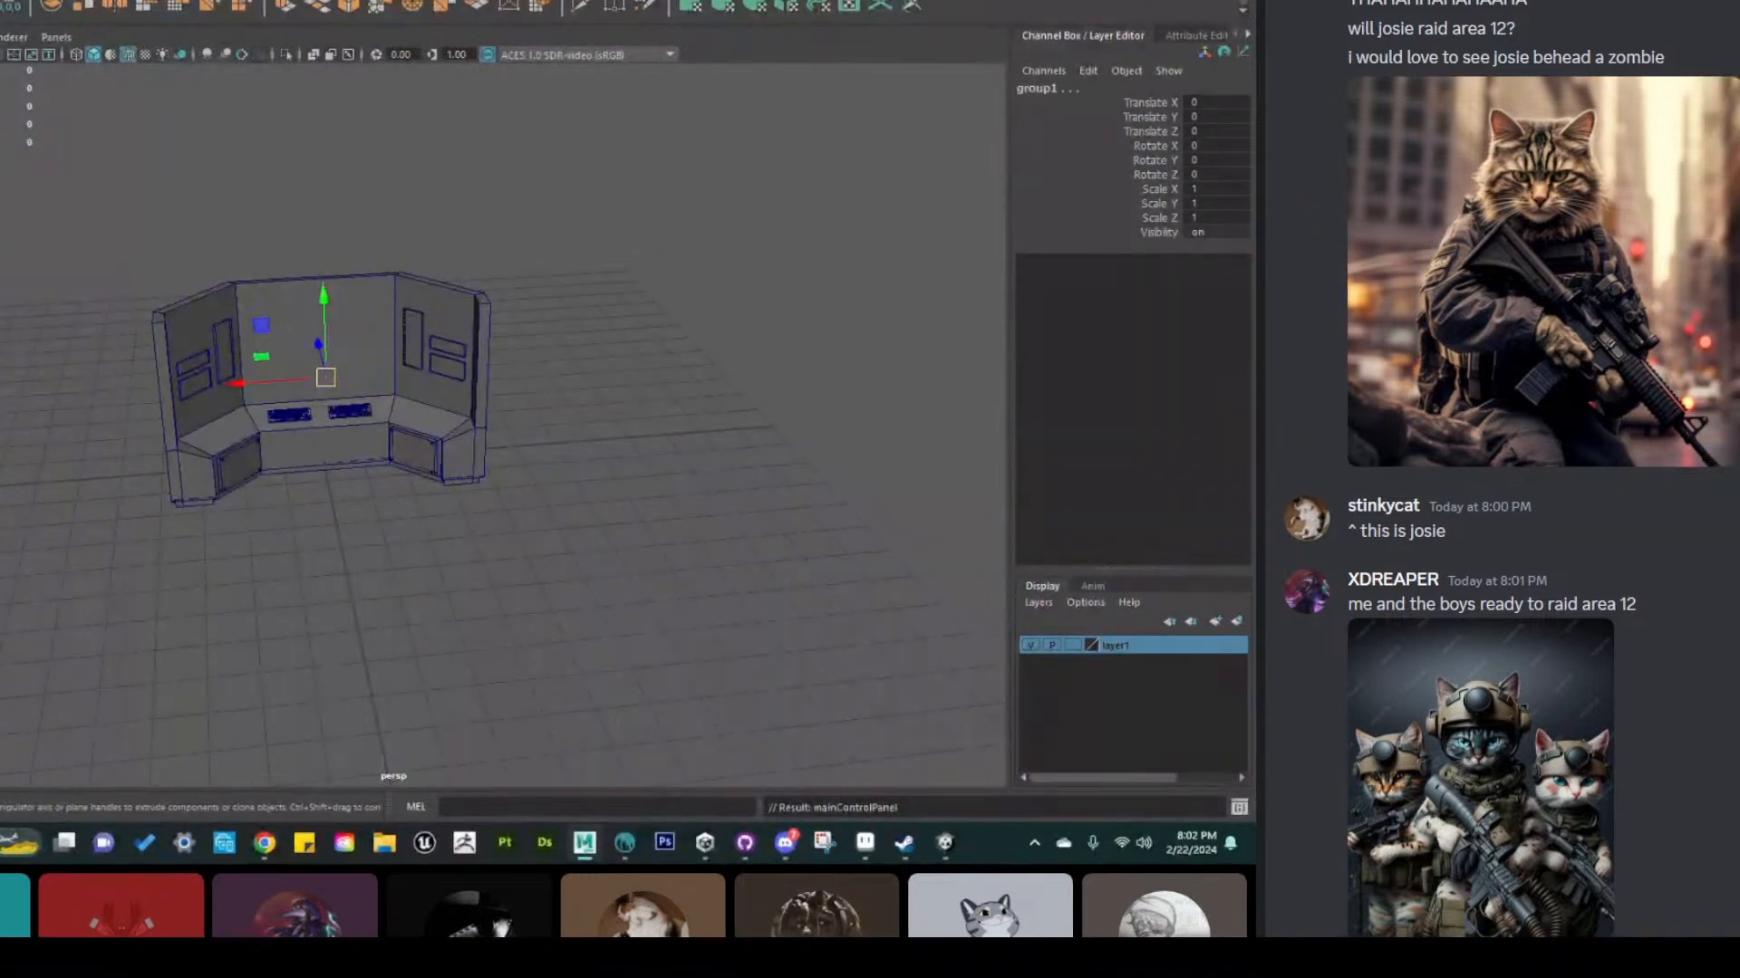
scroll(373, 584, "up", 5)
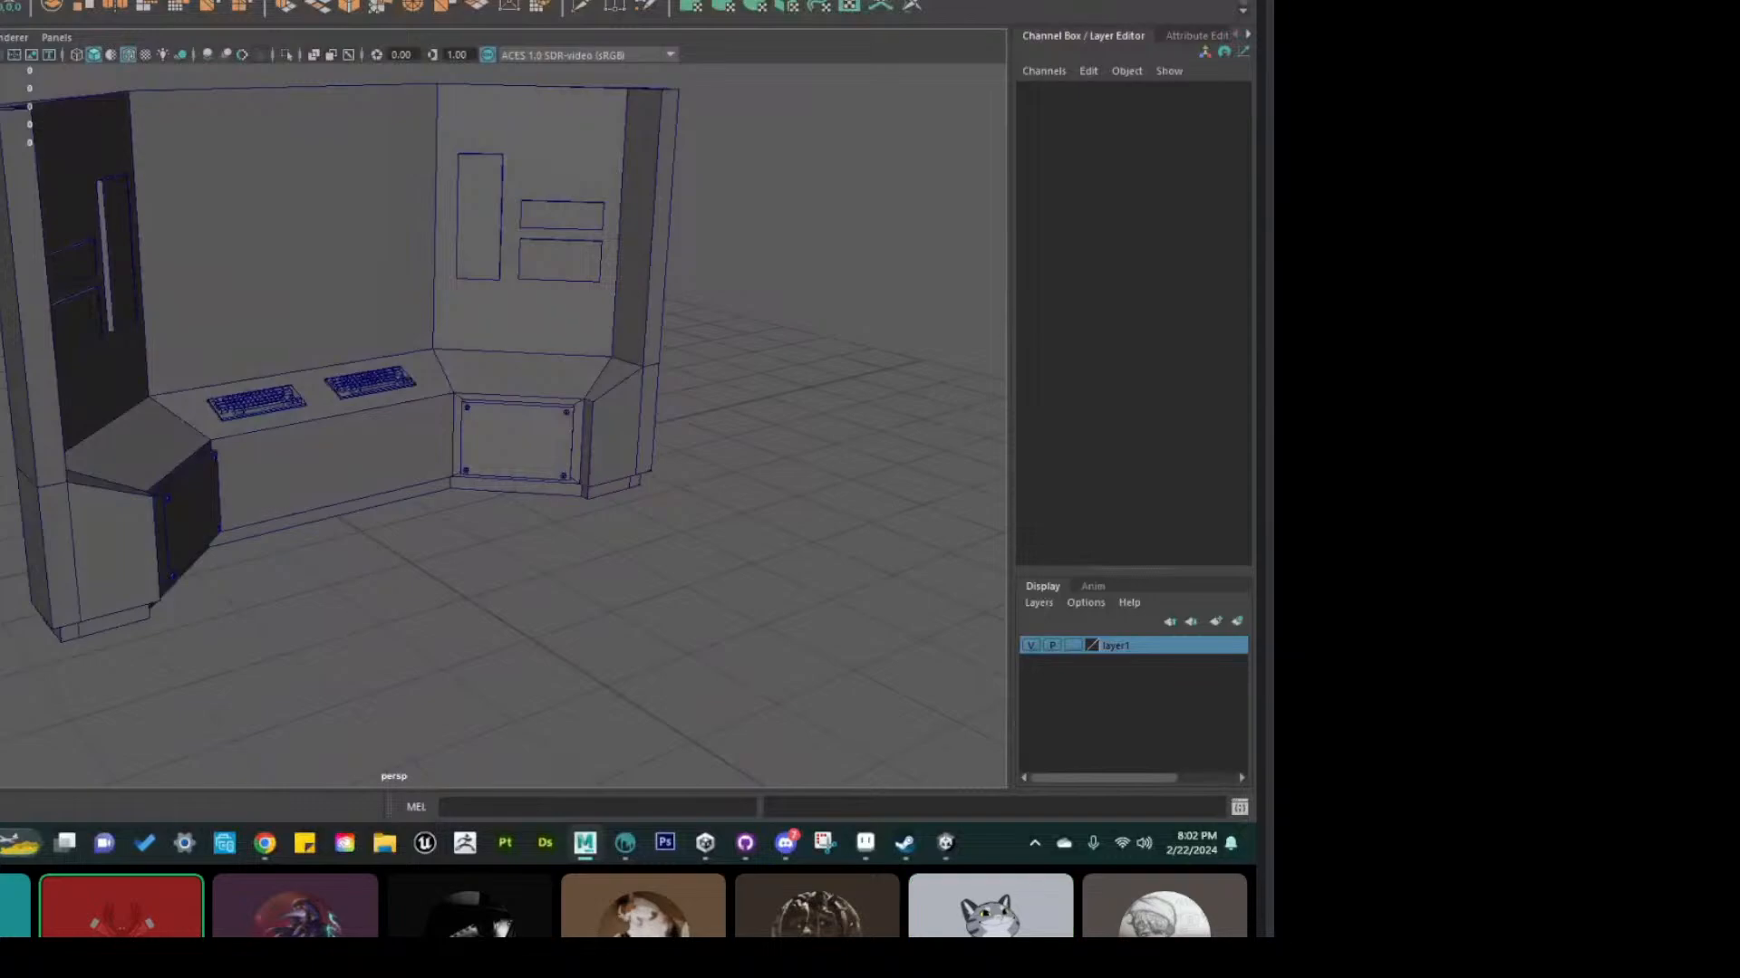
Delete the oldLargeConsole mesh and save the scene
left_click(245, 499)
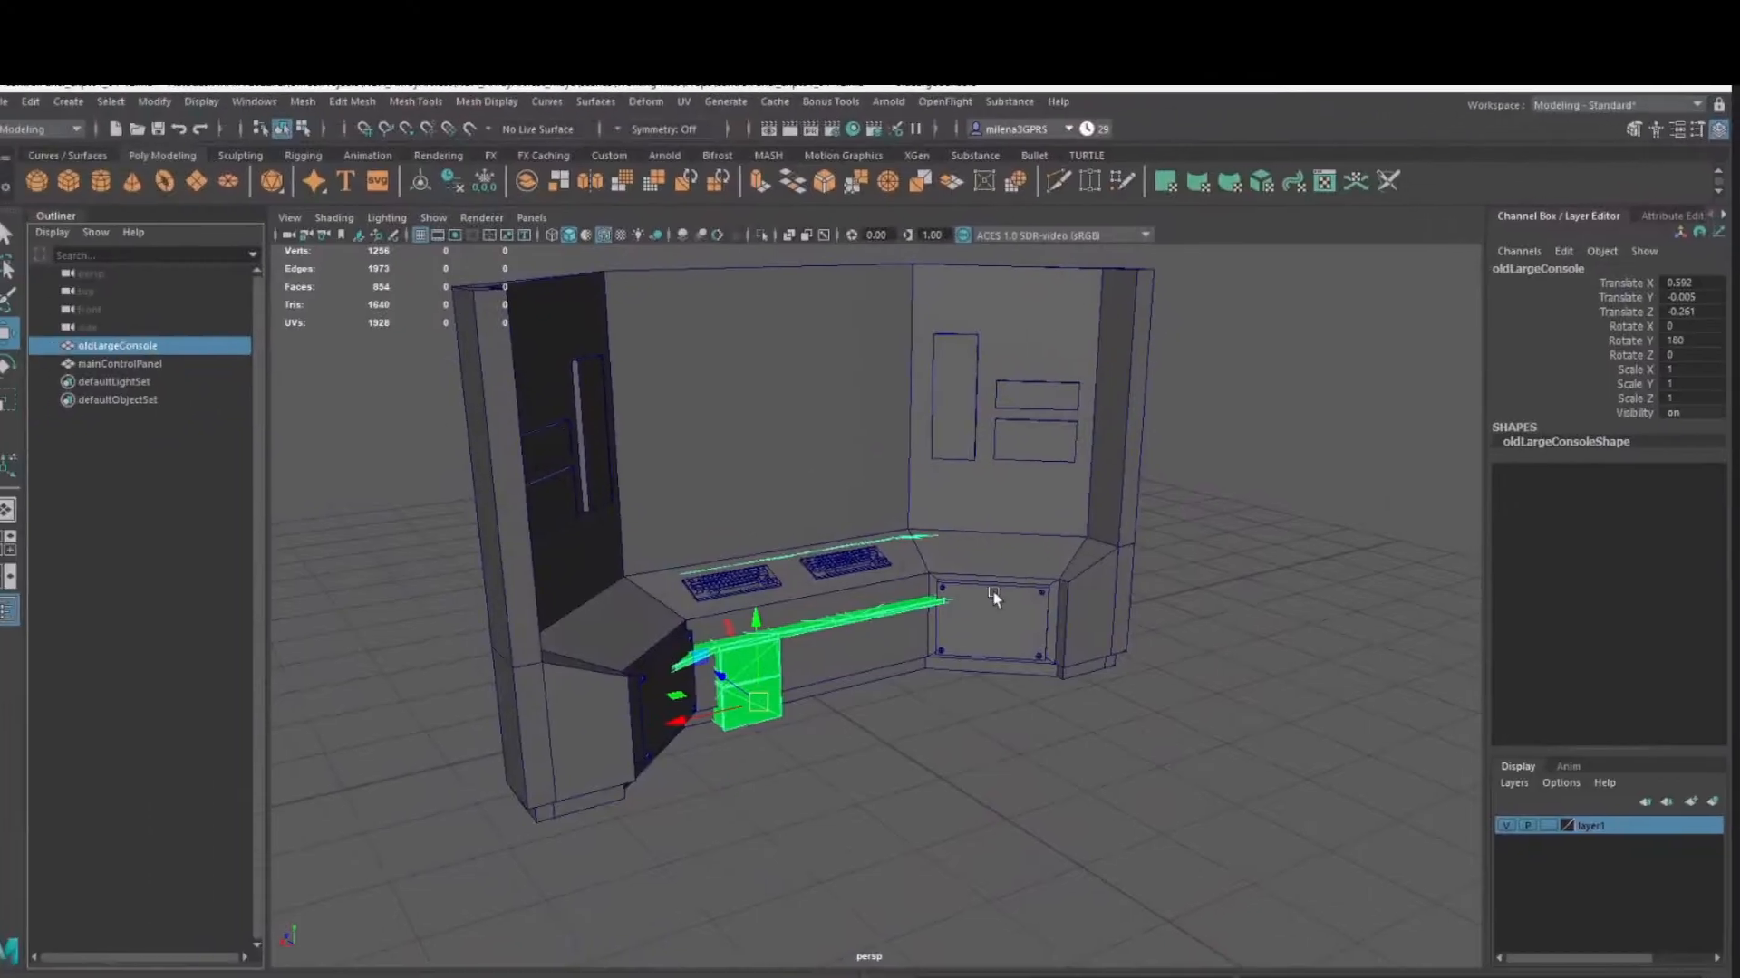
key("h")
left_click(178, 259)
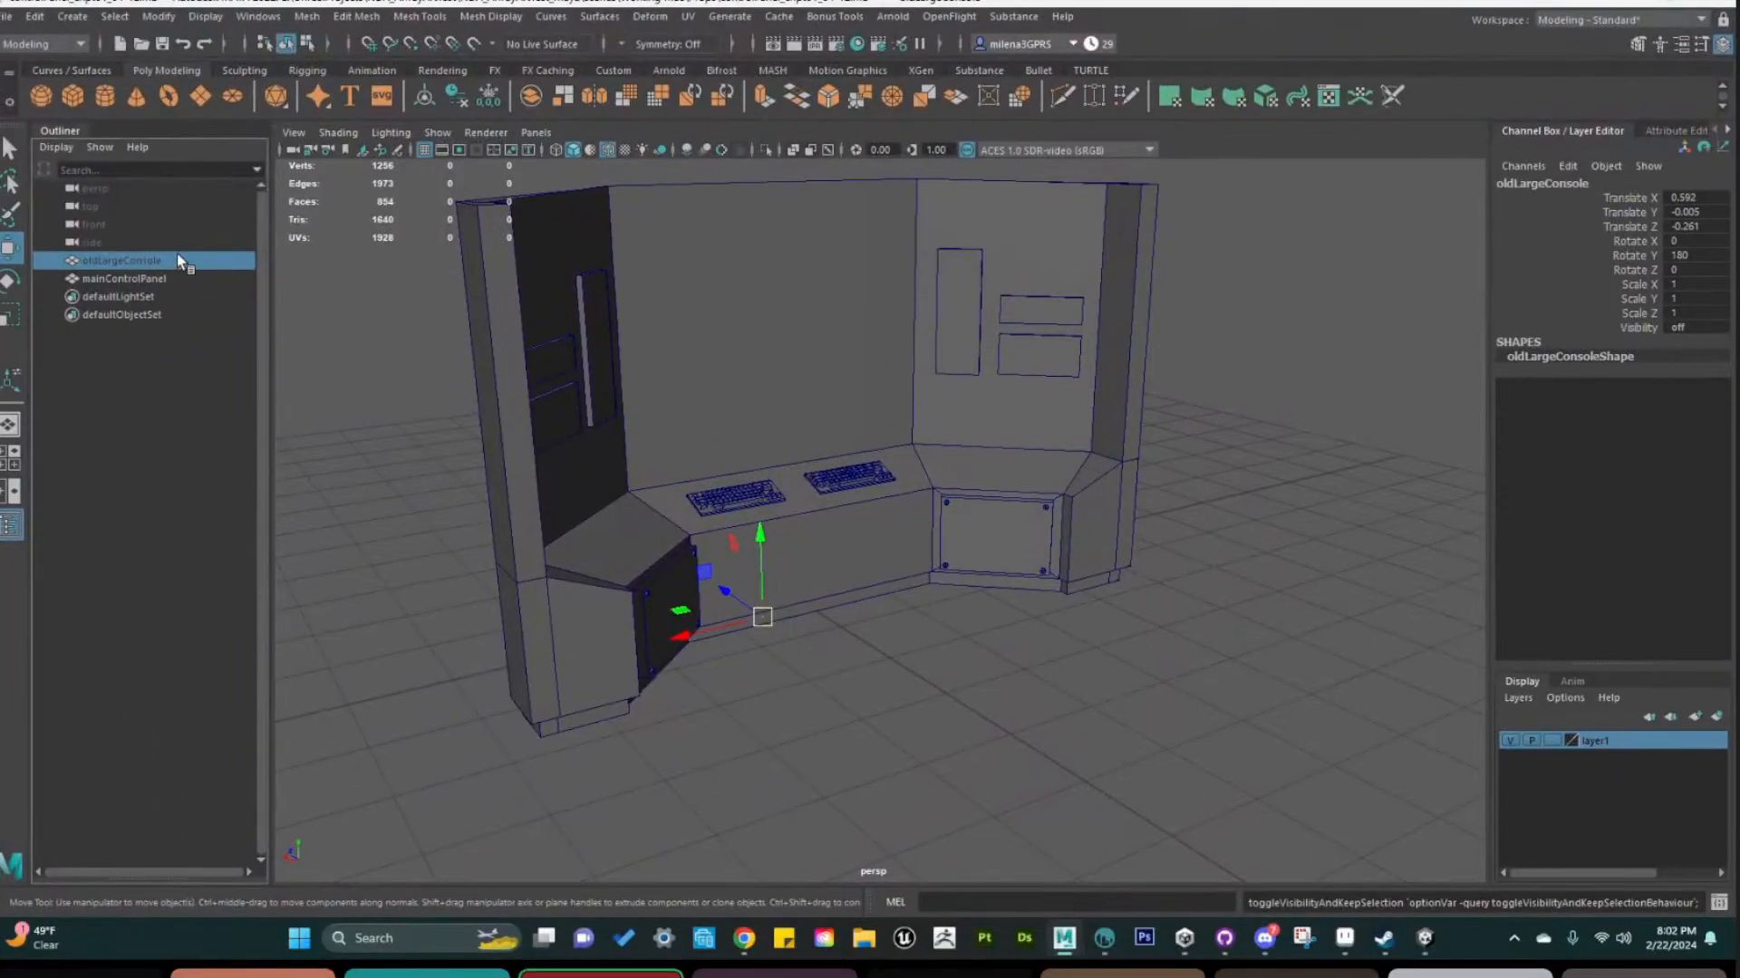
key("Delete")
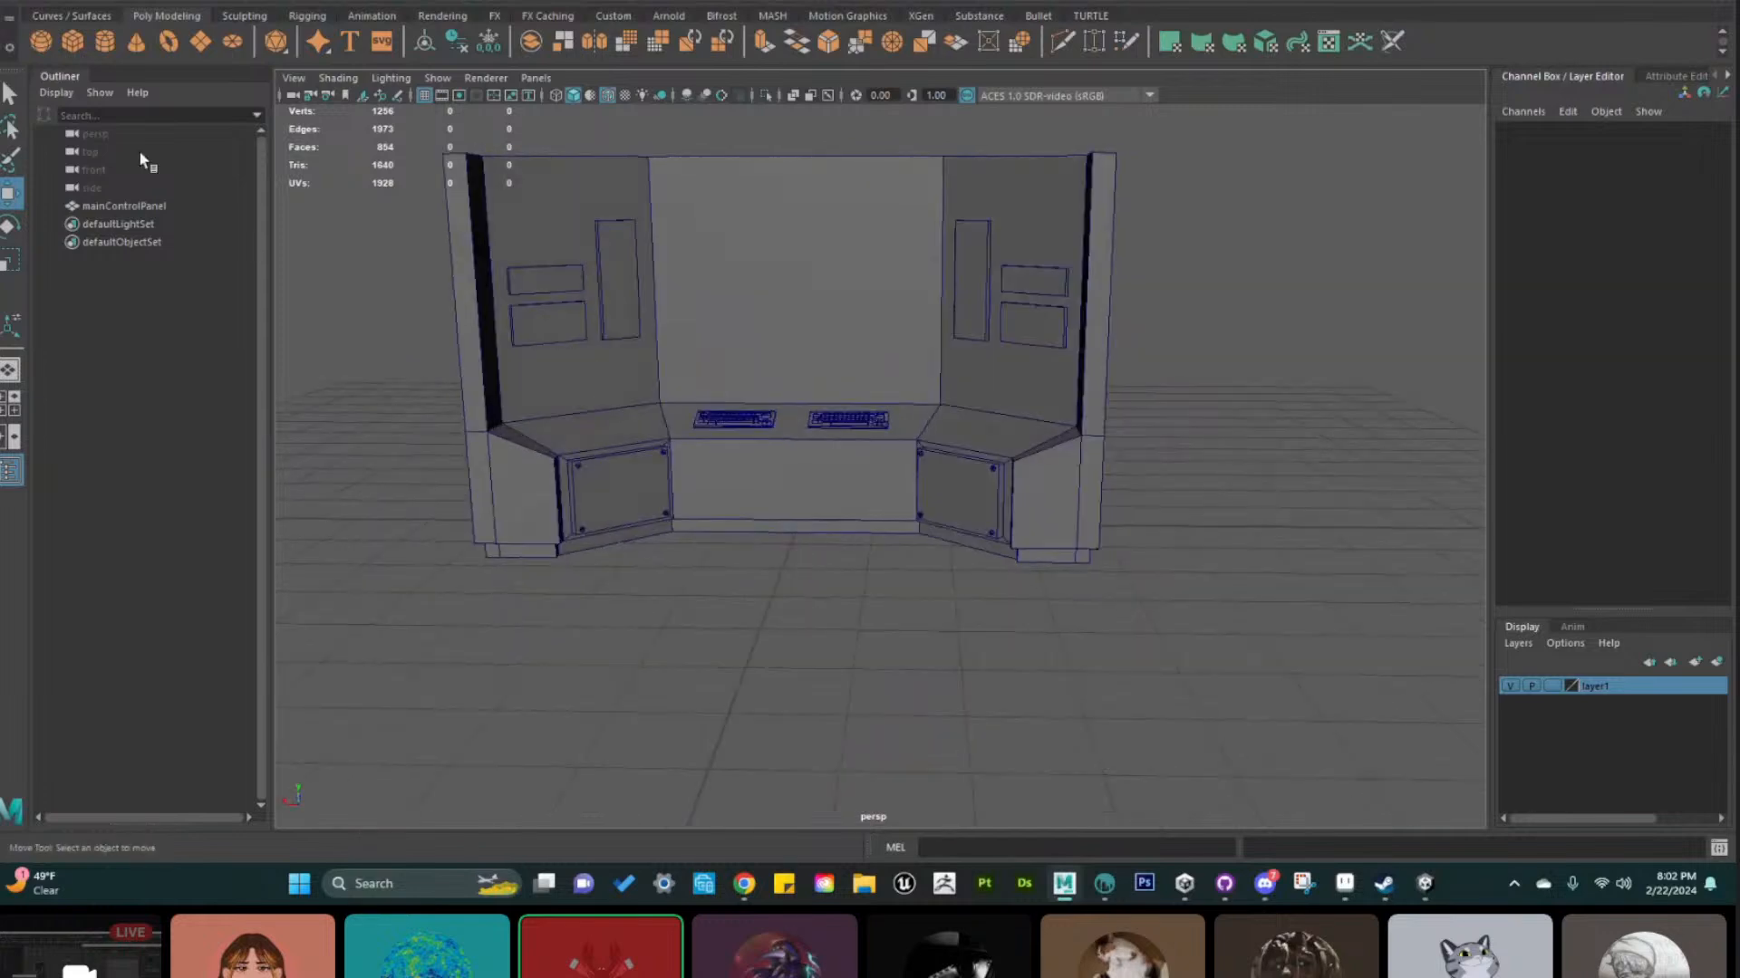
left_click(3, 16)
left_click(41, 33)
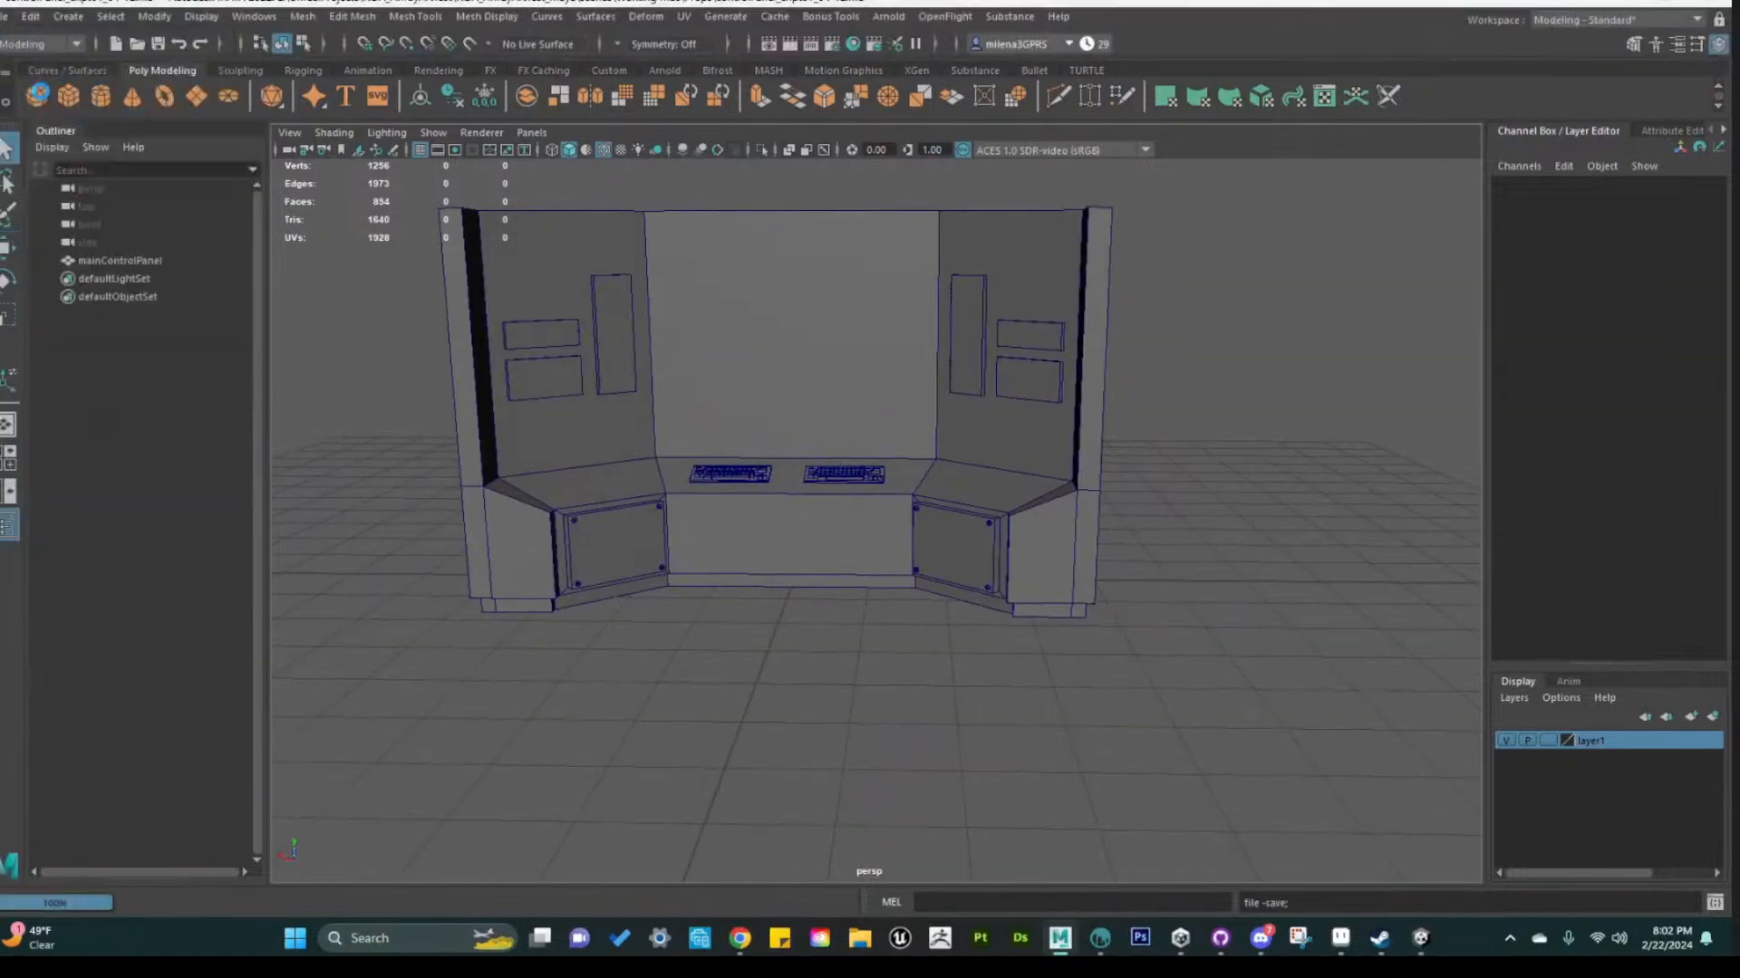
Inspect the cleaned-up mainControlPanel mesh from several angles and check its UVs
left_click_drag(719, 549, 904, 649, "alt")
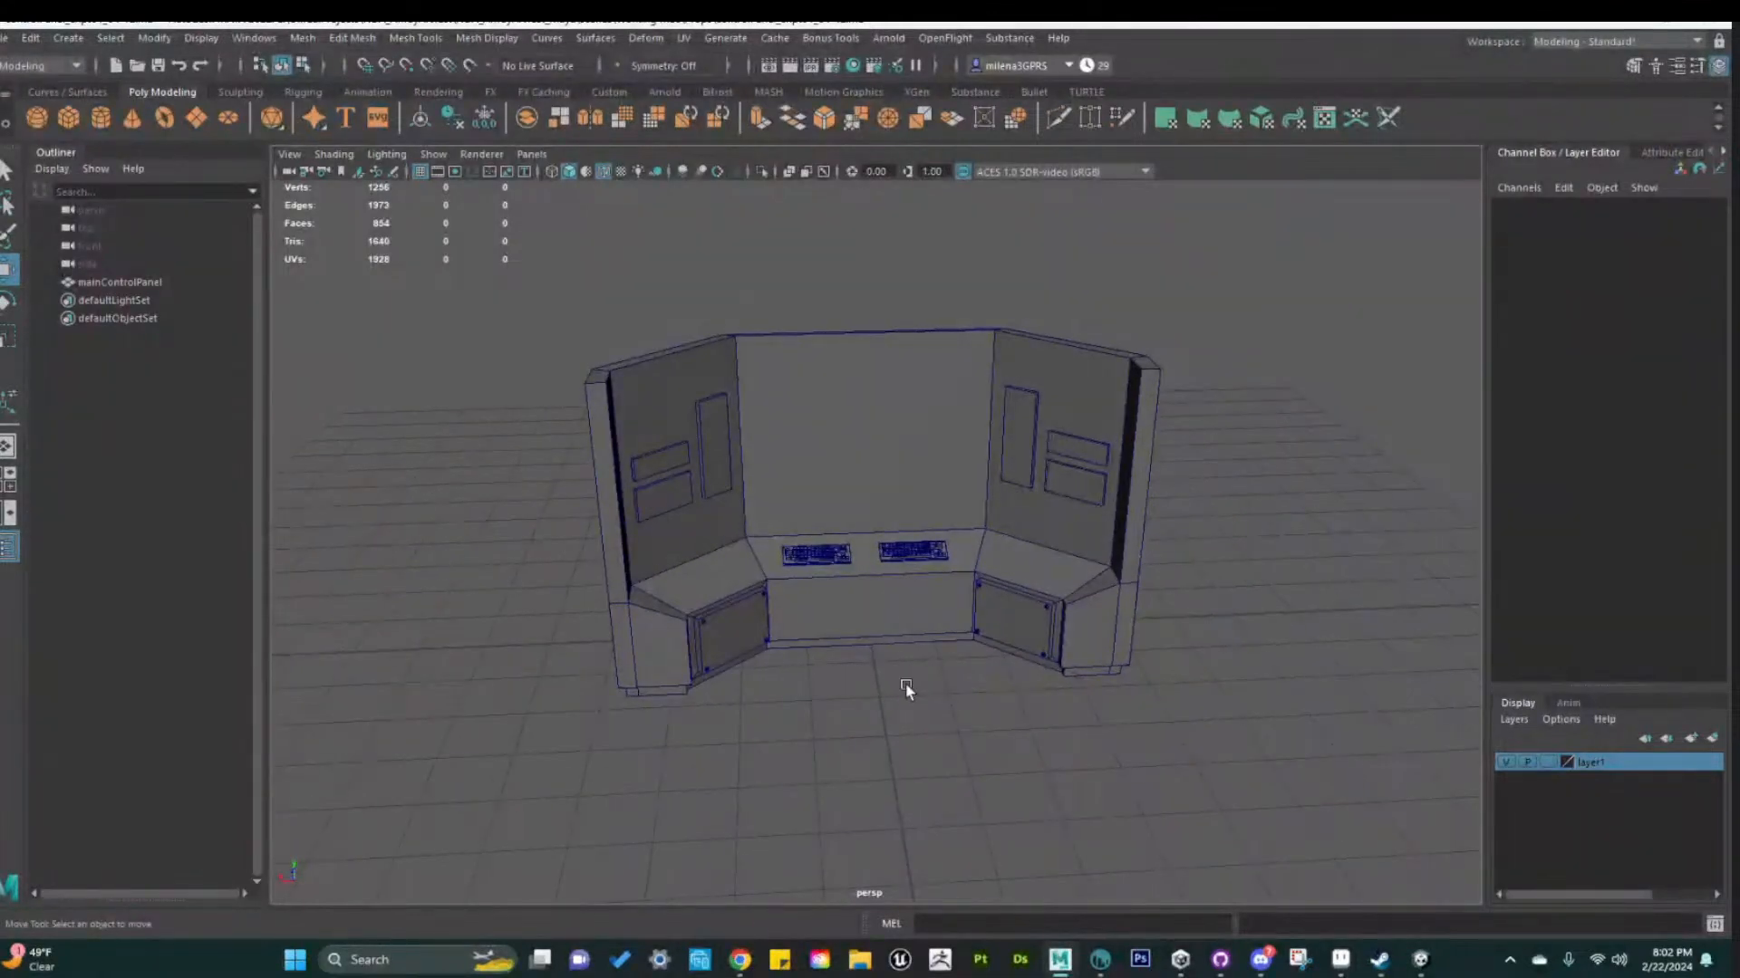
left_click(1007, 595)
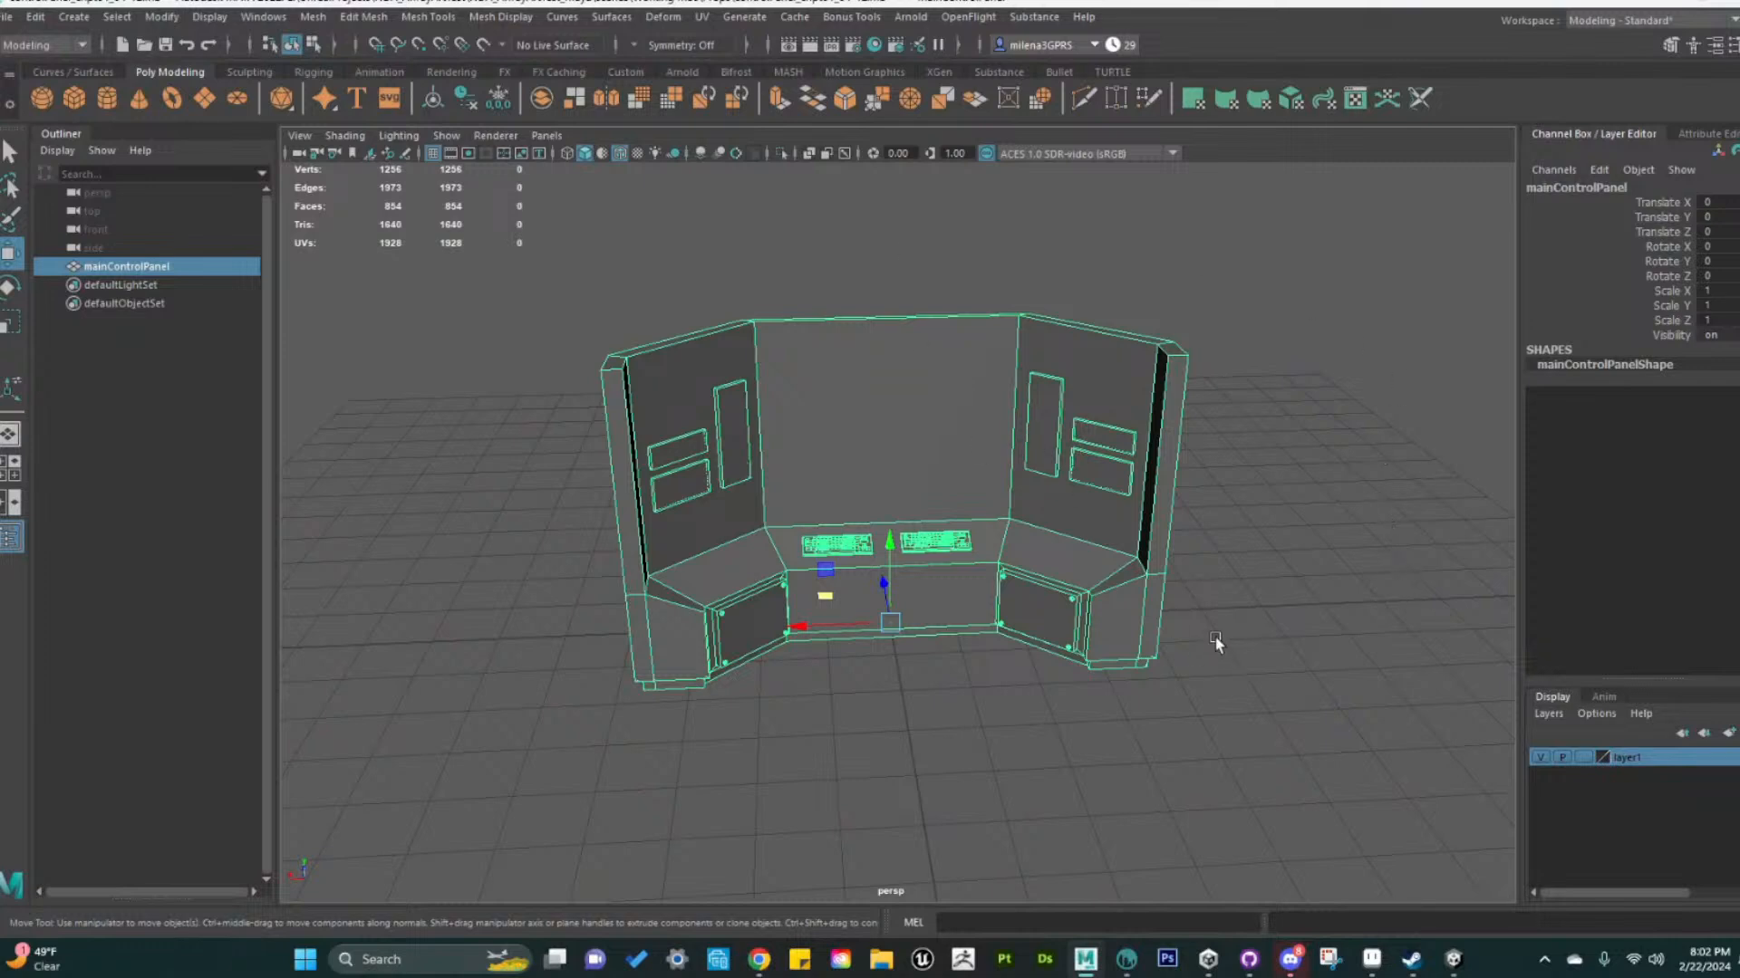
left_click_drag(1215, 641, 1107, 598, "alt")
left_click(987, 638)
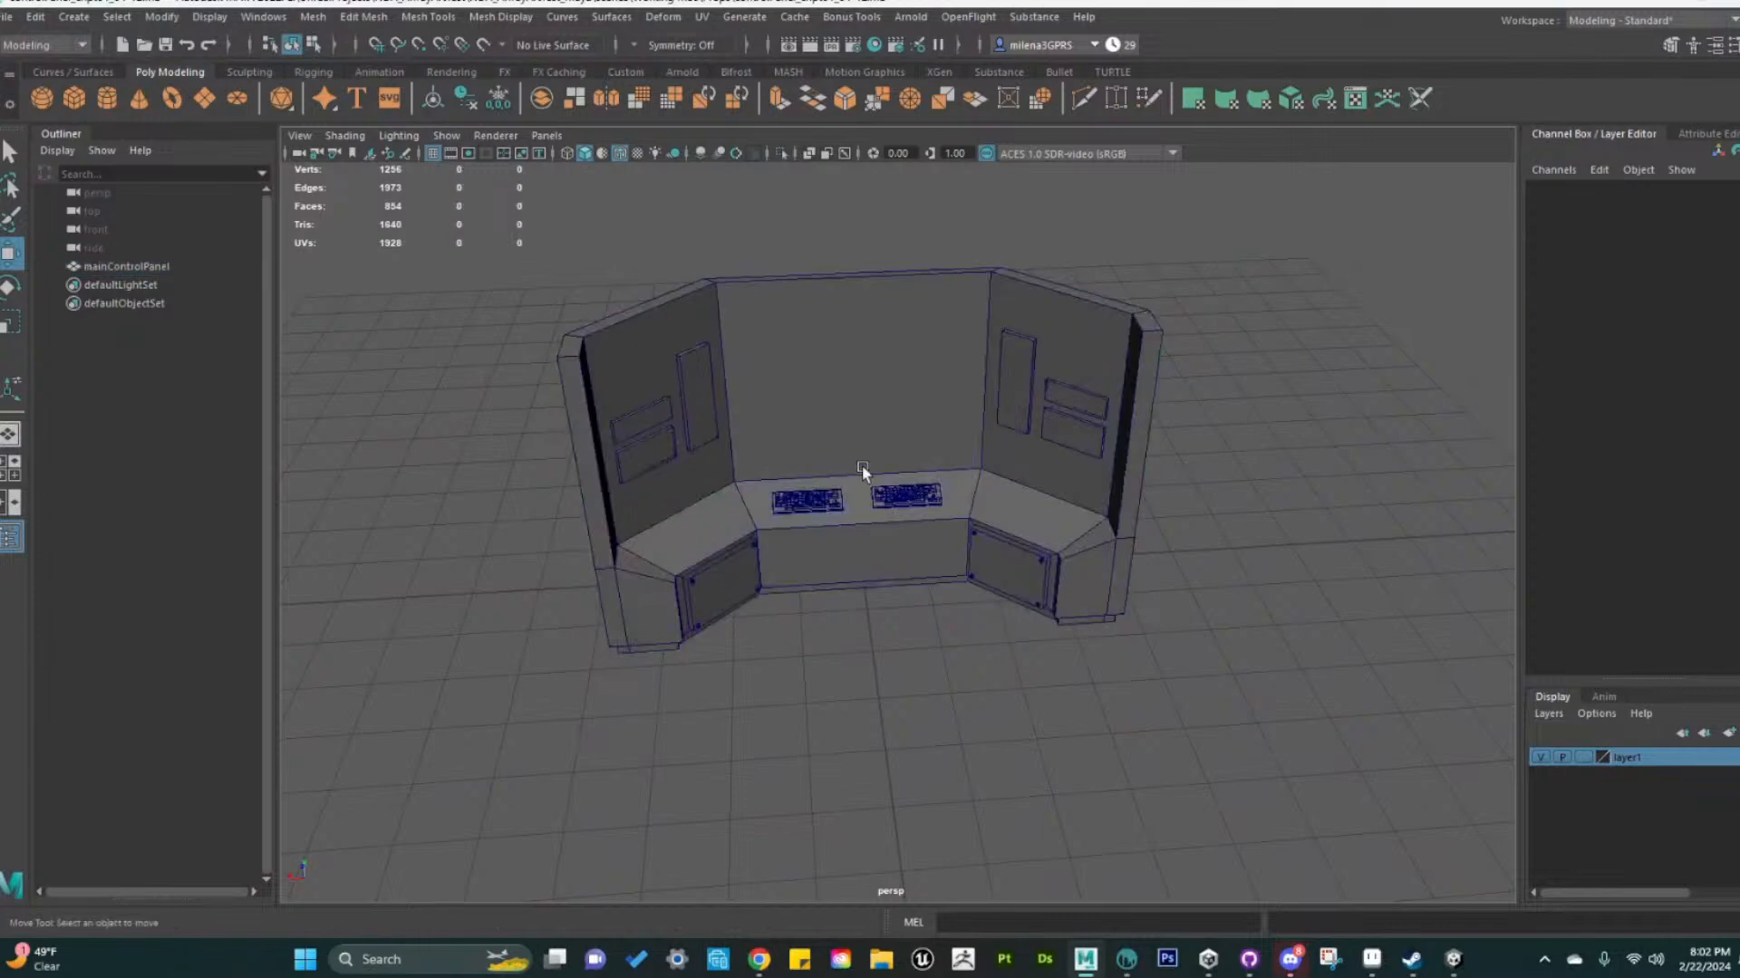
left_click(862, 465)
key("space")
left_click(1216, 505)
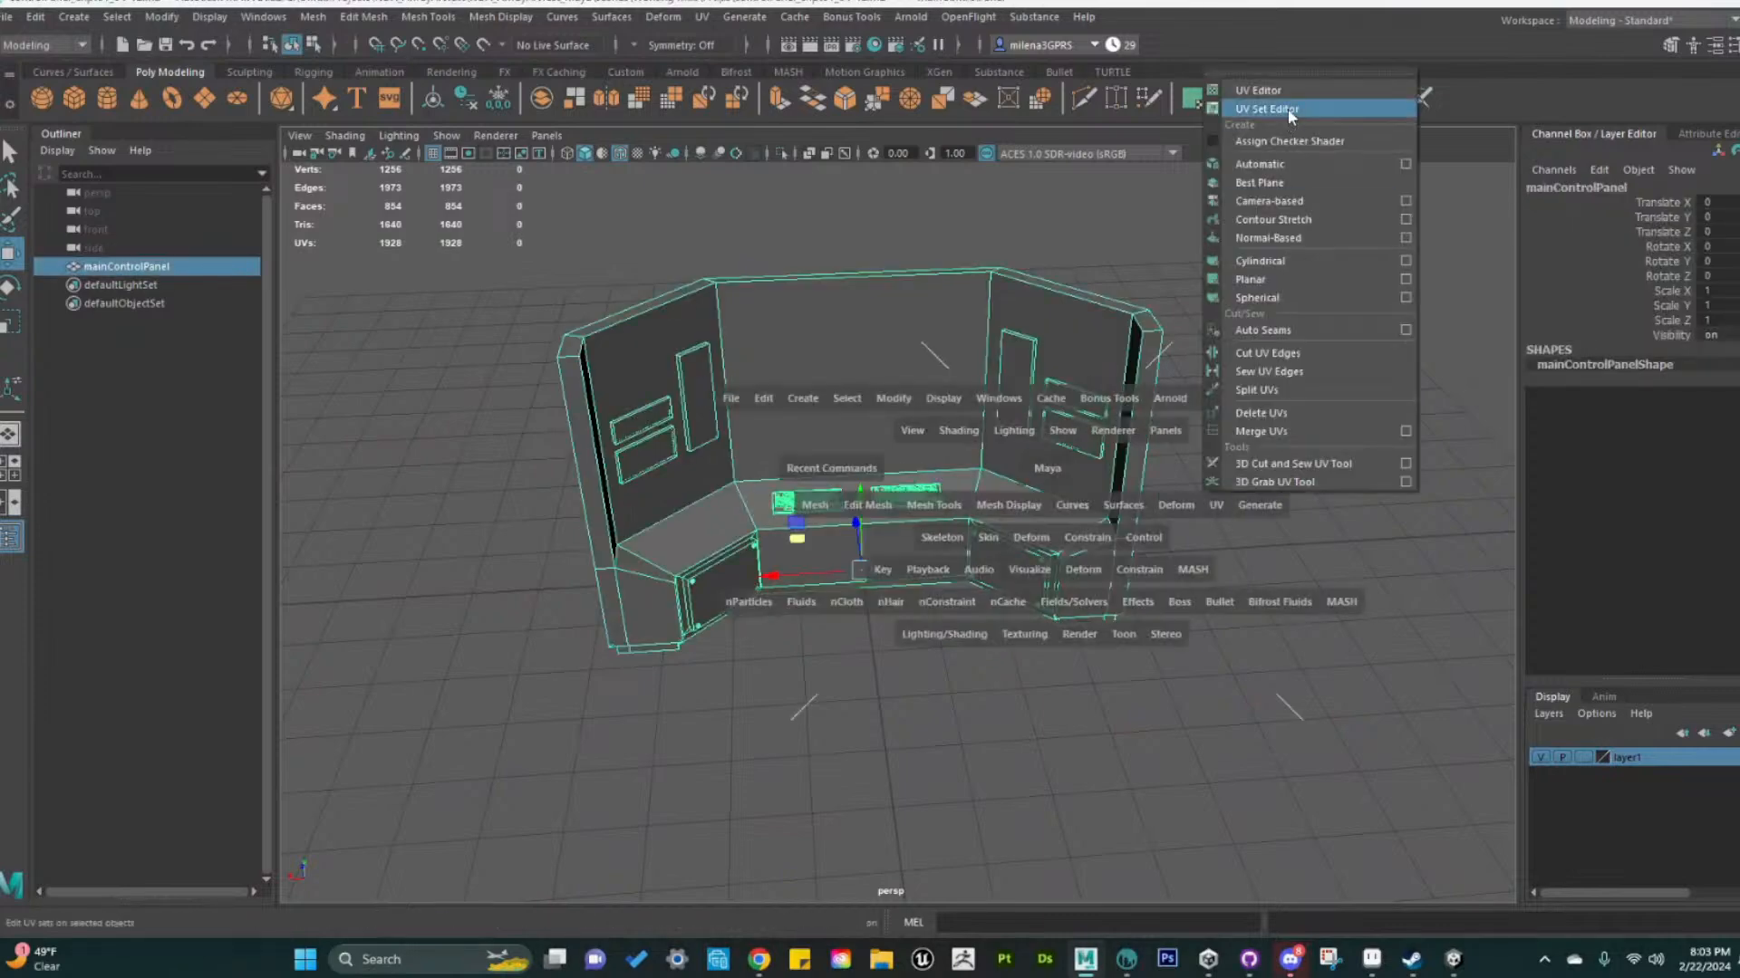
left_click(1268, 116)
left_click(1592, 152)
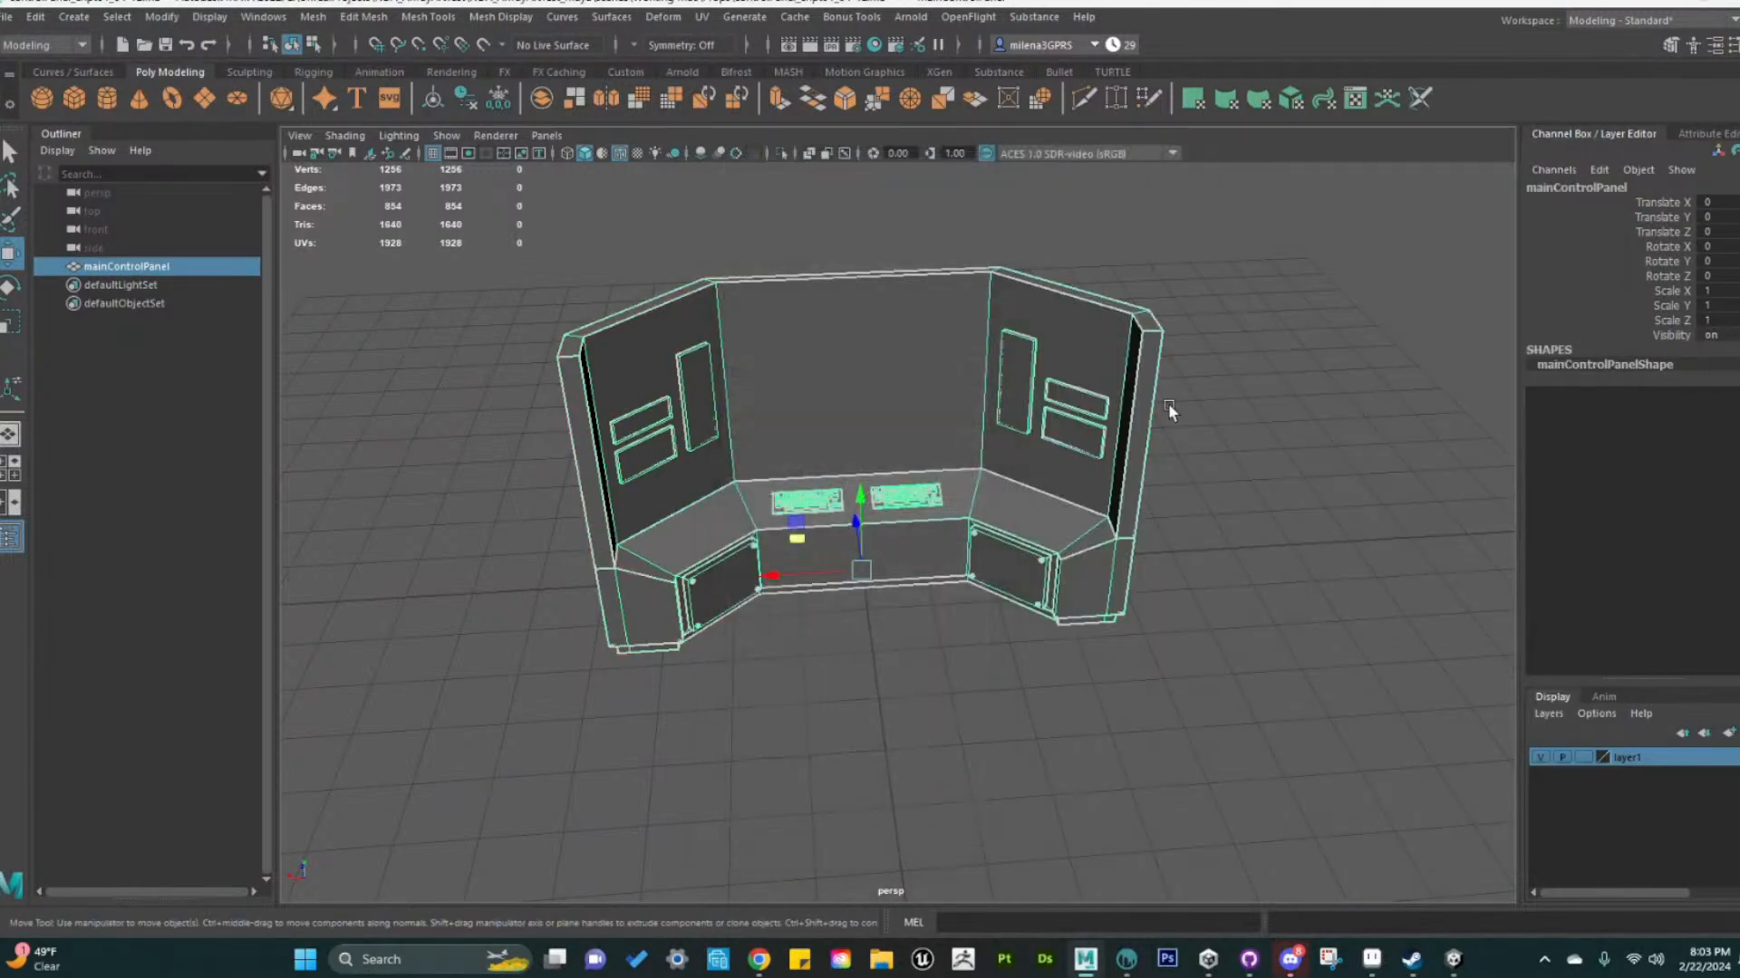
left_click(1129, 563)
left_click_drag(1129, 562, 1138, 516, "alt")
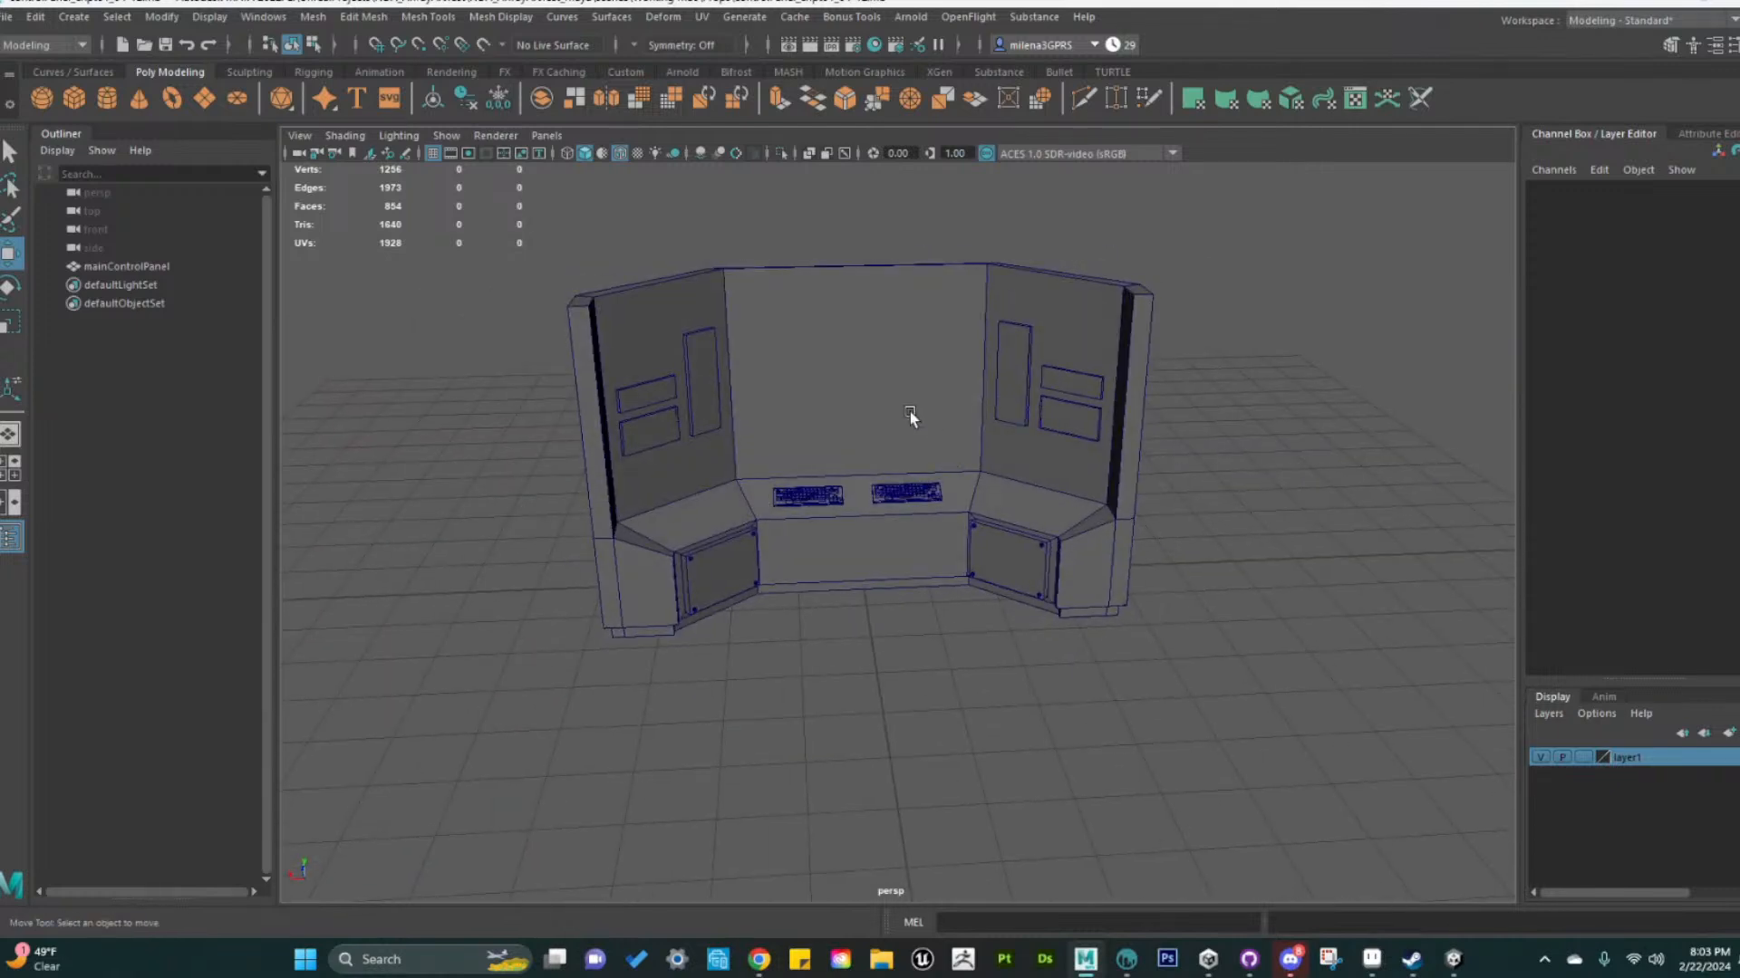
Set up an Export Selection of mainControlPanel into the project's scenes/FBX/Props/Control Room folder
left_click(804, 361)
left_click(6, 18)
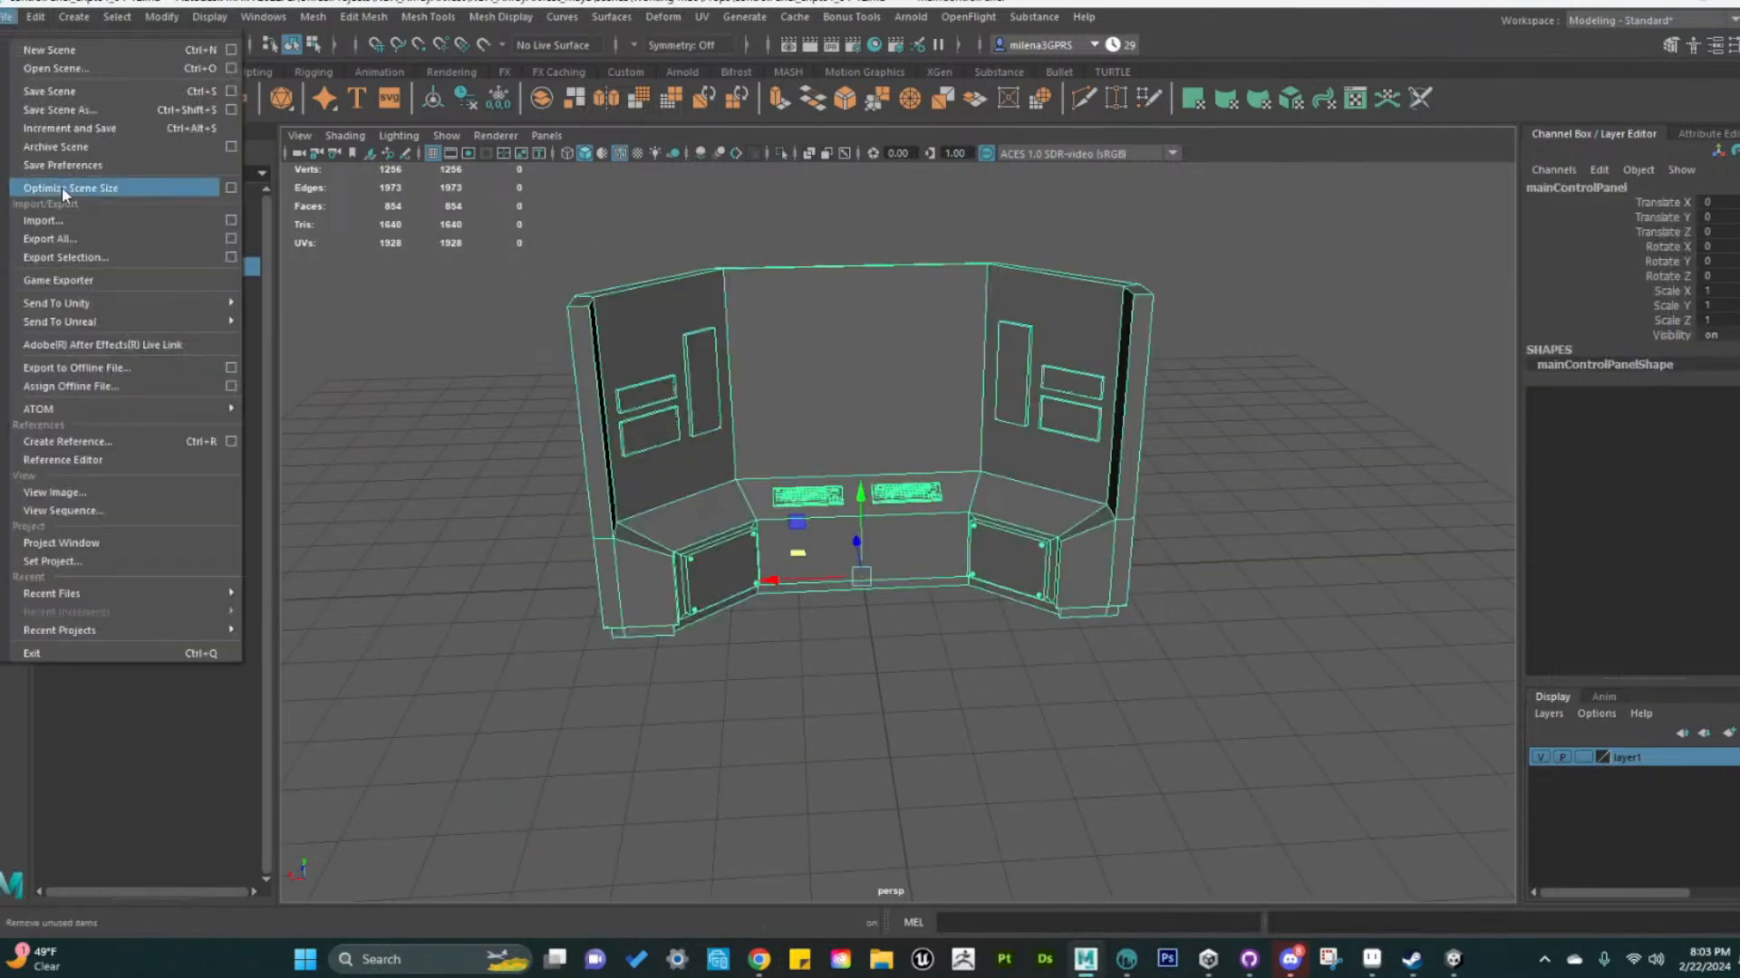
left_click(80, 254)
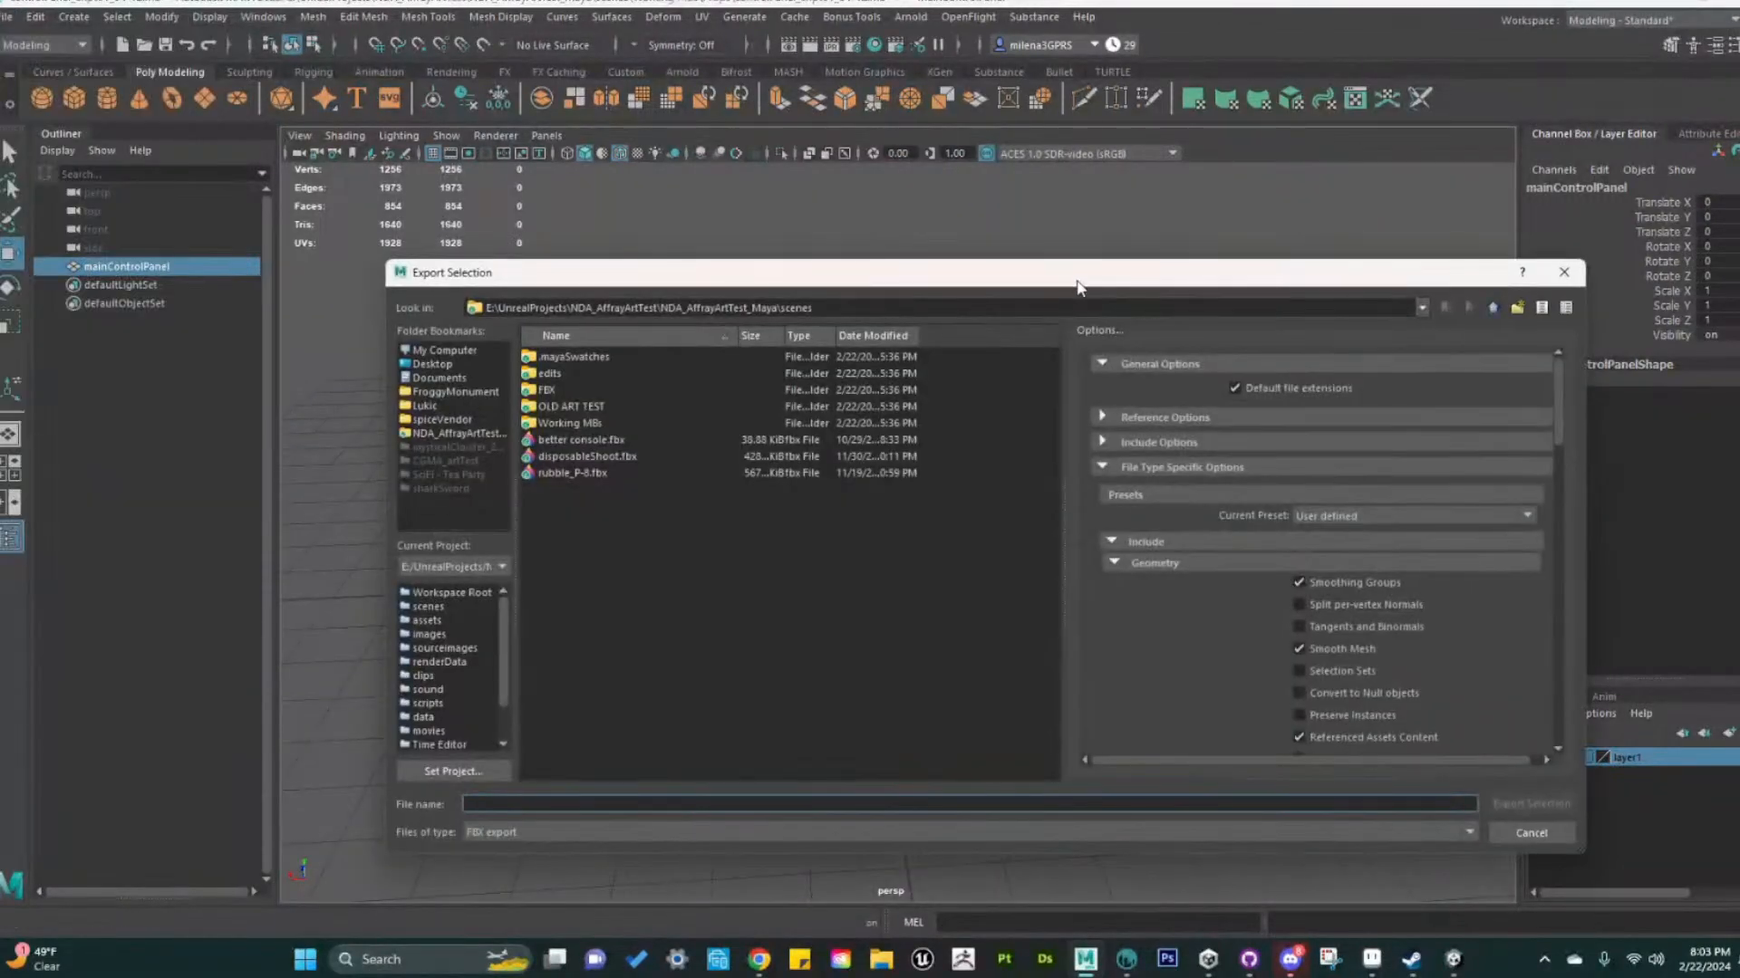
left_click_drag(754, 287, 687, 269)
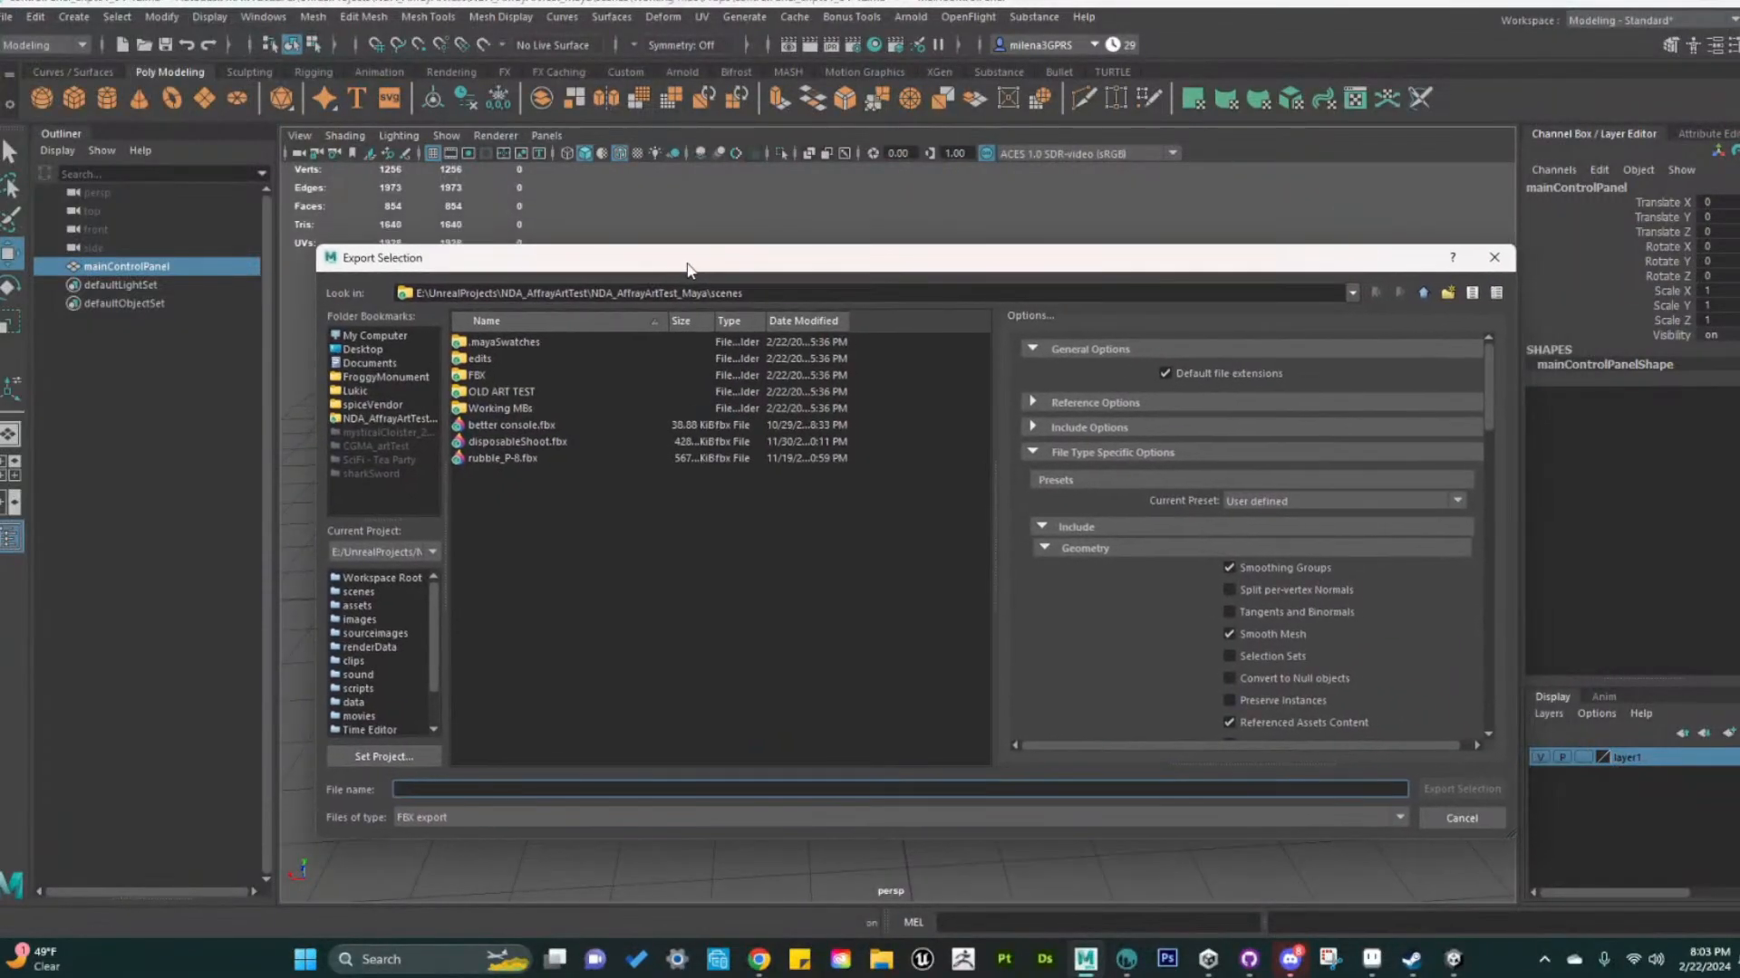
left_click(504, 407)
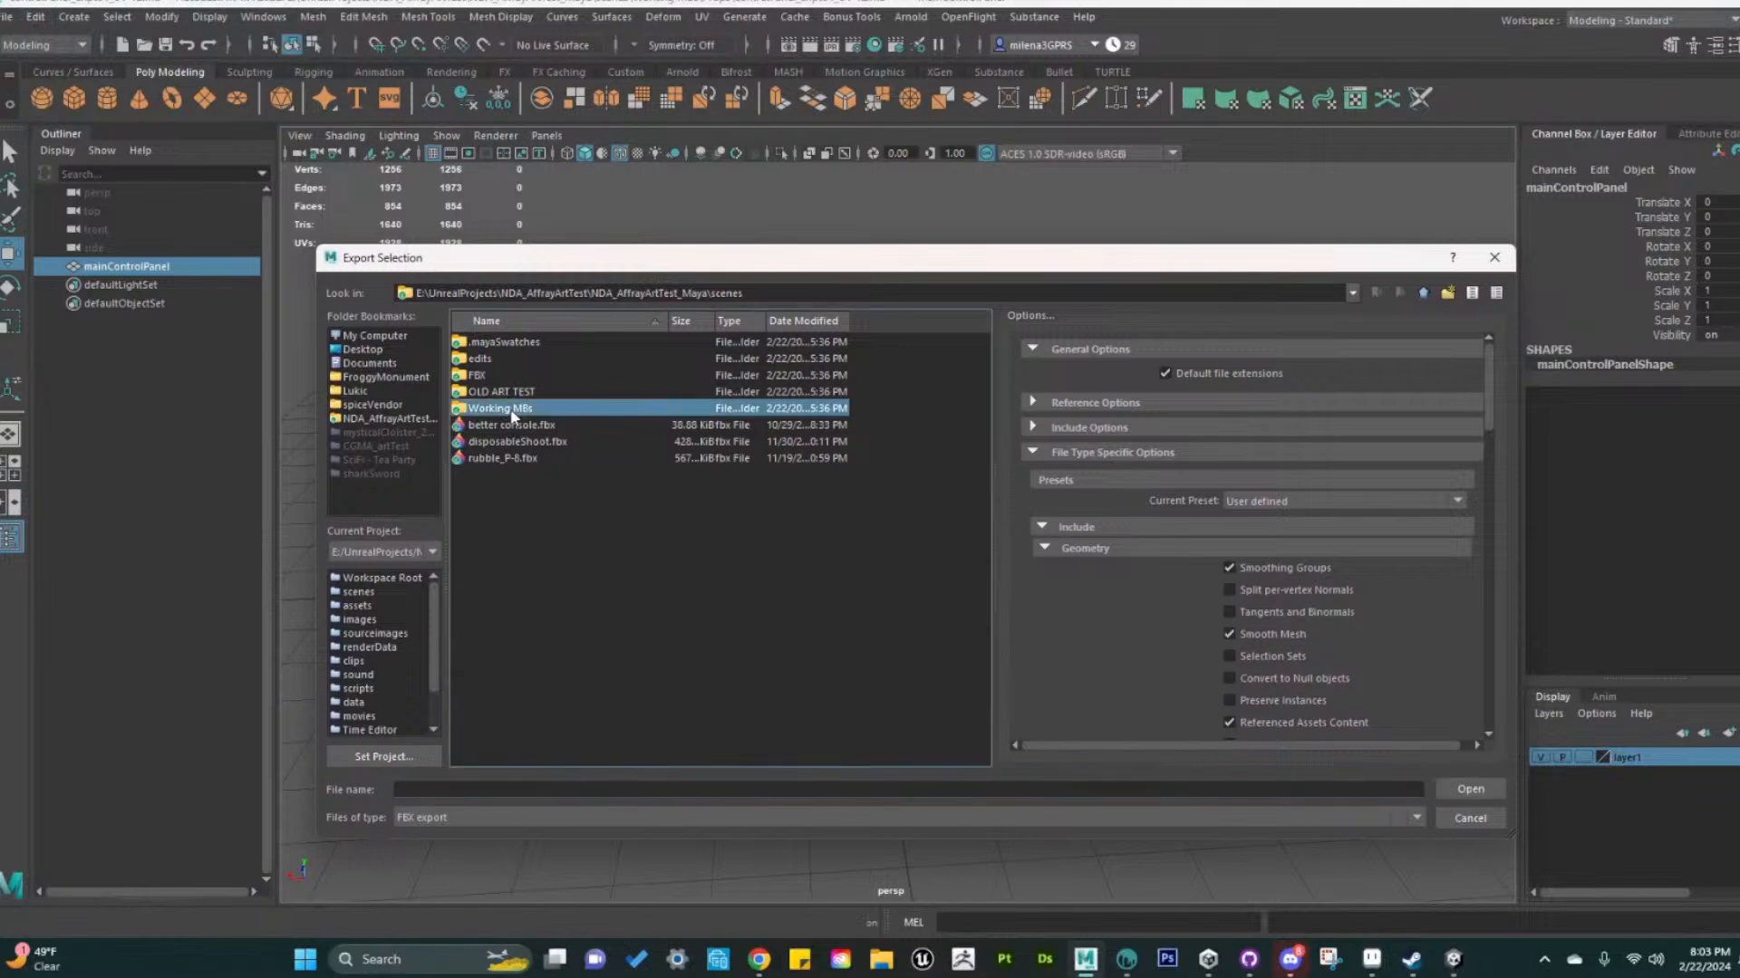
double_click(486, 373)
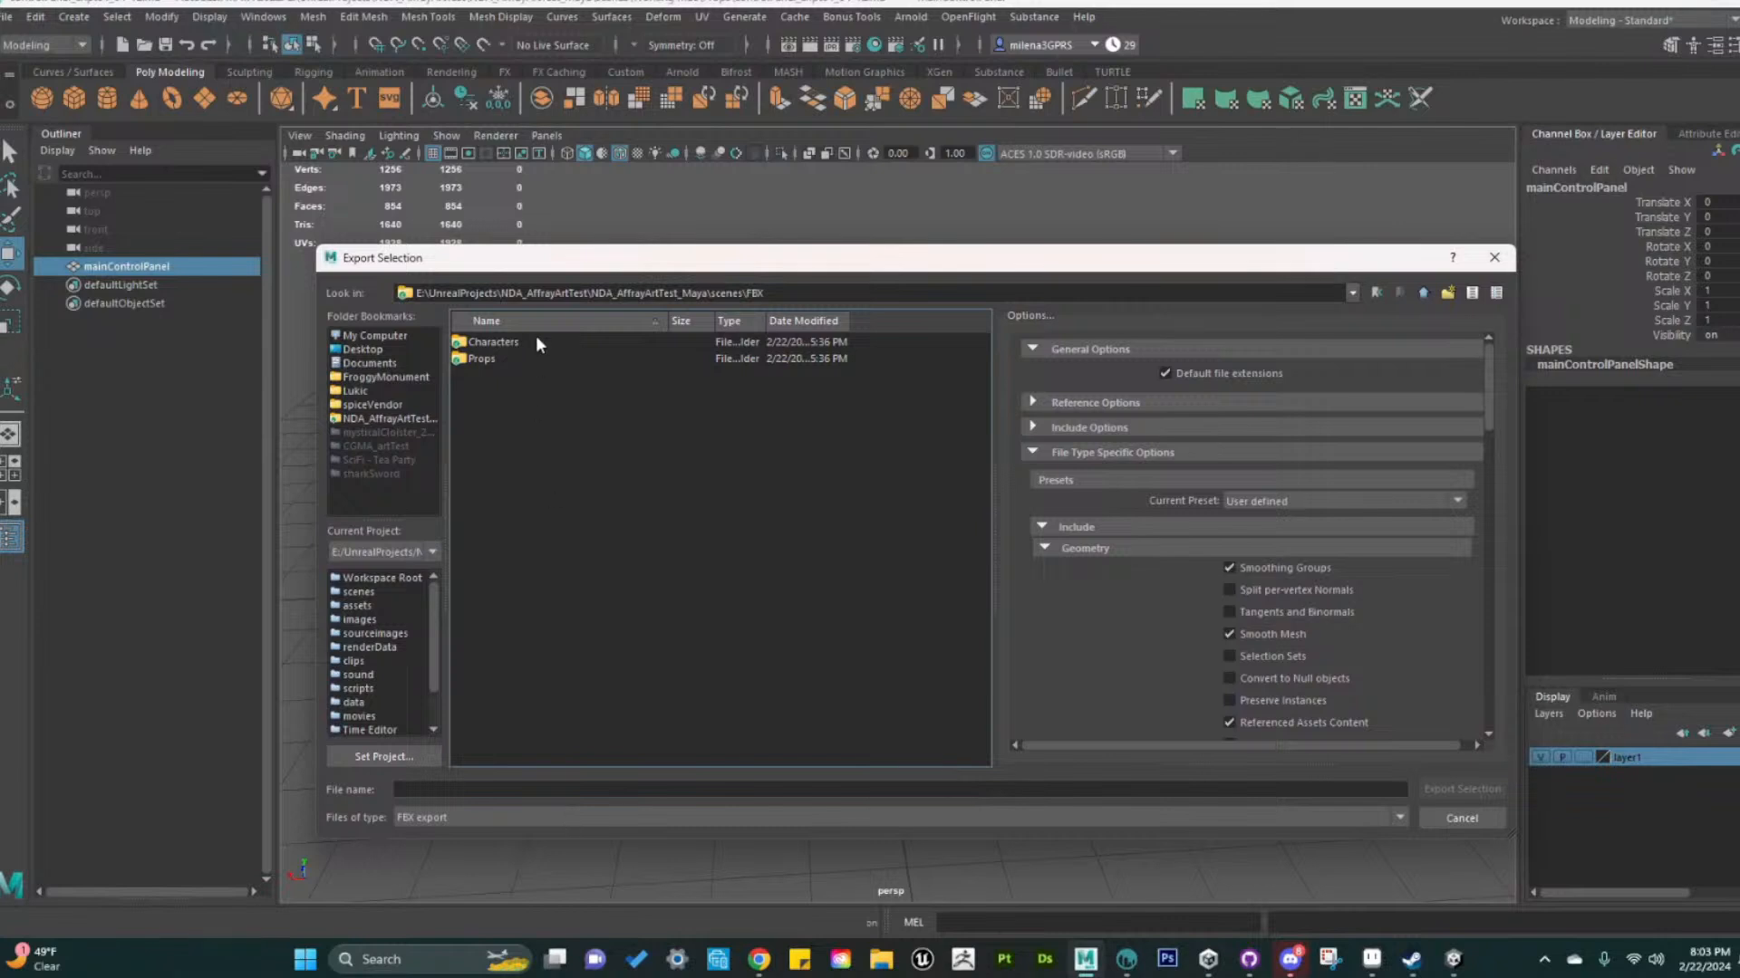
double_click(486, 358)
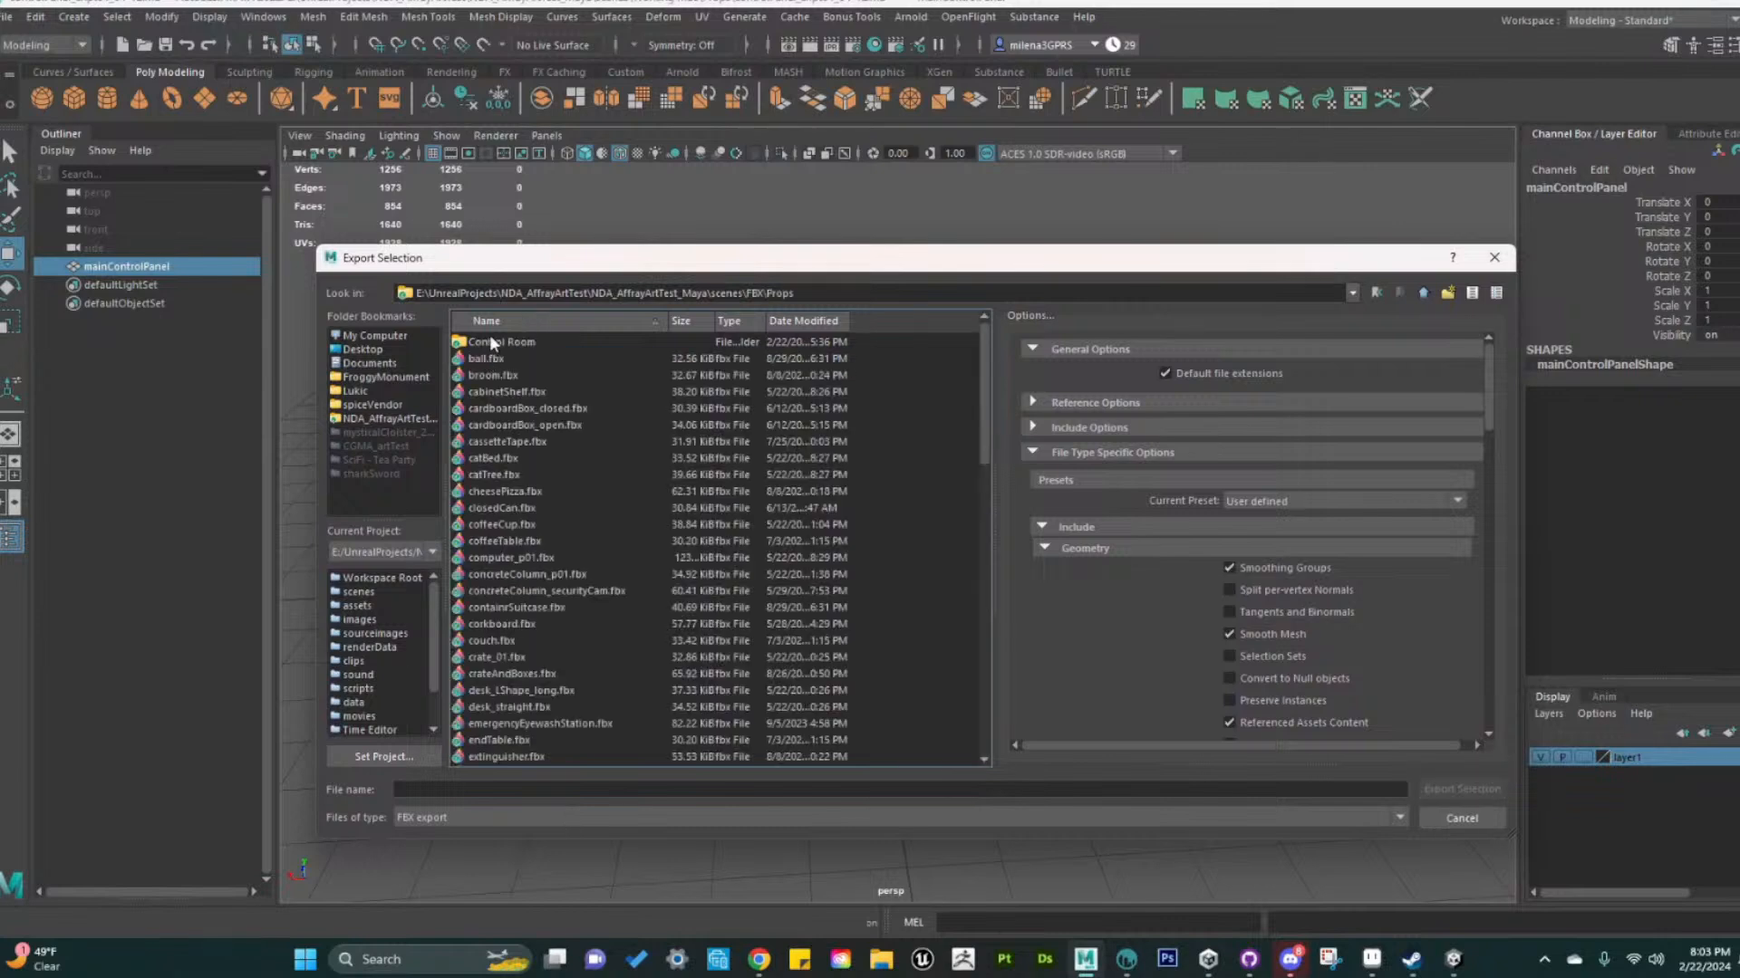
double_click(485, 355)
Export the selected mesh in FBX export format, overwriting ControlPanel.fbx
left_click(488, 814)
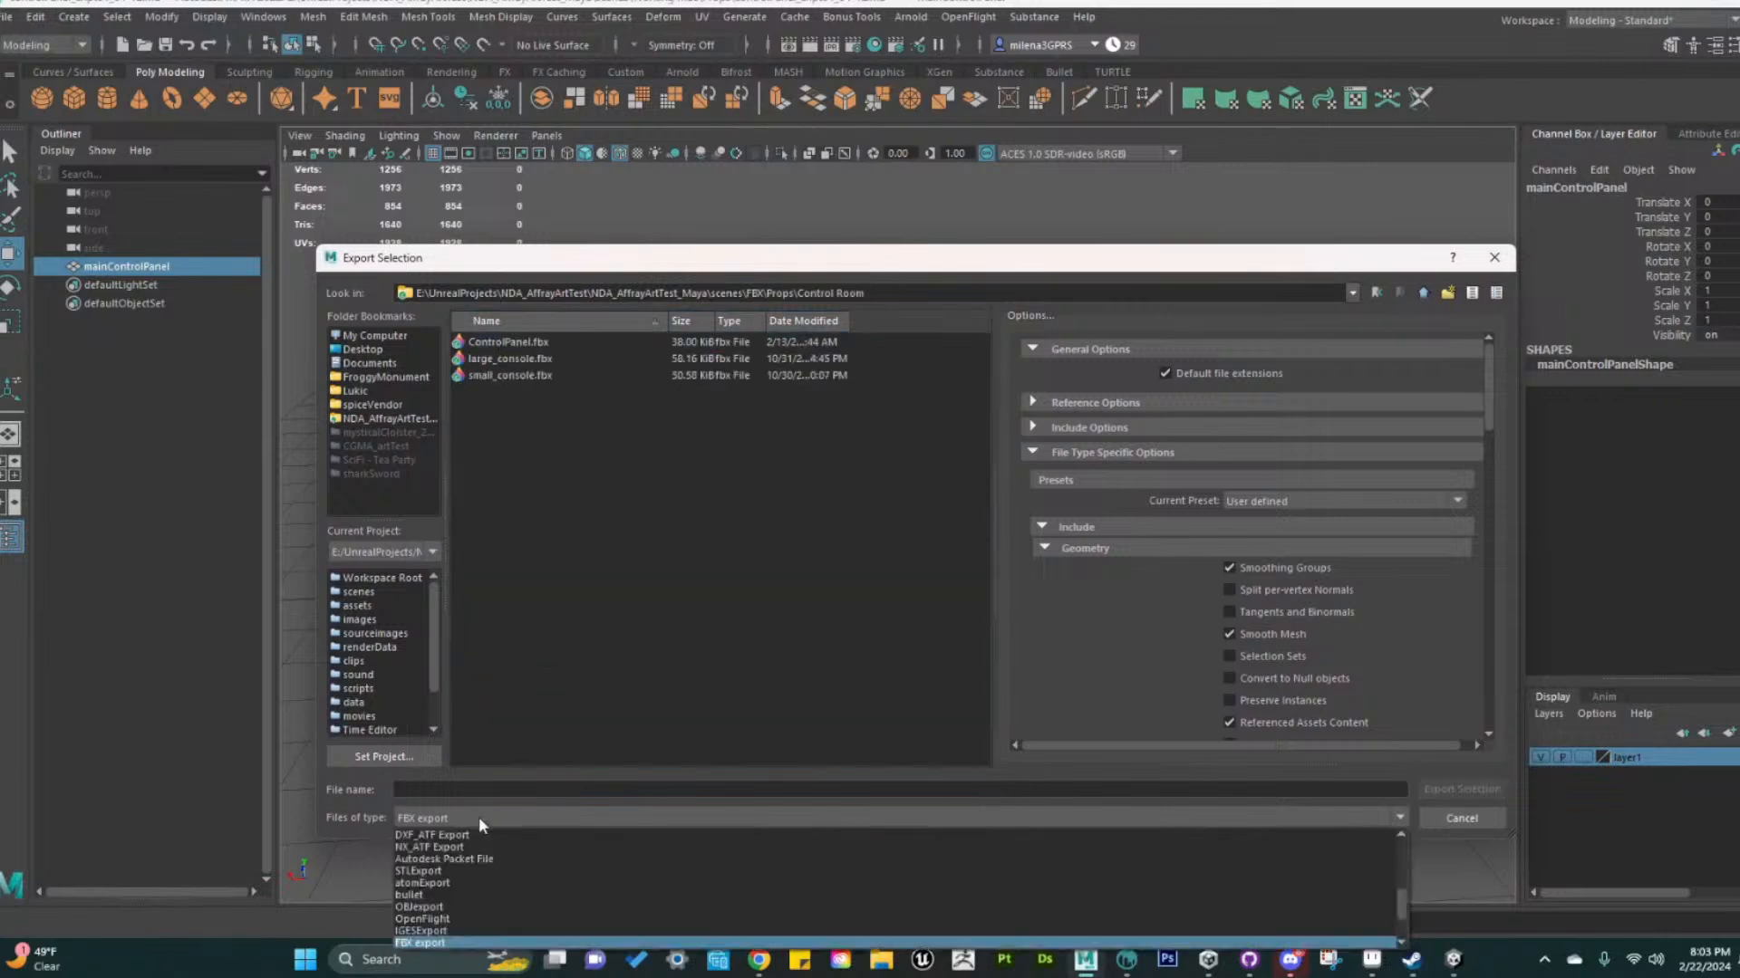
left_click(477, 809)
left_click(526, 342)
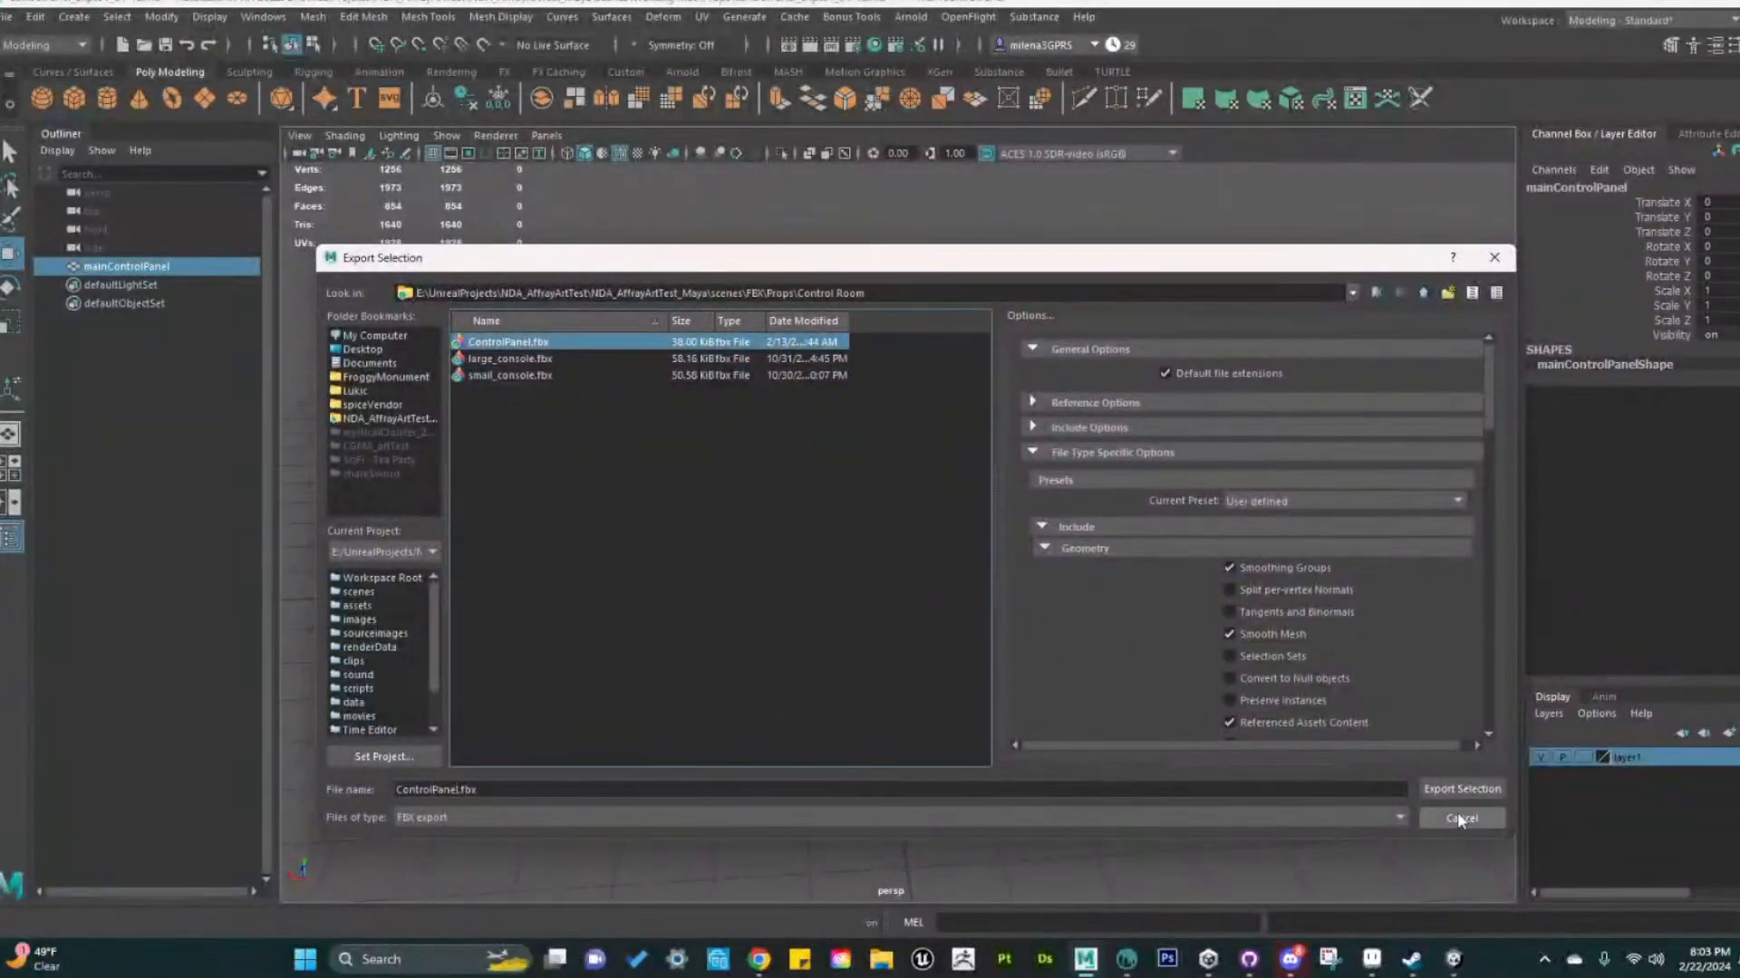
left_click(1456, 786)
left_click(877, 576)
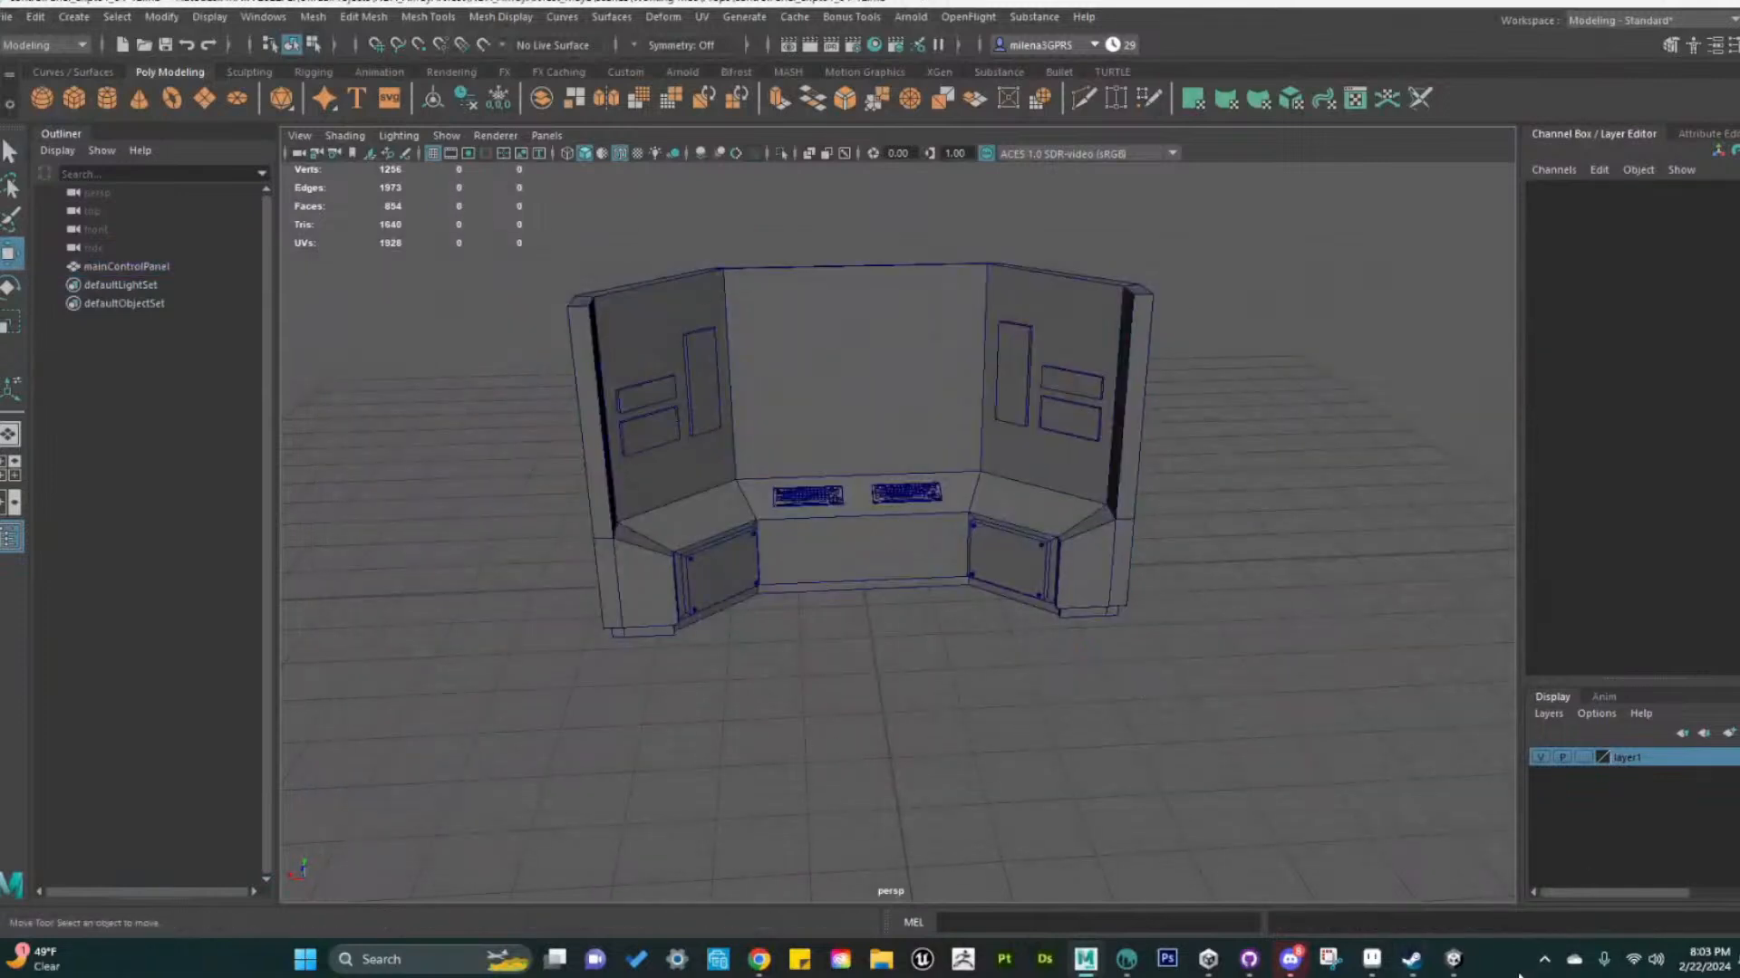
Switch to 3D-Coat and start a new scene, discarding the unsaved changes to the closed cardboard box
mouse_move(1454, 960)
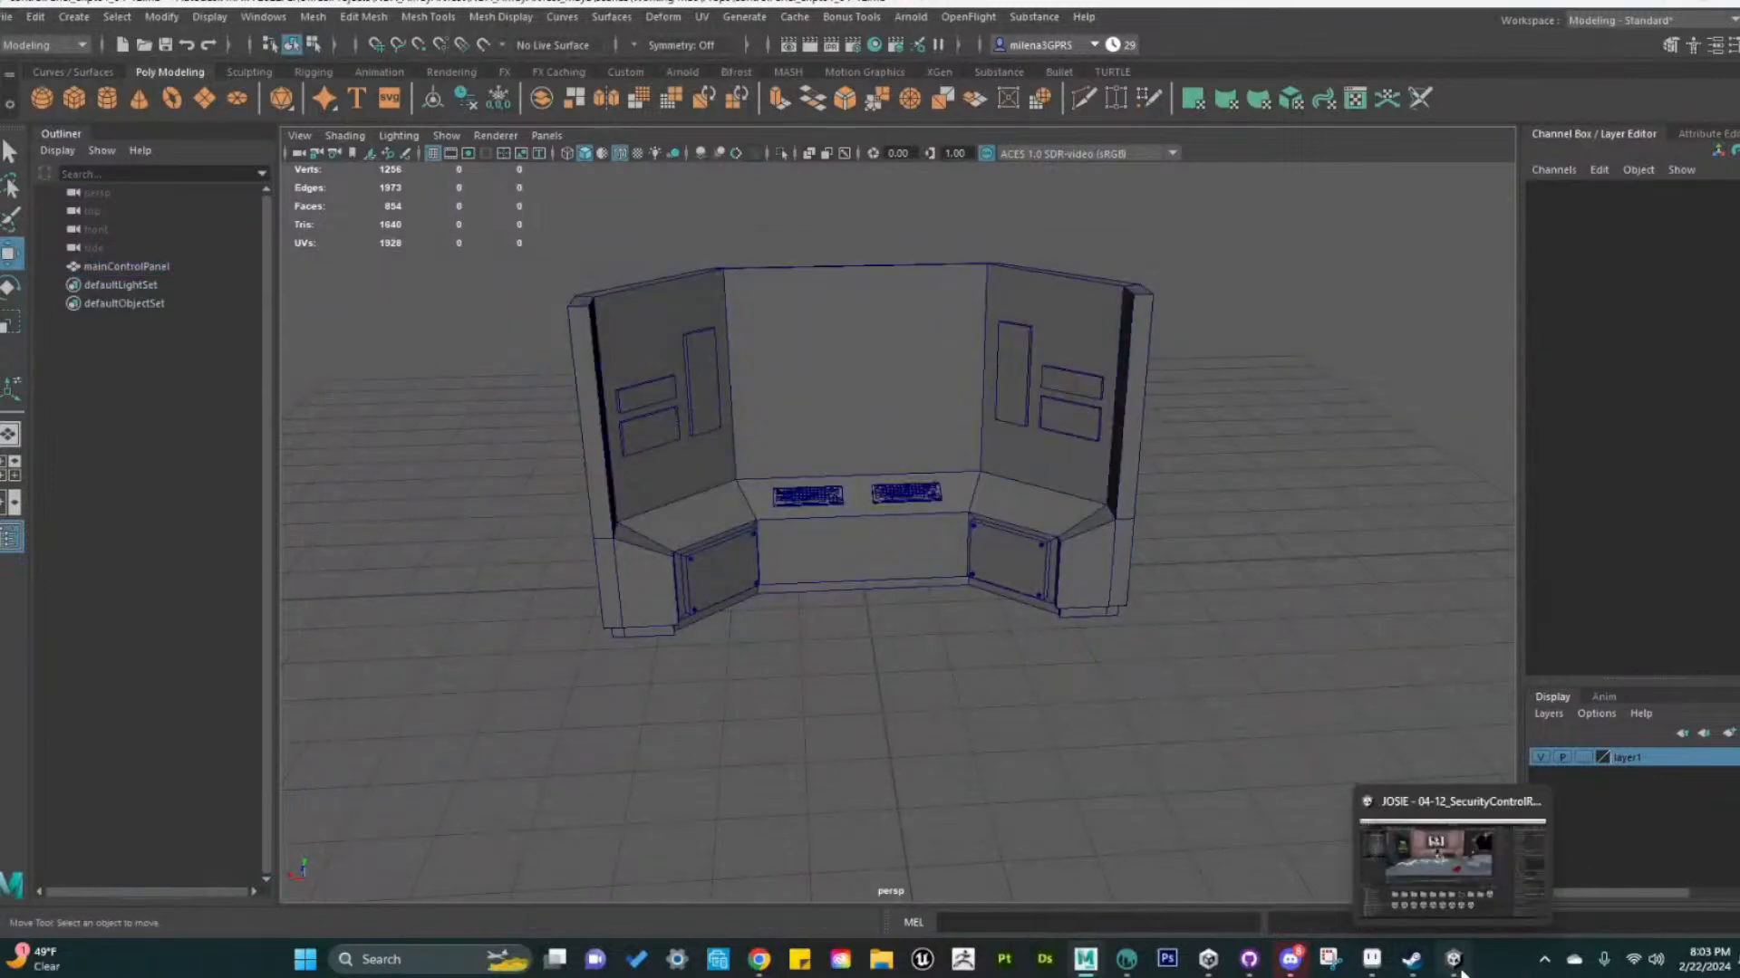
left_click(1126, 960)
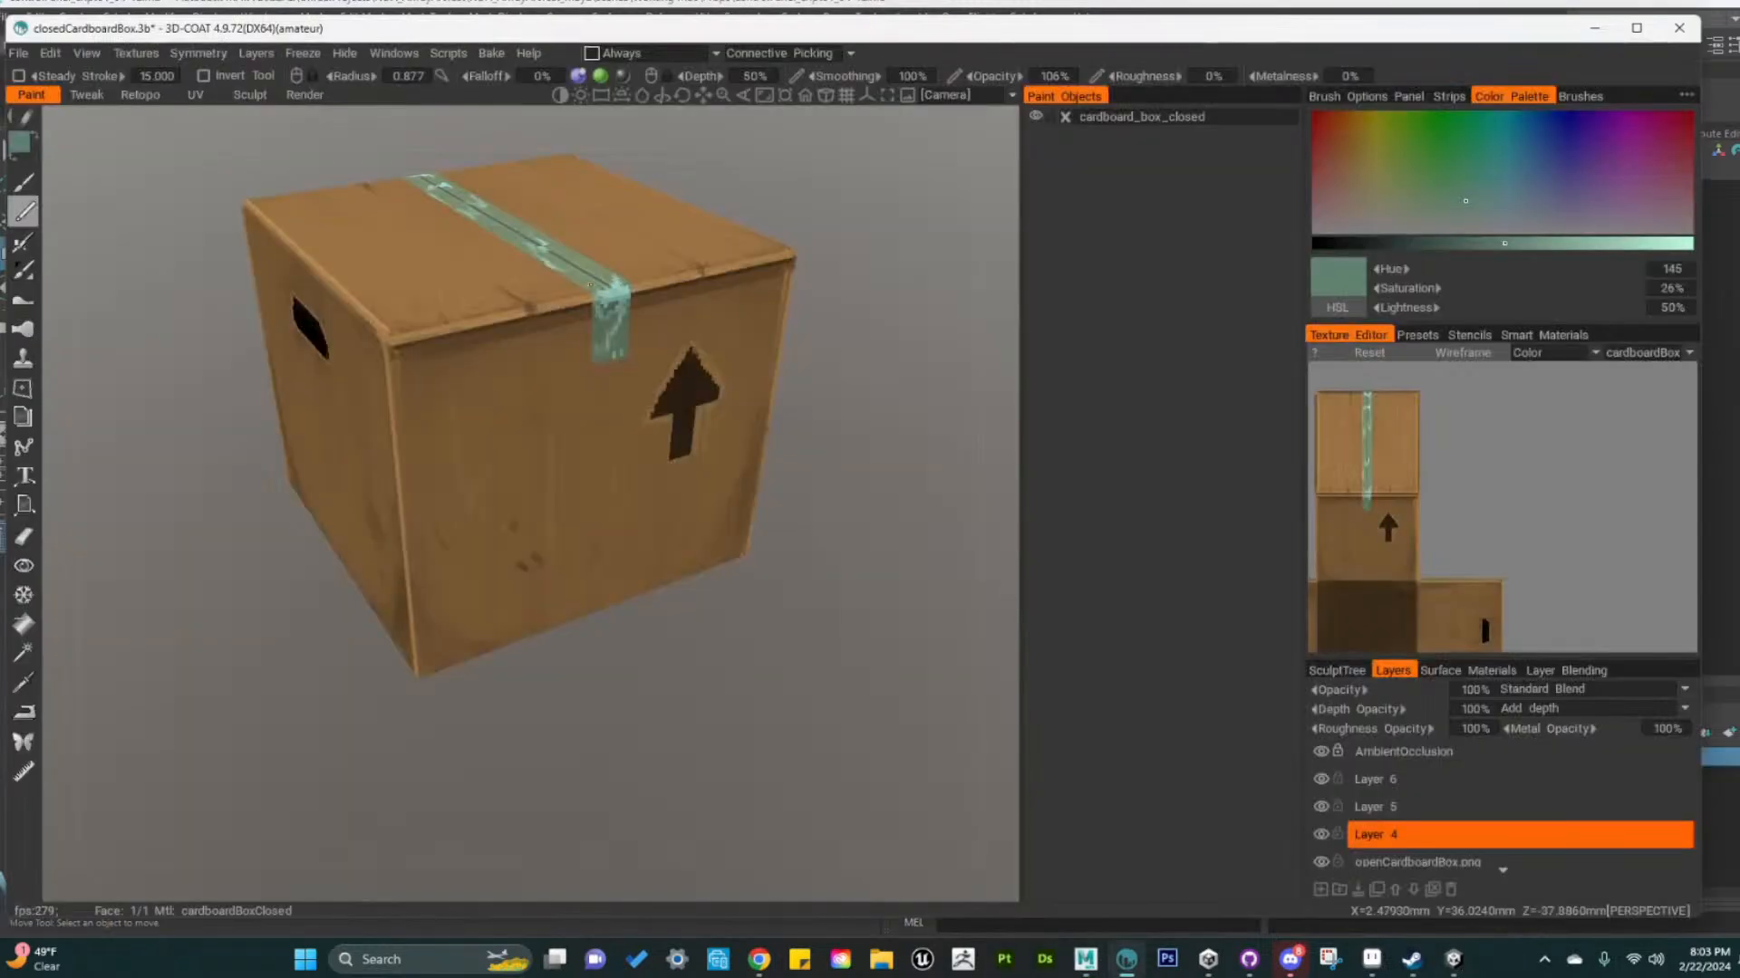
right_click_drag(936, 410, 676, 418, "alt")
mouse_move(676, 418)
left_mouse_down("alt")
mouse_move(693, 372)
mouse_move(694, 390)
left_mouse_up("alt")
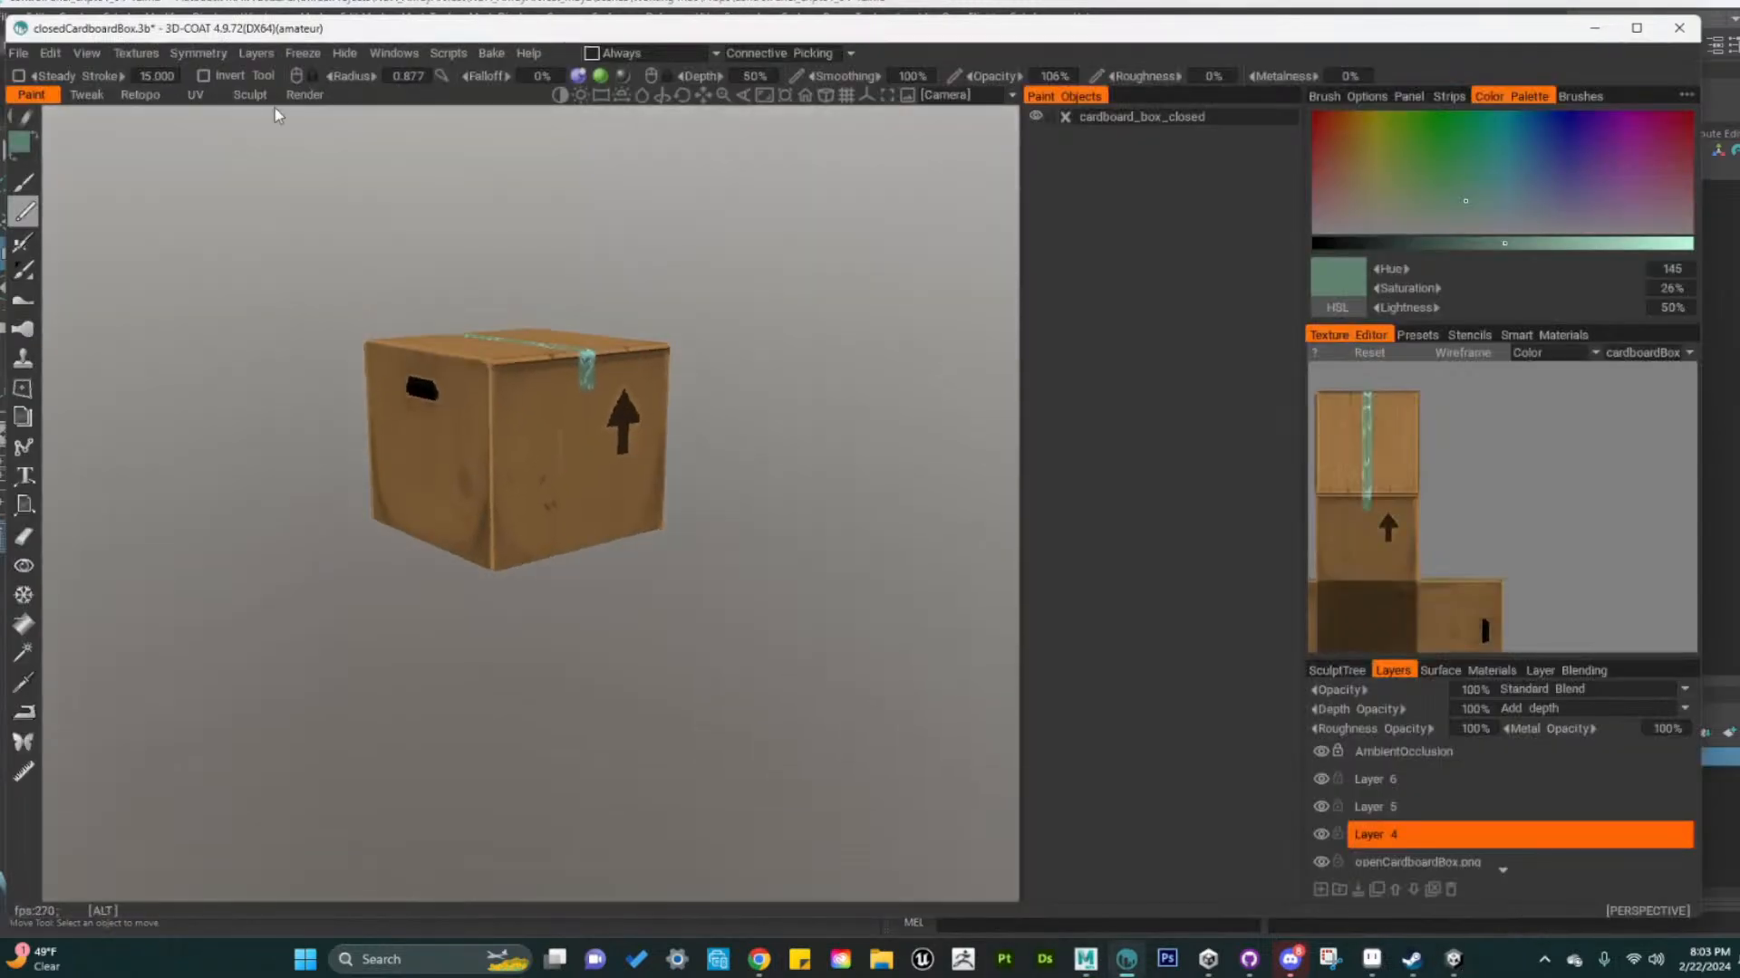
left_click(18, 52)
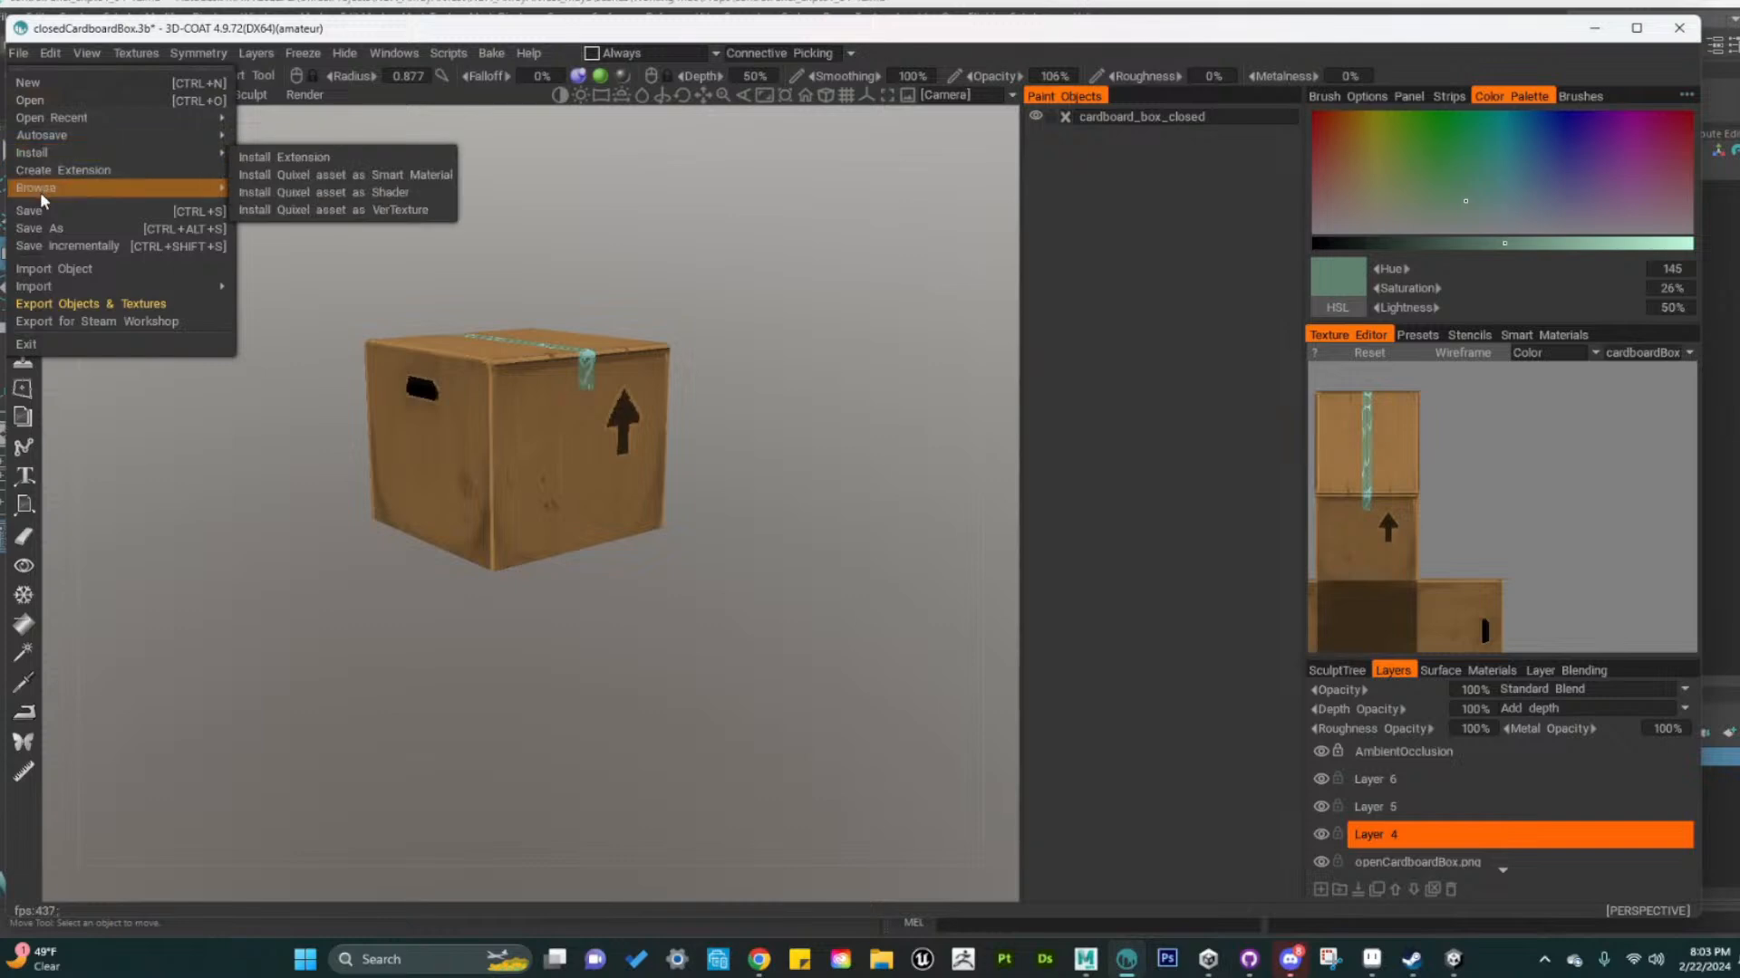
mouse_move(52, 192)
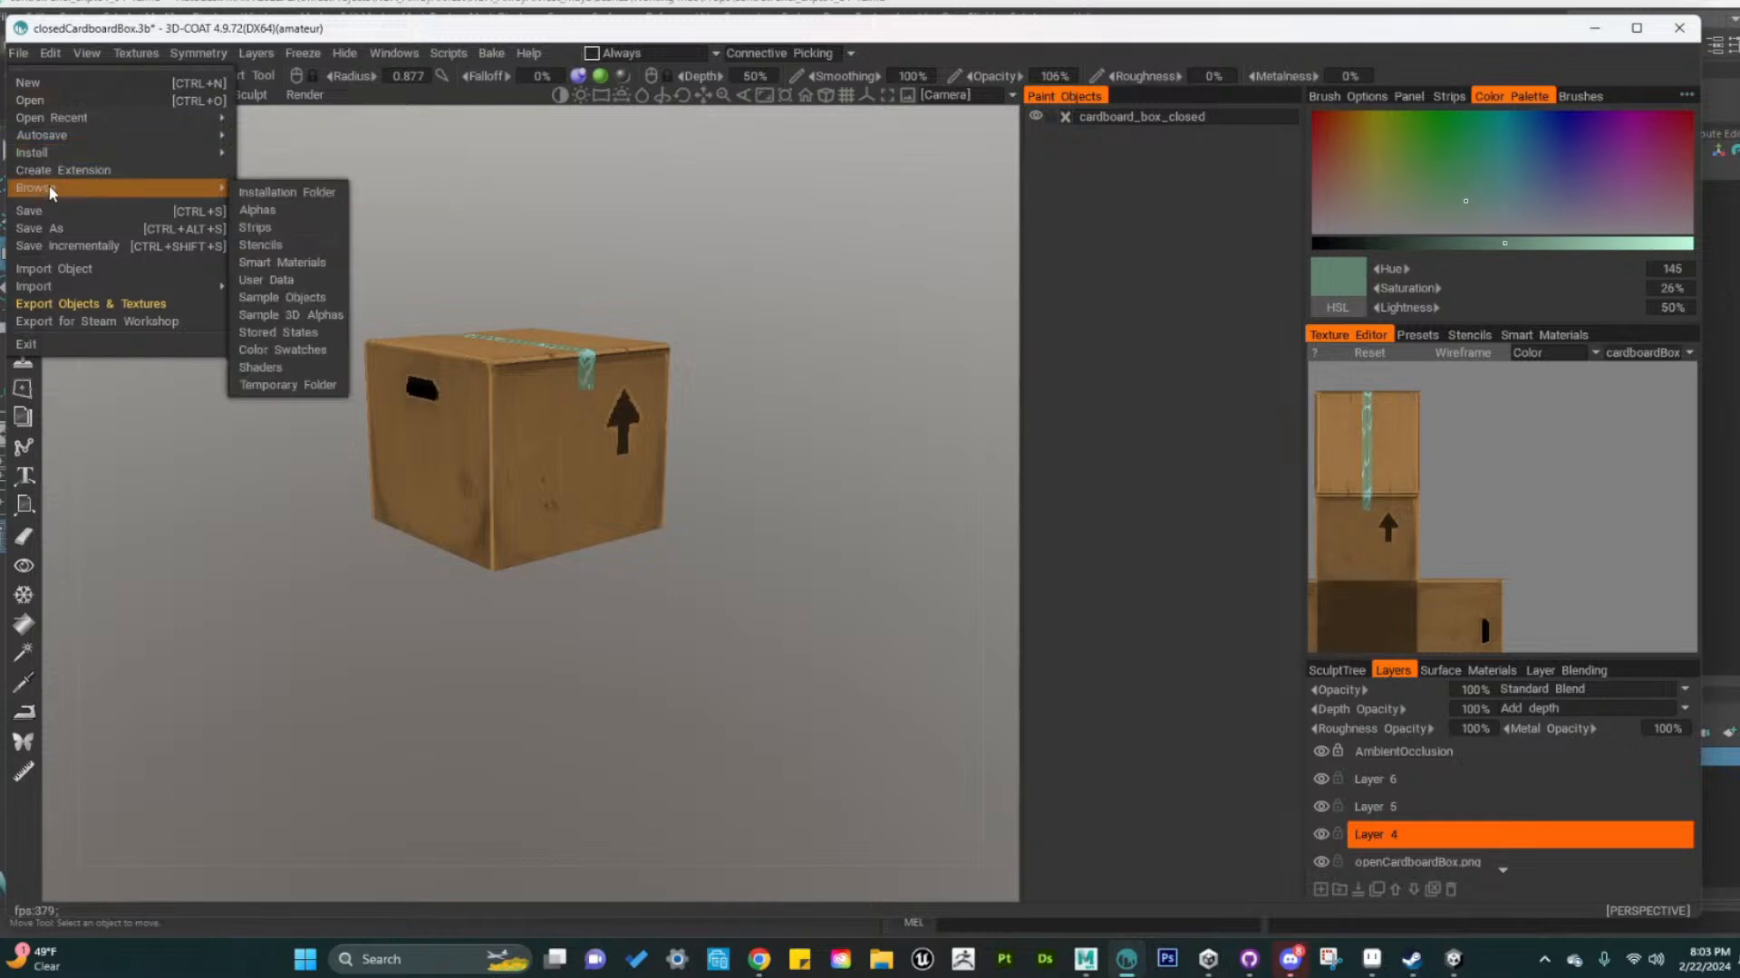
left_click(72, 83)
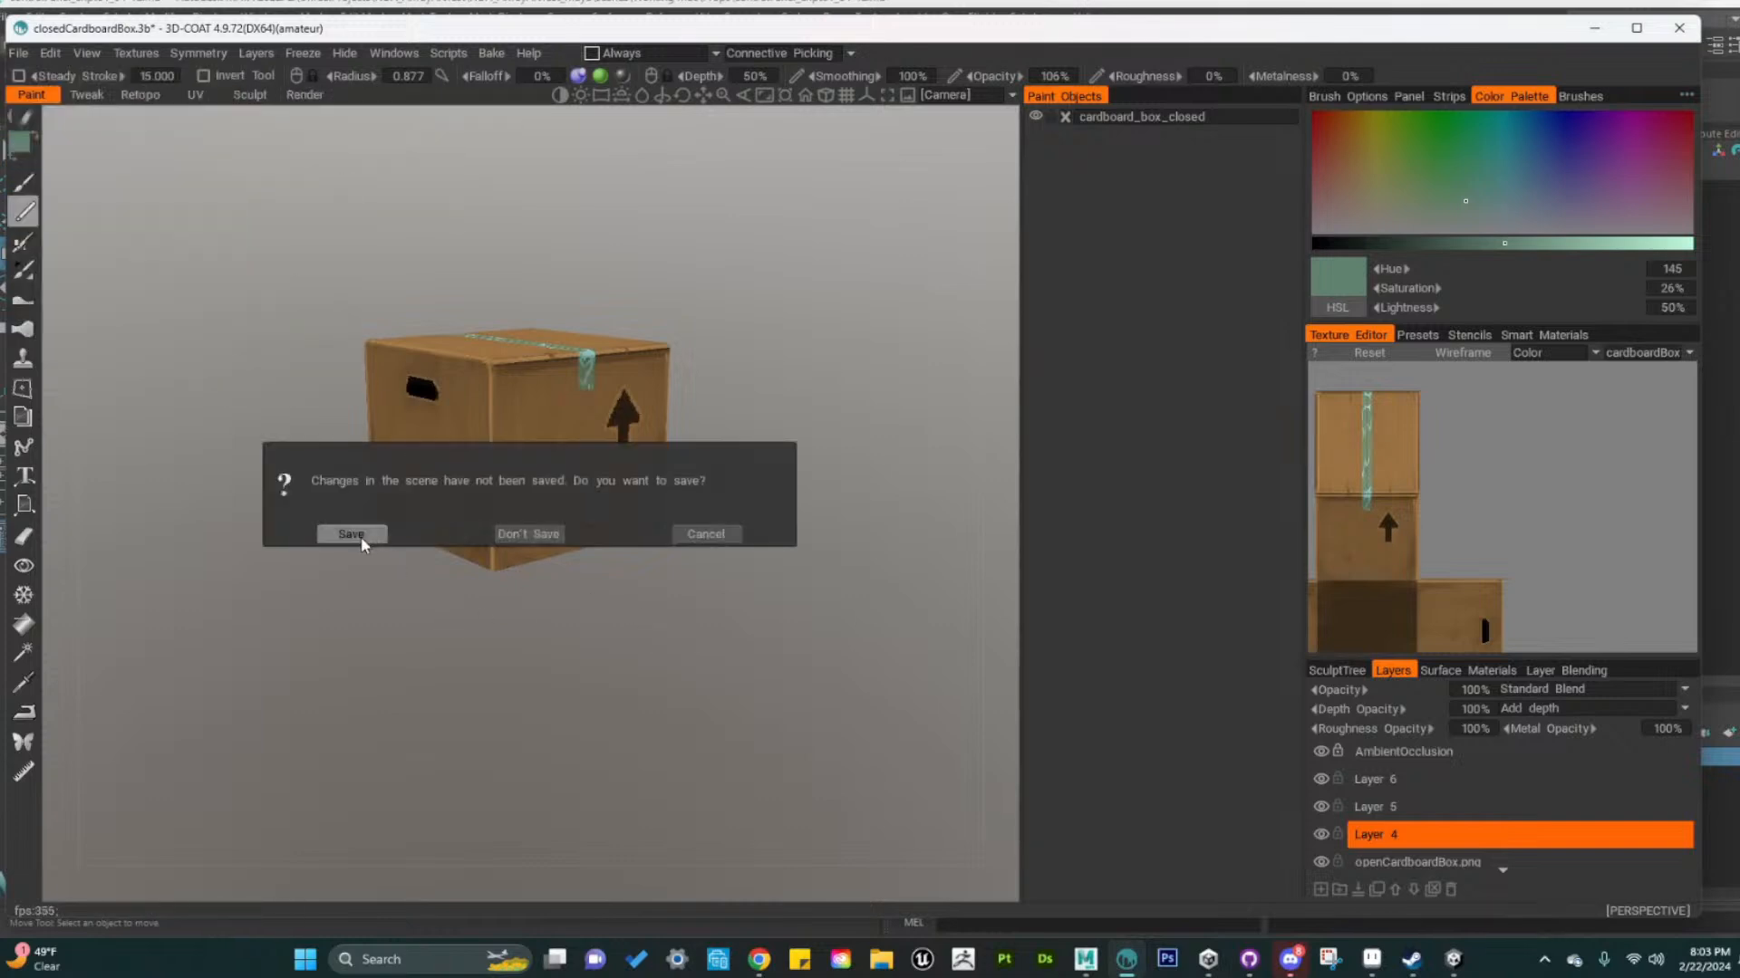
left_click(533, 537)
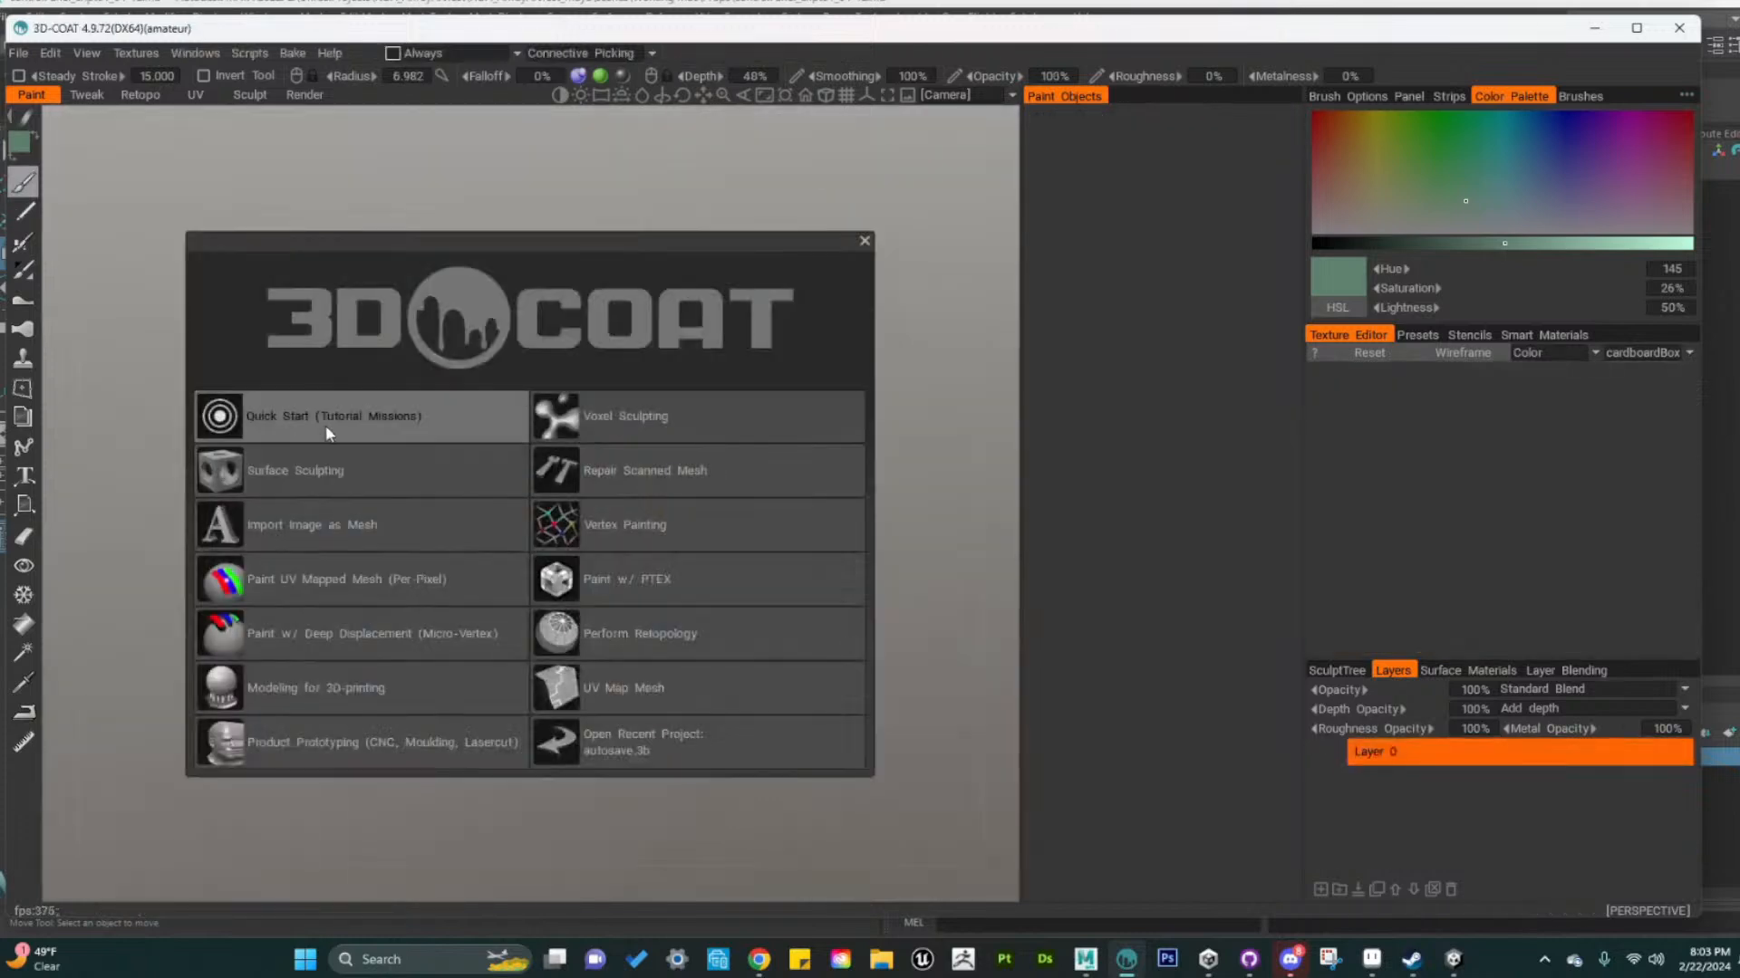
Open ControlPanel.fbx from the Control Room folder for per-pixel painting of a UV-mapped mesh
left_click(310, 579)
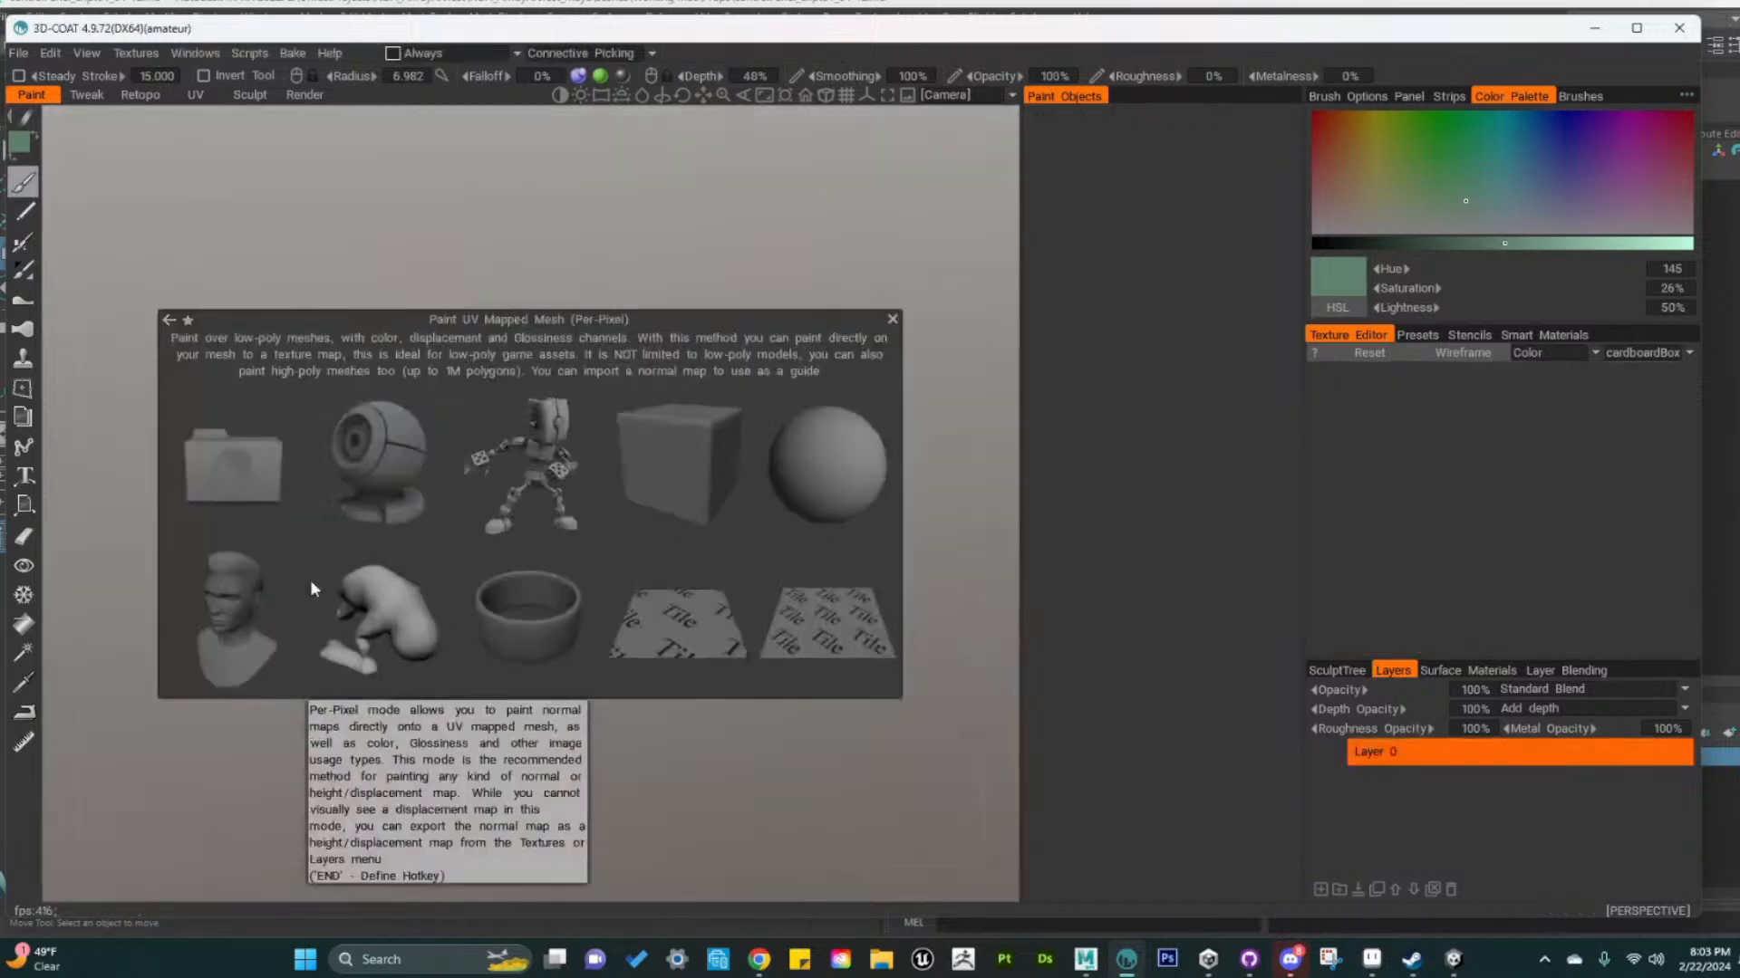
left_click(248, 472)
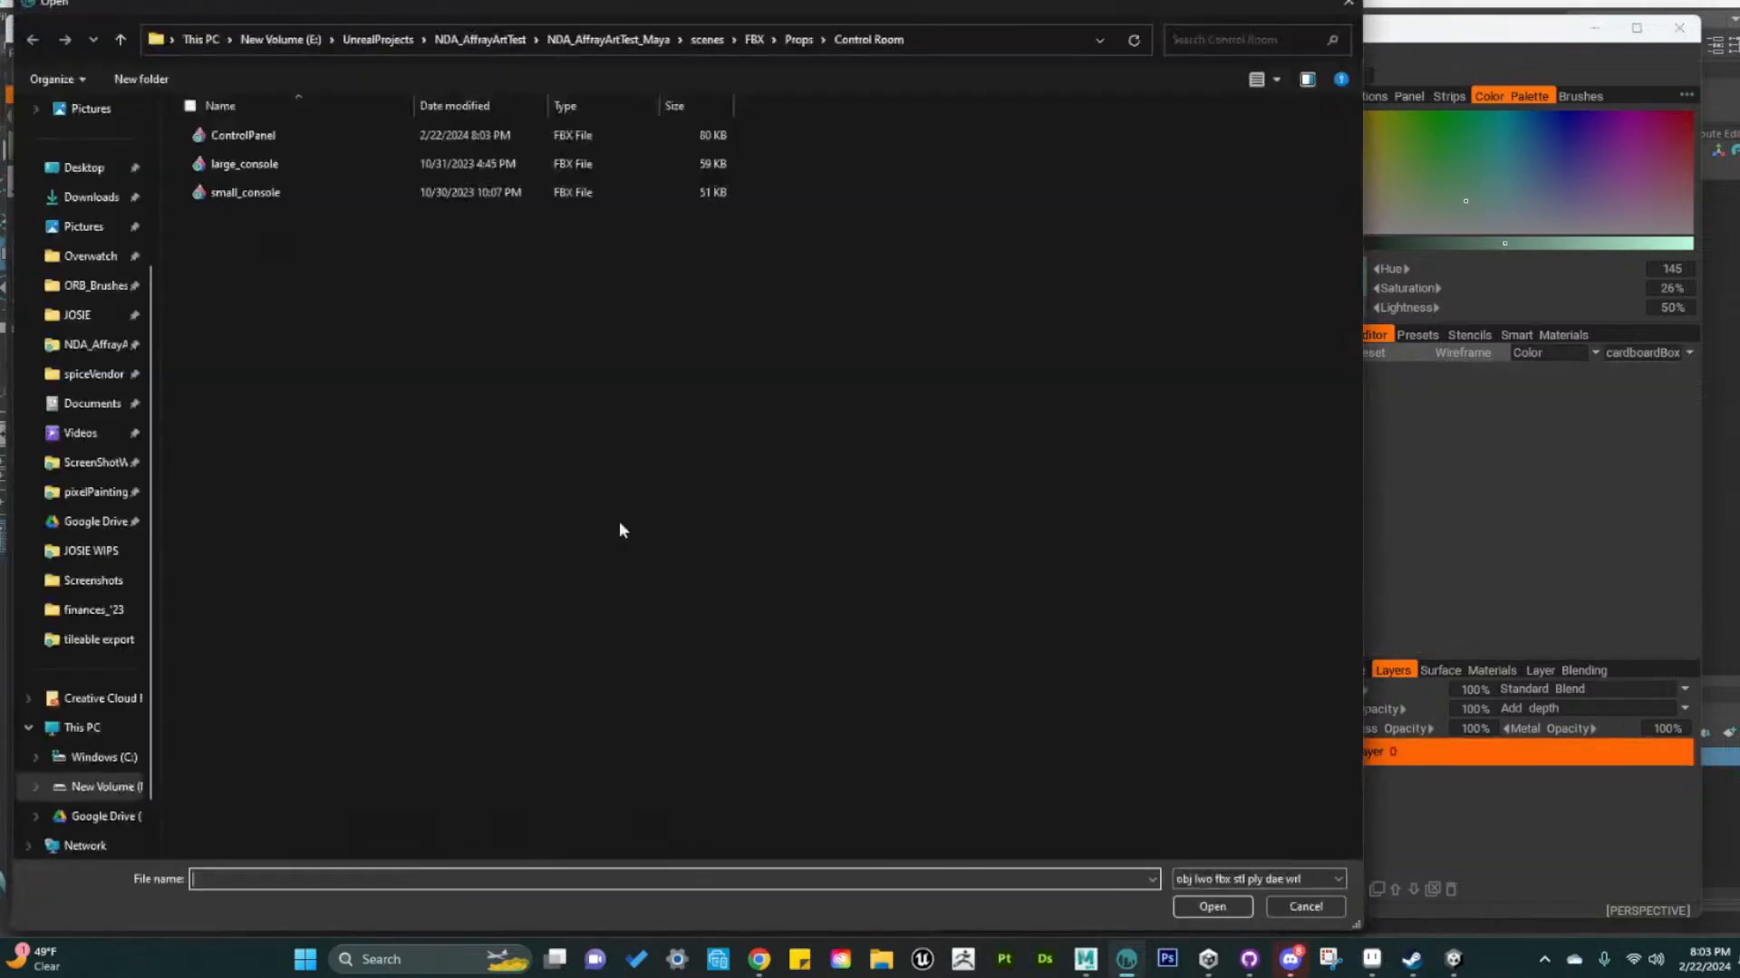
left_click(292, 138)
left_click(1218, 909)
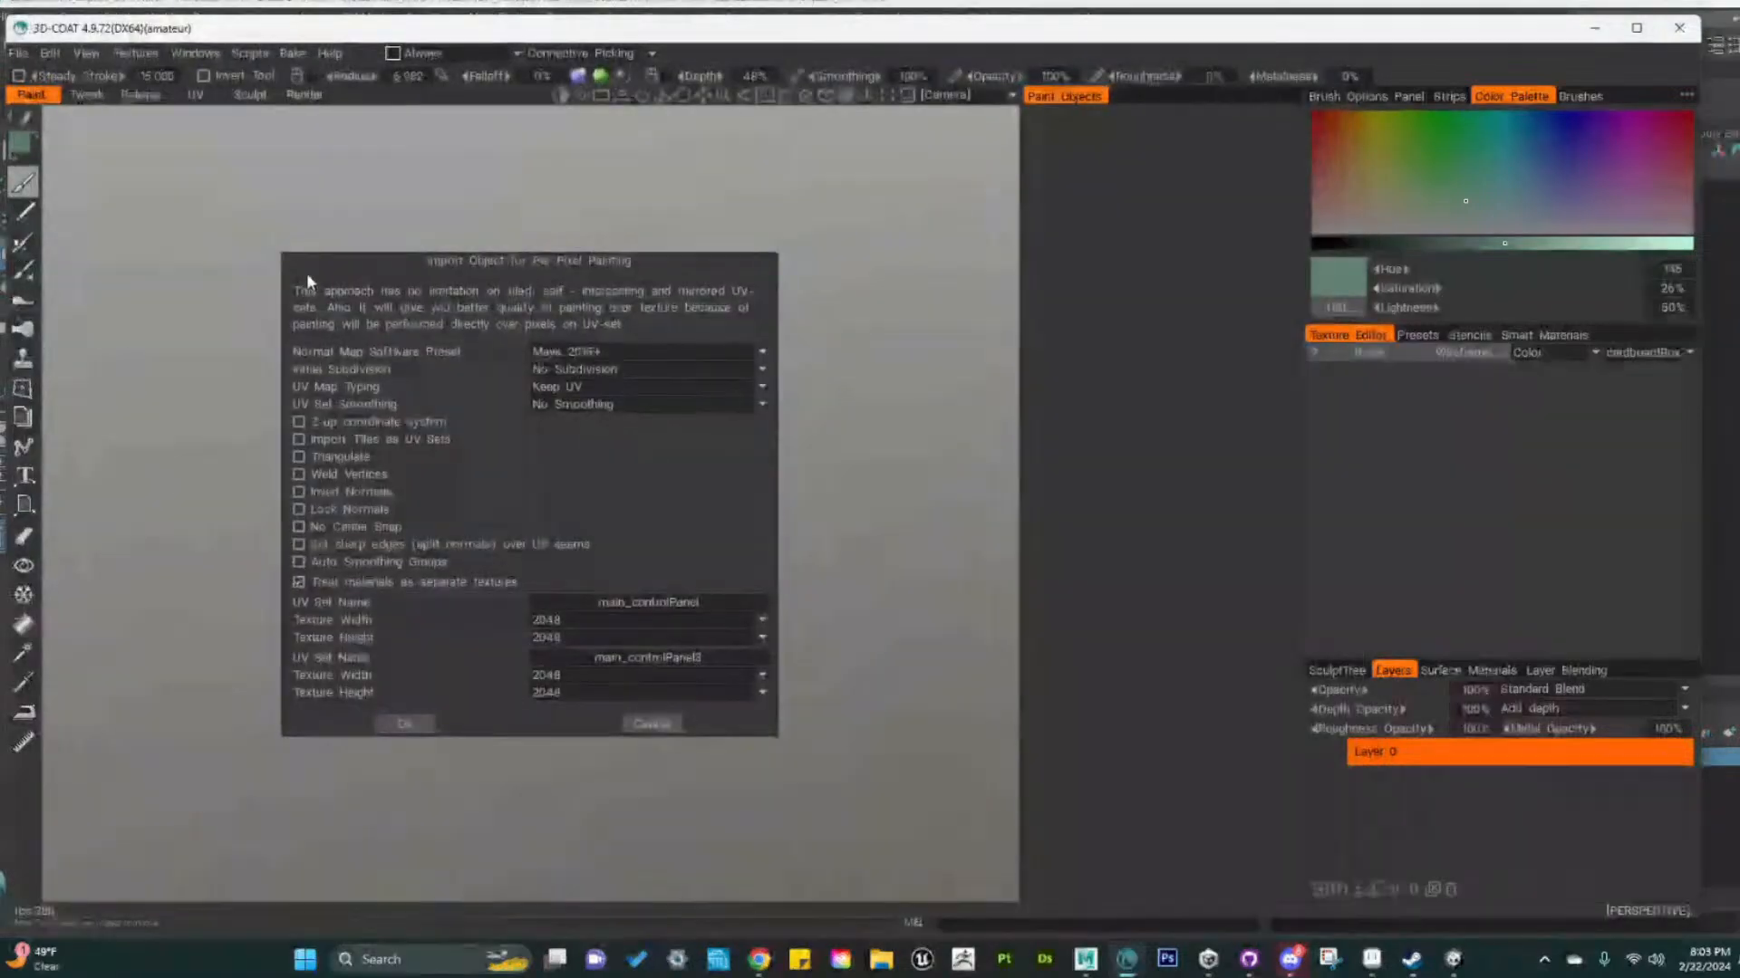
Set UV Set Smoothing to Smooth, Keep Edges in the per-pixel import options, and cancel the import
left_click_drag(603, 263, 728, 301)
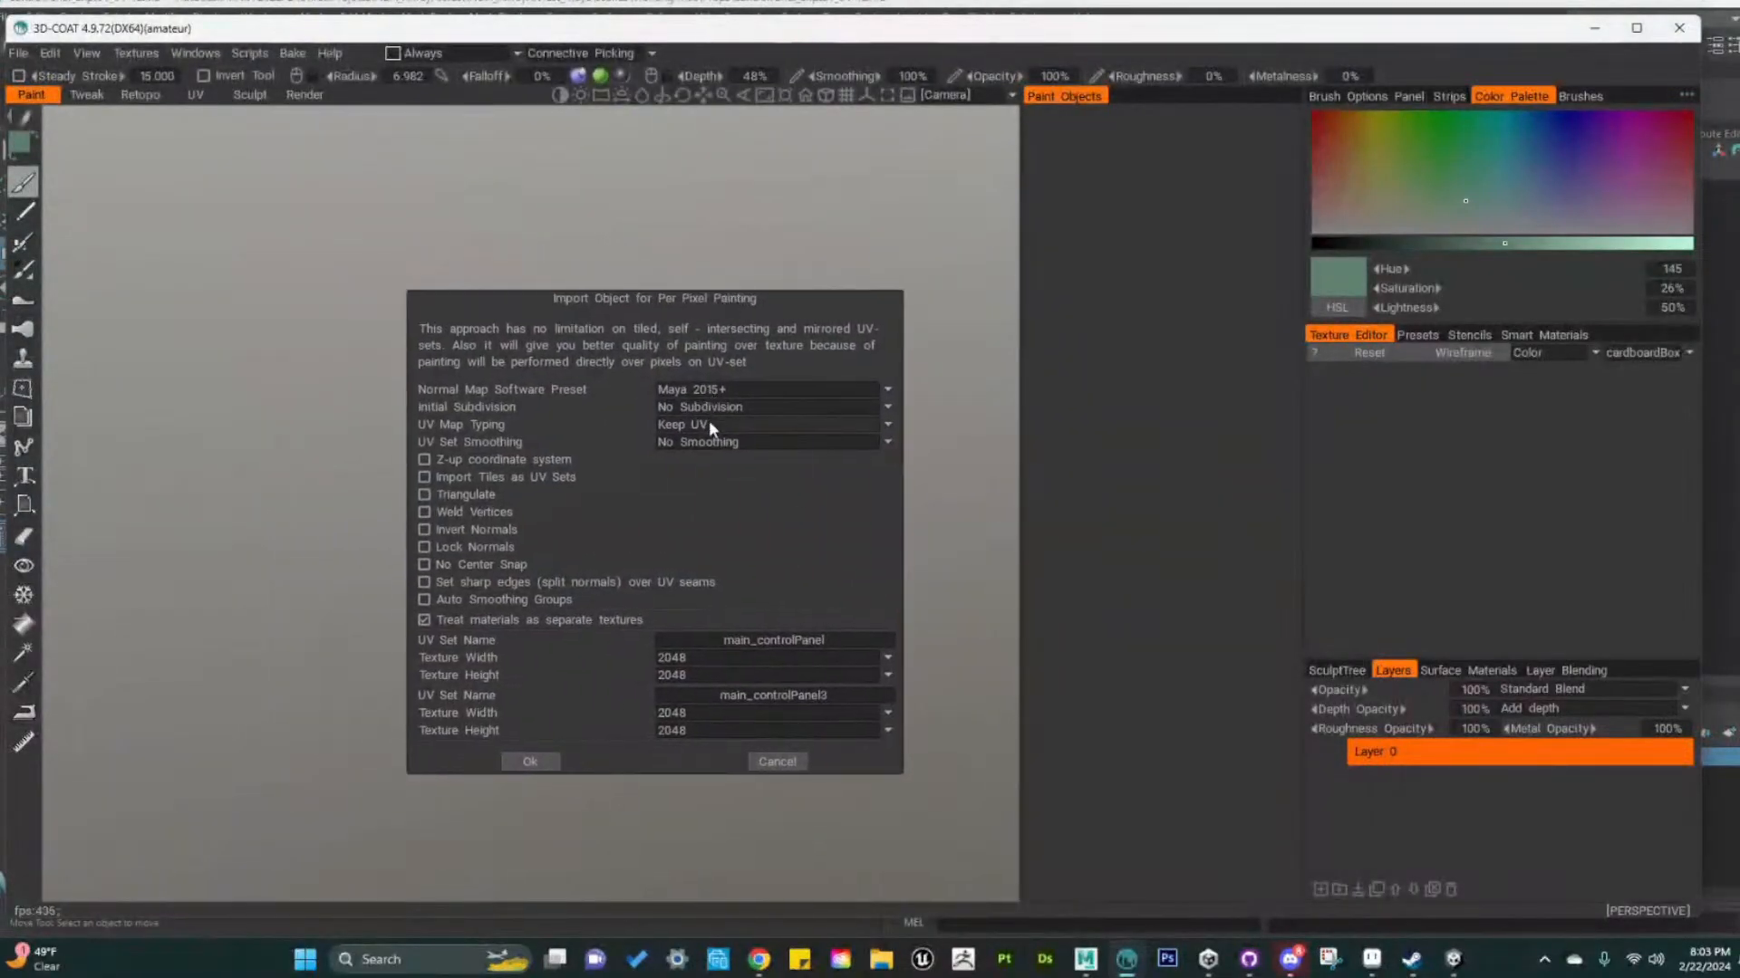
left_click(710, 442)
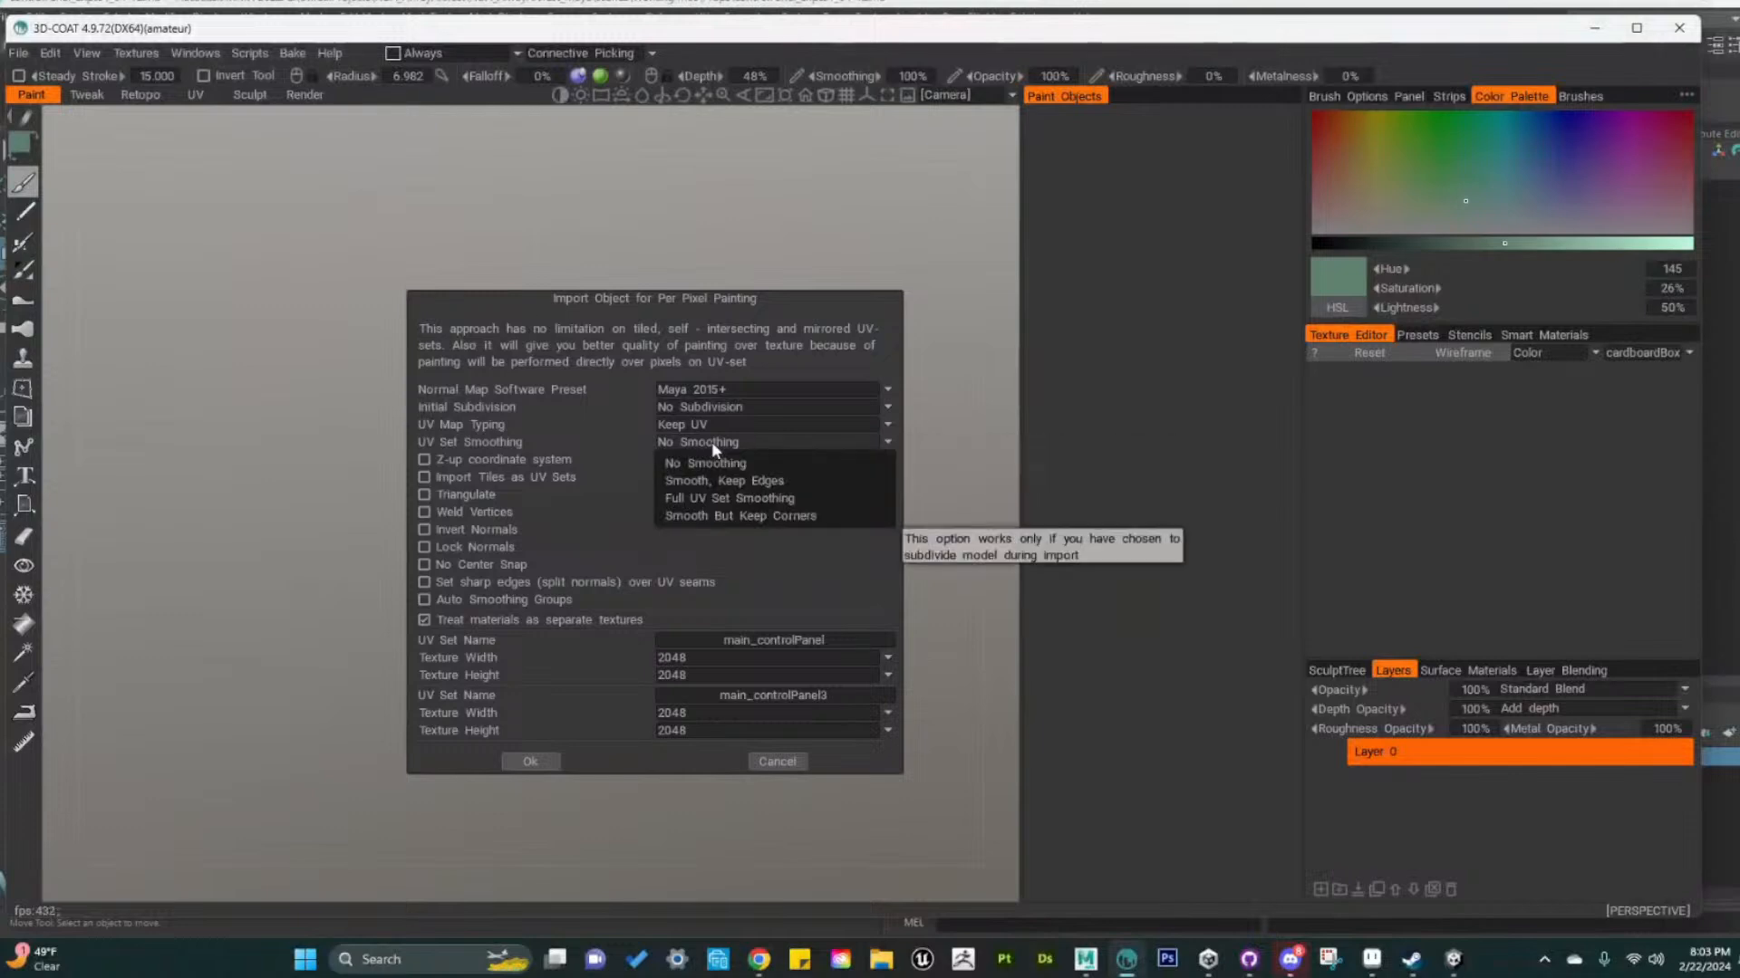
left_click(716, 478)
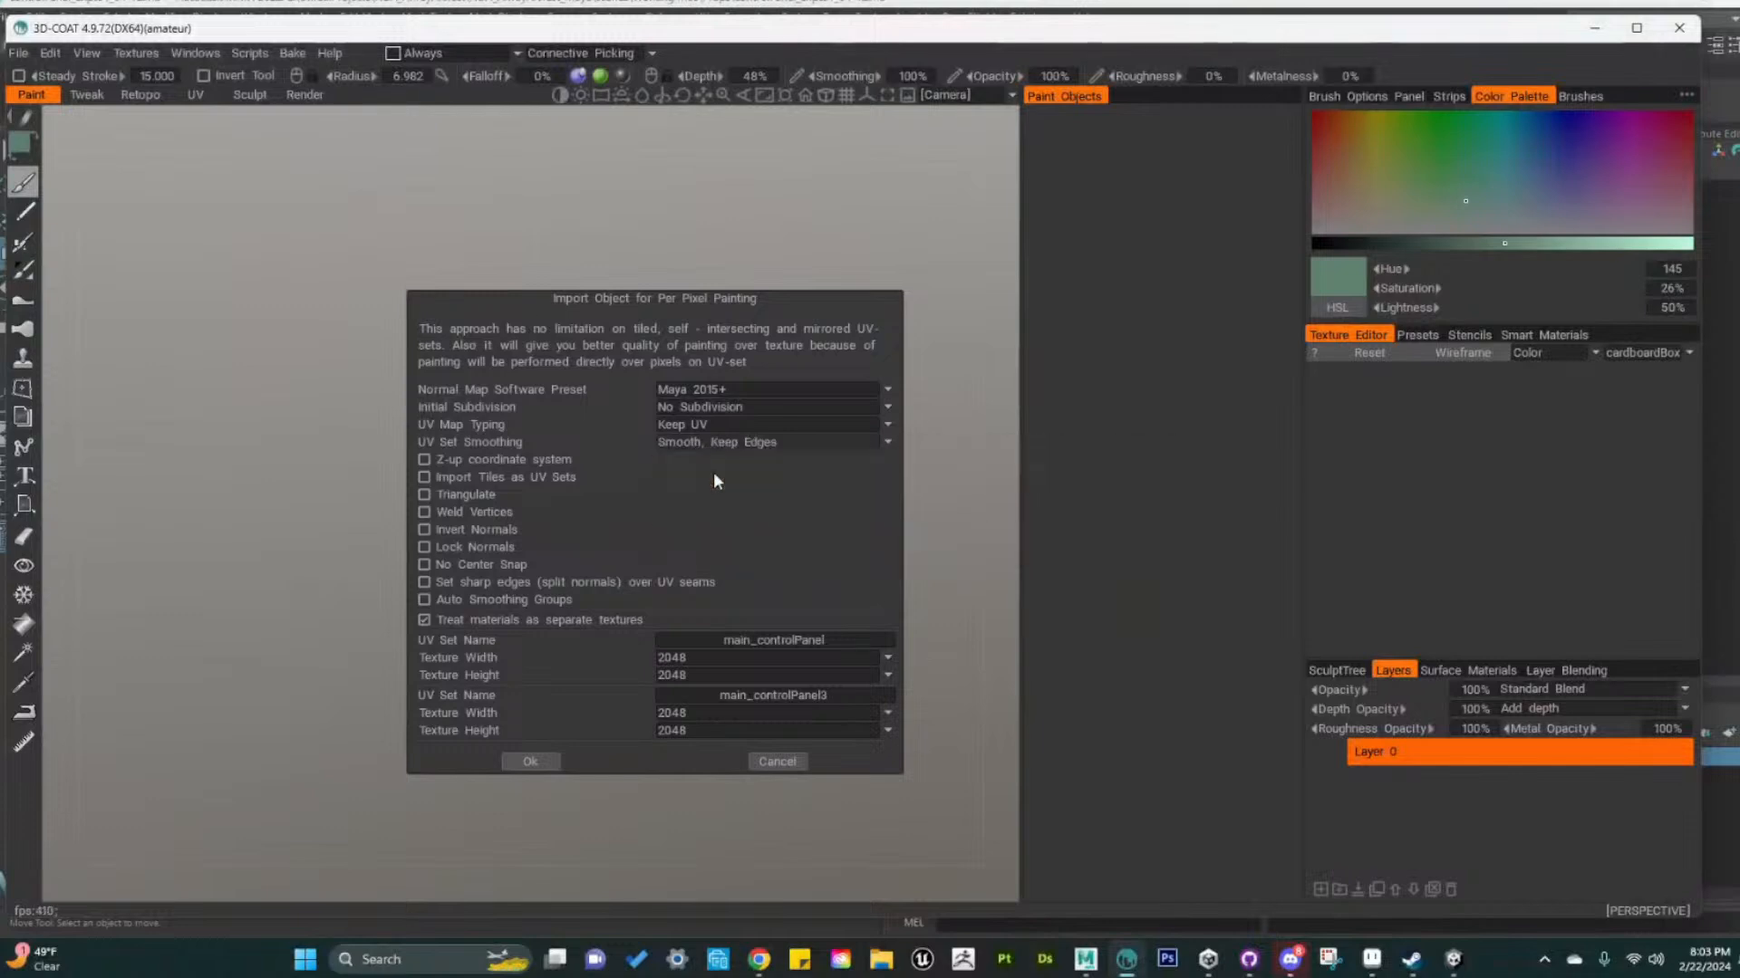
left_click(710, 425)
left_click(714, 426)
left_click(716, 406)
left_click(772, 762)
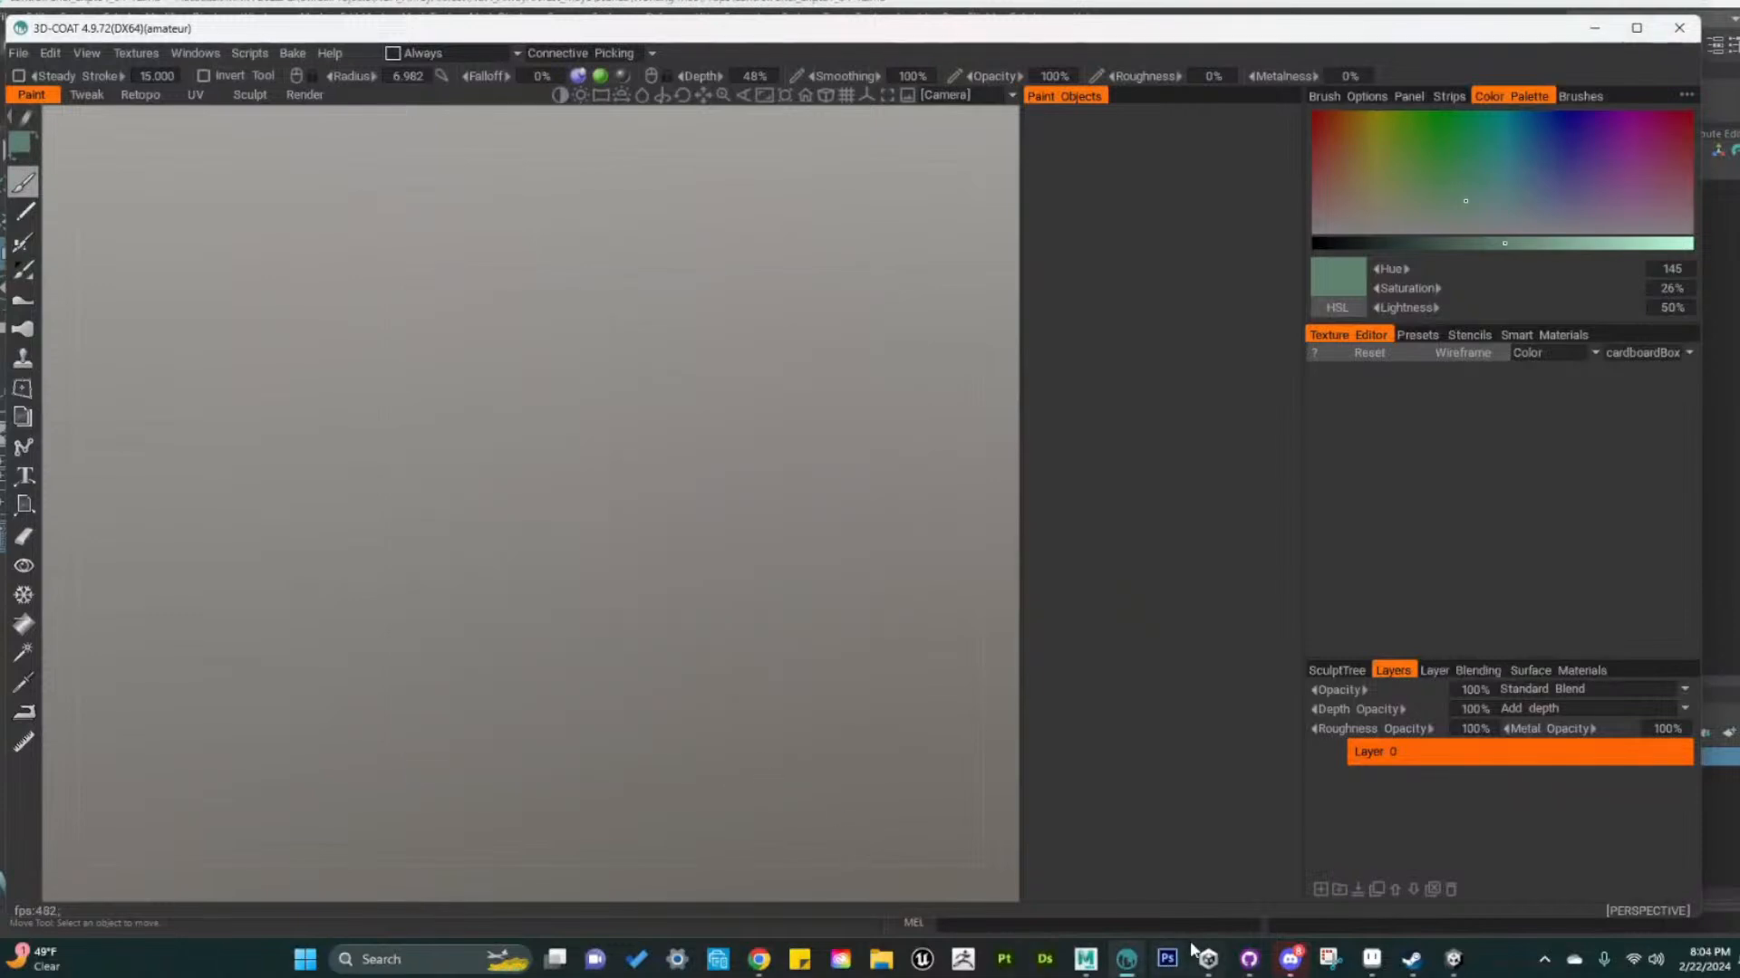
Switch to Maya, inspect the keyboard faces on the control panel's desk up close, and return to object selection
left_click(1089, 962)
right_click_drag(913, 455, 929, 515)
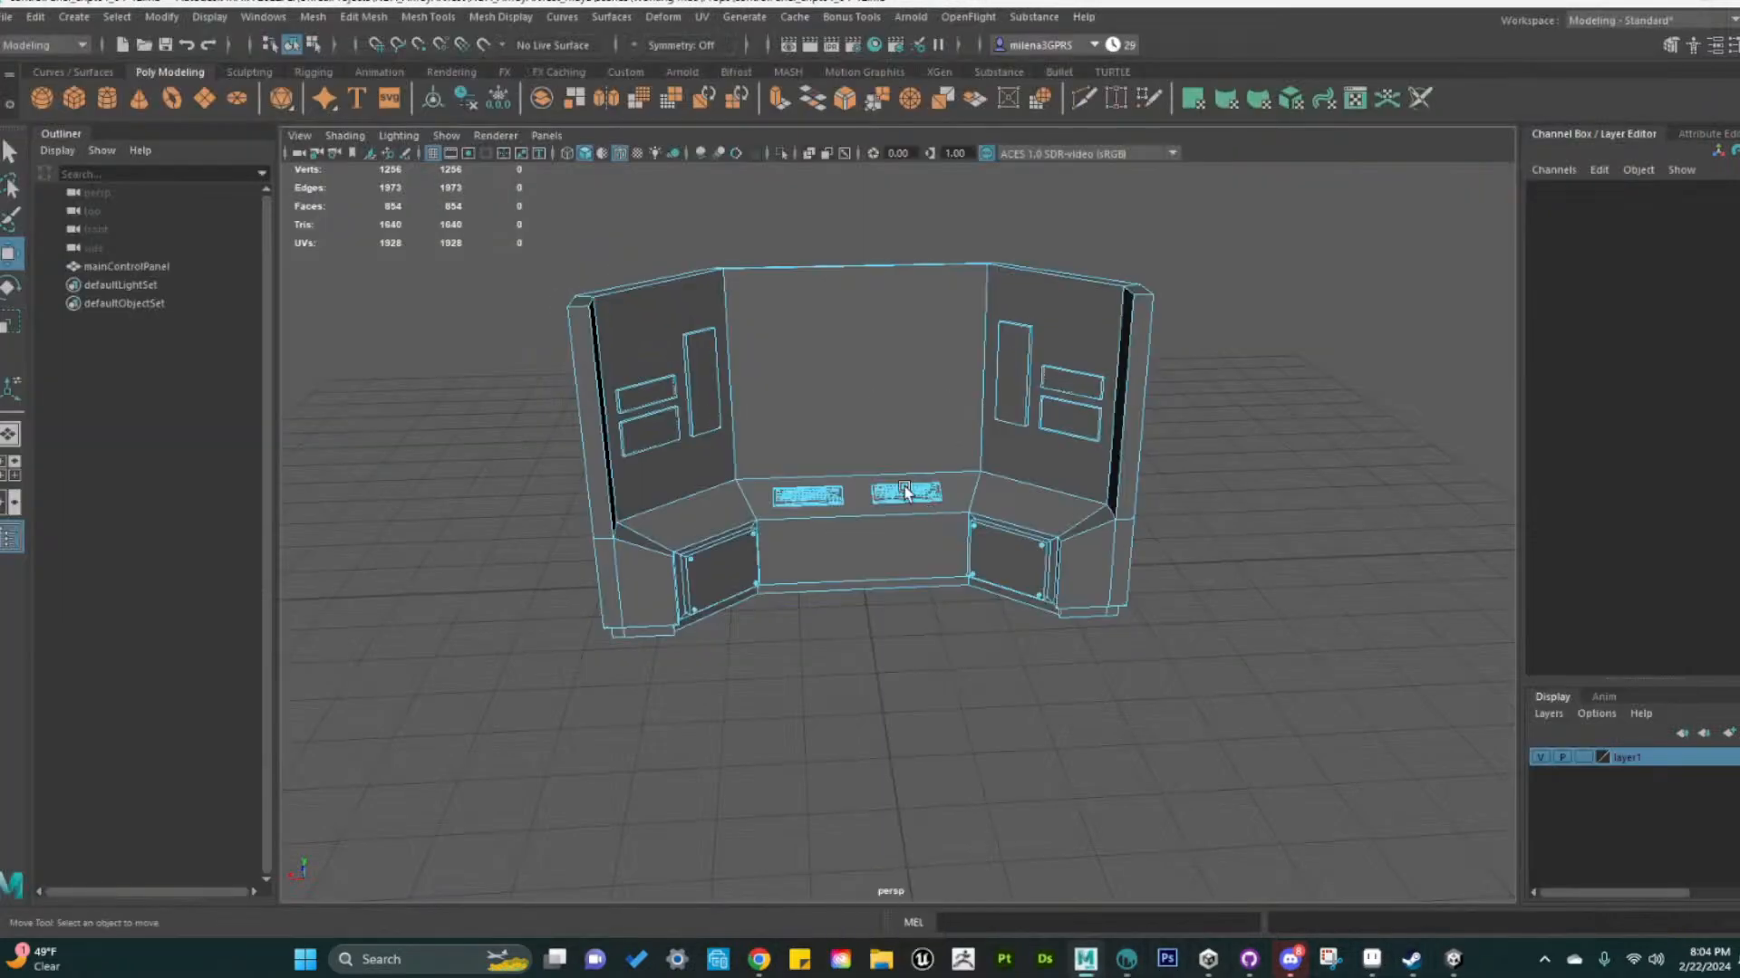
double_click(910, 494)
scroll(936, 519, "up", 8)
scroll(834, 503, "down", 3)
scroll(834, 502, "down", 8)
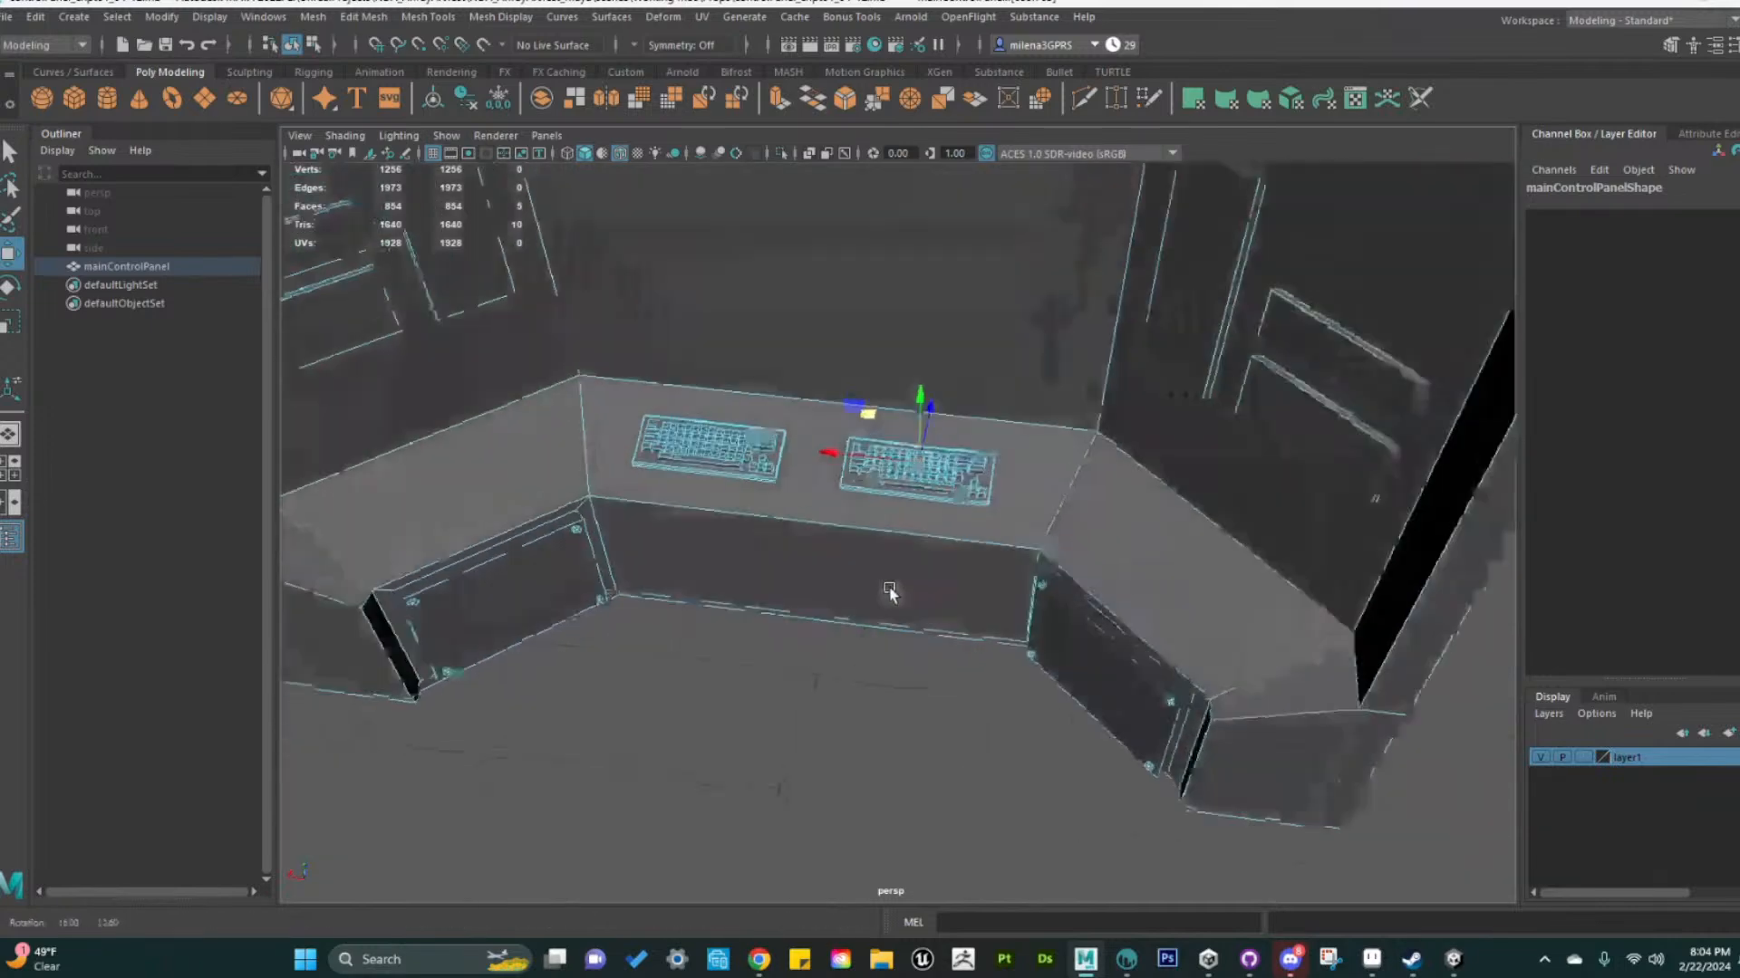
left_click_drag(921, 610, 1069, 426, "alt")
right_click_drag(1069, 426, 1366, 442)
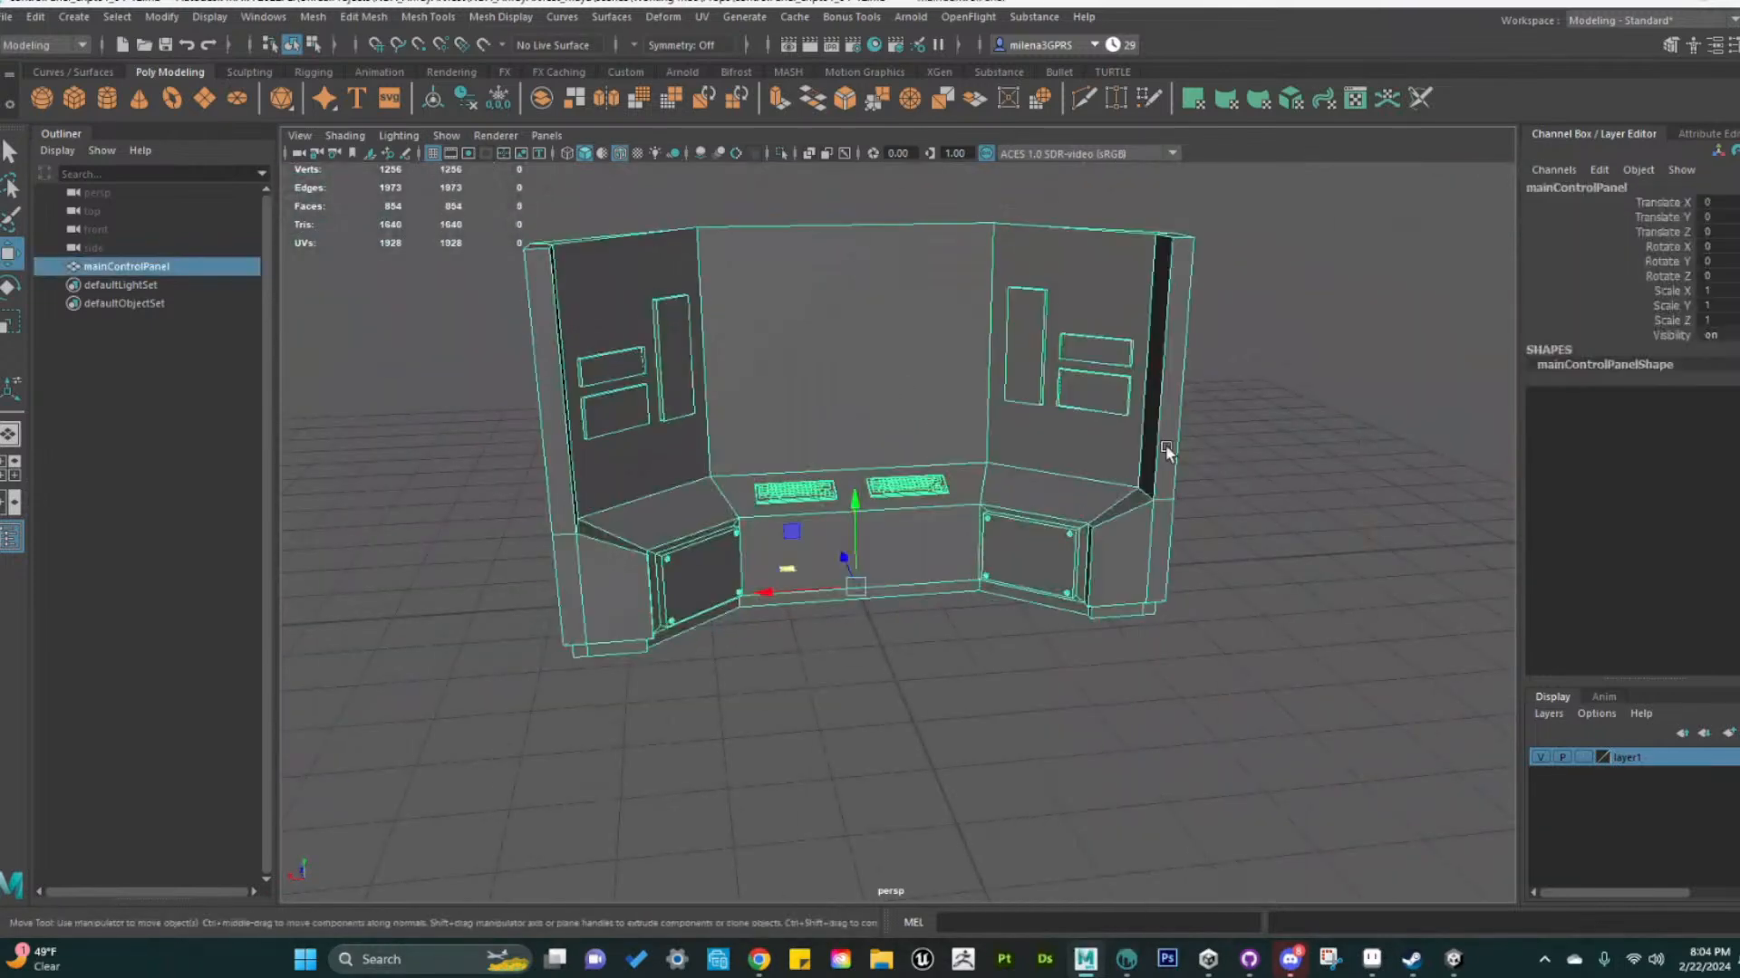
Assign a new Standard Surface material to mainControlPanel and name it controlPanel_main_texture
right_click_drag(1167, 448, 1324, 790)
left_click(1644, 184)
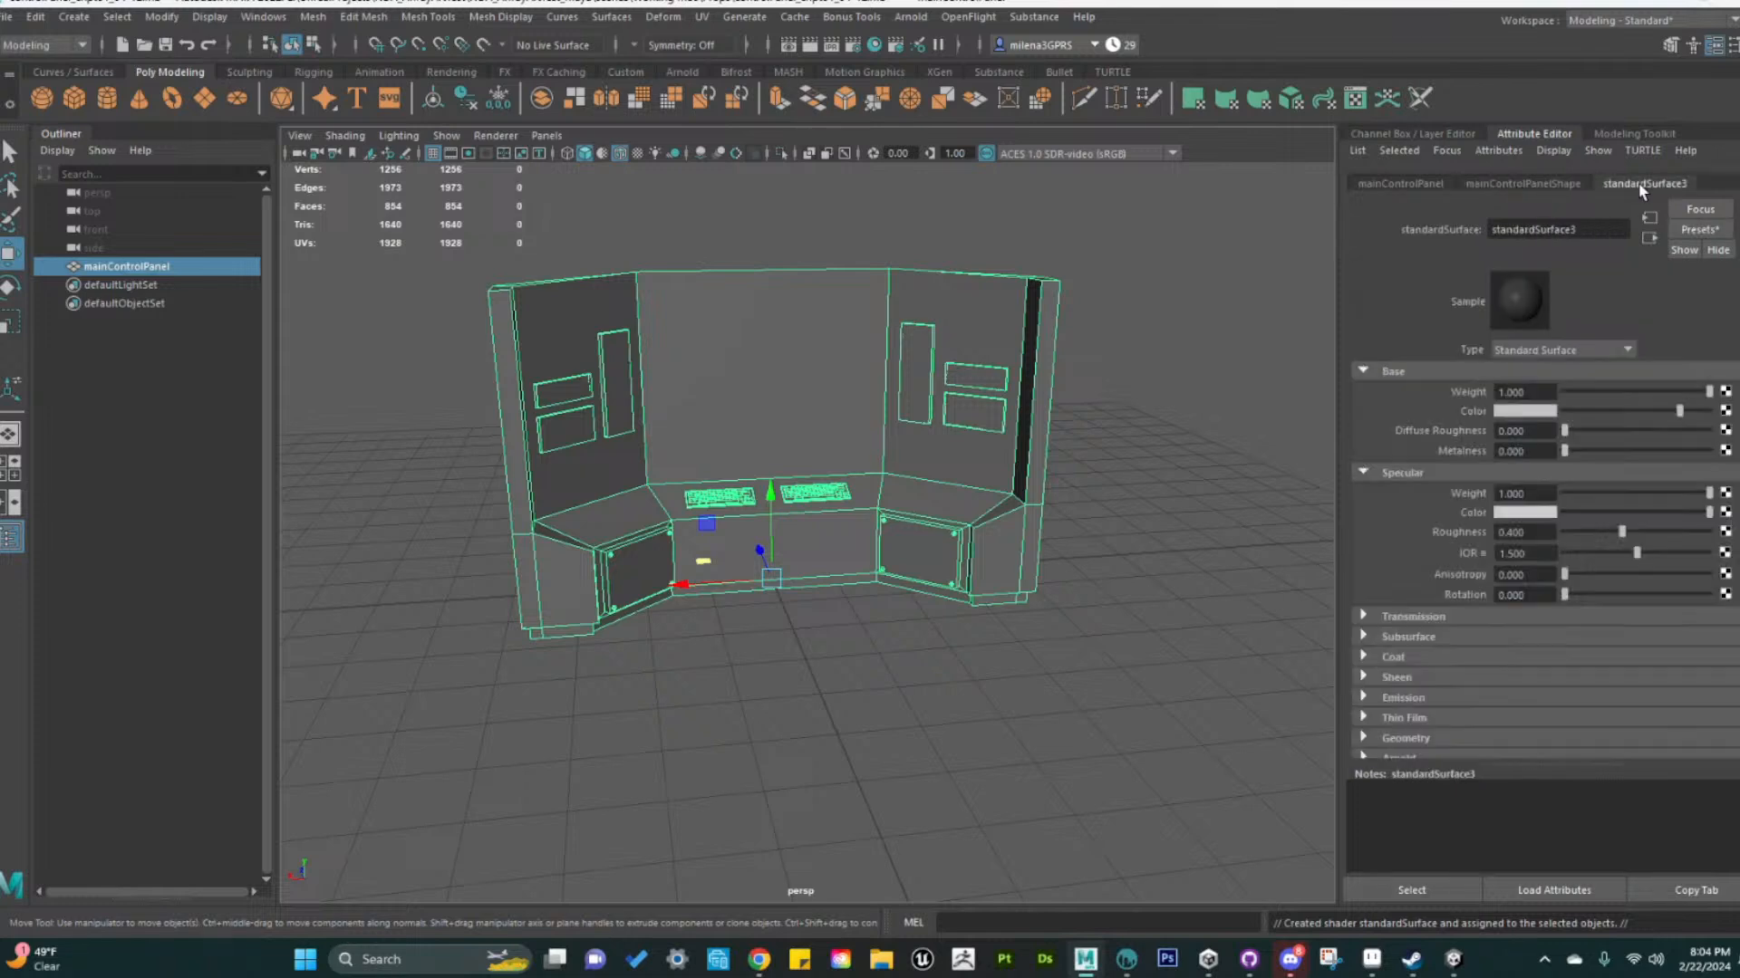
double_click(1593, 238)
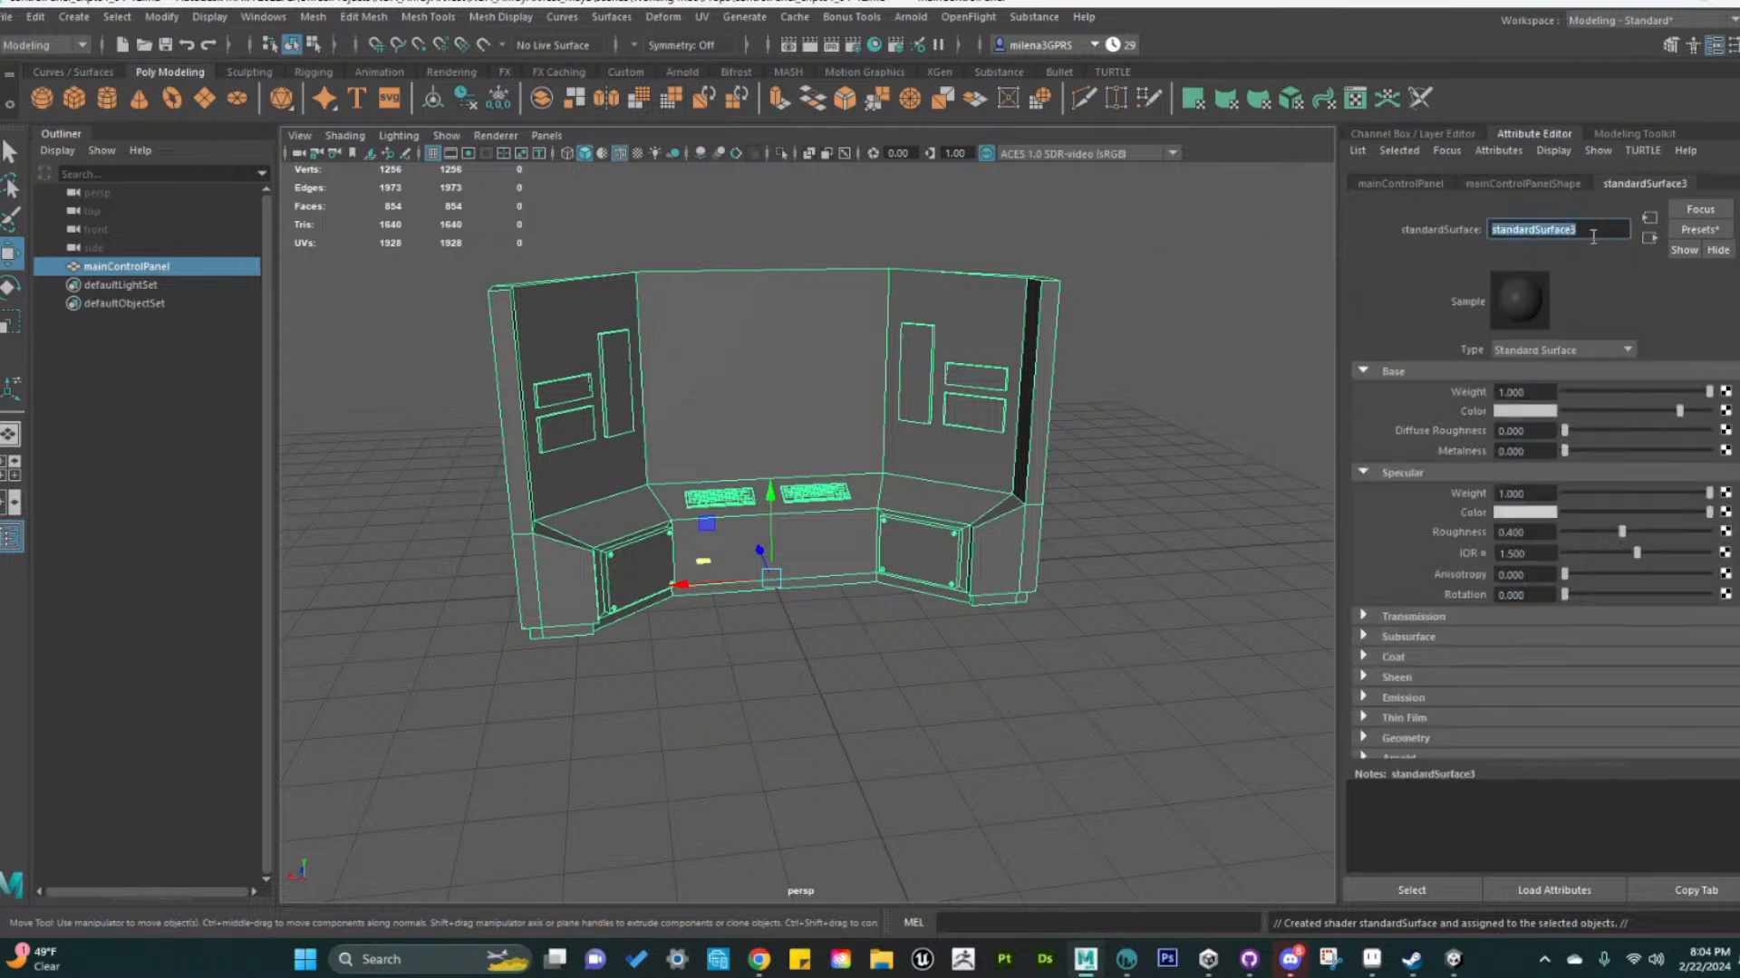
type("controlPanel_main")
key("Return")
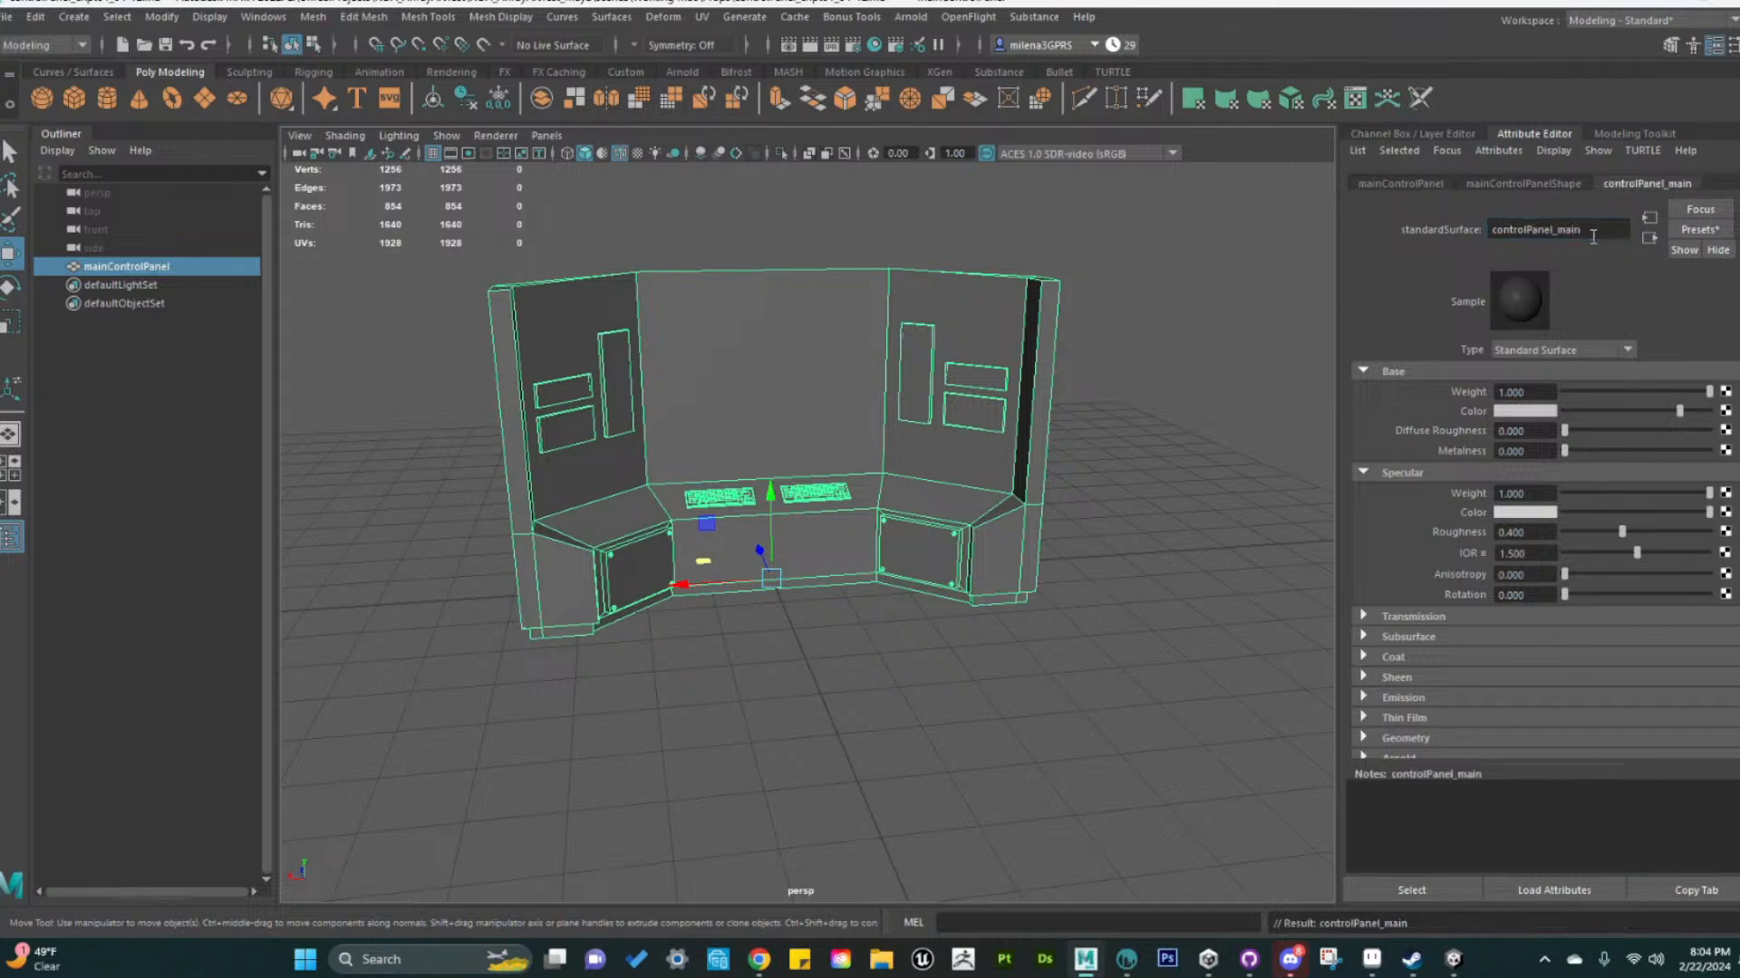
left_click(1586, 227)
type("_texture")
key("Return")
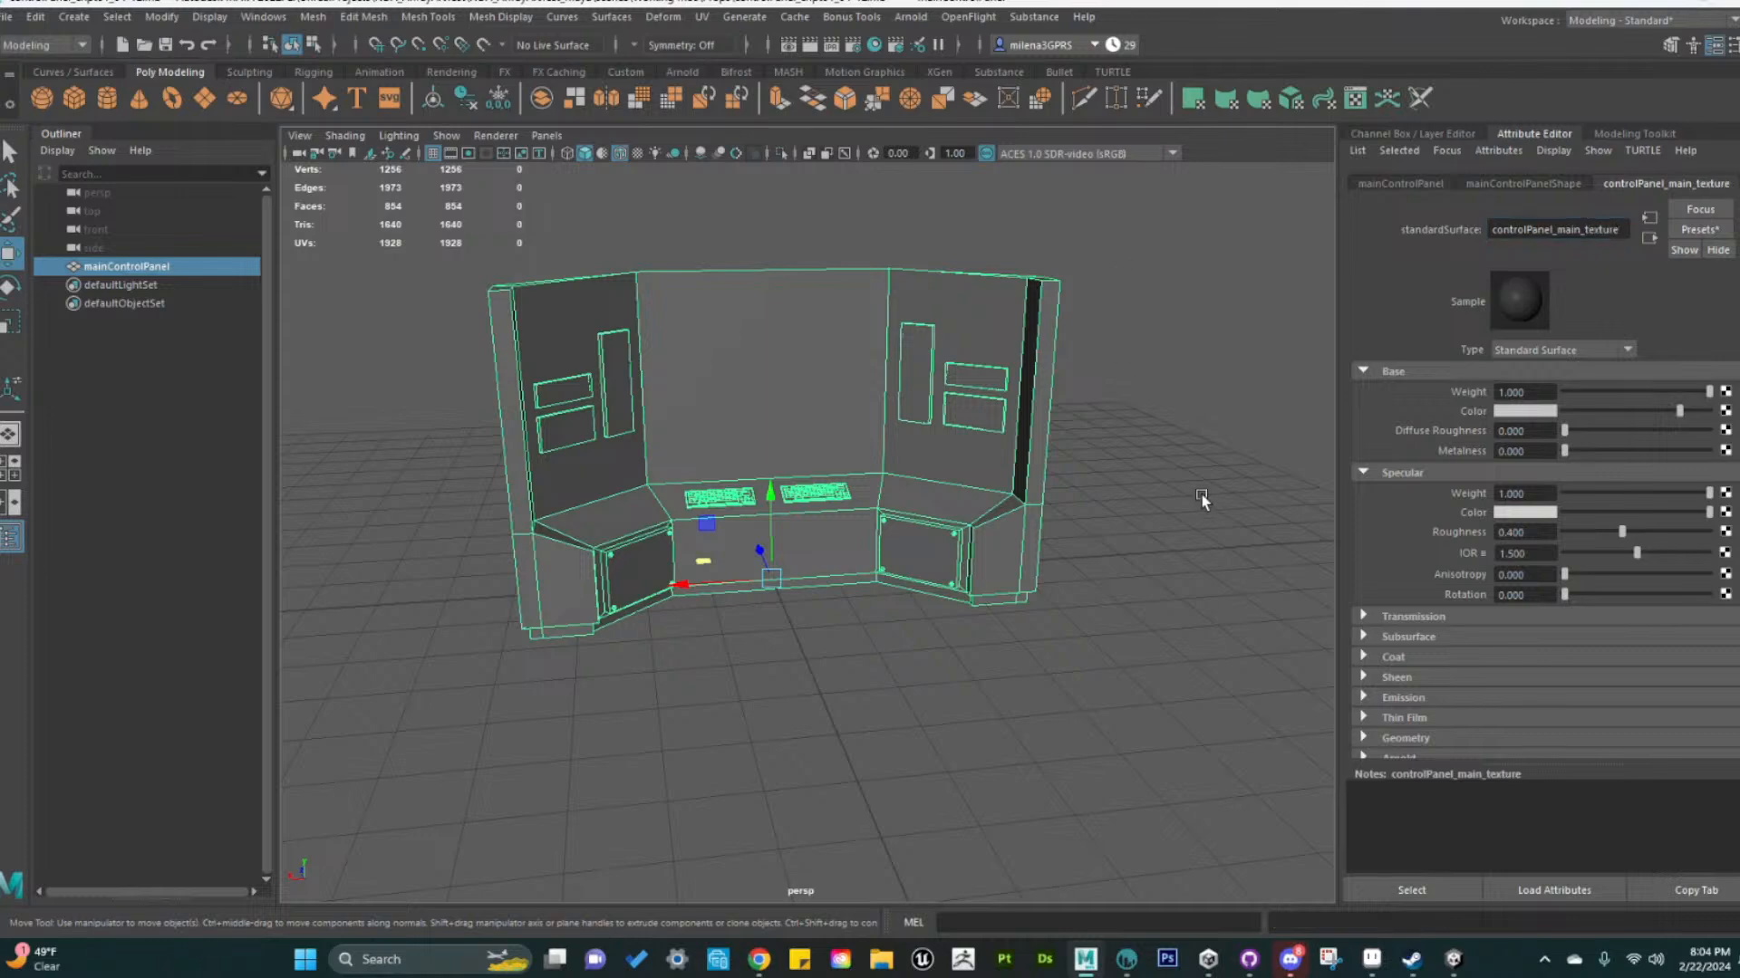
Export the selected mainControlPanel mesh as FBX, overwriting ControlPanel.fbx in the Control Room folder
left_click(9, 16)
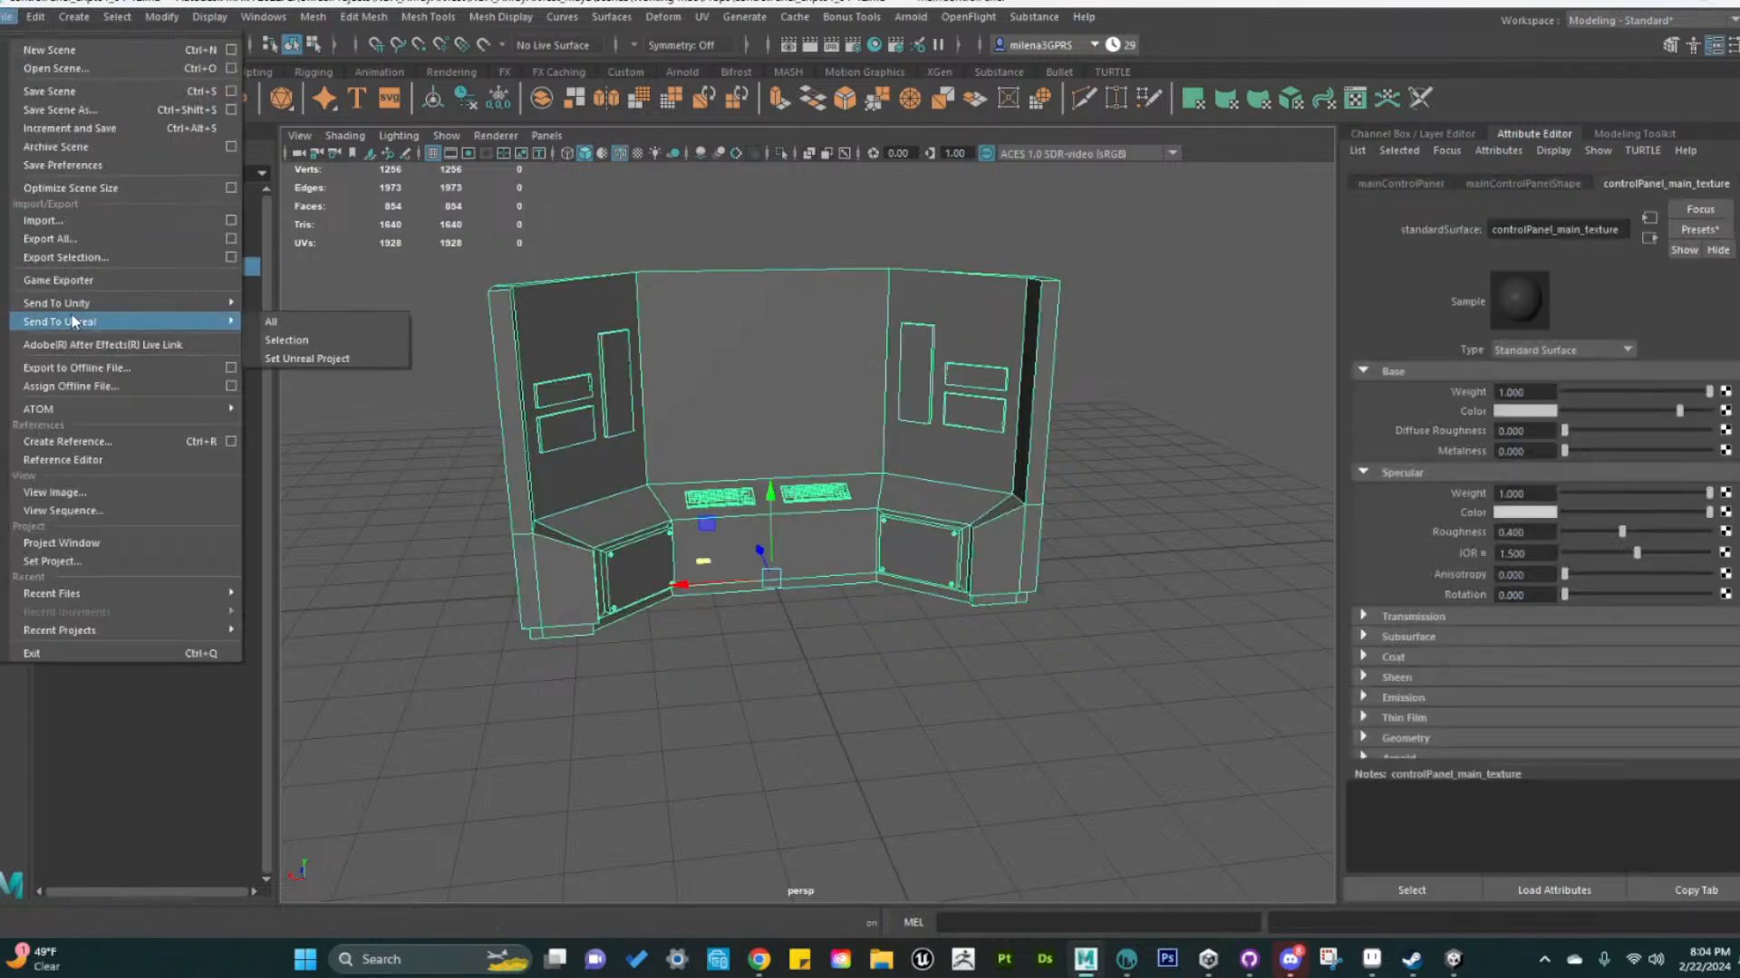
left_click(61, 262)
left_click(510, 342)
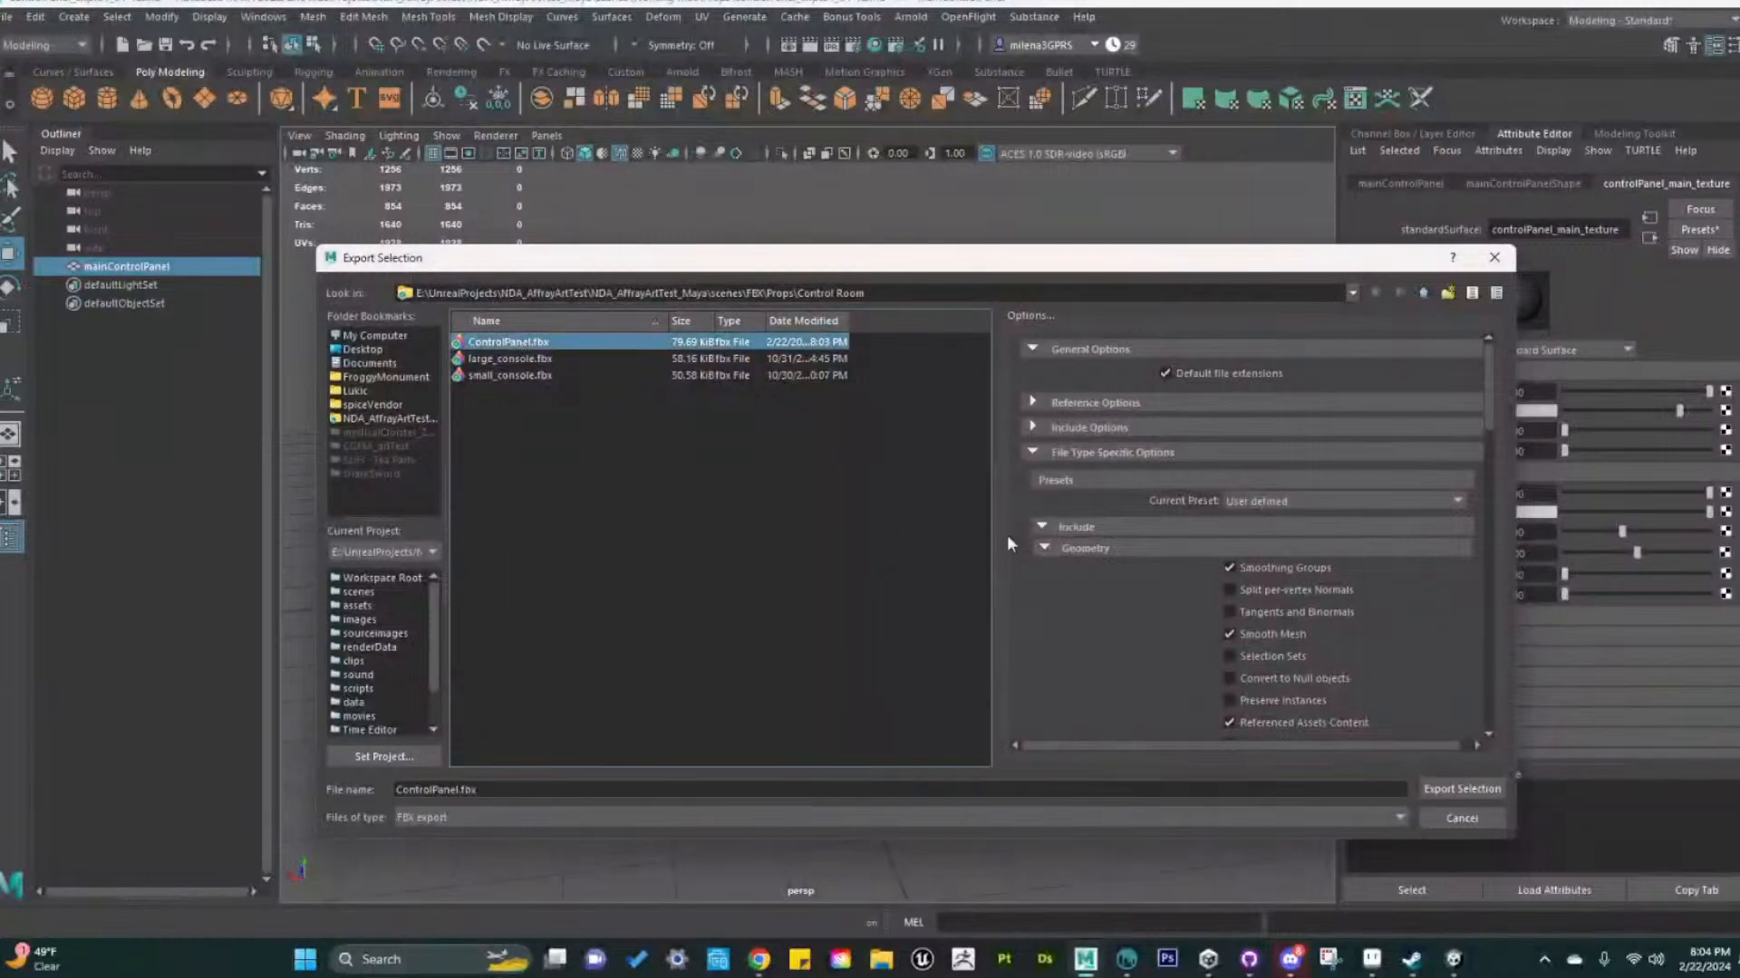
left_click(1502, 787)
left_click(878, 580)
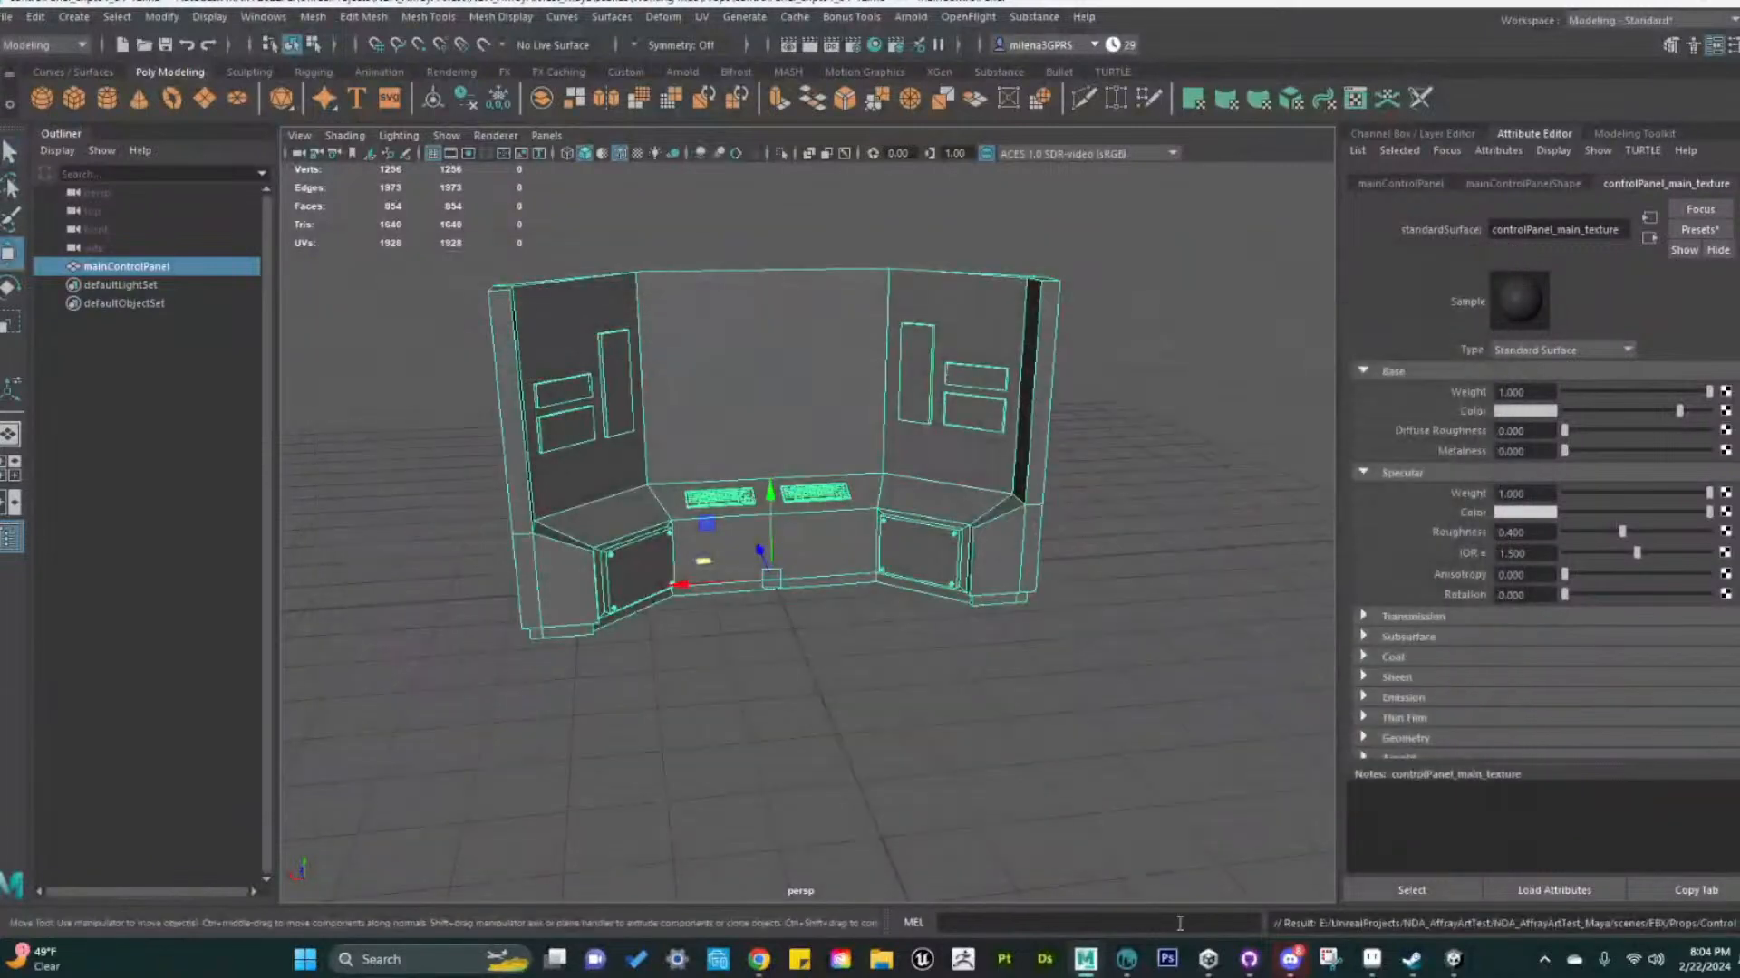
Switch to 3D-Coat, start a new scene and open the re-exported ControlPanel.fbx for per-pixel painting
left_click(1131, 964)
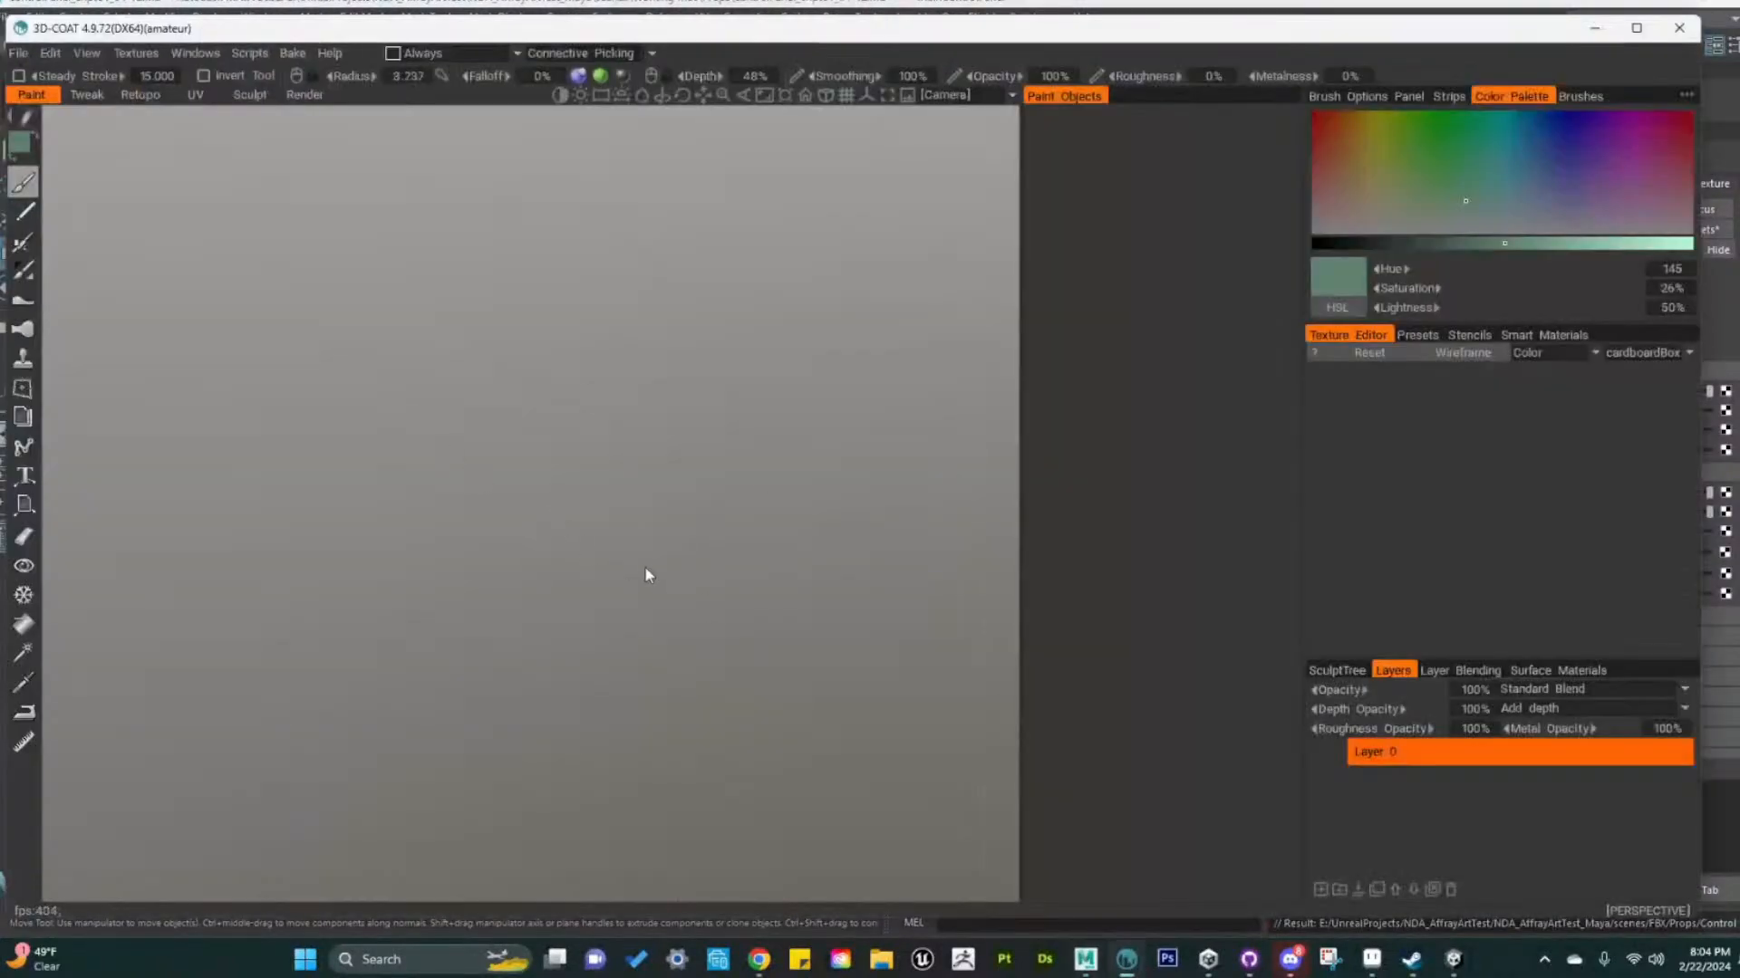
left_click(18, 53)
left_click(41, 78)
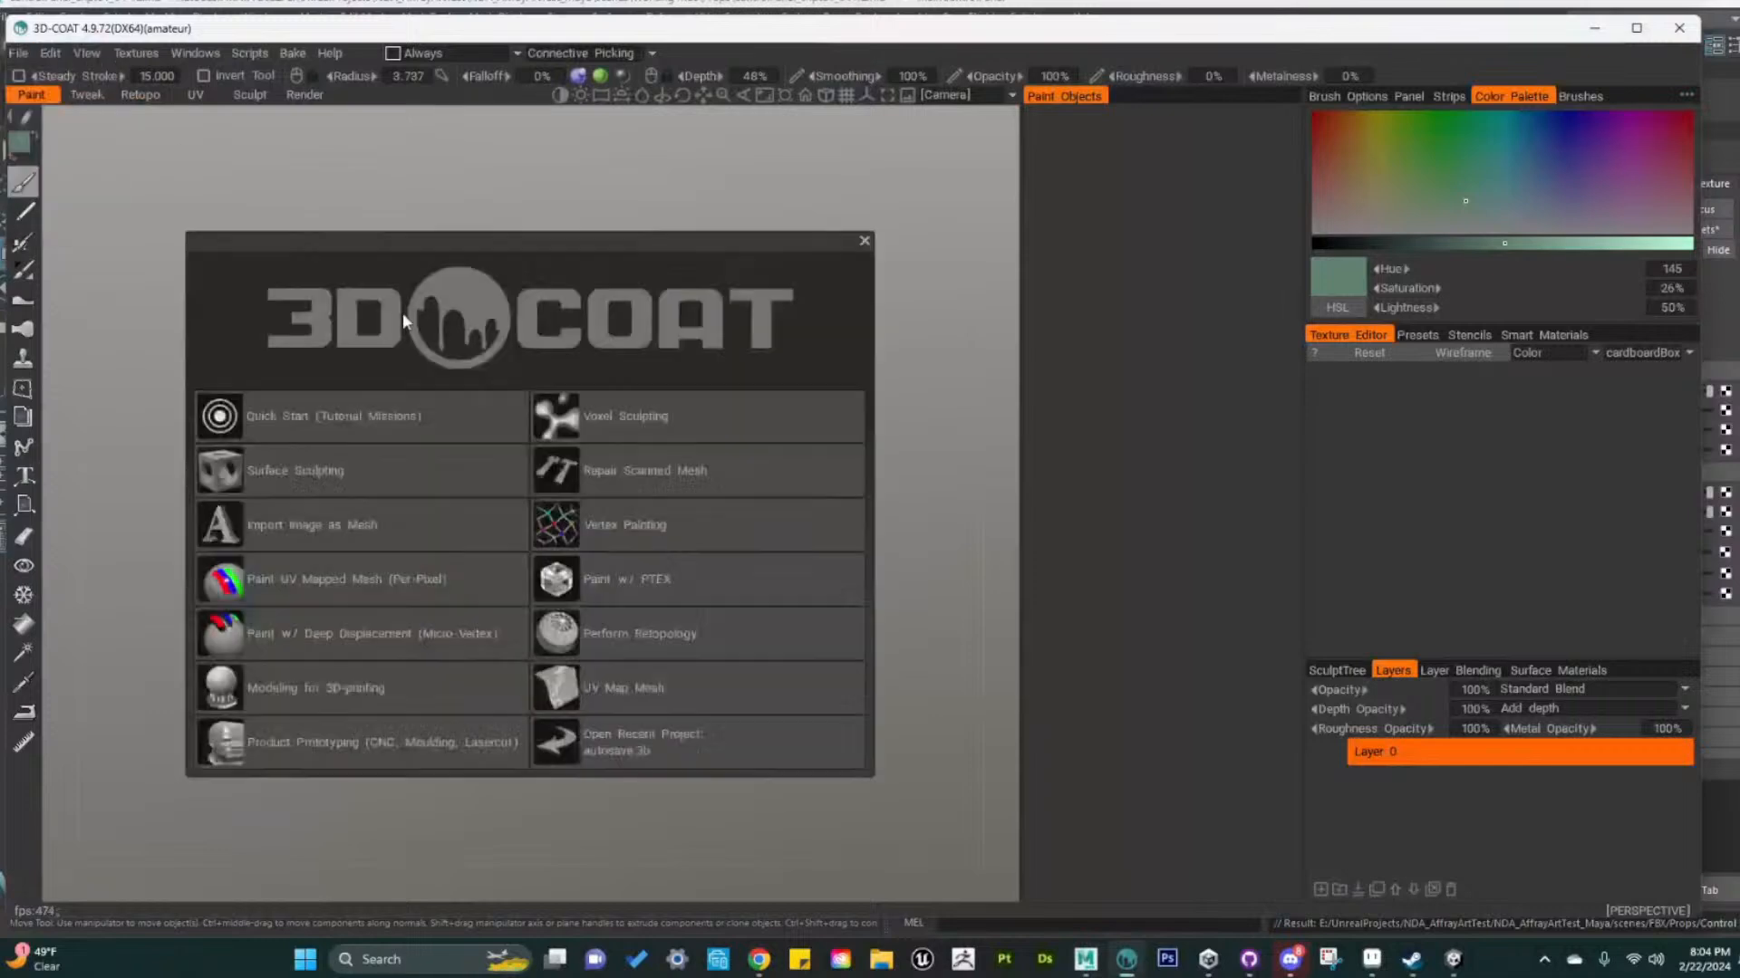
left_click(262, 580)
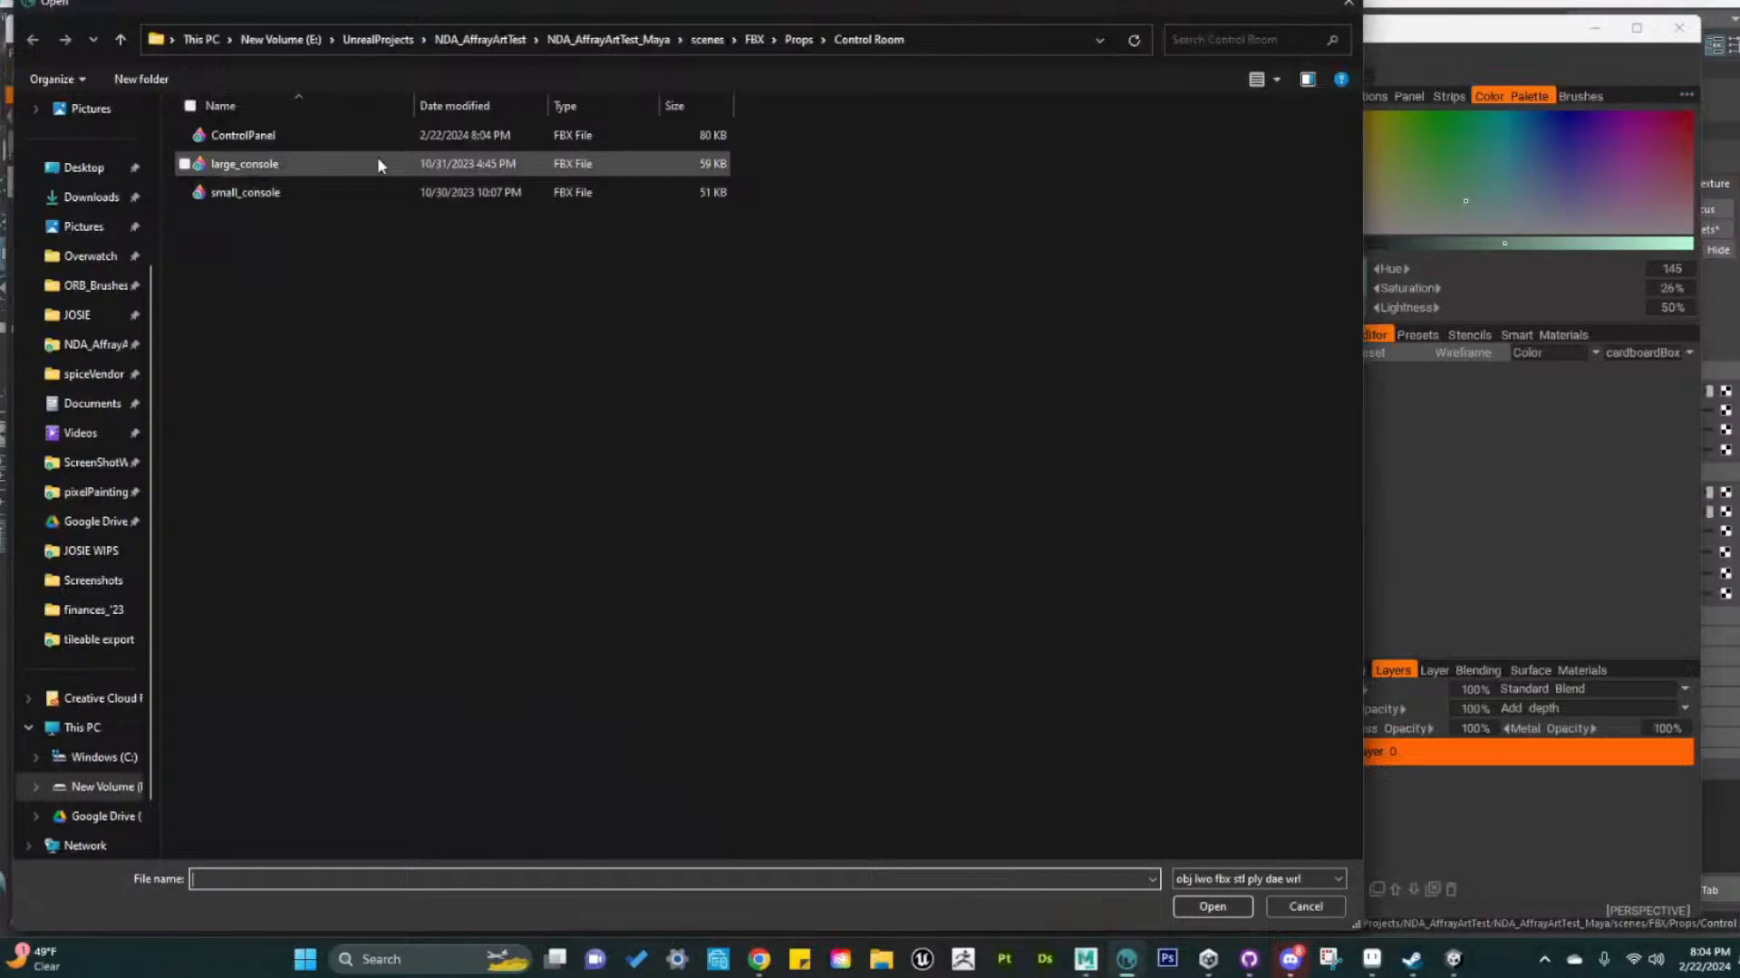
left_click(243, 135)
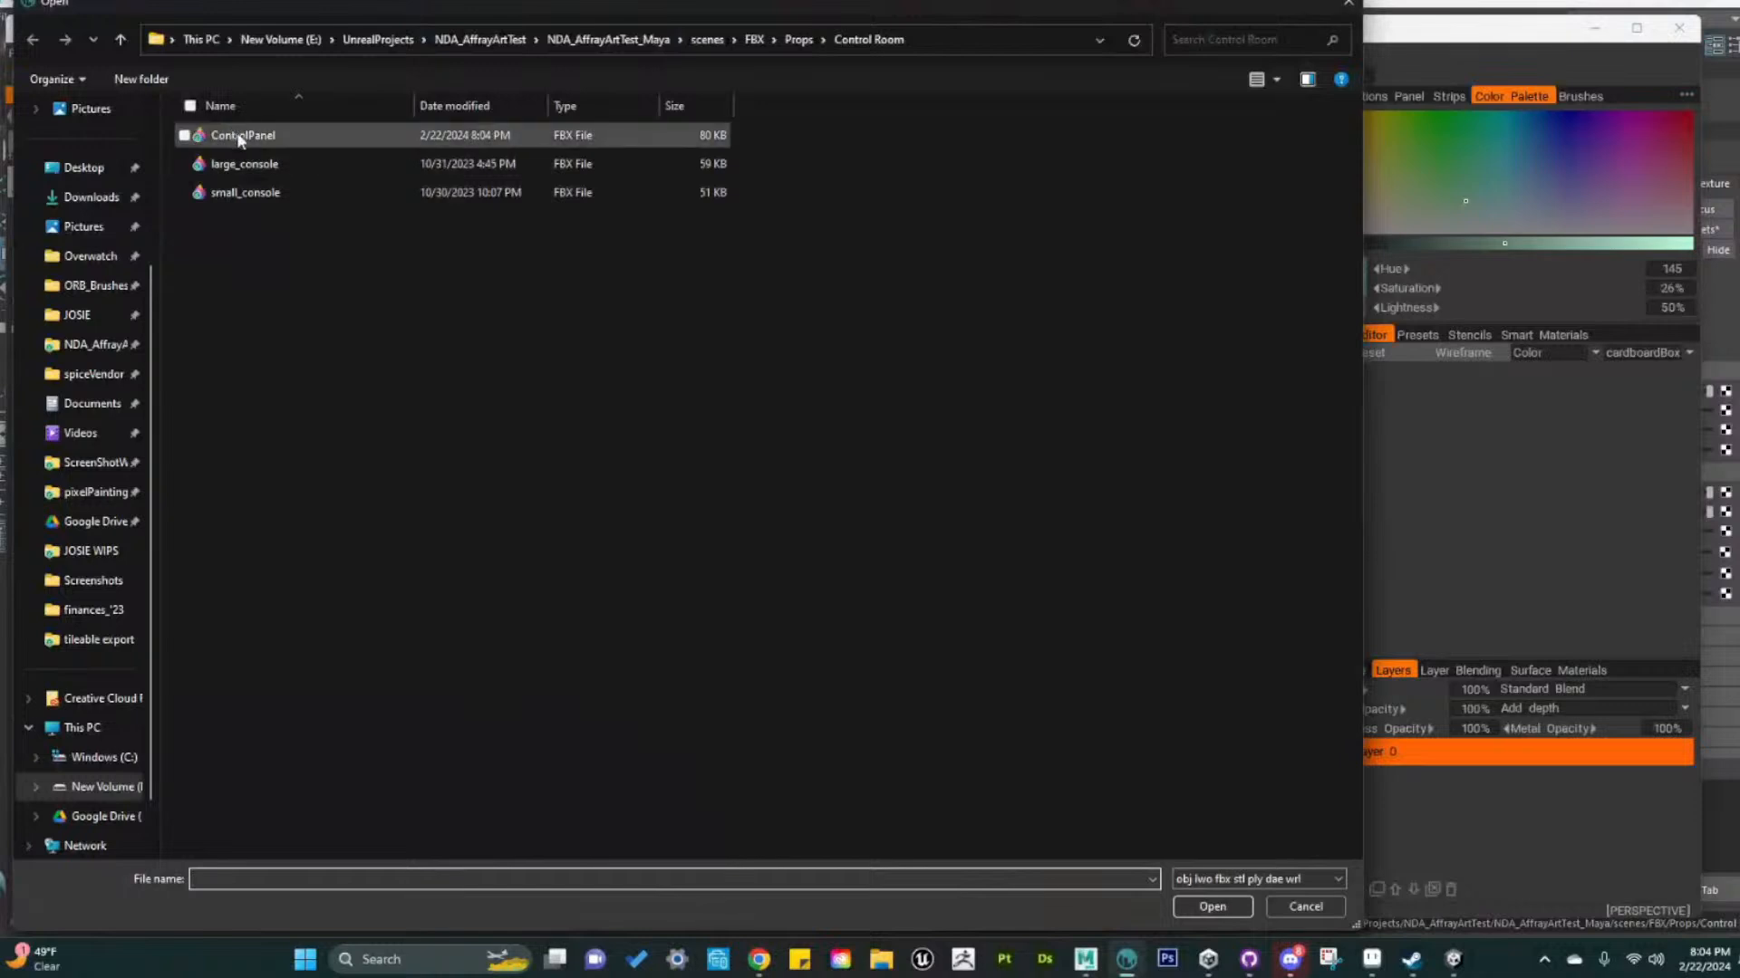
left_click(1224, 911)
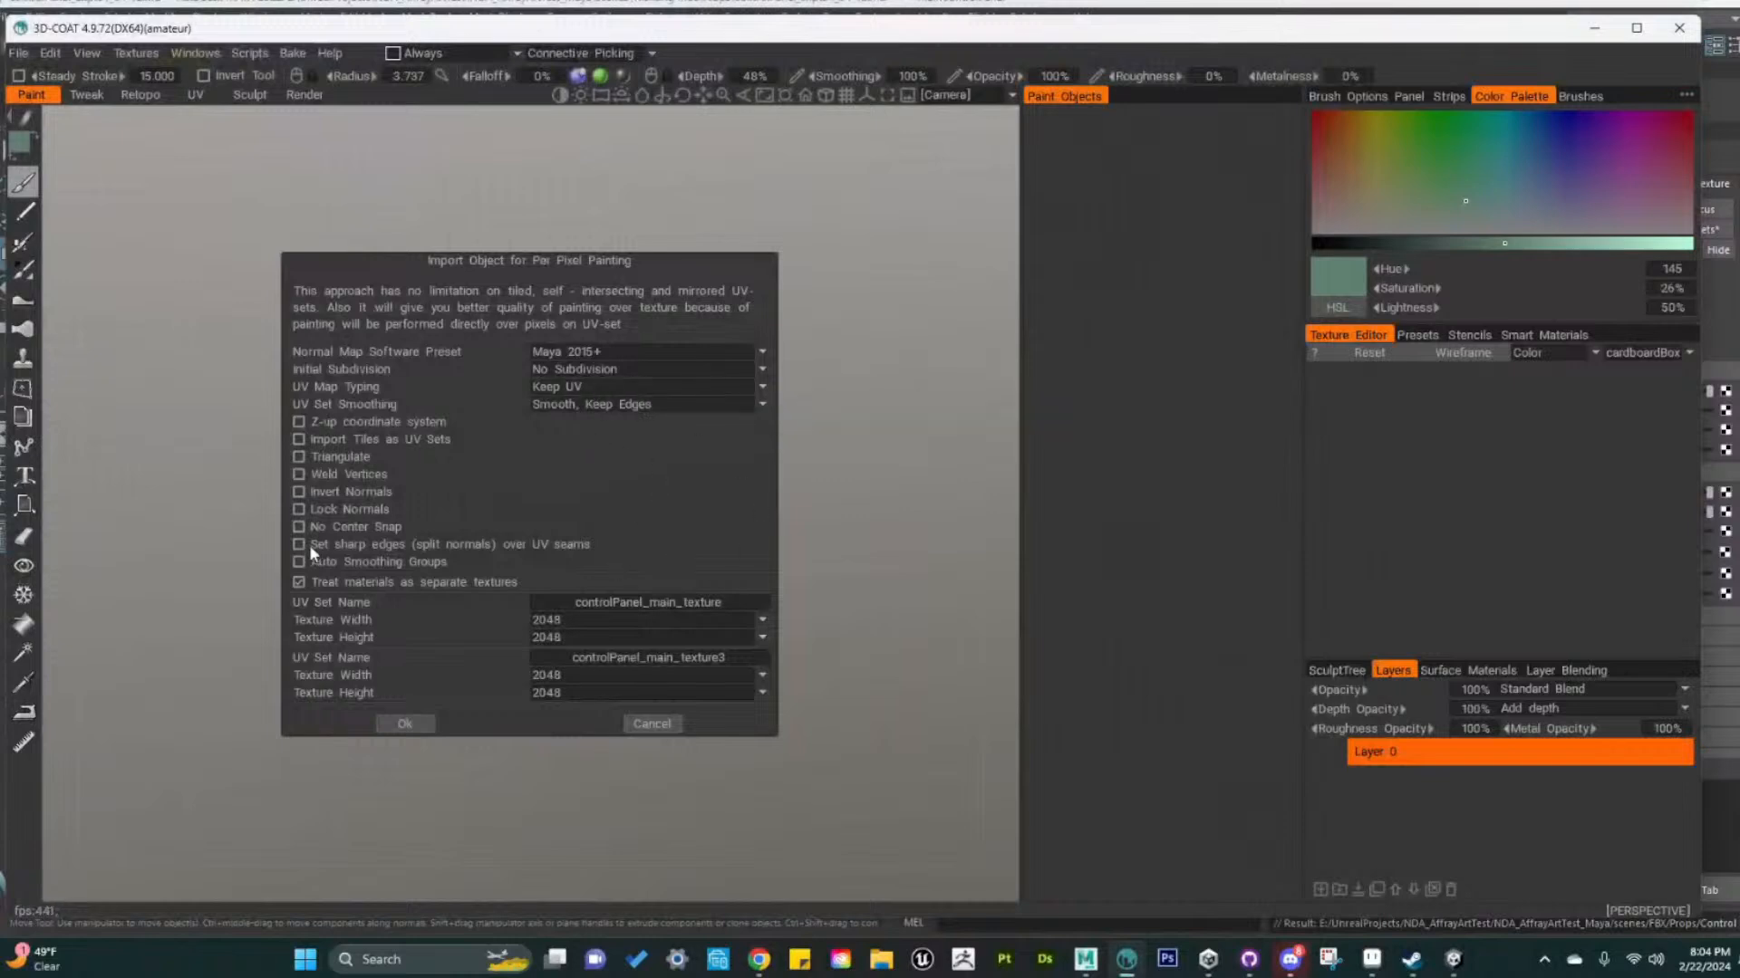
Check the name of the second UV set in the import options, and cancel the import
left_click(759, 659)
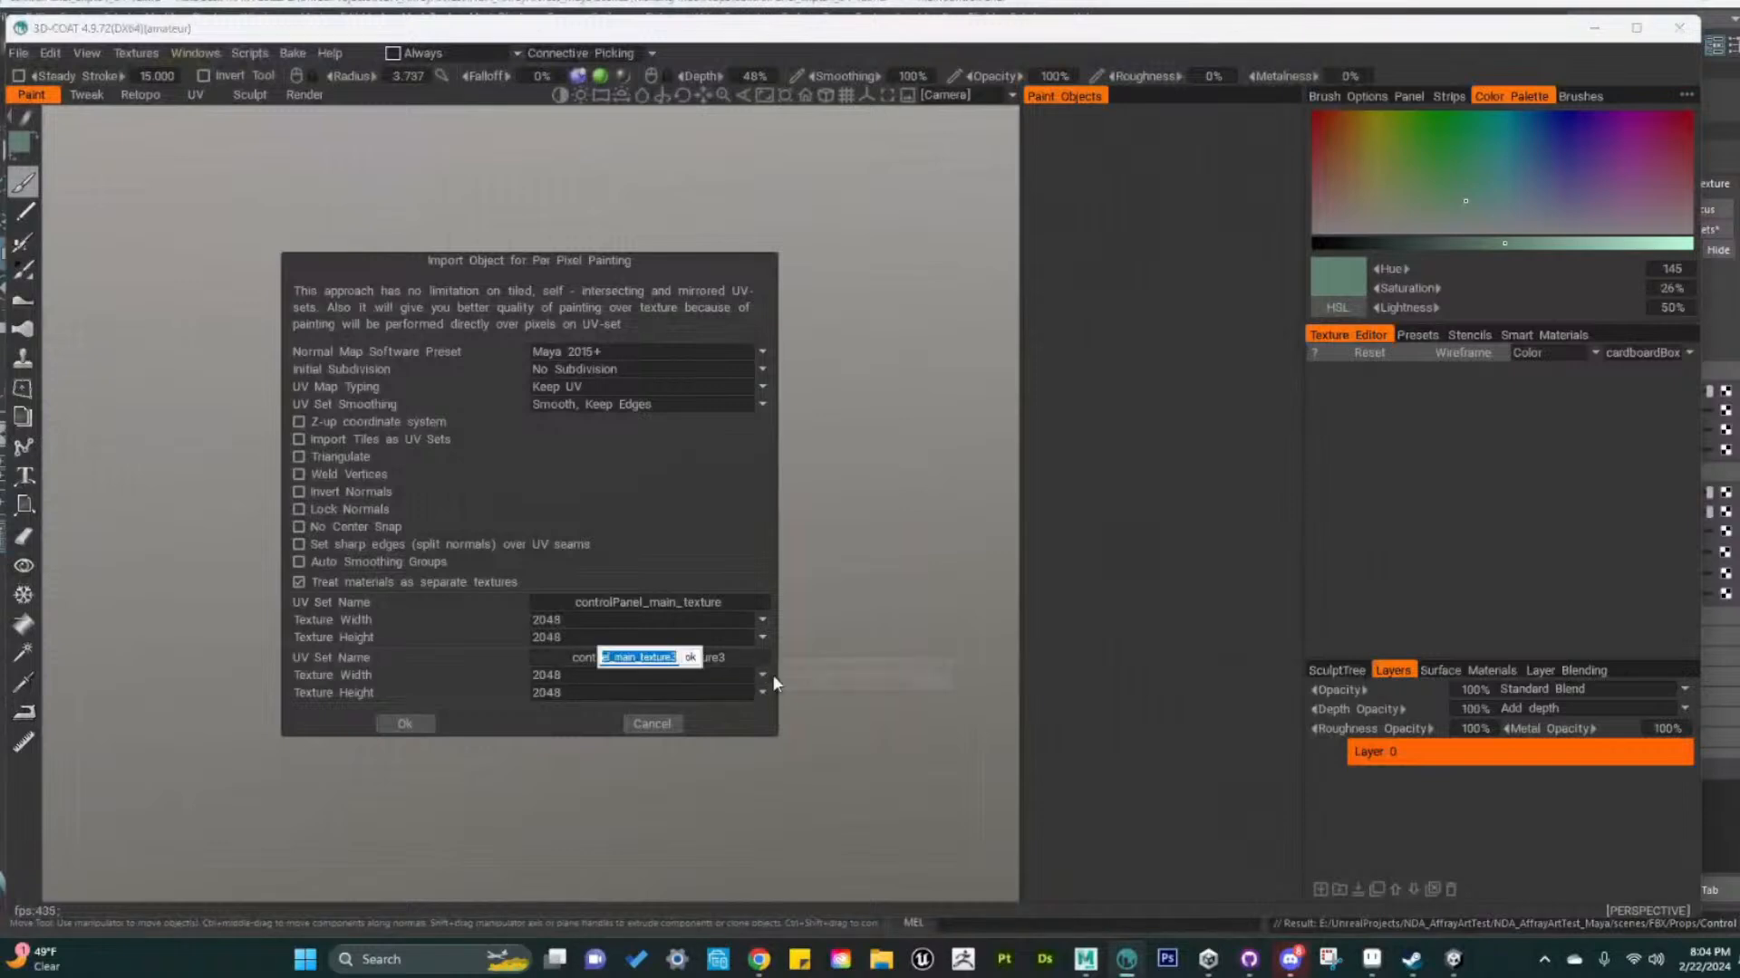
left_click(753, 675)
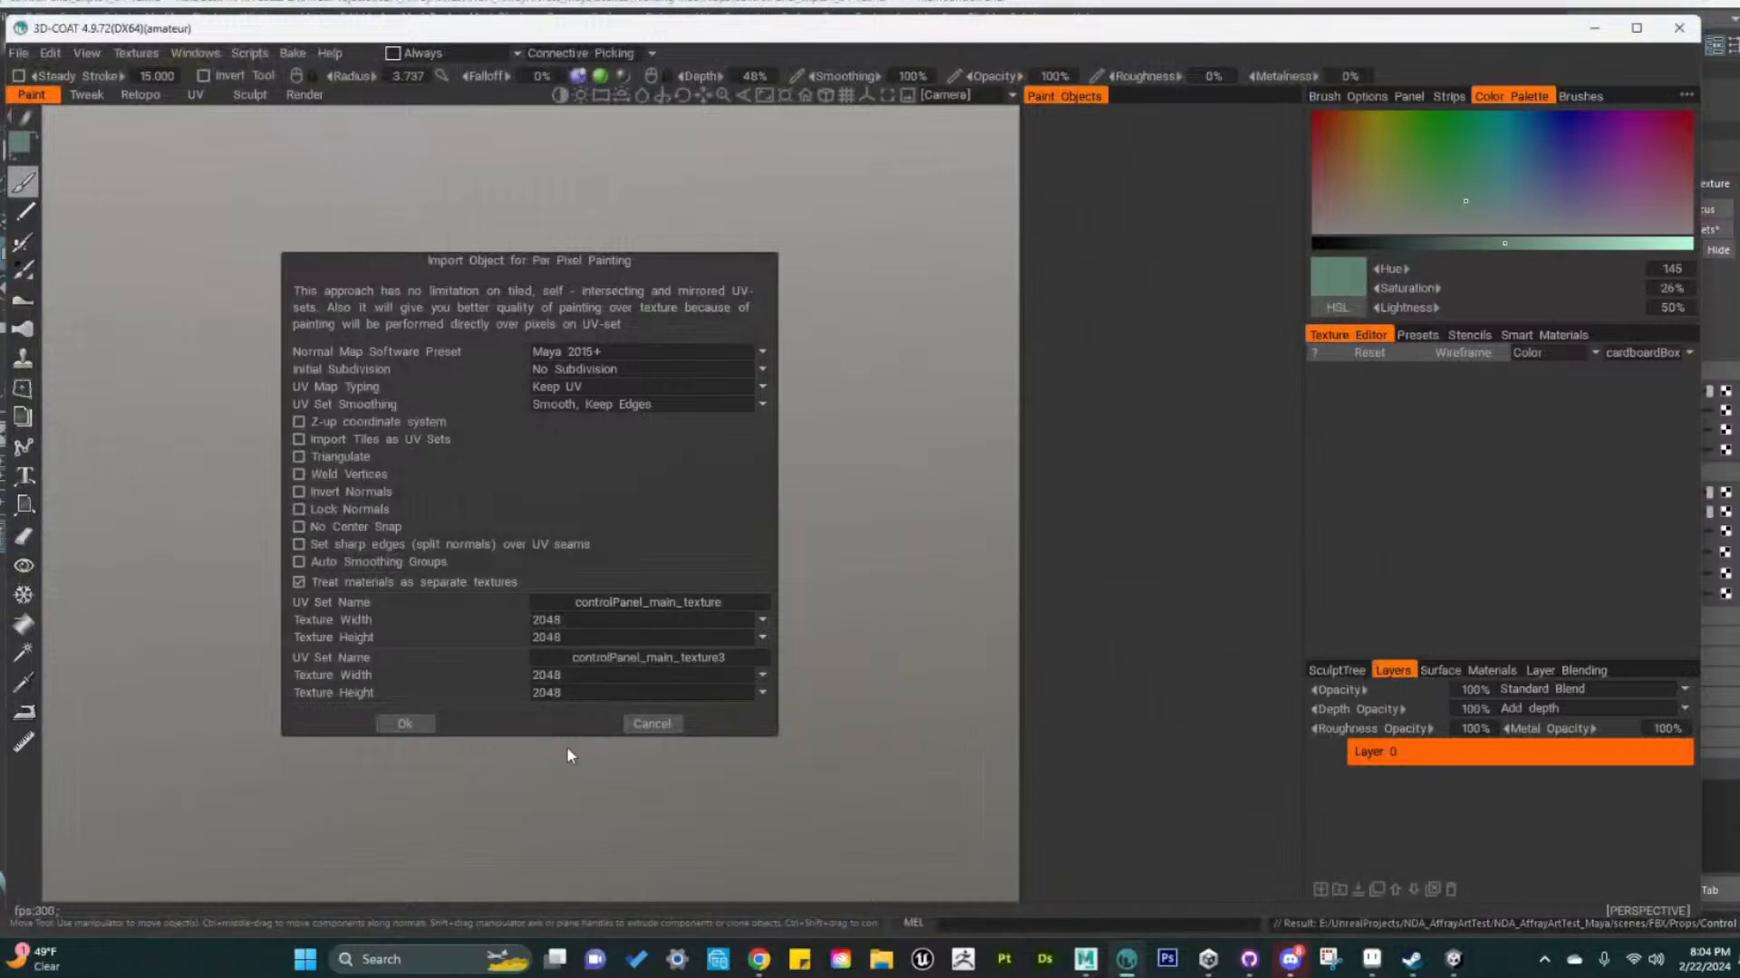
left_click(711, 658)
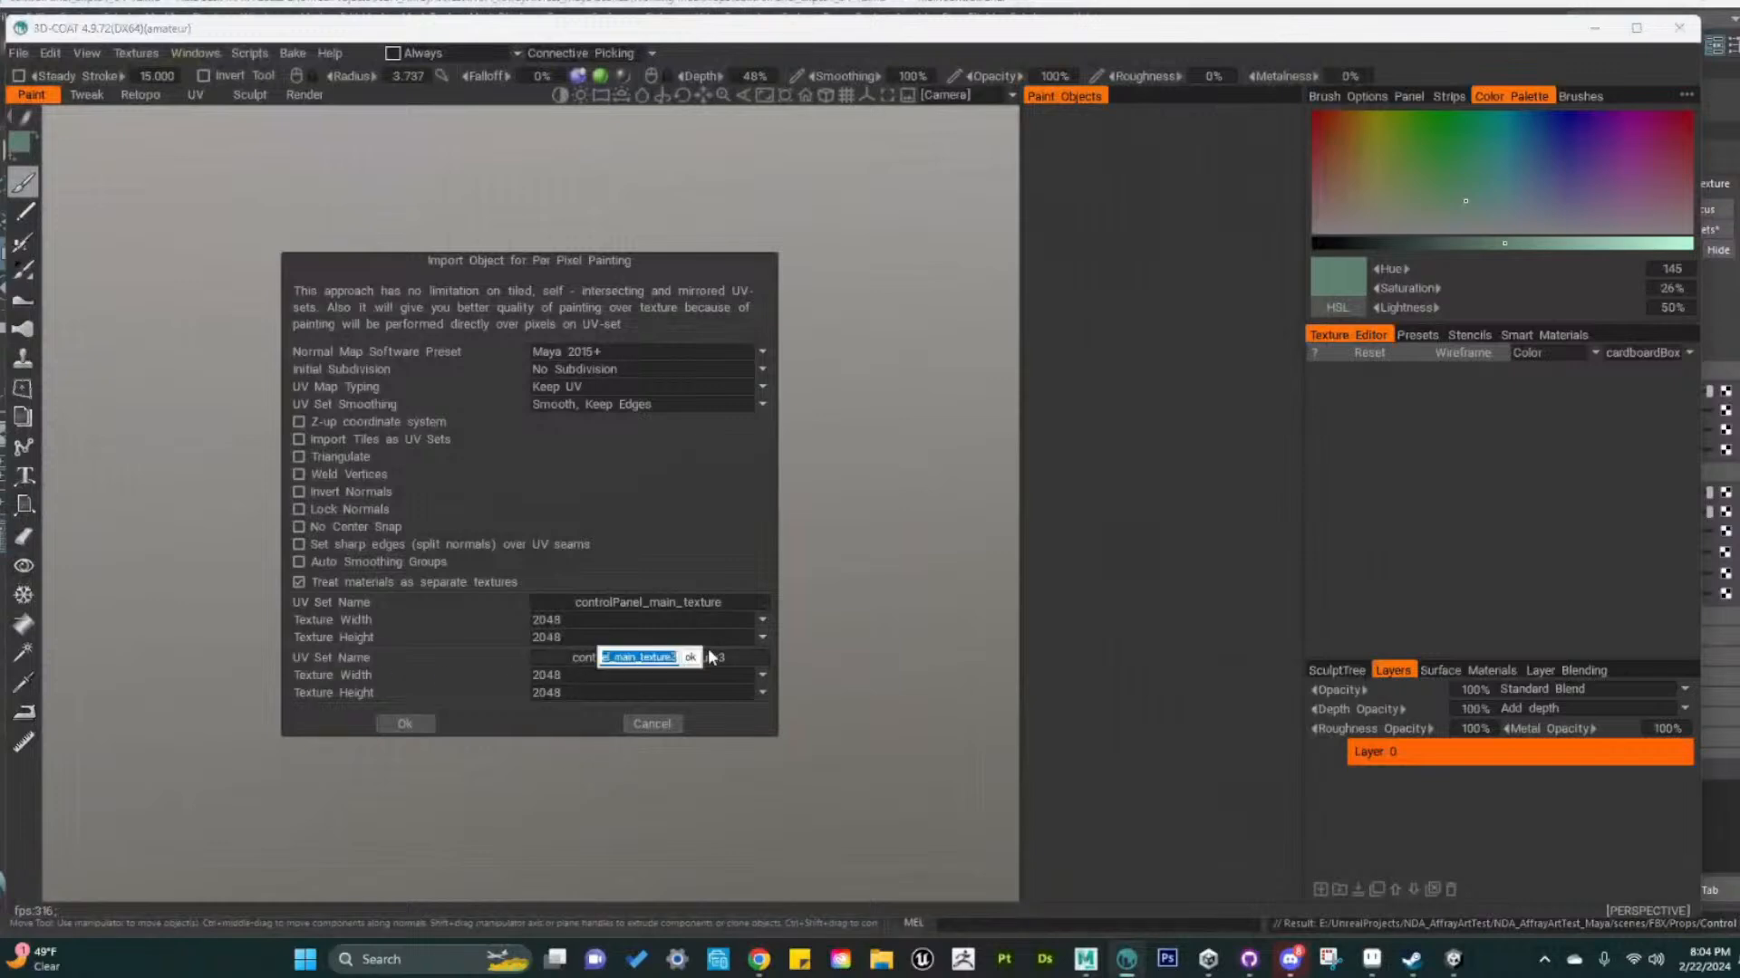
left_click(691, 658)
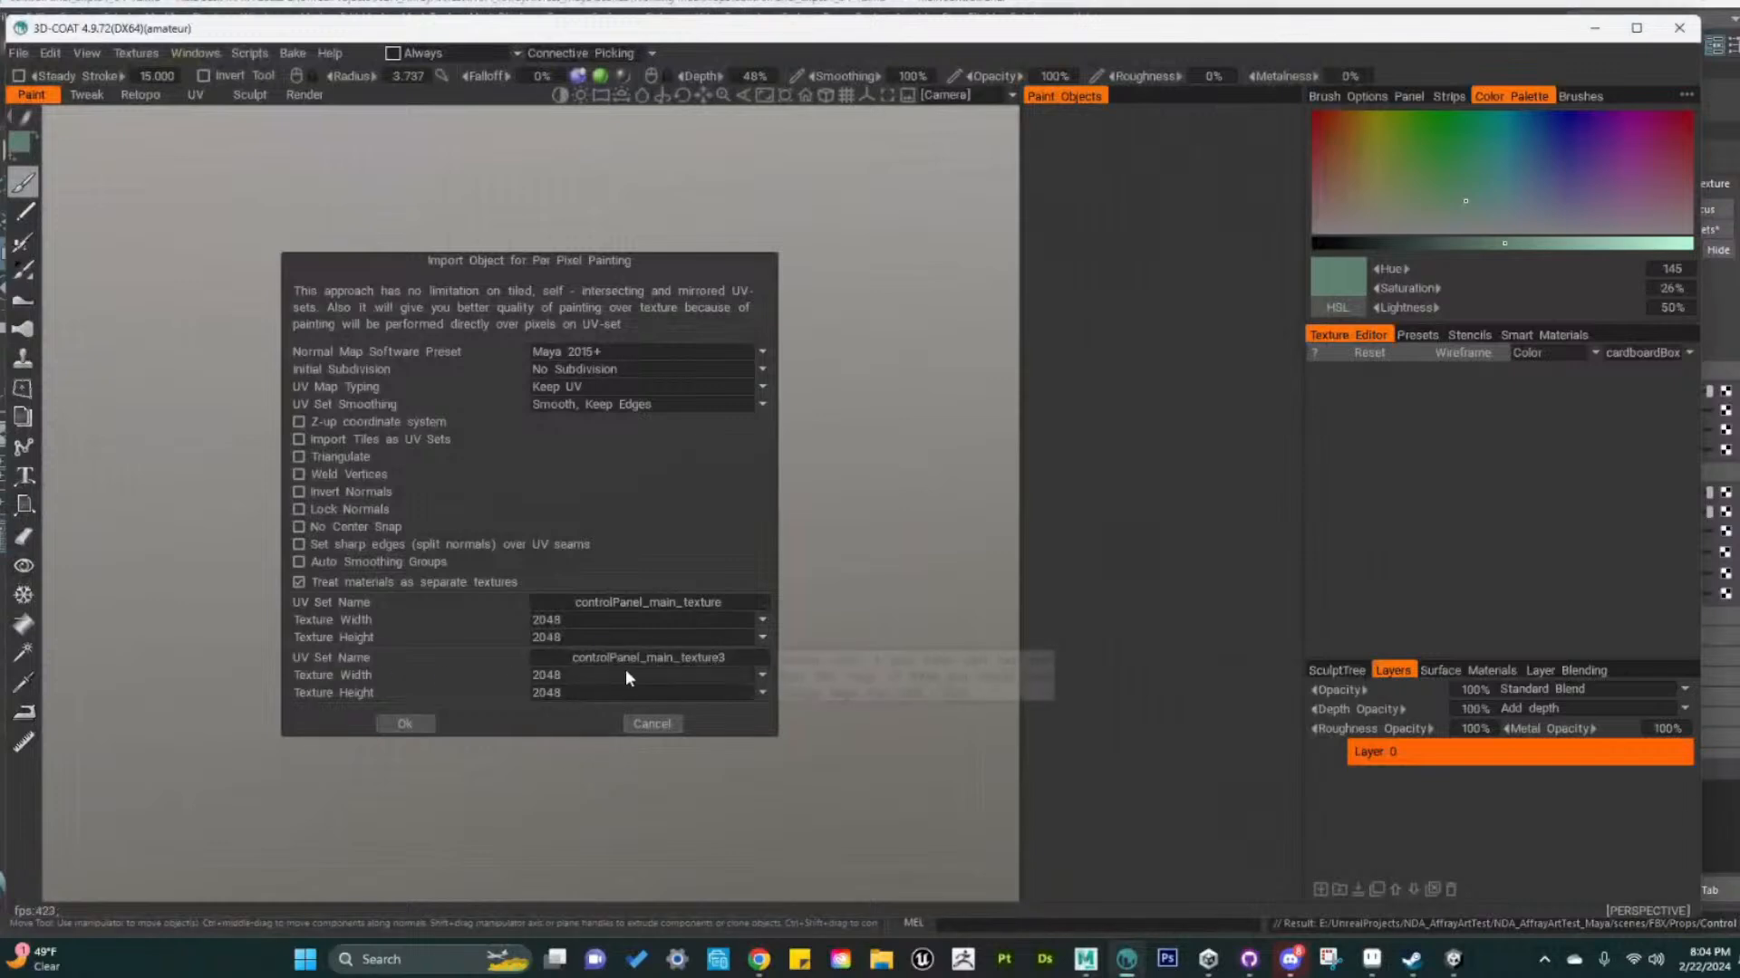
left_click(665, 726)
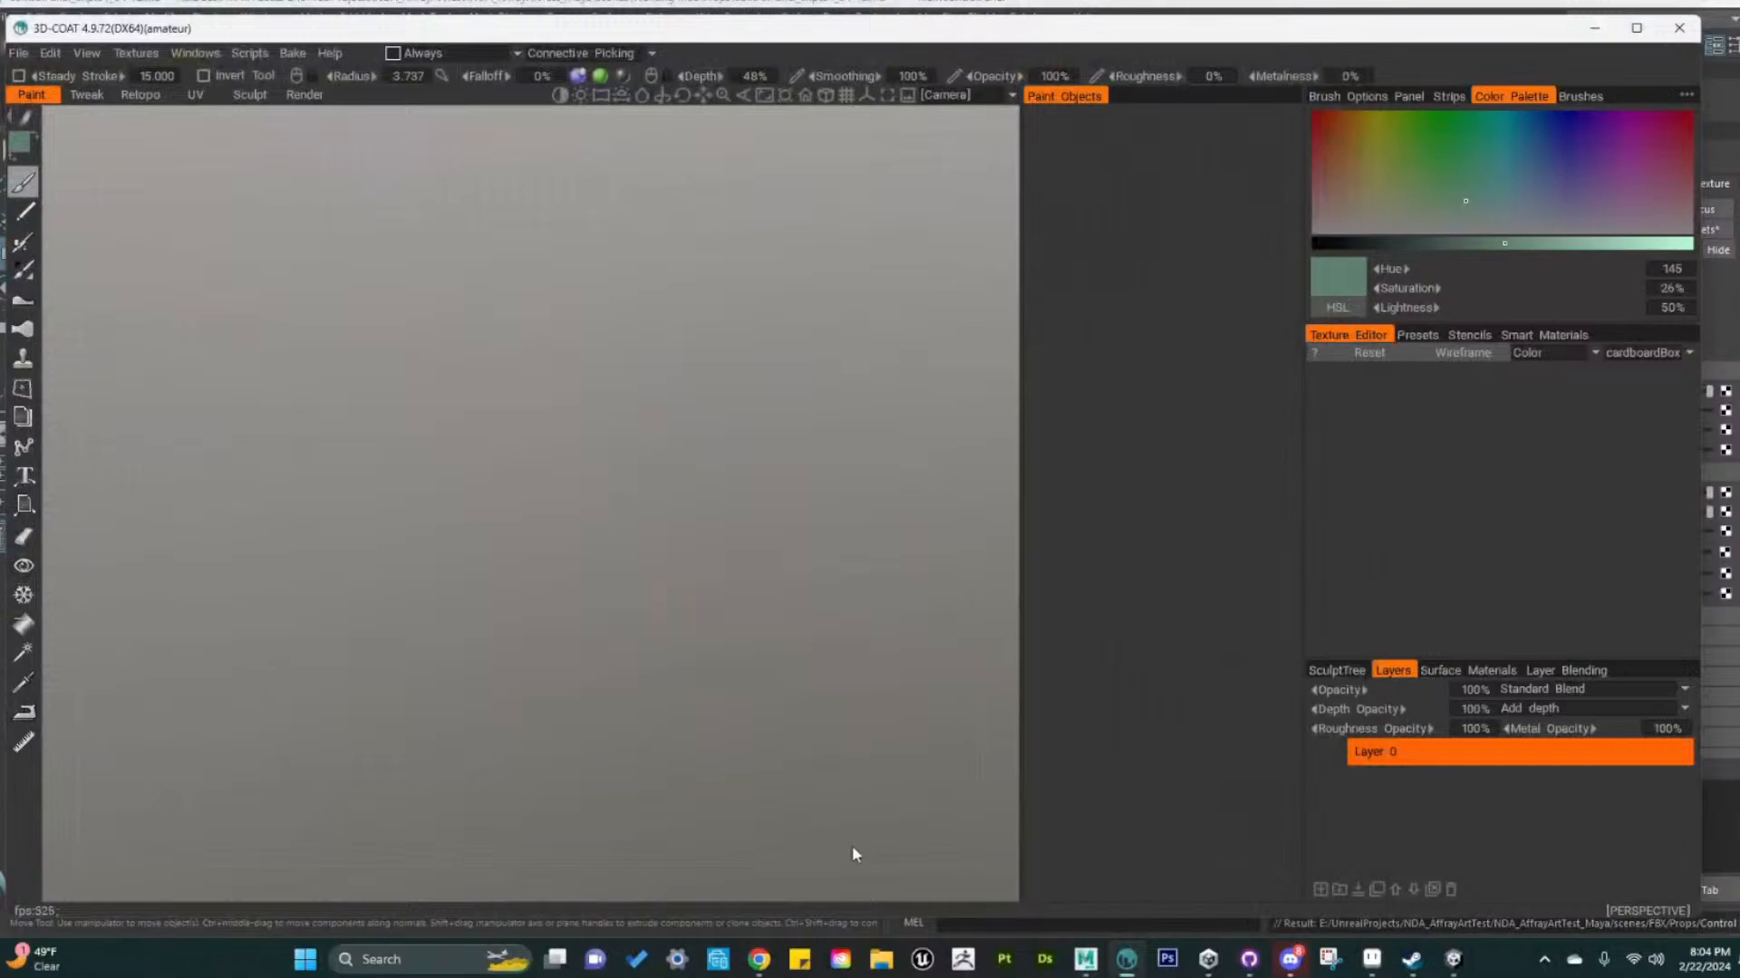
Switch to Maya, delete the leftover main_controlPanel material in Hypershade, and try to delete standardSurface1
left_click(1085, 959)
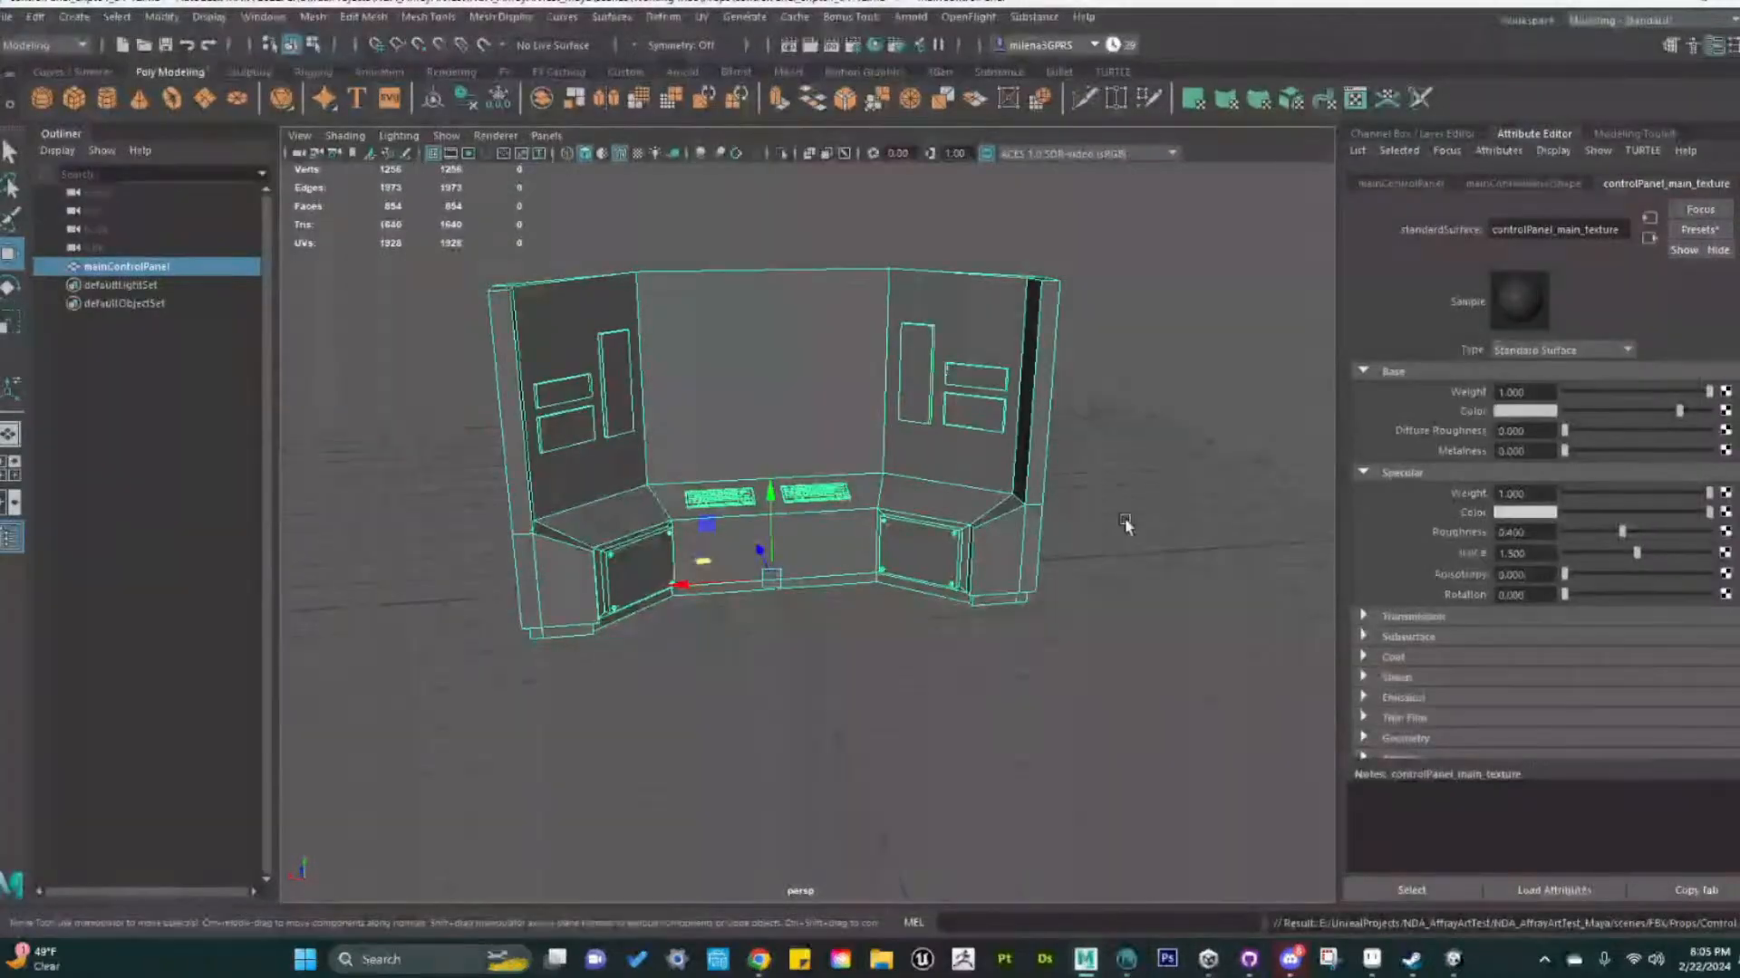
left_click(873, 44)
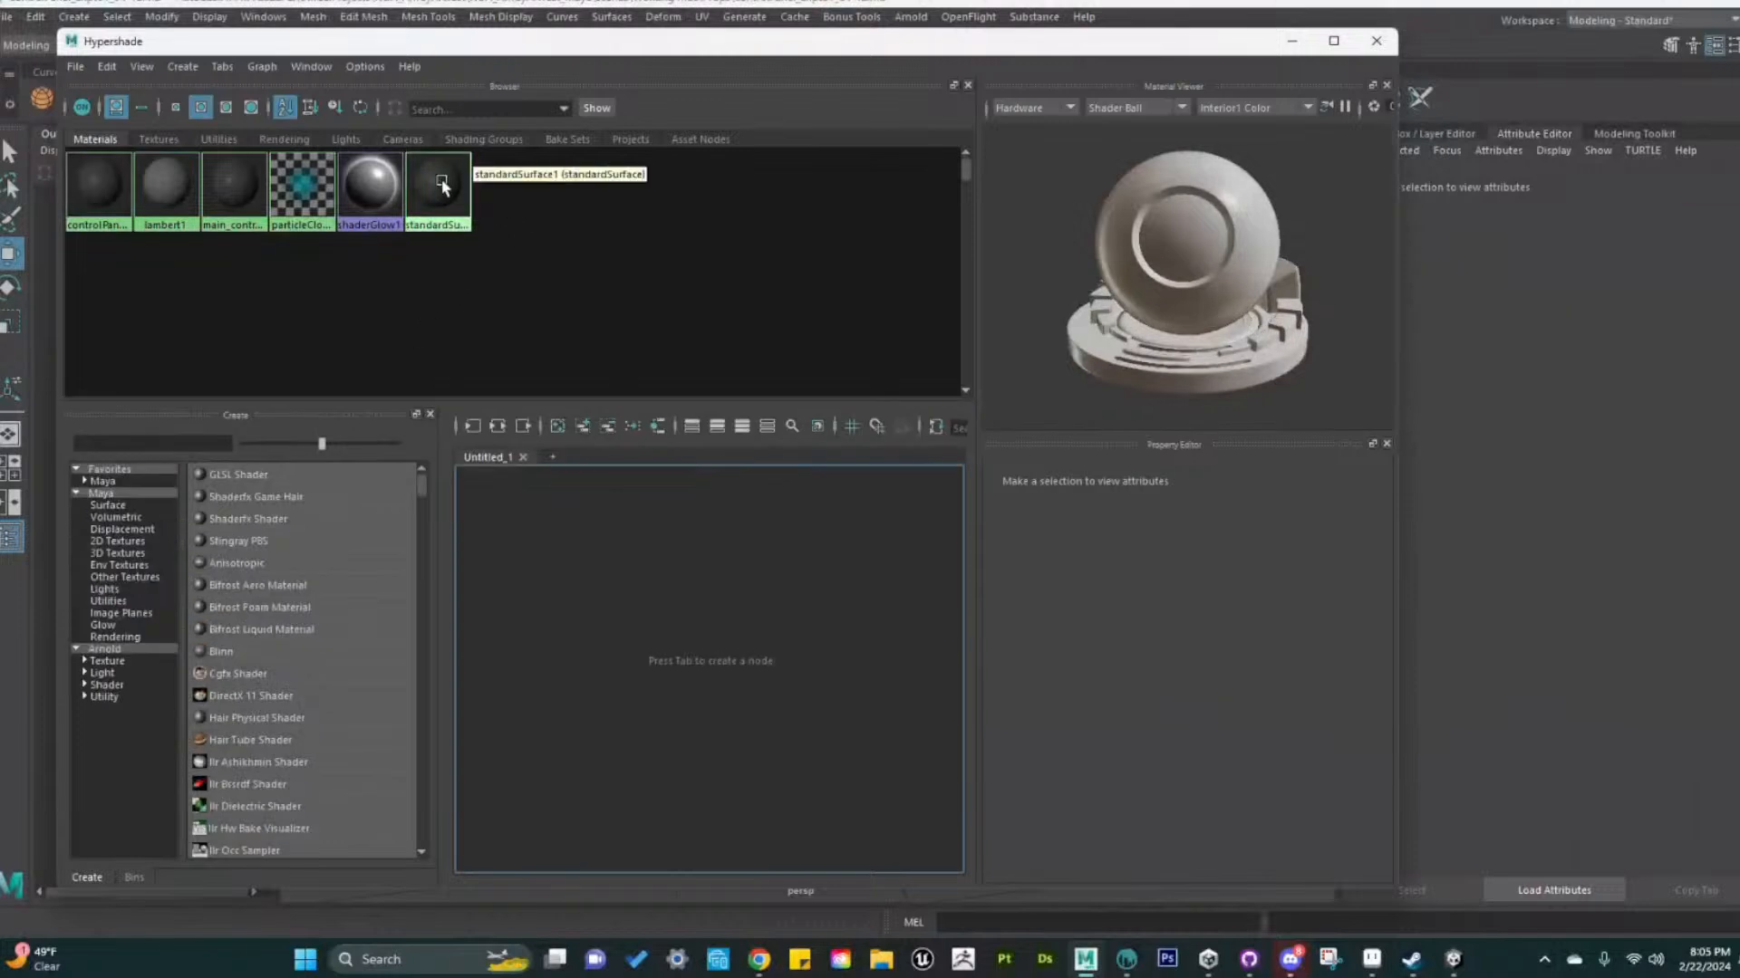
left_click(231, 187)
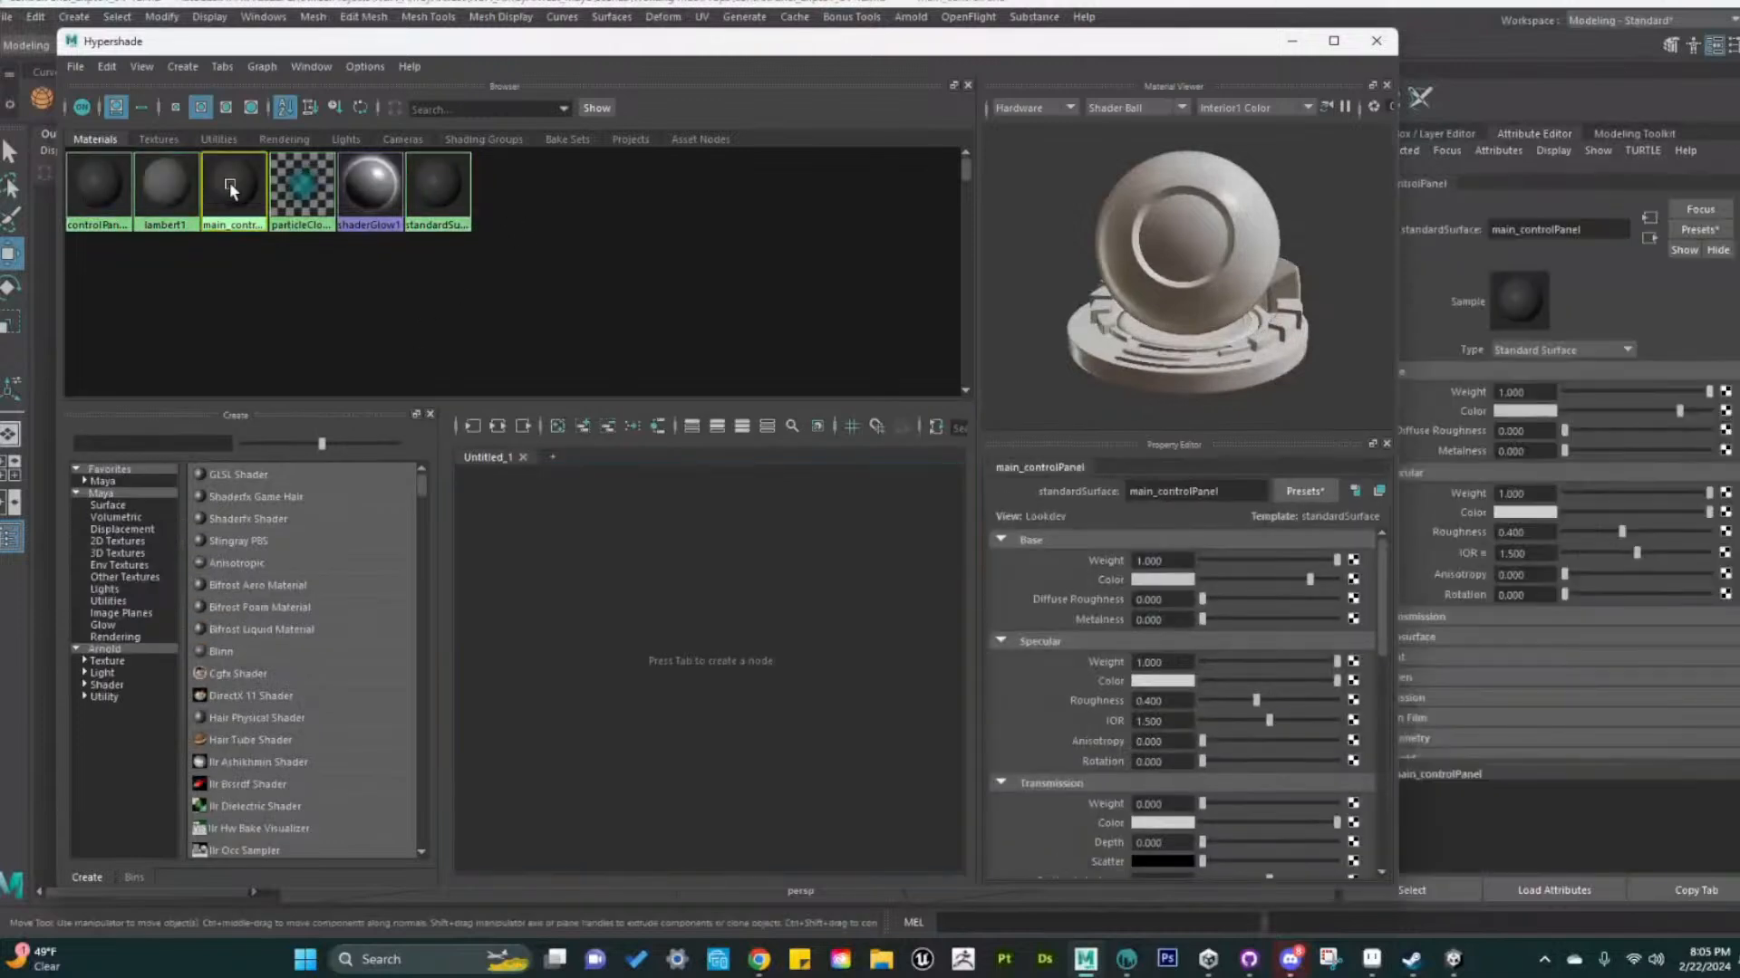
key("Delete")
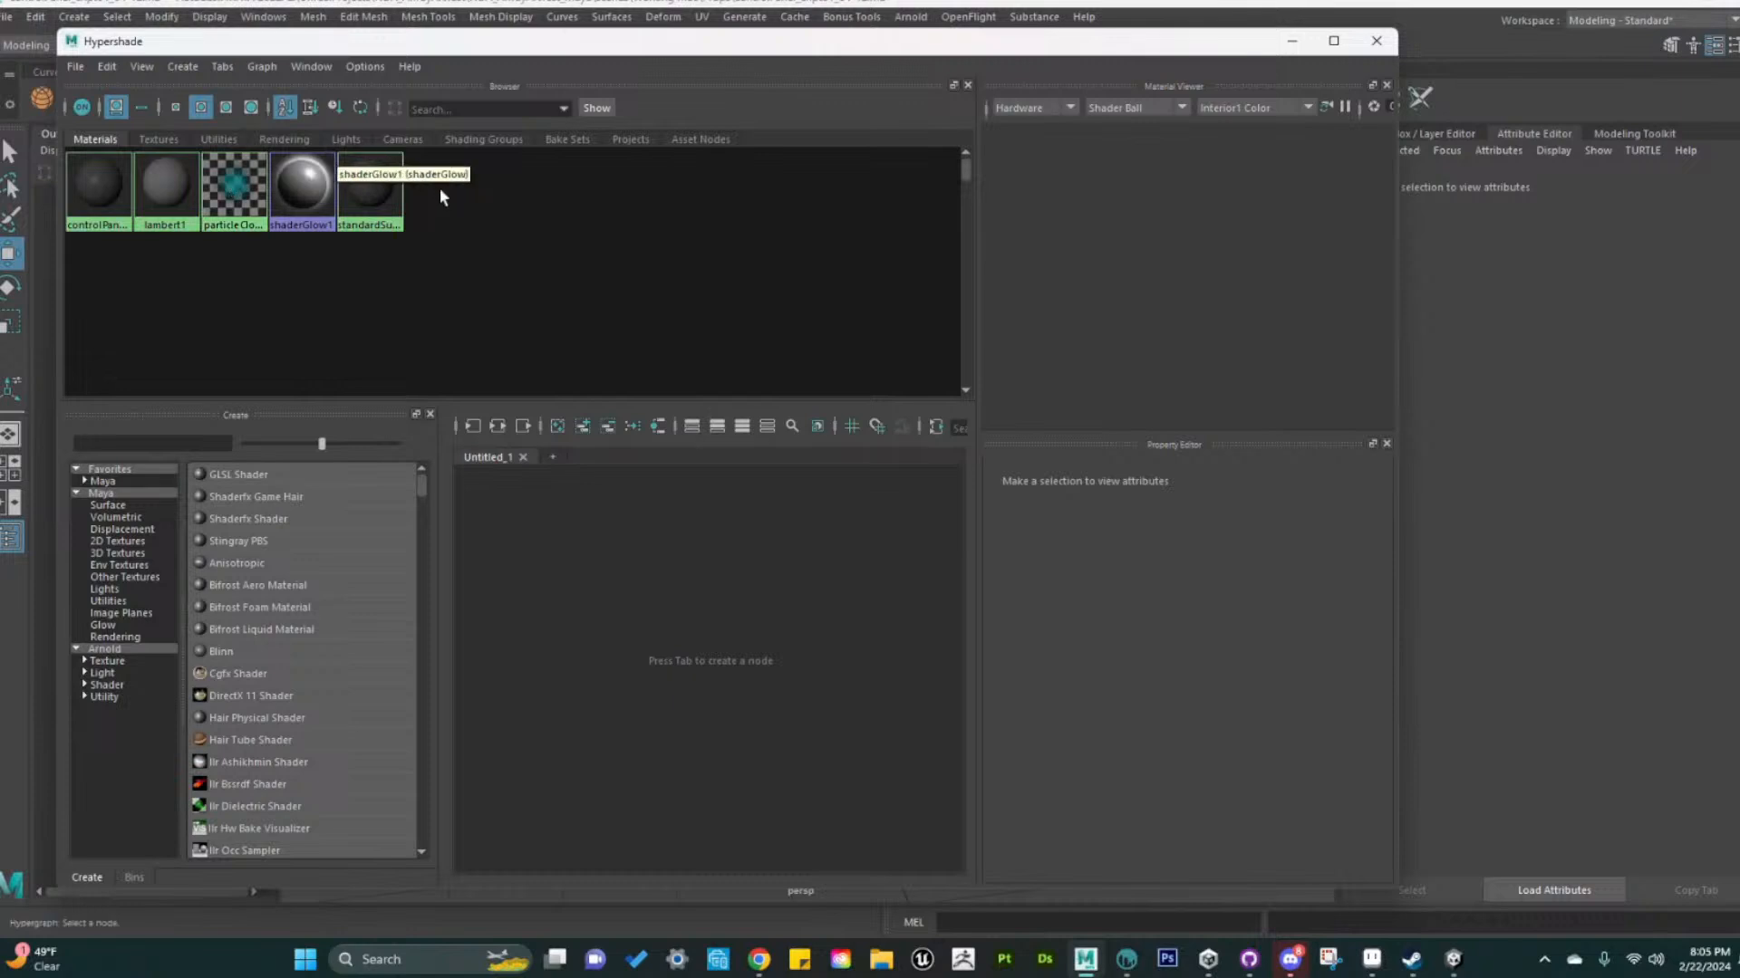
left_click(381, 211)
key("Delete")
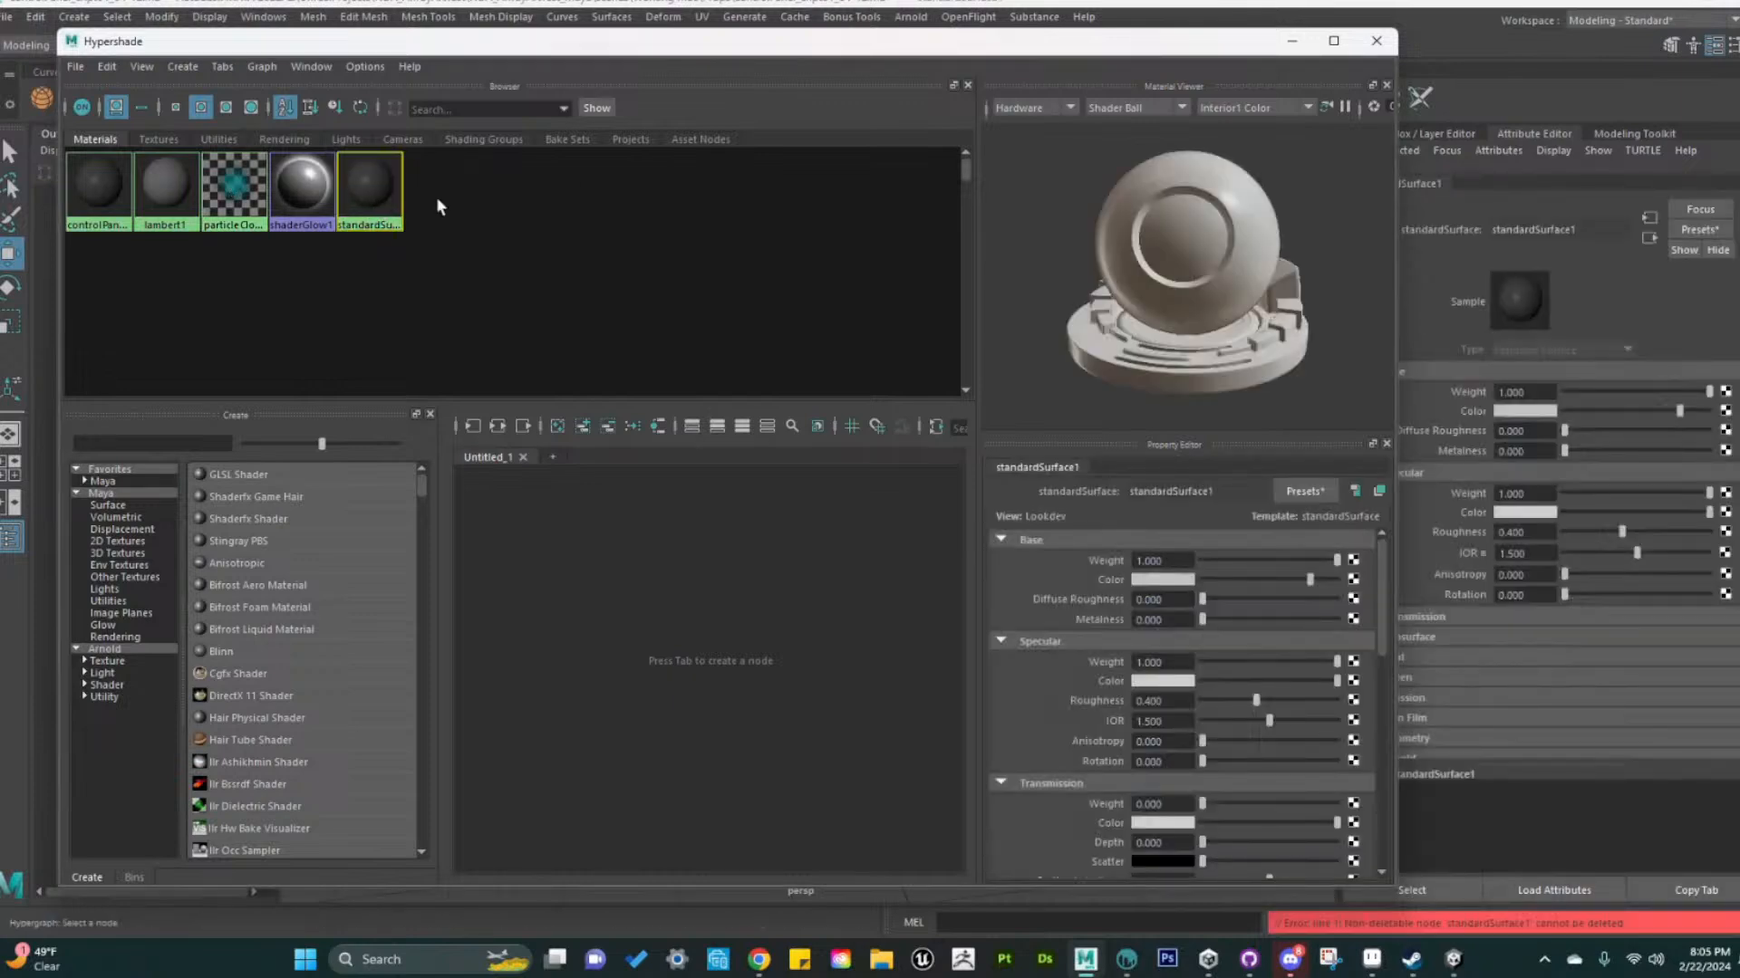
left_click(1376, 41)
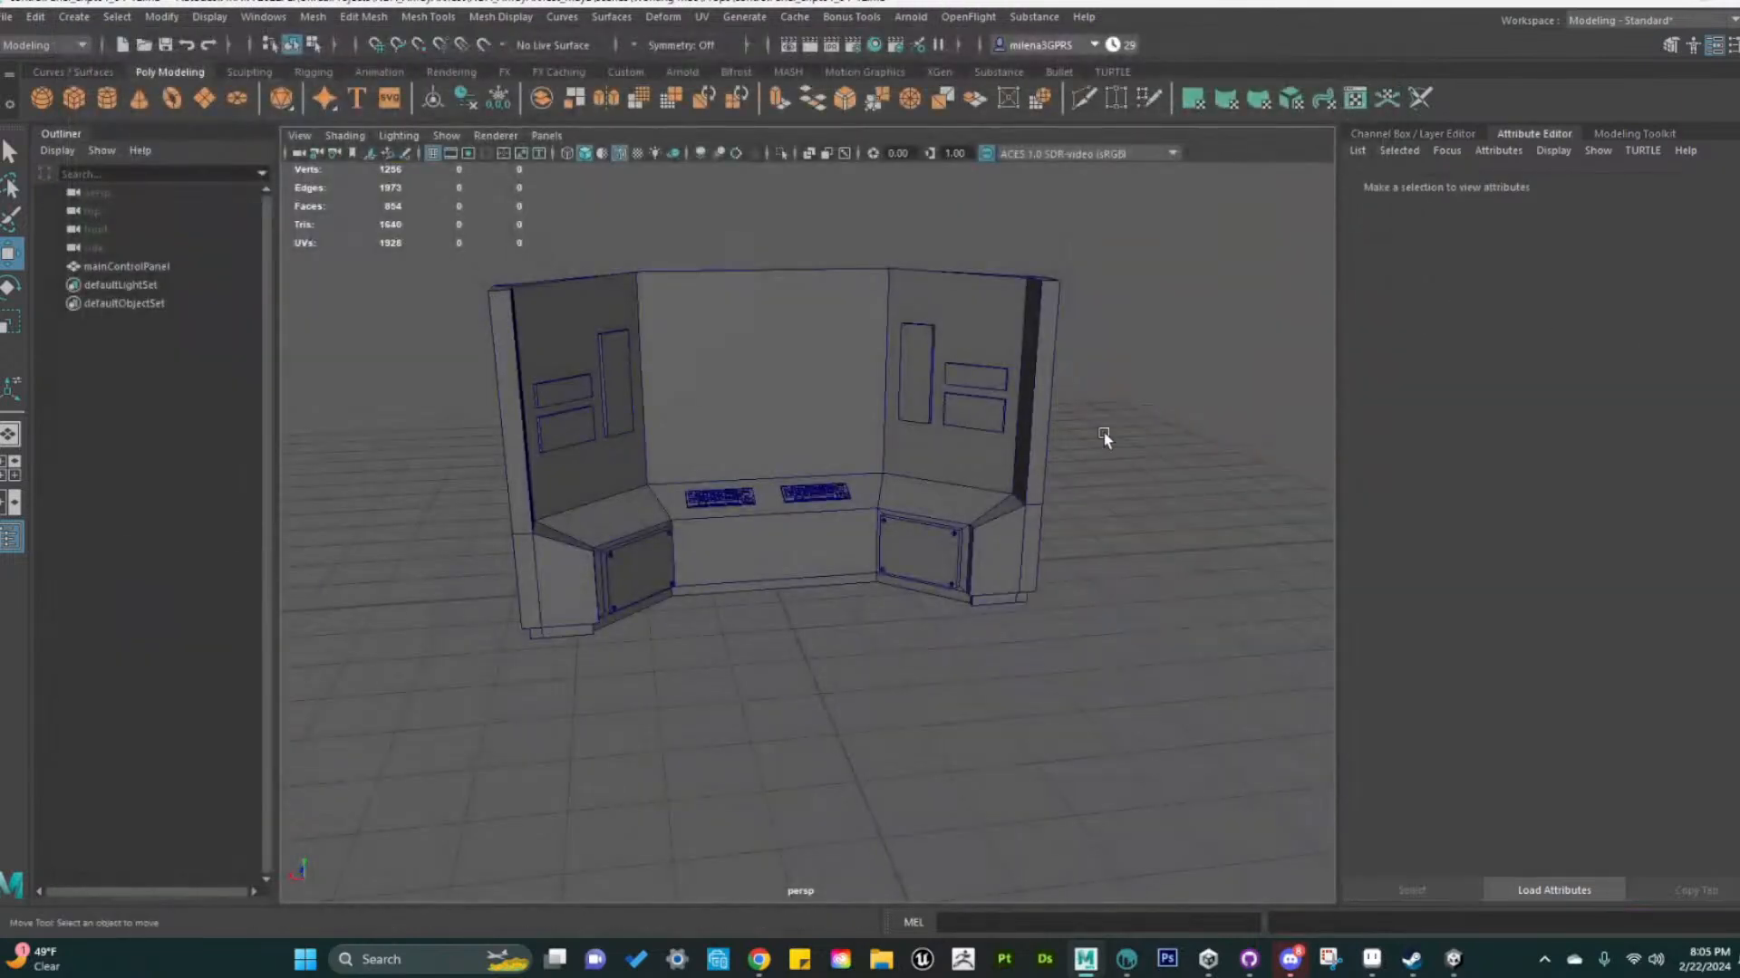
Switch mainControlPanel to face selection and select all connected faces of the panel's main body shell
left_click(1634, 133)
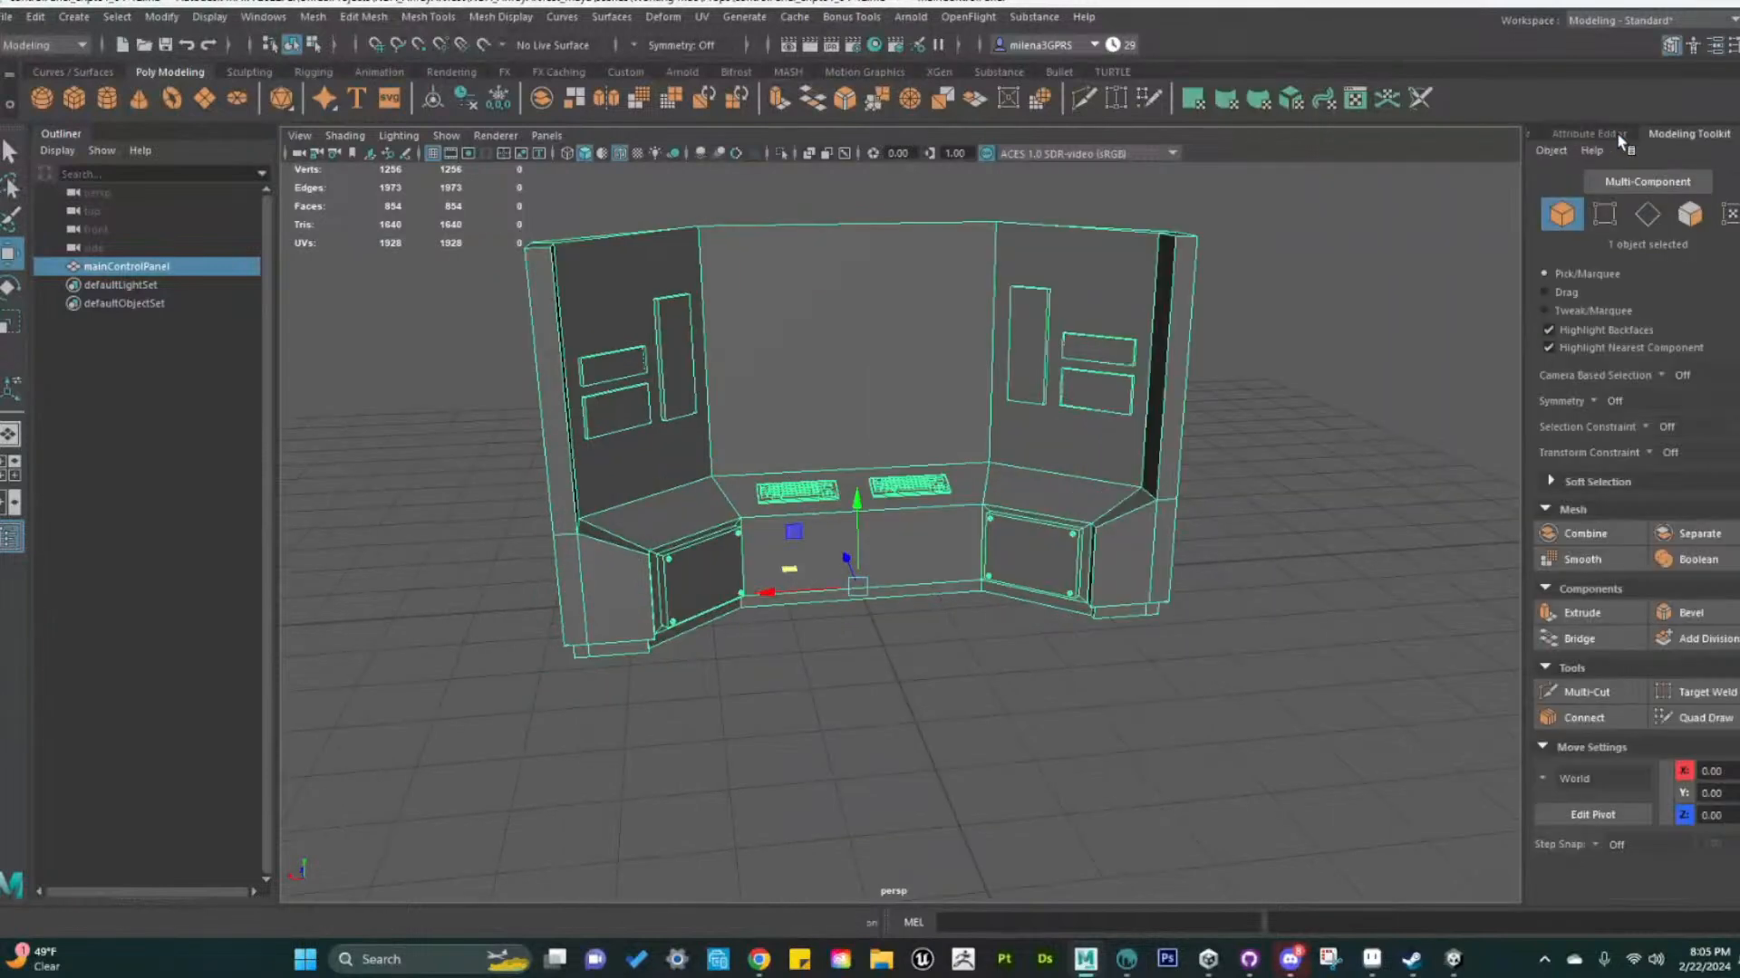
right_click(899, 456)
mouse_move(899, 461)
right_mouse_down()
mouse_move(923, 493)
mouse_move(904, 459)
right_mouse_up()
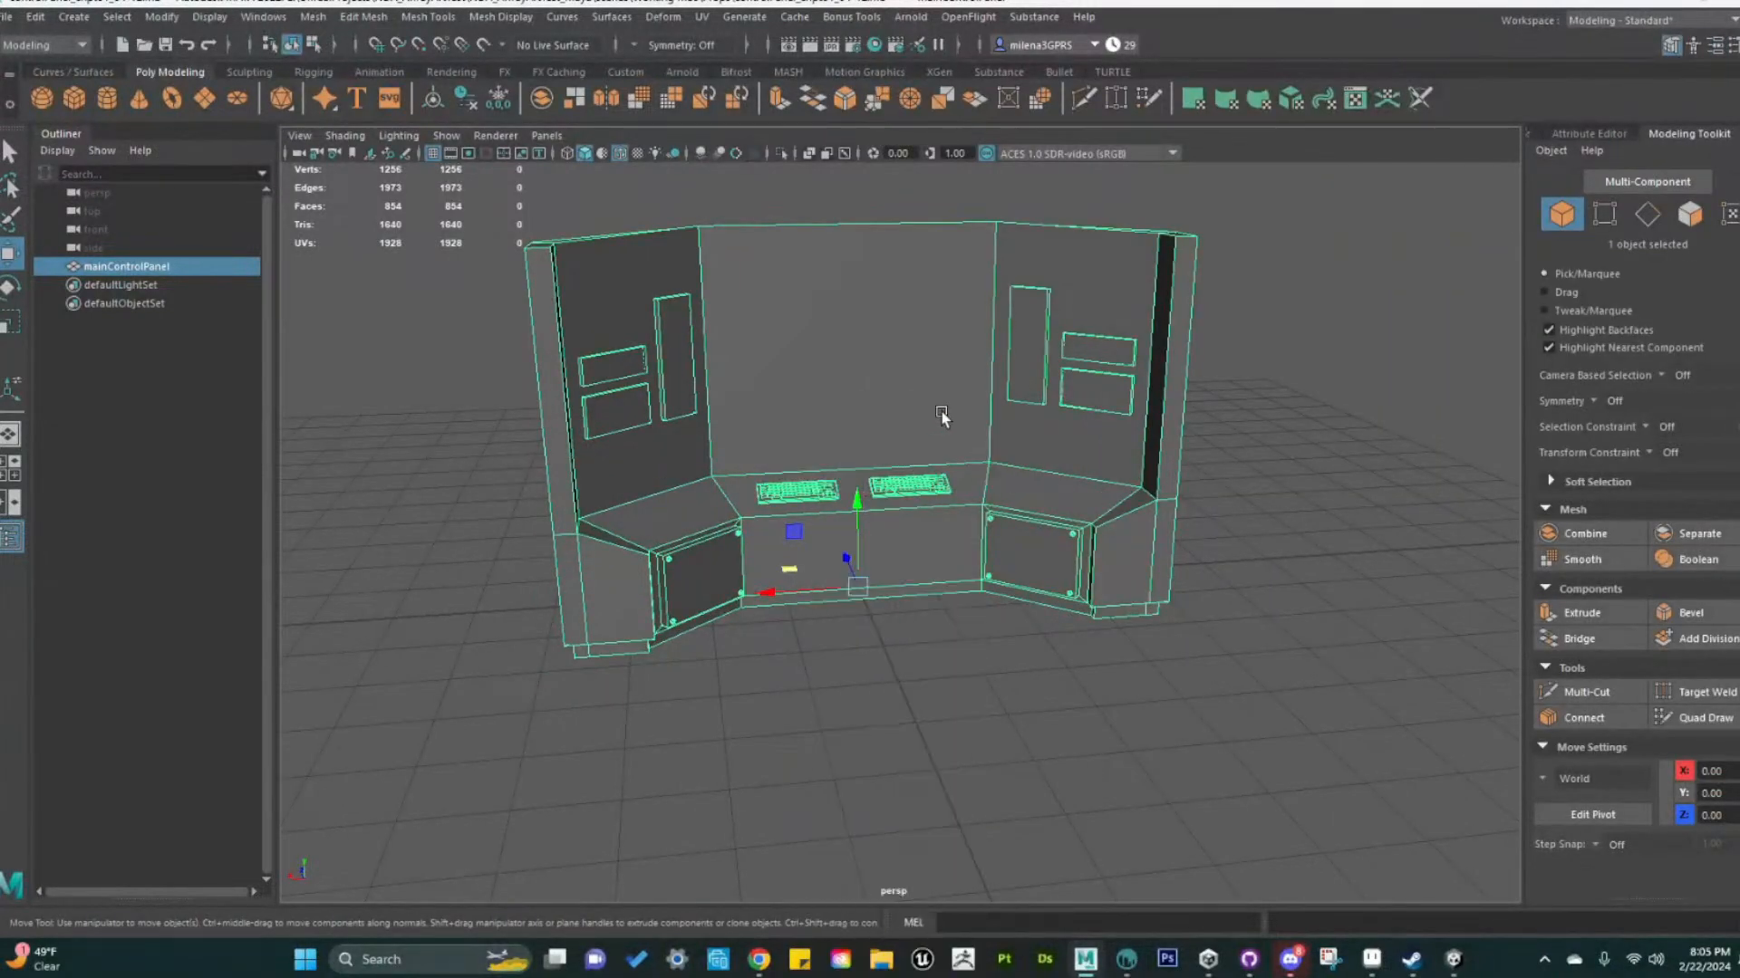
right_click_drag(1128, 294, 1136, 346)
double_click(1150, 290)
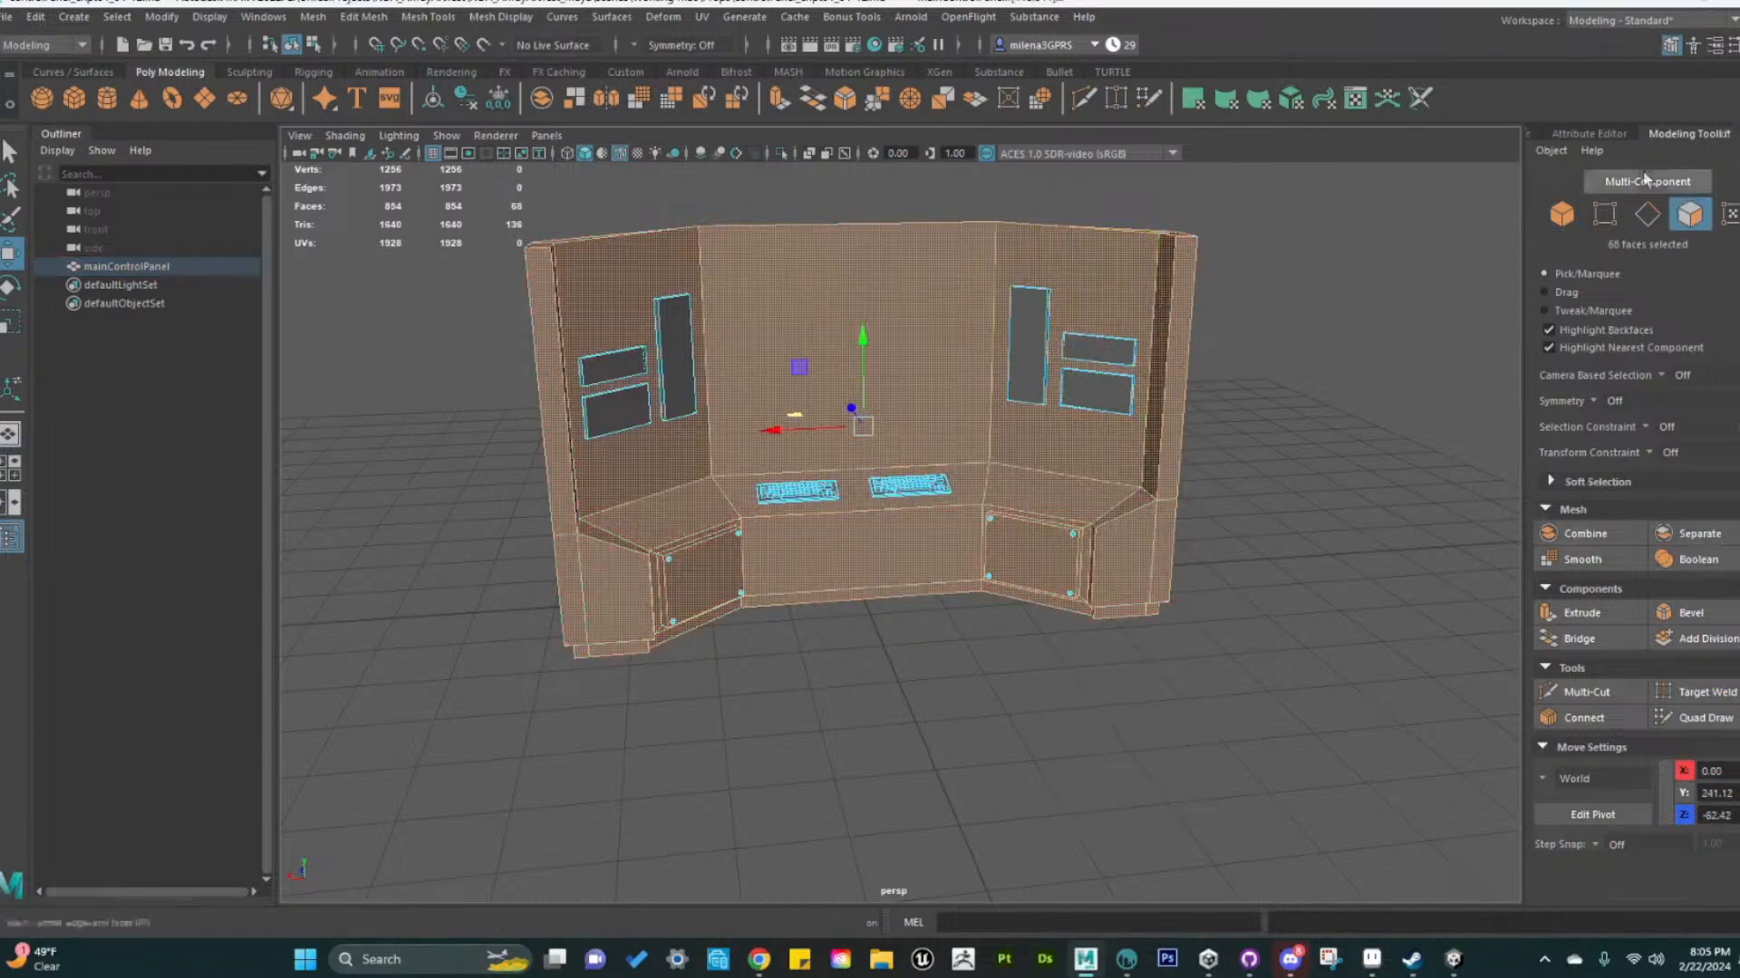
left_click_drag(1525, 190, 1318, 190)
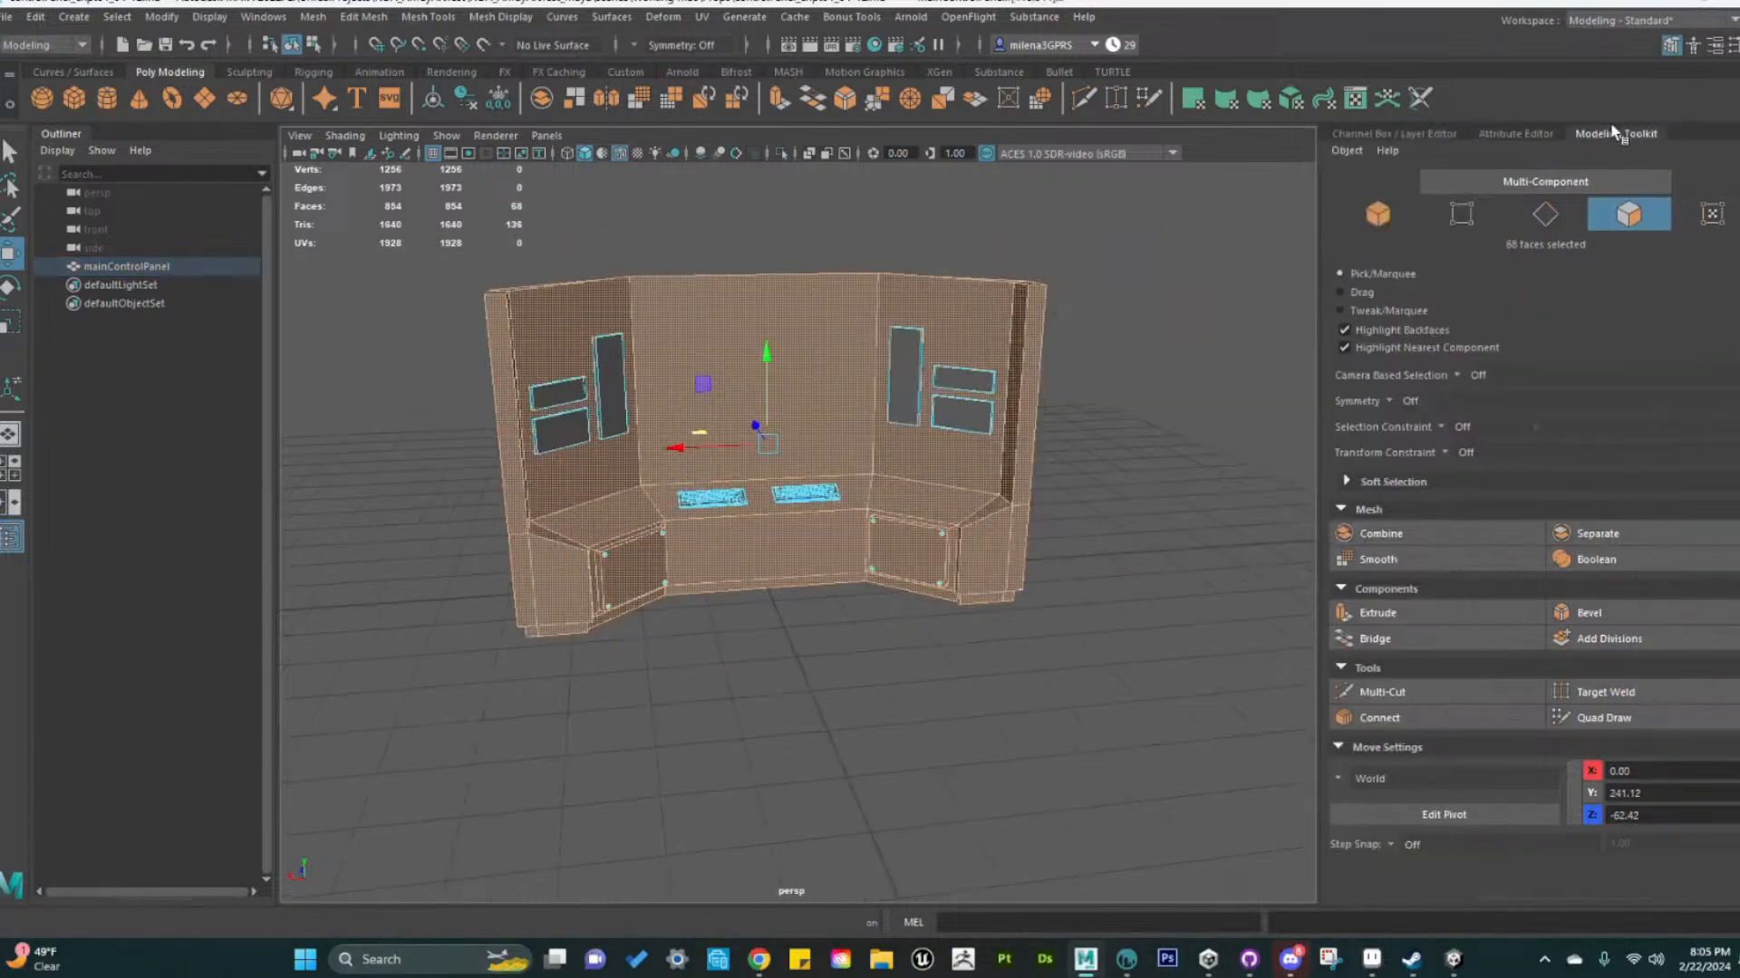
Select a single inner side-wall face of the control panel and check the material assigned to it
left_click(1174, 295)
left_click(990, 341)
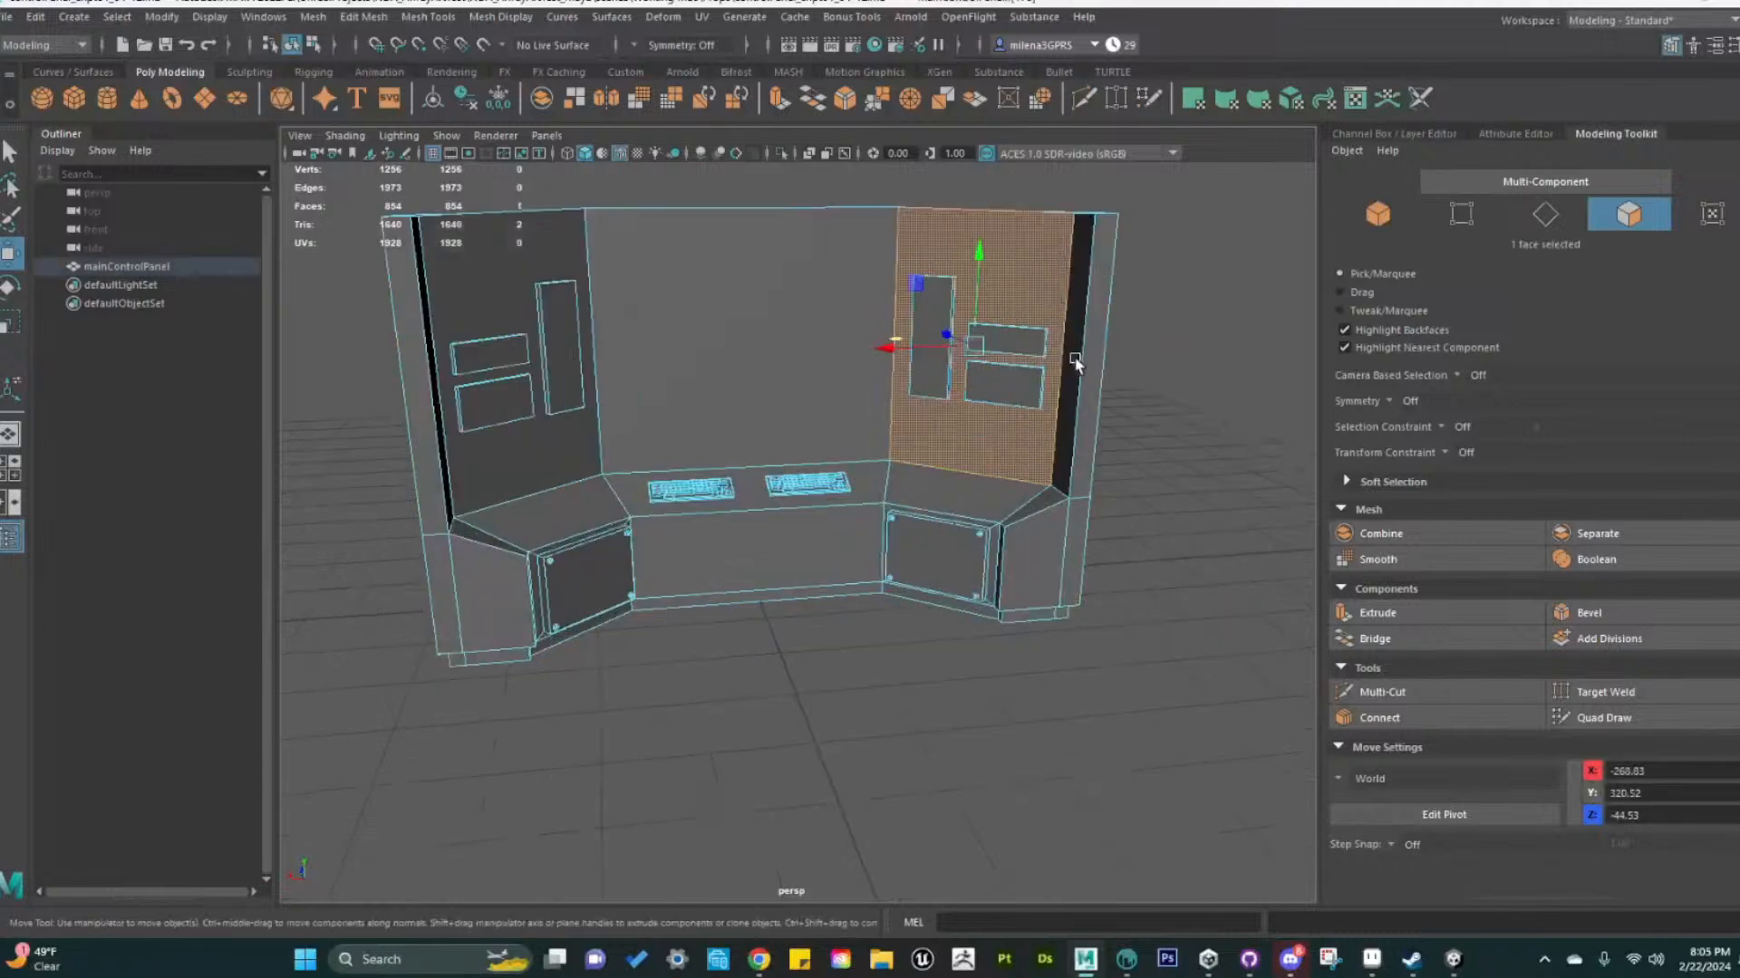
scroll(989, 341, "up", 3)
right_click_drag(1091, 221, 1218, 205)
left_click(1248, 282)
left_click(1141, 237)
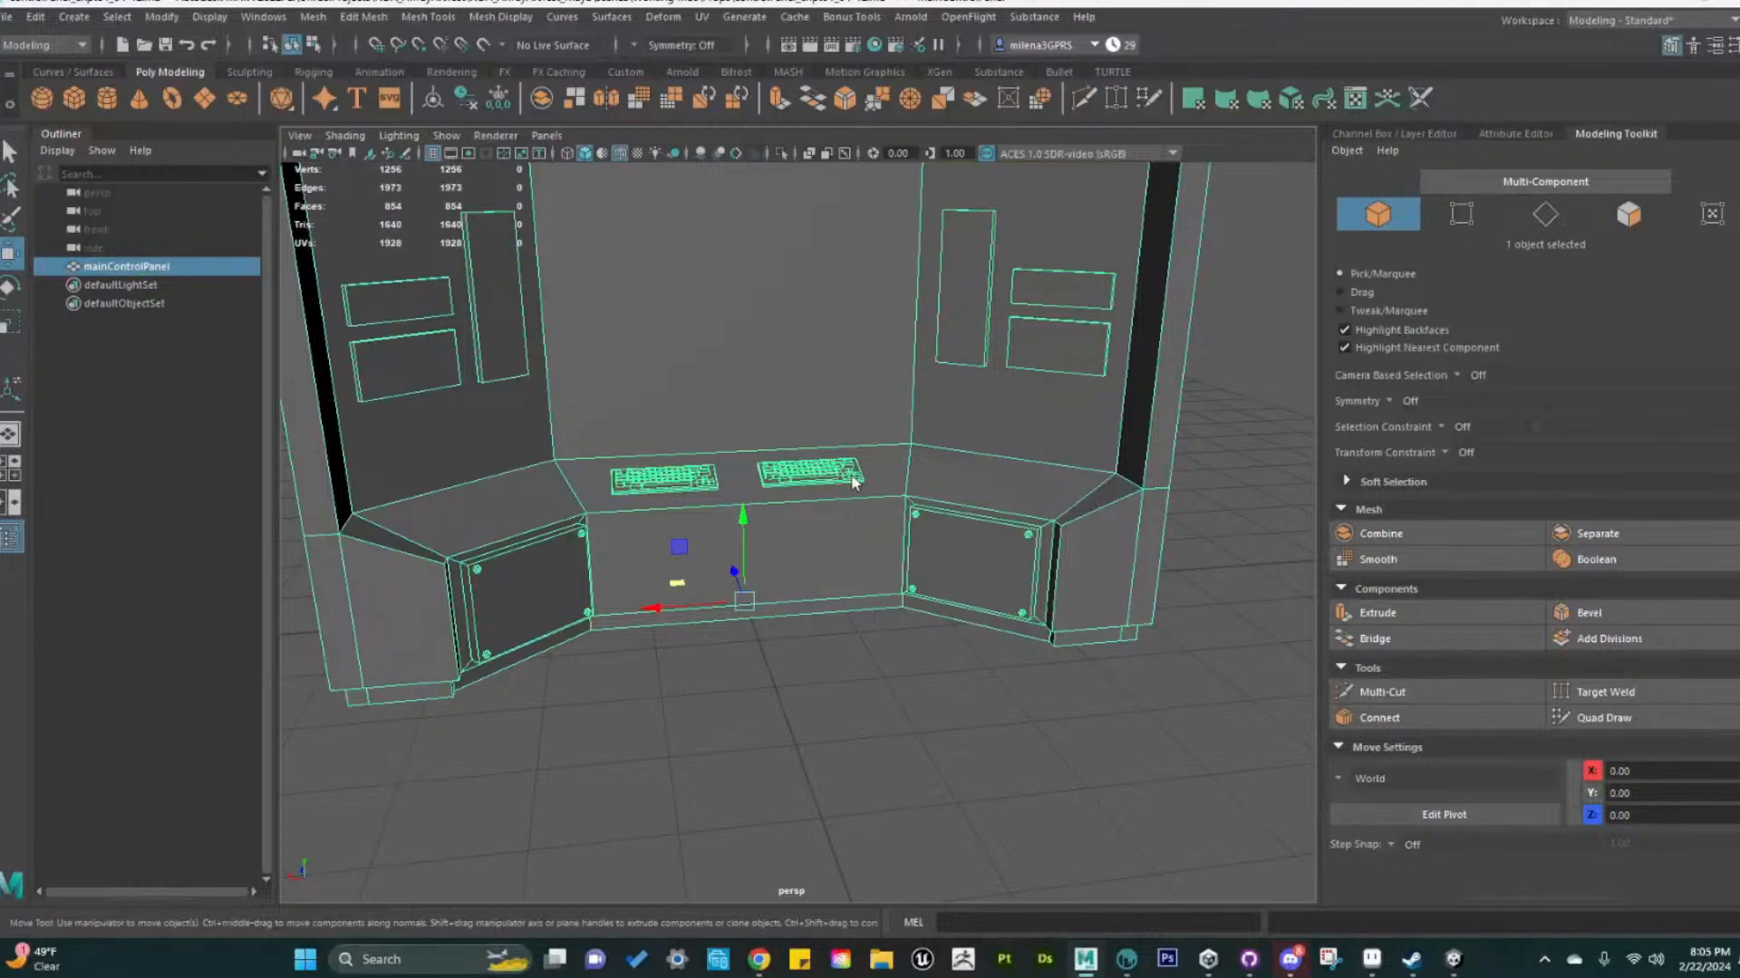
right_click_drag(851, 480, 852, 504)
left_click(1033, 412)
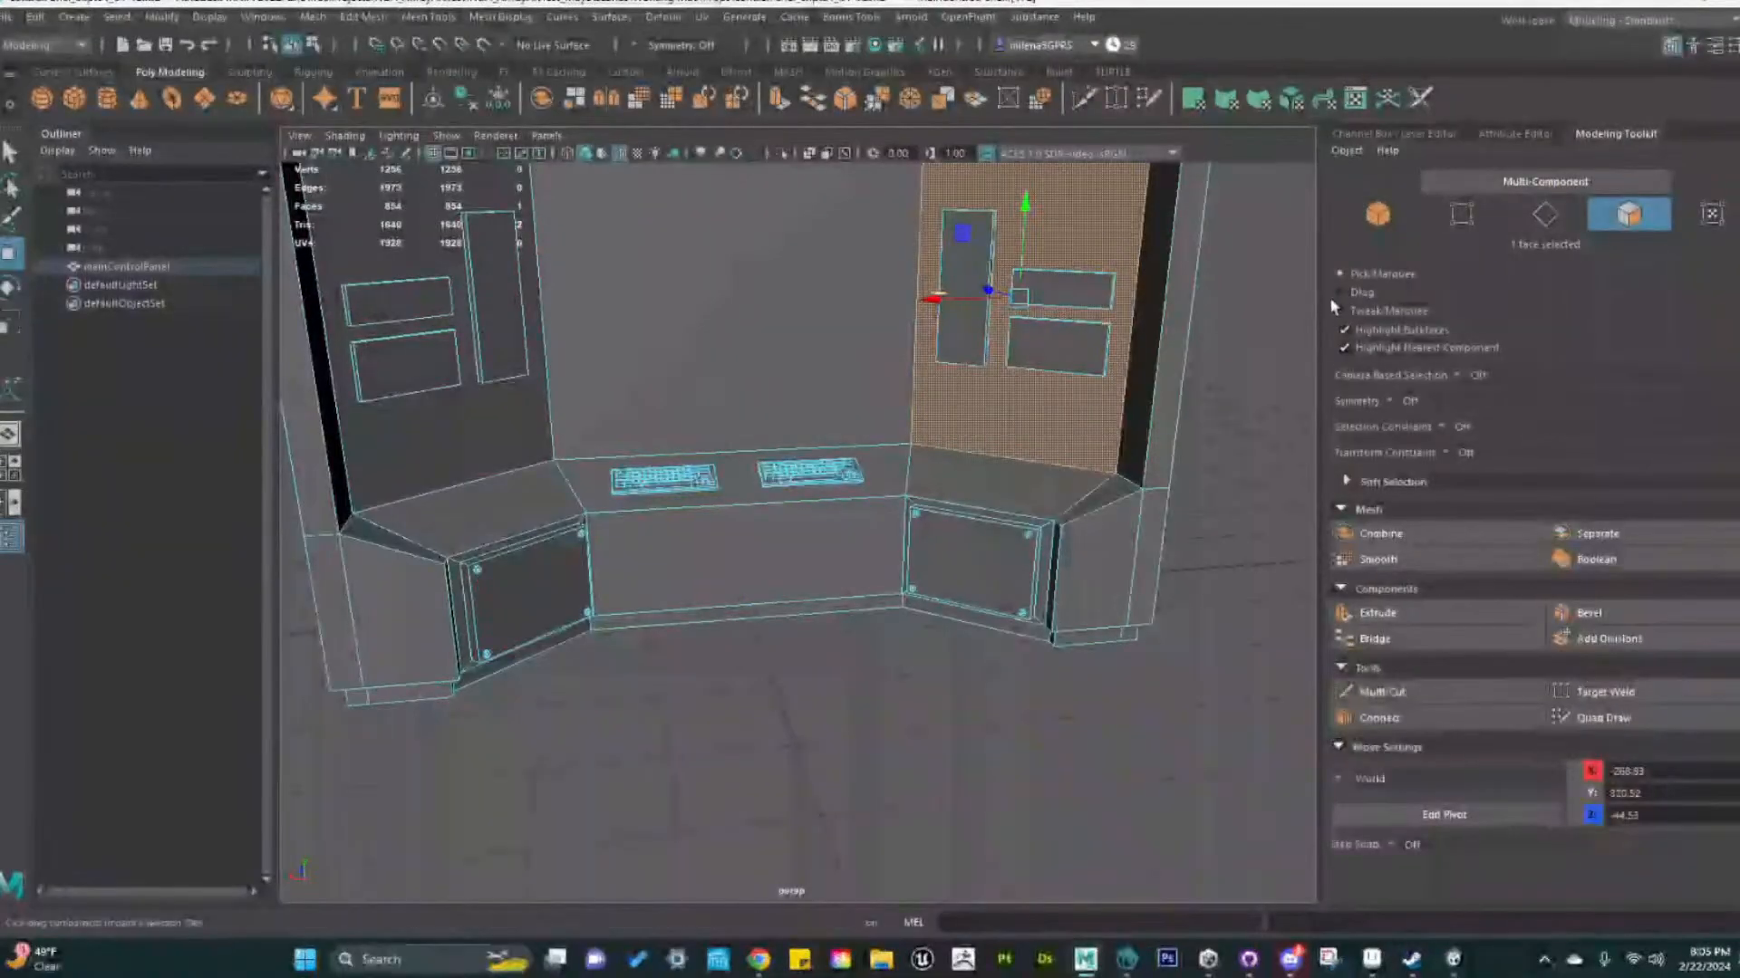
left_click(1363, 134)
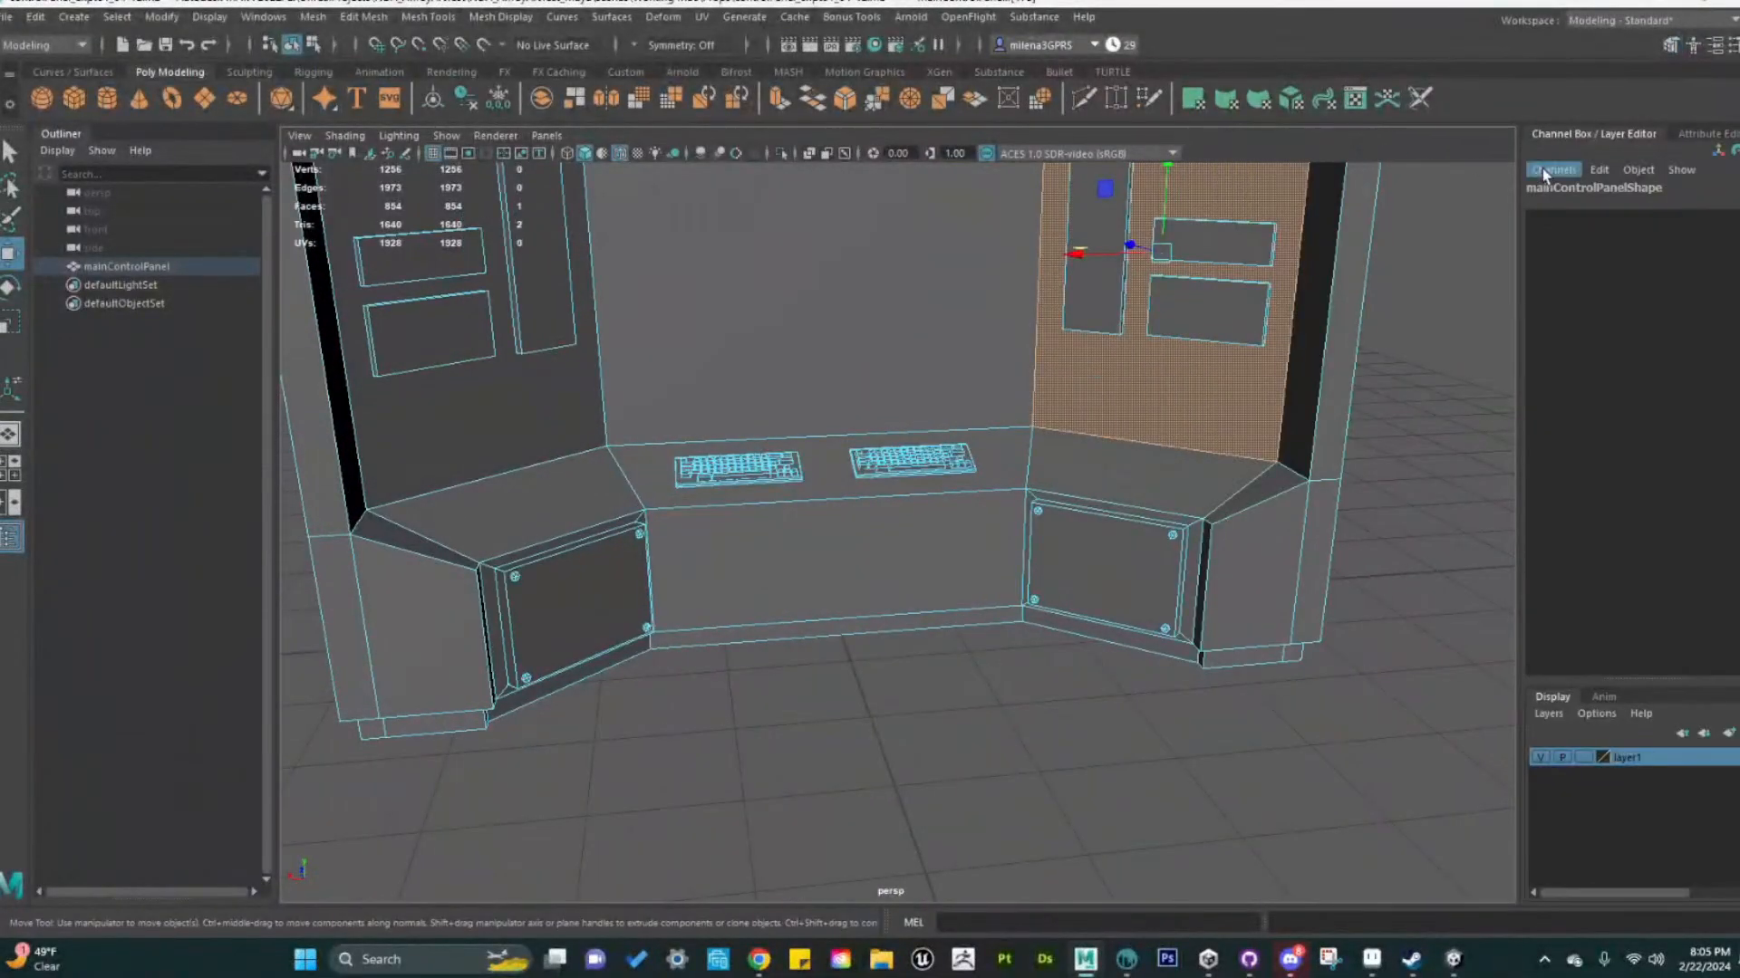
left_click(1696, 132)
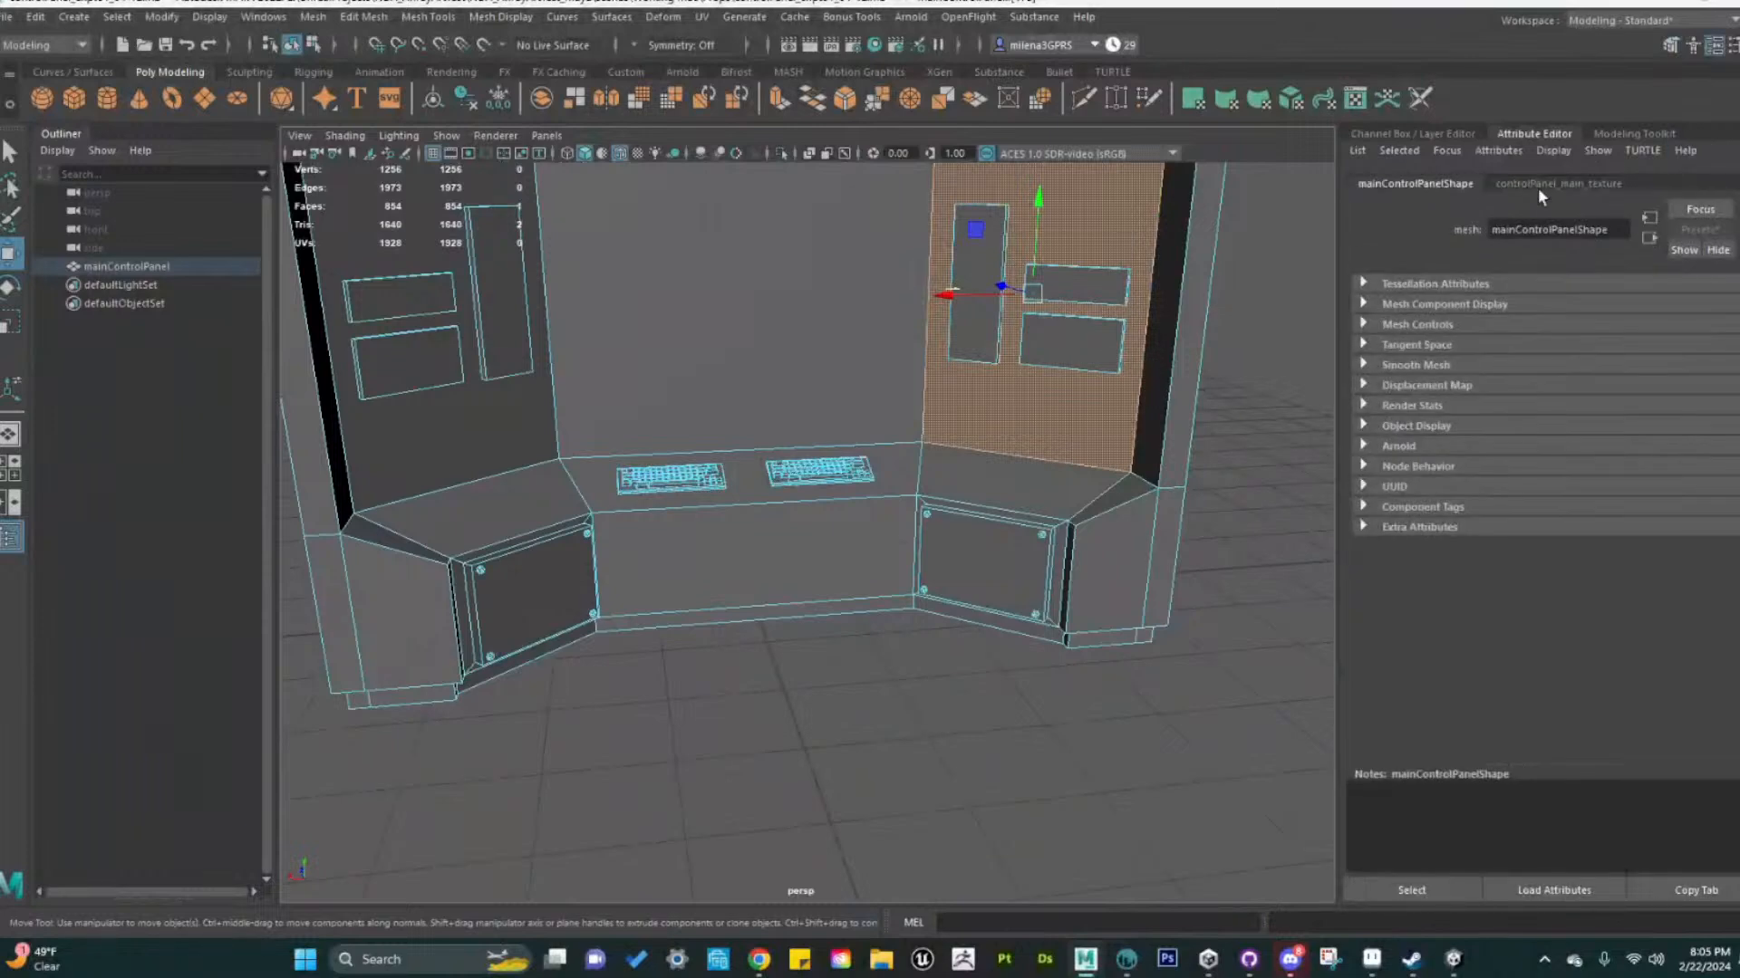
left_click(1557, 182)
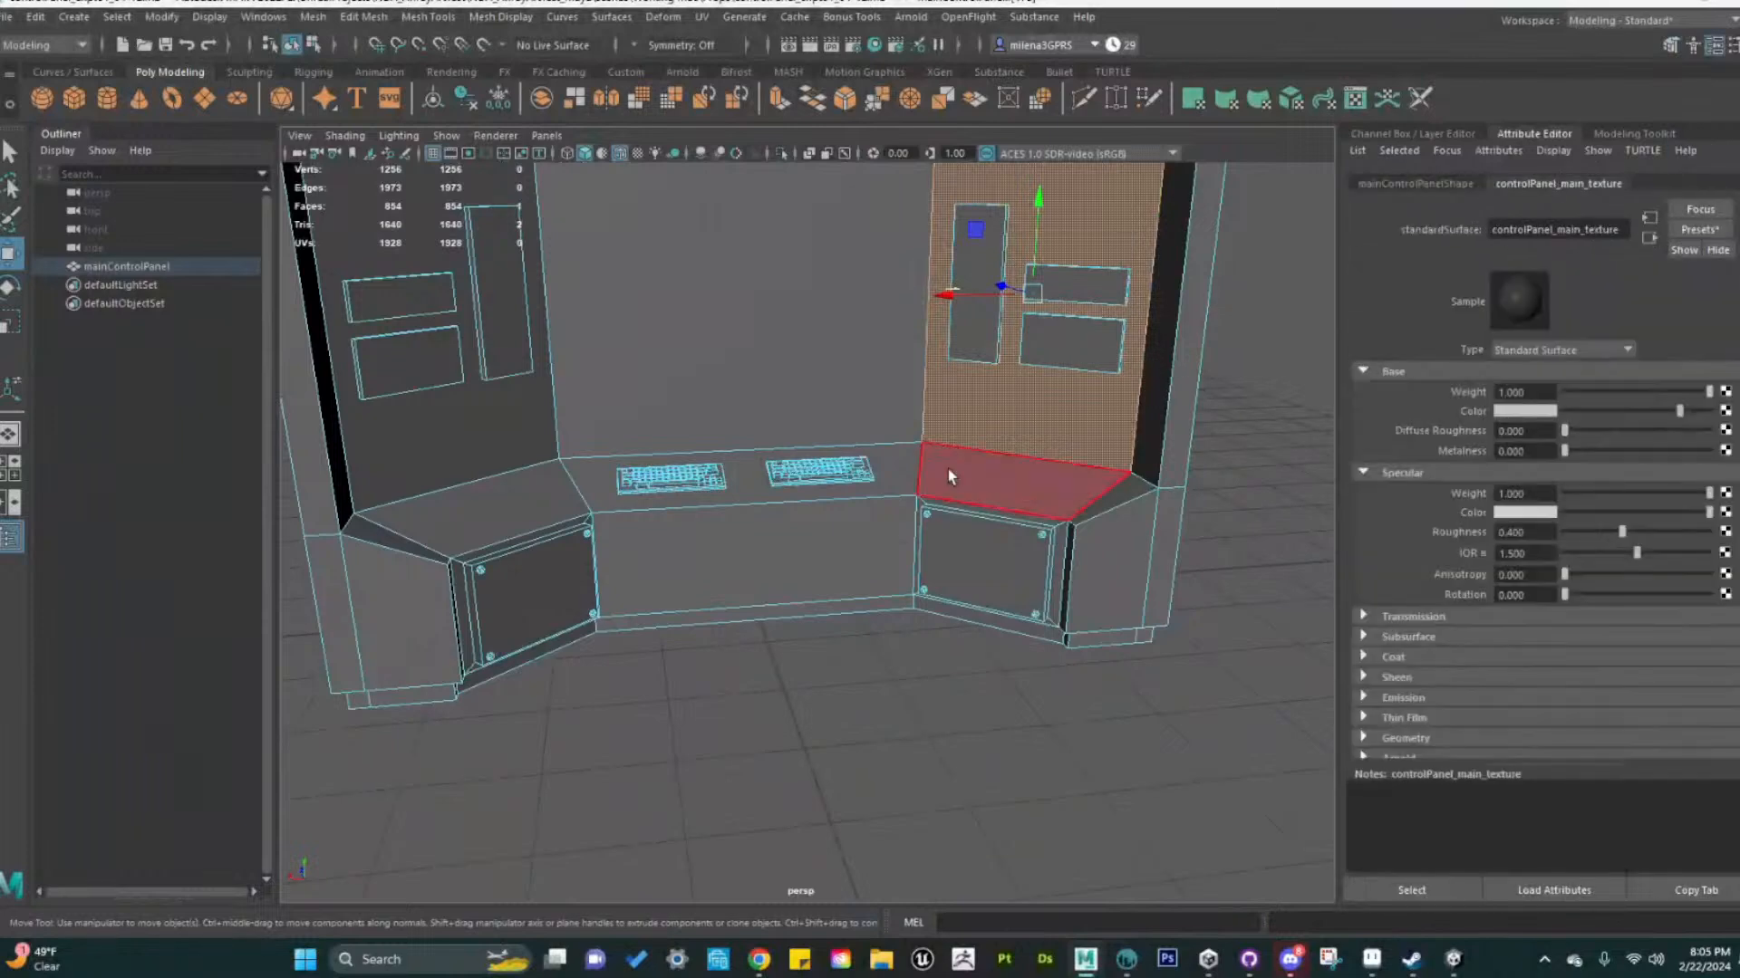
Select the whole mainControlPanel object and export it as FBX, overwriting ControlPanel.fbx in the Control Room folder
left_click(857, 473)
right_click_drag(1258, 292, 1292, 273)
left_click(1237, 348)
left_click(1196, 363)
left_click(9, 16)
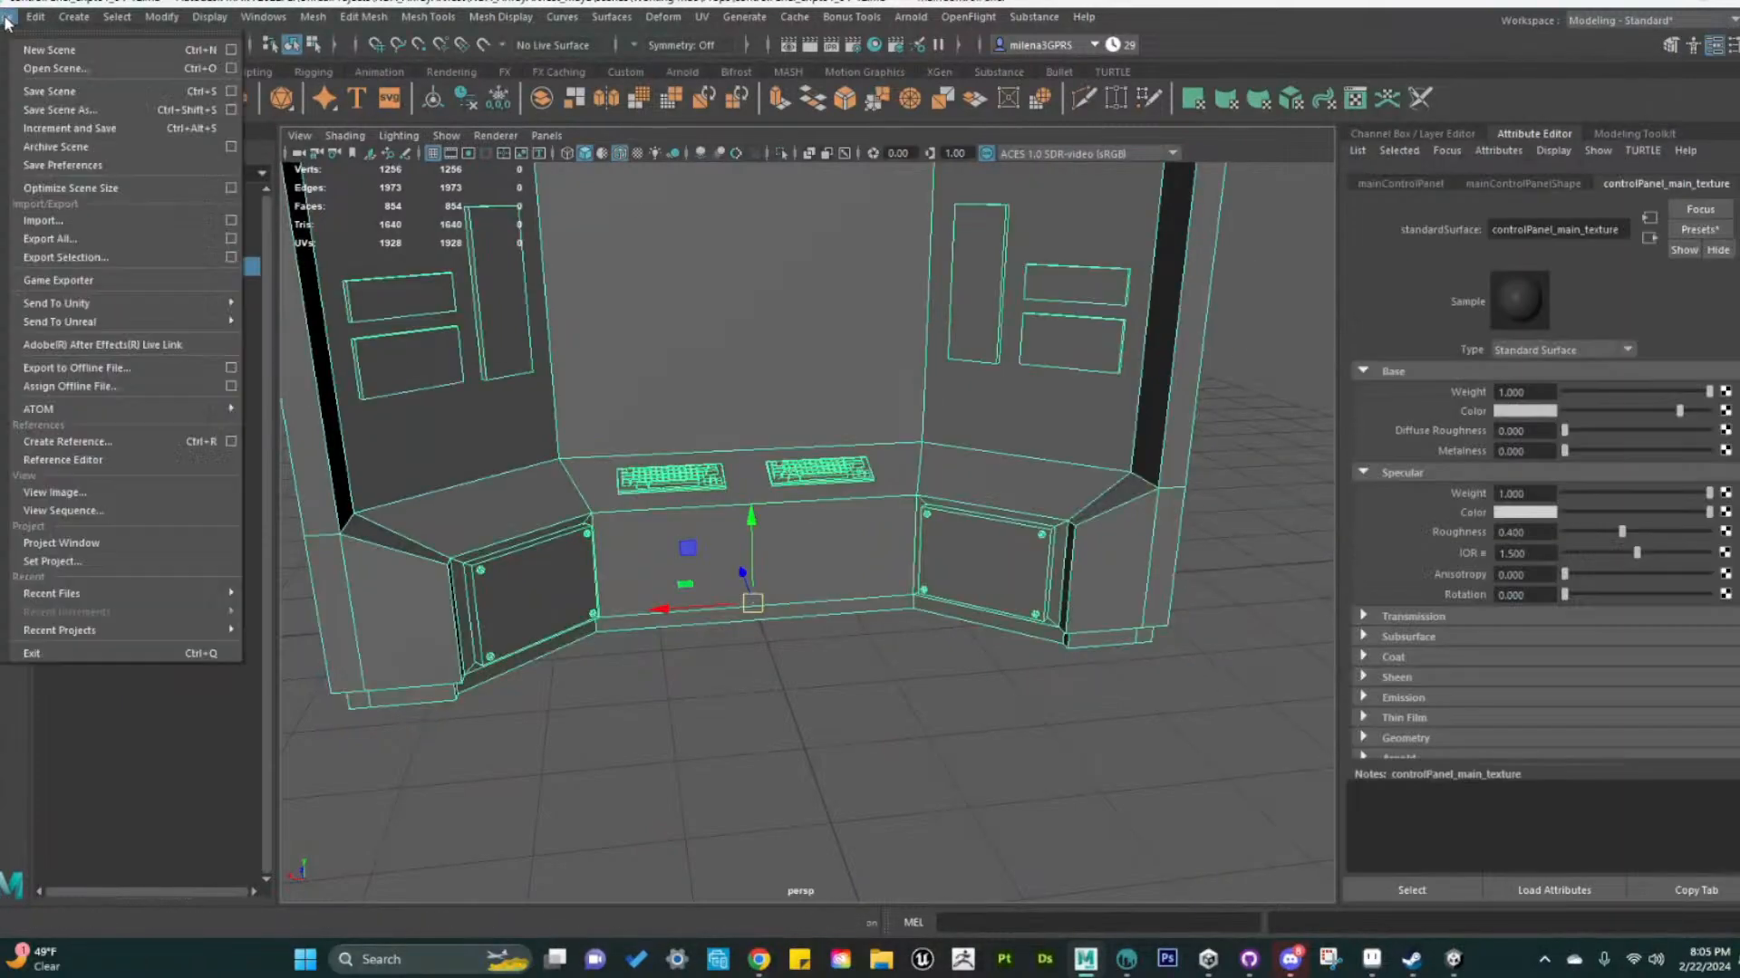
left_click(74, 257)
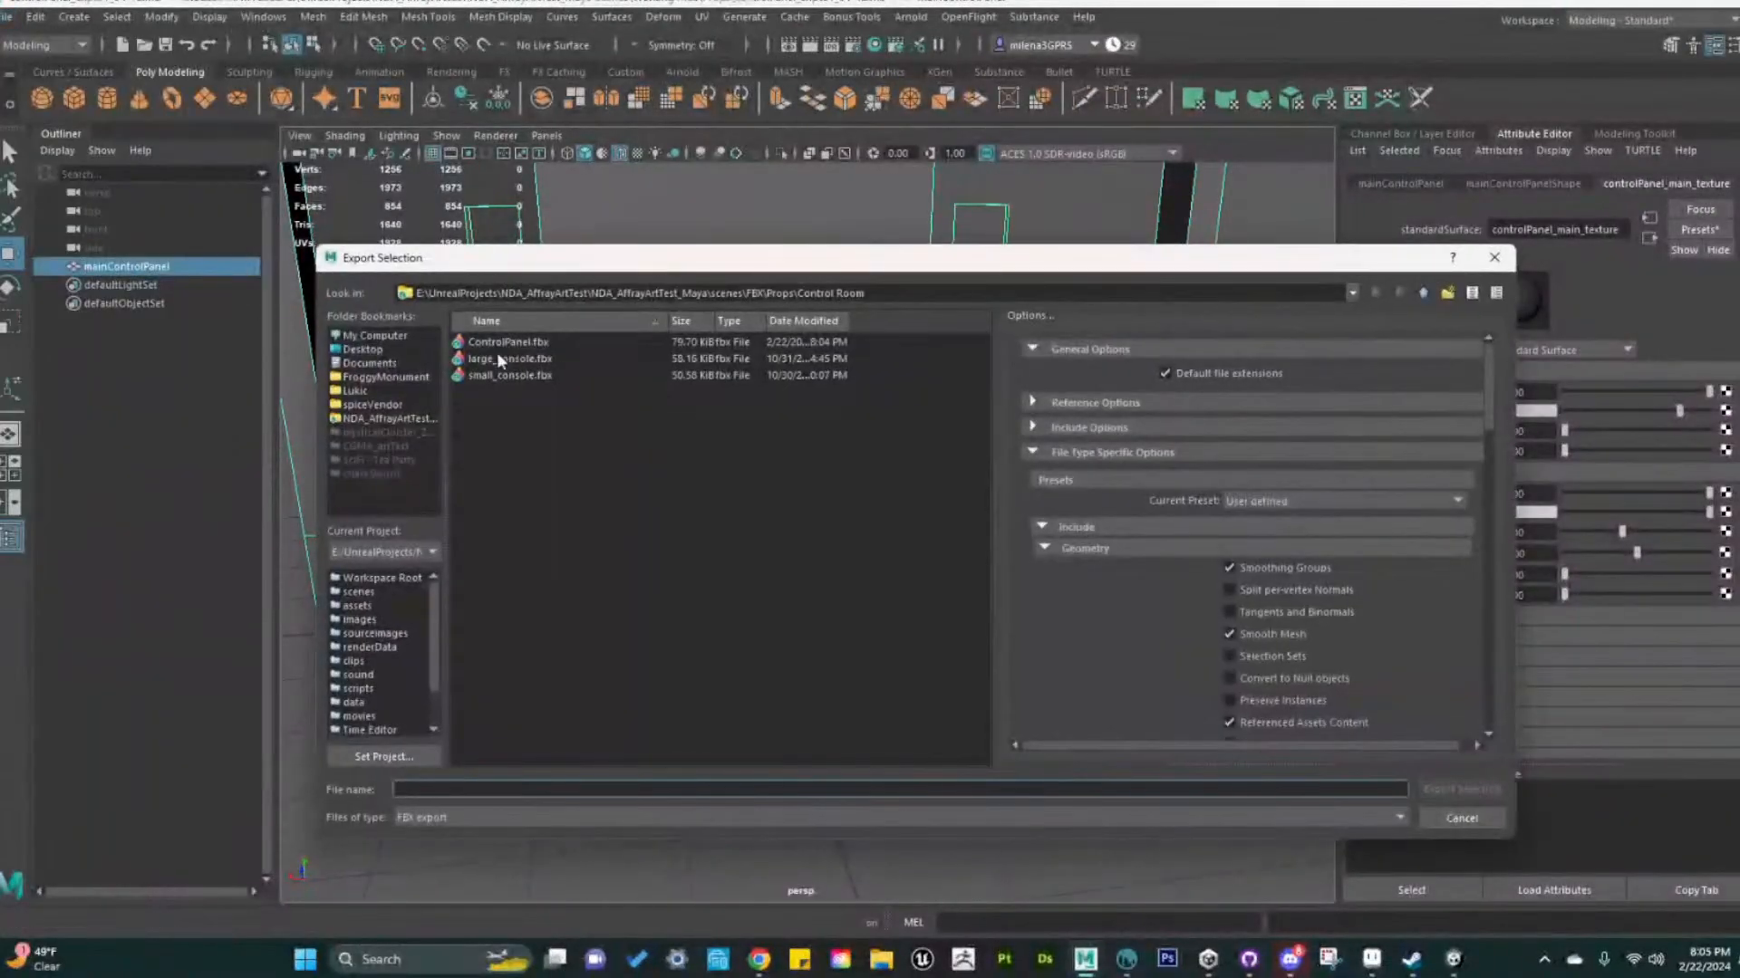
left_click(498, 343)
left_click(1461, 788)
left_click(897, 582)
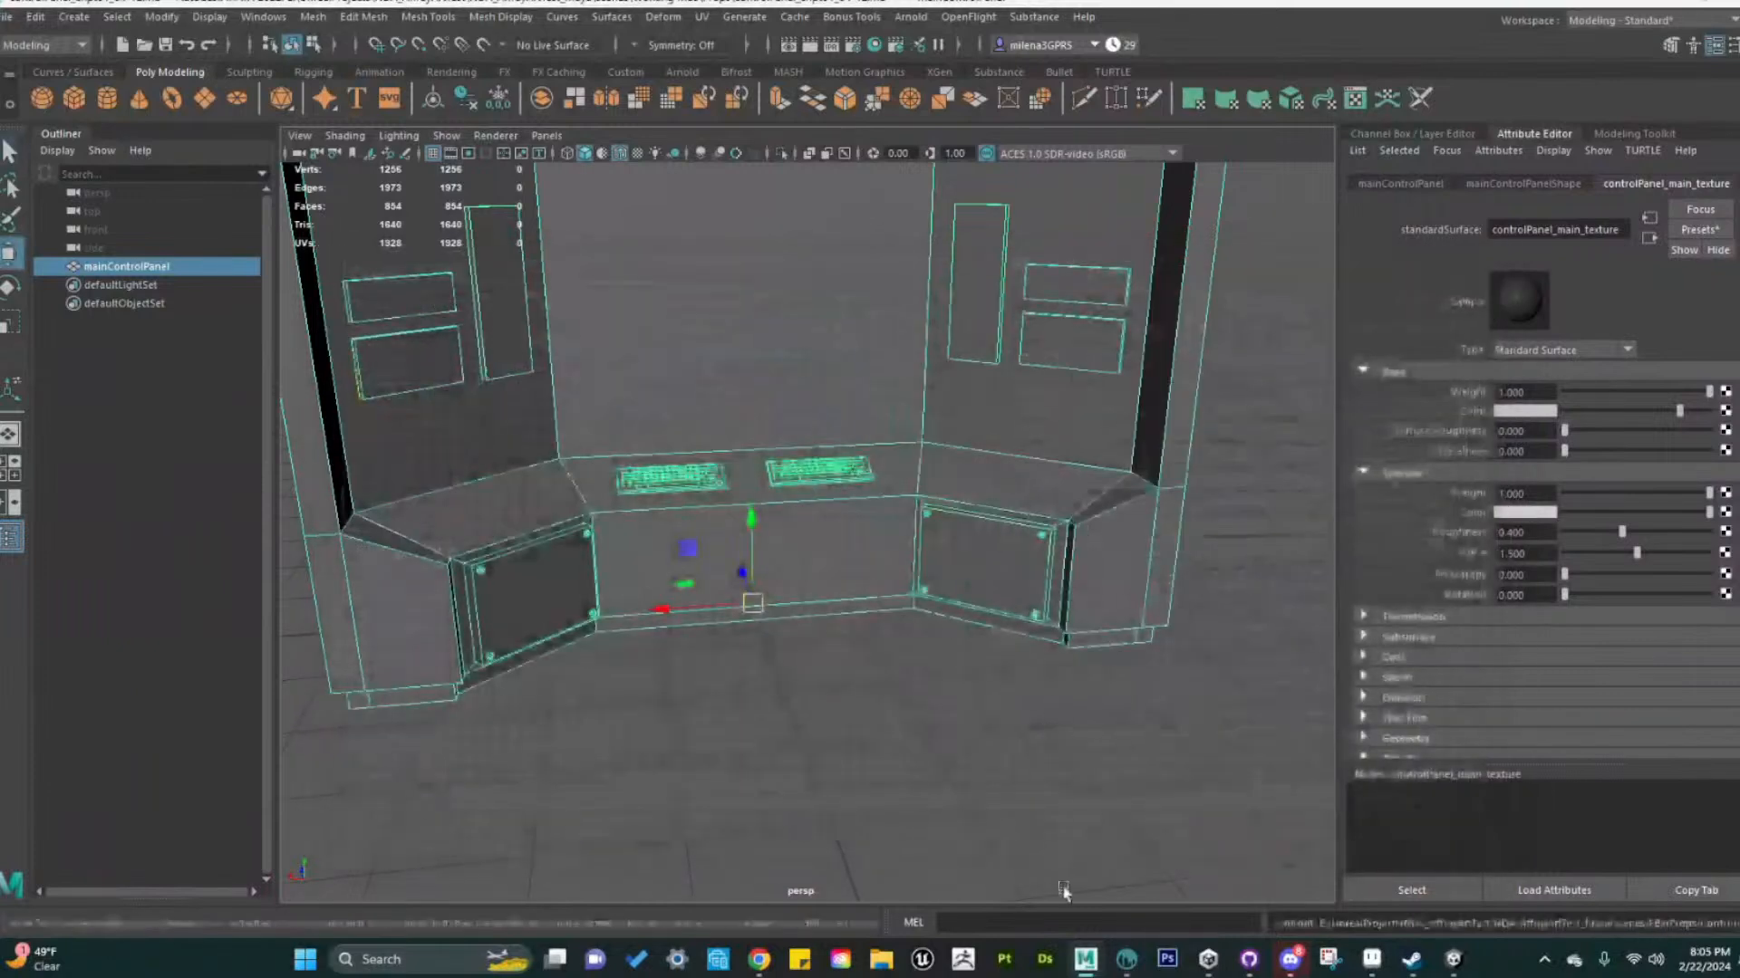
Switch to 3D-Coat, start a new scene and open the overwritten ControlPanel.fbx as a UV-mapped mesh for per-pixel painting
left_click(1126, 959)
left_click(23, 59)
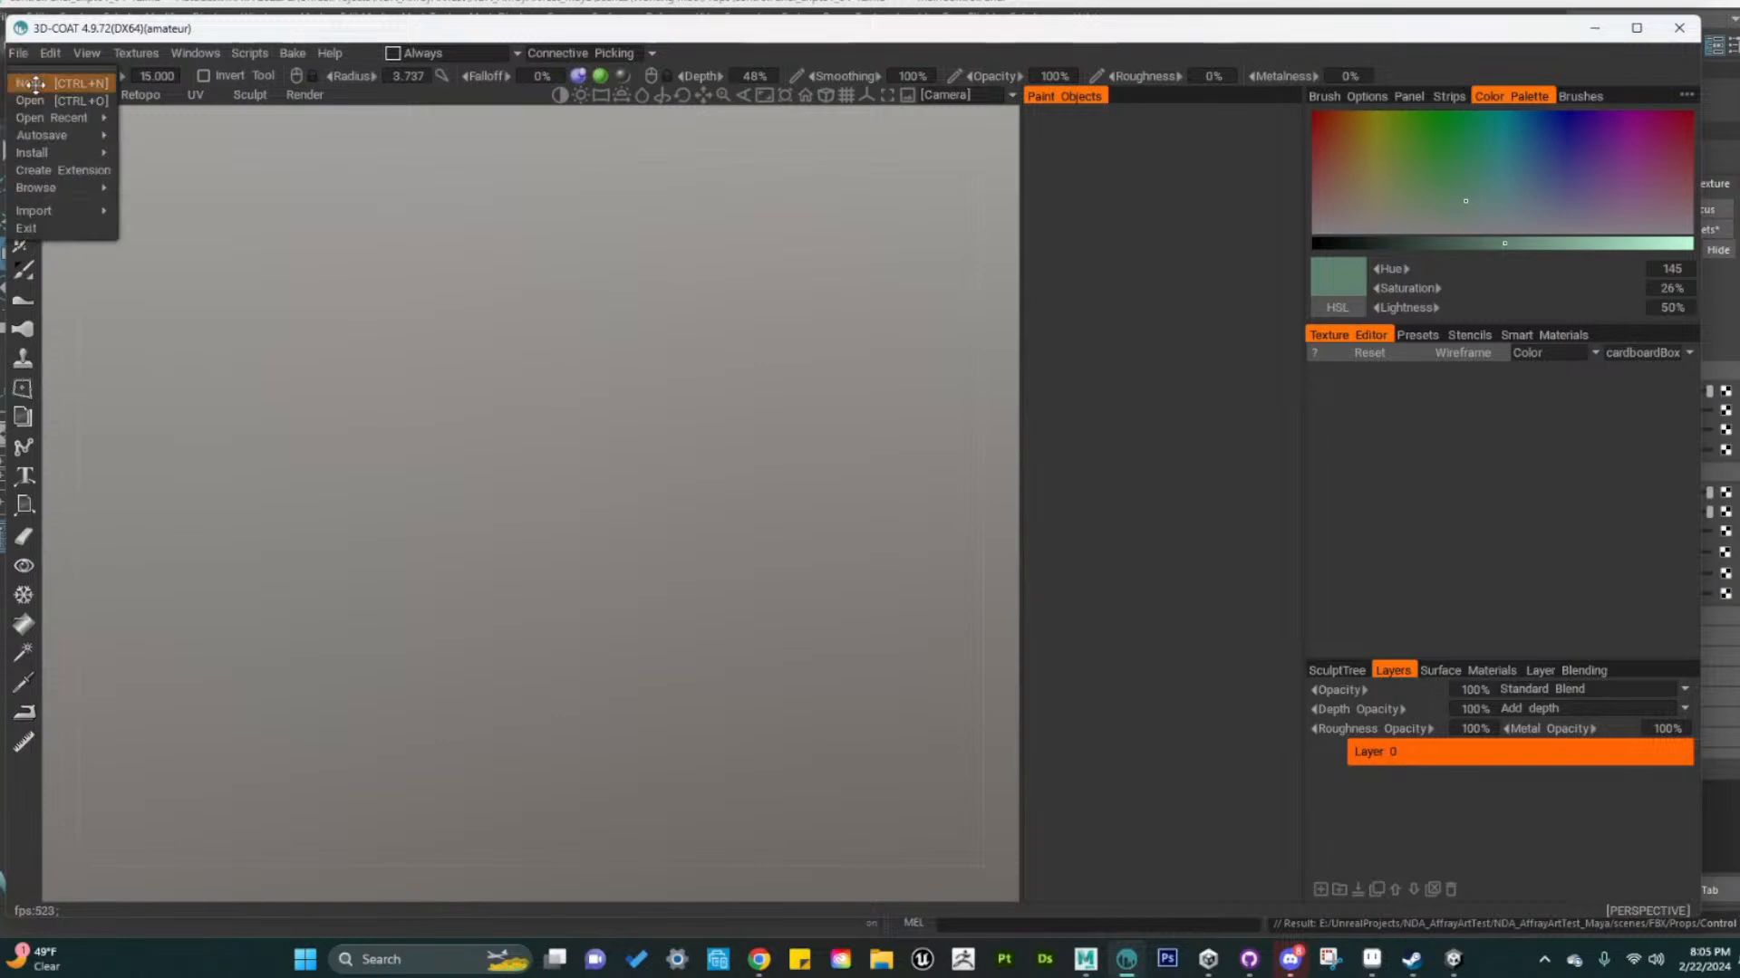
left_click(34, 85)
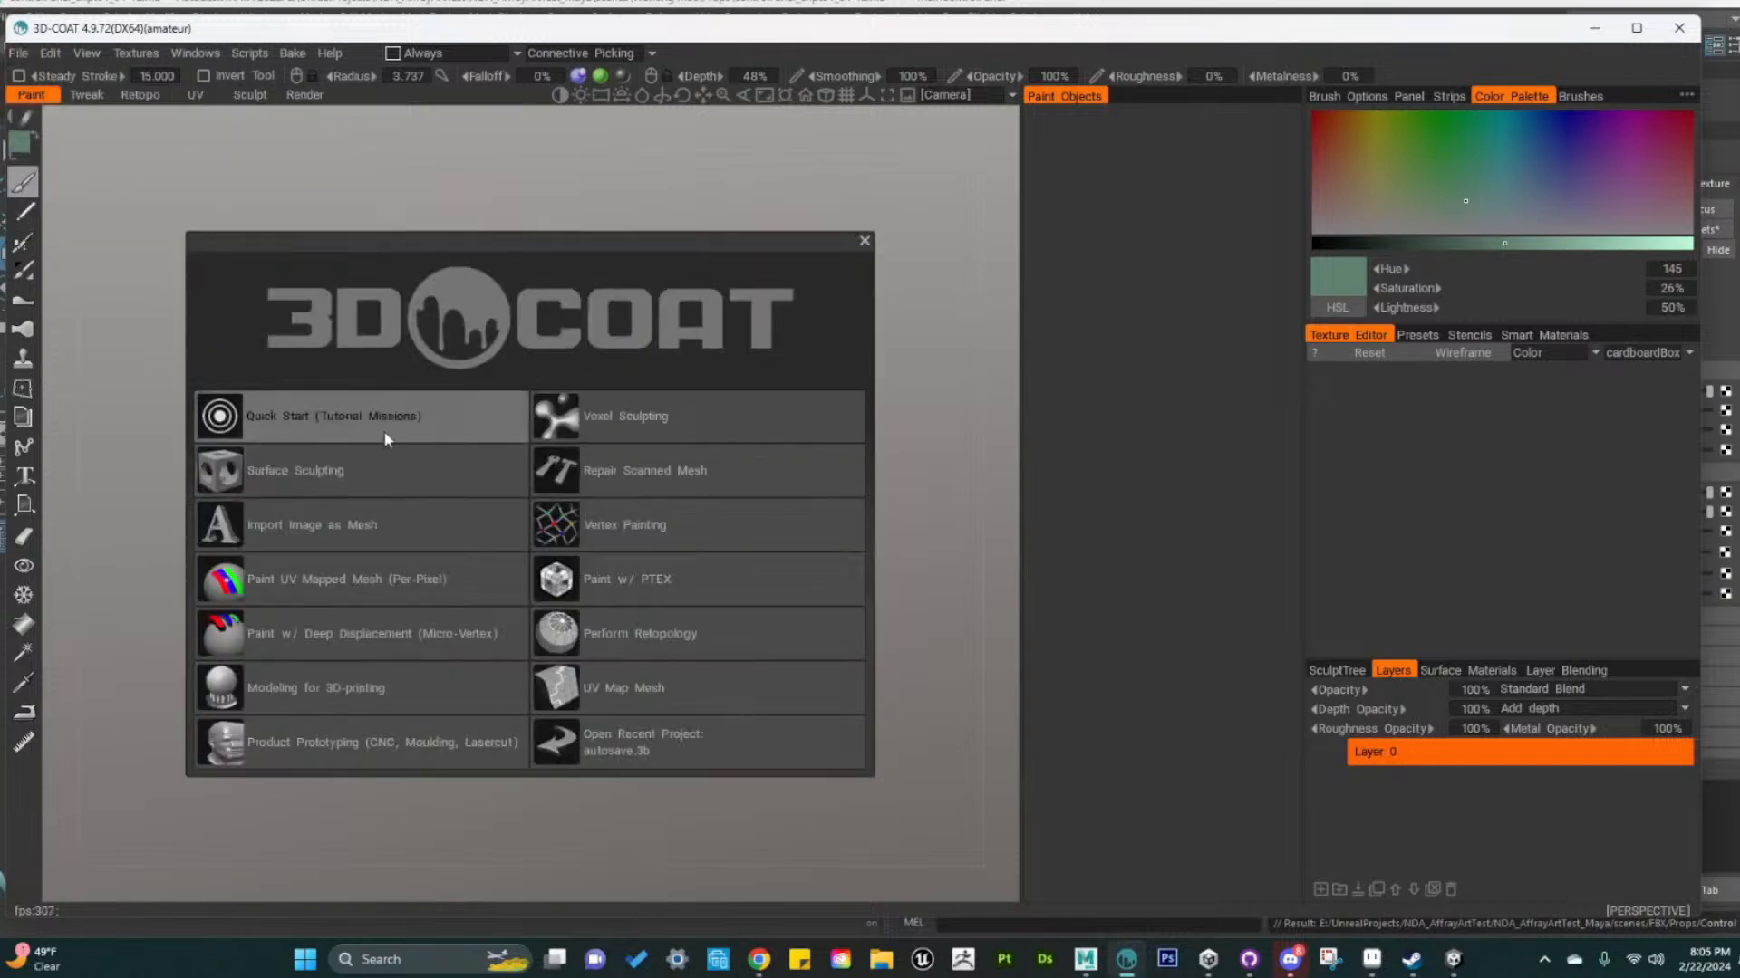
left_click(324, 584)
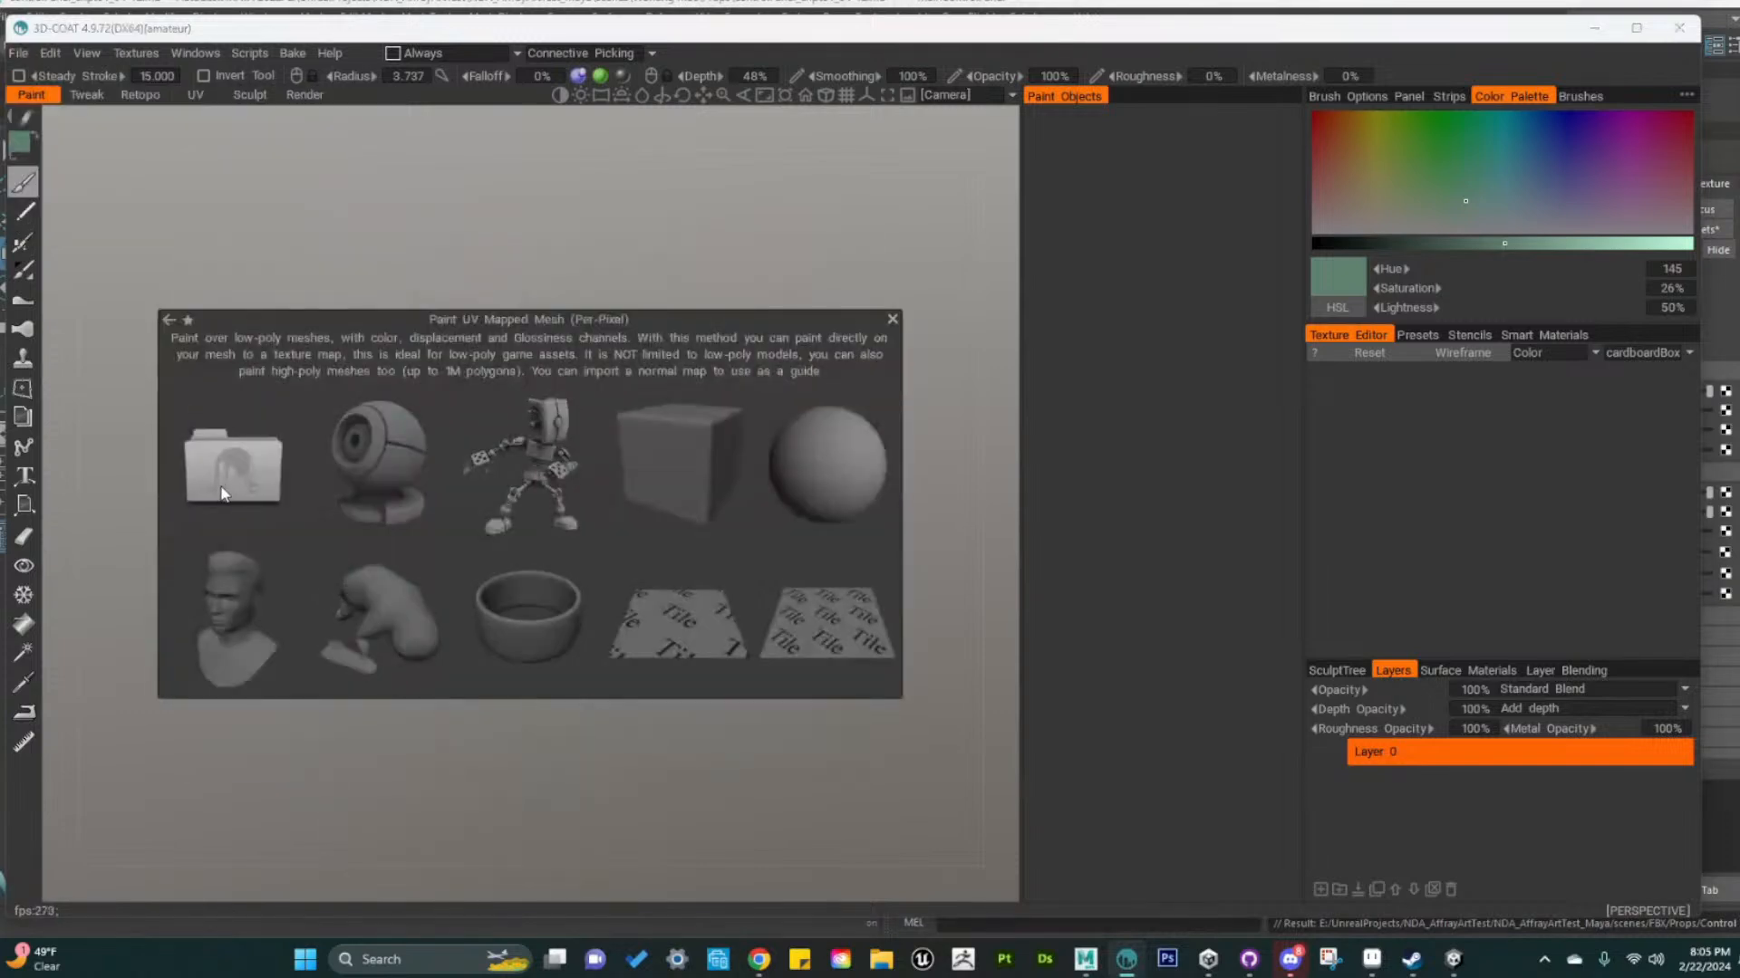
left_click(234, 503)
left_click(299, 135)
key("Return")
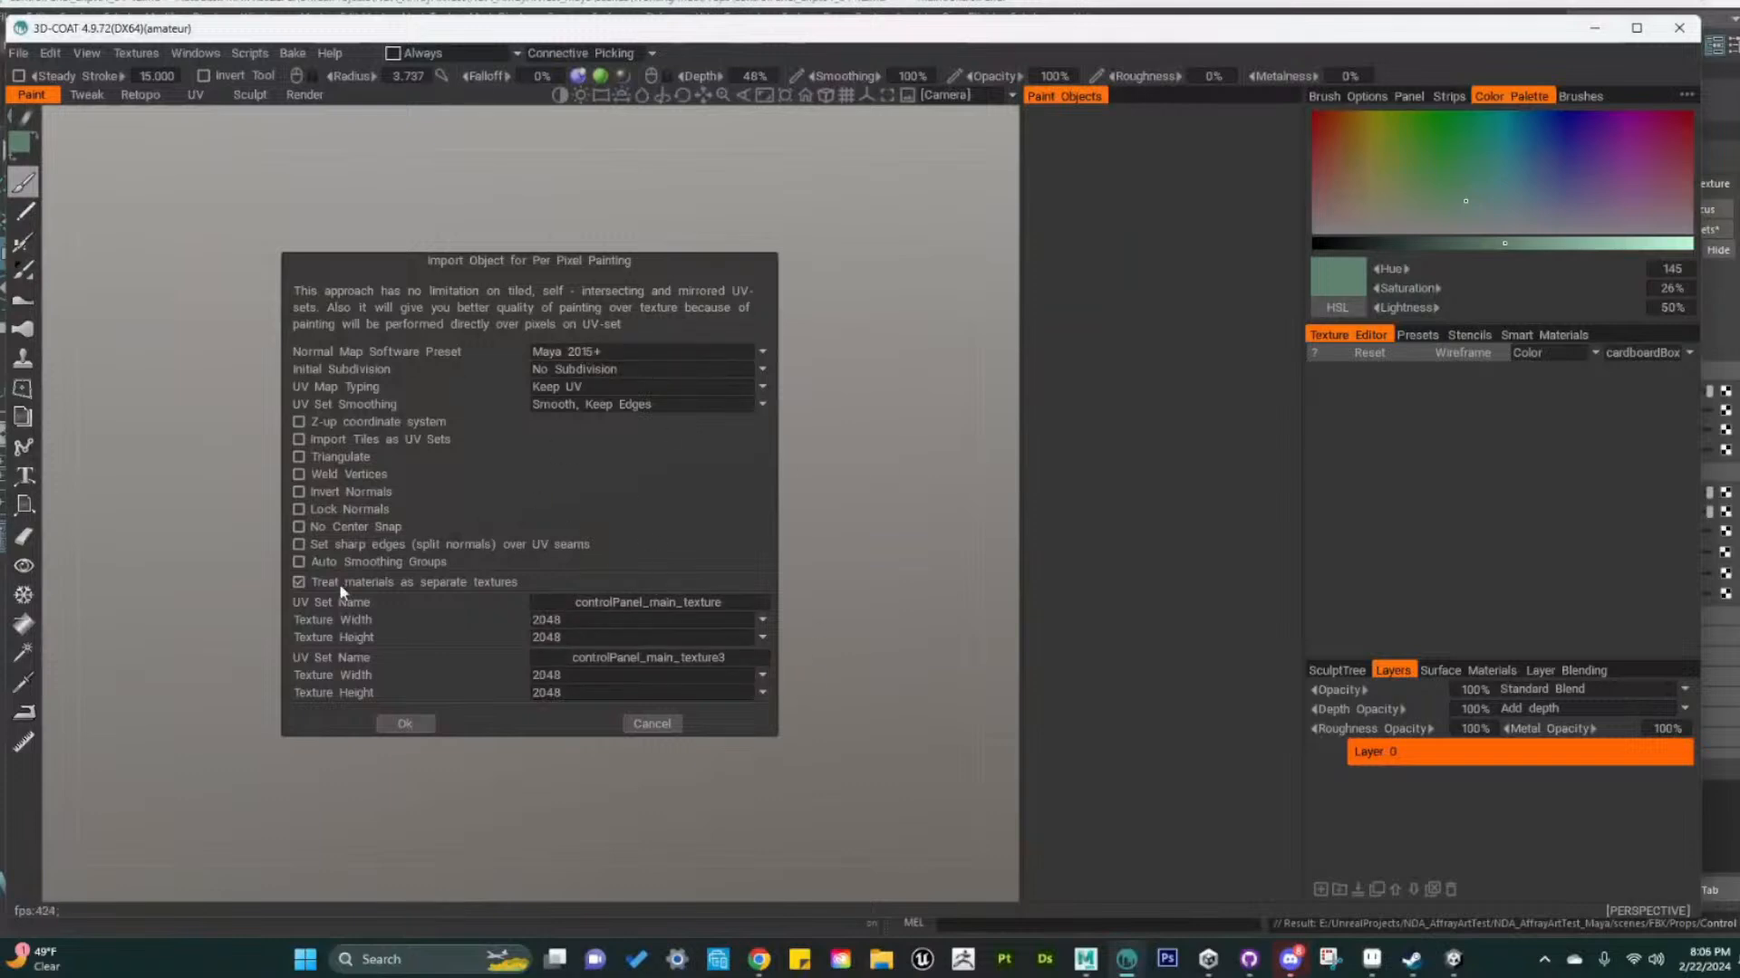
Rename the second UV set as xxx and import the panel, treating materials as separate textures at 2048 resolution
left_click(299, 583)
left_click(302, 529)
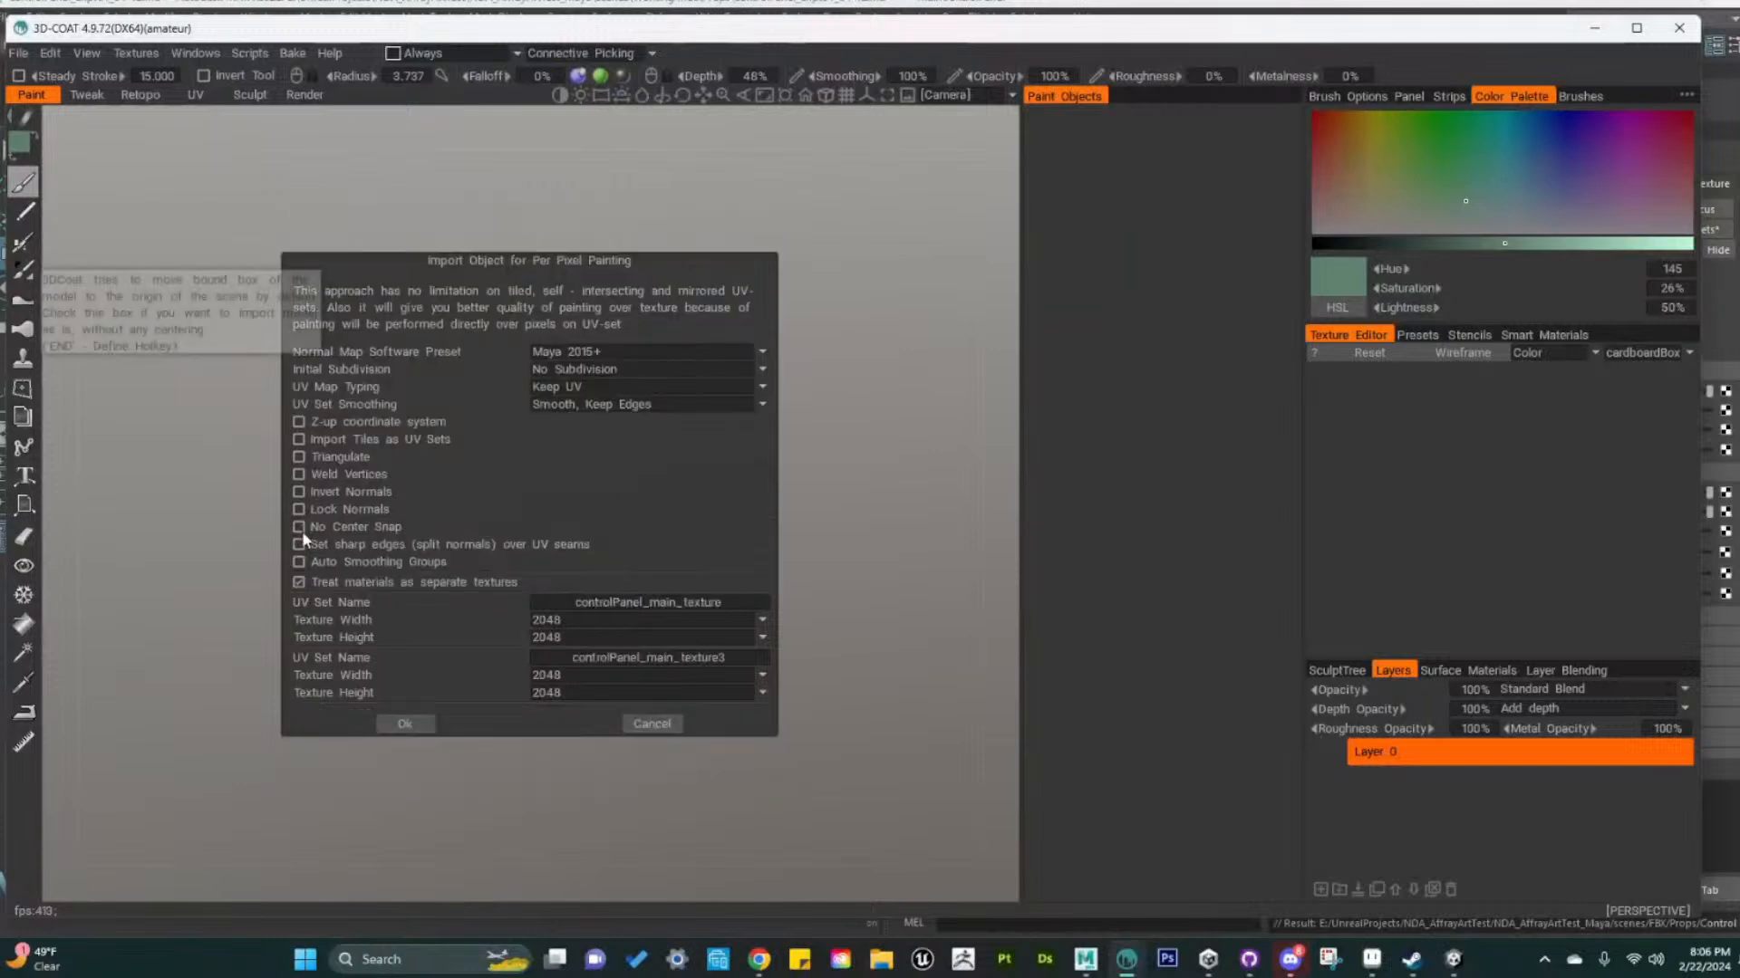
left_click(725, 657)
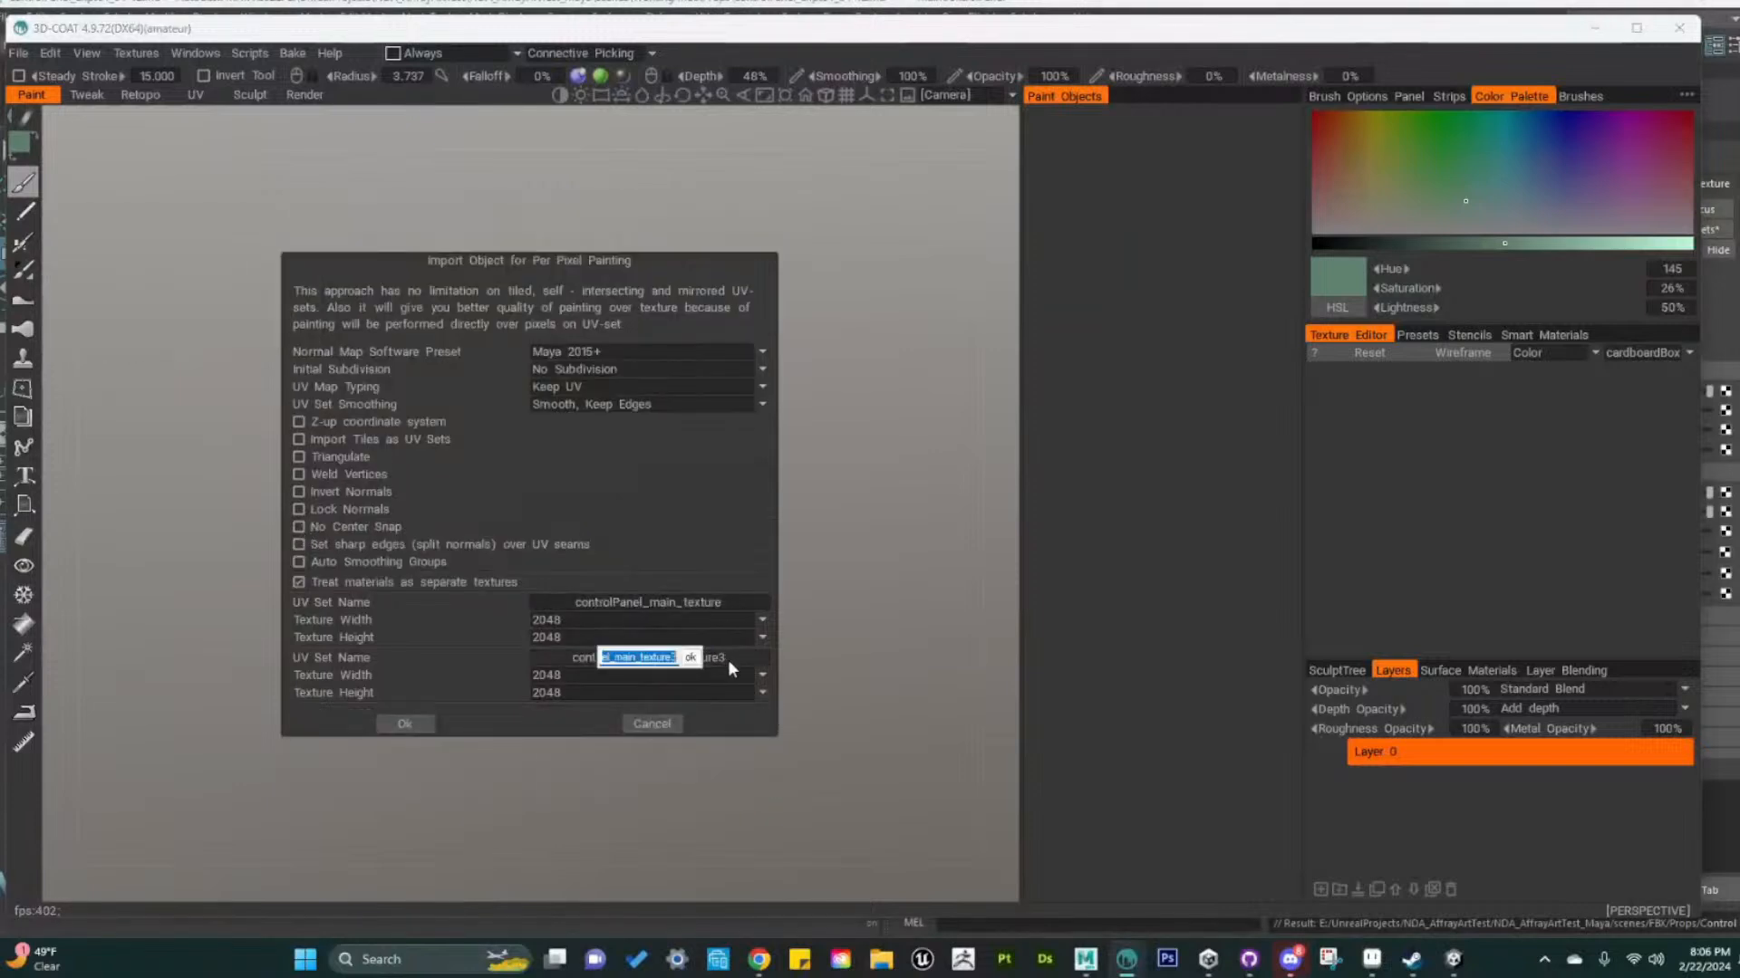
type("xxx")
key("Return")
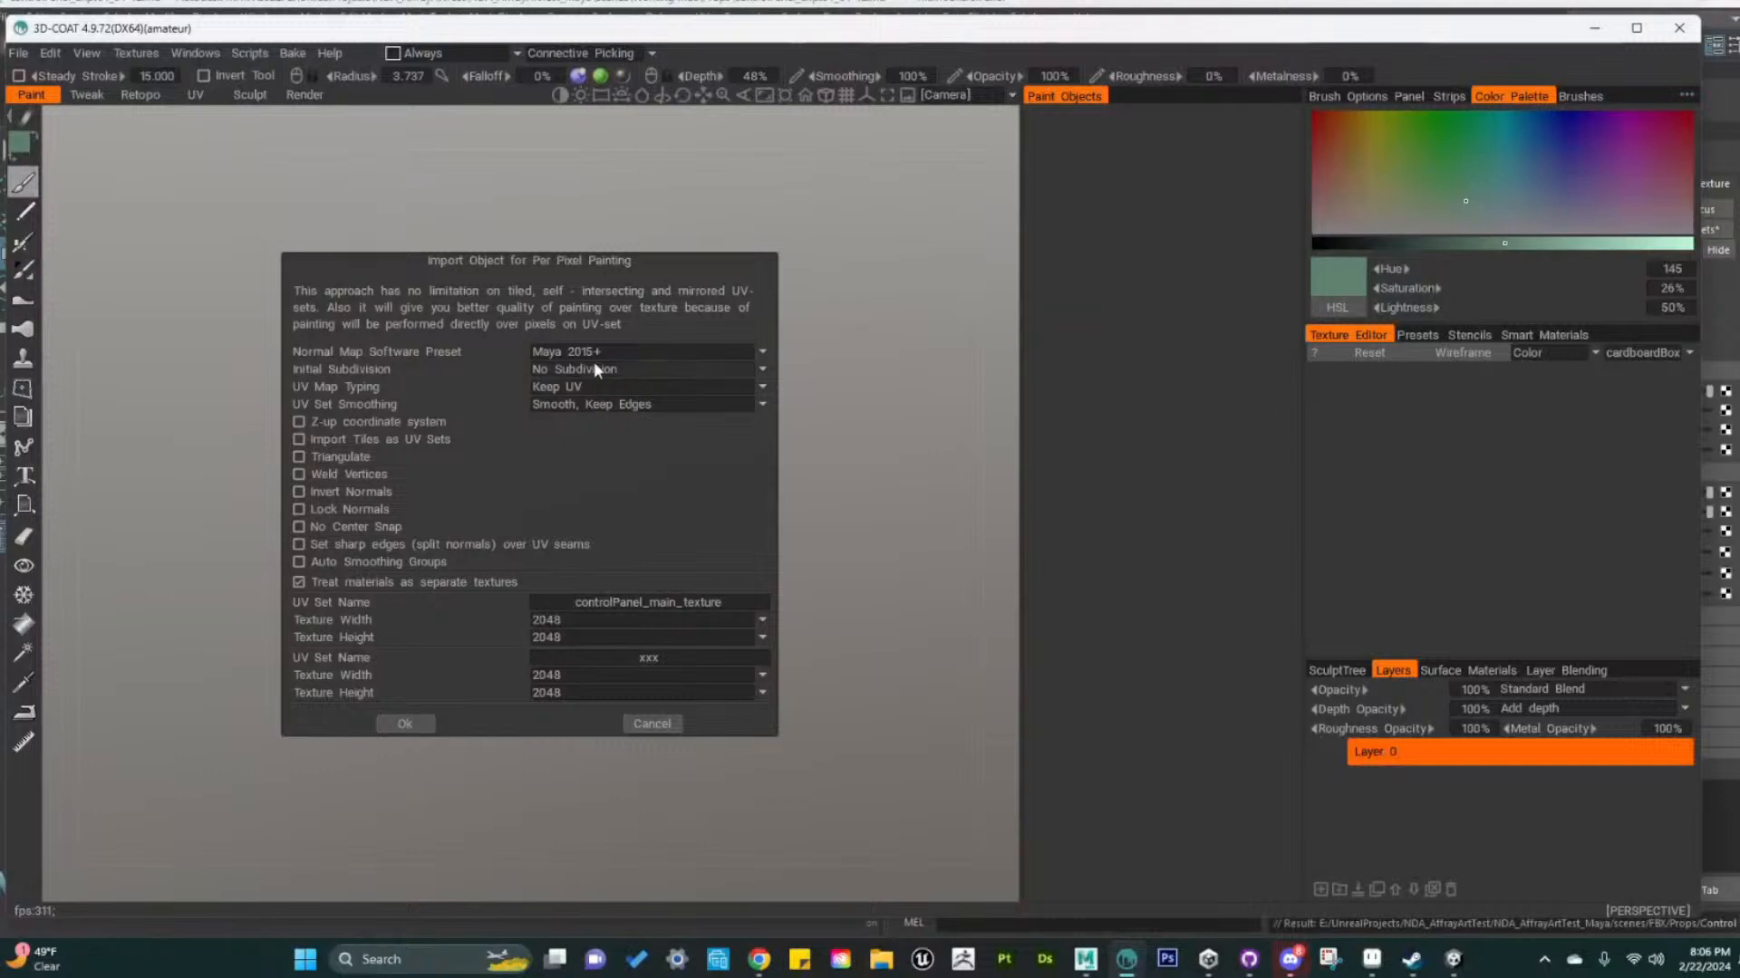
left_click(628, 404)
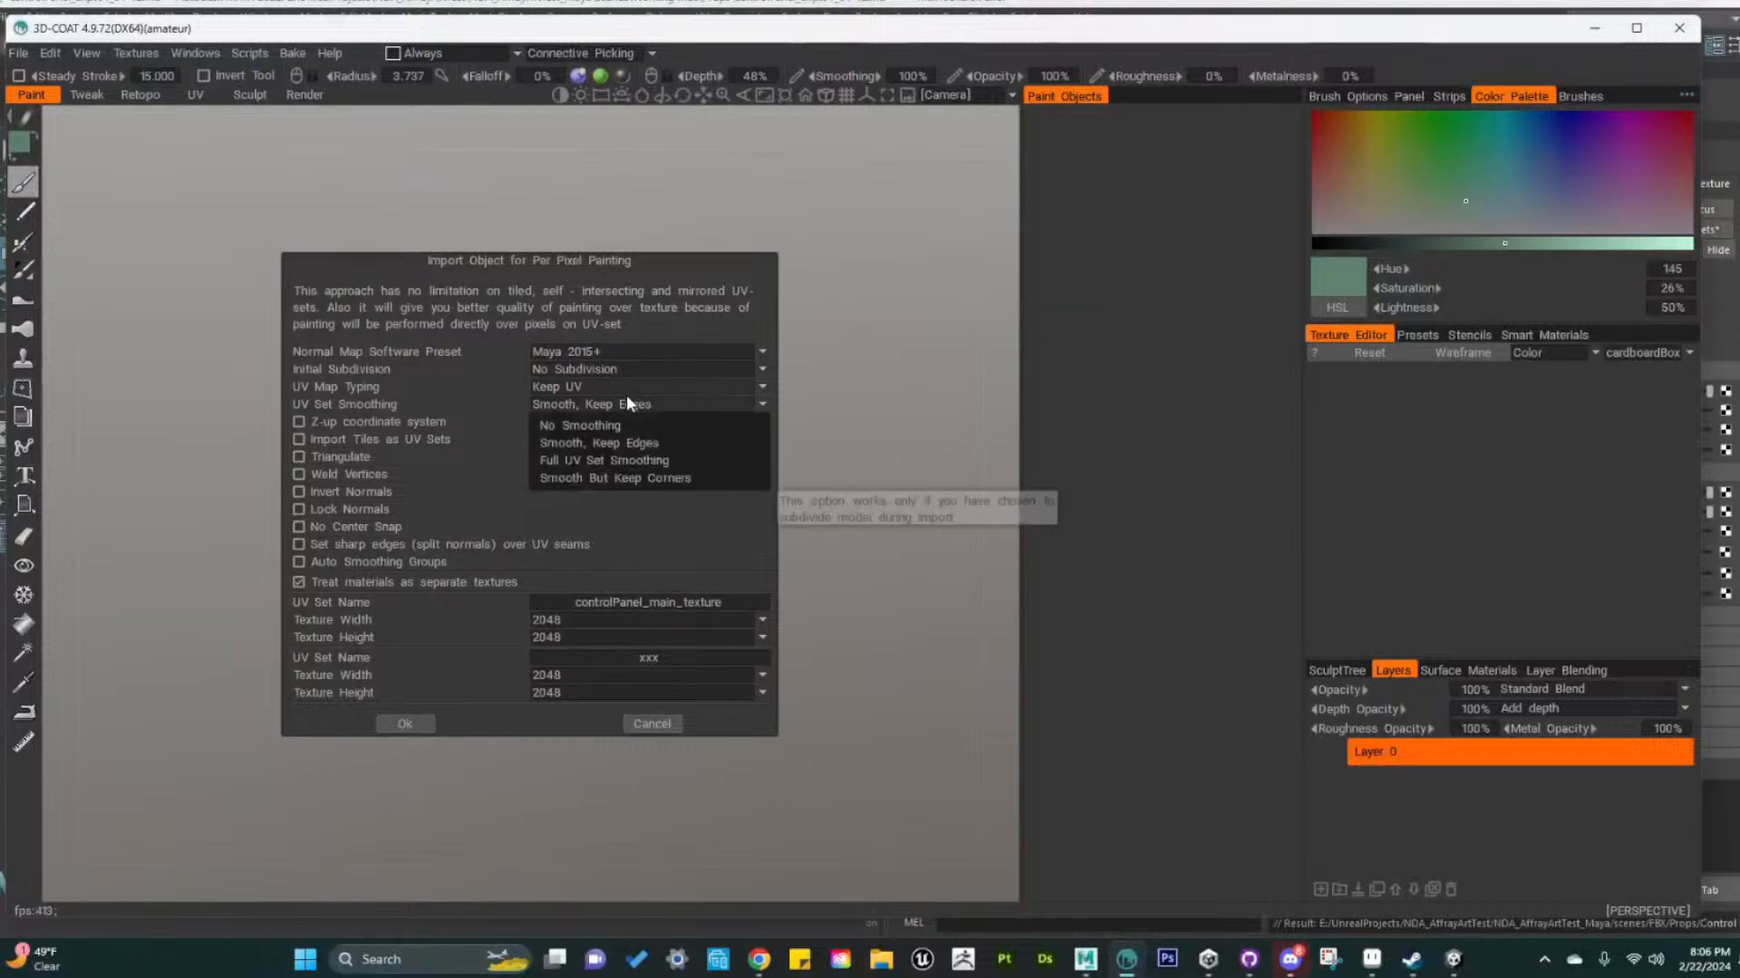
left_click(627, 399)
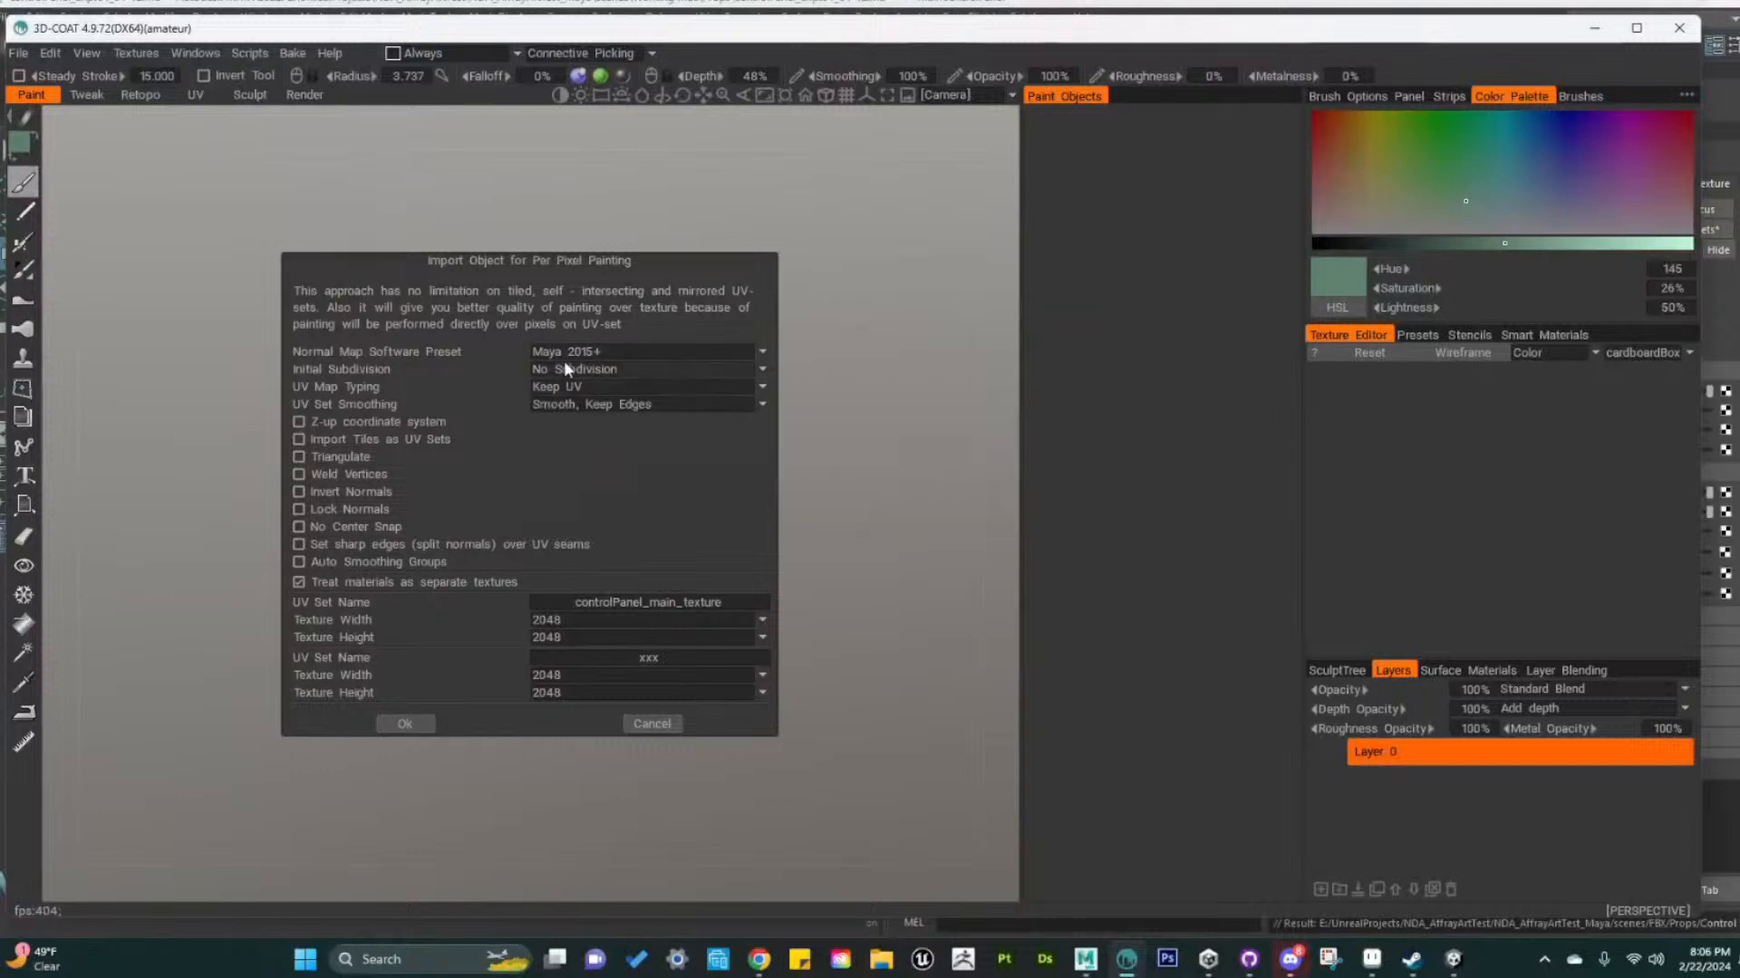
left_click(421, 722)
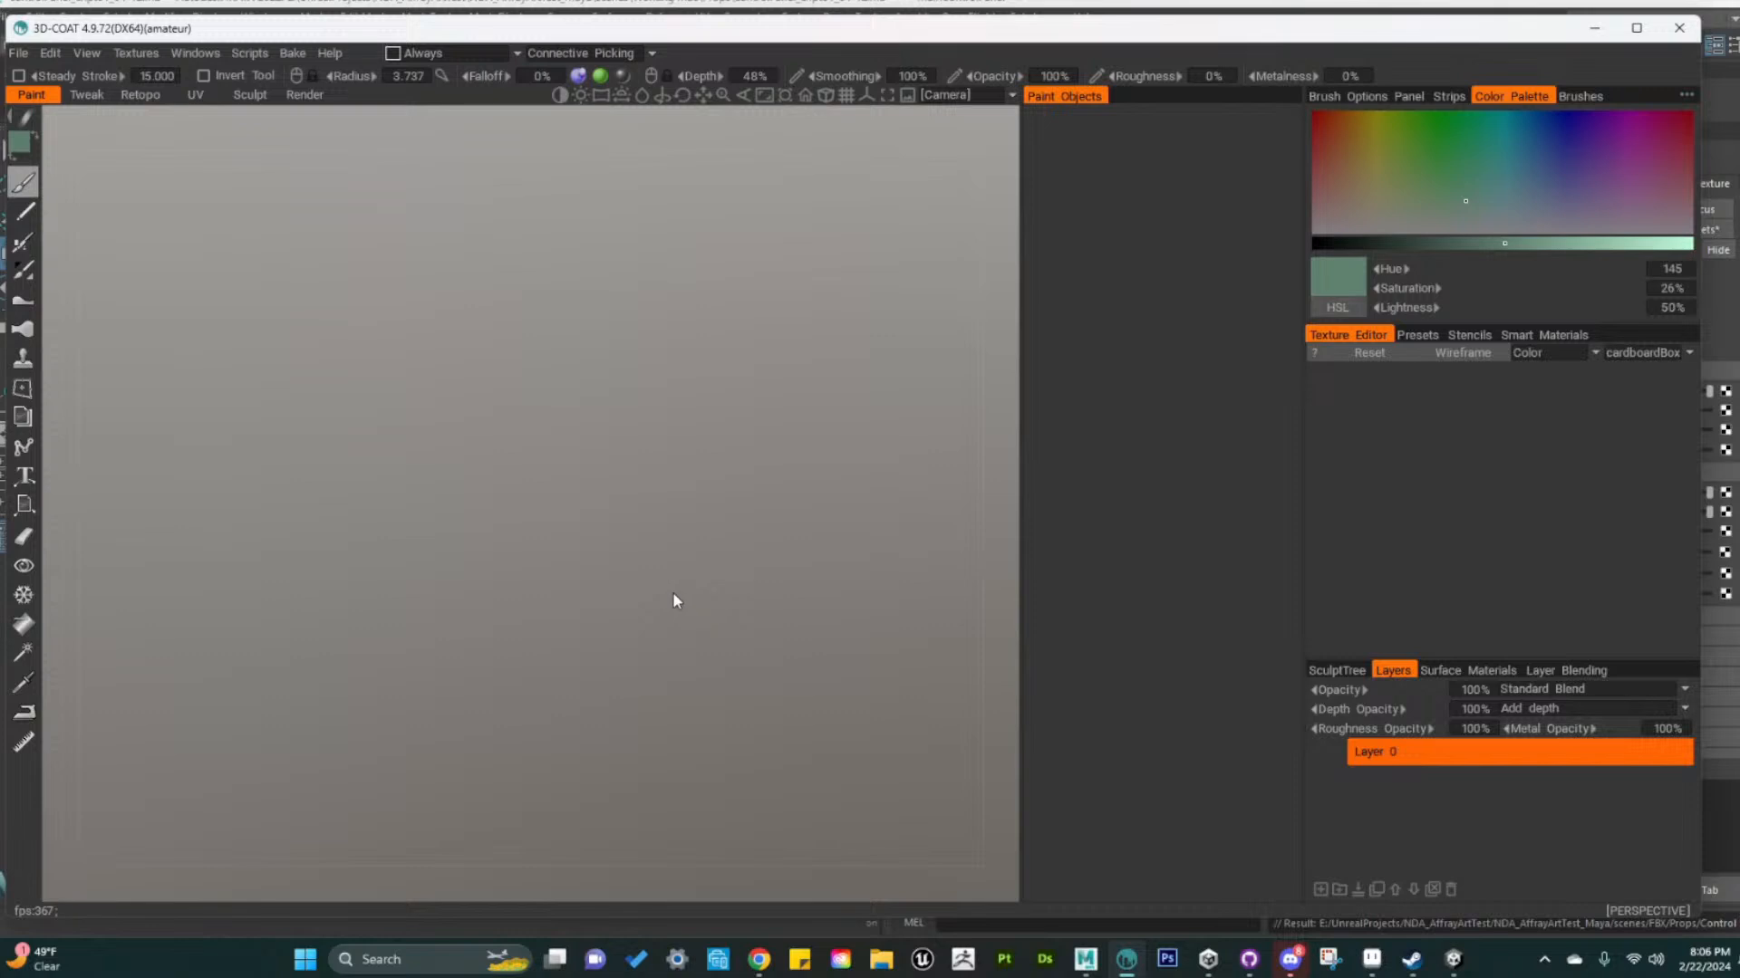
Calculate the panel's occlusion into a new layer, using Sphere+Hemisphere light sources, 4x anti-aliasing samples and a light count of 2072
mouse_move(308, 31)
left_mouse_down()
mouse_move(283, 51)
mouse_move(314, 29)
left_mouse_up()
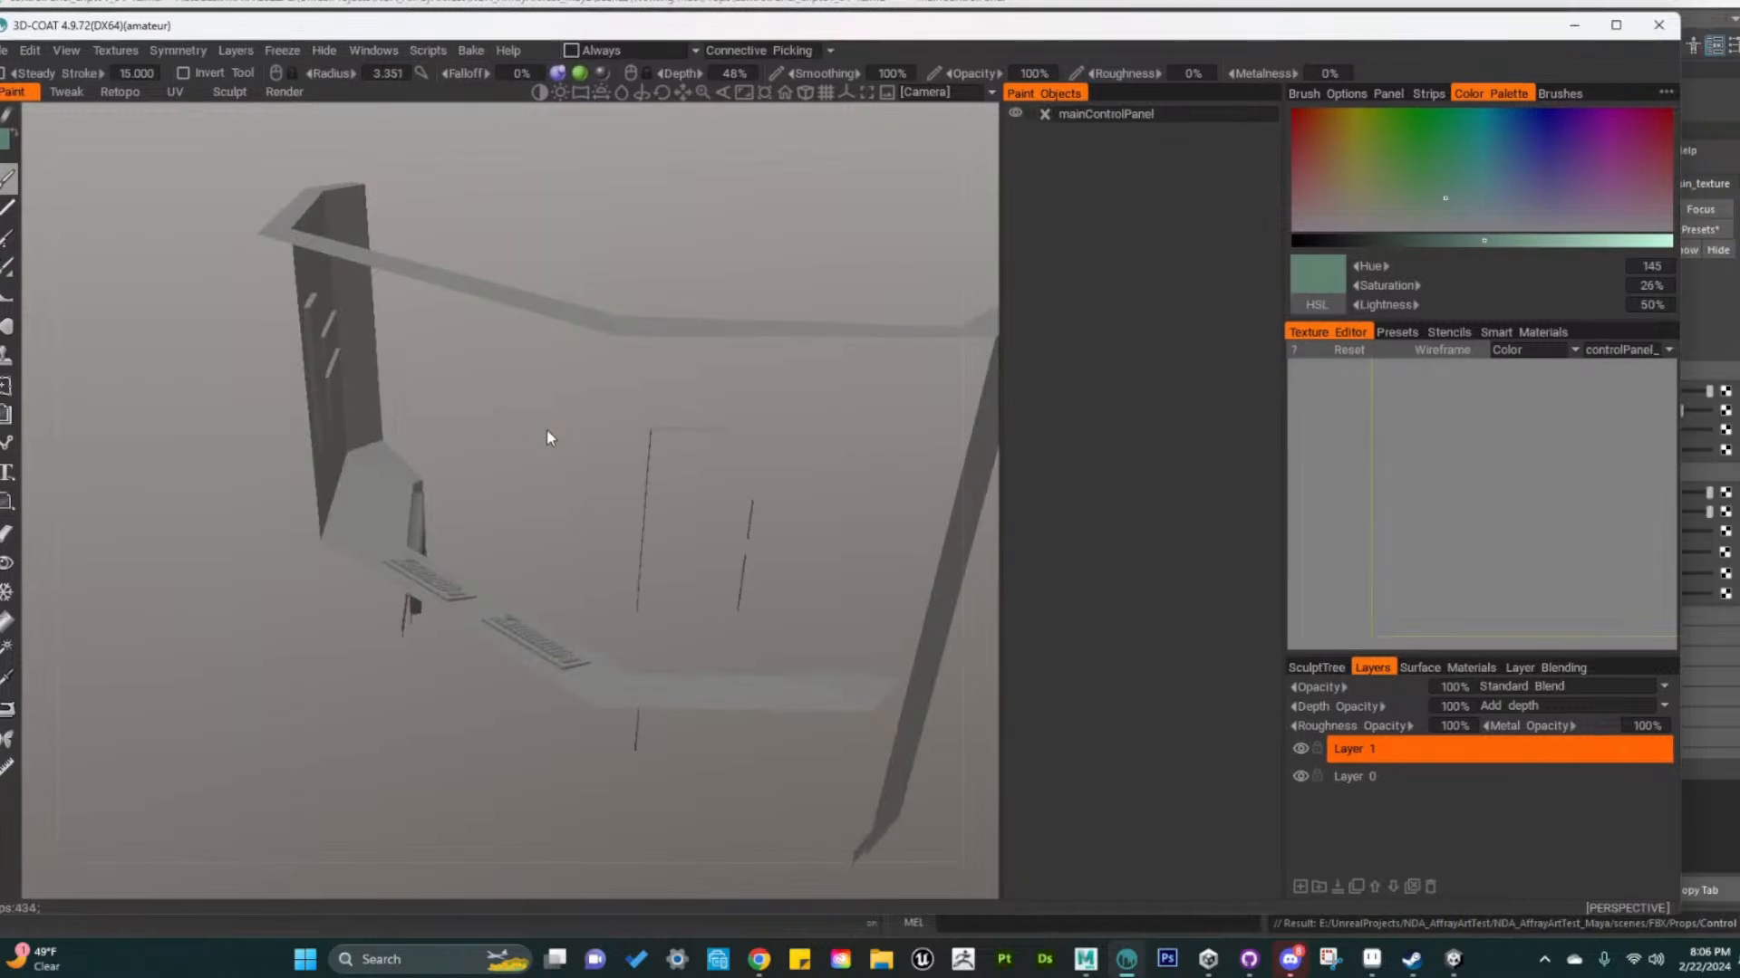
left_click_drag(613, 303, 690, 496, "alt")
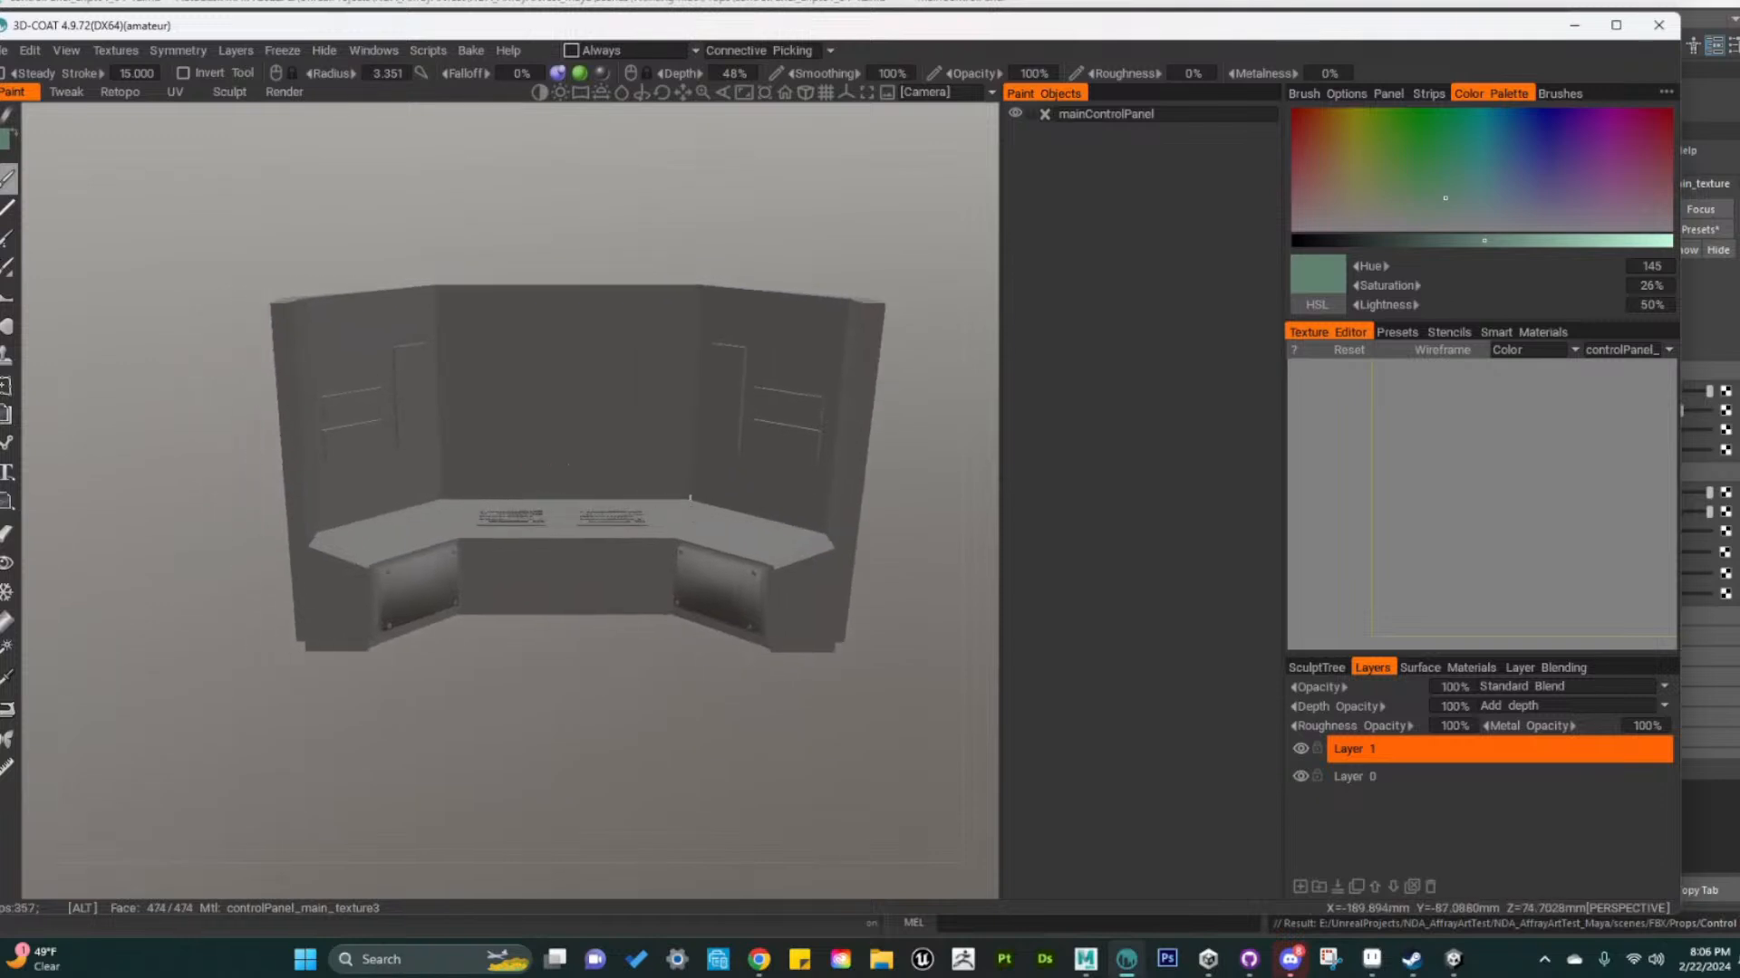
mouse_move(691, 497)
right_mouse_down("alt")
mouse_move(757, 497)
mouse_move(660, 497)
right_mouse_up("alt")
left_click_drag(660, 498, 698, 559, "alt")
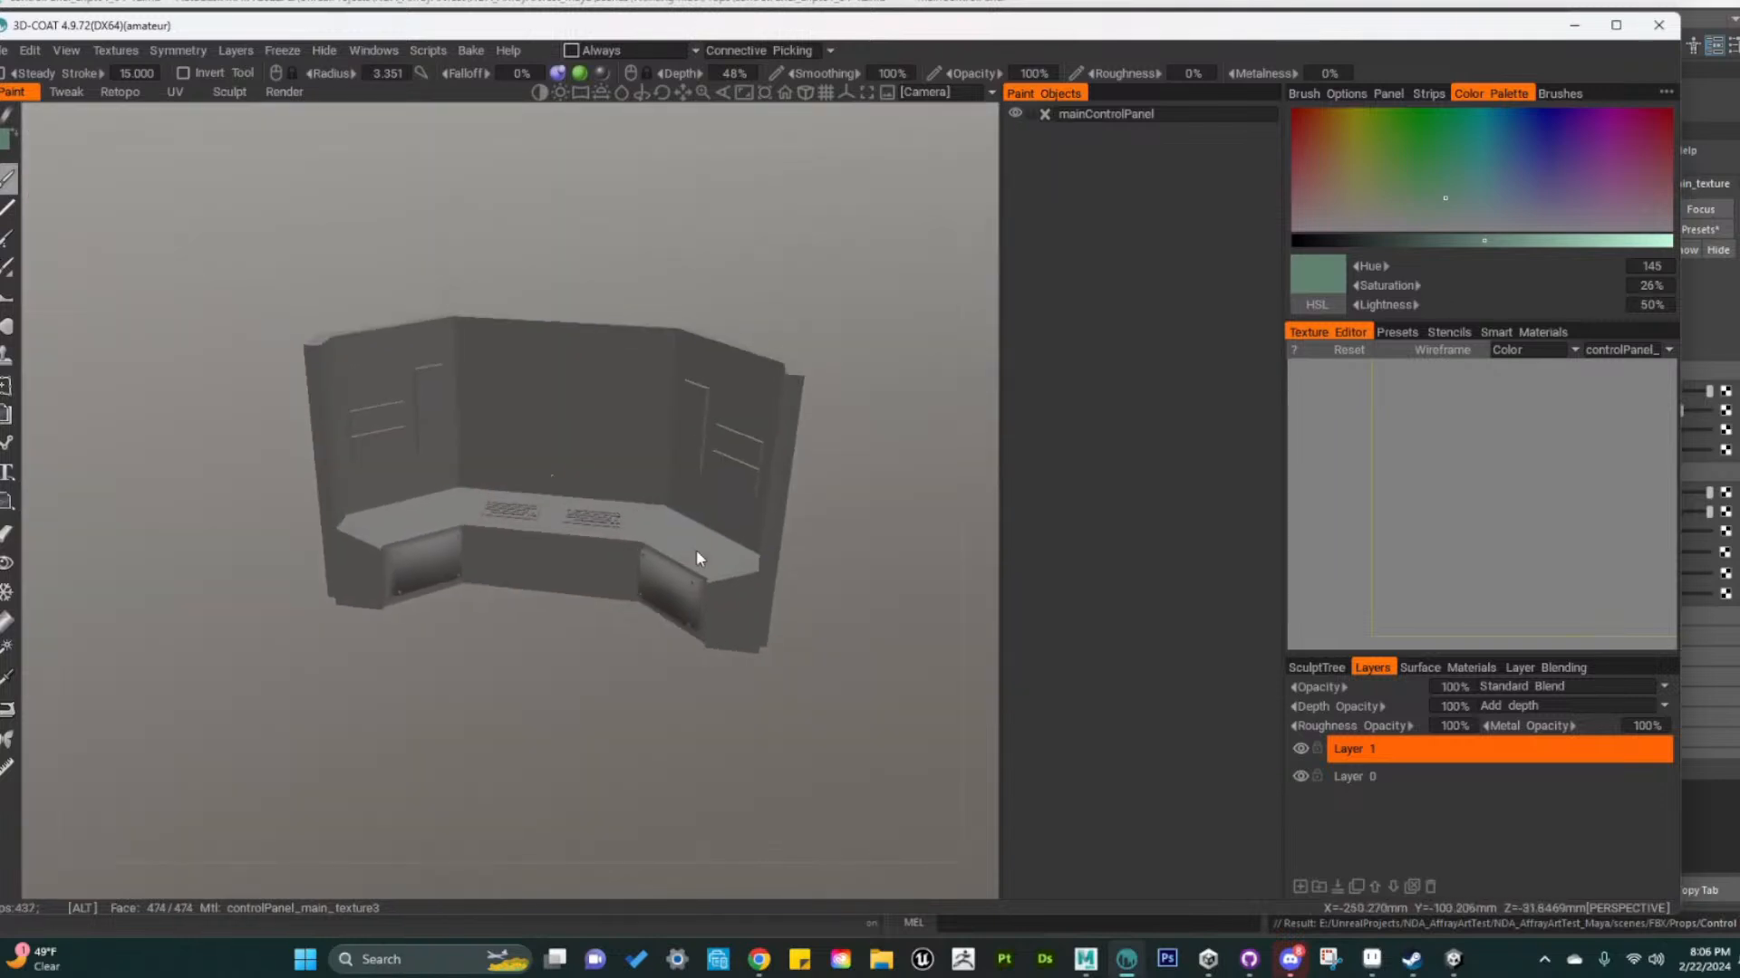
right_click_drag(697, 559, 748, 557, "alt")
middle_click_drag(749, 557, 680, 578, "alt")
mouse_move(170, 60)
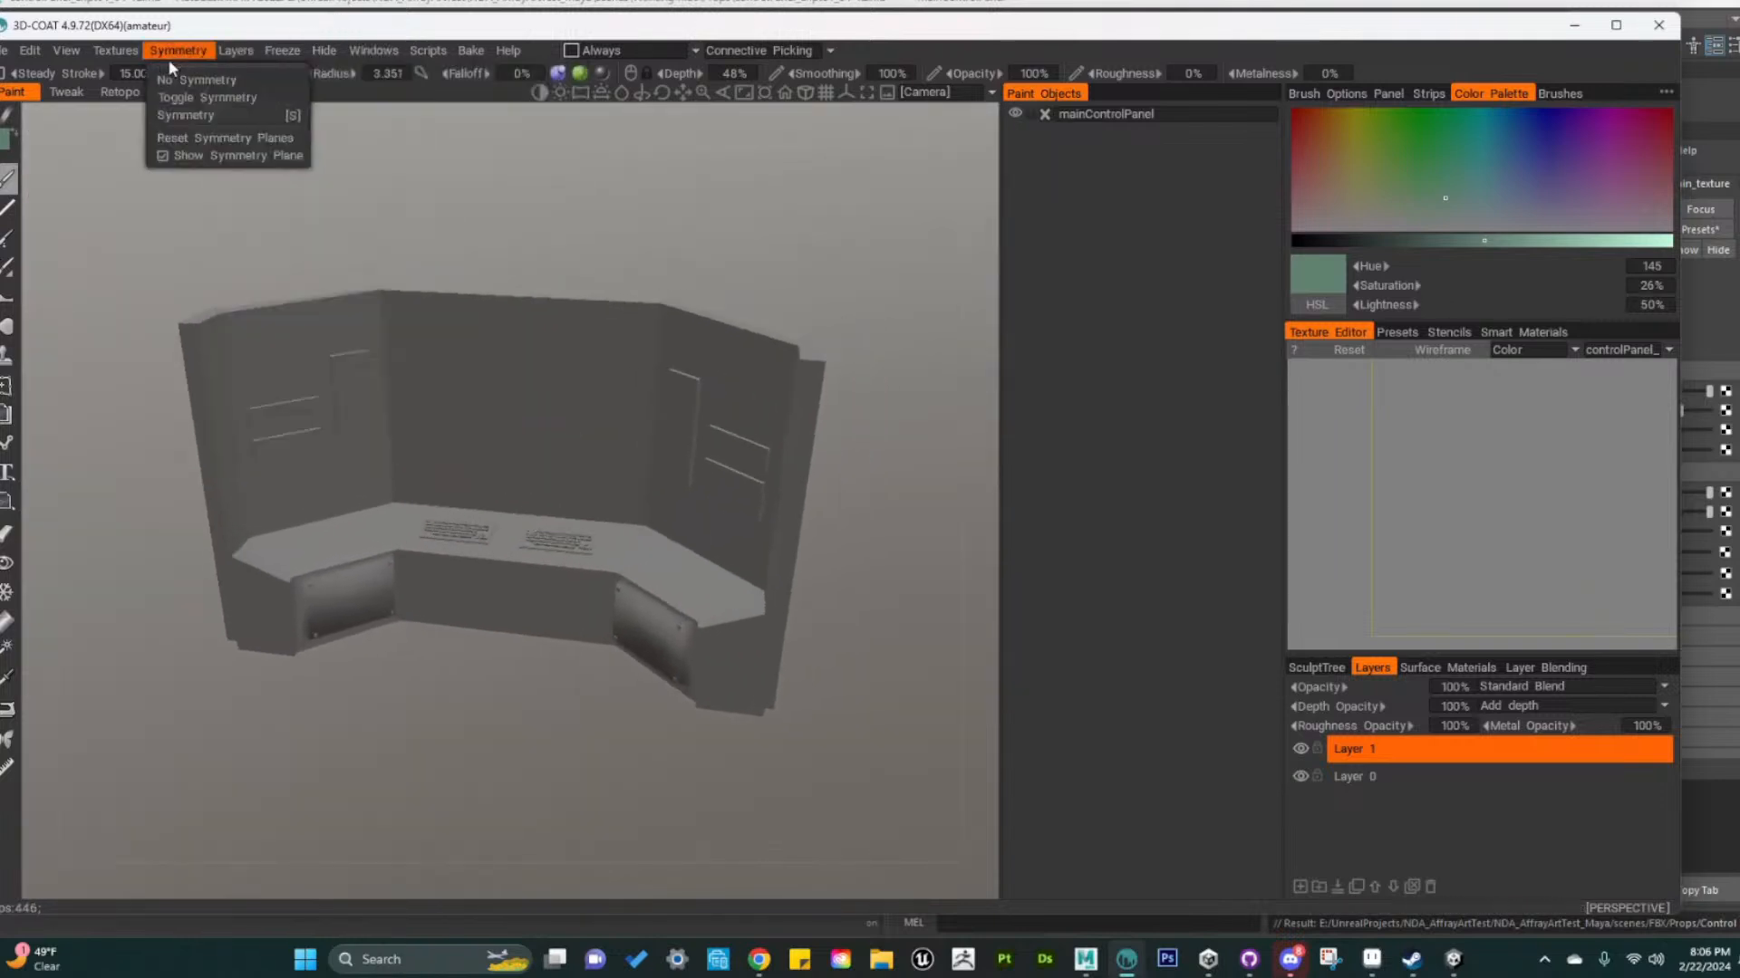
mouse_move(109, 47)
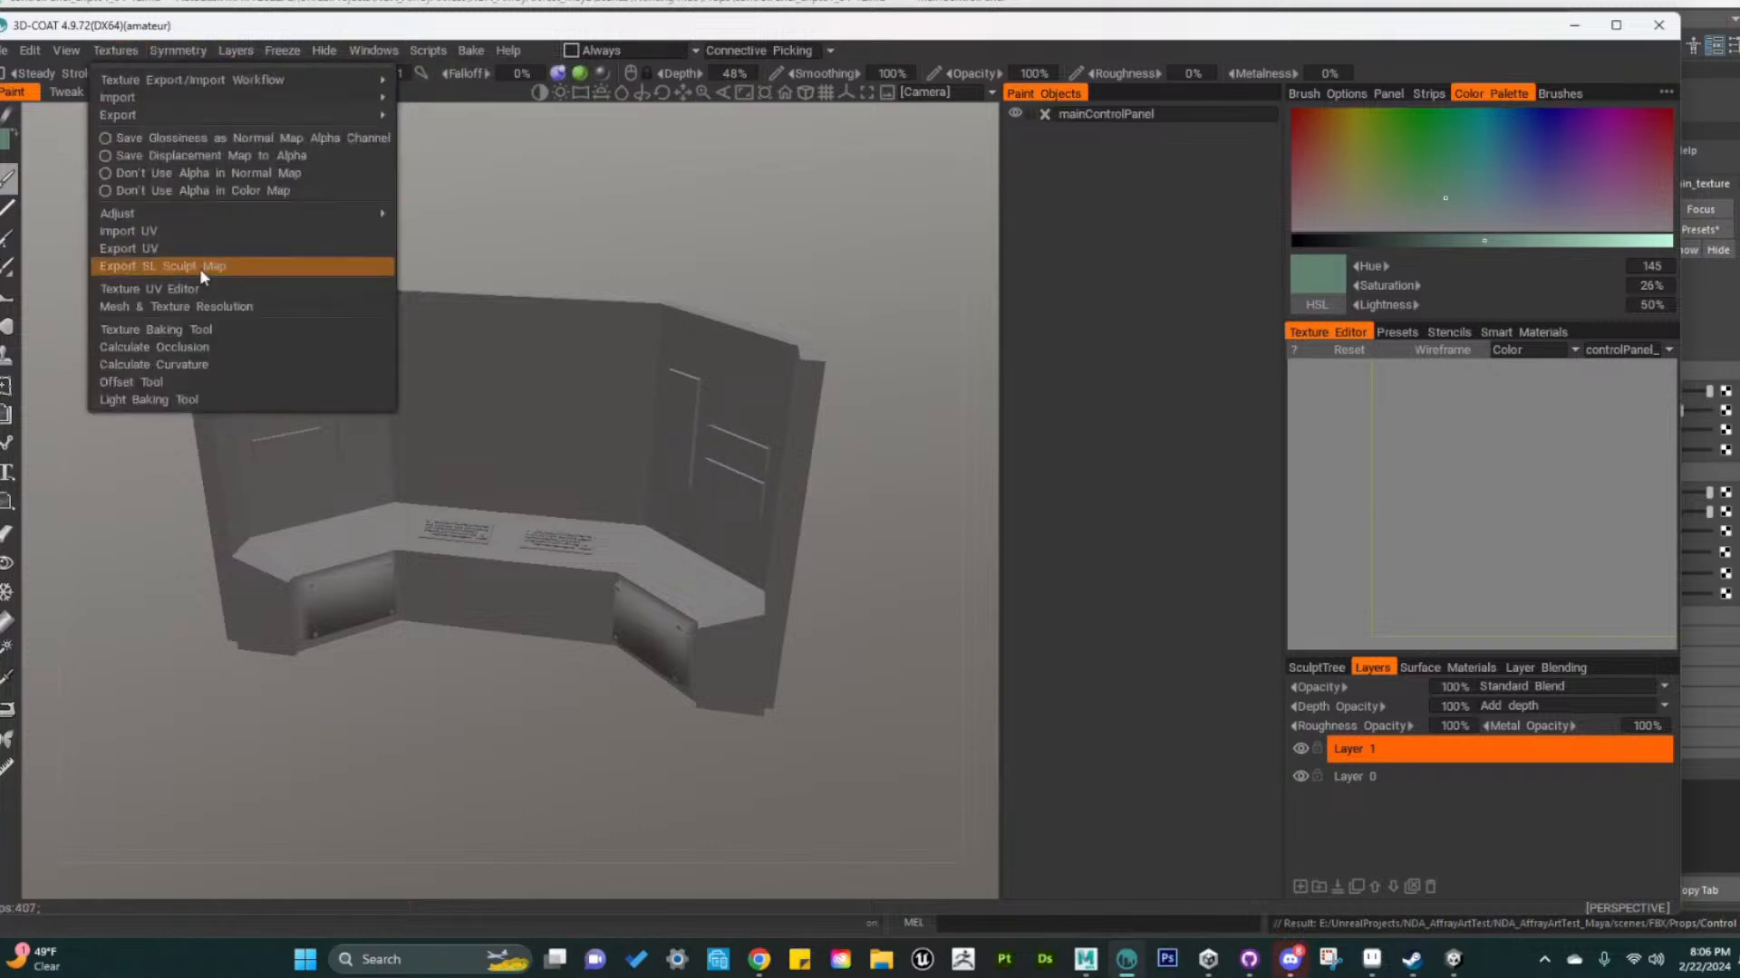
left_click(201, 346)
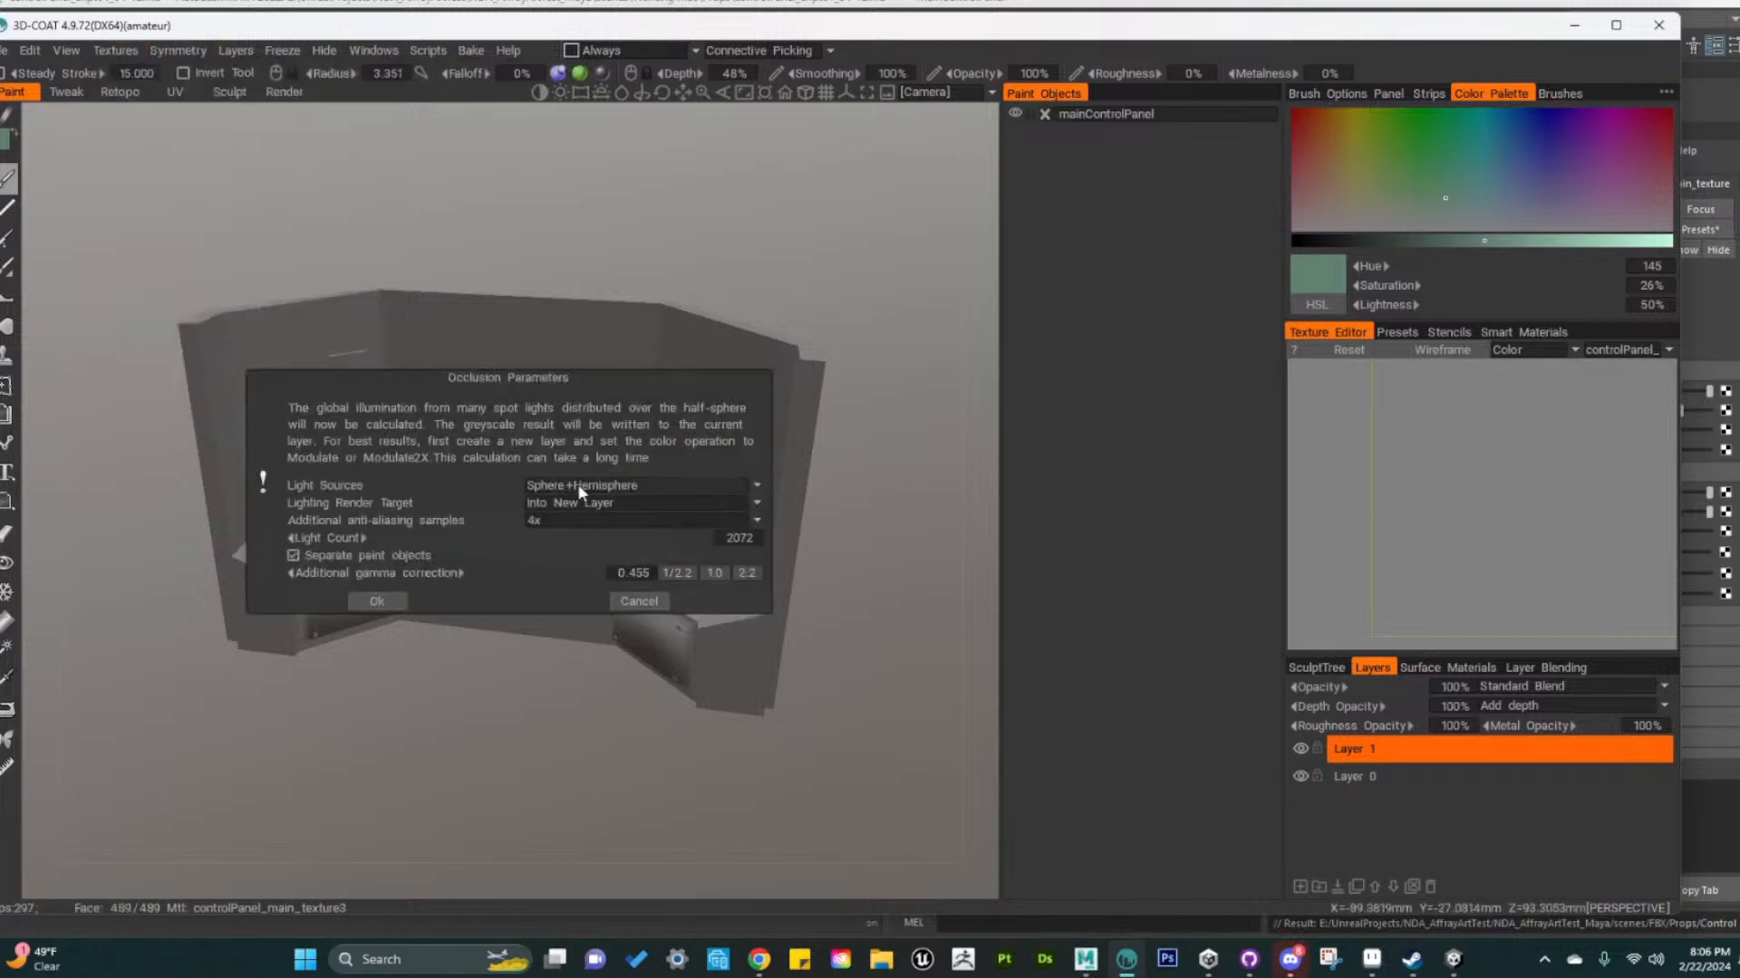
left_click(377, 602)
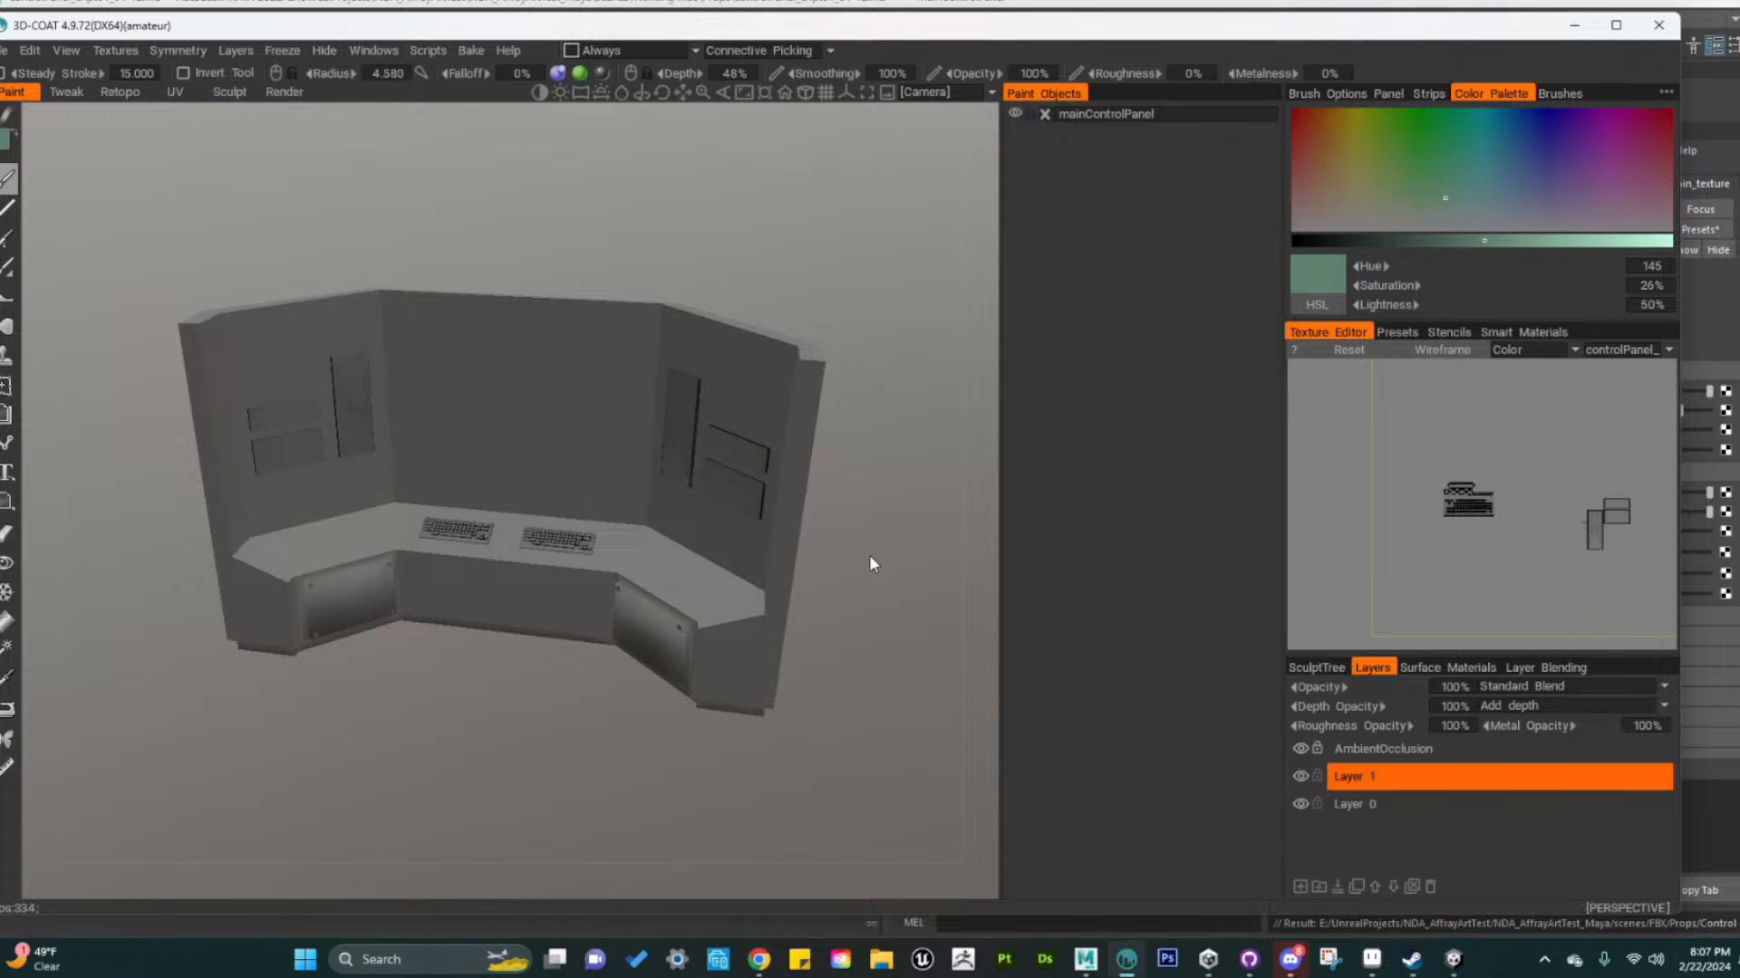
Examine the baked ambient occlusion on the control panel model and on its UV islands in the texture editor
right_click_drag(883, 573, 960, 664)
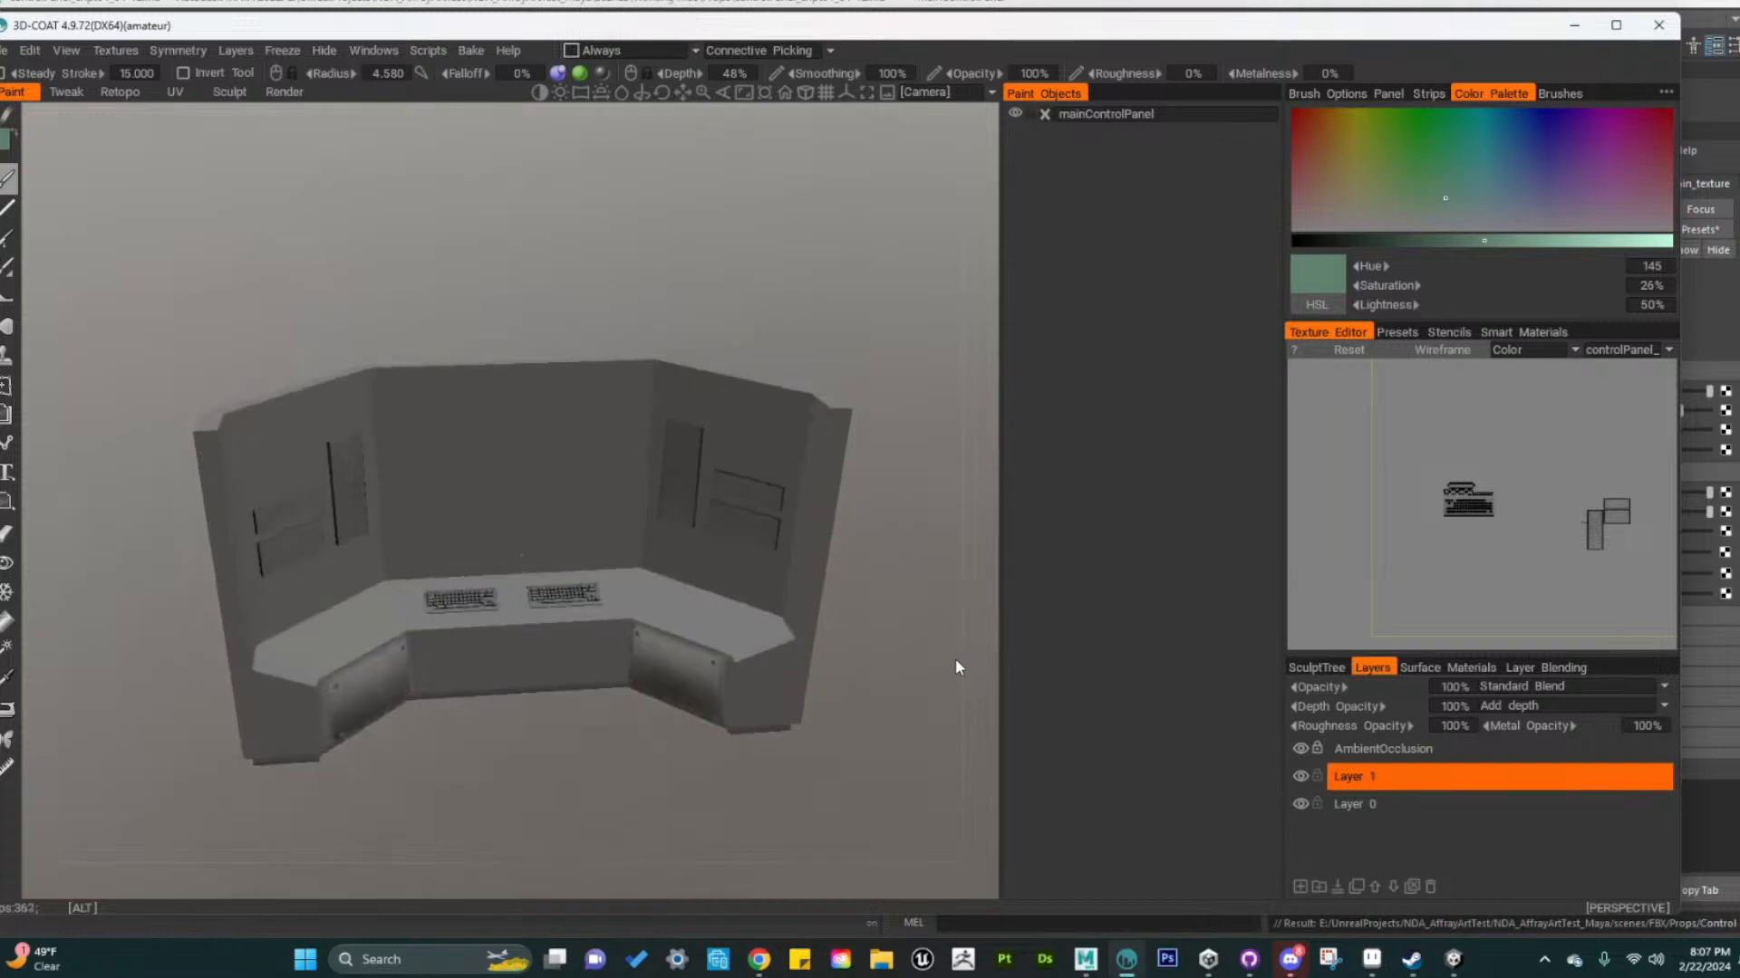
left_click(11, 215)
middle_click_drag(761, 642, 753, 583, "alt")
mouse_move(753, 582)
right_mouse_down("alt")
mouse_move(1087, 620)
mouse_move(908, 605)
right_mouse_up("alt")
left_click_drag(910, 609, 756, 517, "alt")
right_click_drag(756, 516, 659, 542, "alt")
left_click_drag(660, 542, 758, 560, "alt")
middle_click_drag(1529, 552, 1417, 594, "alt")
scroll(1406, 579, "down", 6)
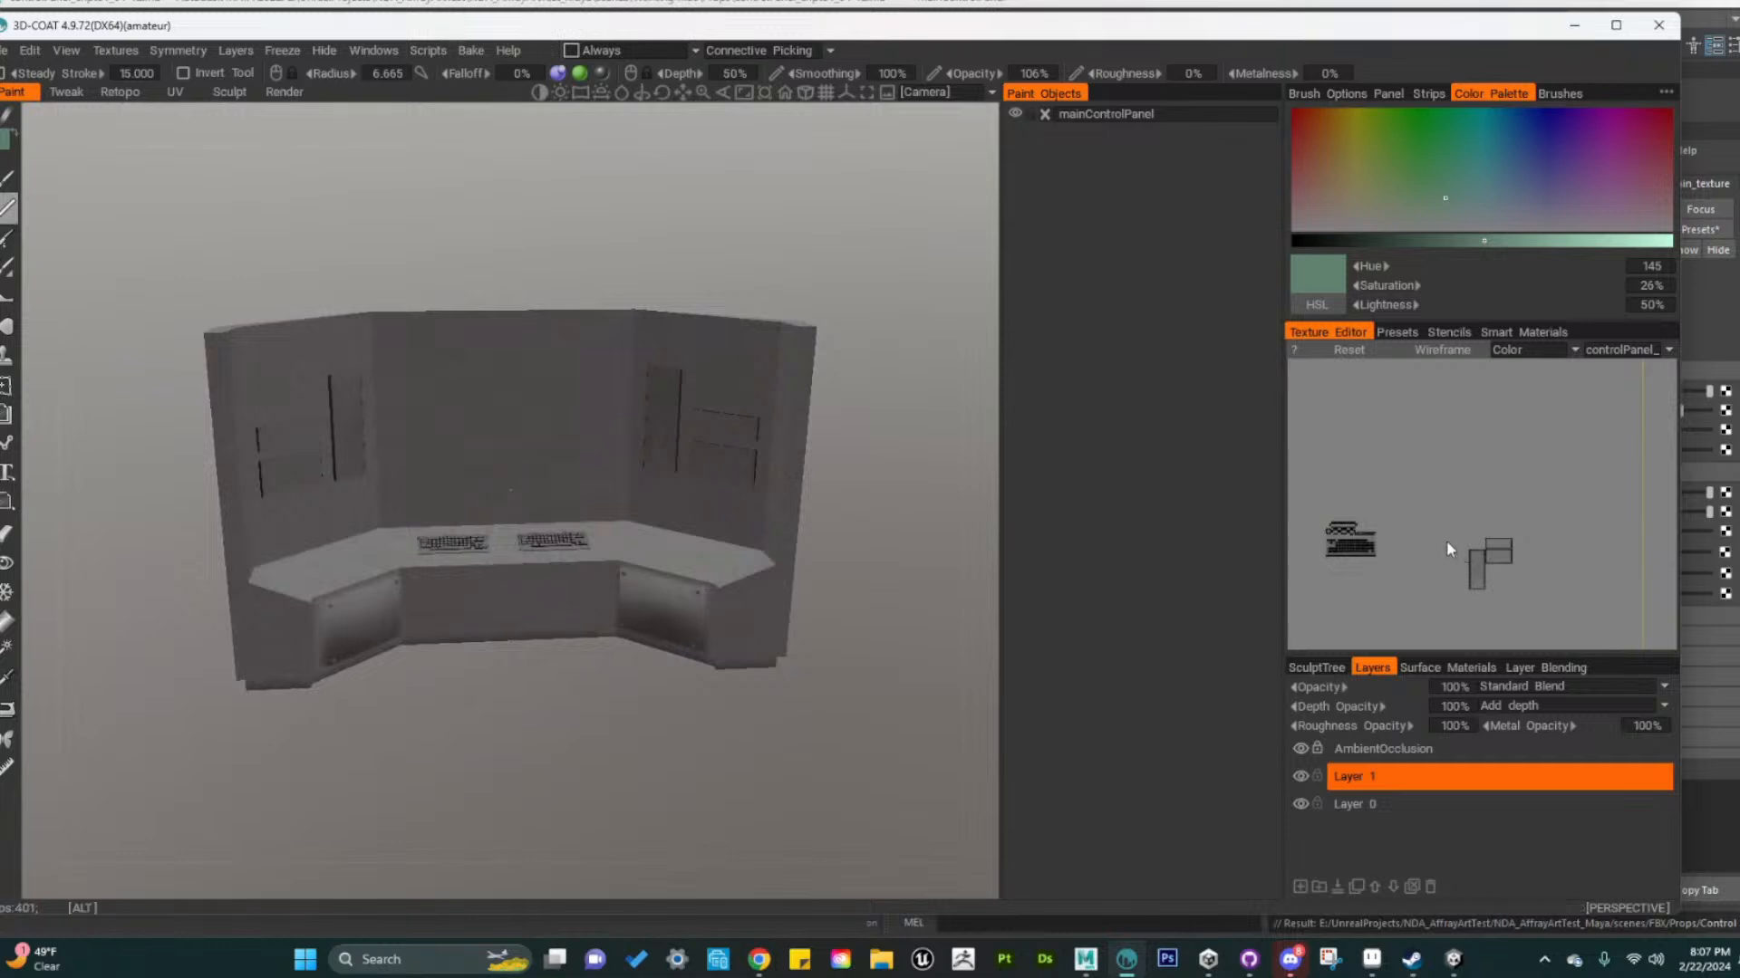
scroll(1535, 525, "up", 6)
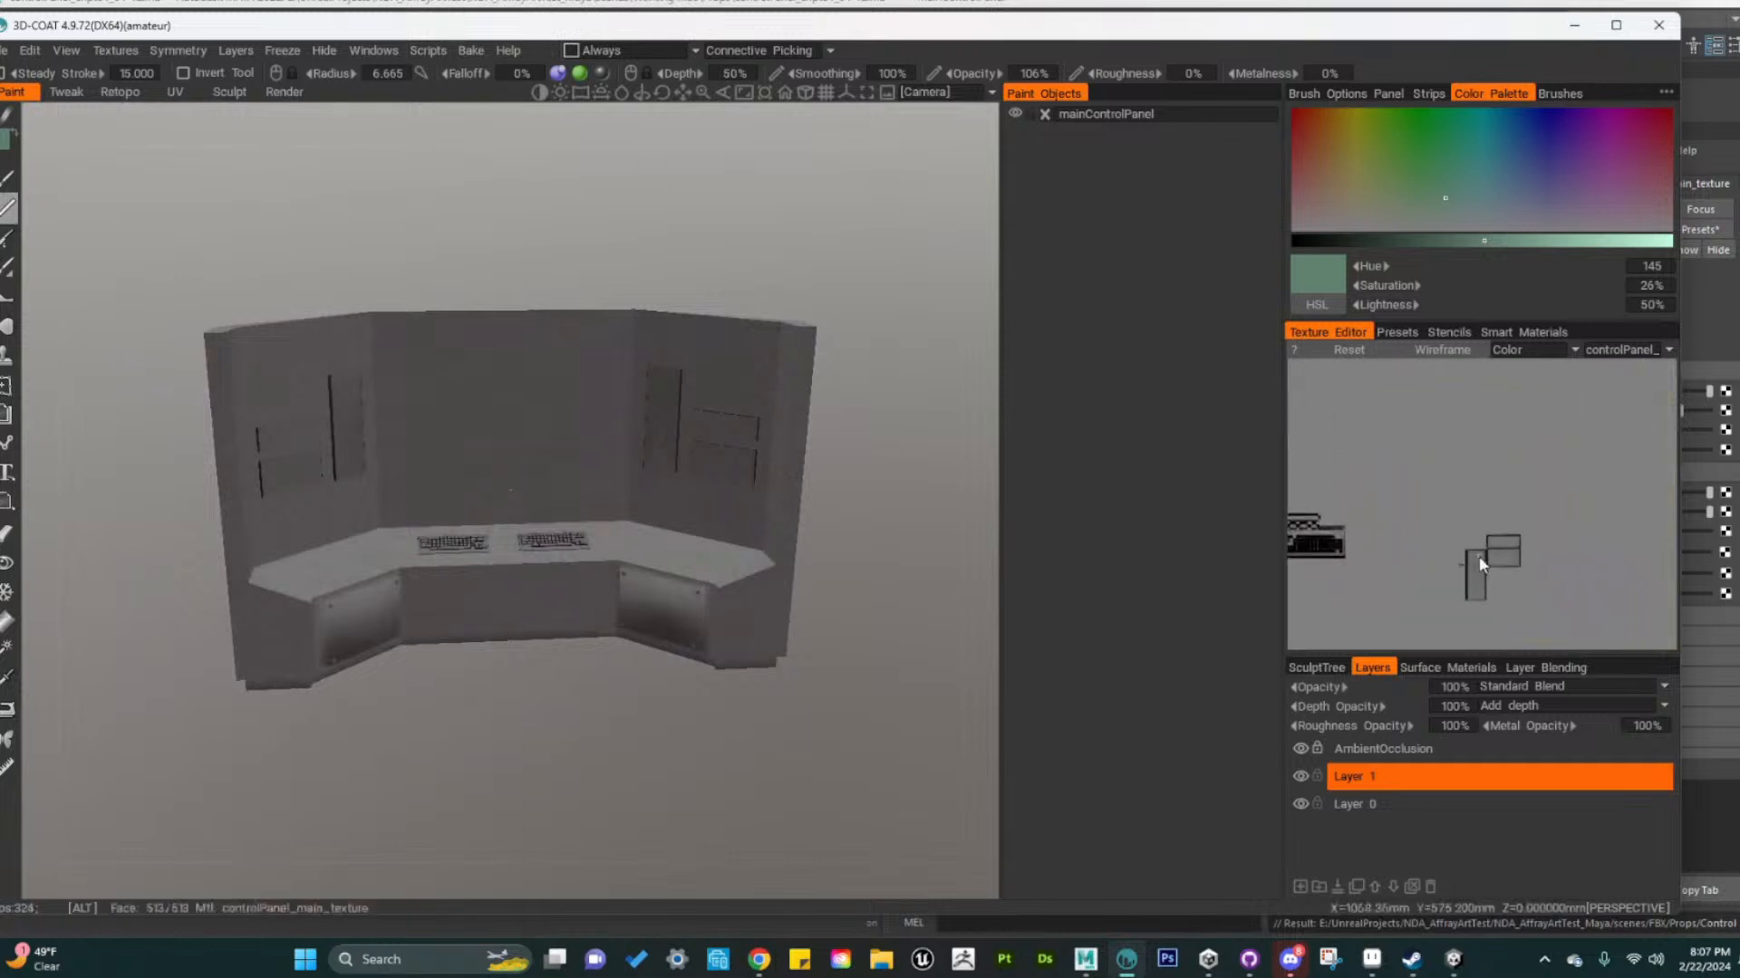
Switch to Maya and open the UV Editor to examine the control panel's UV layout
left_click(1574, 27)
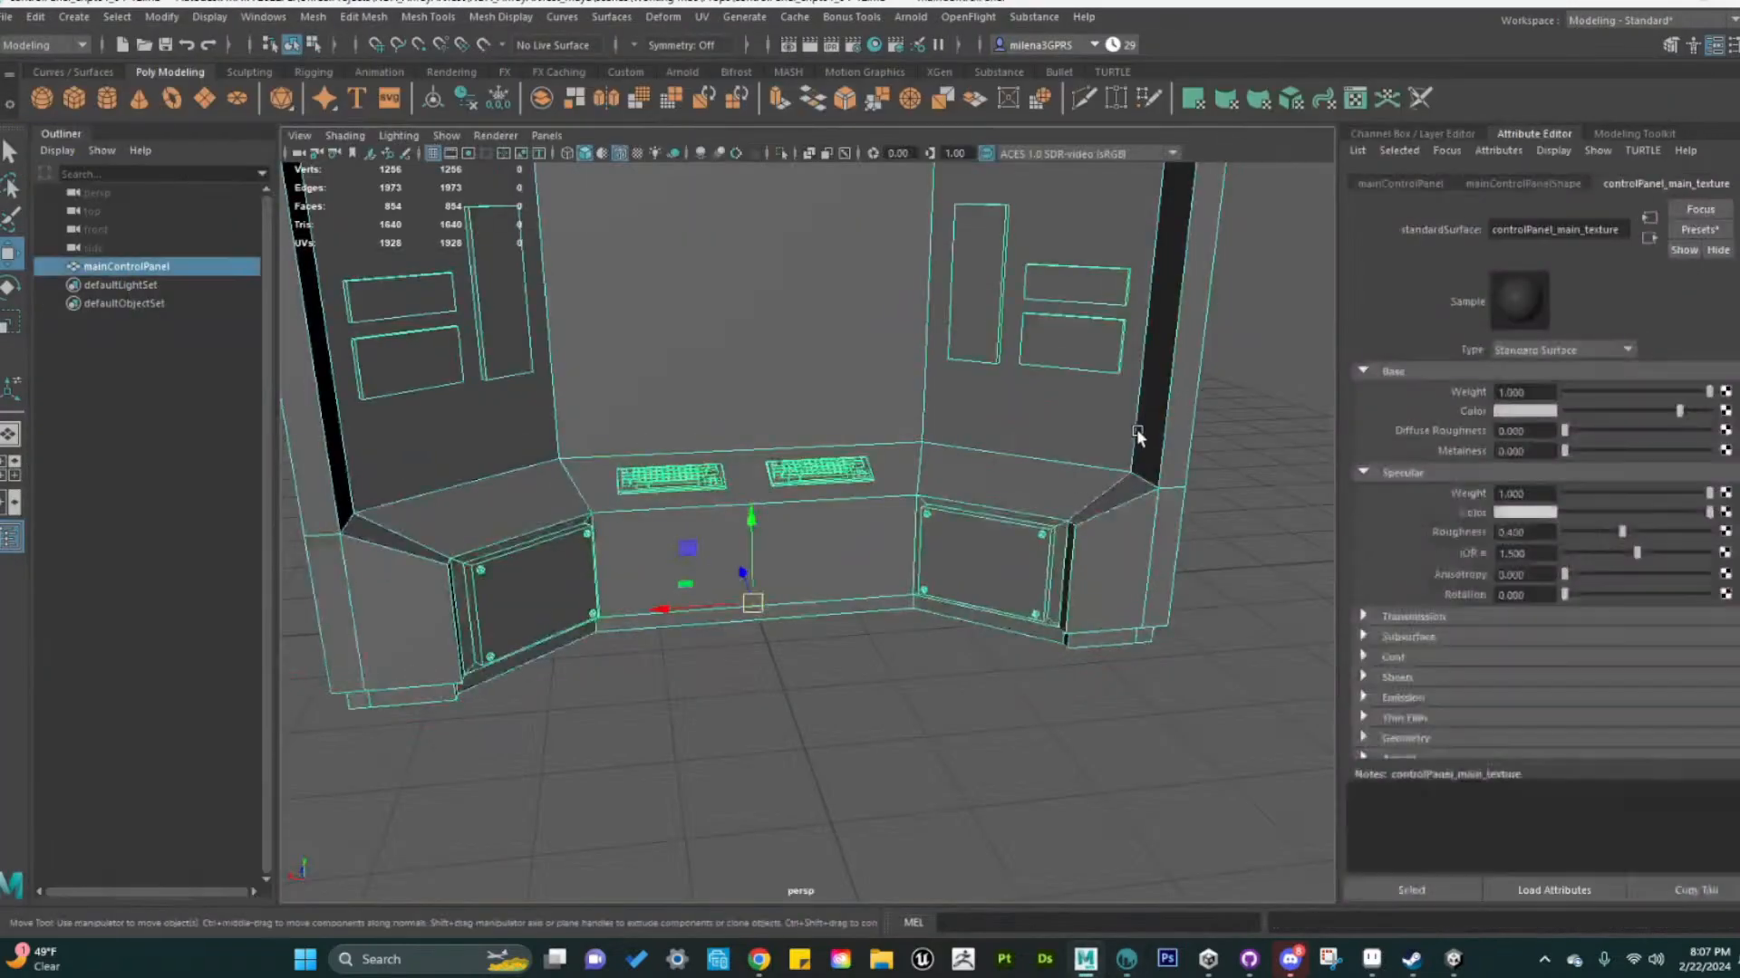
key("space")
left_click(1323, 471)
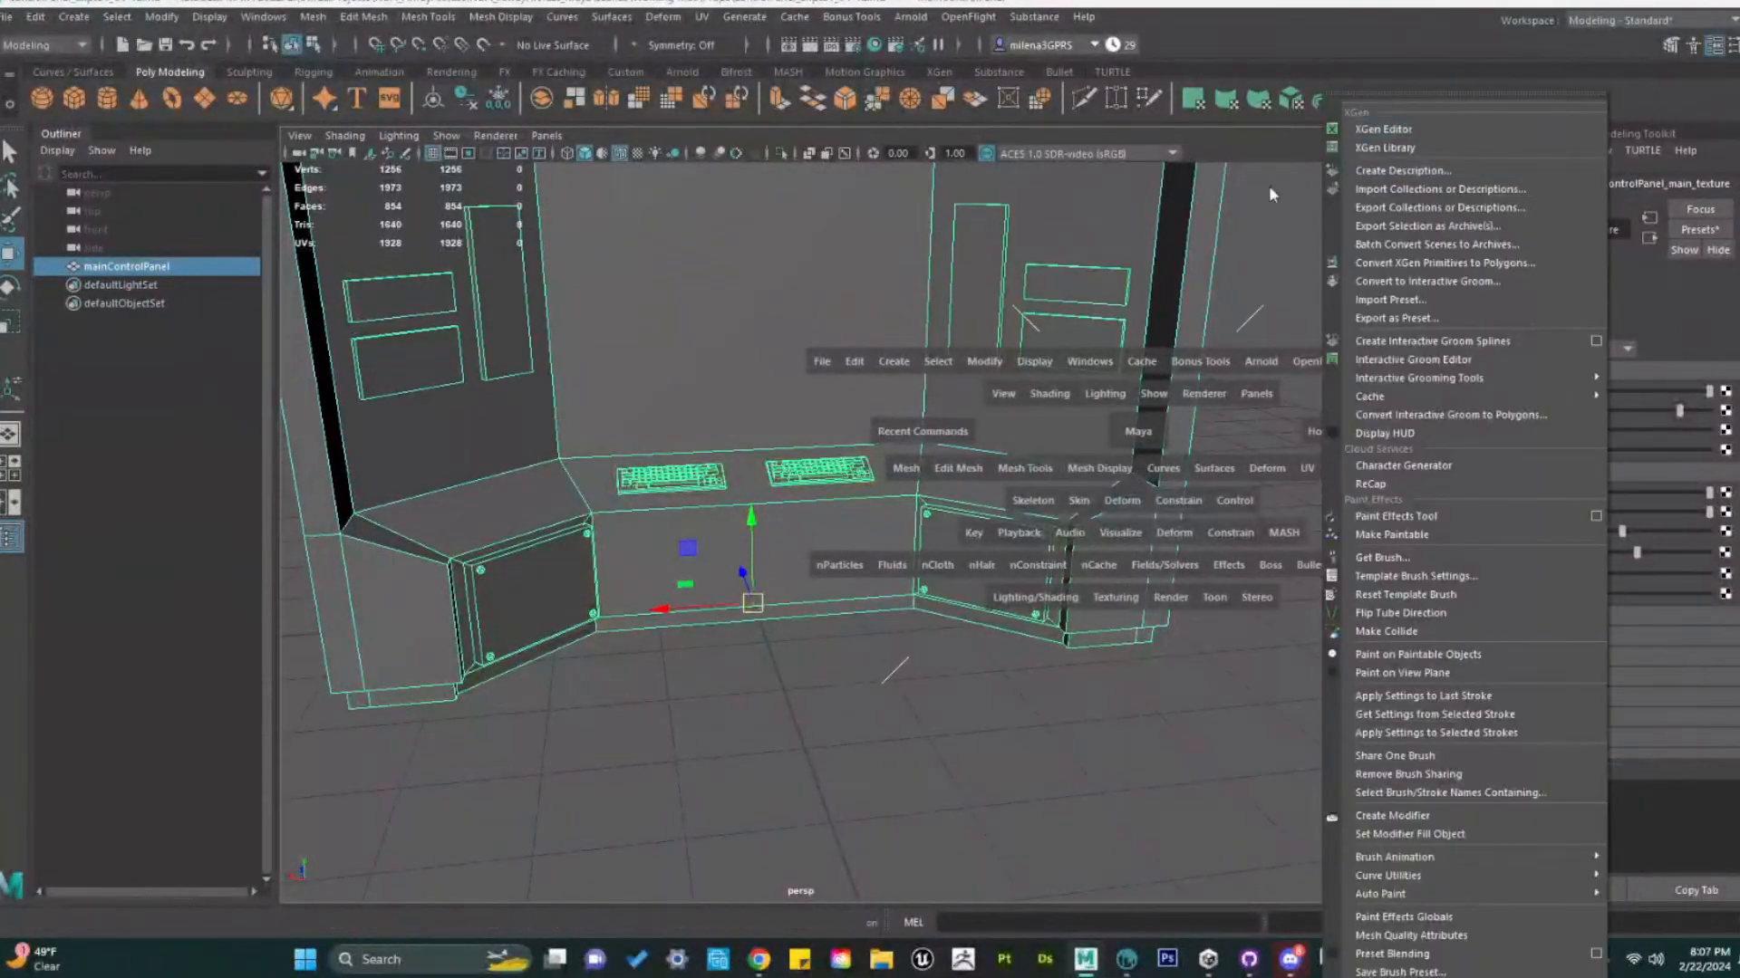
left_click(1304, 472)
left_click(1349, 505)
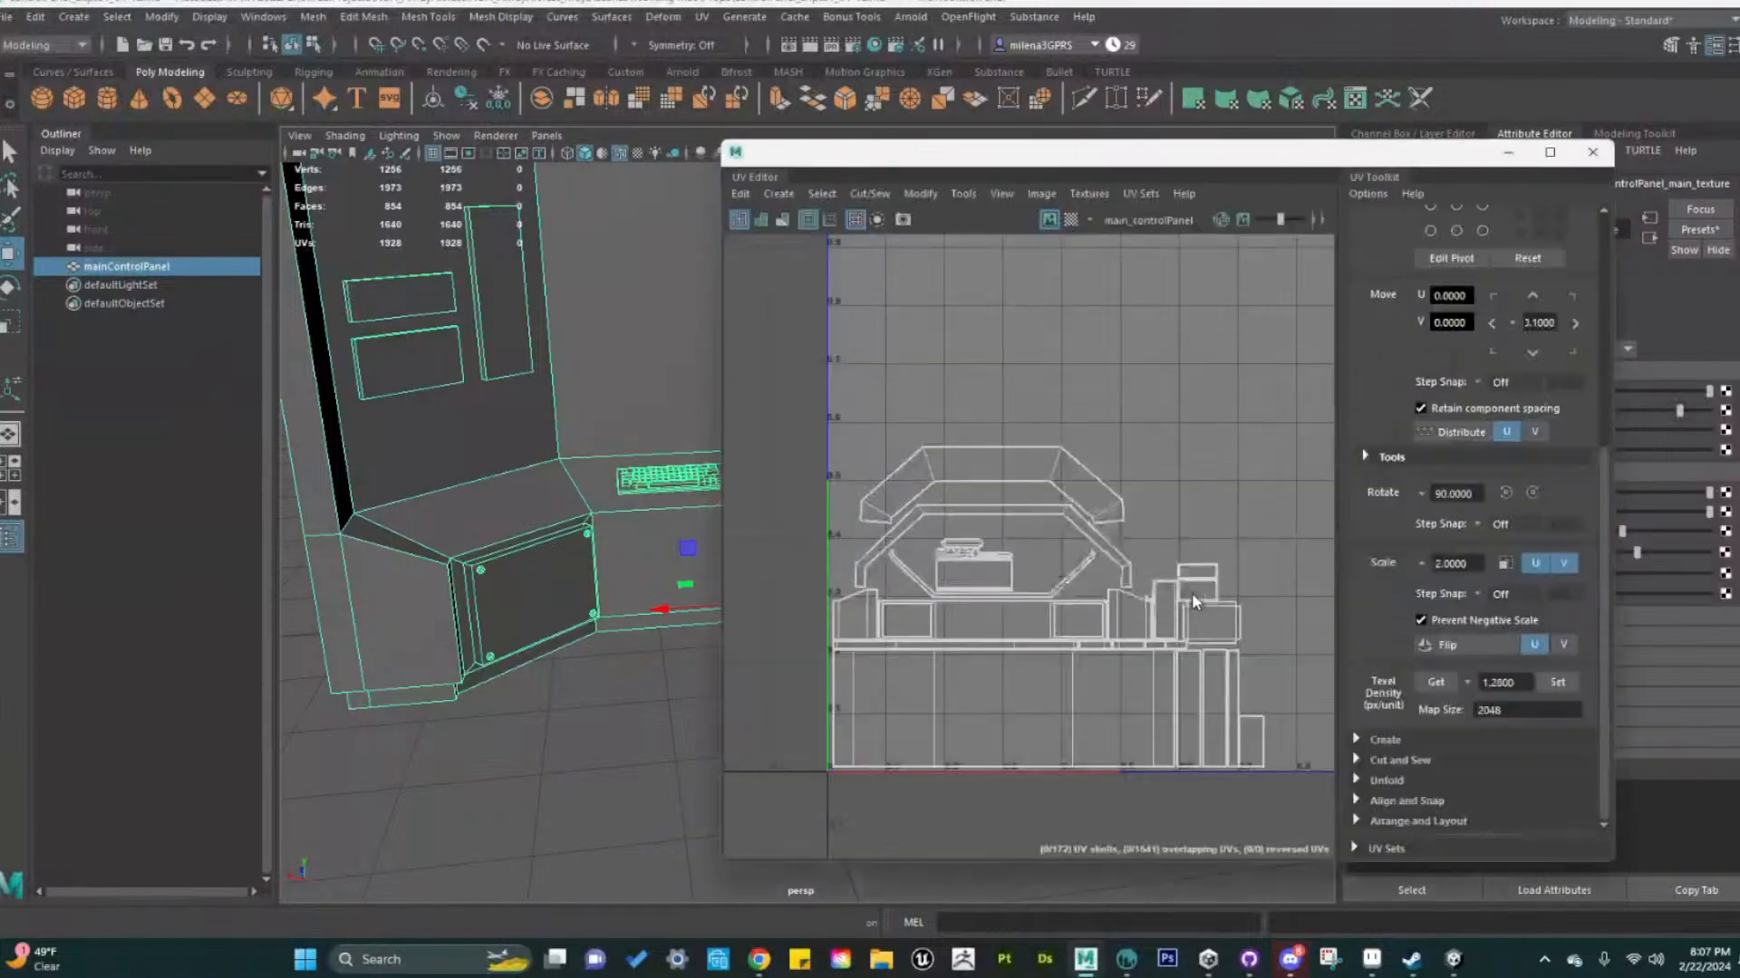
left_click_drag(1071, 157, 871, 194)
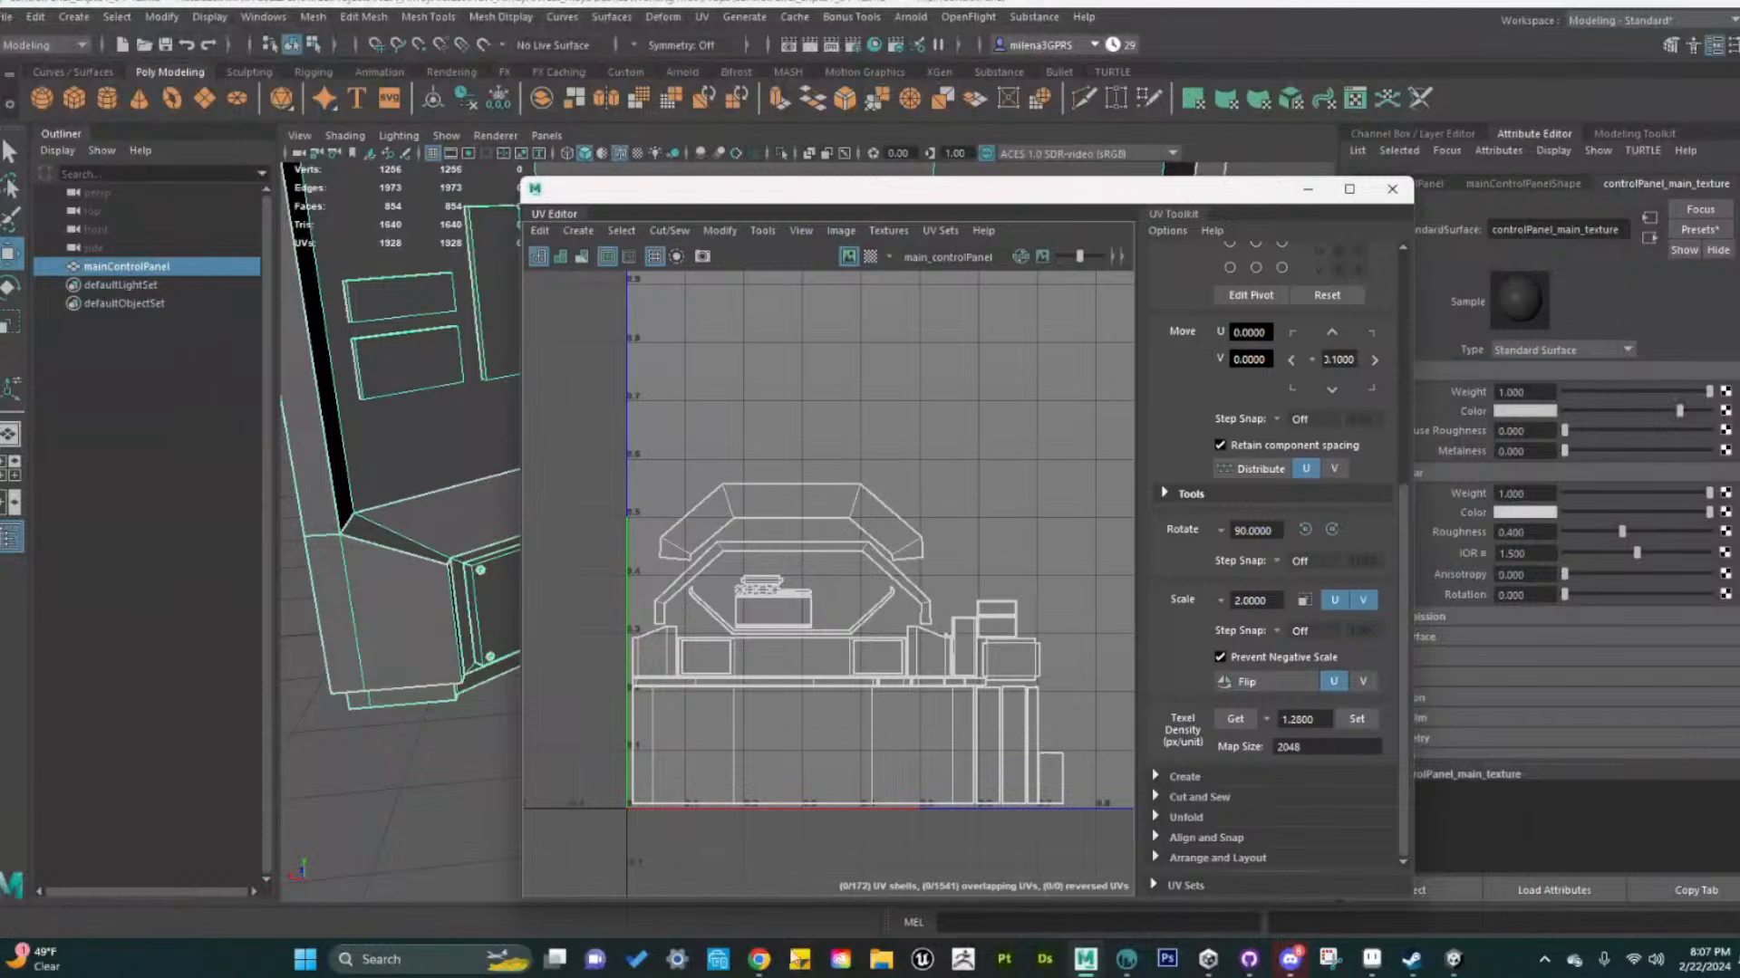
left_click(766, 966)
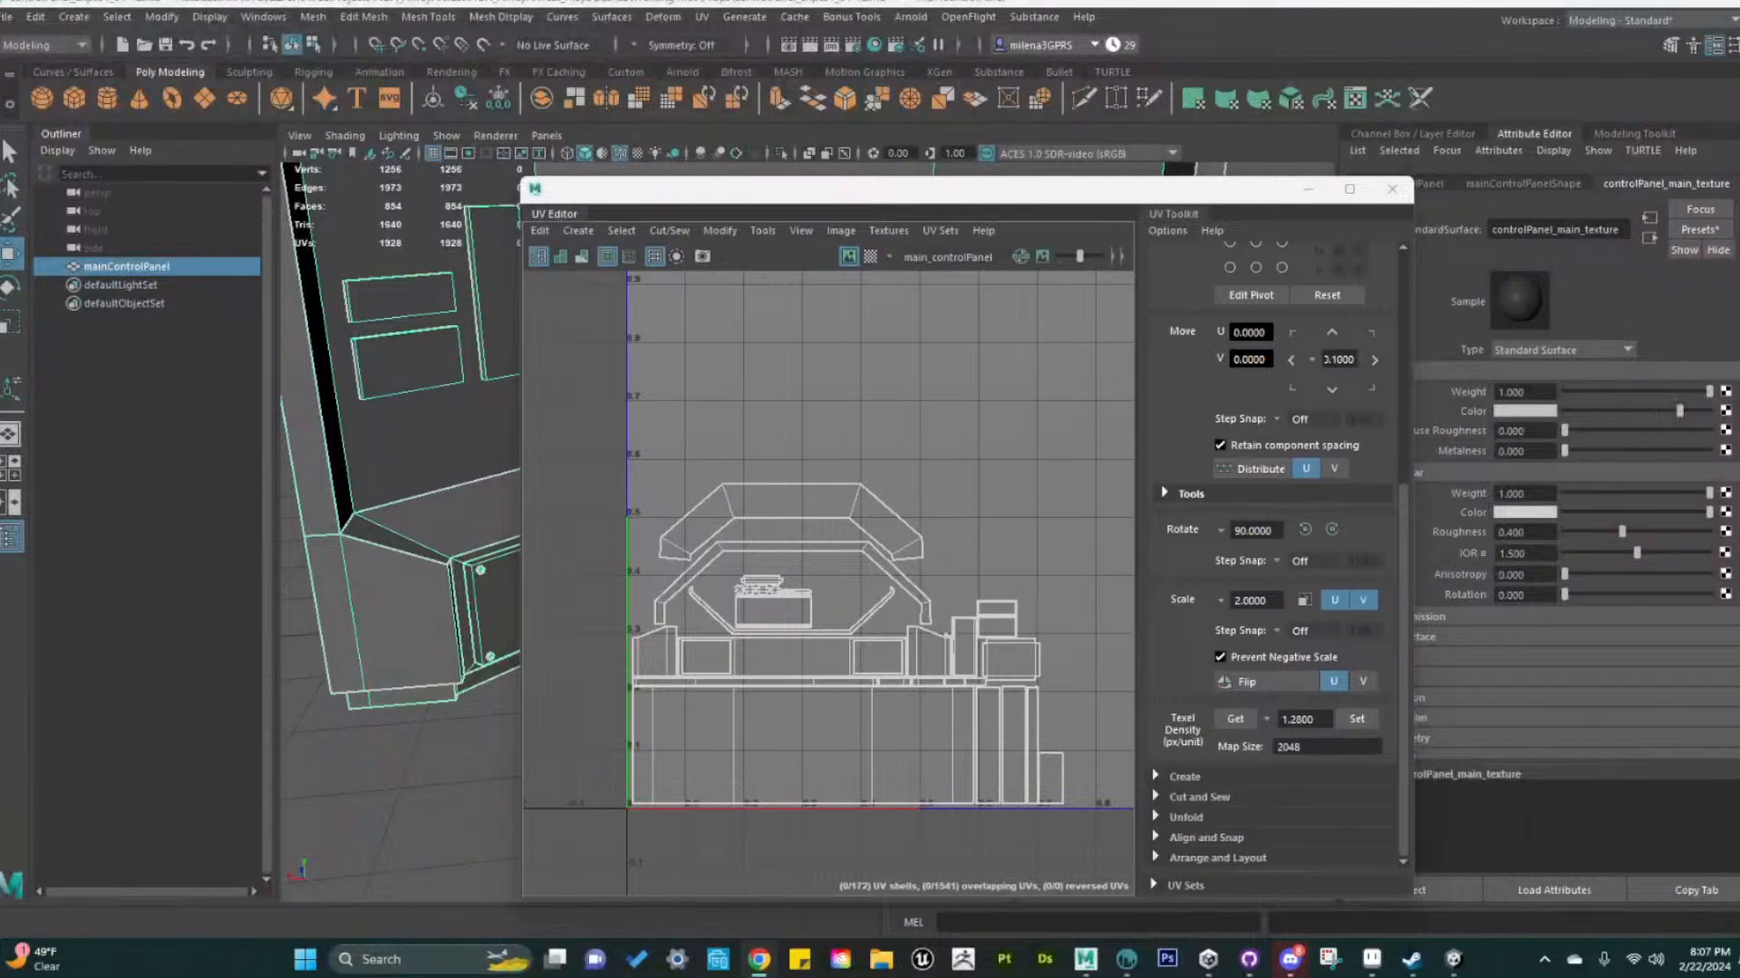
left_click_drag(1738, 99, 1298, 30)
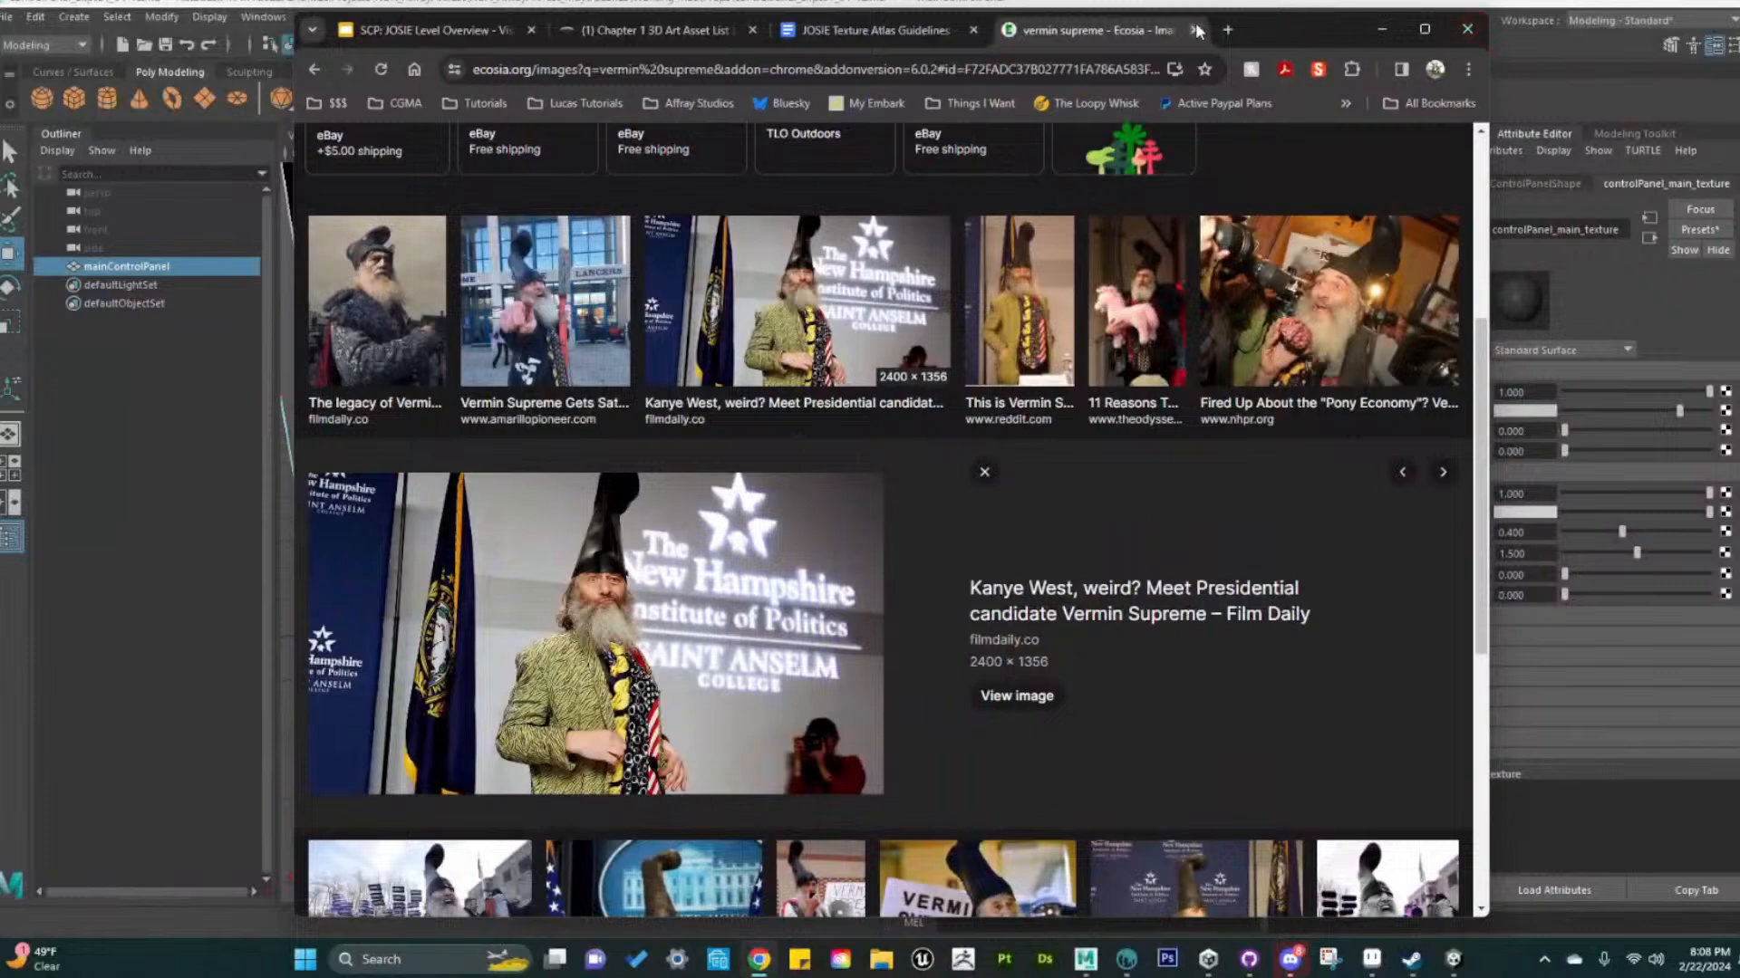
left_click_drag(1295, 38, 1739, 112)
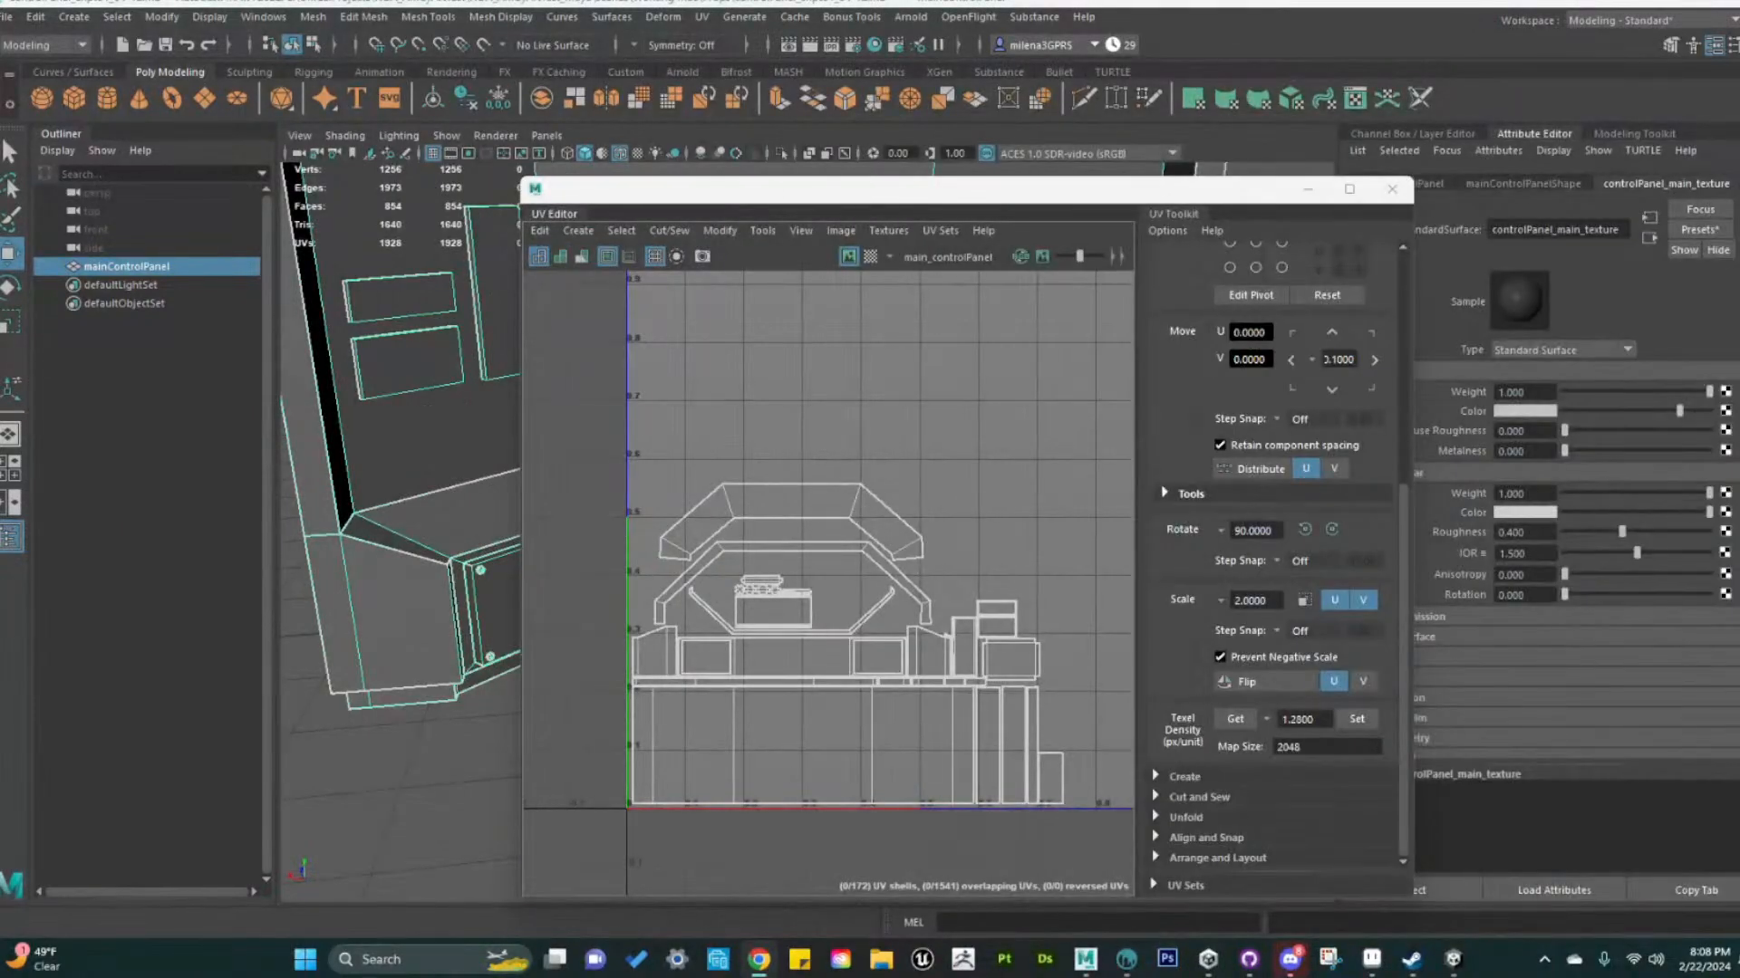
key("alt+Tab")
key("alt+Tab")
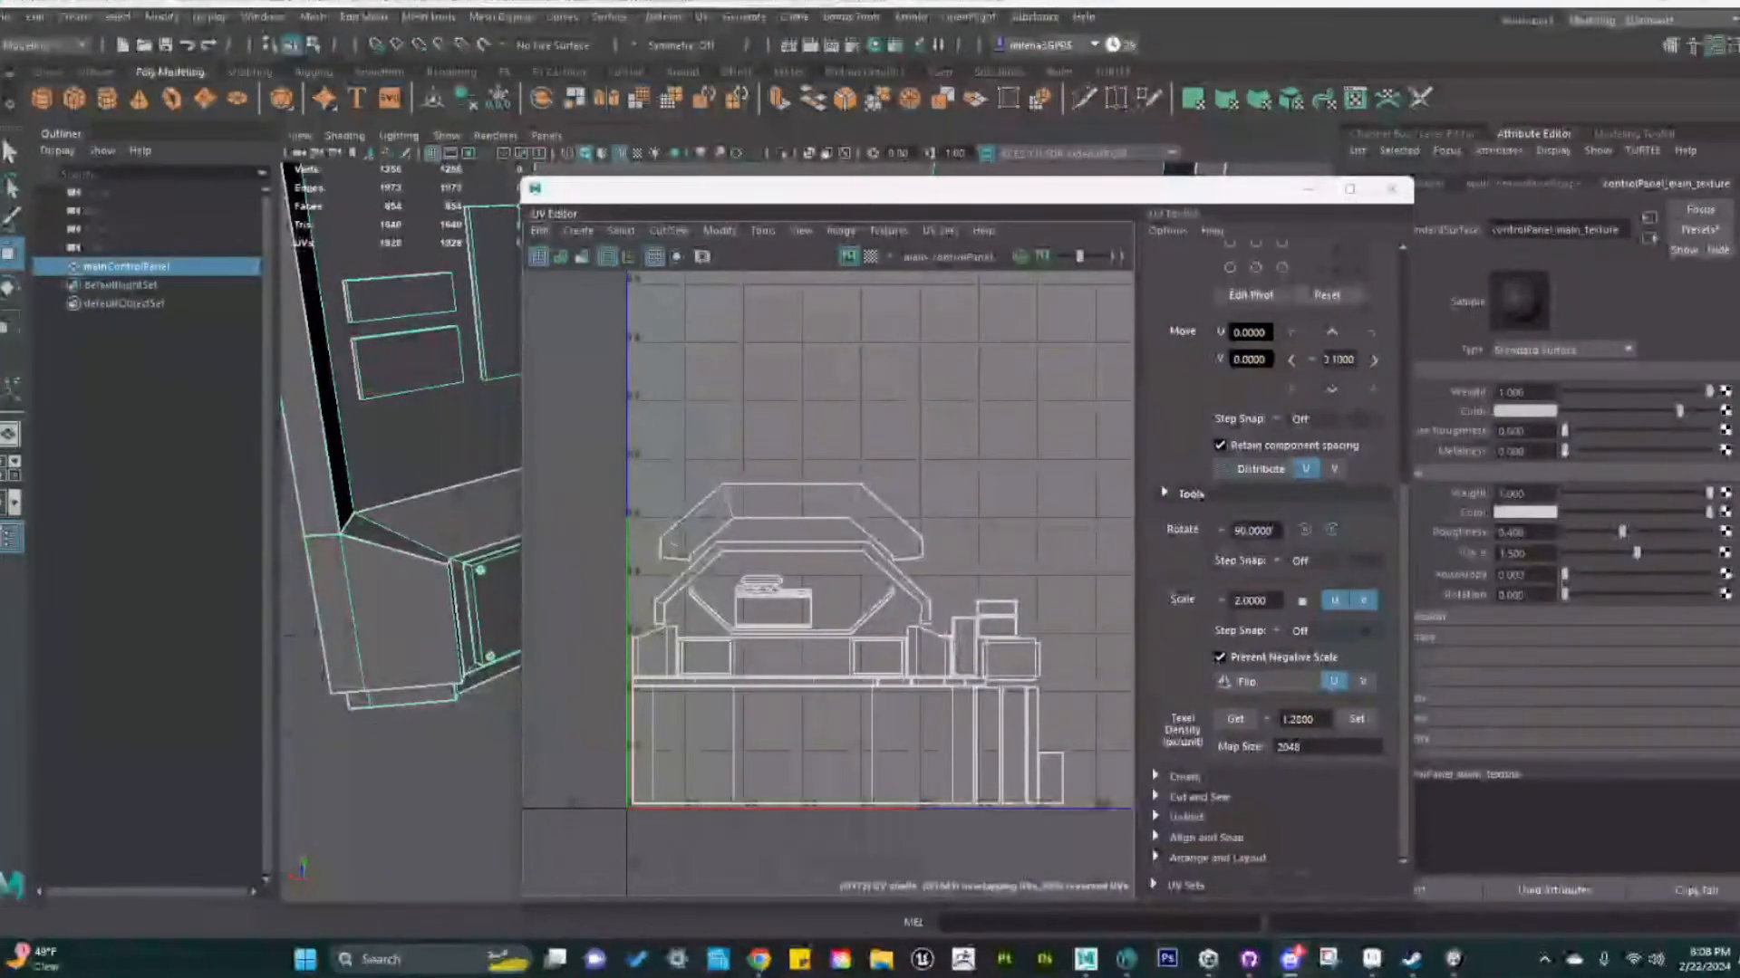
Close the UV Editor and its toolkit, and reselect the whole control panel mesh
left_click(408, 795)
left_click(1392, 189)
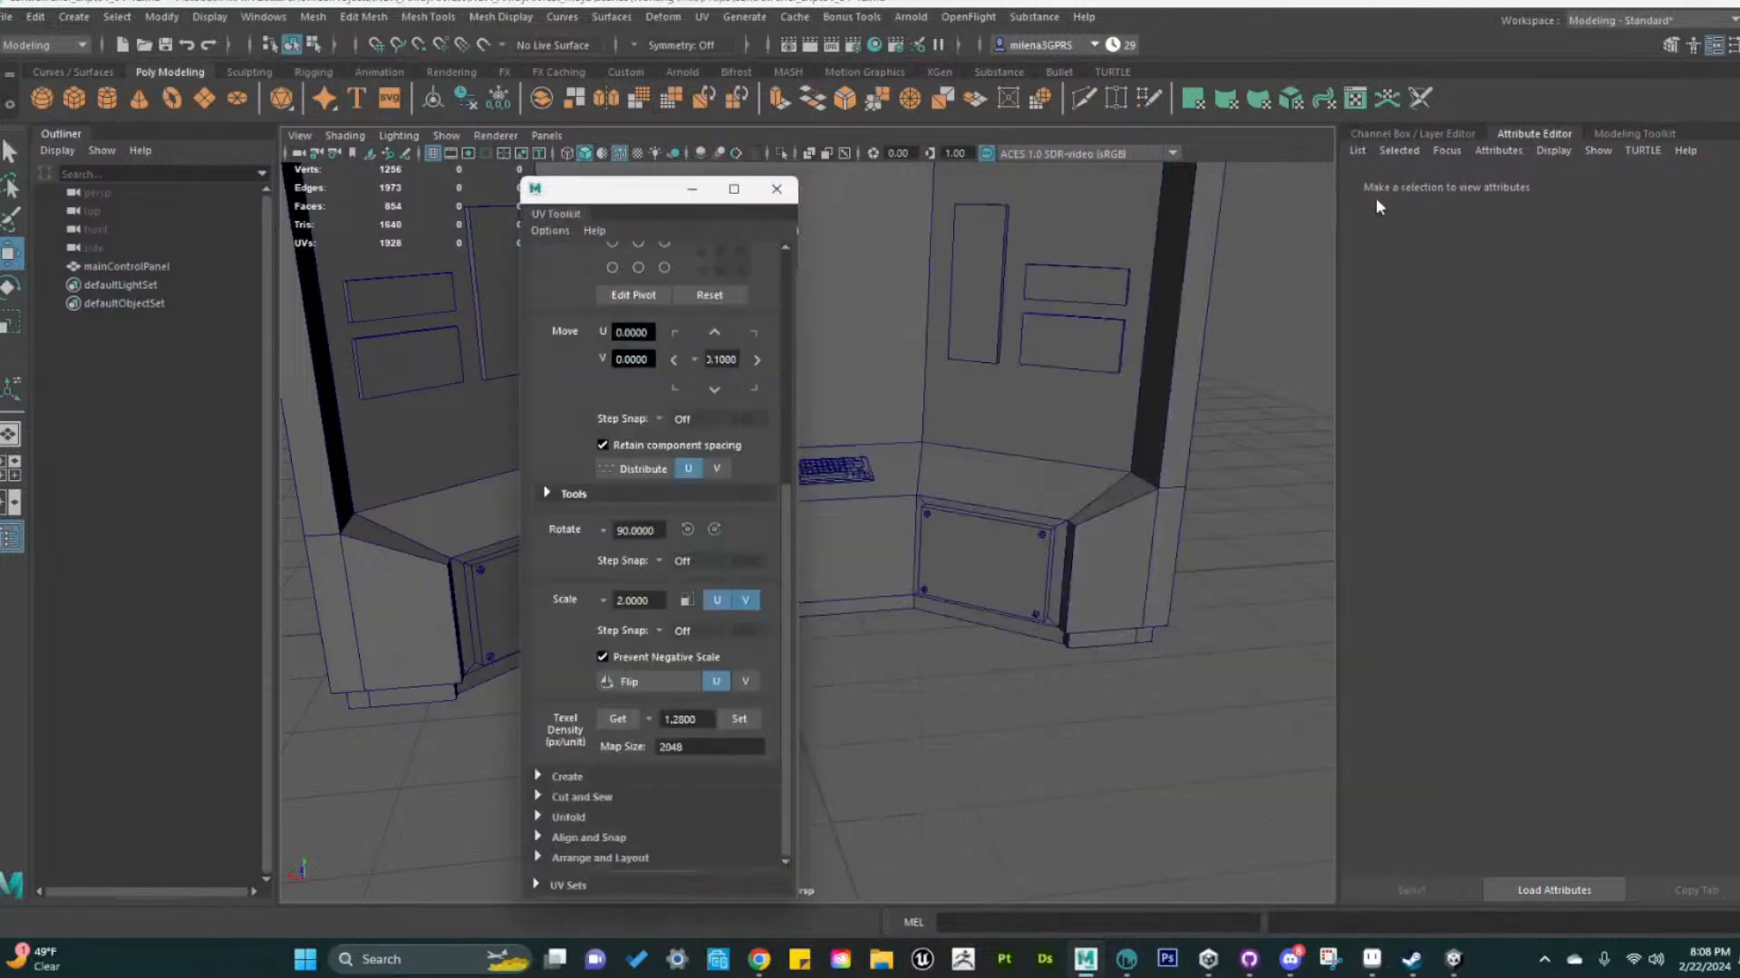
left_click(648, 501)
left_click_drag(926, 649, 980, 664, "alt")
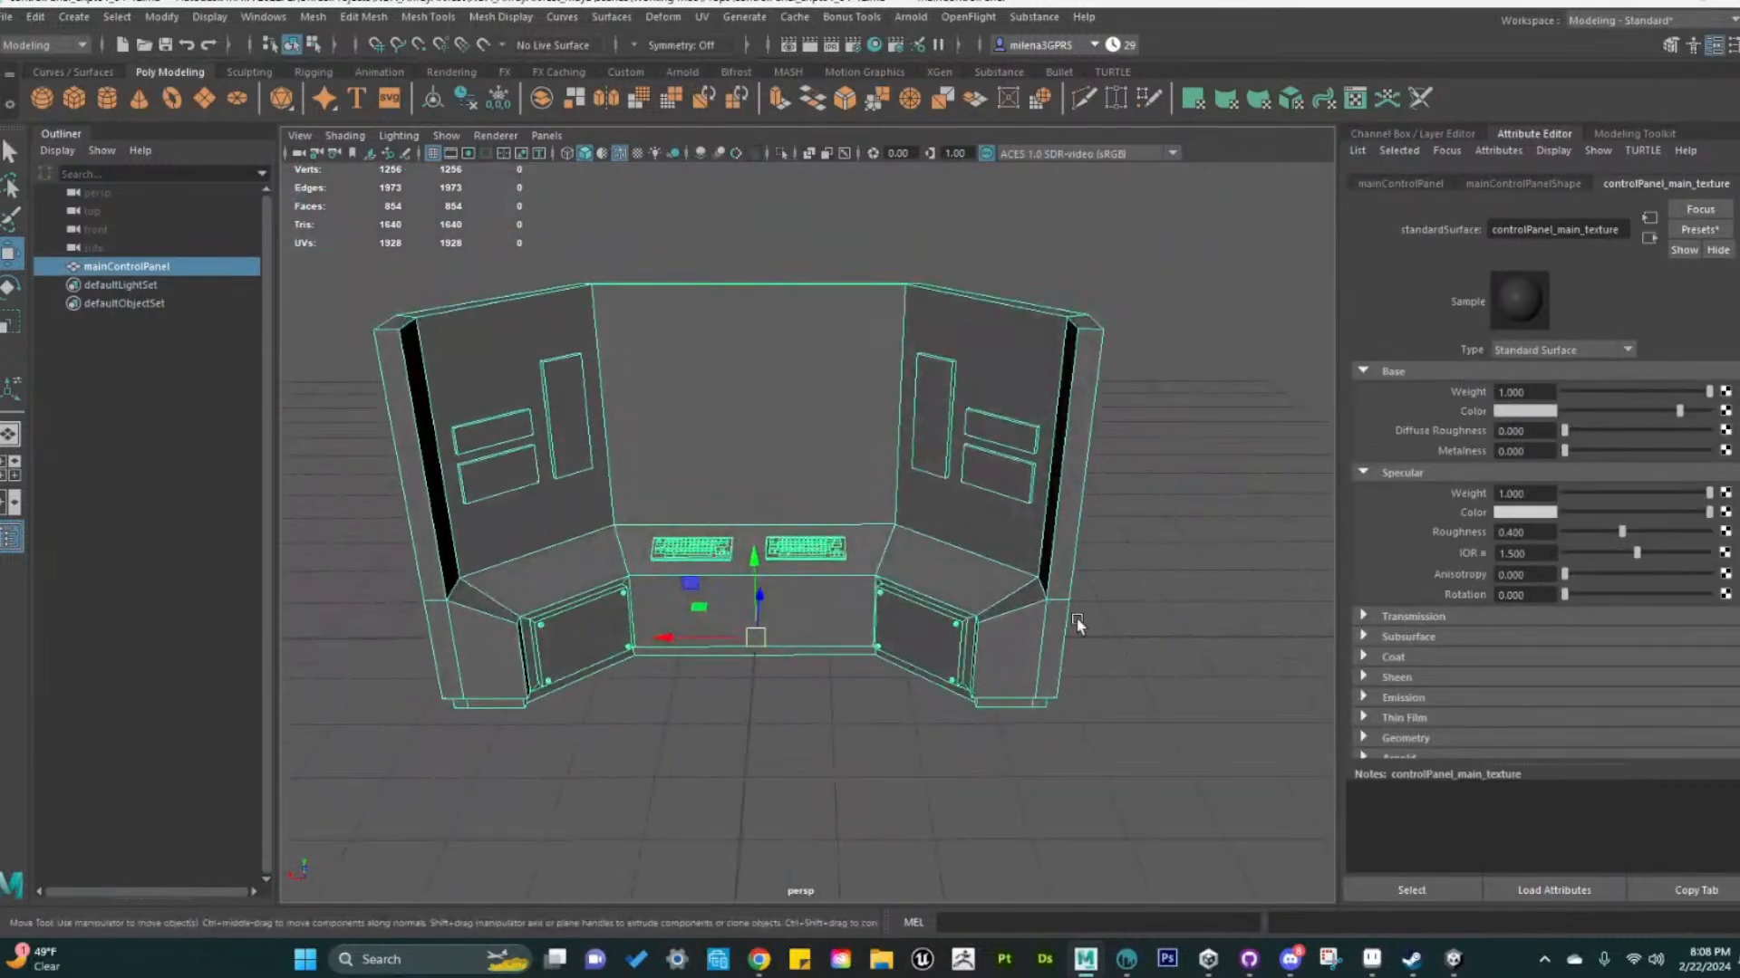
right_click_drag(904, 688, 933, 682, "alt")
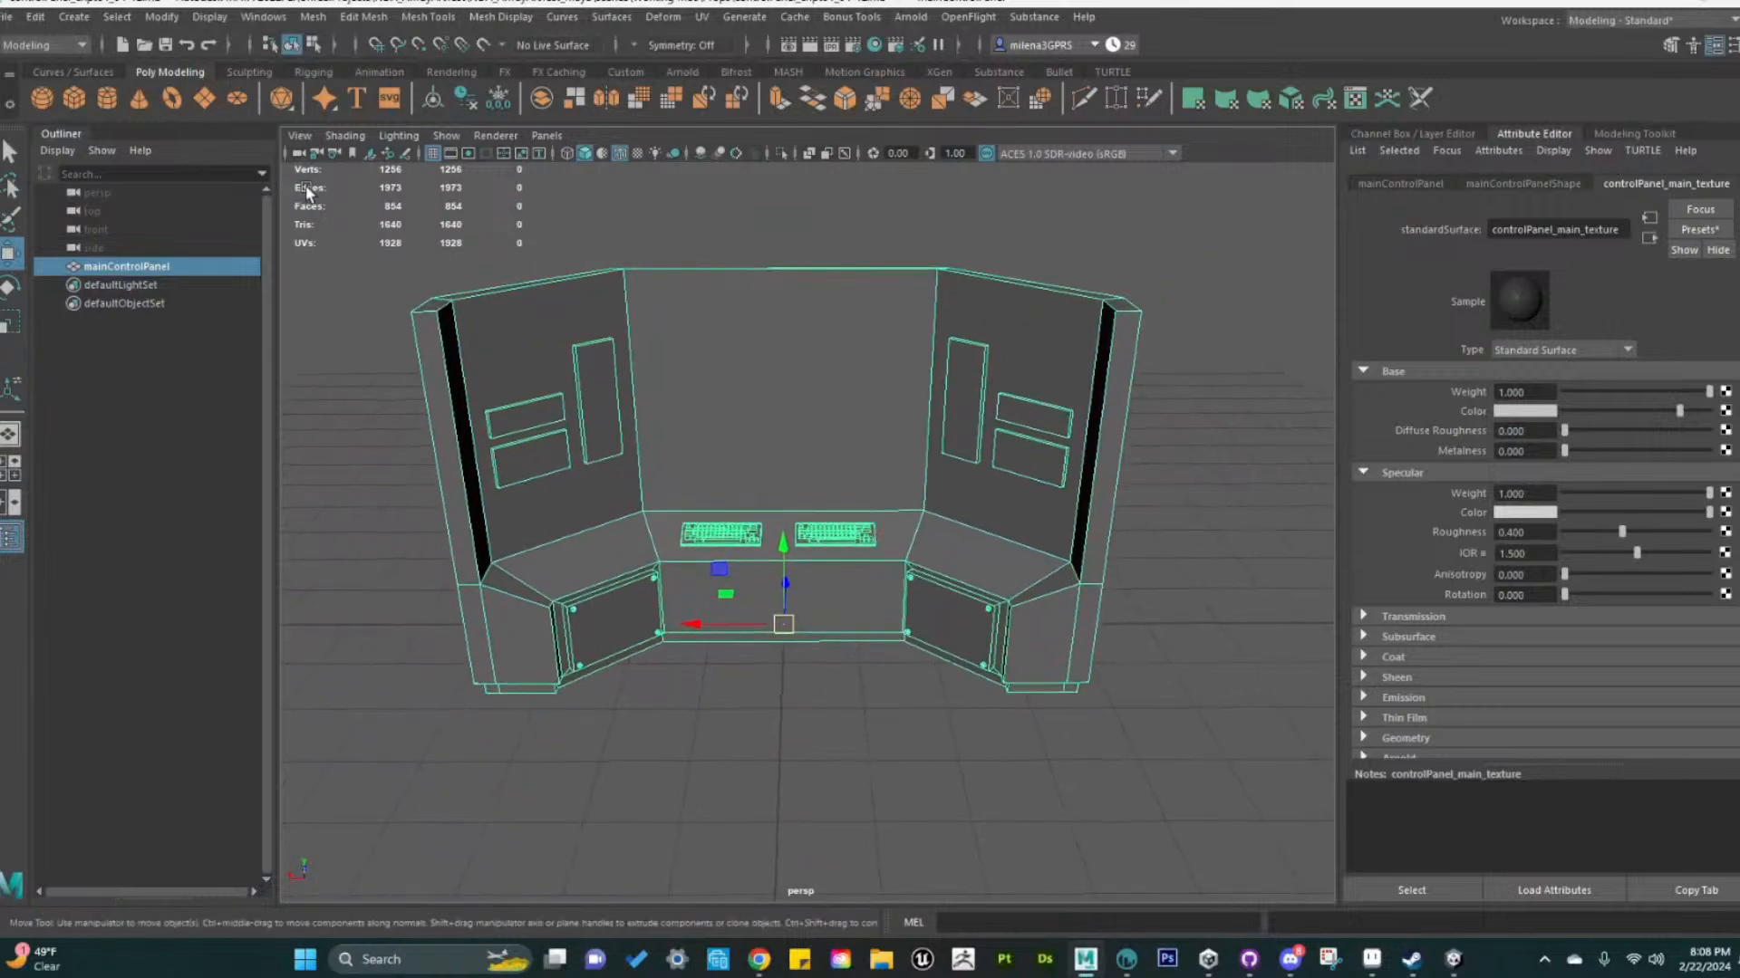
left_click(4, 20)
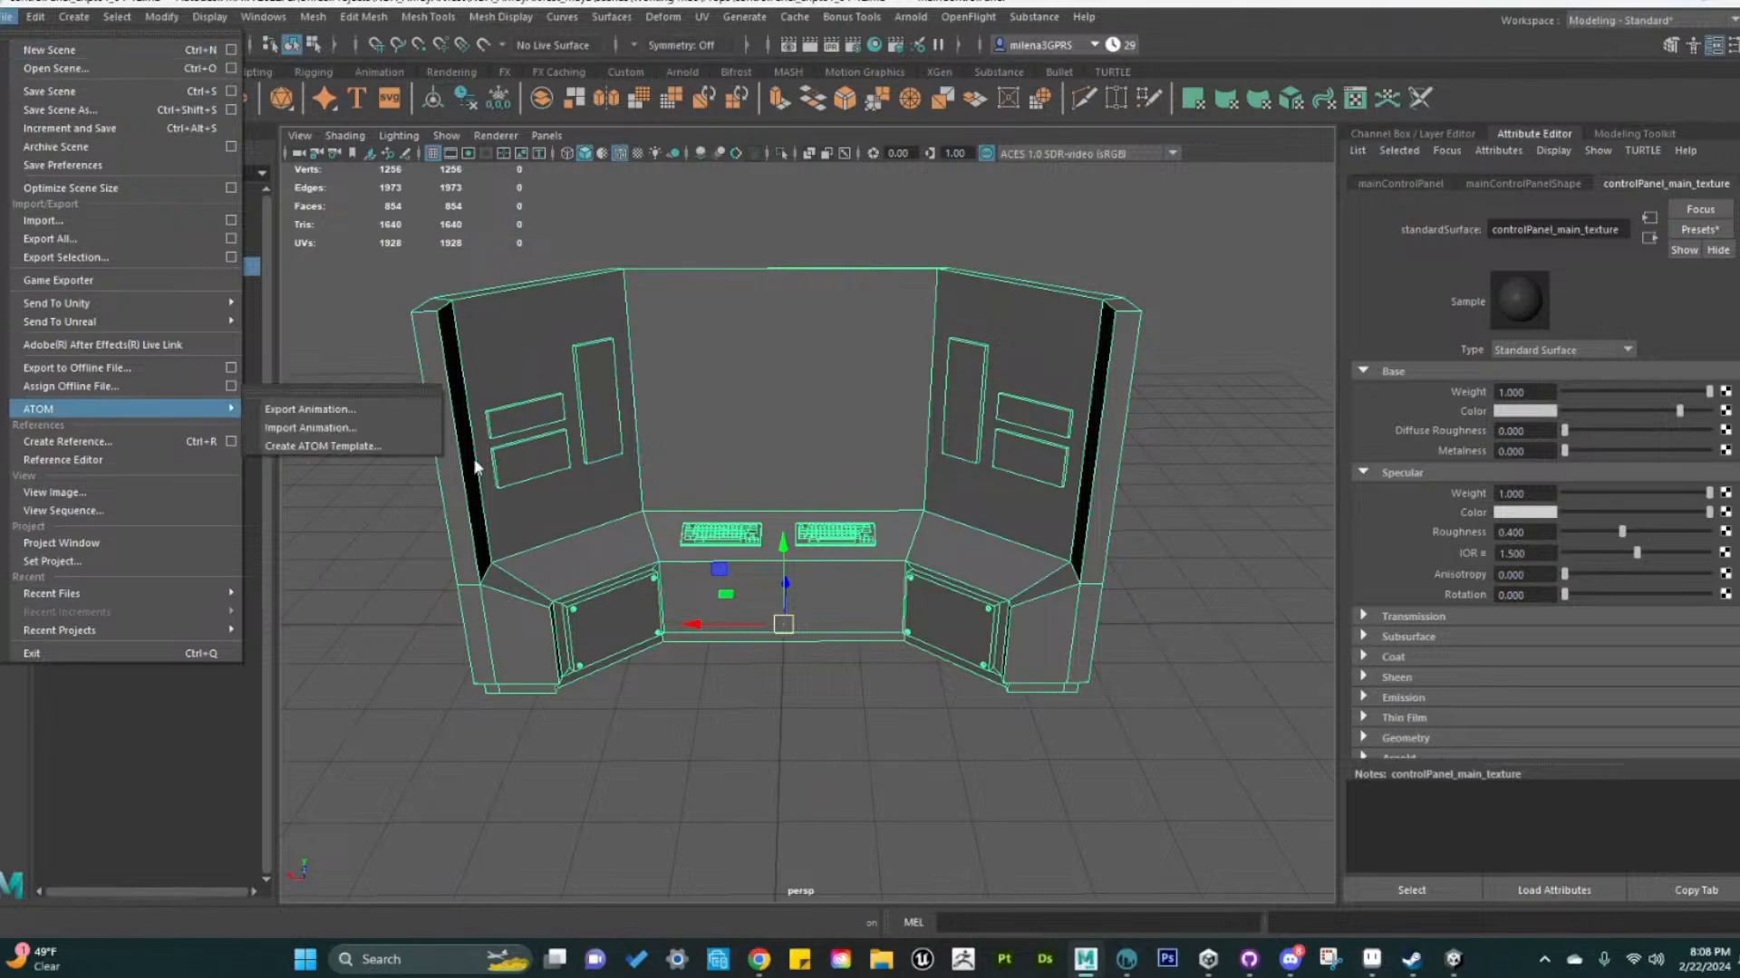
left_click(1173, 505)
left_click(1174, 510)
key("ctrl+z")
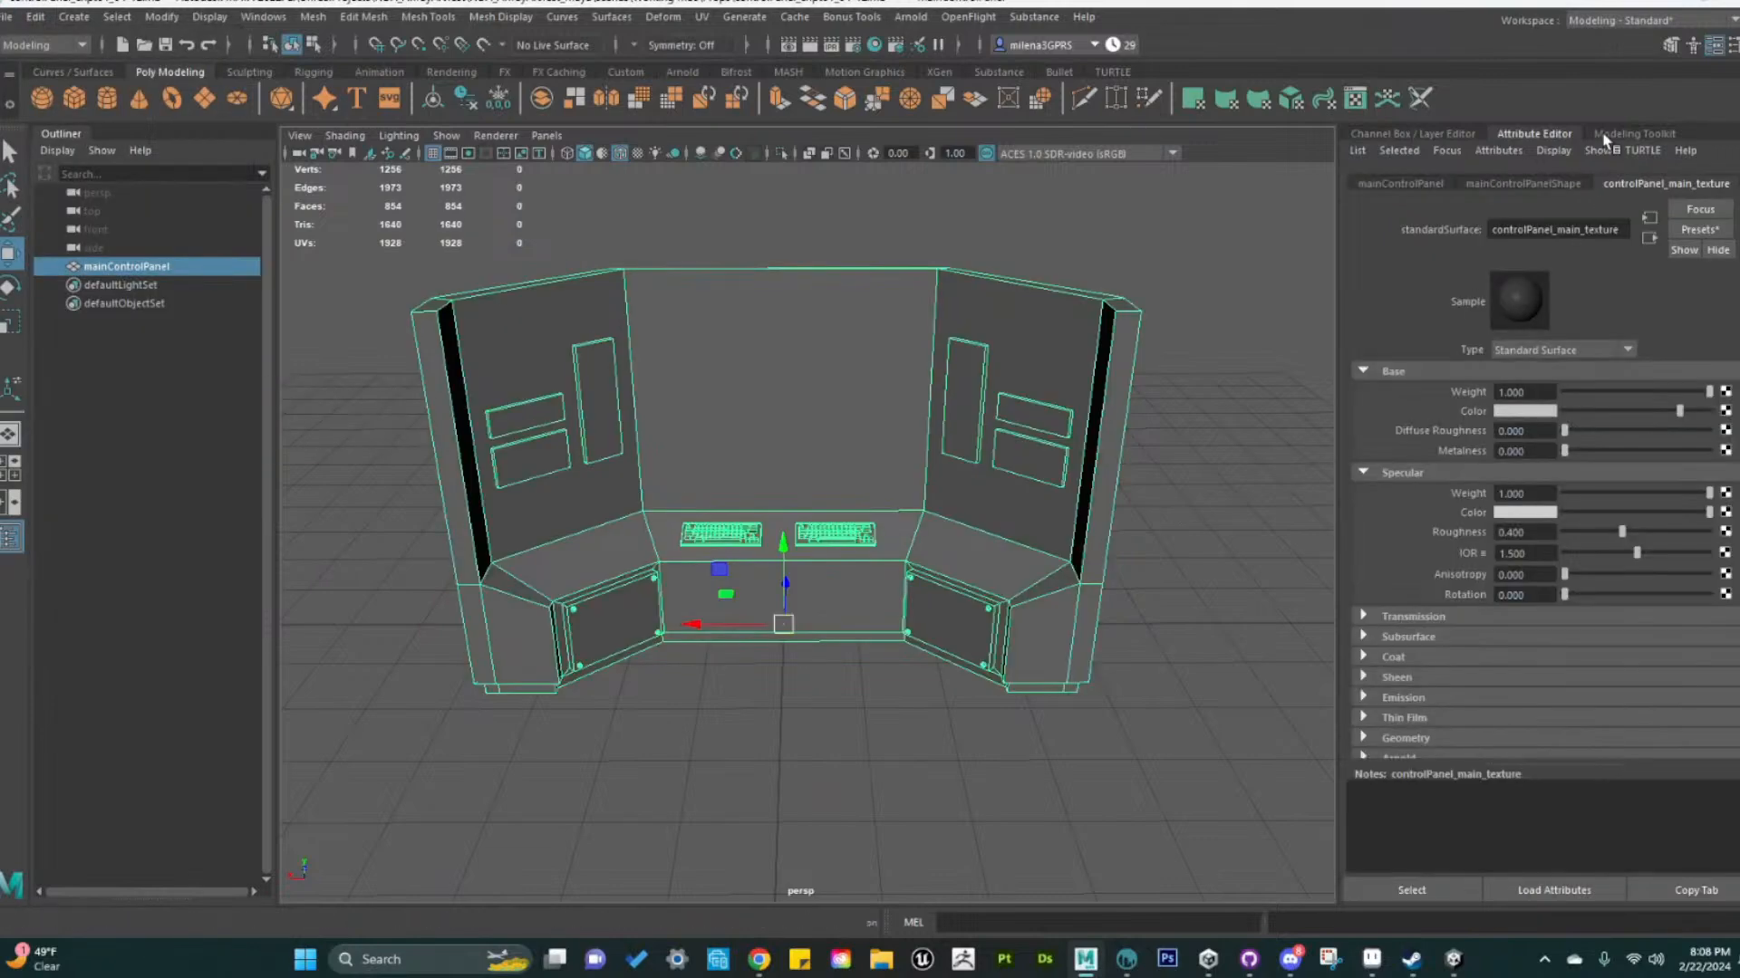
Open the Hypershade, inspect the scene's materials including standardSurface1, and minimize the window
left_click(926, 94)
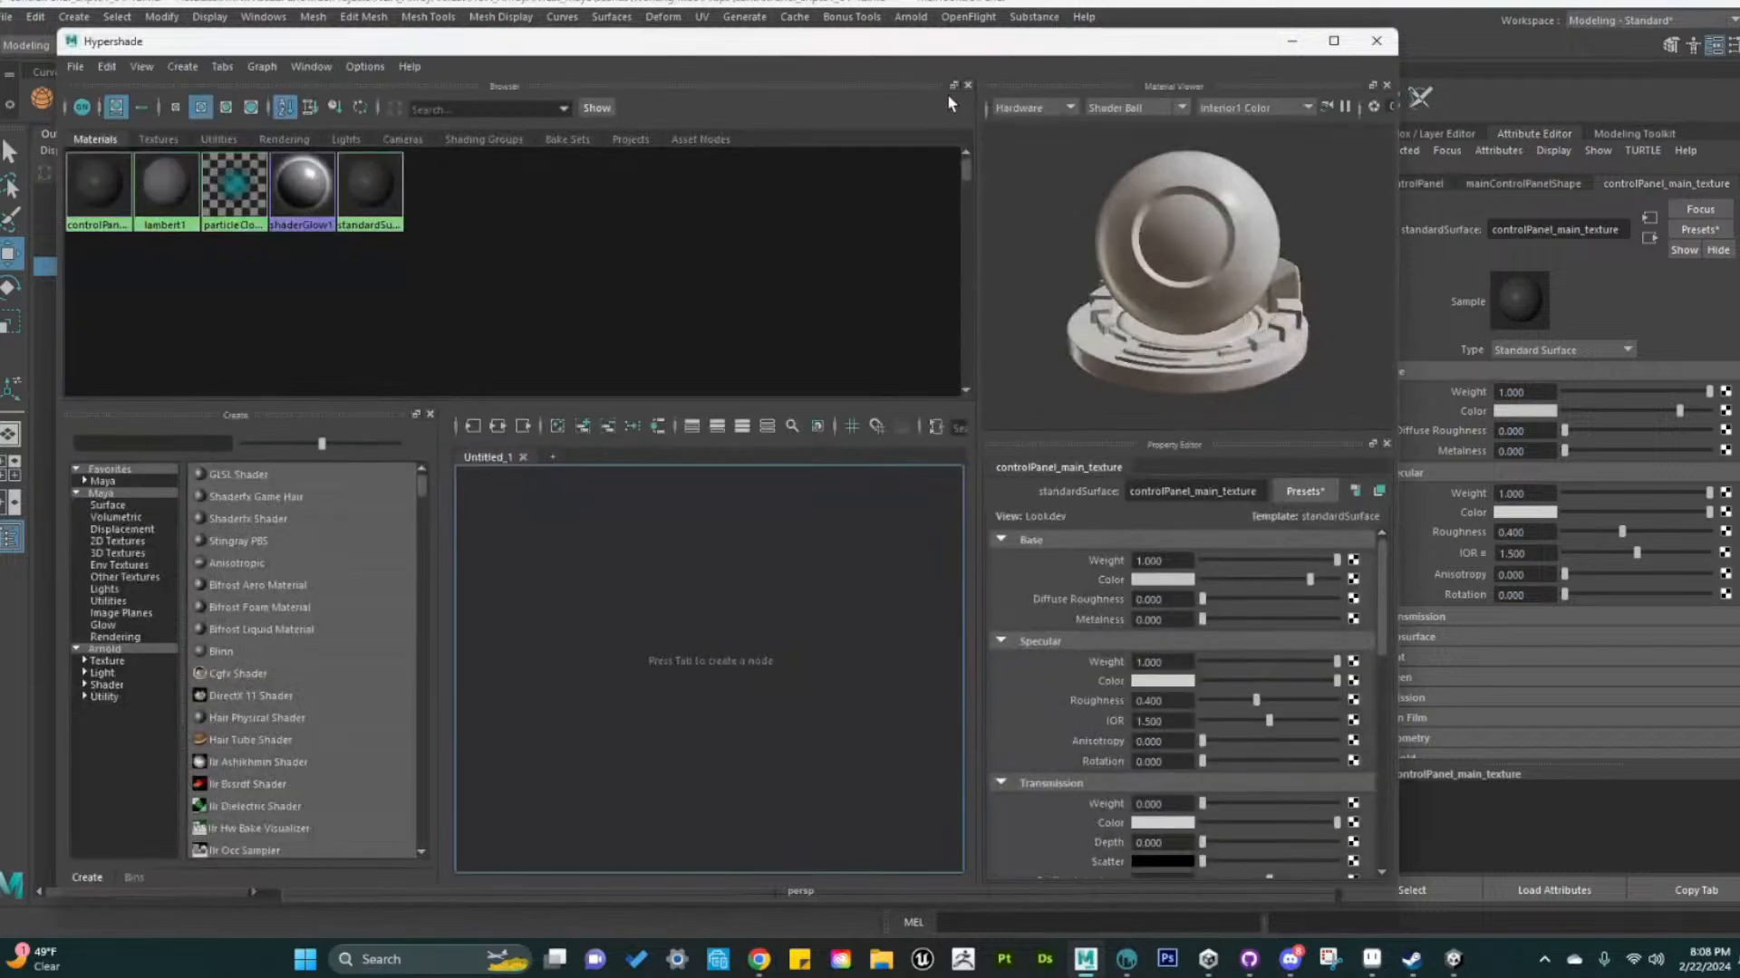
left_click(375, 194)
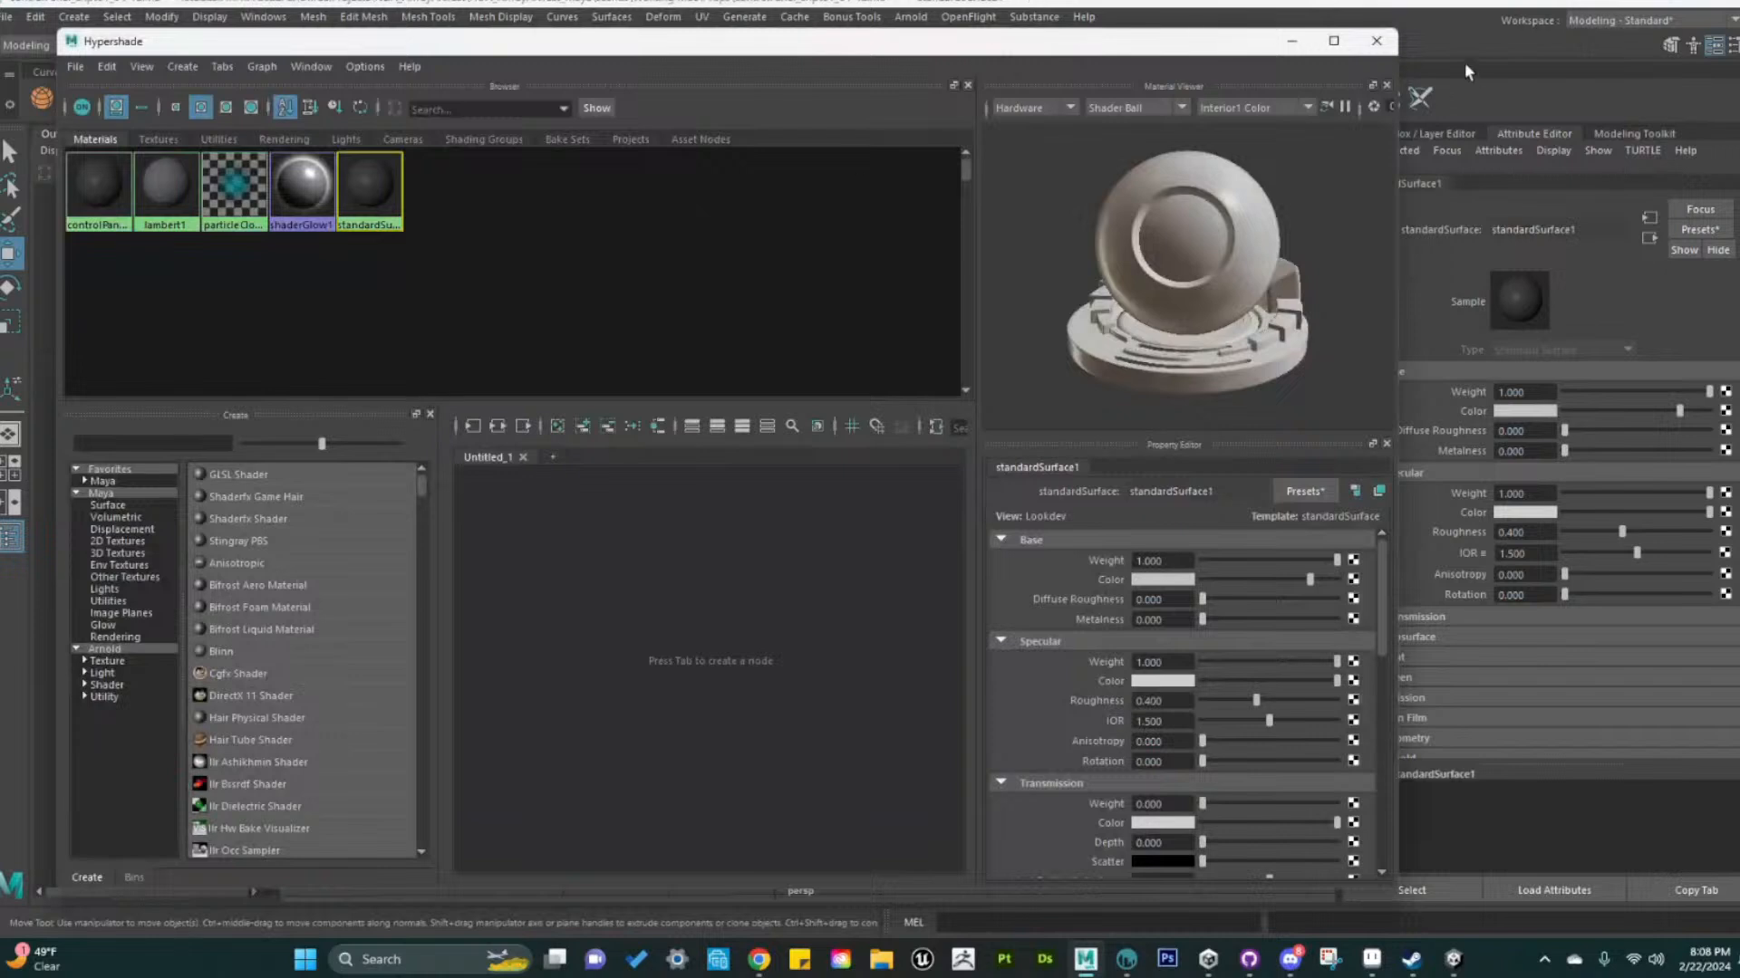
left_click(1286, 44)
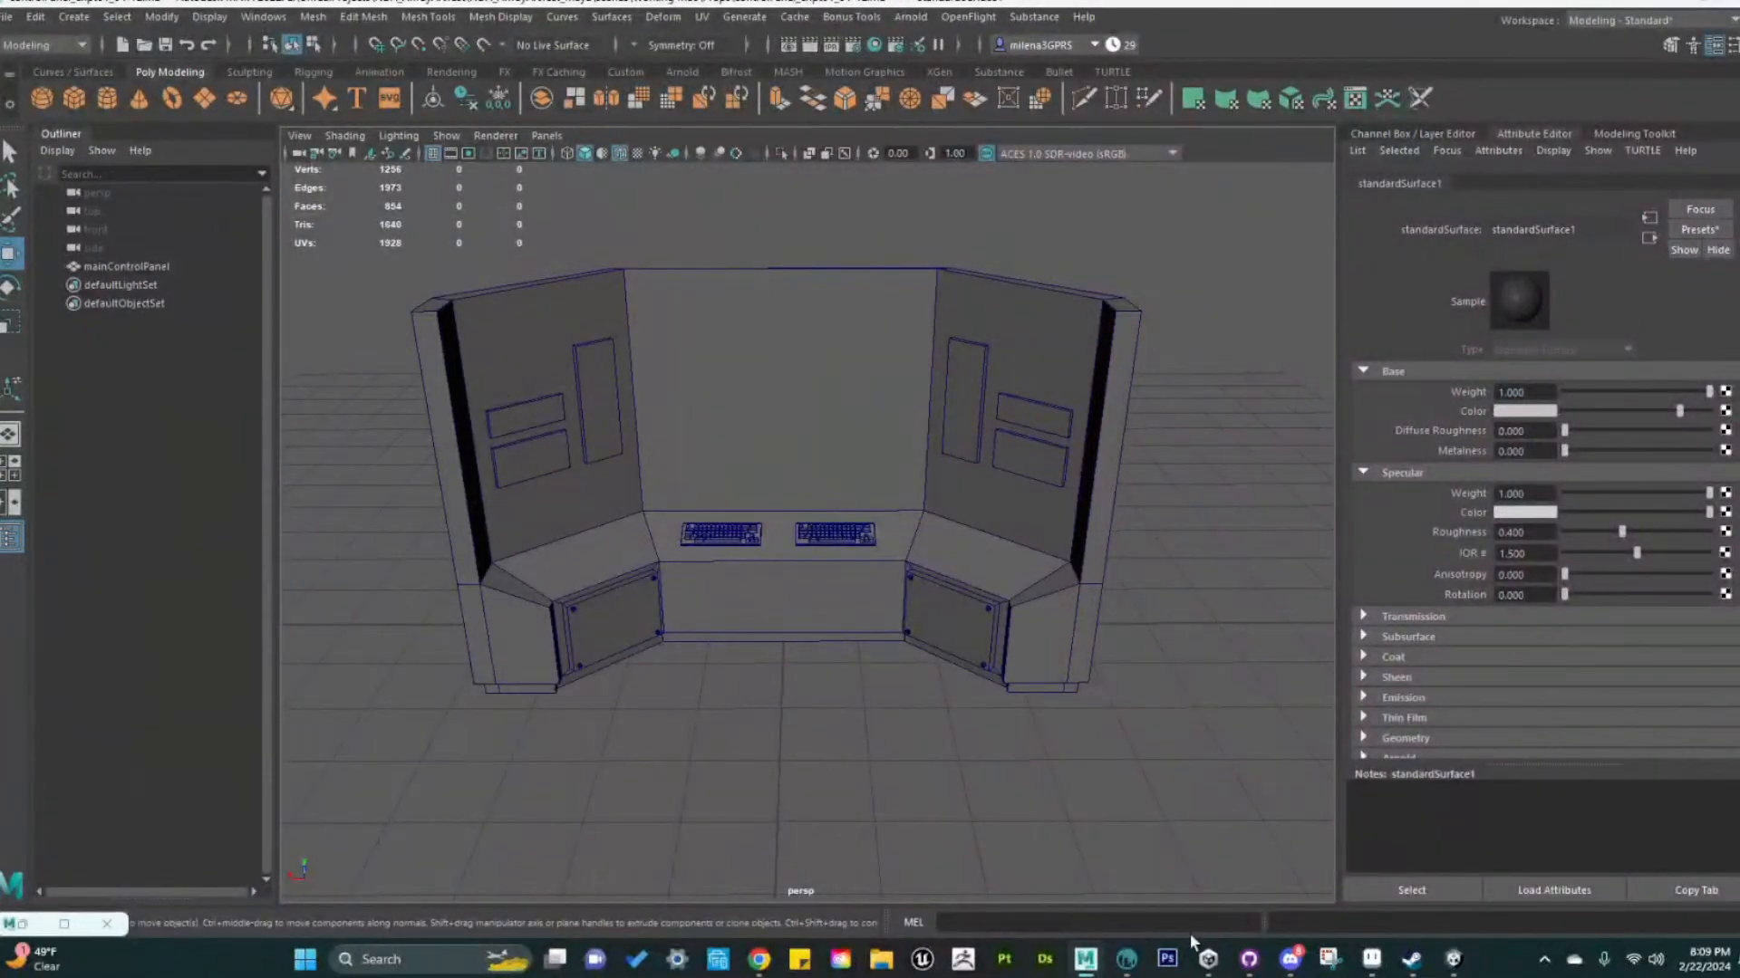
Examine the control panel mesh and its shading from the front, sides and back
left_click_drag(1015, 811, 1083, 742, "alt")
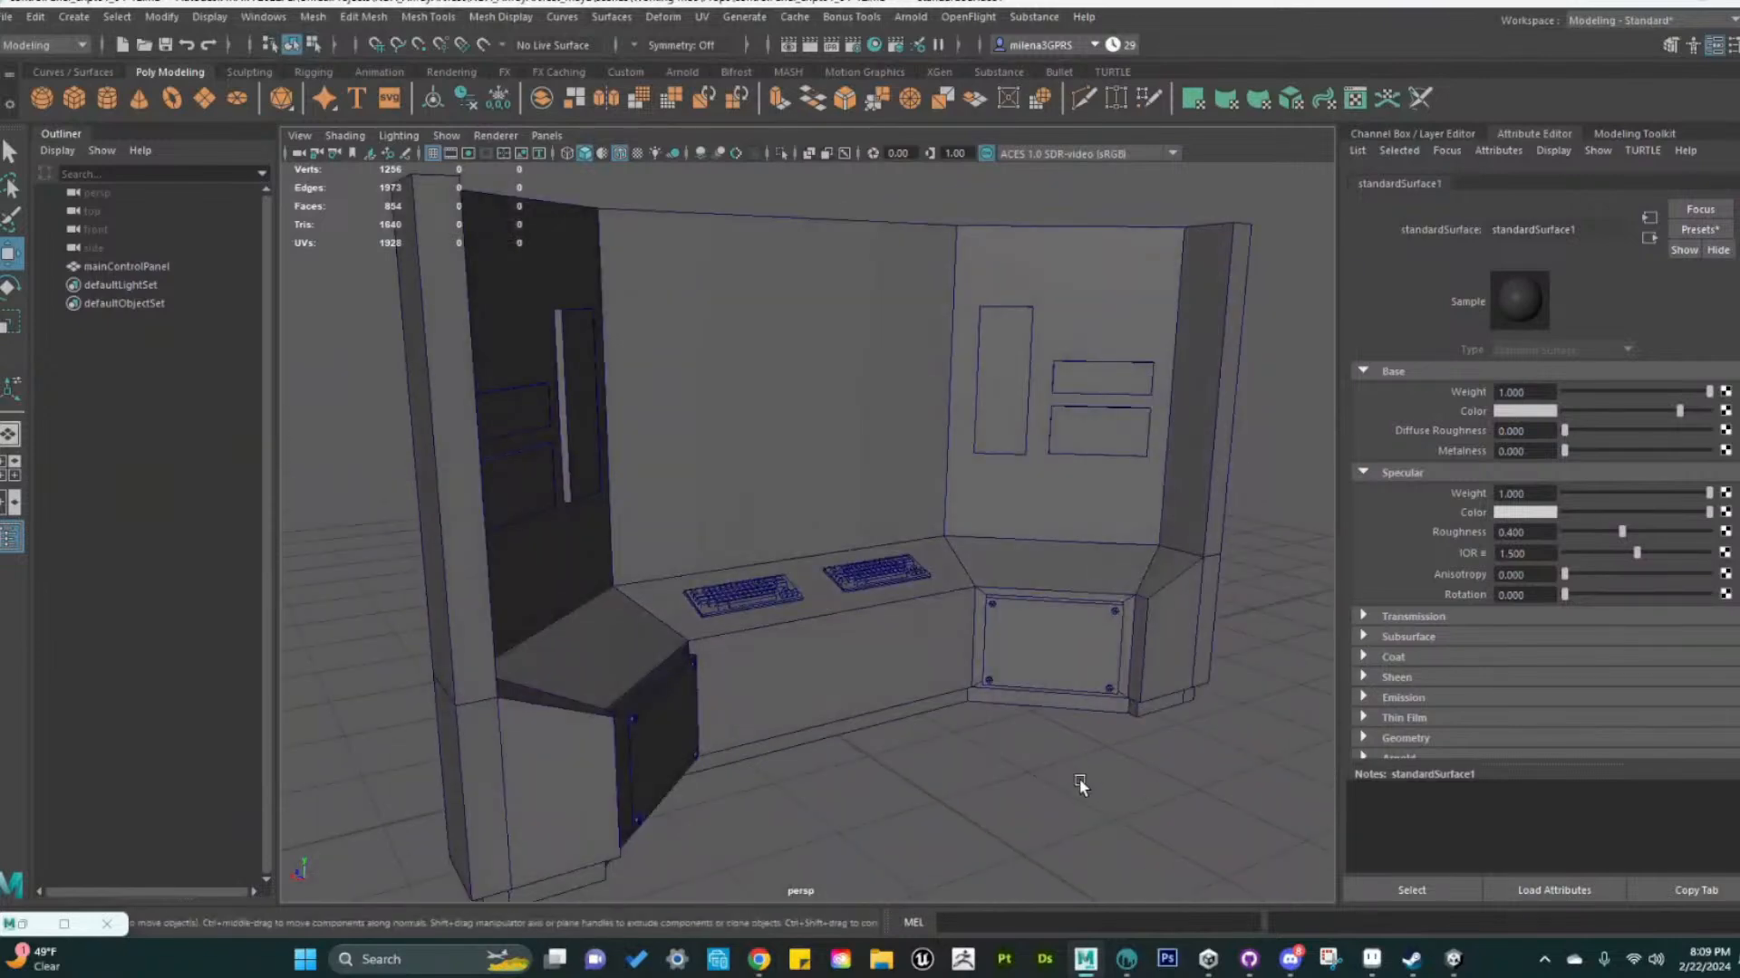
right_click_drag(1096, 764, 900, 747, "alt")
left_click_drag(900, 747, 802, 746, "alt")
left_click(926, 487)
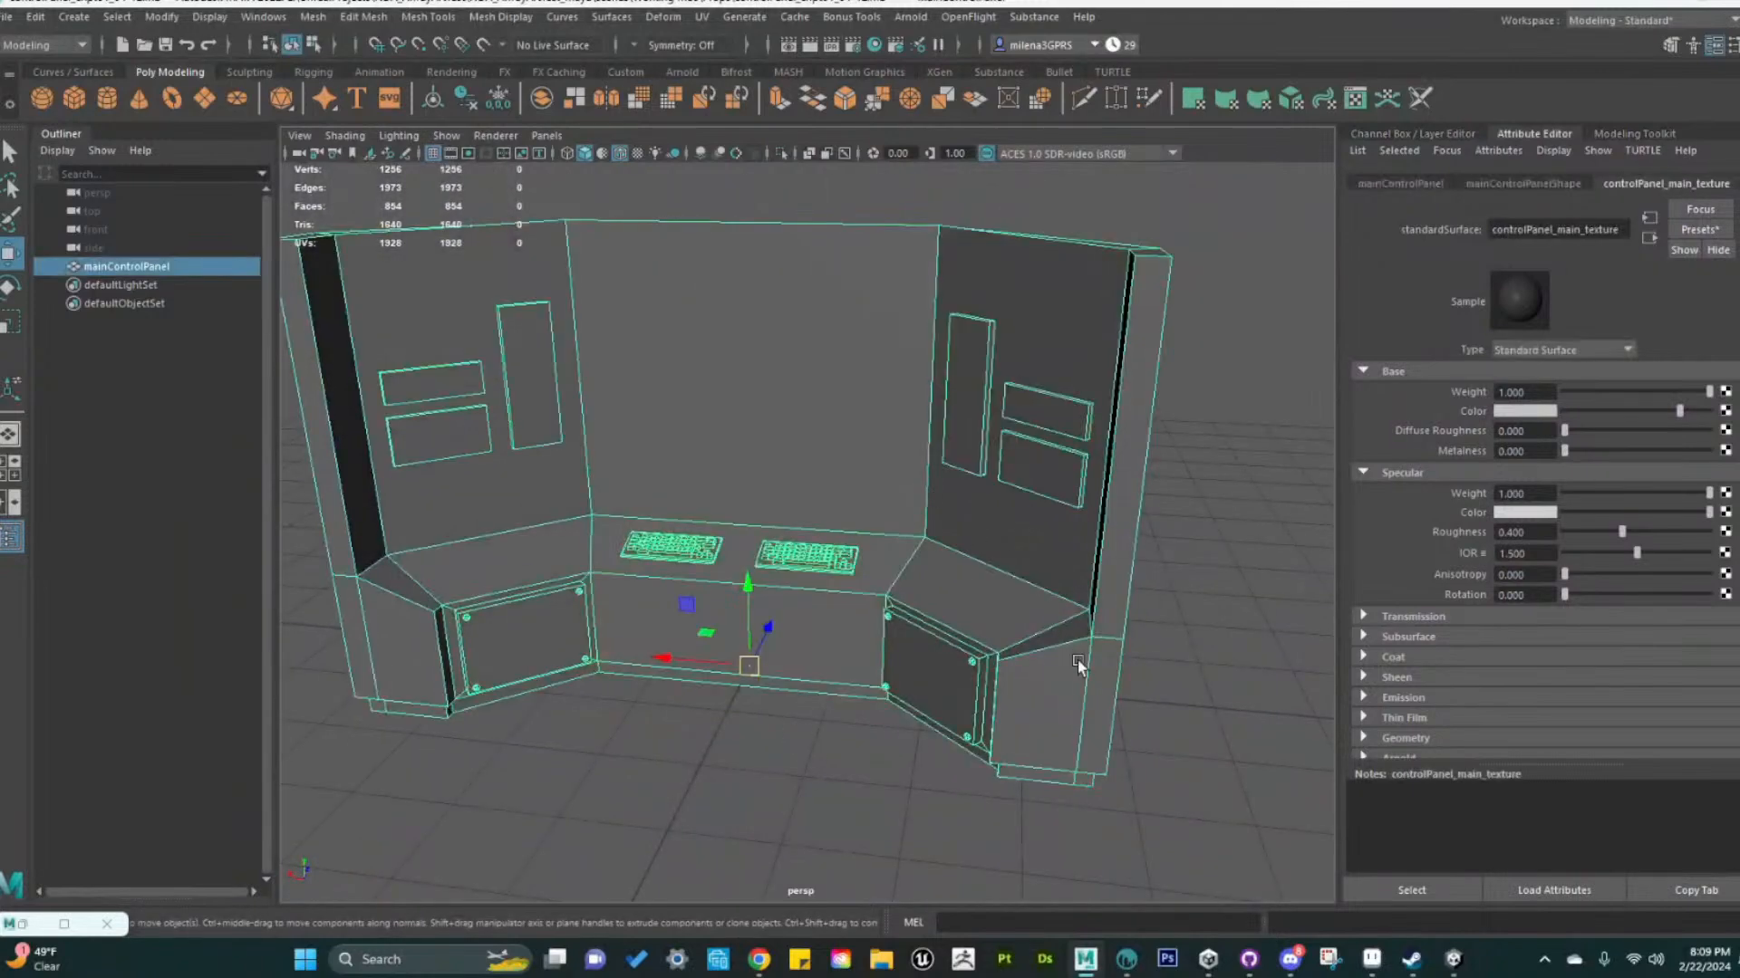
right_click_drag(1044, 456, 1044, 506)
left_click_drag(1044, 505, 1069, 625, "alt")
left_click(1066, 624)
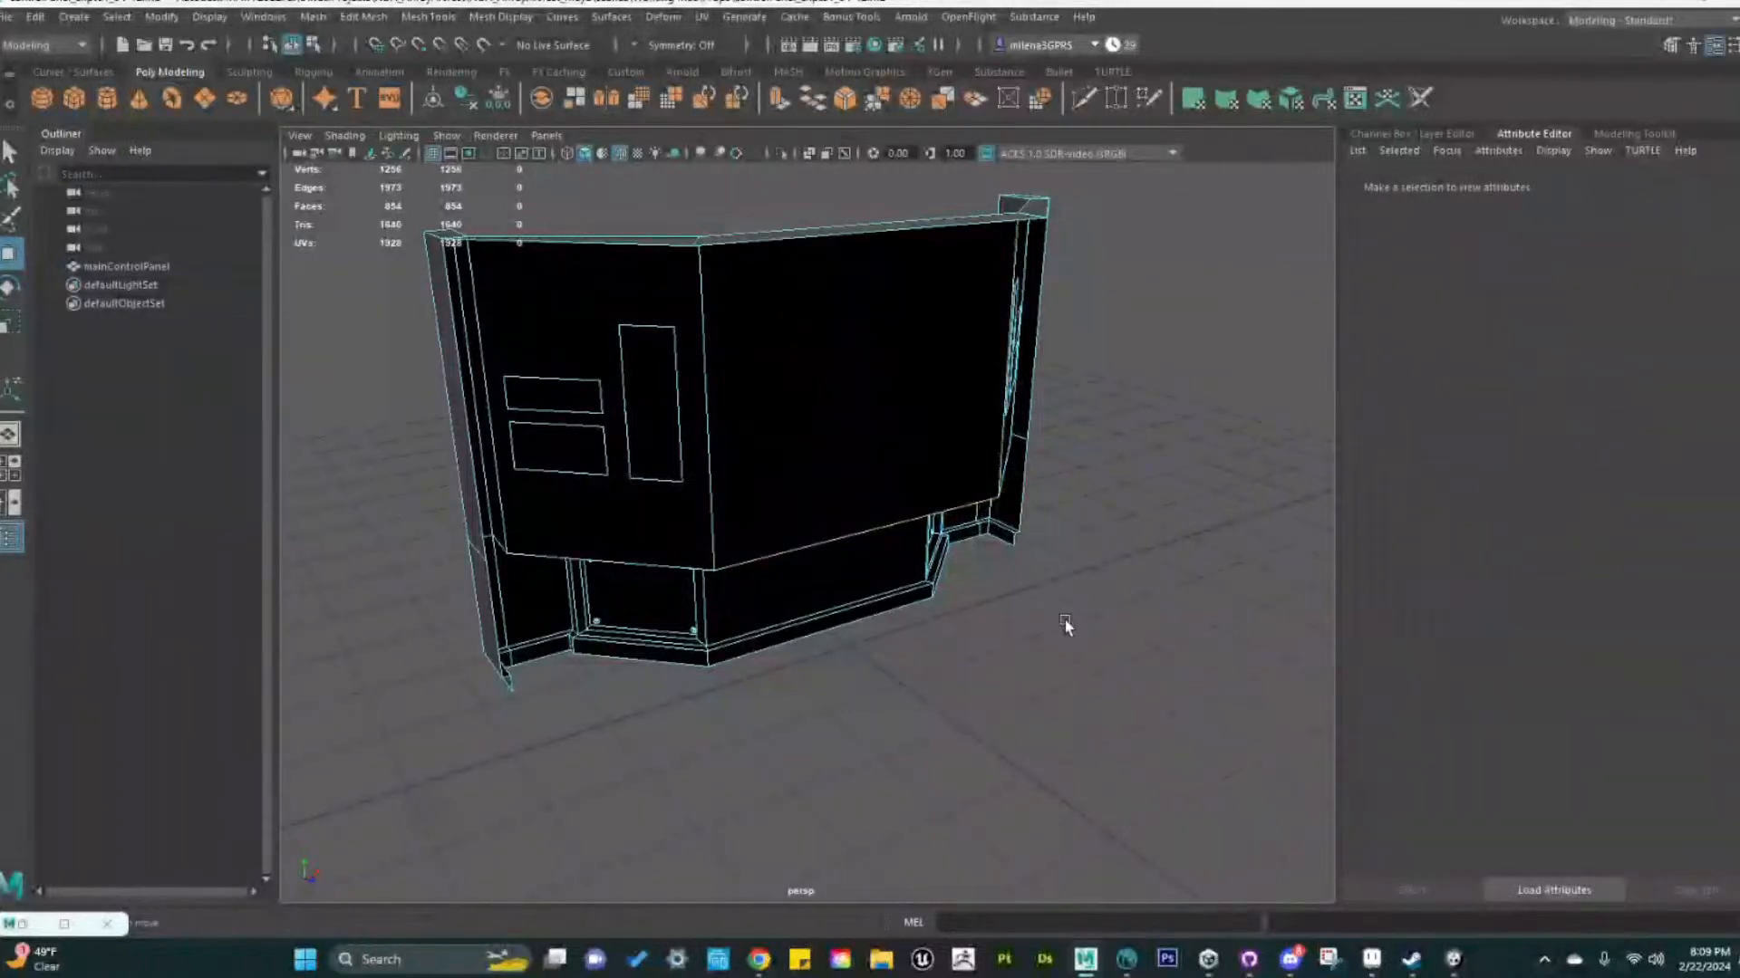
left_click_drag(529, 455, 950, 583, "alt")
scroll(950, 583, "down", 4)
left_click_drag(858, 811, 902, 806, "alt")
right_click_drag(991, 454, 1085, 425)
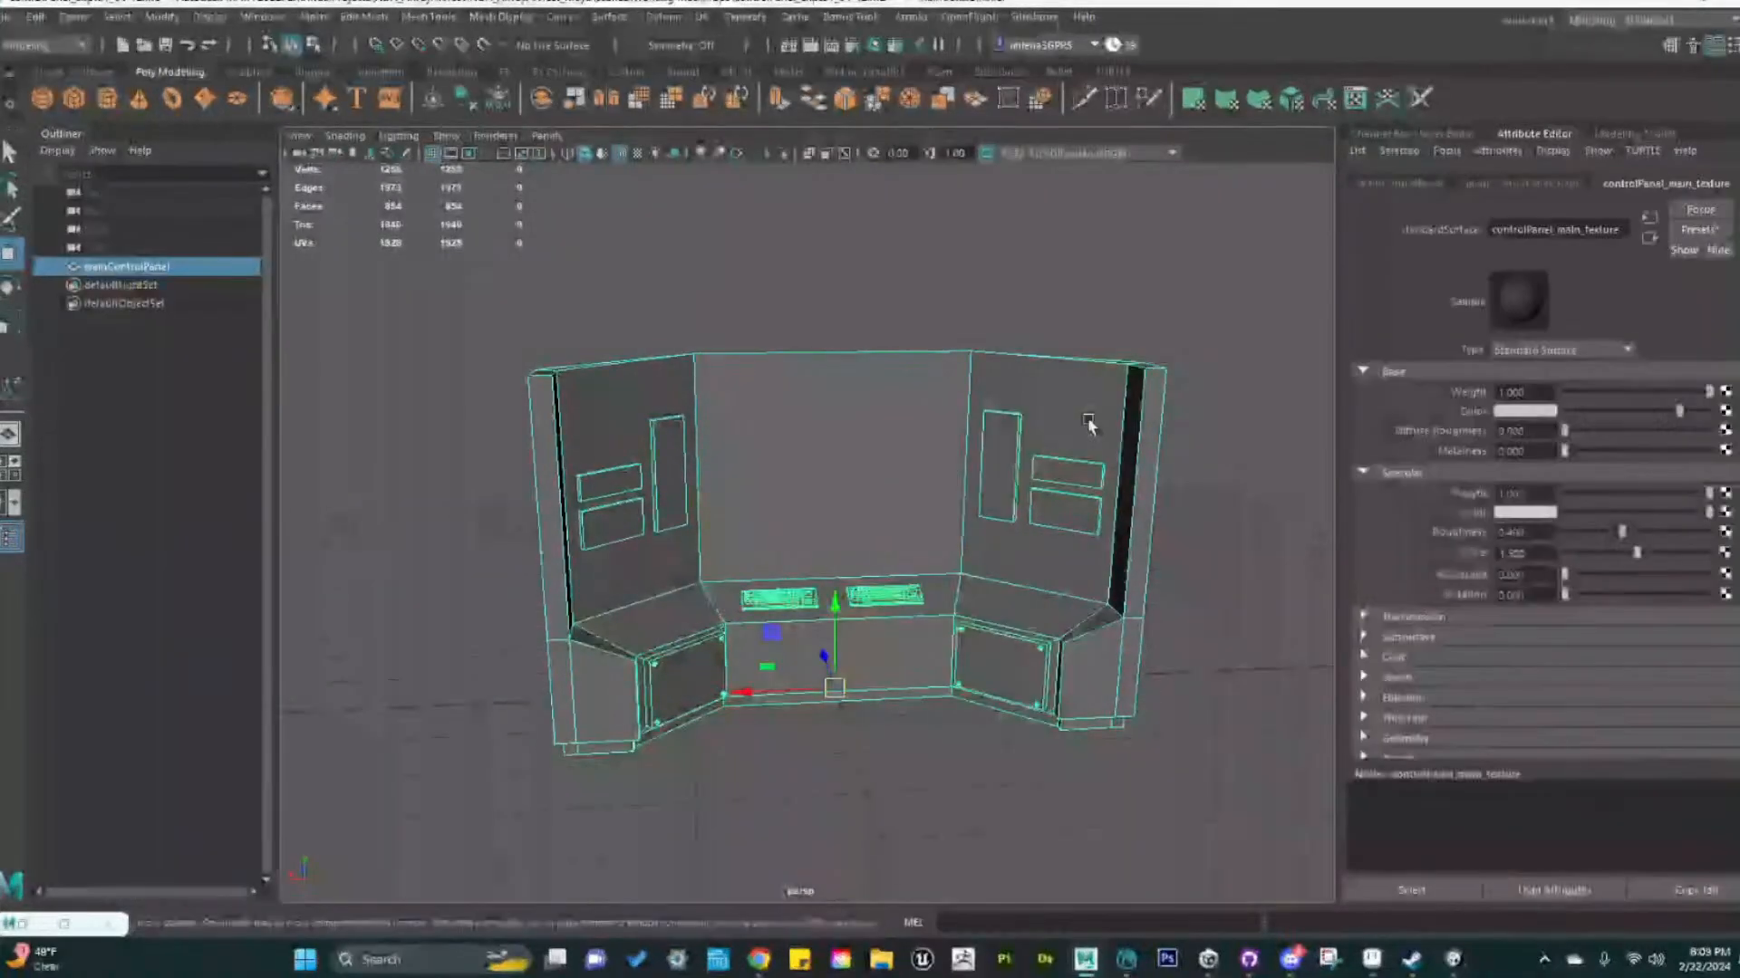
Reopen the UV Editor to check the control panel's UV shells in the 0–1 tile, and close it
key("space")
left_click(1310, 484)
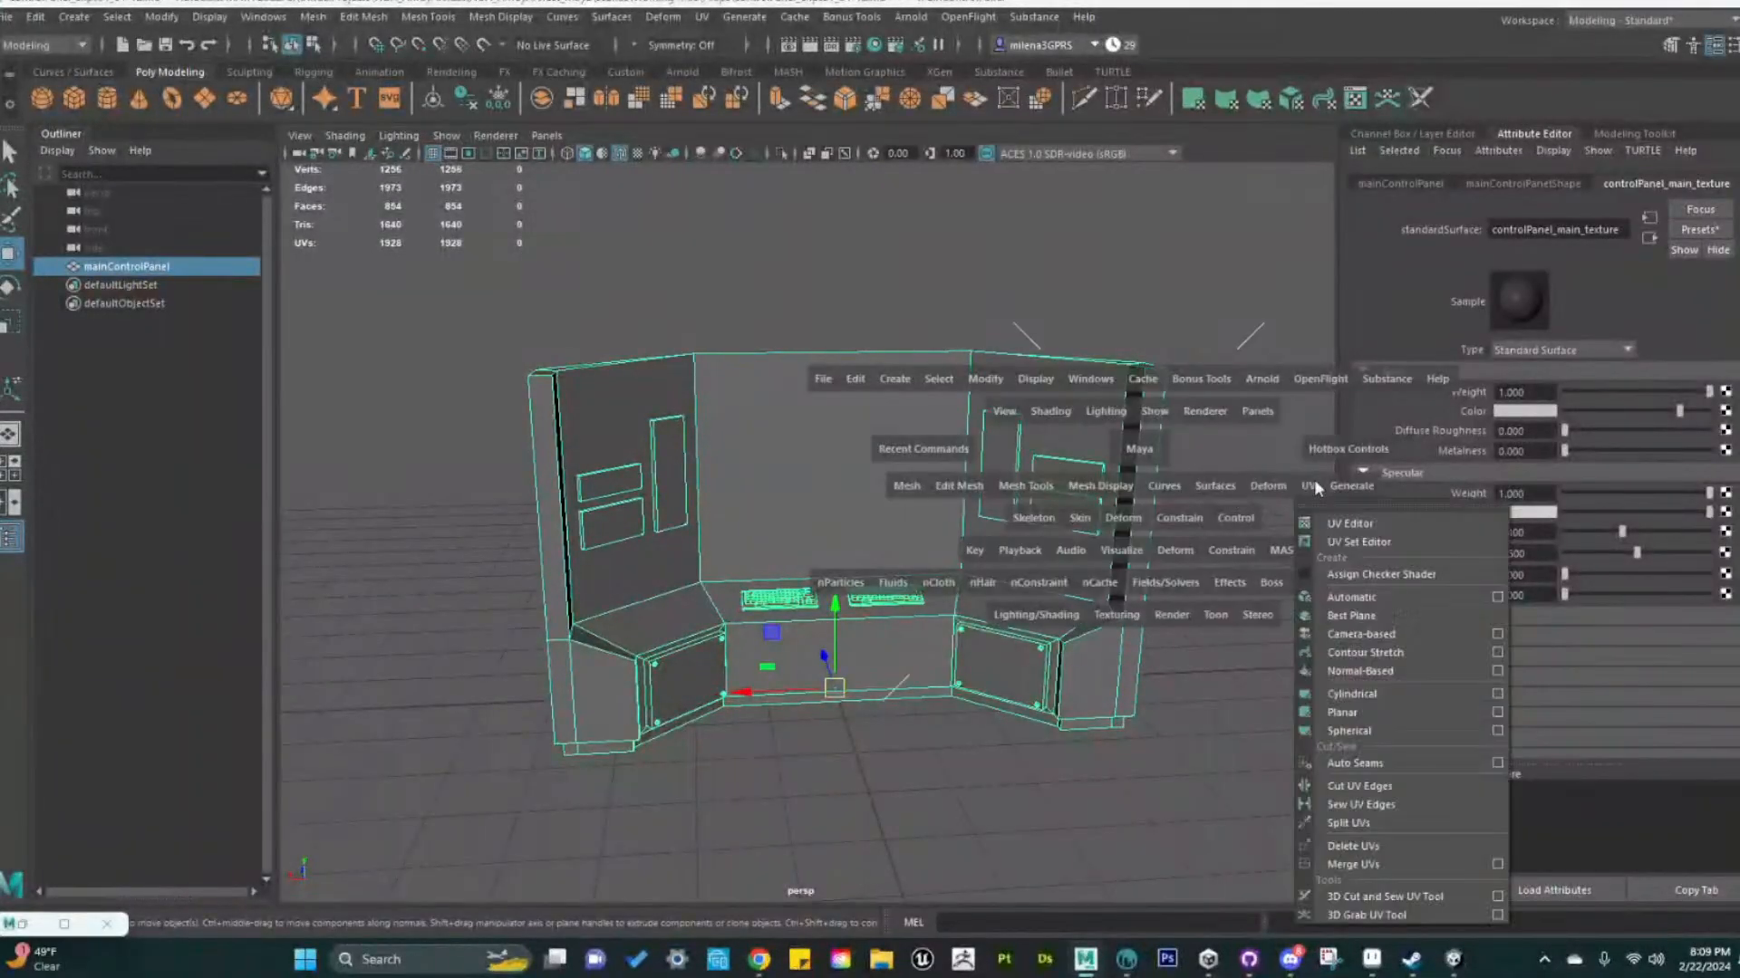
left_click(1359, 522)
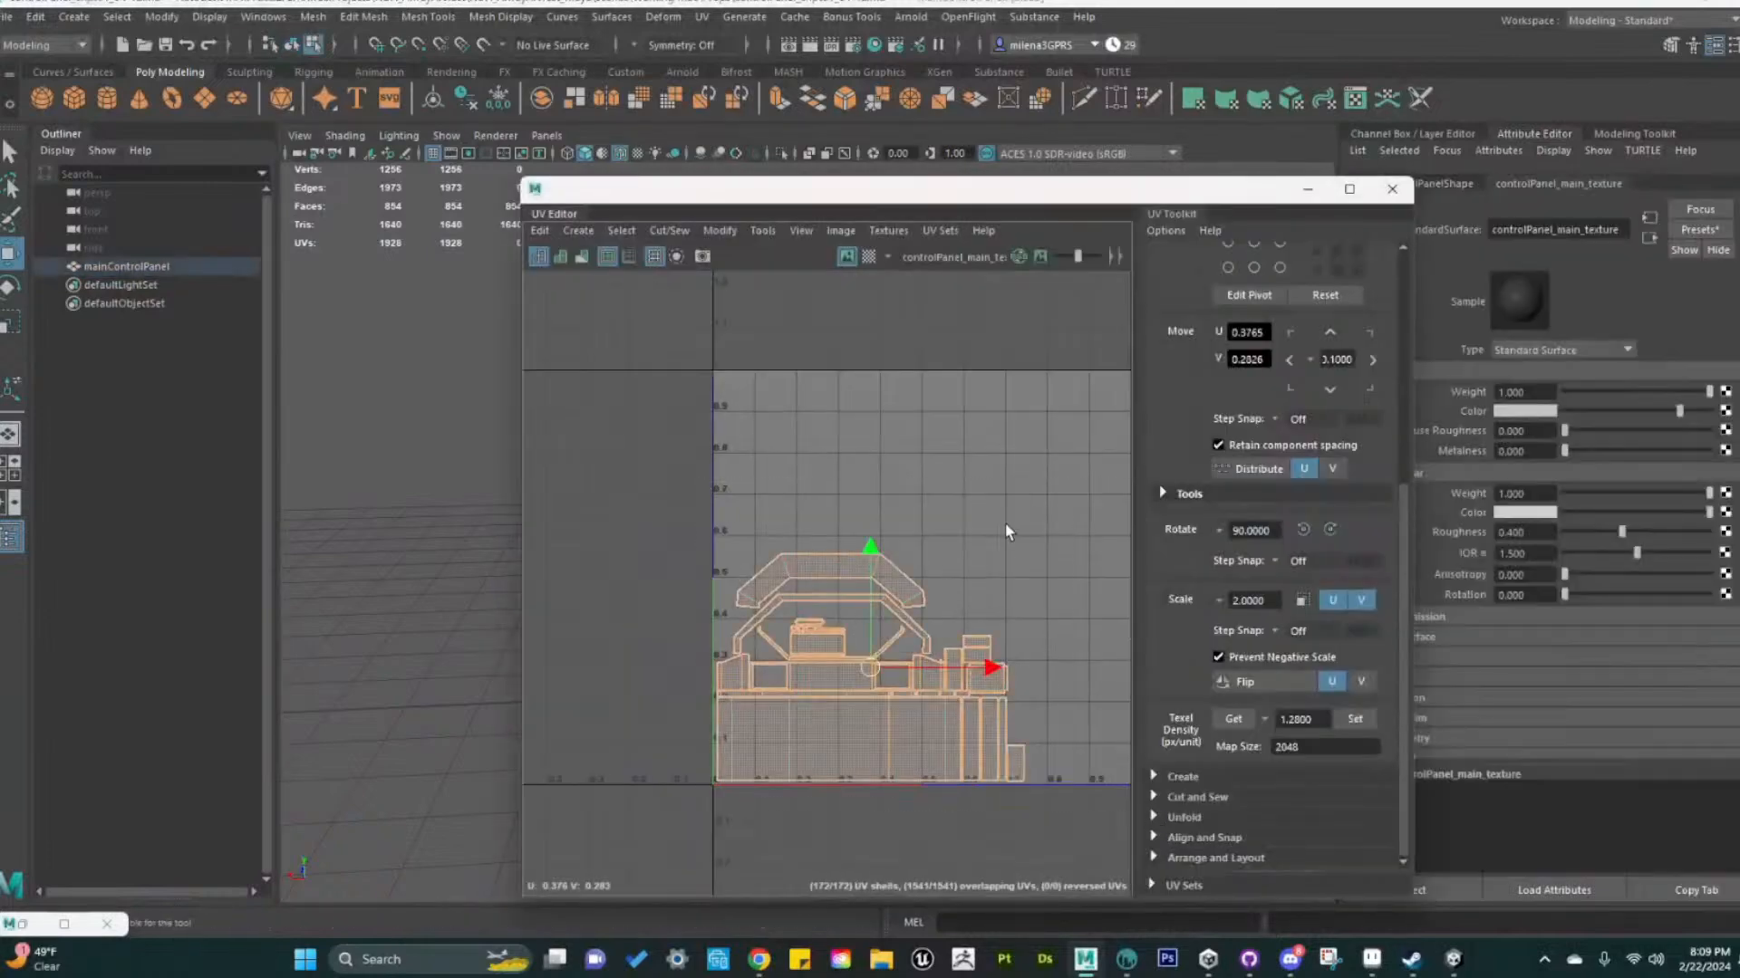
left_click(997, 560)
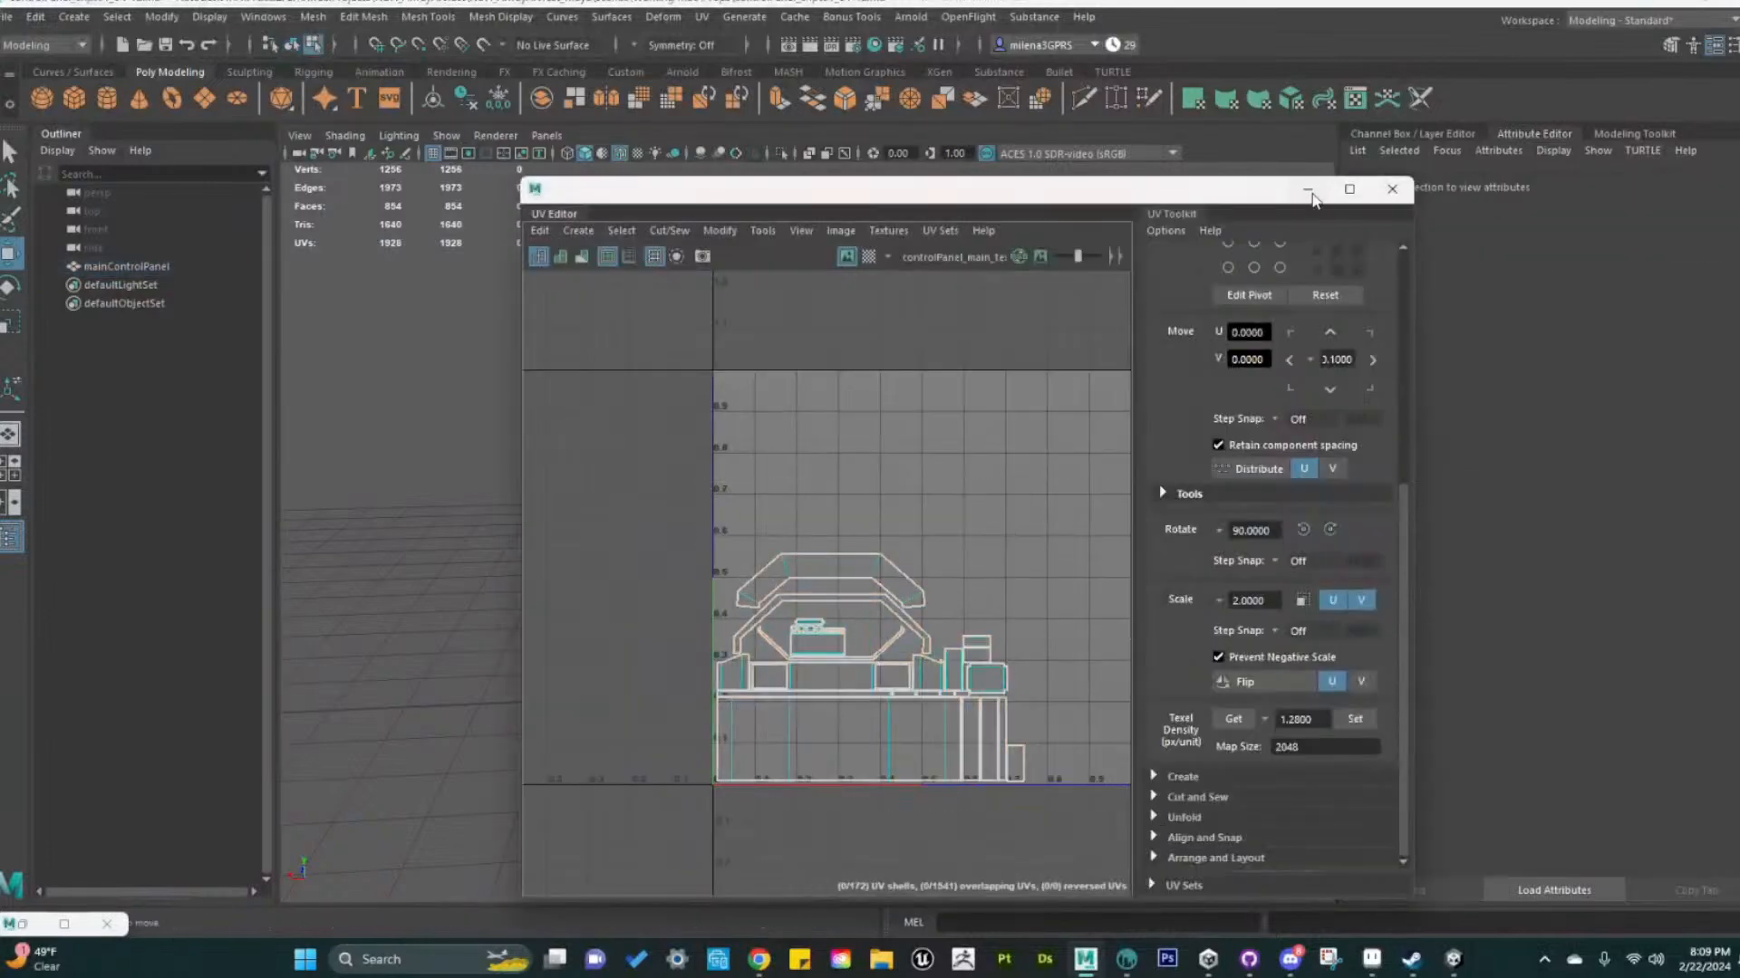
left_click(1380, 193)
right_click_drag(846, 441, 975, 413)
left_click(1229, 410)
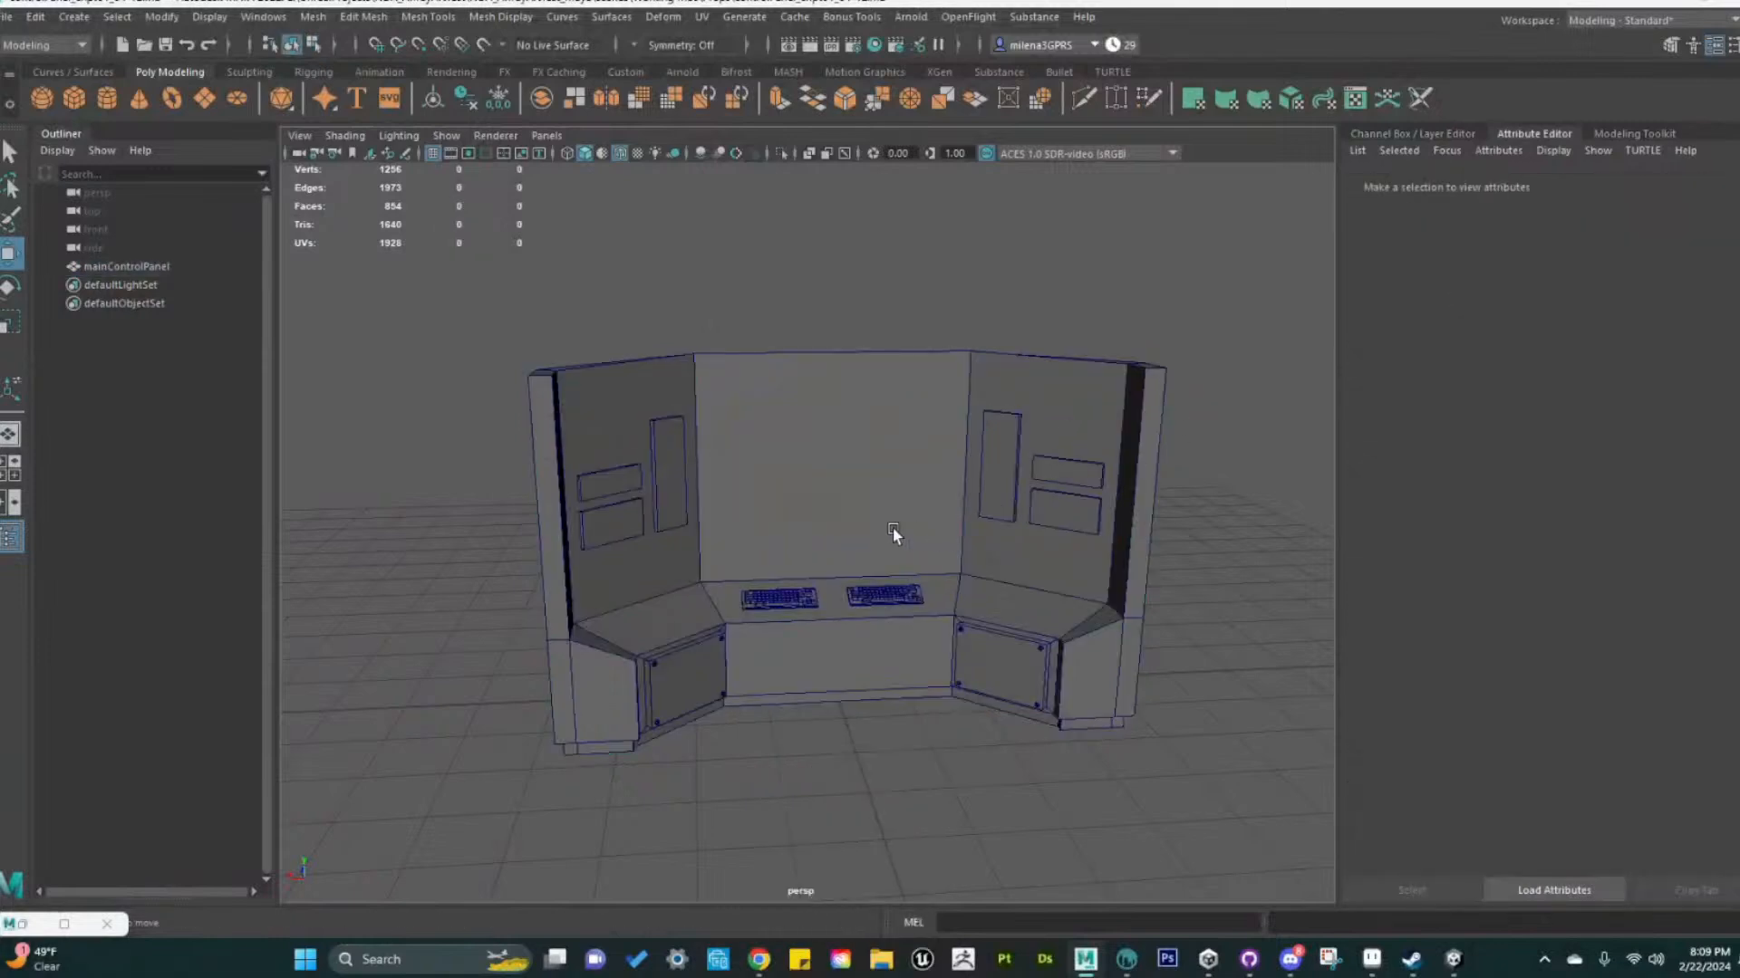
Export the selected control panel as an OBJ file named mainControlPanel in the Control Room props folder
left_click(894, 534)
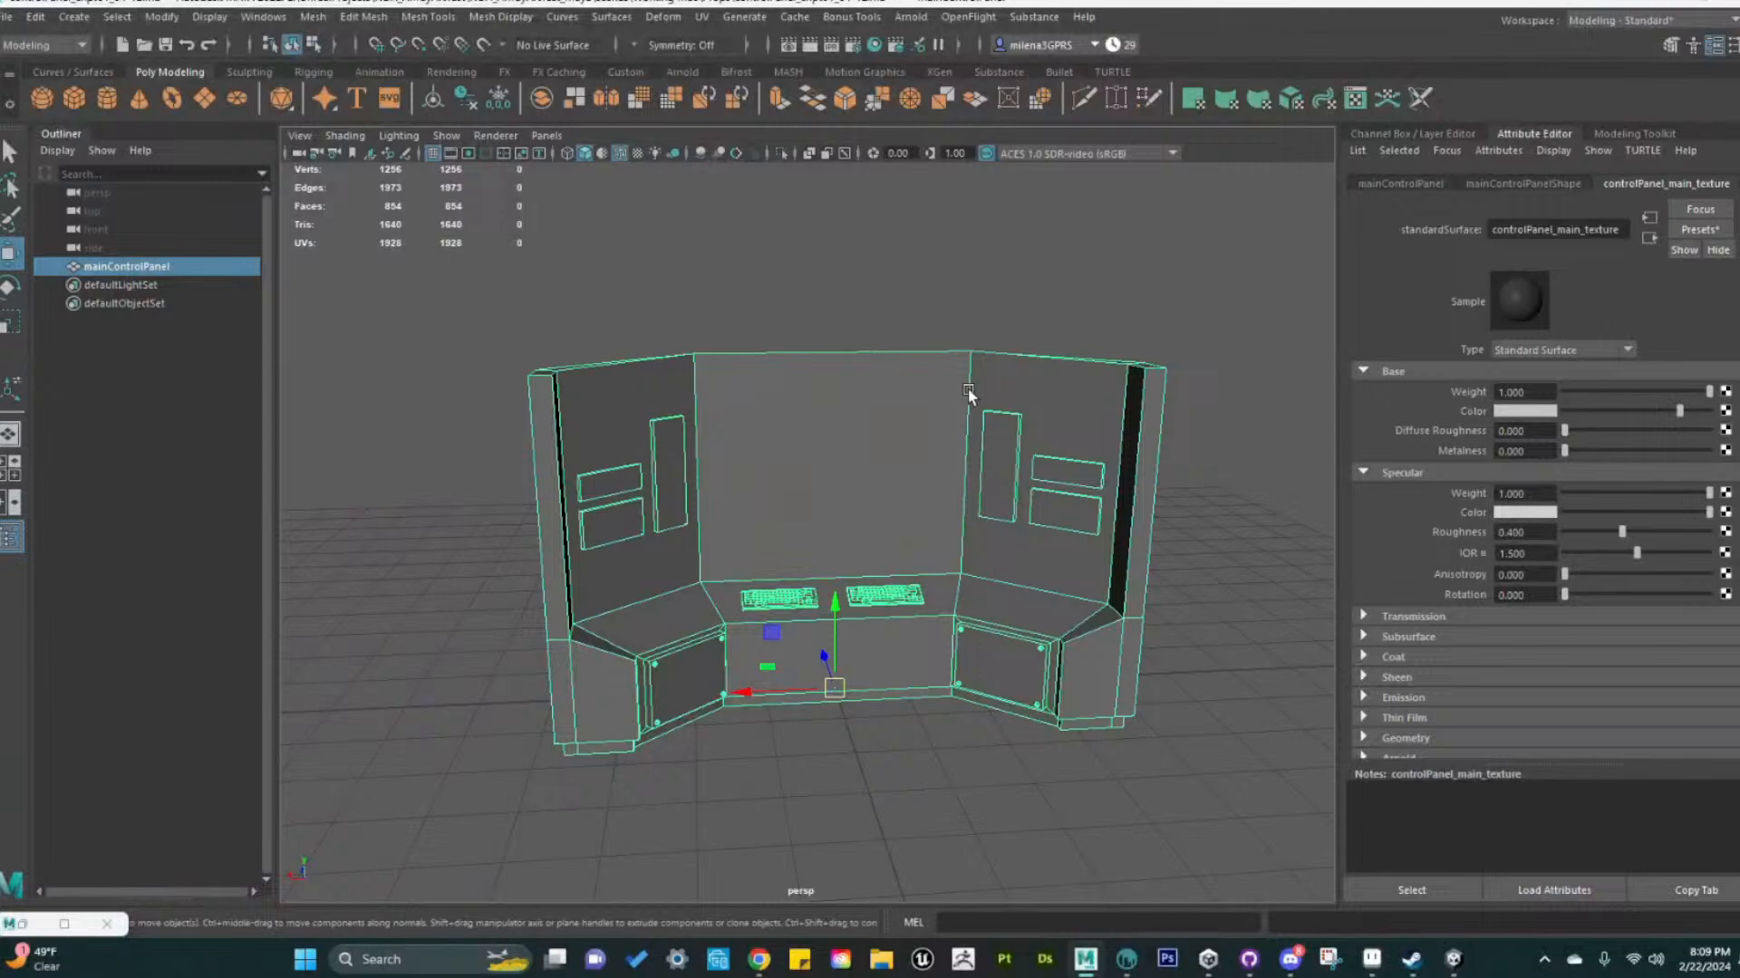
left_click(5, 18)
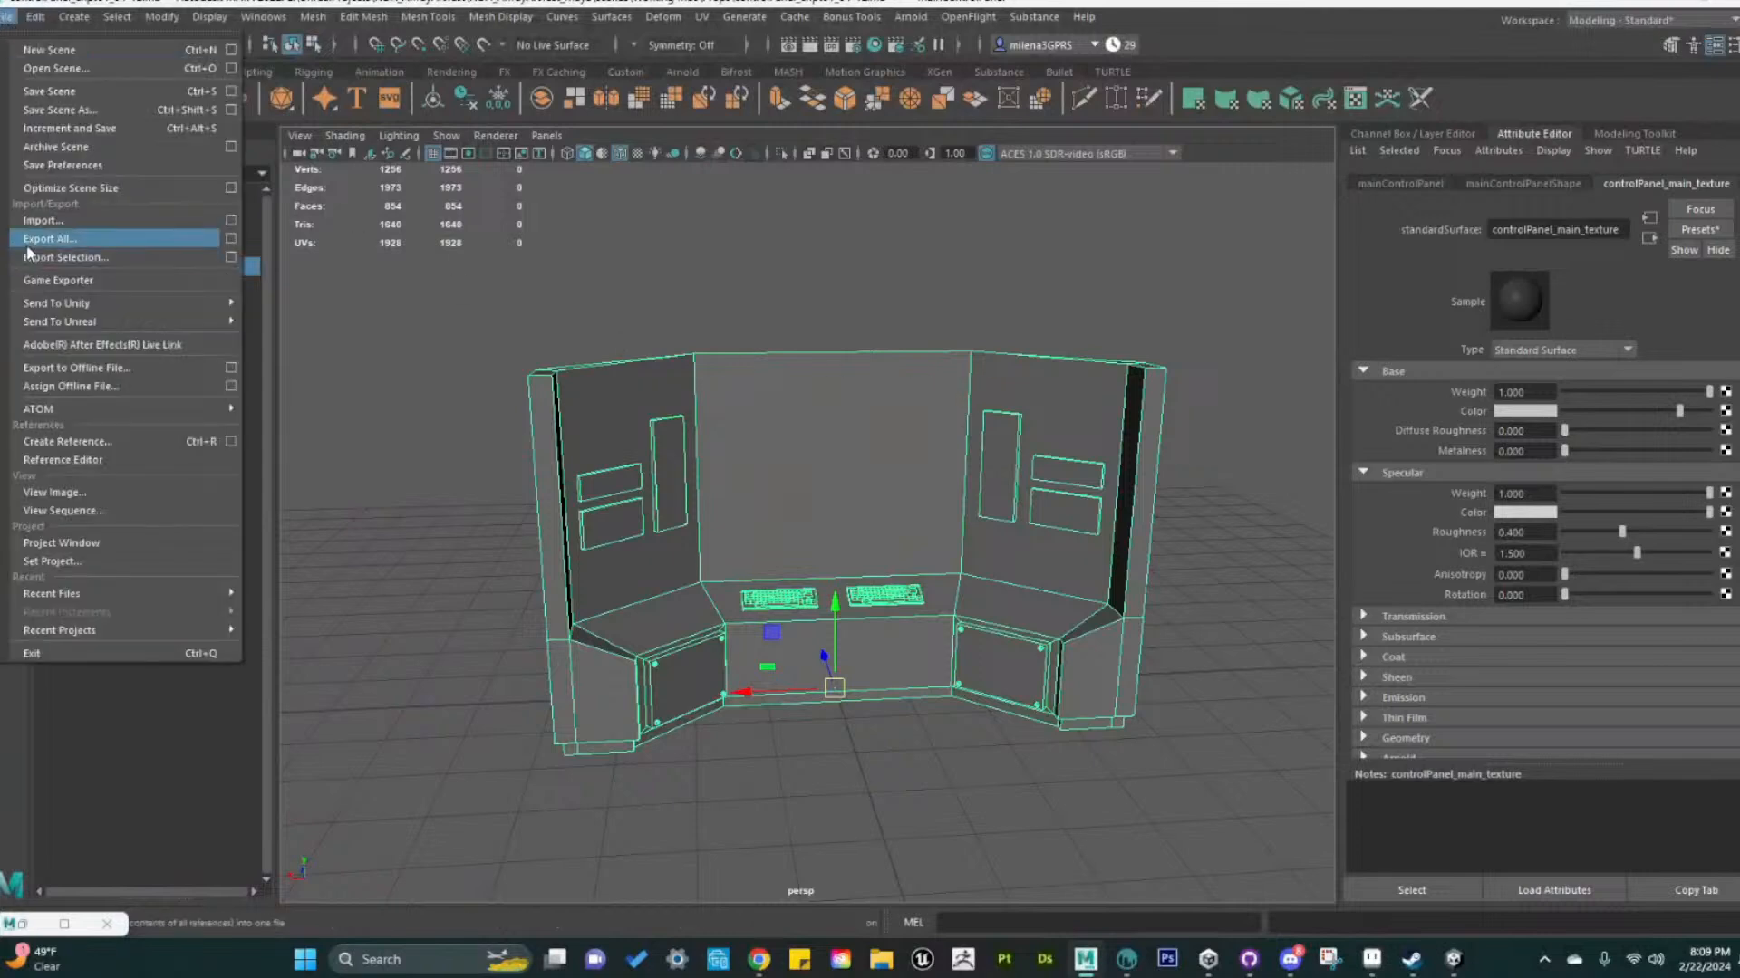
left_click(142, 258)
left_click(463, 823)
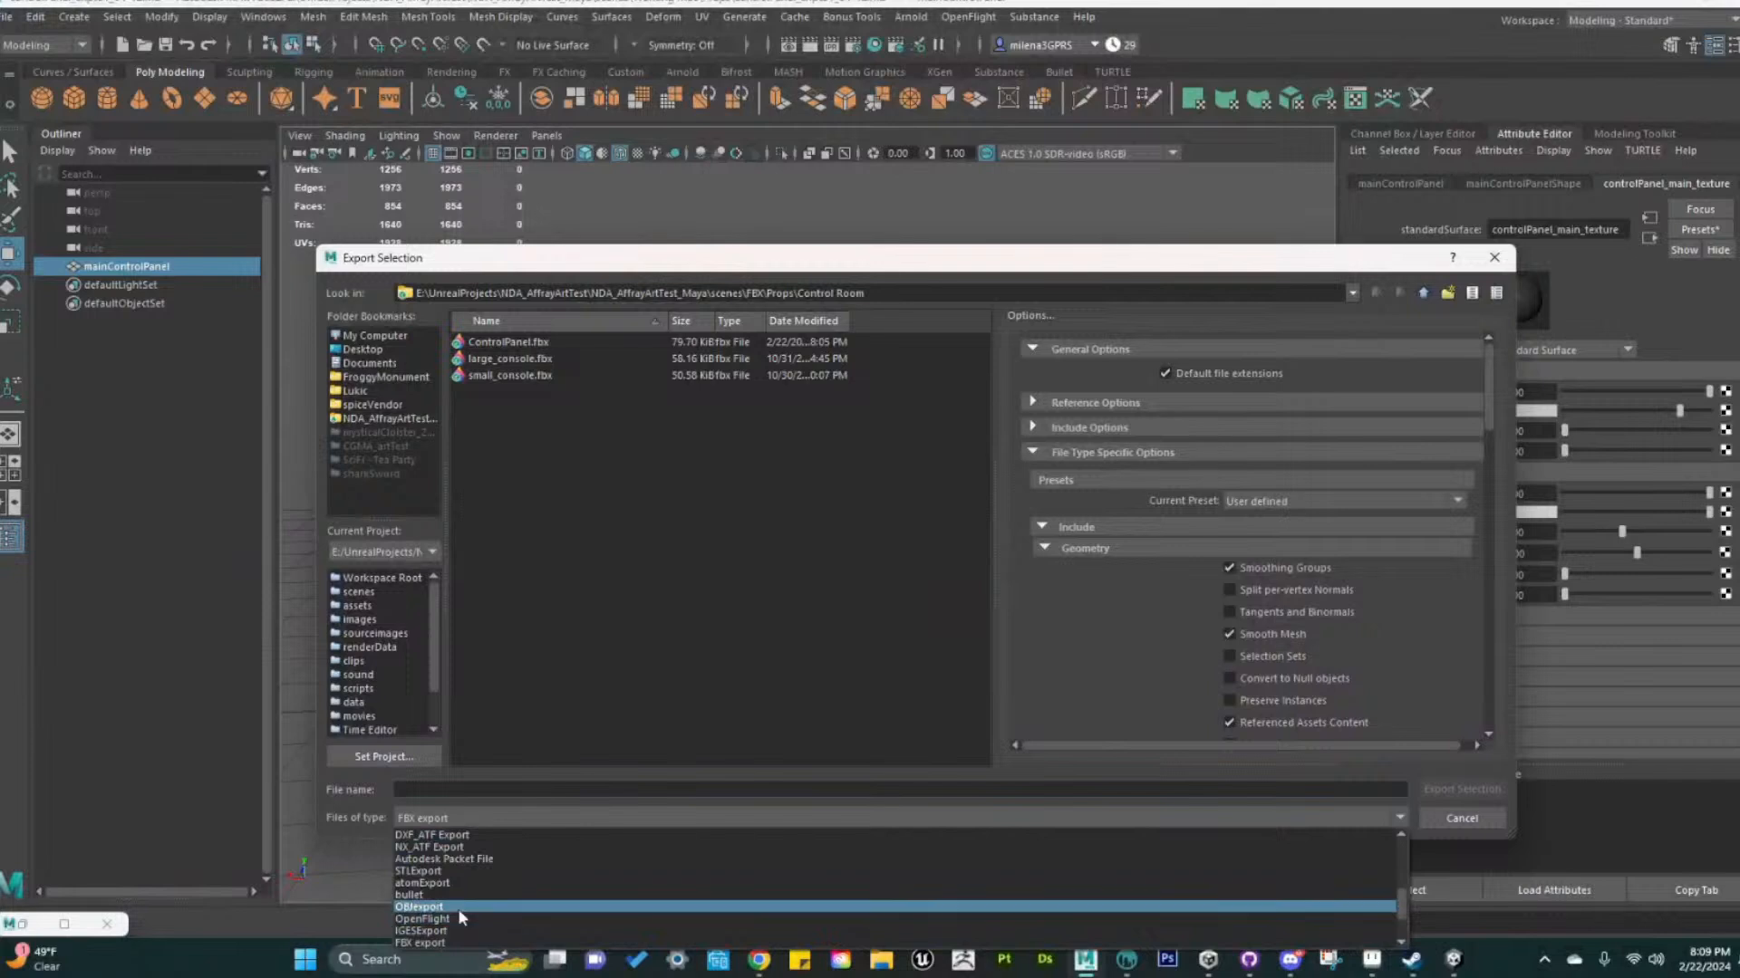
left_click(462, 906)
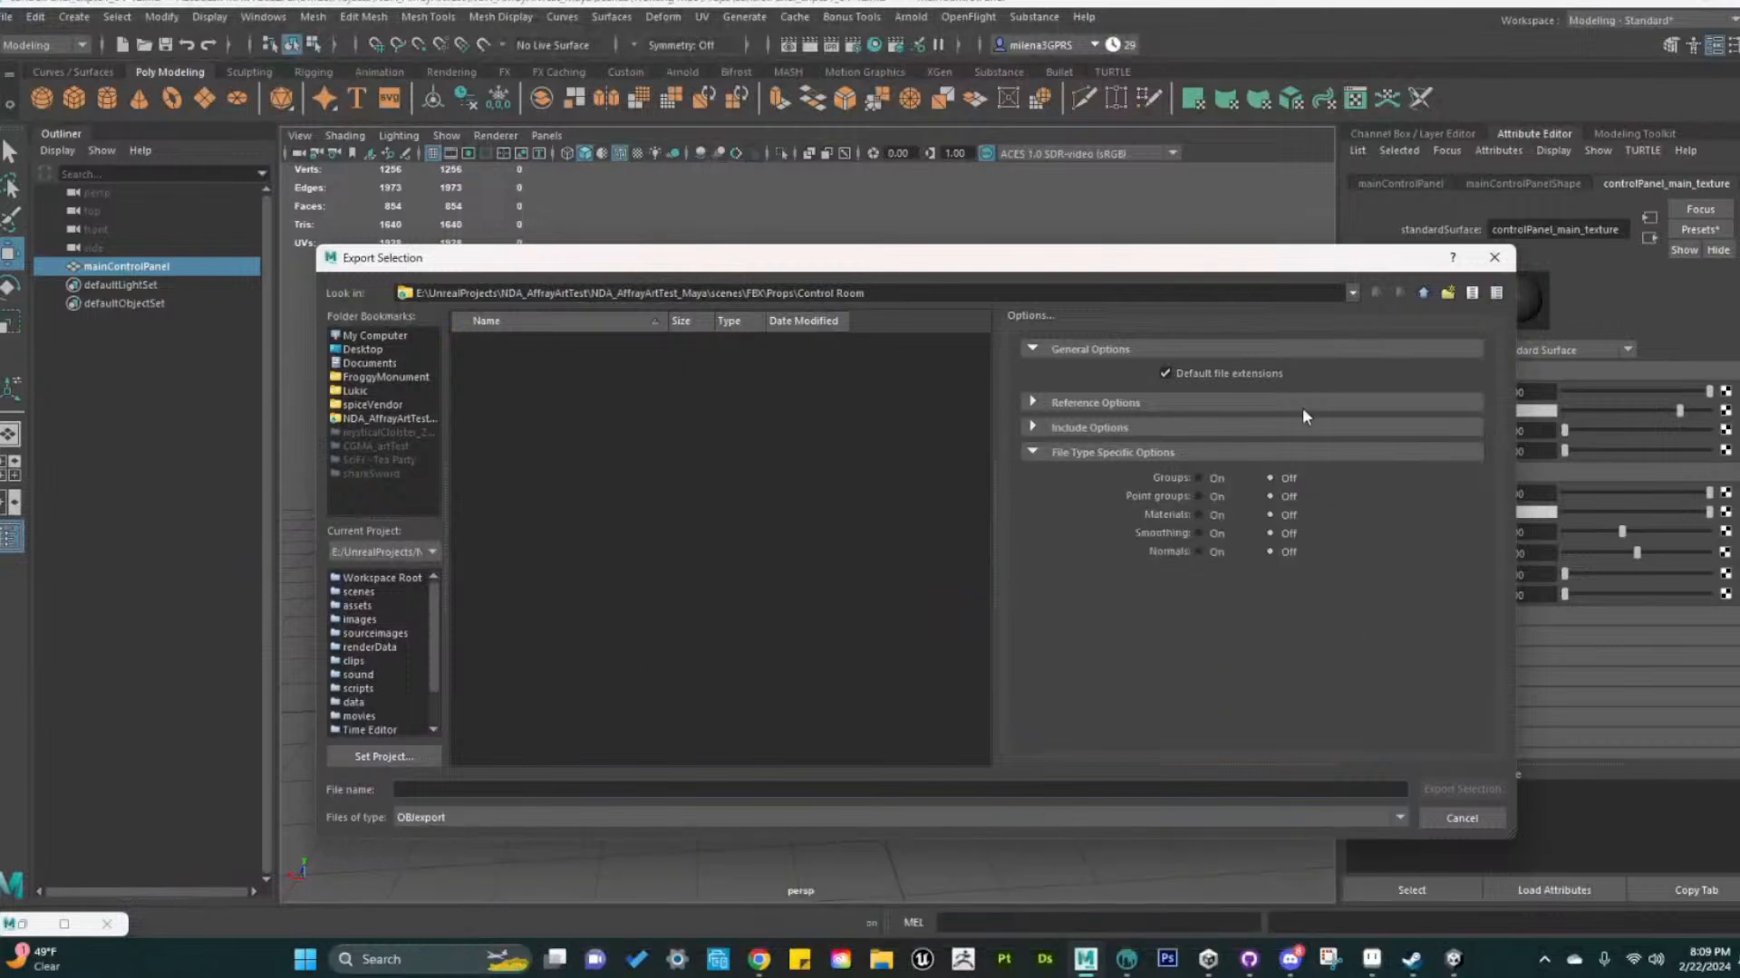
left_click(1268, 789)
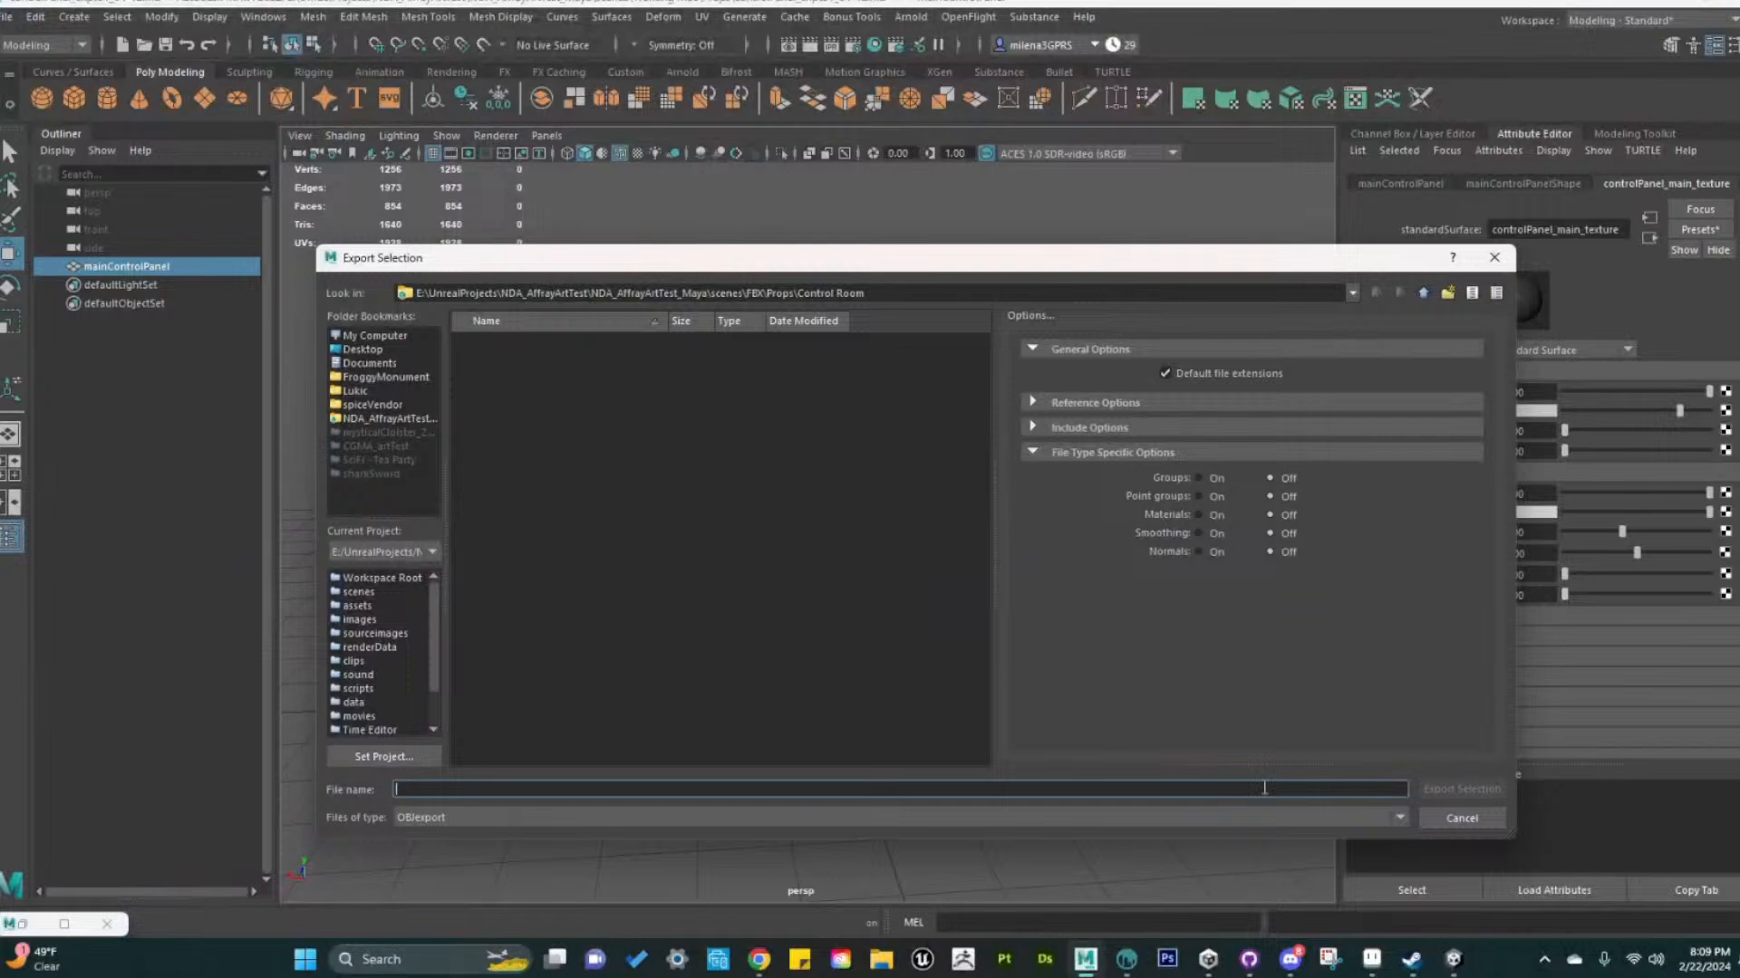
type("mainControl")
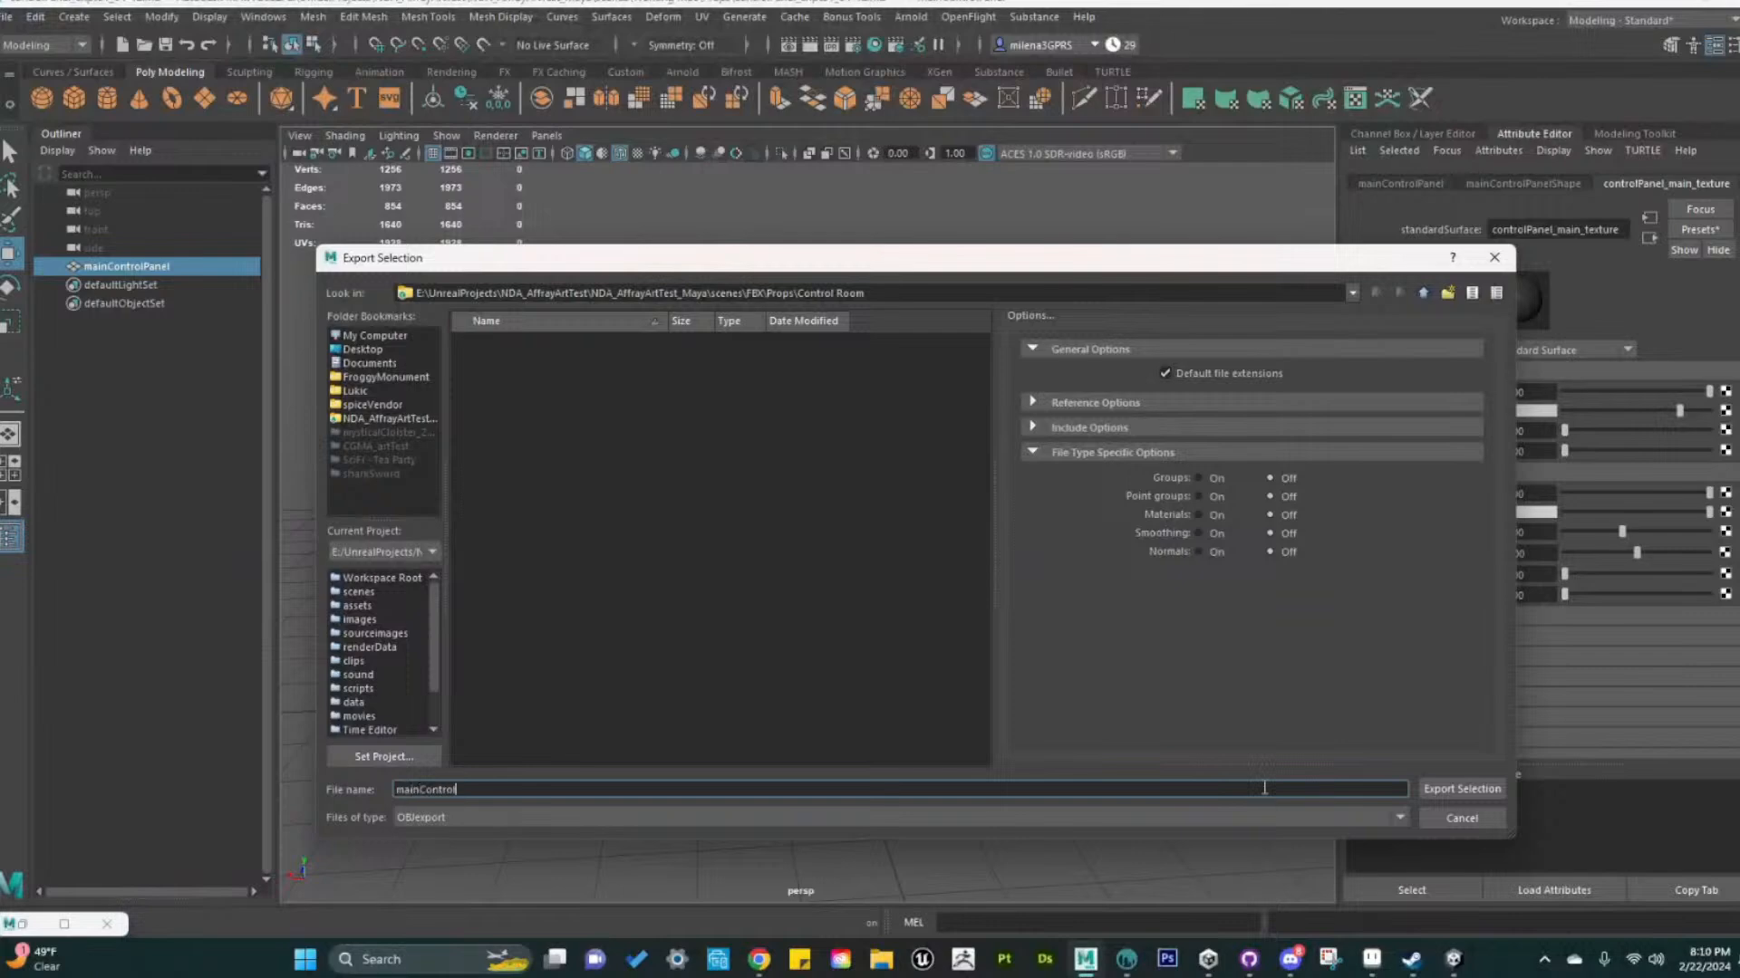
type("Panel")
key("Return")
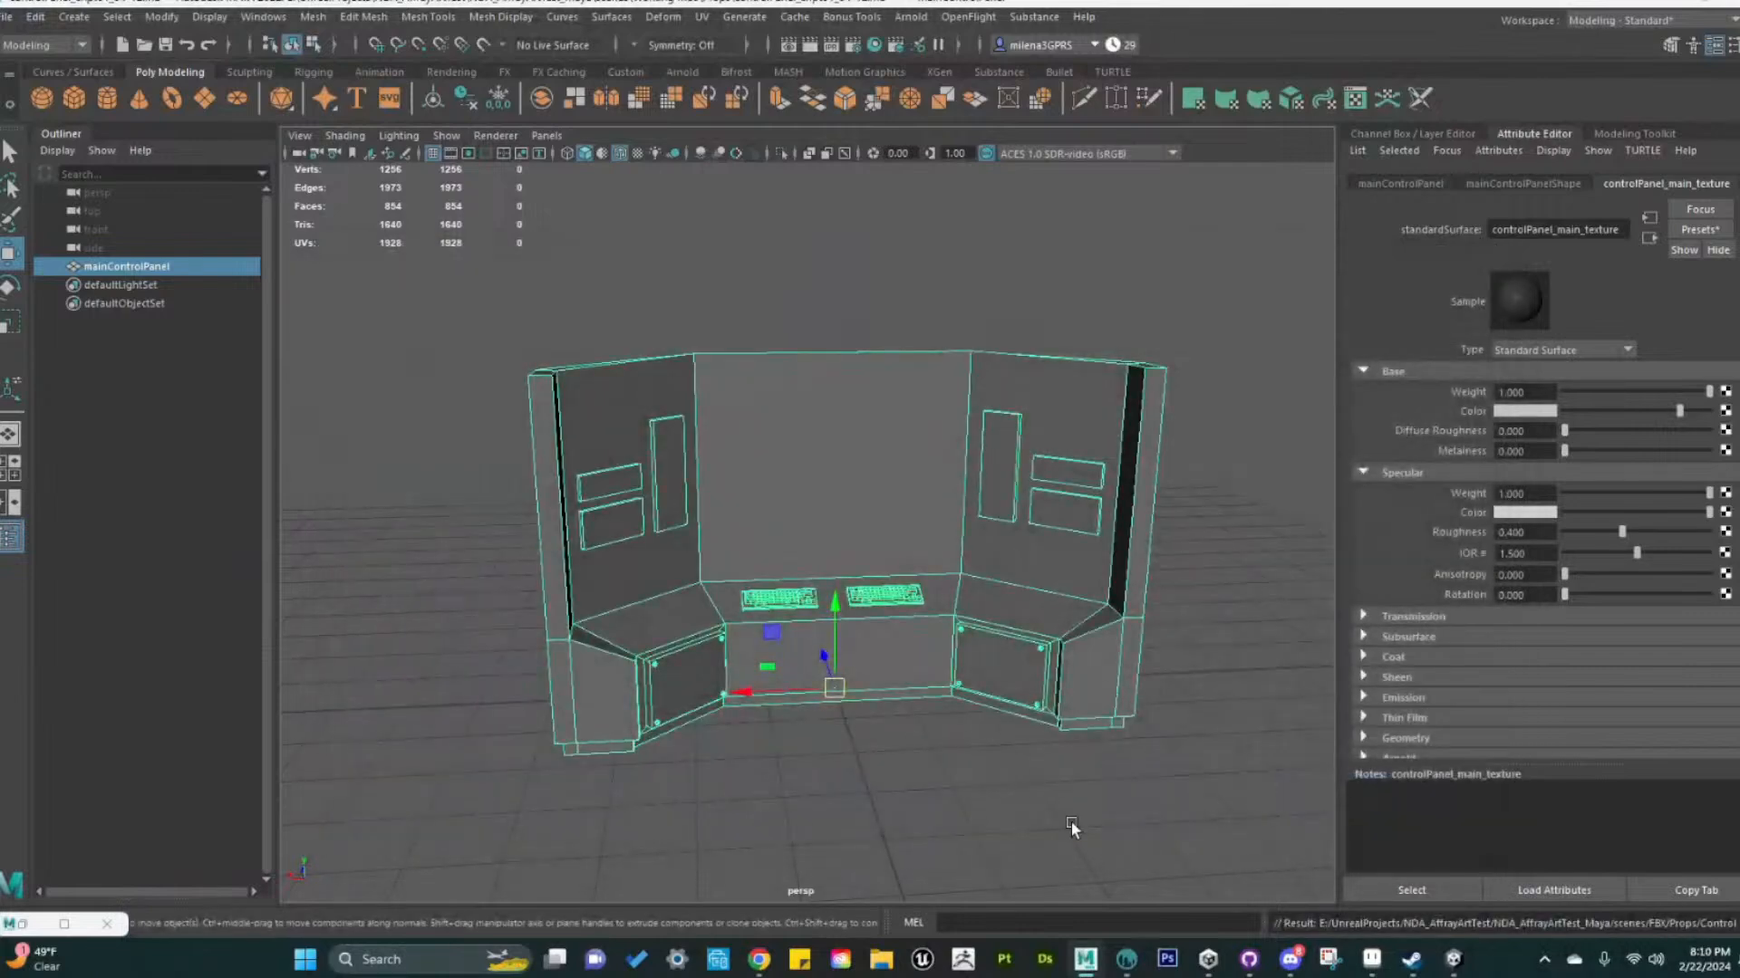
Rename the control panel mesh in the scene as mainControlPanel_old
left_click(1071, 824)
left_click(759, 444)
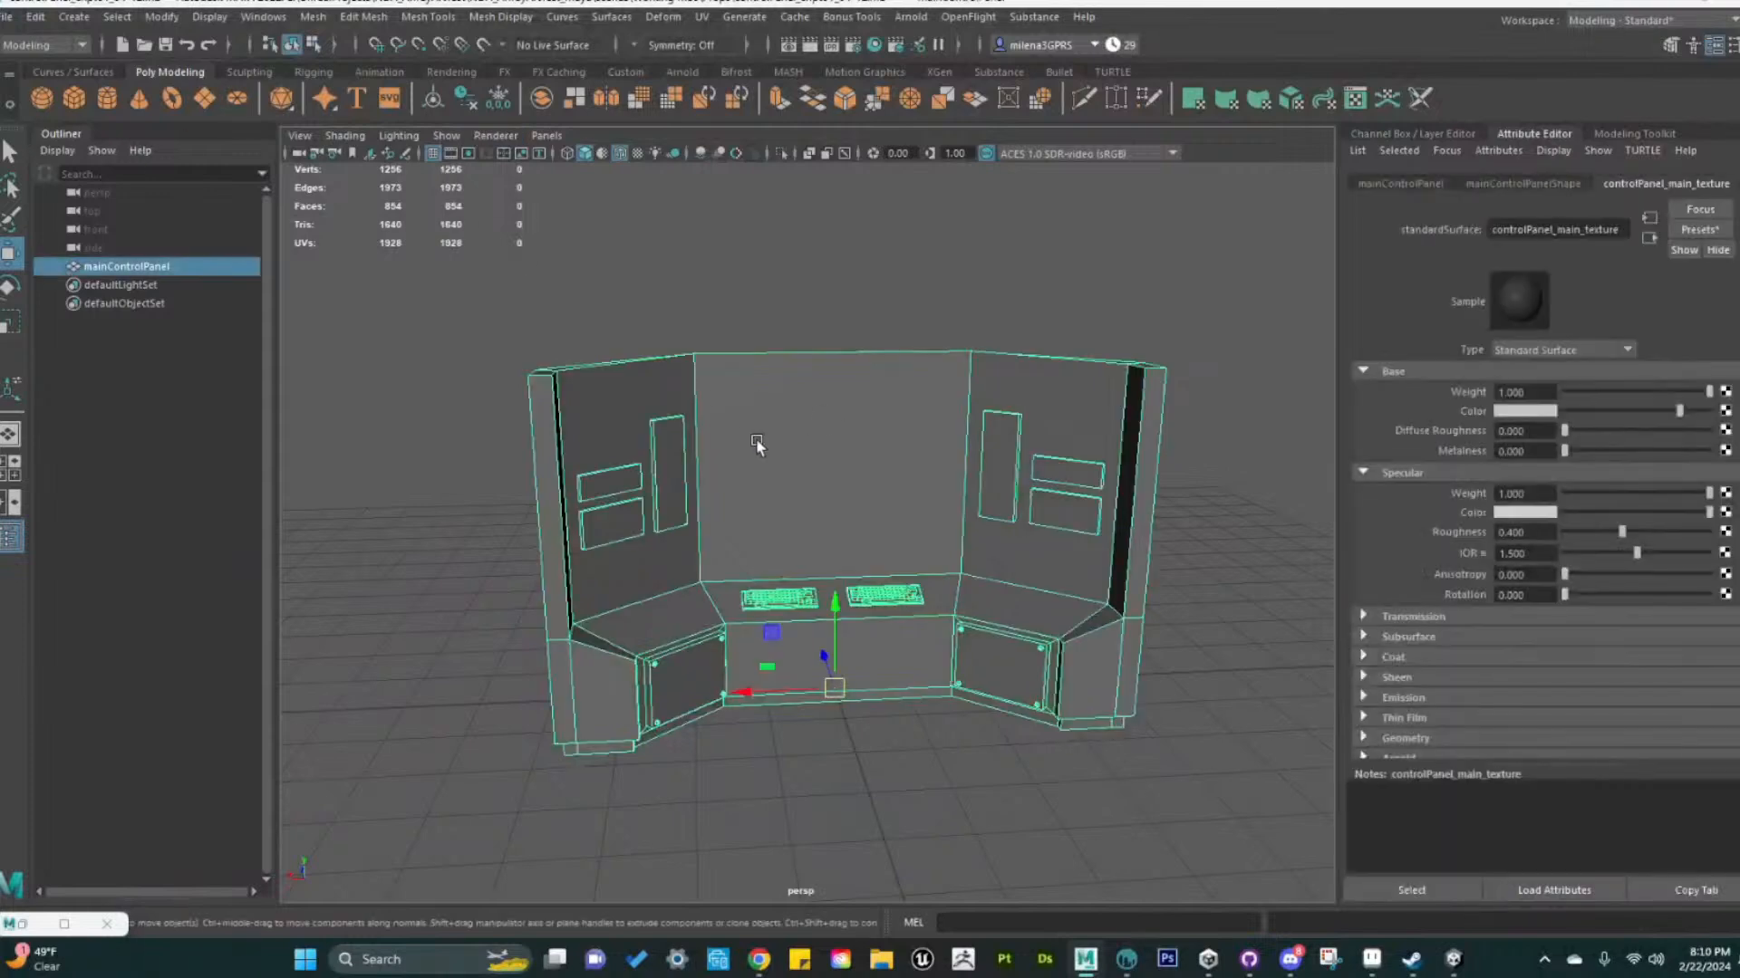
left_click(414, 261)
double_click(127, 267)
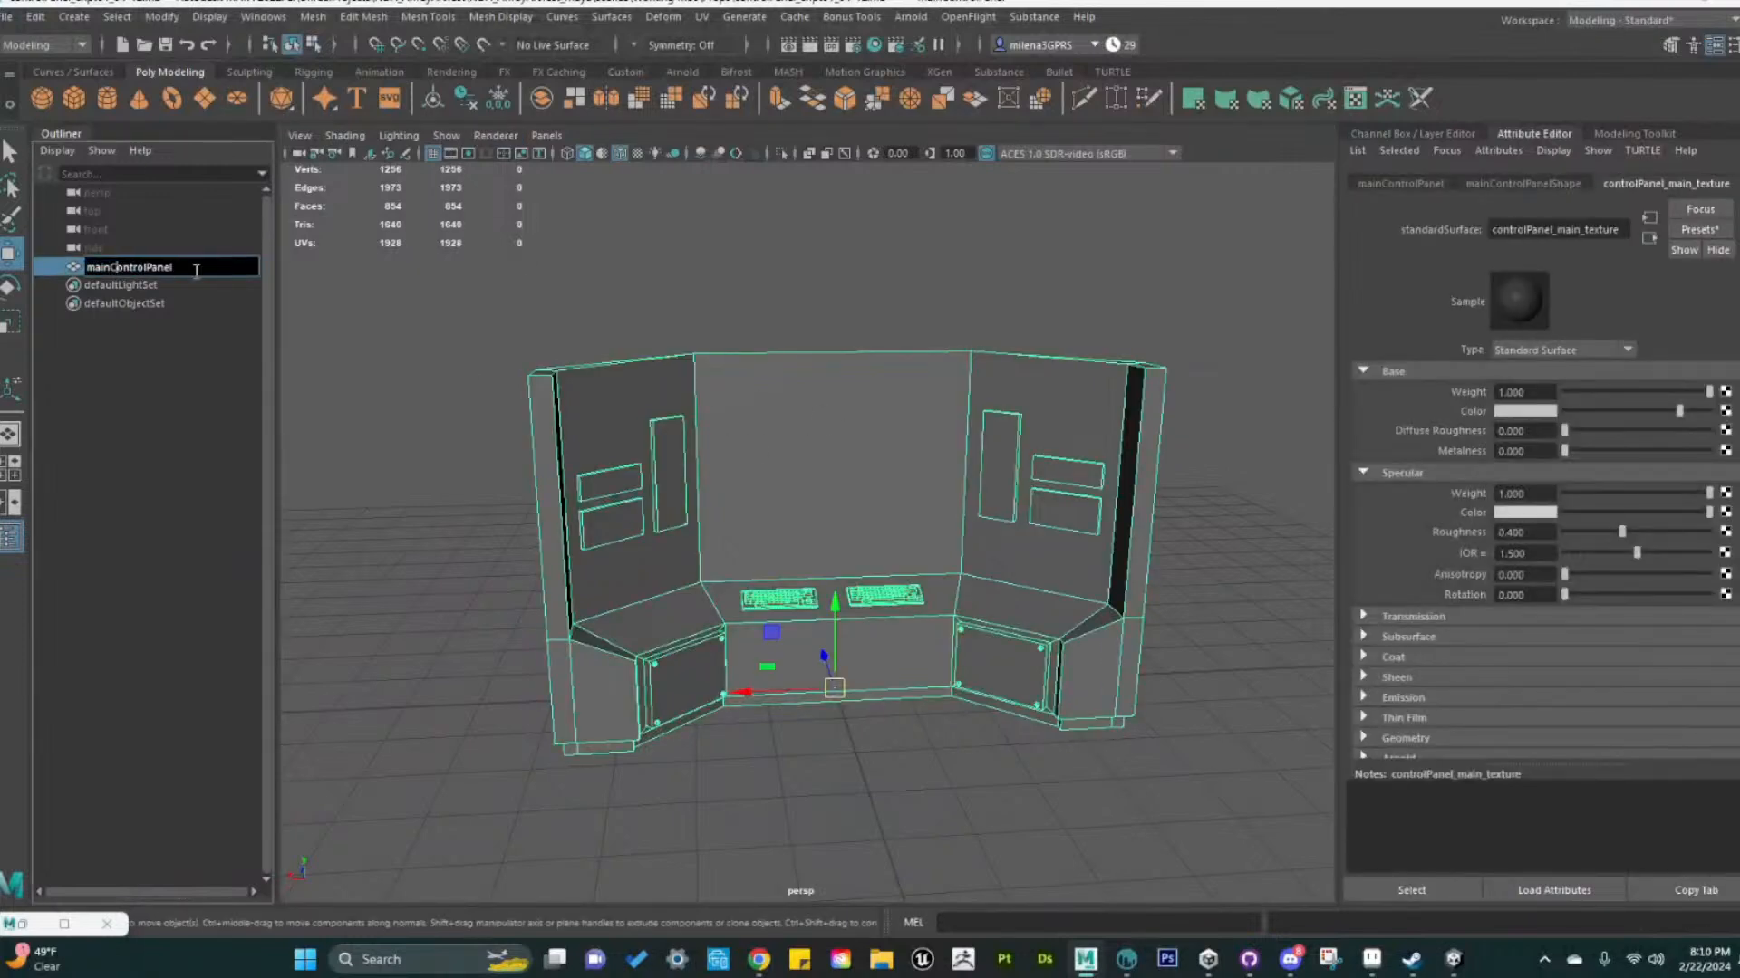
type("_old")
key("Return")
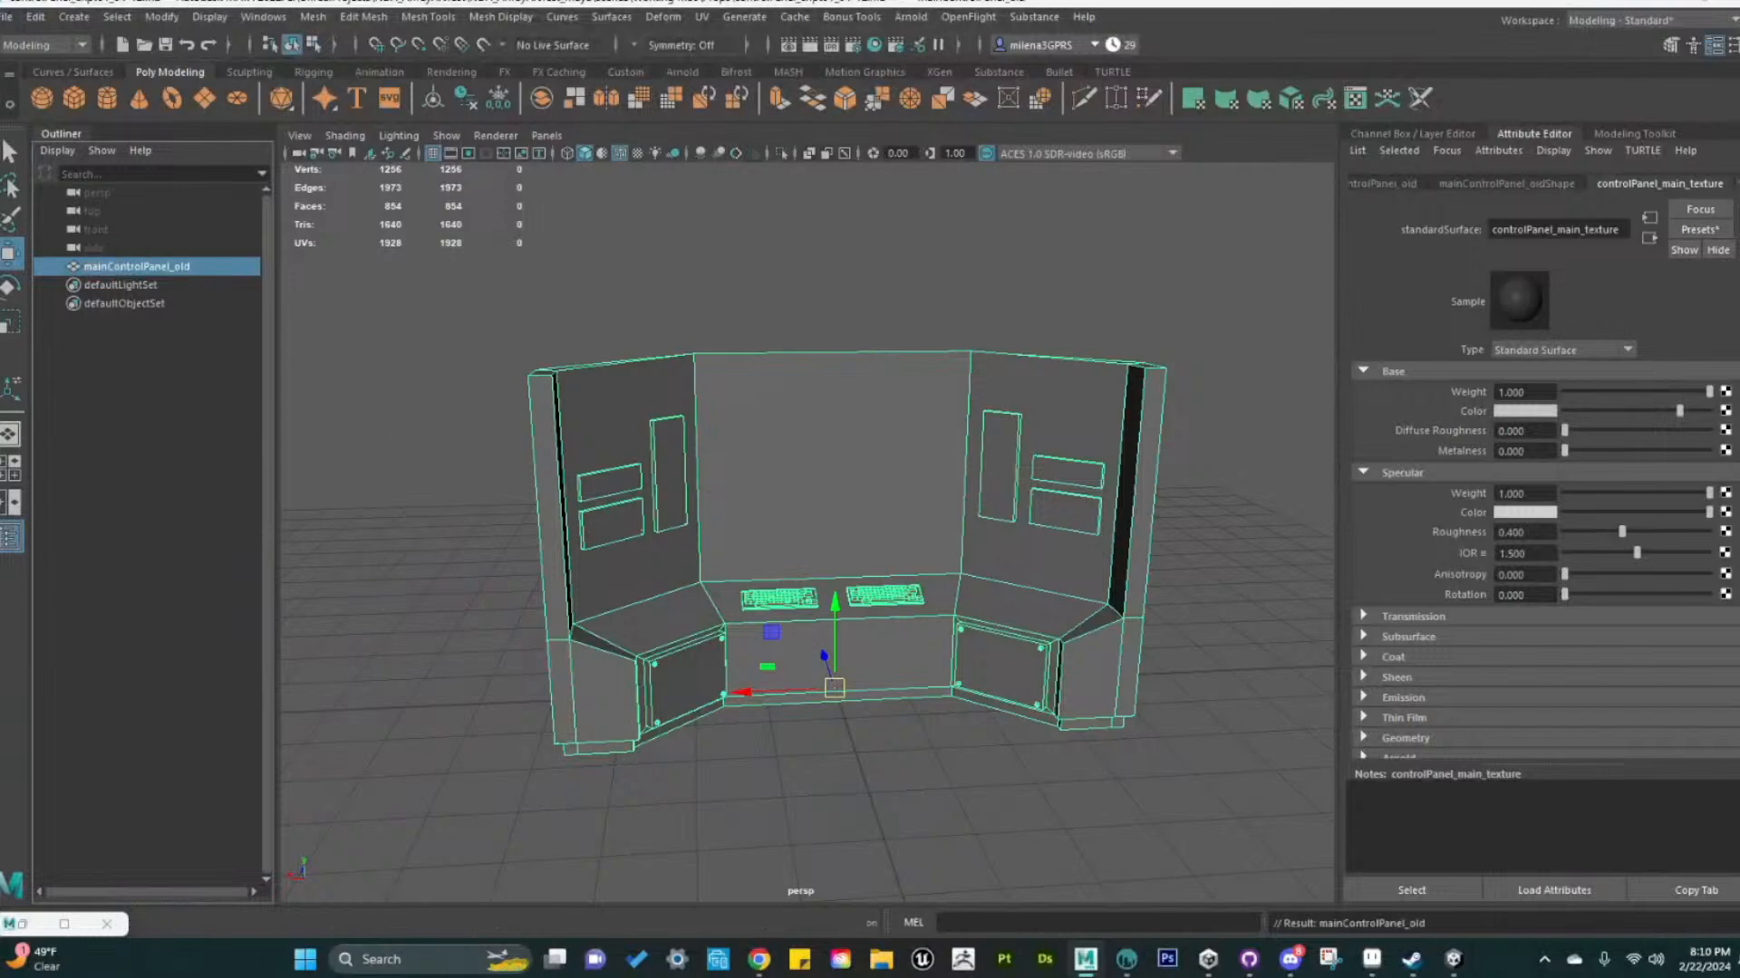
left_click(9, 16)
left_click(47, 70)
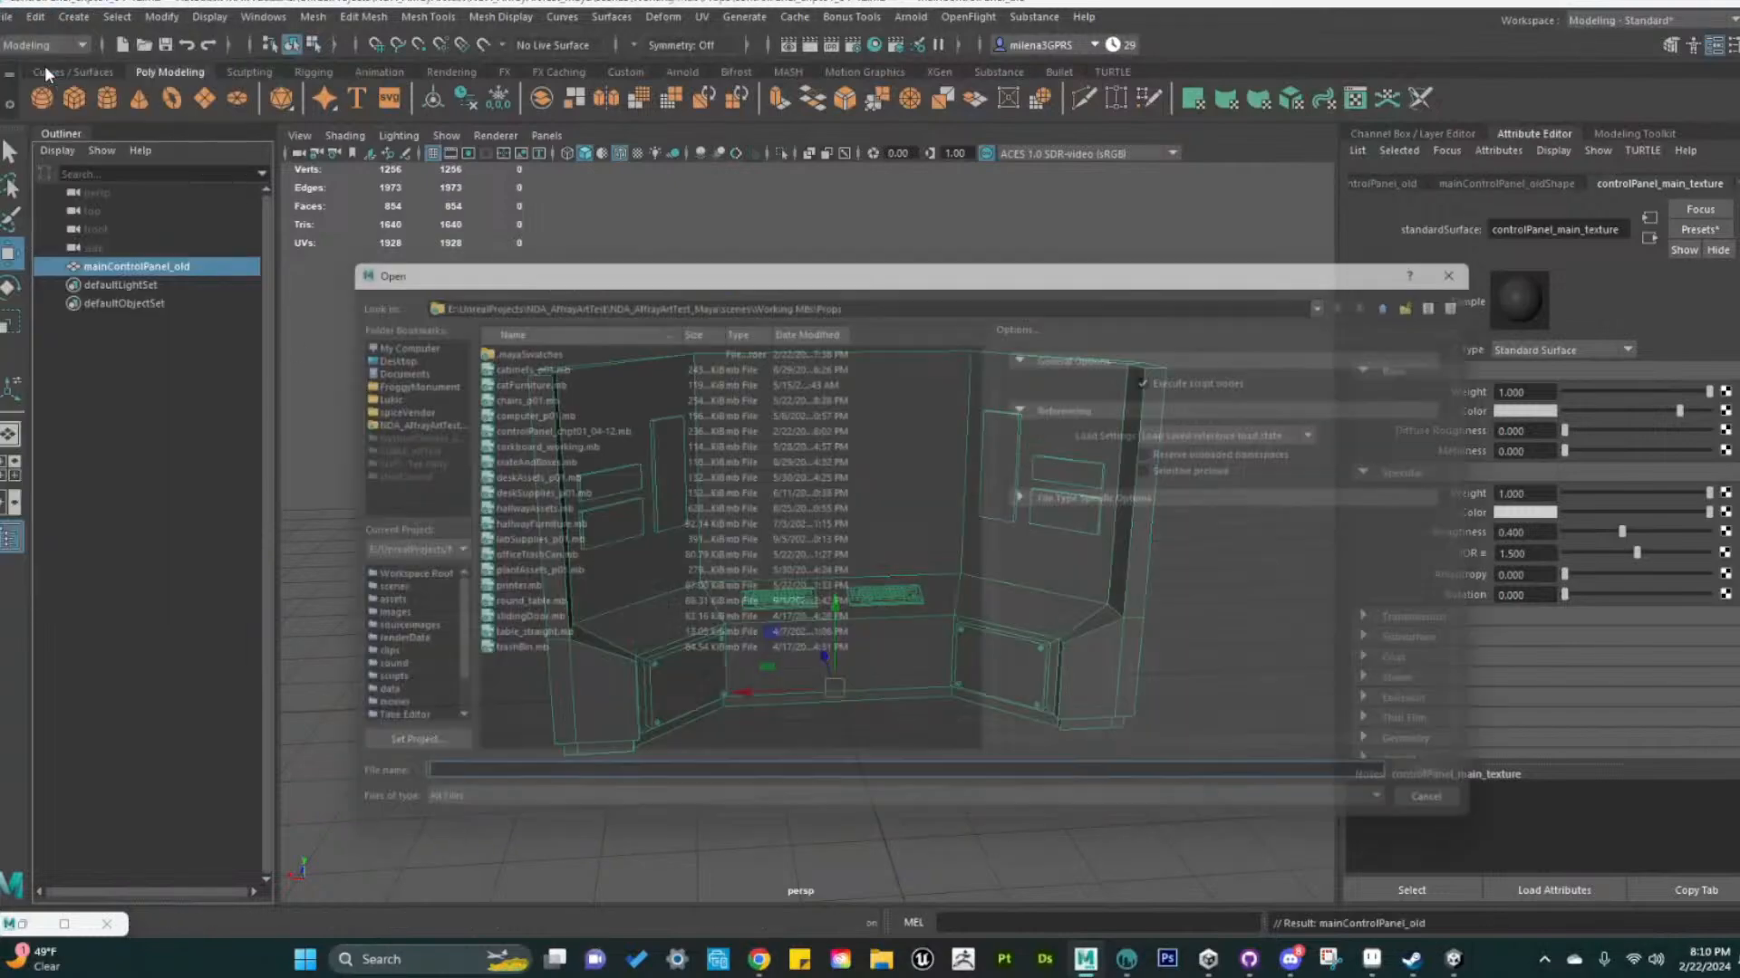
key("Escape")
Import mainControlPanel.obj from the Control Room props folder into the scene
left_click(7, 16)
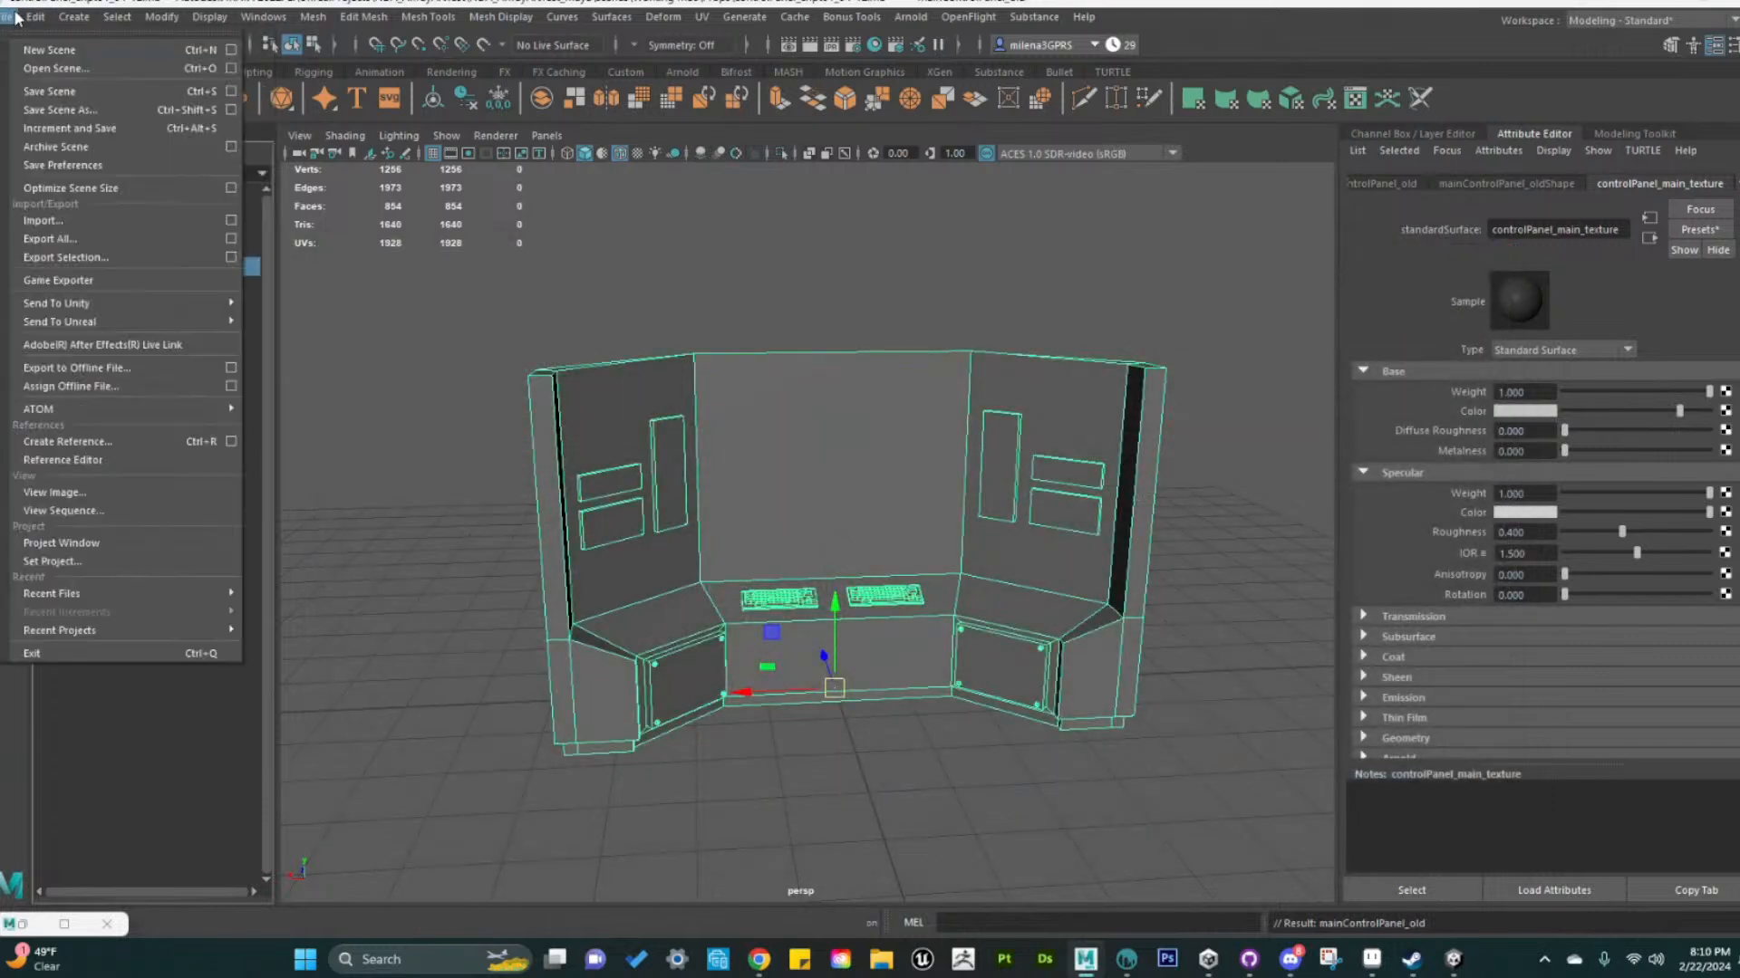
left_click(105, 279)
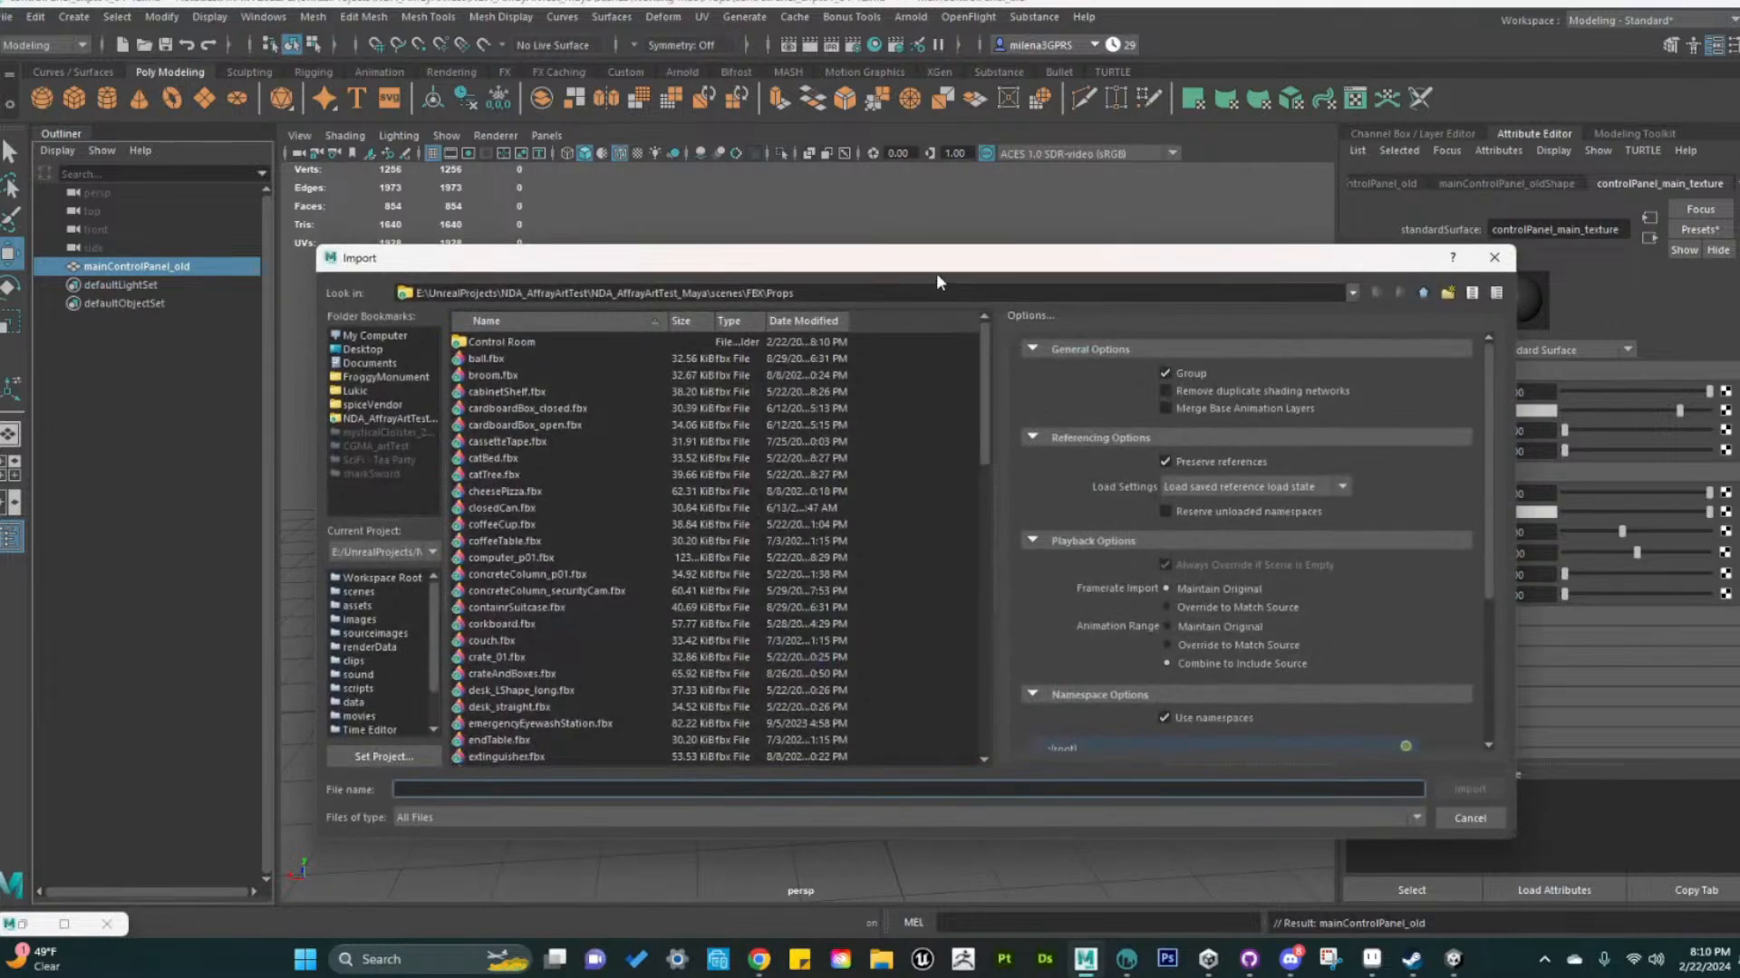
left_click_drag(937, 274, 1006, 234)
double_click(571, 301)
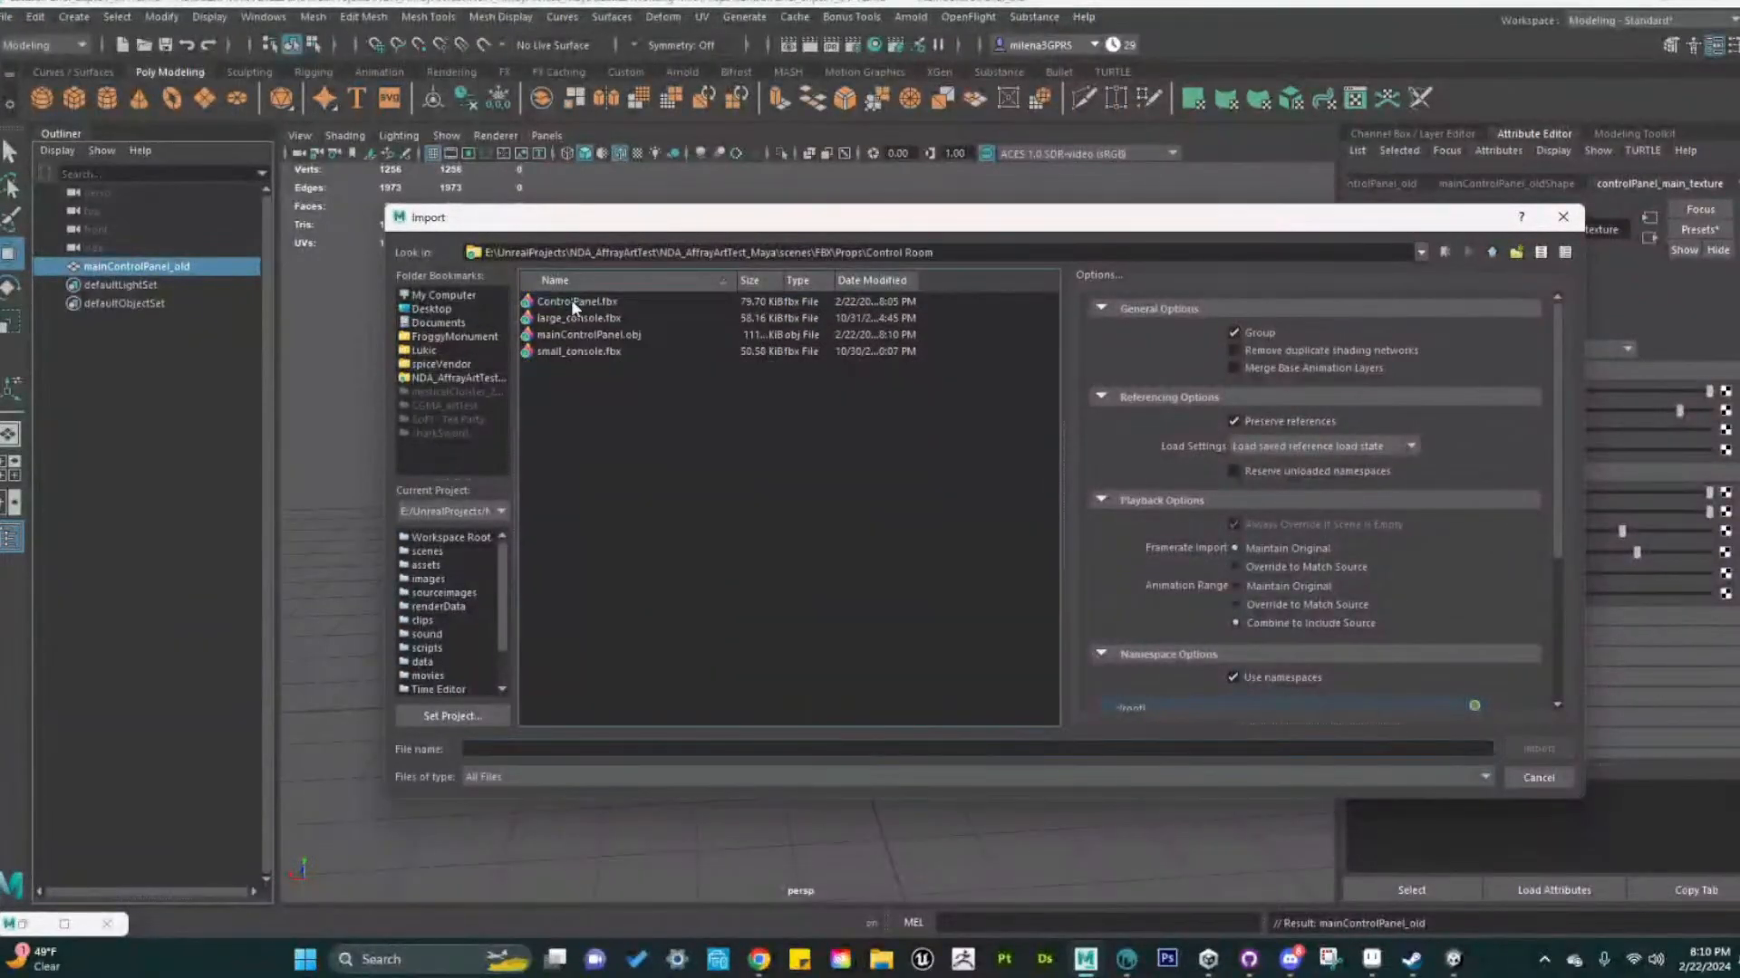
left_click(594, 335)
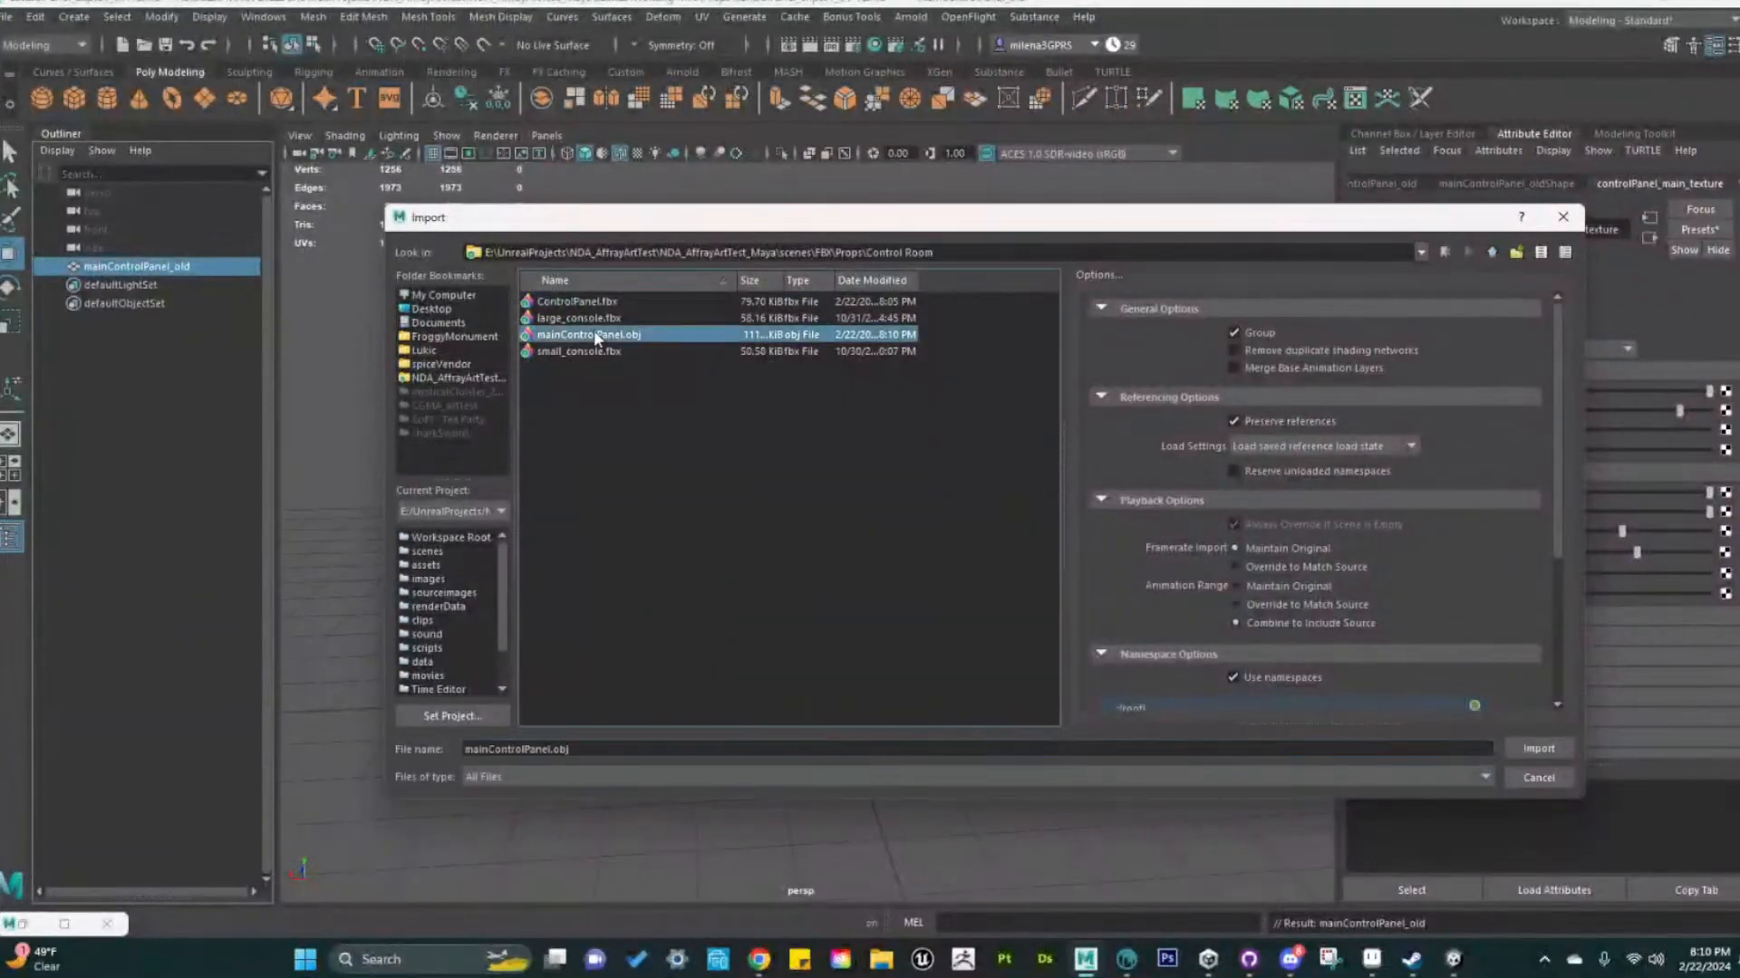
left_click(1563, 753)
Hide mainControlPanel_old and select the imported control panel mesh inside its group
scroll(726, 613, "down", 4)
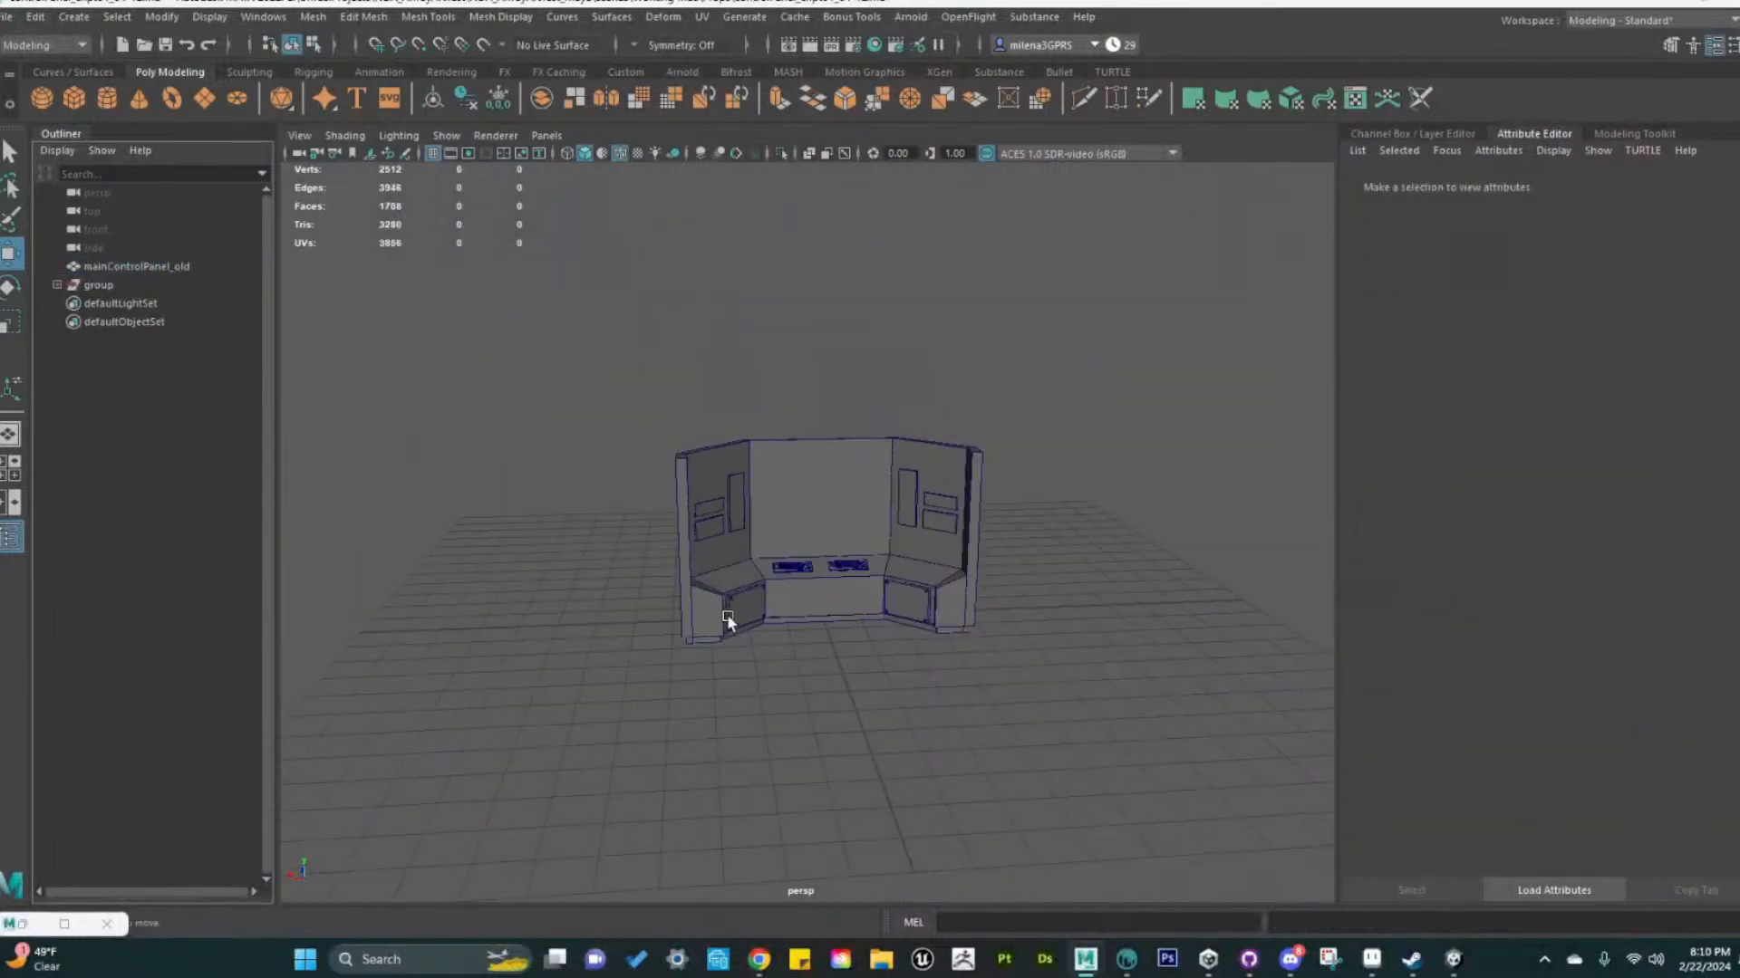
left_click(90, 266)
key("ctrl+h")
left_click(127, 285)
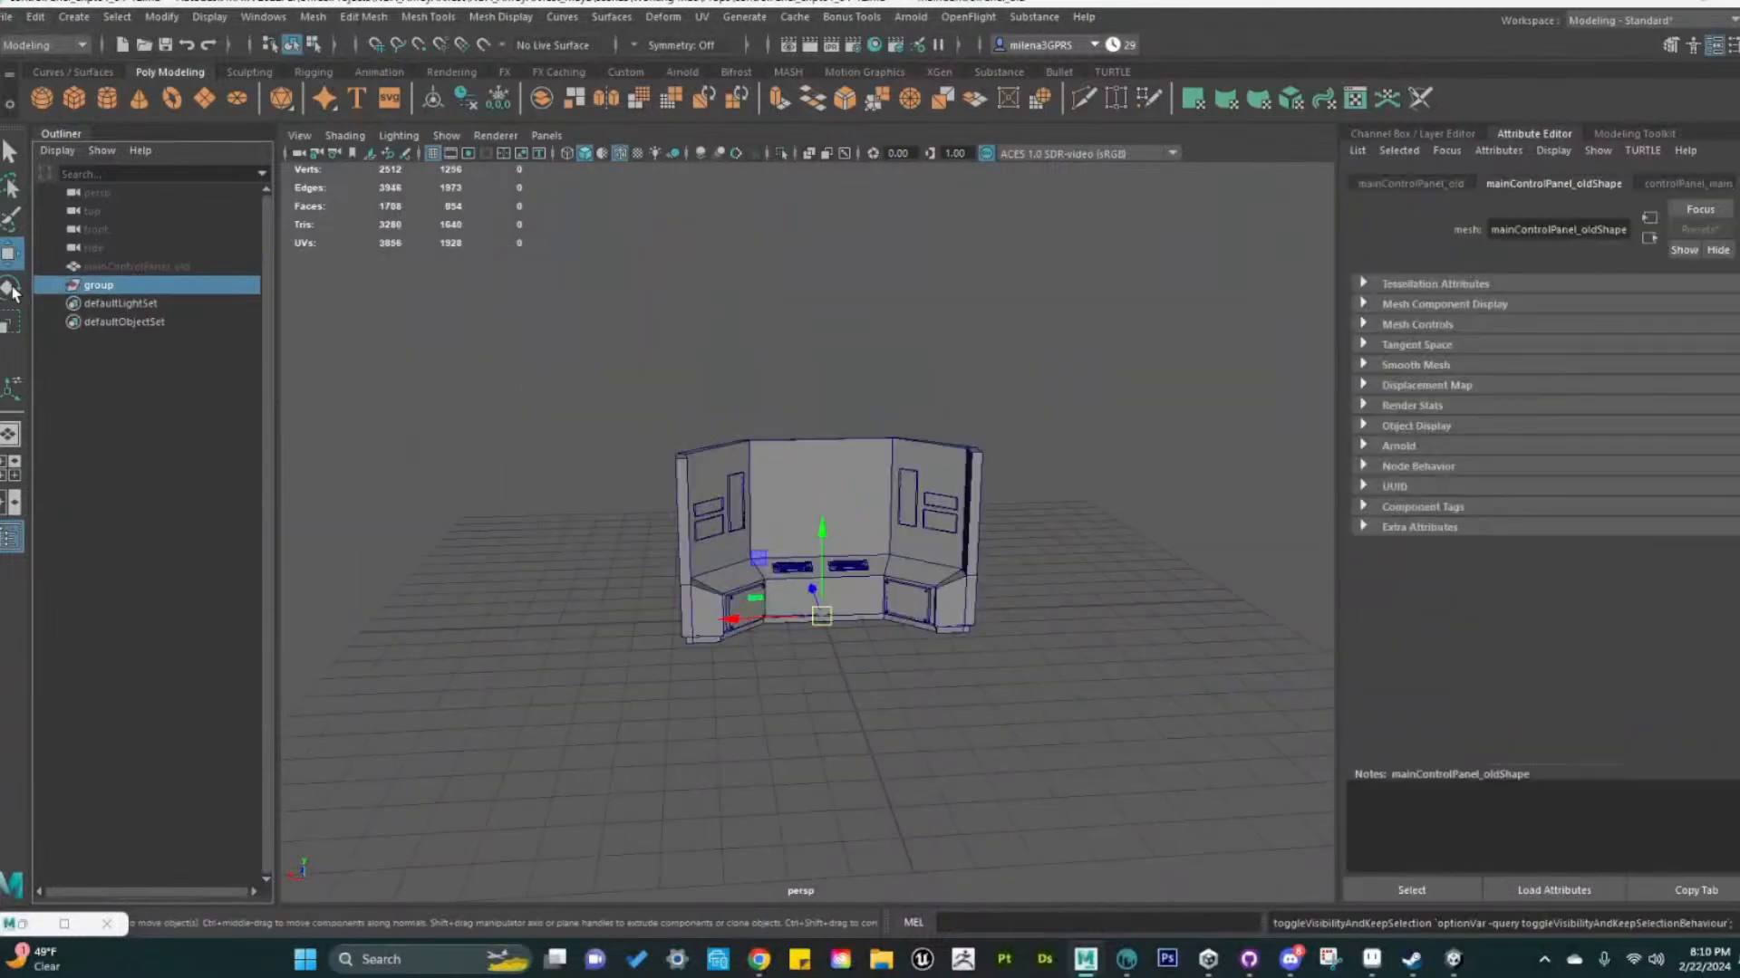
left_click(56, 285)
left_click(136, 304)
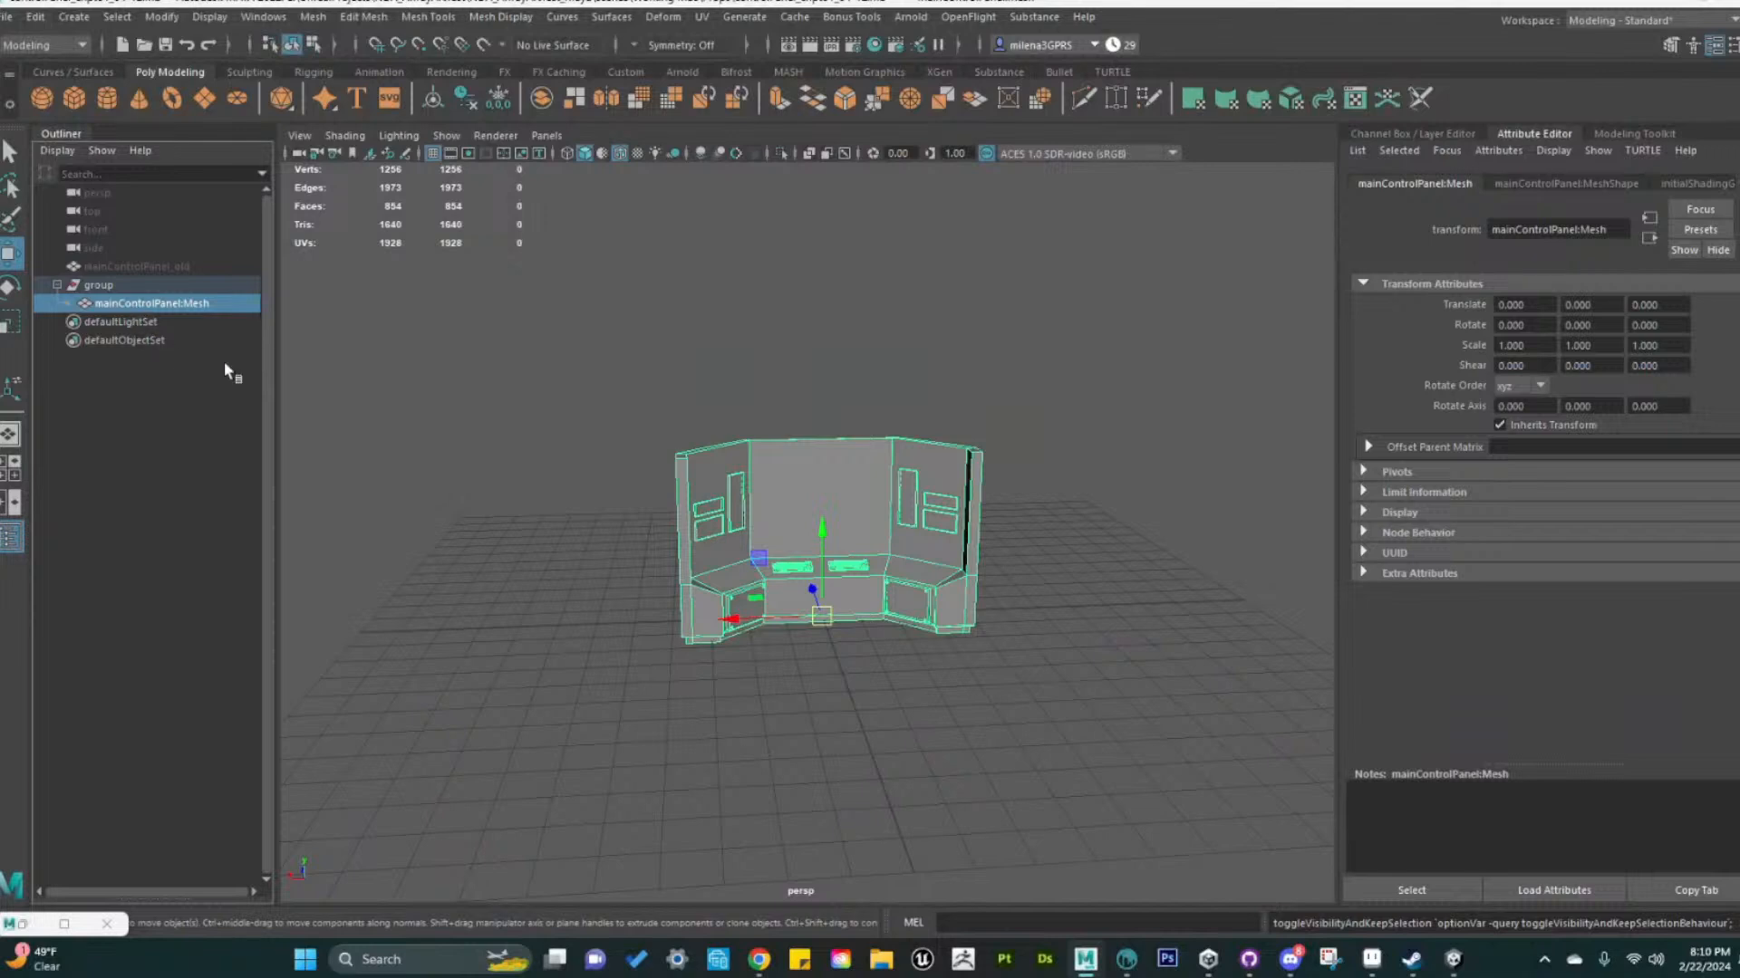
Add a new child namespace under mainControlPanel in the Namespace Editor, and close the editor
left_click(265, 17)
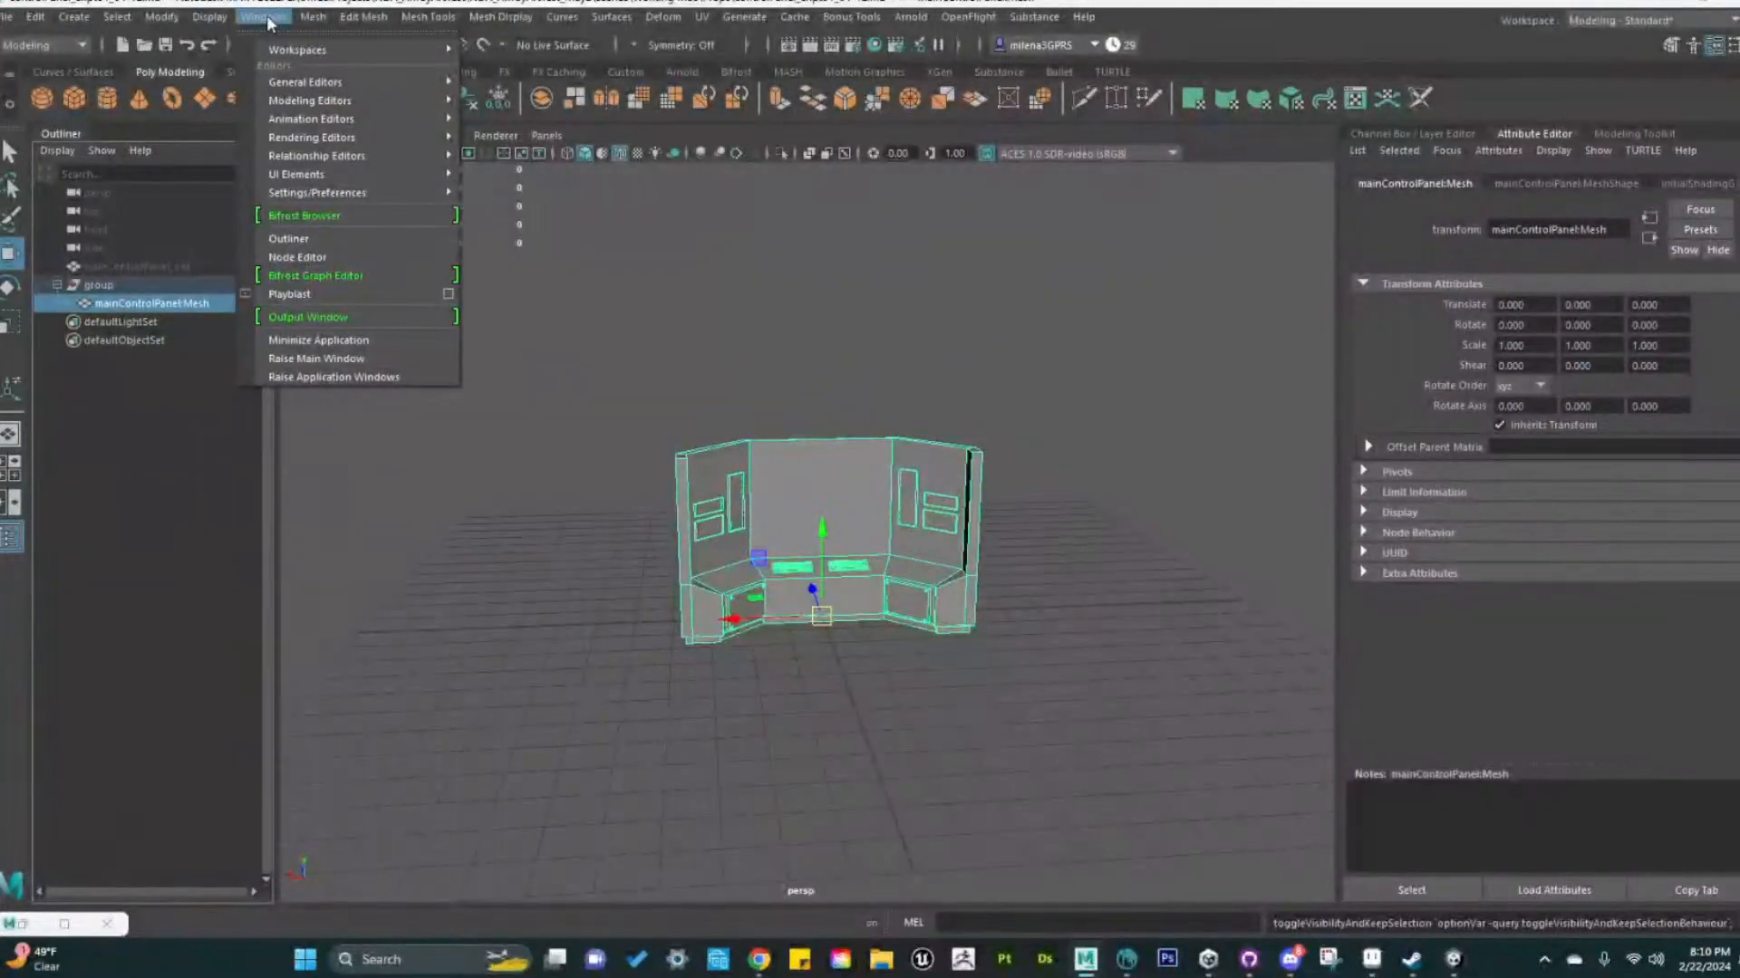
mouse_move(309, 20)
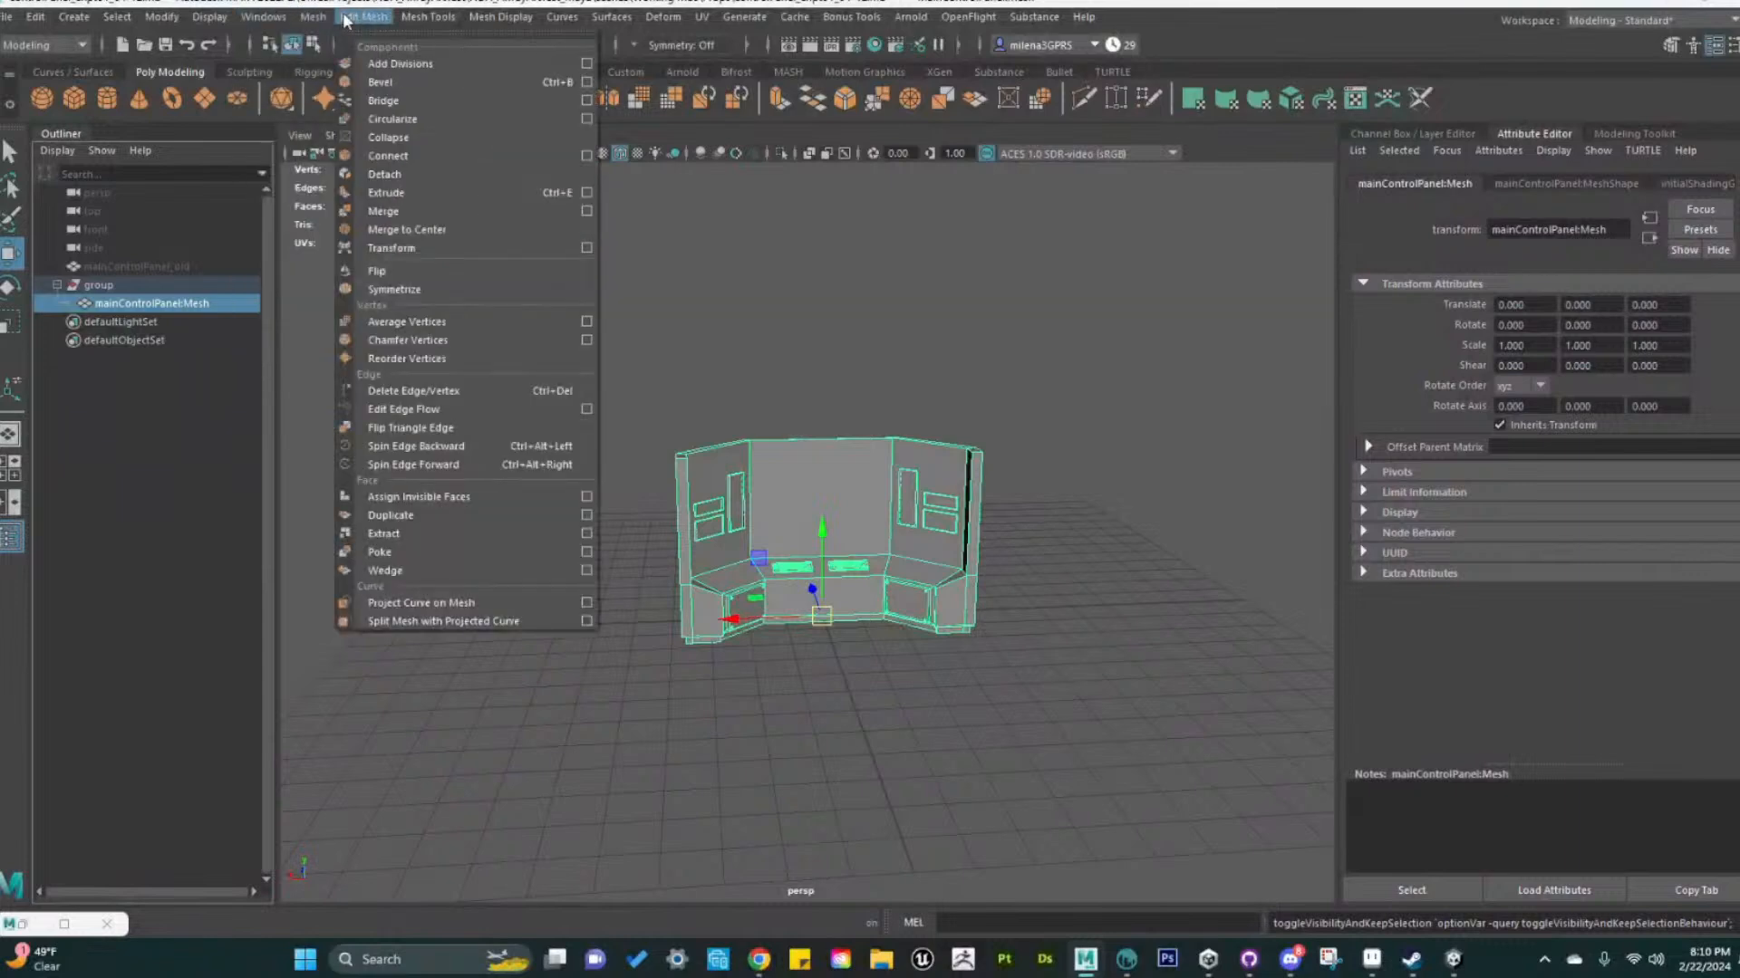
mouse_move(423, 20)
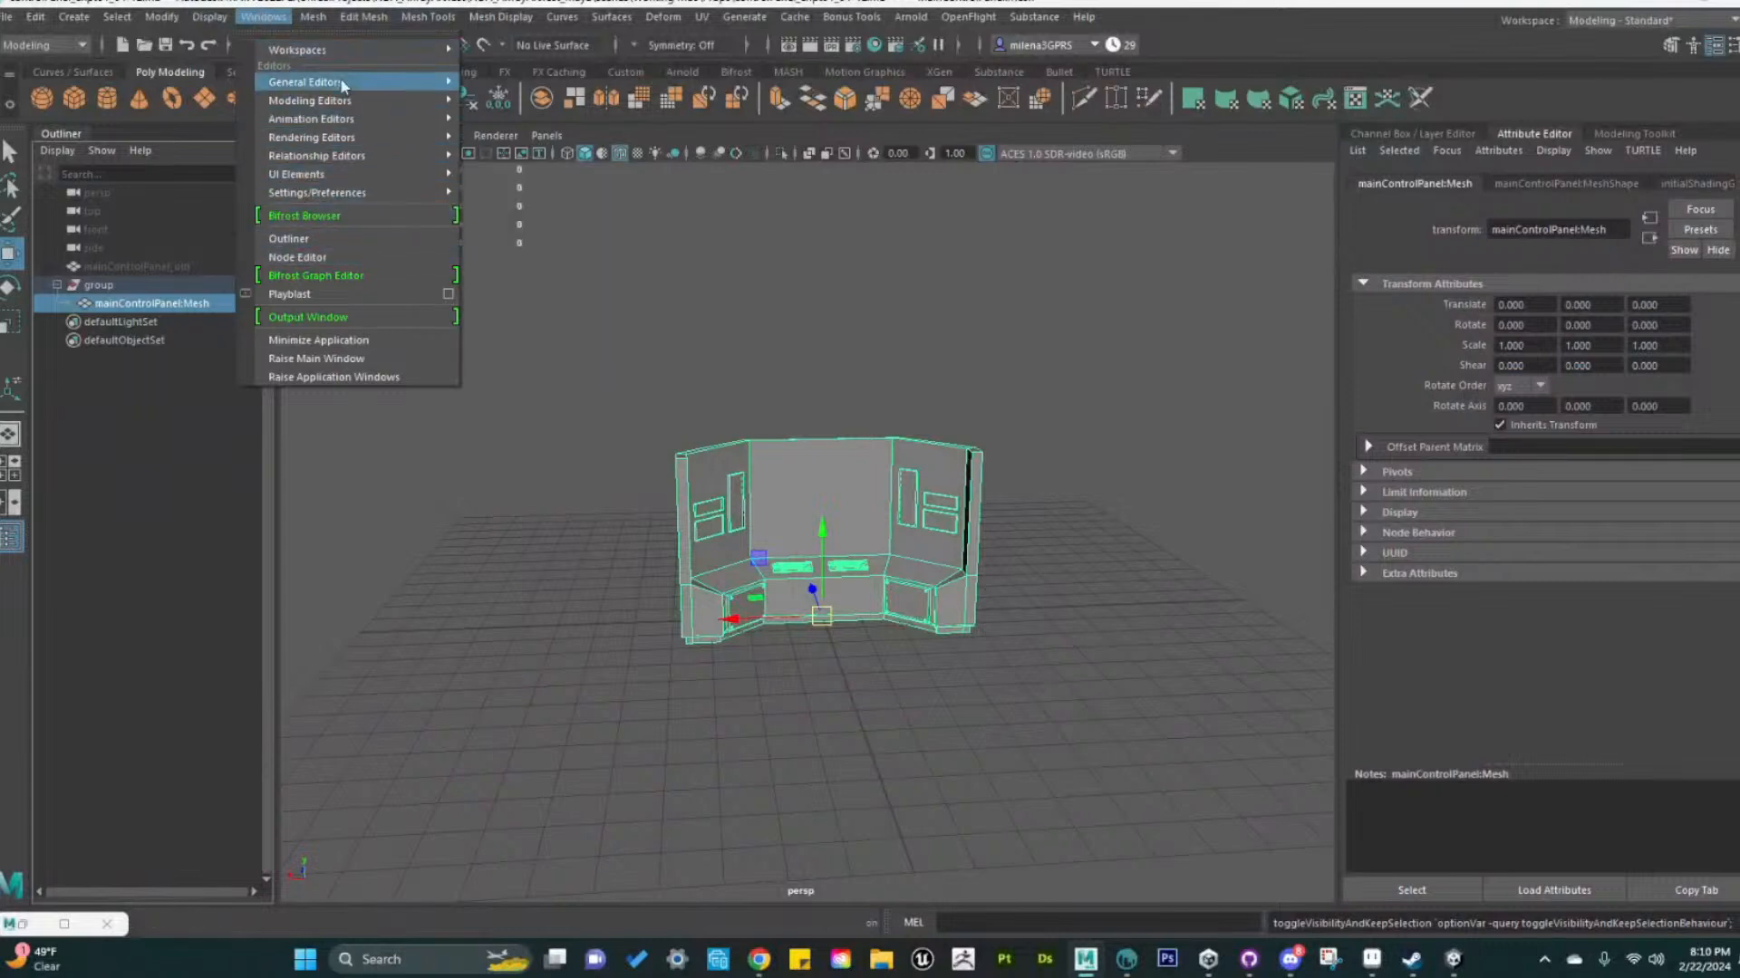
mouse_move(339, 83)
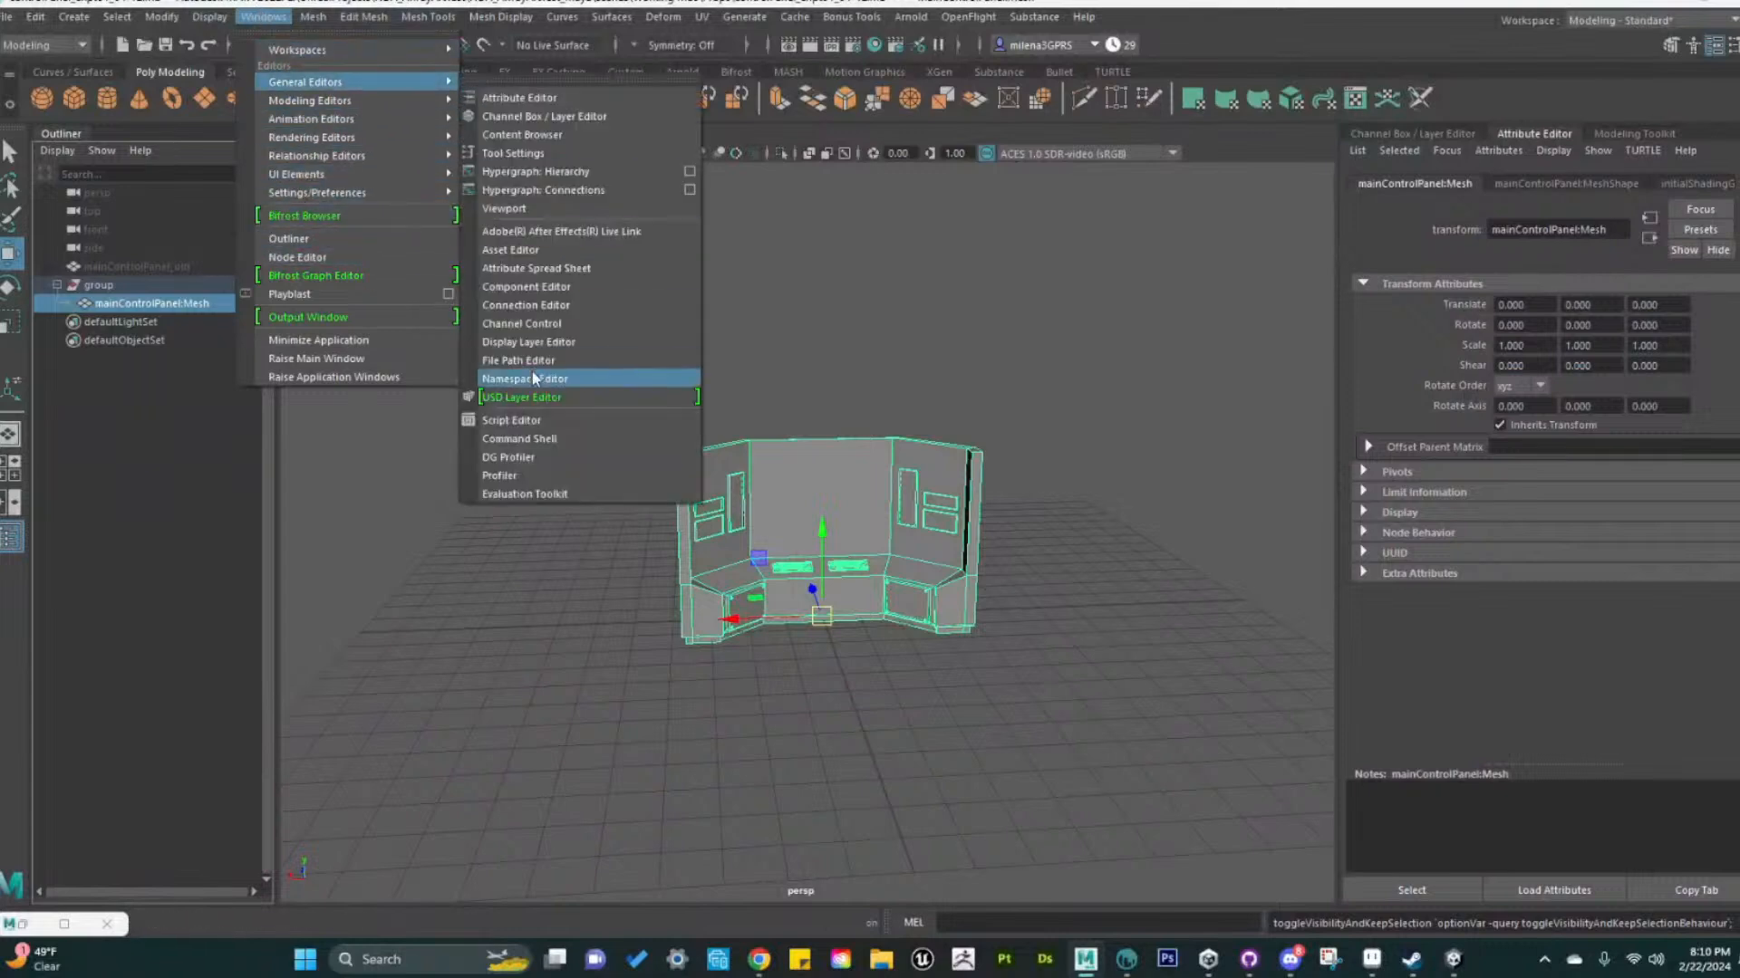
left_click(556, 380)
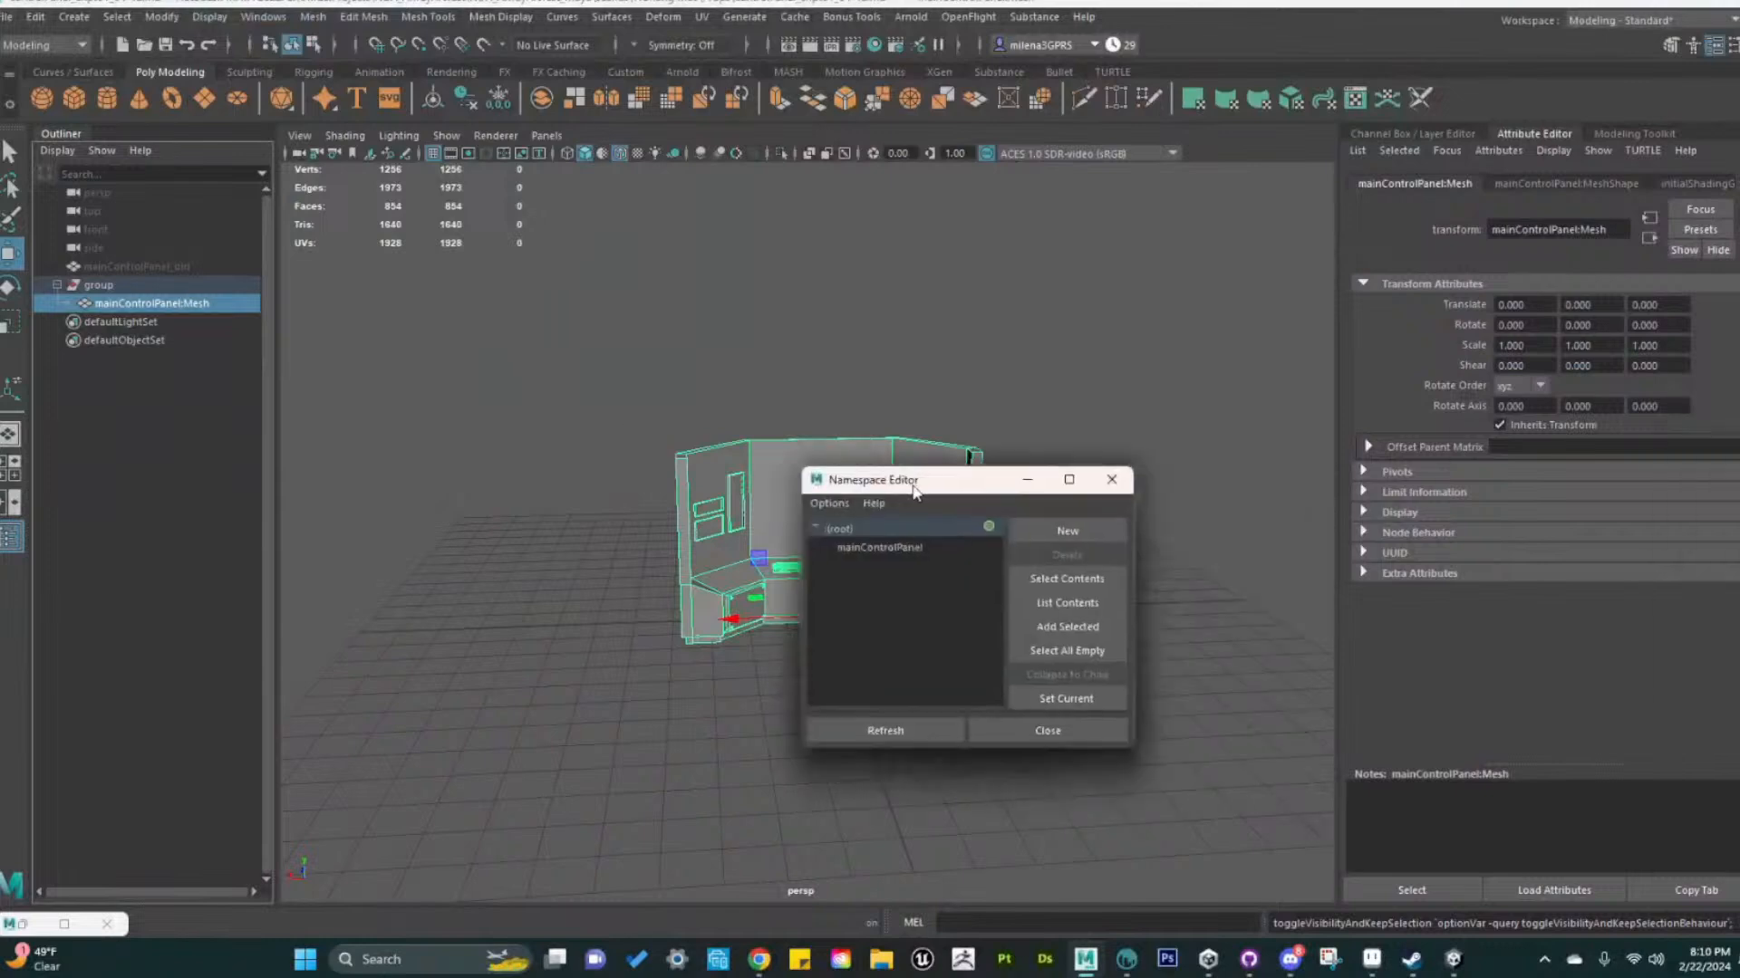
left_click_drag(903, 405, 1164, 249)
left_click(1149, 315)
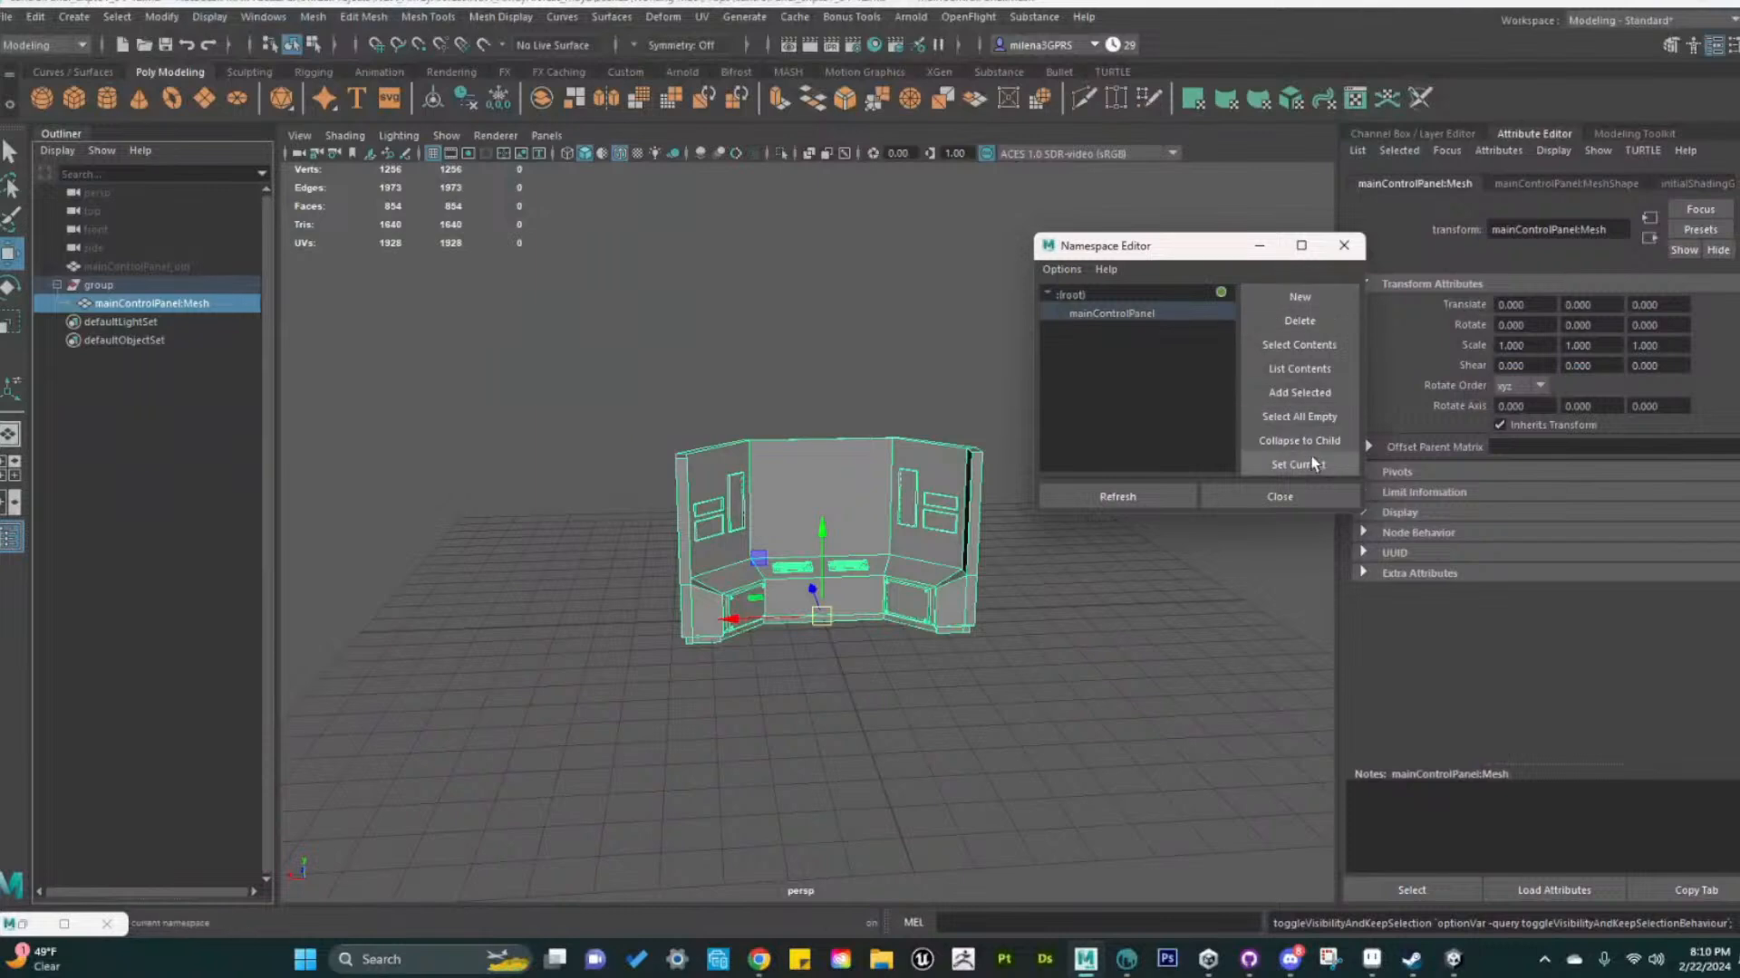
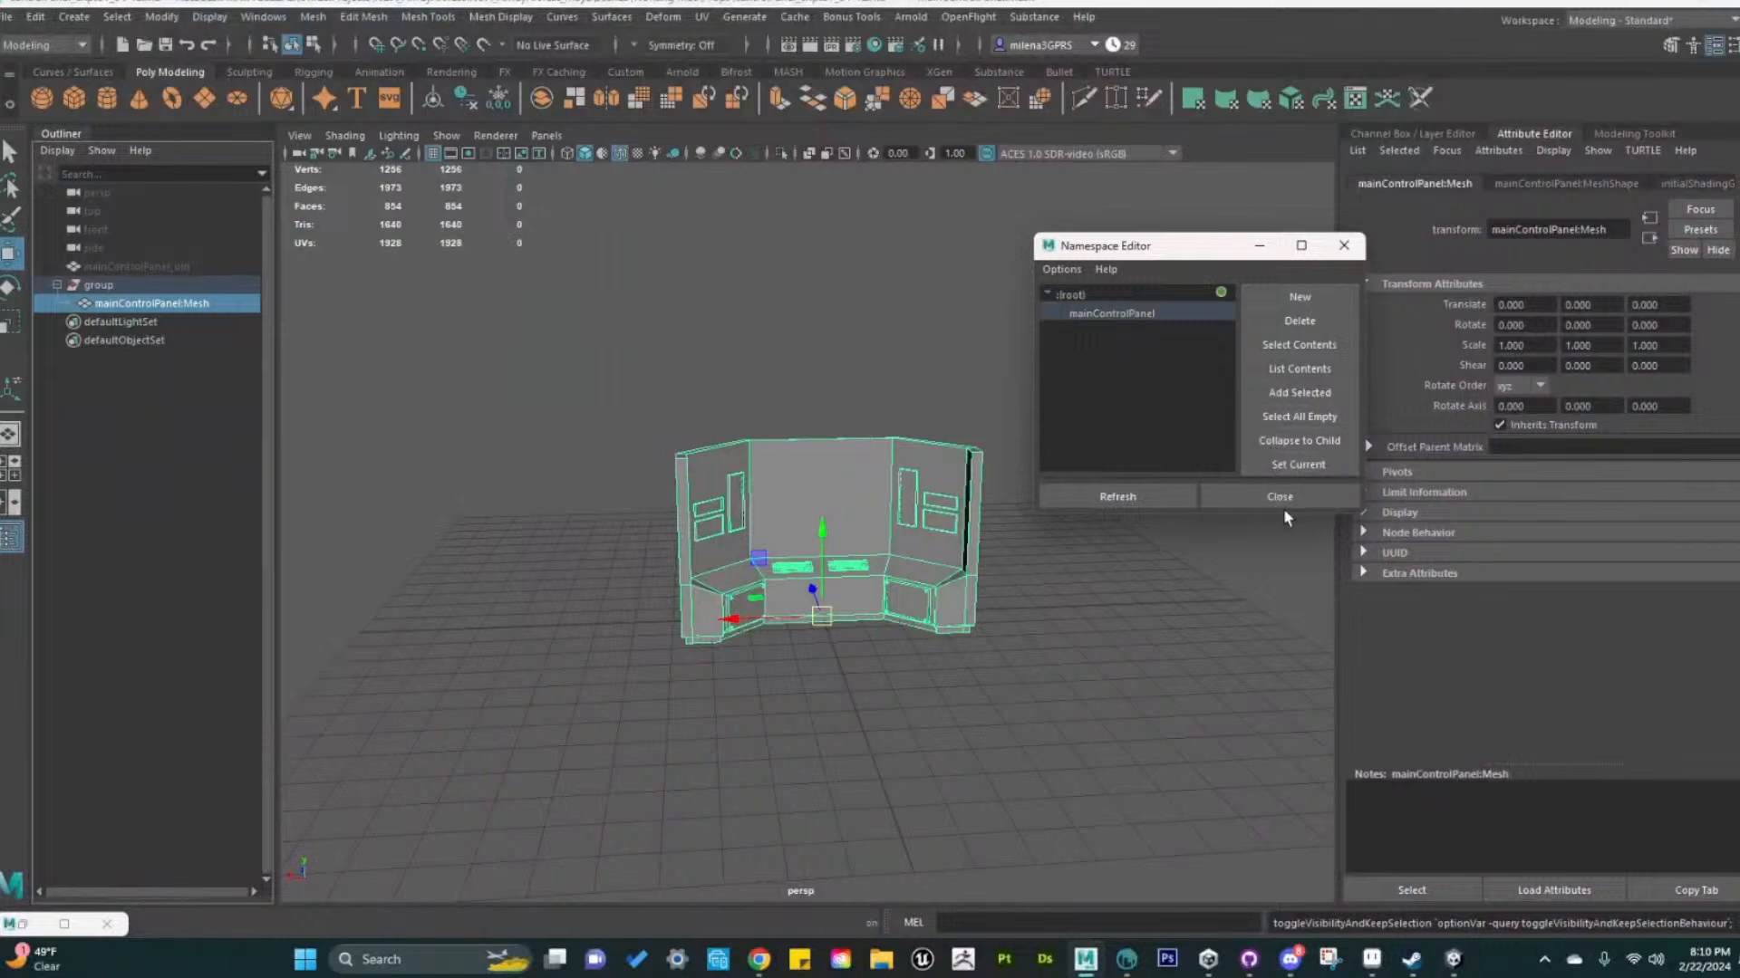
left_click(1271, 299)
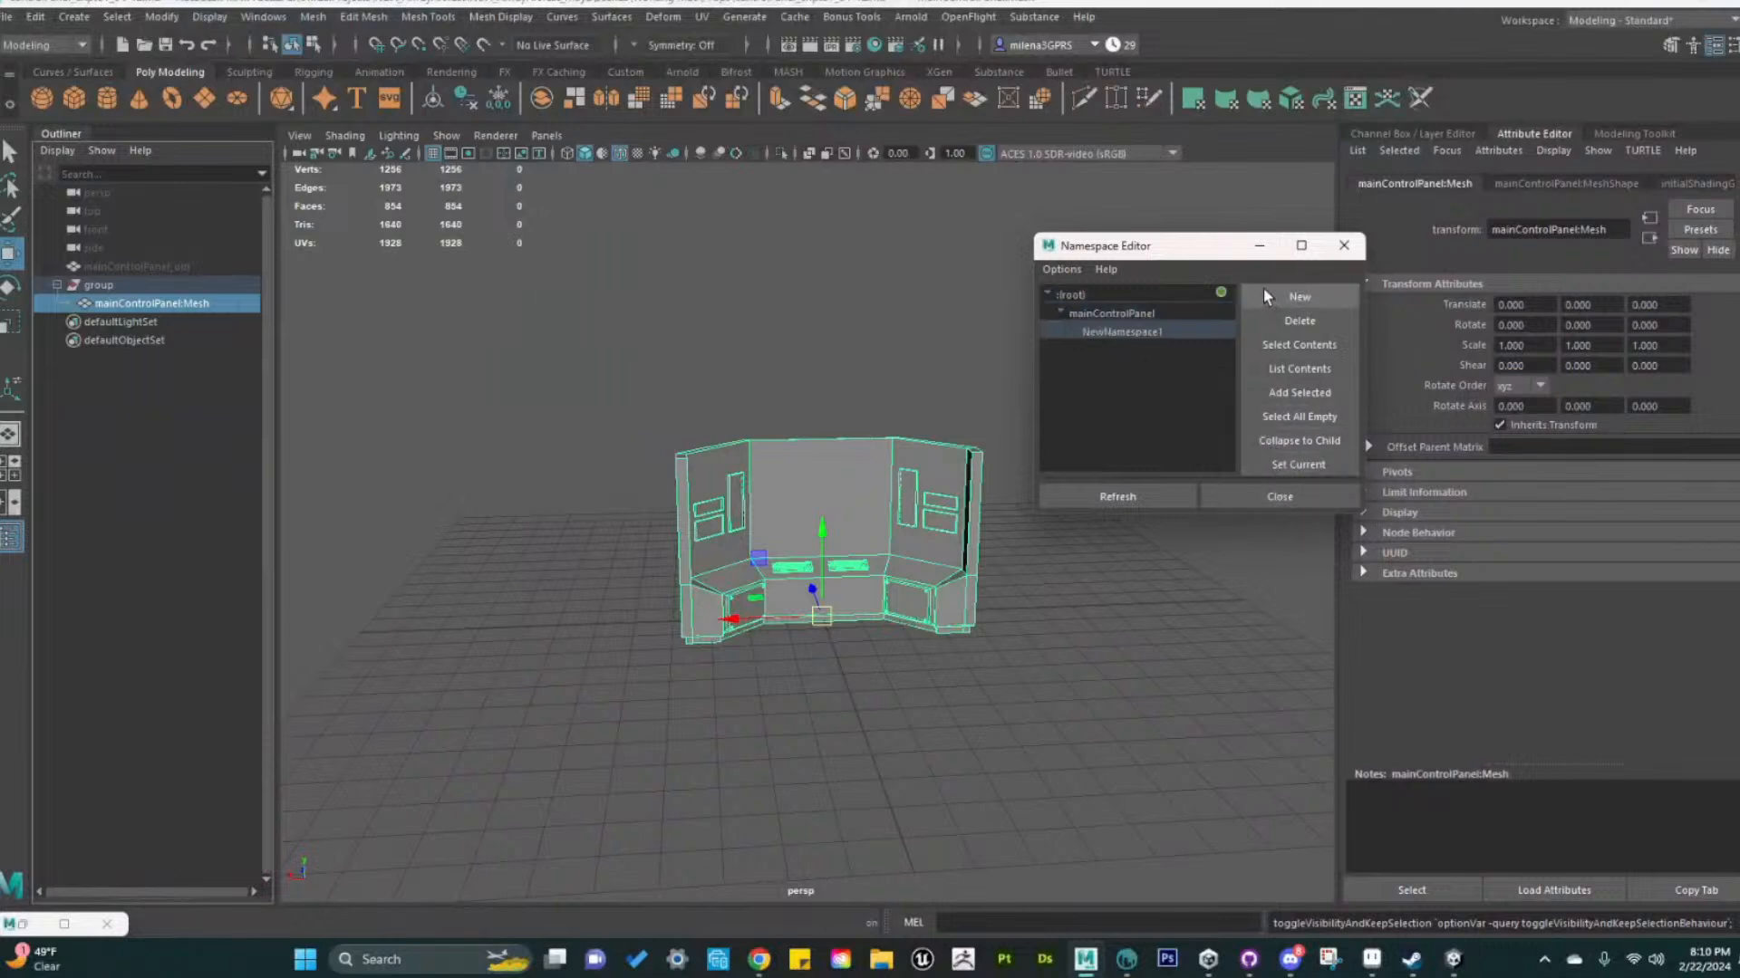
left_click(1250, 494)
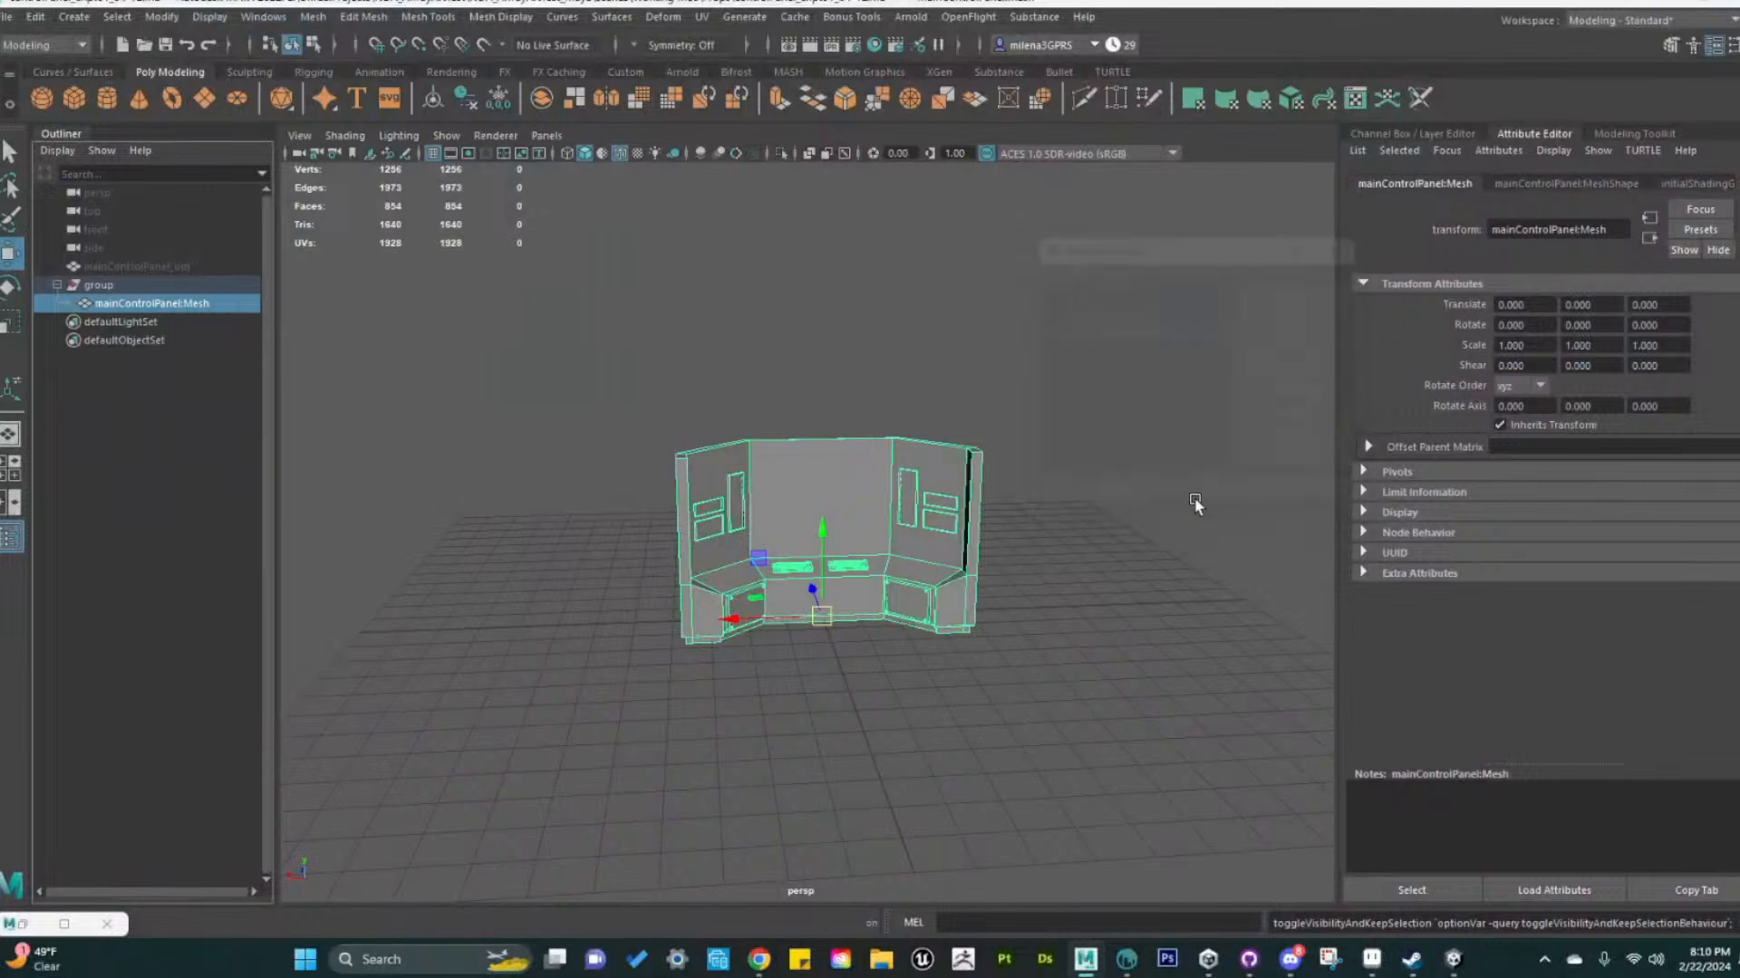
Reopen the Namespace Editor for the imported mesh to review the scene's namespaces, and move it out of the way
left_click(433, 357)
left_click(165, 306)
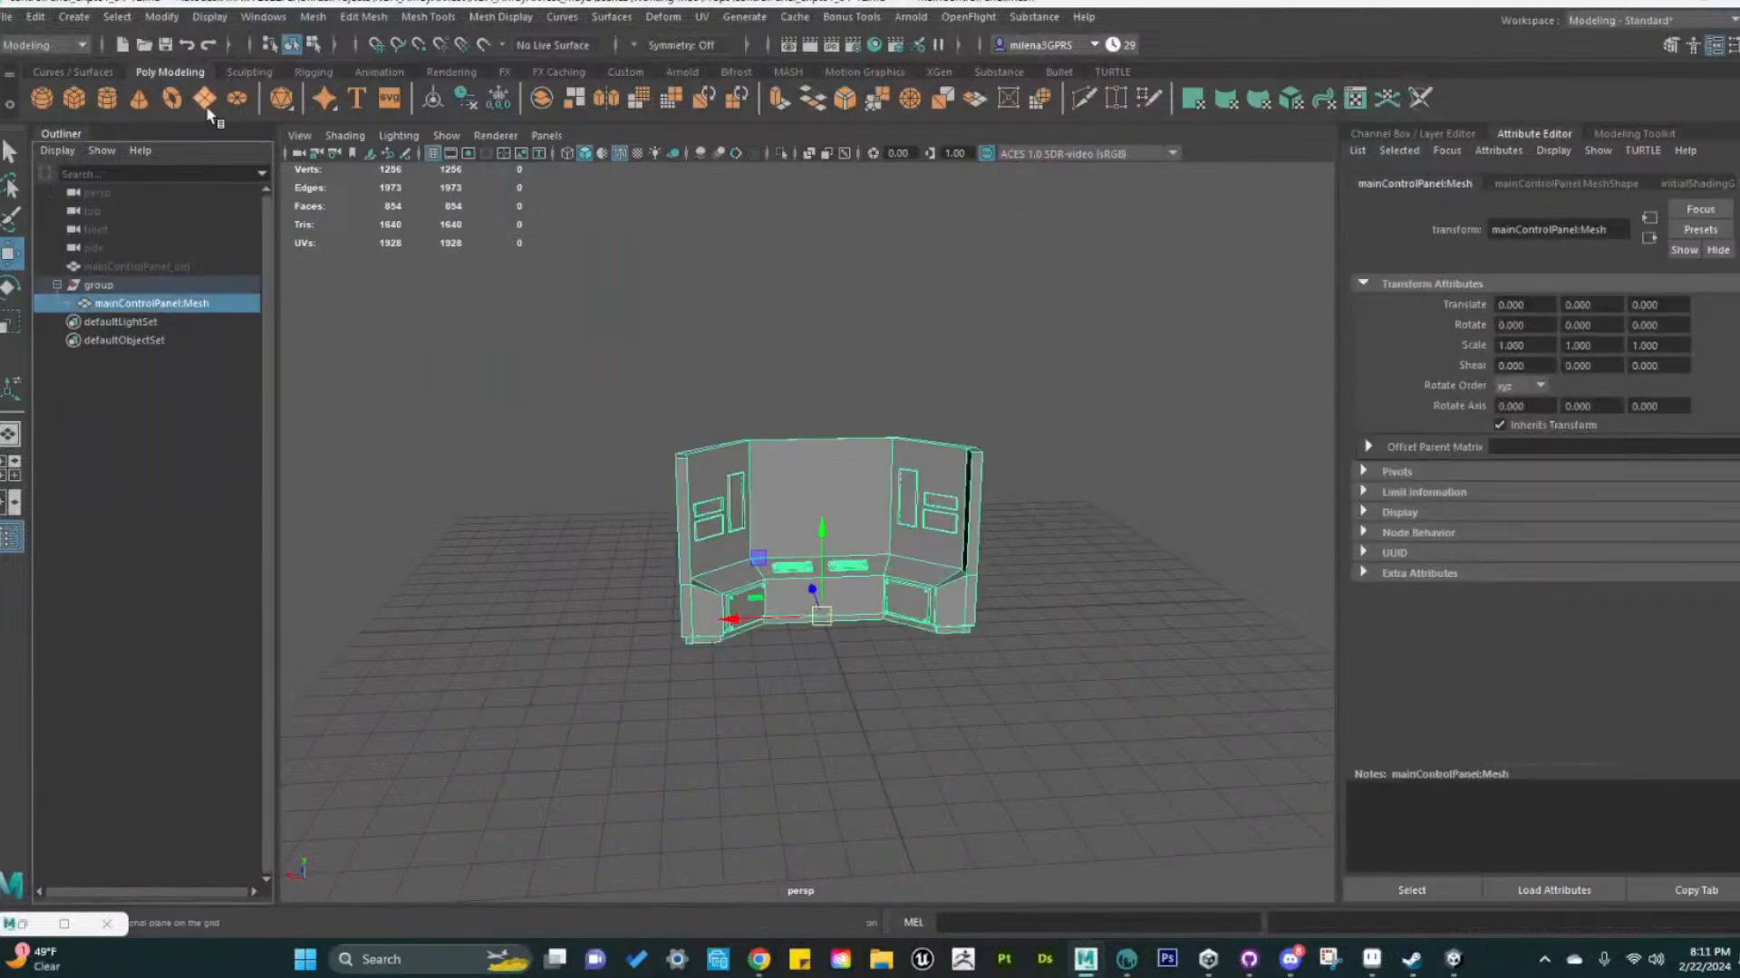
left_click(263, 17)
mouse_move(314, 80)
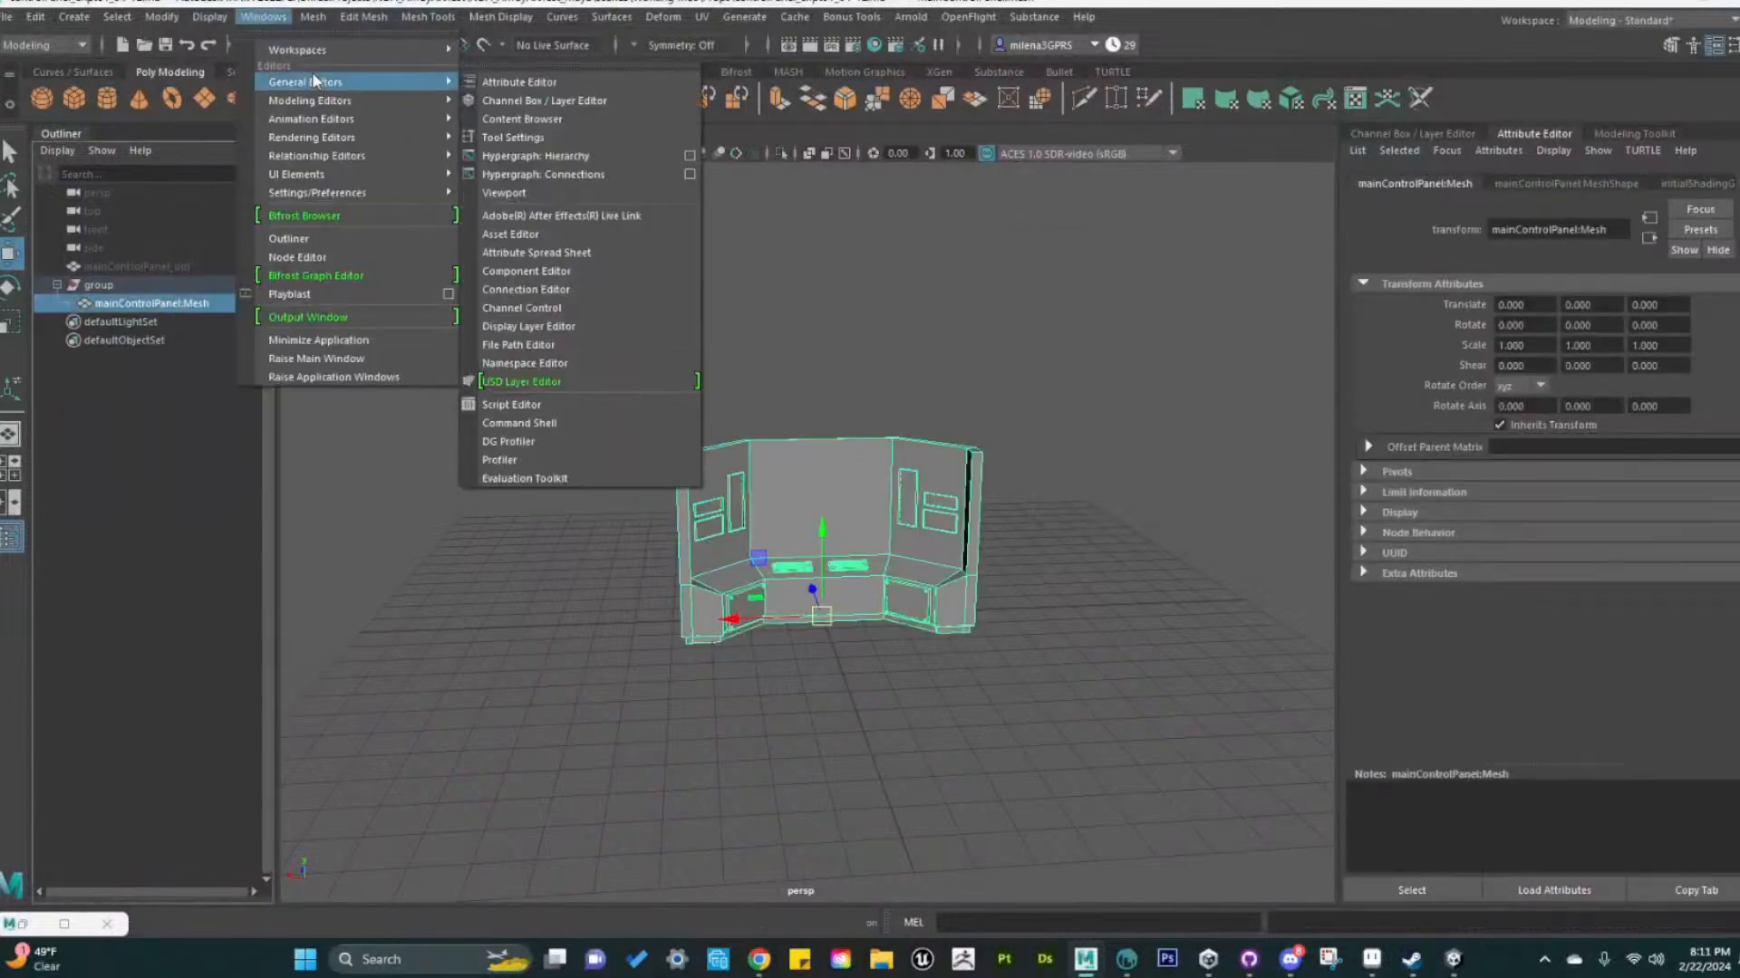
left_click(539, 365)
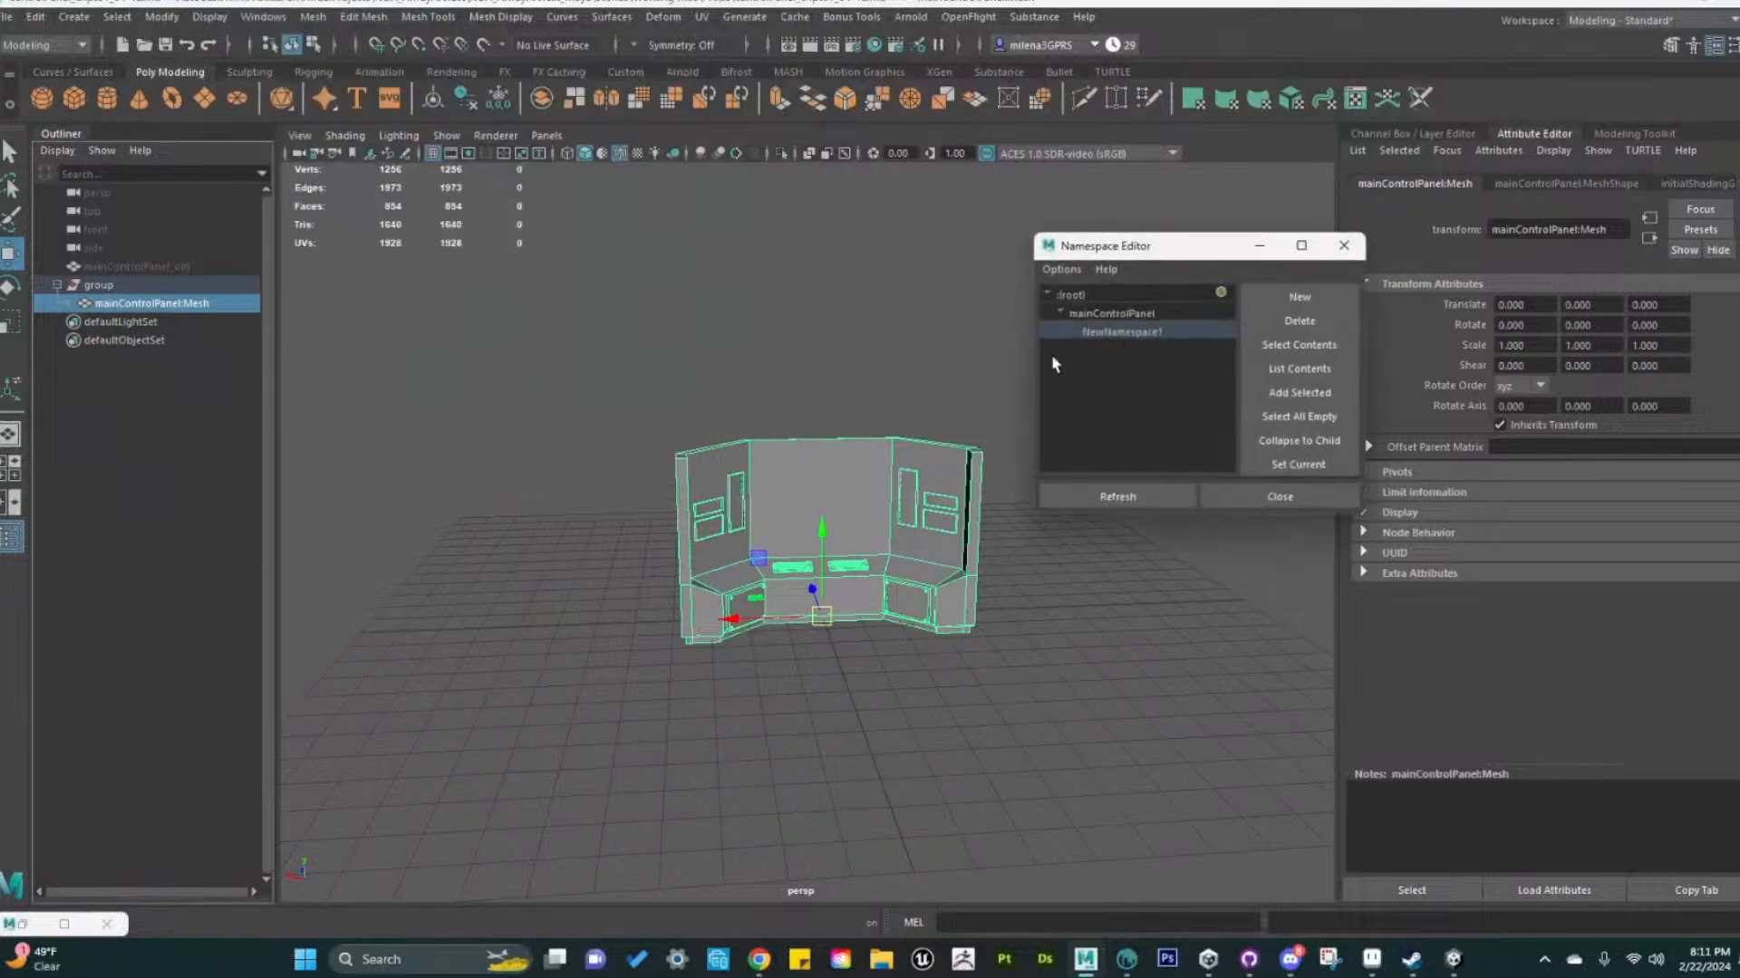
left_click_drag(1201, 252, 1738, 262)
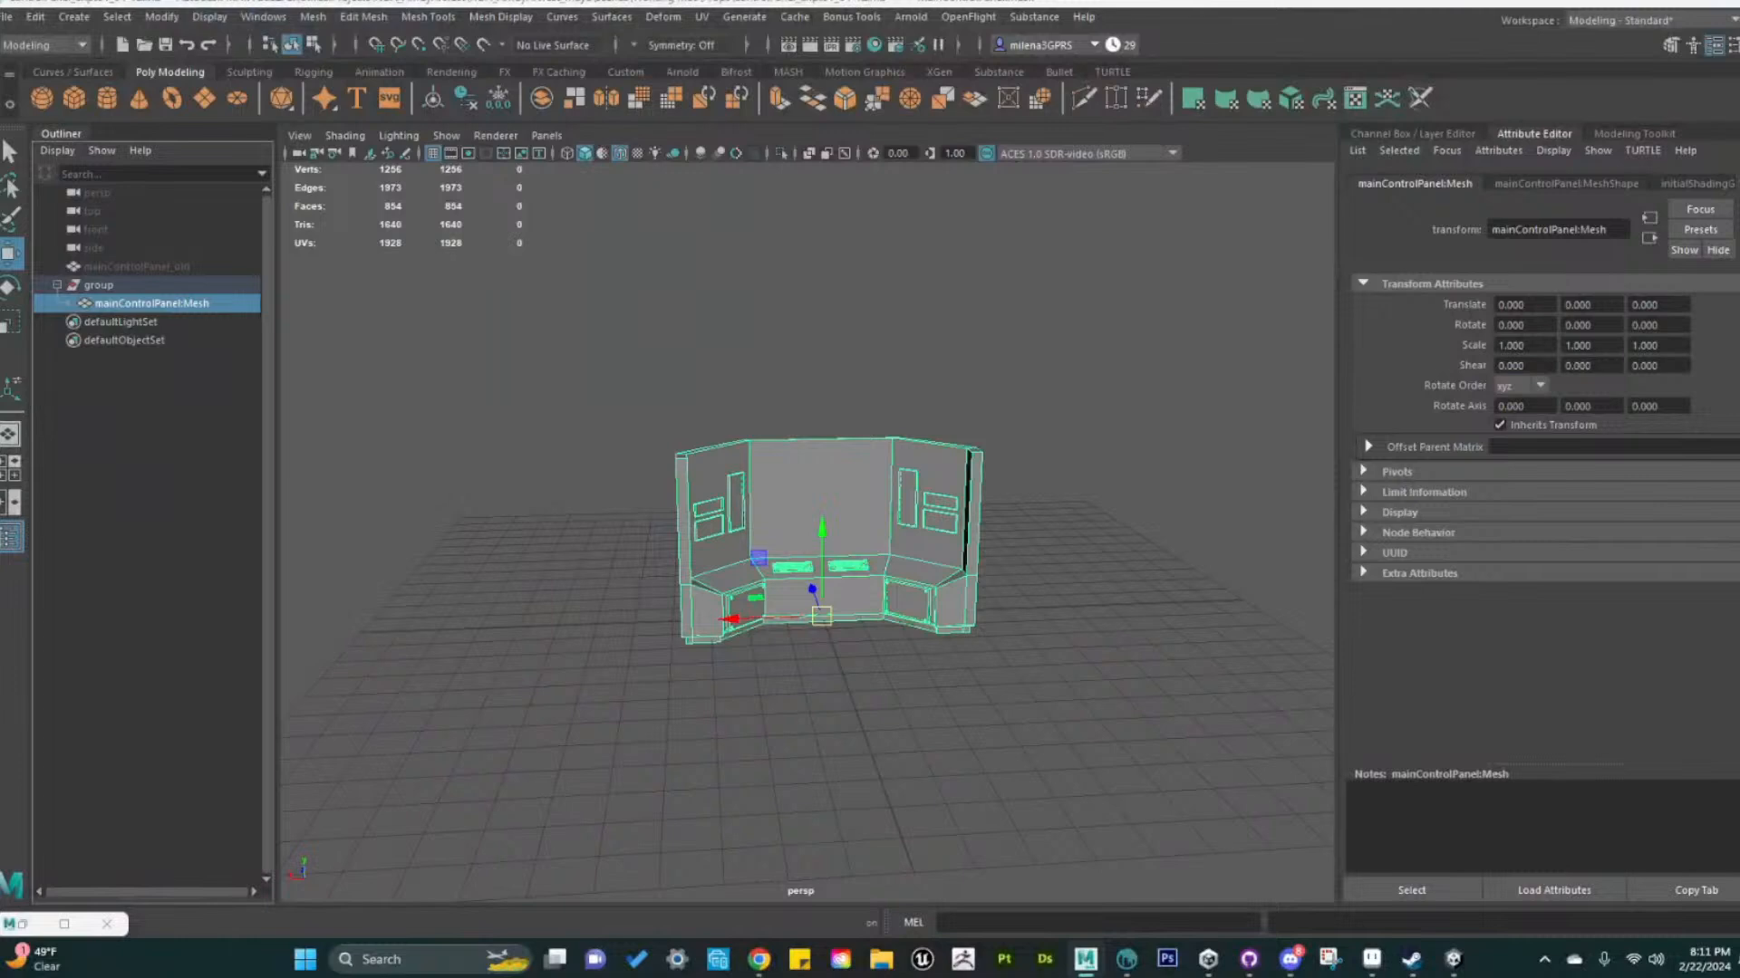
Move the imported control panel mesh out of its group to the top level and delete the empty group
right_click(145, 307)
left_click(101, 297)
middle_click_drag(97, 303, 123, 272)
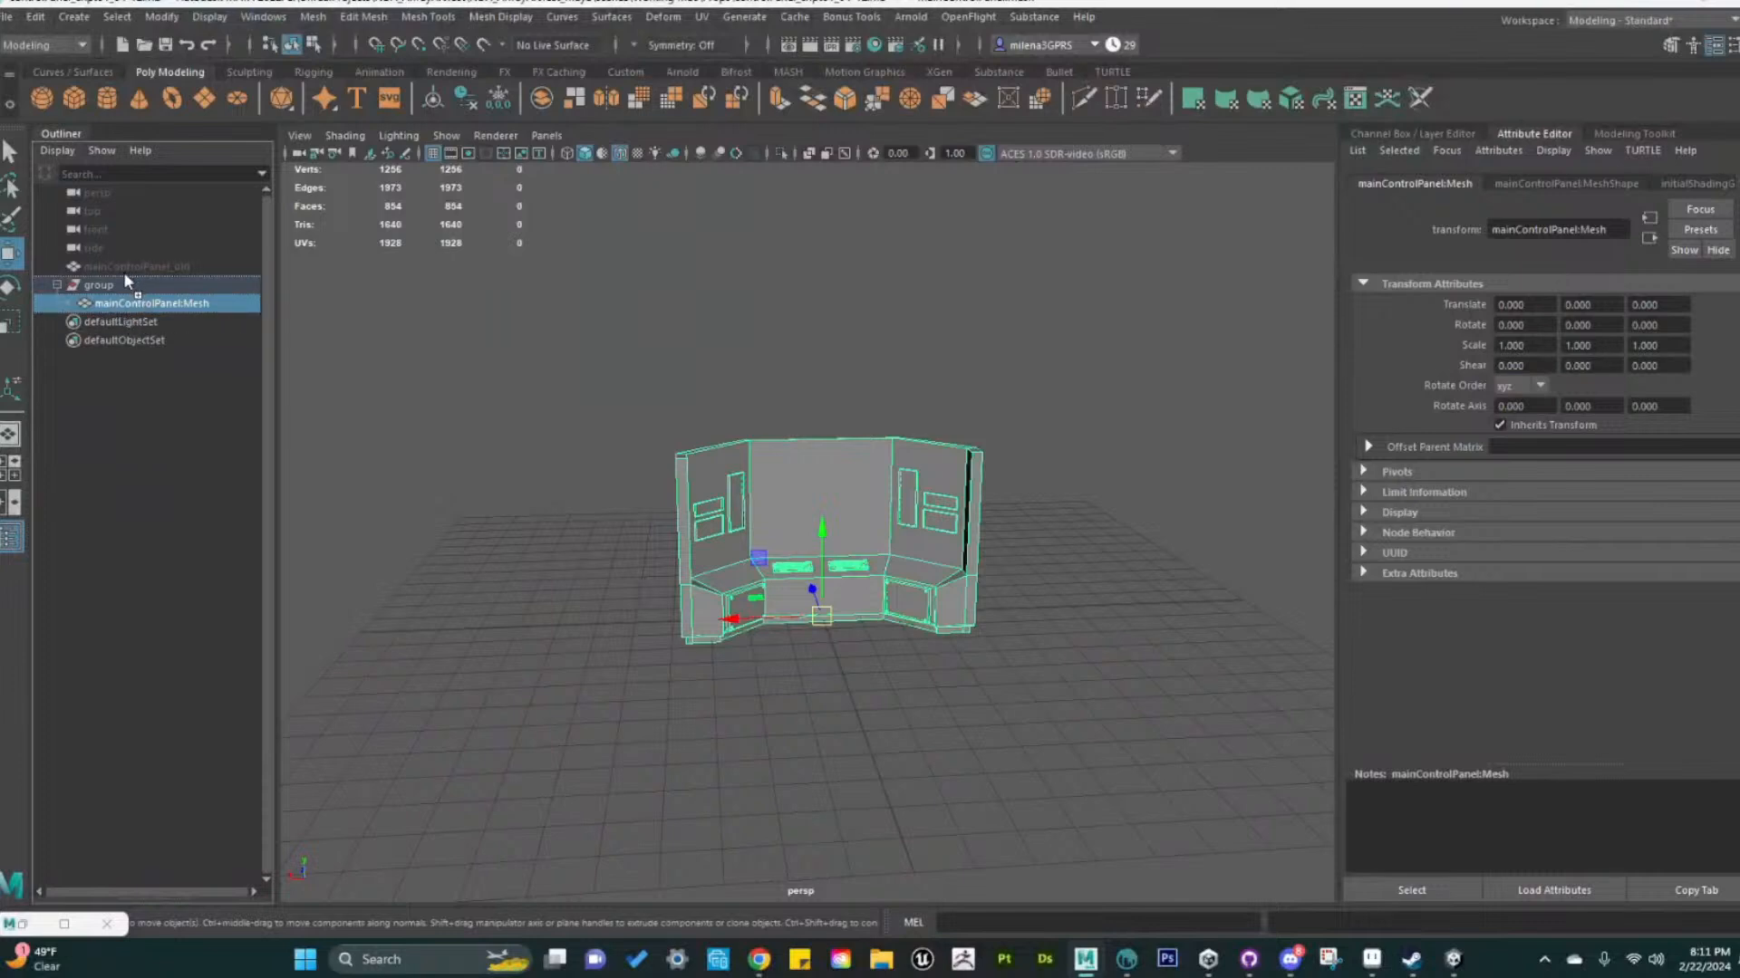
left_click(91, 286)
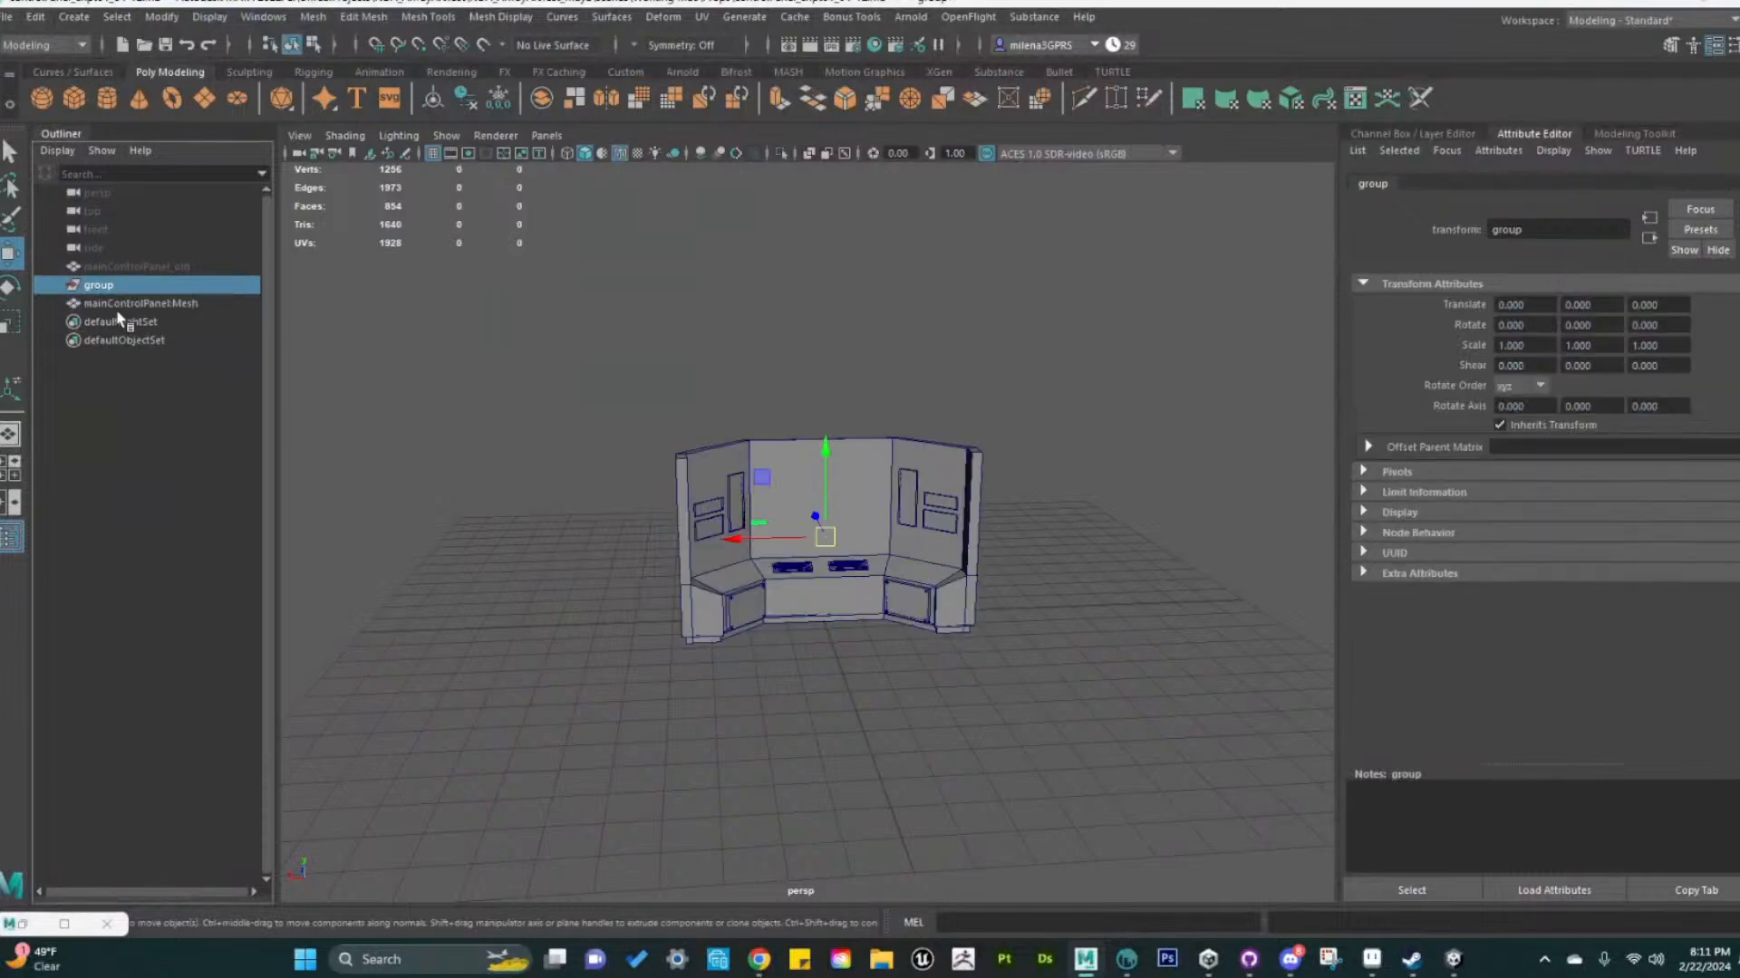
key("Delete")
Open the UV Editor for the imported control panel mesh to inspect its UV shells
left_click(145, 283)
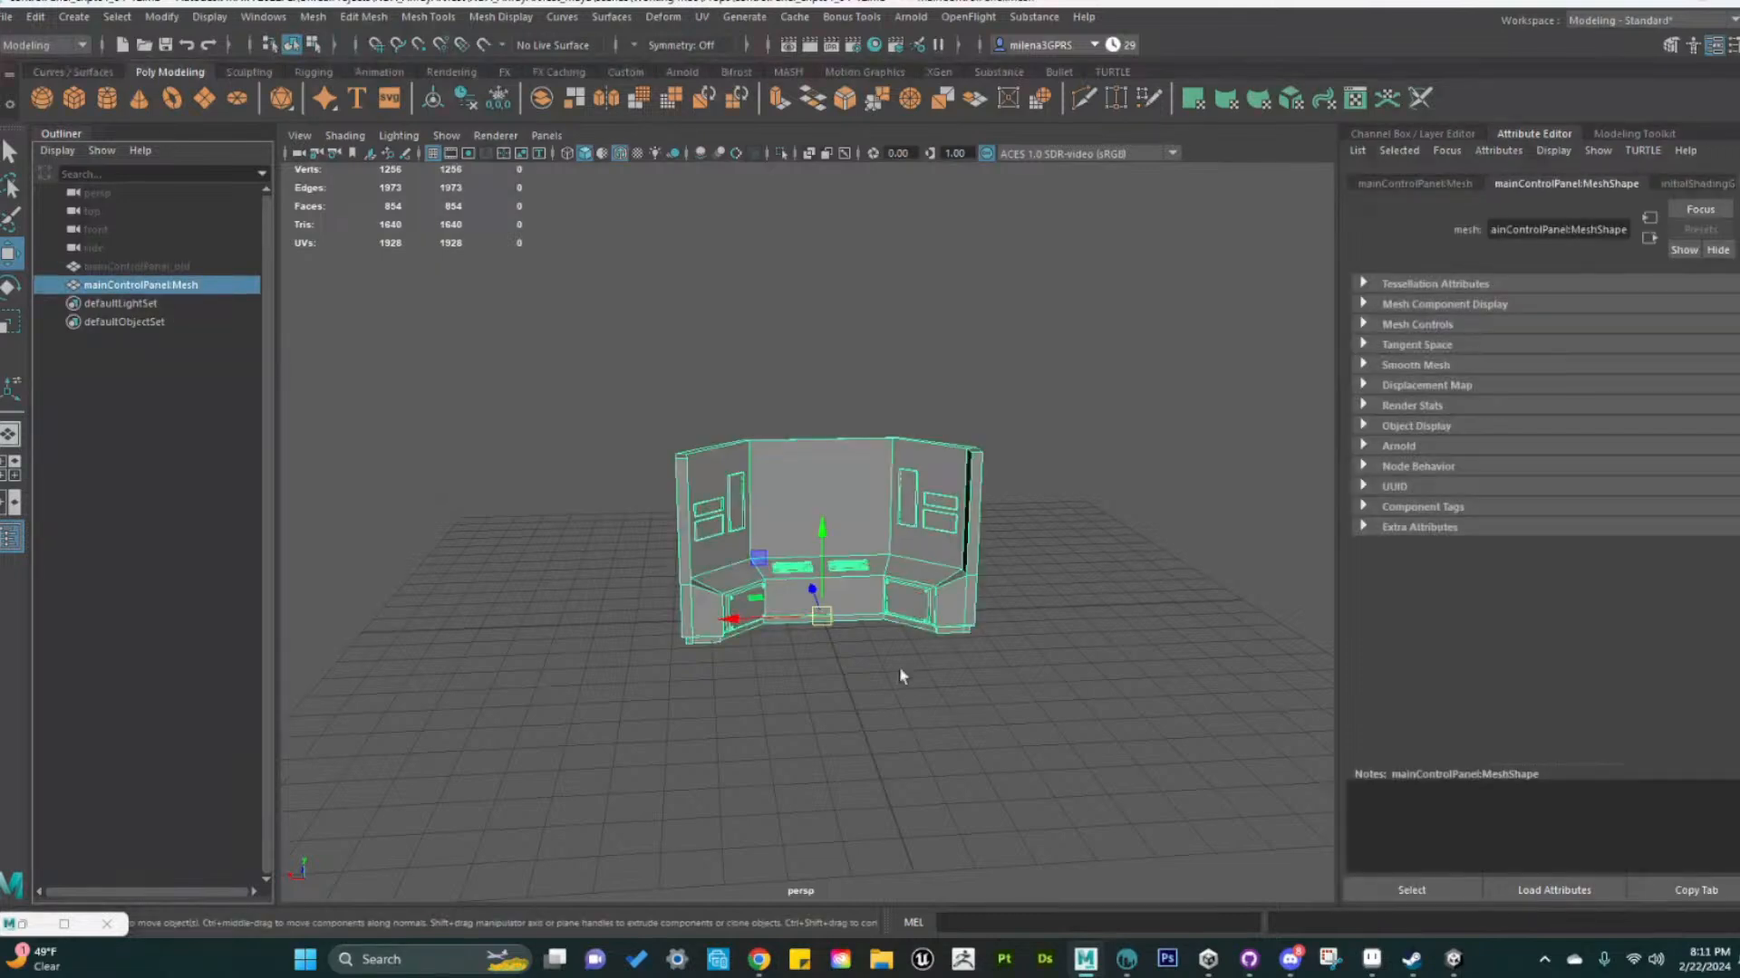
scroll(905, 678, "up", 5)
middle_click_drag(1042, 741, 968, 682, "alt")
scroll(969, 681, "down", 2)
key("space")
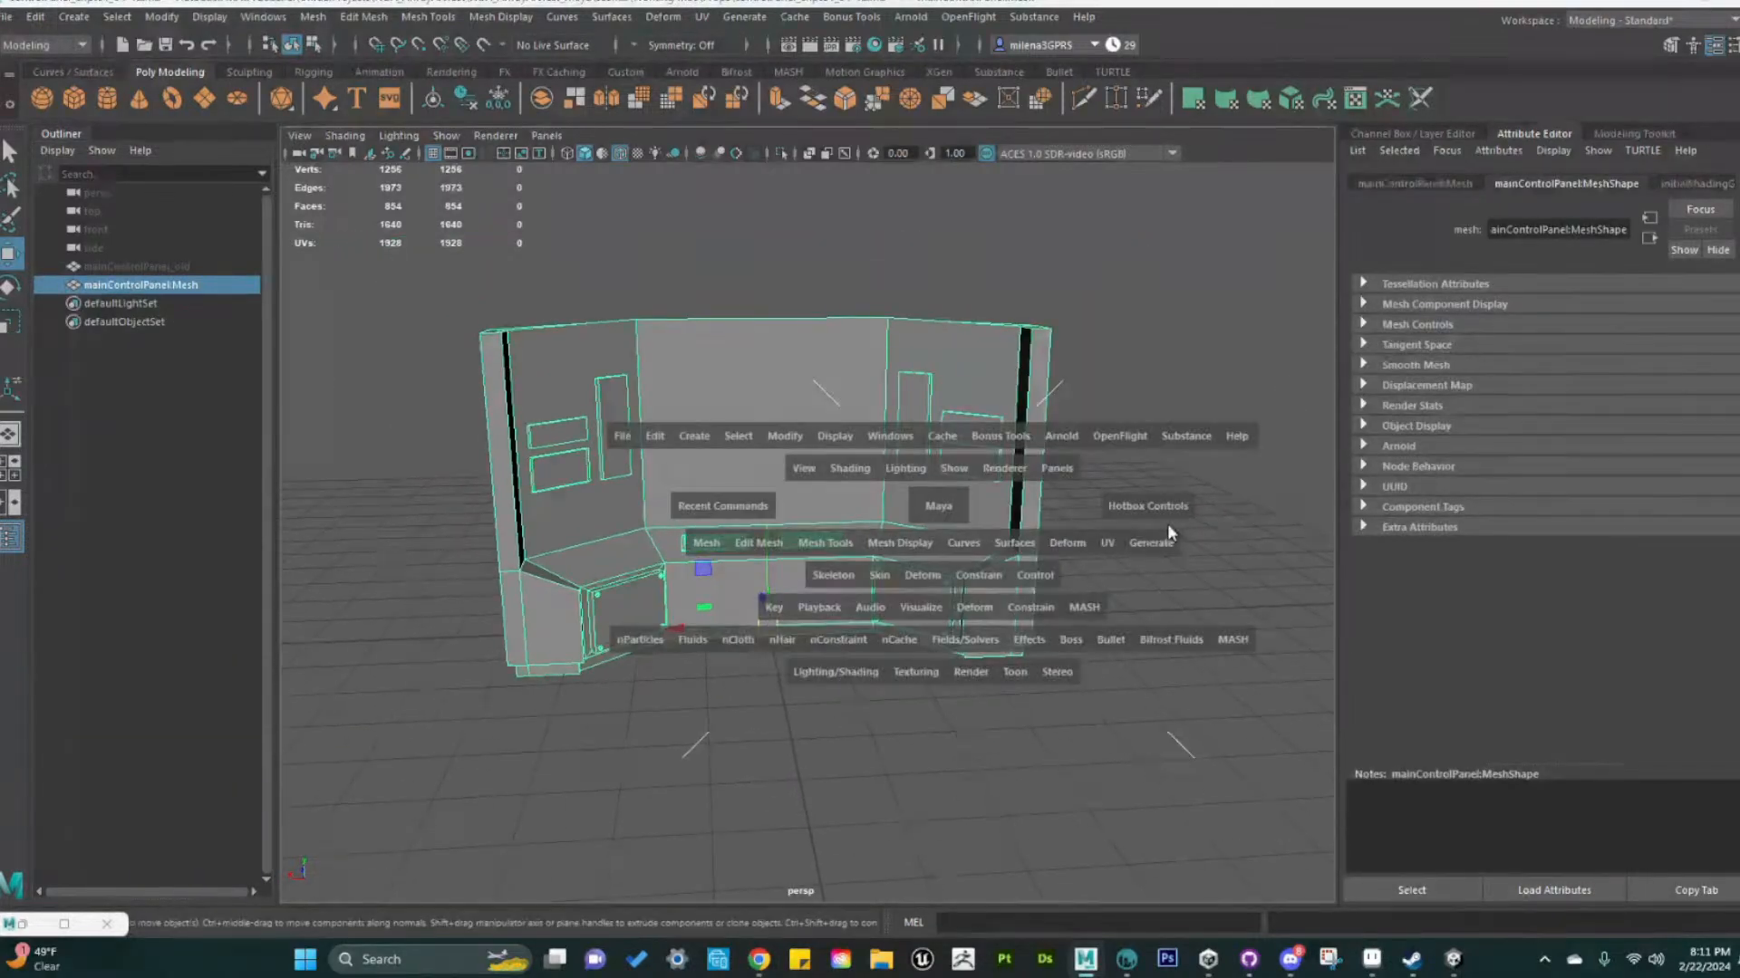
left_click(1107, 543)
left_click(1160, 401)
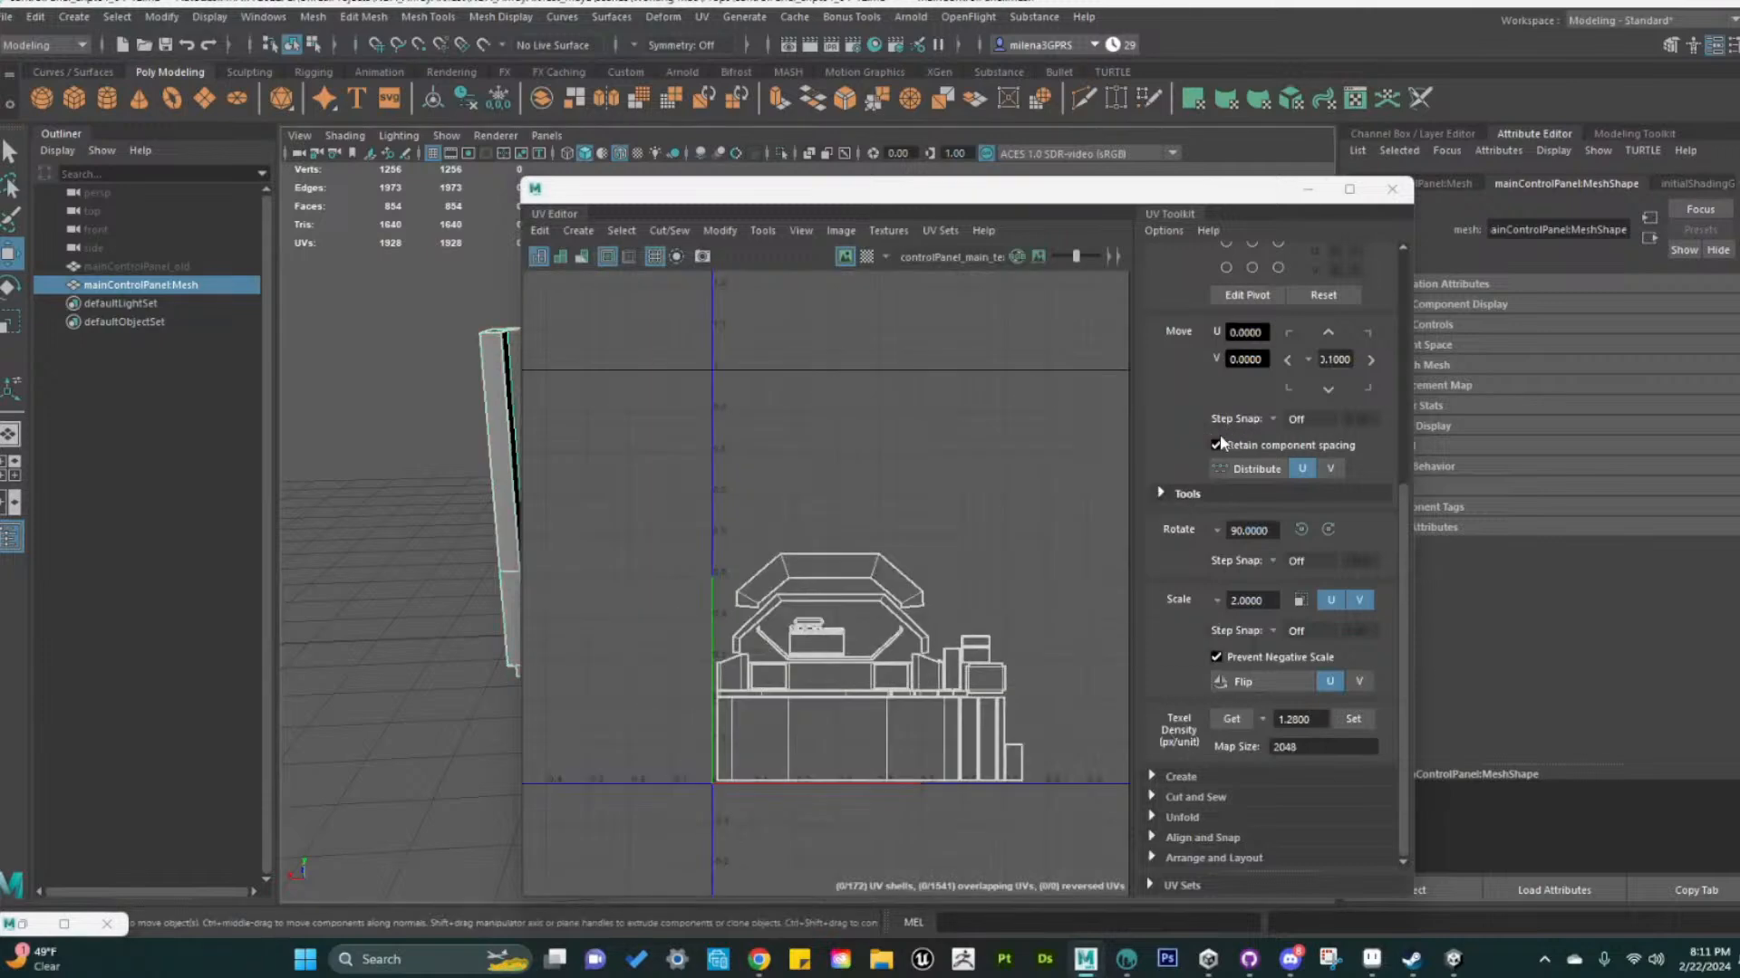
Close the UV Editor and select the control panel mesh in the viewport
left_click(1392, 188)
left_click(1106, 556)
scroll(1062, 605, "down", 3)
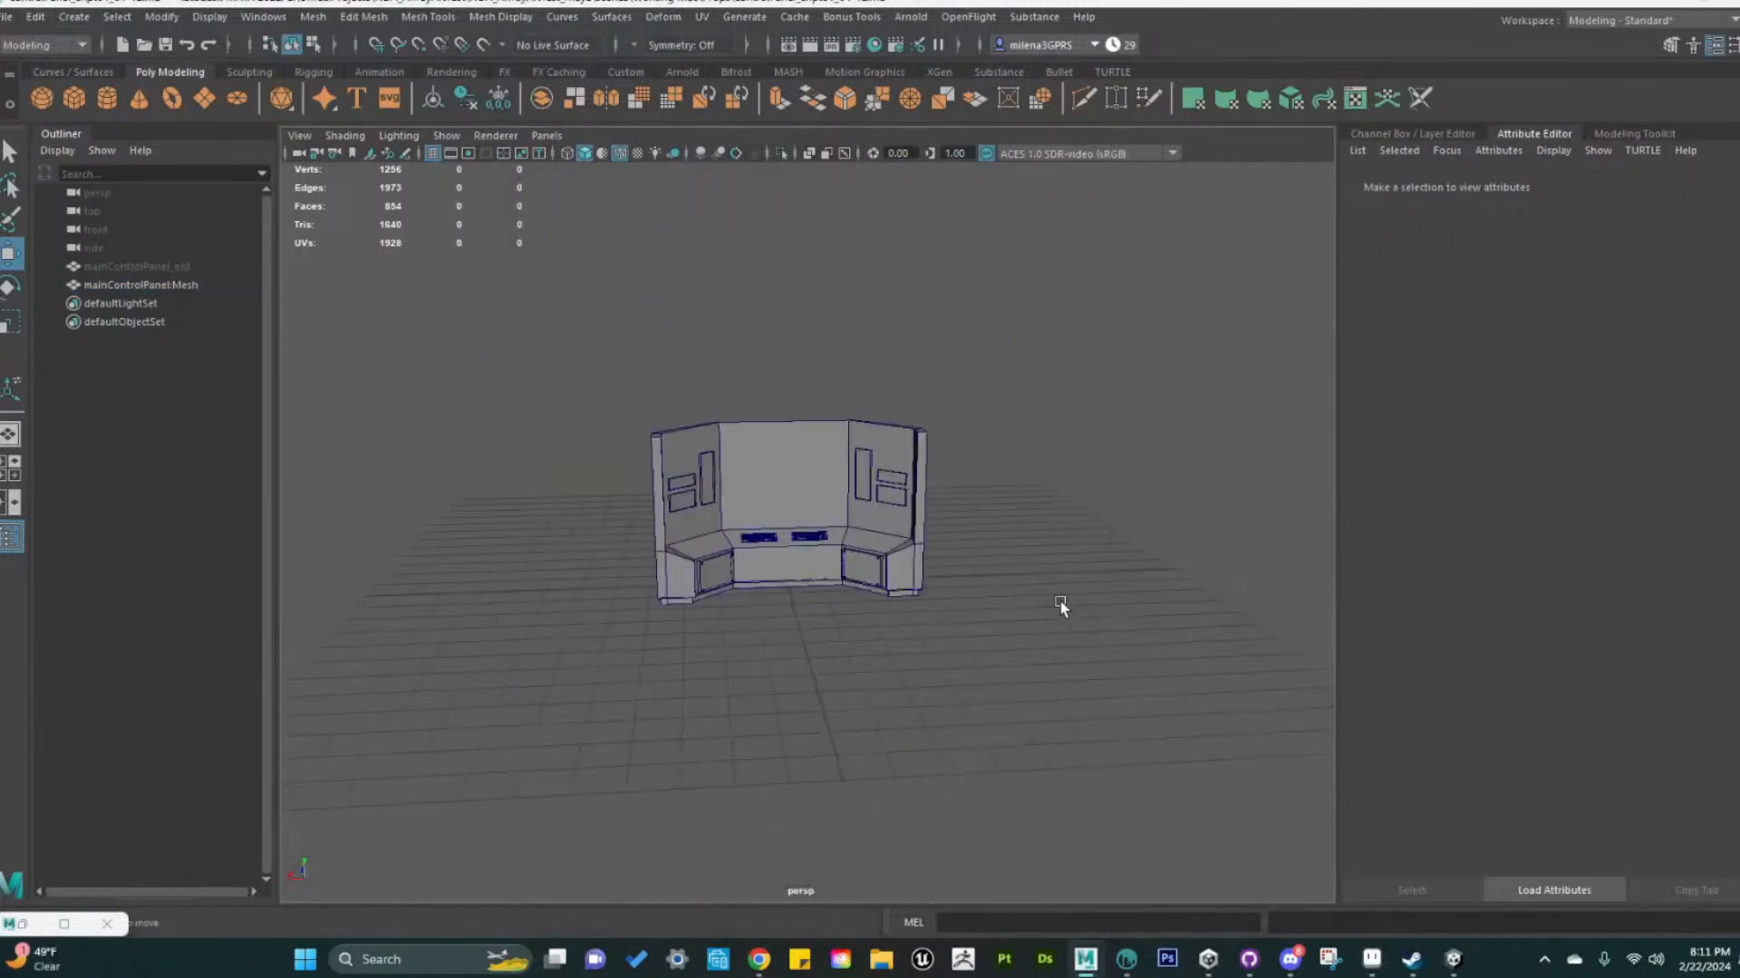
scroll(1062, 605, "up", 3)
left_click(953, 580)
left_click(1685, 134)
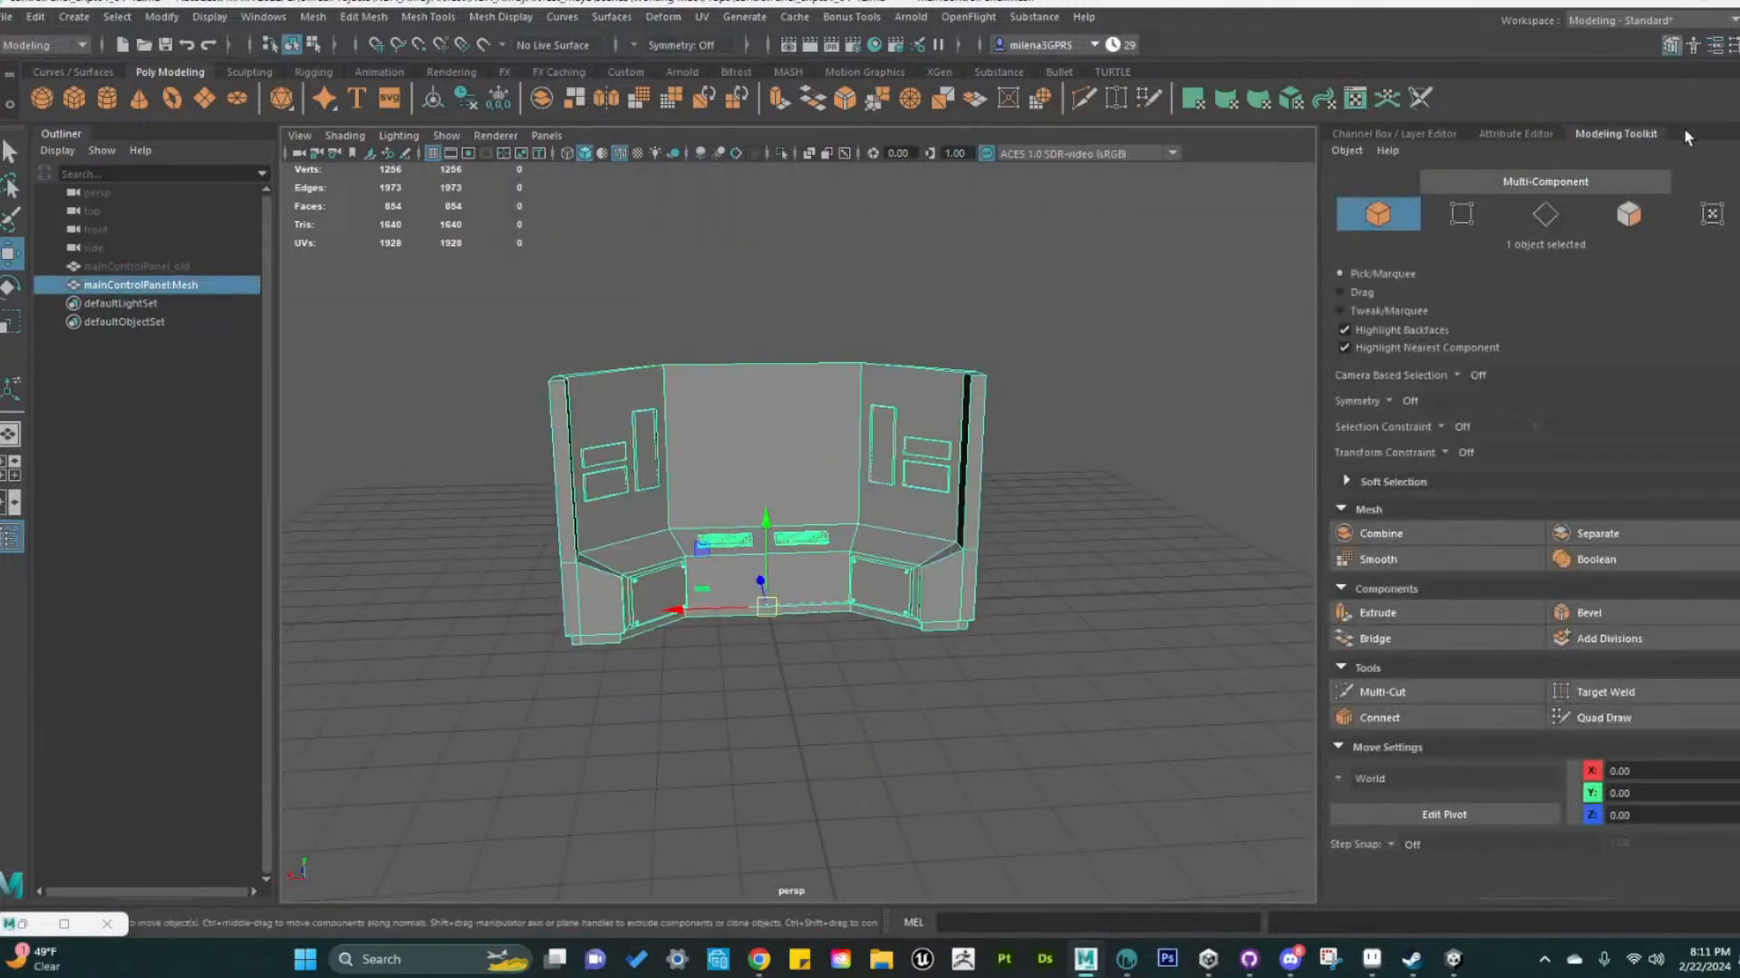
left_click(1516, 134)
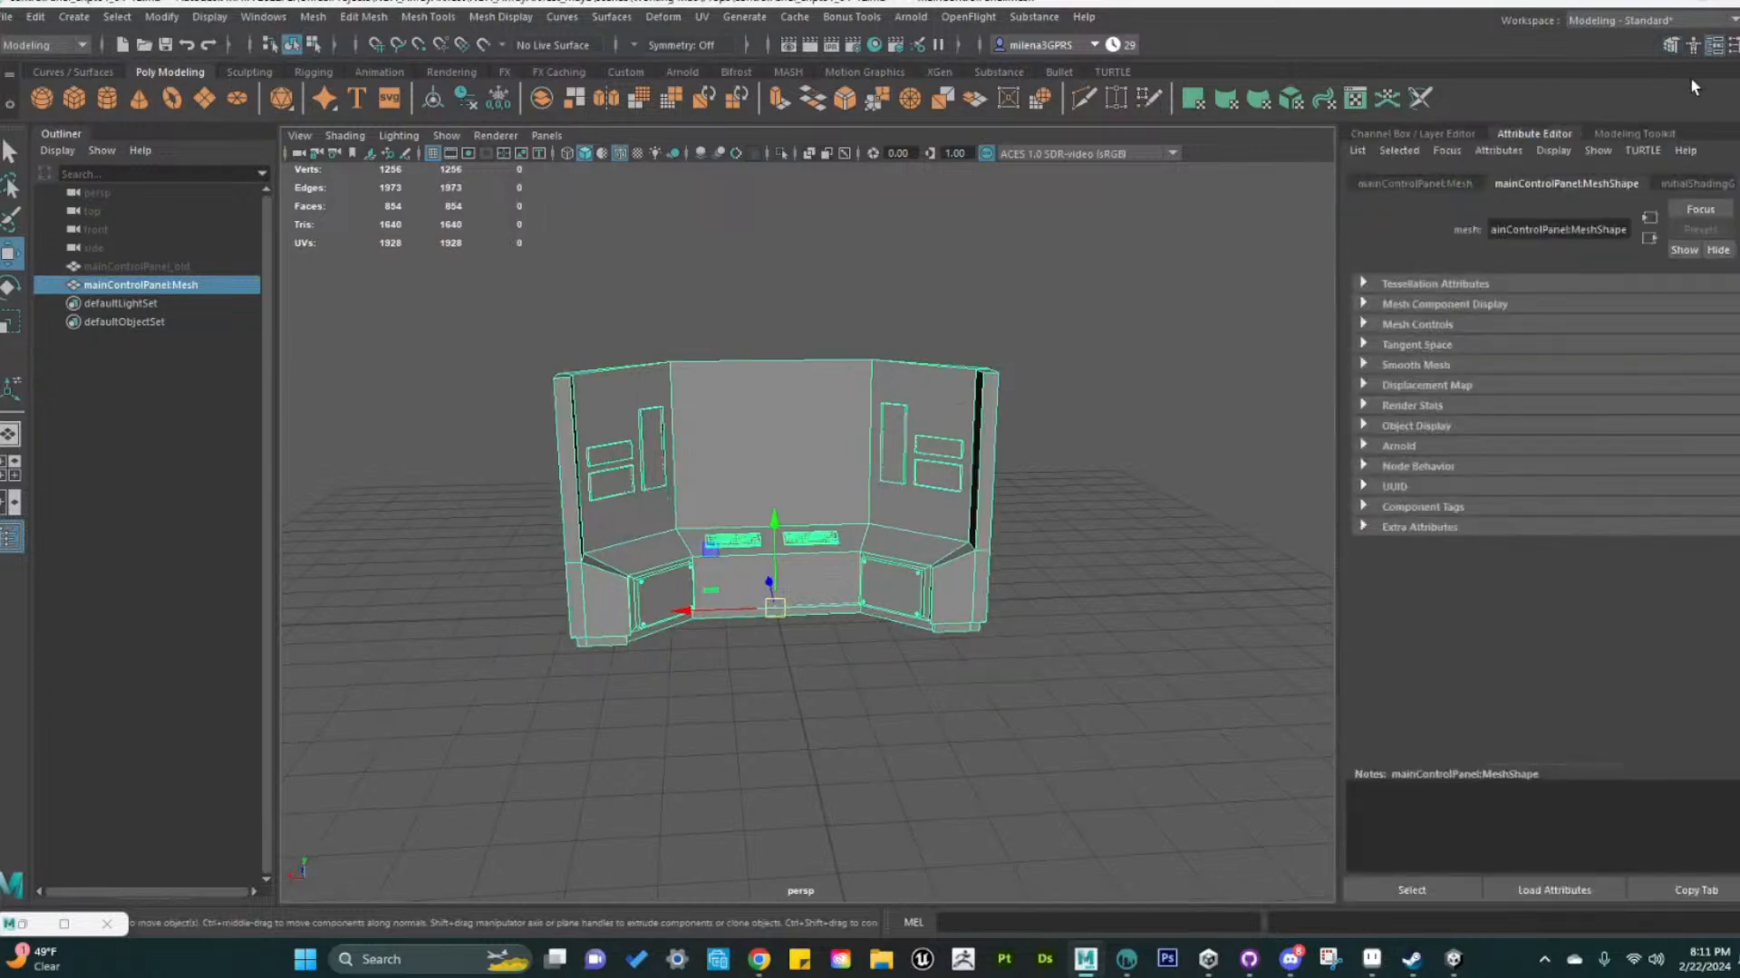
left_click(1733, 47)
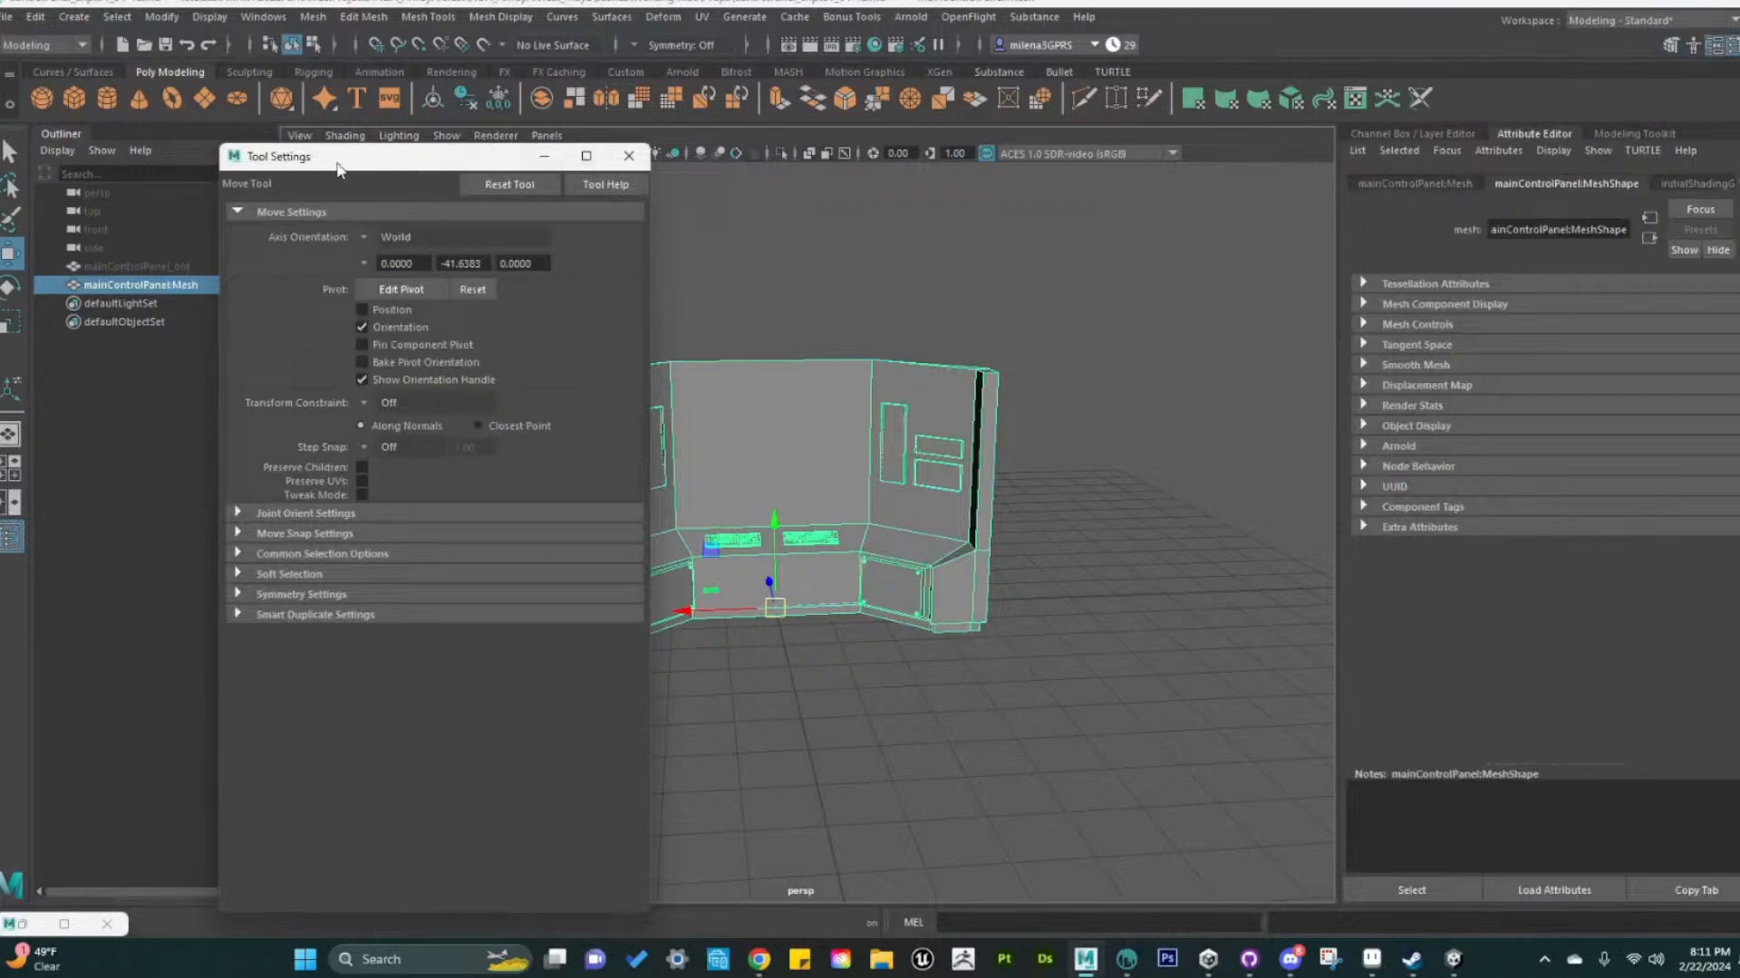
left_click(628, 156)
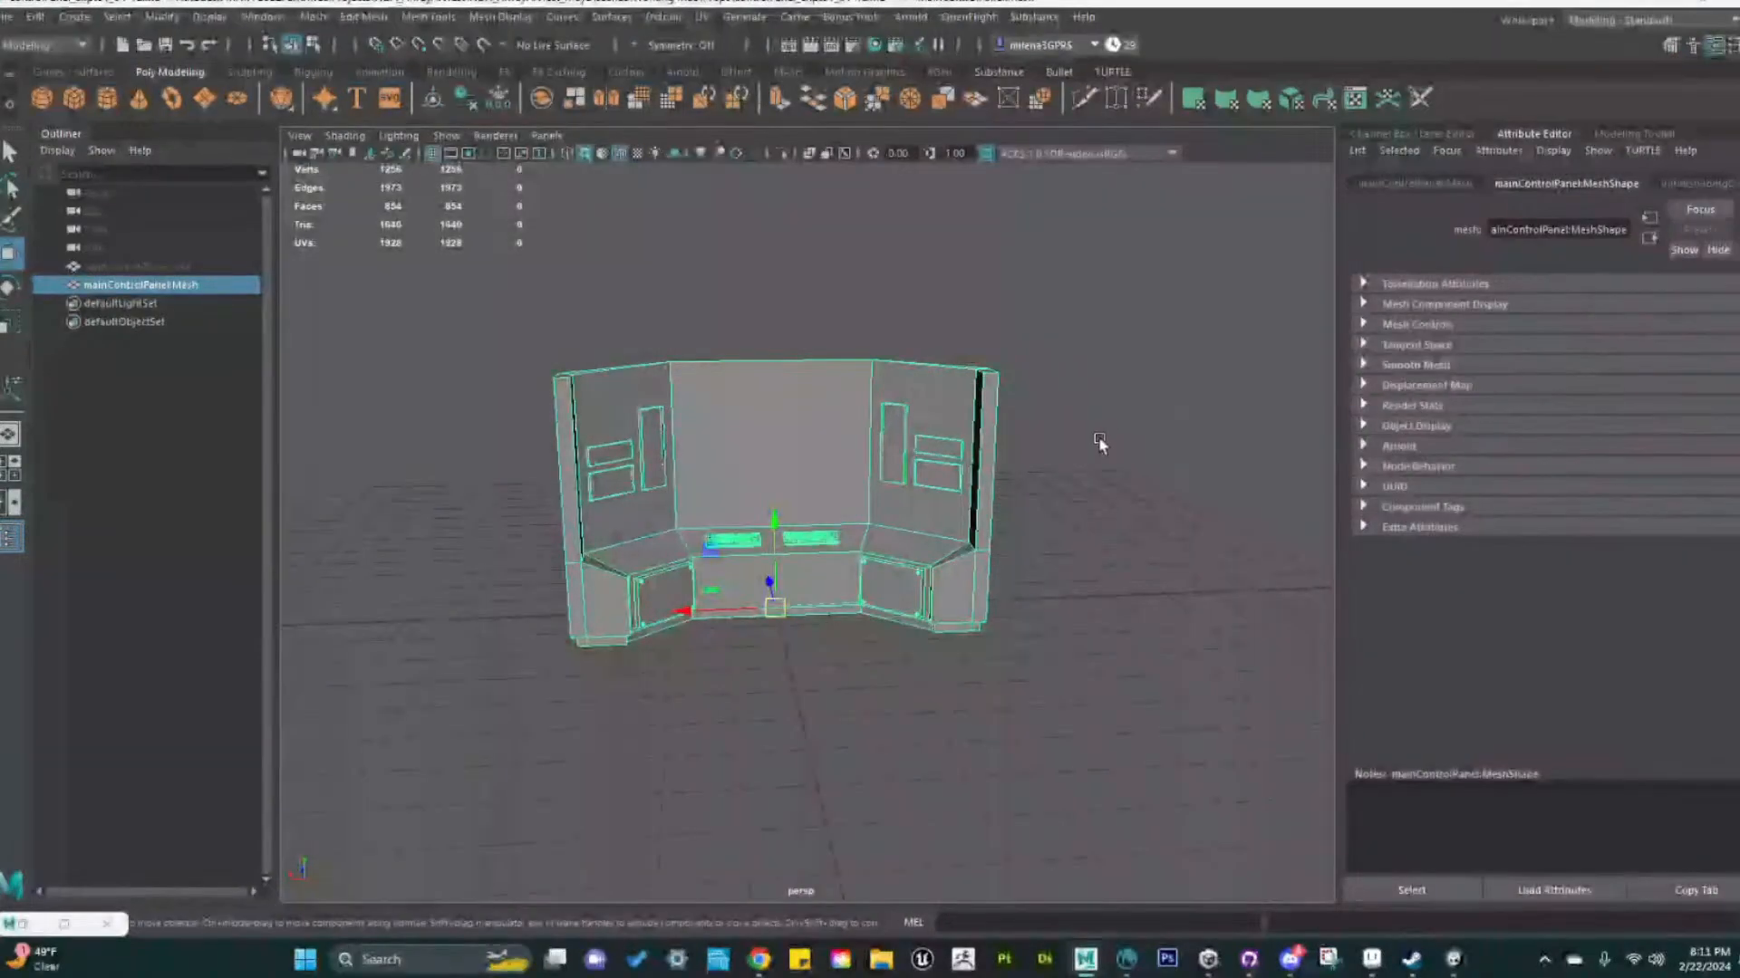
Assign the existing controlPanel_main_texture material to the control panel mesh and keep the mesh selected
left_click(1110, 463)
left_click(873, 464)
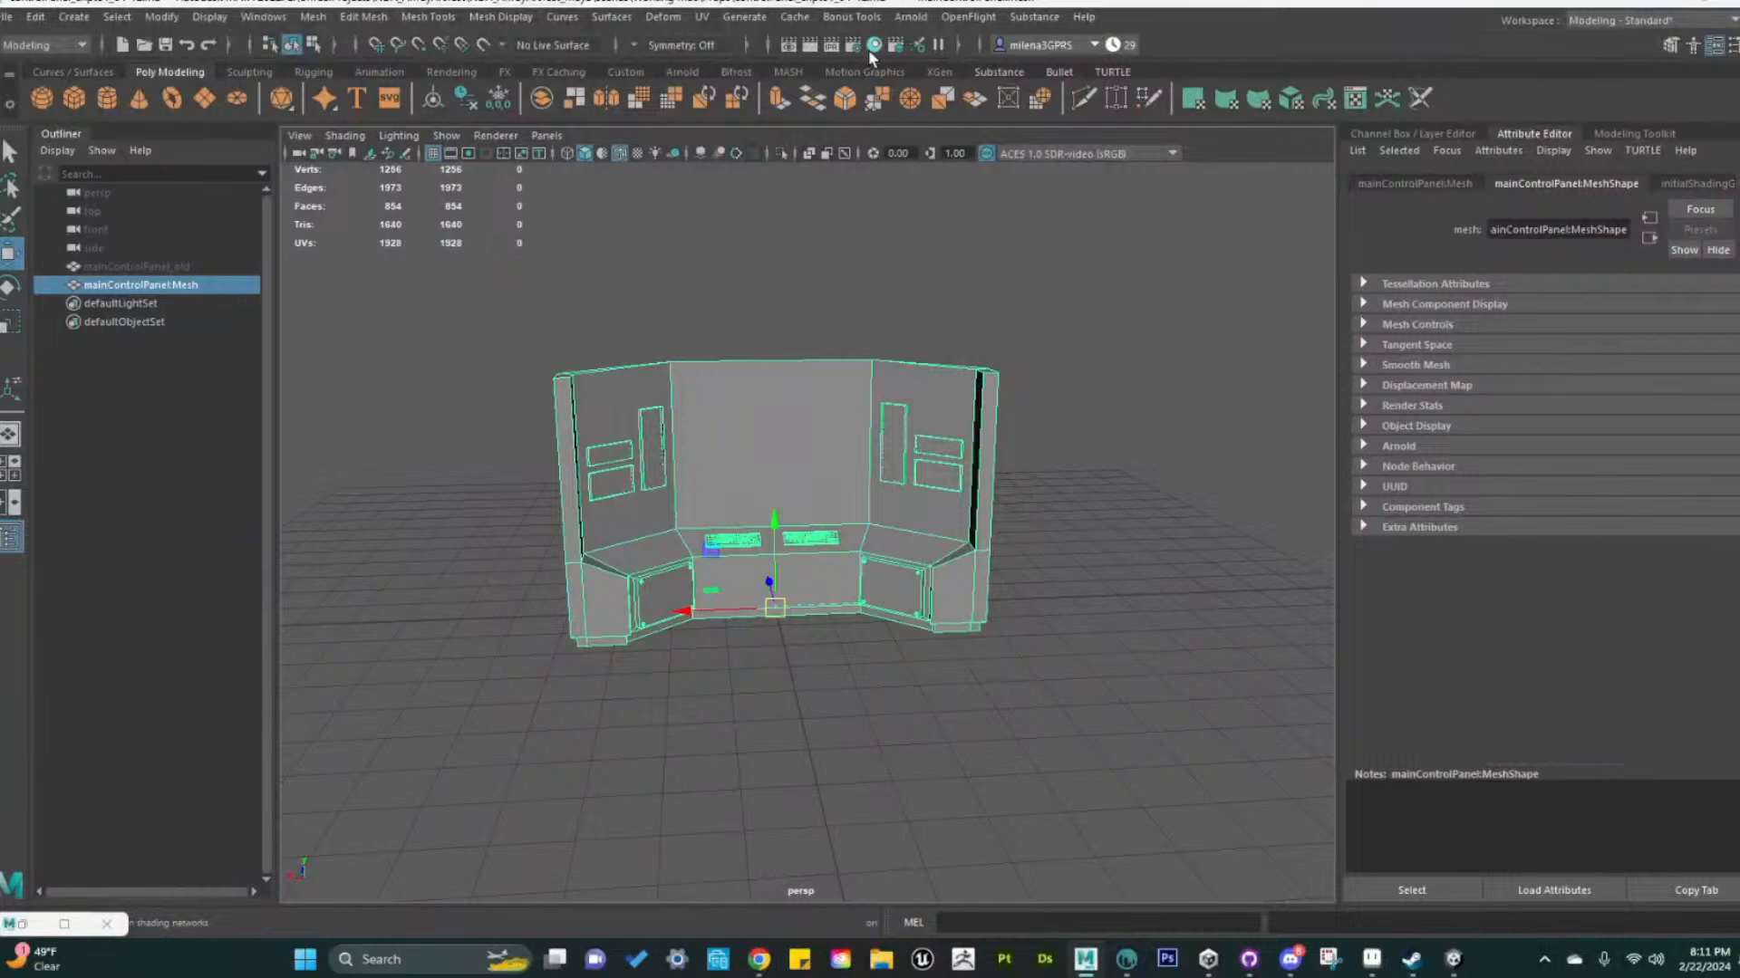
right_click(897, 405)
mouse_move(918, 897)
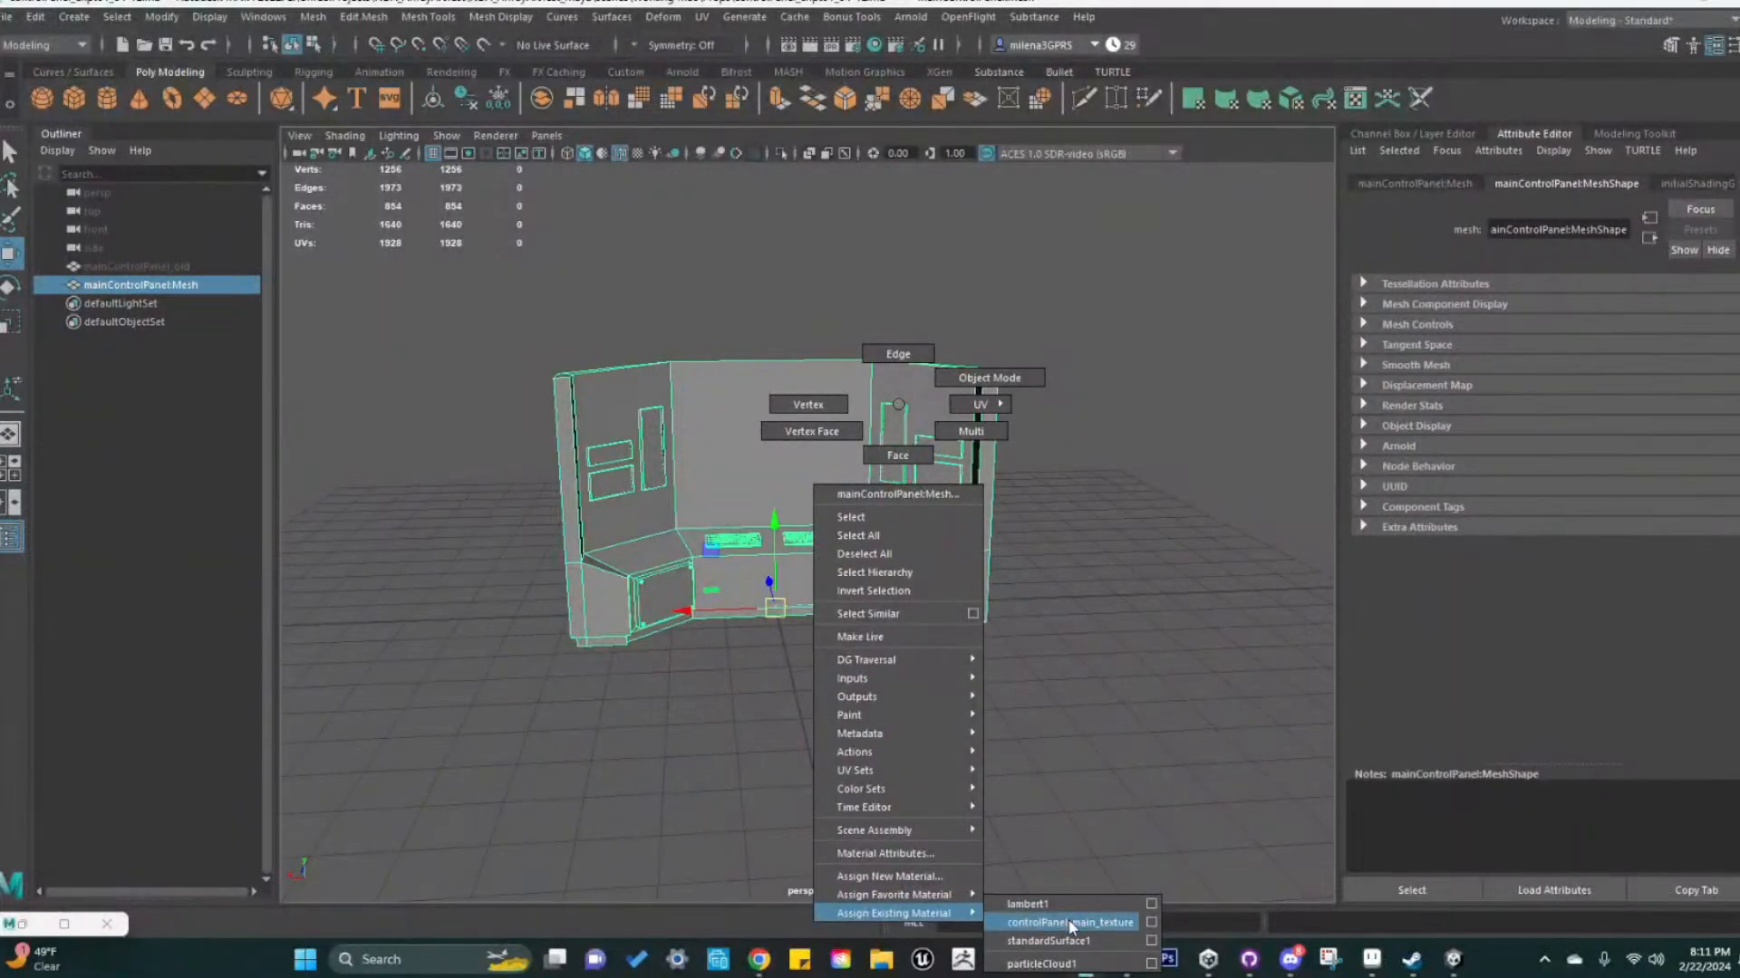
left_click(1070, 925)
left_click(1105, 745)
left_click(916, 580)
Start an Export Selection of the control panel mesh and set the file type to FBX export
left_click(7, 17)
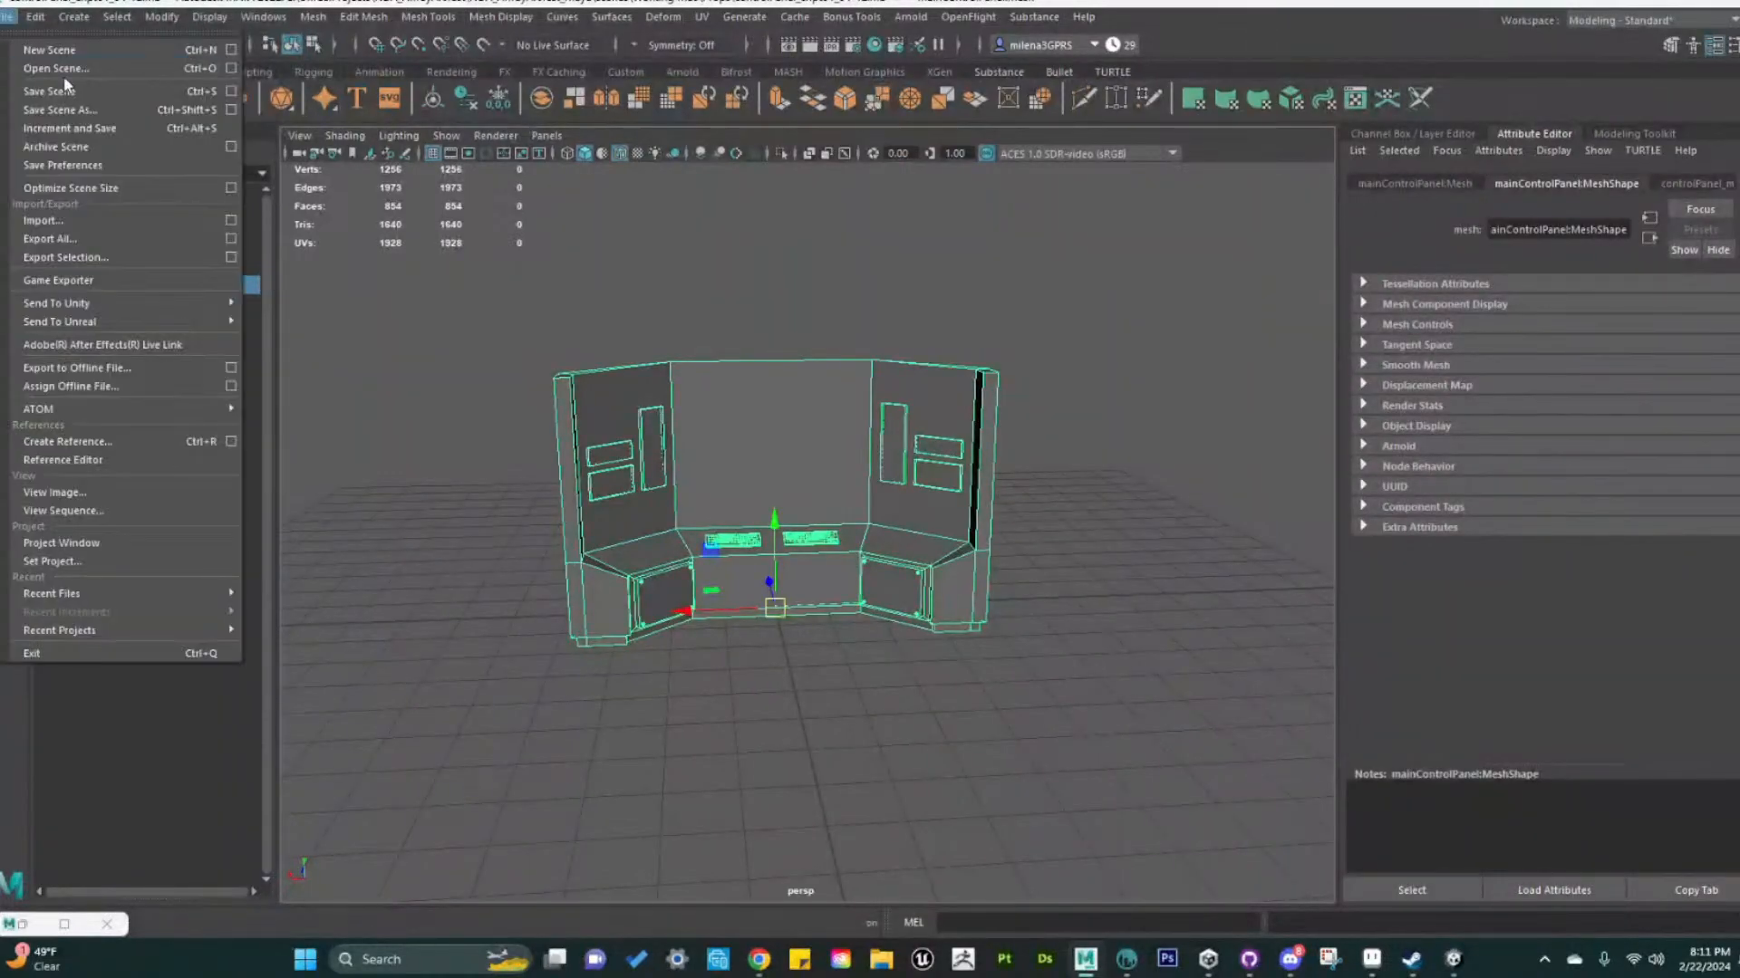
left_click(73, 258)
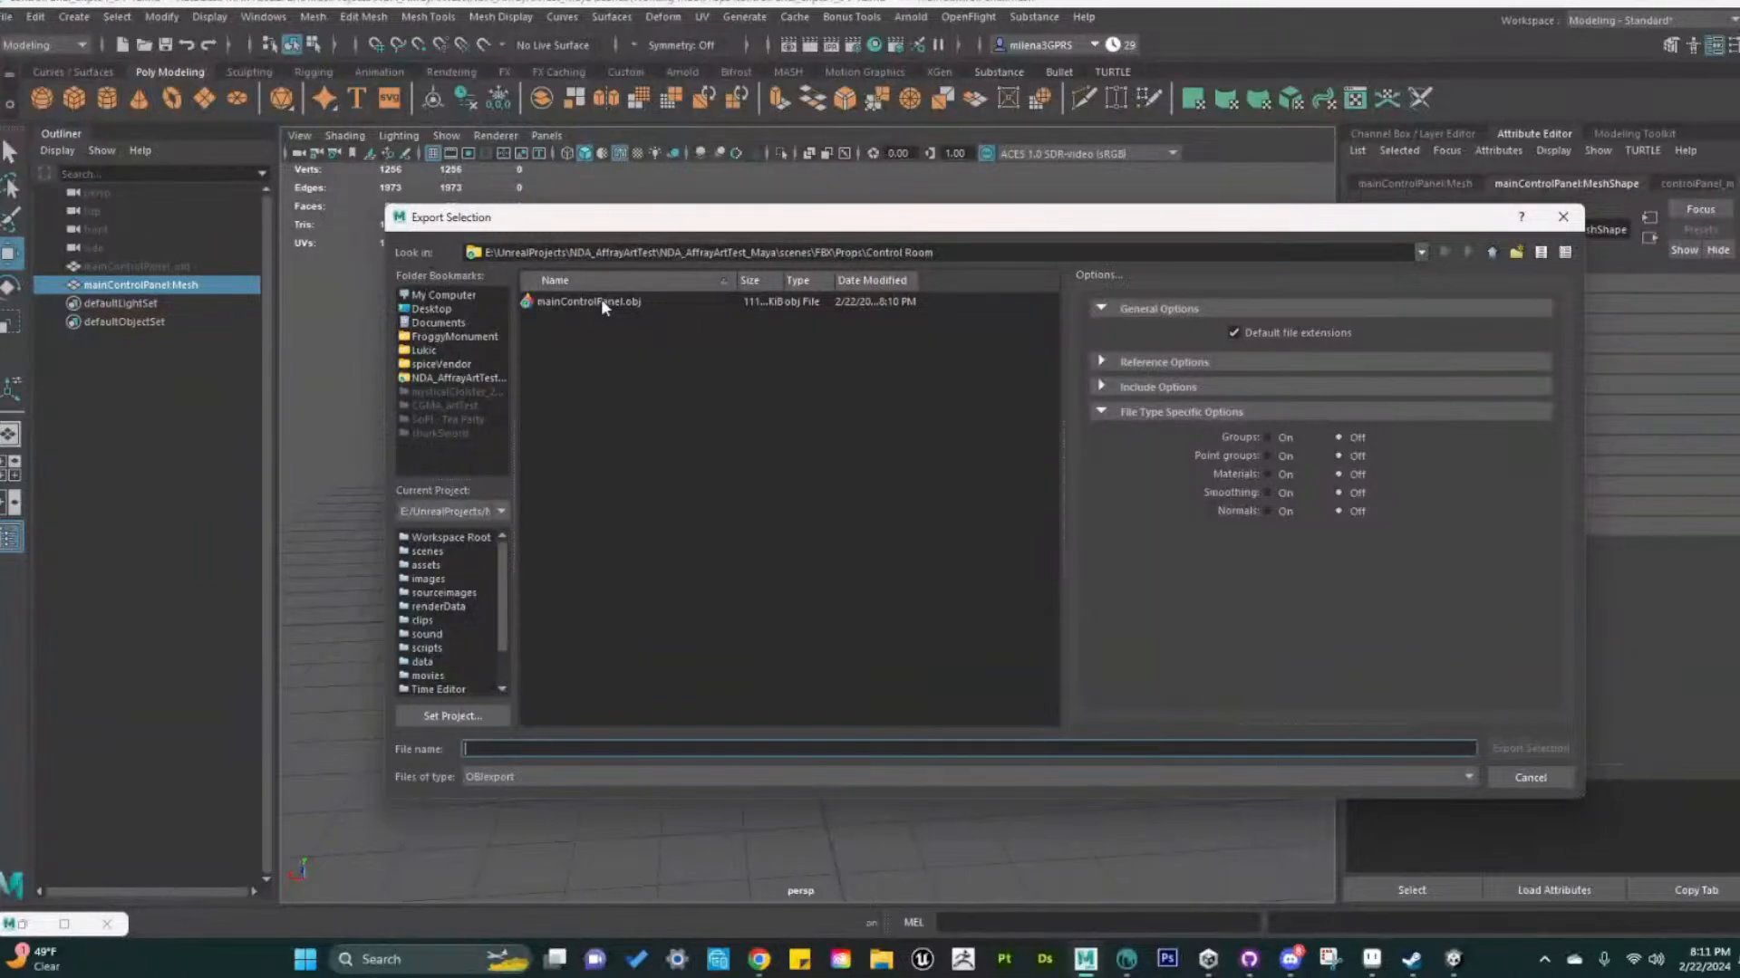
left_click(675, 782)
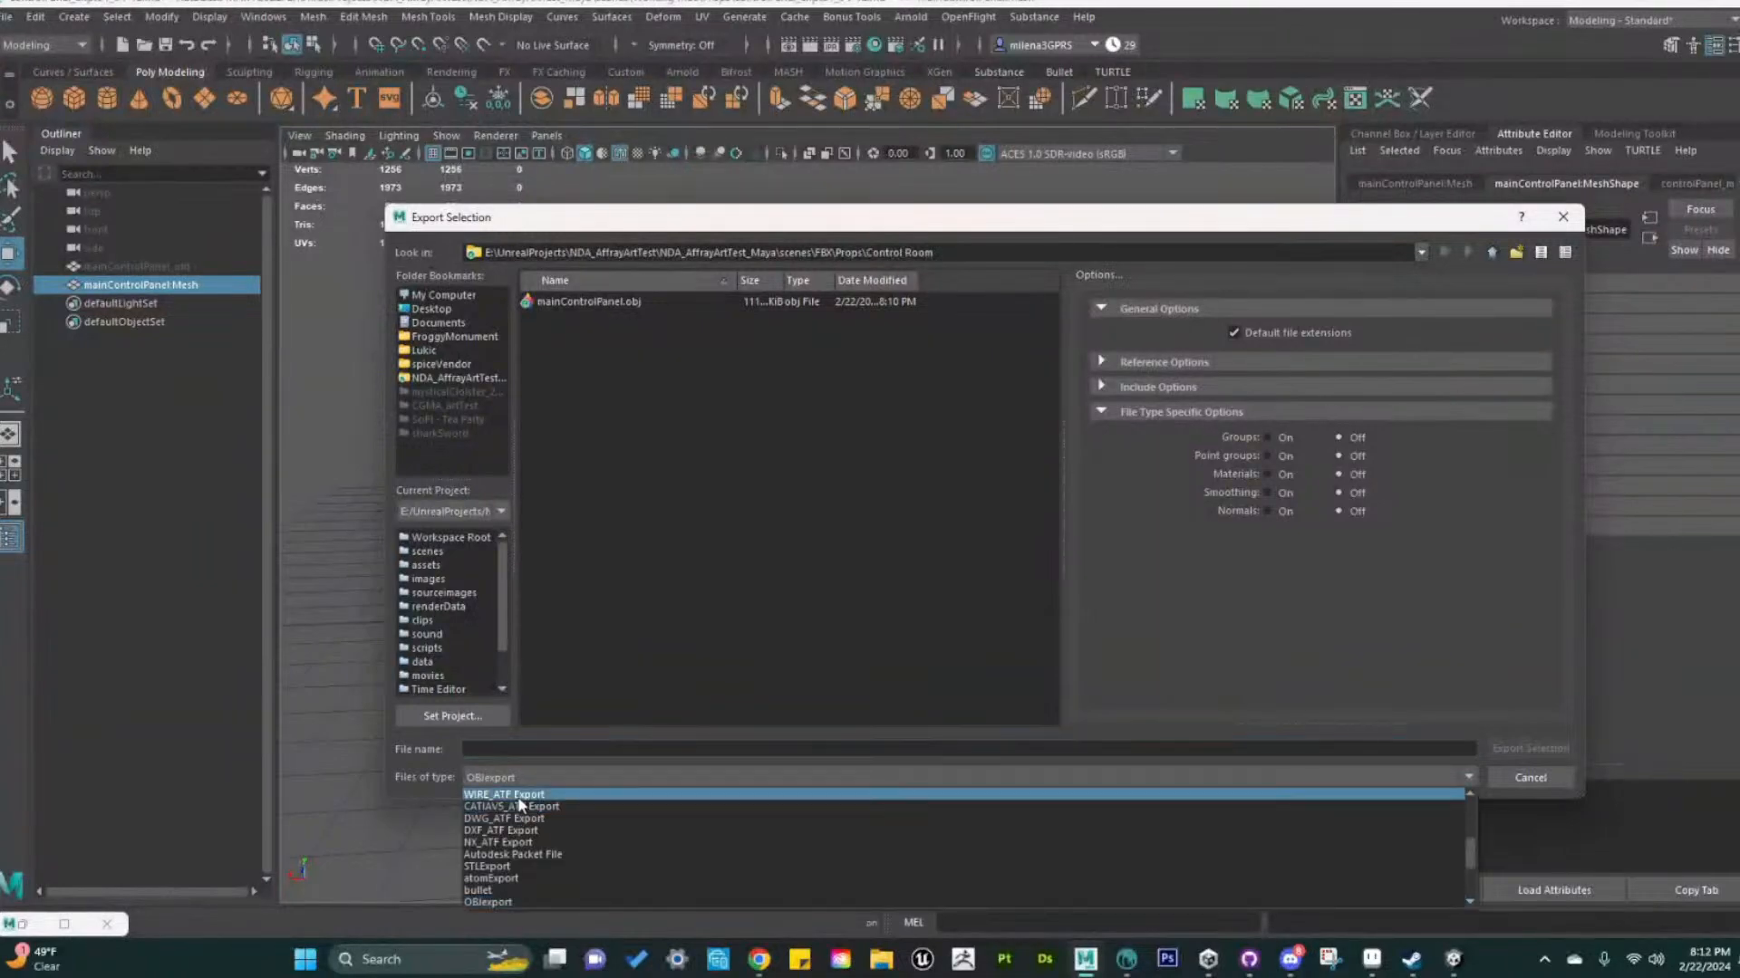
scroll(522, 803, "up", 4)
scroll(564, 824, "down", 5)
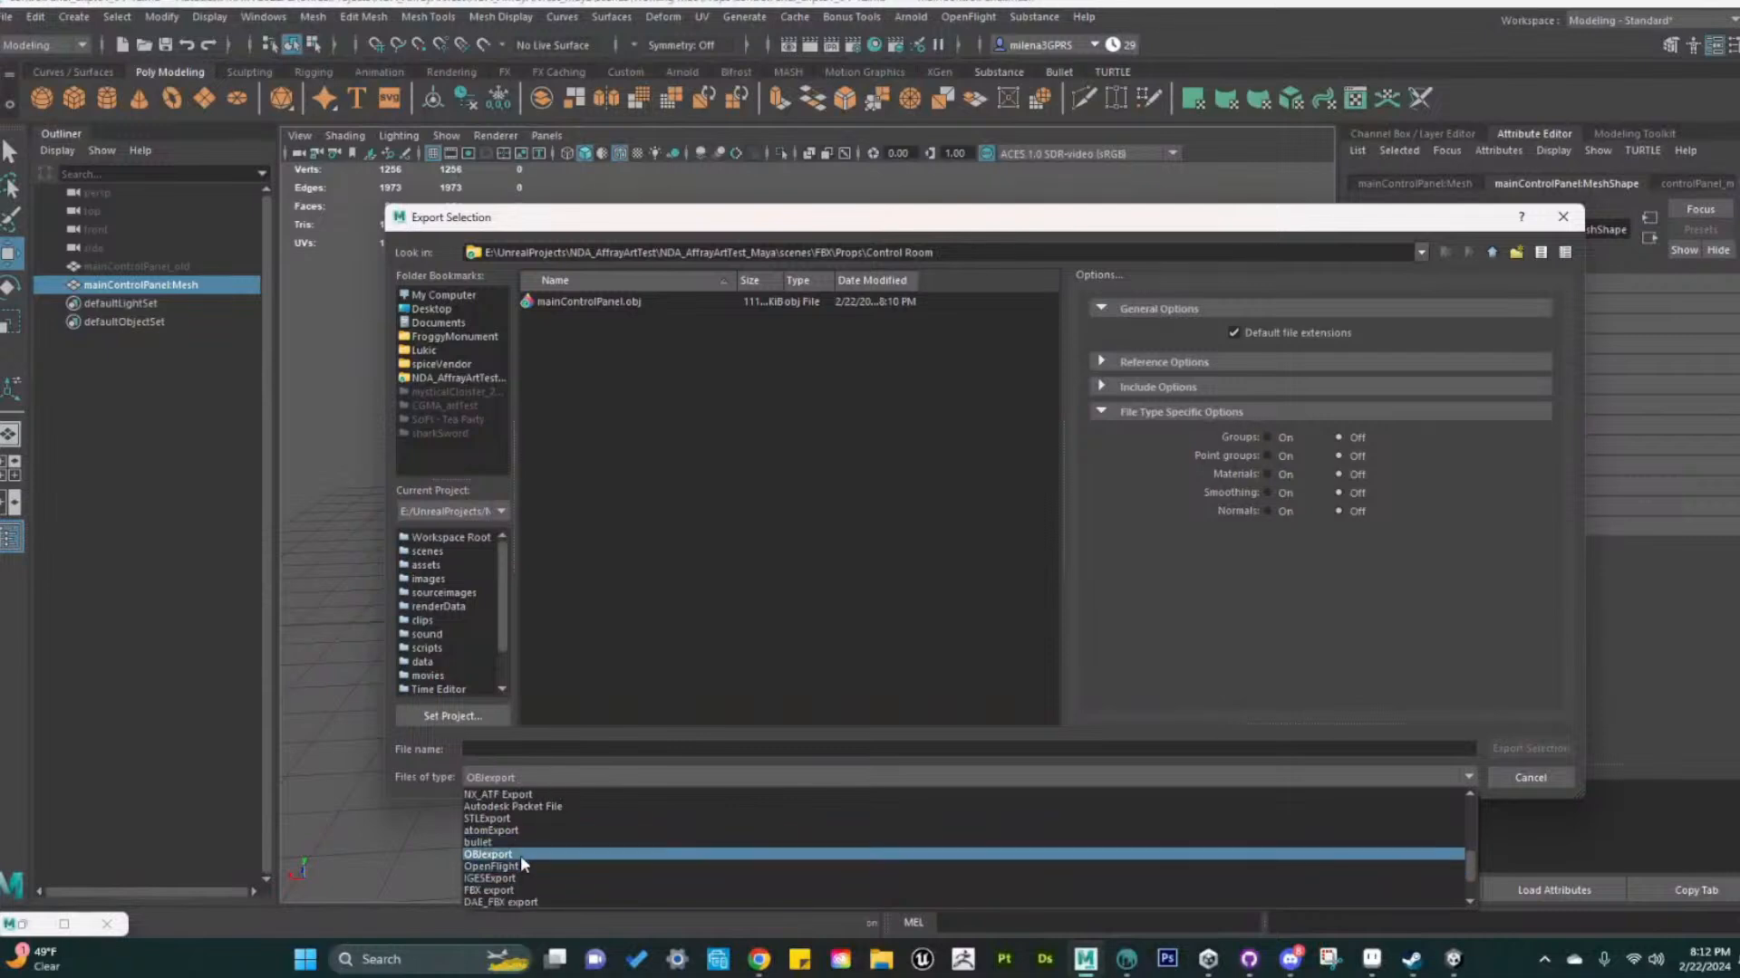
left_click(512, 891)
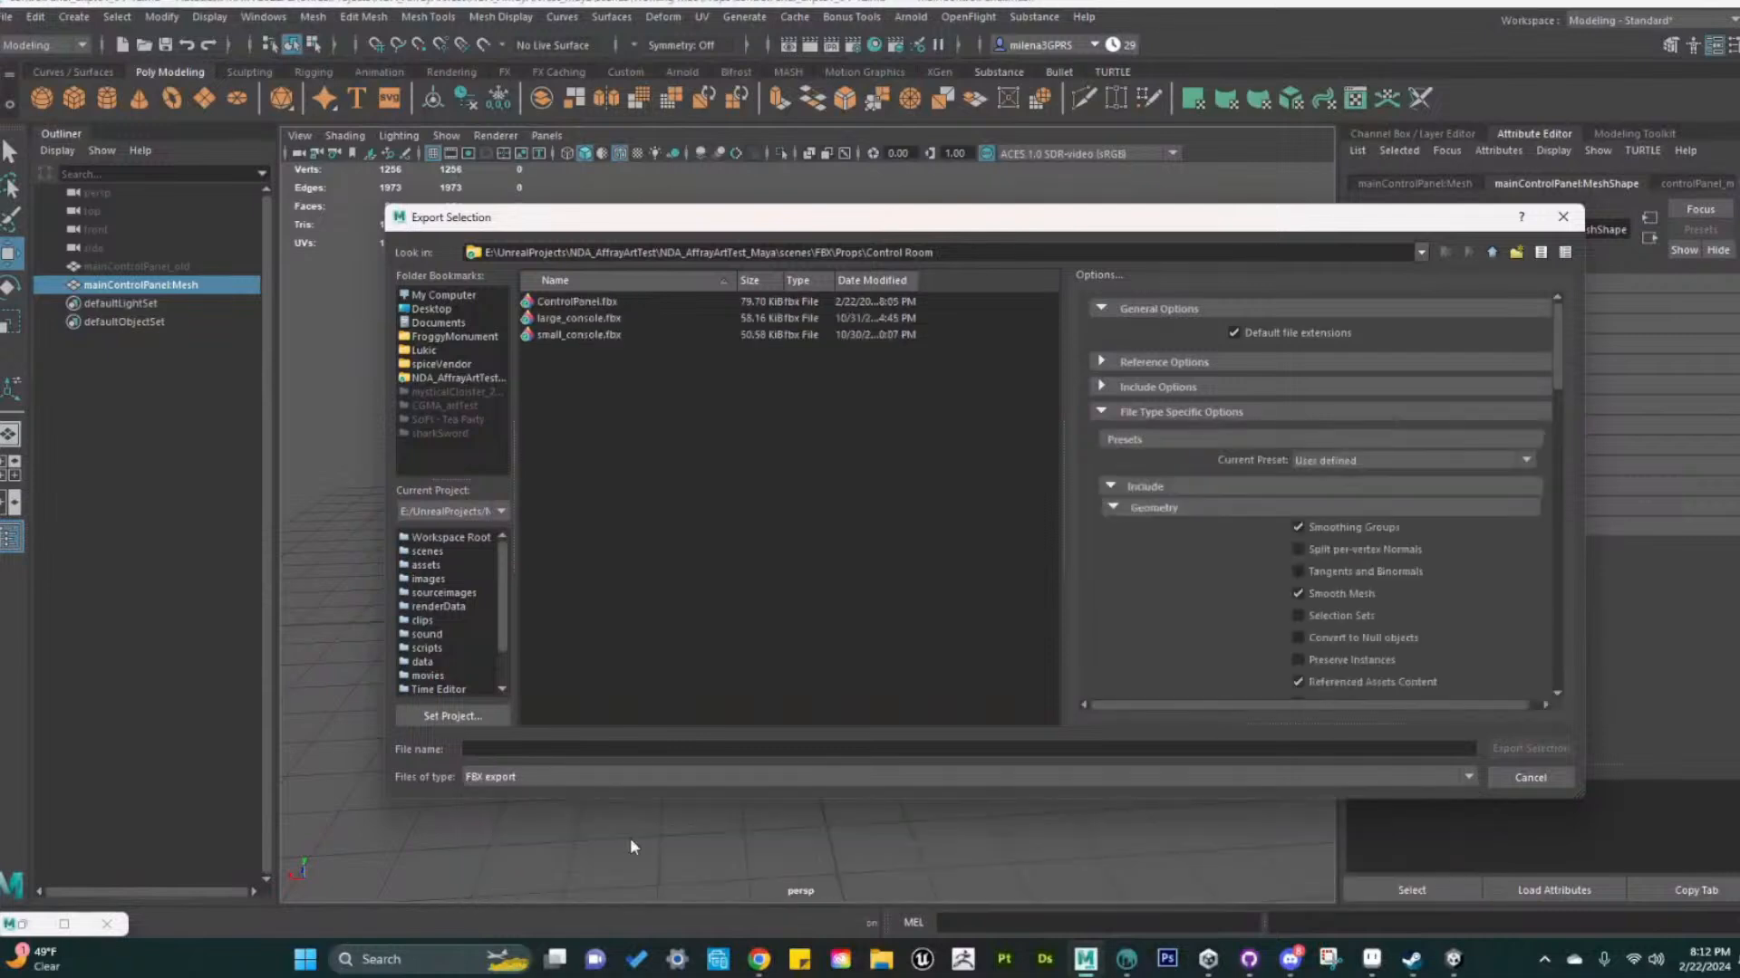
Name the export file ControlPanel_02 and export the selection to the Control Room folder
left_click(637, 751)
type("Contro")
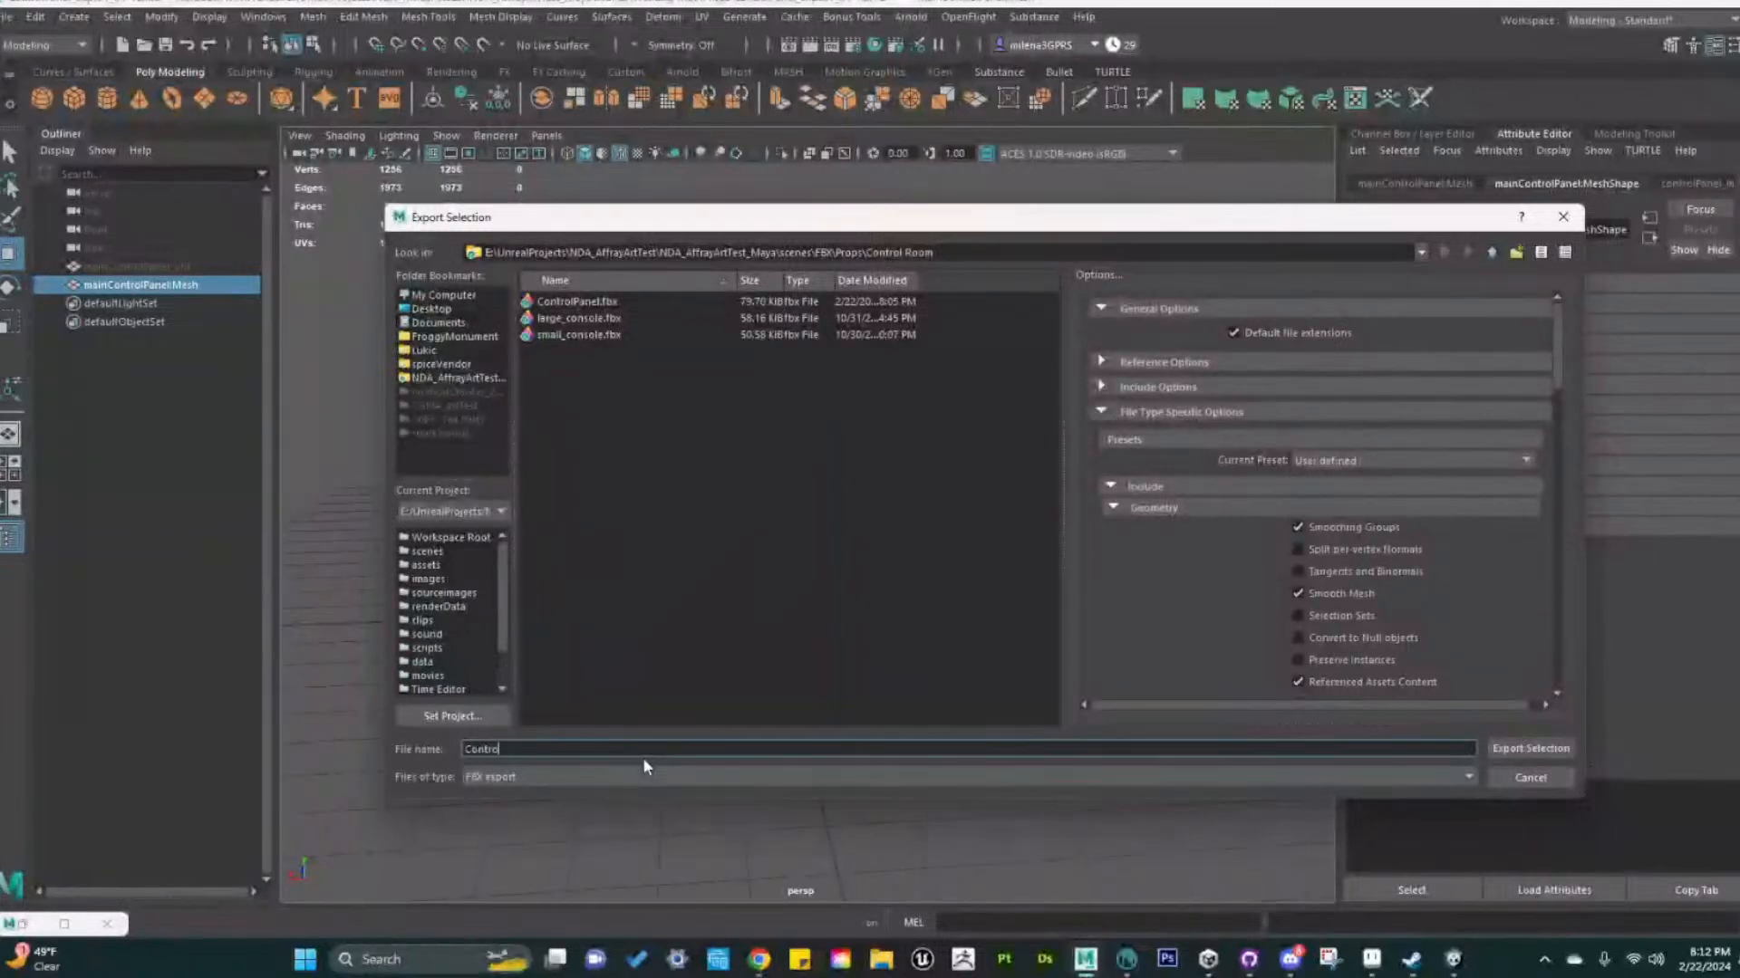
type("lPanel_")
key("Return")
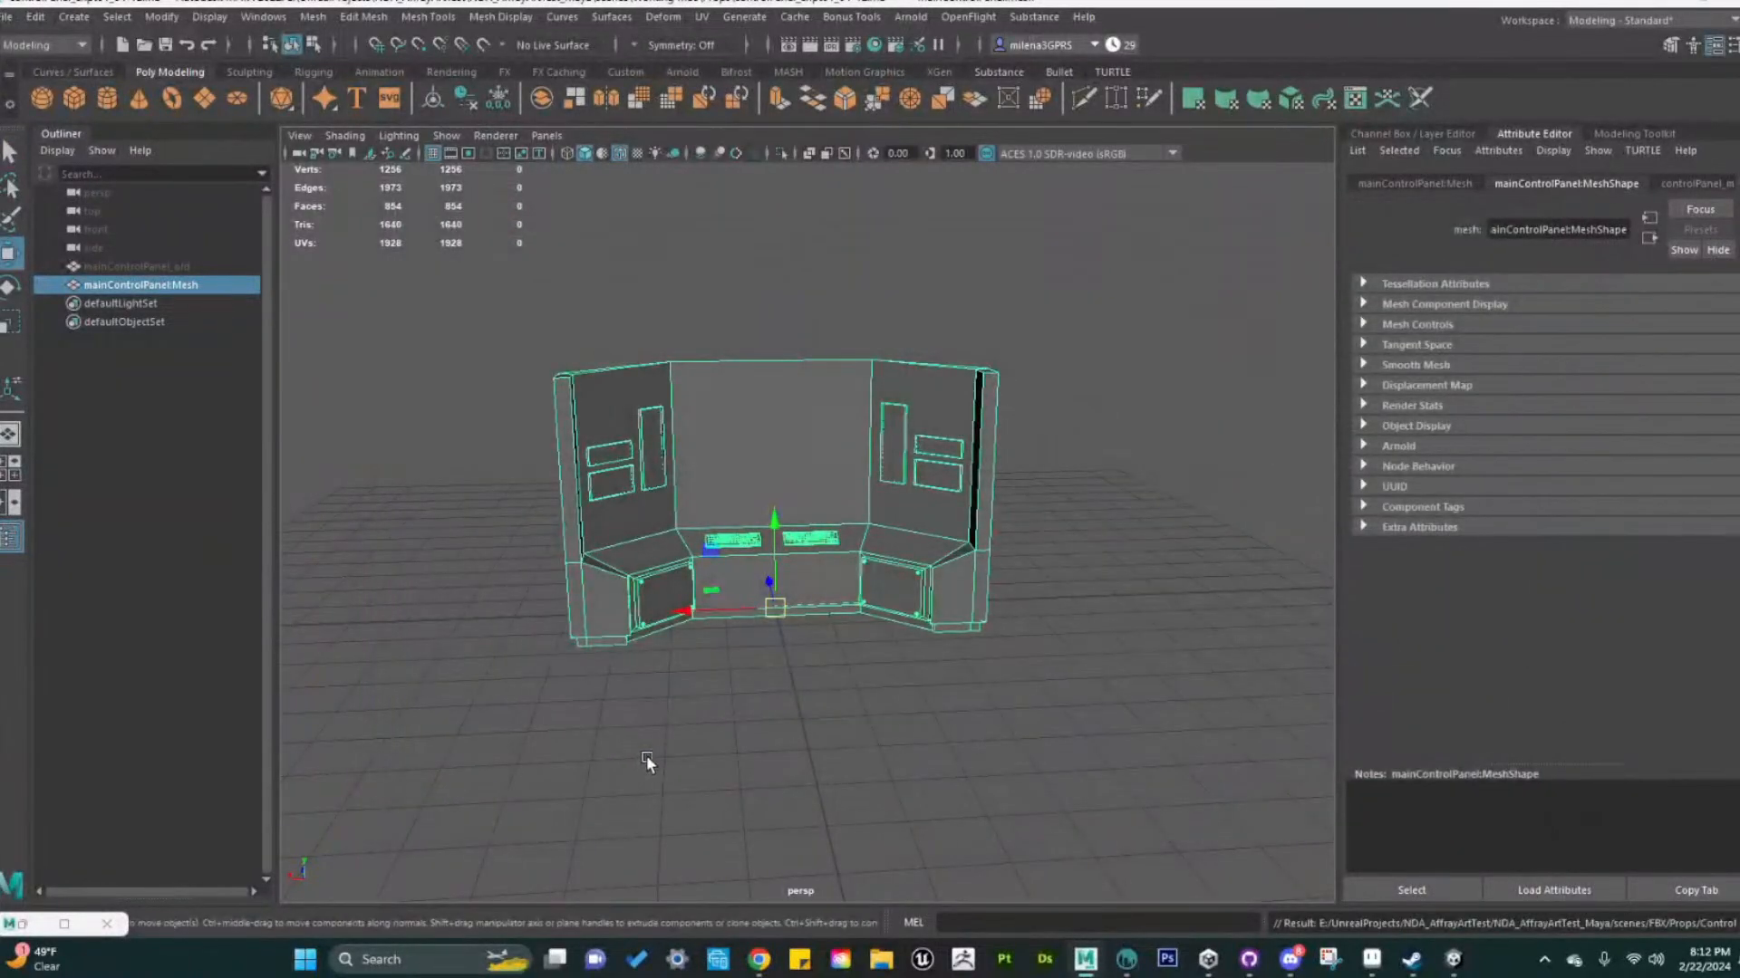
Switch to 3D-Coat and start a new scene without saving the changes to the current one
left_click(1126, 960)
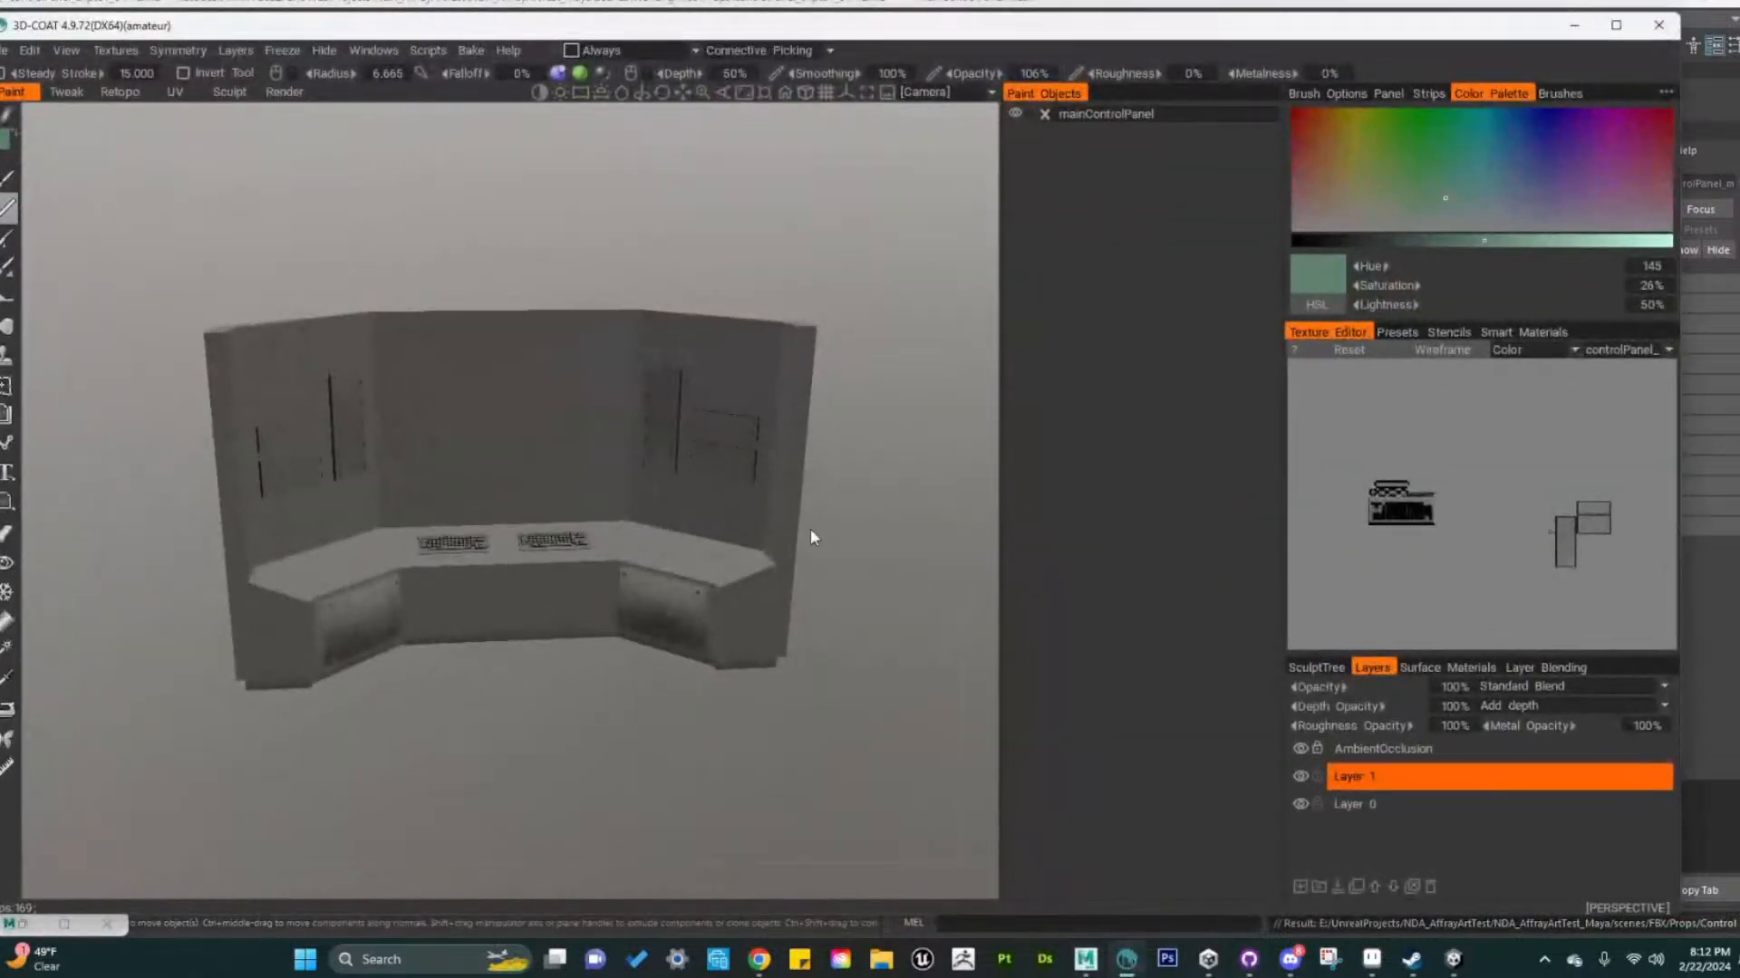
left_click(3, 52)
left_click(16, 79)
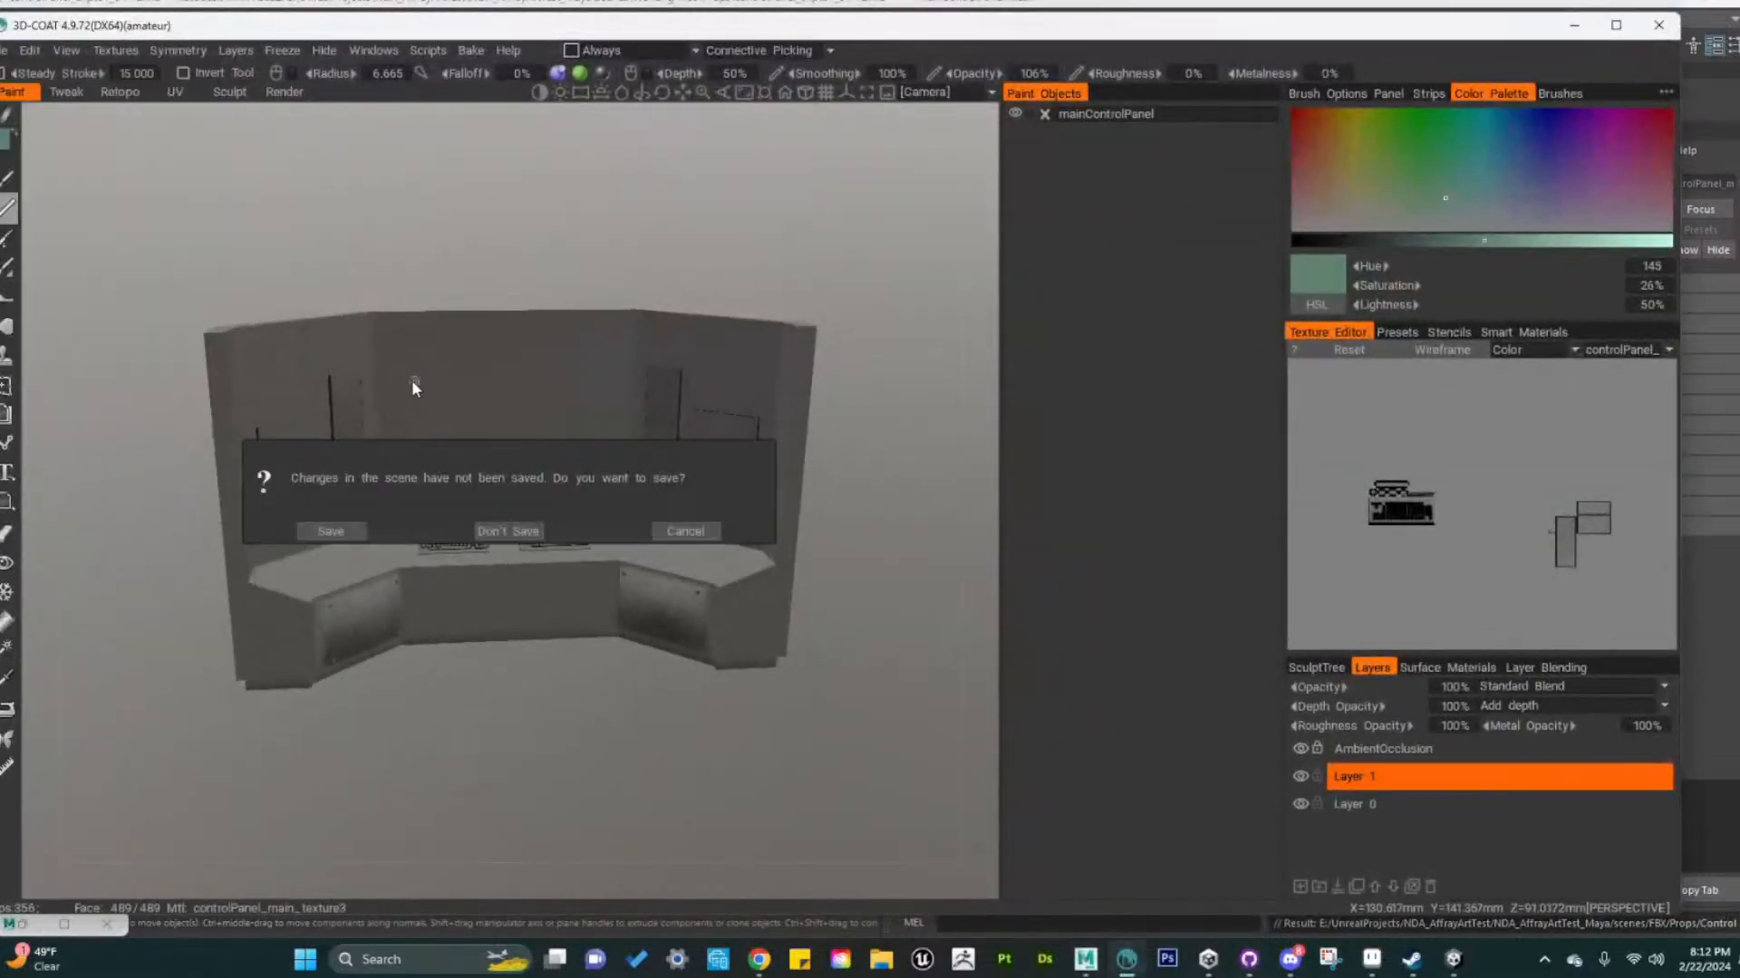
left_click(508, 531)
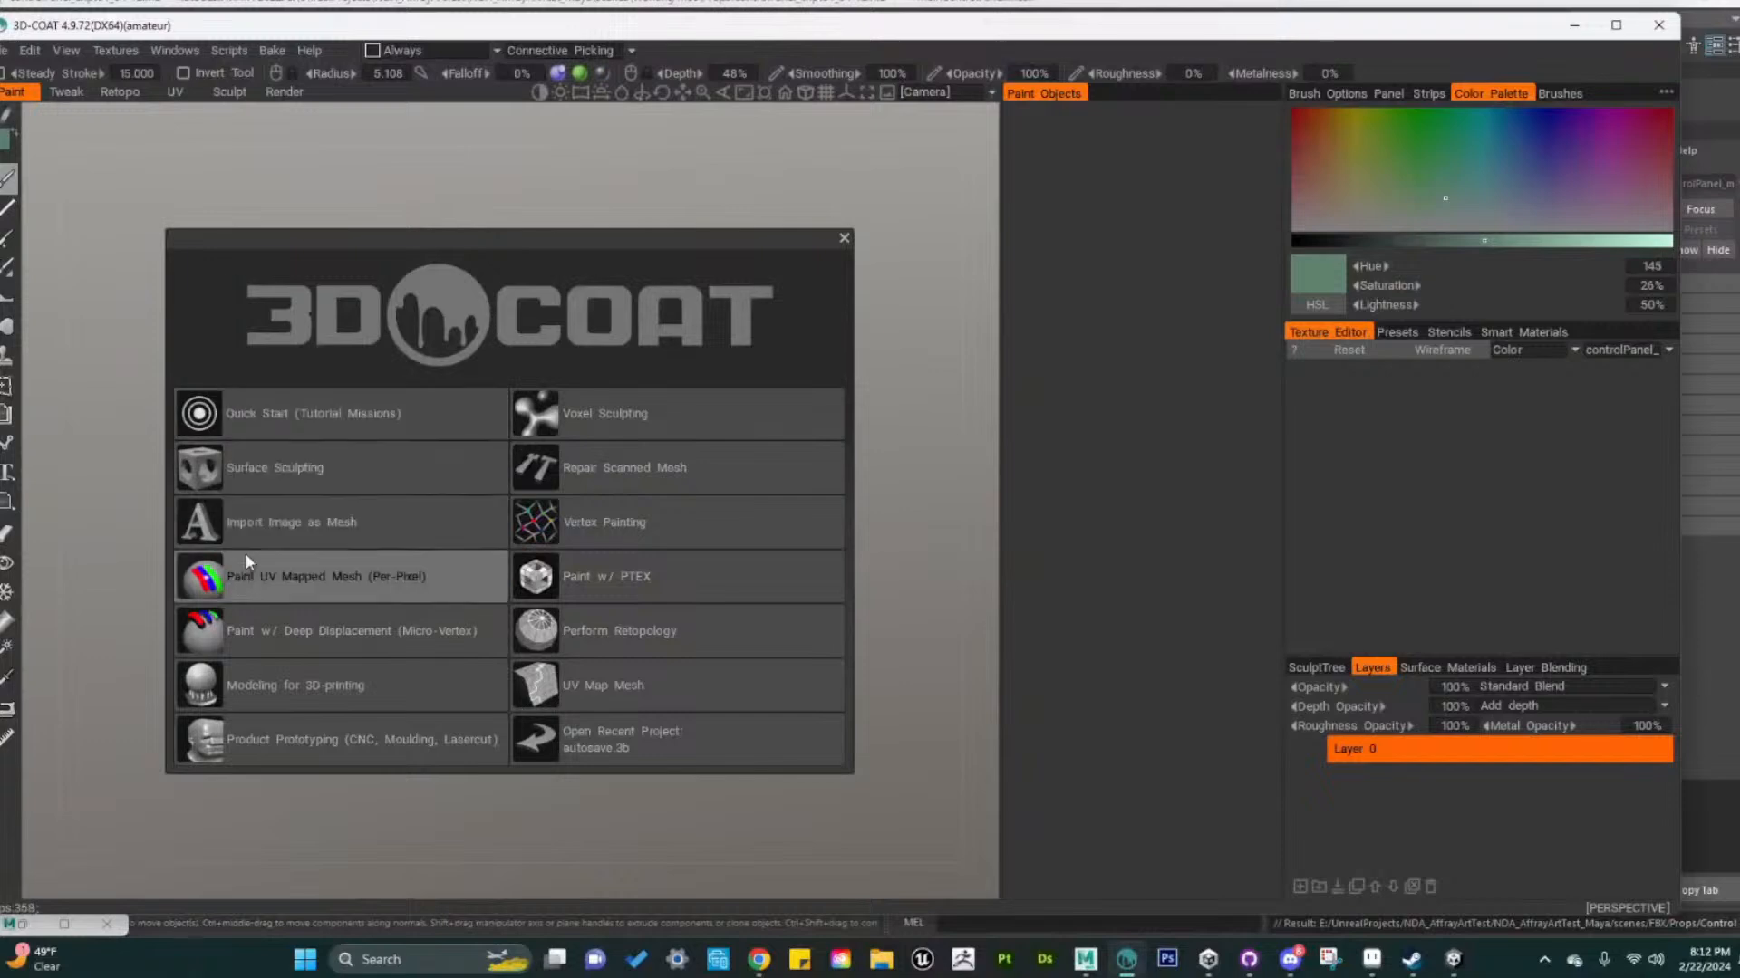
Start a Paint UV Mapped Mesh (Per-Pixel) project and load the ControlPanel_02 FBX file
left_click(244, 563)
left_click(218, 473)
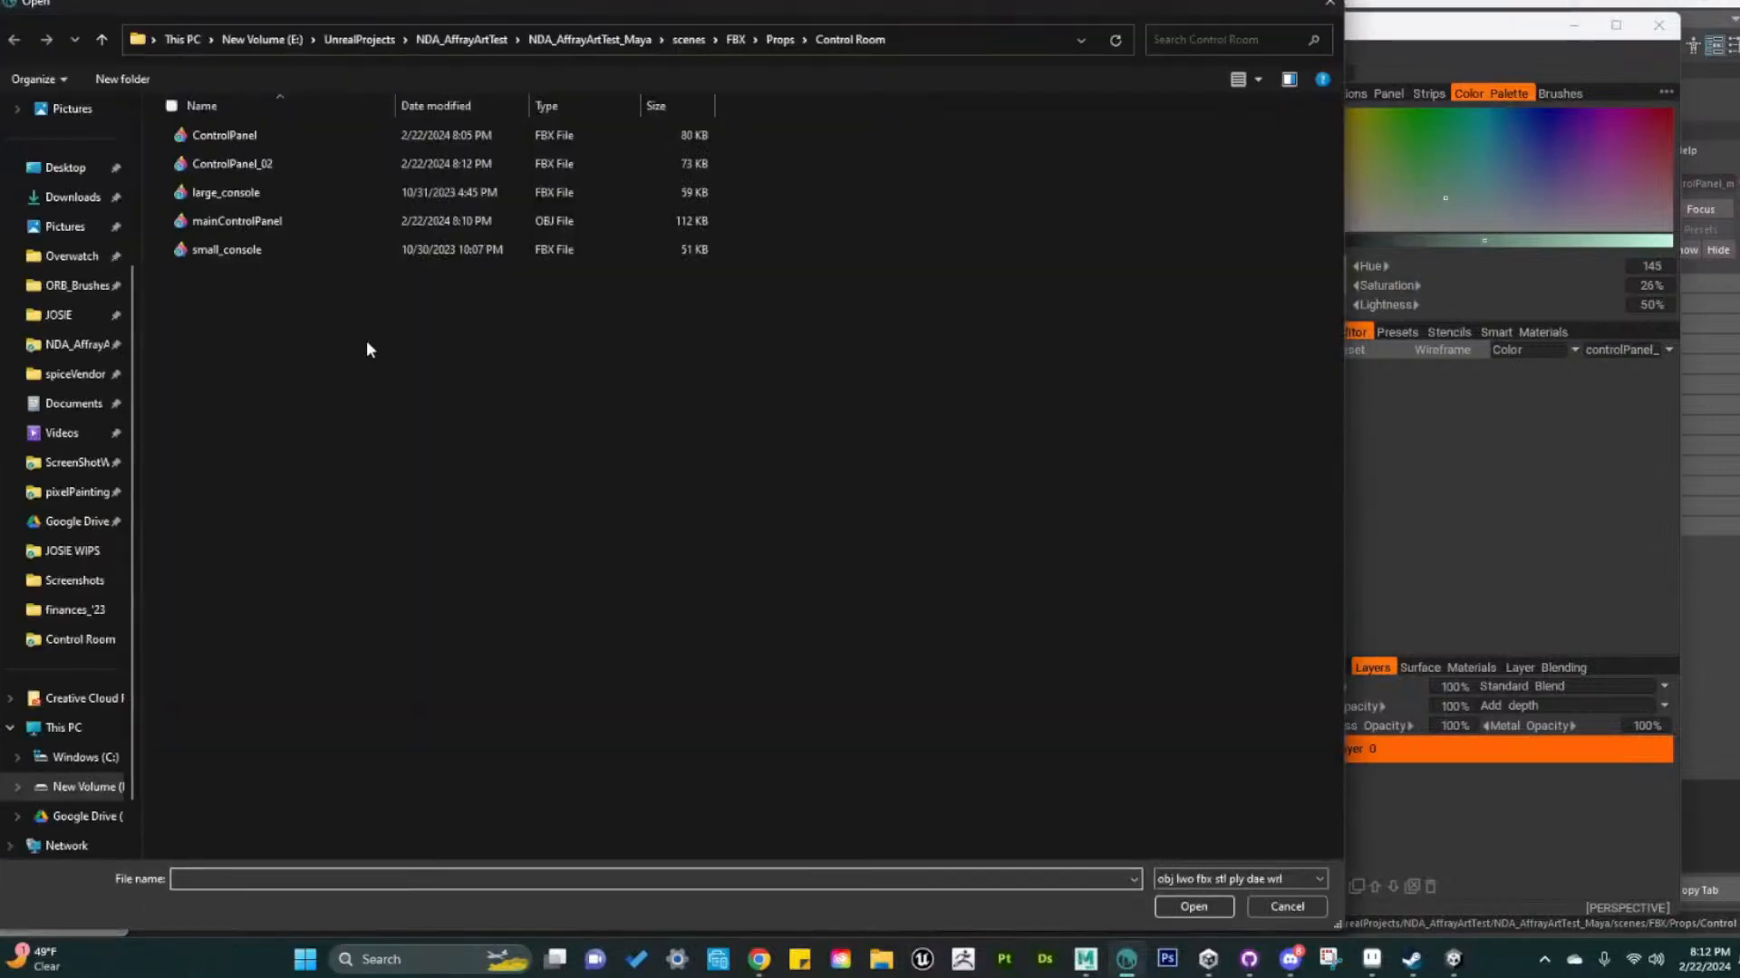
left_click(218, 161)
left_click(1214, 908)
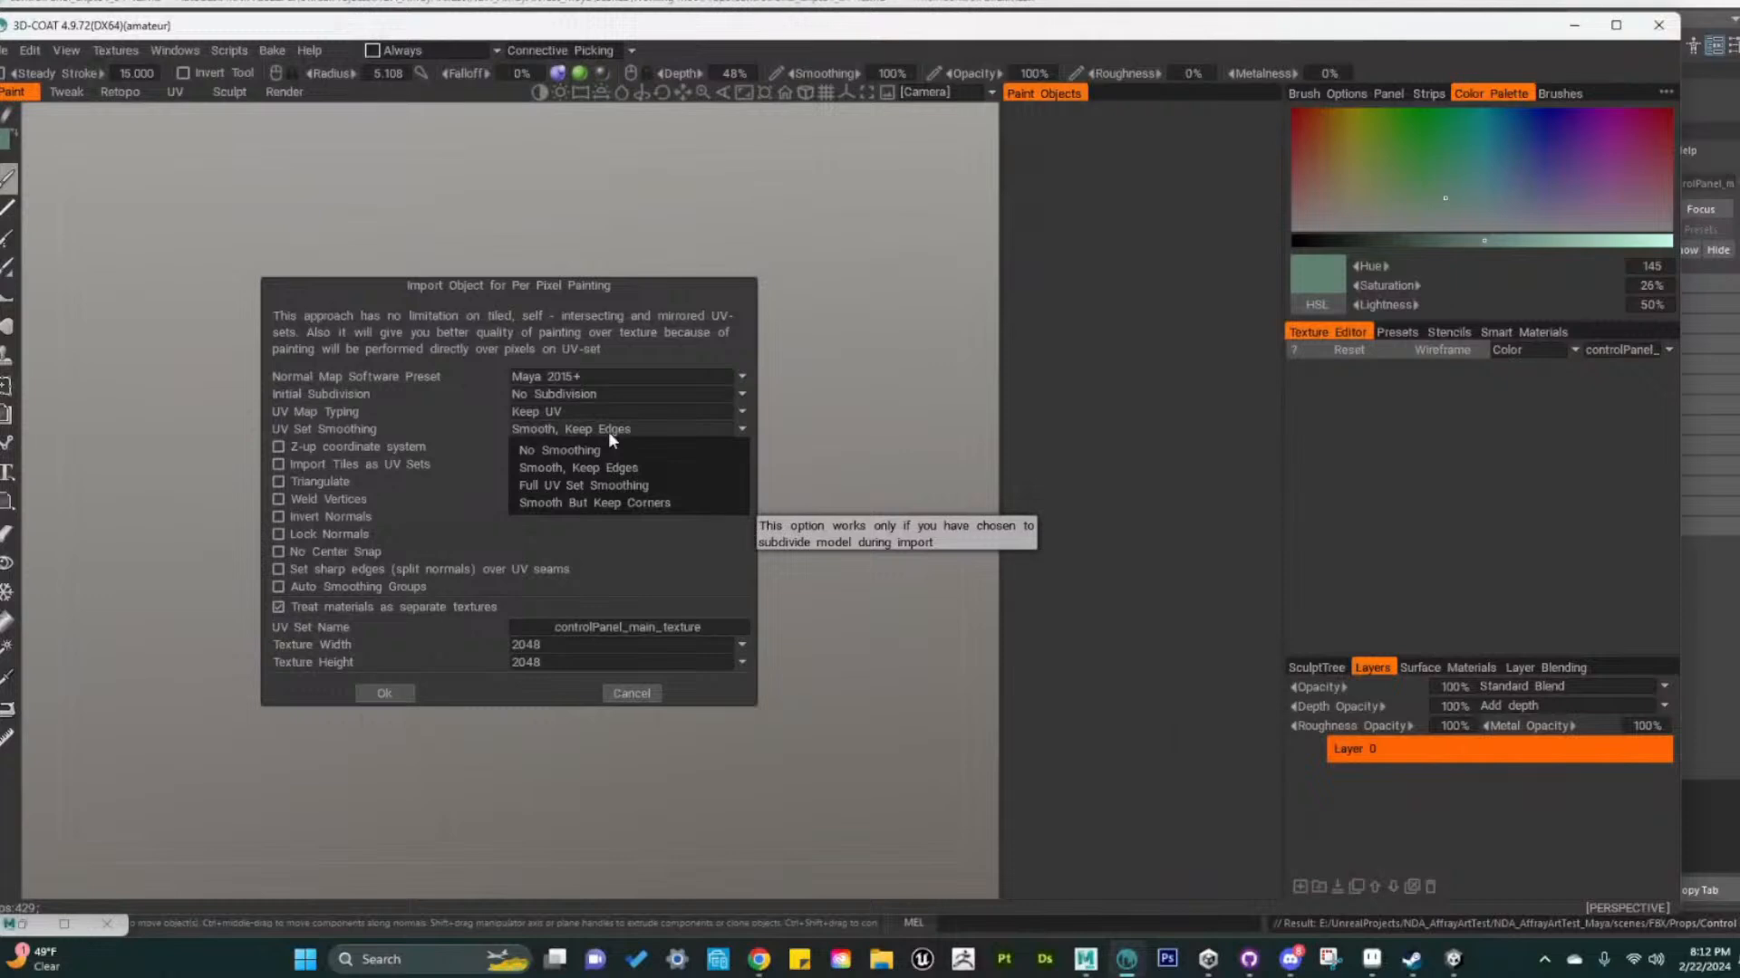
Import the mesh with the Maya 2015+ preset, No Subdivision, Keep UV, Smooth, Keep Edges and 2048 x 2048 textures
left_click(607, 432)
left_click(551, 406)
left_click(553, 405)
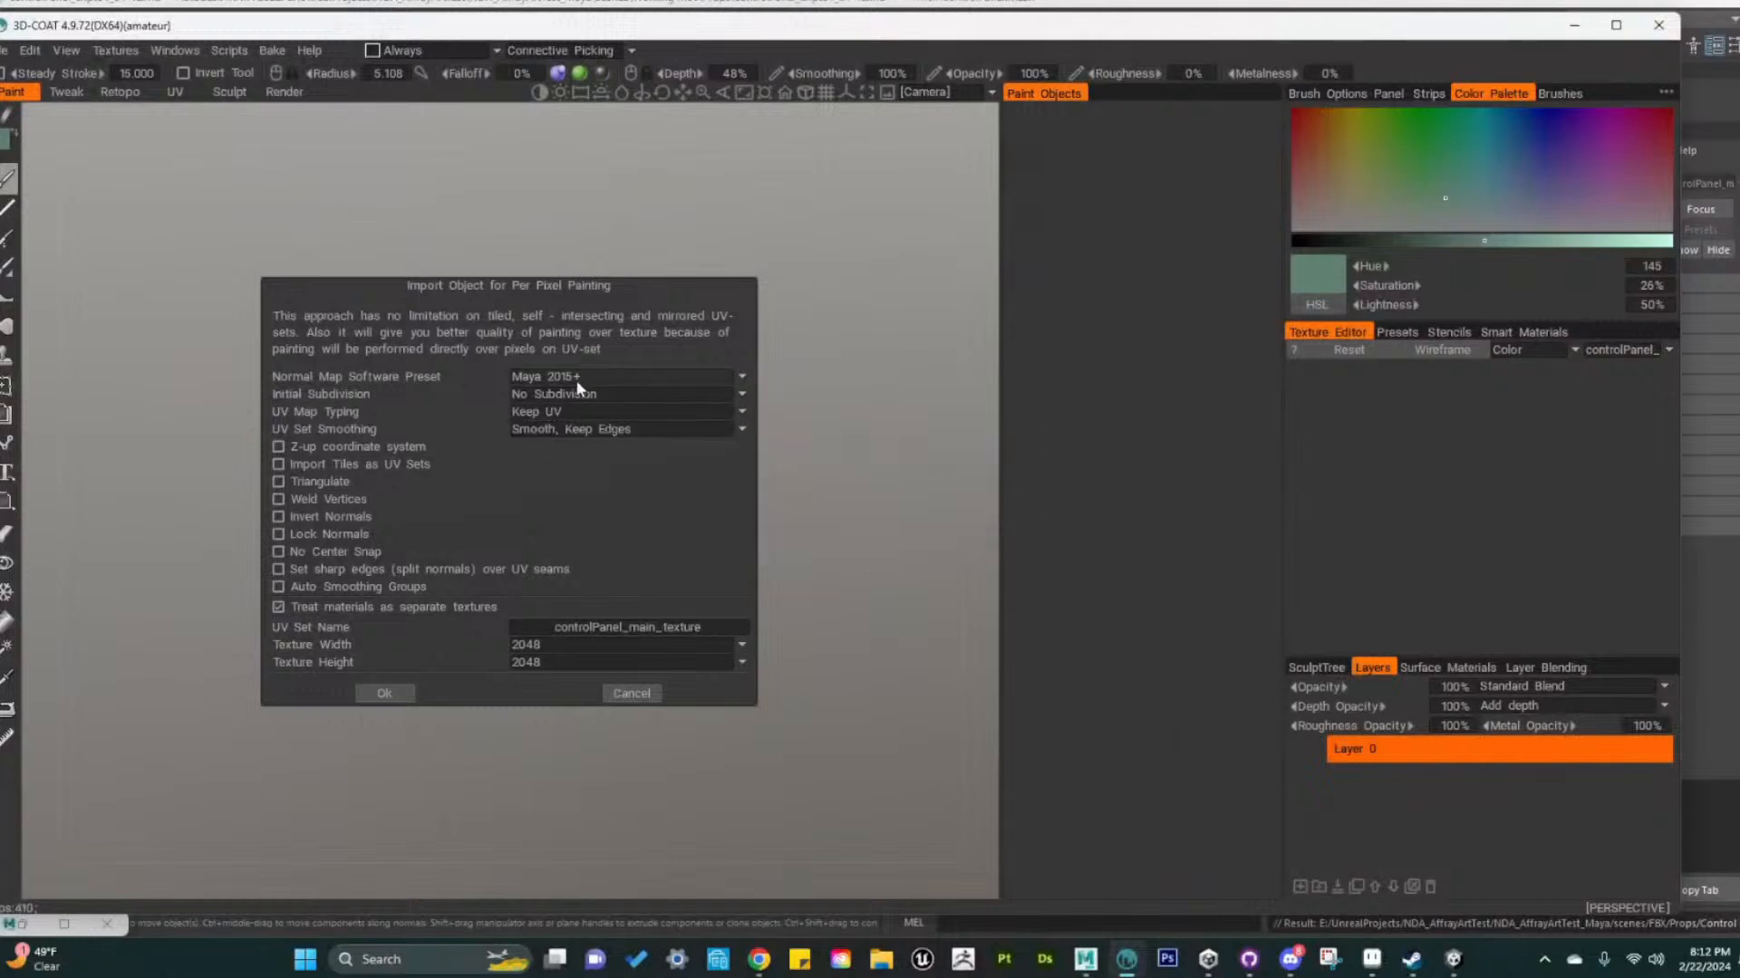
left_click(384, 693)
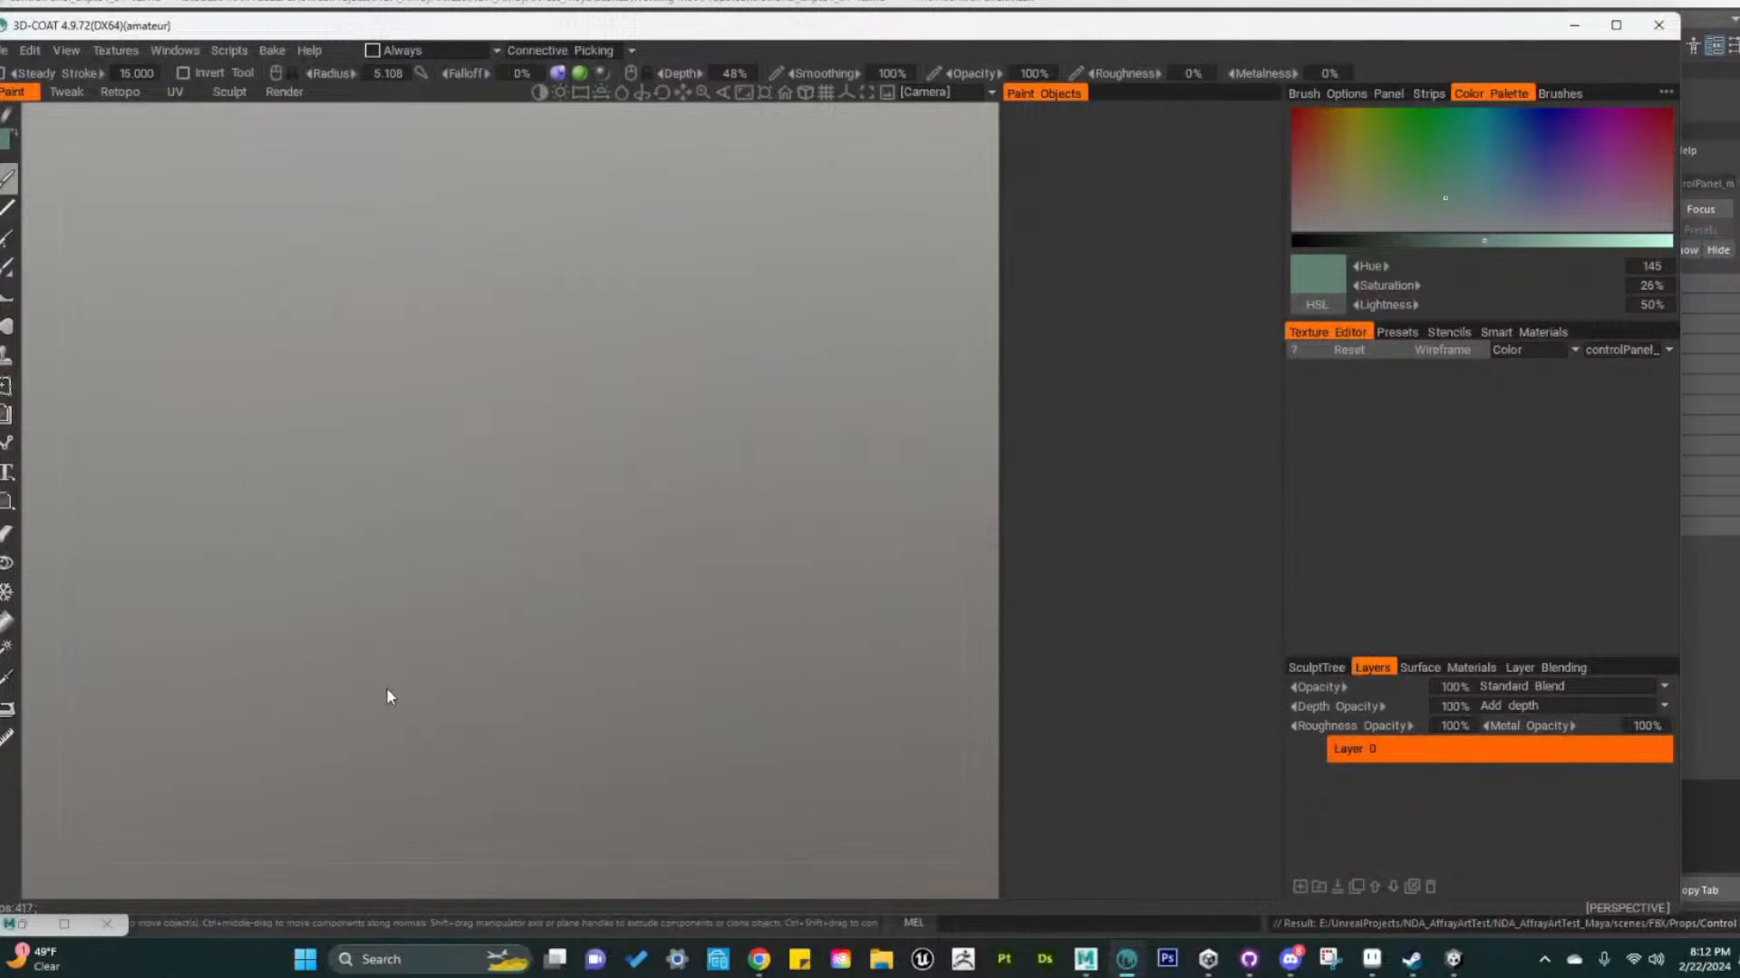
Calculate ambient occlusion into a new layer with Sphere+Hemisphere lighting, 4x anti-aliasing and a light count of 2072
left_click_drag(753, 648, 454, 628, "alt")
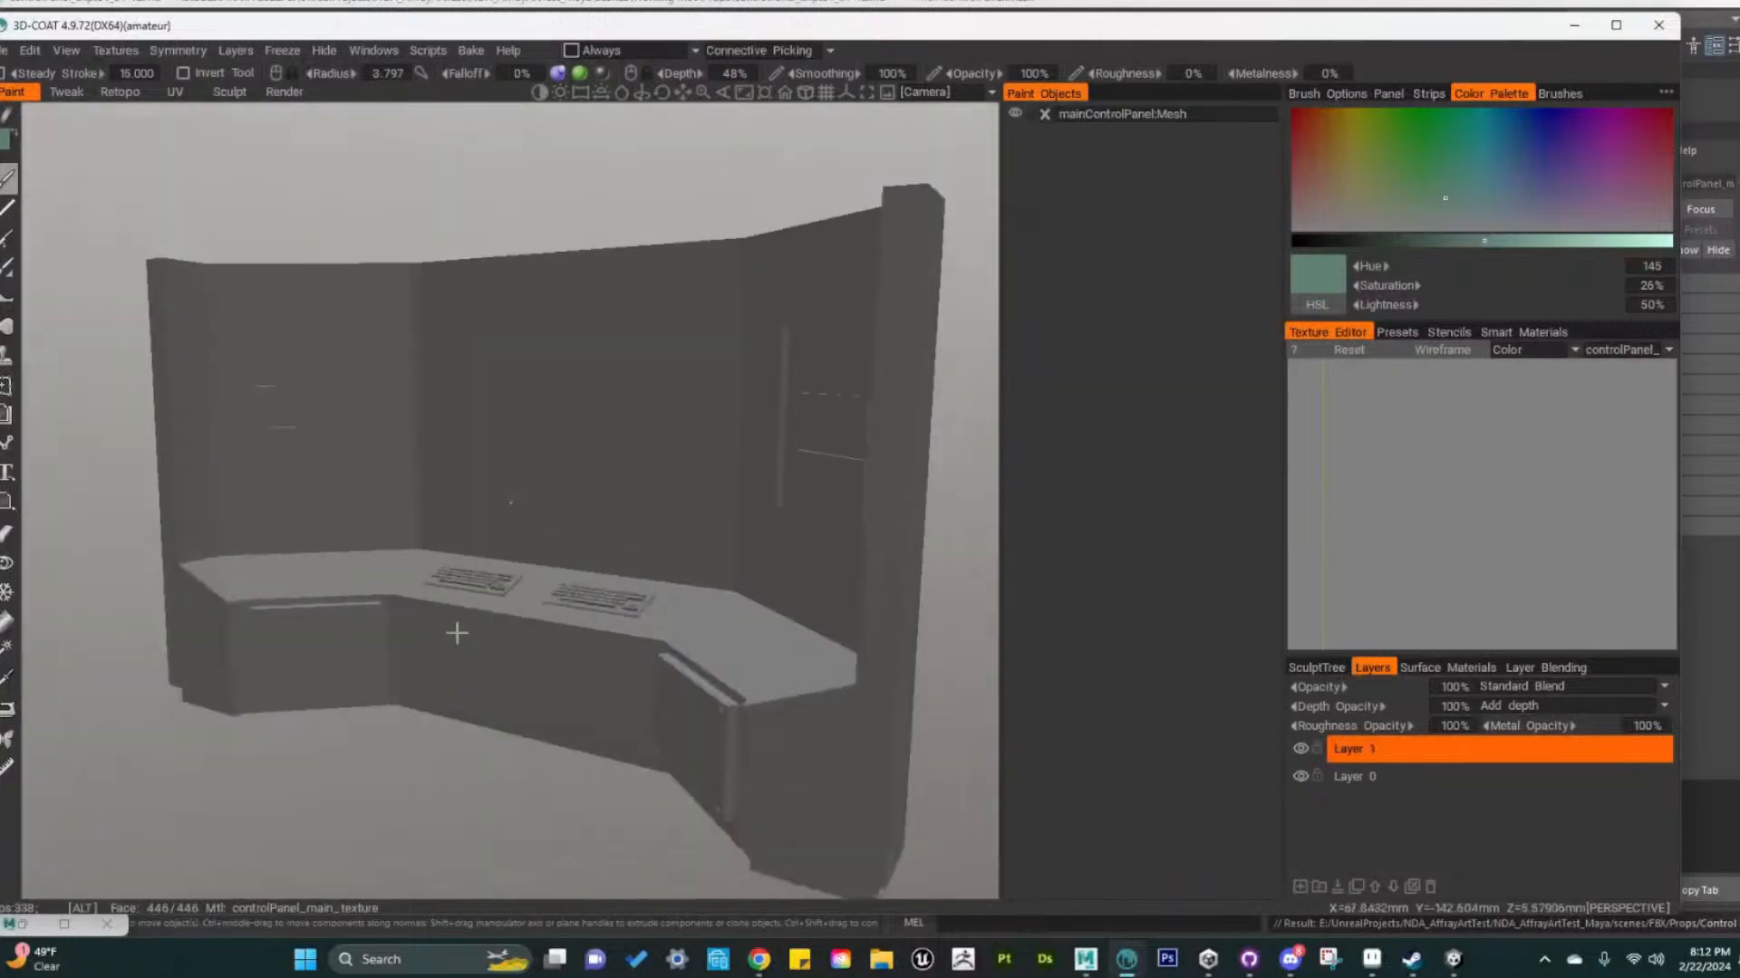
right_click_drag(454, 629, 524, 691, "alt")
middle_click_drag(1547, 488, 1449, 561, "alt")
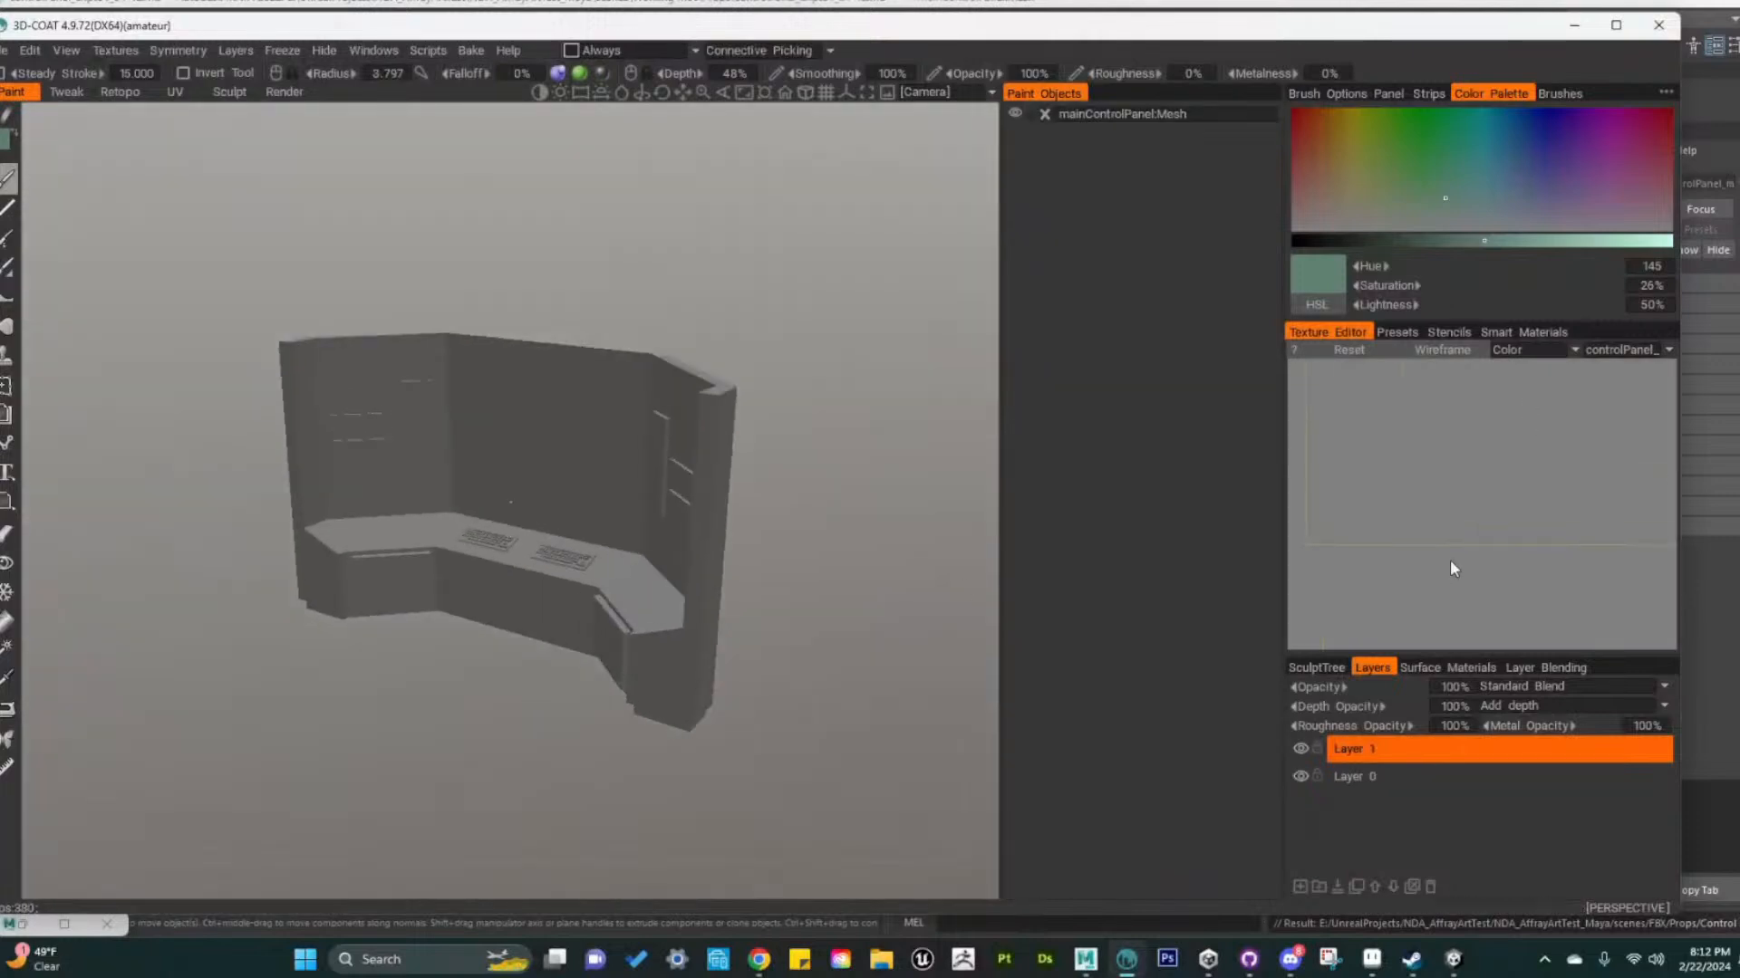
mouse_move(161, 56)
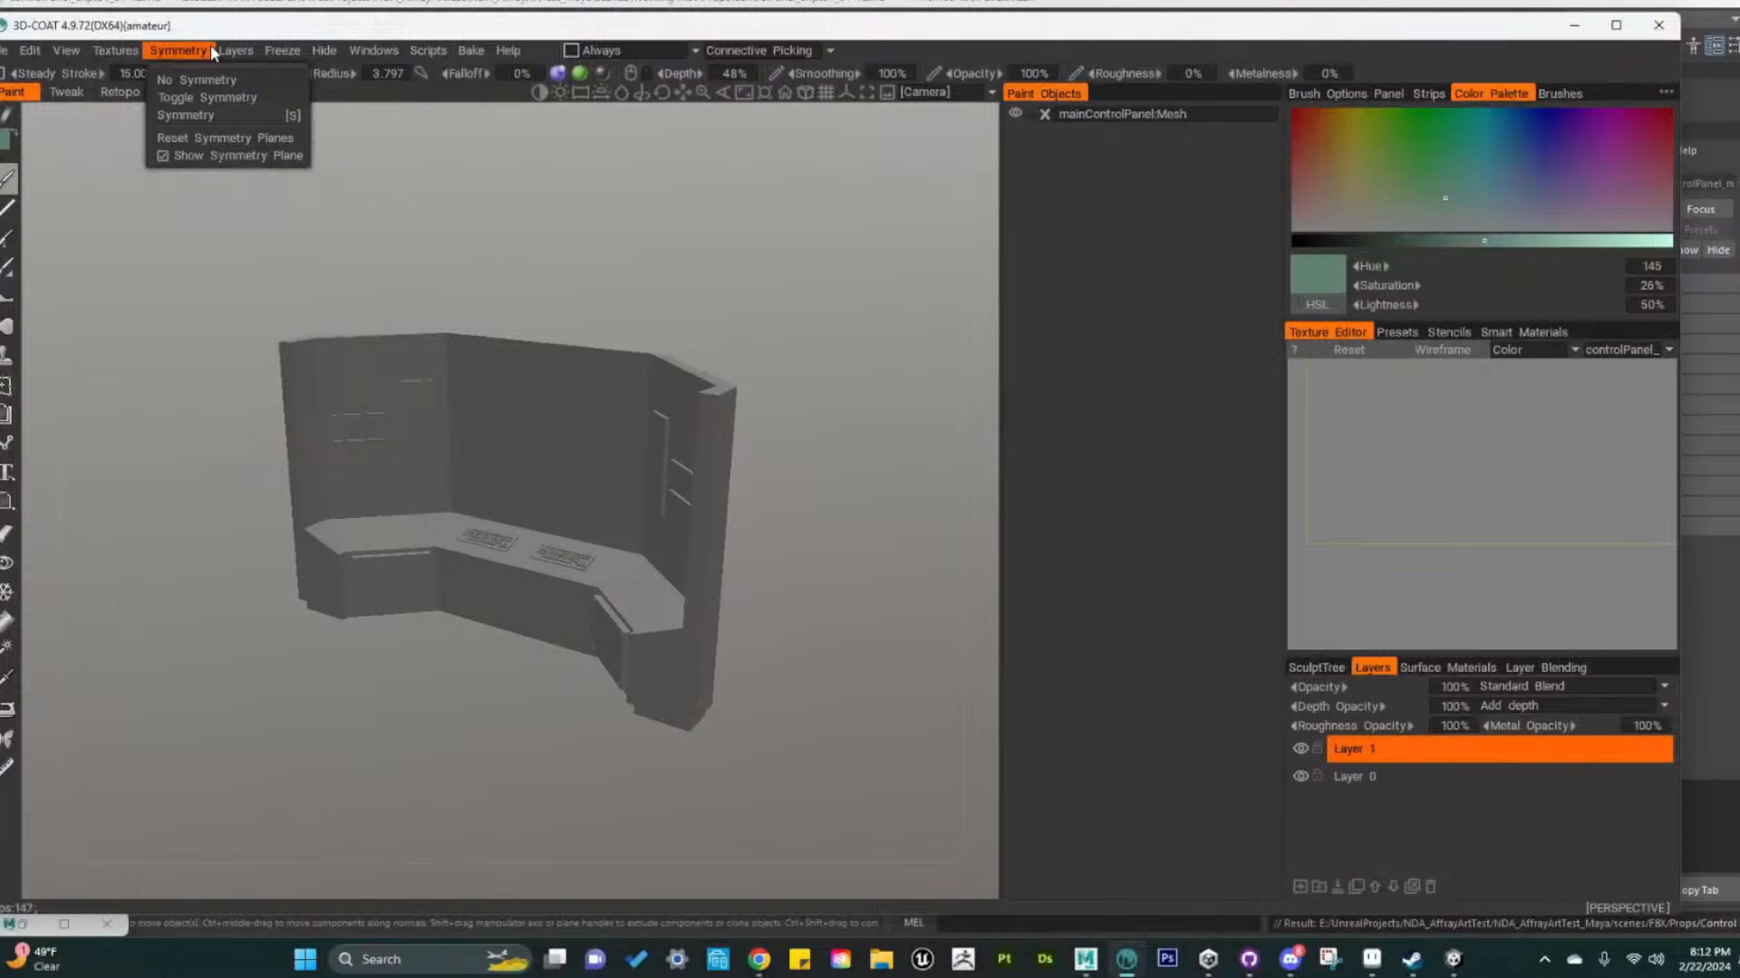
mouse_move(249, 55)
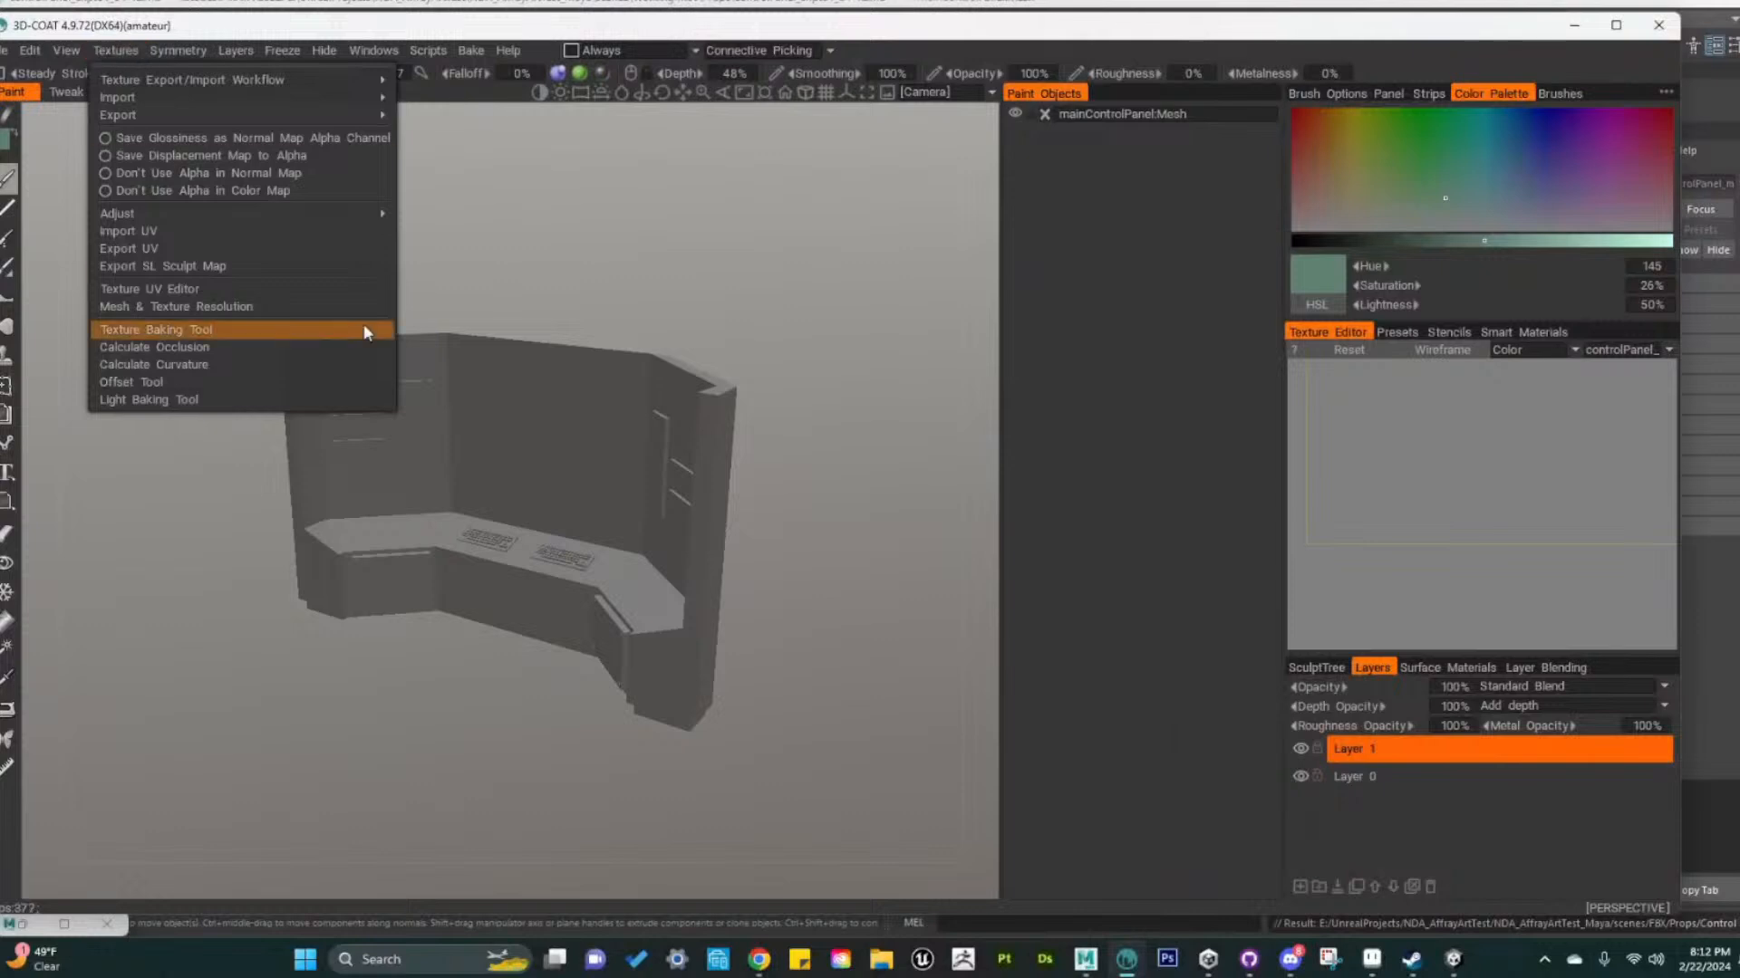
left_click(270, 345)
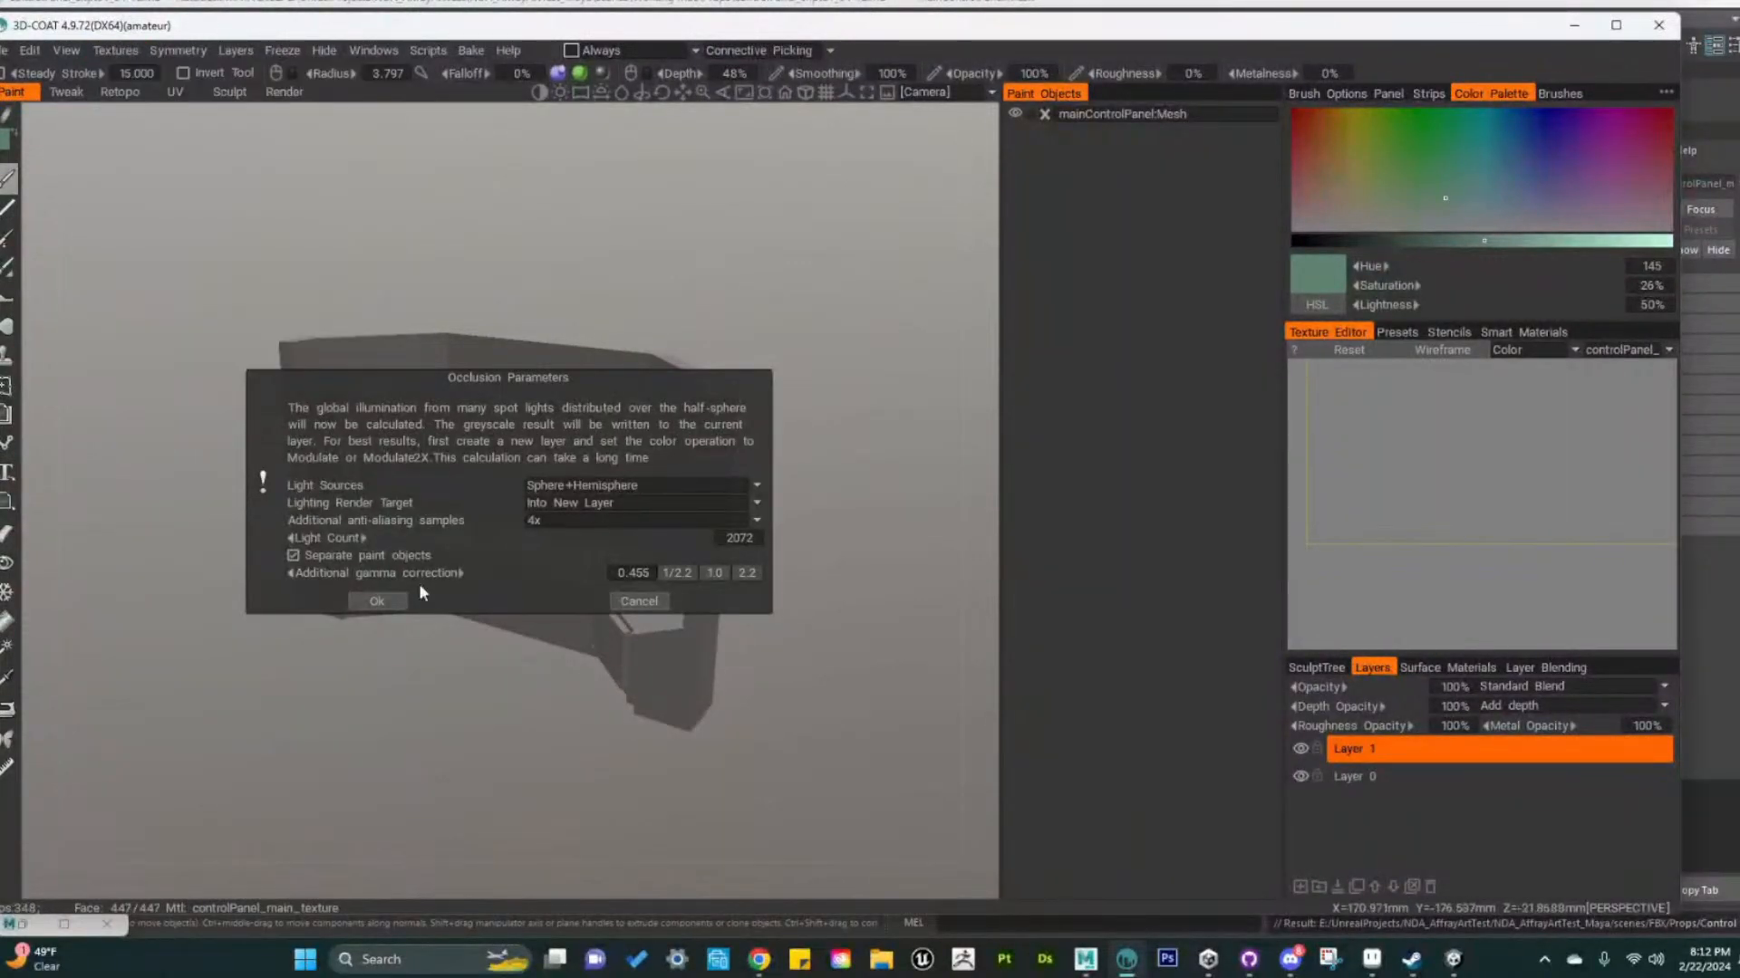
left_click(395, 602)
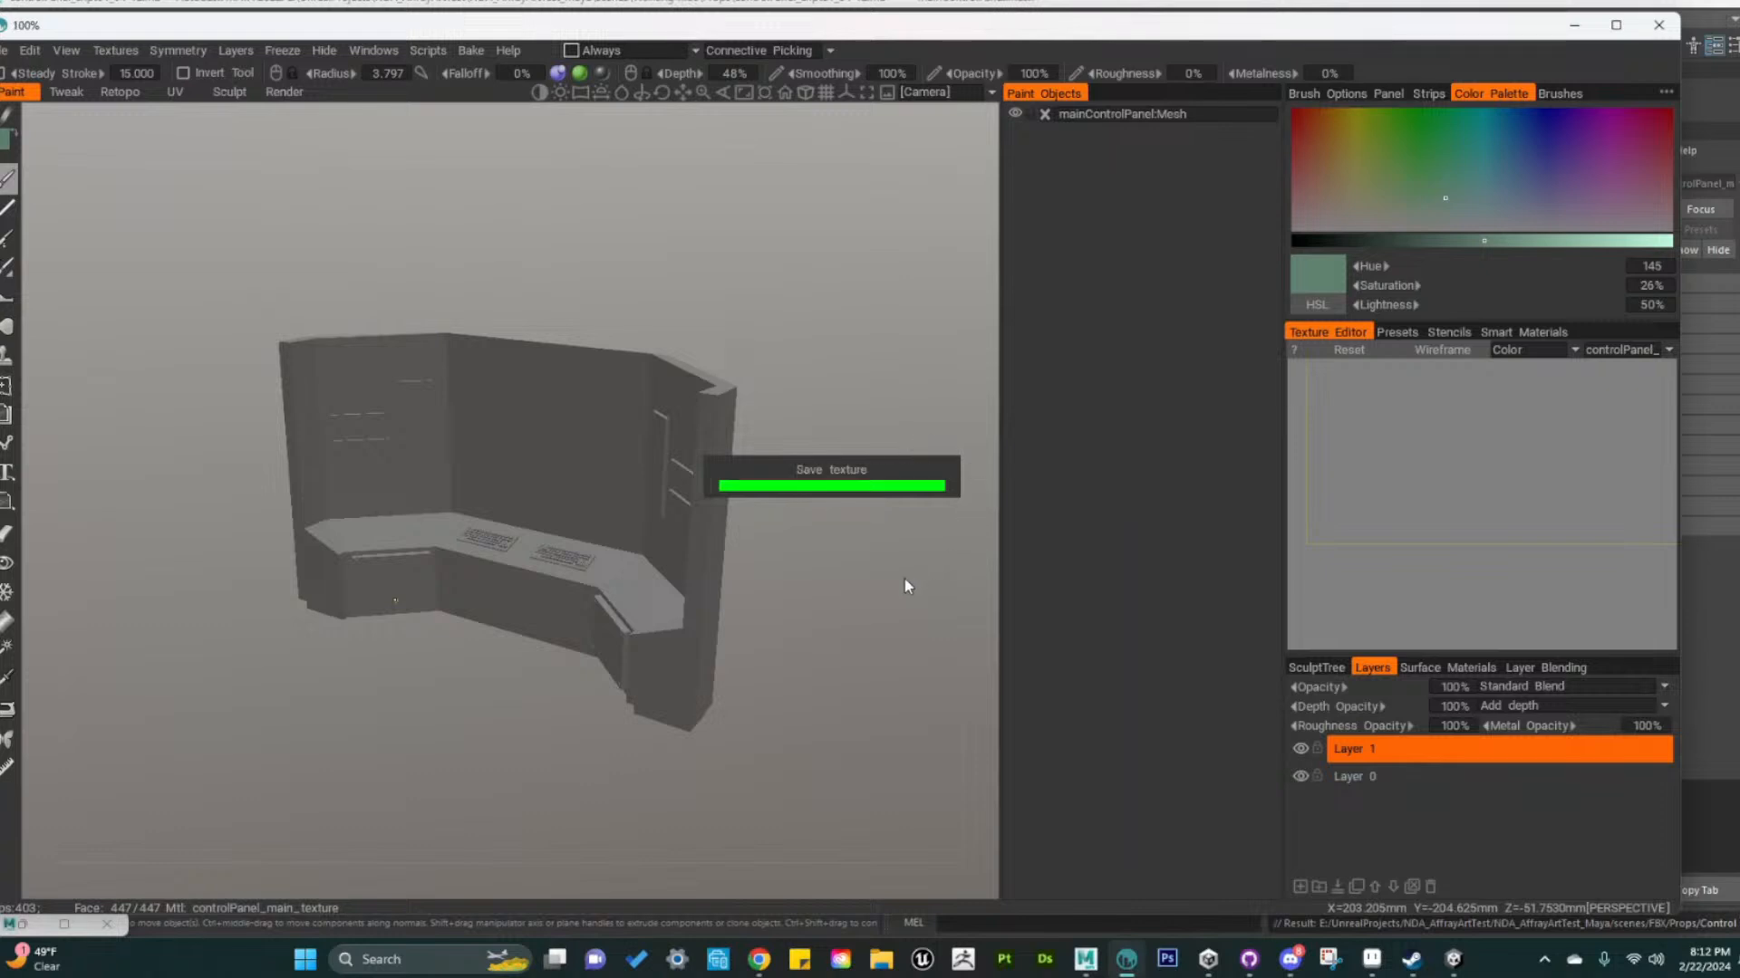
Display the control panel model in Flat Shade from a front view
left_click_drag(841, 615, 955, 607, "alt")
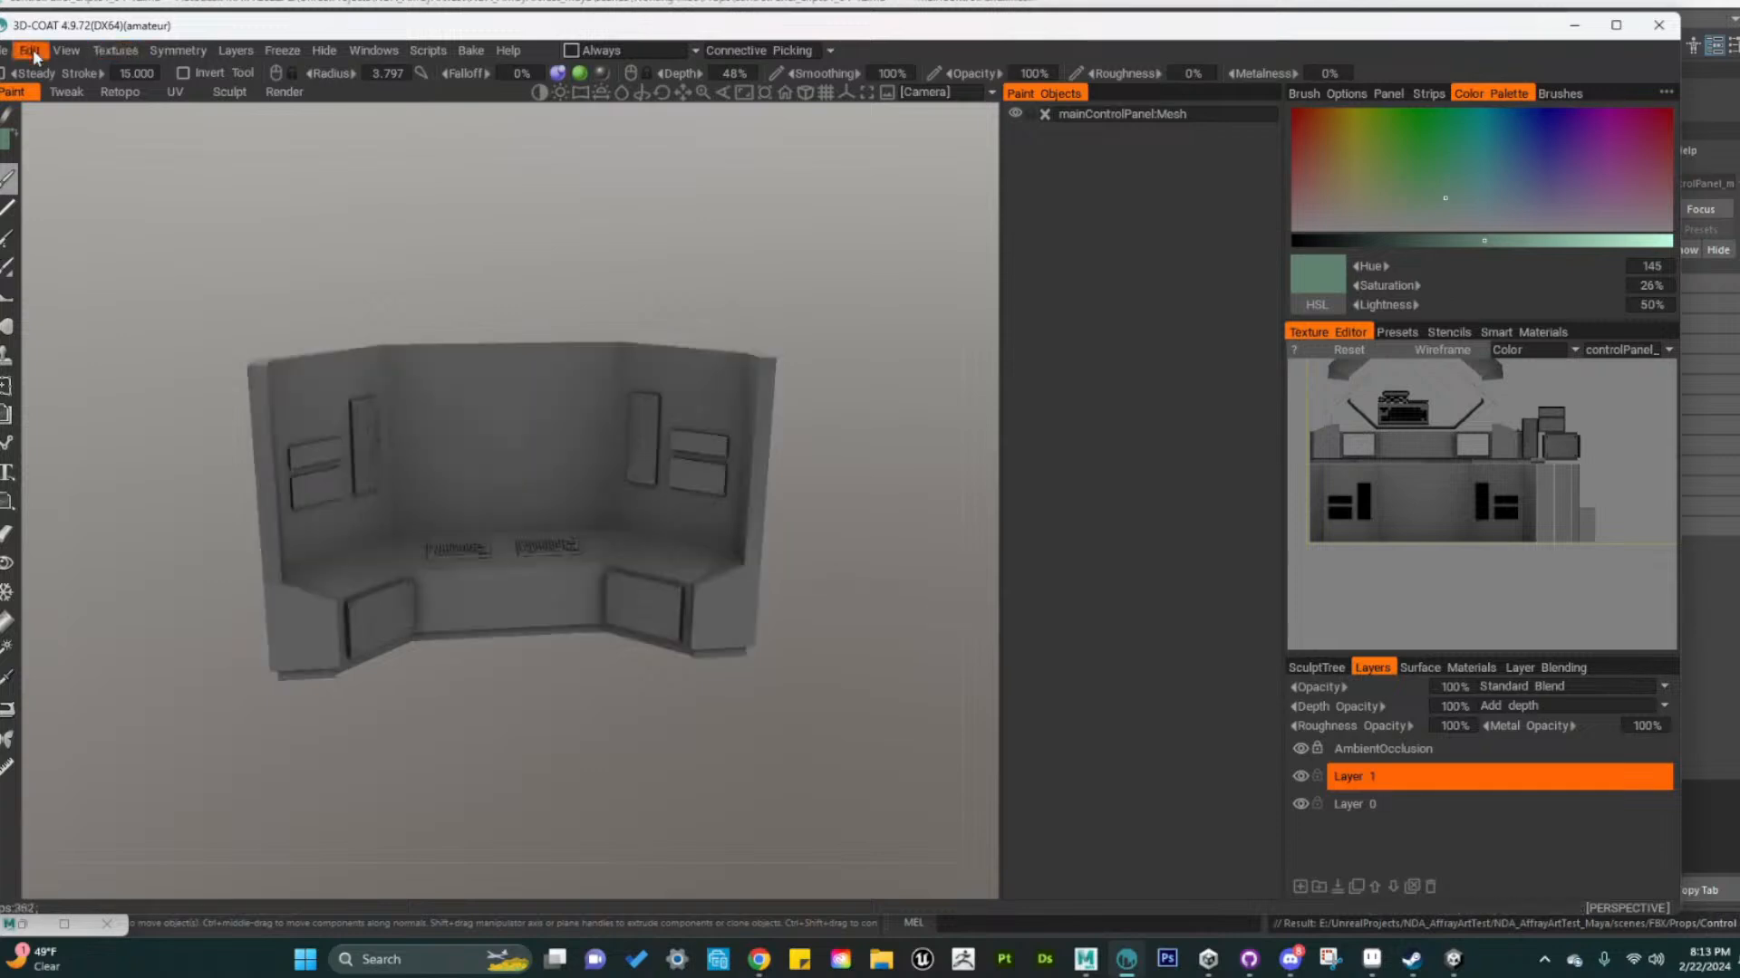
left_click(69, 51)
mouse_move(98, 55)
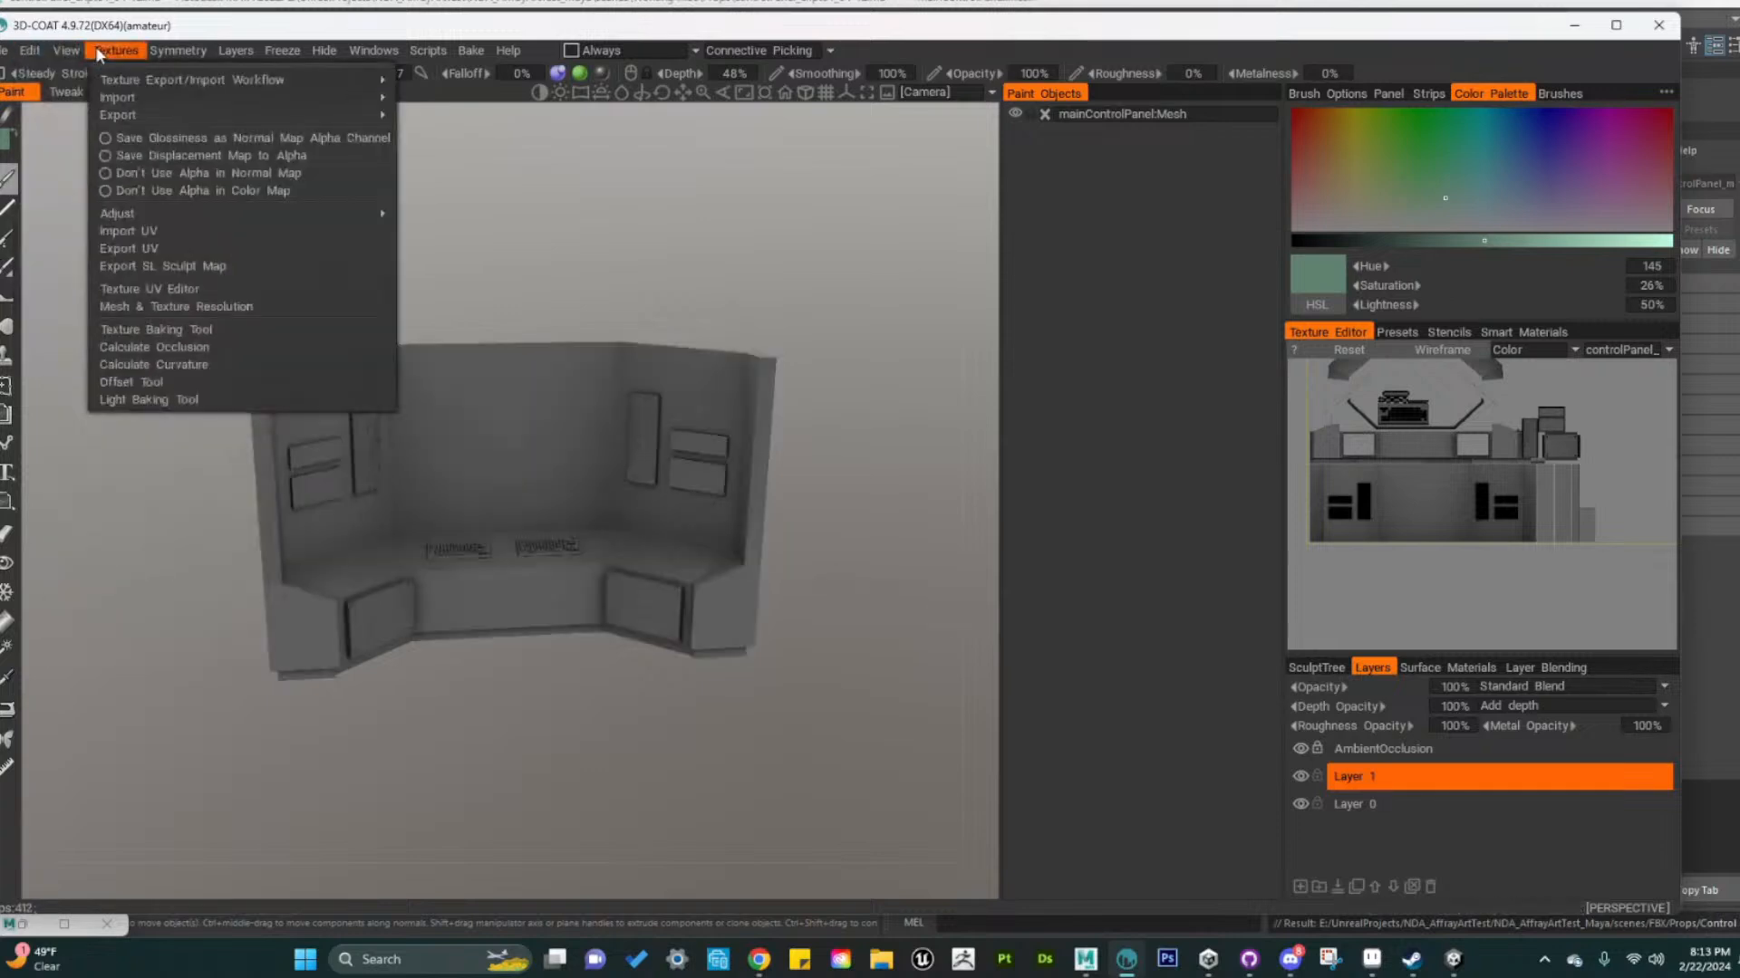
left_click(92, 52)
left_click(61, 51)
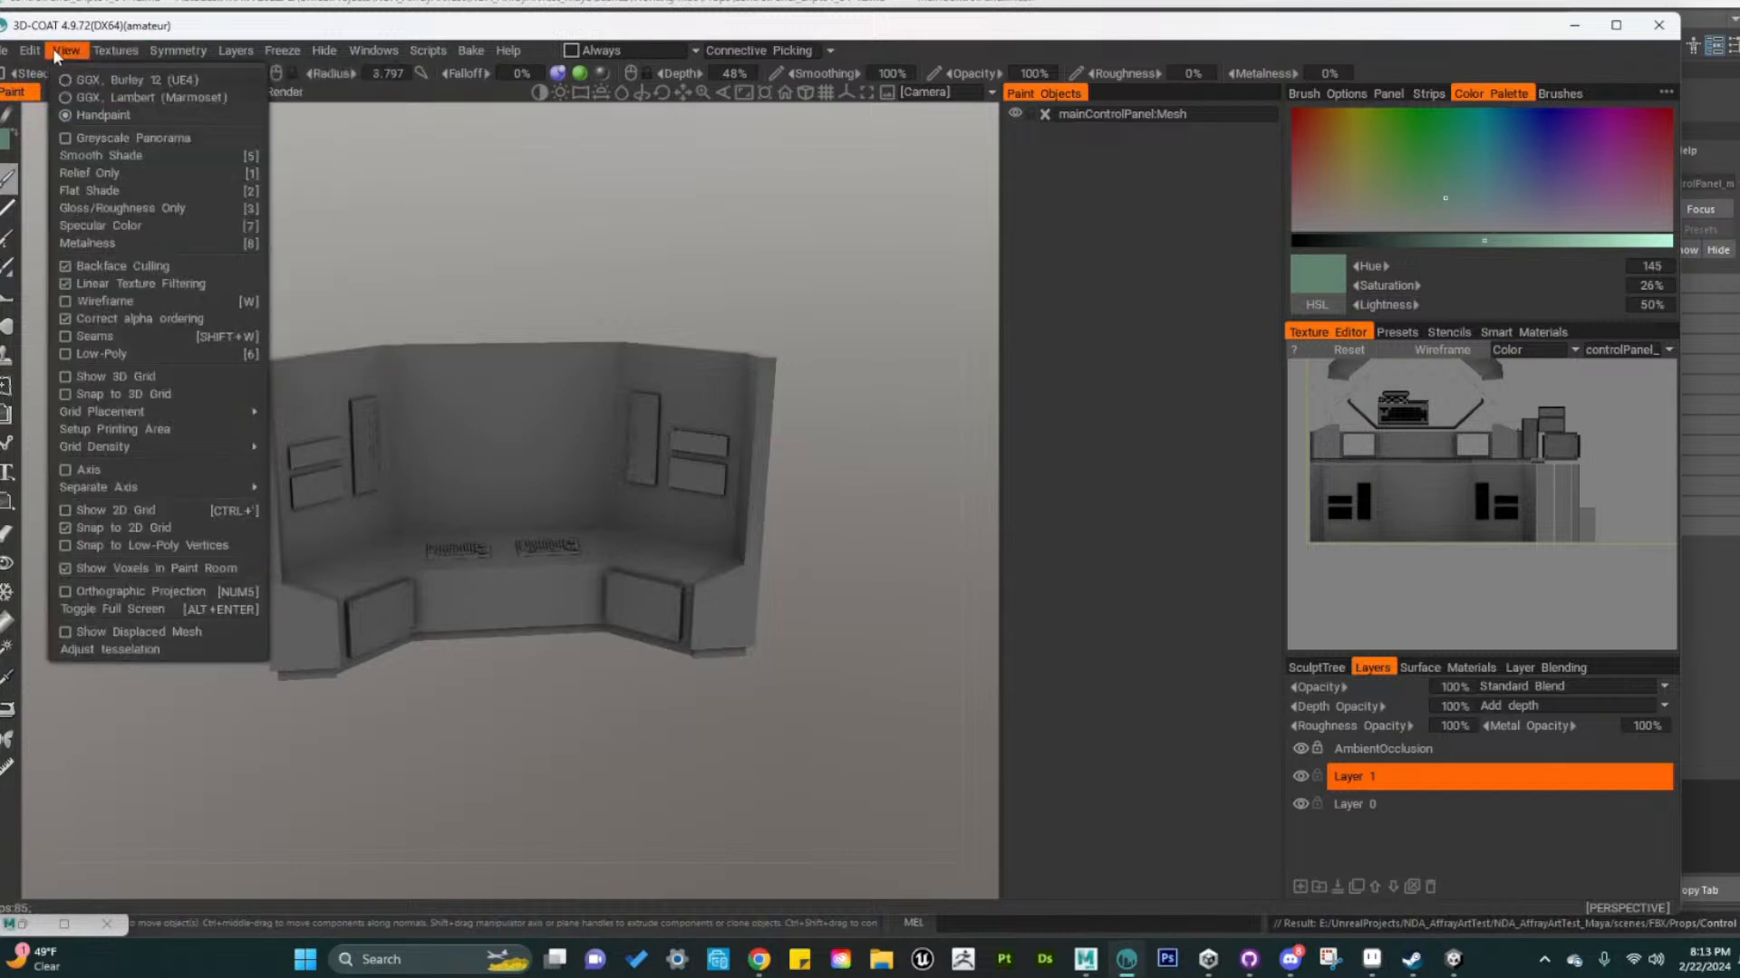
left_click(126, 188)
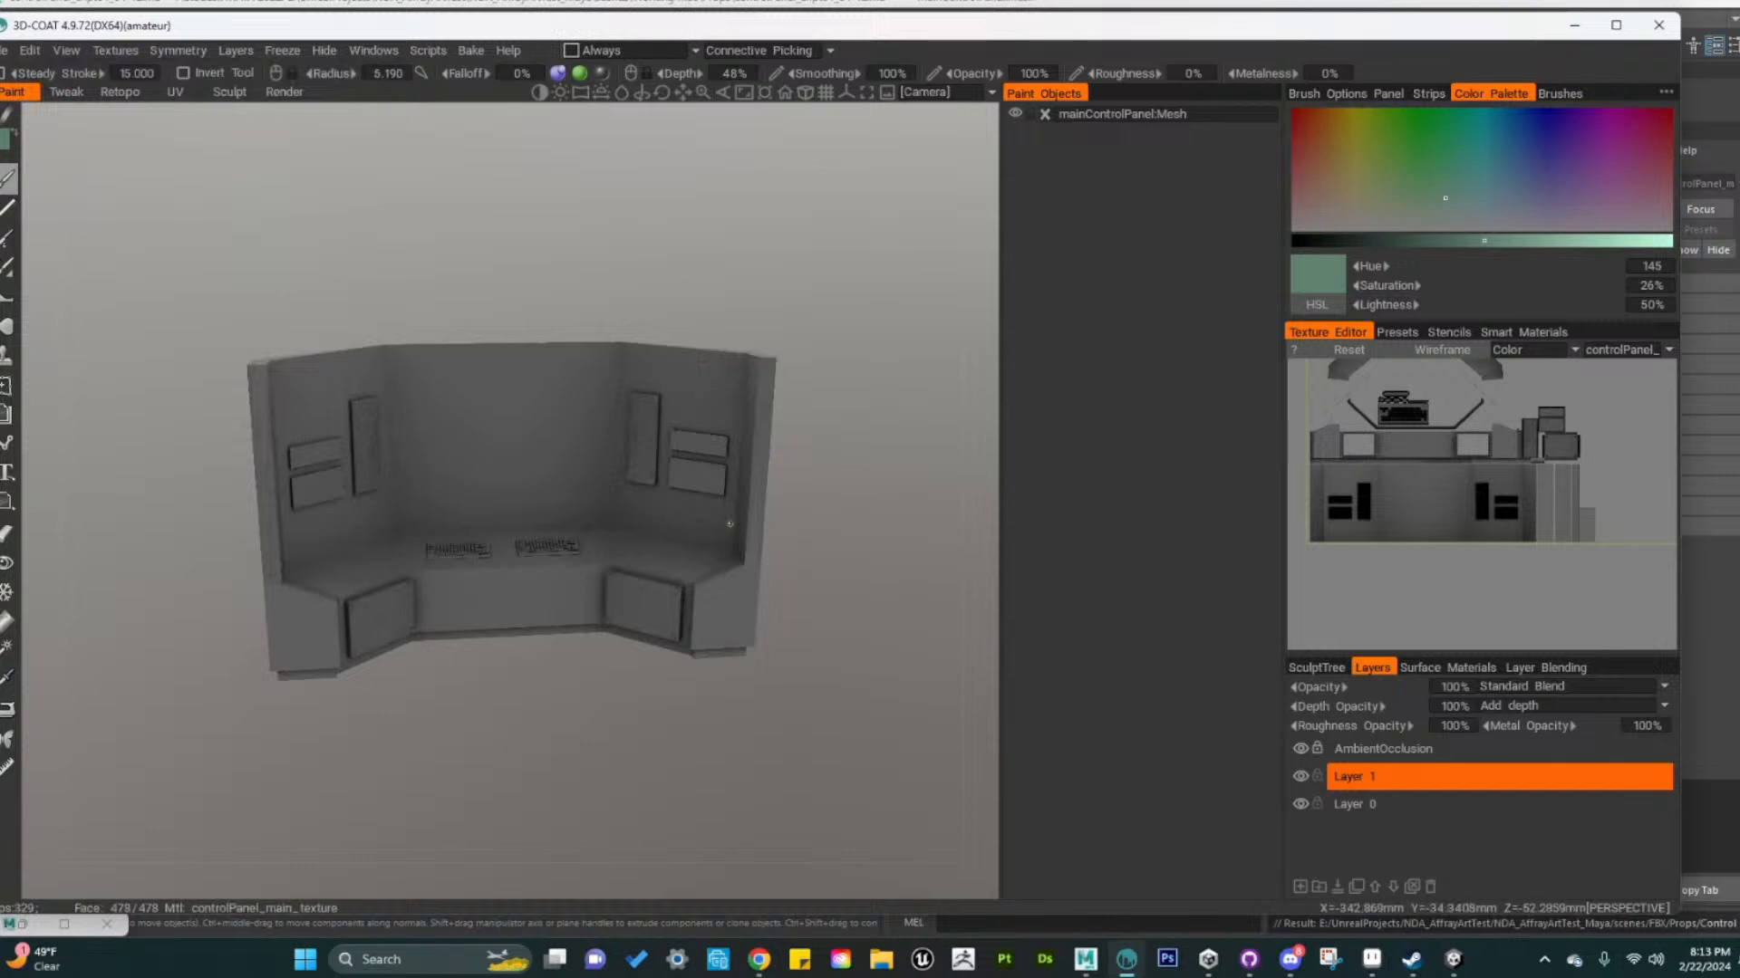
Examine the occlusion shading on the control panel and its texture layout, and select Layer 1
middle_click_drag(764, 580, 780, 575, "alt")
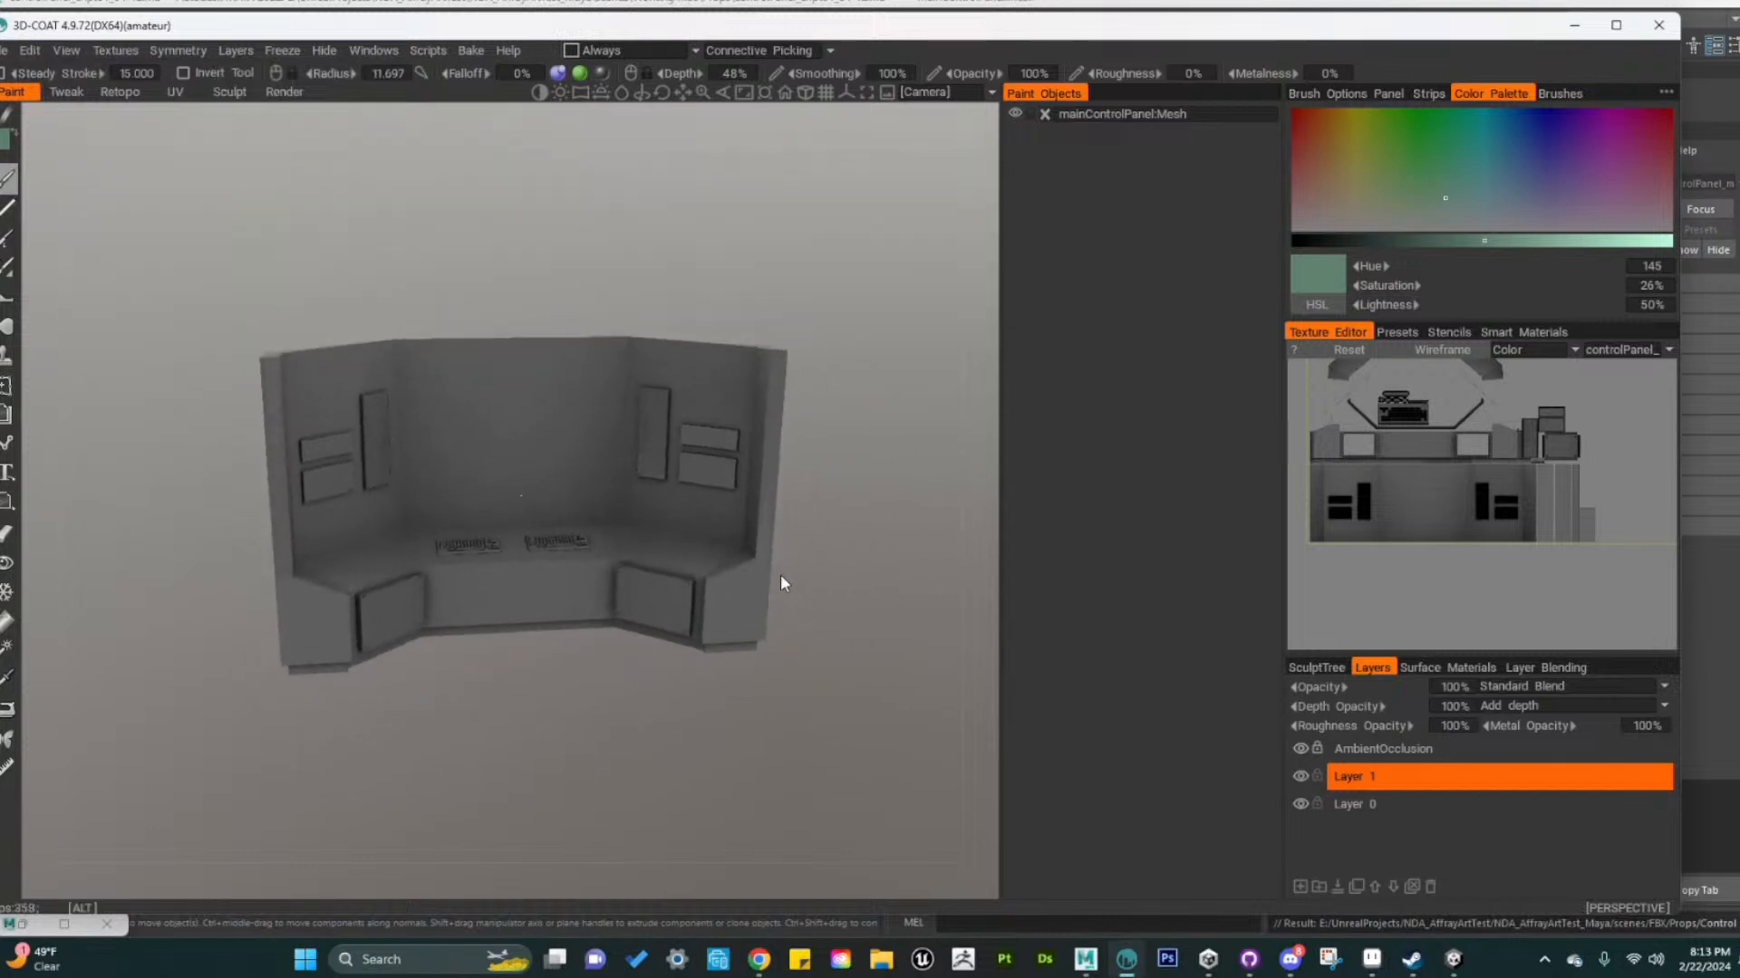
right_click_drag(780, 575, 953, 625, "alt")
left_click_drag(743, 632, 676, 600, "alt")
right_click_drag(676, 600, 507, 426, "alt")
left_click_drag(508, 426, 553, 468, "alt")
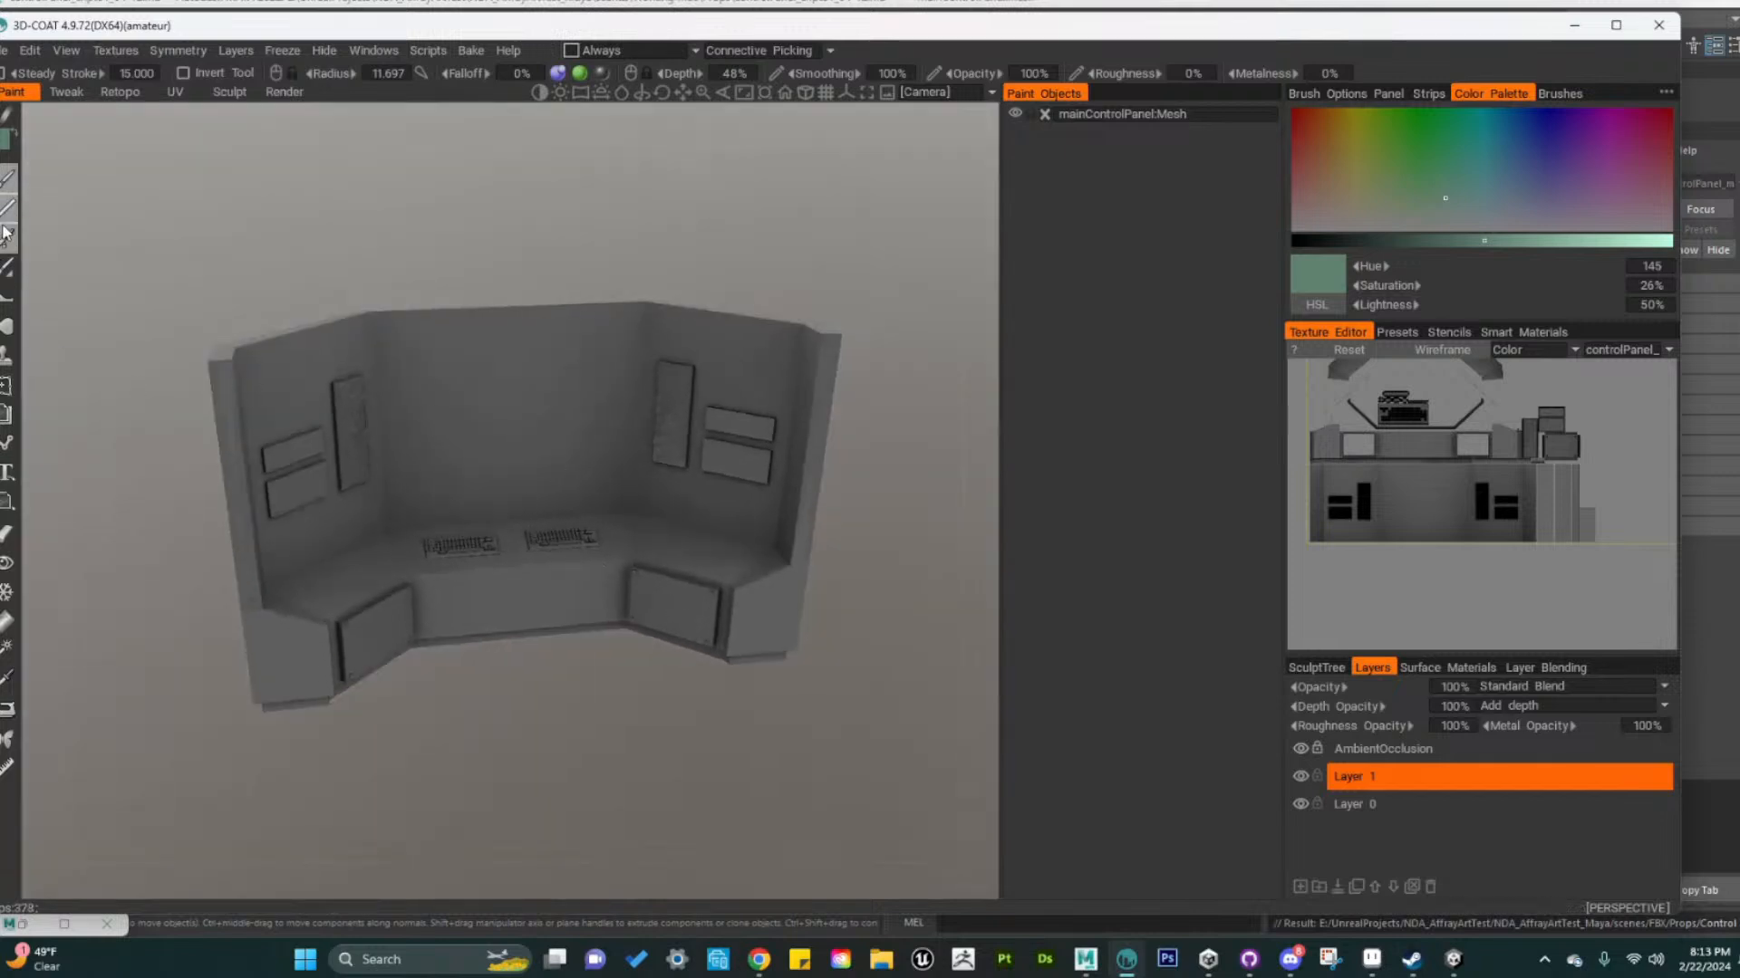
right_click_drag(675, 668, 610, 679, "alt")
left_click_drag(609, 680, 621, 646, "alt")
right_click_drag(687, 661, 649, 669, "alt")
middle_click_drag(1503, 474, 1485, 545, "alt")
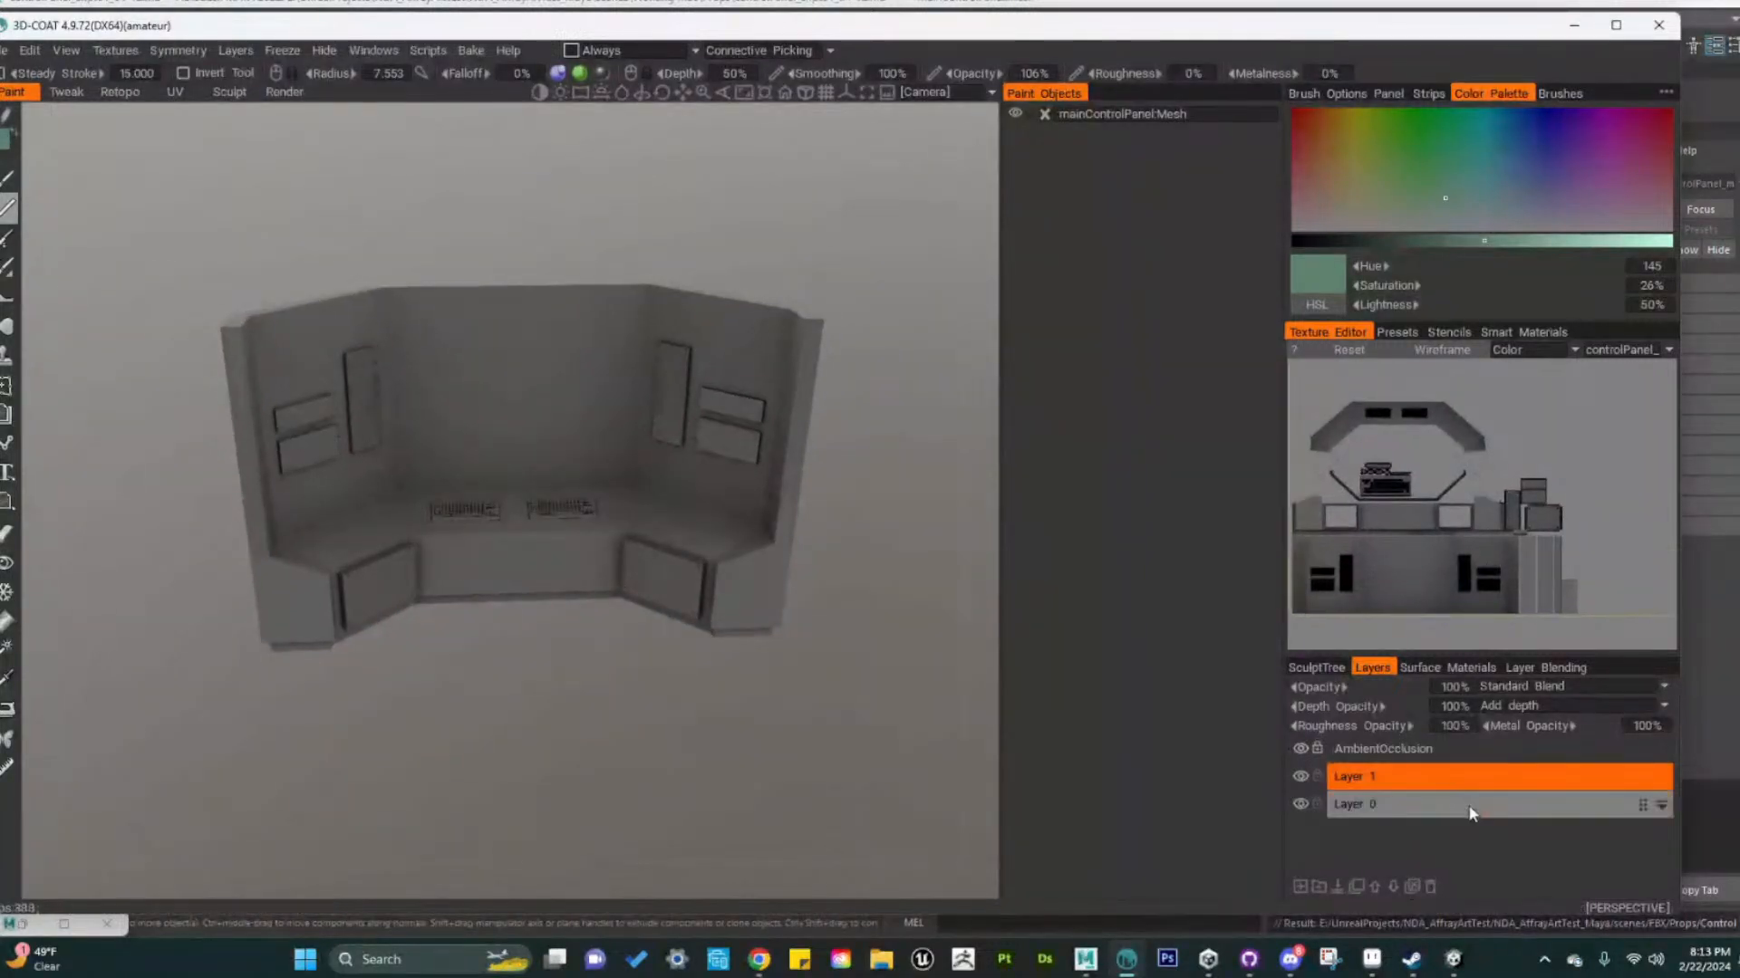
left_click(1362, 779)
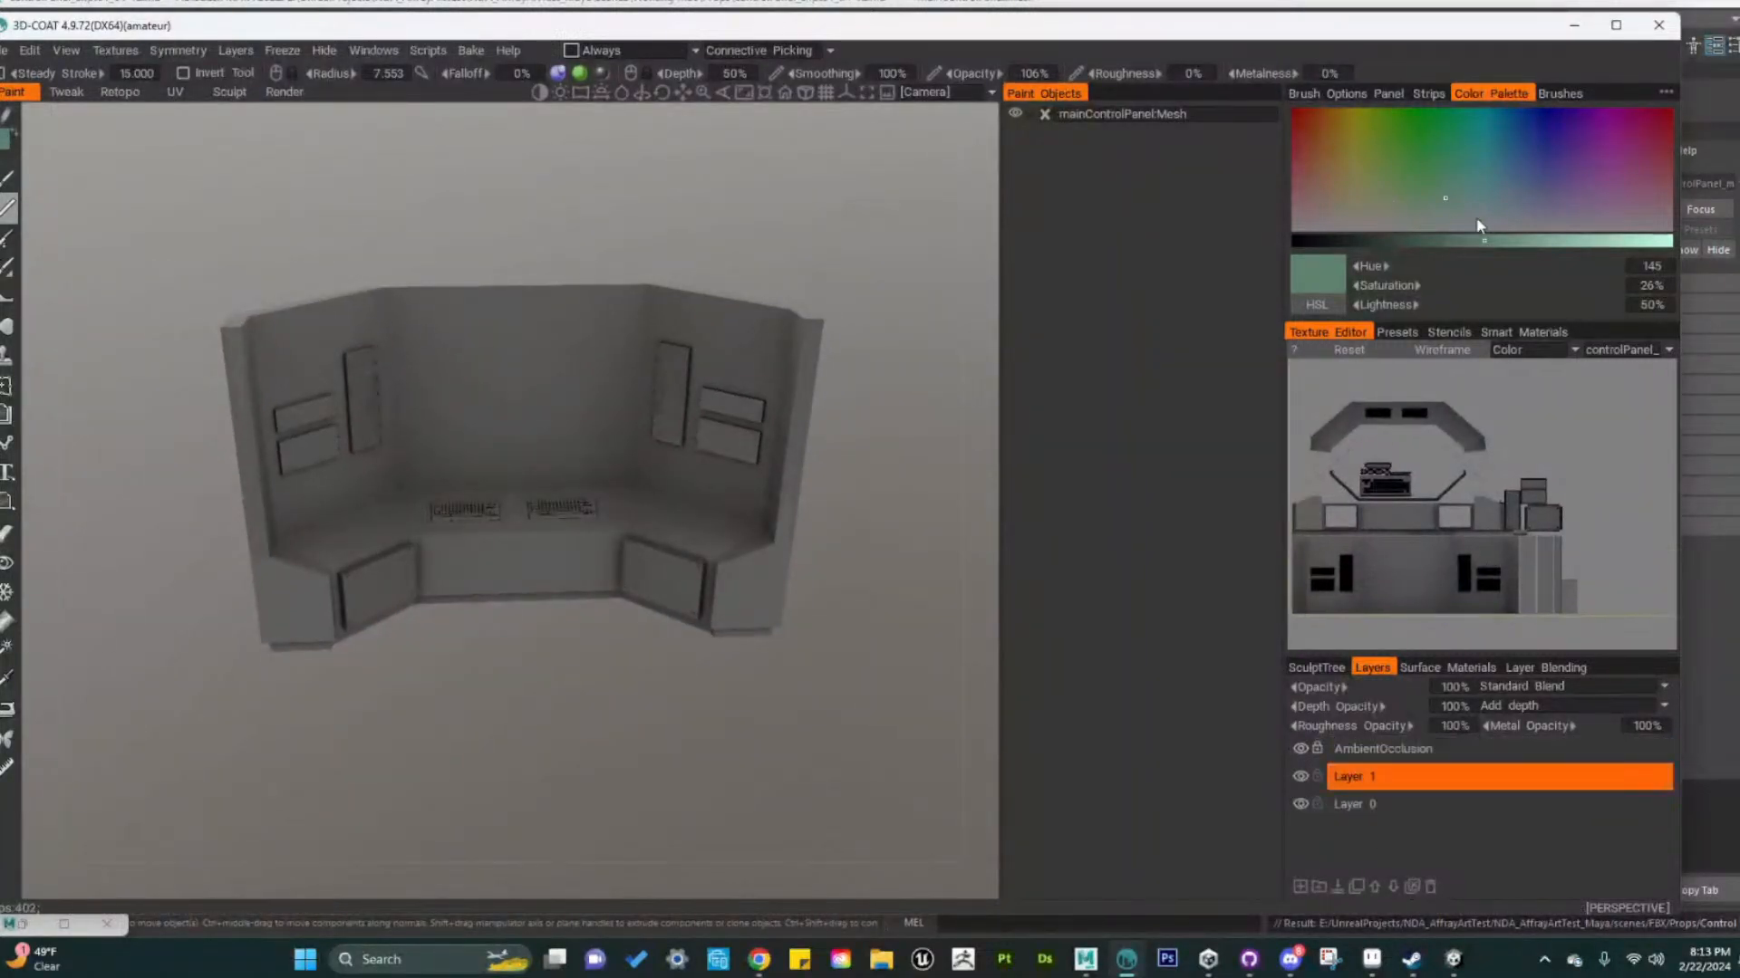
Pick a muted blue, switch the color palette to Image mode, and look through its list of recent images
left_click(1498, 176)
left_click(1457, 240)
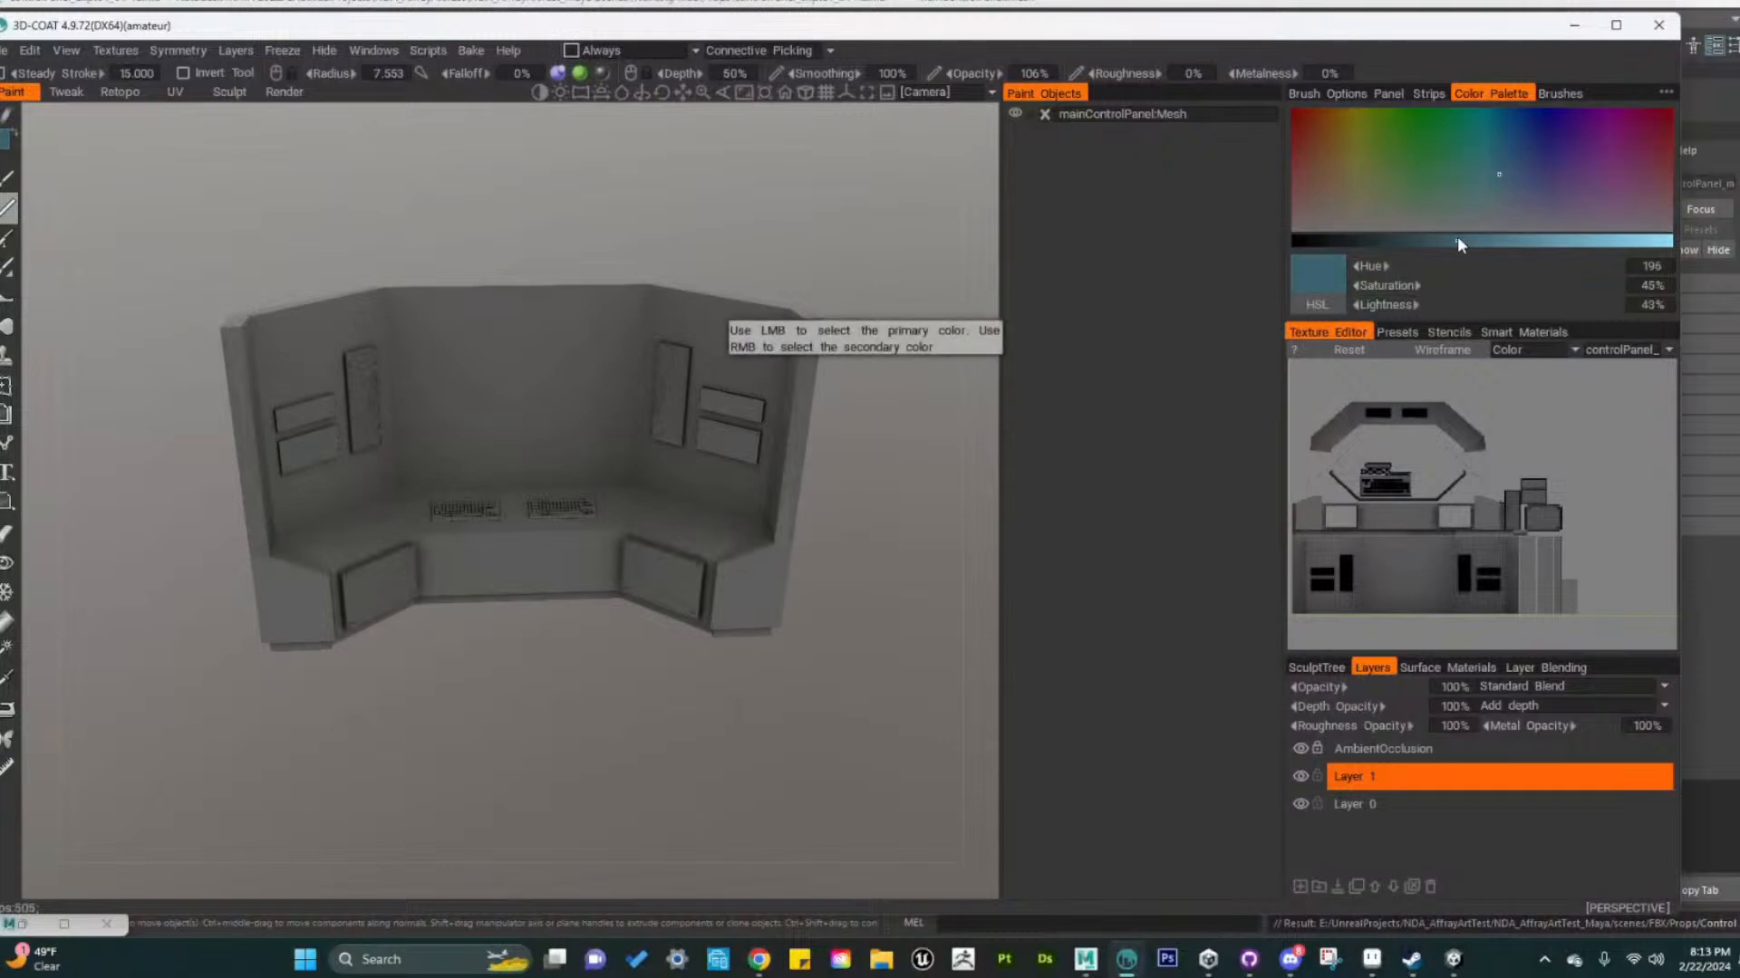
left_click(1663, 88)
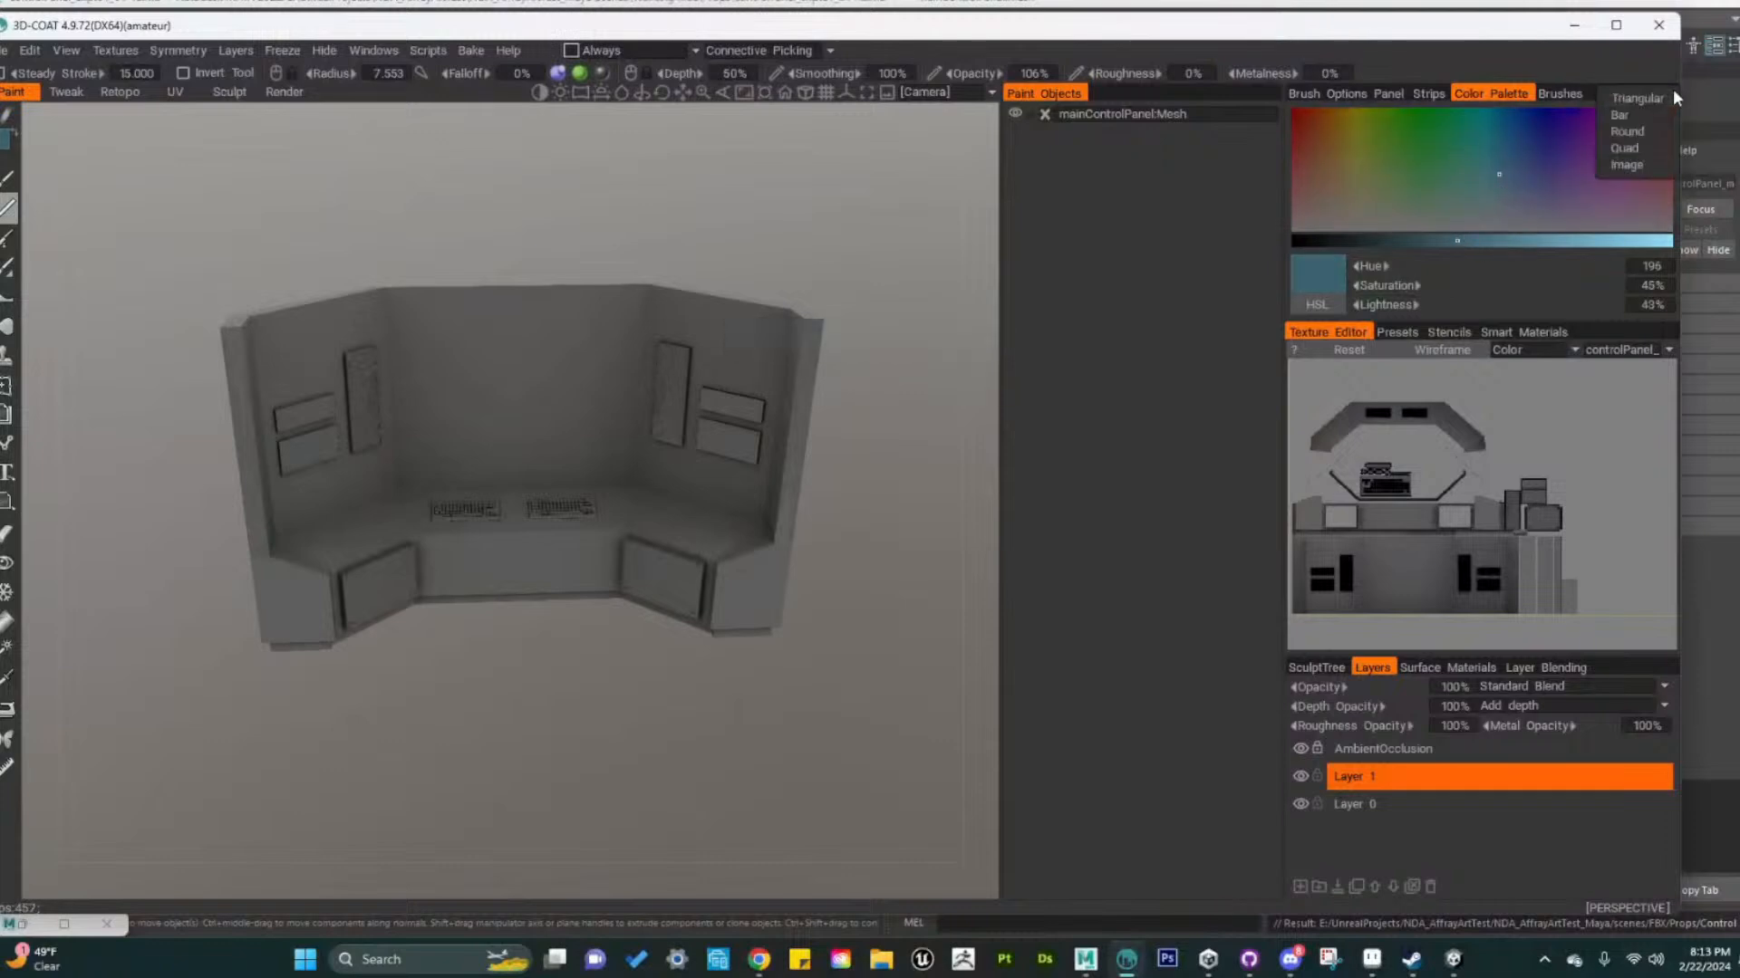
left_click(1650, 167)
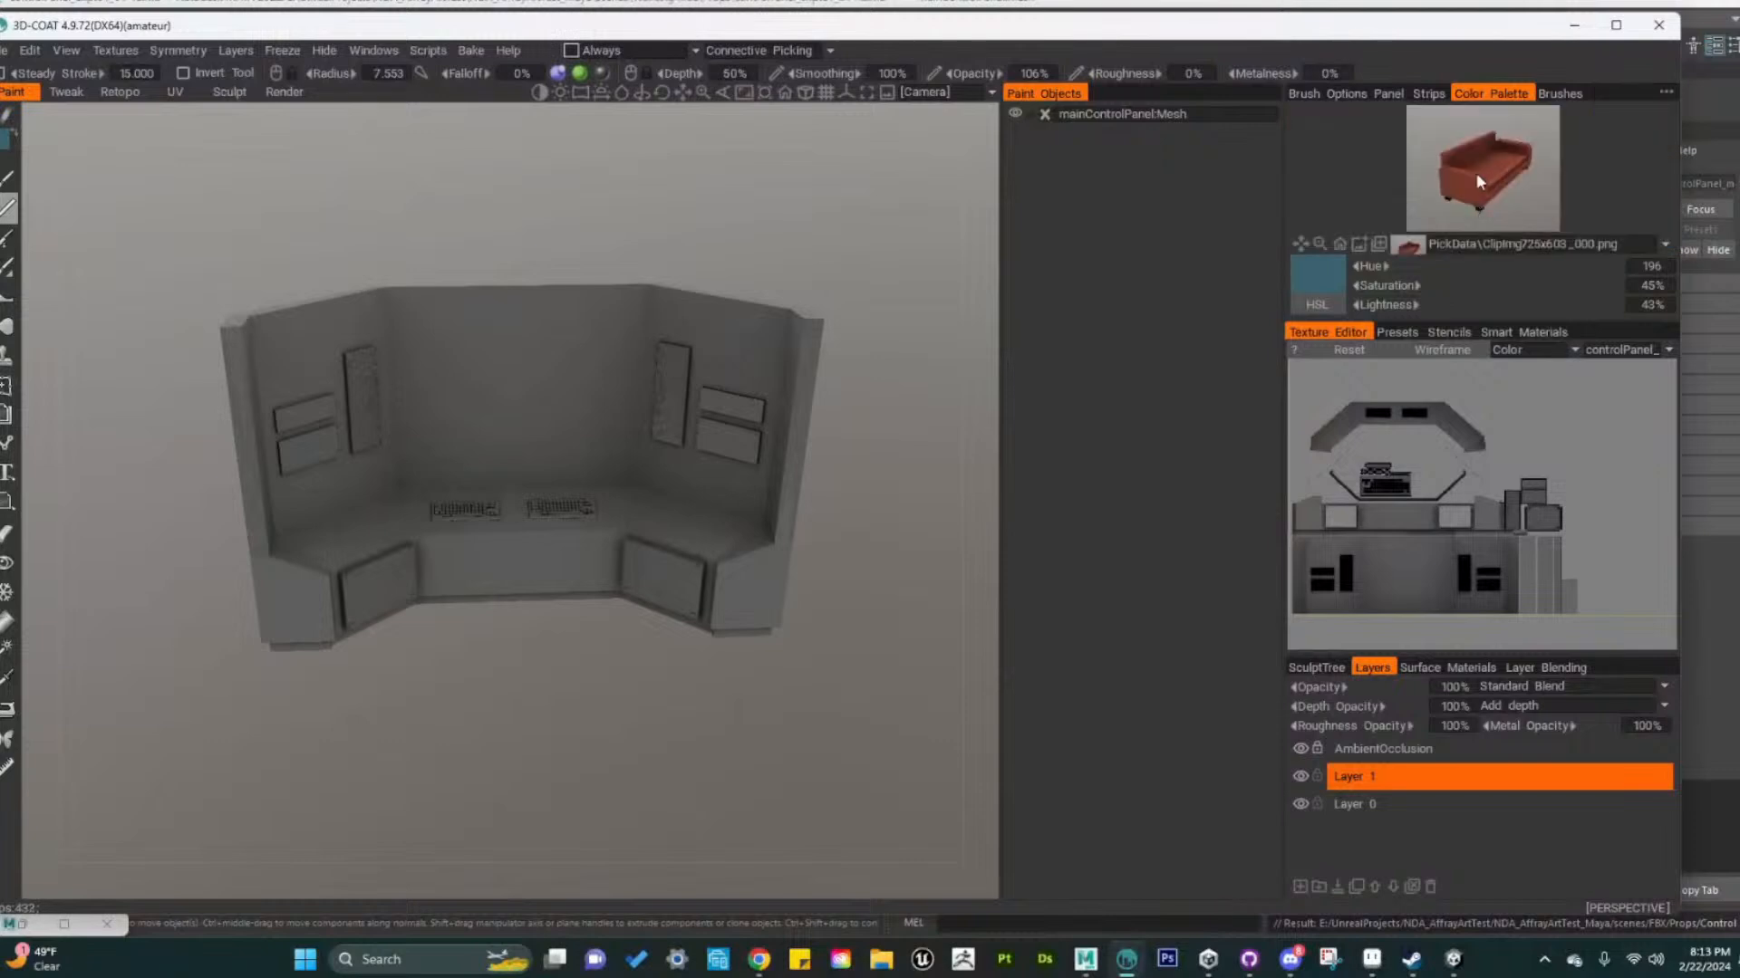
left_click(1575, 239)
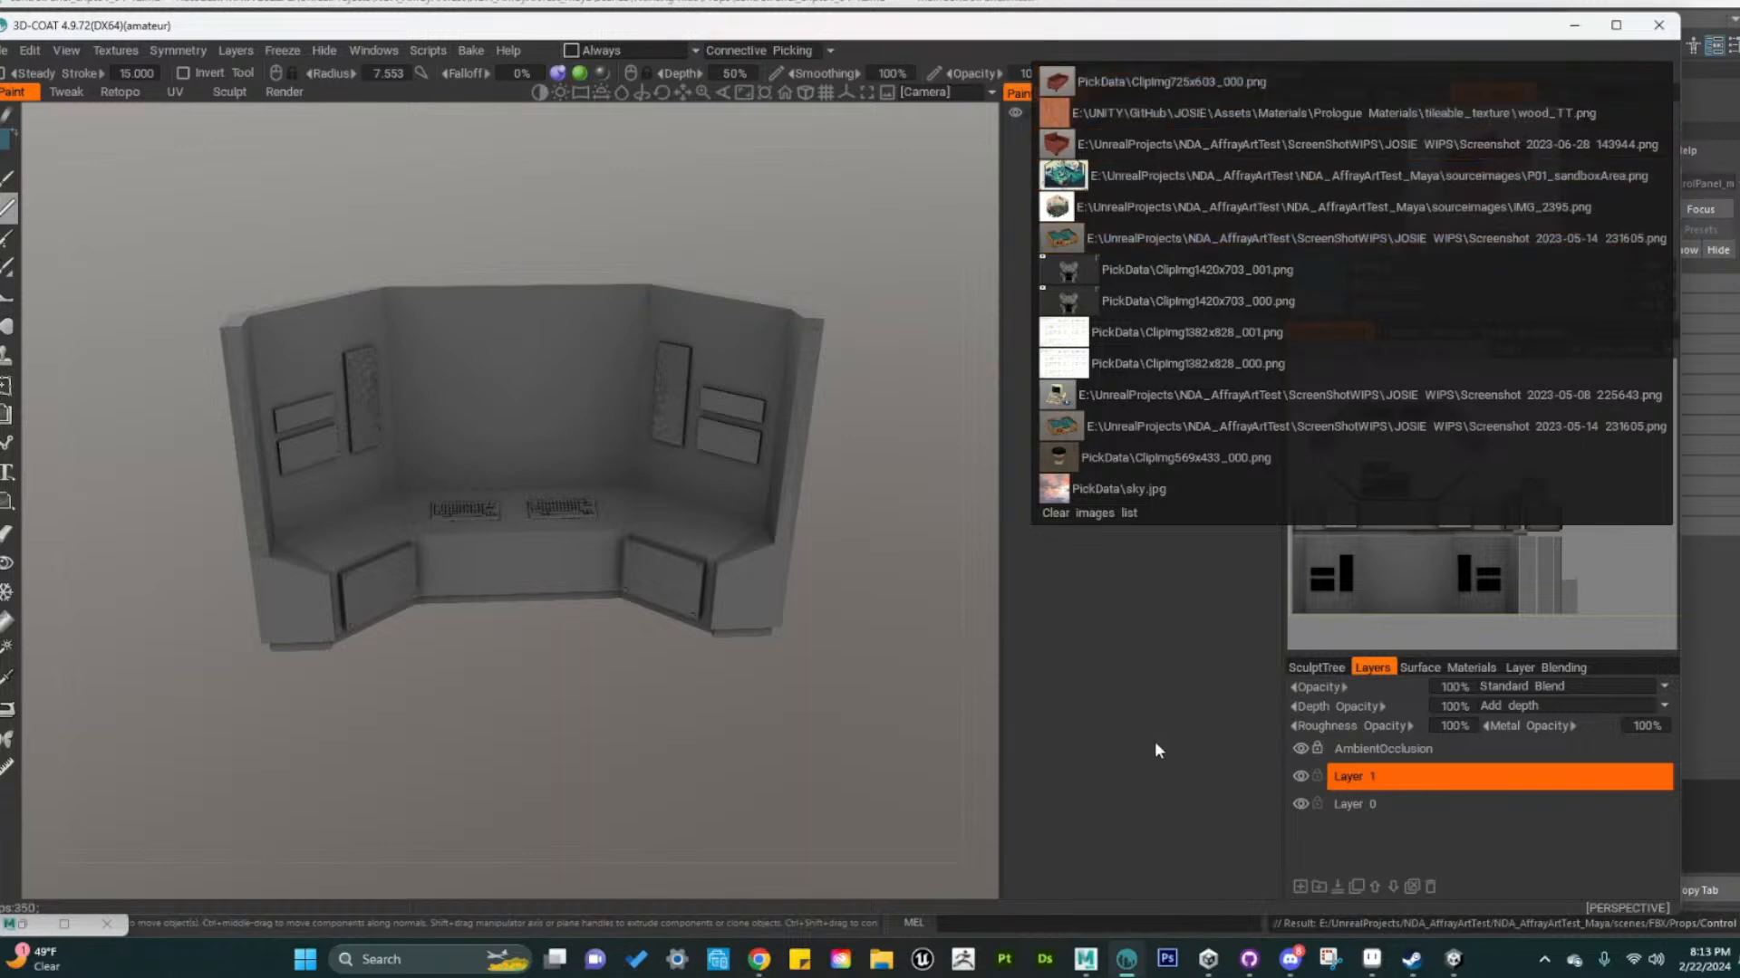
left_click(1155, 744)
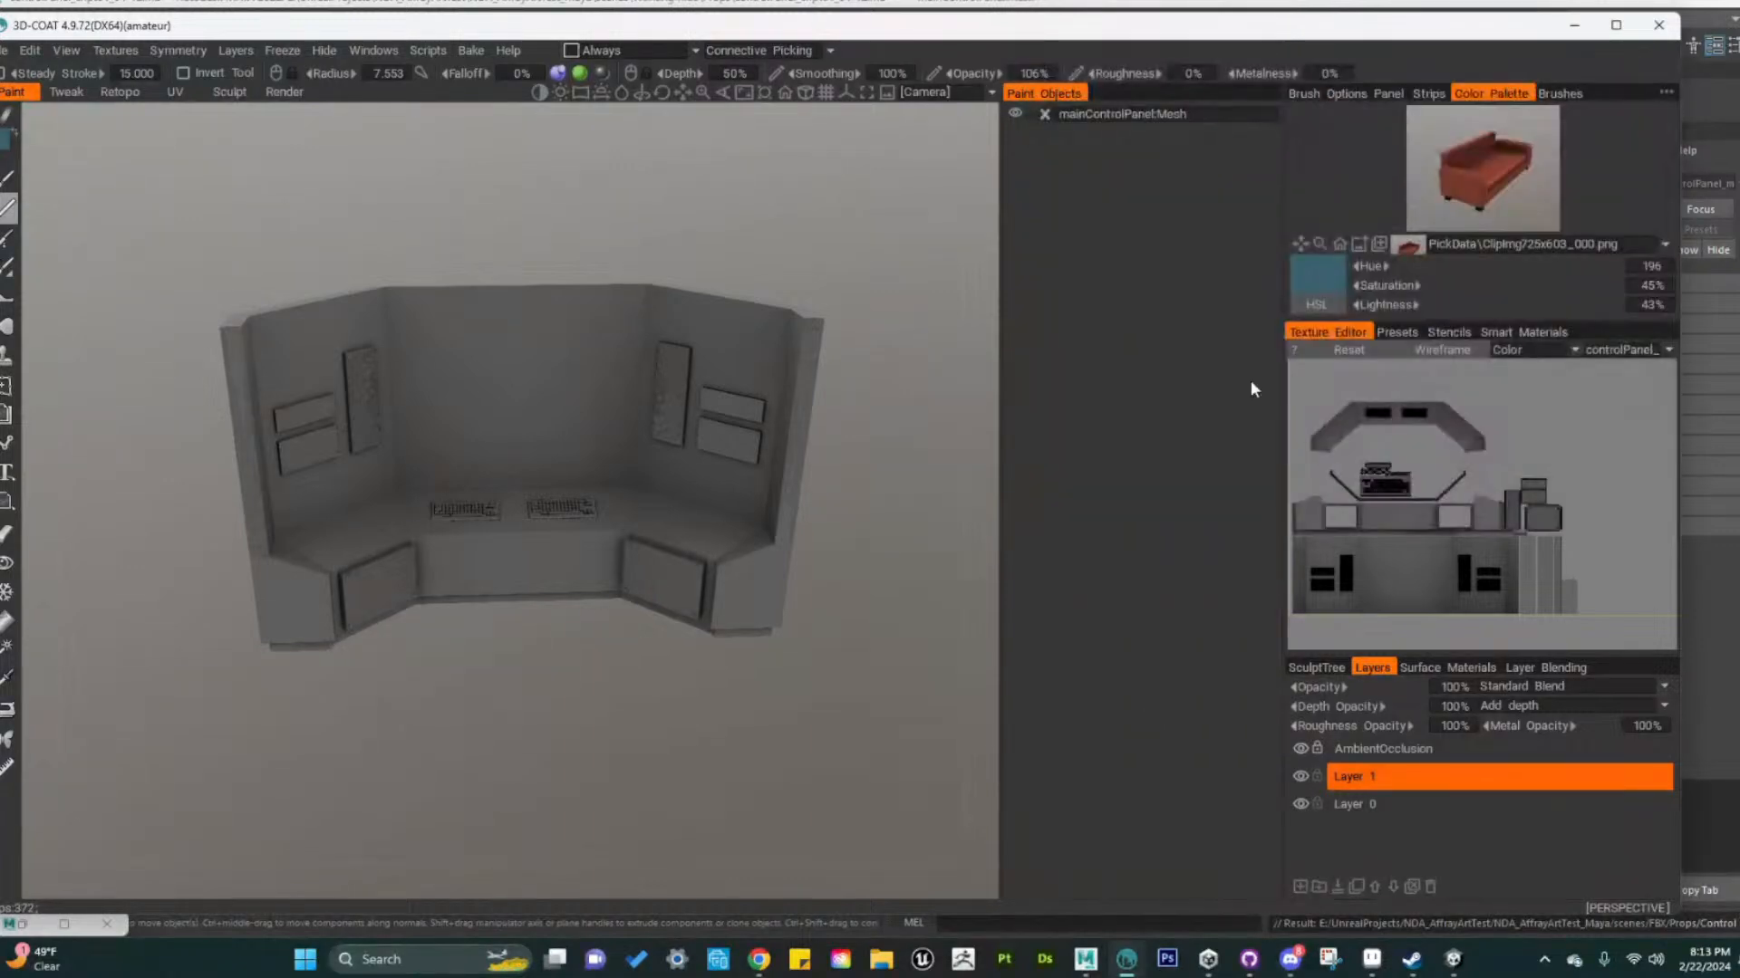
left_click(1356, 250)
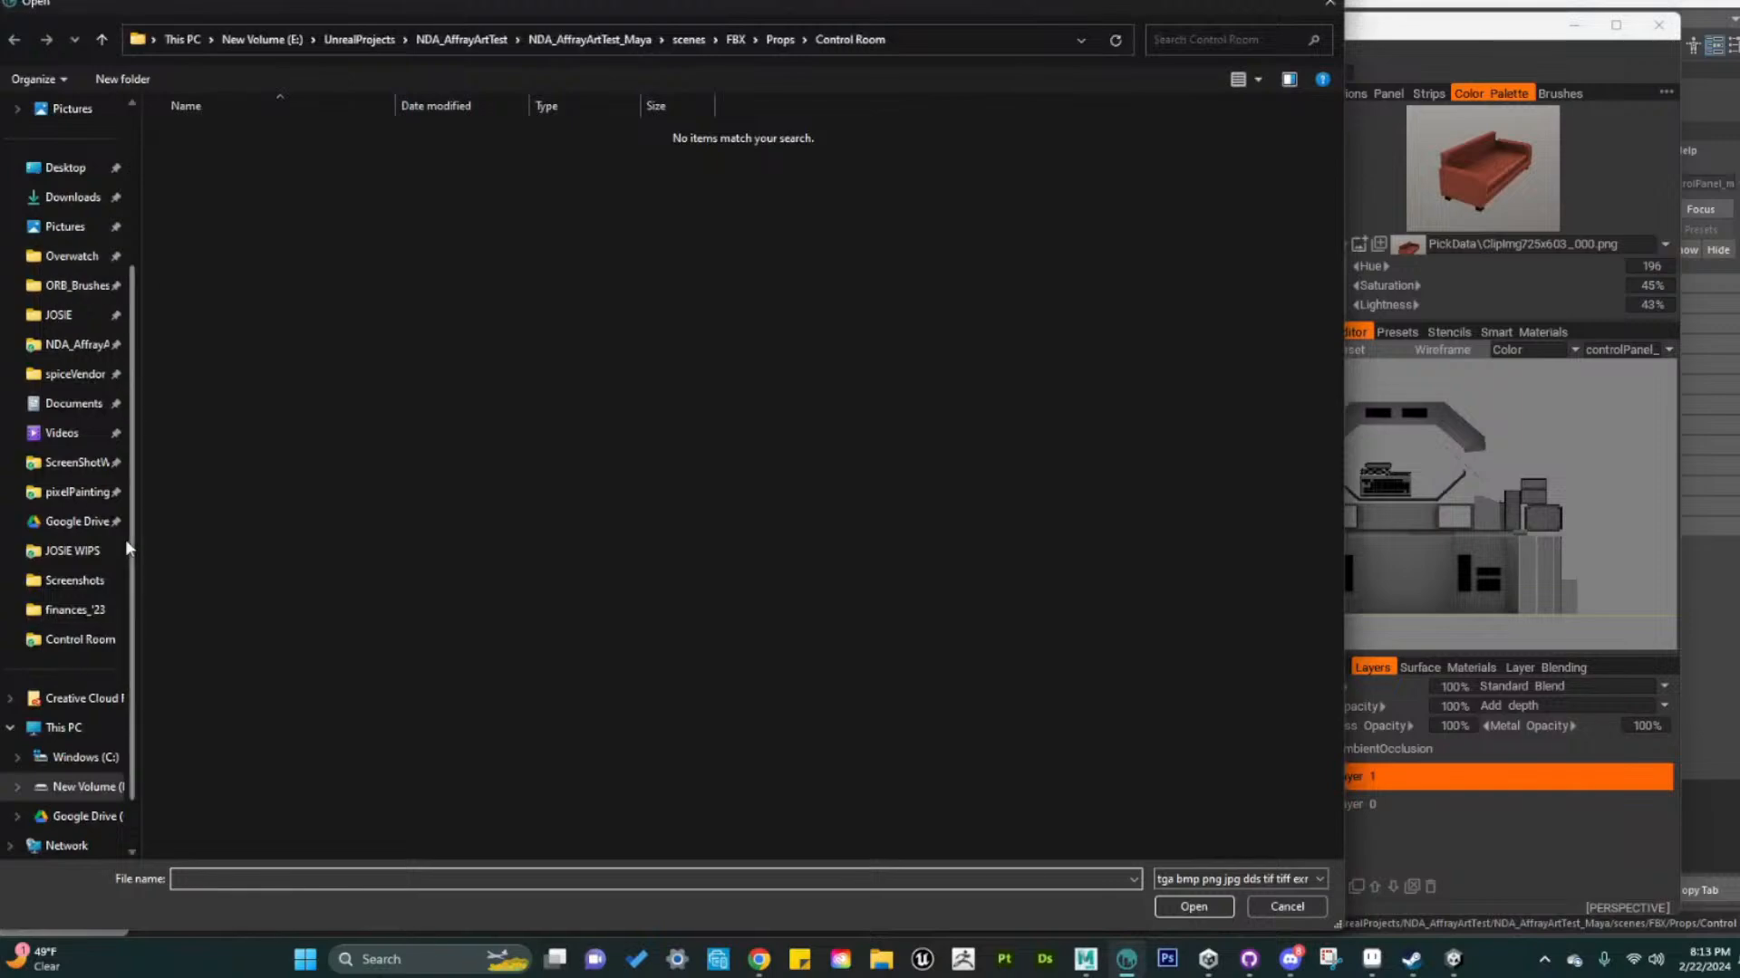
left_click(99, 552)
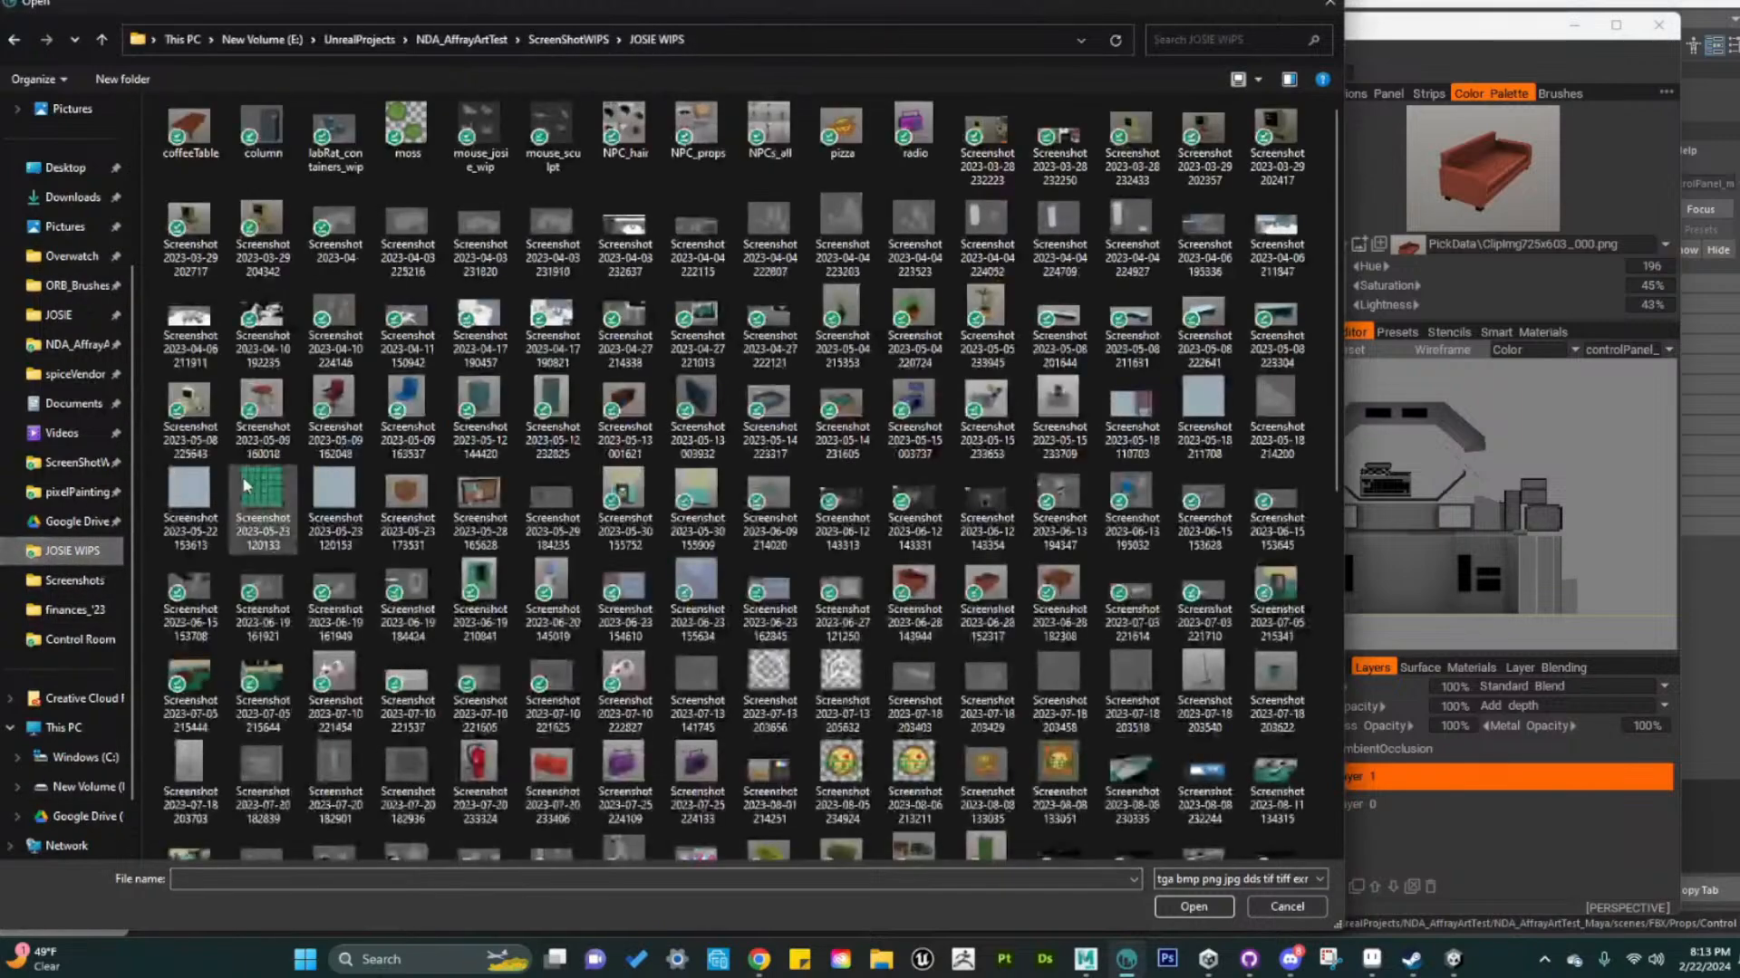
scroll(786, 496, "down", 6)
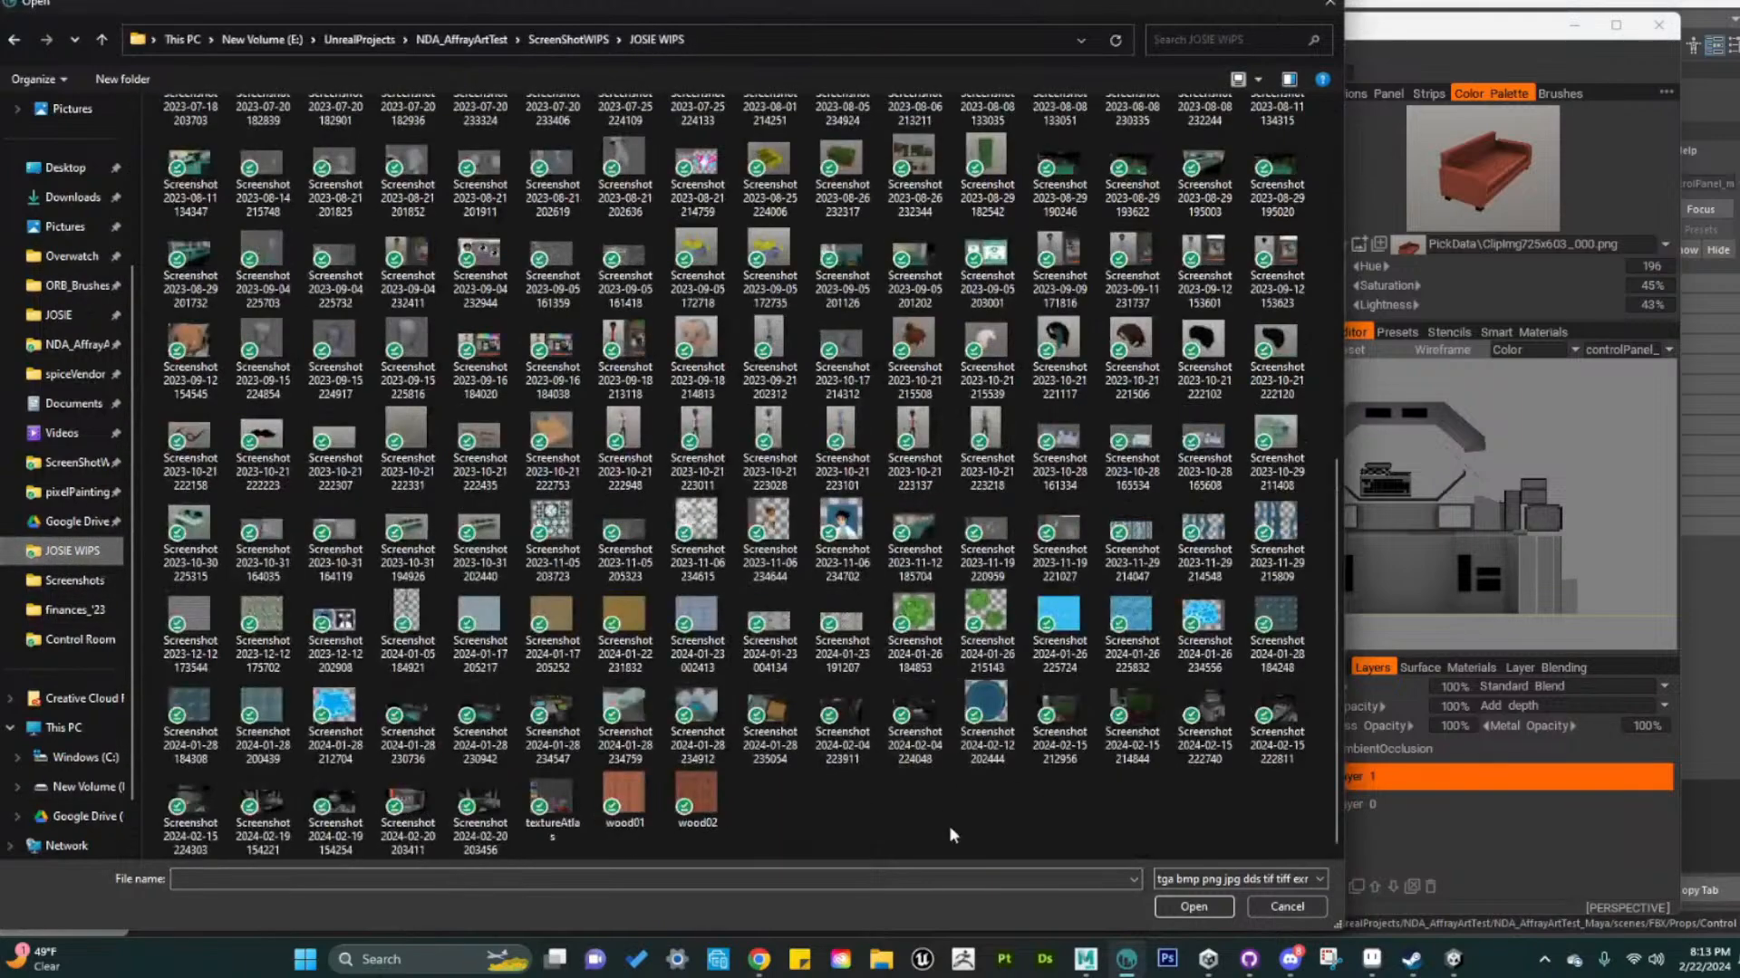
left_click(1278, 494)
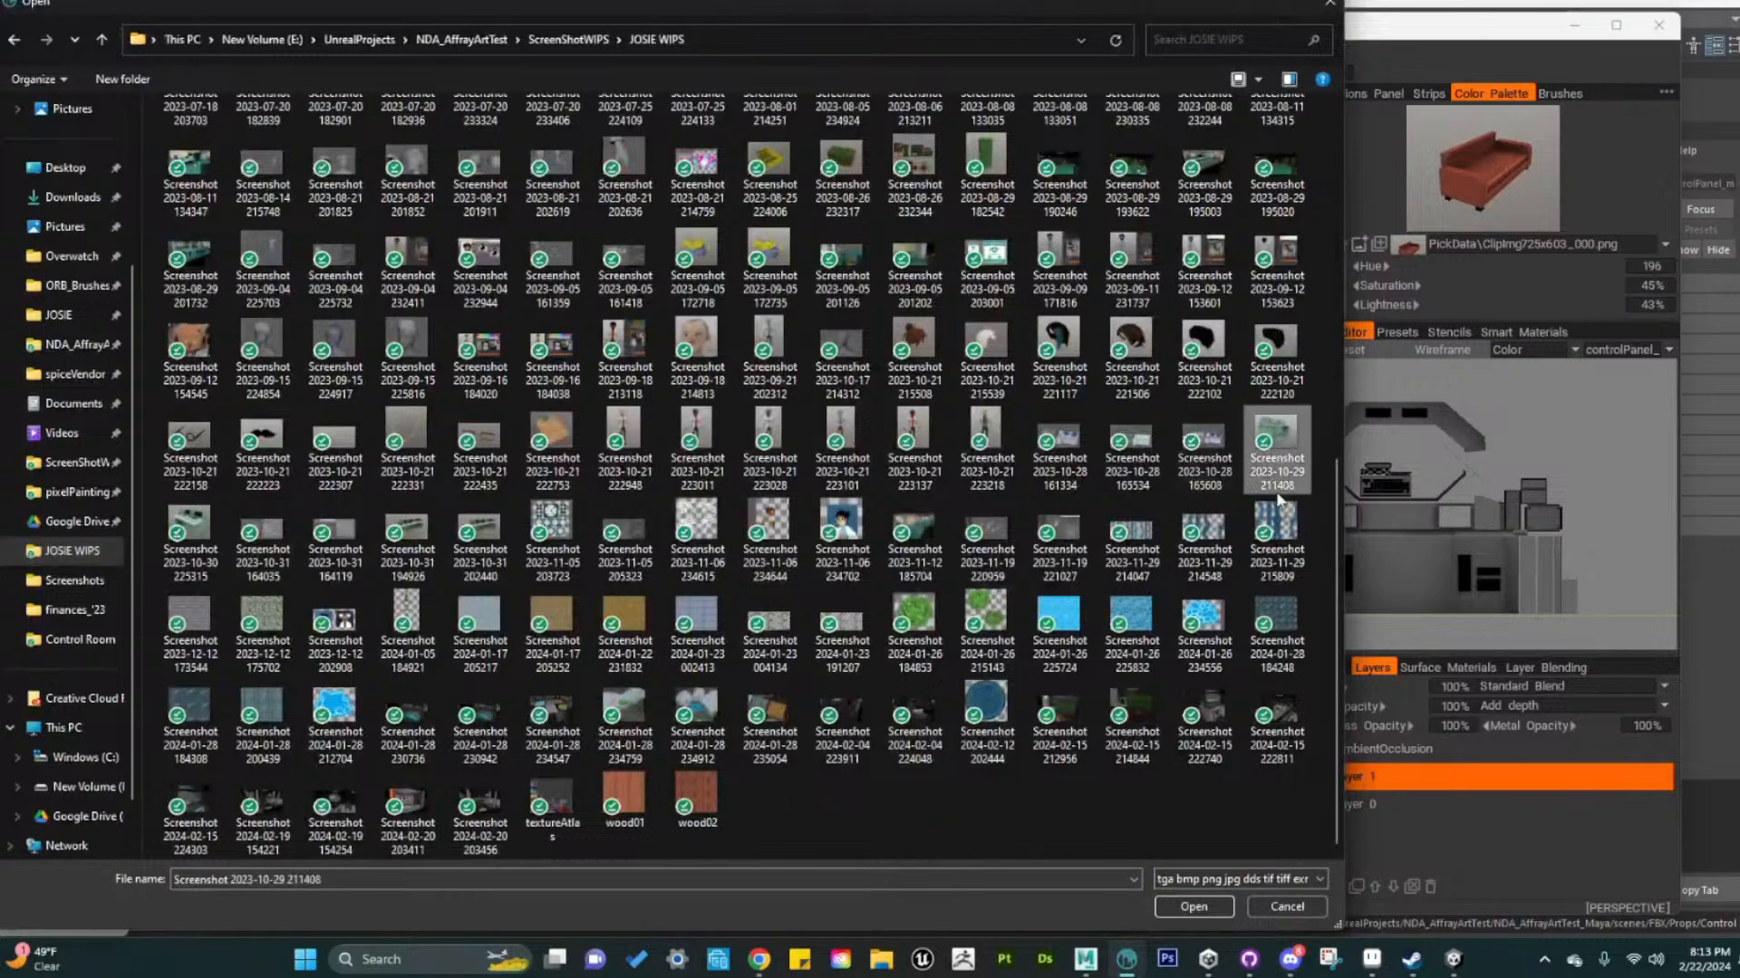
left_click(1209, 911)
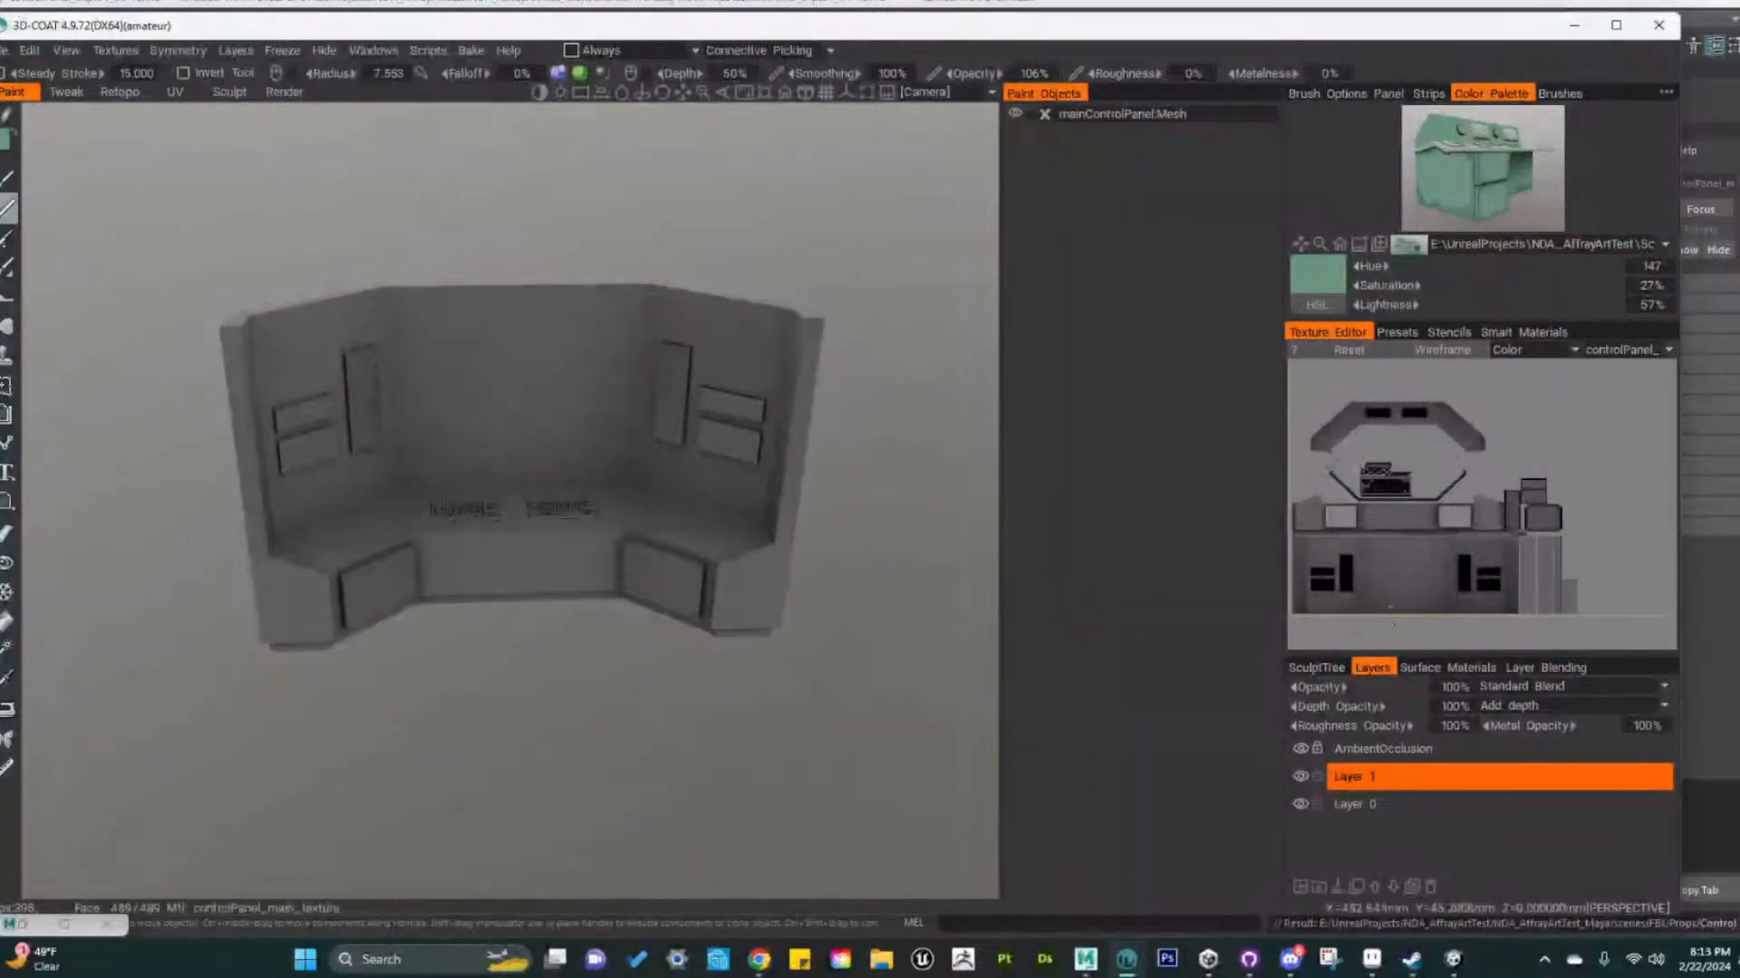
Fill the entire Layer 1 with the light green sampled from the reference image (hue 147, saturation 27%, lightness 57%)
right_click(1377, 781)
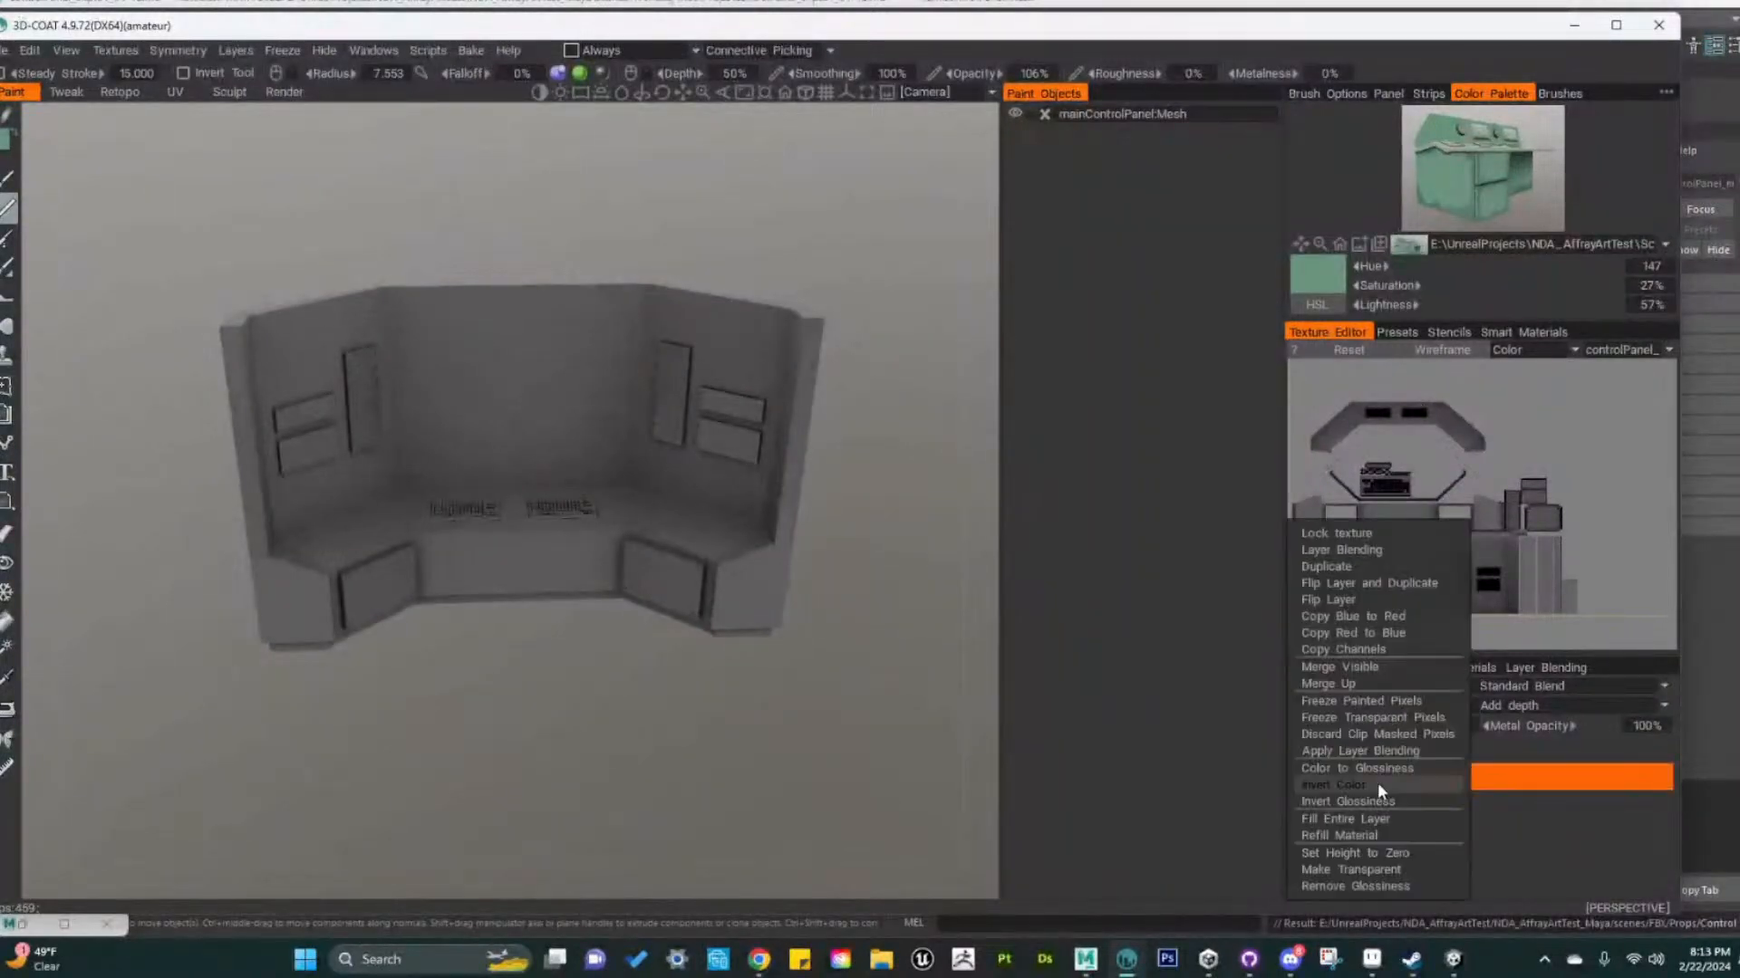
left_click(1347, 818)
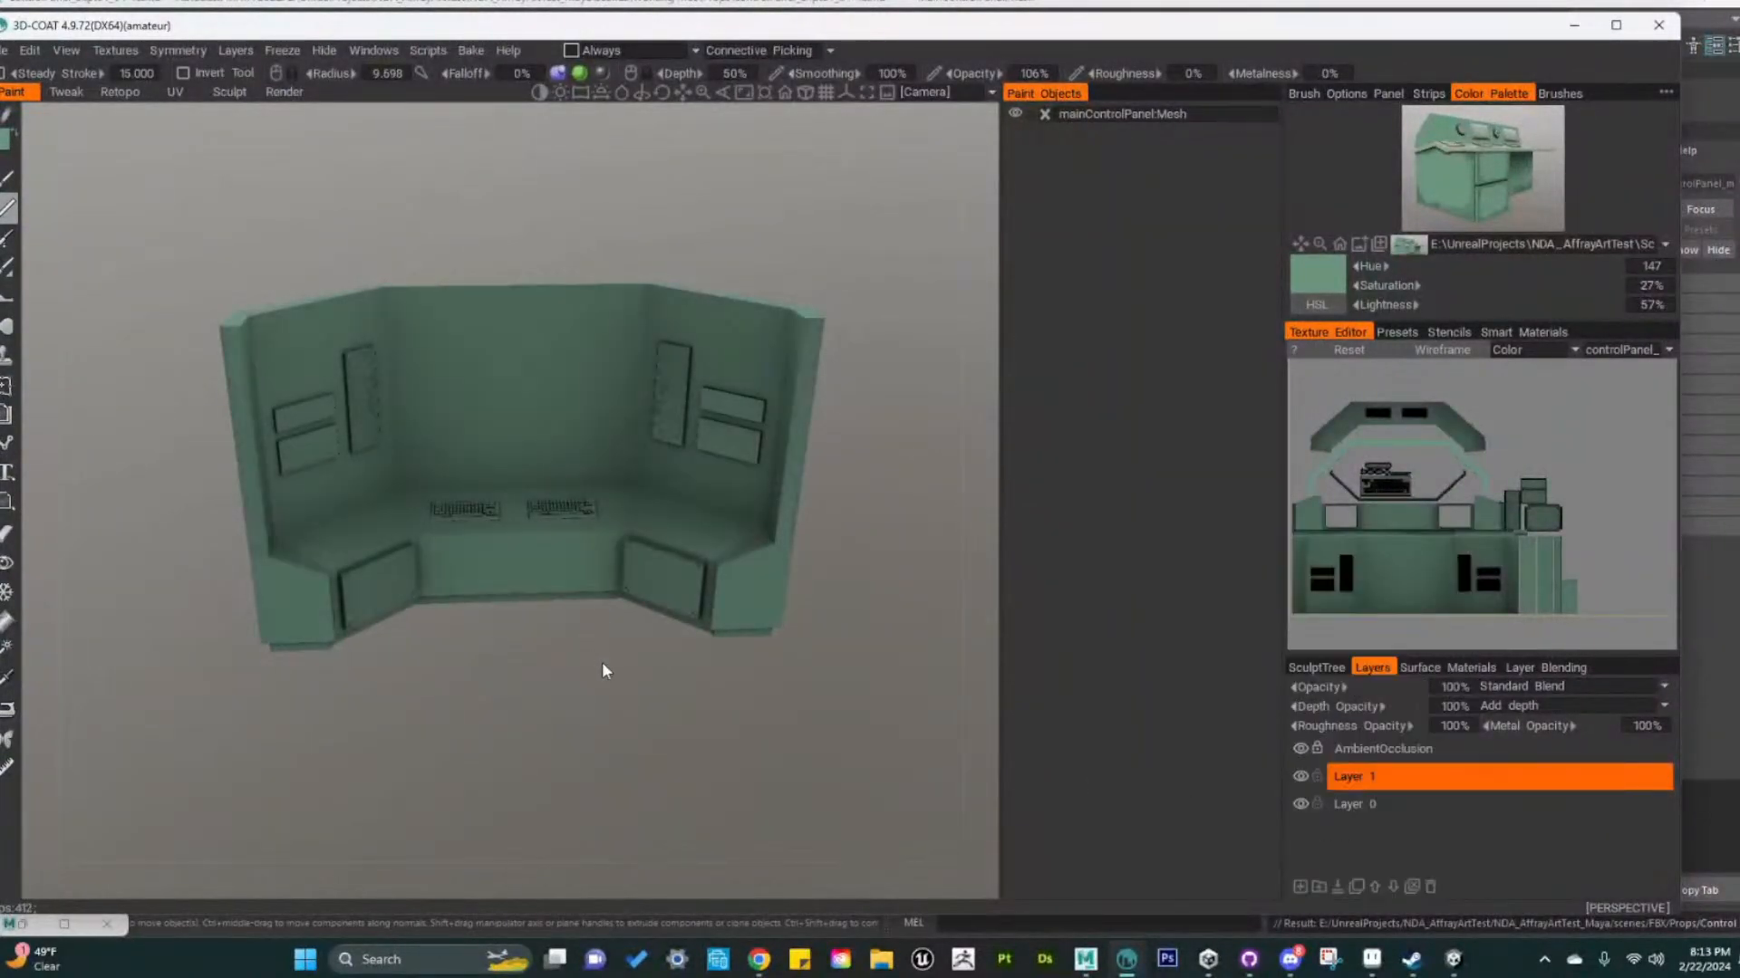
Examine the green fill on the control panel from several angles, ending close on the front panel below the keyboards
left_click_drag(602, 662, 594, 862, "alt")
right_click_drag(594, 862, 718, 785, "alt")
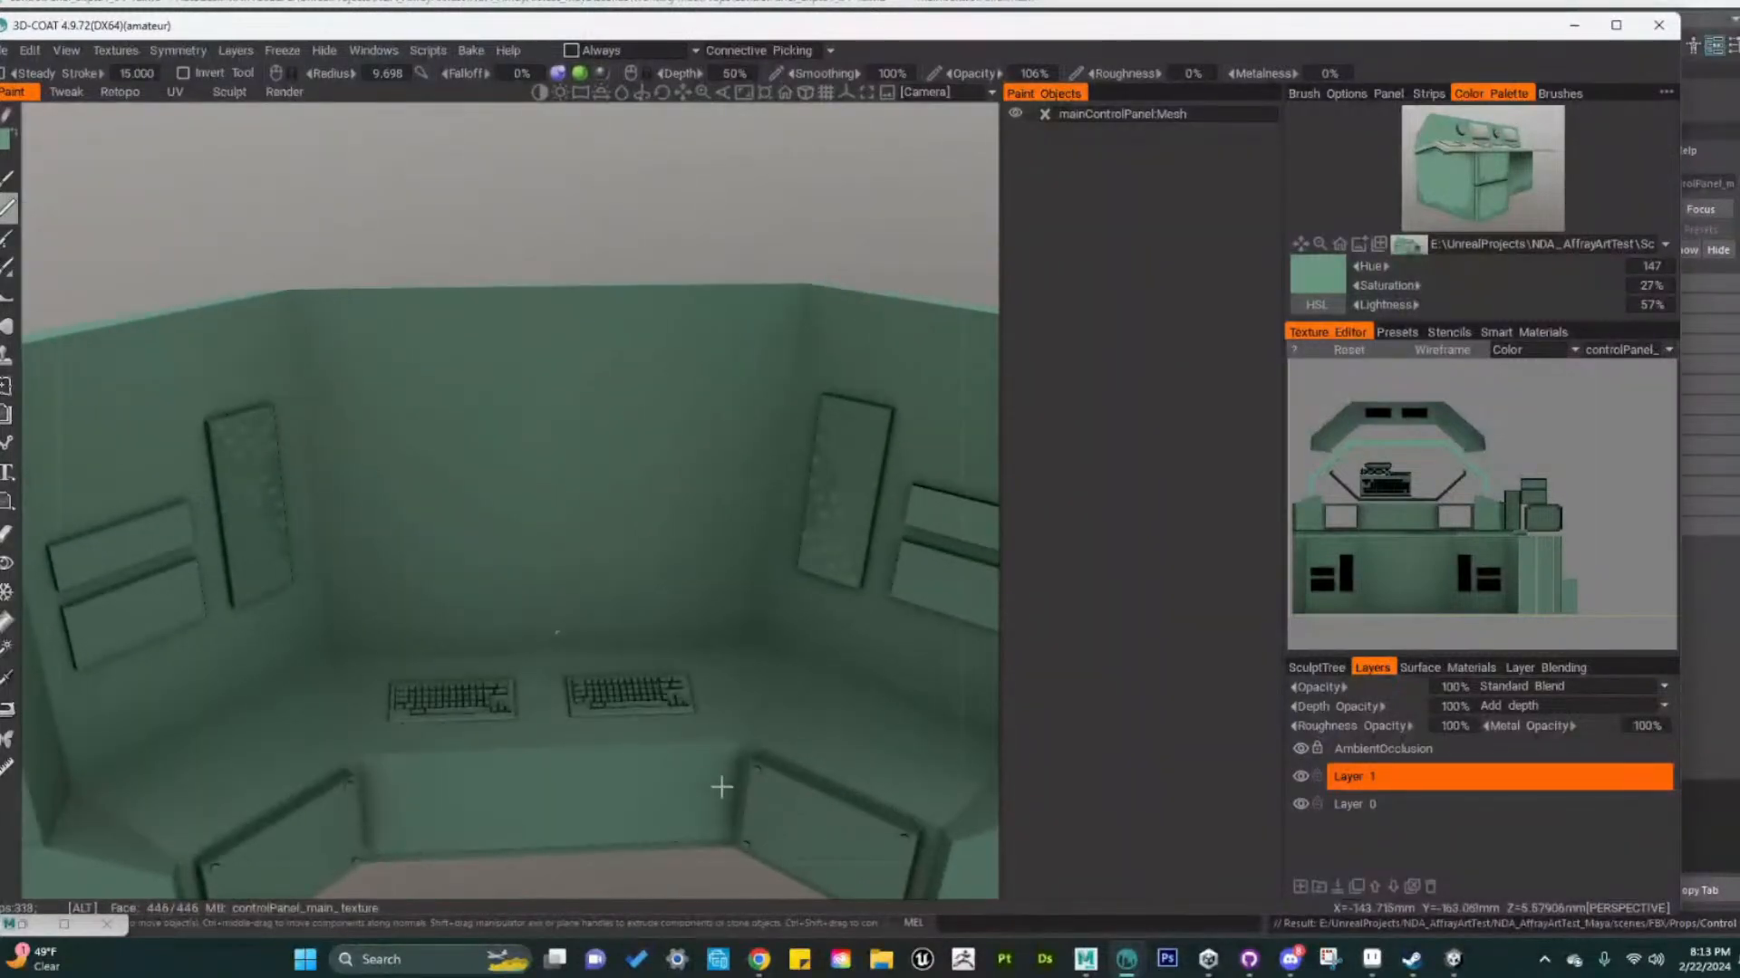
left_click_drag(718, 785, 661, 631, "alt")
right_click_drag(663, 627, 768, 639, "alt")
left_click_drag(767, 640, 485, 719, "alt")
right_click_drag(486, 718, 423, 614, "alt")
left_click_drag(424, 614, 644, 667, "alt")
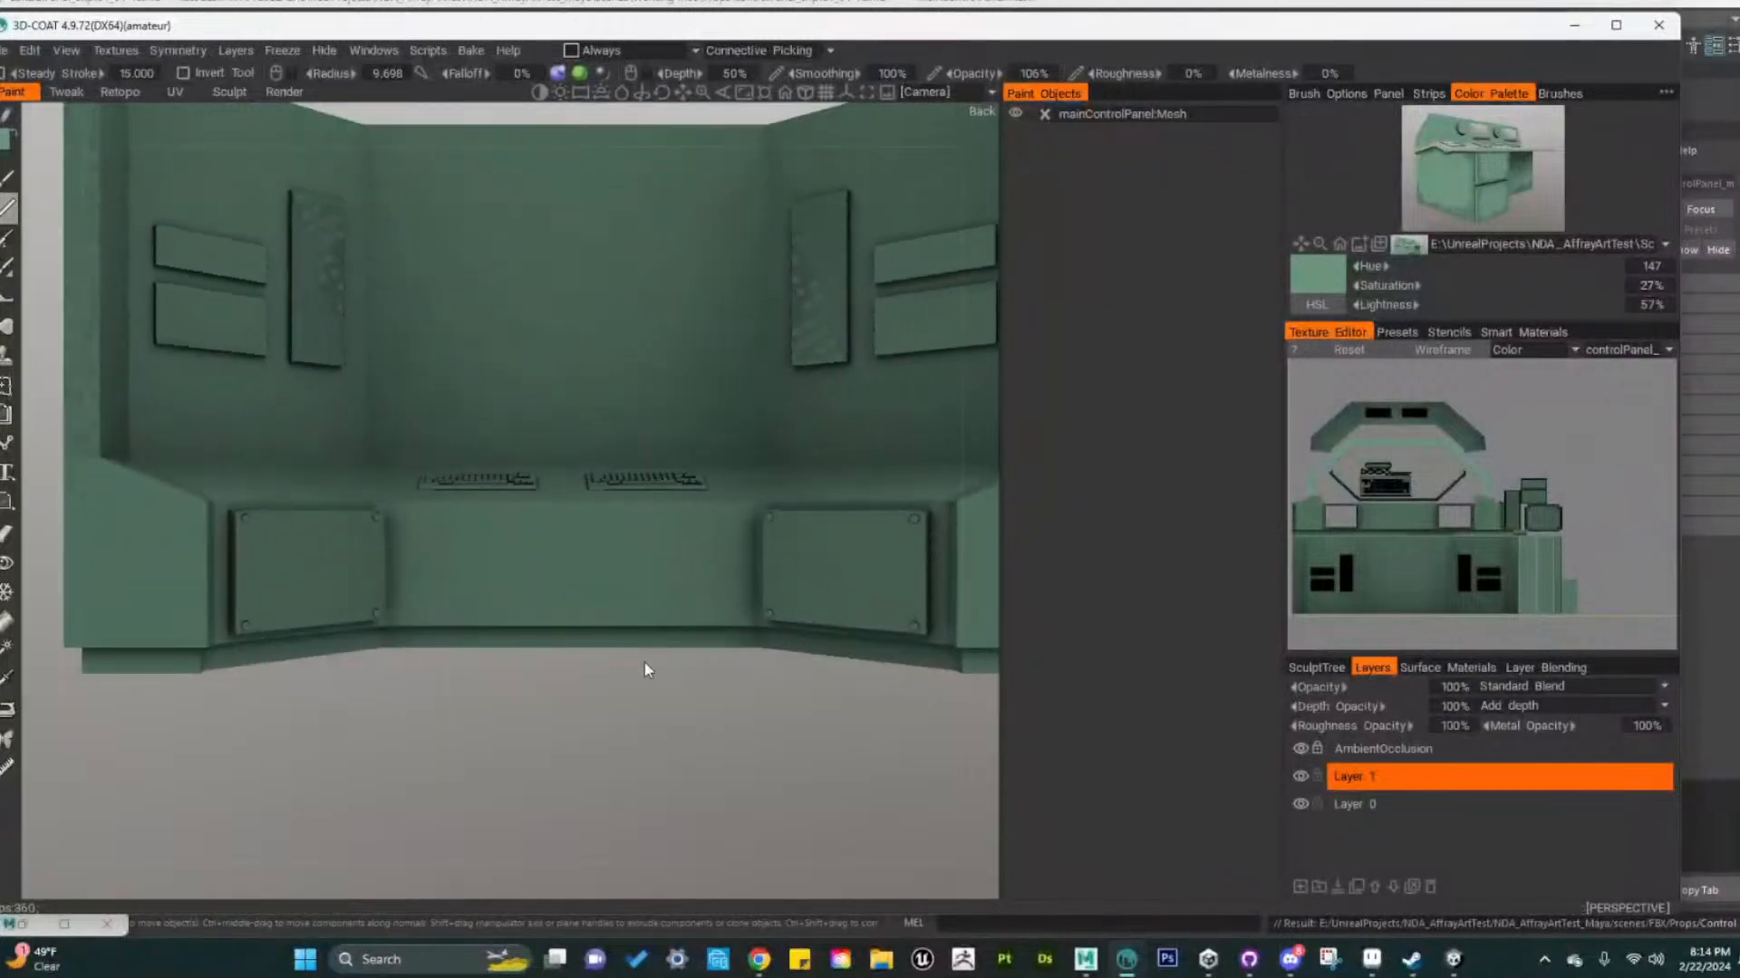
middle_click_drag(742, 747, 680, 745, "alt")
right_click_drag(680, 746, 769, 743, "alt")
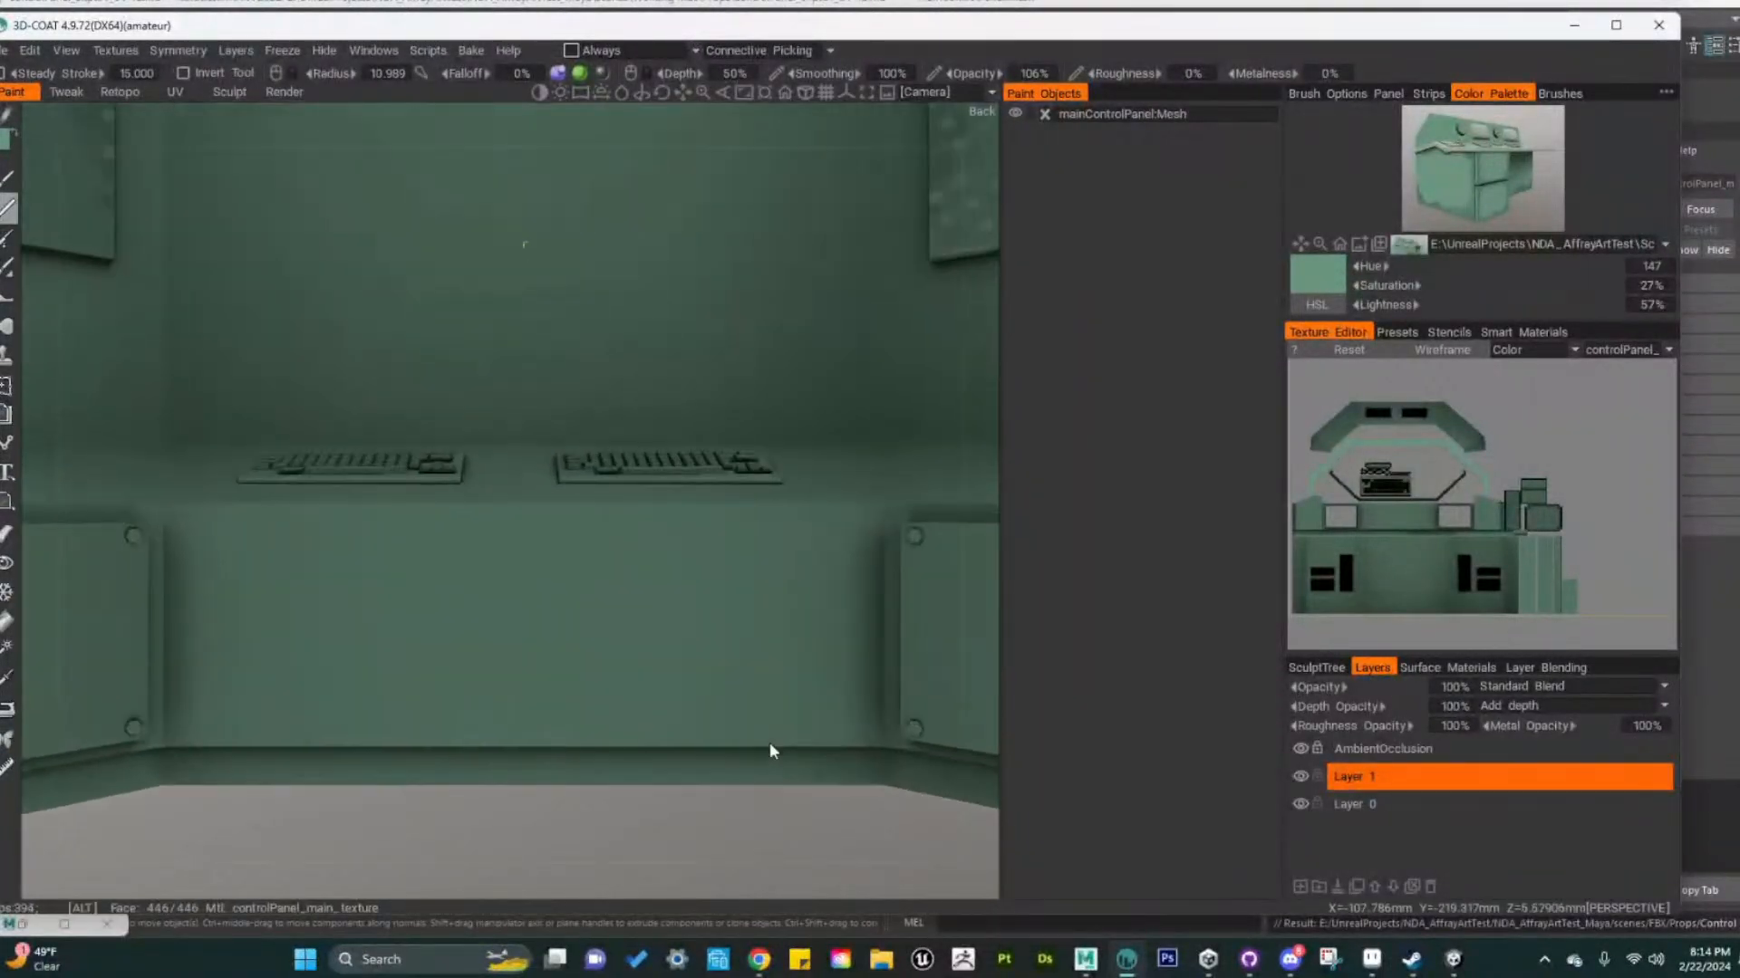
middle_click_drag(766, 758, 781, 720, "alt")
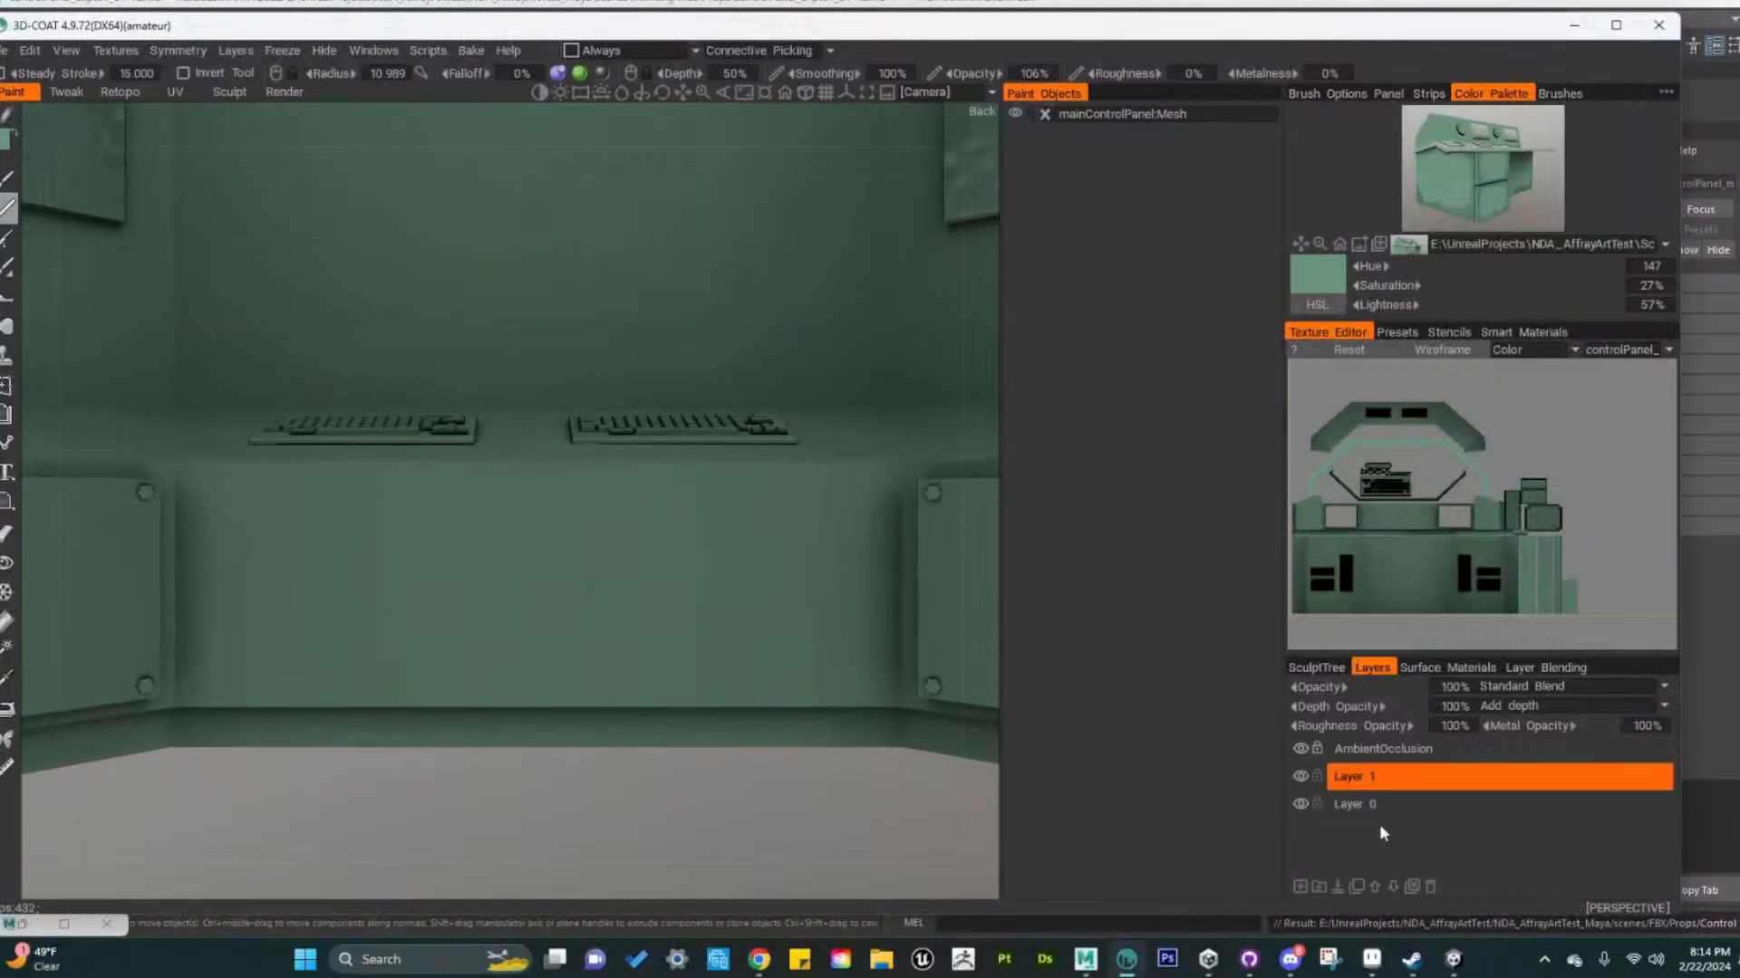
Add a layer above Layer 1, enlarge the palette's reference image, and sample a darker green with hue 147, saturation 26% and lightness 42%
left_click(1491, 179)
left_click(1488, 181)
left_click(1492, 182)
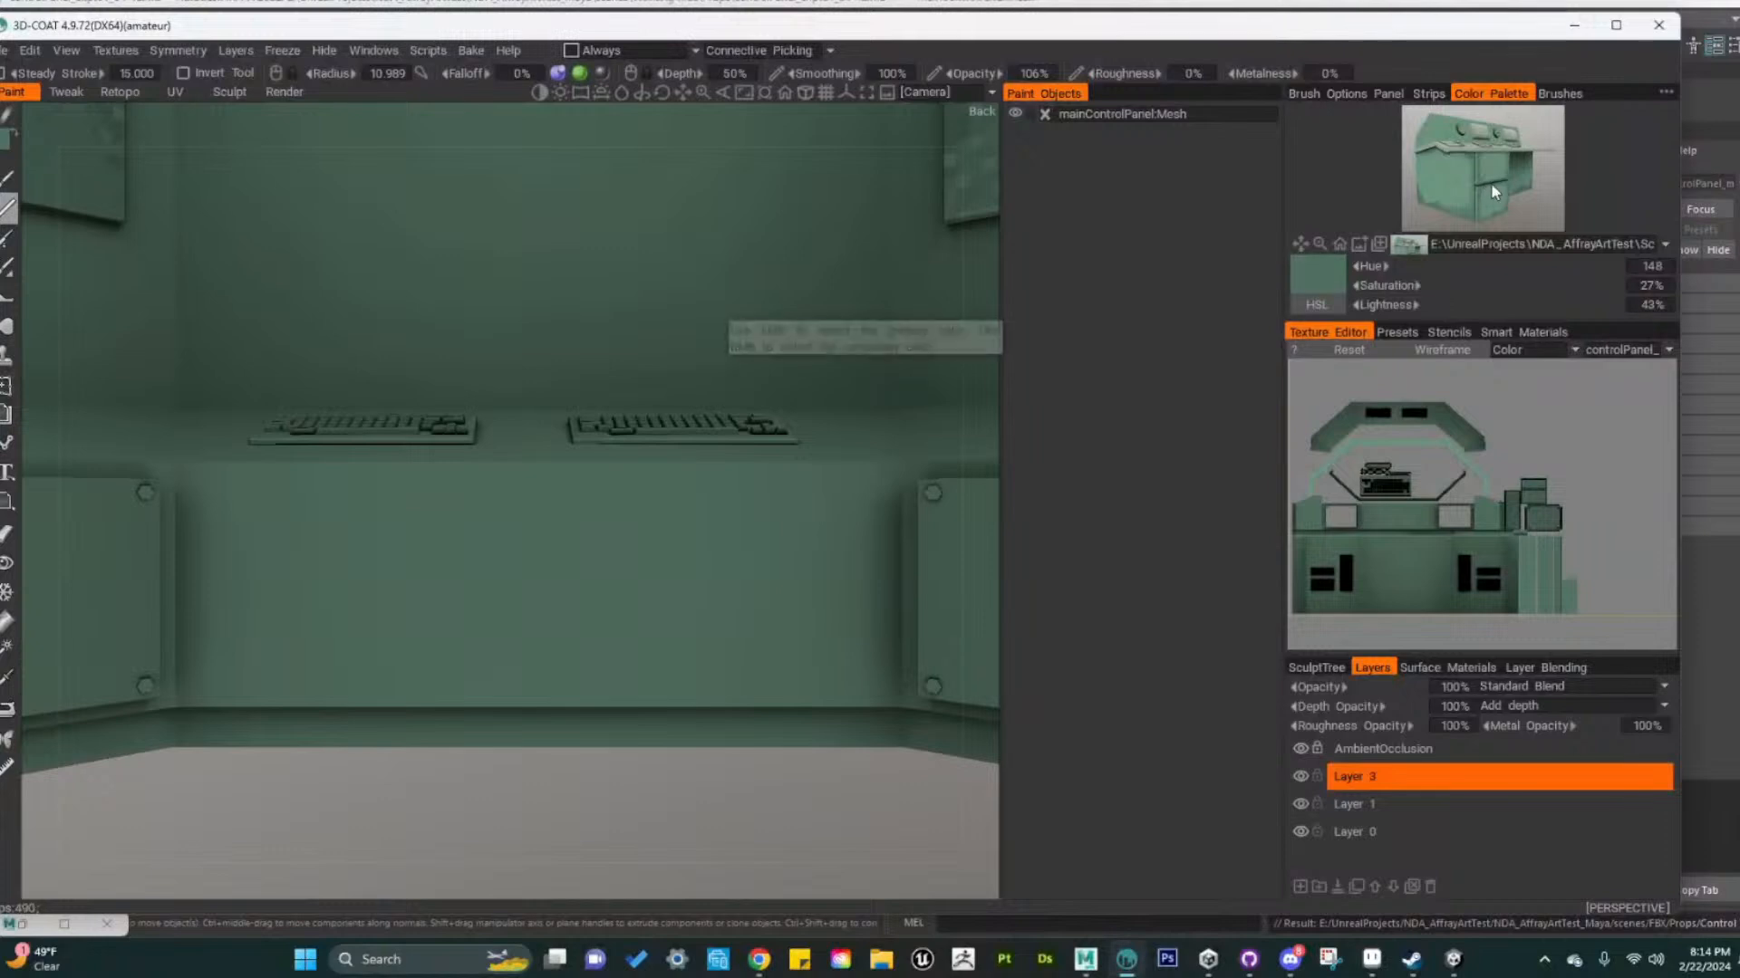
left_click(1488, 183)
key("]")
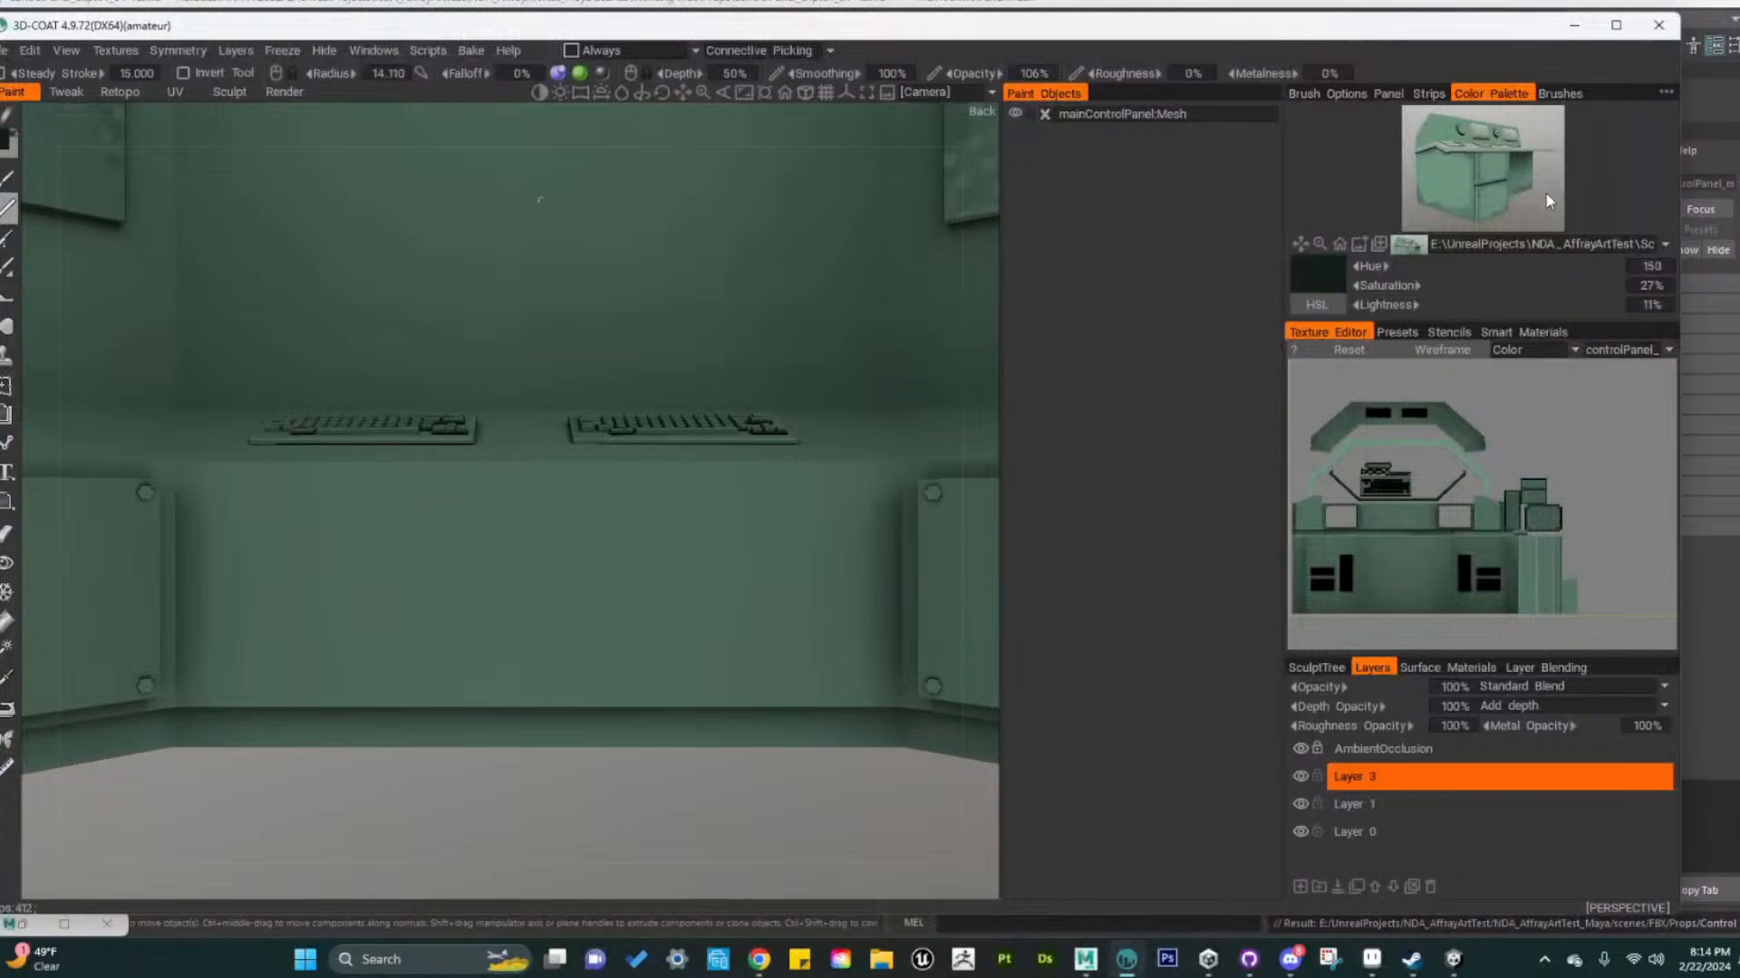
left_click_drag(1318, 247, 1322, 247)
left_click(1470, 133)
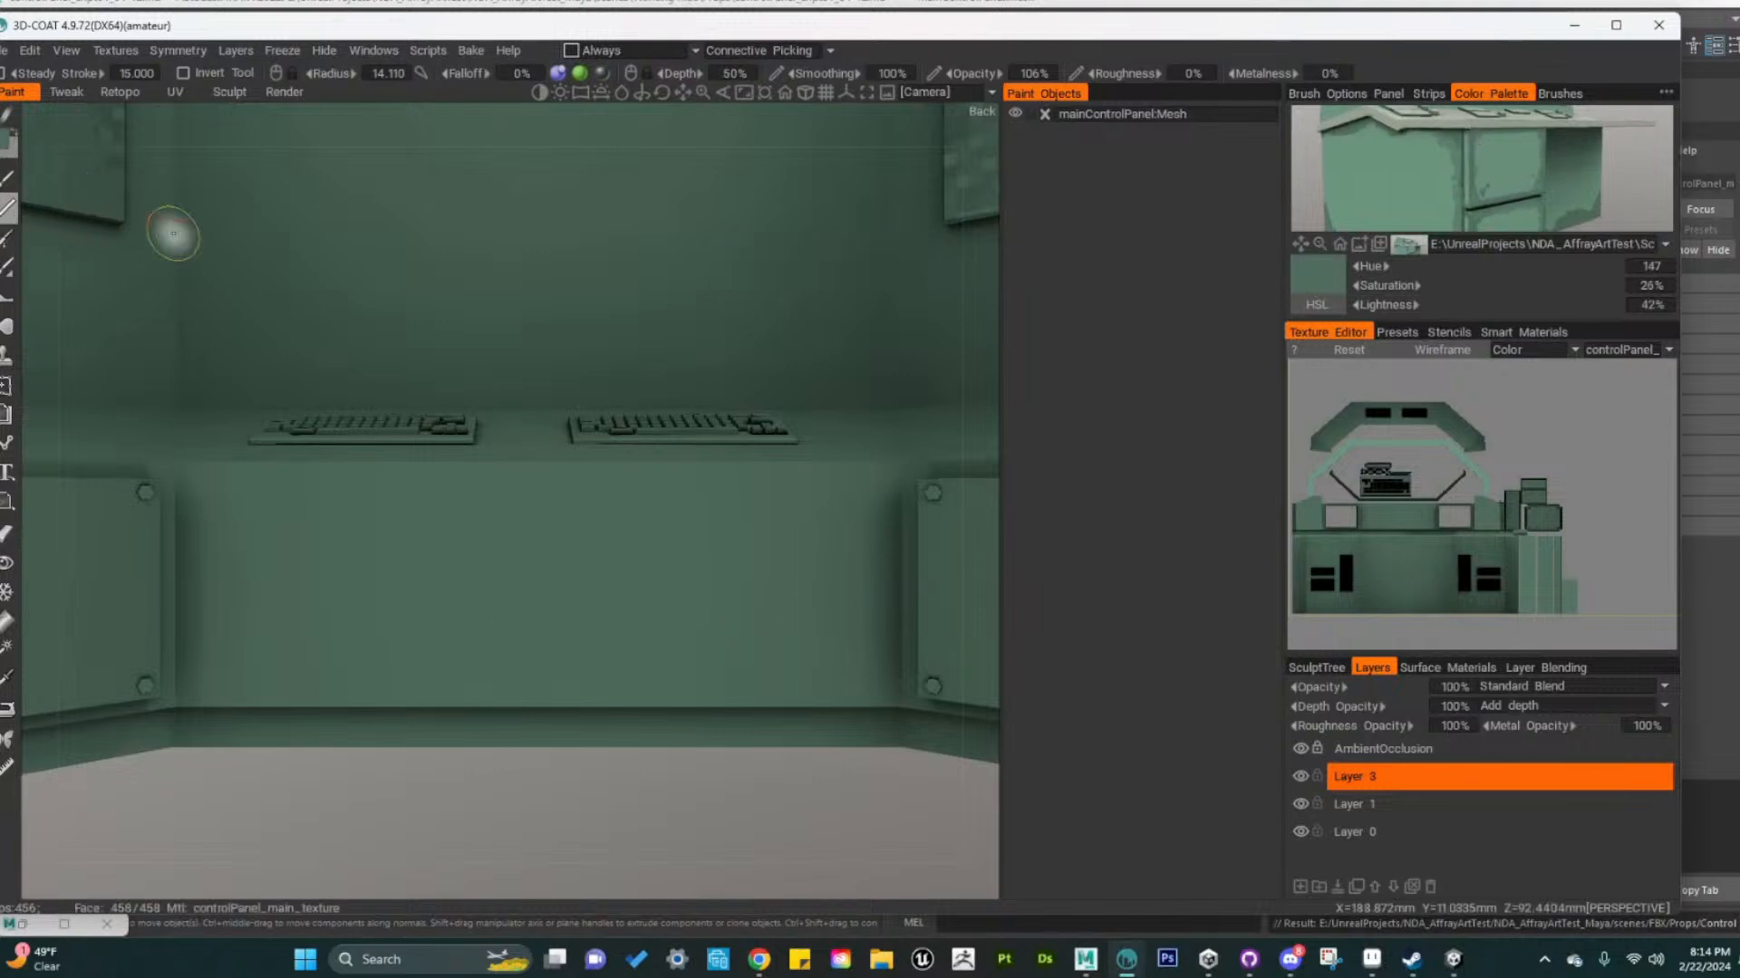
Paint darker green wear around the lower corner of the center front panel, reducing the brush radius to about 1.4
key("[")
key("[")
key("[")
key("[")
key("[")
key("[")
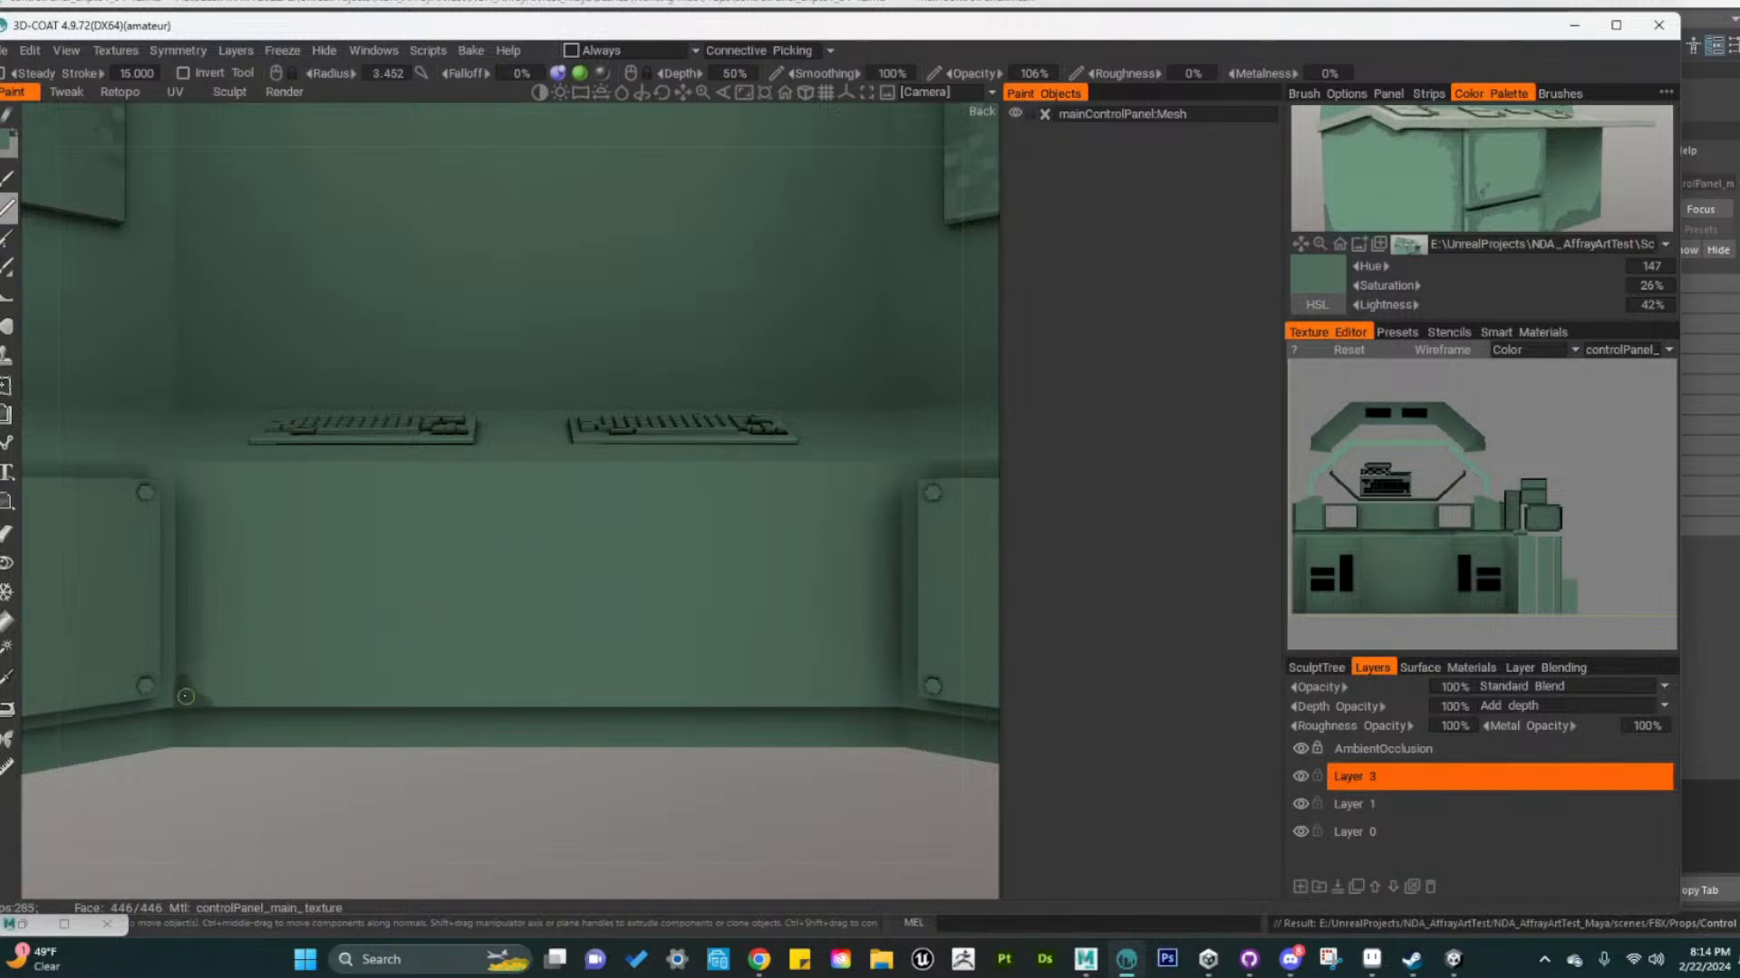
key("[")
key("[")
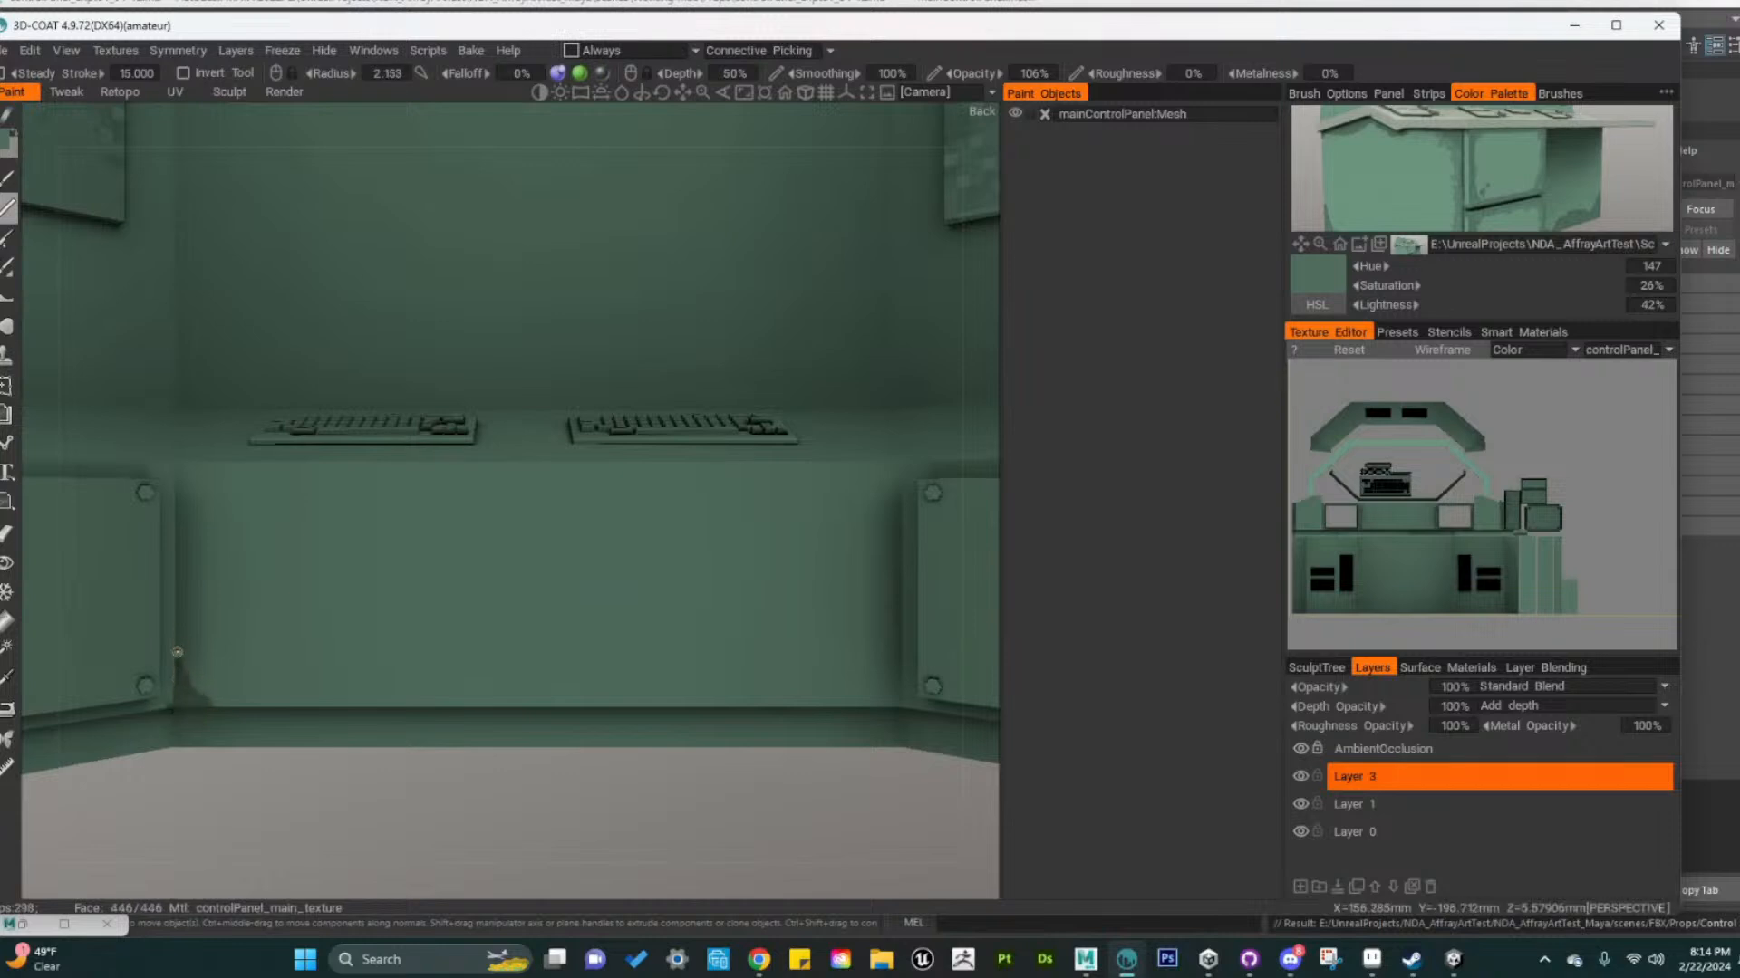
key("bracketleft")
left_click_drag(265, 686, 201, 681, "alt")
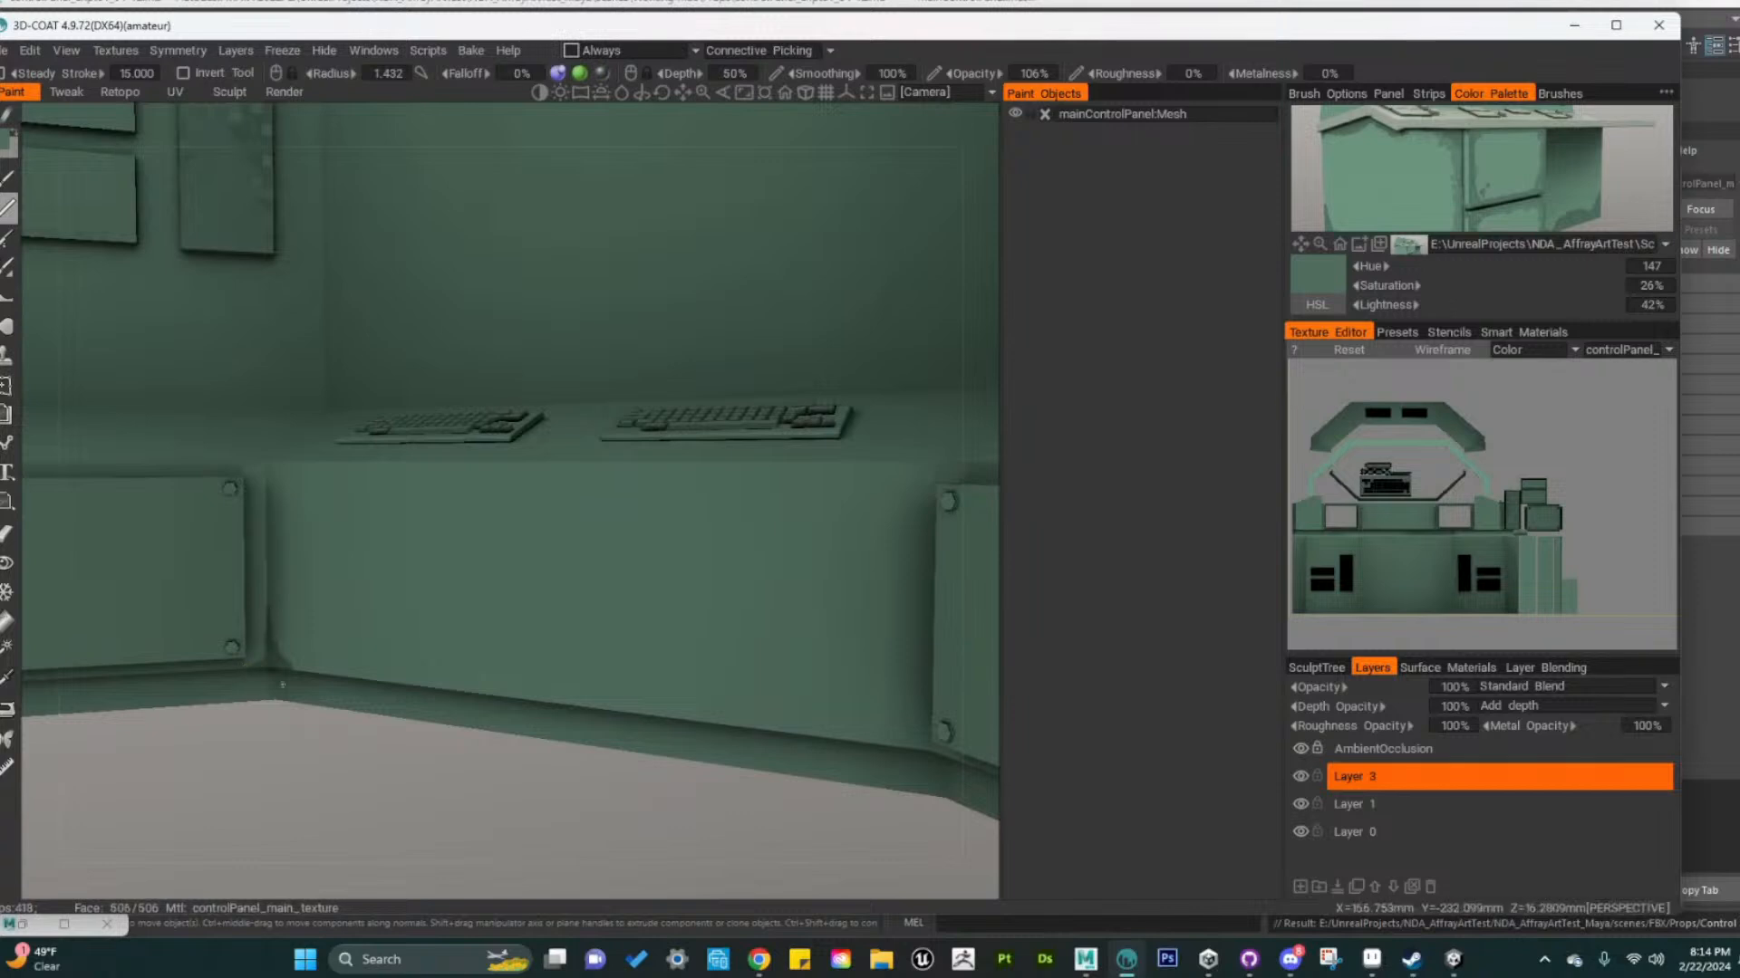
left_click_drag(254, 667, 513, 803, "alt")
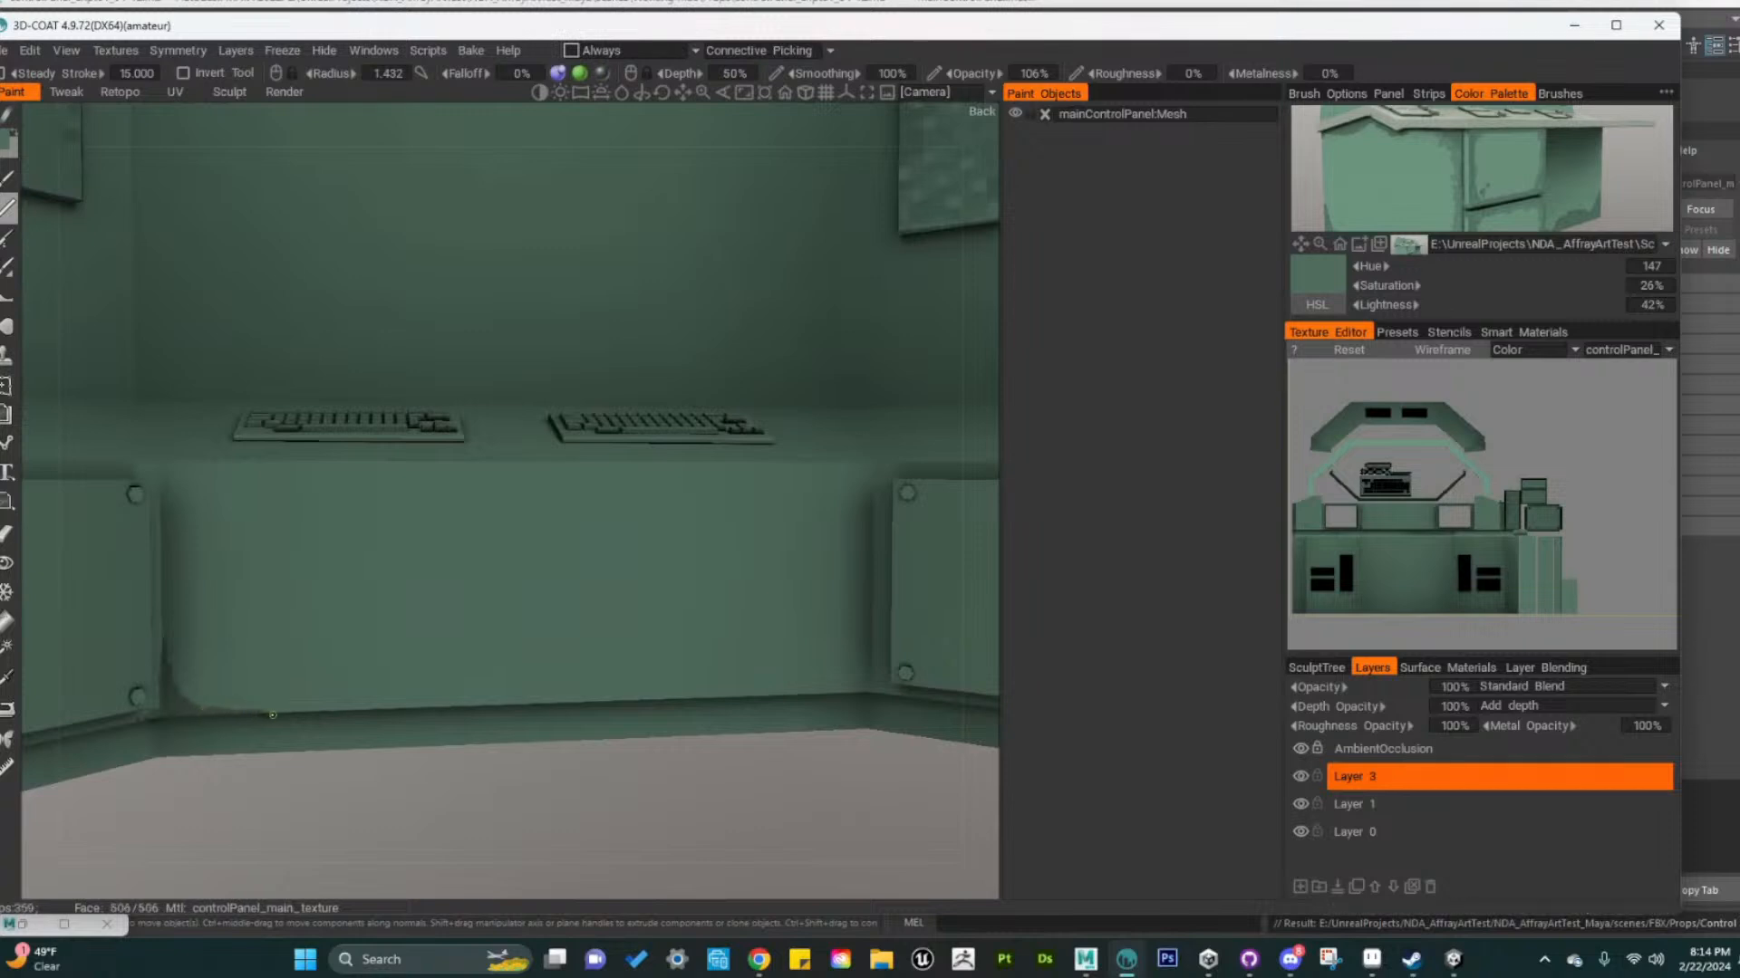
Add a new layer directly below Layer 1
scroll(469, 850, "down", 8)
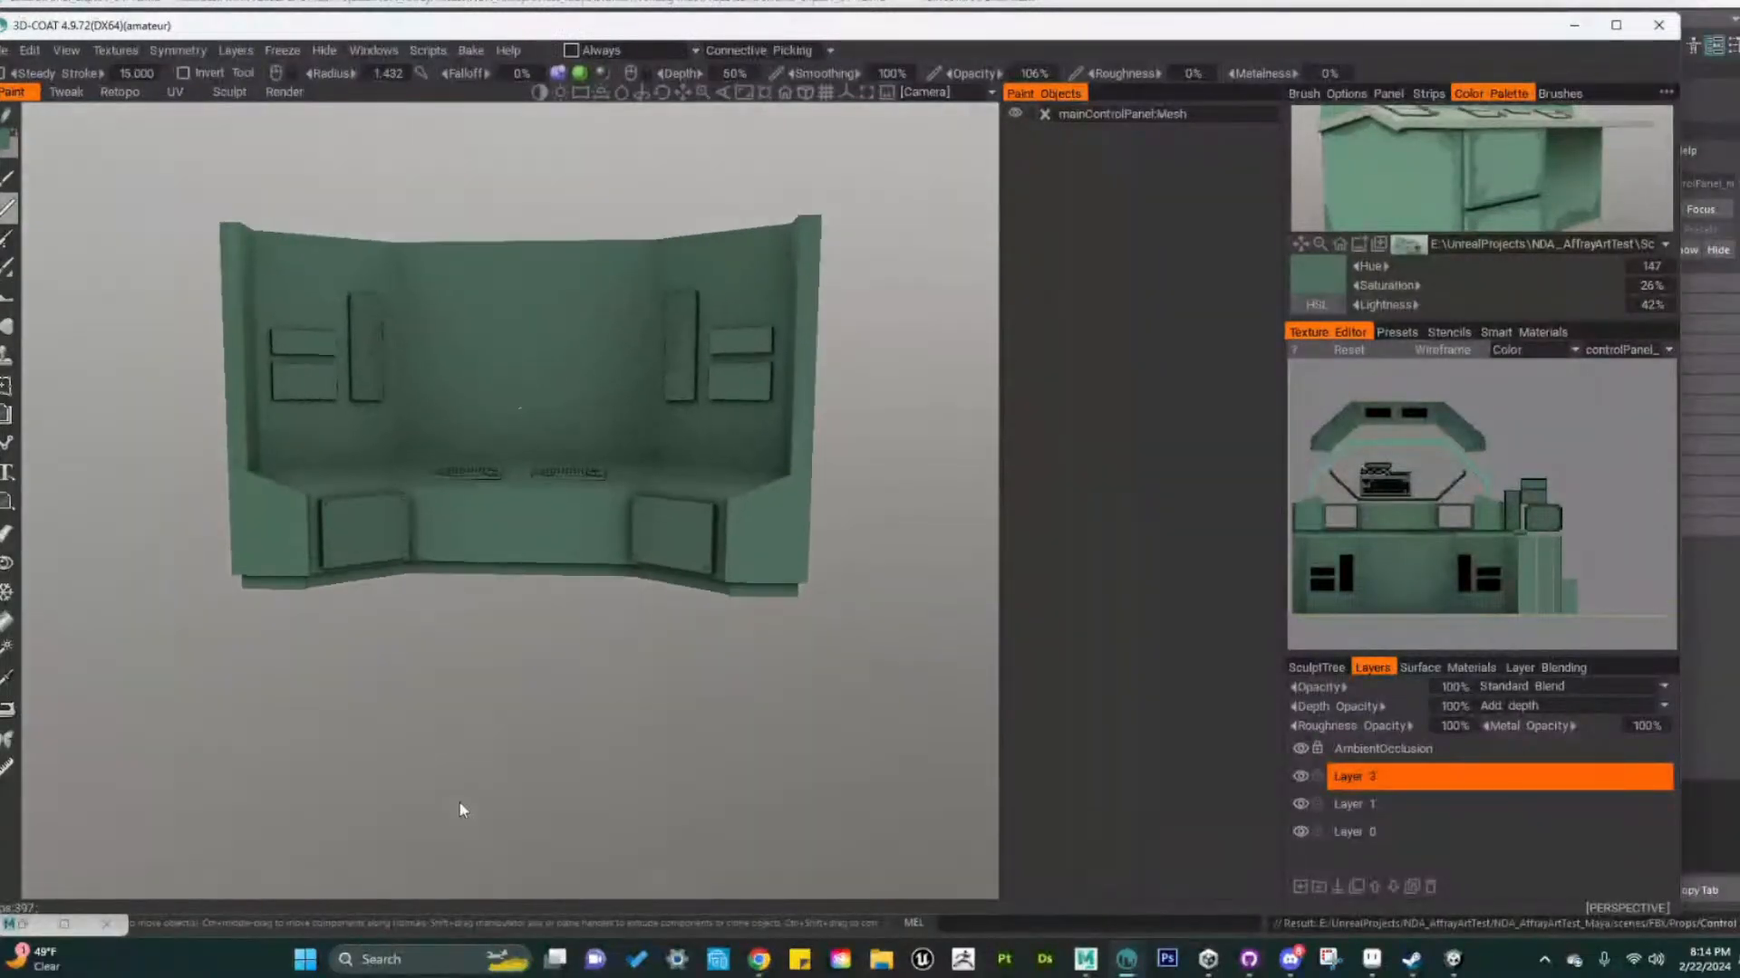
left_click_drag(461, 809, 498, 809)
left_click(1383, 811)
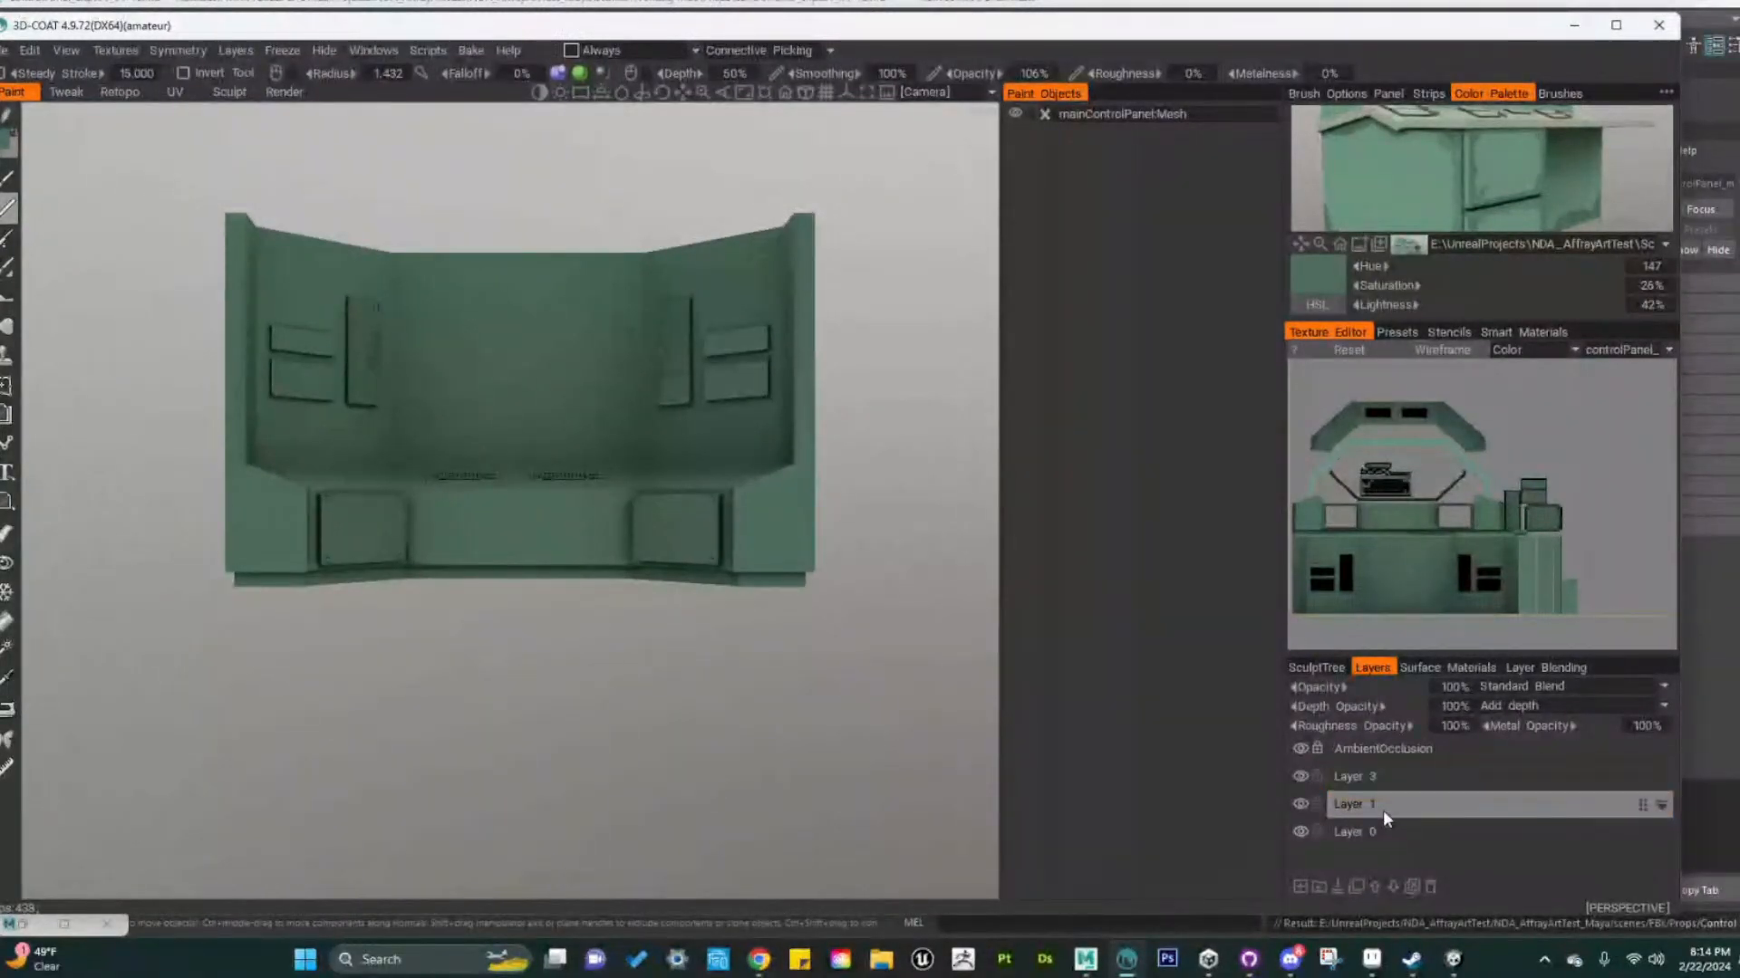
left_click(1300, 887)
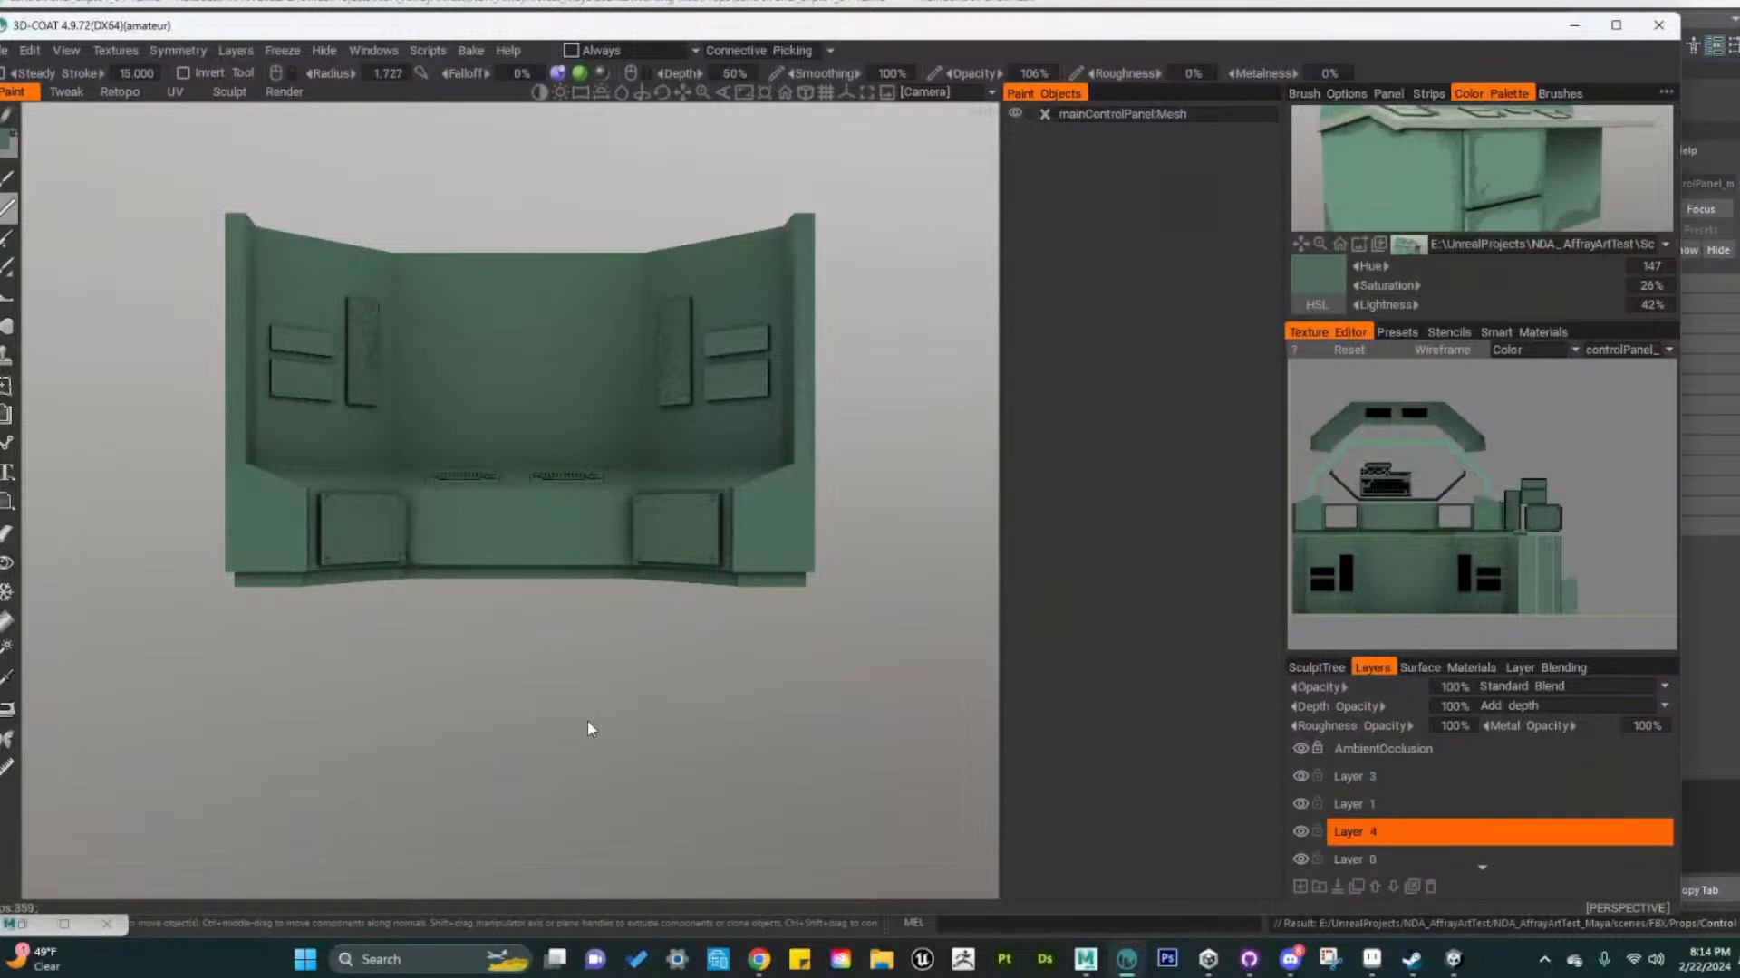
Darken the paint color to a near-black green with 12% lightness
scroll(598, 724, "up", 5)
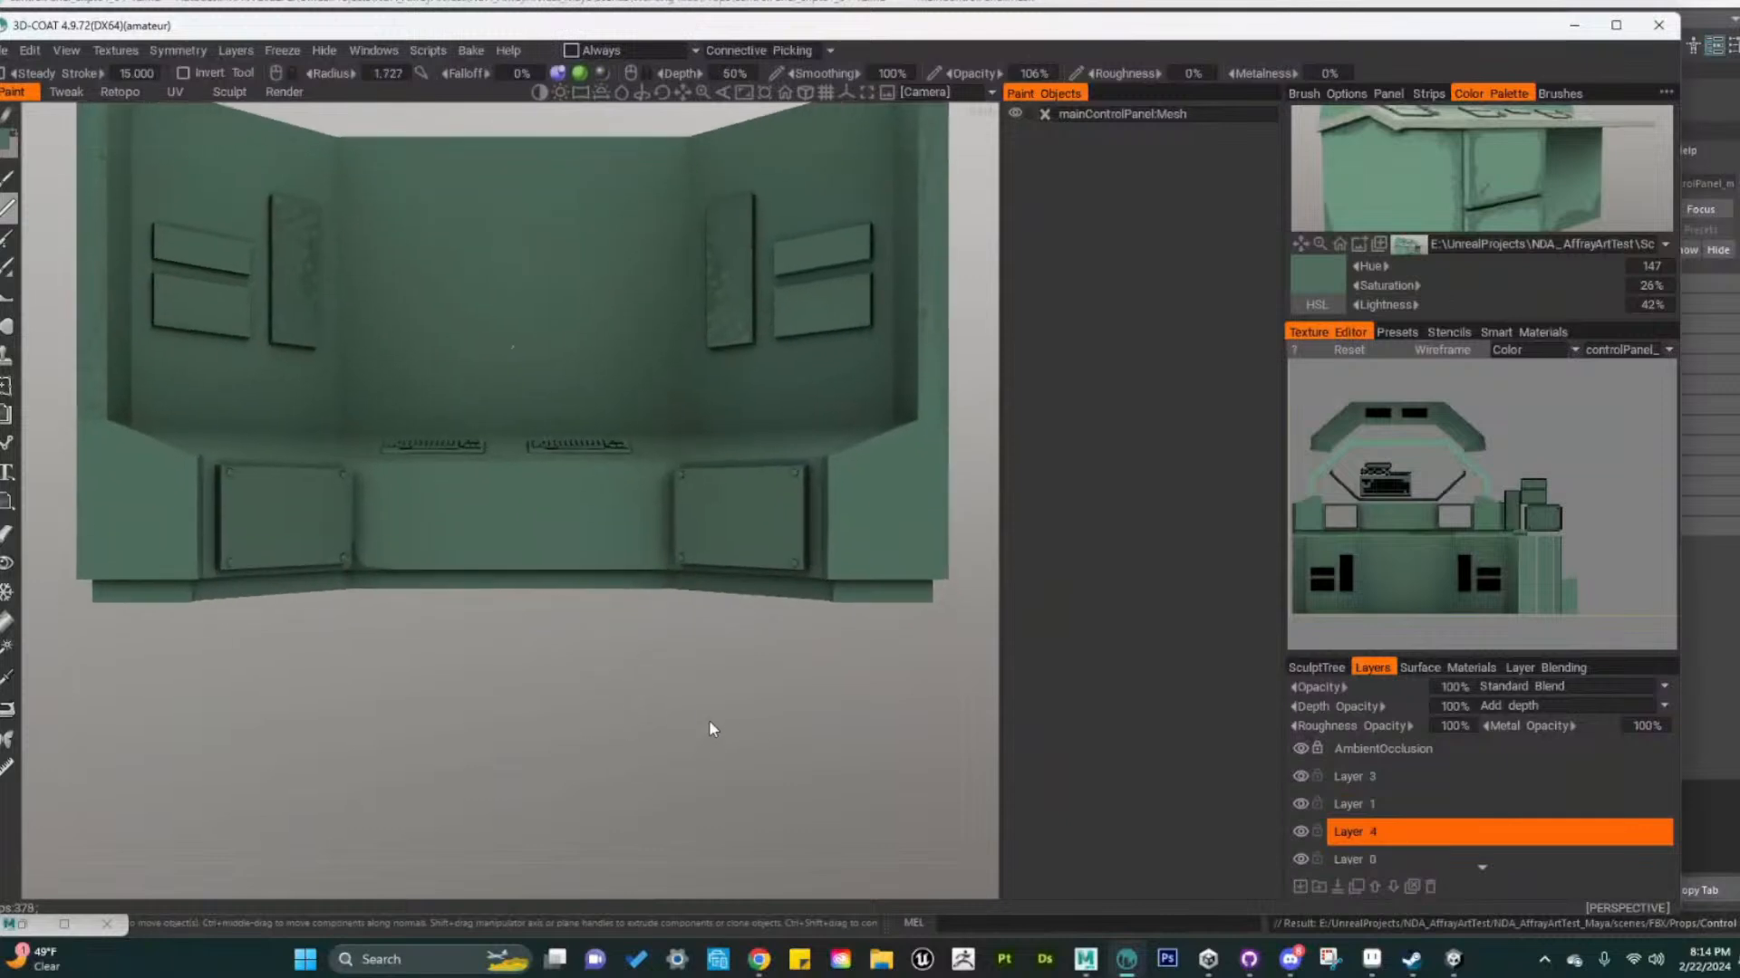
left_click(8, 140)
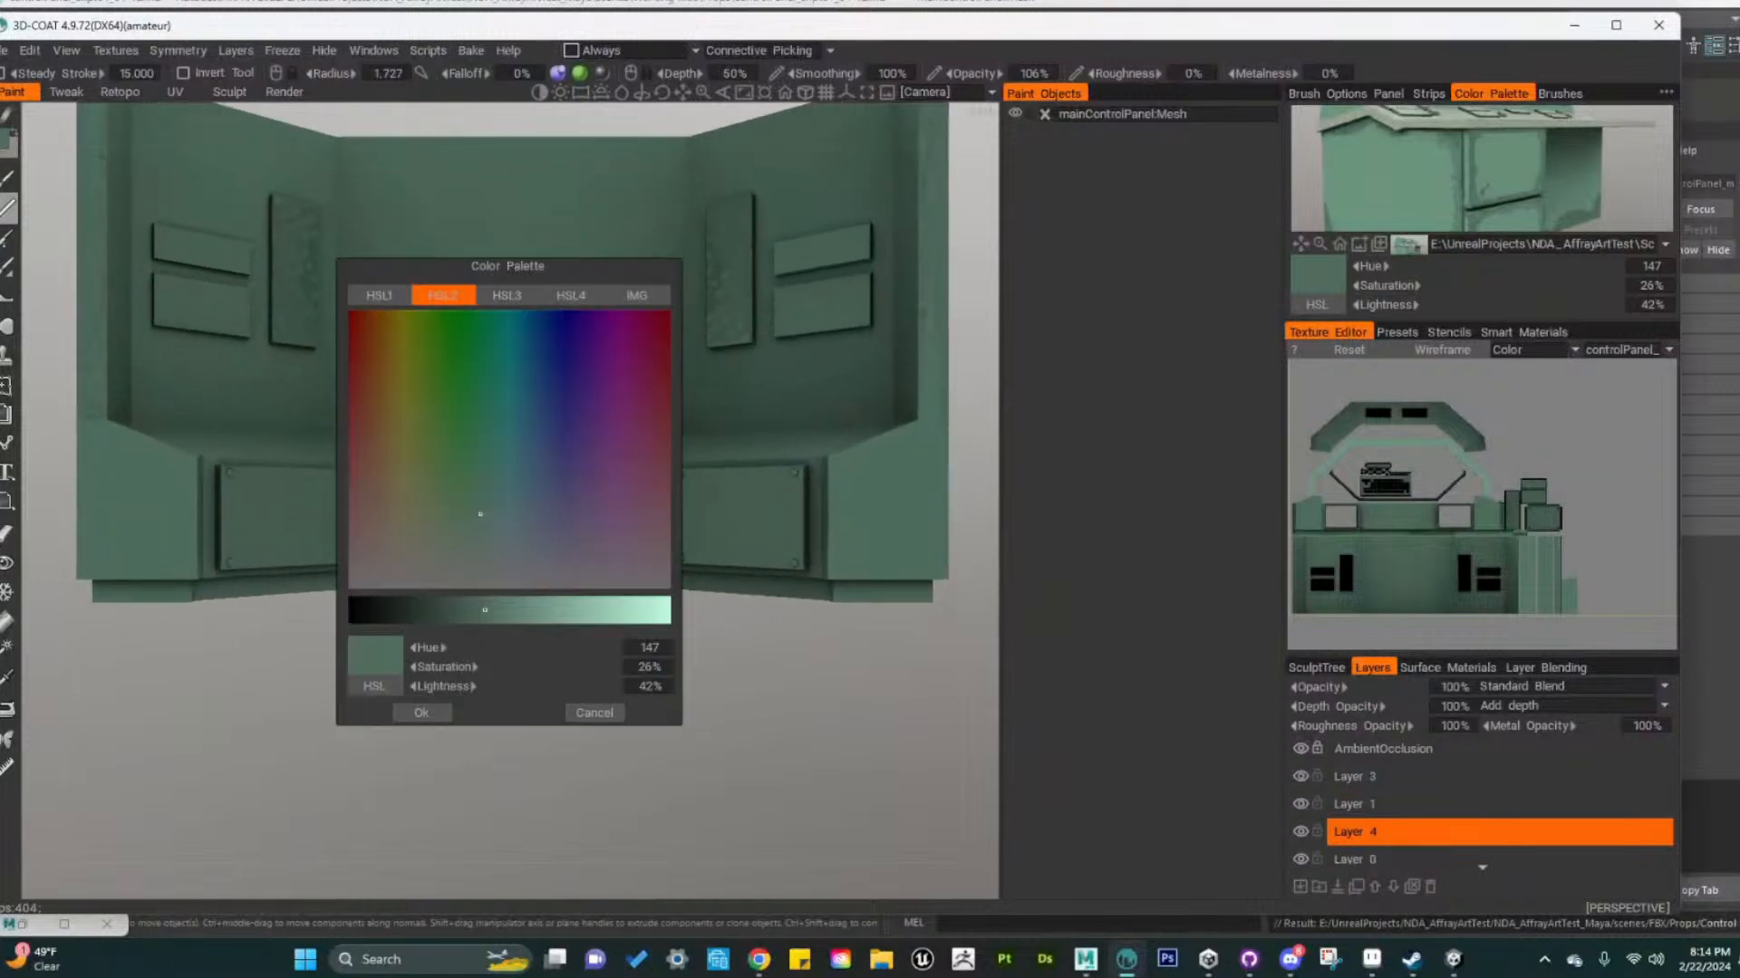
left_click_drag(482, 612, 389, 622)
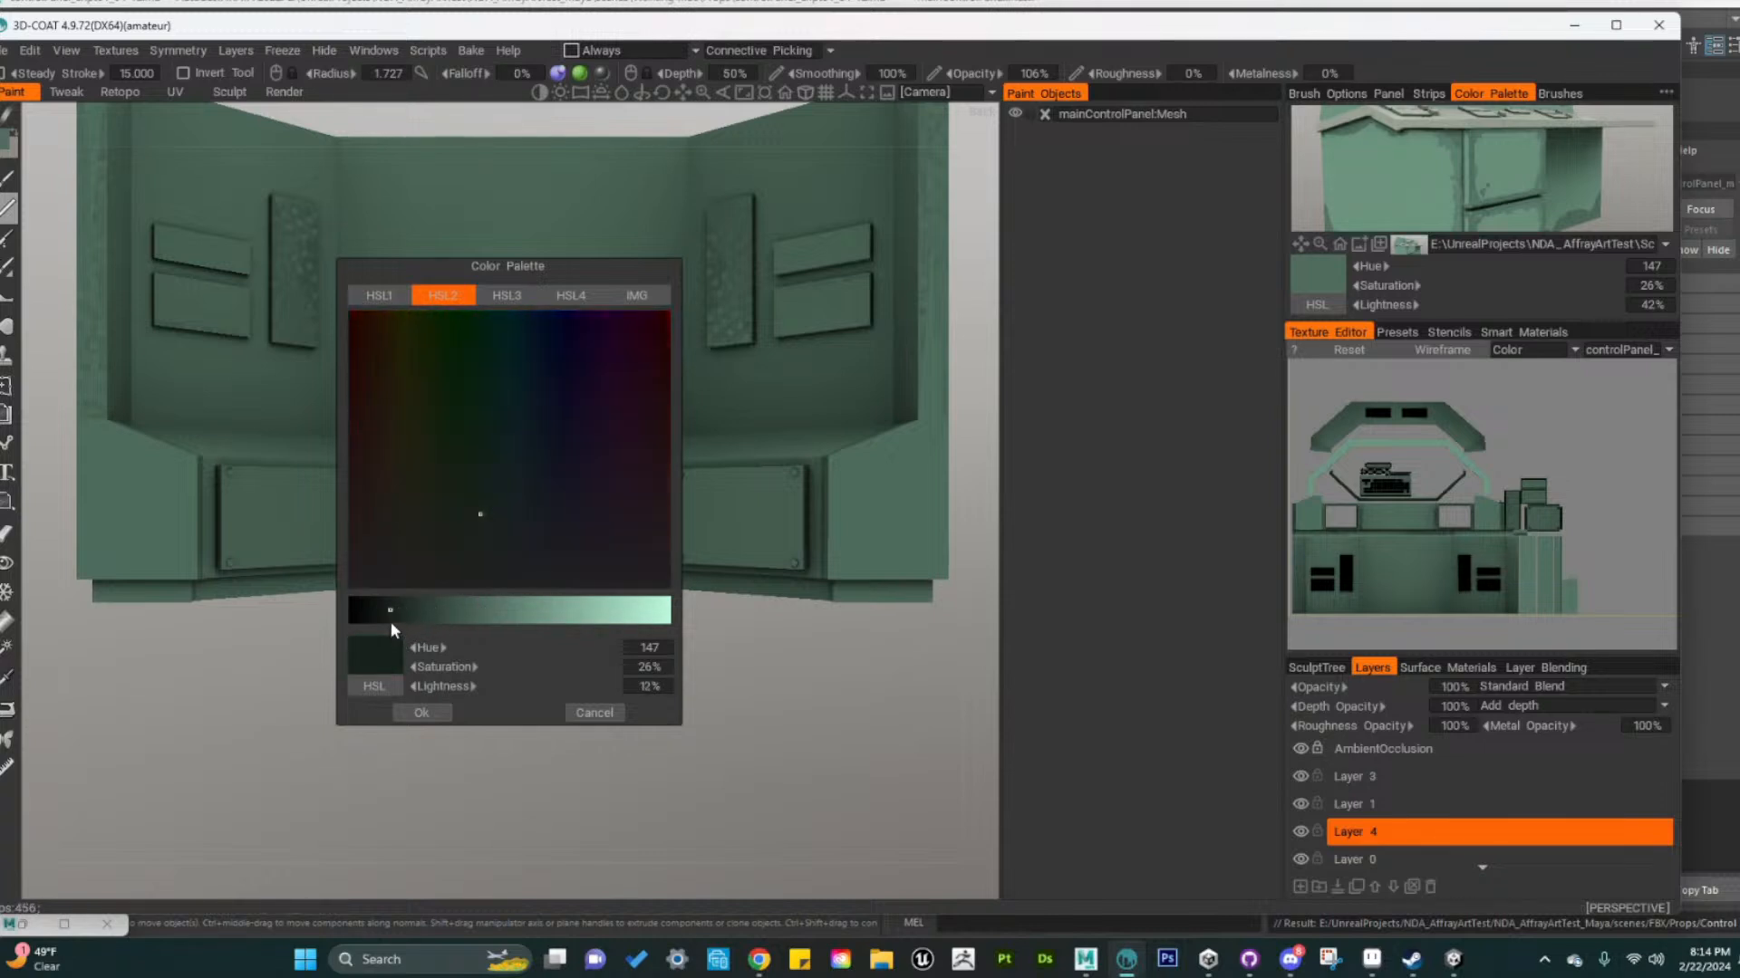
left_click(422, 713)
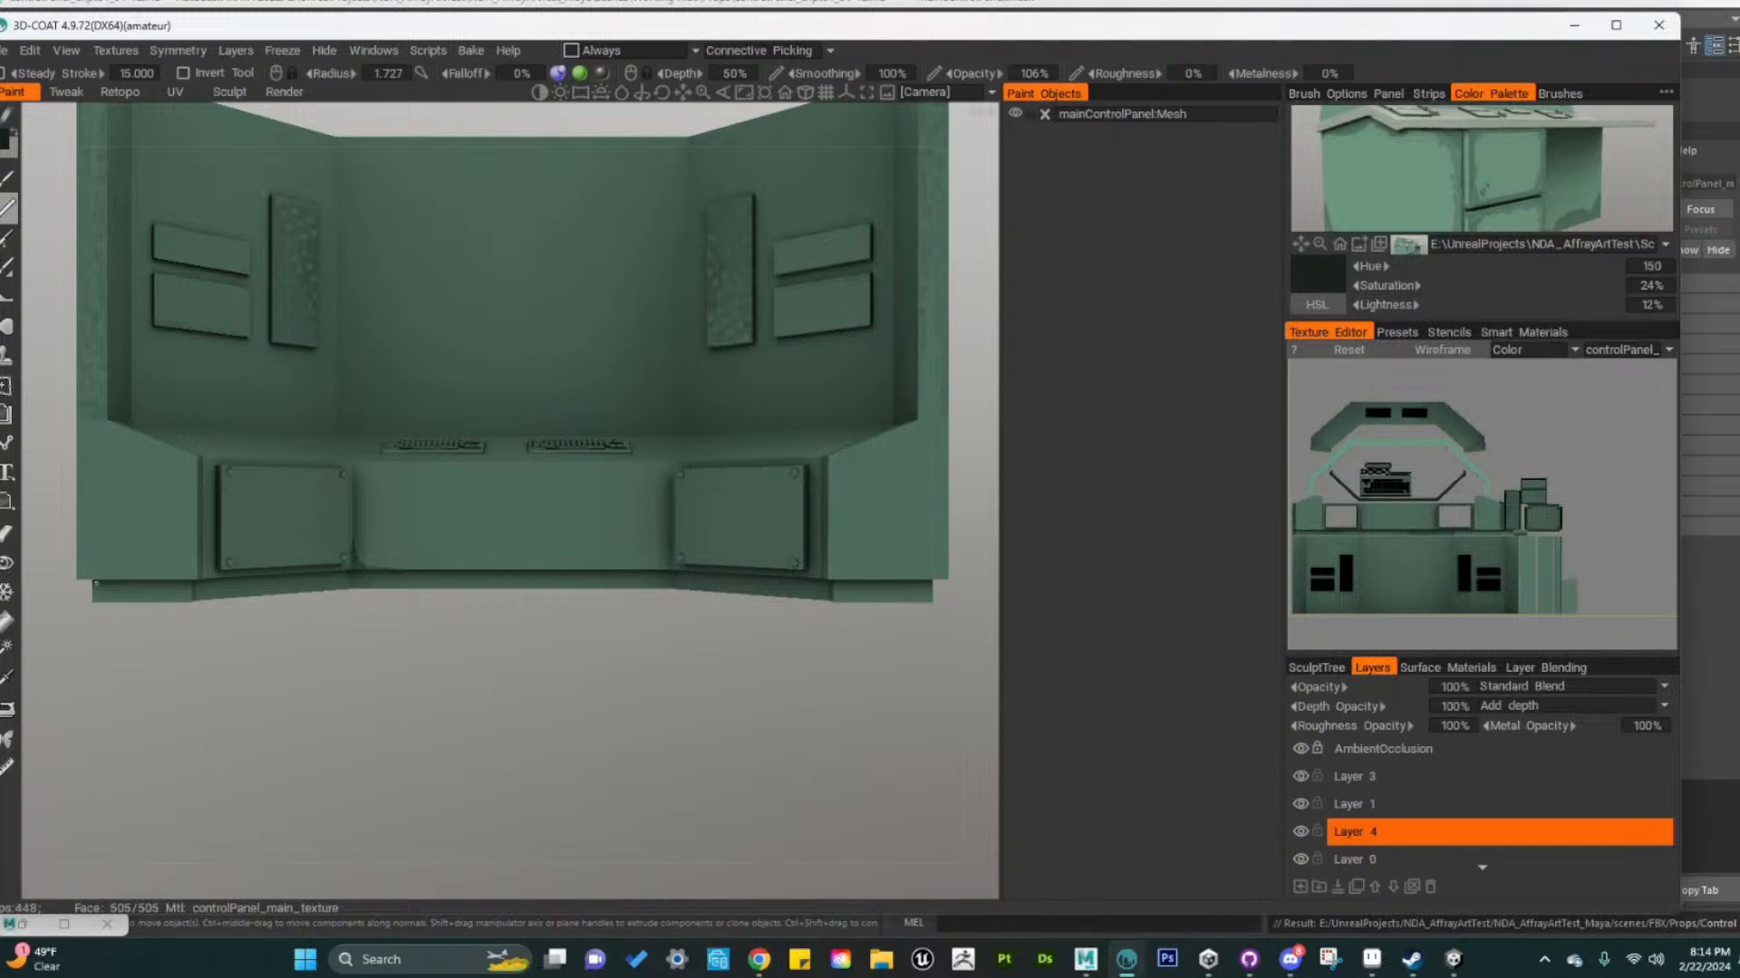
Turn on X-axis mirror symmetry for painting
key("s")
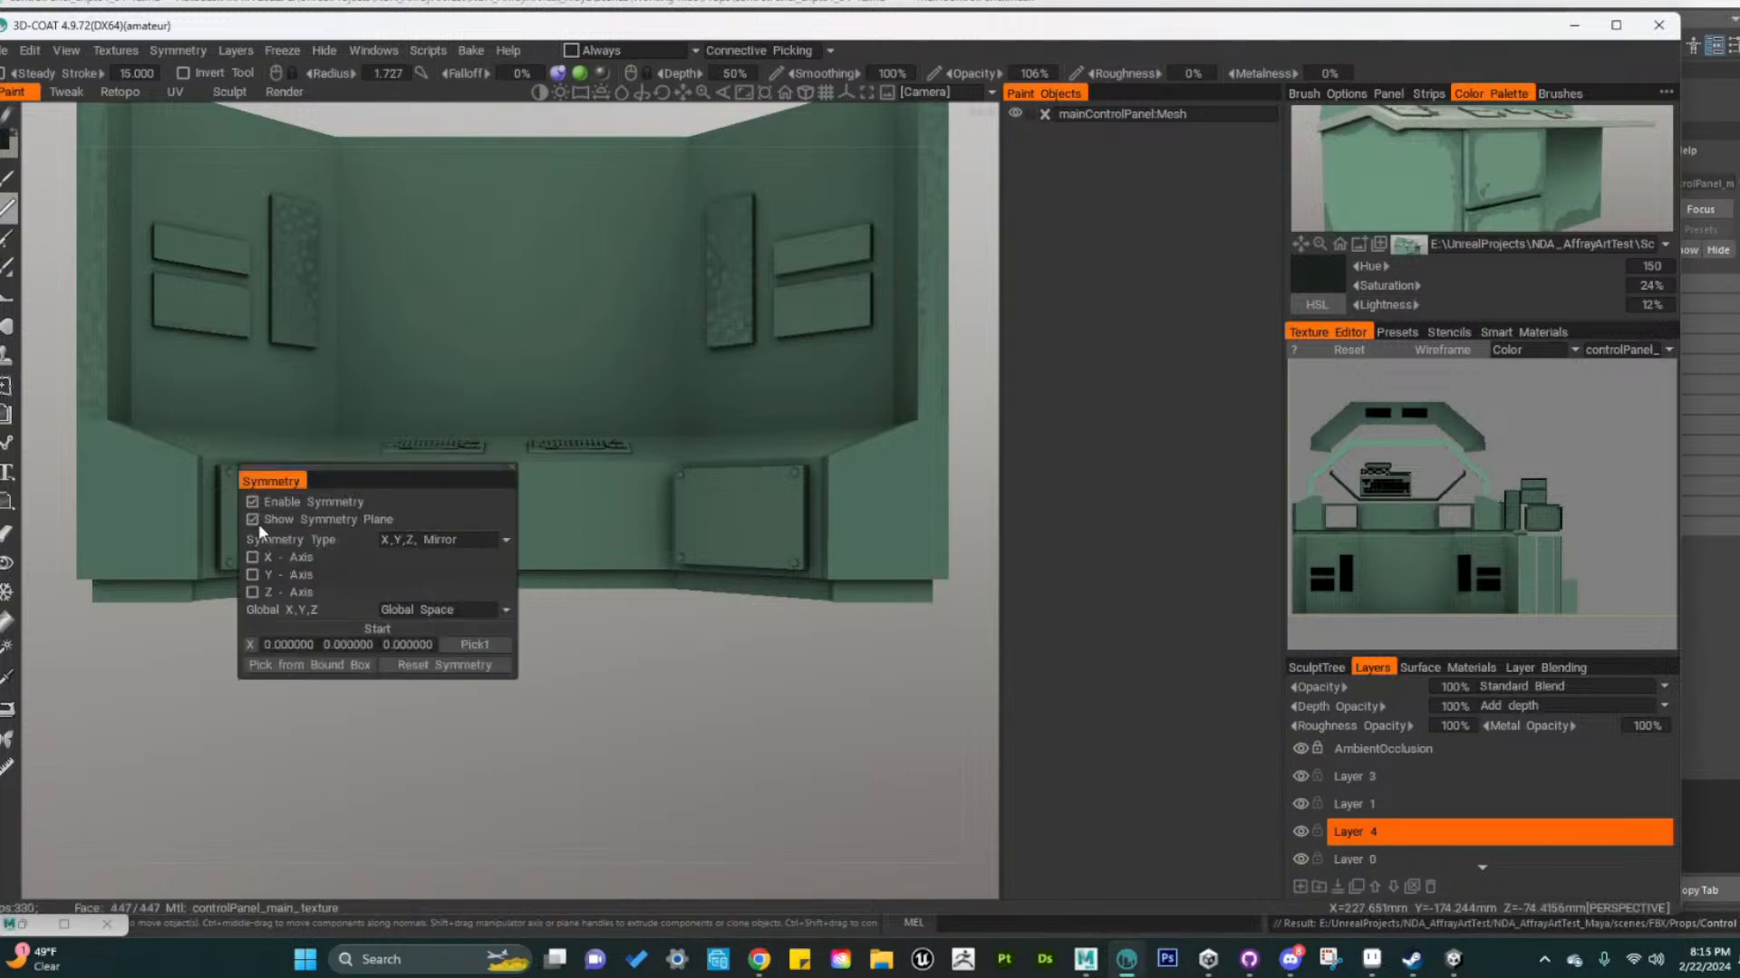
left_click(250, 556)
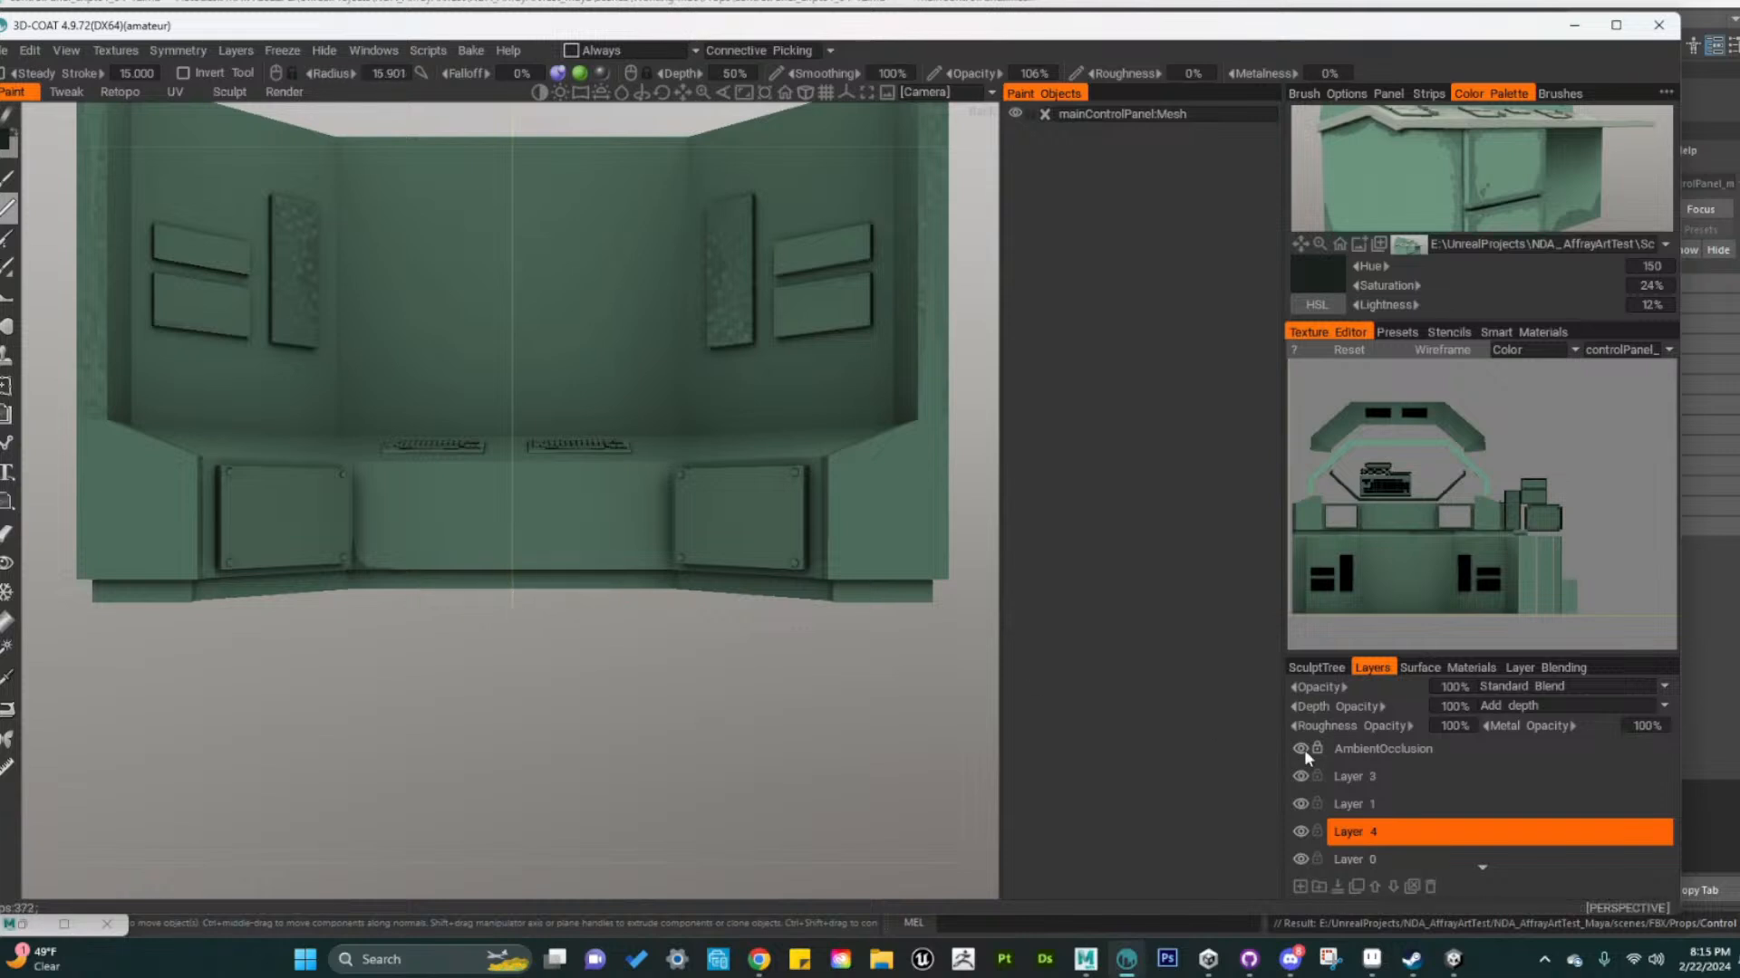
Move Layer 4 above Layer 1 in the layer stack
scroll(1373, 815, "down", 1)
left_click(1376, 798)
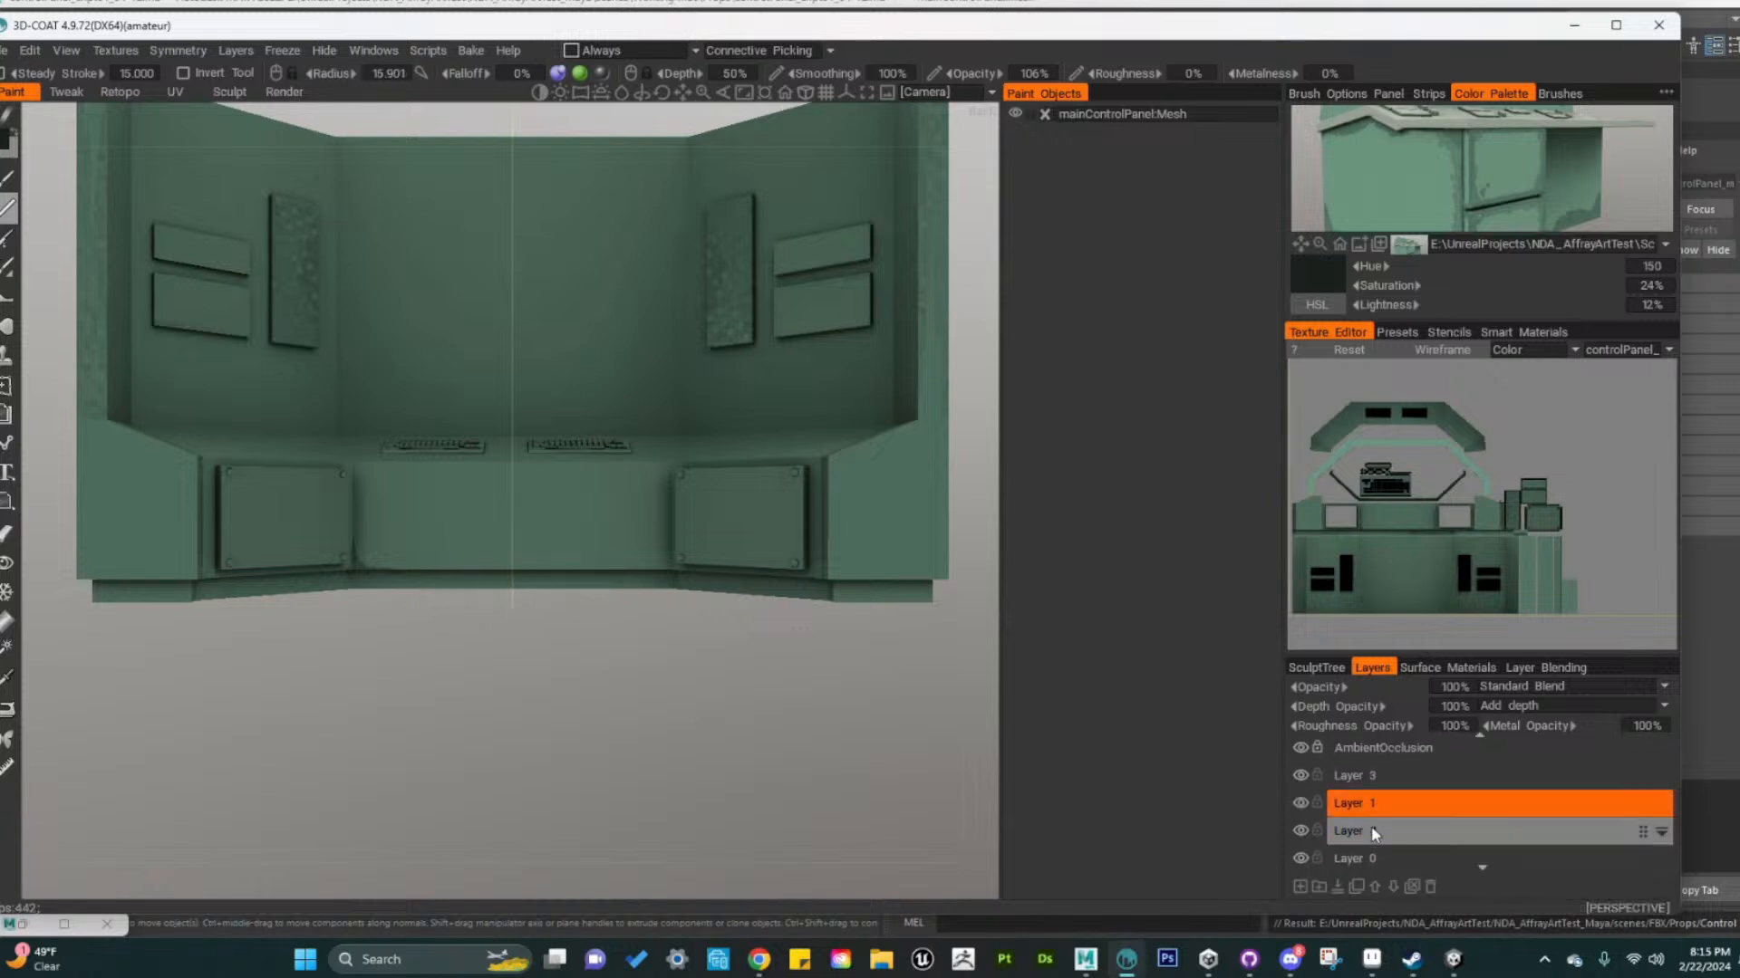
left_click(1369, 830)
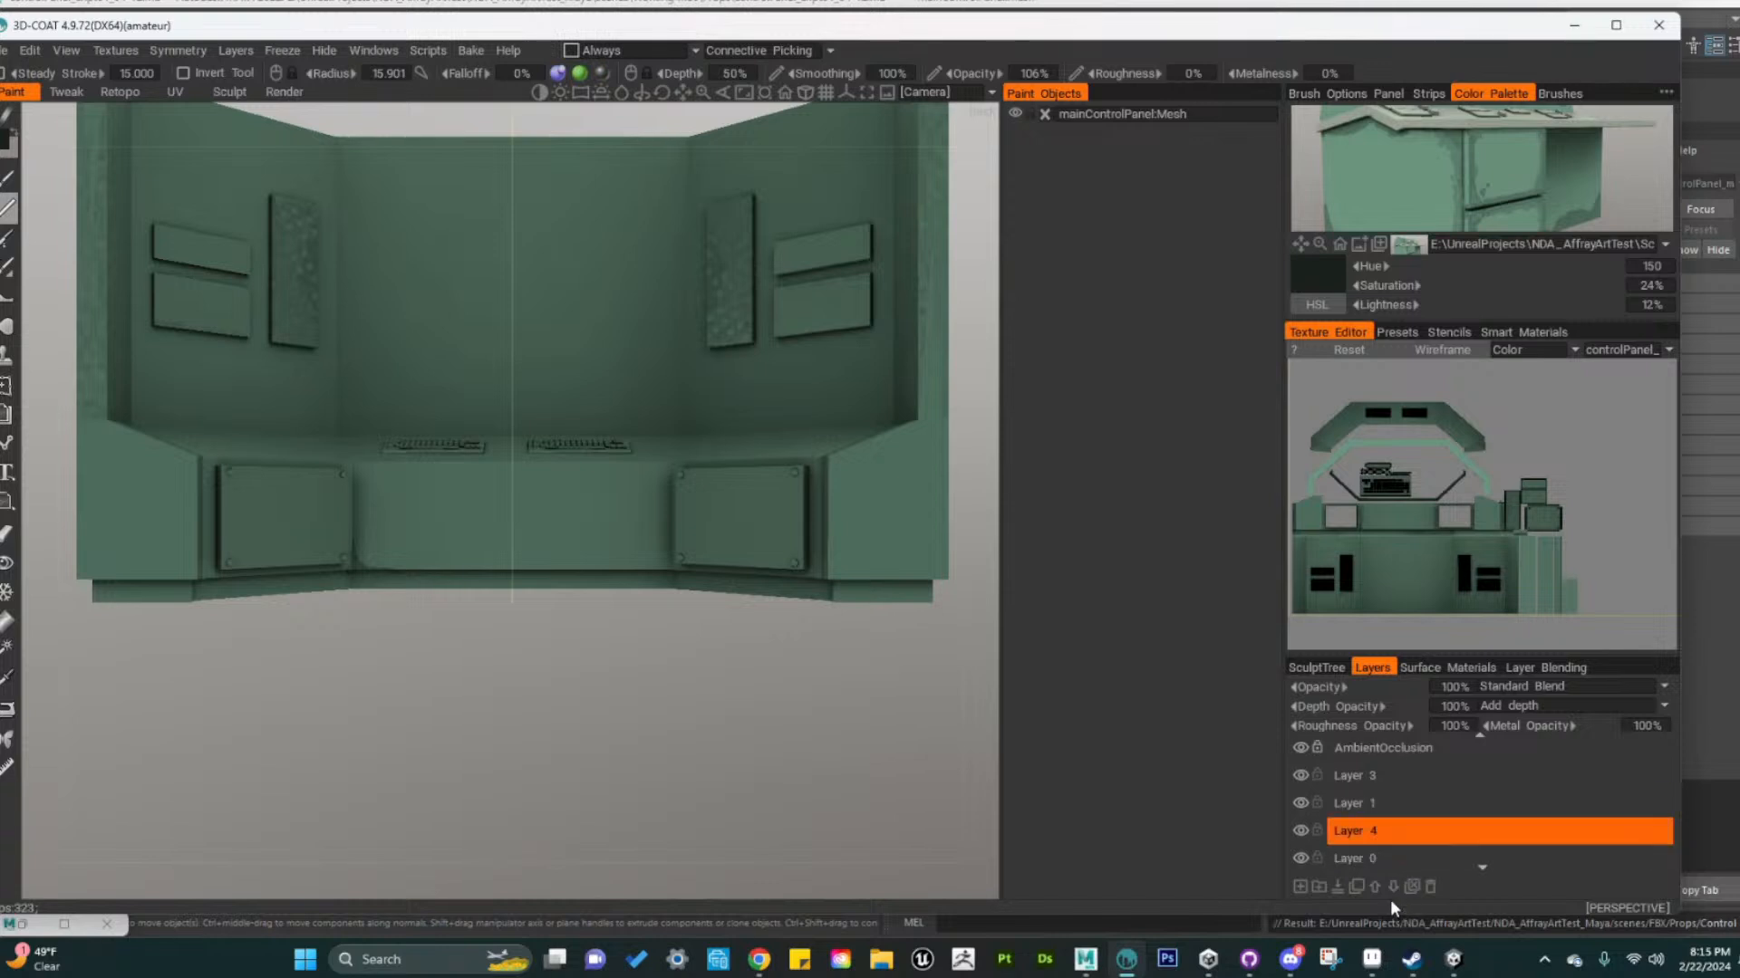
left_click(1377, 884)
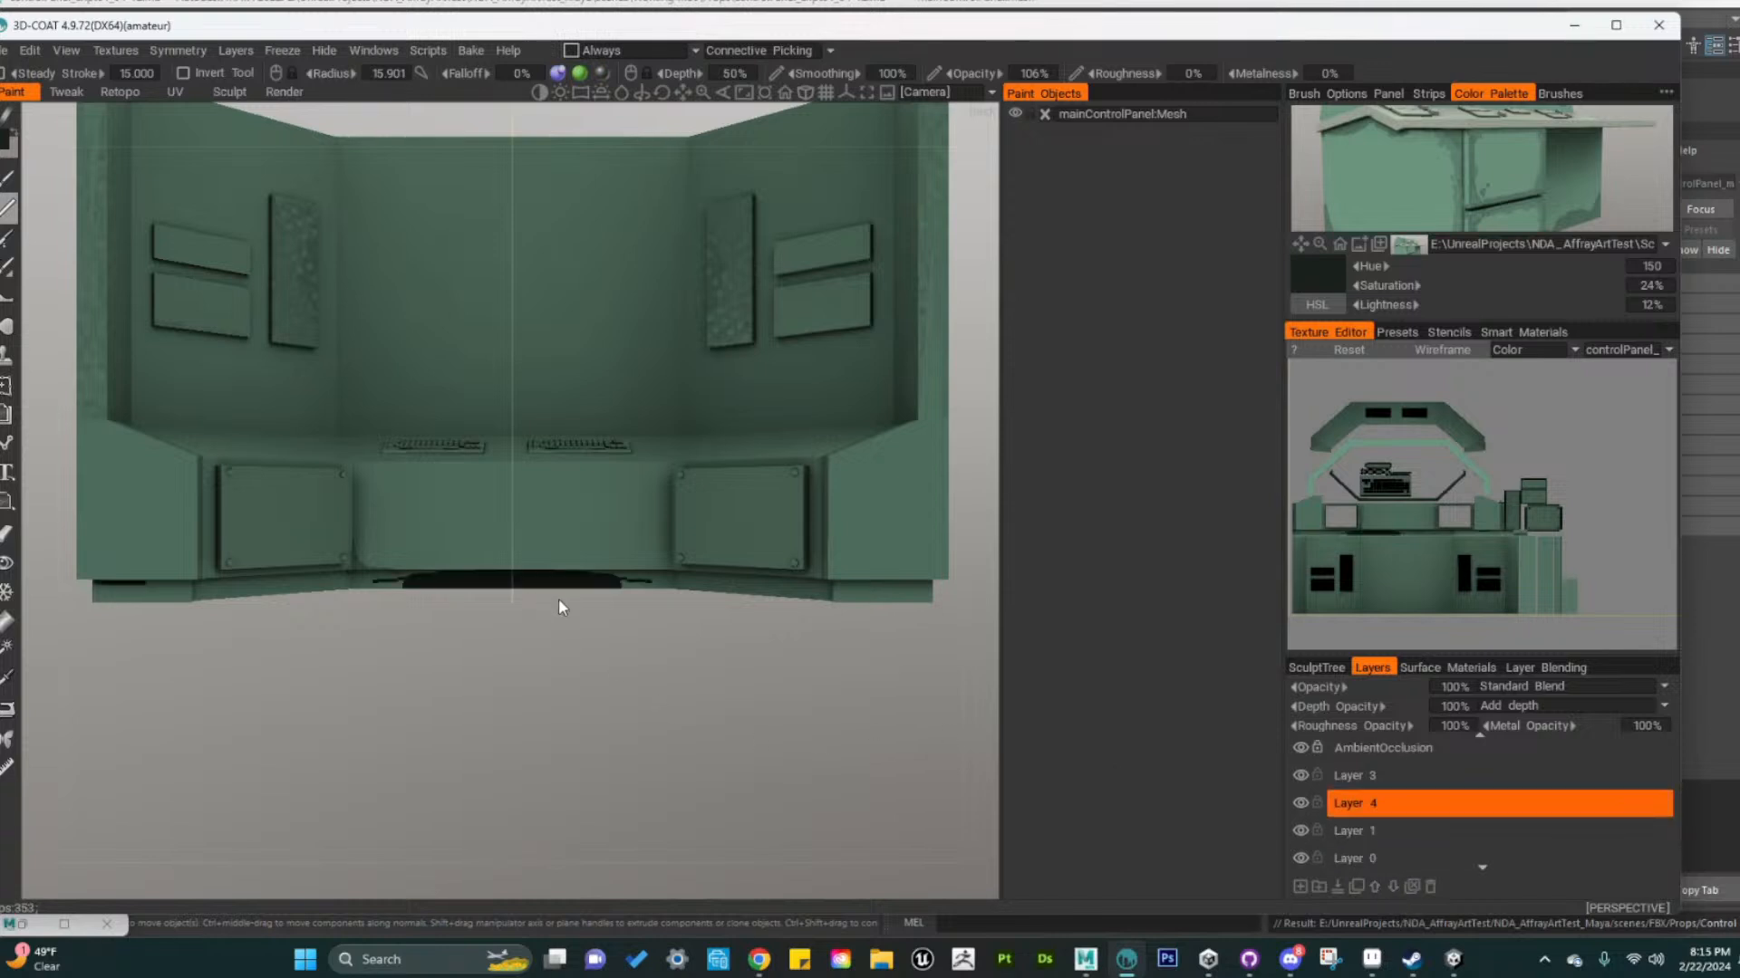
Paint the middle stretch of the console's bottom base strip near-black on Layer 4 with a smaller brush
left_click_drag(673, 727, 645, 670)
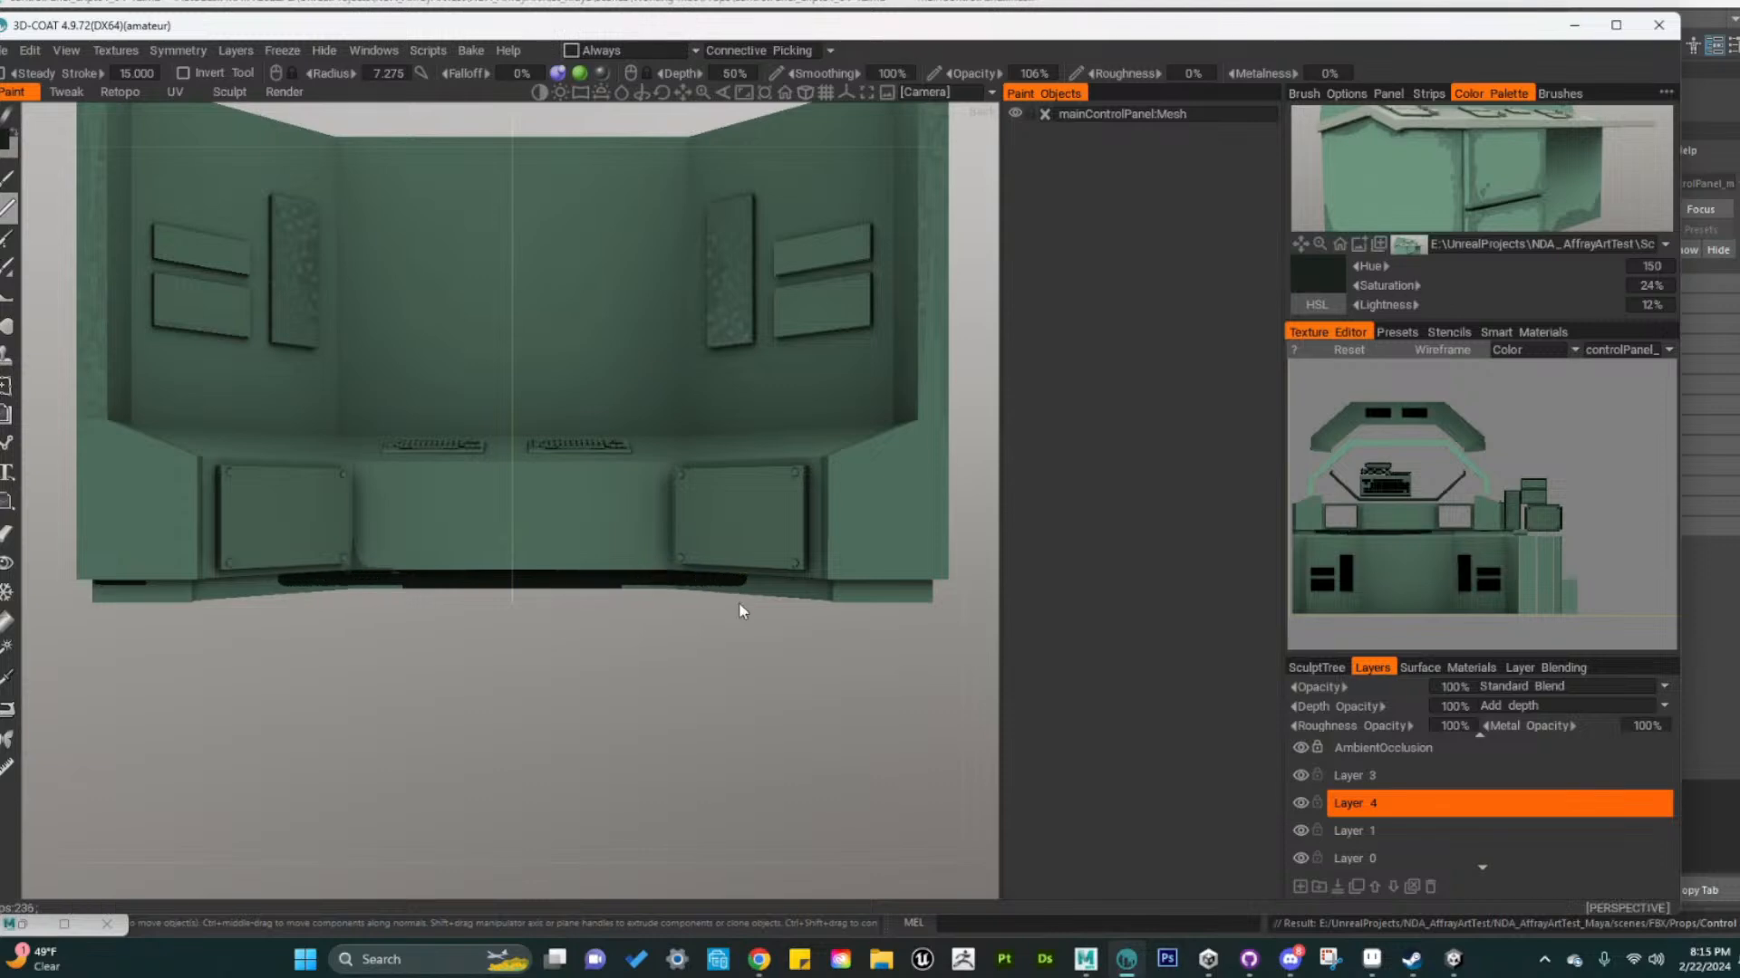
mouse_move(737, 610)
left_mouse_down()
mouse_move(738, 632)
mouse_move(745, 587)
mouse_move(742, 722)
mouse_move(738, 684)
left_mouse_up()
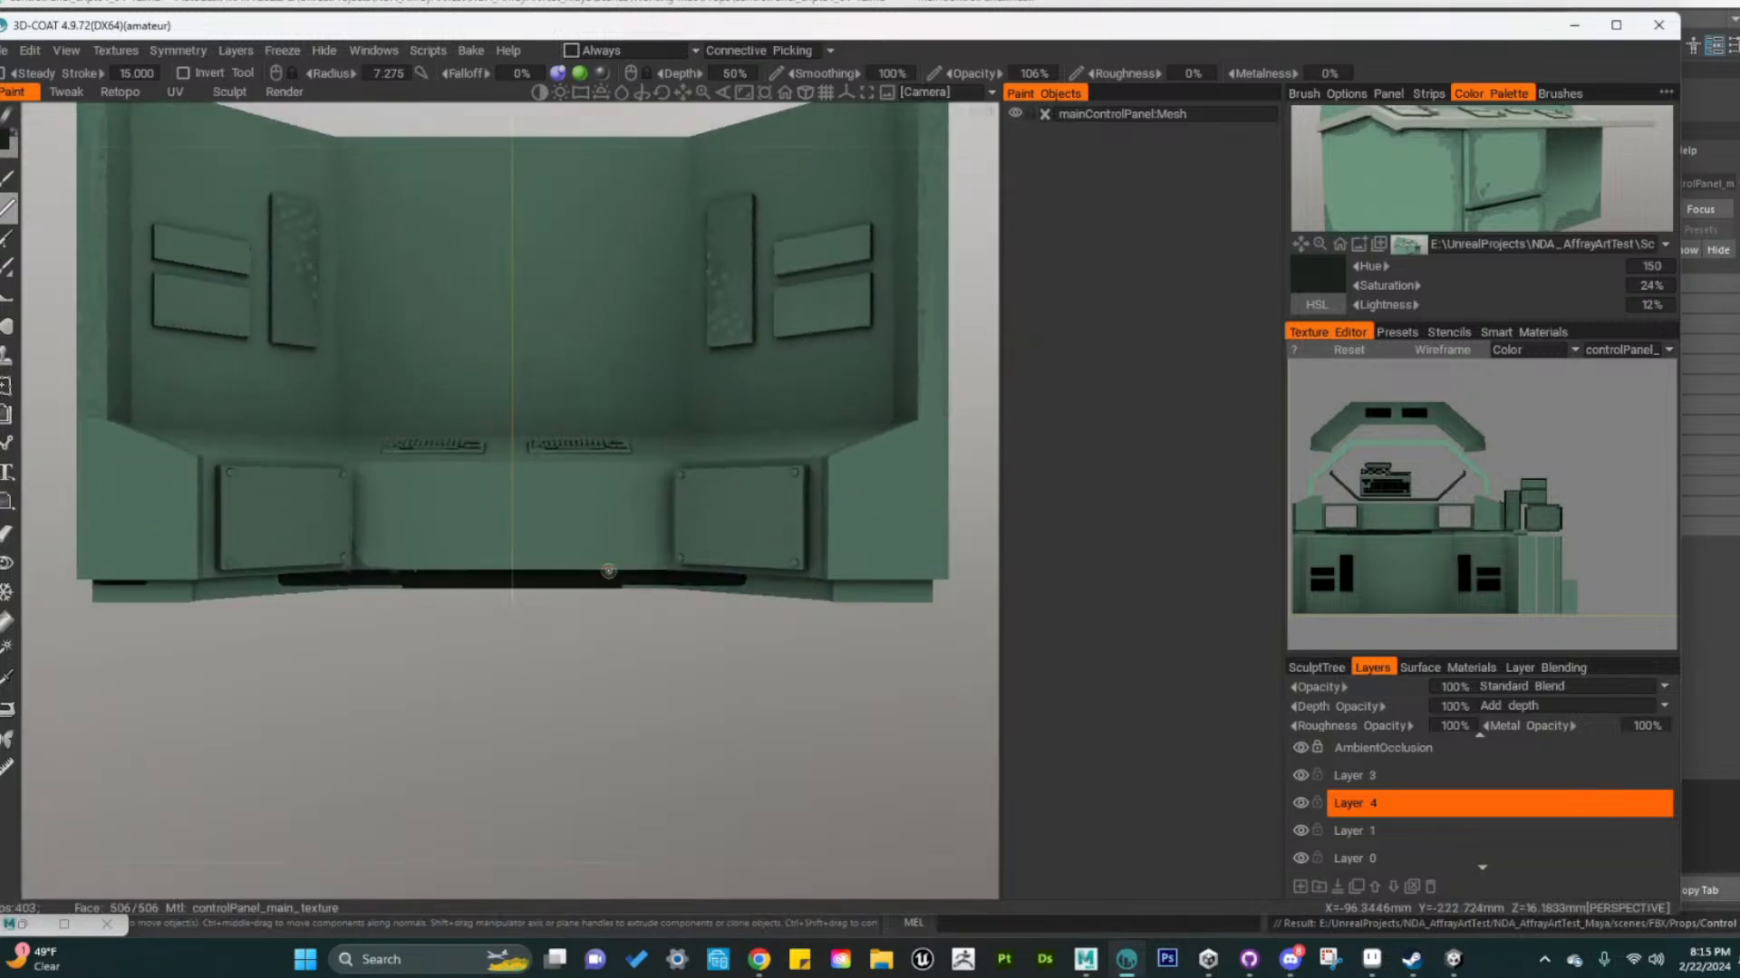
left_click_drag(612, 581, 654, 585)
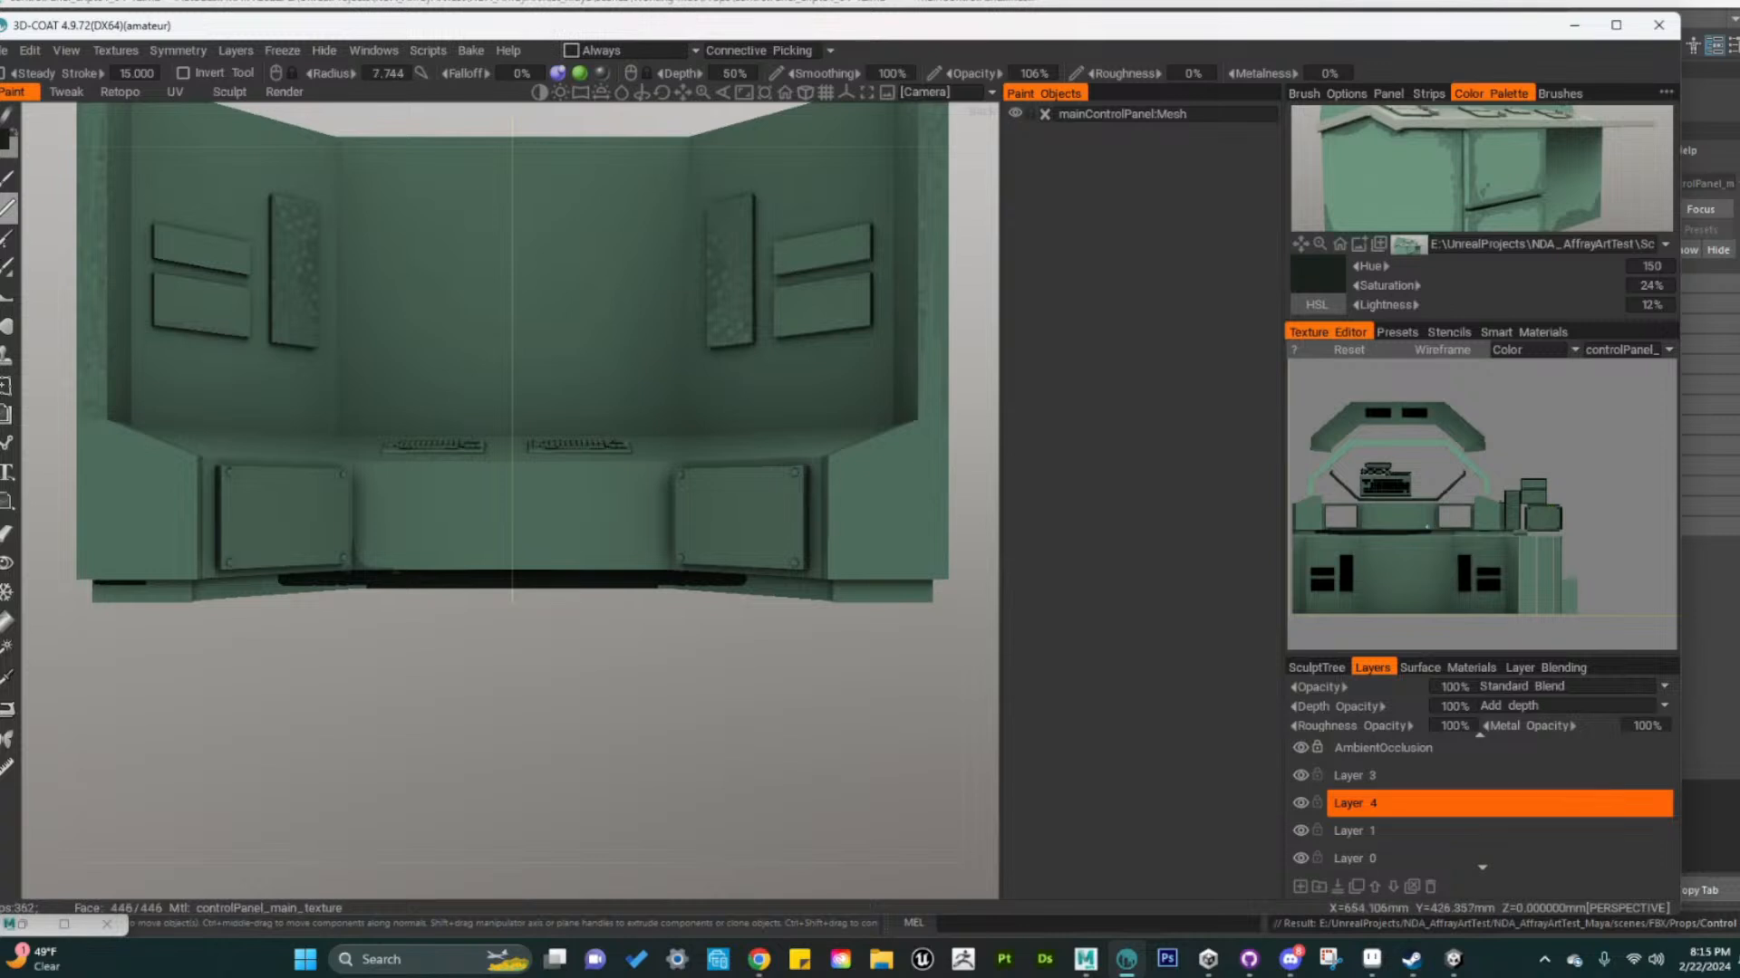
Enlarge the texture view and fill the base strip's remaining green gaps near-black directly on the UV layout
middle_click_drag(1388, 530, 1432, 517)
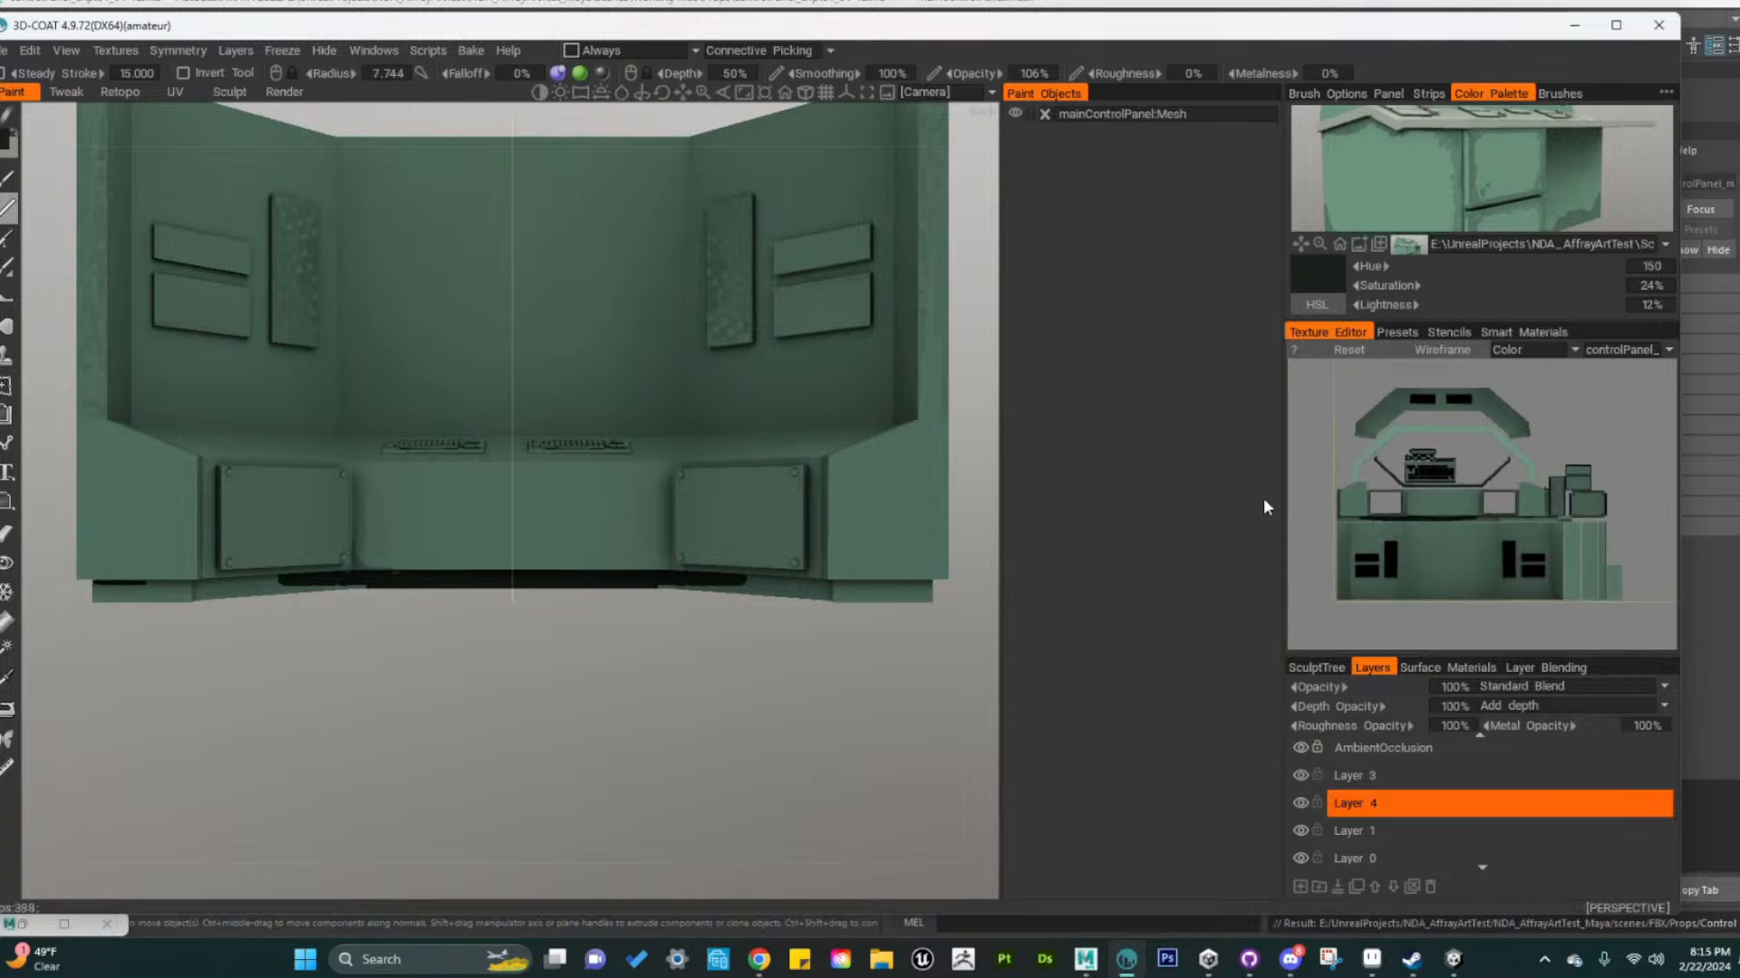
left_click_drag(1281, 491, 1128, 505)
scroll(1406, 569, "up", 5)
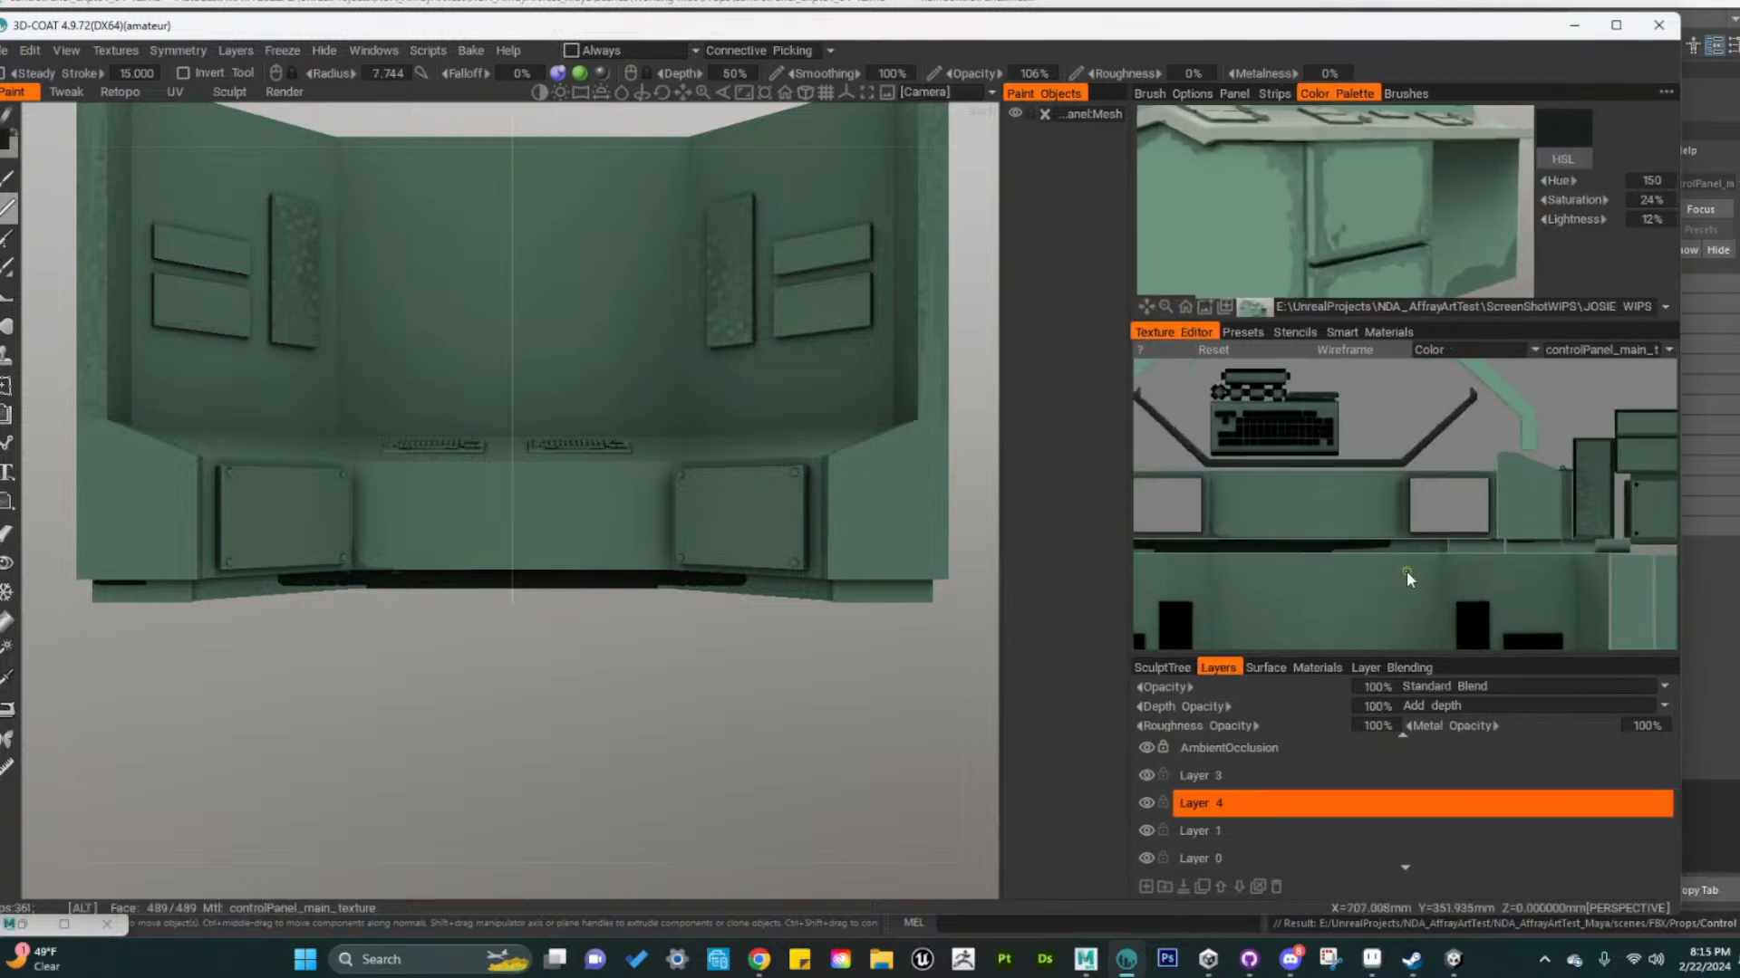
middle_click_drag(1386, 563, 1500, 557, "alt")
scroll(1541, 551, "down", 2)
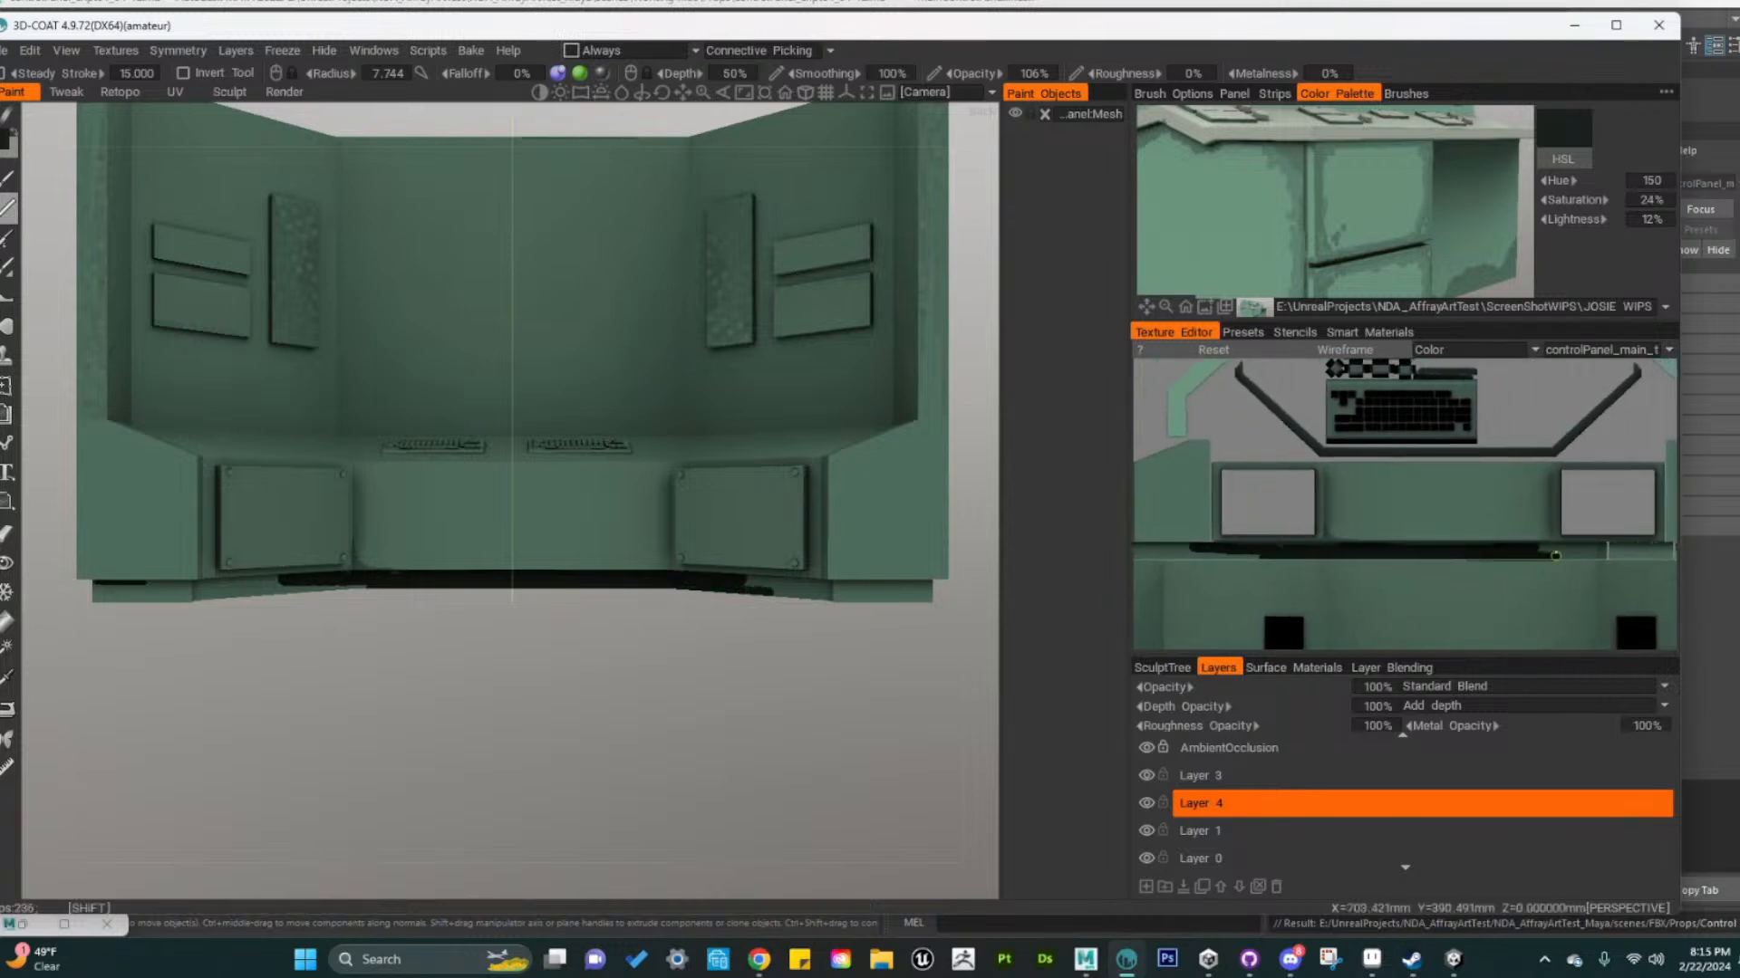
mouse_move(1555, 555)
left_mouse_down("shift")
mouse_move(1499, 553)
mouse_move(1608, 556)
left_mouse_up("shift")
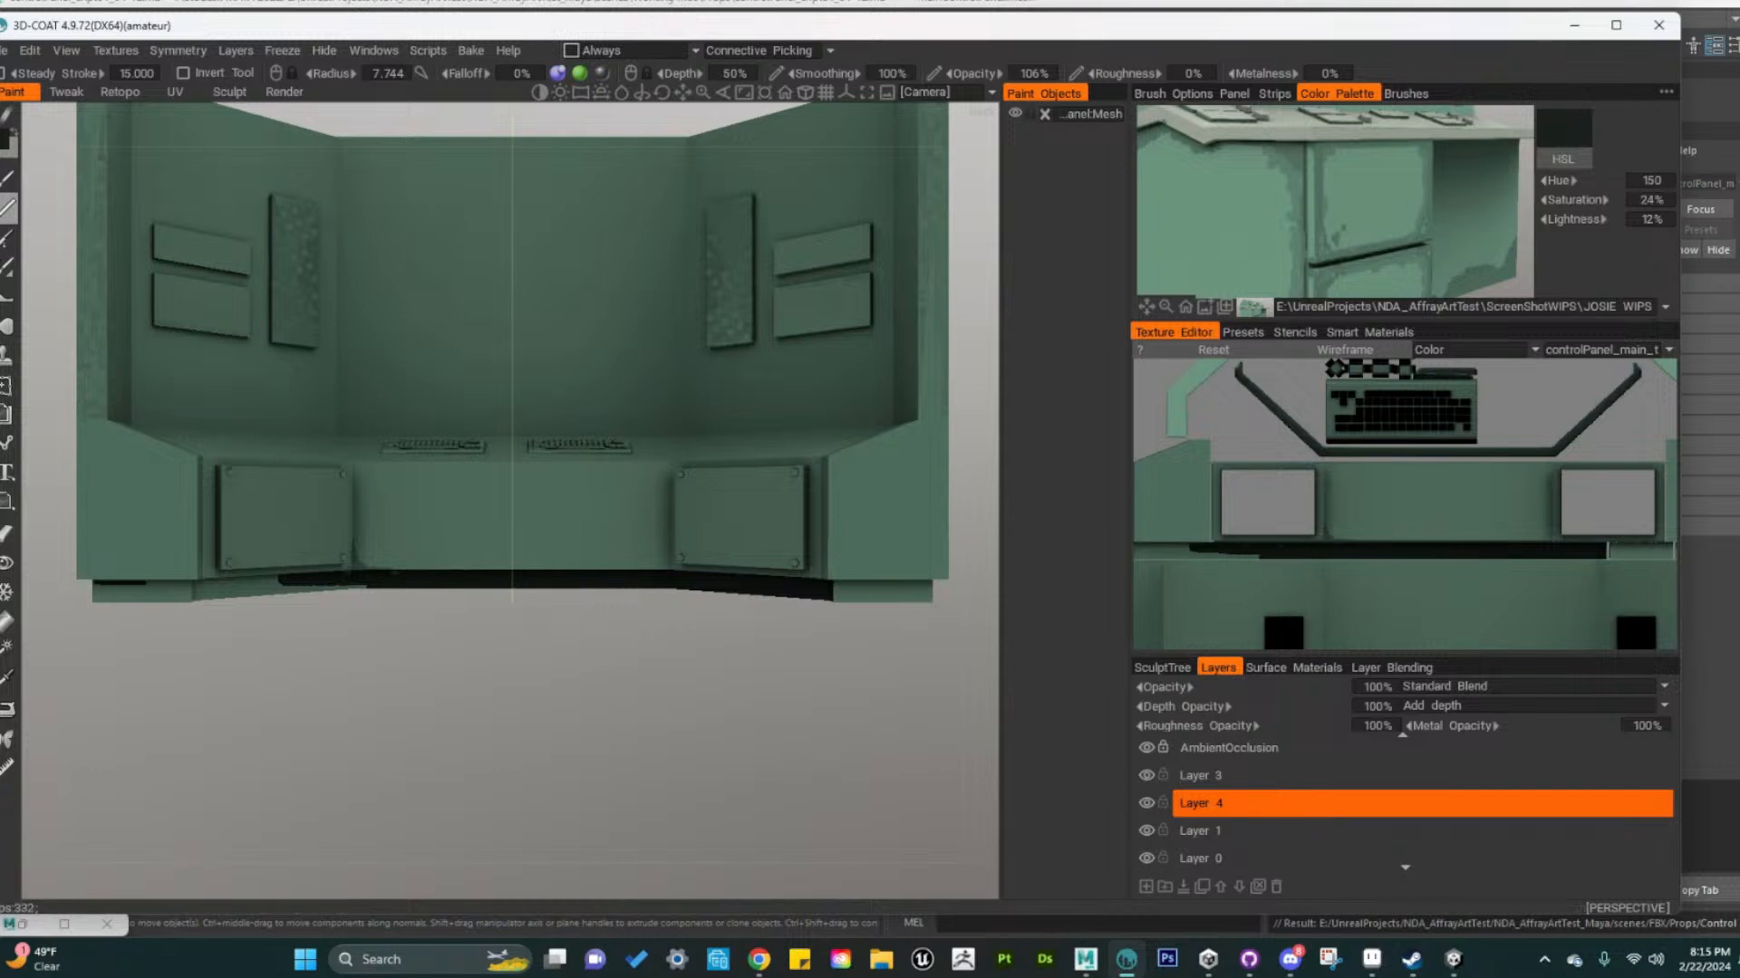
left_click_drag(1166, 552, 1308, 553)
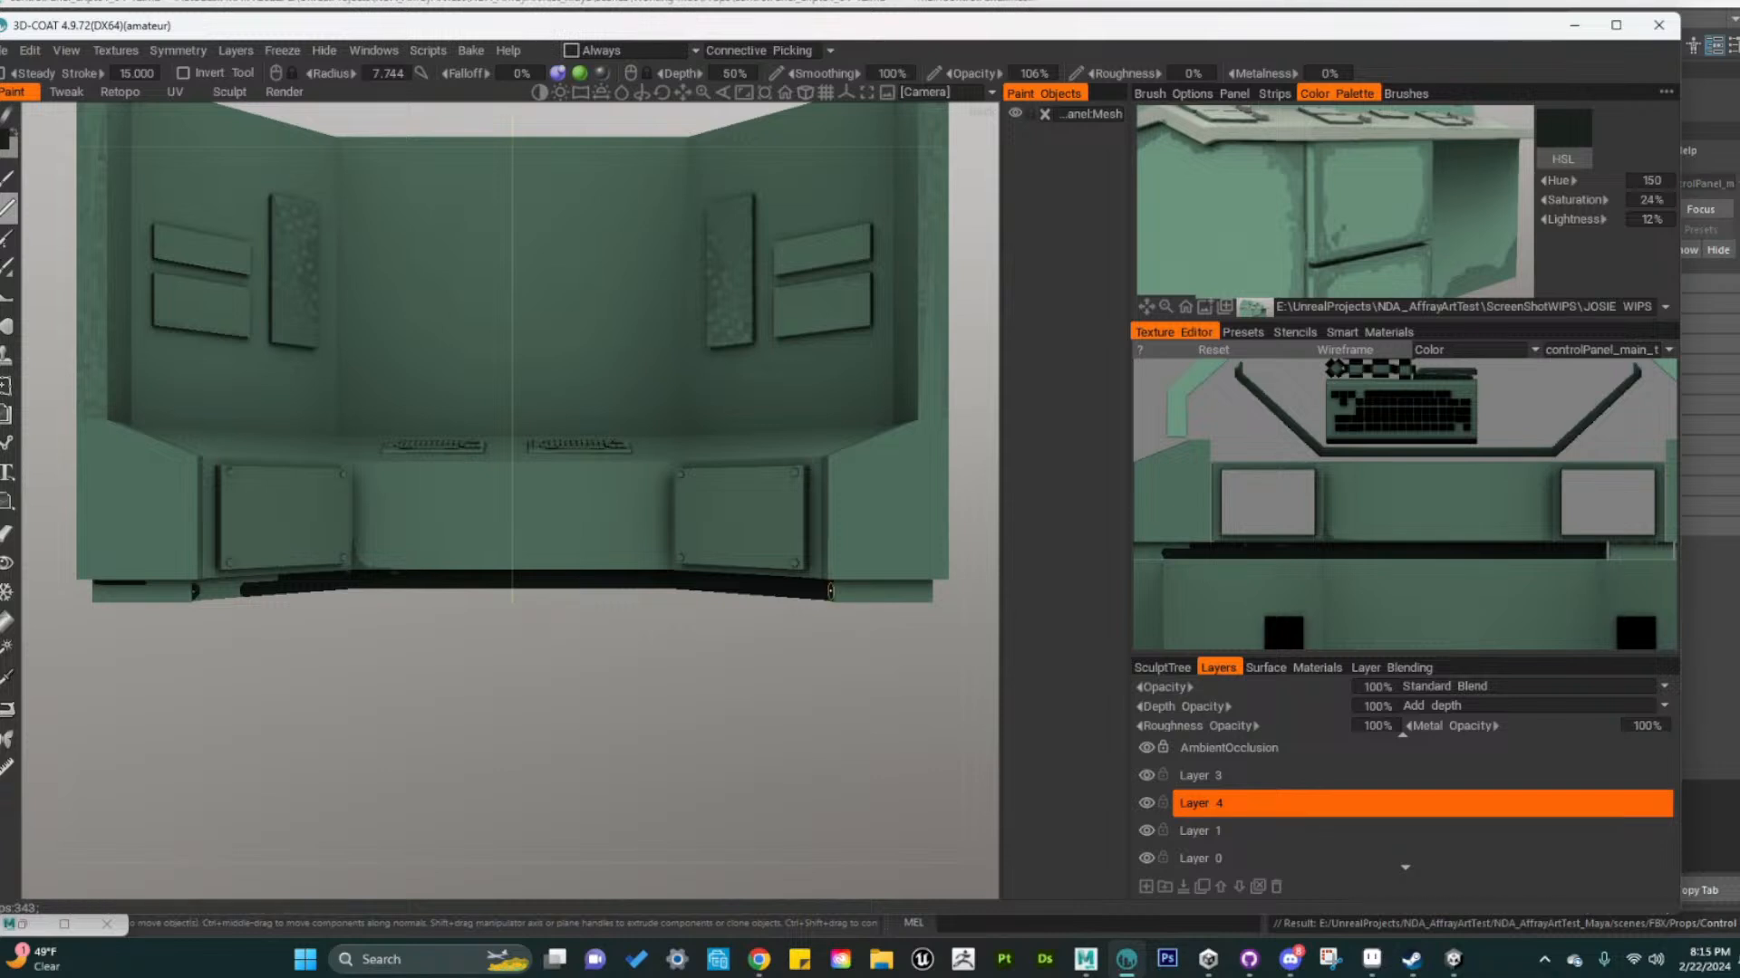
Paint the base strip near-black at the console's right front corner, up to the underside of the body
mouse_move(832, 591)
left_mouse_down()
mouse_move(963, 594)
mouse_move(830, 597)
left_mouse_up()
left_click_drag(863, 666, 877, 711, "alt")
middle_click_drag(843, 728, 750, 728, "alt")
right_click_drag(751, 727, 791, 716, "alt")
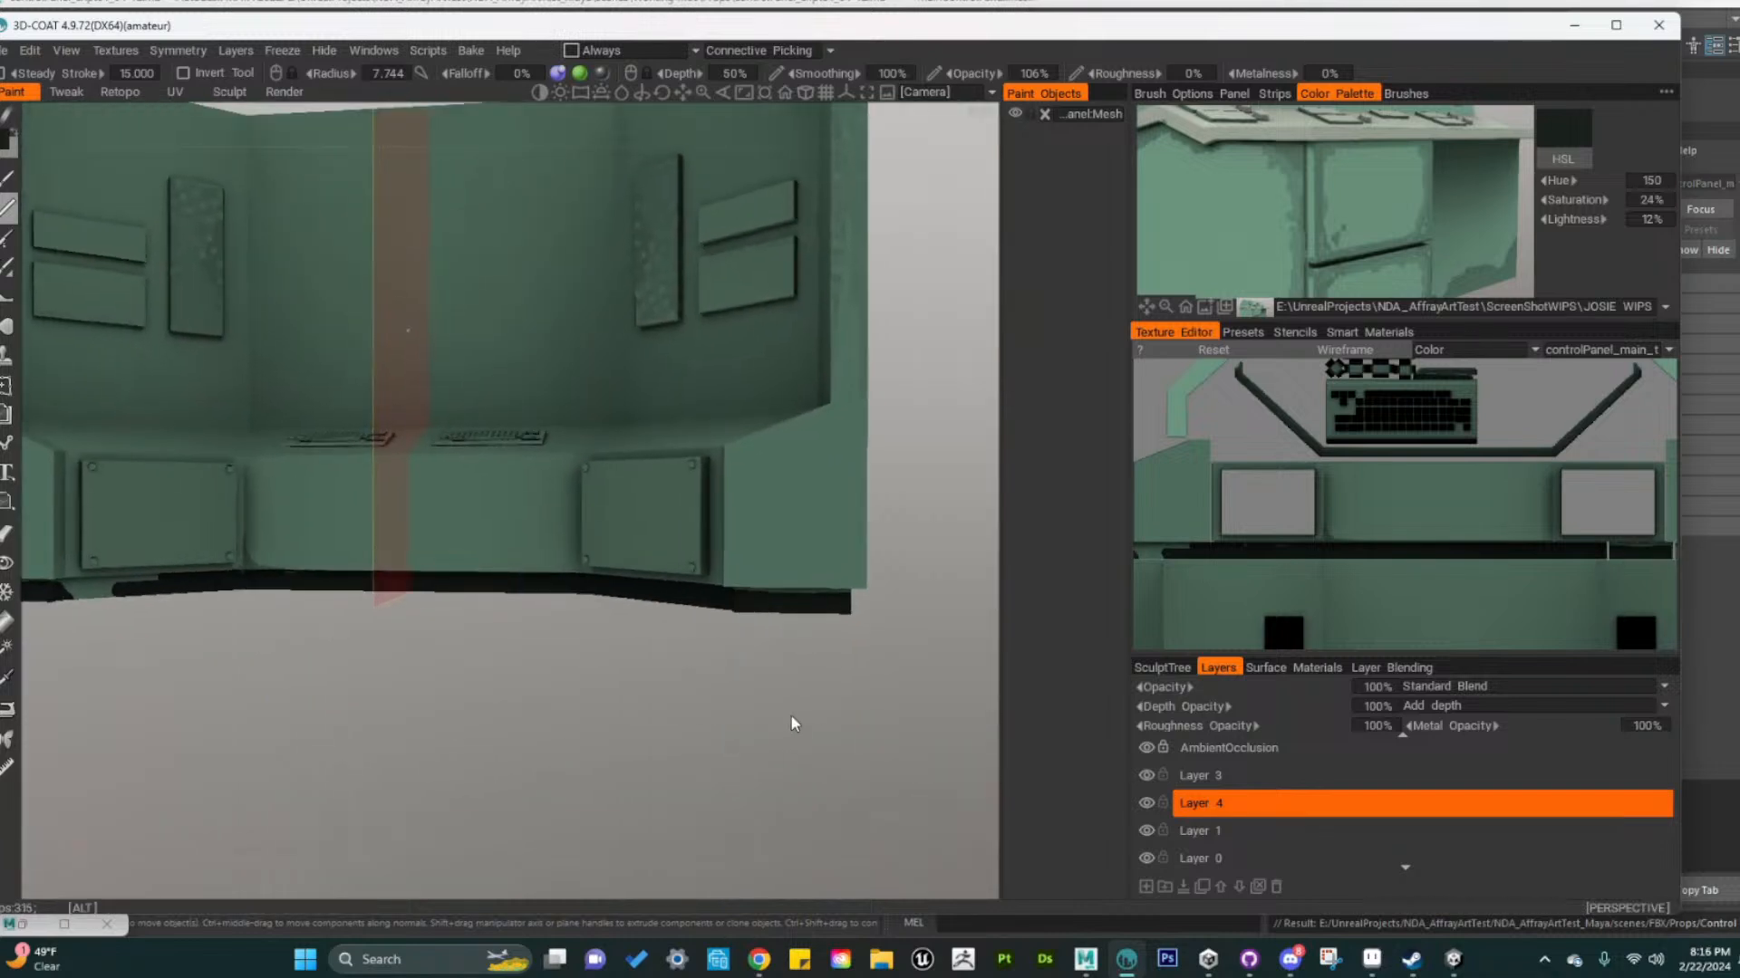
middle_click_drag(791, 717, 710, 712, "alt")
left_click_drag(711, 712, 708, 693, "alt")
right_click_drag(708, 693, 794, 722, "alt")
left_click_drag(796, 731, 738, 762, "alt")
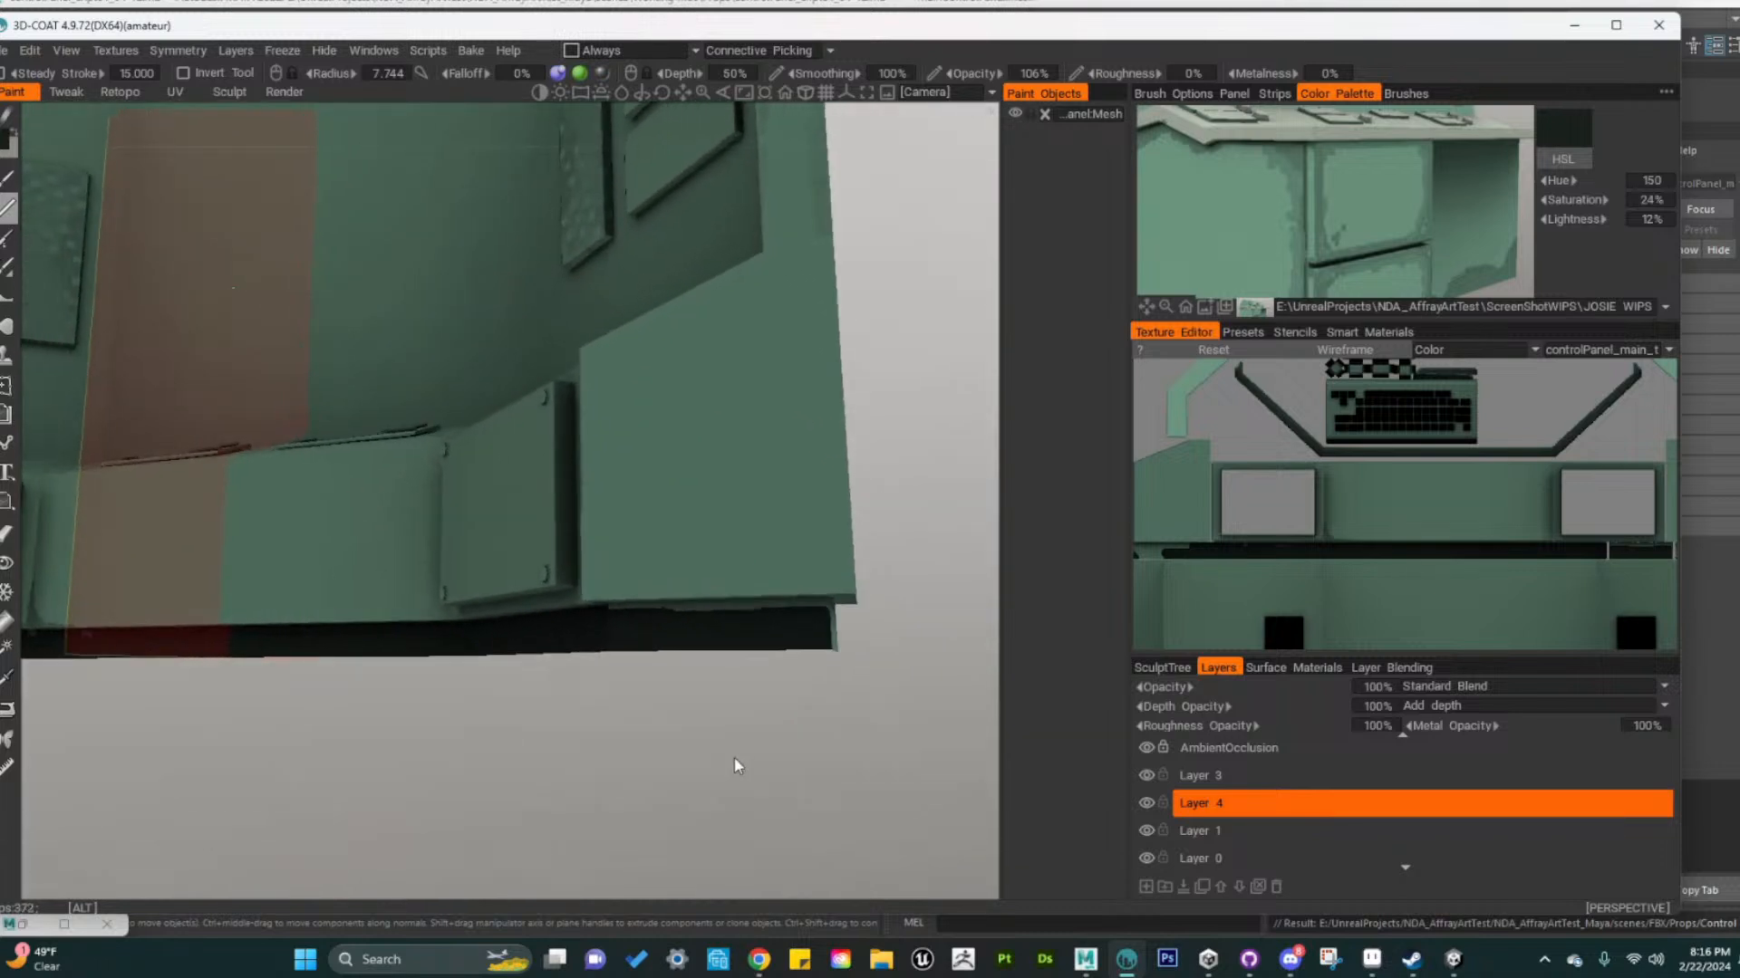
left_click_drag(659, 616, 824, 625, "shift")
Paint the side end face of the base strip near-black
left_click_drag(847, 687, 660, 739, "alt")
mouse_move(659, 739)
middle_mouse_down("alt")
mouse_move(831, 753)
mouse_move(1060, 703)
mouse_move(974, 668)
middle_mouse_up("alt")
left_click_drag(372, 691, 604, 678)
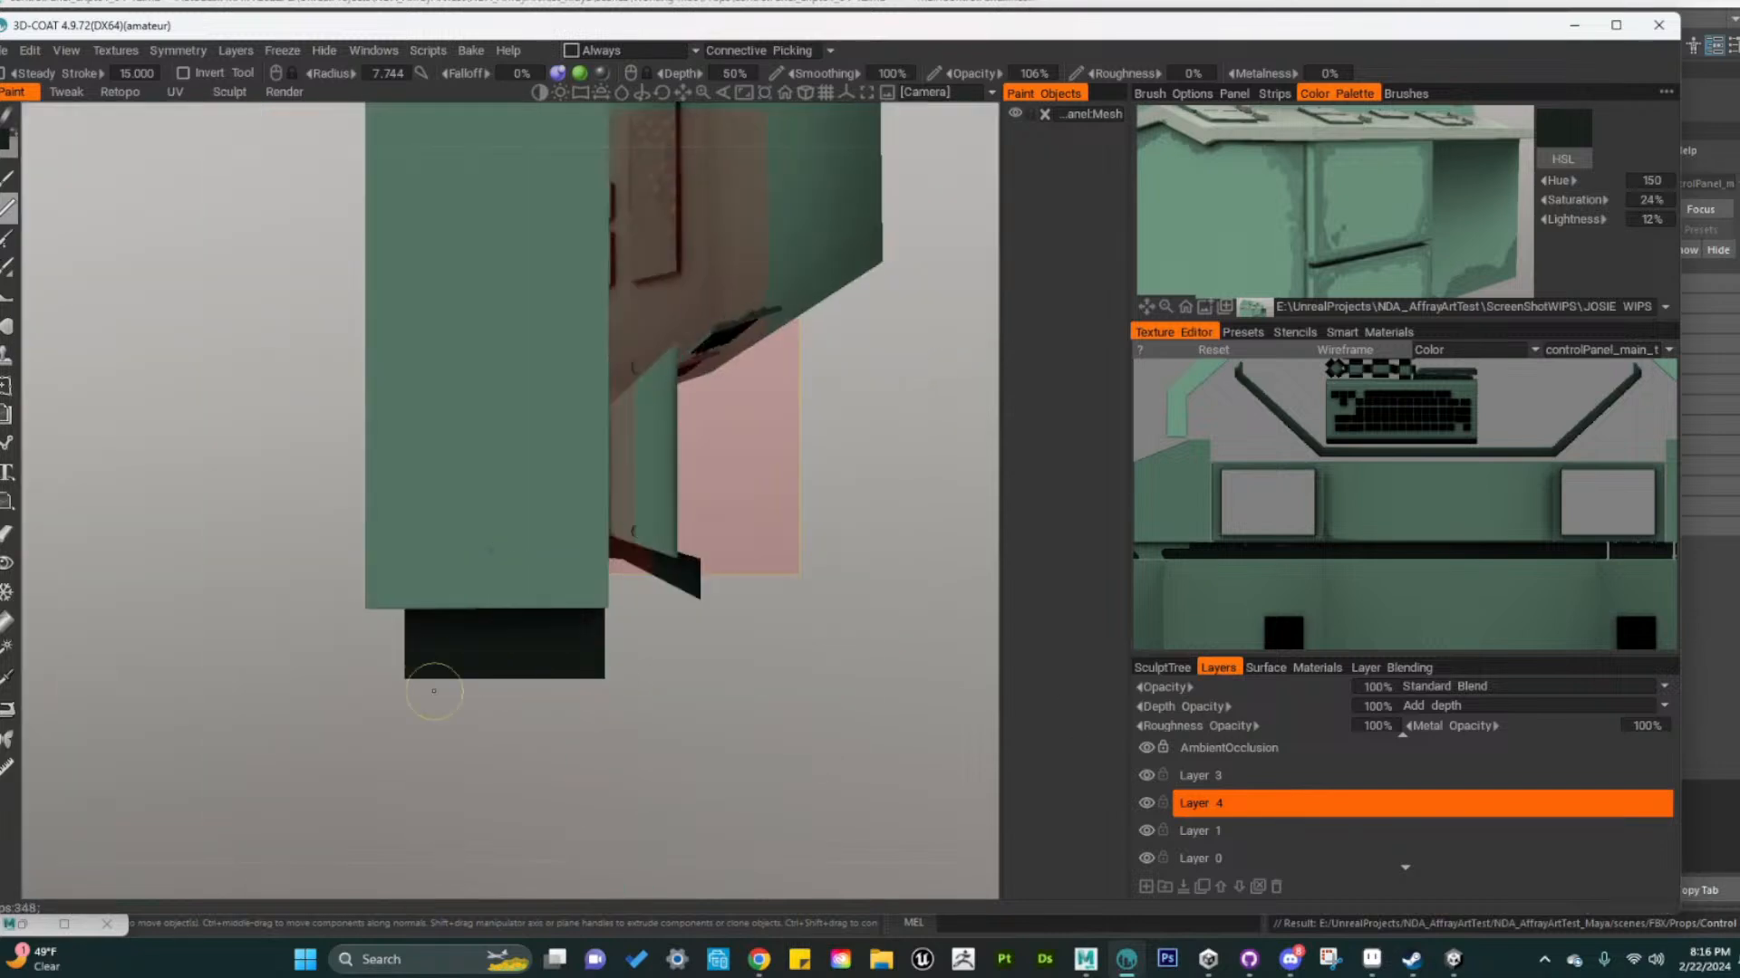
Move Layer 4 above Layer 3 in the layer stack
mouse_move(621, 761)
left_mouse_down("alt")
mouse_move(877, 758)
mouse_move(589, 719)
mouse_move(625, 759)
left_mouse_up("alt")
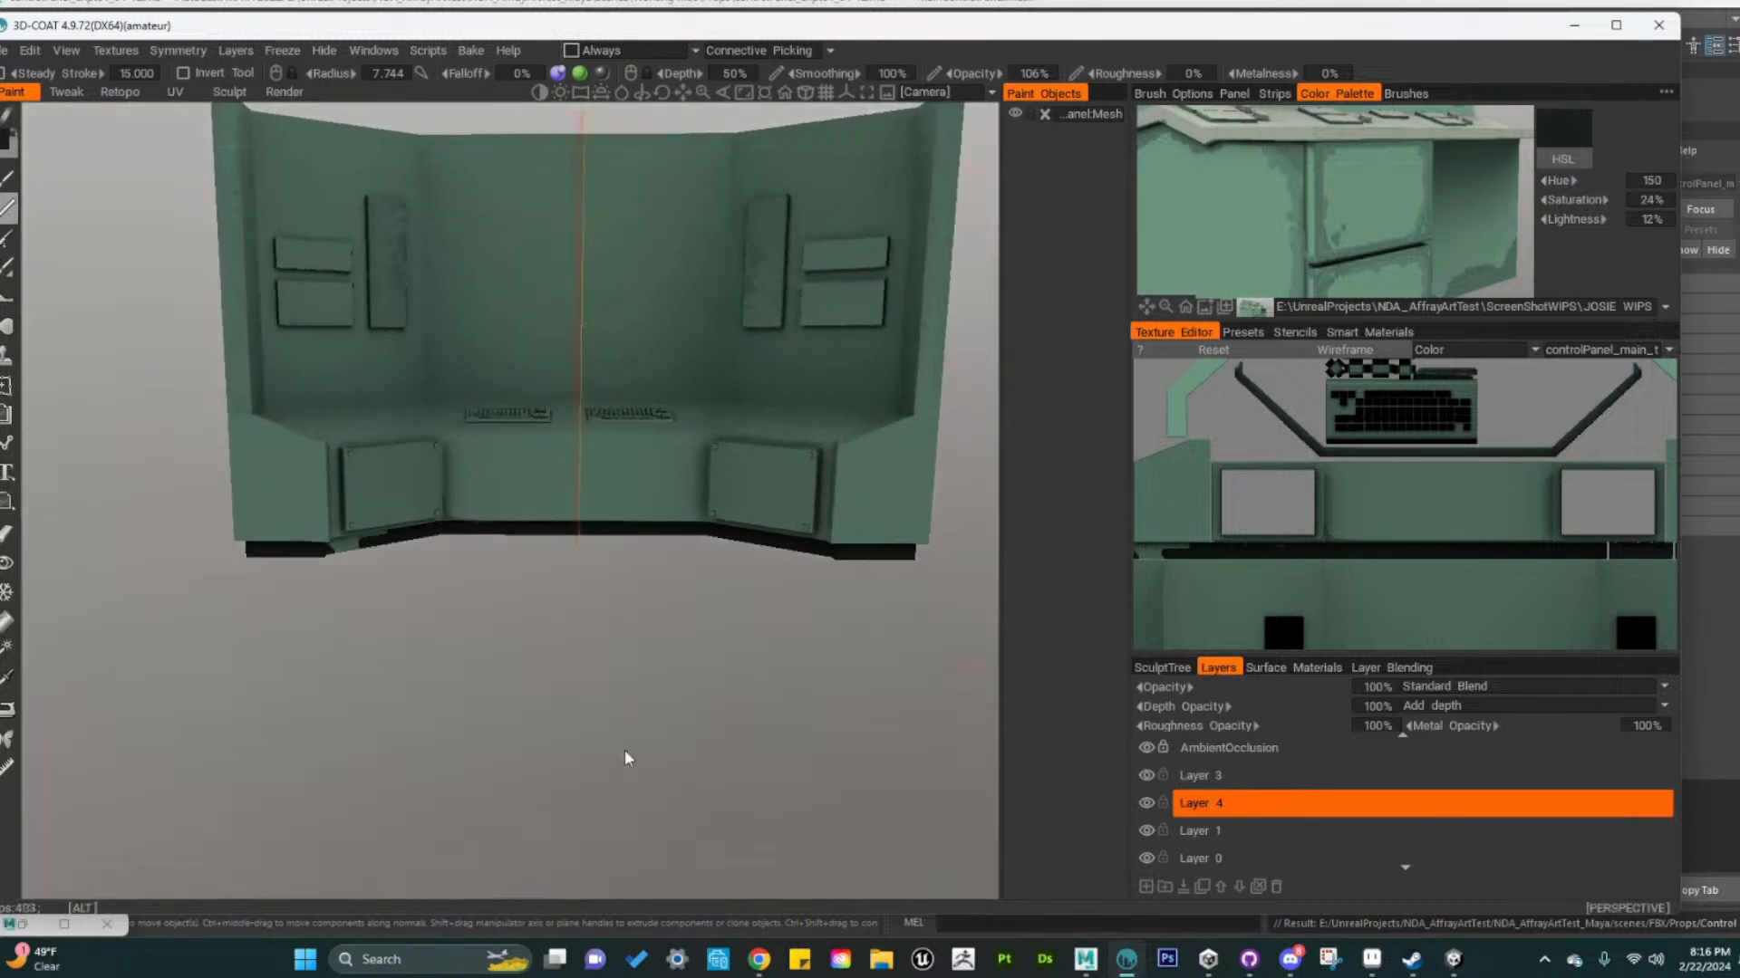
right_click_drag(625, 760, 772, 726, "alt")
left_click_drag(772, 725, 584, 715, "alt")
middle_click_drag(585, 715, 598, 724, "alt")
left_click_drag(534, 703, 654, 624, "alt")
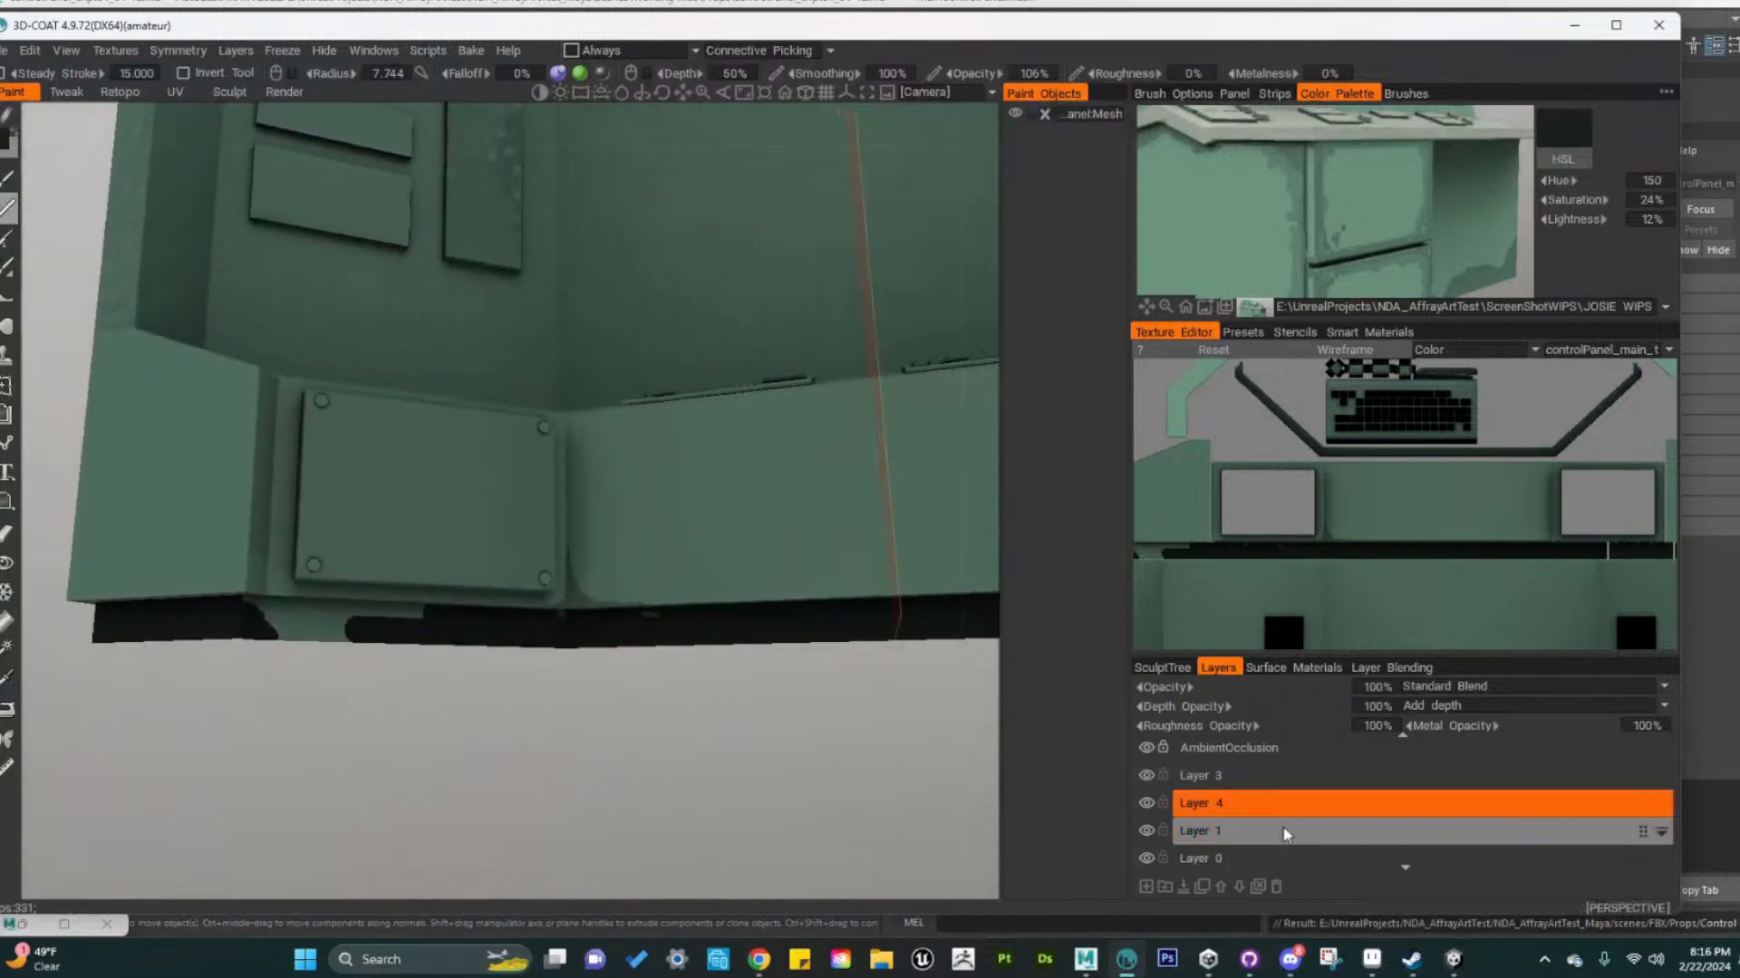
scroll(1223, 770, "down", 1)
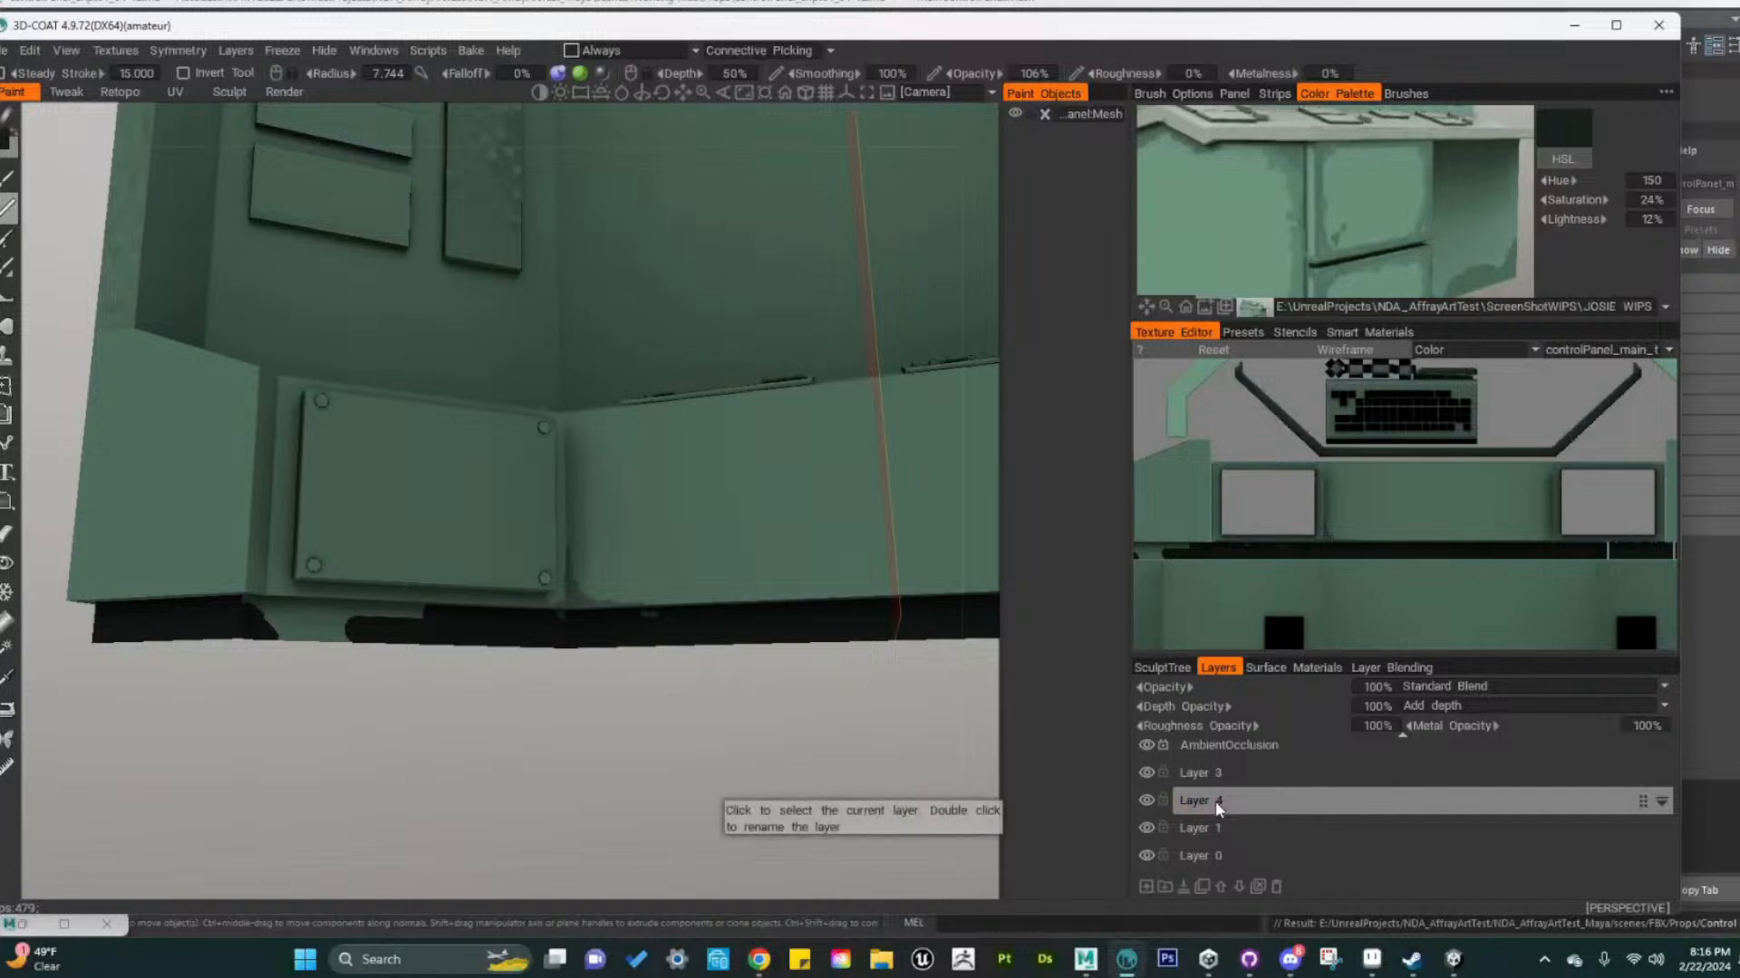
left_click(1215, 801)
left_click(1221, 886)
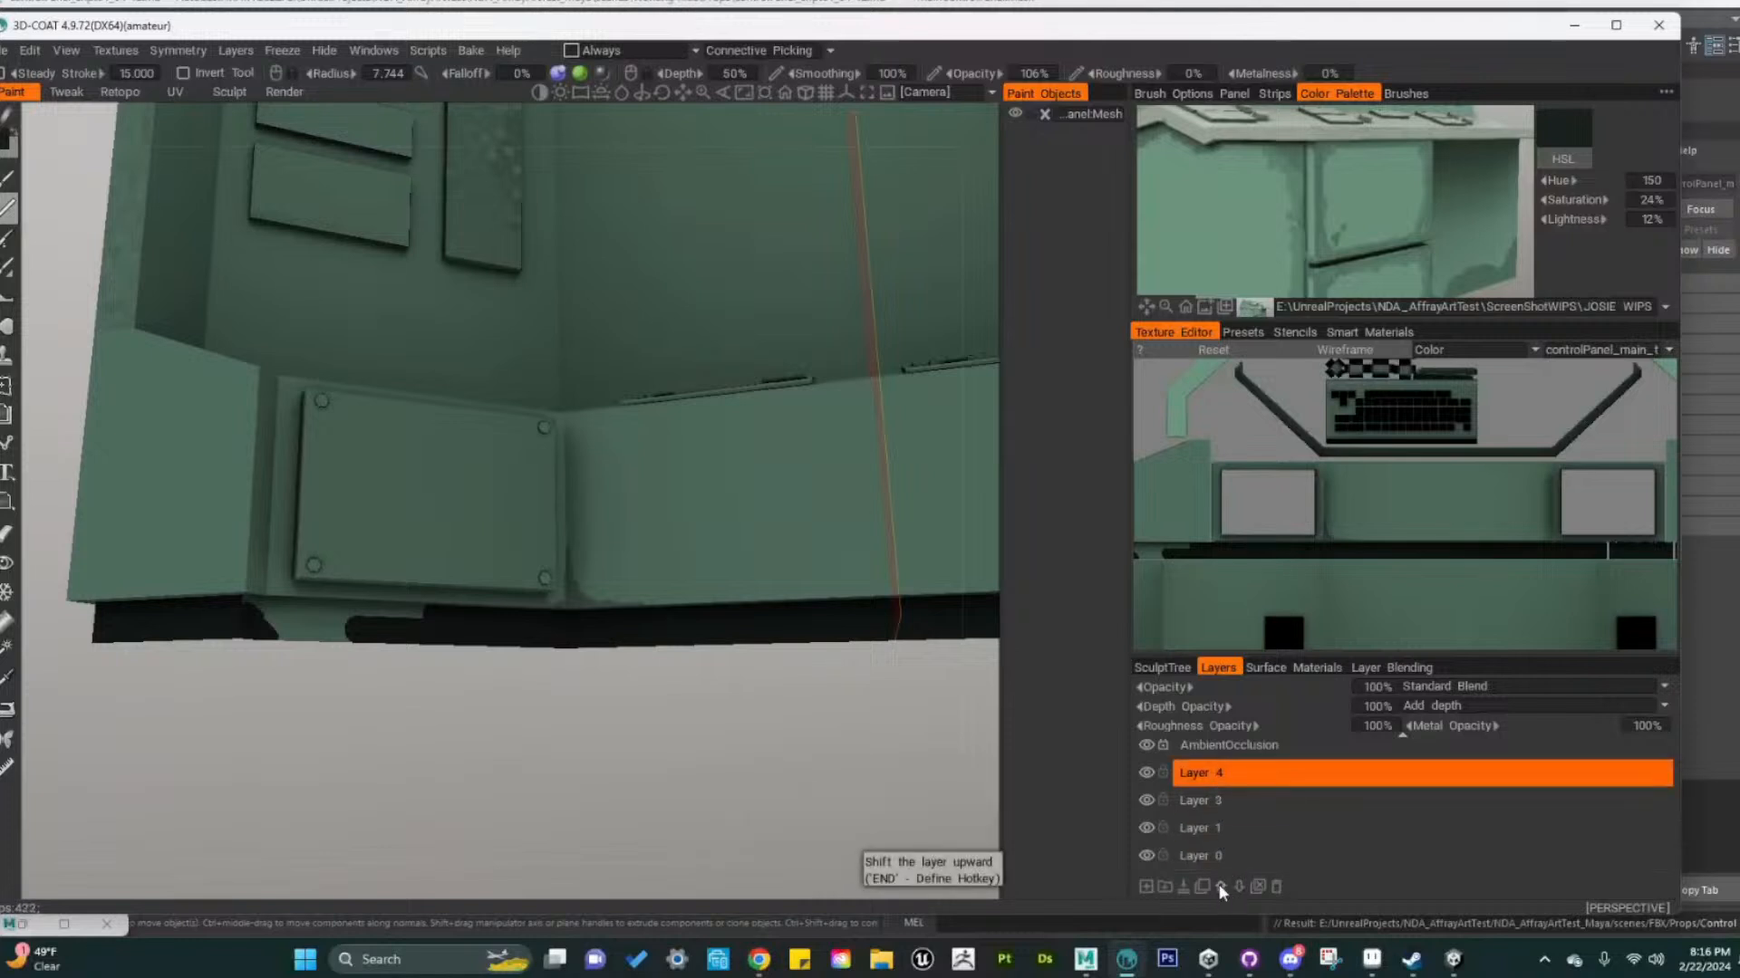
Cover the leftover green patches on the base strip beneath the left bolted panel with near-black
left_click_drag(262, 622, 377, 628)
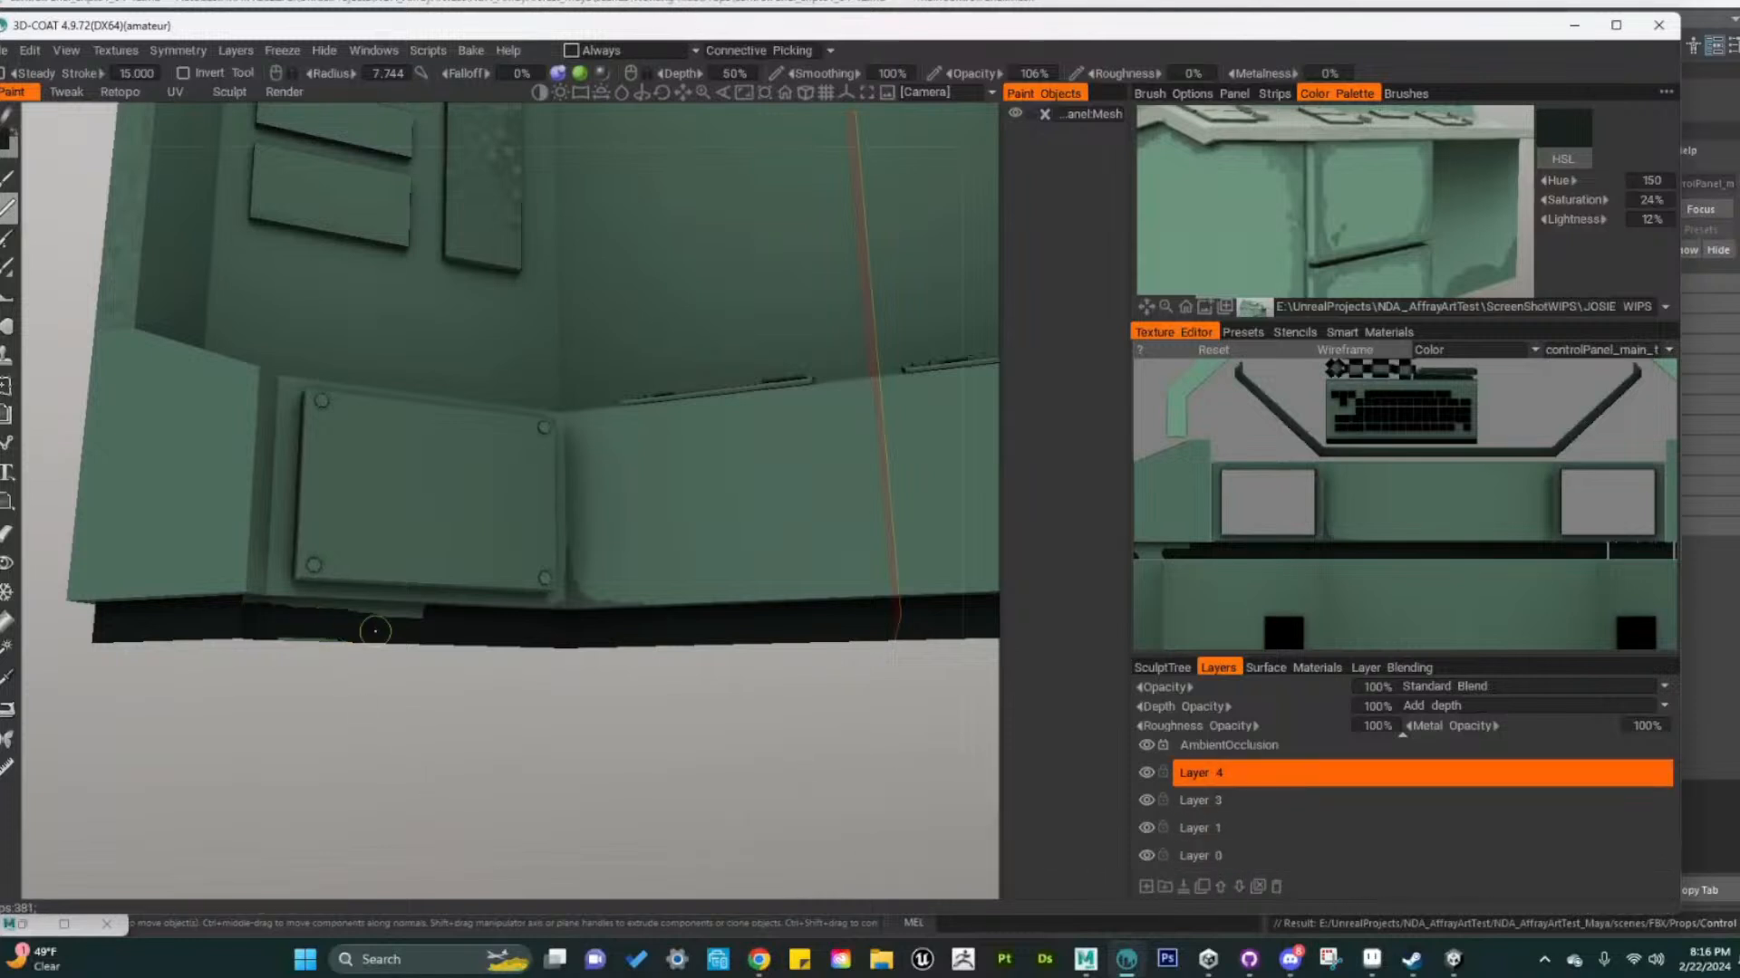
left_click_drag(249, 618, 449, 621)
mouse_move(309, 645)
left_mouse_down()
mouse_move(268, 633)
mouse_move(362, 610)
mouse_move(432, 618)
left_mouse_up()
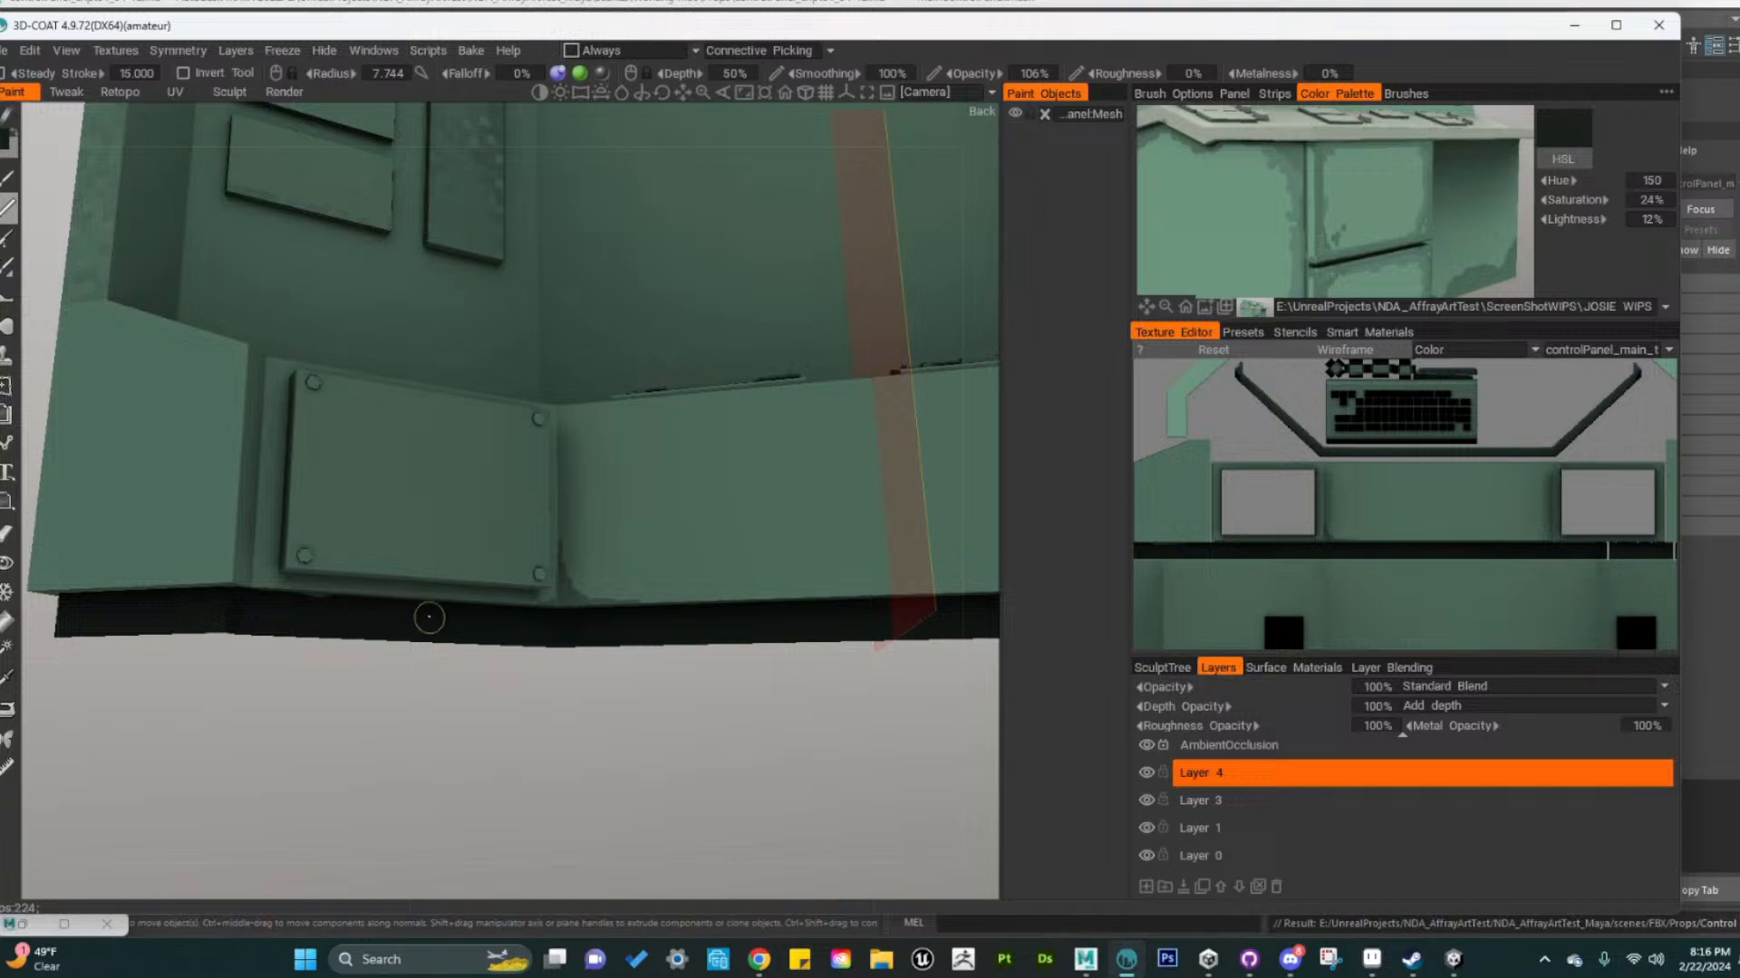
left_click_drag(429, 716, 372, 735)
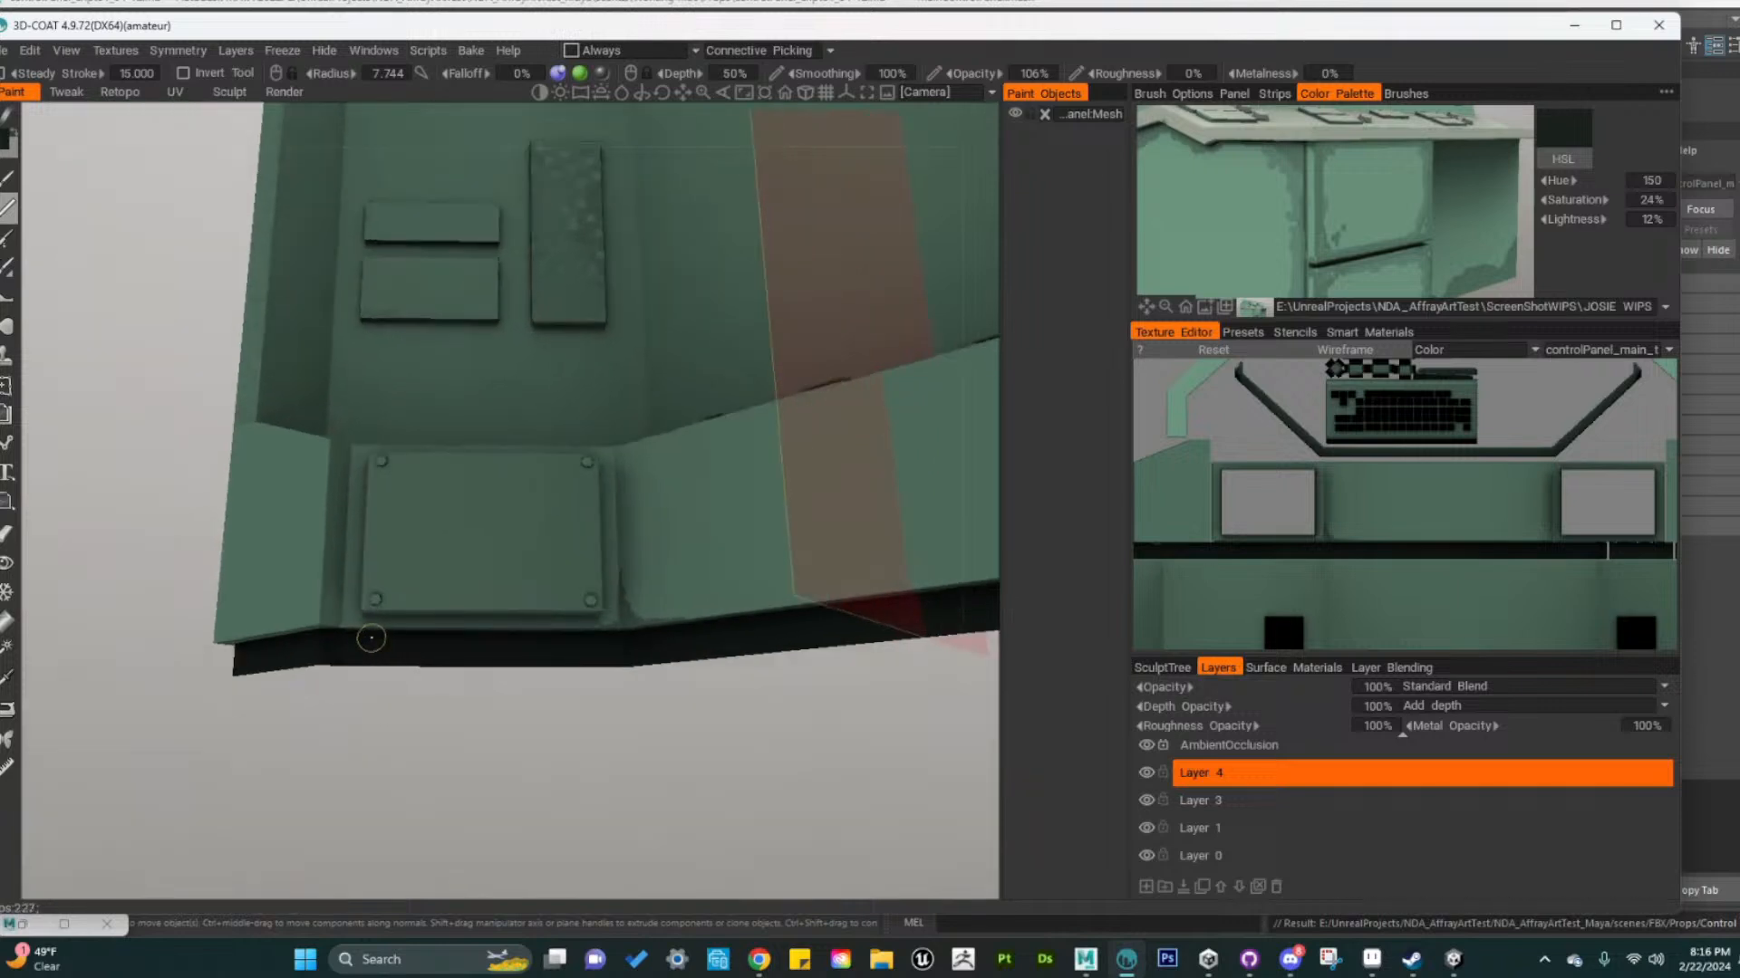
Examine the painted base strip and the whole console from the front
mouse_move(377, 633)
left_mouse_down("alt")
mouse_move(415, 749)
mouse_move(499, 795)
mouse_move(470, 808)
left_mouse_up("alt")
right_click_drag(470, 808, 648, 757, "alt")
left_click_drag(648, 757, 559, 765, "alt")
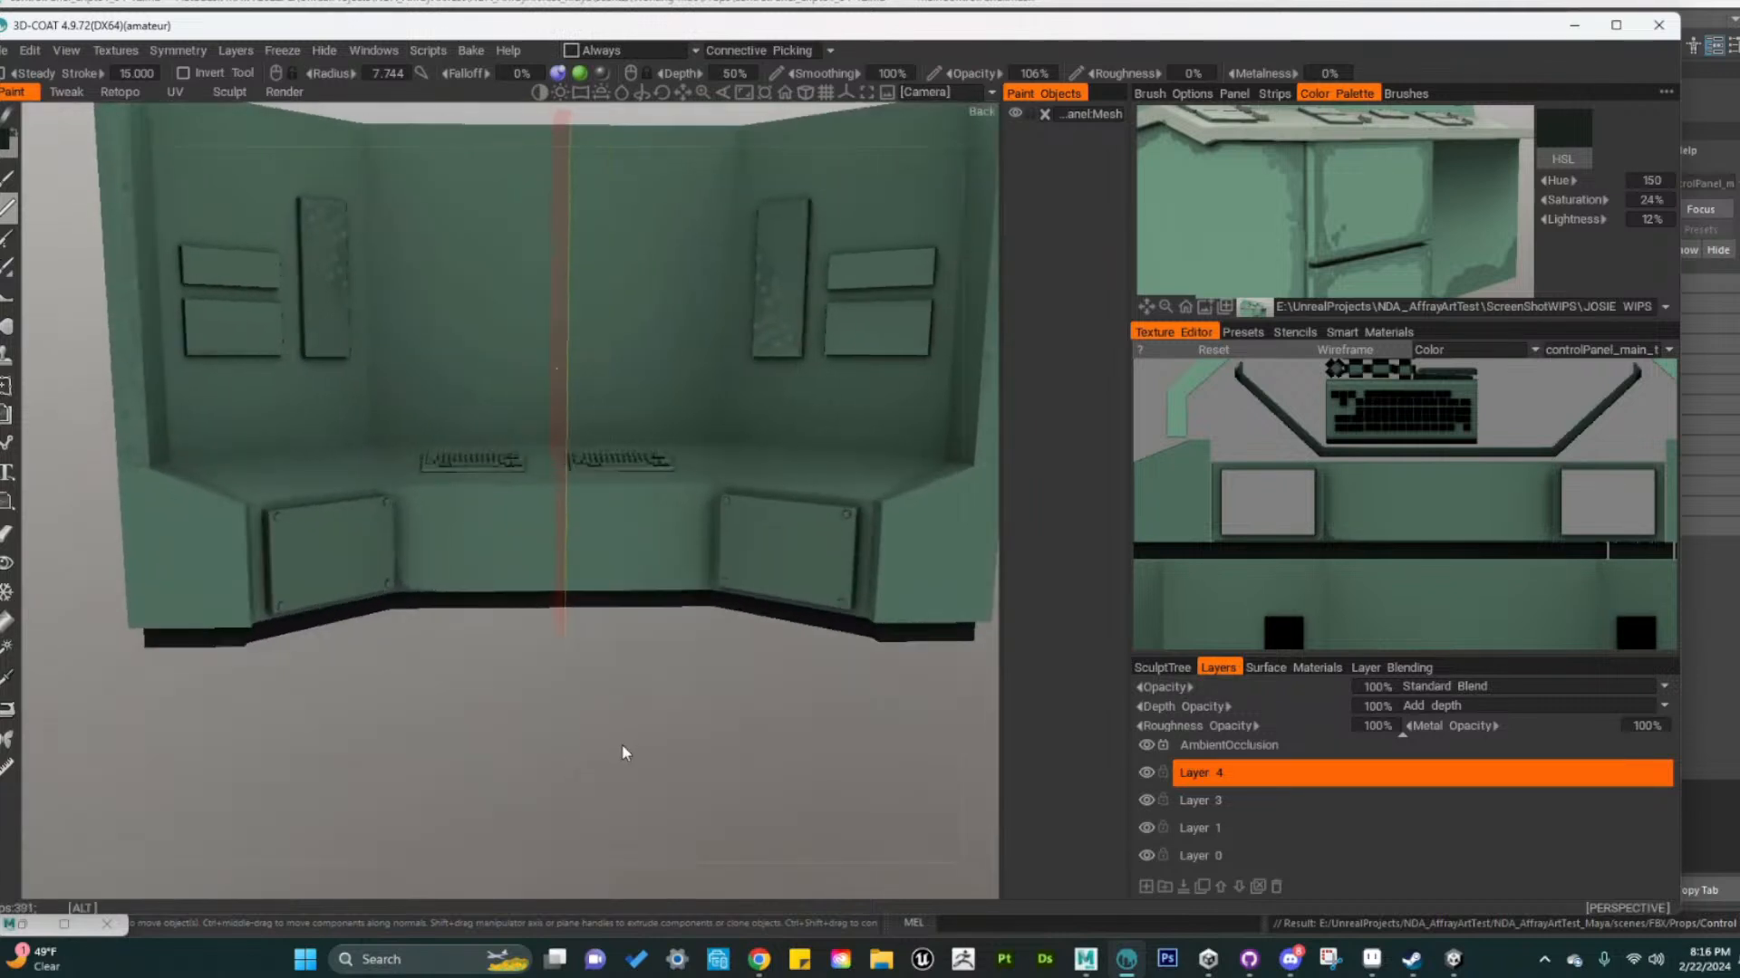
middle_click_drag(641, 690, 613, 753, "alt")
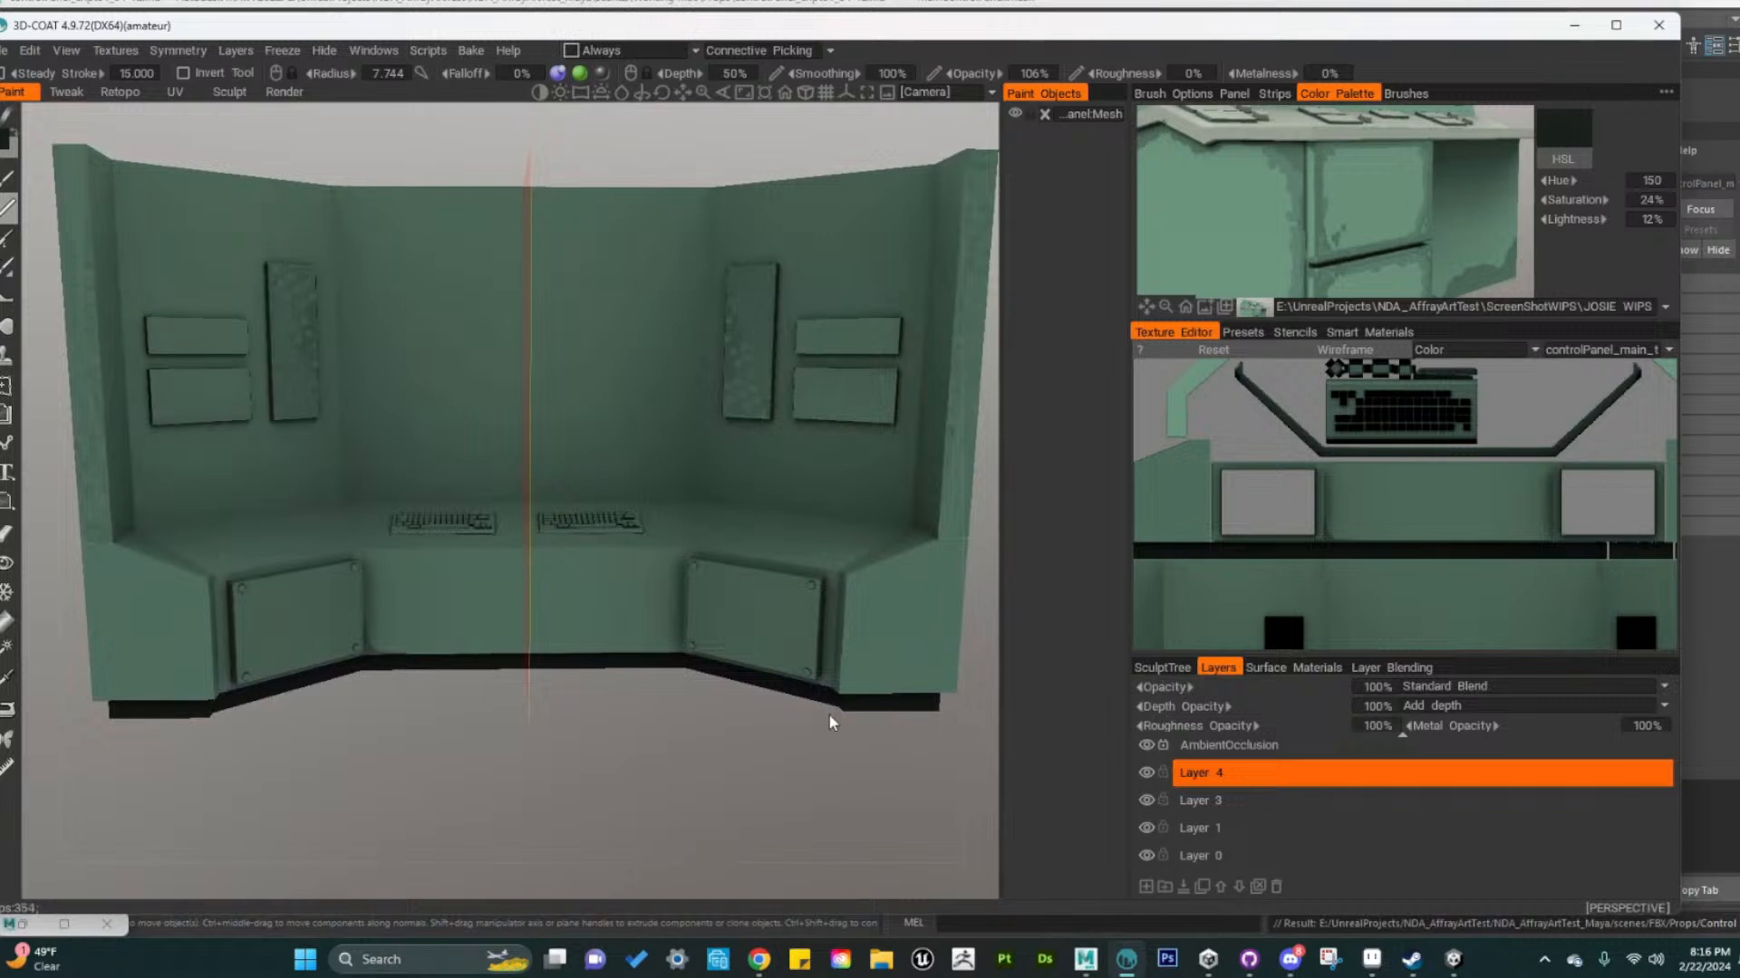
mouse_move(714, 788)
left_mouse_down("alt")
mouse_move(677, 765)
mouse_move(703, 764)
left_mouse_up("alt")
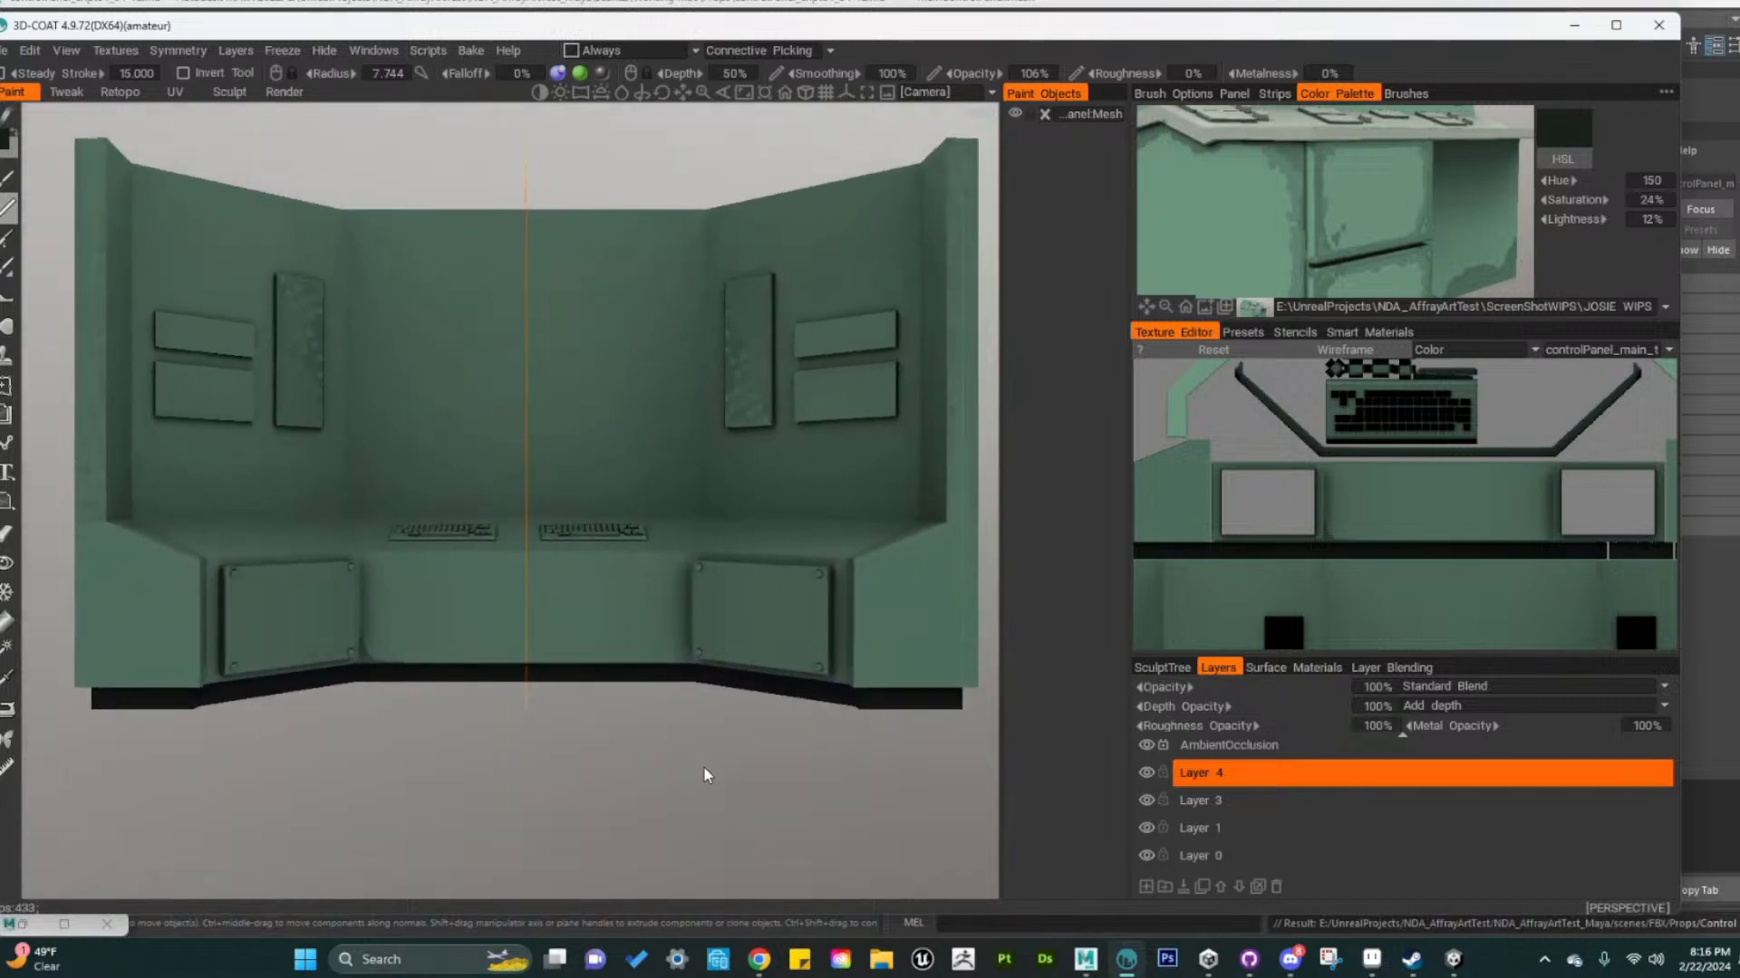
right_click_drag(661, 764, 732, 741, "alt")
middle_click_drag(728, 734, 670, 763, "alt")
right_click_drag(671, 763, 730, 770, "alt")
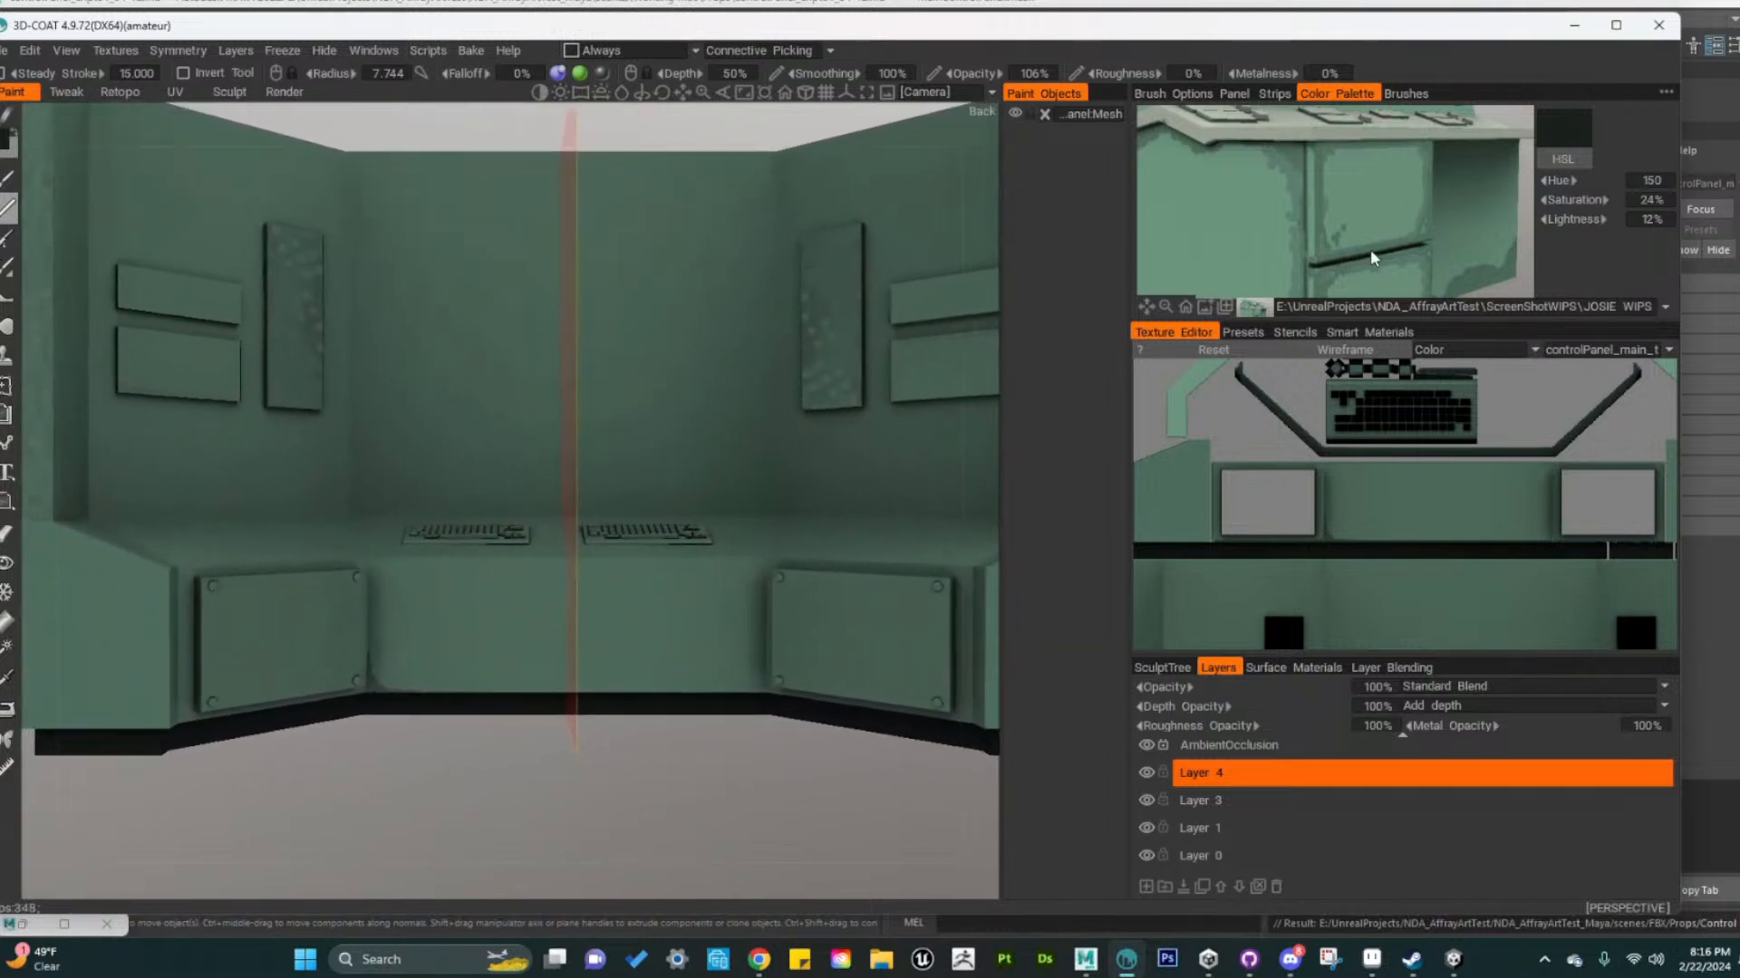
Sample a dark green from the reference image and paint a thin rectangular panel outline on the console's center front face
left_click(1305, 214)
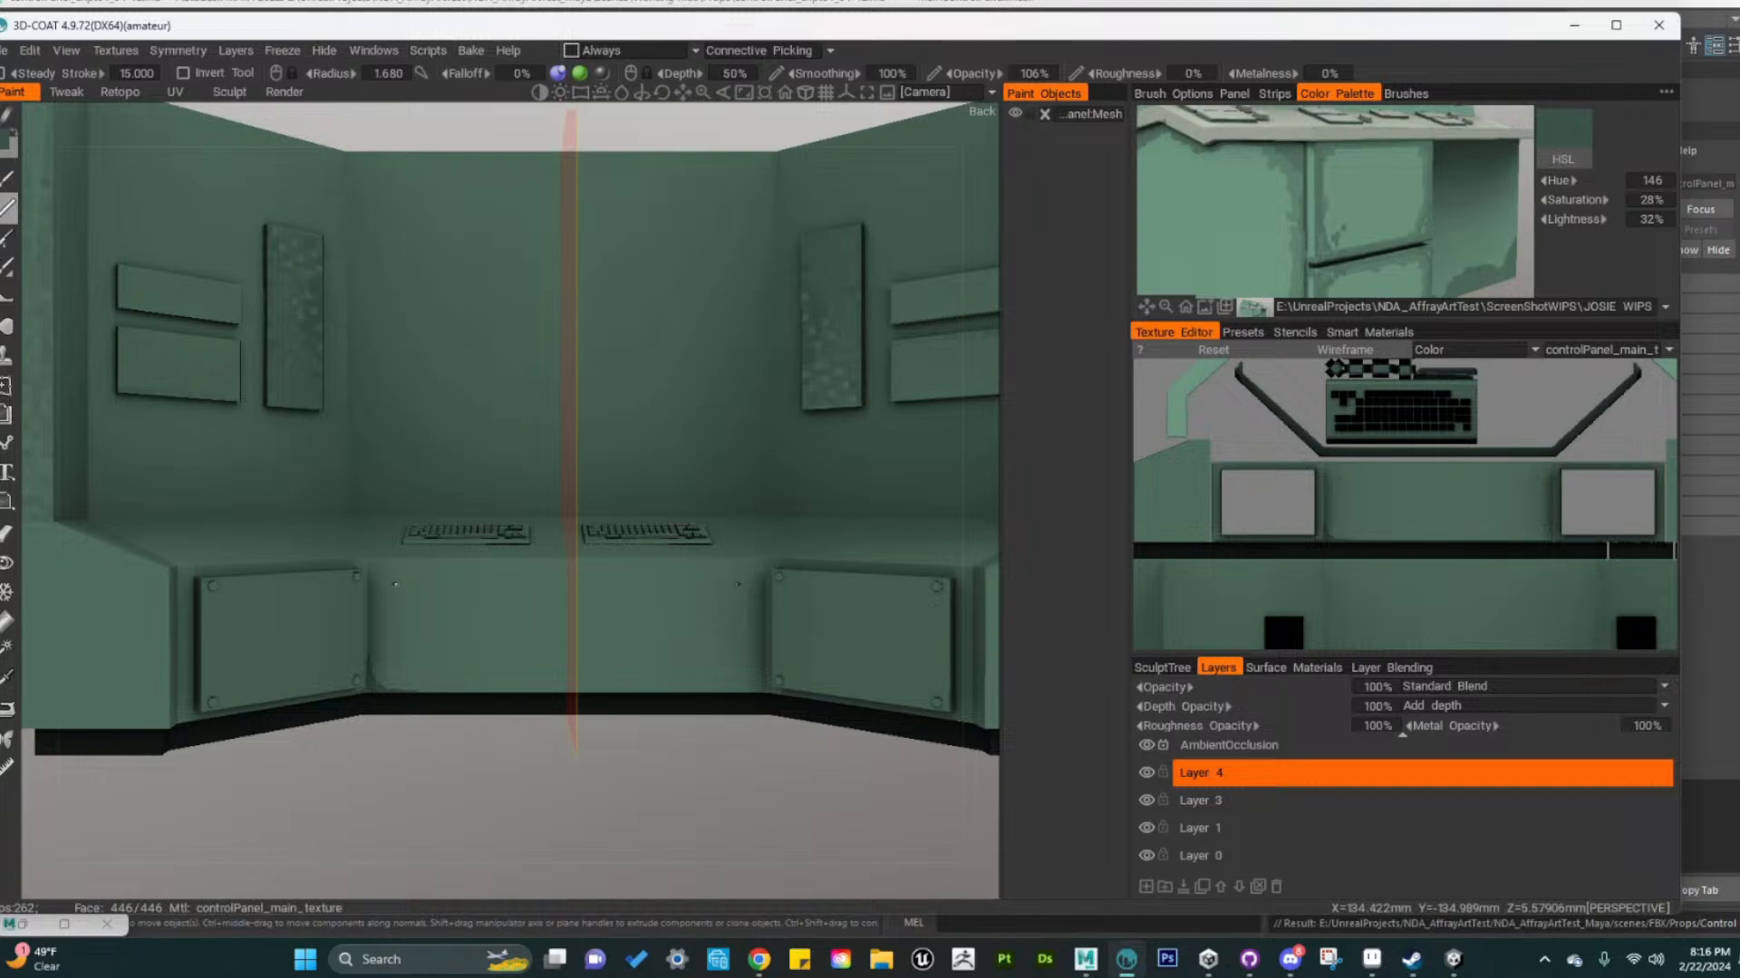
left_click(464, 583, "shift")
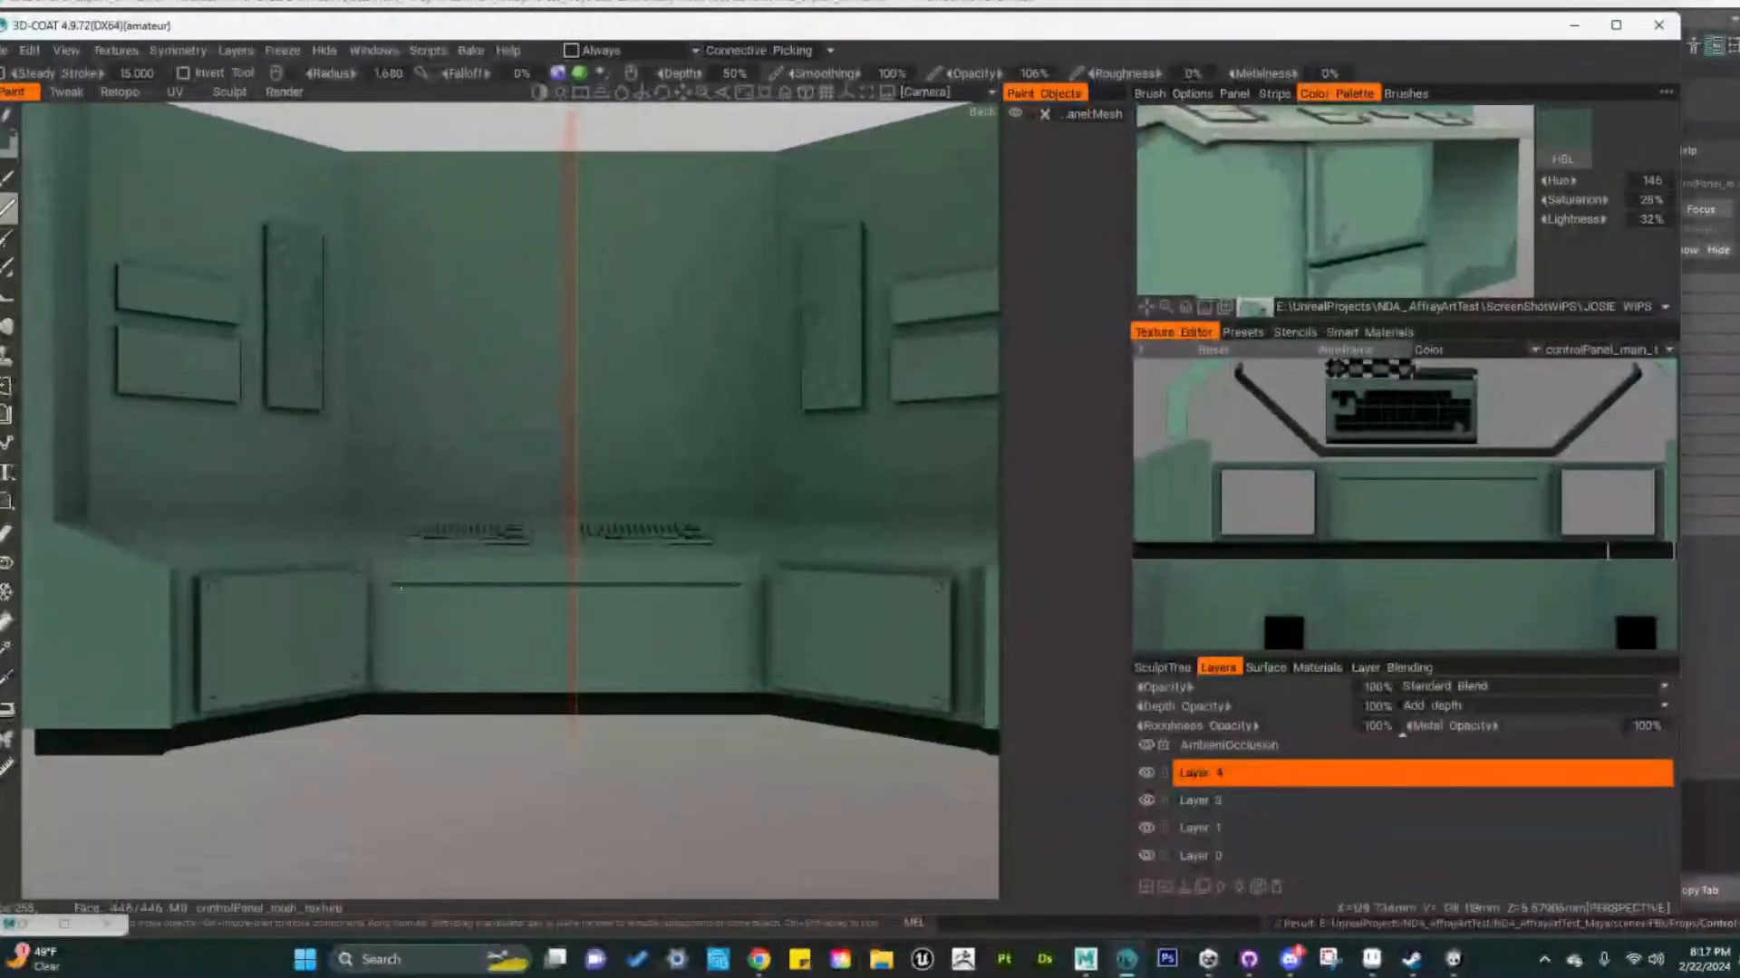
key("ctrl+z")
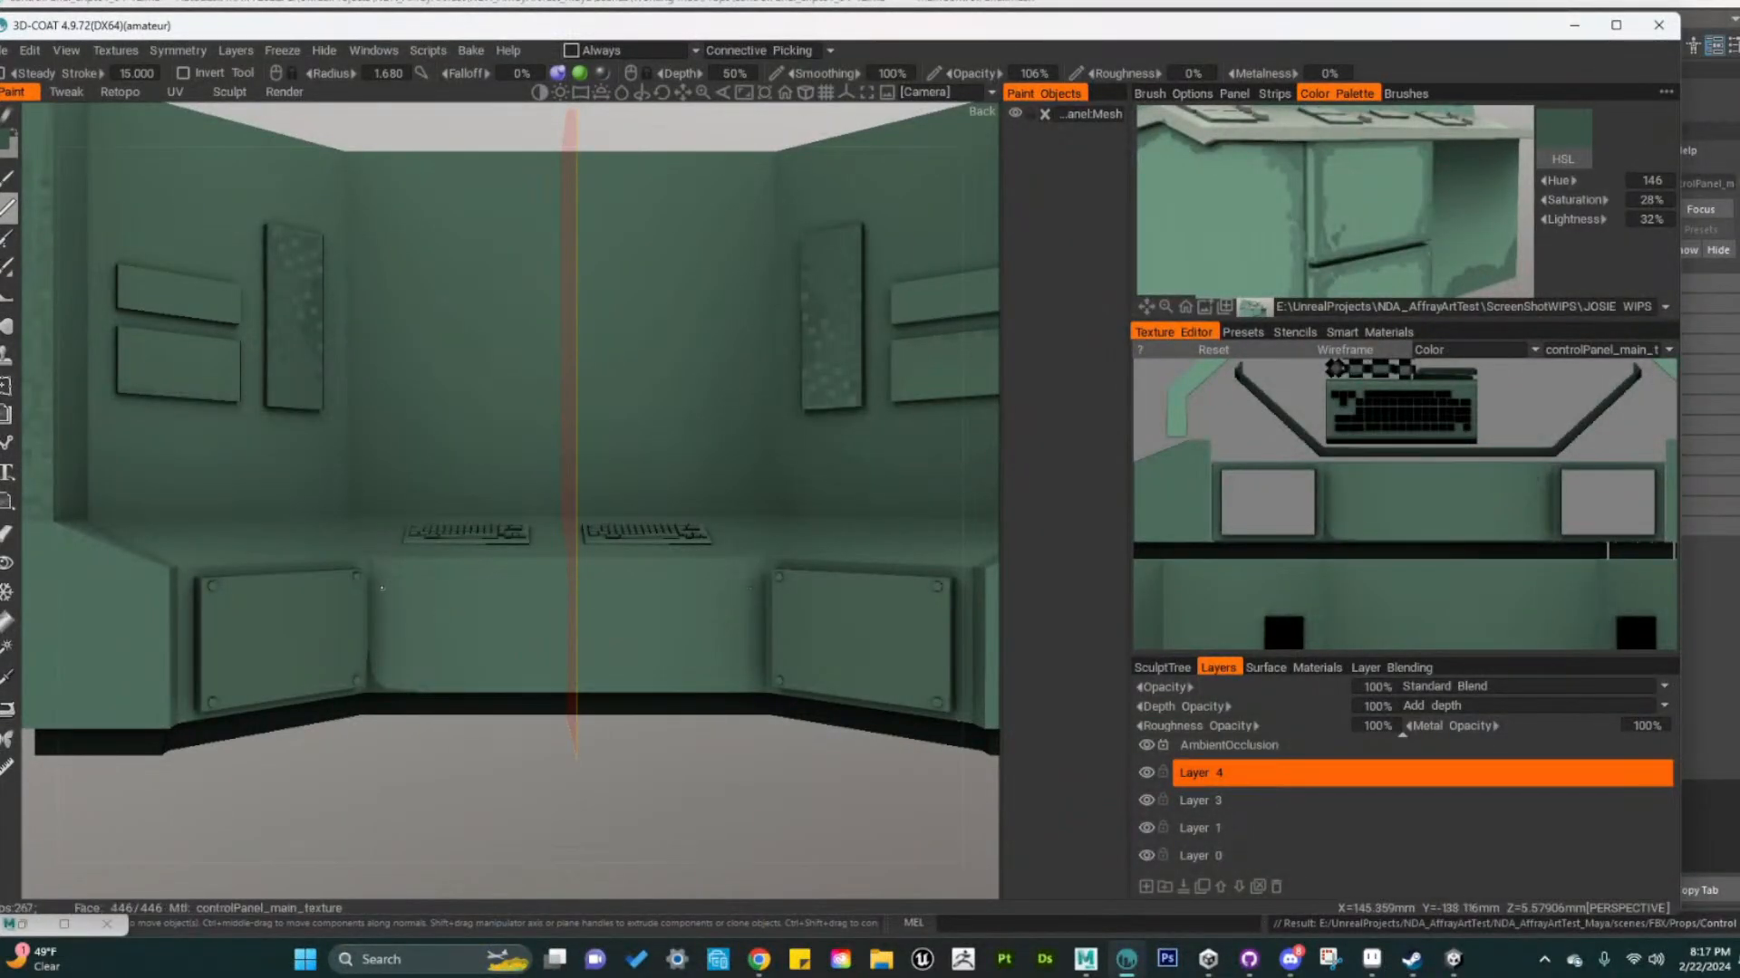
left_click(385, 580, "shift")
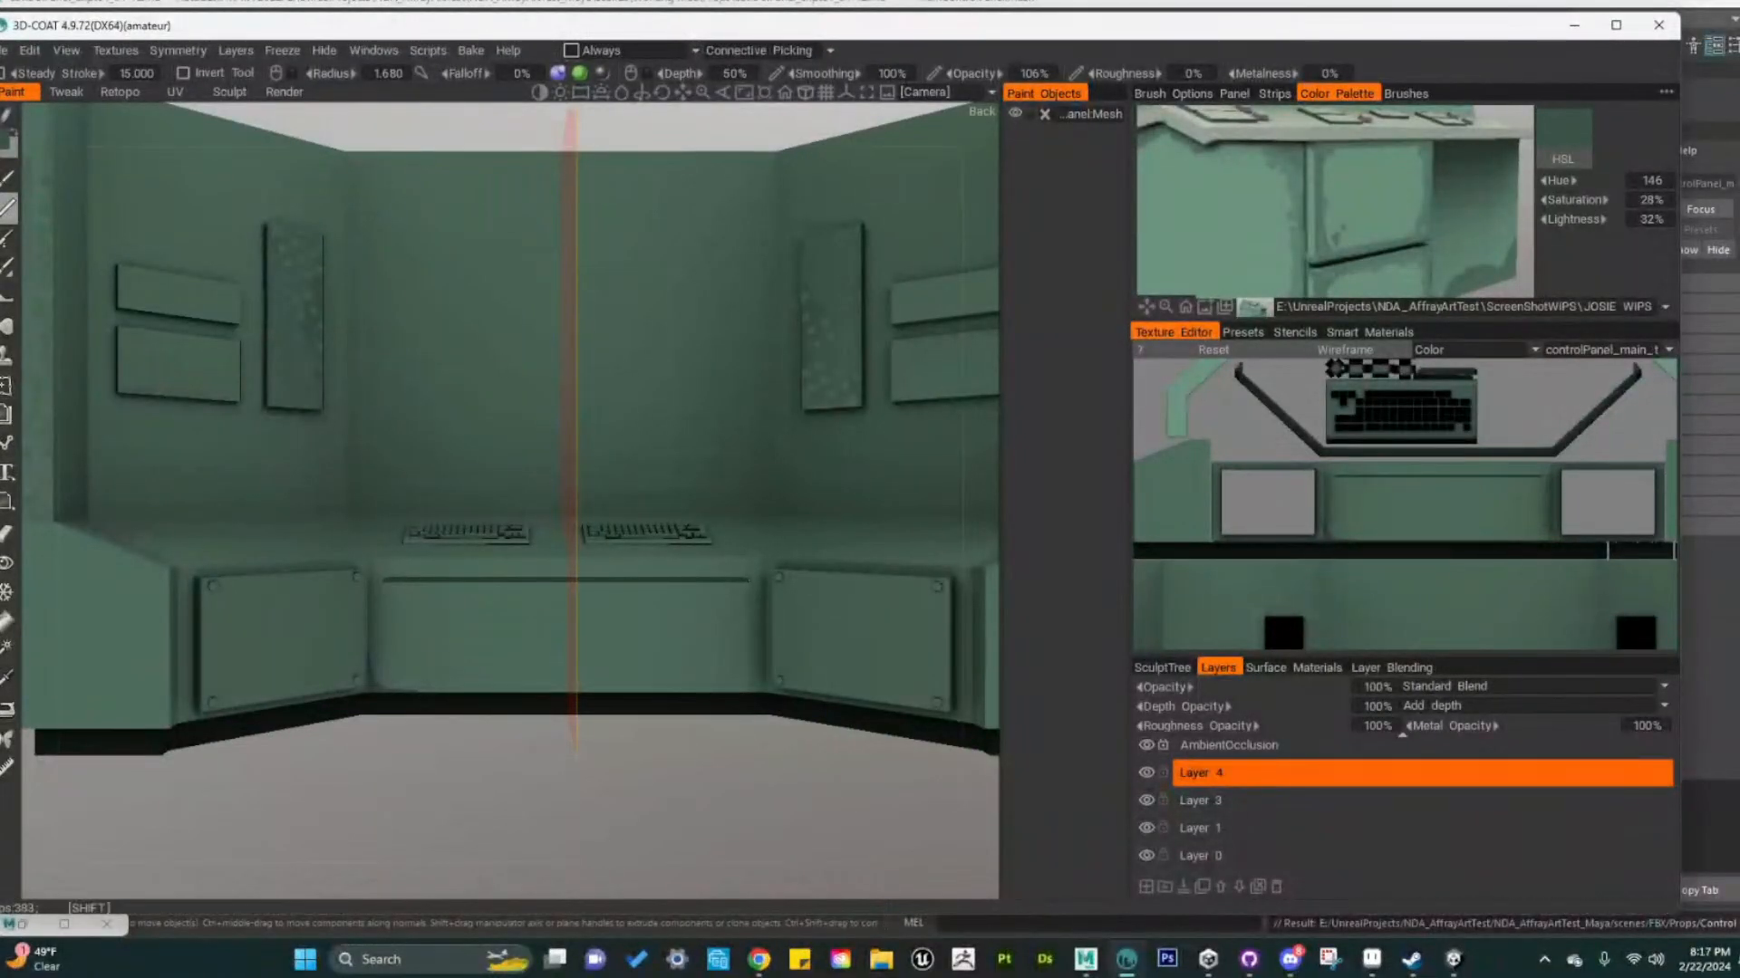
left_click(386, 673, "shift")
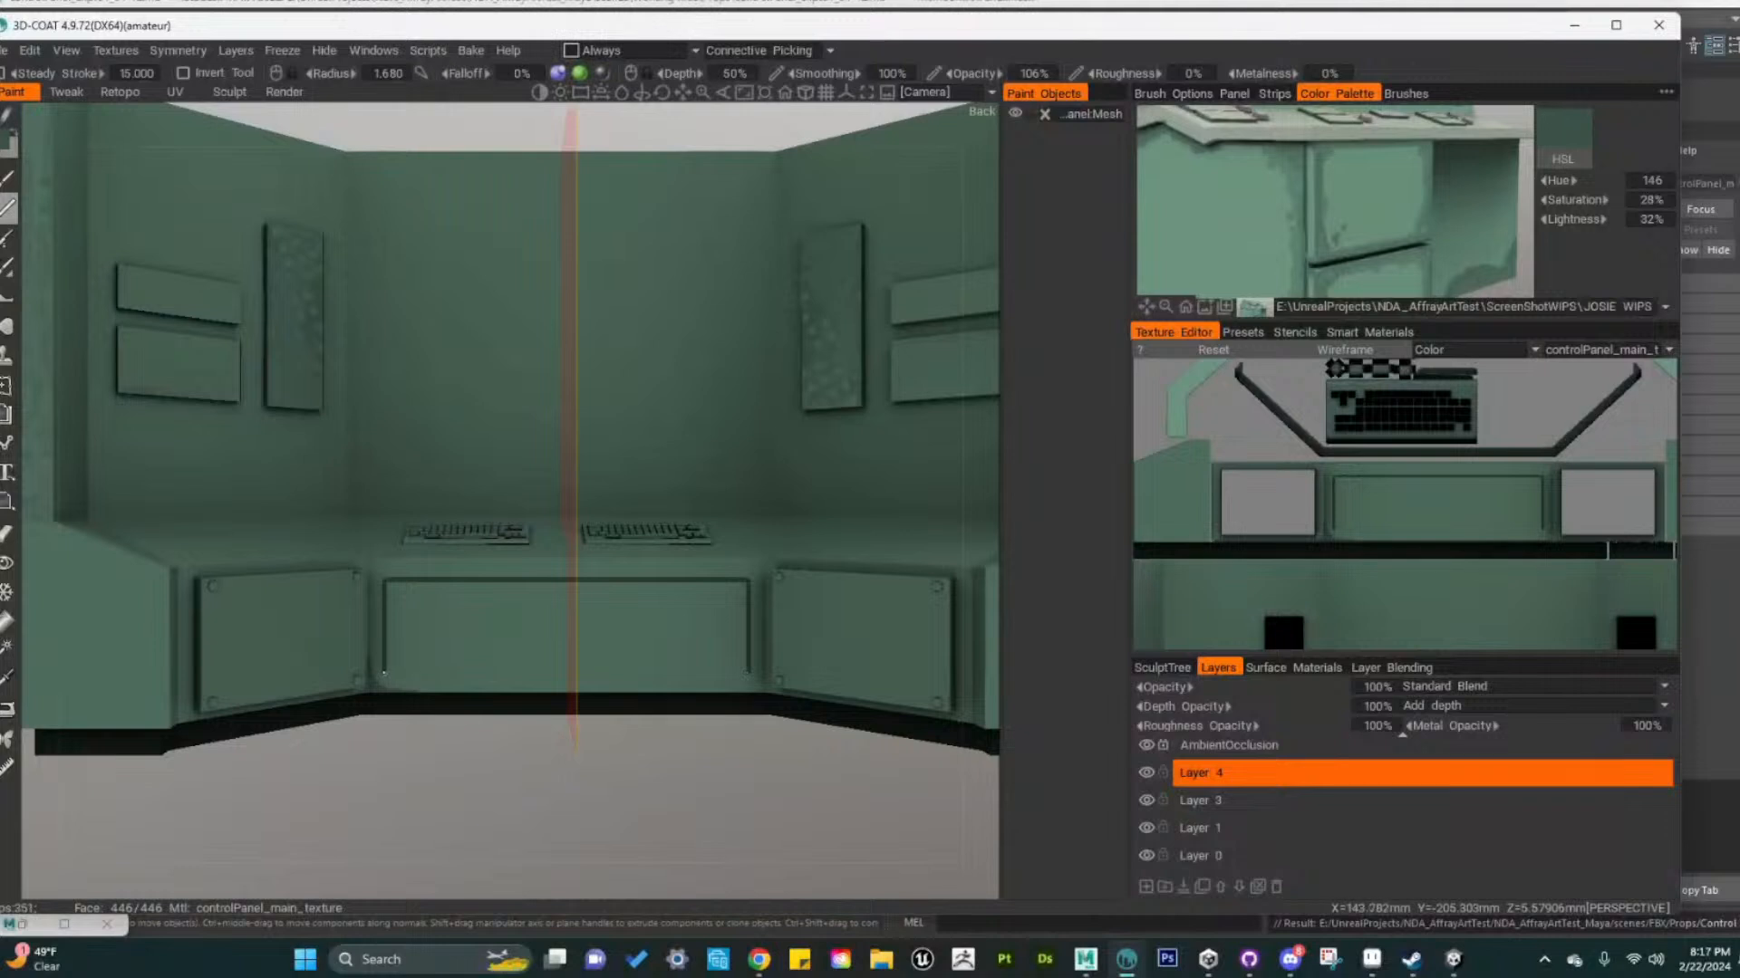
left_click(748, 673, "shift")
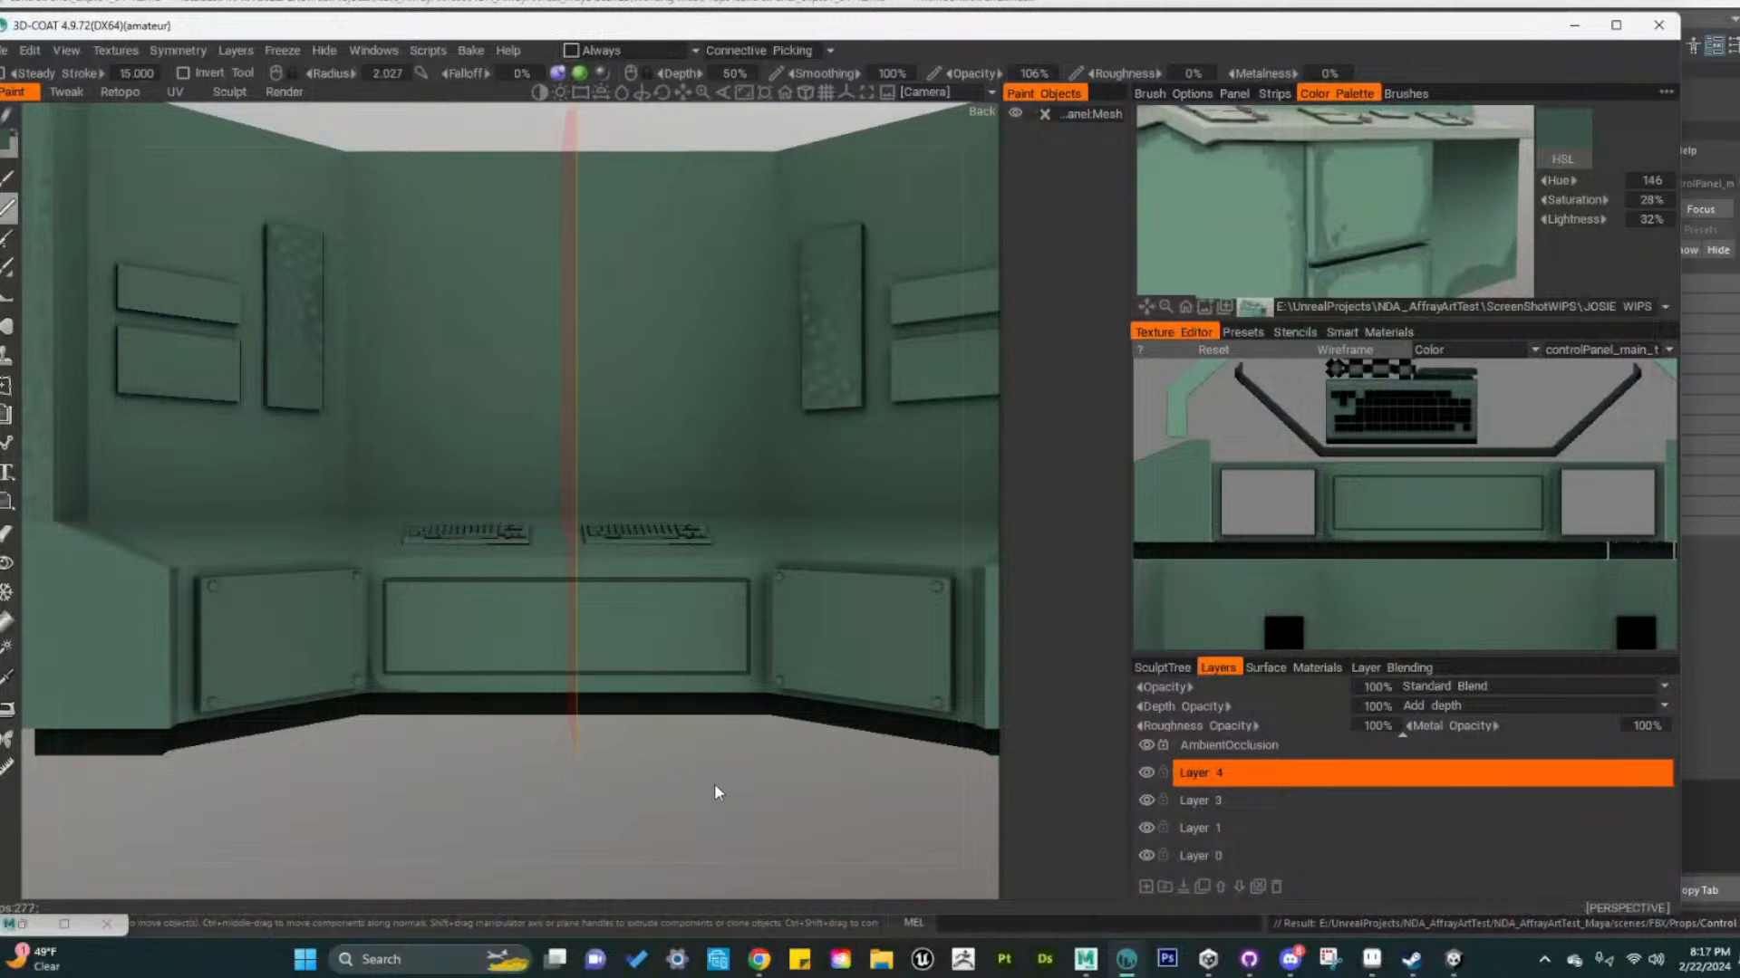
Paint small dark green rivet dots in the four inner corners of the center panel outline
right_click_drag(714, 784, 769, 815, "alt")
middle_click_drag(758, 803, 622, 655, "alt")
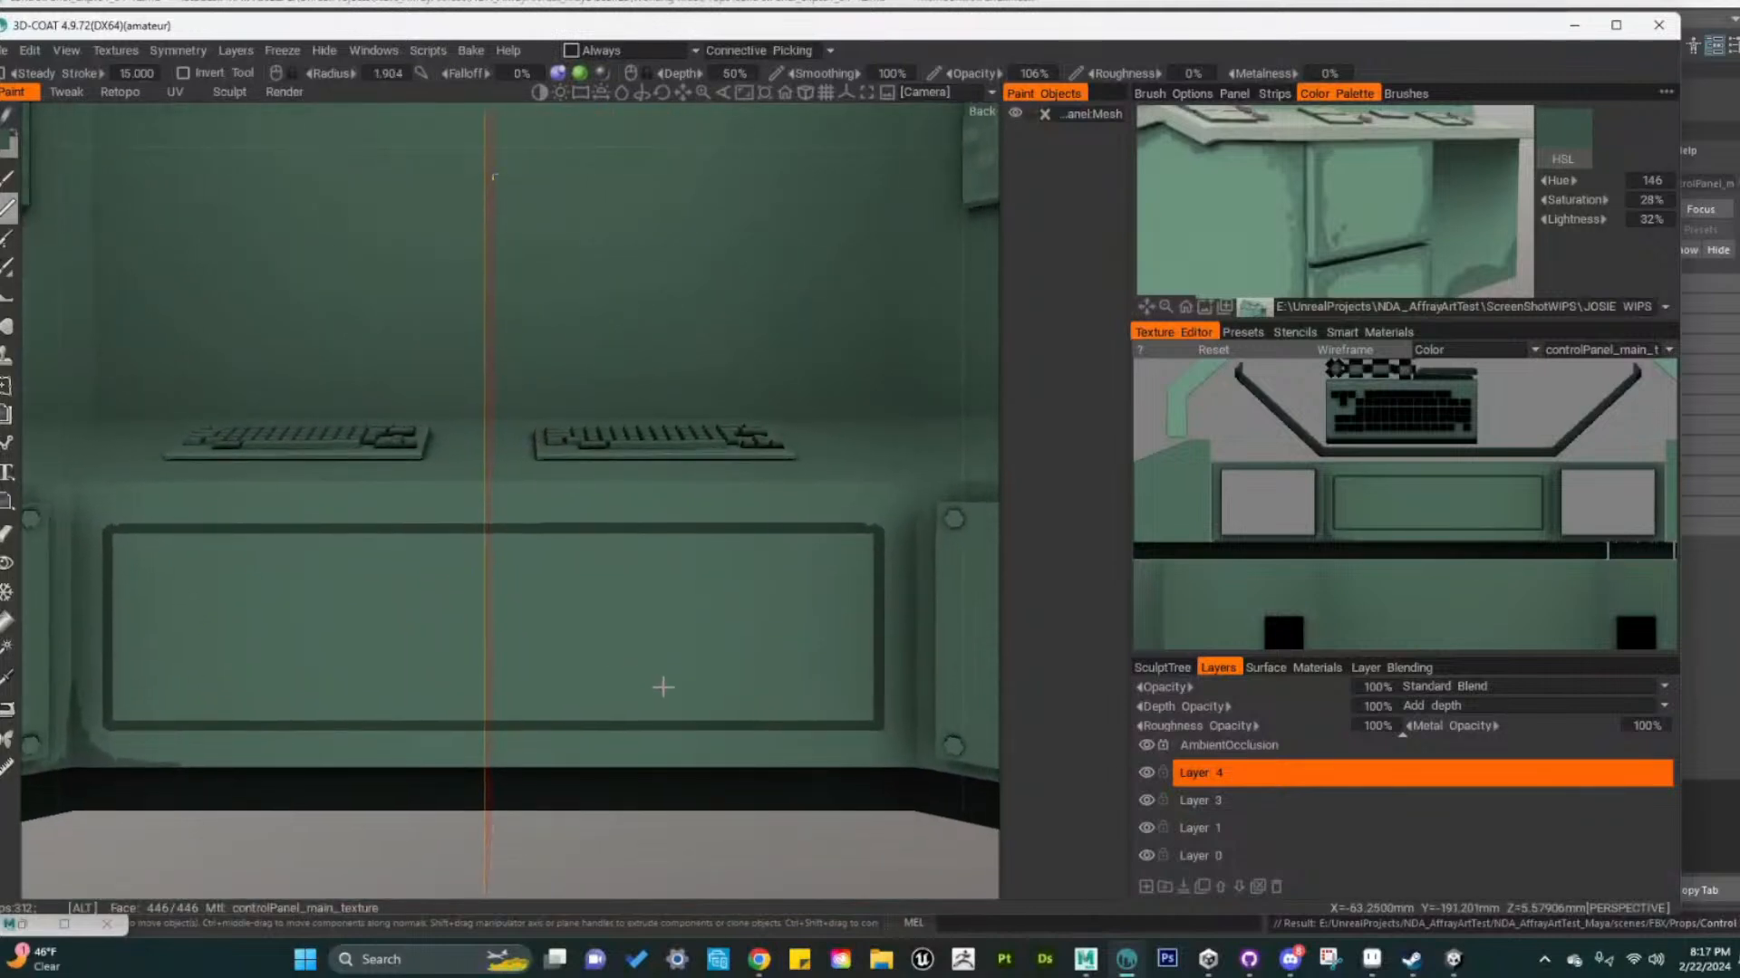
right_click_drag(663, 687, 662, 683, "alt")
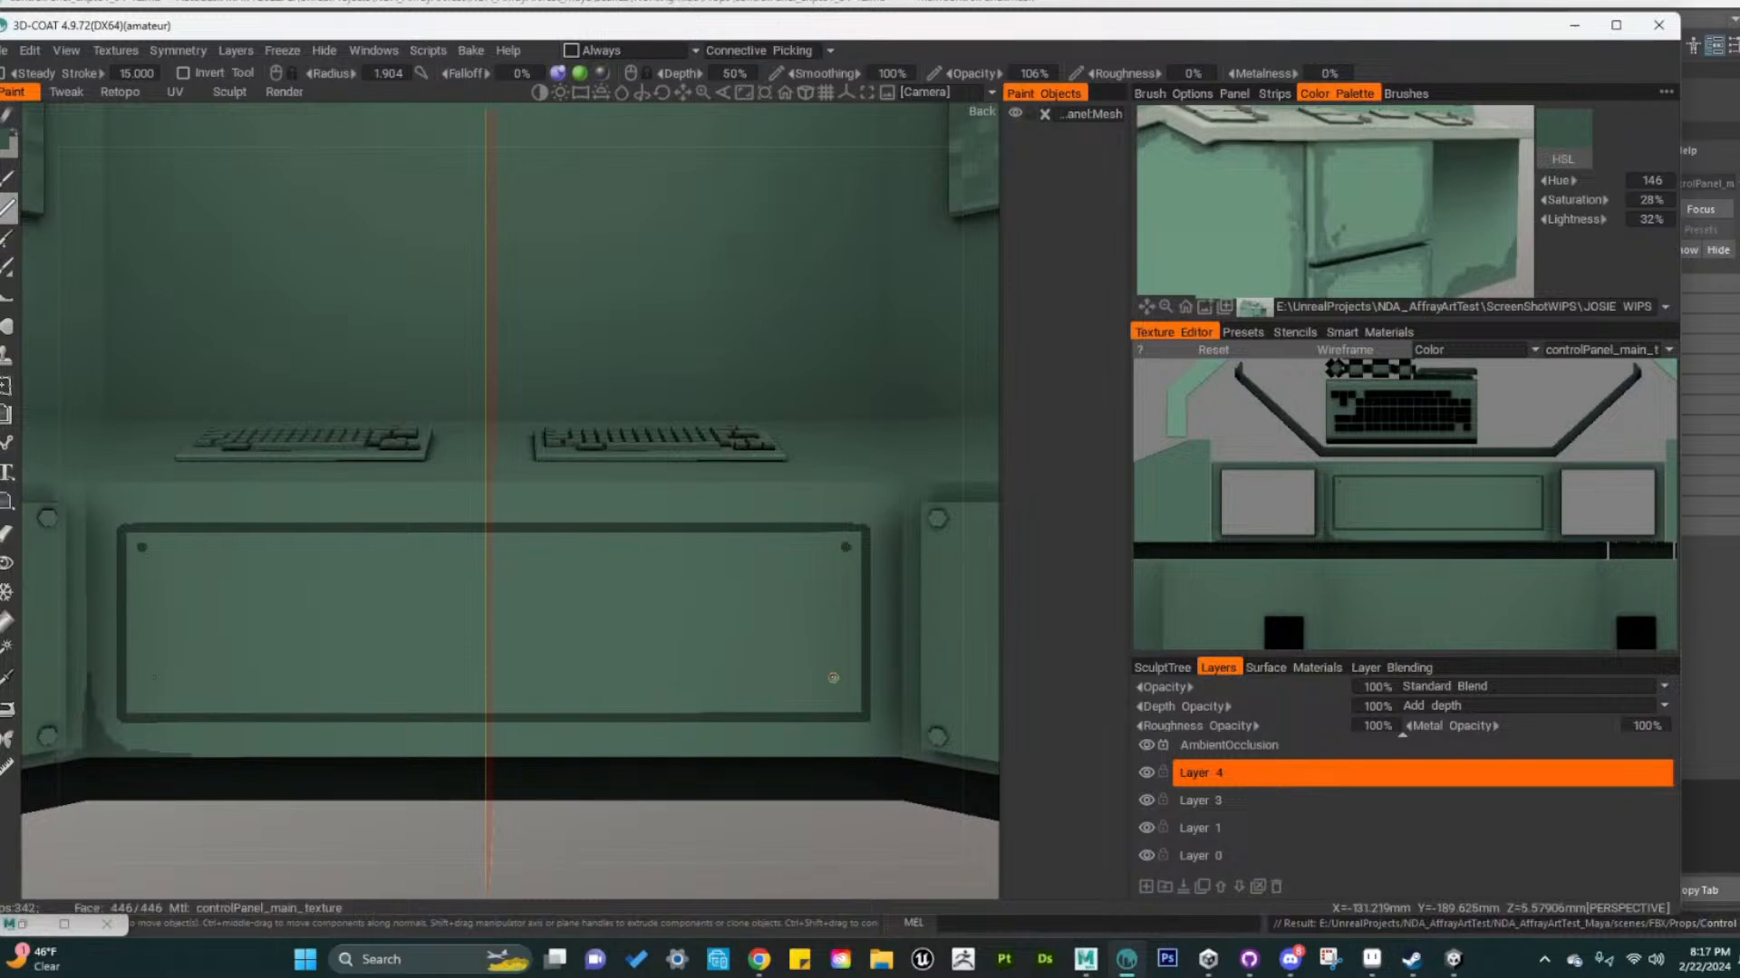
left_click(849, 702)
Sample a light green from the reference image and paint thin highlight lines along the center panel outline's inner edges
left_click(1377, 206)
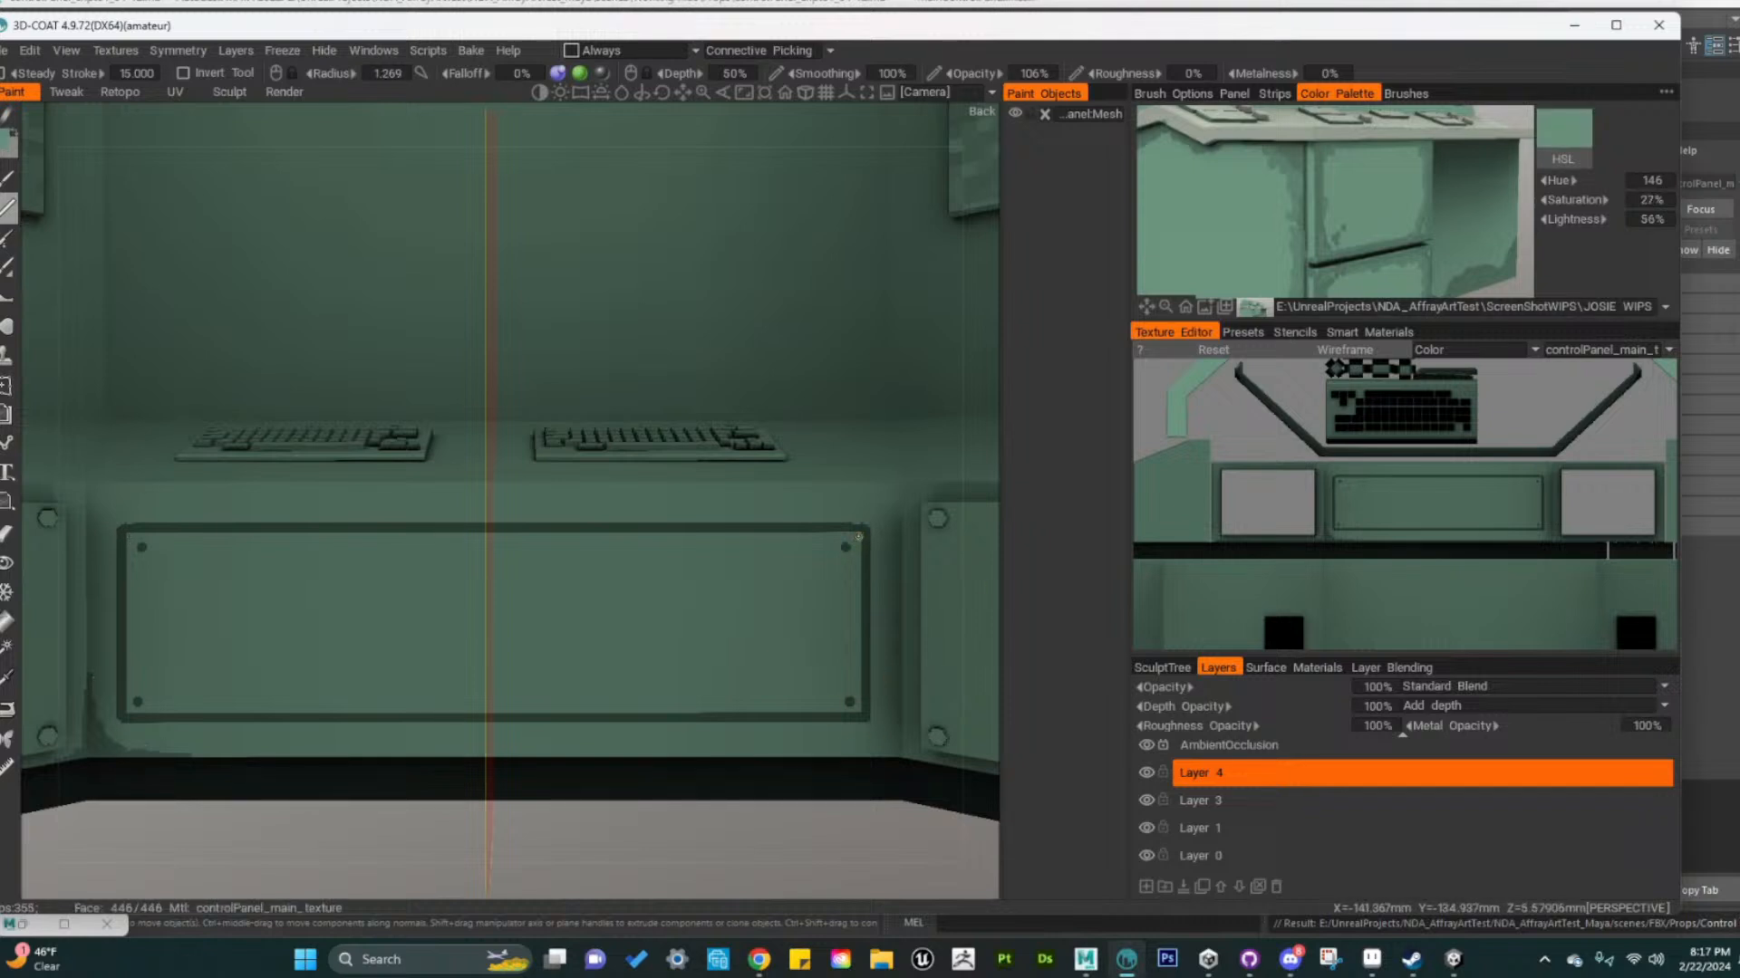
left_click_drag(859, 534, 859, 699, "shift")
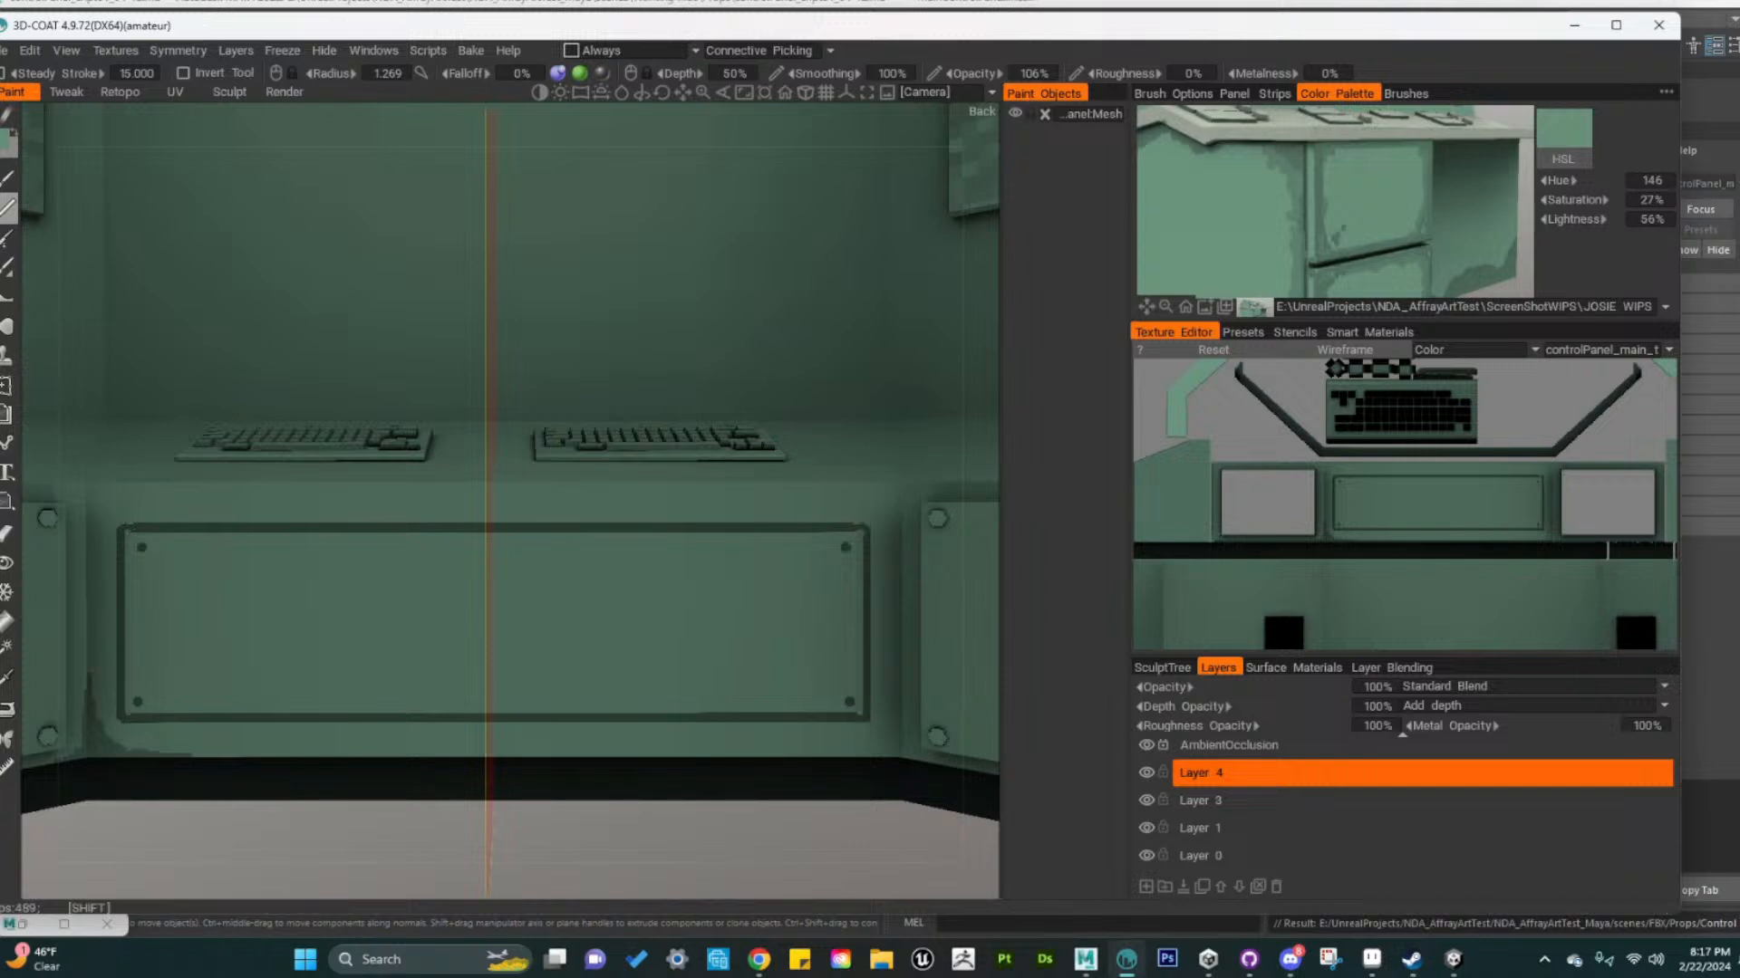
left_click_drag(859, 529, 497, 533, "shift")
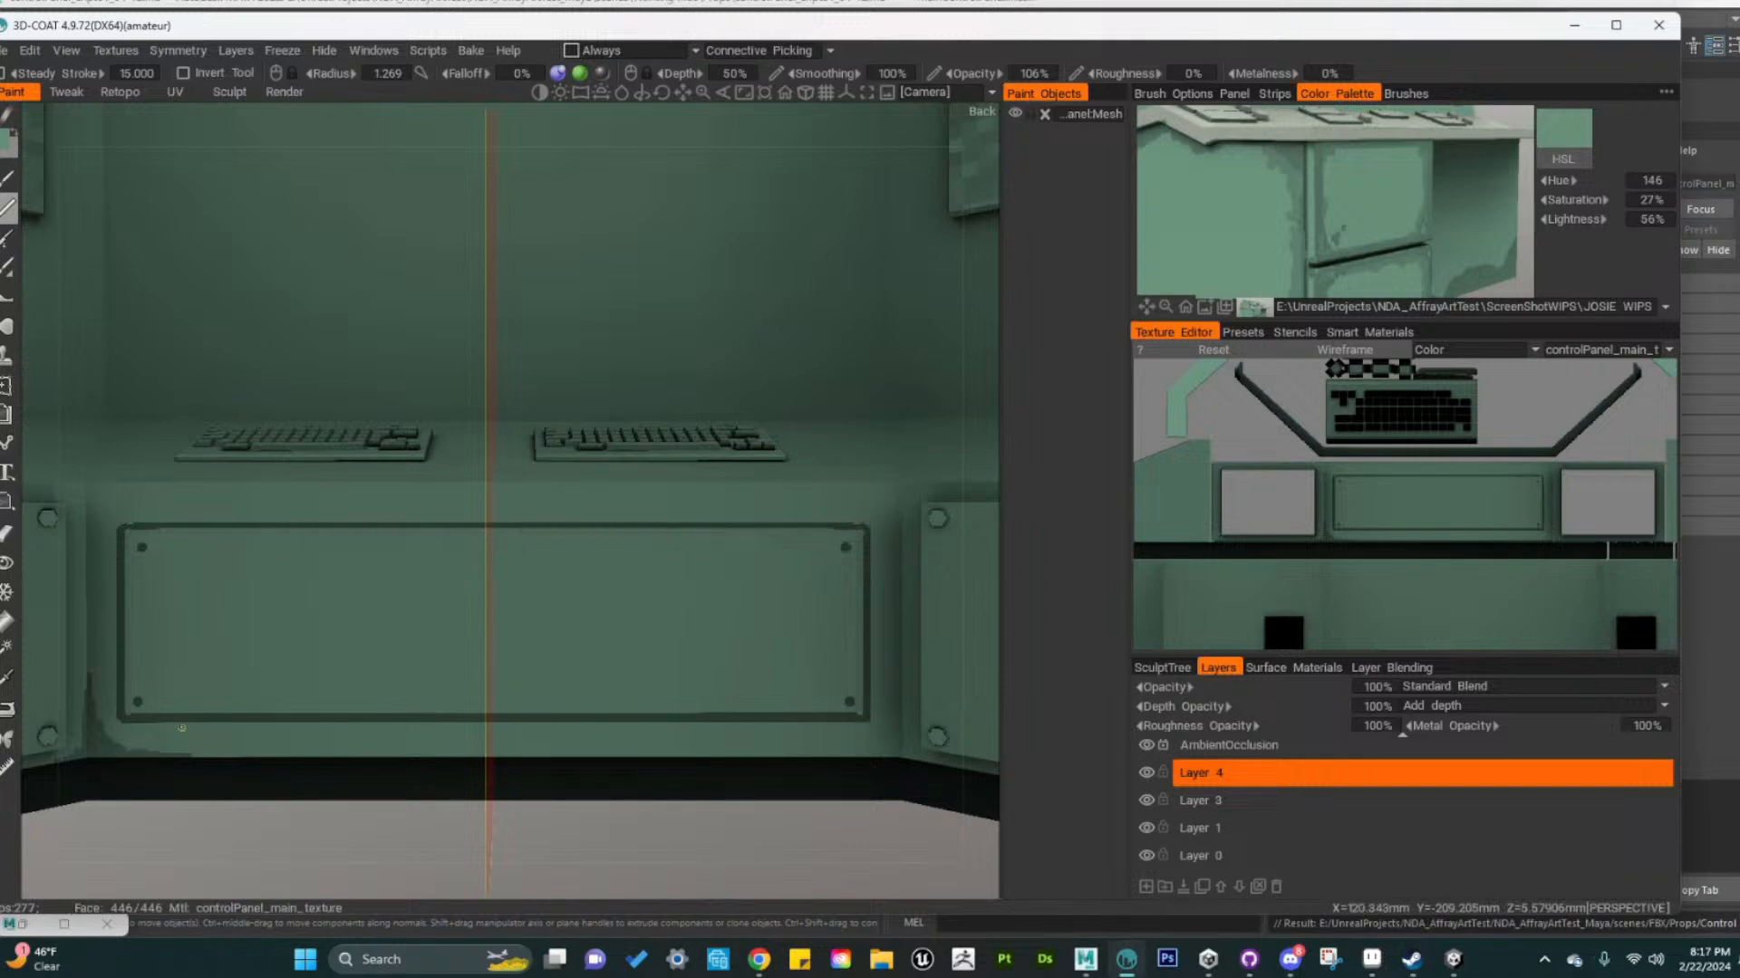
left_click_drag(127, 714, 509, 714, "shift")
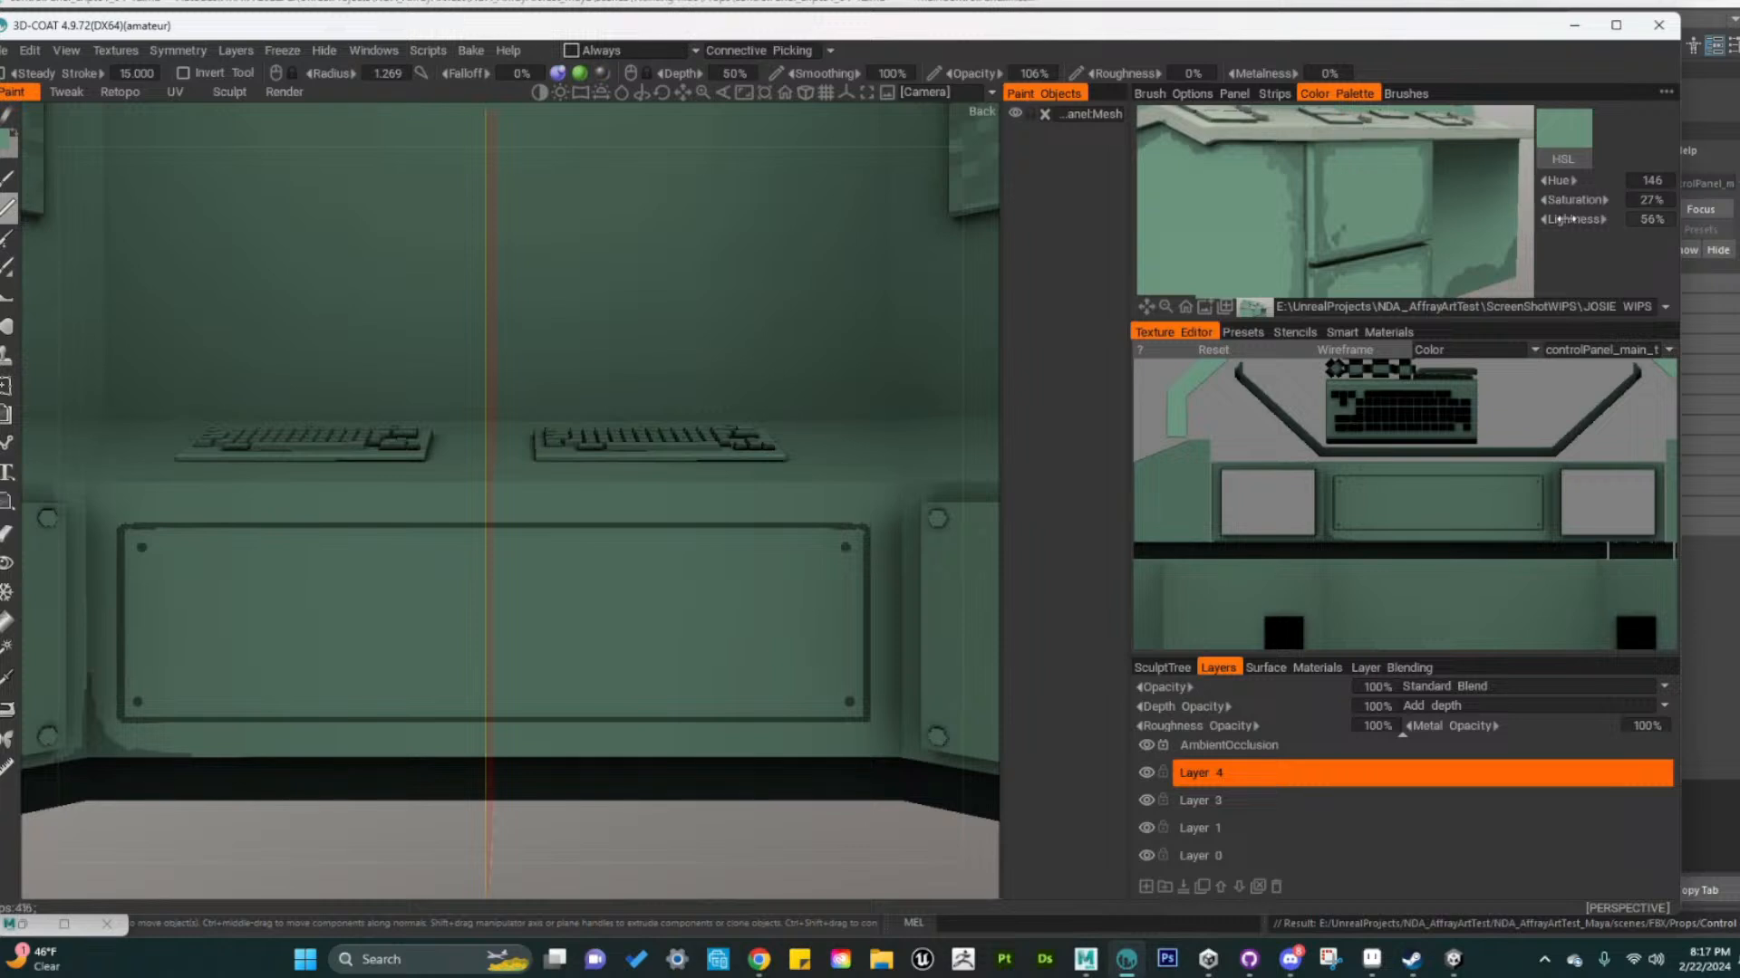
Raise the paint color's lightness to 63%
left_click_drag(1566, 220, 1586, 218)
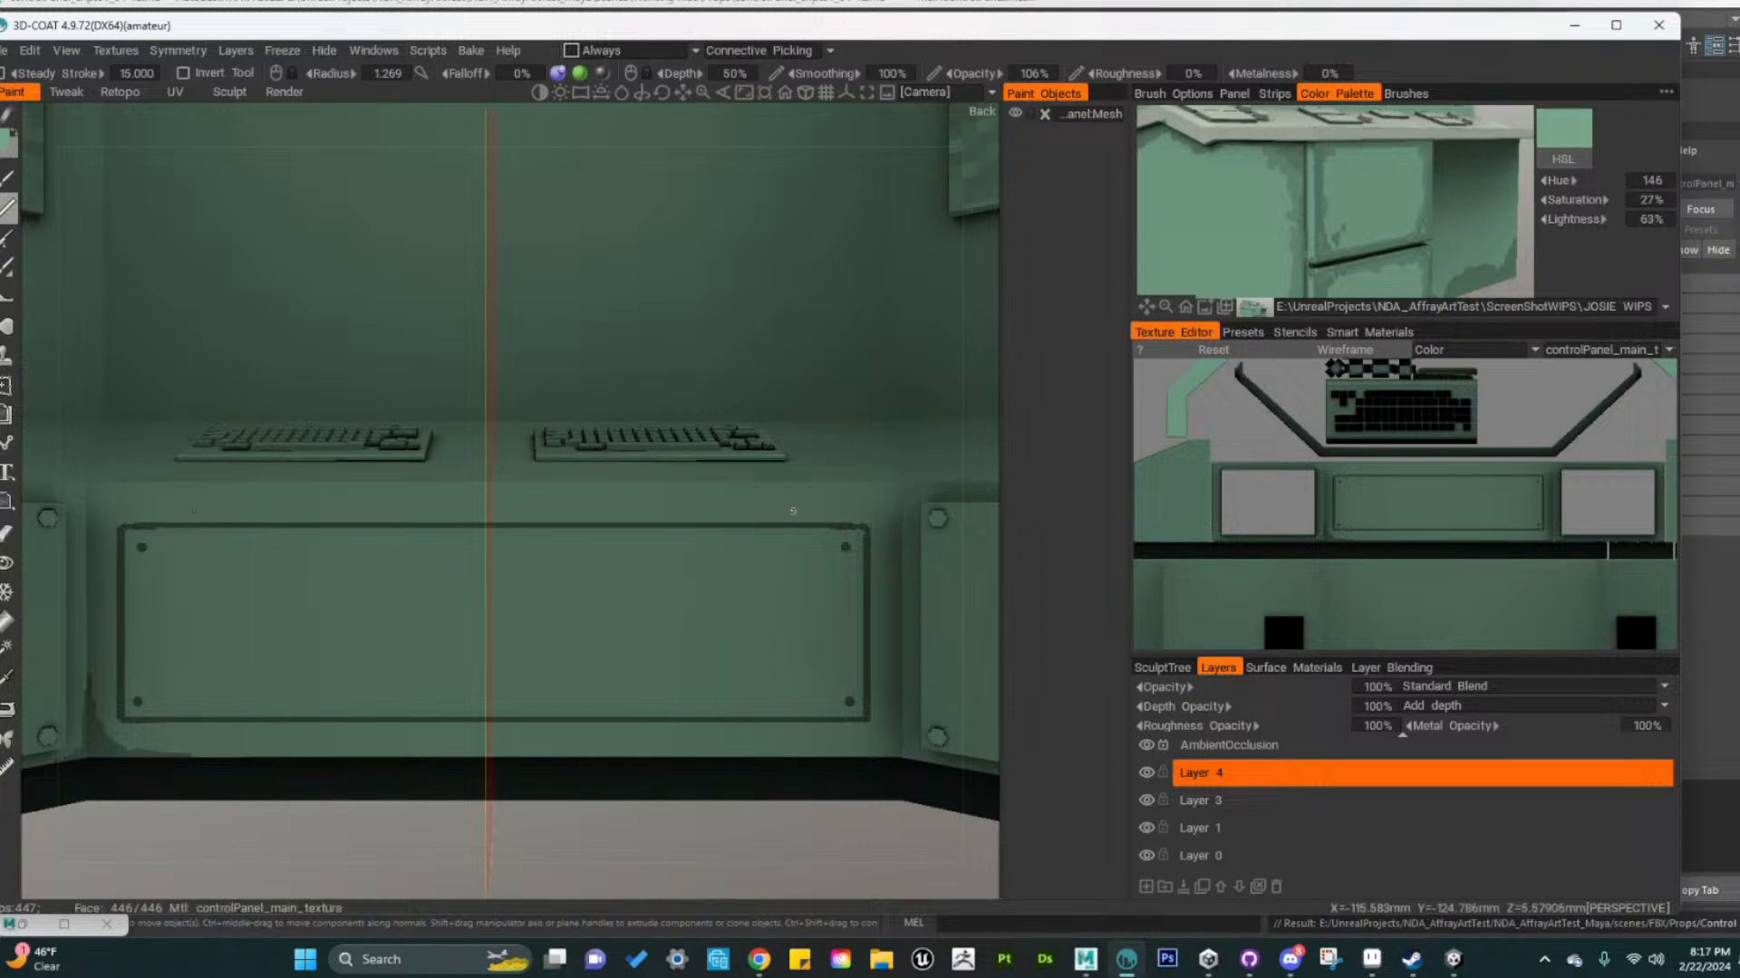
Paint thin light green highlight lines along the inner and outer edges of the center panel outline
left_click_drag(130, 534, 838, 533)
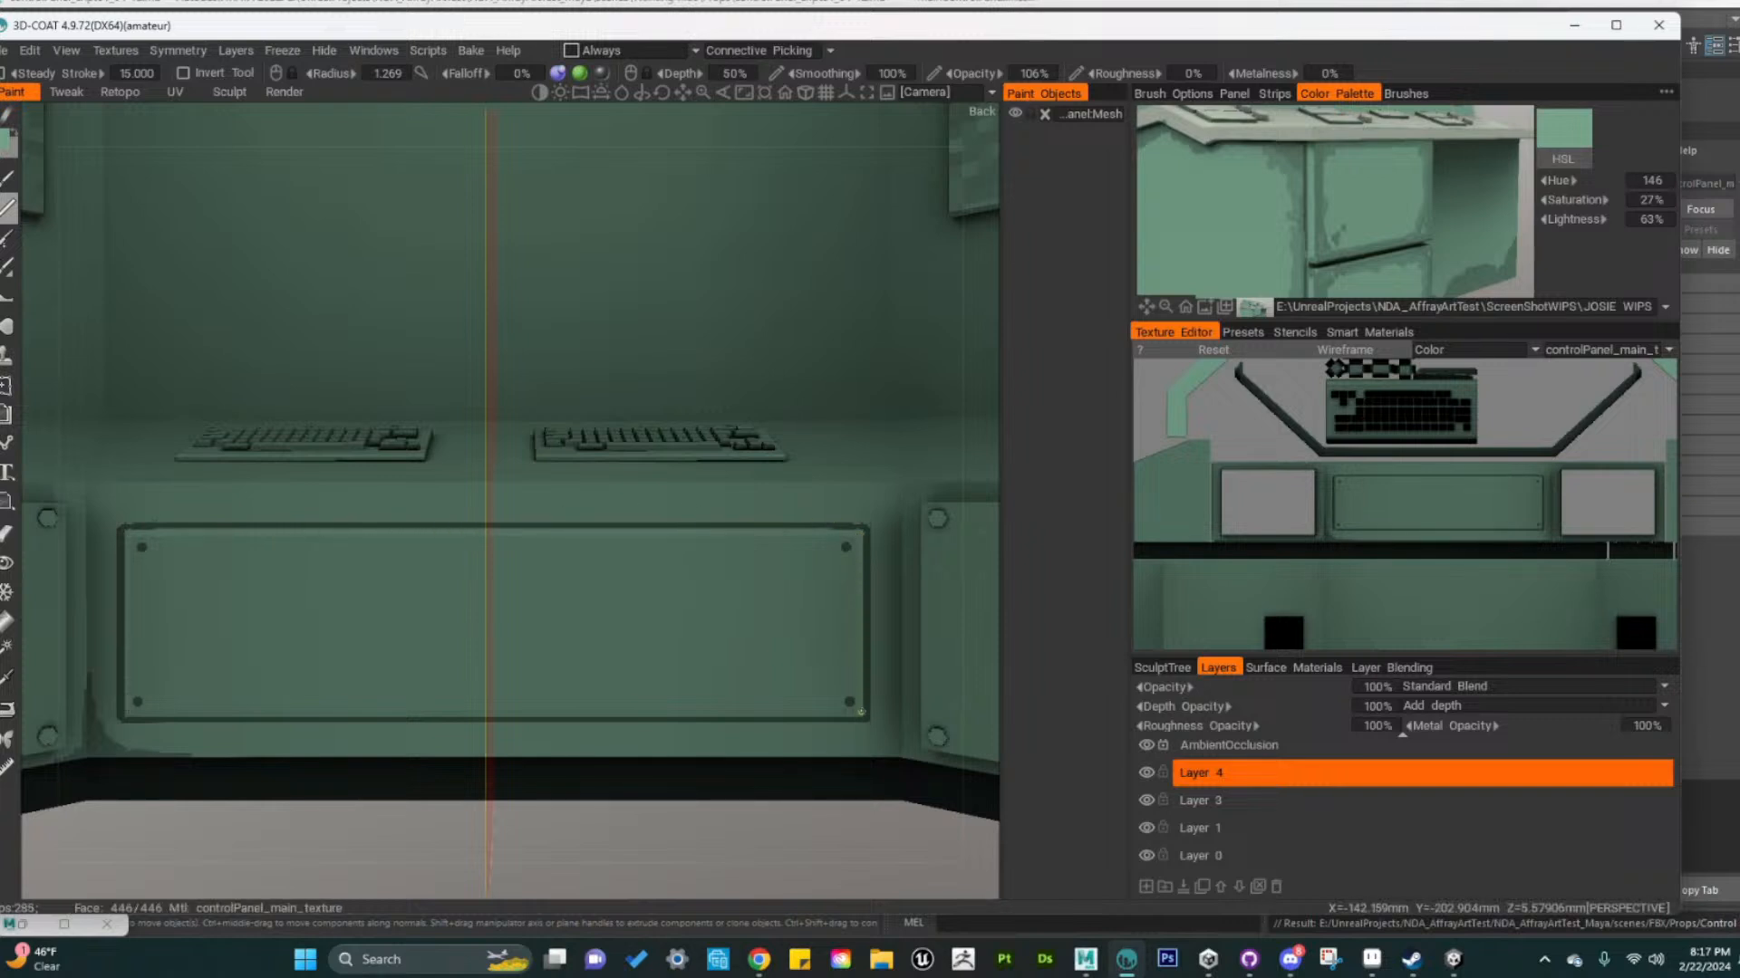
left_click_drag(858, 712, 360, 712, "shift")
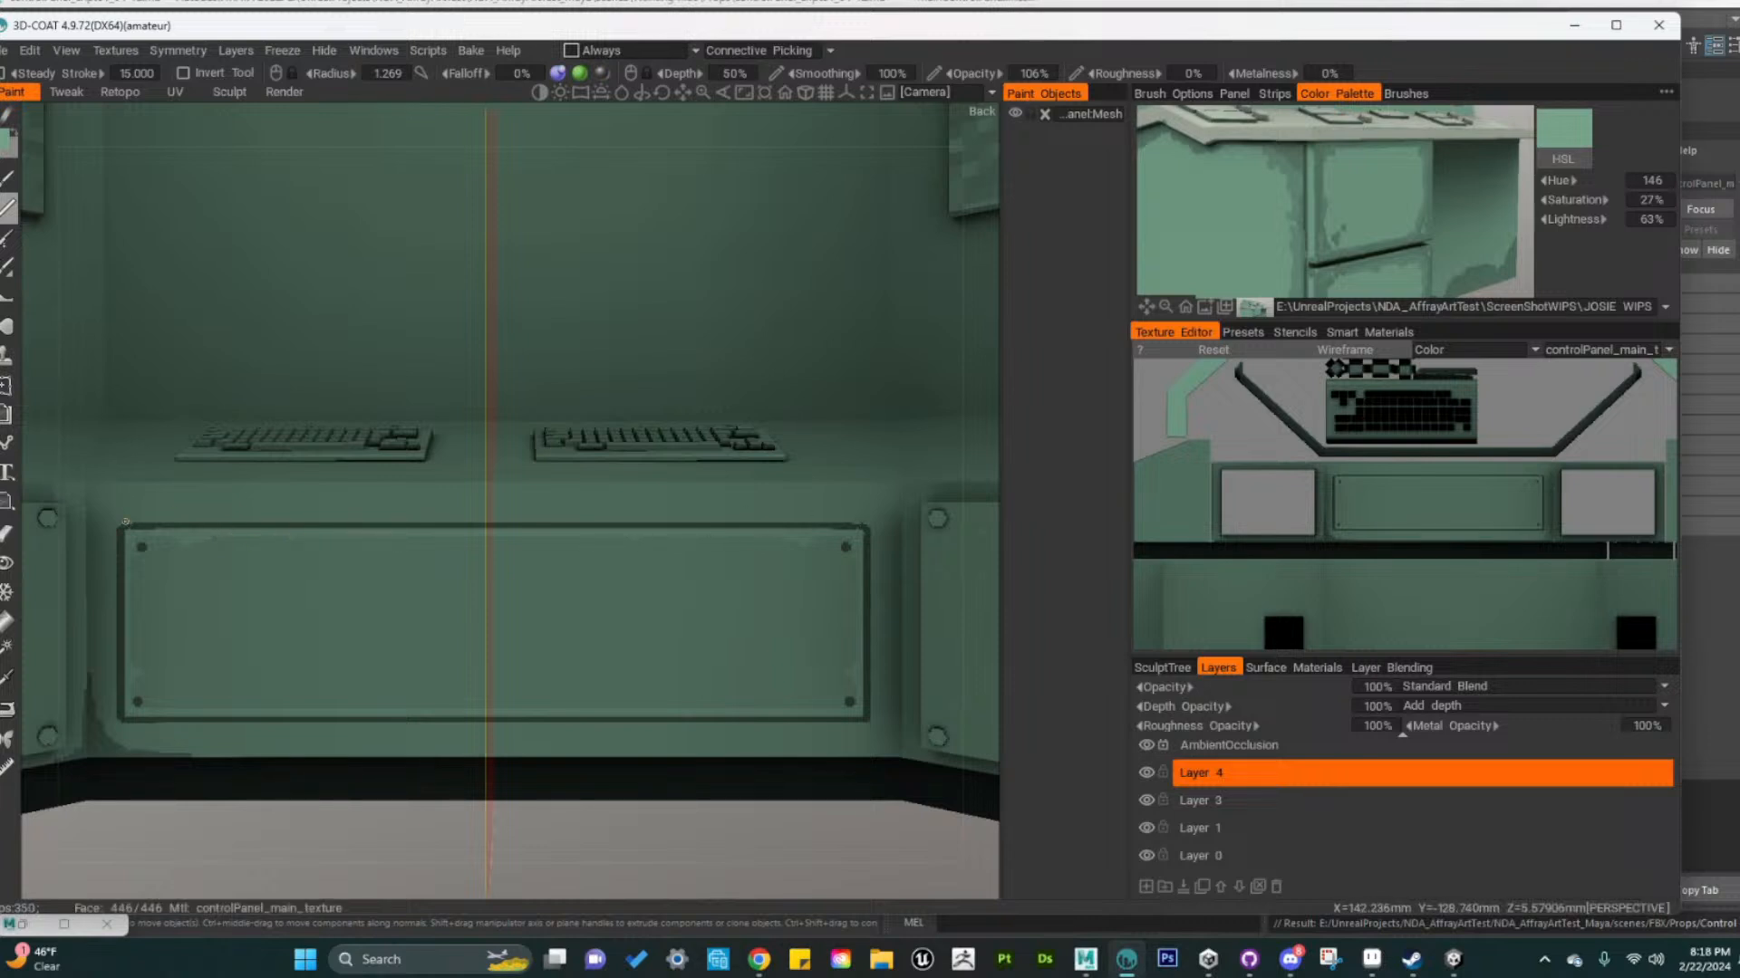
key("shift")
left_click_drag(301, 522, 842, 513, "shift")
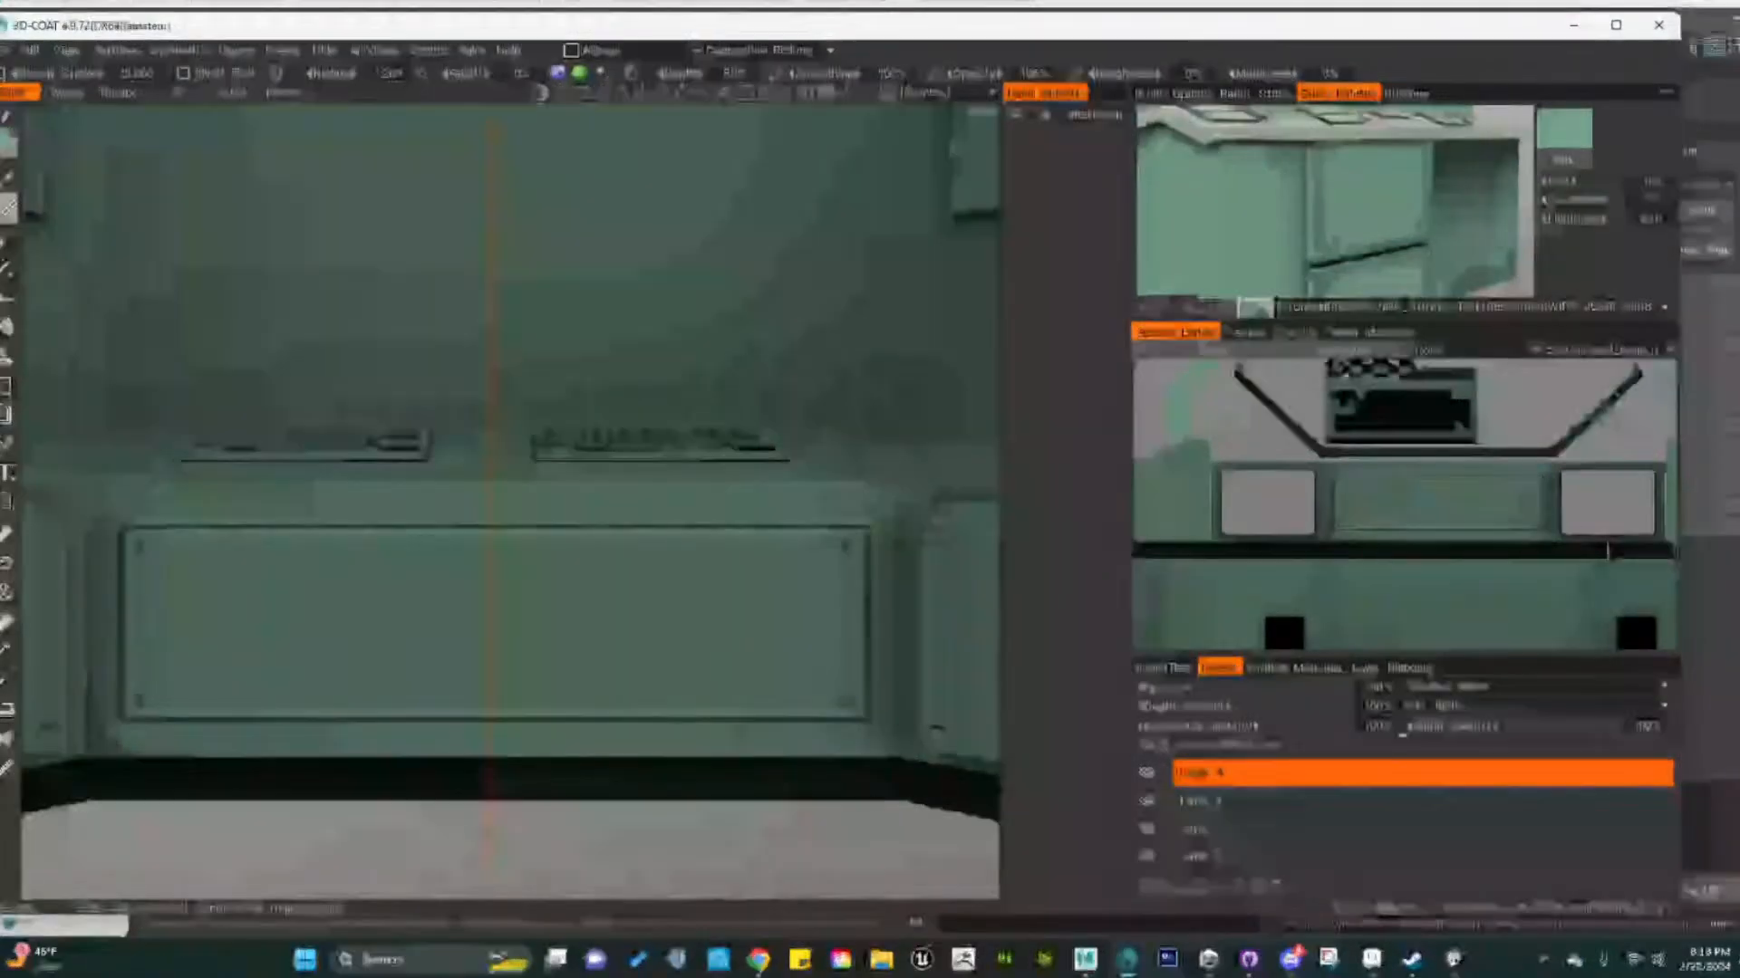
left_click_drag(869, 526, 871, 723, "shift")
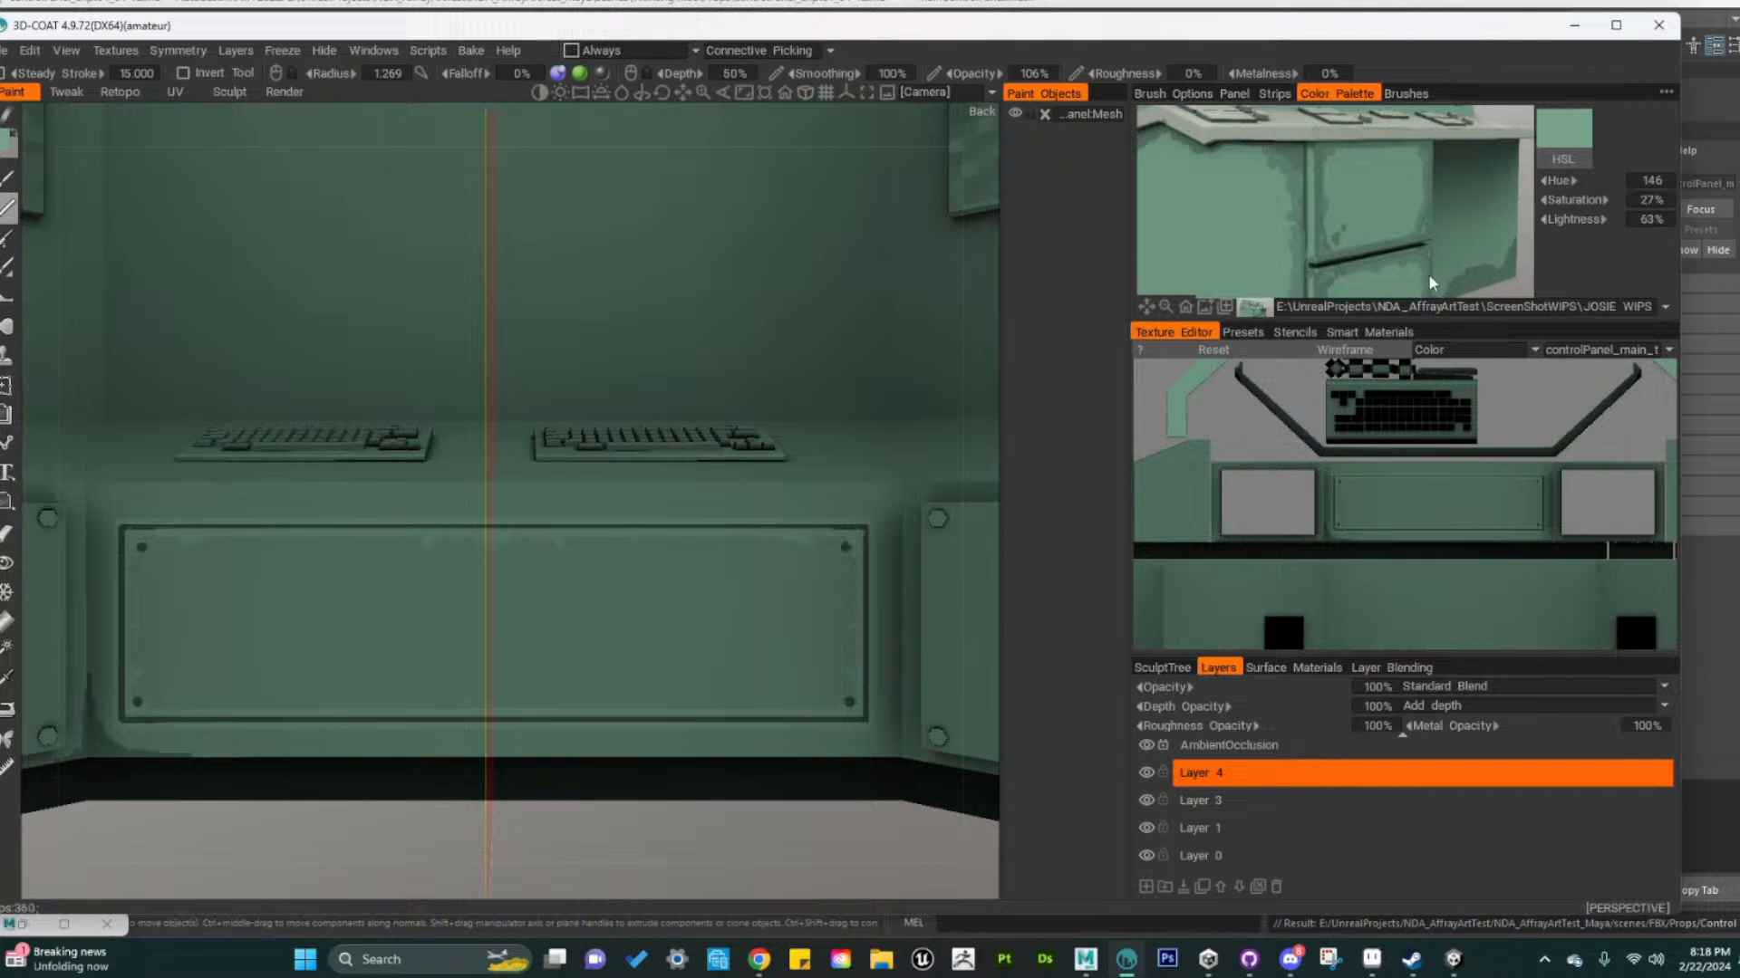
Raise the paint color's lightness to 70% and paint a brighter highlight along the center panel's upper inner edge
left_click(8, 140)
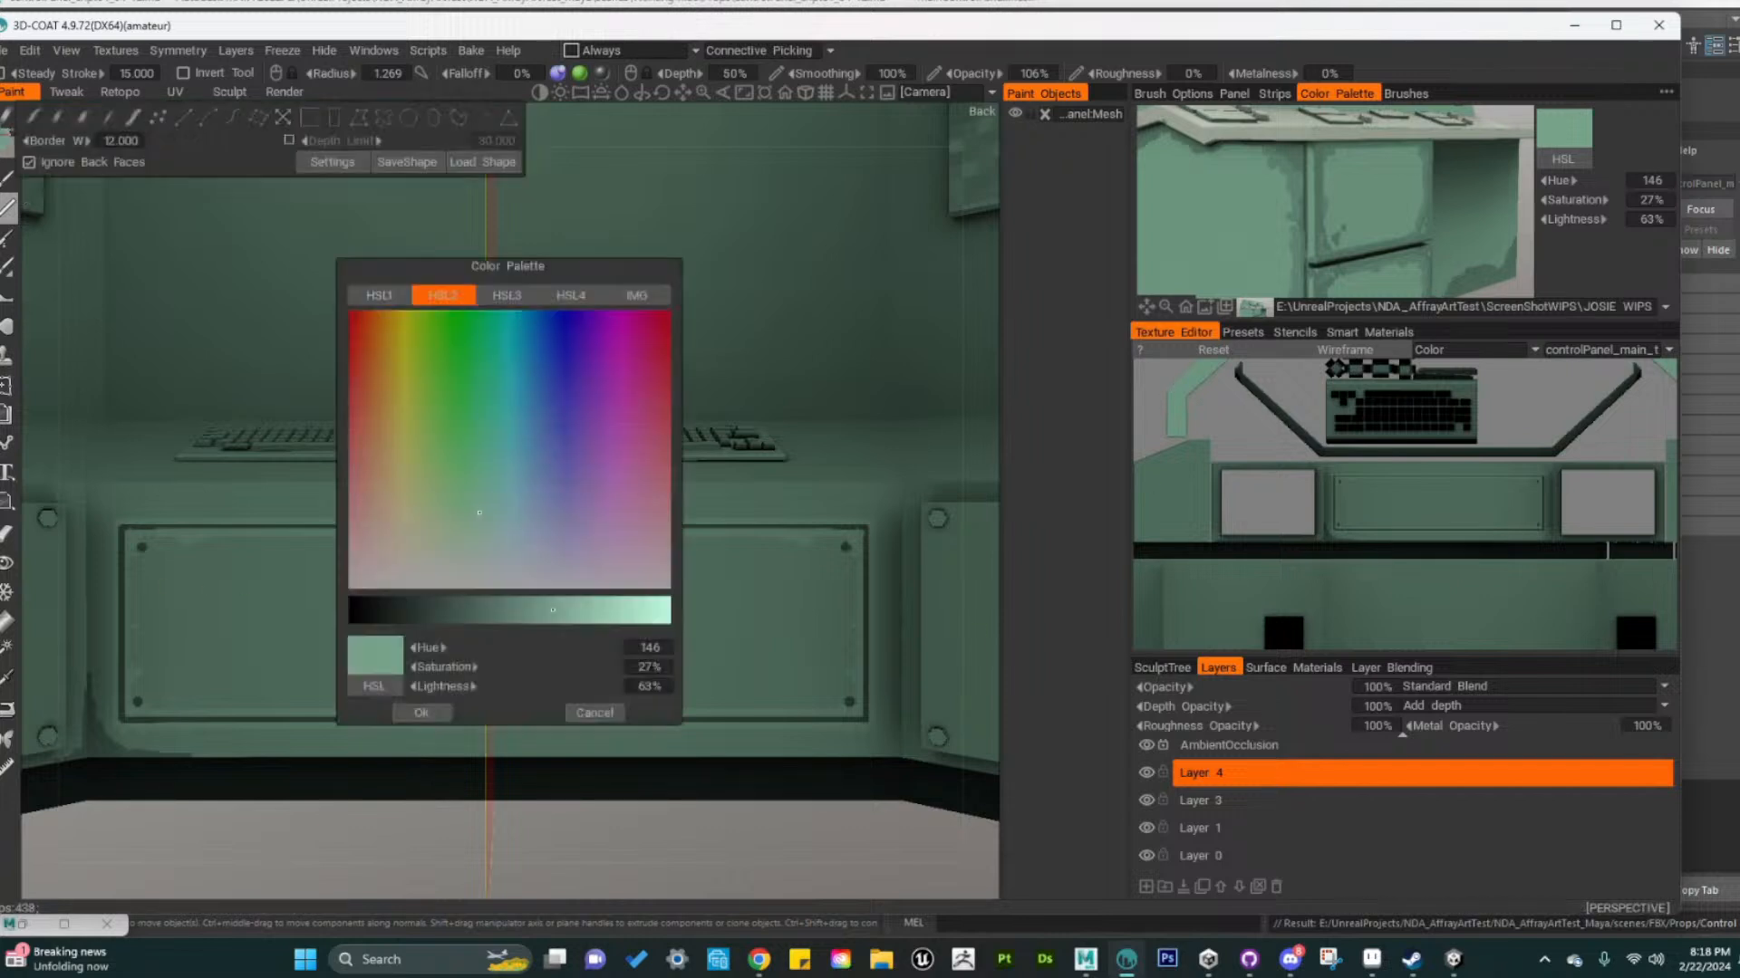
left_click_drag(556, 613, 568, 609)
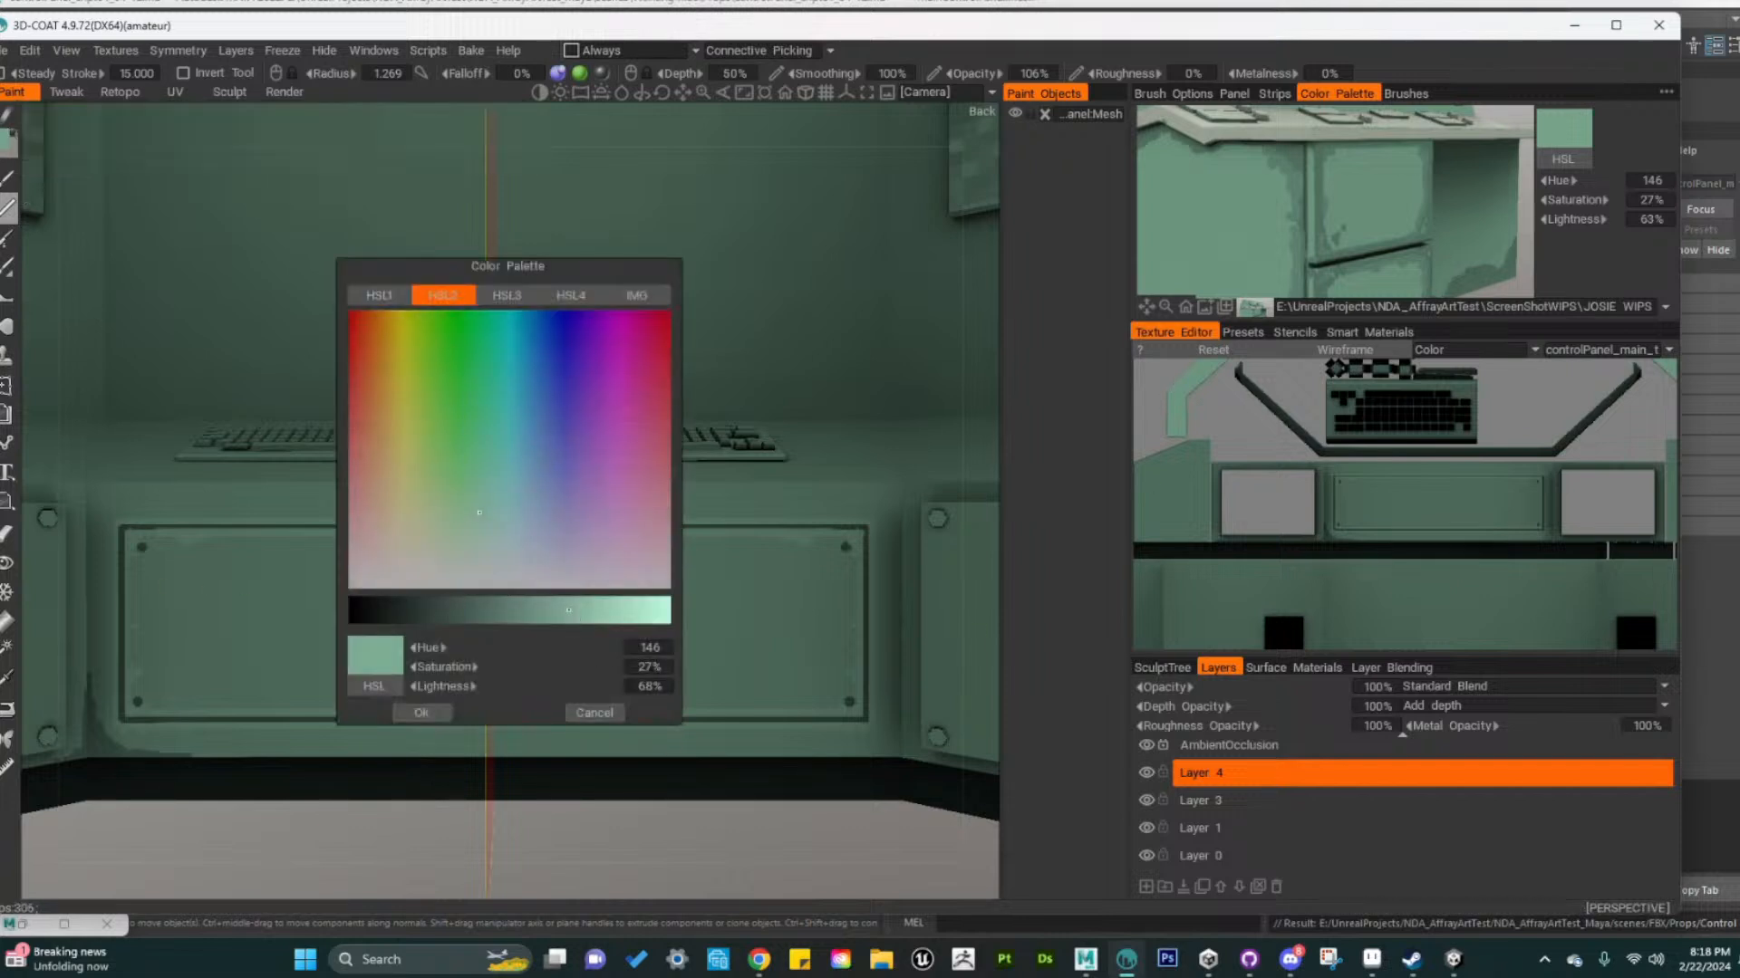
left_click(382, 570)
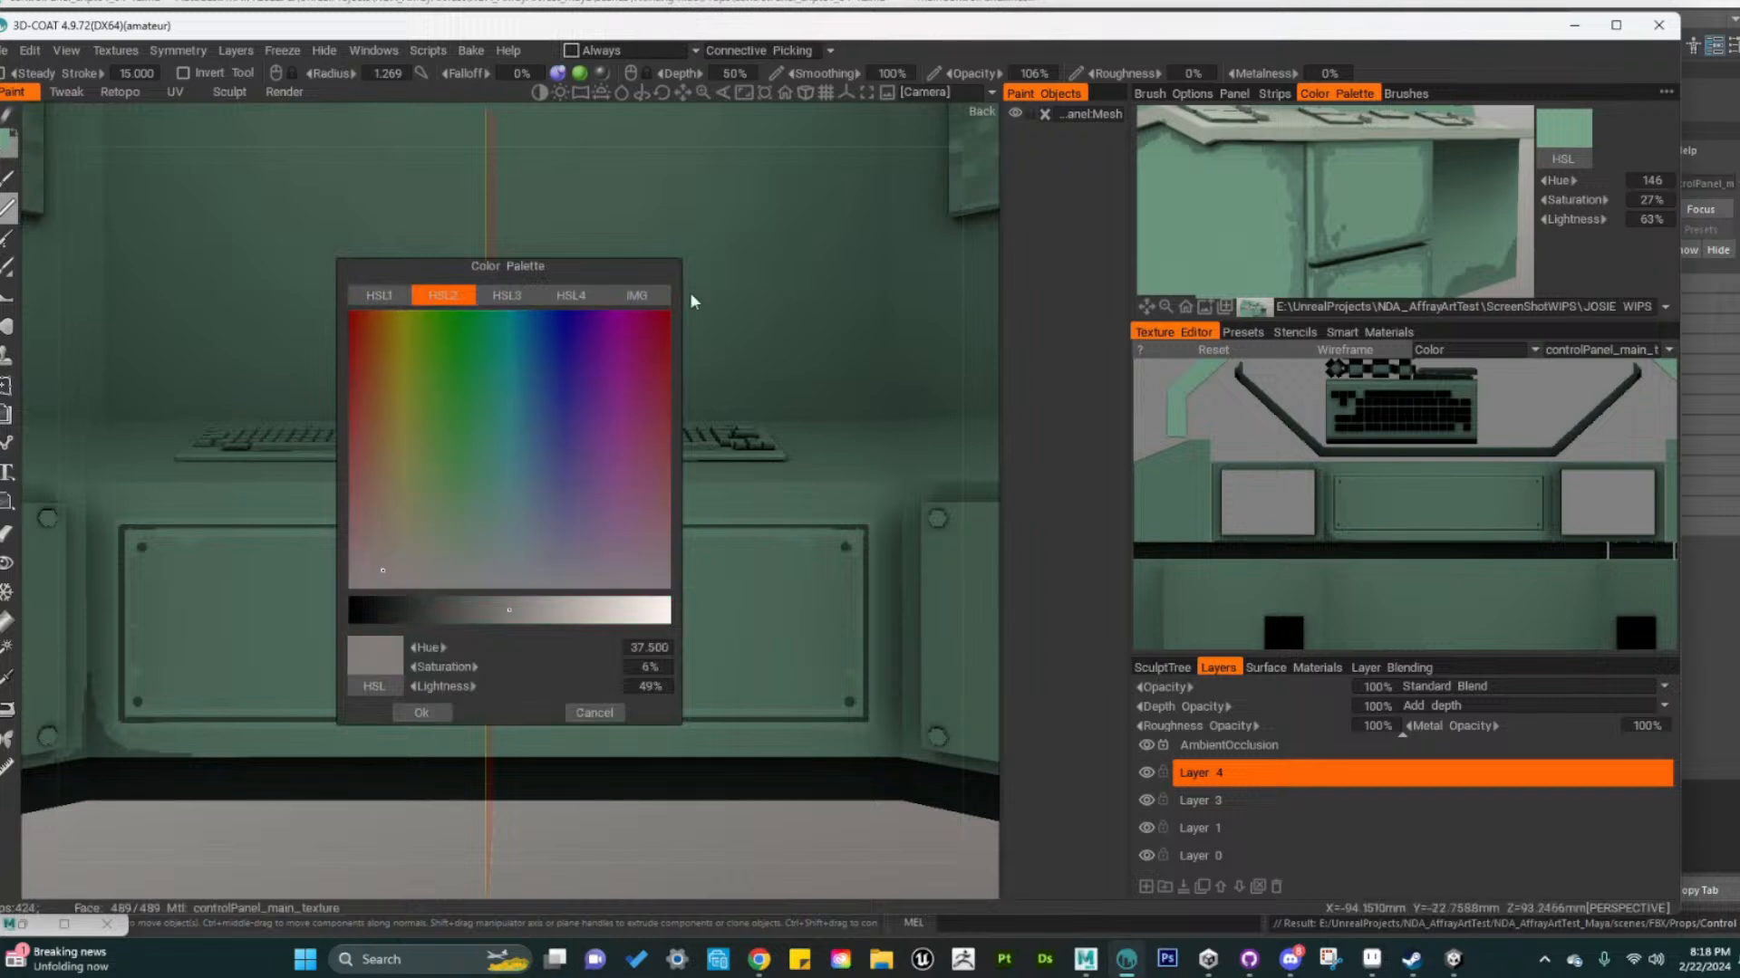
left_click(479, 512)
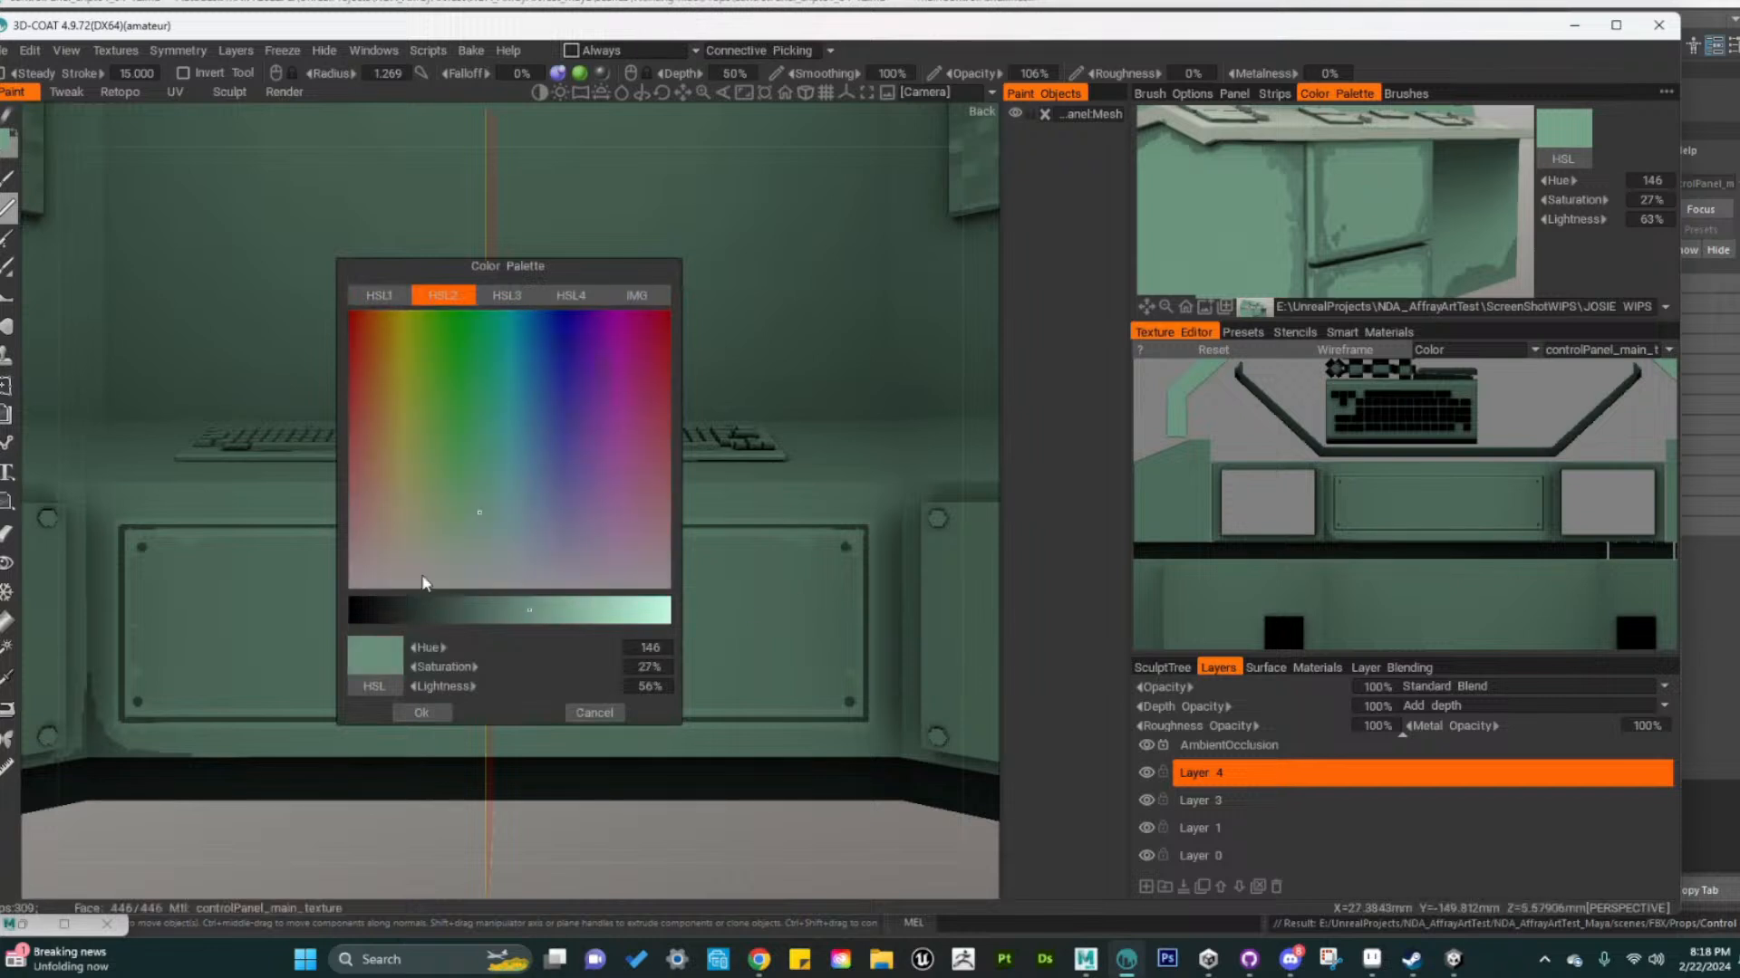
left_click(579, 618)
left_click(421, 712)
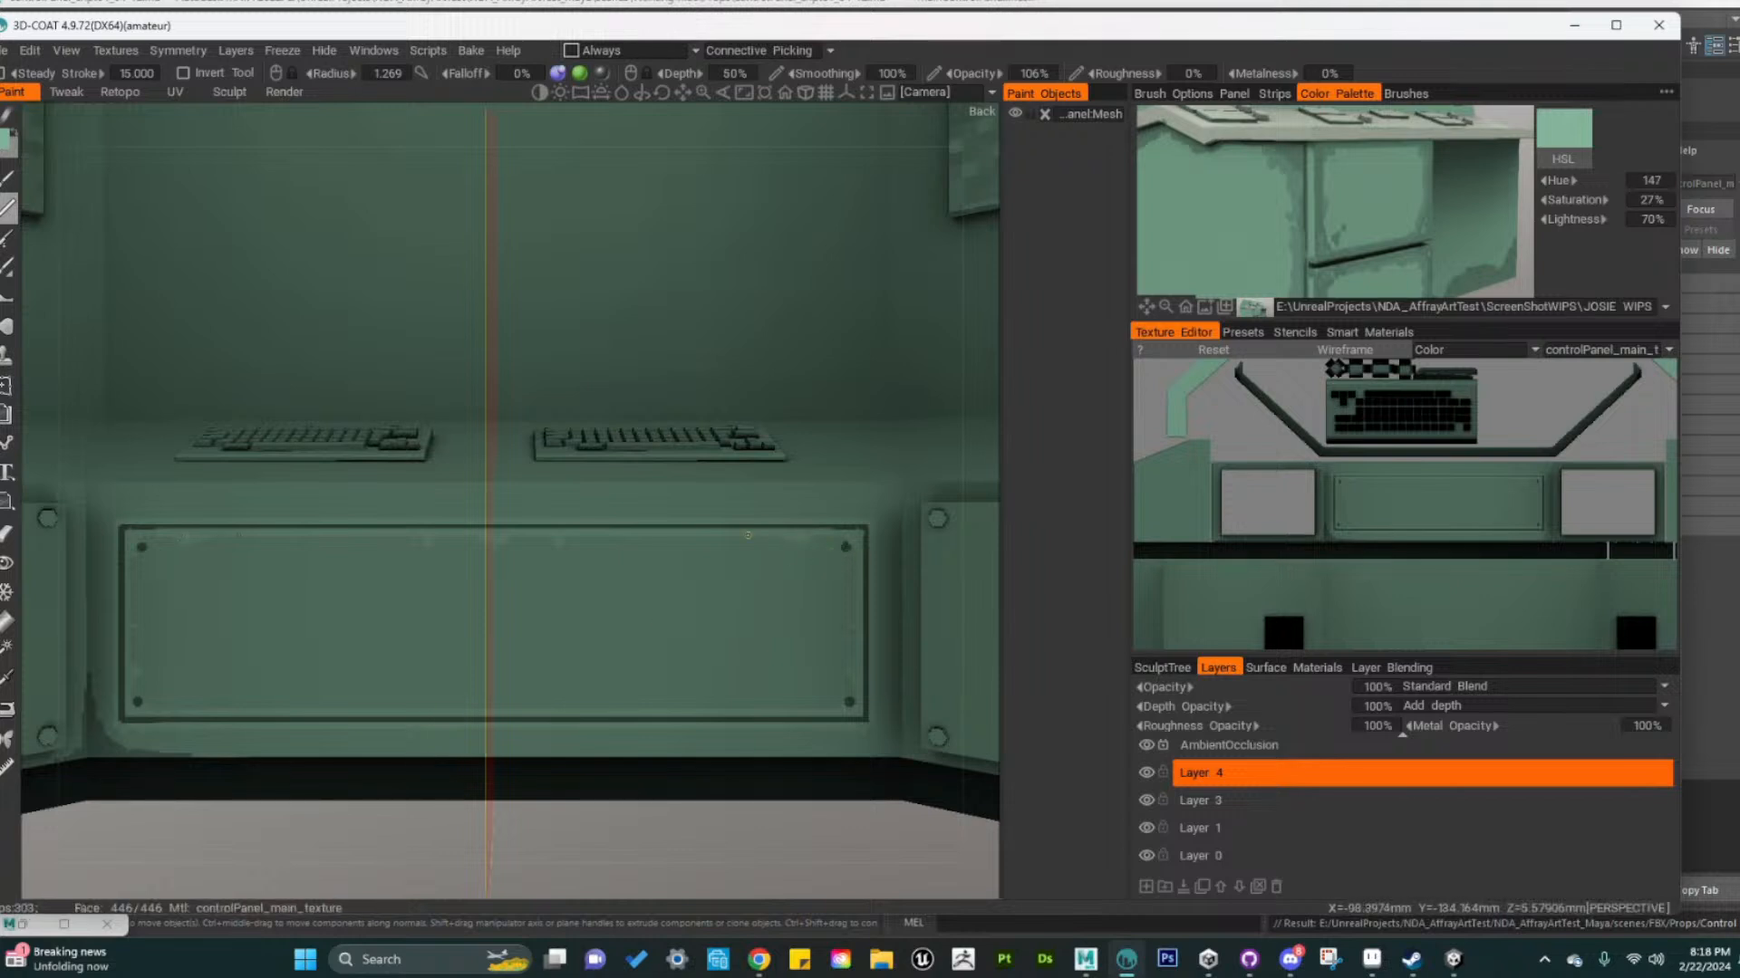
left_click_drag(494, 531, 542, 531, "shift")
Sample the reference's light green, set its lightness to 67%, and paint chipped highlights along the center panel's inner edges
key("v")
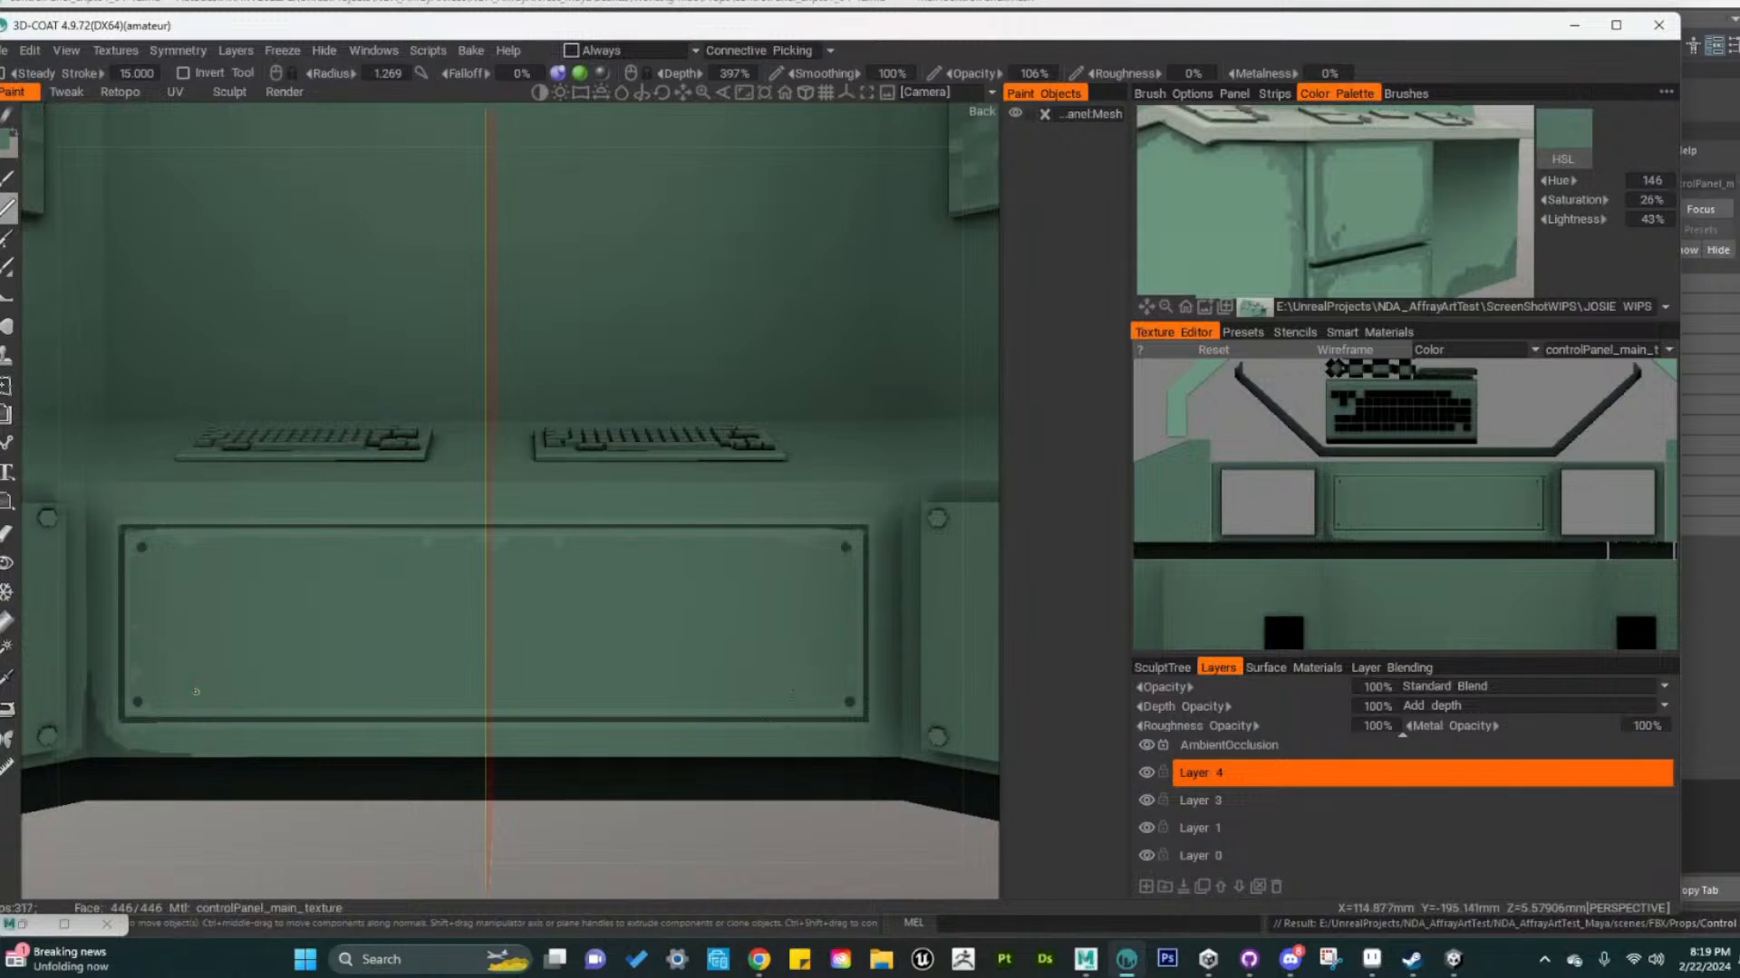
key("space")
left_click(207, 691)
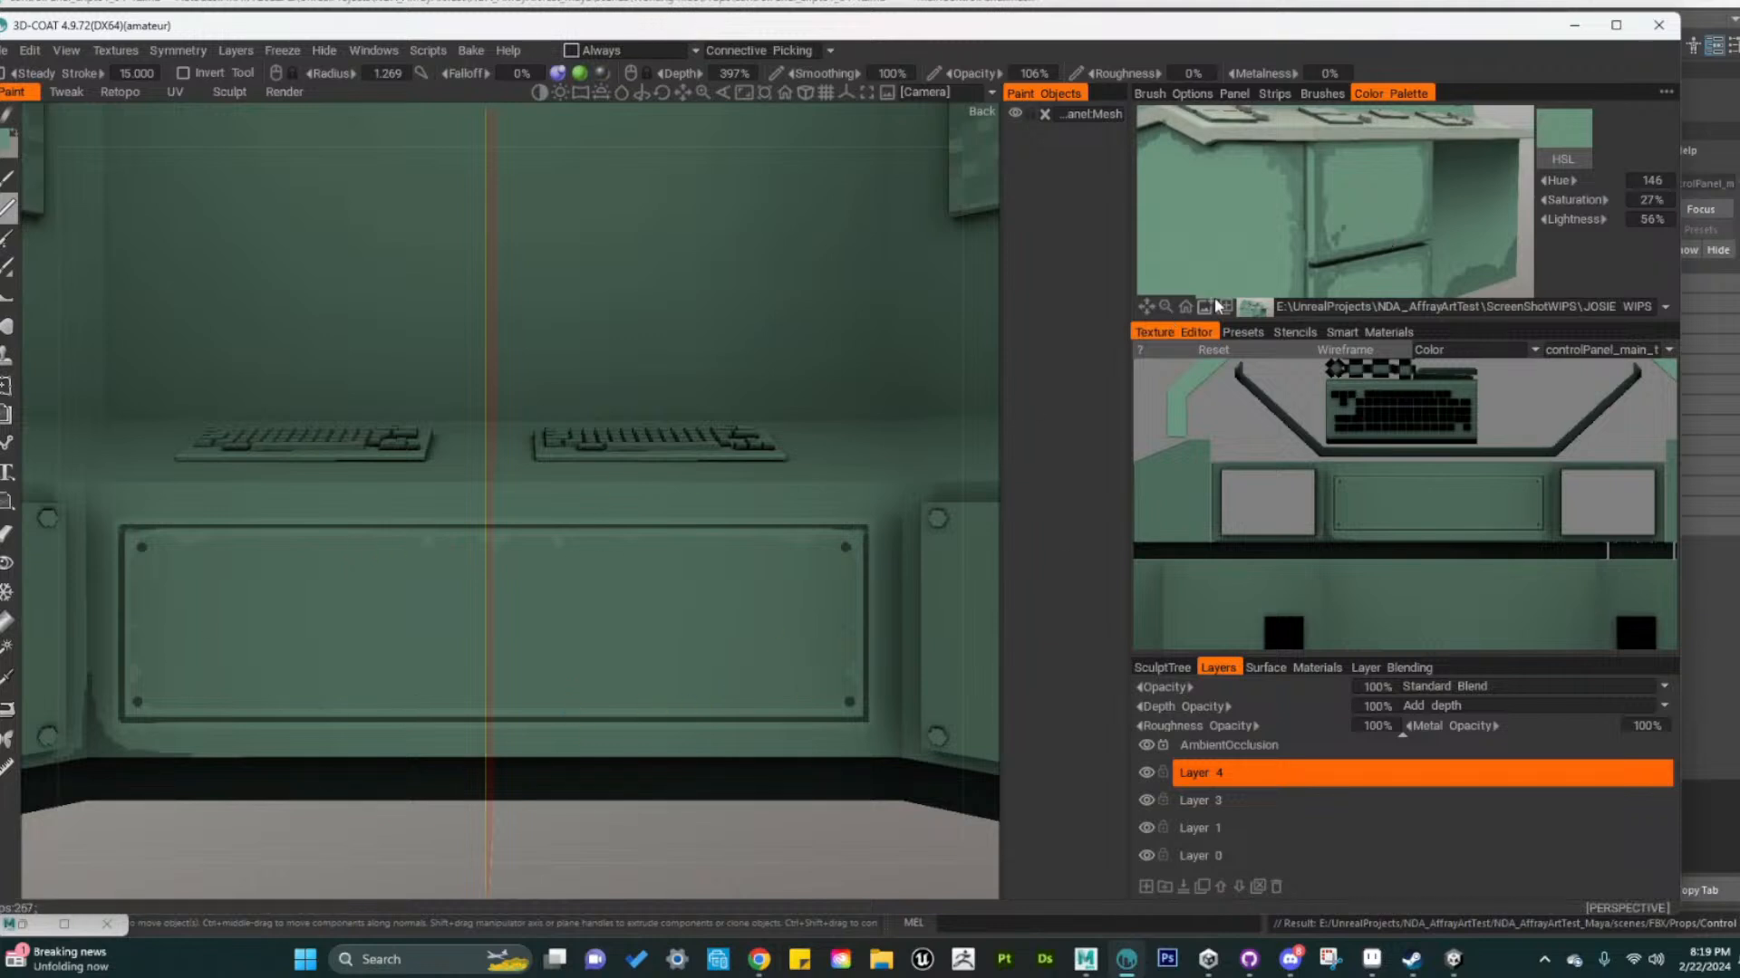
left_click(1376, 157)
left_click_drag(1566, 219, 1587, 218)
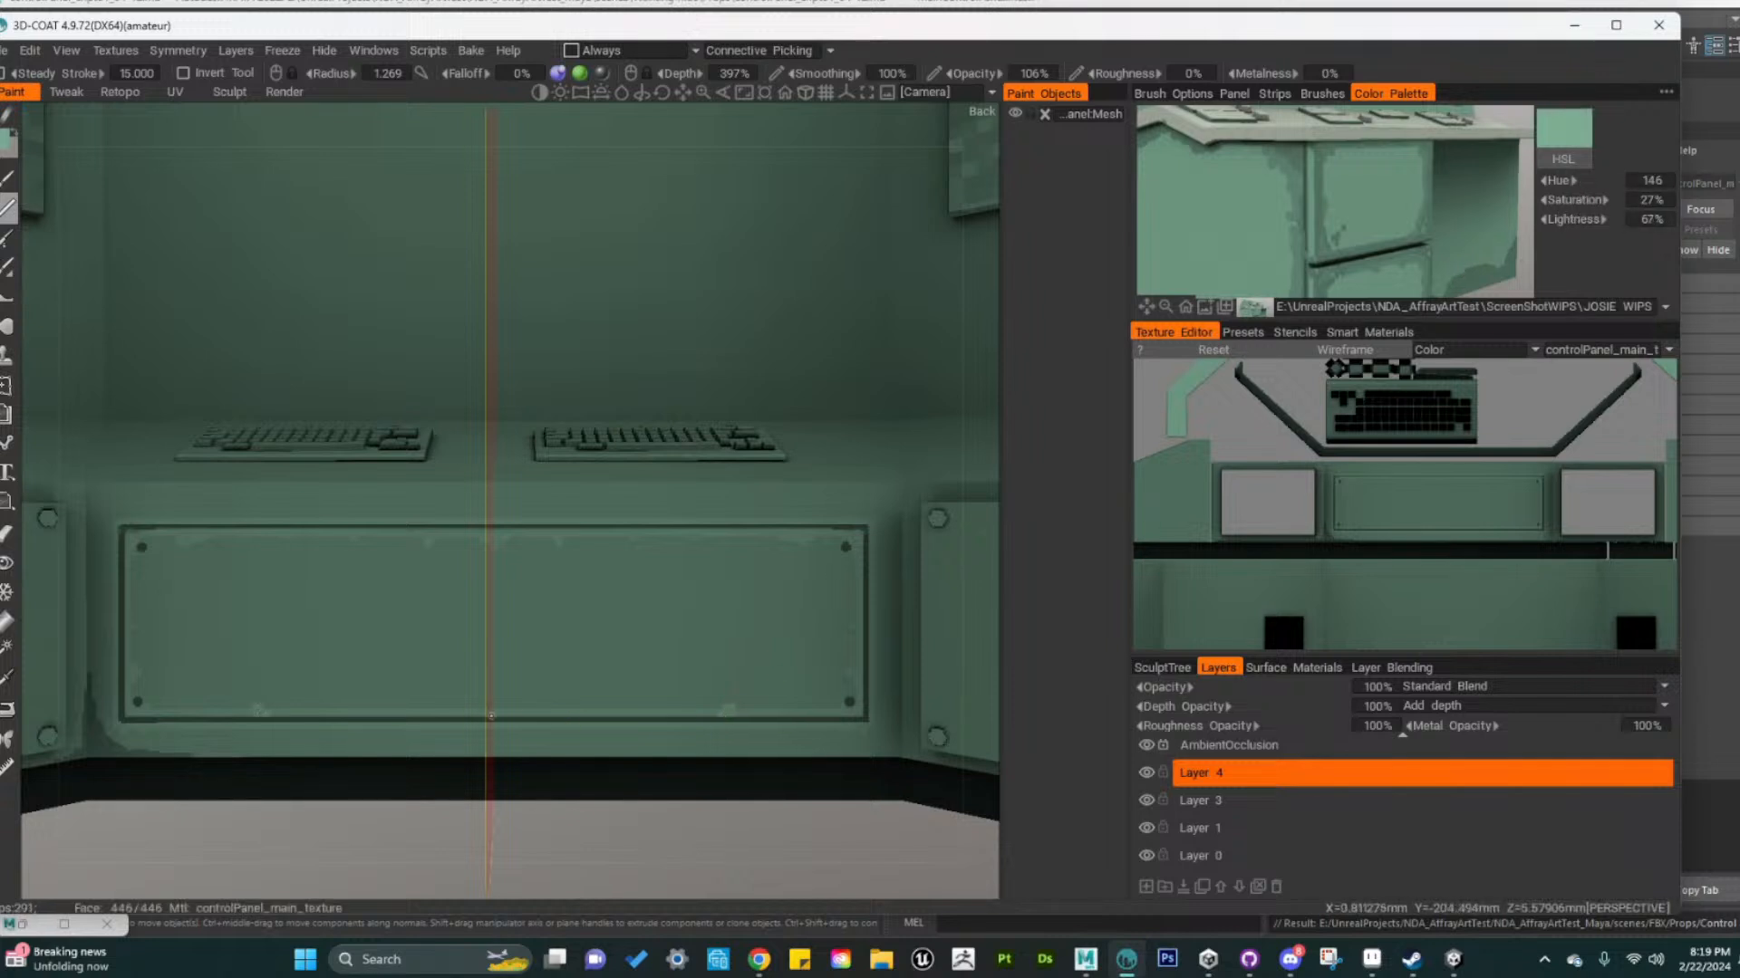
left_click_drag(497, 712, 859, 714)
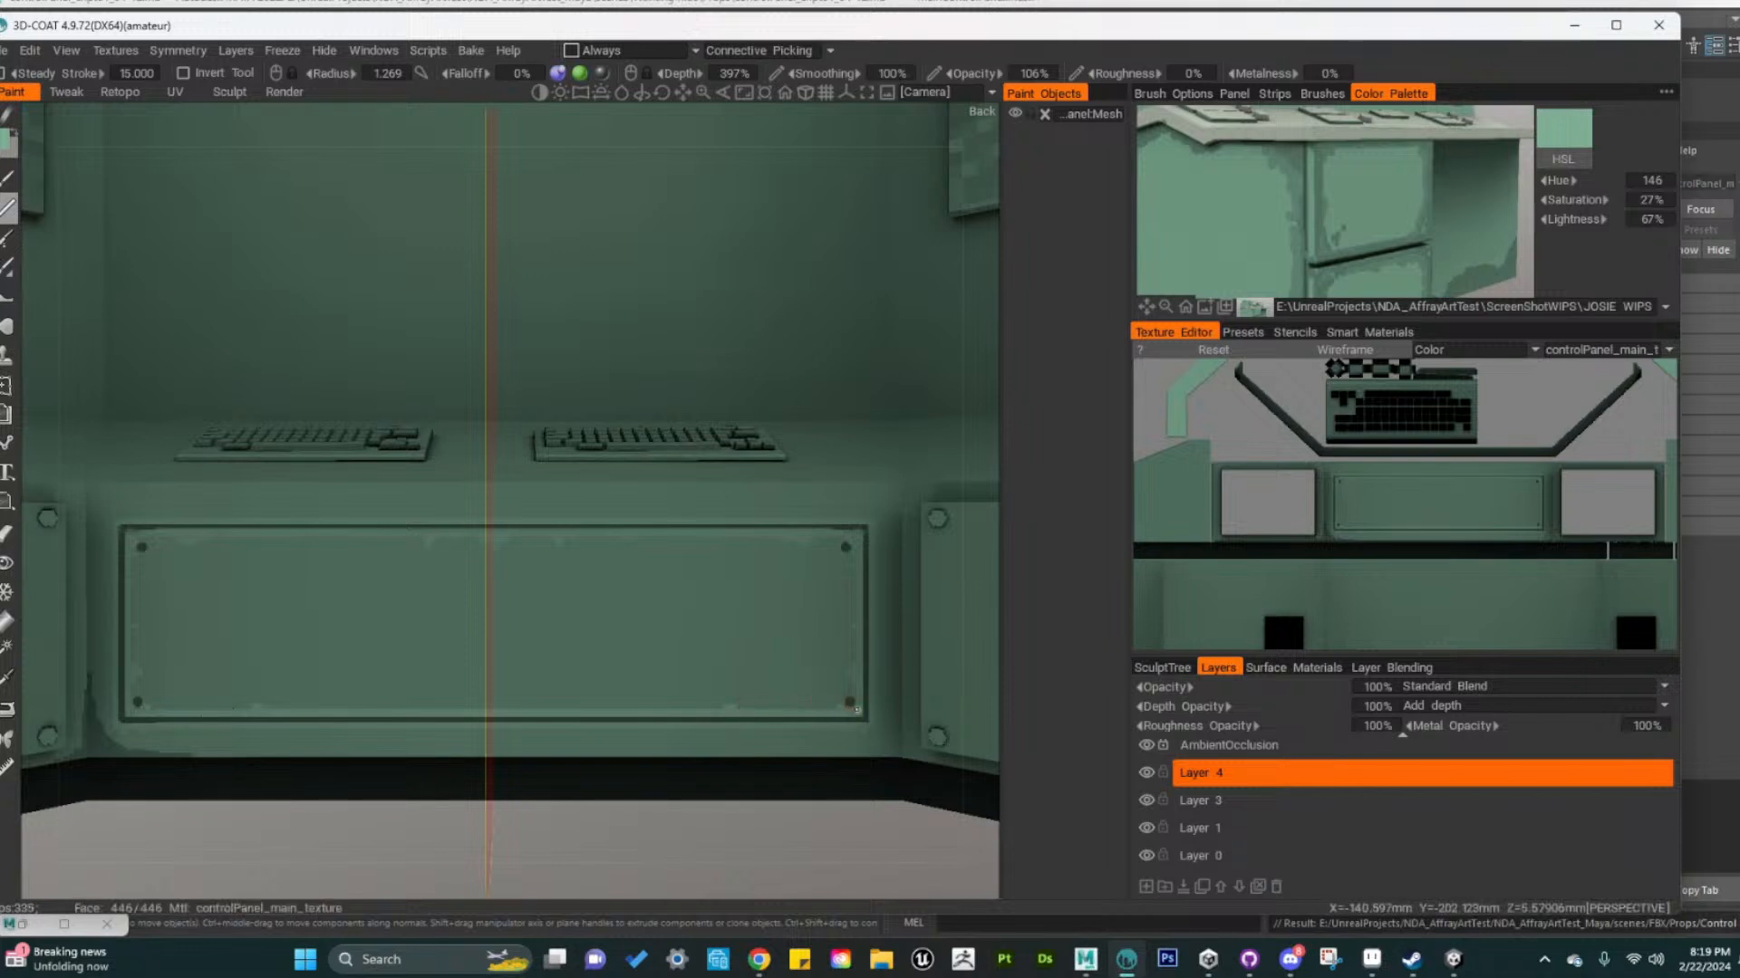
left_click_drag(856, 645, 857, 561, "shift")
left_click_drag(857, 533, 488, 534)
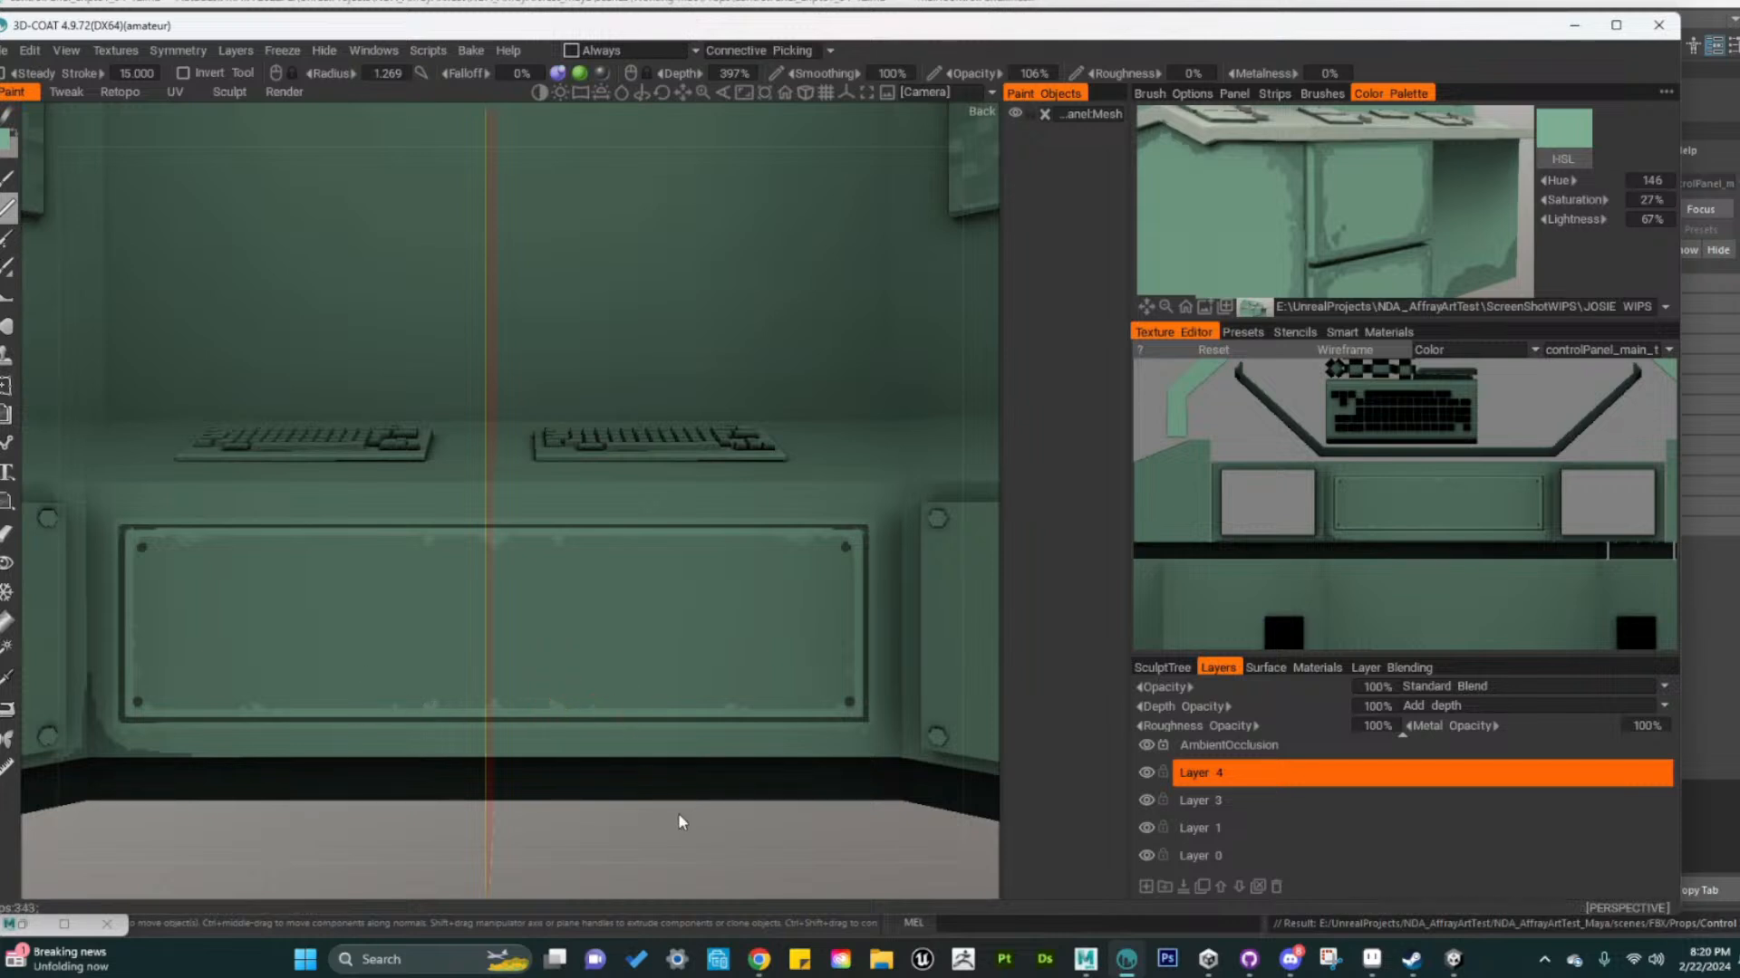
Touch up the highlights along the panel outline's outer edge and check the console's front from several angles
middle_click_drag(679, 815, 695, 737)
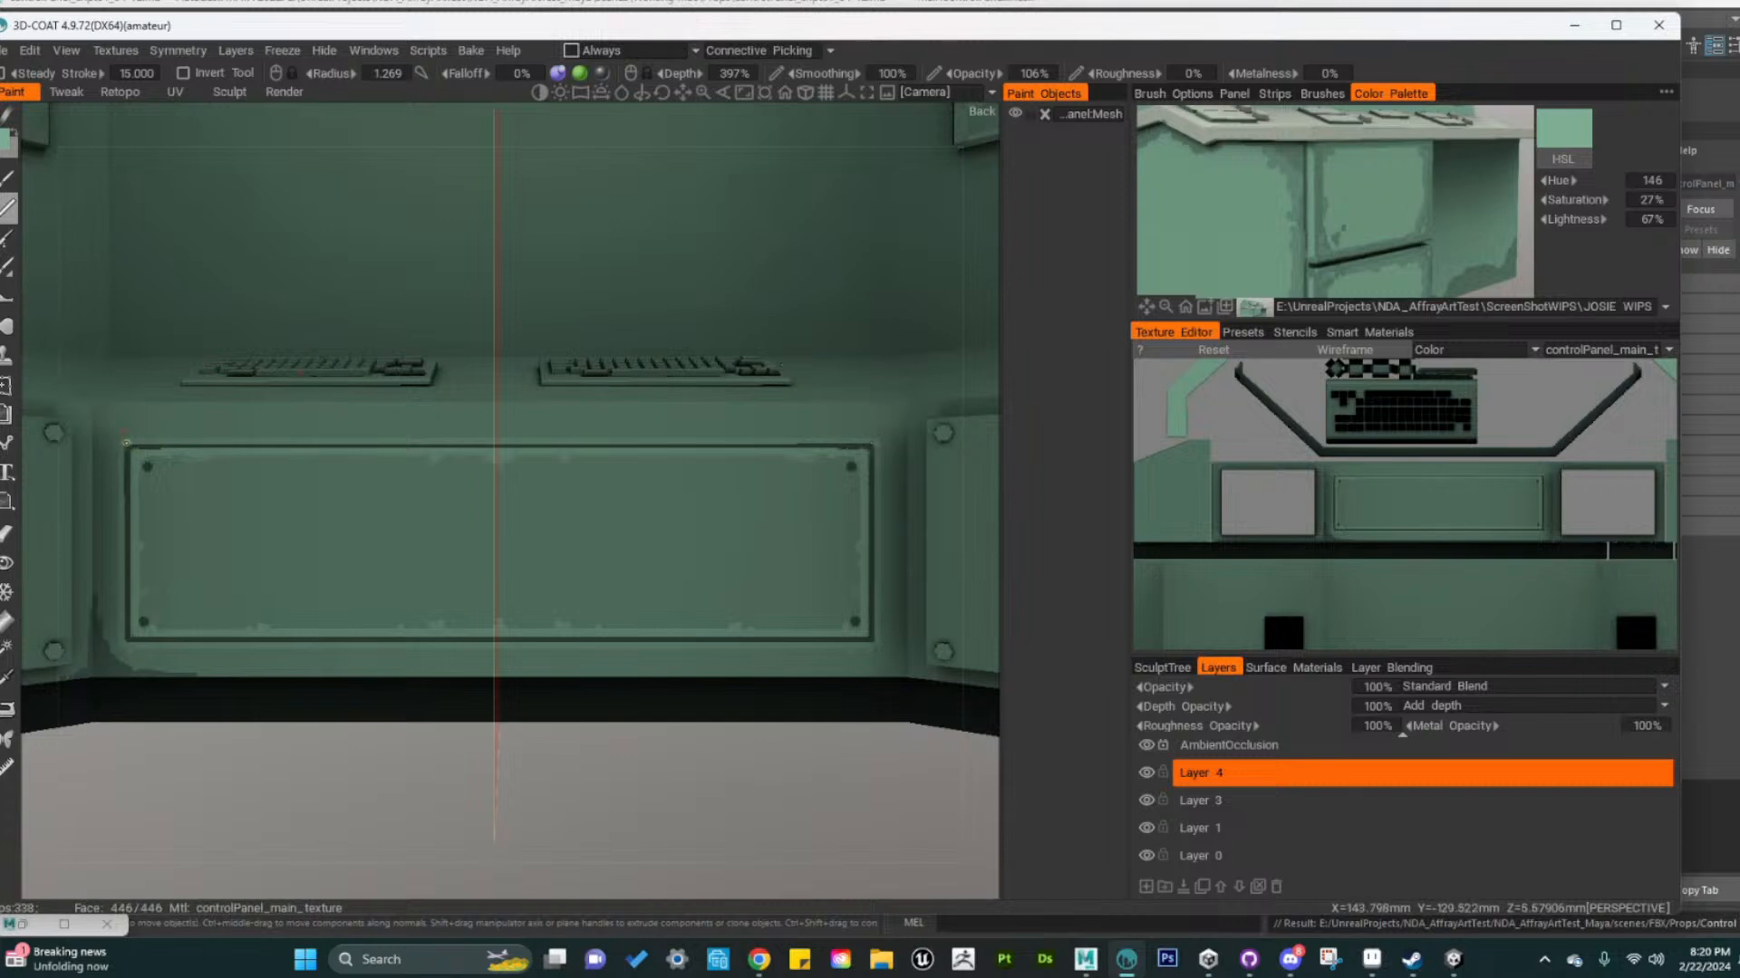
key("shift")
right_click_drag(491, 699, 422, 736, "alt")
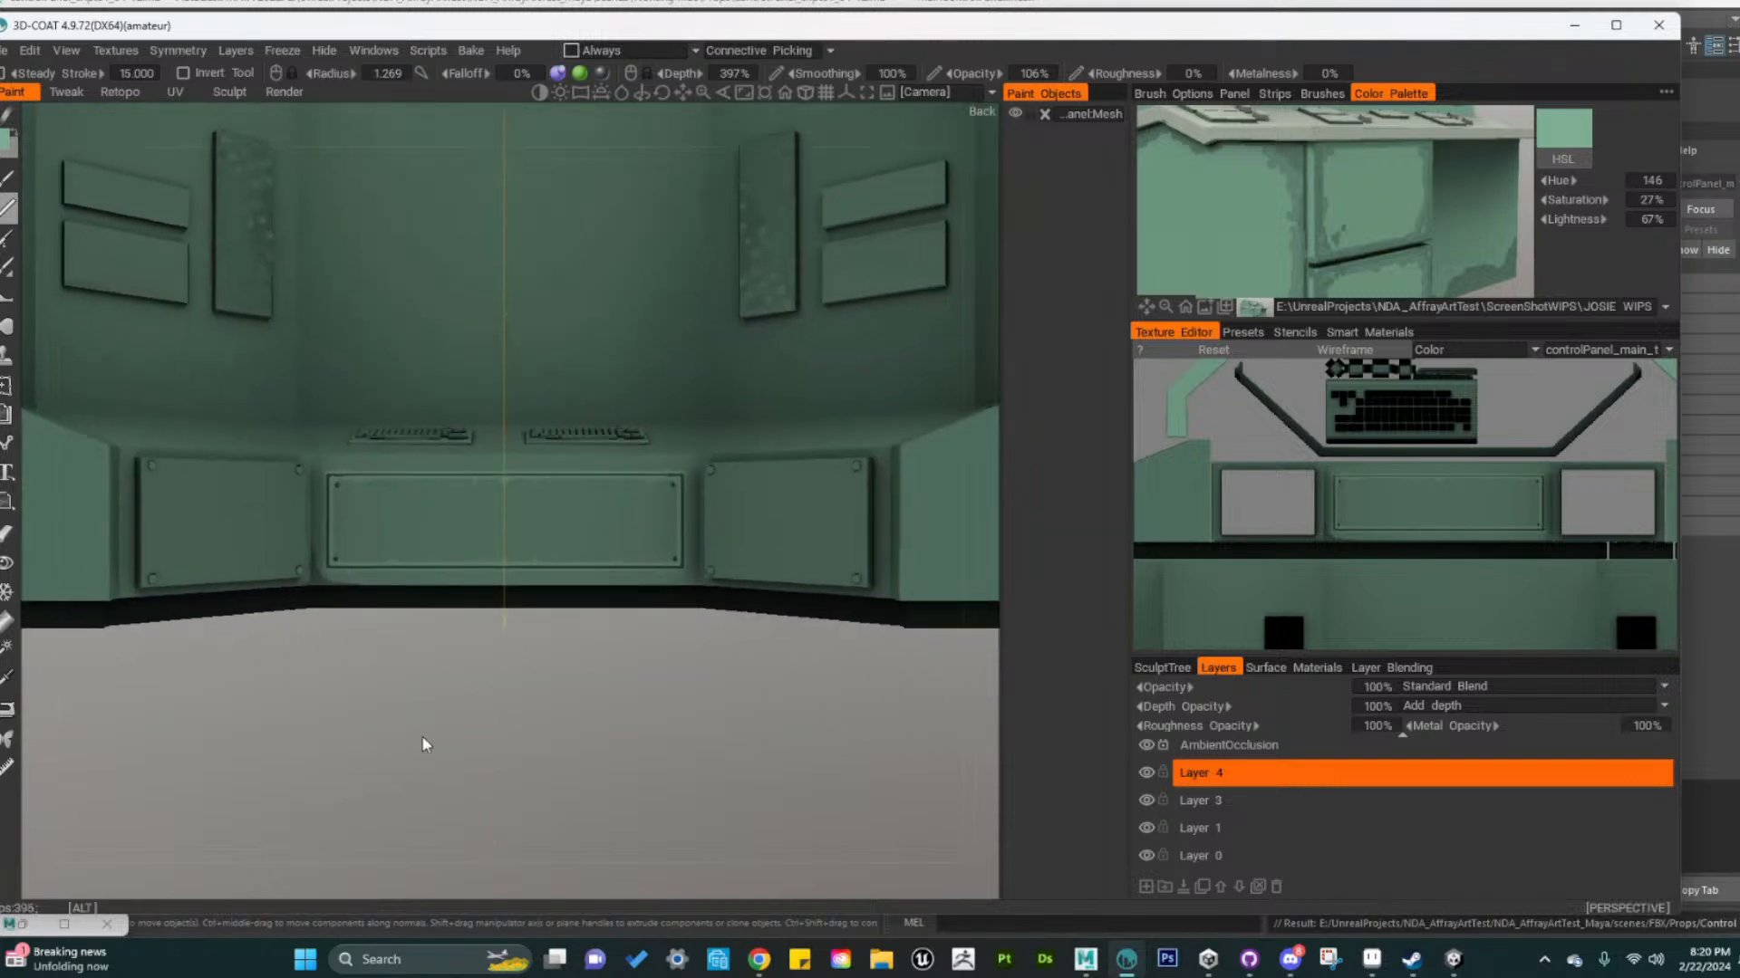
left_click_drag(422, 735, 409, 700, "alt")
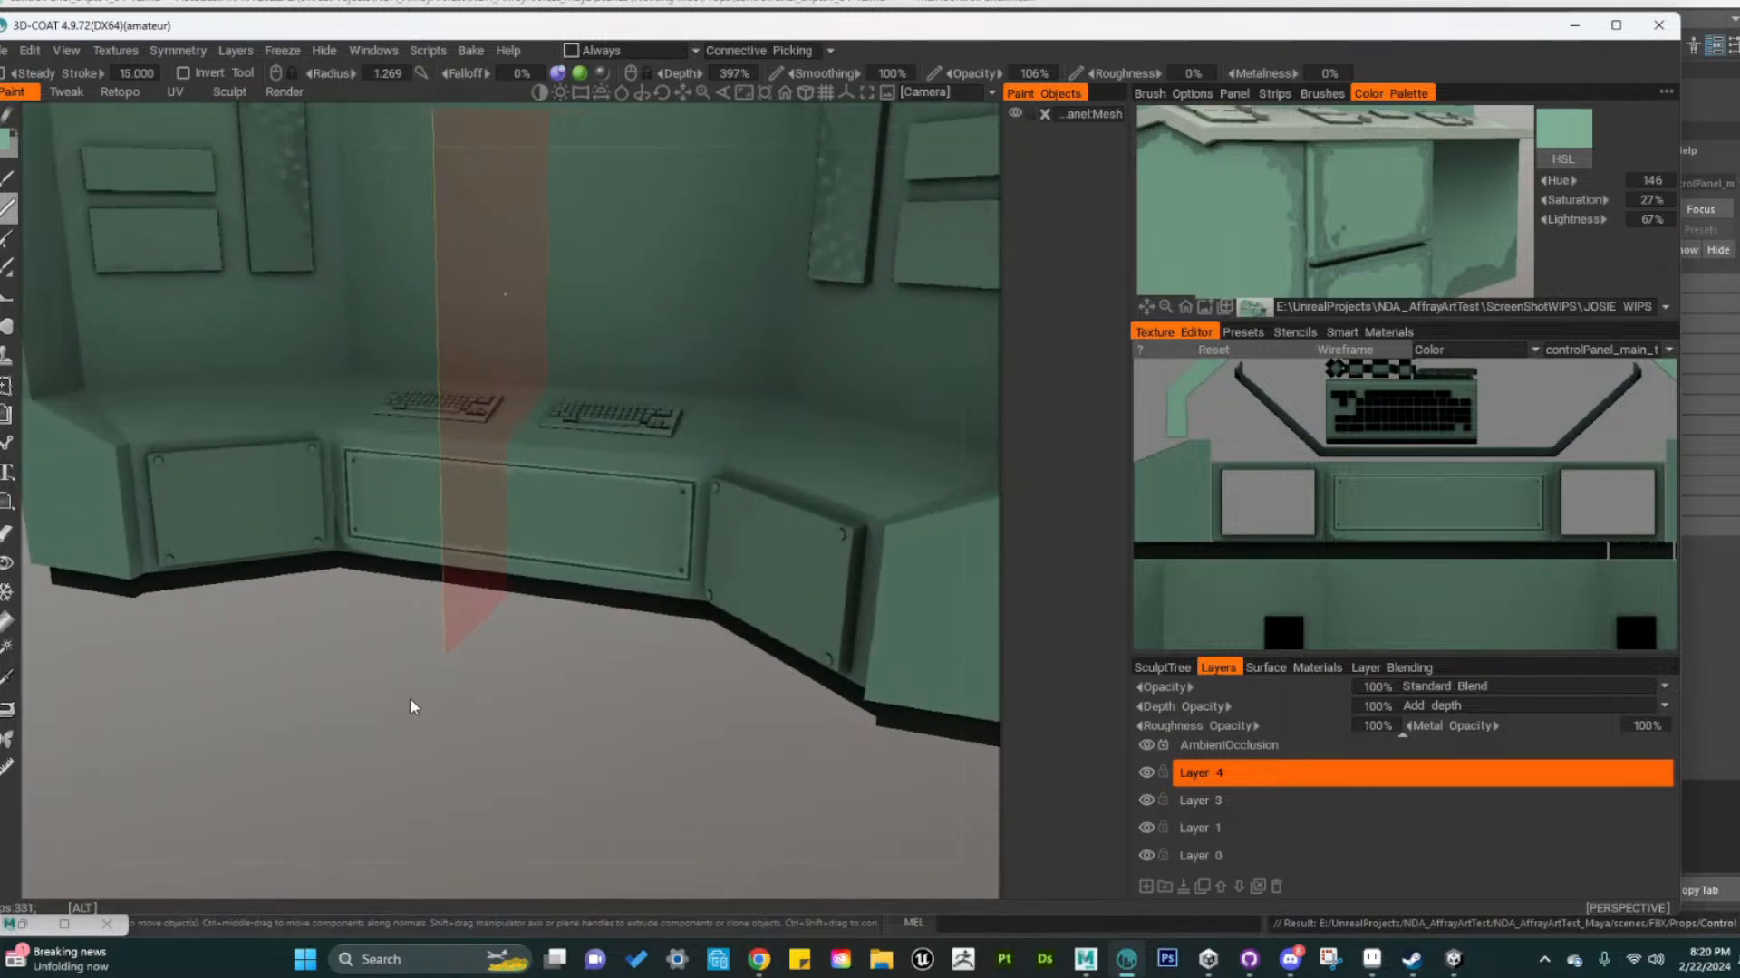
right_click_drag(409, 699, 487, 718, "alt")
middle_click_drag(487, 717, 417, 716, "alt")
left_click_drag(418, 722, 505, 731, "alt")
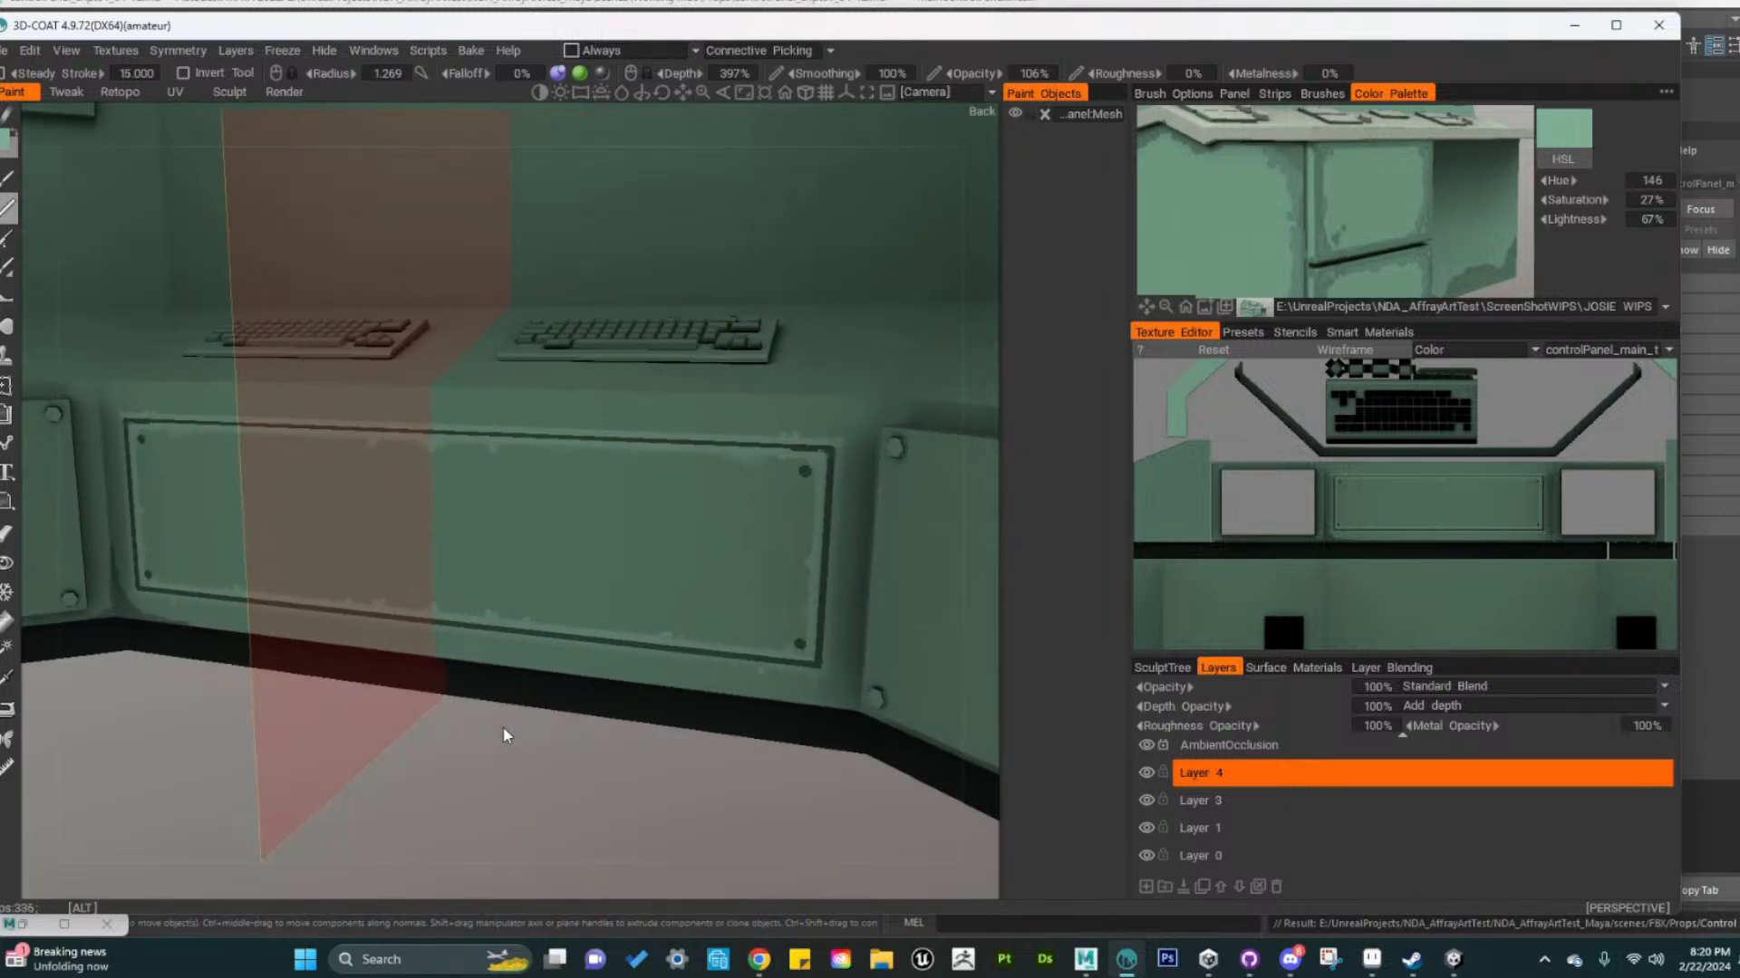
Switch to Unity and examine the security control room scene around the built-in console, desk surfaces and wall screen
left_click(1466, 966)
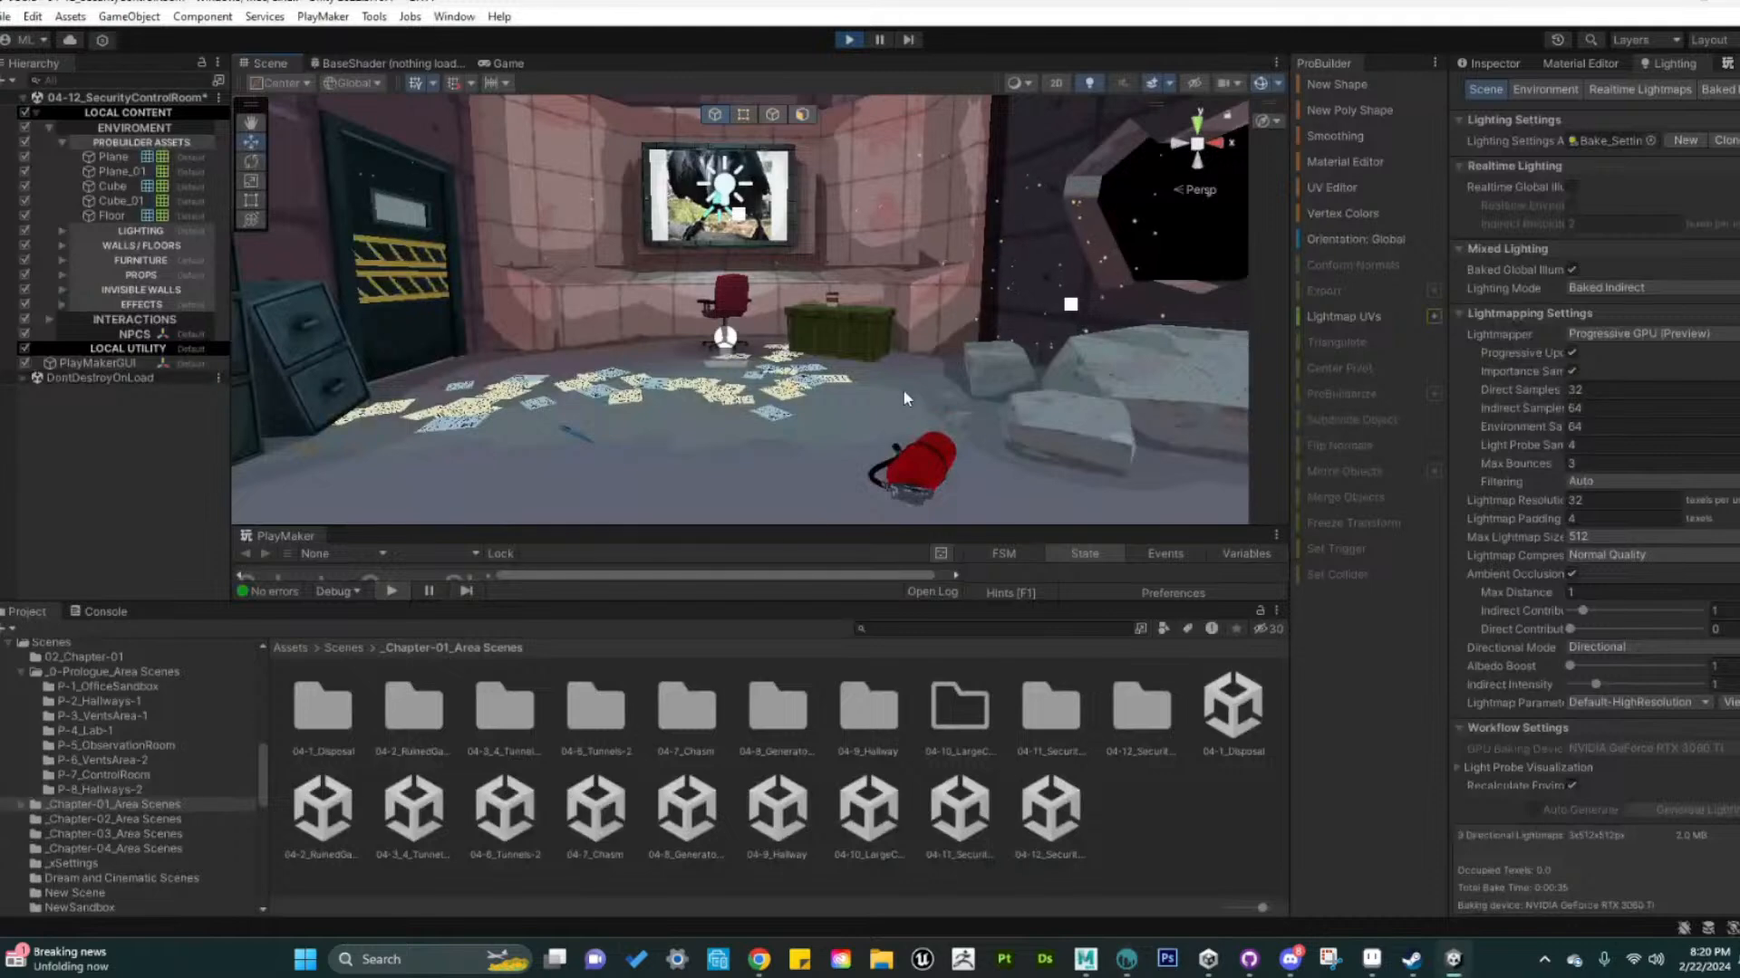
left_click_drag(907, 397, 863, 353, "alt")
middle_click_drag(796, 366, 869, 356, "alt")
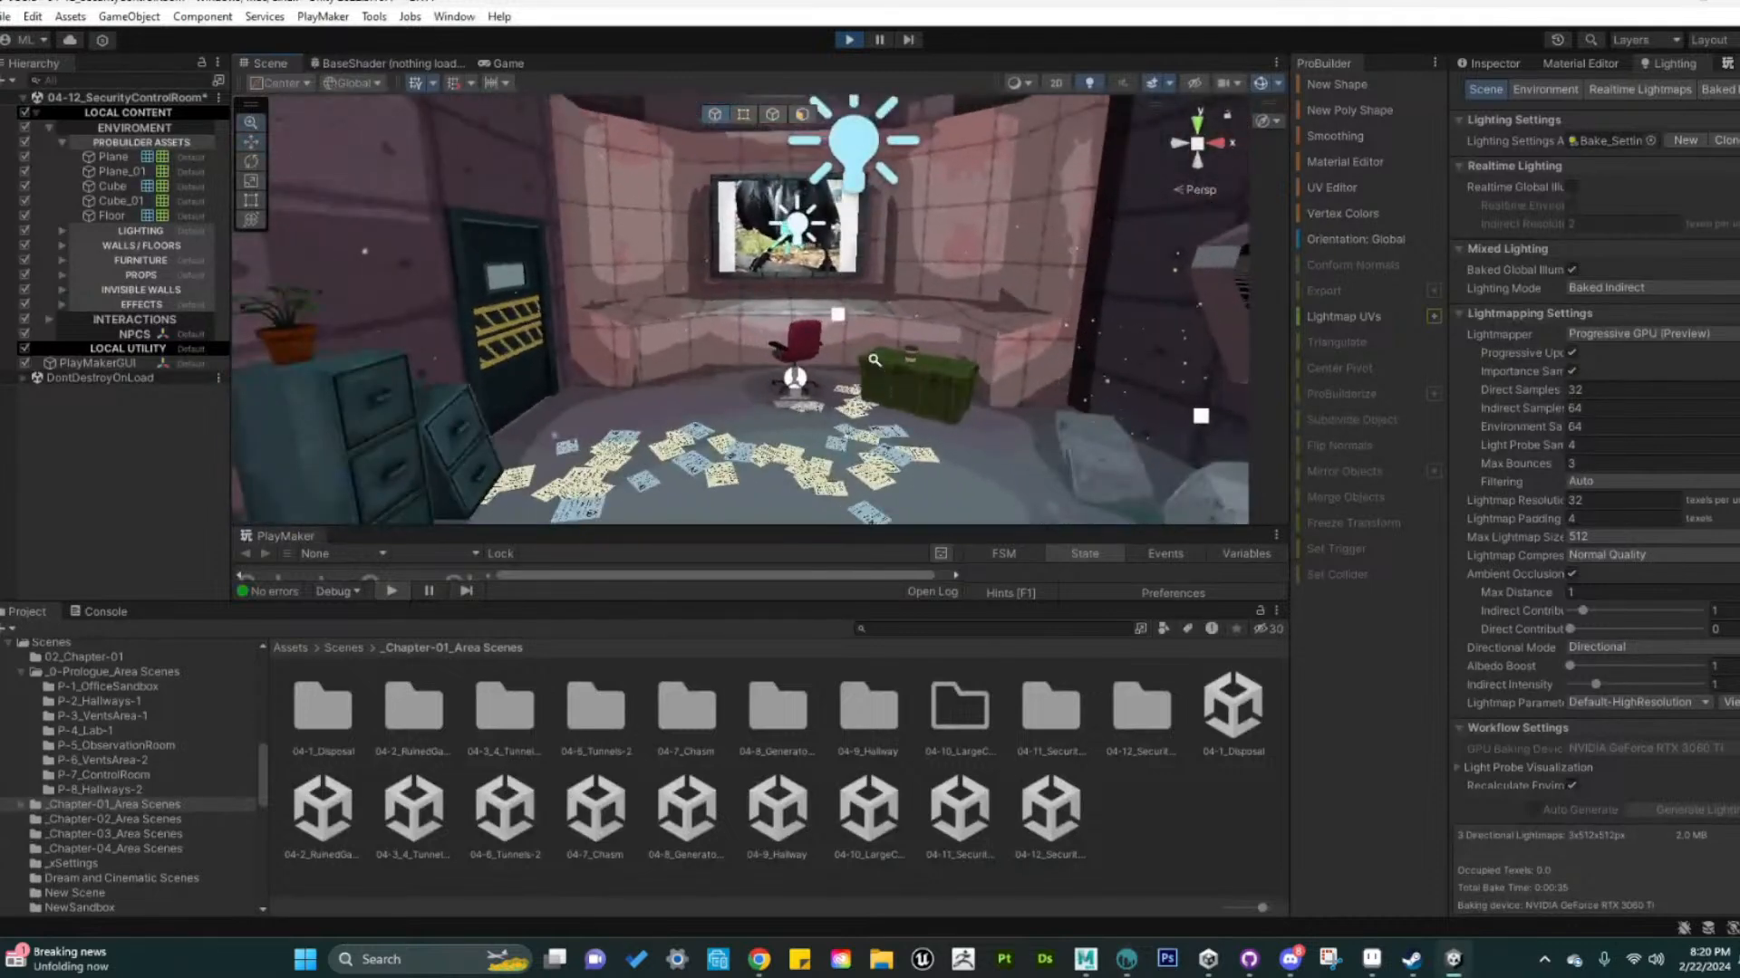
right_click_drag(869, 355, 943, 414, "alt")
middle_click_drag(943, 414, 971, 397, "alt")
left_click_drag(971, 397, 779, 395, "alt")
right_click_drag(735, 407, 840, 459, "alt")
mouse_move(839, 459)
left_mouse_down("alt")
mouse_move(973, 466)
mouse_move(847, 453)
left_mouse_up("alt")
right_click_drag(847, 453, 795, 426, "alt")
left_click_drag(866, 453, 790, 439, "alt")
right_click_drag(790, 439, 861, 451, "alt")
left_click_drag(862, 451, 971, 443, "alt")
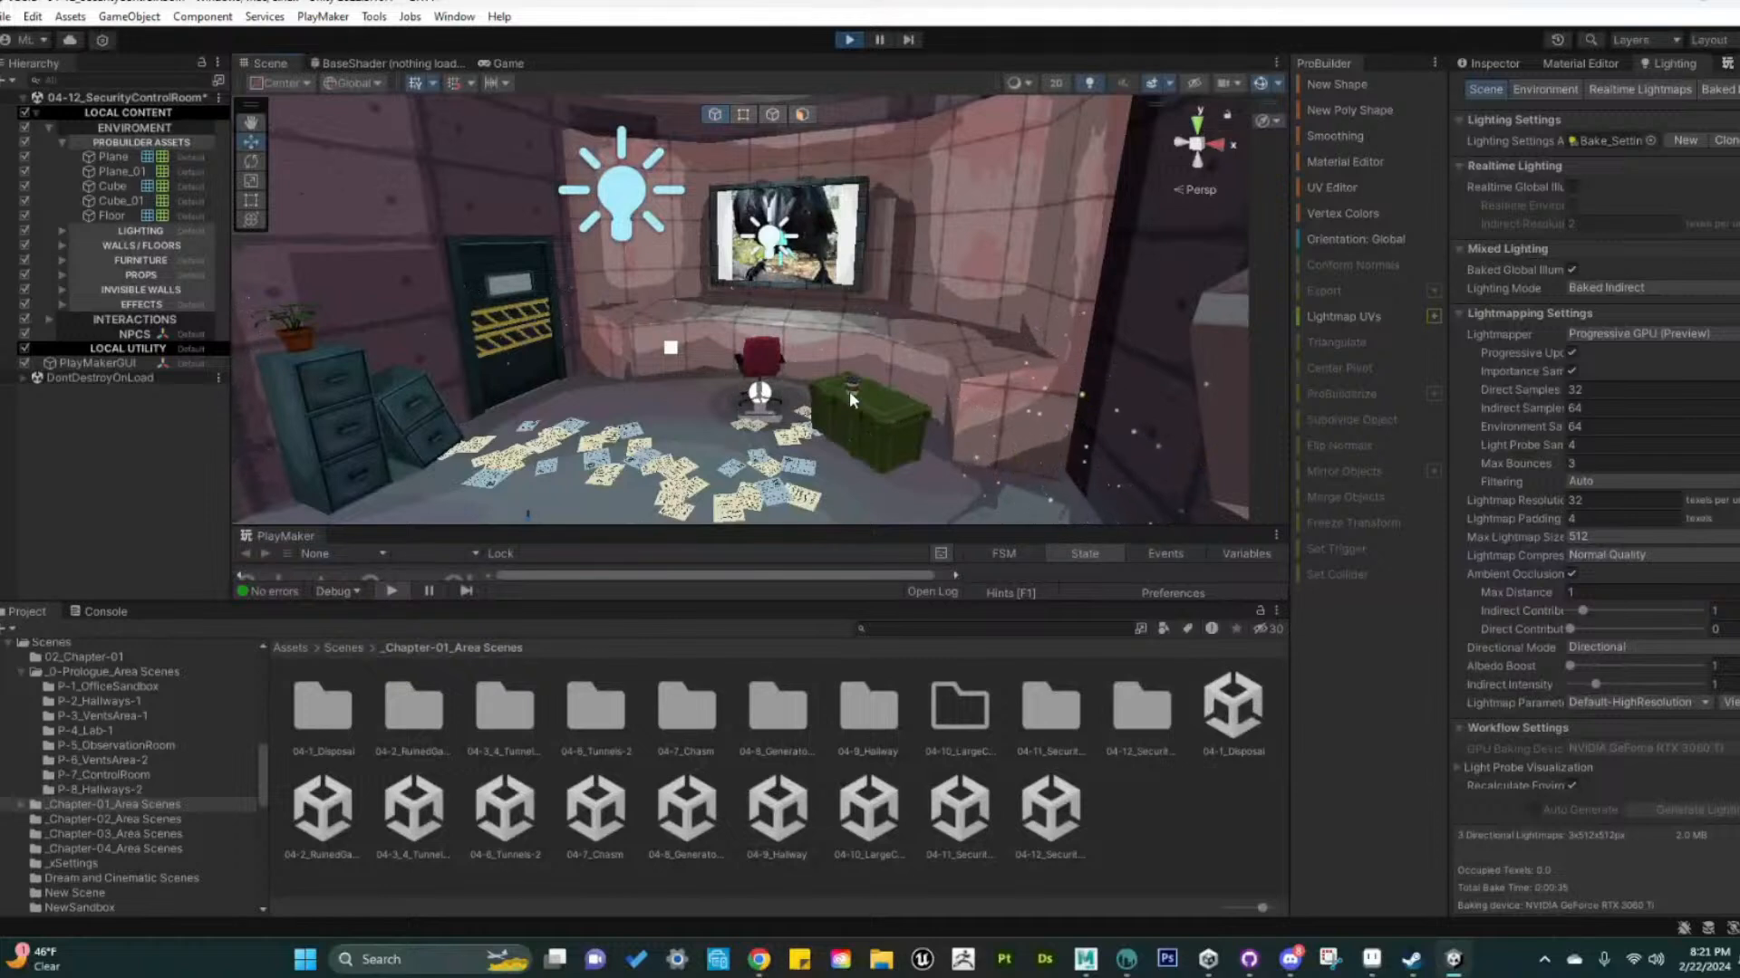
mouse_move(1086, 959)
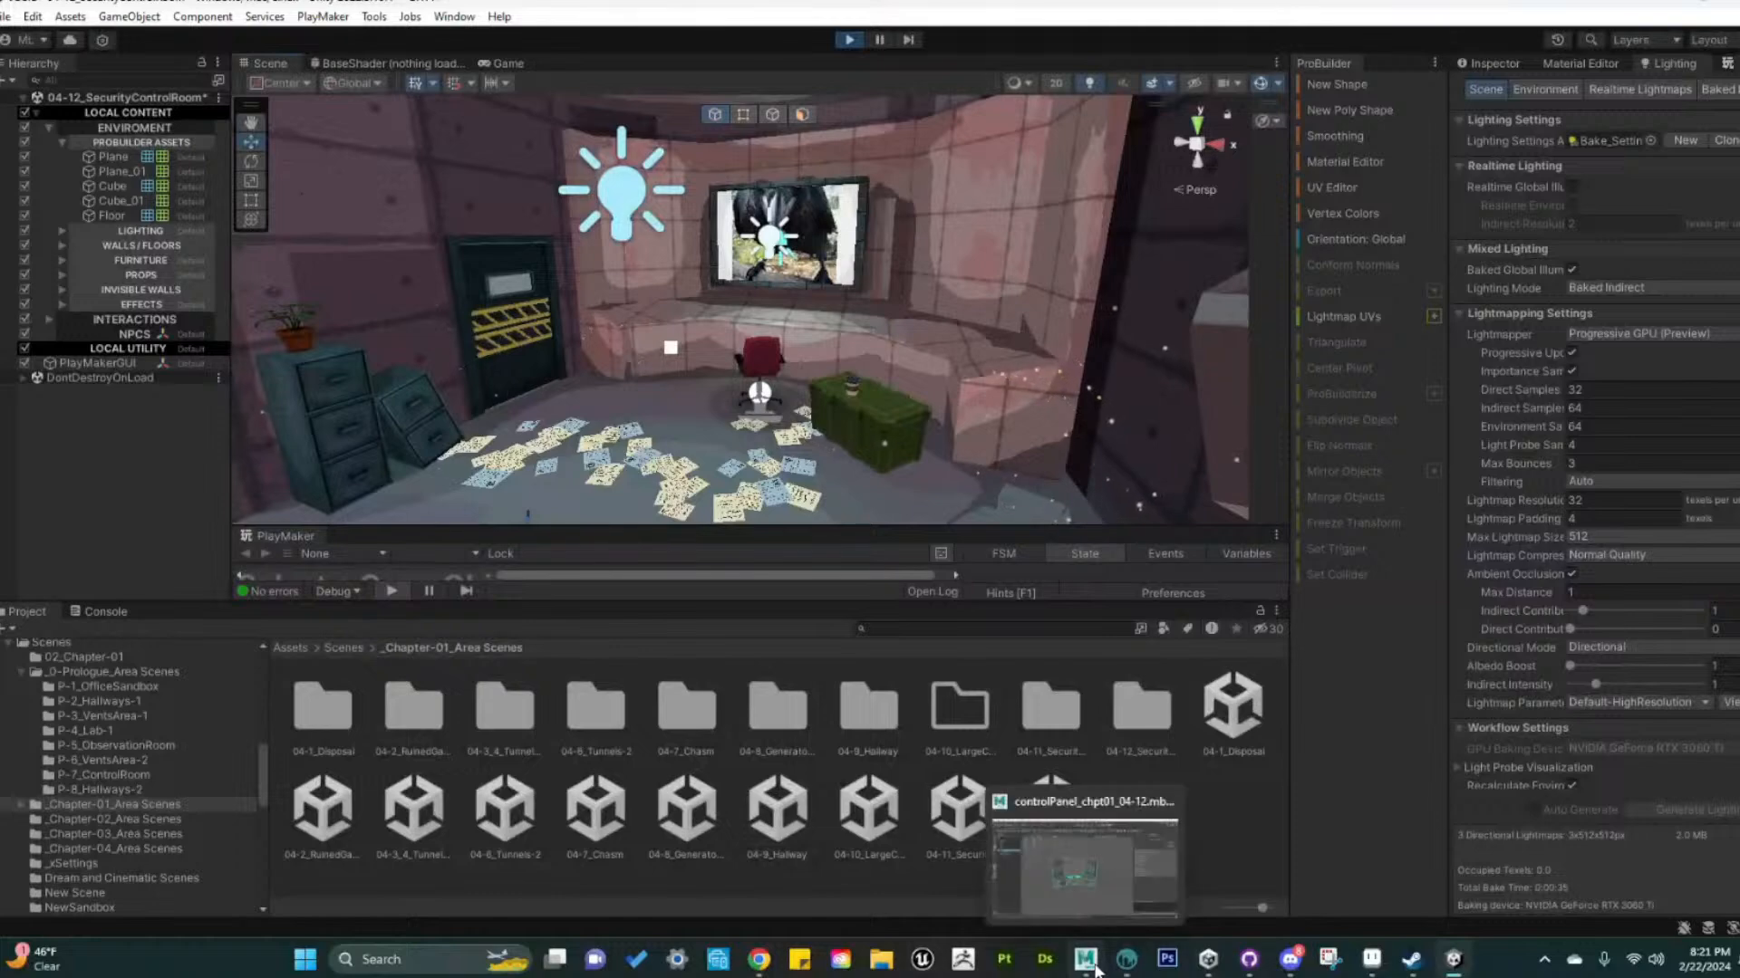
scroll(833, 421, "up", 3)
left_click_drag(834, 422, 702, 439, "alt")
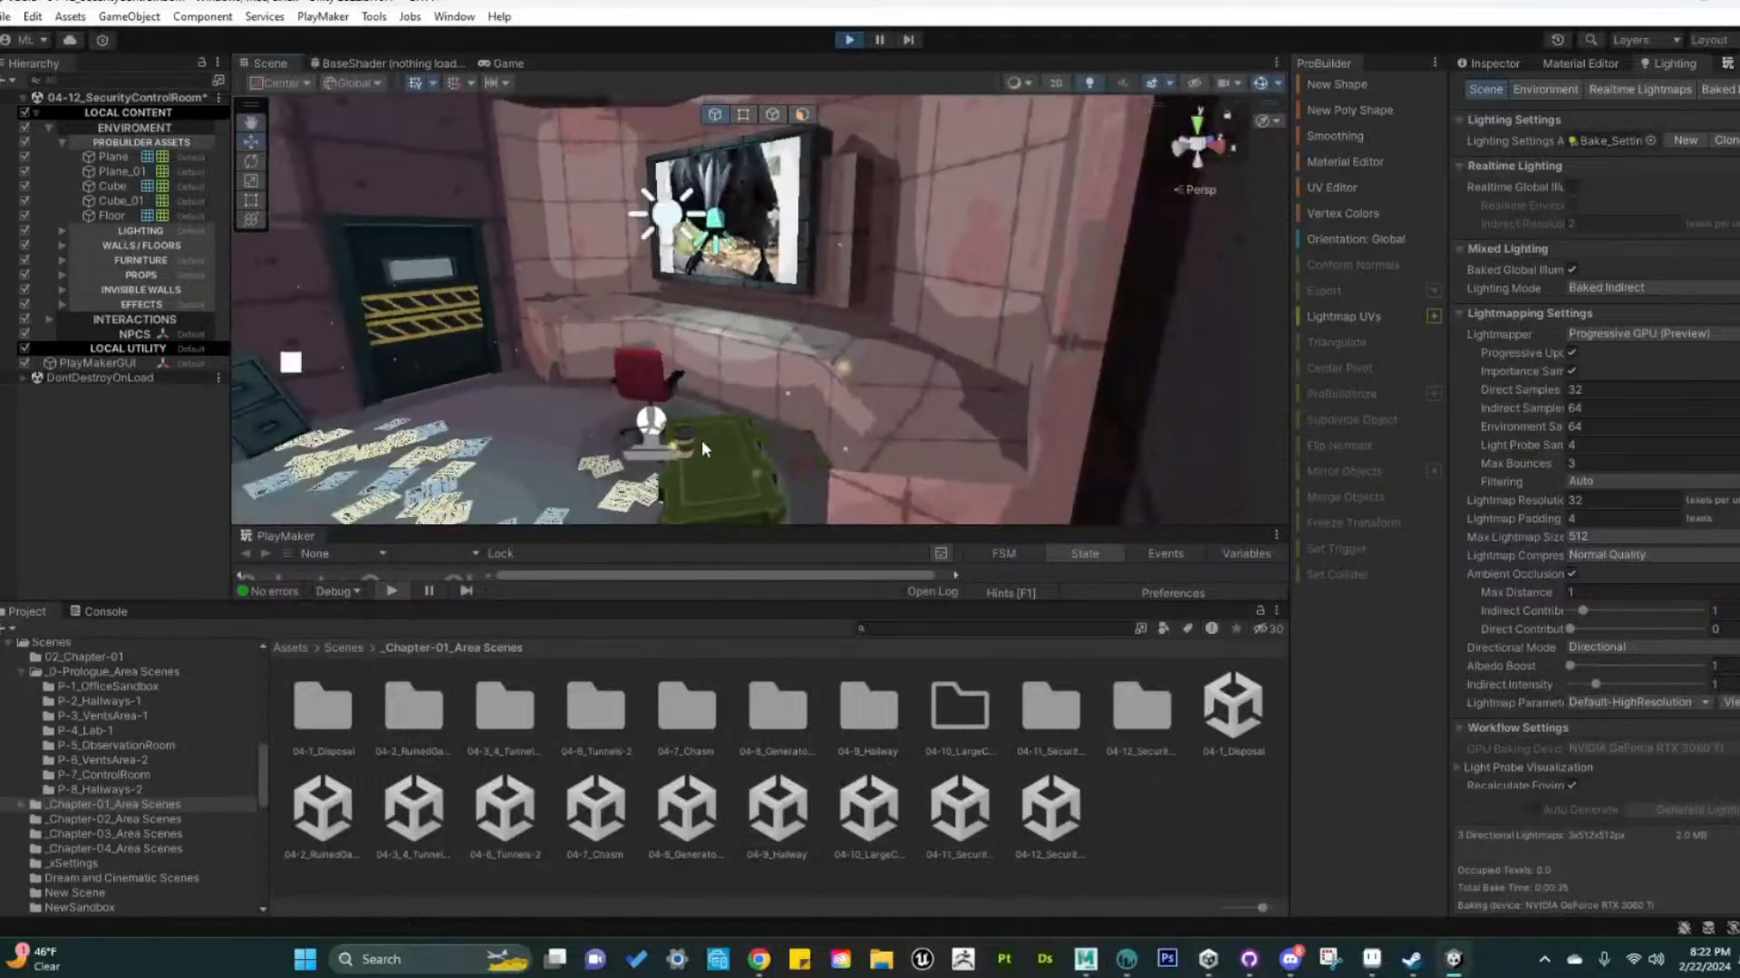
middle_click_drag(701, 439, 875, 412)
scroll(875, 413, "up", 4)
middle_click_drag(925, 331, 951, 429)
scroll(949, 395, "up", 2)
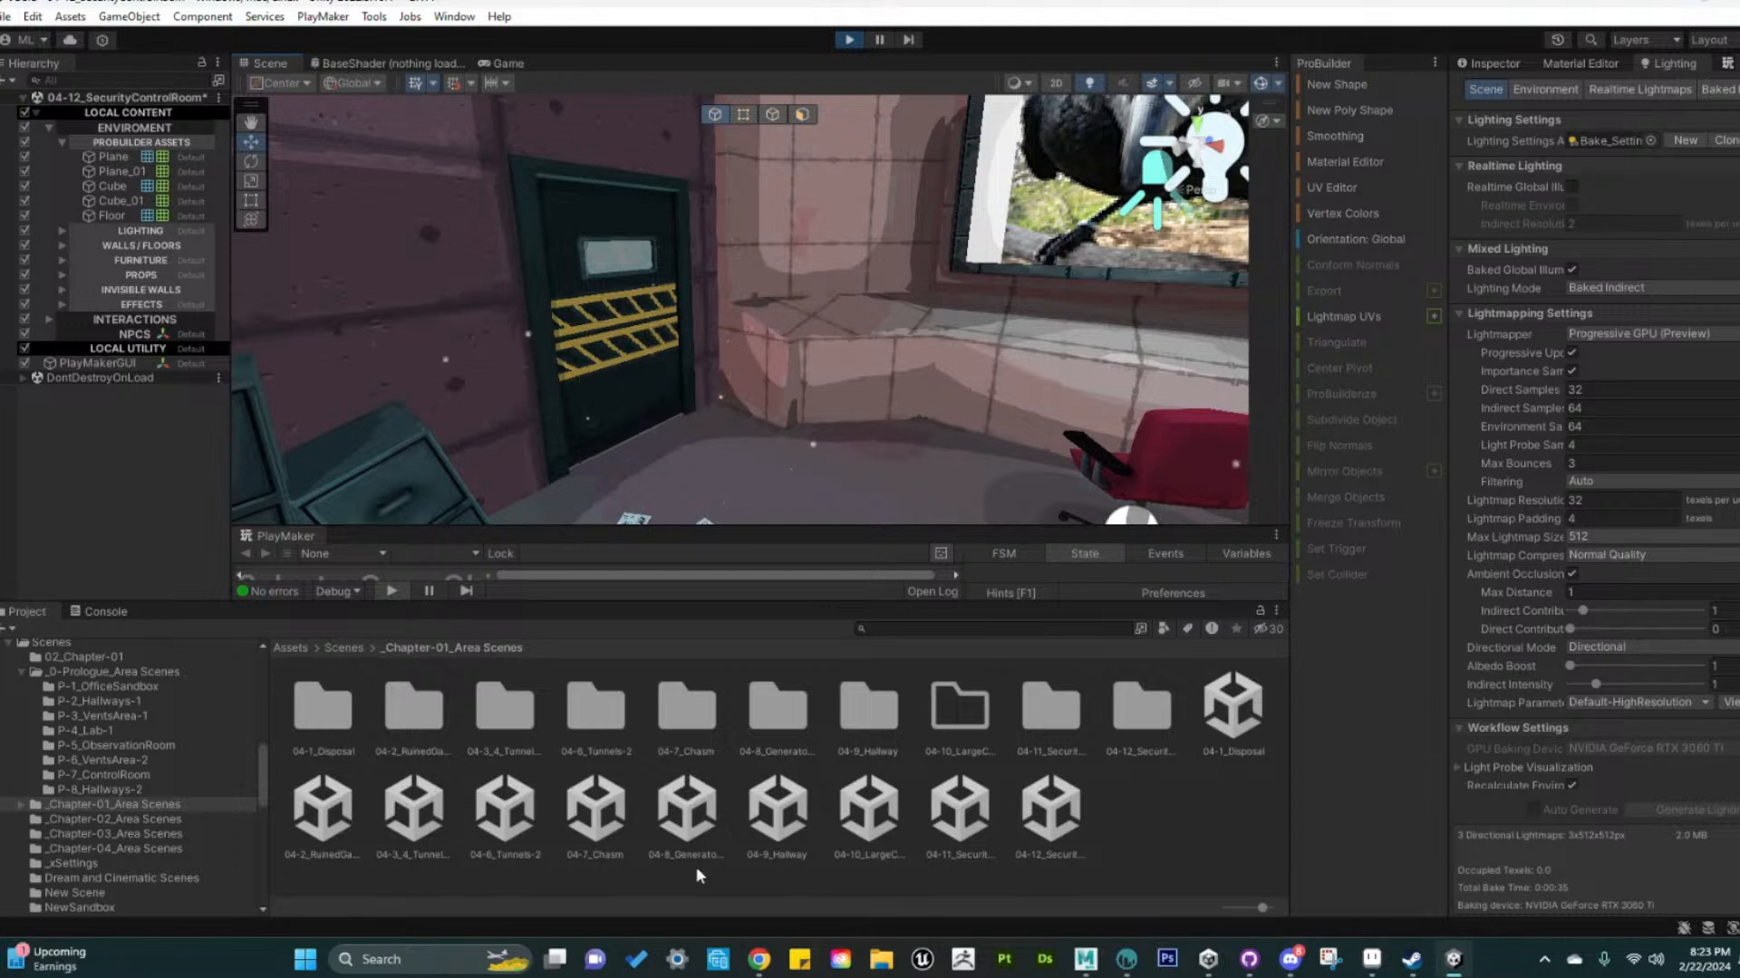
Switch to Maya and examine the whole control panel mesh
left_click(1085, 959)
right_click_drag(940, 701, 1035, 763, "alt")
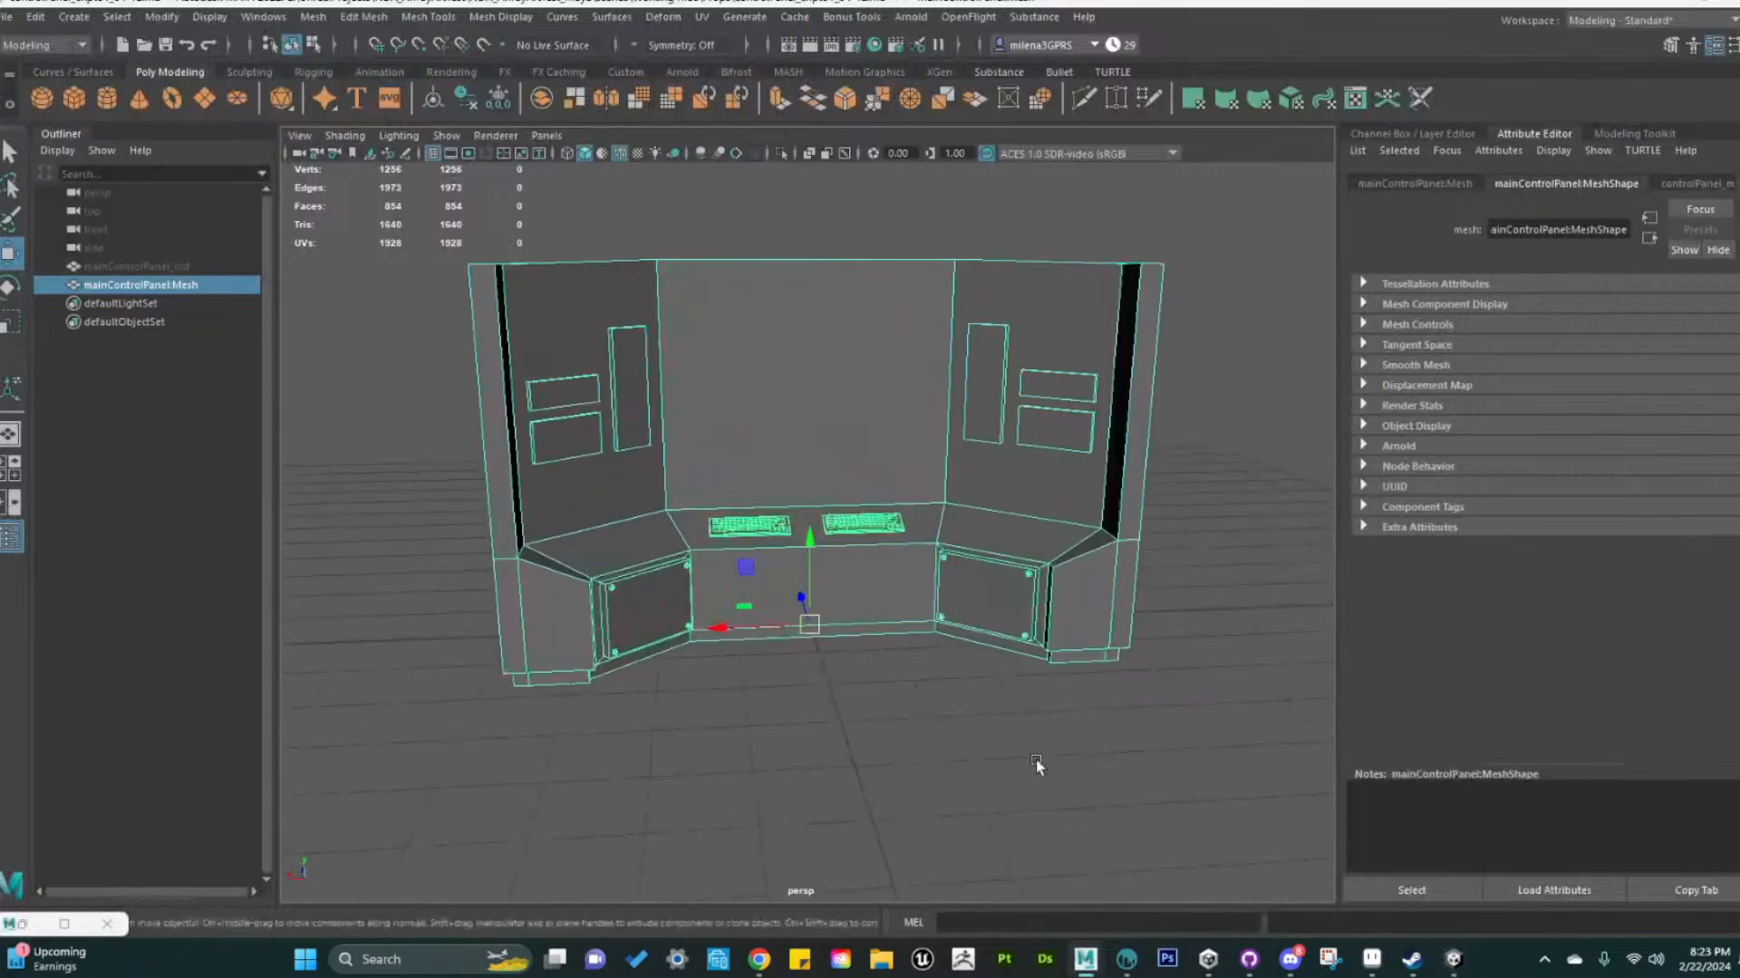
middle_click_drag(1036, 763, 989, 802, "alt")
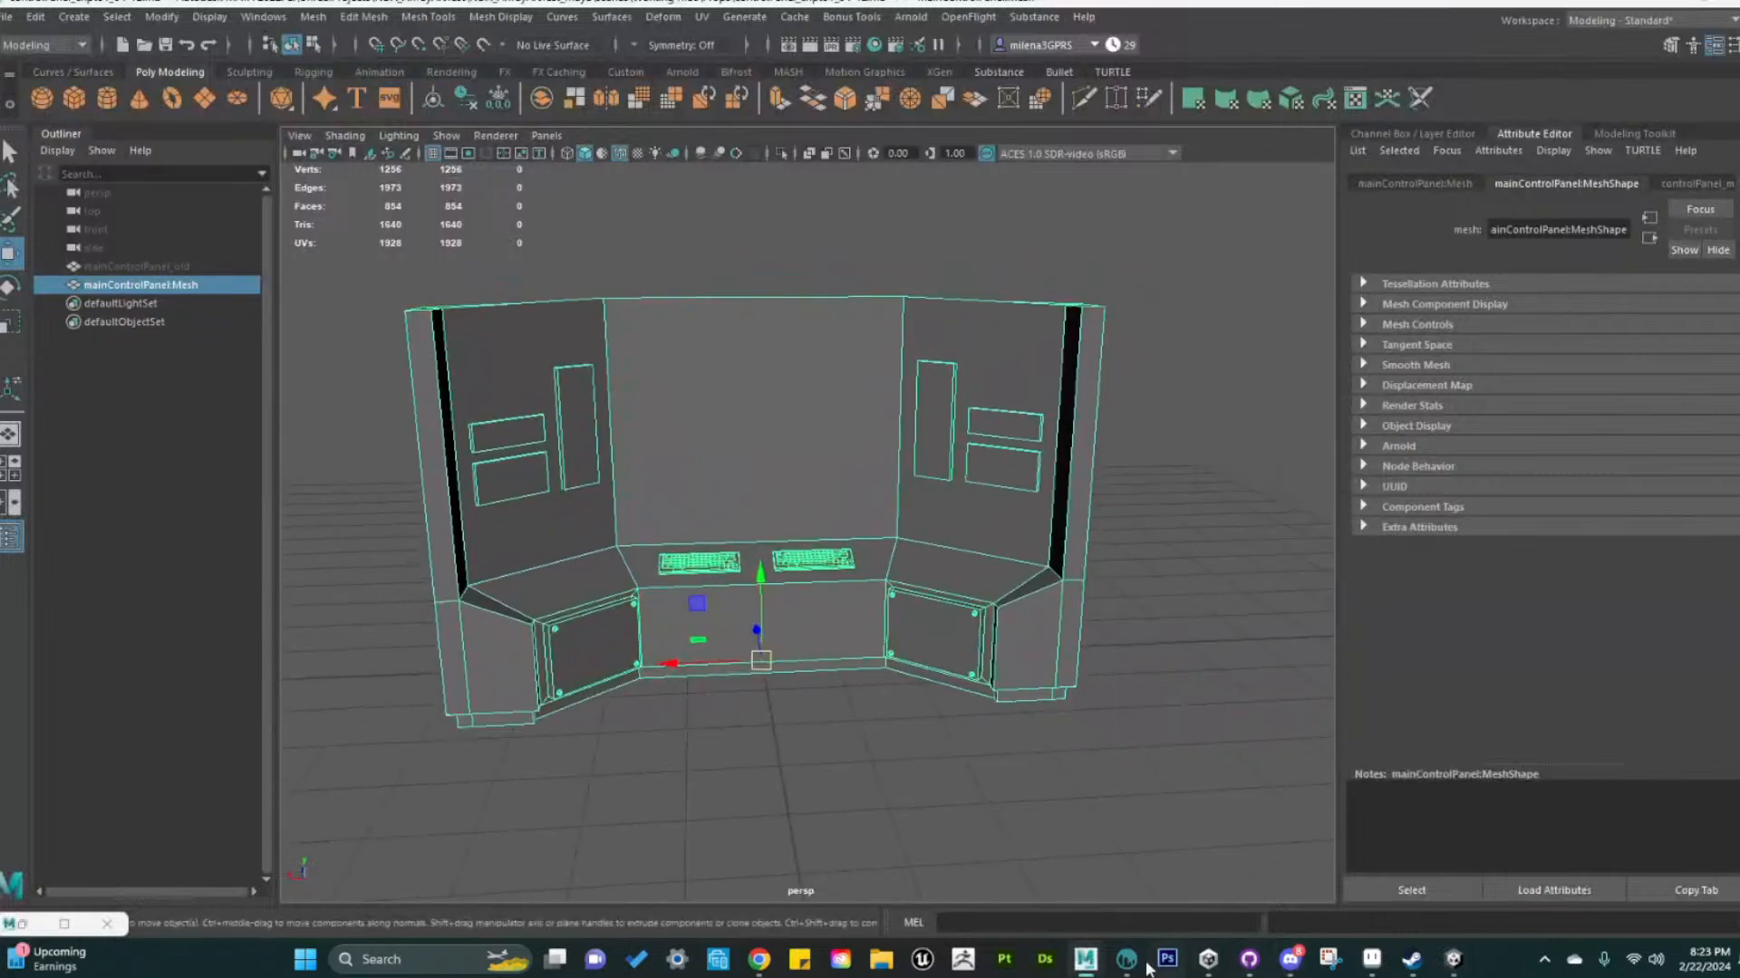
Return to 3D-Coat, sample the pale countertop color from the reference image, and set it to 12% saturation and 71% lightness
left_click(1126, 959)
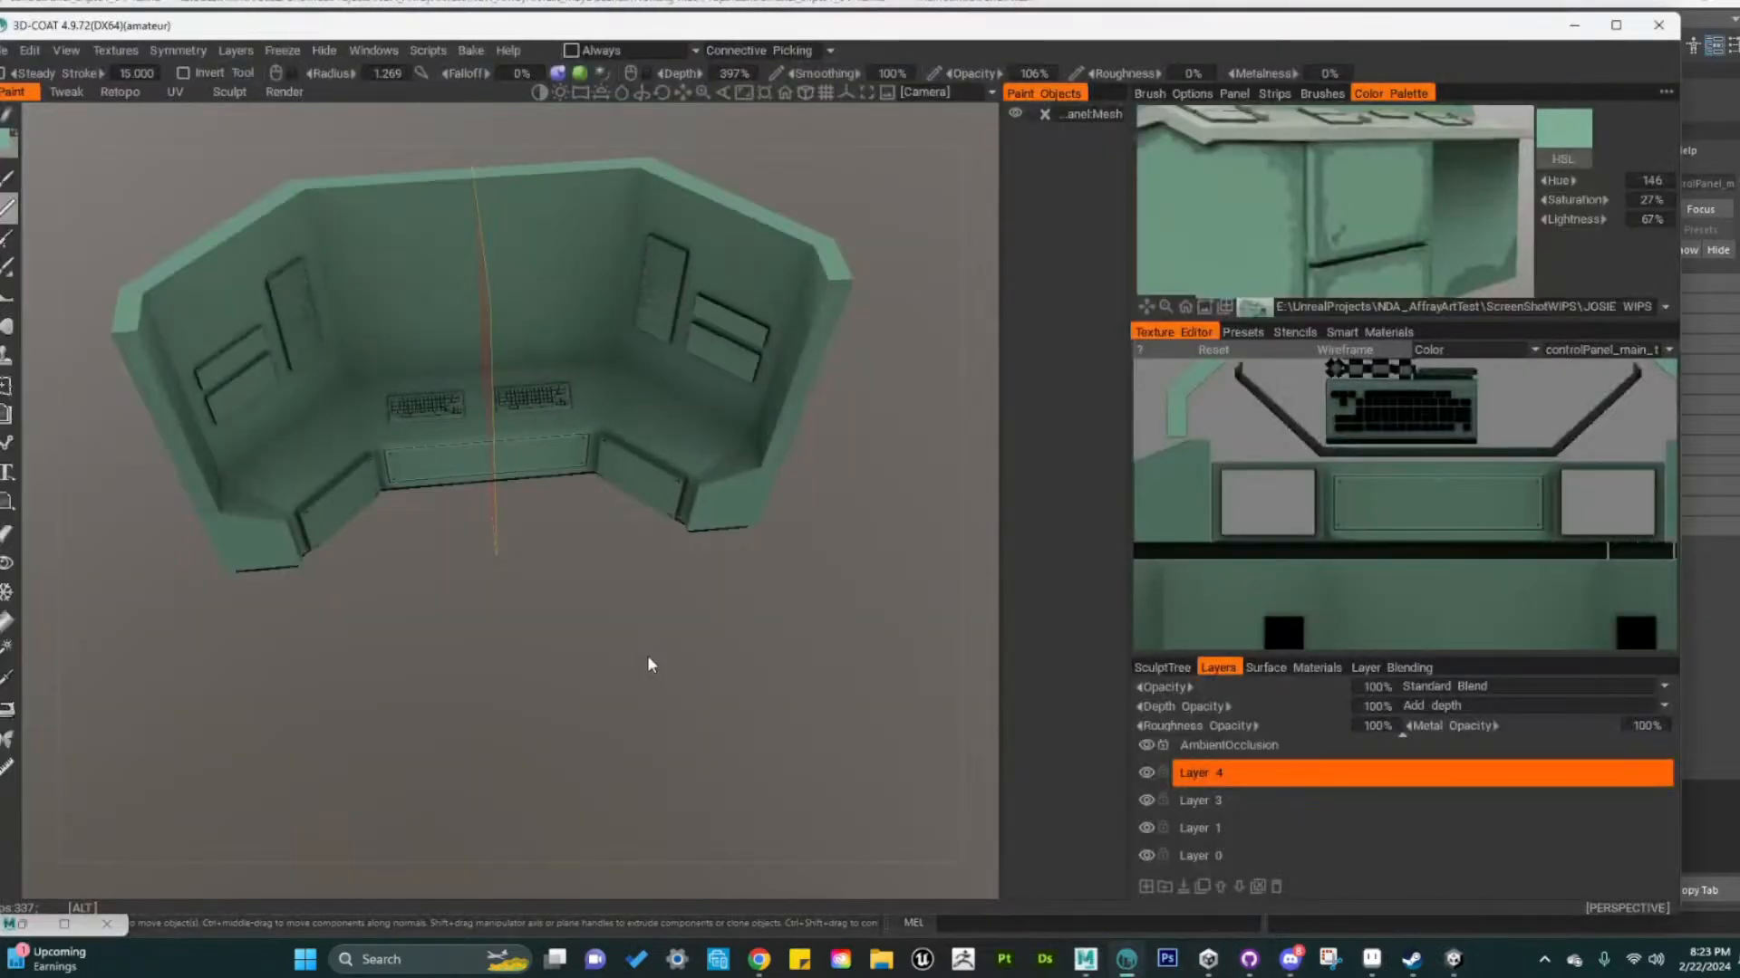
right_click_drag(649, 659, 699, 627, "alt")
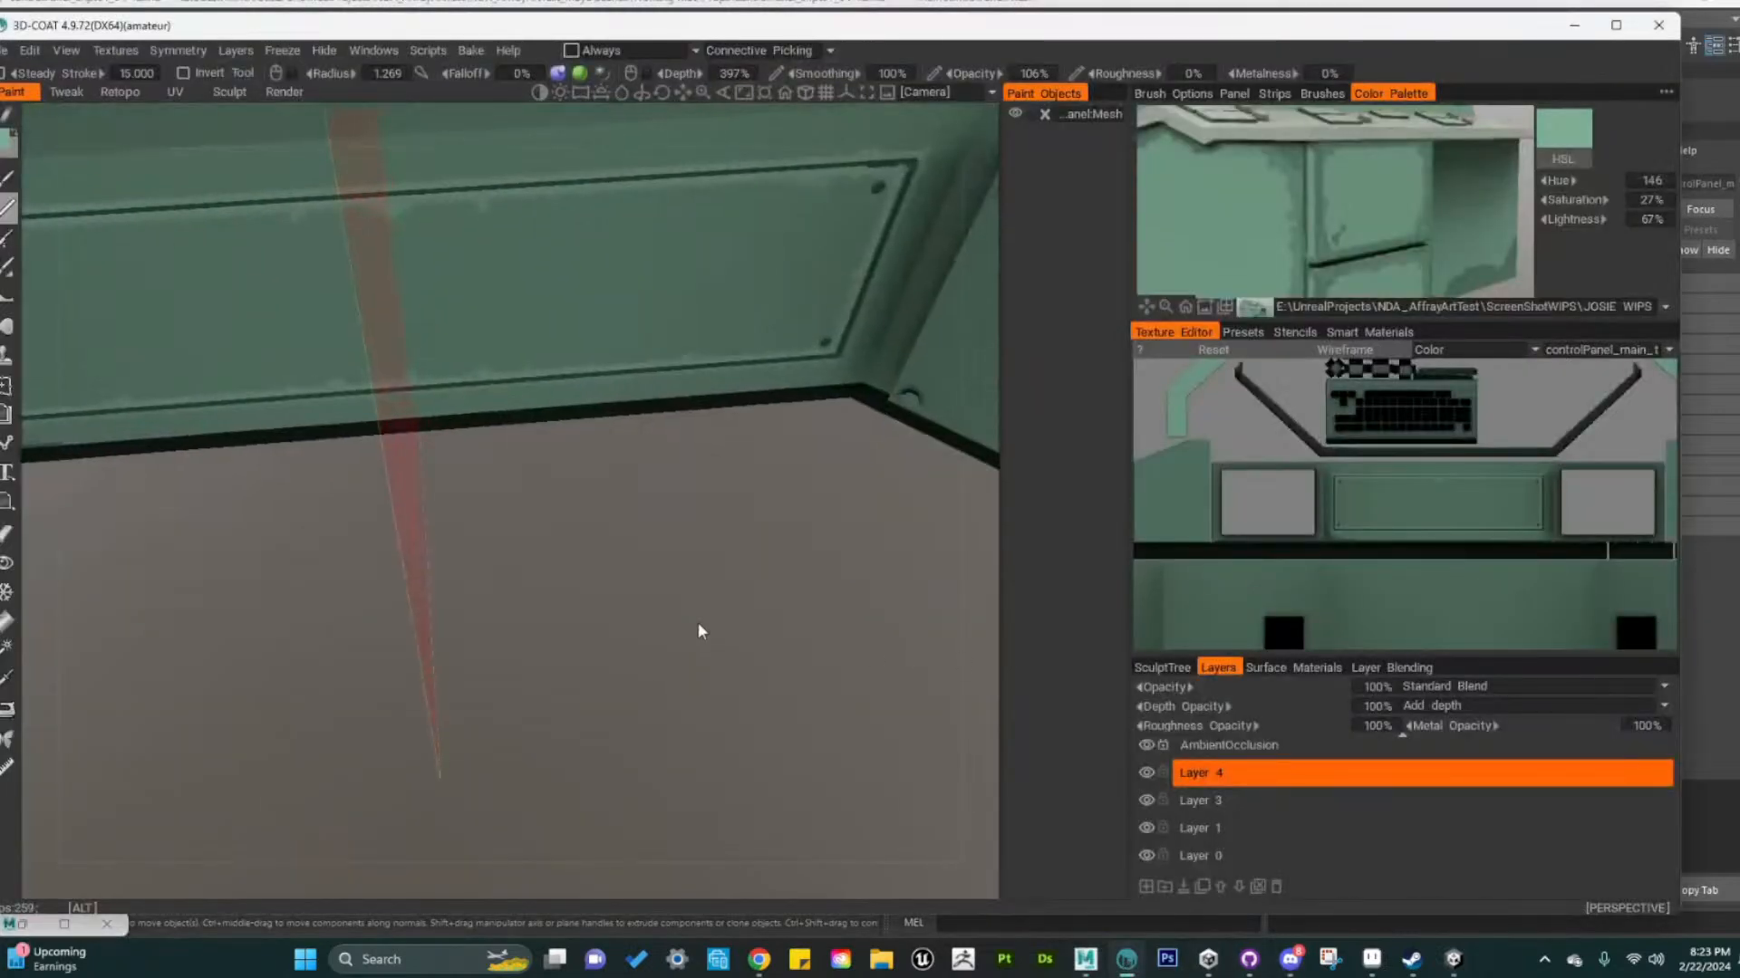
left_click_drag(699, 626, 754, 743, "alt")
right_click_drag(754, 743, 696, 572, "alt")
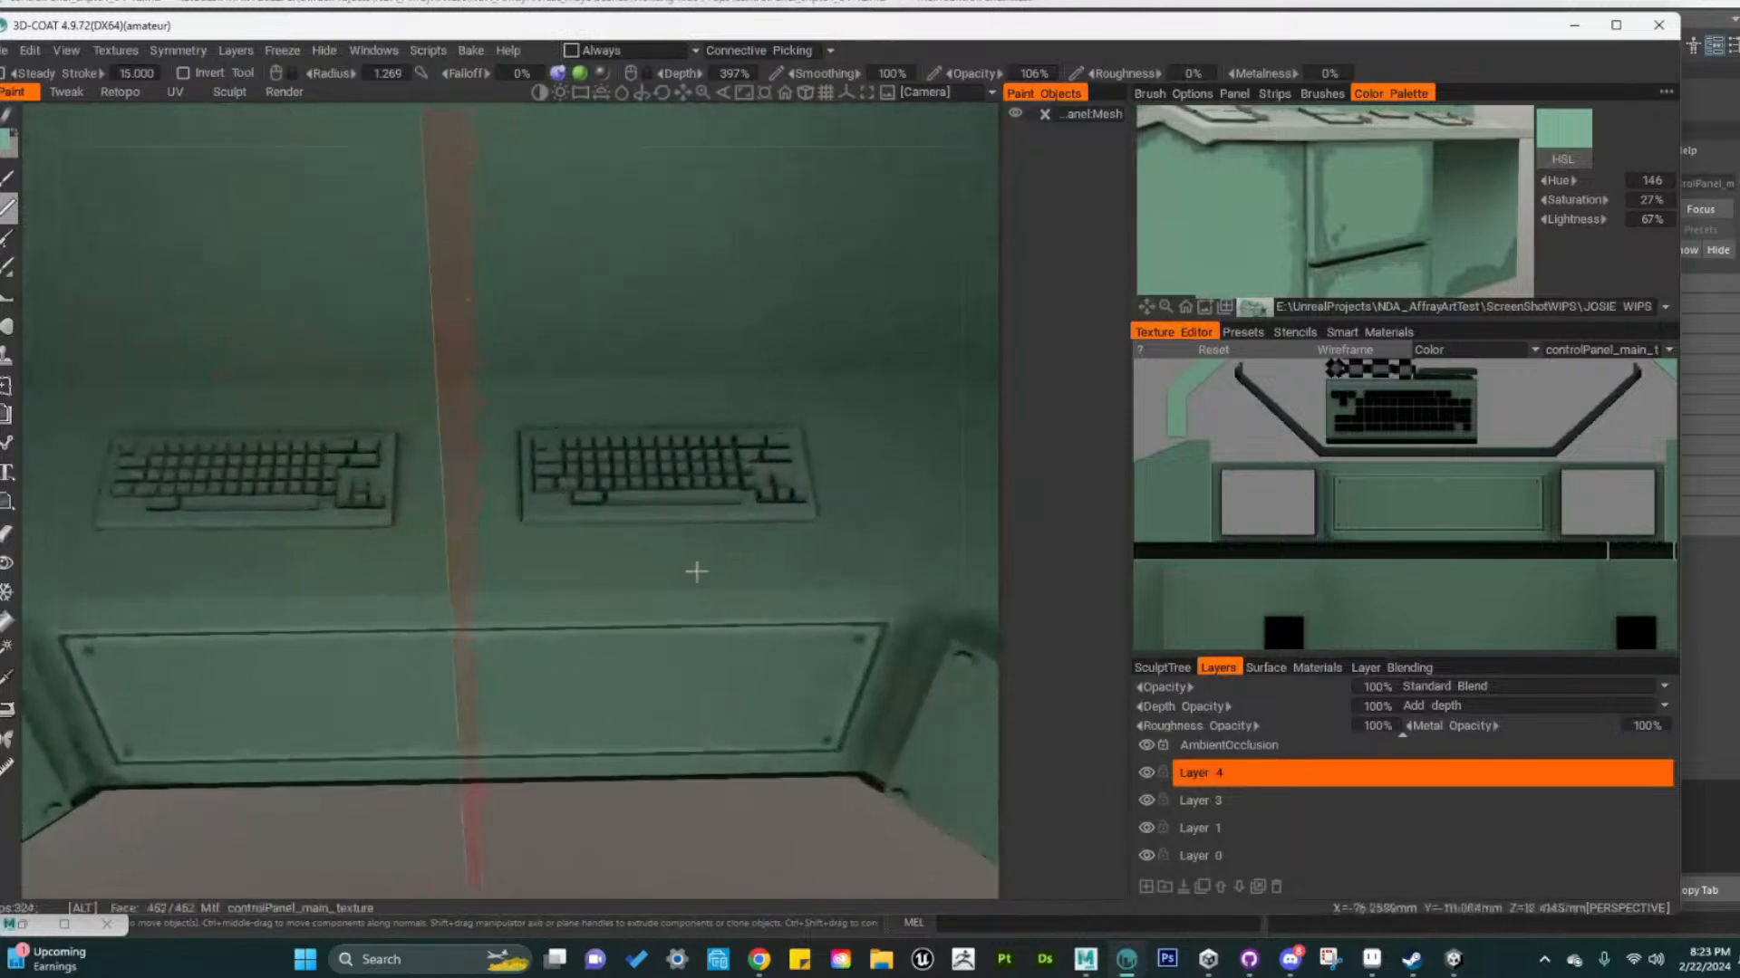
left_click(1291, 113)
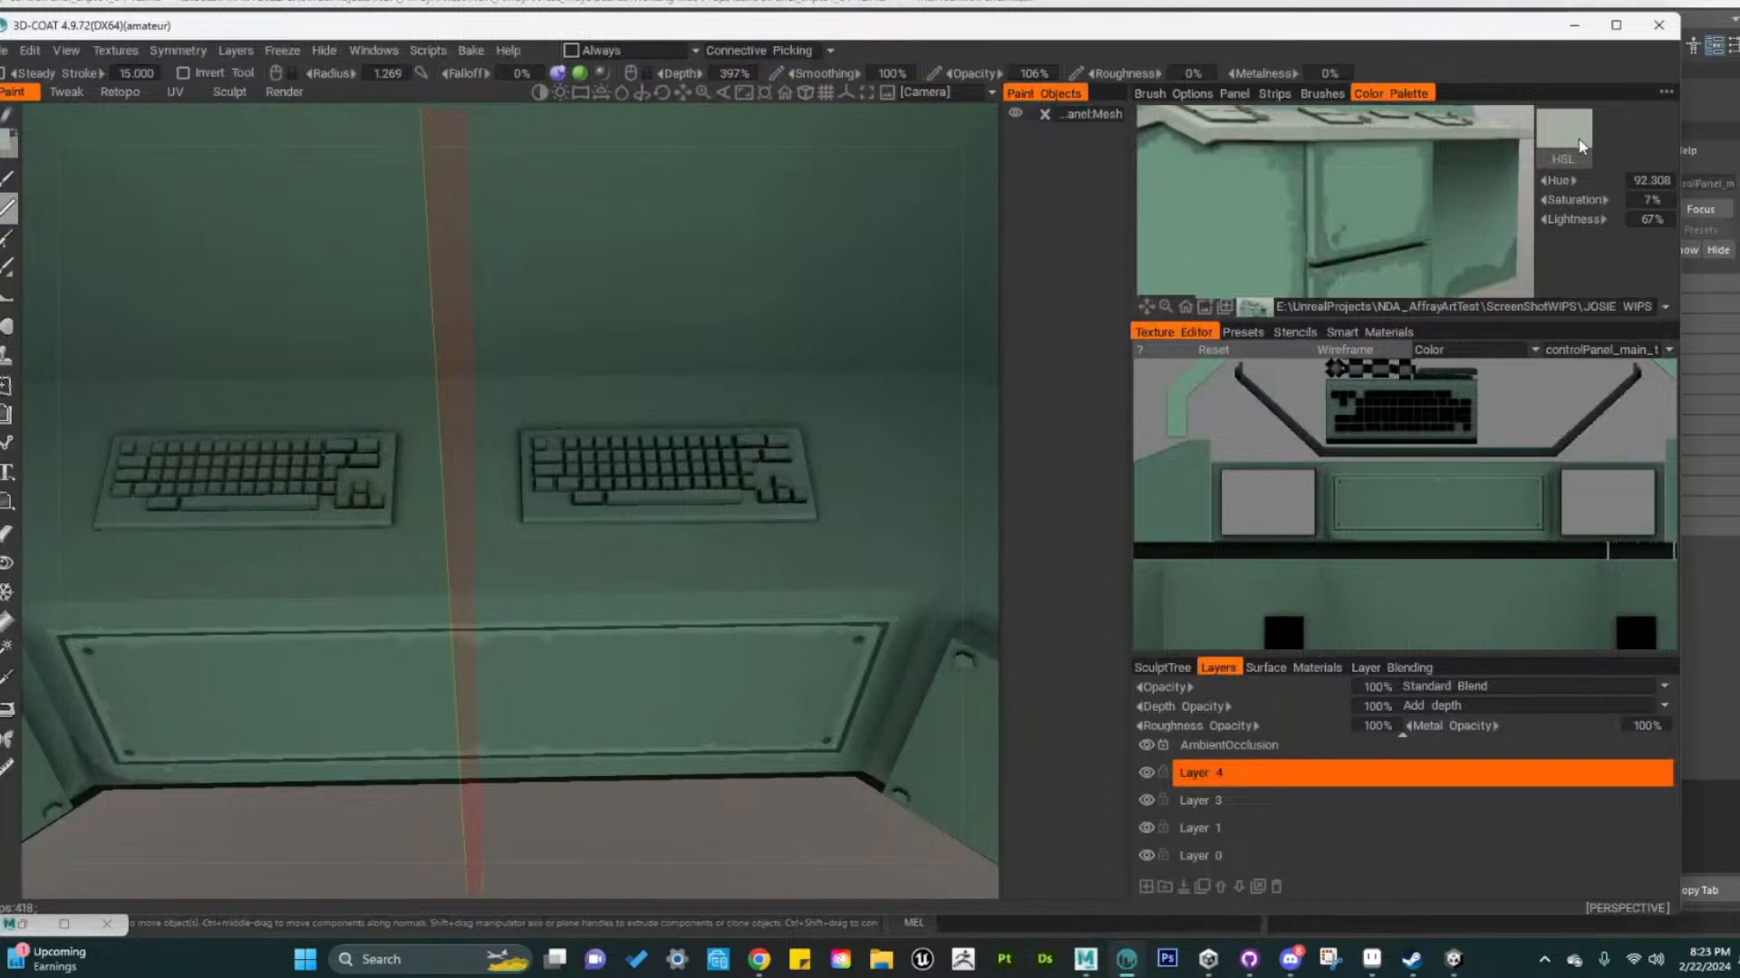
left_click_drag(1592, 229, 1605, 198)
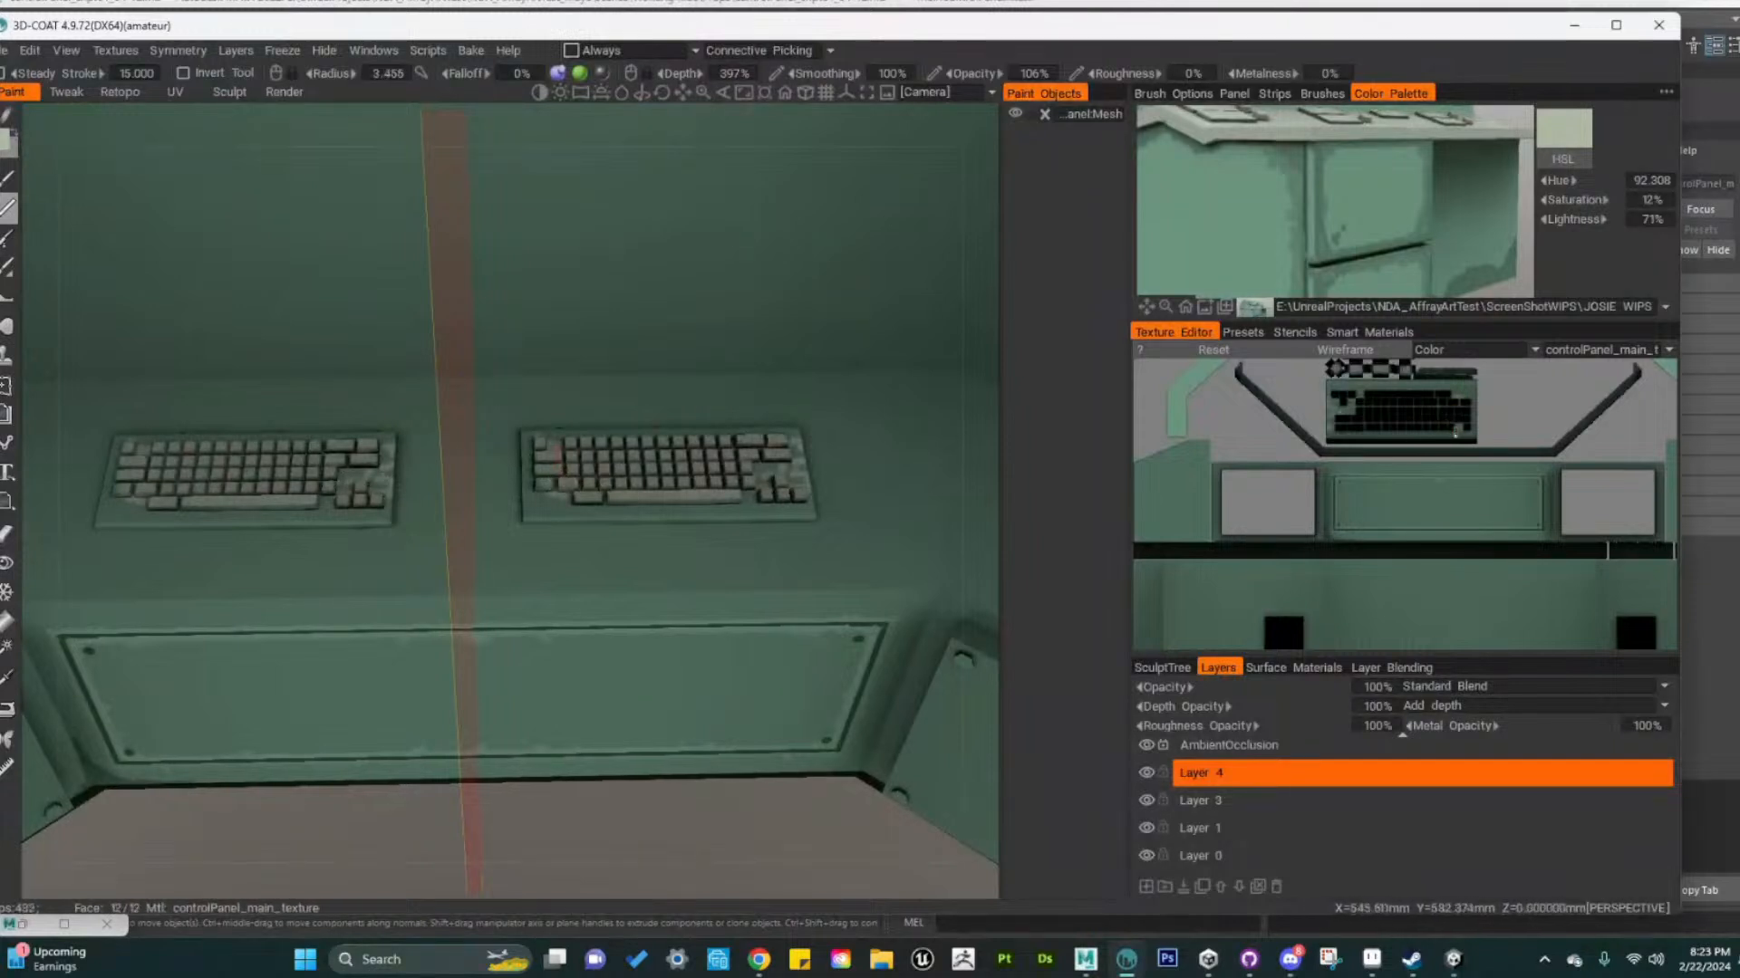
Paint the keyboard casing in the texture map with the pale gray-green, enlarging the brush radius to 9.078
middle_click_drag(1452, 434, 1444, 503, "alt")
right_click_drag(1443, 503, 1546, 599, "alt")
middle_click_drag(1543, 595, 1530, 639, "alt")
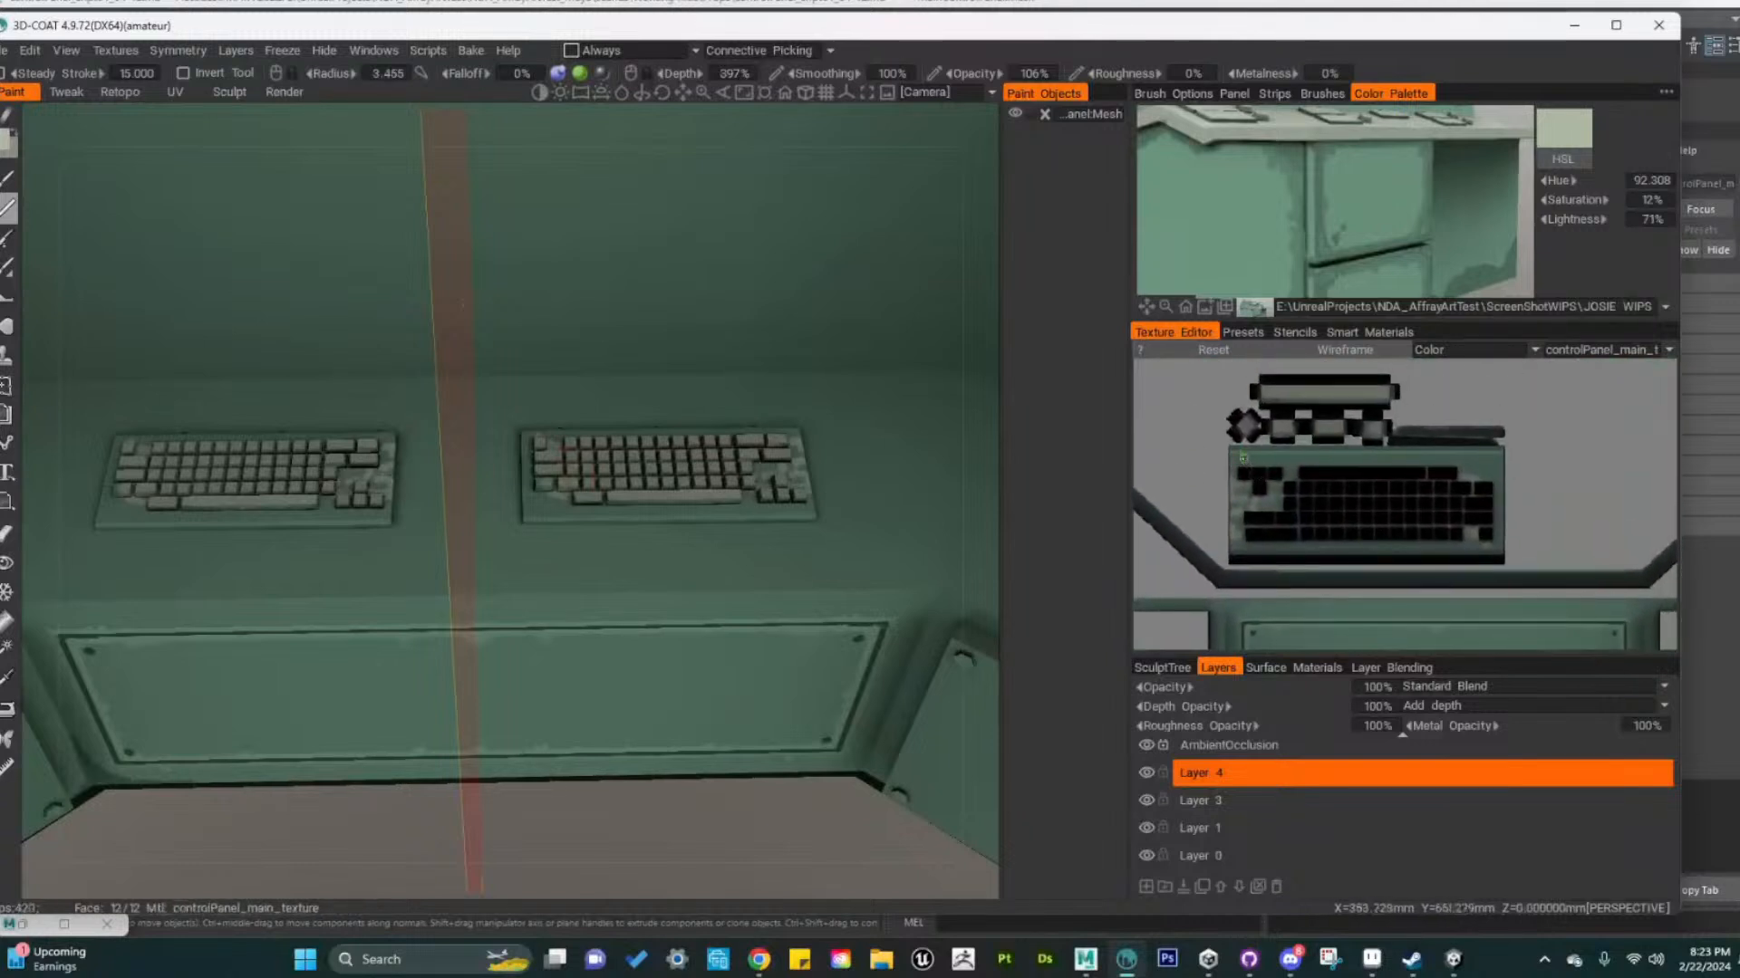
left_click_drag(1243, 451, 1495, 443)
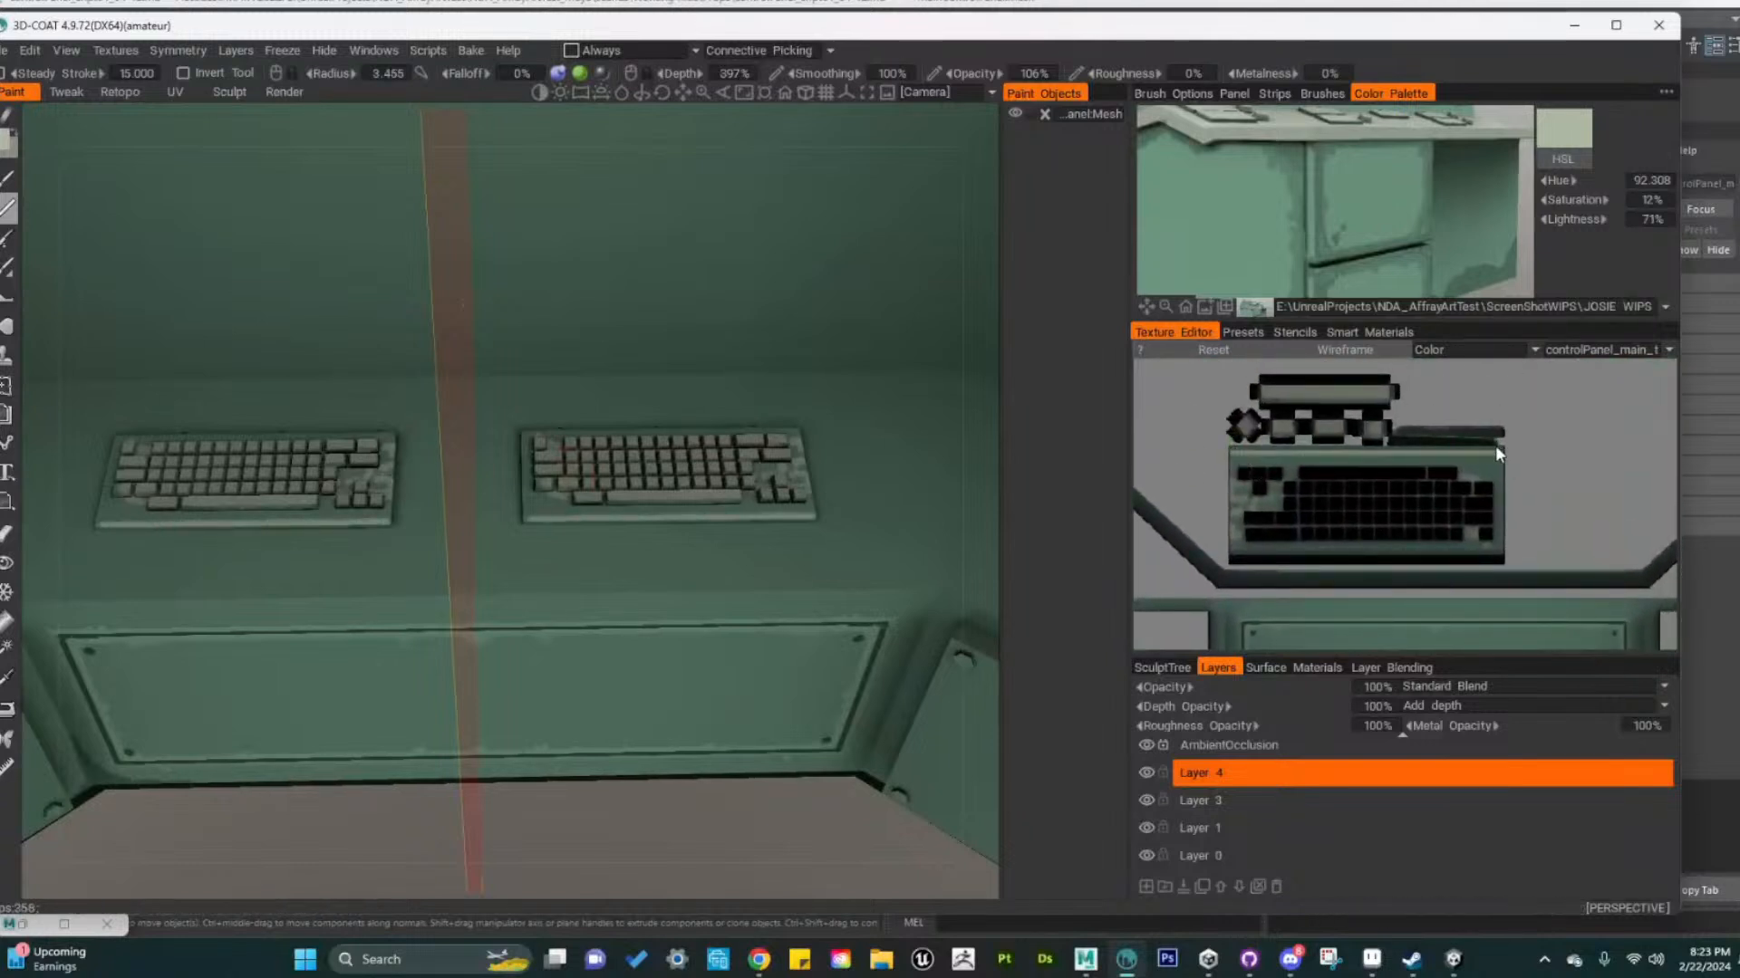
right_click_drag(1236, 459, 1250, 460)
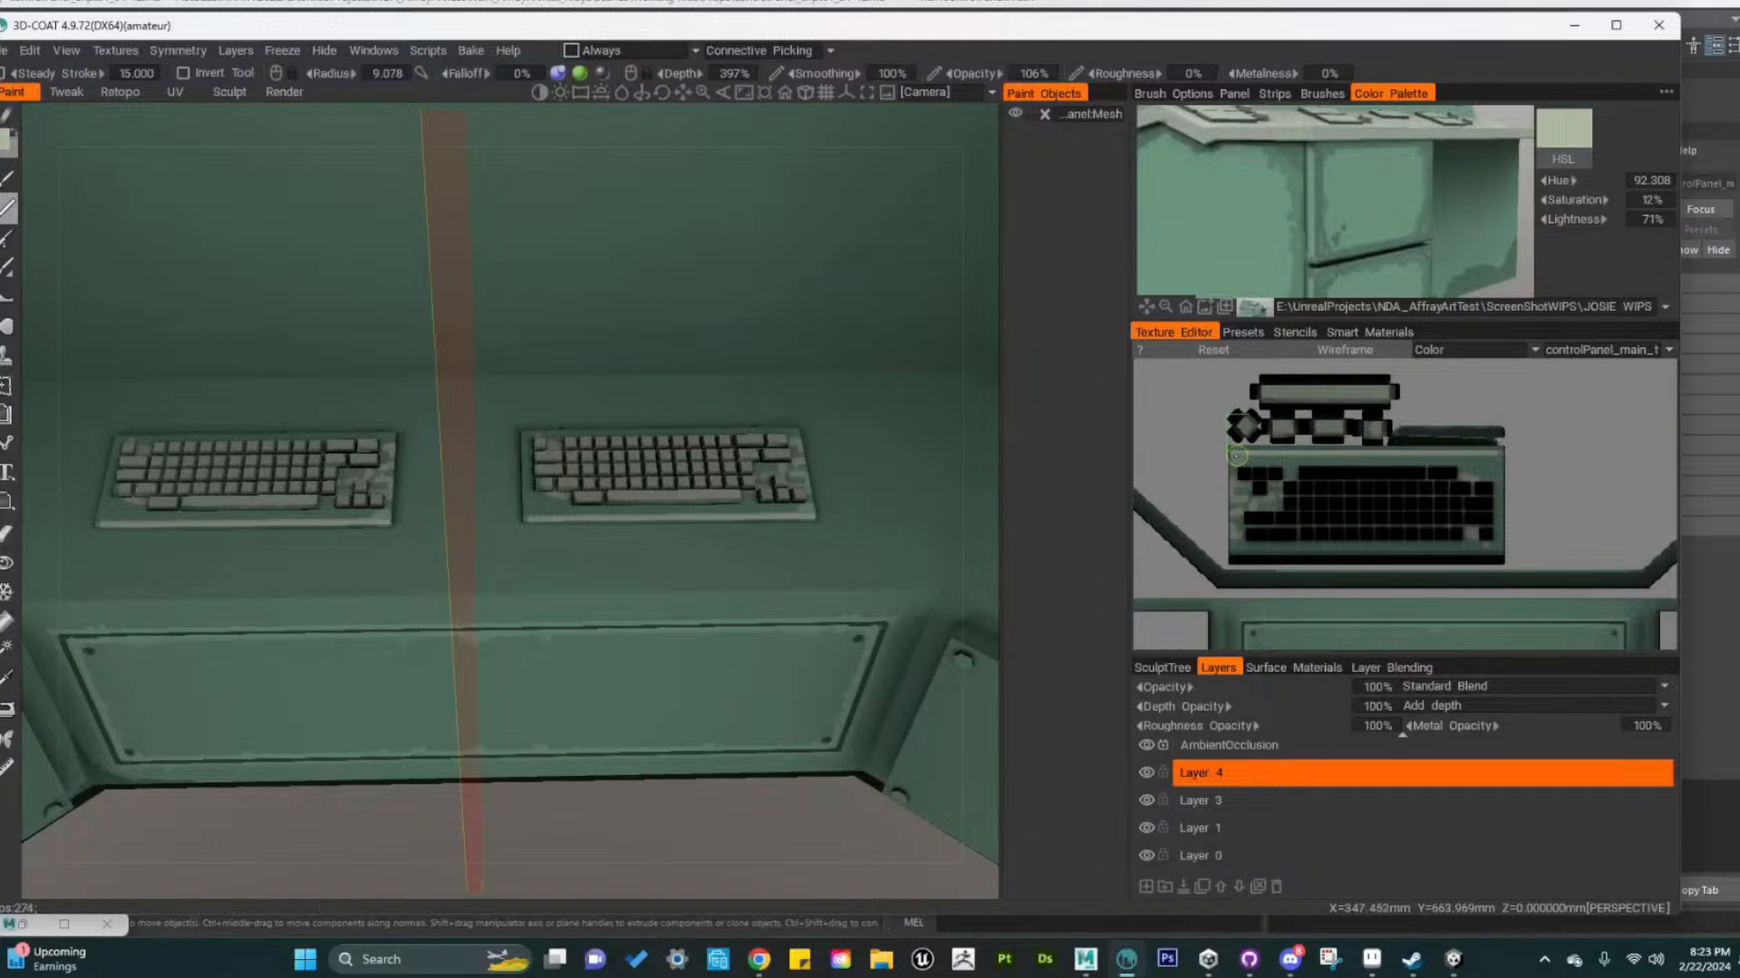
mouse_move(1236, 456)
left_mouse_down("shift")
mouse_move(1495, 445)
mouse_move(1495, 547)
mouse_move(1241, 548)
mouse_move(1237, 464)
left_mouse_up("shift")
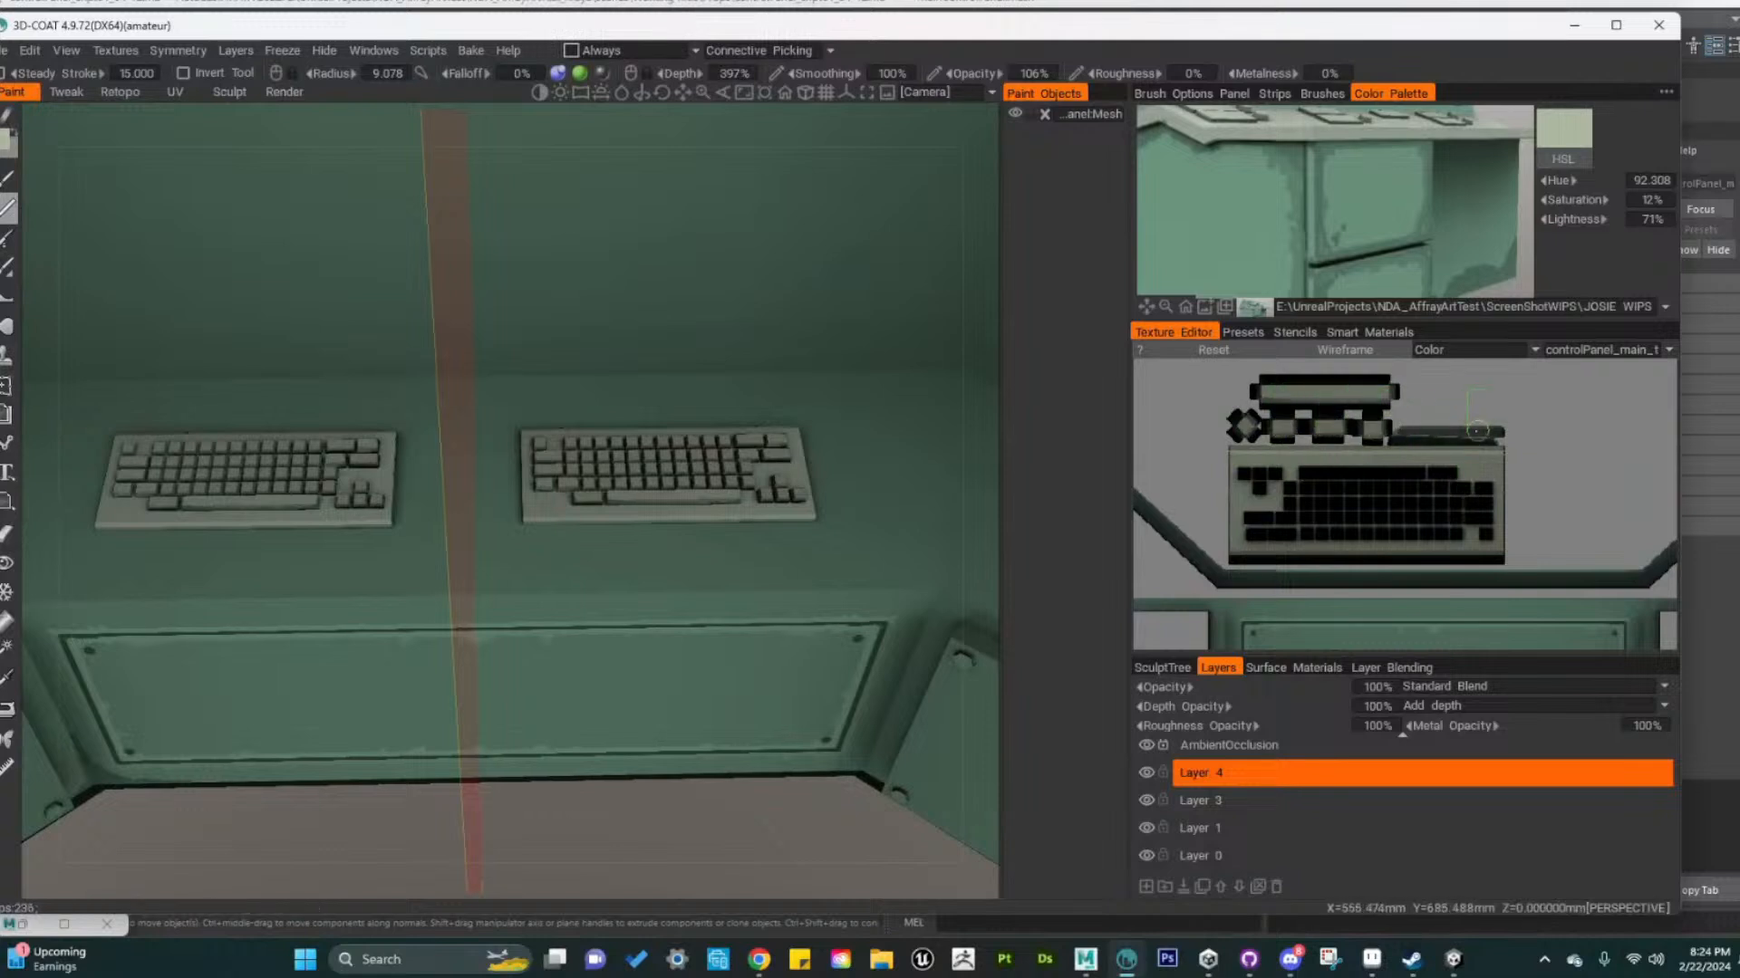
Examine the painted keyboards in the texture map and on the mesh, together with the surrounding desk and wall surfaces
middle_click_drag(1516, 438, 1345, 420, "alt")
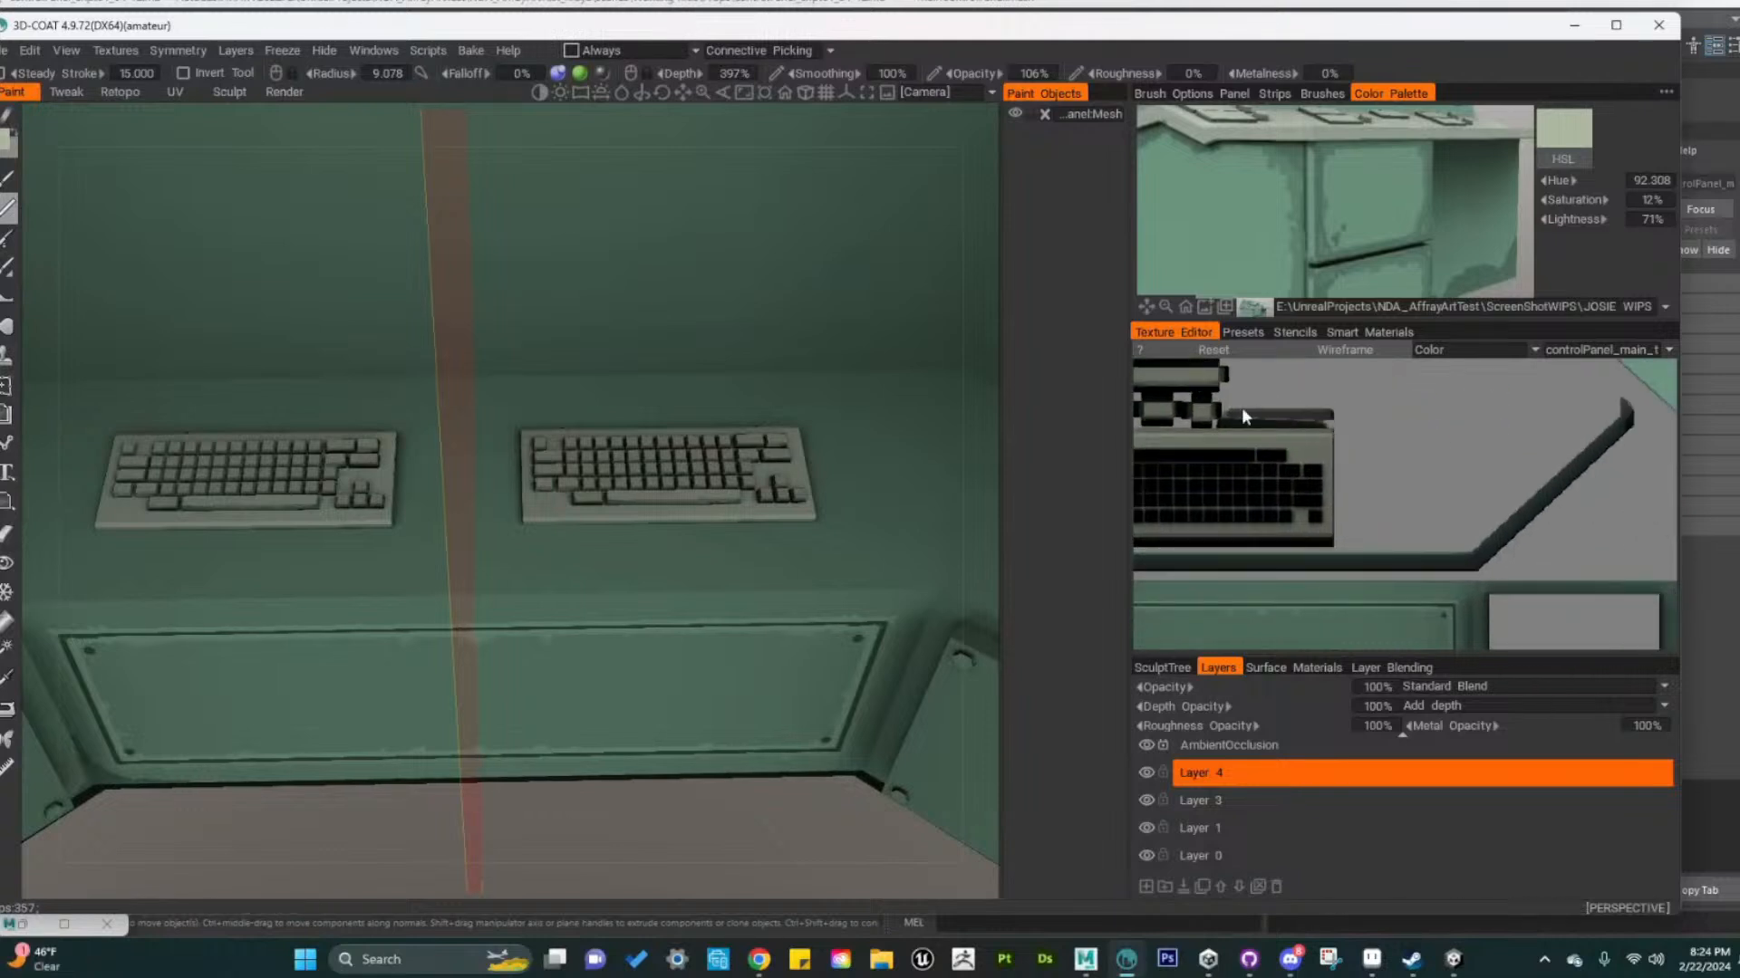
middle_click_drag(1241, 410, 1439, 500, "alt")
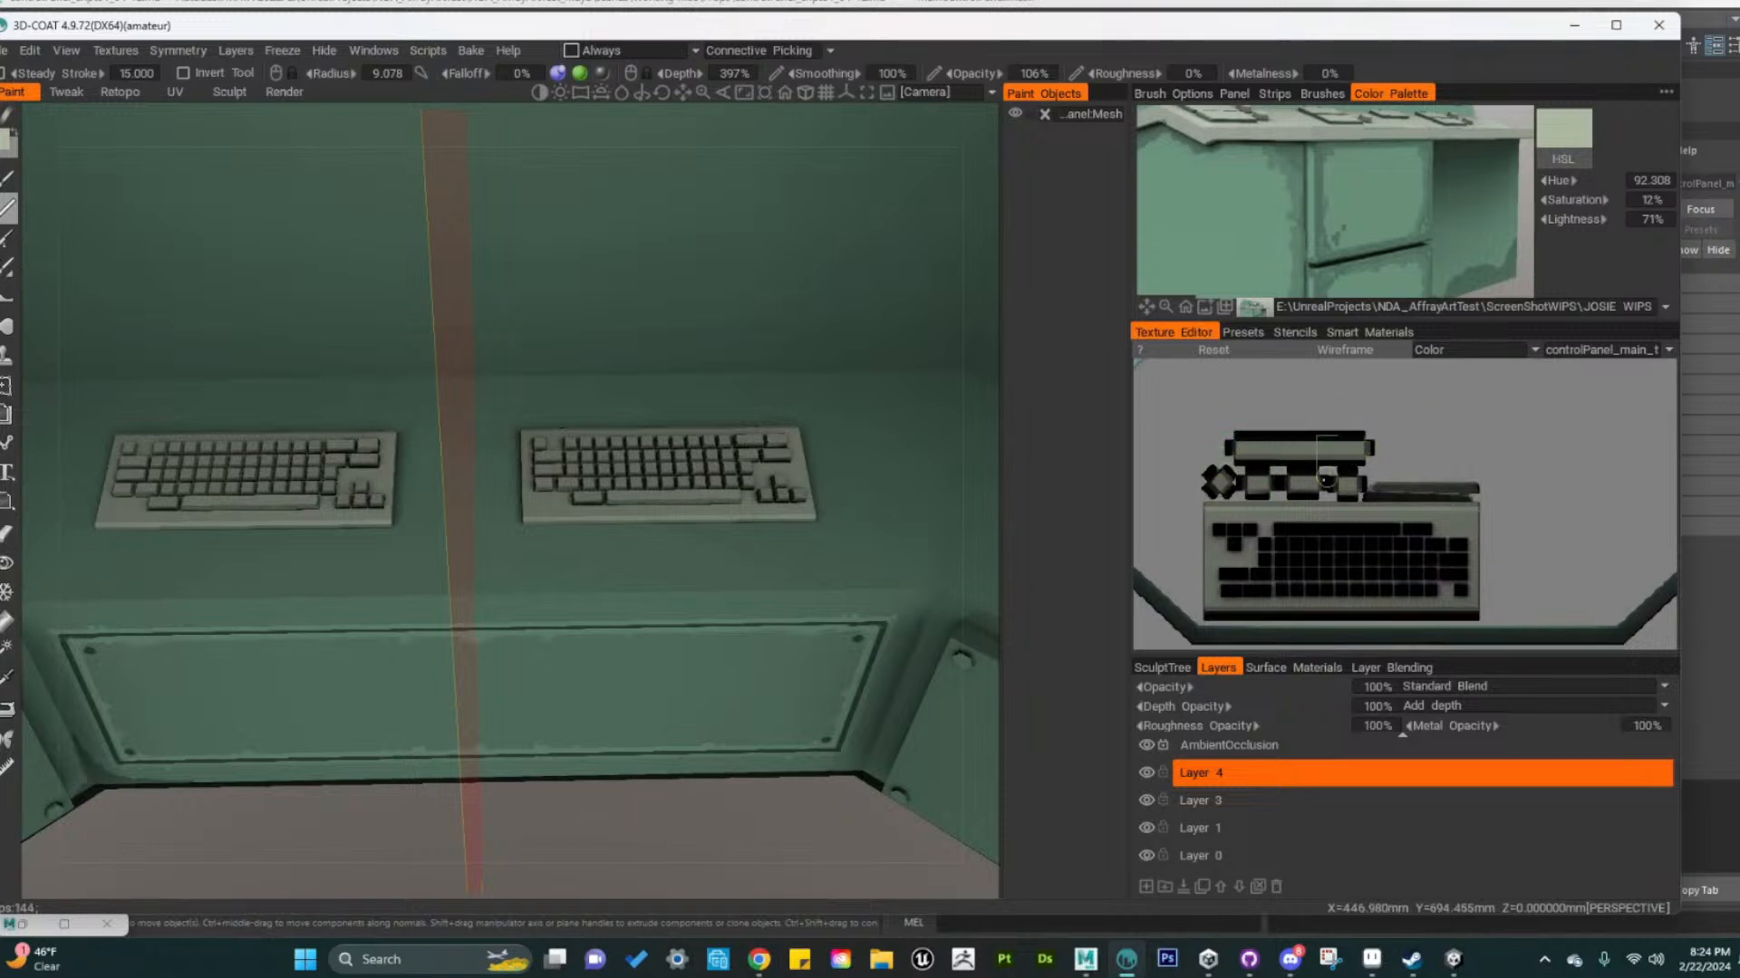
left_click_drag(630, 651, 848, 609, "alt")
right_click_drag(848, 609, 636, 660, "alt")
left_click_drag(637, 659, 602, 658, "alt")
right_click_drag(602, 658, 408, 597, "alt")
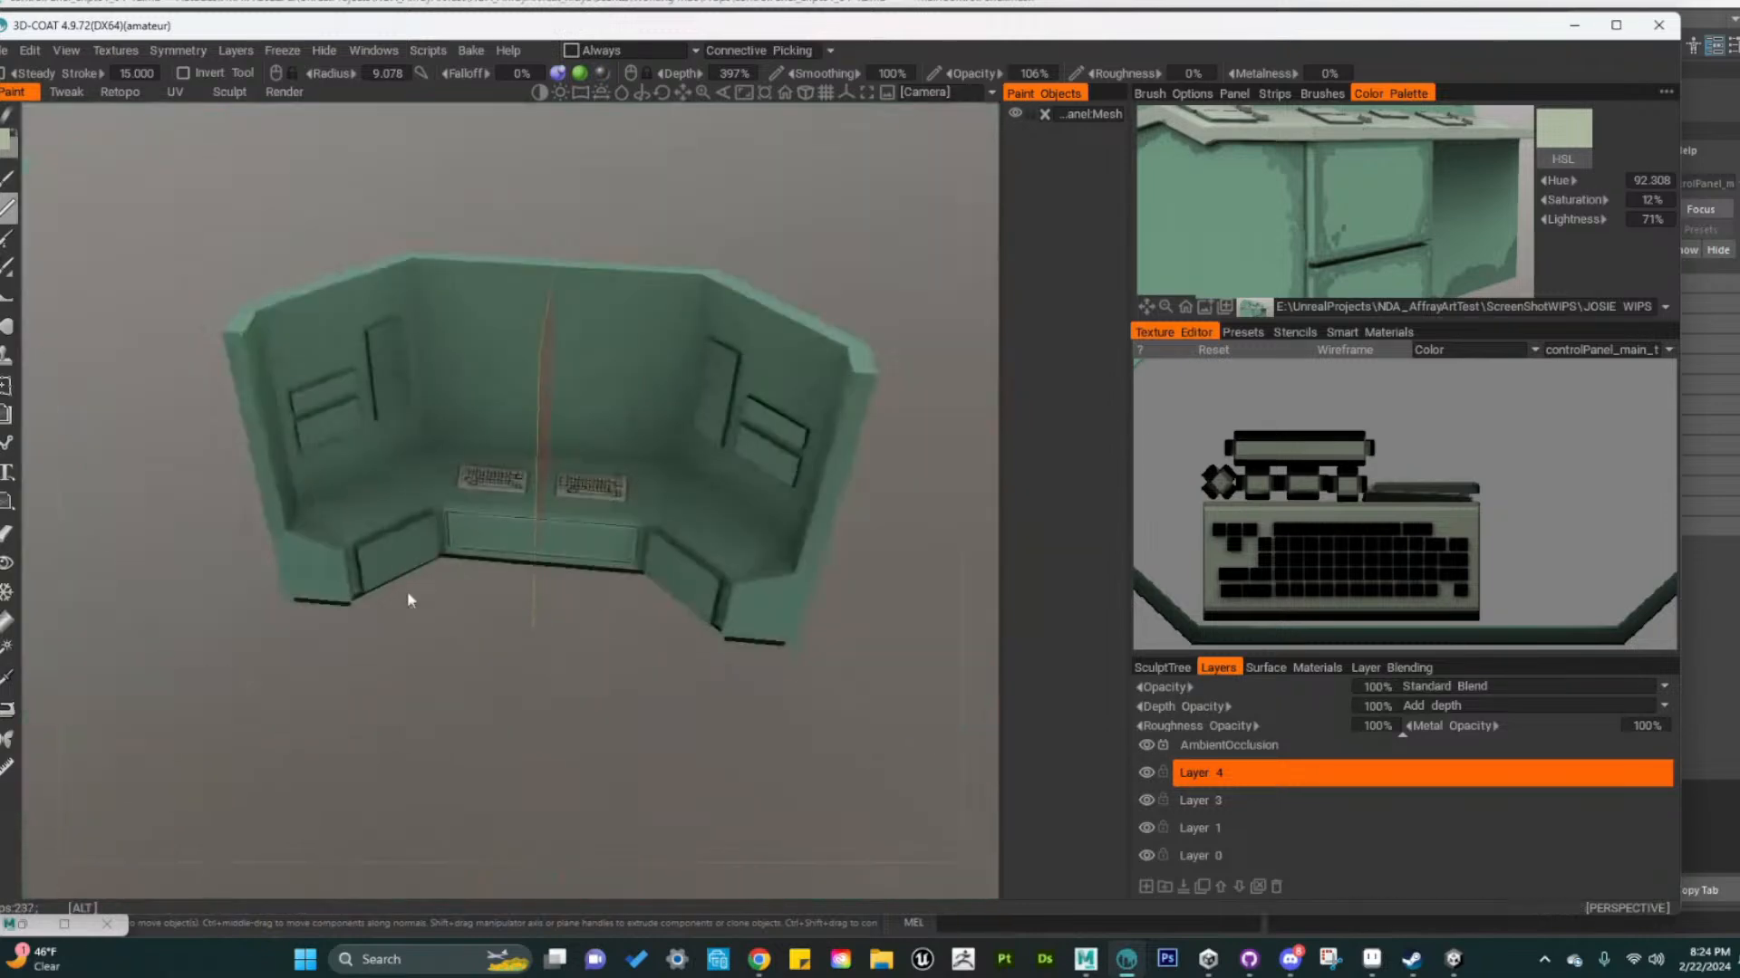
left_click_drag(614, 594, 649, 543, "alt")
right_click_drag(649, 543, 649, 563, "alt")
middle_click_drag(648, 563, 587, 622, "alt")
right_click_drag(587, 622, 777, 652, "alt")
middle_click_drag(777, 653, 710, 521, "alt")
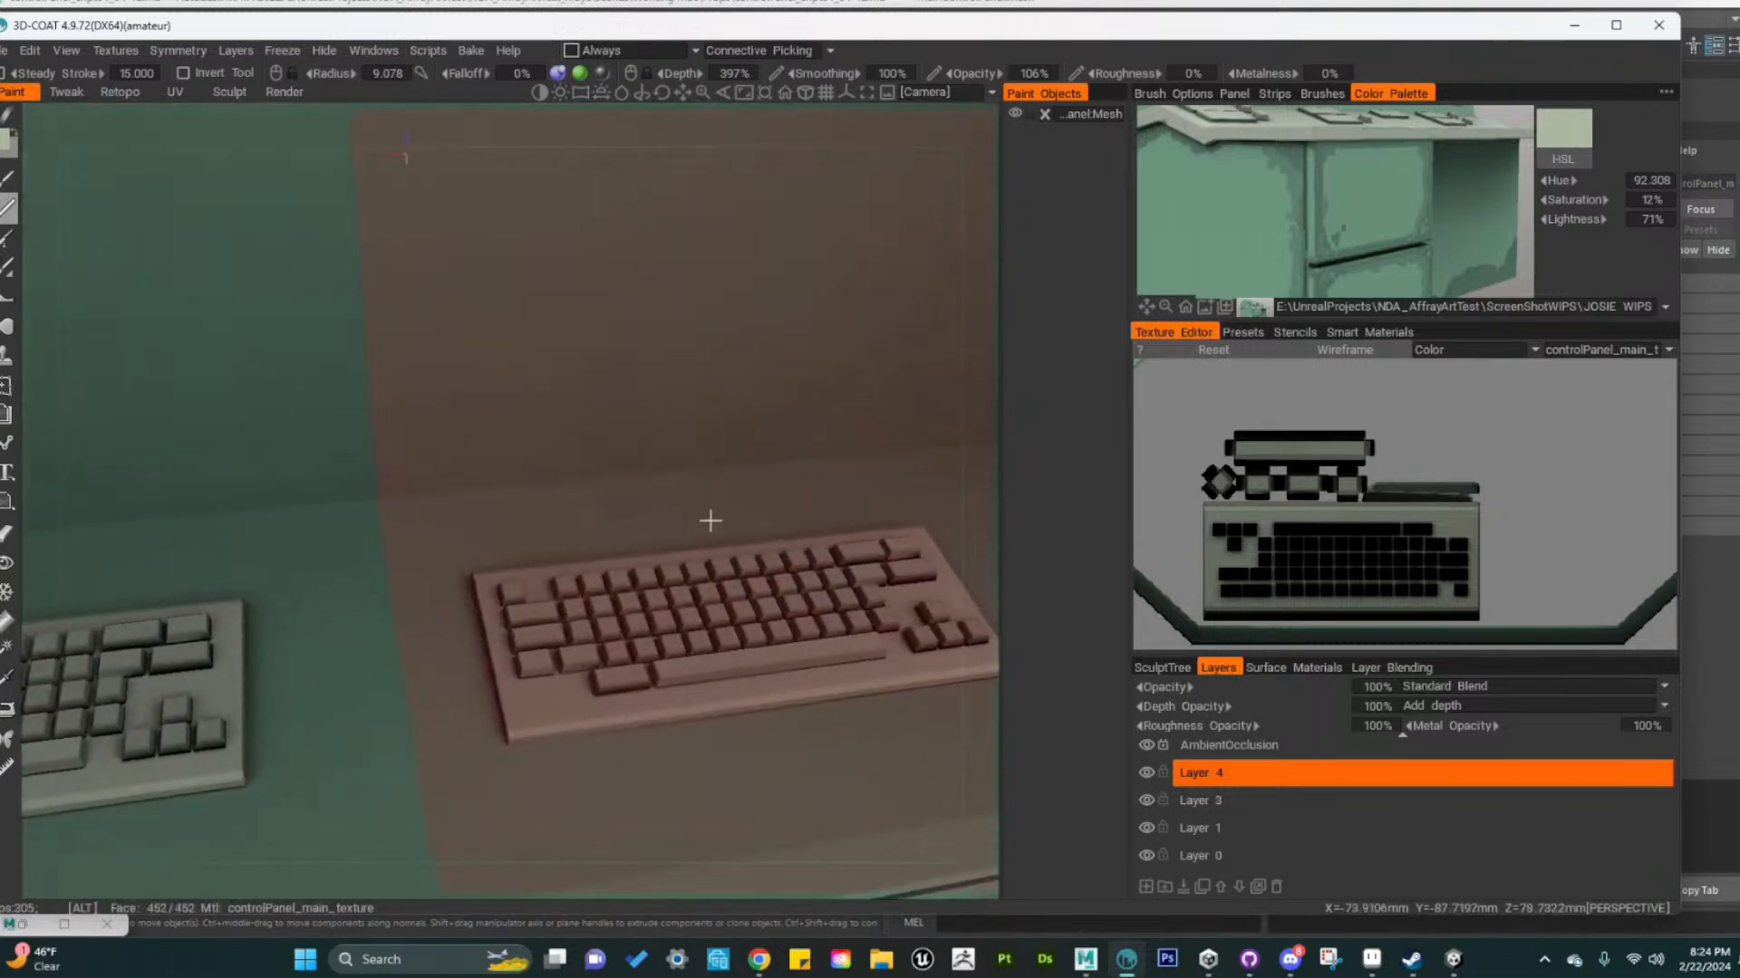
right_click_drag(710, 521, 543, 574, "alt")
left_click_drag(544, 574, 582, 562, "alt")
right_click_drag(583, 563, 758, 606, "alt")
middle_click_drag(757, 606, 696, 523, "alt")
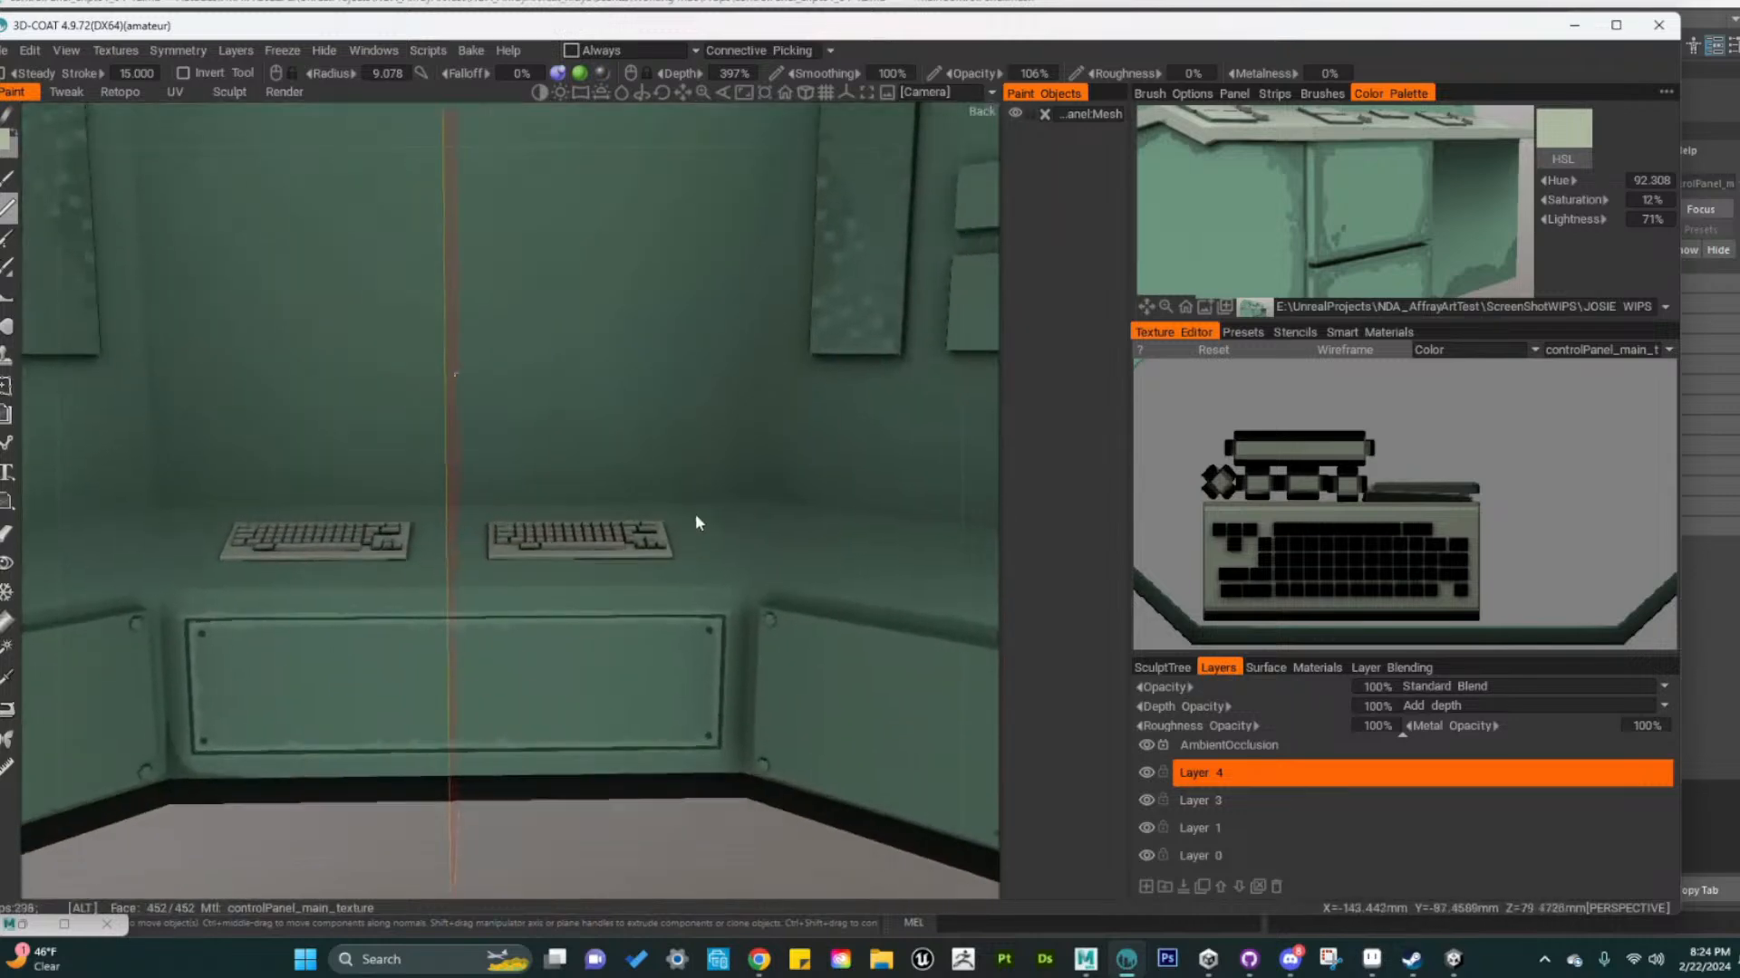
right_click_drag(695, 523, 651, 543, "alt")
left_click_drag(651, 544, 660, 625, "alt")
middle_click_drag(660, 625, 697, 692, "alt")
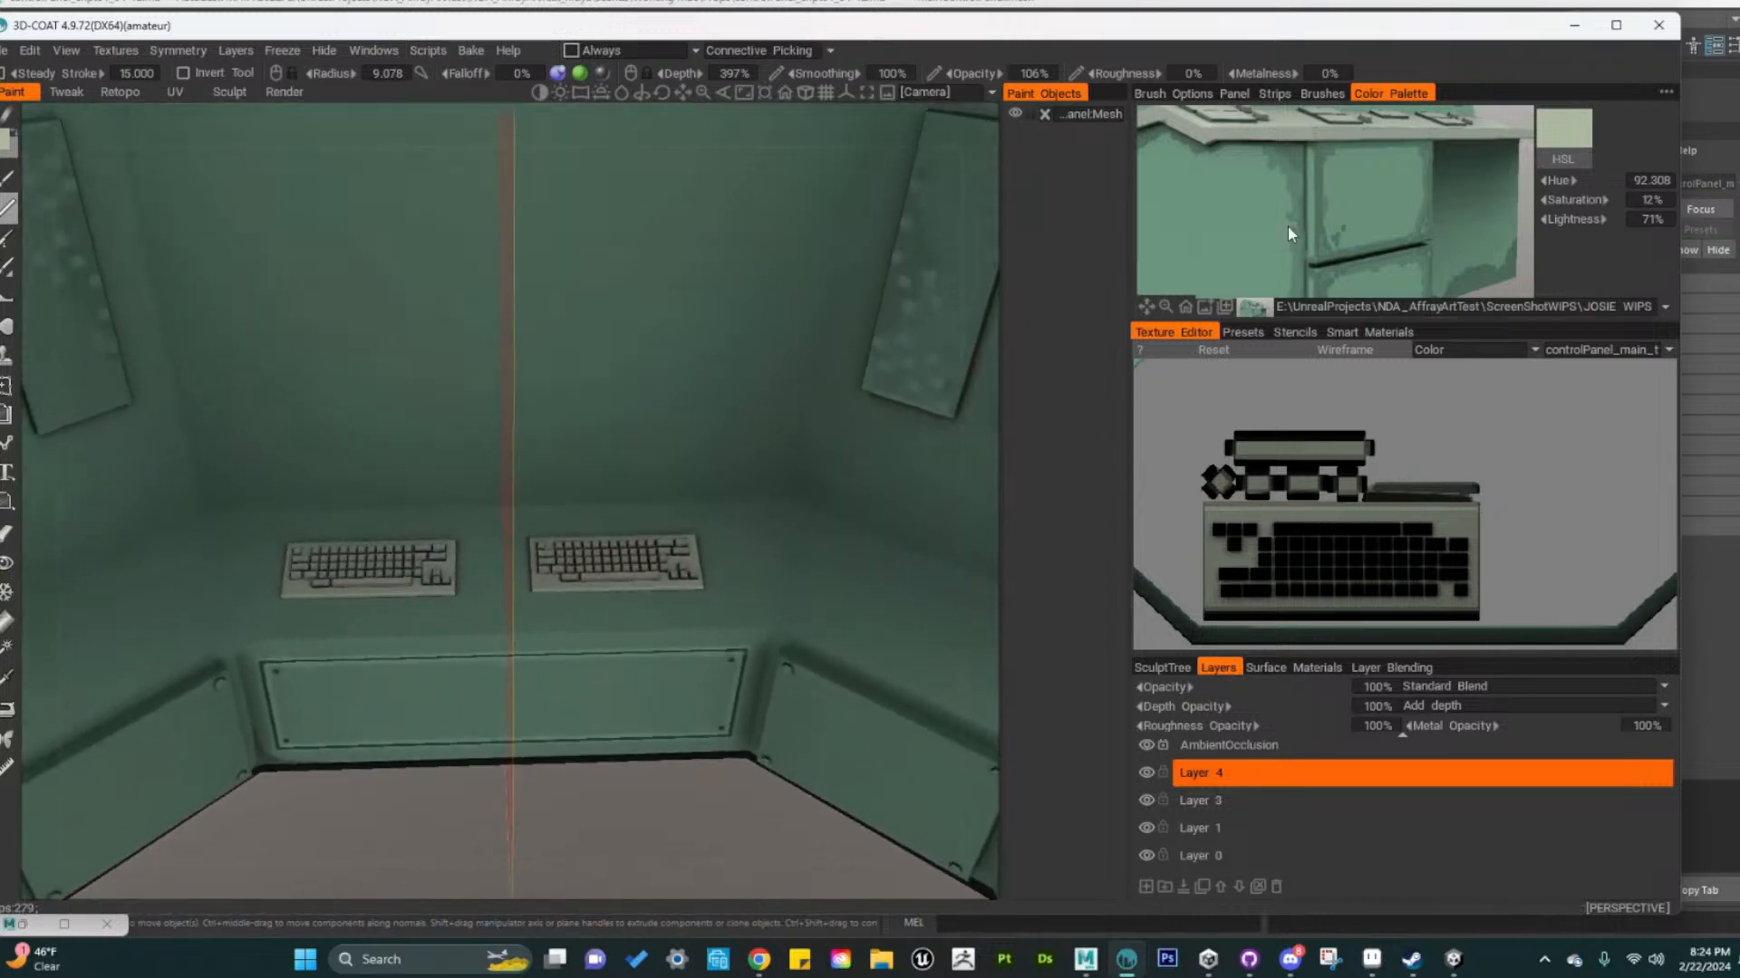
Sample the dark shadow green from the reference and paint a thin straight line along the seam behind the keyboards with a 1.578 radius brush
left_click(1480, 272)
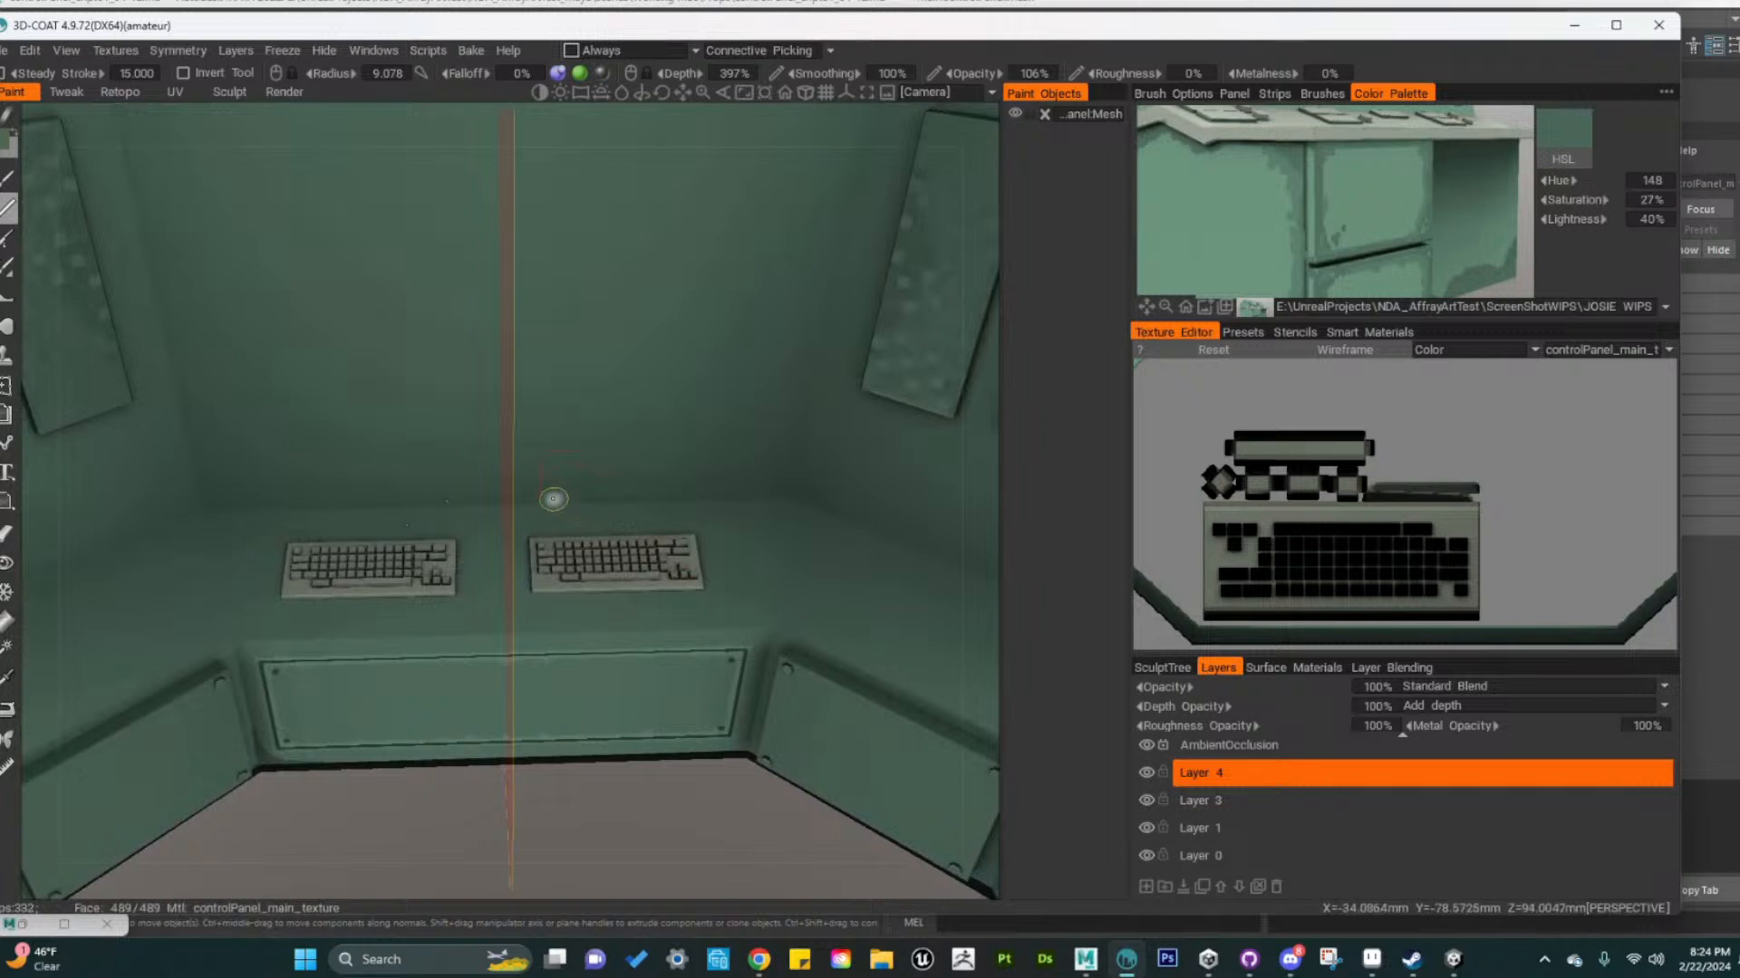
right_click_drag(552, 499, 524, 507)
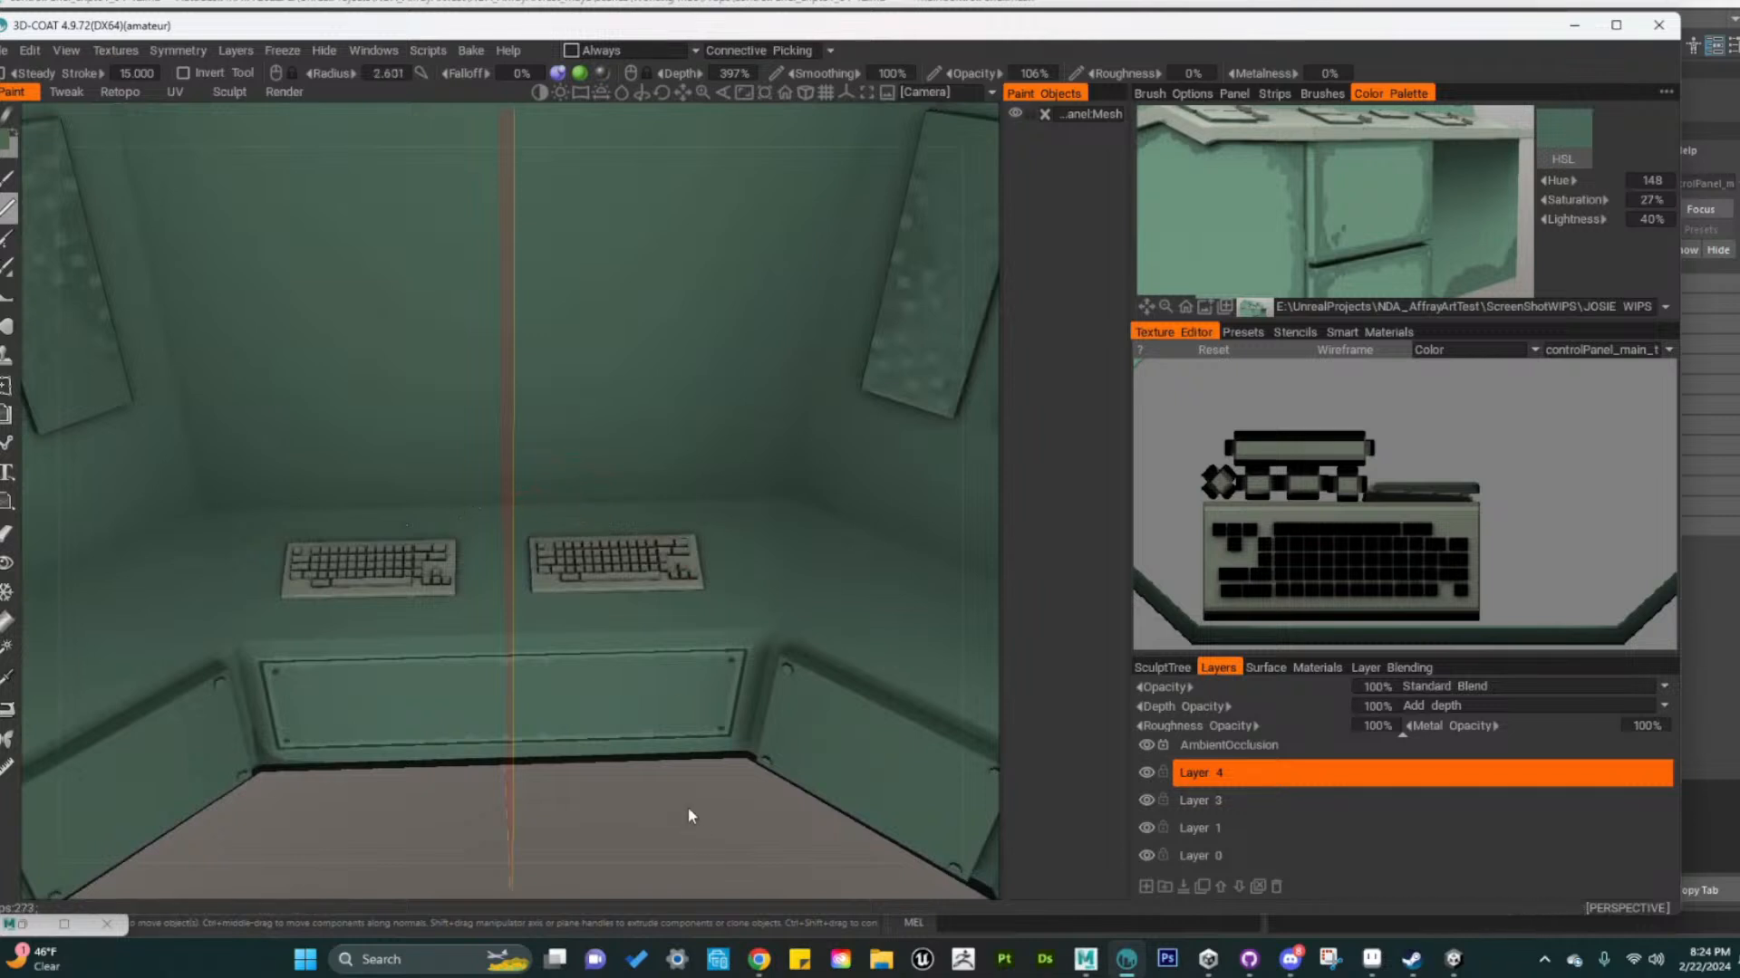
left_click_drag(688, 806, 683, 883, "alt")
middle_click_drag(683, 718, 674, 773, "alt")
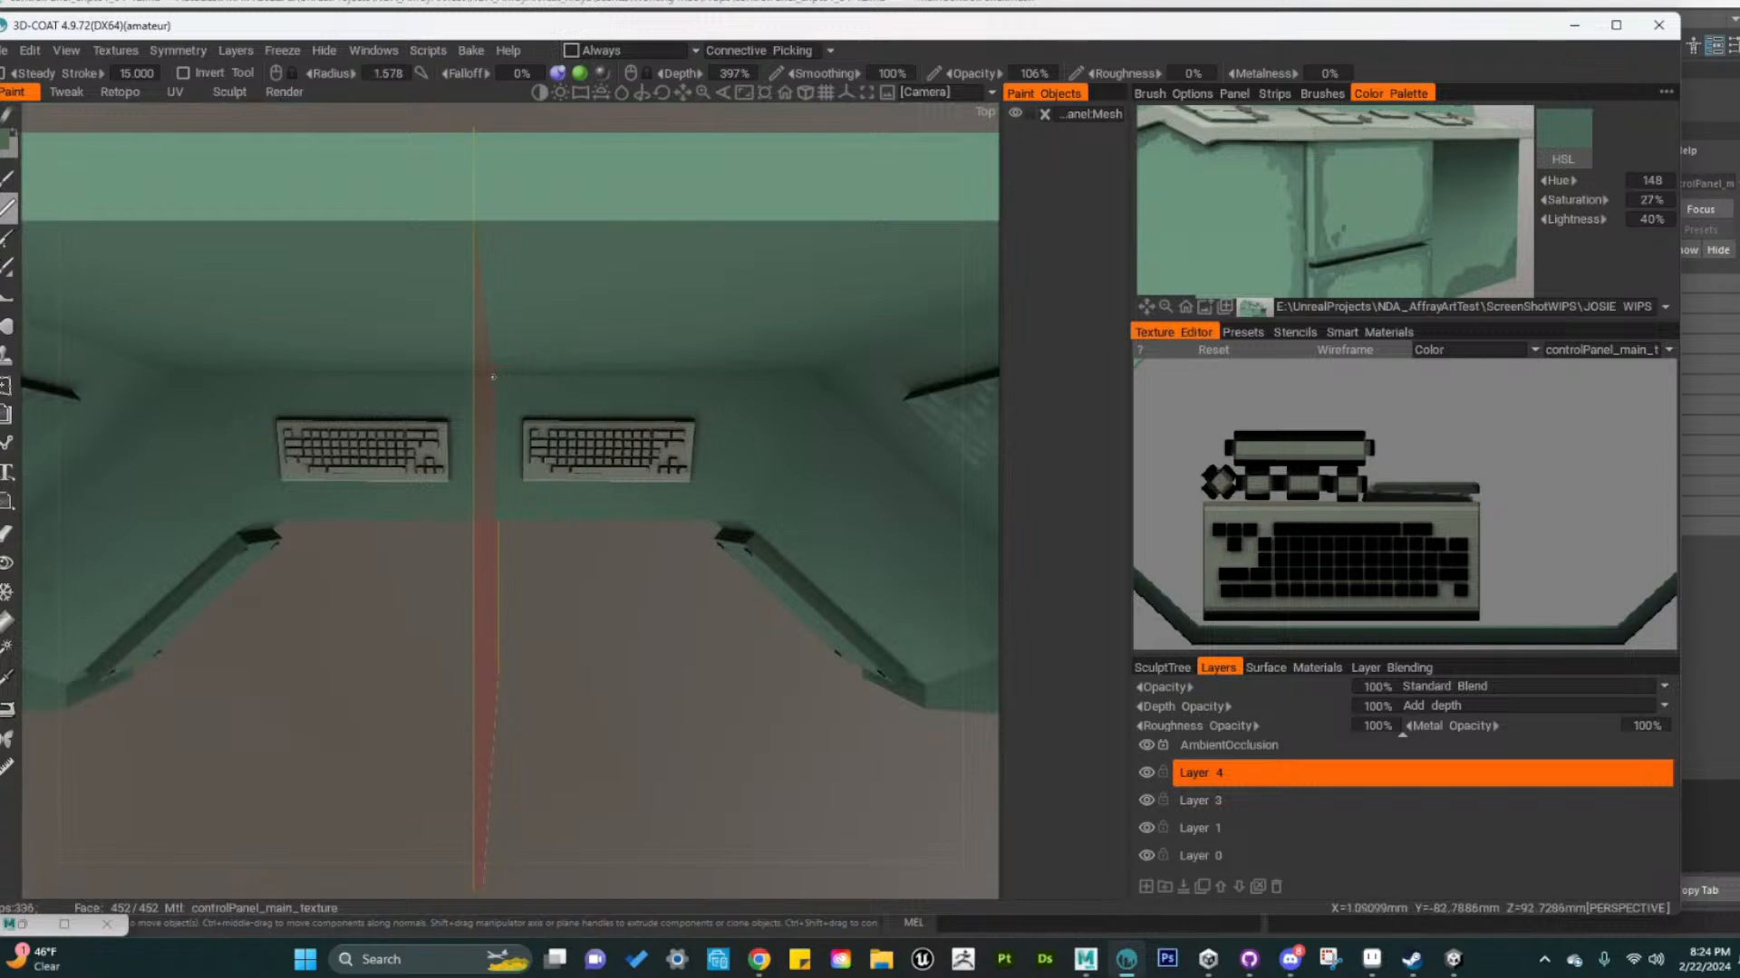
left_click_drag(492, 377, 762, 377, "shift")
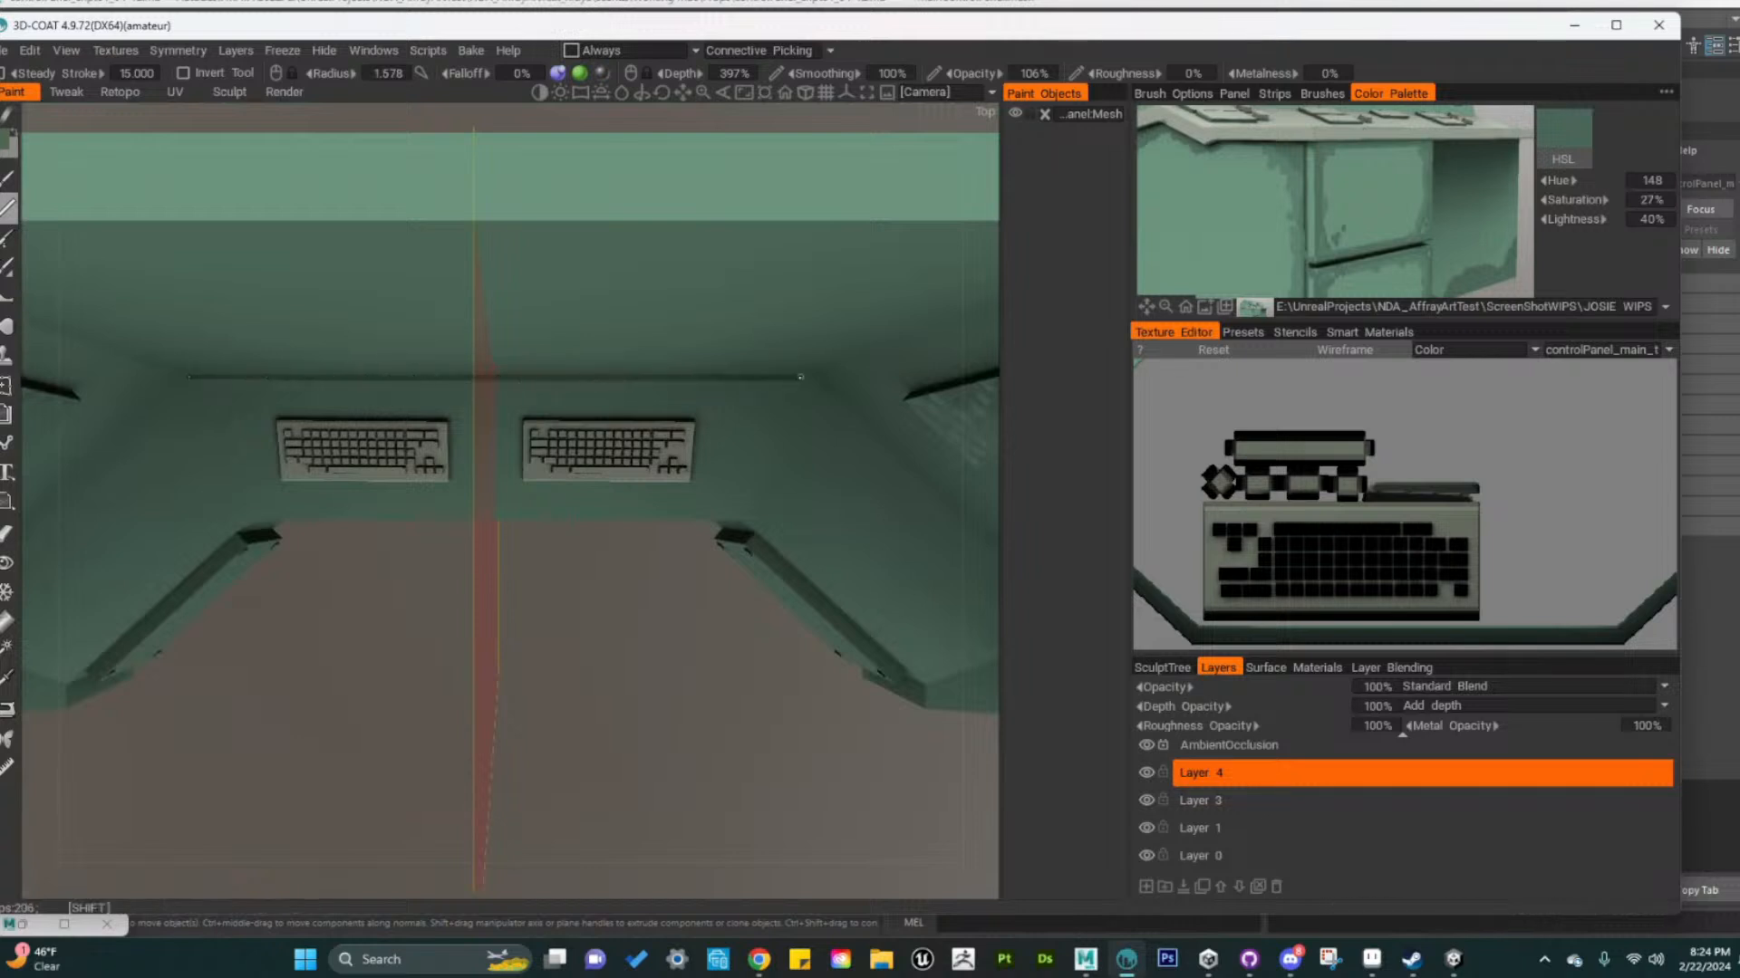
mouse_move(599, 563)
left_mouse_down("alt")
mouse_move(599, 595)
mouse_move(601, 577)
left_mouse_up("alt")
Sample greens from the reference, settle on 40% lightness, and roughen the lower edge of the desk seam line using a 0.729 radius brush
mouse_move(583, 618)
right_mouse_down()
mouse_move(774, 617)
mouse_move(676, 519)
mouse_move(530, 514)
right_mouse_up()
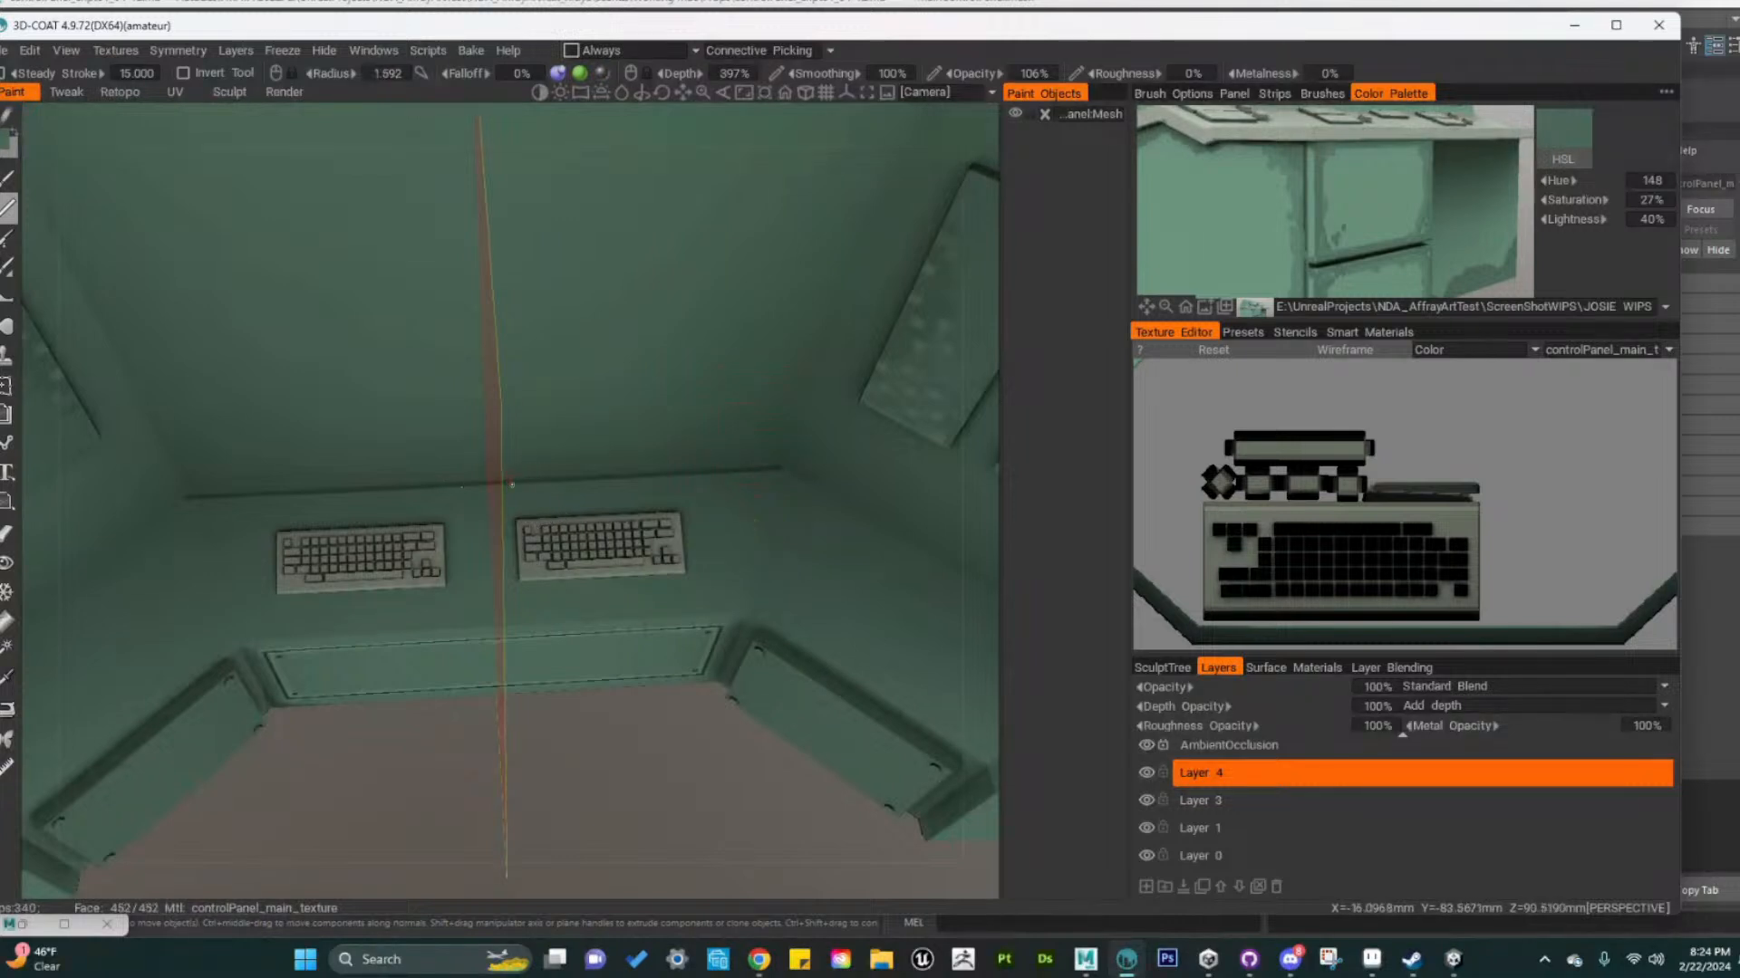
right_click_drag(530, 490, 543, 490)
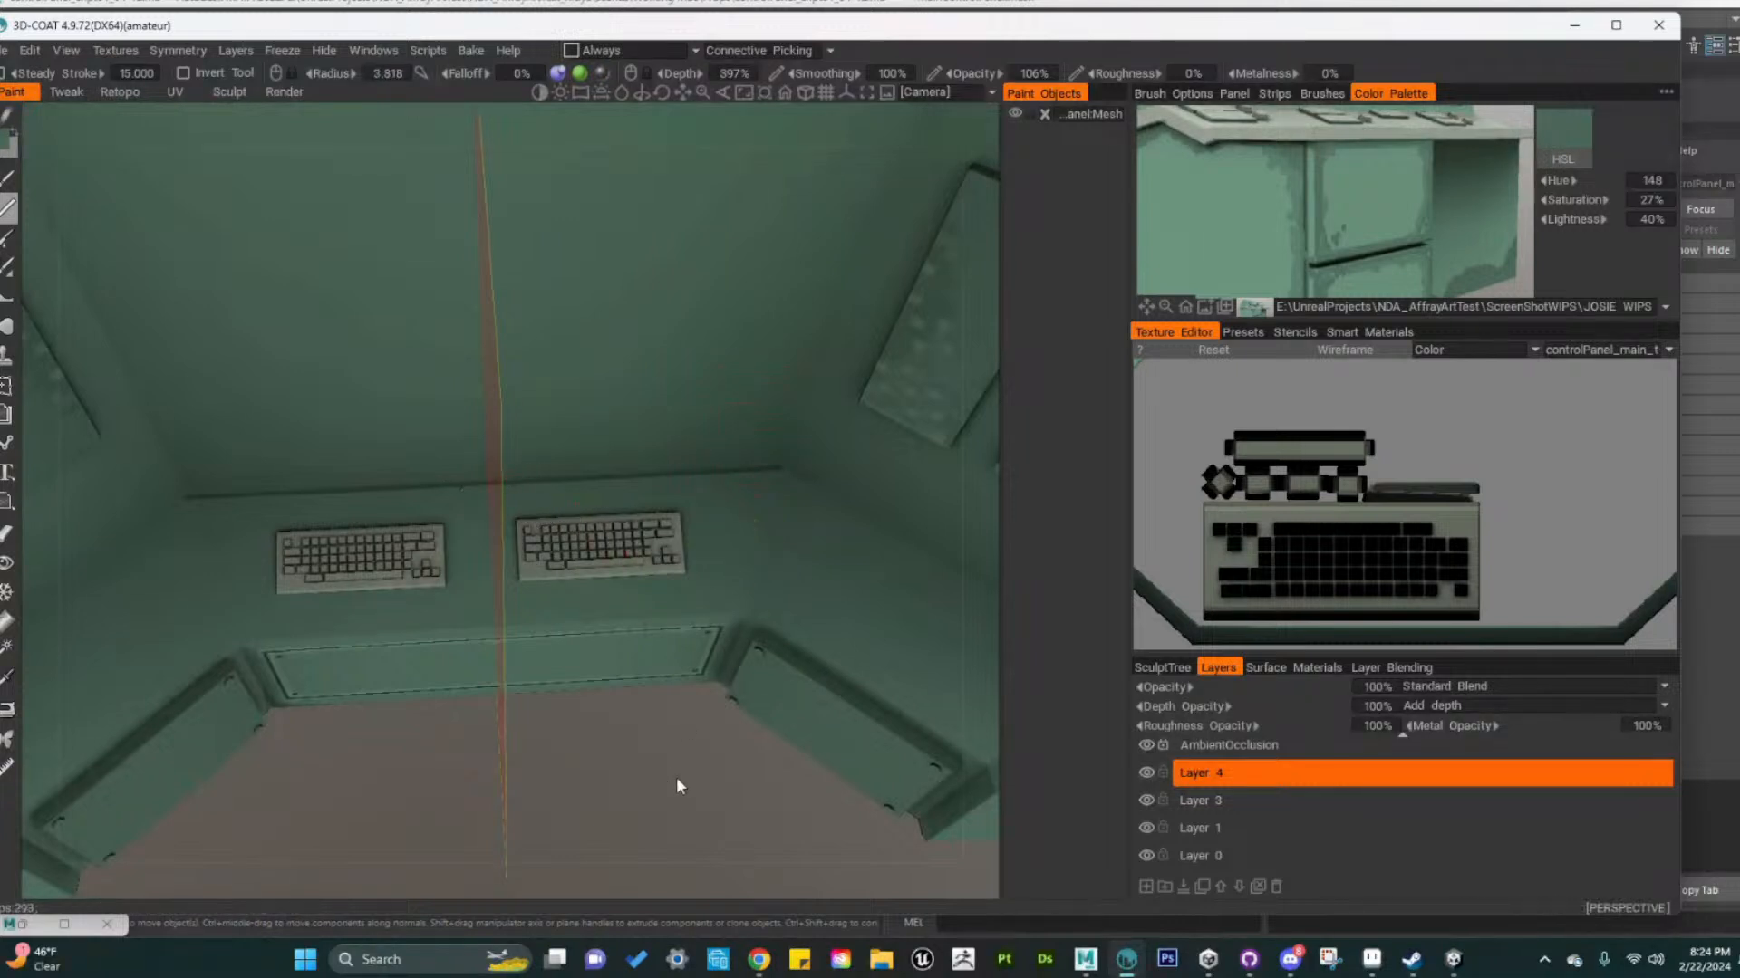
left_click_drag(675, 775, 682, 777, "alt")
right_click_drag(683, 675, 710, 657, "alt")
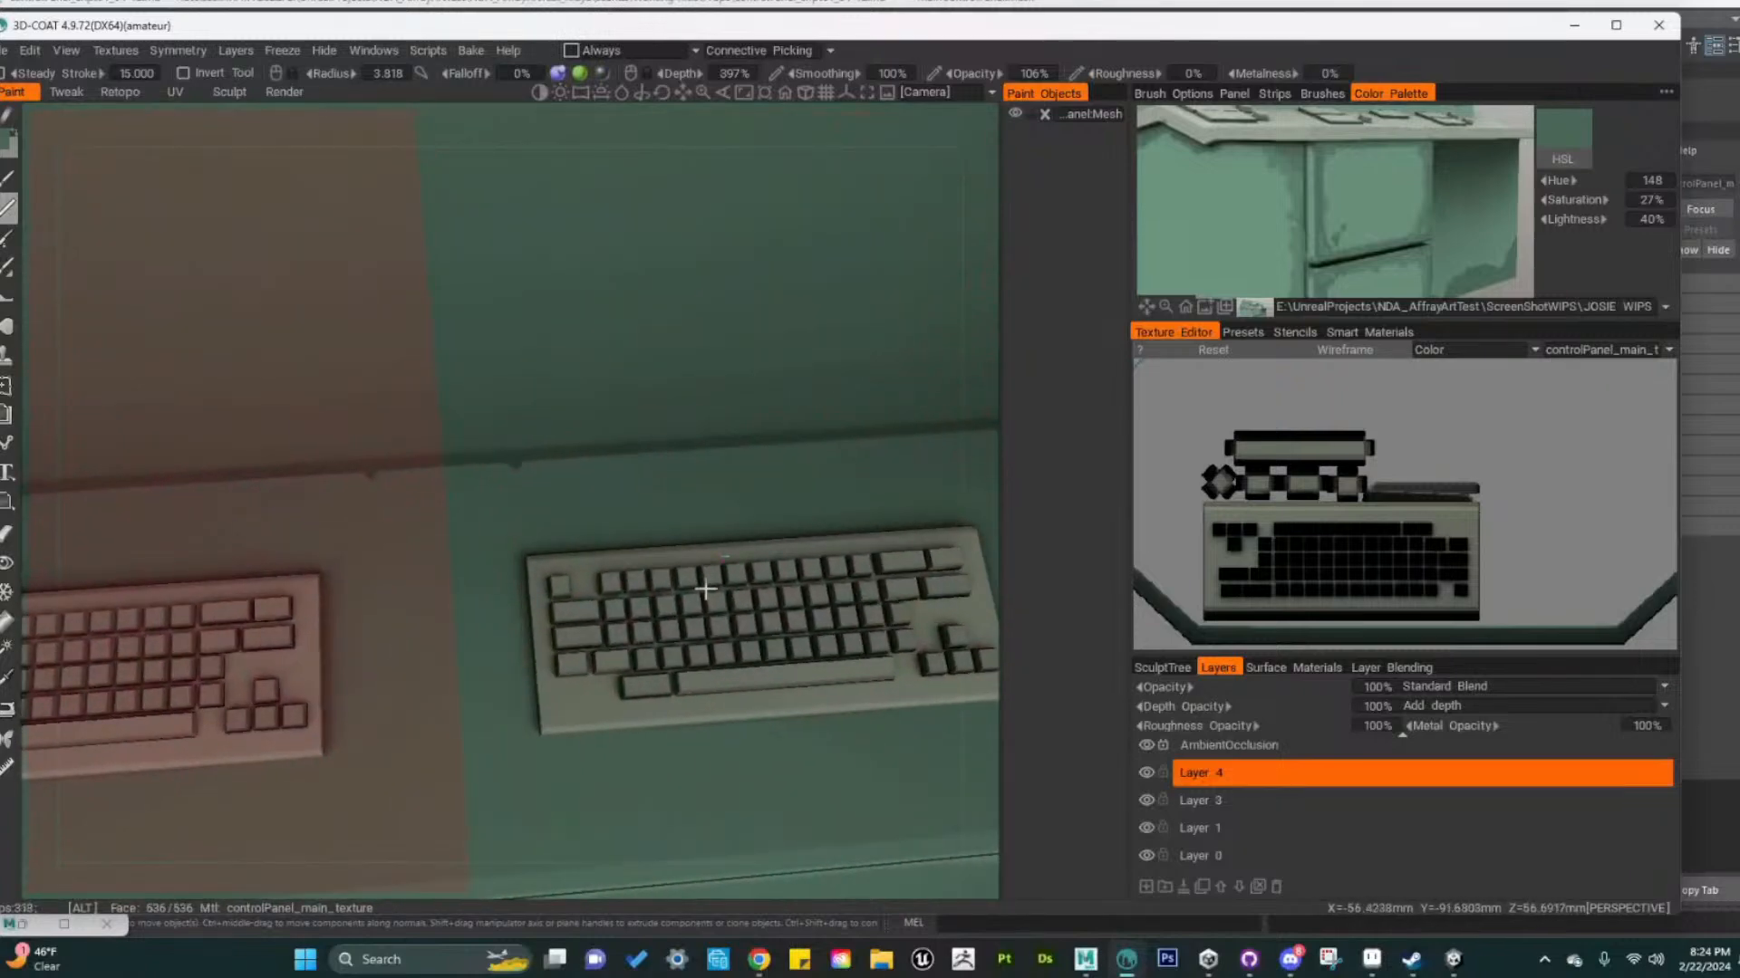
left_click_drag(699, 592, 668, 661, "alt")
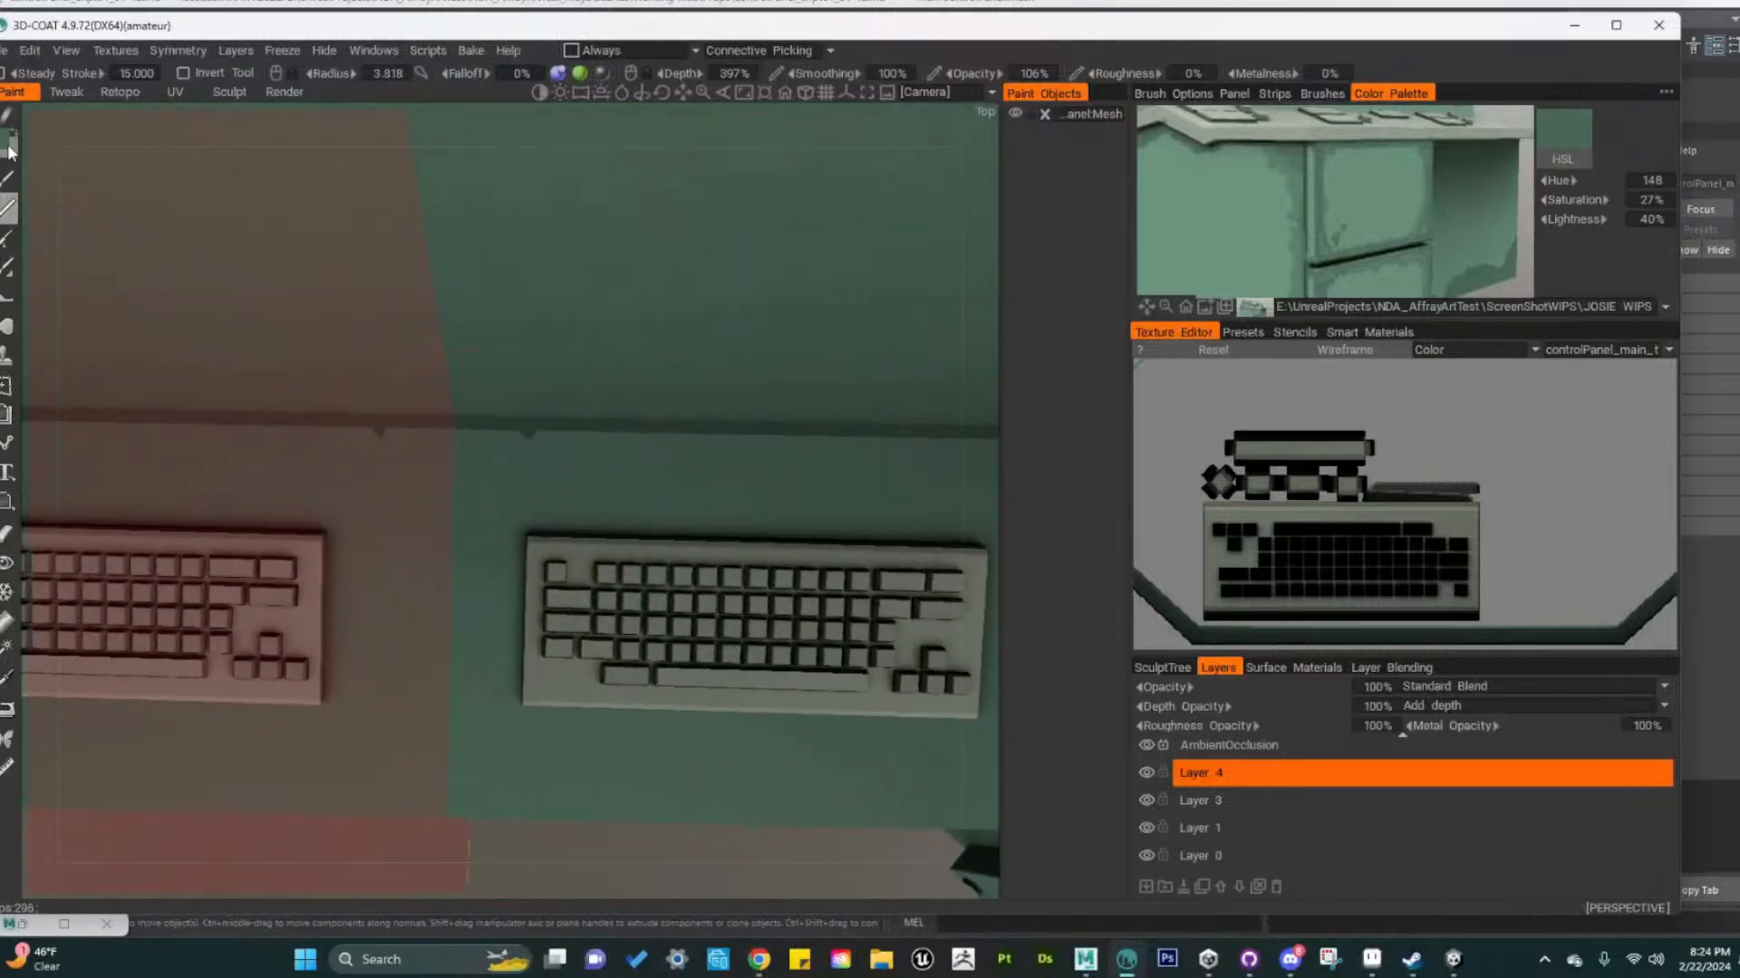
left_click(1323, 212)
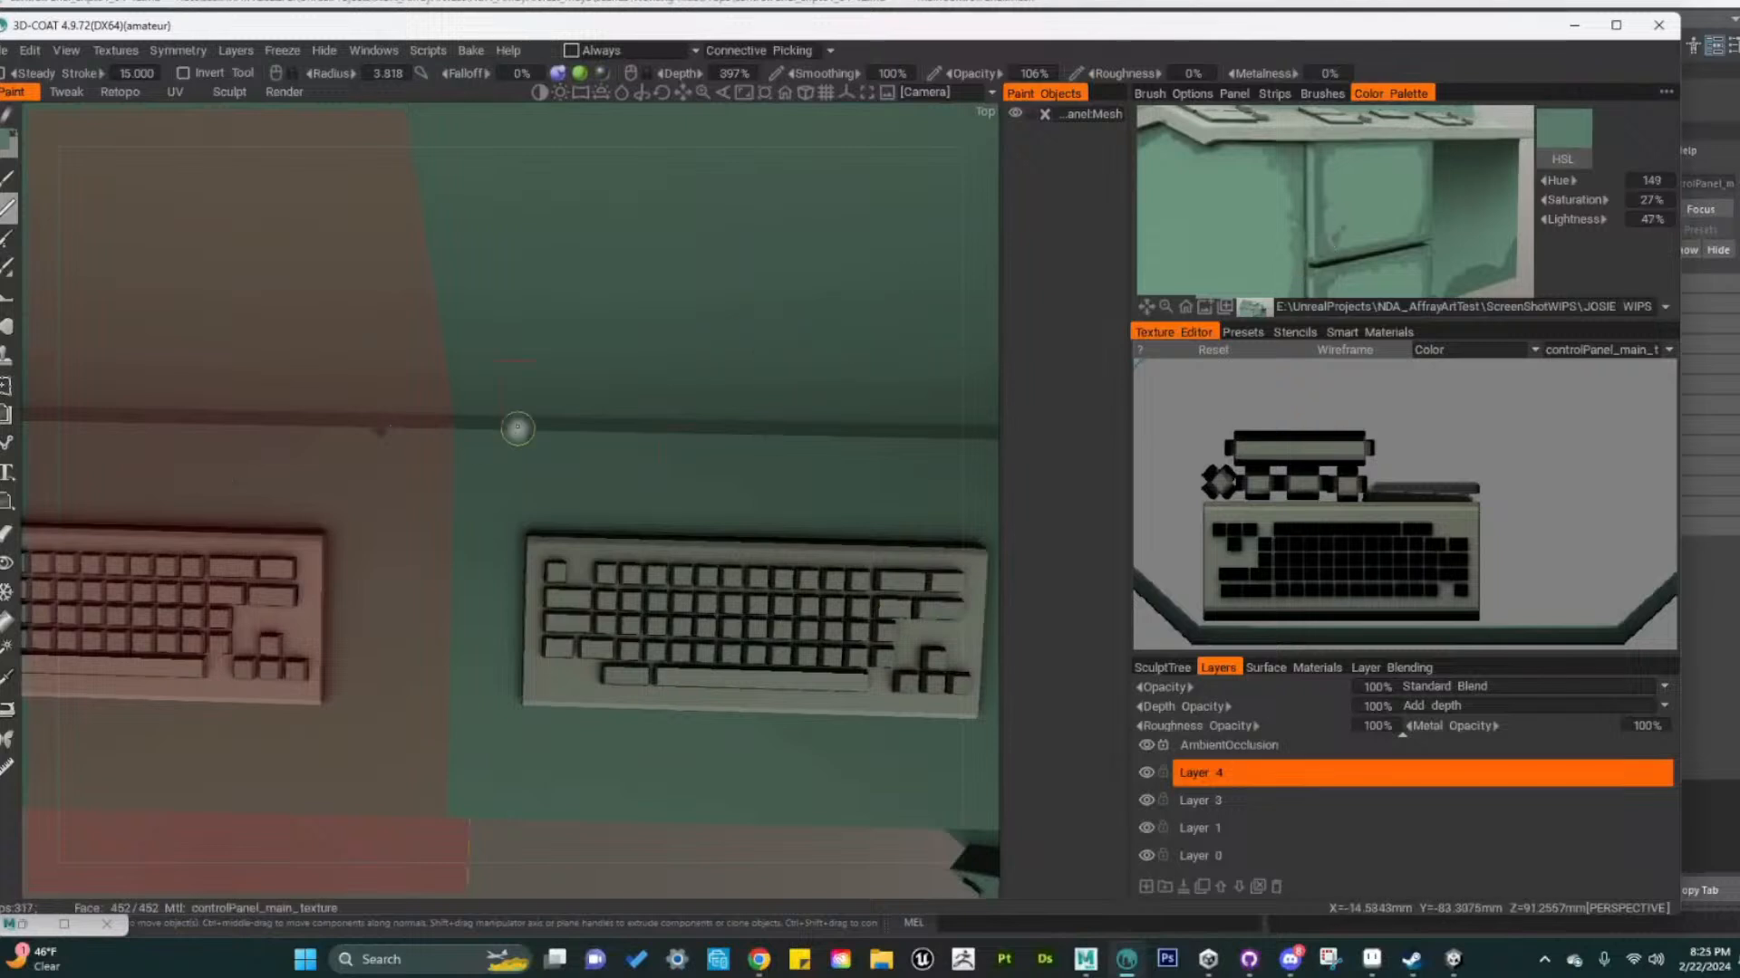
right_click_drag(519, 432, 504, 432)
left_click_drag(510, 429, 518, 431)
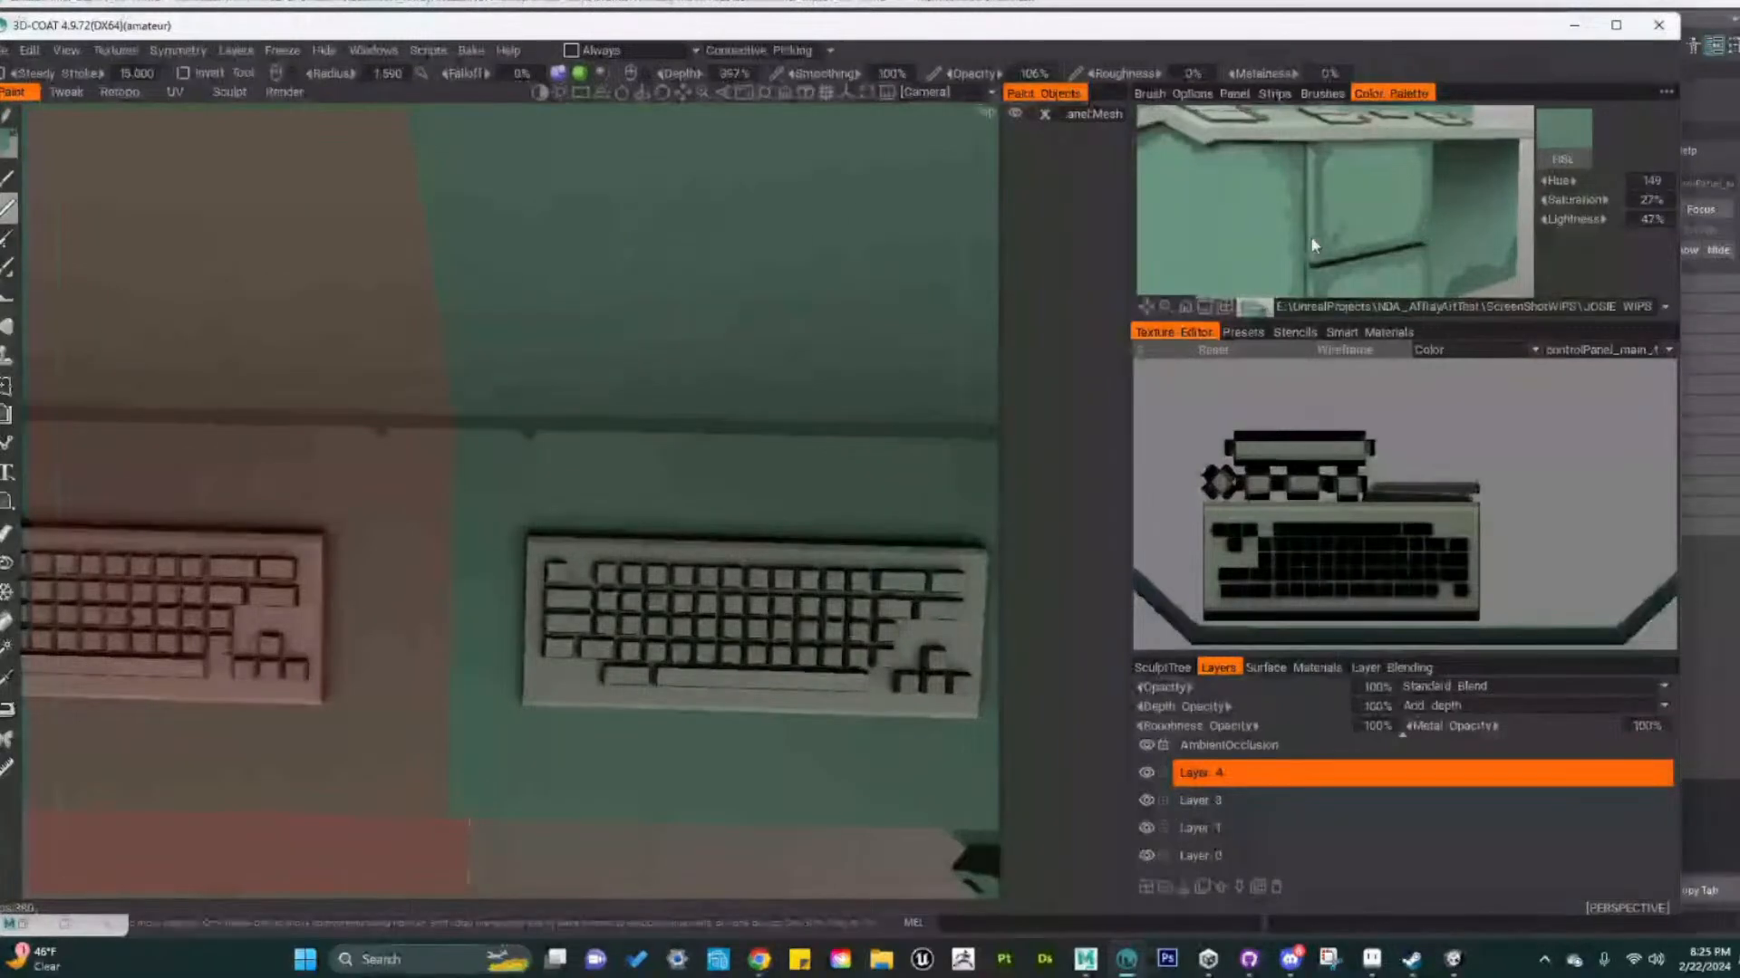
left_click(1292, 161)
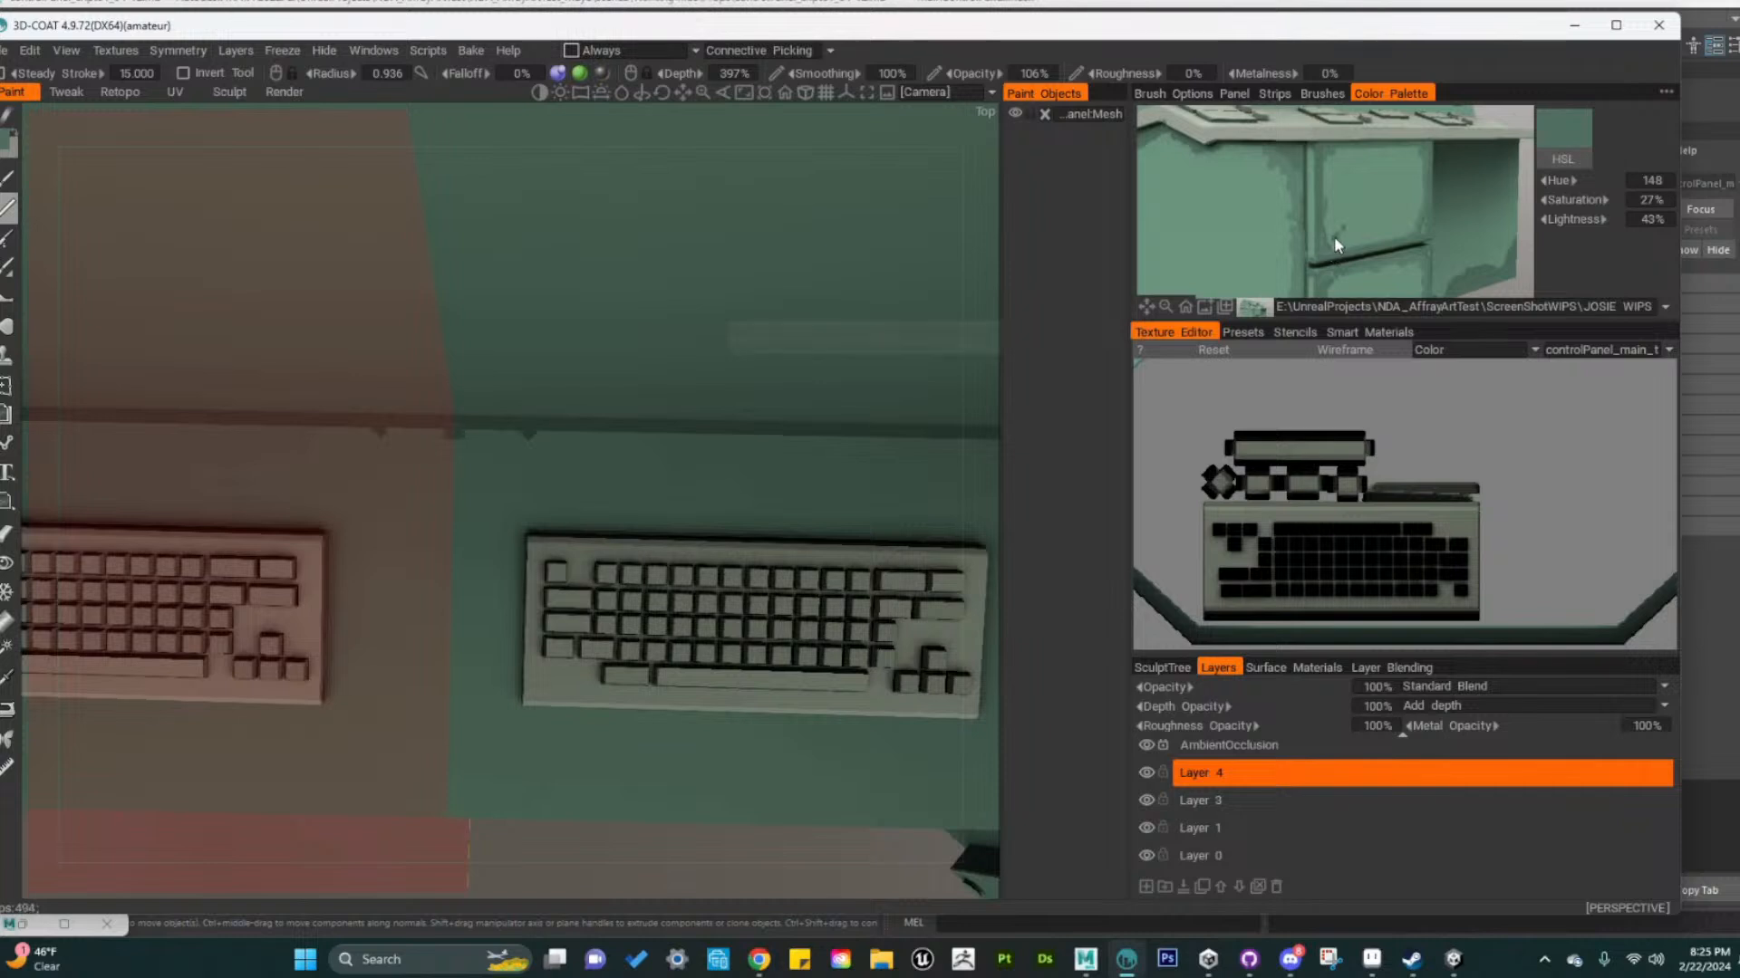
left_click(1486, 276)
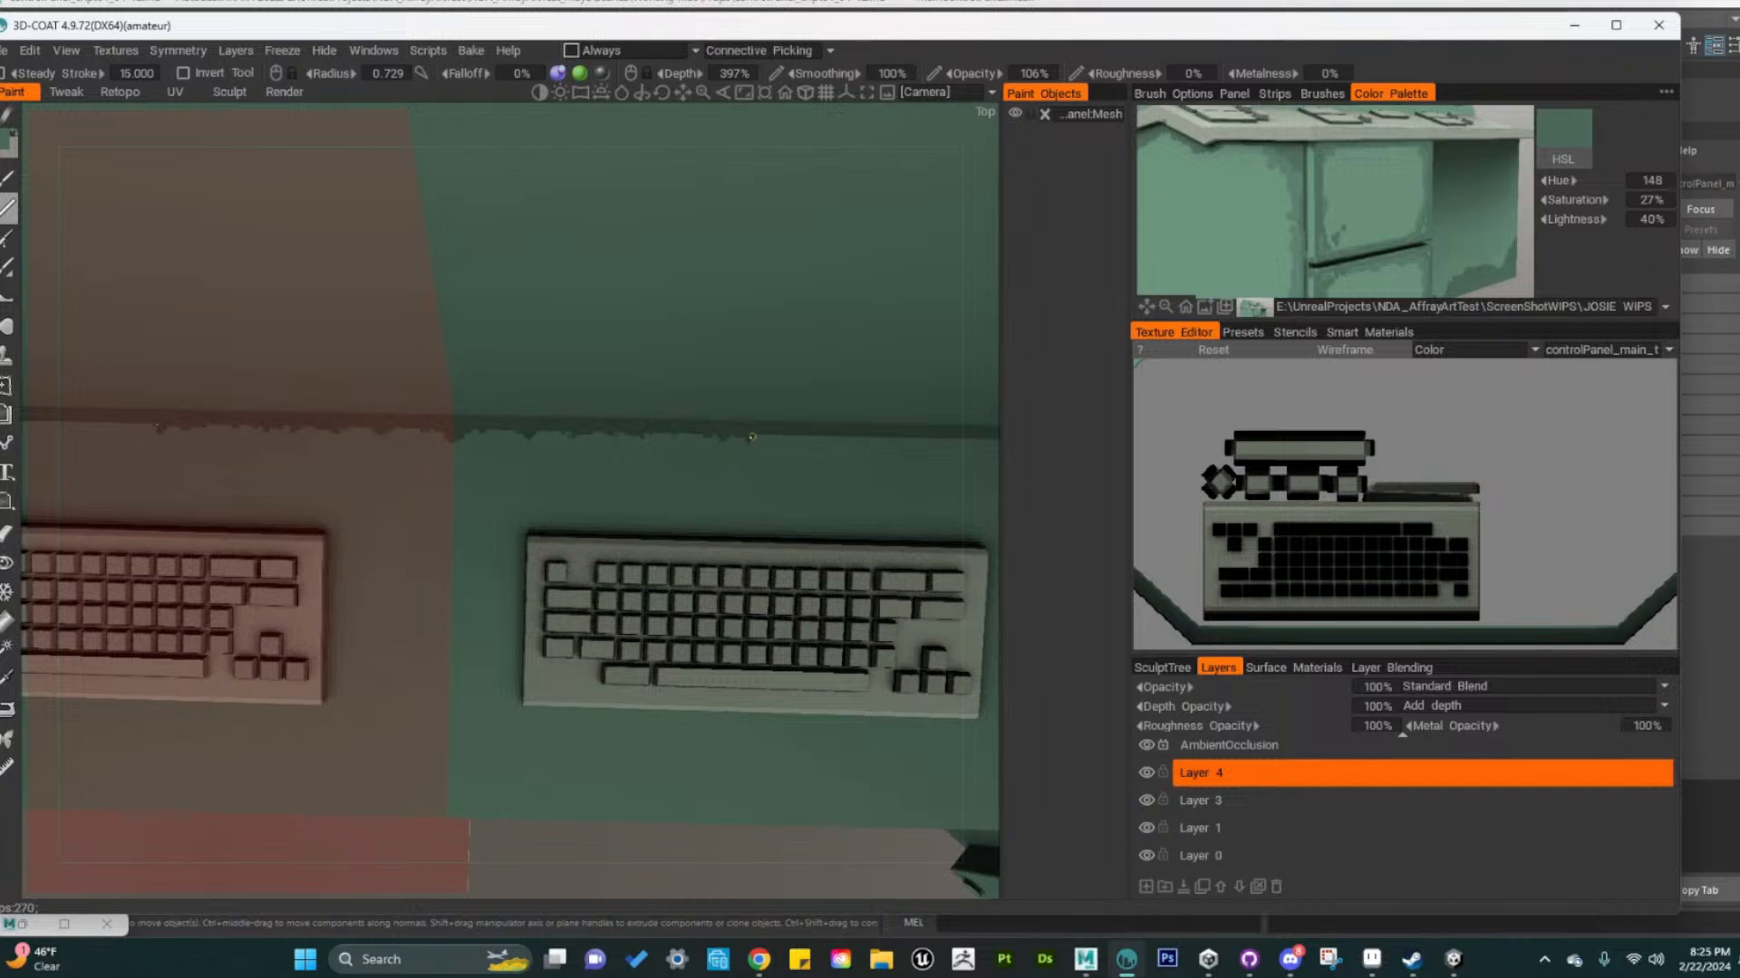
left_click_drag(786, 437, 801, 437)
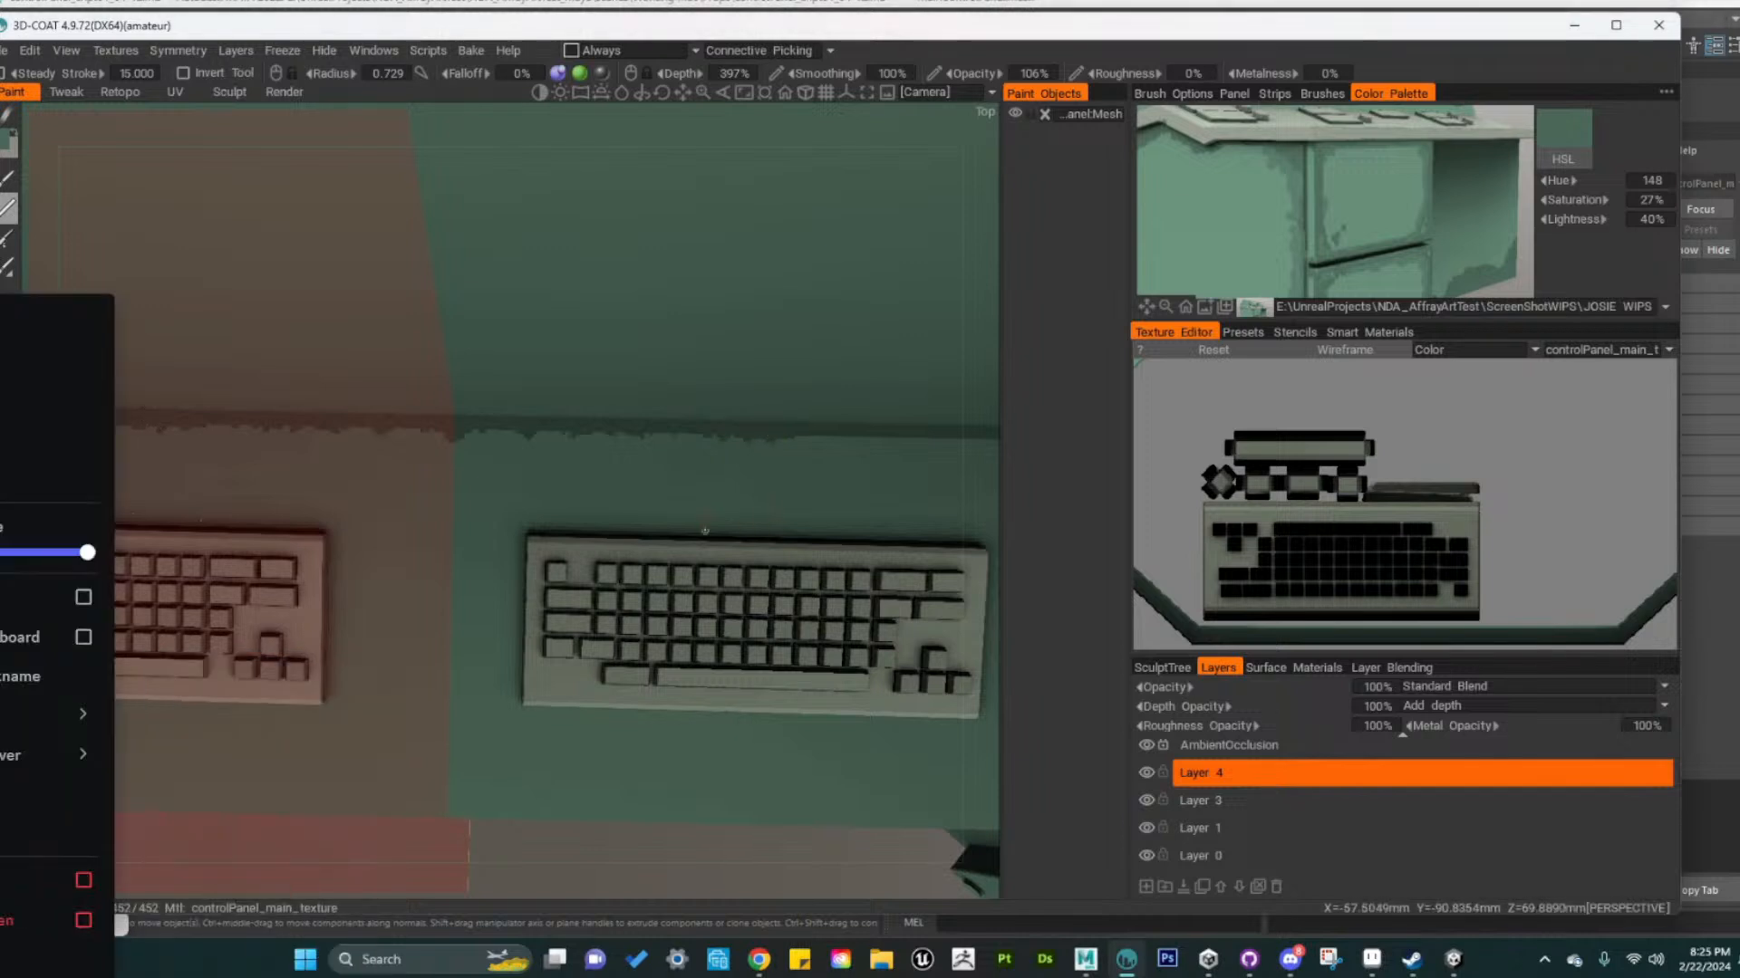
Reduce the brush radius to 0.268 and add fine pixel chips along the lower edge of the desk seam near the center
left_click(43, 594)
right_click_drag(718, 856, 647, 779, "alt")
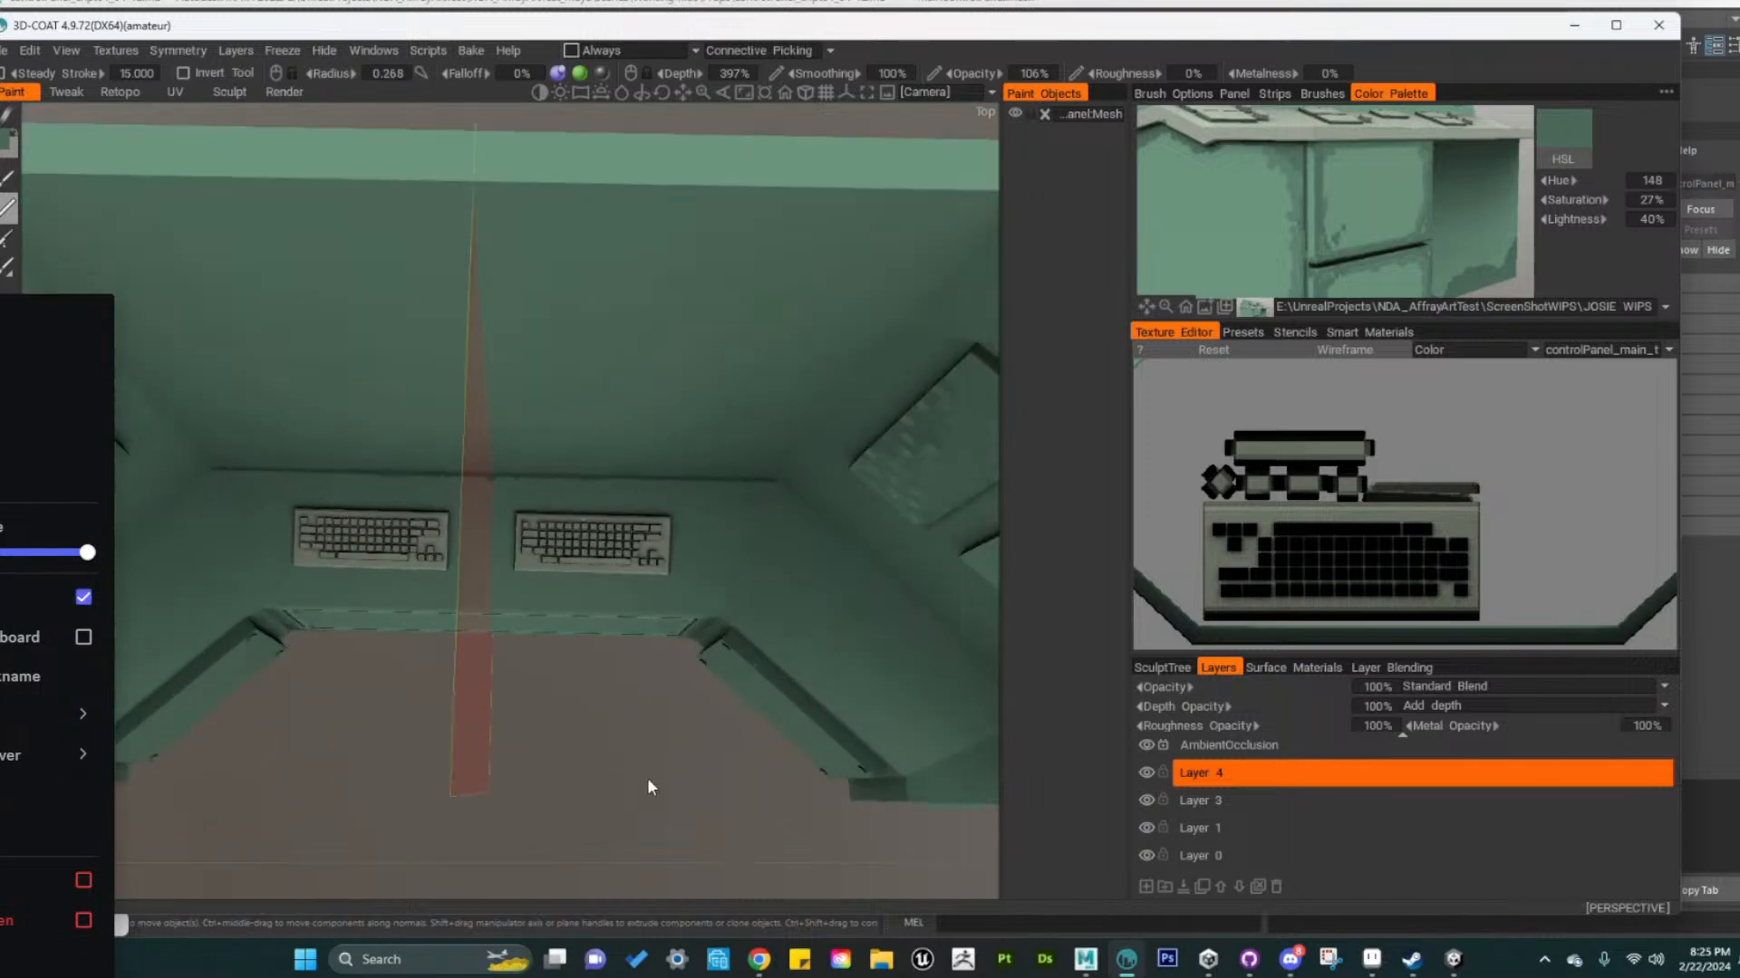
left_click_drag(647, 779, 590, 650, "alt")
right_click_drag(590, 651, 610, 310, "alt")
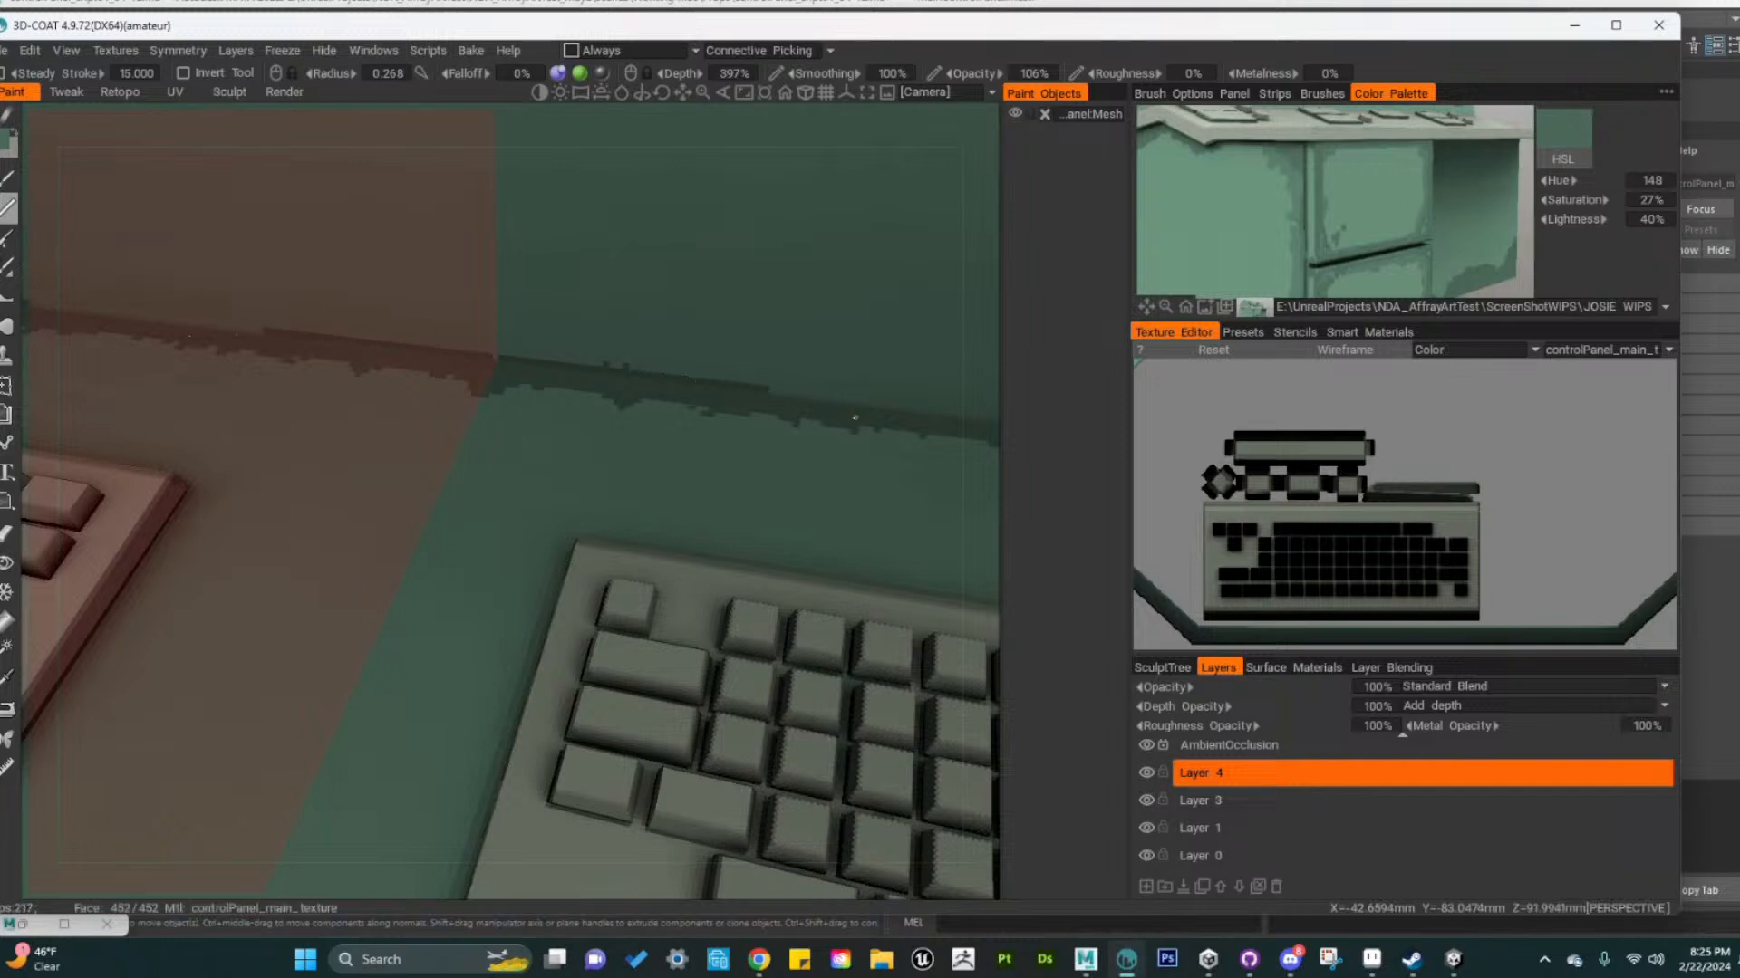
Paint a thin straight dark line along the back of the desk, from behind the keyboard towards the side wall corner
scroll(845, 436, "down", 8)
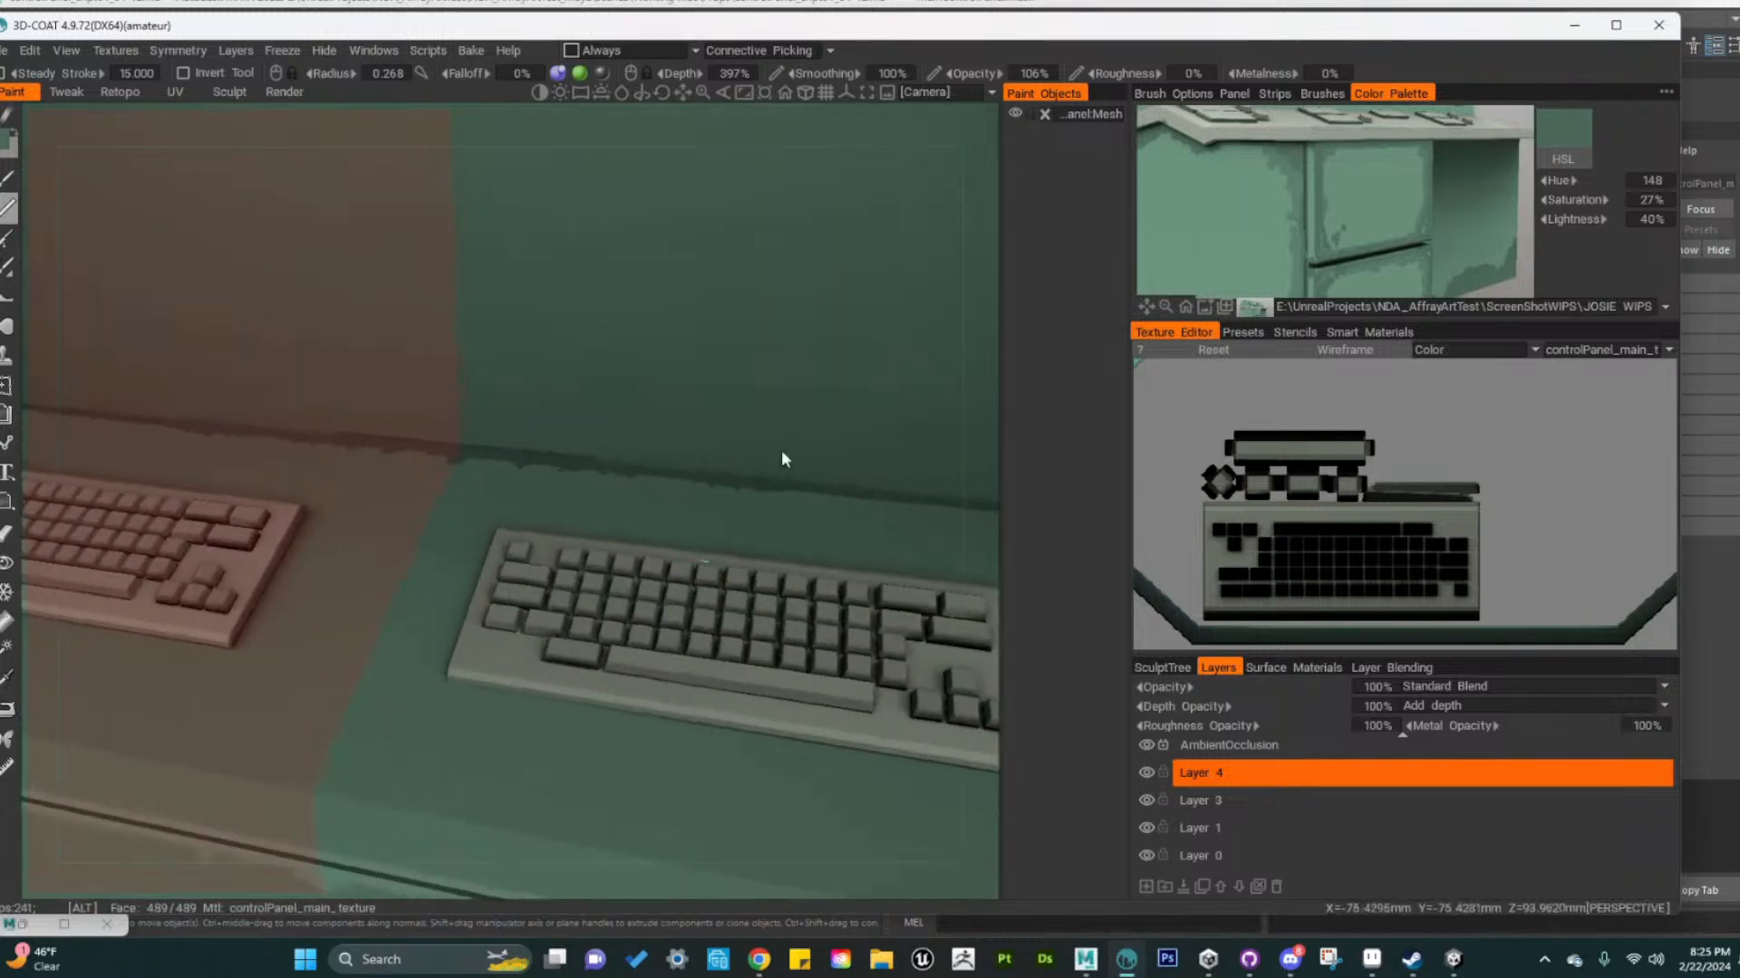
middle_click_drag(820, 427, 551, 412, "alt")
left_click_drag(551, 411, 558, 414, "alt")
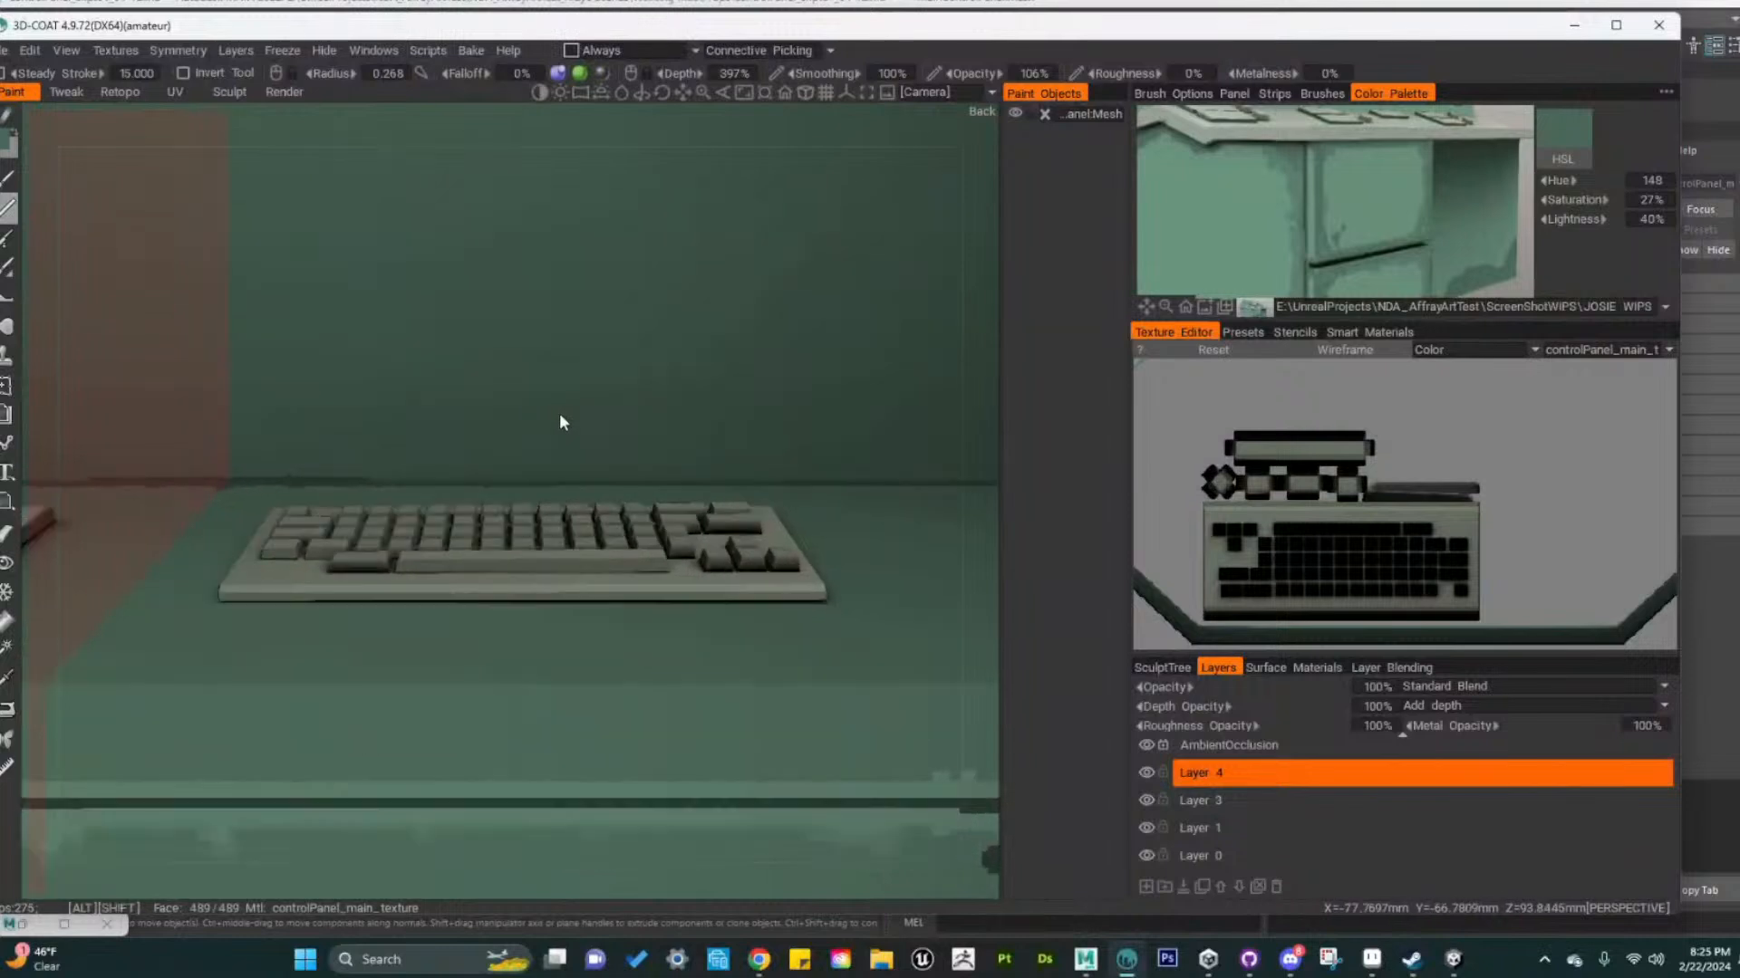
left_click_drag(367, 479, 967, 479, "shift")
middle_click_drag(861, 505, 435, 505)
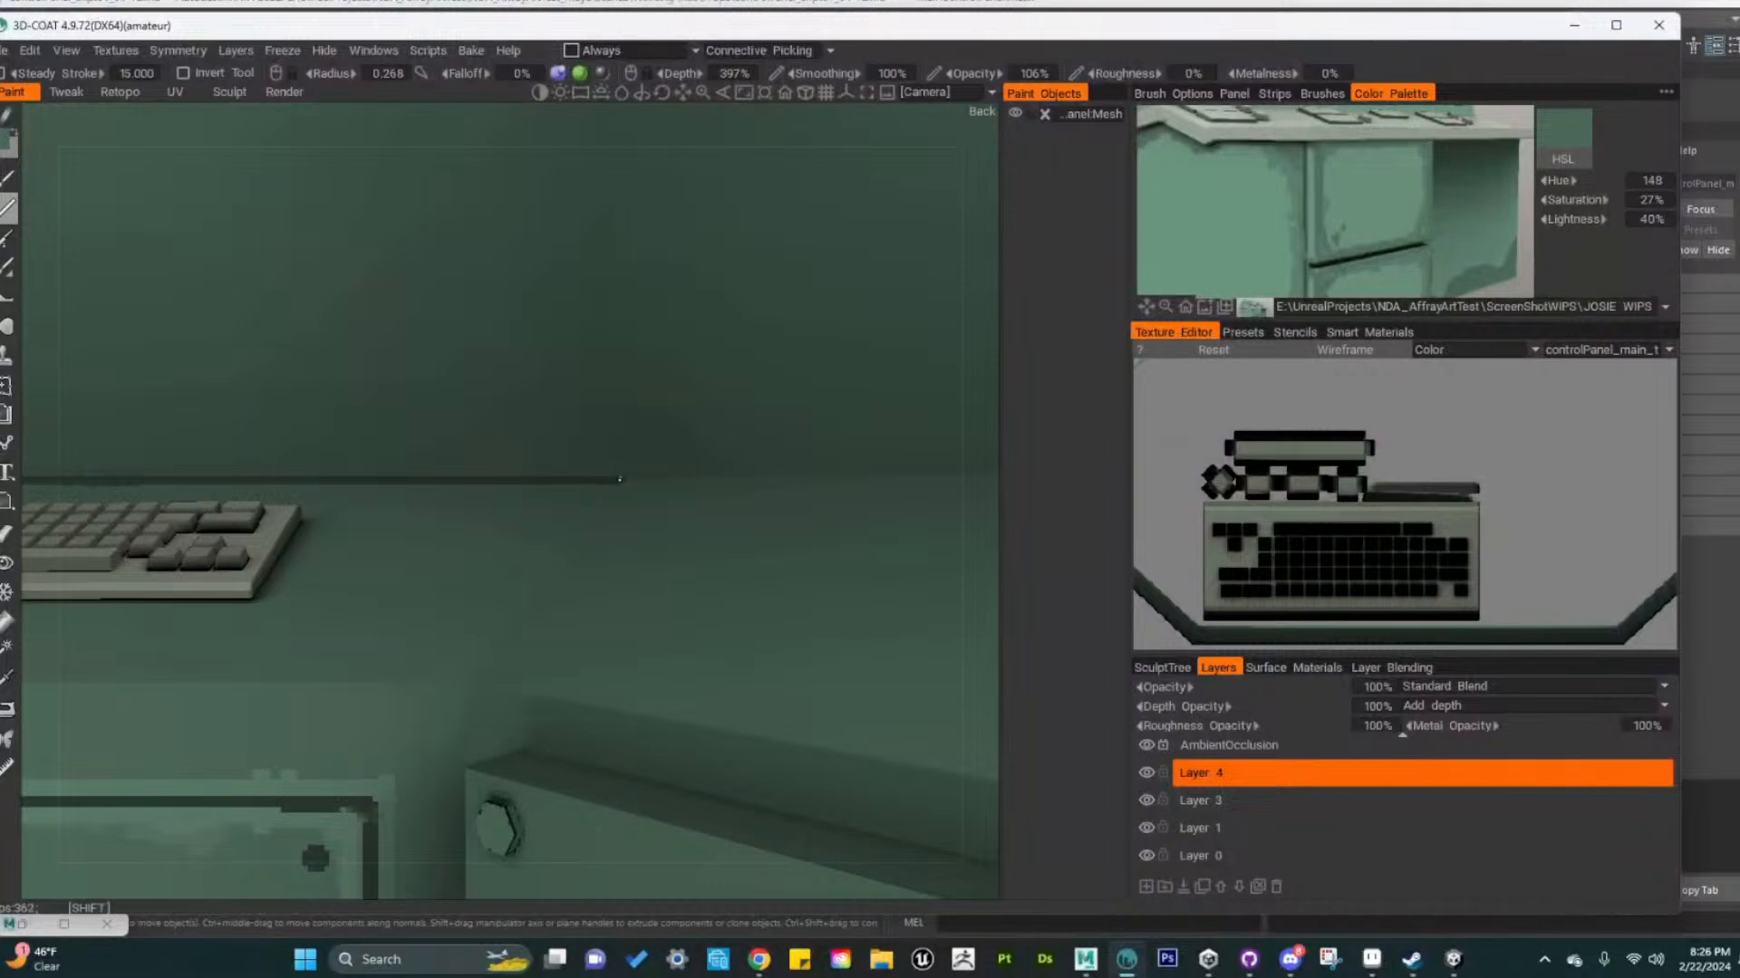
Paint small irregular dark chips on the wall just above the desk seam, working from the keyboard back to the symmetry plane
middle_click_drag(426, 551, 709, 540, "alt")
right_click_drag(395, 509, 455, 519, "alt")
middle_click_drag(455, 519, 935, 576, "alt")
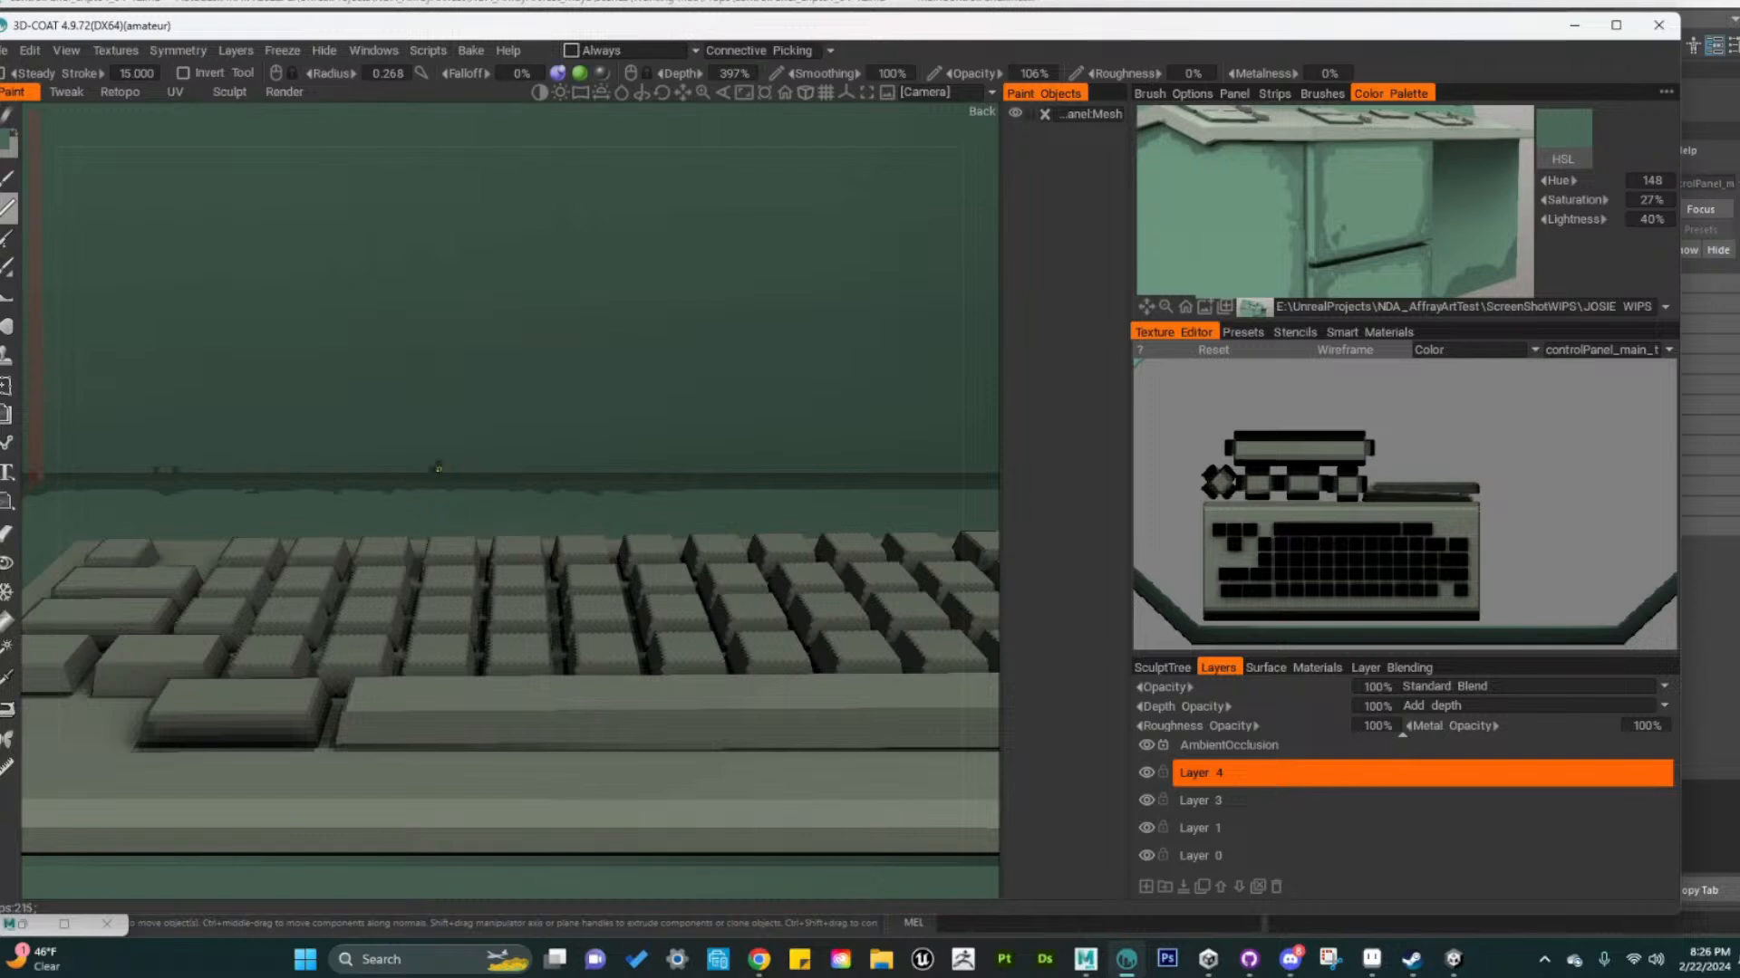
left_click_drag(451, 469, 535, 474)
left_click_drag(265, 475, 85, 474)
middle_click_drag(107, 502, 388, 515, "alt")
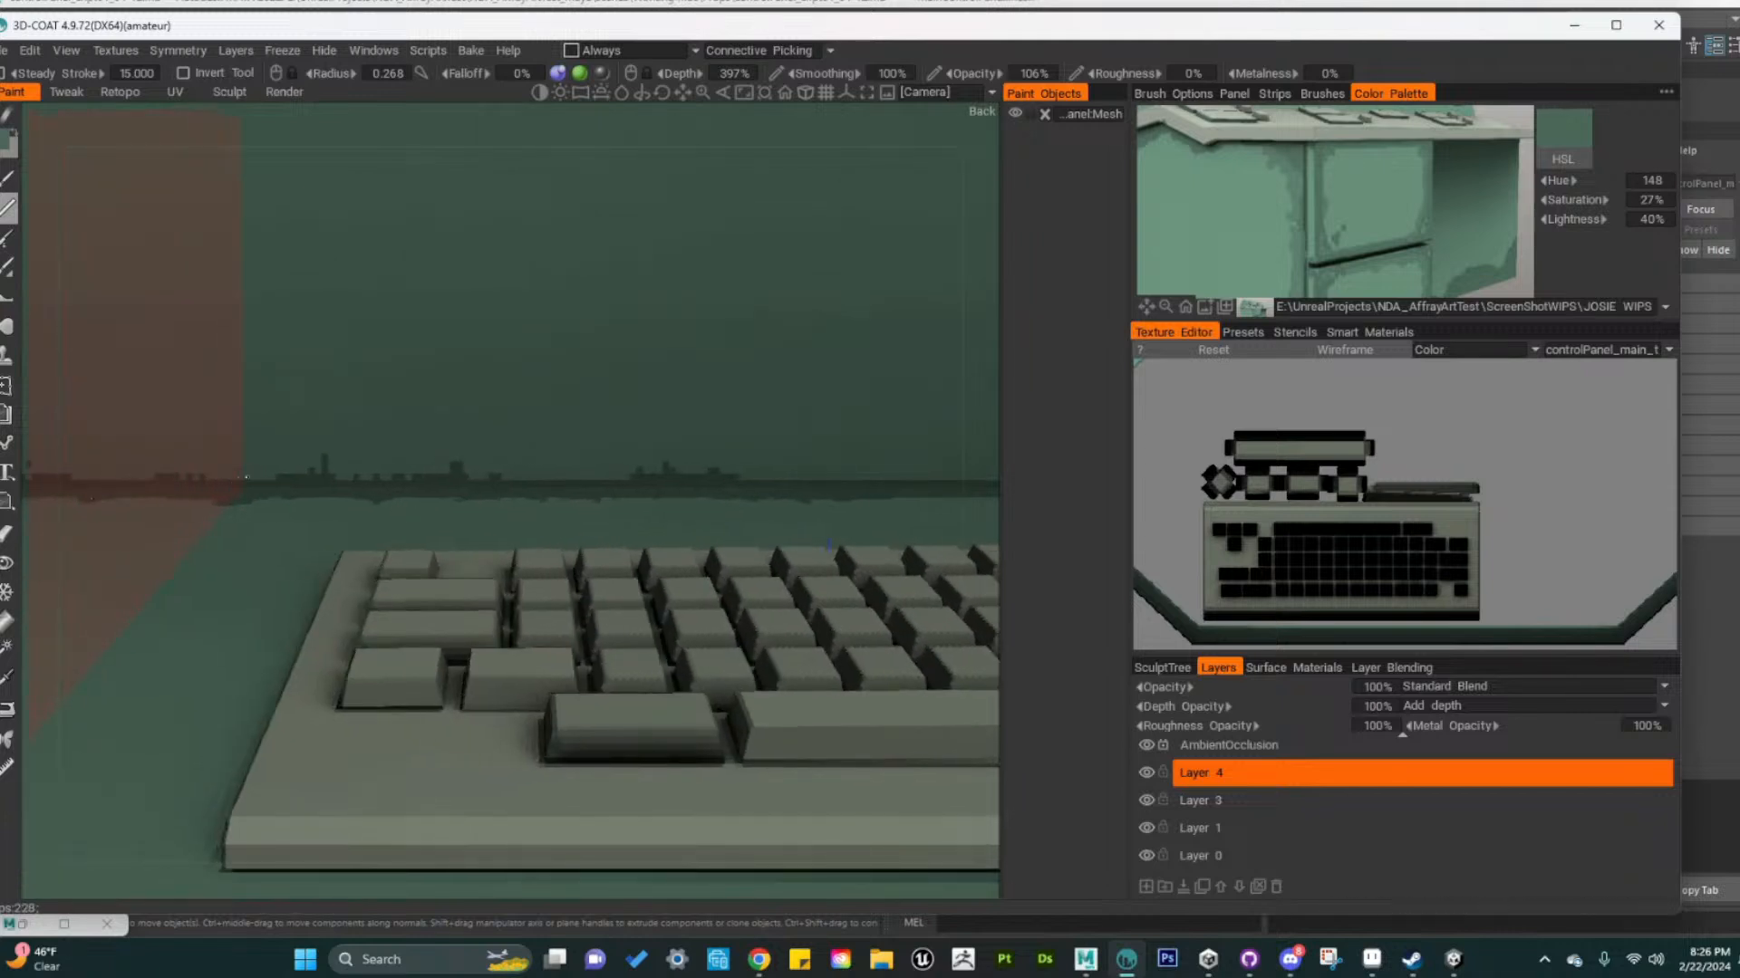
Add more dark chips on both edges of the seam behind the keyboard, continuing away from the symmetry plane
right_click_drag(688, 534, 523, 544, "alt")
left_click_drag(523, 541, 542, 682, "alt")
right_click_drag(542, 682, 722, 629, "alt")
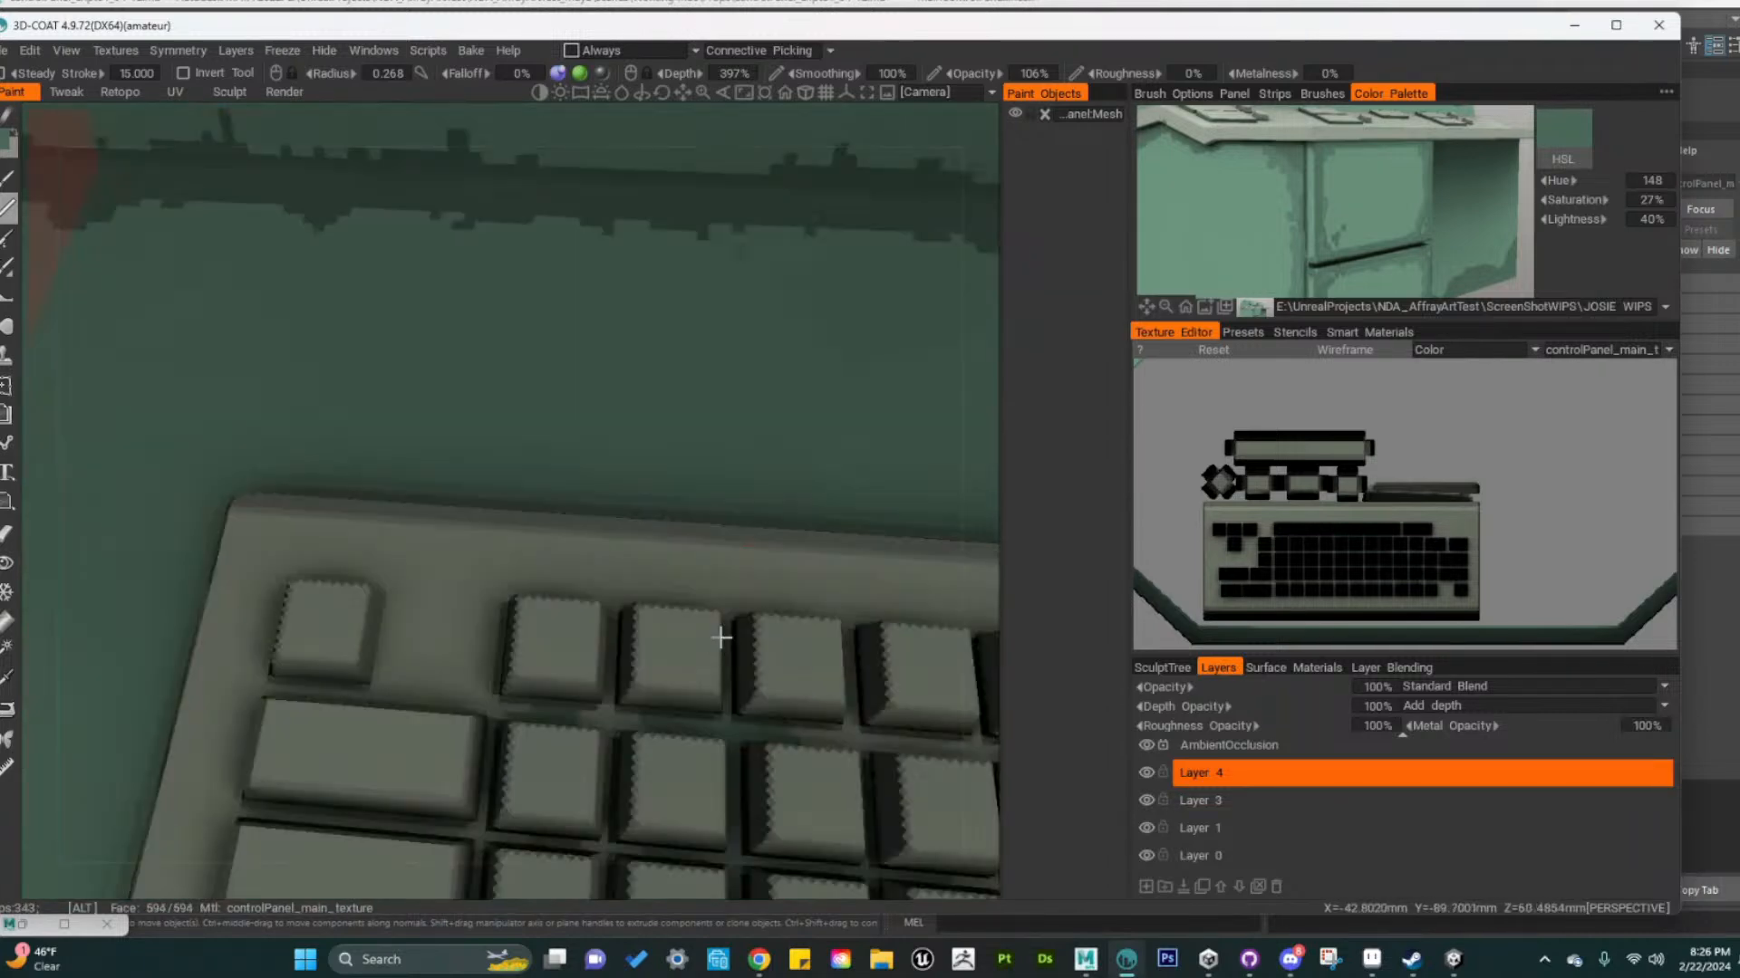
right_click_drag(776, 525, 587, 551, "alt")
left_click_drag(587, 546, 591, 490, "alt")
right_click_drag(591, 489, 626, 465, "alt")
left_click_drag(517, 466, 532, 471)
middle_click_drag(766, 528, 634, 544, "alt")
left_click_drag(777, 516, 941, 525)
Extend the ragged dark chipping along the seam past the keyboard's outer end towards the wall corner
right_click_drag(899, 558, 587, 665, "alt")
left_click_drag(587, 666, 590, 734, "alt")
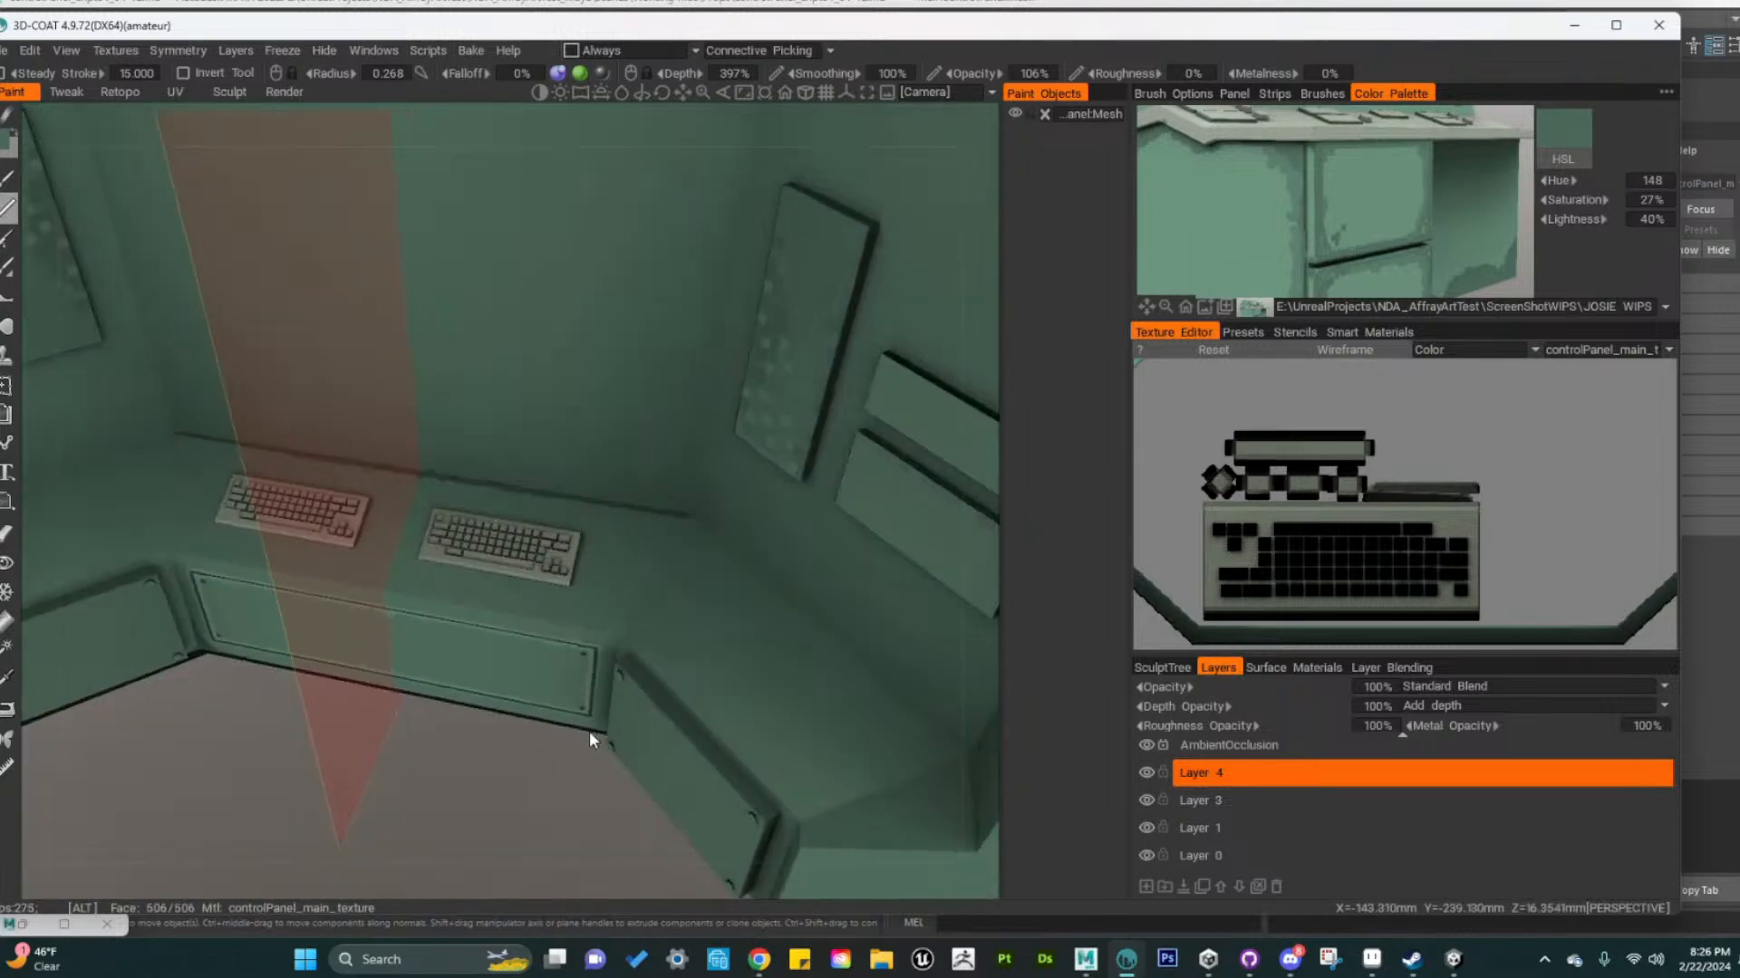
right_click_drag(589, 734, 641, 662, "alt")
left_click_drag(692, 432, 789, 449)
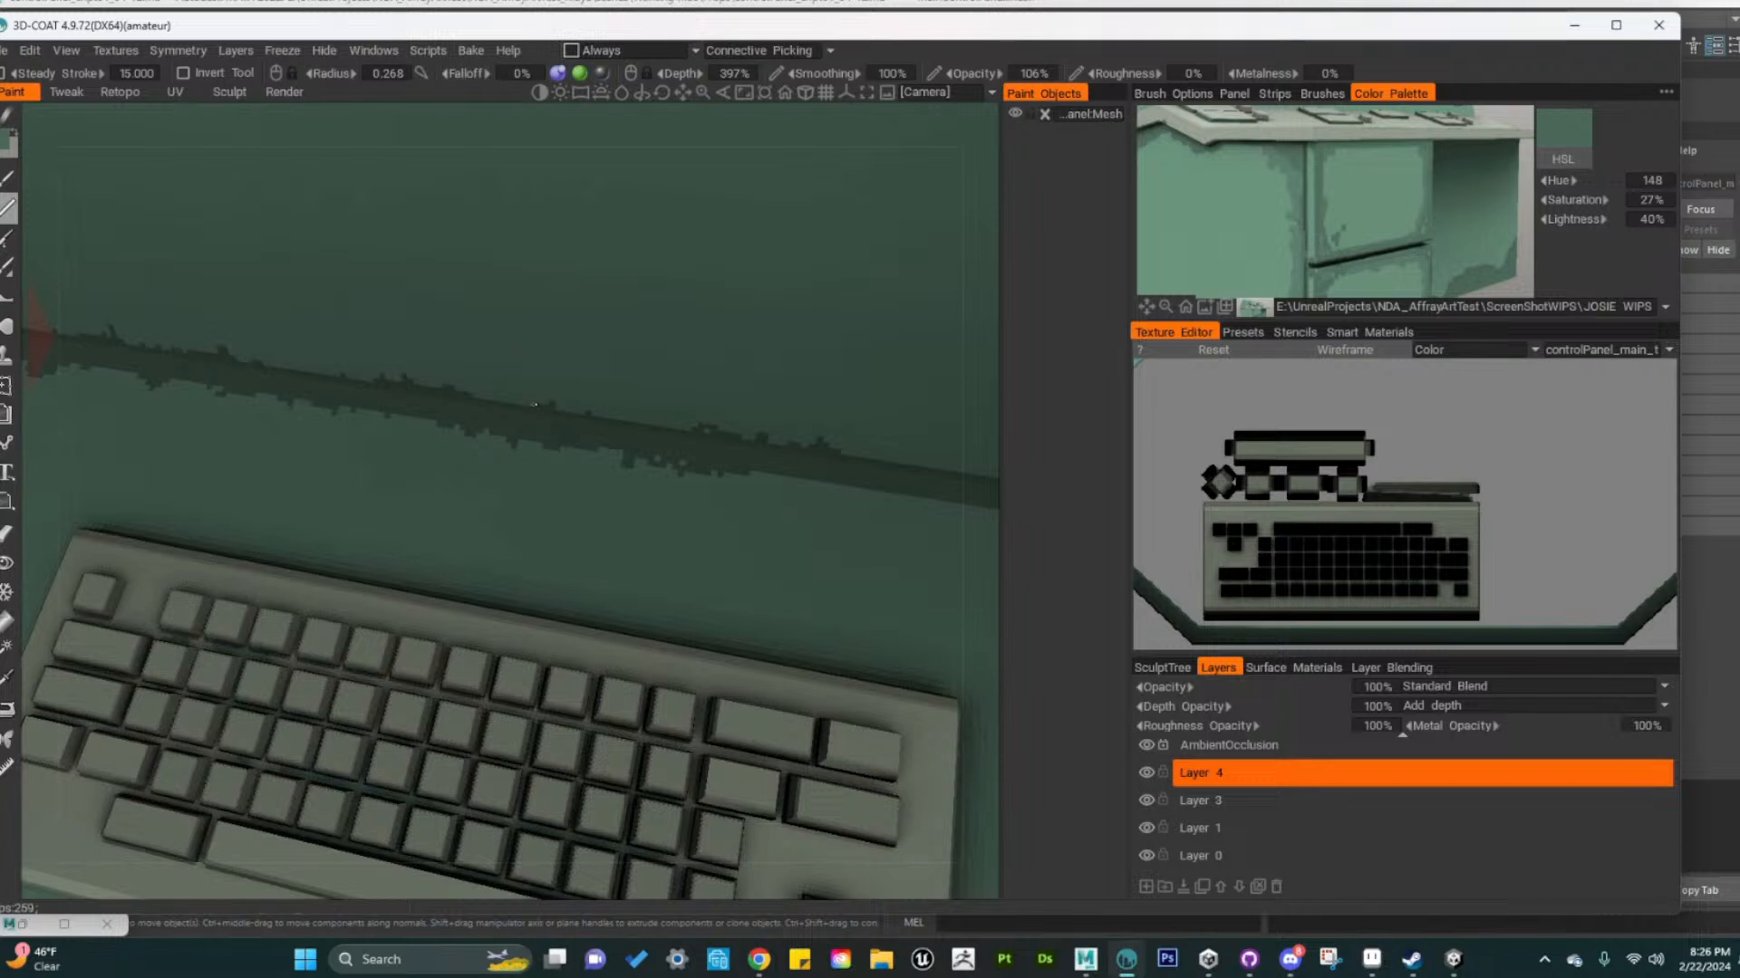
middle_click_drag(858, 518, 671, 512, "alt")
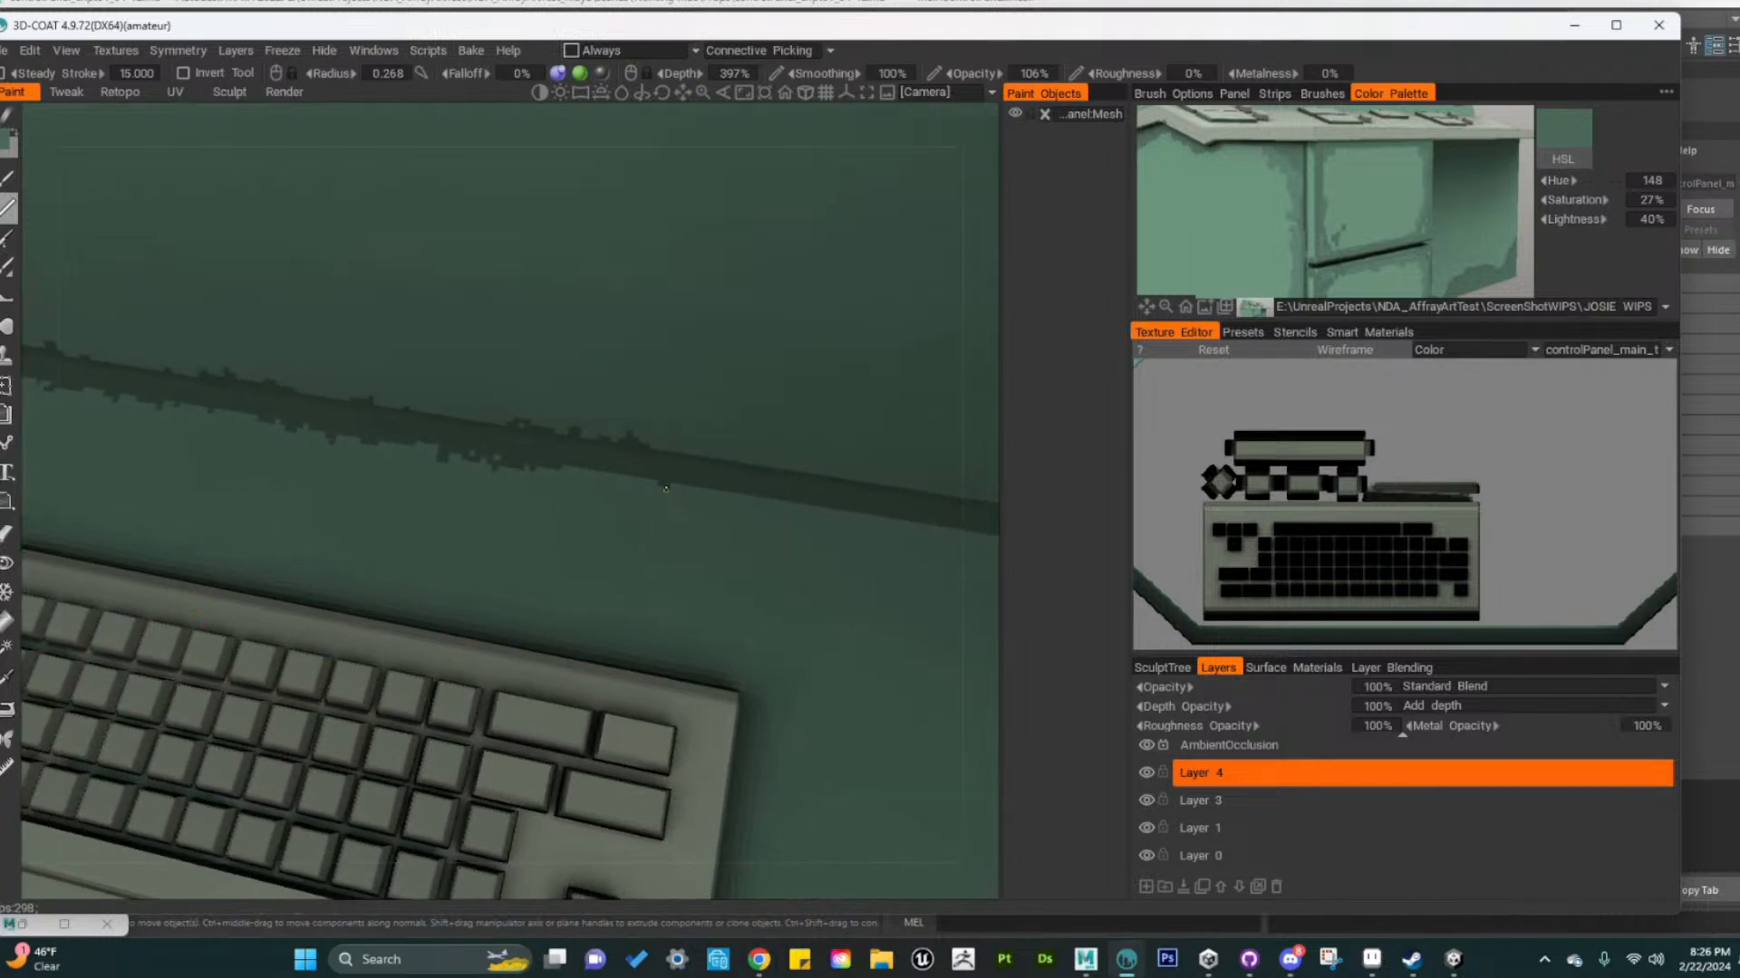
left_click_drag(664, 488, 806, 503)
Sample the light cabinet green from the reference image and raise its lightness to 63% for the front panel area
right_click_drag(806, 503, 704, 496, "alt")
left_click_drag(704, 496, 706, 484, "alt")
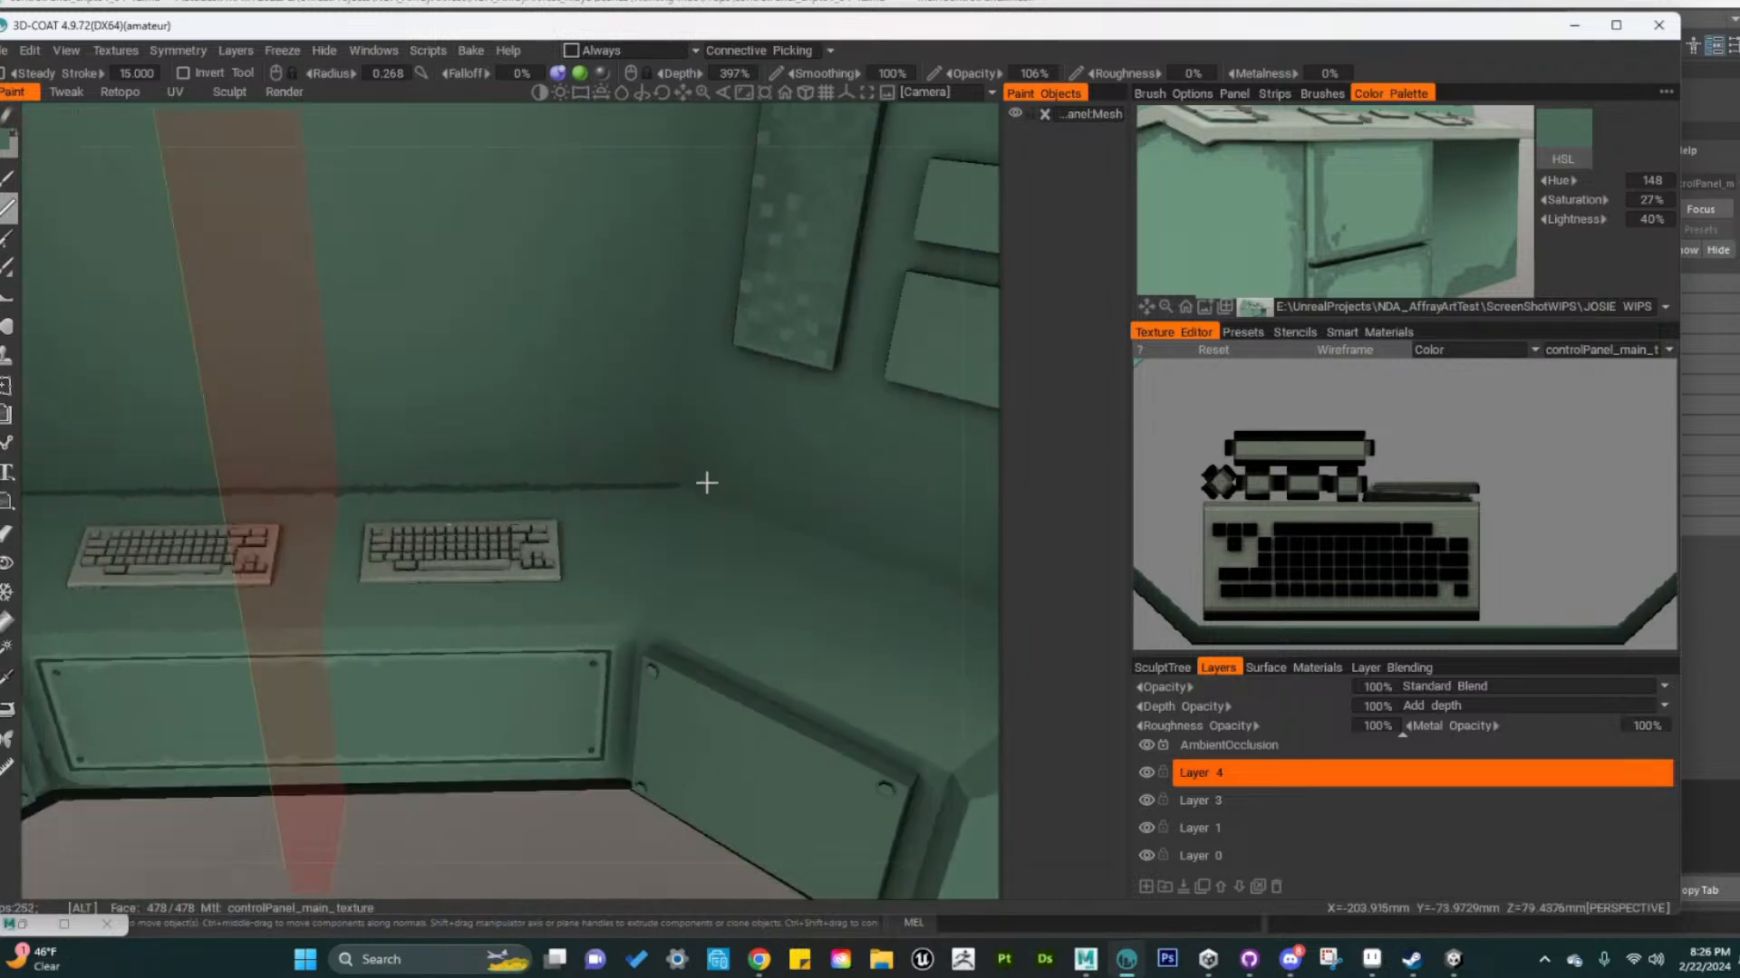
middle_click_drag(707, 485, 813, 494, "alt")
left_click_drag(814, 494, 660, 518, "alt")
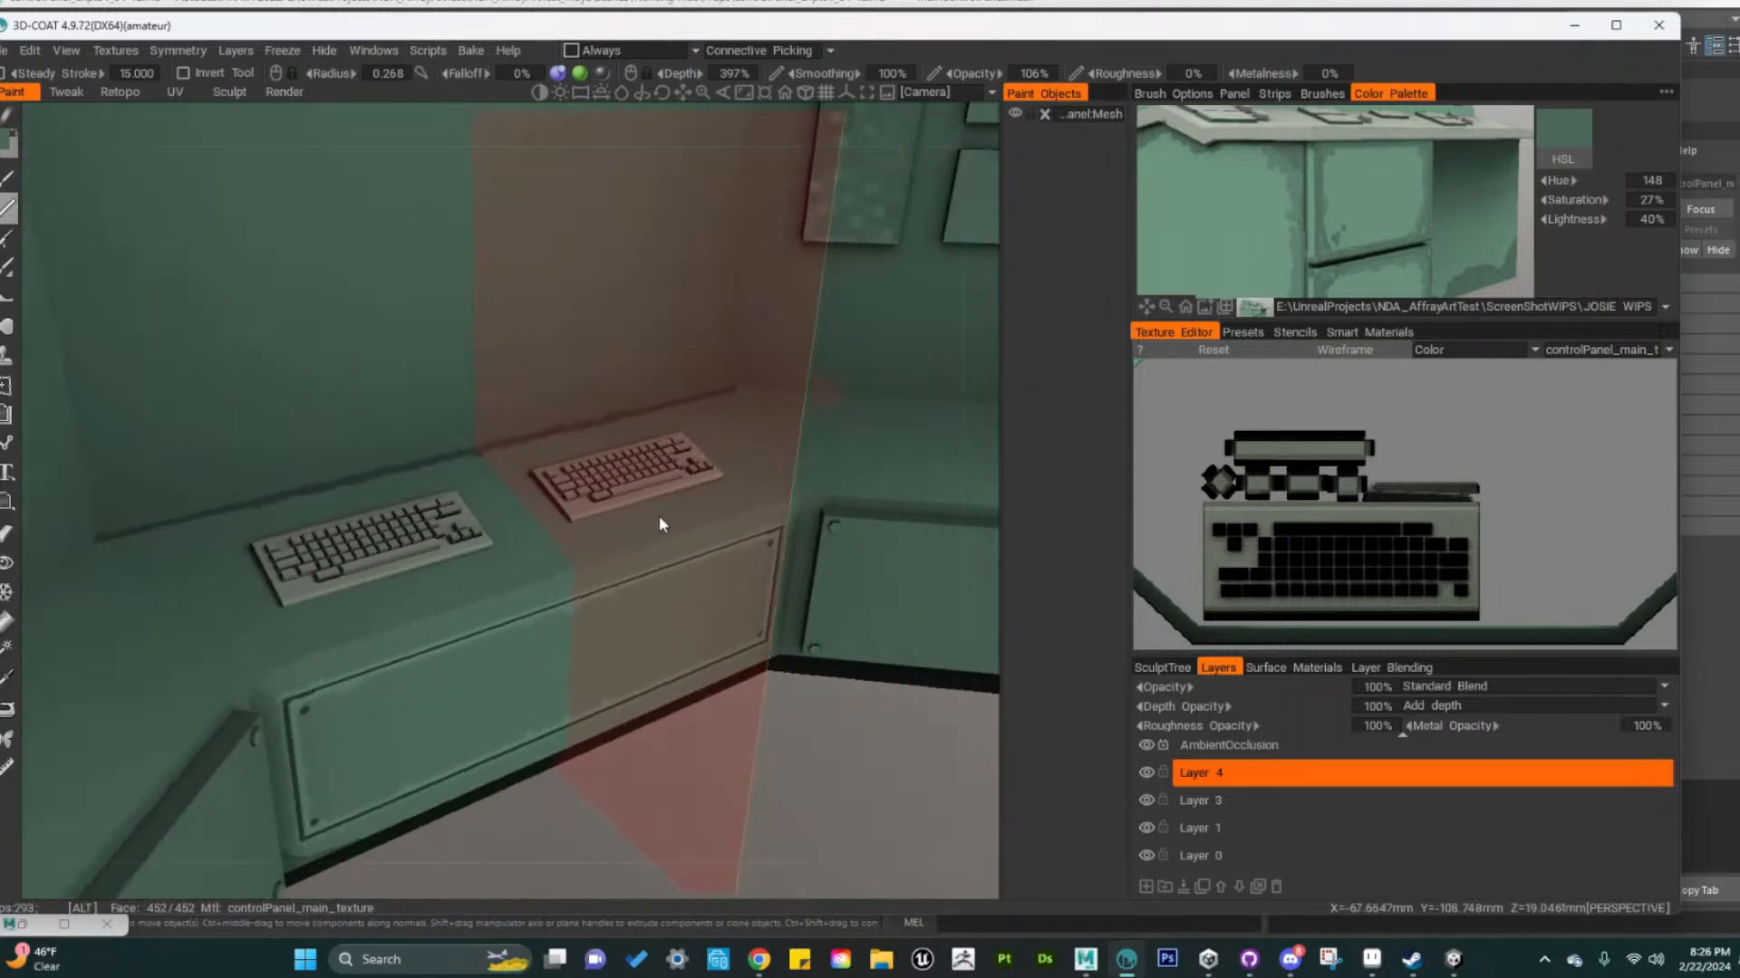
right_click_drag(660, 518, 816, 498, "alt")
middle_click_drag(815, 499, 690, 482, "alt")
mouse_move(689, 489)
left_mouse_down("alt")
mouse_move(684, 512)
mouse_move(751, 554)
left_mouse_up("alt")
mouse_move(751, 547)
right_mouse_down("alt")
mouse_move(641, 553)
mouse_move(725, 587)
right_mouse_up("alt")
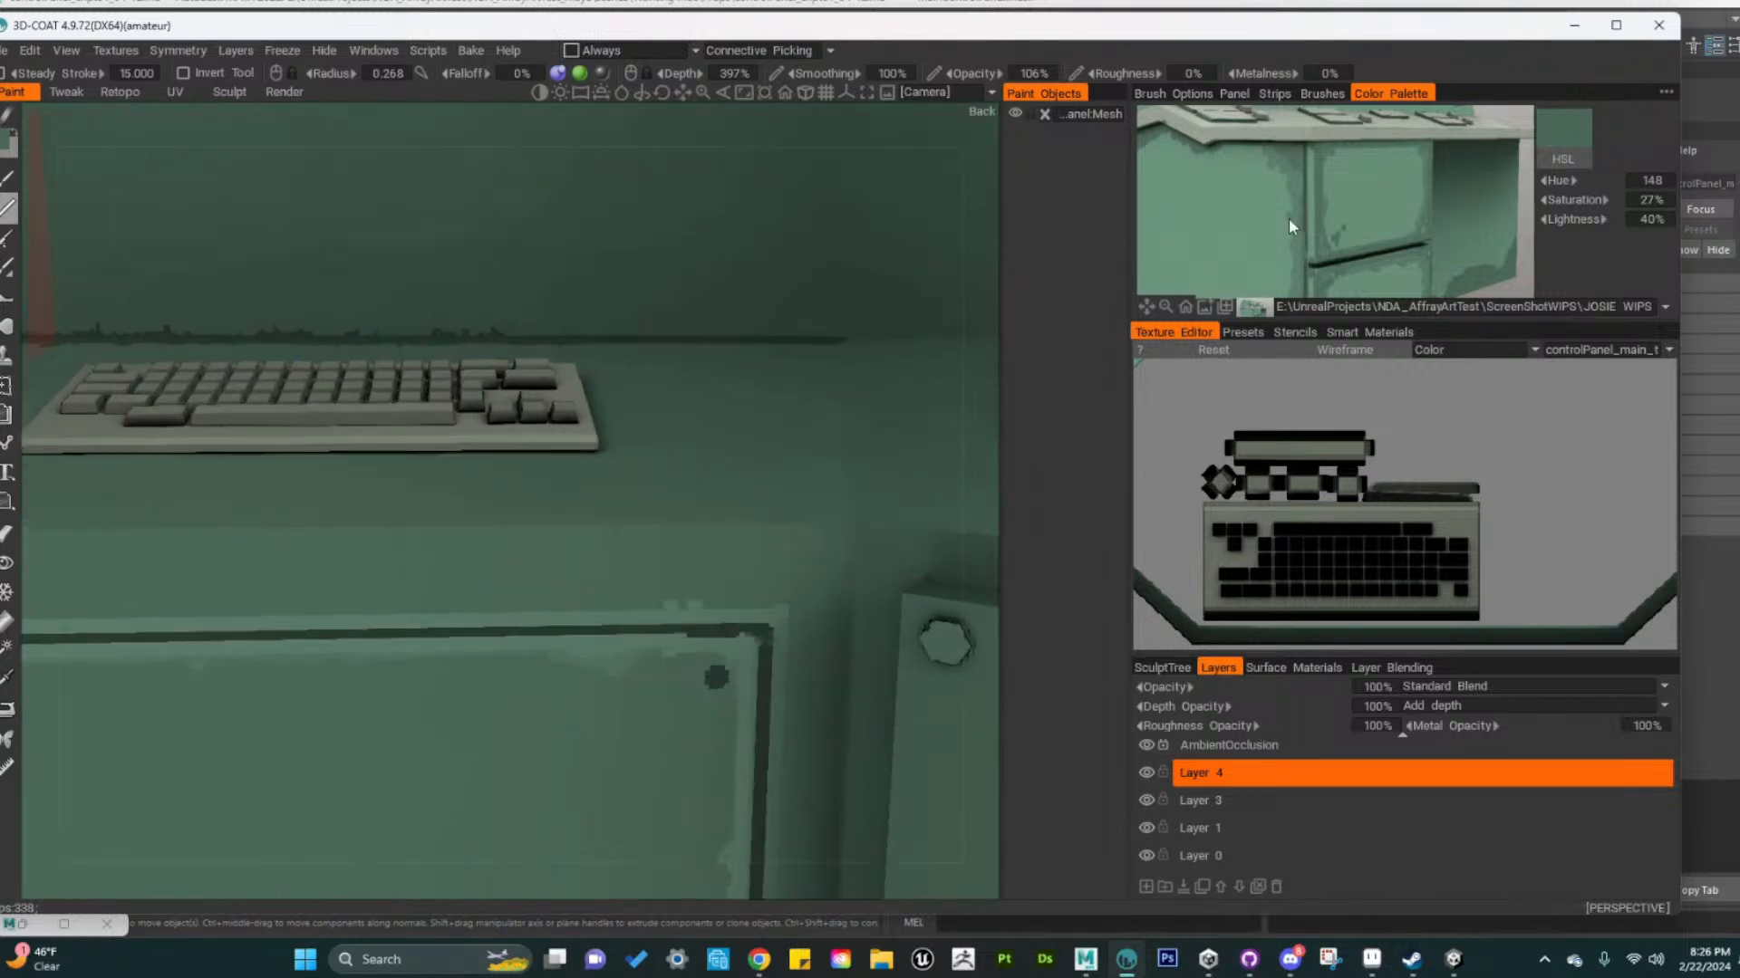
left_click(1289, 219)
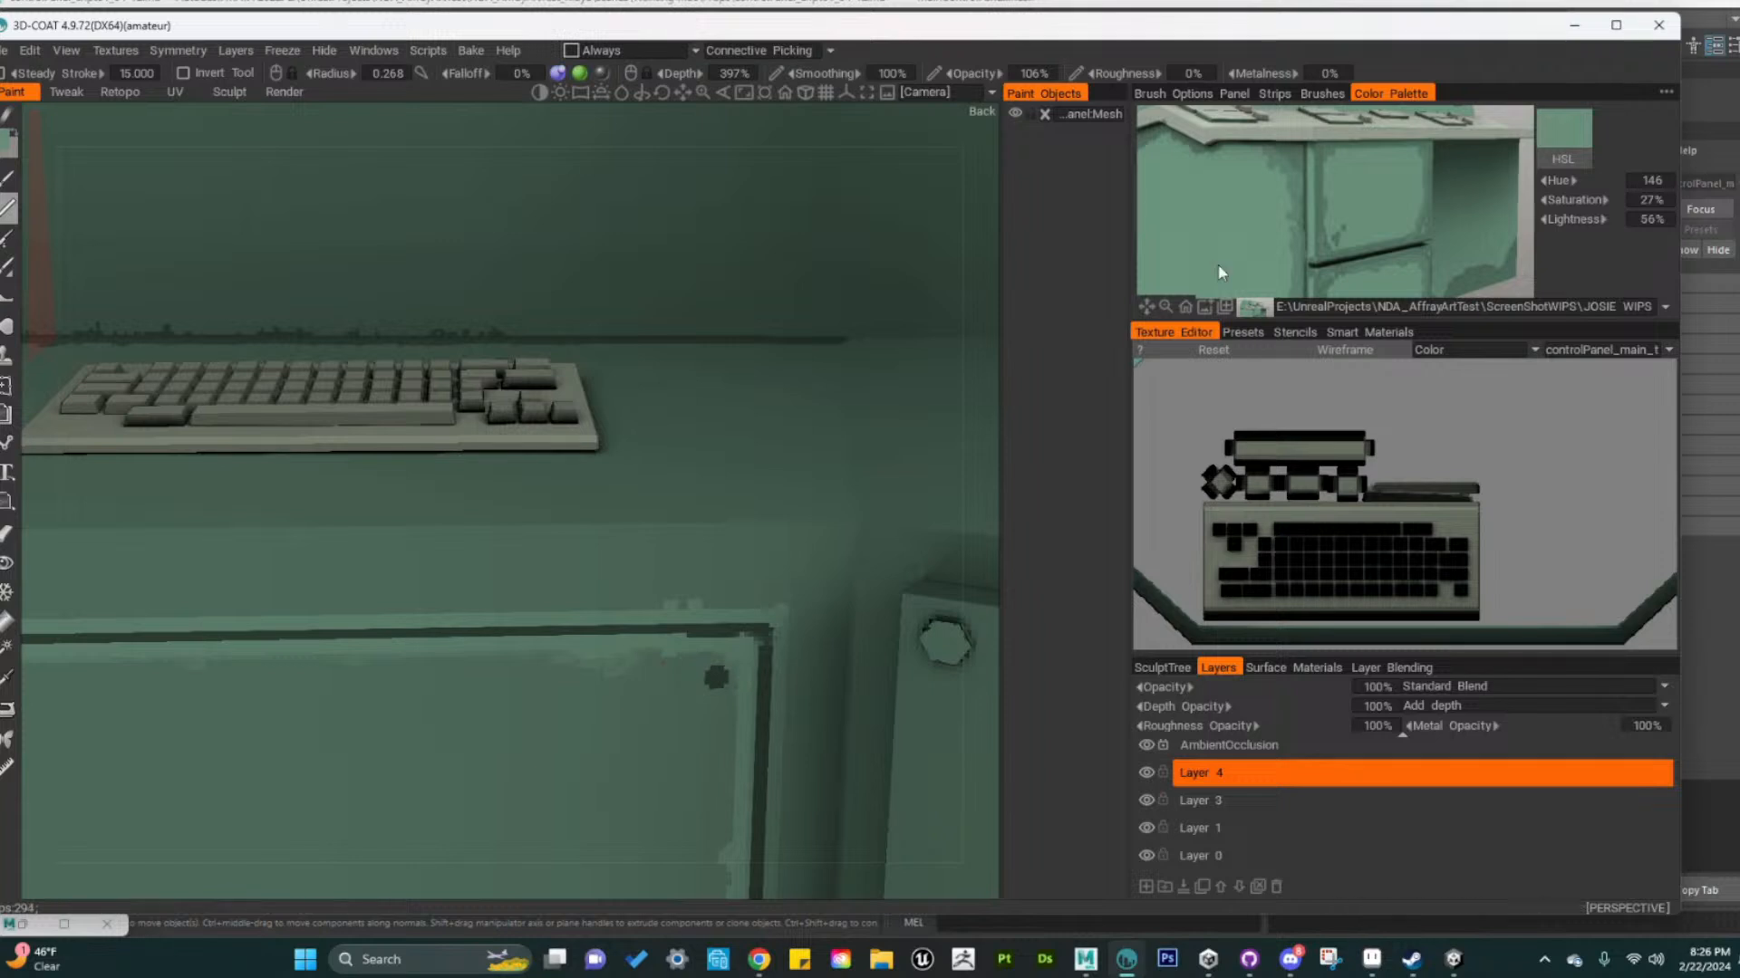
left_click_drag(1552, 220, 1575, 221)
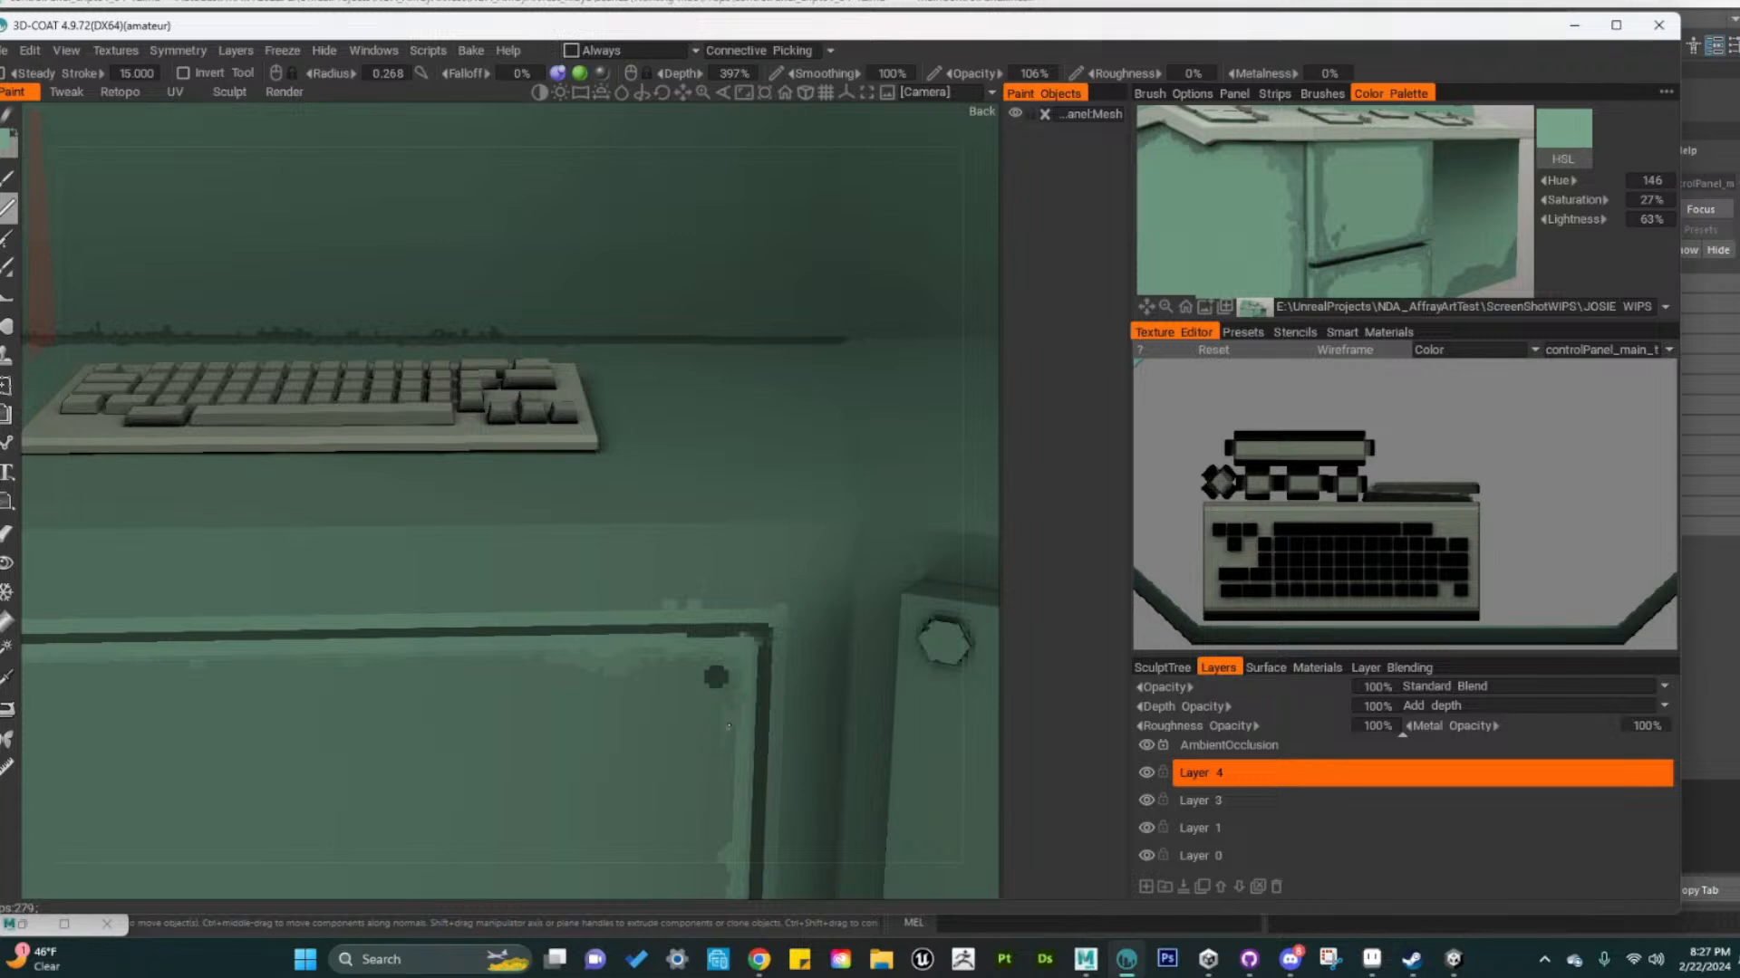
Paint irregular light green wear along the front panel's upper edge, just inside the dark groove
middle_click_drag(543, 744, 630, 609, "alt")
right_click_drag(630, 610, 584, 622, "alt")
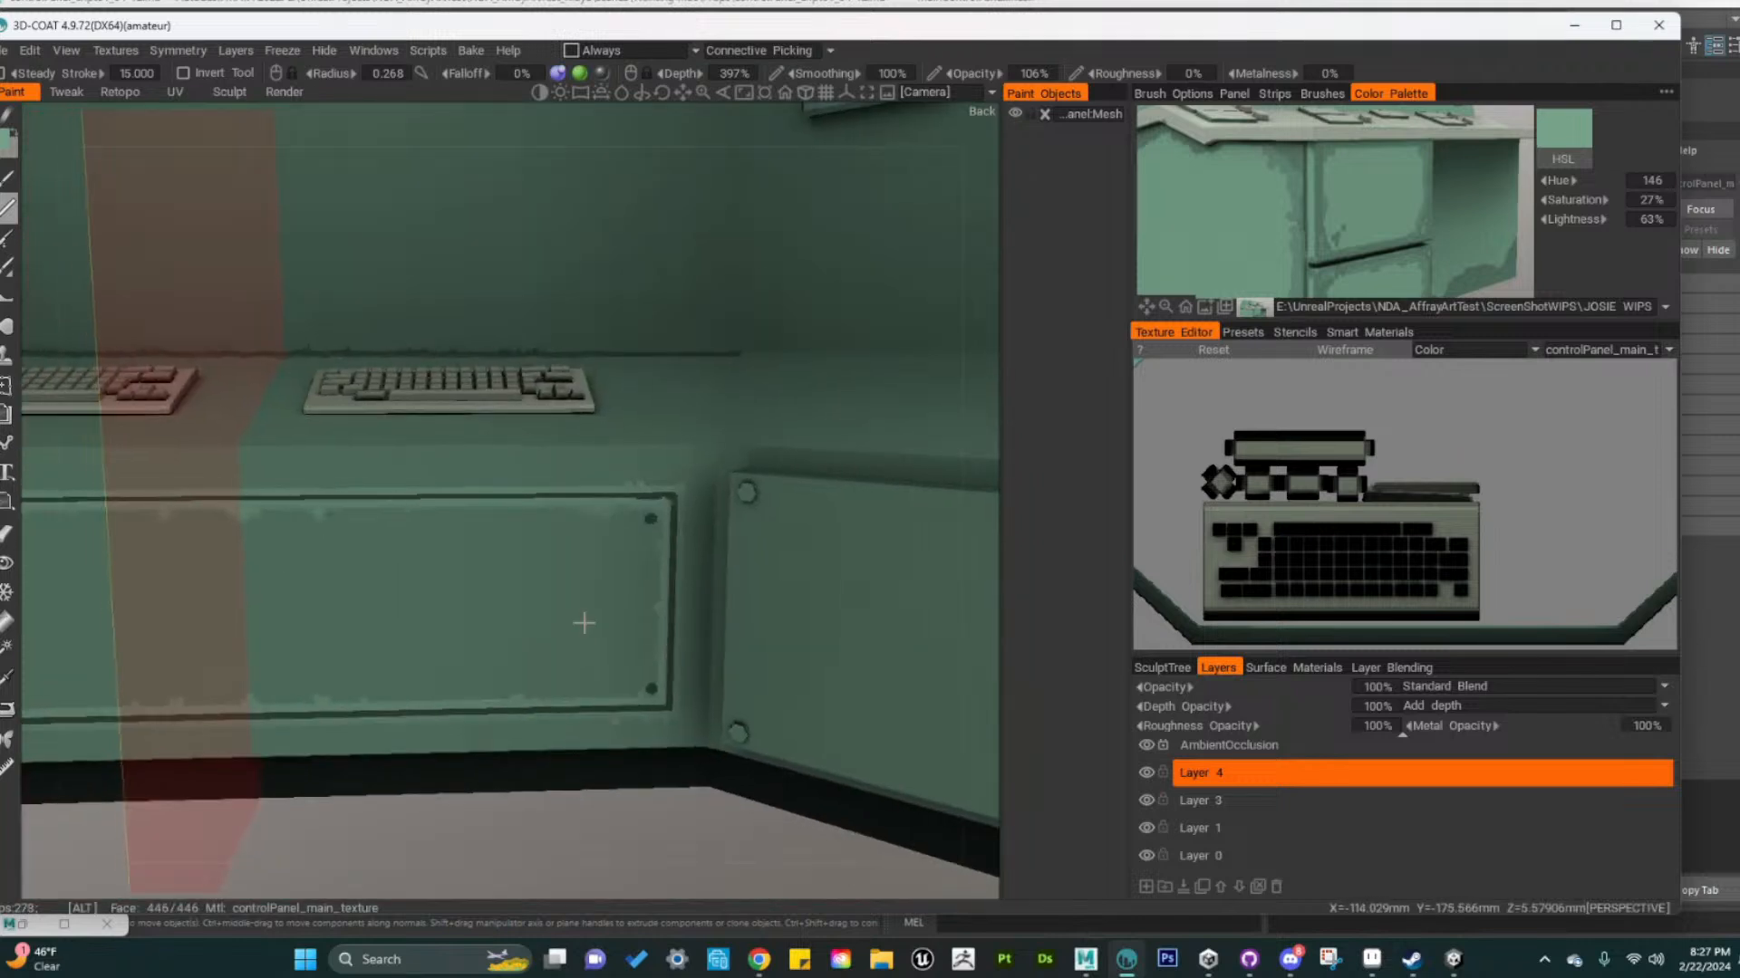
middle_click_drag(583, 622, 642, 598, "alt")
right_click_drag(642, 599, 705, 610, "alt")
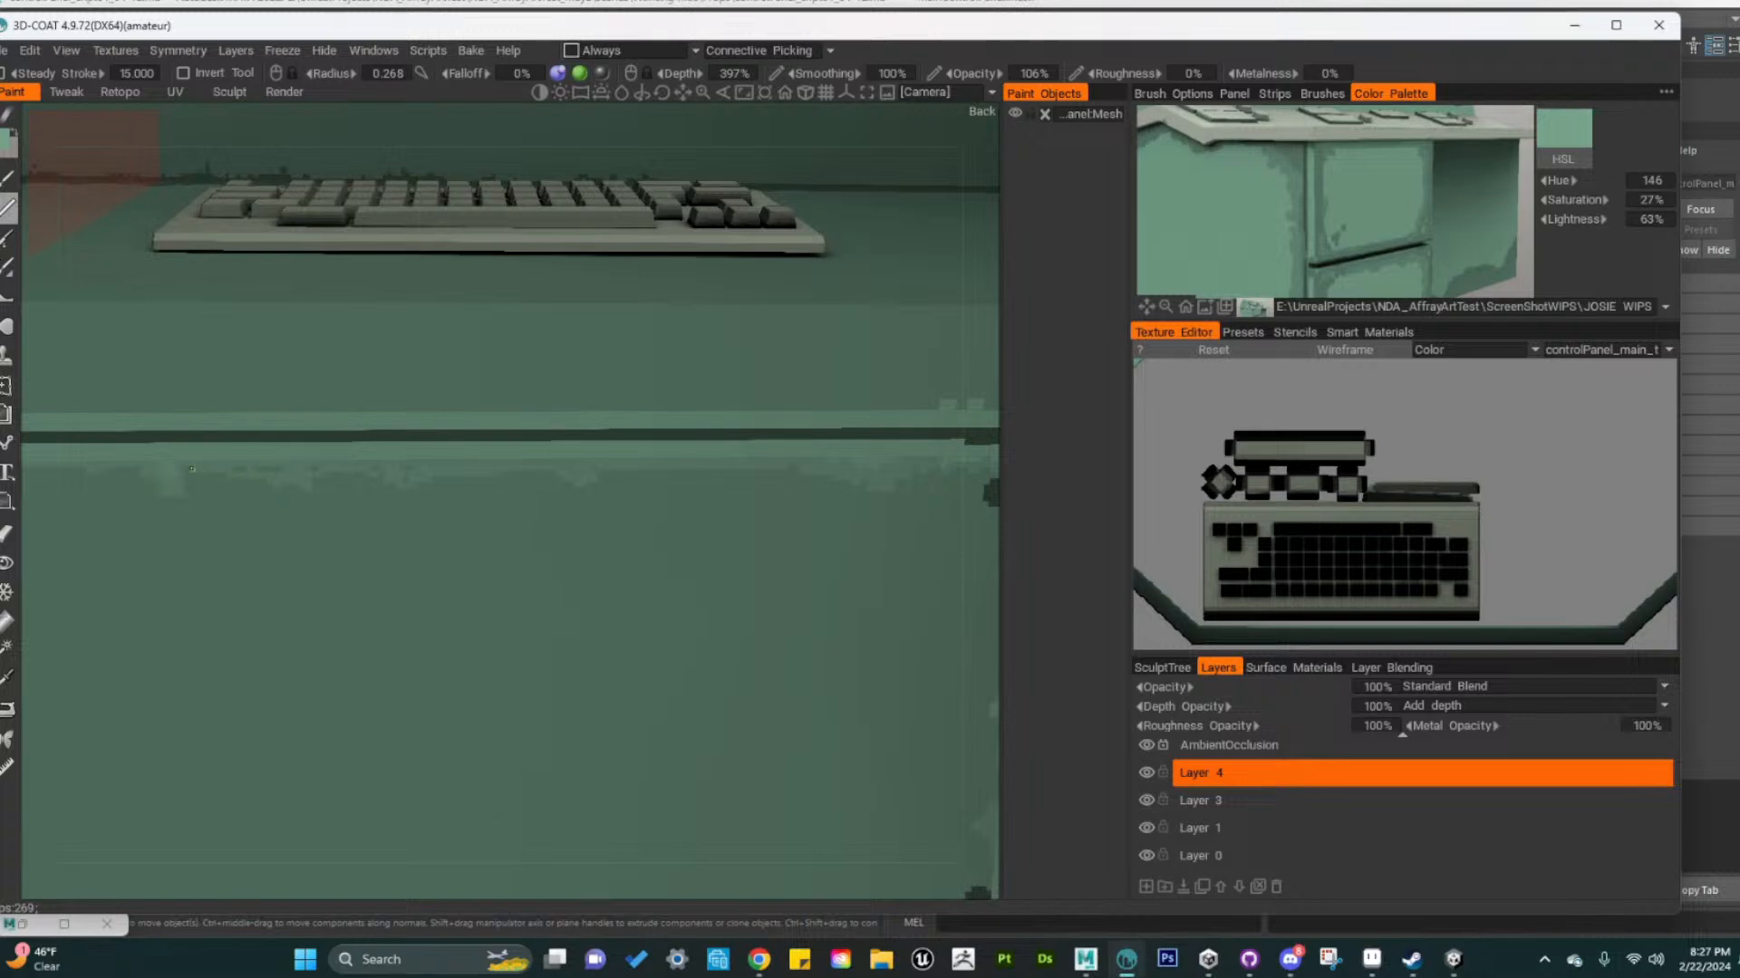
Continue the ragged light wear along the panel's upper edge as far as the symmetry plane
middle_click_drag(409, 652, 497, 602, "alt")
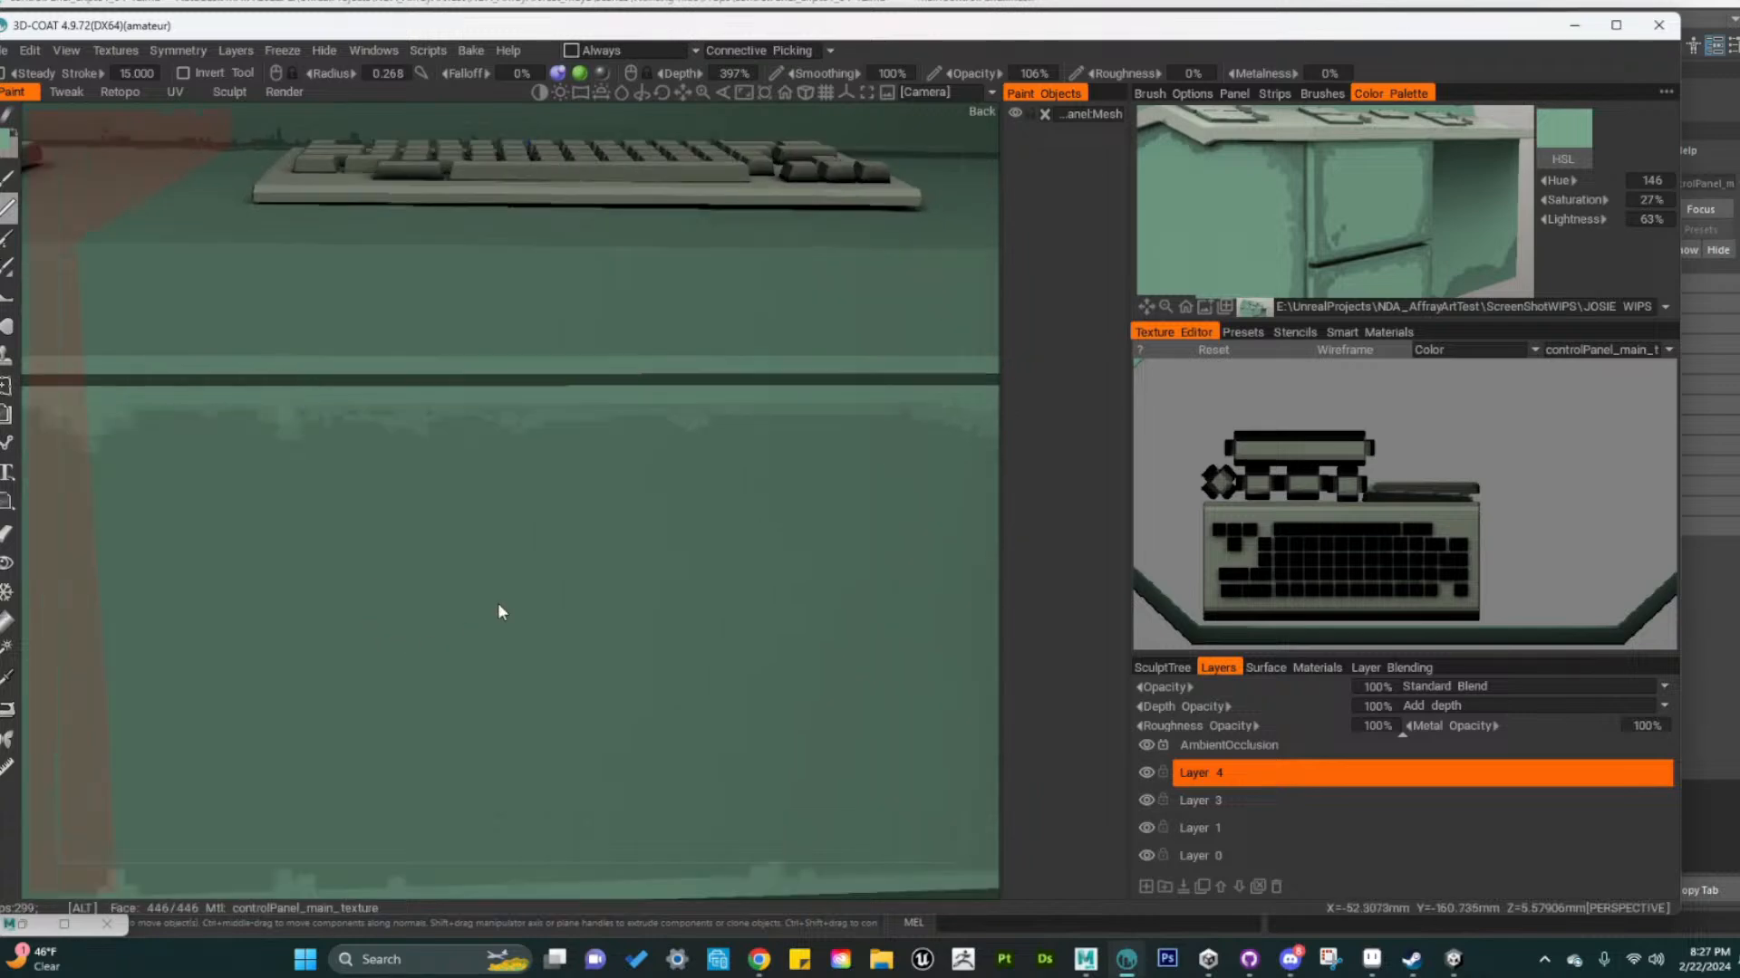
right_click_drag(497, 602, 461, 591, "alt")
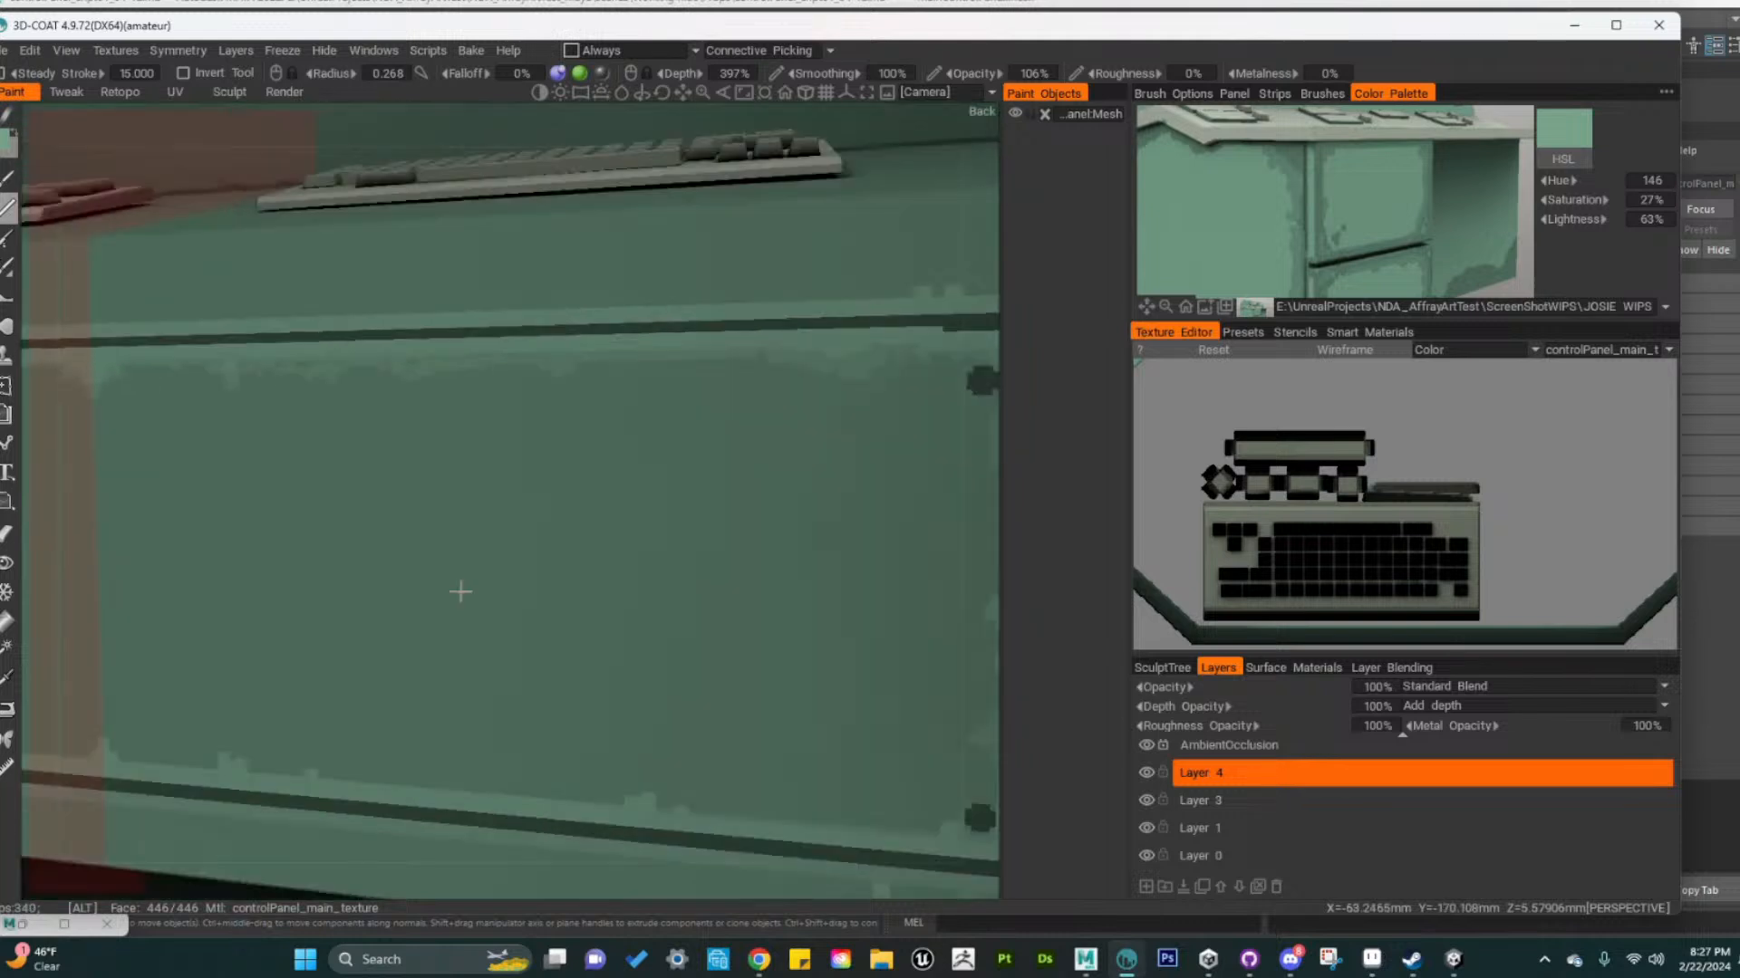
left_click_drag(461, 592, 542, 390, "alt")
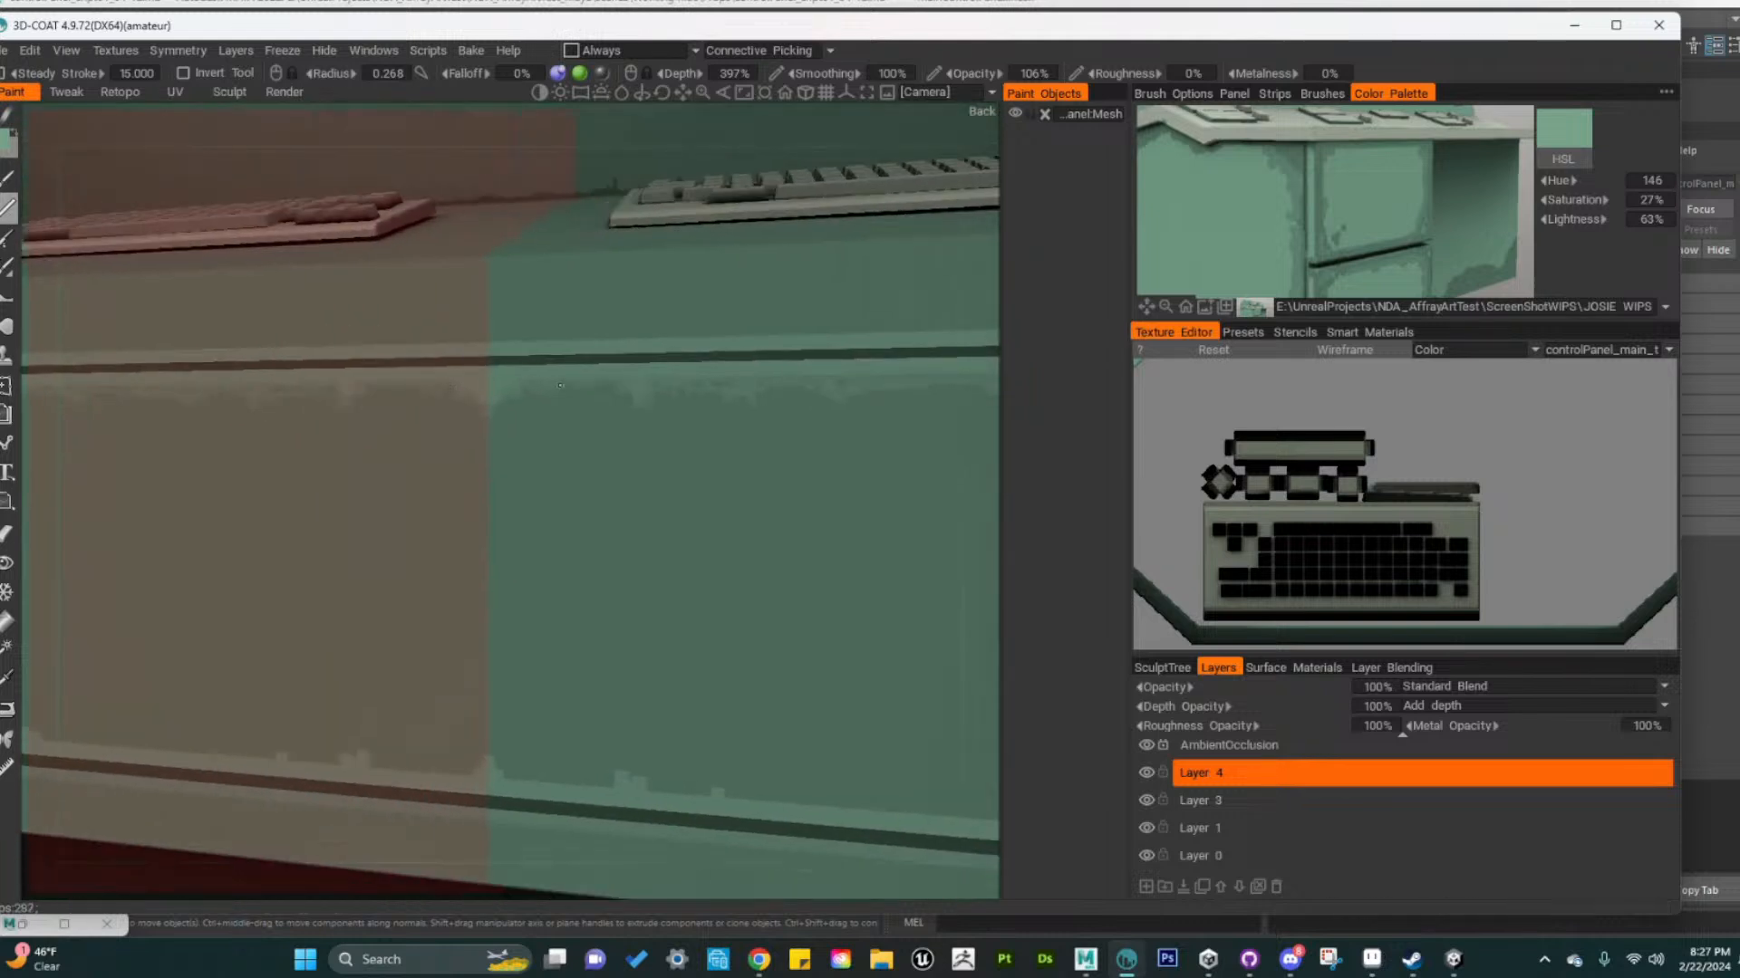
left_click_drag(560, 385, 719, 683, "alt")
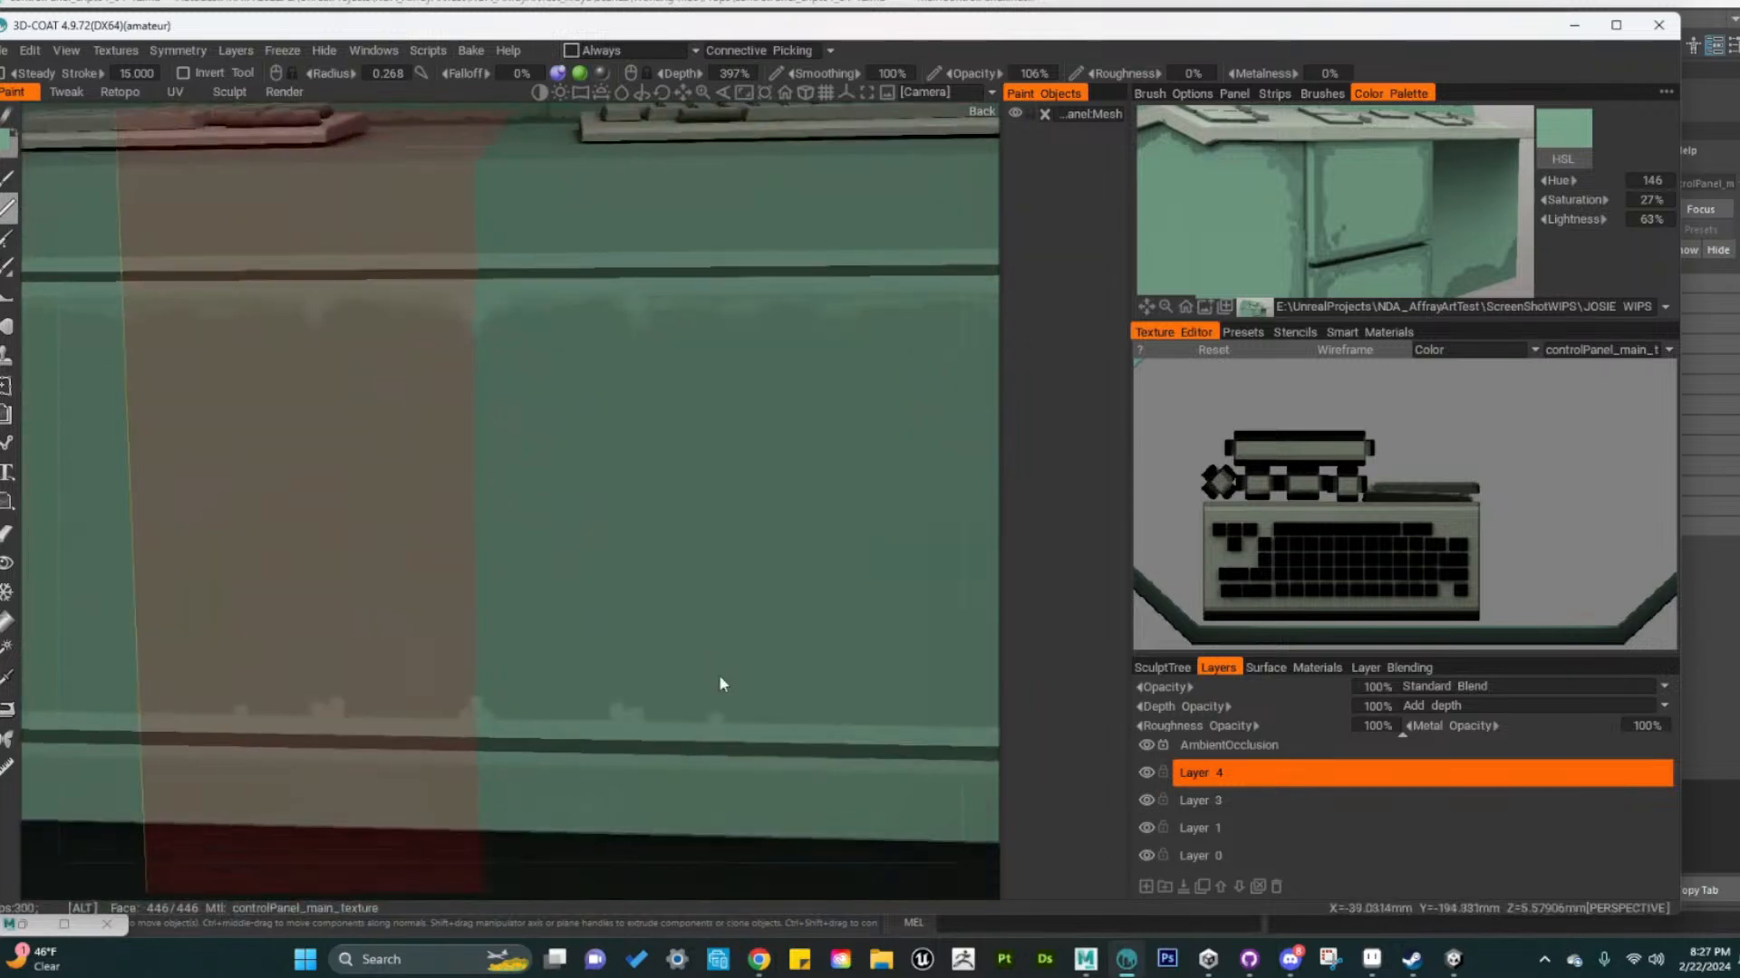
Paint light green chips along the panel's lower groove, working from the symmetry plane out to the corner
middle_click_drag(719, 677, 634, 584, "alt")
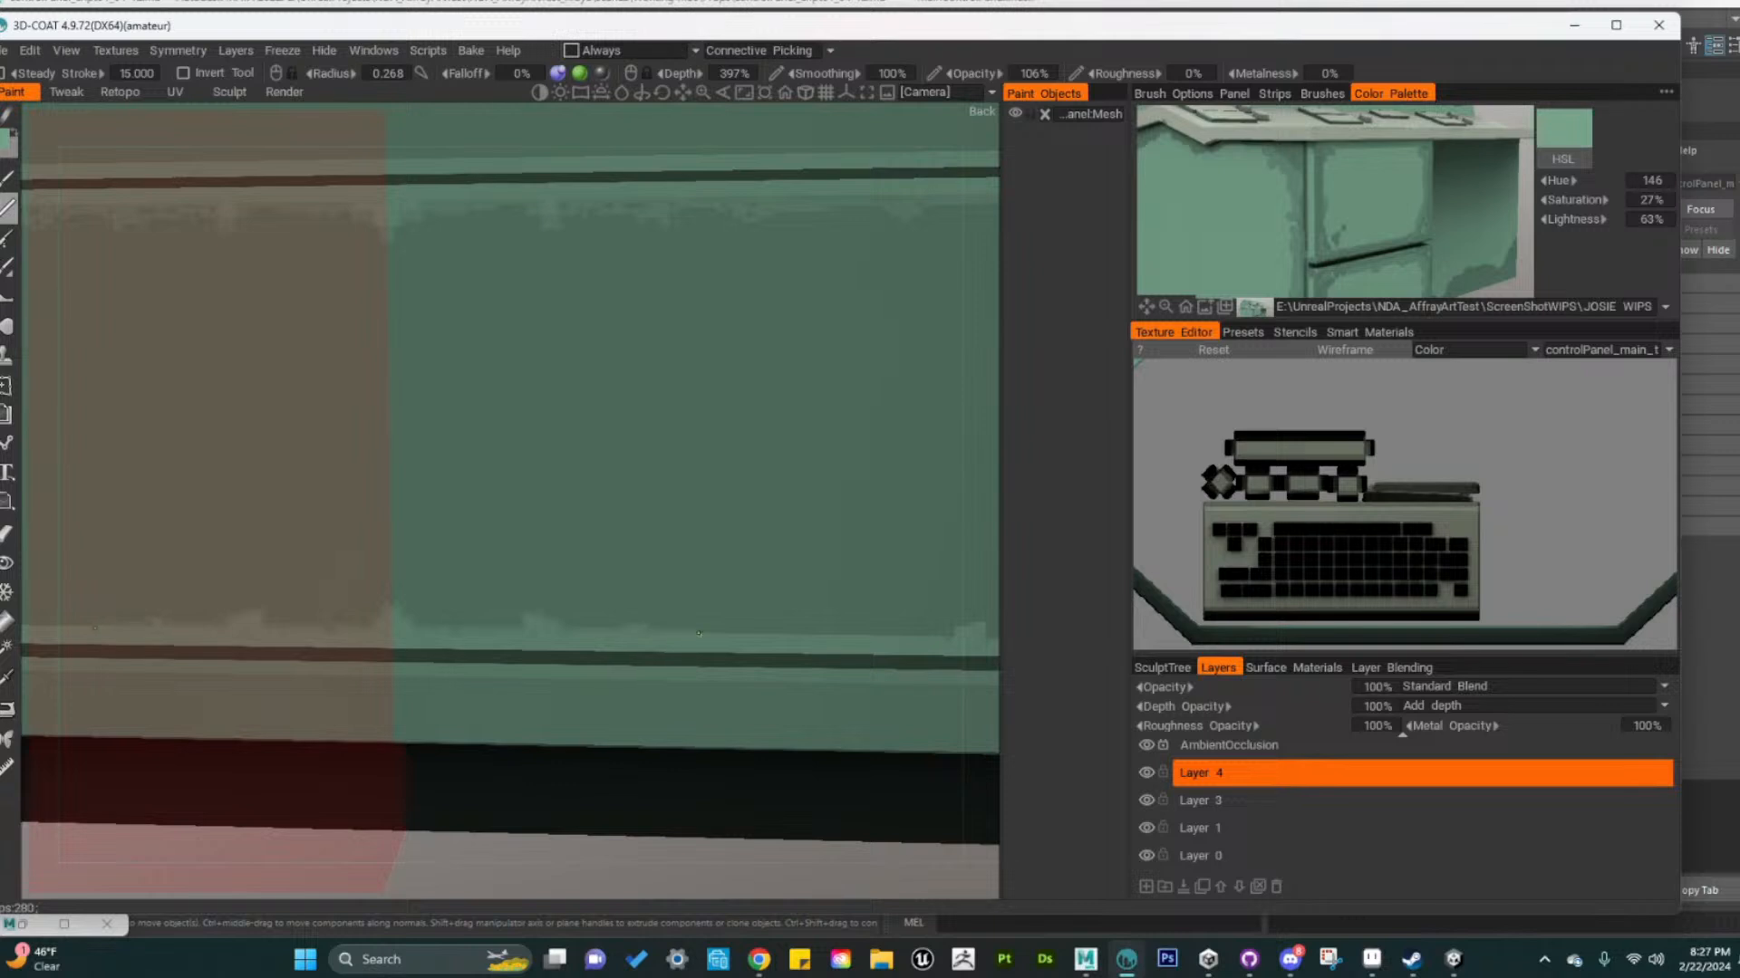
middle_click_drag(723, 630, 625, 612)
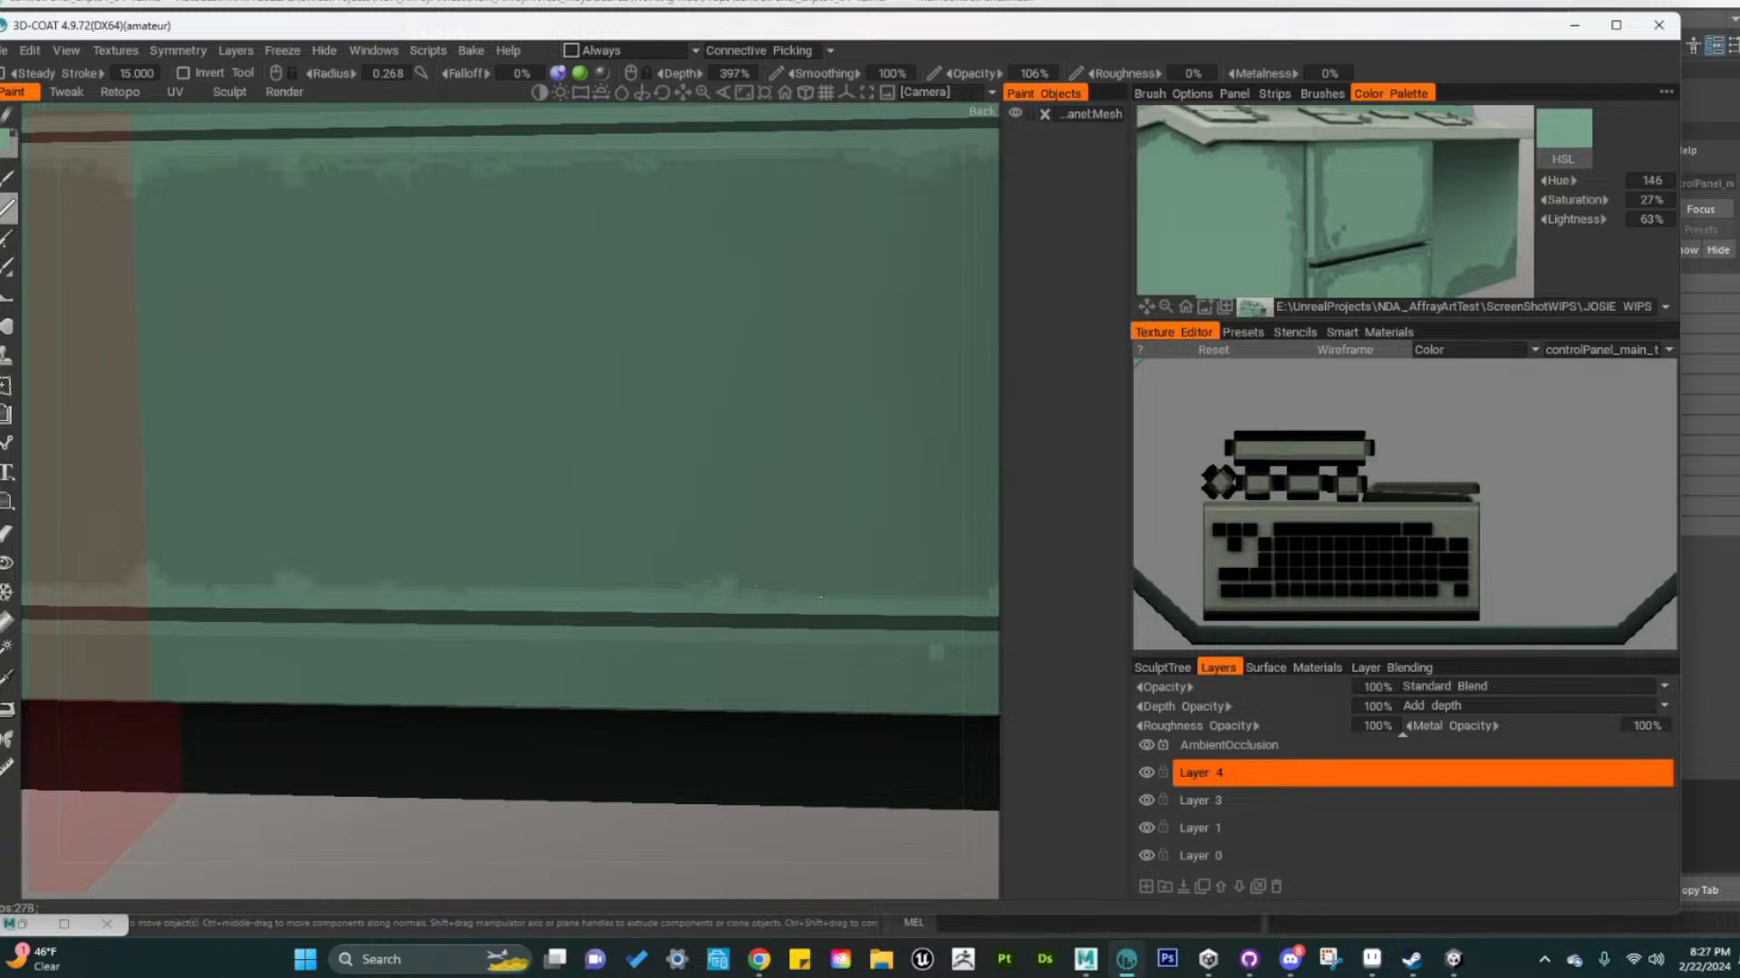
middle_click_drag(823, 609, 583, 606)
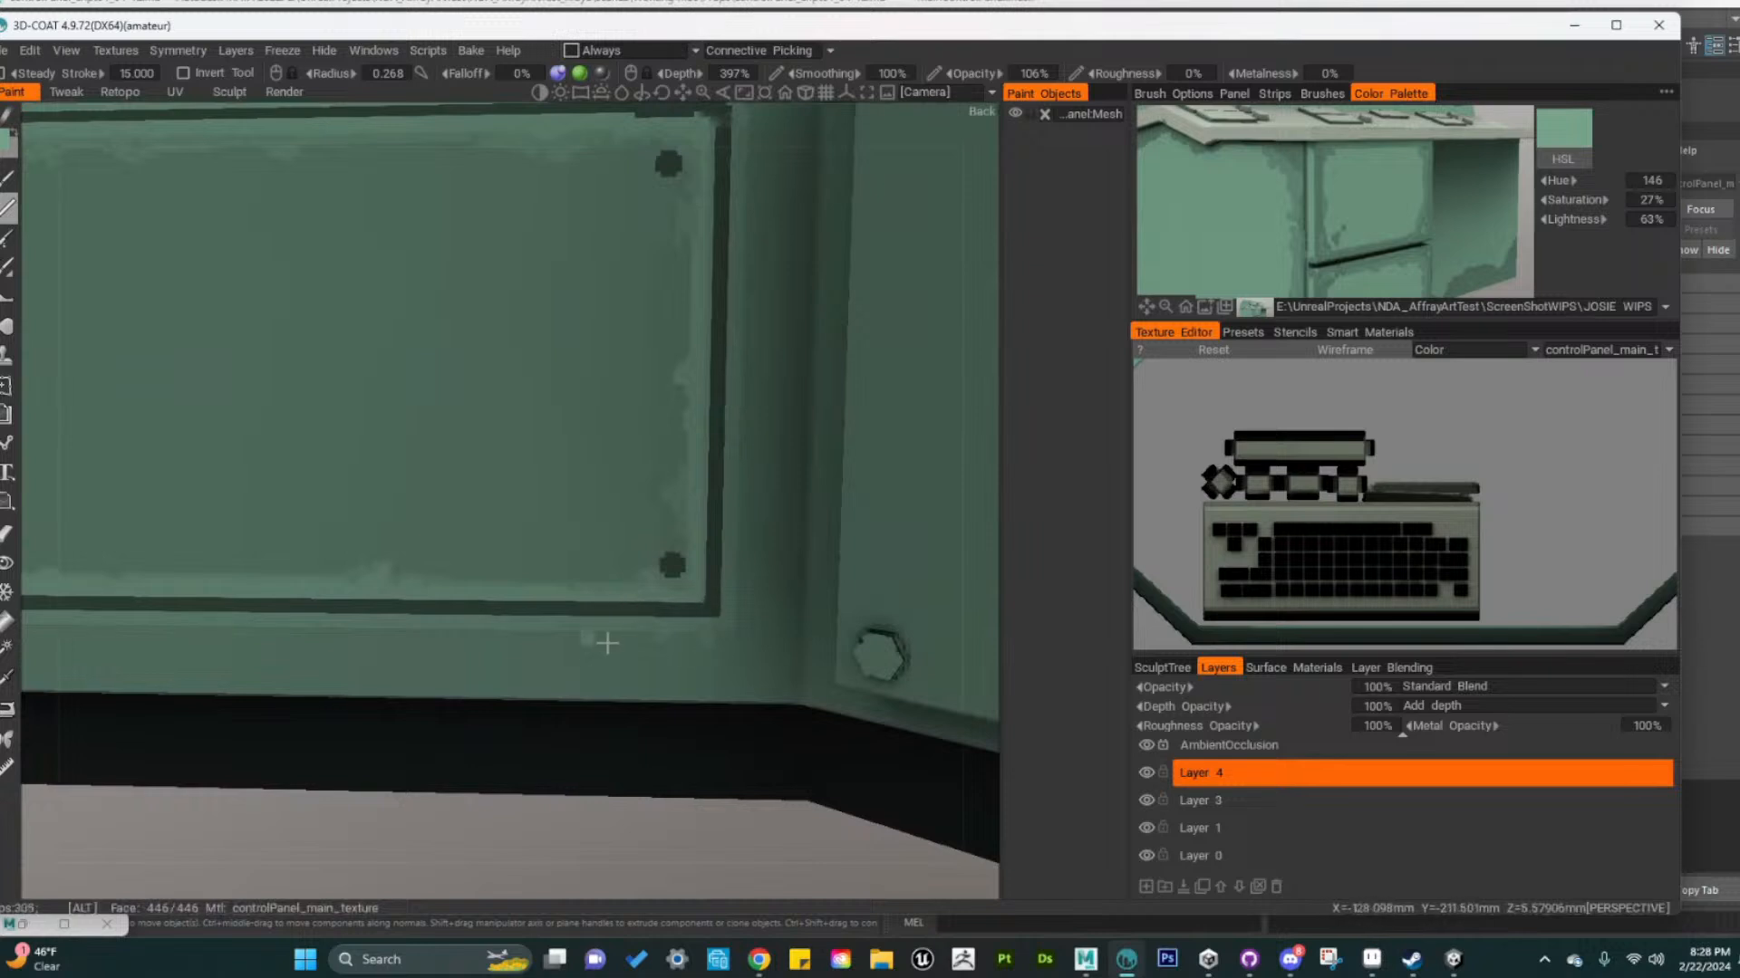
Roughen the panel's outer vertical edge and corners with light chips, then touch up the upper edge back towards the symmetry plane
middle_click_drag(683, 458, 659, 536)
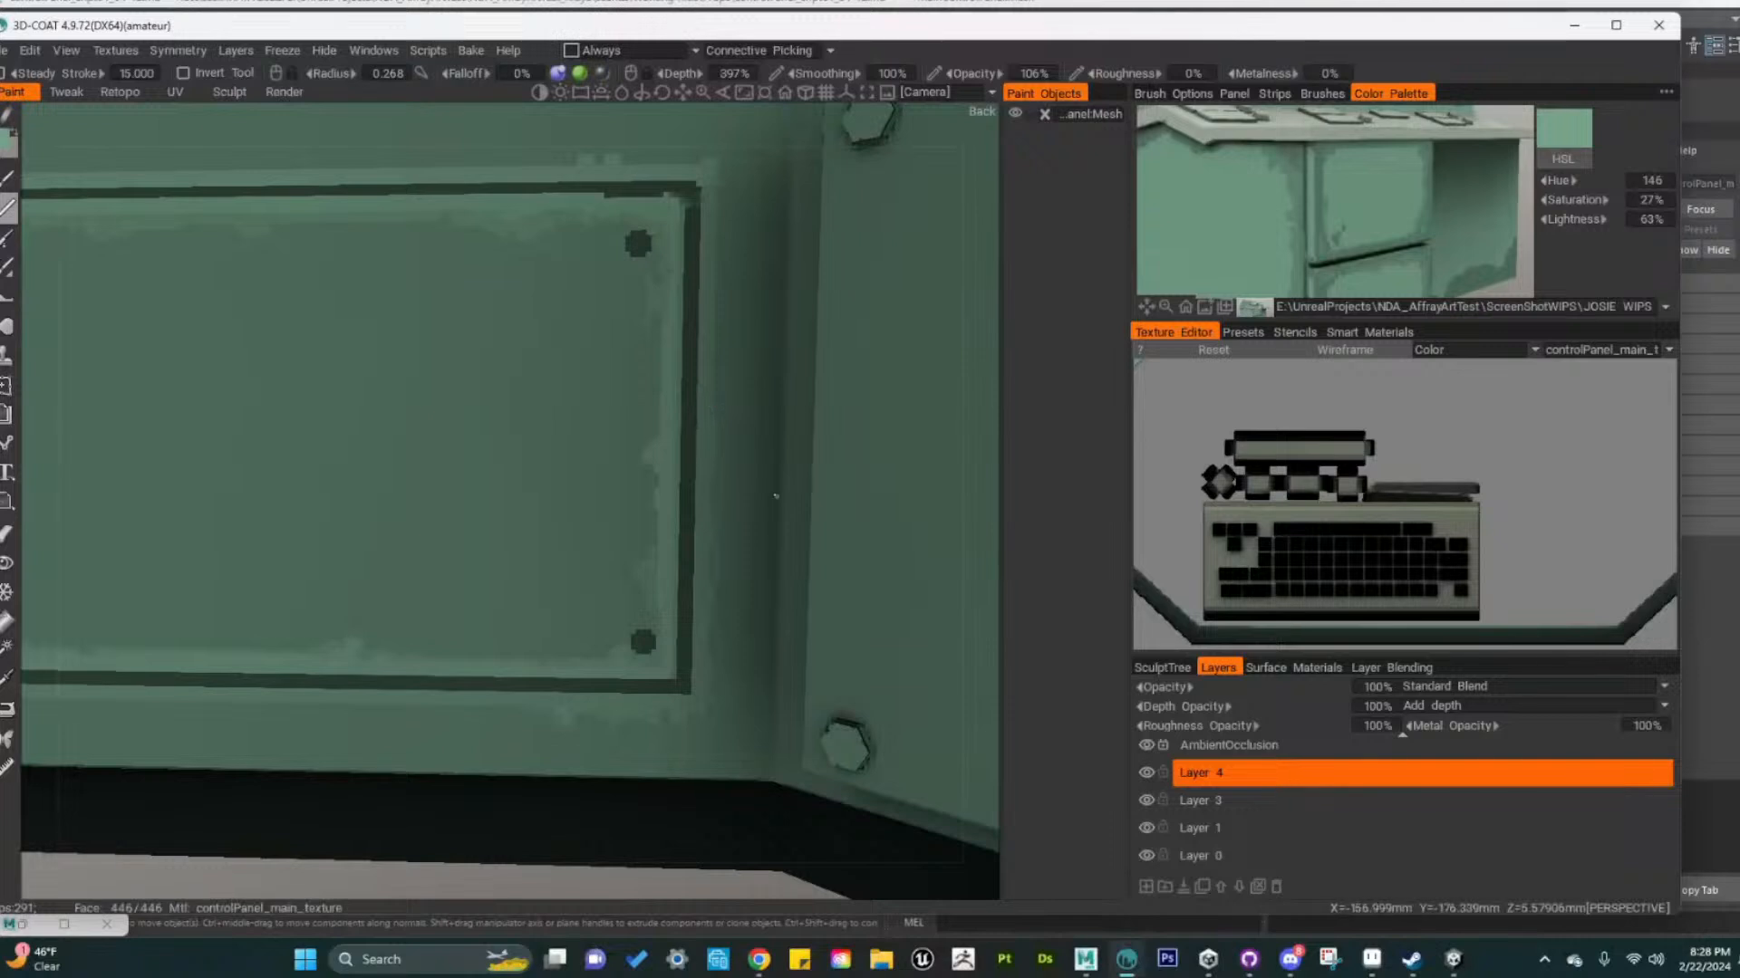
middle_click_drag(710, 413, 642, 592)
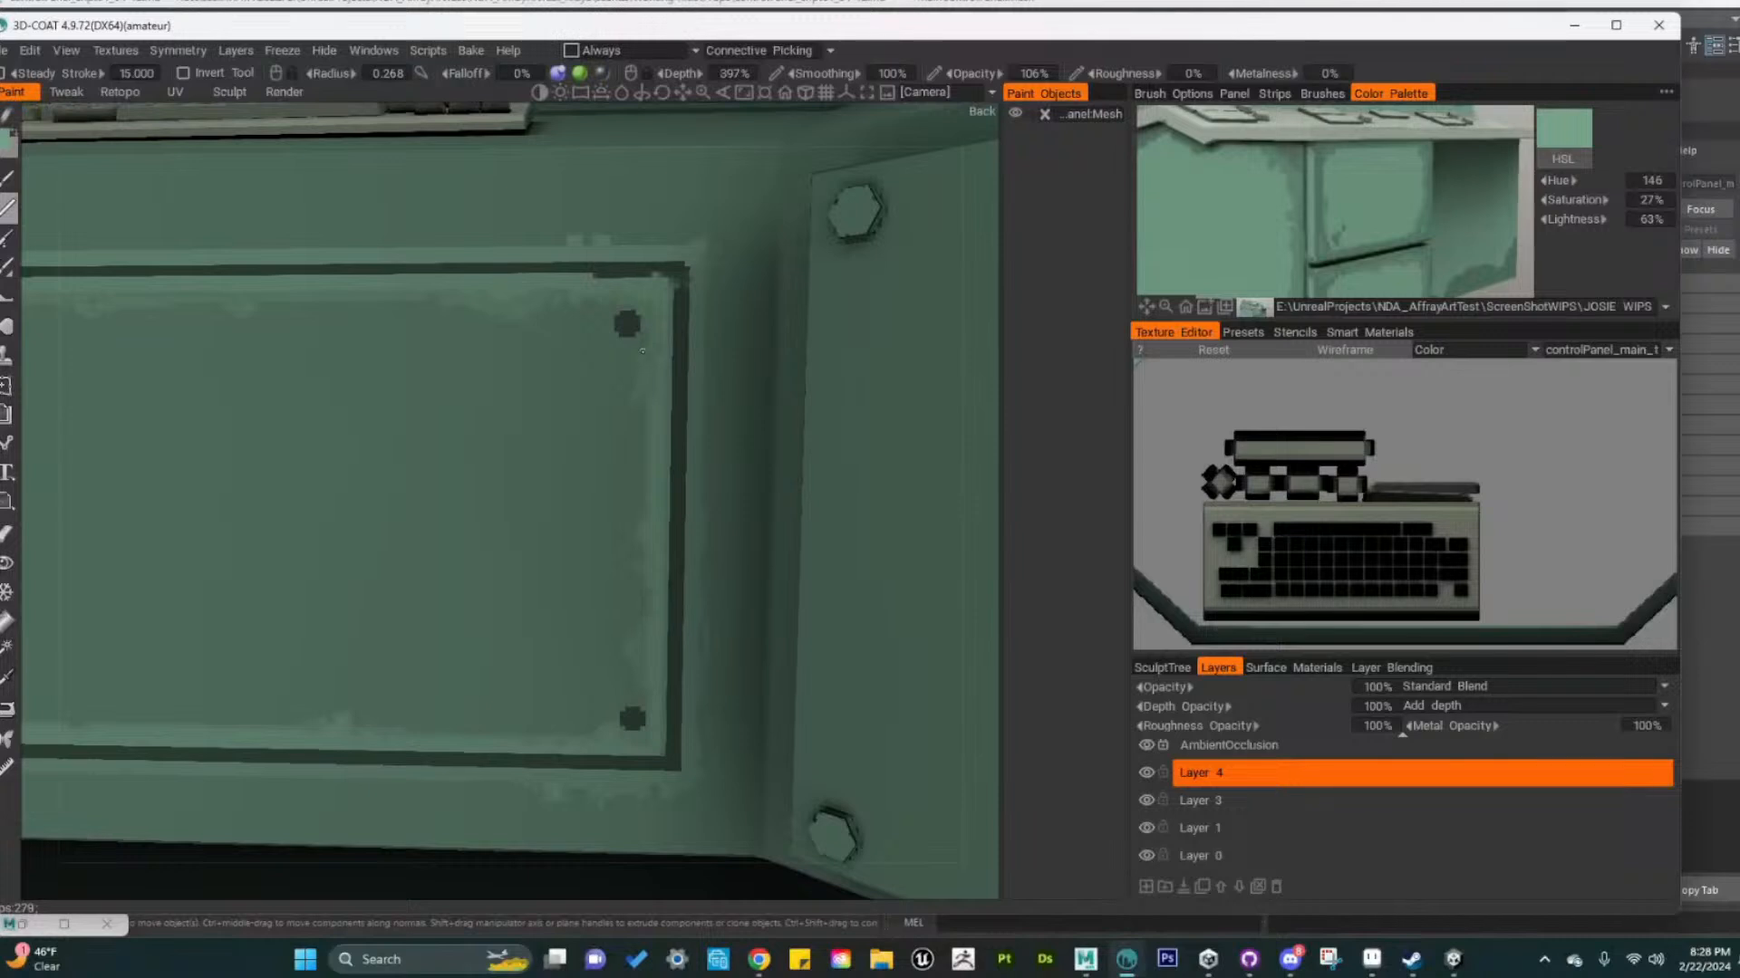
middle_click_drag(546, 484, 750, 532, "alt")
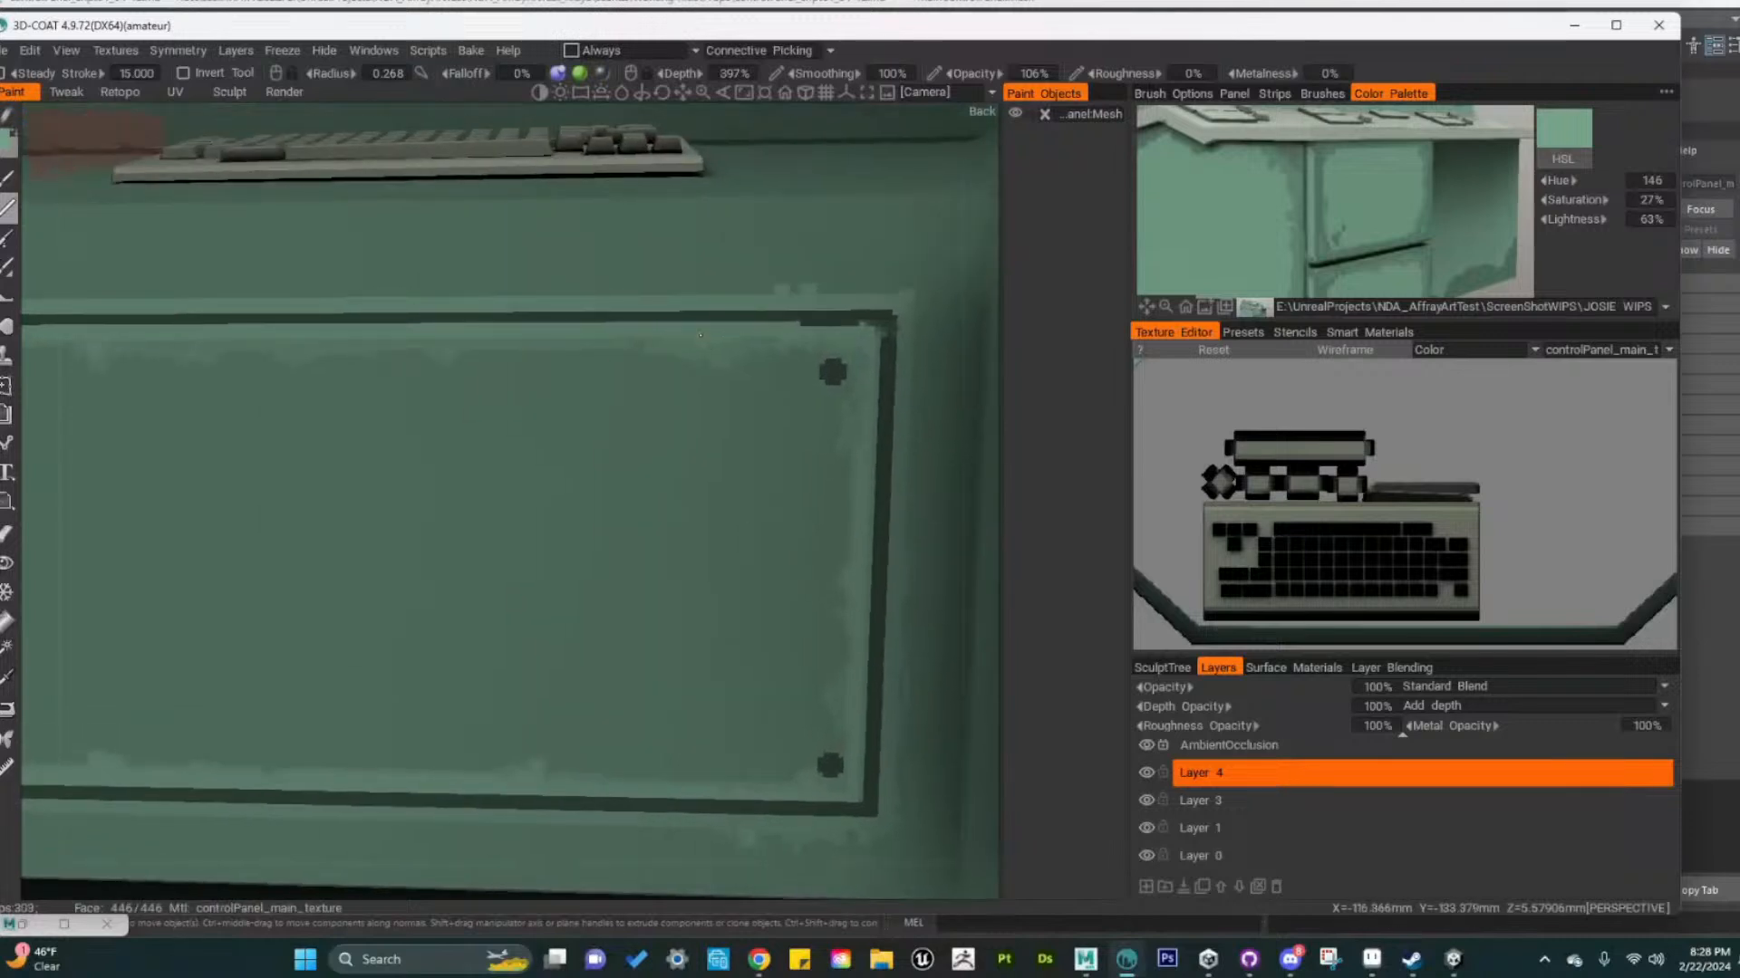
middle_click_drag(509, 536, 697, 515, "alt")
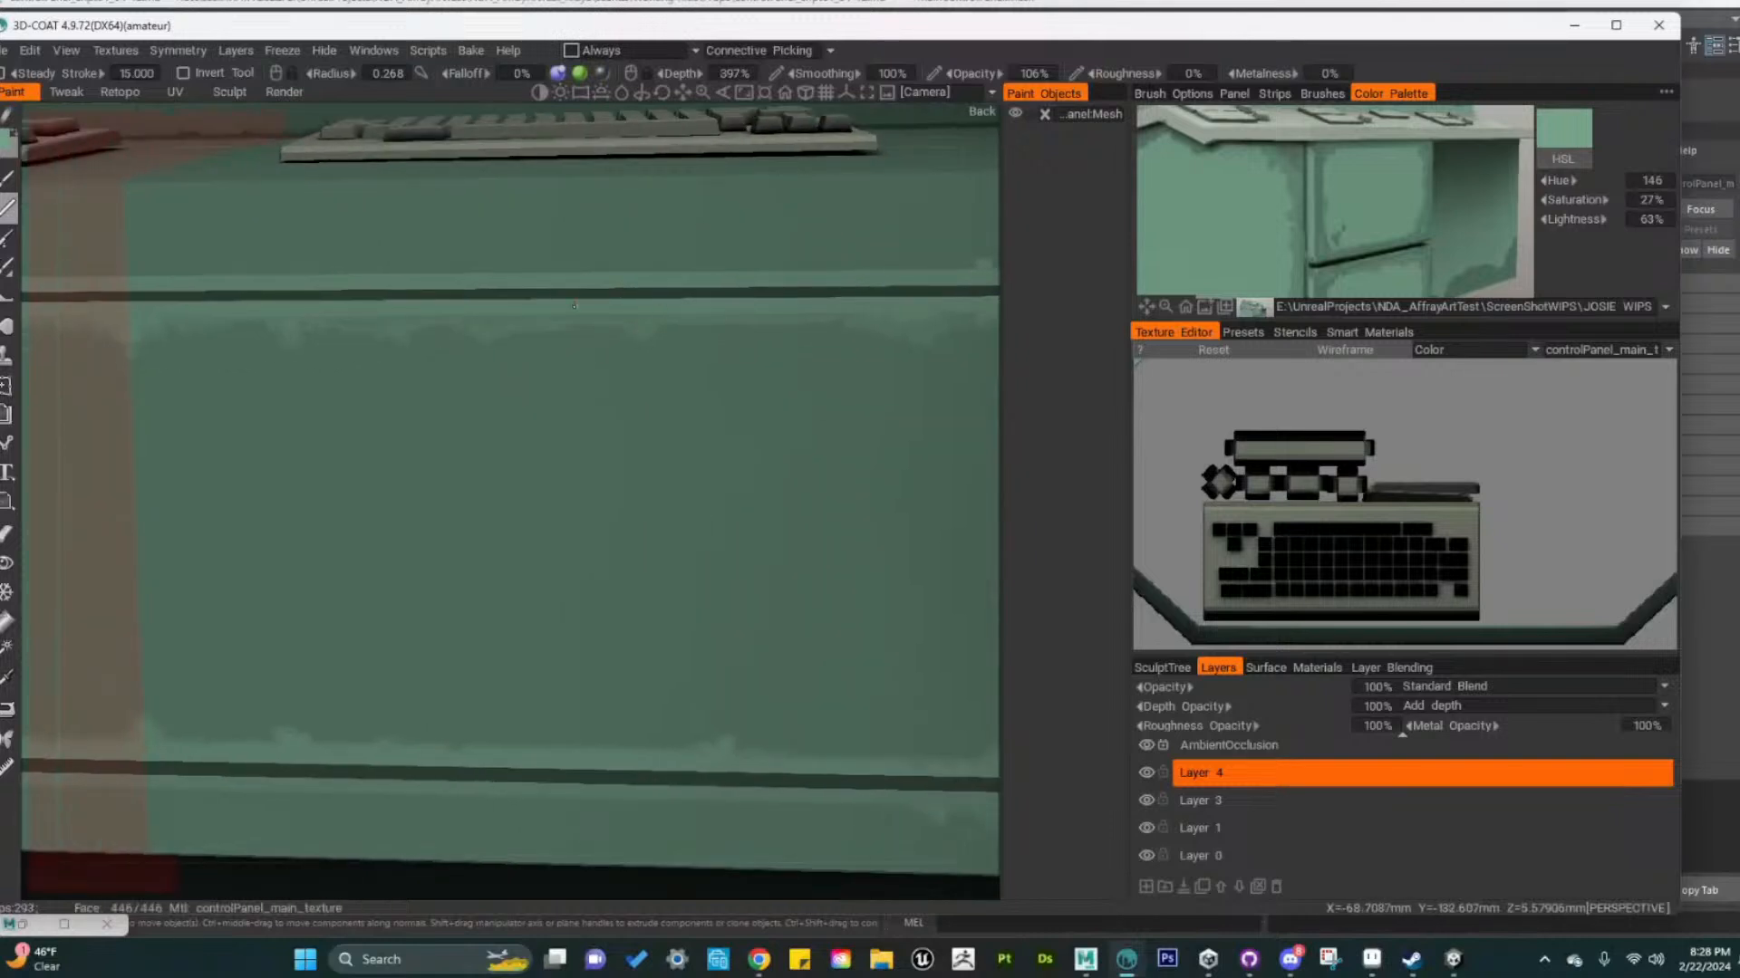
middle_click_drag(443, 365, 546, 387, "alt")
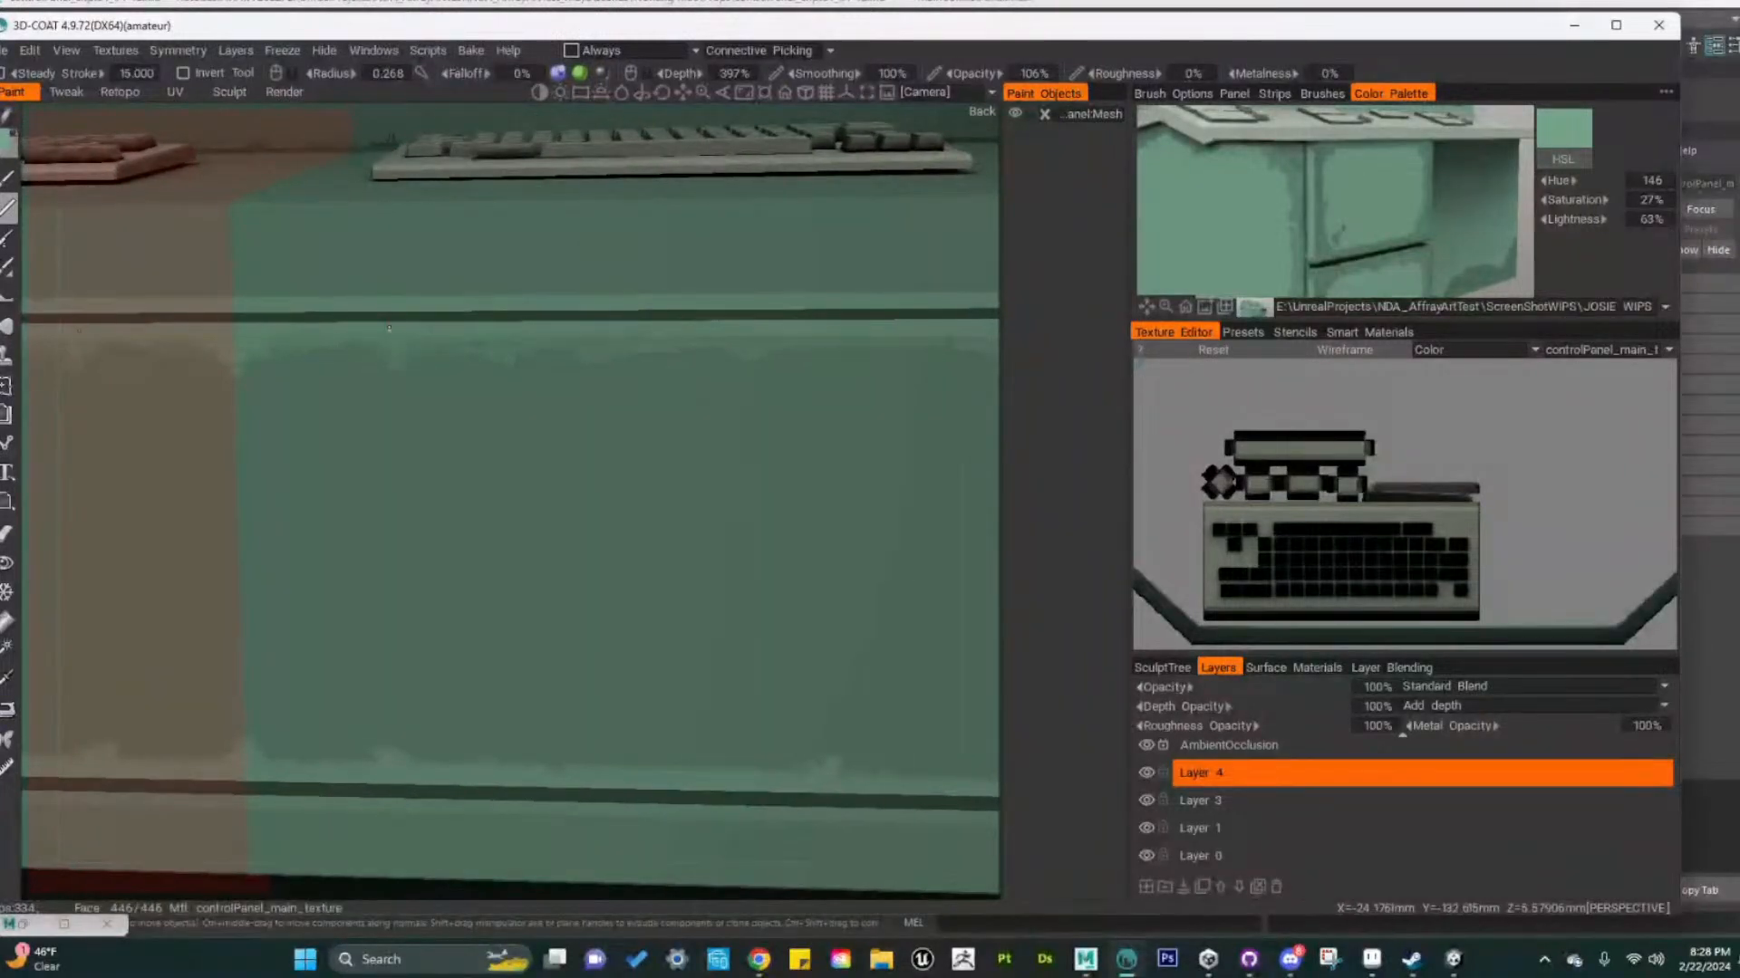
Set the paint color to a bluer green with hue 166, saturation 30% and lightness 50% for the panel screws
right_click_drag(439, 335, 478, 420, "alt")
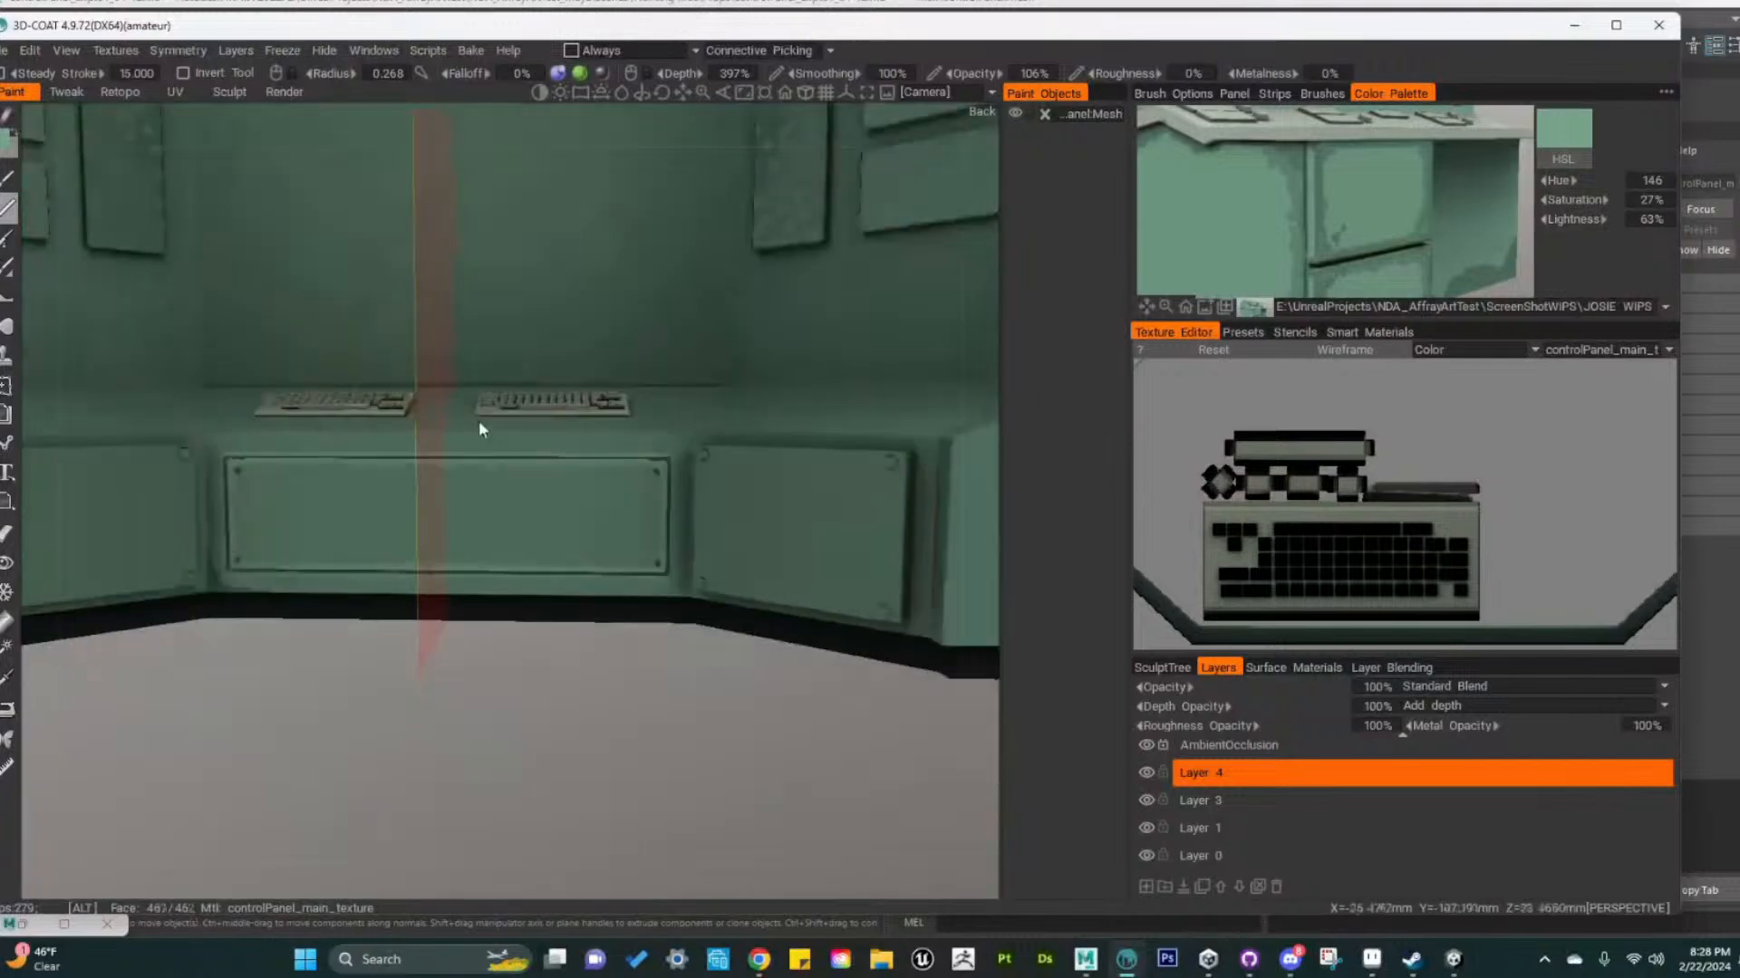
left_click_drag(479, 420, 694, 508, "alt")
right_click_drag(694, 508, 681, 598, "alt")
left_click_drag(681, 598, 571, 658, "alt")
right_click_drag(571, 658, 610, 672, "alt")
left_click_drag(611, 671, 557, 652, "alt")
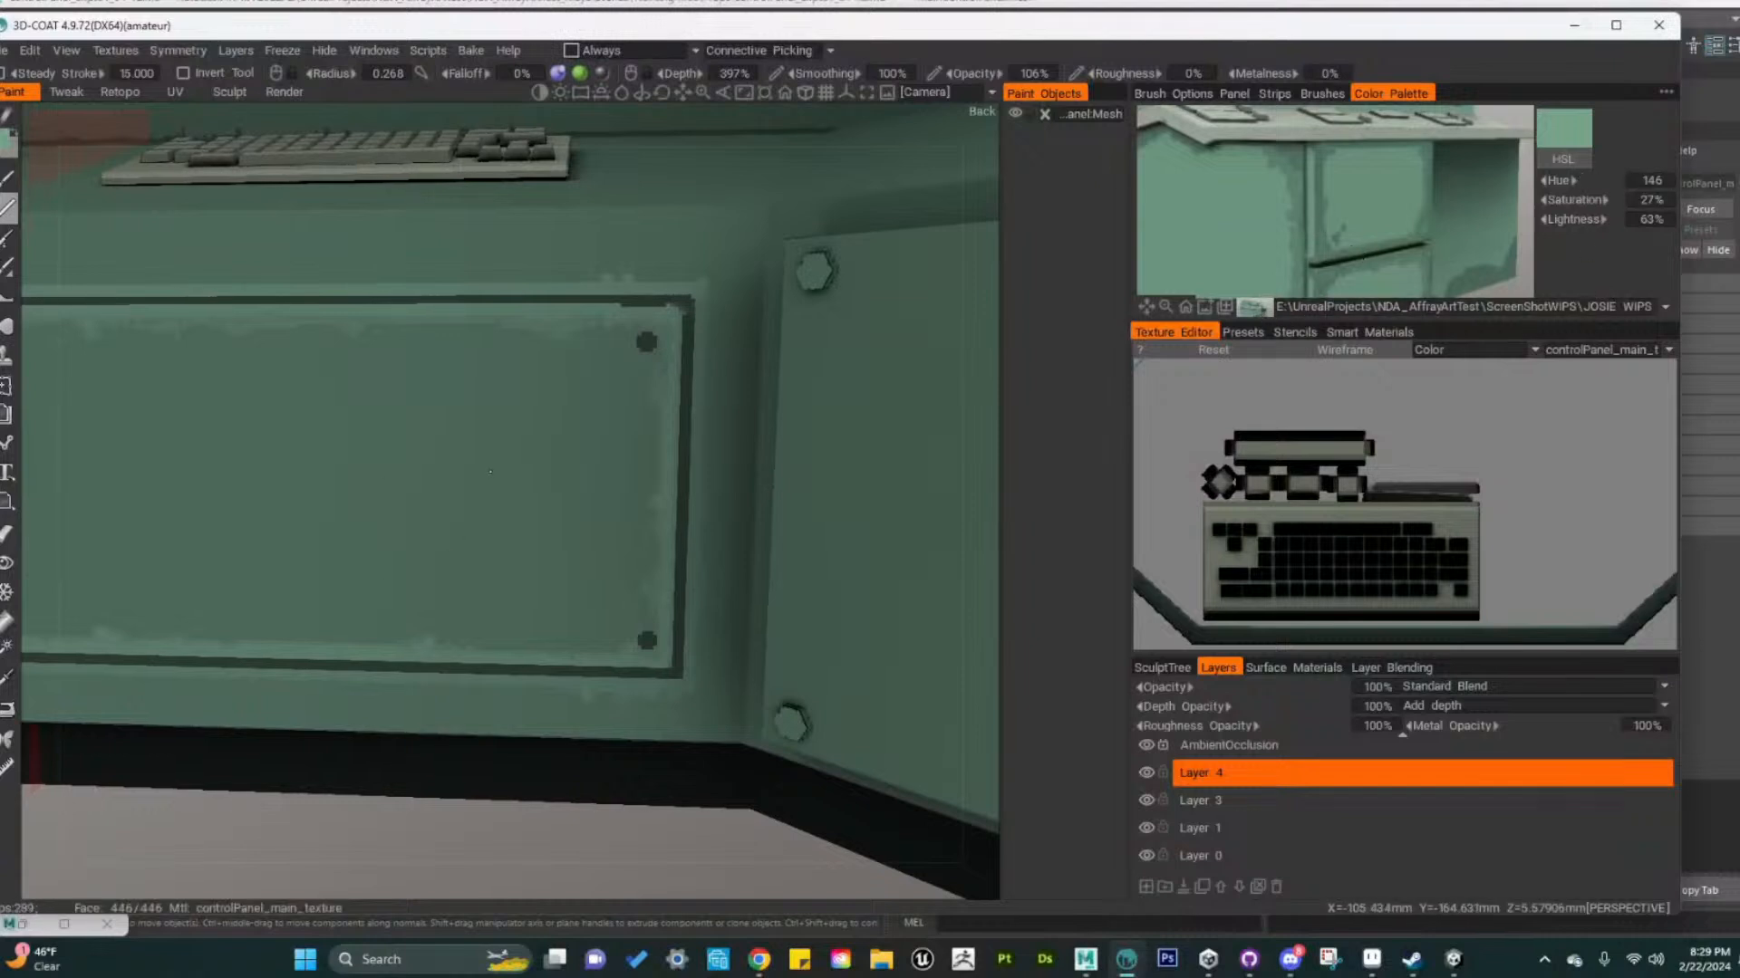
left_click(9, 146)
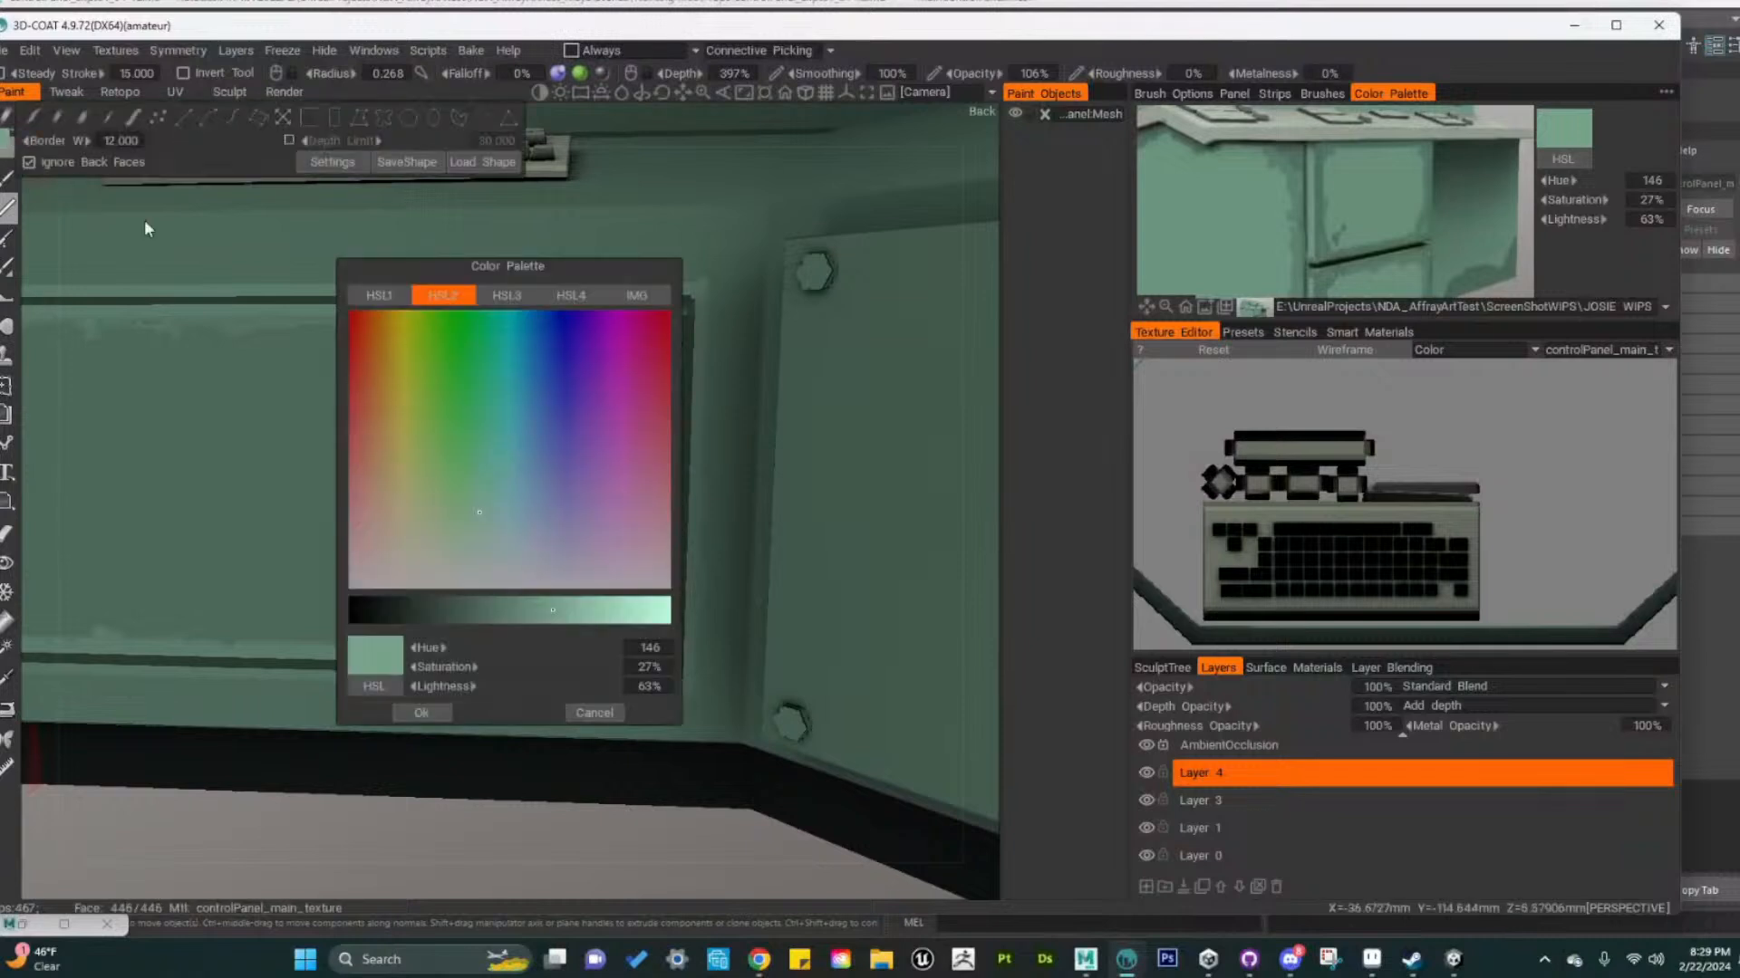
left_click(498, 510)
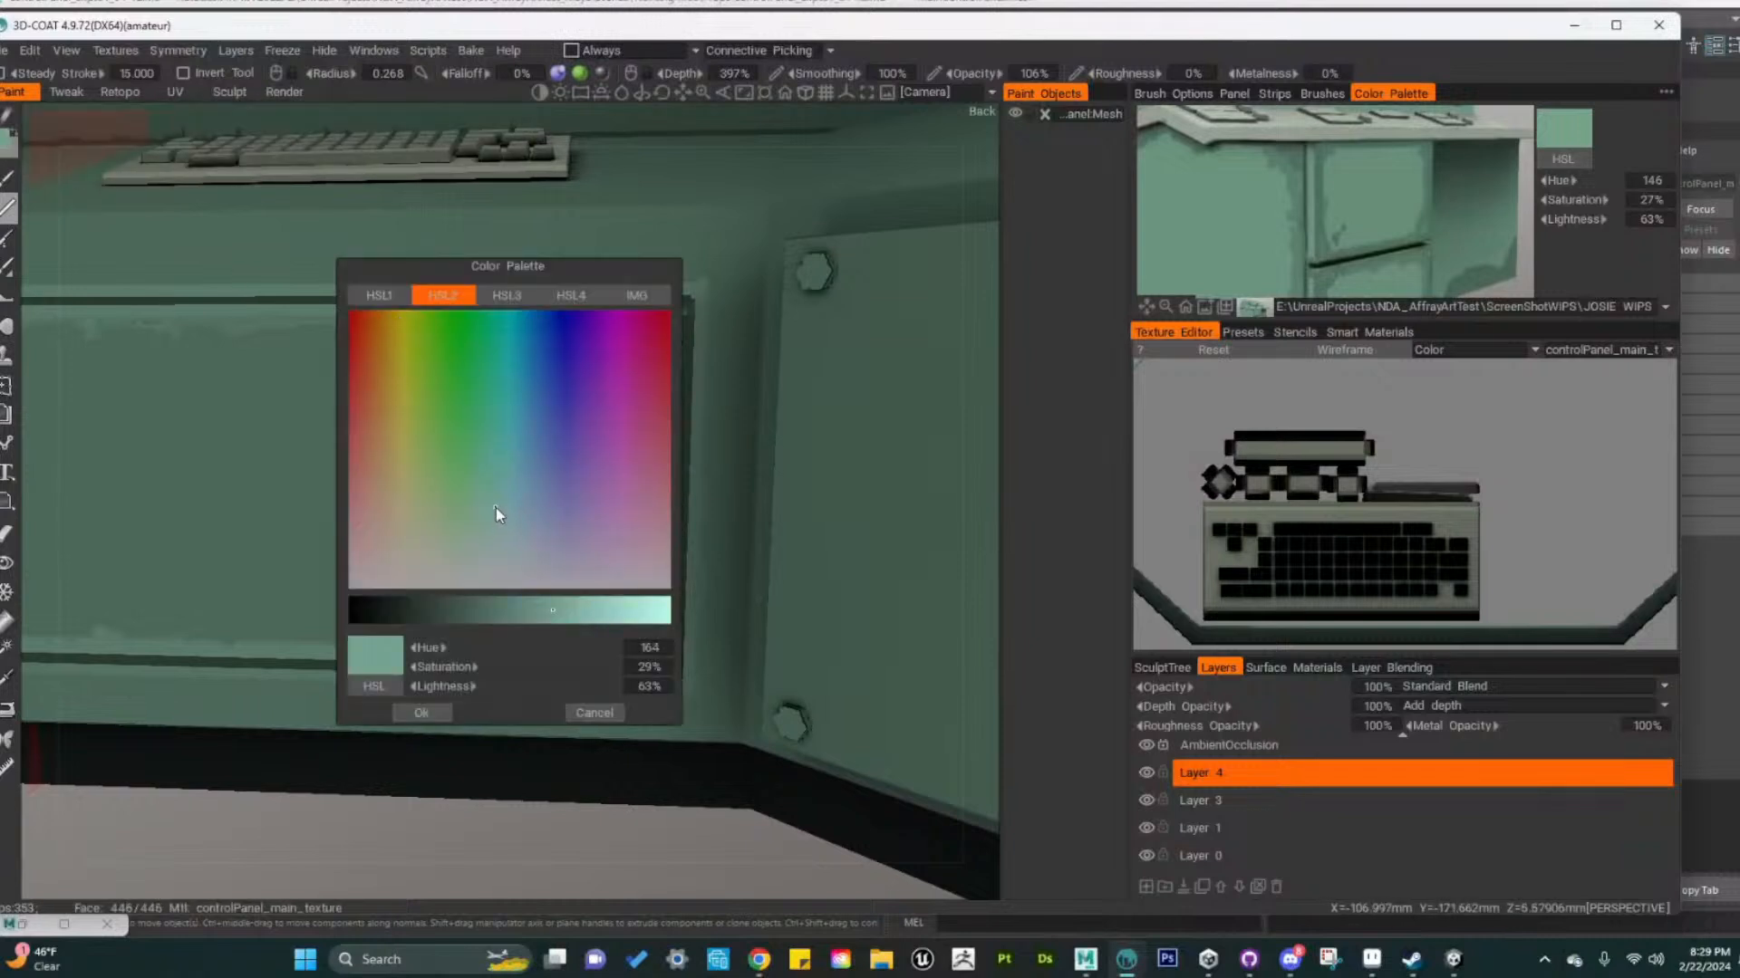
left_click(512, 612)
left_click(424, 713)
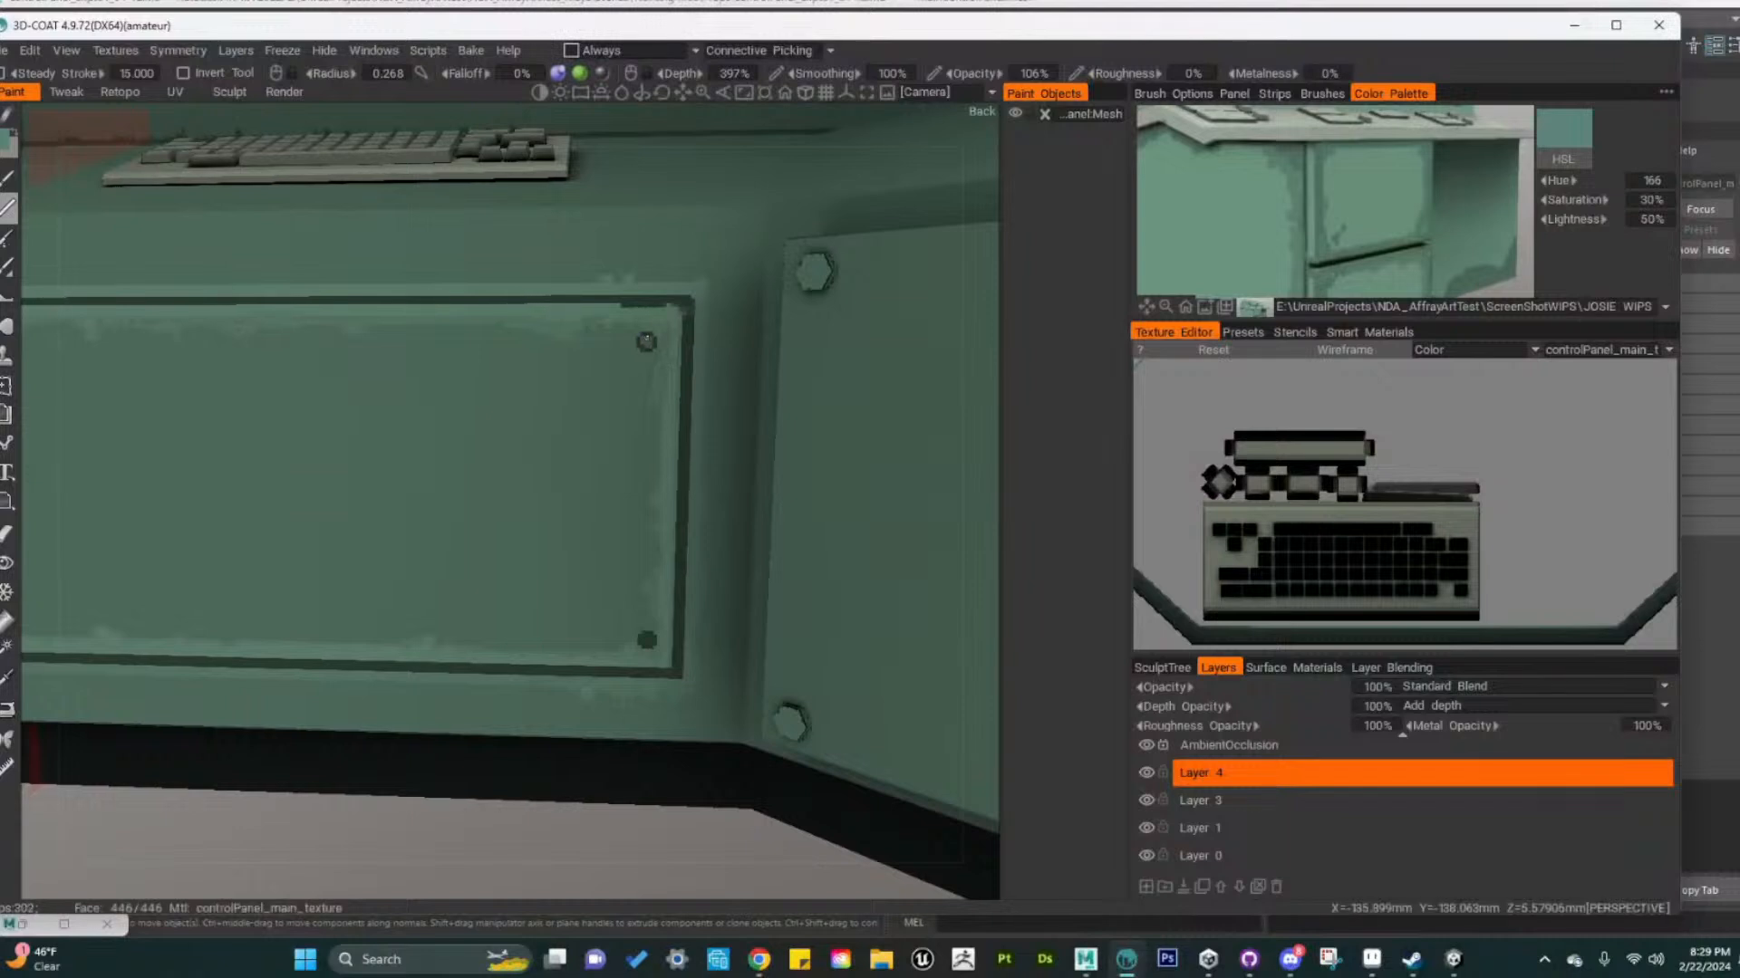
Fill the centres of the panel's upper and lower corner screws with the blue-green, leaving a dark outline around each
scroll(686, 361, "up", 5)
middle_click_drag(685, 357, 686, 400, "alt")
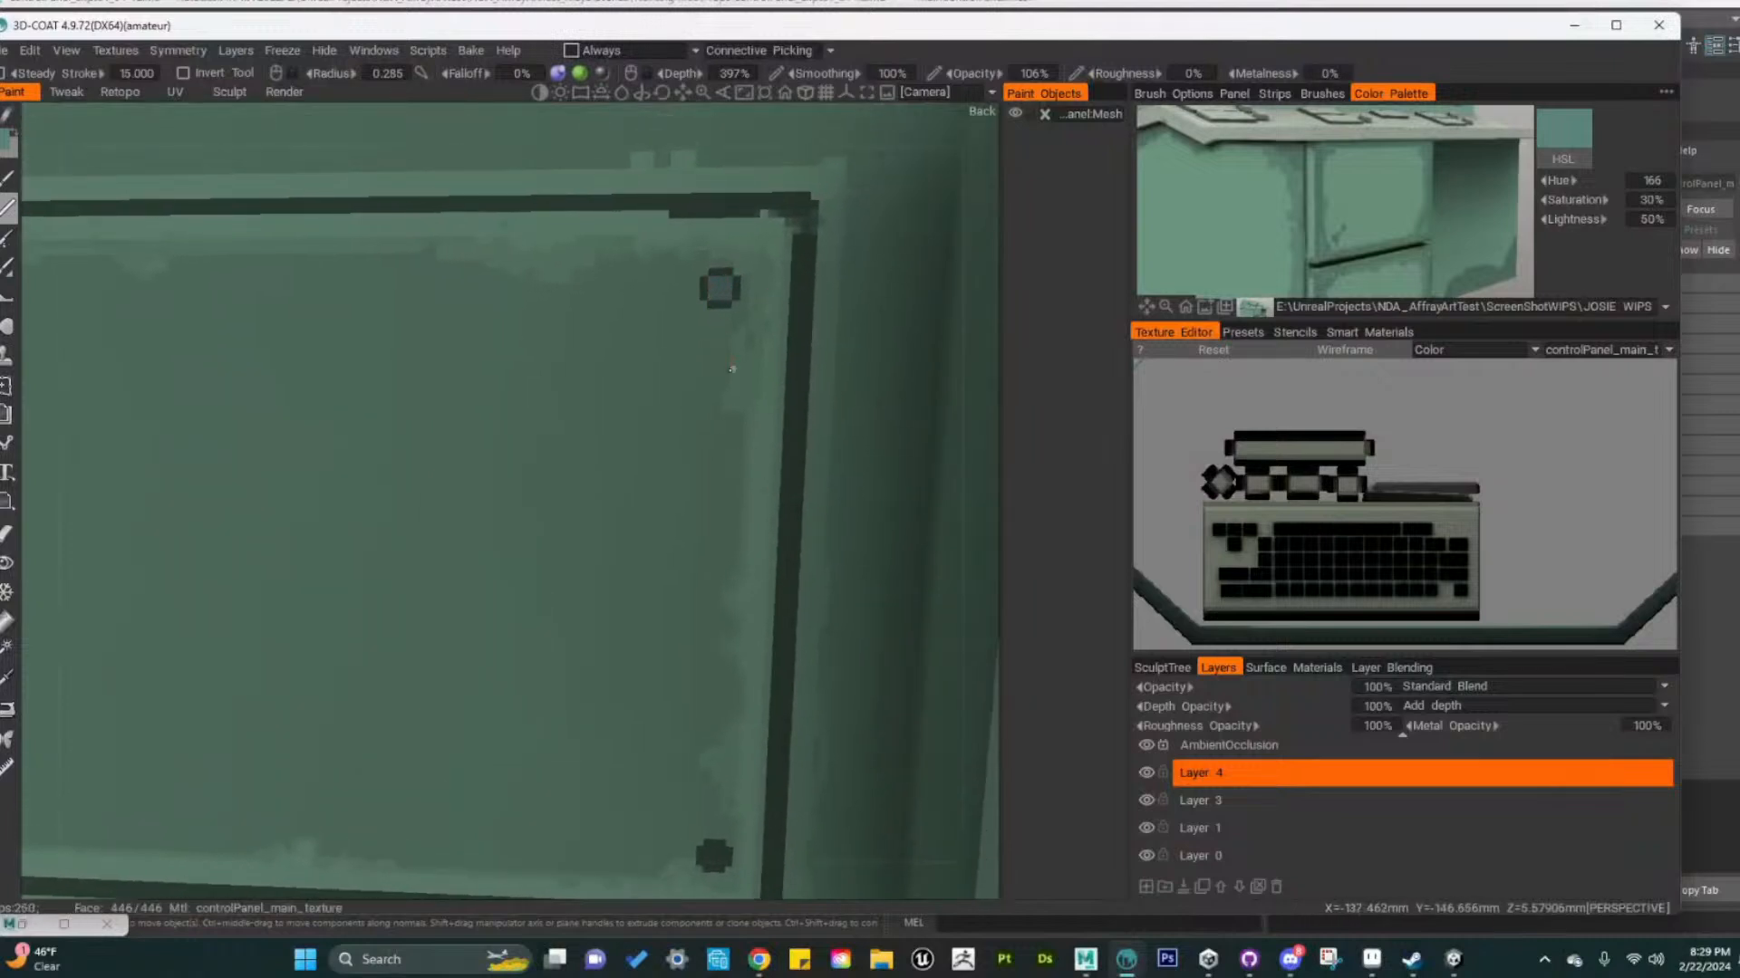
middle_click_drag(712, 861, 786, 616, "alt")
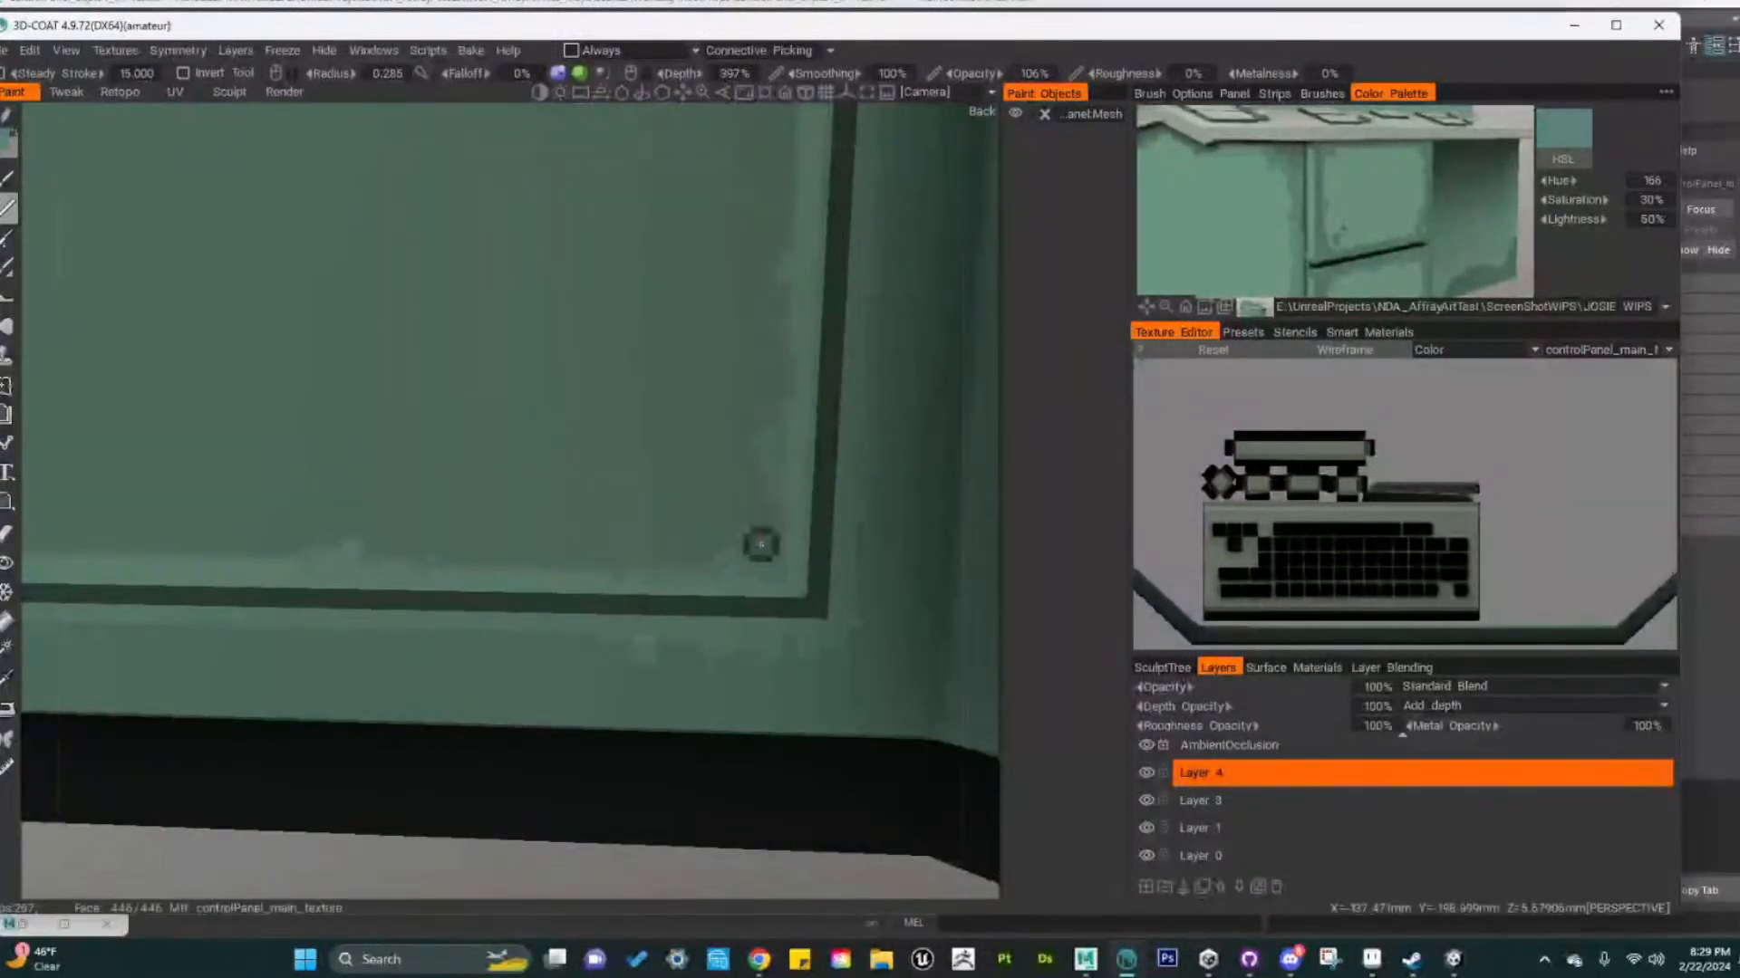
Pick up the dark groove green and paint a horizontal slot across each of the two corner screws
middle_click_drag(794, 509, 787, 676, "alt")
right_click_drag(787, 676, 722, 627, "alt")
middle_click_drag(719, 621, 792, 622, "alt")
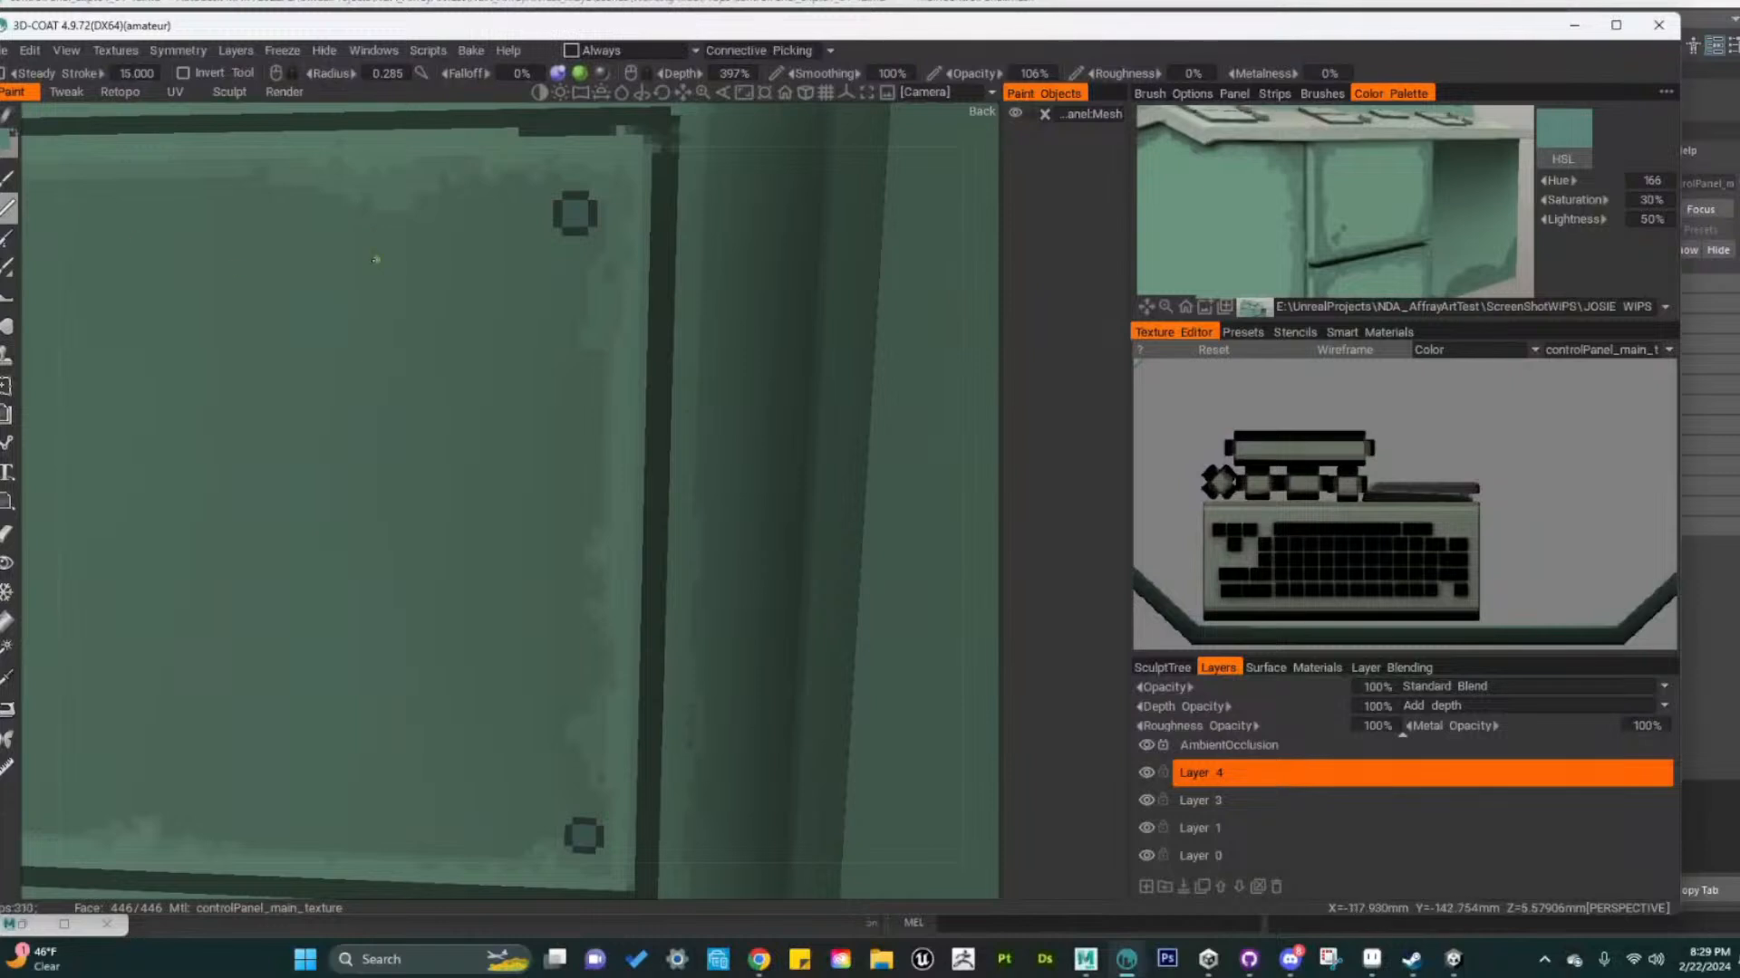
key("v")
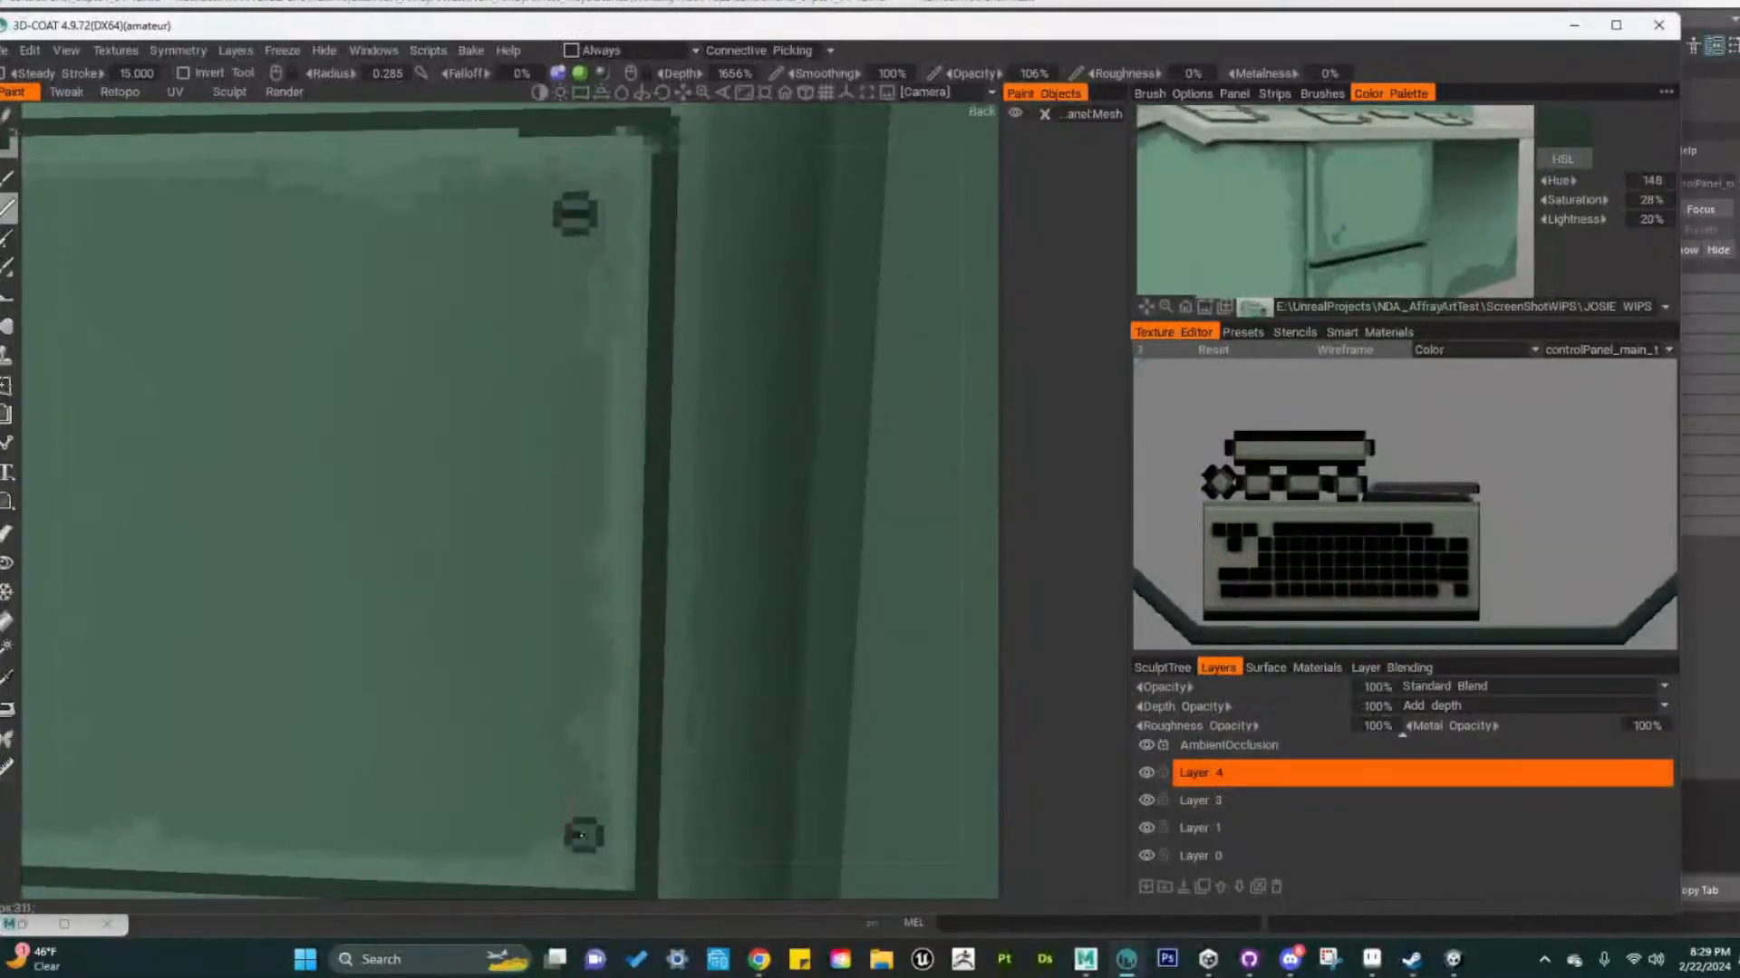
middle_click_drag(681, 849, 704, 751, "alt")
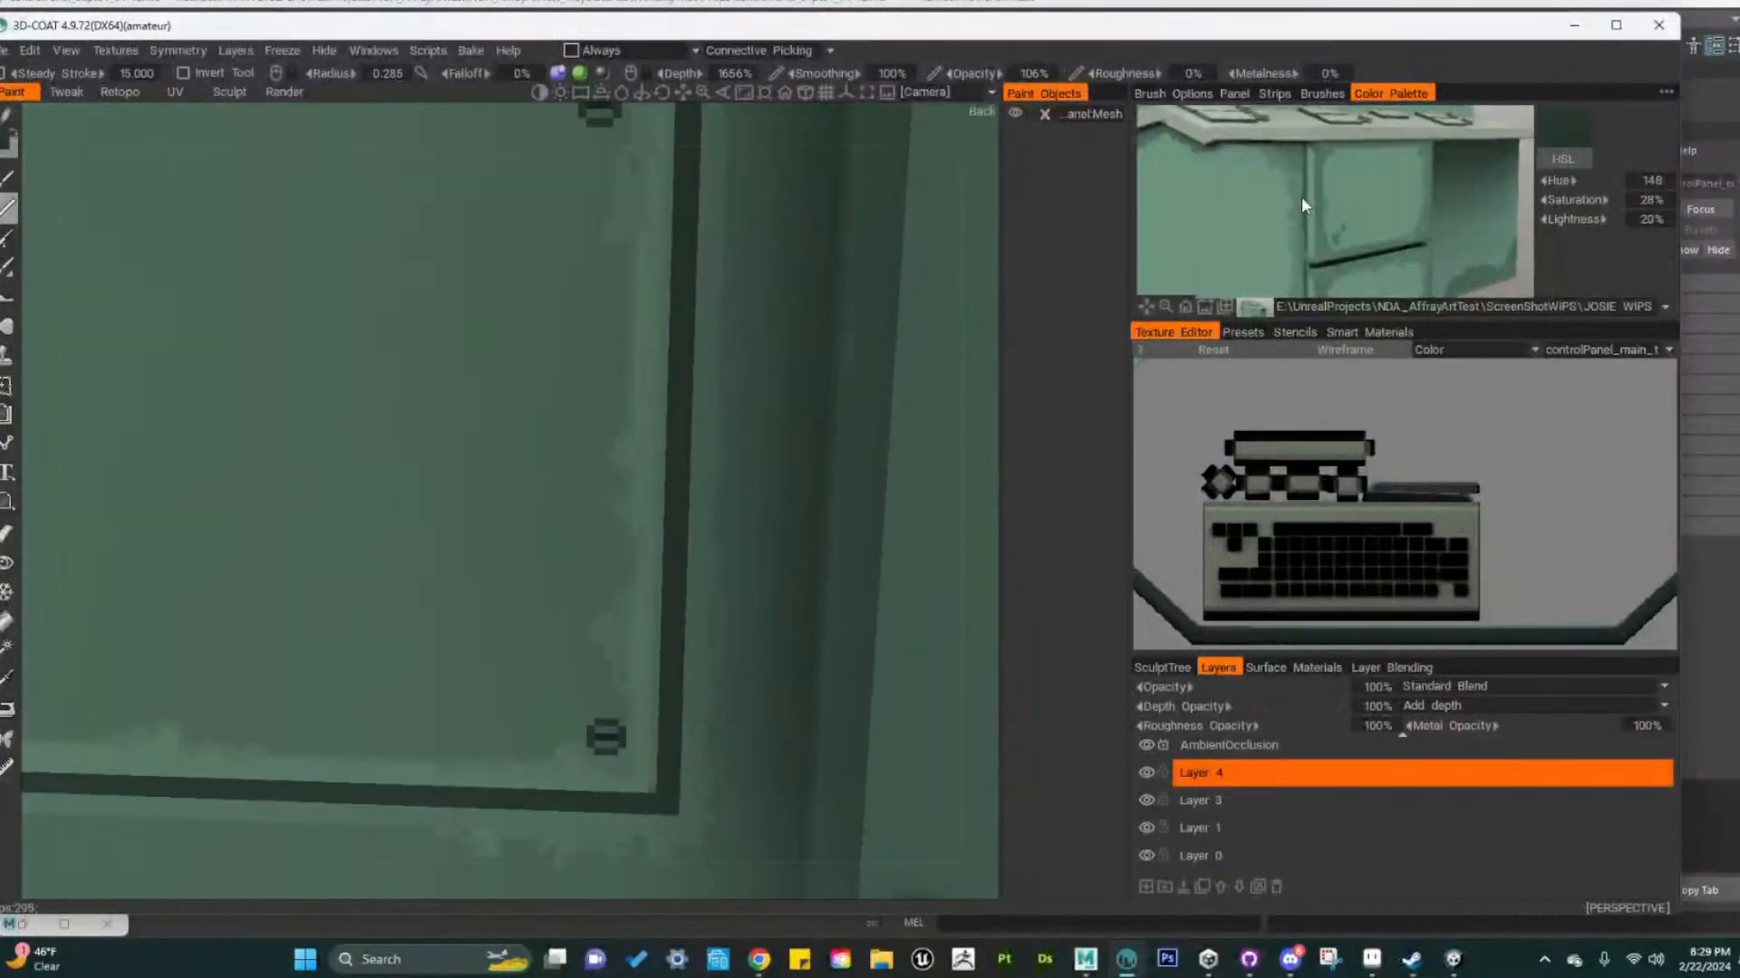
Sample the cabinet green from the reference, raise its lightness to 72%, and paint small highlights around both screws' rims
left_click(1417, 189)
left_click_drag(1576, 220, 1605, 220)
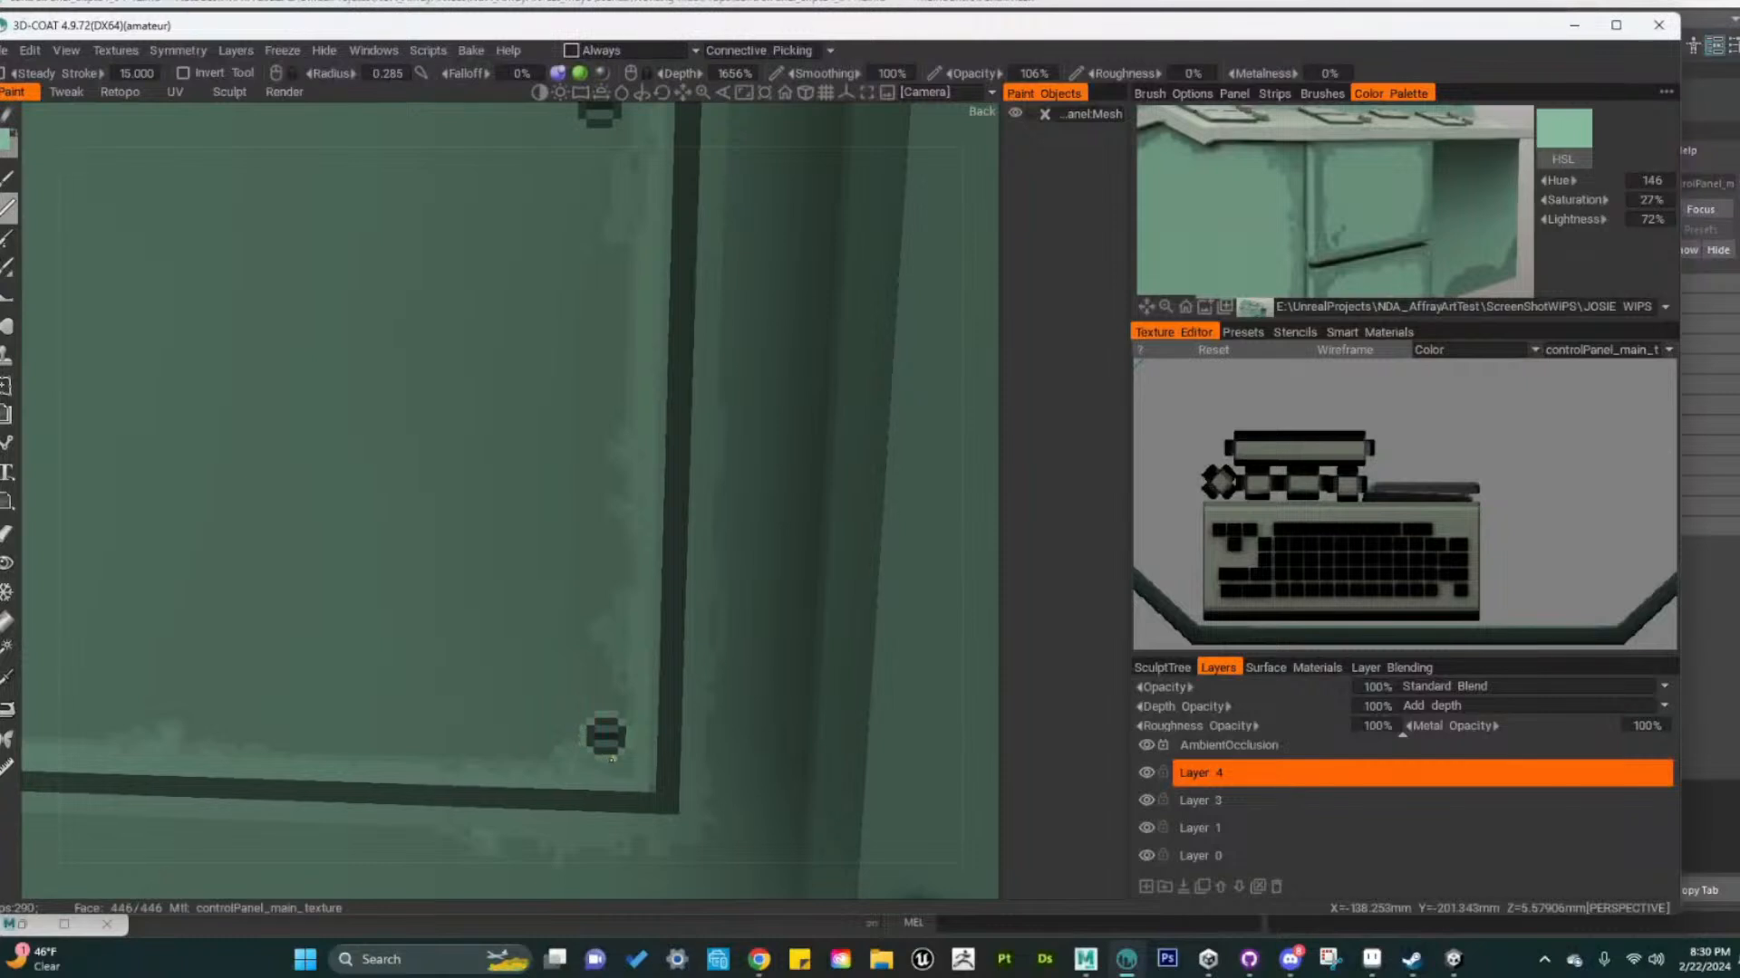
left_click_drag(581, 738, 678, 691, "alt")
middle_click_drag(678, 690, 682, 748, "alt")
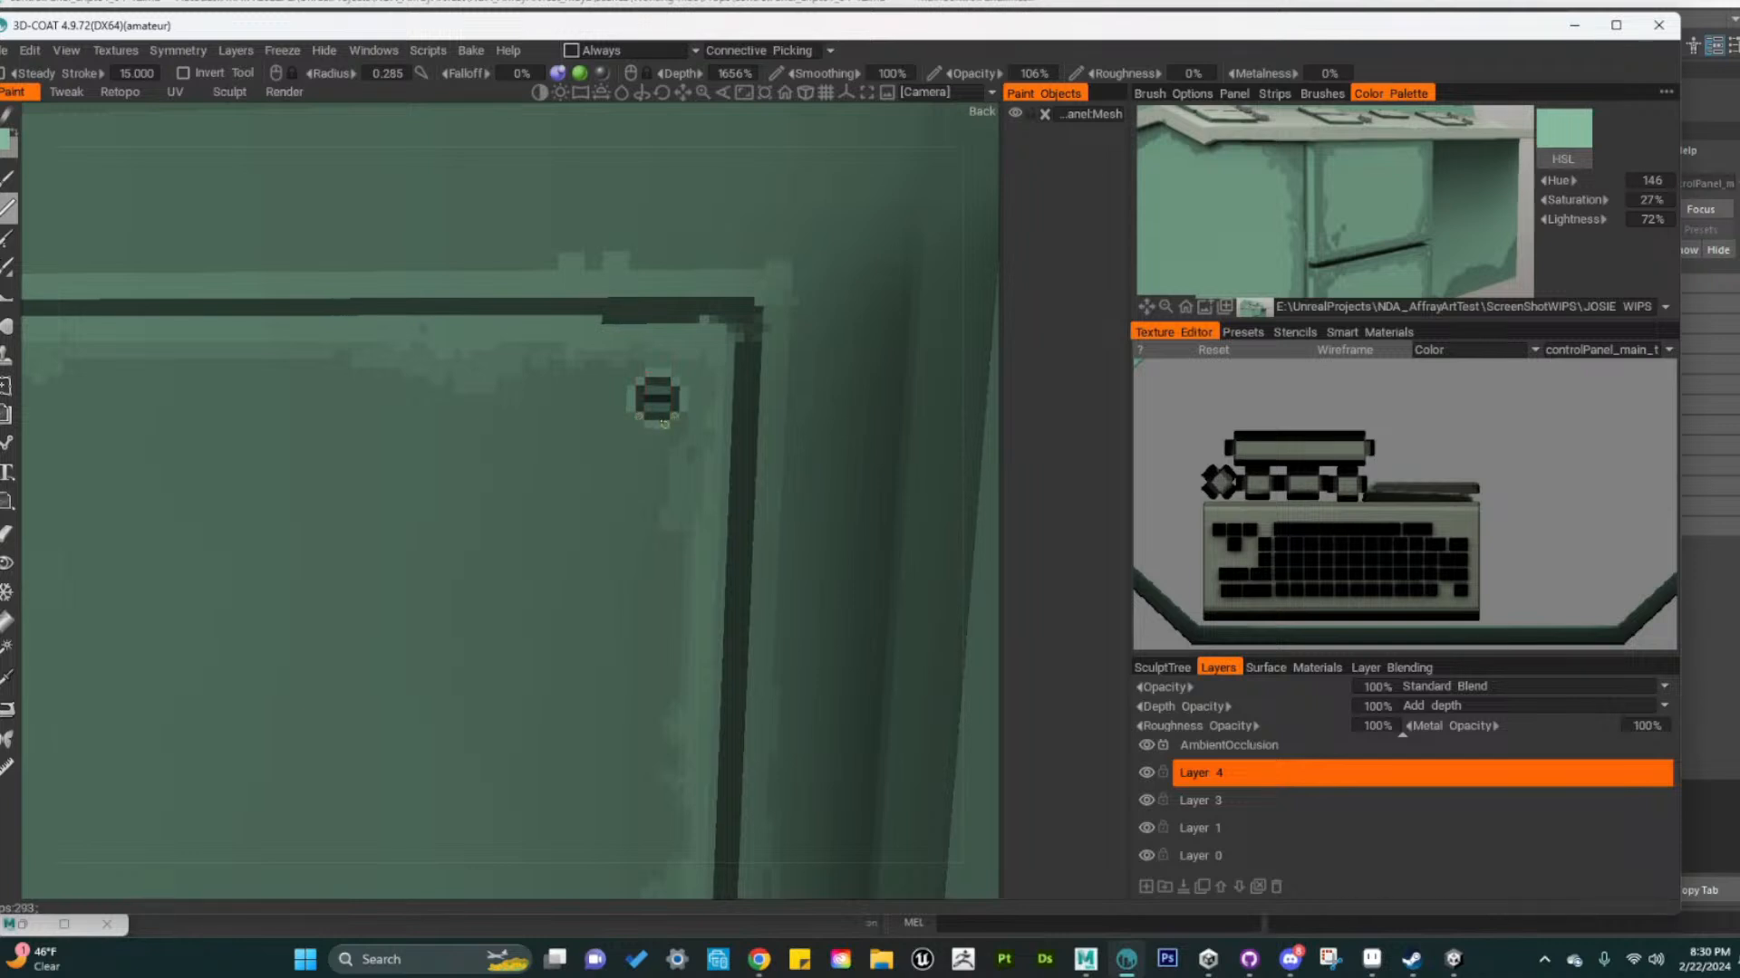
Touch up the edge of the front panel's upper groove with the light green, working from the screws towards the symmetry plane
right_click_drag(648, 423, 753, 617, "alt")
left_click_drag(753, 617, 743, 575, "alt")
right_click_drag(672, 617, 706, 618, "alt")
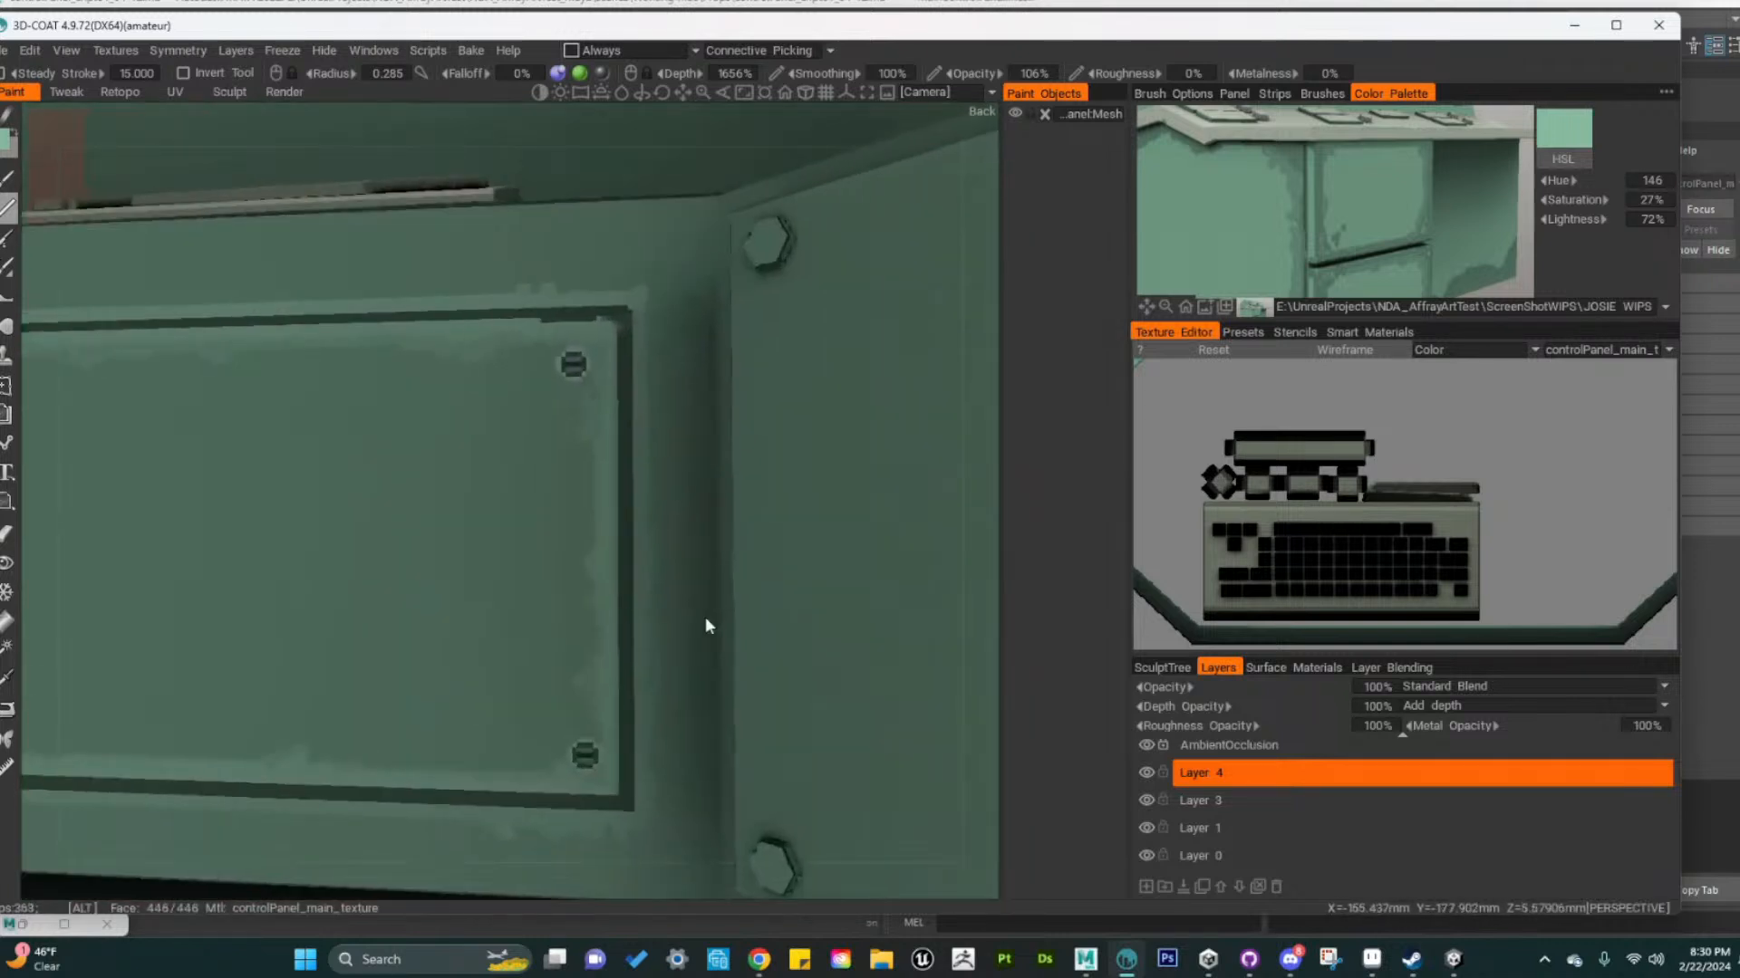
left_click_drag(706, 618, 790, 627, "alt")
right_click_drag(790, 627, 719, 631, "alt")
left_click_drag(719, 632, 706, 618, "alt")
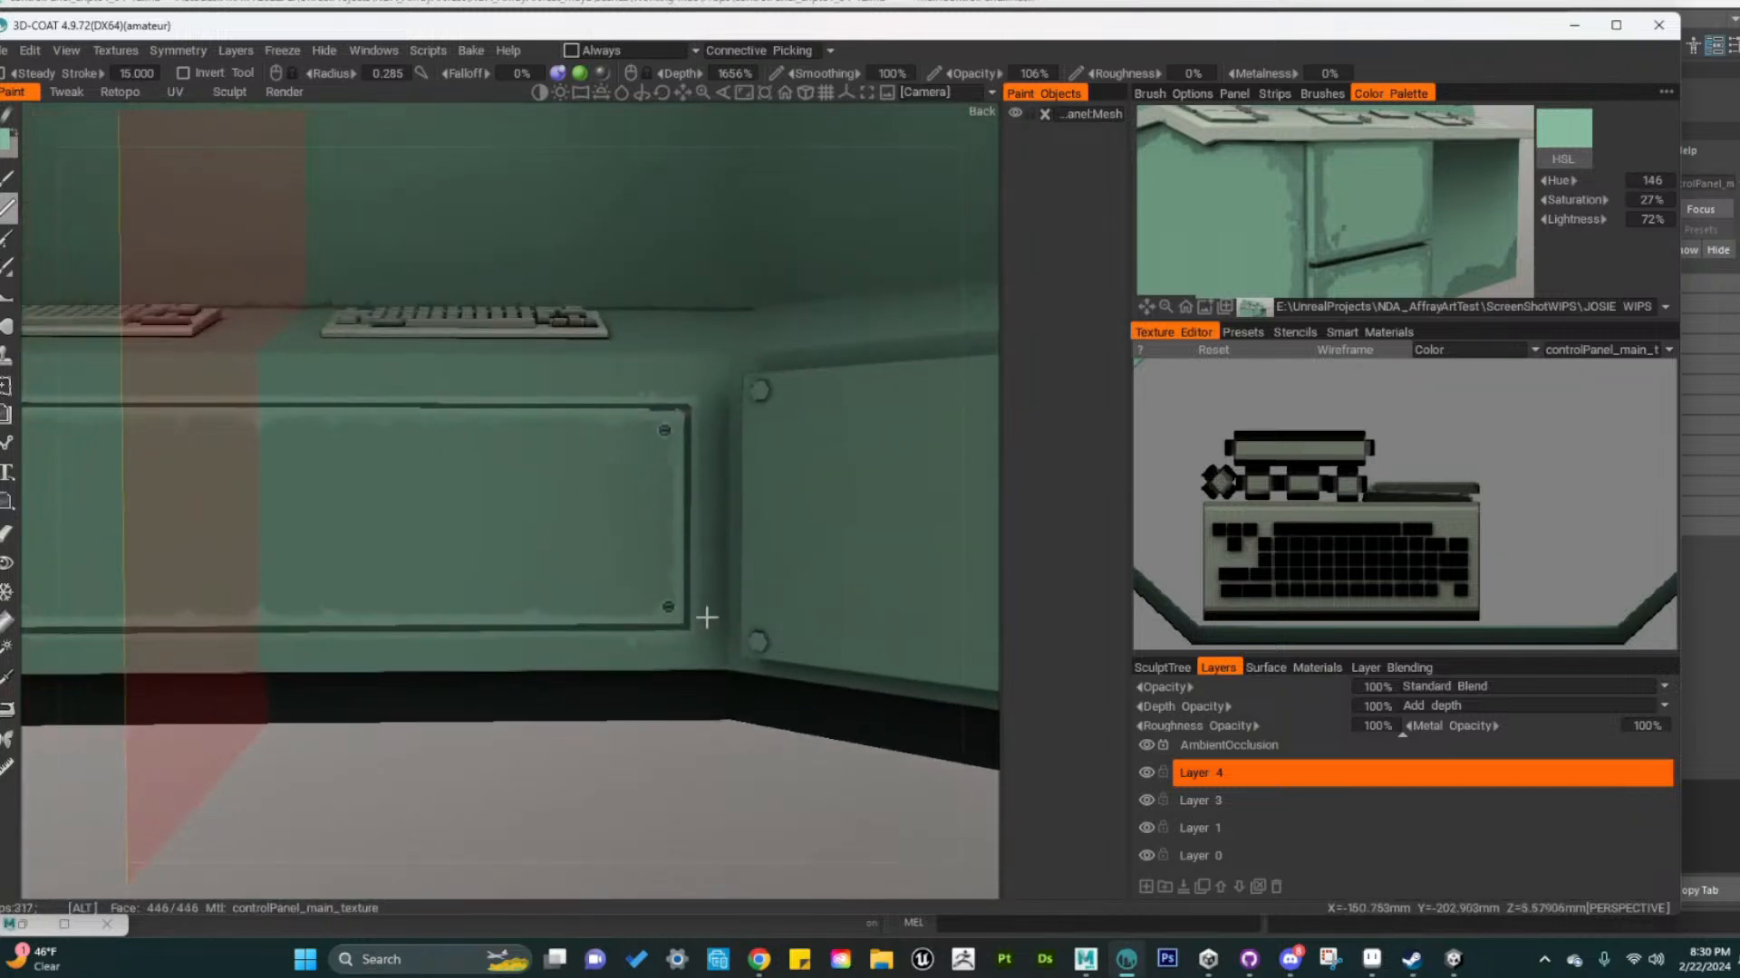
right_click_drag(707, 618, 737, 582, "alt")
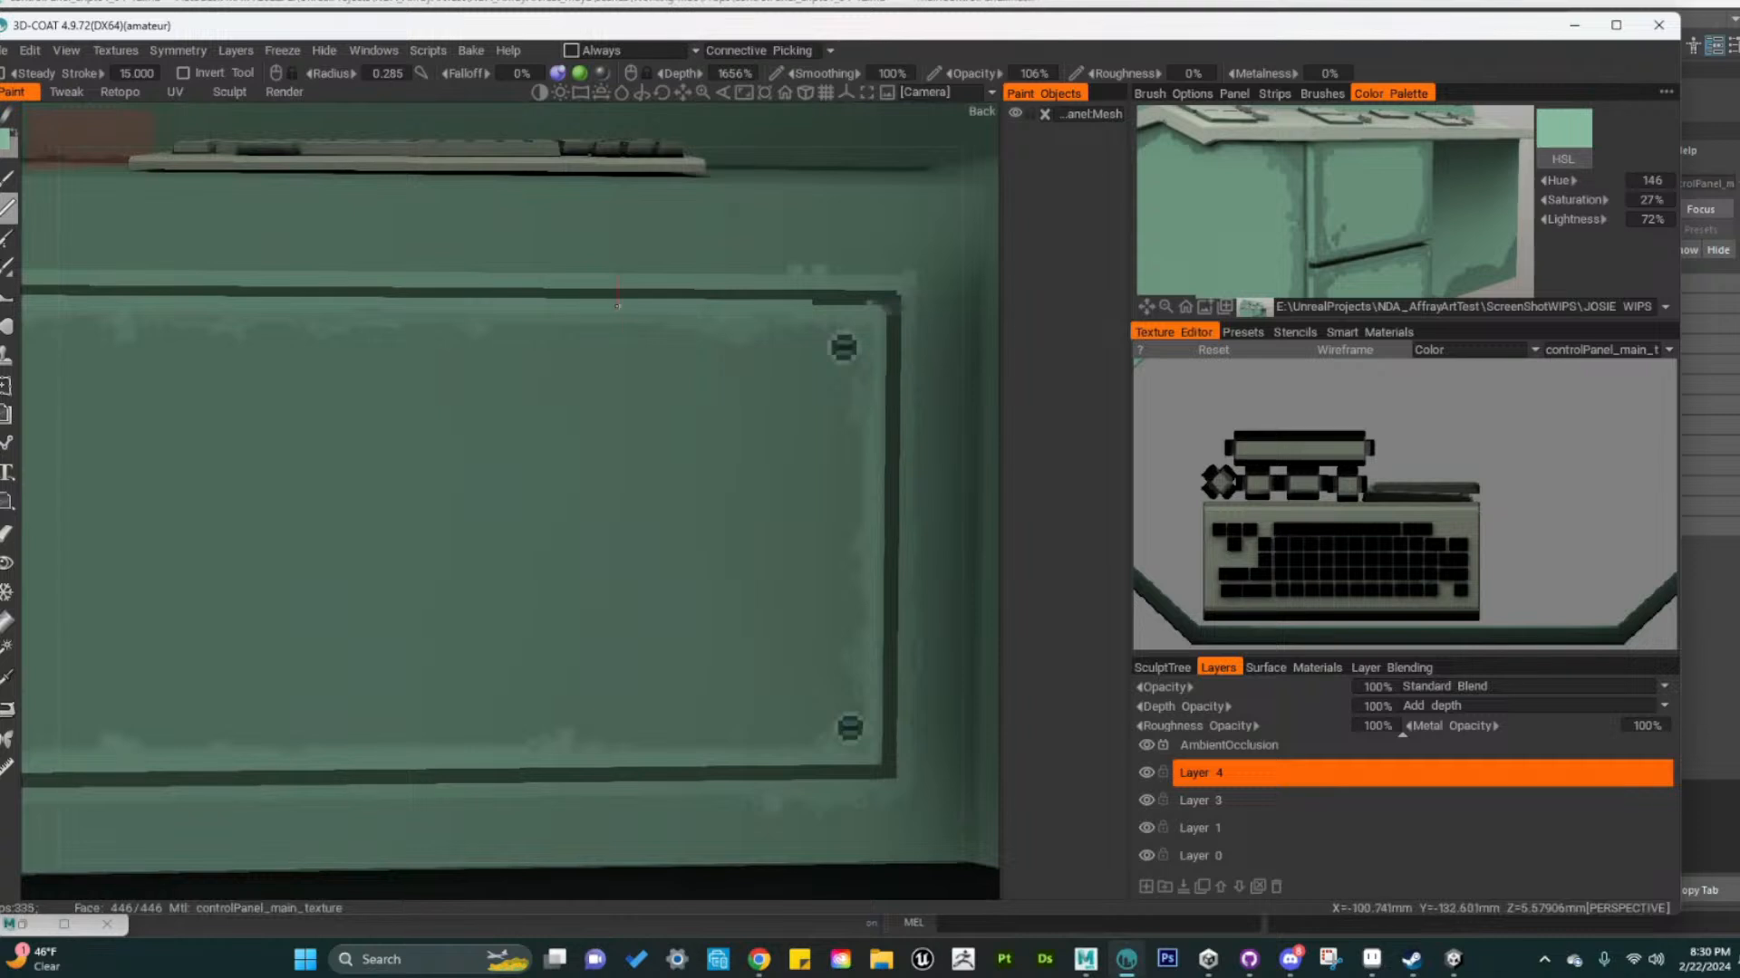
middle_click_drag(536, 461, 644, 496, "alt")
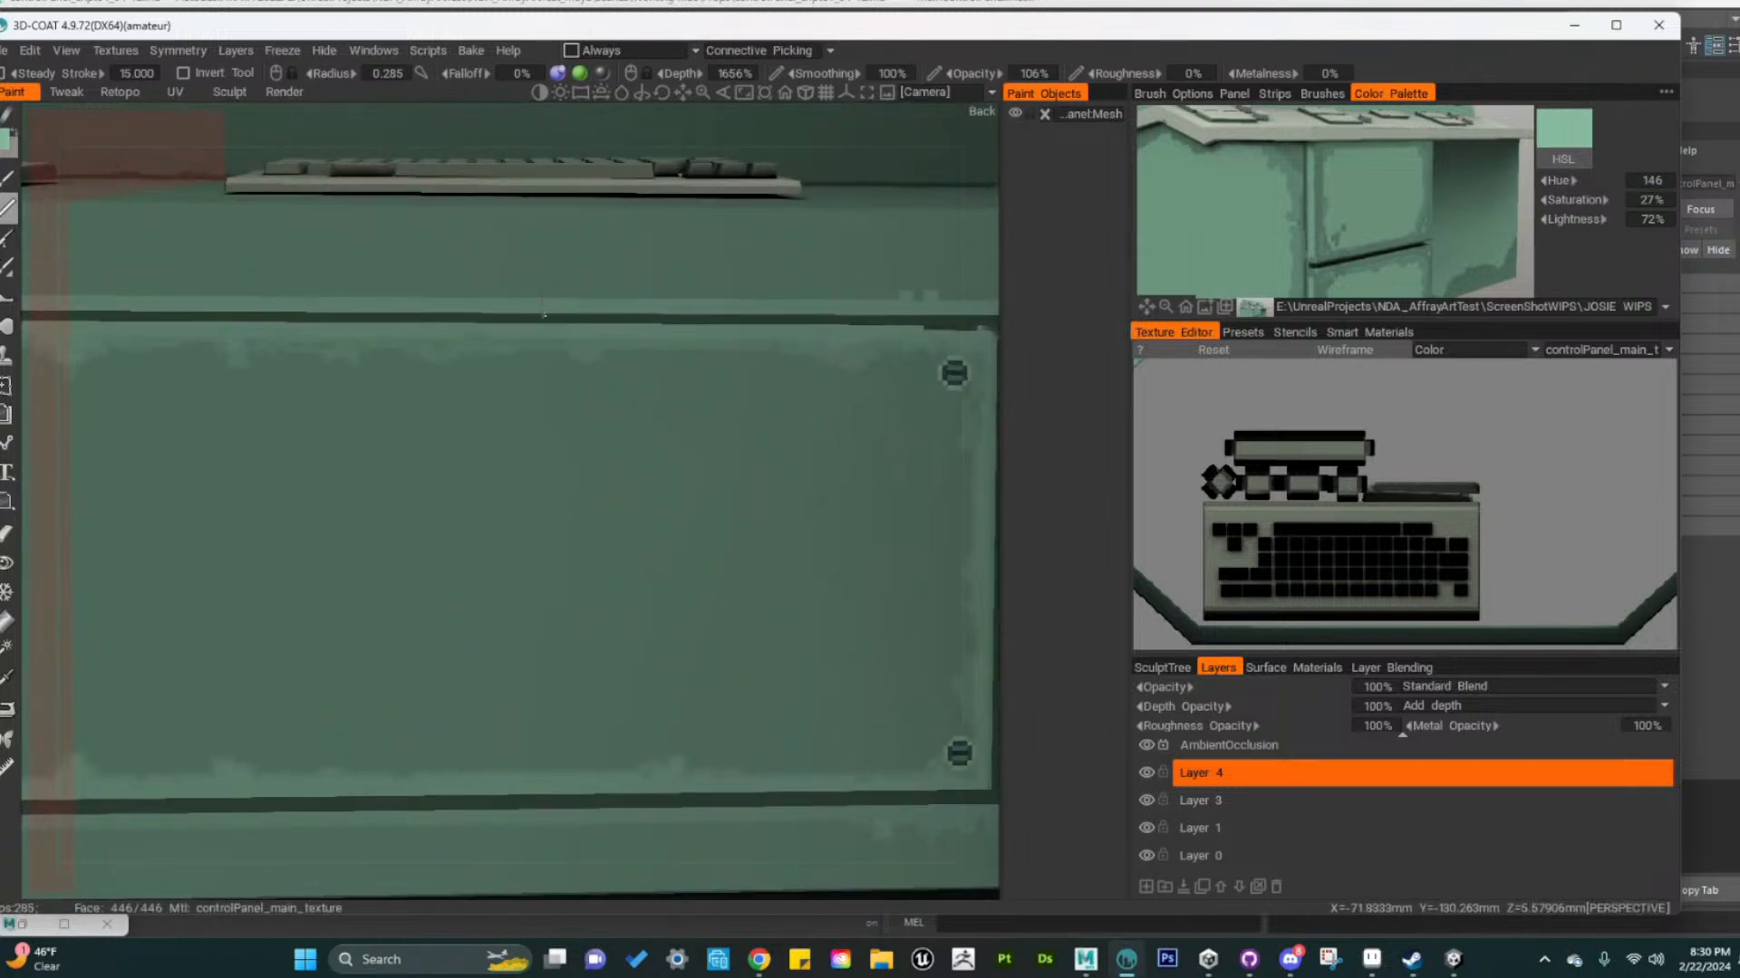
right_click_drag(643, 496, 610, 513, "alt")
middle_click_drag(610, 512, 750, 509, "alt")
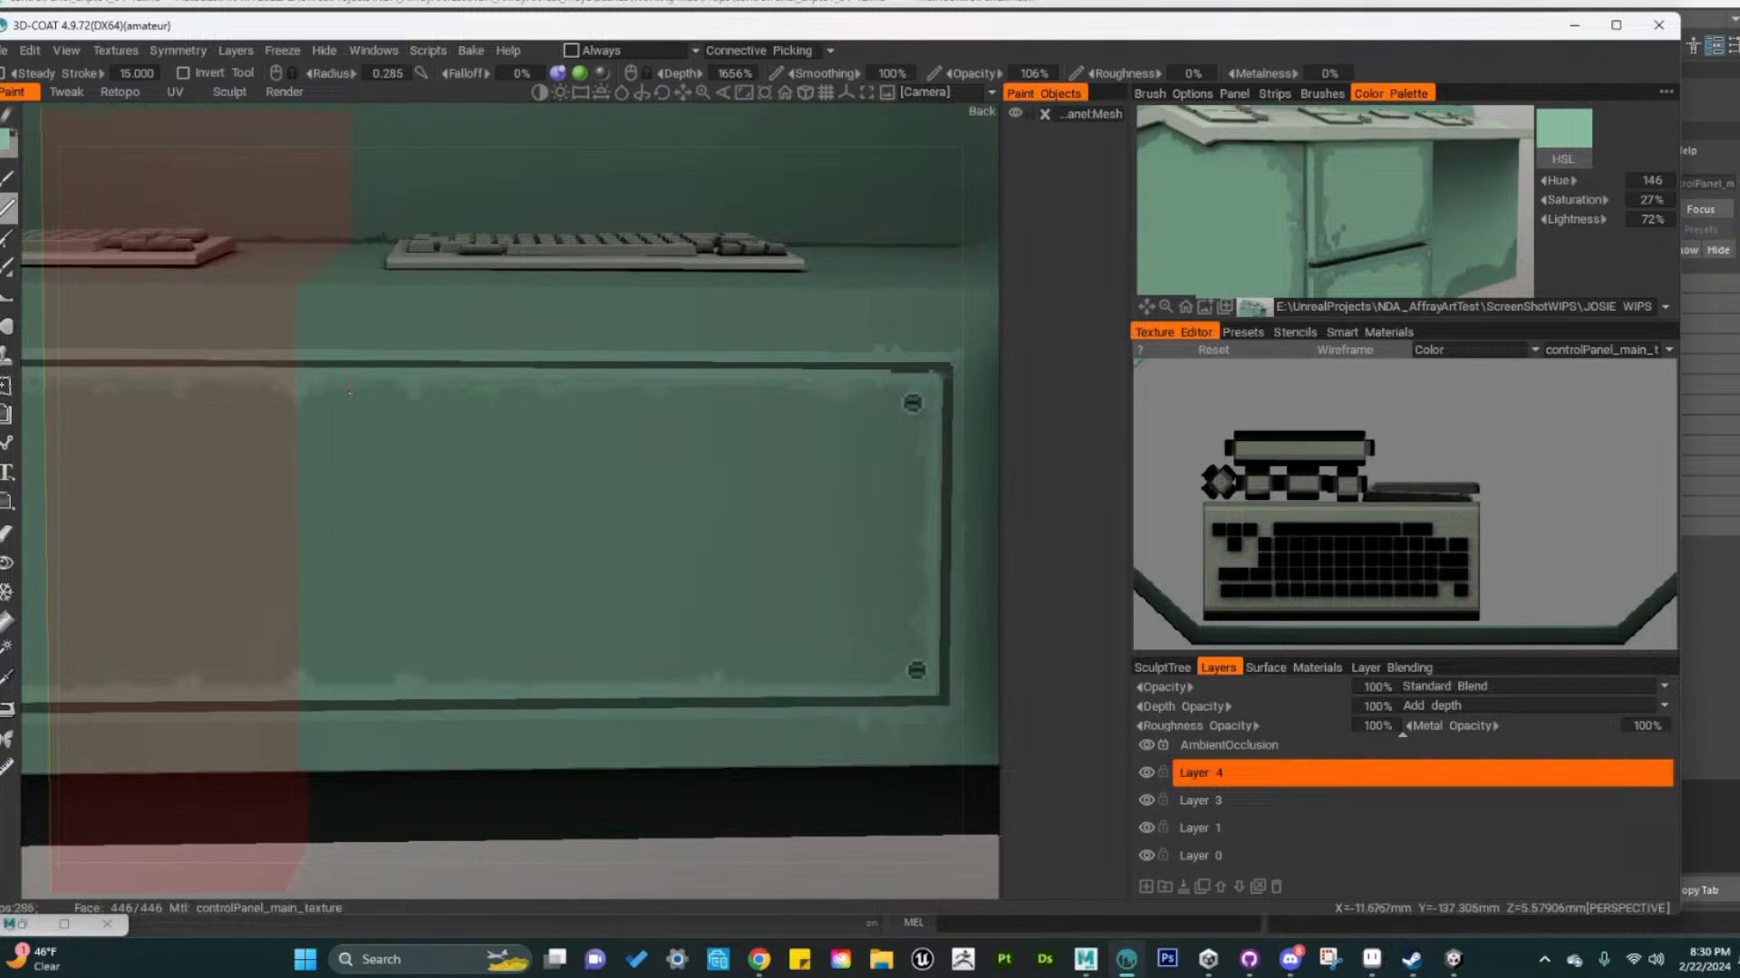
left_click_drag(683, 571, 672, 580, "alt")
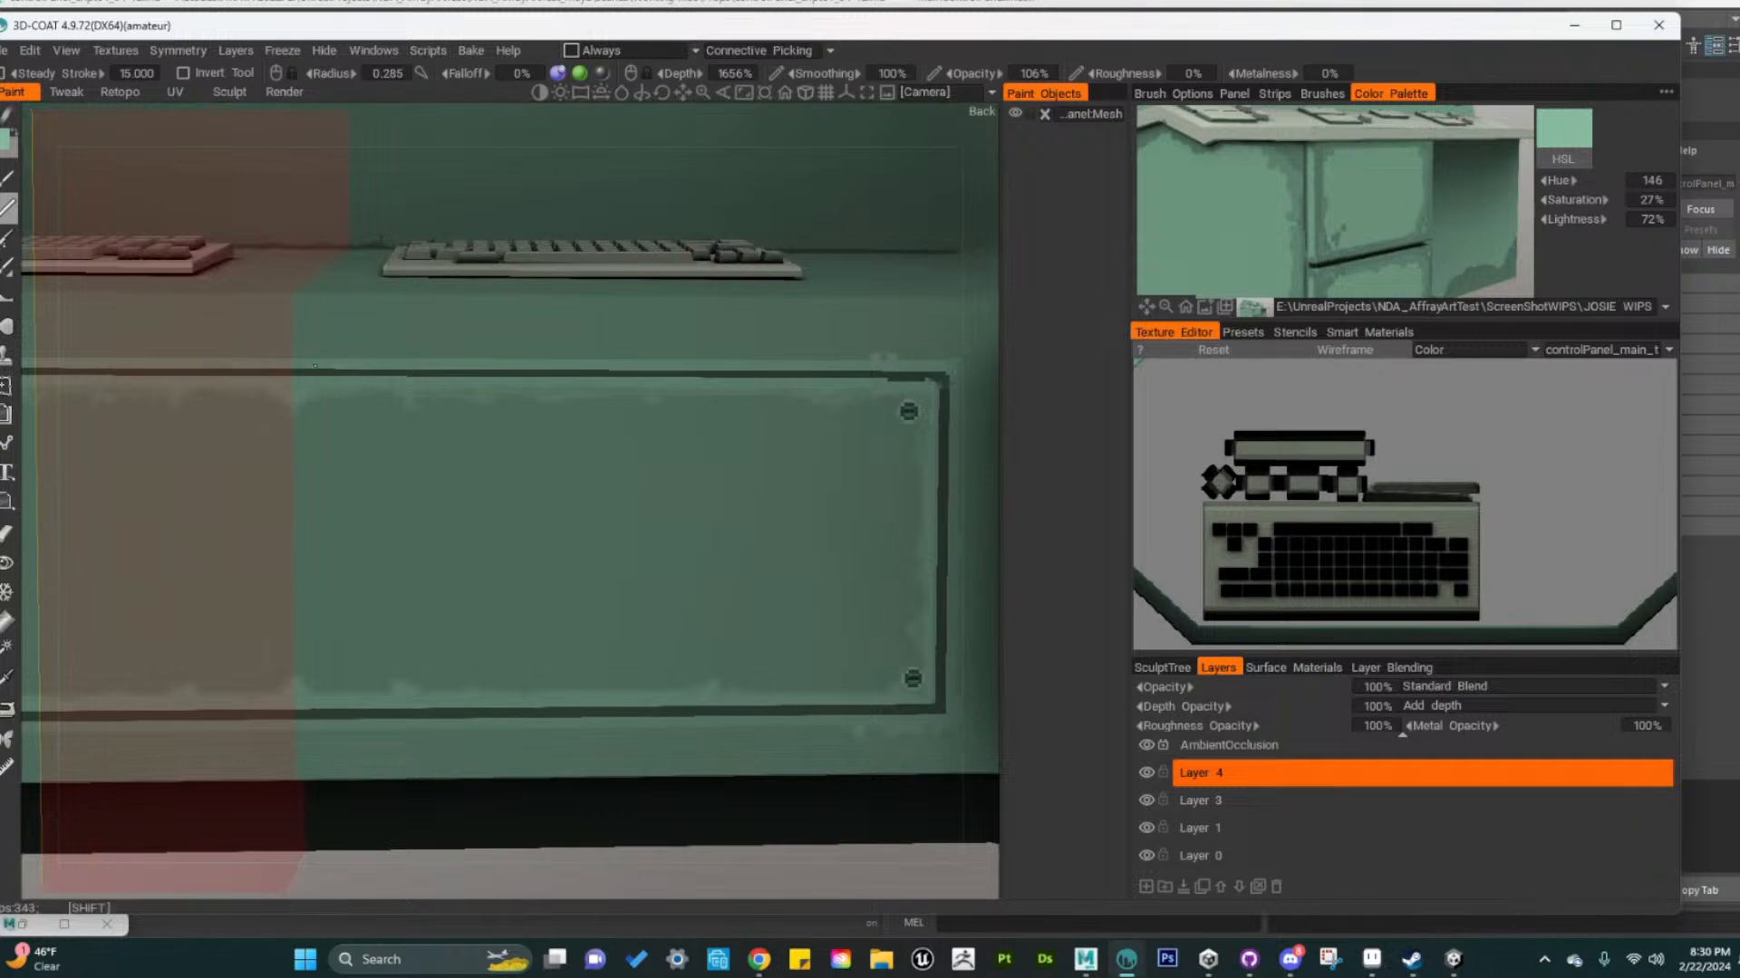
Examine the front panel and neighbouring side panels on the flat texture map
middle_click_drag(1572, 519, 1553, 448, "alt")
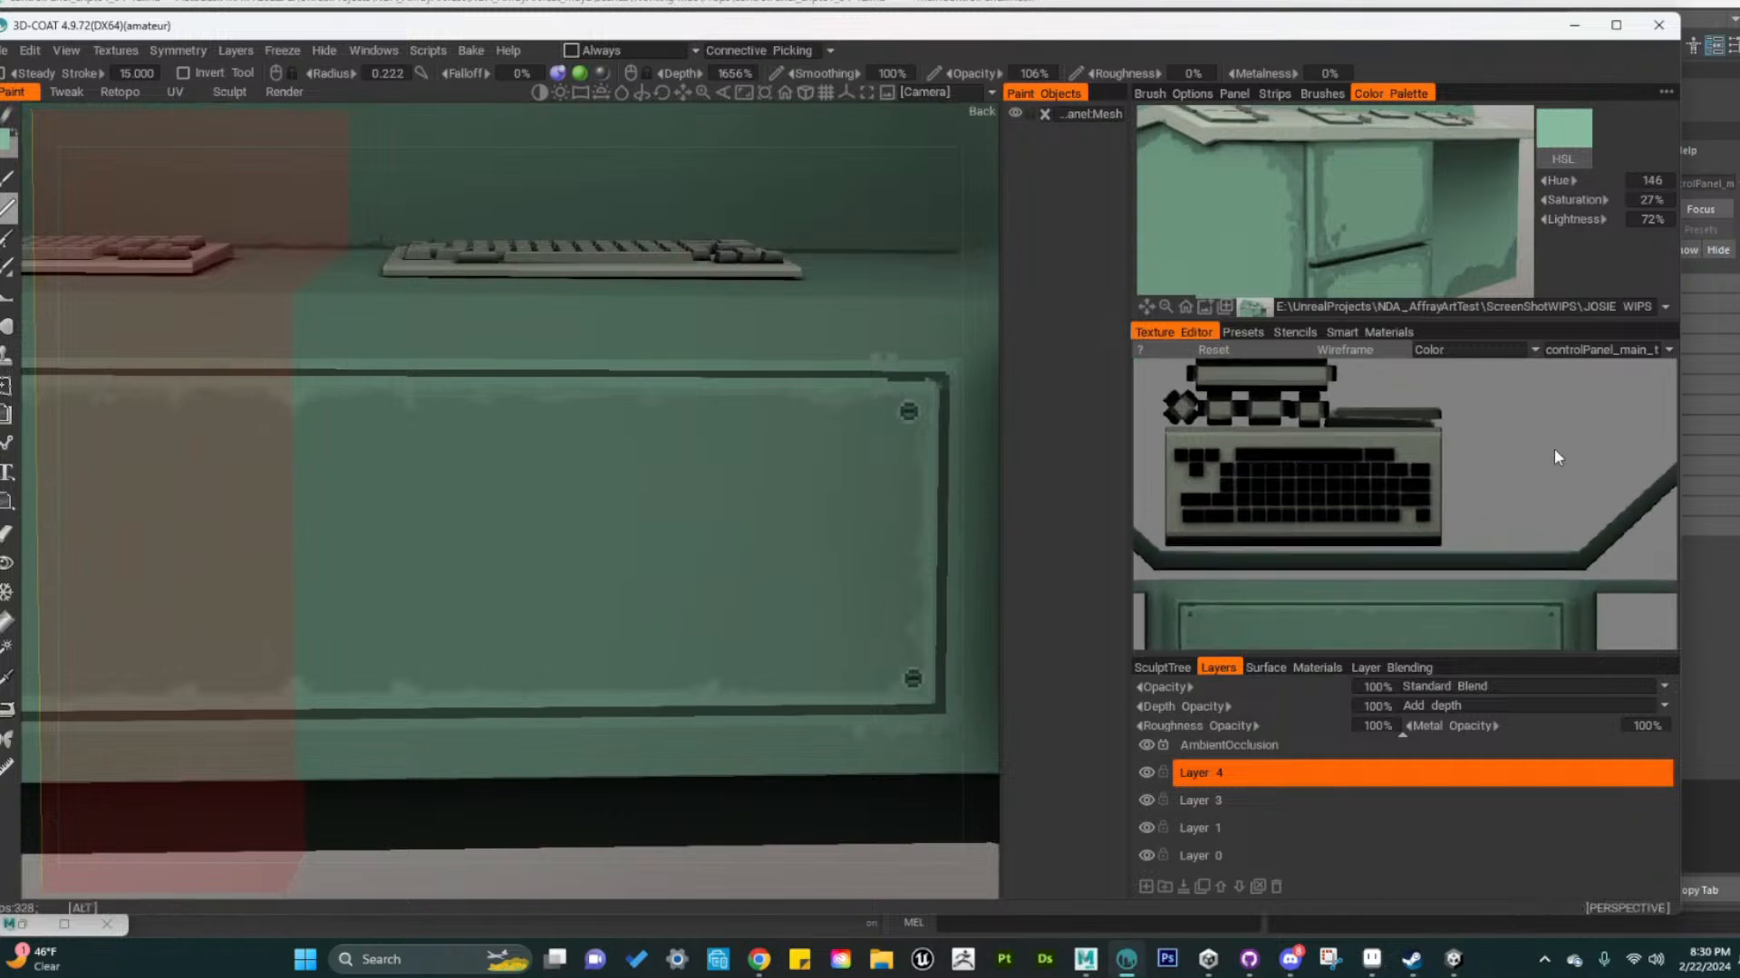
right_click_drag(1553, 447, 1449, 475, "alt")
middle_click_drag(1431, 585, 1457, 371, "alt")
right_click_drag(1457, 444, 1540, 464, "alt")
mouse_move(1455, 435)
middle_mouse_down("alt")
mouse_move(1449, 507)
mouse_move(1448, 471)
mouse_move(1411, 531)
mouse_move(1471, 448)
mouse_move(1464, 420)
middle_mouse_up("alt")
middle_click_drag(1492, 480, 1487, 553, "alt")
right_click_drag(1487, 554, 1500, 521, "alt")
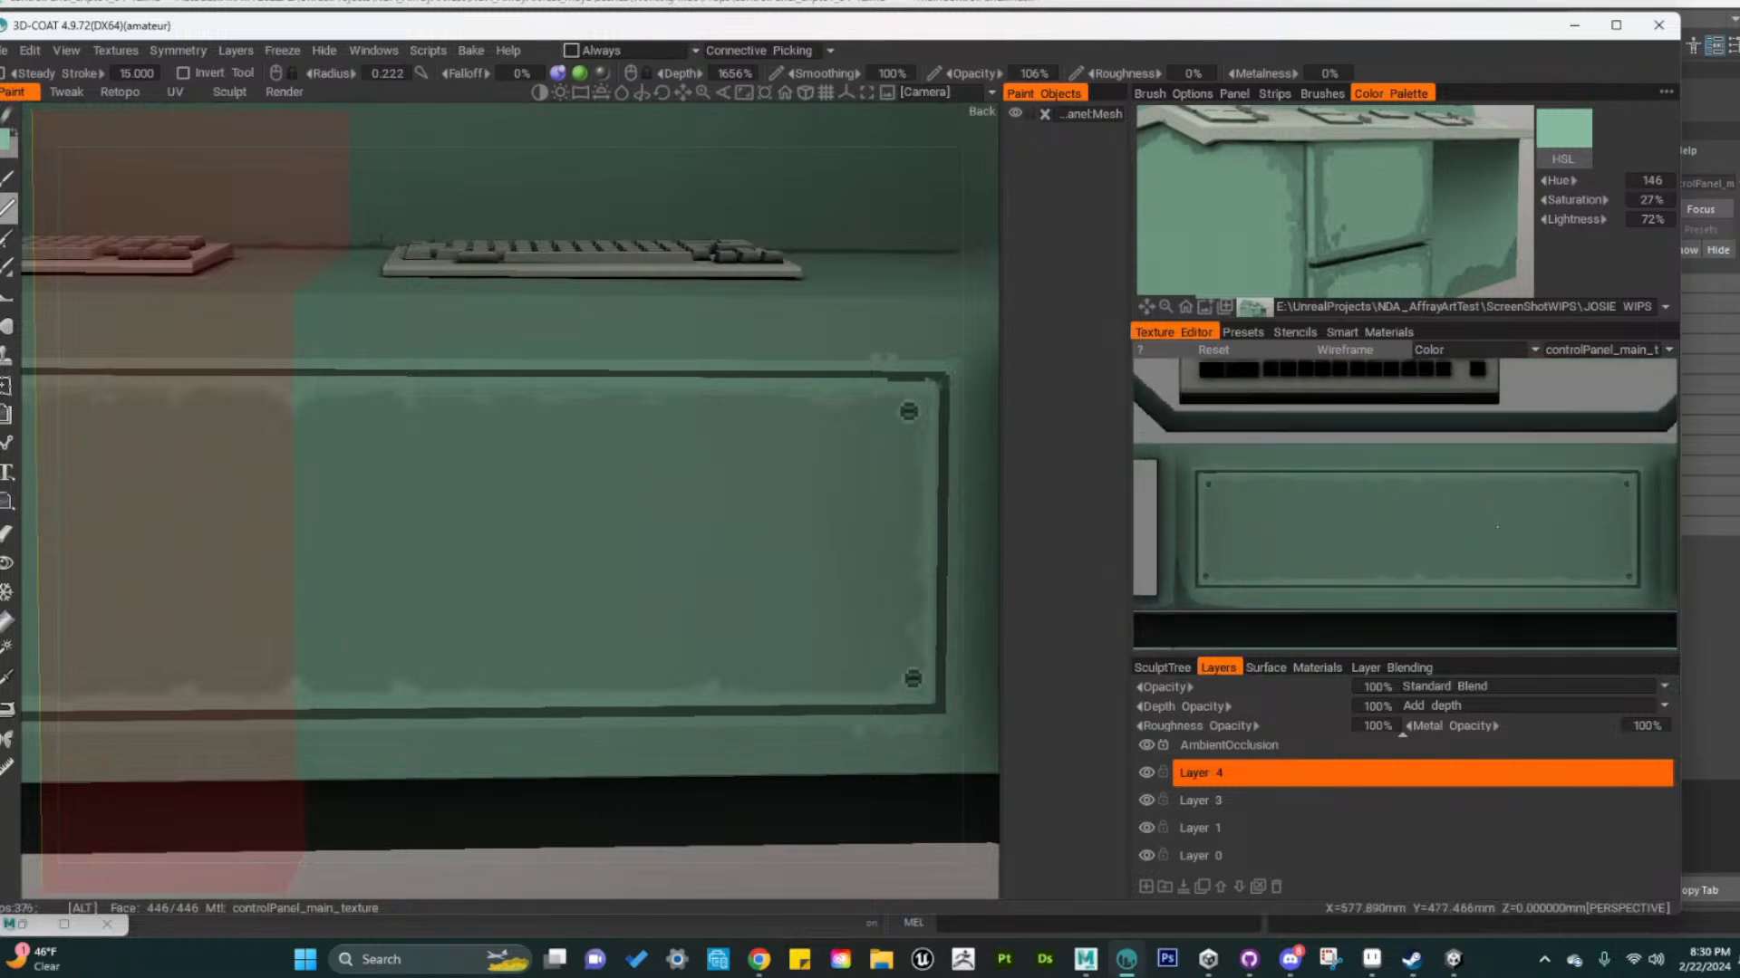
middle_click_drag(1500, 521, 1592, 418, "alt")
mouse_move(1215, 504)
middle_mouse_down("alt")
mouse_move(1406, 544)
mouse_move(1431, 525)
mouse_move(1508, 538)
mouse_move(1392, 558)
middle_mouse_up("alt")
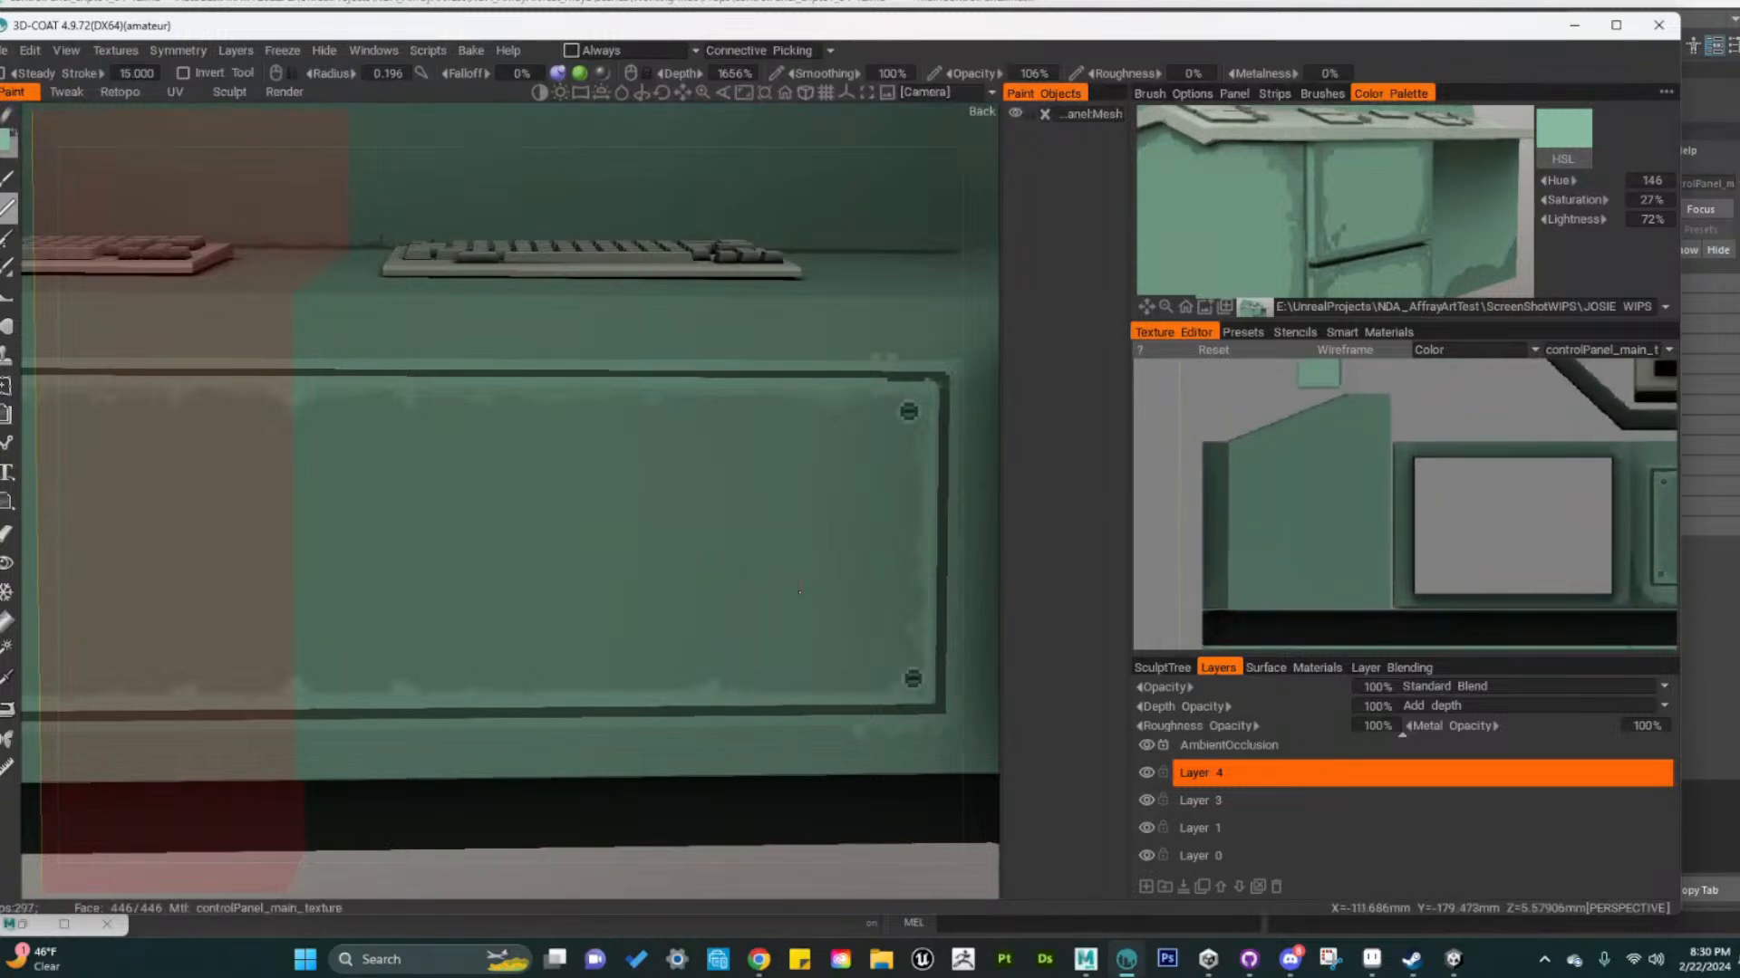
Sample the cabinet green from the reference and paint small wear marks above the front panel's upper groove near the symmetry plane
mouse_move(725, 560)
right_mouse_down("alt")
mouse_move(695, 579)
mouse_move(814, 582)
mouse_move(788, 563)
mouse_move(803, 567)
right_mouse_up("alt")
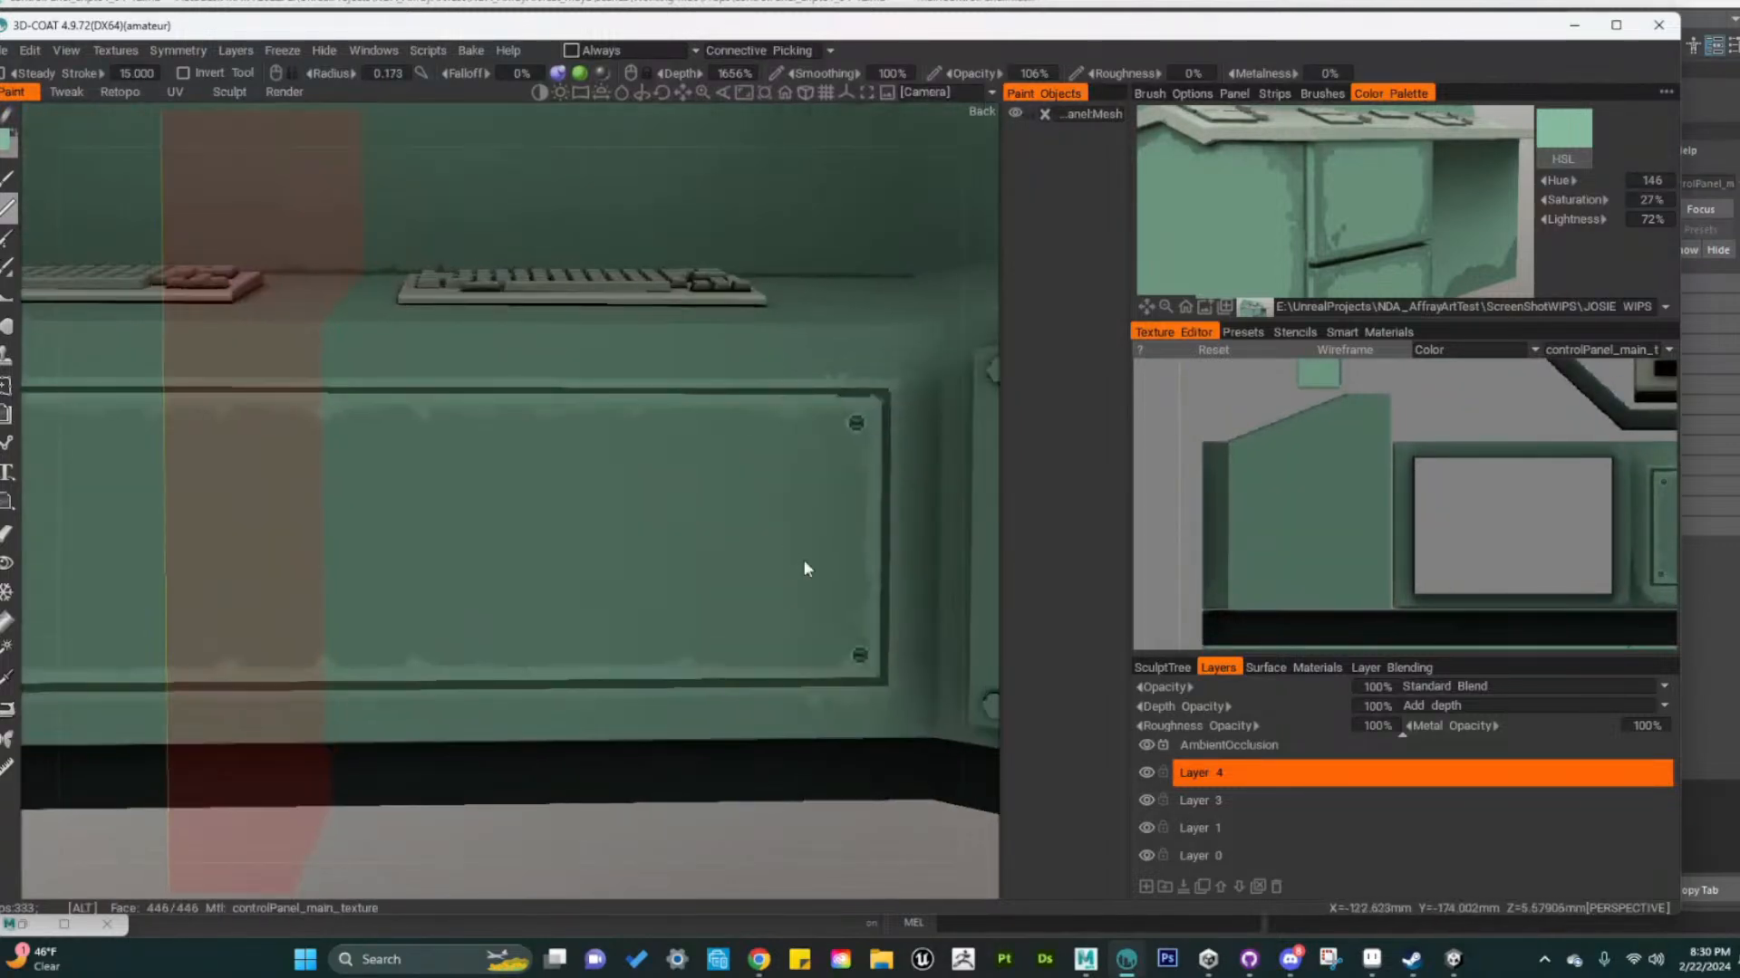
middle_click_drag(804, 567, 656, 598, "alt")
left_click_drag(656, 598, 730, 620, "alt")
middle_click_drag(730, 621, 903, 619, "alt")
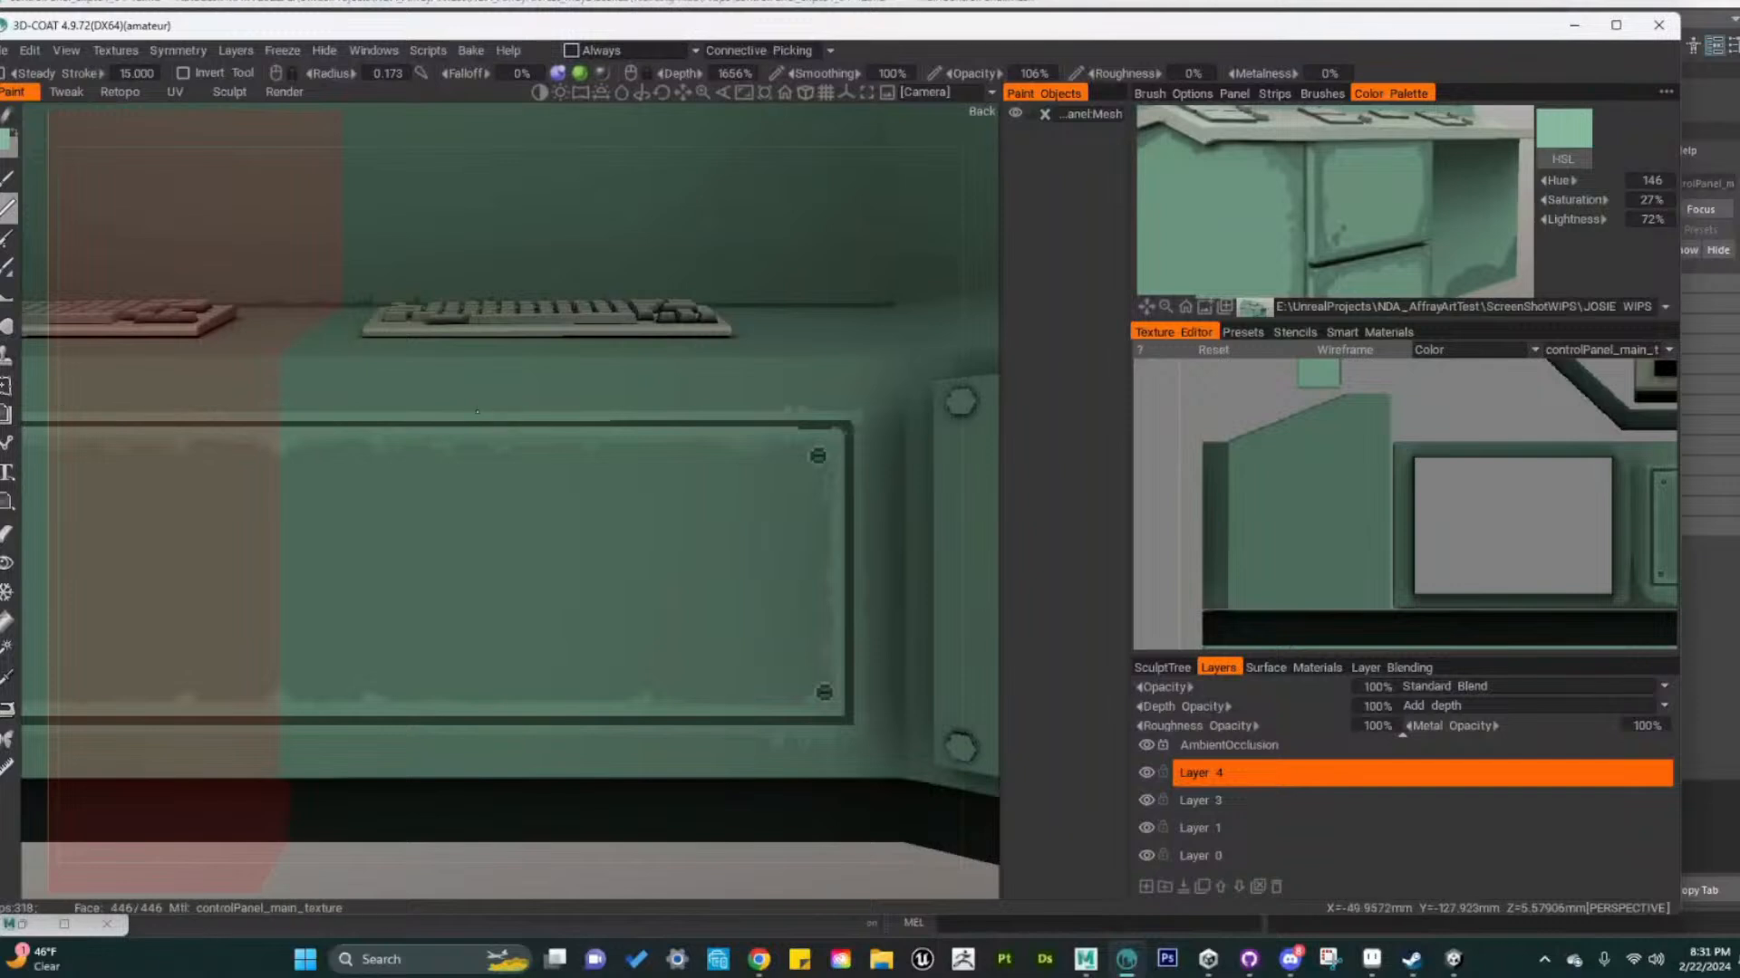
middle_click_drag(421, 461, 528, 455, "alt")
key("v")
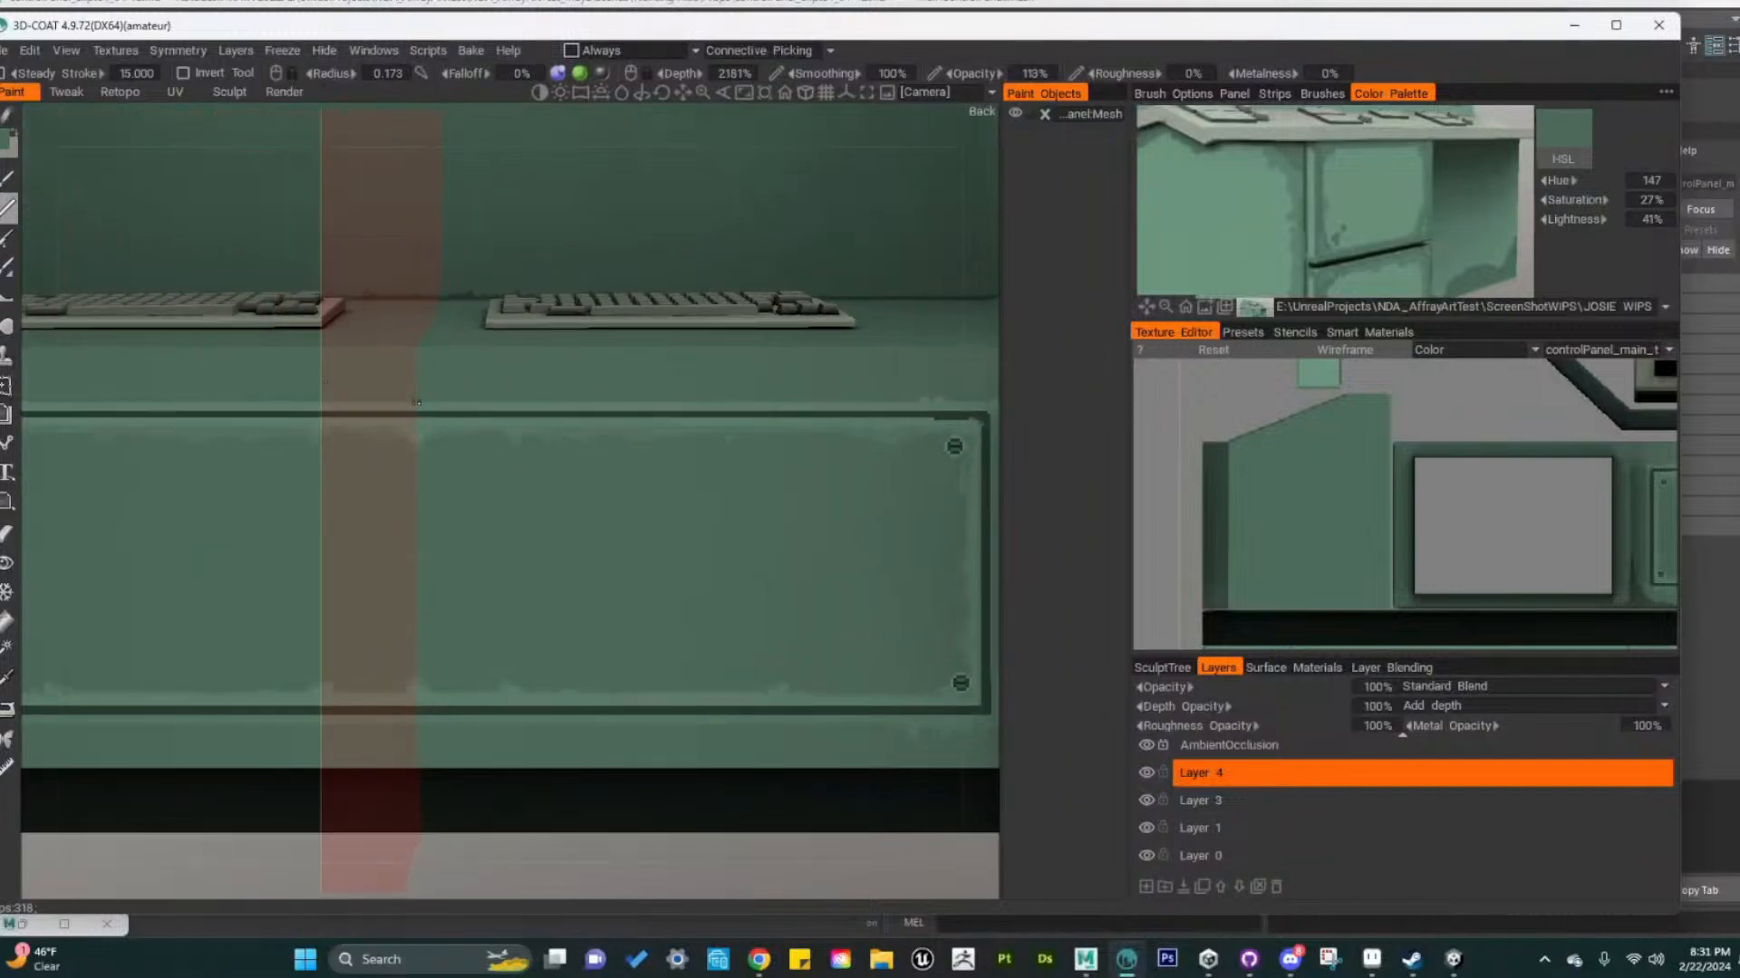
left_click(1379, 219)
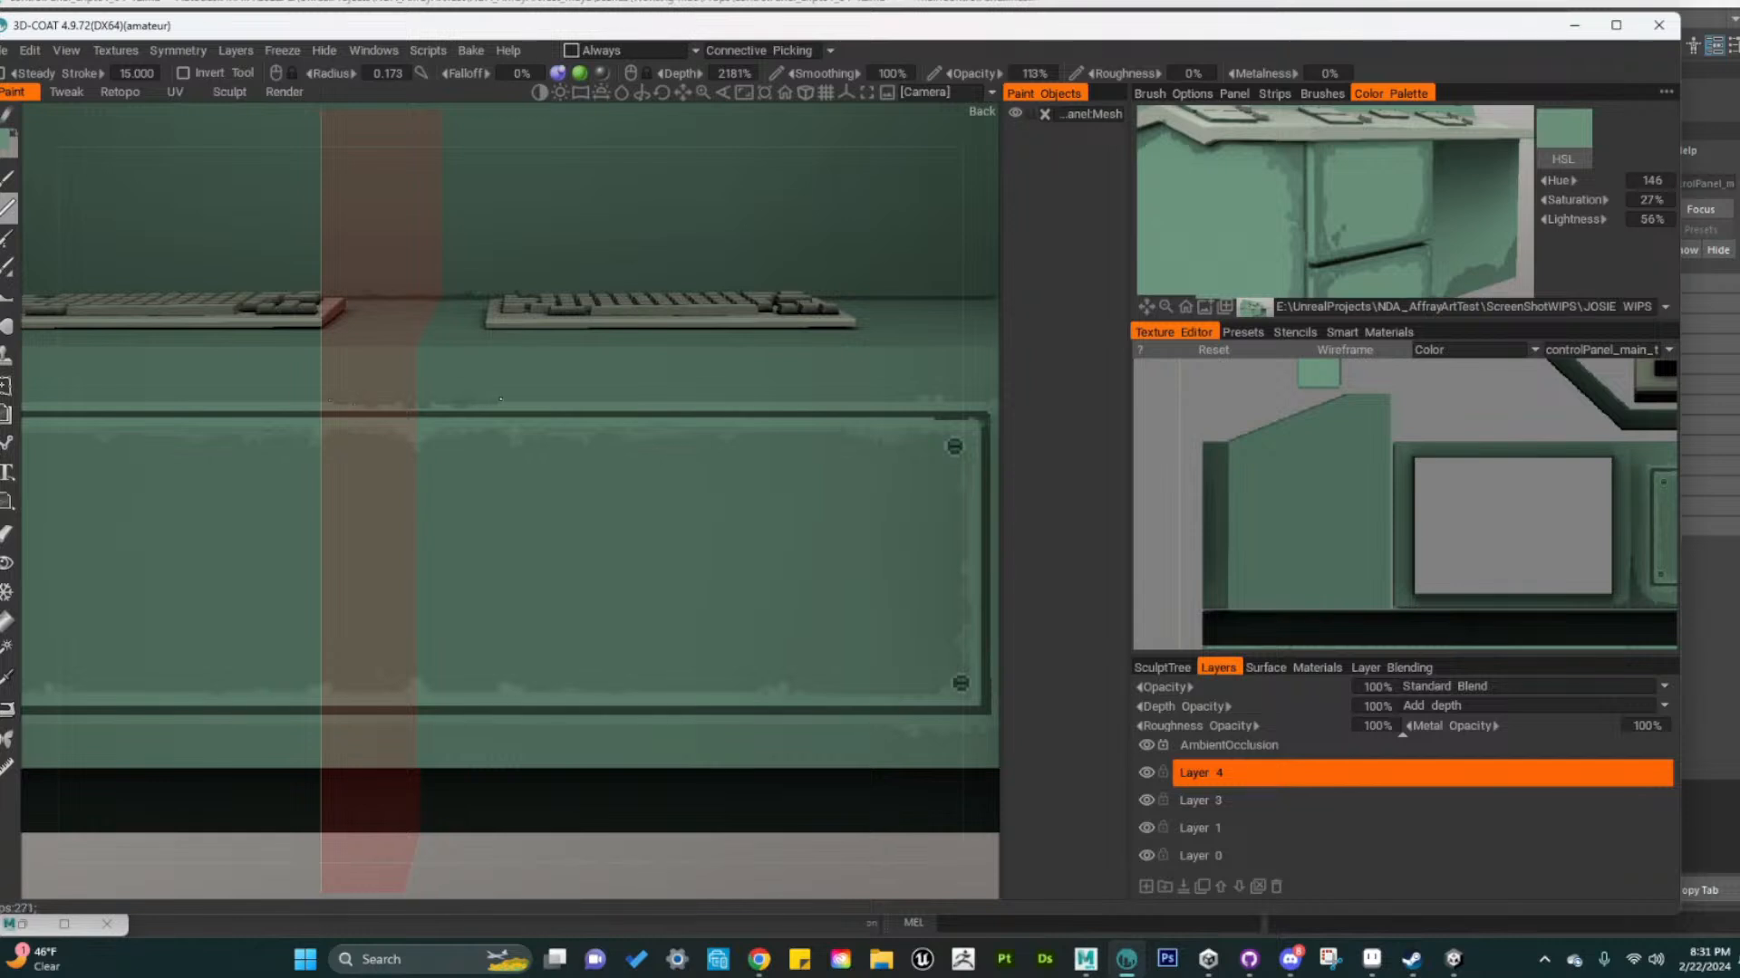
Try to darken the corner crease beside the front panel with a dark green picked from the model
middle_click_drag(892, 512, 633, 477, "alt")
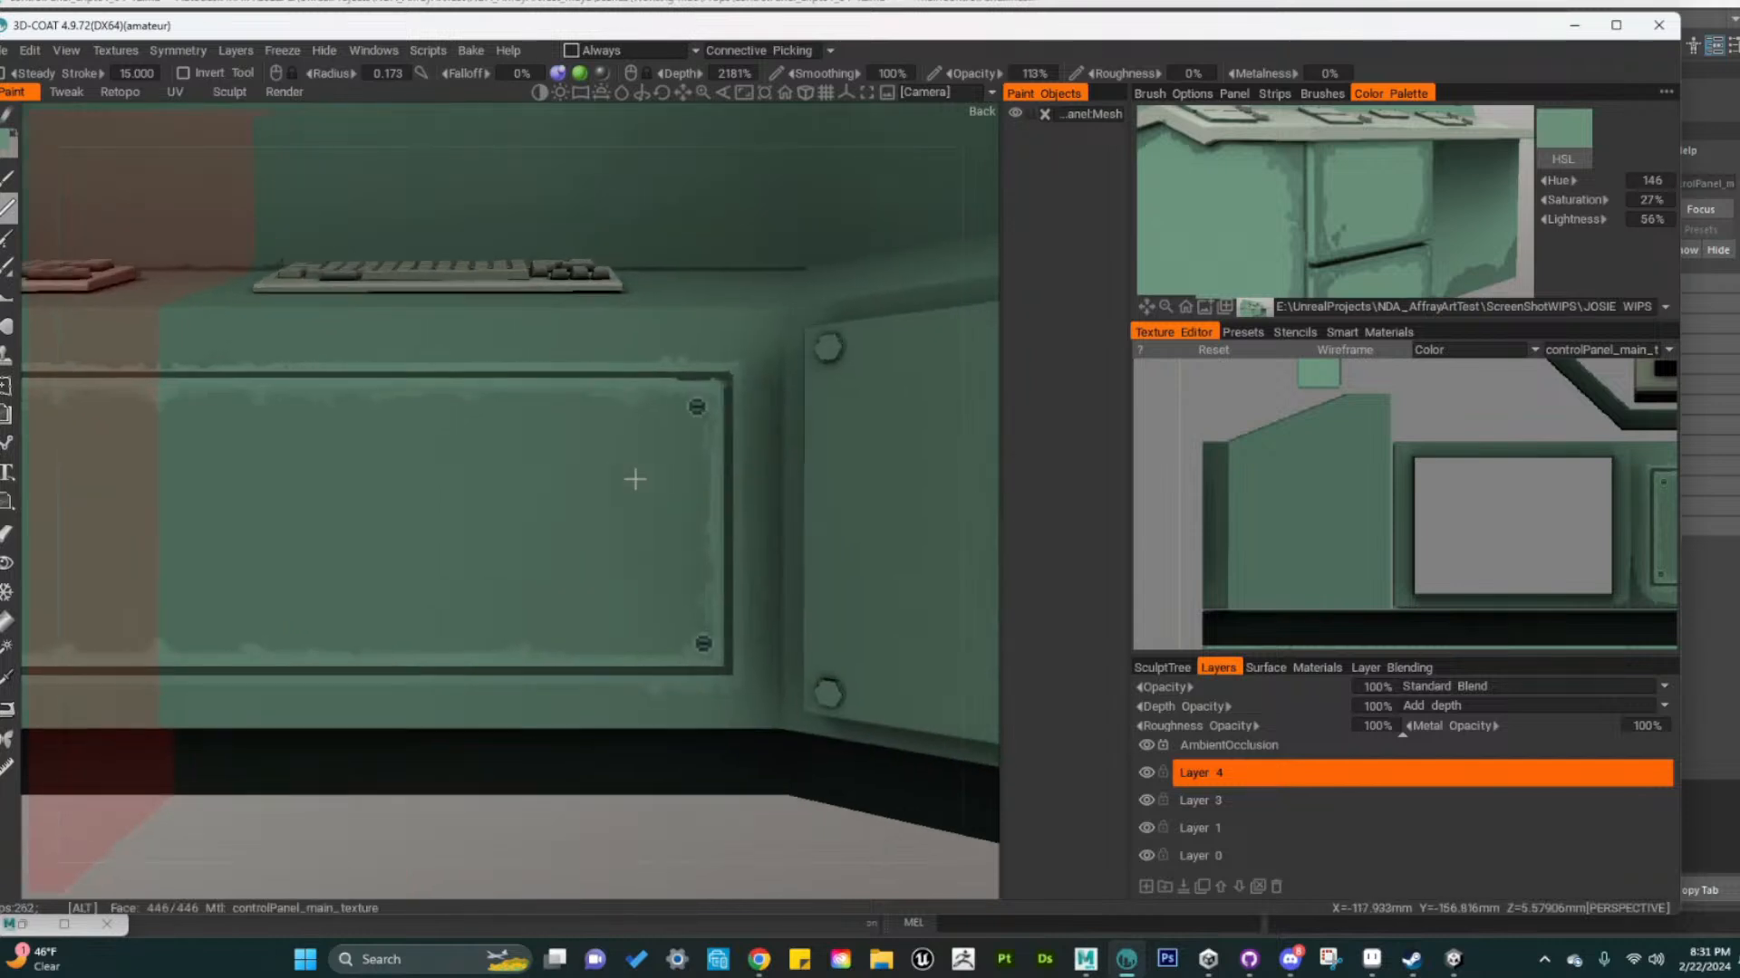
right_click_drag(633, 477, 699, 532, "alt")
left_click_drag(699, 532, 737, 540, "alt")
key("v")
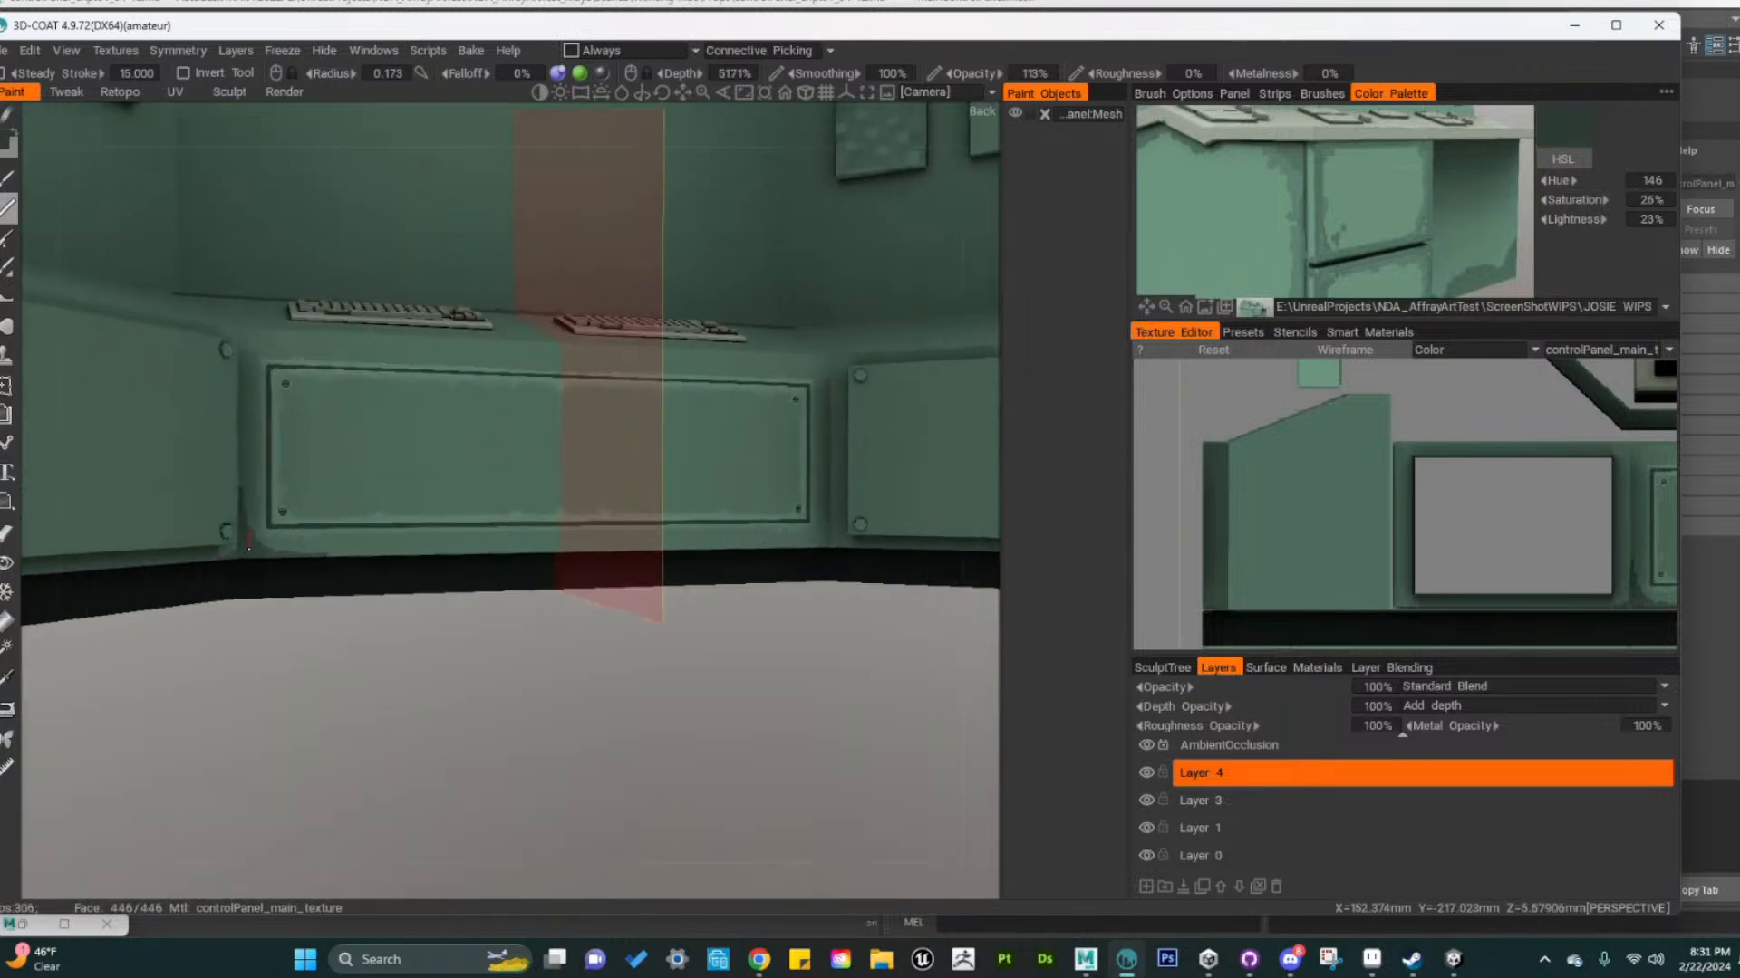
key("ctrl+z")
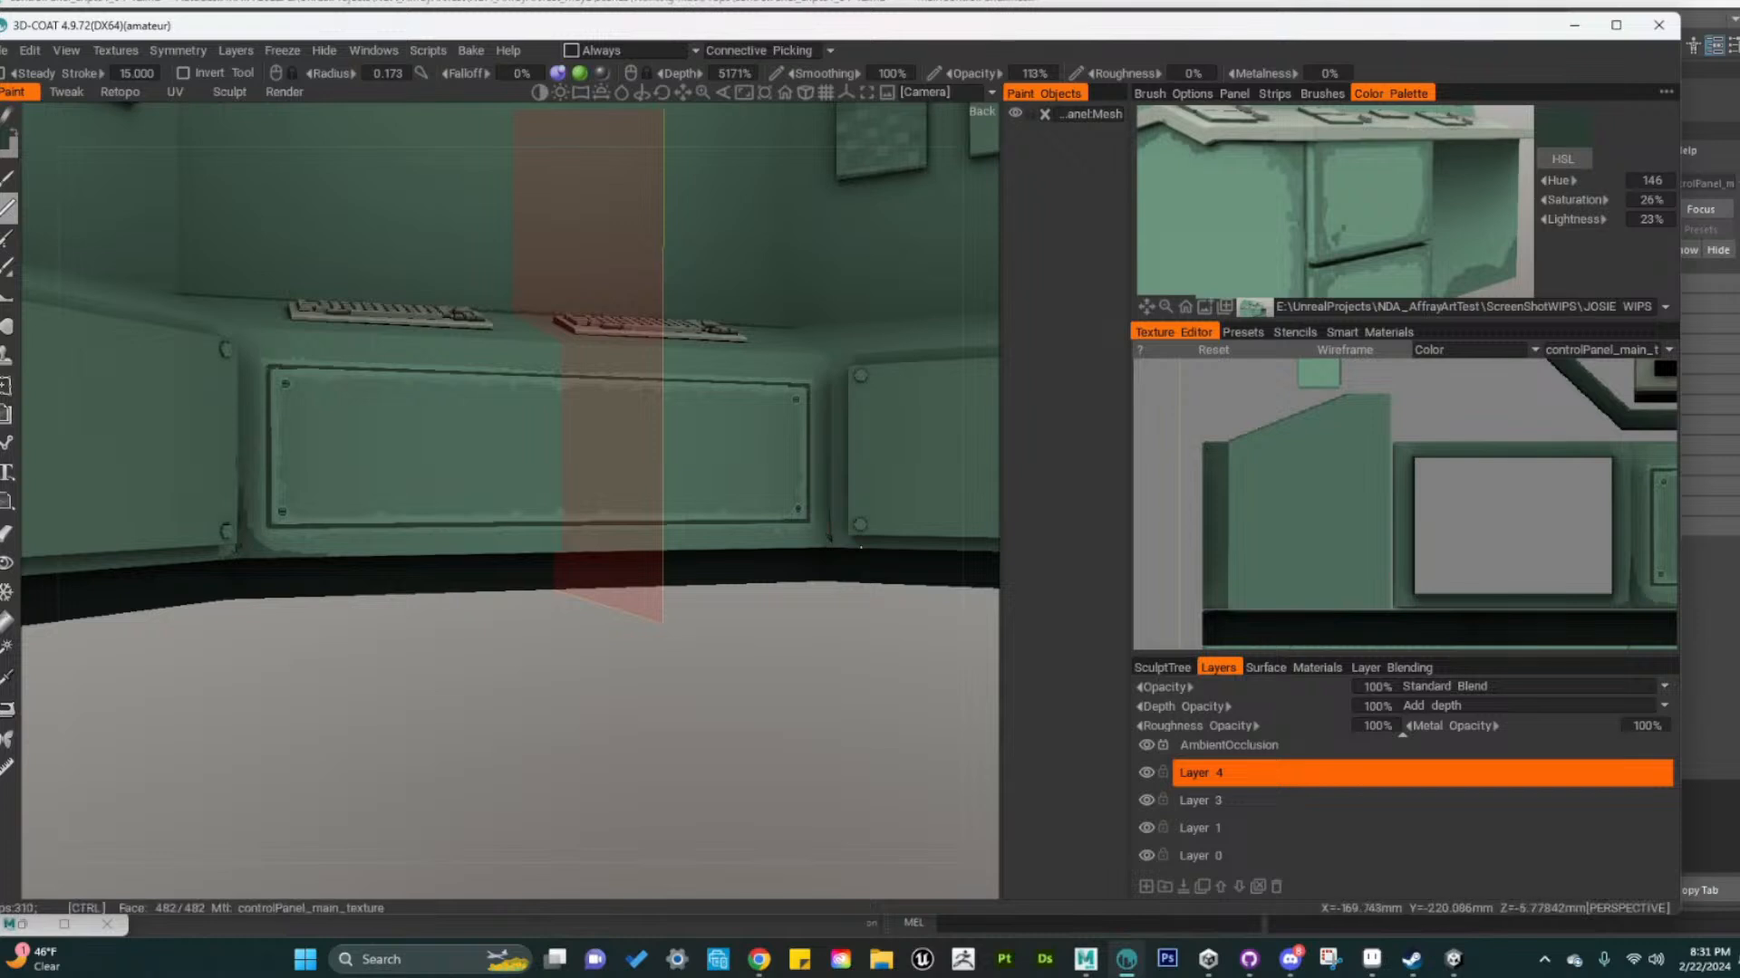
Enlarge the brush radius to 0.624, sample greens from the reference, and start darkening the corner crease beside the front panel, using 44% lightness
left_click(1475, 272)
middle_click_drag(938, 568, 796, 579, "alt")
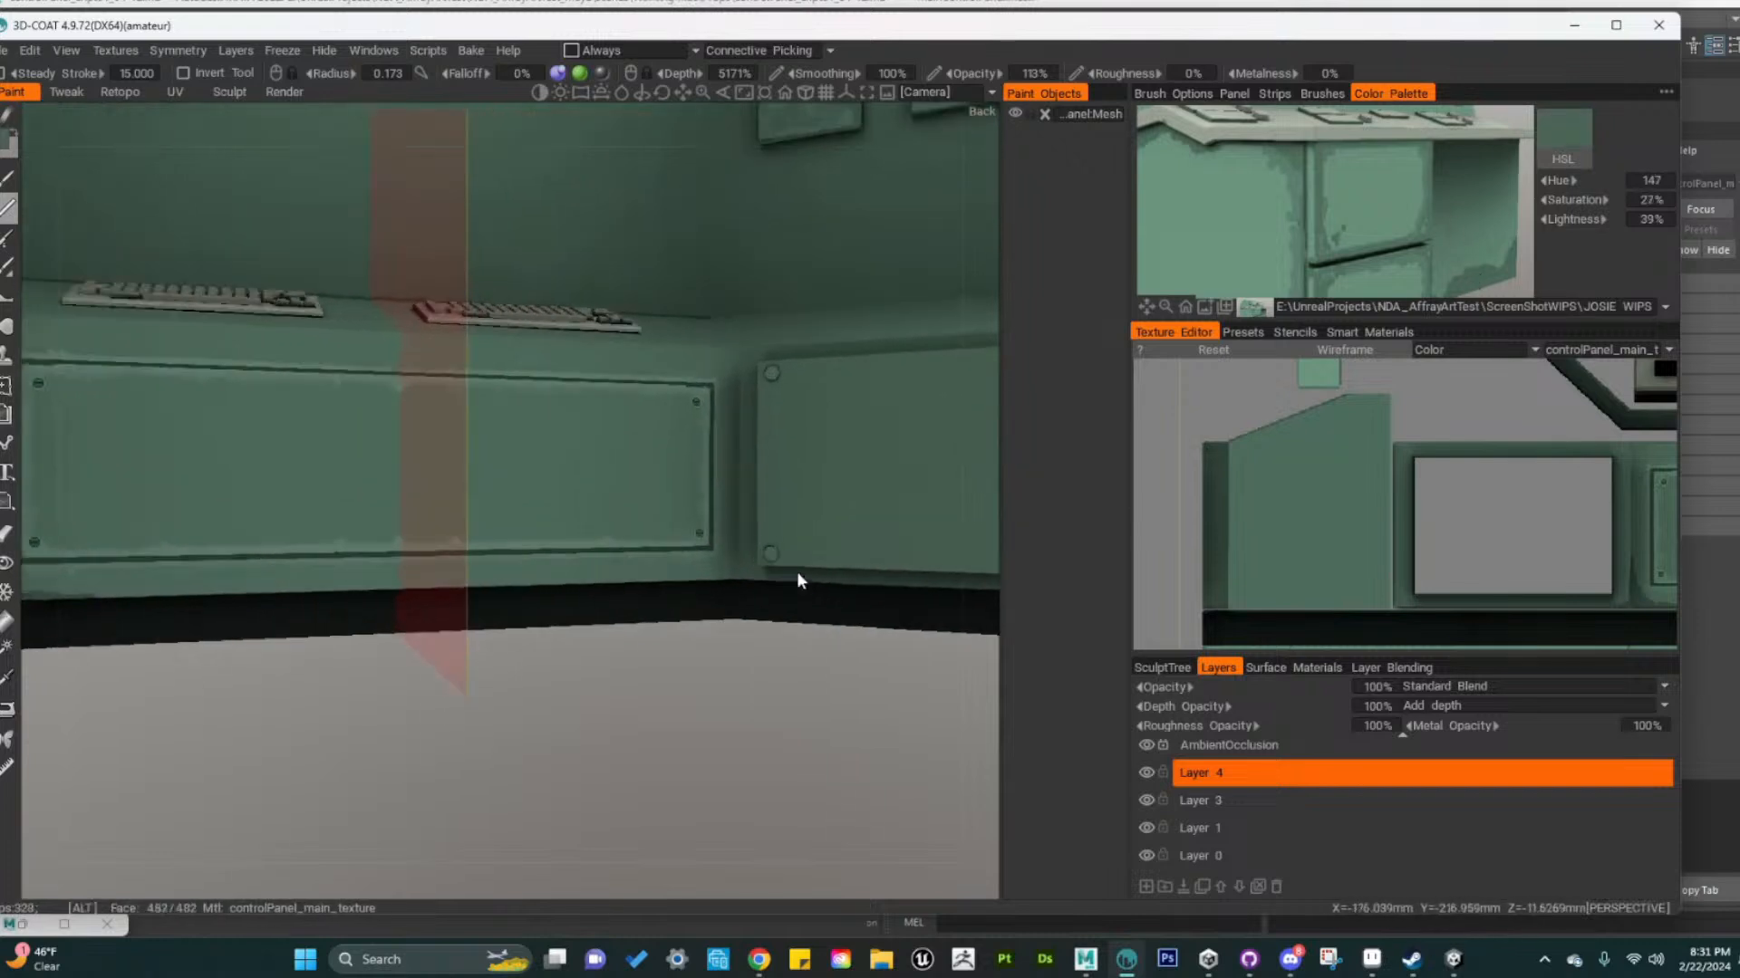
mouse_move(796, 579)
right_mouse_down("alt")
mouse_move(835, 579)
mouse_move(792, 579)
right_mouse_up("alt")
middle_click_drag(792, 578, 736, 580, "alt")
left_click_drag(737, 580, 815, 585, "alt")
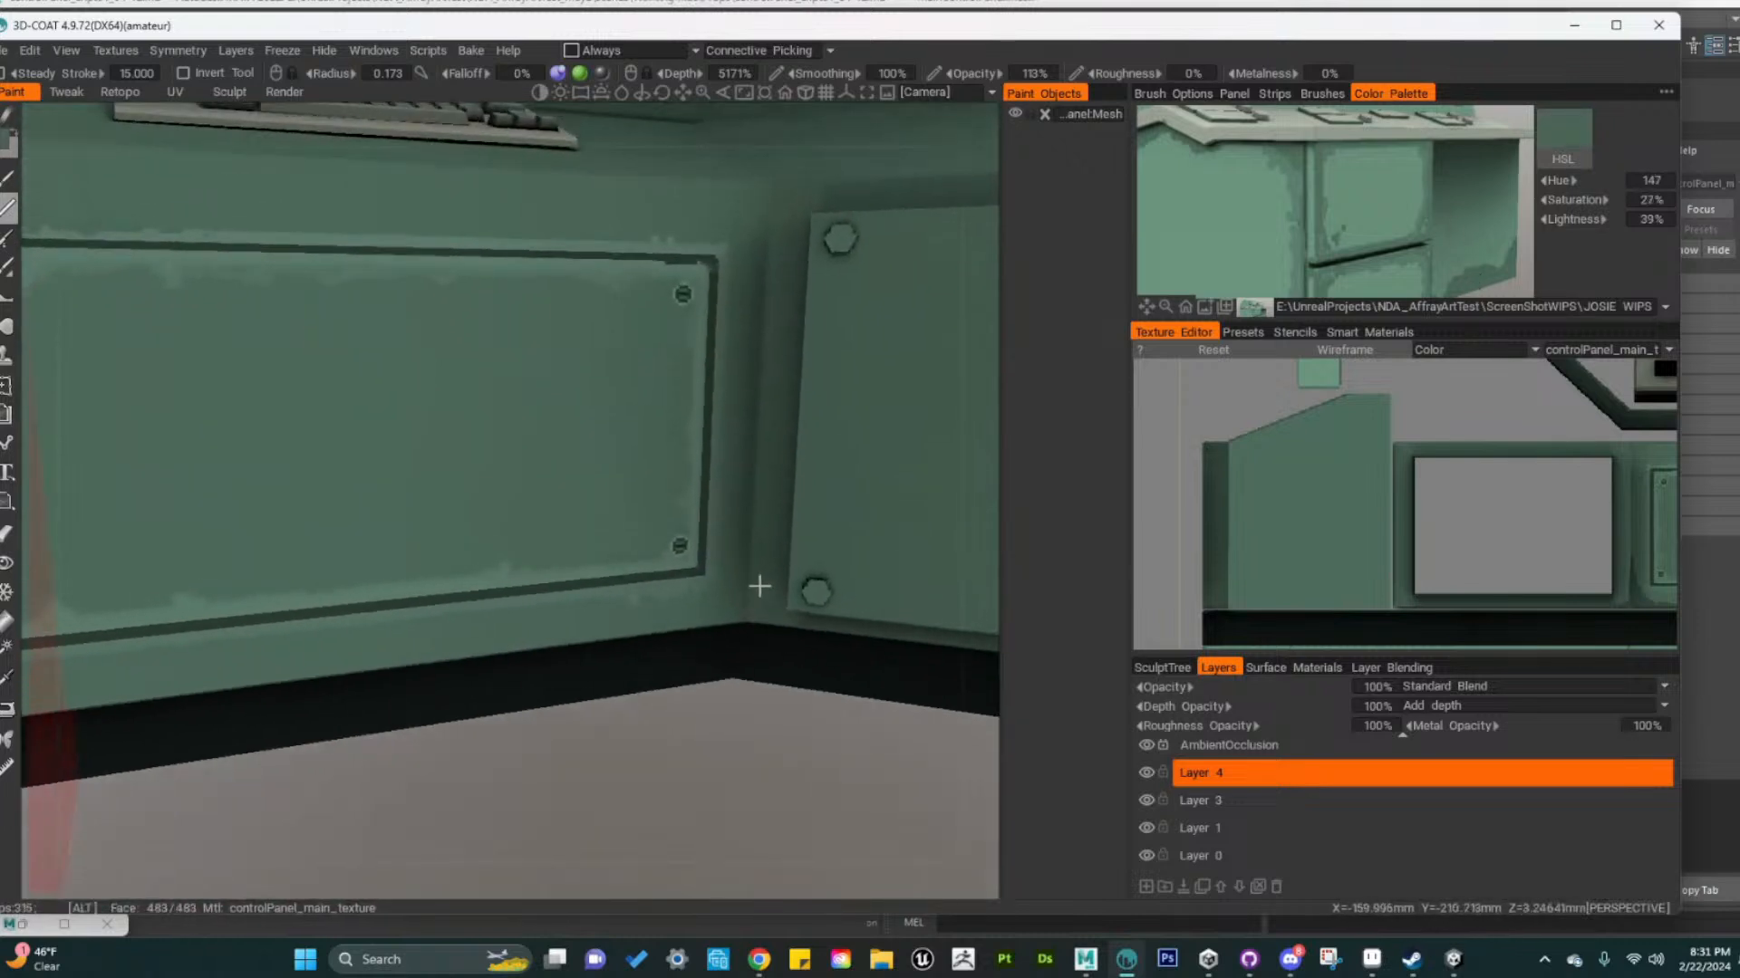
right_click_drag(666, 544, 757, 545)
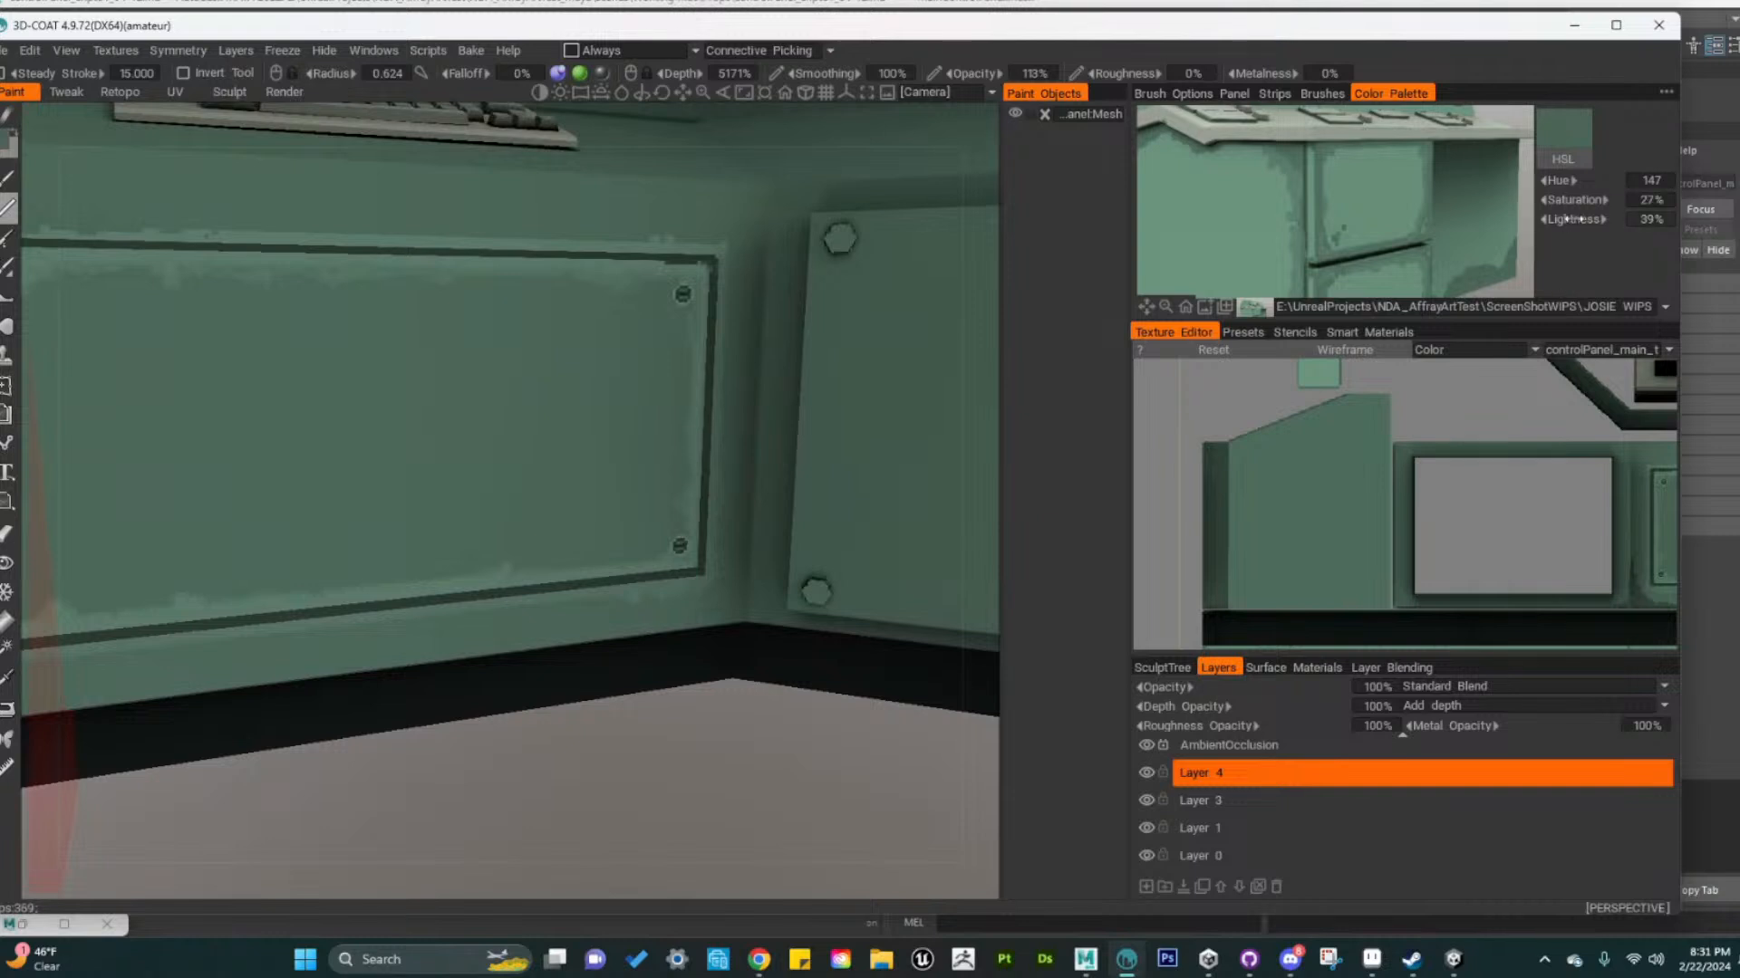
left_click(1223, 244)
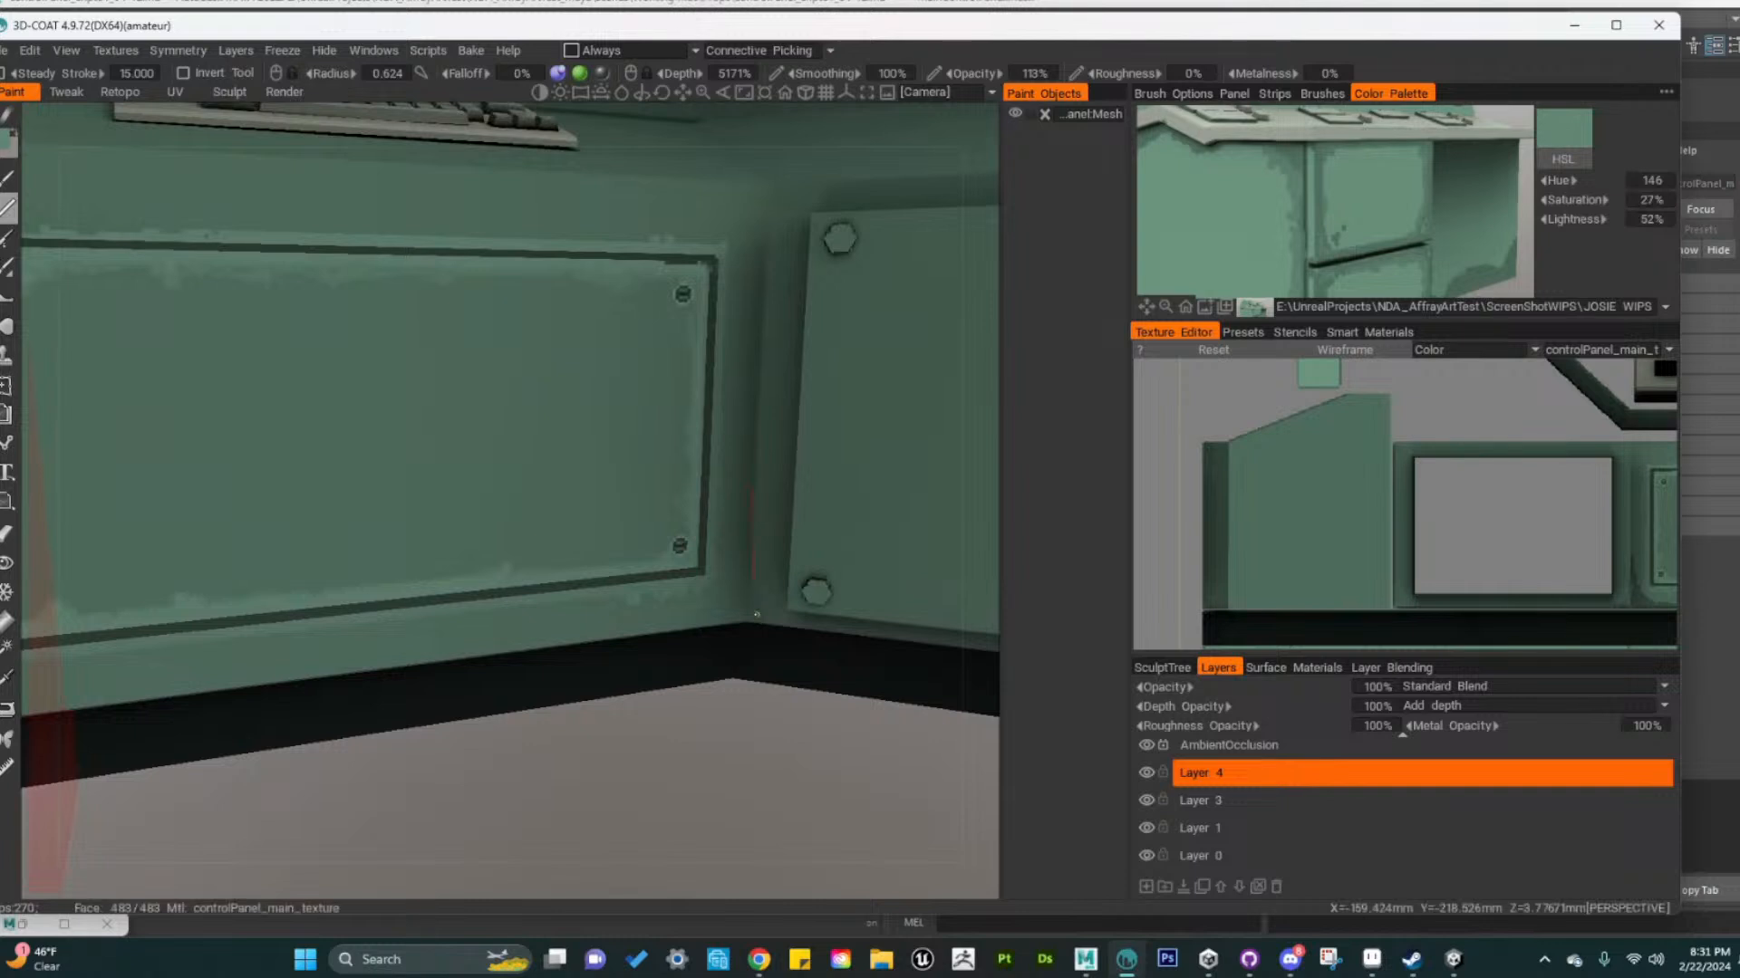
left_click_drag(1575, 219, 1561, 218)
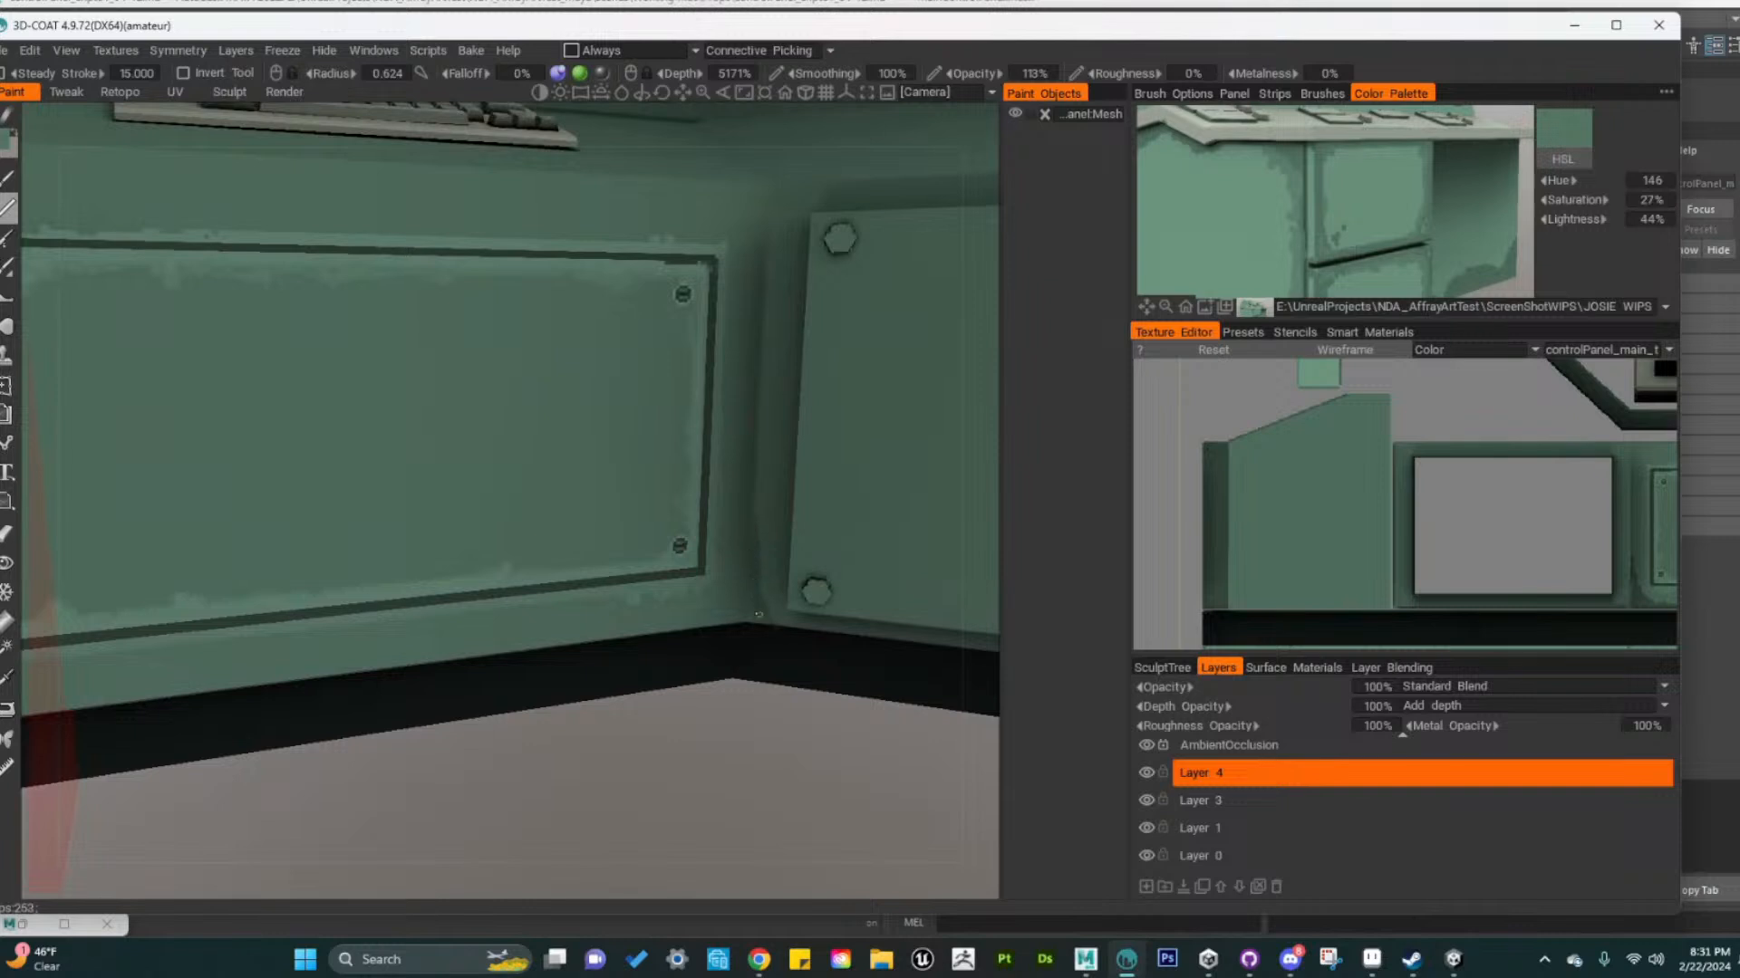
Build up irregular wear patches from the base of the corner crease upward with the 44% lightness green
right_click_drag(808, 740, 799, 738, "alt")
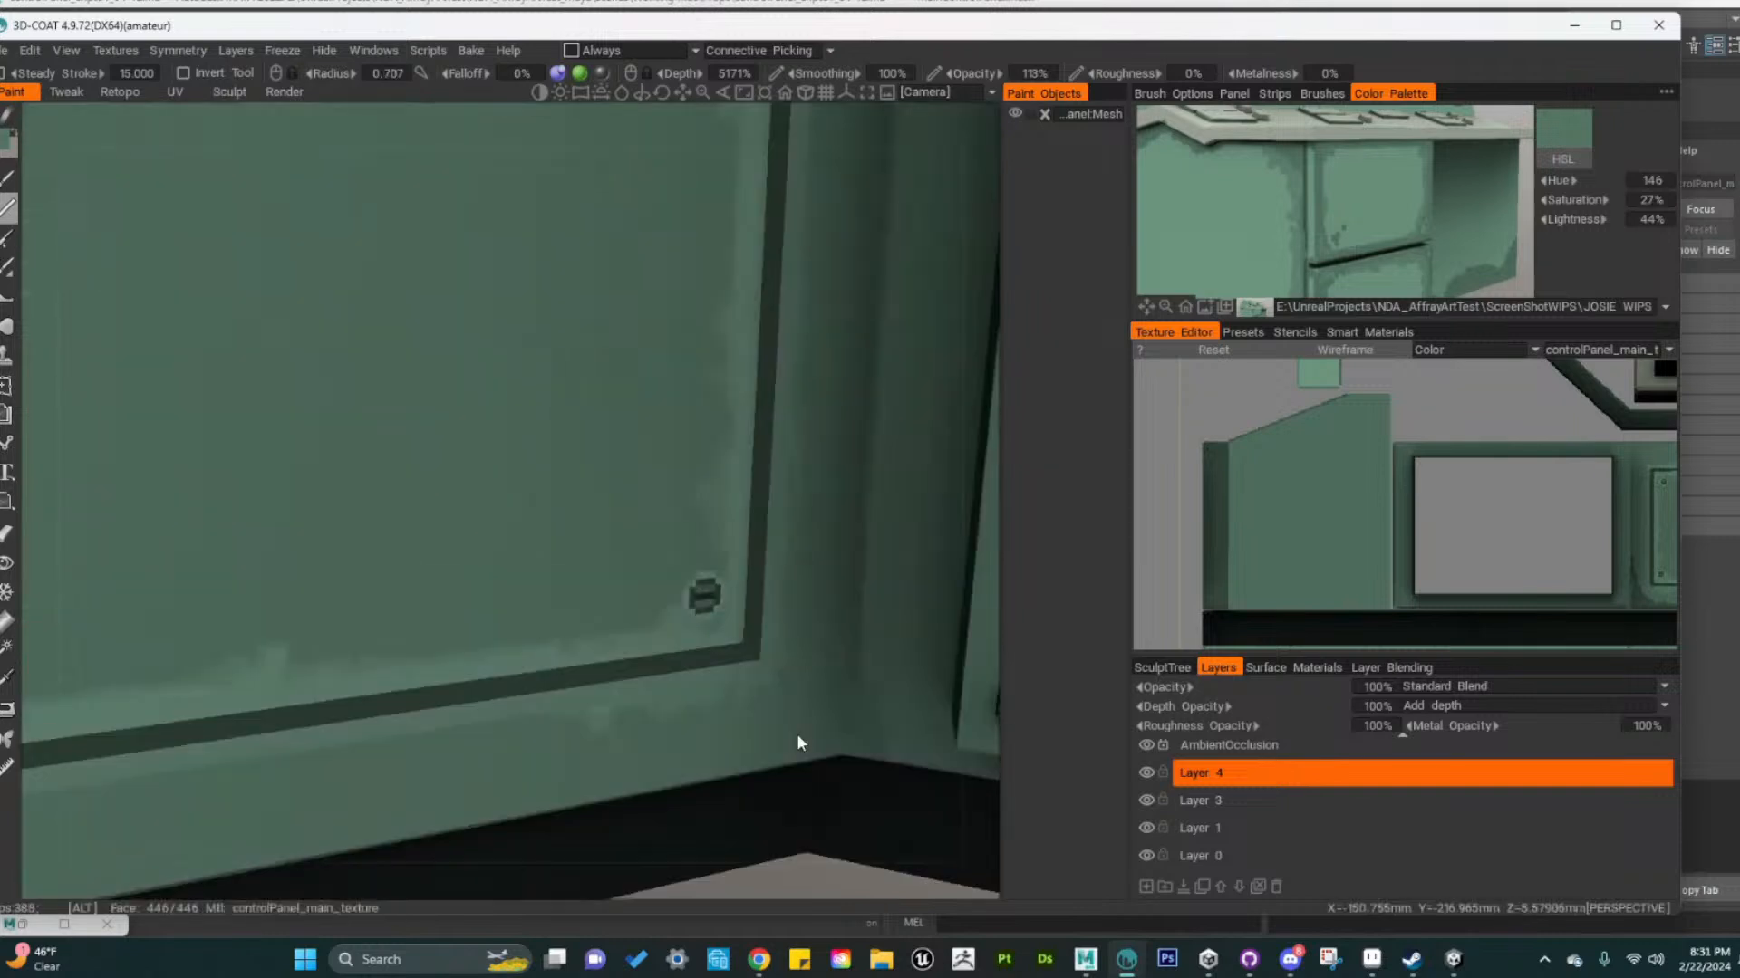
left_click_drag(799, 739, 789, 736, "alt")
mouse_move(789, 735)
middle_mouse_down("alt")
mouse_move(751, 696)
mouse_move(578, 658)
mouse_move(532, 621)
mouse_move(563, 673)
middle_mouse_up("alt")
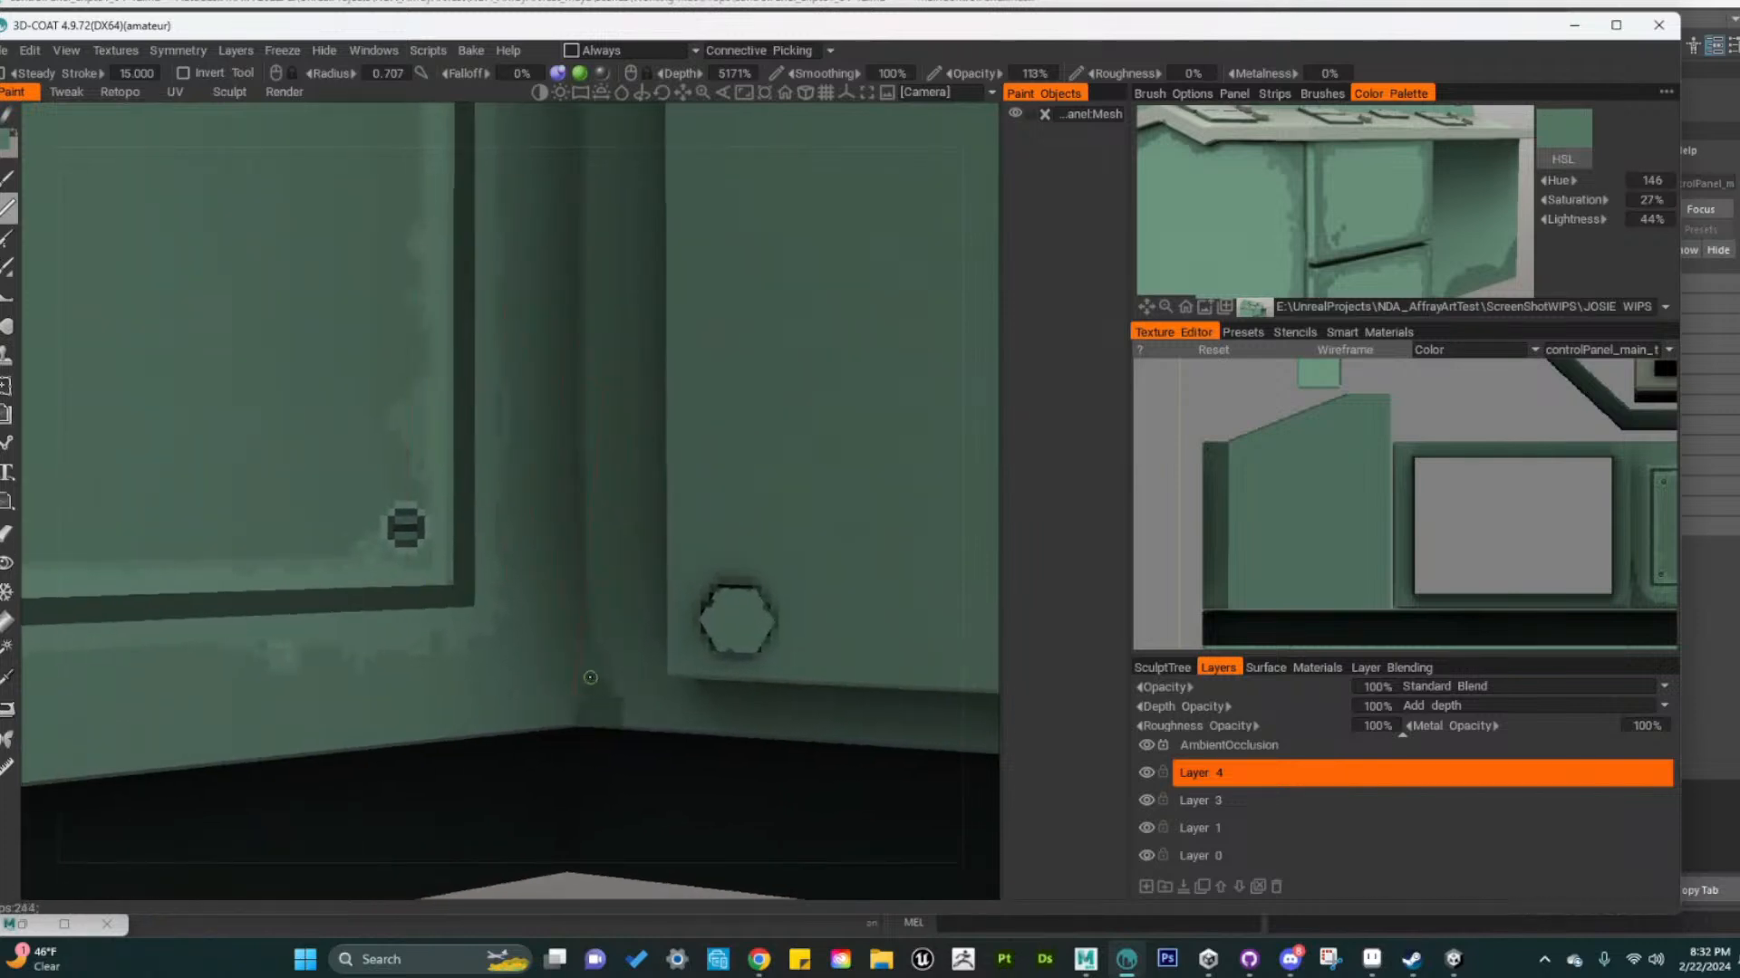
left_click_drag(589, 678, 586, 551)
mouse_move(612, 679)
left_mouse_down()
mouse_move(632, 722)
mouse_move(662, 725)
mouse_move(489, 729)
mouse_move(555, 690)
mouse_move(576, 698)
mouse_move(582, 274)
mouse_move(583, 343)
left_mouse_up()
left_click_drag(590, 457, 573, 641)
right_click_drag(573, 641, 636, 648, "alt")
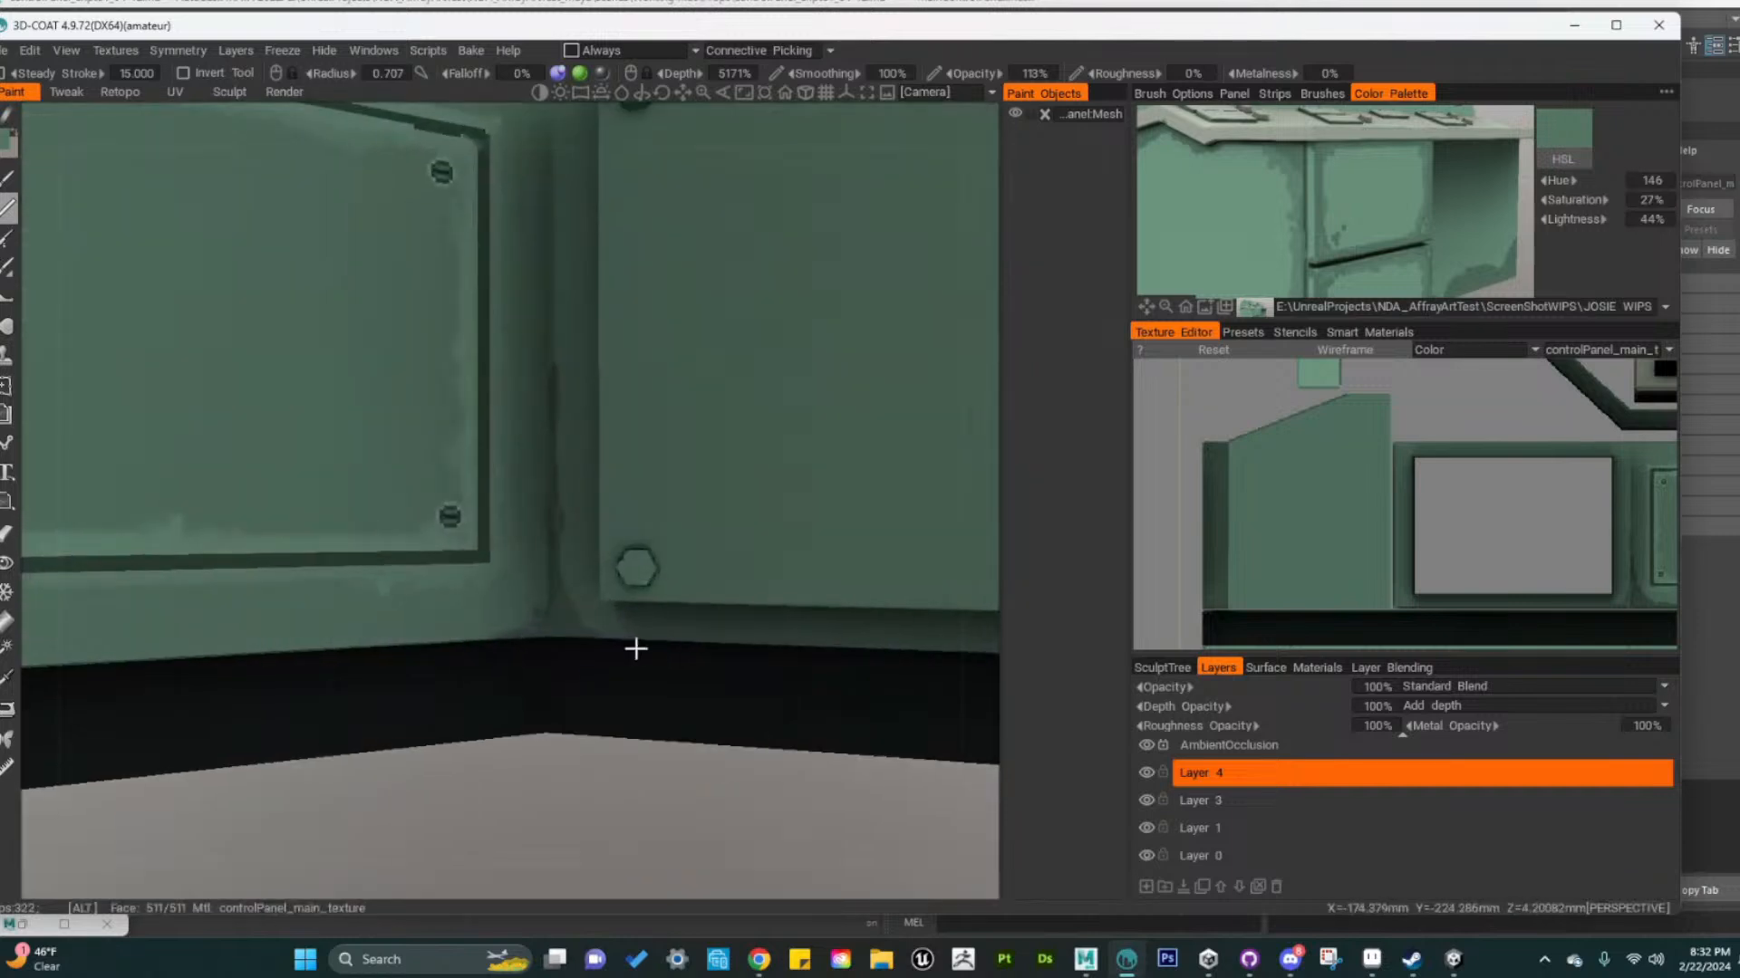
Sample the light cabinet green from the reference and chip the outer lower corner of the front panel's groove with it
left_click_drag(636, 649, 610, 698, "alt")
right_click_drag(609, 698, 611, 667, "alt")
left_click_drag(611, 667, 571, 493, "alt")
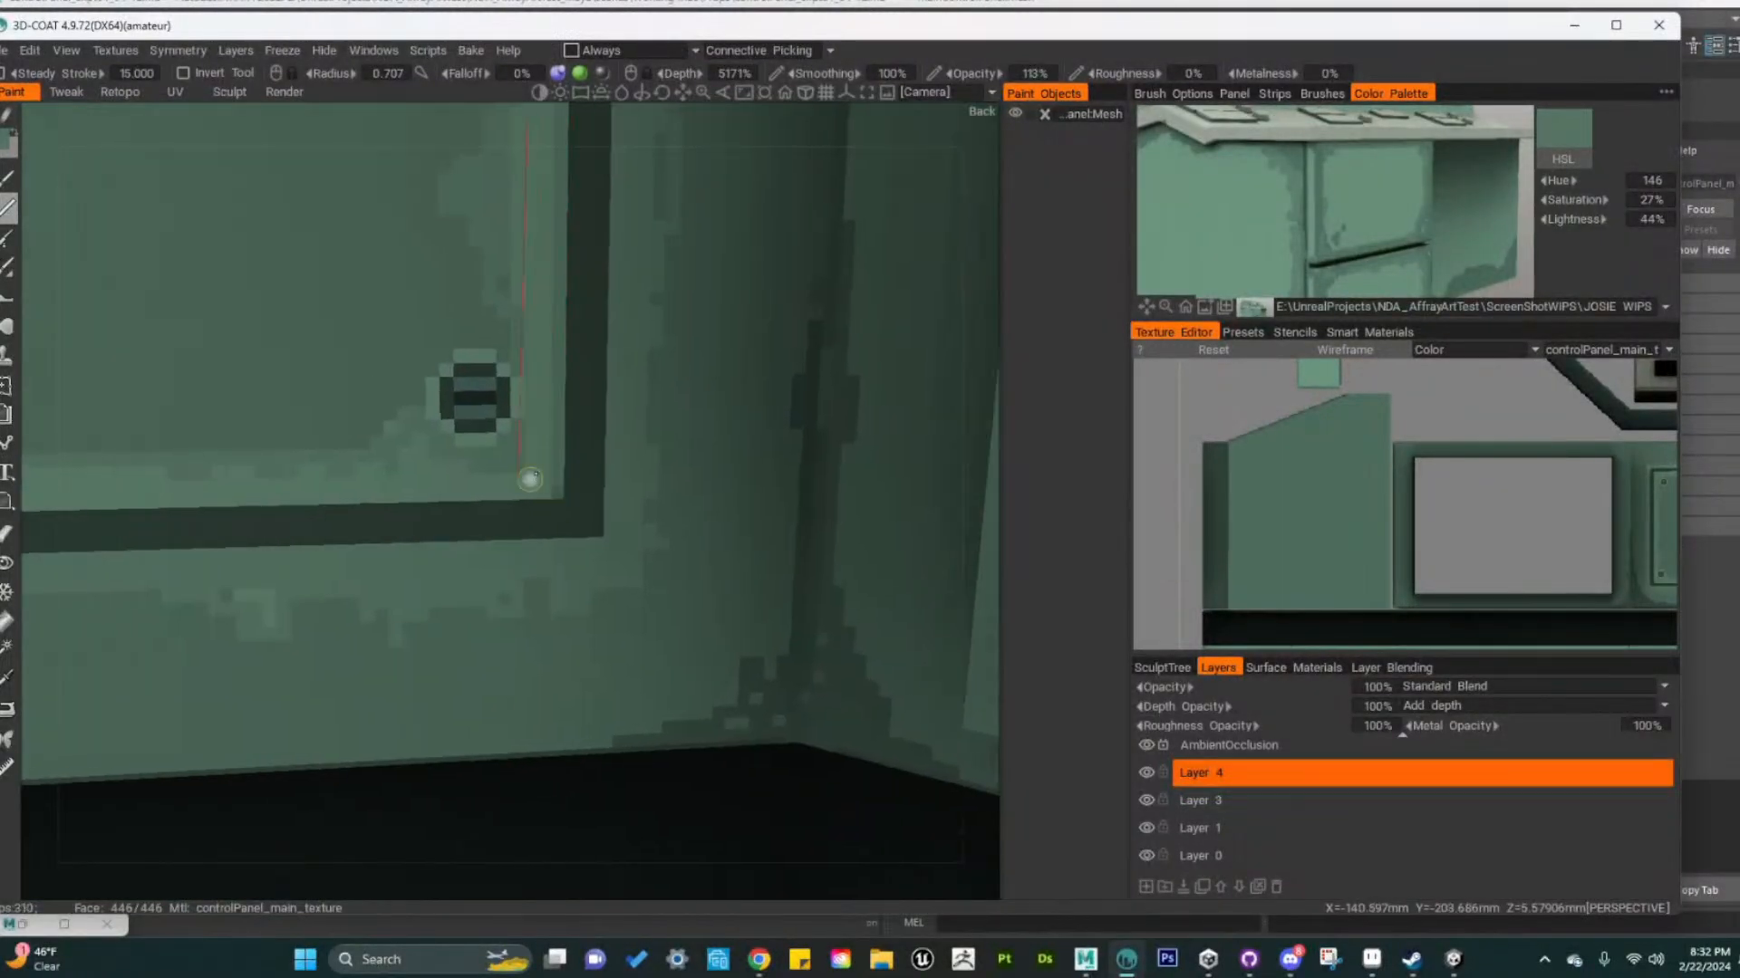
key("v")
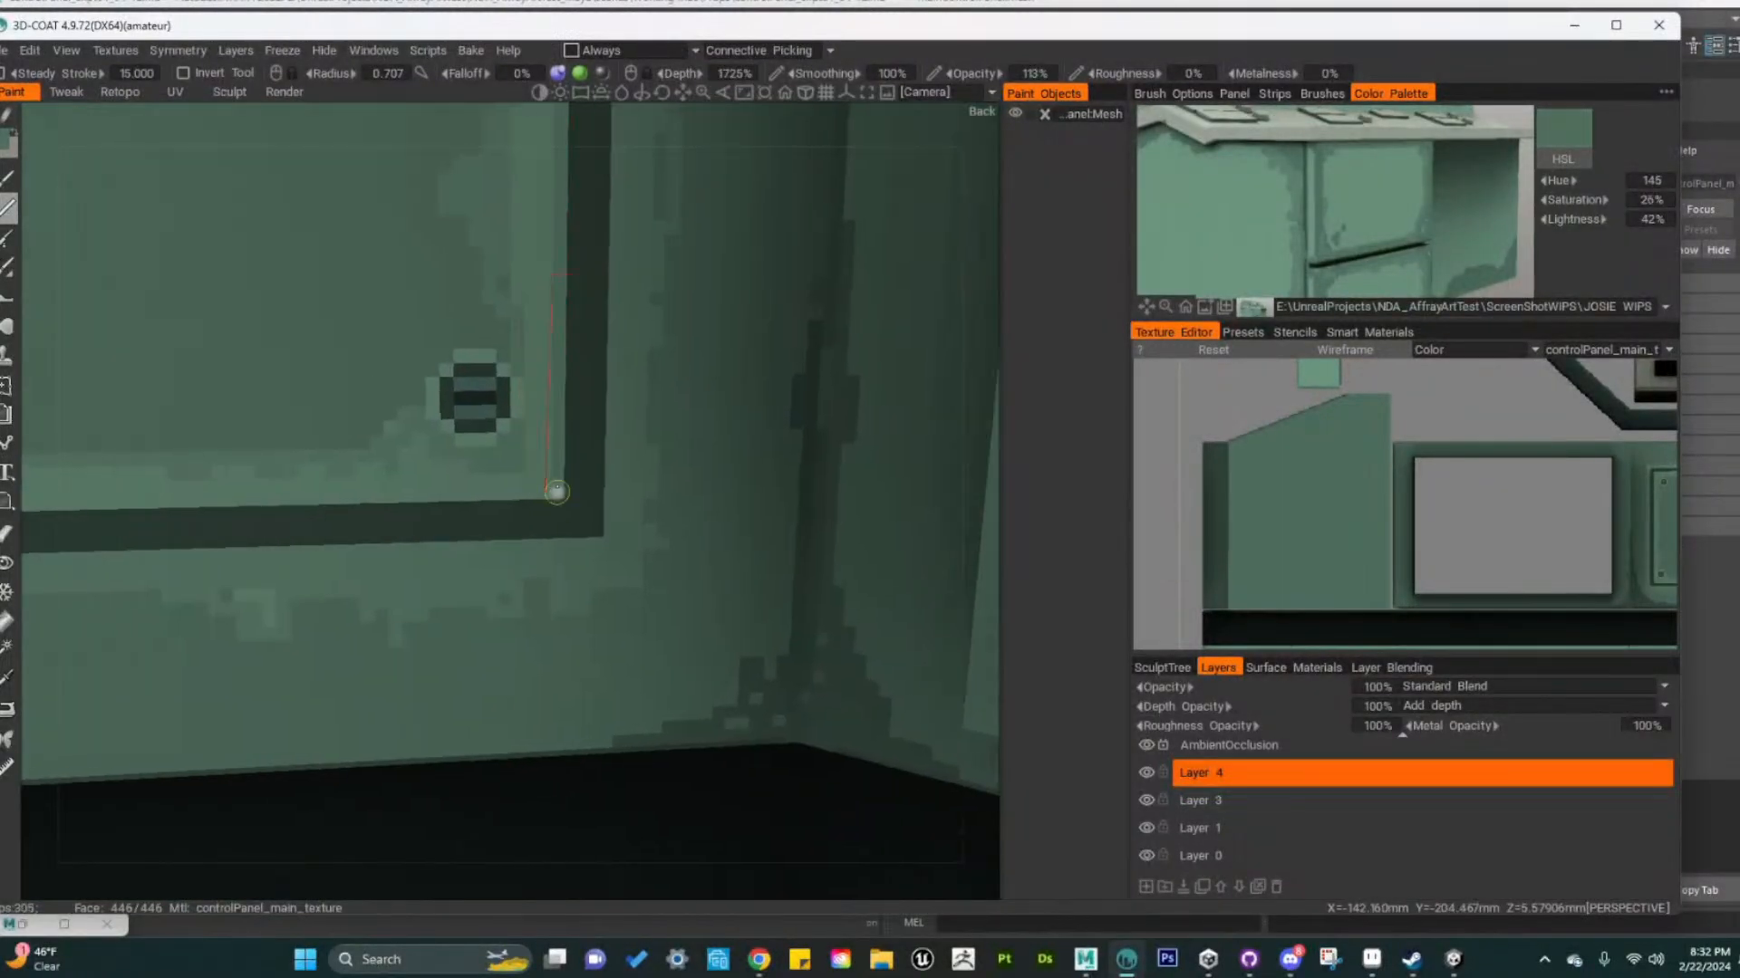
left_click(1382, 210)
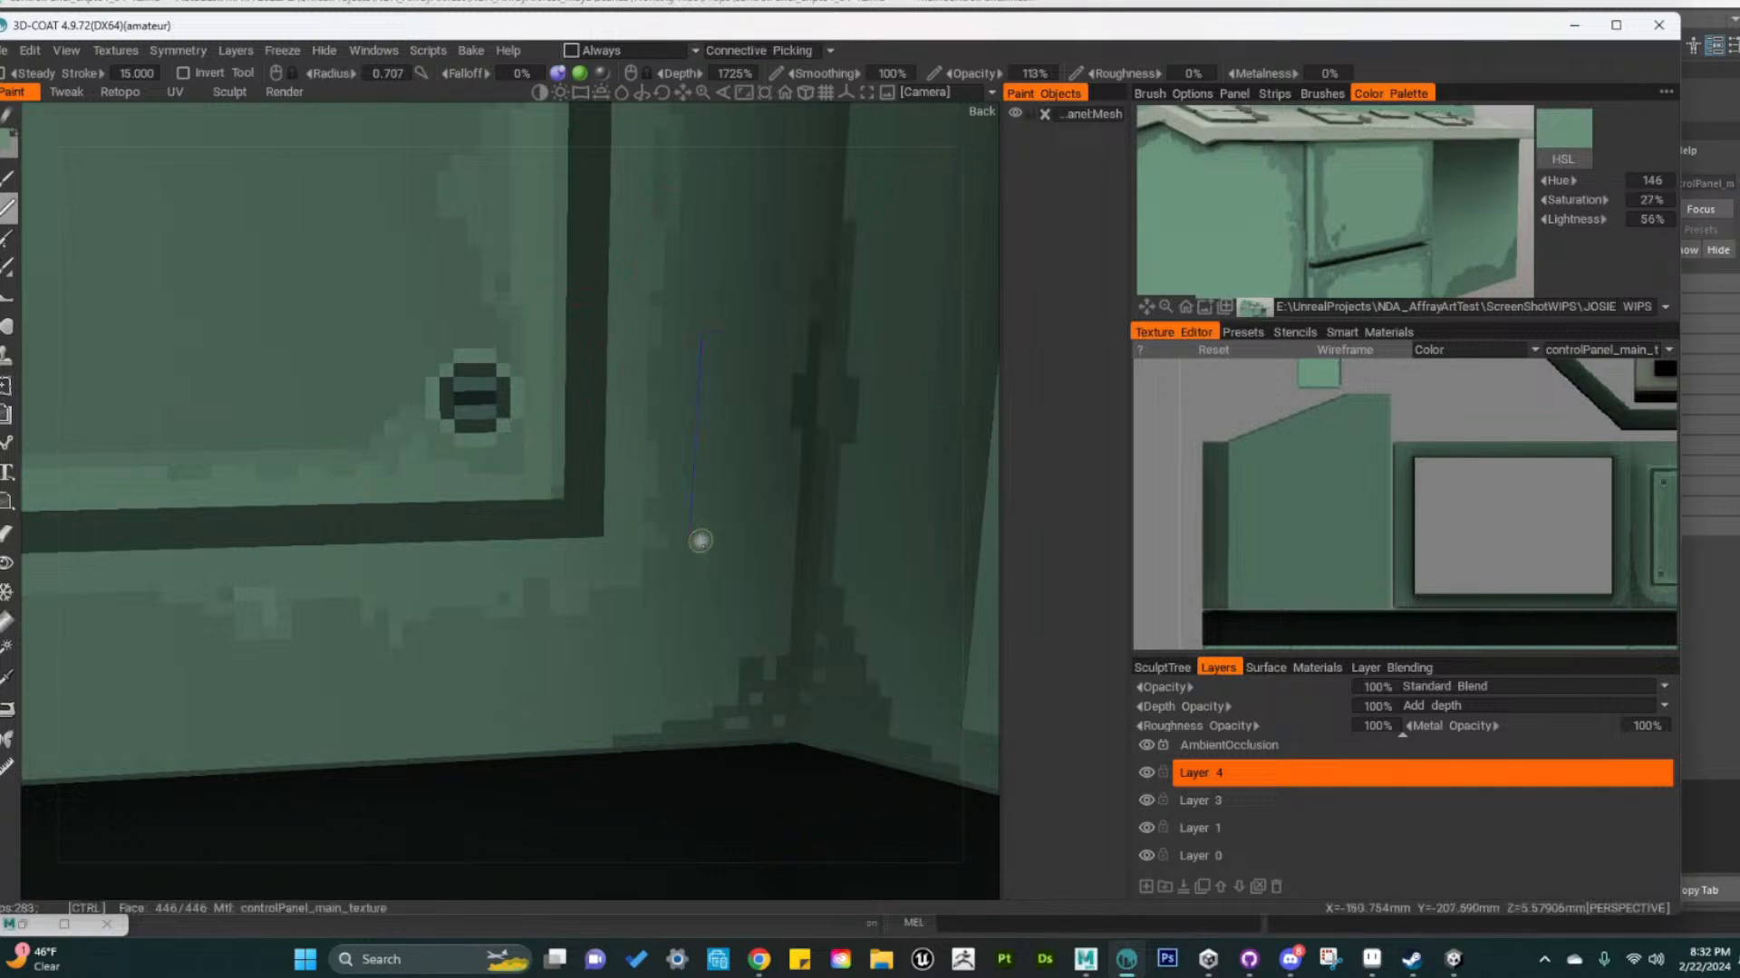
right_click_drag(786, 600, 626, 584, "alt")
right_click_drag(700, 576, 711, 576, "alt")
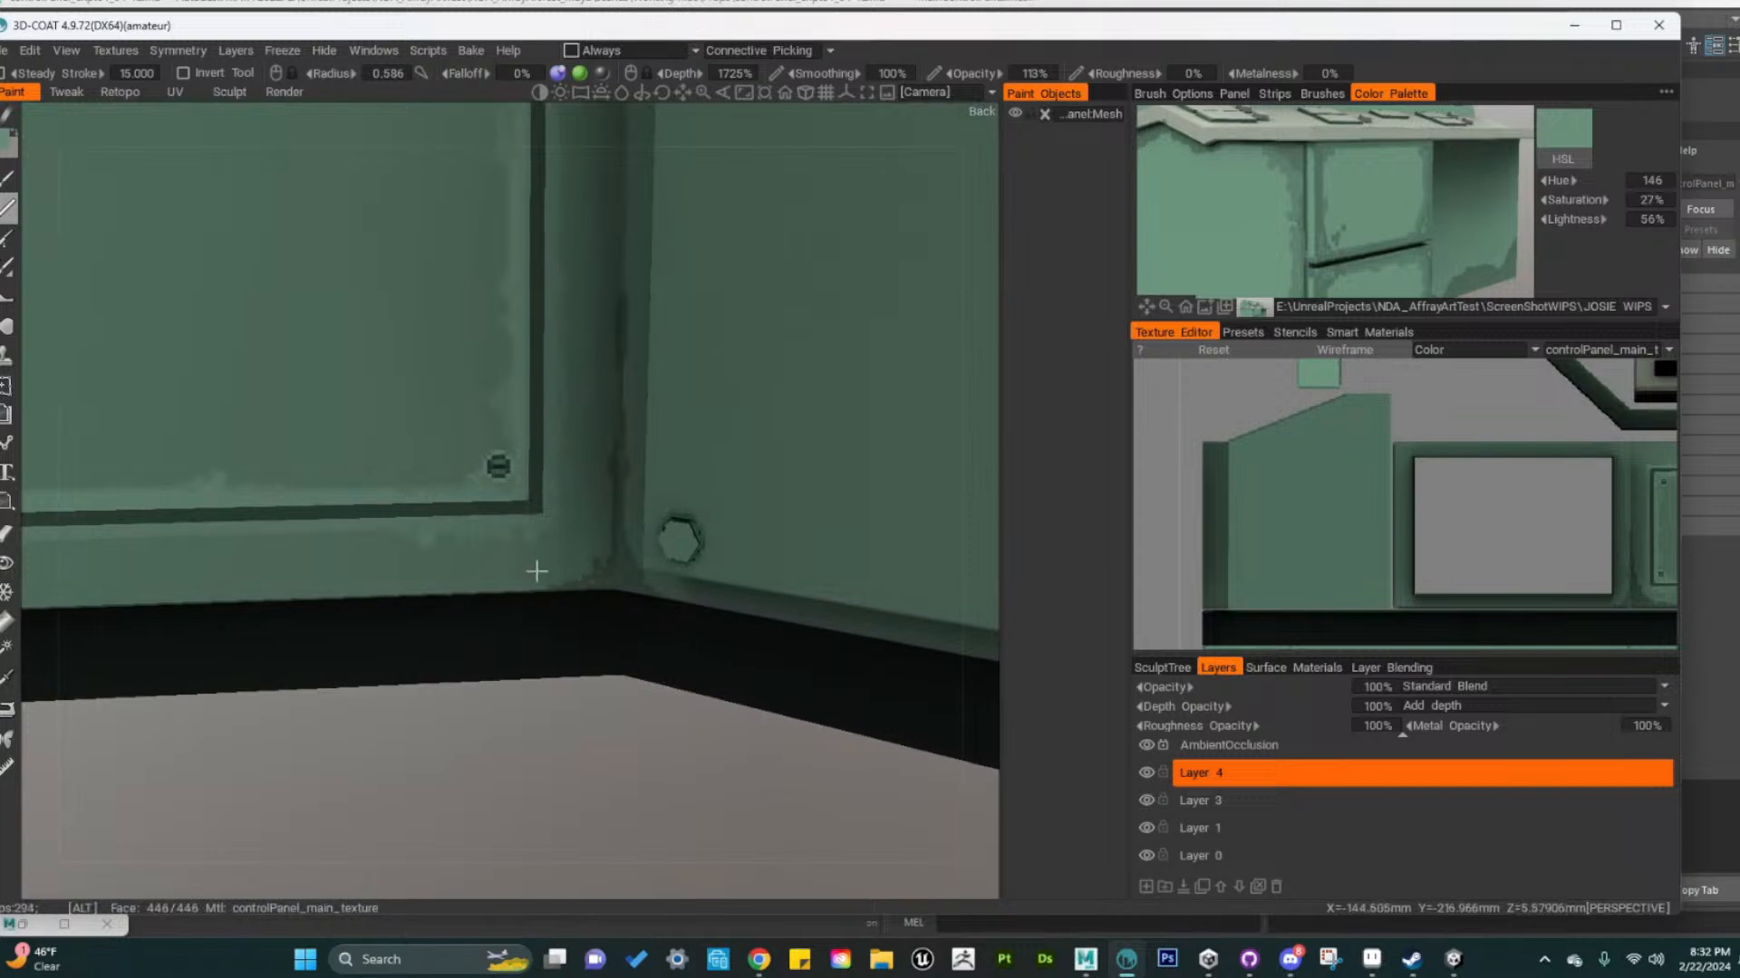
right_click_drag(536, 570, 582, 571, "alt")
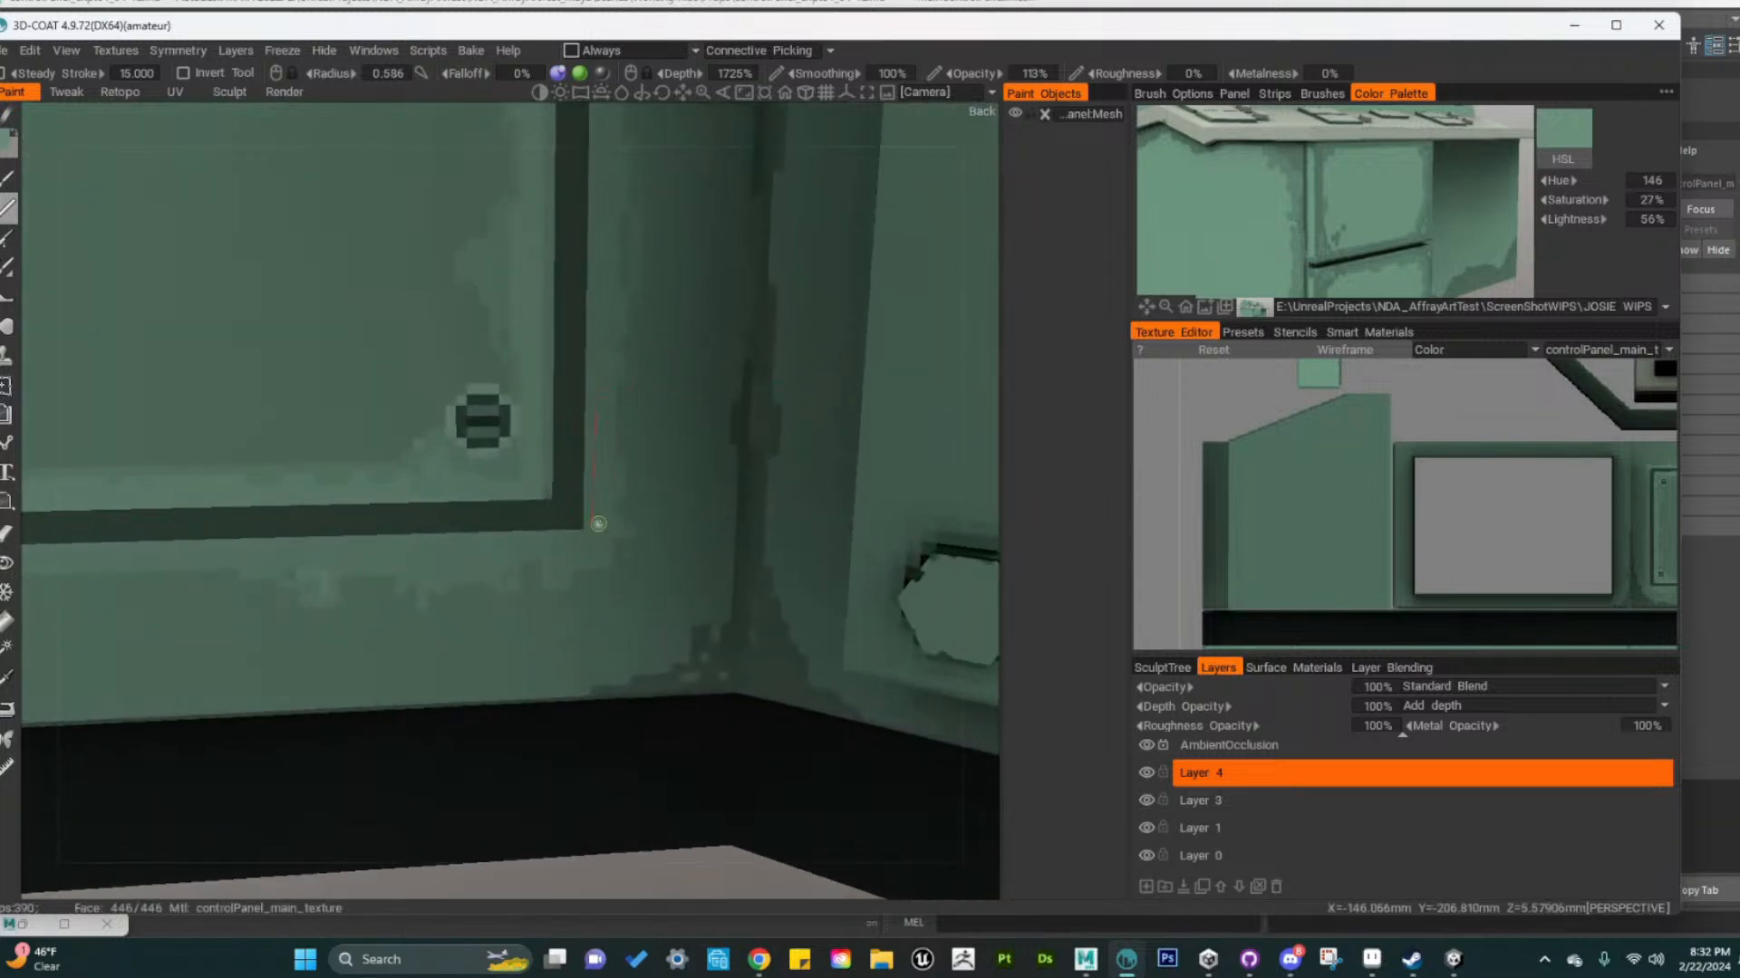
key("ctrl+z")
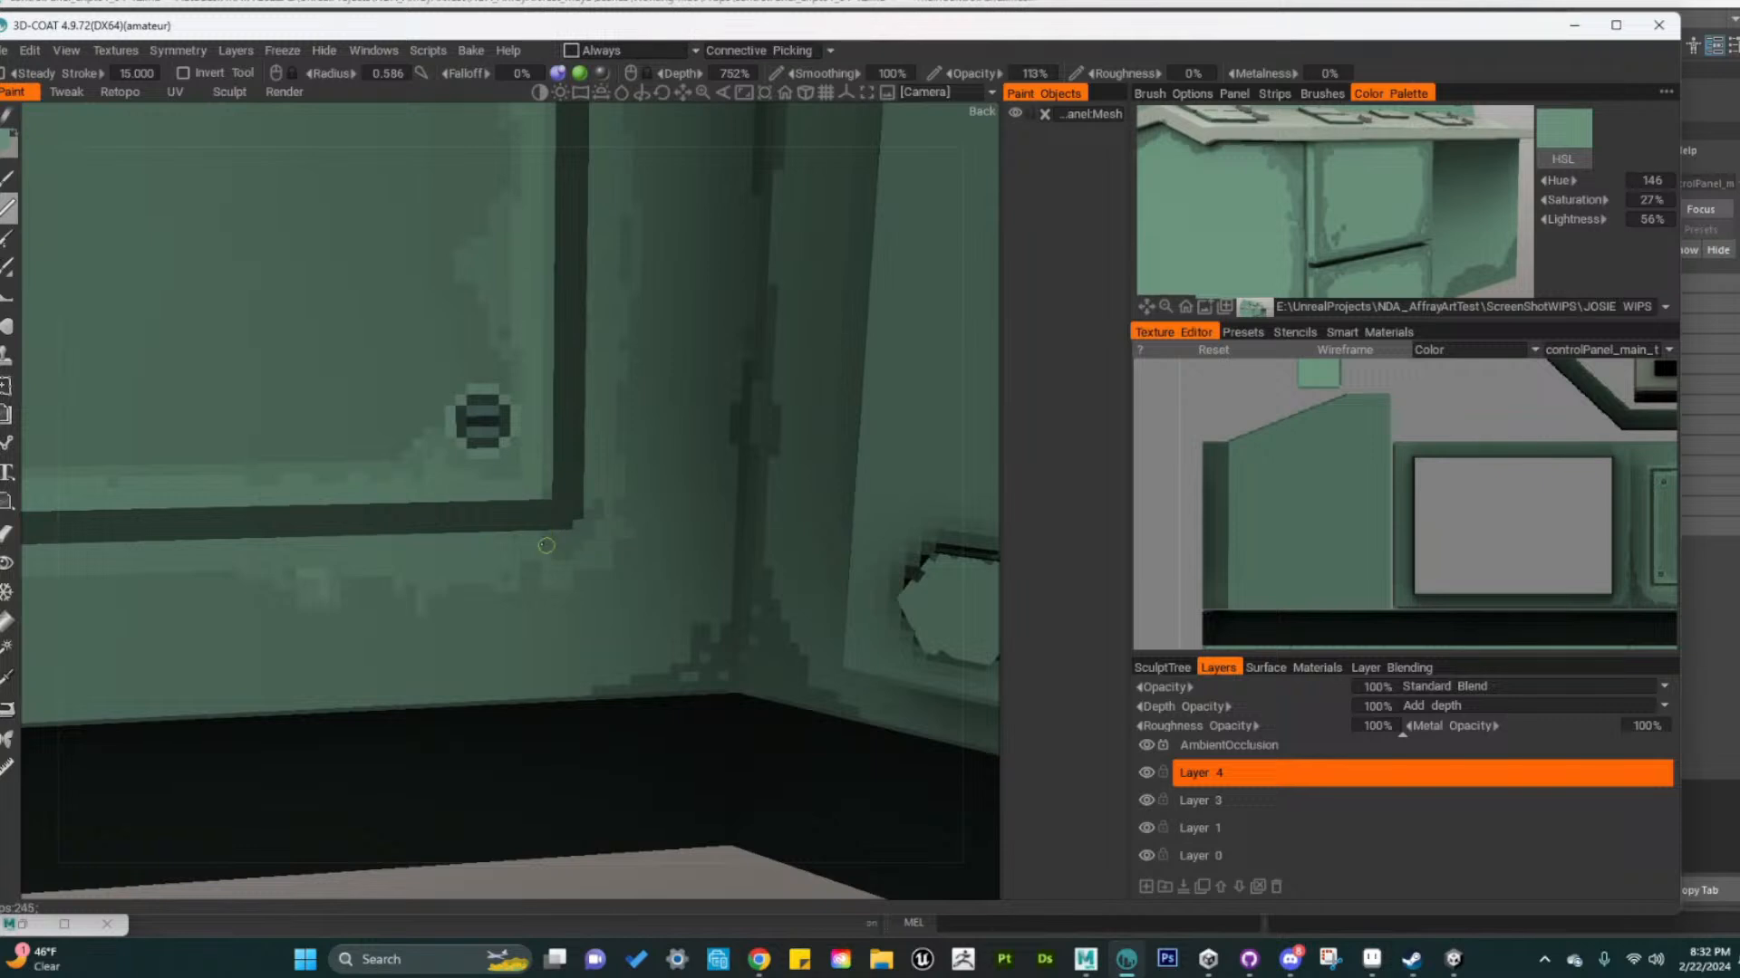
Paint light green chips over the outer upper corner of the front panel's groove beside the screw
right_click_drag(636, 591, 652, 555, "alt")
middle_click_drag(652, 555, 696, 769, "alt")
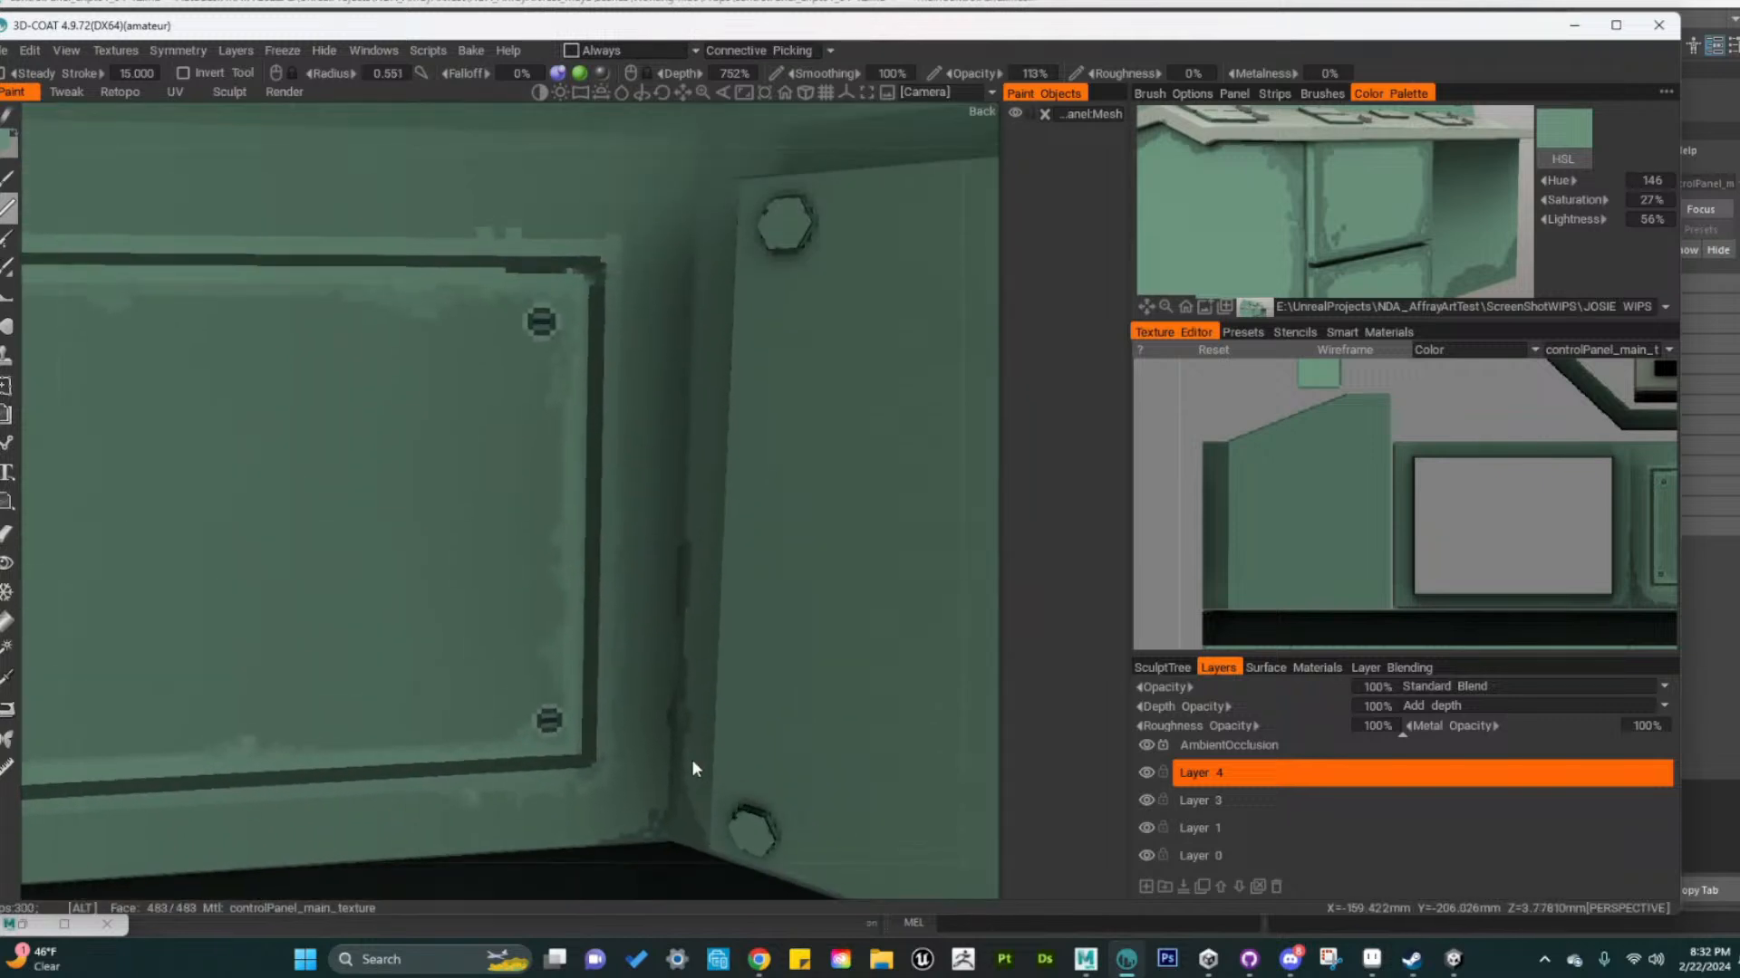
right_click_drag(695, 769, 679, 423, "alt")
middle_click_drag(785, 435, 746, 674, "alt")
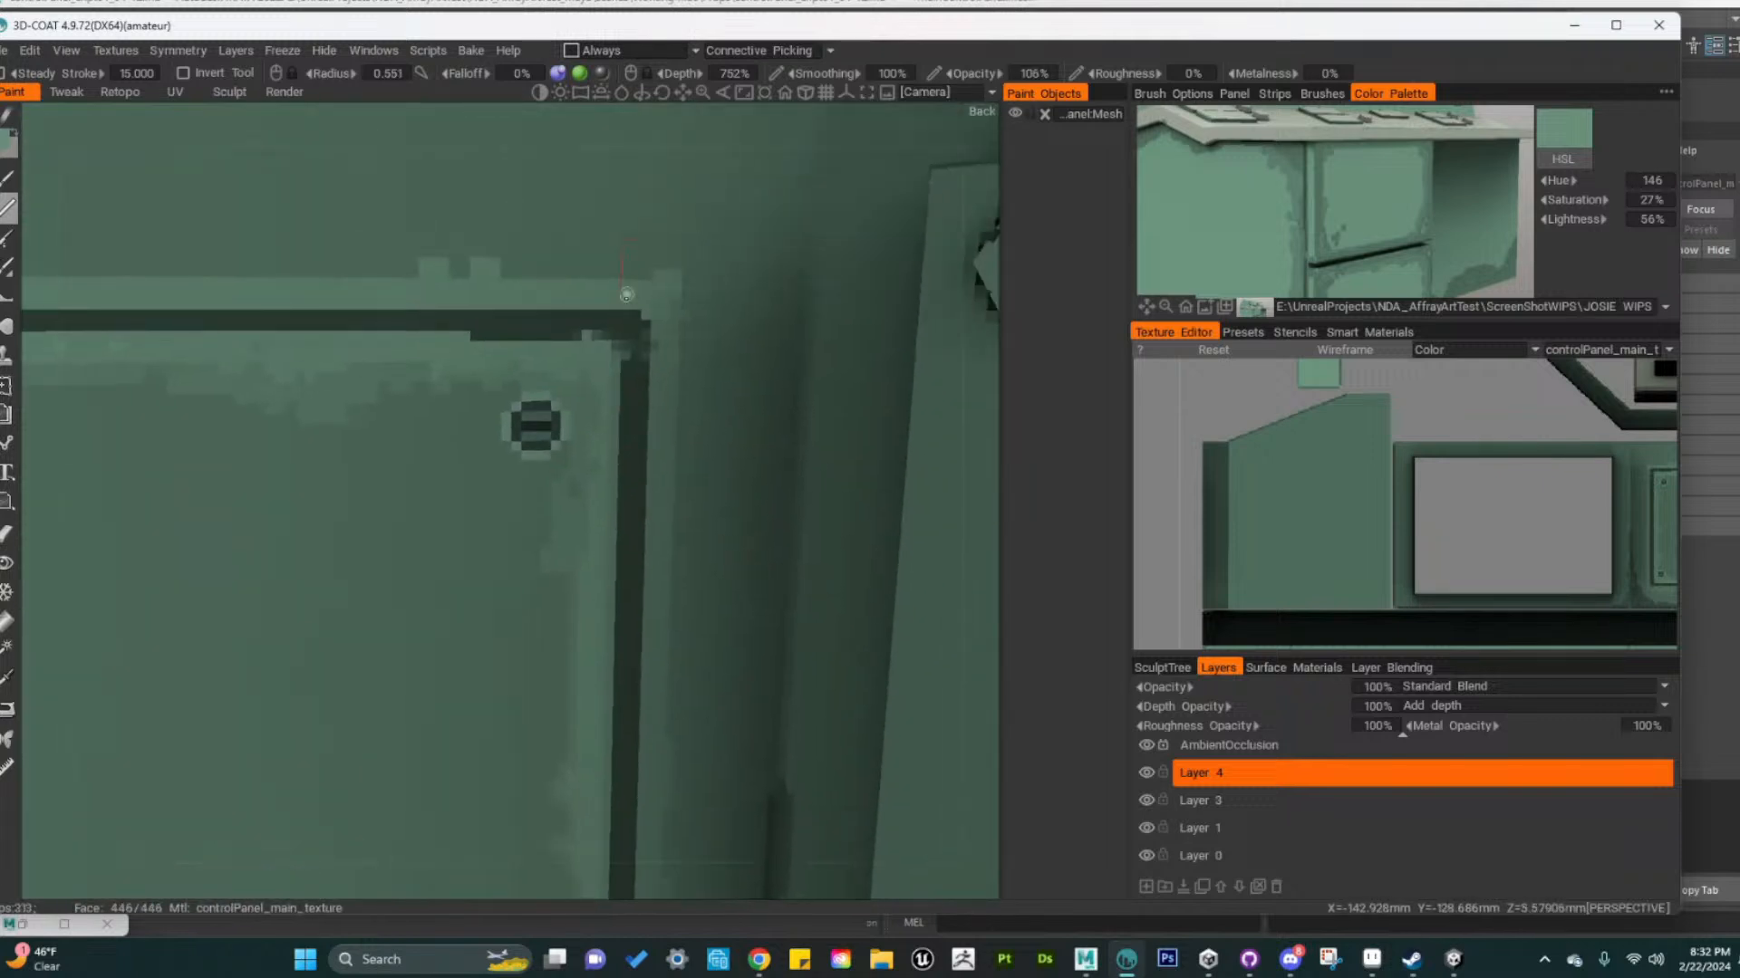
left_click_drag(628, 297, 655, 356)
Examine the worn groove corners and darkened creases at both ends of the front panel
right_click_drag(651, 474, 649, 501, "alt")
left_click_drag(649, 501, 903, 469, "alt")
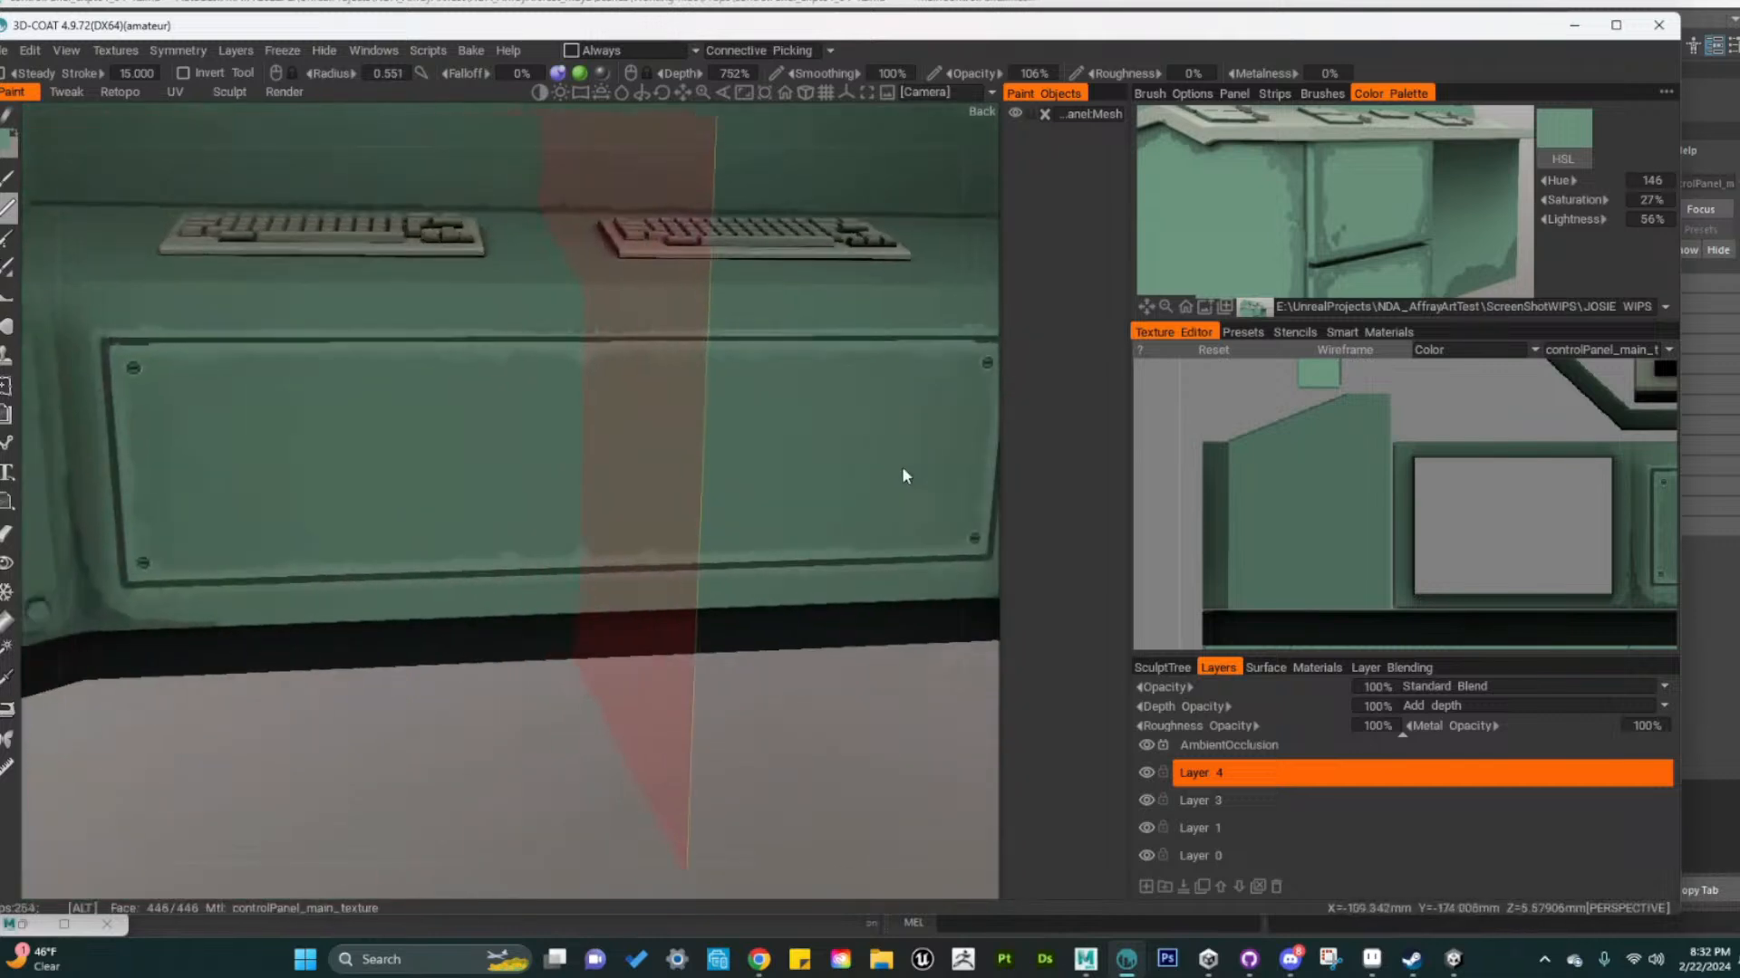
middle_click_drag(902, 469, 922, 448, "alt")
middle_click_drag(656, 602, 695, 590, "alt")
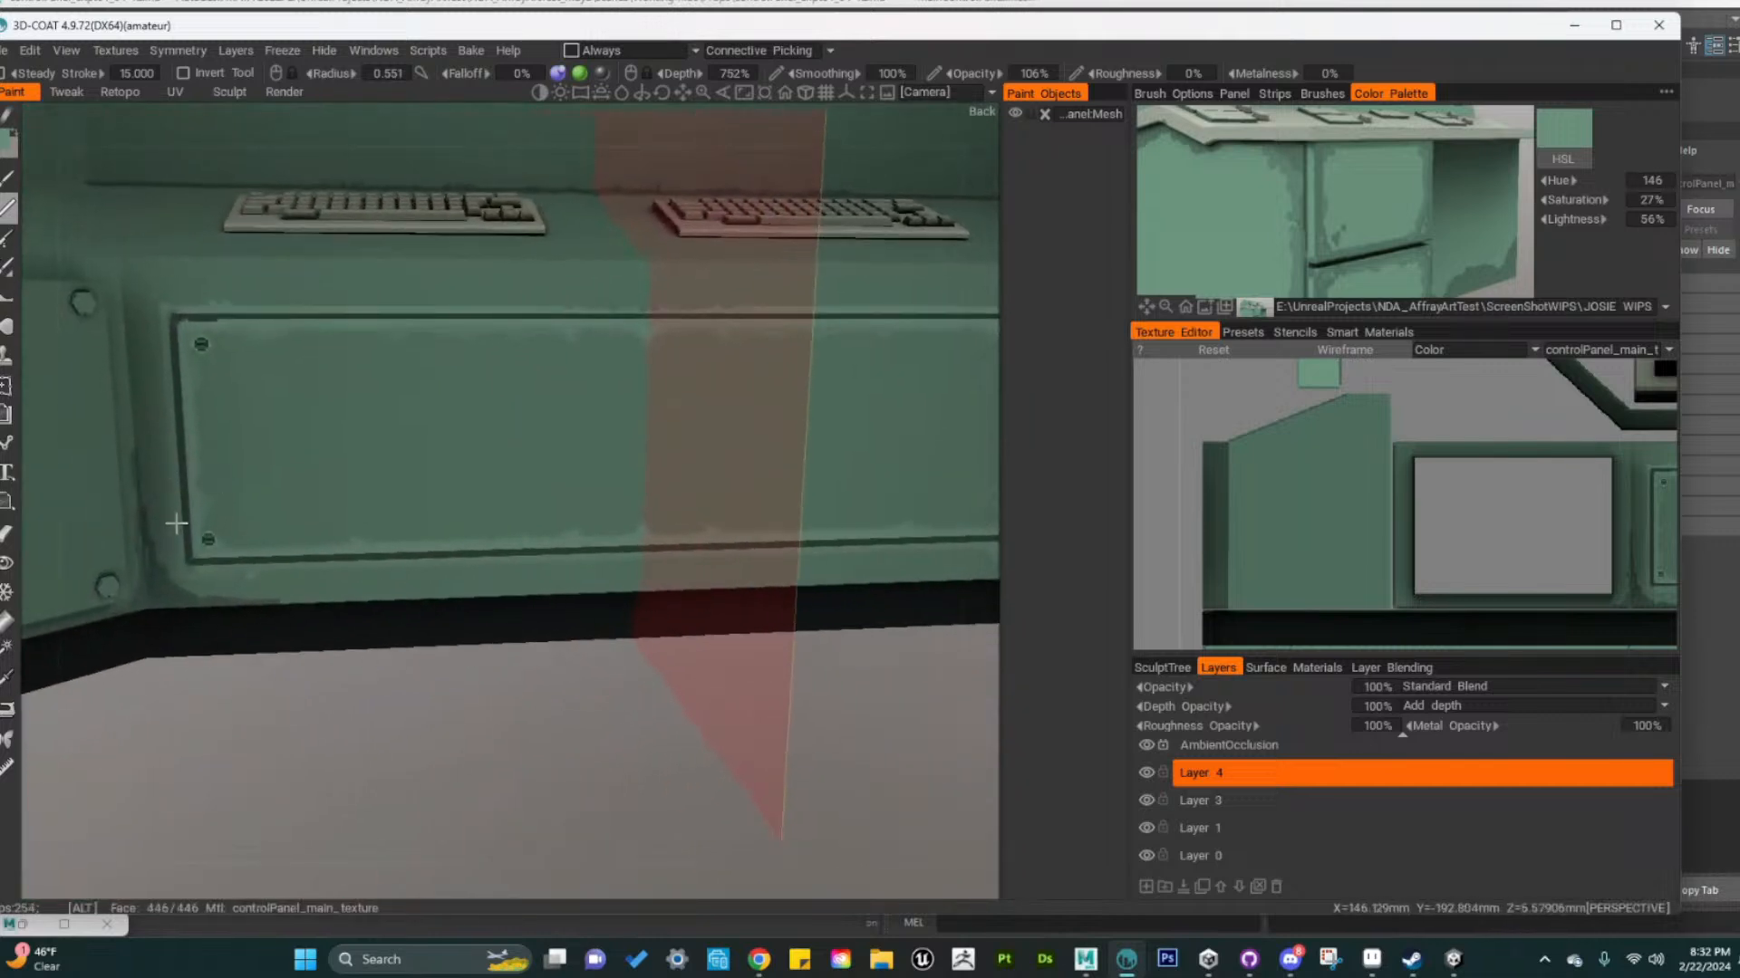
right_click_drag(267, 575, 326, 567, "alt")
middle_click_drag(389, 564, 101, 552, "alt")
middle_click_drag(634, 543, 341, 540, "alt")
right_click_drag(494, 596, 528, 645, "alt")
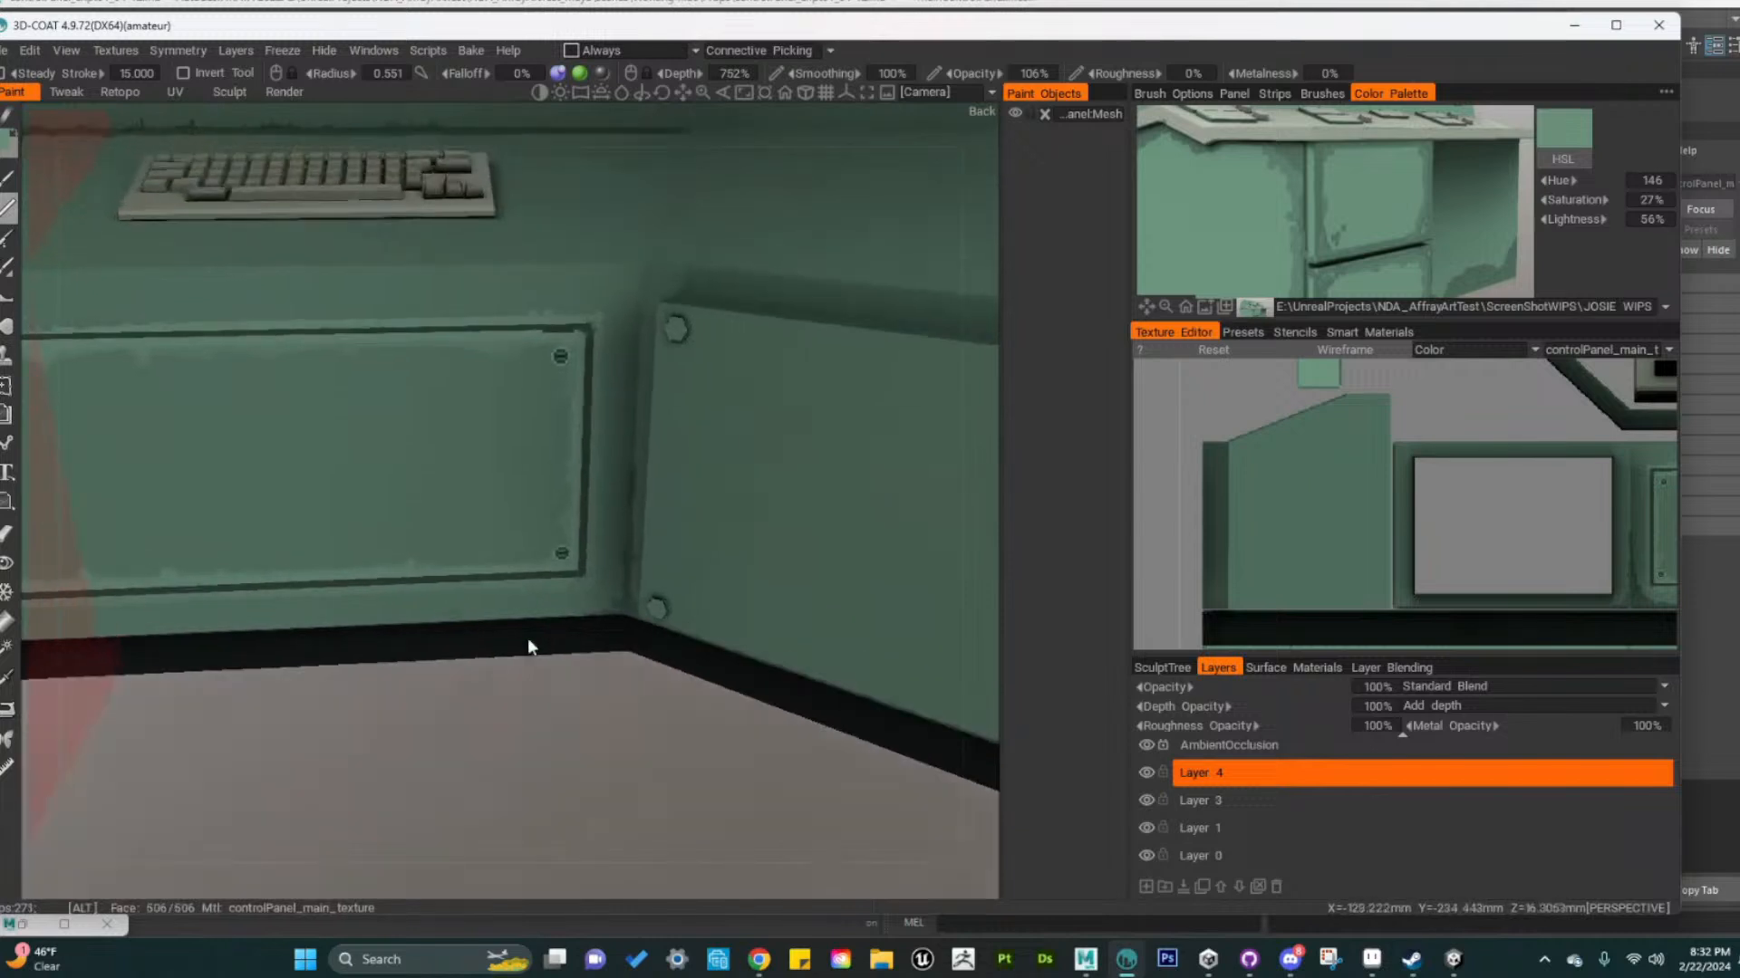
Lower the green's lightness to 47% and broaden the wear patches at the base of the corner crease beside the front panel
left_click_drag(530, 647, 580, 612, "alt")
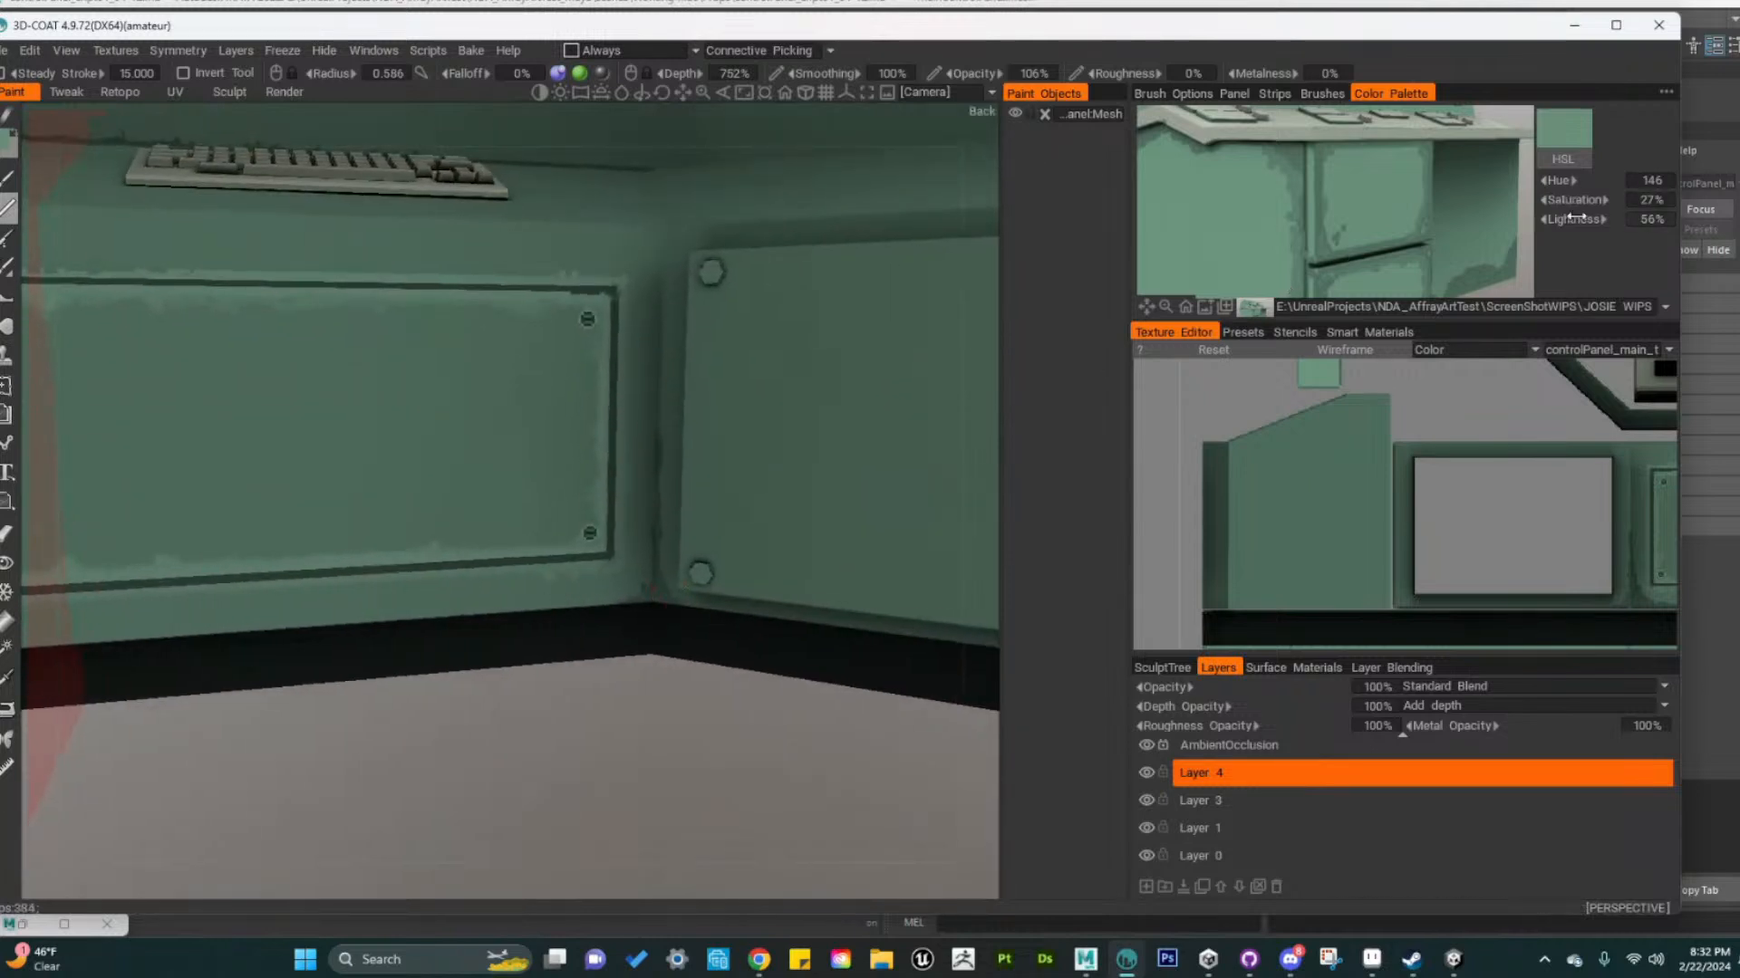
left_click_drag(1576, 217, 1551, 220)
scroll(827, 683, "up", 3)
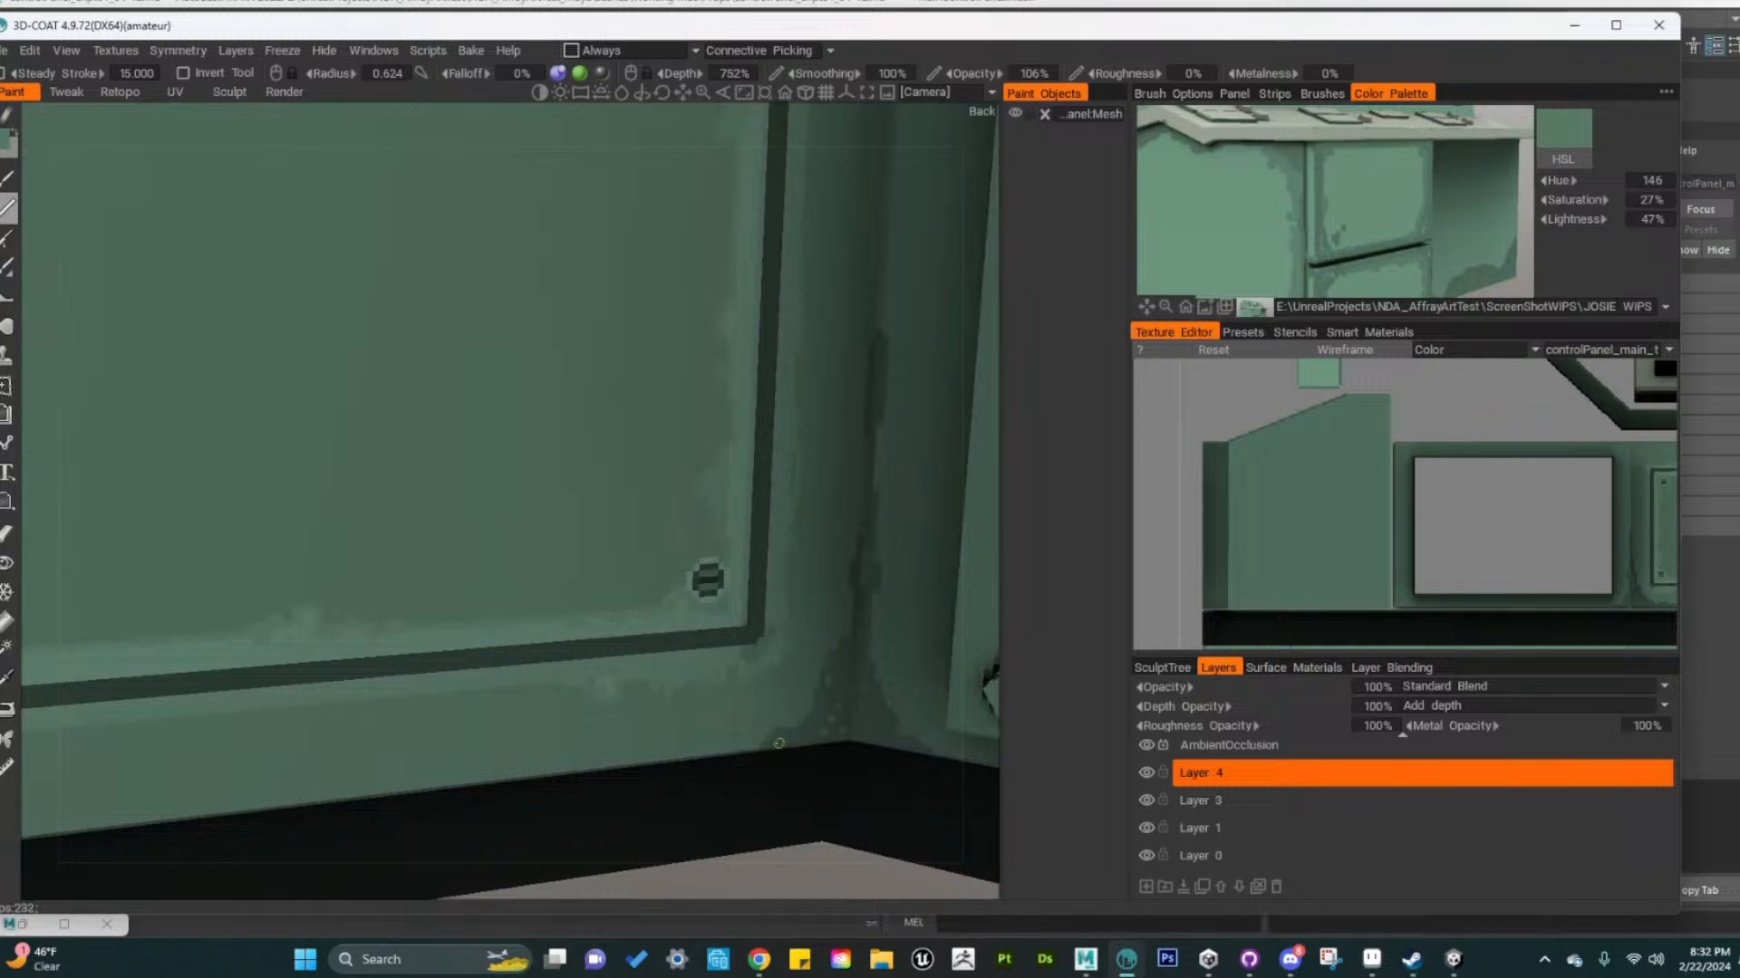
mouse_move(778, 743)
left_mouse_down()
mouse_move(730, 758)
mouse_move(792, 794)
left_mouse_up()
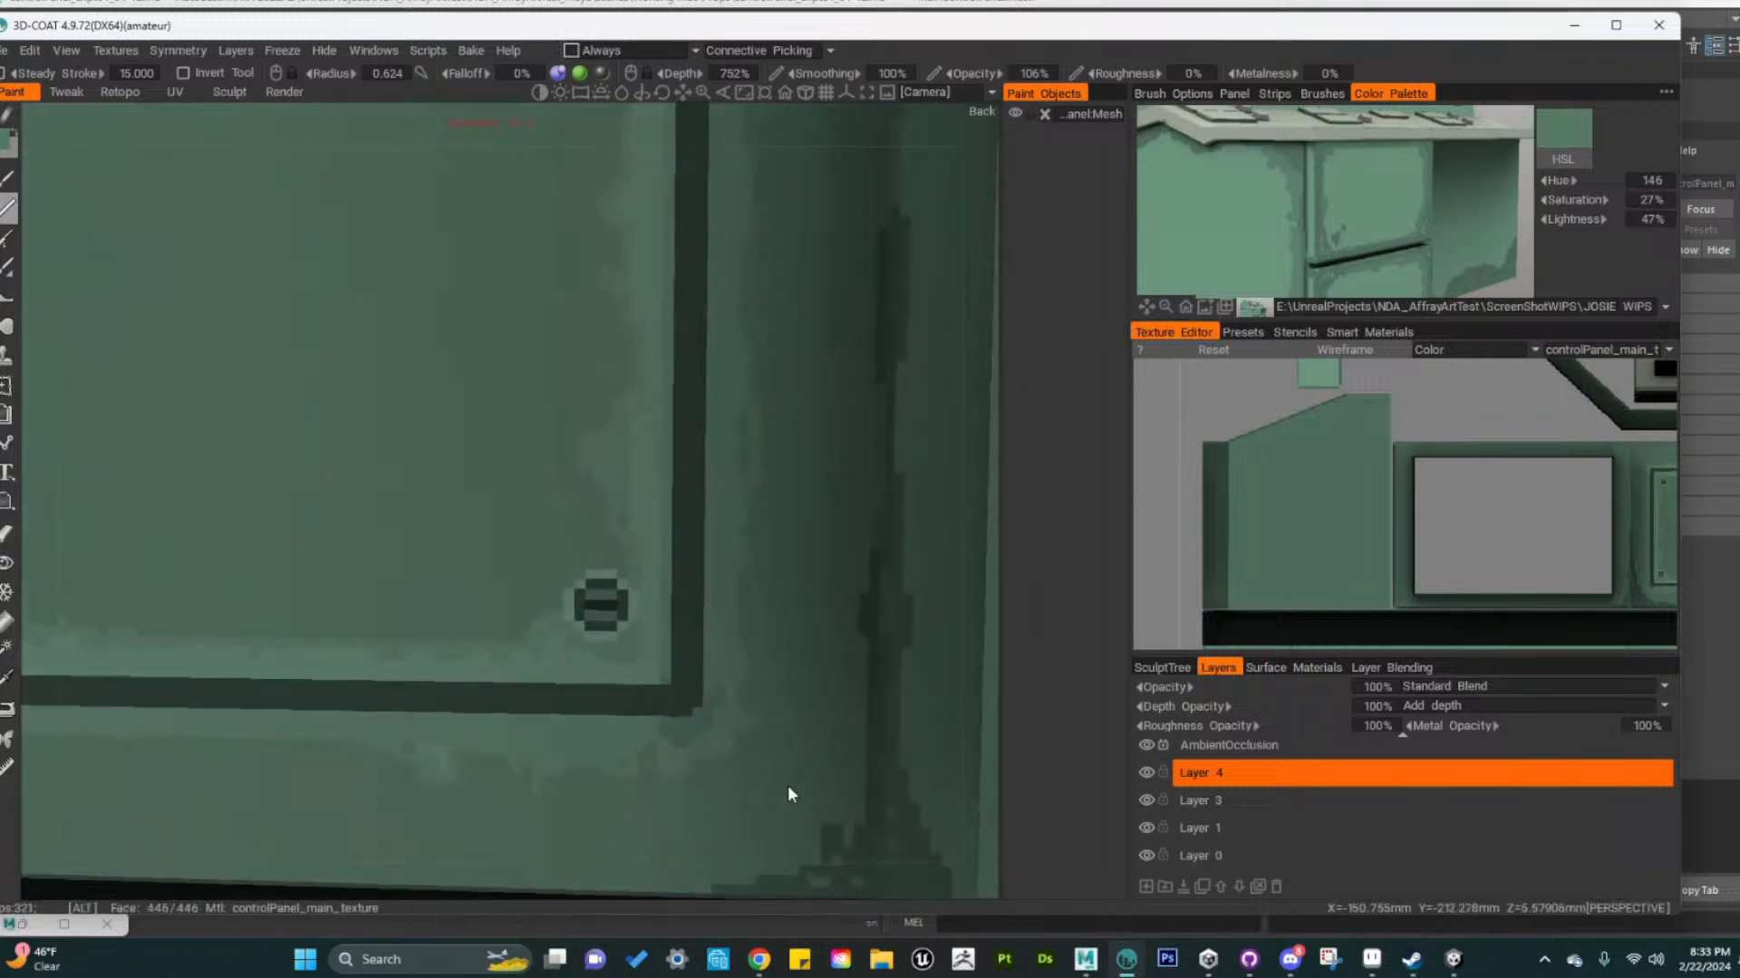
middle_click_drag(792, 795, 781, 688, "alt")
mouse_move(837, 578)
left_mouse_down()
mouse_move(792, 640)
mouse_move(837, 611)
mouse_move(814, 684)
mouse_move(781, 672)
left_mouse_up()
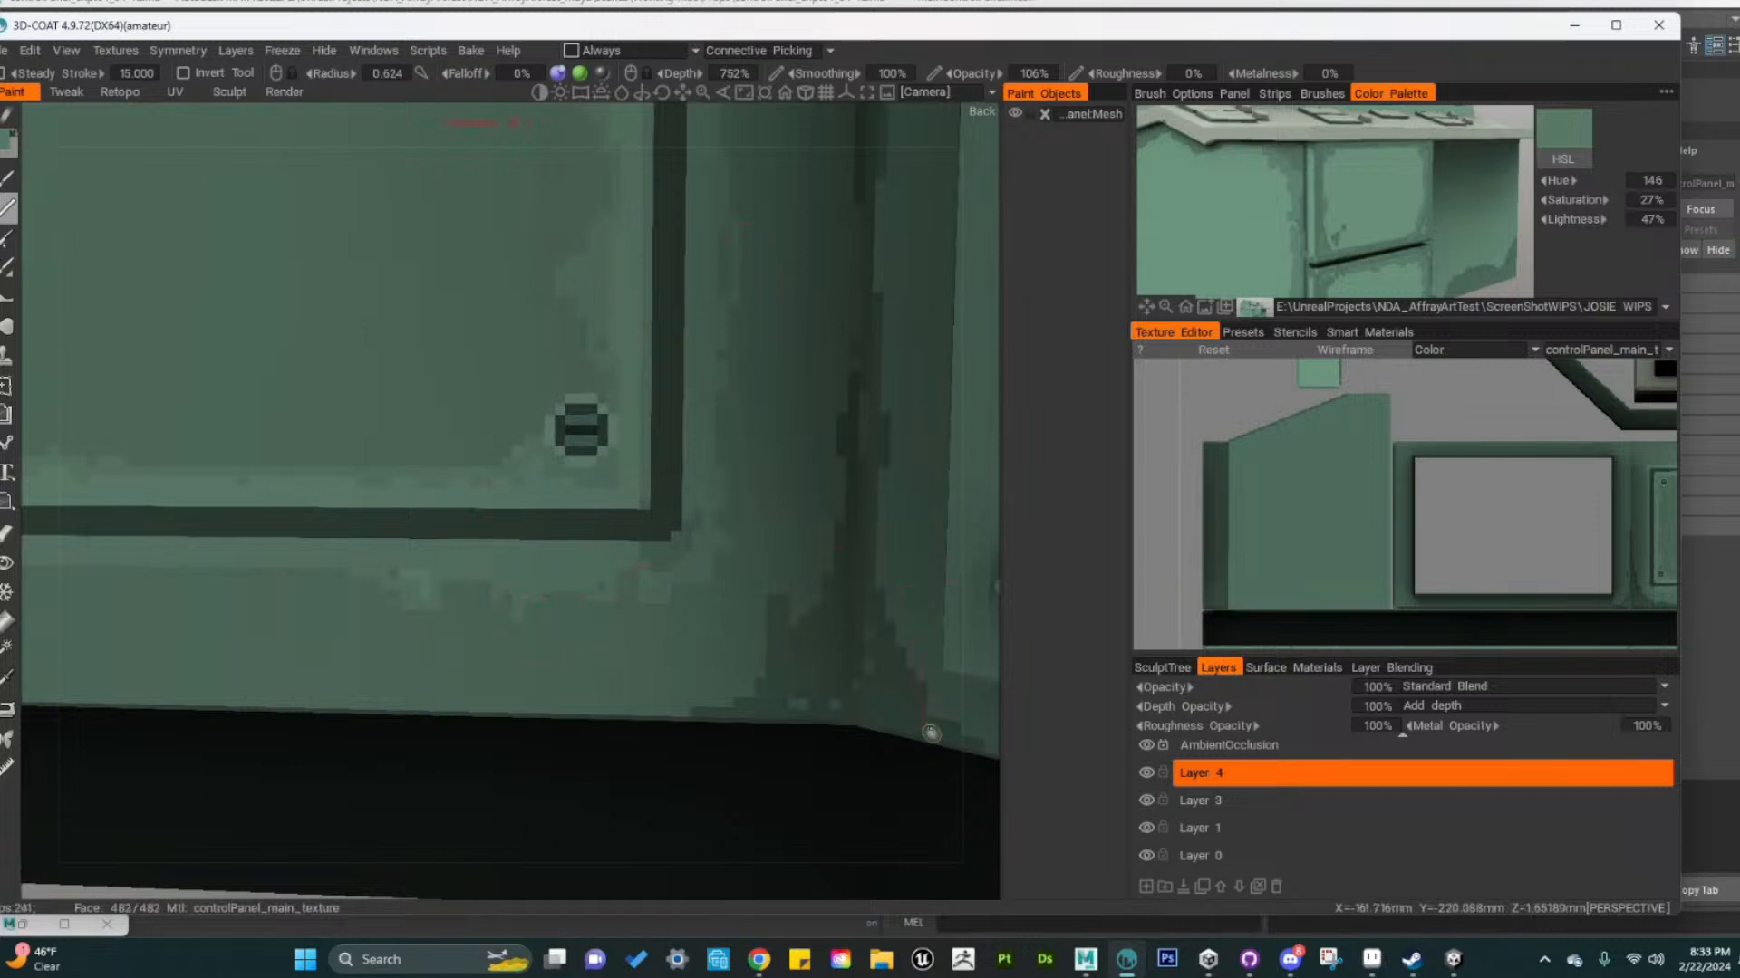
Examine the front and side panels on the model, and the front panel on the flat texture map
right_click_drag(877, 710, 669, 679, "alt")
left_click_drag(668, 680, 768, 668, "alt")
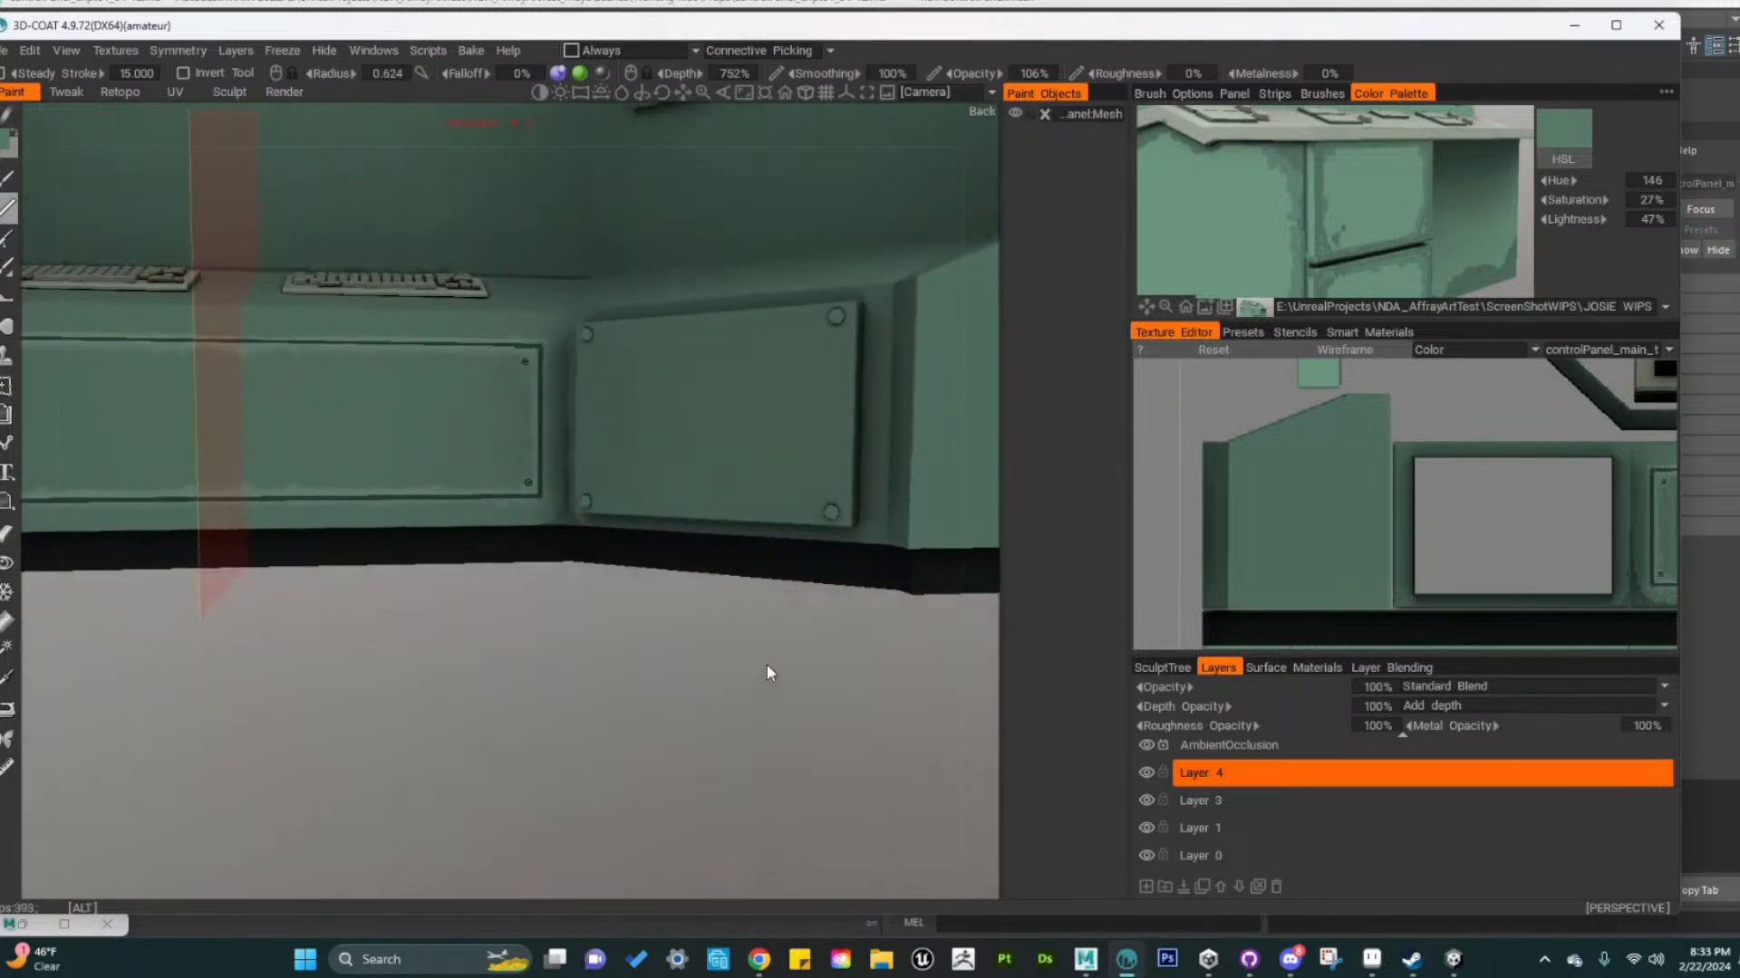
right_click_drag(471, 608, 547, 609, "alt")
middle_click_drag(547, 610, 778, 635, "alt")
right_click_drag(777, 641, 726, 629, "alt")
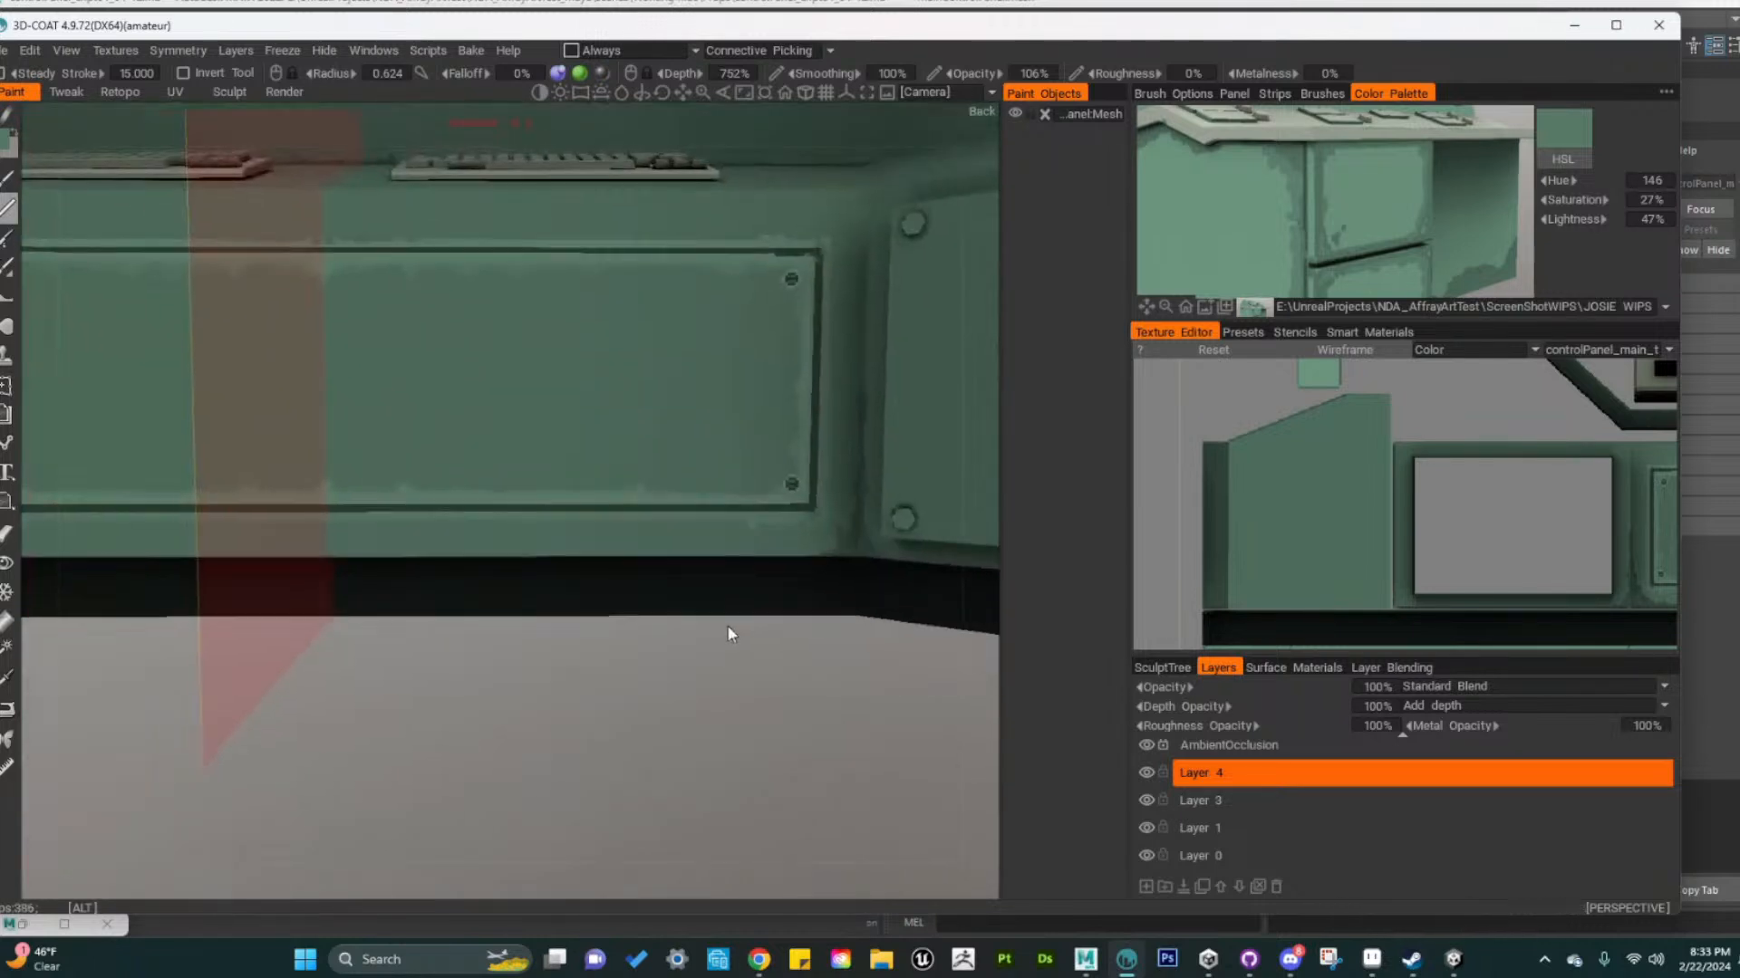
left_click_drag(726, 629, 734, 625, "alt")
middle_click_drag(1511, 515, 1040, 464, "alt")
right_click_drag(1332, 564, 1339, 564, "alt")
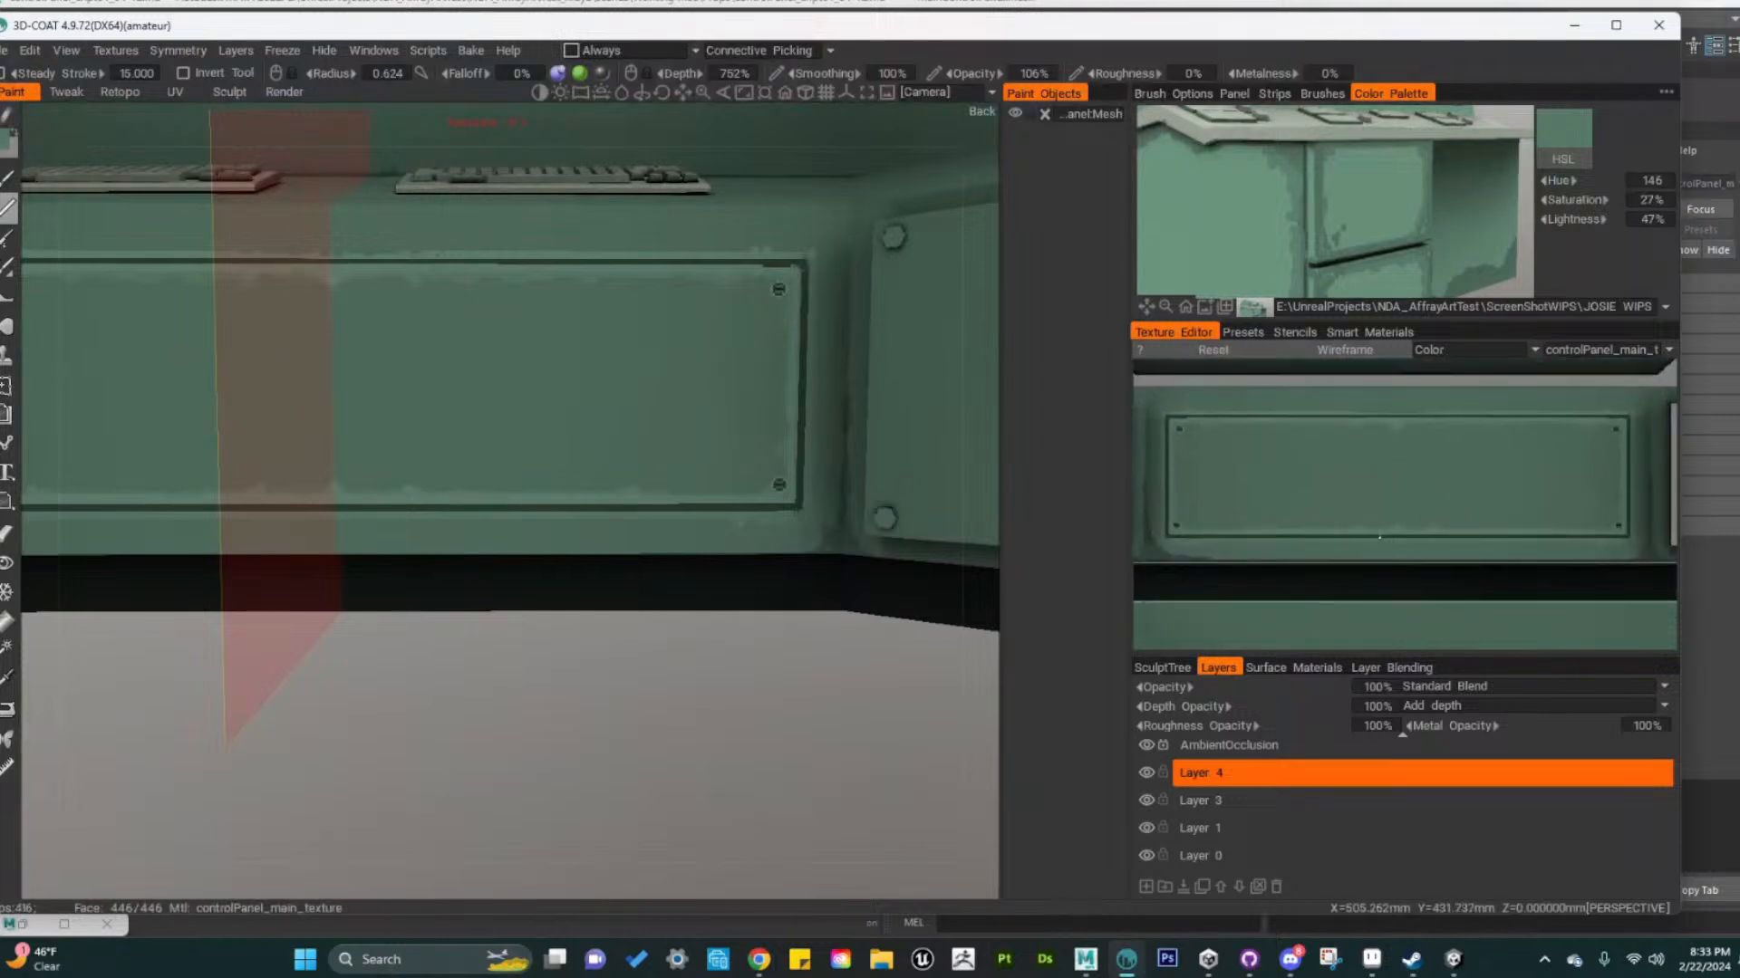
Try to paint a stroke along the front panel's lower groove on the flat texture map
left_click_drag(1387, 540, 1575, 538)
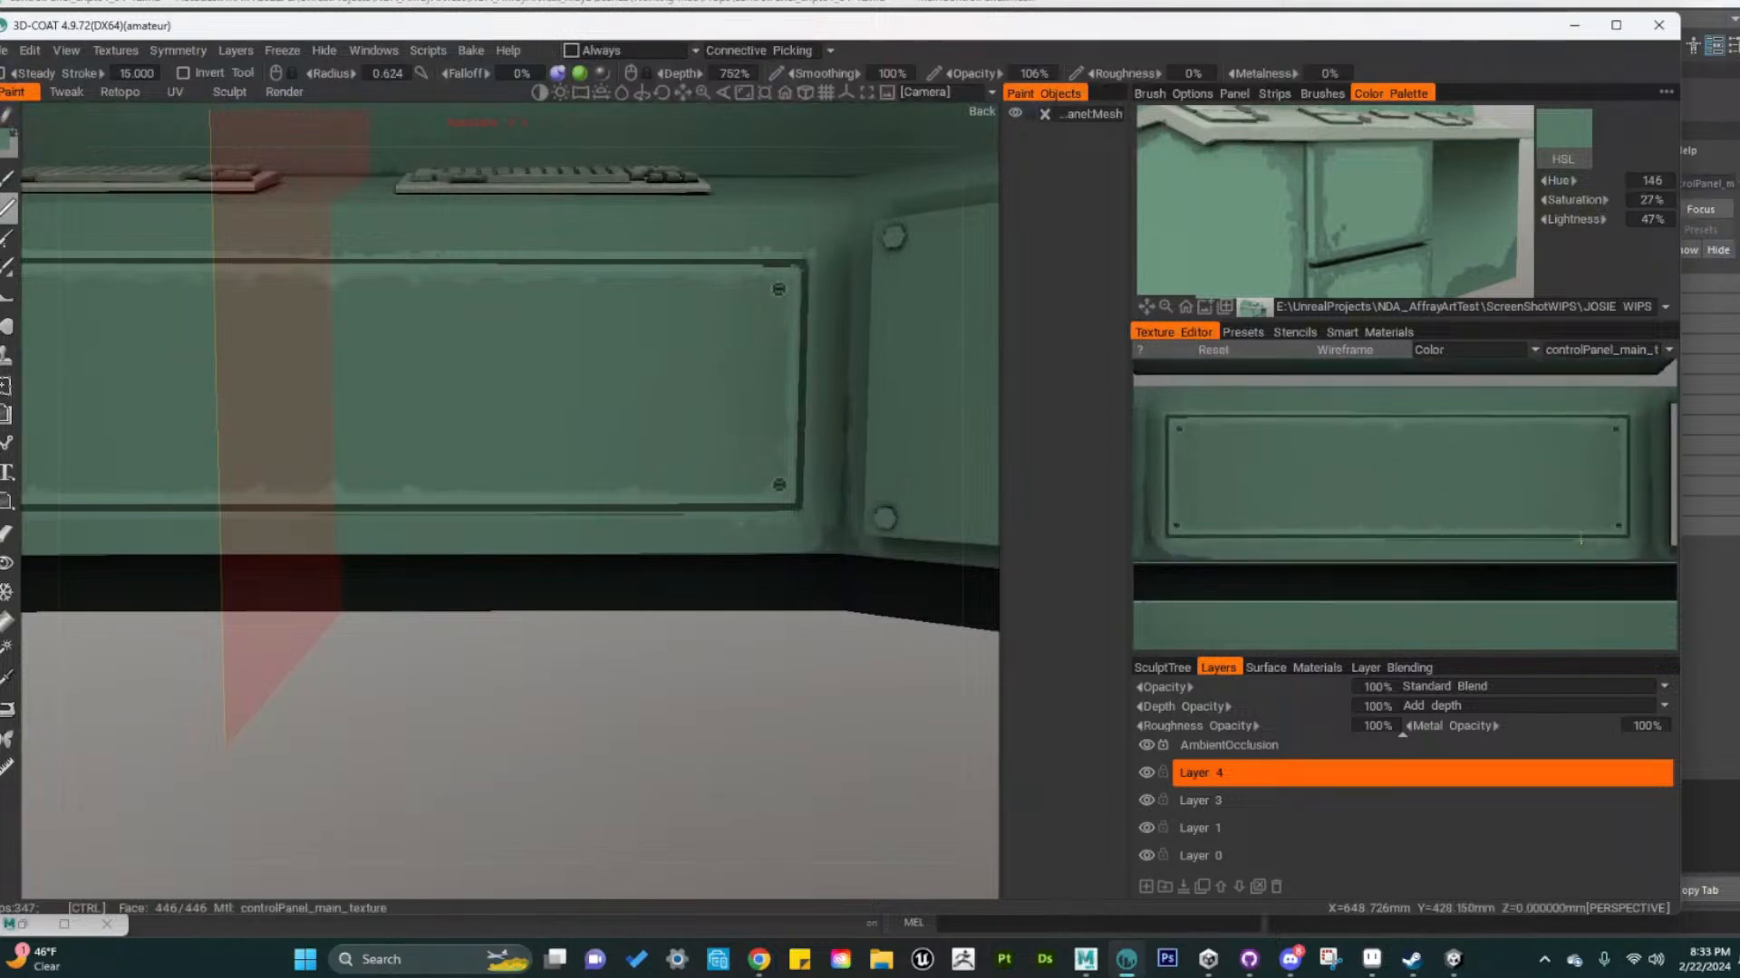
key("ctrl+z")
middle_click_drag(1416, 549, 1405, 520, "alt")
right_click_drag(1405, 522, 1450, 523, "alt")
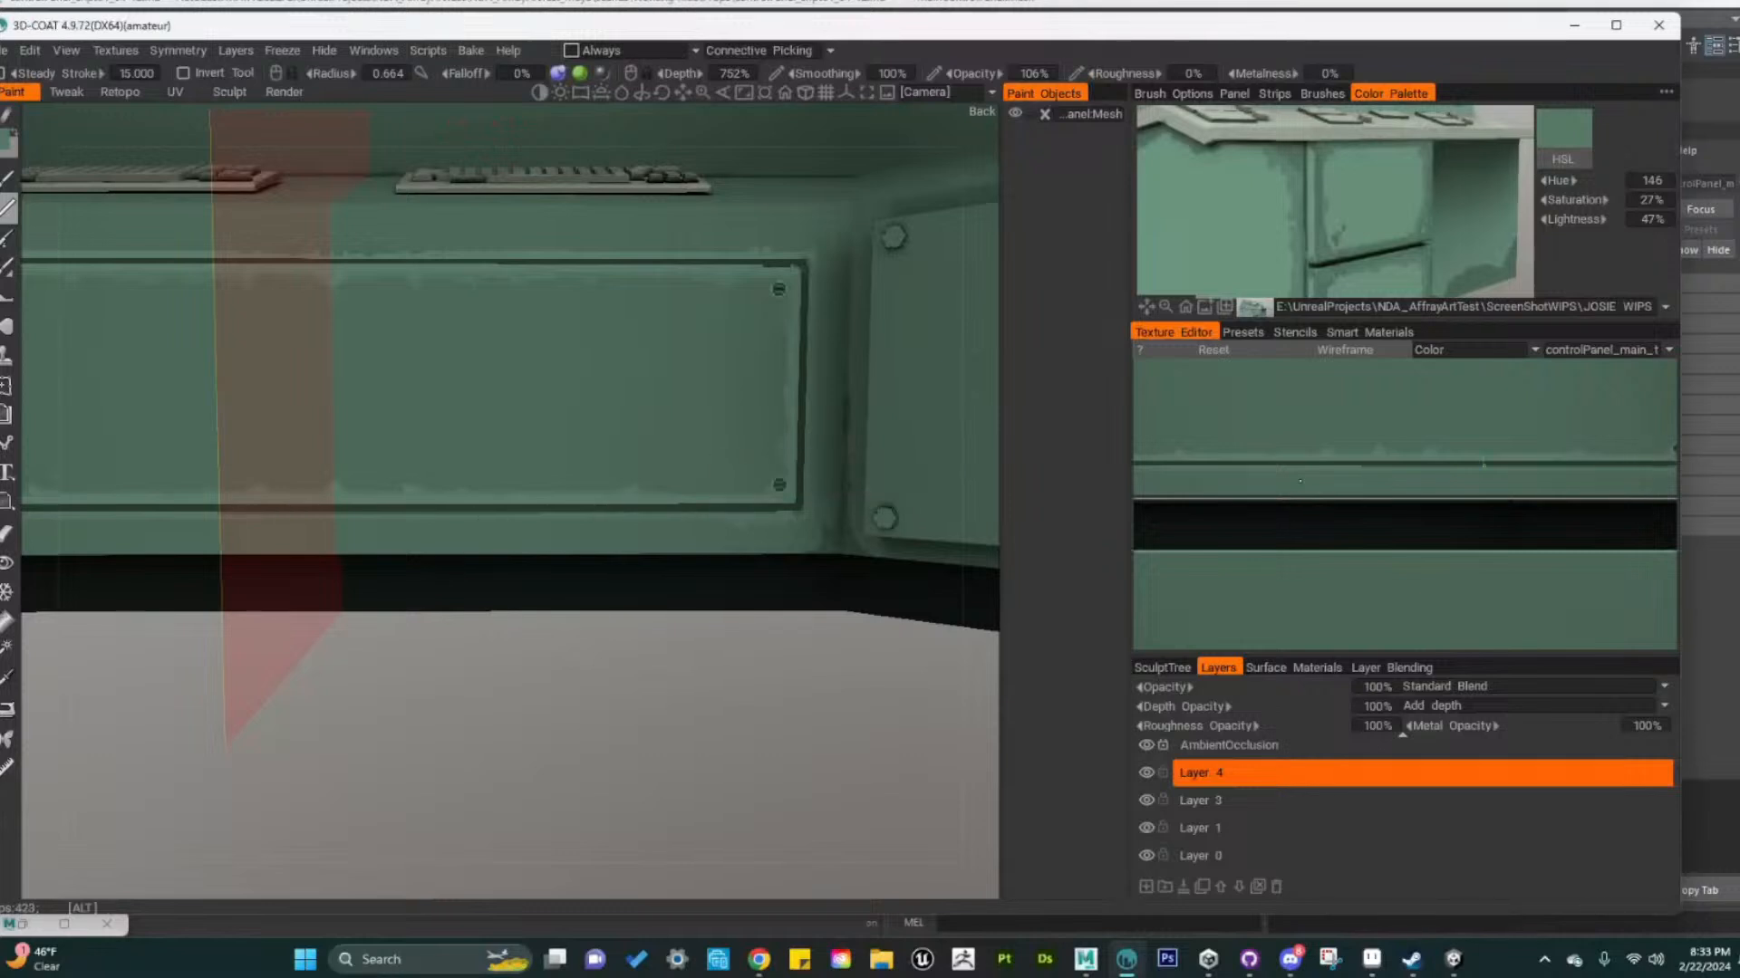
Paint small dark chips along the front panel's lower groove, enlarging the brush radius to 0.801
left_click_drag(607, 720, 623, 698, "alt")
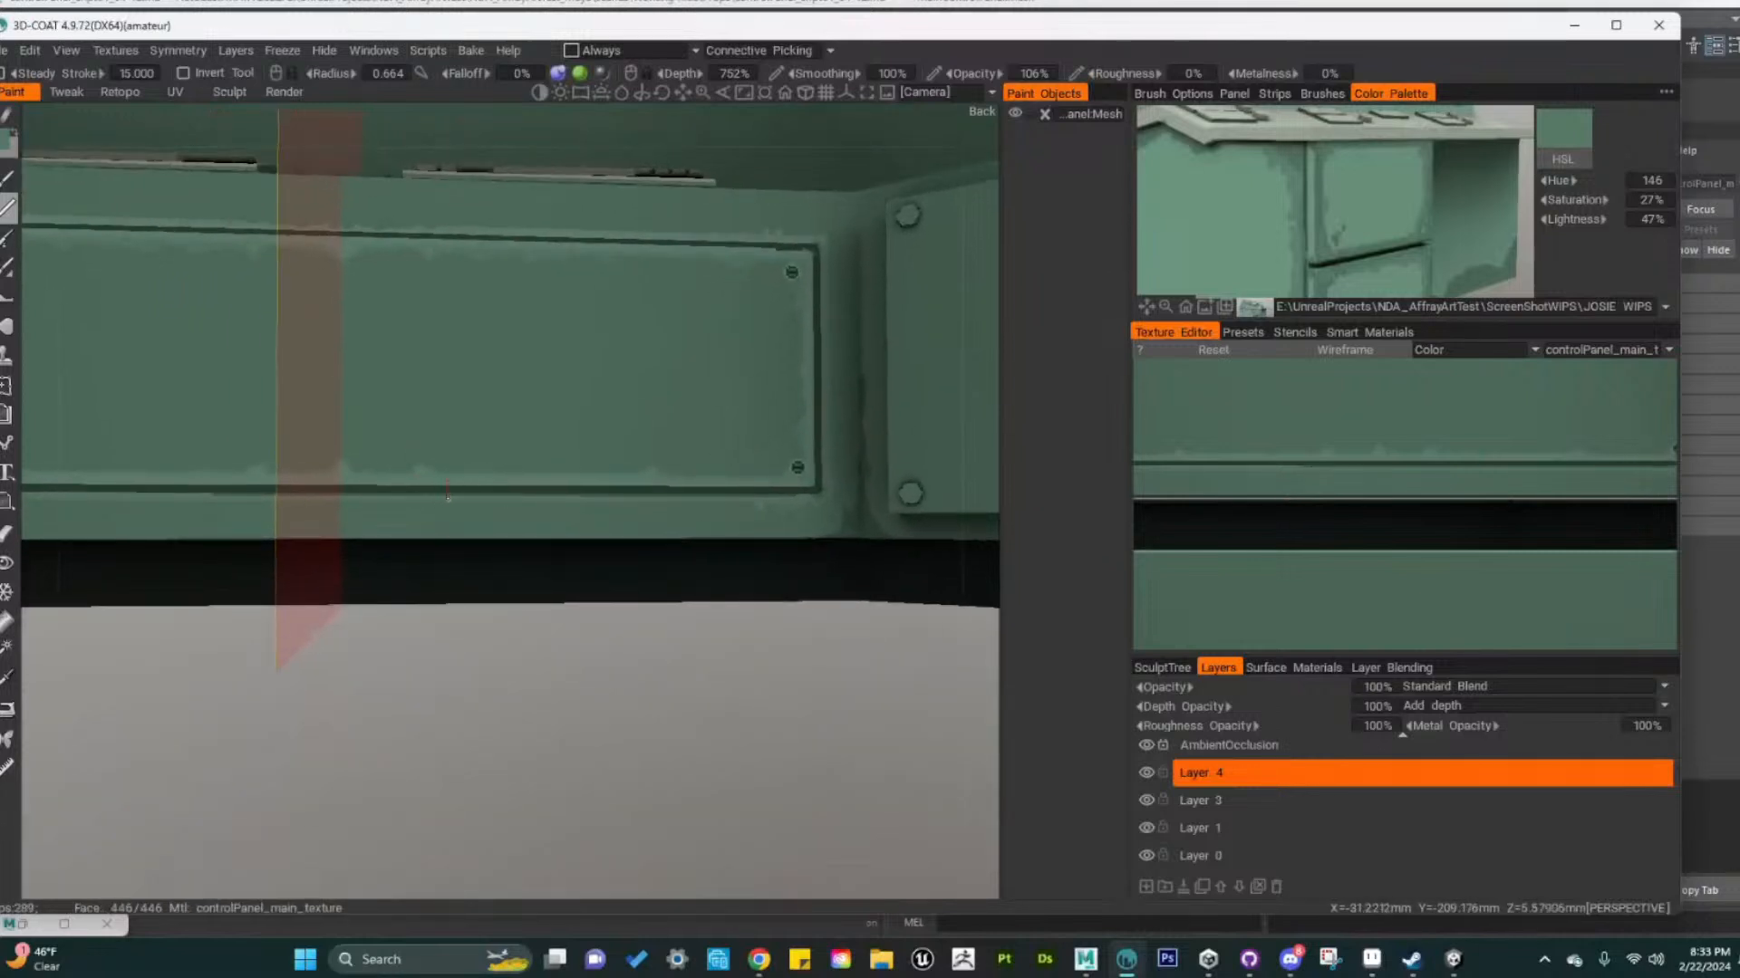
left_click_drag(447, 503, 613, 721, "alt")
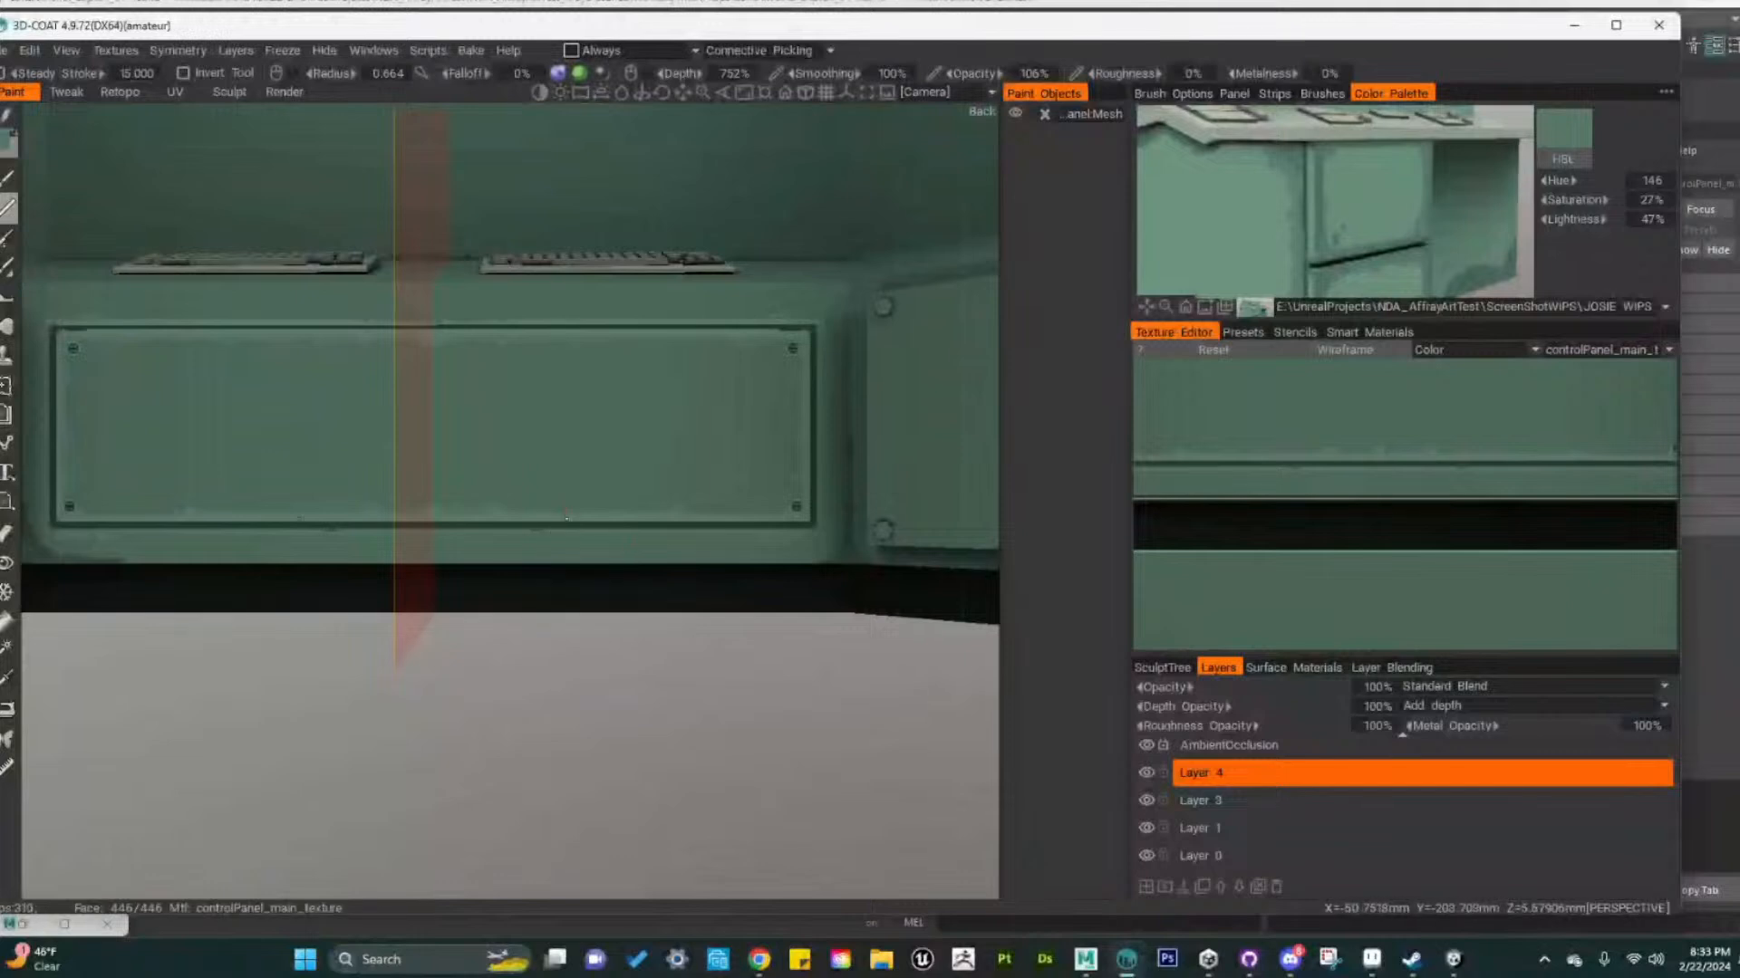
middle_click_drag(564, 496, 577, 568, "alt")
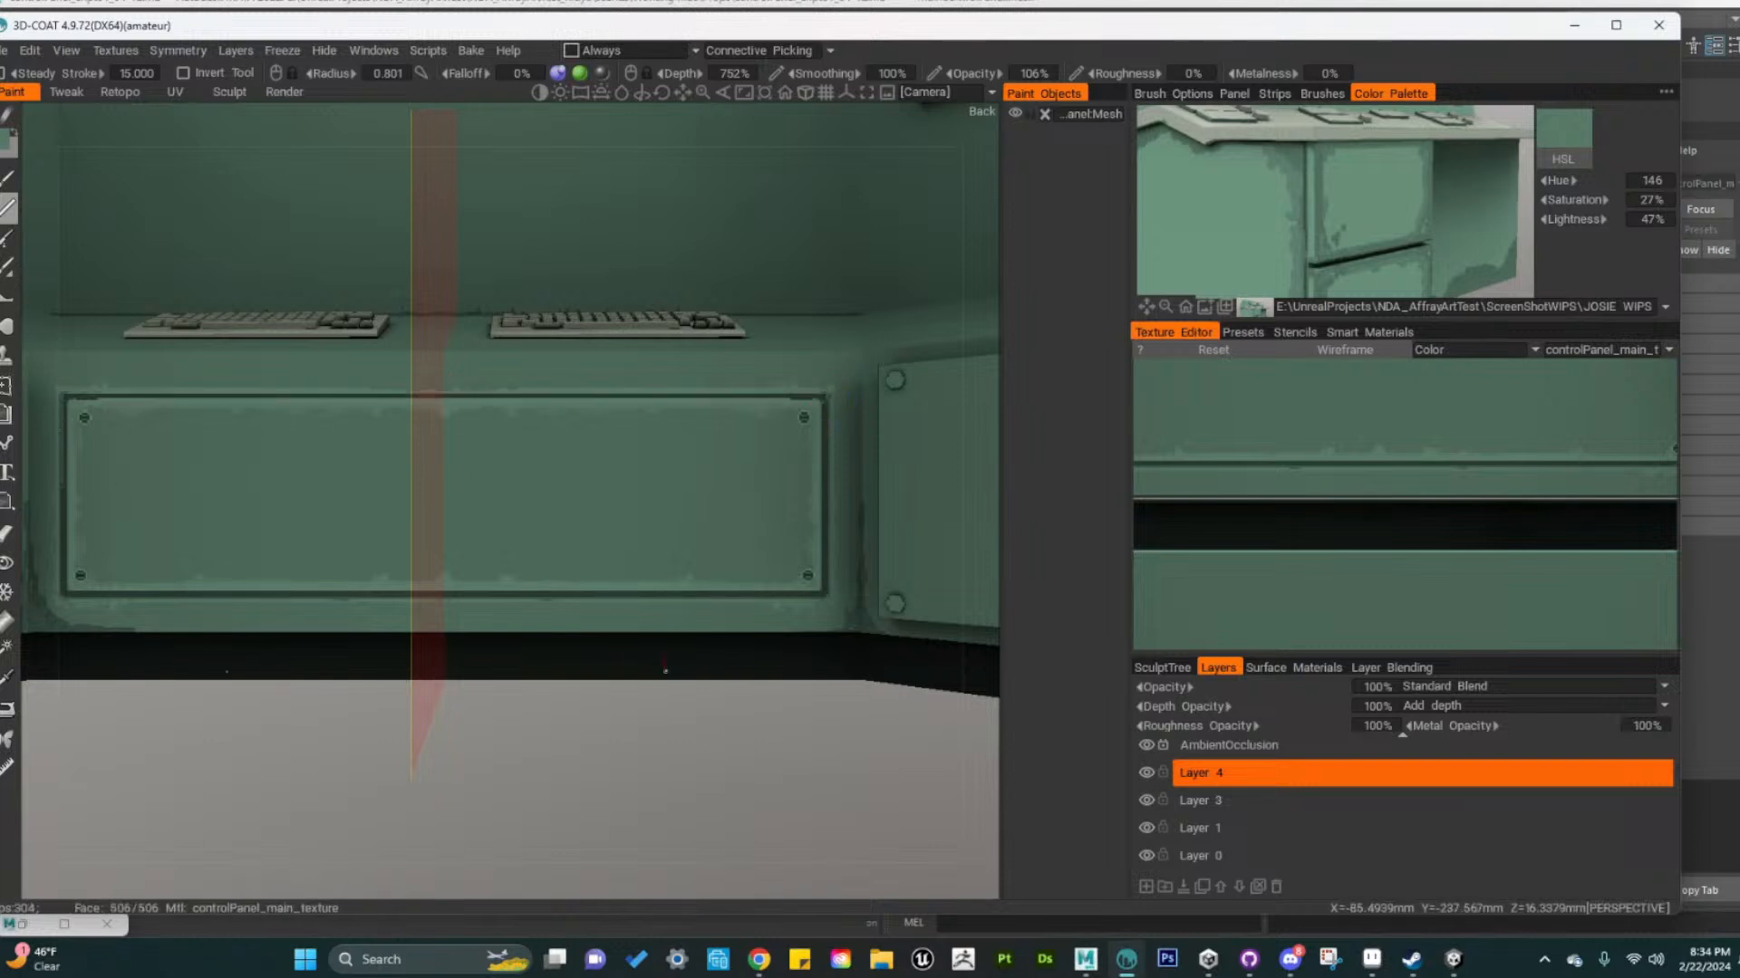
left_click_drag(665, 670, 631, 760, "alt")
left_click_drag(534, 696, 567, 645, "alt")
Try a broad soft darkening stroke across the middle of the front panel with the larger brush, and undo it
left_click(8, 186)
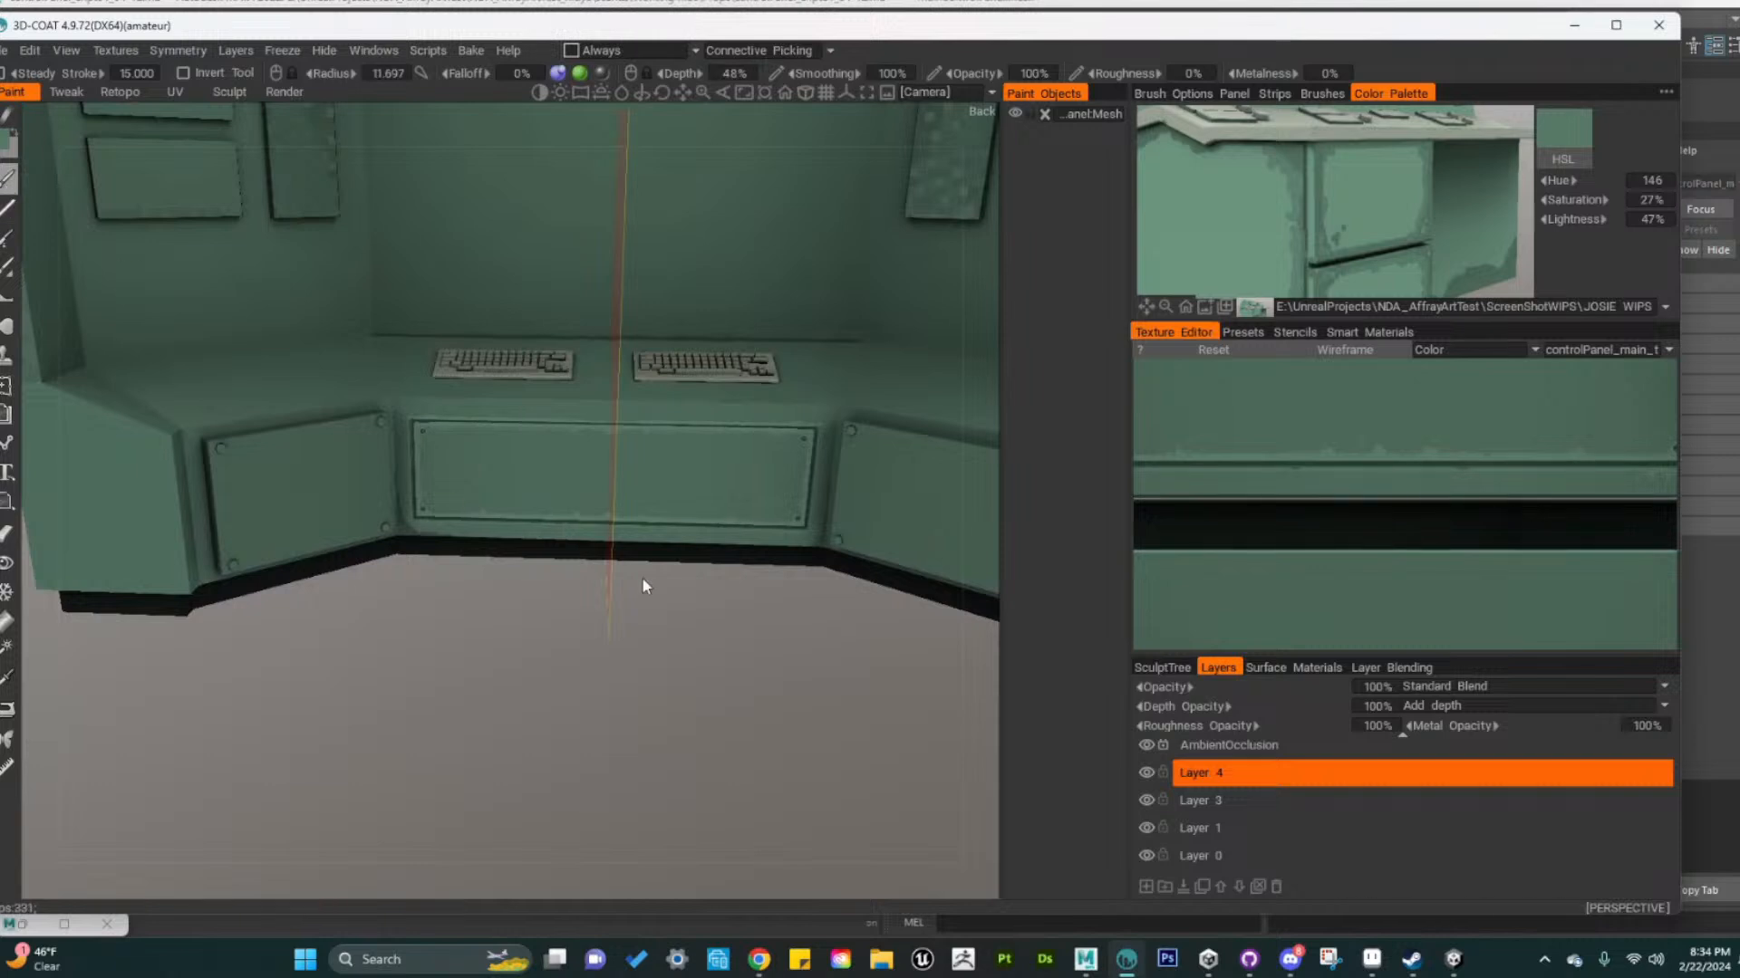
left_click_drag(643, 579, 688, 589, "alt")
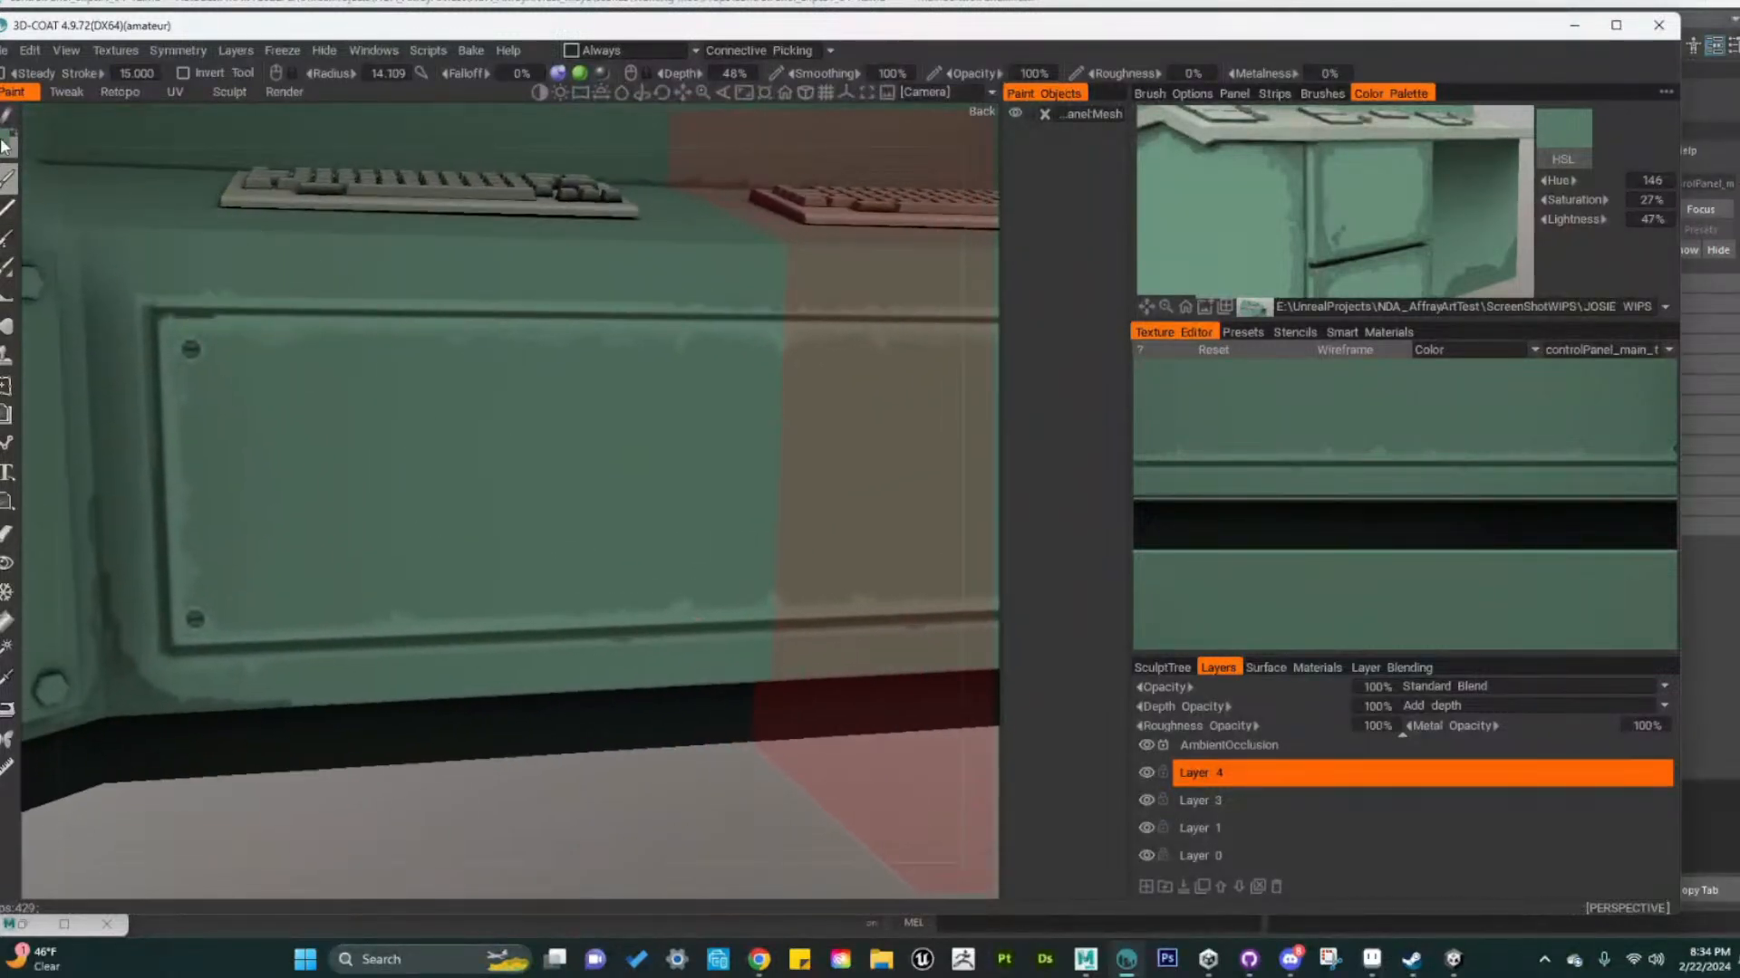
left_click(6, 181)
mouse_move(471, 381)
left_mouse_down()
mouse_move(667, 490)
mouse_move(500, 464)
left_mouse_up()
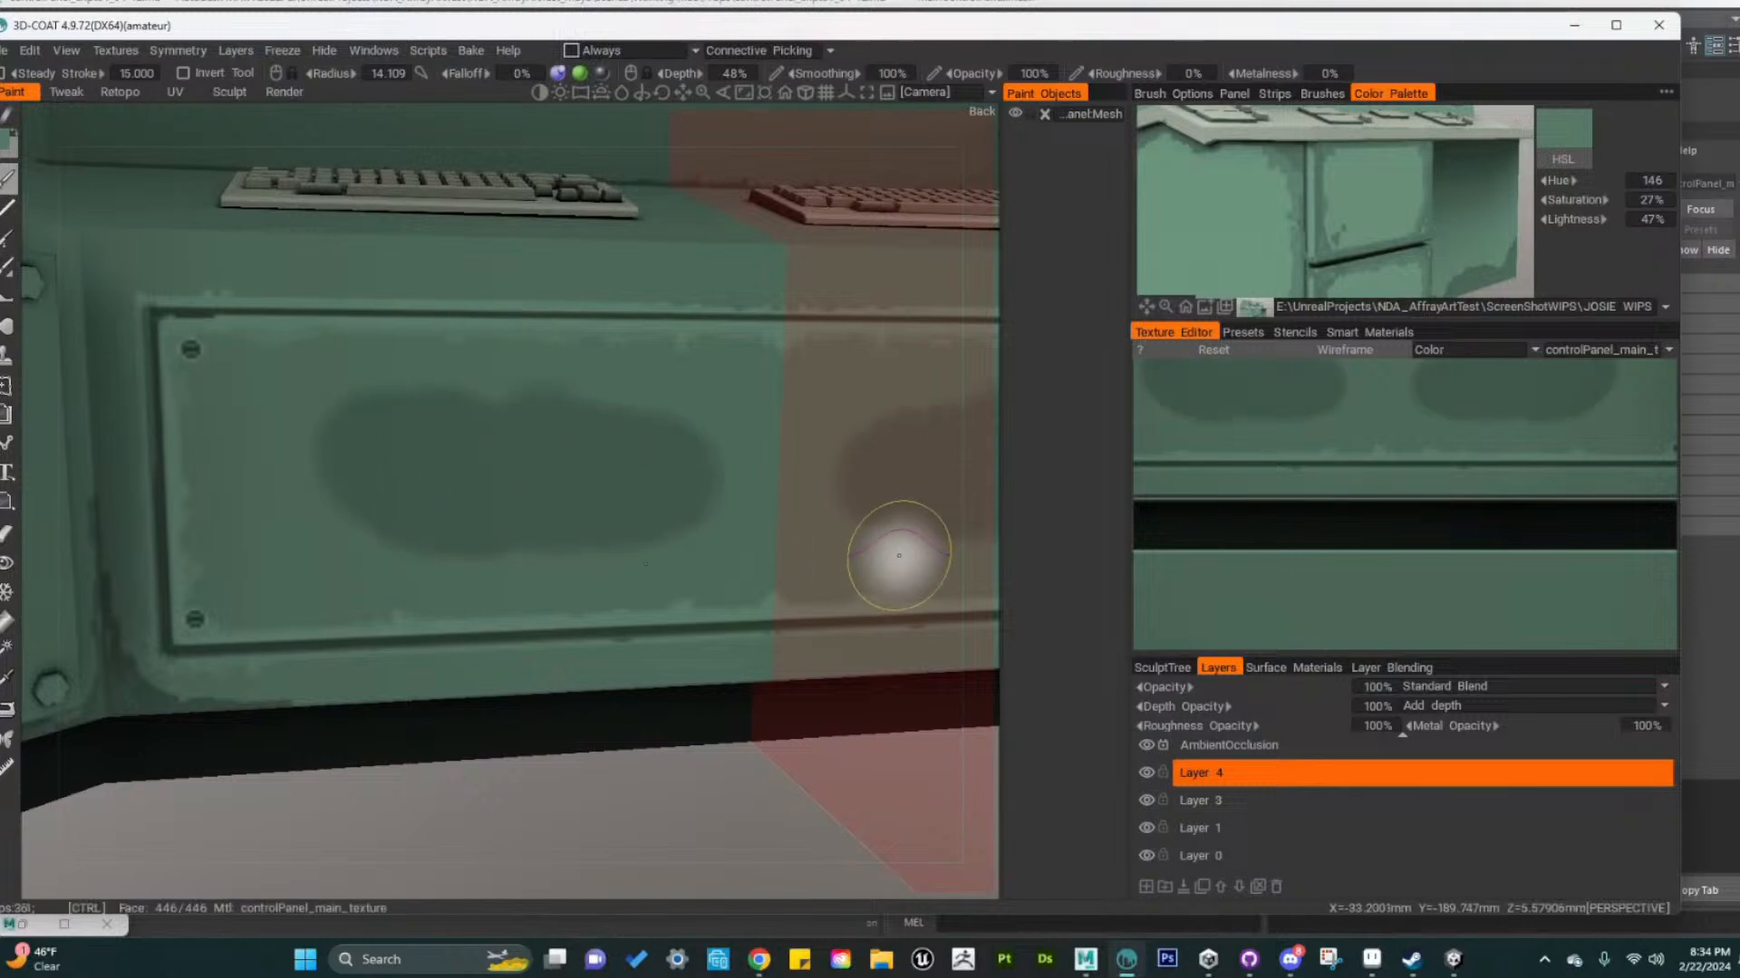
key("ctrl+z")
left_click(7, 207)
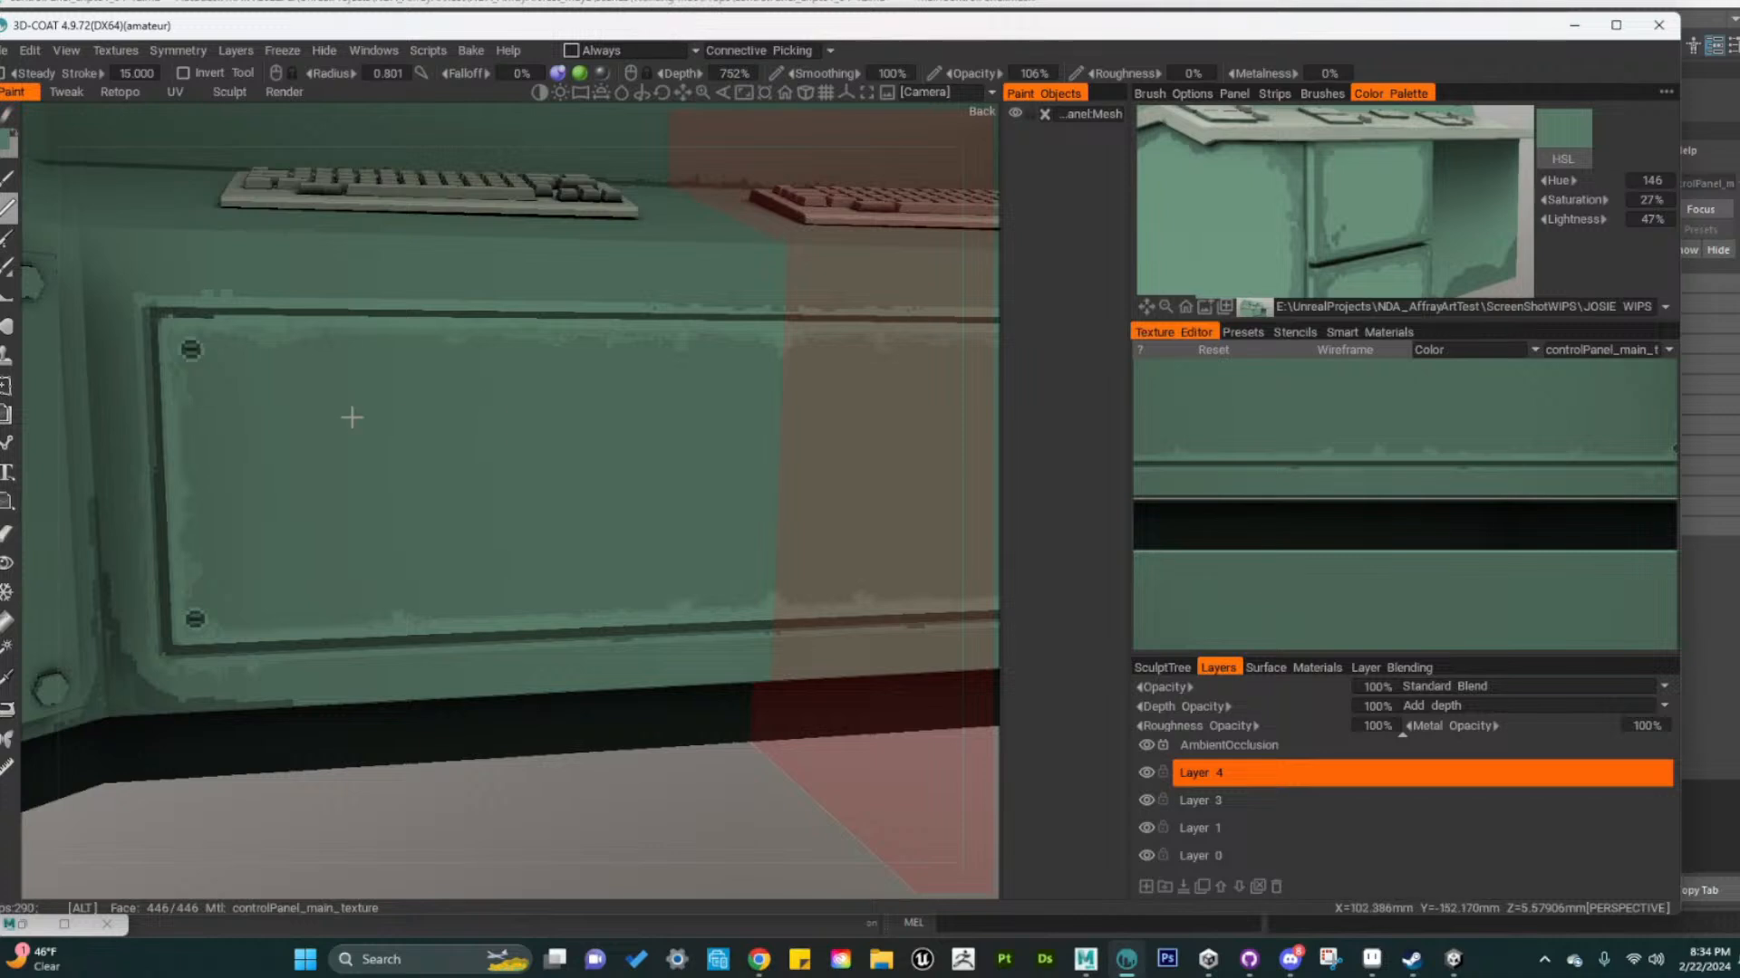
Examine the front panel's worn edges and grooves up close and from across the console
middle_click_drag(413, 451, 562, 467, "alt")
right_click_drag(416, 434, 345, 235, "alt")
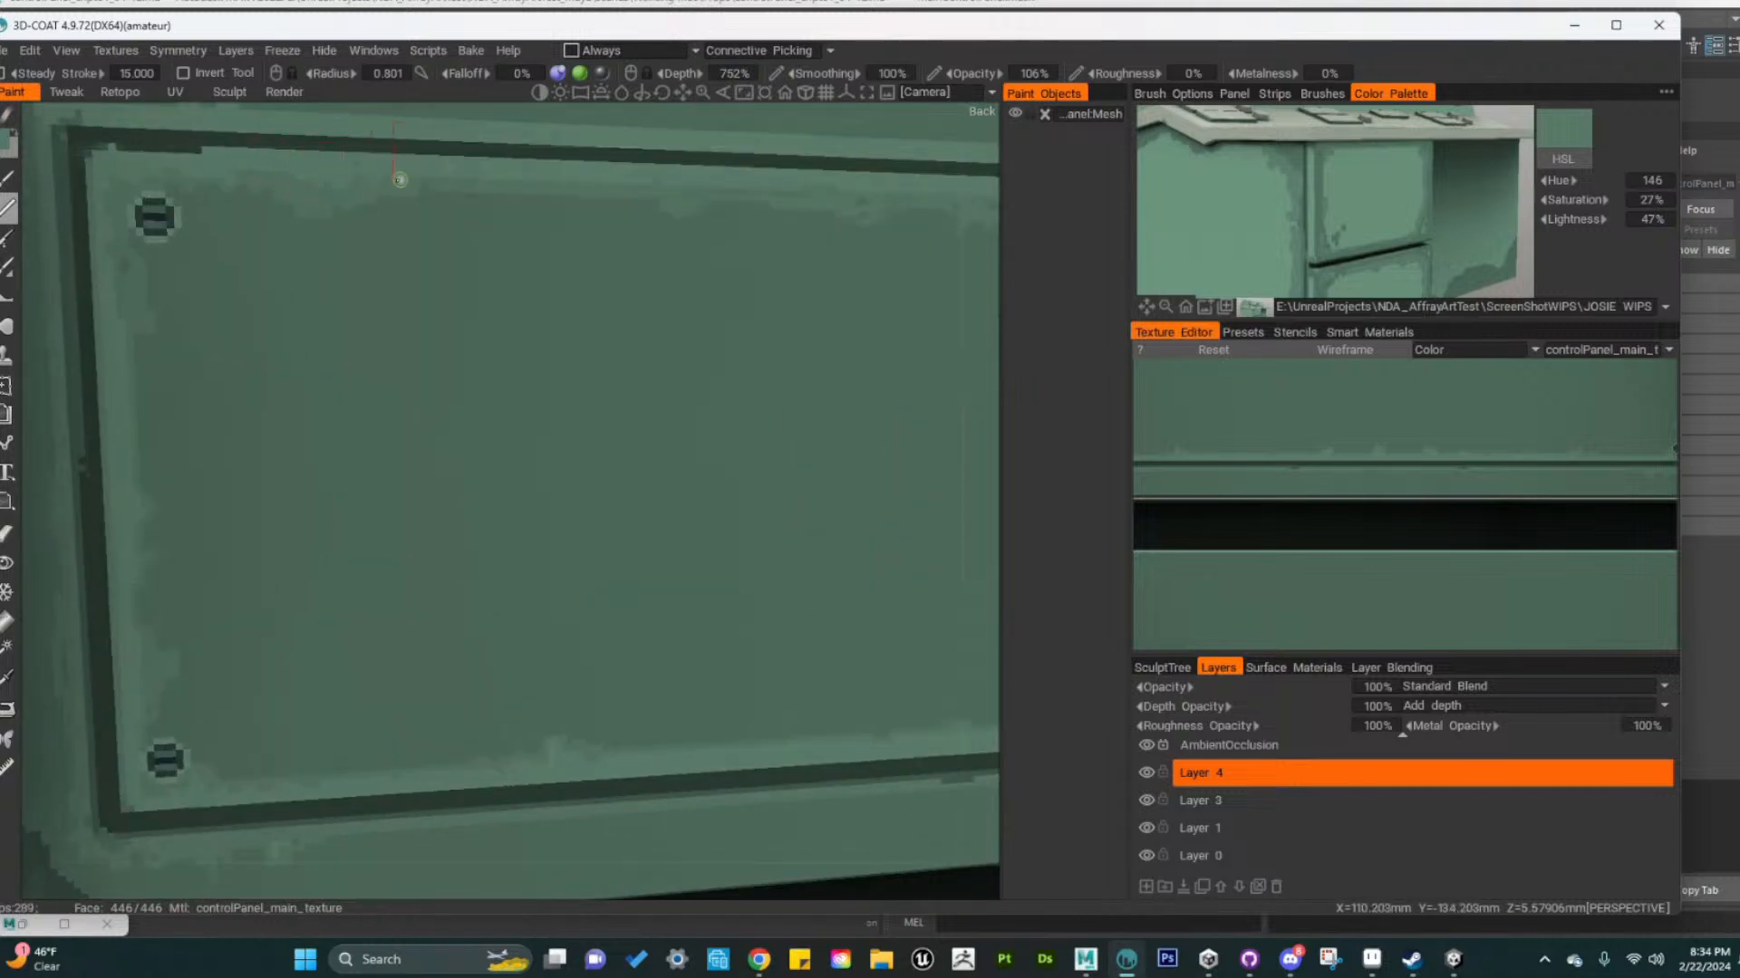
mouse_move(615, 223)
right_mouse_down("alt")
mouse_move(772, 515)
mouse_move(724, 513)
right_mouse_up("alt")
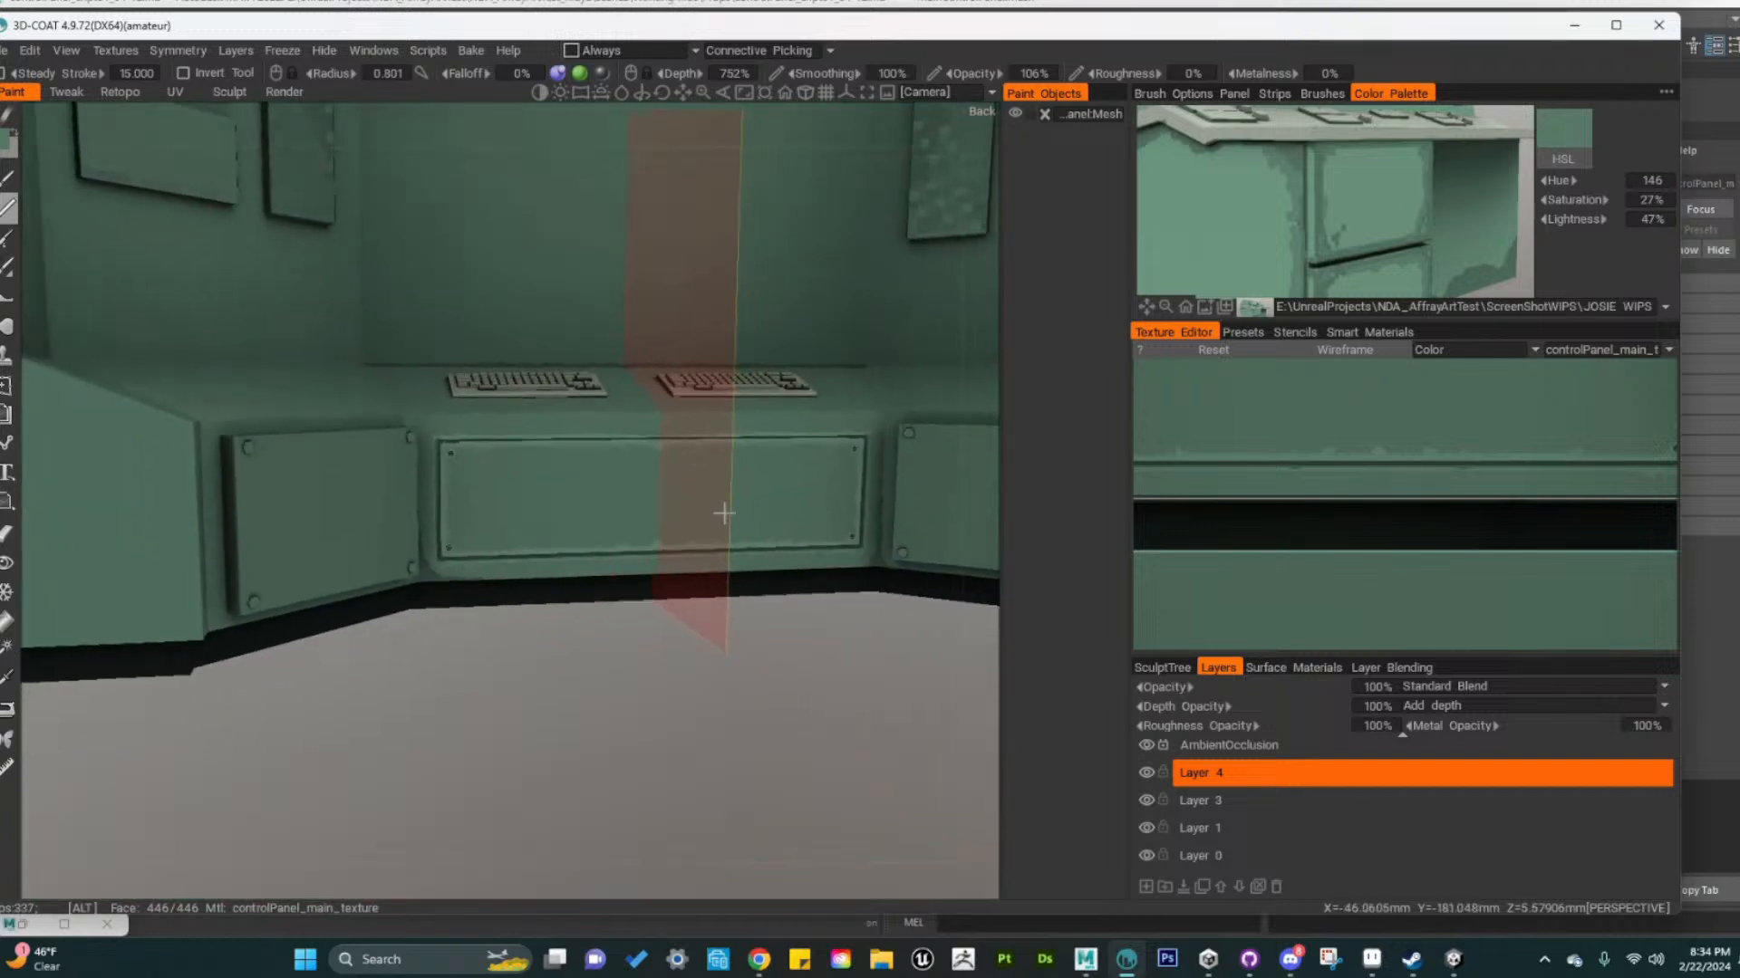
mouse_move(771, 750)
left_mouse_down("alt")
mouse_move(620, 756)
mouse_move(582, 806)
mouse_move(669, 726)
mouse_move(718, 768)
mouse_move(679, 731)
mouse_move(734, 661)
left_mouse_up("alt")
right_click_drag(734, 663, 696, 590, "alt")
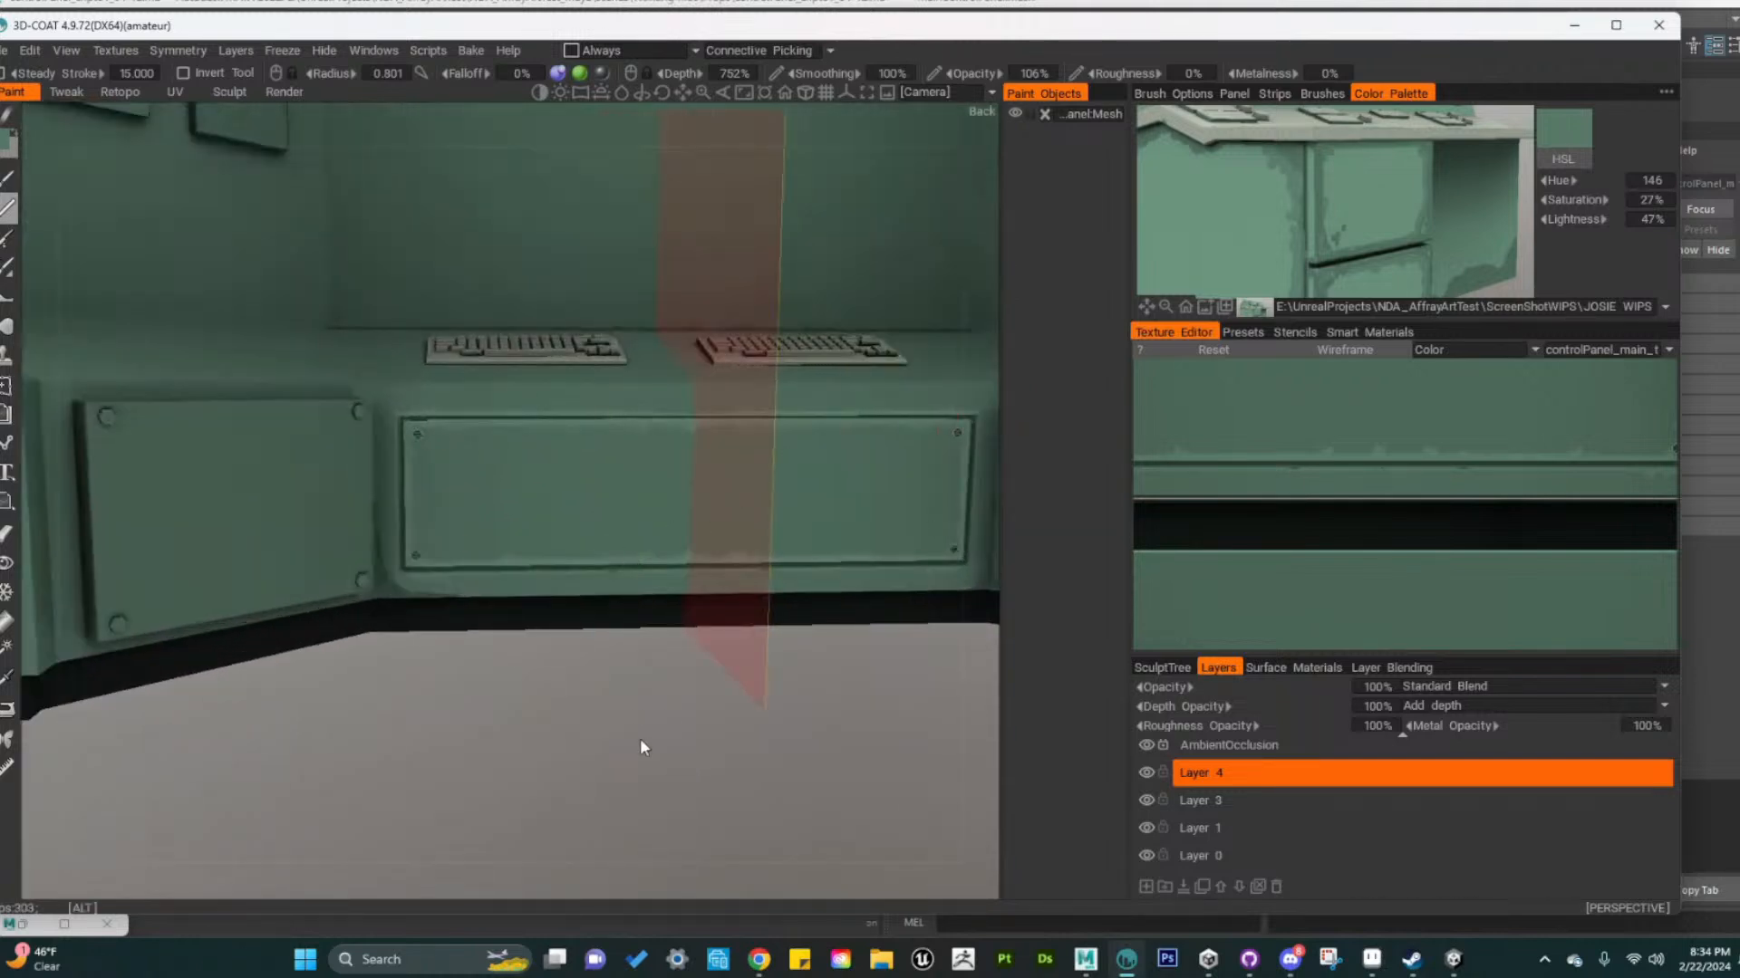
mouse_move(640, 737)
left_mouse_down("alt")
mouse_move(661, 681)
mouse_move(704, 726)
mouse_move(696, 744)
mouse_move(616, 711)
mouse_move(576, 666)
mouse_move(593, 646)
mouse_move(497, 705)
left_mouse_up("alt")
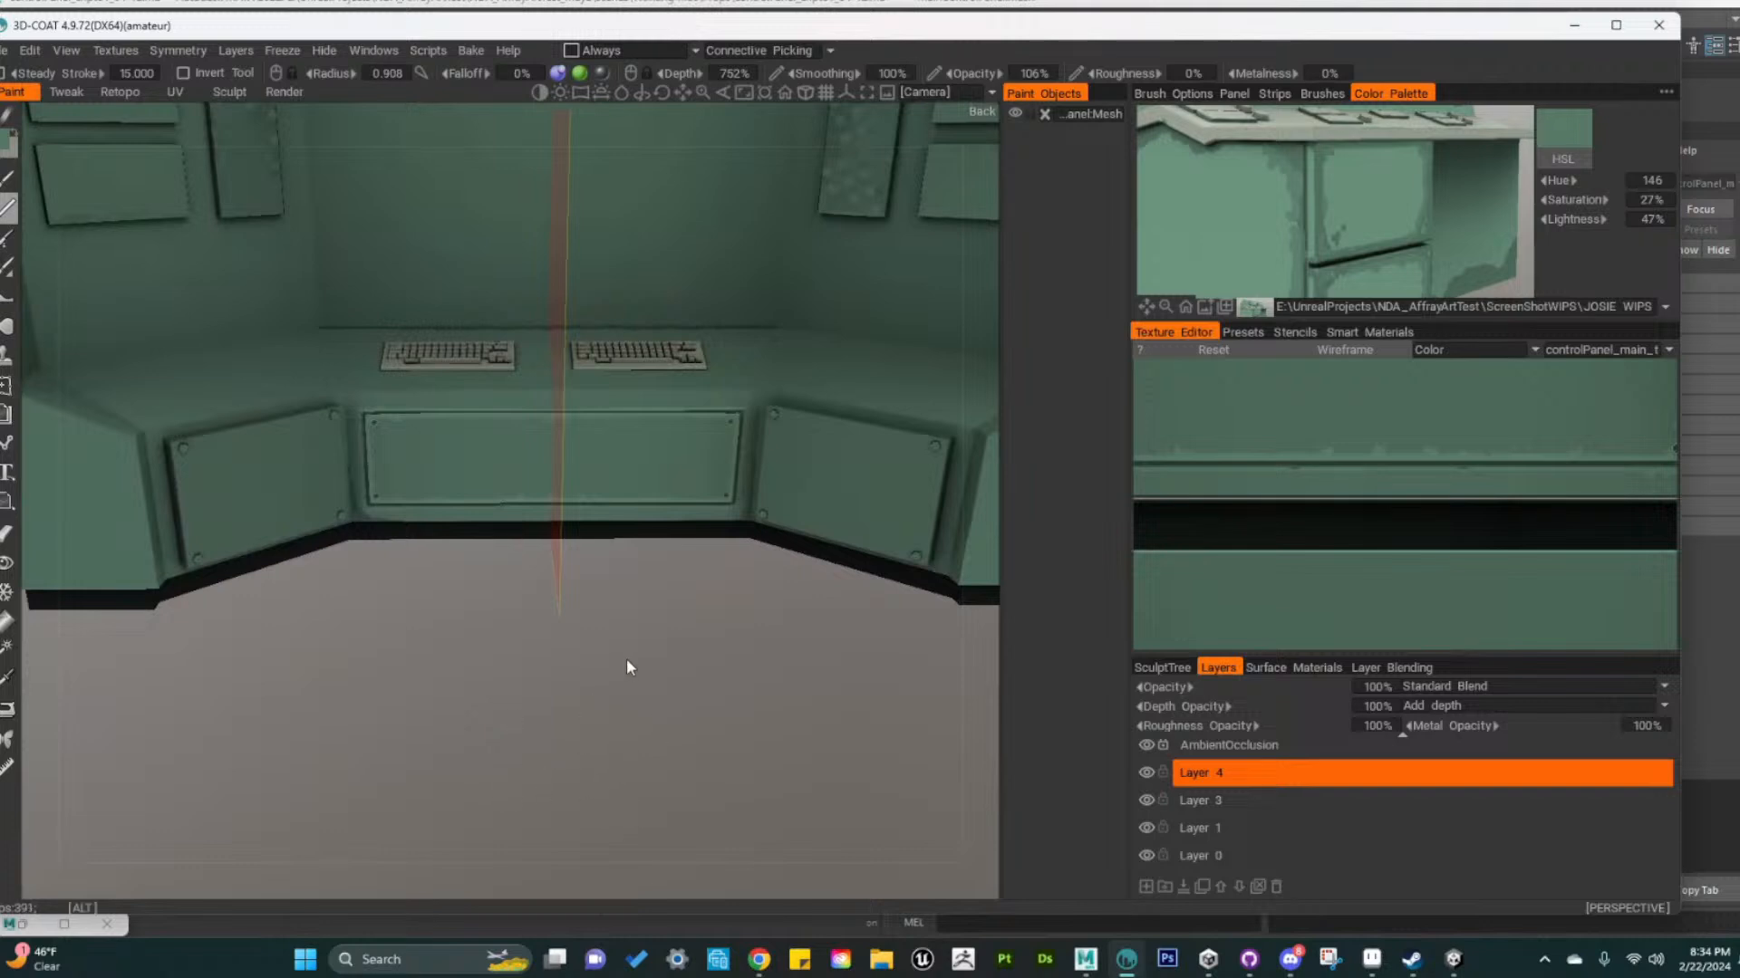
left_click_drag(627, 667, 425, 808, "alt")
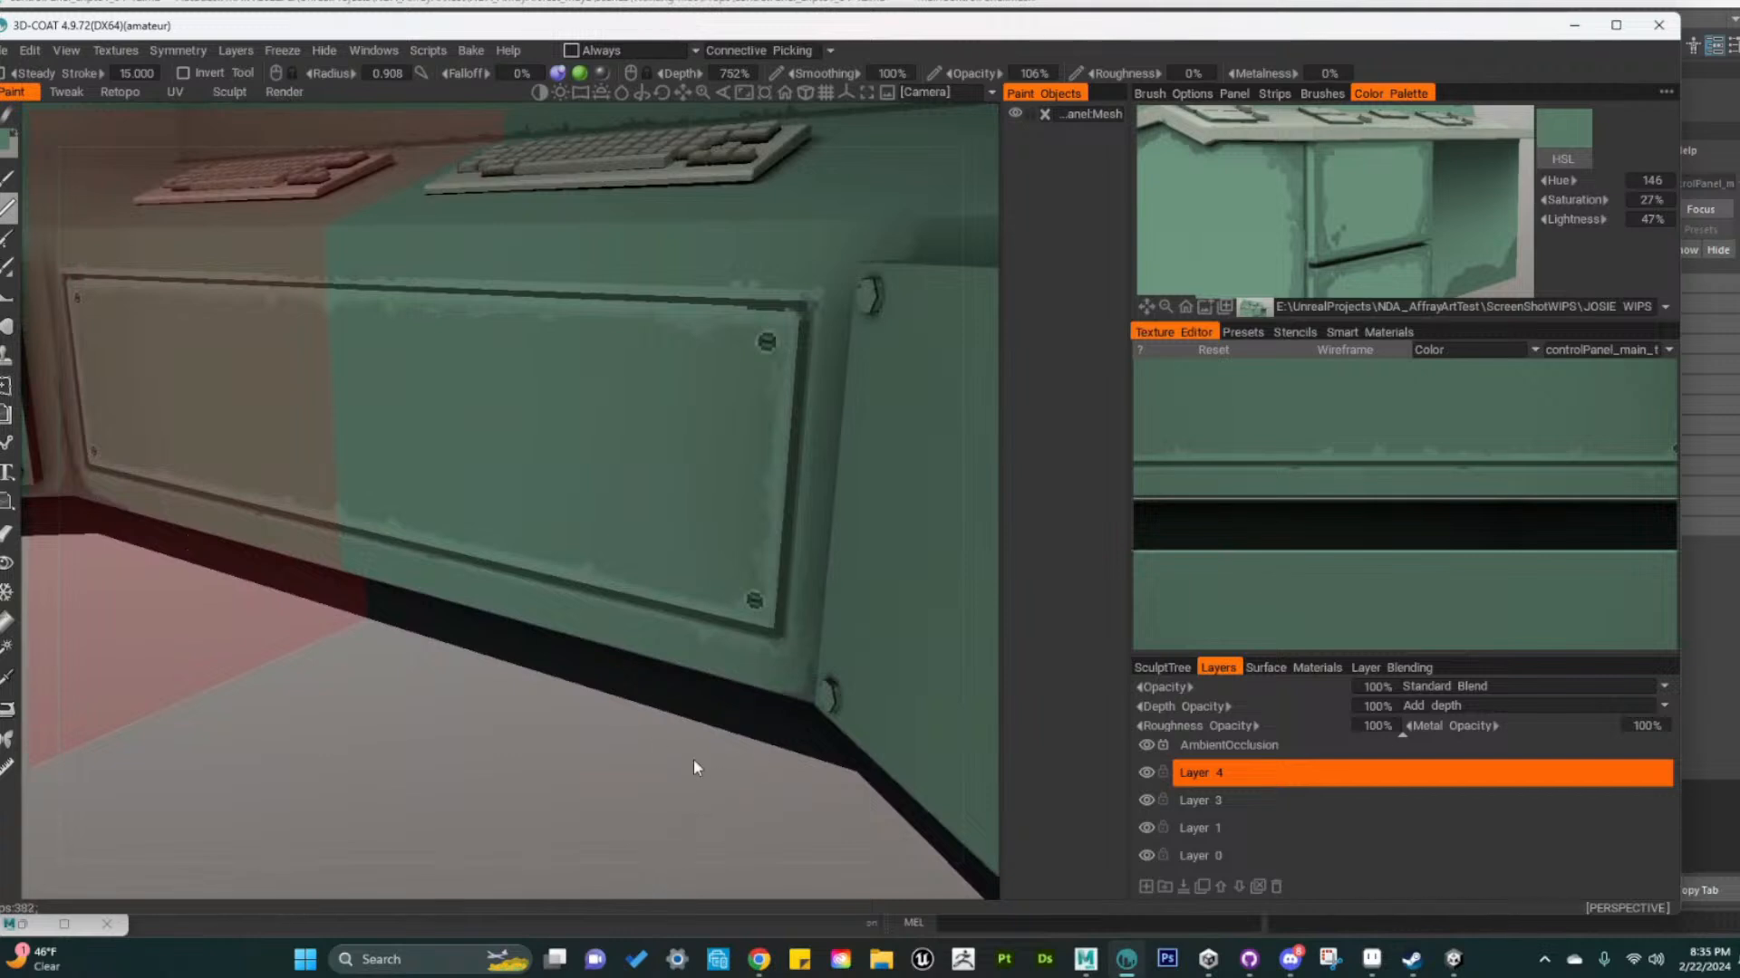
middle_click_drag(715, 809, 571, 809, "alt")
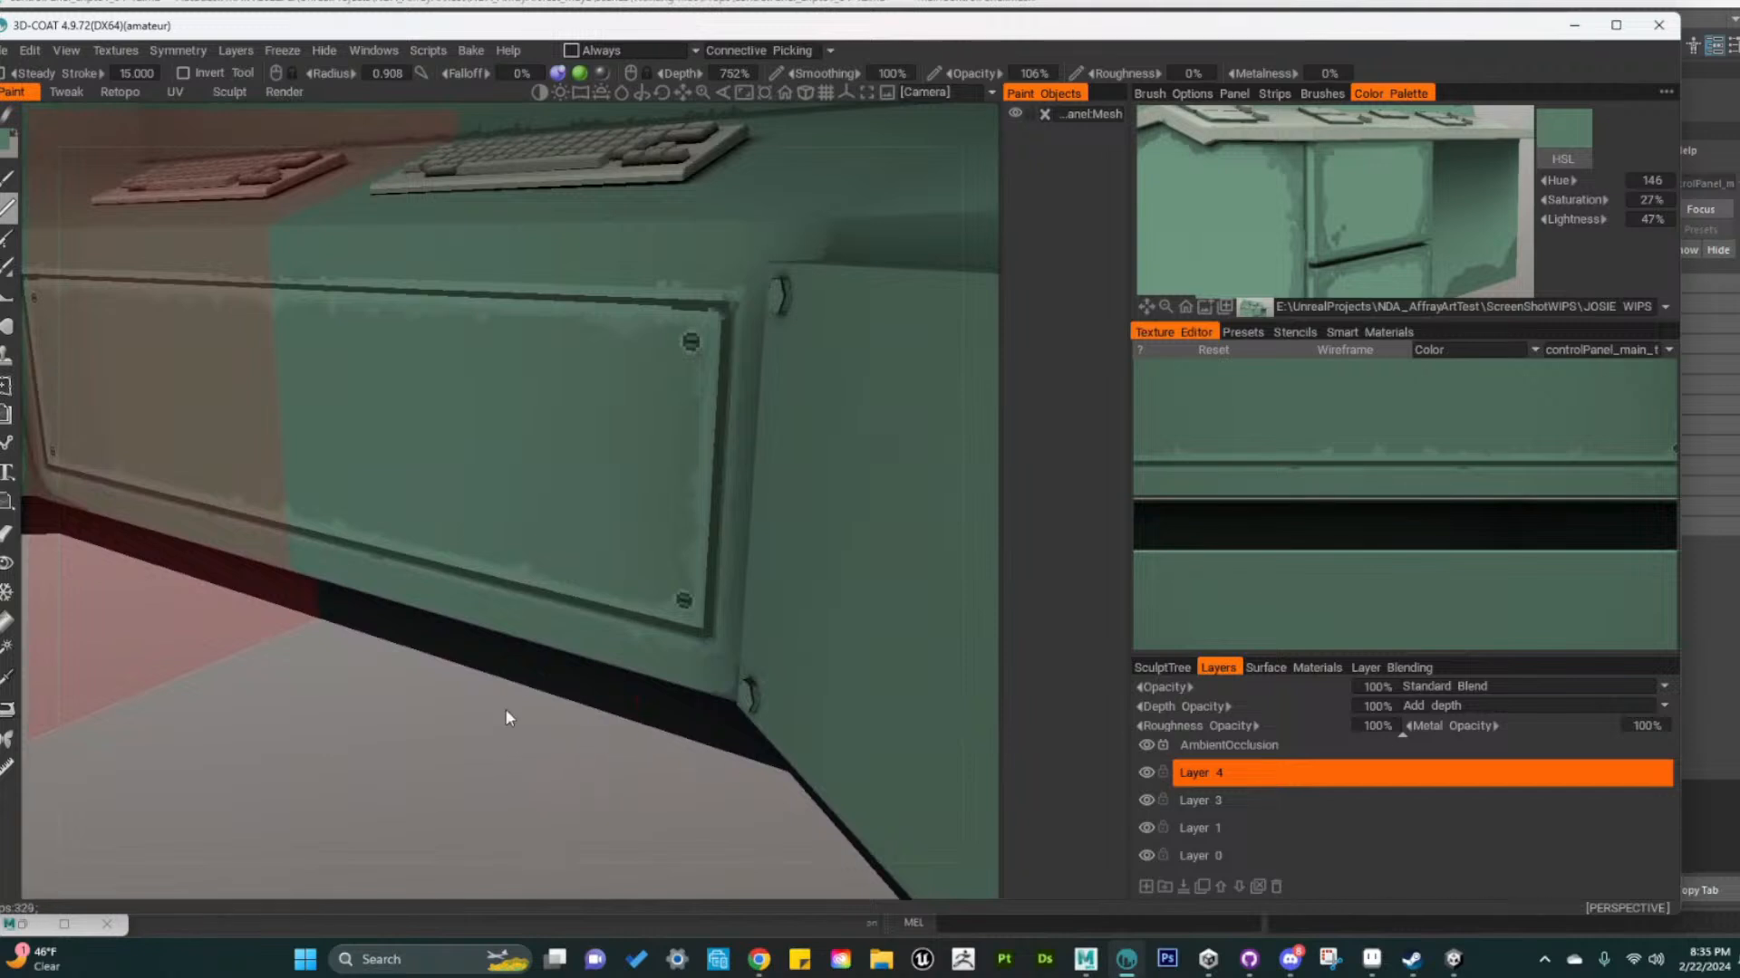
middle_click_drag(504, 708, 562, 808, "alt")
left_click_drag(562, 808, 589, 807, "alt")
right_click_drag(589, 806, 617, 734, "alt")
left_click_drag(617, 734, 622, 715, "alt")
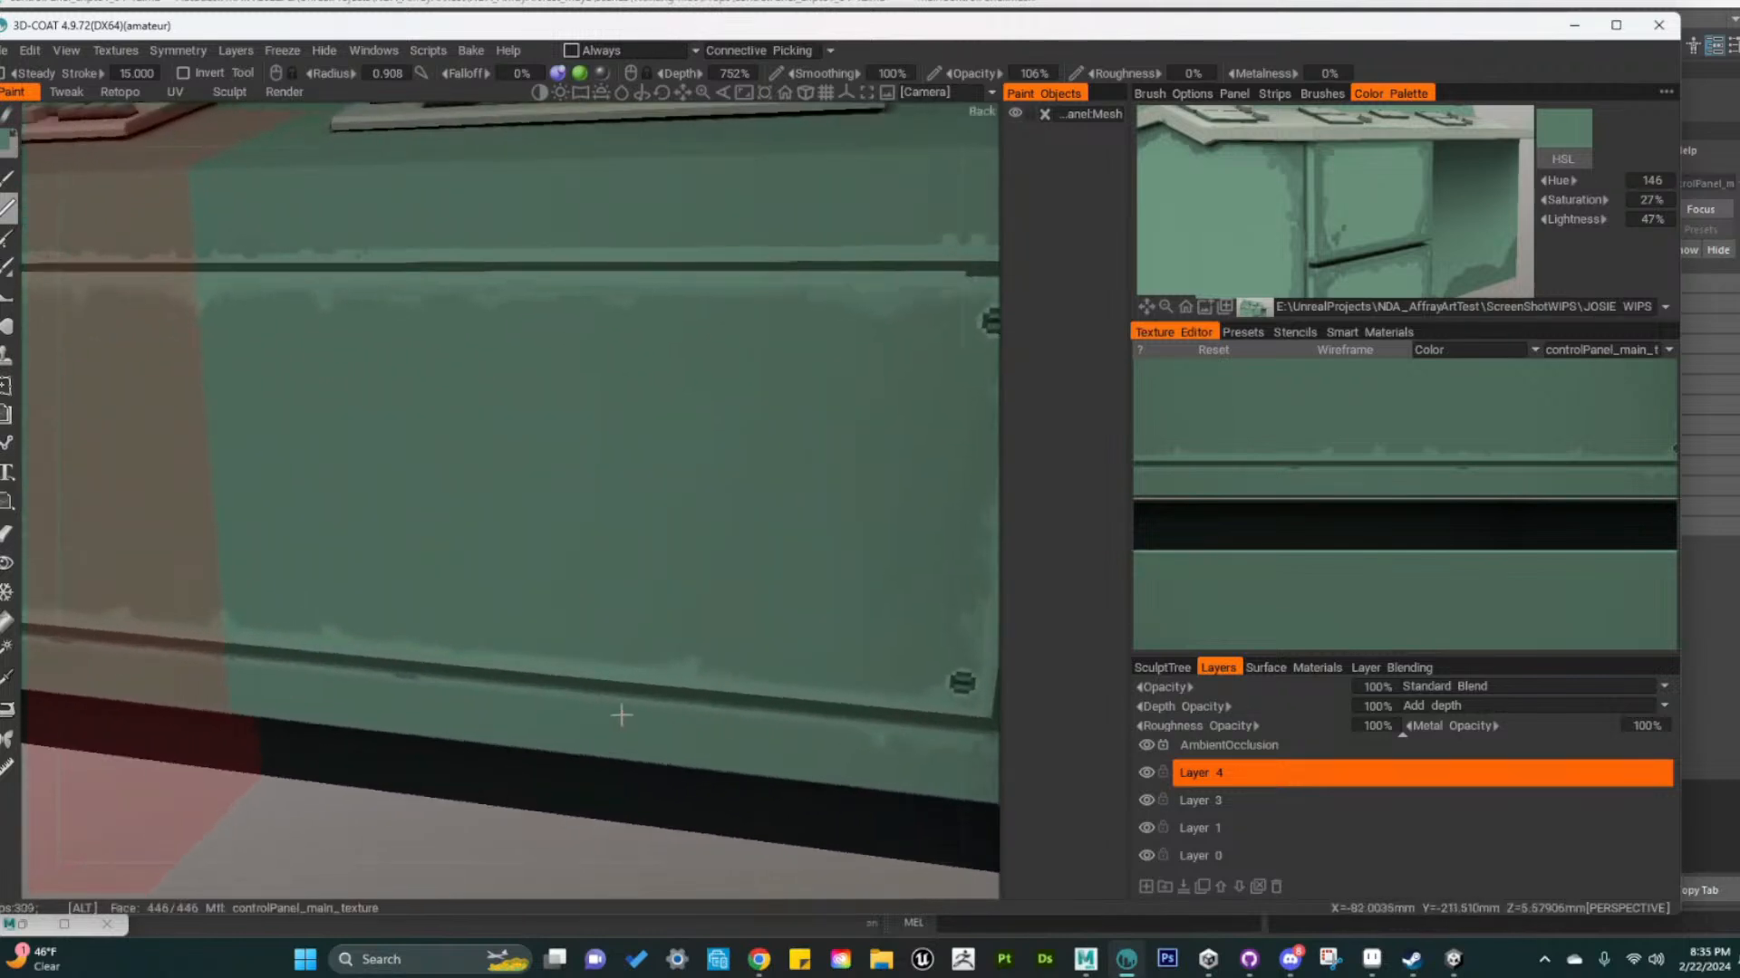
Paint small dark chips into the light wear above the front panel's upper groove
middle_click_drag(358, 394, 432, 441, "alt")
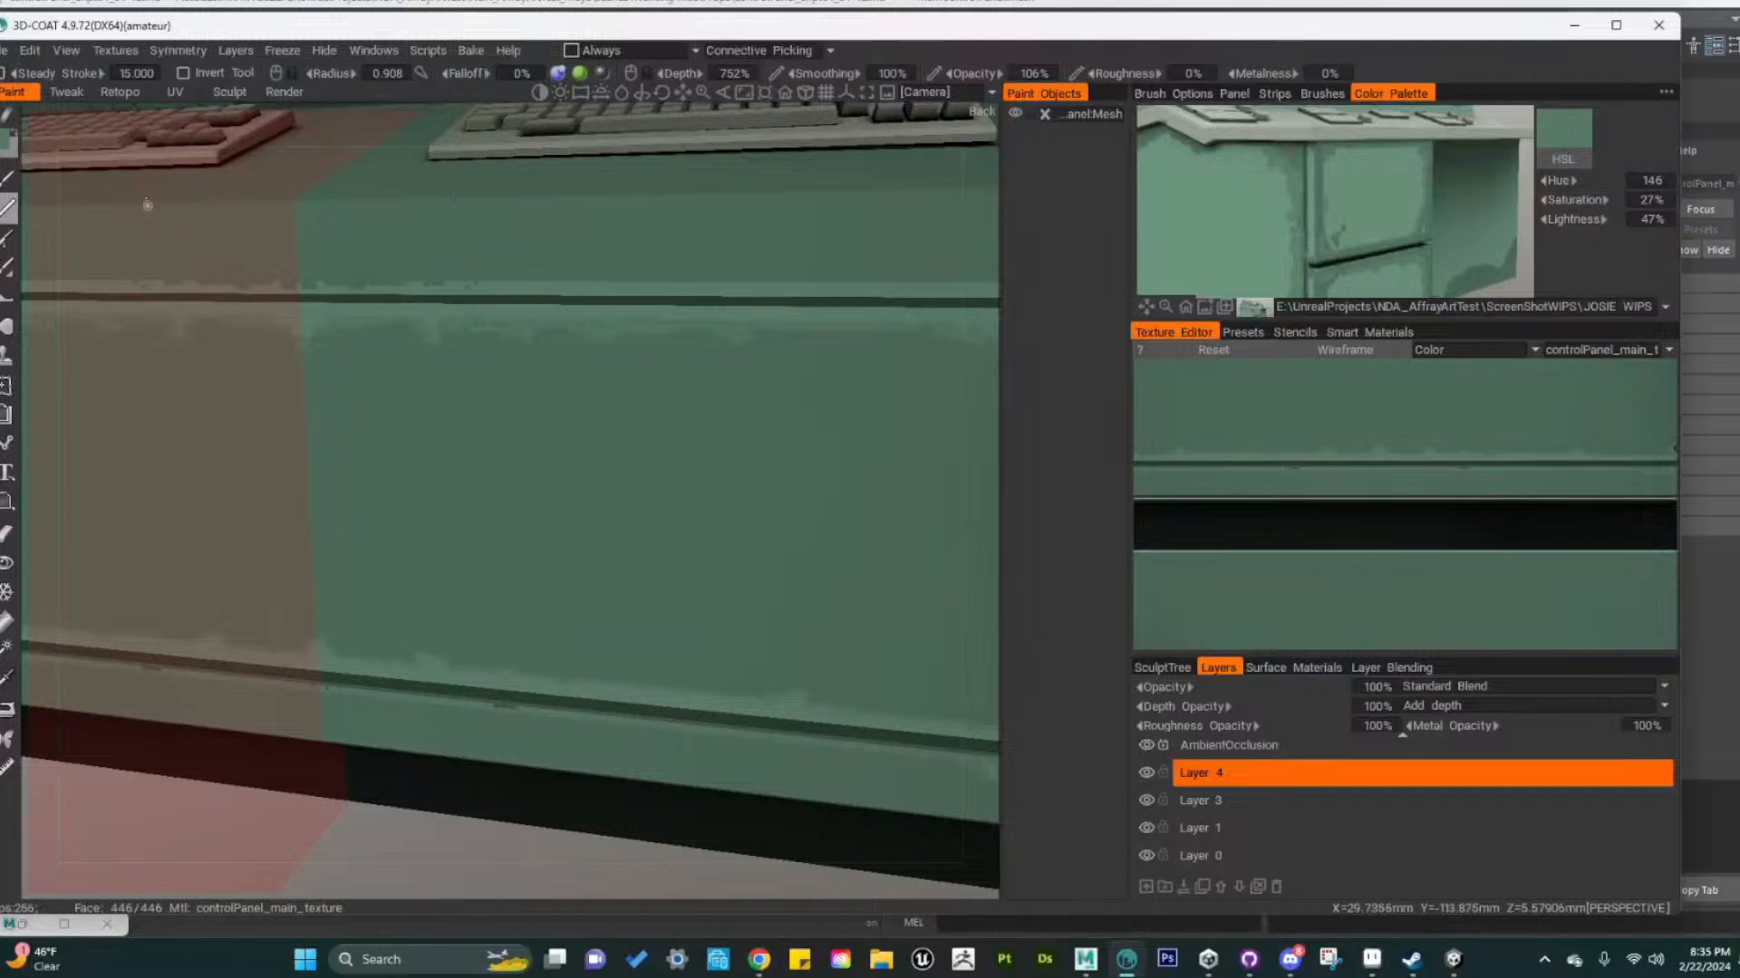
middle_click_drag(783, 525, 704, 508, "alt")
middle_click_drag(780, 663, 683, 646, "alt")
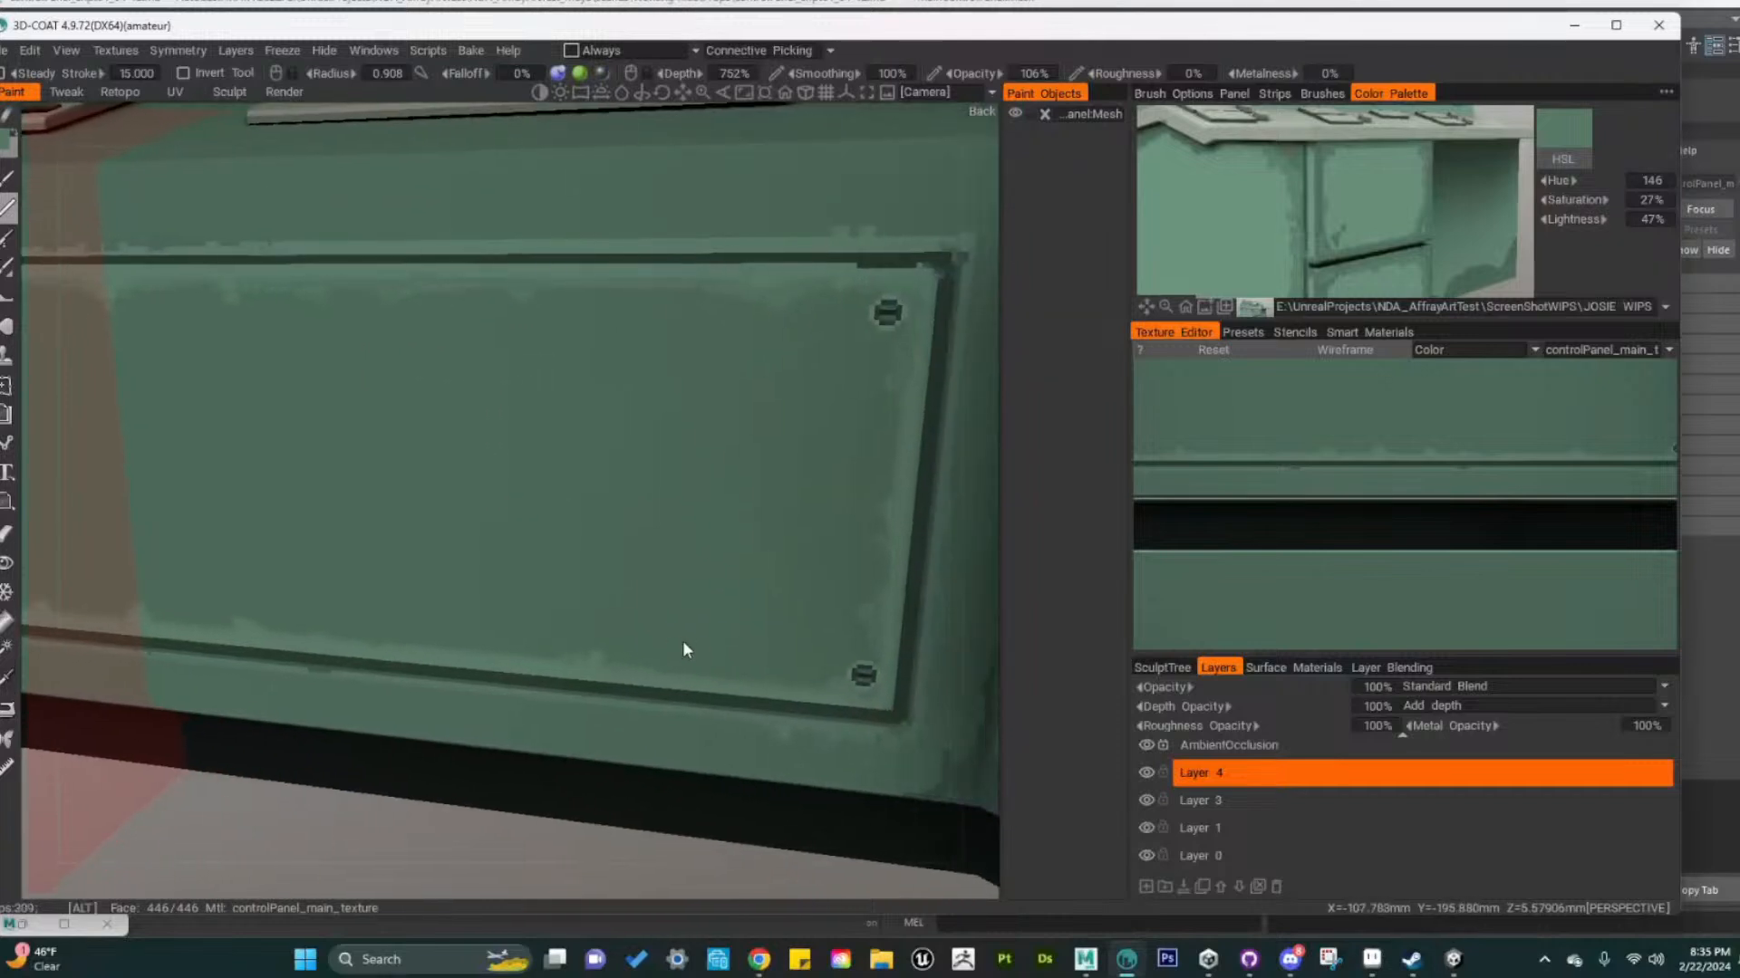
Examine the panel's groove wear, the corner crease and the whole console from several angles
mouse_move(849, 635)
left_mouse_down("alt")
mouse_move(865, 596)
mouse_move(822, 626)
left_mouse_up("alt")
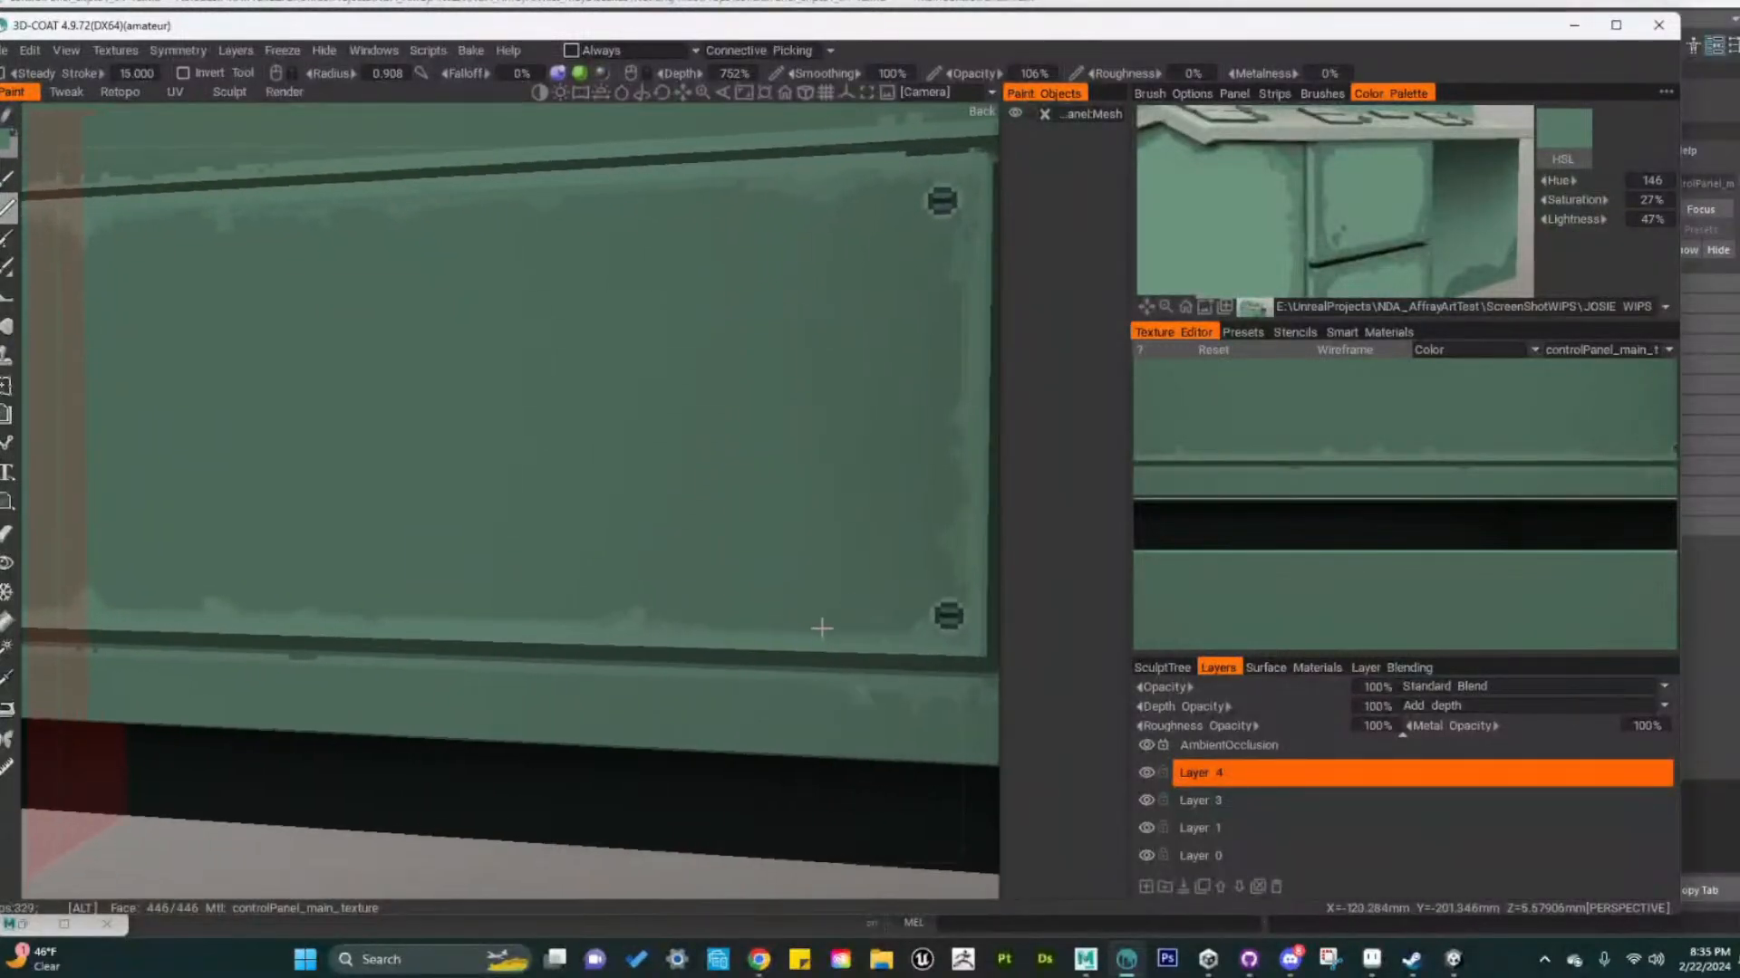
left_click_drag(931, 669, 798, 649, "alt")
right_click_drag(661, 672, 727, 715, "alt")
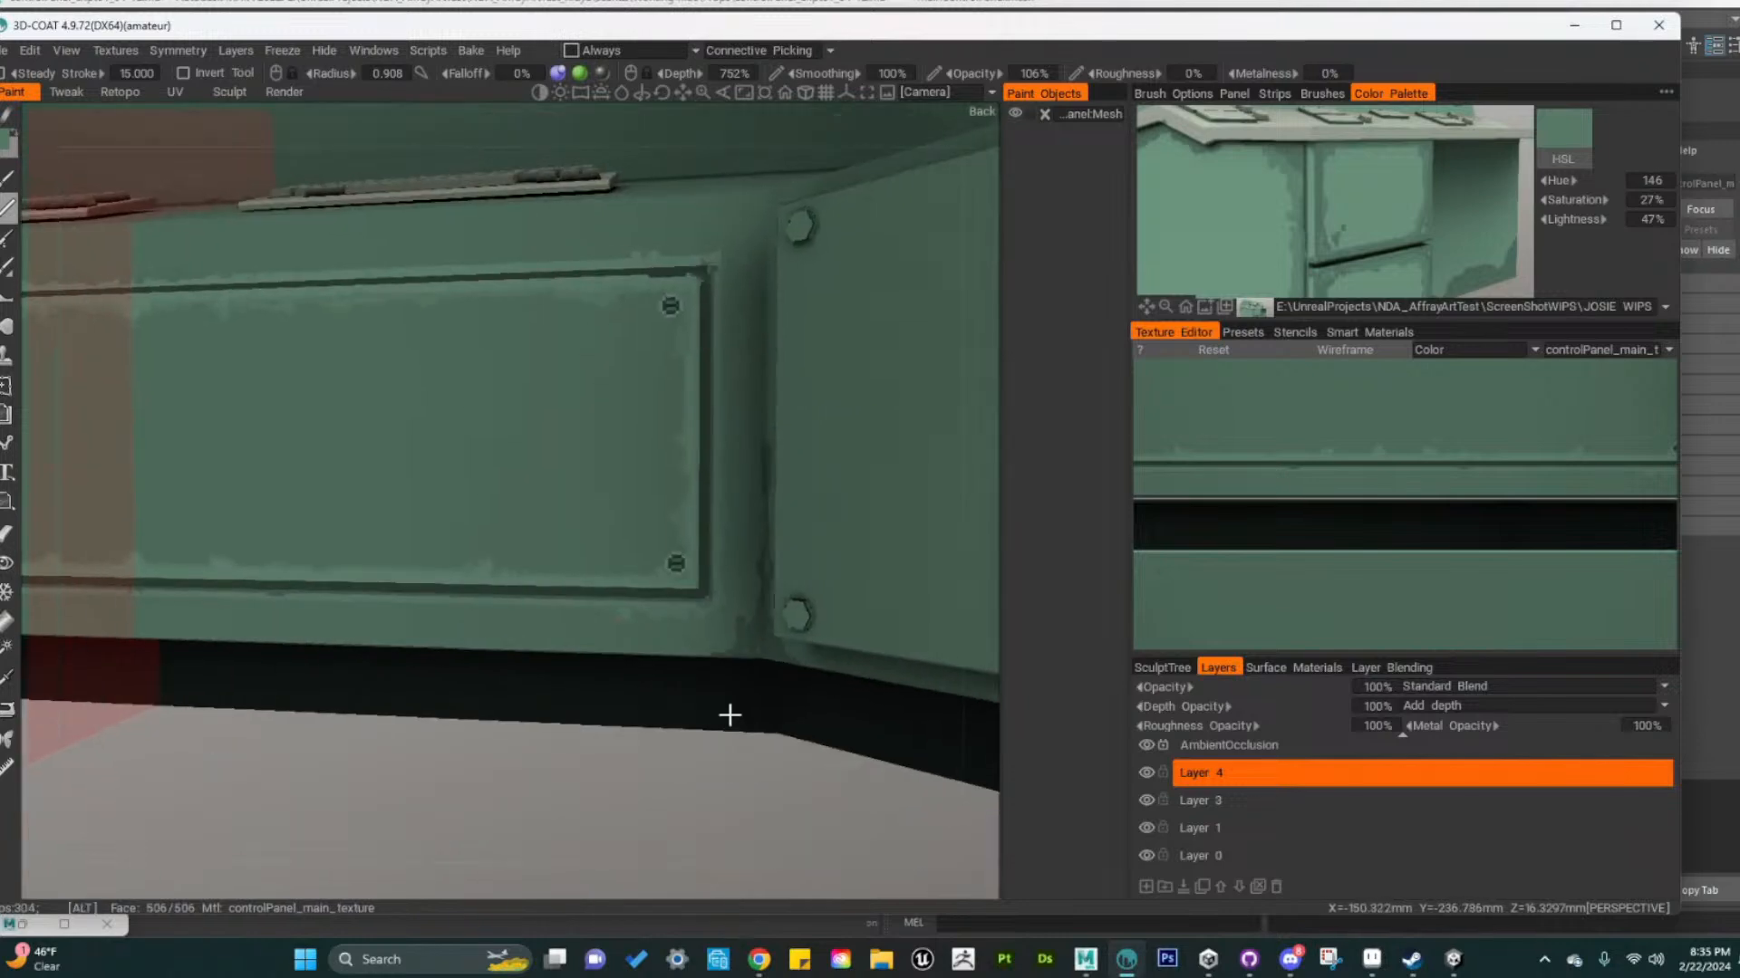
left_click_drag(727, 715, 663, 705, "alt")
middle_click_drag(663, 705, 714, 766, "alt")
right_click_drag(714, 766, 710, 633, "alt")
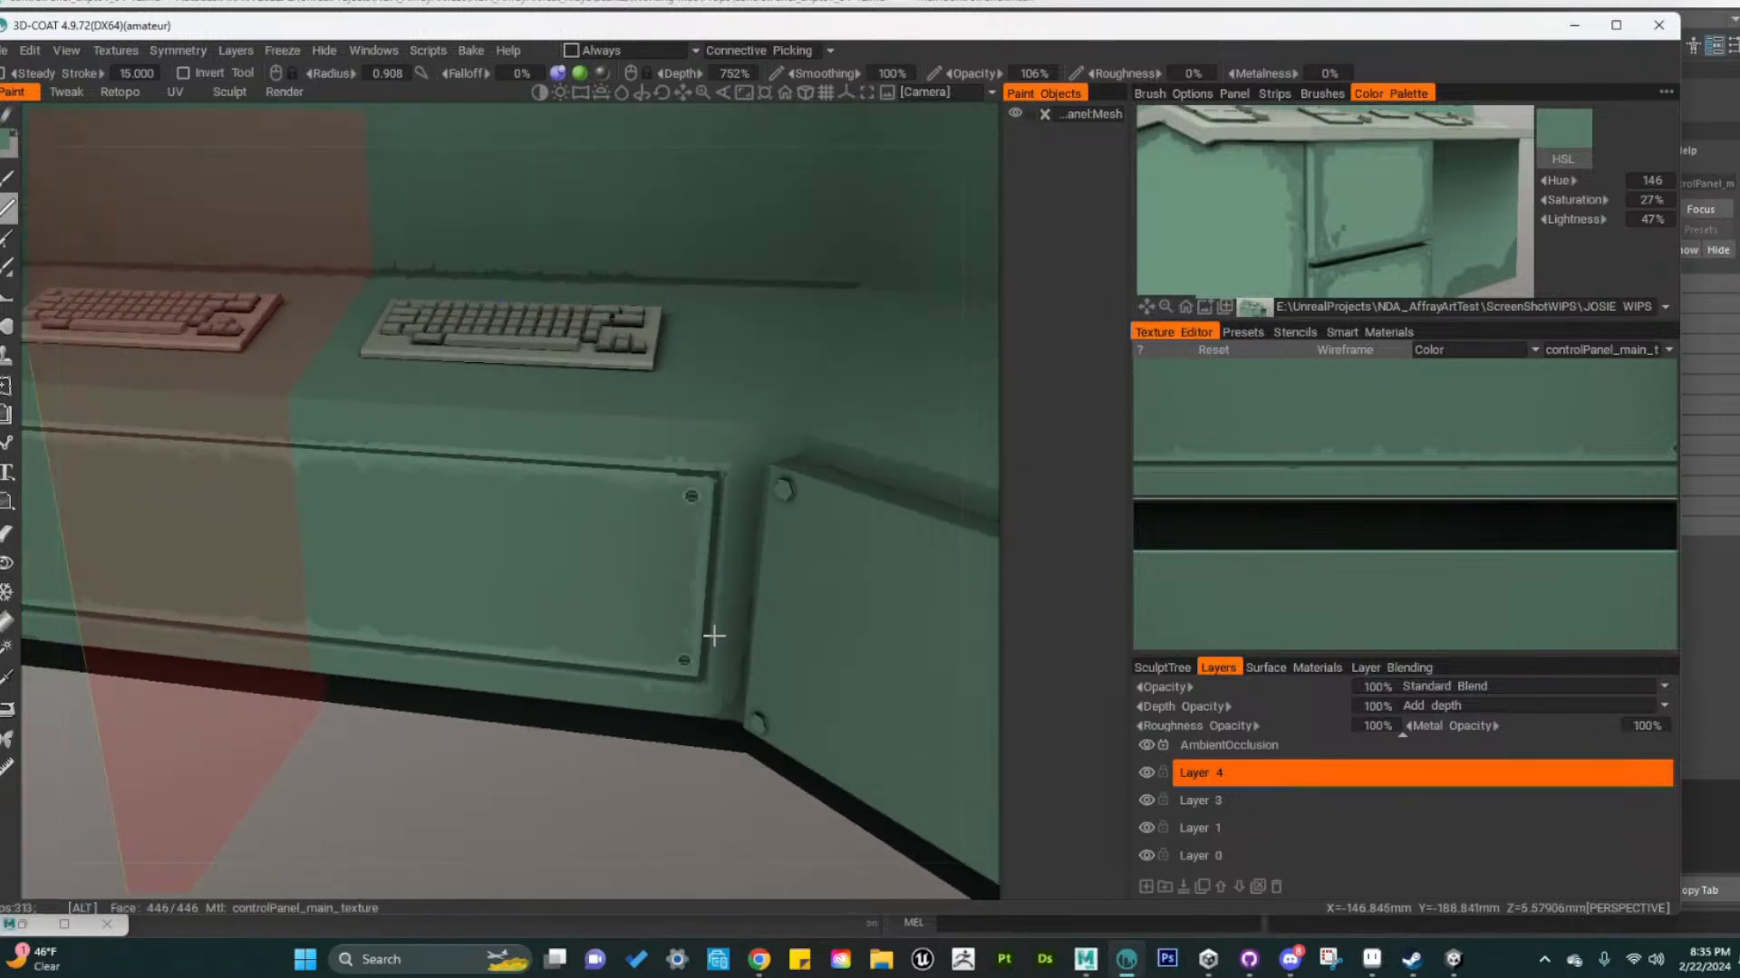
middle_click_drag(710, 634, 689, 704, "alt")
left_click_drag(704, 626, 831, 559, "alt")
middle_click_drag(567, 640, 726, 602, "alt")
right_click_drag(726, 601, 555, 634, "alt")
left_click_drag(554, 634, 539, 668, "alt")
middle_click_drag(538, 668, 687, 737, "alt")
mouse_move(686, 743)
right_mouse_down("alt")
mouse_move(645, 719)
mouse_move(660, 732)
right_mouse_up("alt")
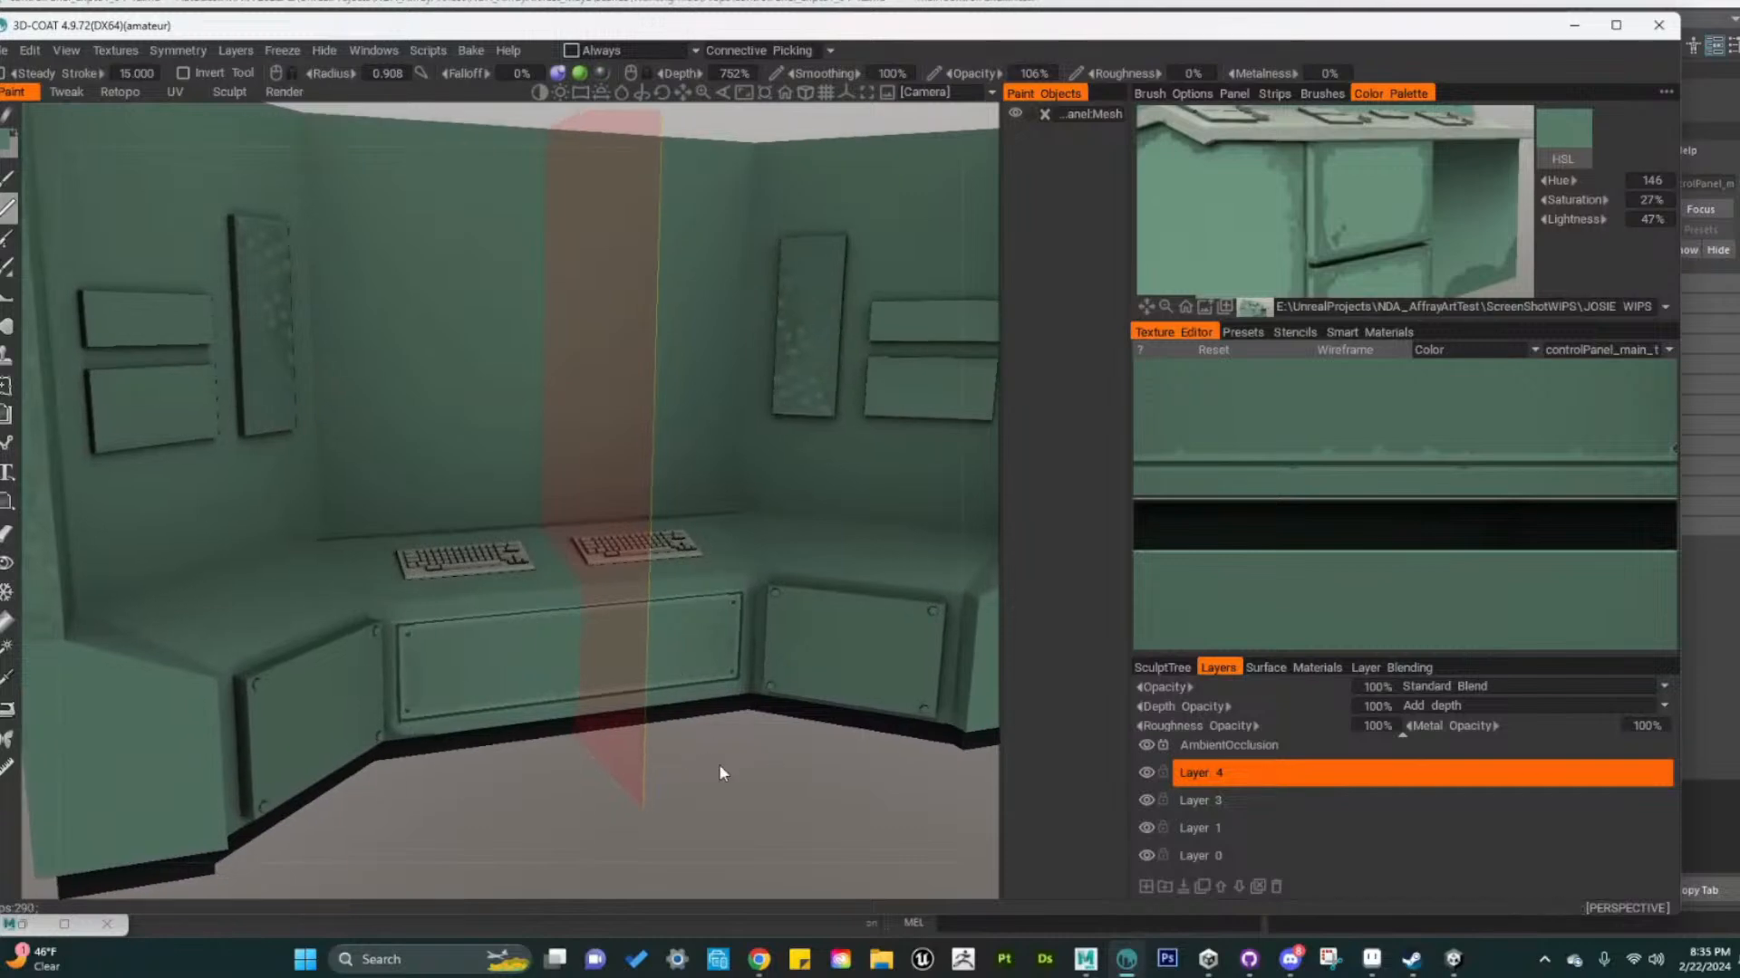
left_click_drag(719, 764, 705, 700, "alt")
mouse_move(703, 692)
right_mouse_down("alt")
mouse_move(814, 720)
mouse_move(725, 718)
right_mouse_up("alt")
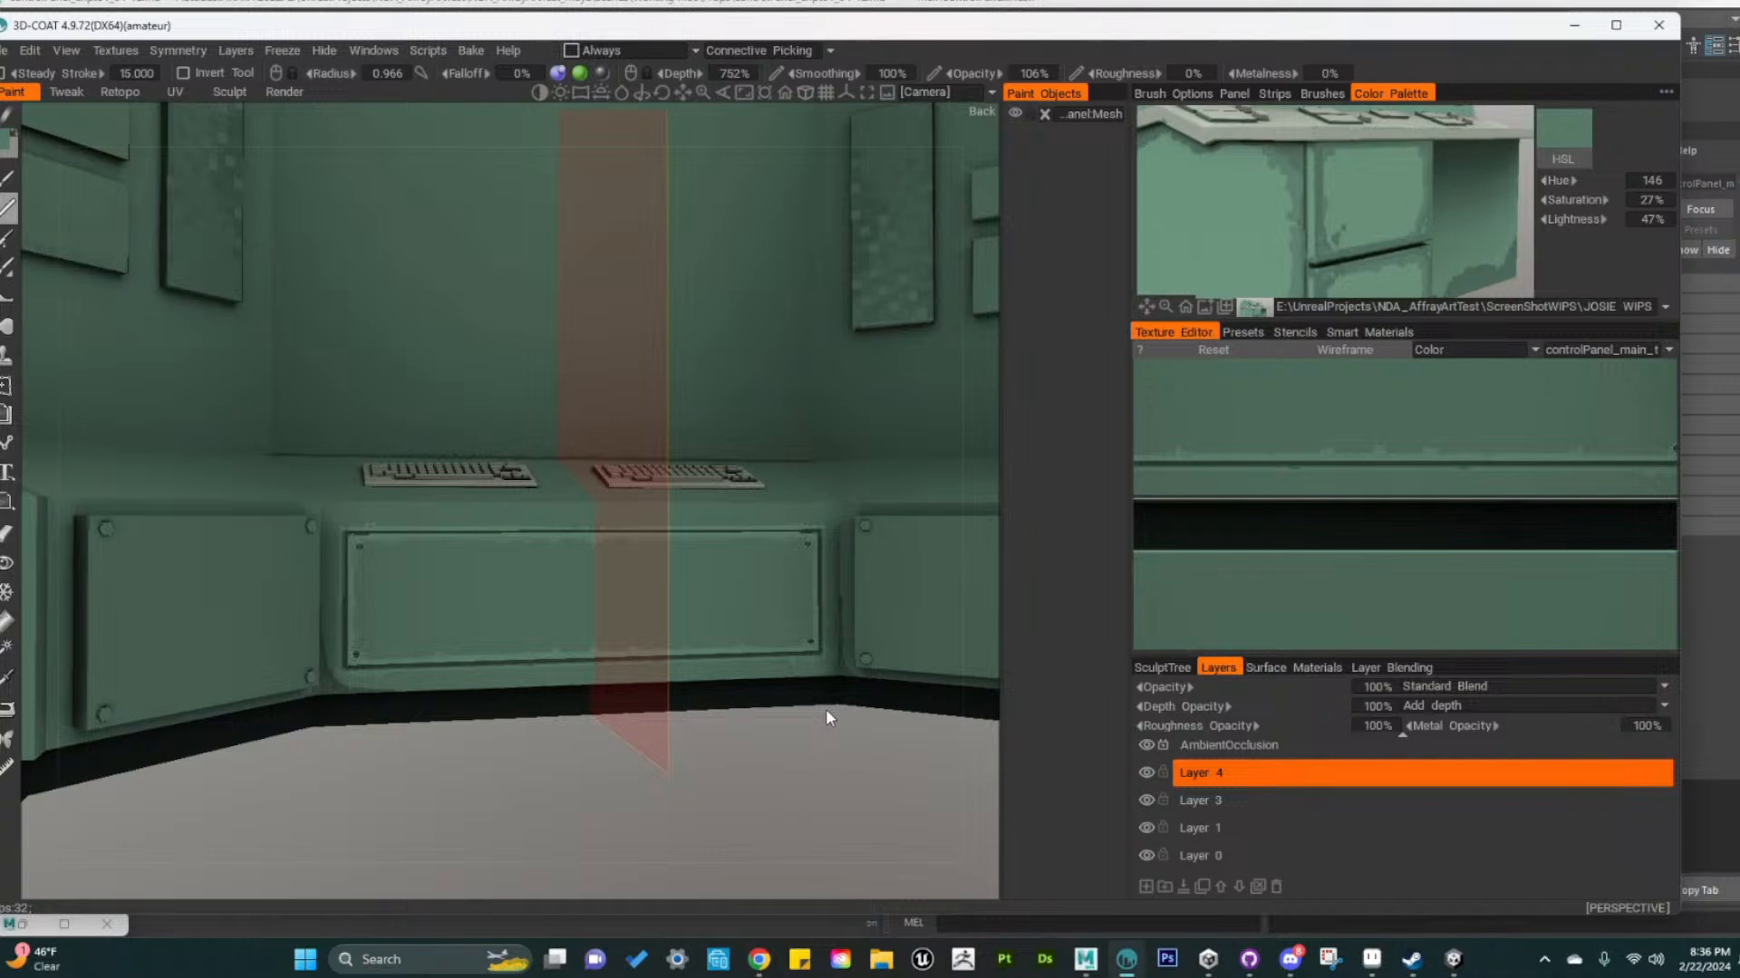
Draw a straight darker line along the desk's front edge above the front panel with brush radius 0.966
left_click_drag(825, 709, 635, 585, "alt")
right_click_drag(632, 580, 553, 549, "alt")
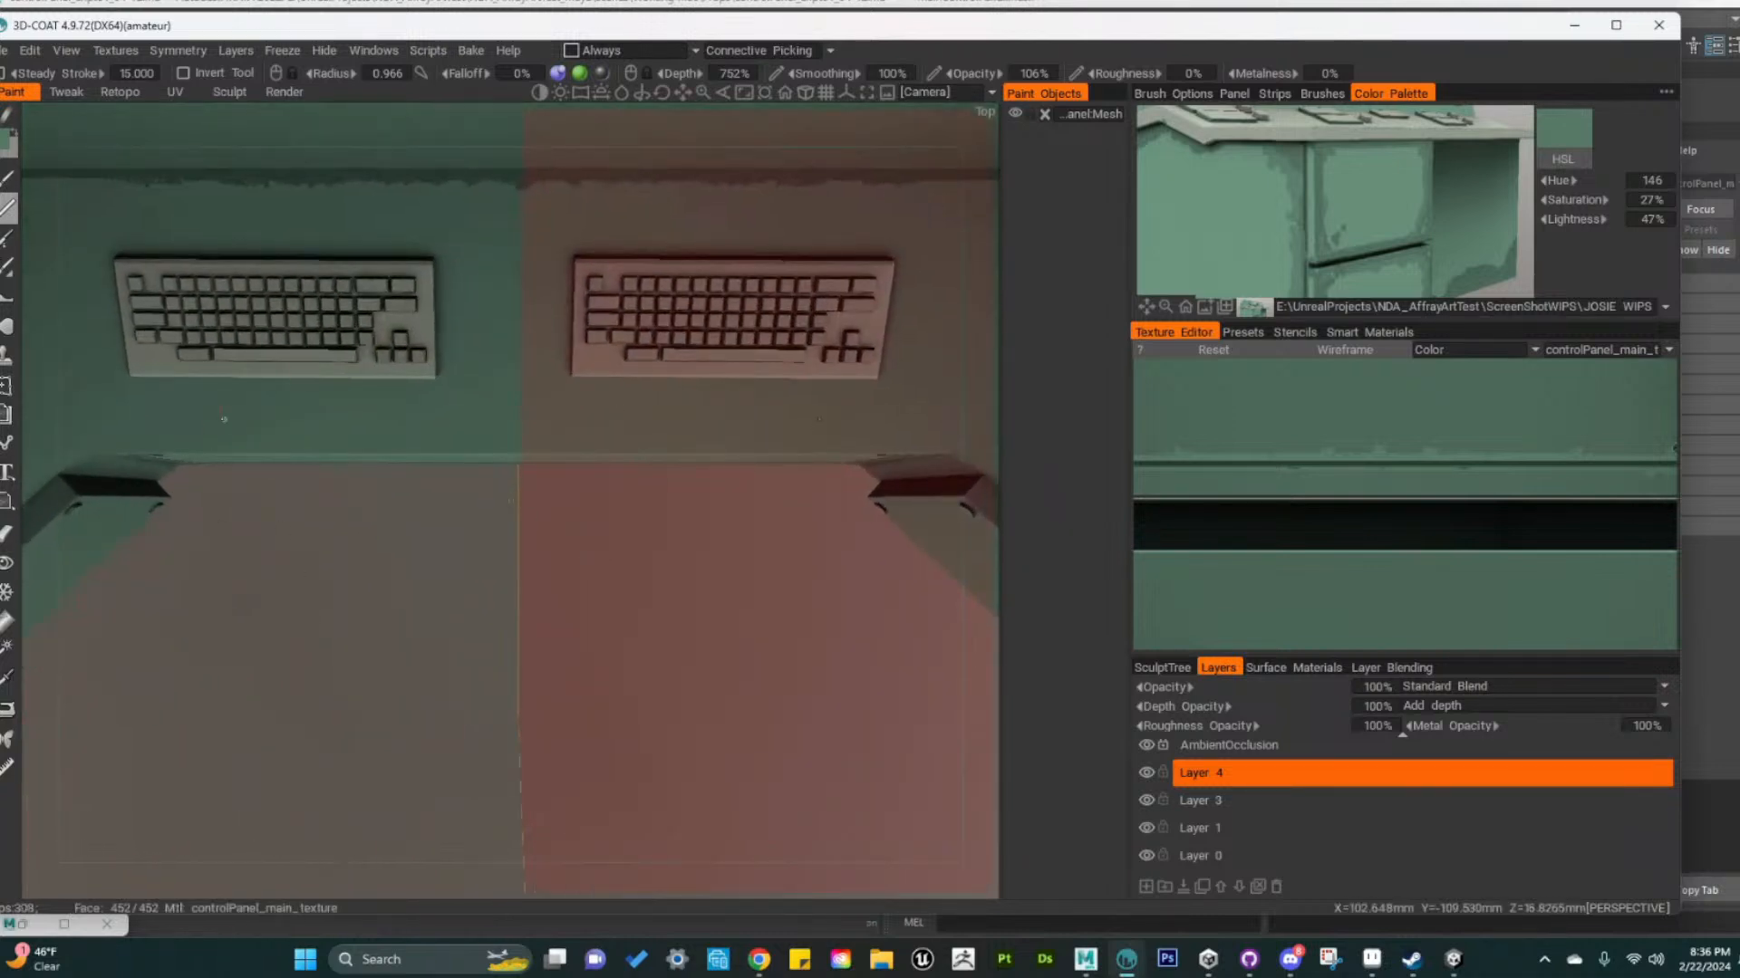
left_click_drag(209, 452, 674, 453, "shift")
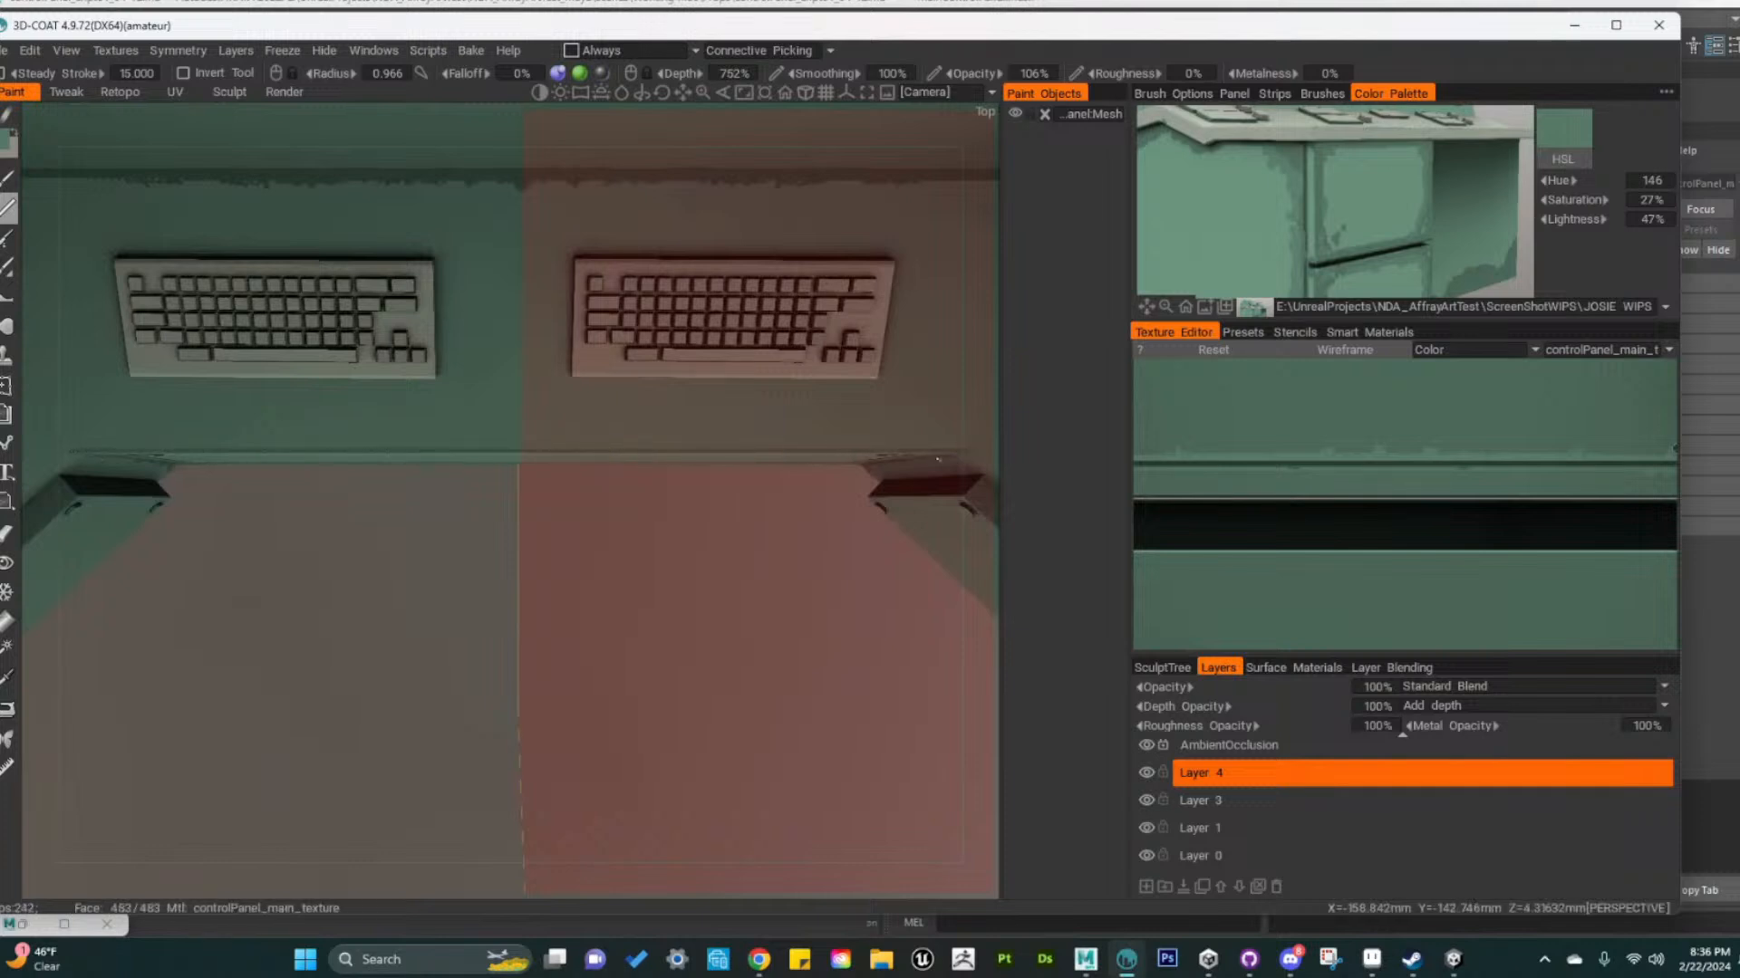
mouse_move(373, 703)
left_mouse_down("alt")
mouse_move(444, 651)
mouse_move(453, 501)
mouse_move(435, 578)
mouse_move(625, 583)
left_mouse_up("alt")
left_click_drag(460, 618, 450, 673, "alt")
middle_click_drag(318, 553, 384, 619, "alt")
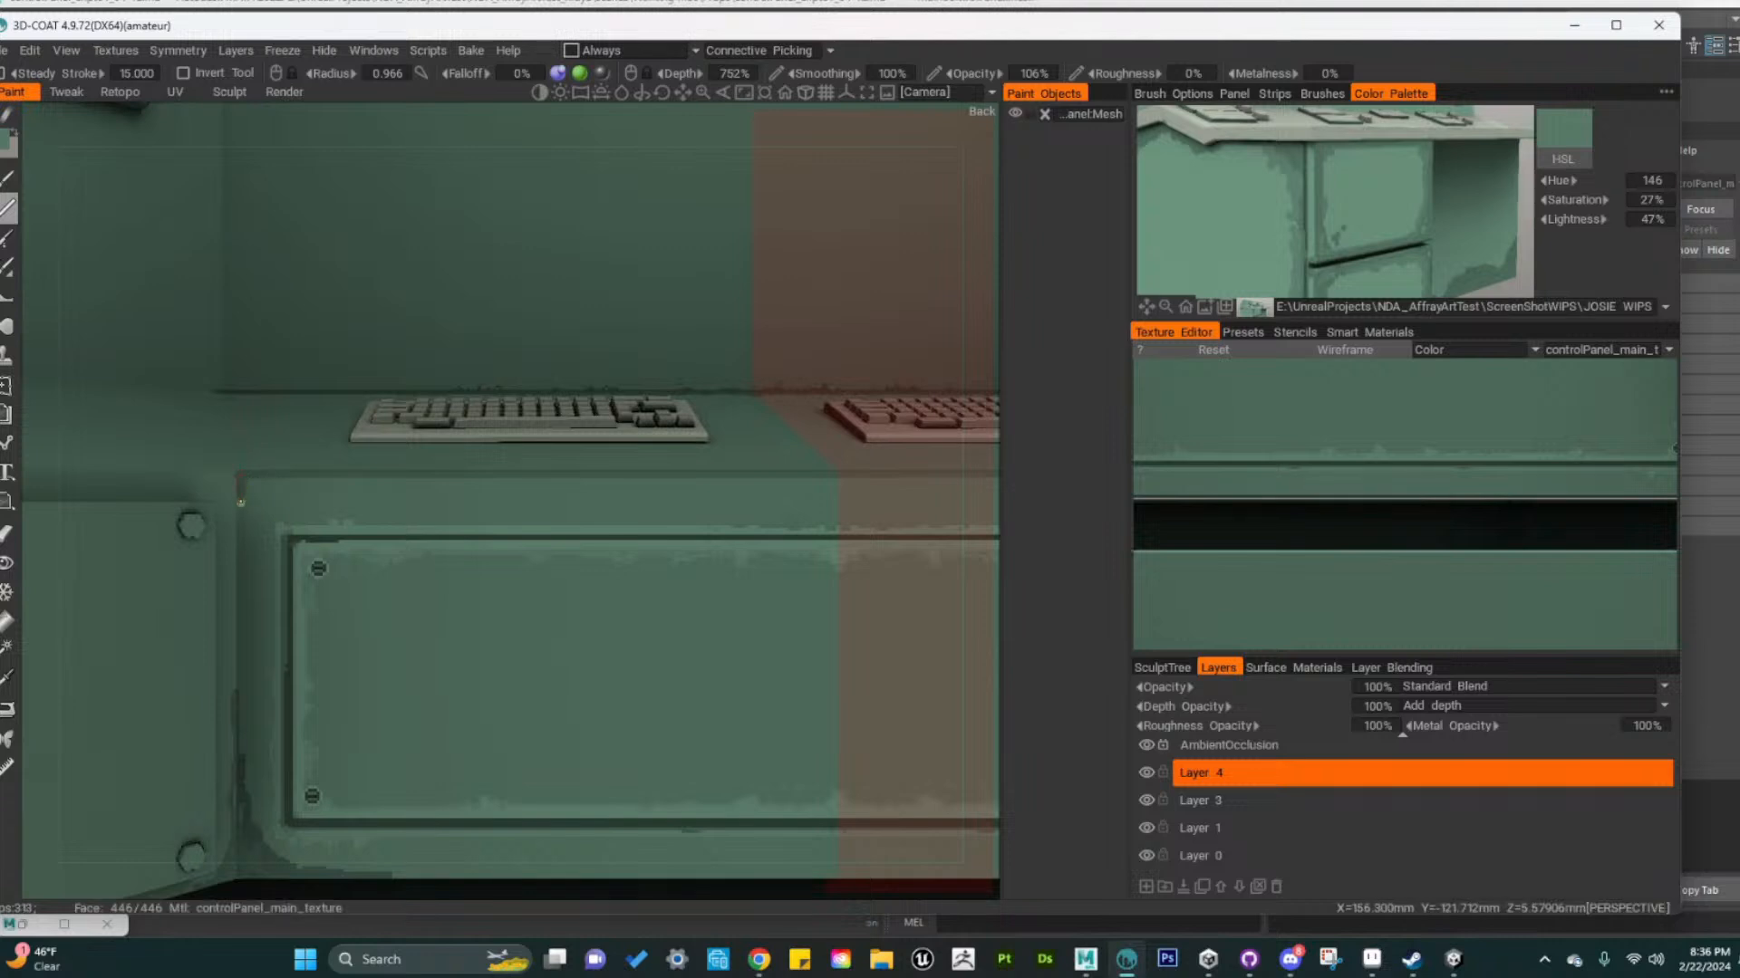
Reduce the brush radius to 0.730 and paint ragged chips beneath the desk edge line near the panel's corner
key("[")
mouse_move(547, 536)
left_mouse_down("alt")
mouse_move(606, 567)
mouse_move(575, 601)
mouse_move(571, 662)
mouse_move(543, 665)
left_mouse_up("alt")
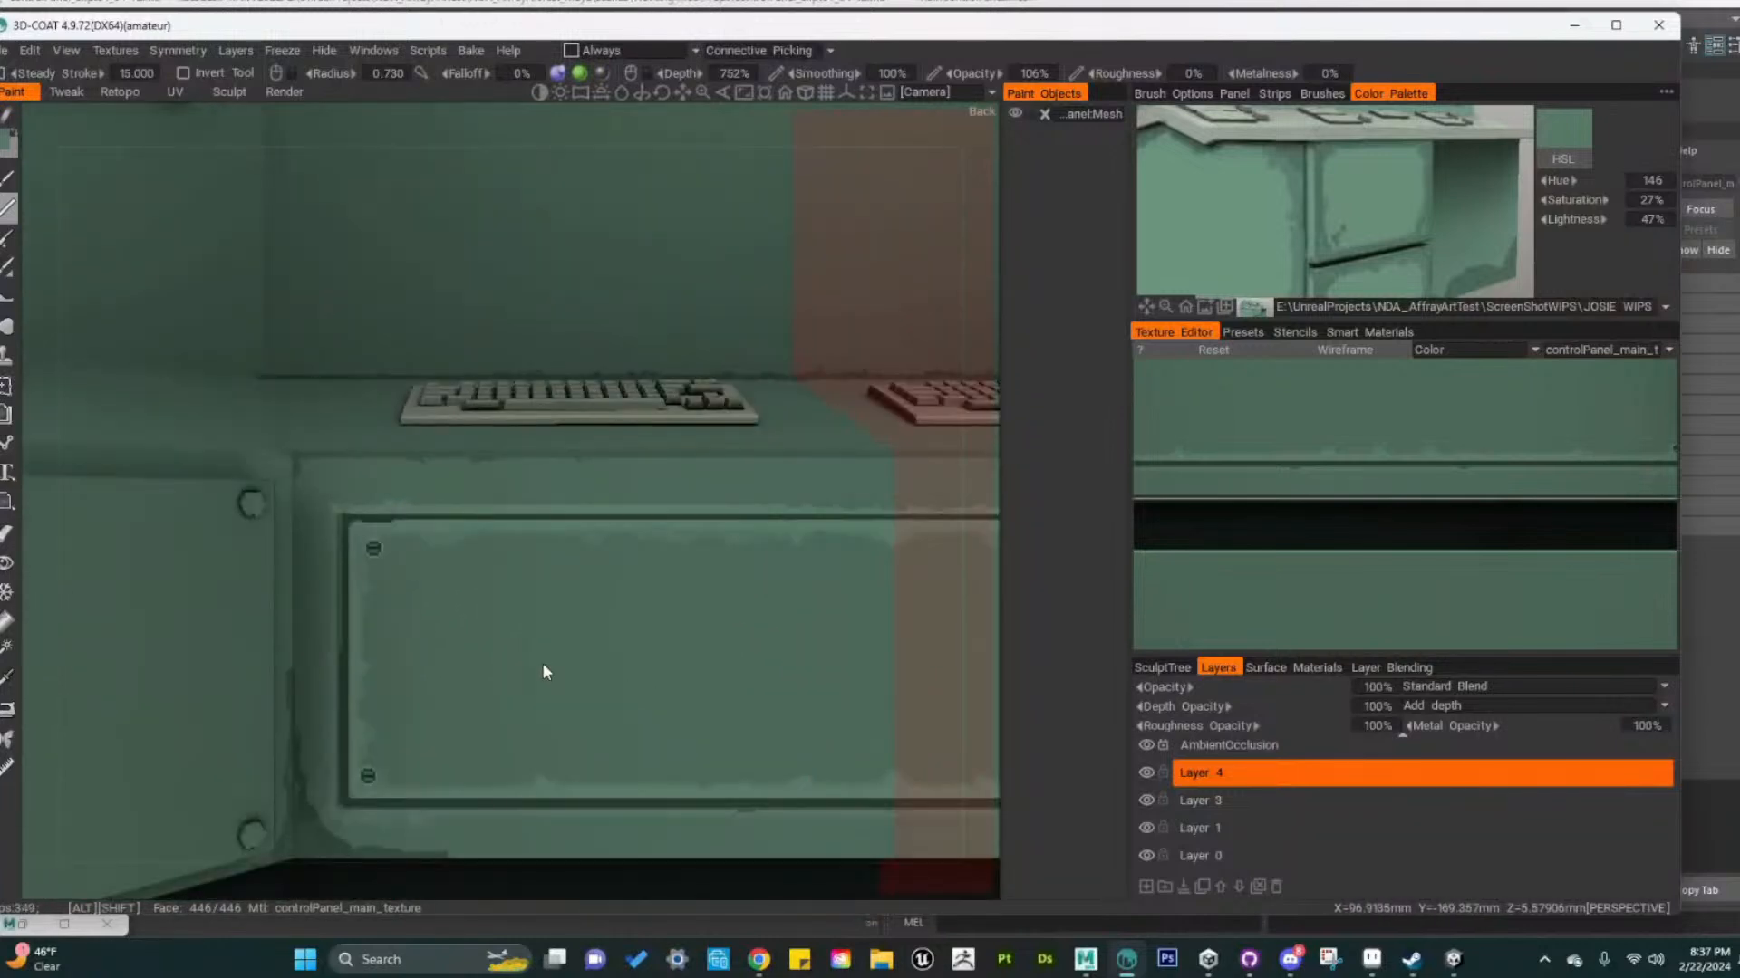
middle_click_drag(476, 522, 532, 579, "alt")
right_click_drag(532, 579, 535, 595, "alt")
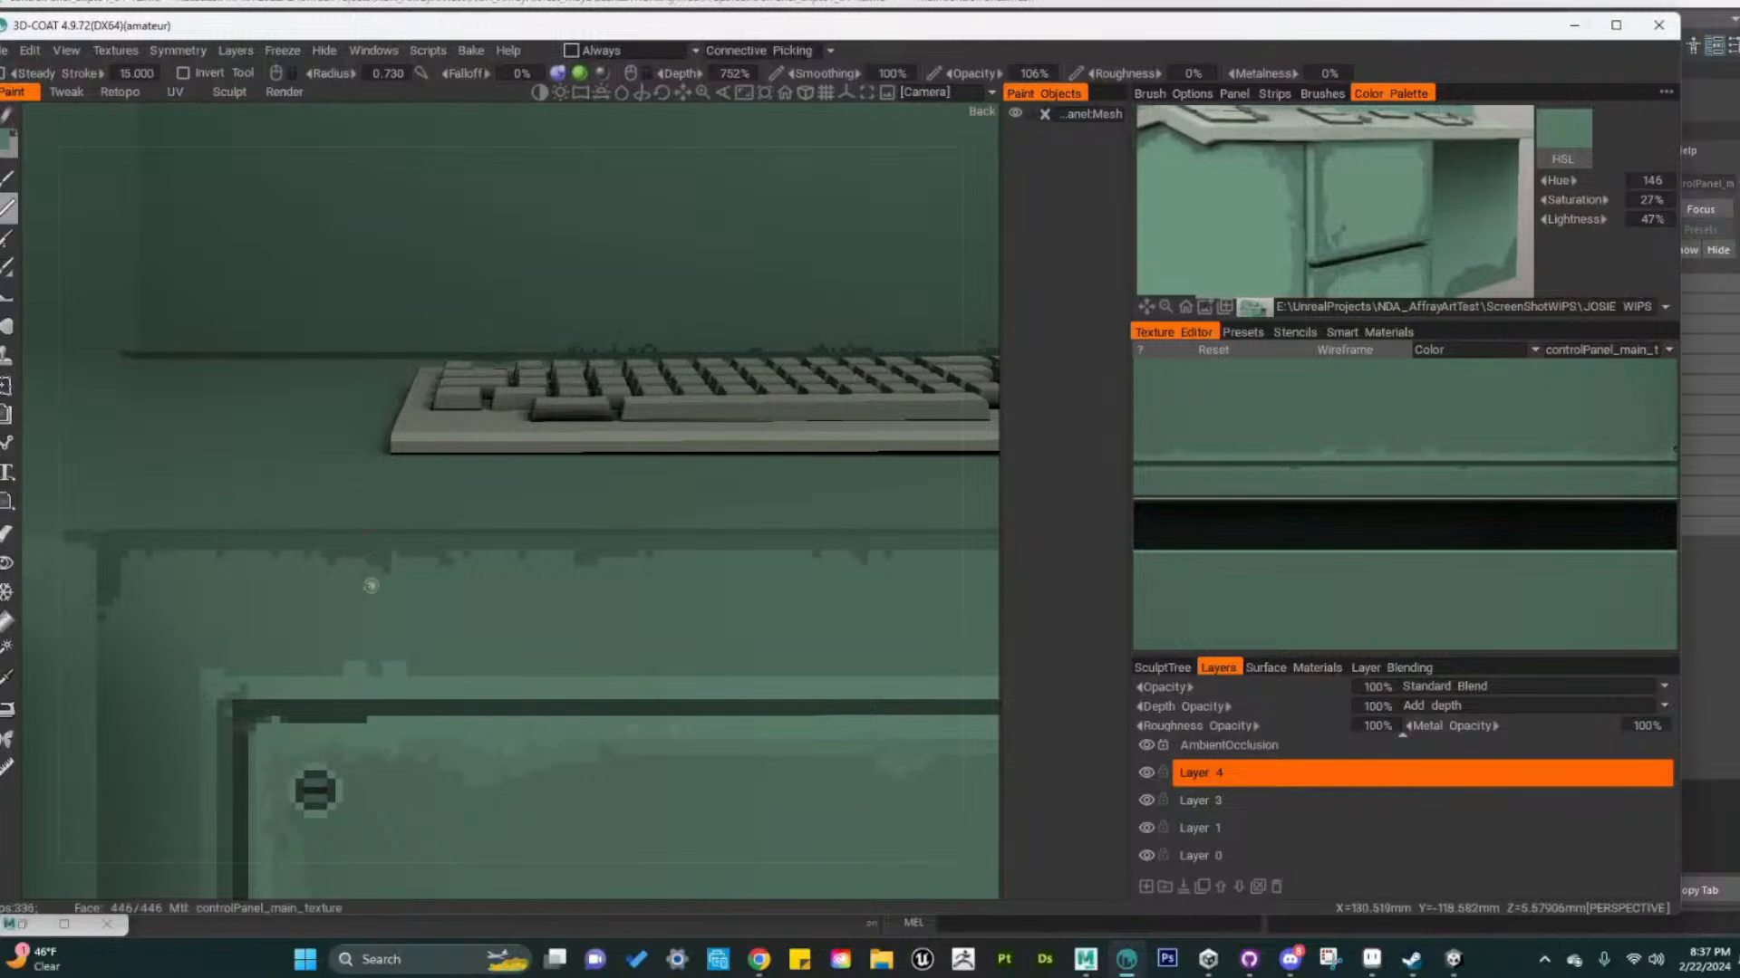
Continue the ragged chips along the desk's front edge to the symmetry plane, reducing the brush radius to 0.685
mouse_move(734, 613)
middle_mouse_down("alt")
mouse_move(372, 566)
mouse_move(235, 587)
middle_mouse_up("alt")
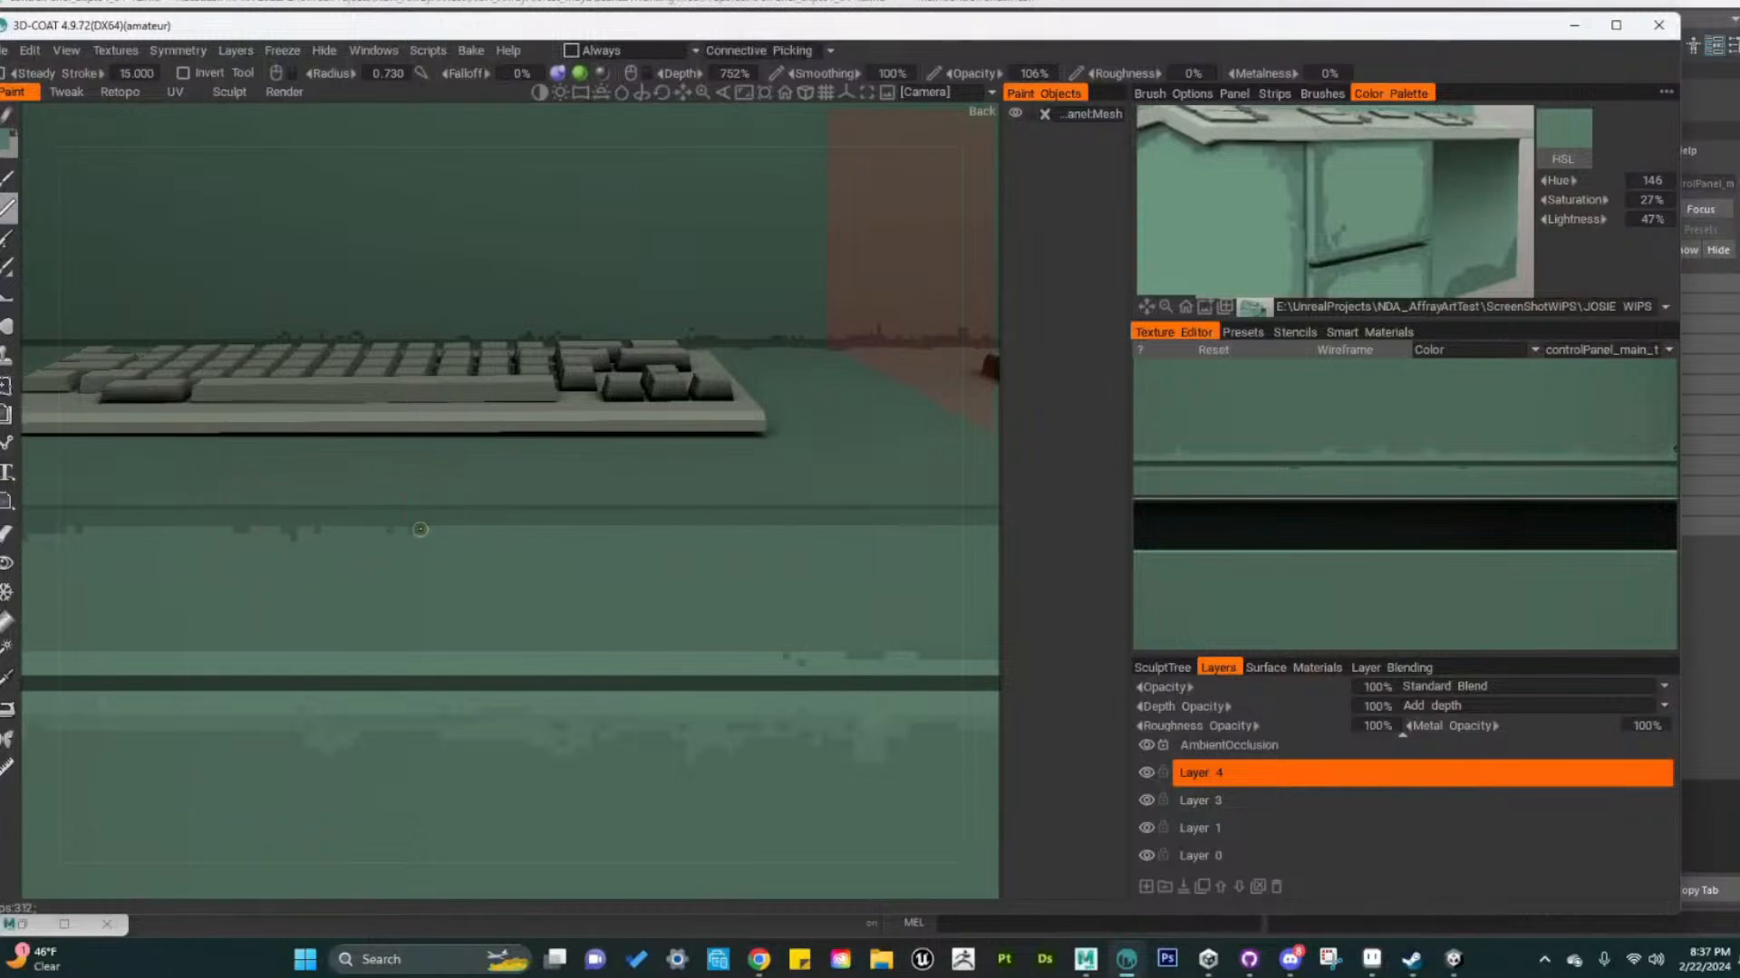
middle_click_drag(681, 595, 571, 602, "alt")
mouse_move(570, 601)
right_mouse_down("alt")
mouse_move(529, 585)
mouse_move(569, 600)
right_mouse_up("alt")
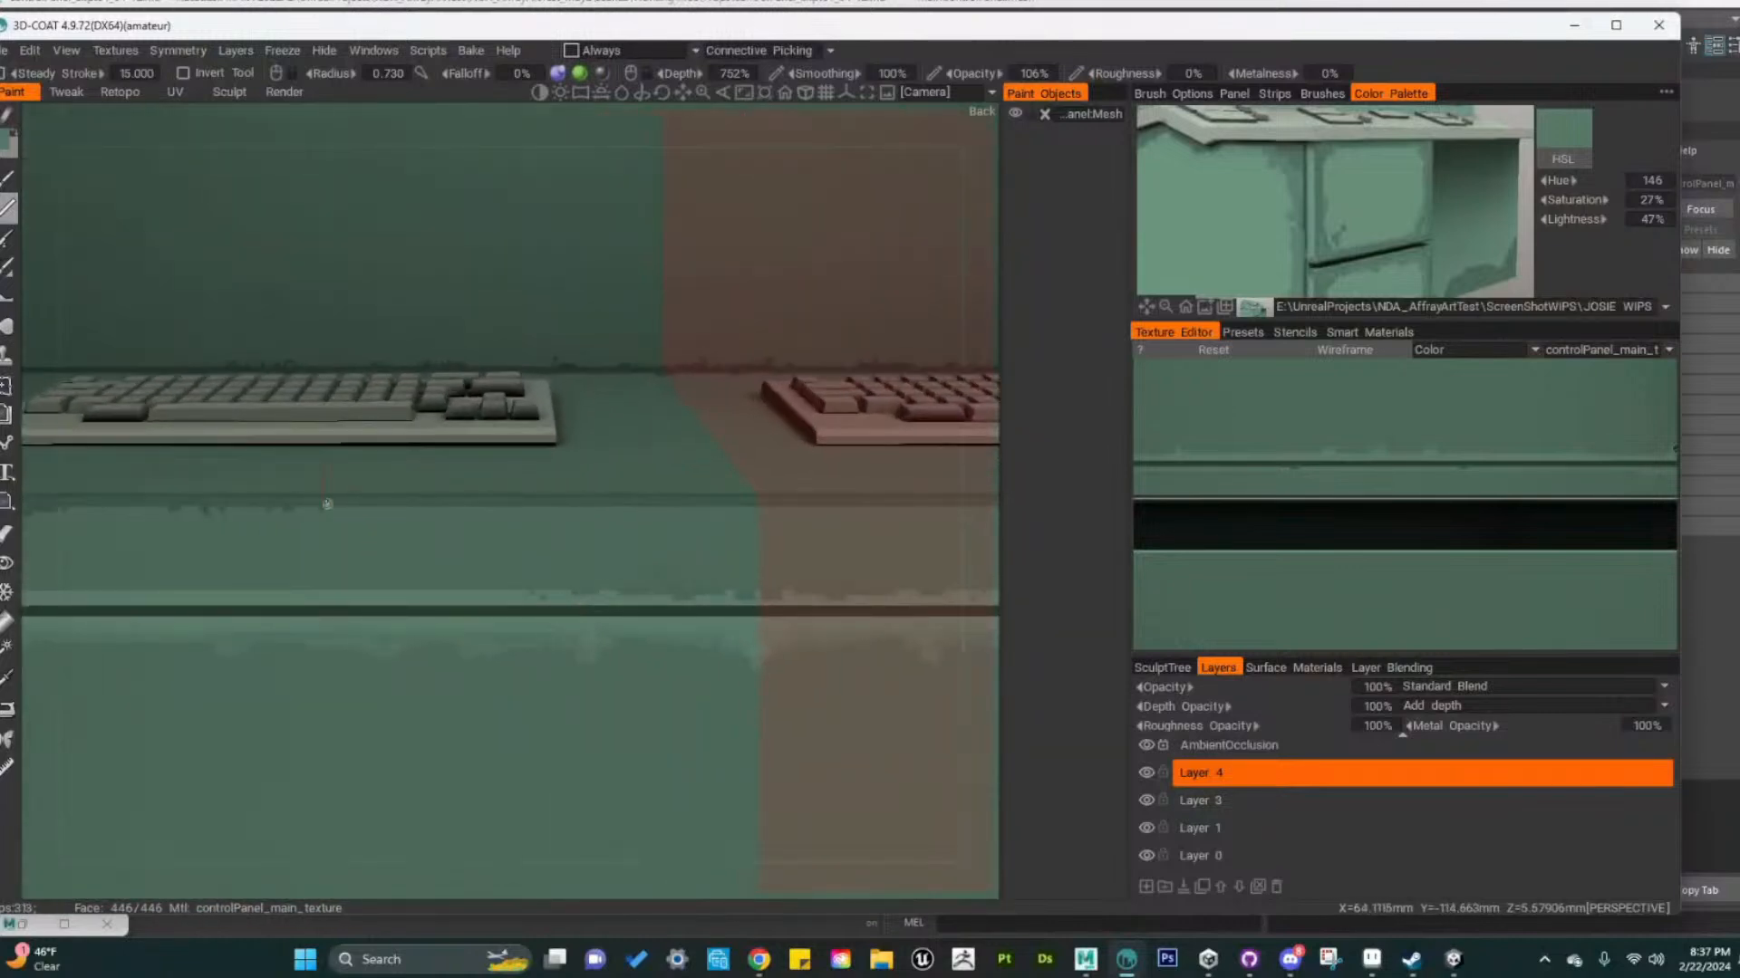
right_click_drag(317, 514, 355, 531, "alt")
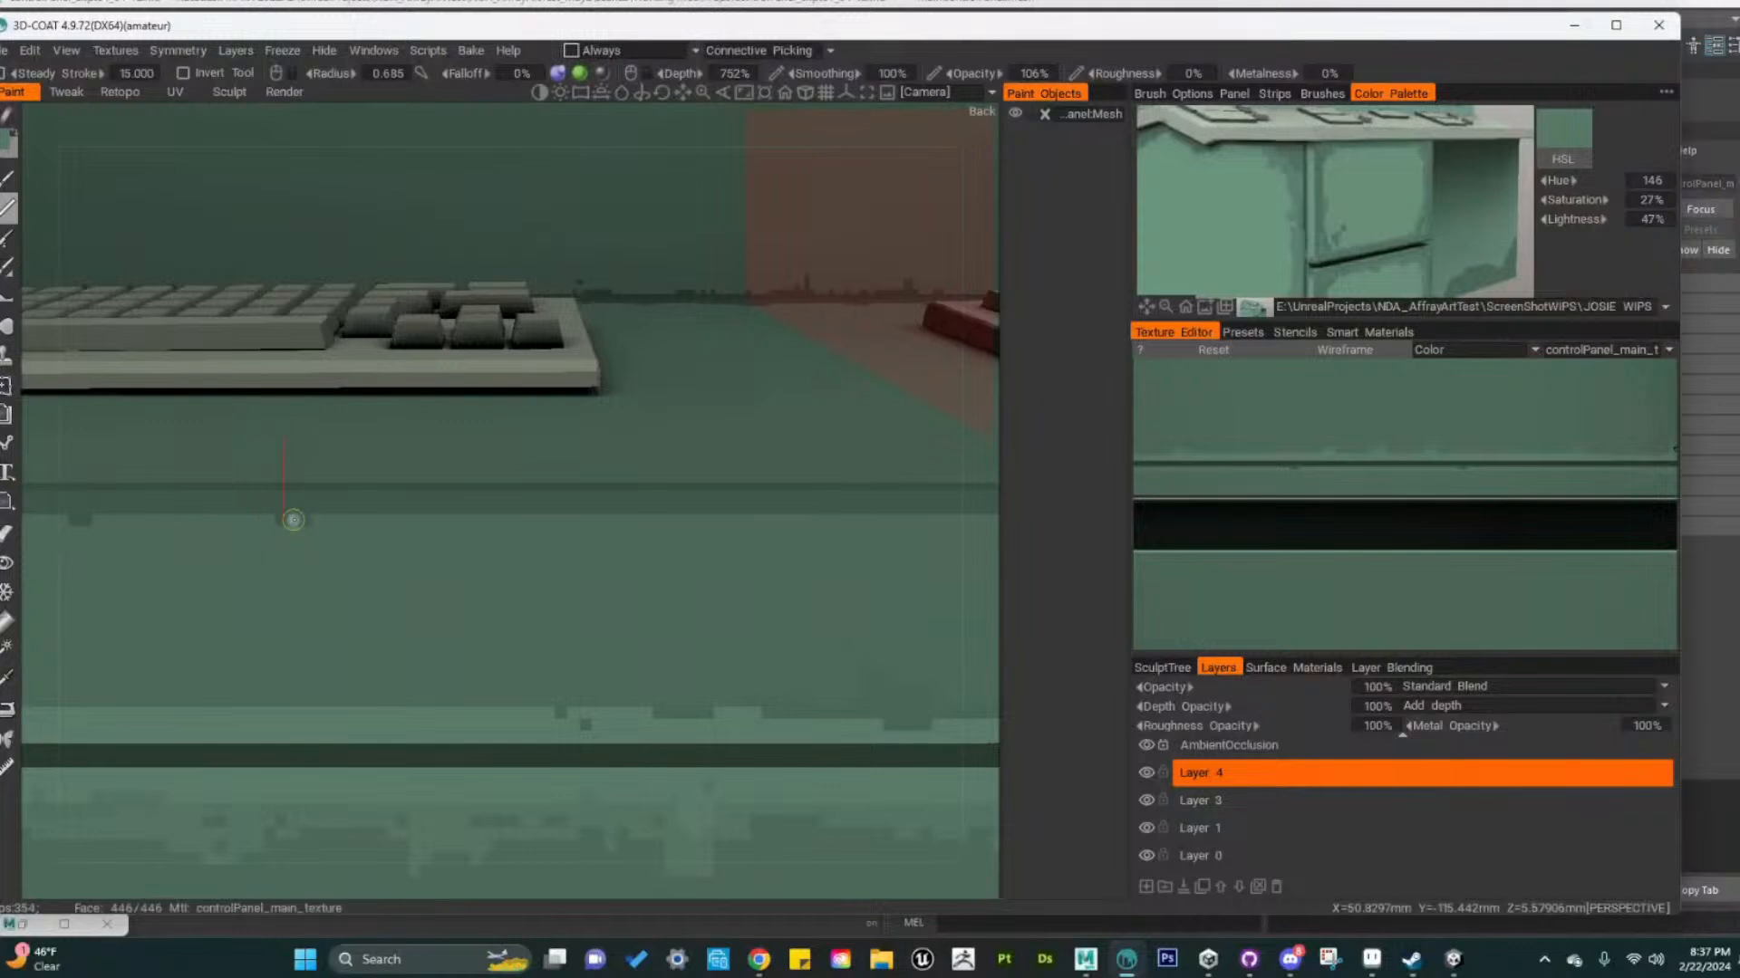
right_click_drag(435, 516, 474, 523, "alt")
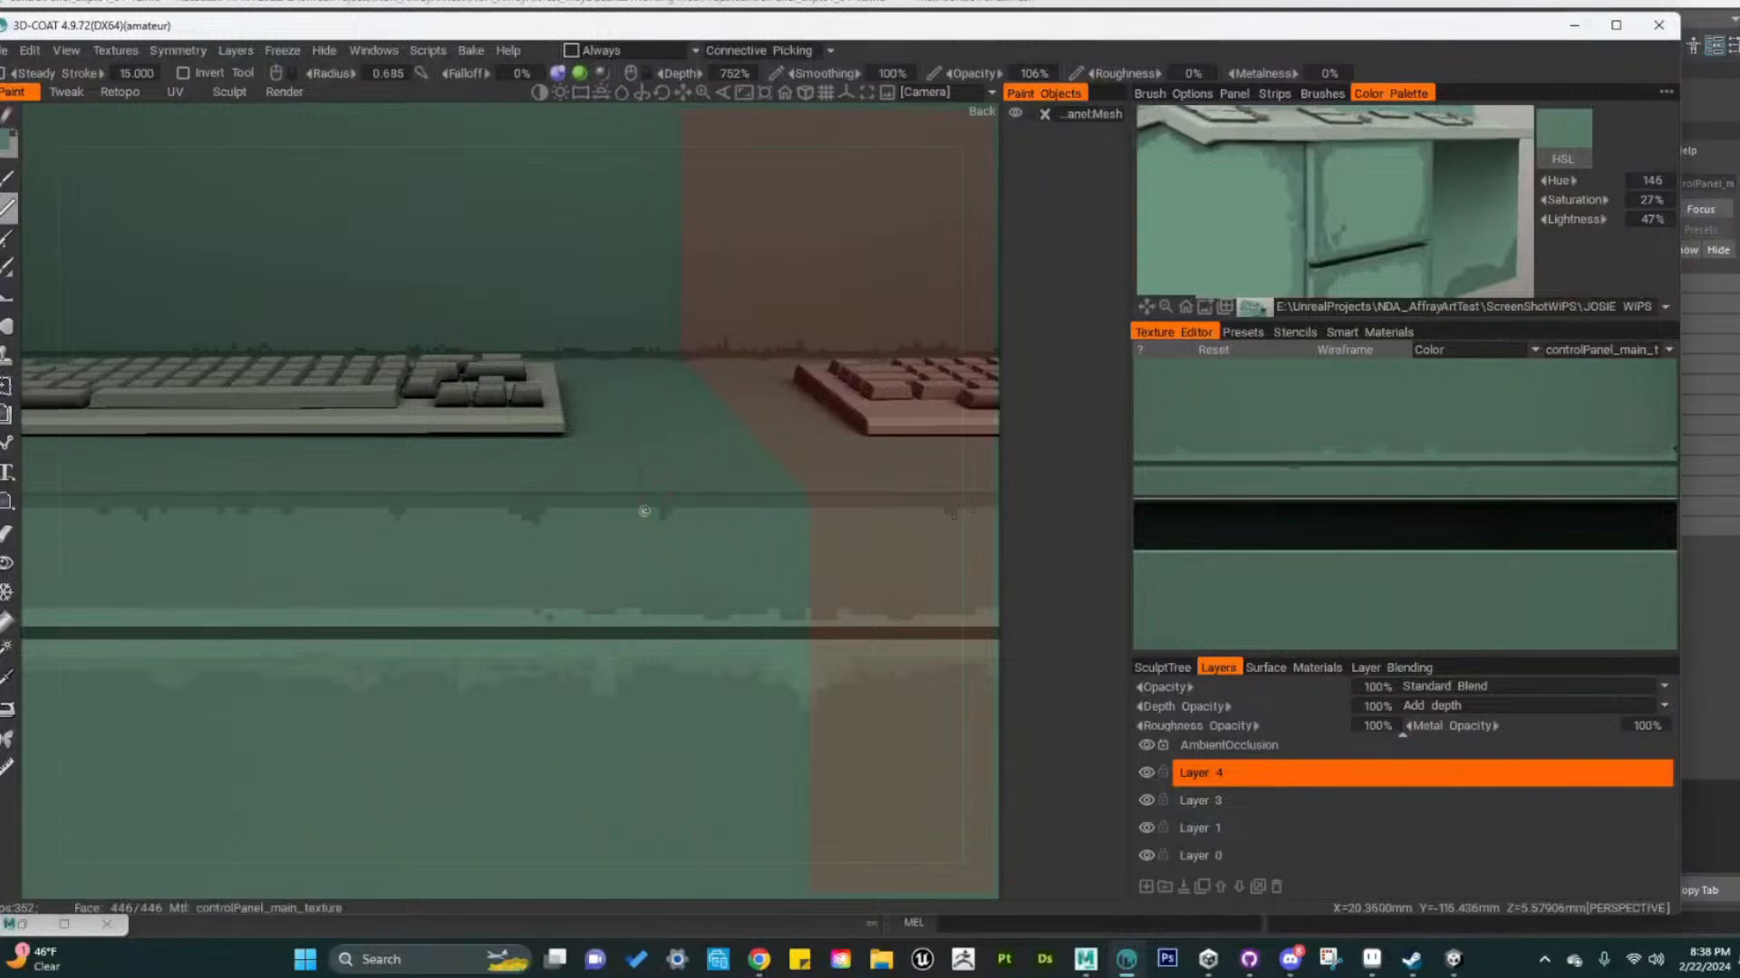
left_click_drag(756, 574, 608, 538, "alt")
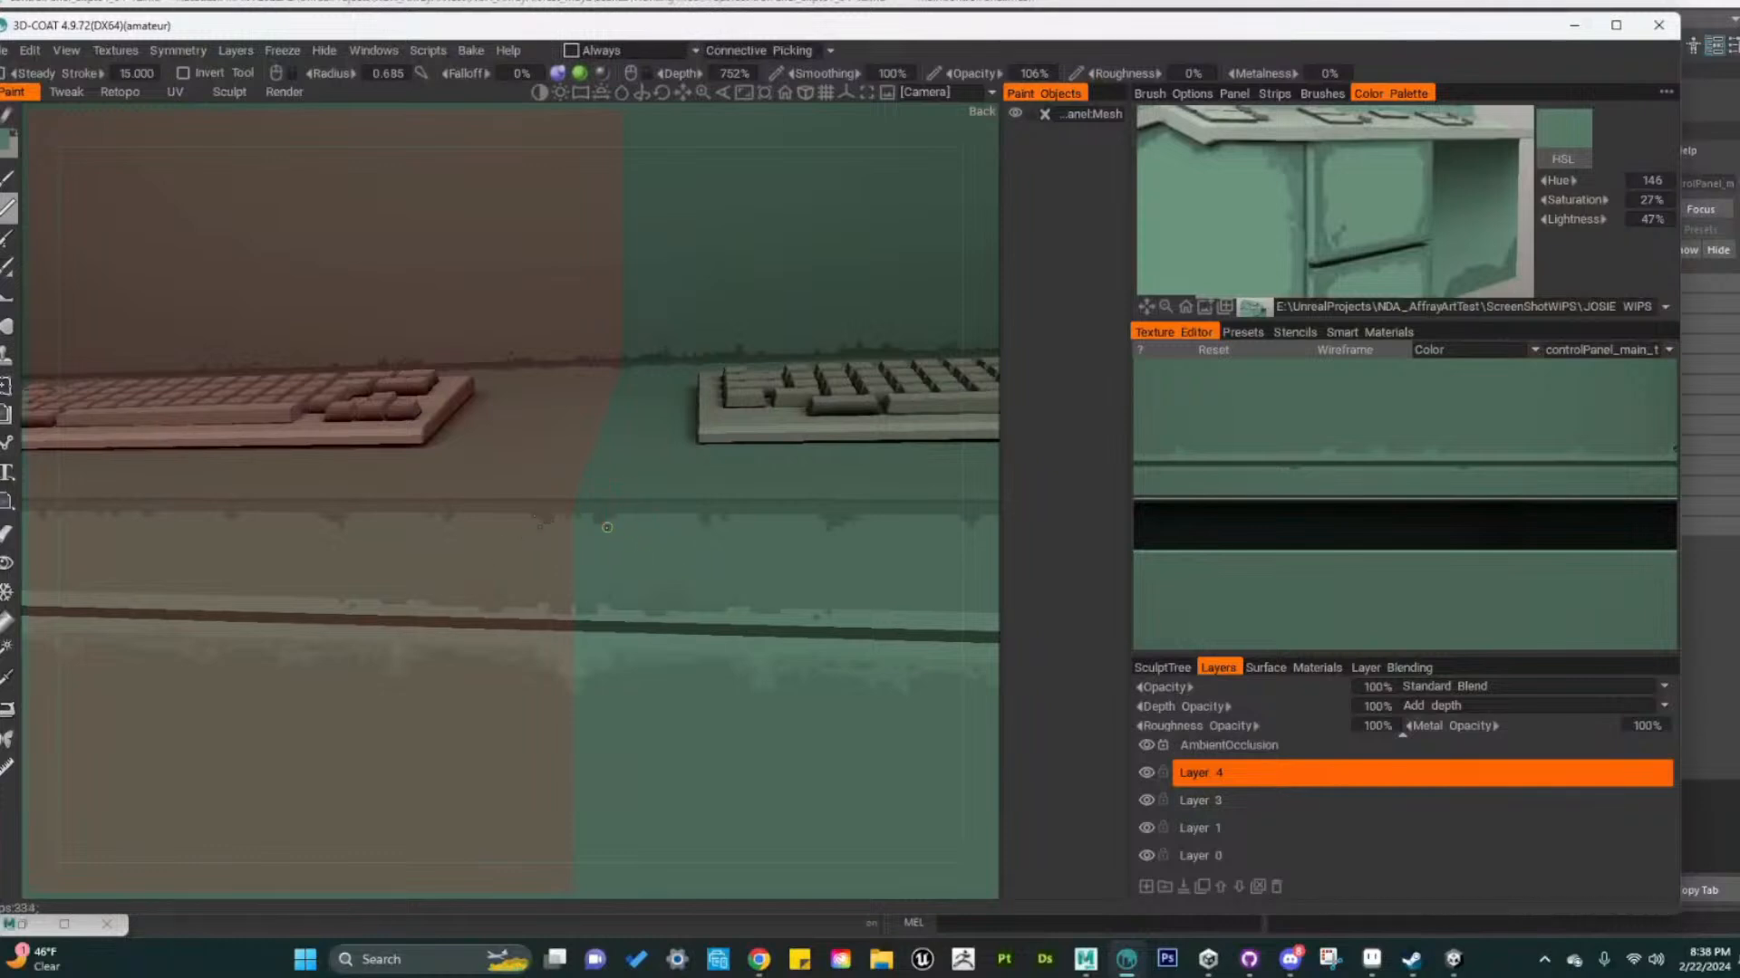
Examine the chipped desk edge and its corner beside the front panel from several distances and angles
right_click_drag(719, 628, 644, 610, "alt")
left_click_drag(645, 610, 734, 644, "alt")
right_click_drag(734, 645, 644, 617, "alt")
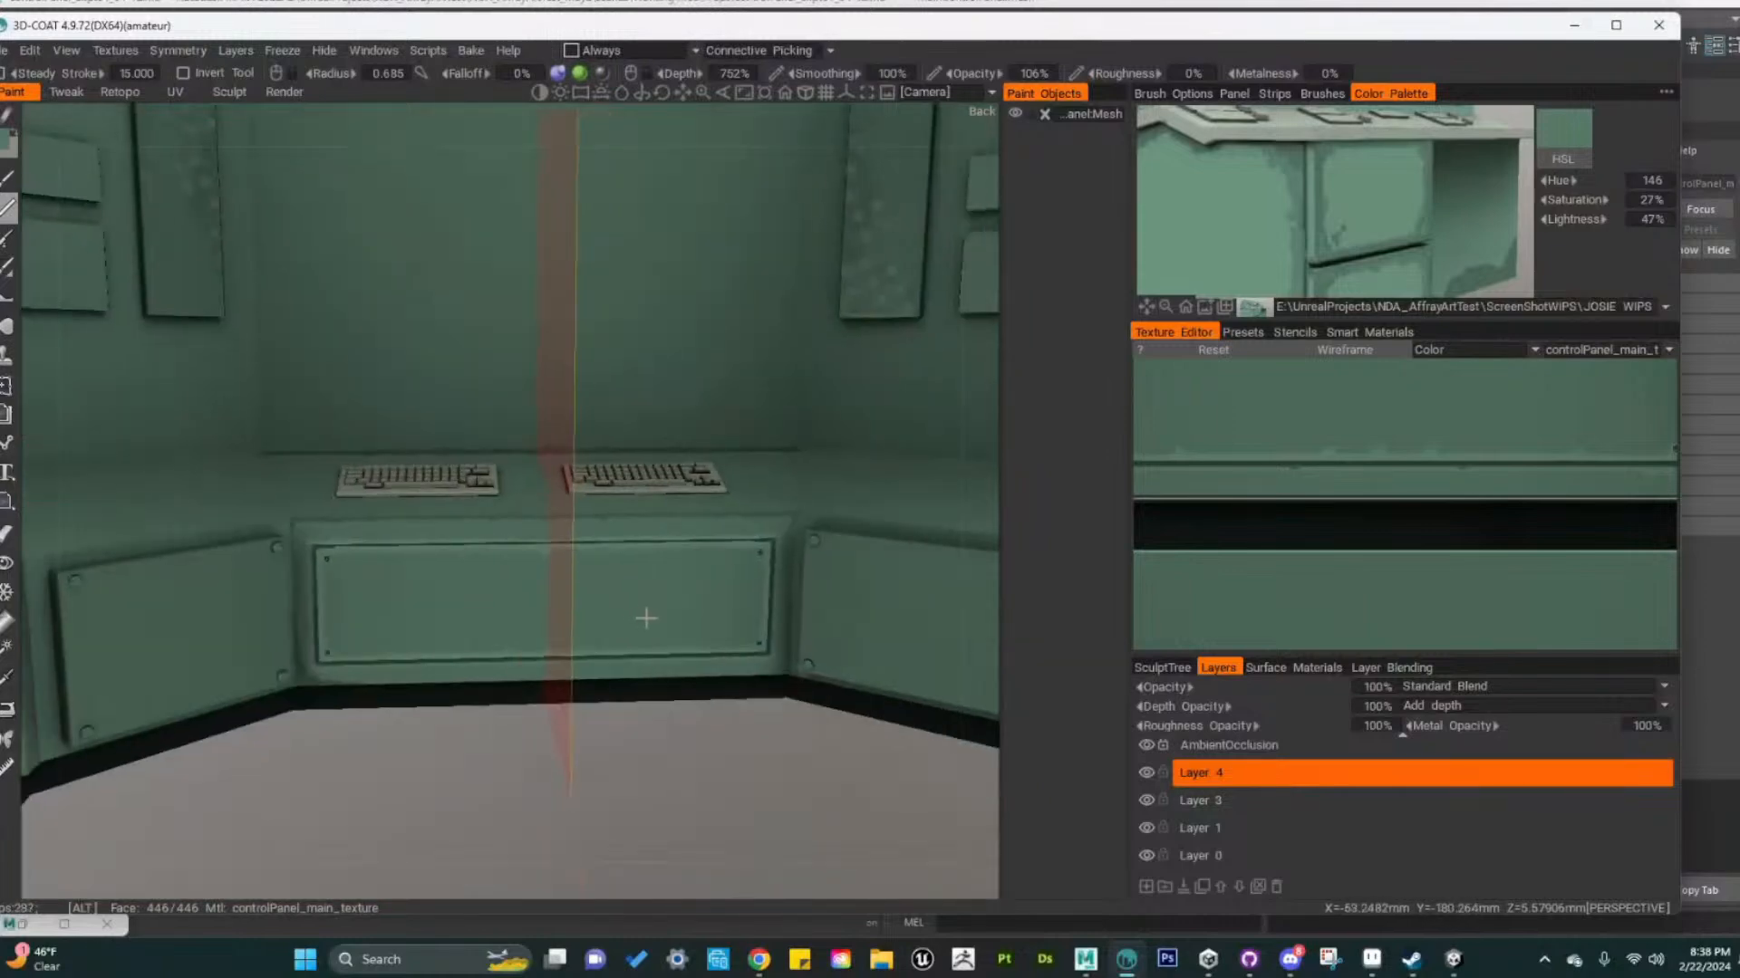
left_click_drag(669, 617, 750, 616, "alt")
right_click_drag(751, 616, 587, 676, "alt")
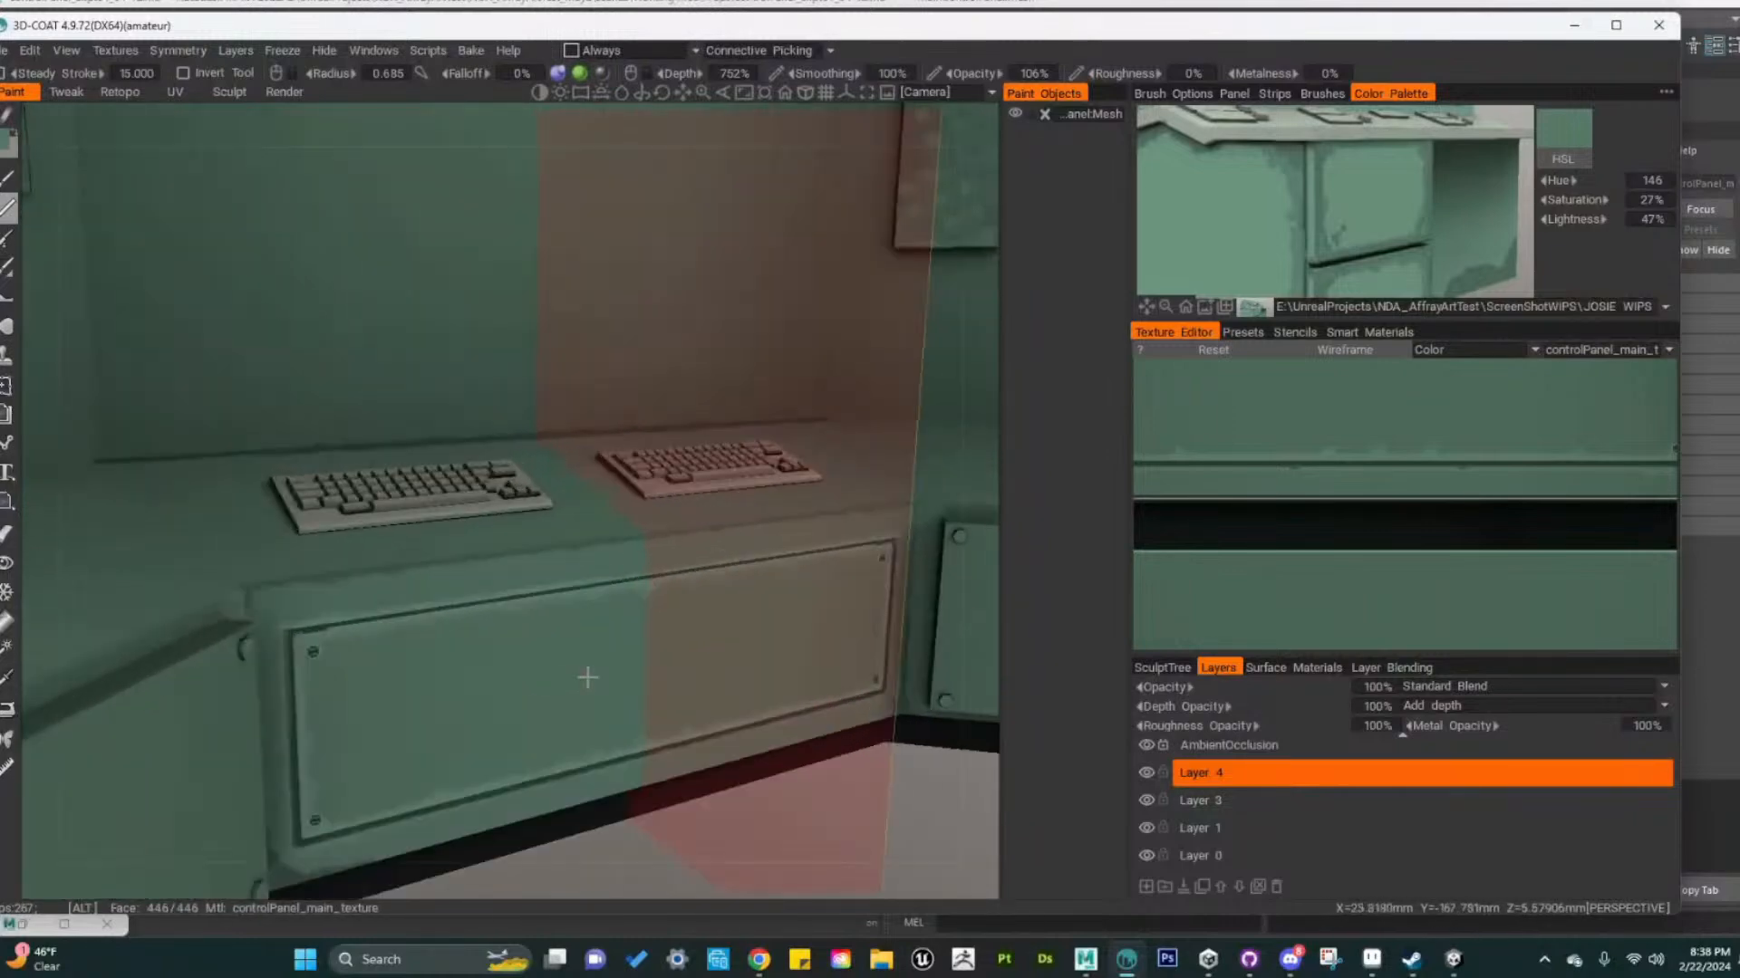
middle_click_drag(587, 675, 654, 607, "alt")
mouse_move(654, 605)
right_mouse_down("alt")
mouse_move(652, 628)
mouse_move(639, 590)
right_mouse_up("alt")
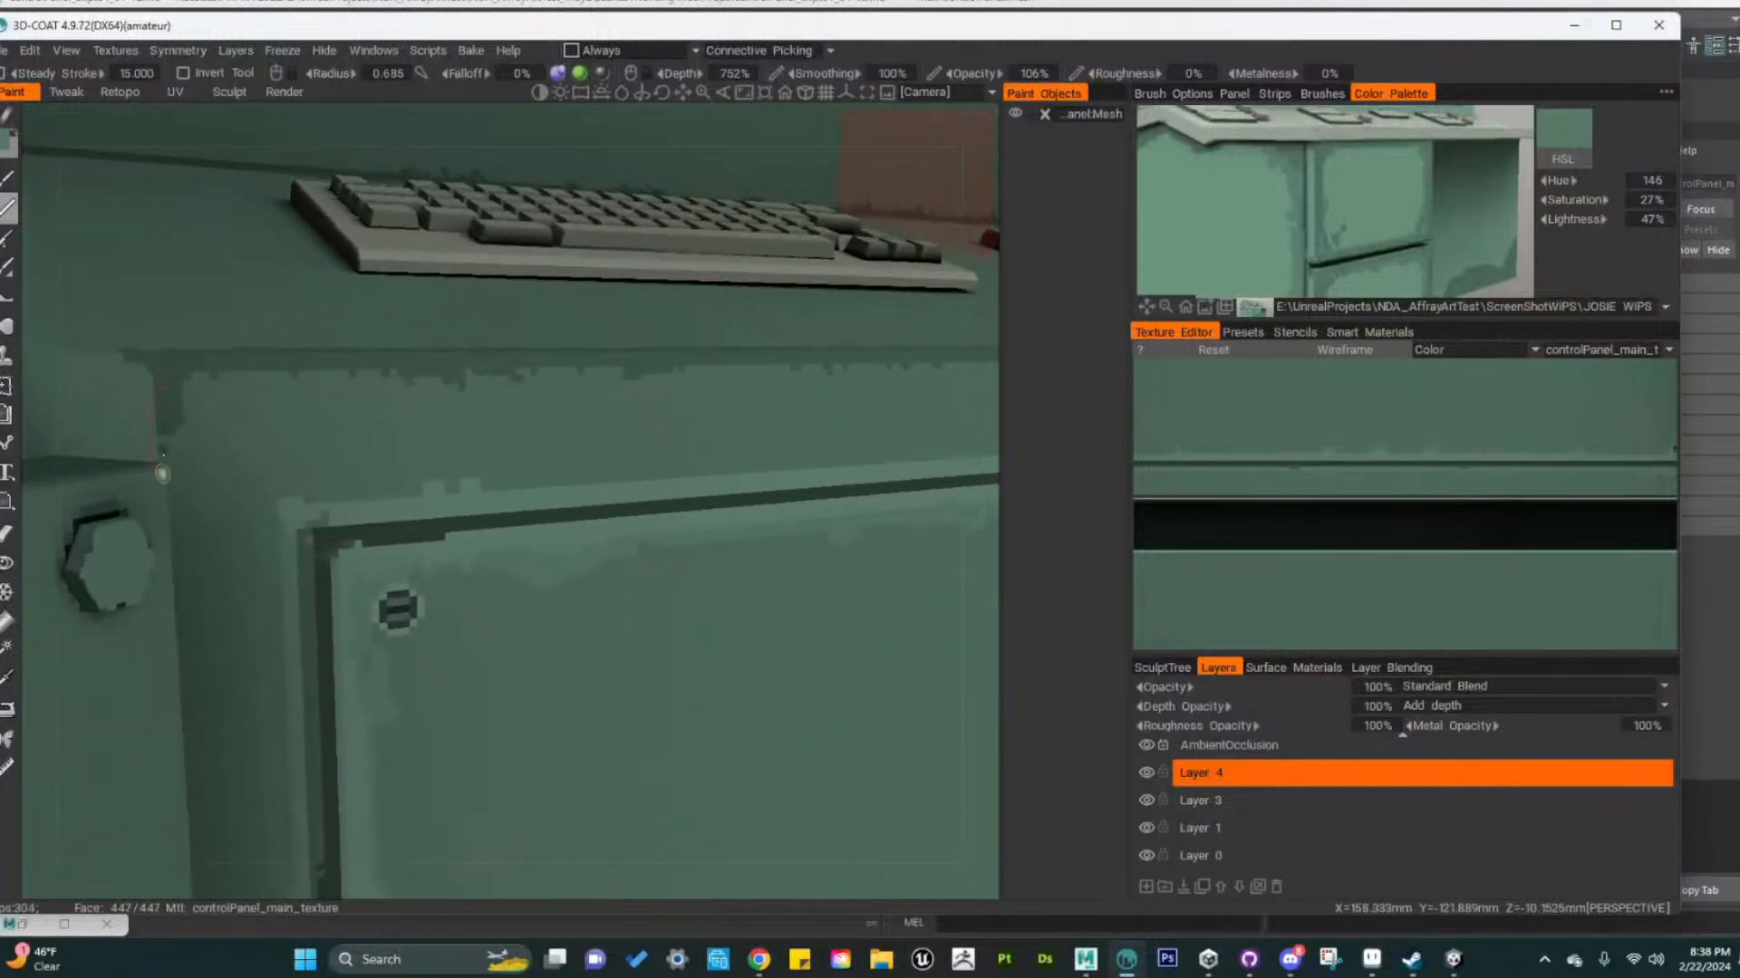
left_click_drag(909, 734, 779, 725, "alt")
right_click_drag(780, 725, 606, 698, "alt")
middle_click_drag(606, 698, 647, 659, "alt")
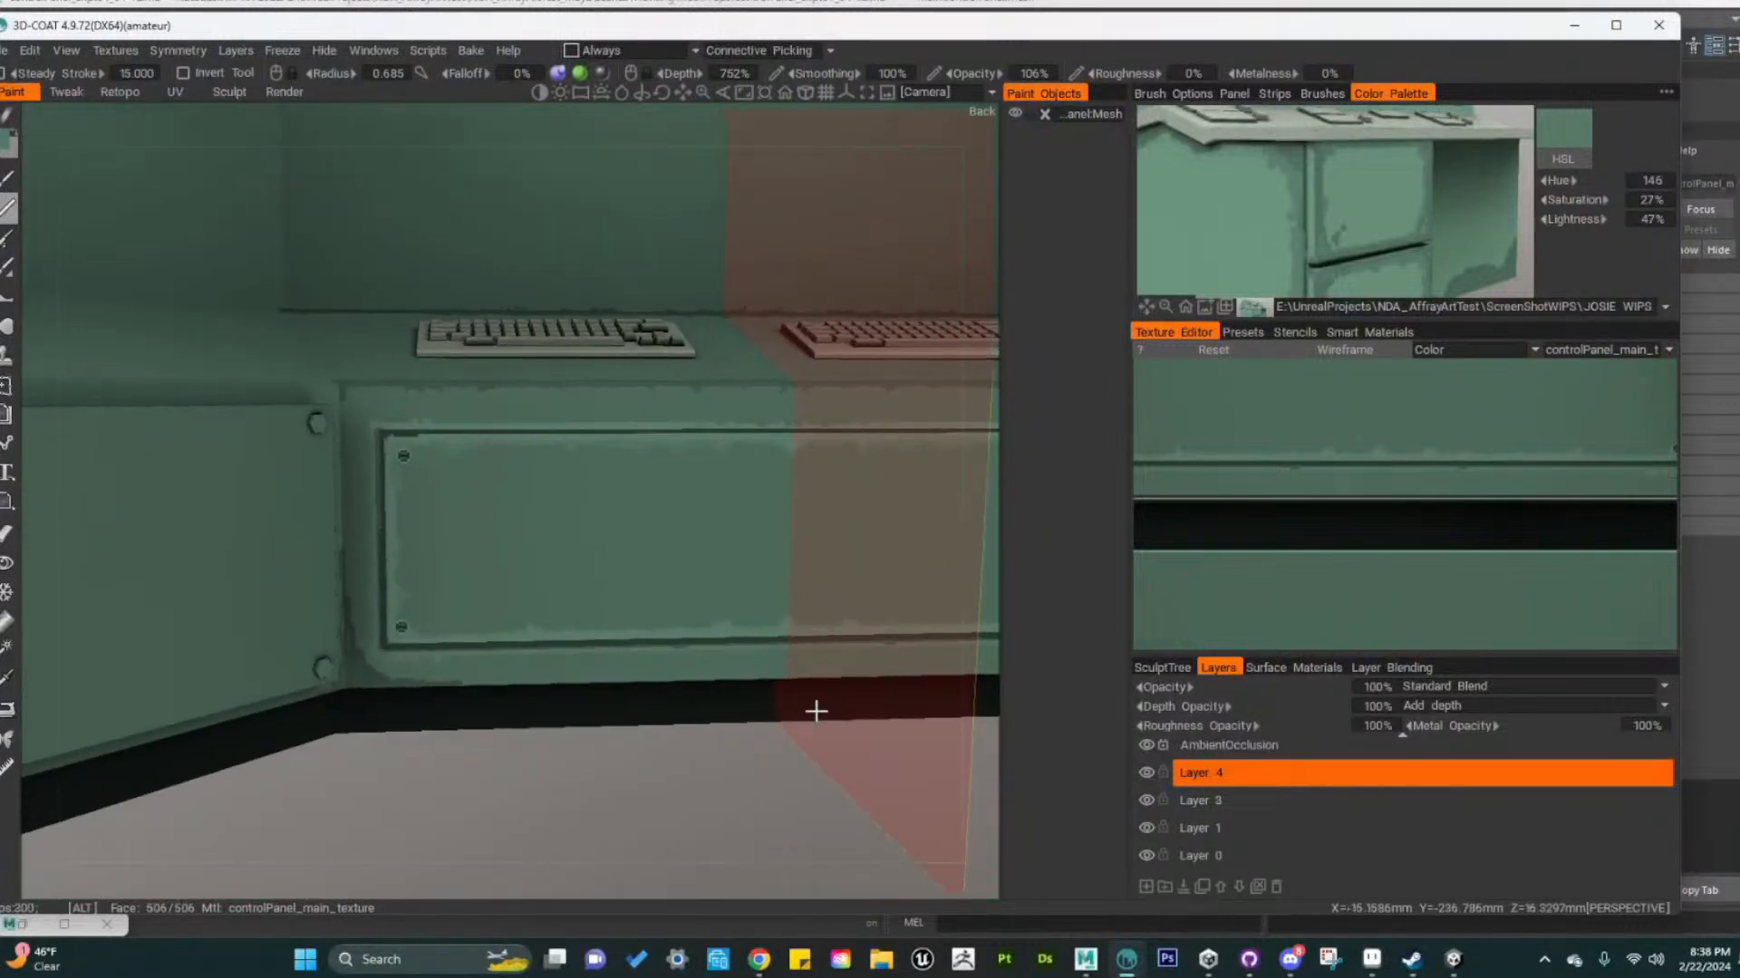
Toggle Layer 4's visibility to compare the model with and without its painted details
left_click(1151, 767)
left_click(1151, 766)
left_click(1150, 766)
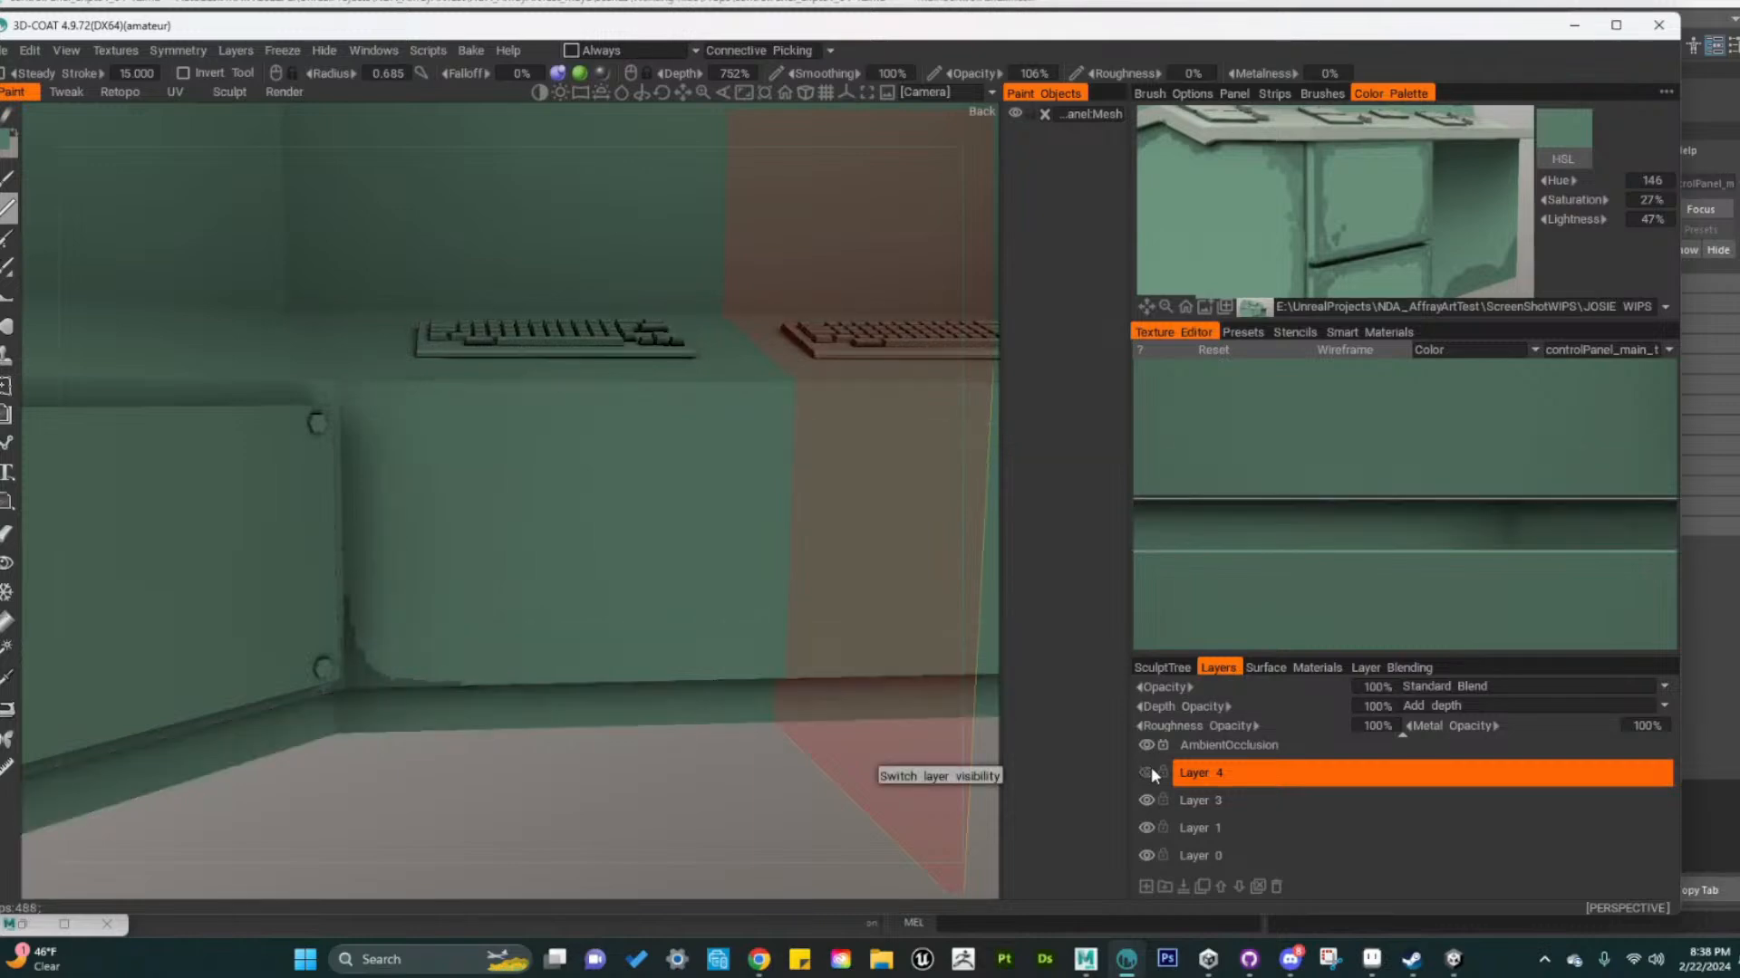
left_click(1151, 768)
Sample the light green from the reference image for the front panel's highlights and set its lightness to 63%
right_click_drag(699, 706, 627, 661, "alt")
mouse_move(627, 661)
left_mouse_down("alt")
mouse_move(487, 665)
mouse_move(564, 665)
mouse_move(632, 732)
mouse_move(614, 661)
left_mouse_up("alt")
mouse_move(614, 662)
right_mouse_down("alt")
mouse_move(604, 649)
mouse_move(620, 652)
right_mouse_up("alt")
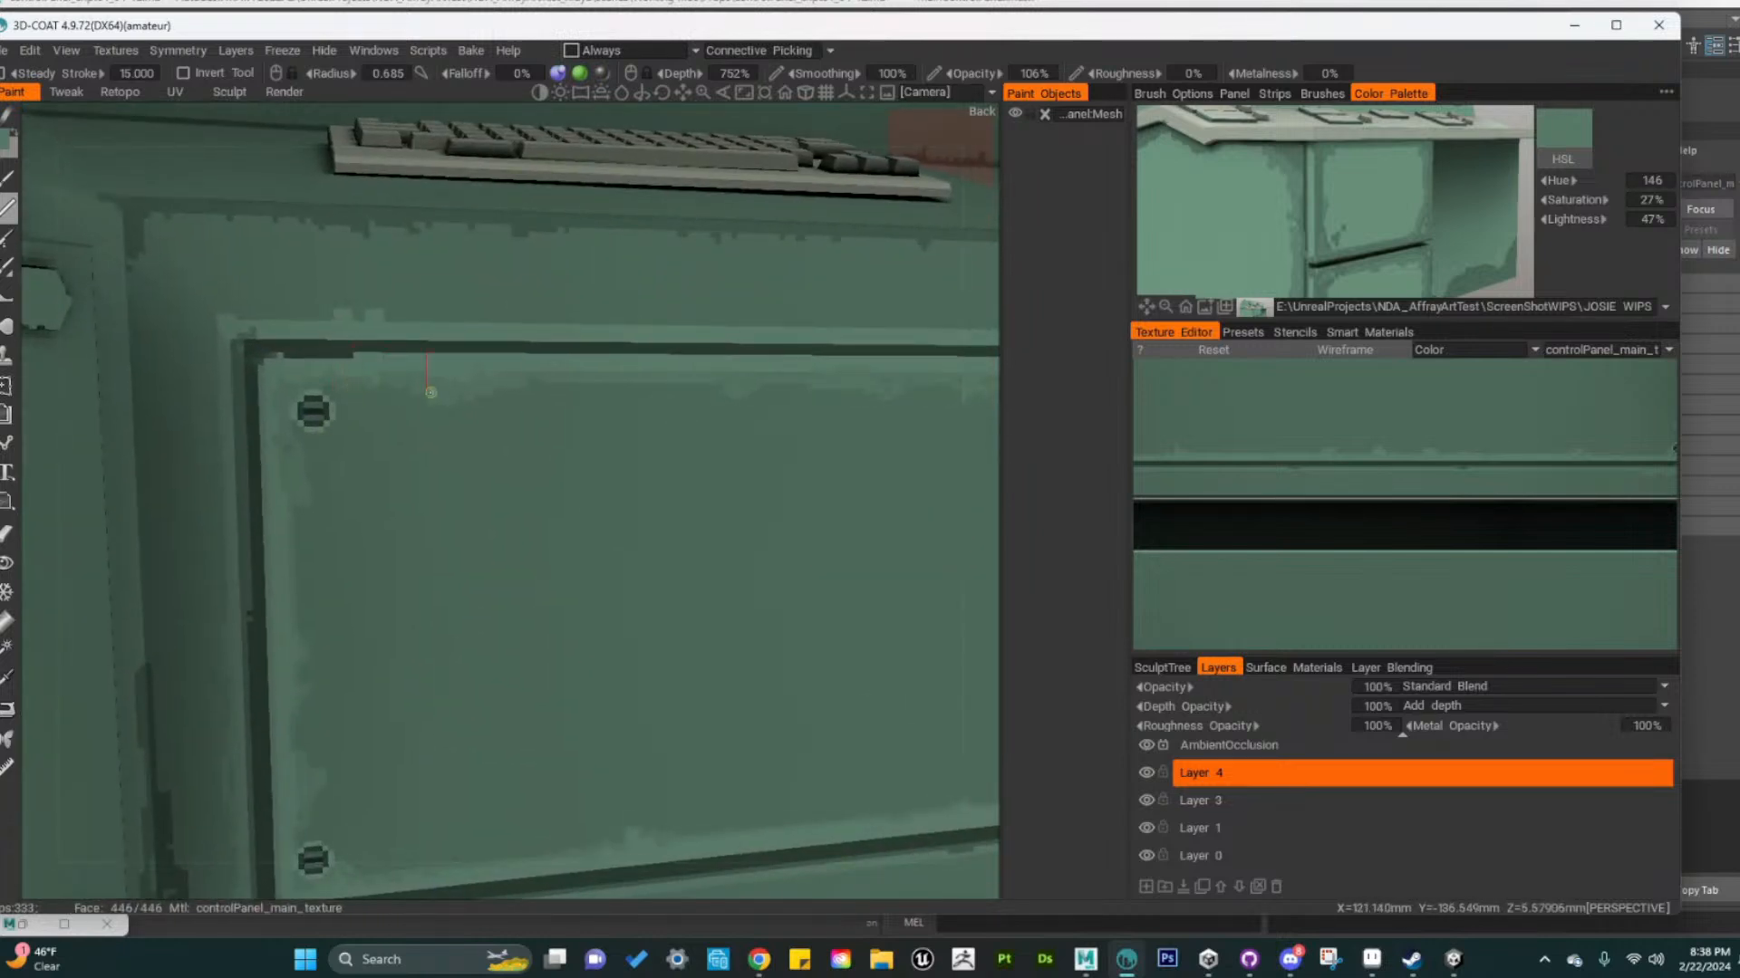
key("v")
right_click_drag(392, 391, 371, 397)
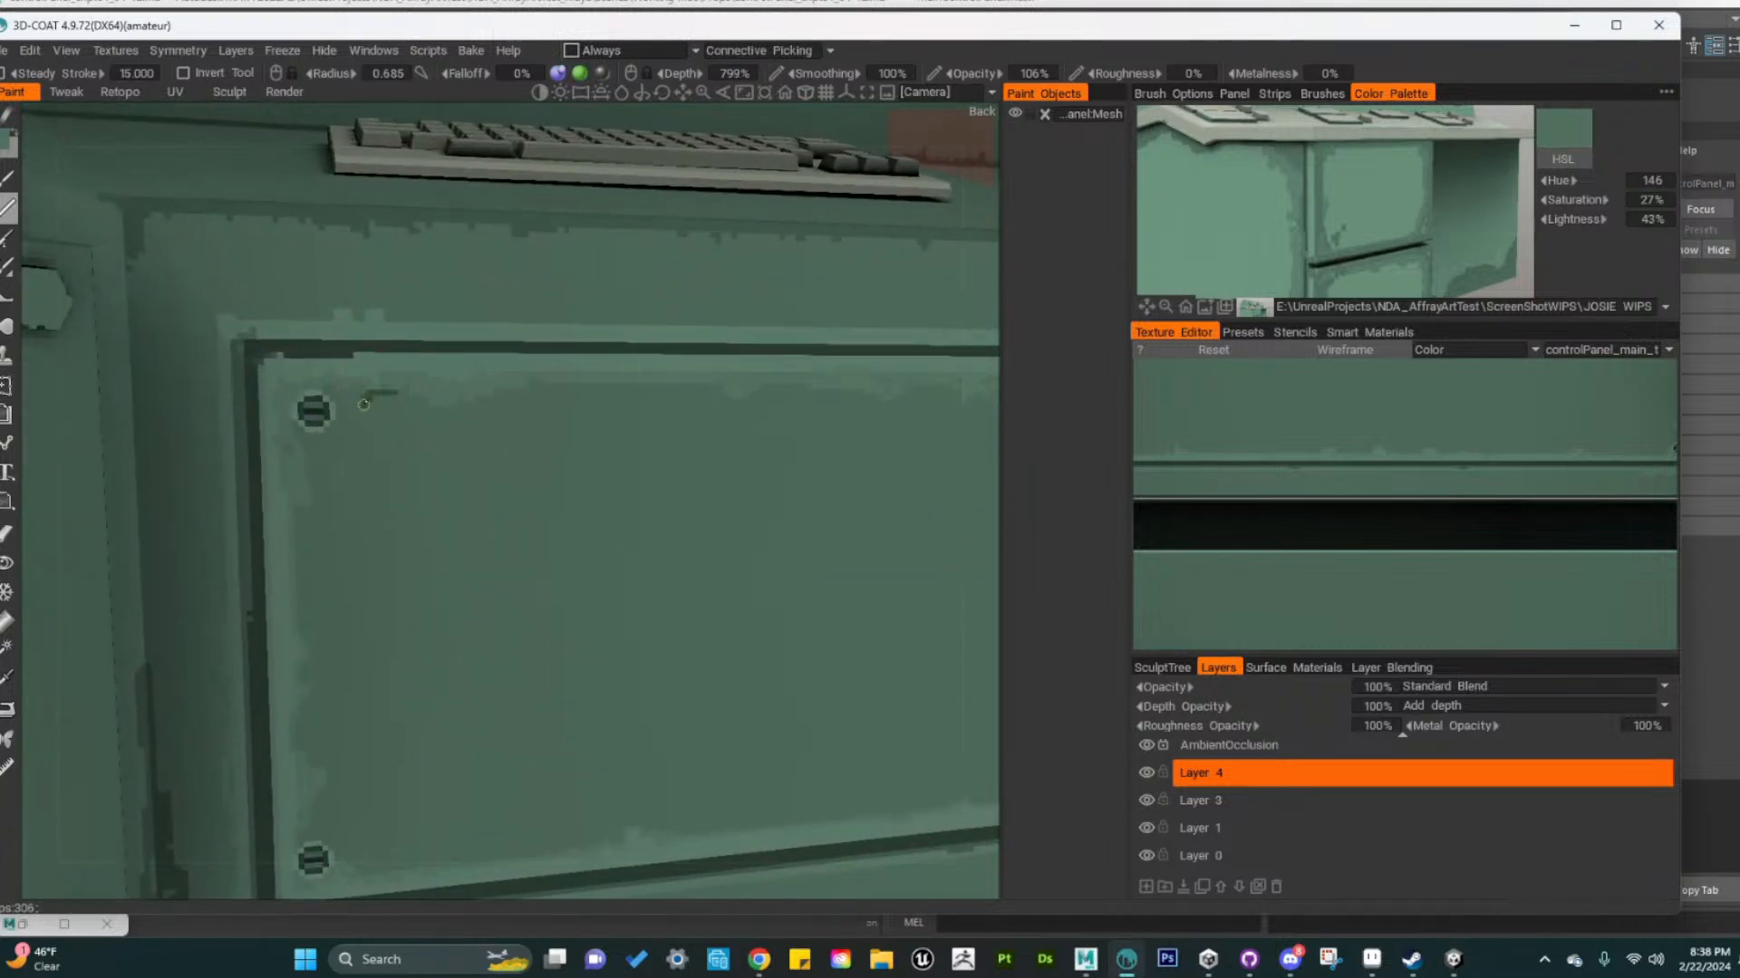
left_click(1390, 201)
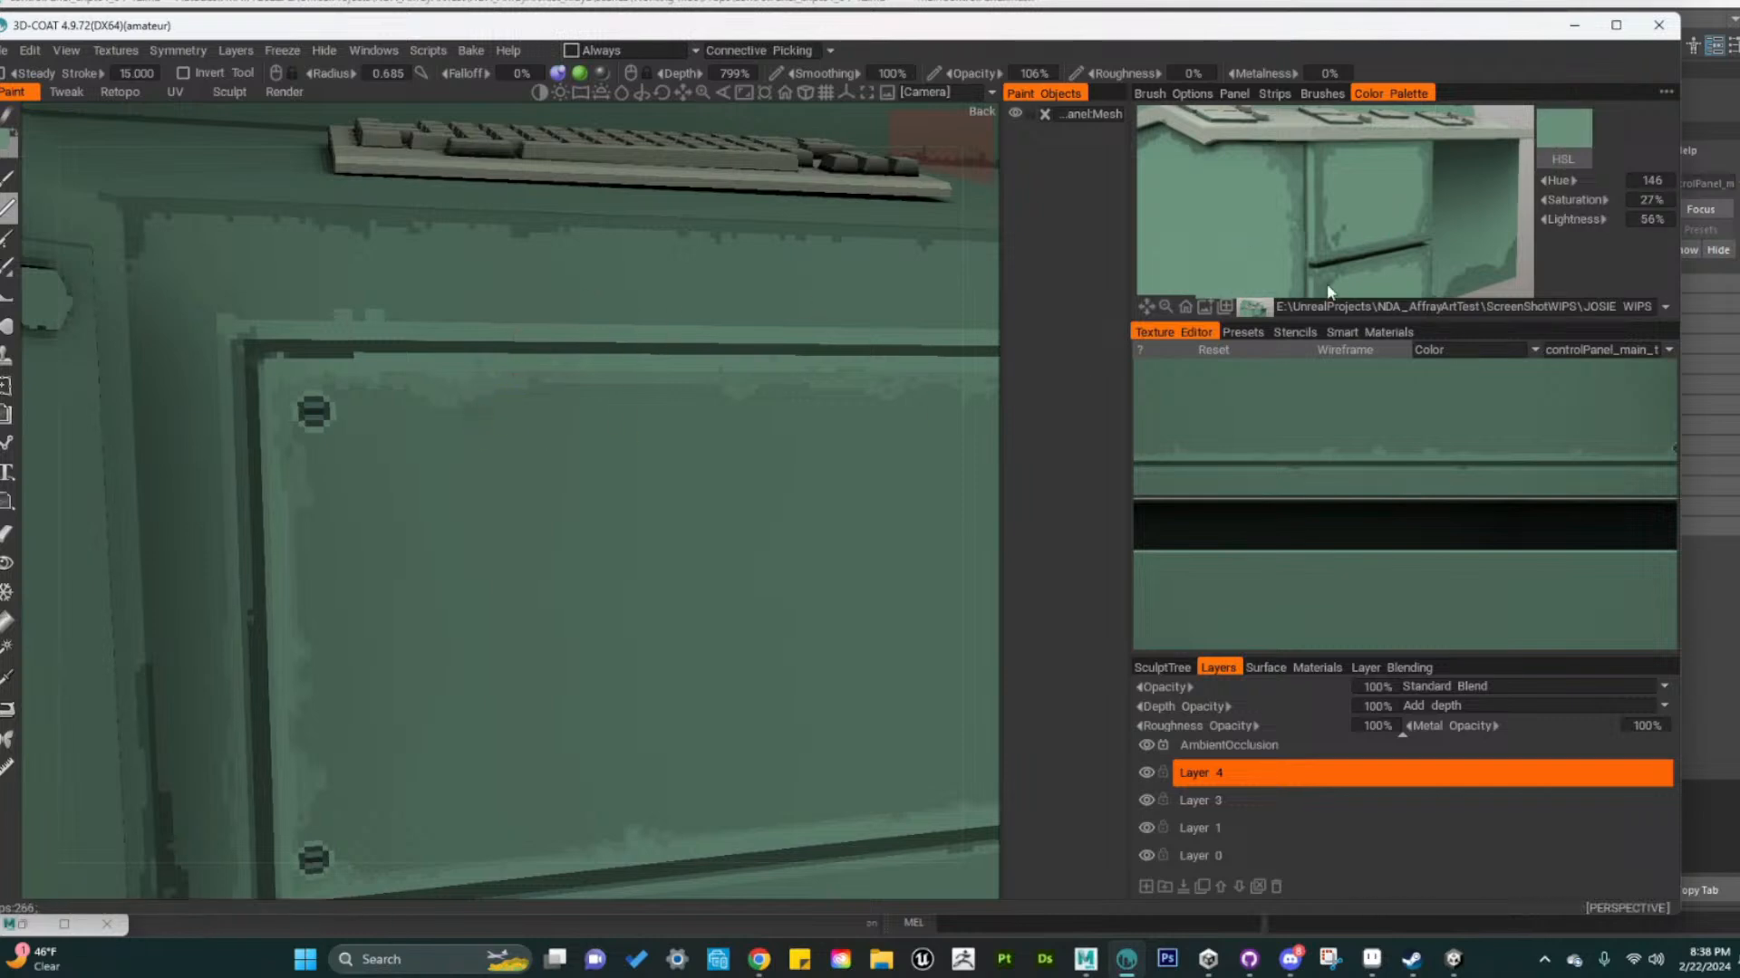
left_click_drag(1566, 219, 1581, 221)
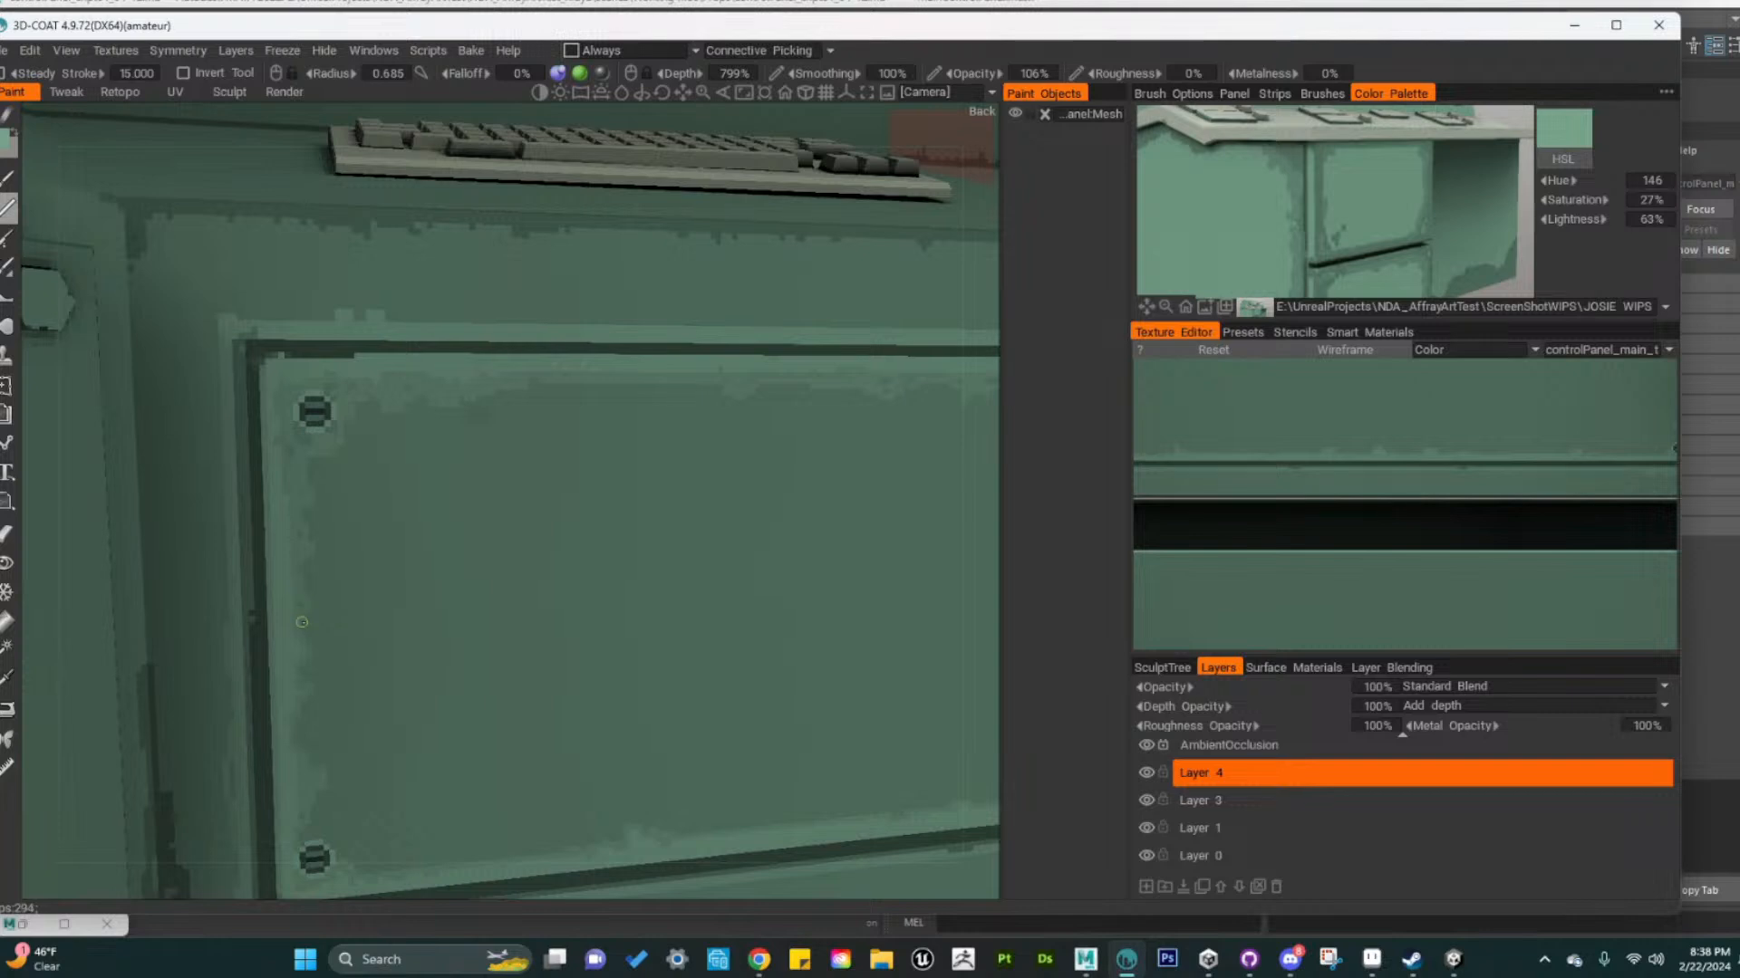
Paint ragged lighter wear along all edges of the bolted side panel in the texture map, with brush radius 0.739
right_click_drag(301, 623, 482, 687, "alt")
left_click_drag(482, 687, 381, 666, "alt")
middle_click_drag(380, 666, 656, 713, "alt")
right_click_drag(656, 713, 546, 607, "alt")
left_click_drag(546, 607, 669, 680, "alt")
right_click_drag(669, 680, 662, 711, "alt")
left_click_drag(661, 711, 649, 663, "alt")
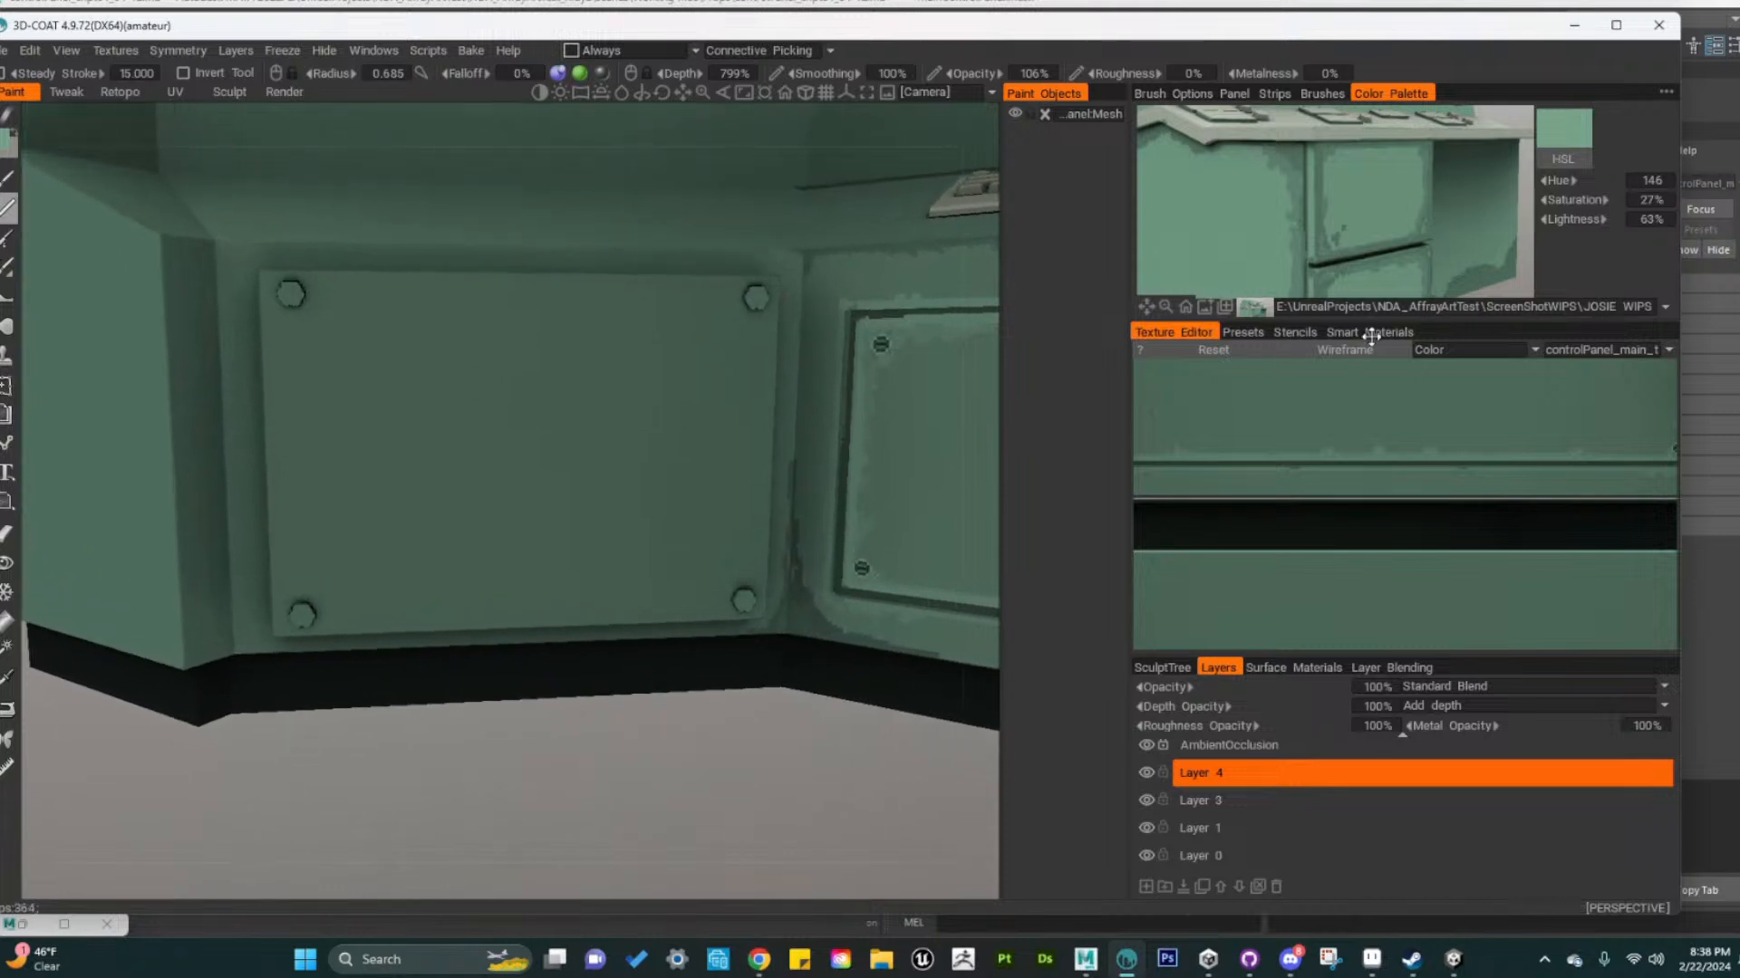
right_click_drag(1484, 502, 1392, 515, "alt")
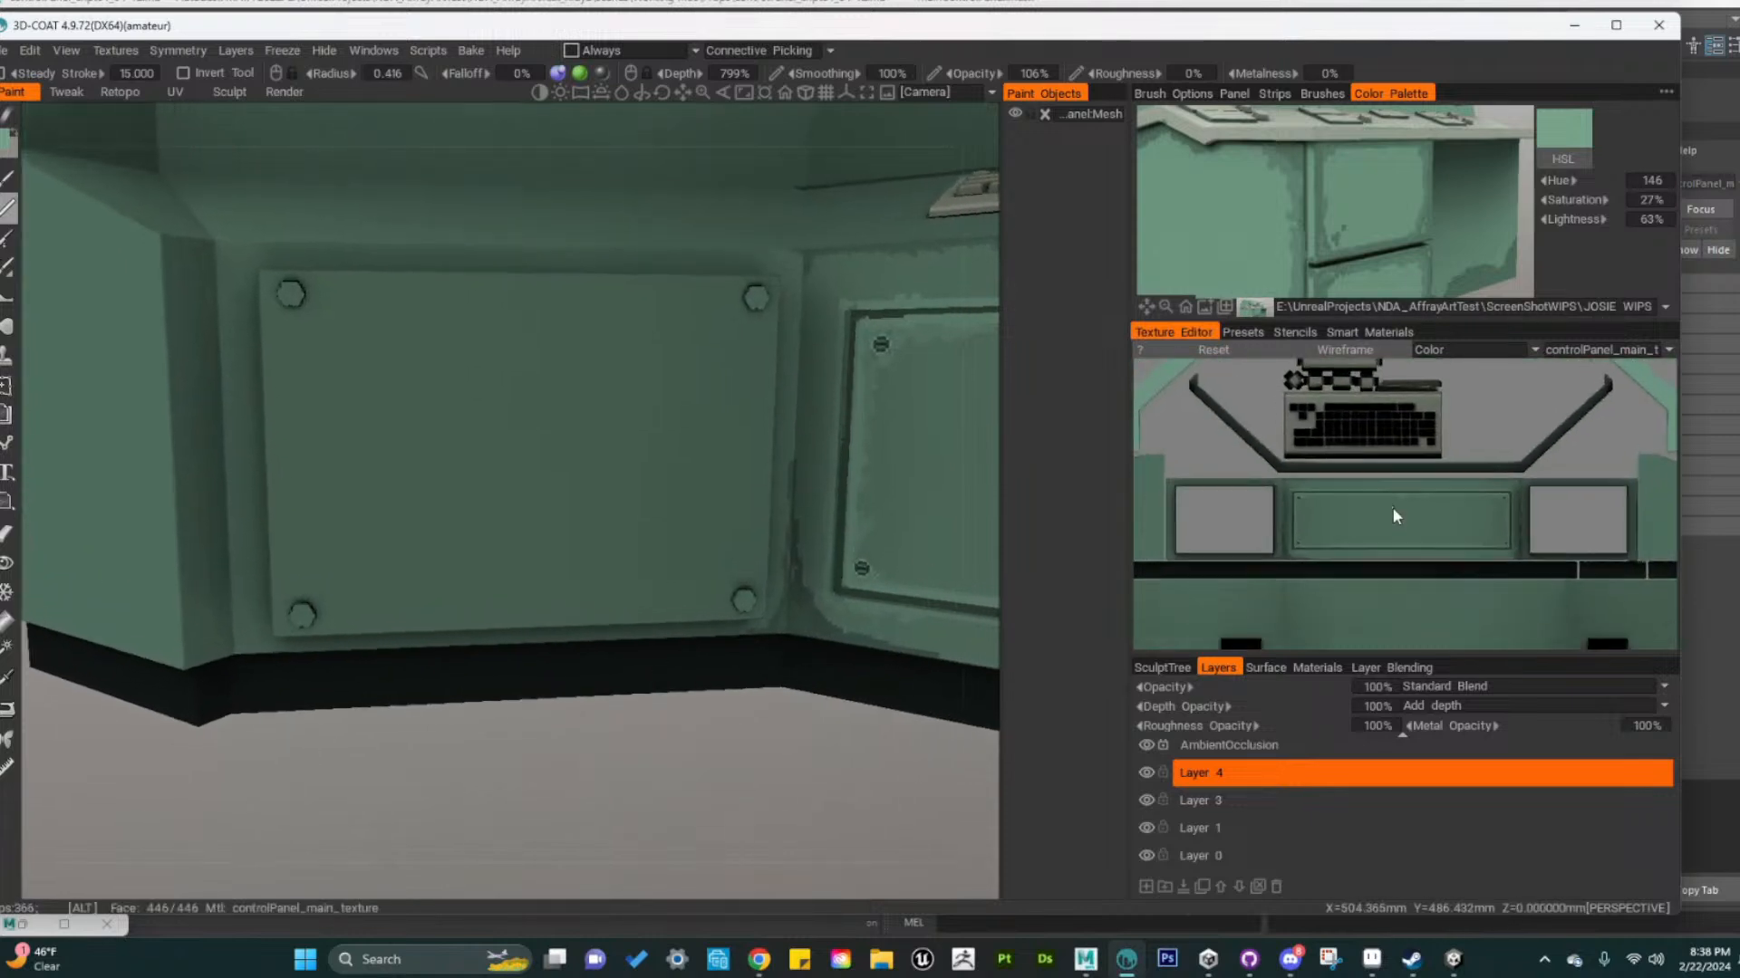
middle_click_drag(1395, 517, 1381, 386, "alt")
middle_click_drag(1387, 562, 1369, 477, "alt")
right_click_drag(1386, 479, 1464, 491, "alt")
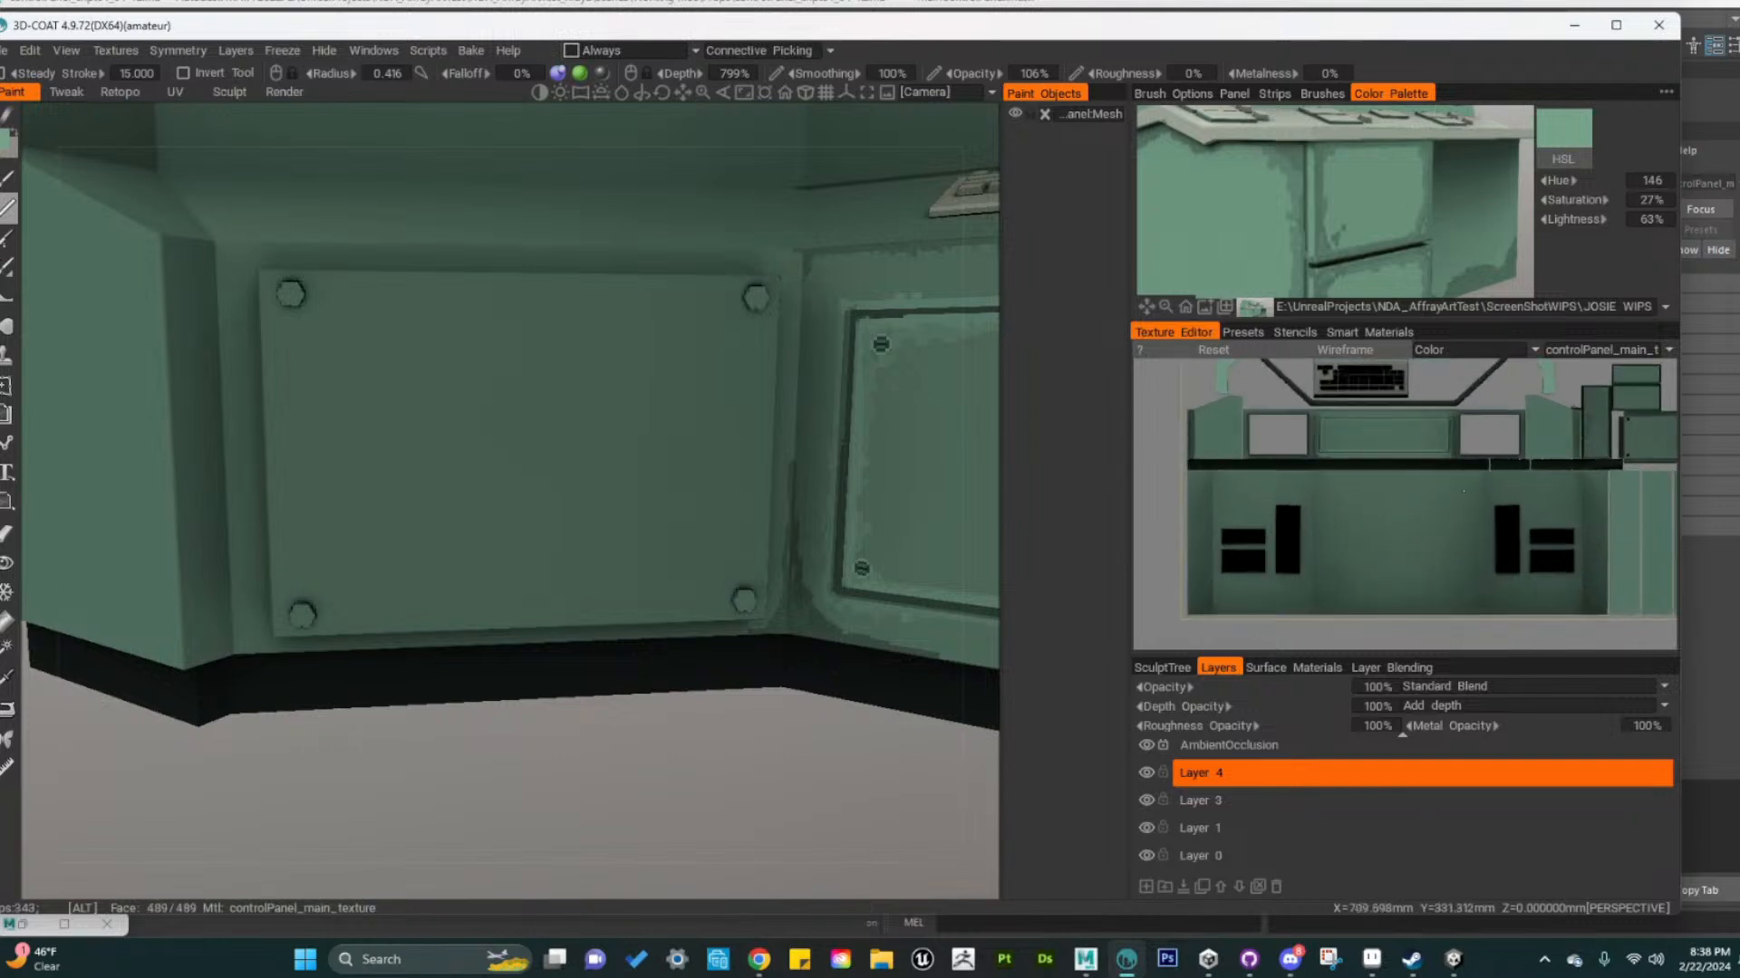
middle_click_drag(1594, 495, 1366, 571, "alt")
right_click_drag(1366, 570, 1582, 536, "alt")
middle_click_drag(1350, 372, 1348, 461, "alt")
right_click_drag(1347, 461, 1444, 451, "alt")
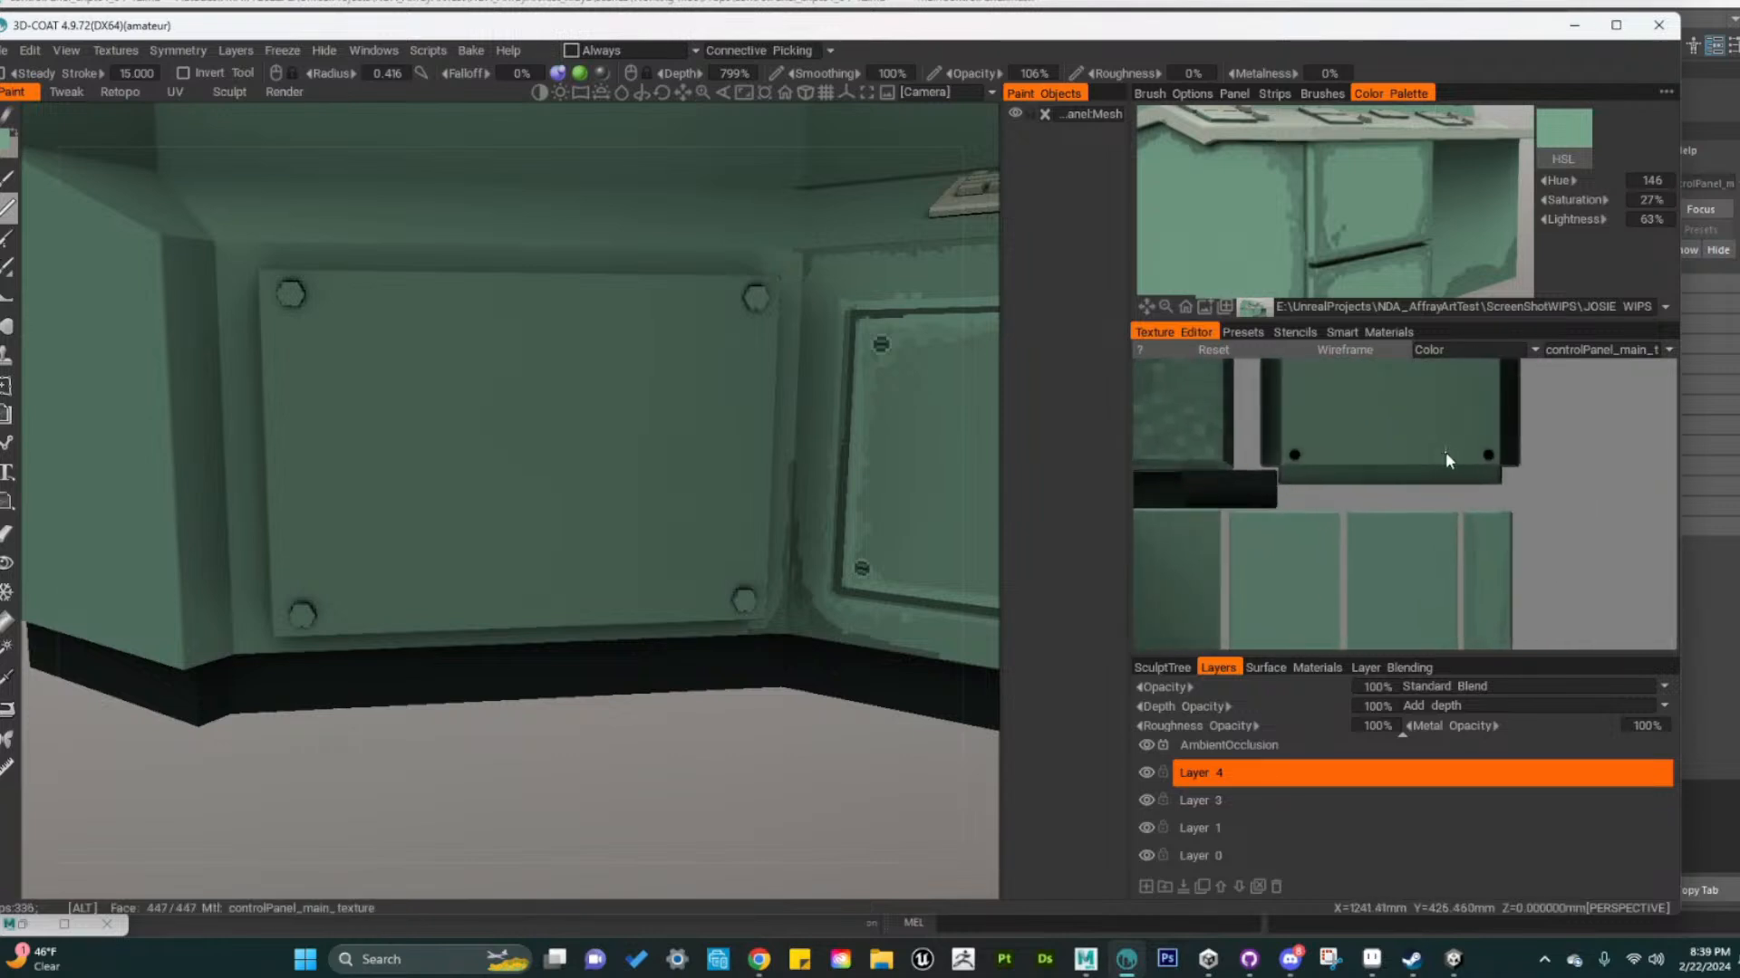
middle_click_drag(1403, 424, 1362, 552, "alt")
right_click_drag(1305, 551, 1391, 544, "alt")
middle_click_drag(1247, 505, 1361, 501, "alt")
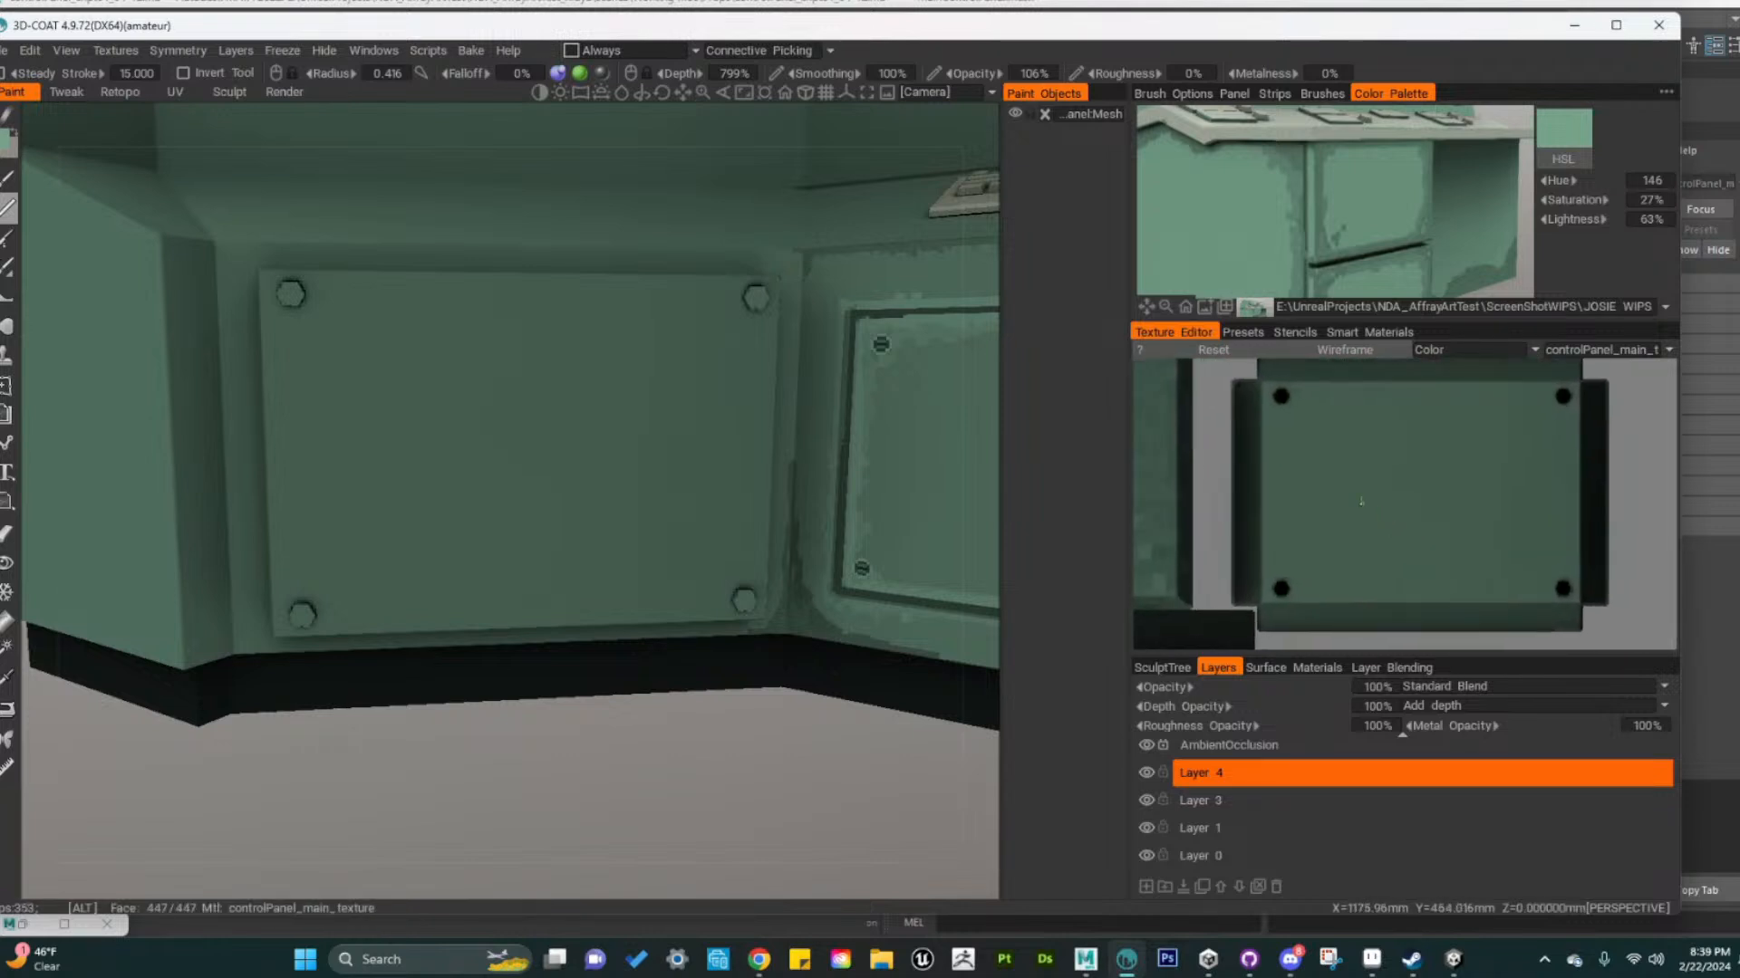
right_click_drag(1265, 556, 1341, 568, "alt")
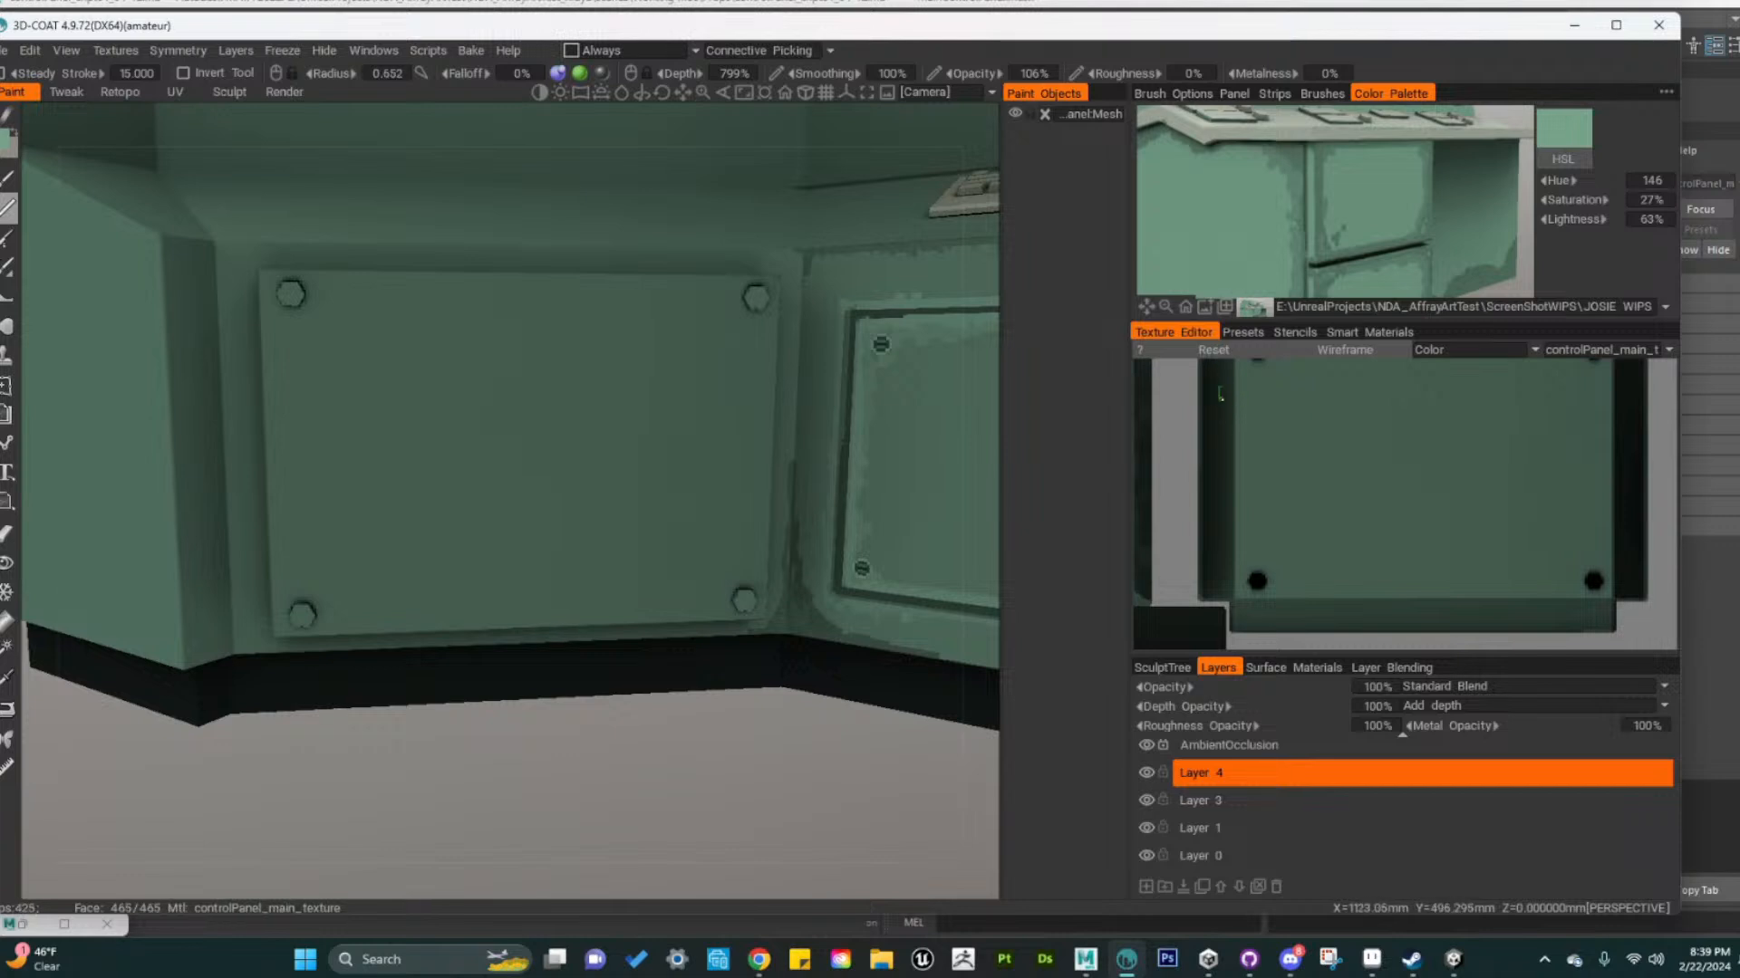
key("]")
scroll(1507, 535, "down", 3)
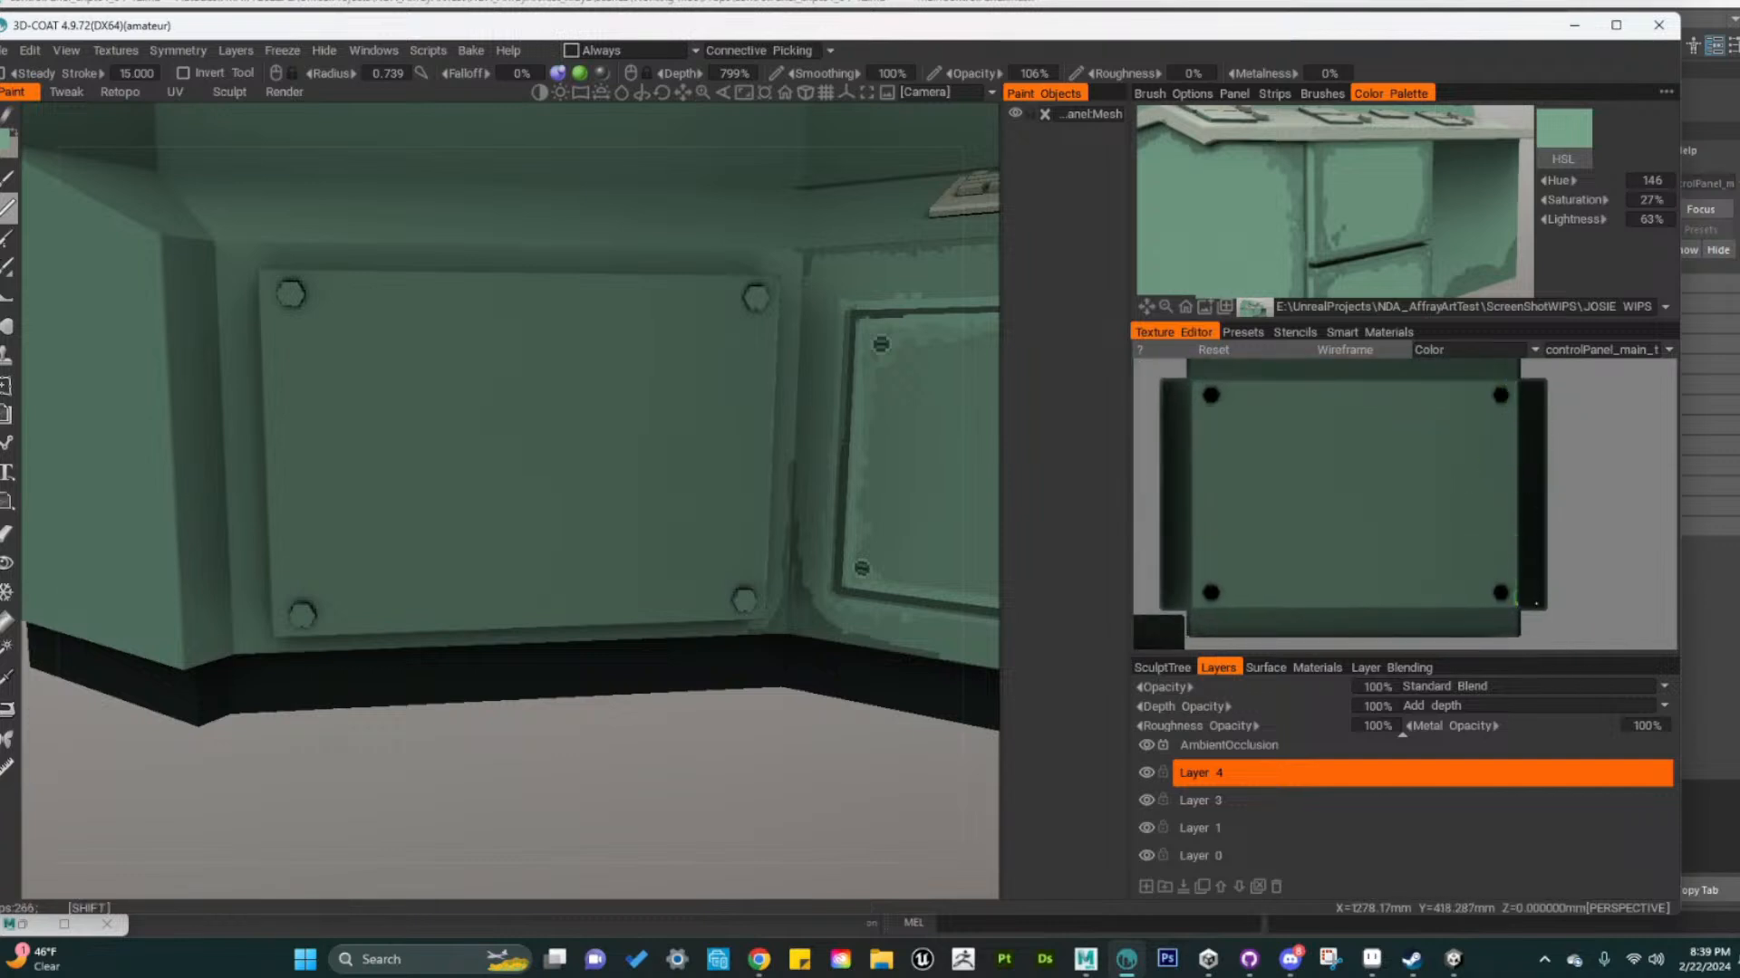
right_click_drag(1494, 454, 1509, 454)
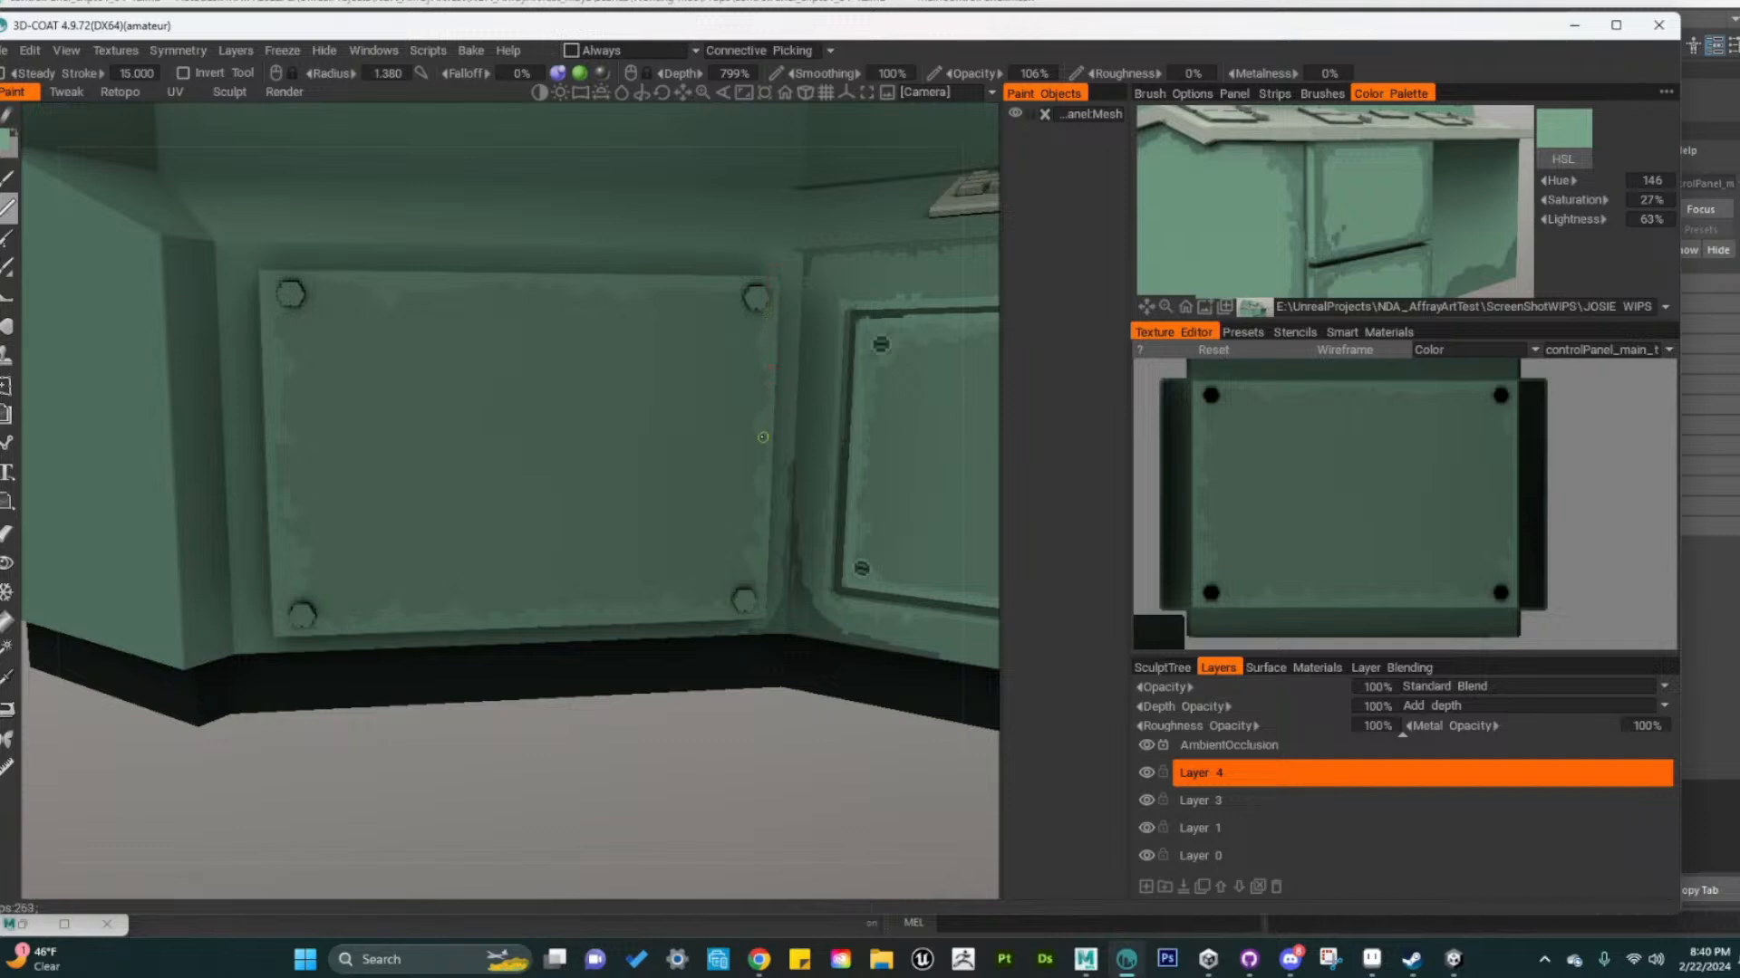
Examine the worn side panel and the whole desk from several distances and angles
right_click_drag(757, 589, 703, 709, "alt")
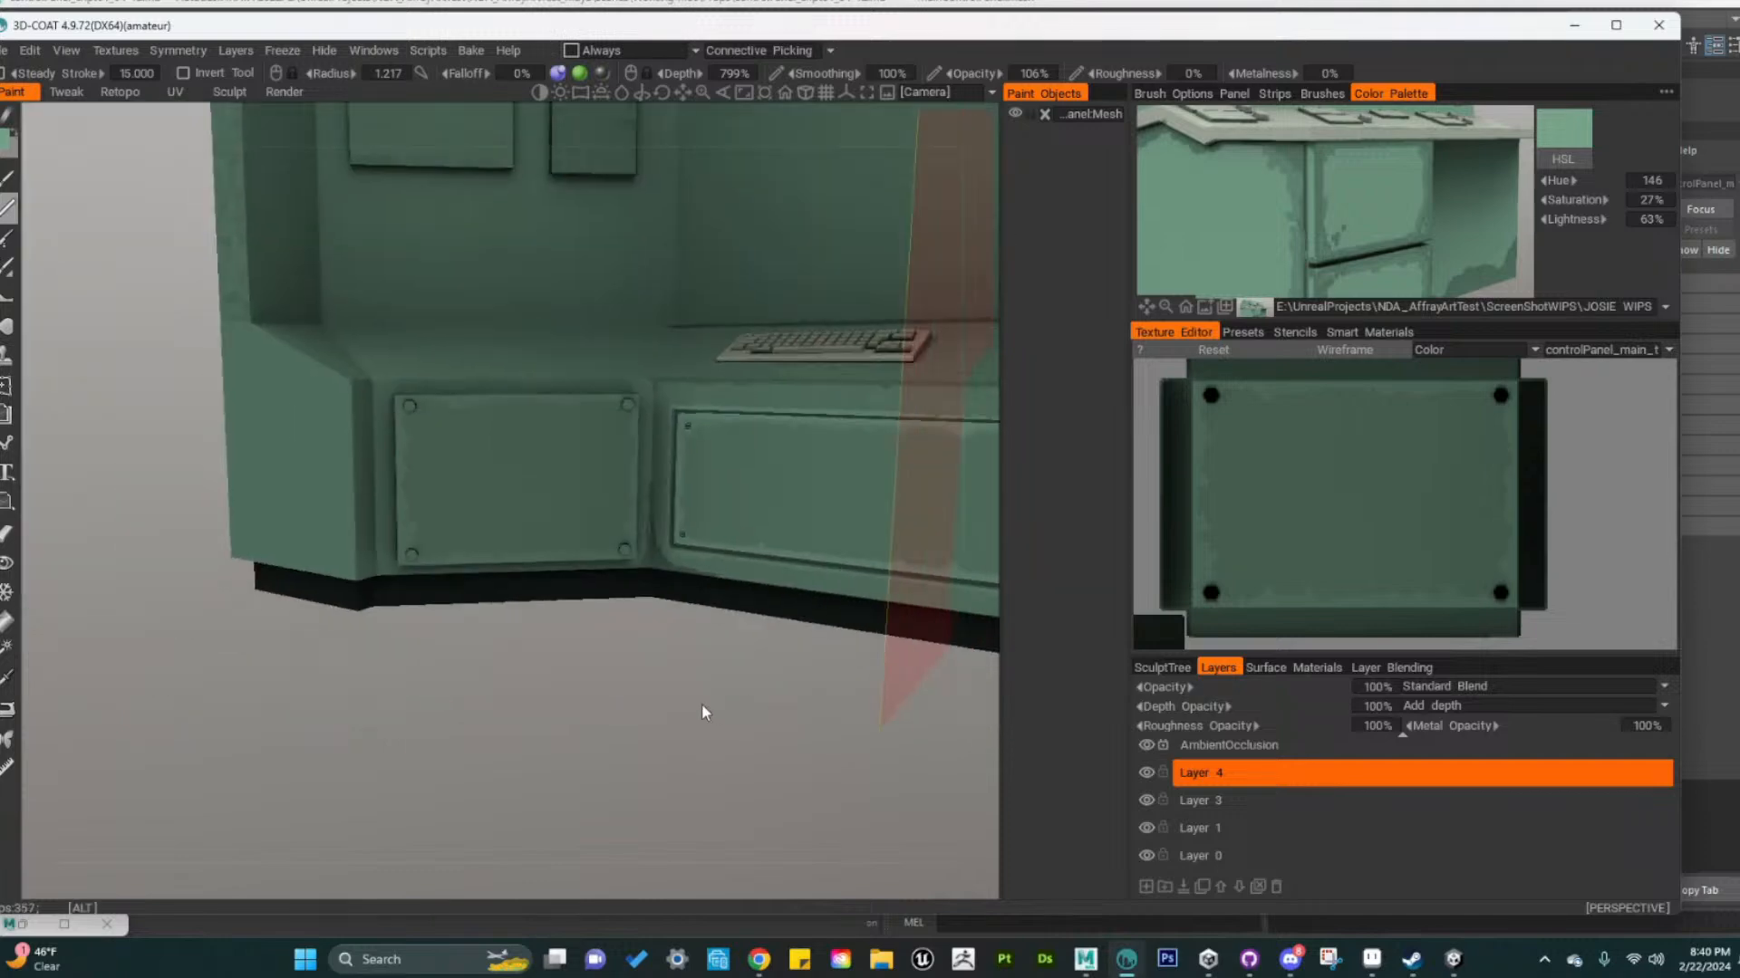
mouse_move(703, 709)
left_mouse_down("alt")
mouse_move(638, 759)
mouse_move(906, 721)
mouse_move(473, 692)
left_mouse_up("alt")
right_click_drag(473, 693, 544, 673, "alt")
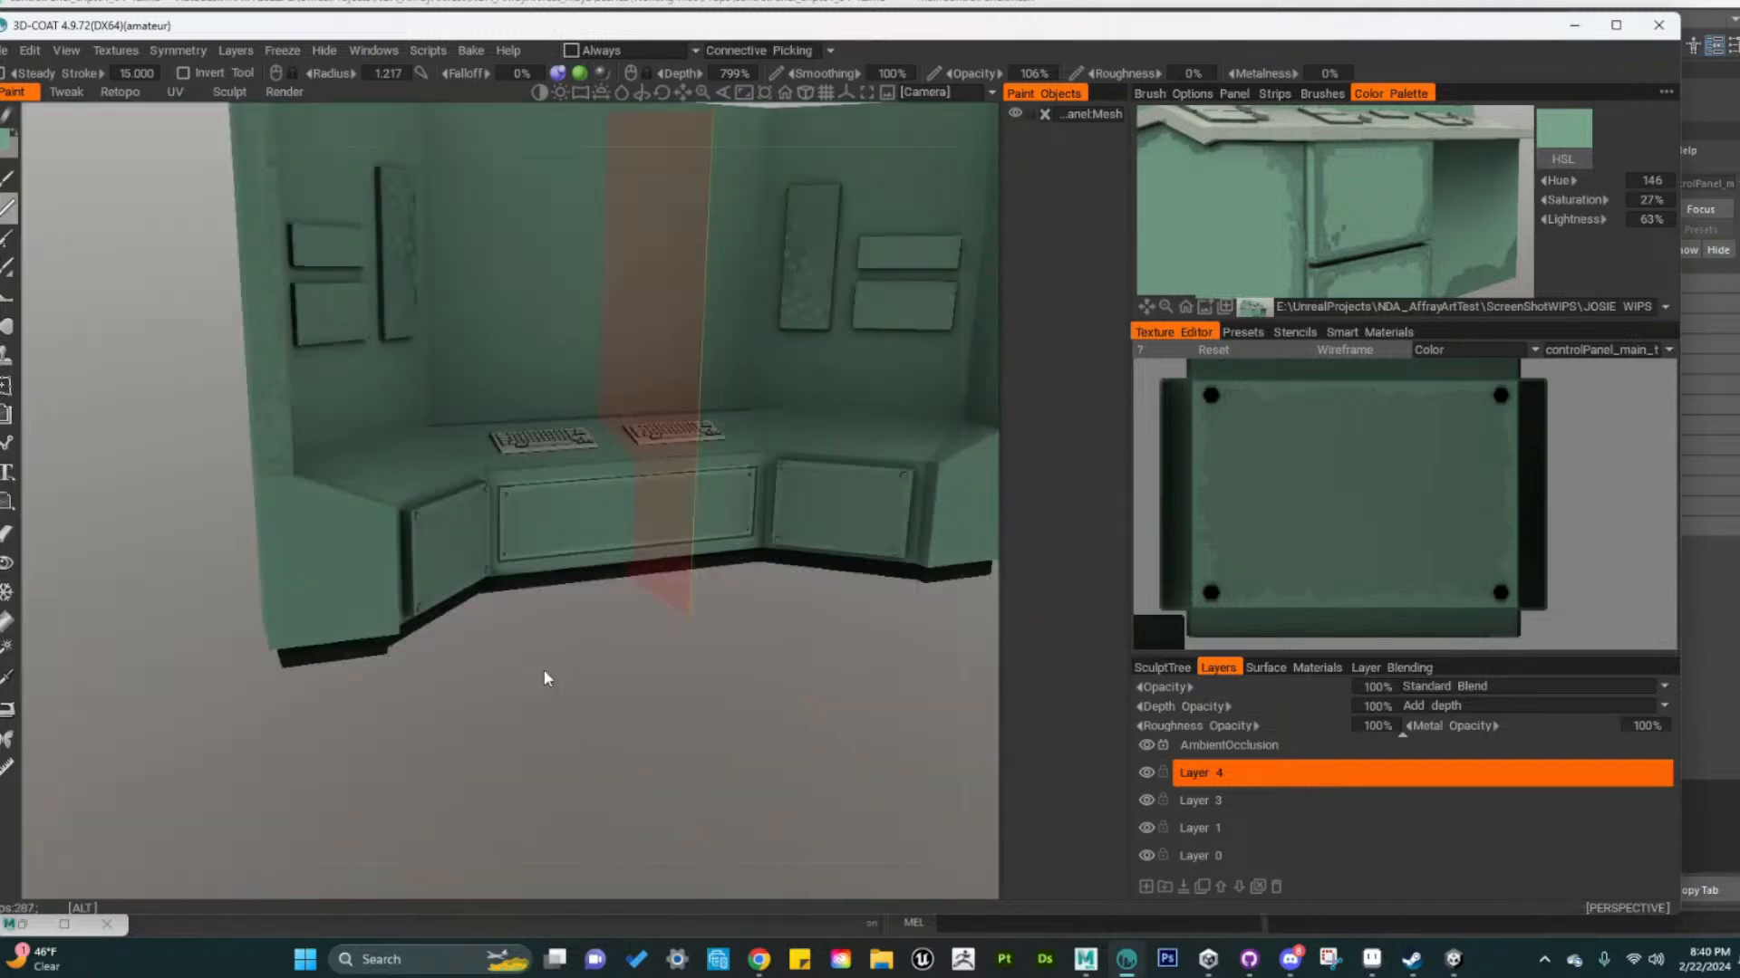
left_click_drag(543, 673, 463, 689, "alt")
right_click_drag(463, 688, 516, 625, "alt")
middle_click_drag(516, 625, 694, 612, "alt")
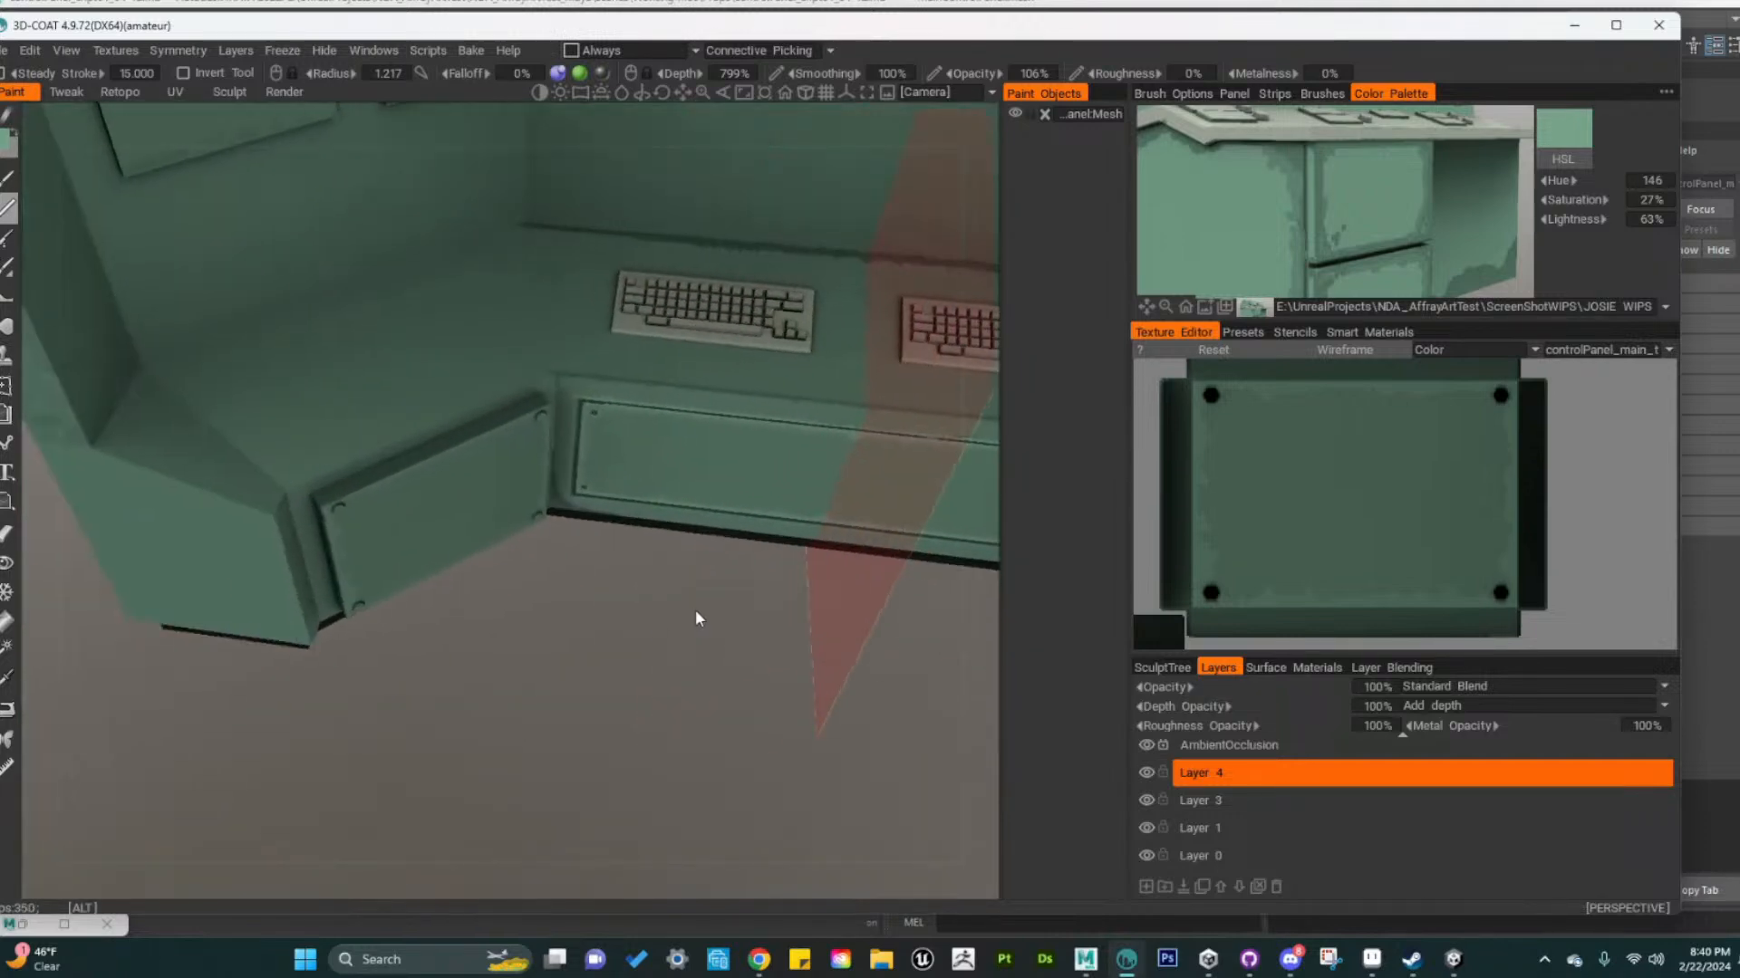
left_click_drag(695, 611, 586, 612, "alt")
mouse_move(586, 611)
right_mouse_down("alt")
mouse_move(513, 544)
mouse_move(544, 549)
mouse_move(540, 571)
right_mouse_up("alt")
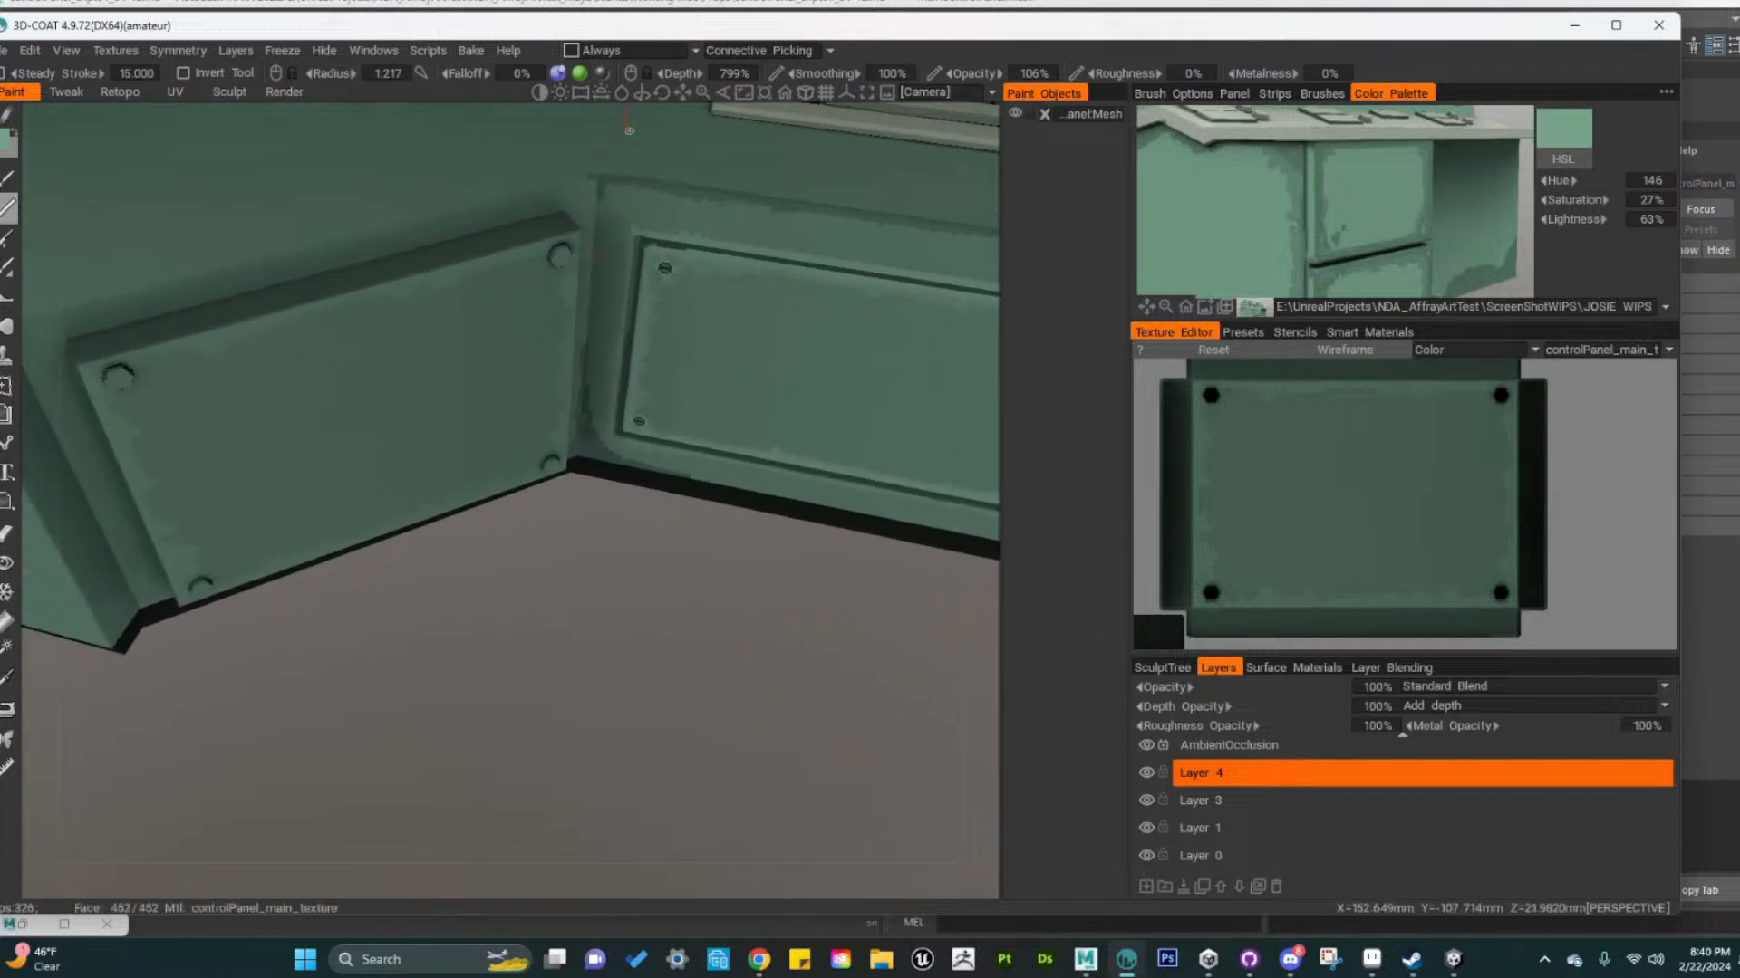
Sample a dark reference green with 43% lightness and paint a line along the desk edge above the side panel at brush radius 1.296
key("v")
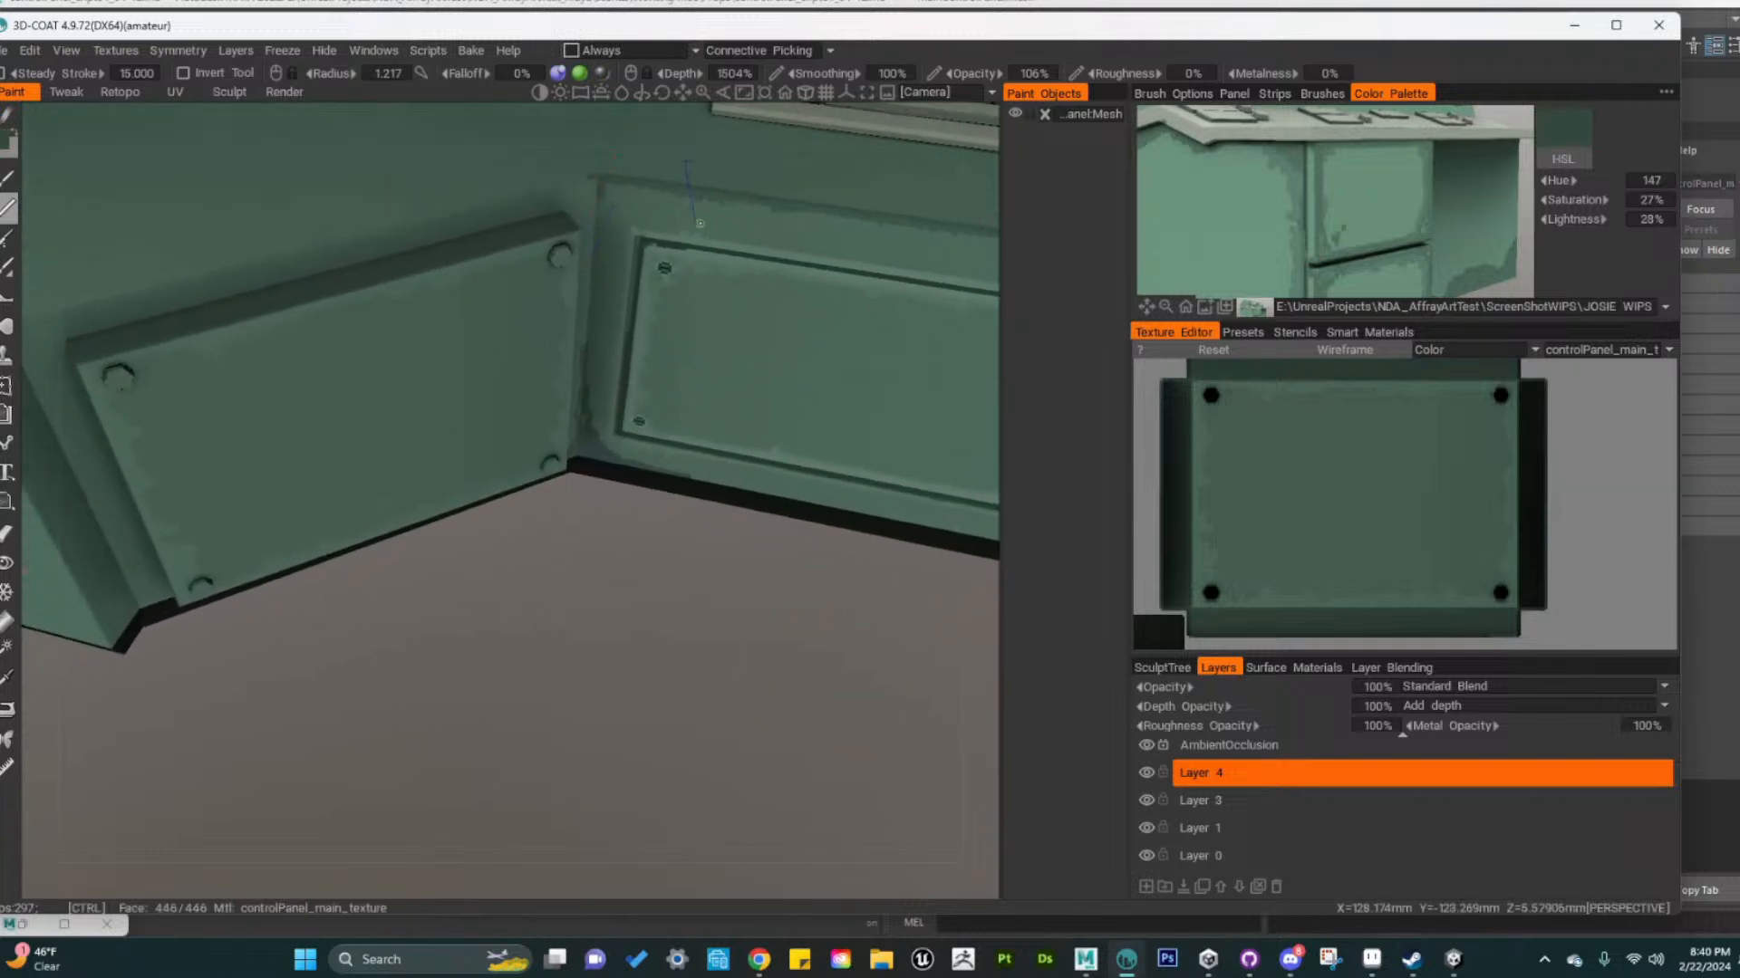
left_click(1479, 280)
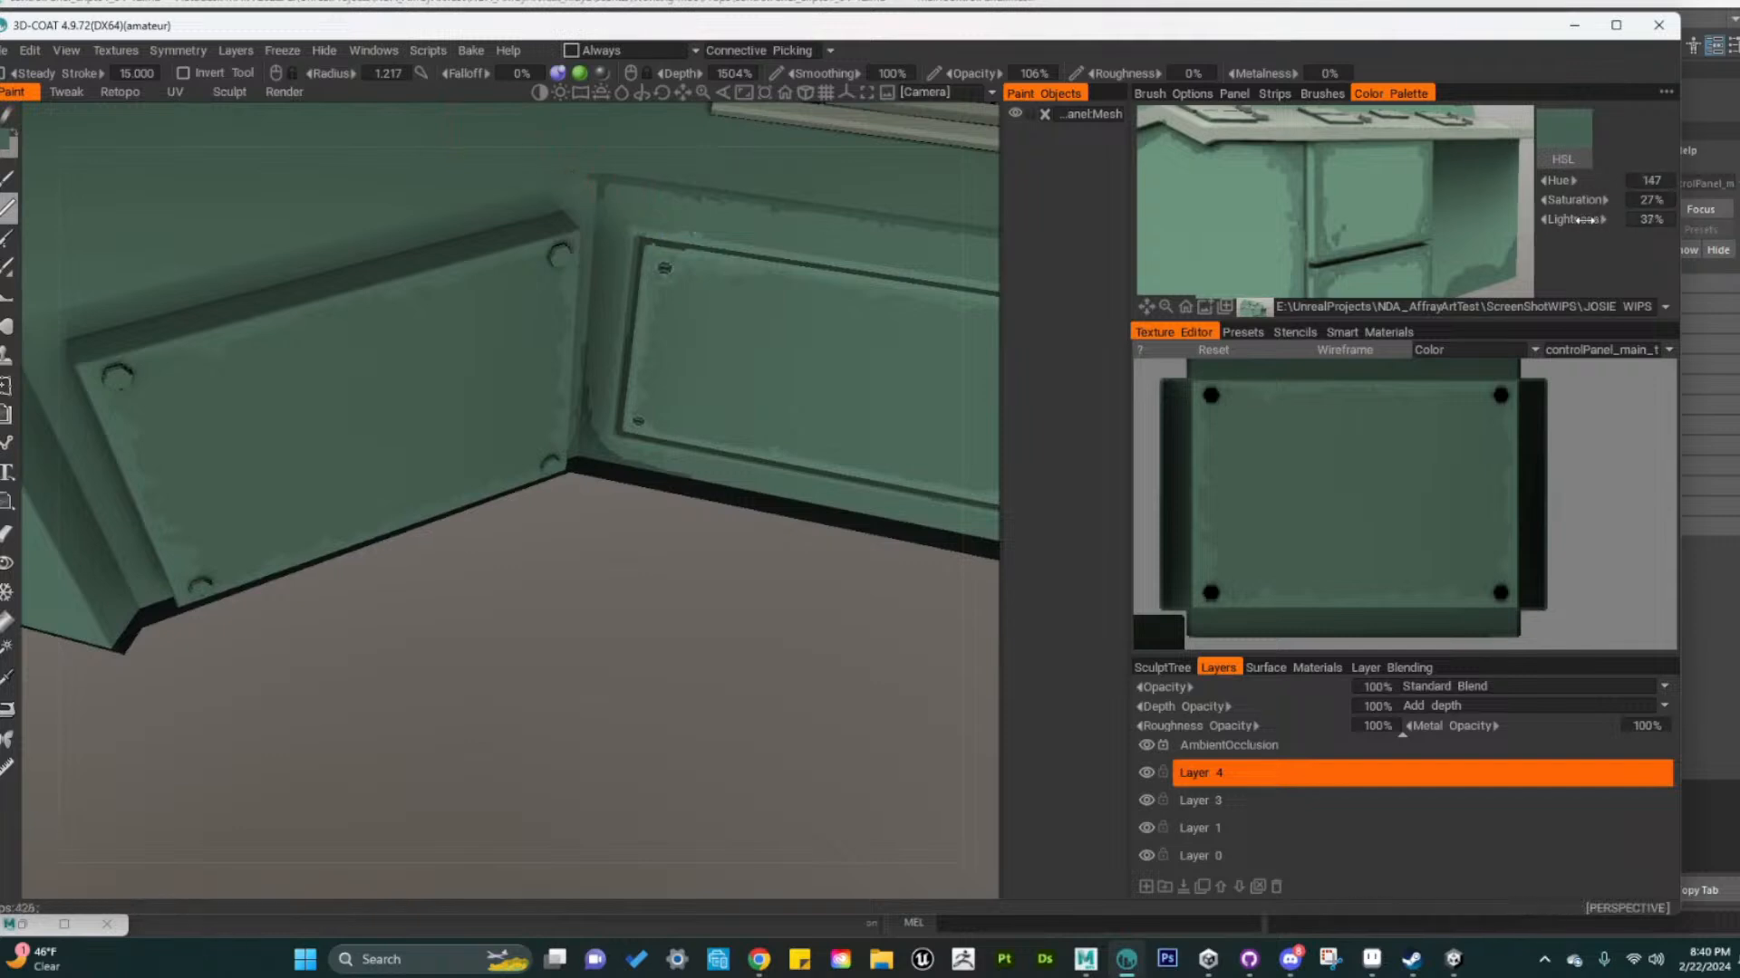
left_click_drag(788, 399, 679, 530, "alt")
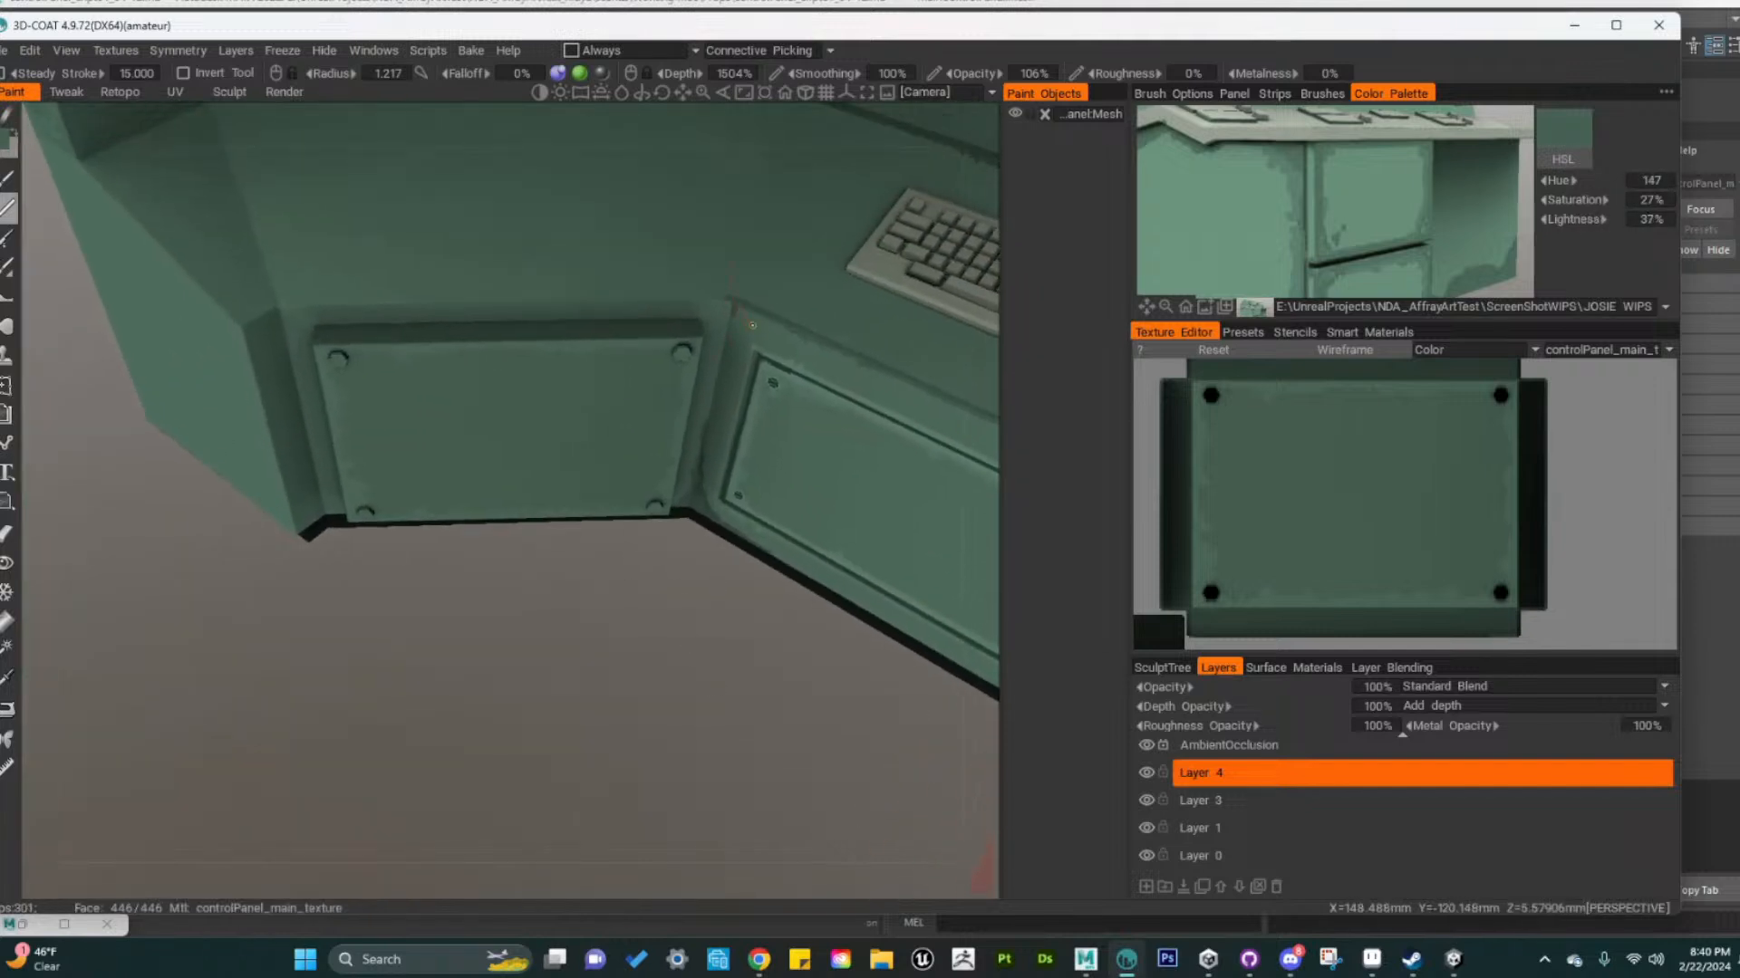
left_click_drag(1581, 221, 1599, 221)
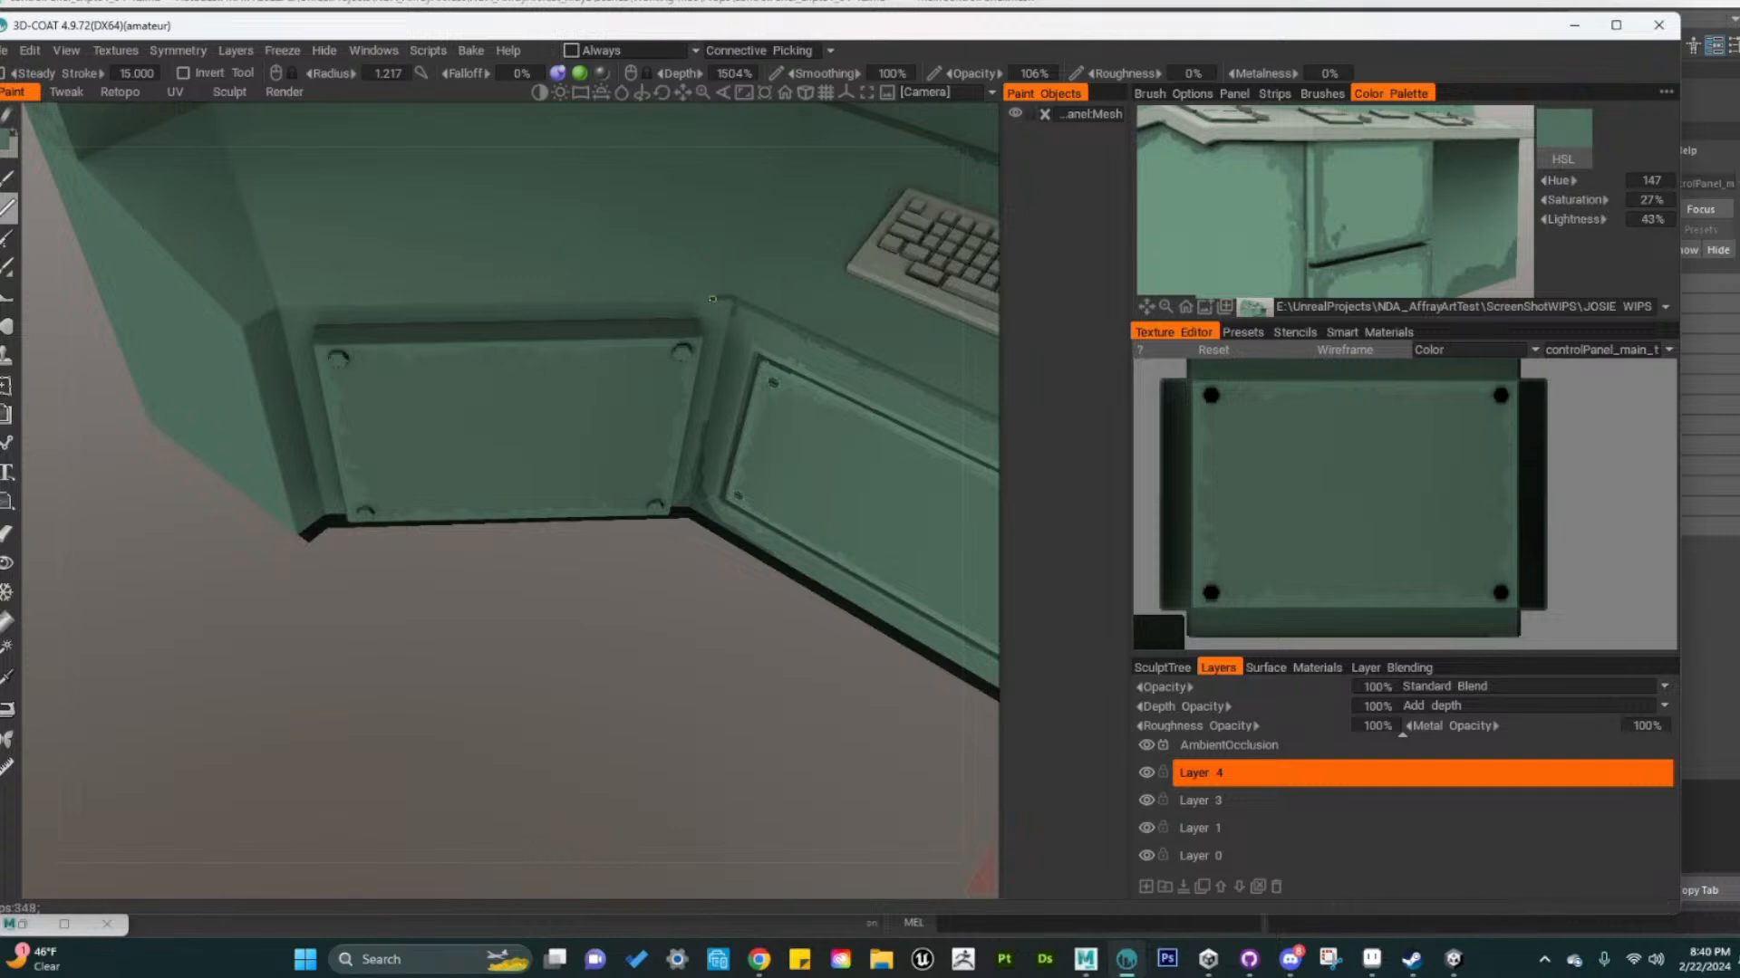
left_click(1479, 265)
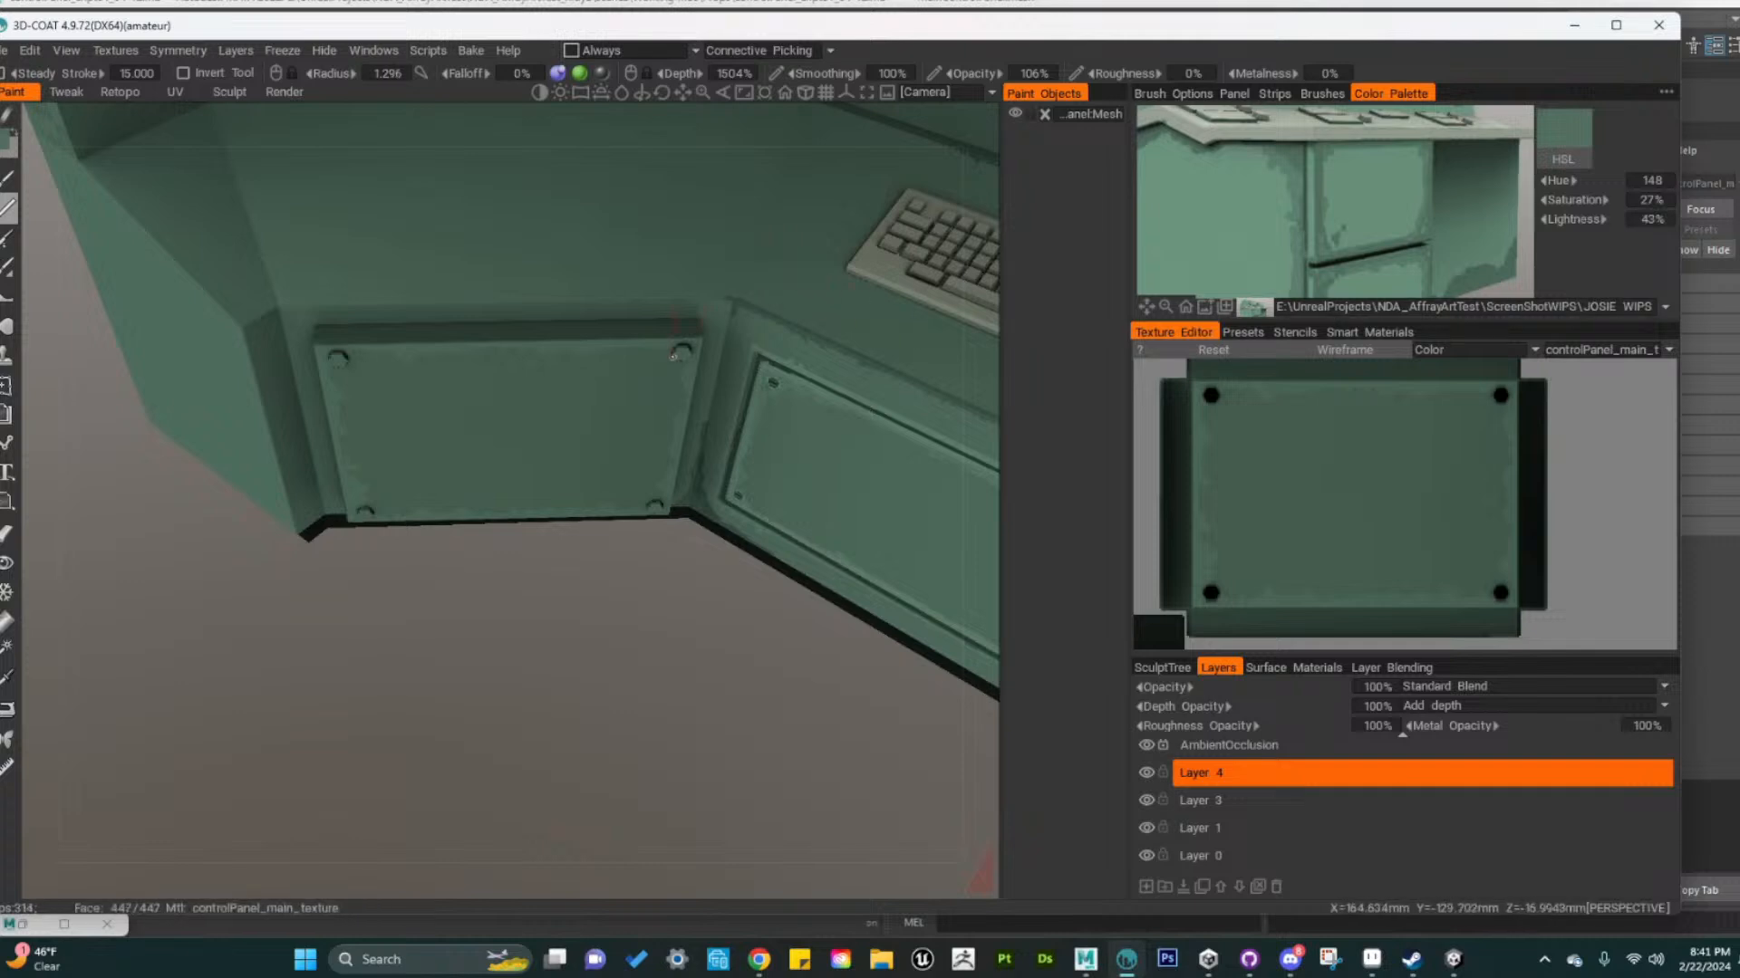
middle_click_drag(673, 355, 696, 428, "alt")
right_click_drag(696, 428, 749, 423, "alt")
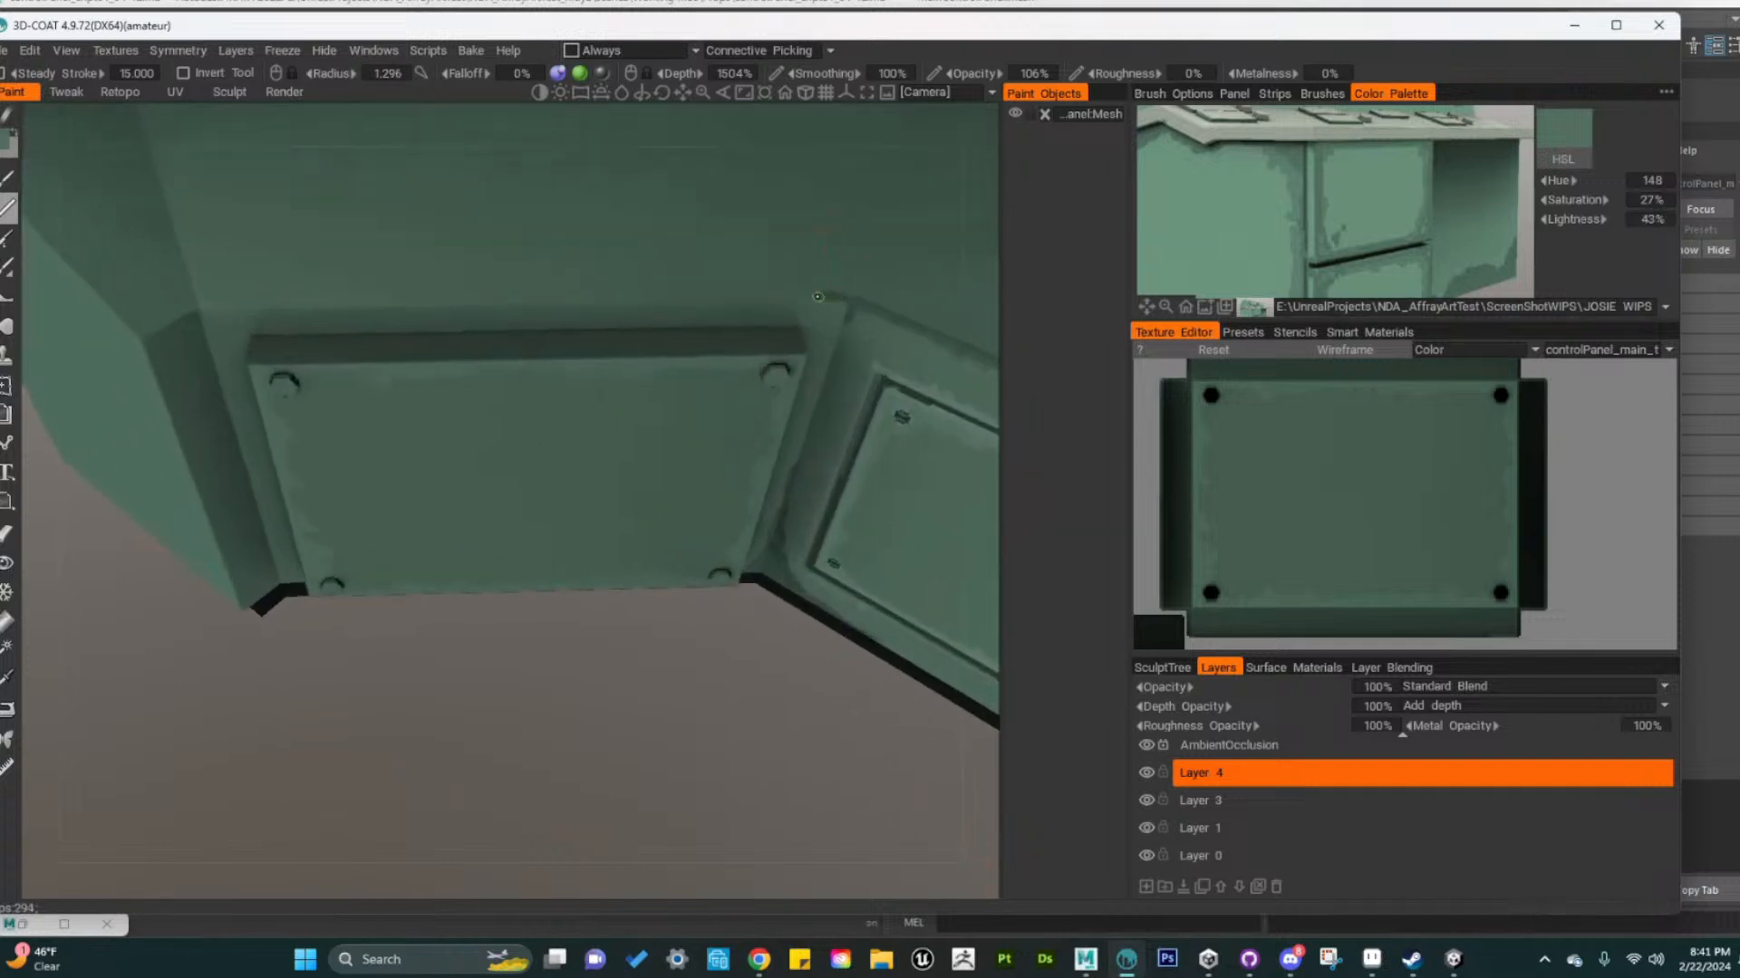
left_click_drag(778, 297, 553, 301)
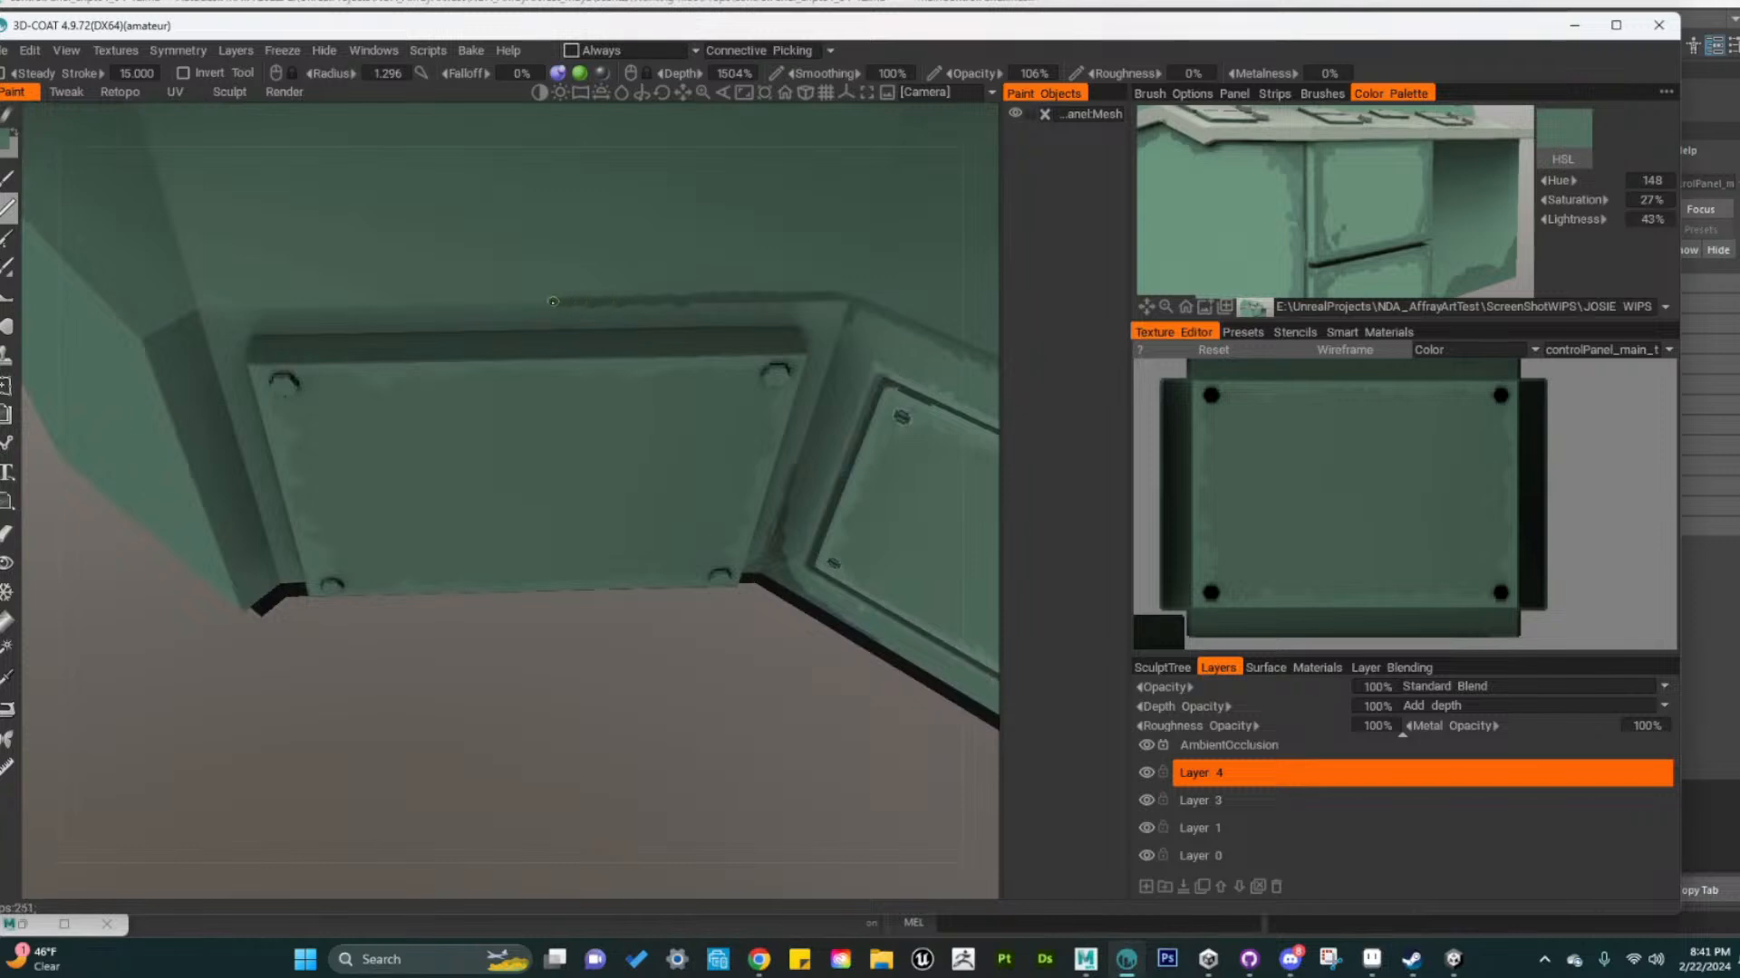
left_click_drag(446, 300, 204, 301)
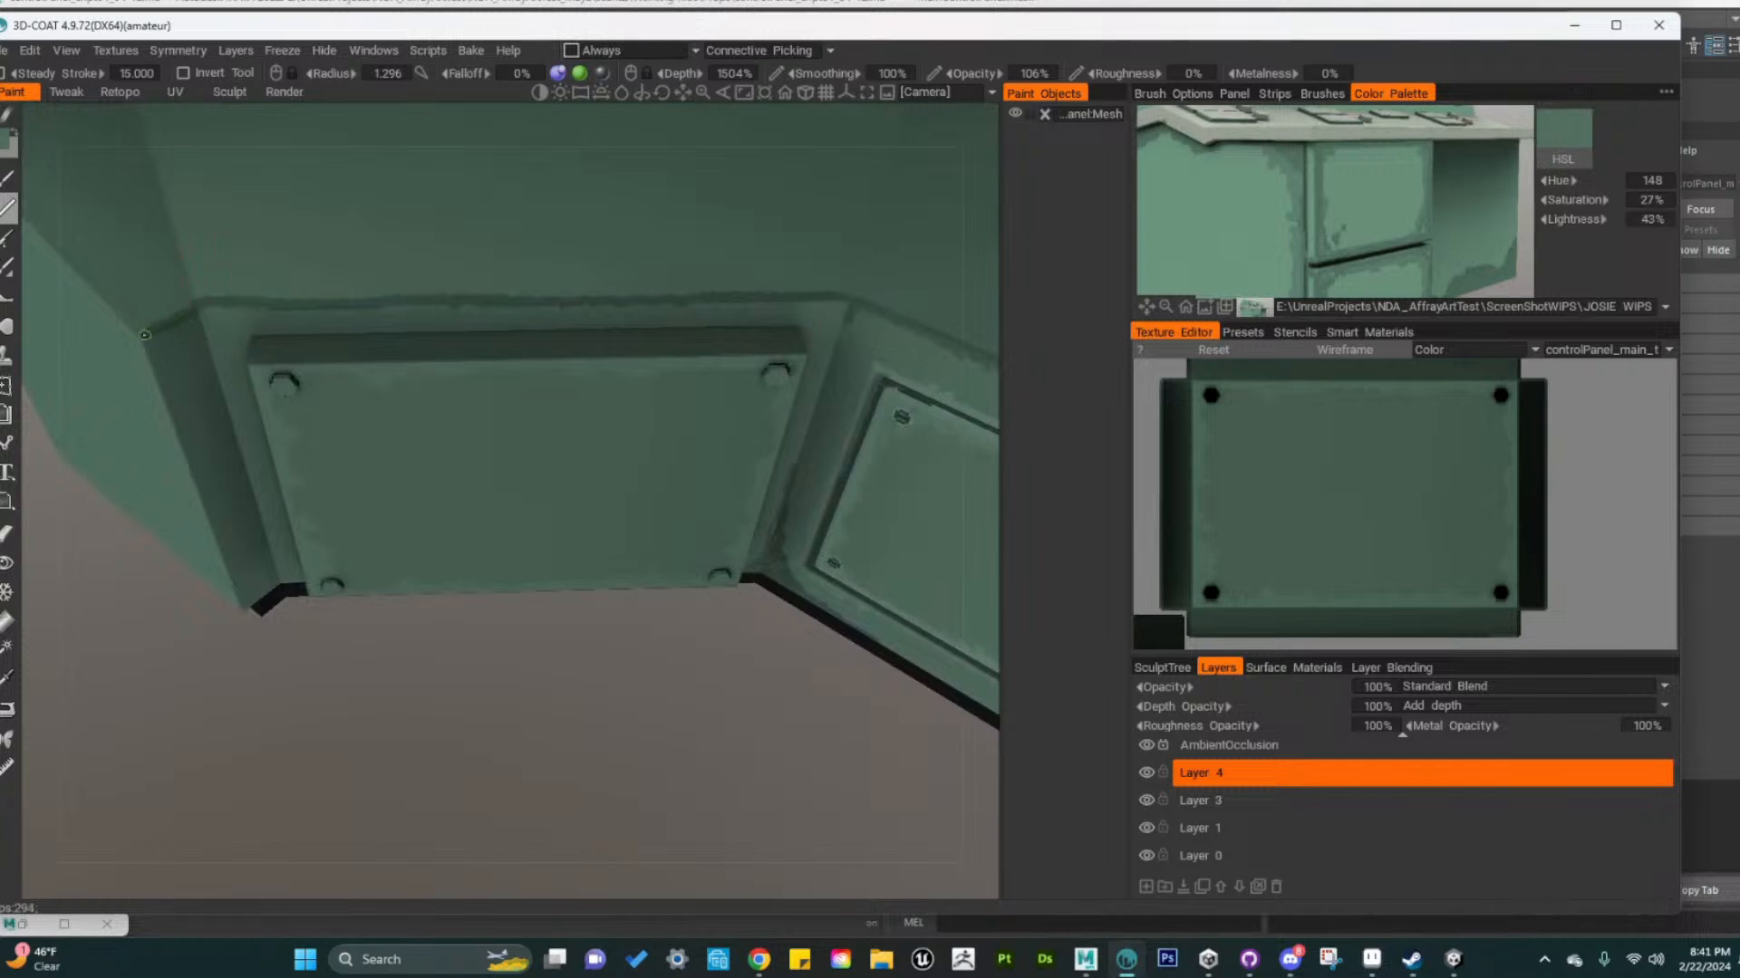
Paint ragged chips along the desk edge line above the bolted side panel
left_click_drag(423, 501, 410, 435, "alt")
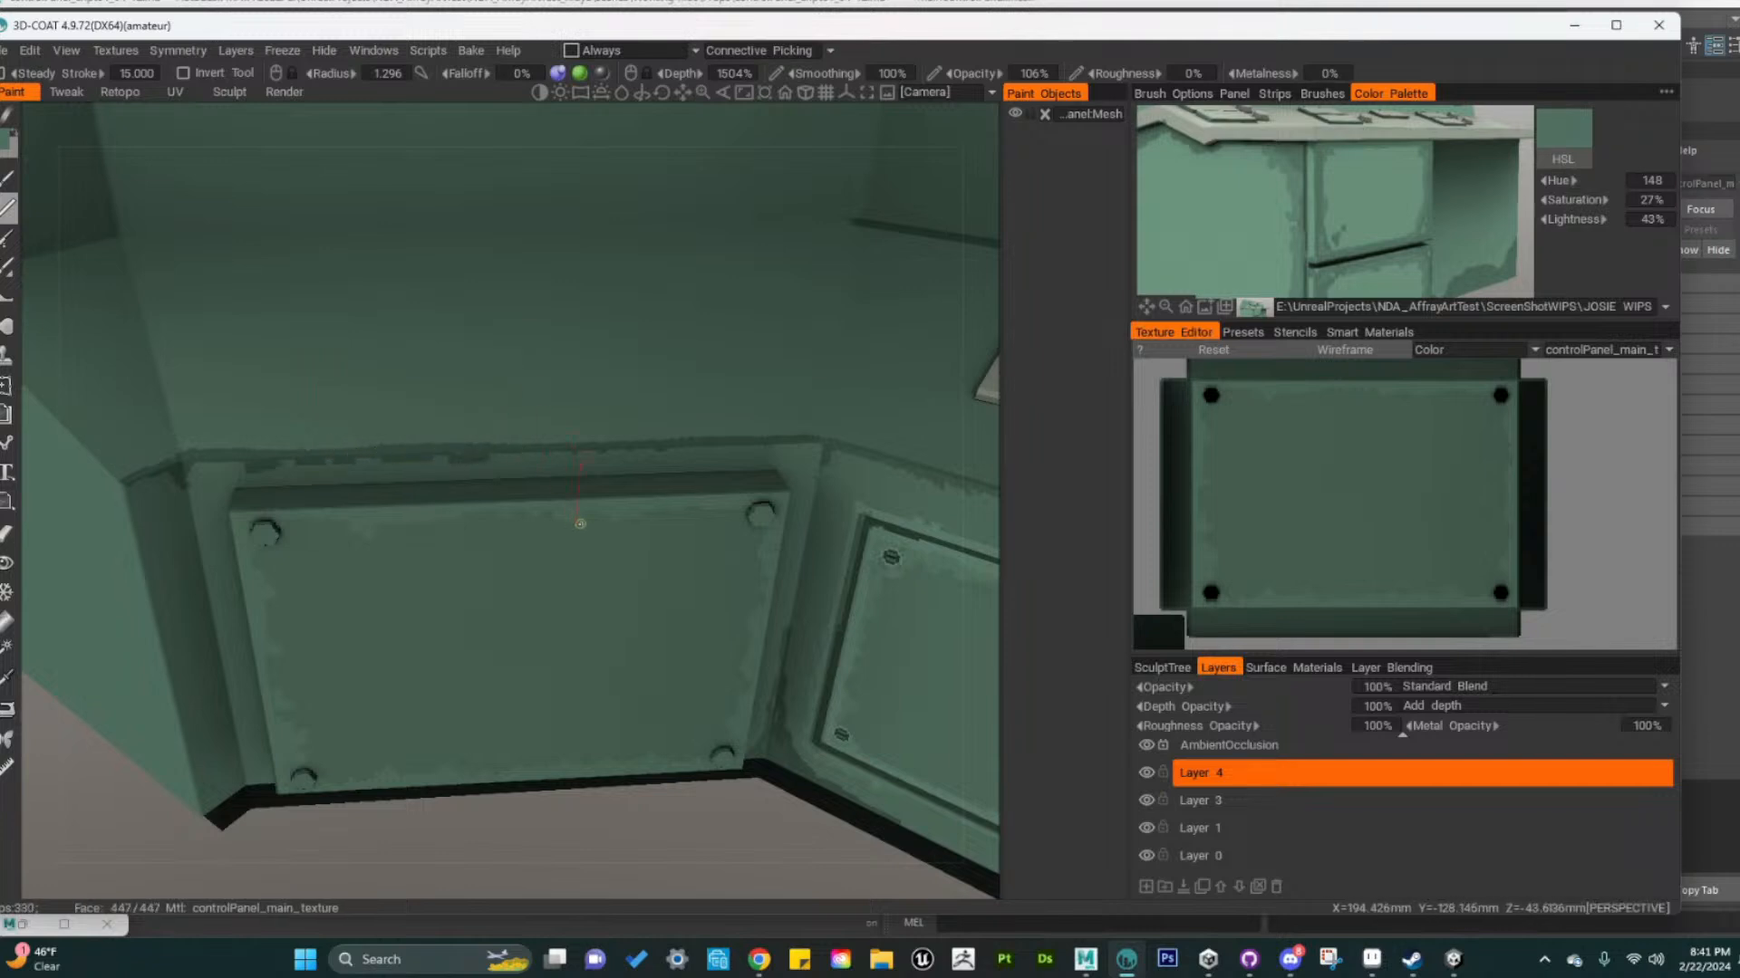
middle_click_drag(645, 575, 595, 571, "alt")
left_click_drag(640, 578, 631, 546, "alt")
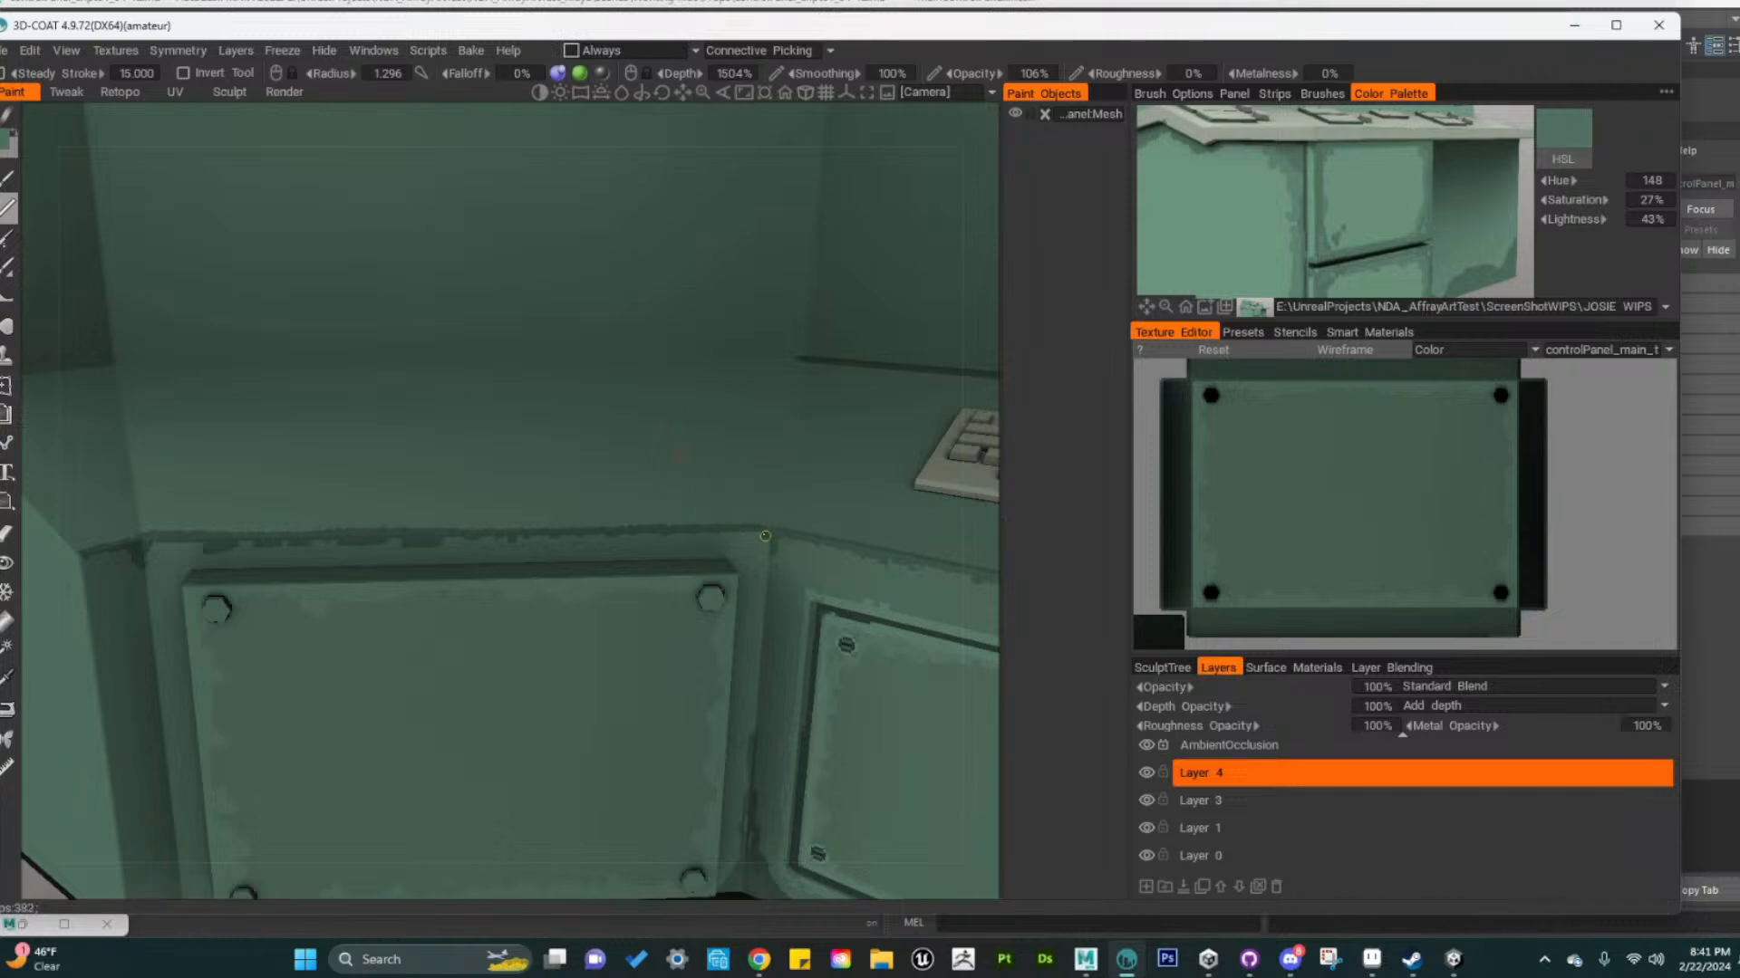
Darken the desk corner between the side and front panels and add a small crack there with brush radius 0.558
mouse_move(770, 549)
left_mouse_down("alt")
mouse_move(801, 723)
mouse_move(764, 610)
left_mouse_up("alt")
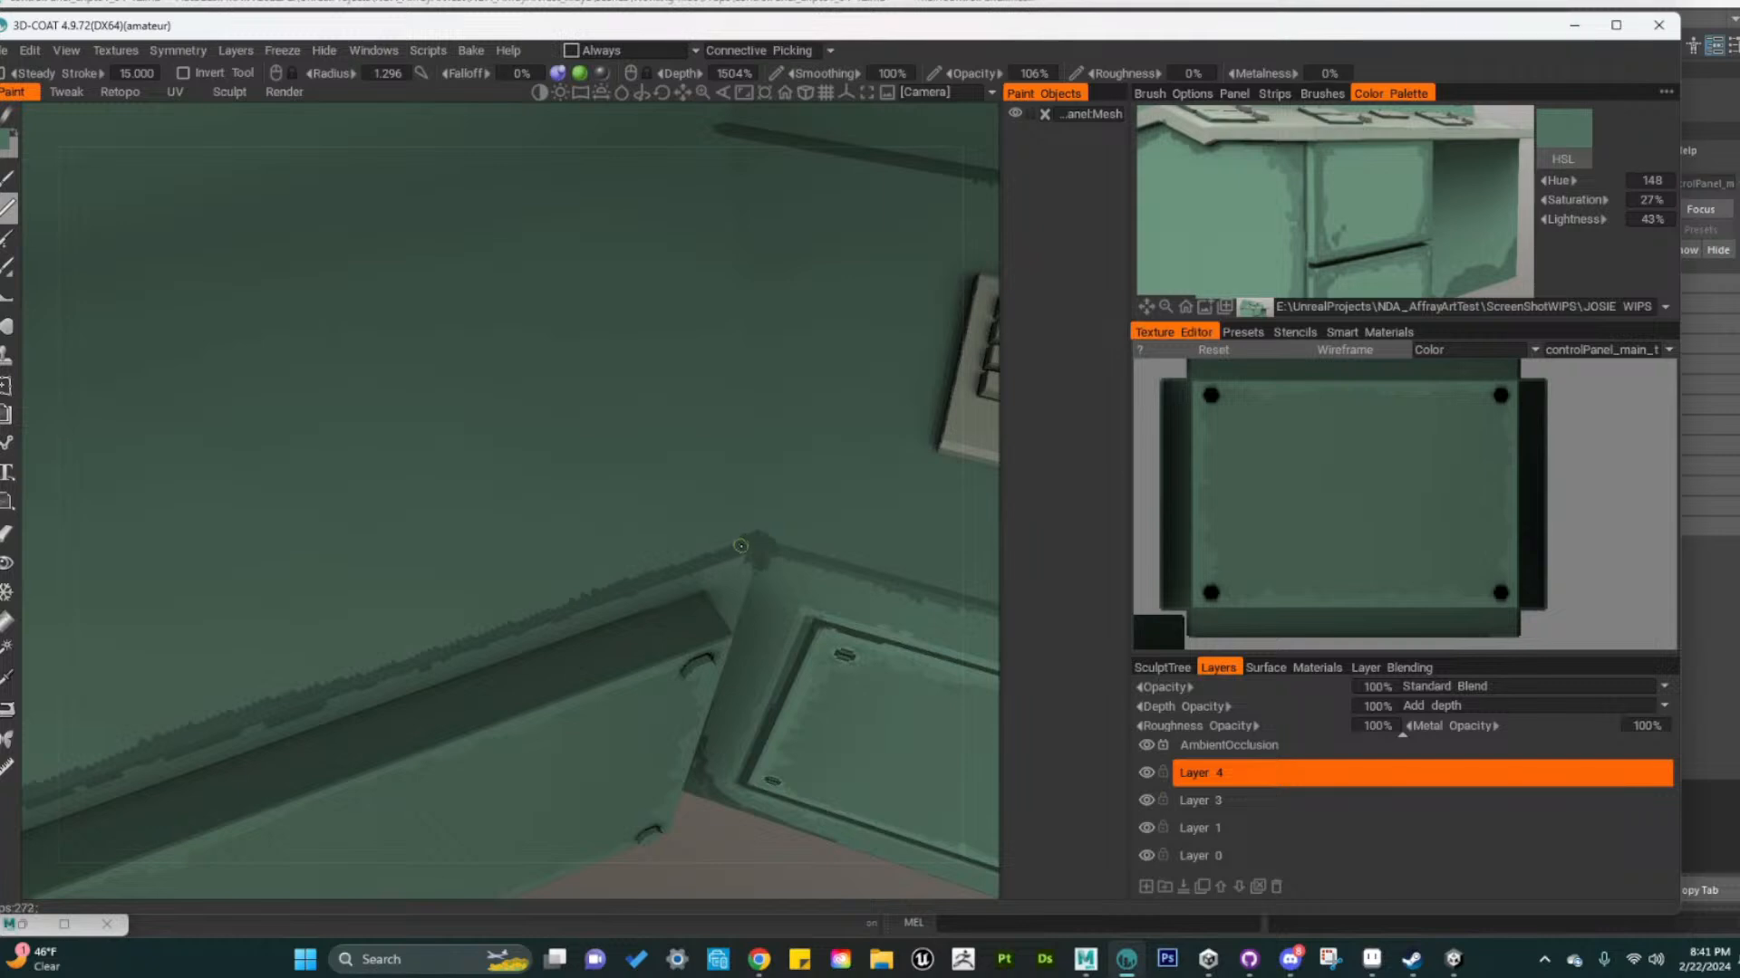
mouse_move(802, 557)
right_mouse_down()
mouse_move(696, 559)
mouse_move(762, 526)
right_mouse_up()
right_click_drag(750, 546, 746, 547)
Reduce the brush radius to 0.205 and paint a thin tapered crack along the crease at the desk's outer corner
left_click_drag(790, 659, 812, 586, "alt")
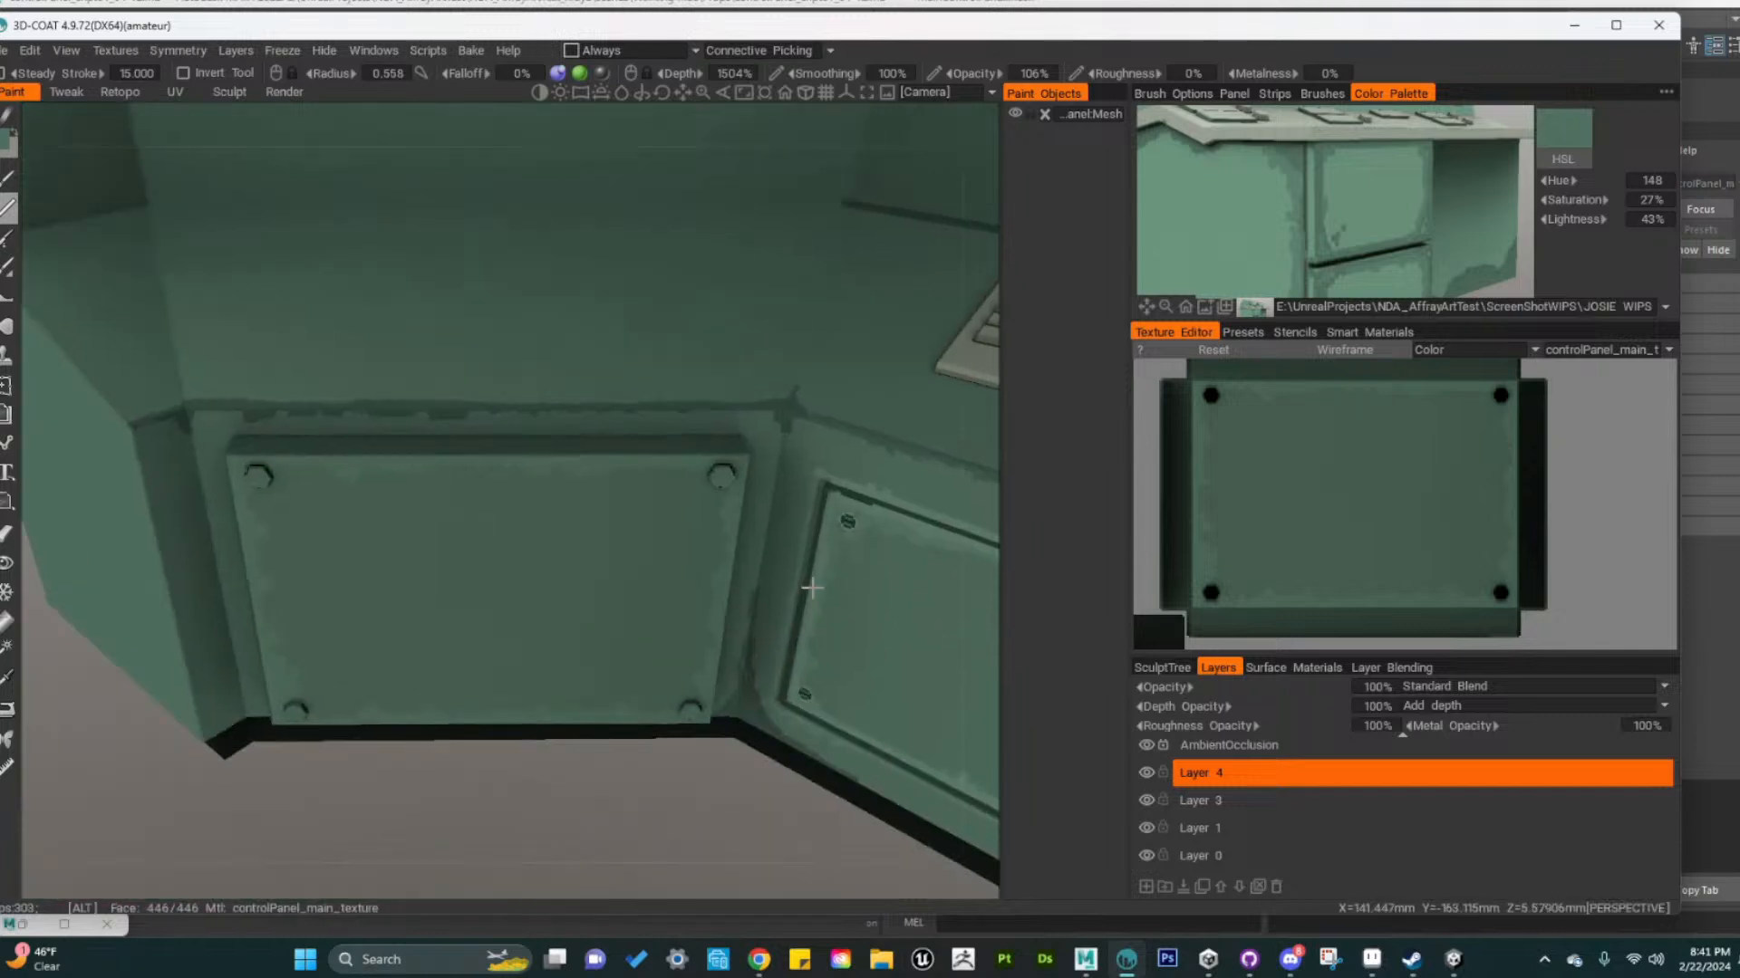
right_click_drag(812, 586, 830, 594, "alt")
left_click_drag(830, 594, 776, 622, "alt")
left_click_drag(423, 730, 367, 731, "alt")
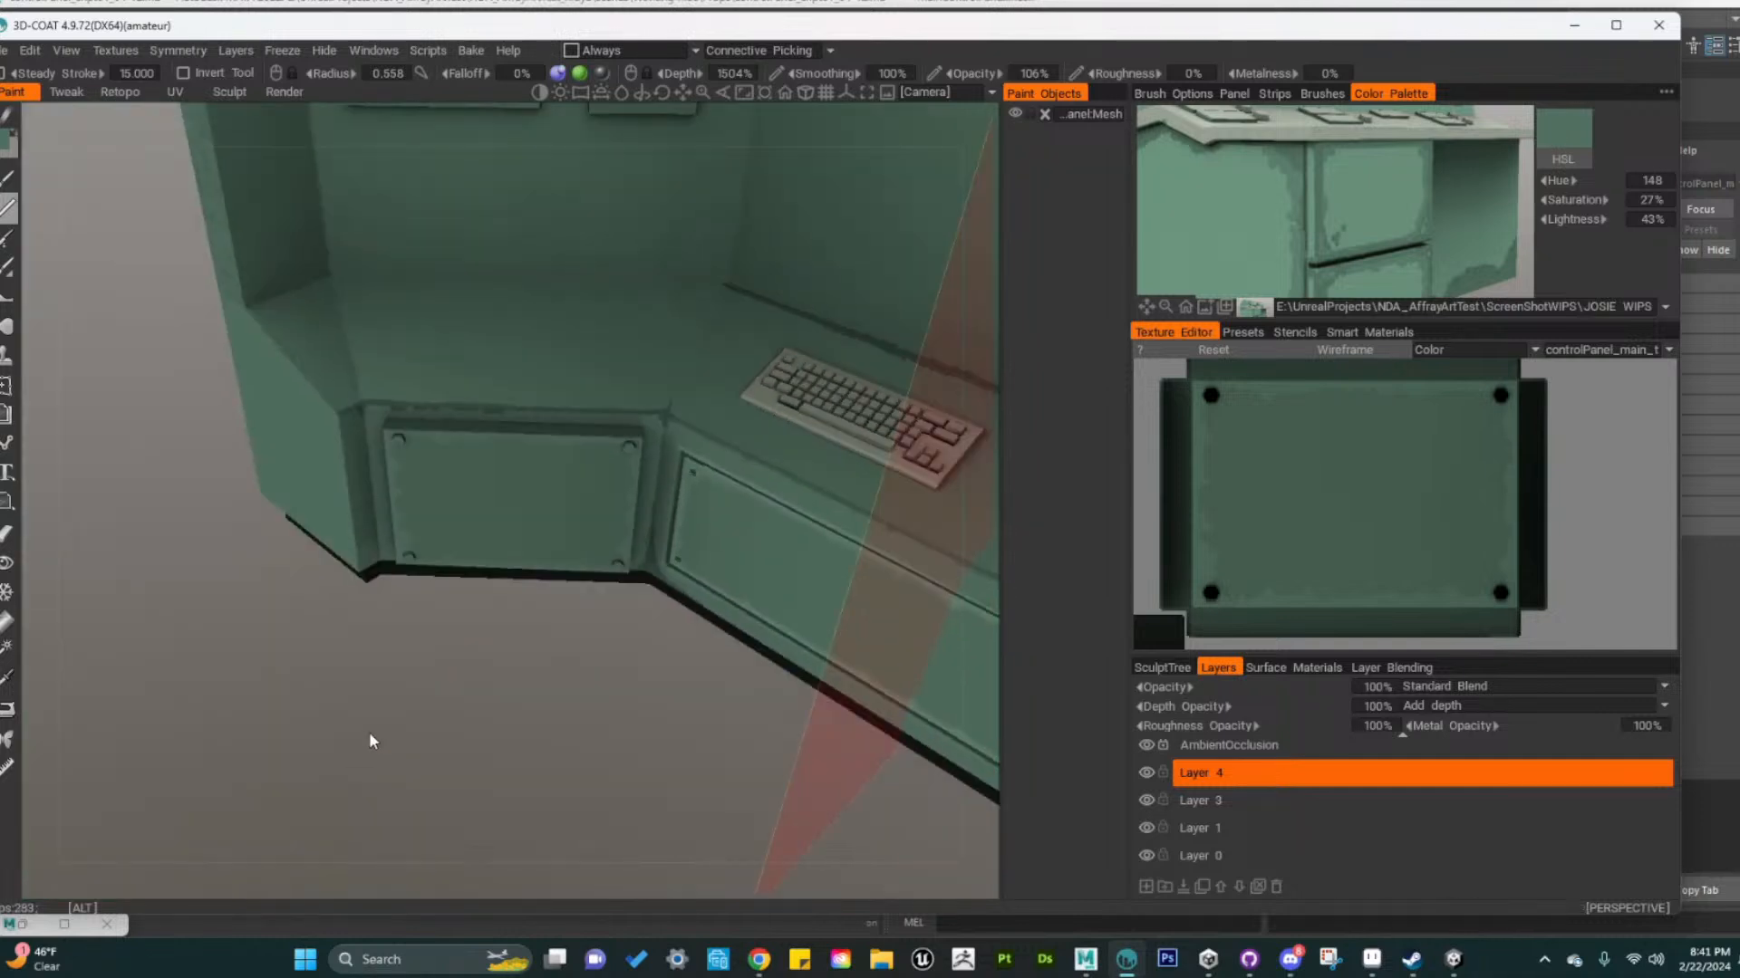
middle_click_drag(367, 732, 508, 770, "alt")
right_click_drag(507, 770, 515, 489, "alt")
left_click_drag(579, 666, 682, 529, "alt")
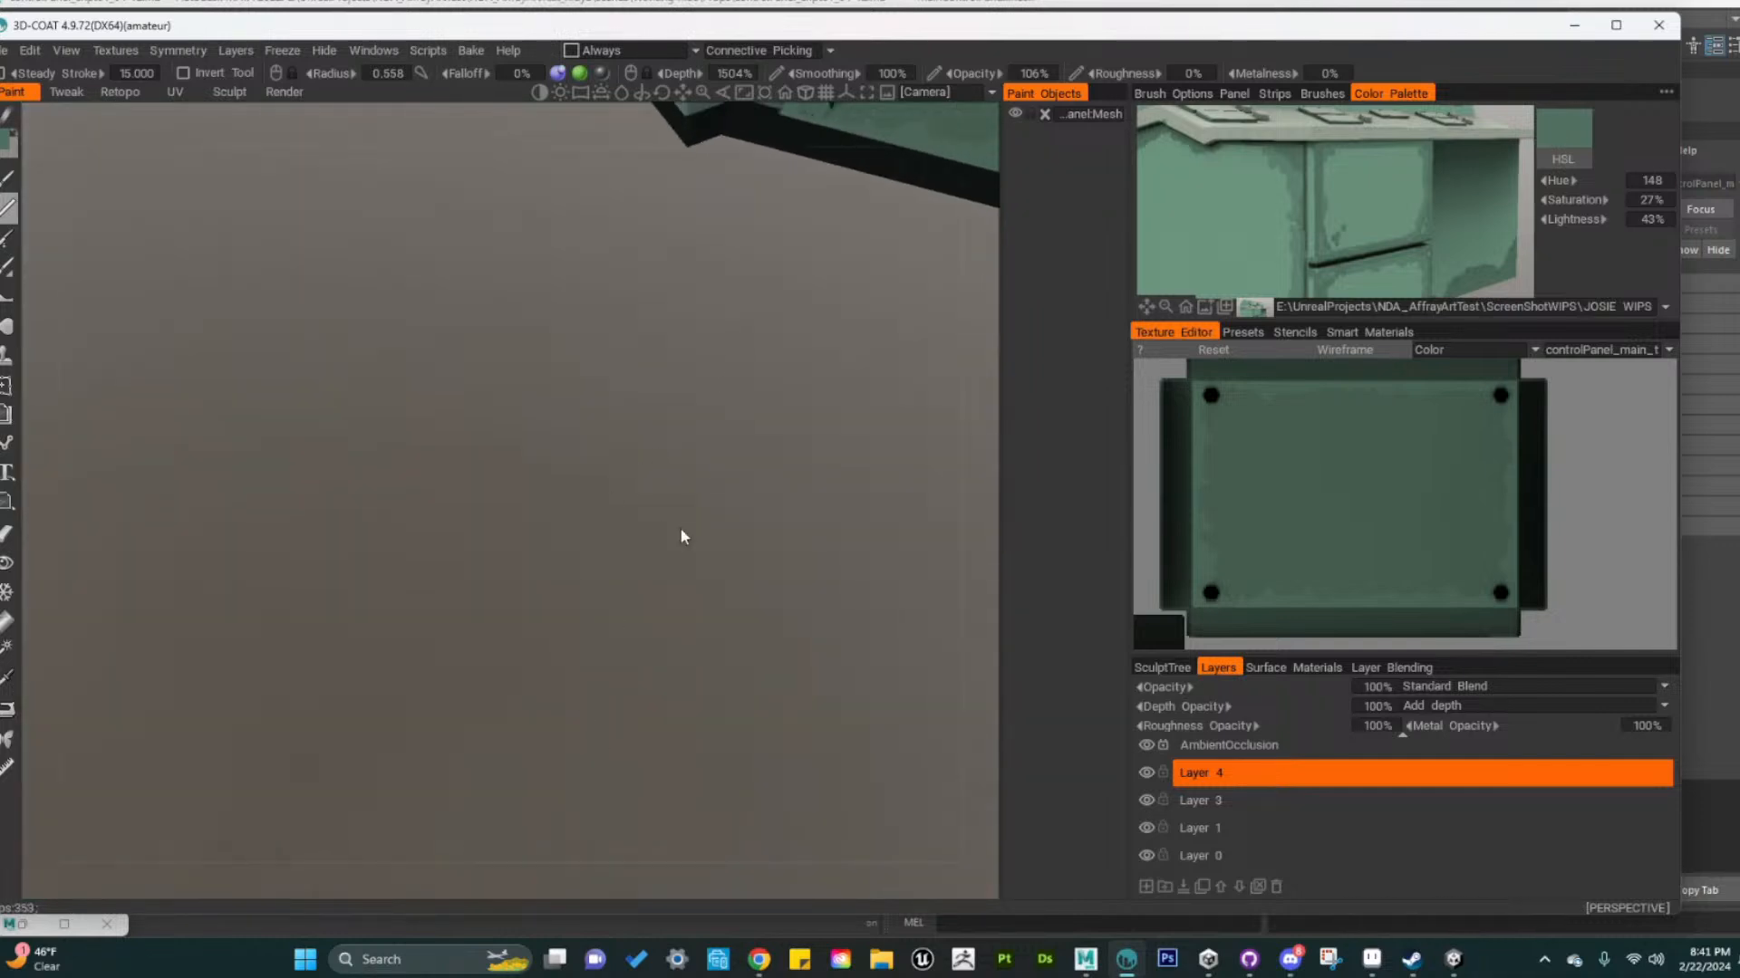
right_click_drag(769, 573, 616, 553, "alt")
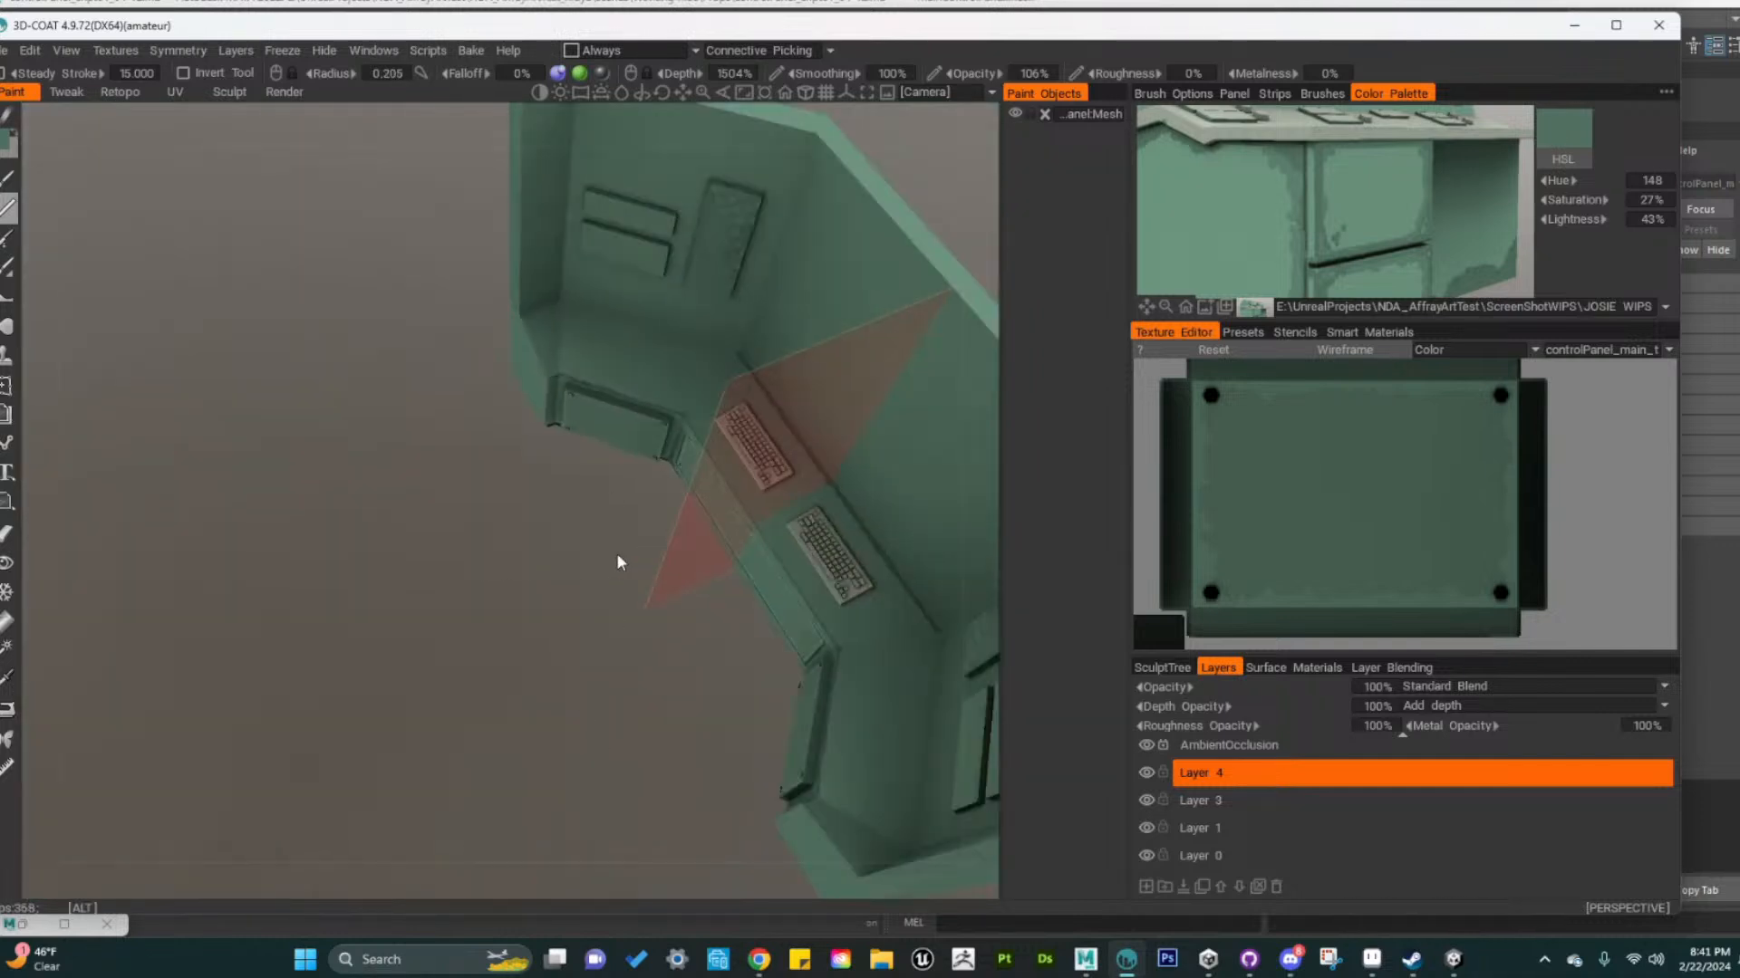
left_click_drag(616, 552, 671, 525, "alt")
middle_click_drag(670, 525, 593, 706, "alt")
right_click_drag(503, 520, 683, 542, "alt")
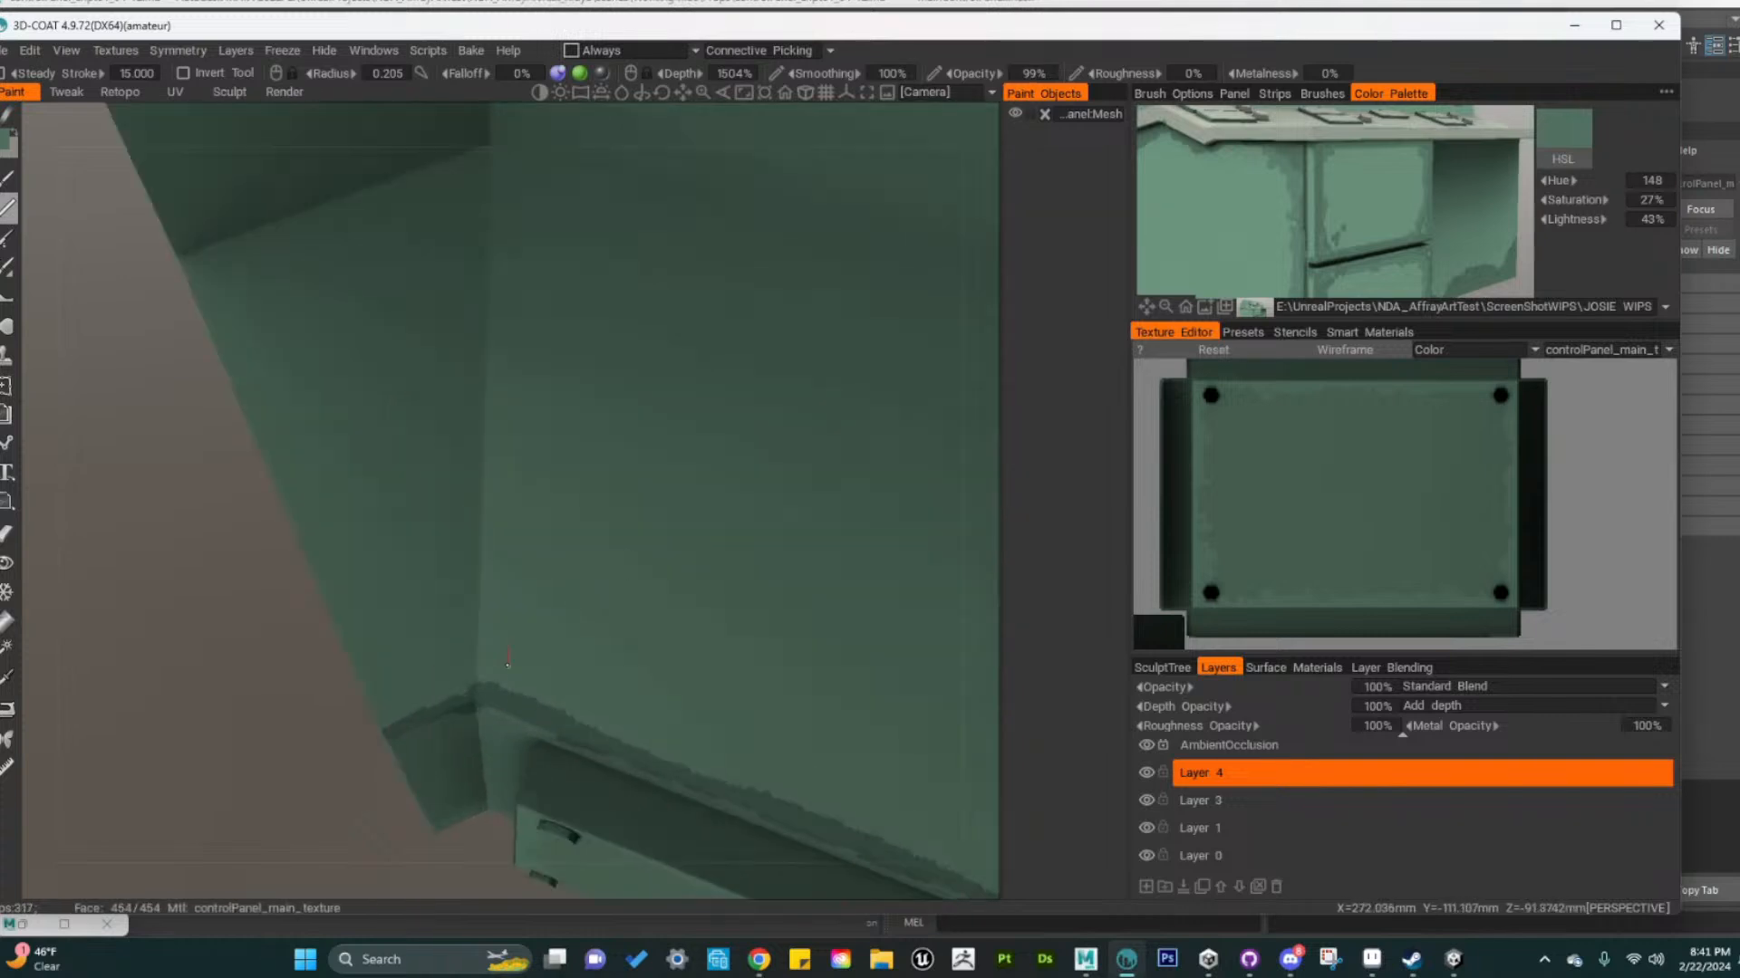
left_click_drag(481, 625, 479, 666)
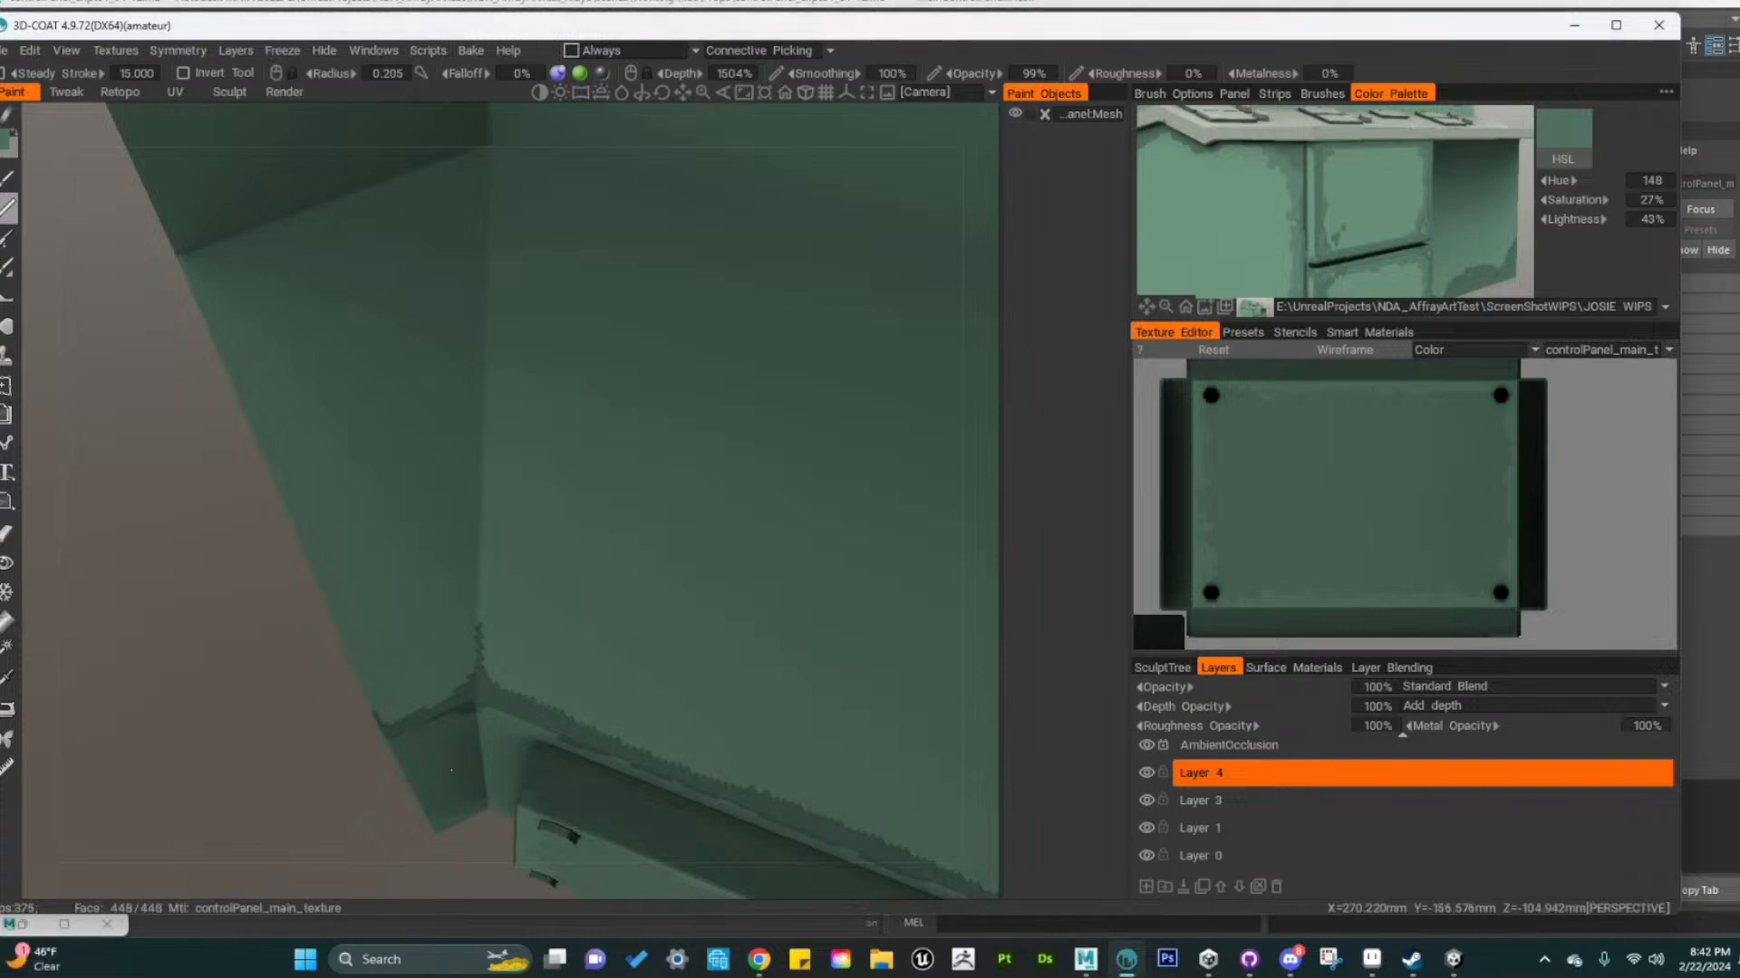
left_click_drag(419, 730, 547, 649, "alt")
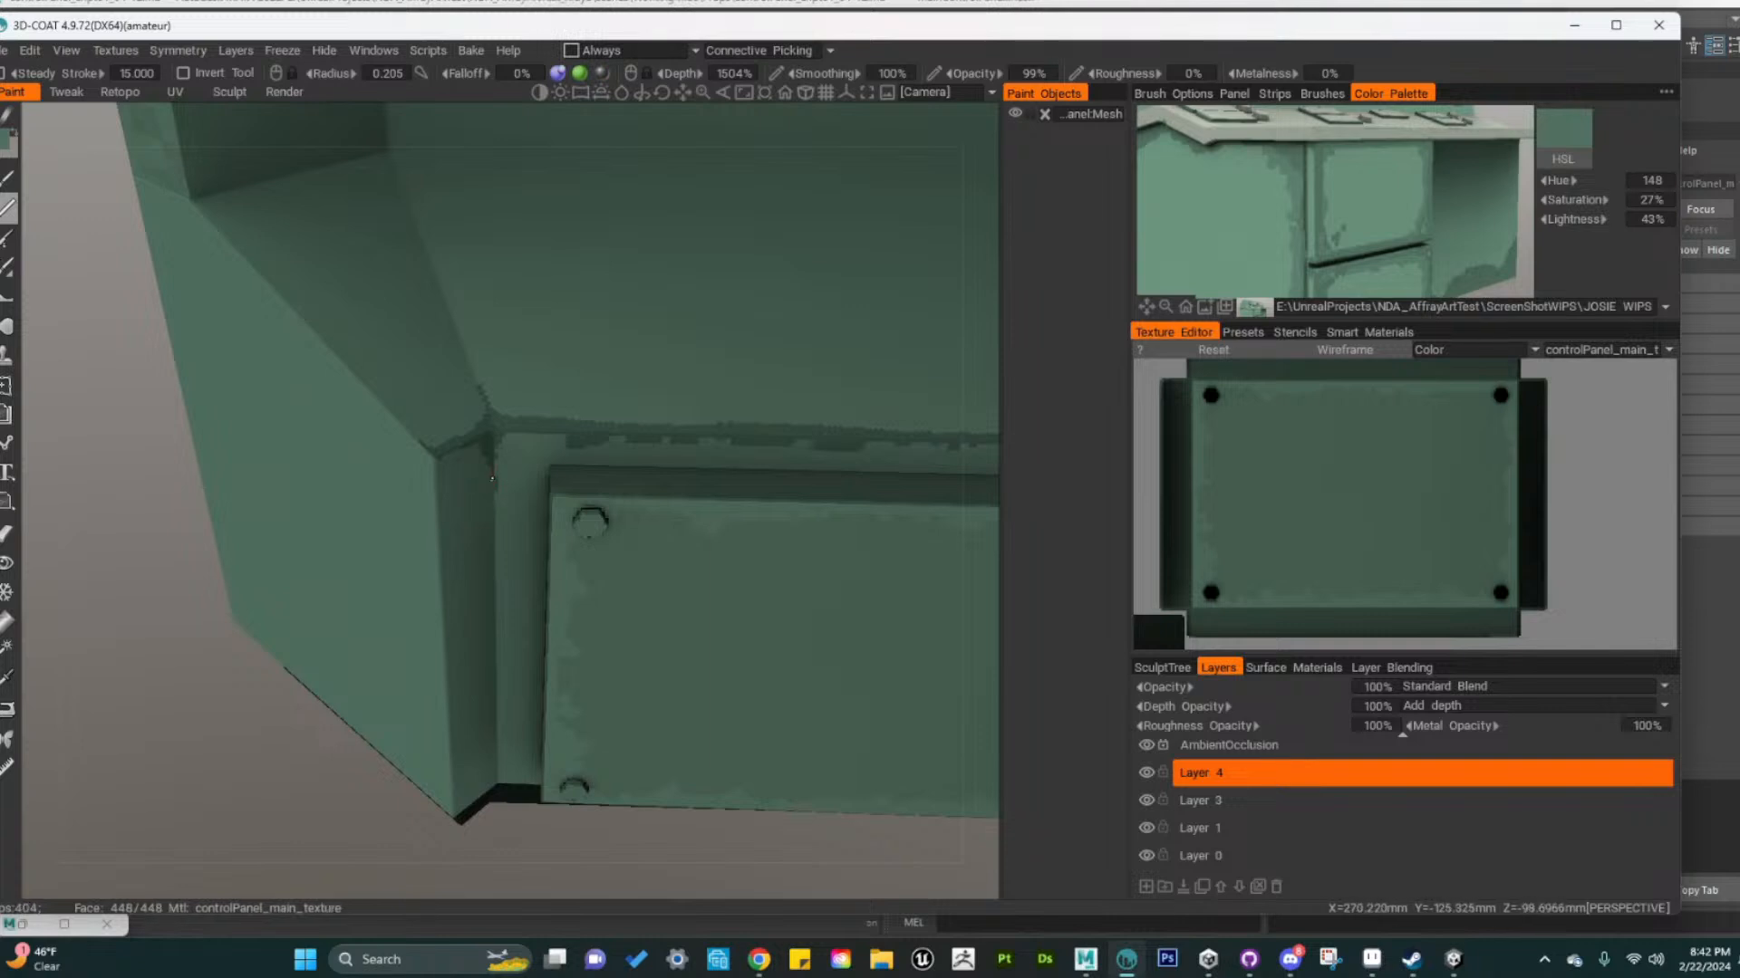
Examine the painted desk edge and corner cracks above the bolted side panel together with the surrounding desk surface and walls
right_click_drag(634, 572, 602, 574, "alt")
left_click_drag(601, 575, 514, 590, "alt")
right_click_drag(515, 590, 813, 589, "alt")
left_click_drag(814, 589, 665, 542, "alt")
middle_click_drag(665, 542, 690, 600, "alt")
left_click_drag(690, 594, 603, 617, "alt")
right_click_drag(603, 617, 684, 623, "alt")
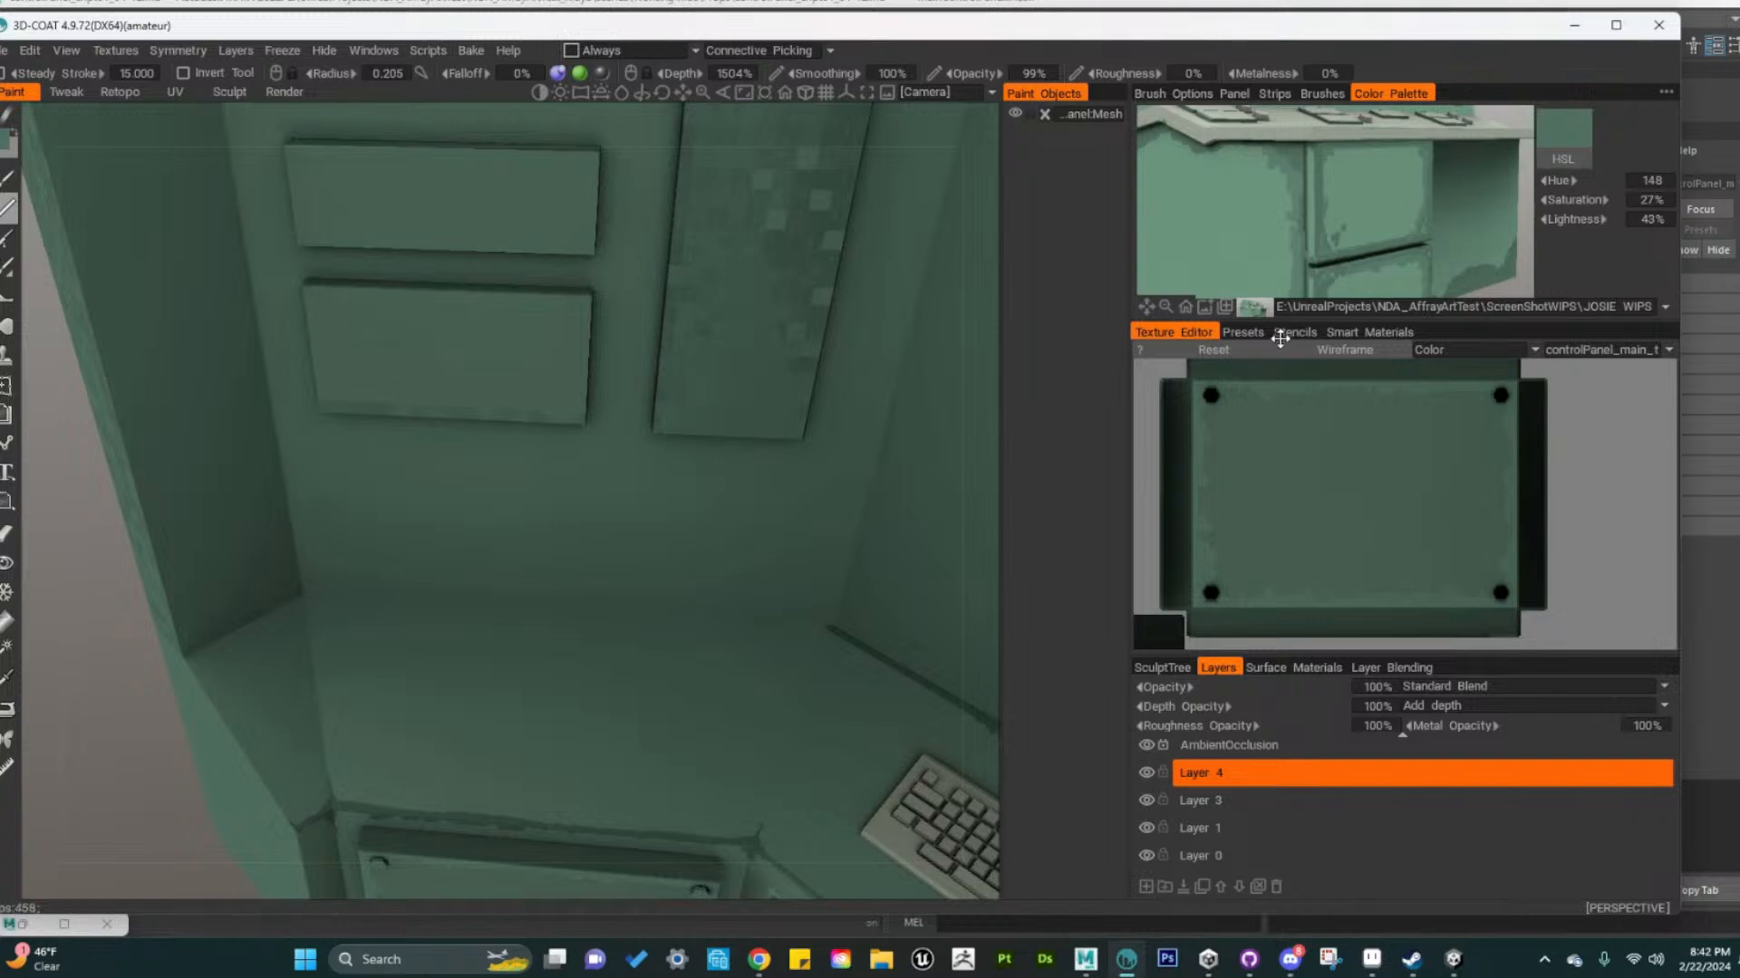
Locate the angled desk-surface island in the texture layout and examine the folded end on its left arm up close
right_click_drag(1596, 474, 1463, 525, "alt")
middle_click_drag(1420, 558, 1612, 488, "alt")
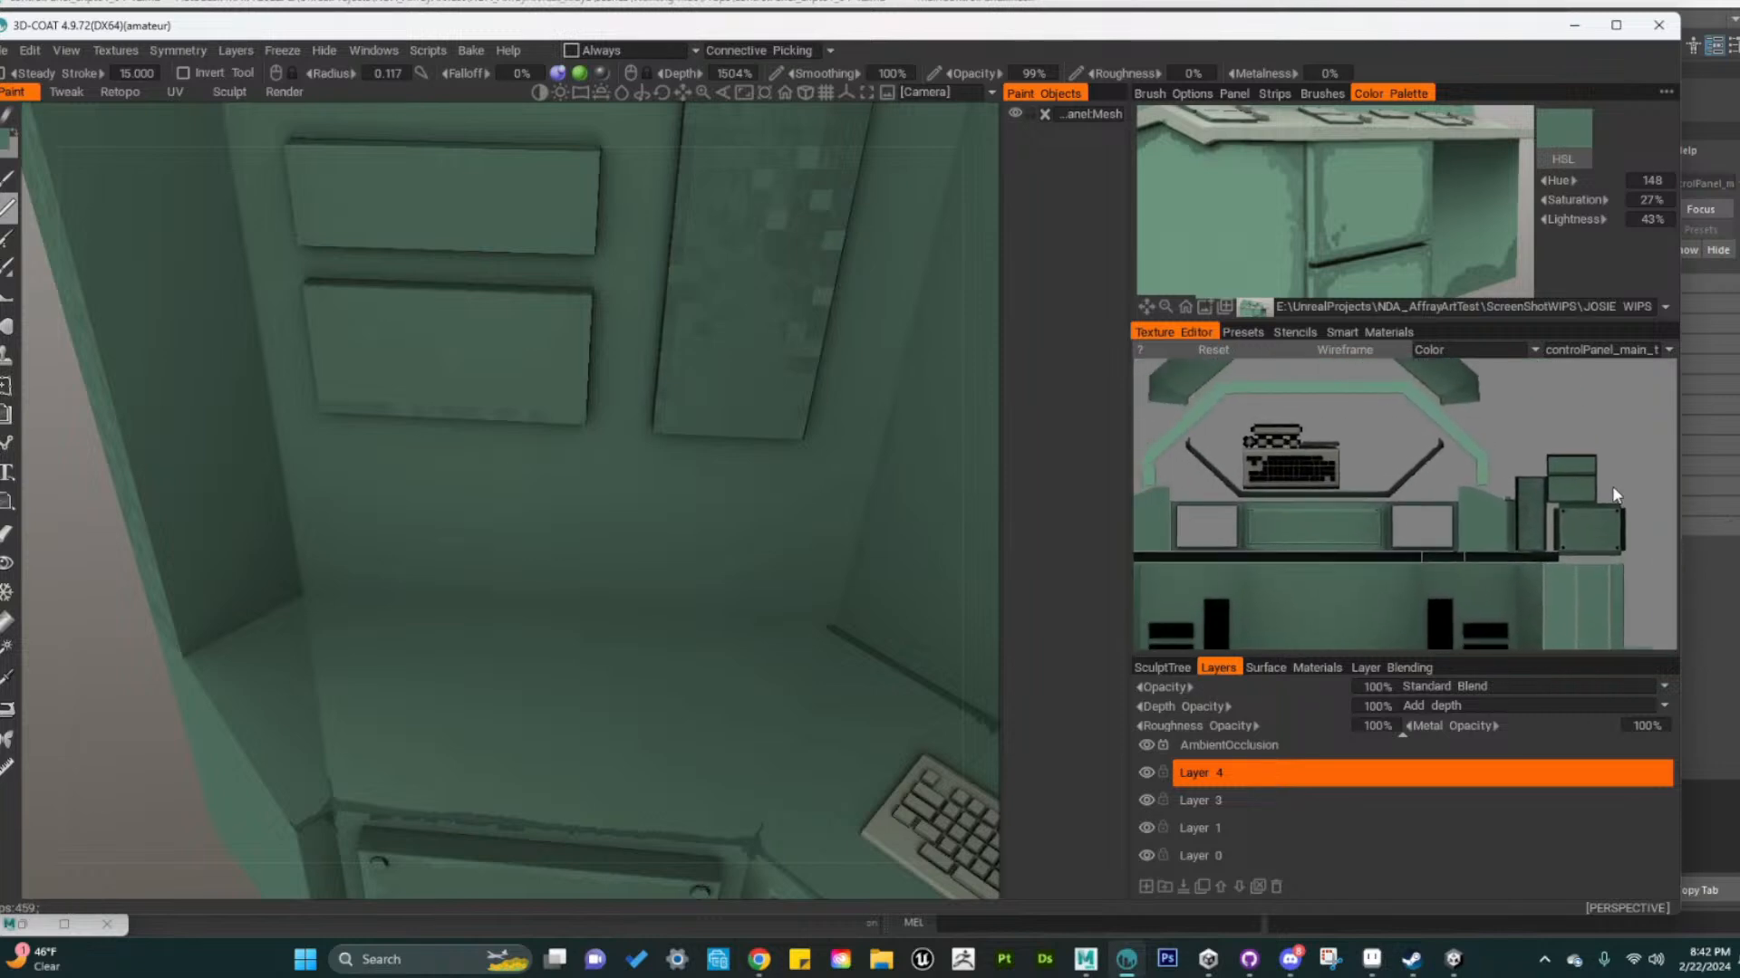
middle_click_drag(1502, 420, 1585, 585, "alt")
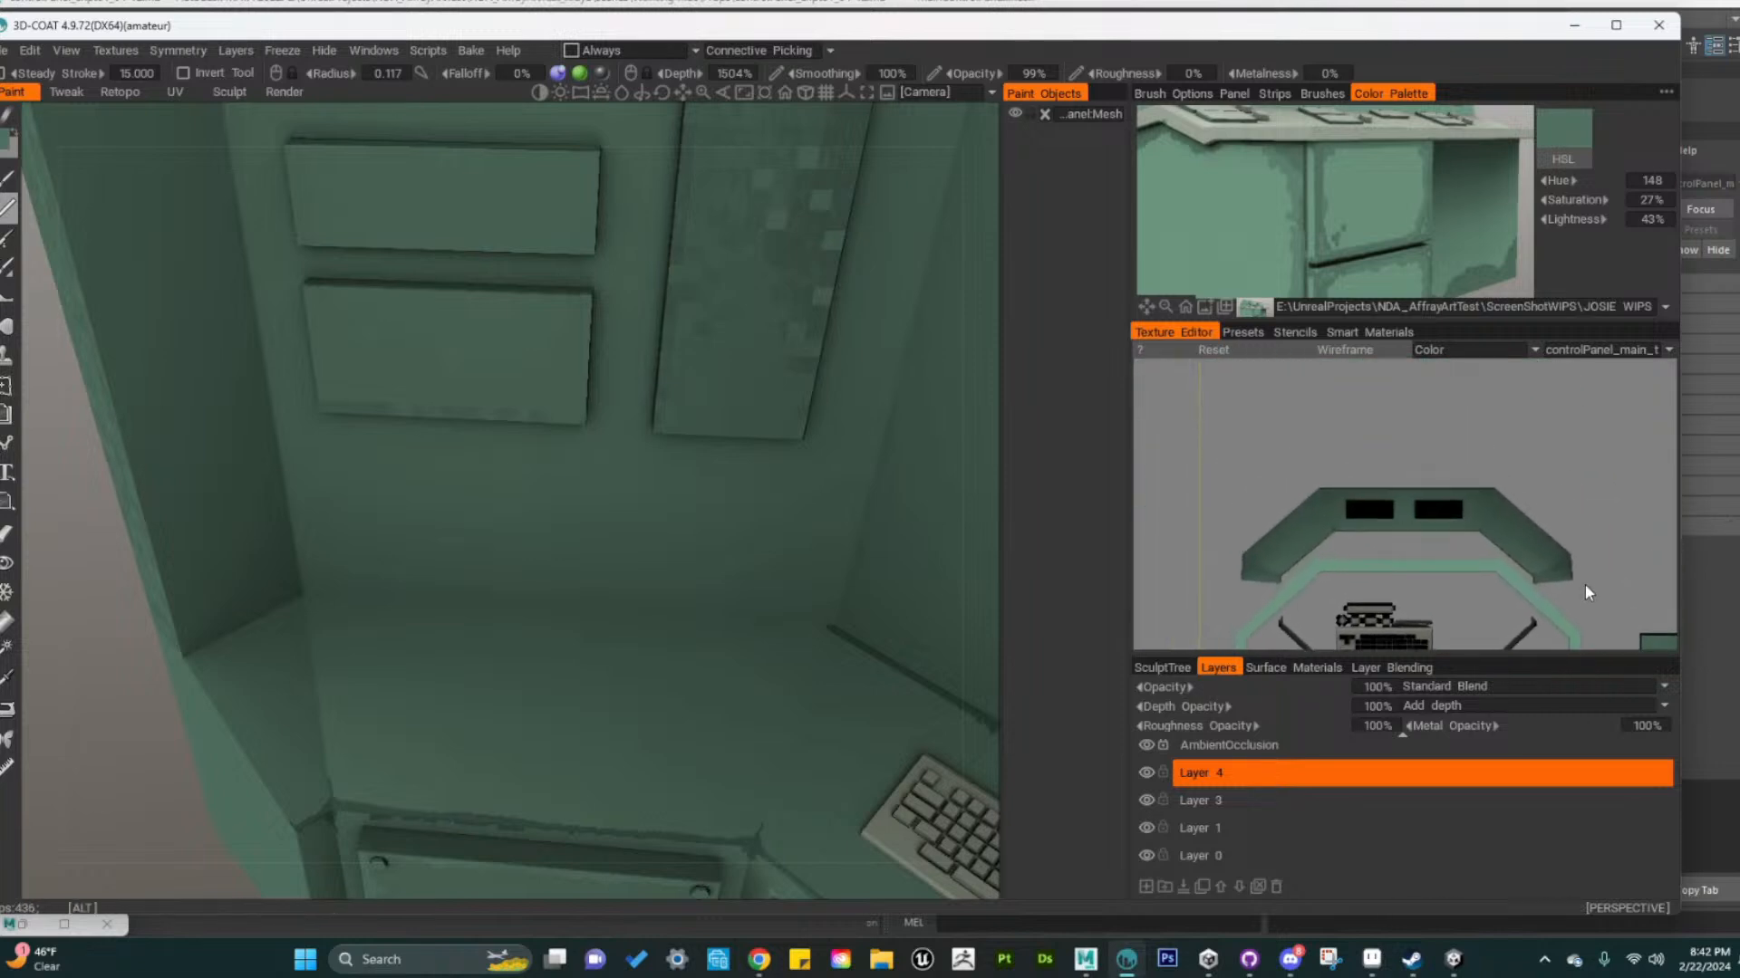
right_click_drag(1273, 563, 1363, 568, "alt")
middle_click_drag(1491, 576, 1546, 559, "alt")
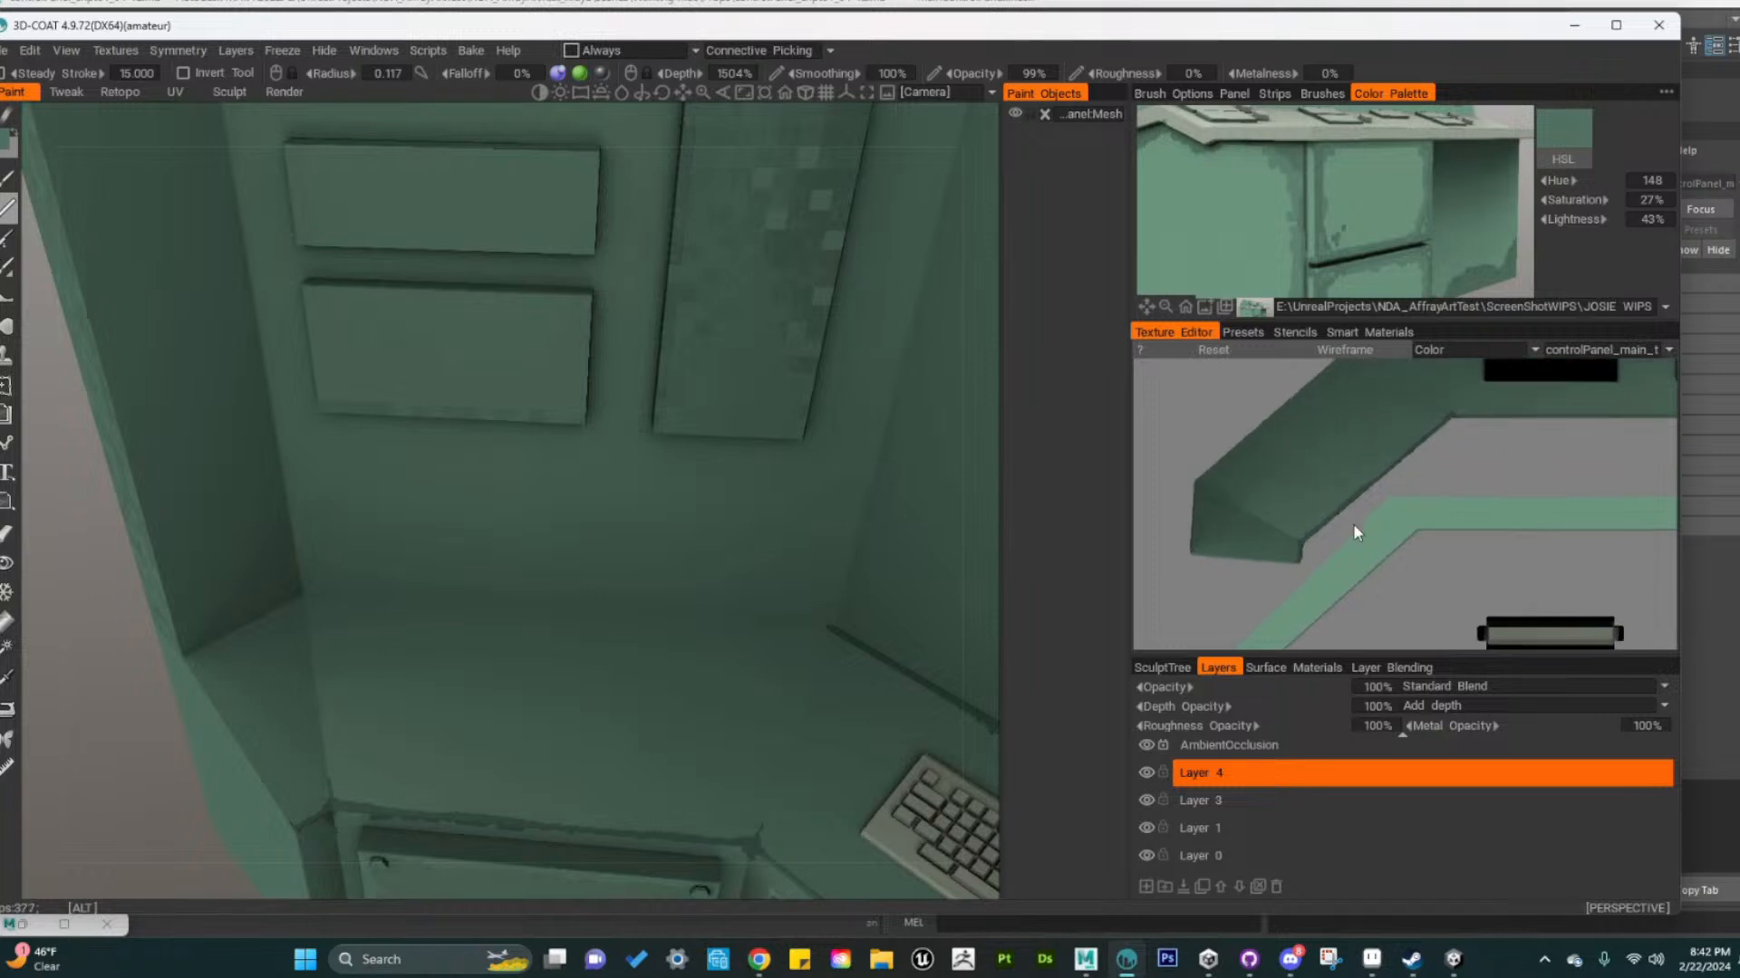
right_click_drag(1352, 527, 1414, 535, "alt")
middle_click_drag(1304, 534, 1522, 566, "alt")
right_click_drag(1359, 543, 1450, 553, "alt")
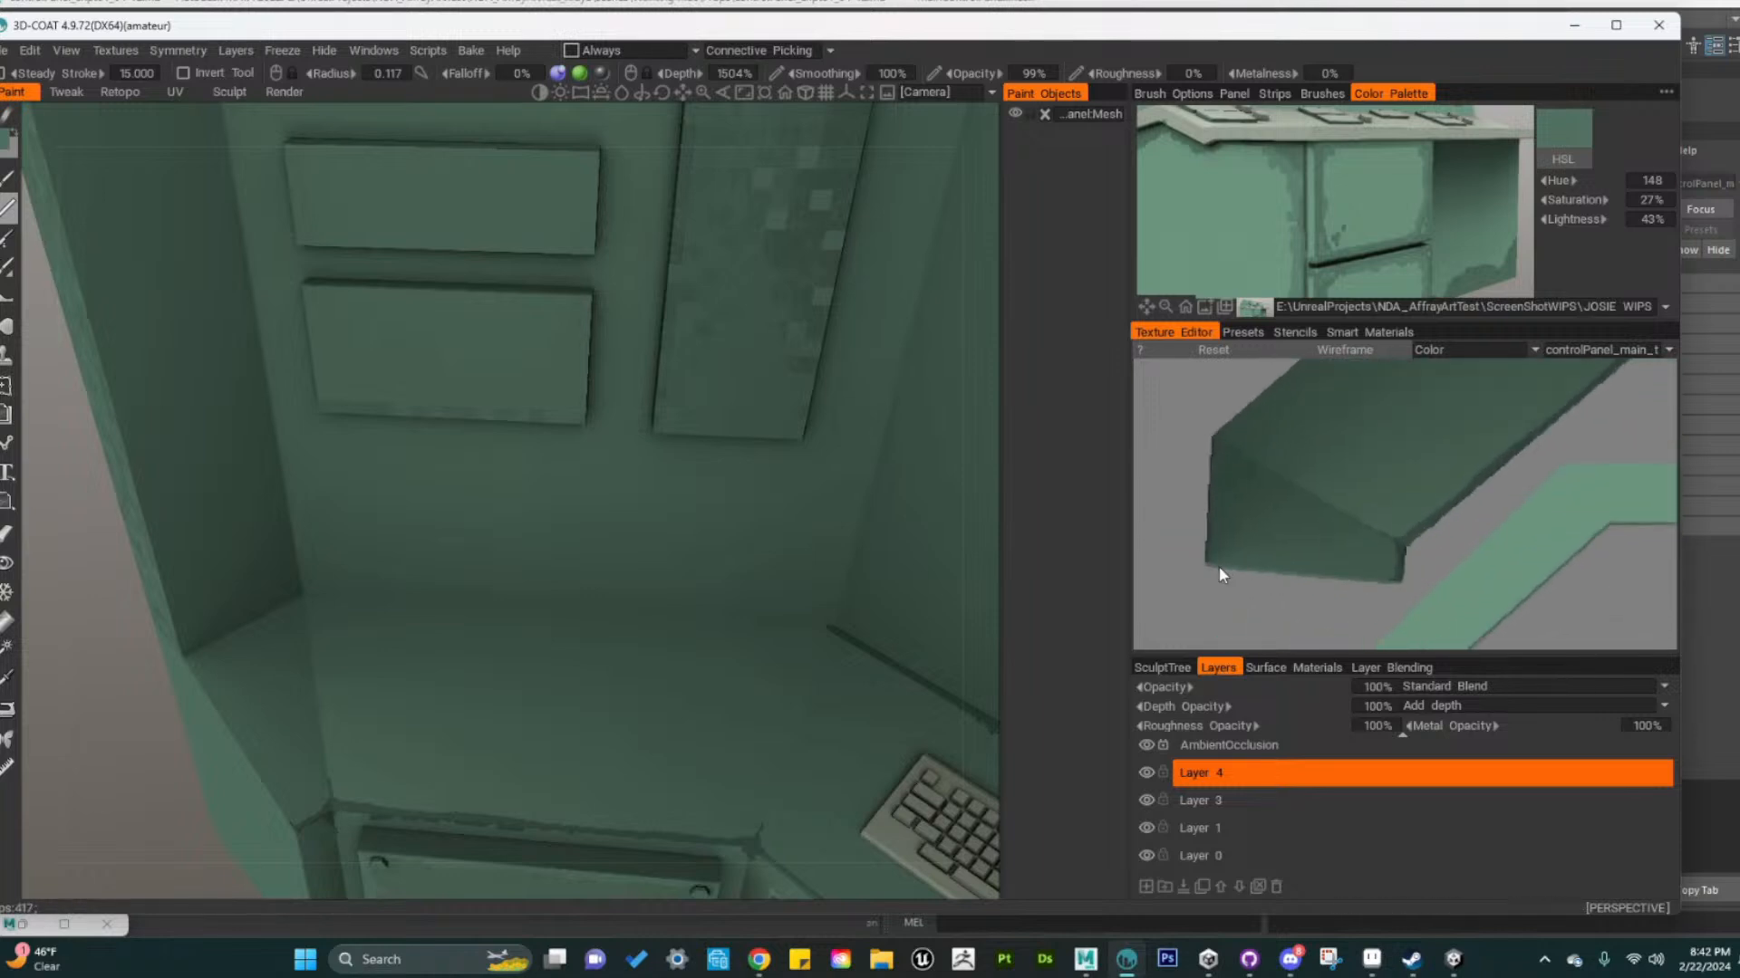
right_click_drag(1212, 550, 1273, 564)
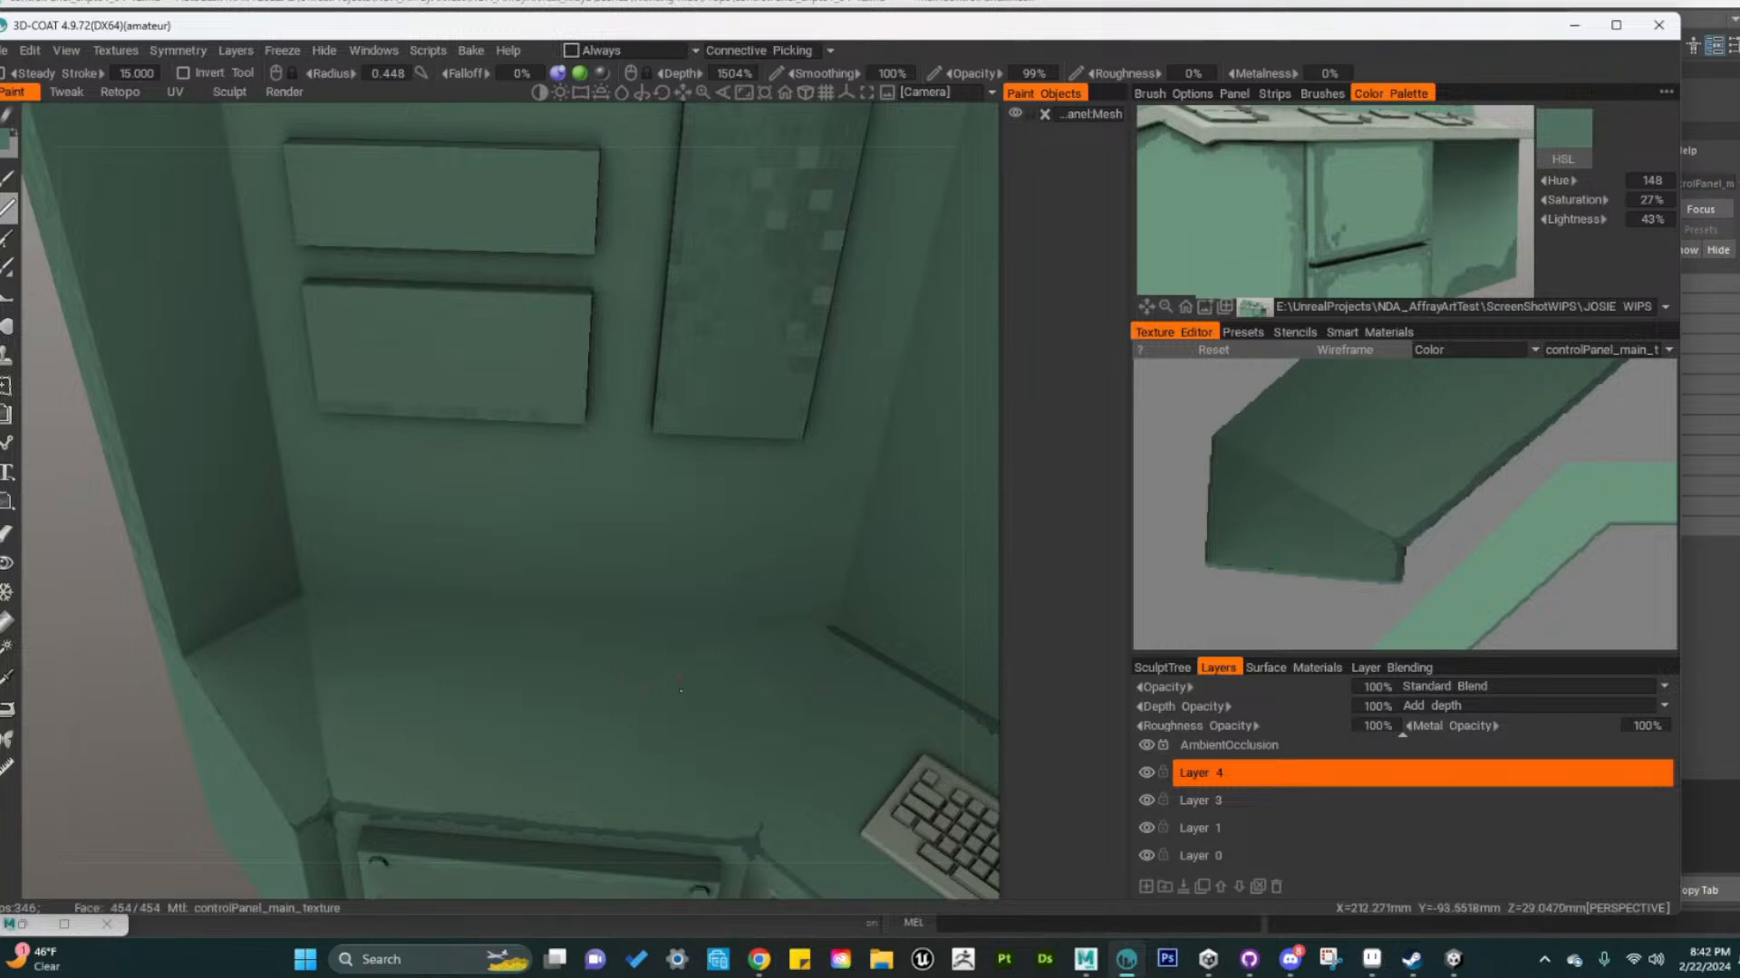
Examine the matching folded end on the right arm of the desk-surface island in the texture layout
middle_click_drag(838, 686, 761, 633, "alt")
right_click_drag(1515, 469, 1509, 523, "alt")
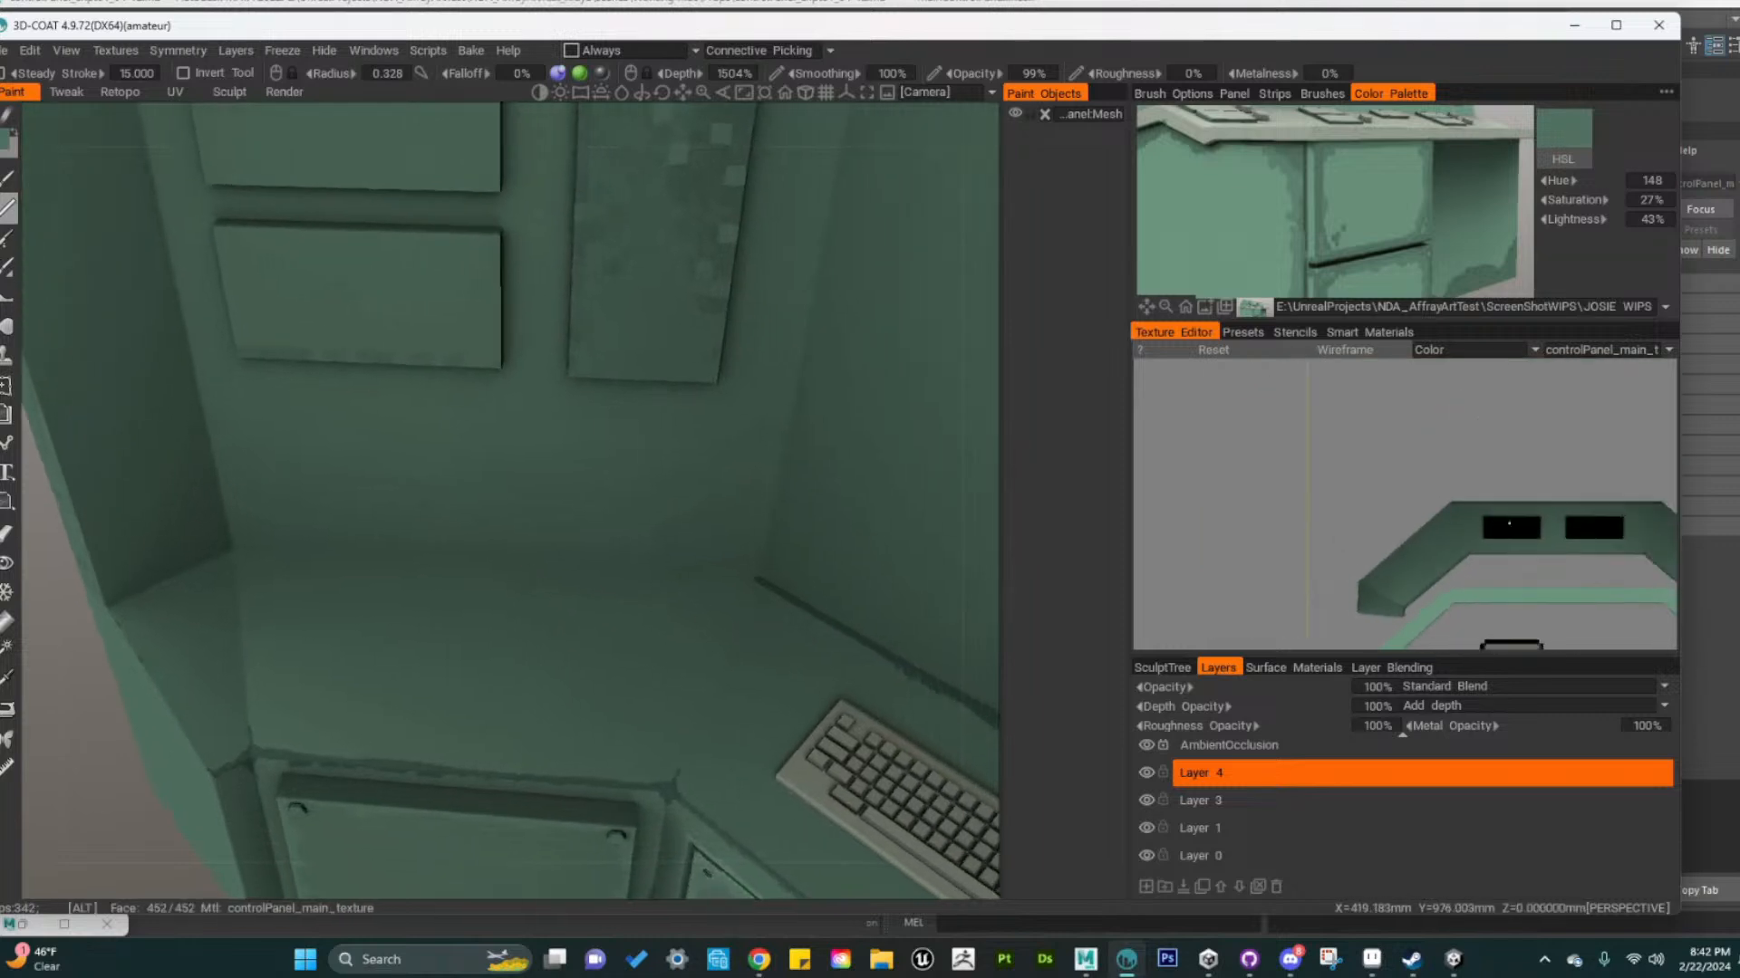
middle_click_drag(1509, 522, 1367, 530, "alt")
right_click_drag(1366, 530, 1464, 529, "alt")
middle_click_drag(1464, 529, 1544, 561, "alt")
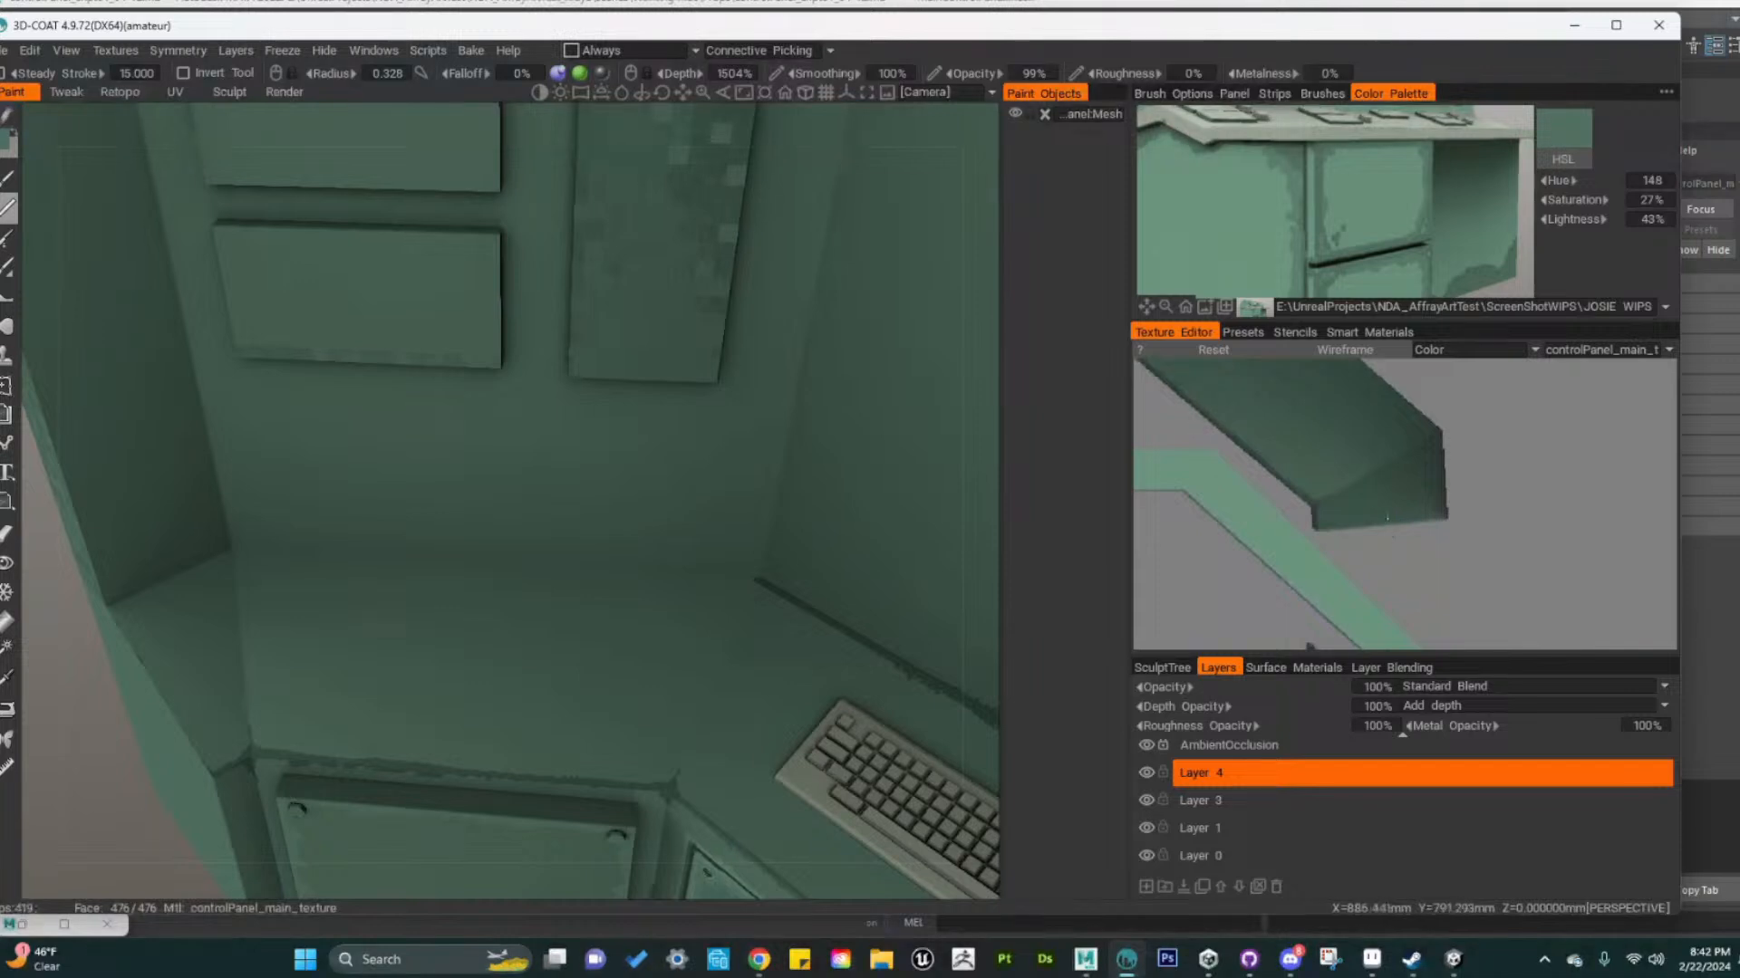
right_click_drag(1393, 518, 1434, 515)
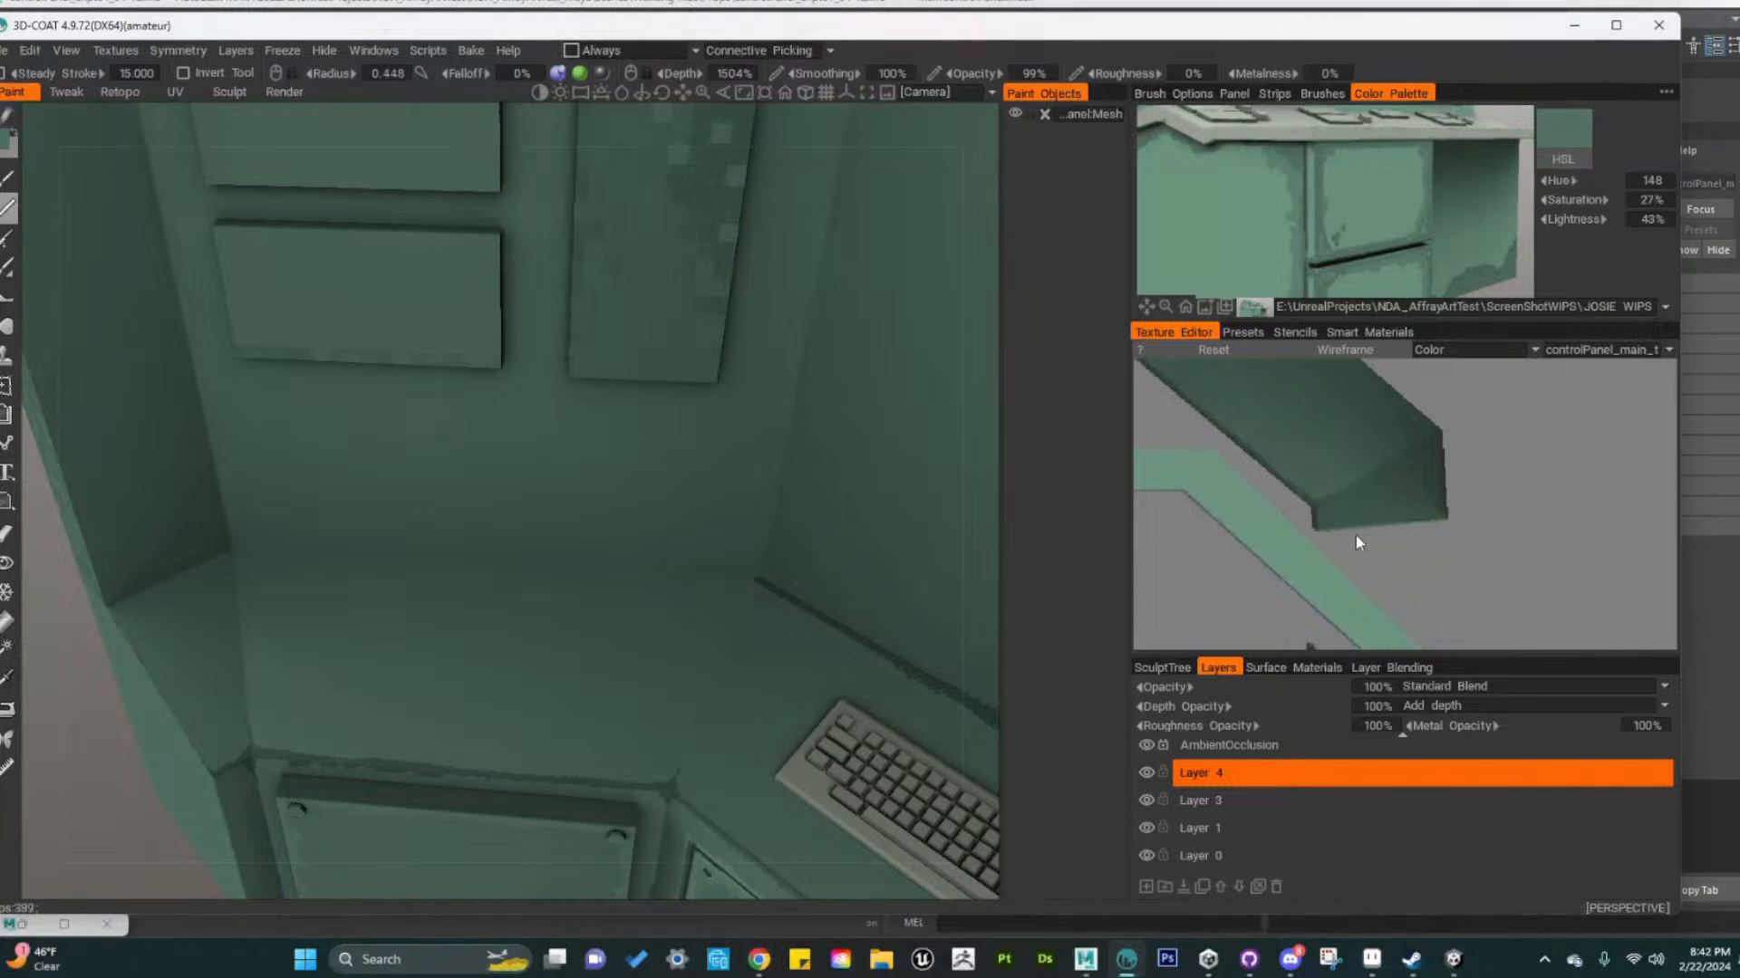
middle_click_drag(1332, 537, 1340, 533)
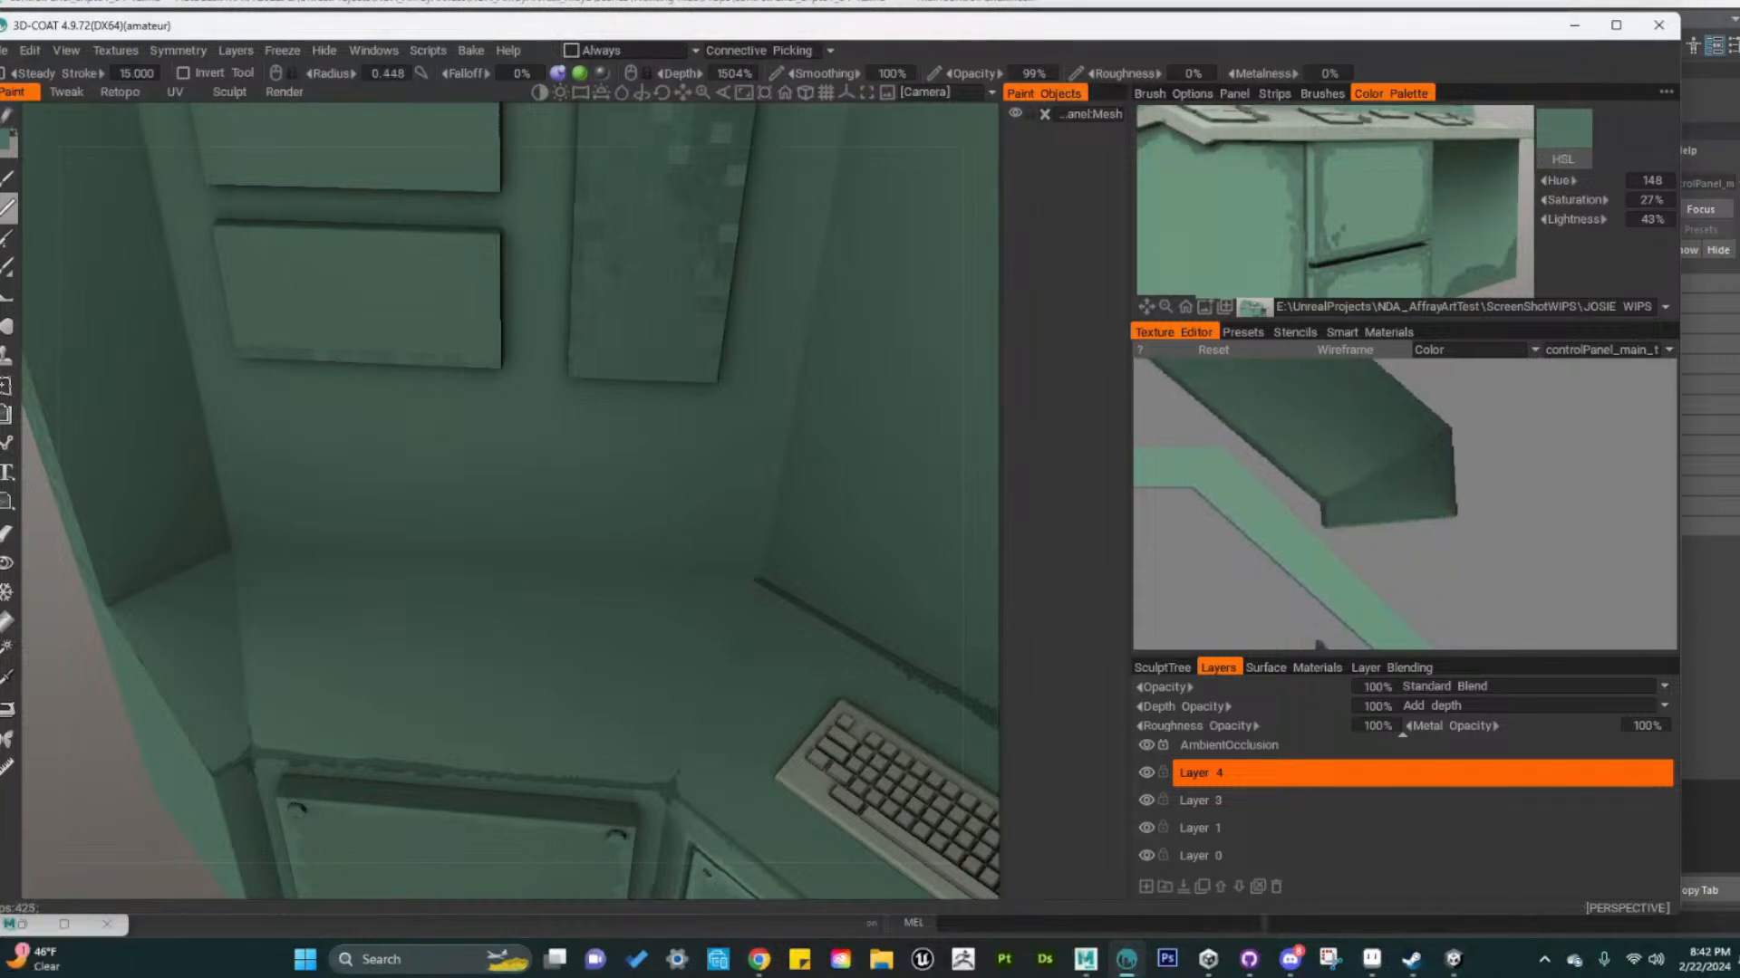
Compare the desk surface around the keyboard and side panel on the model with the whole desk island in the texture layout
right_click_drag(823, 644, 823, 616, "alt")
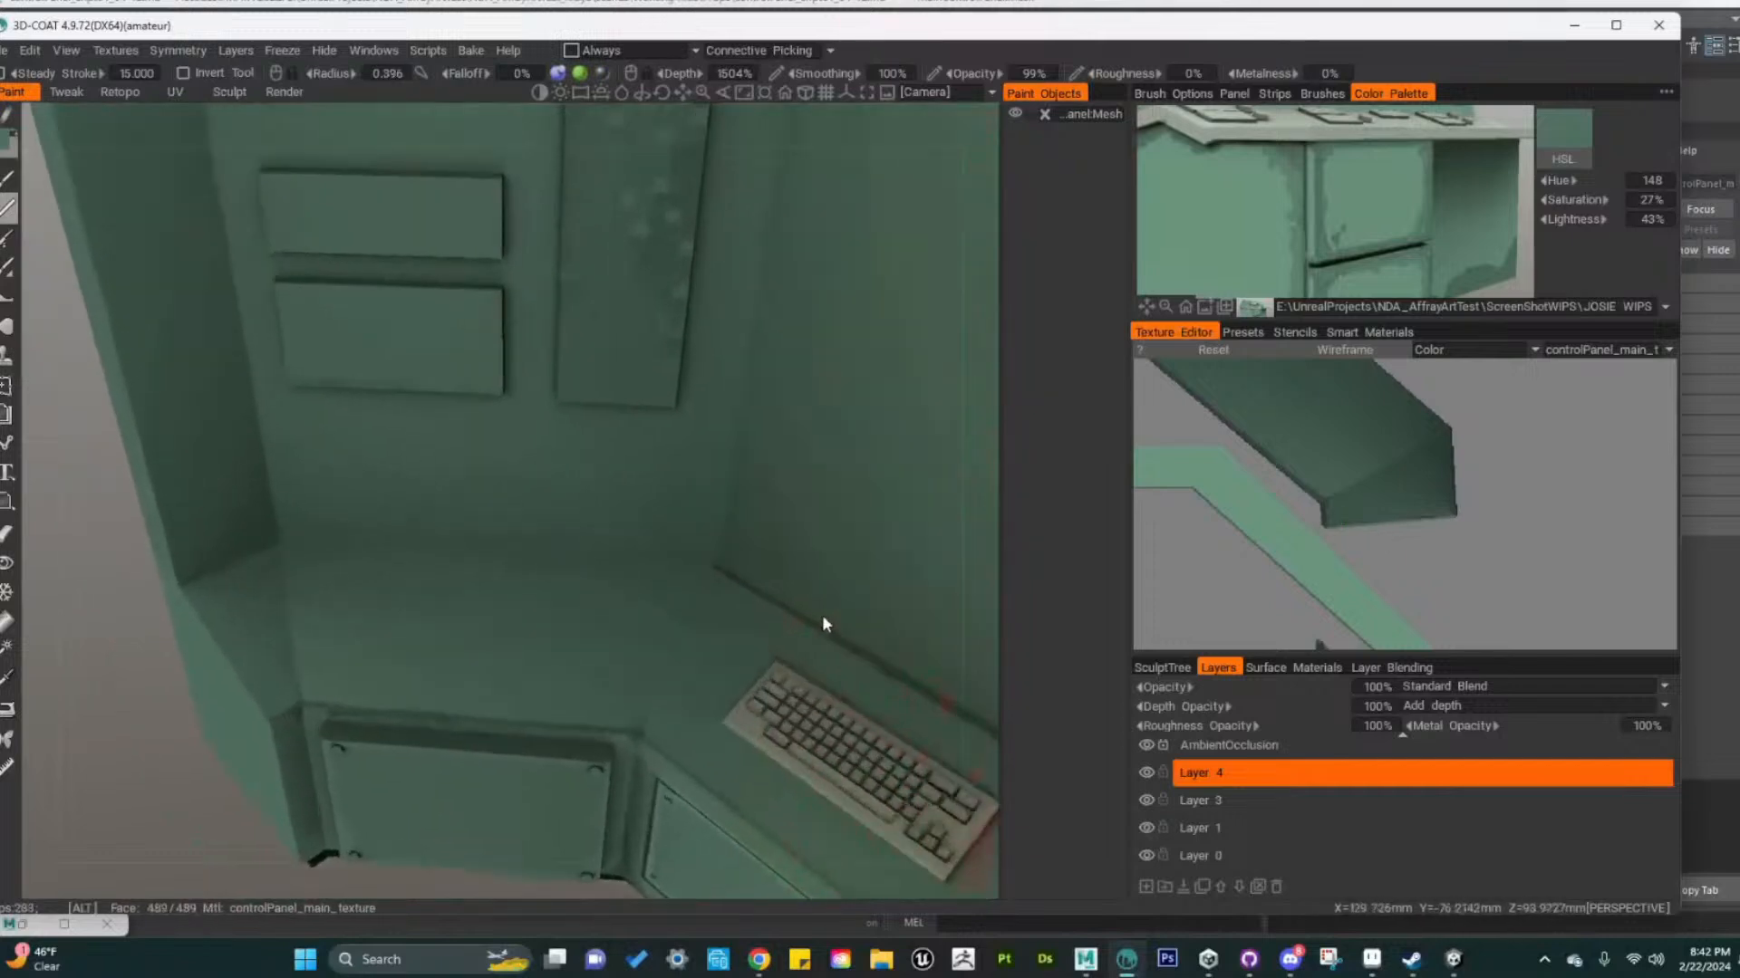
left_click_drag(822, 616, 613, 580, "alt")
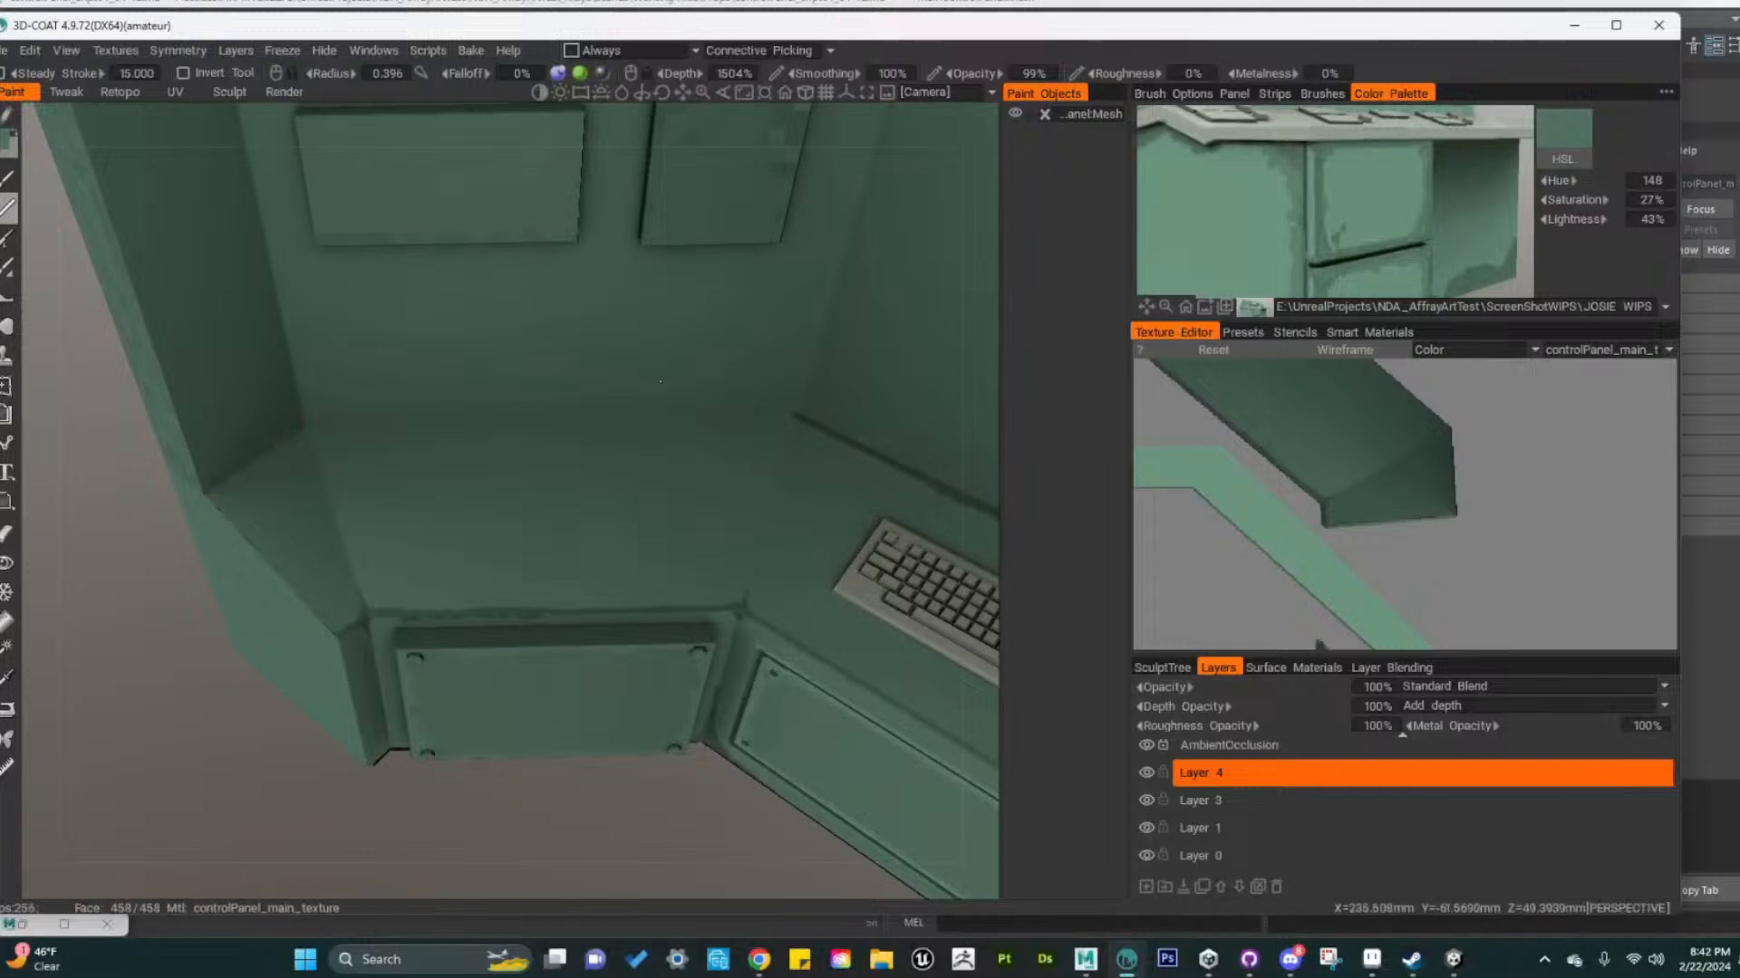
right_click_drag(1573, 502, 1350, 509, "alt")
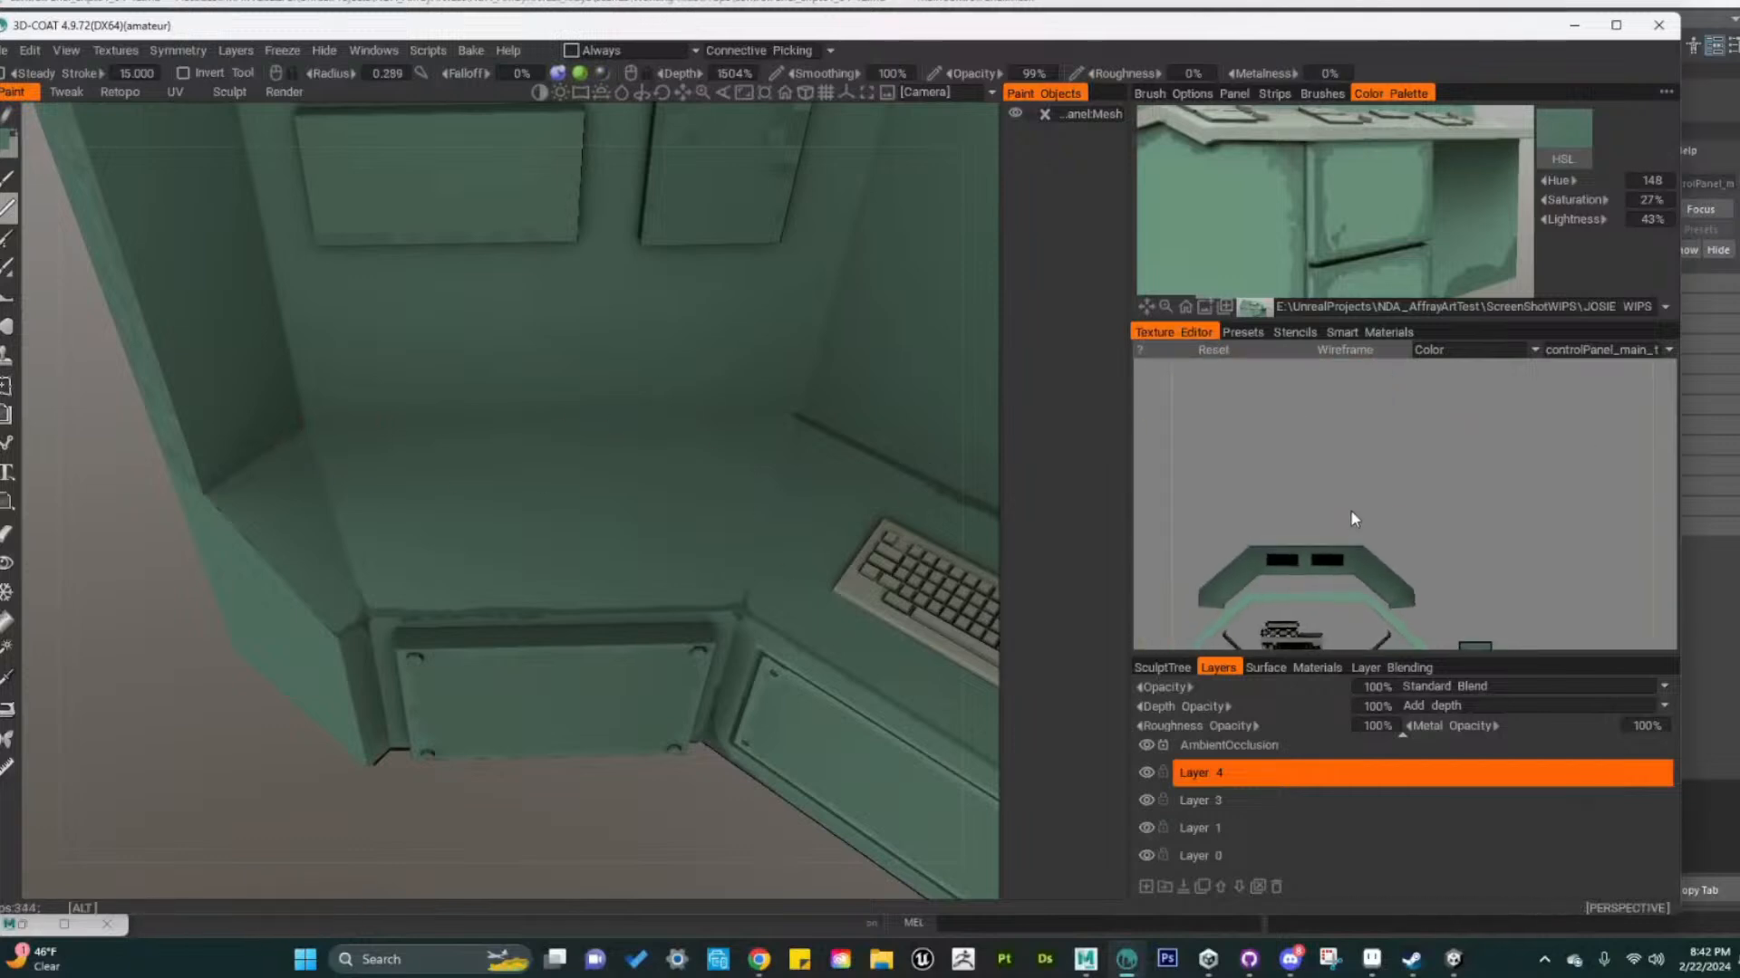
Paint shading on Layer 4 around the upper and lower outer bolts of the raised side cabinet panel
middle_click_drag(1359, 534, 1433, 366, "alt")
left_click_drag(674, 535, 712, 441, "alt")
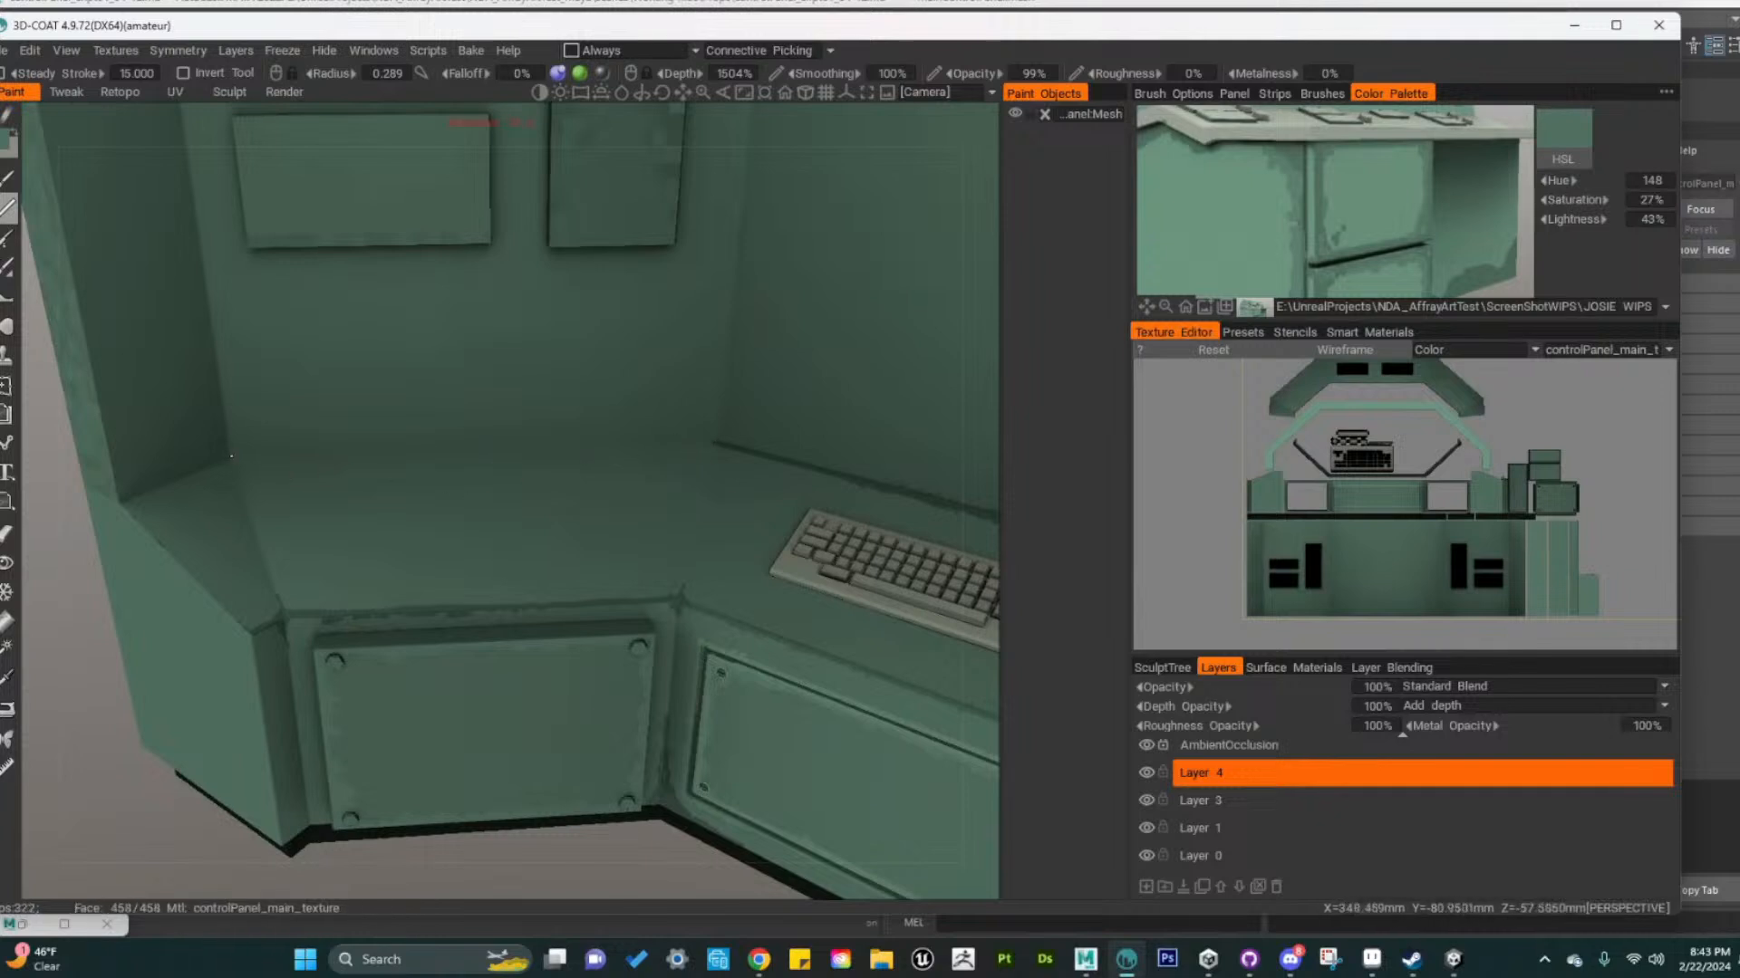
left_click_drag(620, 444, 664, 623, "alt")
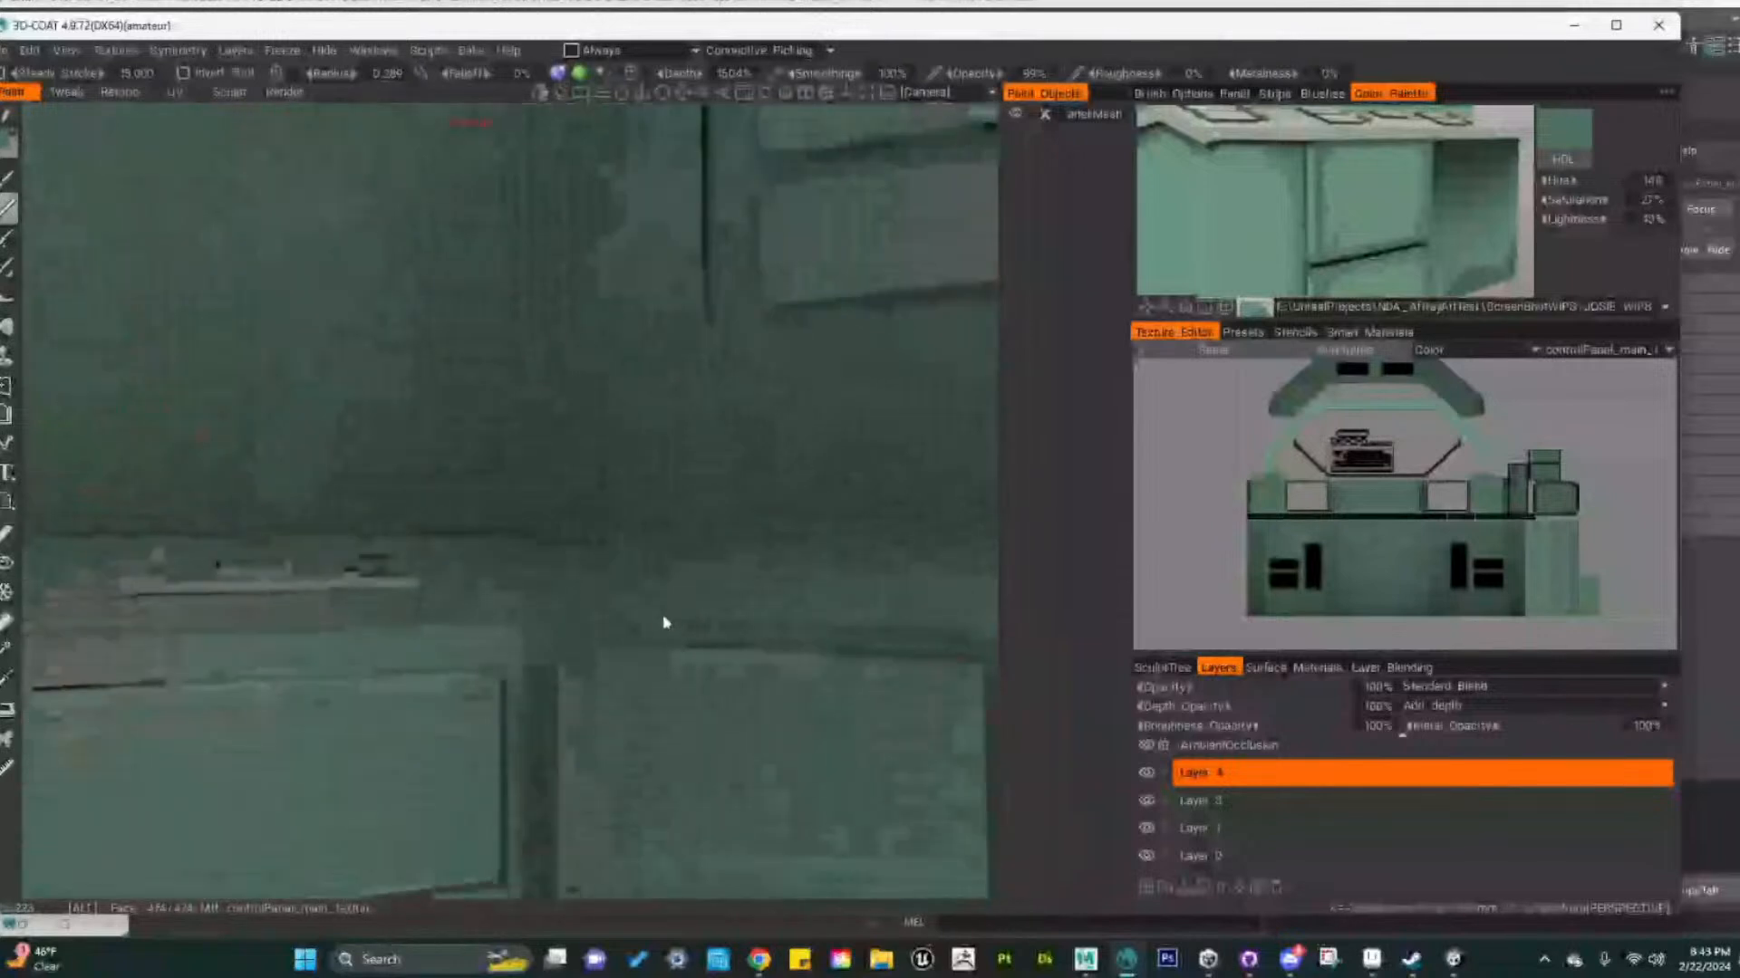
middle_click_drag(664, 623, 422, 500, "alt")
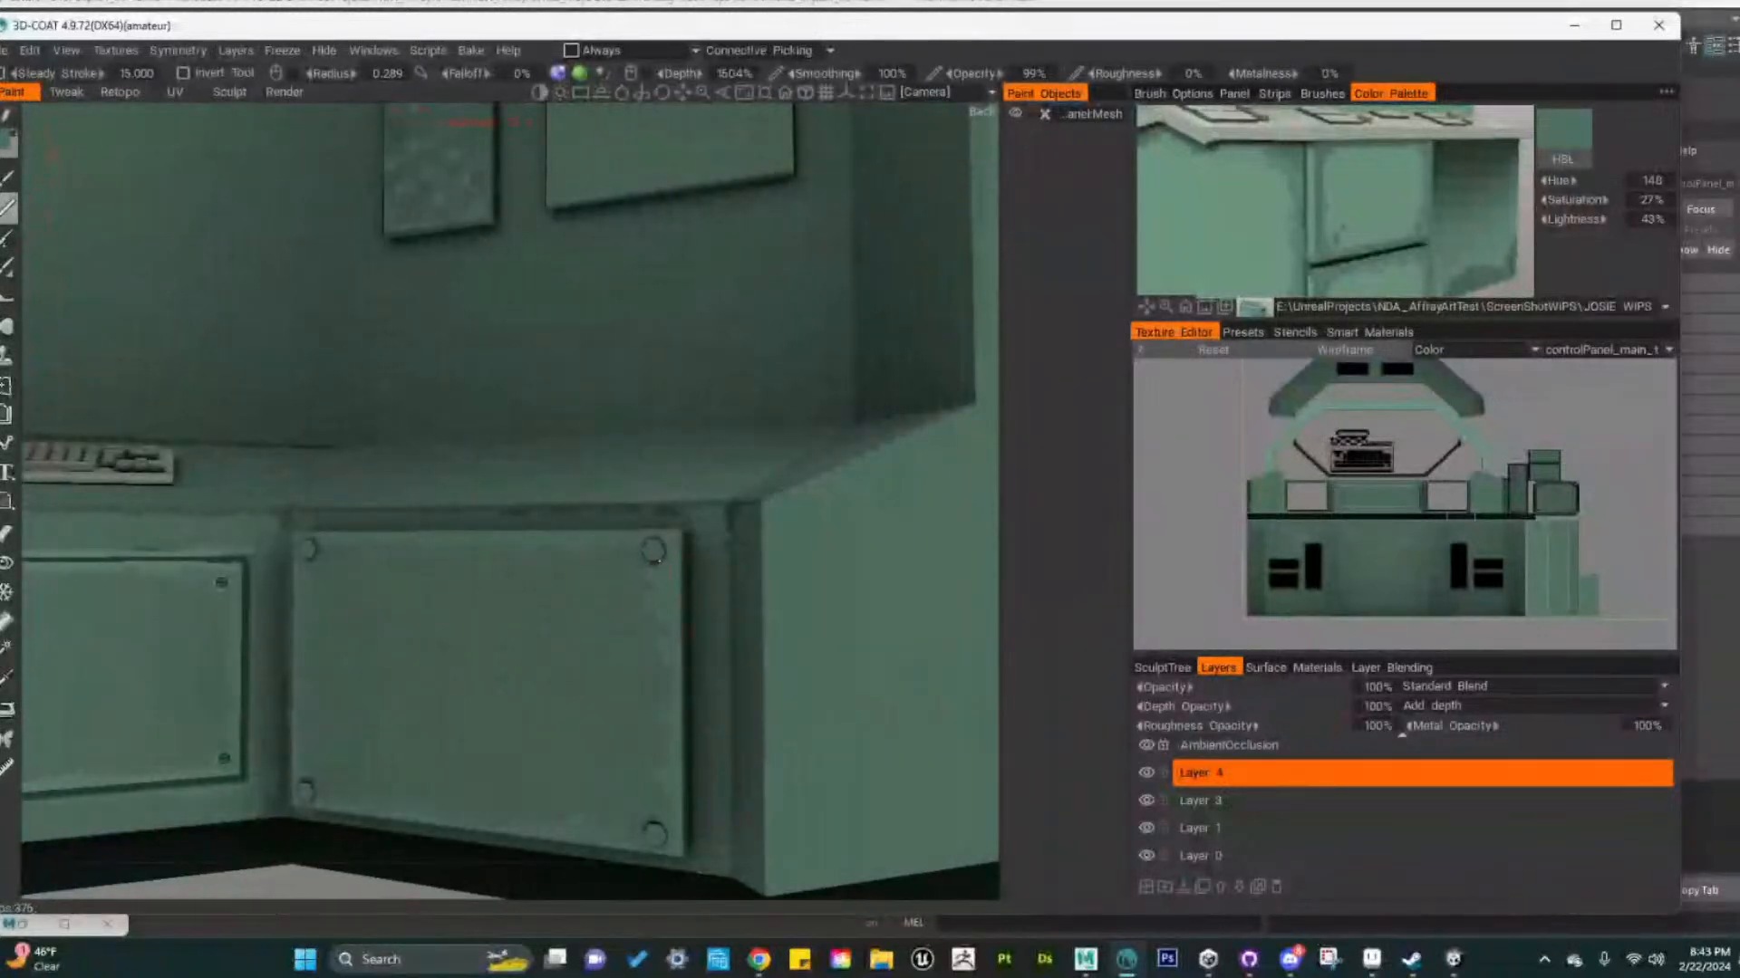
scroll(726, 687, "up", 6)
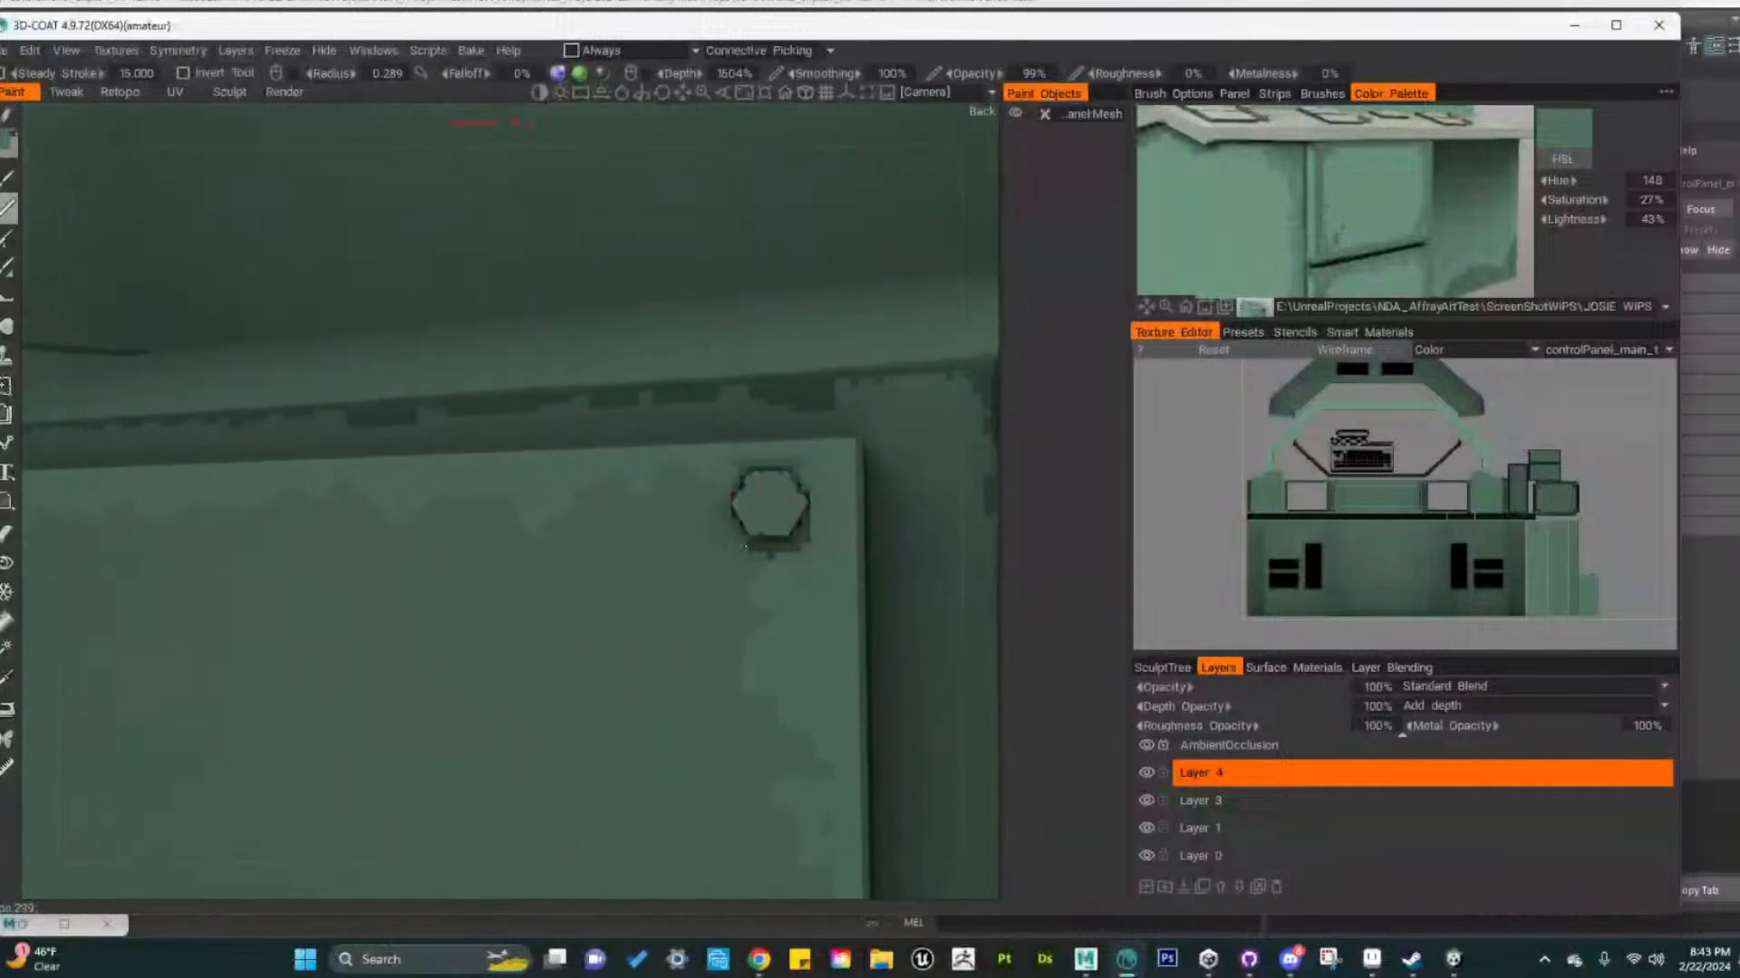
scroll(738, 589, "down", 5)
scroll(699, 570, "up", 6)
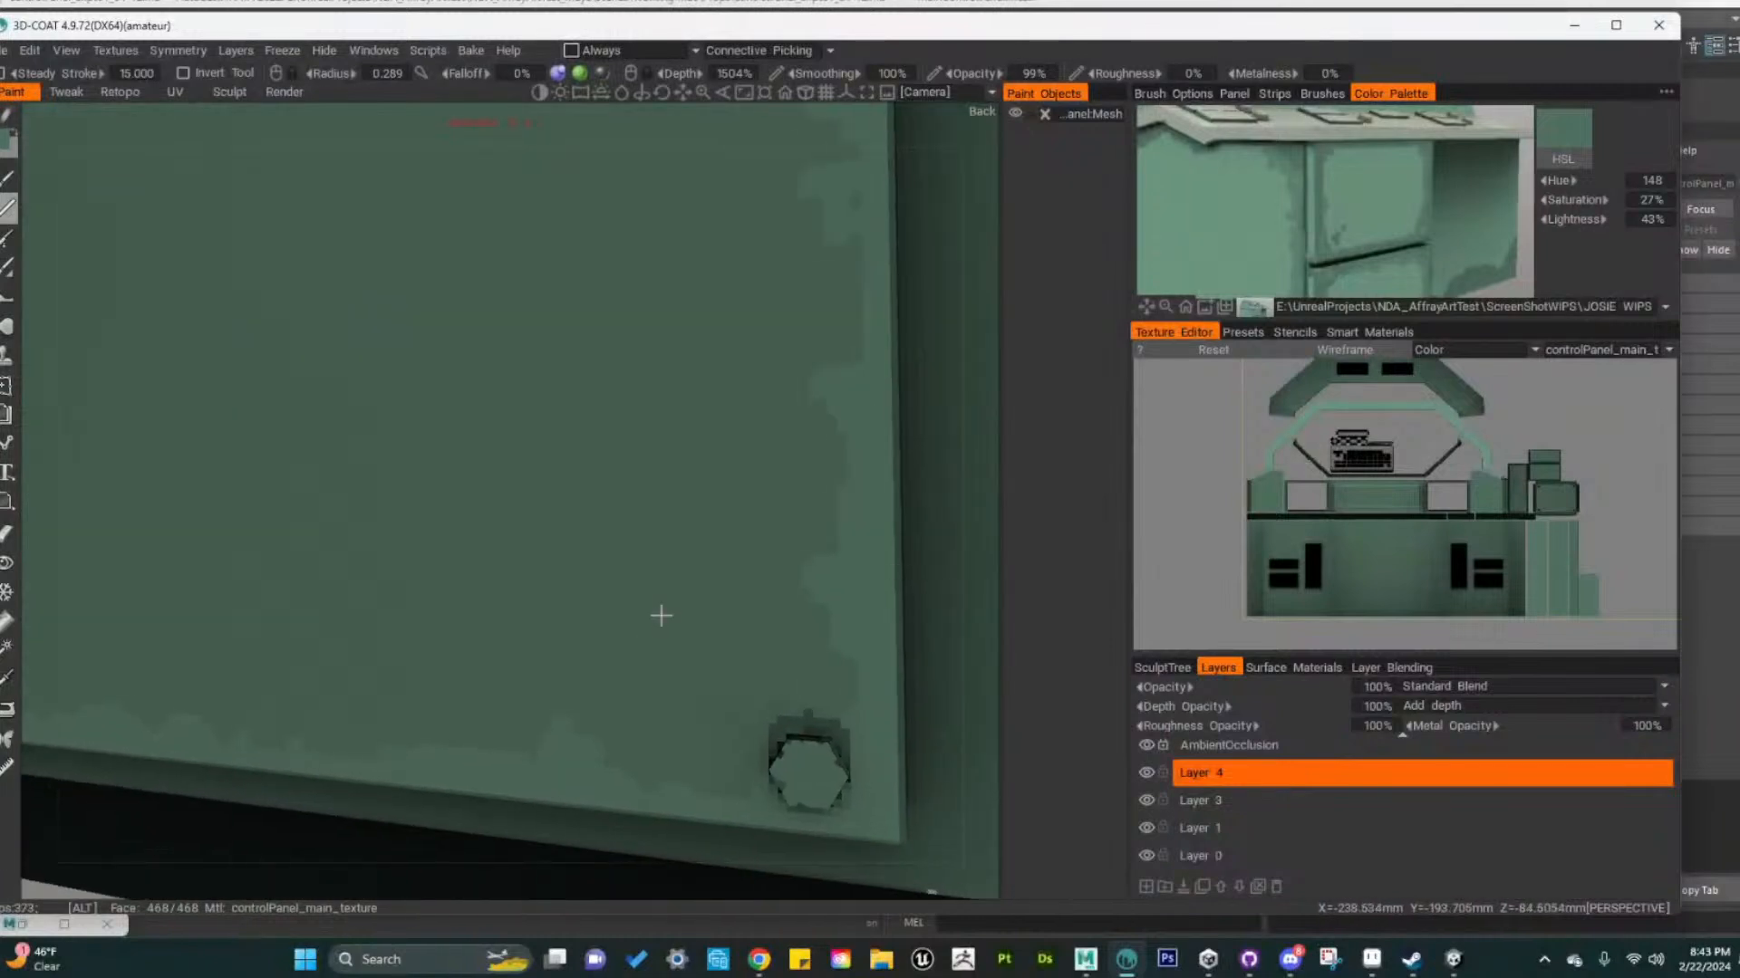
middle_click_drag(710, 596, 676, 532, "alt")
left_click_drag(717, 605, 682, 599)
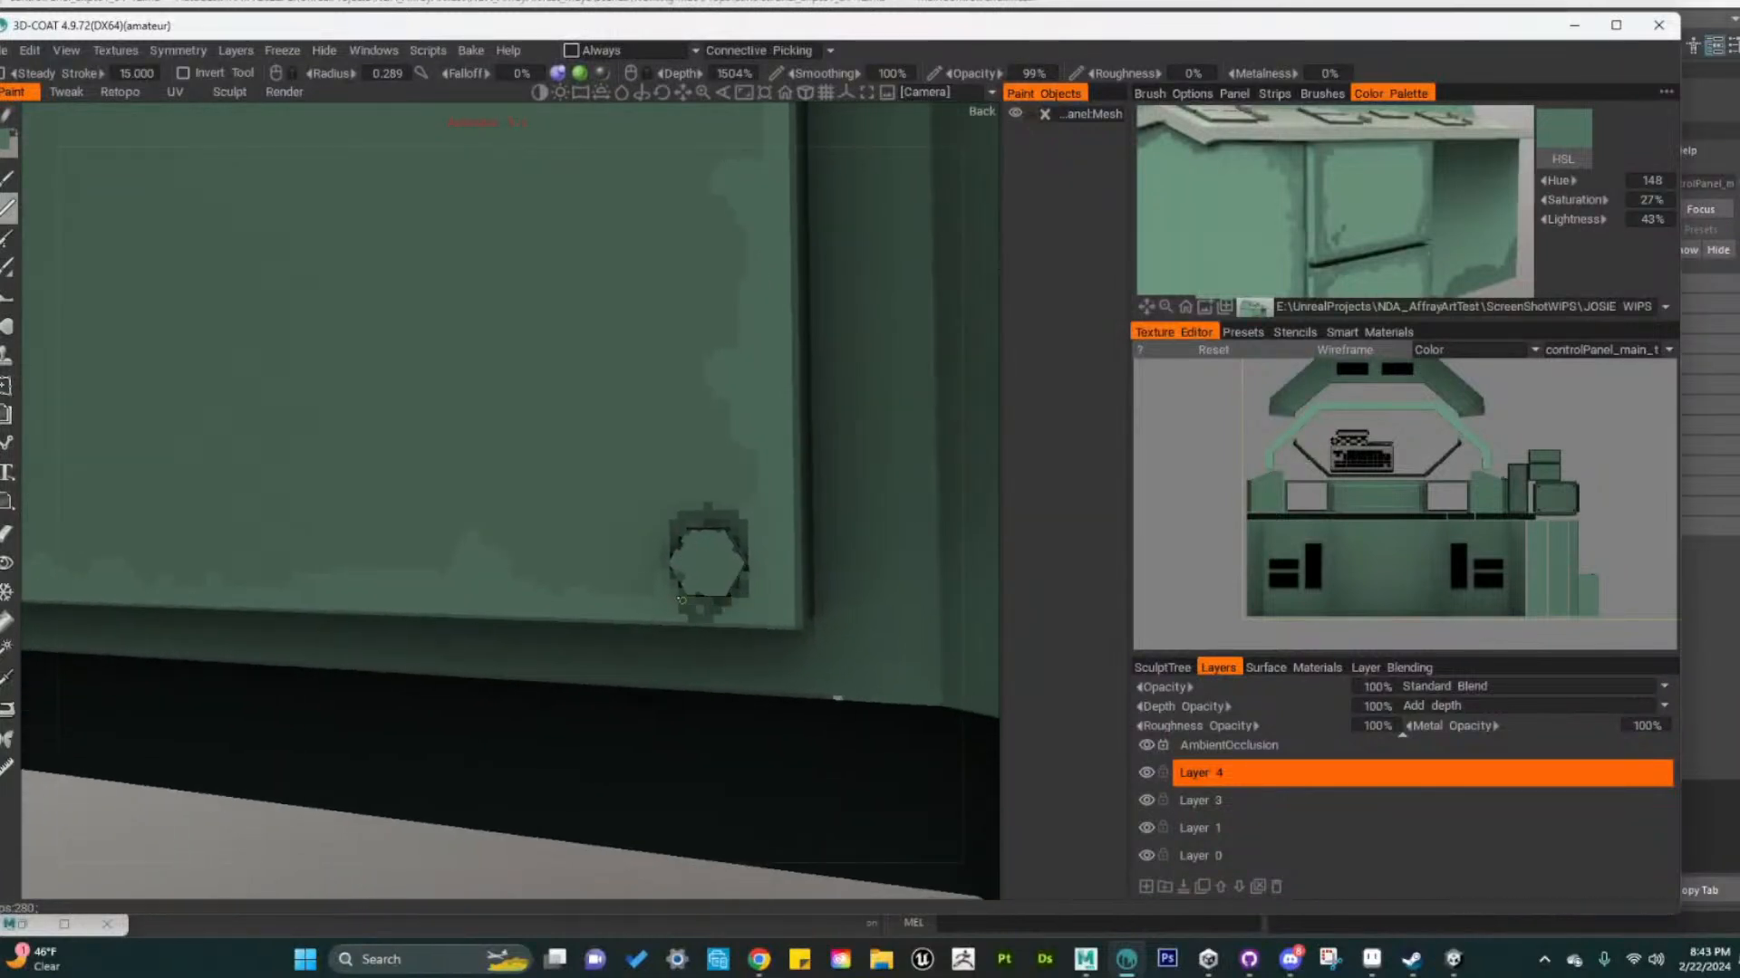
Paint the same shading around the inner bolts of the raised cabinet panel, next to the front panel
middle_click_drag(622, 656, 960, 656, "alt")
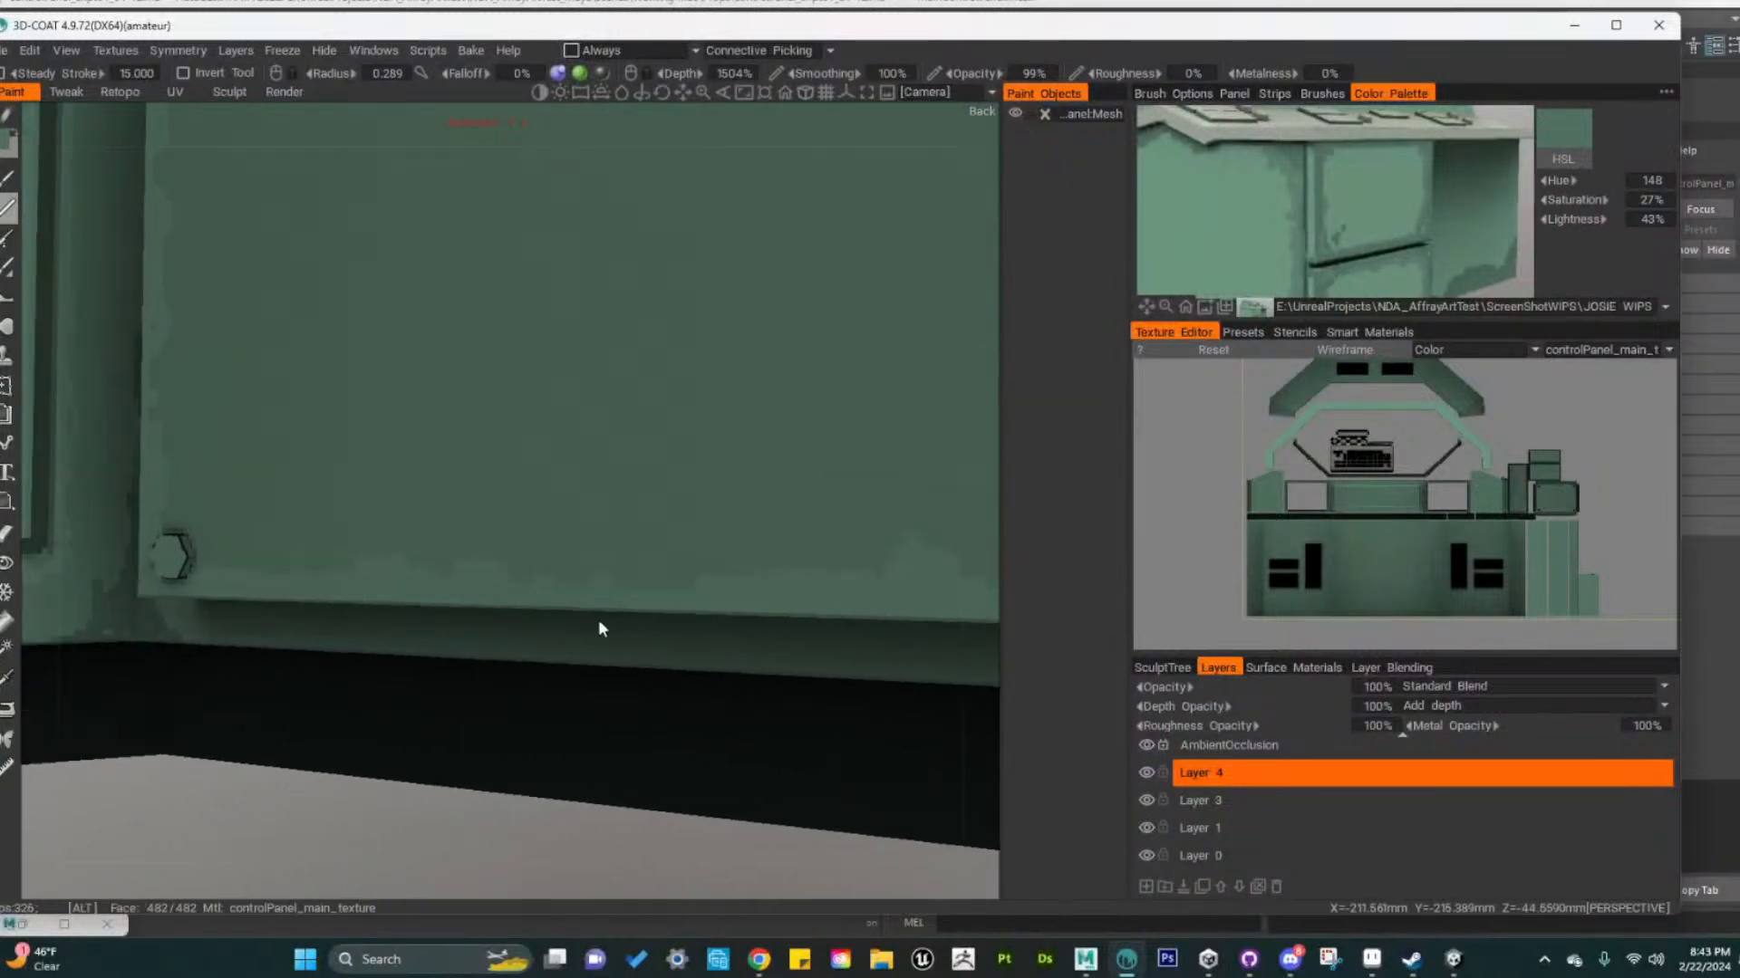
middle_click_drag(600, 621, 844, 637, "alt")
right_click_drag(434, 580, 610, 687, "alt")
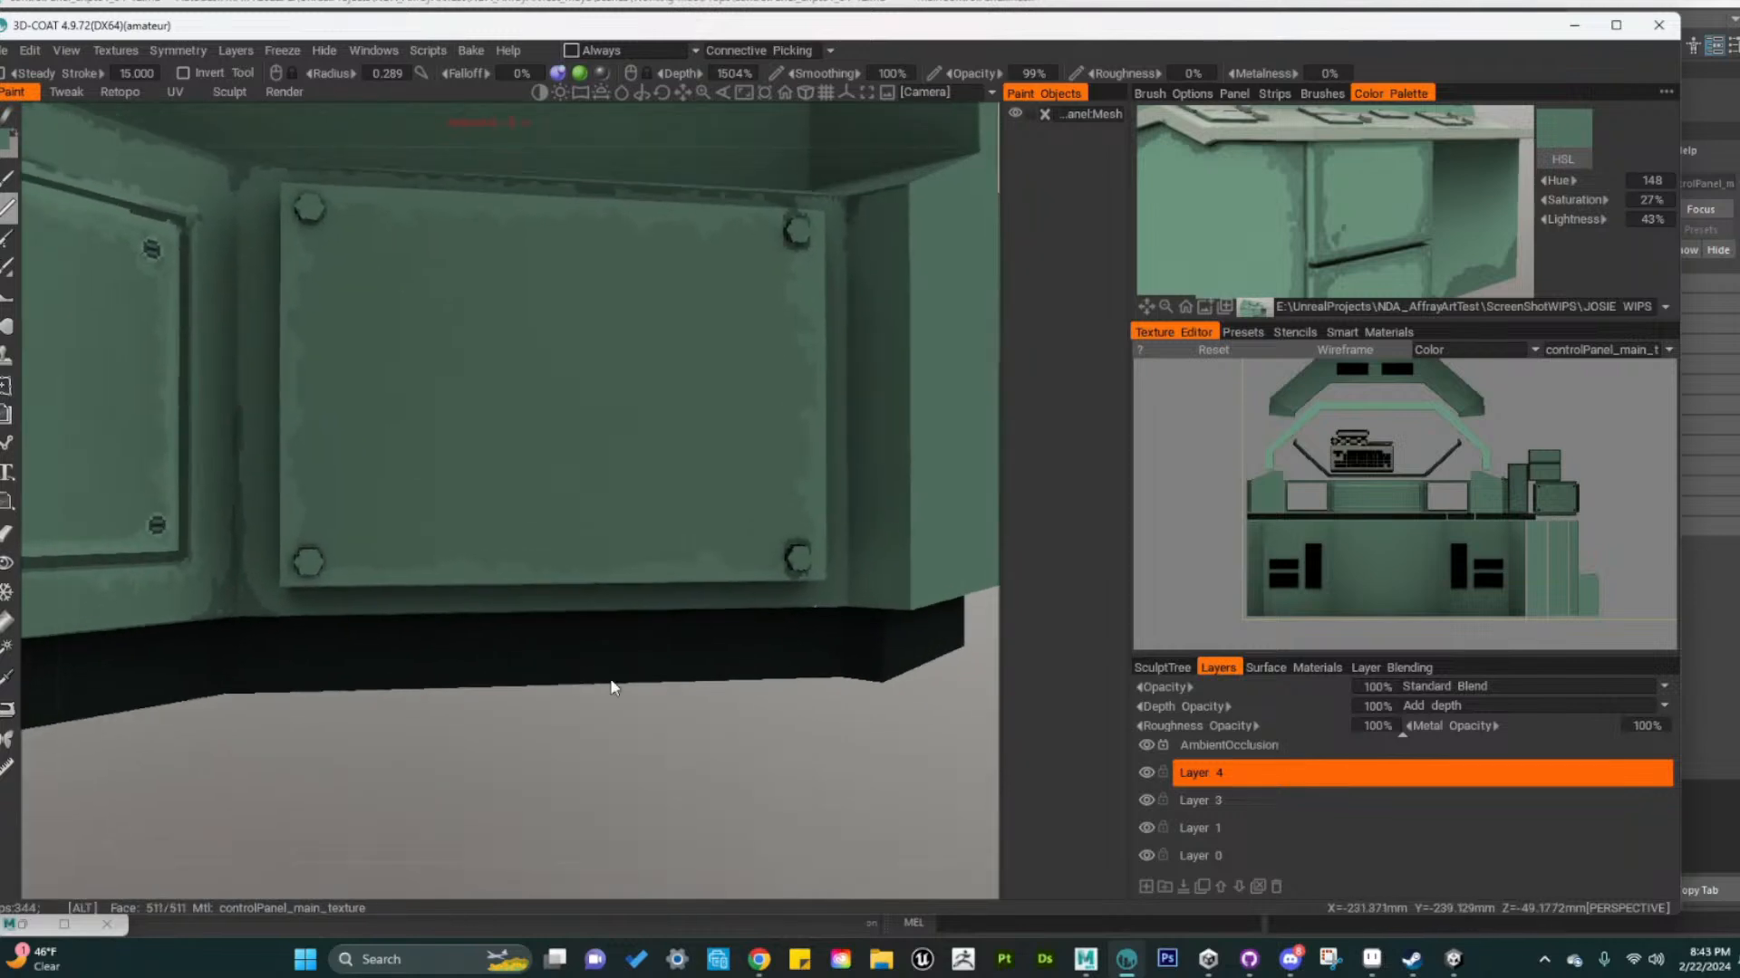
left_click_drag(609, 687, 693, 679, "alt")
right_click_drag(392, 681, 535, 722, "alt")
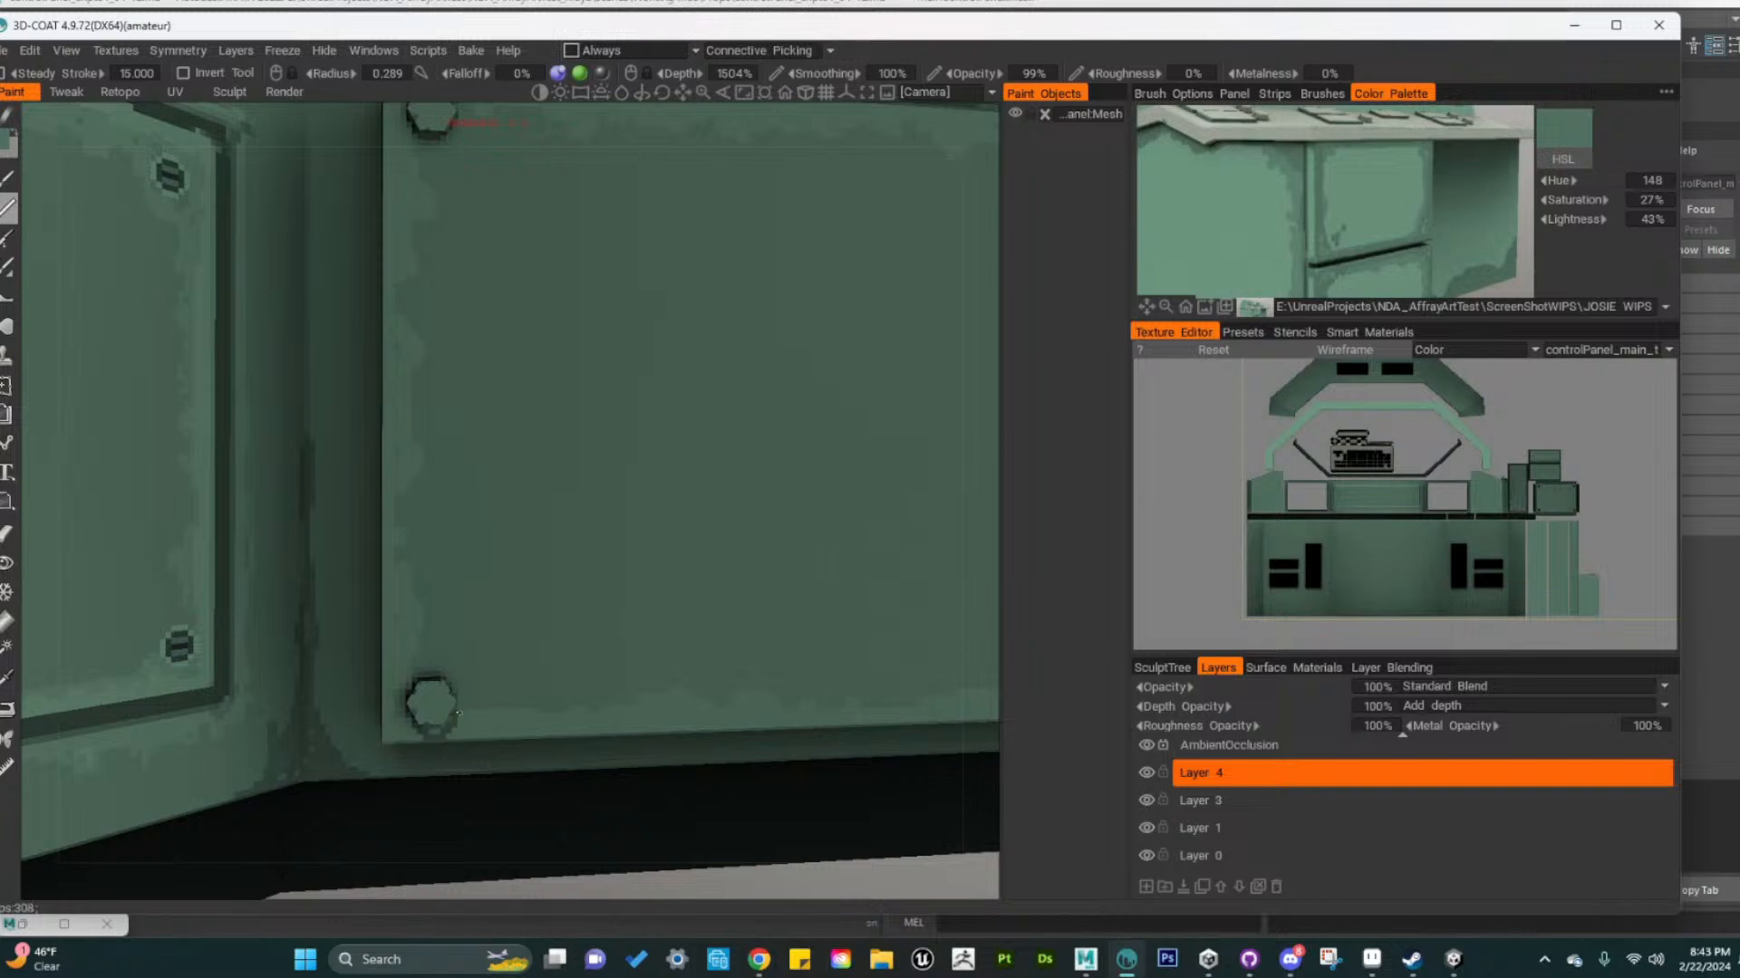
left_click_drag(448, 725, 455, 714)
middle_click_drag(539, 709, 552, 758, "alt")
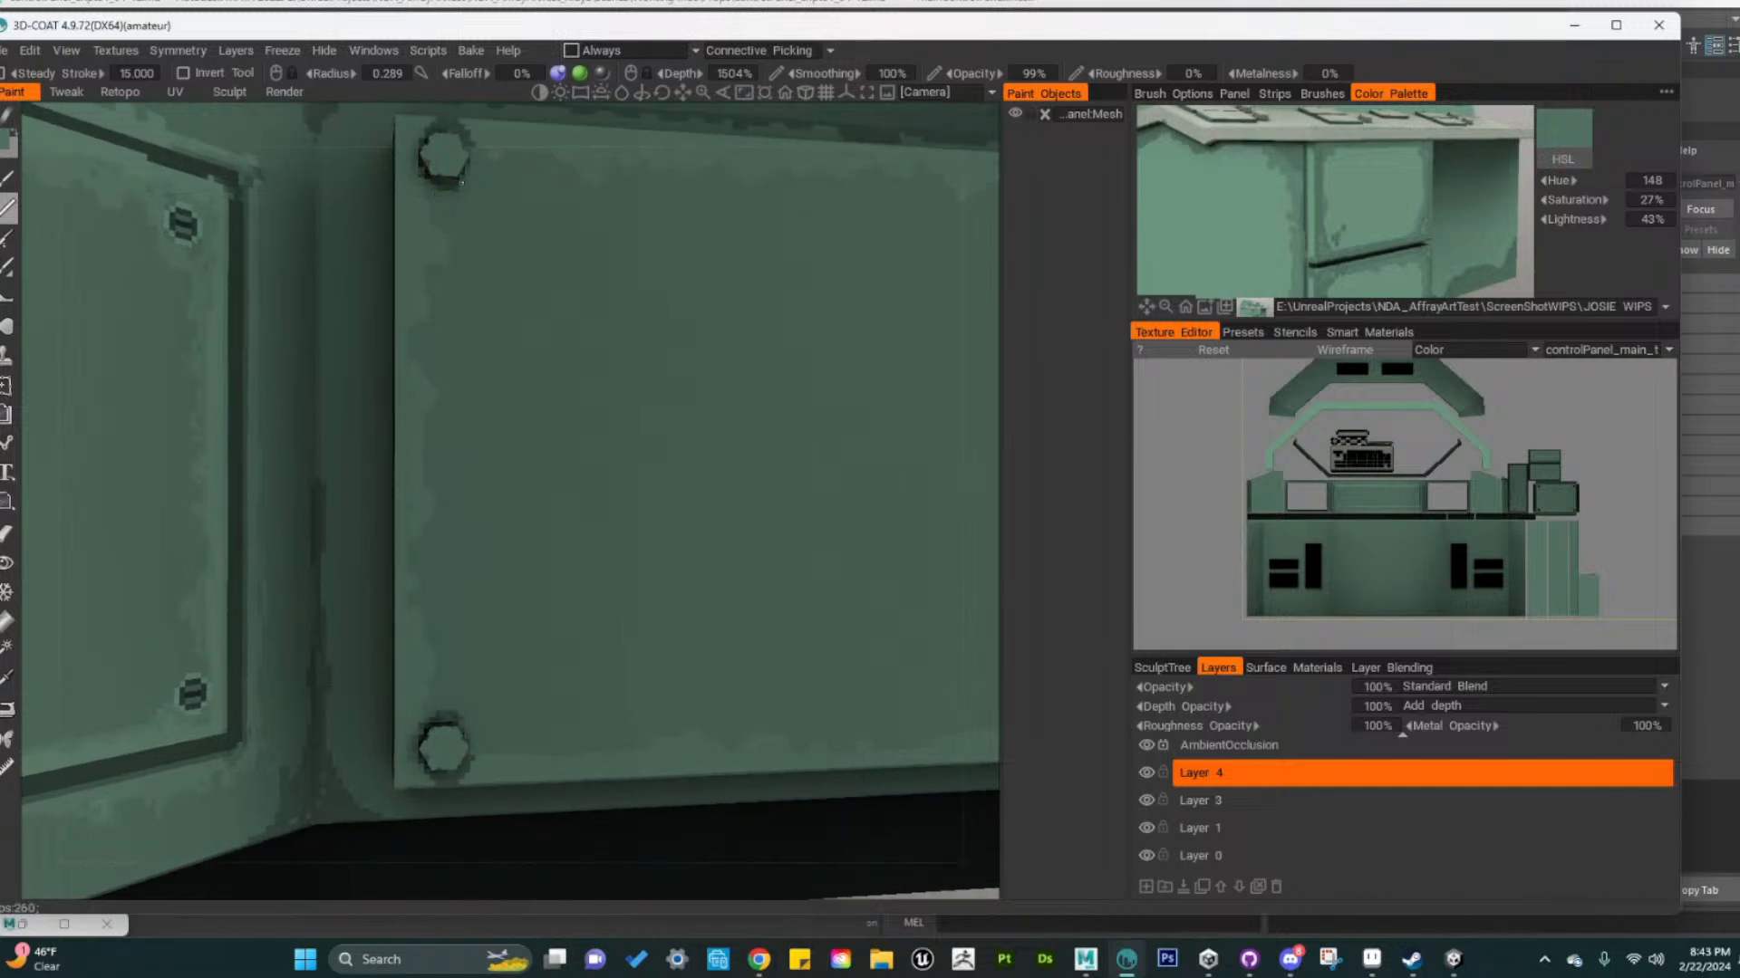
Sample a darker green (hue 166, saturation 29%, lightness 32%) and paint over the panel's bolt heads
key("v")
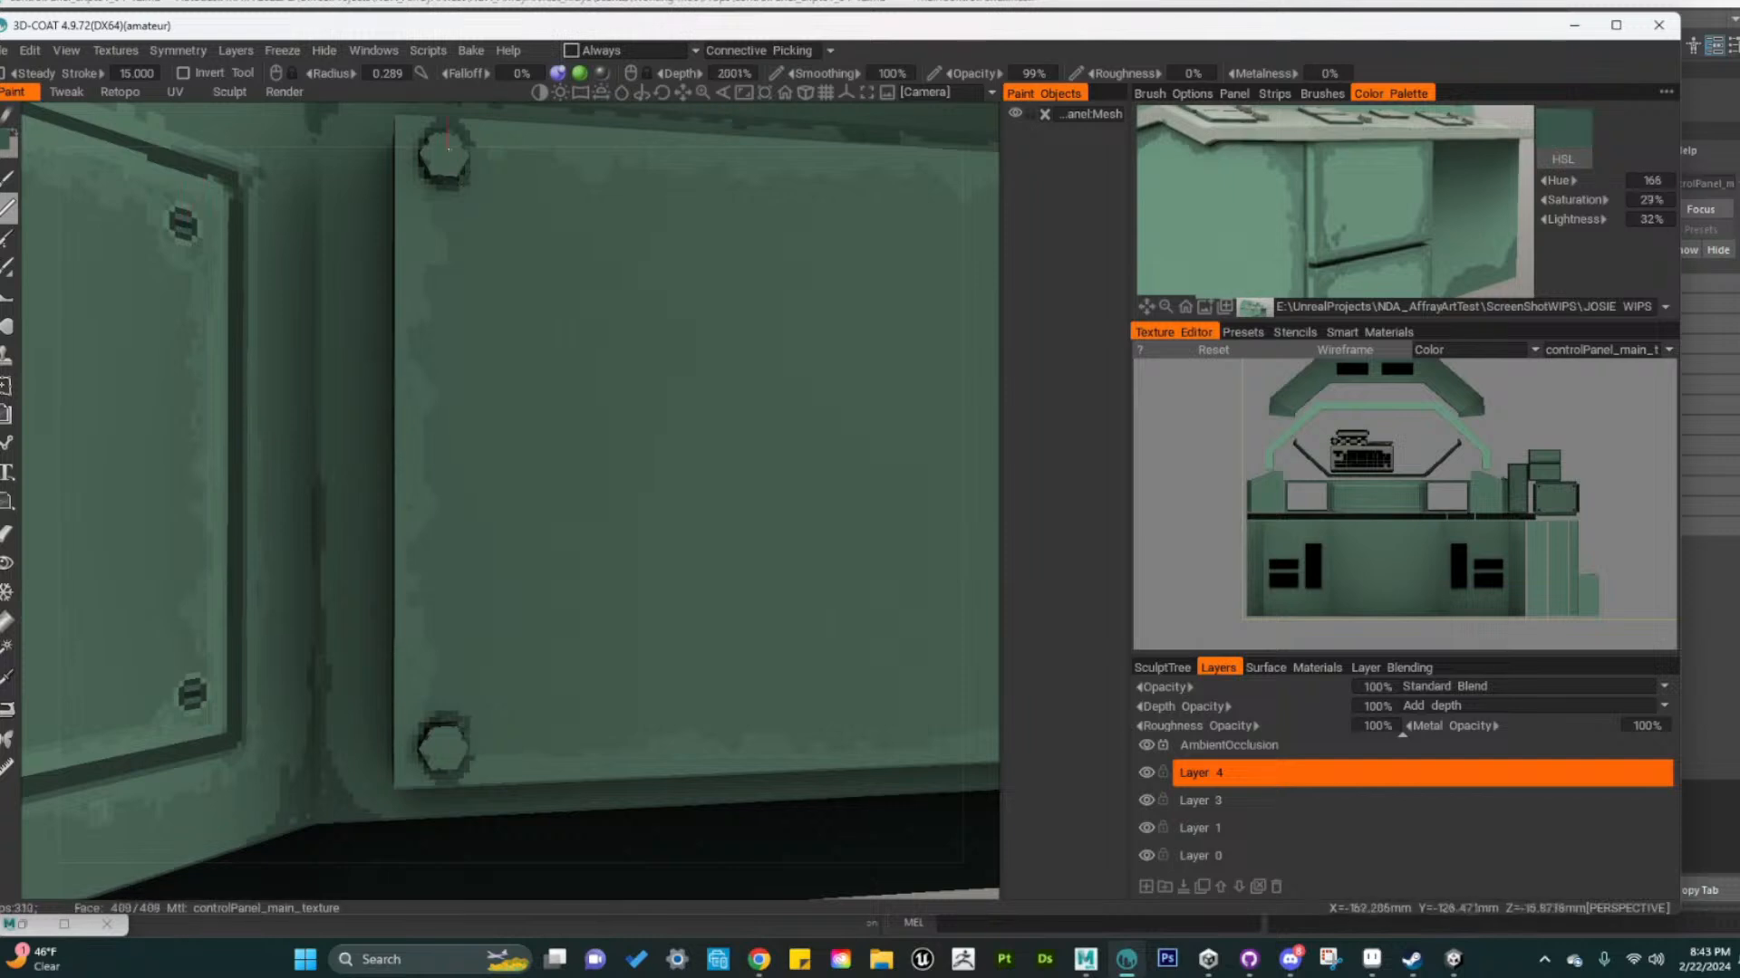
left_click_drag(439, 151, 453, 140)
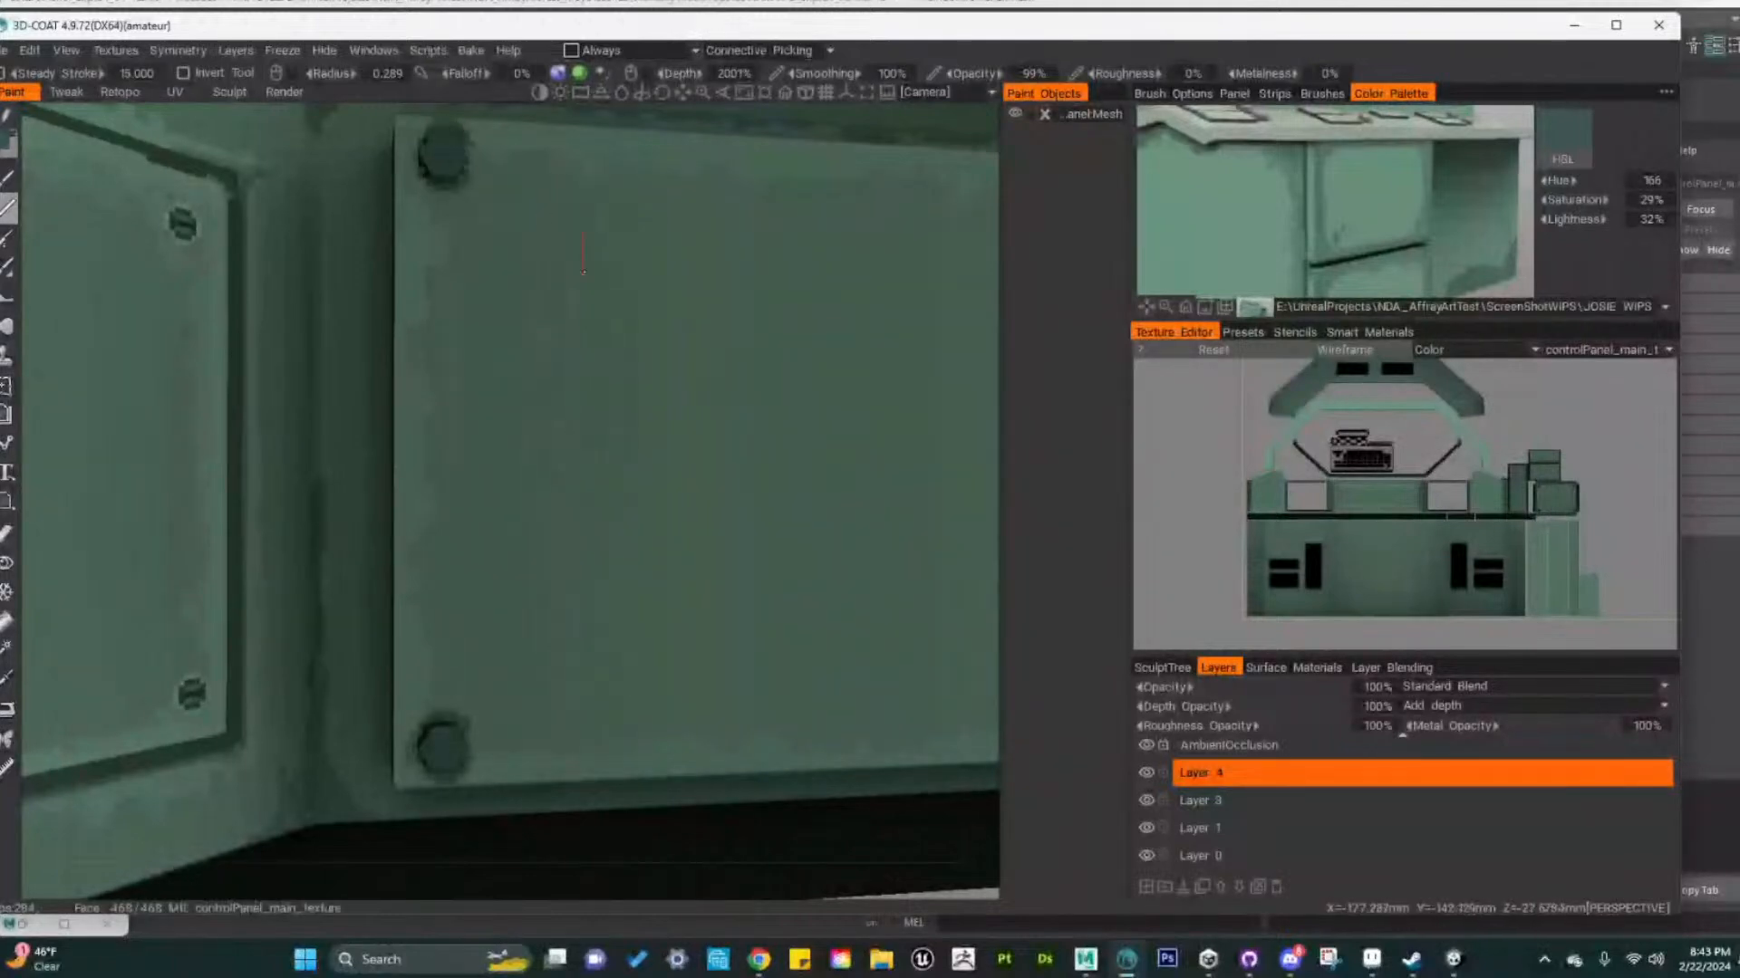
Paint the exposed sides of the cabinet panel's upper outer bolt with the darker green
left_click_drag(450, 136, 609, 332, "alt")
right_click_drag(601, 338, 573, 641, "alt")
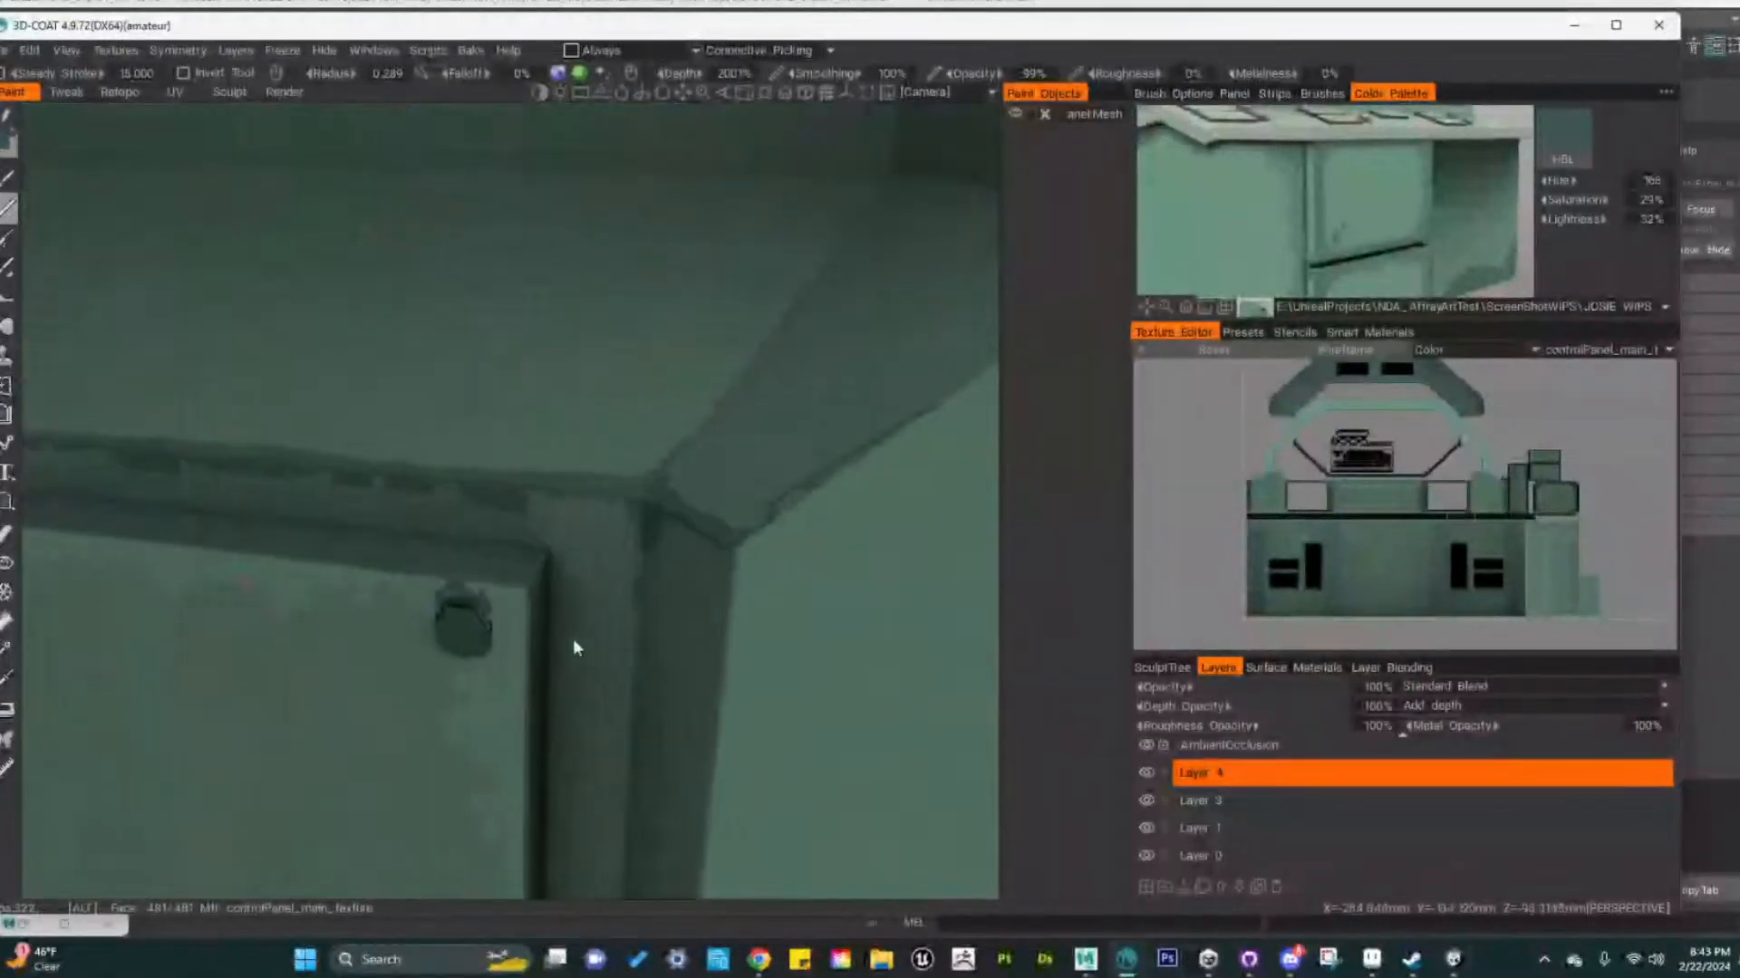
left_click_drag(574, 641, 468, 651, "alt")
right_click_drag(469, 651, 338, 600, "alt")
left_click_drag(339, 606, 440, 605, "alt")
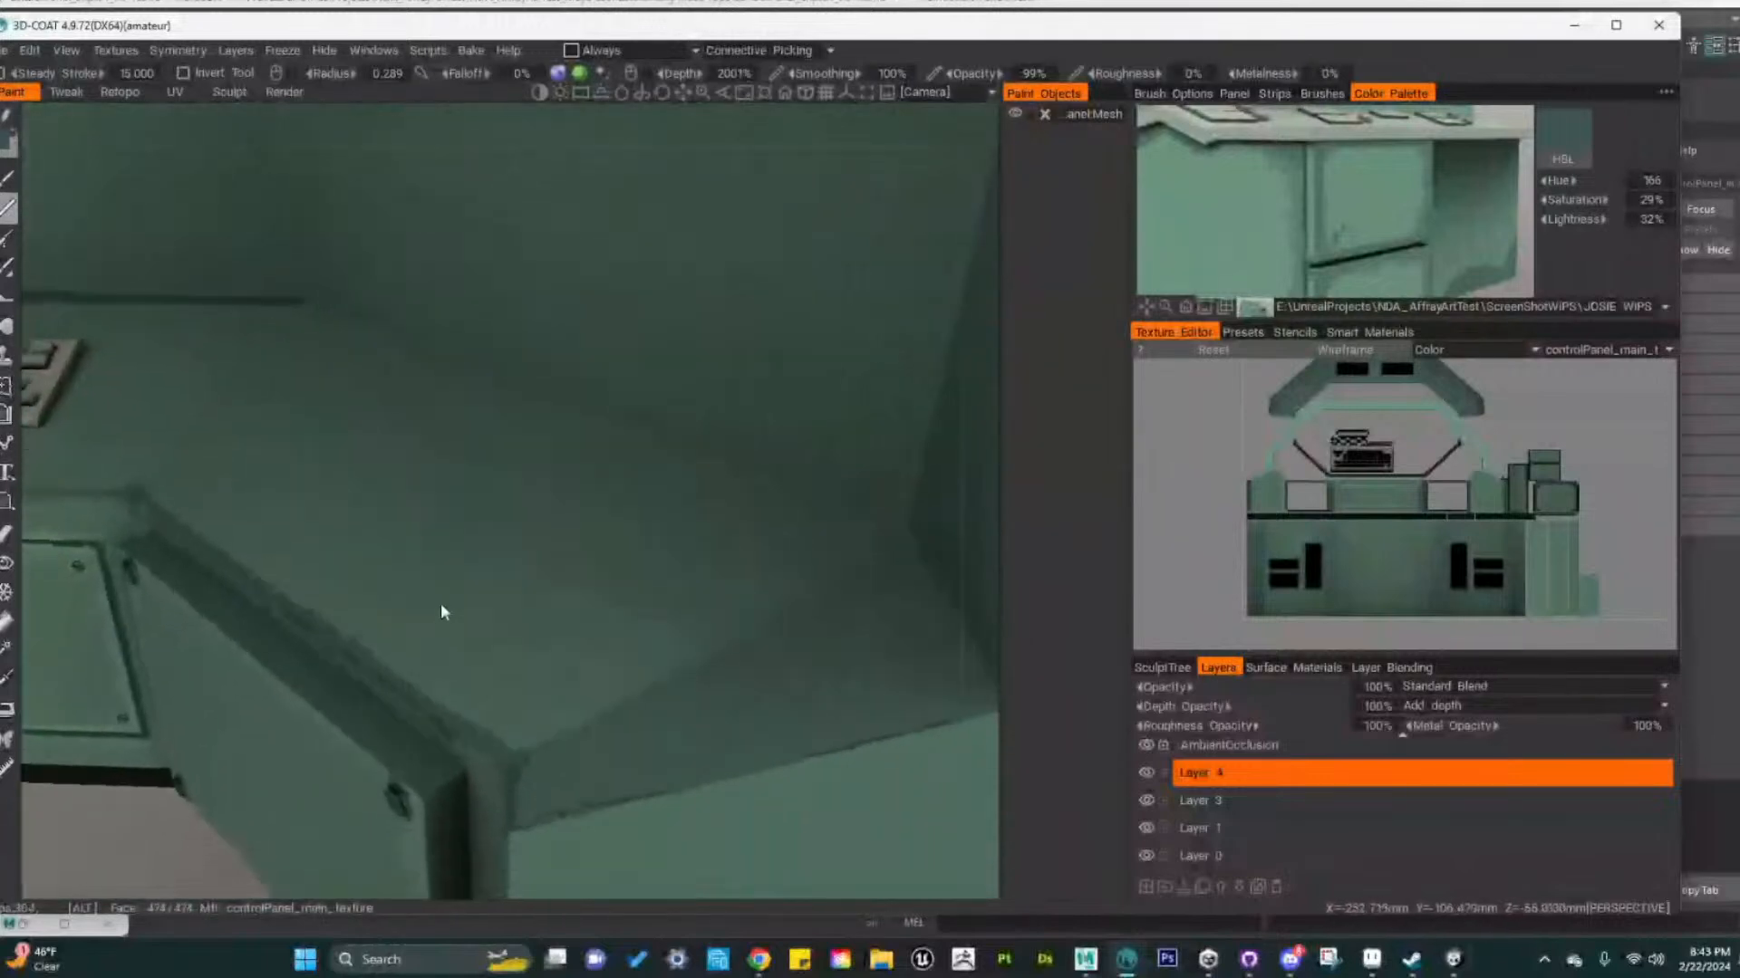
middle_click_drag(440, 605, 512, 509, "alt")
right_click_drag(512, 509, 577, 531, "alt")
left_click_drag(516, 629, 518, 668)
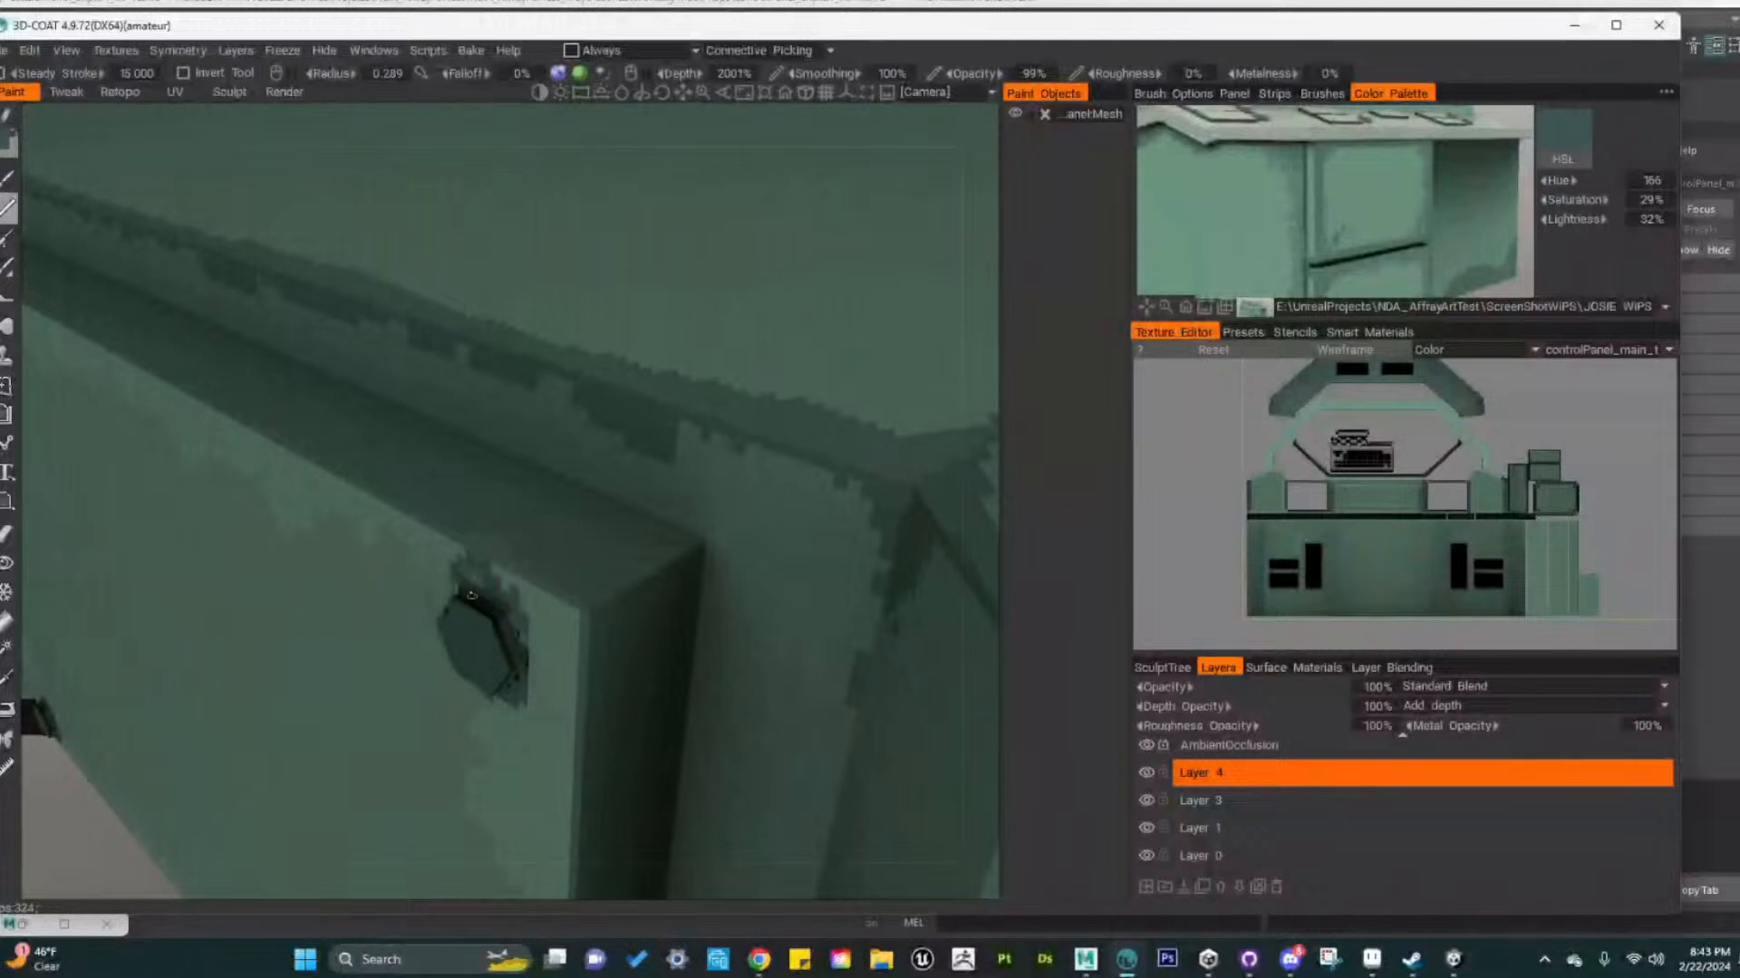
left_click_drag(471, 595, 504, 560)
right_click_drag(504, 560, 537, 575, "alt")
left_click_drag(536, 575, 521, 589, "alt")
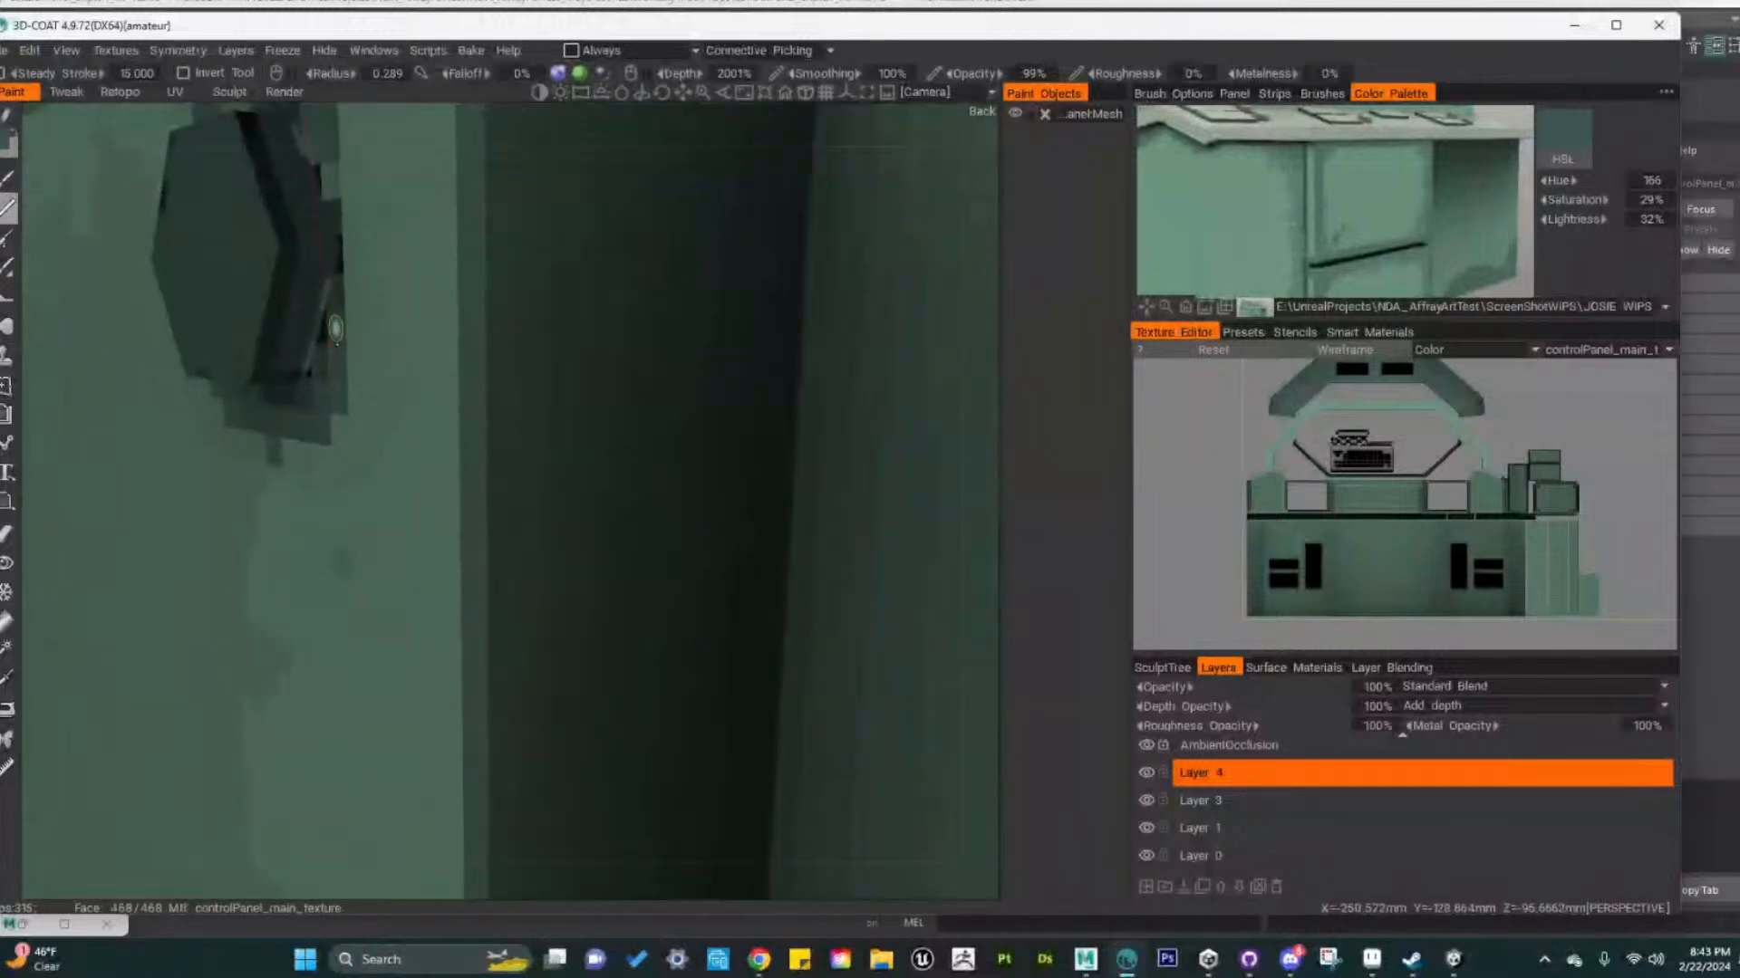
mouse_move(307, 296)
left_mouse_down()
mouse_move(338, 295)
mouse_move(293, 356)
left_mouse_up()
right_click_drag(393, 393, 511, 477, "alt")
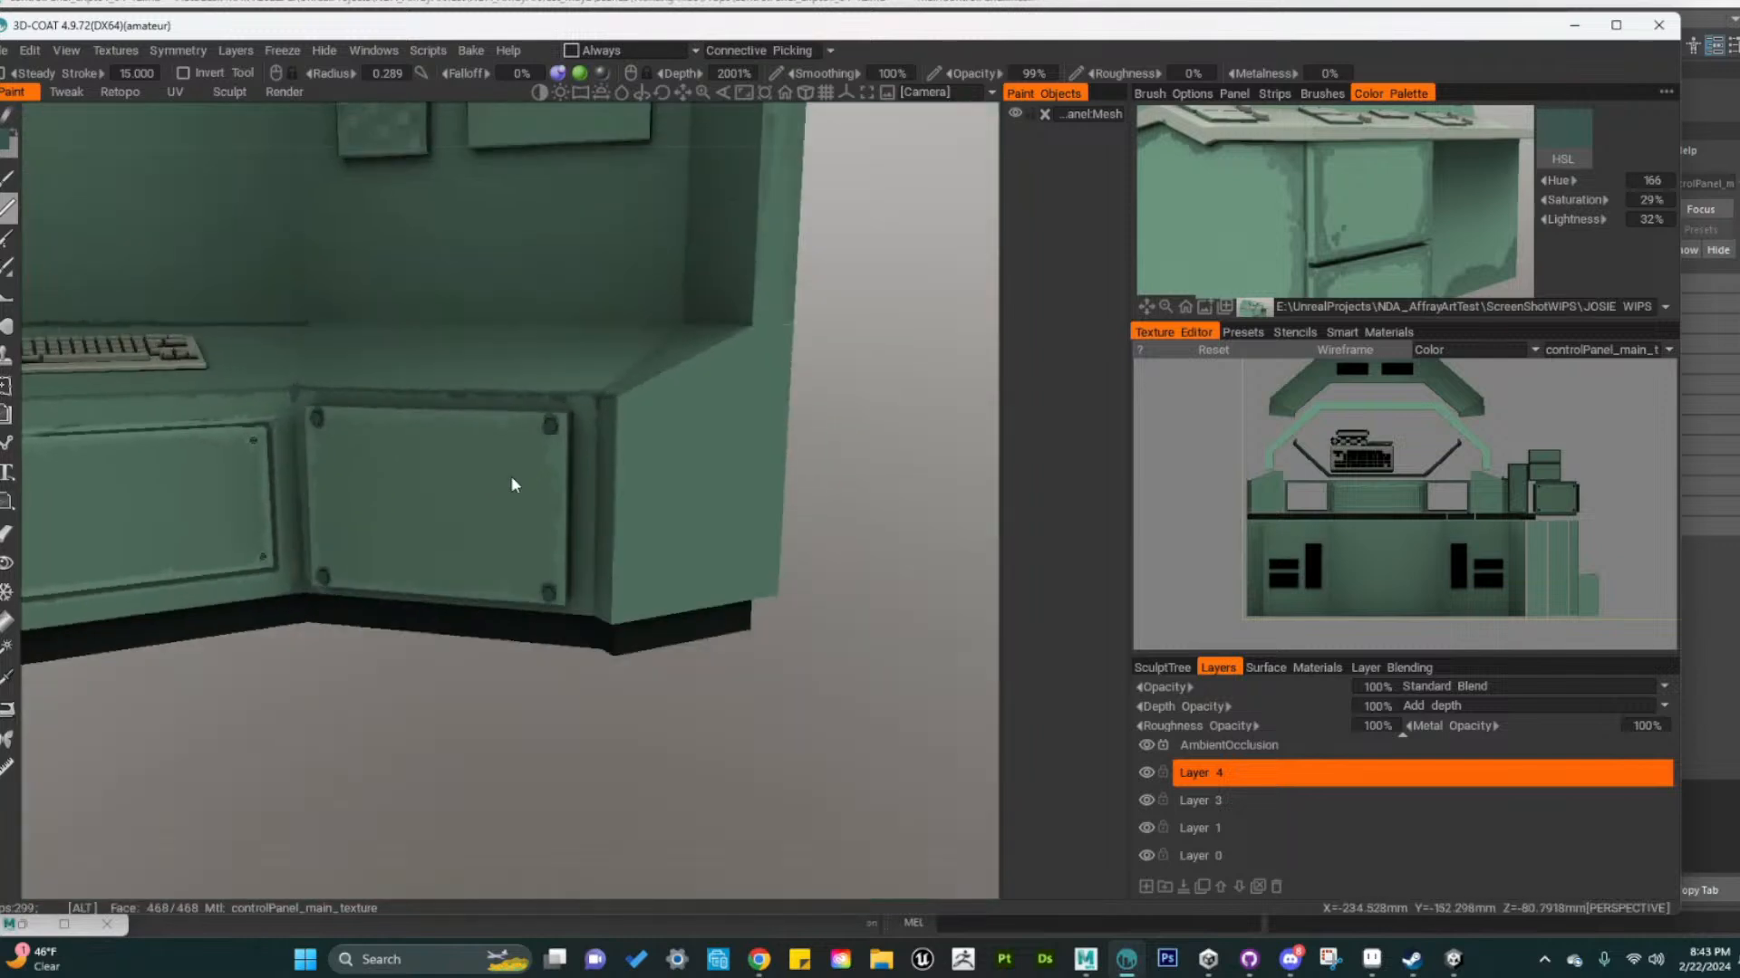
Set the paint colour to a light green with hue 146, saturation 27% and lightness 59%
middle_click_drag(533, 564, 605, 516, "alt")
right_click_drag(606, 517, 567, 500, "alt")
mouse_move(567, 500)
left_mouse_down("alt")
mouse_move(569, 517)
mouse_move(547, 498)
left_mouse_up("alt")
middle_click_drag(547, 499, 732, 648, "alt")
key("v")
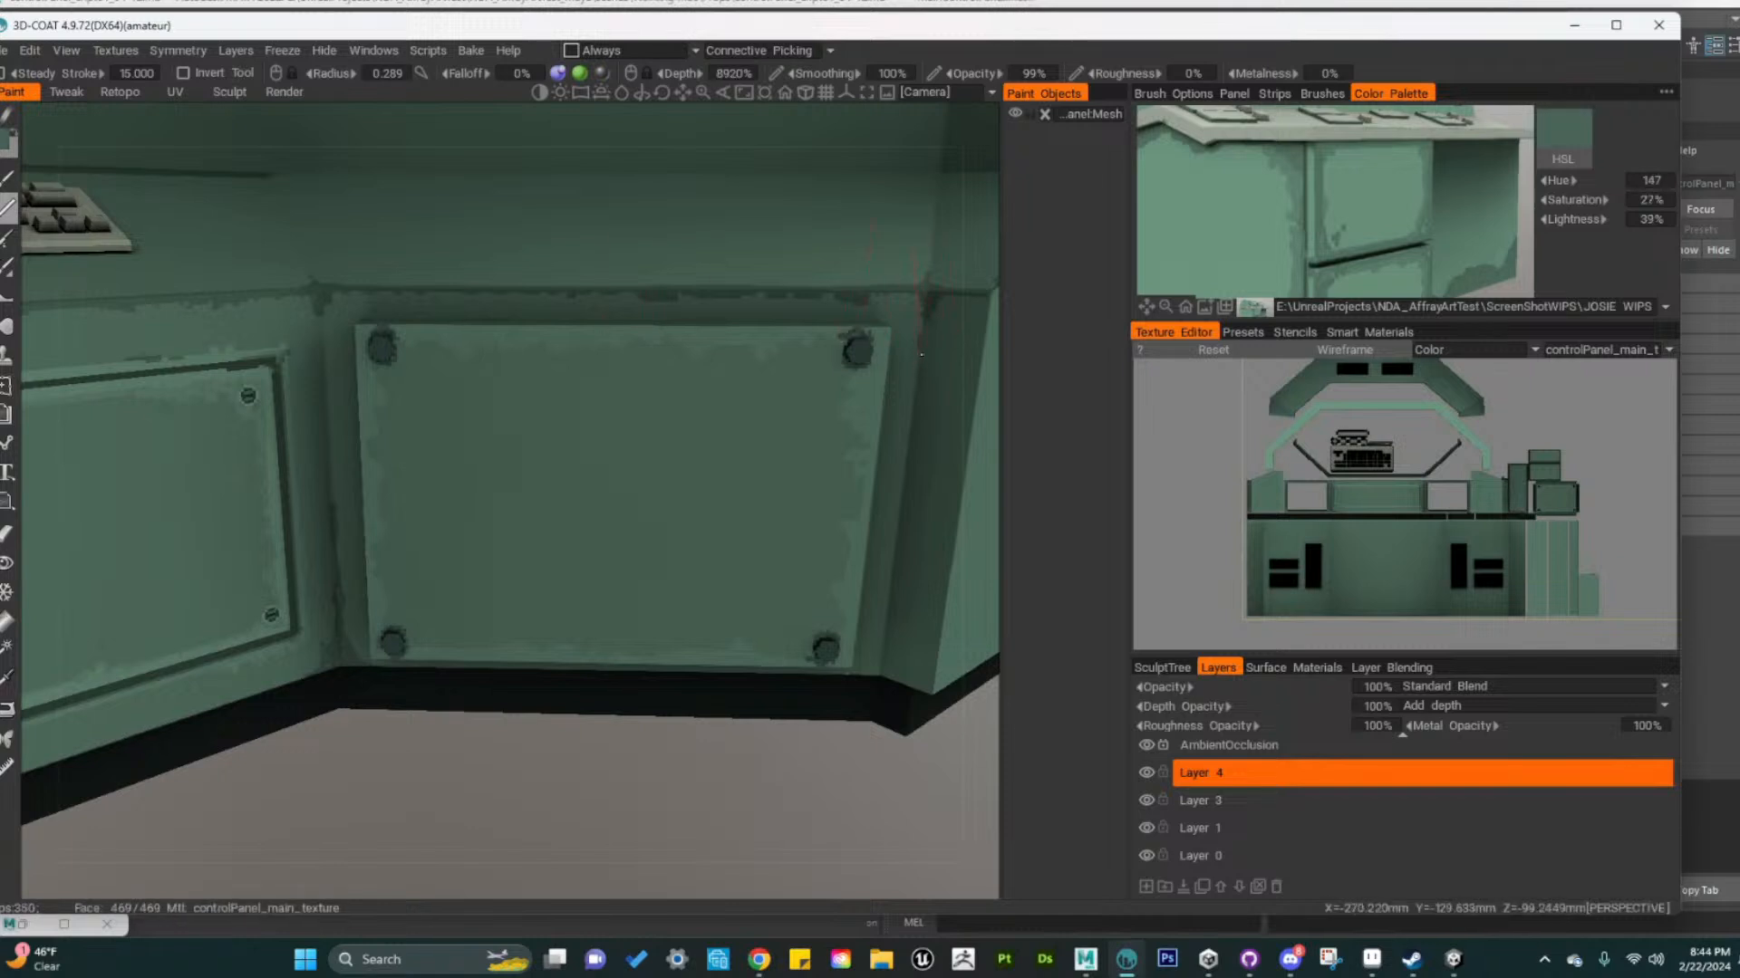
key("v")
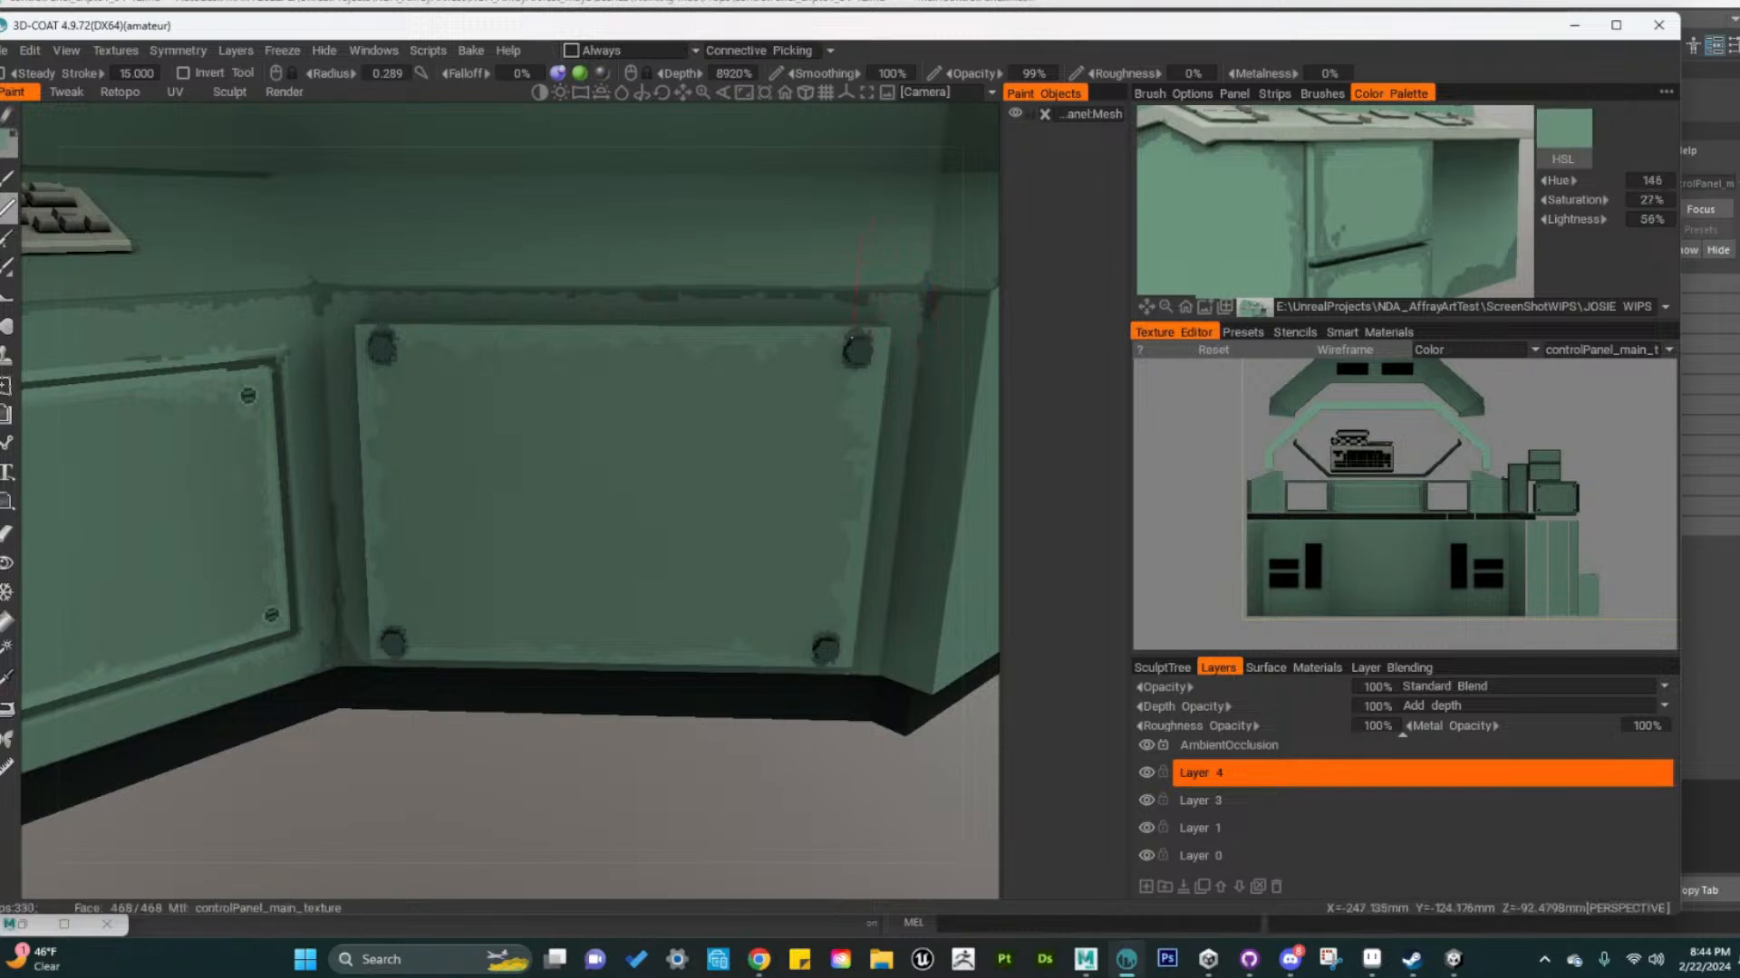
right_click_drag(855, 352, 918, 354, "alt")
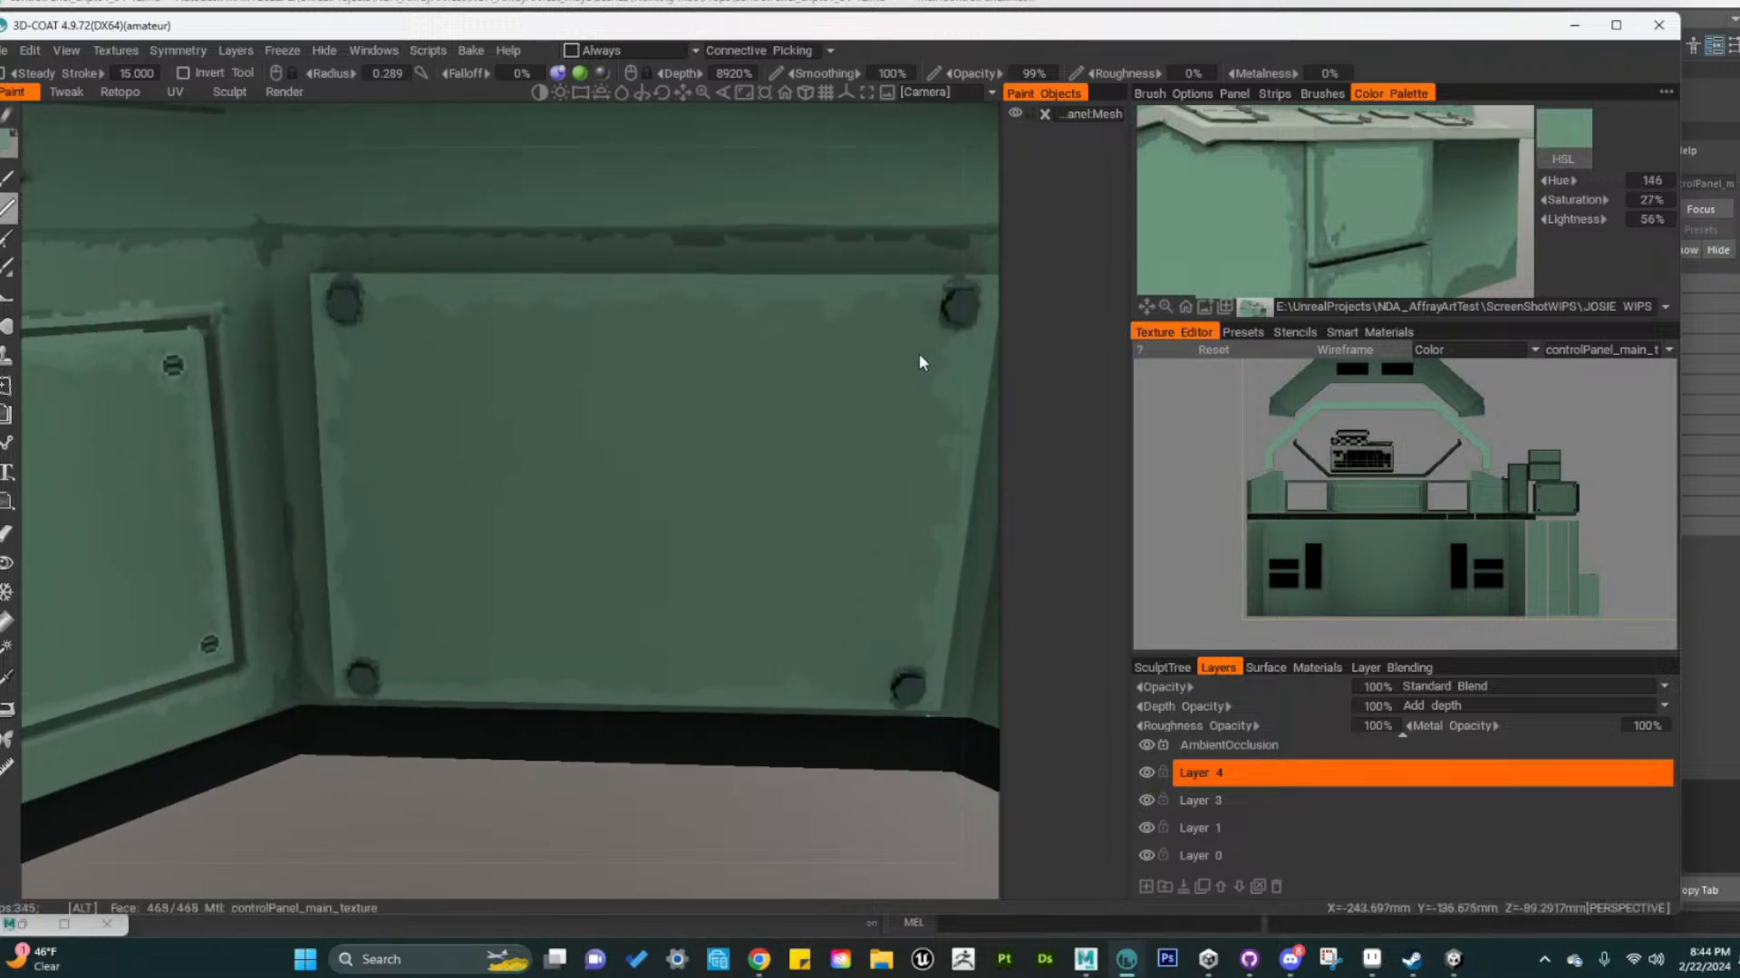
left_click_drag(919, 362, 792, 365, "alt")
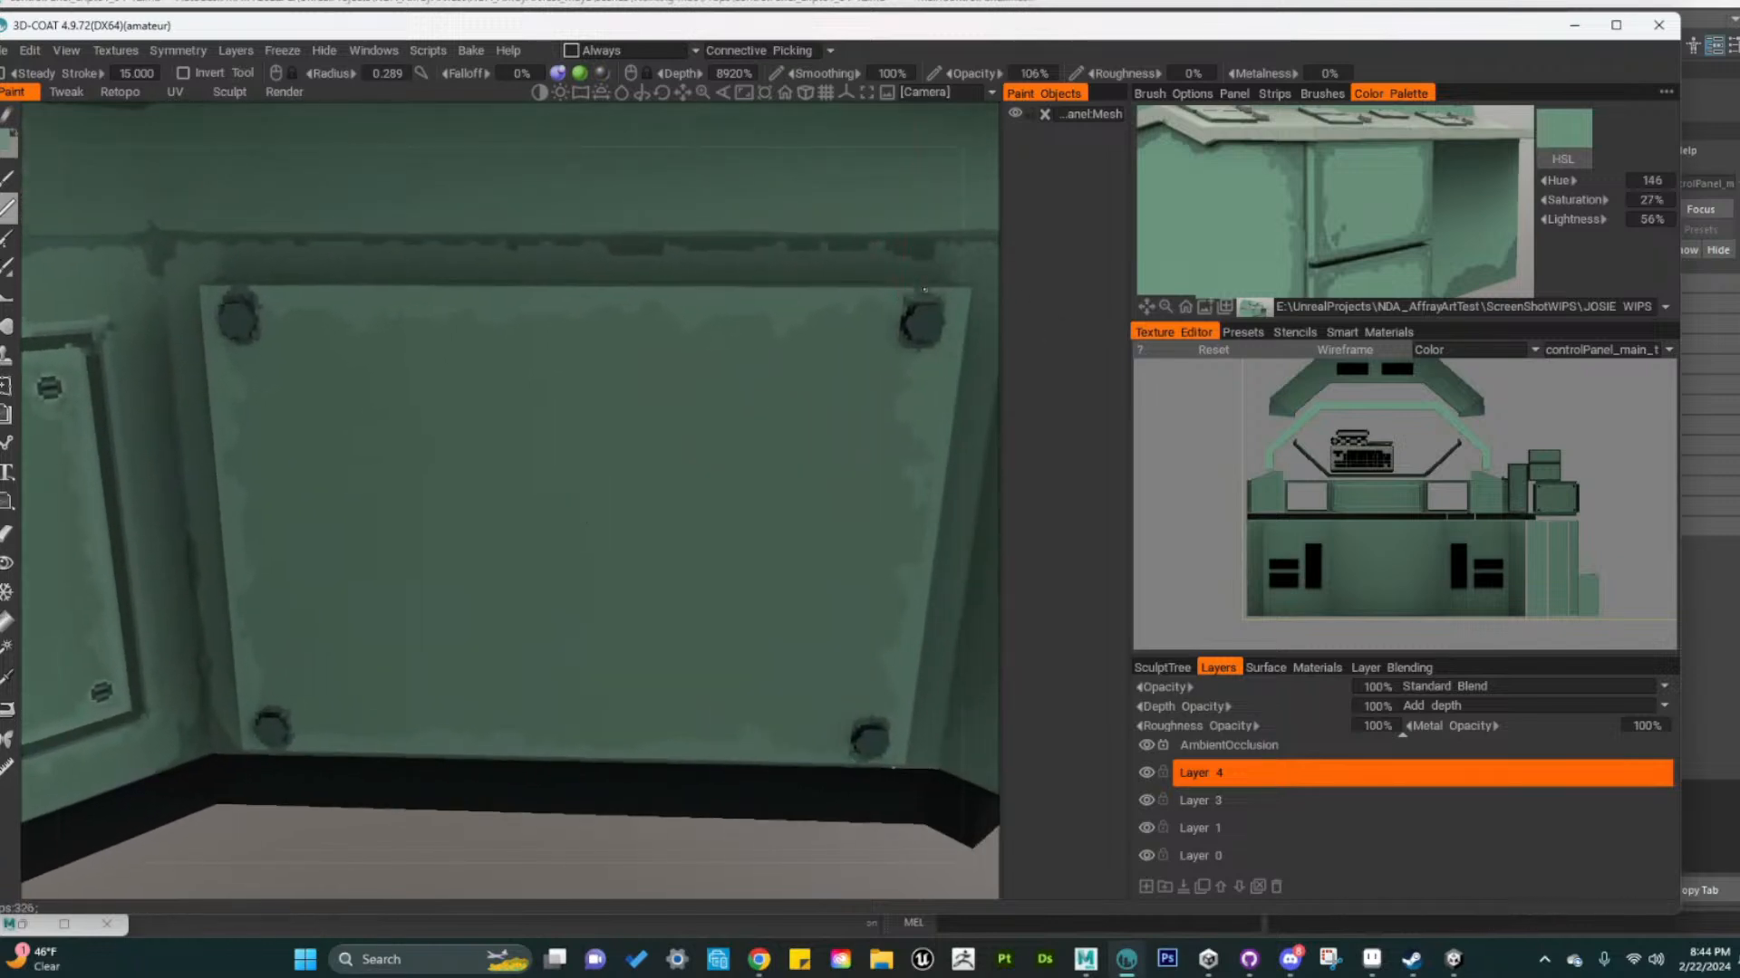
left_click_drag(1570, 219, 1575, 219)
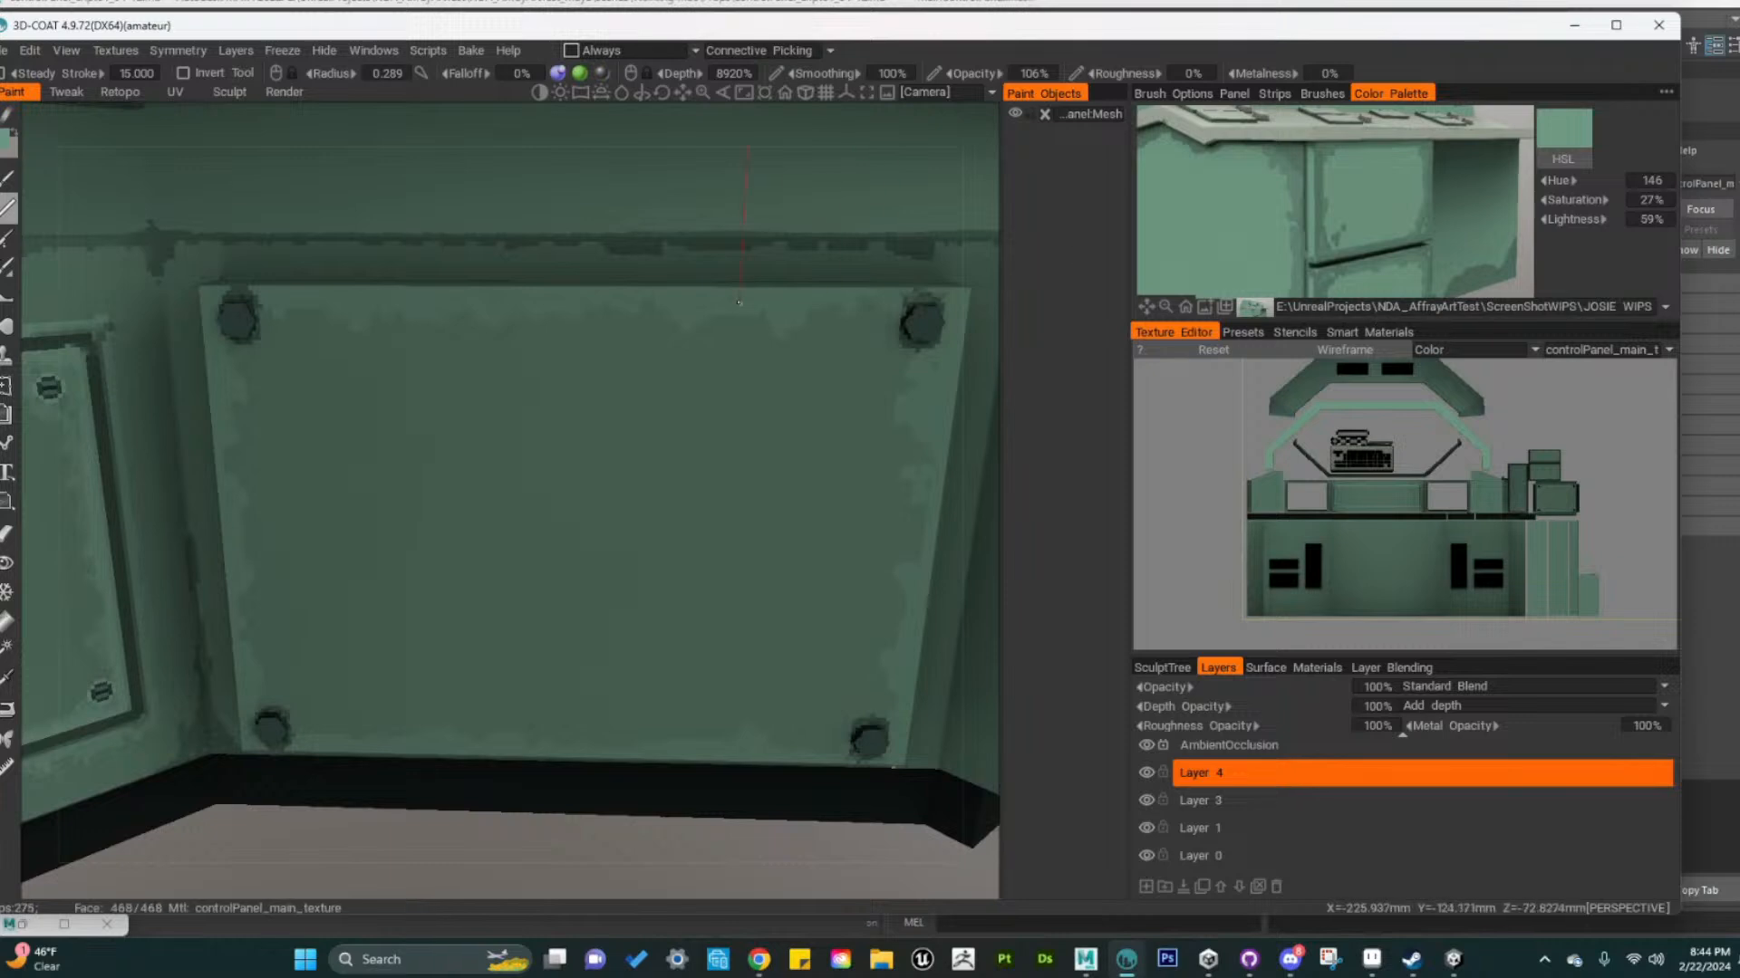
Enlarge the brush radius to 0.864 and paint the light green around the cabinet panel's corner bolts
key("bracketright")
key("bracketright")
key("bracketright")
left_click_drag(898, 303, 947, 299)
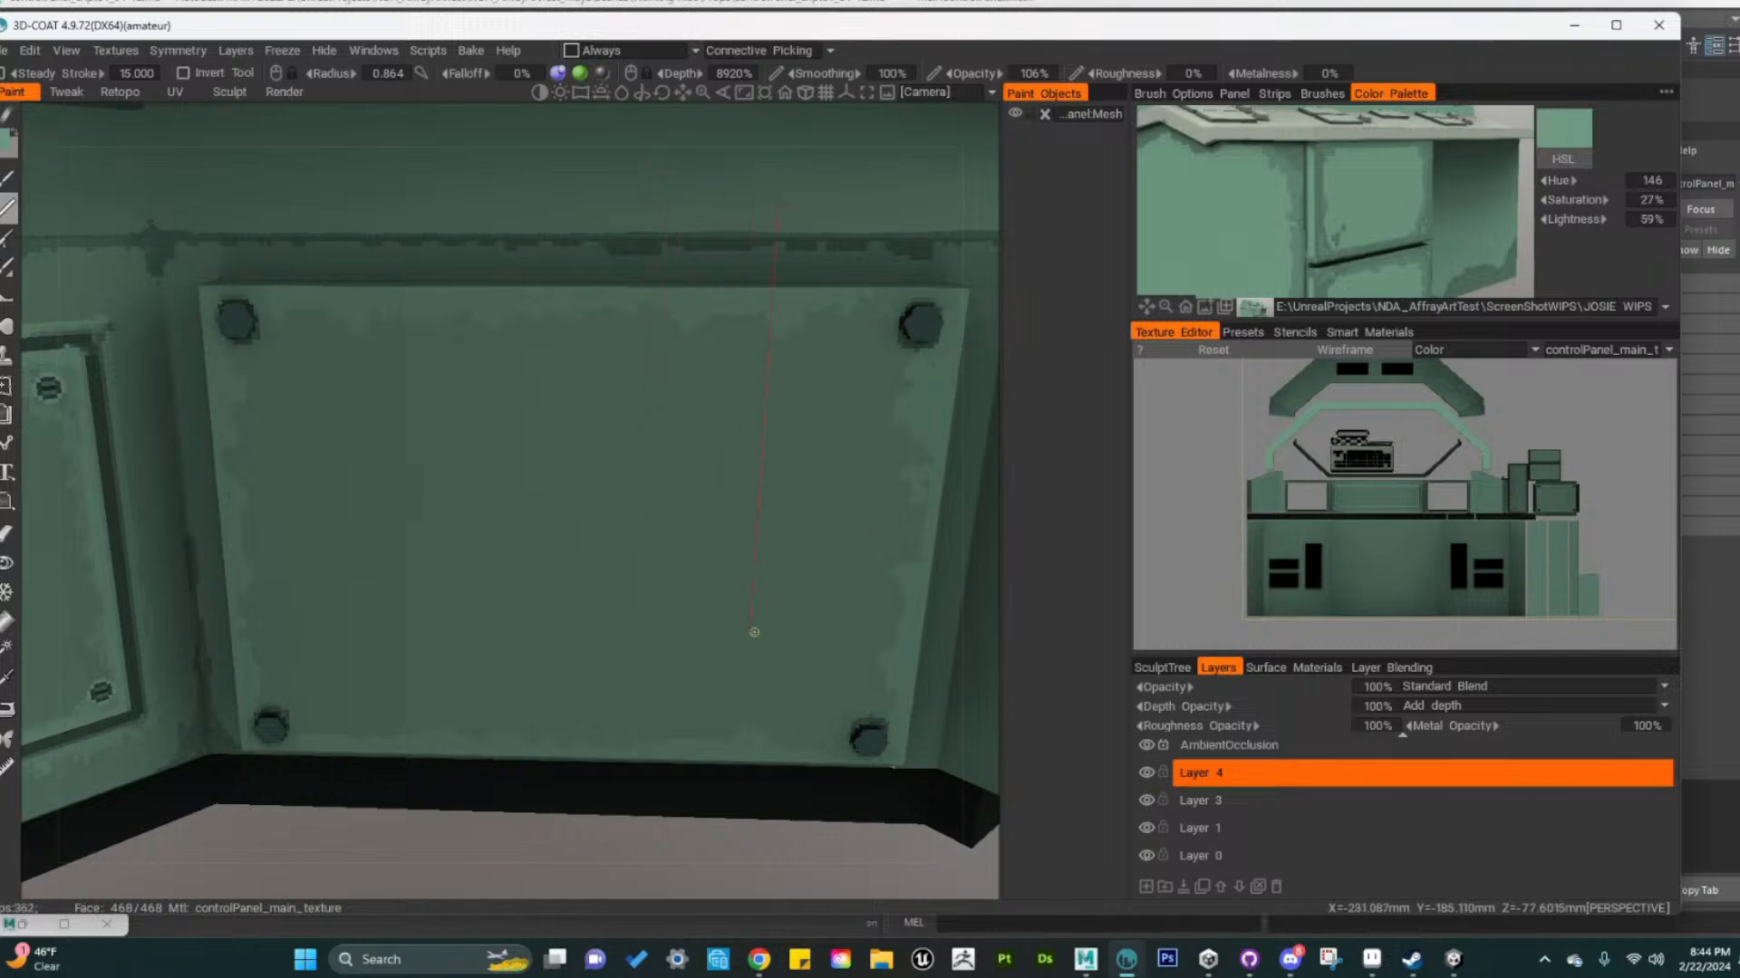
Examine the desk surface around the two keyboards and the front panel below them
left_click_drag(753, 632, 721, 613, "alt")
right_click_drag(721, 613, 525, 645, "alt")
left_click_drag(525, 645, 327, 654, "alt")
right_click_drag(326, 654, 533, 759, "alt")
left_click_drag(533, 760, 533, 656, "alt")
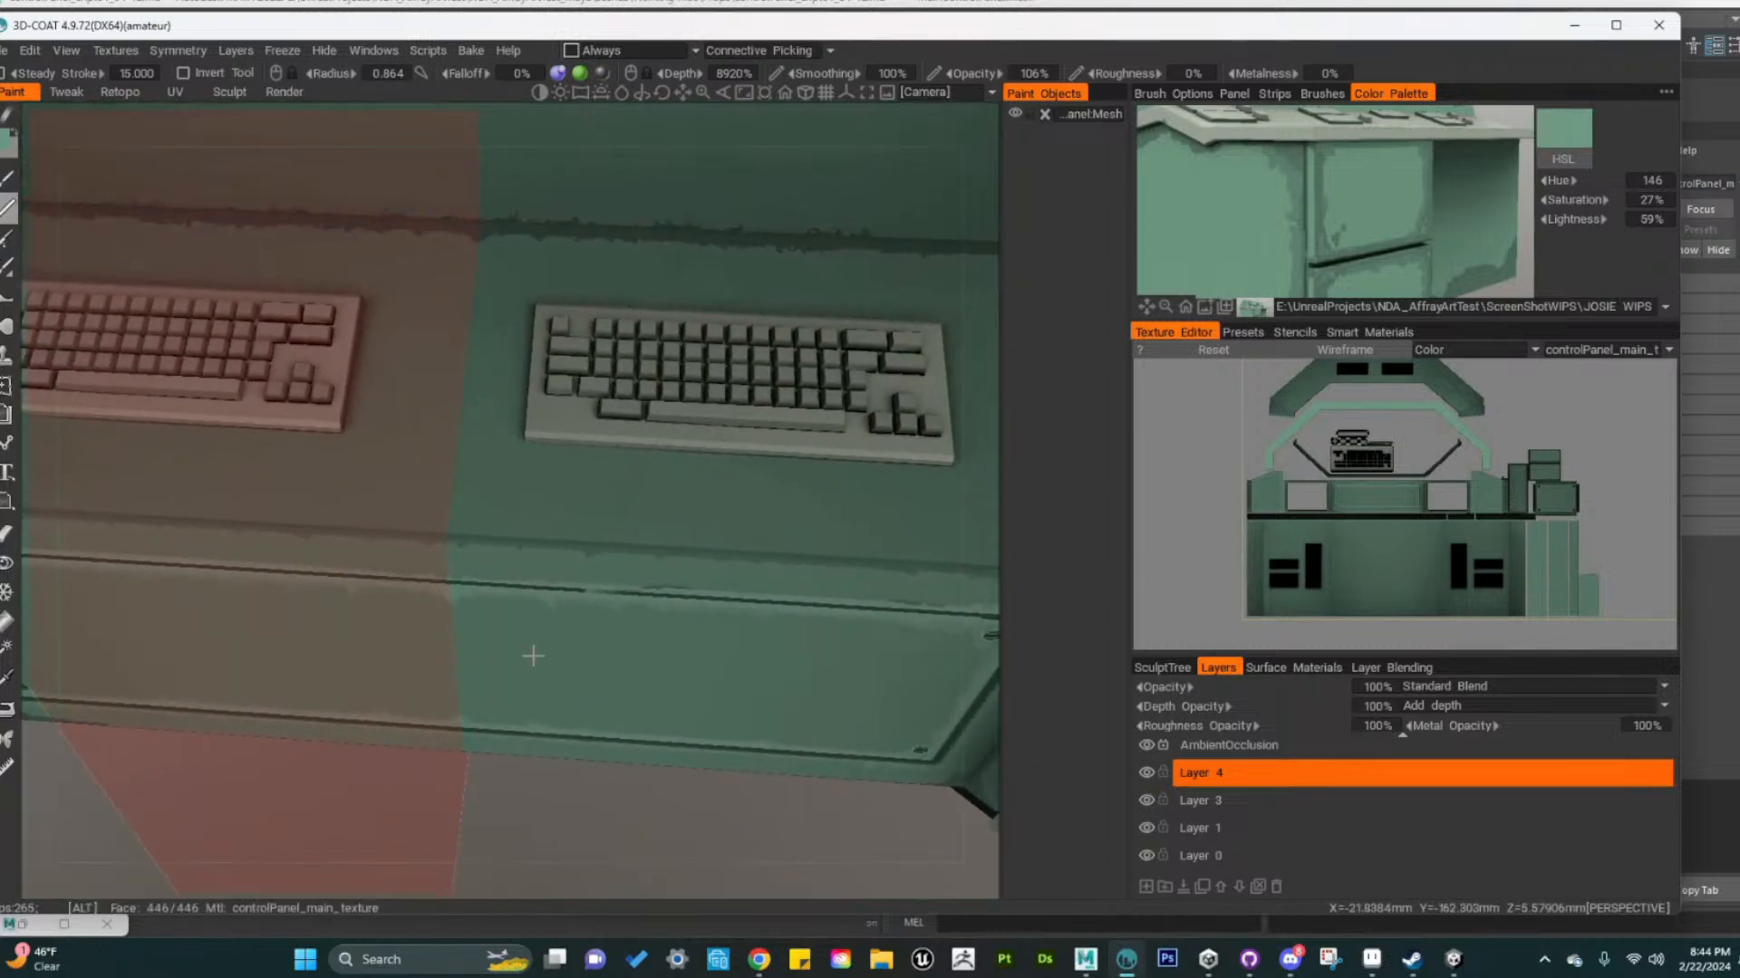
right_click_drag(508, 708, 390, 711, "alt")
left_click_drag(390, 711, 512, 660, "alt")
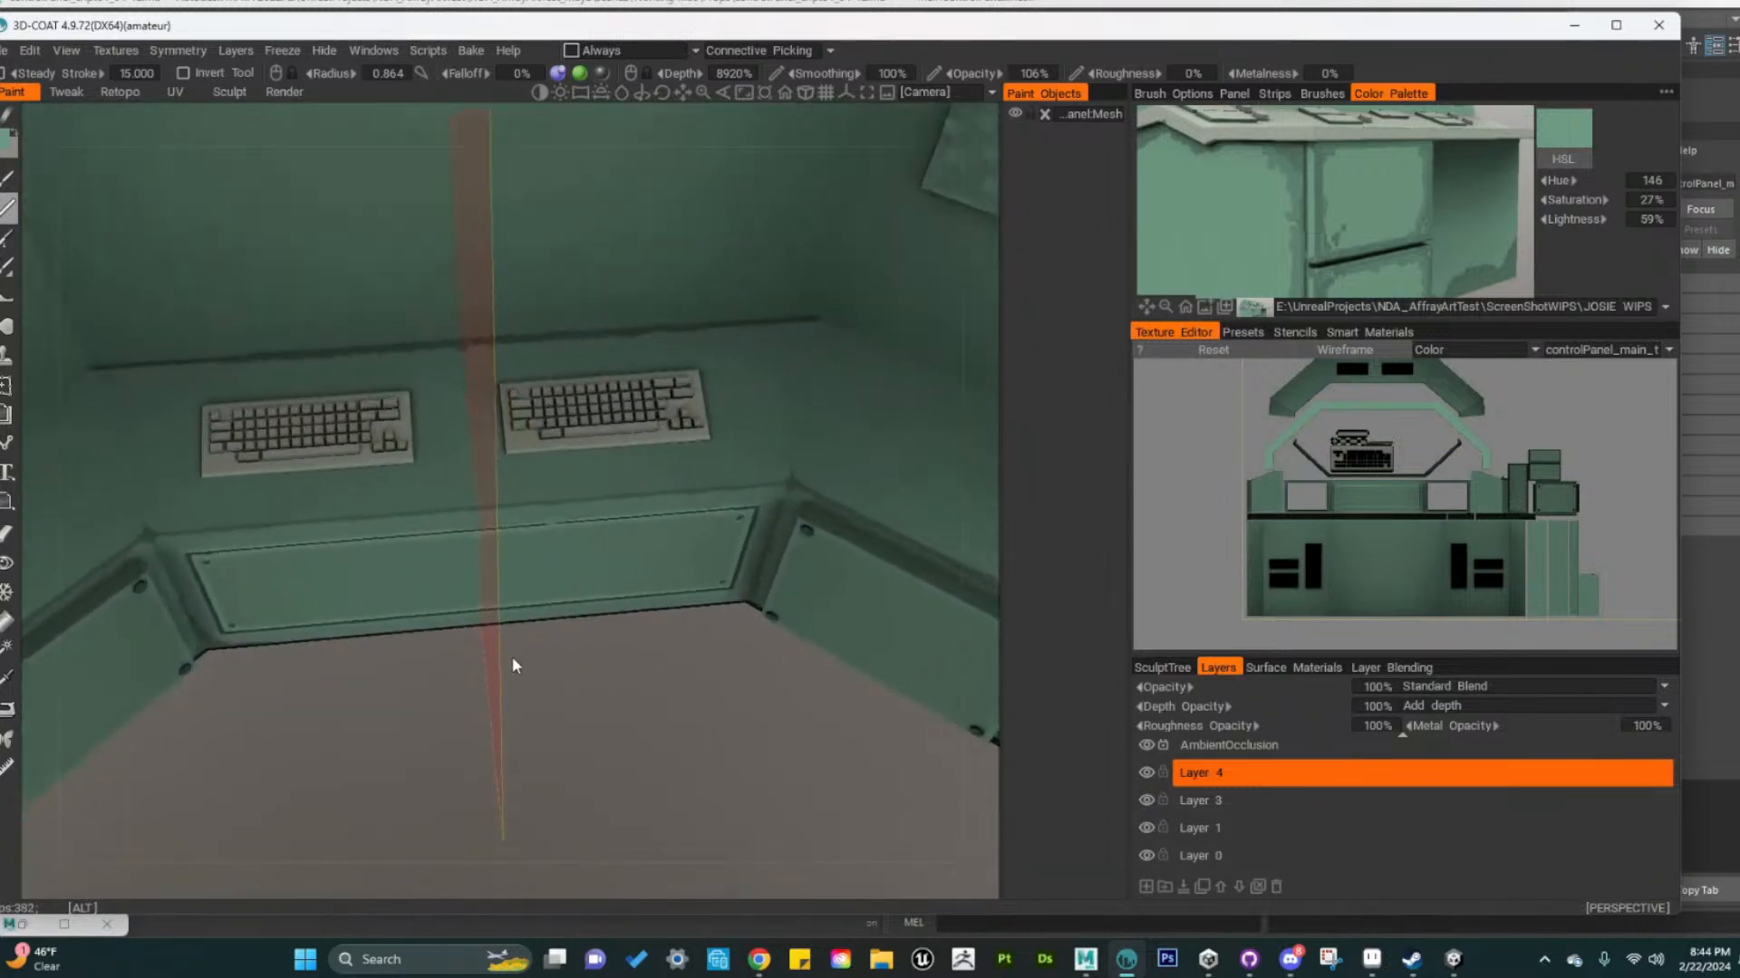
right_click_drag(513, 660, 580, 672, "alt")
mouse_move(580, 672)
left_mouse_down("alt")
mouse_move(590, 653)
mouse_move(586, 684)
left_mouse_up("alt")
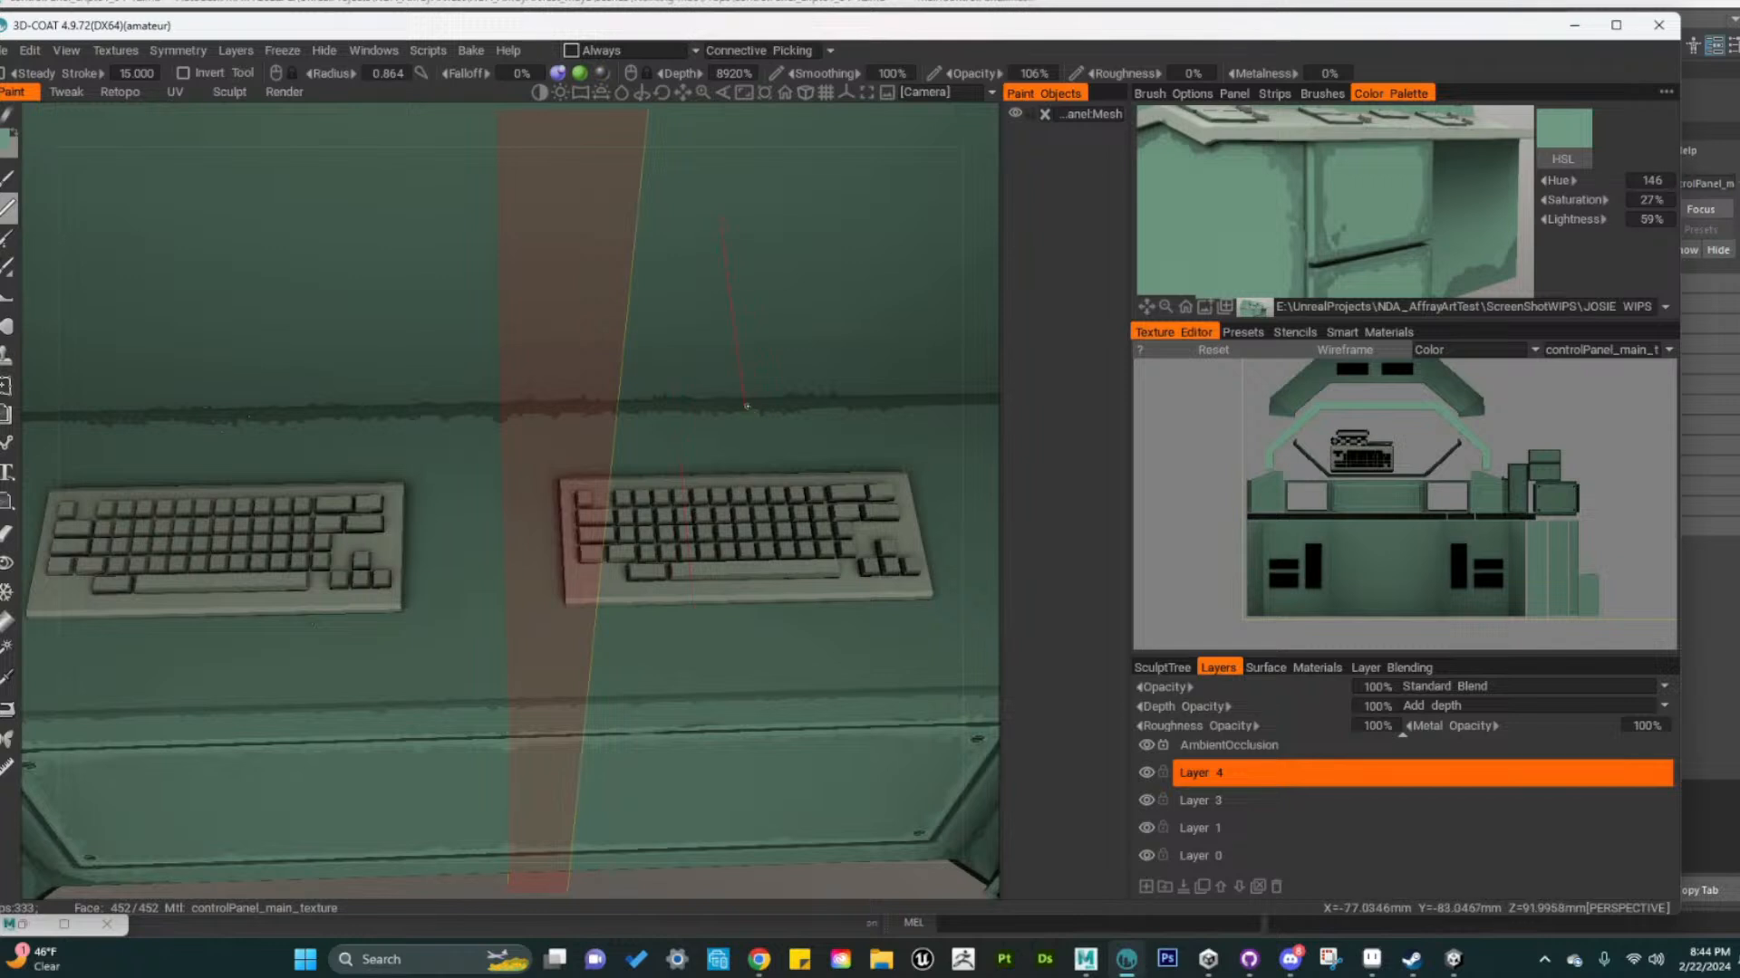
Shade around the two black keyboard areas in the desk texture with dark greens at 20% and 35% lightness, using a brush radius of 1.947
key("v")
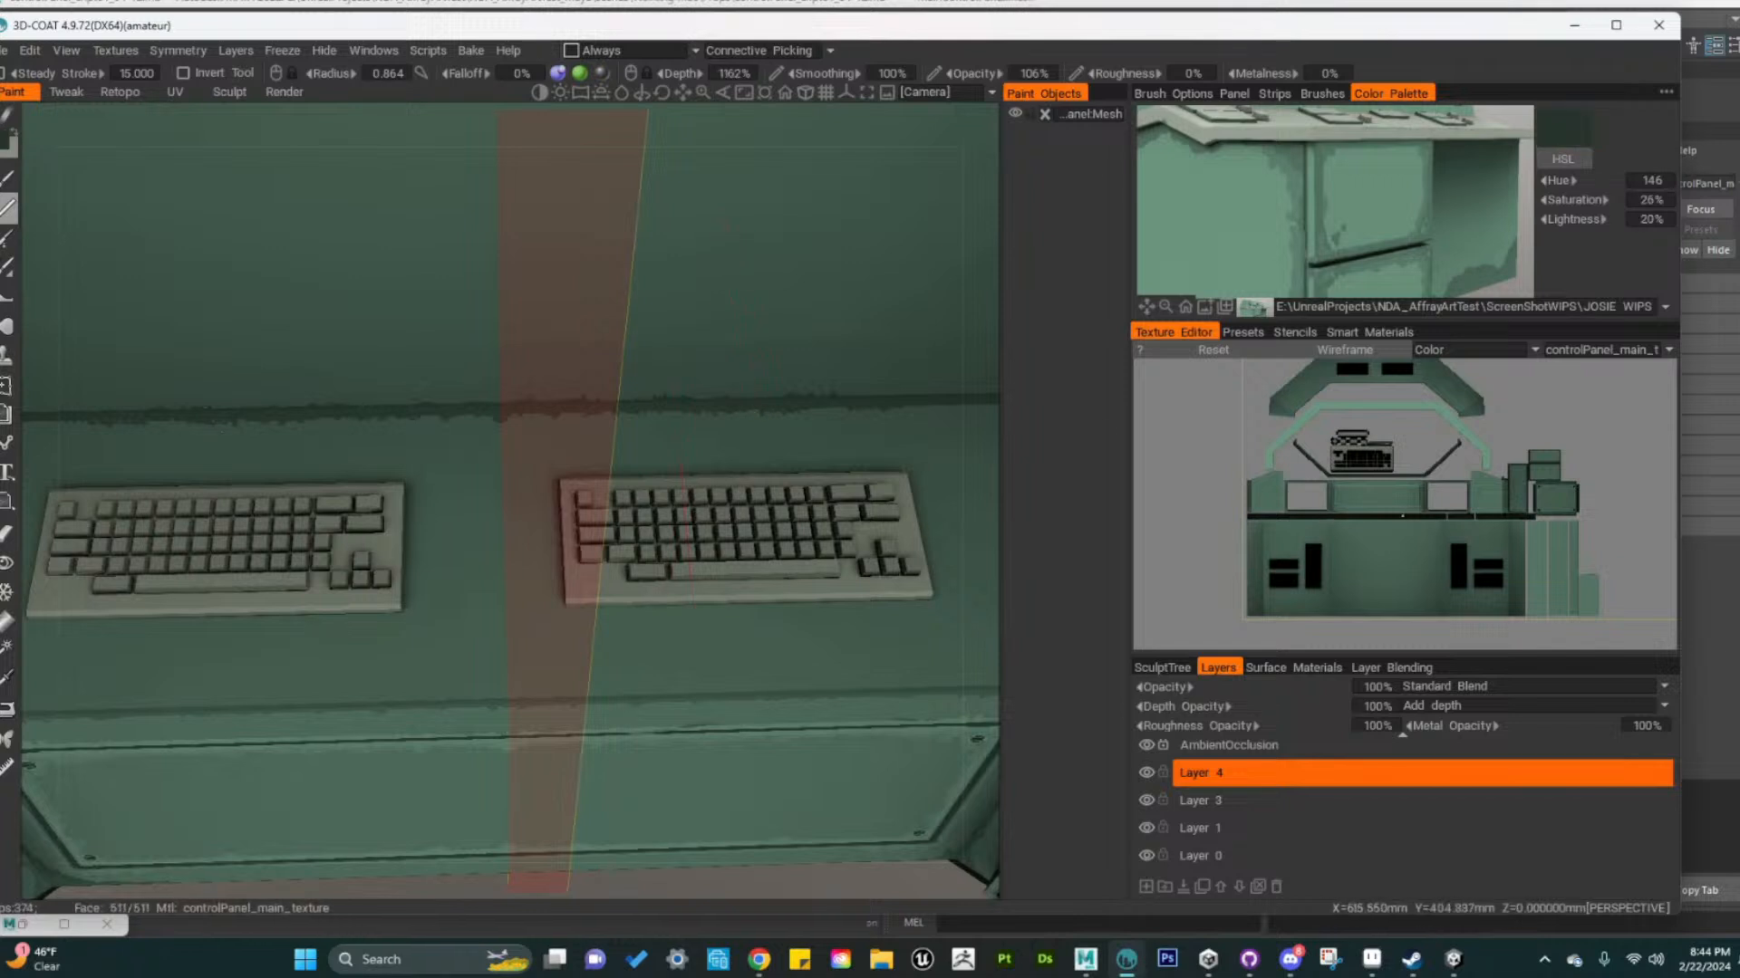
right_click_drag(1401, 516, 1396, 482, "alt")
middle_click_drag(1396, 482, 1420, 616, "alt")
right_click_drag(1421, 616, 1516, 667, "alt")
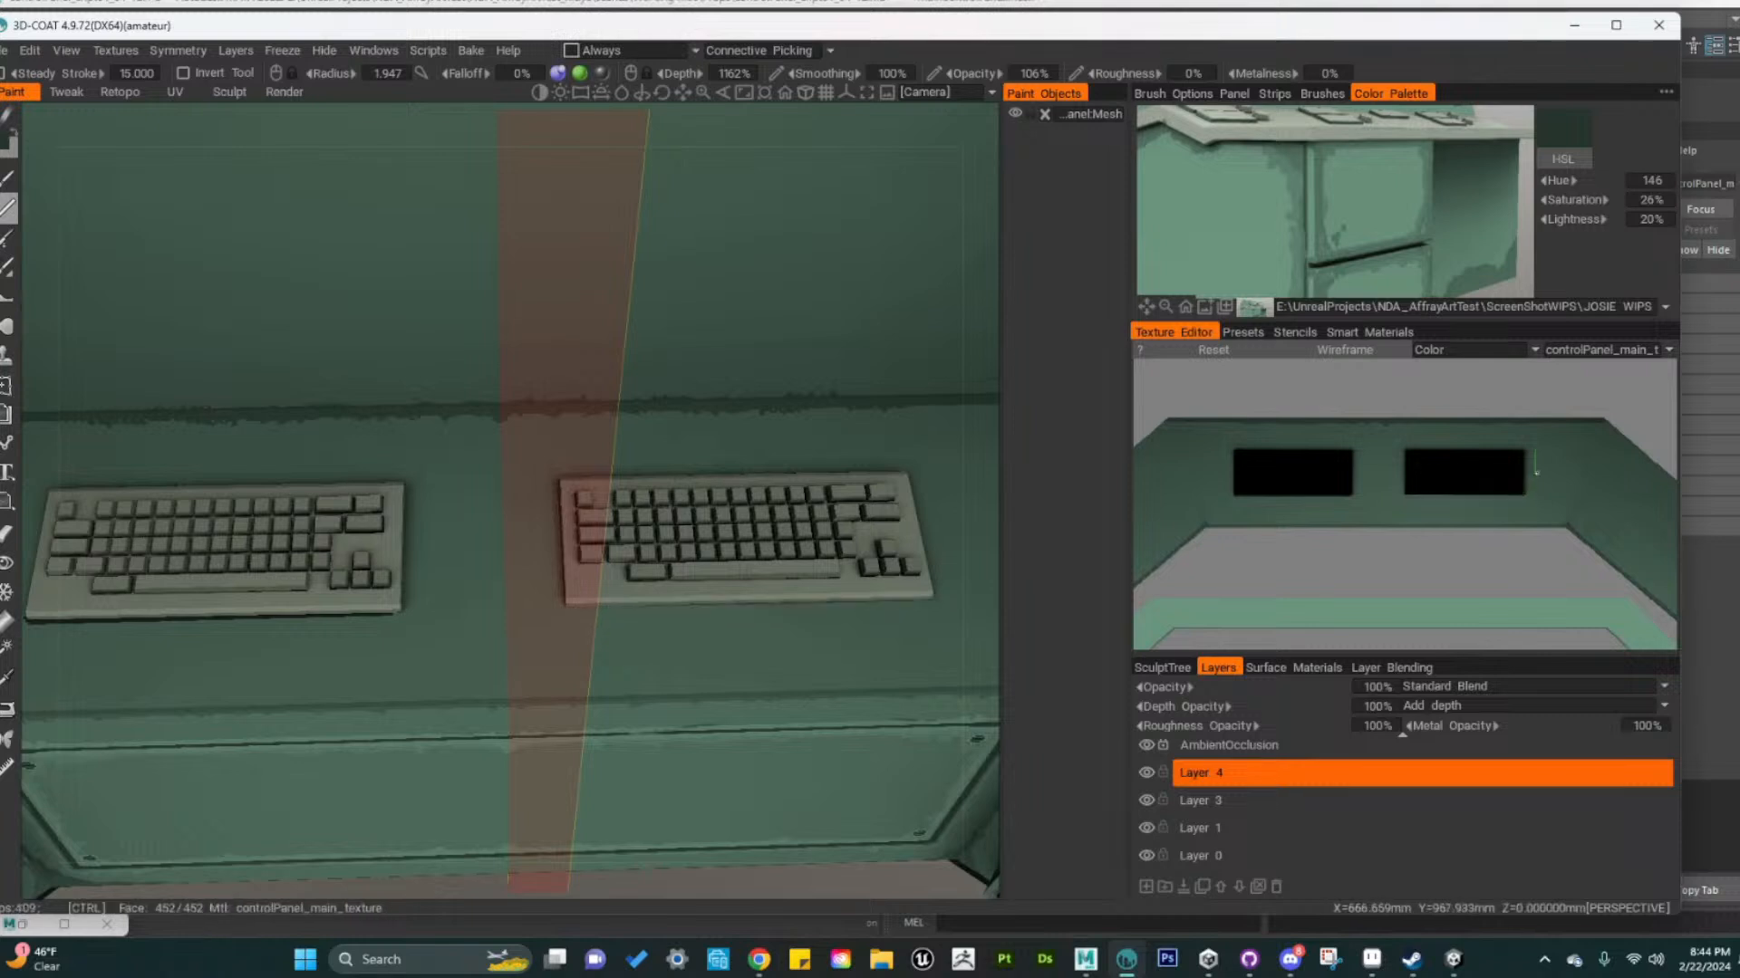
left_click(1291, 165)
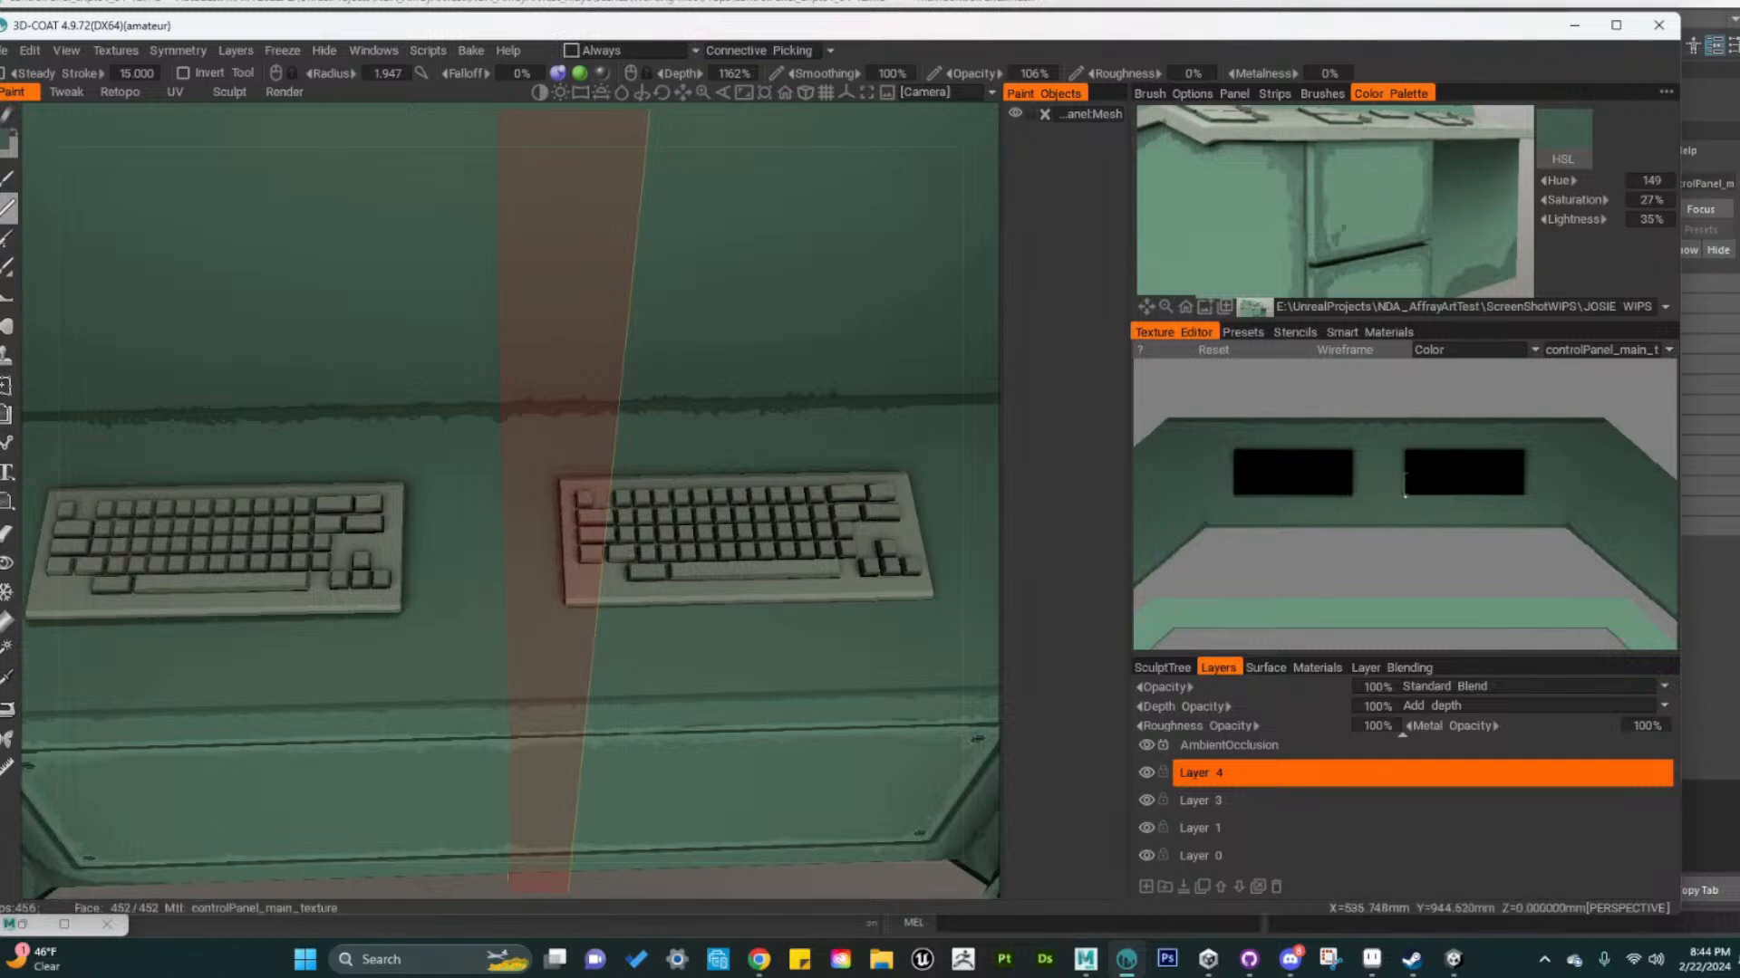
left_click_drag(1406, 497, 1521, 497)
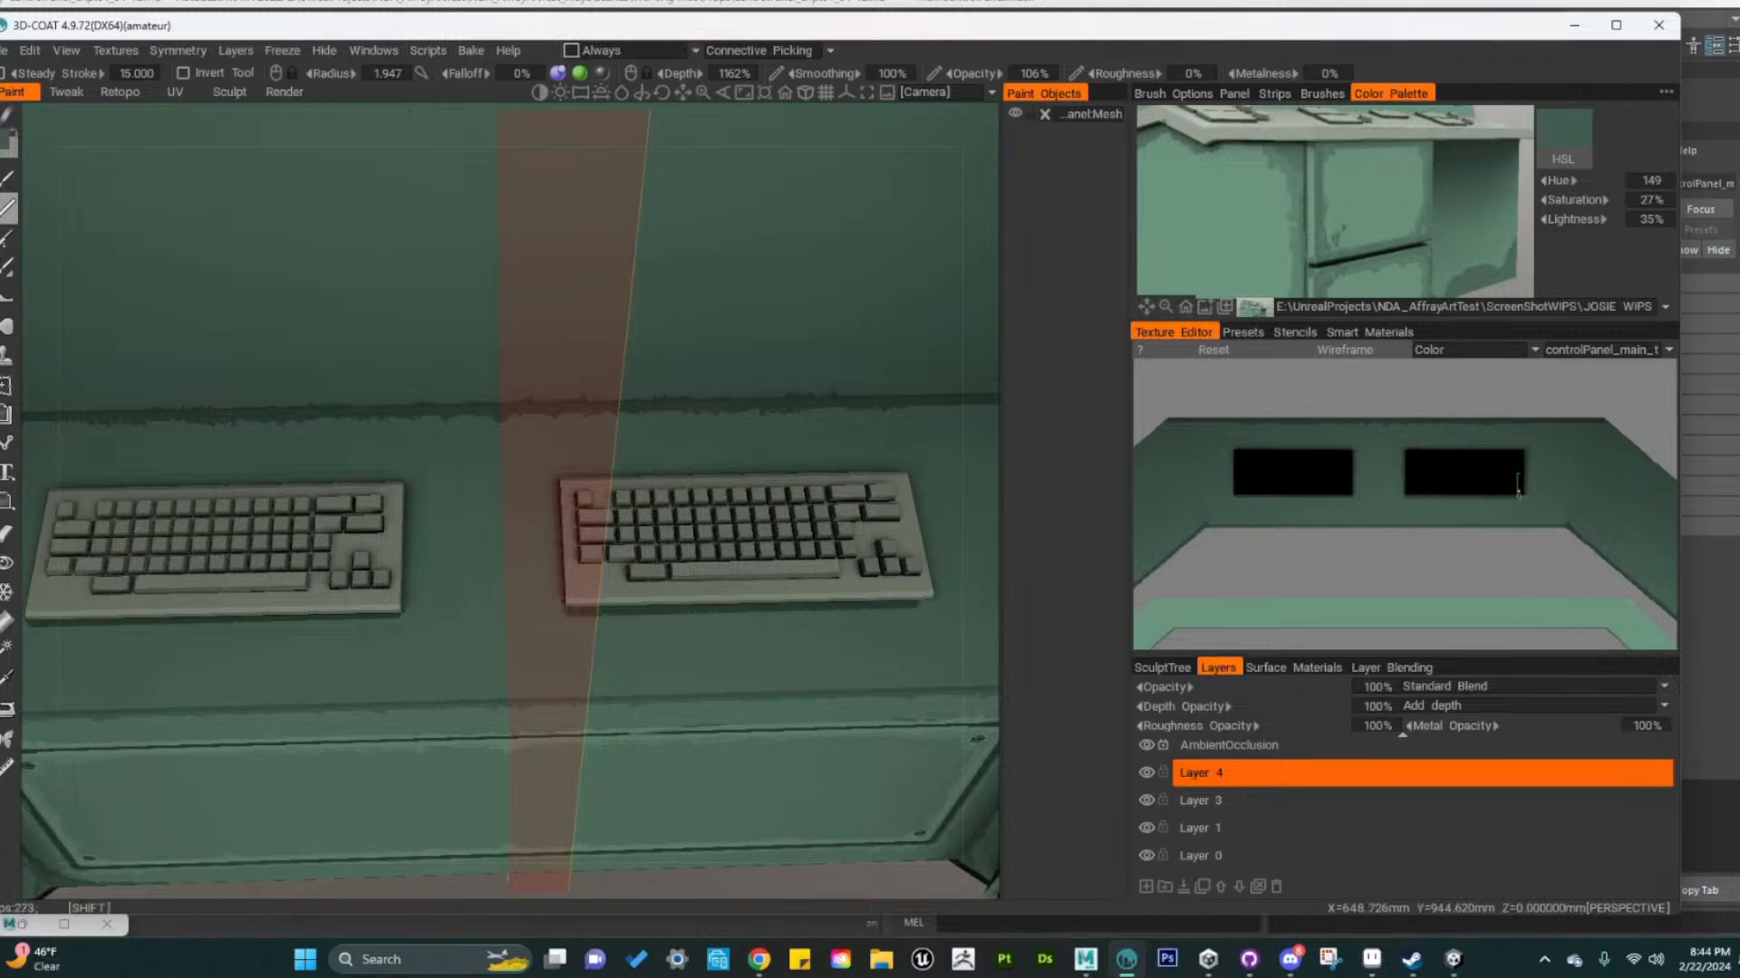
Inspect the painted keyboard shadows, front panel and side cabinets from several angles
right_click_drag(625, 672, 548, 732, "alt")
left_click_drag(548, 732, 551, 649, "alt")
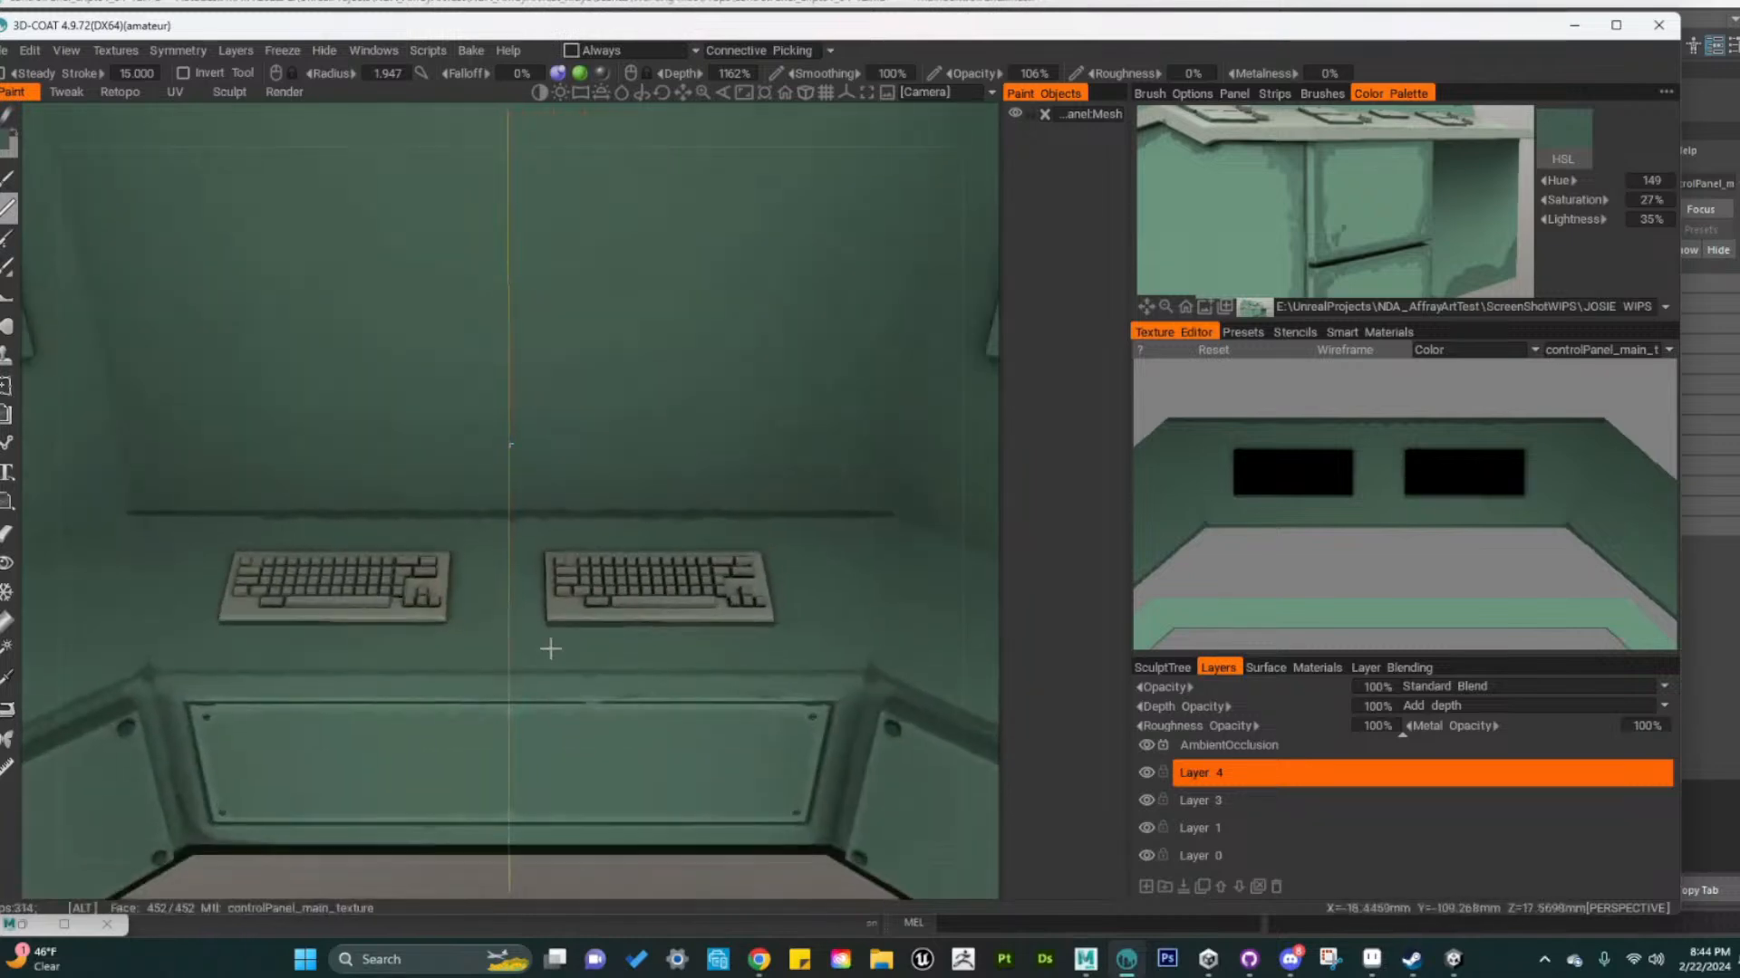
middle_click_drag(705, 565, 816, 408, "alt")
right_click_drag(745, 488, 694, 551, "alt")
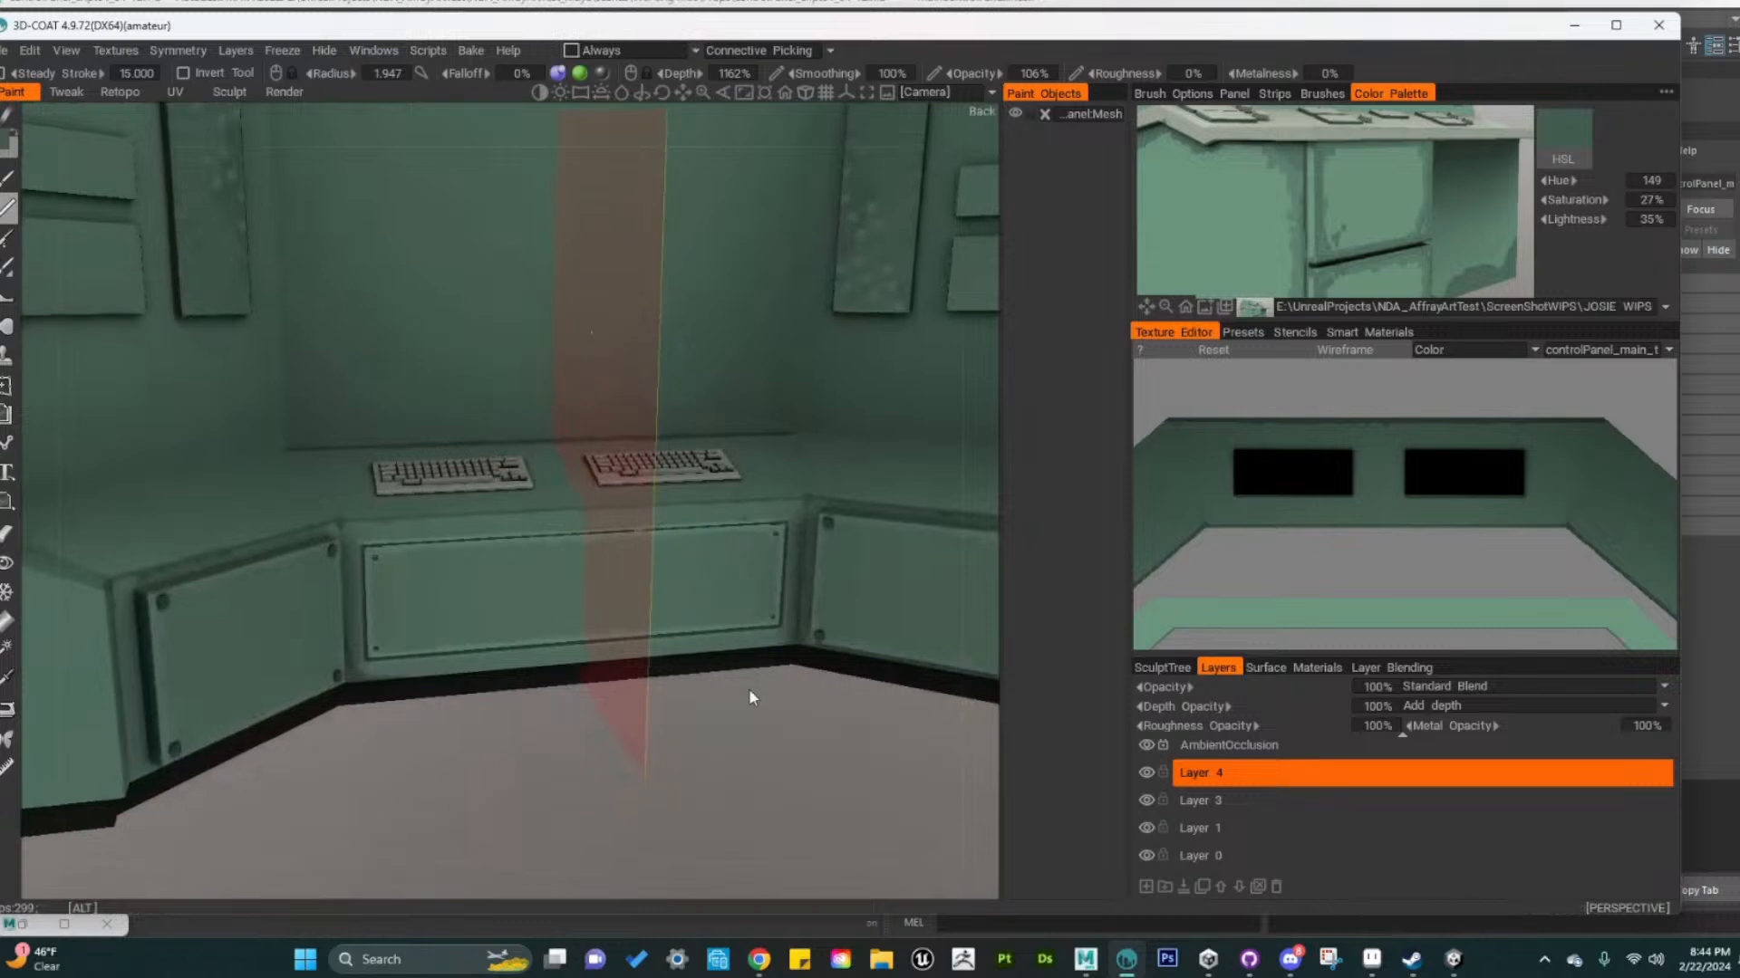
left_click_drag(749, 689, 681, 698, "alt")
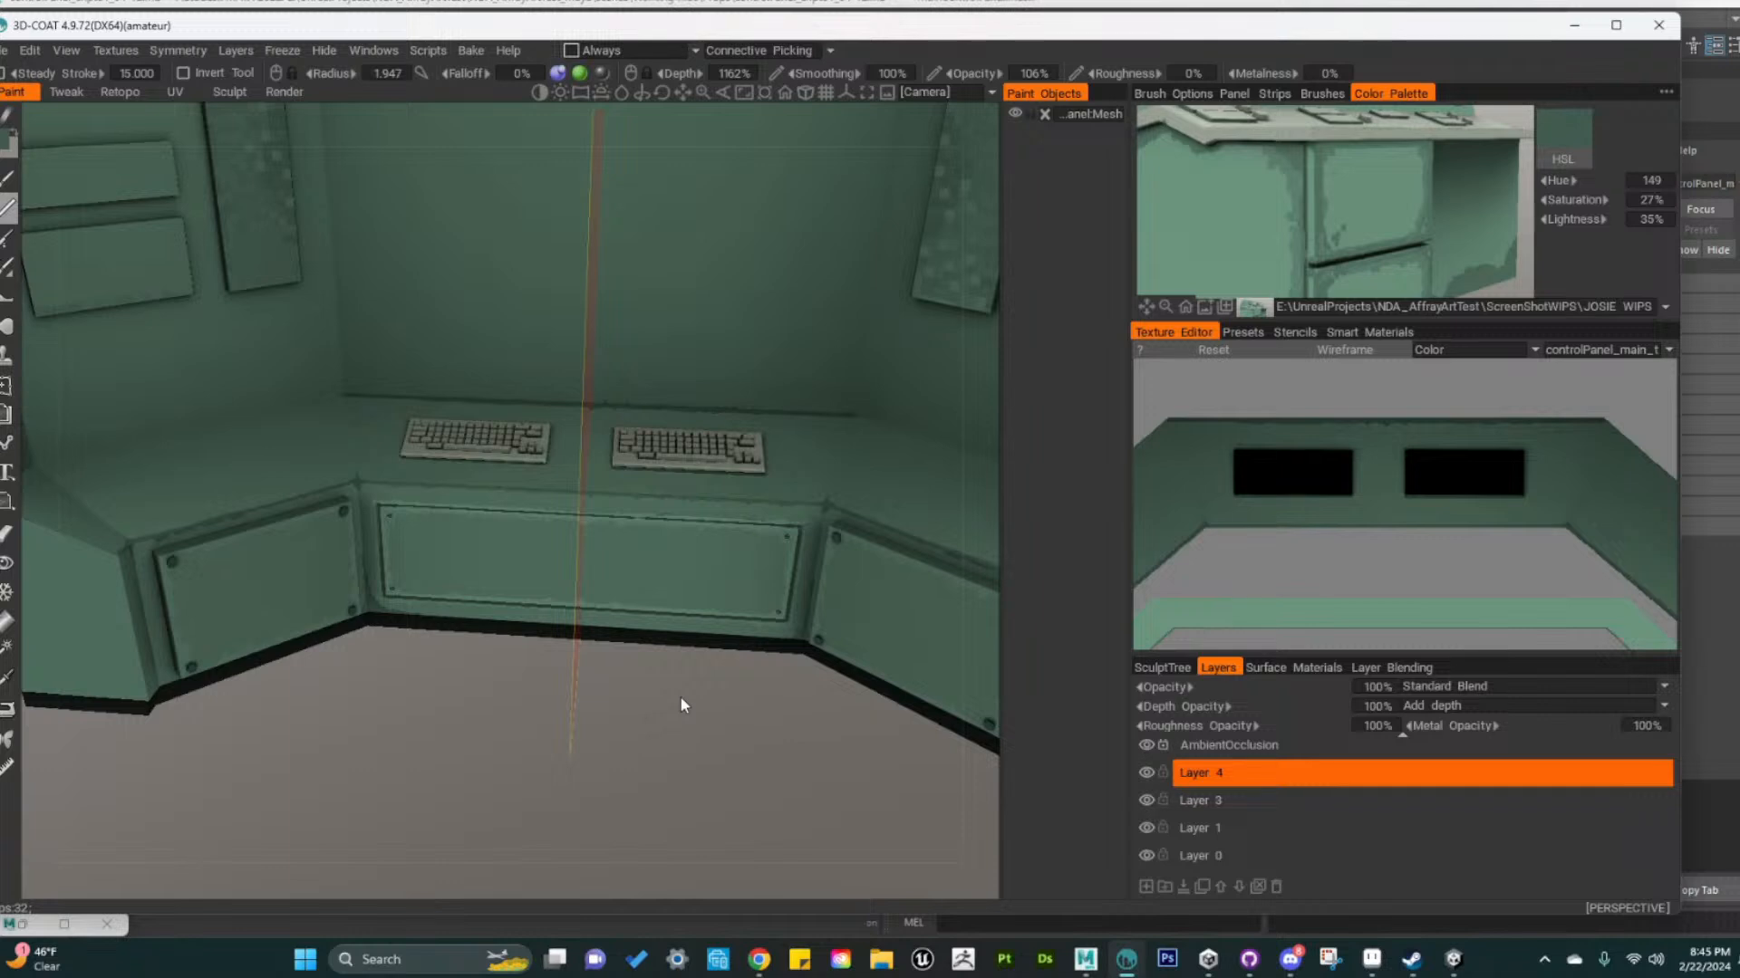
left_click_drag(681, 698, 334, 504, "alt")
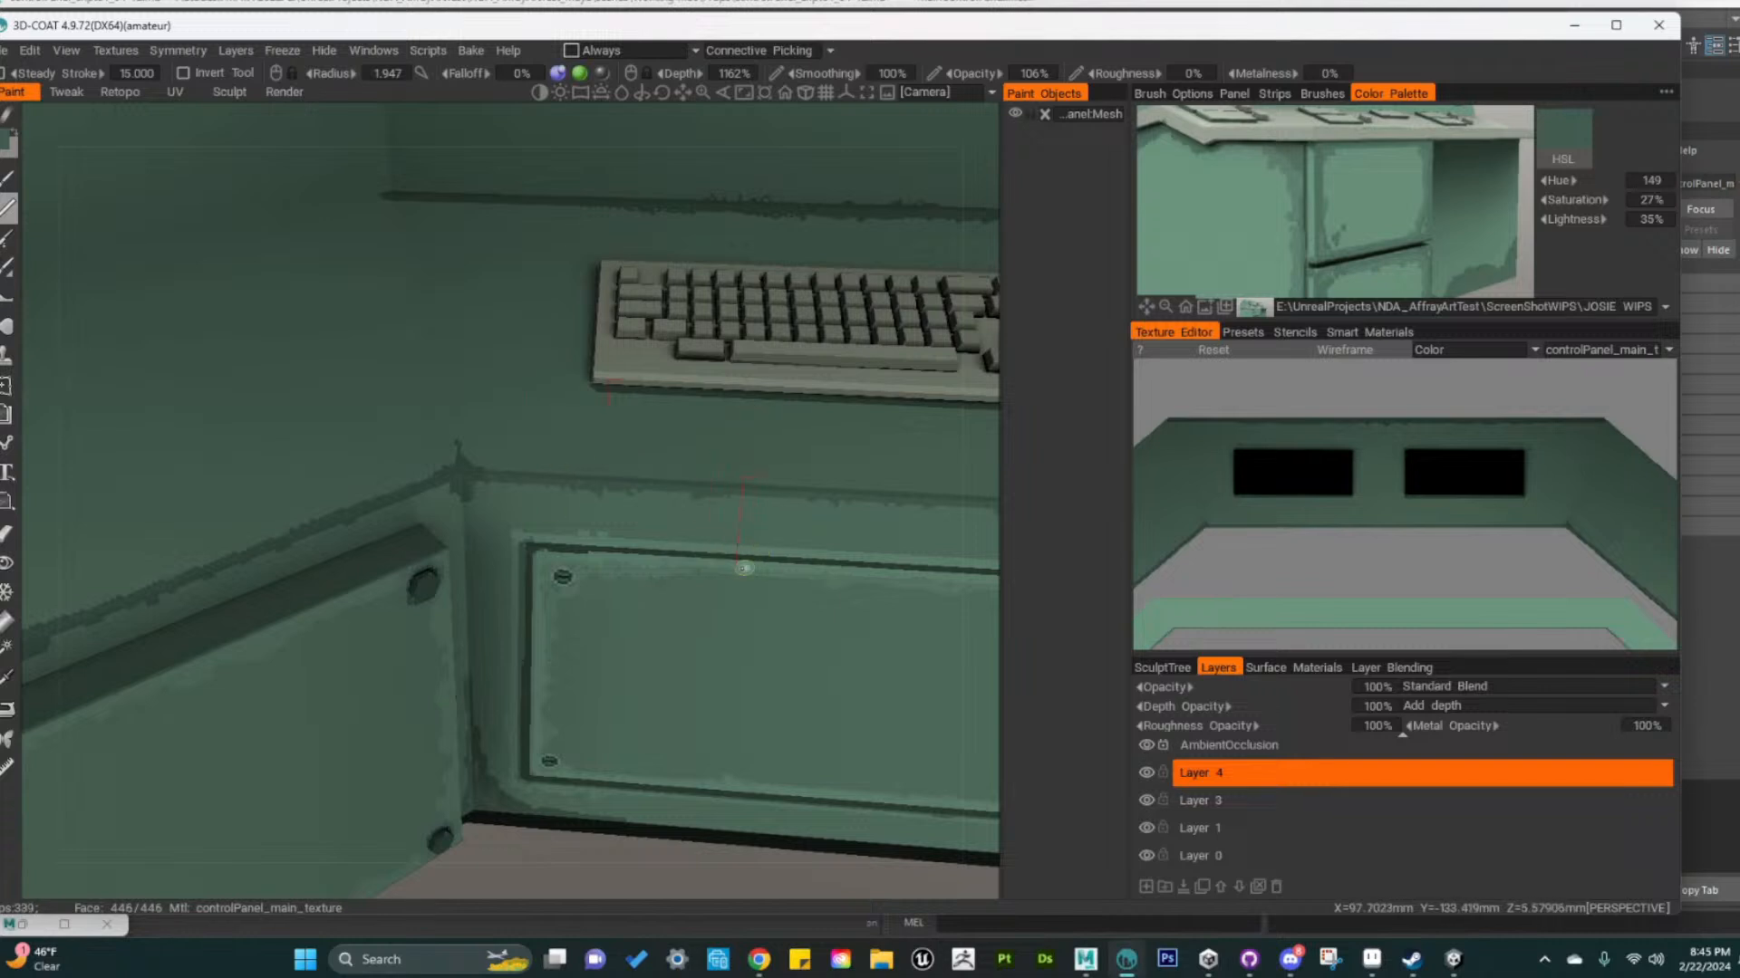
mouse_move(852, 634)
left_mouse_down("alt")
mouse_move(714, 638)
mouse_move(684, 614)
left_mouse_up("alt")
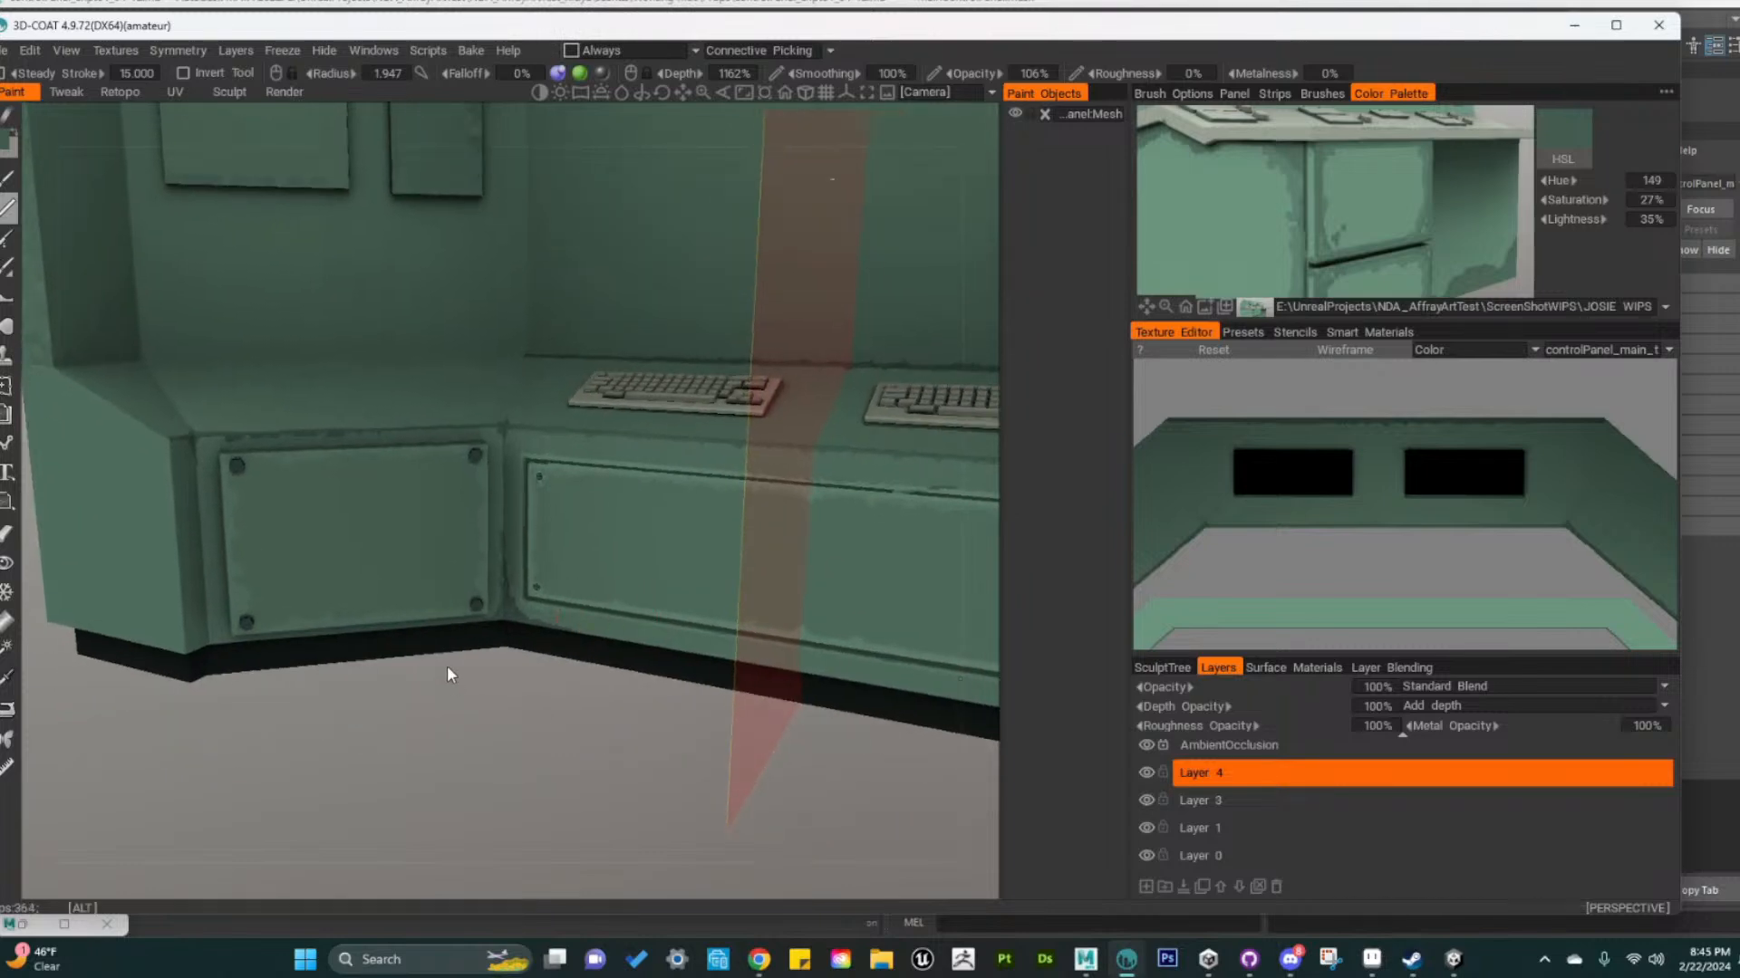
Dab dark green into the contact shadow beneath the front edge of the keyboard on the desk
left_click_drag(448, 665, 435, 725, "alt")
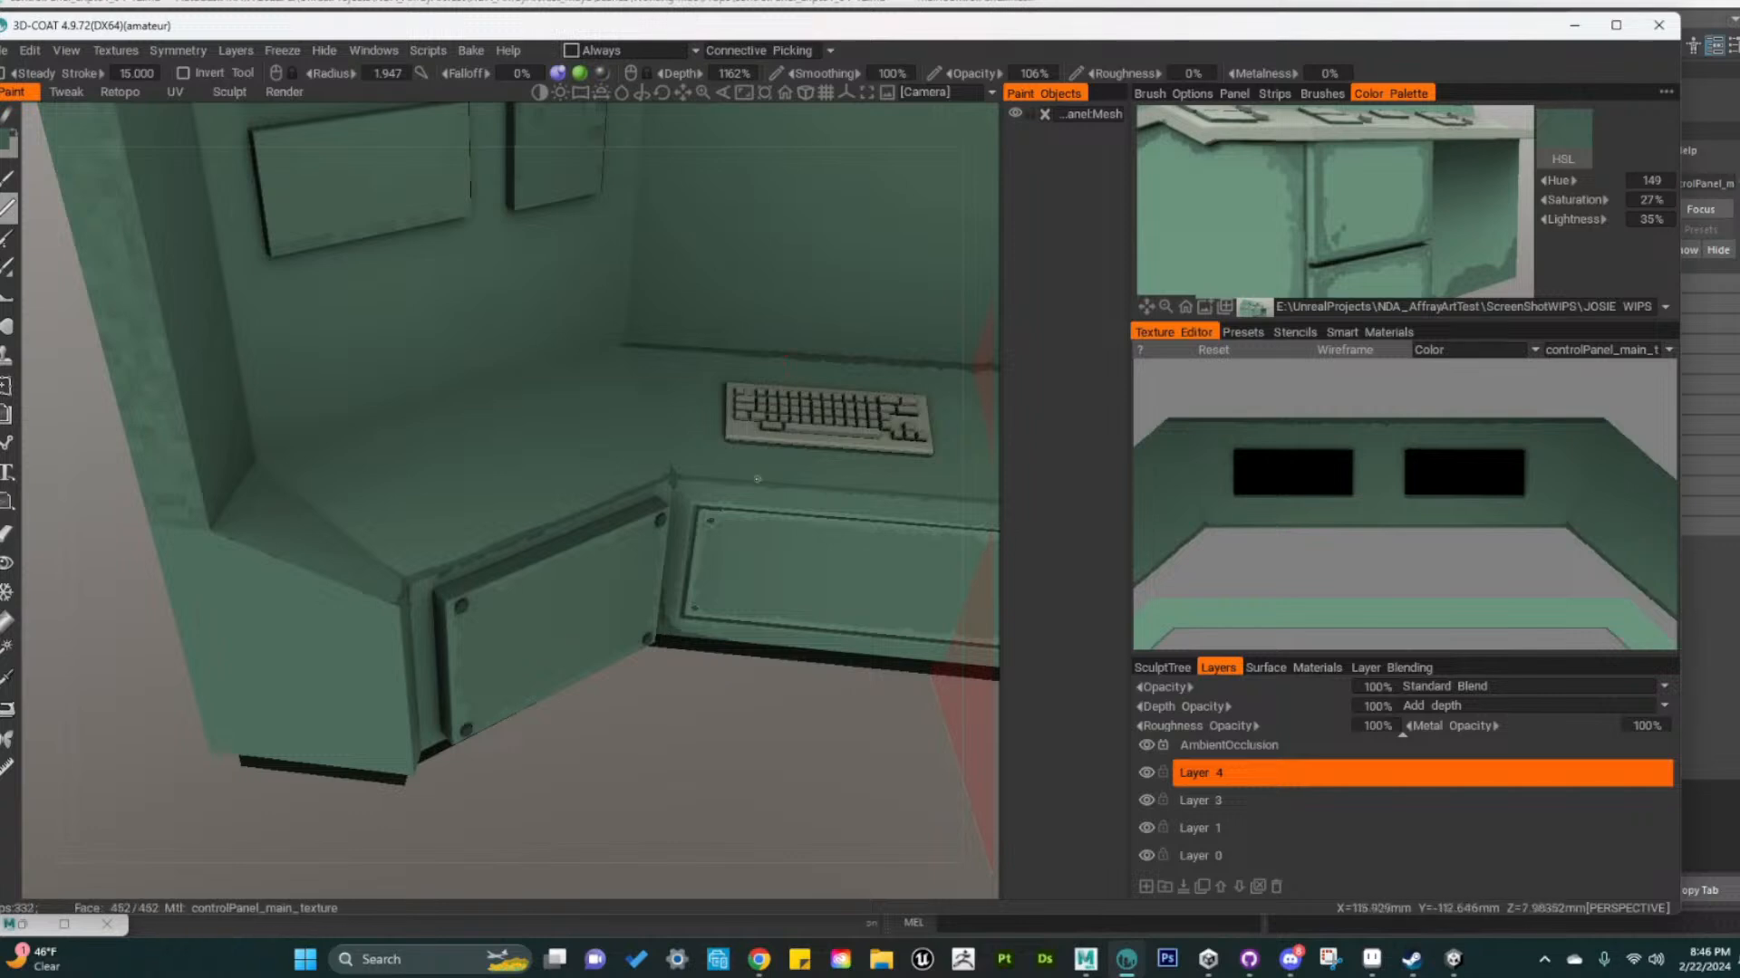
left_click_drag(704, 673, 662, 446, "alt")
middle_click_drag(661, 444, 605, 415, "alt")
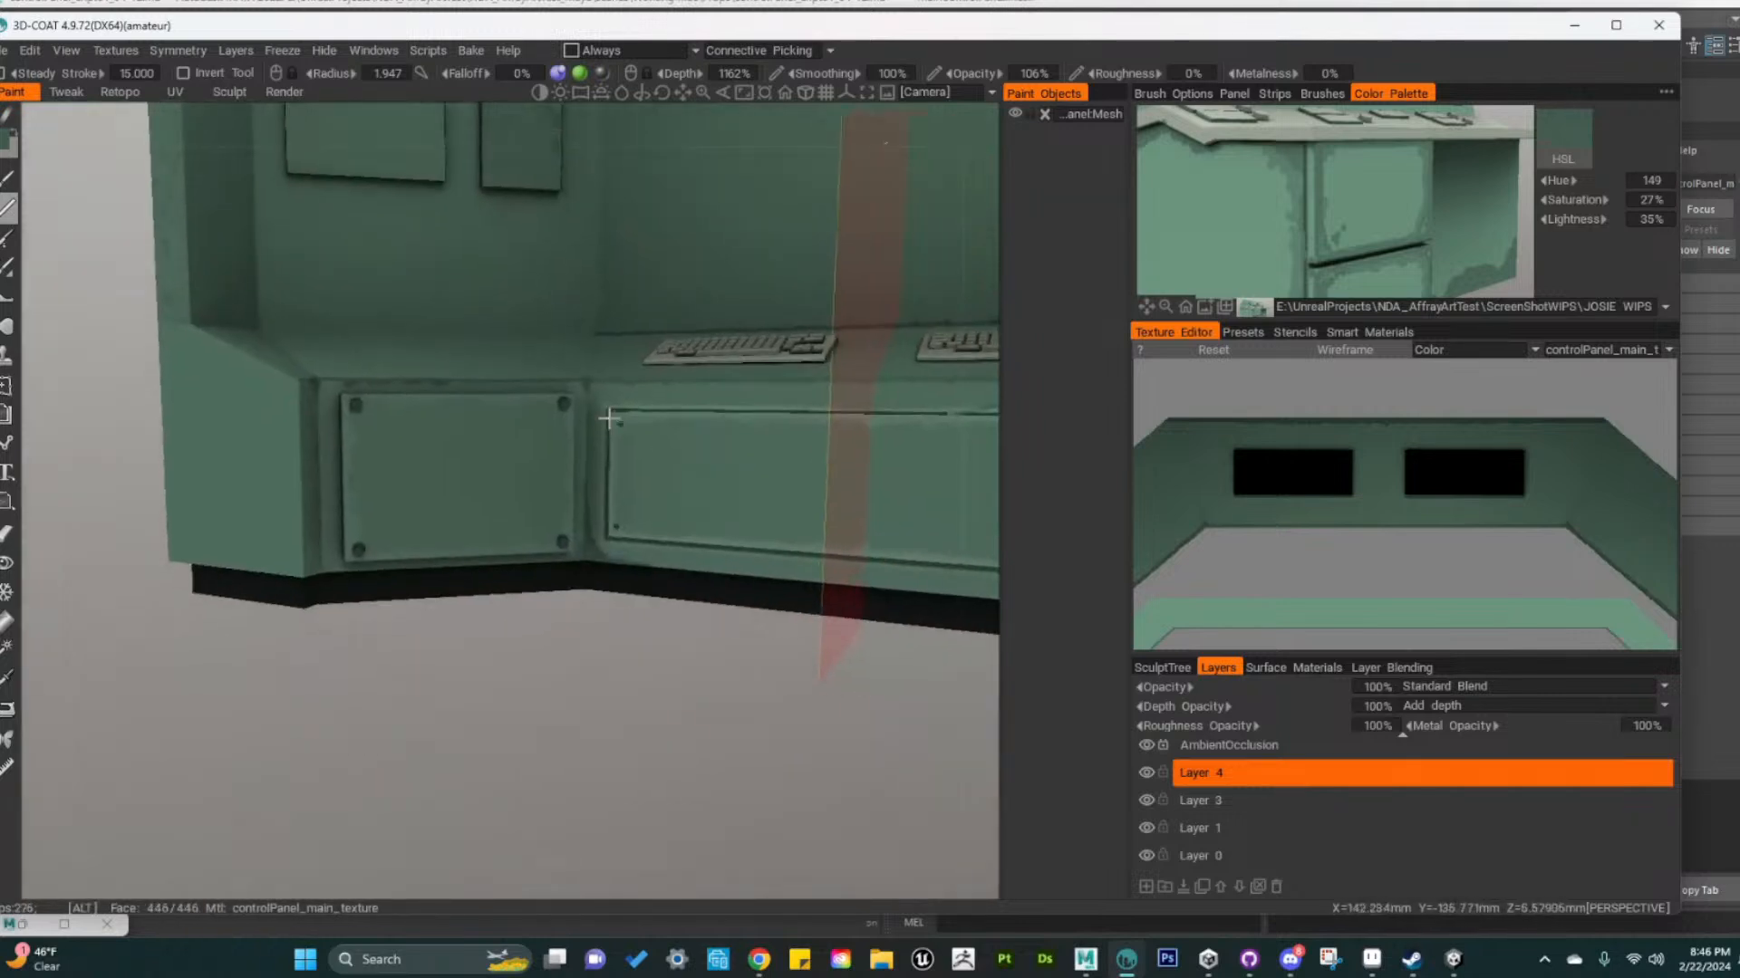
right_click_drag(605, 415, 544, 567, "alt")
left_click_drag(544, 567, 703, 580, "alt")
right_click_drag(702, 580, 520, 709, "alt")
left_click_drag(543, 598, 503, 639, "alt")
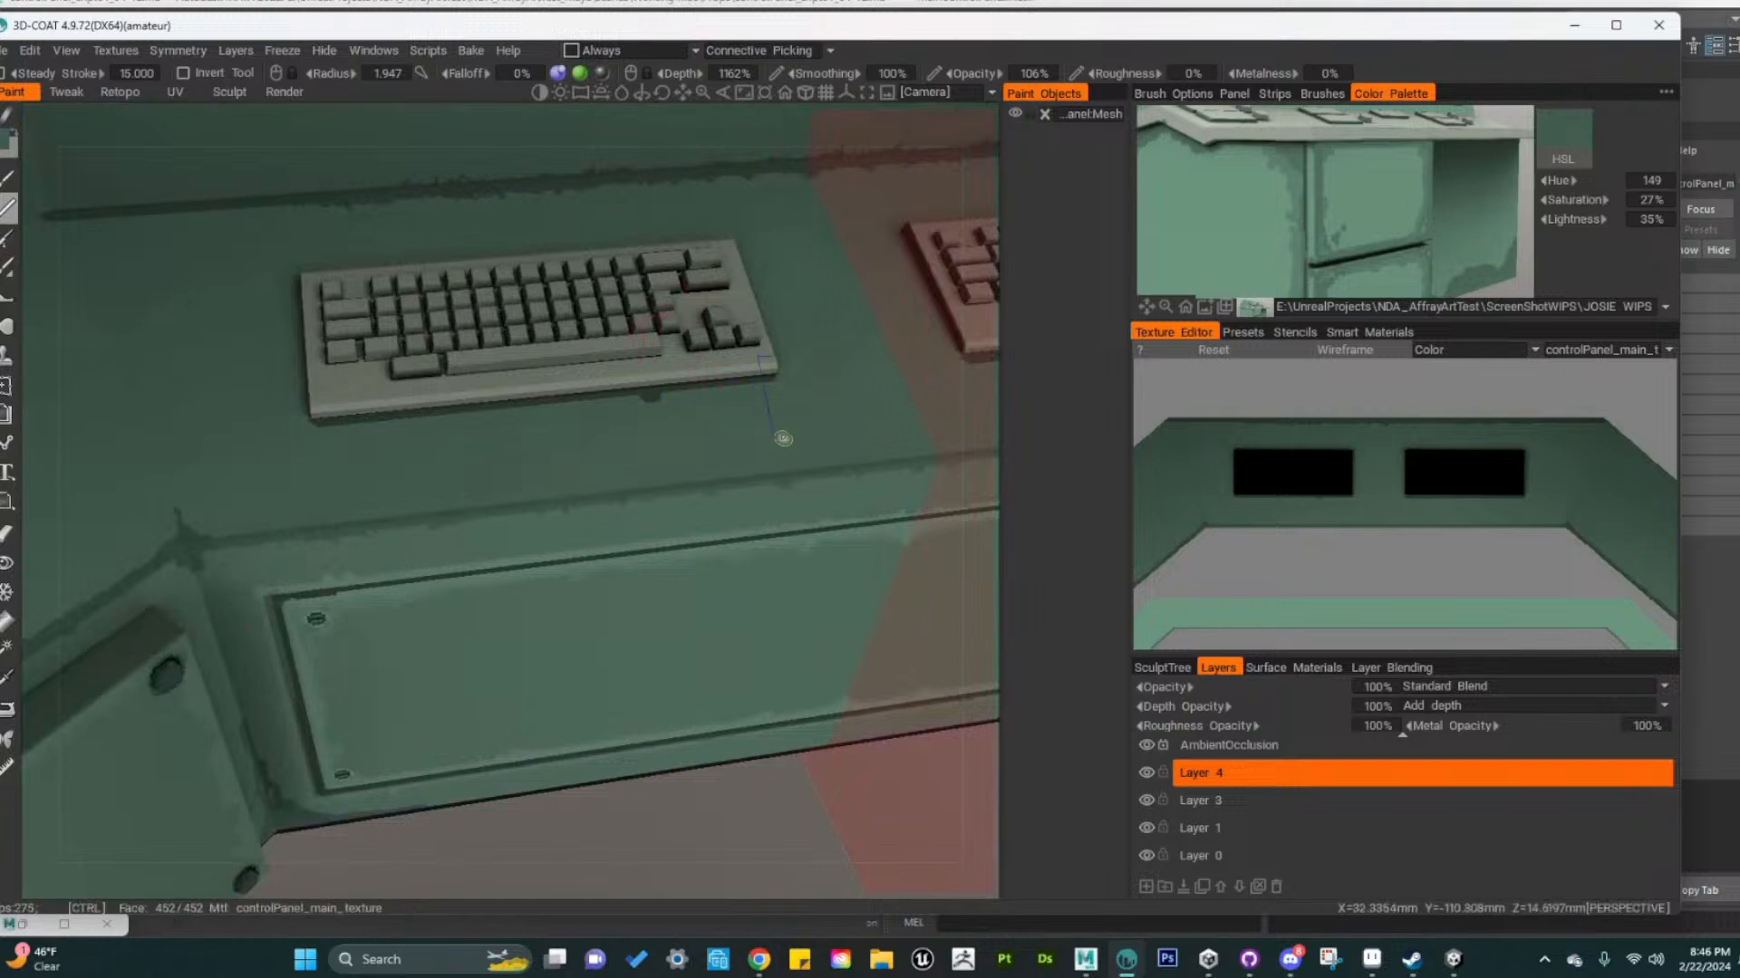
Reduce the brush radius to 1.009 and roughen the contact shadow at the other keyboard's front edge
mouse_move(842, 535)
left_mouse_down("alt")
mouse_move(825, 602)
mouse_move(541, 746)
left_mouse_up("alt")
mouse_move(870, 643)
middle_mouse_down("alt")
mouse_move(377, 645)
mouse_move(317, 661)
middle_mouse_up("alt")
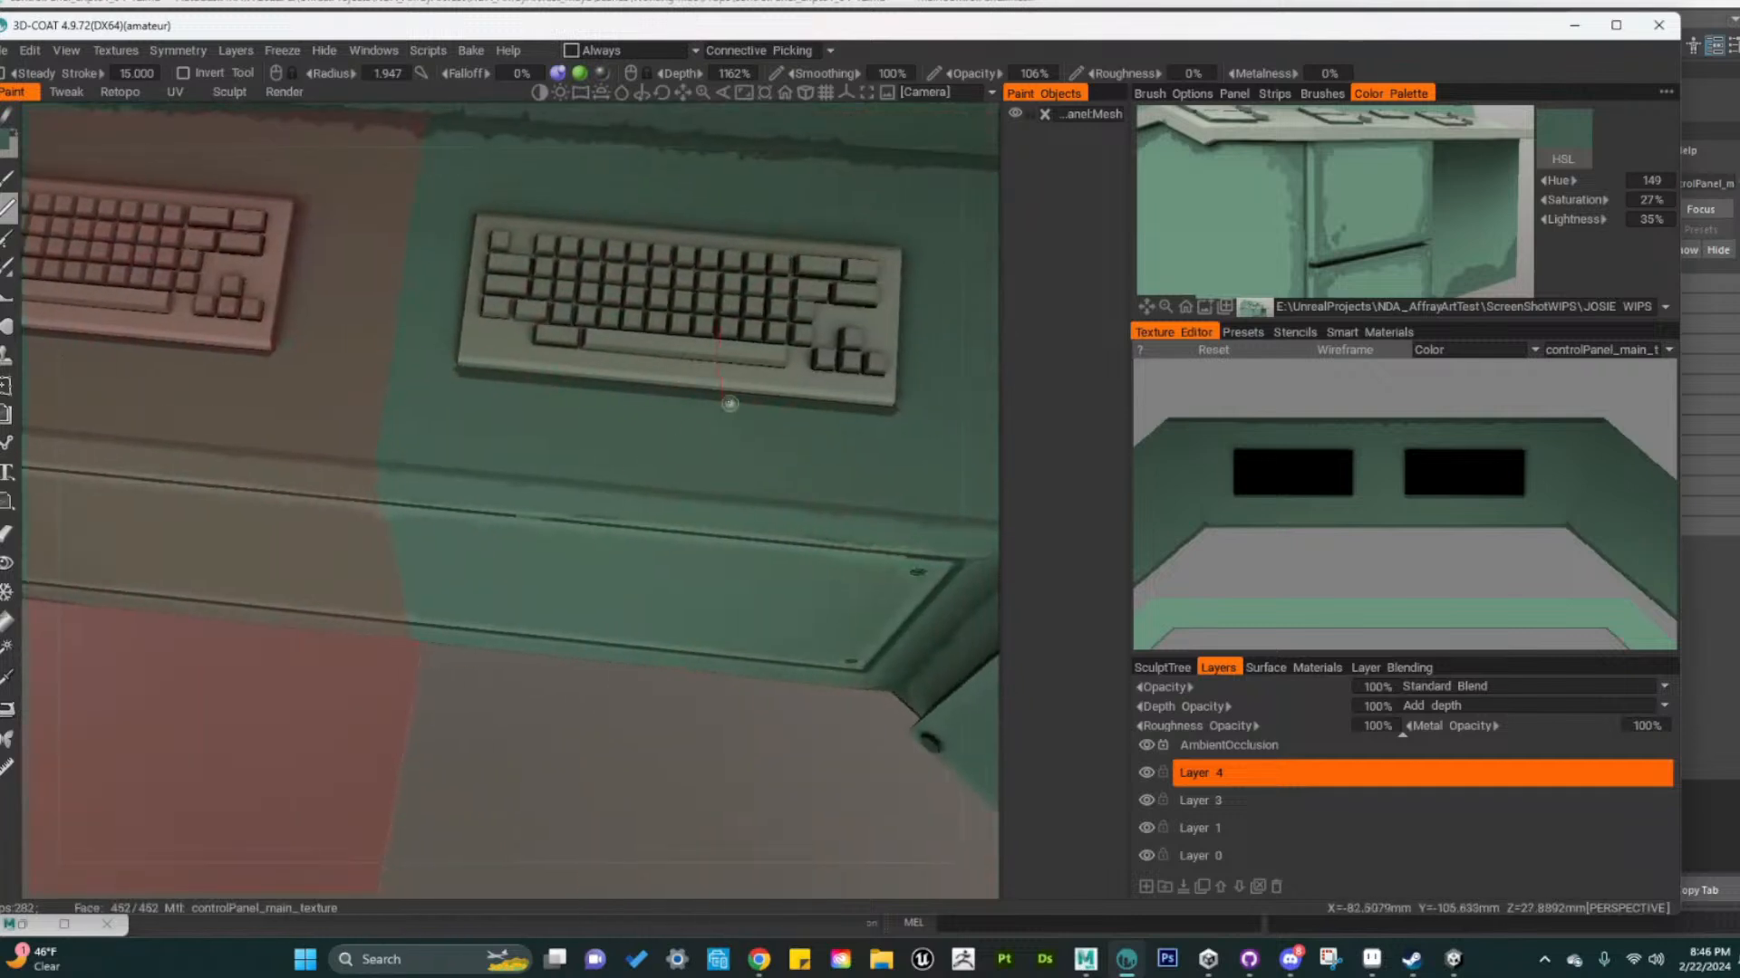
key("bracketright")
key("bracketleft")
key("bracketleft")
key("bracketleft")
key("bracketleft")
key("bracketleft")
left_click_drag(457, 368, 456, 358)
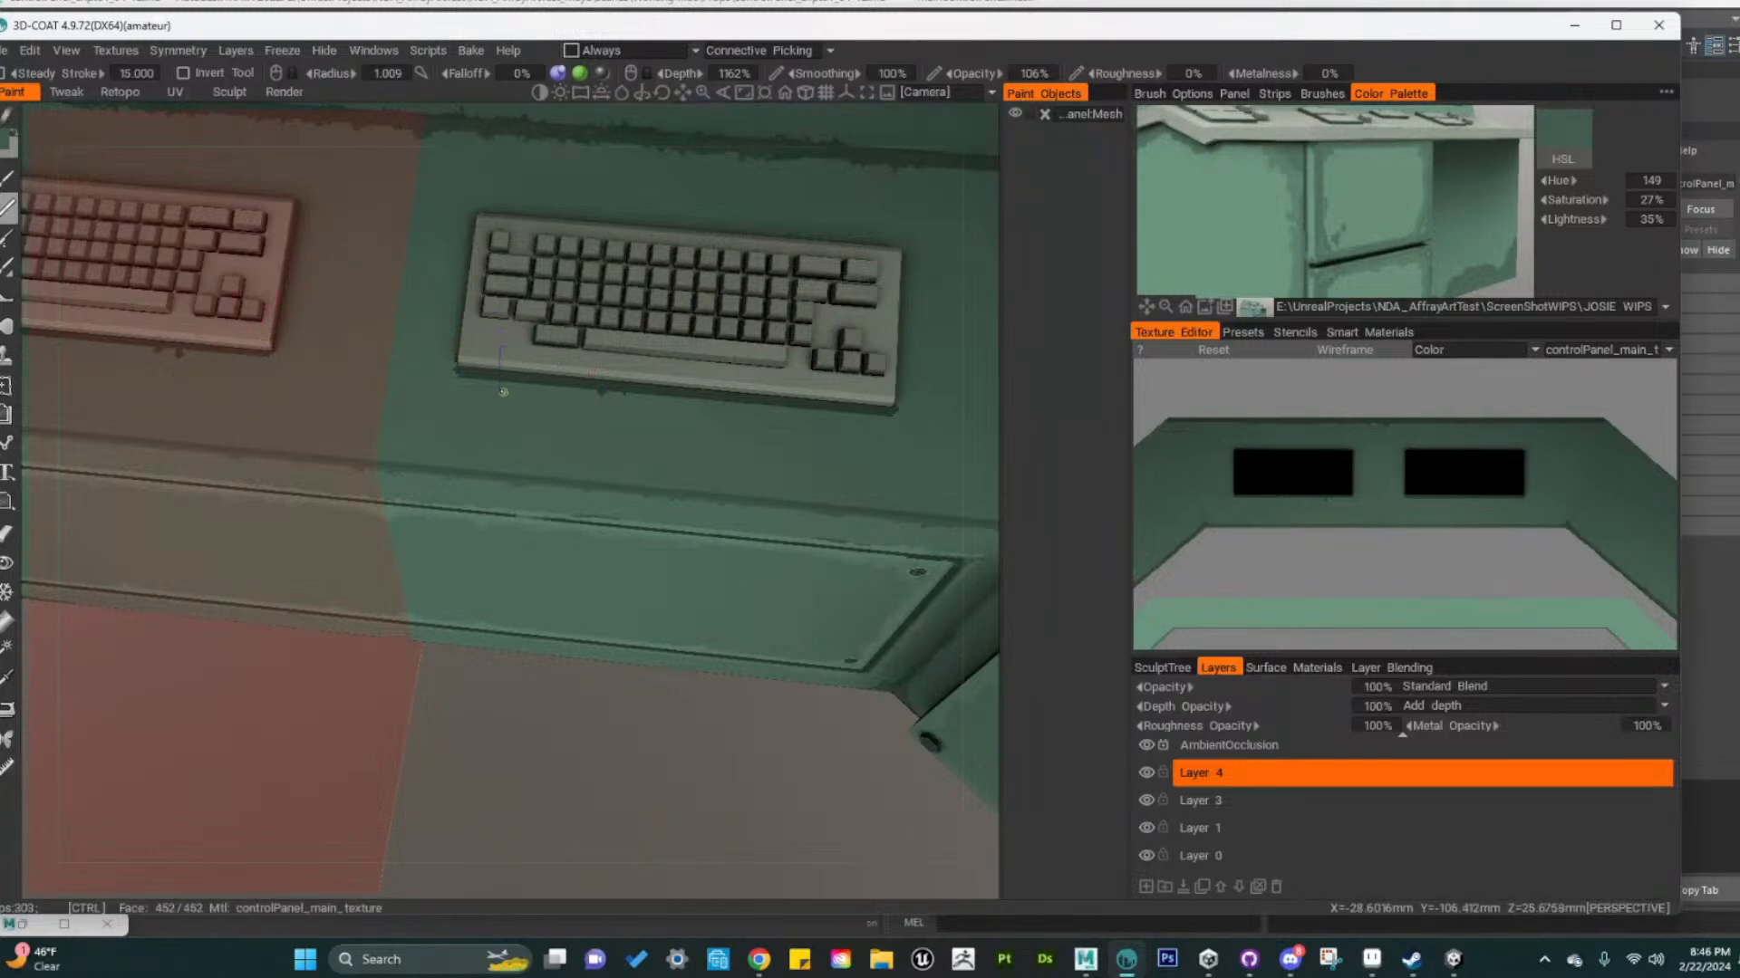
left_click_drag(698, 446, 874, 432, "ctrl")
left_click_drag(703, 410, 811, 485, "ctrl")
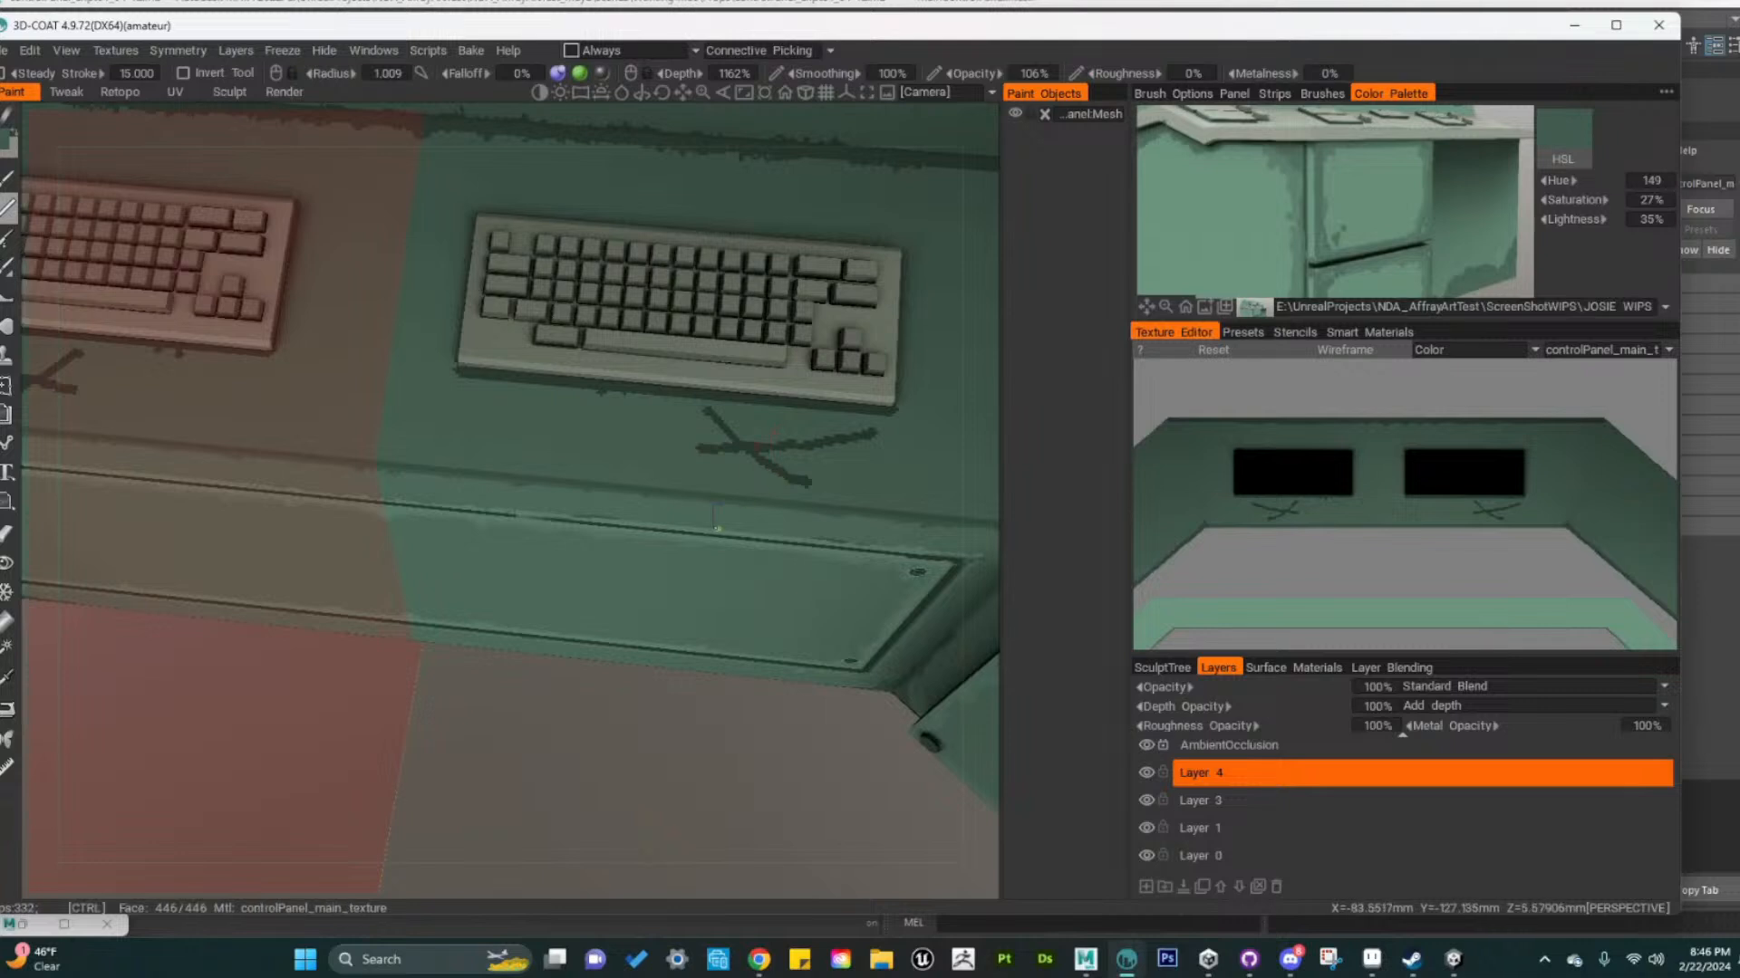
key("ctrl+z")
key("ctrl+z")
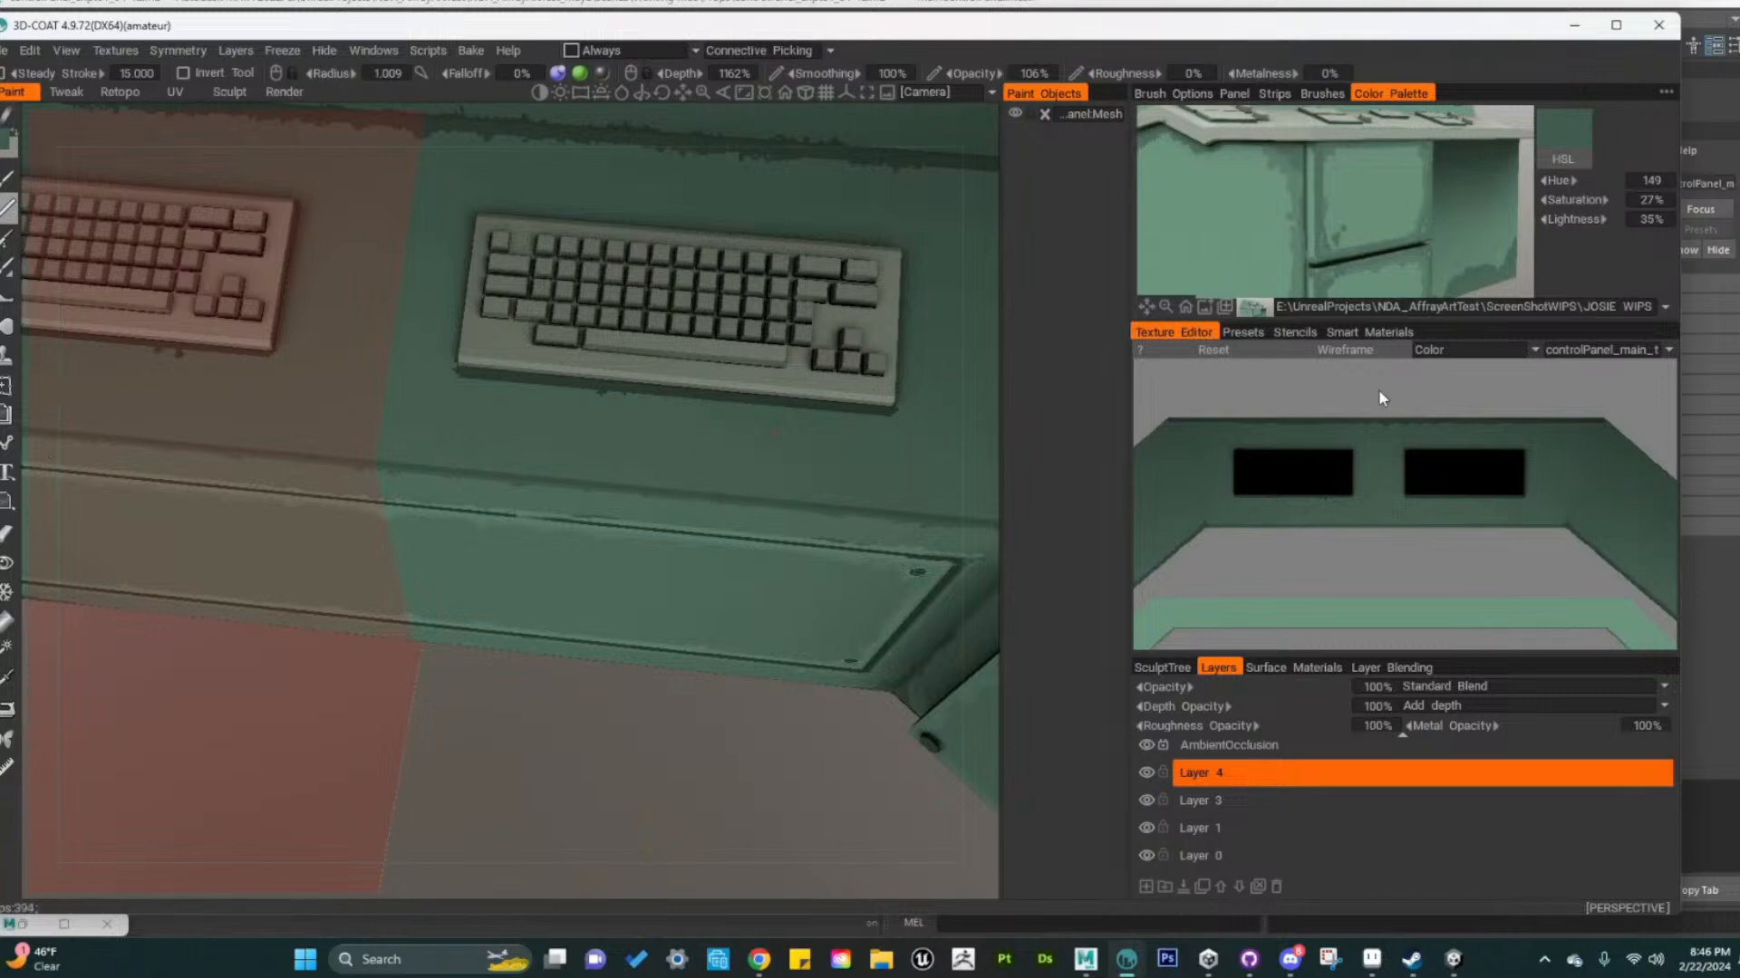
Use green at hue 147, 27% saturation and 38% lightness with radius 1.144 to retouch the shadow borders around the keyboard area in the texture view
left_click(1285, 167)
scroll(1491, 513, "up", 3)
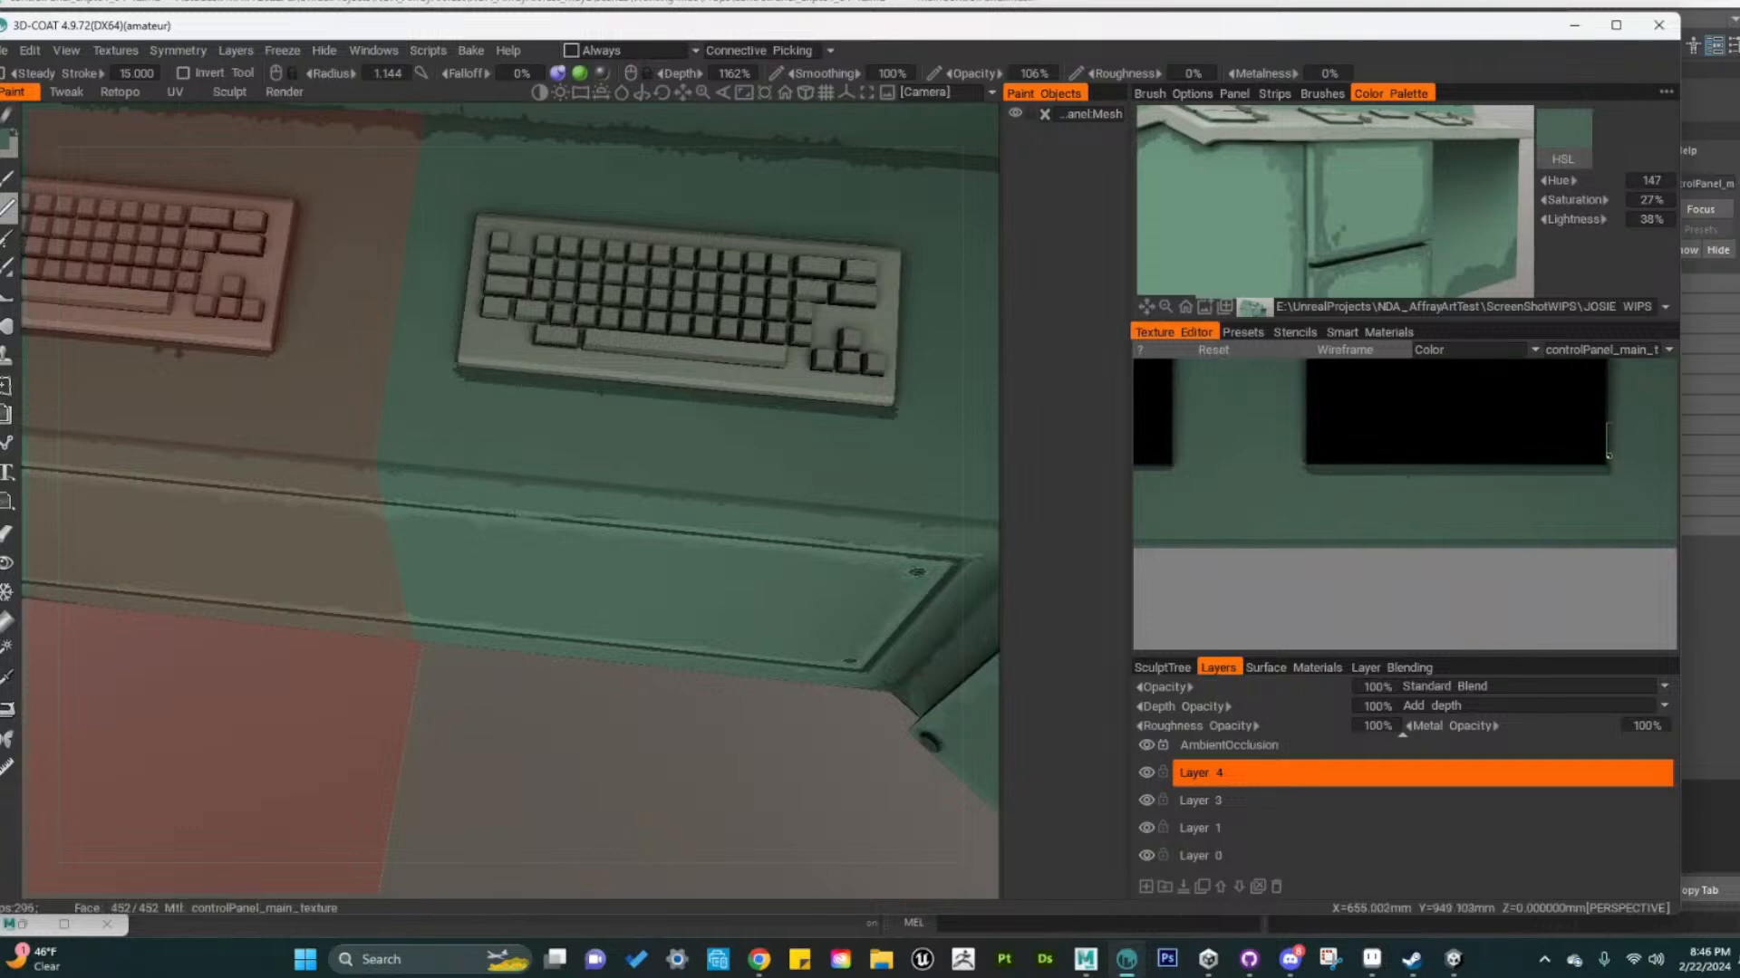
middle_click_drag(1588, 436, 1516, 479, "alt")
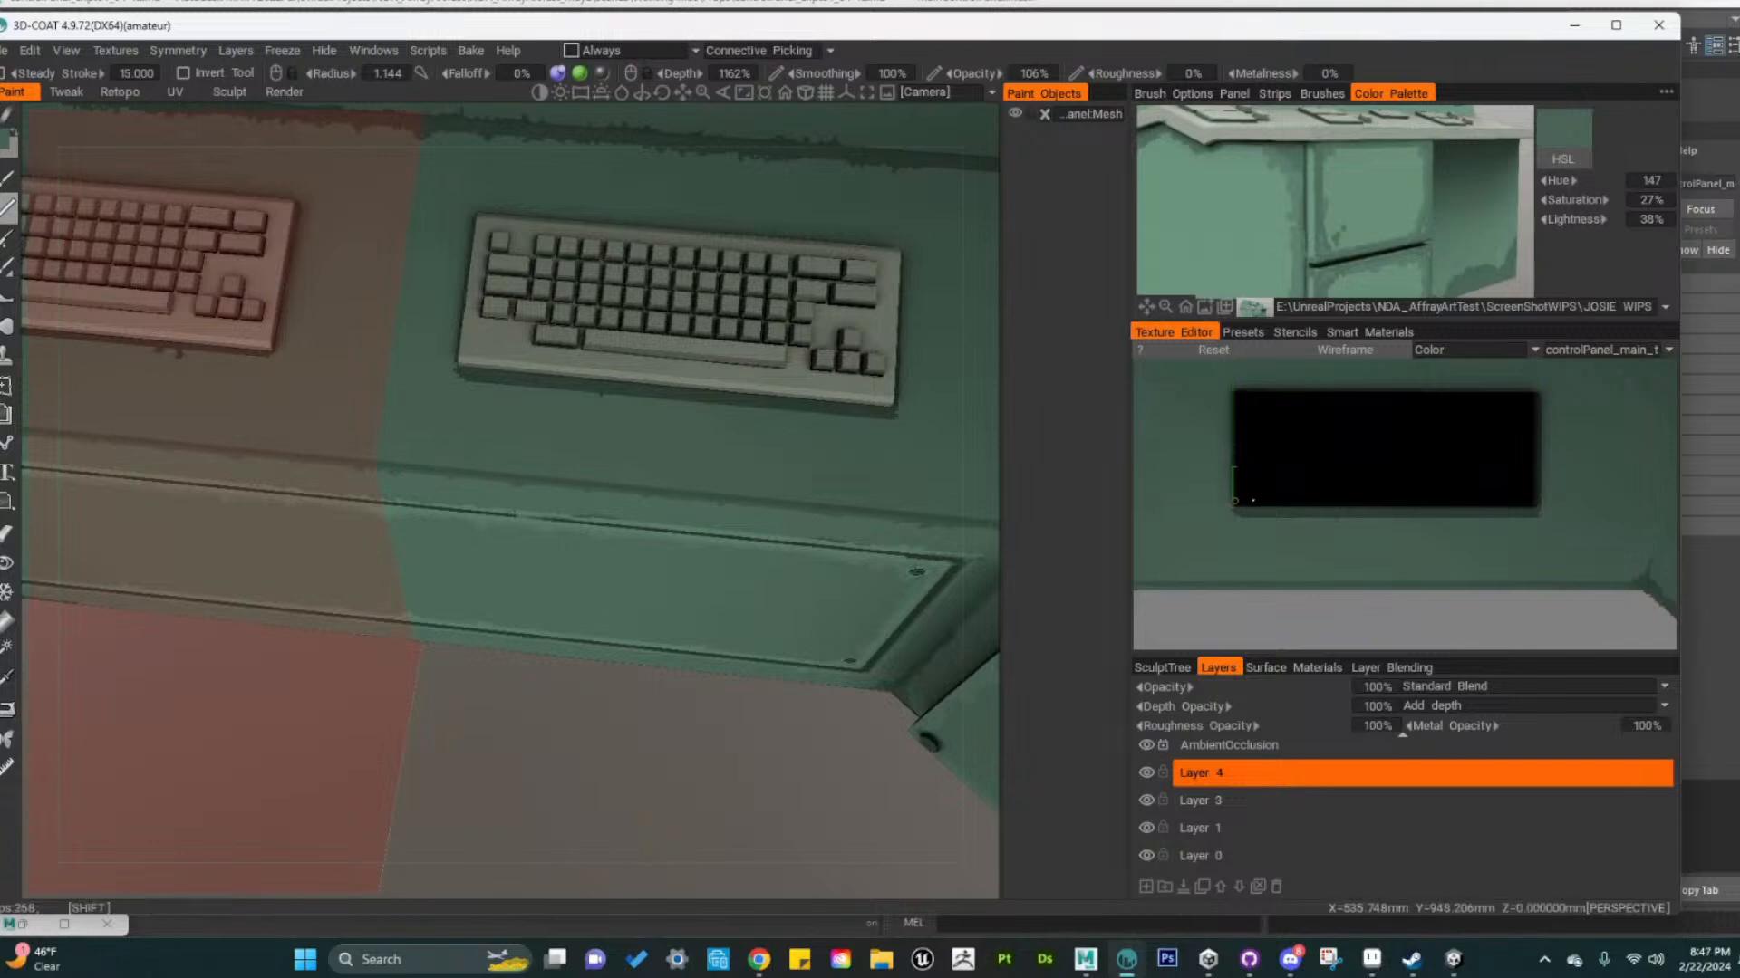
middle_click_drag(1213, 574, 1383, 613, "alt")
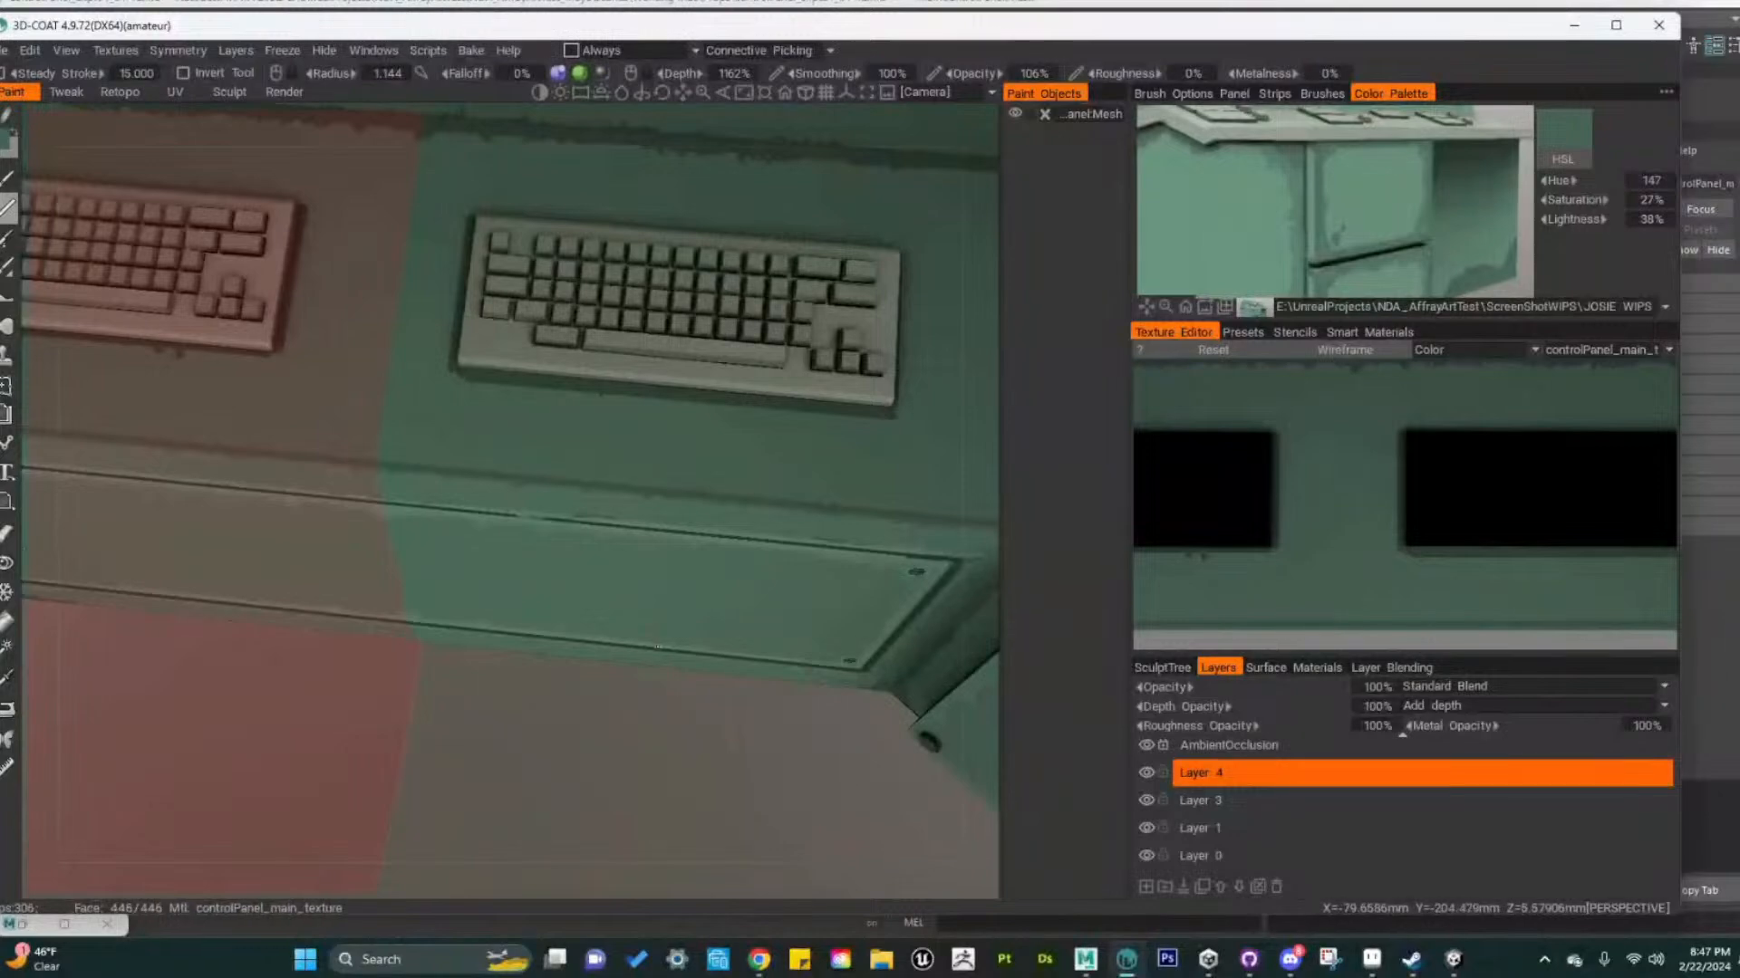
Reduce the brush radius to 0.920 and add irregular dark marks along the keyboard's front contact shadow
mouse_move(660, 598)
left_mouse_down("alt")
mouse_move(712, 667)
mouse_move(775, 637)
mouse_move(650, 594)
mouse_move(640, 641)
mouse_move(584, 605)
mouse_move(681, 598)
mouse_move(547, 516)
mouse_move(742, 544)
mouse_move(679, 563)
mouse_move(699, 563)
left_mouse_up("alt")
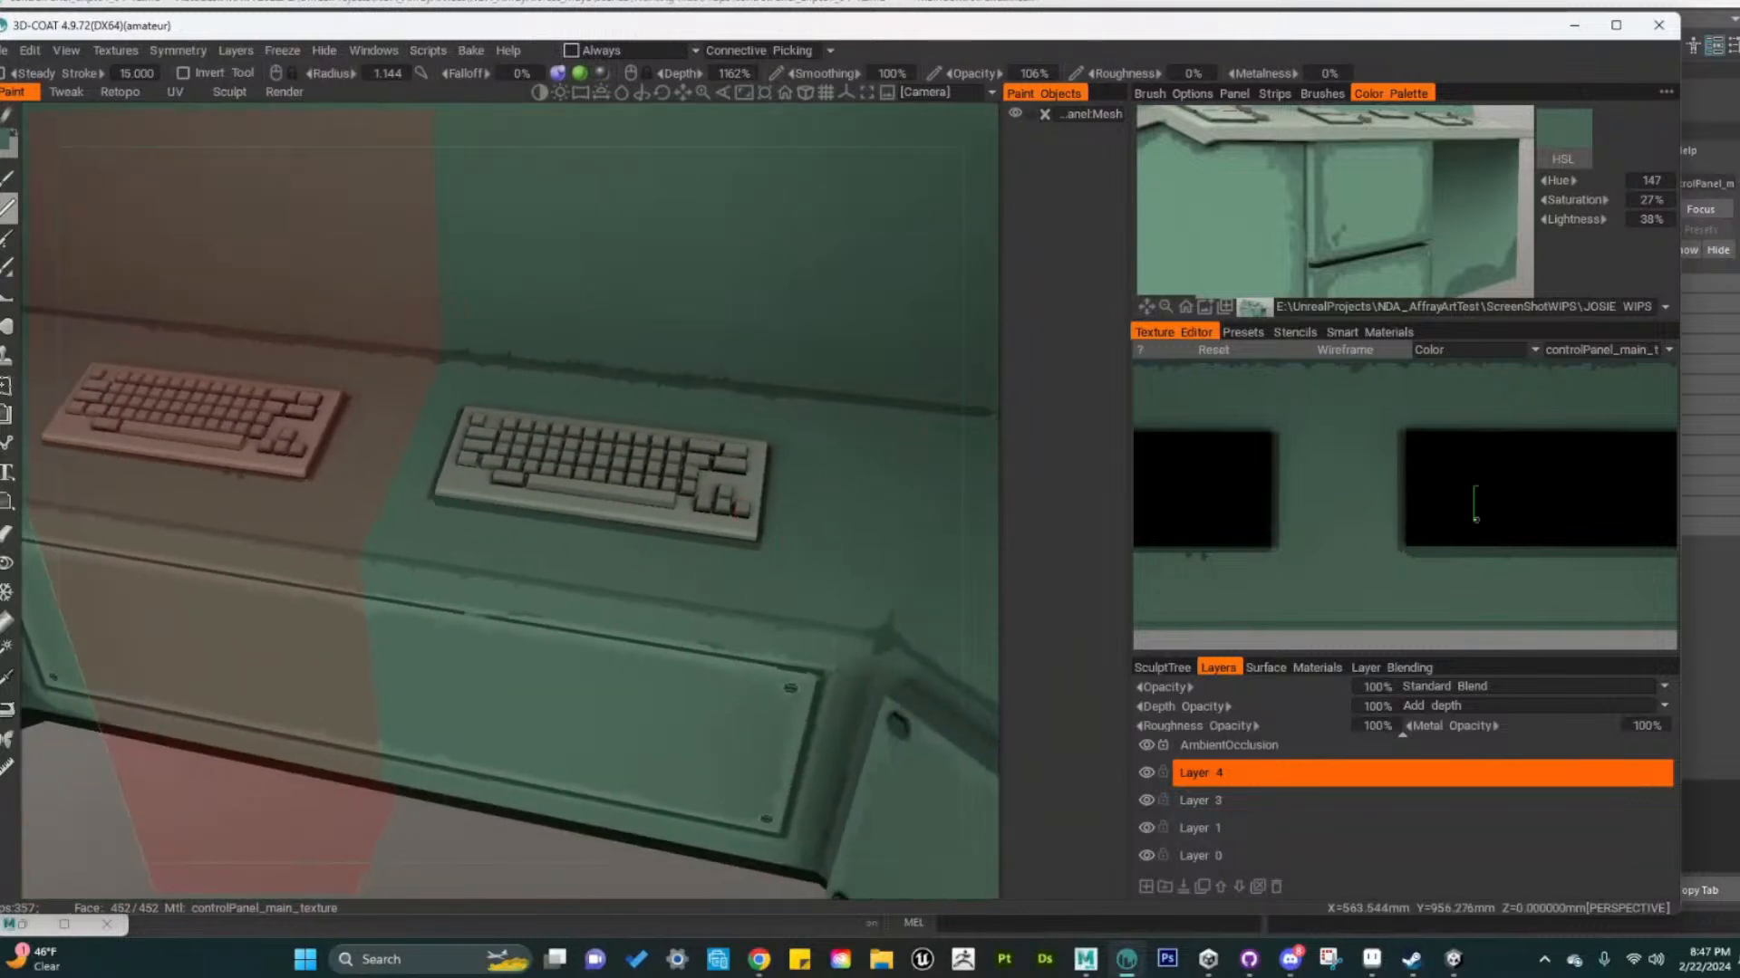
mouse_move(843, 571)
left_mouse_down("alt")
mouse_move(857, 579)
mouse_move(621, 564)
left_mouse_up("alt")
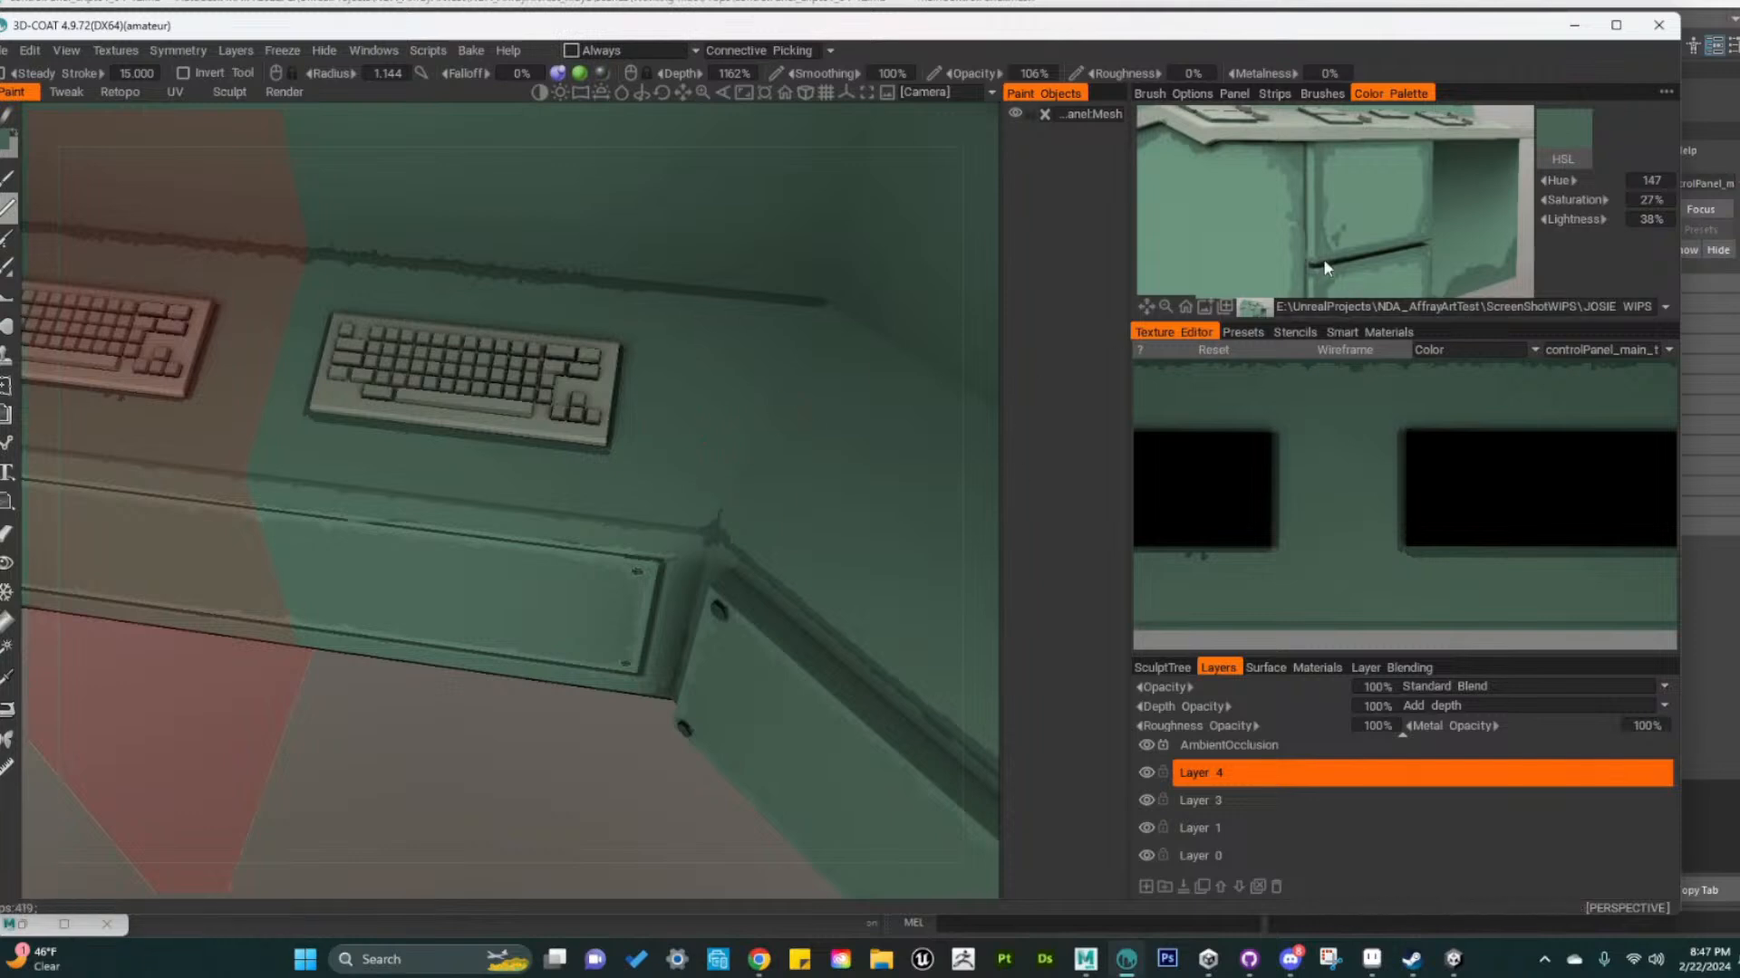
left_click_drag(507, 426, 769, 689, "alt")
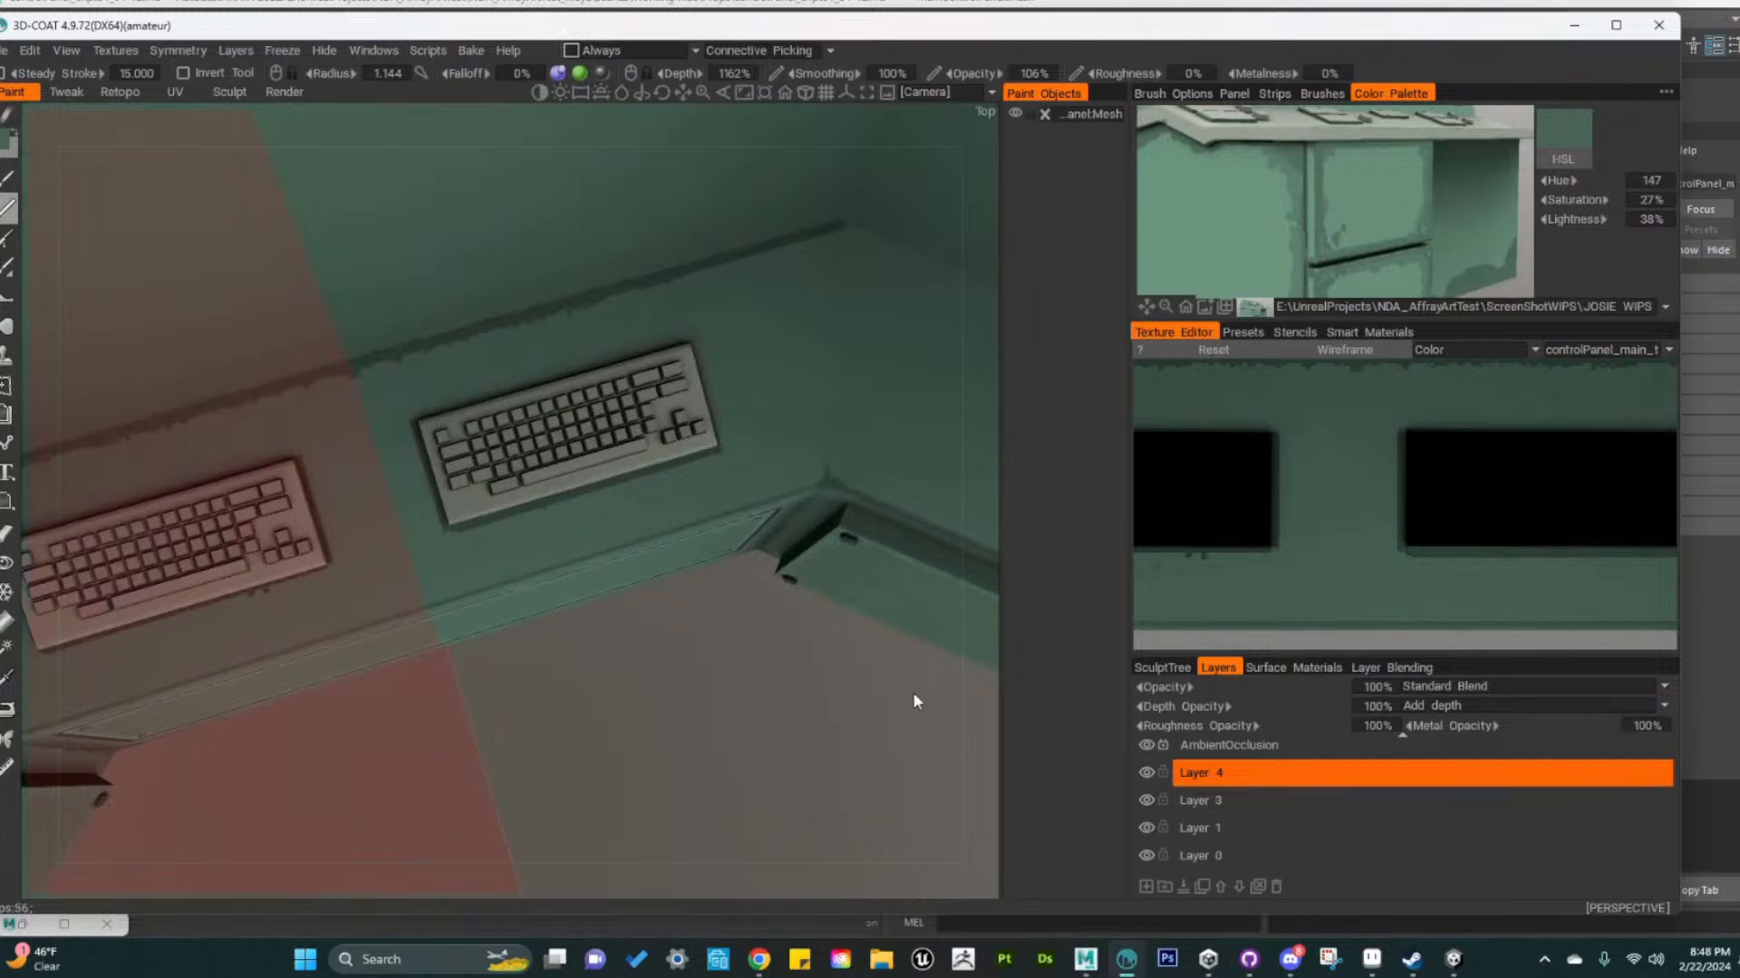
left_click_drag(737, 650, 707, 598, "alt")
middle_click_drag(706, 598, 610, 489, "alt")
right_click_drag(610, 489, 674, 523, "alt")
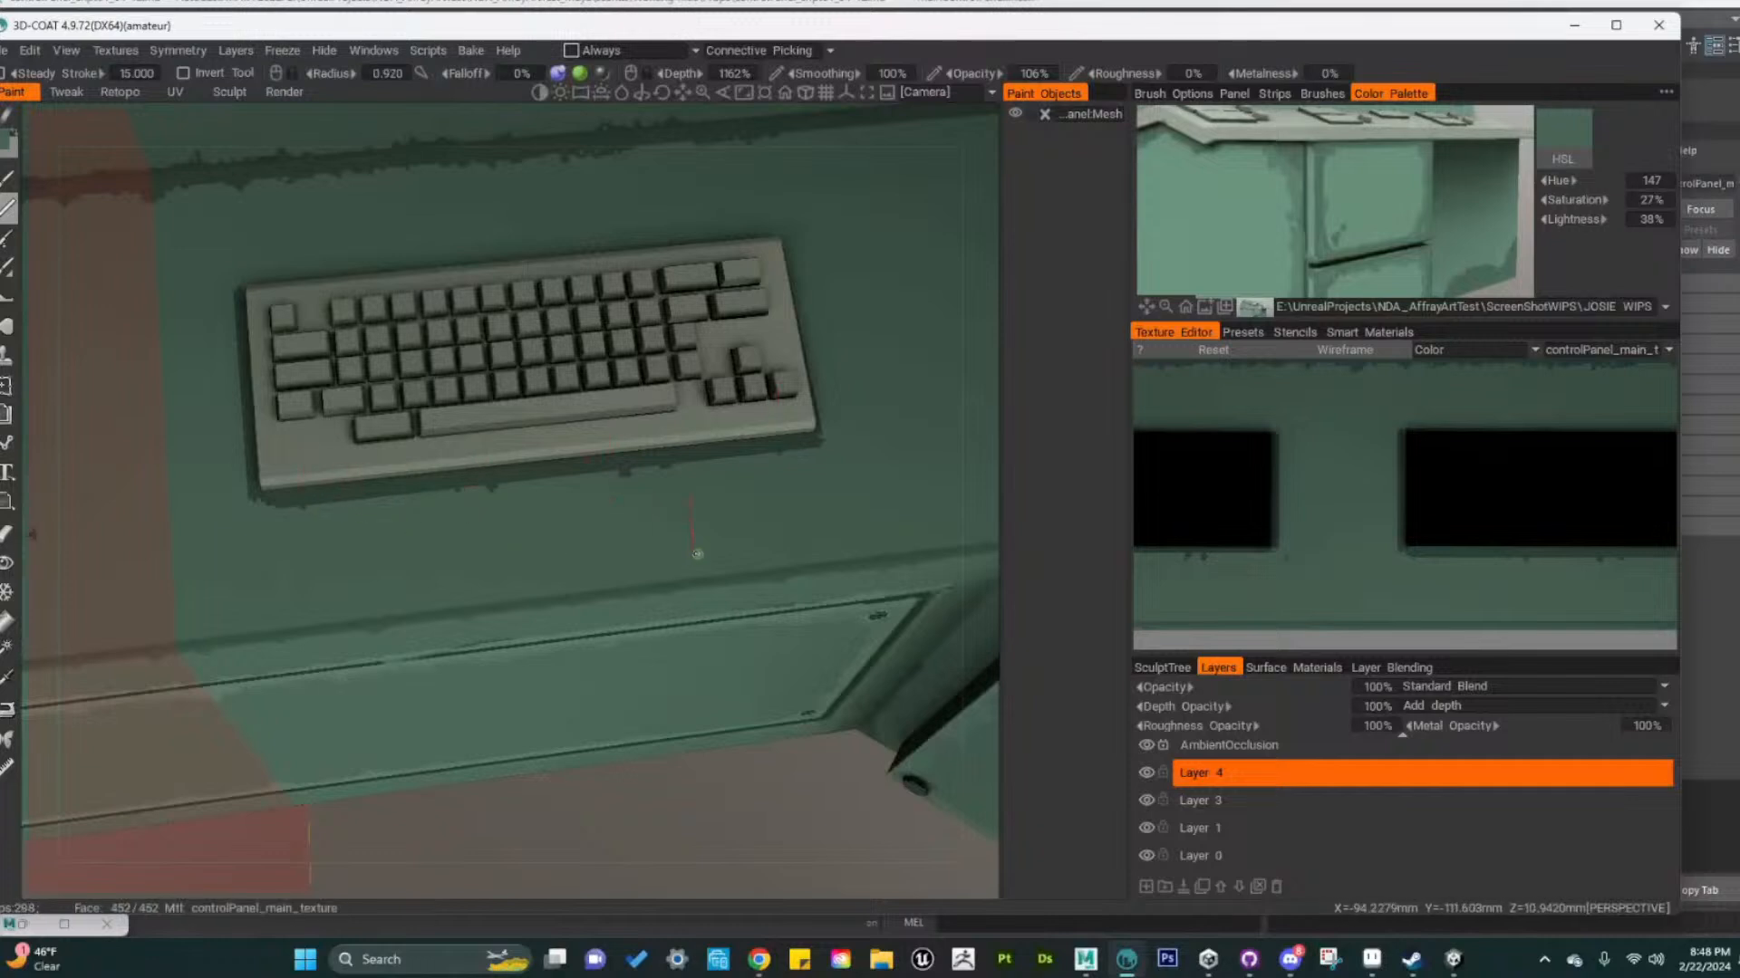
Retouch the dark shading at the desk corner where the front panel meets the angled side cabinet
left_click_drag(825, 642, 537, 569, "alt")
right_click_drag(537, 569, 653, 614, "alt")
left_click_drag(652, 613, 575, 428, "alt")
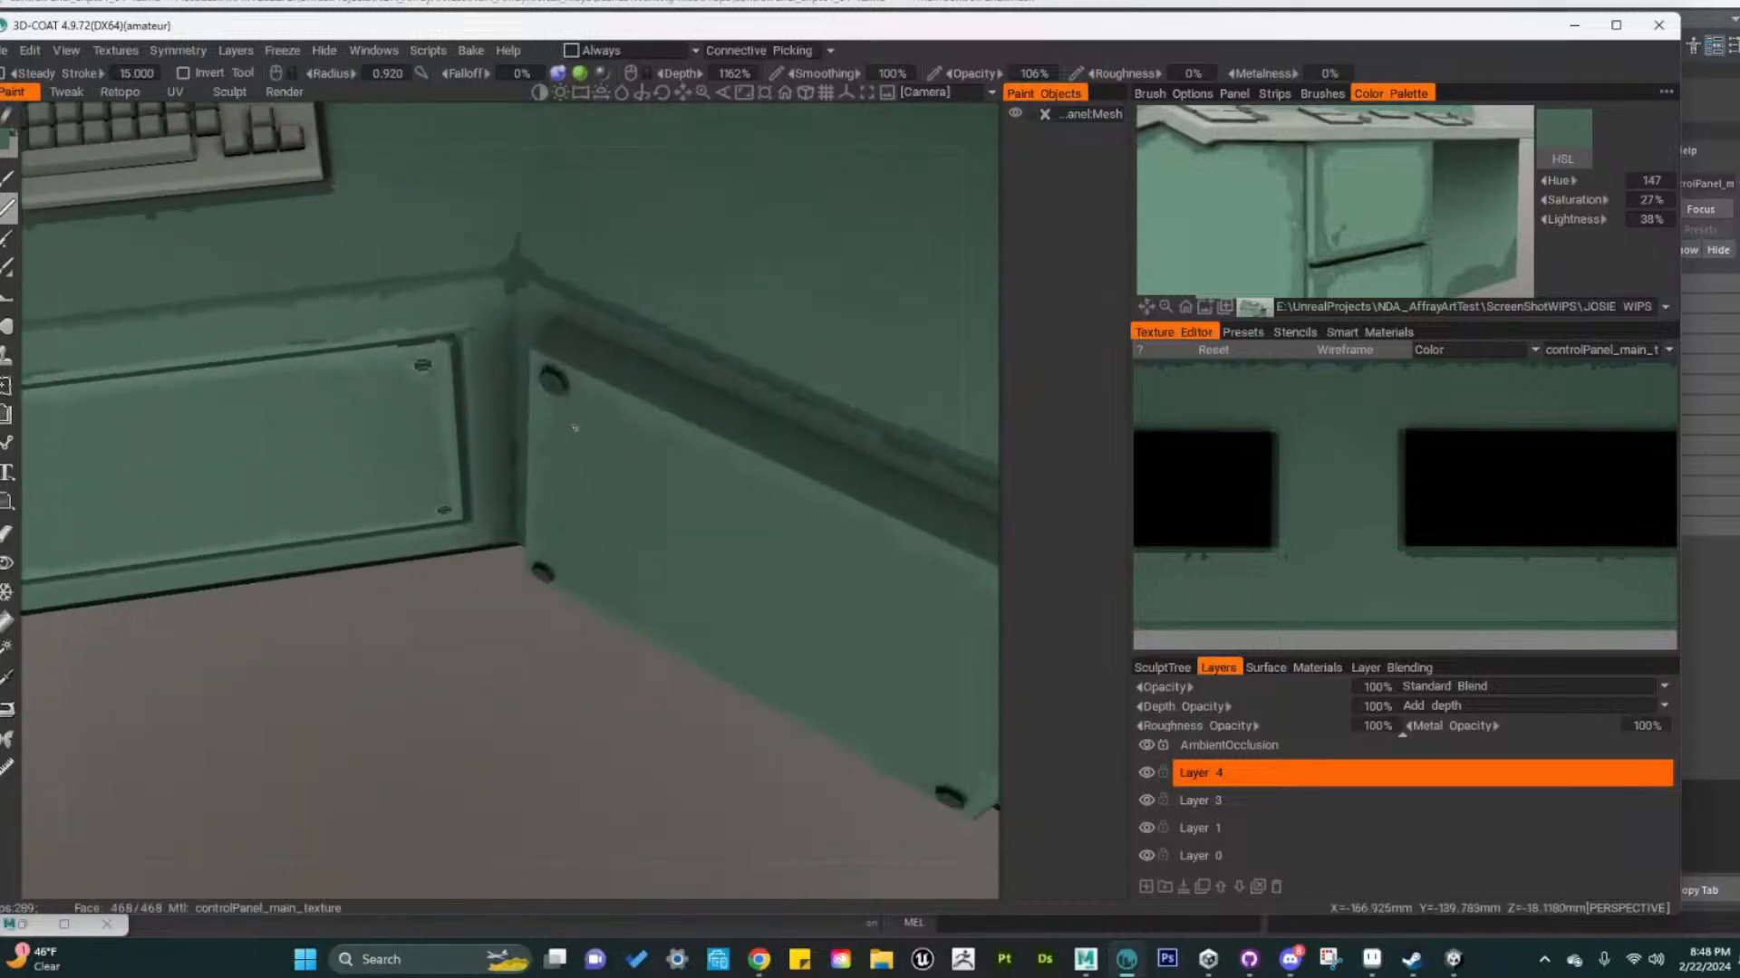
left_click_drag(533, 271, 533, 512, "alt")
right_click_drag(532, 513, 589, 494, "alt")
mouse_move(526, 362)
left_mouse_down()
mouse_move(513, 373)
mouse_move(632, 559)
mouse_move(588, 629)
mouse_move(602, 549)
left_mouse_up()
left_click_drag(495, 554, 492, 578)
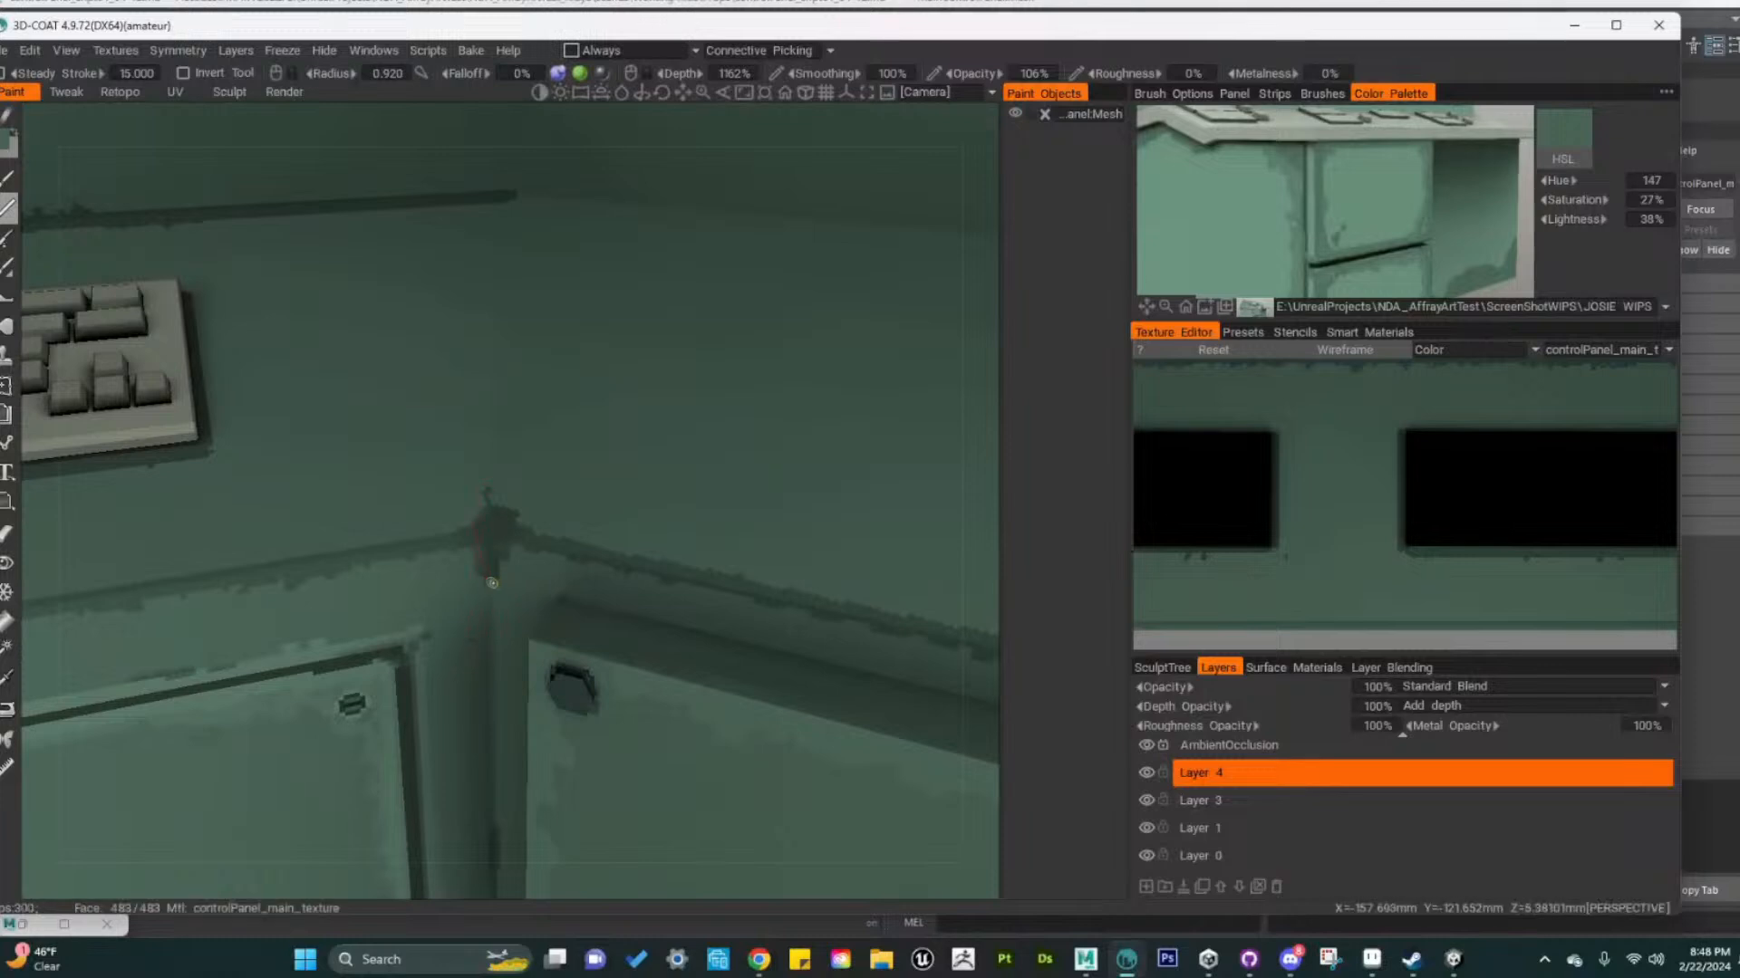
Reduce the brush radius to 0.594 and refine the ragged edge shading around the side cabinet's bolted panel
left_click_drag(638, 743, 919, 337, "alt")
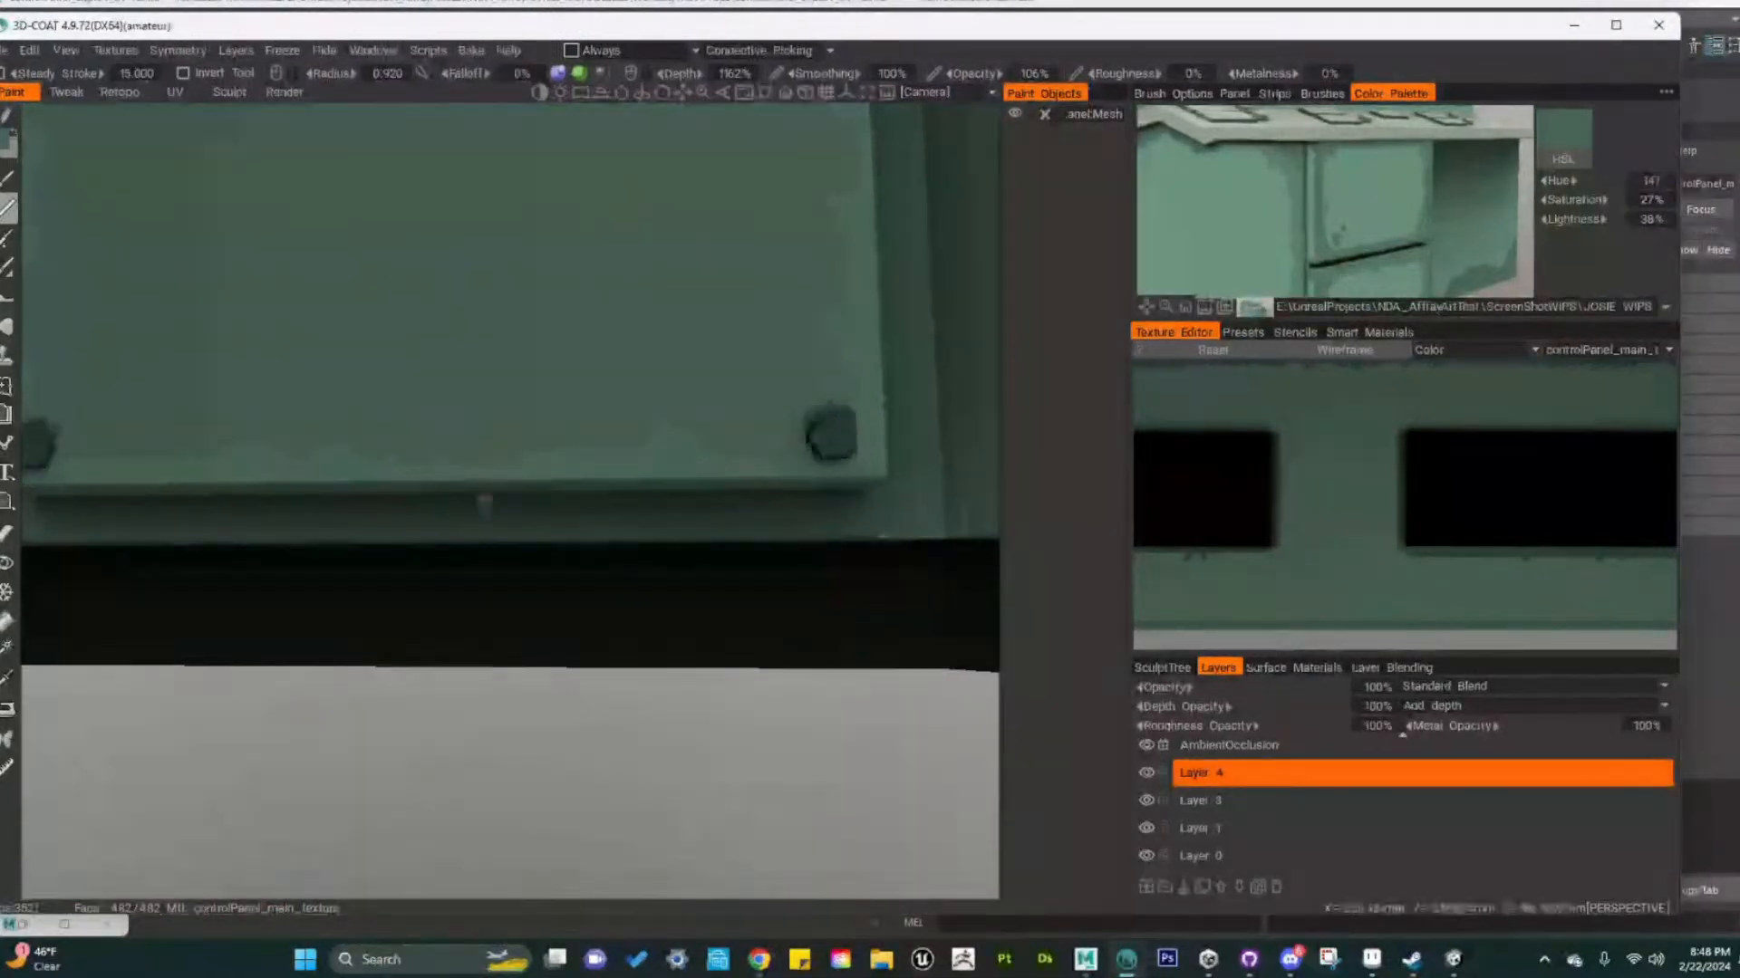
left_click_drag(447, 508, 706, 570, "alt")
right_click_drag(1414, 484, 1334, 518, "alt")
middle_click_drag(1522, 634, 1230, 403, "alt")
middle_click_drag(1567, 515, 1350, 430, "alt")
right_click_drag(1350, 430, 1487, 520, "alt")
middle_click_drag(1413, 408, 1424, 554, "alt")
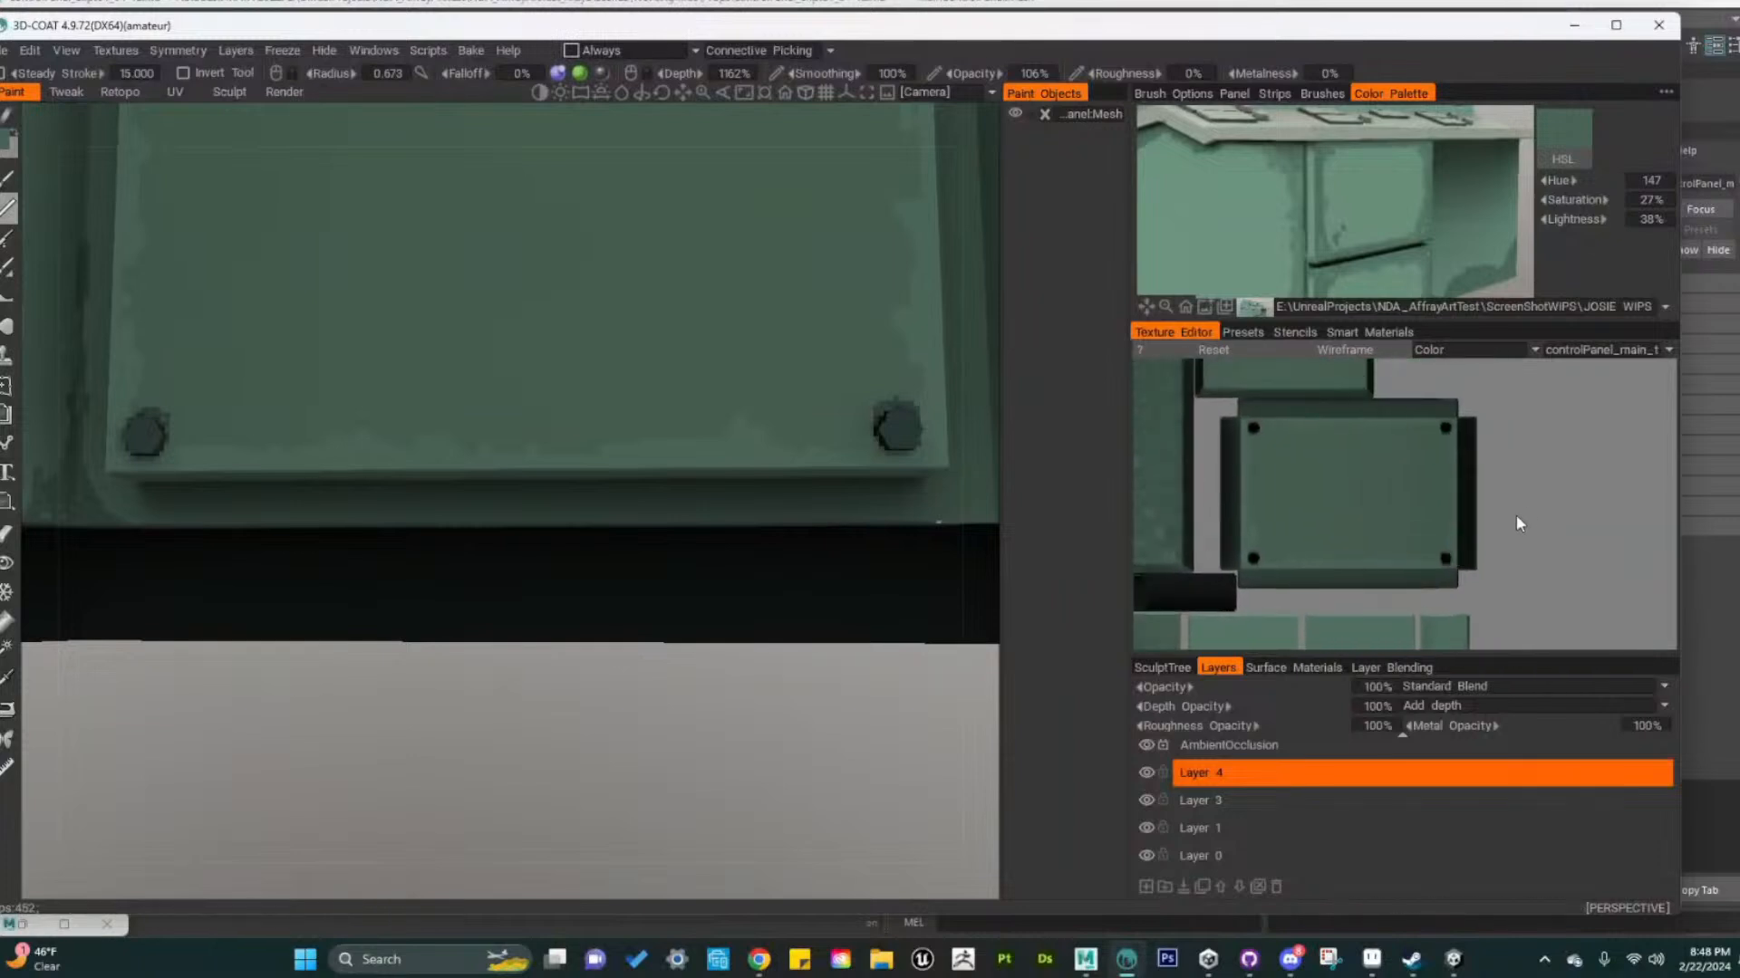
right_click_drag(1515, 515, 1537, 592, "alt")
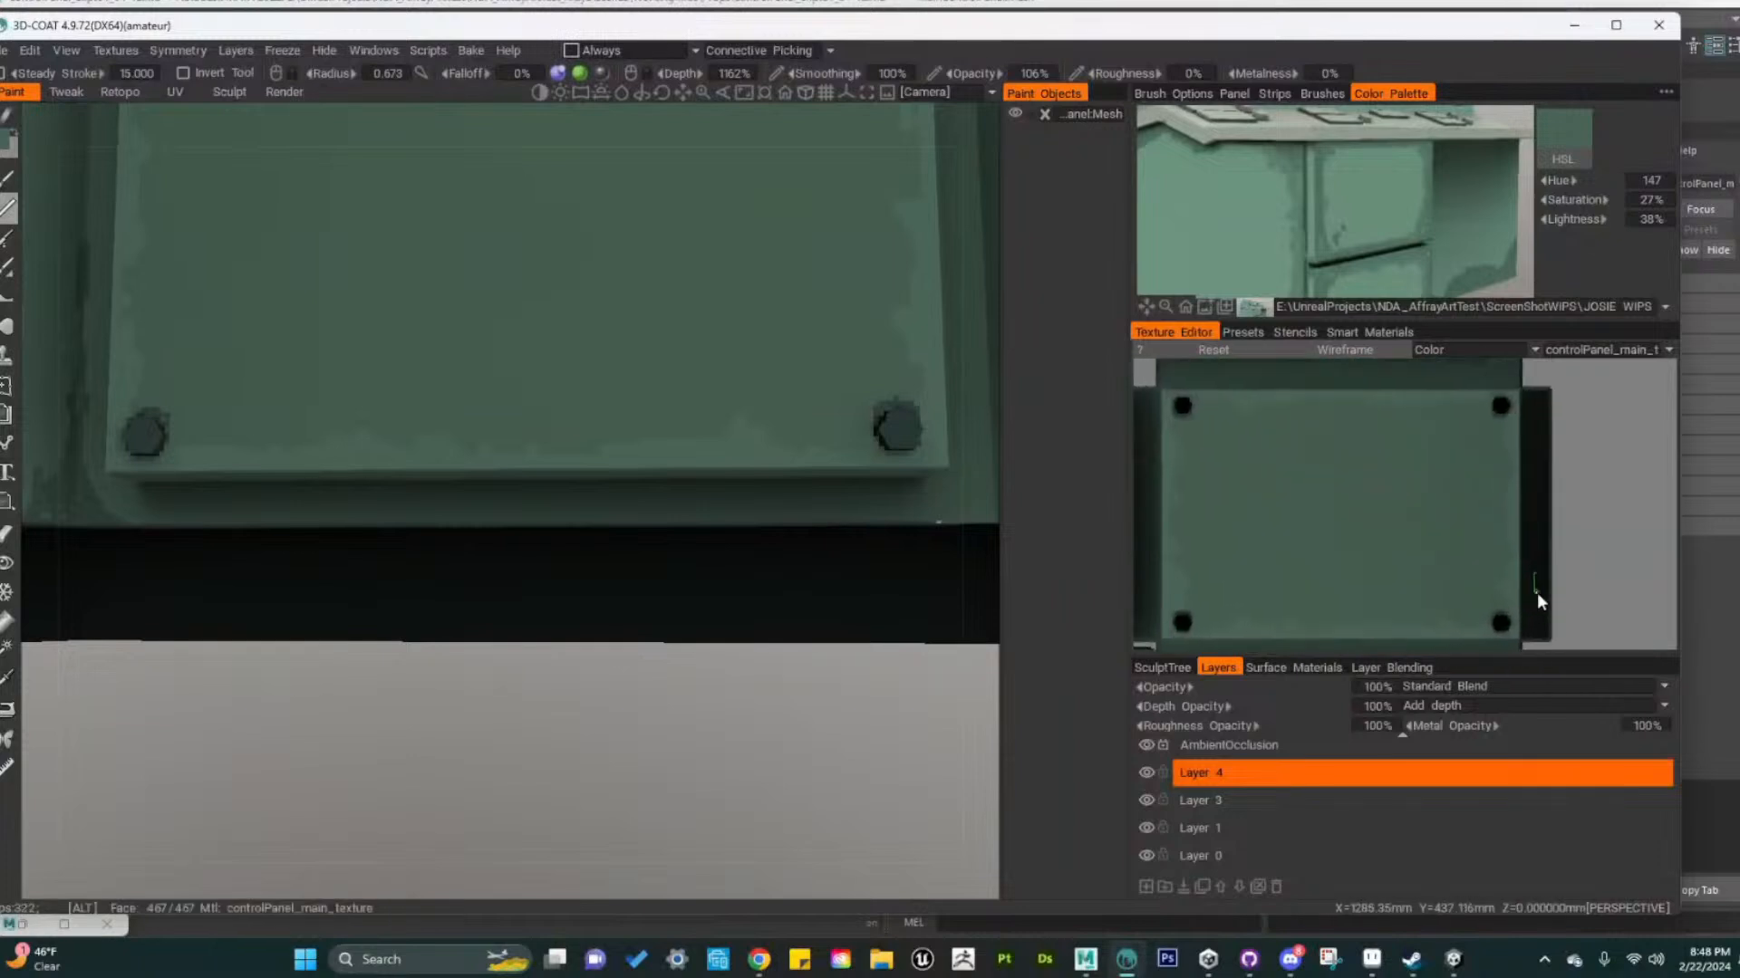
middle_click_drag(1536, 593, 1573, 561, "alt")
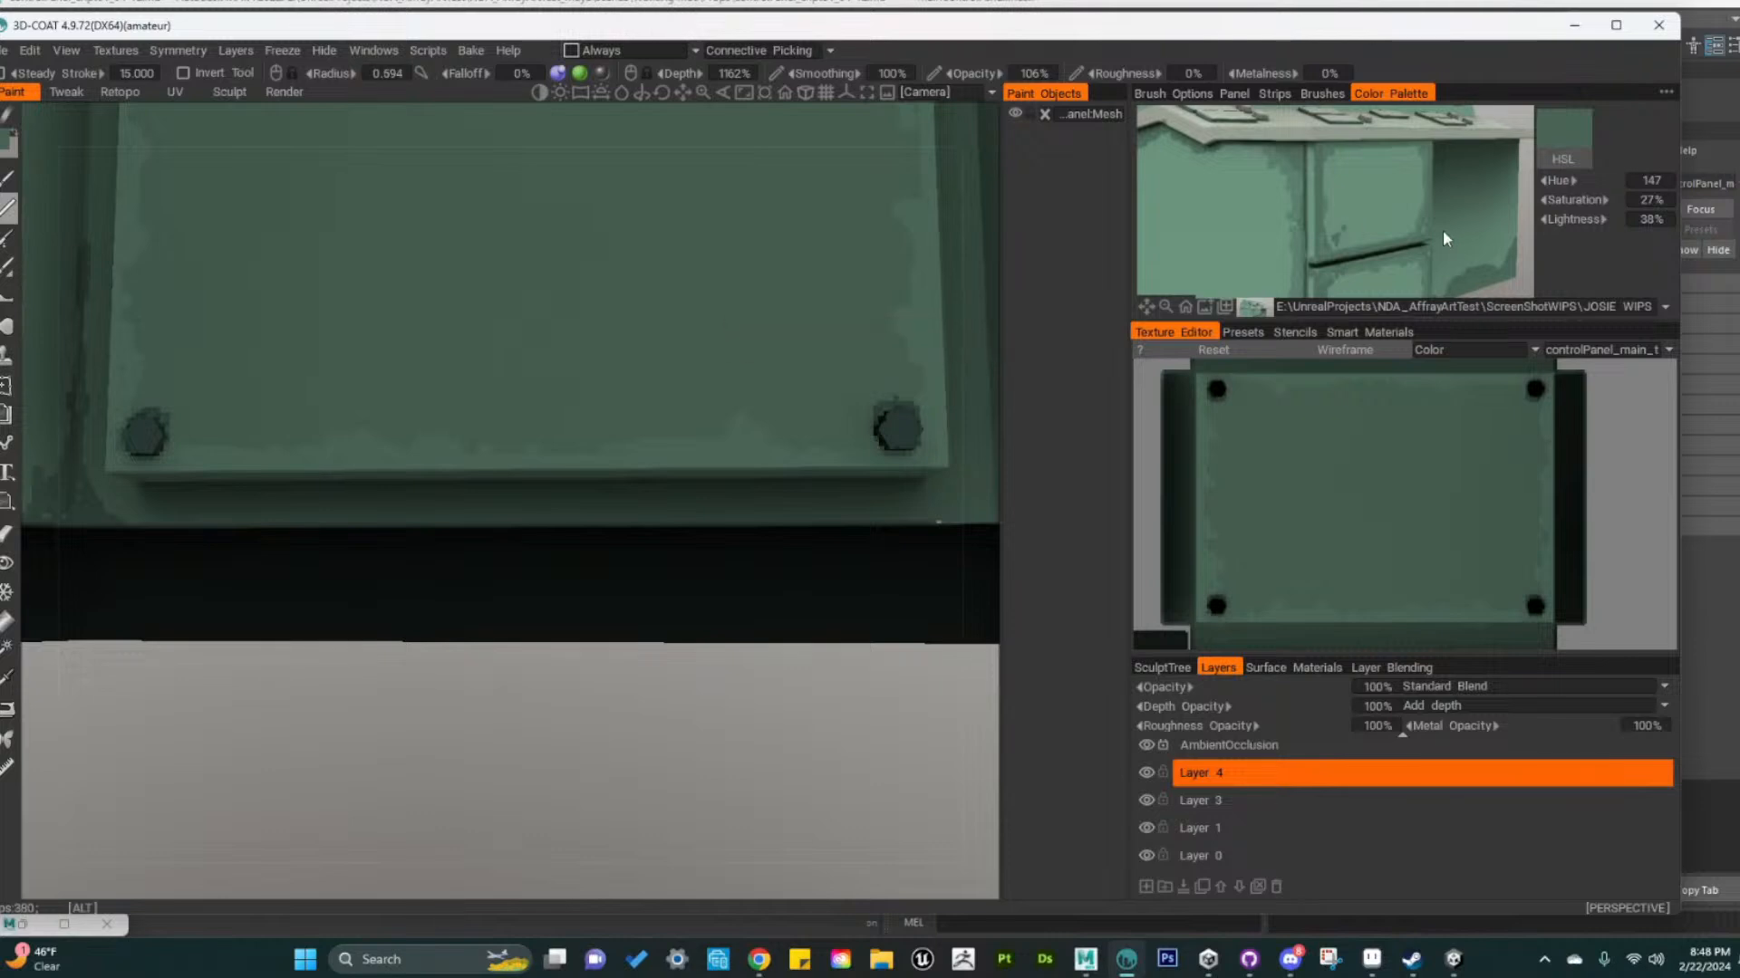
Compare the lower cabinet edges in the reference image with the painted side cabinets and front panel
mouse_move(1442, 231)
middle_mouse_down("alt")
mouse_move(1455, 149)
mouse_move(1413, 272)
mouse_move(1435, 304)
mouse_move(1513, 177)
middle_mouse_up("alt")
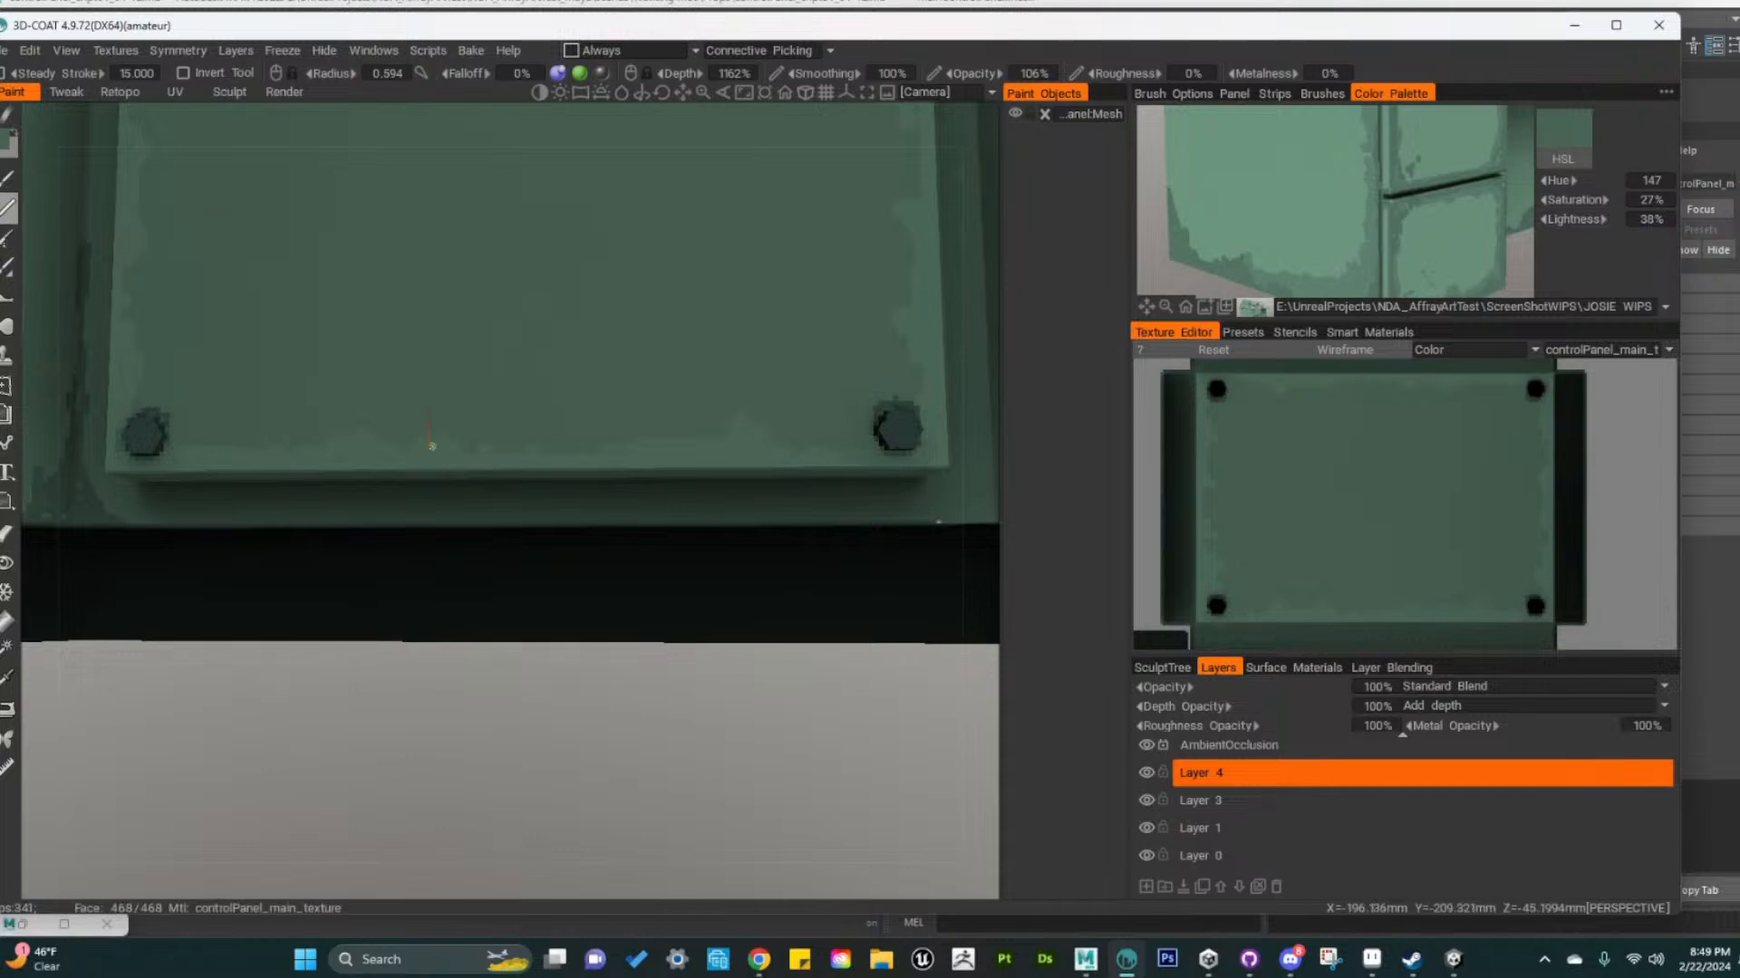
middle_click_drag(644, 527, 706, 610, "alt")
right_click_drag(706, 609, 645, 594, "alt")
middle_click_drag(650, 598, 710, 641, "alt")
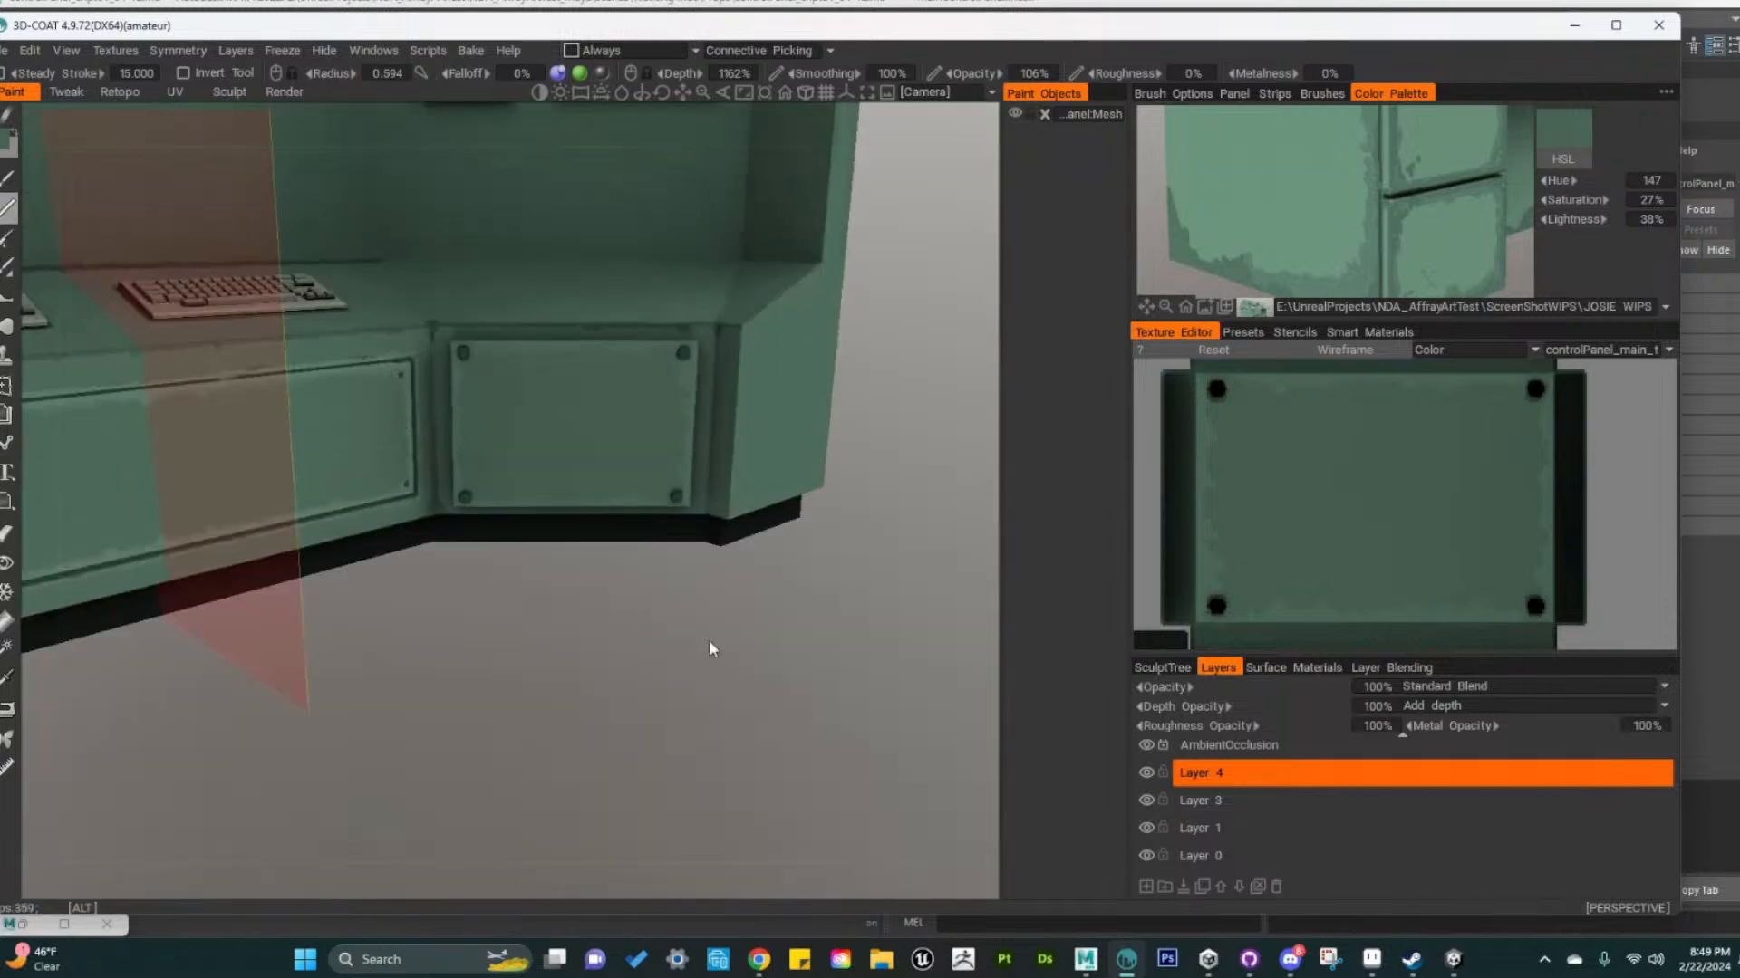
right_click_drag(708, 639, 746, 623, "alt")
left_click_drag(604, 596, 493, 570, "alt")
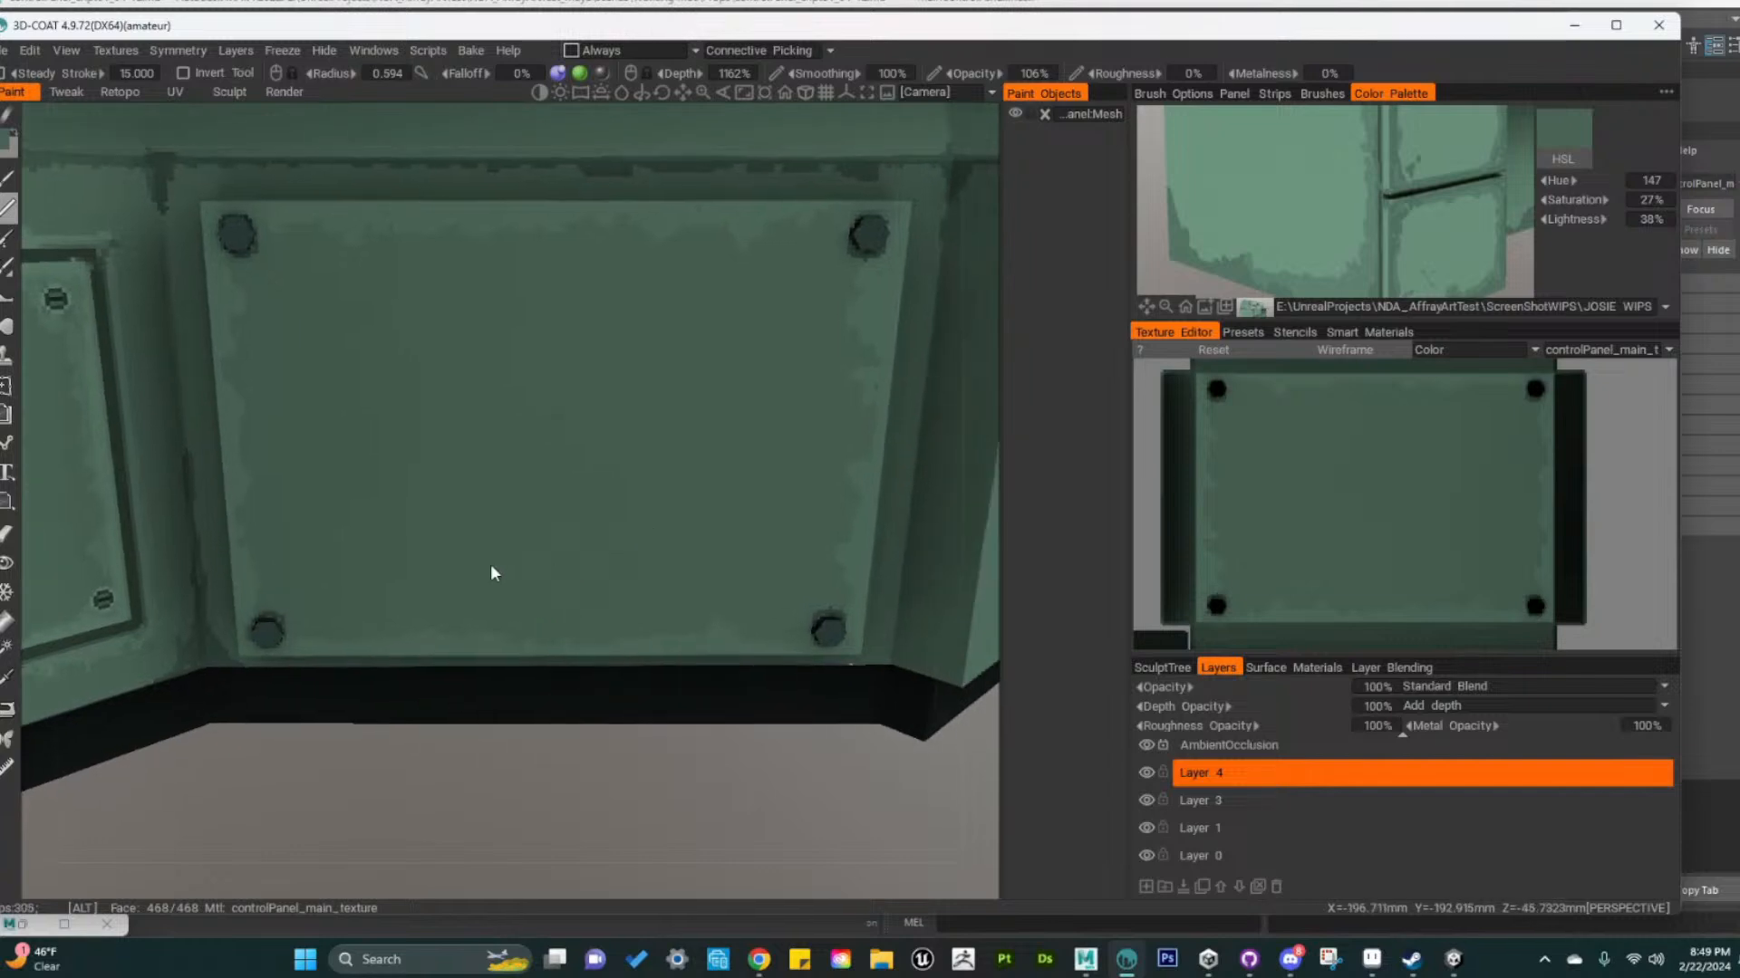
left_click_drag(834, 776, 719, 698, "alt")
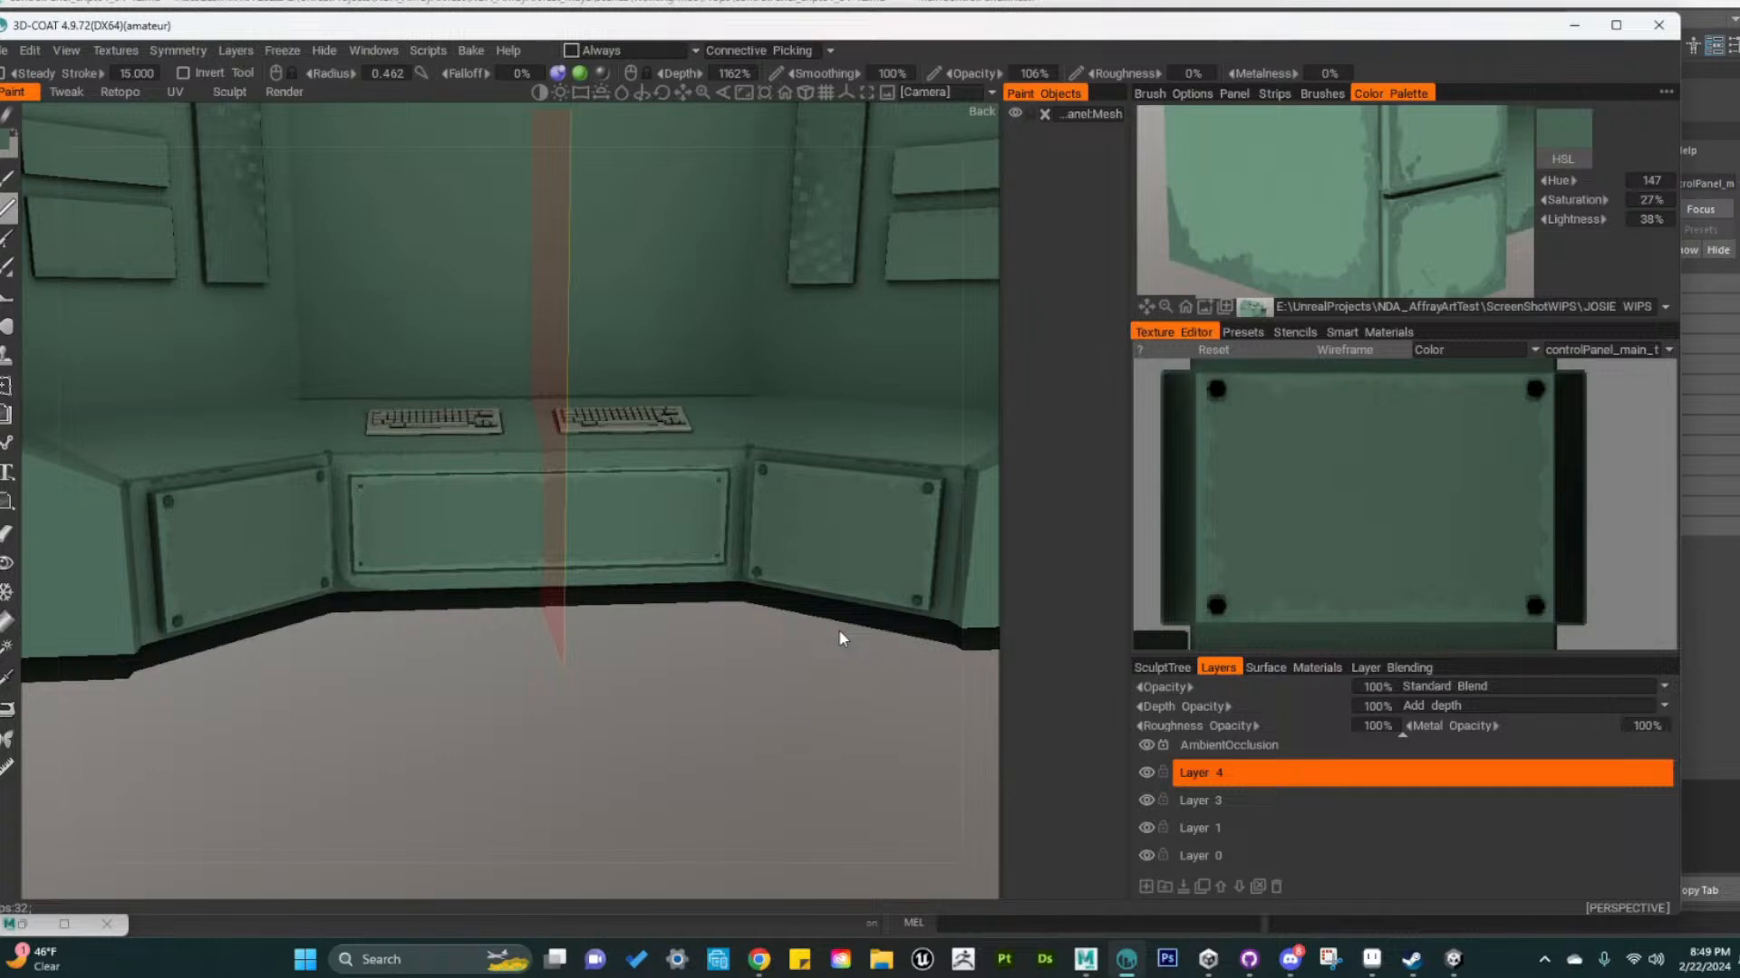
right_click_drag(676, 555, 776, 567, "alt")
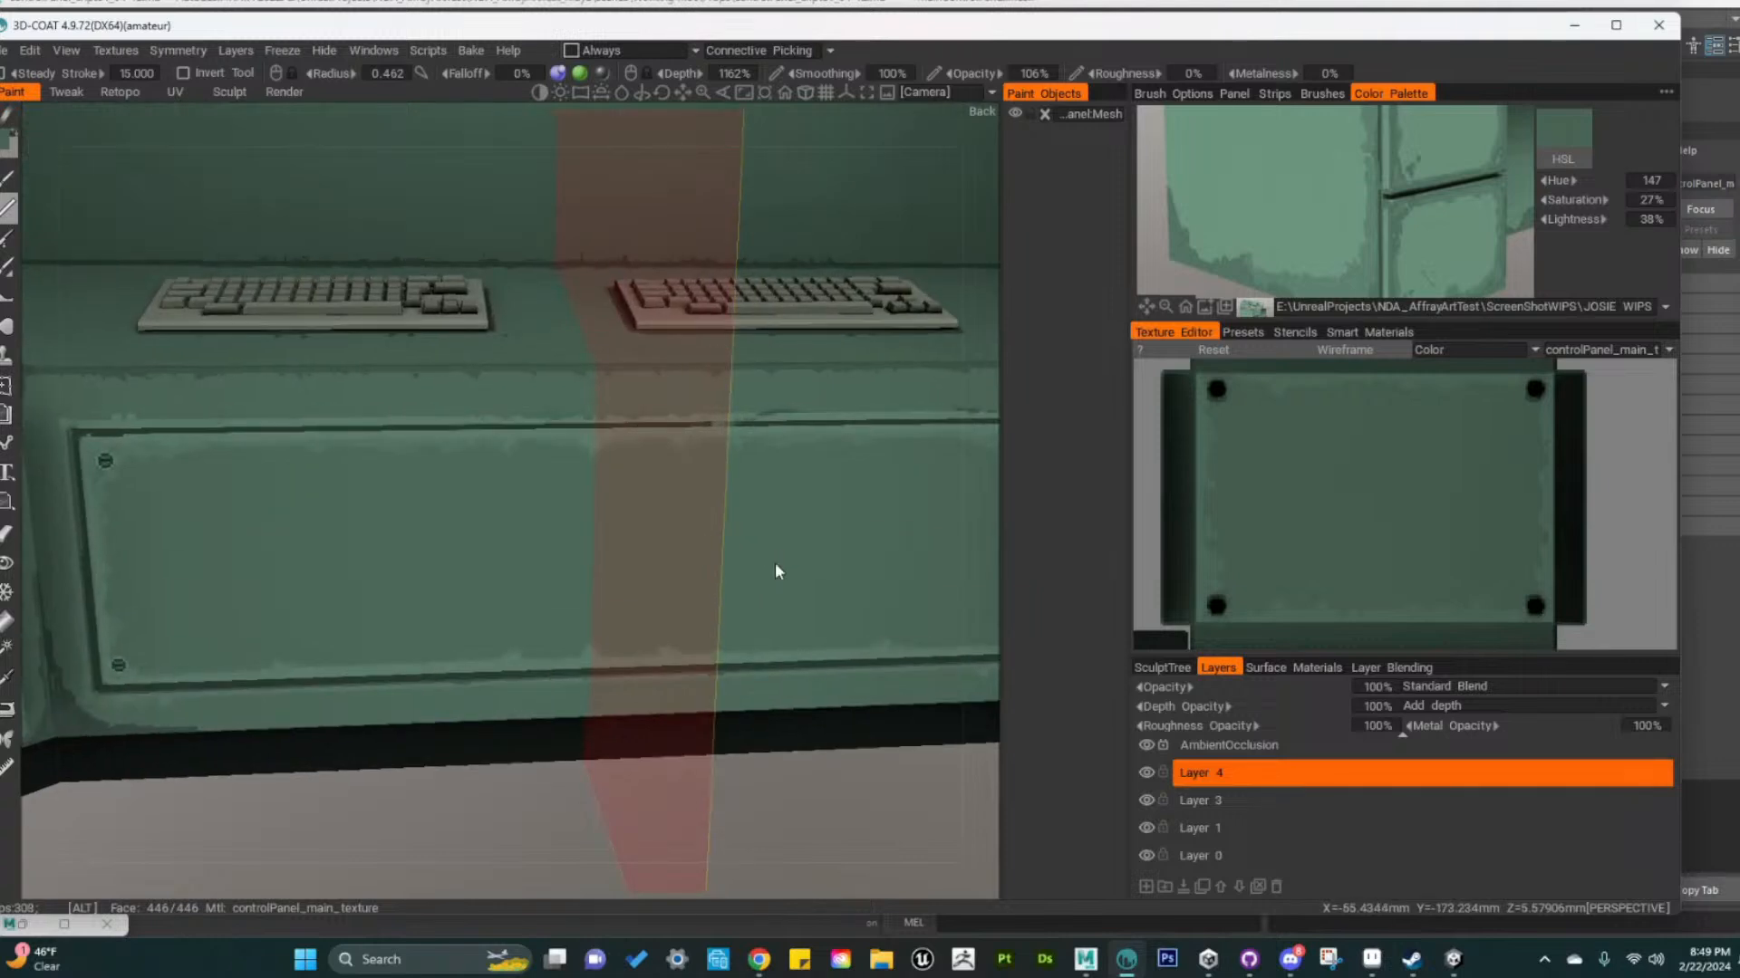
left_click_drag(775, 567, 613, 524, "alt")
right_click_drag(614, 524, 732, 549, "alt")
middle_click_drag(735, 554, 639, 595, "alt")
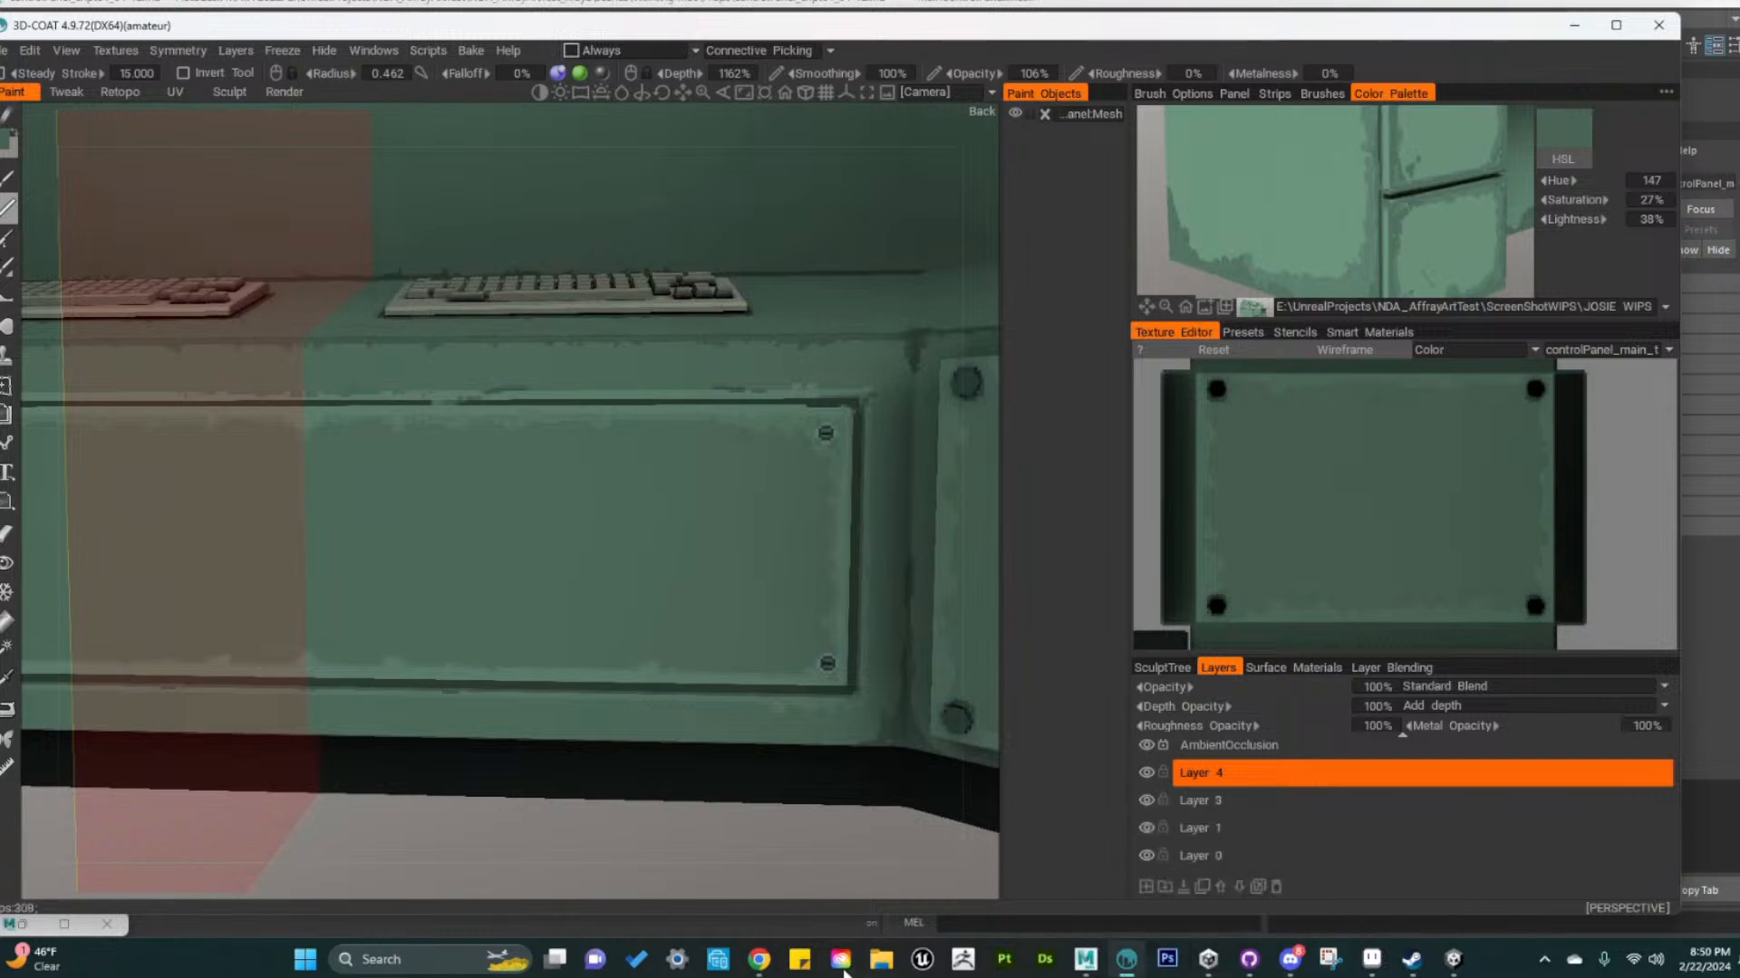
Switch to Aseprite and close the blank Sprite-0002 document
left_click(1379, 963)
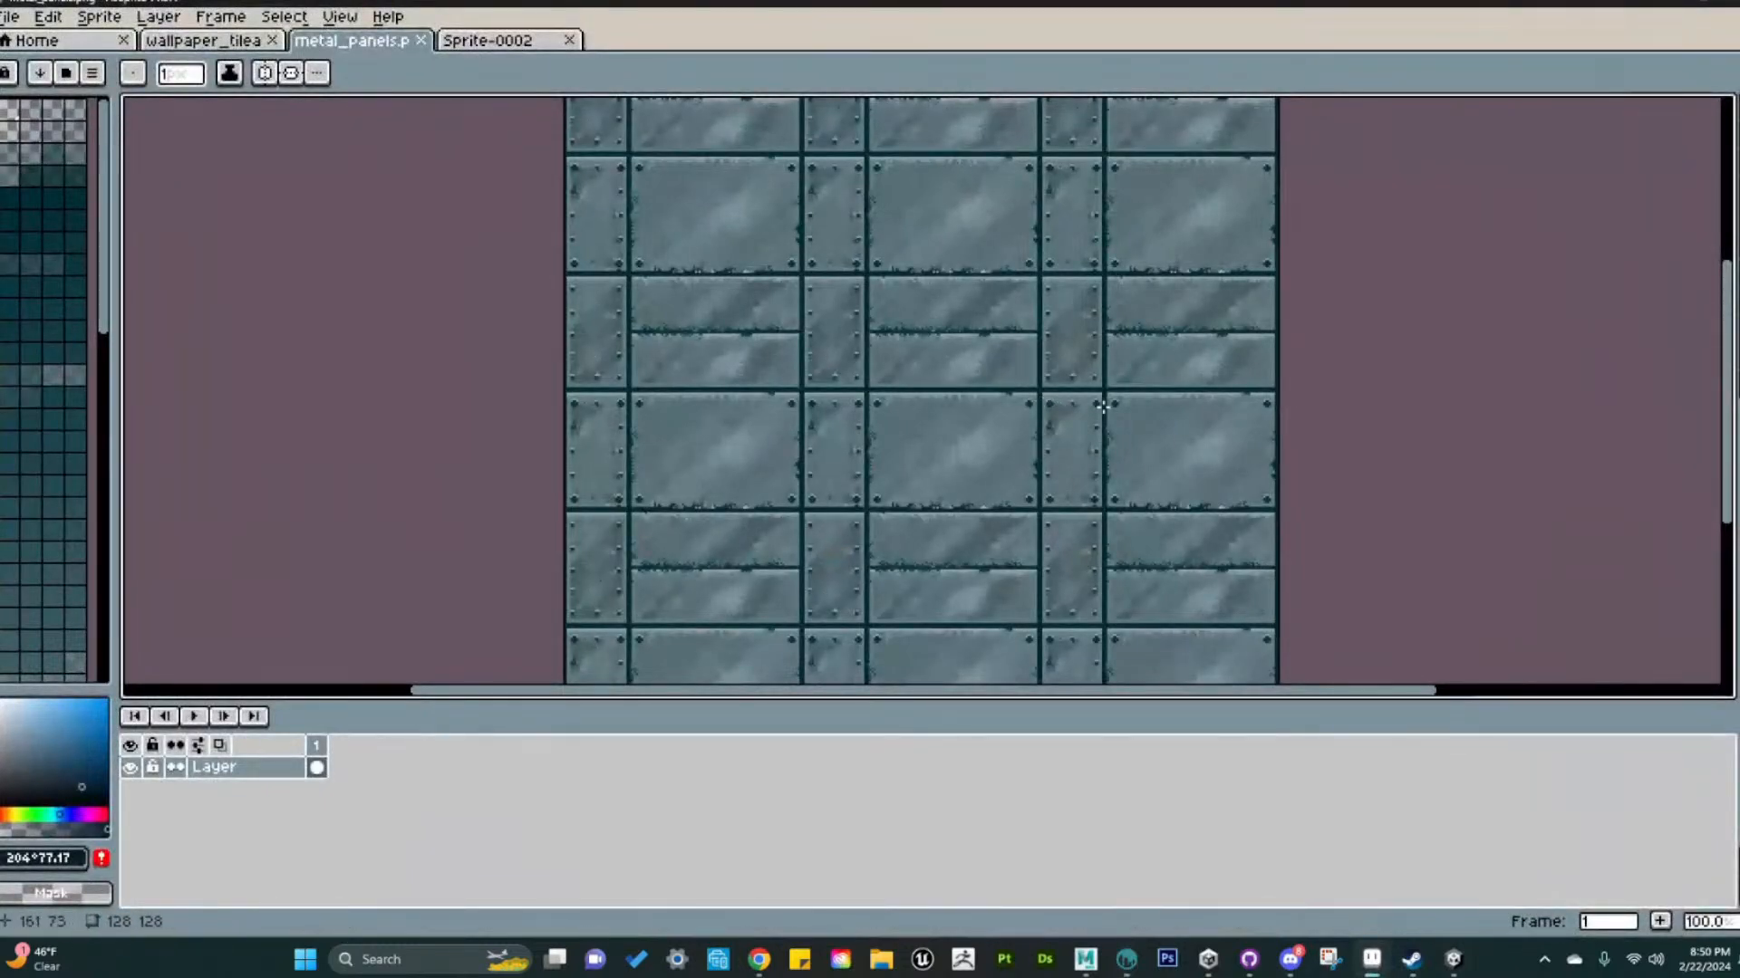
left_click(462, 43)
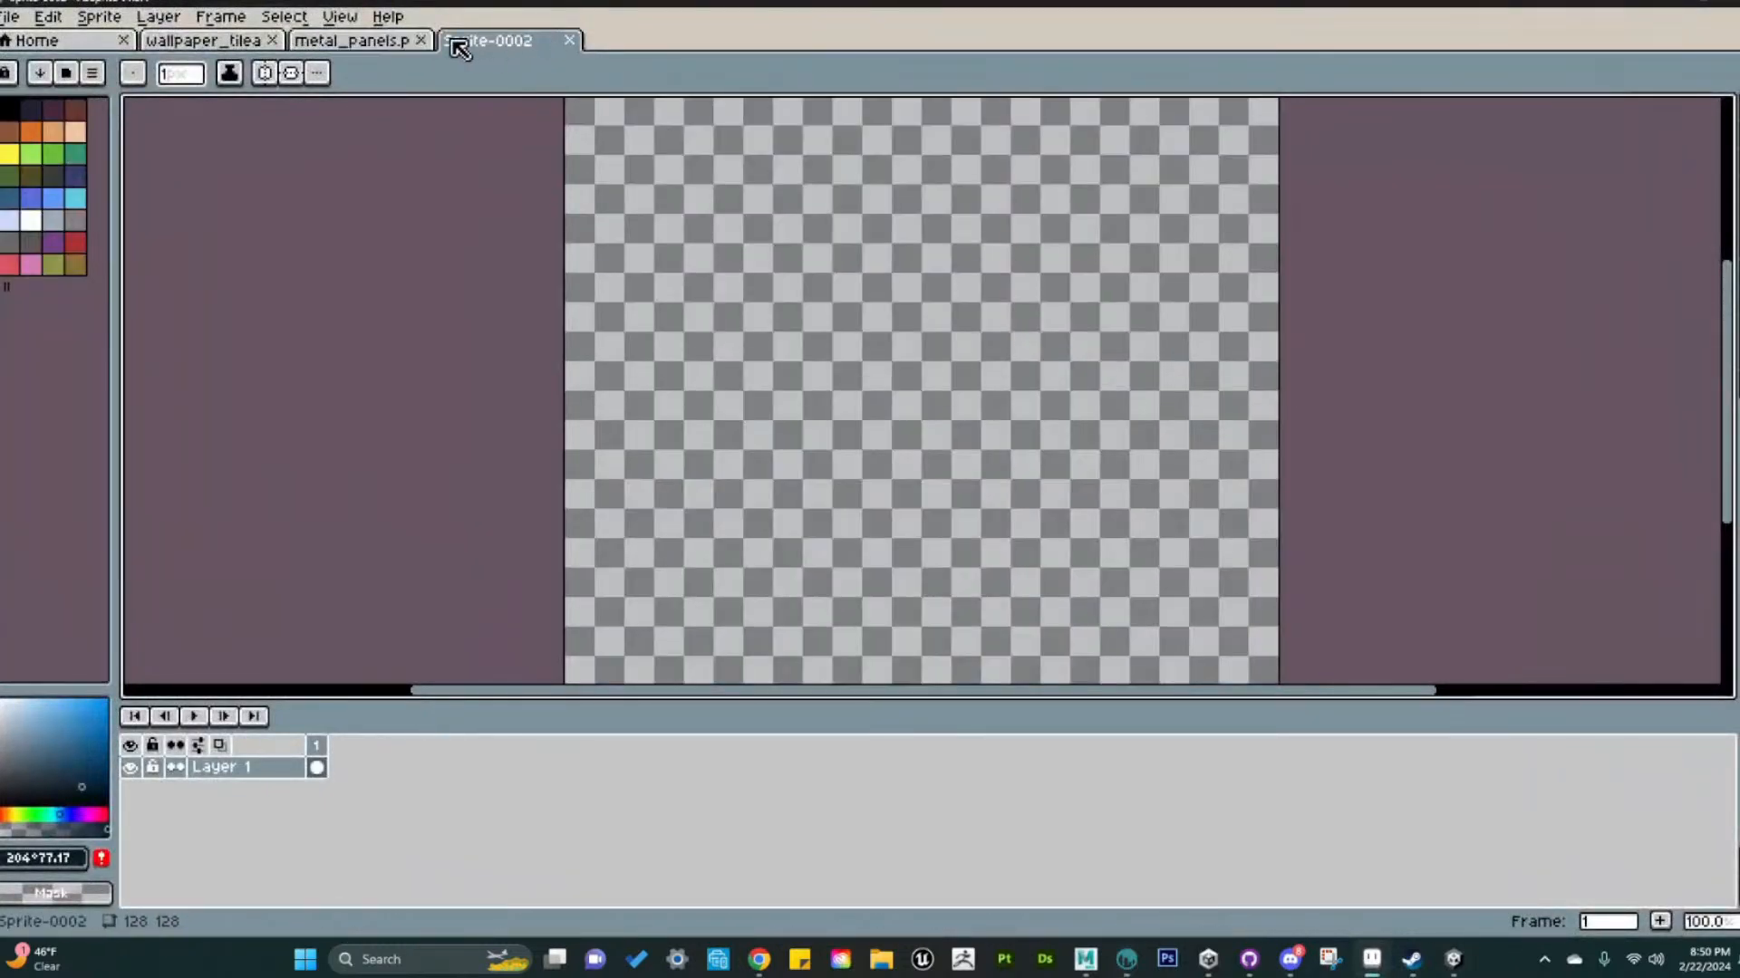
left_click(571, 41)
Turn off tiled mode for the metal_panels.png texture to display a single 128 × 128 tile
mouse_move(985, 370)
middle_mouse_down("alt")
mouse_move(934, 436)
mouse_move(966, 471)
middle_mouse_up("alt")
right_click(1015, 431, "alt")
right_click(1002, 446, "alt")
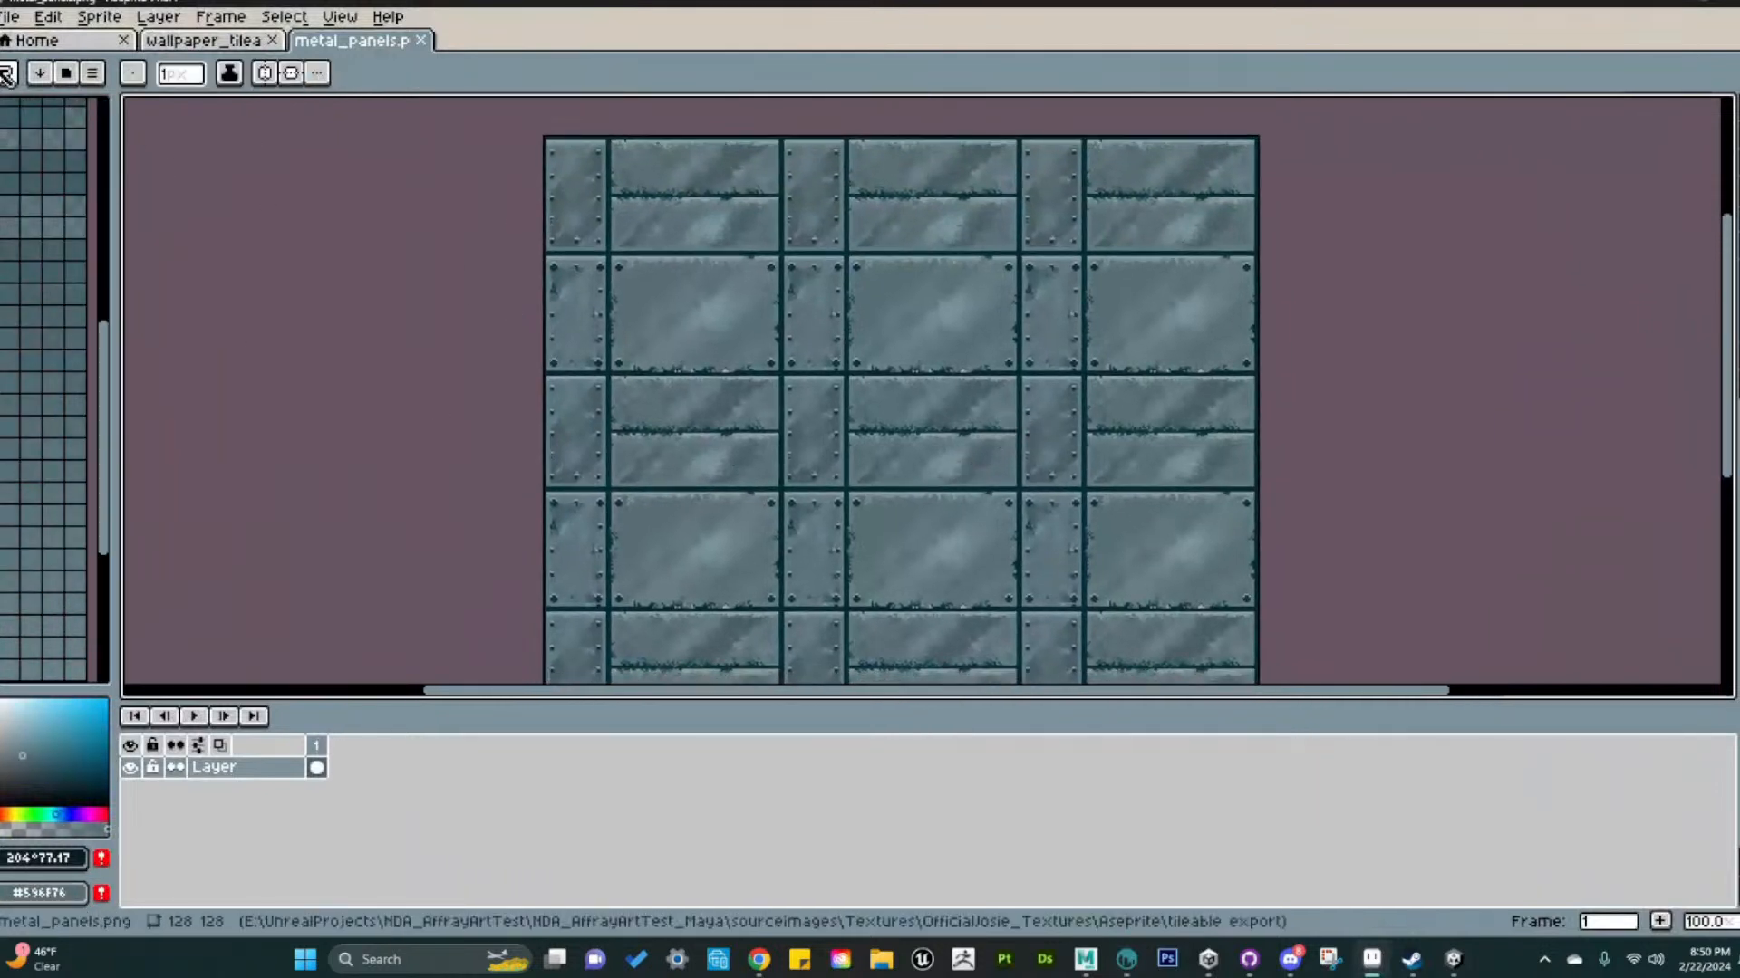
key("alt")
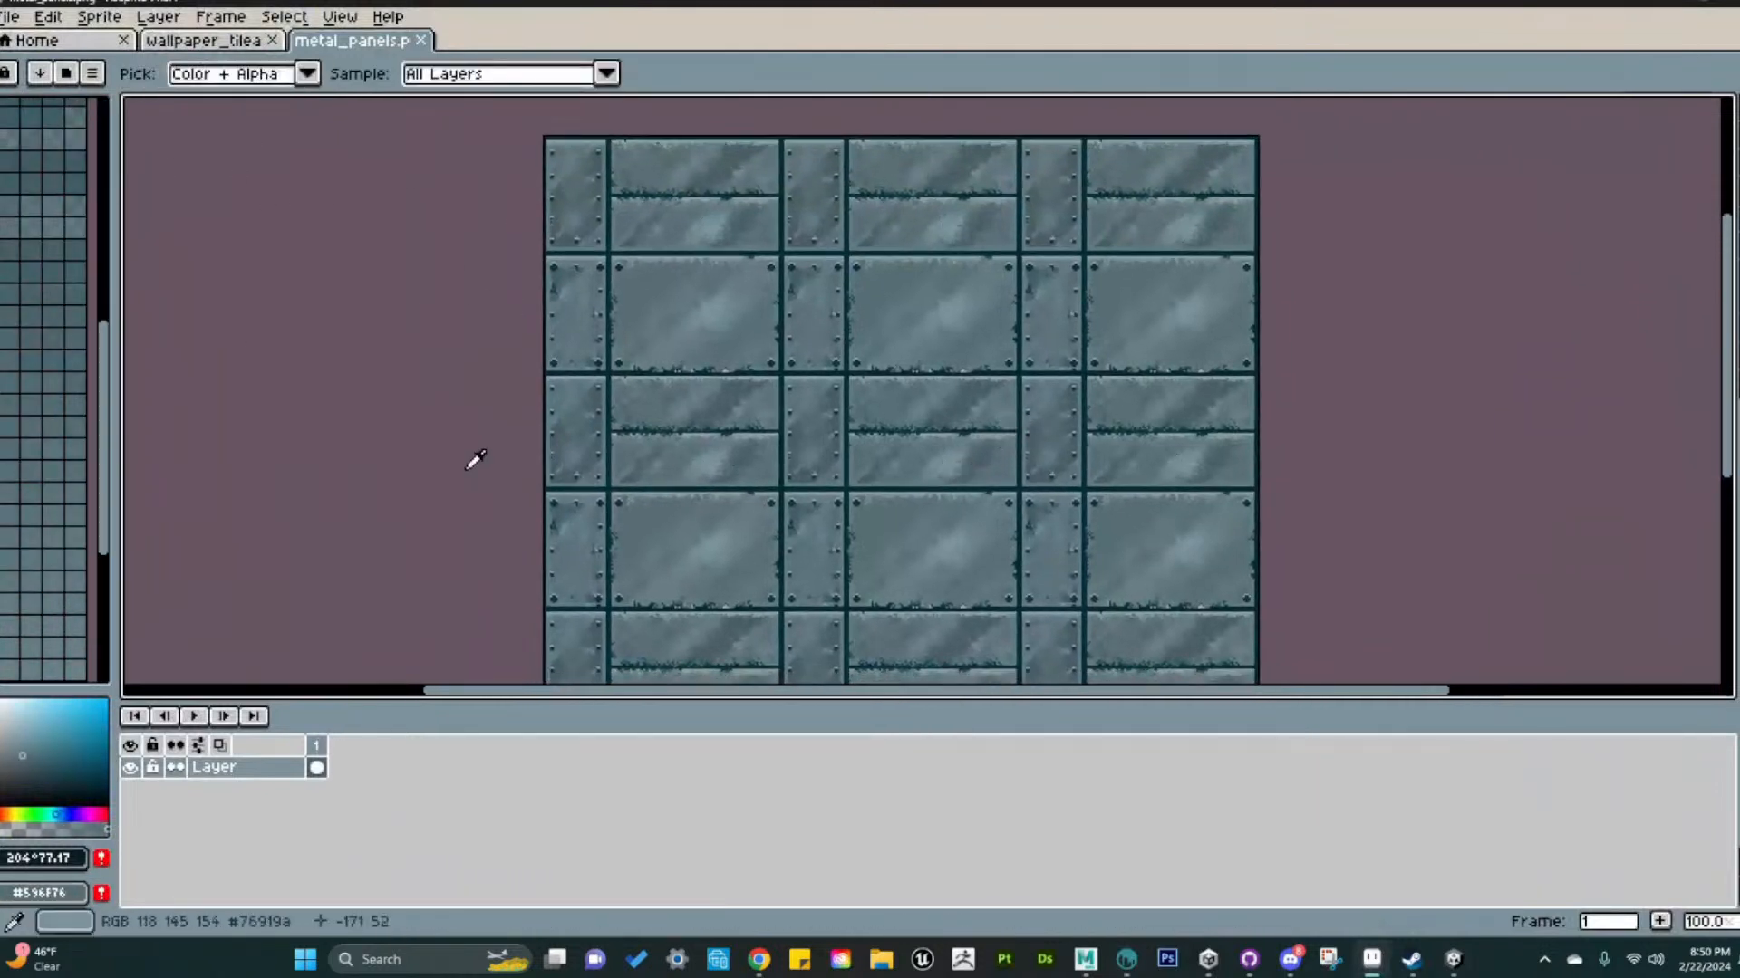
middle_click_drag(476, 460, 427, 392, "alt")
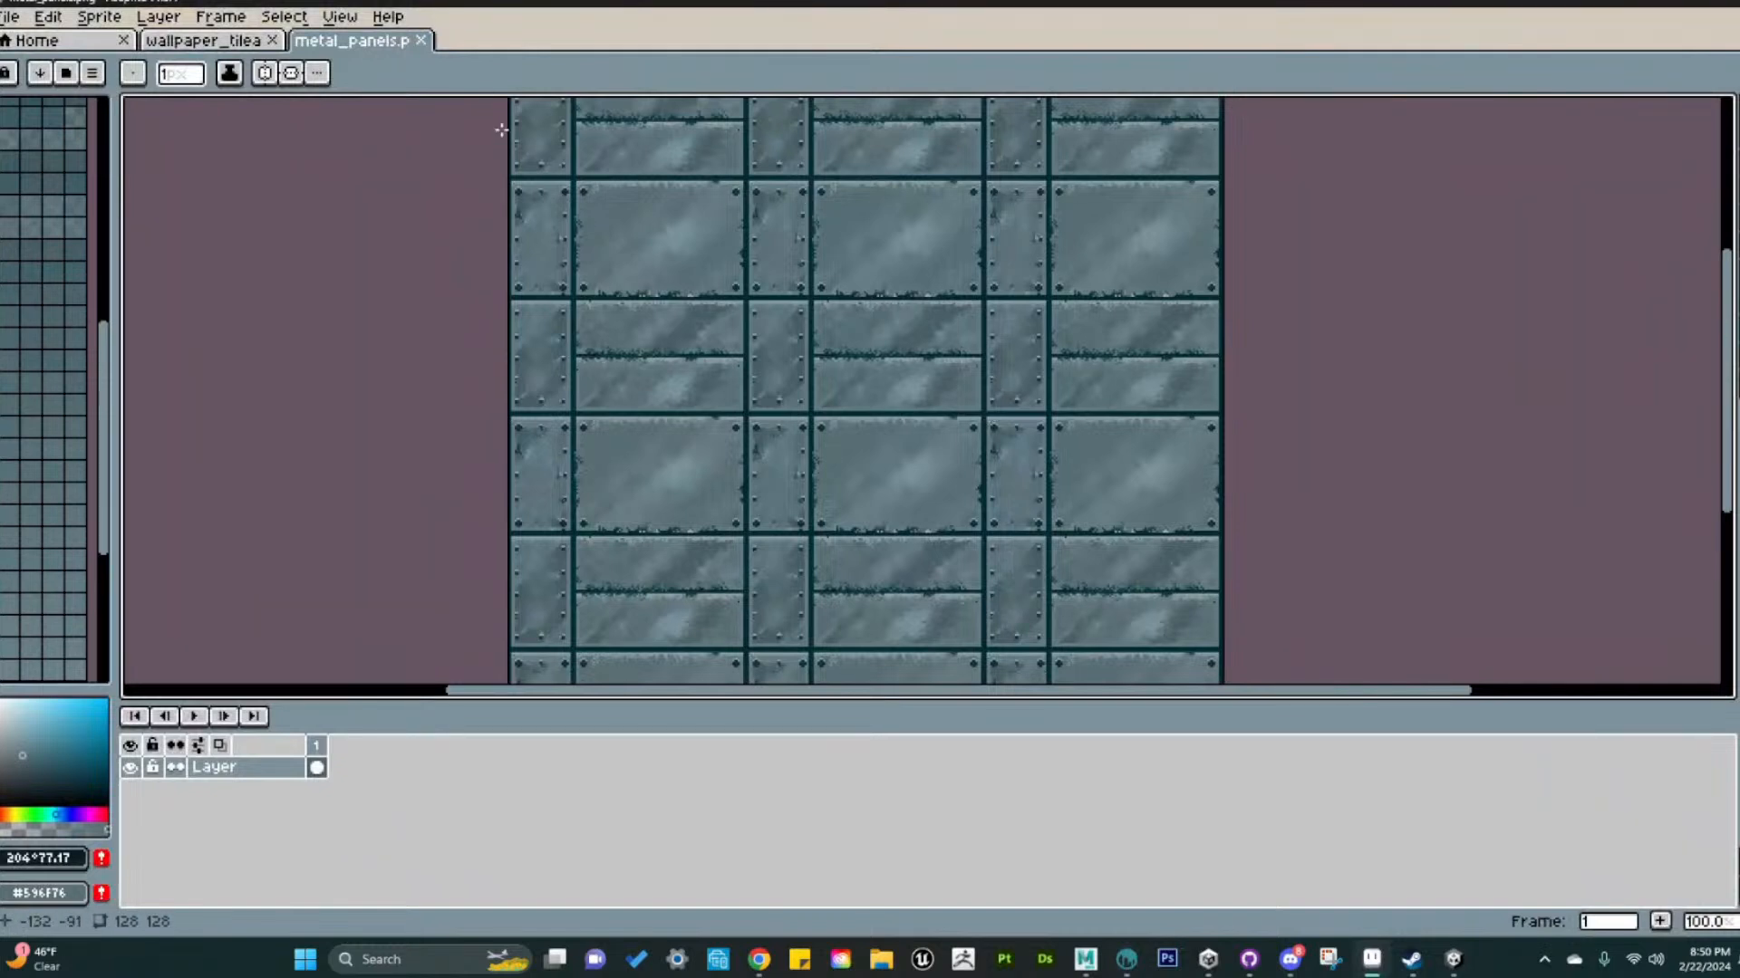
left_click(286, 16)
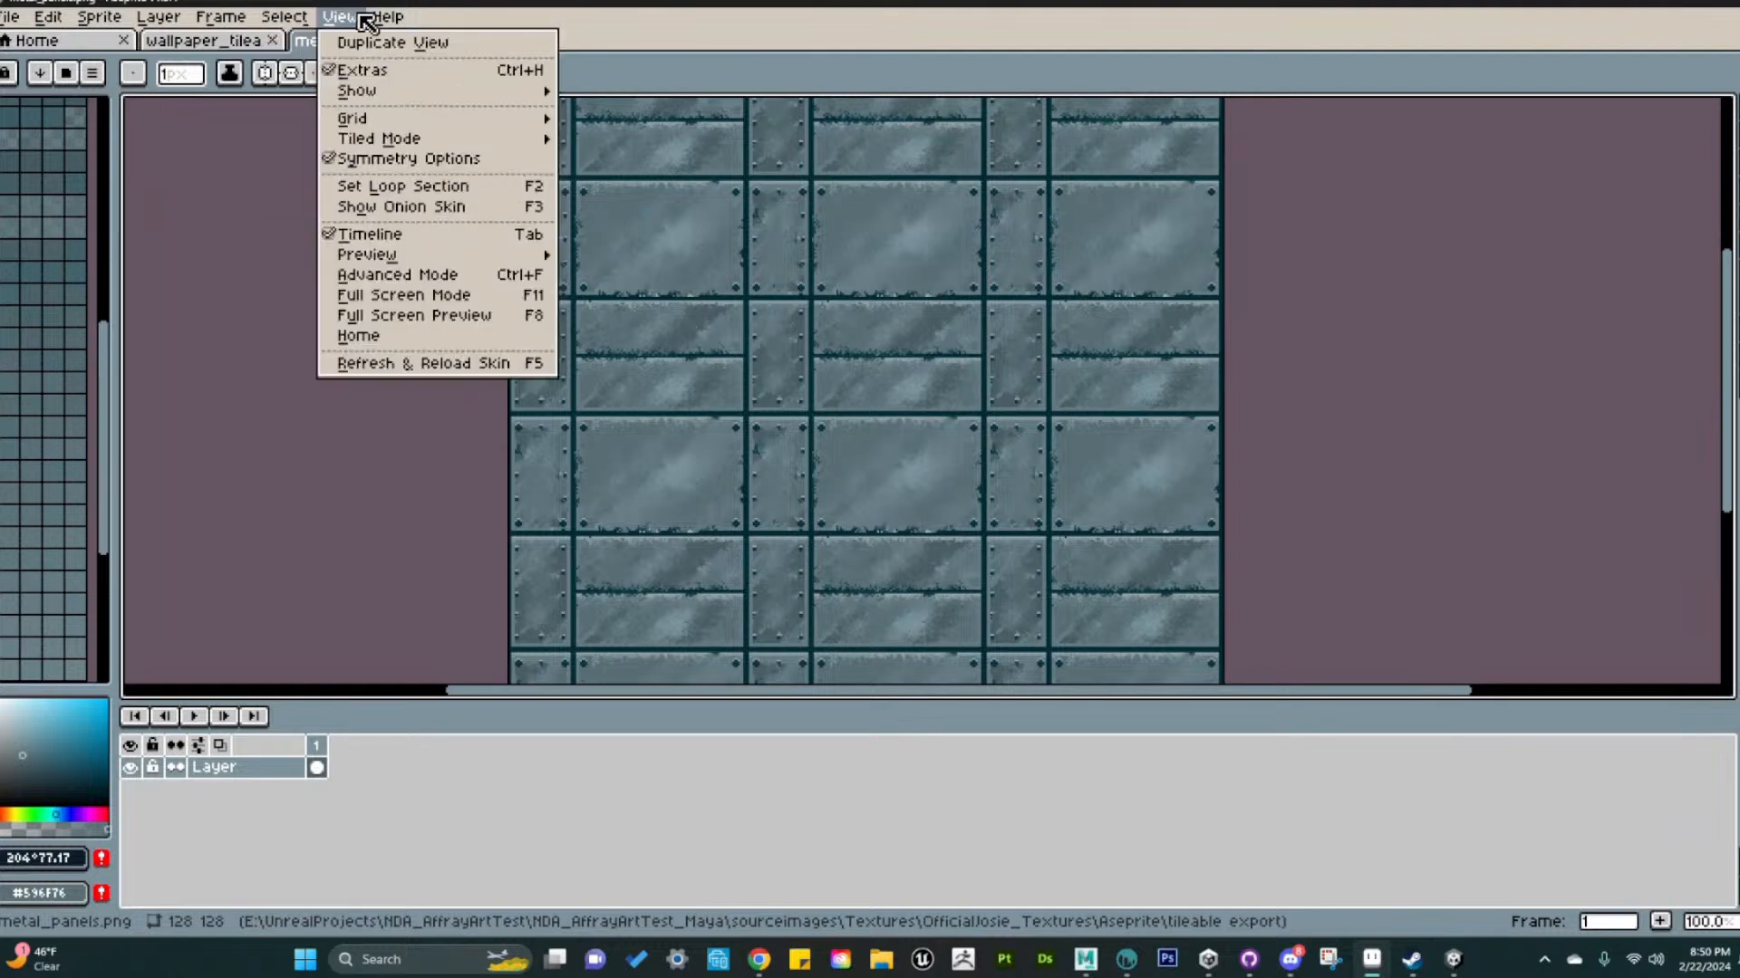
mouse_move(404, 139)
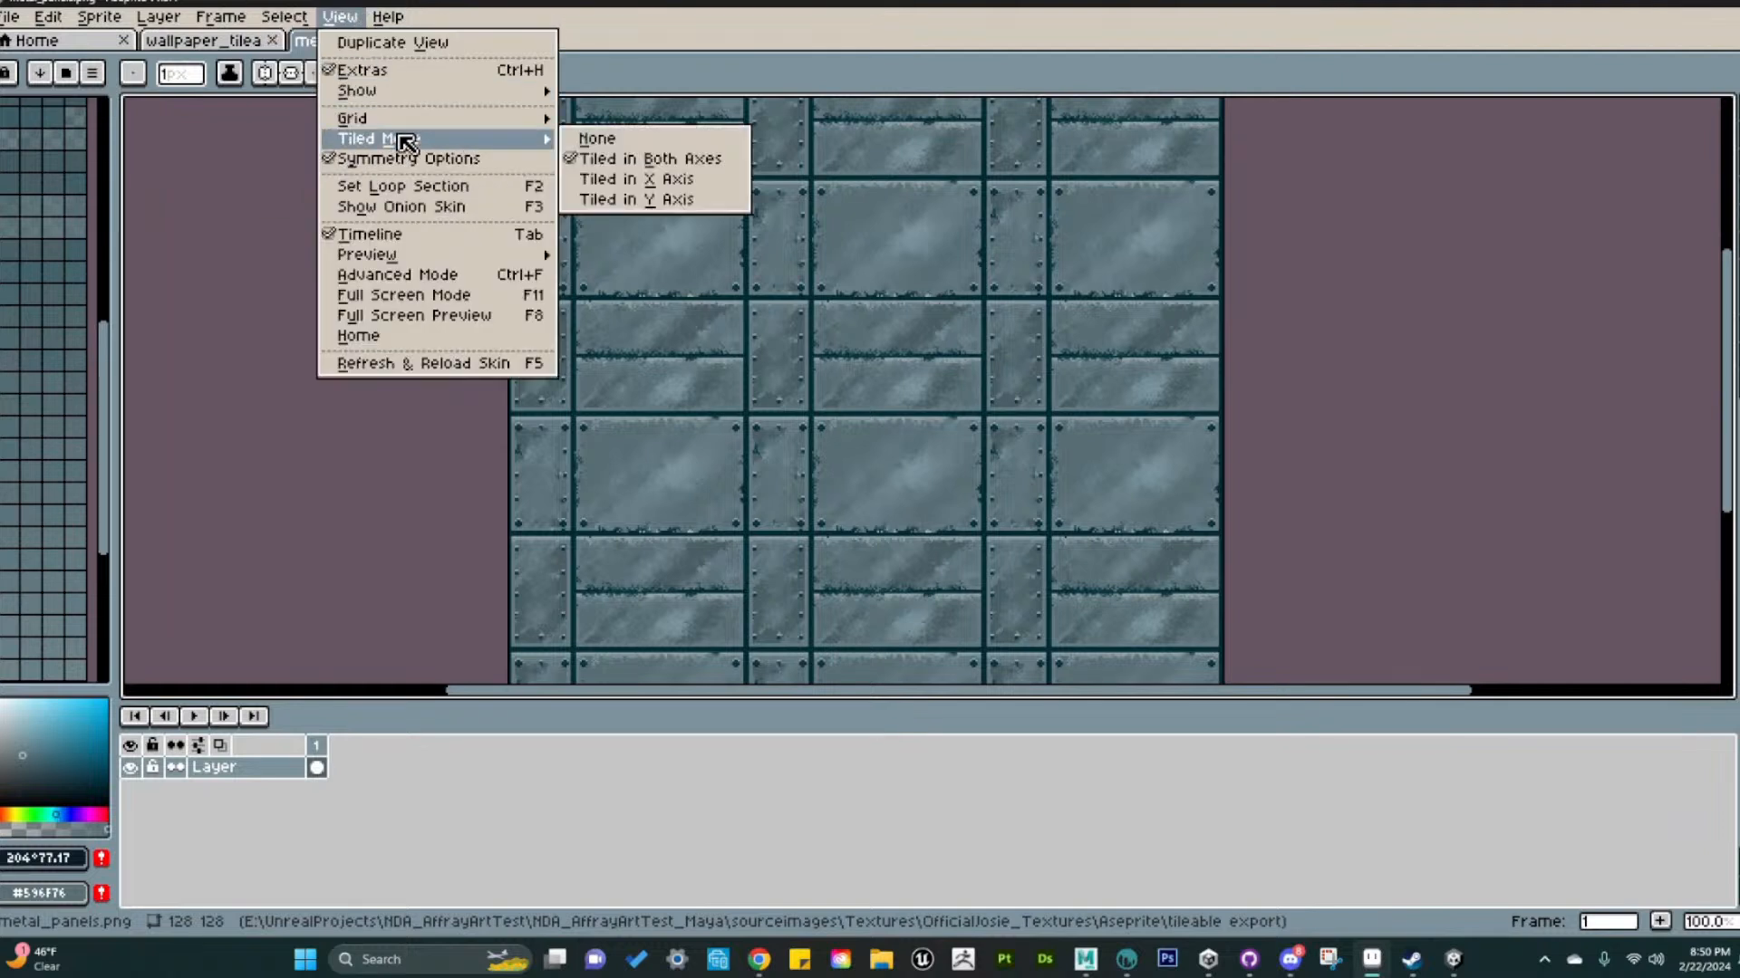
left_click(640, 143)
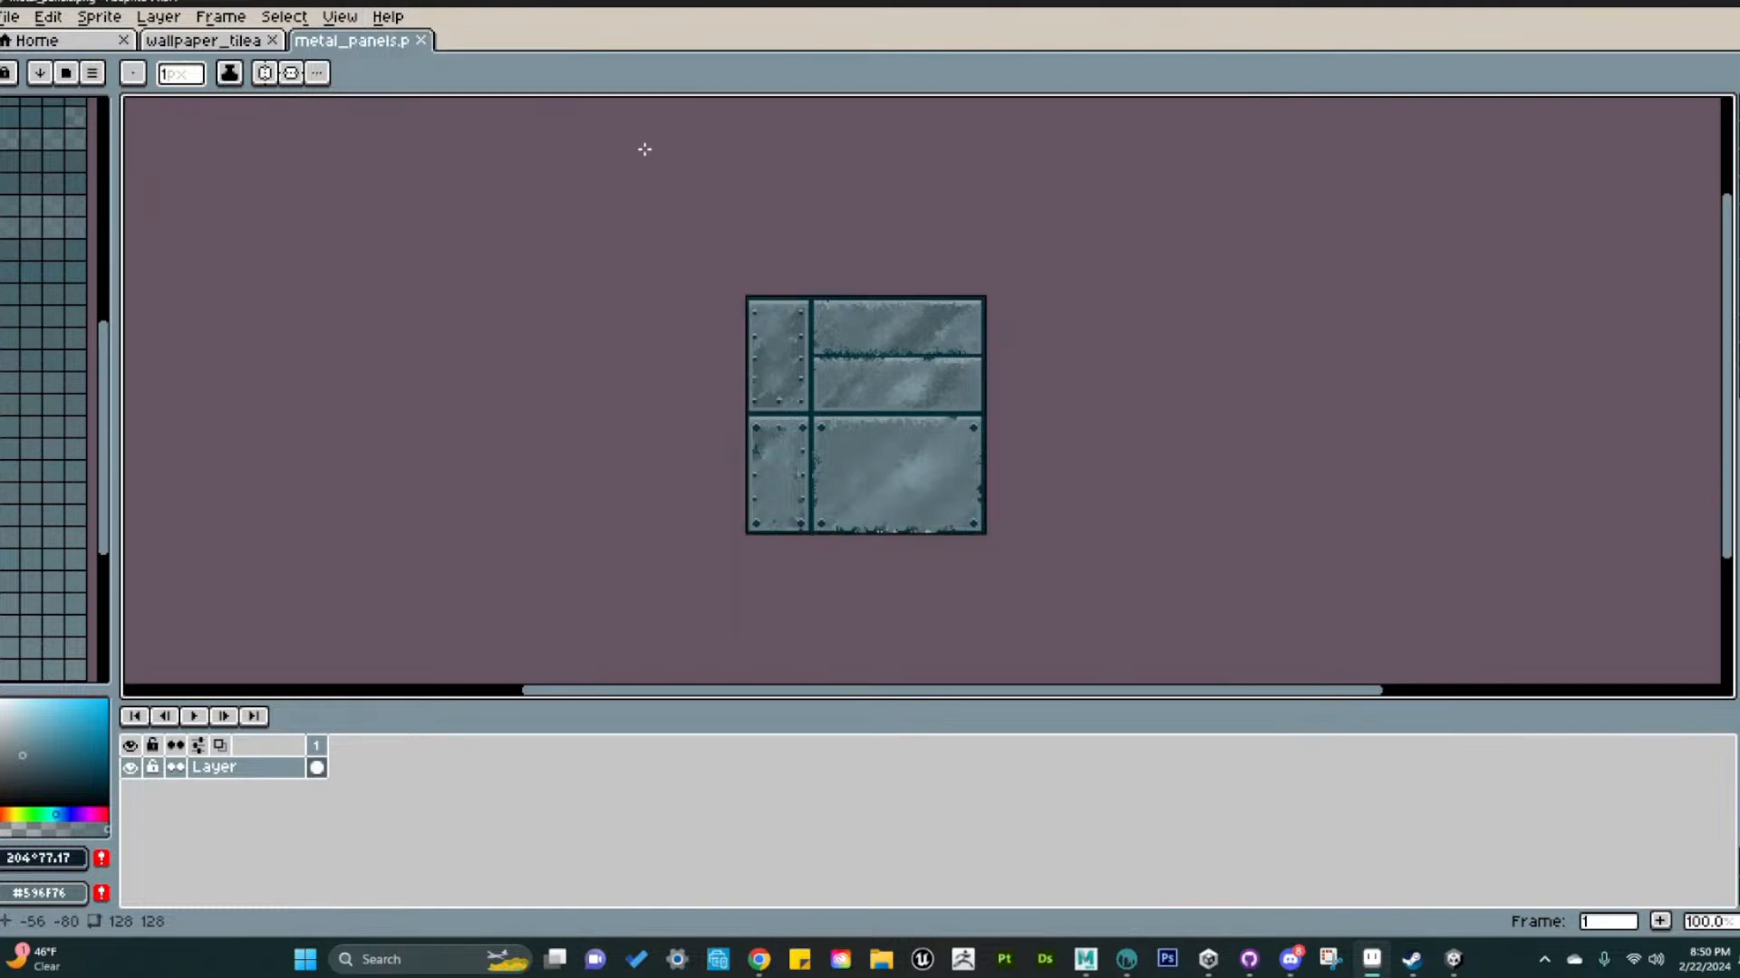
left_click(1078, 422, "alt")
key("ctrl+z")
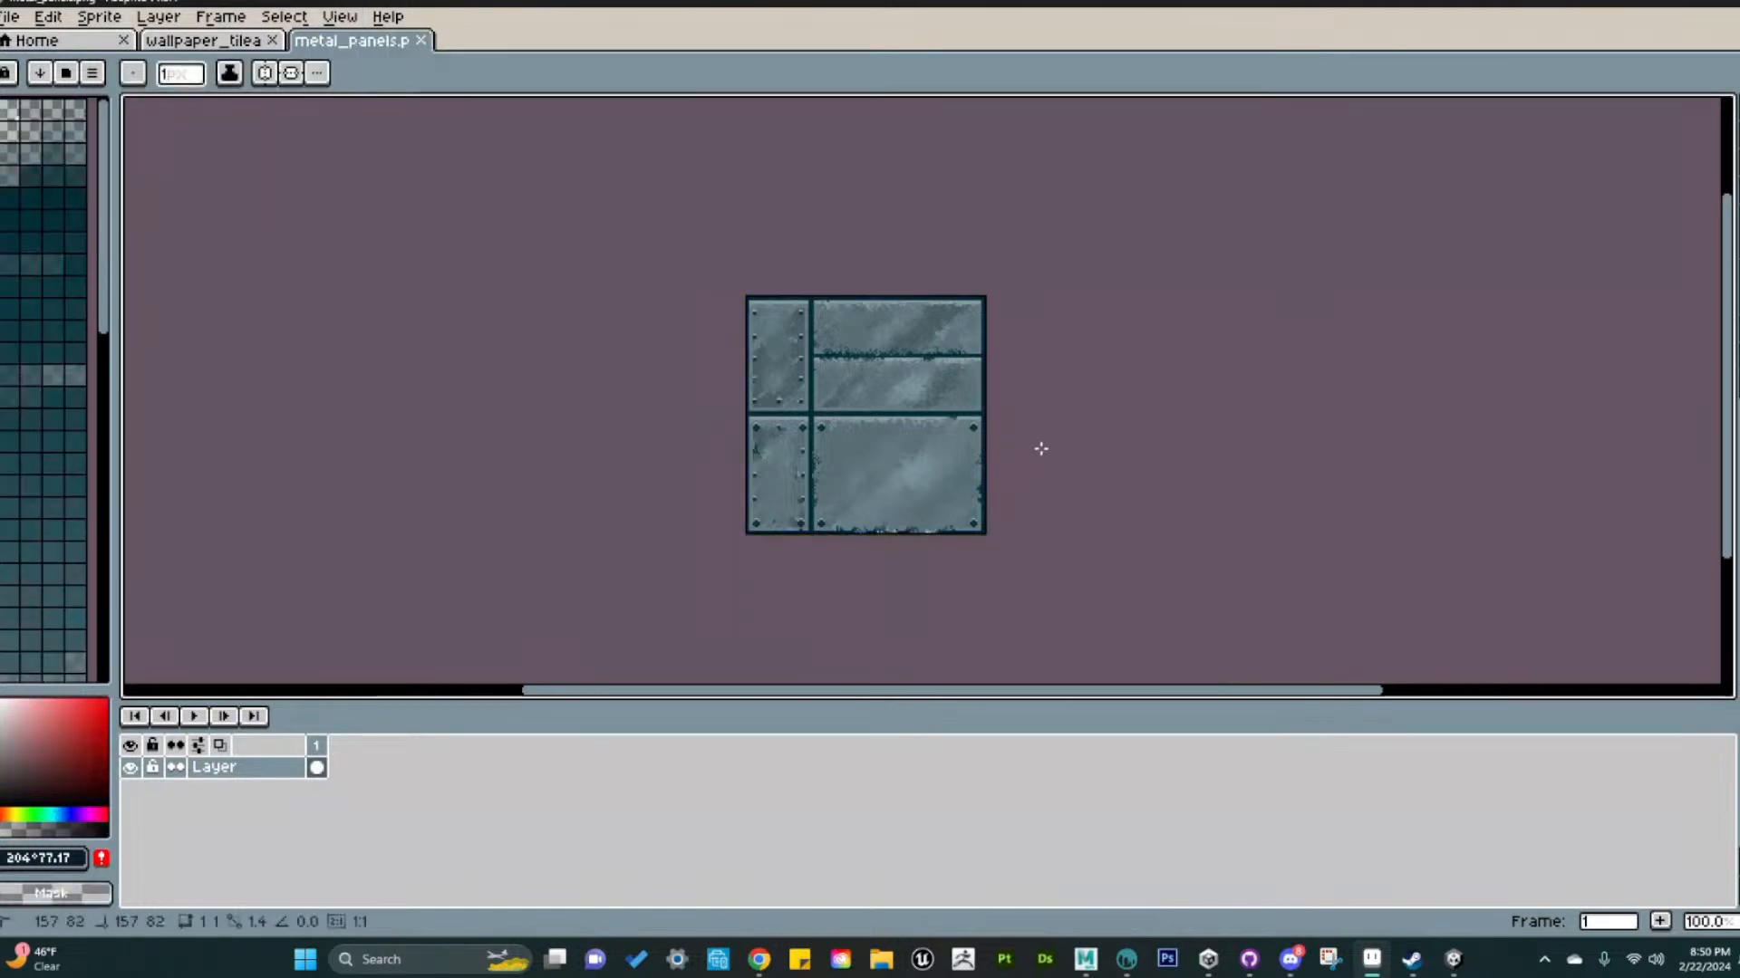
Switch to Unity and examine the riveted walls, door and filing cabinets of the security control room scene
left_click(343, 19)
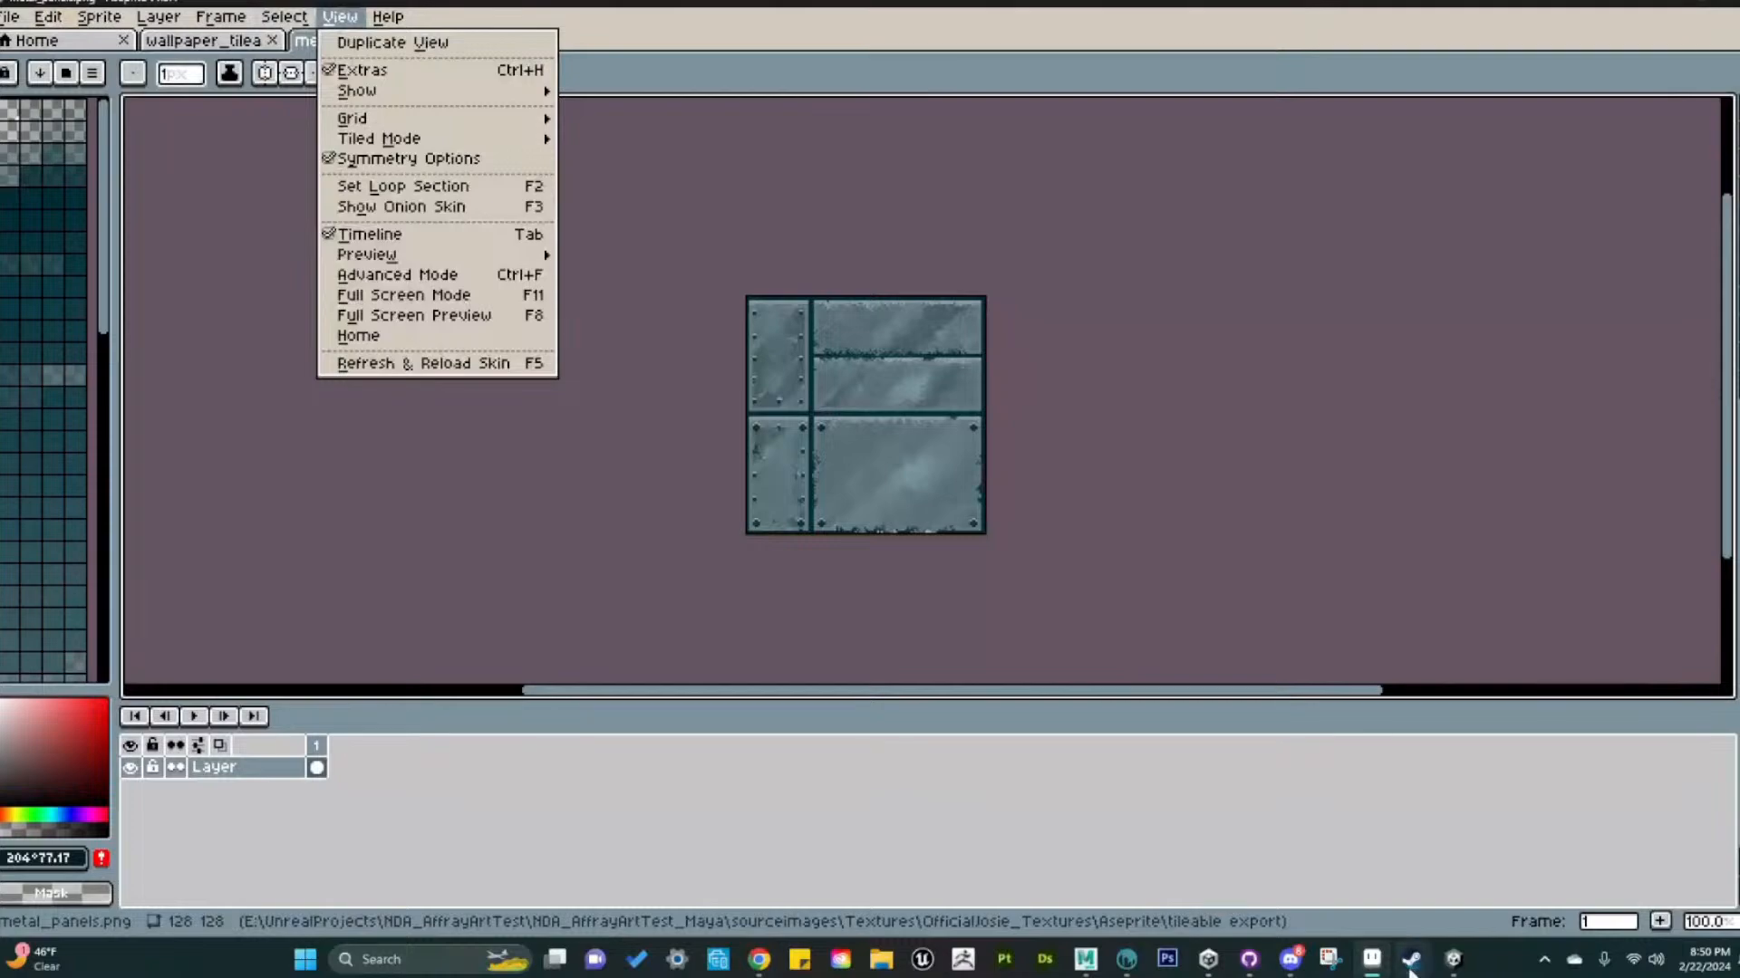
left_click(1457, 959)
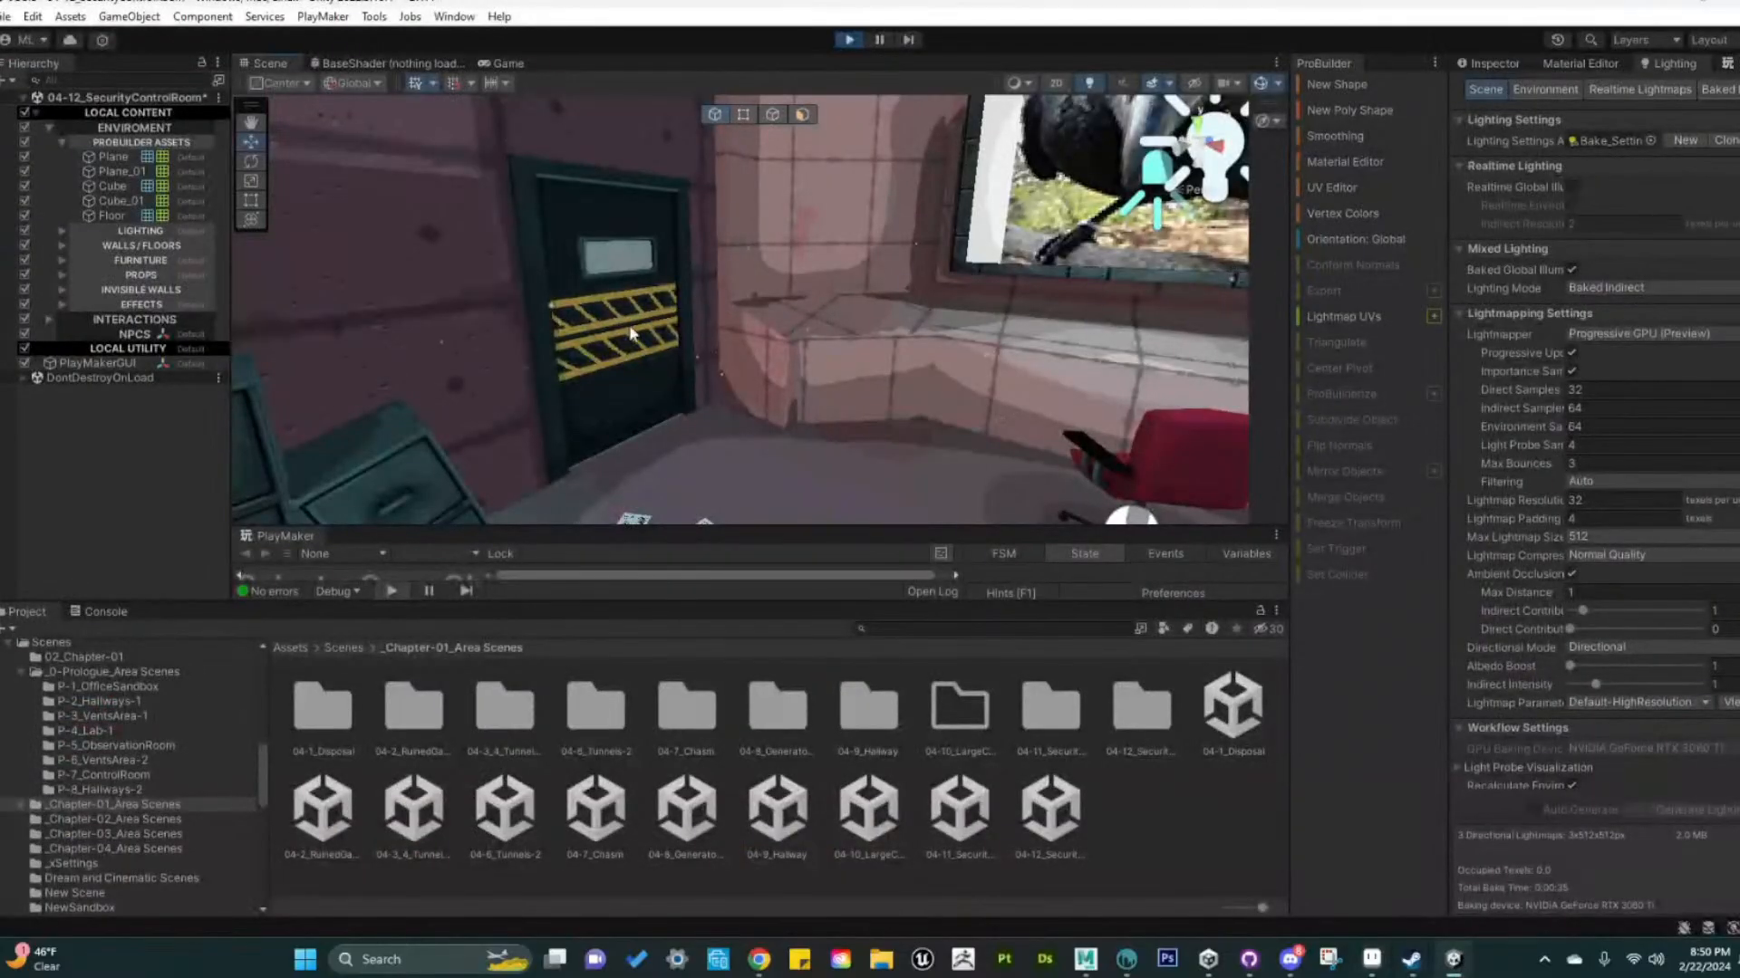
middle_click_drag(547, 304, 558, 262)
scroll(724, 423, "down", 1)
left_click(562, 266)
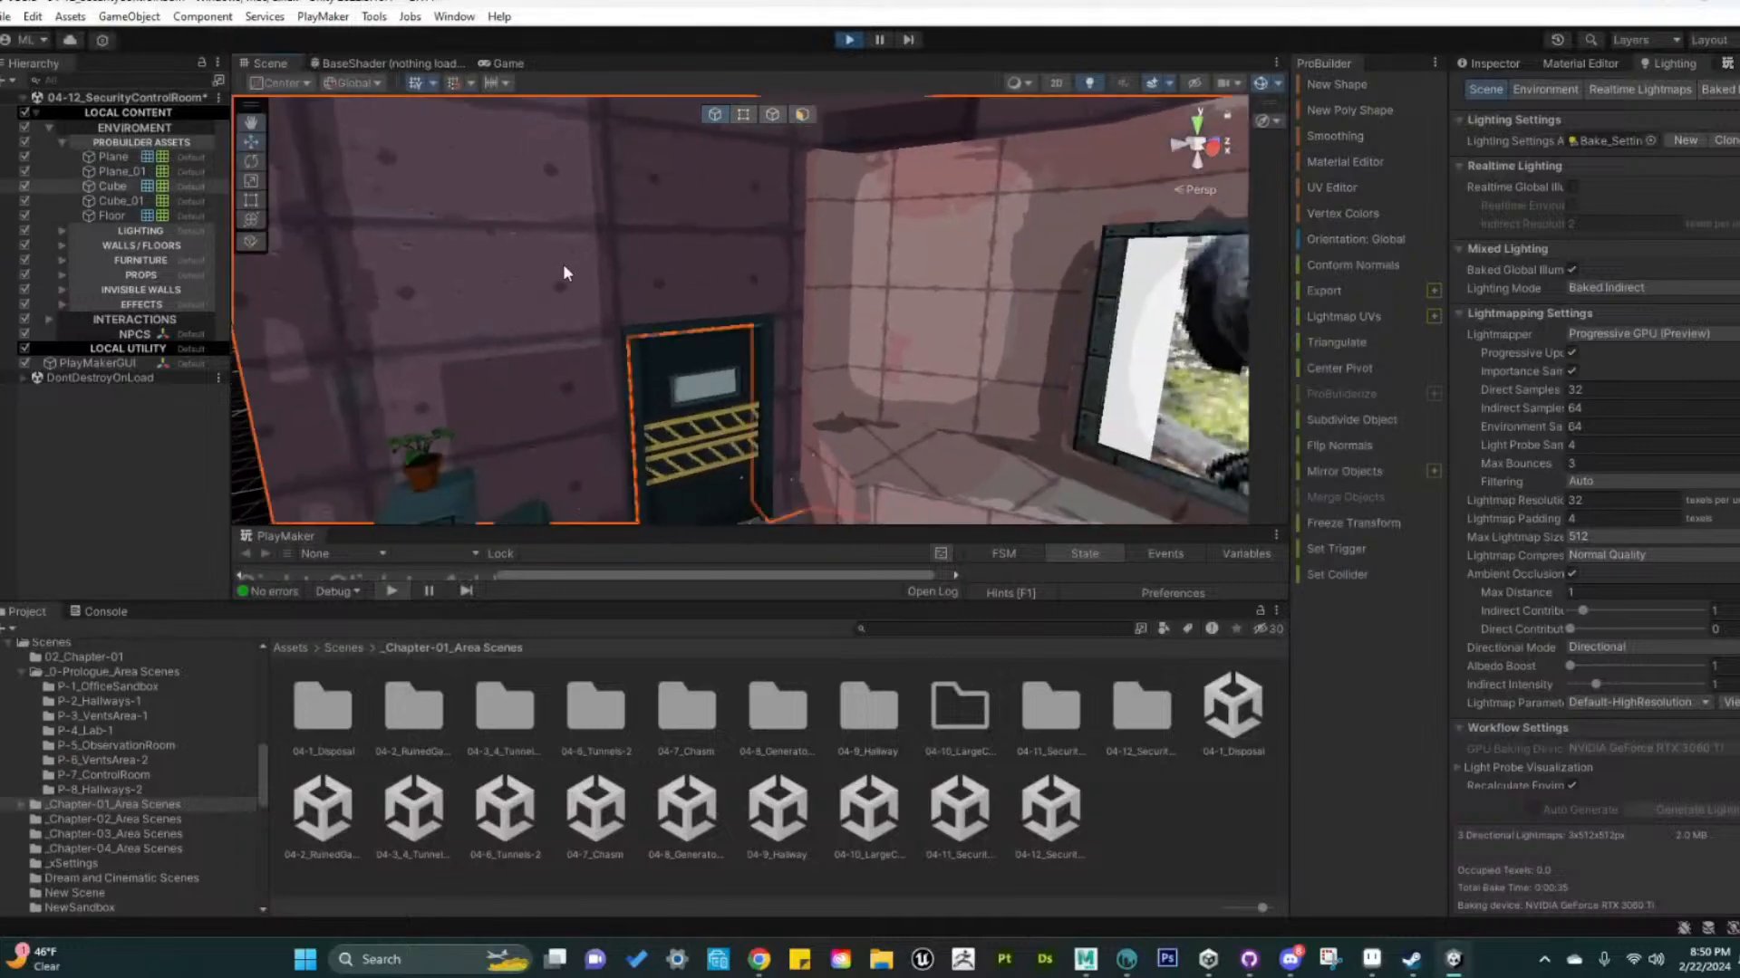
scroll(816, 381, "down", 2)
middle_click_drag(861, 404, 780, 218)
left_click_drag(789, 244, 893, 439, "alt")
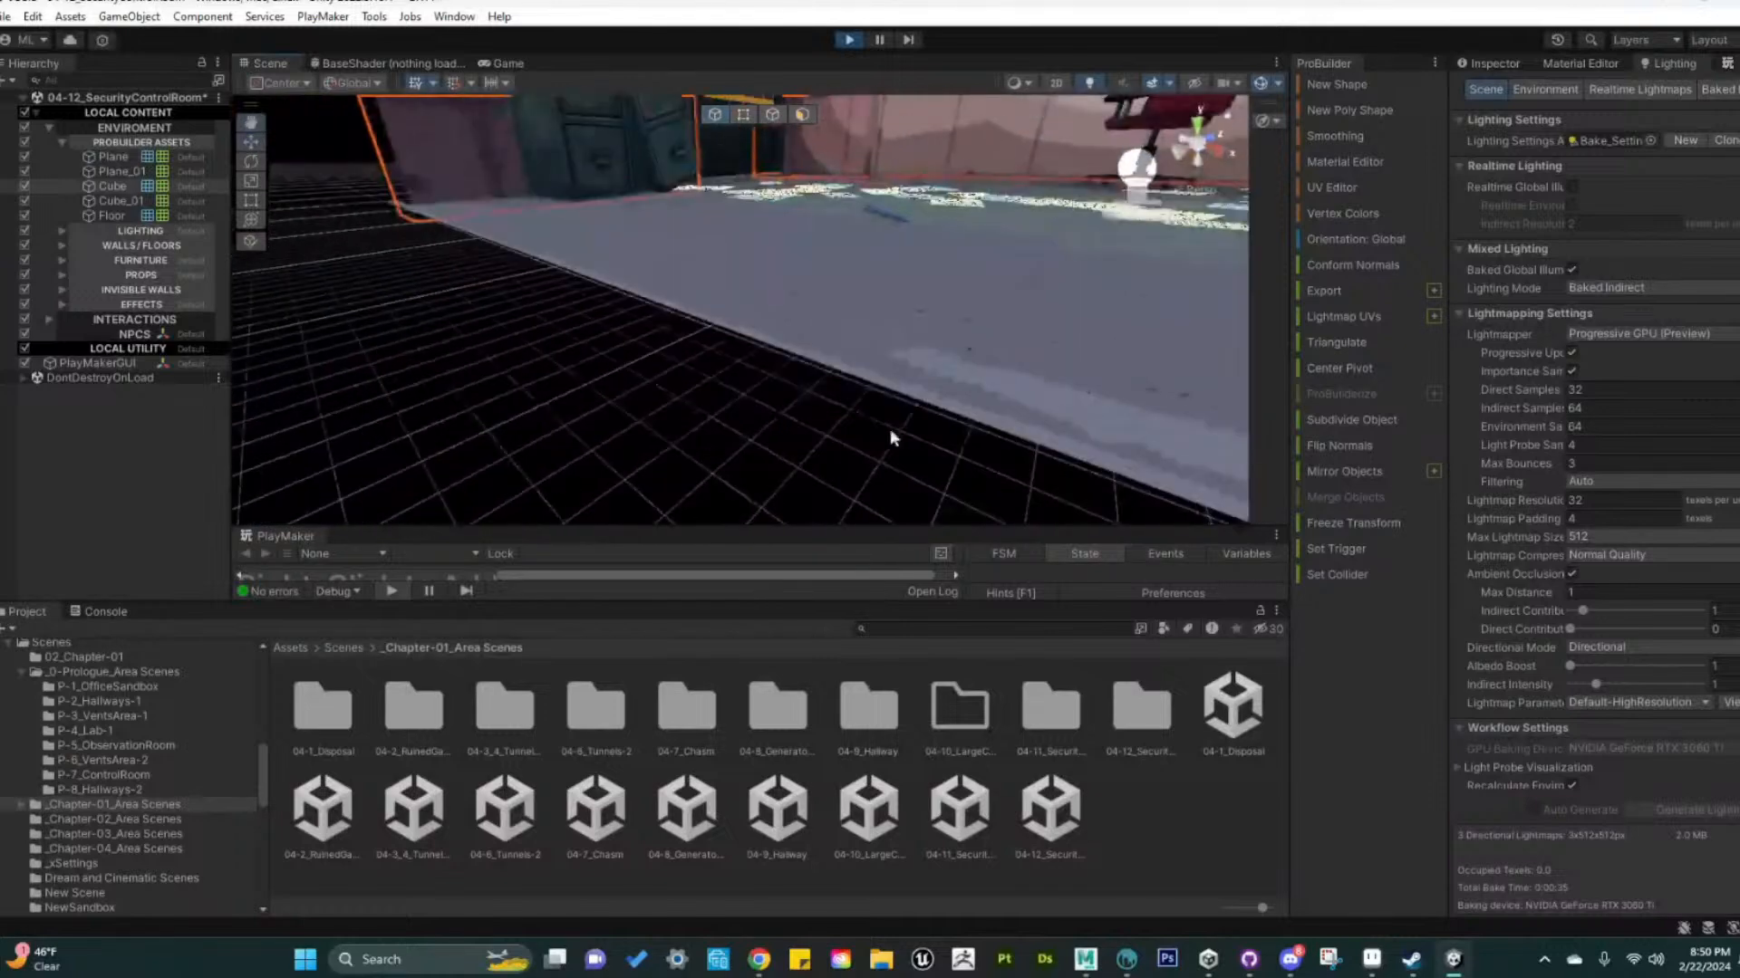
Examine the room's floor, rocks and crate, and frame the Hall_Screen_1 wall screen to view its metal border
left_click(976, 344)
mouse_move(1001, 371)
left_mouse_down("alt")
mouse_move(1069, 404)
mouse_move(894, 306)
mouse_move(955, 360)
mouse_move(982, 356)
left_mouse_up("alt")
scroll(973, 363, "down", 2)
middle_click_drag(982, 356, 900, 350)
scroll(899, 350, "up", 2)
scroll(899, 355, "down", 2)
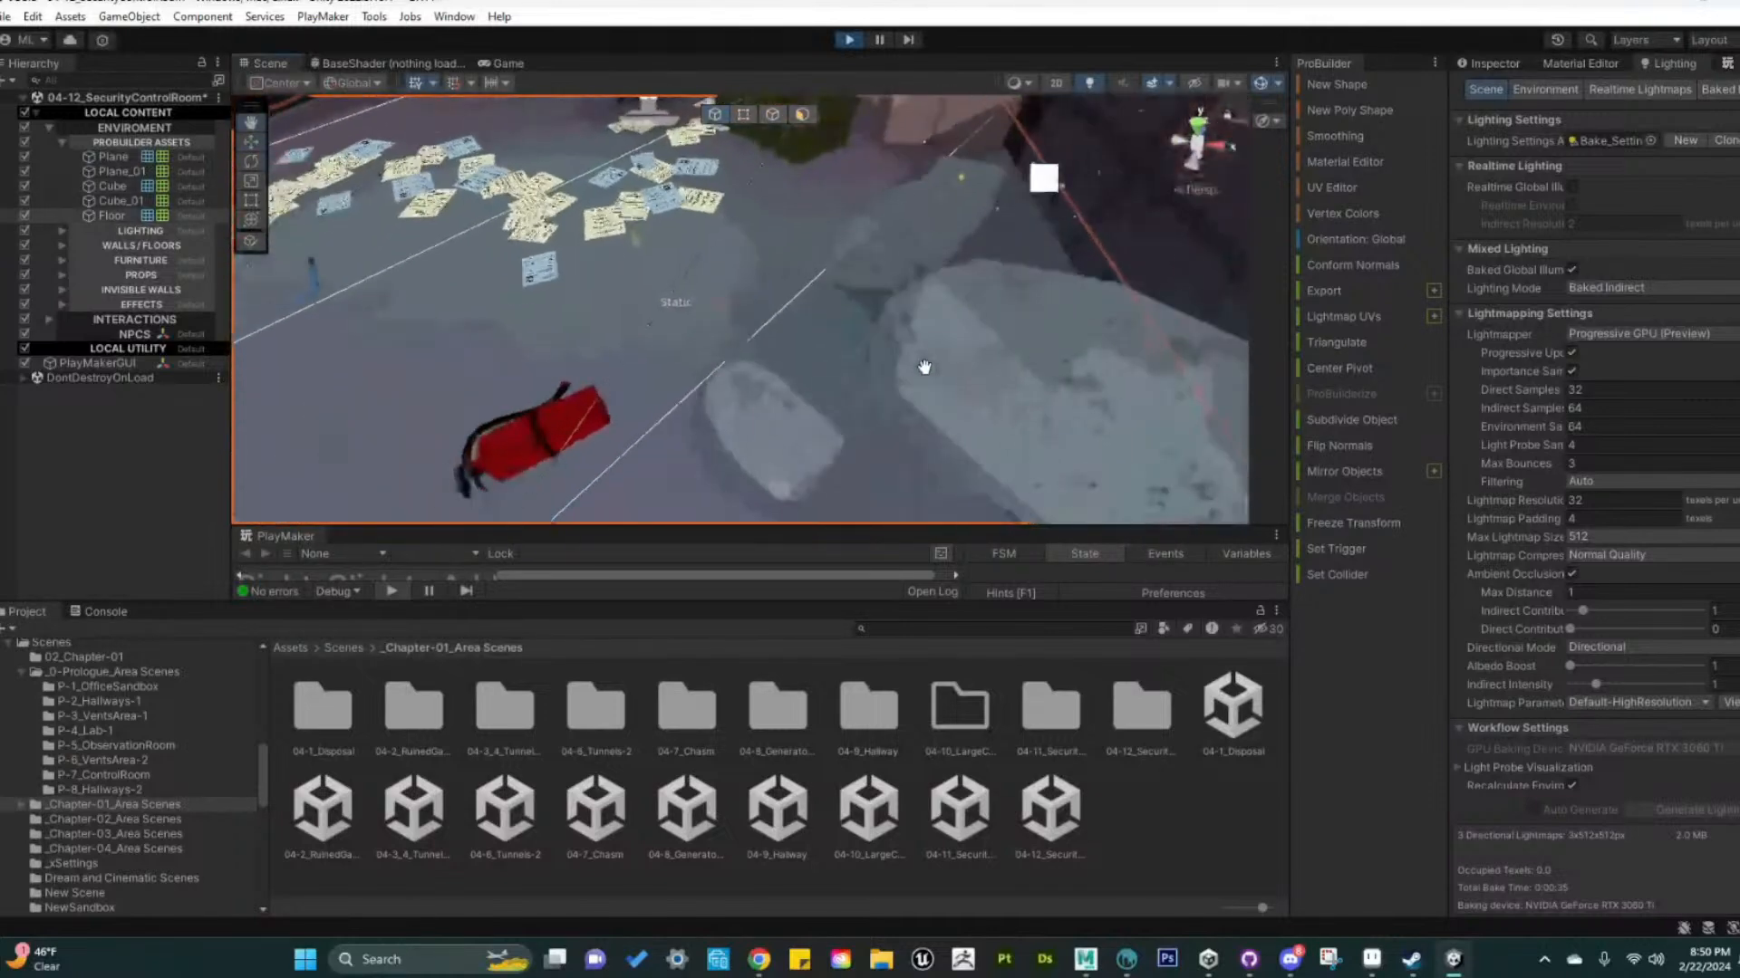
scroll(917, 299, "up", 1)
left_click_drag(922, 328, 866, 330, "alt")
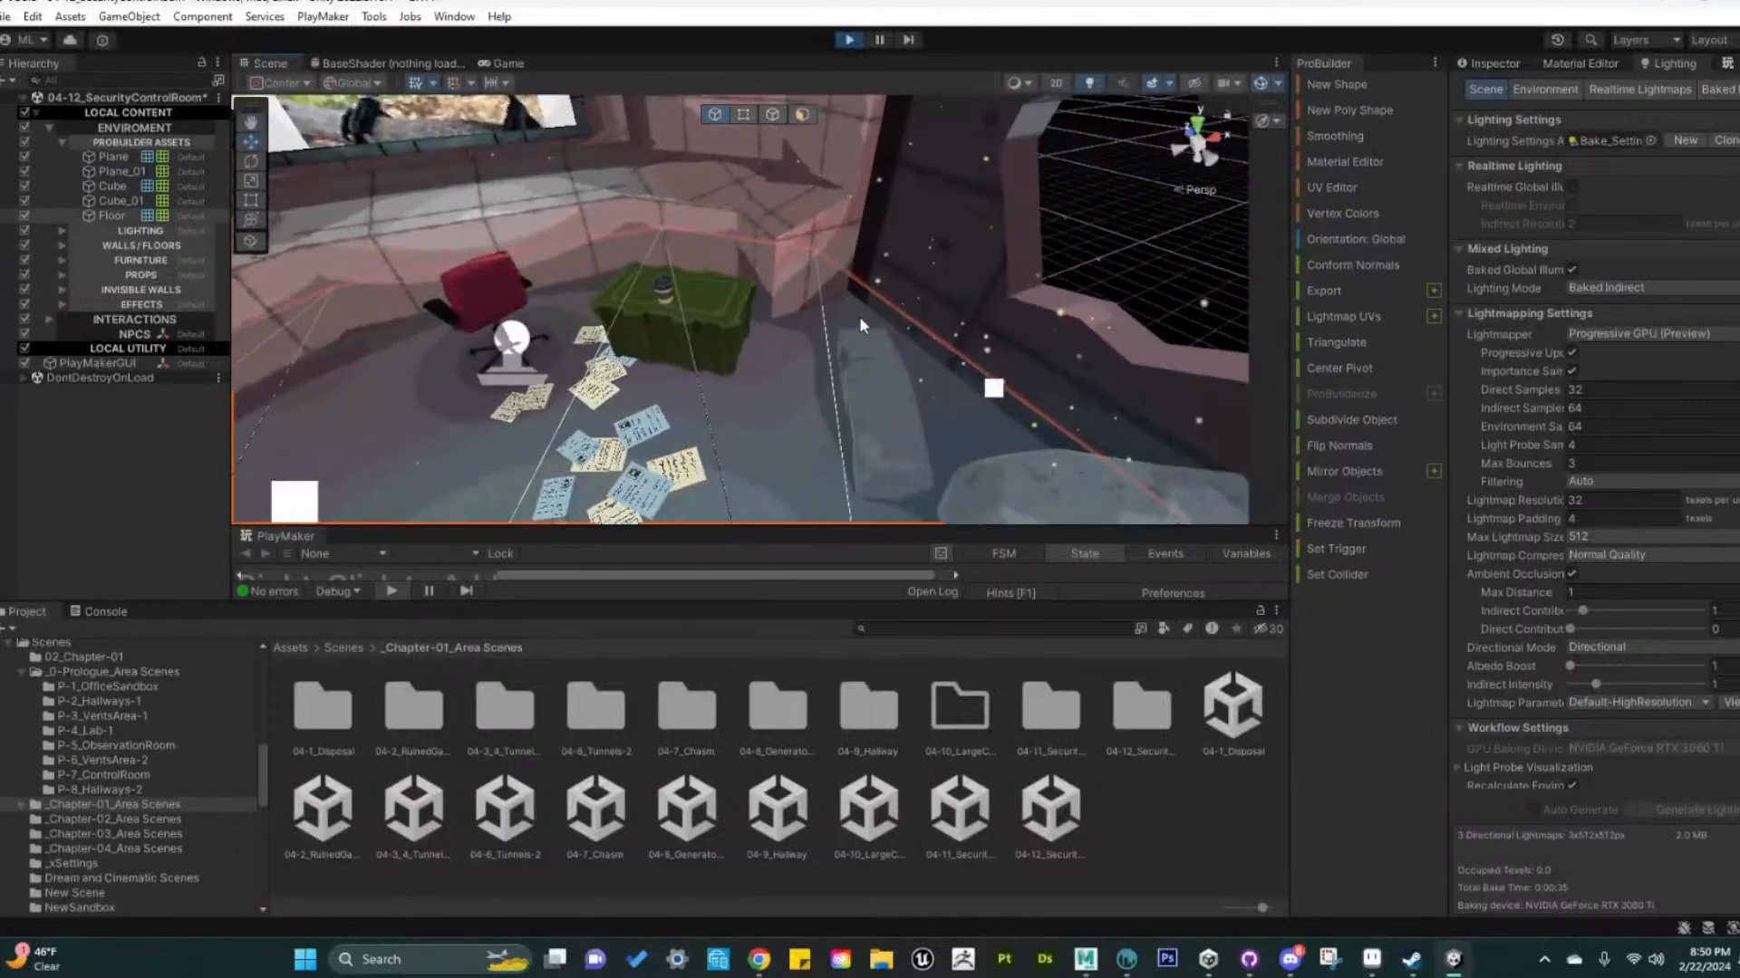
left_click(534, 145)
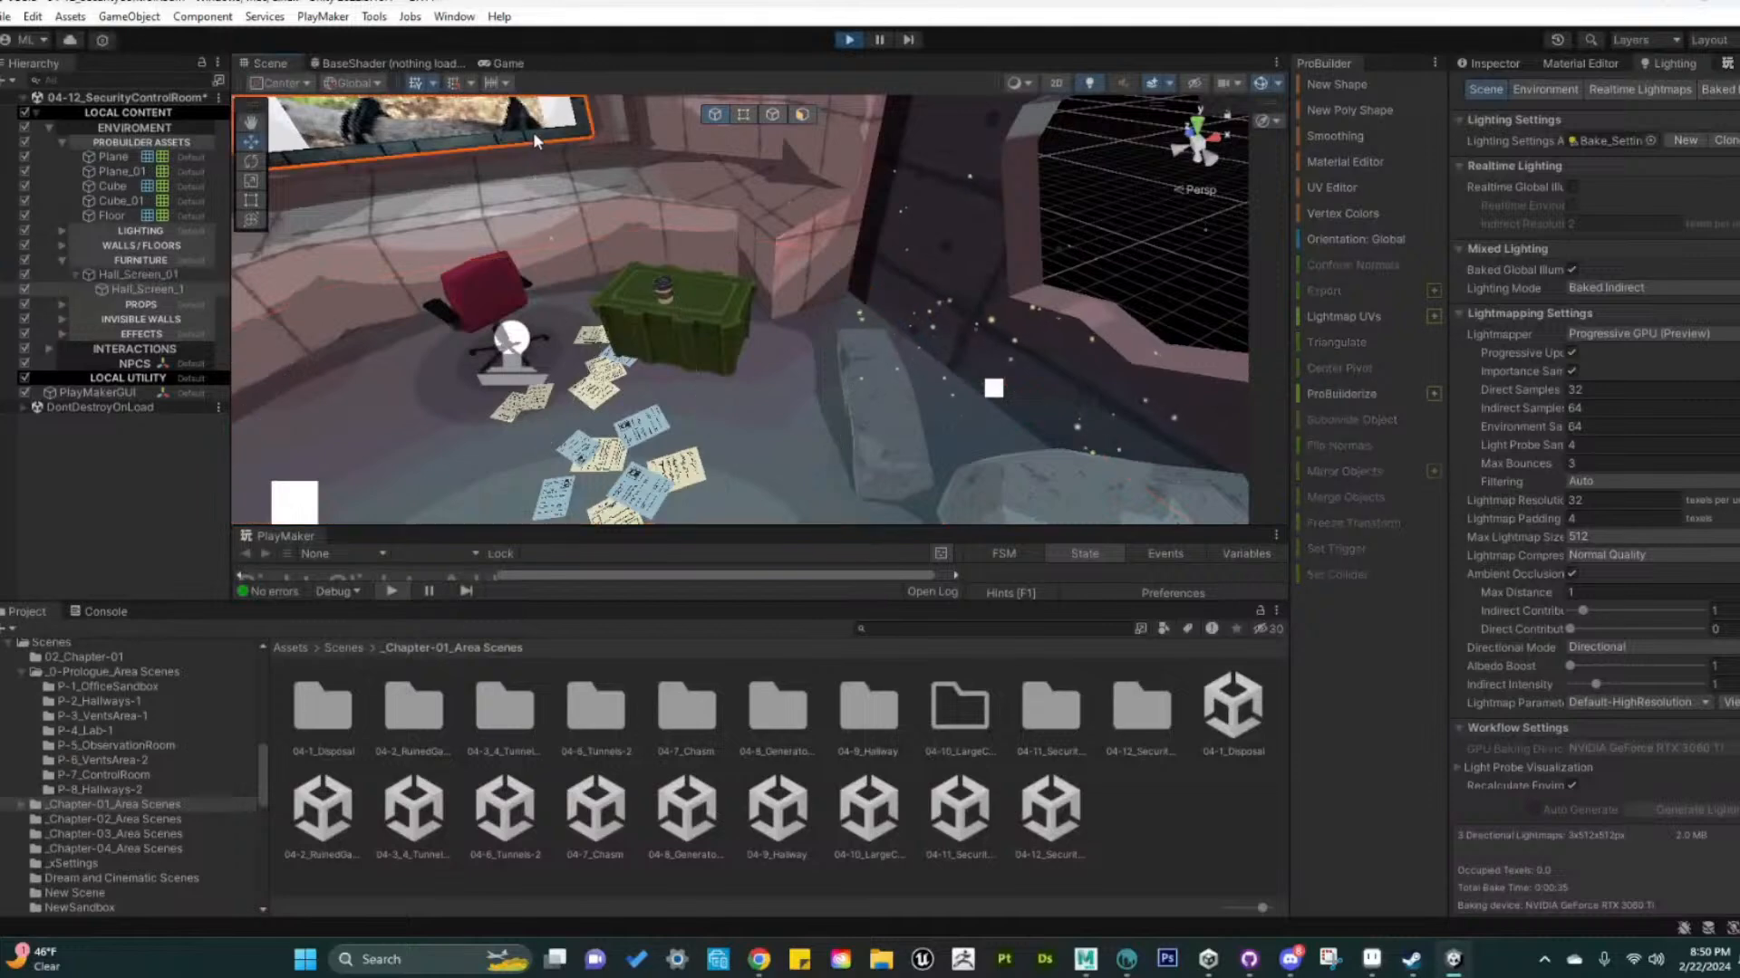
key("f")
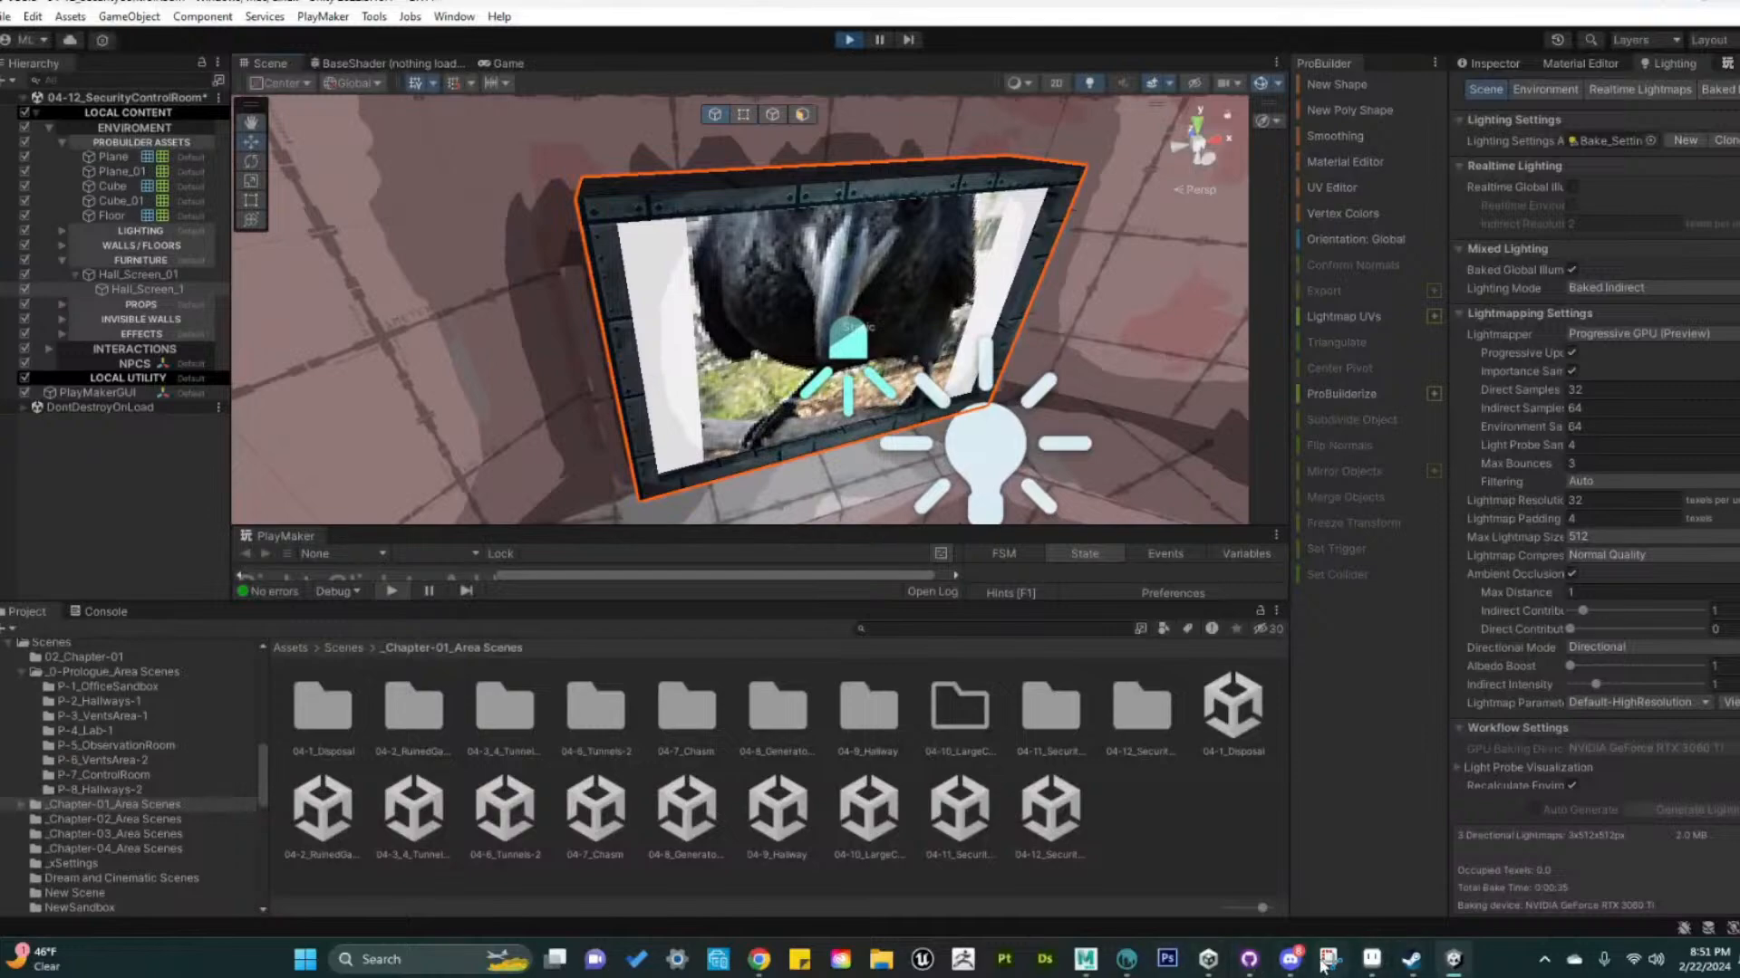
Return to Aseprite and view the dark blue wallpaper tileable texture document
left_click(1371, 960)
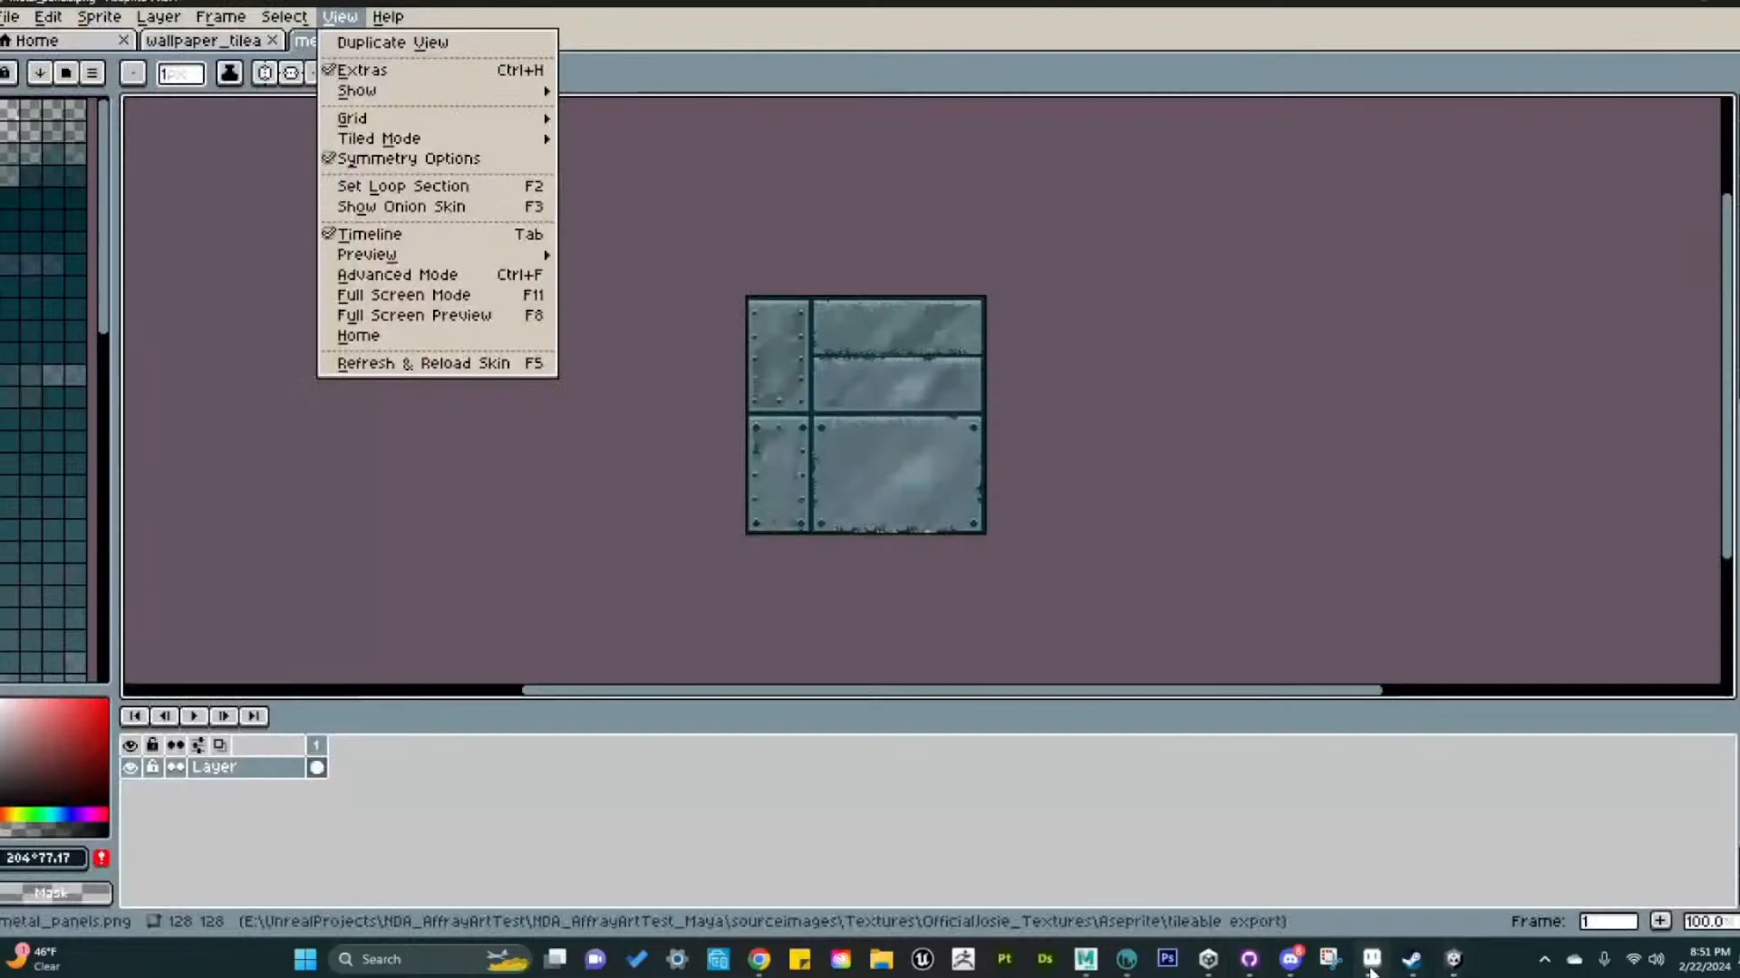
left_click(1078, 239)
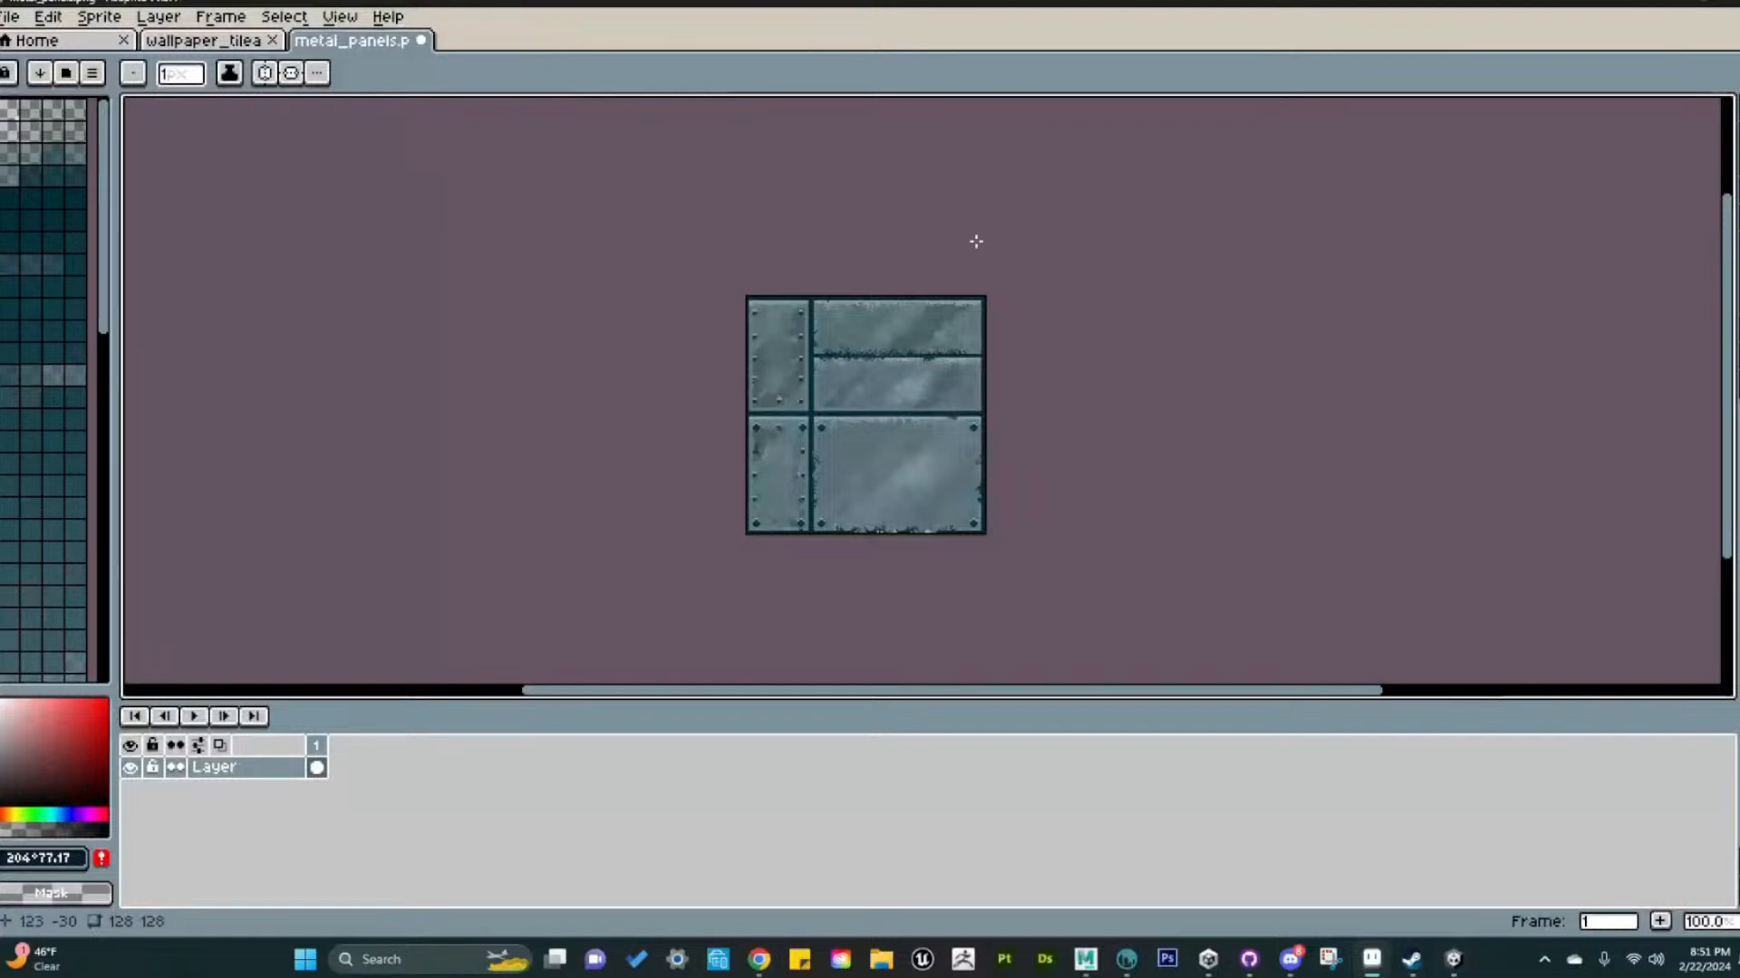
left_click(203, 40)
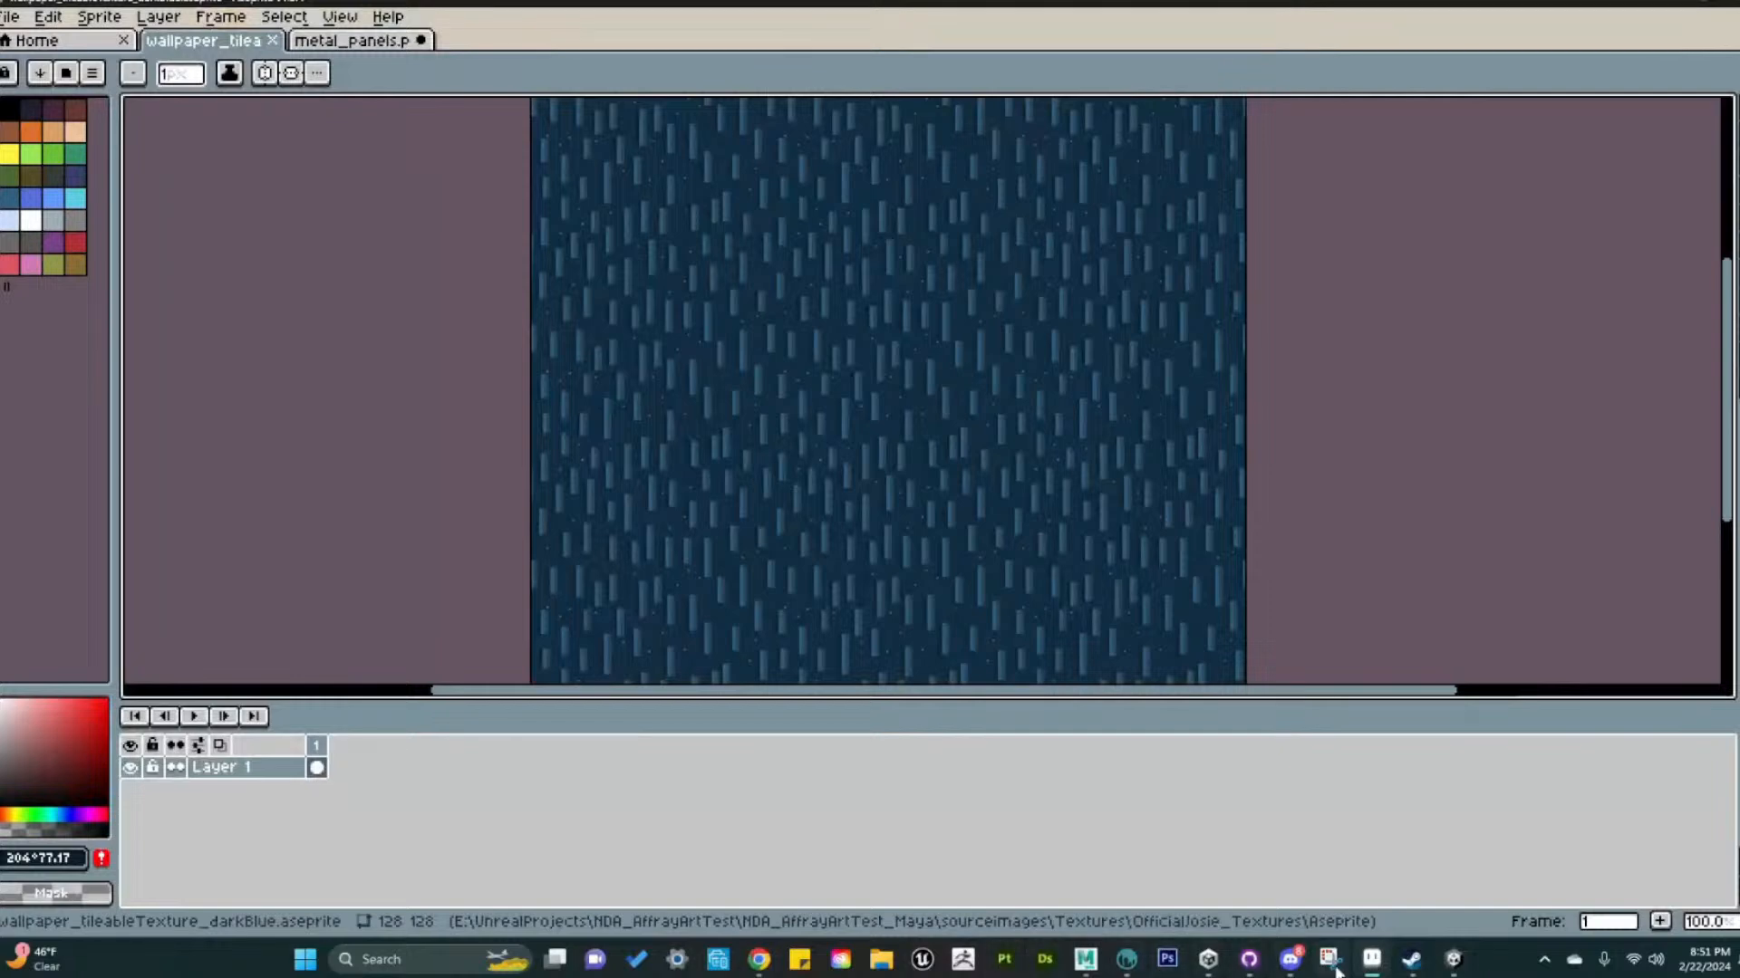
Switch to 3DCoat and paint a ragged dark contact shadow along the desktop's back edge into the inner corner
left_click(1126, 962)
right_click_drag(786, 625, 746, 620, "alt")
left_click_drag(747, 625, 676, 749, "alt")
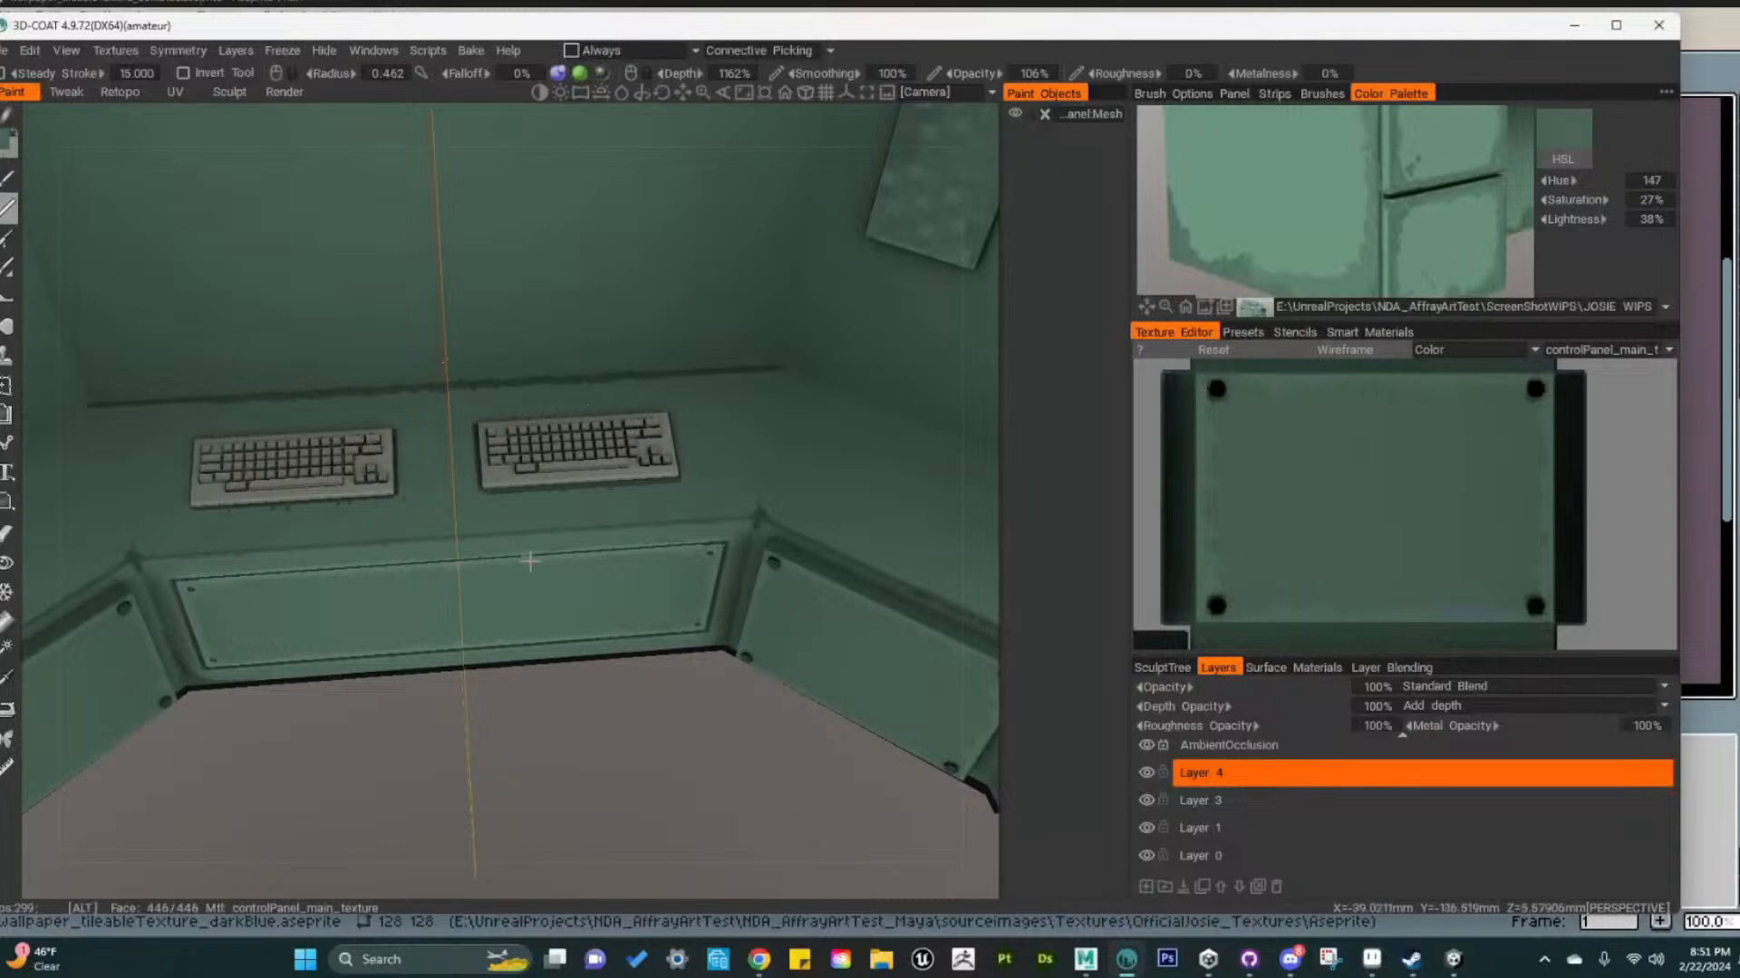
scroll(531, 562, "up", 4)
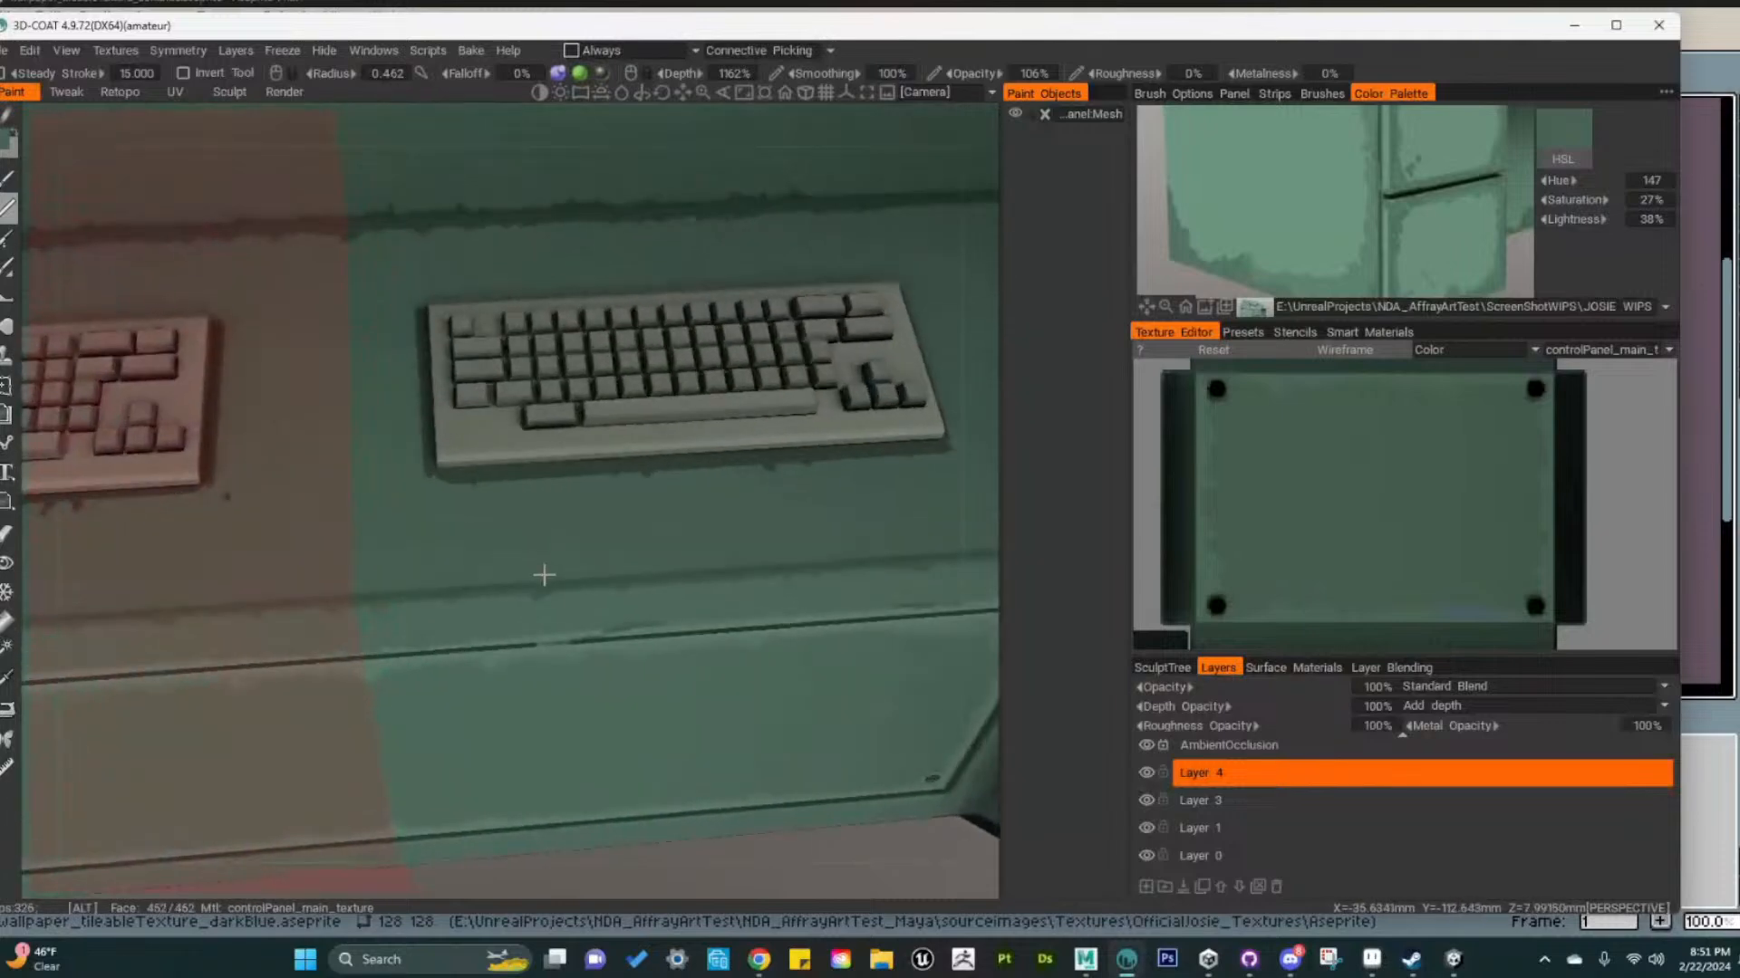
middle_click_drag(549, 578, 544, 614, "alt")
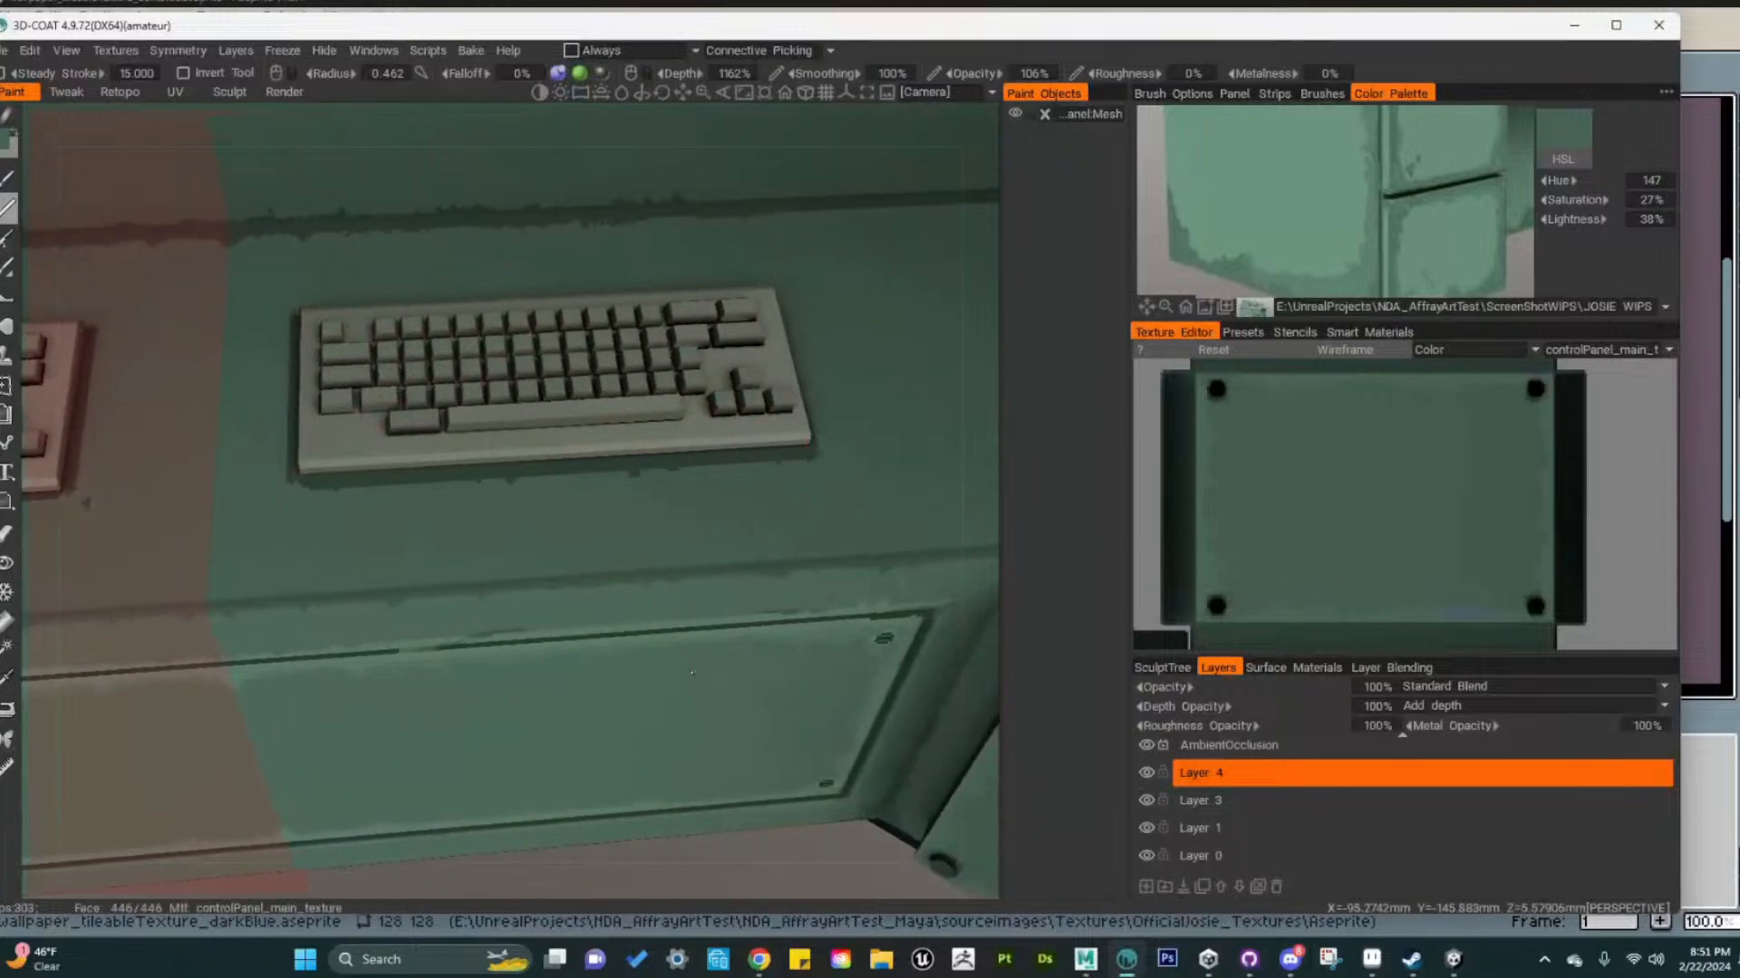
left_click_drag(693, 673, 734, 699, "alt")
middle_click_drag(734, 699, 478, 509, "alt")
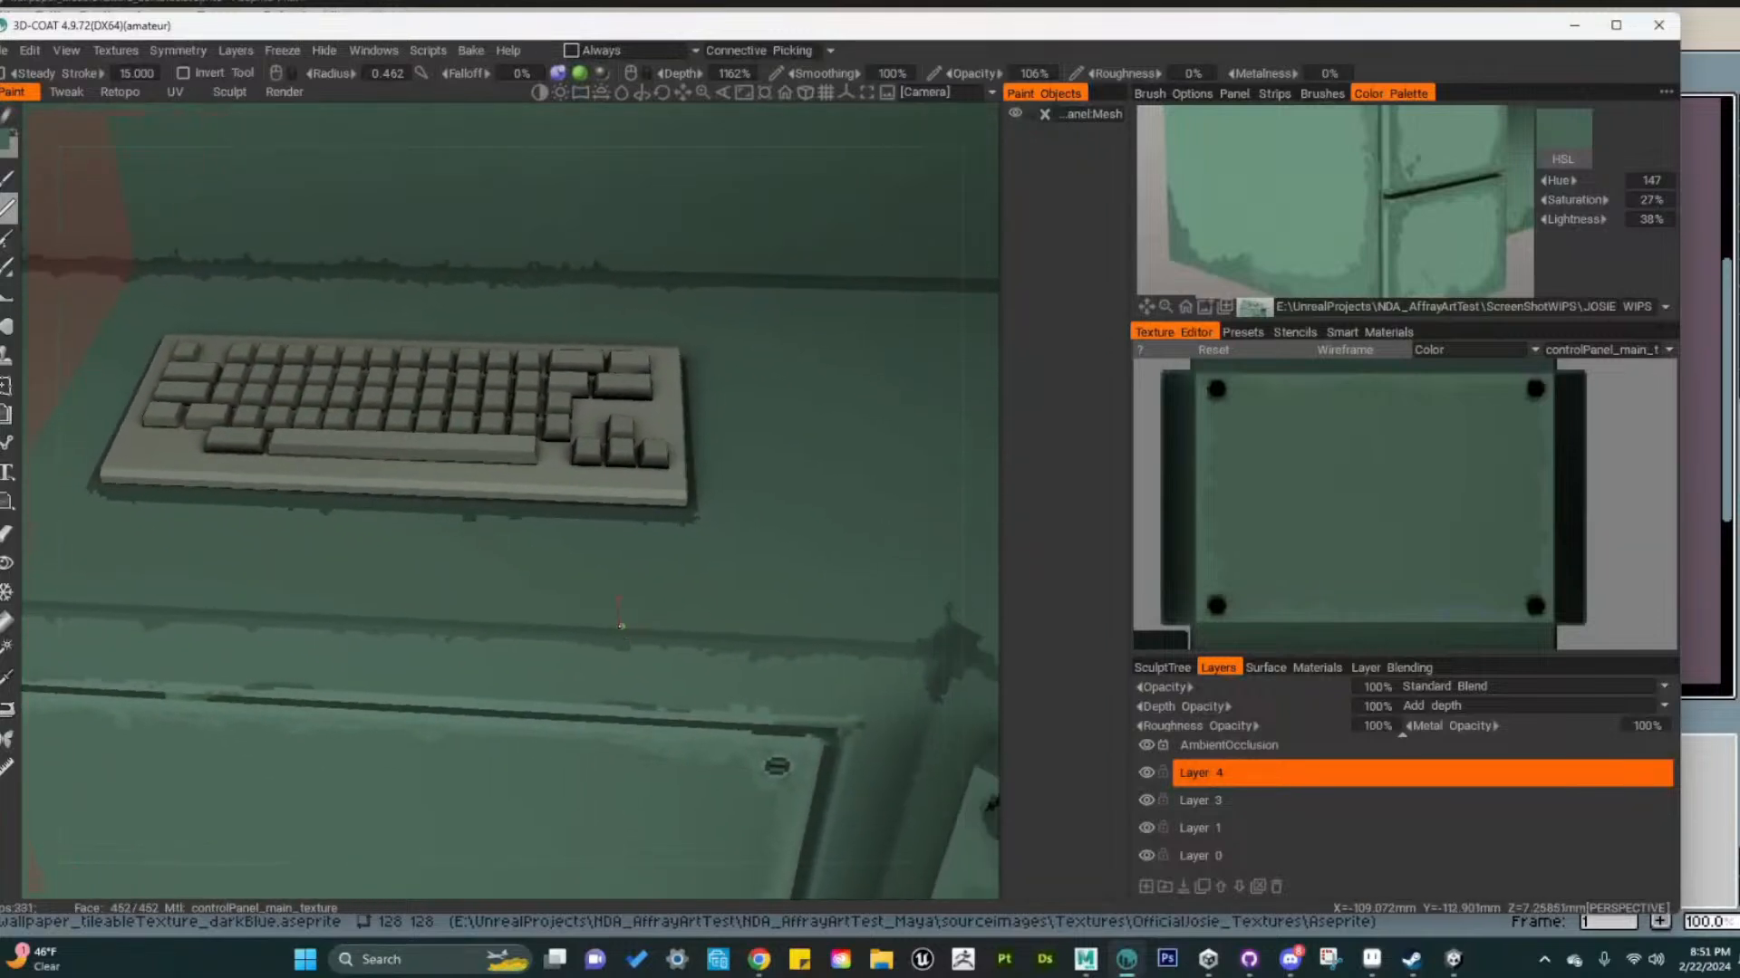
left_click_drag(857, 672, 673, 587, "alt")
middle_click_drag(672, 587, 585, 752, "alt")
right_click_drag(606, 714, 600, 617, "alt")
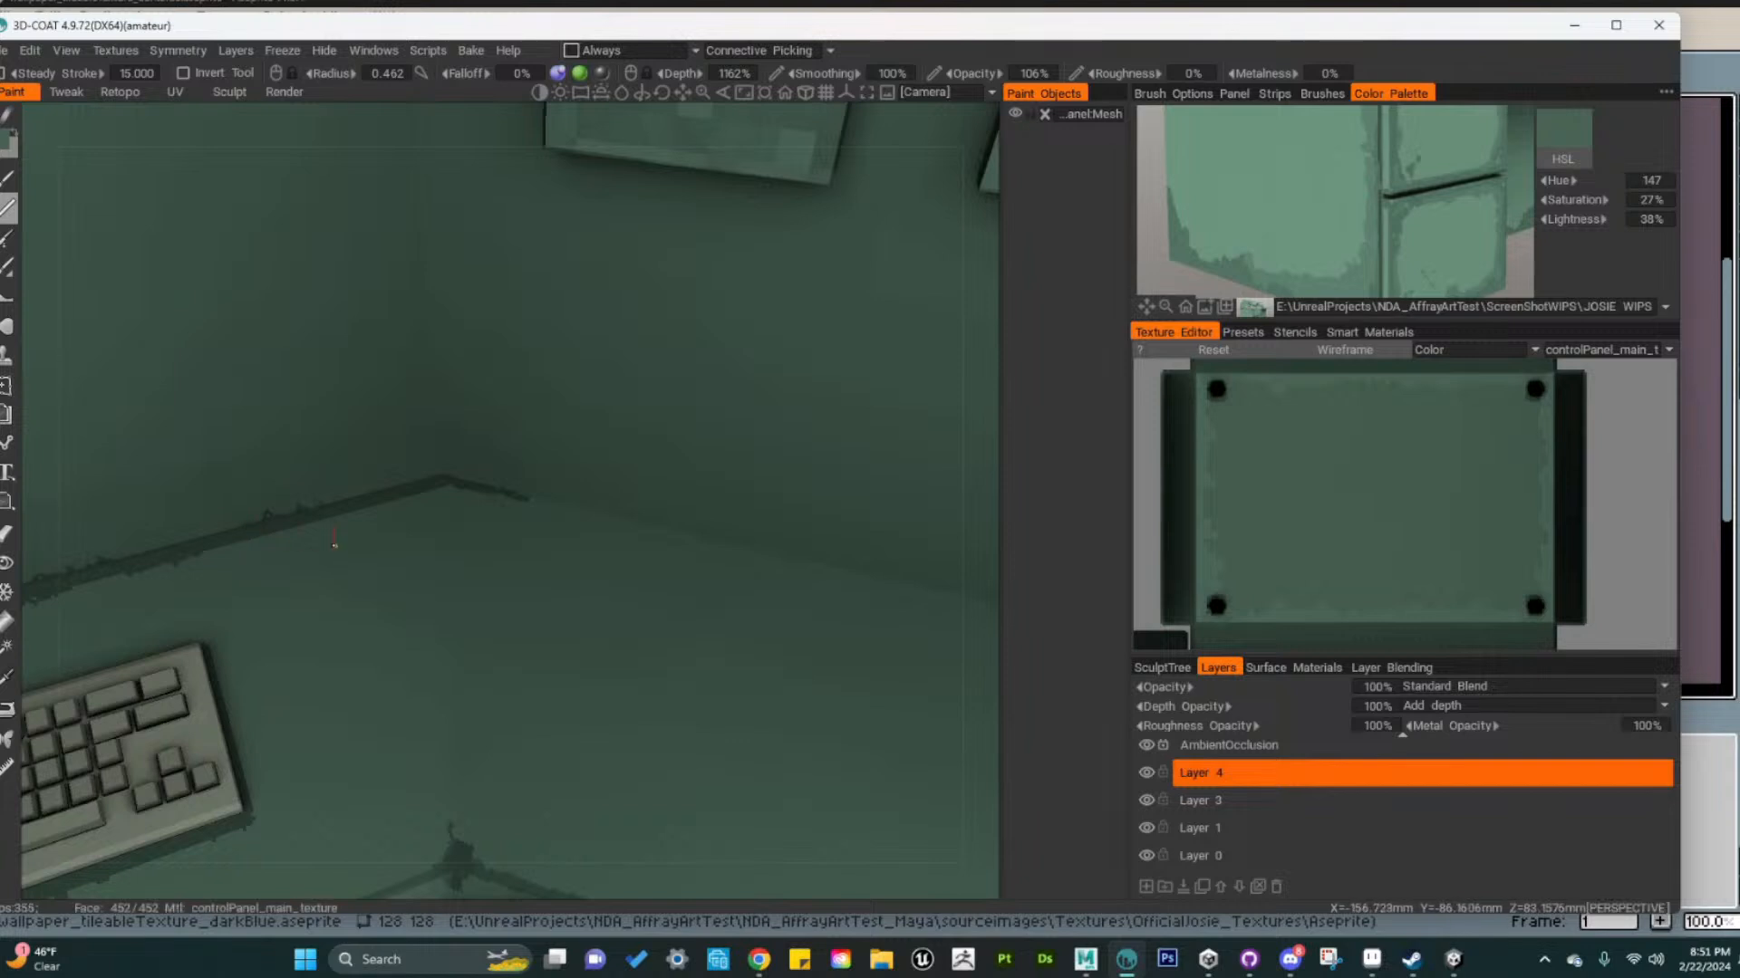
Continue the thin dark contact shadow from the corner along the seam between the side desktop and its wall
left_click_drag(598, 616, 501, 574, "alt")
right_click_drag(590, 672, 608, 545, "alt")
left_click_drag(608, 545, 614, 737, "alt")
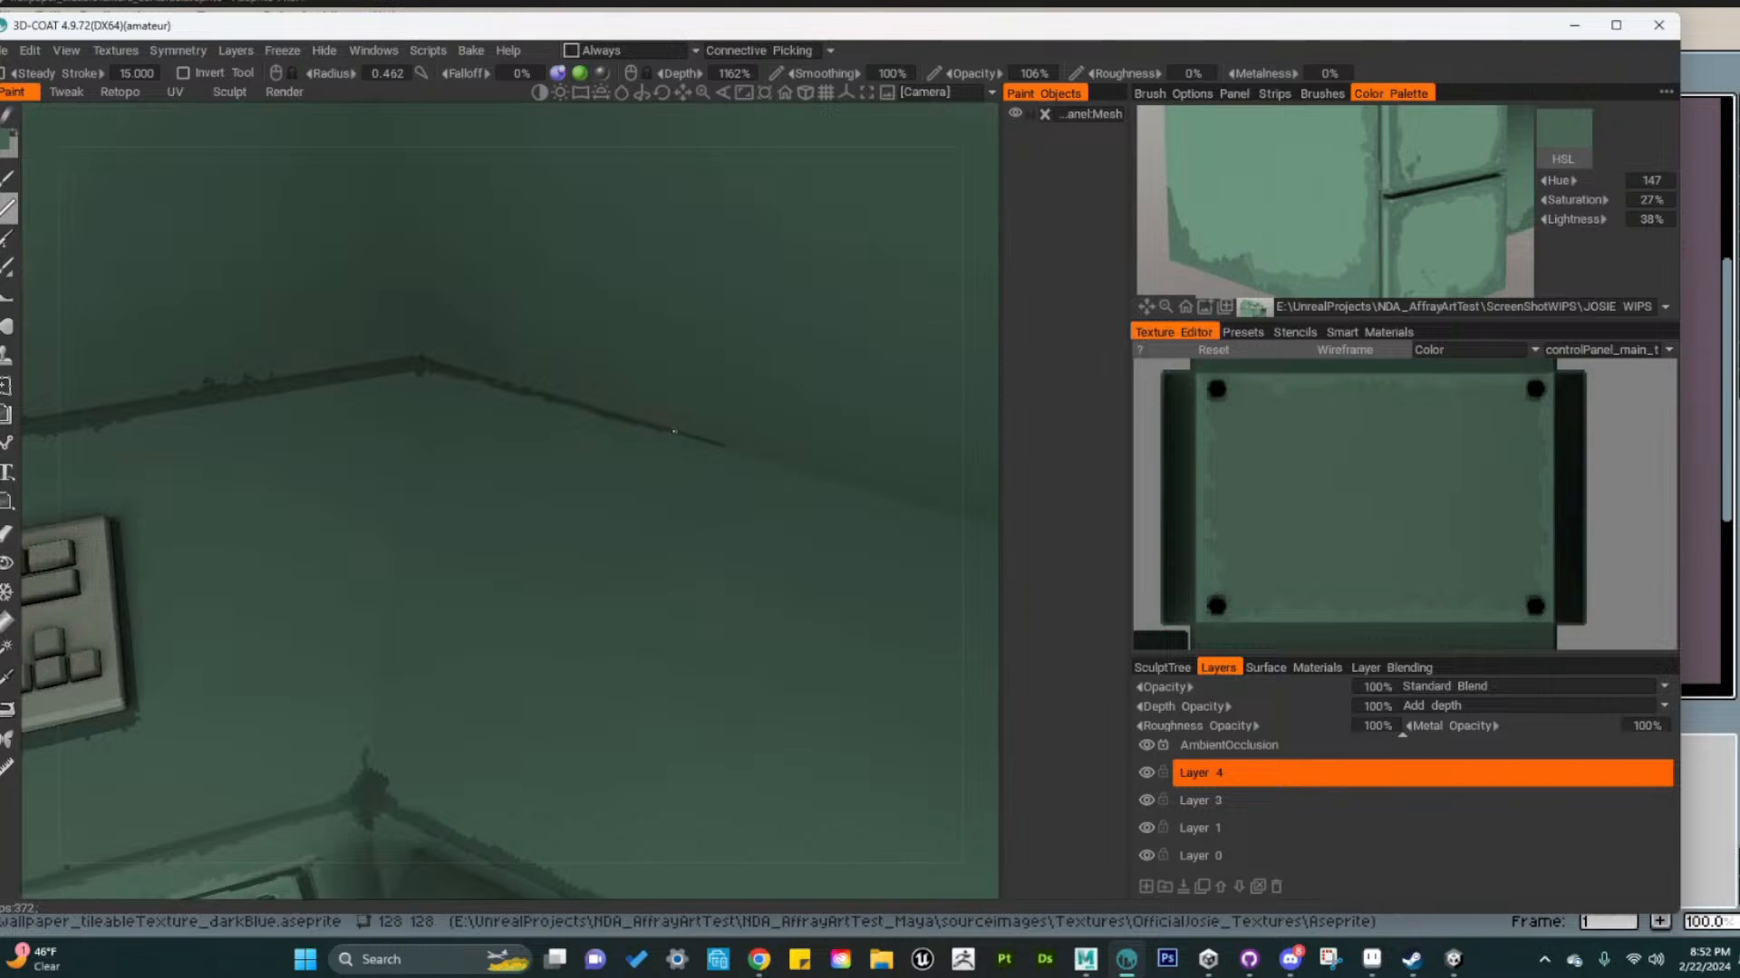
mouse_move(745, 448)
left_mouse_down()
mouse_move(801, 466)
mouse_move(656, 426)
mouse_move(598, 459)
mouse_move(415, 473)
mouse_move(567, 373)
mouse_move(489, 443)
mouse_move(362, 469)
left_mouse_up()
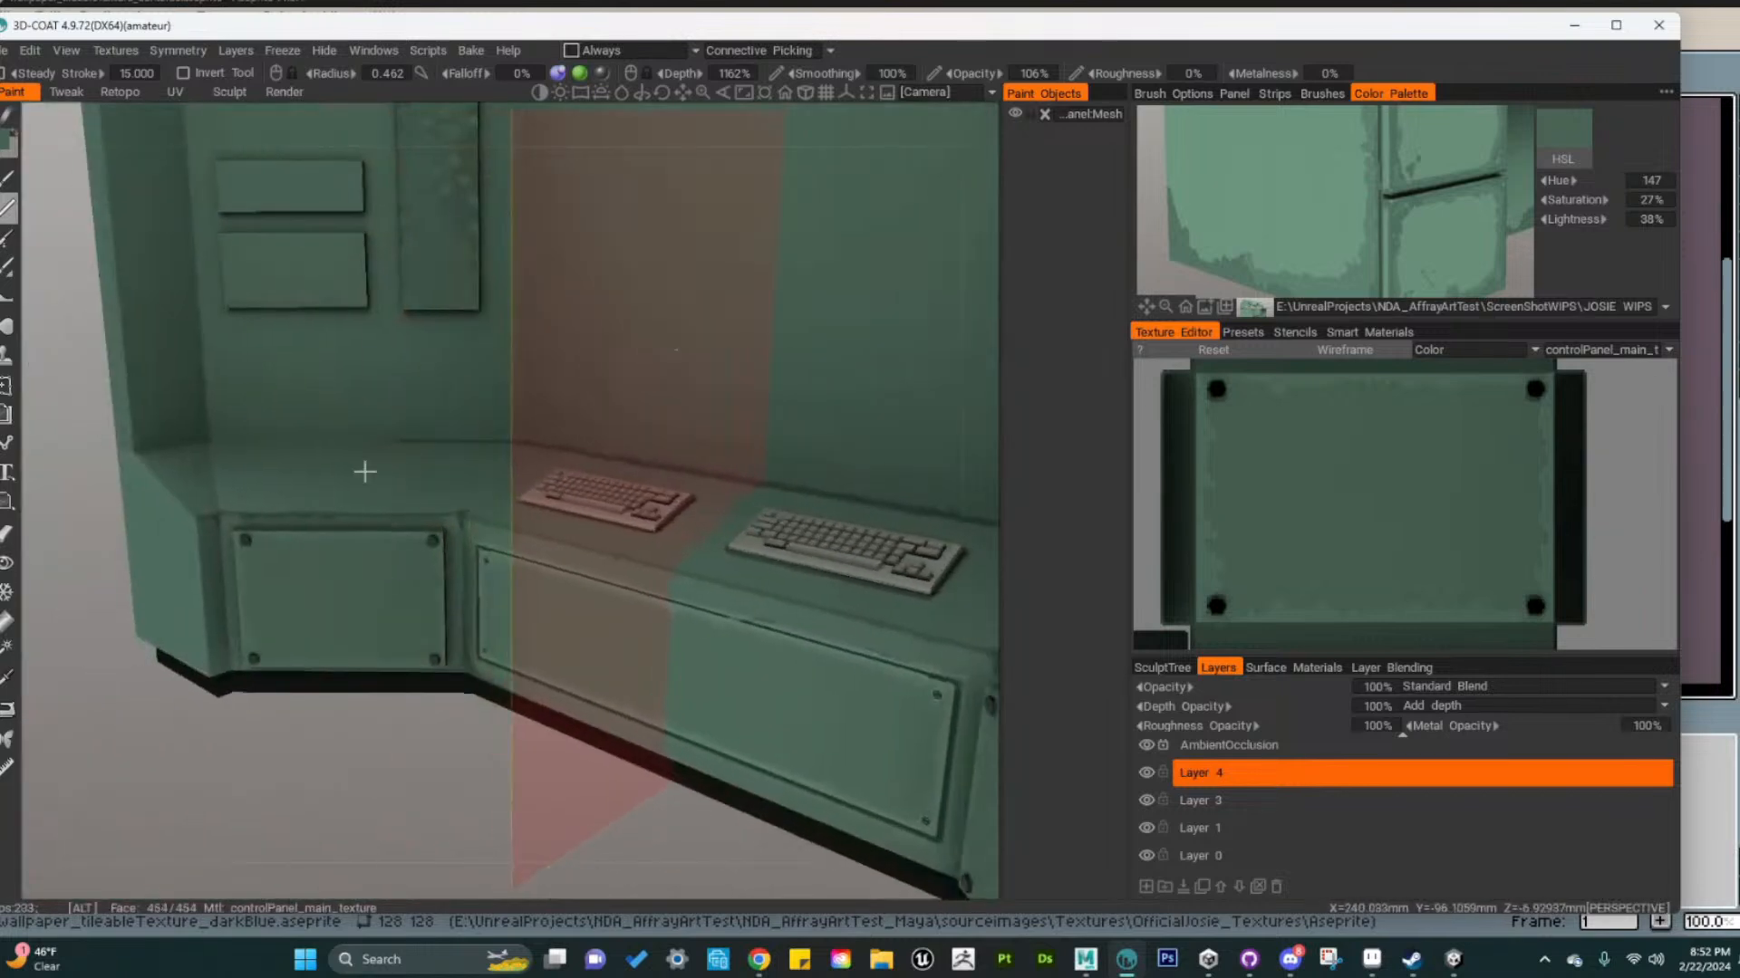
Sample the reference image's light green and break up the keyboard's contact shadow with ragged strokes along its front and side edges
left_click_drag(799, 462, 502, 539, "alt")
right_click_drag(502, 539, 583, 462, "alt")
middle_click_drag(582, 462, 650, 602, "alt")
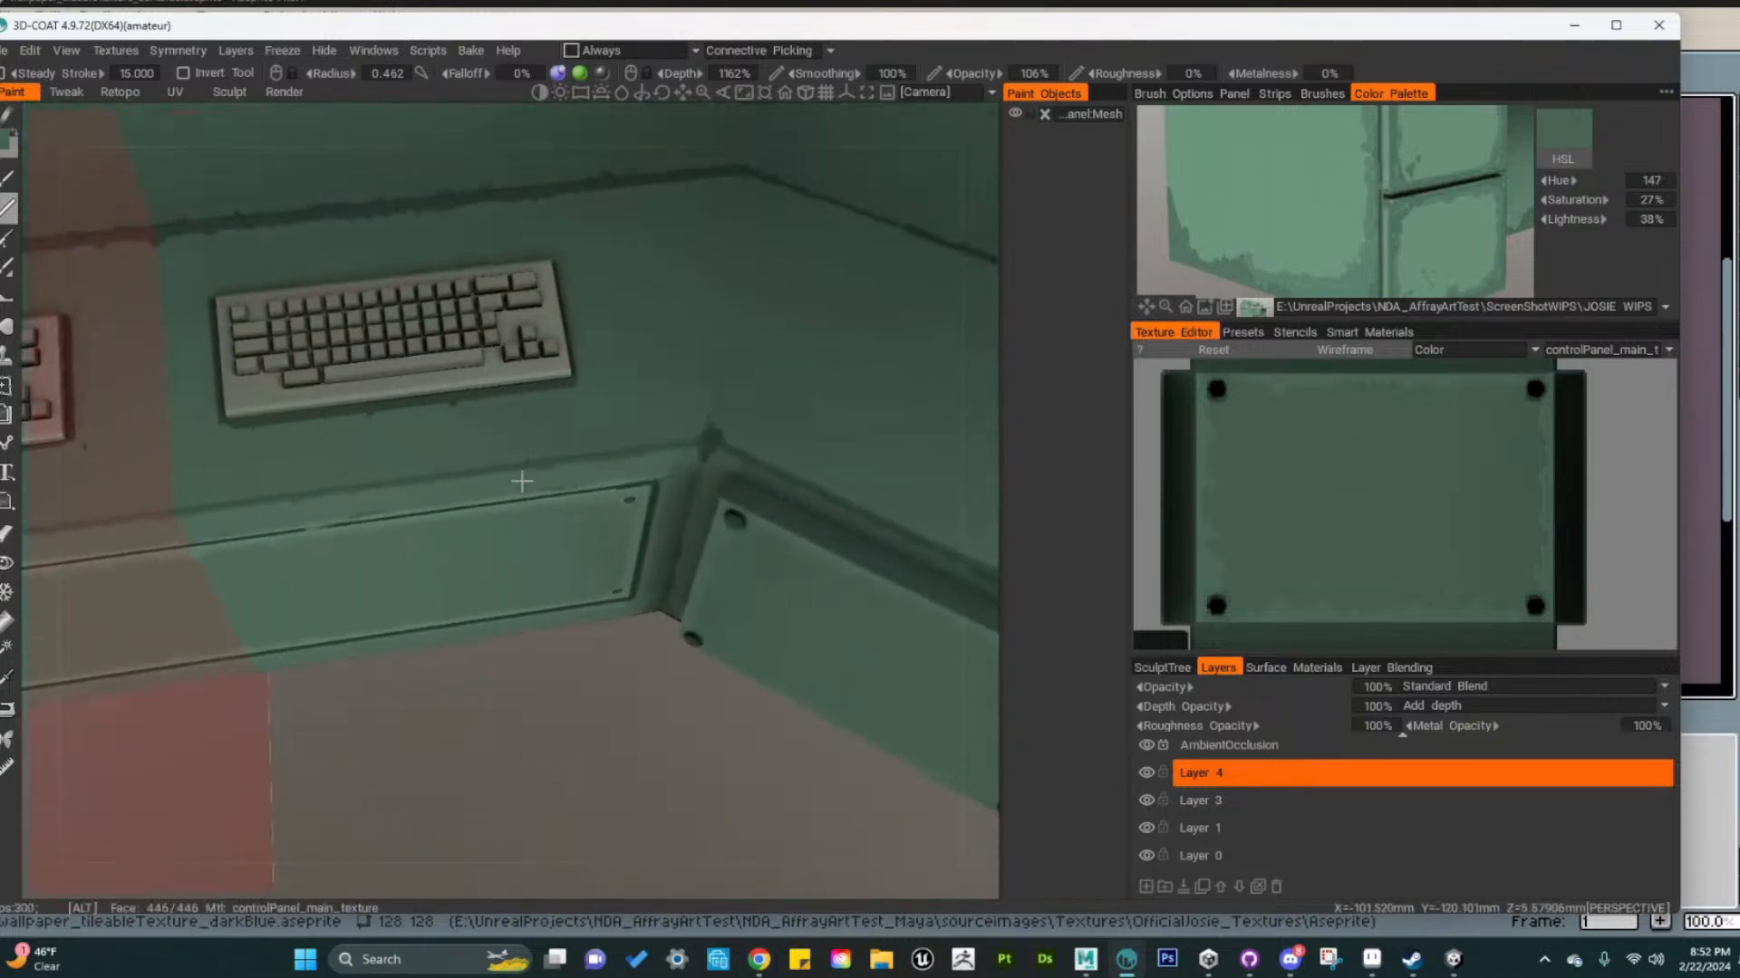
middle_click_drag(443, 430, 541, 507, "alt")
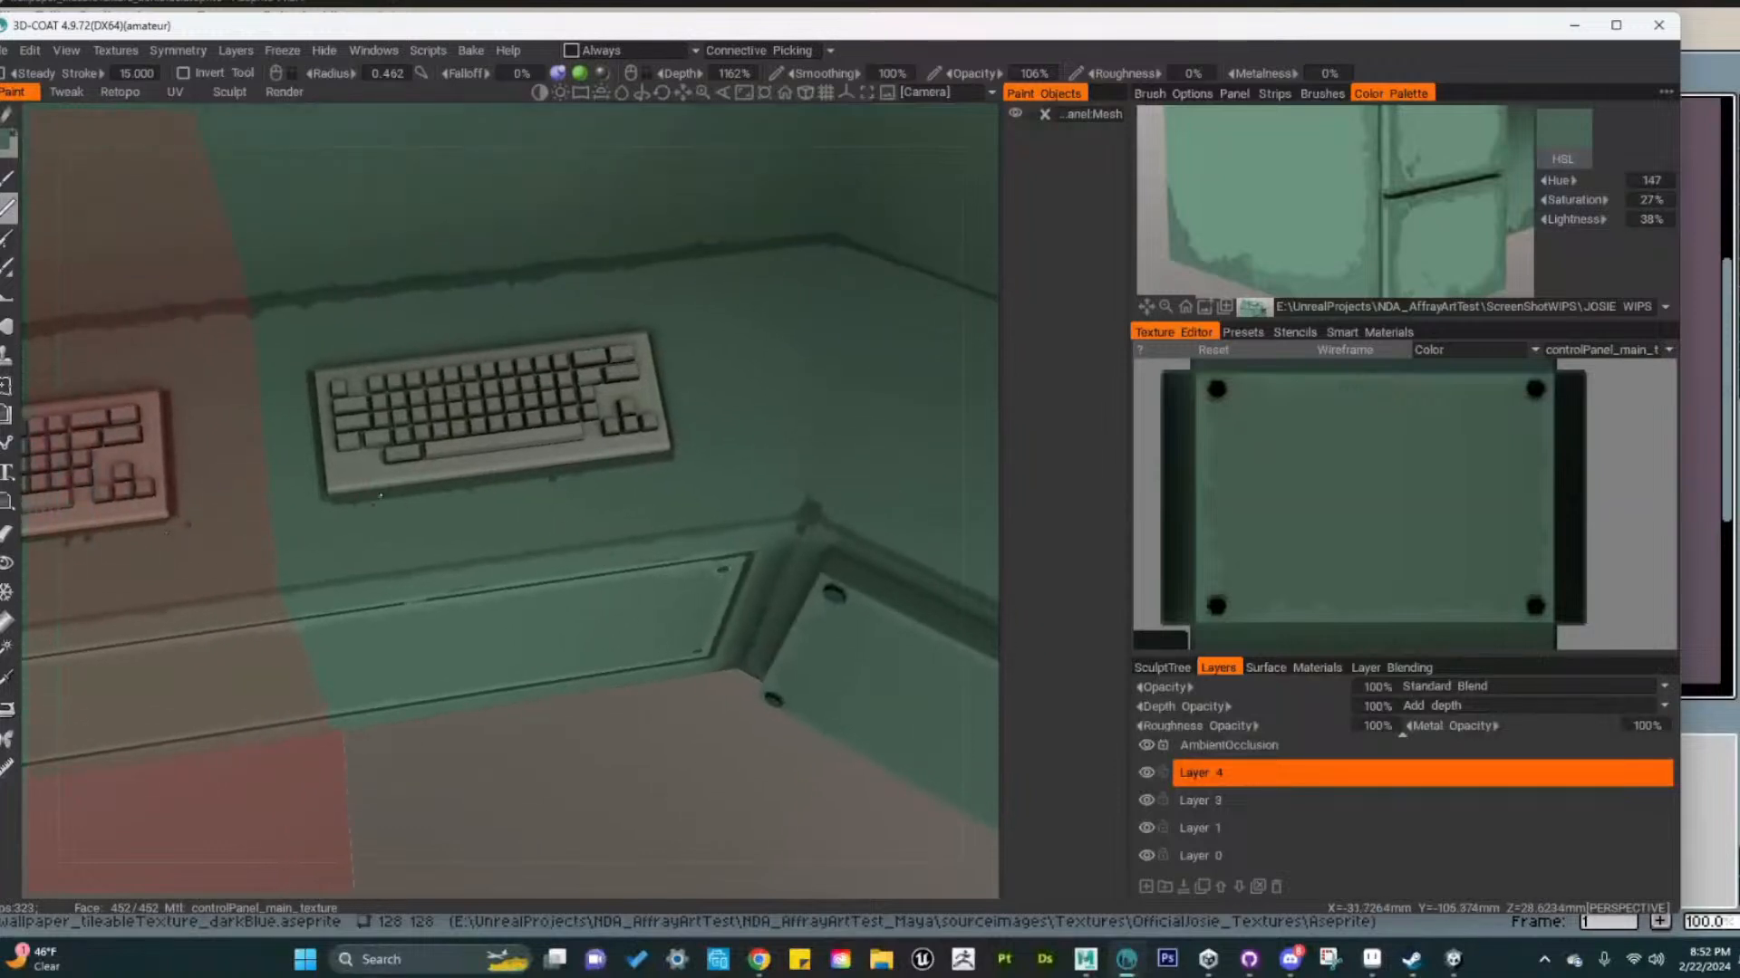
right_click_drag(385, 498, 487, 515, "alt")
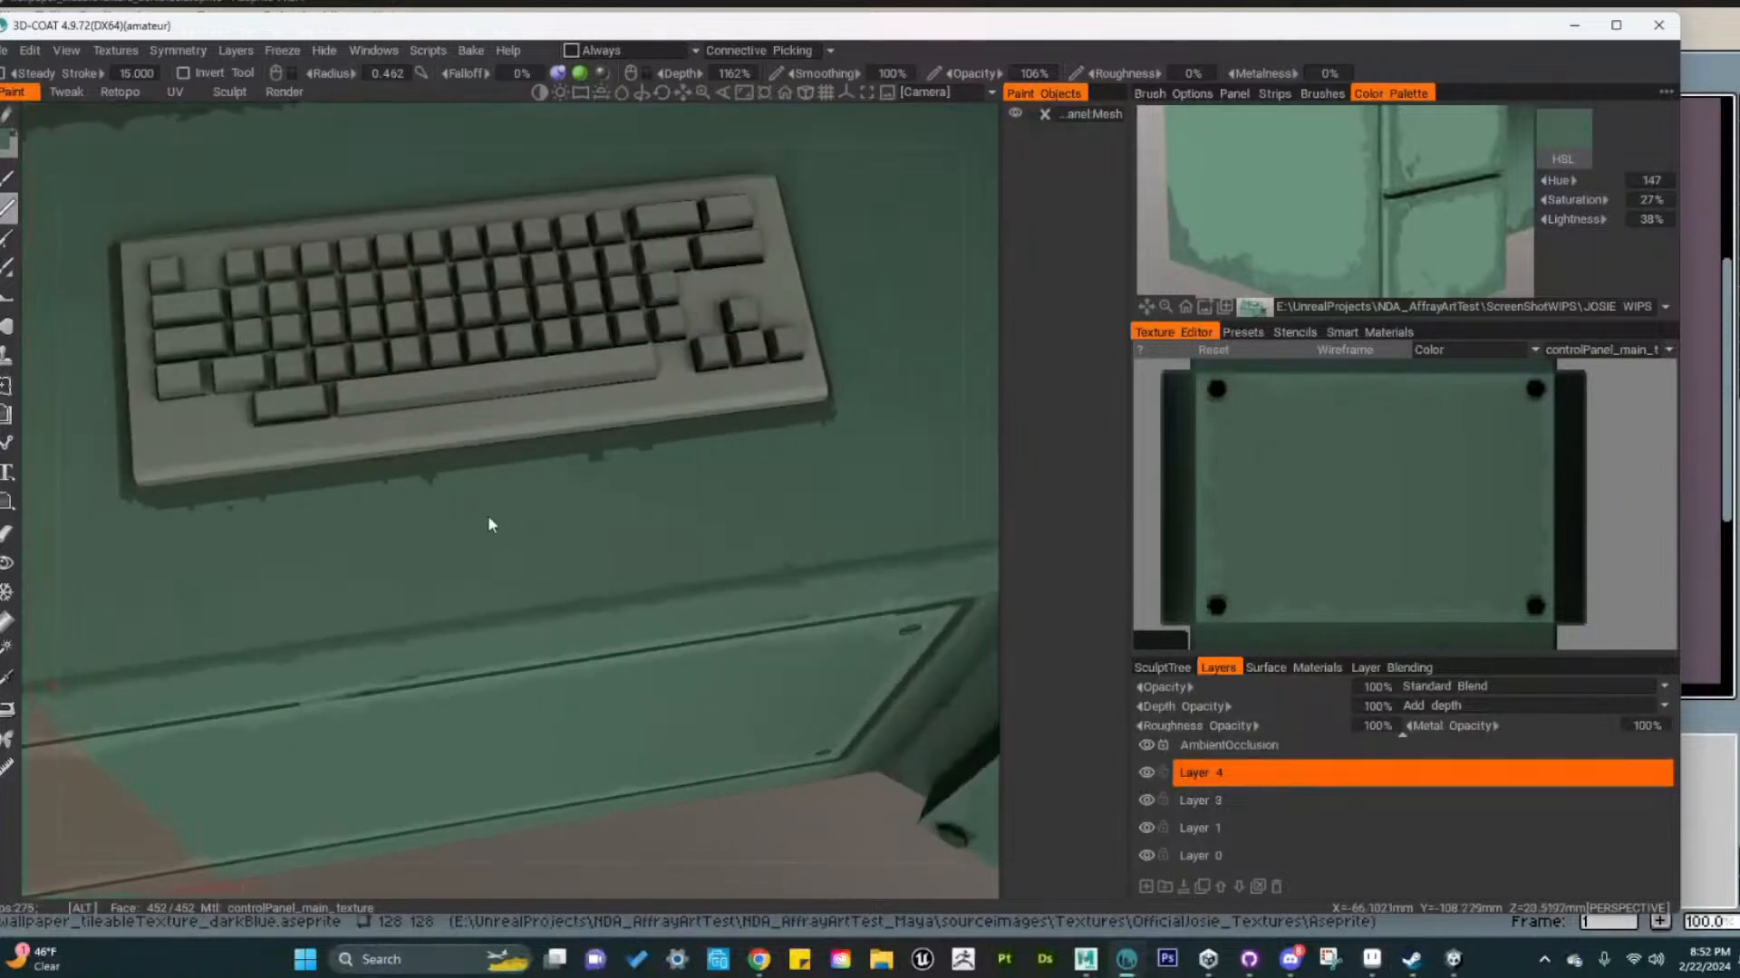
middle_click_drag(582, 525, 731, 586, "alt")
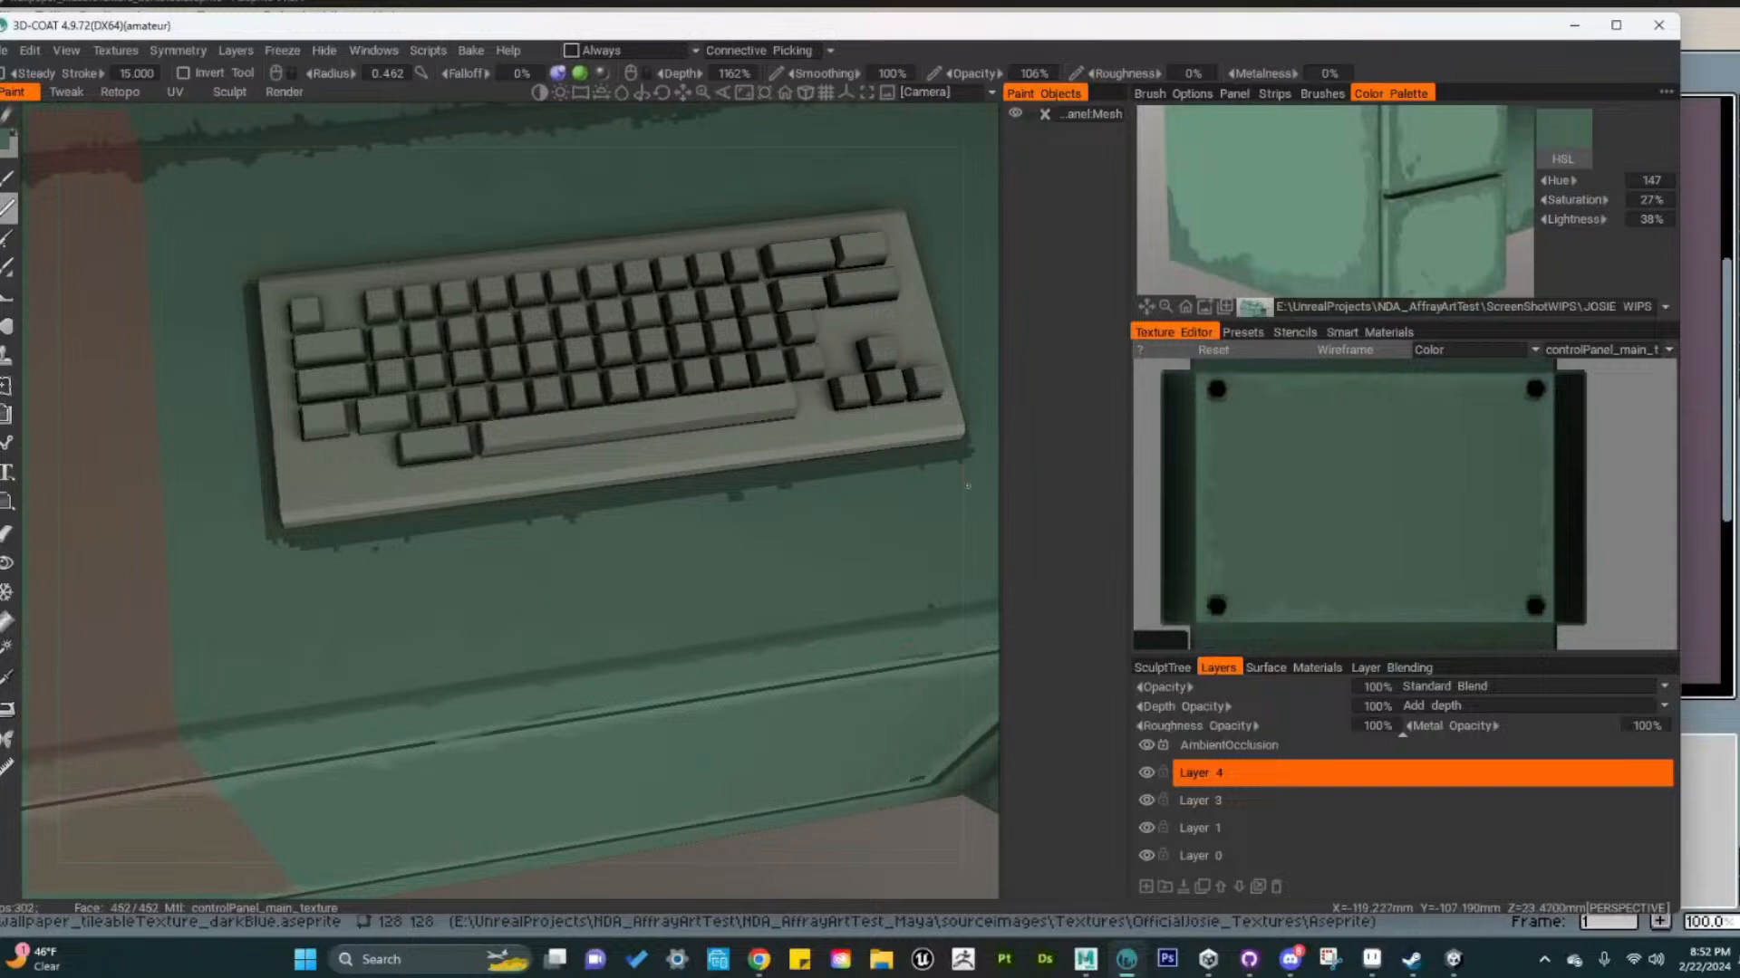
left_click_drag(641, 552, 668, 559)
key("ctrl+z")
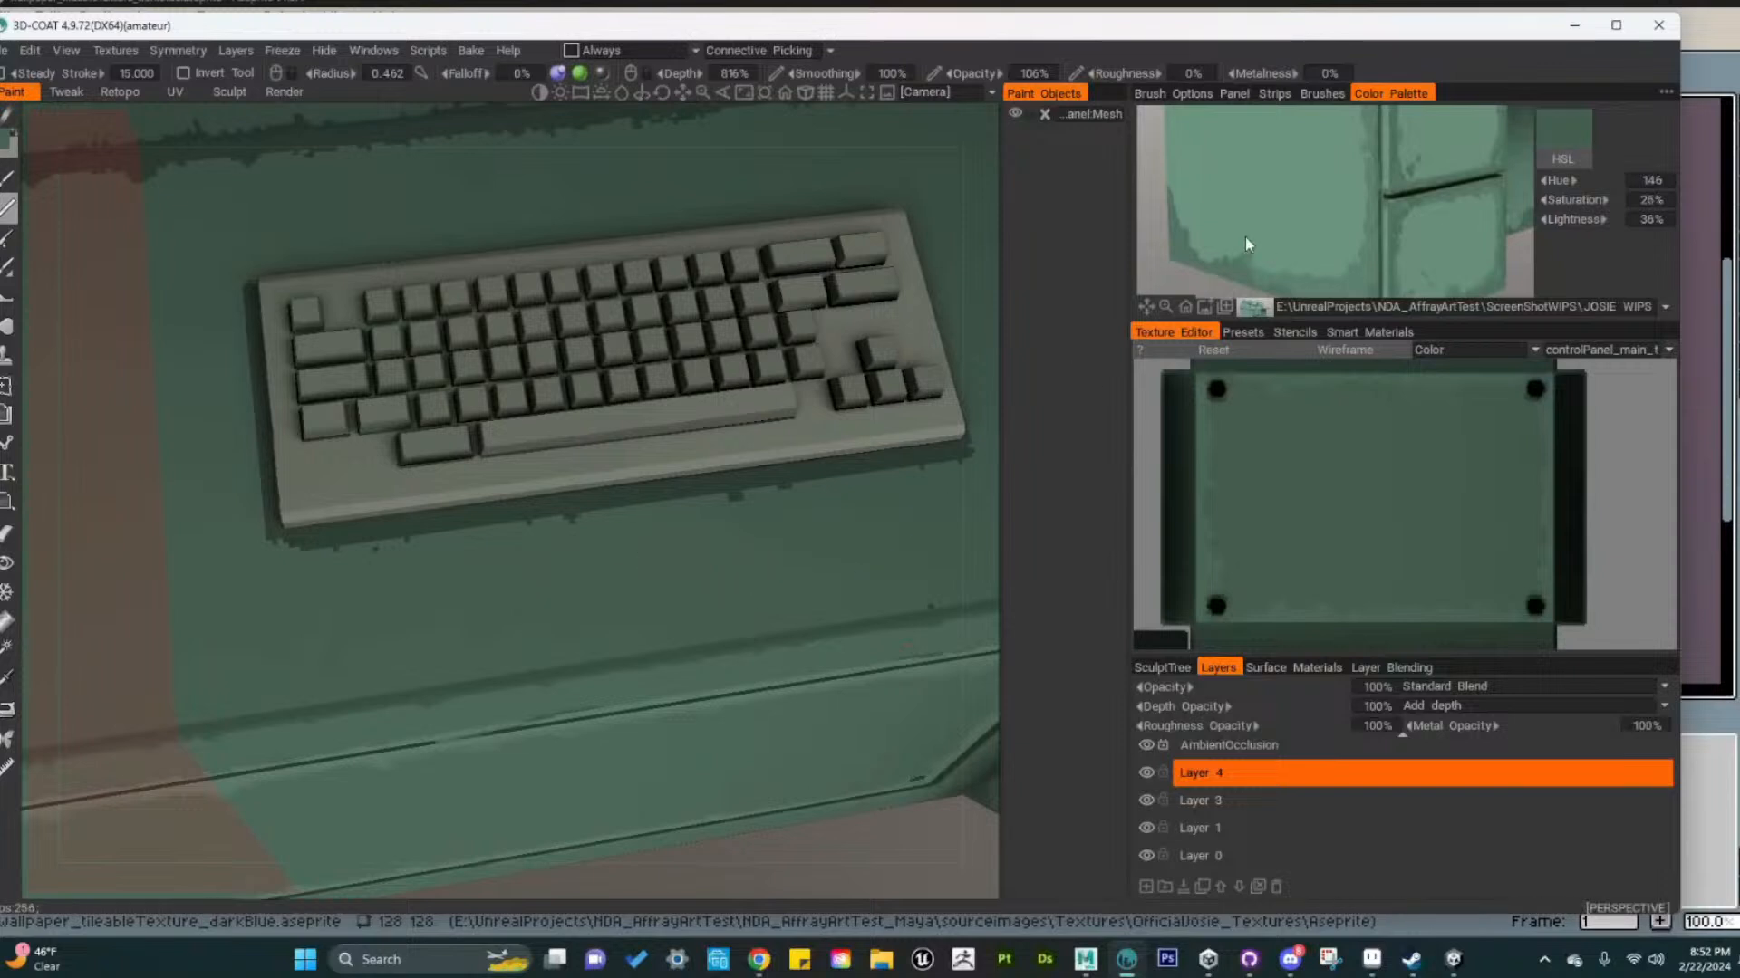
left_click(1246, 240)
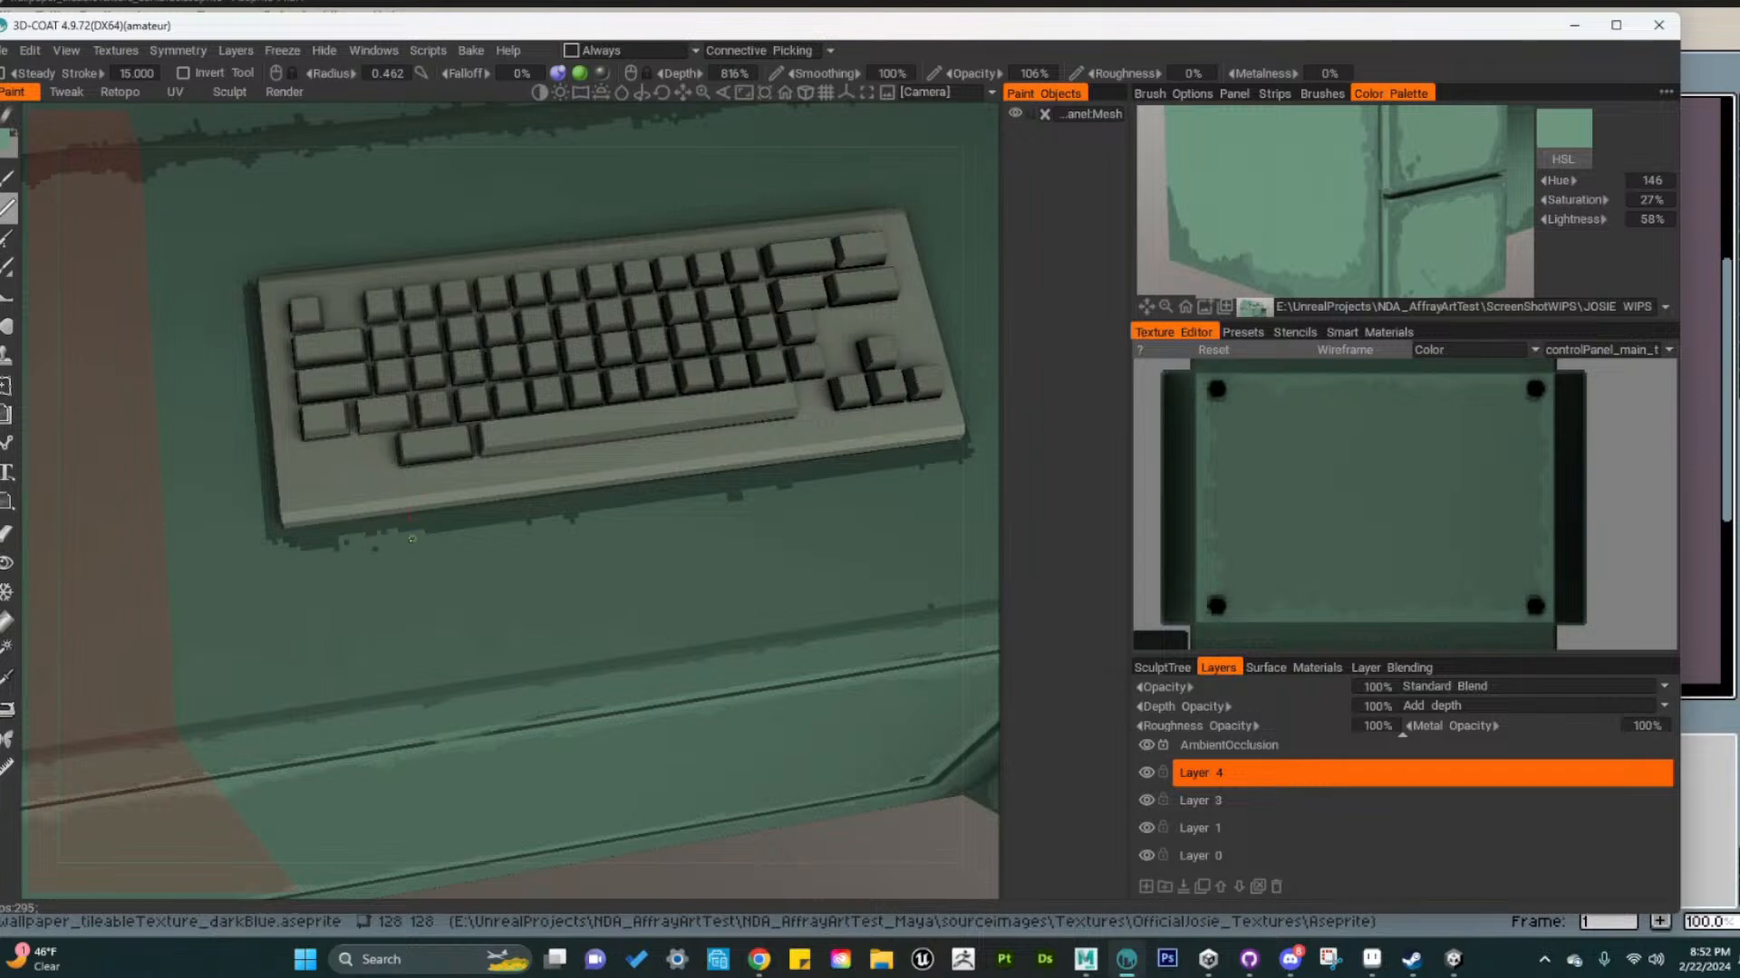
mouse_move(496, 521)
left_mouse_down()
mouse_move(530, 532)
mouse_move(619, 499)
left_mouse_up()
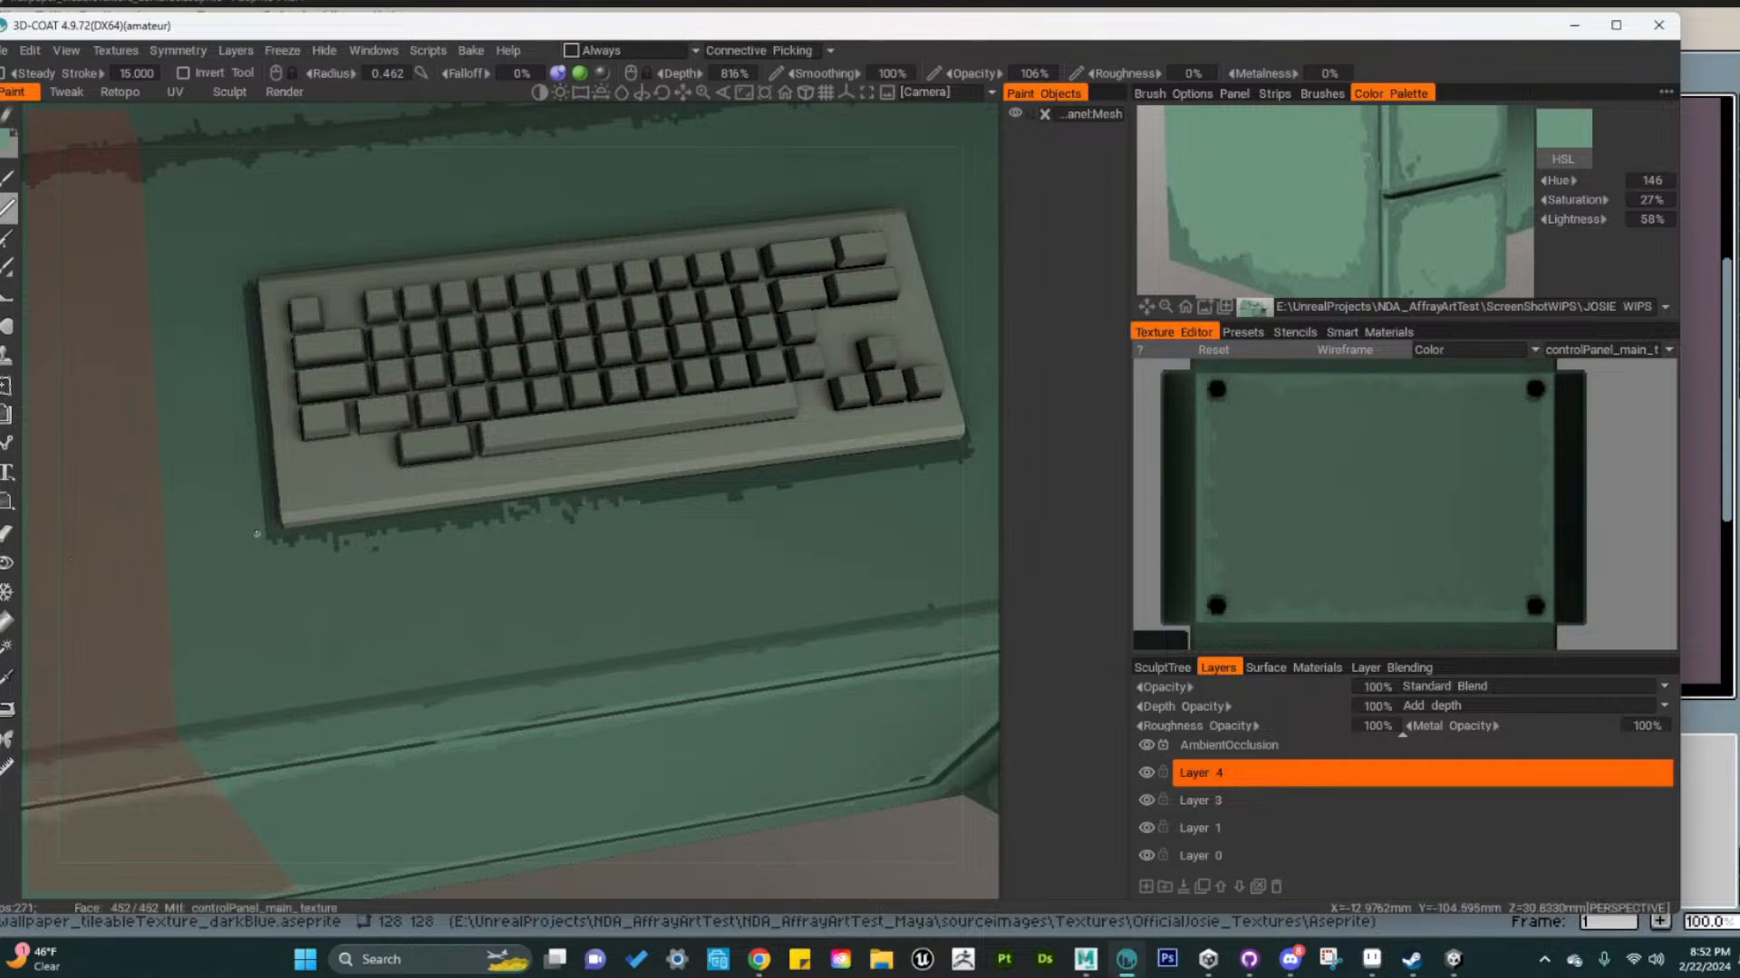
left_click_drag(284, 547, 254, 441)
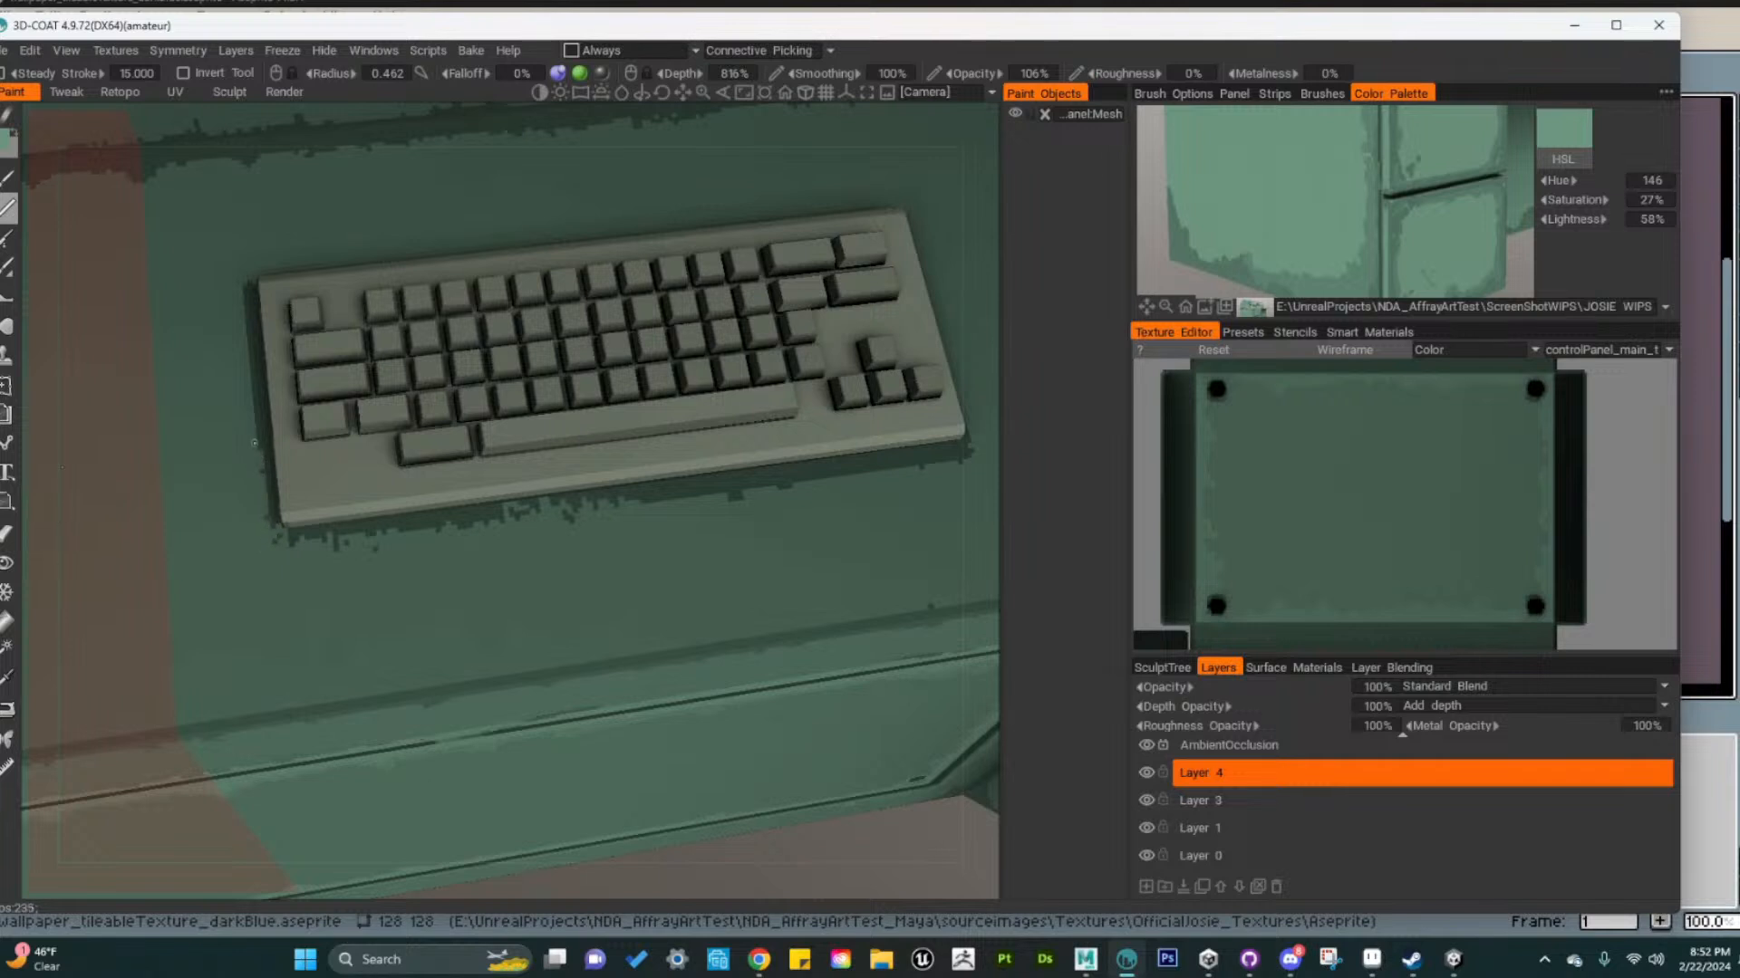
left_click_drag(241, 305, 264, 440)
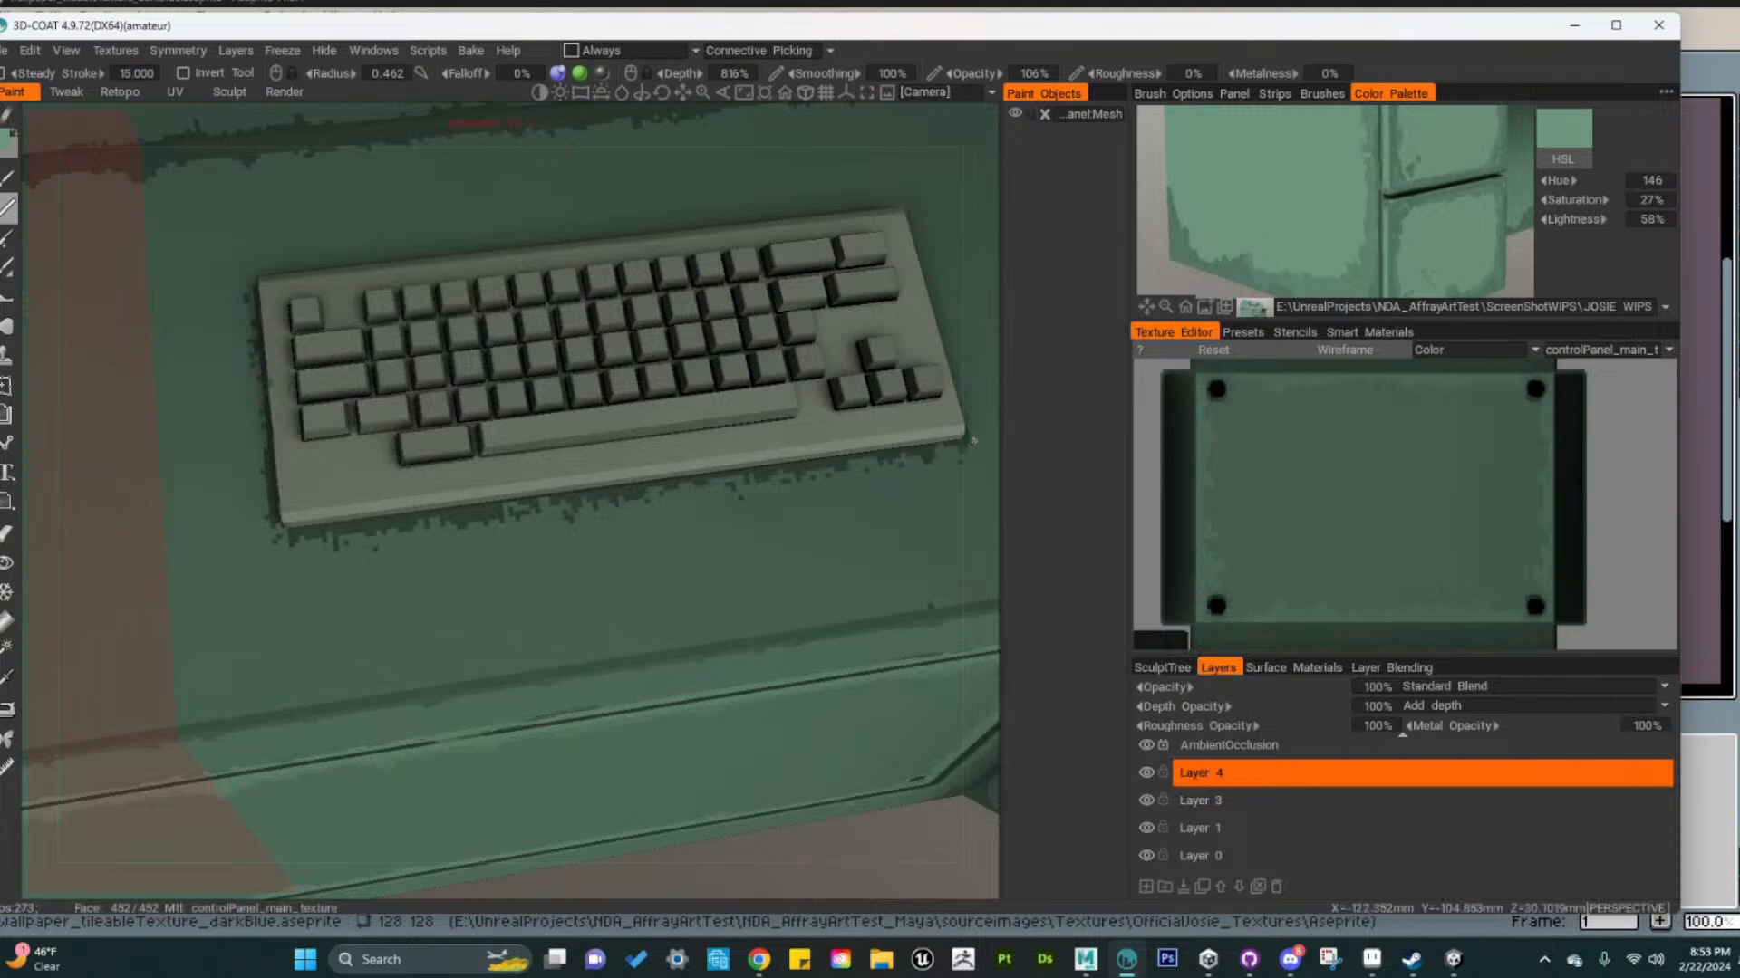
Set the brush colour's lightness to 48% and dab subtle worn patches on the desktop in front of the keyboard
left_click_drag(634, 557, 565, 633, "alt")
right_click_drag(565, 633, 542, 608, "alt")
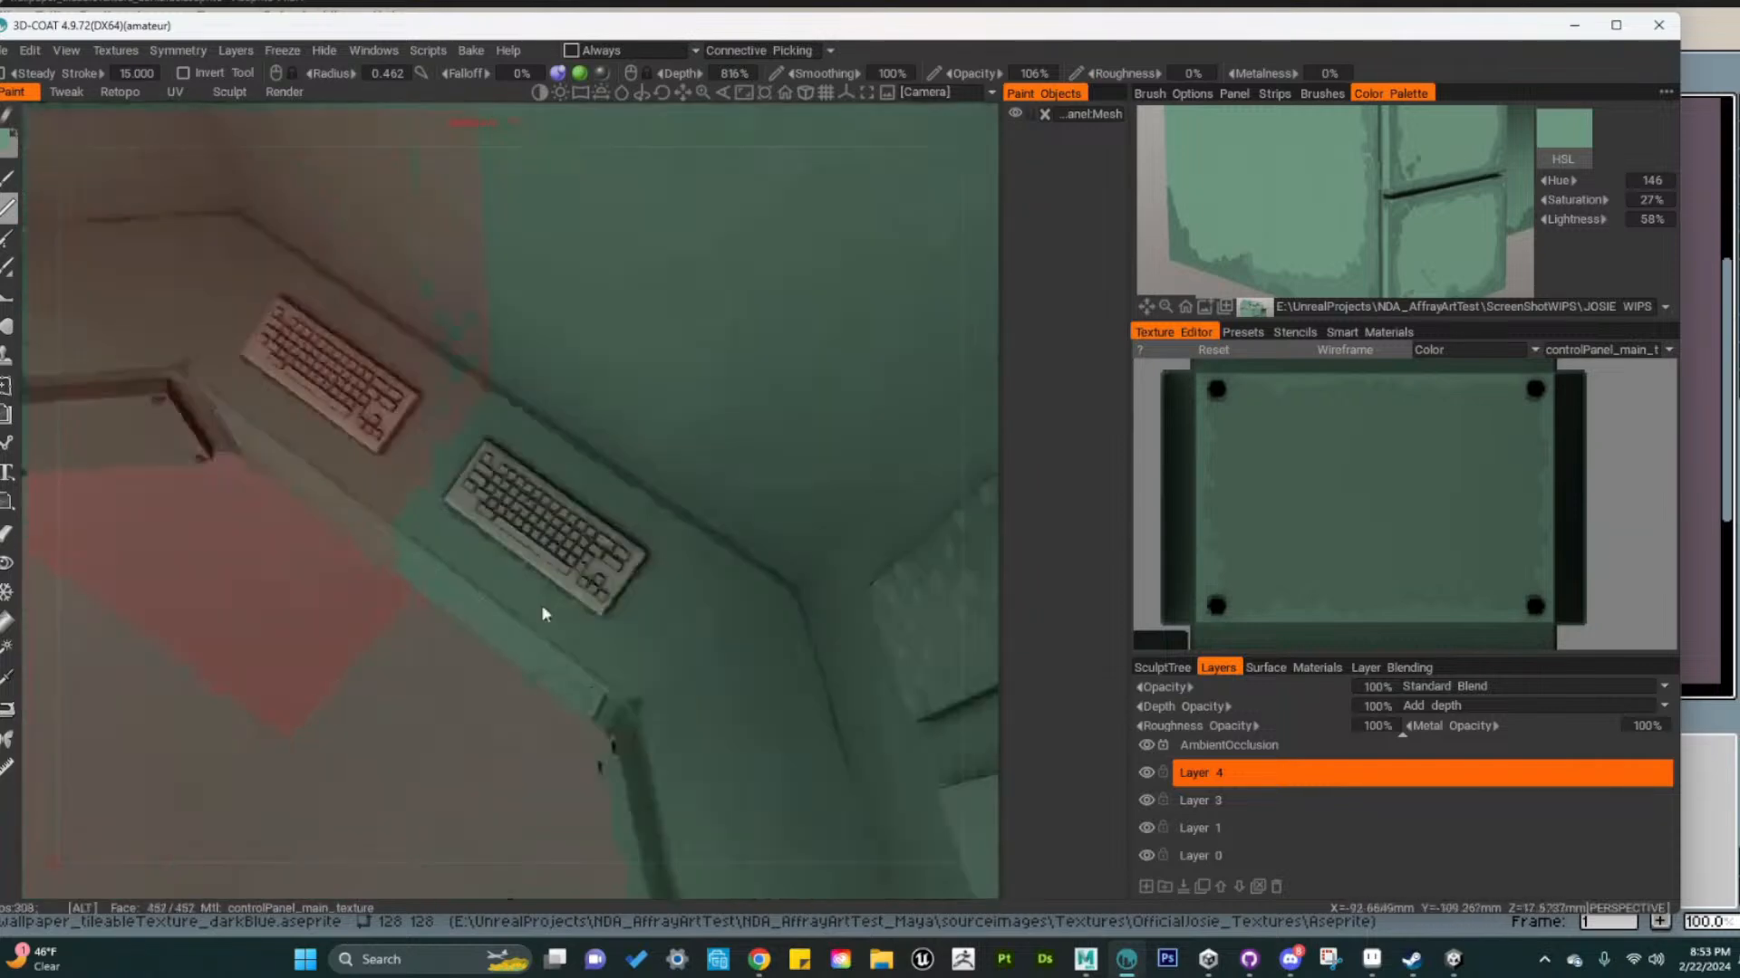
left_click_drag(542, 608, 625, 545, "alt")
middle_click_drag(605, 666, 614, 543, "alt")
right_click_drag(613, 544, 667, 558, "alt")
left_click_drag(667, 558, 553, 565, "alt")
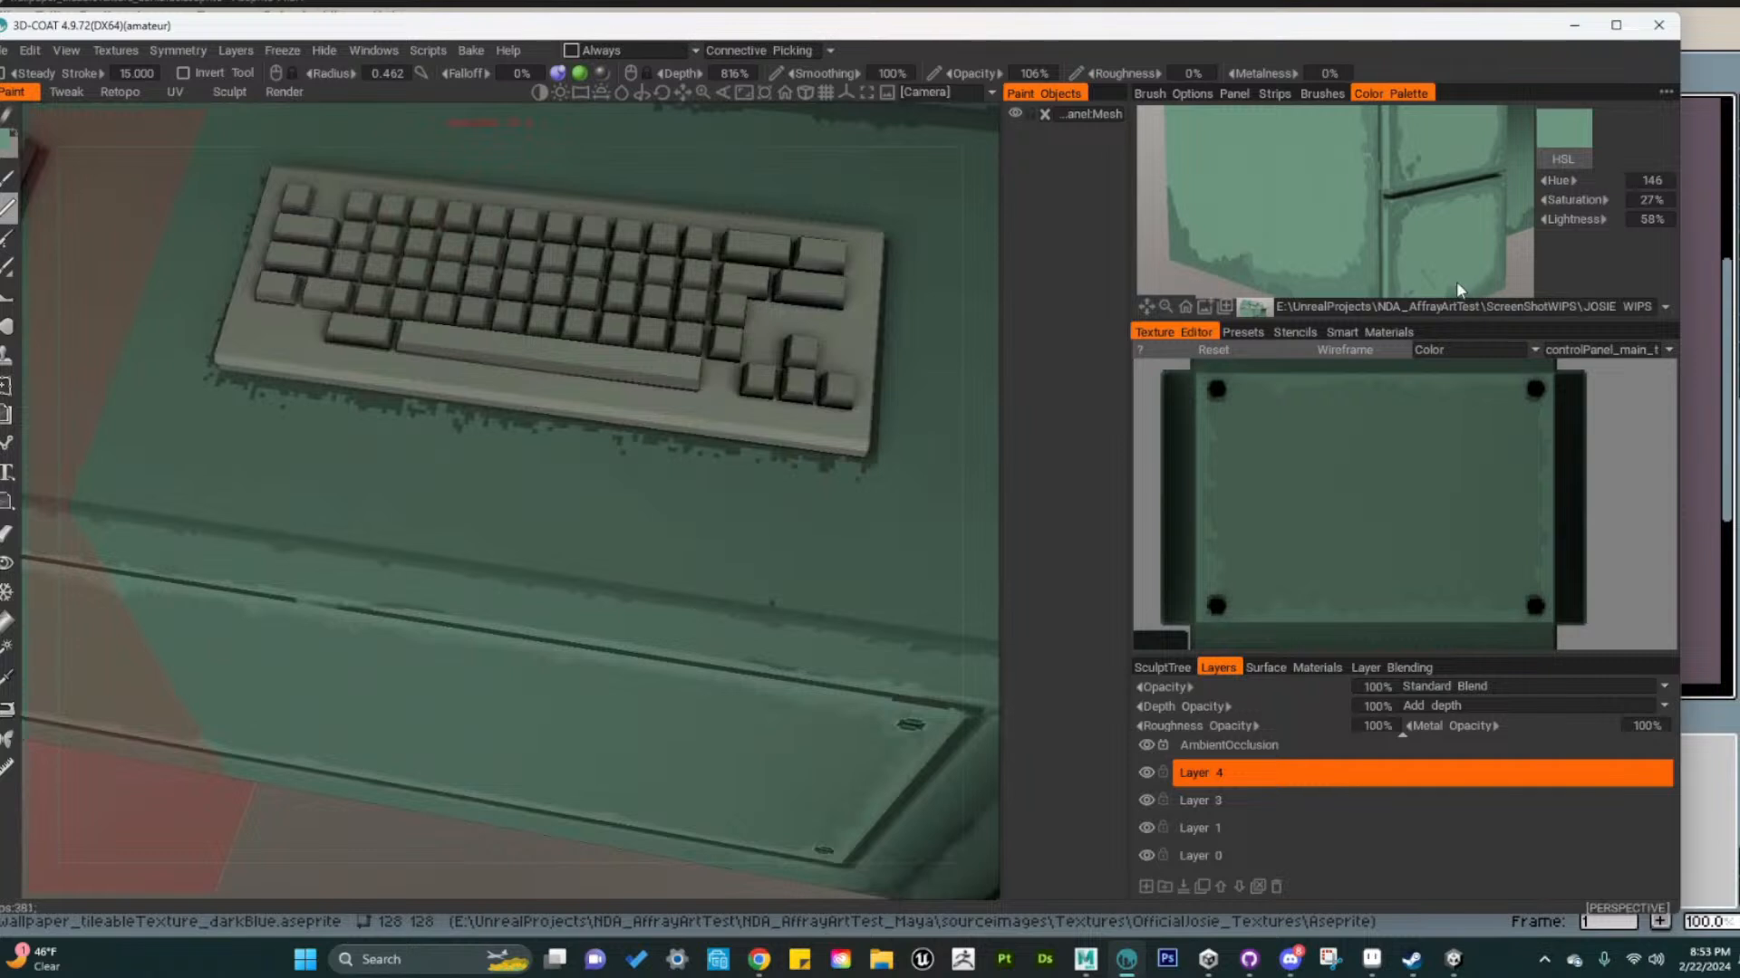
left_click_drag(1581, 222, 1570, 224)
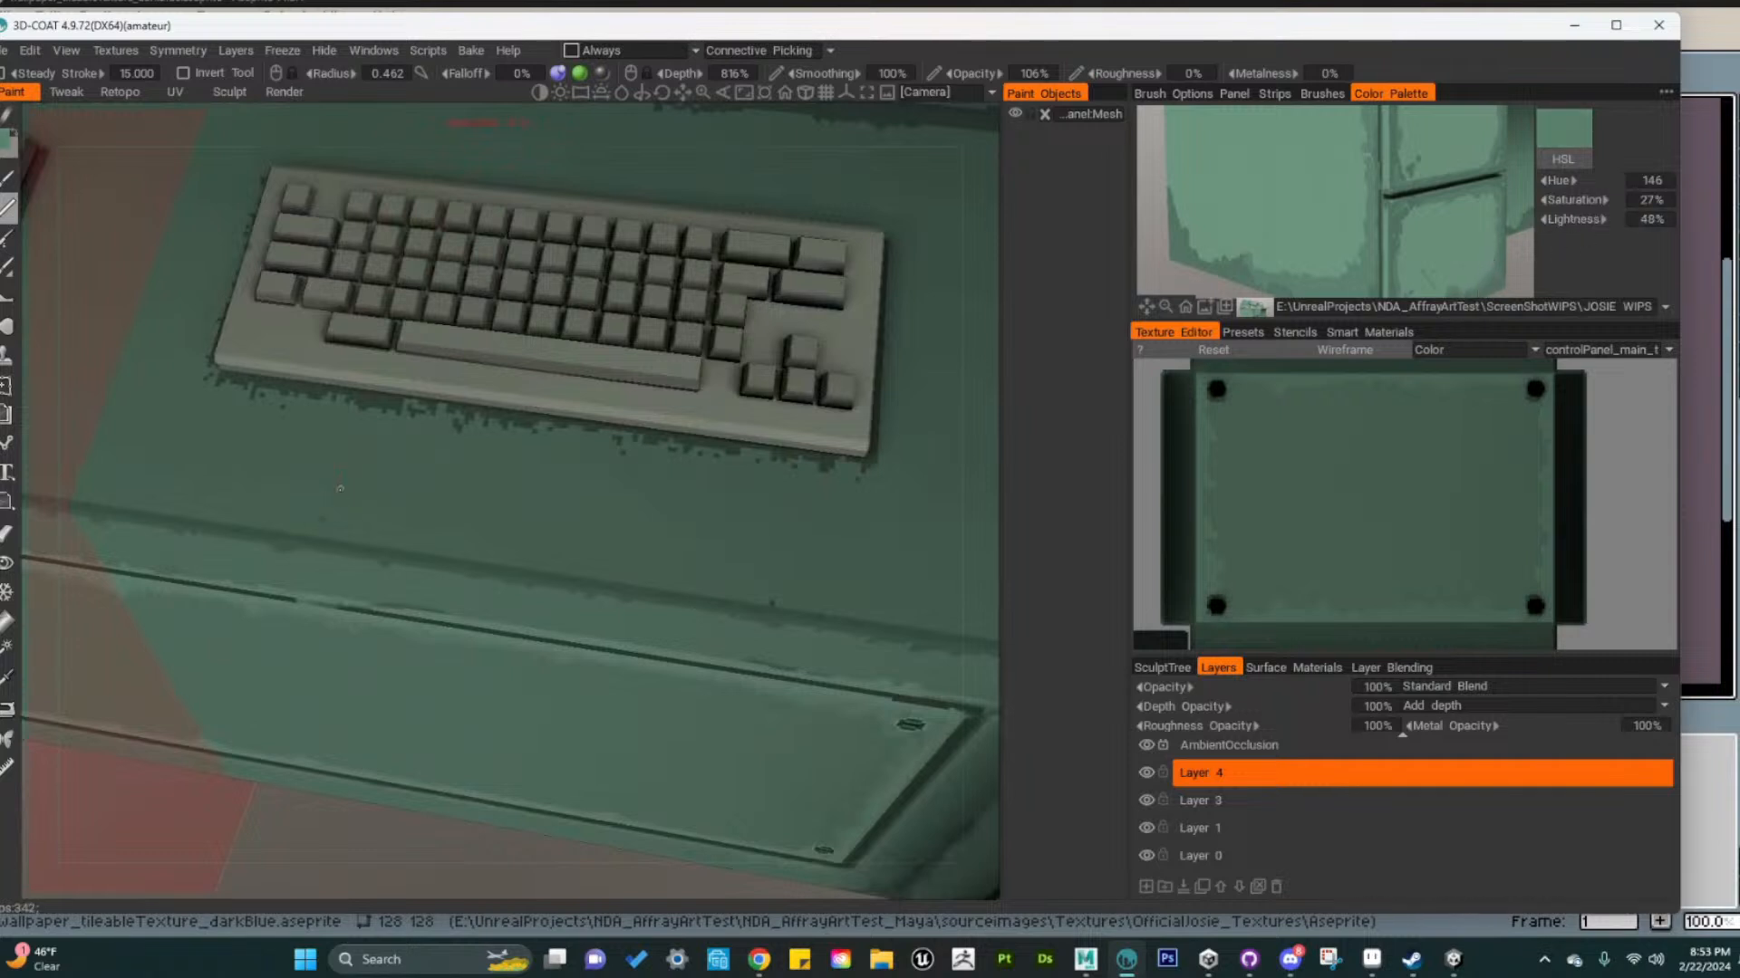
left_click_drag(591, 595, 638, 578, "alt")
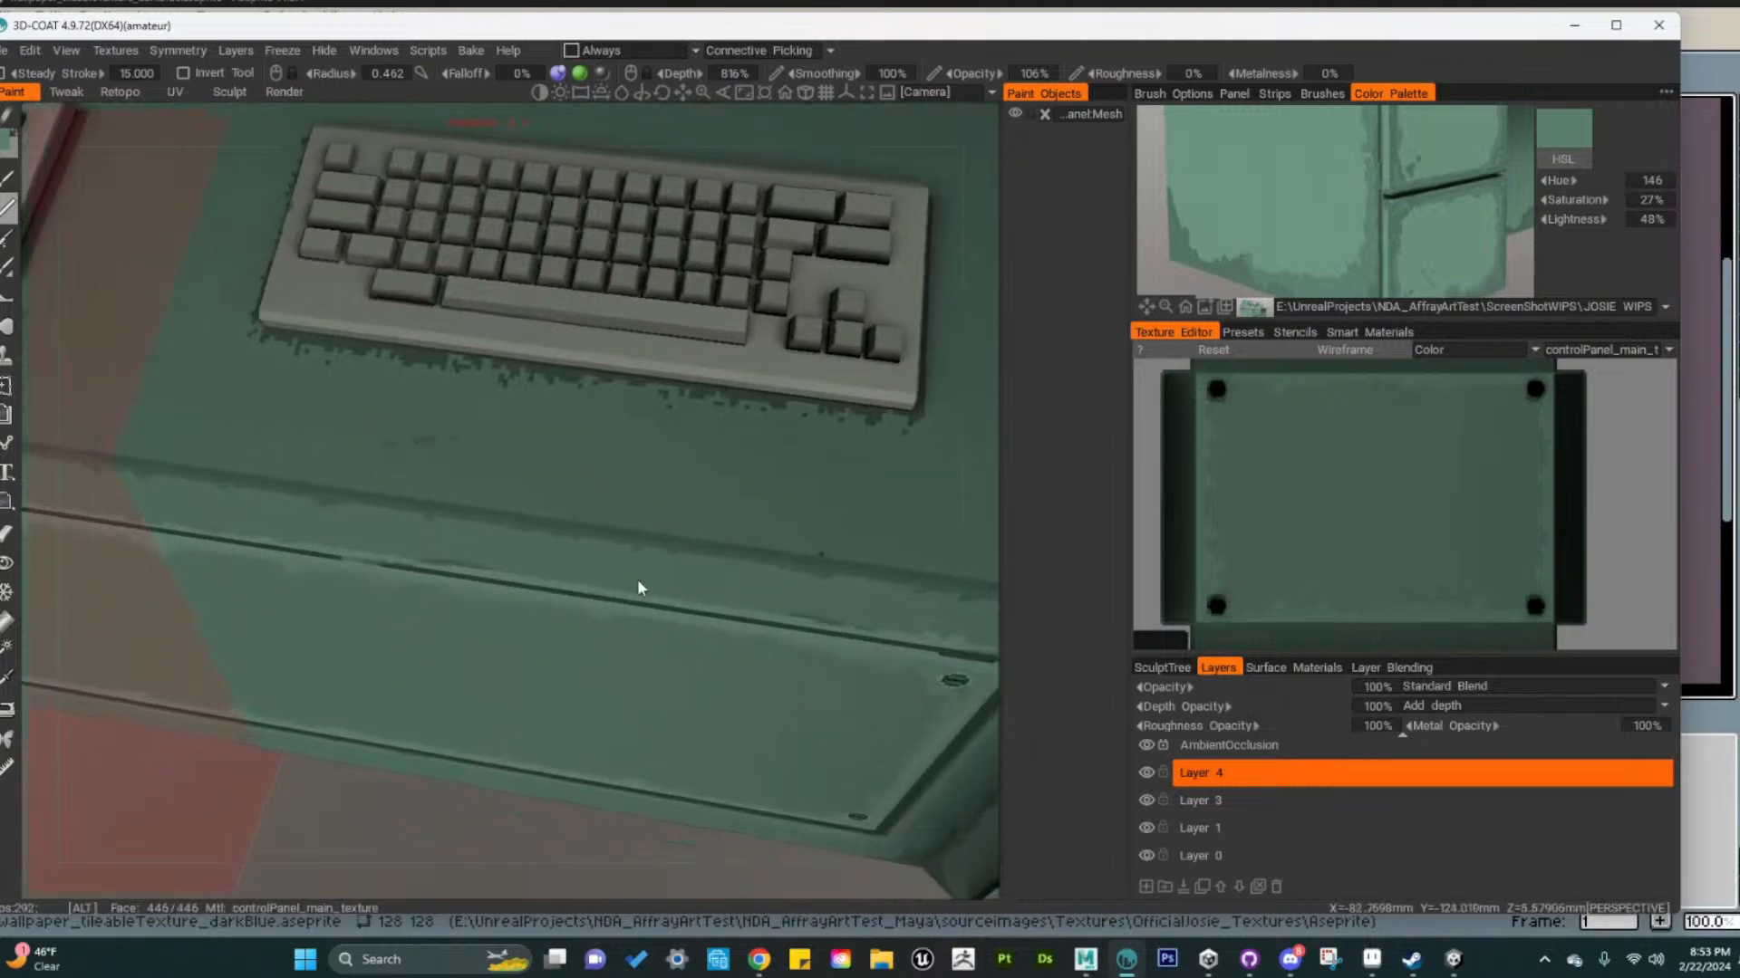
mouse_move(638, 579)
right_mouse_down("alt")
mouse_move(617, 564)
mouse_move(635, 561)
right_mouse_up("alt")
left_click_drag(634, 561, 663, 560, "alt")
right_click_drag(662, 558, 685, 554, "alt")
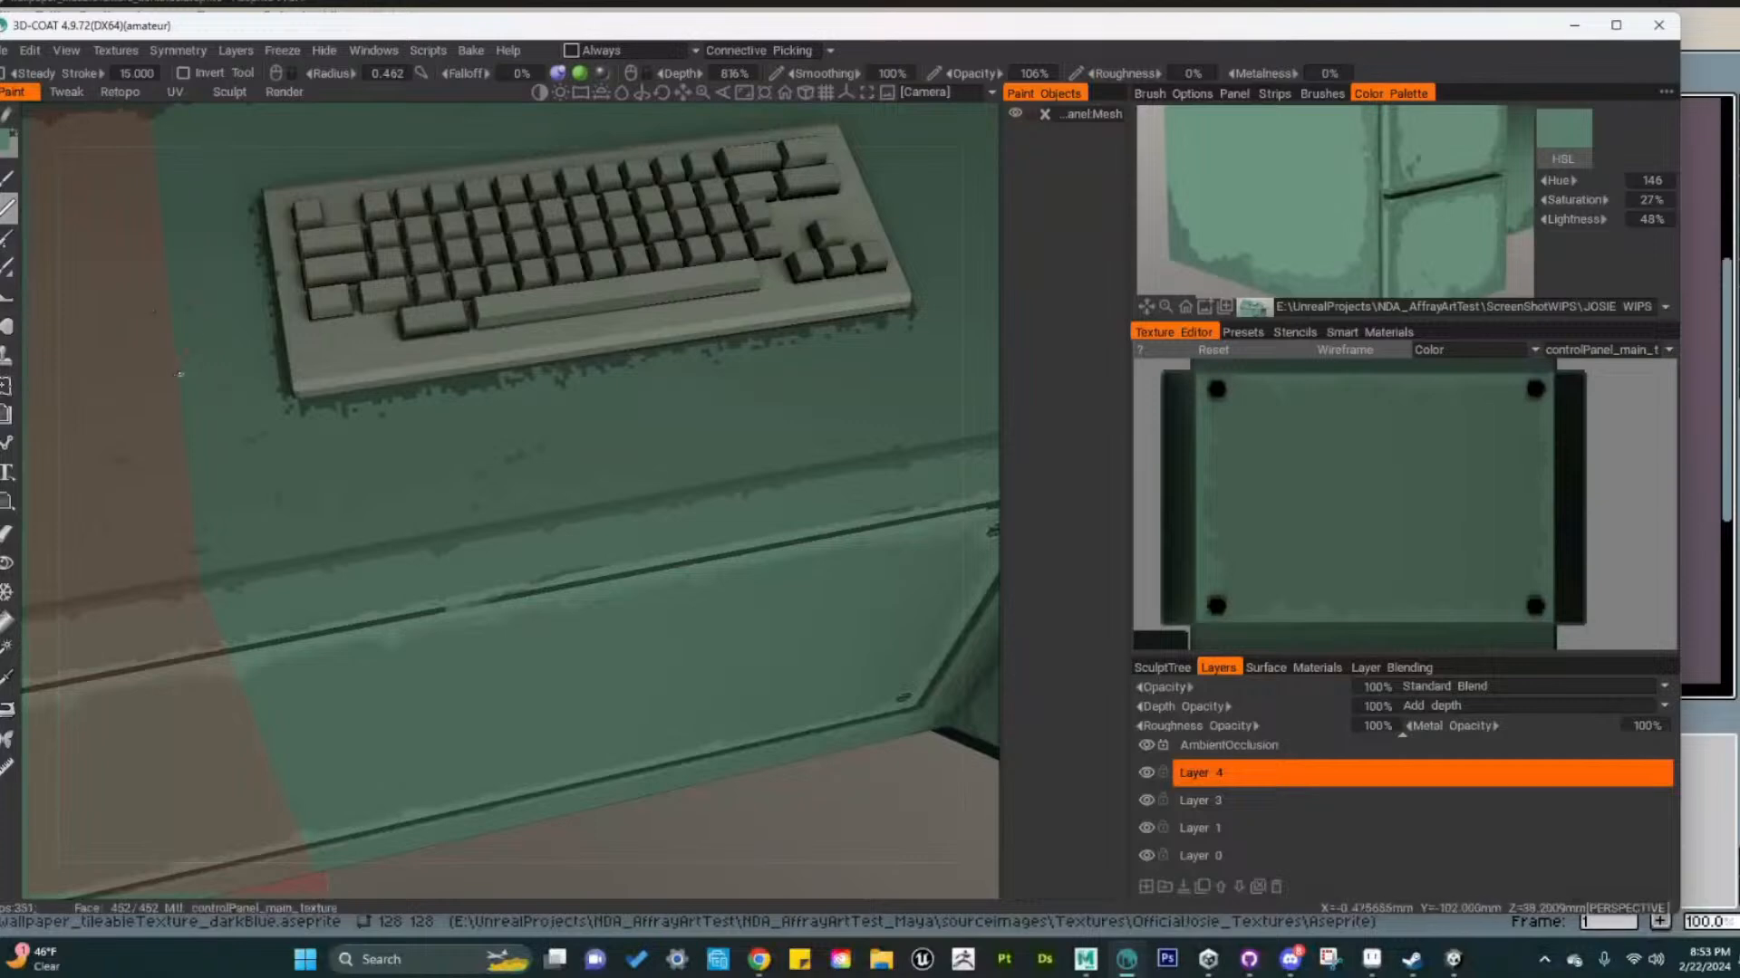
Set the brush radius to 0.492 and dab small worn marks onto the front panel below the keyboard
left_click_drag(538, 504, 501, 617, "alt")
right_click_drag(501, 617, 491, 549, "alt")
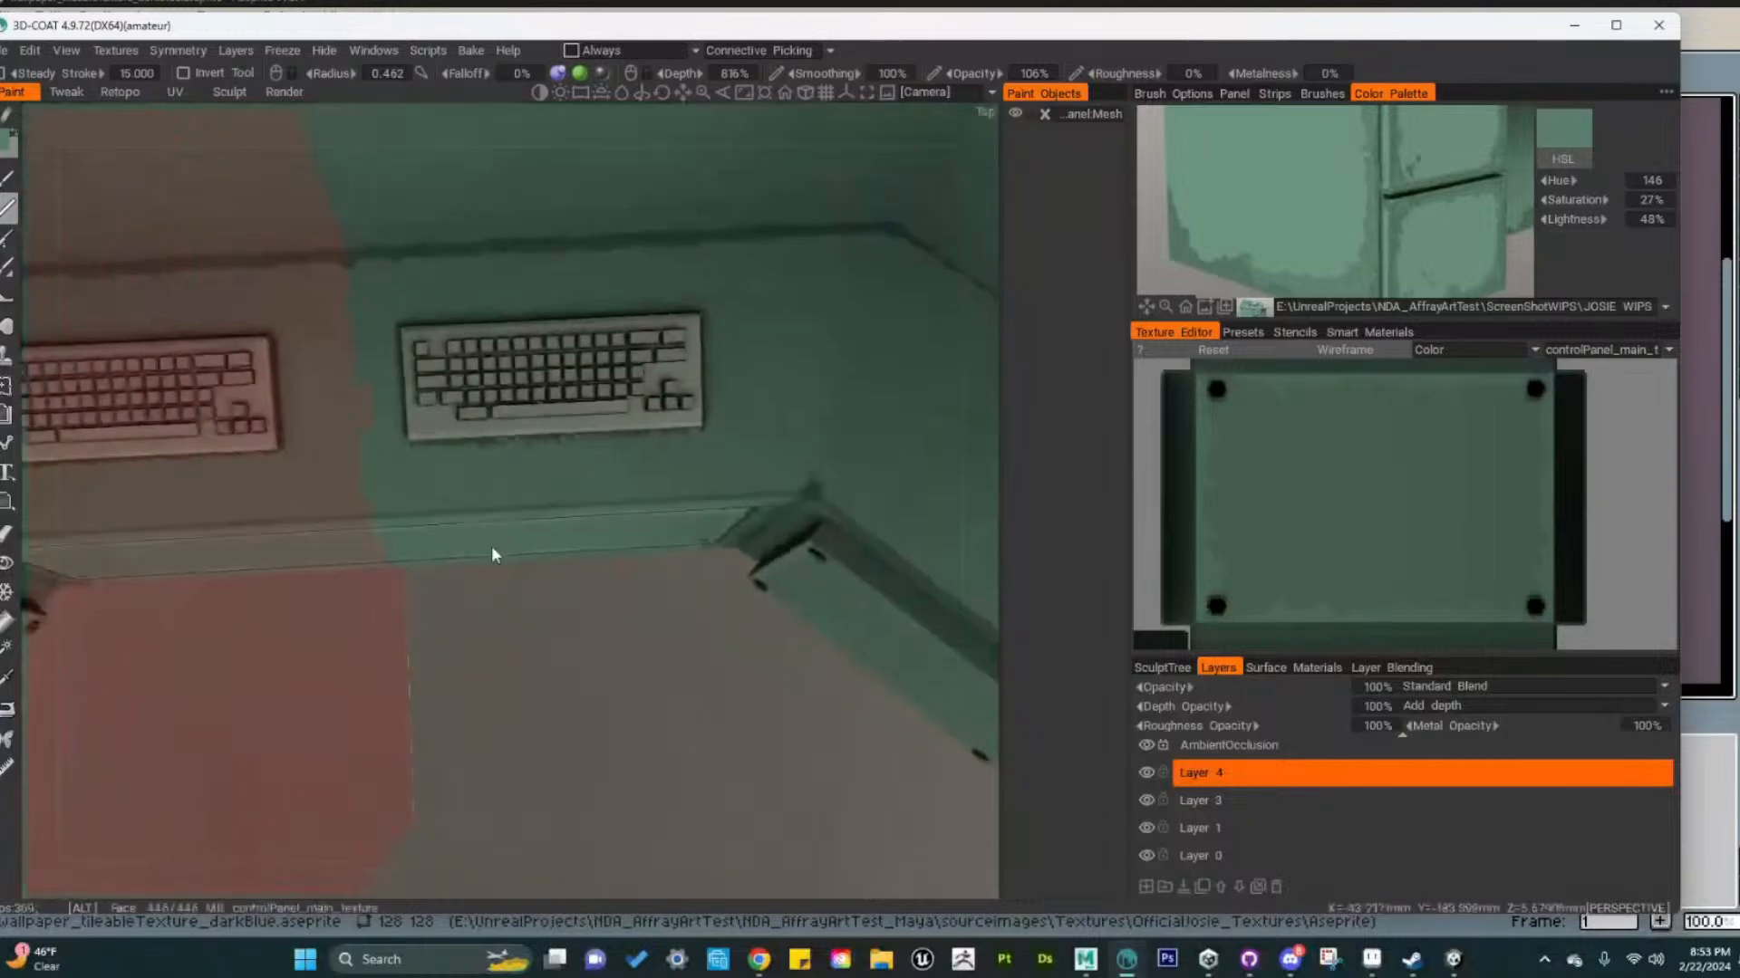
left_click_drag(492, 549, 525, 429, "alt")
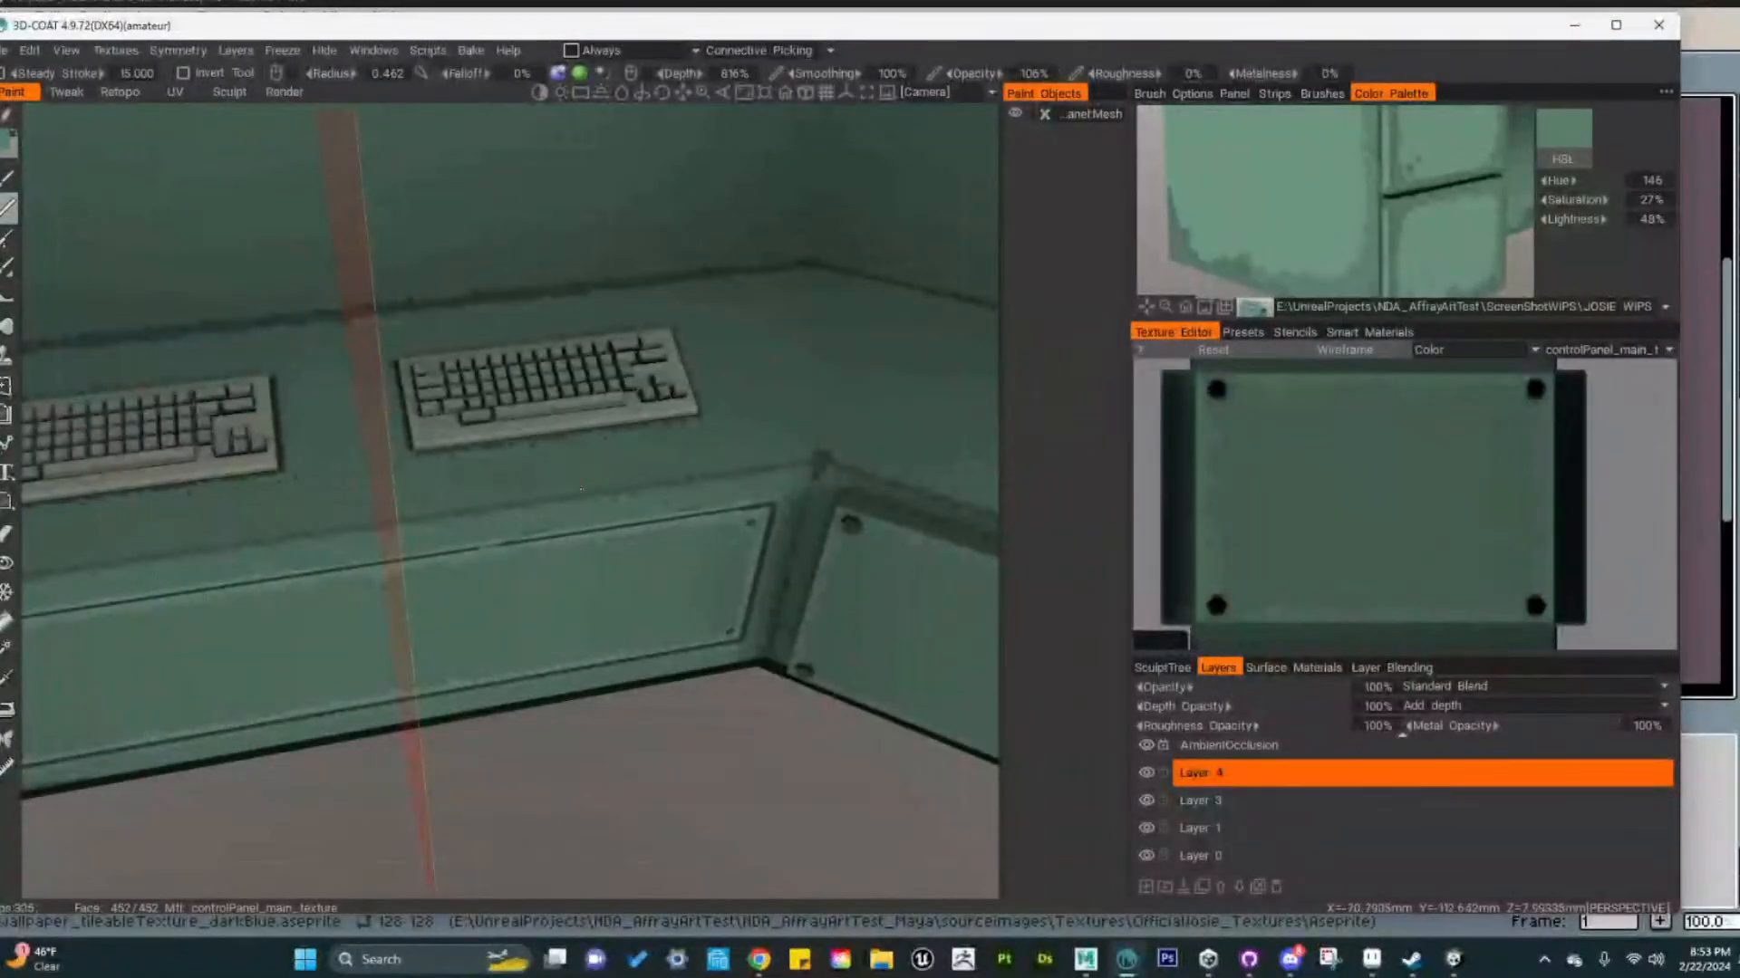
right_click_drag(581, 513, 668, 497, "alt")
left_click_drag(668, 496, 612, 591, "alt")
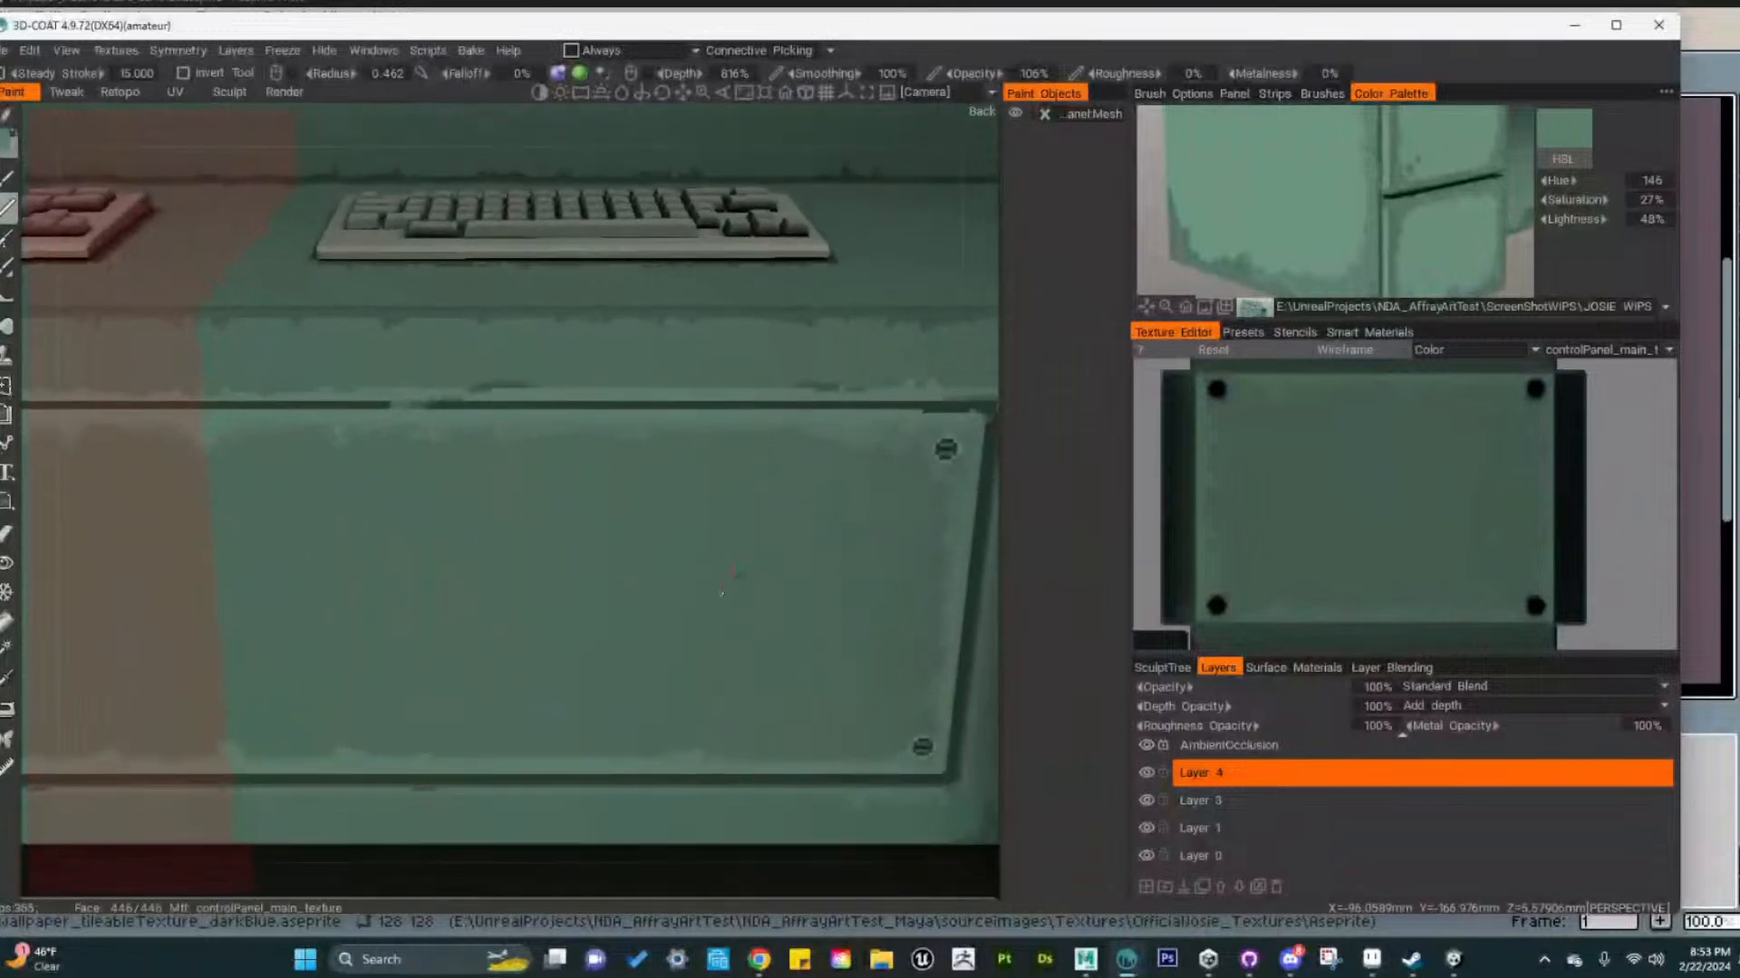
left_click_drag(687, 722, 461, 638, "alt")
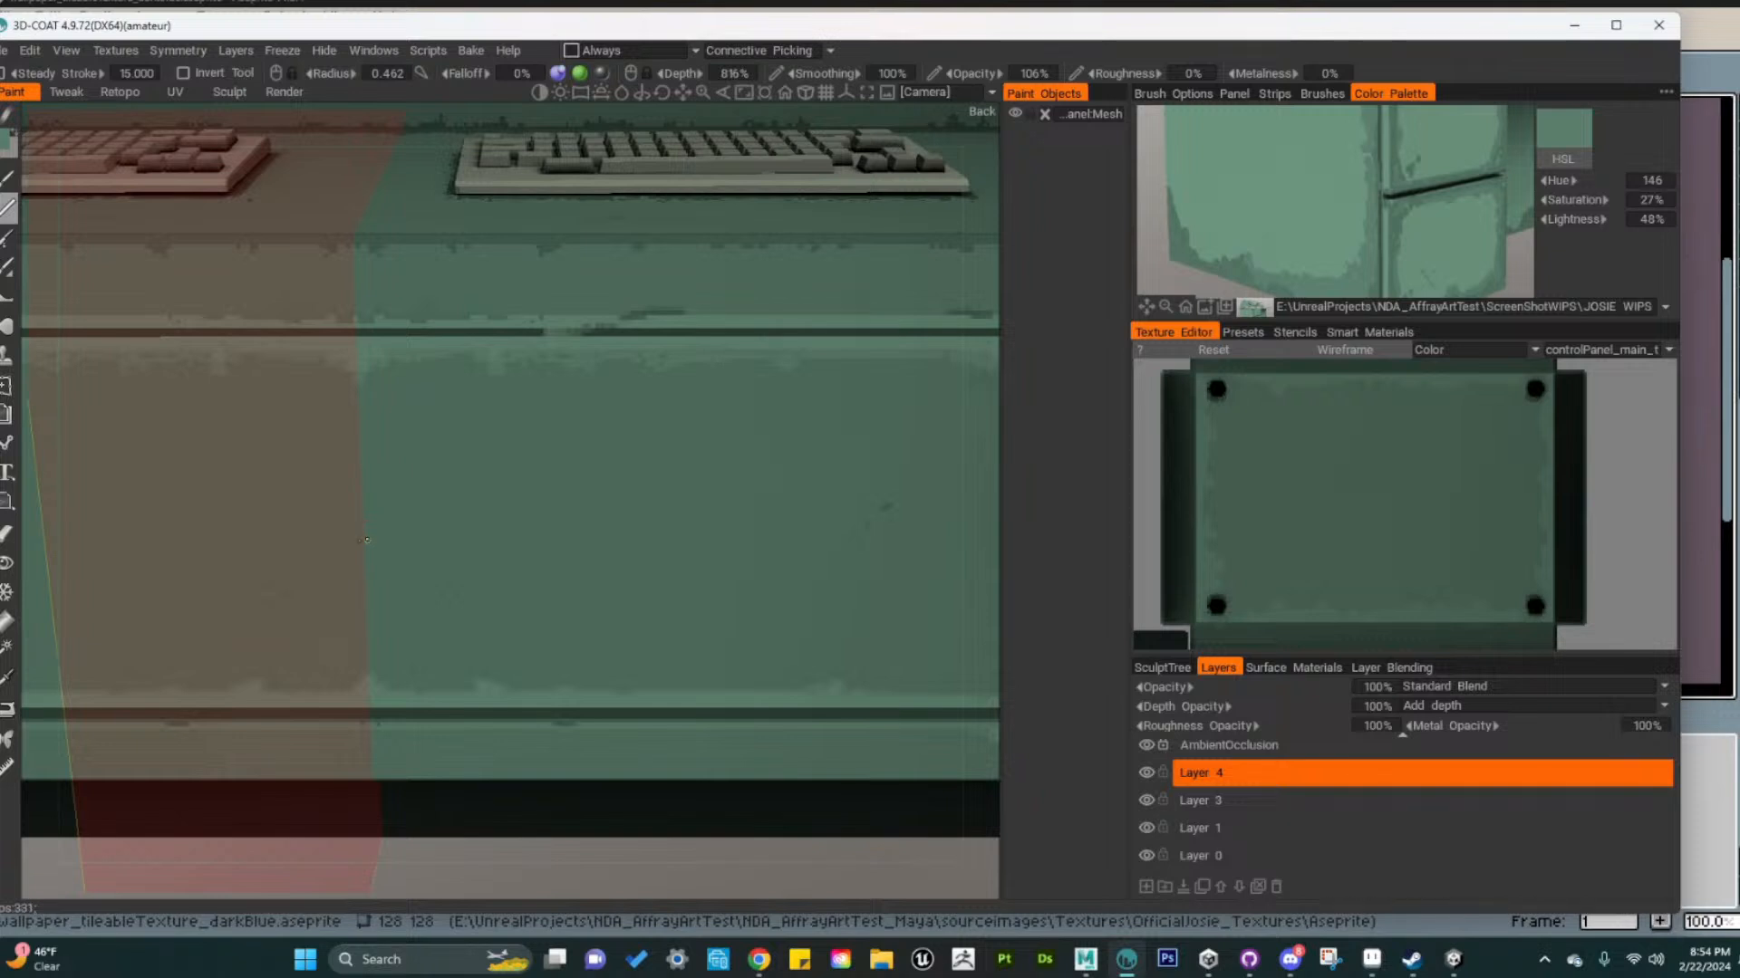
right_click_drag(685, 574, 622, 575, "alt")
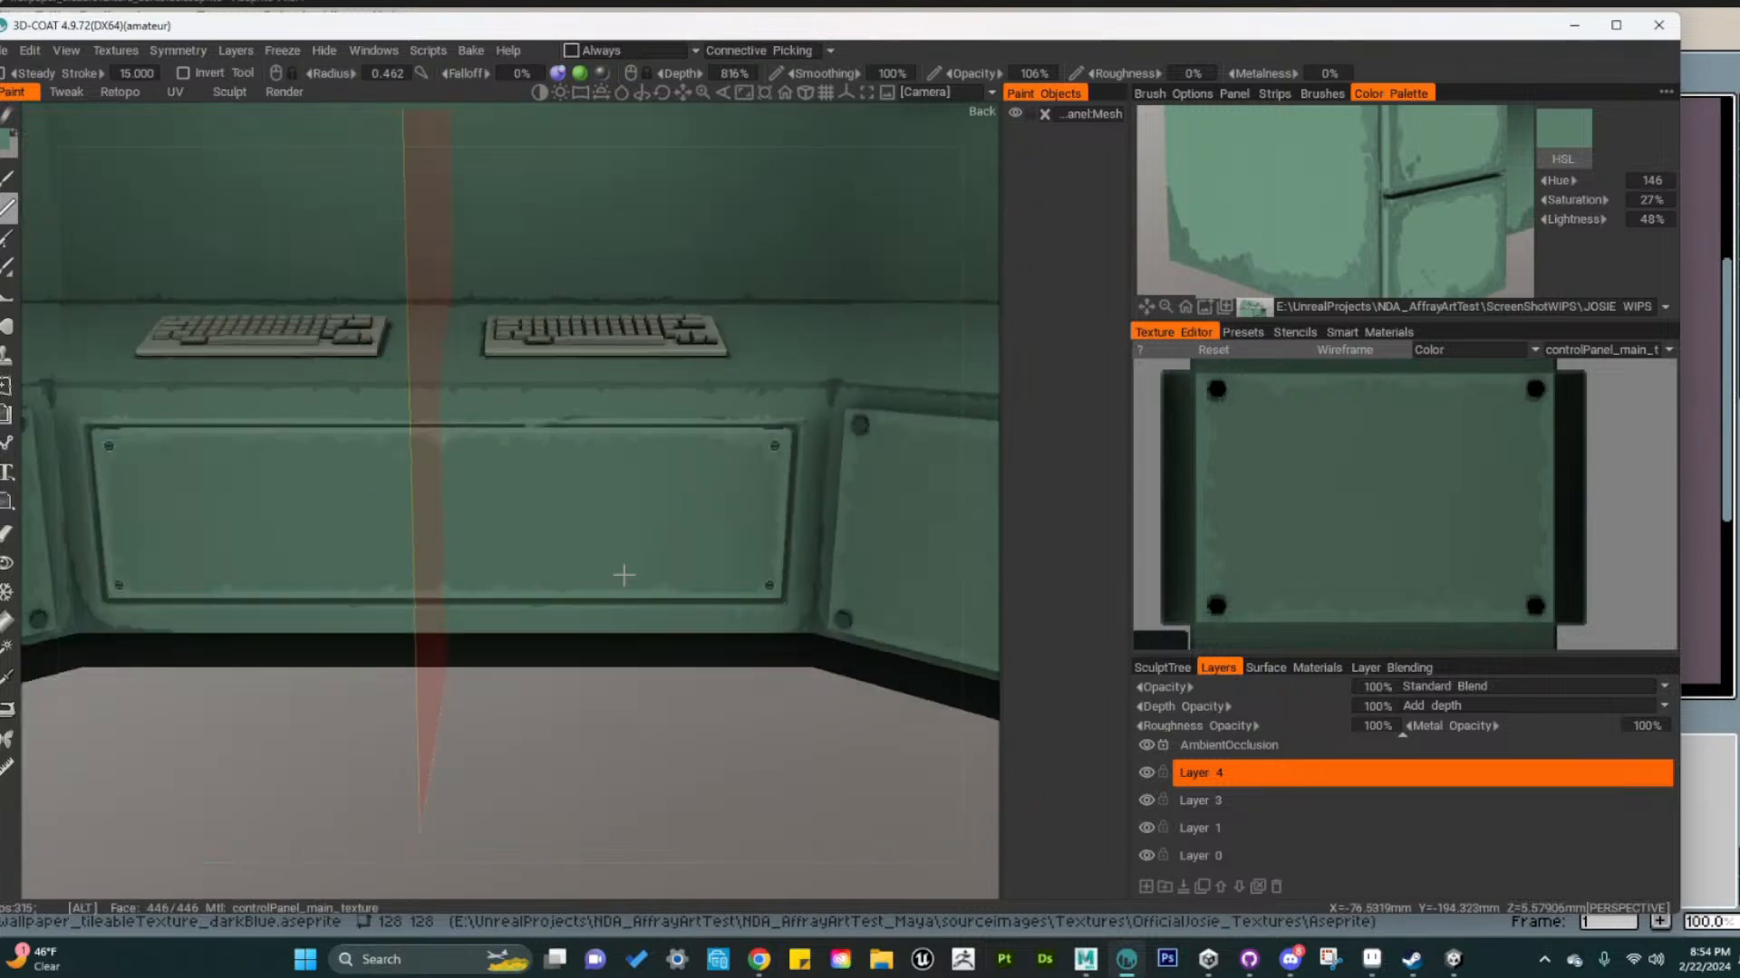
left_click_drag(621, 574, 655, 578, "alt")
right_click_drag(627, 637, 662, 631, "alt")
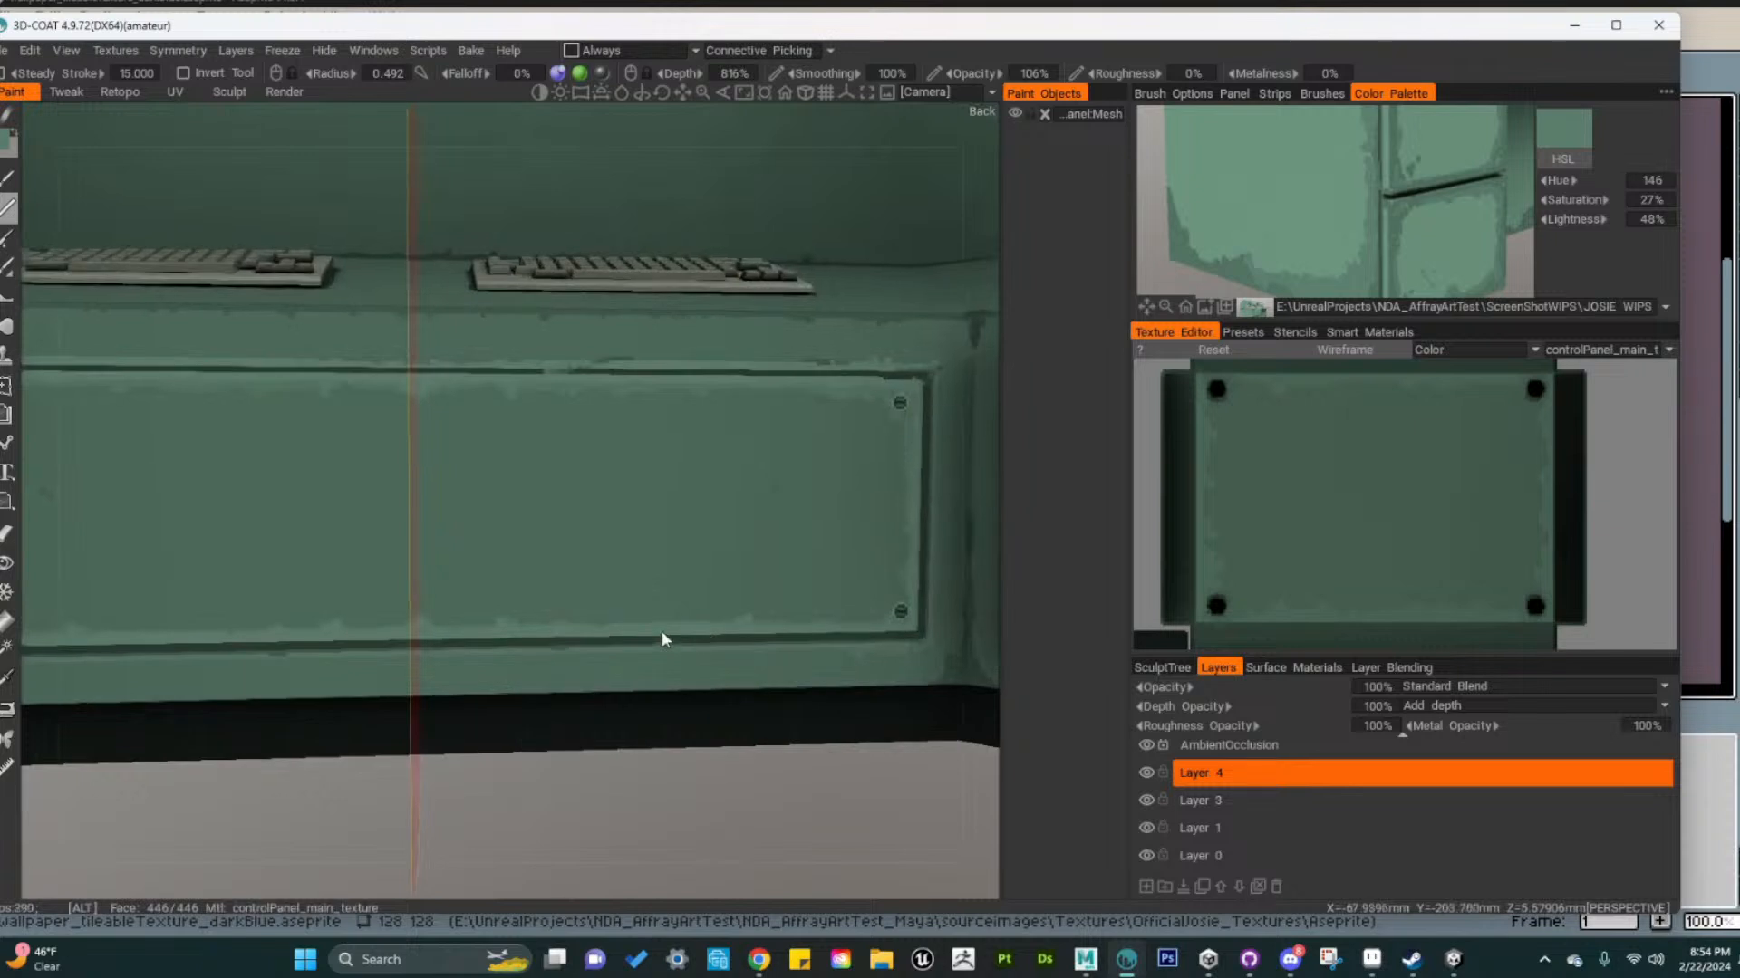
left_click_drag(663, 631, 622, 633, "alt")
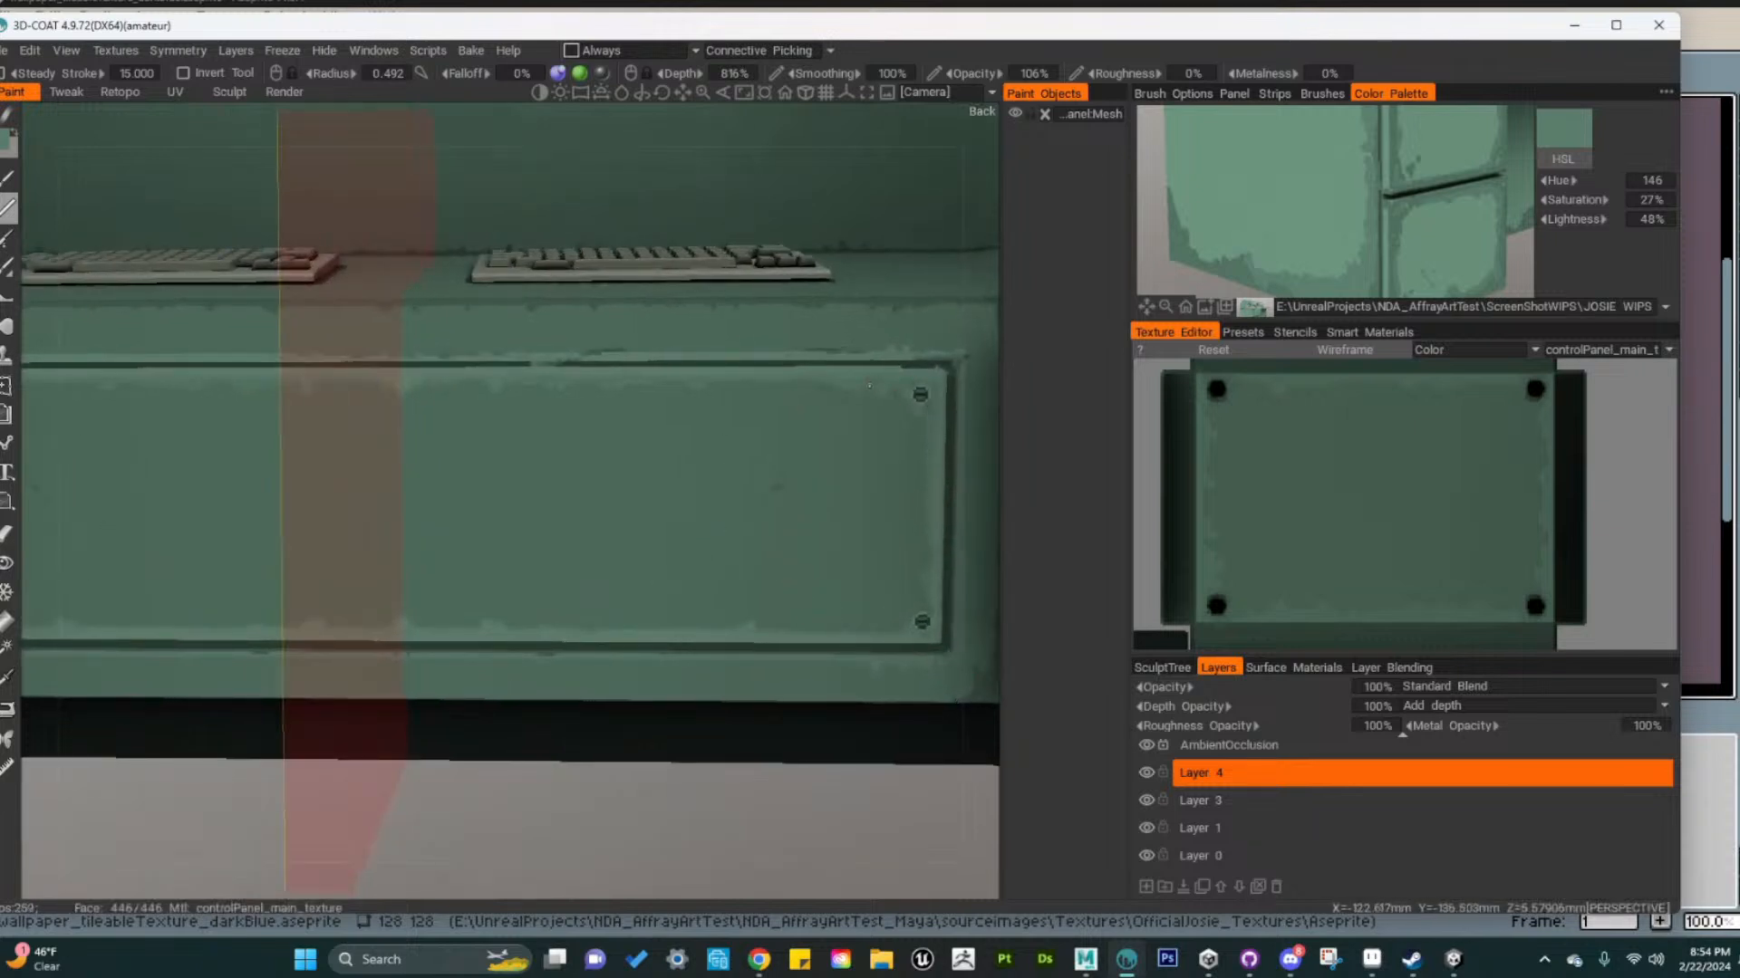
Break up the shadow line along the desktop's front edge with small ragged marks
left_click_drag(868, 385, 645, 520, "alt")
right_click_drag(645, 520, 618, 593, "alt")
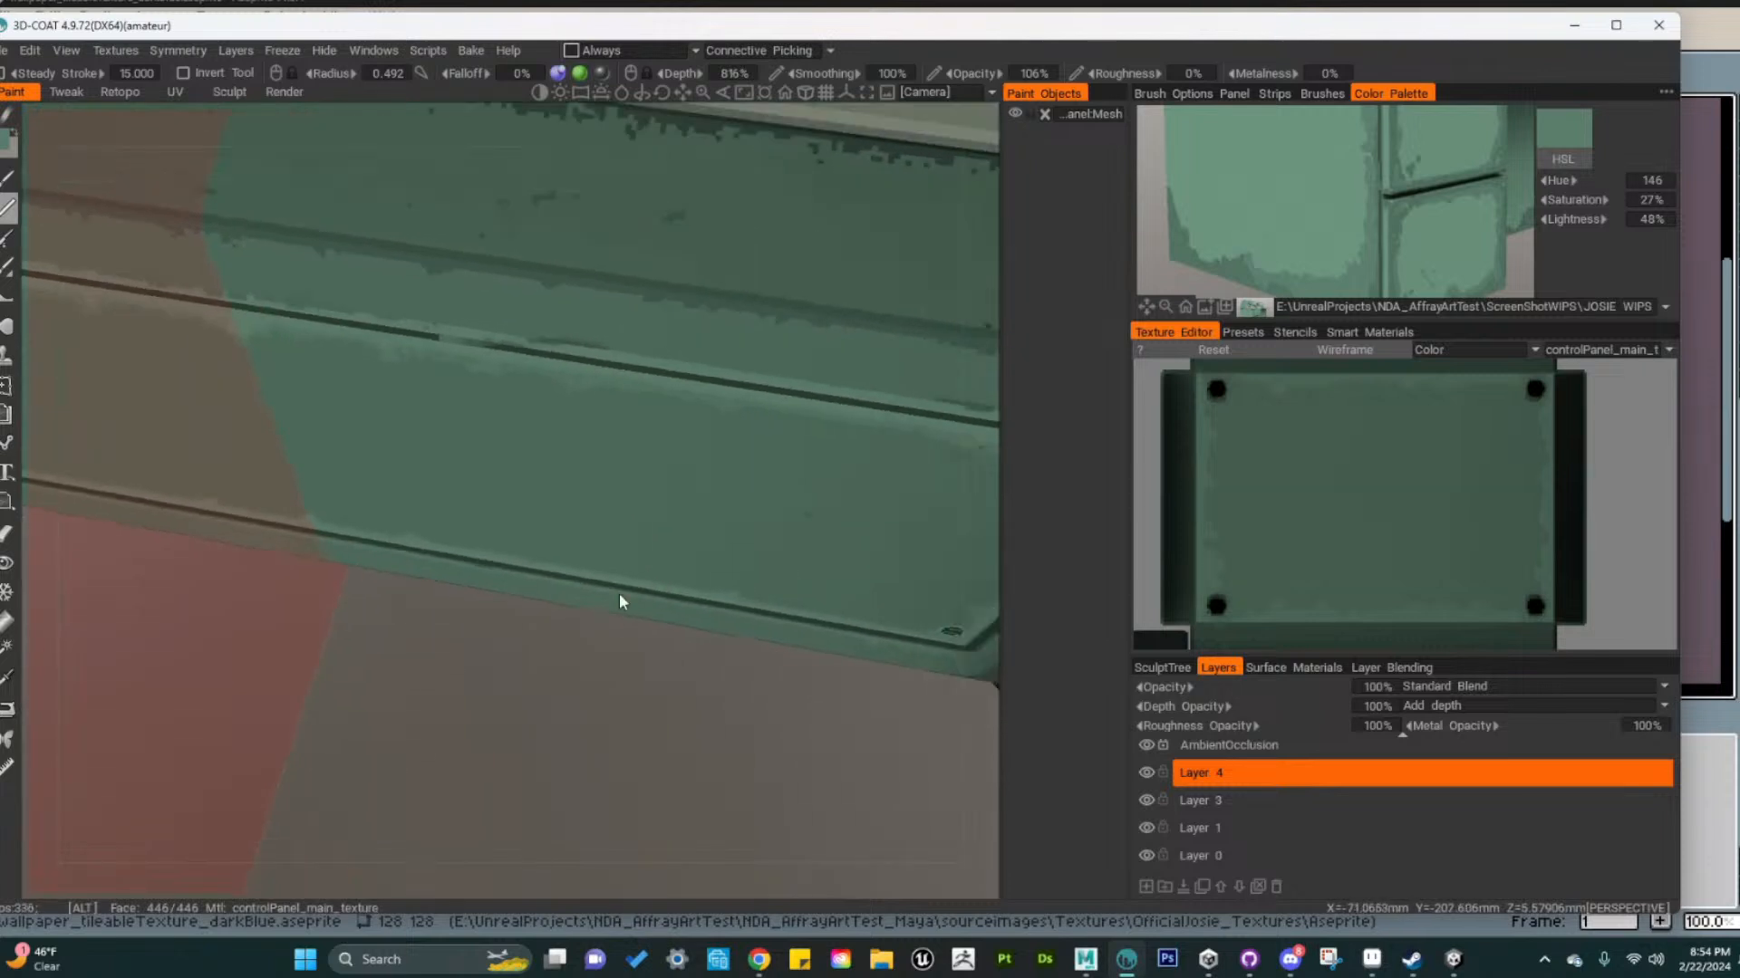
left_click_drag(618, 592, 623, 374, "alt")
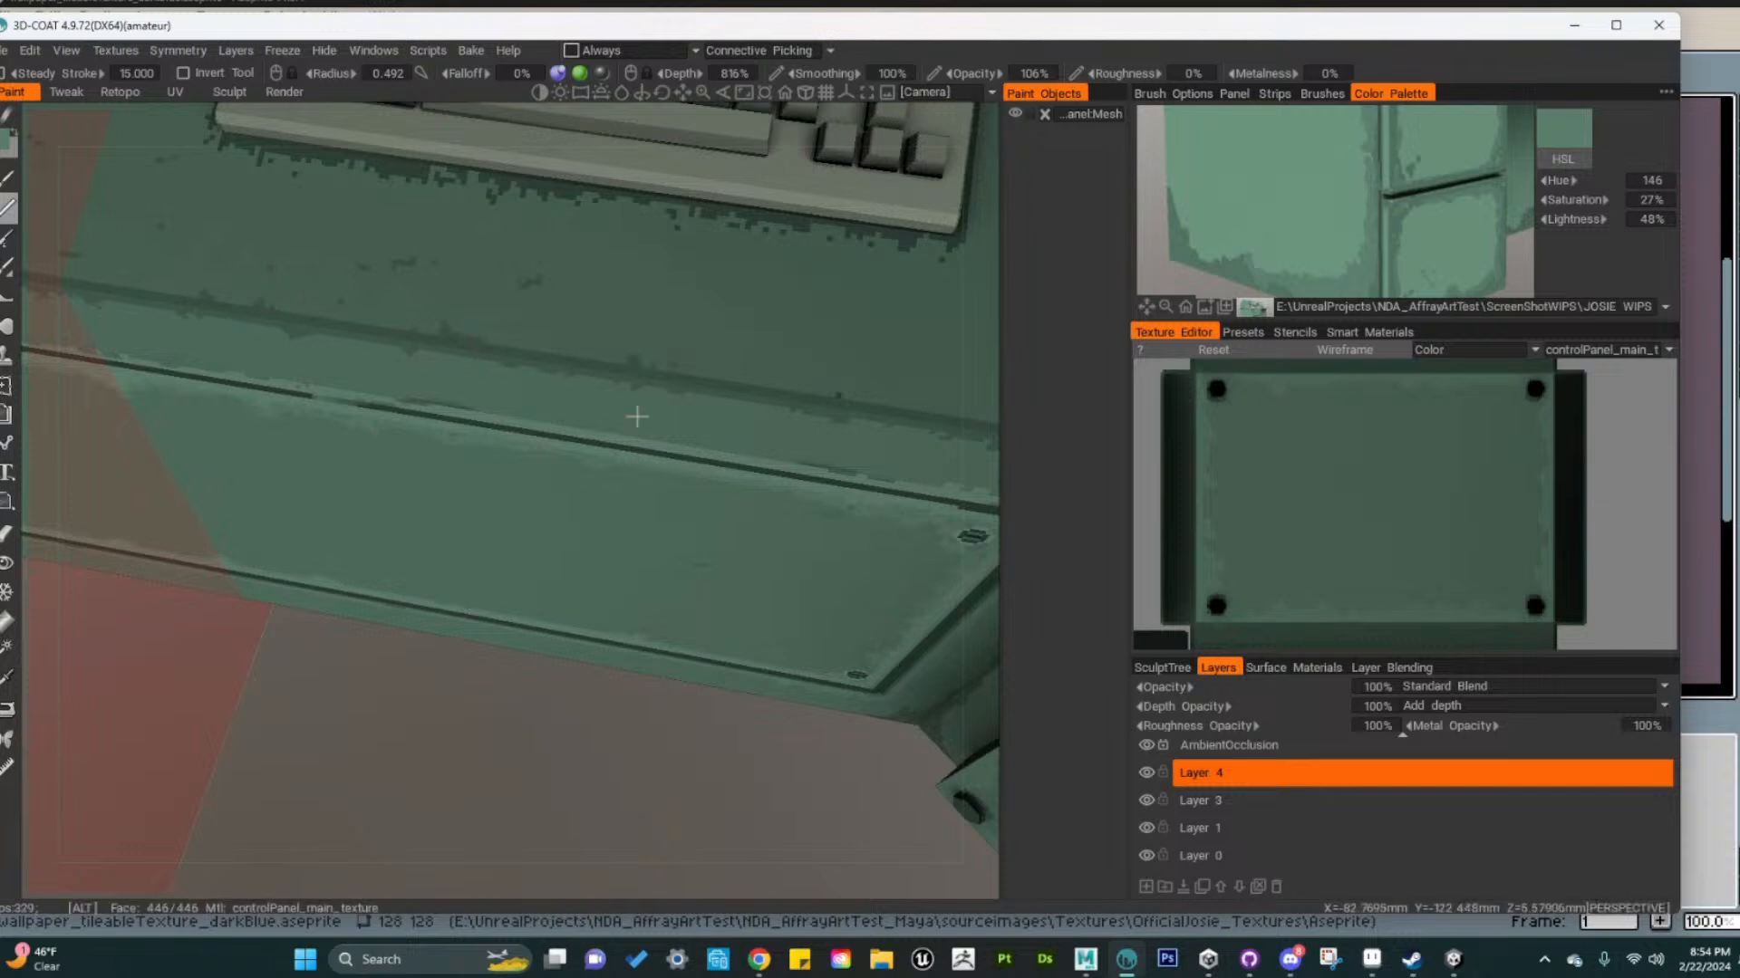
left_click_drag(637, 417, 439, 405, "alt")
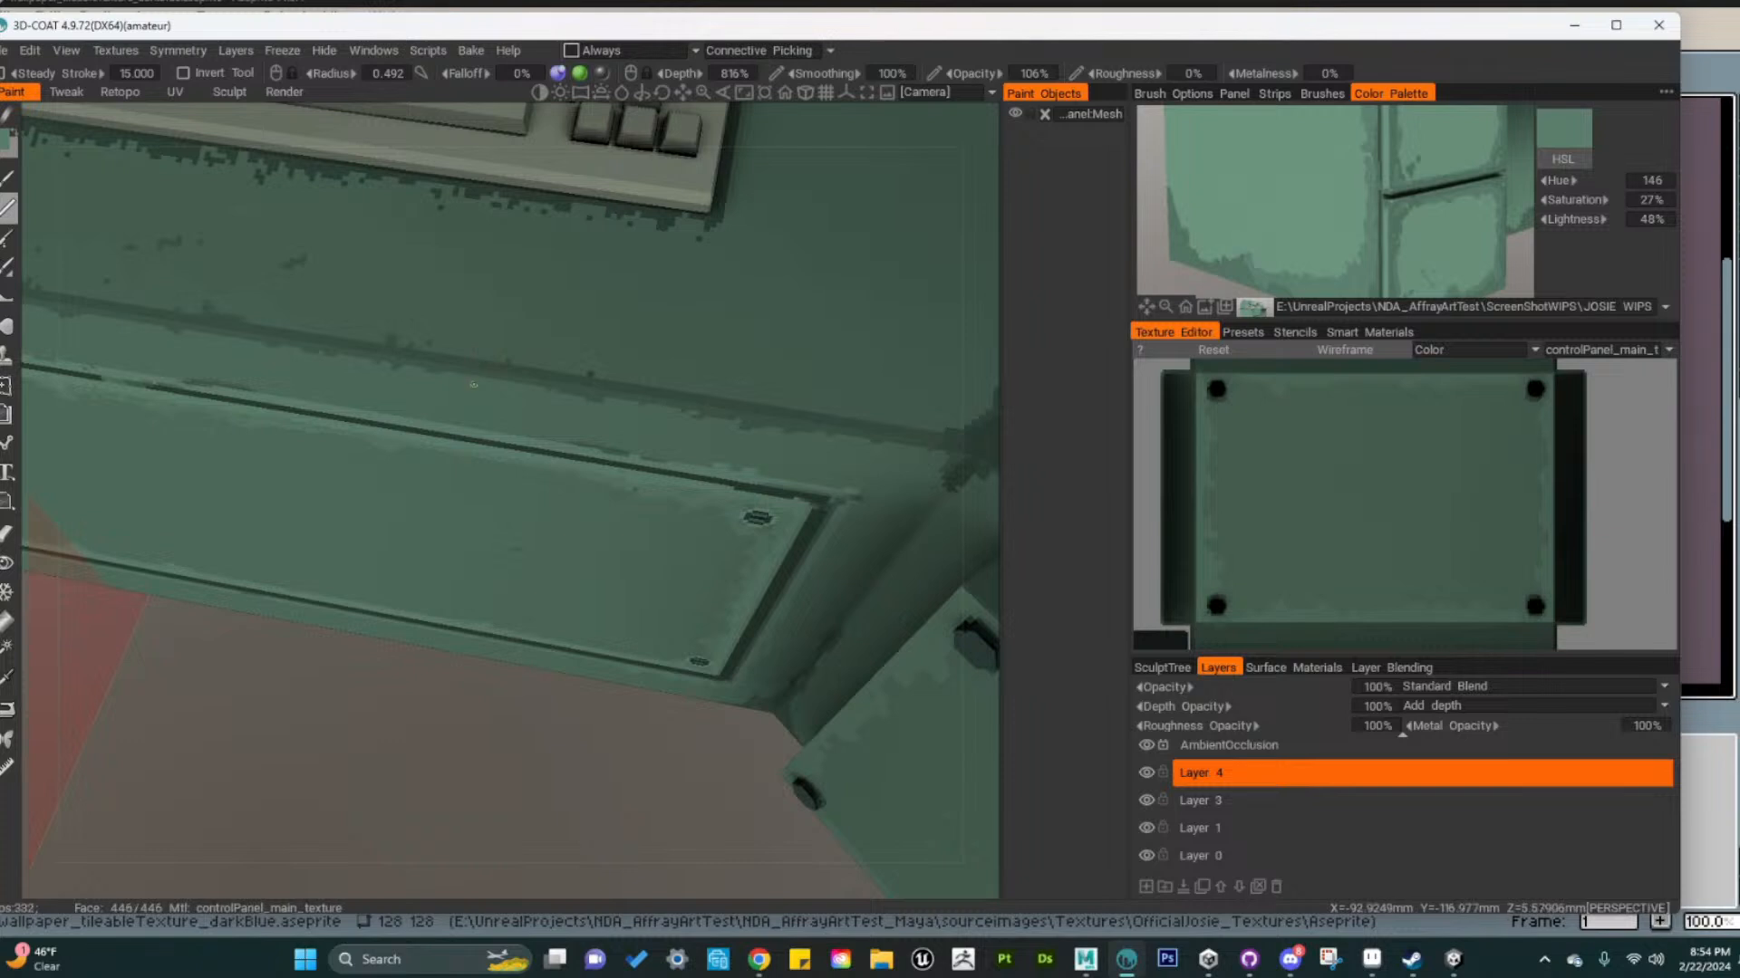
Paint a ragged, branching contact shadow at the desktop's inner front corner and carry it down the vertical seam beside the front panel
left_click_drag(473, 385, 504, 497, "alt")
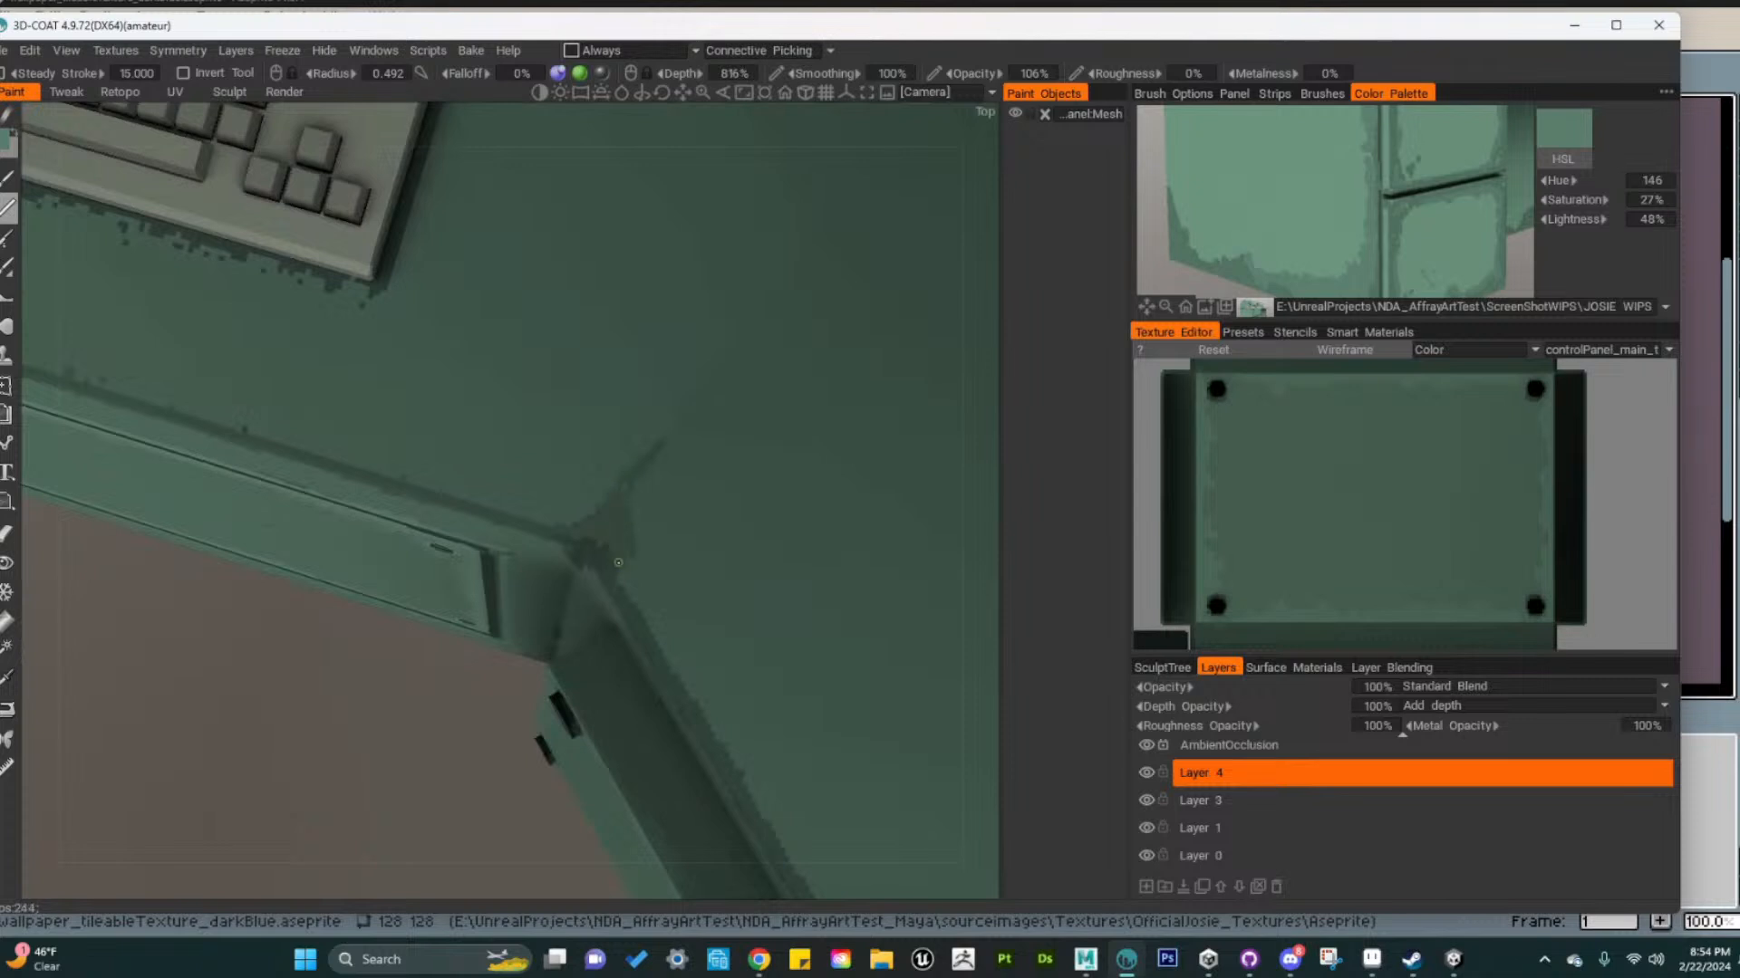
left_click_drag(588, 548, 641, 368, "alt")
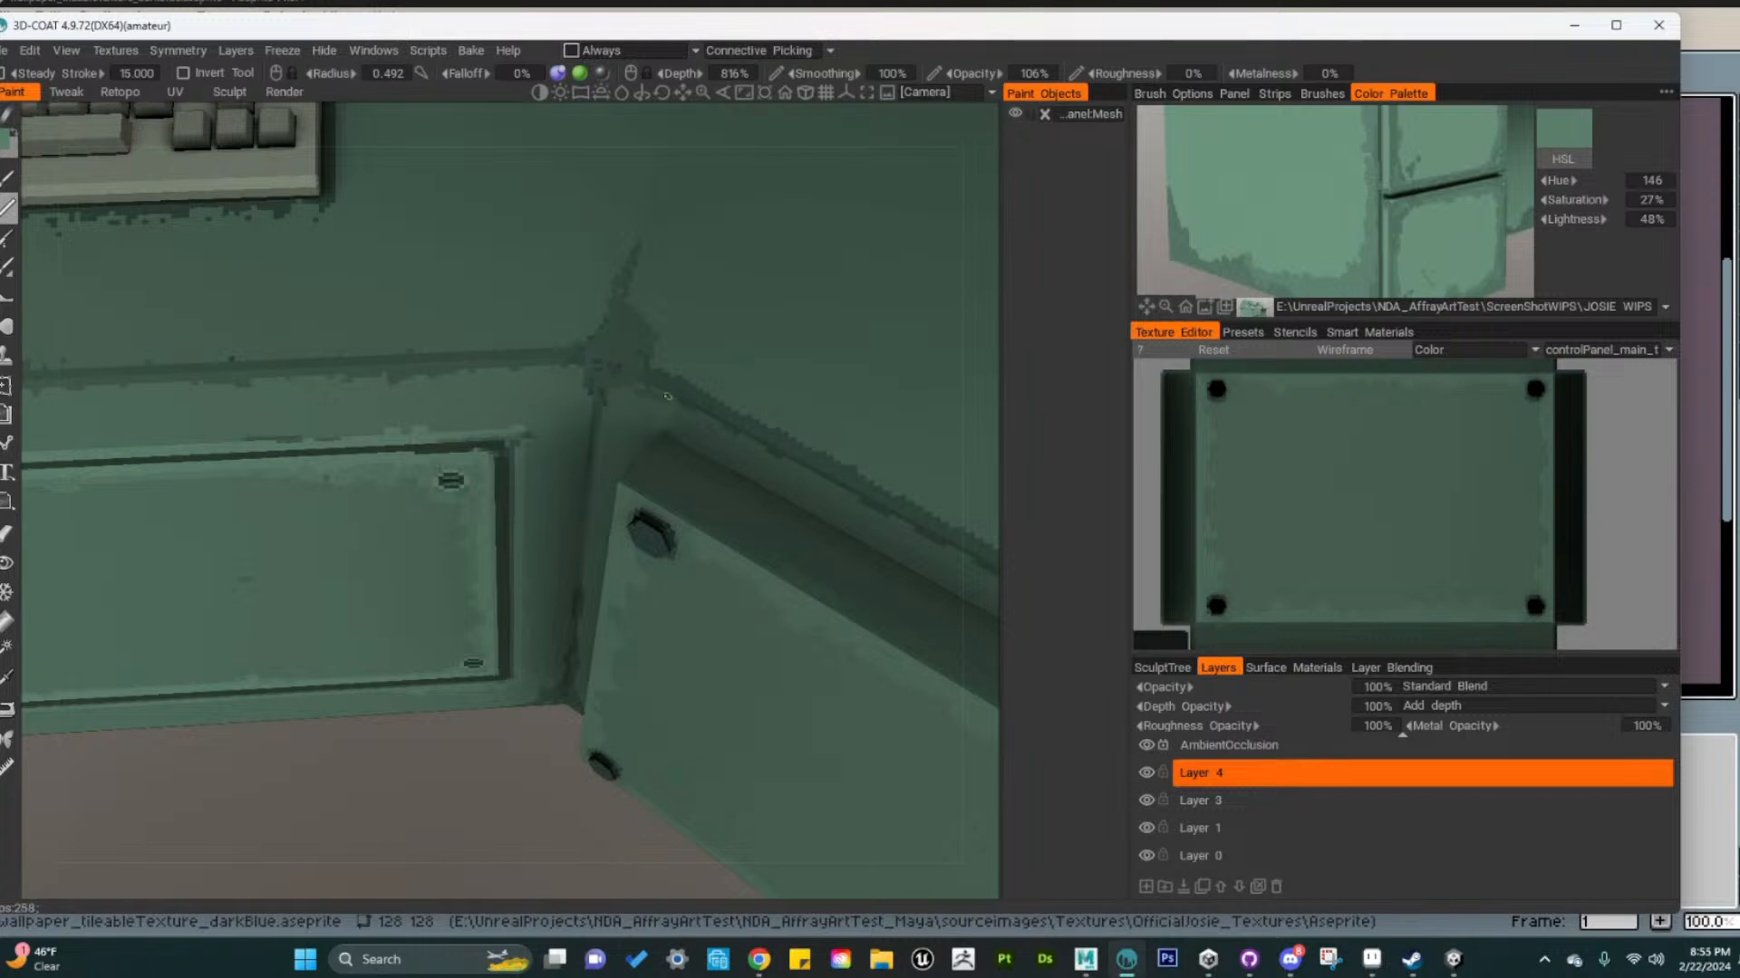
left_click_drag(676, 552, 698, 426, "alt")
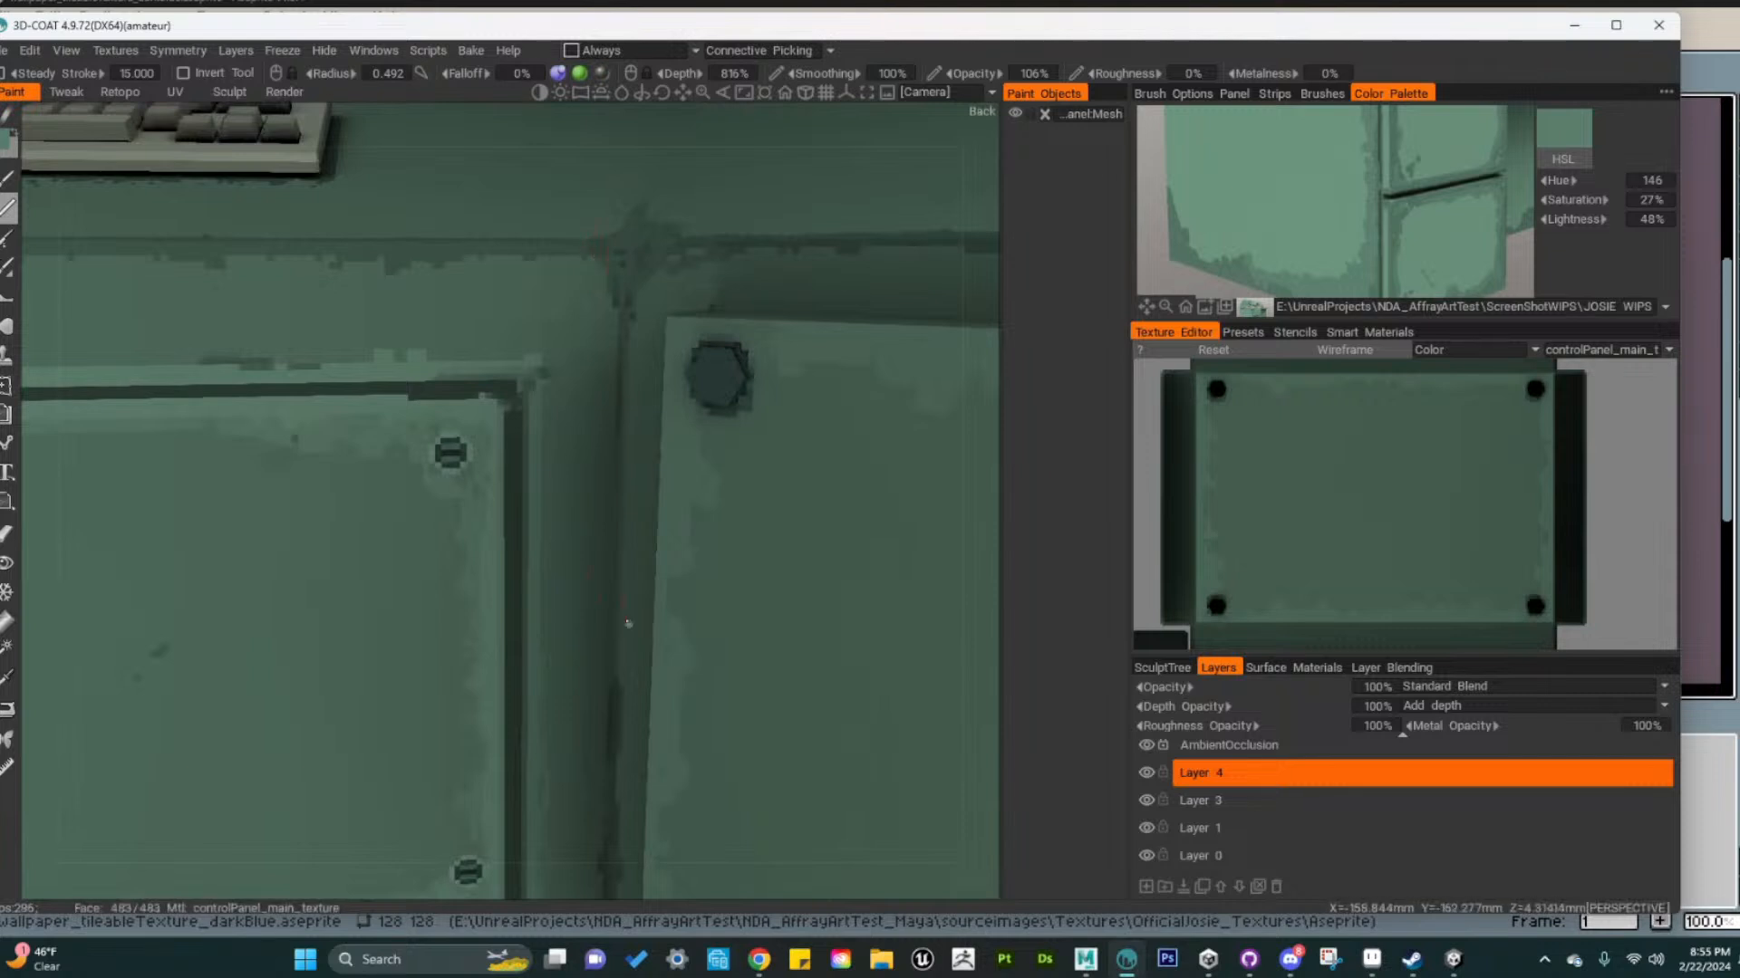
middle_click_drag(671, 569, 606, 455, "alt")
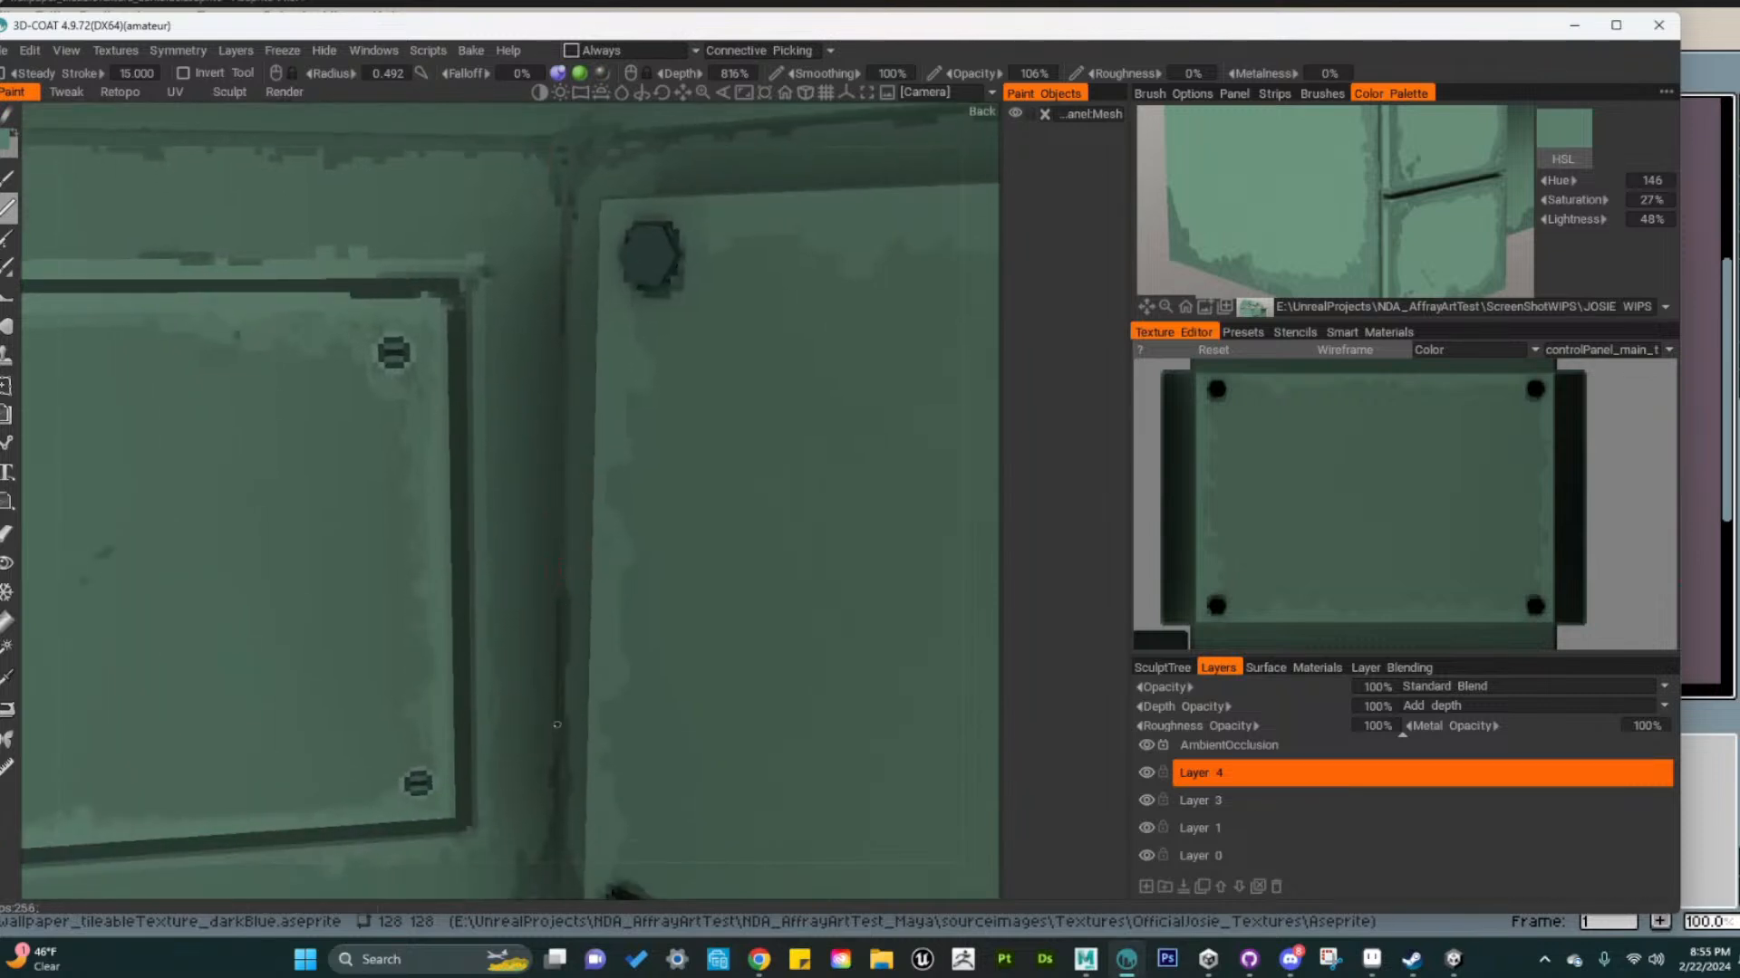
Extend a thin shadow crease from the inner front corner across the desktop, trimming it back to a short taper
right_click_drag(554, 787, 597, 763, "alt")
left_click_drag(597, 763, 584, 833, "alt")
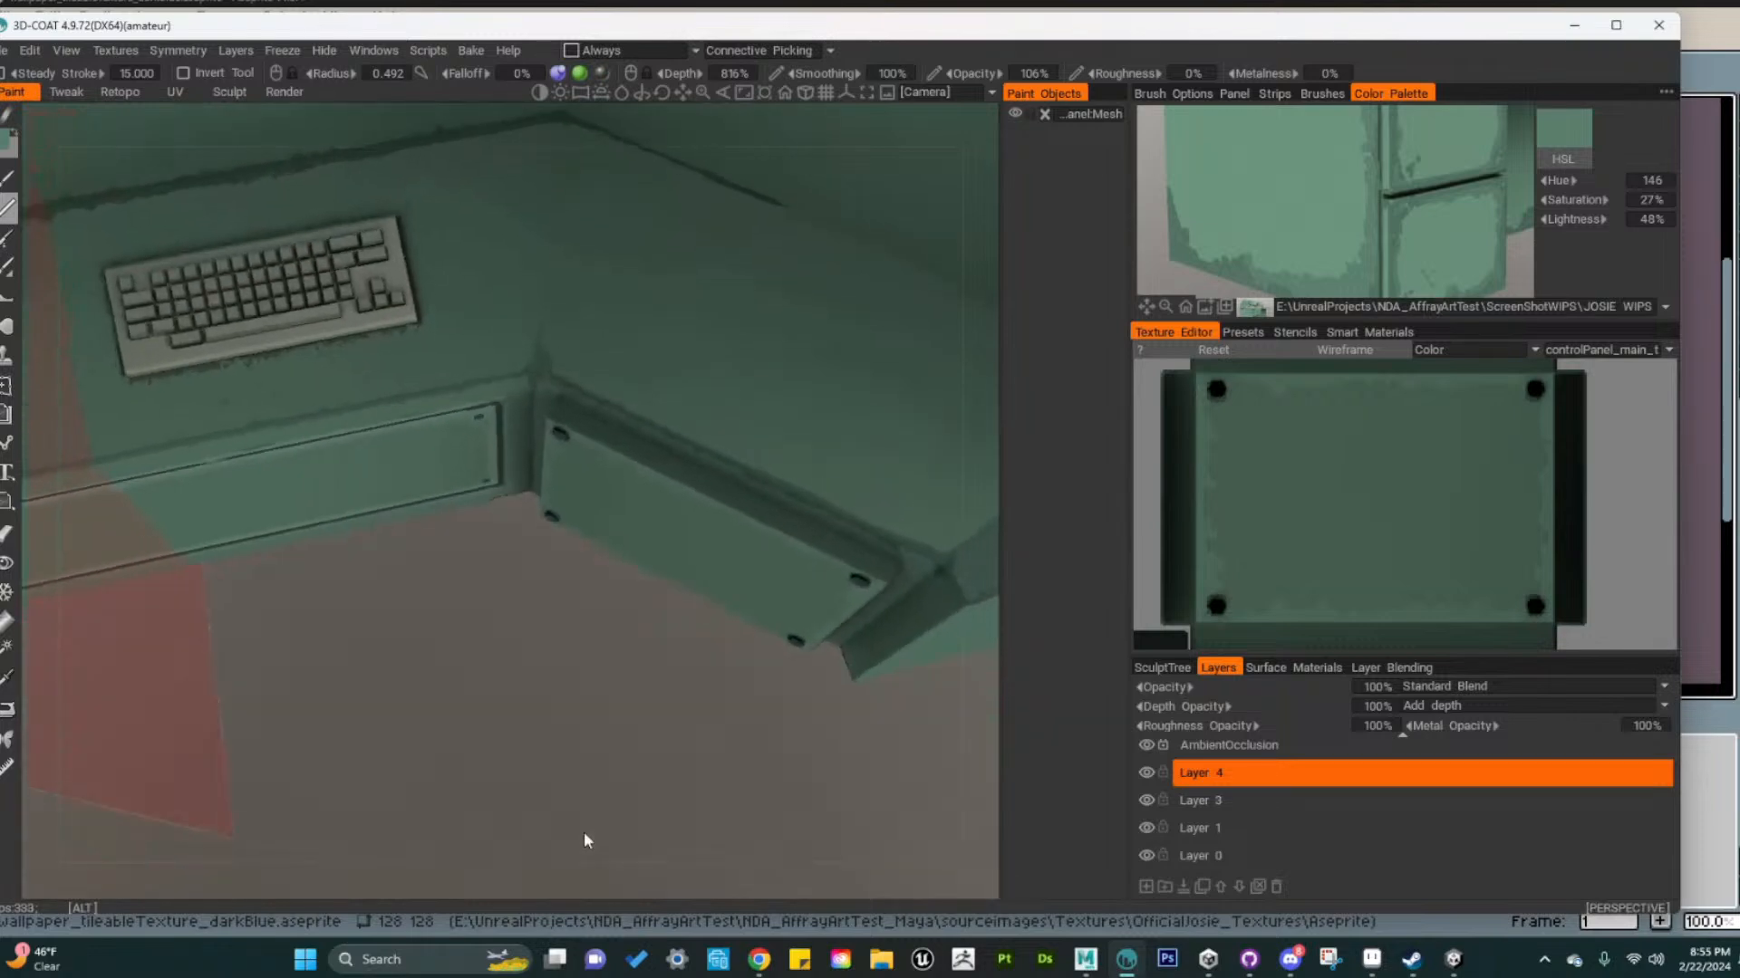
scroll(572, 404, "up", 5)
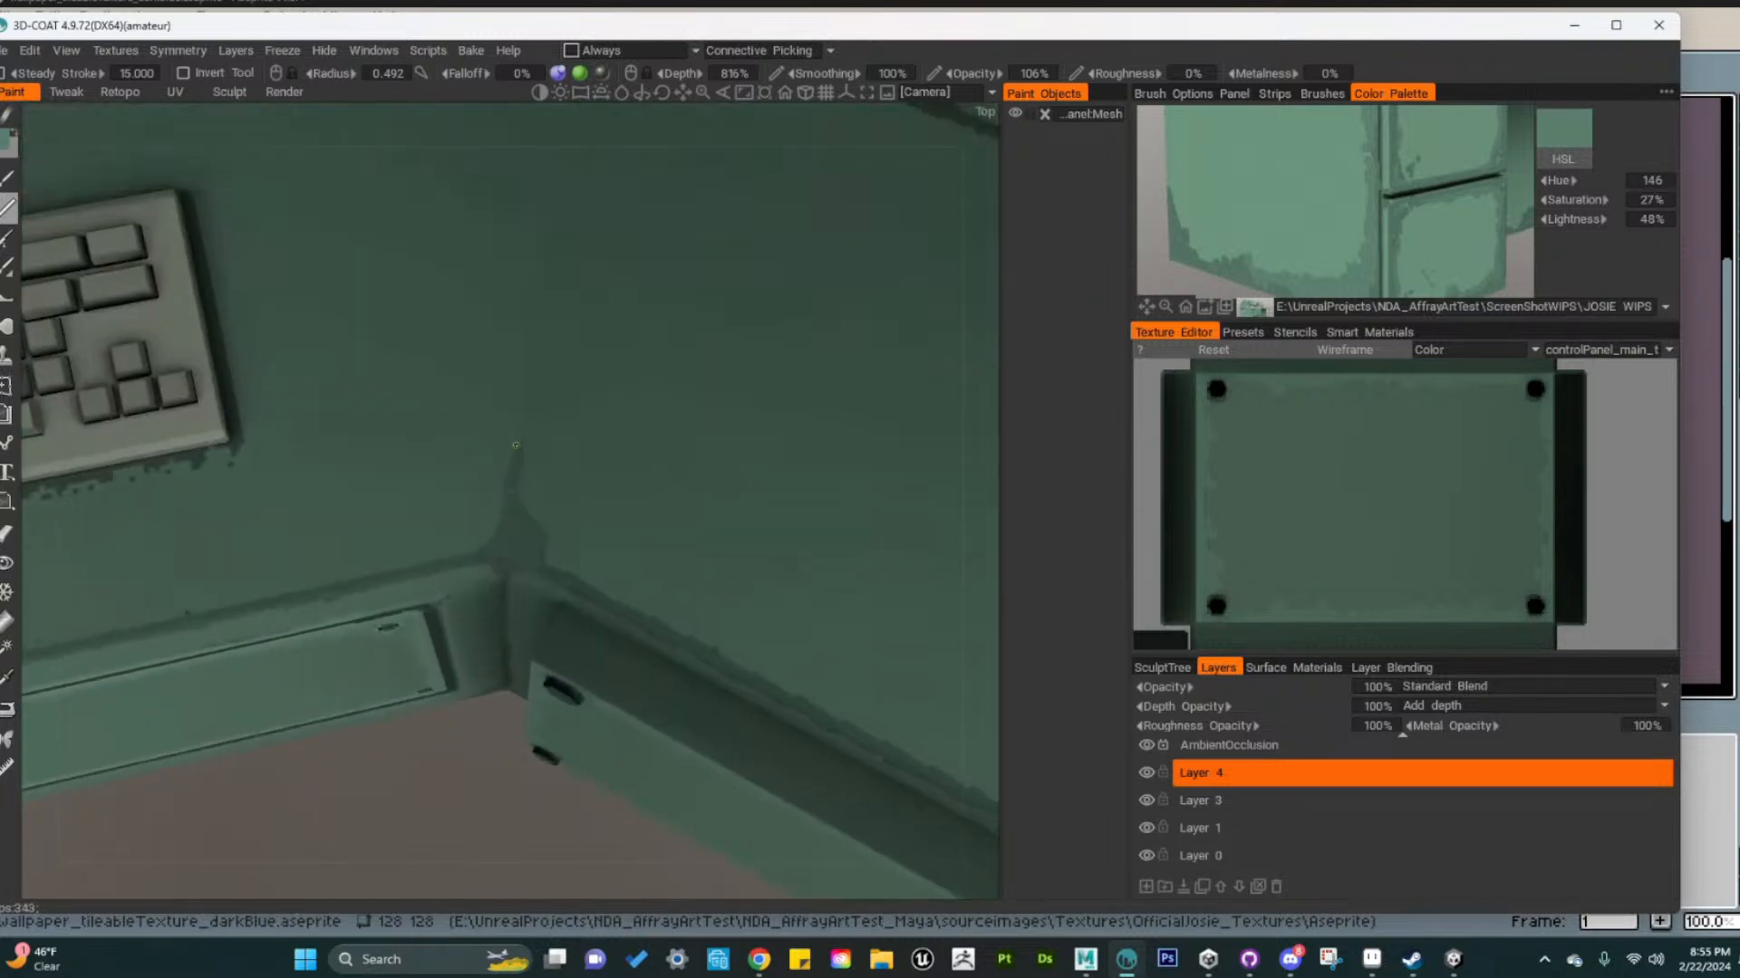
left_click_drag(531, 313, 533, 290)
middle_click_drag(616, 427, 548, 625, "alt")
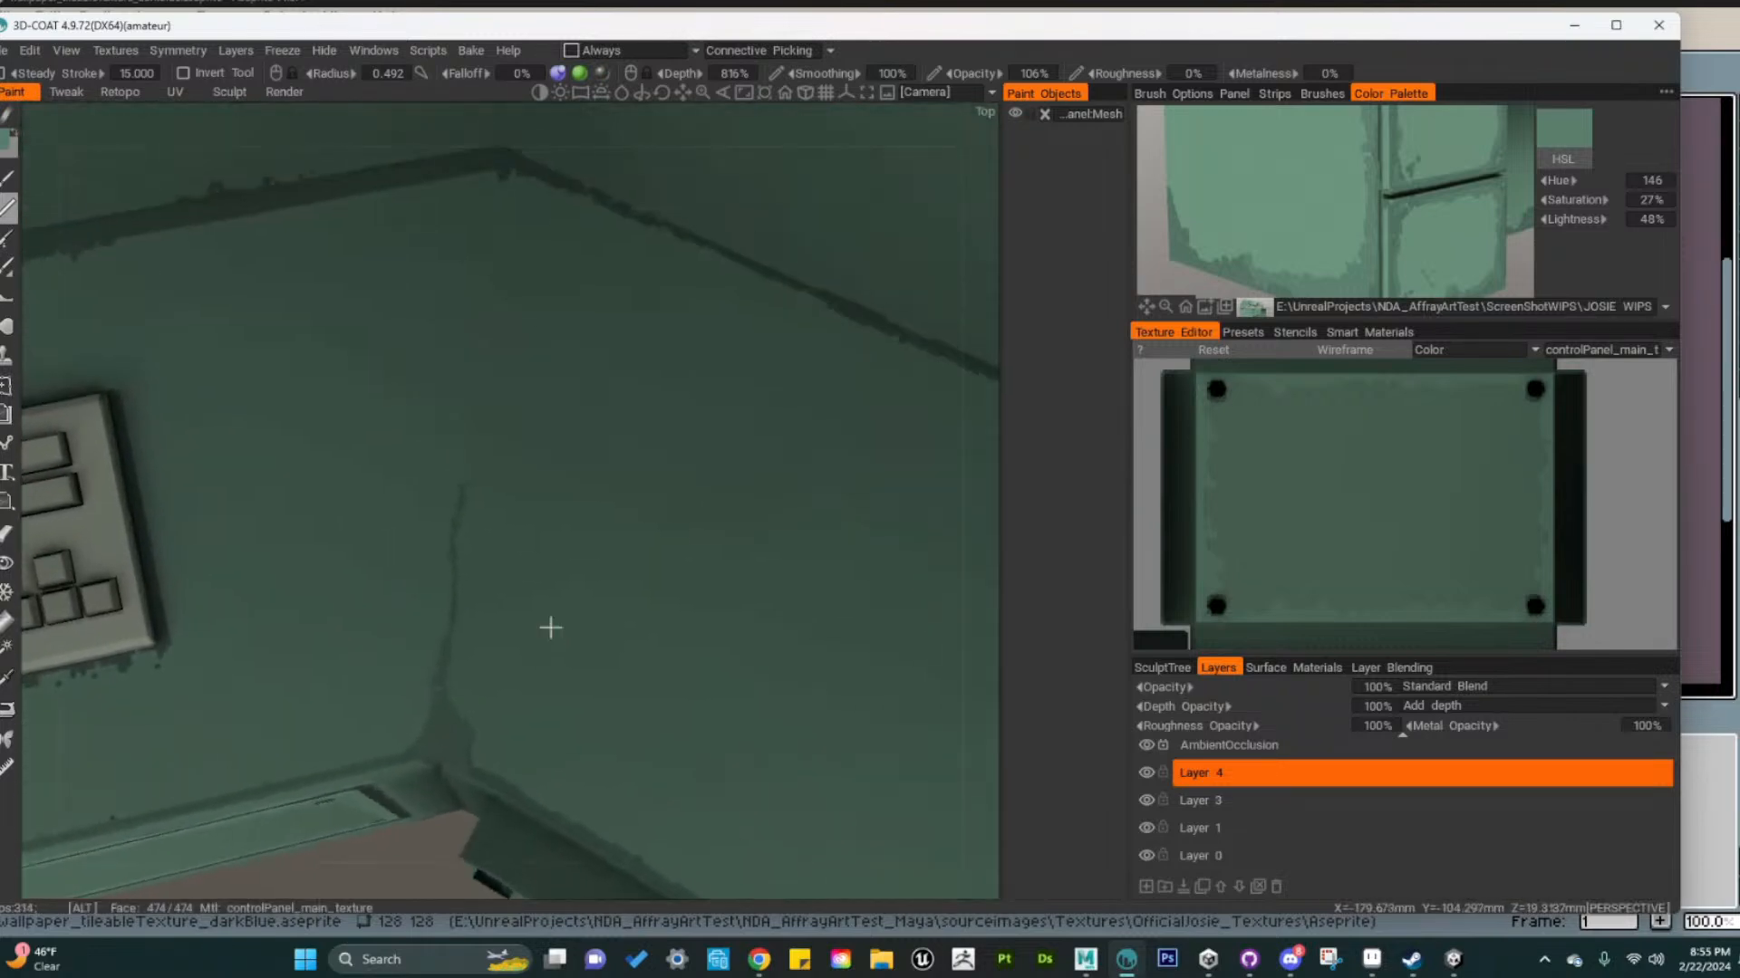
left_click_drag(463, 482, 461, 539)
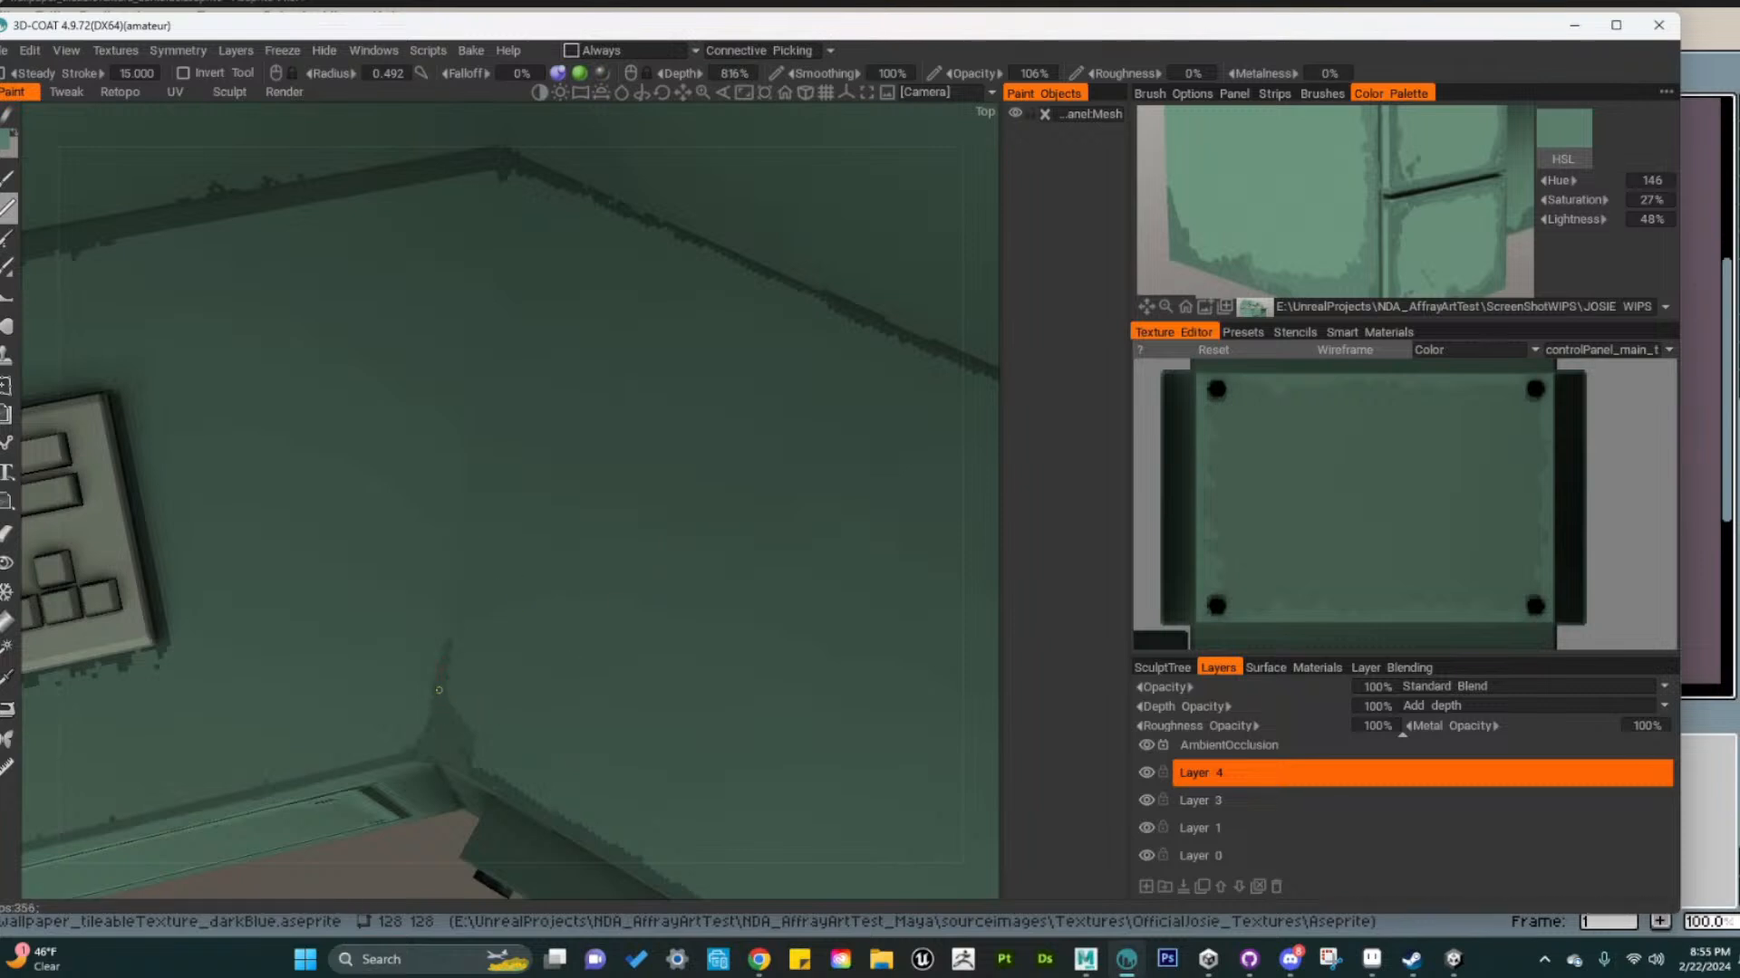
Add ragged shadow marks around the inner front corner and along the adjoining desktop edge beside the keyboard
left_click_drag(395, 752, 481, 689, "alt")
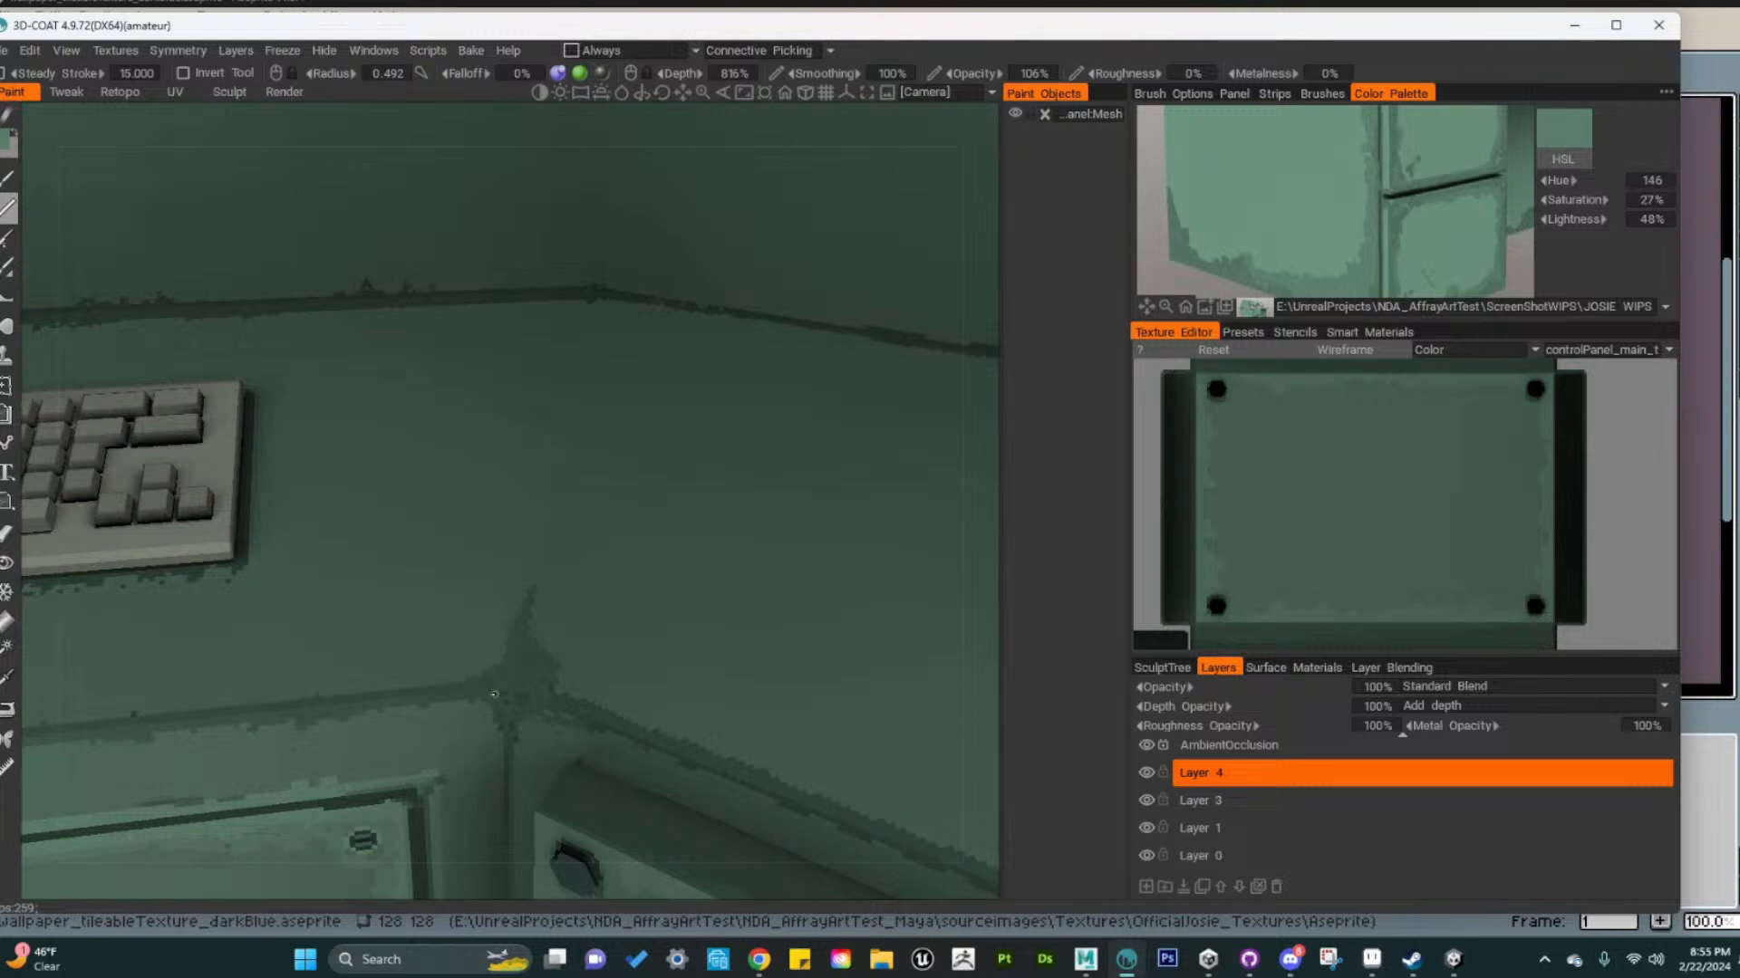
left_click_drag(644, 685, 454, 597, "alt")
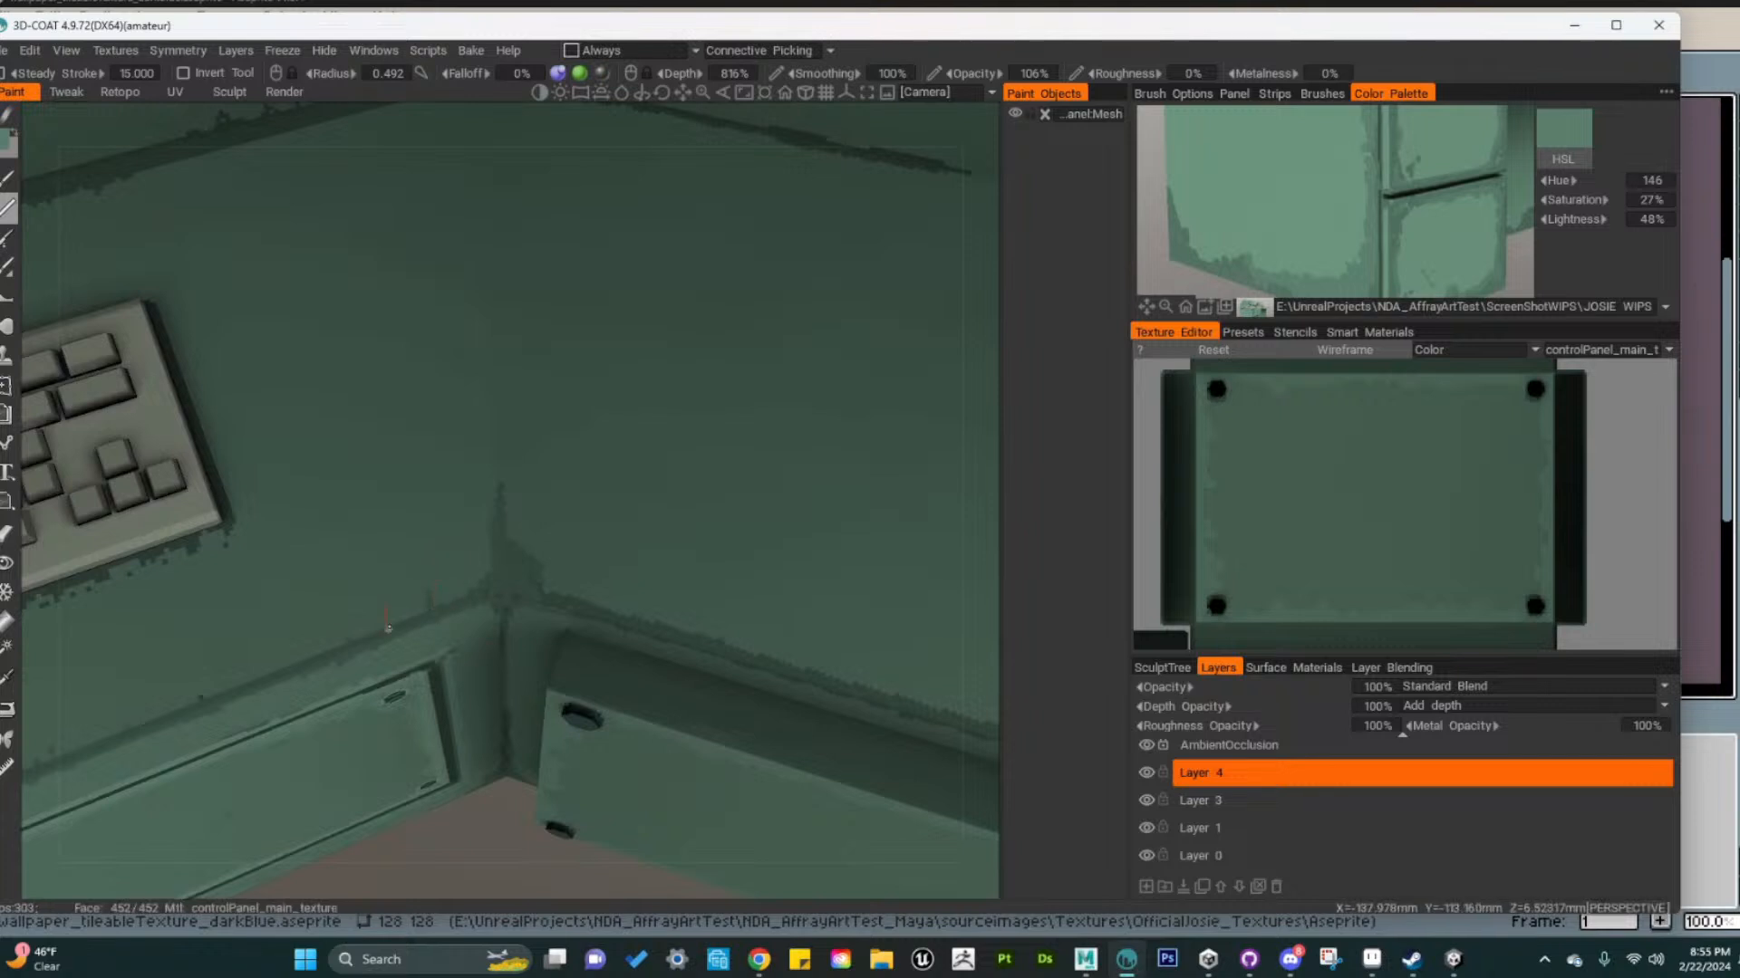
middle_click_drag(627, 720, 470, 668, "alt")
right_click_drag(470, 668, 541, 670, "alt")
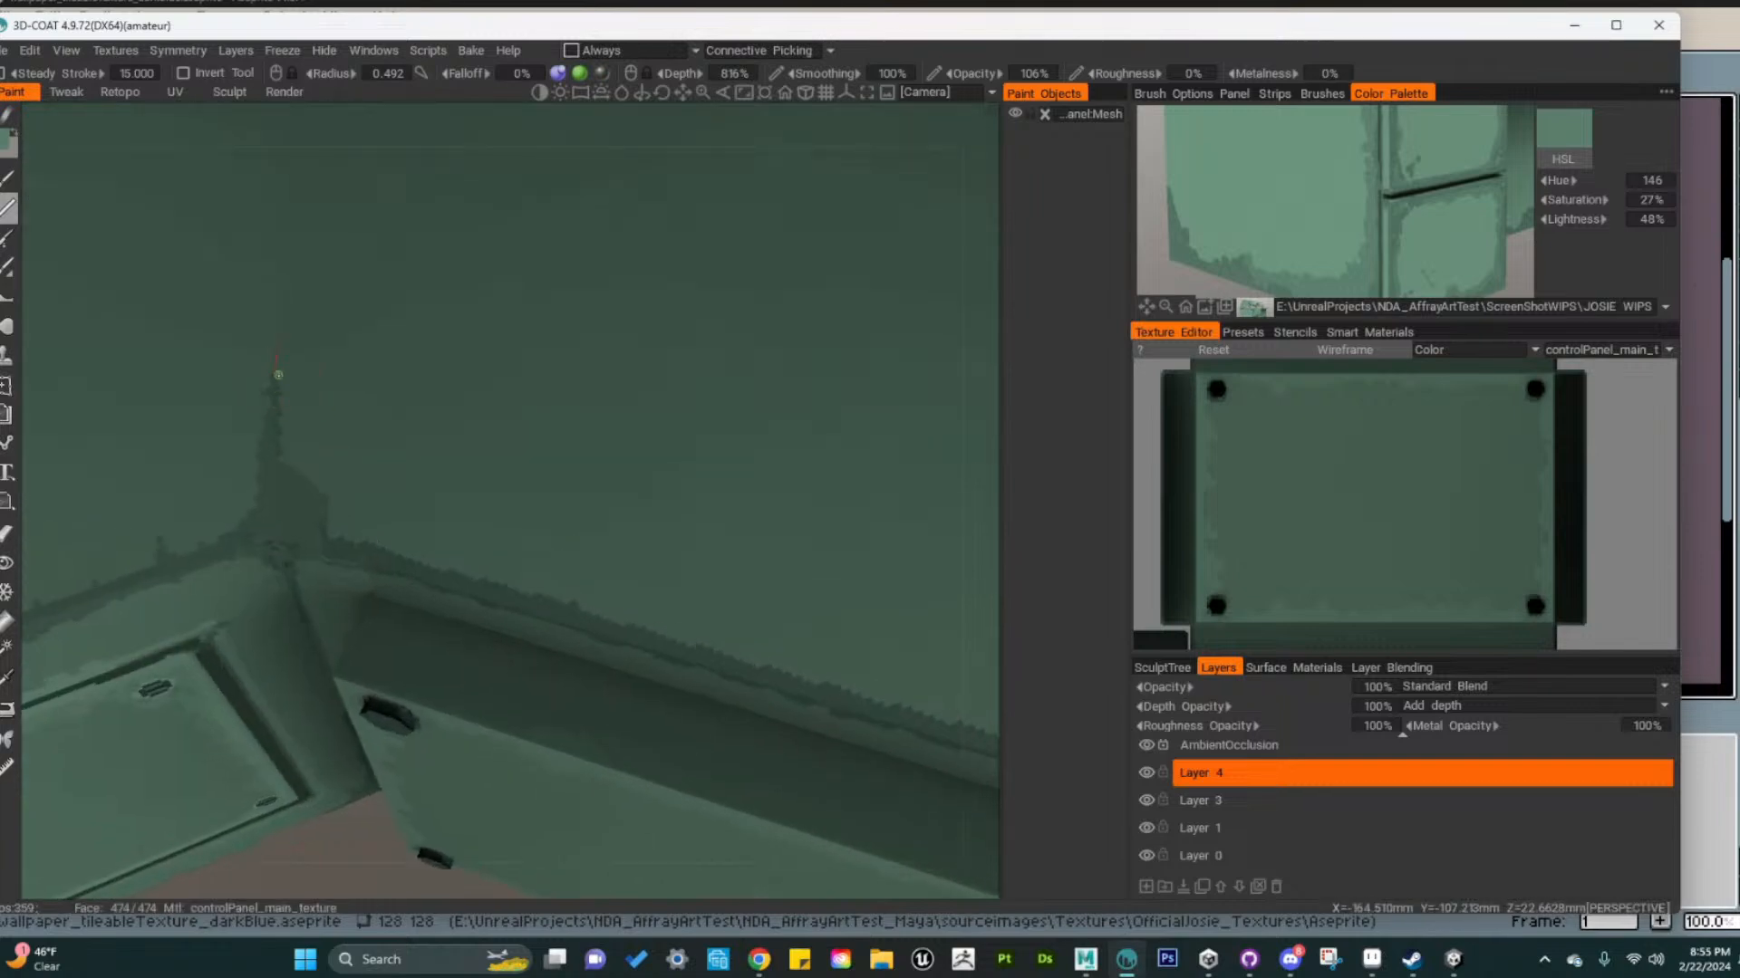
left_click_drag(399, 539, 504, 565, "alt")
Widen the inner corner's ragged shadow onto the start of the side desktop's front edge
right_click_drag(504, 564, 547, 714, "alt")
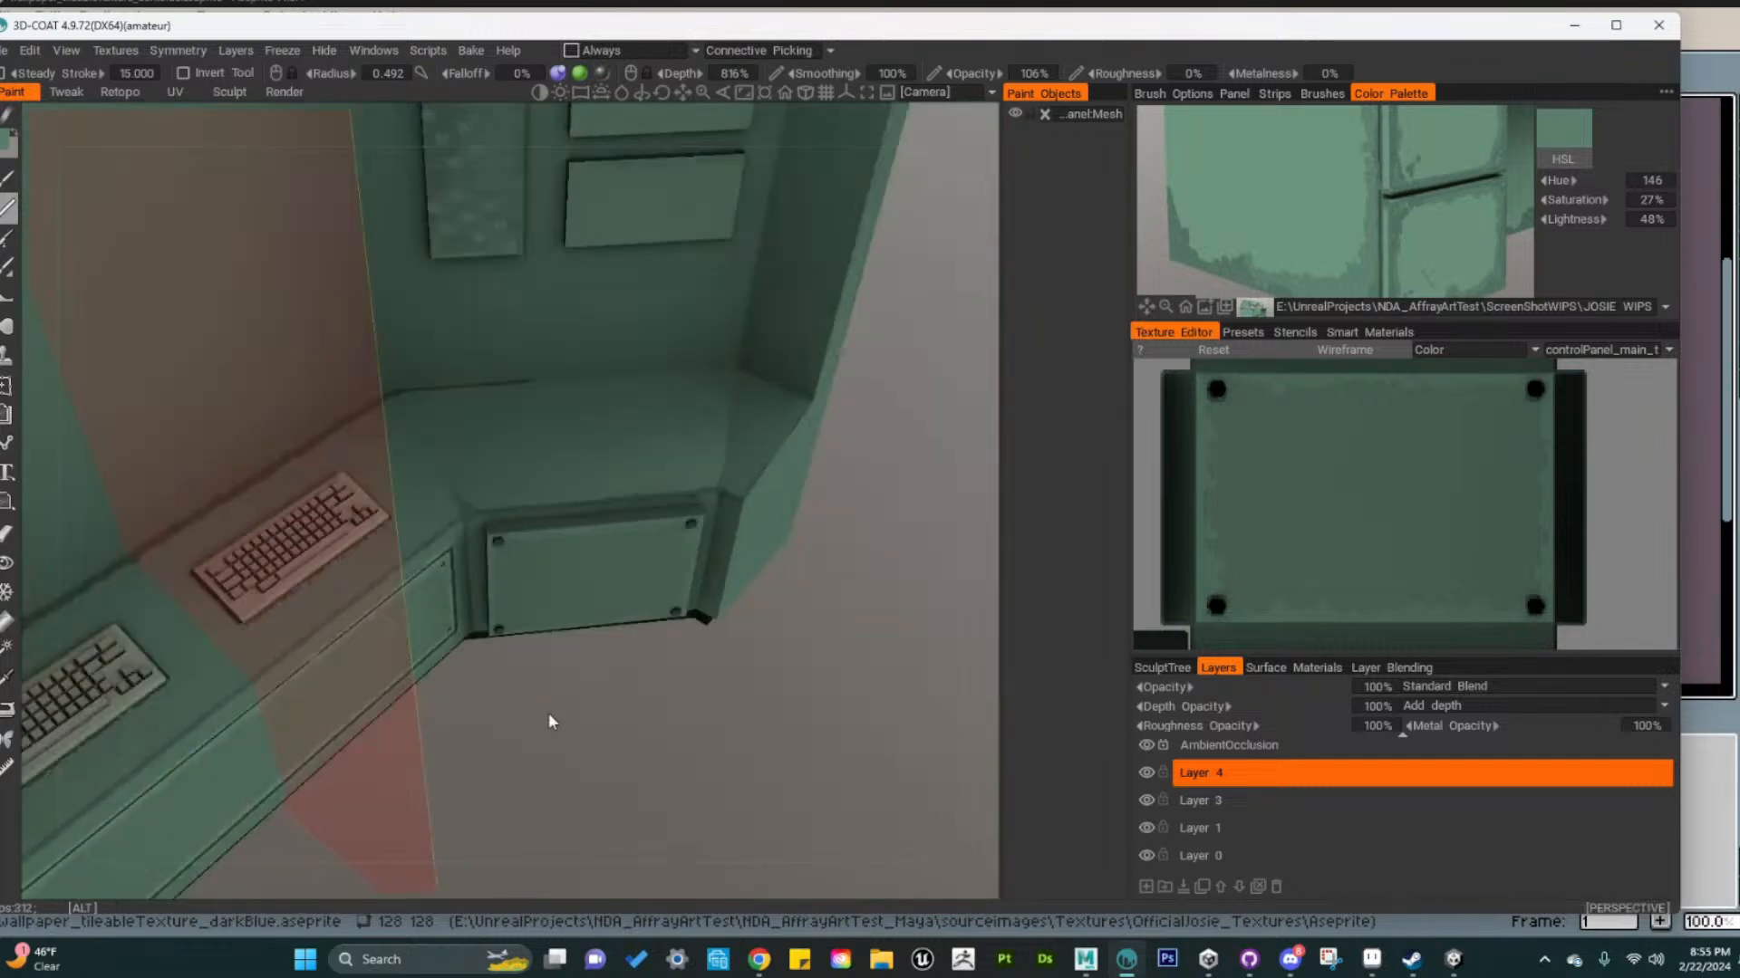
left_click_drag(547, 714, 451, 594, "alt")
right_click_drag(450, 594, 497, 667, "alt")
left_click_drag(498, 668, 582, 656, "alt")
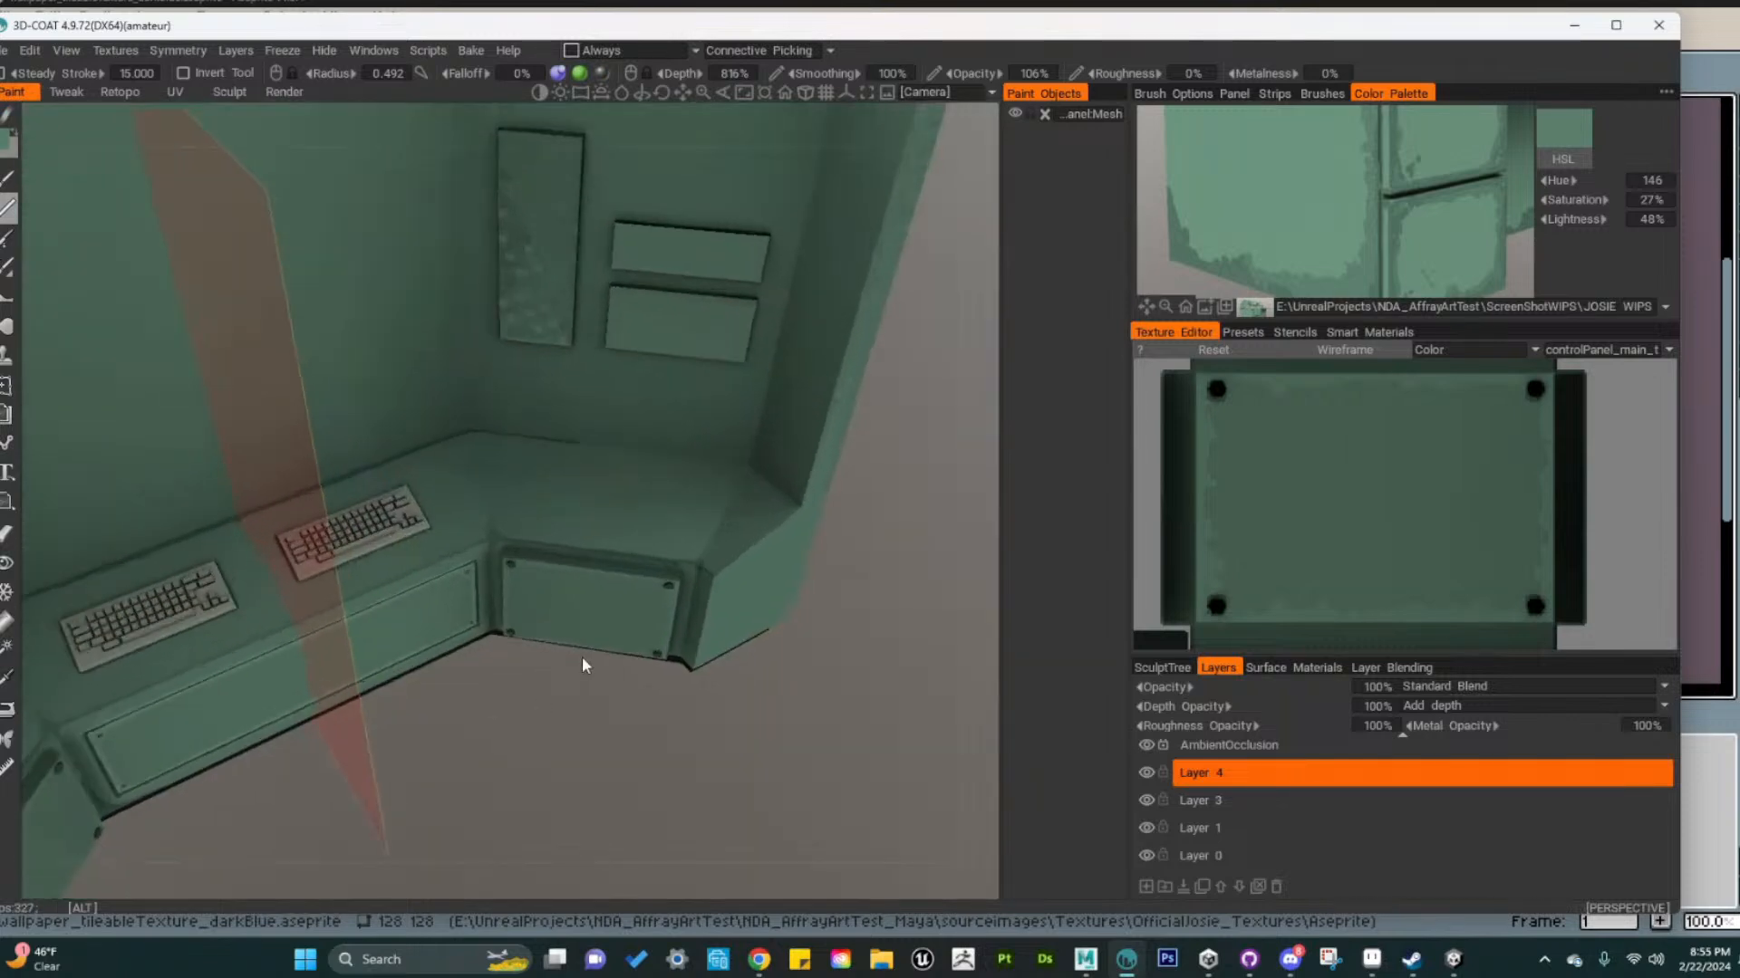
right_click_drag(582, 656, 660, 703, "alt")
middle_click_drag(660, 703, 390, 680, "alt")
right_click_drag(389, 679, 546, 647, "alt")
middle_click_drag(546, 647, 593, 623, "alt")
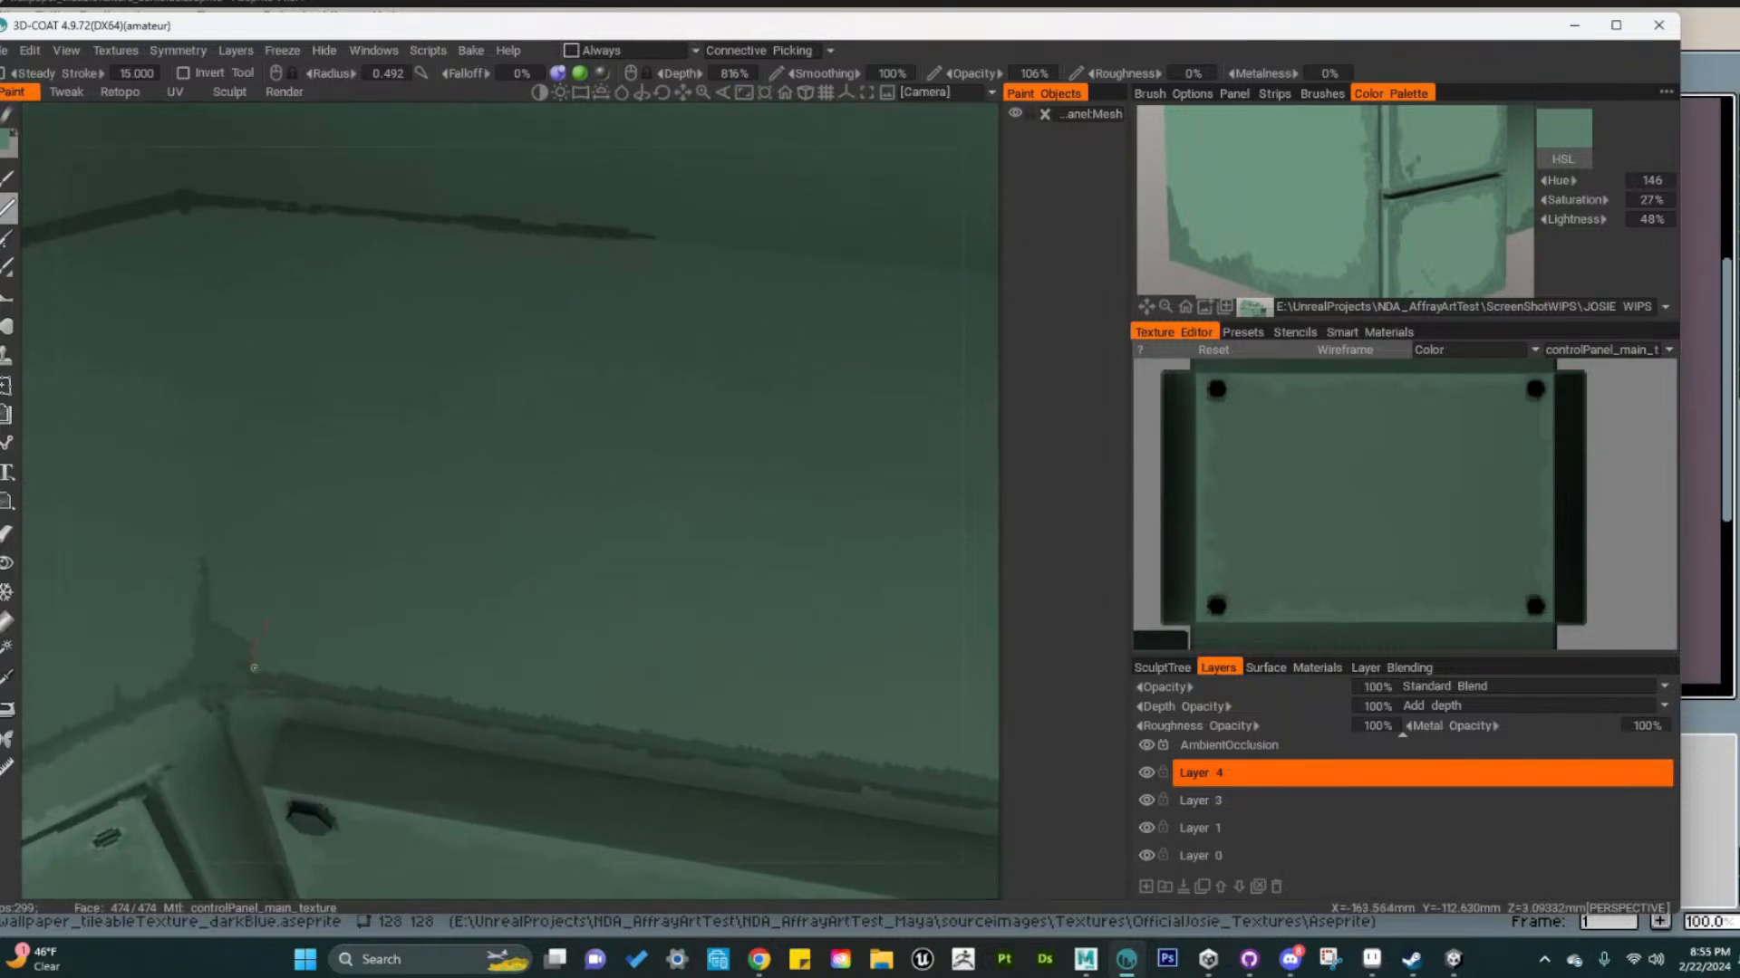
left_click_drag(257, 635, 249, 671)
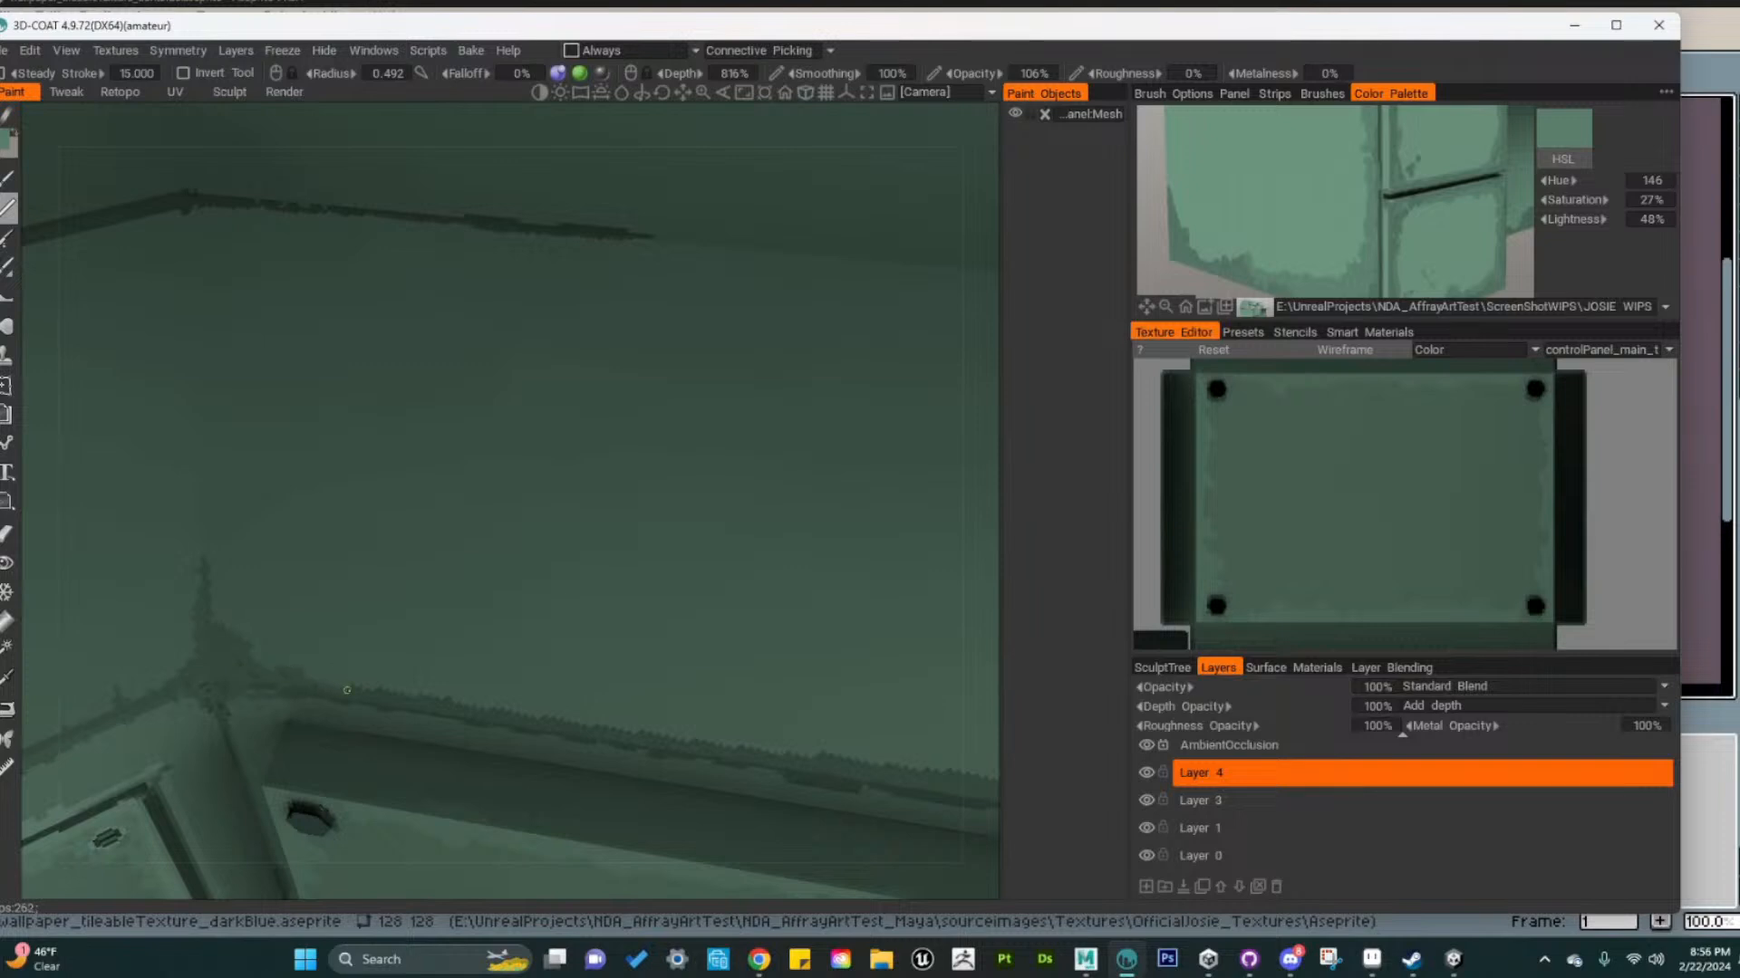
Paint ragged shadow and wear marks along the side desktop's front edge and around its outer corner
right_click_drag(536, 725, 512, 705, "alt")
left_click_drag(513, 705, 544, 686, "alt")
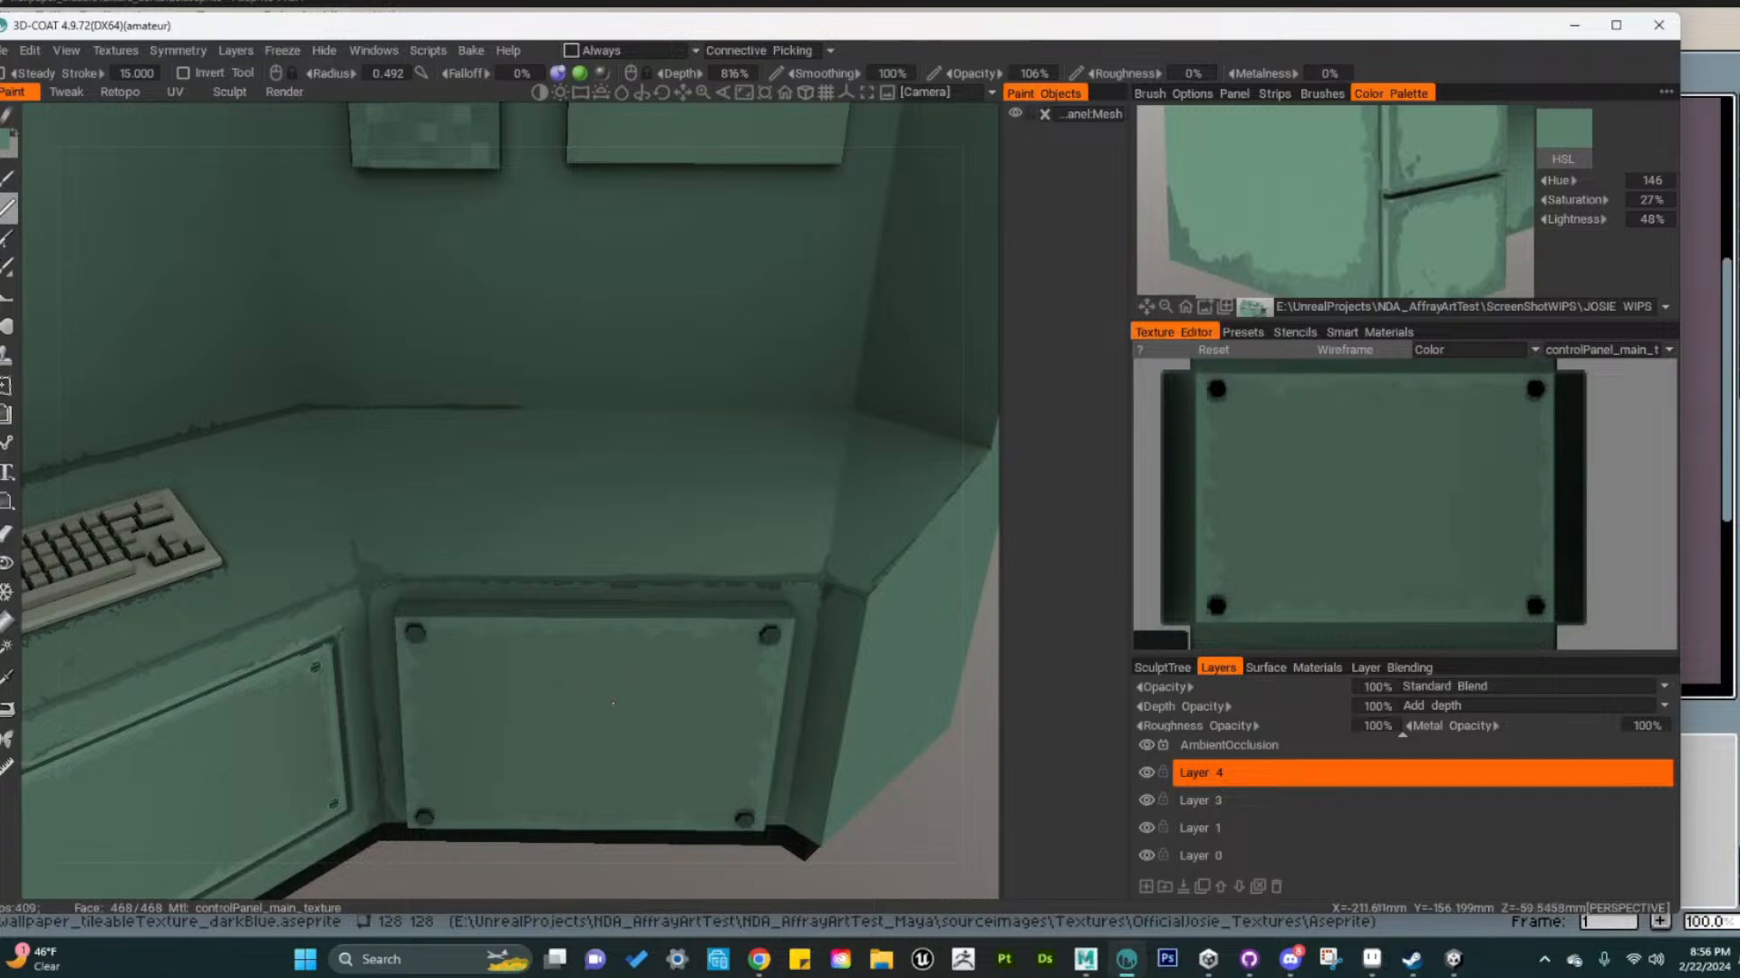
right_click_drag(840, 633, 699, 631, "alt")
left_click_drag(699, 631, 678, 507, "alt")
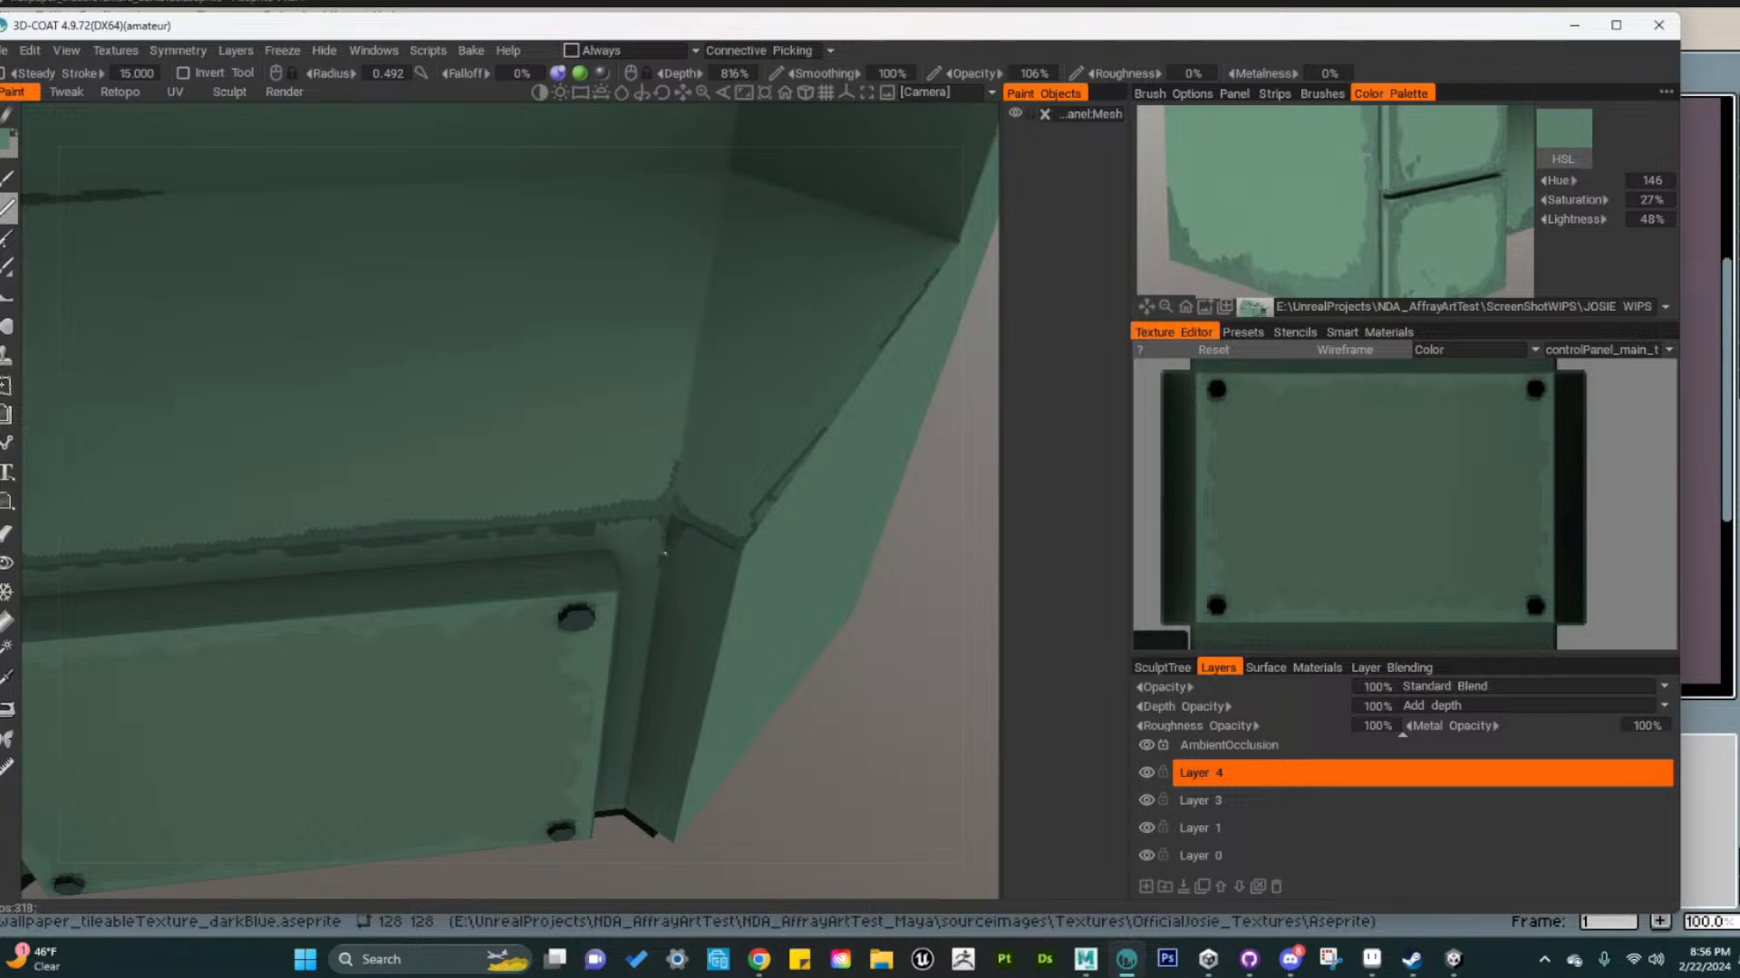
left_click_drag(738, 641, 920, 481, "alt")
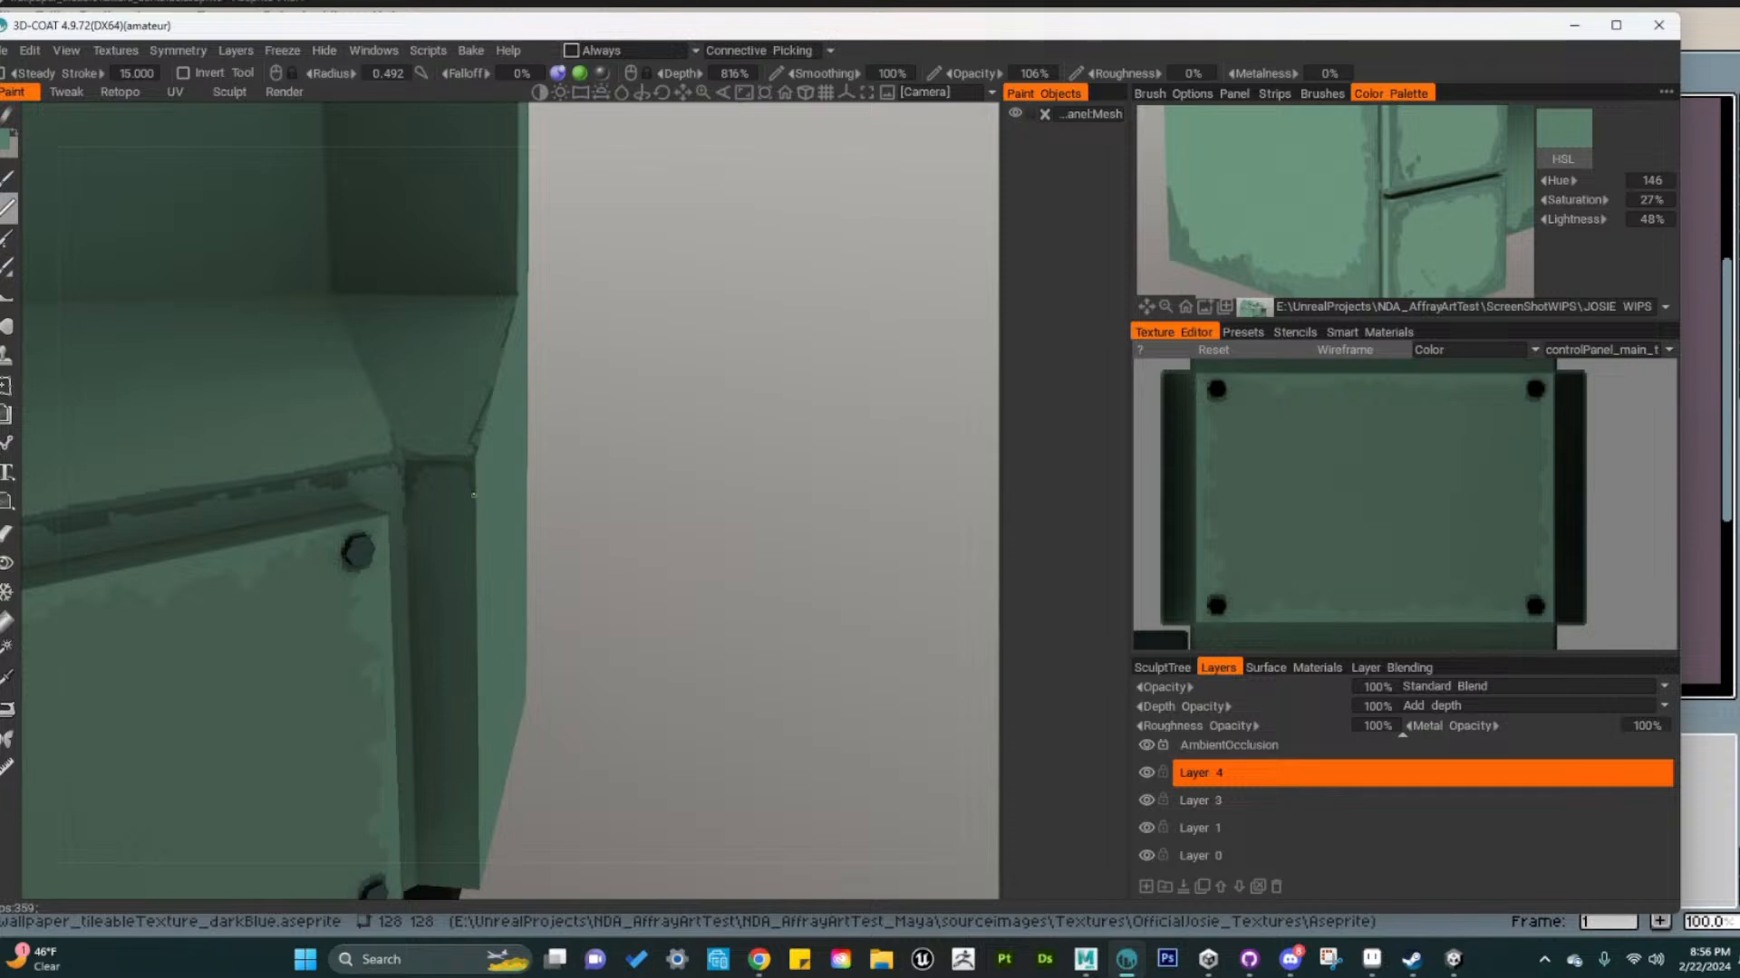
Sample the dark green of the contact shadow and touch up its end along the side desktop's back edge
left_click_drag(671, 560, 409, 543, "alt")
right_click_drag(409, 544, 493, 580, "alt")
left_click_drag(493, 580, 433, 579, "alt")
right_click_drag(474, 561, 634, 559, "alt")
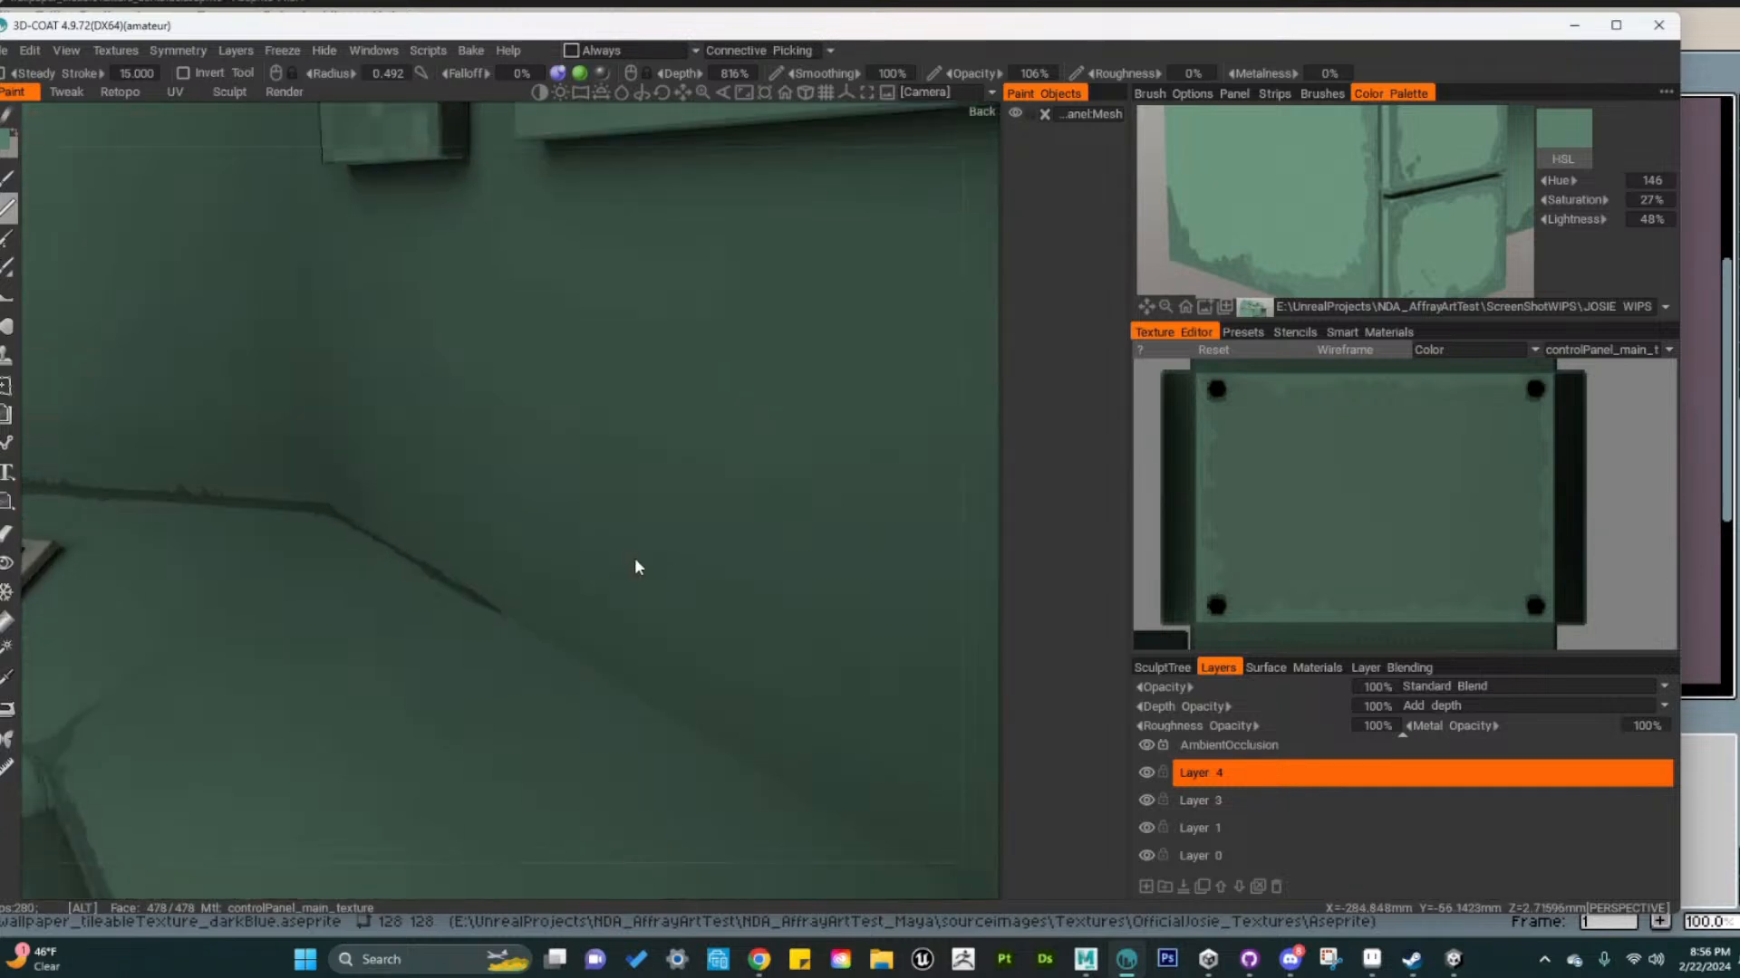
mouse_move(634, 559)
left_mouse_down("alt")
mouse_move(697, 624)
mouse_move(384, 439)
mouse_move(545, 585)
left_mouse_up("alt")
right_click_drag(546, 586, 484, 556, "alt")
mouse_move(484, 555)
middle_mouse_down("alt")
mouse_move(573, 744)
mouse_move(580, 807)
middle_mouse_up("alt")
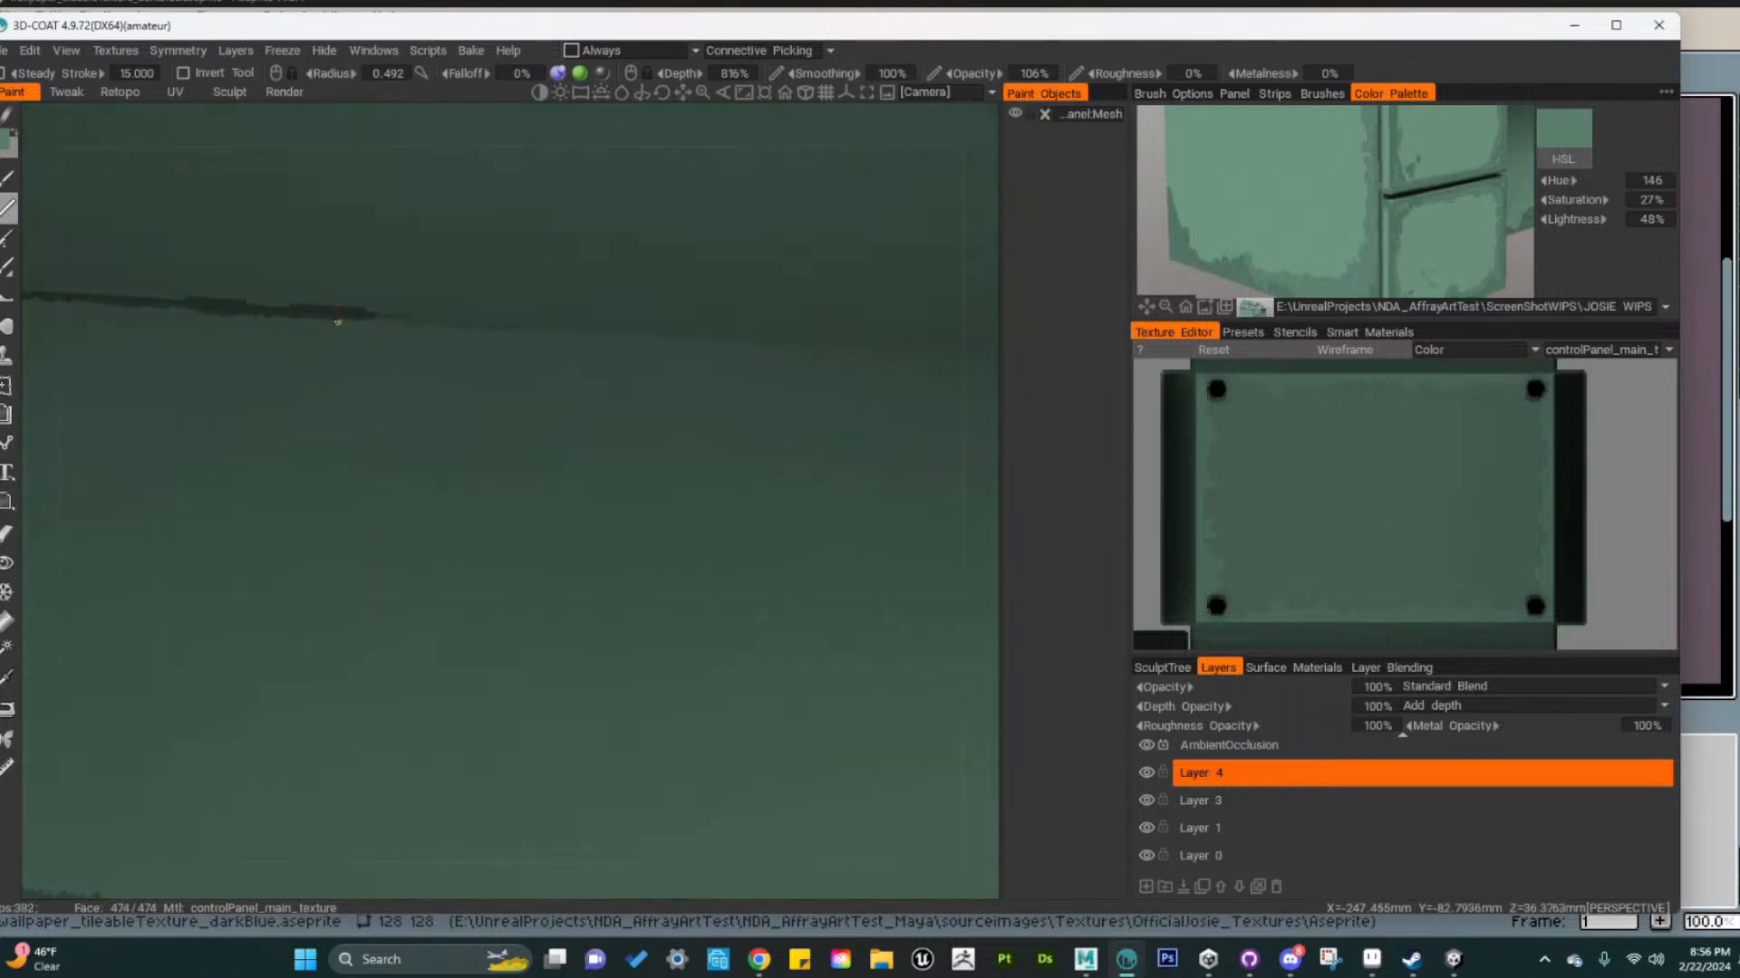
key("v")
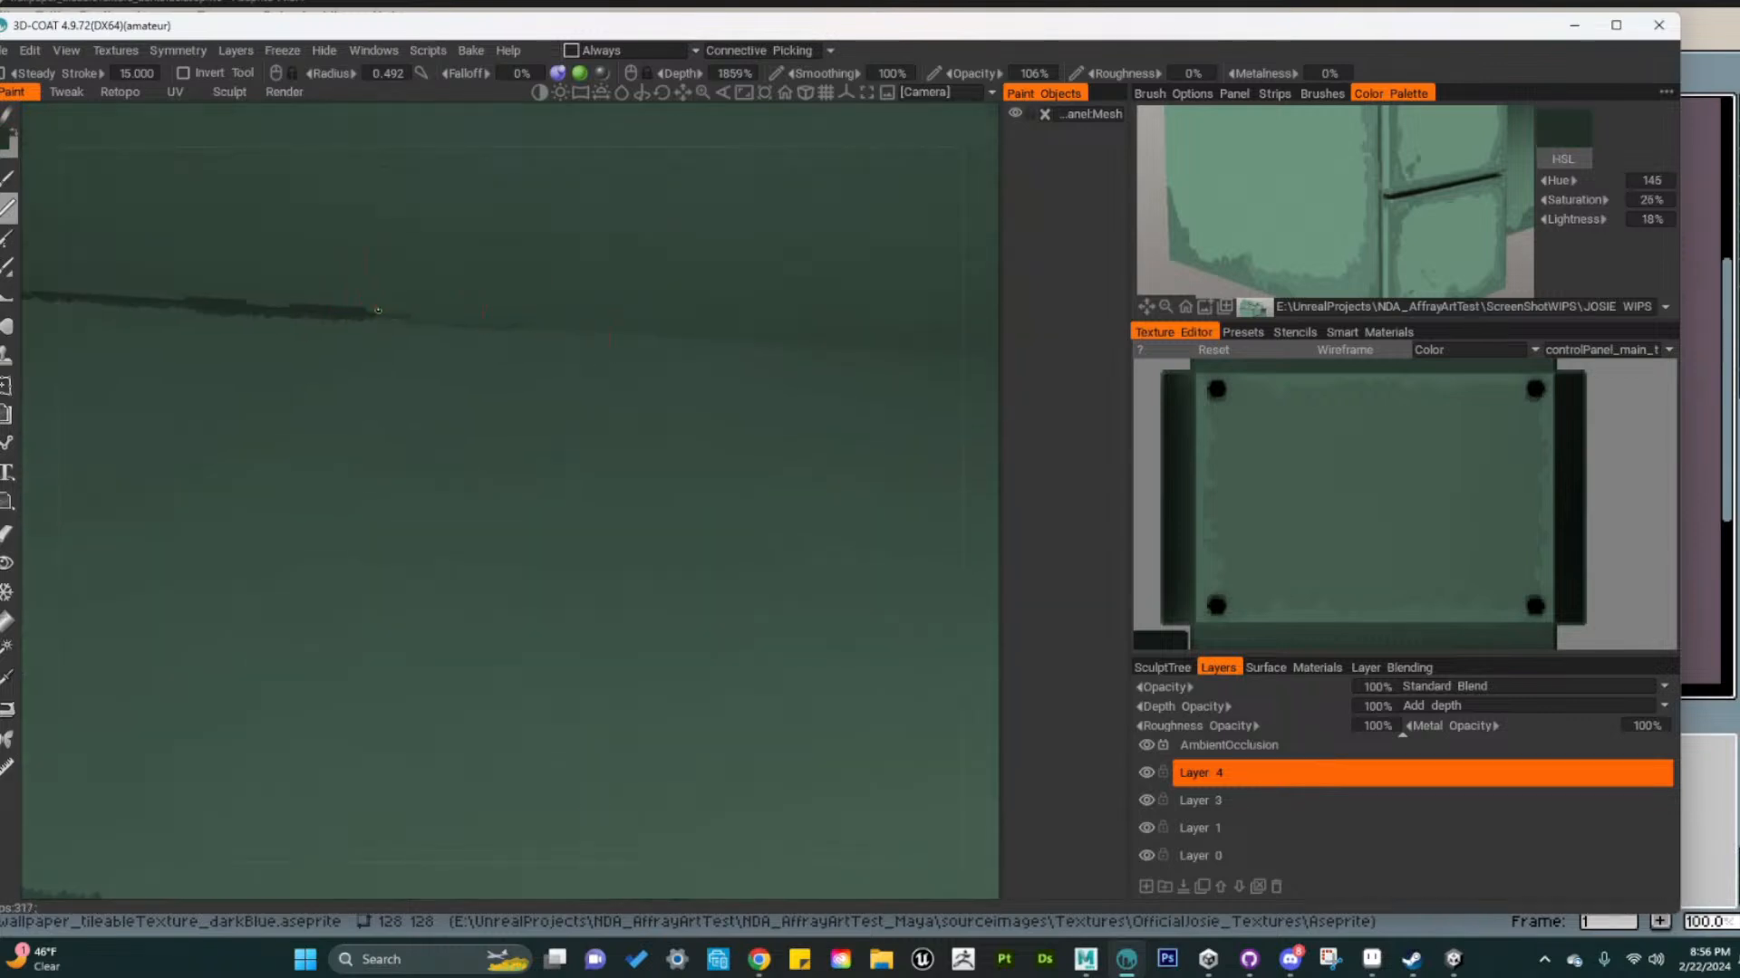
right_click_drag(583, 532, 567, 512, "alt")
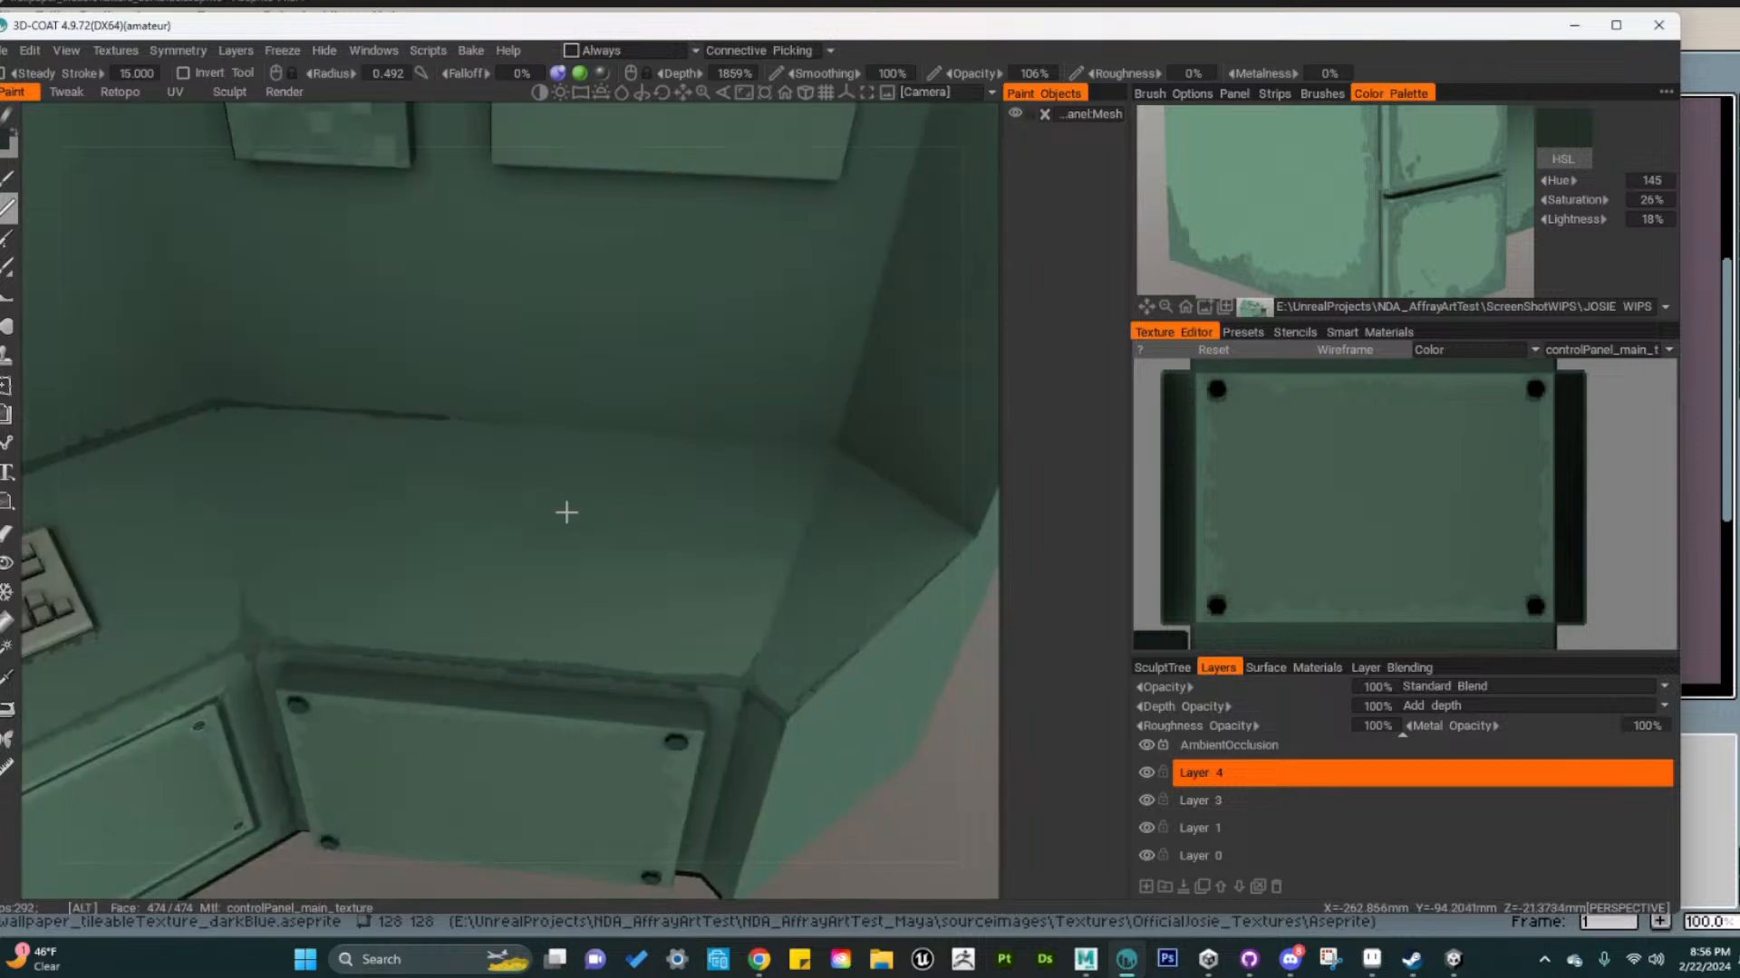
Examine the shading across the whole control panel and the unpainted stretch of the side desktop's back edge
left_click_drag(567, 512, 435, 559, "alt")
right_click_drag(435, 559, 421, 496, "alt")
left_click_drag(421, 496, 584, 525, "alt")
middle_click_drag(583, 525, 653, 555, "alt")
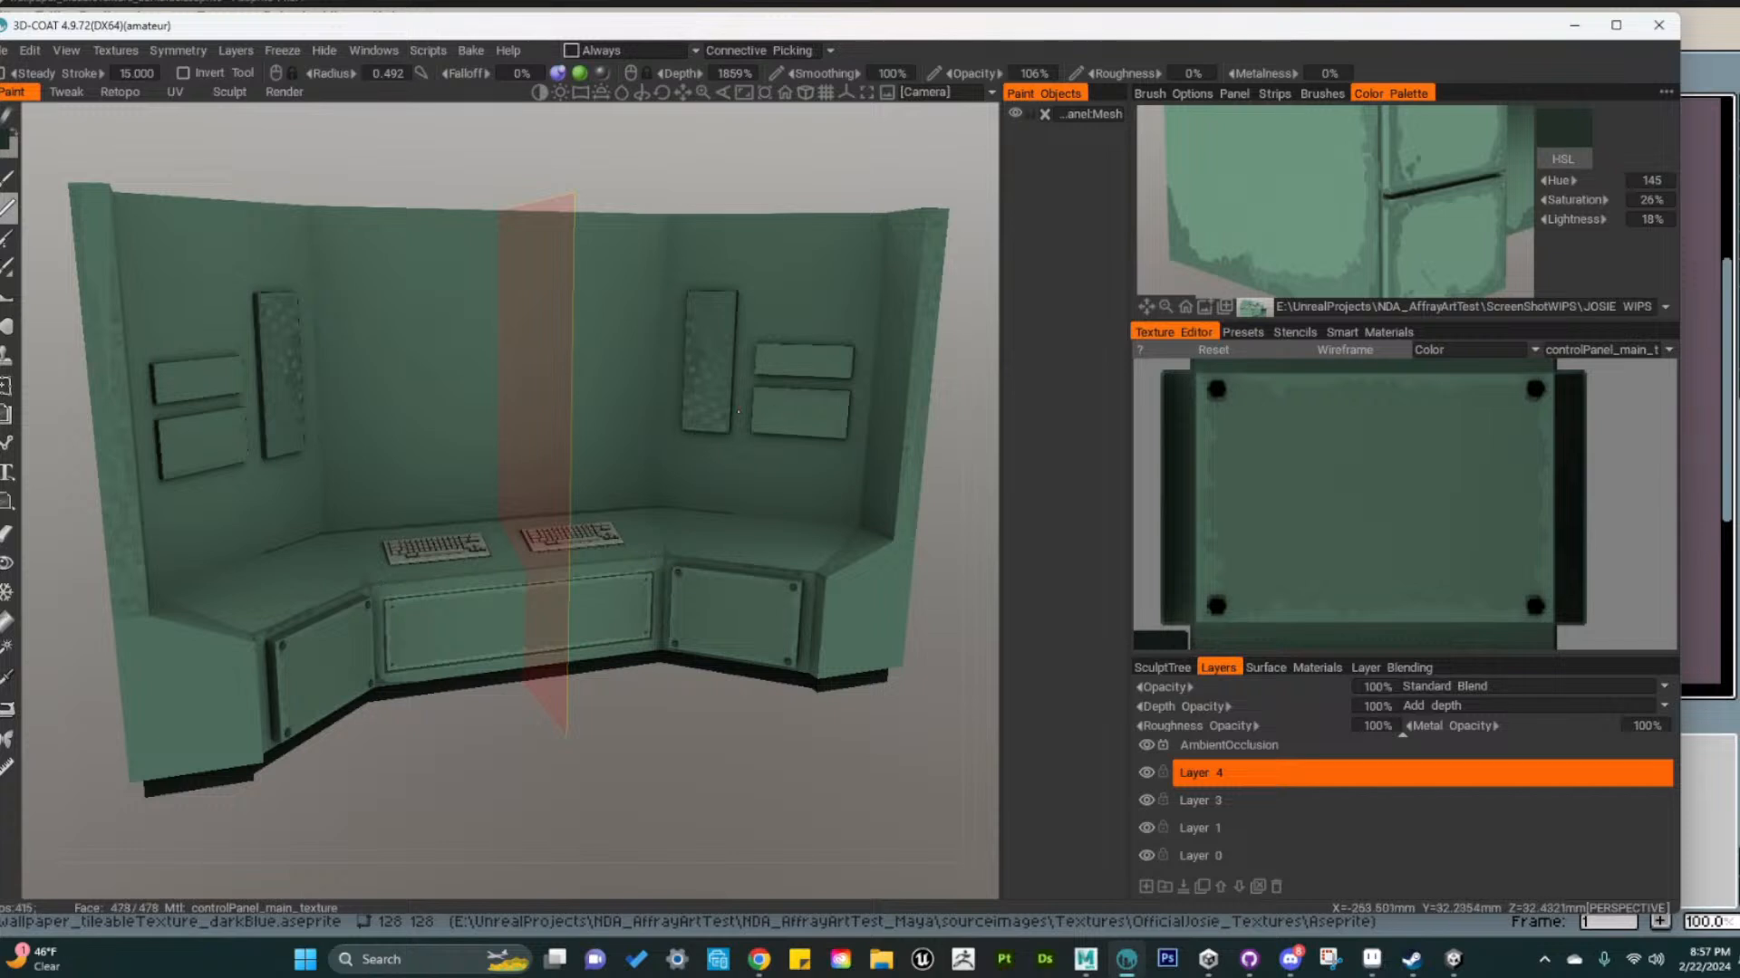
middle_click_drag(807, 580, 654, 583, "alt")
left_click_drag(654, 584, 640, 547, "alt")
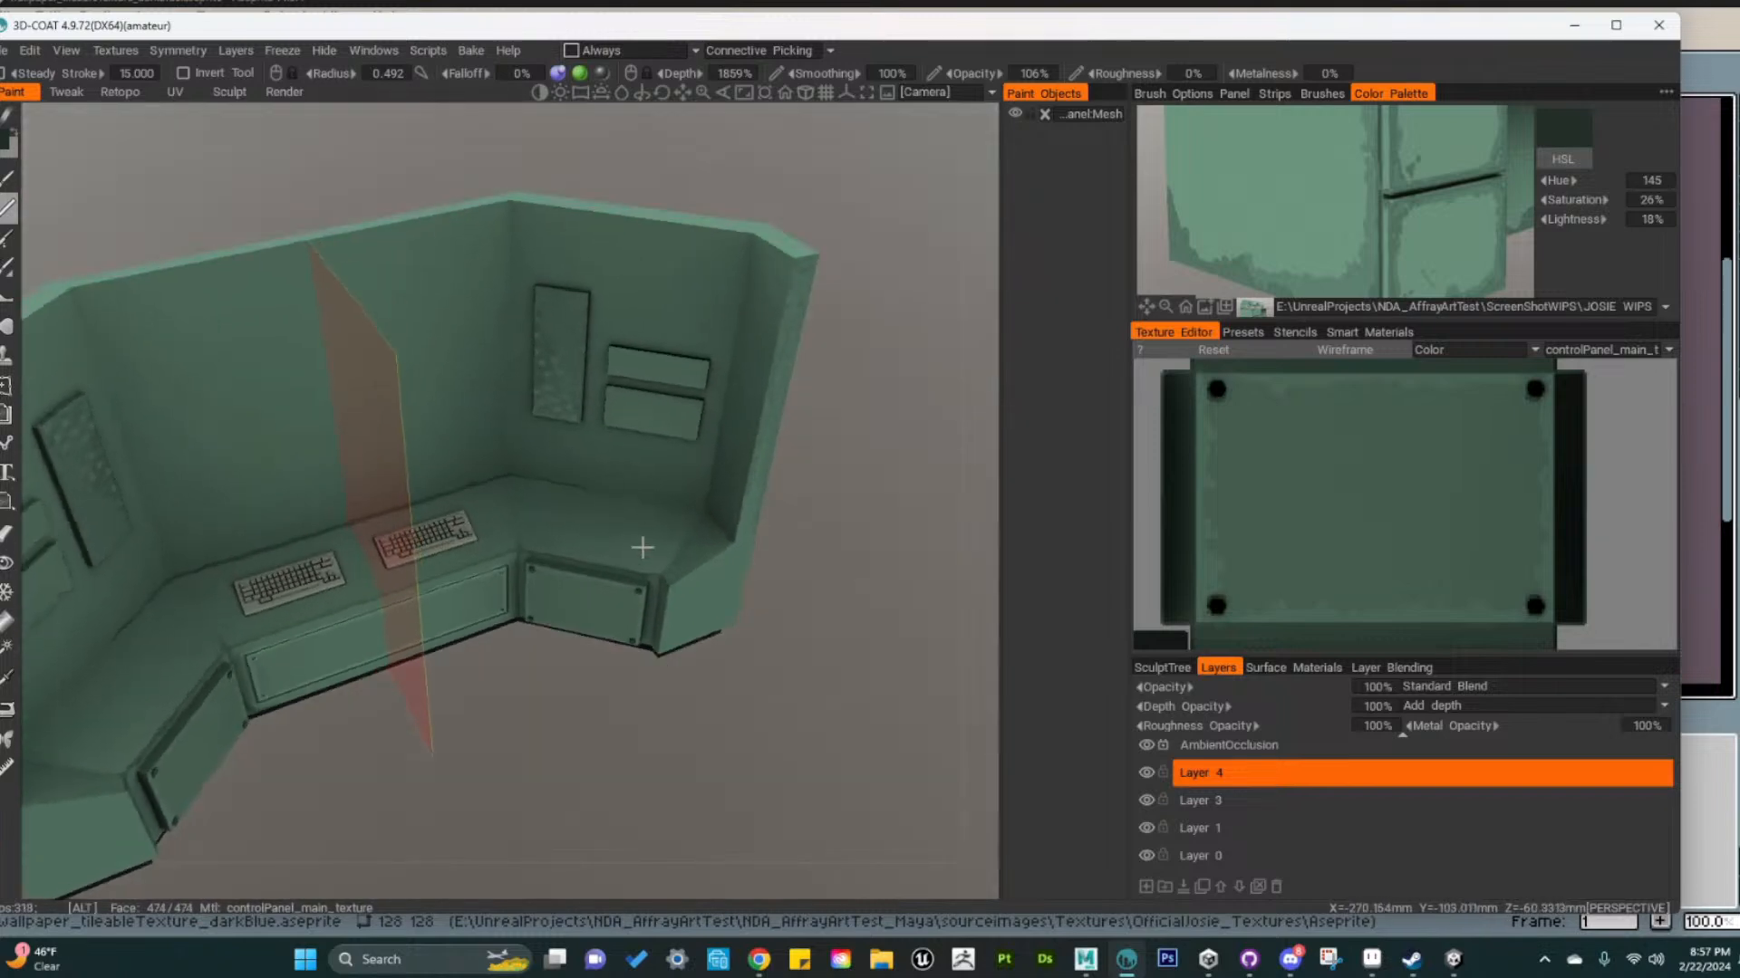
right_click_drag(641, 548, 851, 580, "alt")
middle_click_drag(851, 580, 417, 595, "alt")
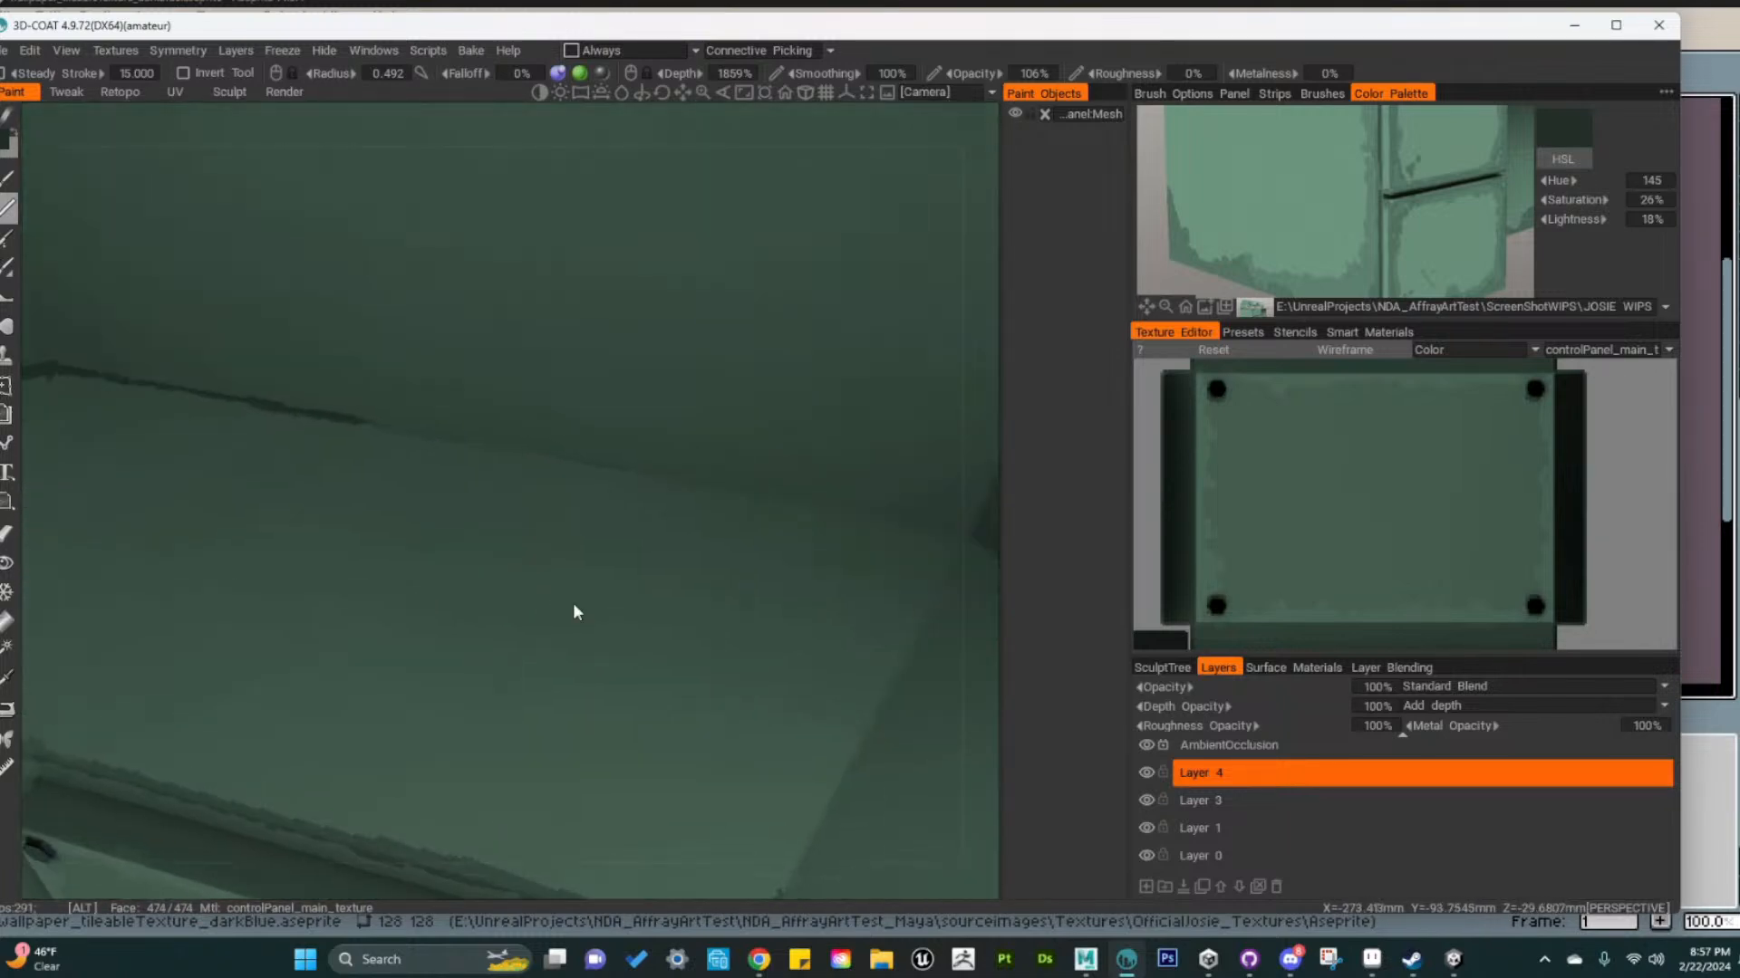
Sample the reference's light green, darken it stepwise to 39% lightness and extend the thin contact shadow along the side desktop's back edge
right_click_drag(572, 602, 530, 598, "alt")
left_click_drag(530, 598, 747, 736, "alt")
middle_click_drag(747, 736, 851, 814, "alt")
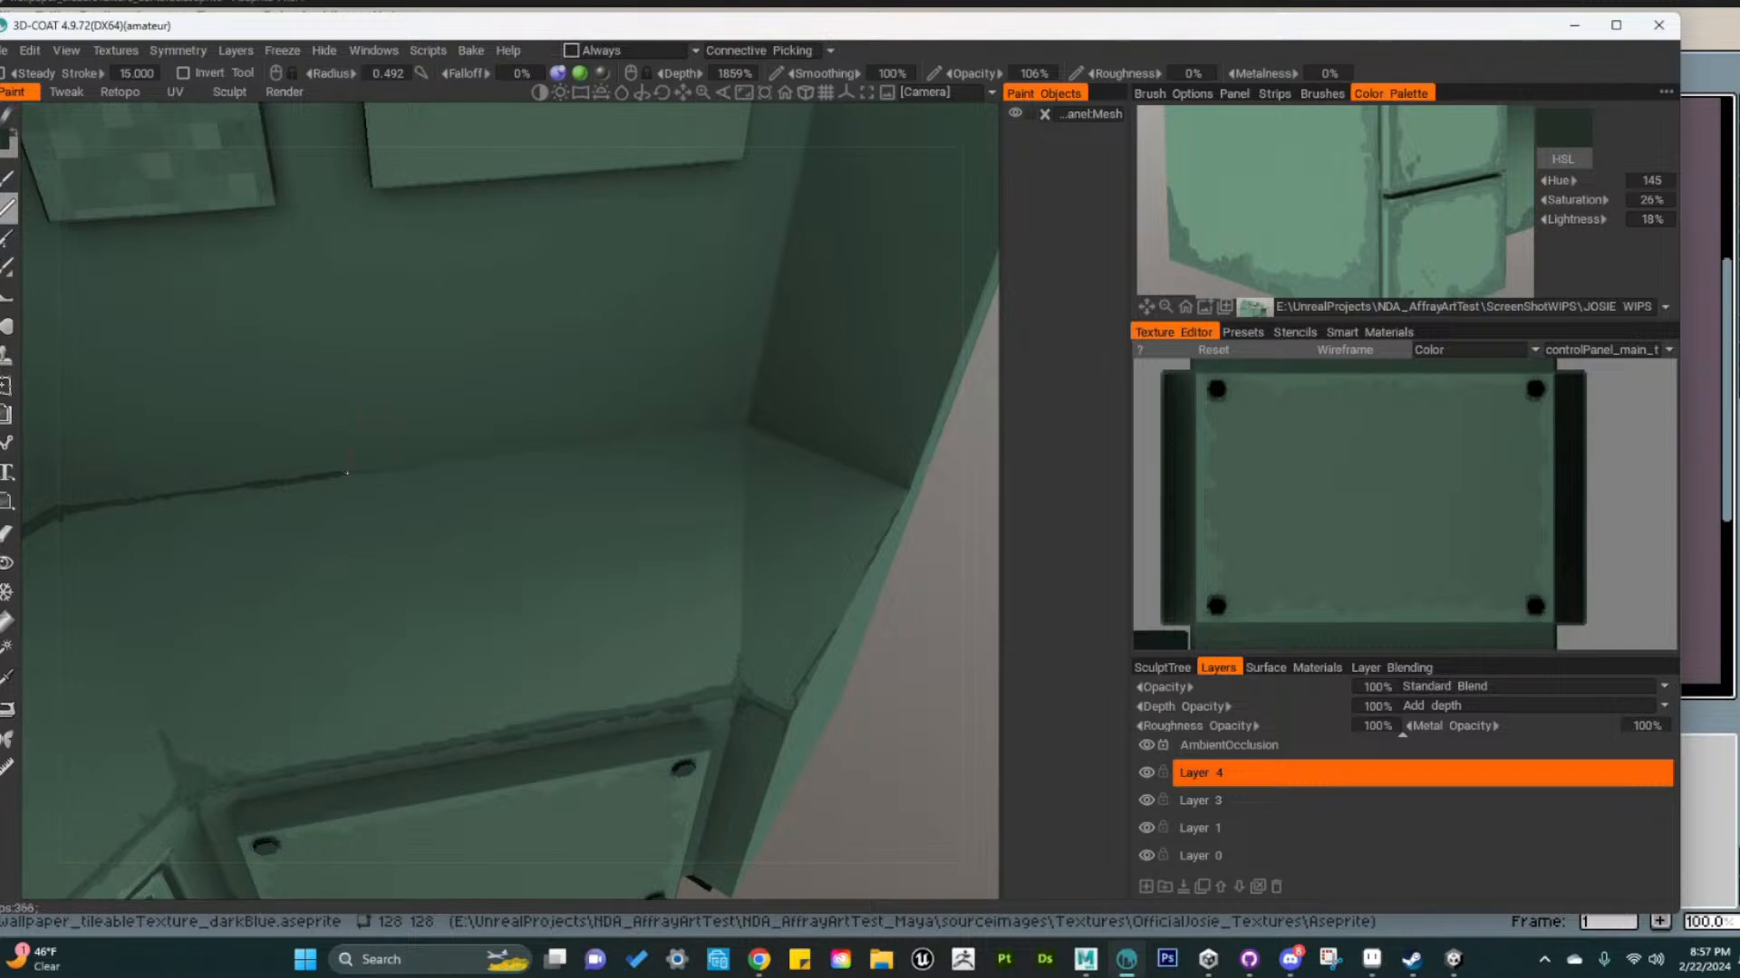
left_click_drag(347, 474, 414, 469)
key("ctrl+z")
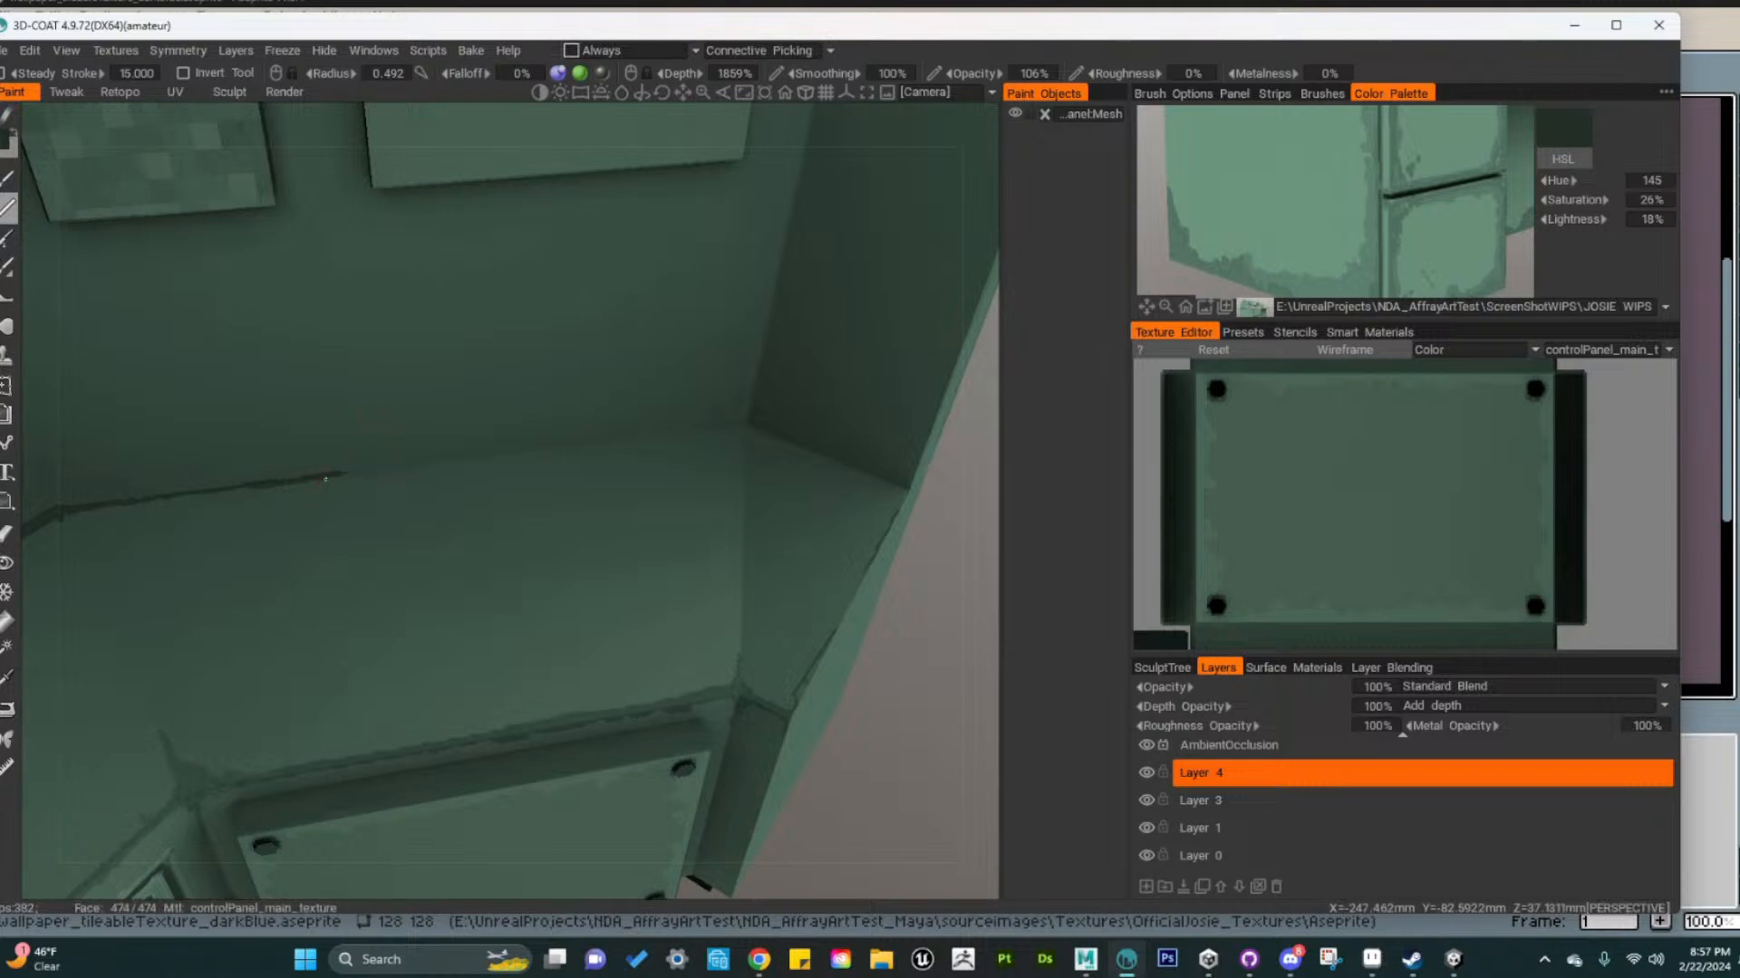
left_click(1329, 209)
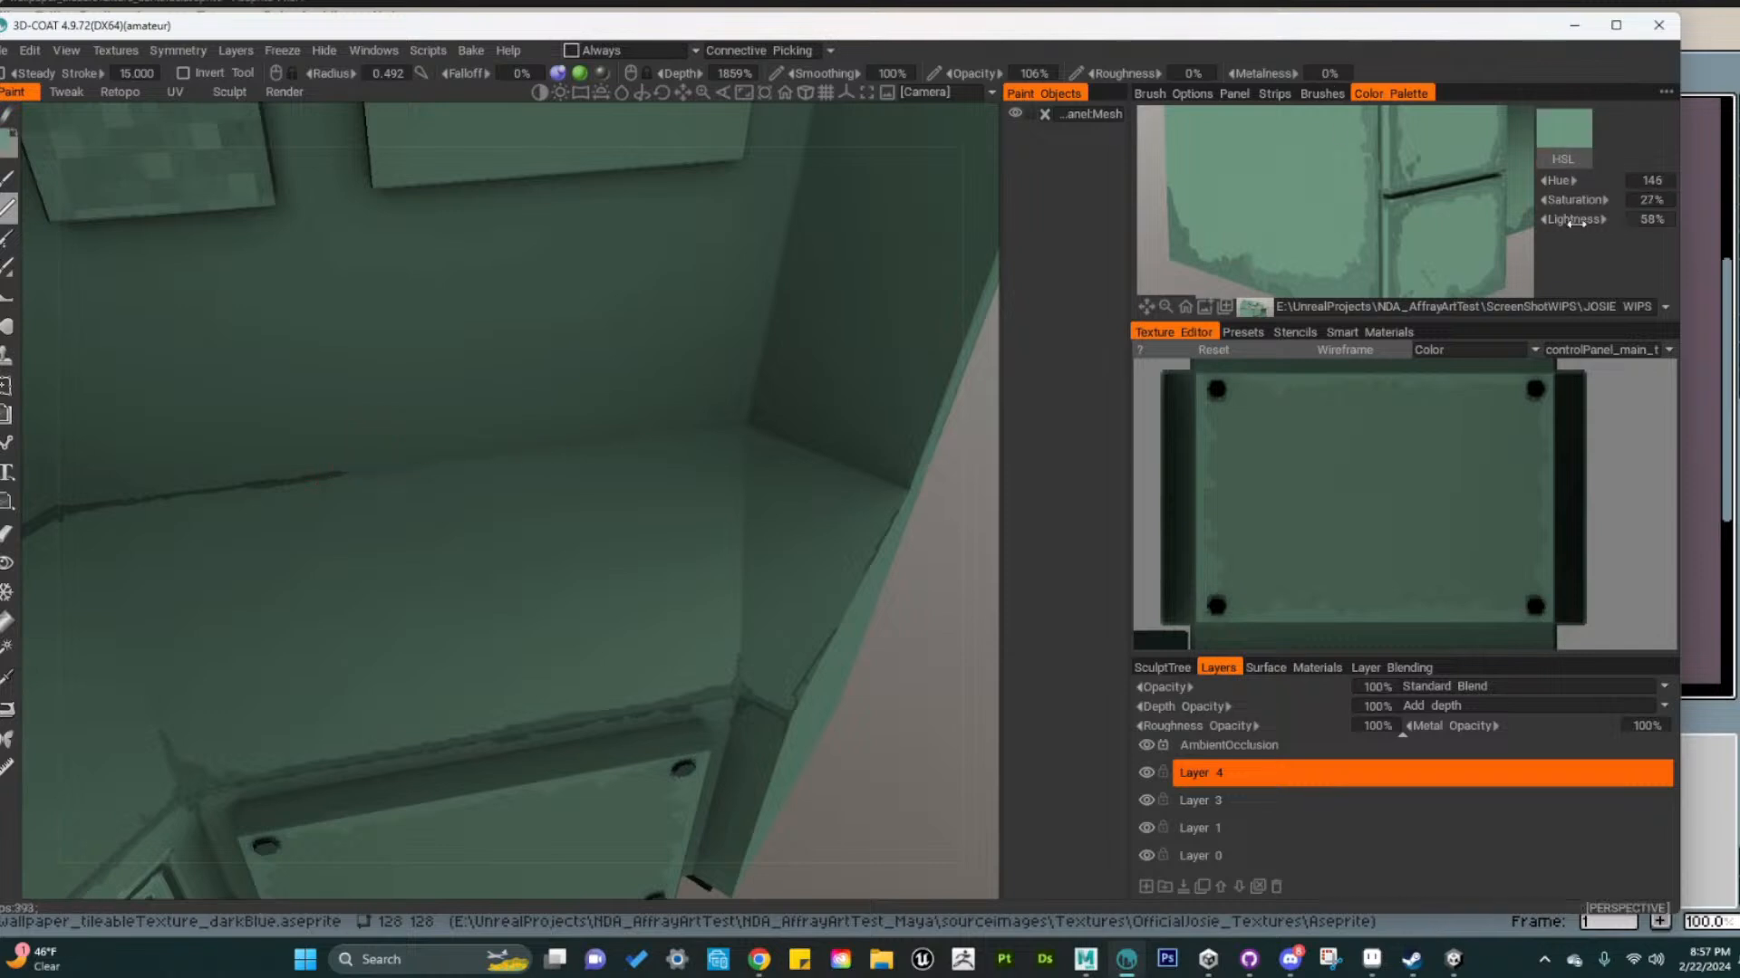
left_click_drag(1576, 222, 1560, 222)
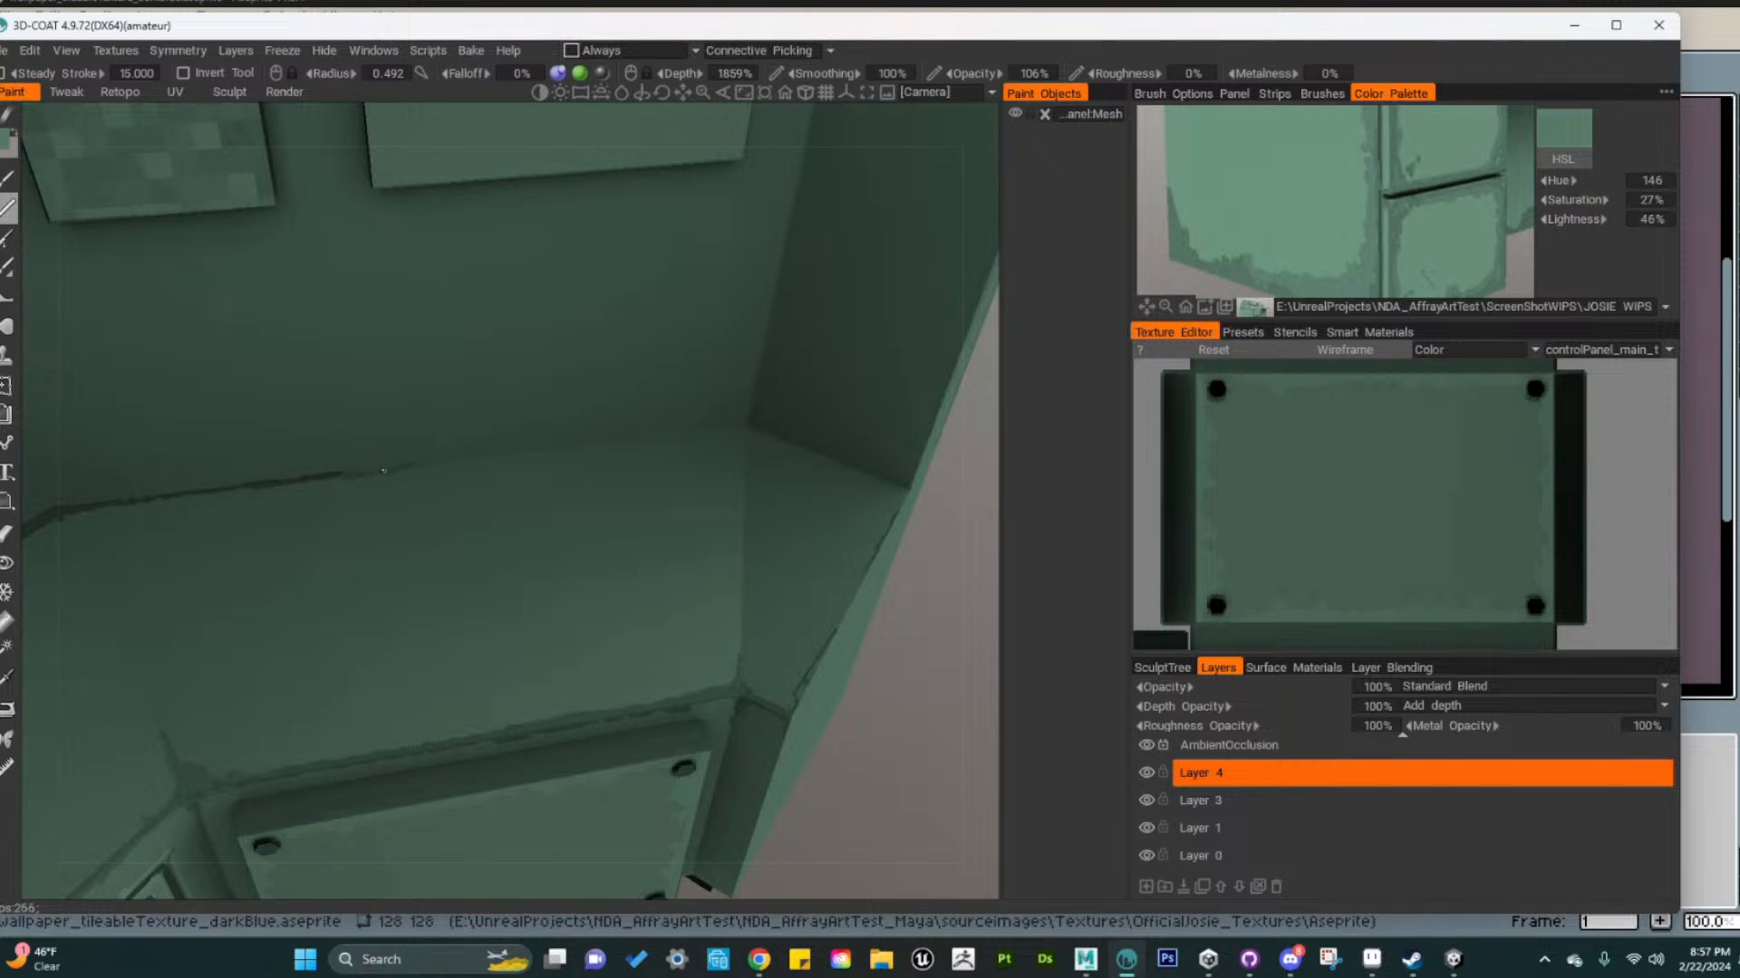
left_click_drag(1576, 219, 1560, 219)
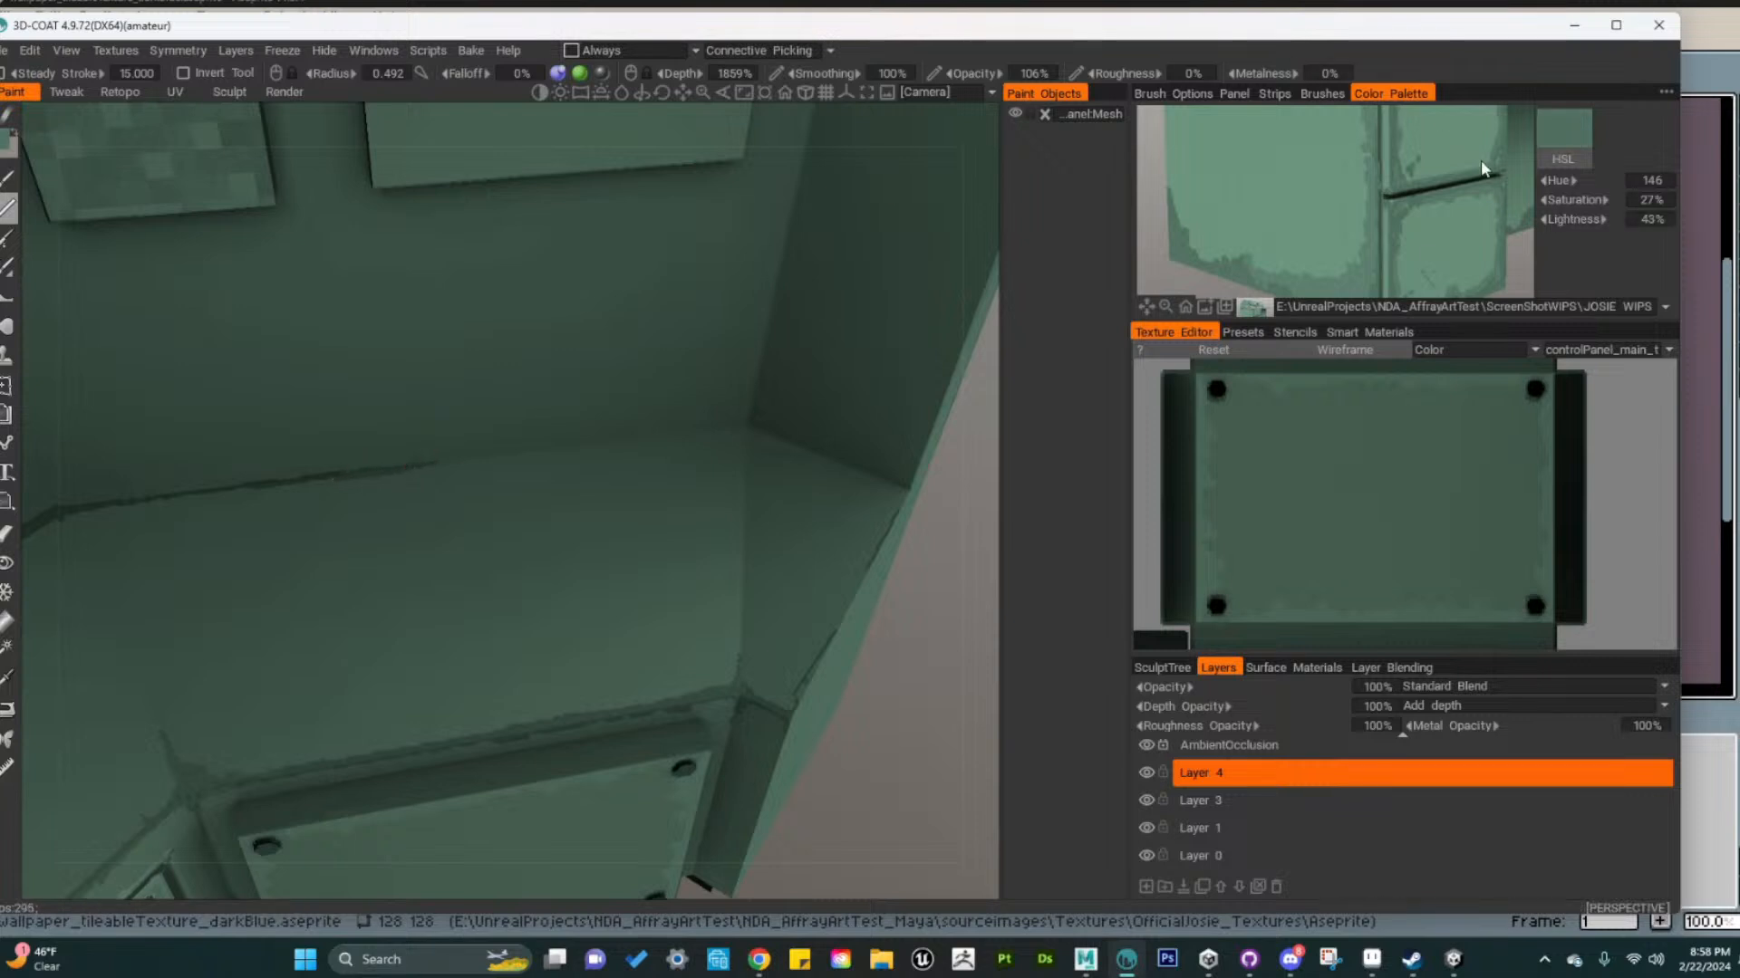
left_click_drag(1576, 219, 1561, 221)
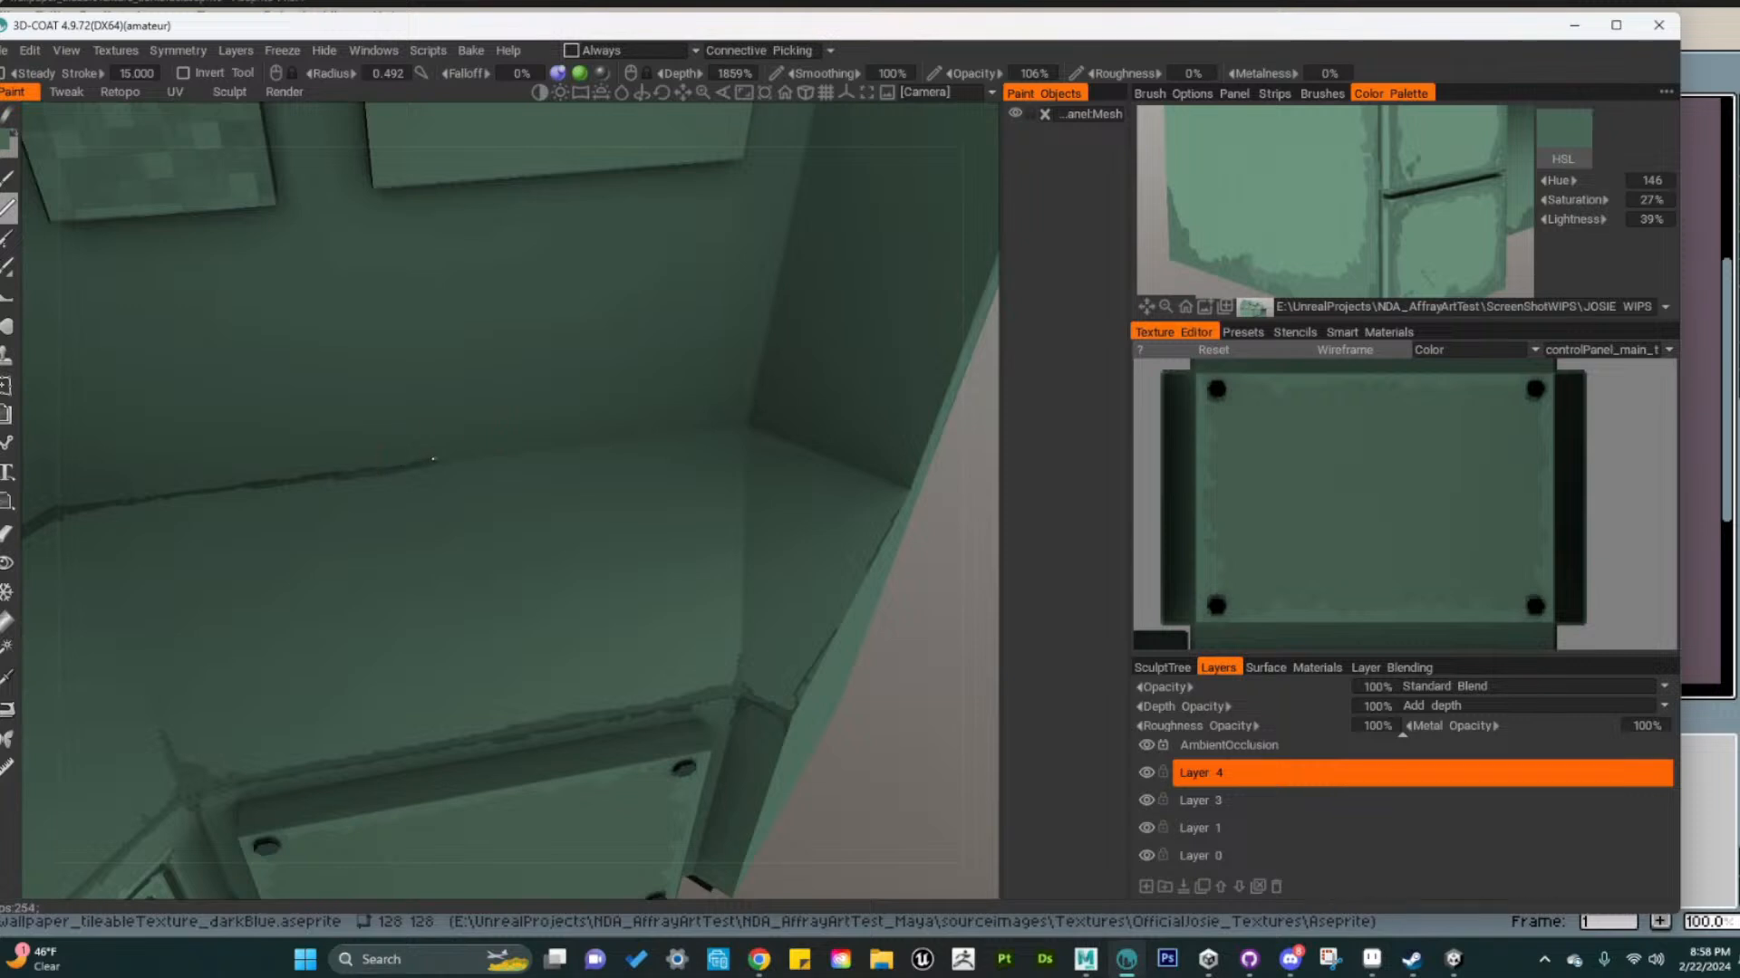
Set the paint colour's lightness to 38% and continue the ragged contact shadow along the back edge to the side desktop's inner corner
left_click_drag(433, 460, 467, 457)
key("ctrl+z")
mouse_move(553, 516)
left_mouse_down("alt")
mouse_move(596, 573)
mouse_move(561, 540)
mouse_move(710, 377)
left_mouse_up("alt")
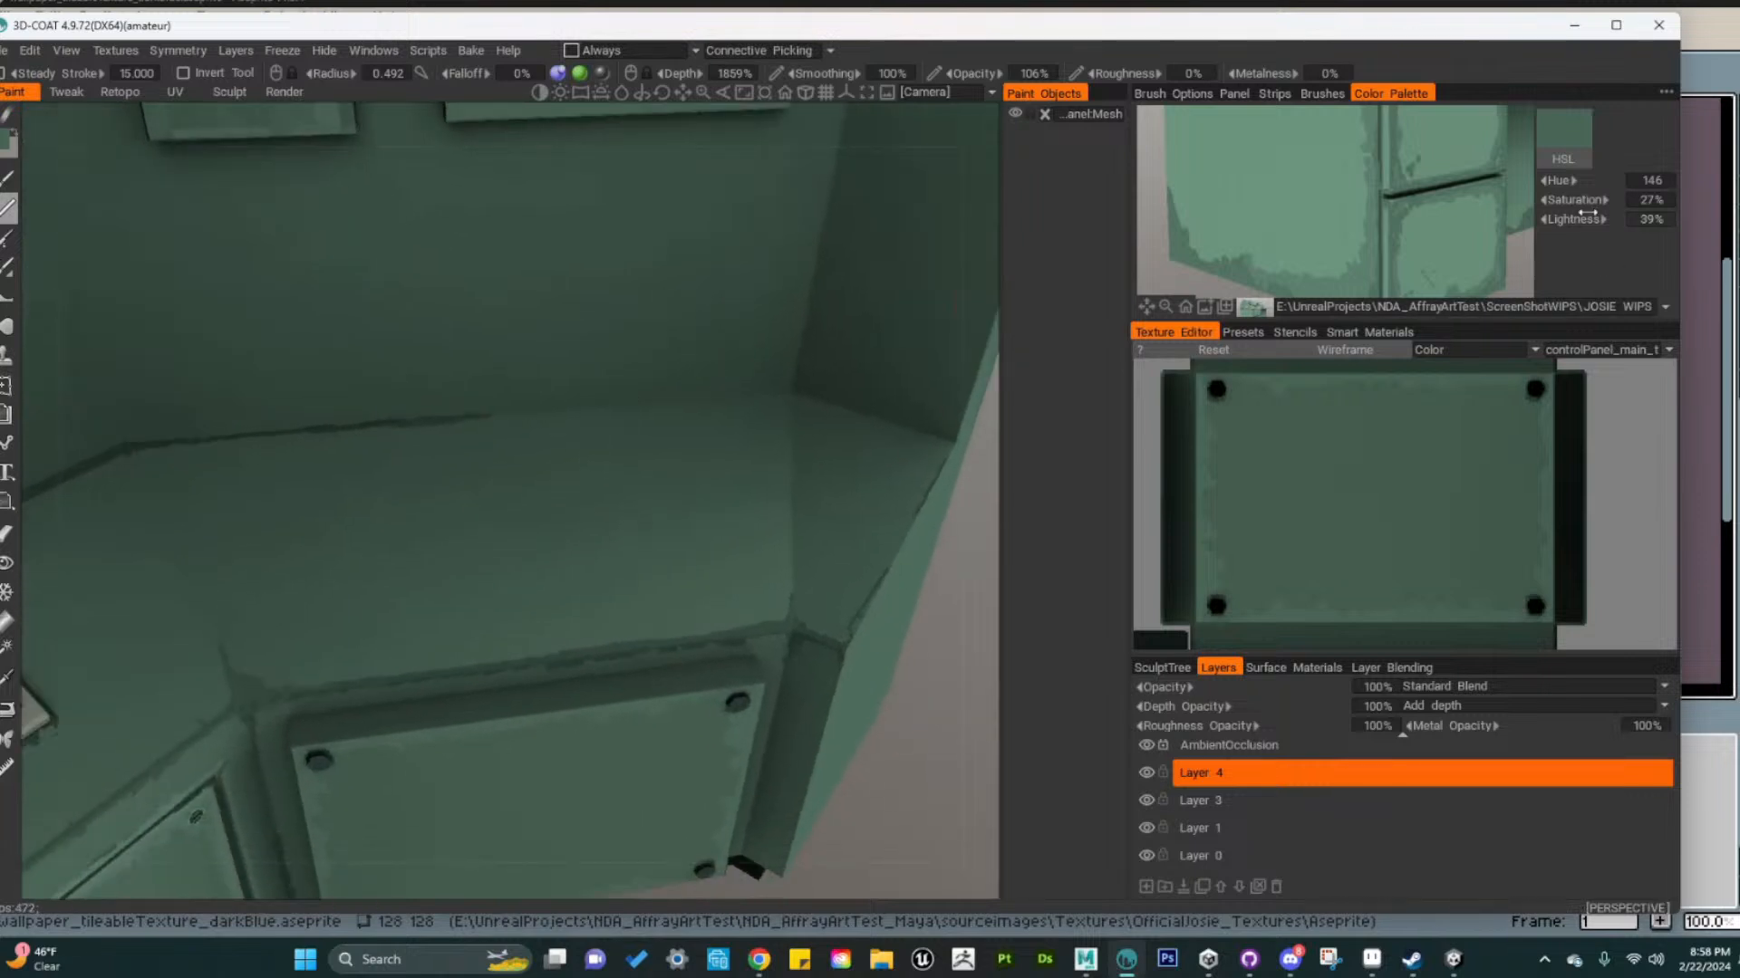
left_click_drag(1585, 218, 1568, 219)
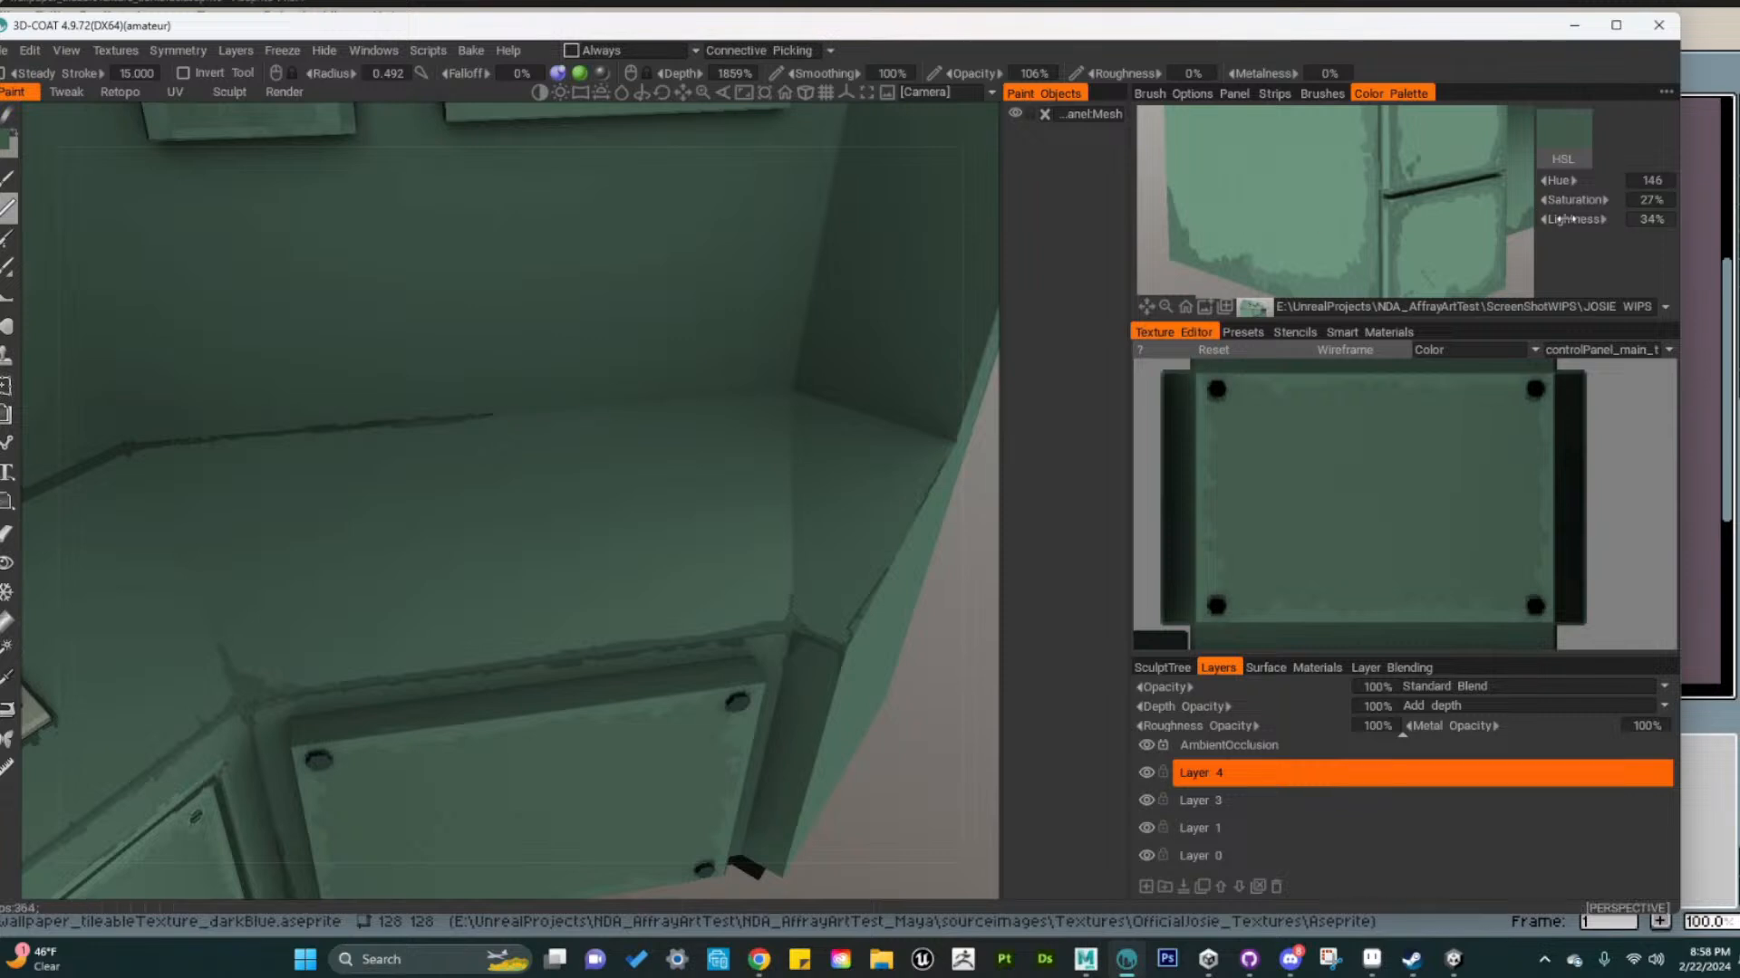
left_click_drag(1564, 219, 1576, 219)
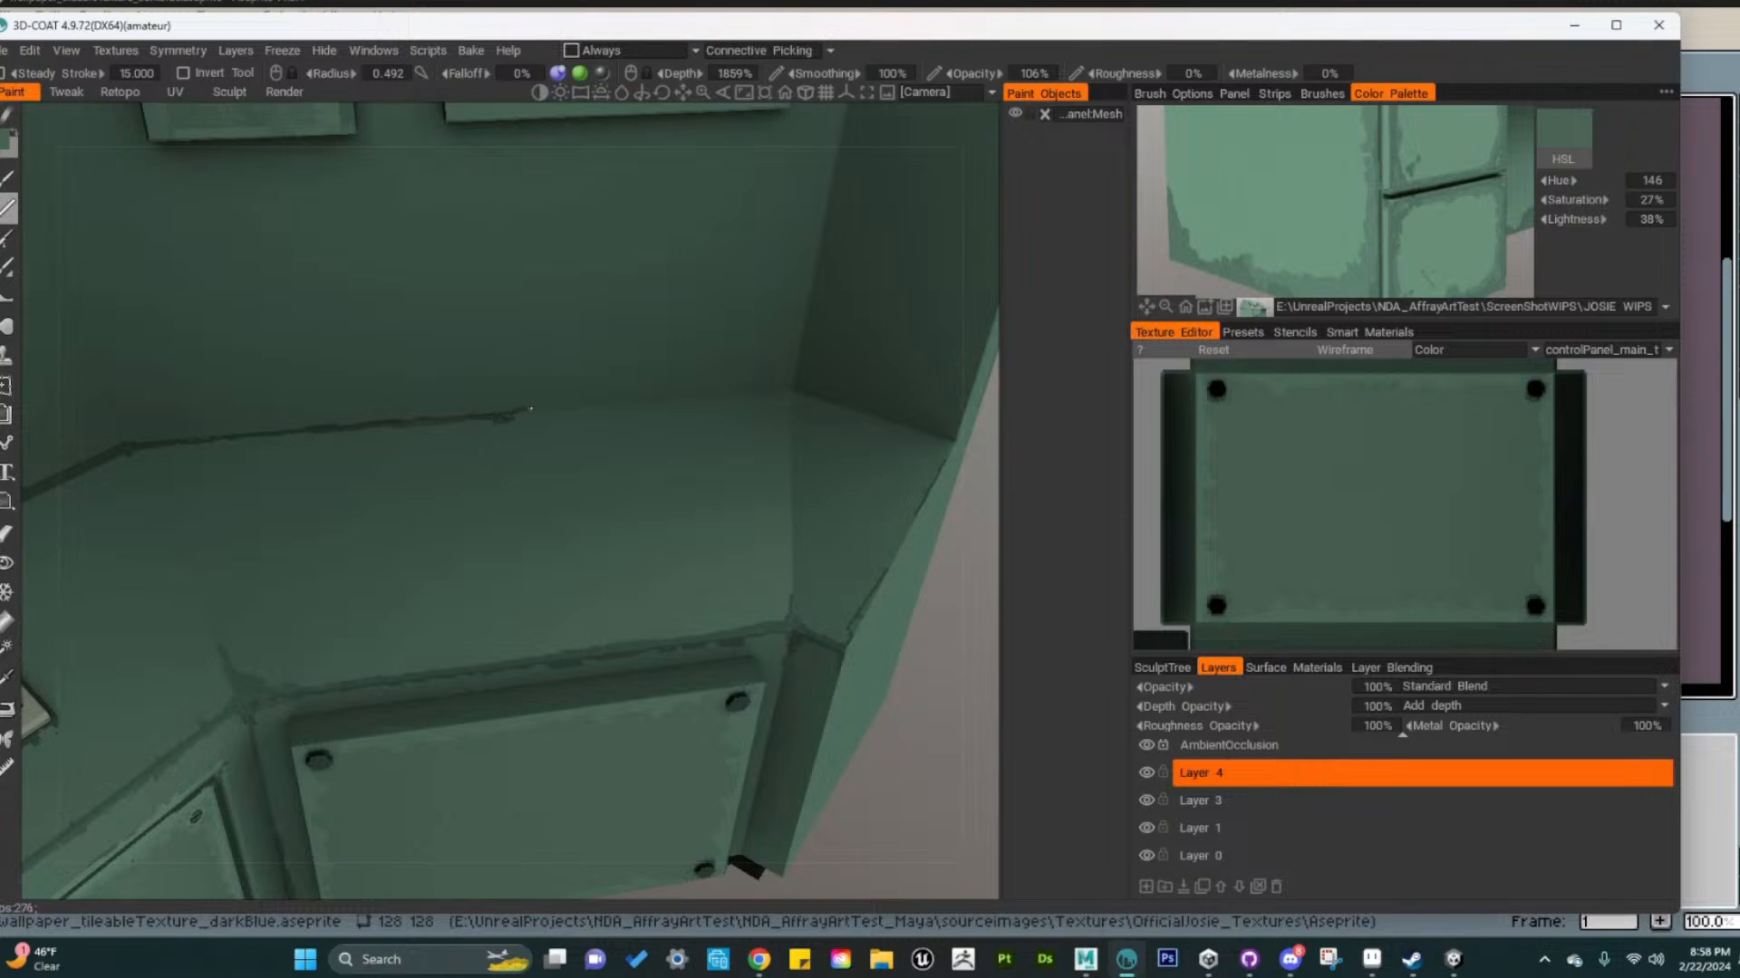
left_click_drag(545, 410, 631, 401)
left_click_drag(693, 399, 736, 396)
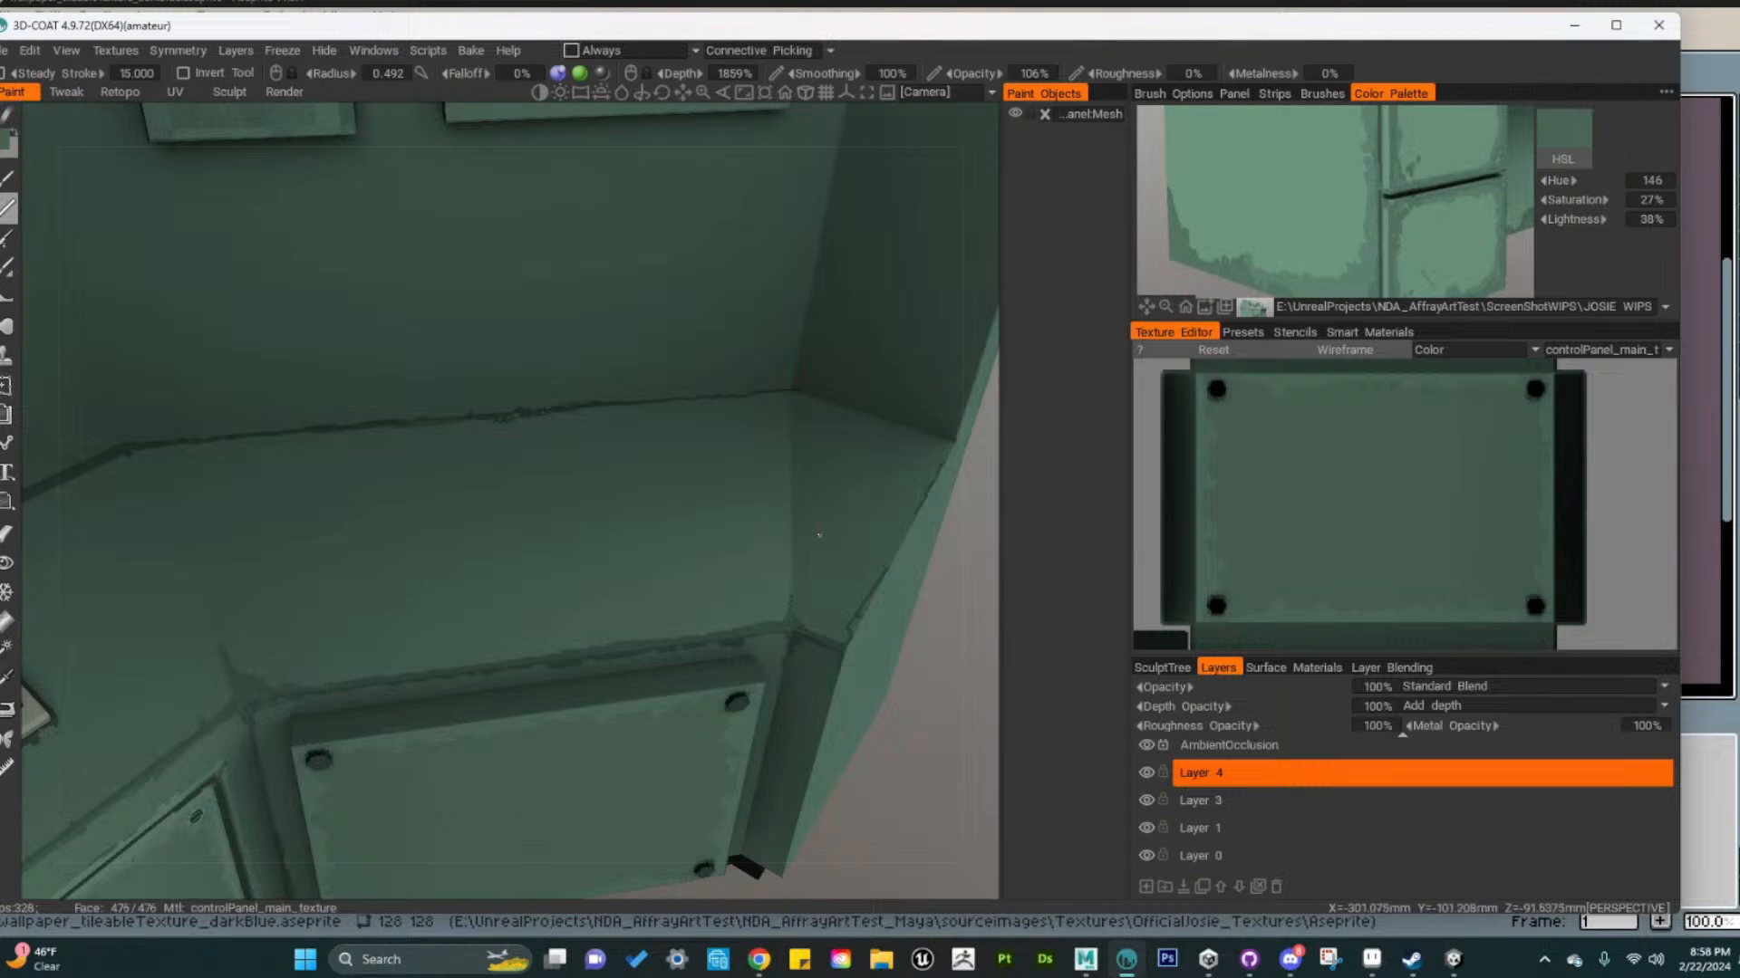
Thicken the ragged contact shadow along the side desktop's back edge and around the corner where the walls meet
middle_click_drag(489, 256, 636, 394, "alt")
left_click_drag(636, 394, 694, 485, "alt")
middle_click_drag(703, 494, 544, 404, "alt")
right_click_drag(544, 404, 707, 501, "alt")
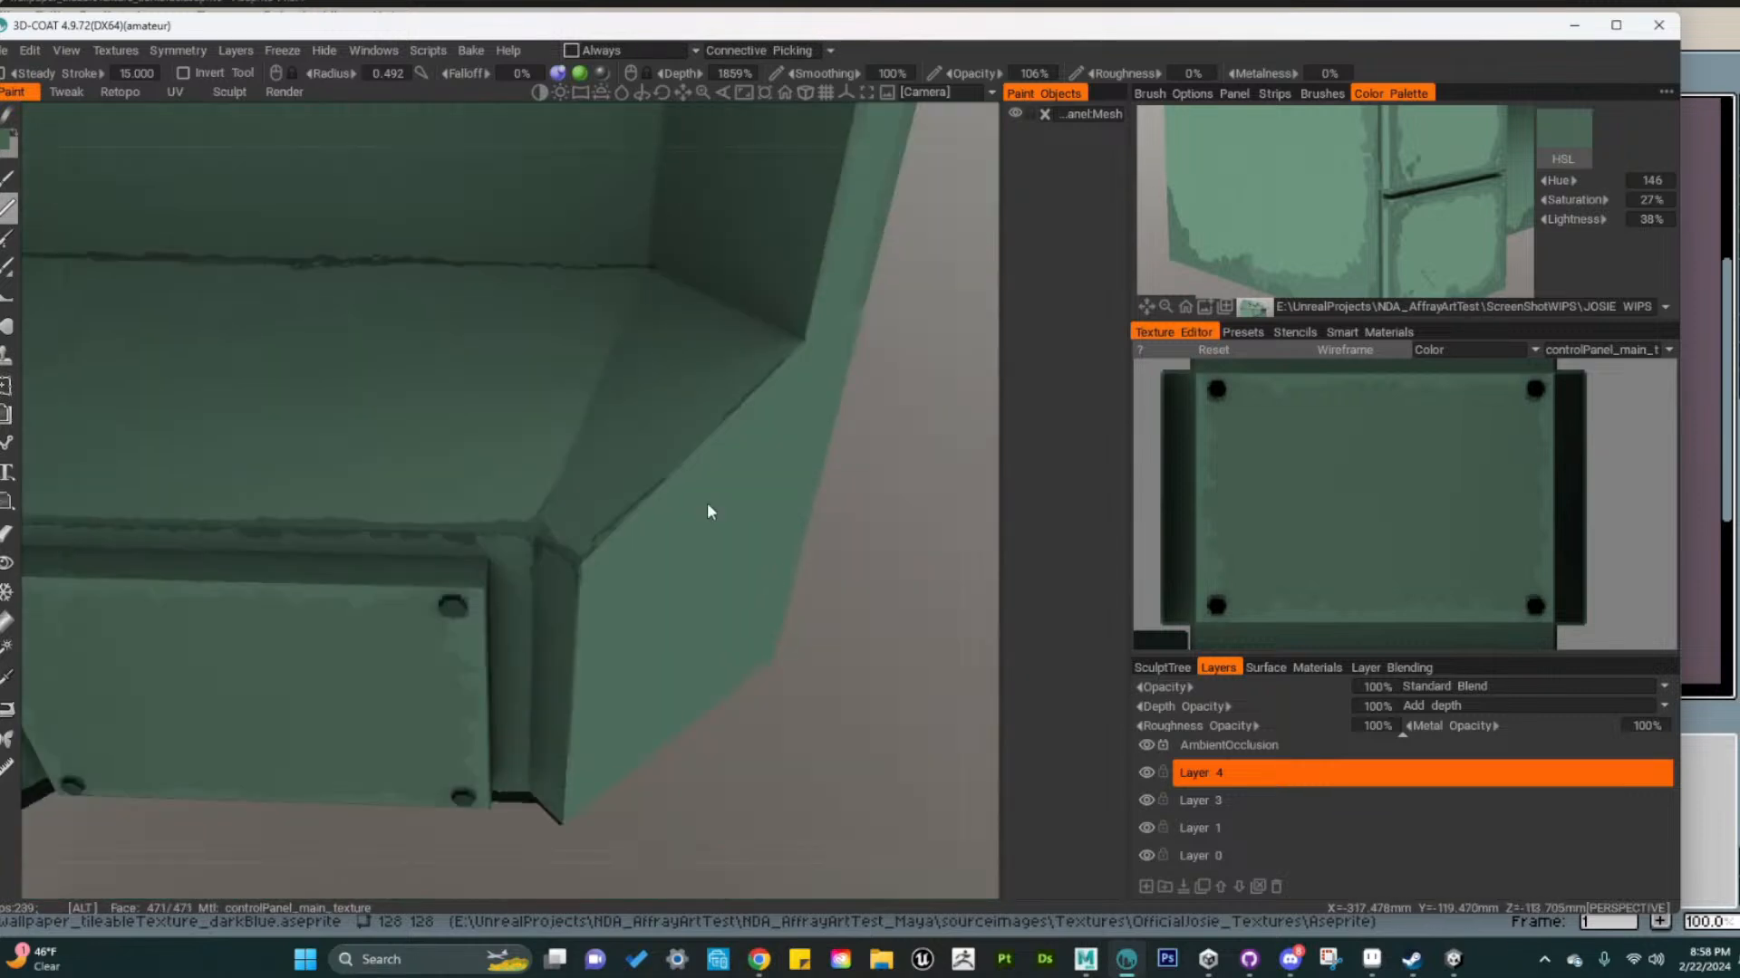
middle_click_drag(706, 502, 645, 760, "alt")
left_click_drag(645, 759, 520, 540, "alt")
mouse_move(520, 540)
right_mouse_down("alt")
mouse_move(612, 543)
mouse_move(596, 548)
right_mouse_up("alt")
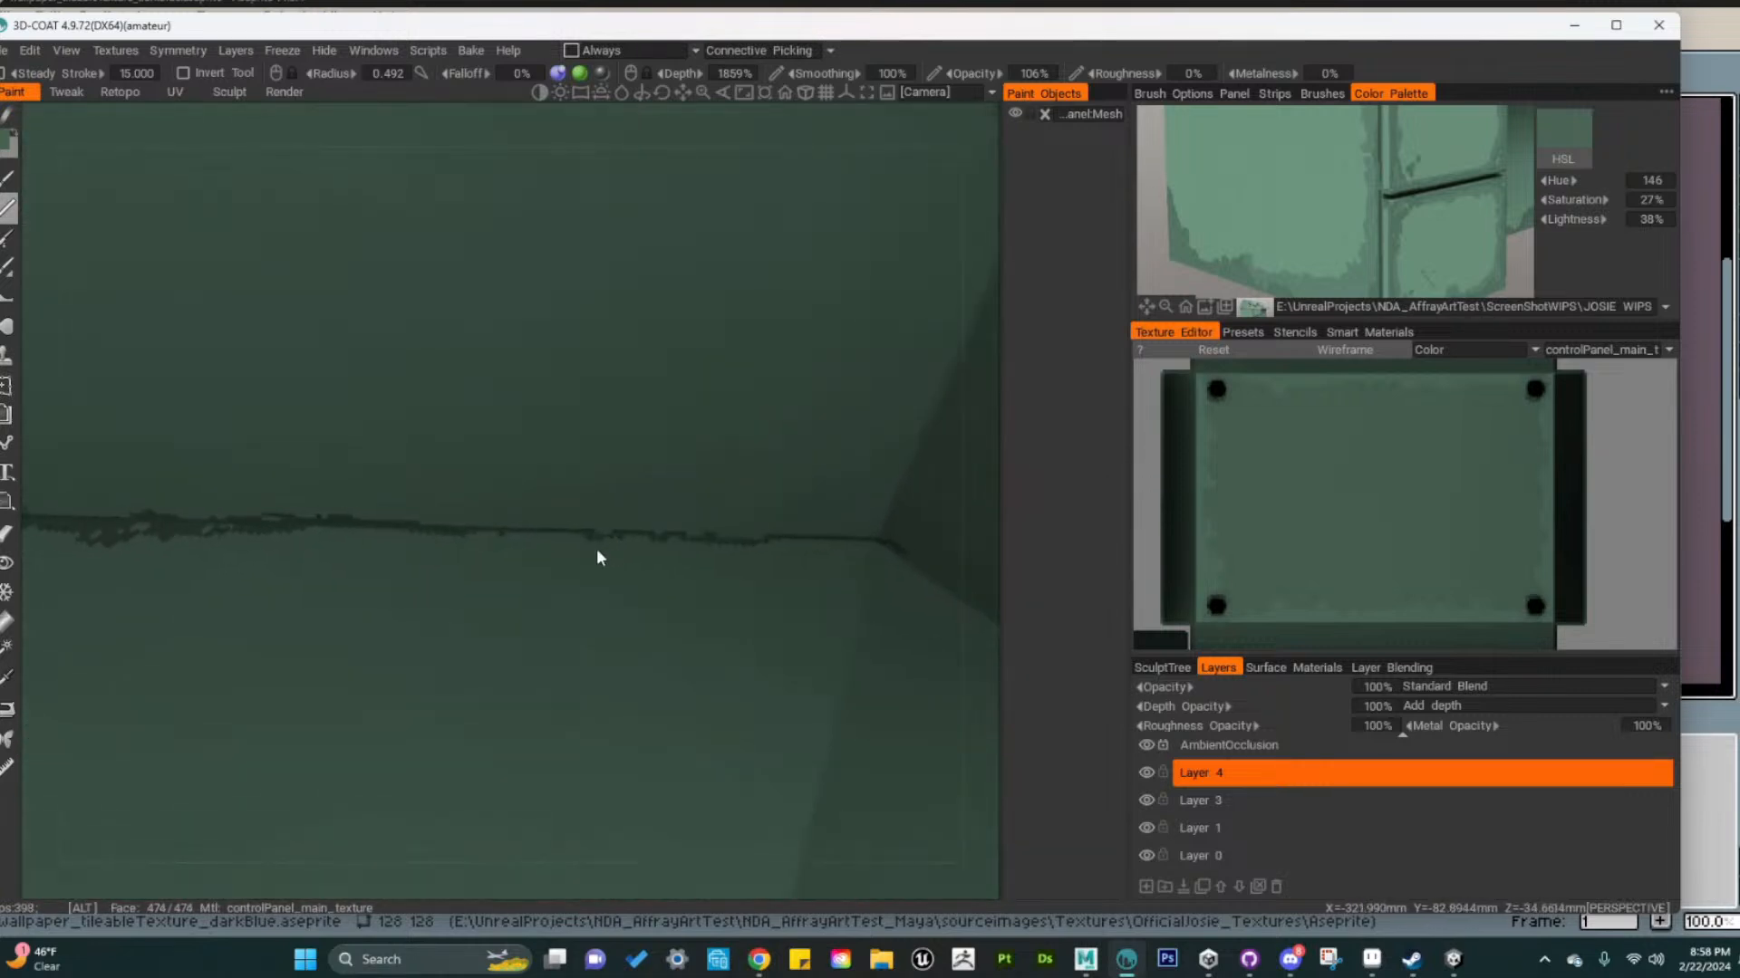
mouse_move(313, 527)
left_mouse_down()
mouse_move(571, 531)
mouse_move(503, 518)
mouse_move(476, 528)
mouse_move(878, 540)
mouse_move(851, 541)
mouse_move(874, 562)
mouse_move(886, 523)
mouse_move(865, 538)
mouse_move(924, 571)
mouse_move(891, 557)
left_mouse_up()
right_click_drag(903, 571, 625, 555, "alt")
left_click_drag(625, 556, 504, 535, "alt")
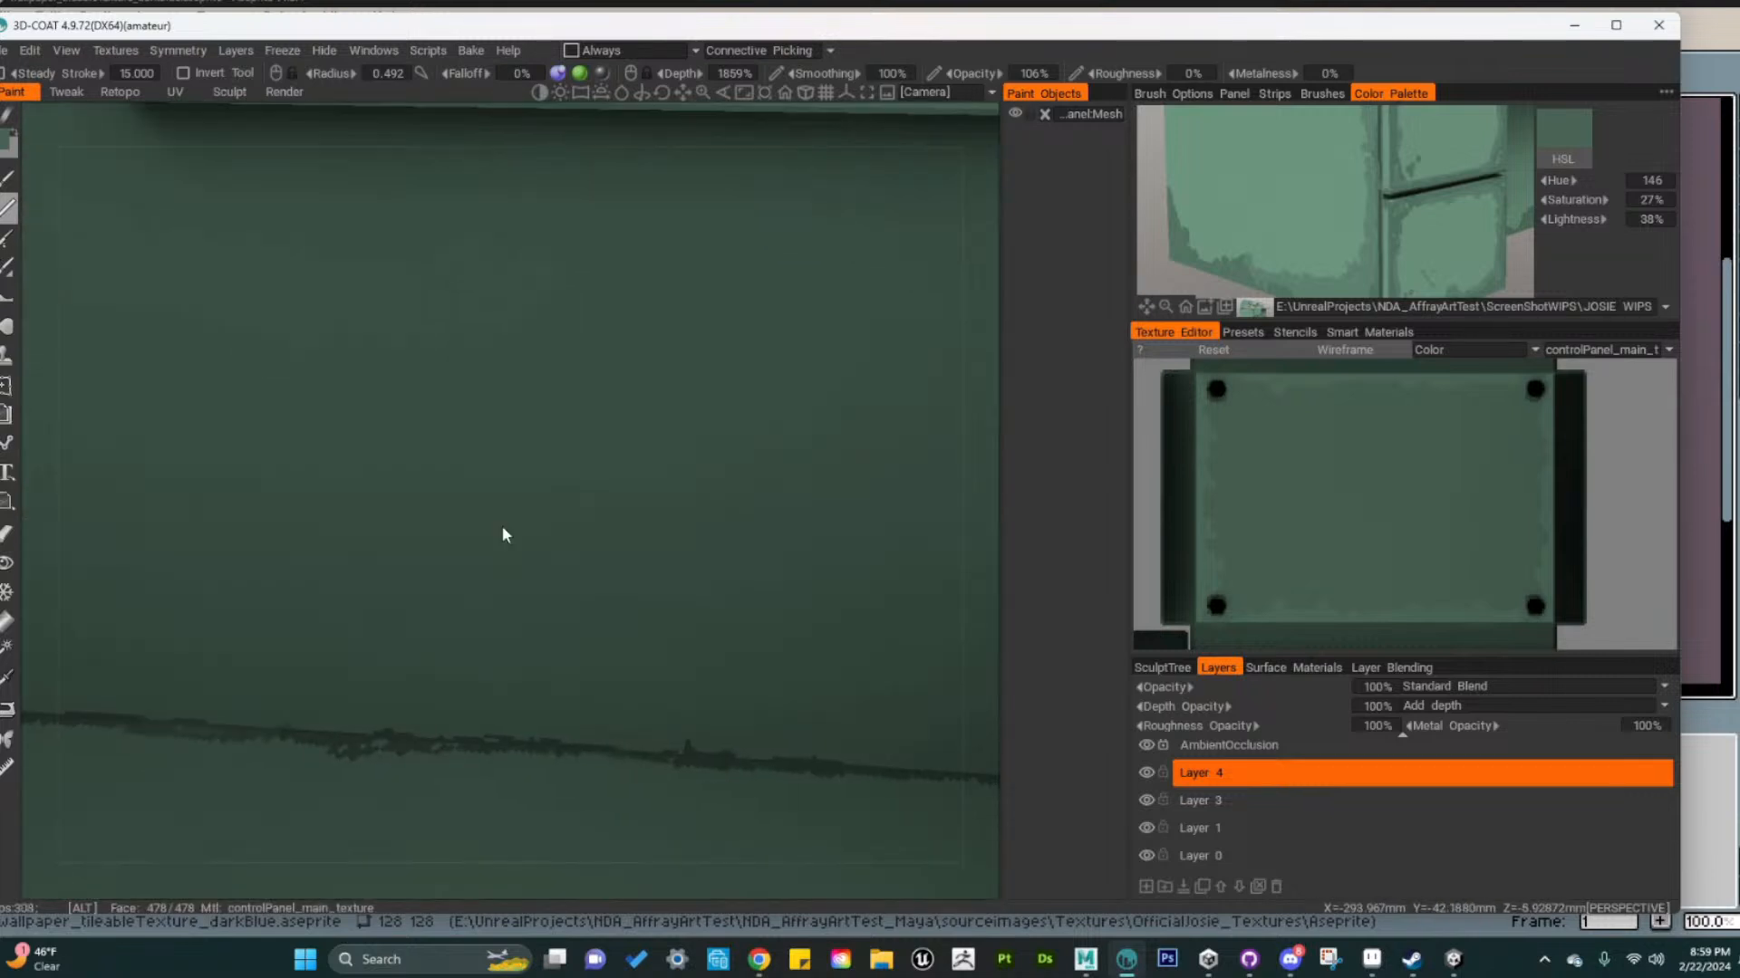
Paint ragged shadow marks along the side desktop's slanted outer edge, starting from its front corner
scroll(502, 527, "down", 5, "alt")
middle_click_drag(501, 534, 445, 479, "alt")
right_click_drag(446, 478, 494, 322, "alt")
middle_click_drag(758, 748, 720, 696, "alt")
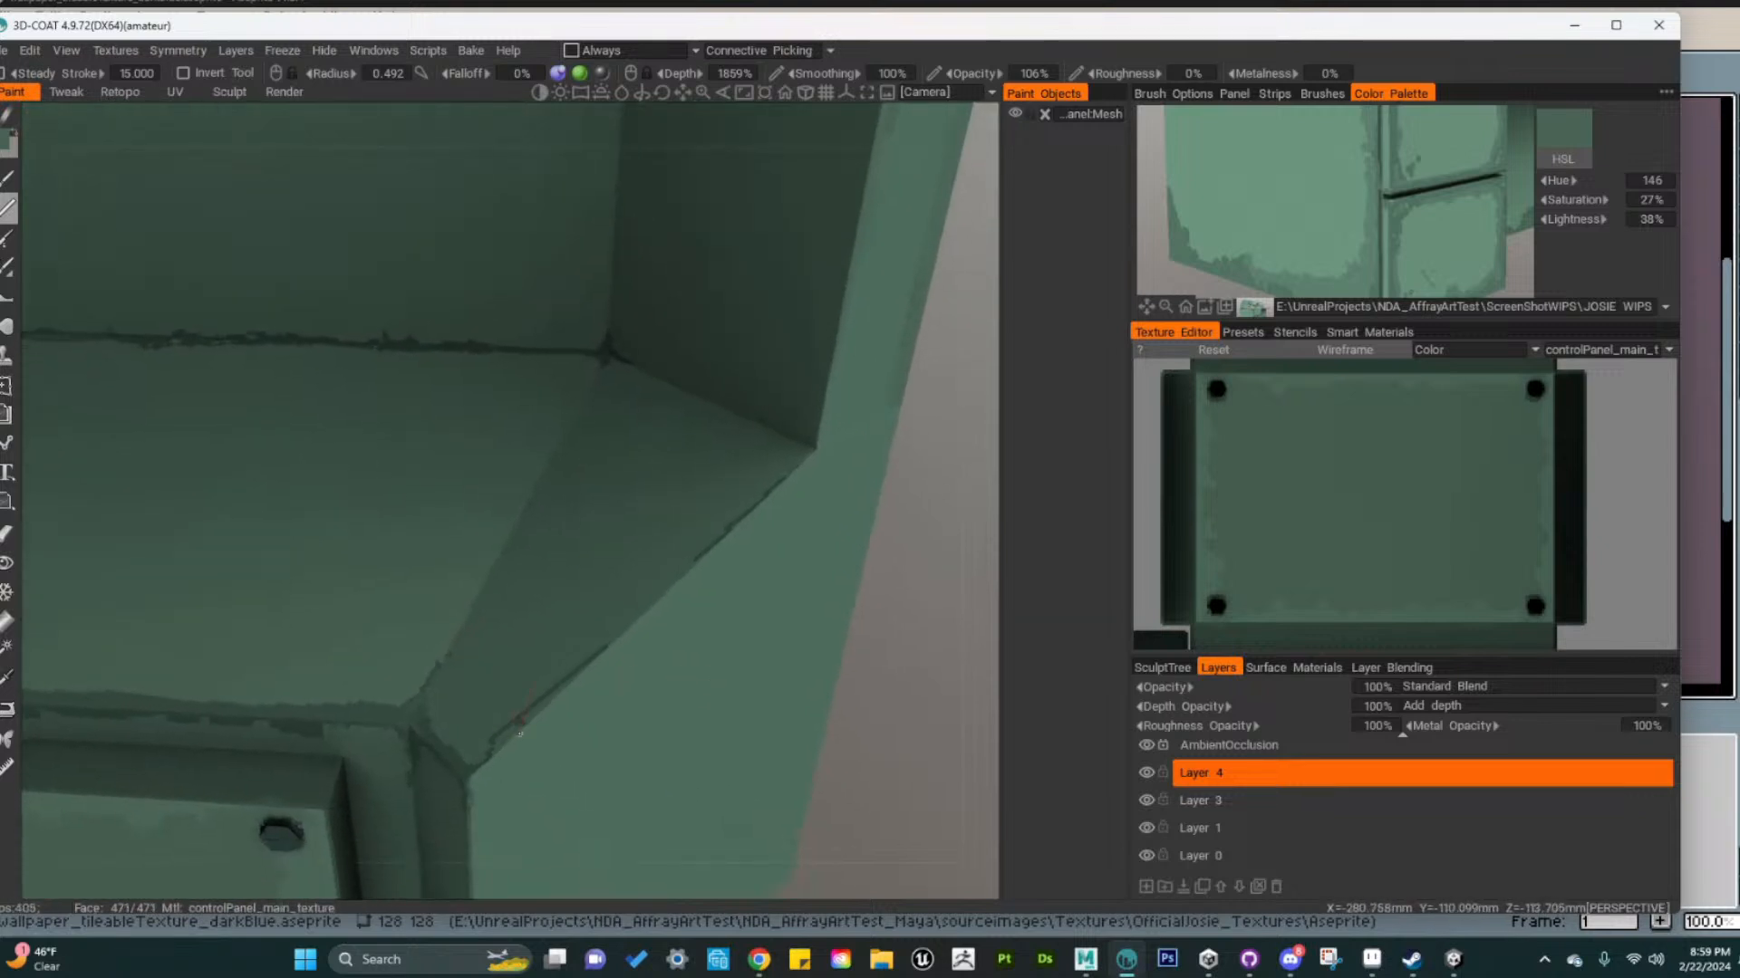
left_click_drag(521, 732, 482, 755)
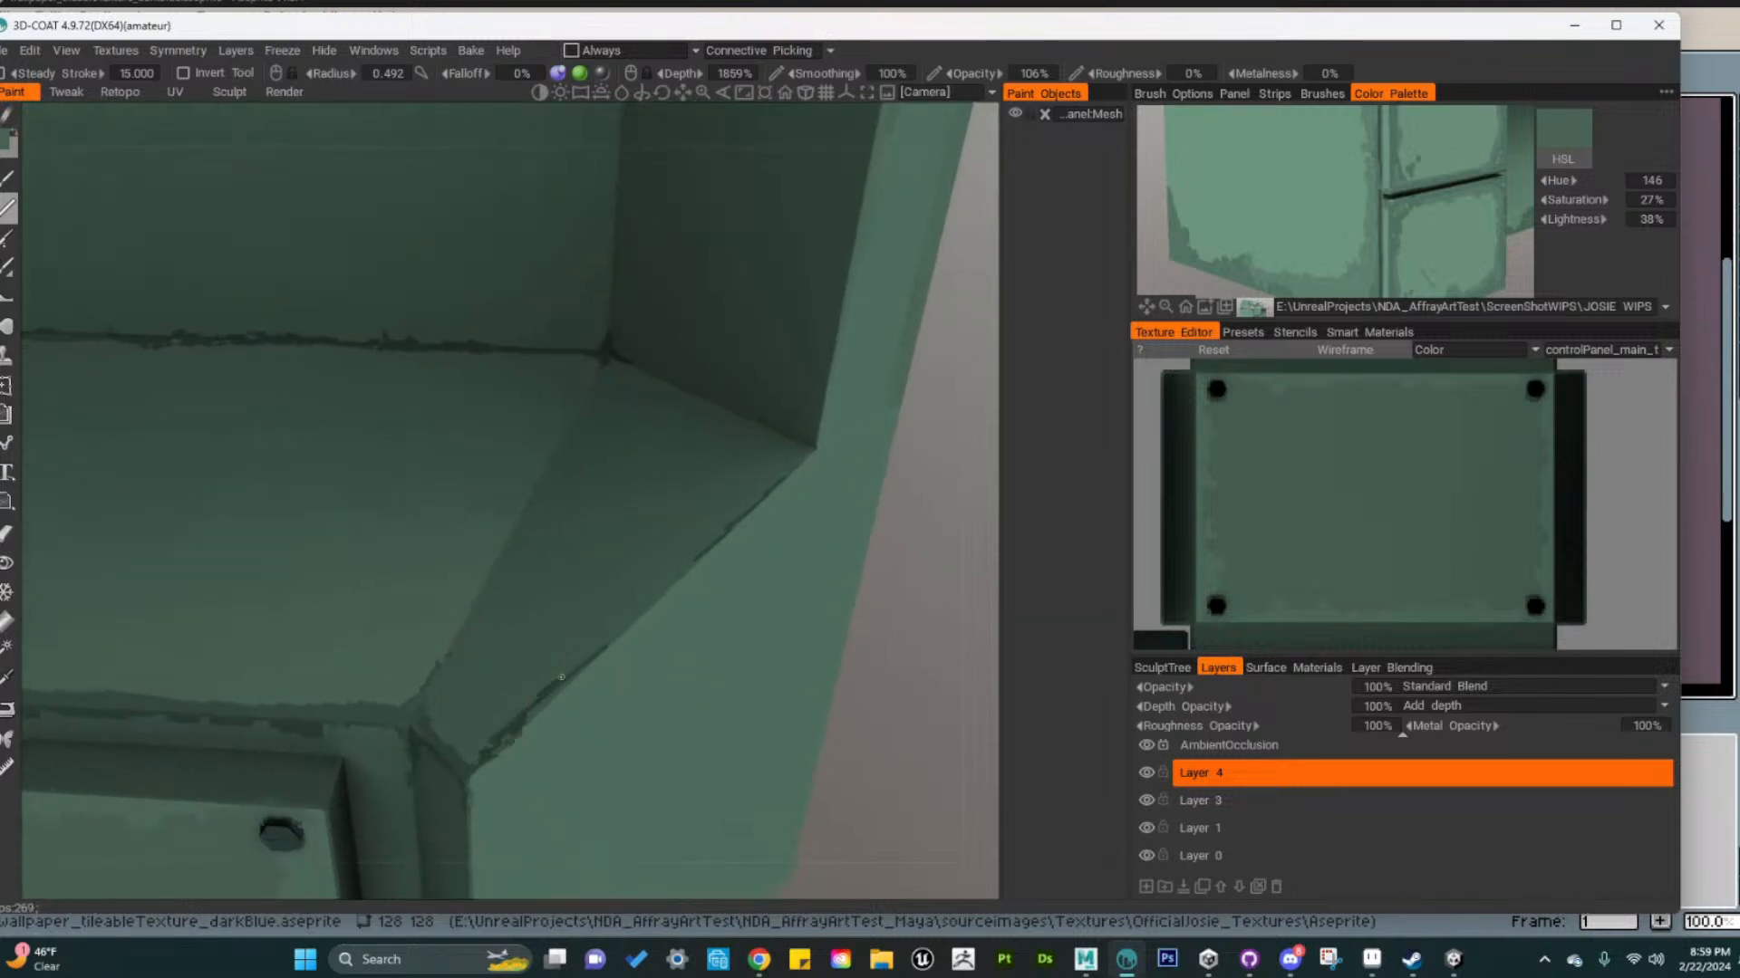
left_click_drag(561, 677, 649, 607)
Set the brush radius to 1.010 and paint a straight dark line down the inner side of the side wall's front edge
left_click_drag(871, 638, 822, 612, "alt")
right_click_drag(822, 612, 781, 644, "alt")
left_click_drag(781, 643, 742, 640, "alt")
right_click_drag(742, 640, 719, 560, "alt")
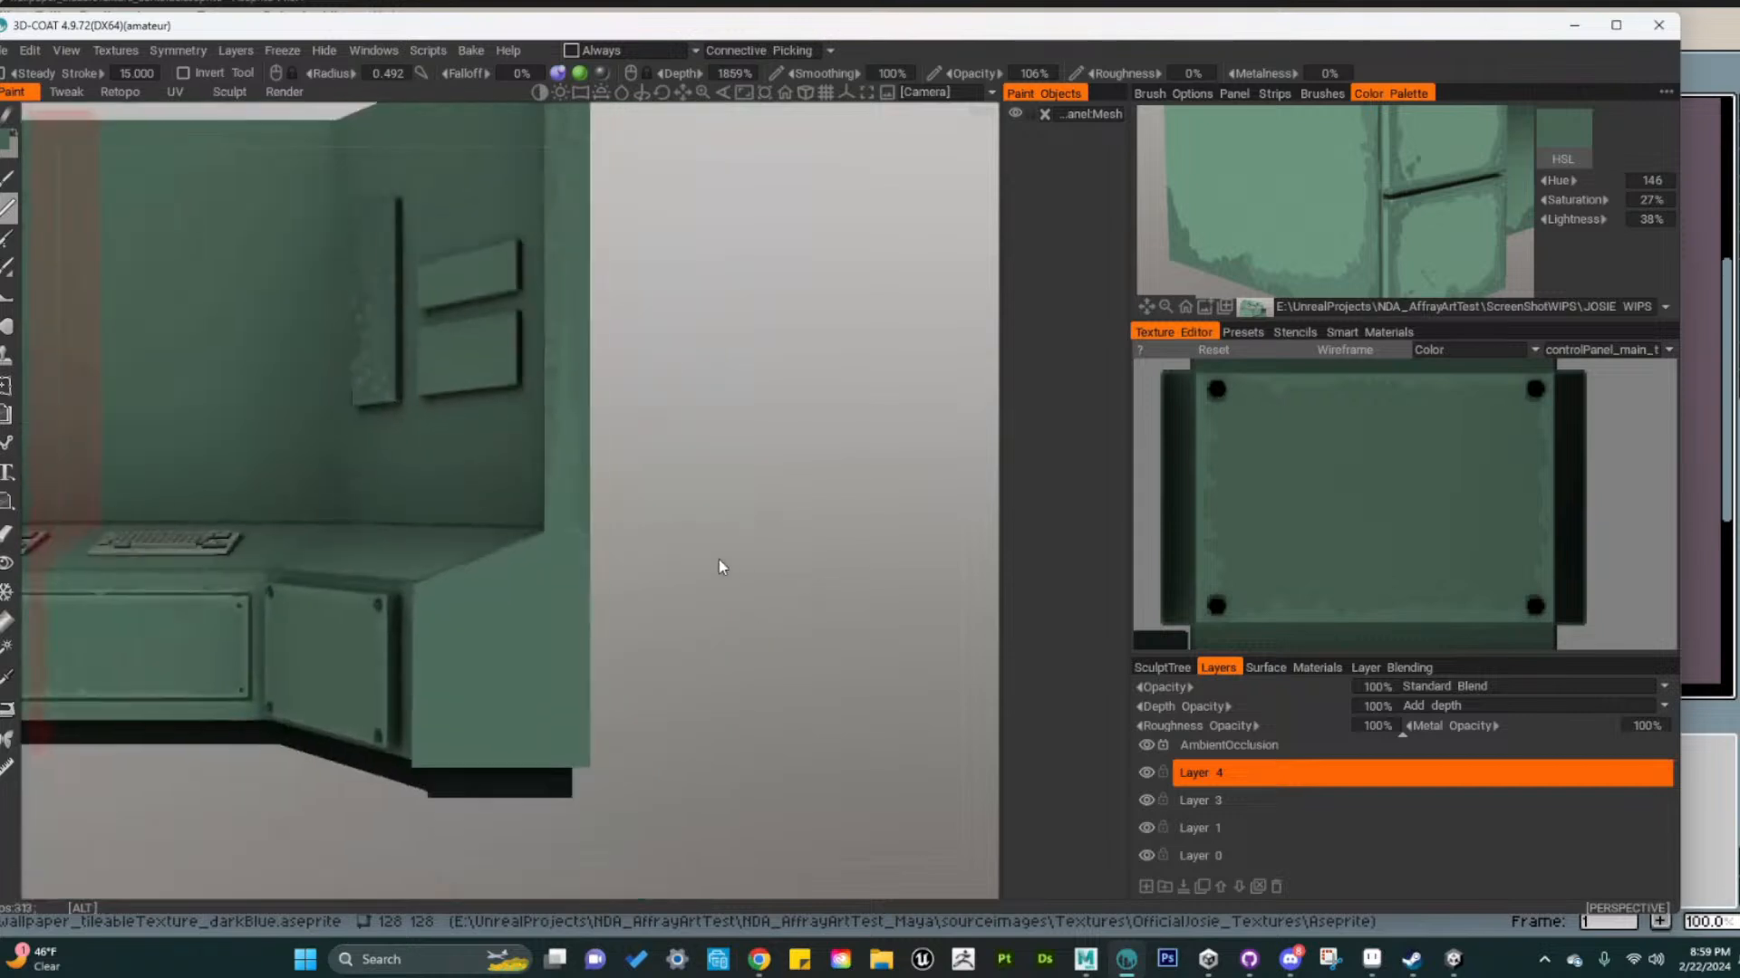
middle_click_drag(719, 559, 805, 712, "alt")
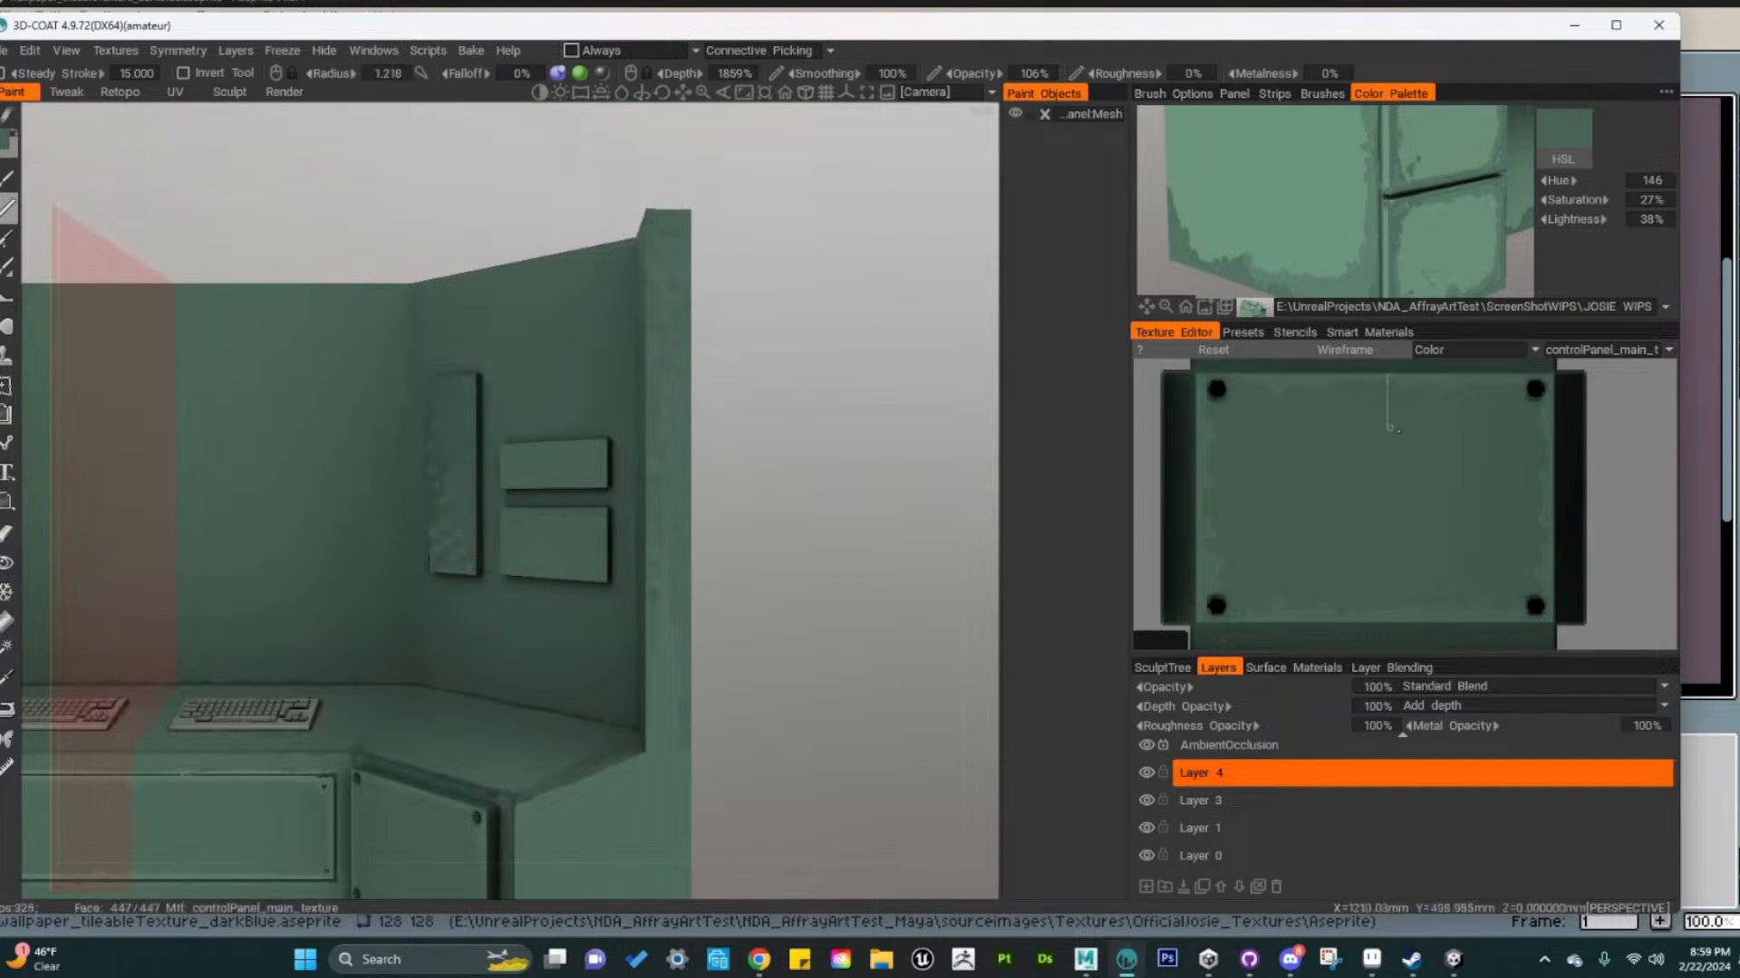
middle_click_drag(1530, 508, 1420, 515, "alt")
right_click_drag(1420, 515, 1408, 478, "alt")
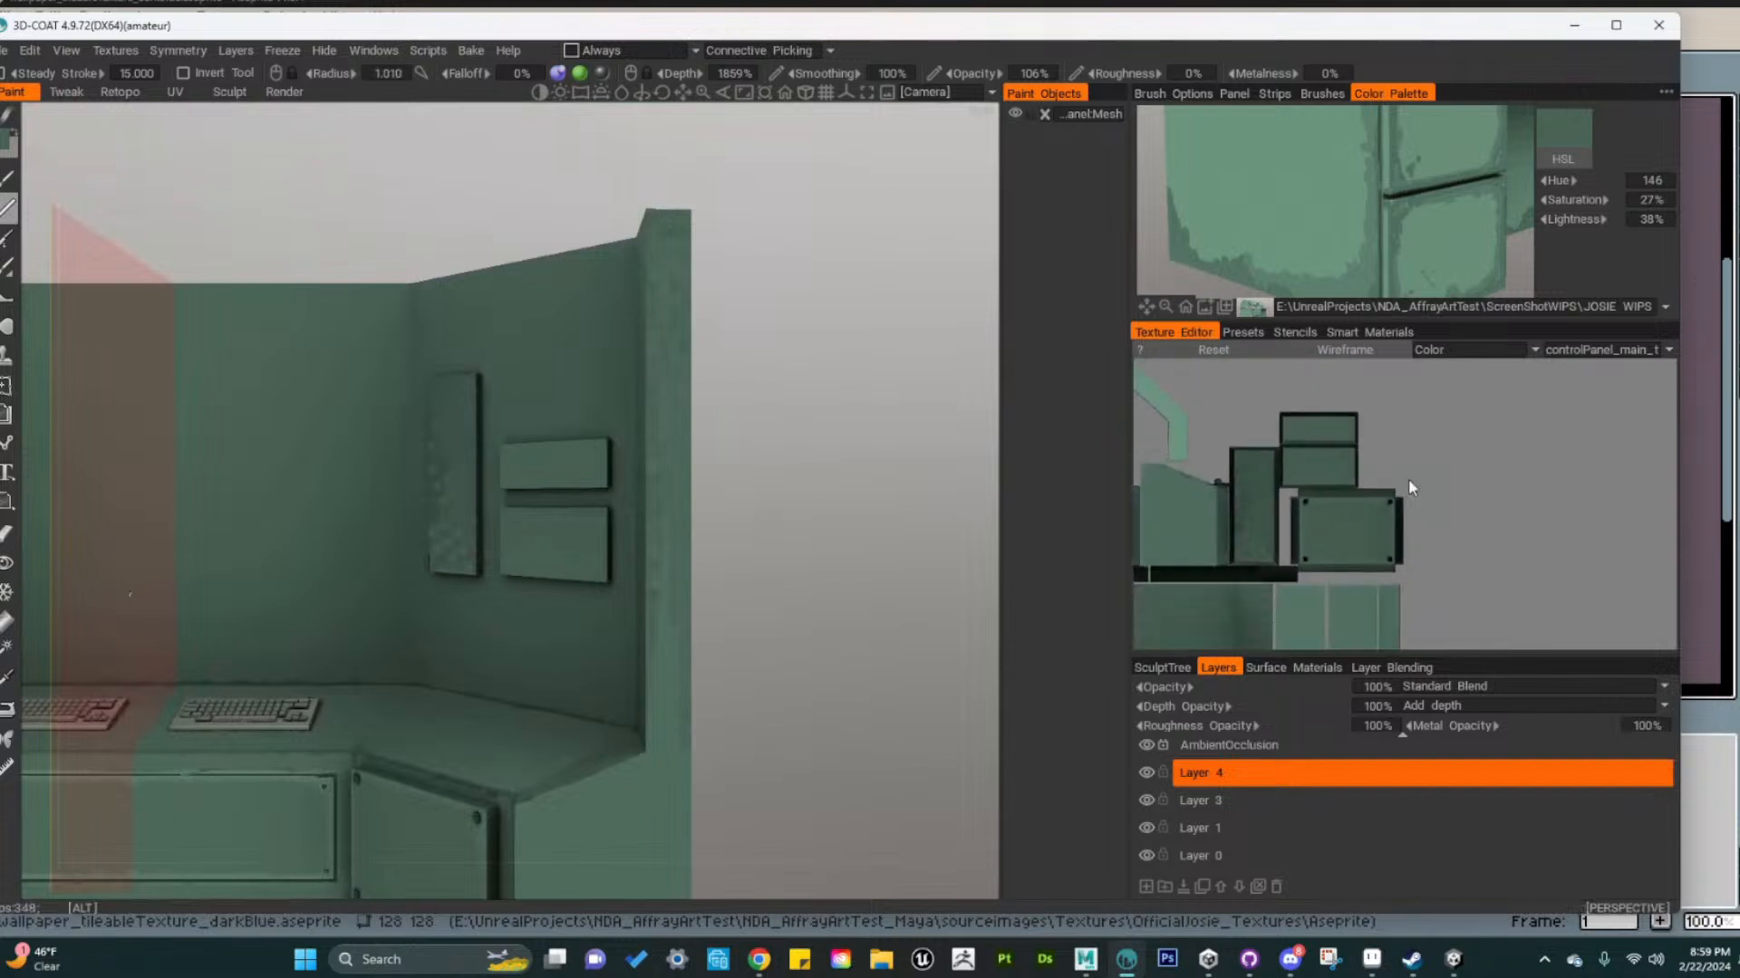
middle_click_drag(1411, 544, 1524, 408, "alt")
middle_click_drag(1522, 571, 1386, 517, "alt")
right_click_drag(1387, 517, 1391, 482, "alt")
middle_click_drag(1392, 482, 1504, 542, "alt")
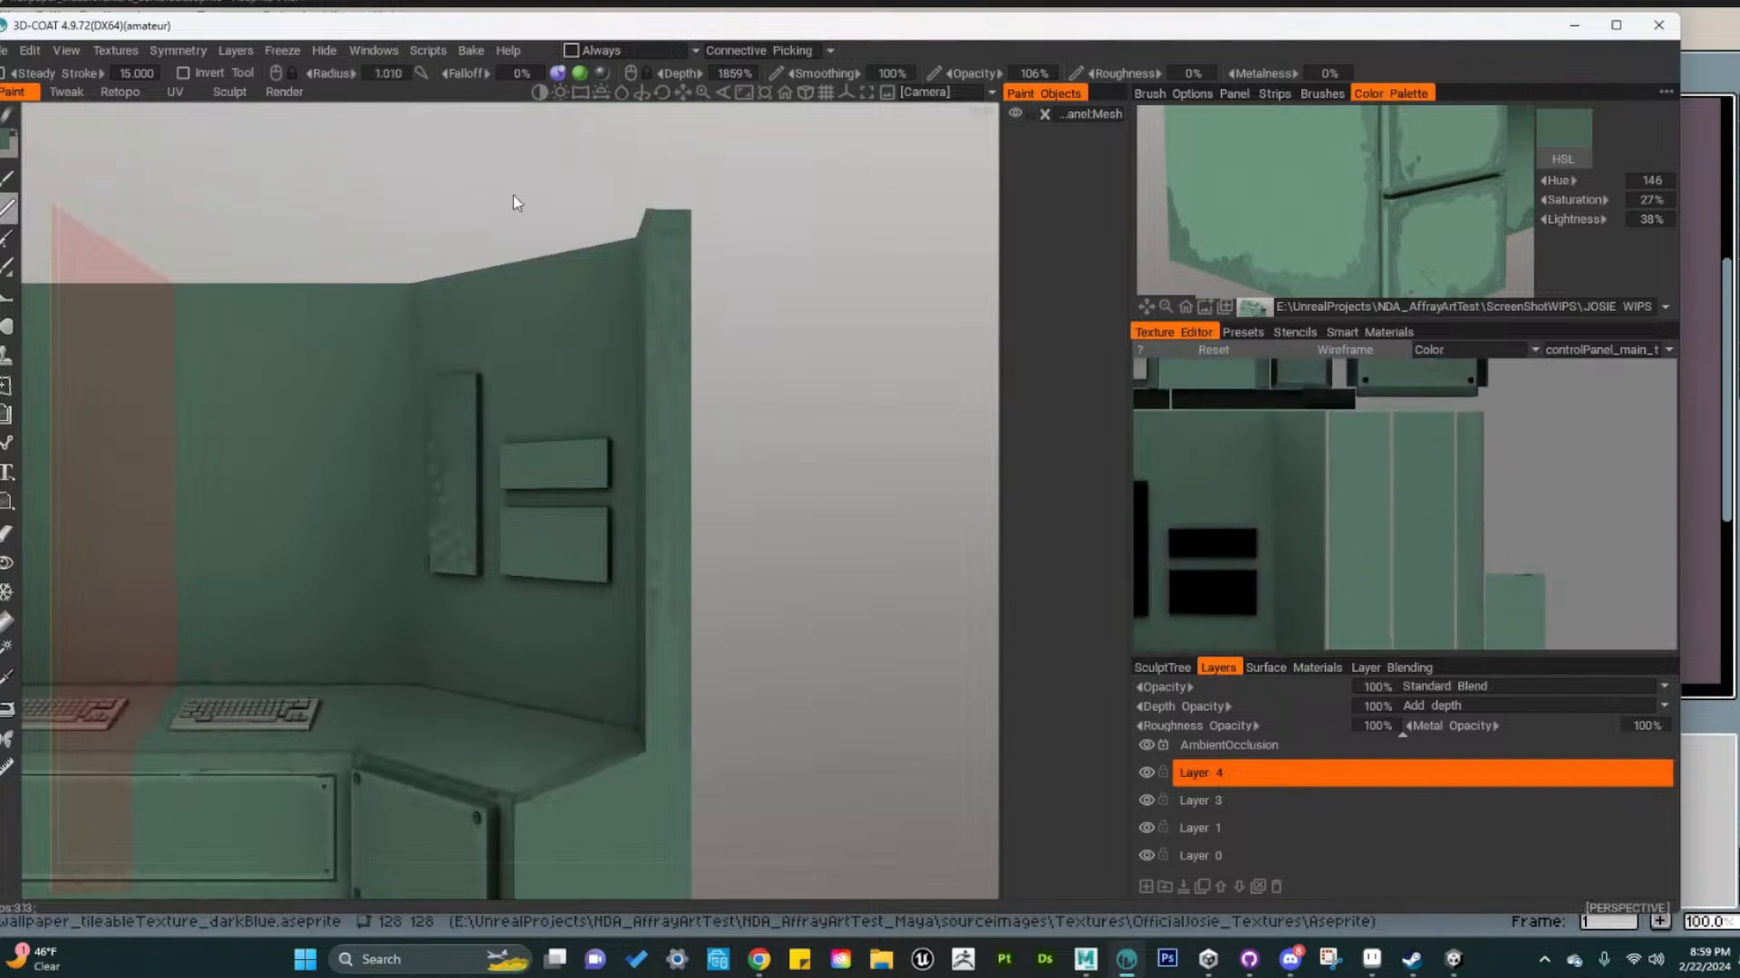
left_click_drag(649, 214, 652, 476, "shift")
left_click_drag(780, 576, 844, 596, "alt")
right_click_drag(844, 590, 950, 623, "alt")
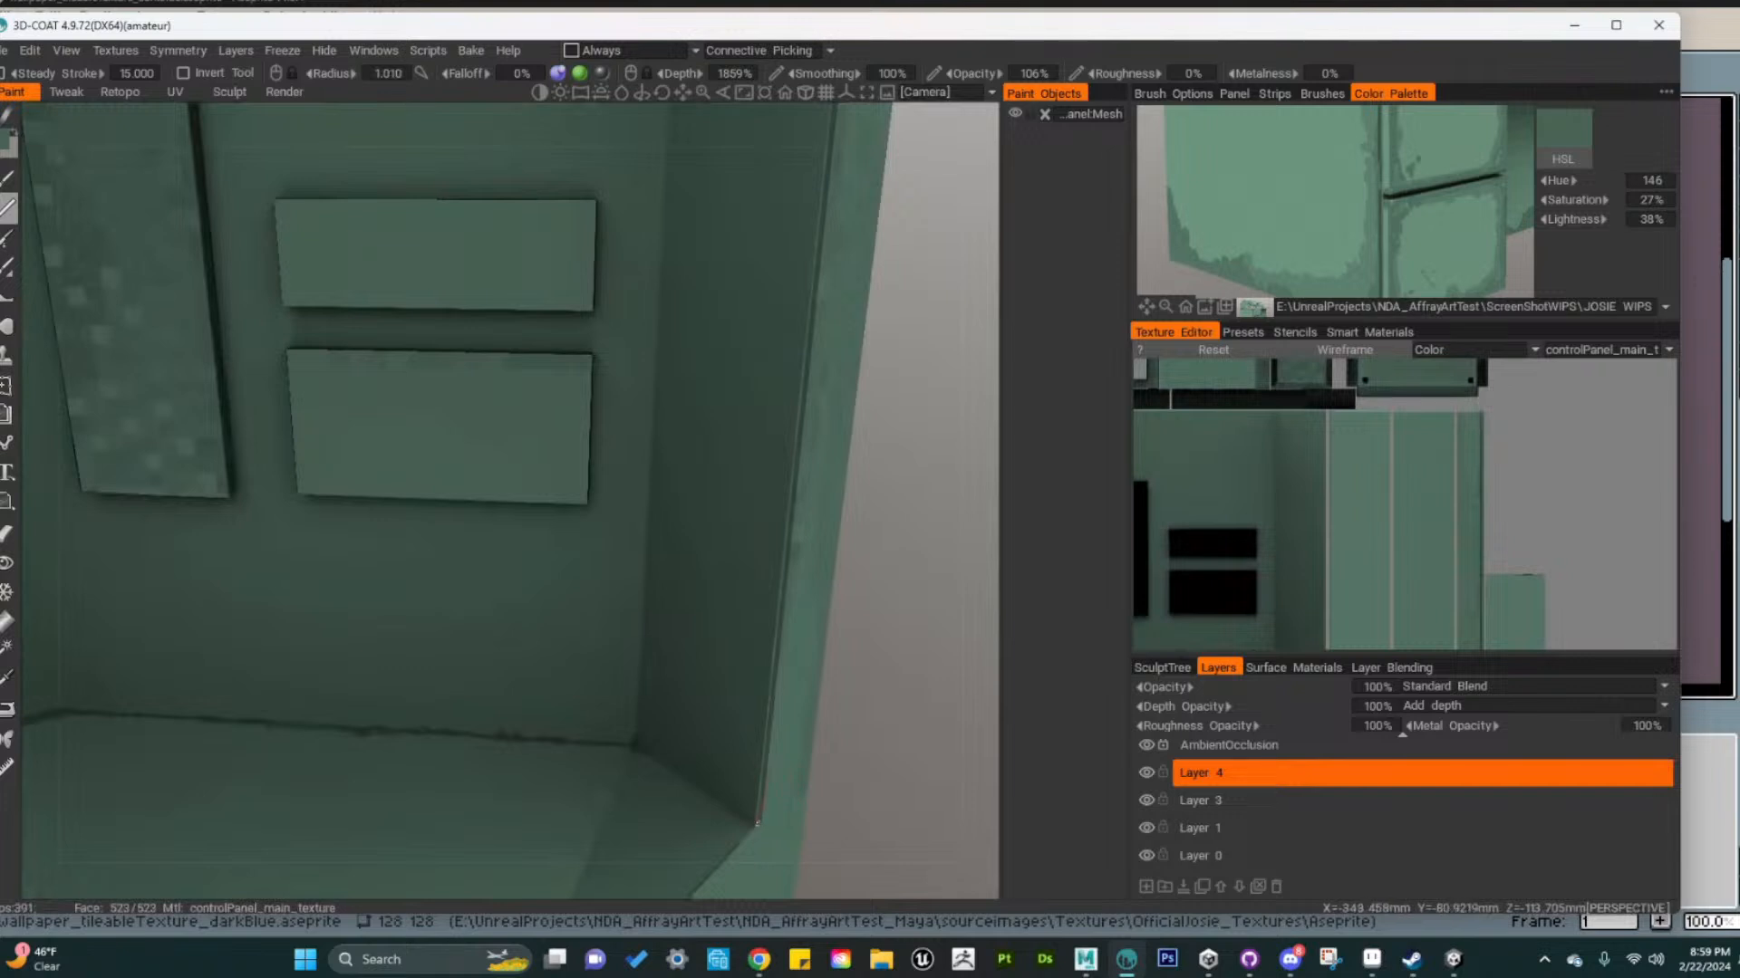
Enlarge the texture map view and paint a straight dark line along the outer edge of the narrow wall strip
right_click_drag(1530, 498, 1580, 507, "alt")
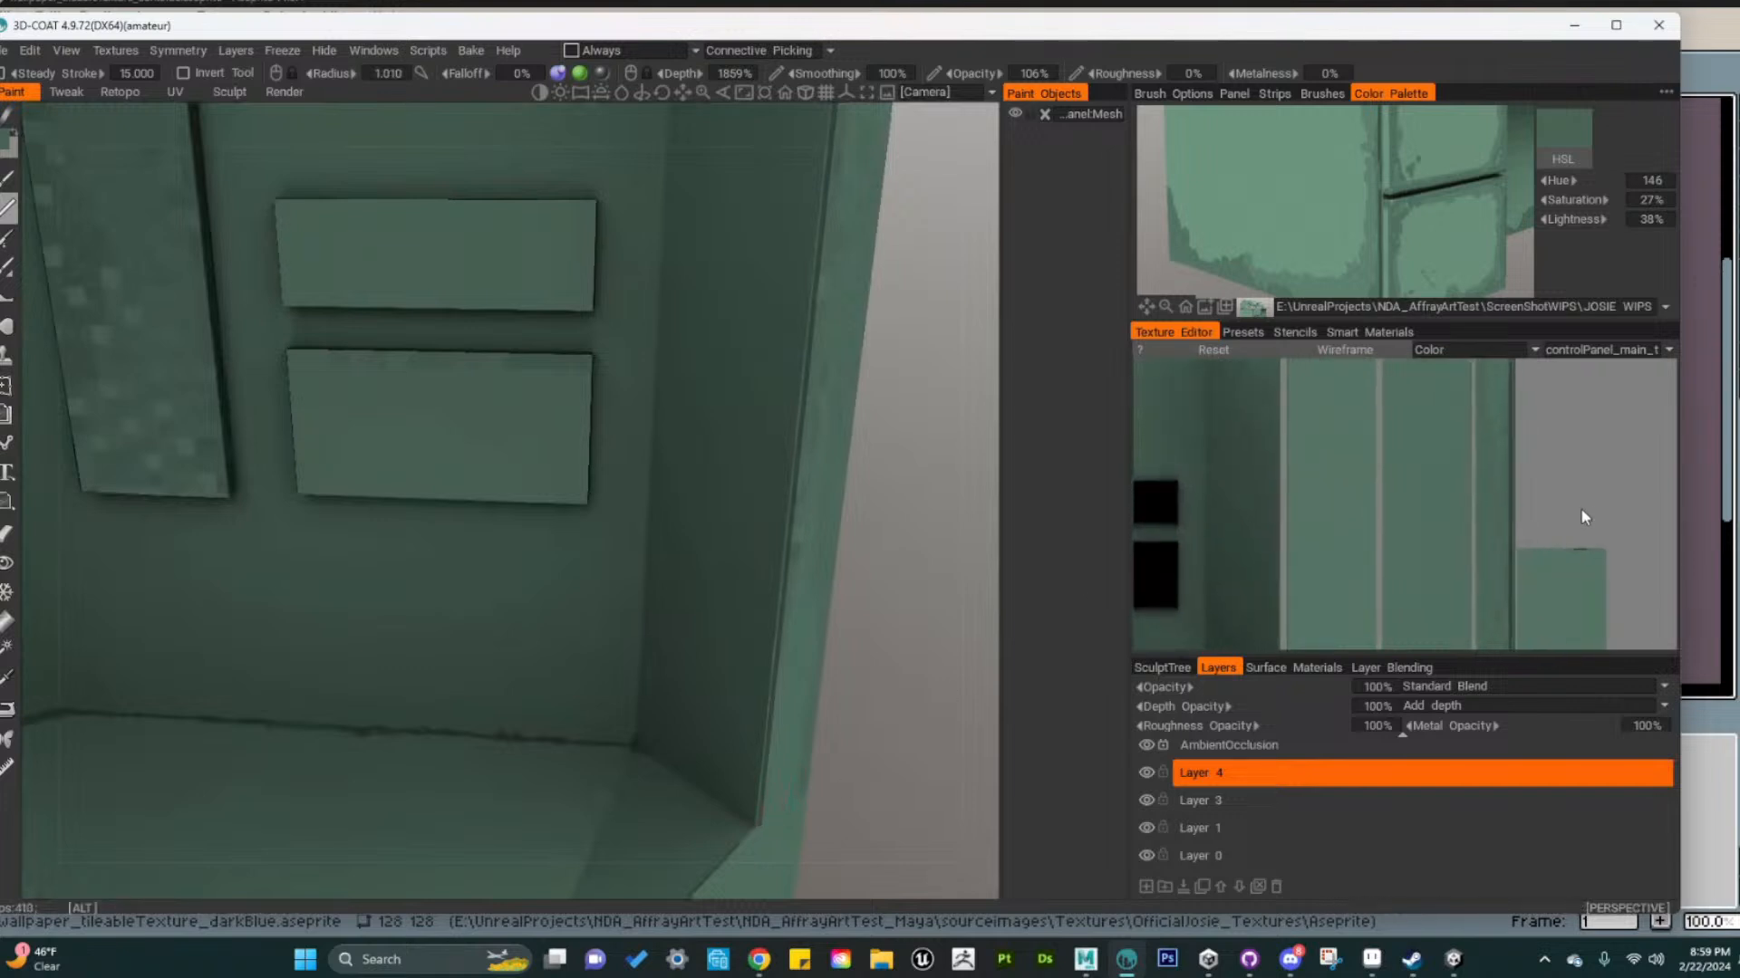
middle_click_drag(1580, 508, 1424, 401, "alt")
right_click_drag(1368, 487, 1440, 507, "alt")
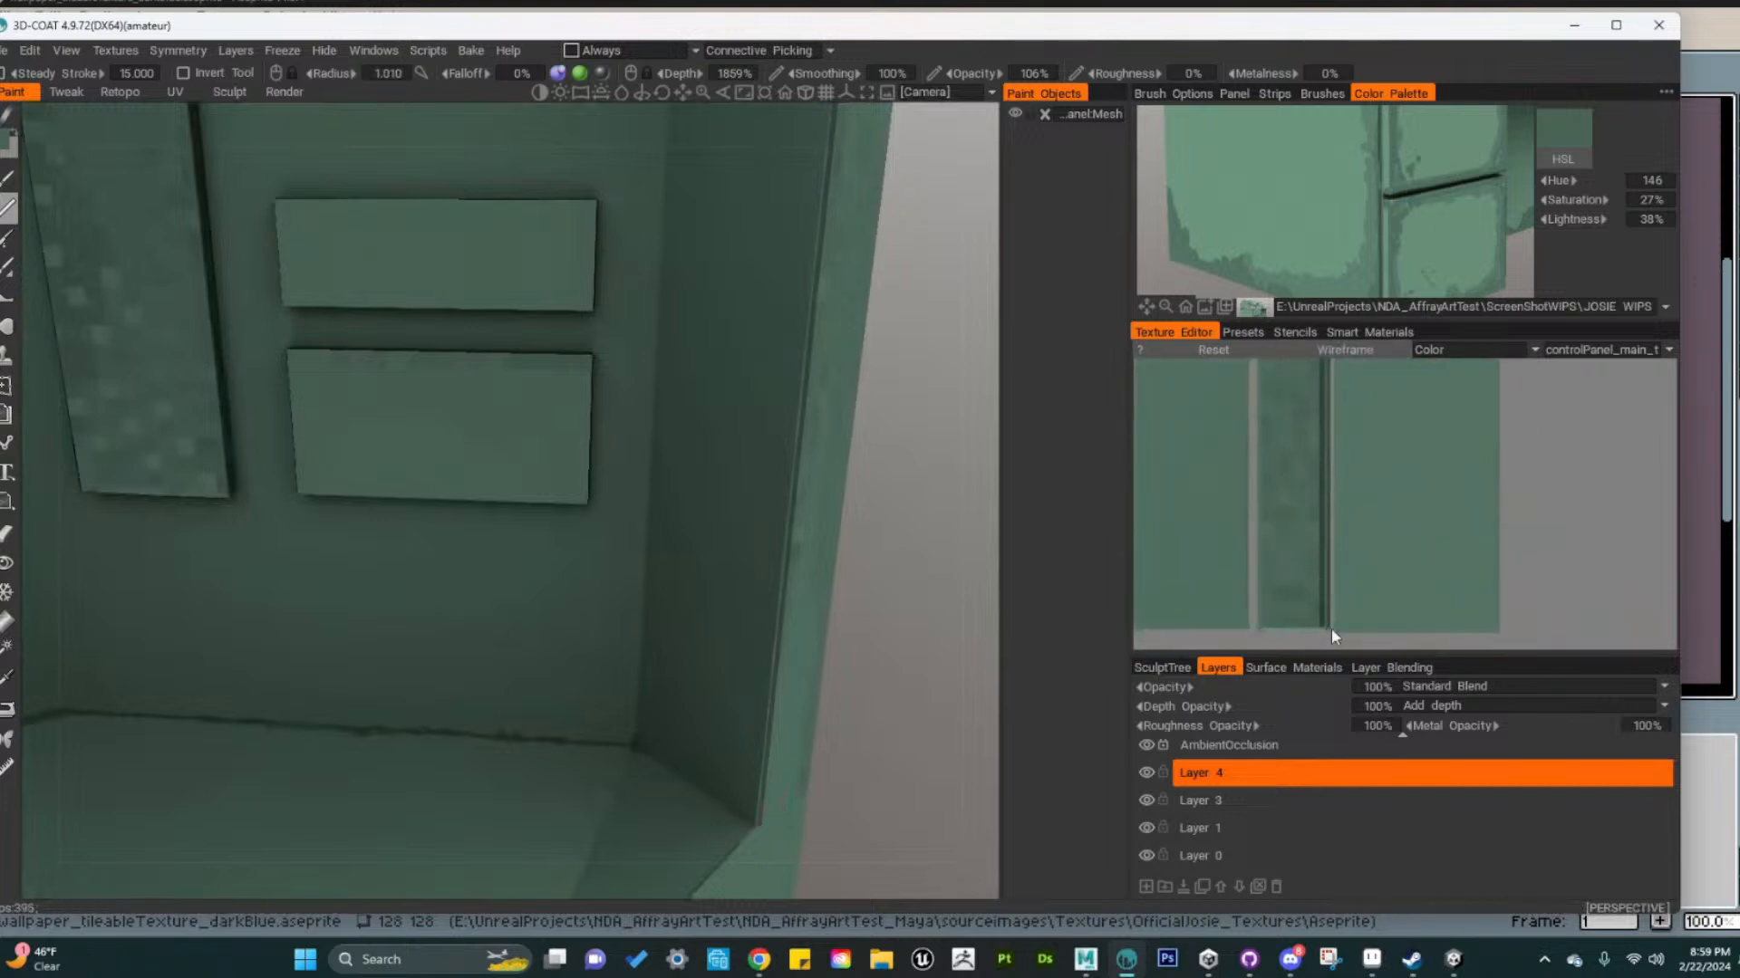
left_click(1341, 333)
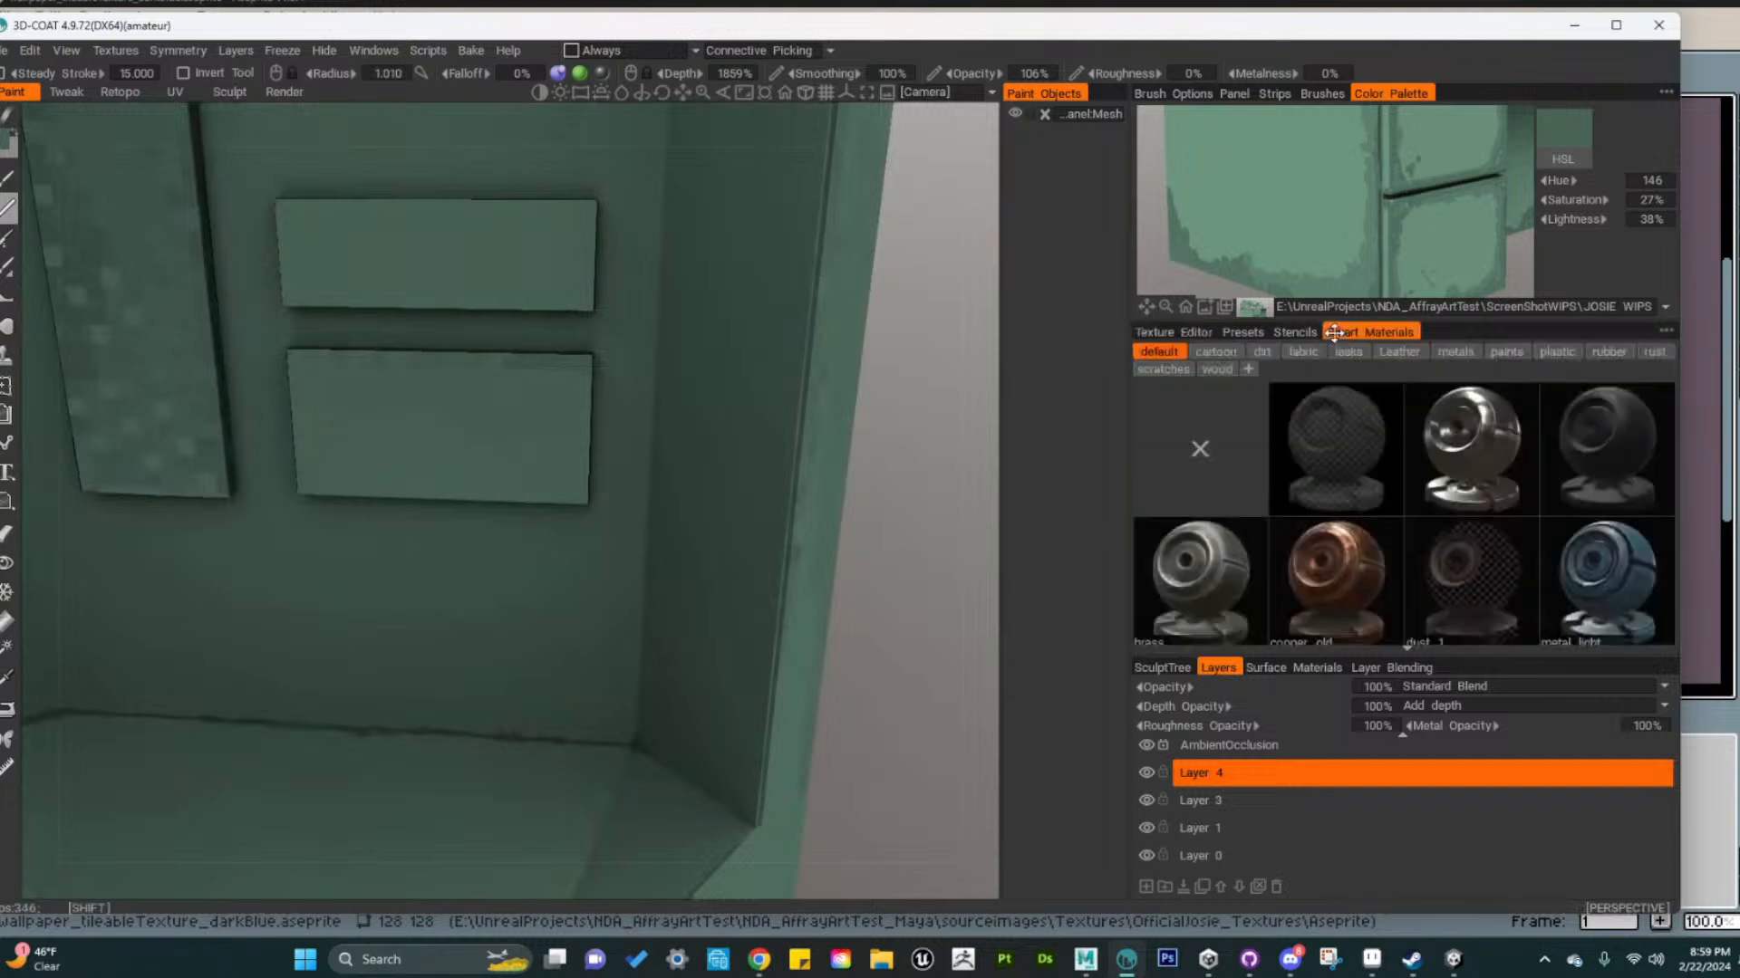
left_click(1144, 332)
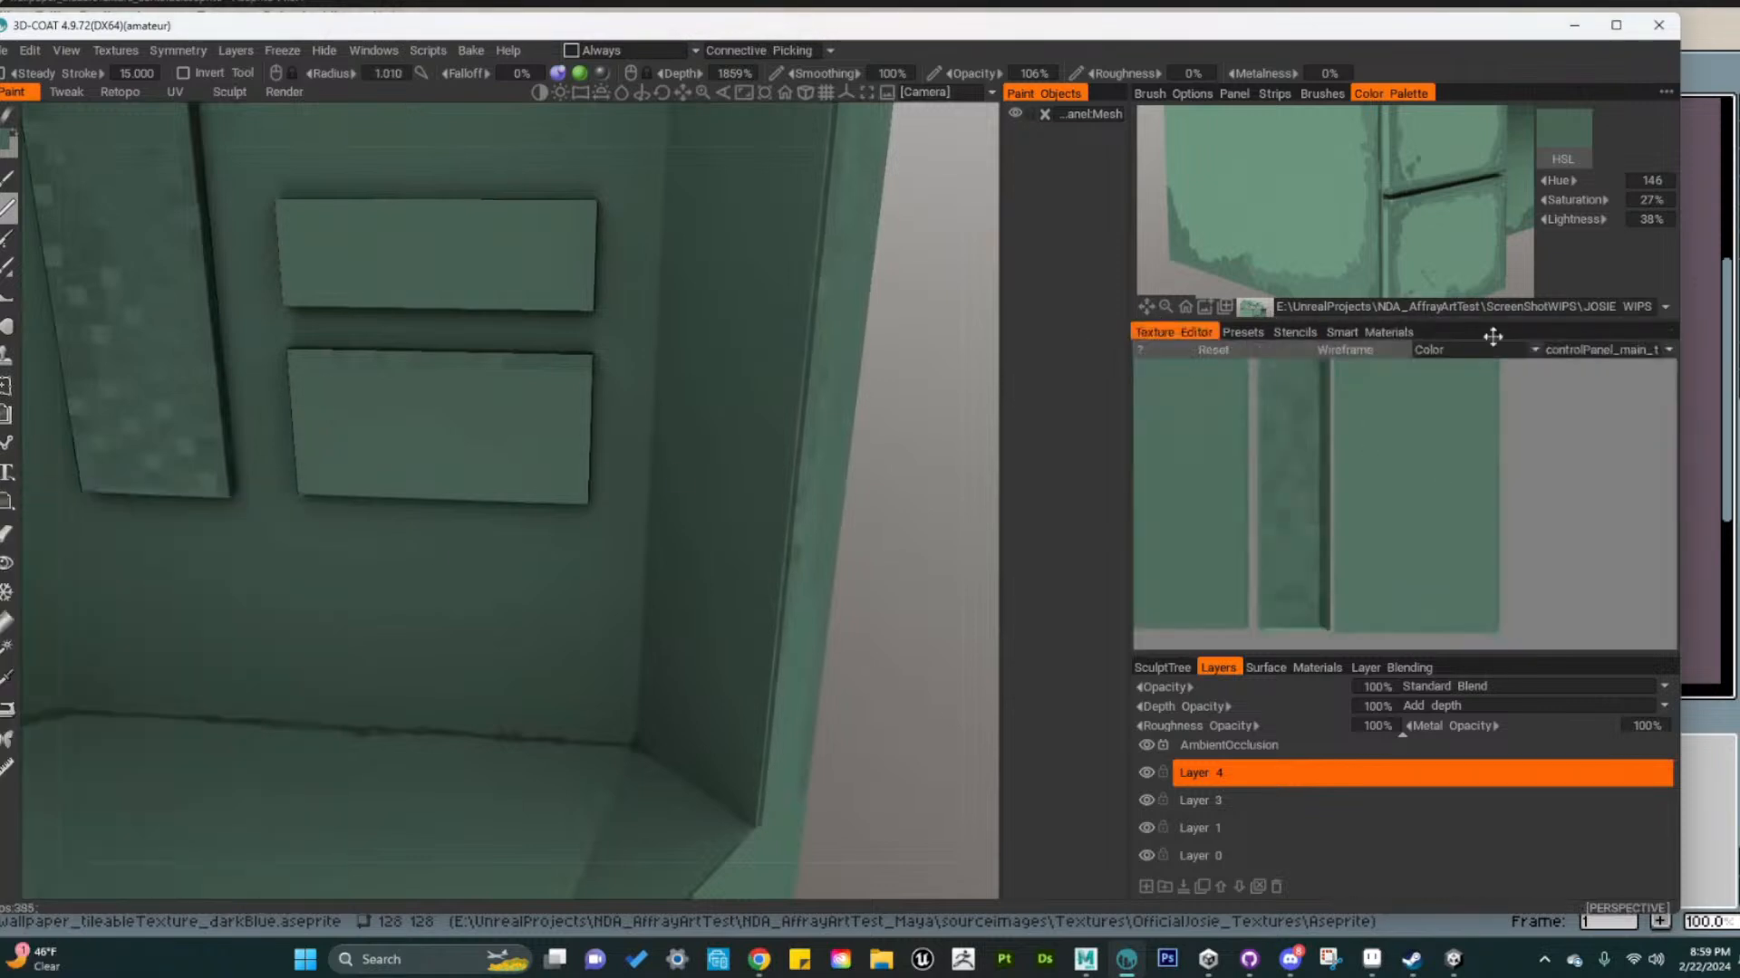
left_click_drag(1499, 320, 1491, 241)
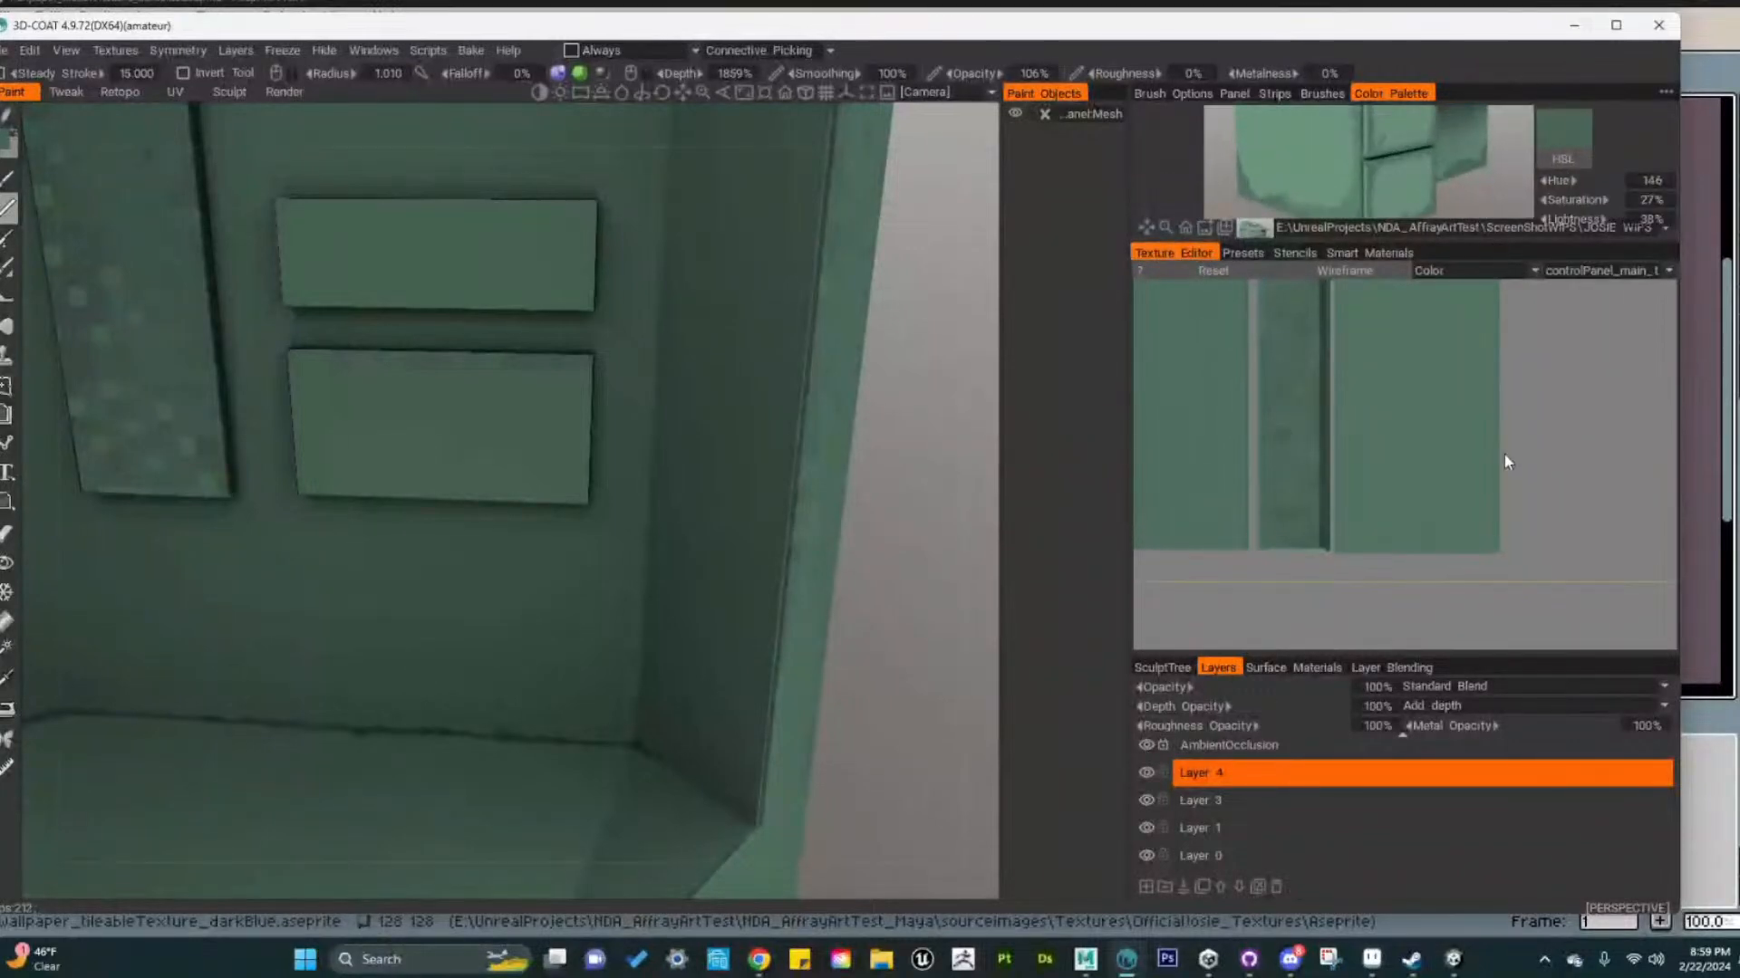
middle_click_drag(1562, 466, 1593, 593, "alt")
mouse_move(1593, 593)
right_mouse_down("alt")
mouse_move(1518, 464)
mouse_move(1475, 480)
right_mouse_up("alt")
mouse_move(1450, 426)
middle_mouse_down("alt")
mouse_move(1465, 534)
mouse_move(1459, 508)
middle_mouse_up("alt")
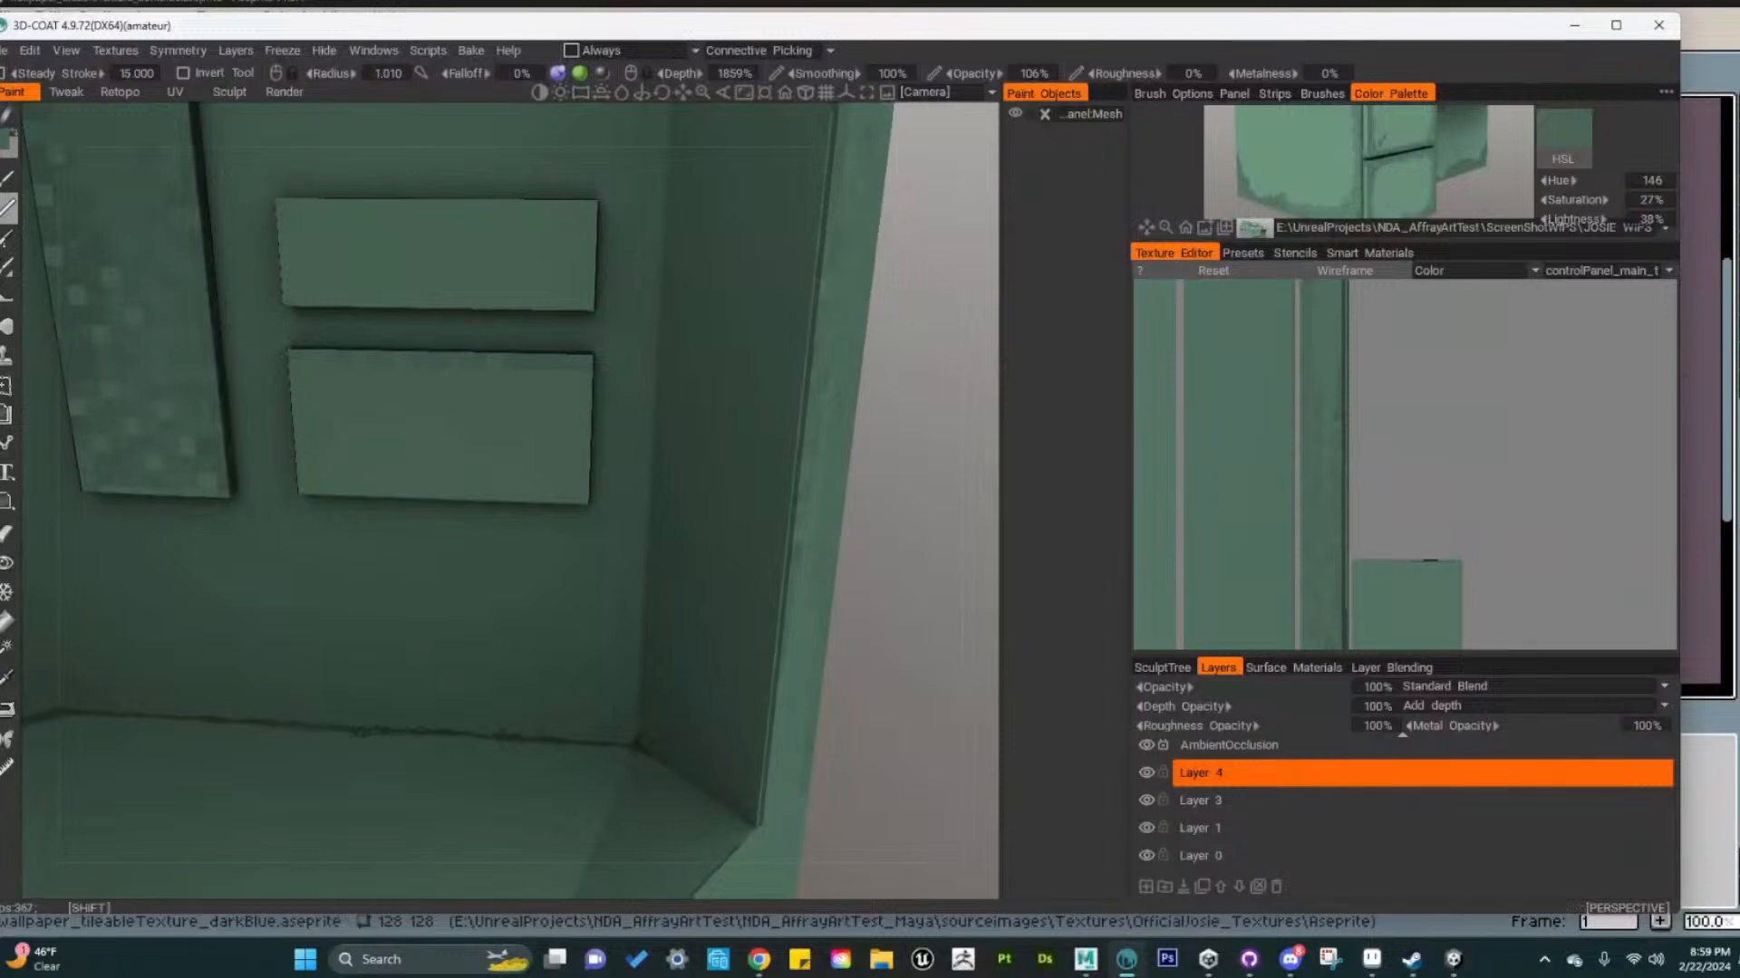
left_click_drag(1343, 633, 1345, 294, "shift")
middle_click_drag(1434, 326, 1425, 588, "alt")
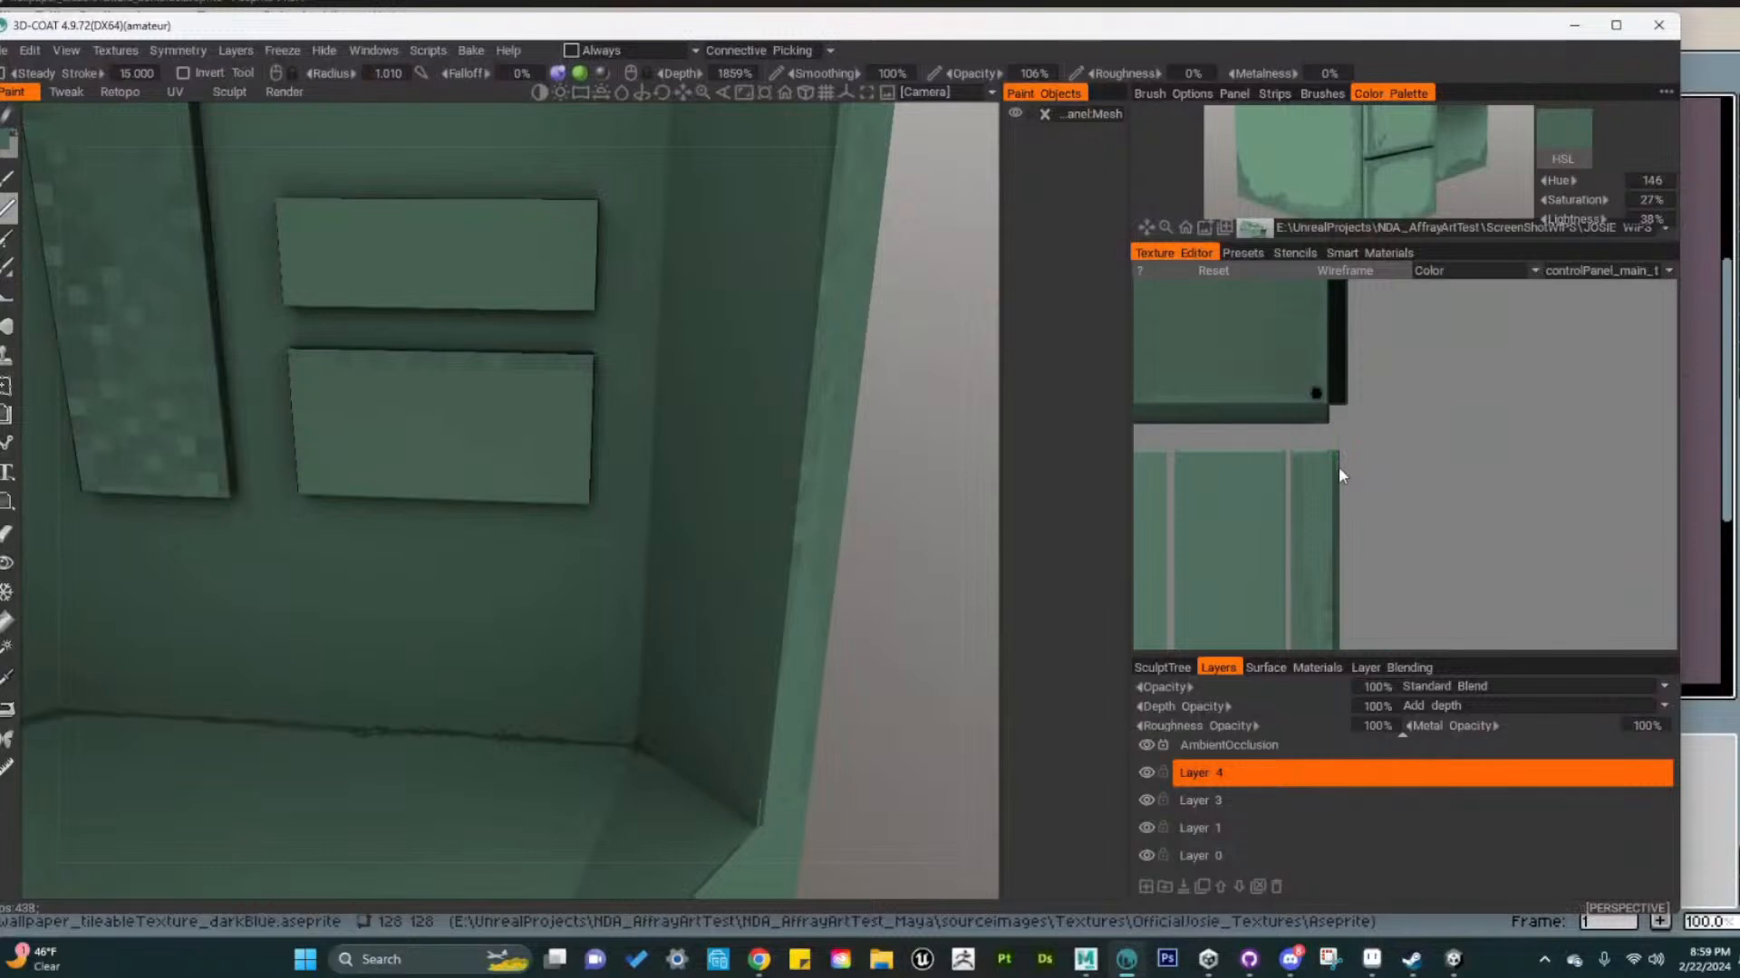
middle_click_drag(1397, 546, 1409, 404, "alt")
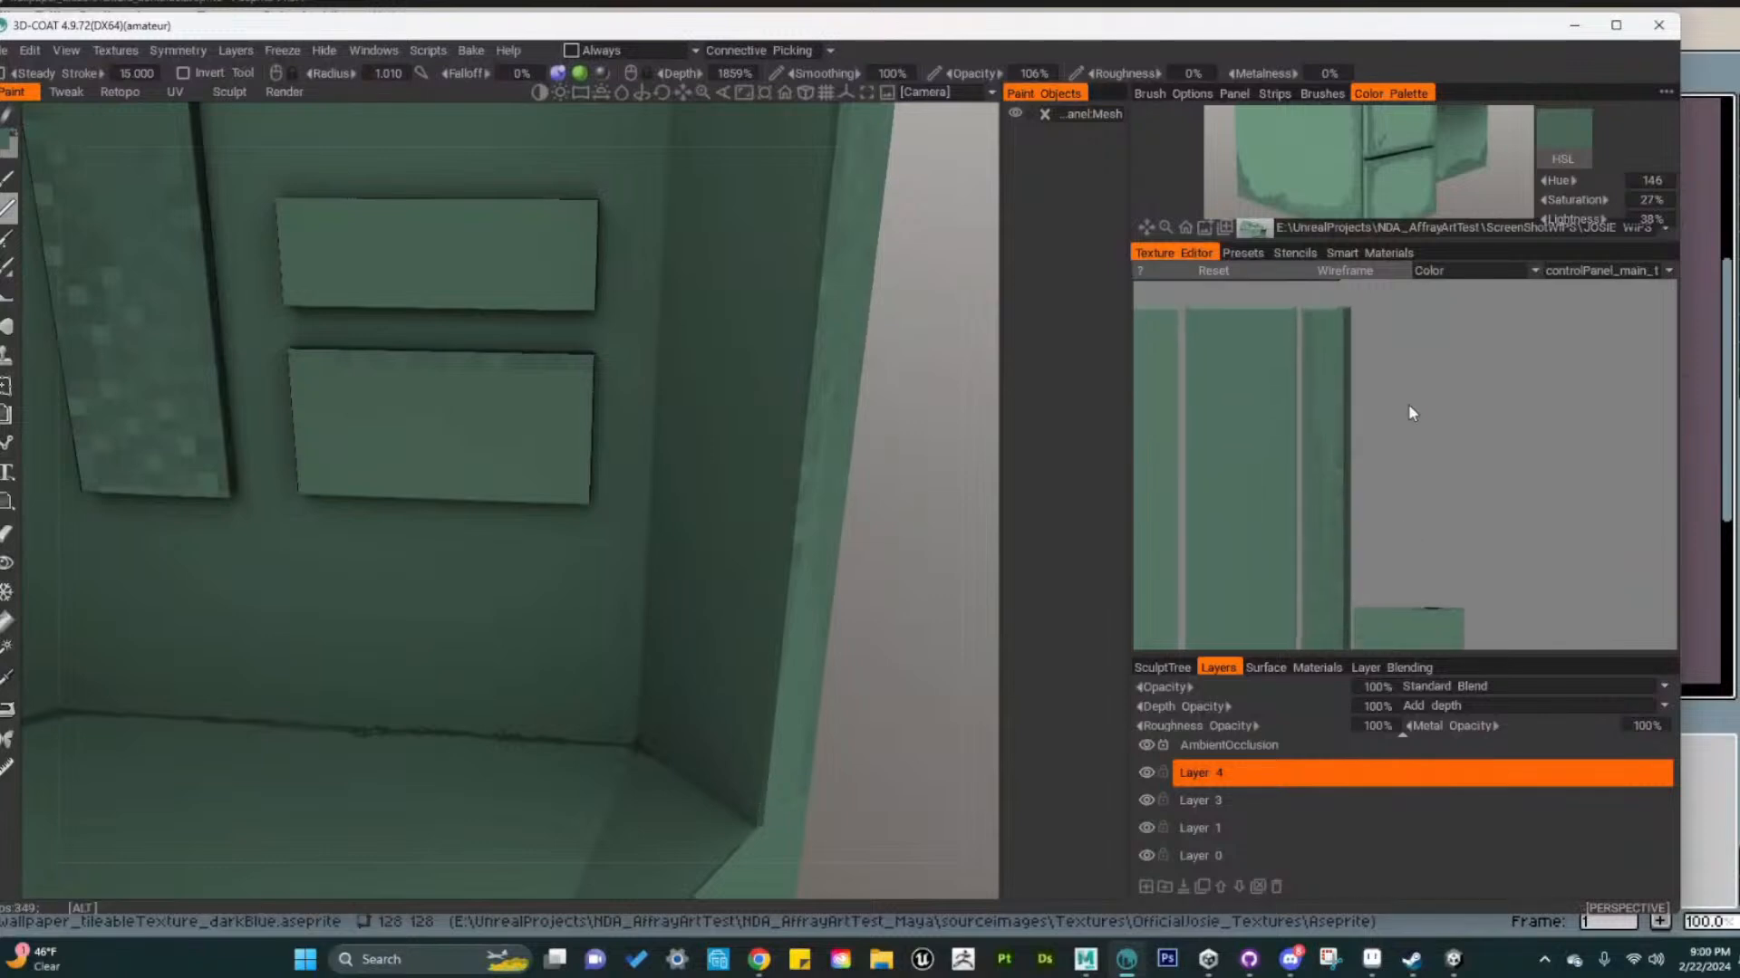
Reduce the brush radius to 0.384 and roughen the dark line along the lower part of the side wall's front edge
left_click_drag(819, 747, 757, 694, "alt")
mouse_move(757, 694)
right_mouse_down("alt")
mouse_move(697, 704)
mouse_move(747, 677)
right_mouse_up("alt")
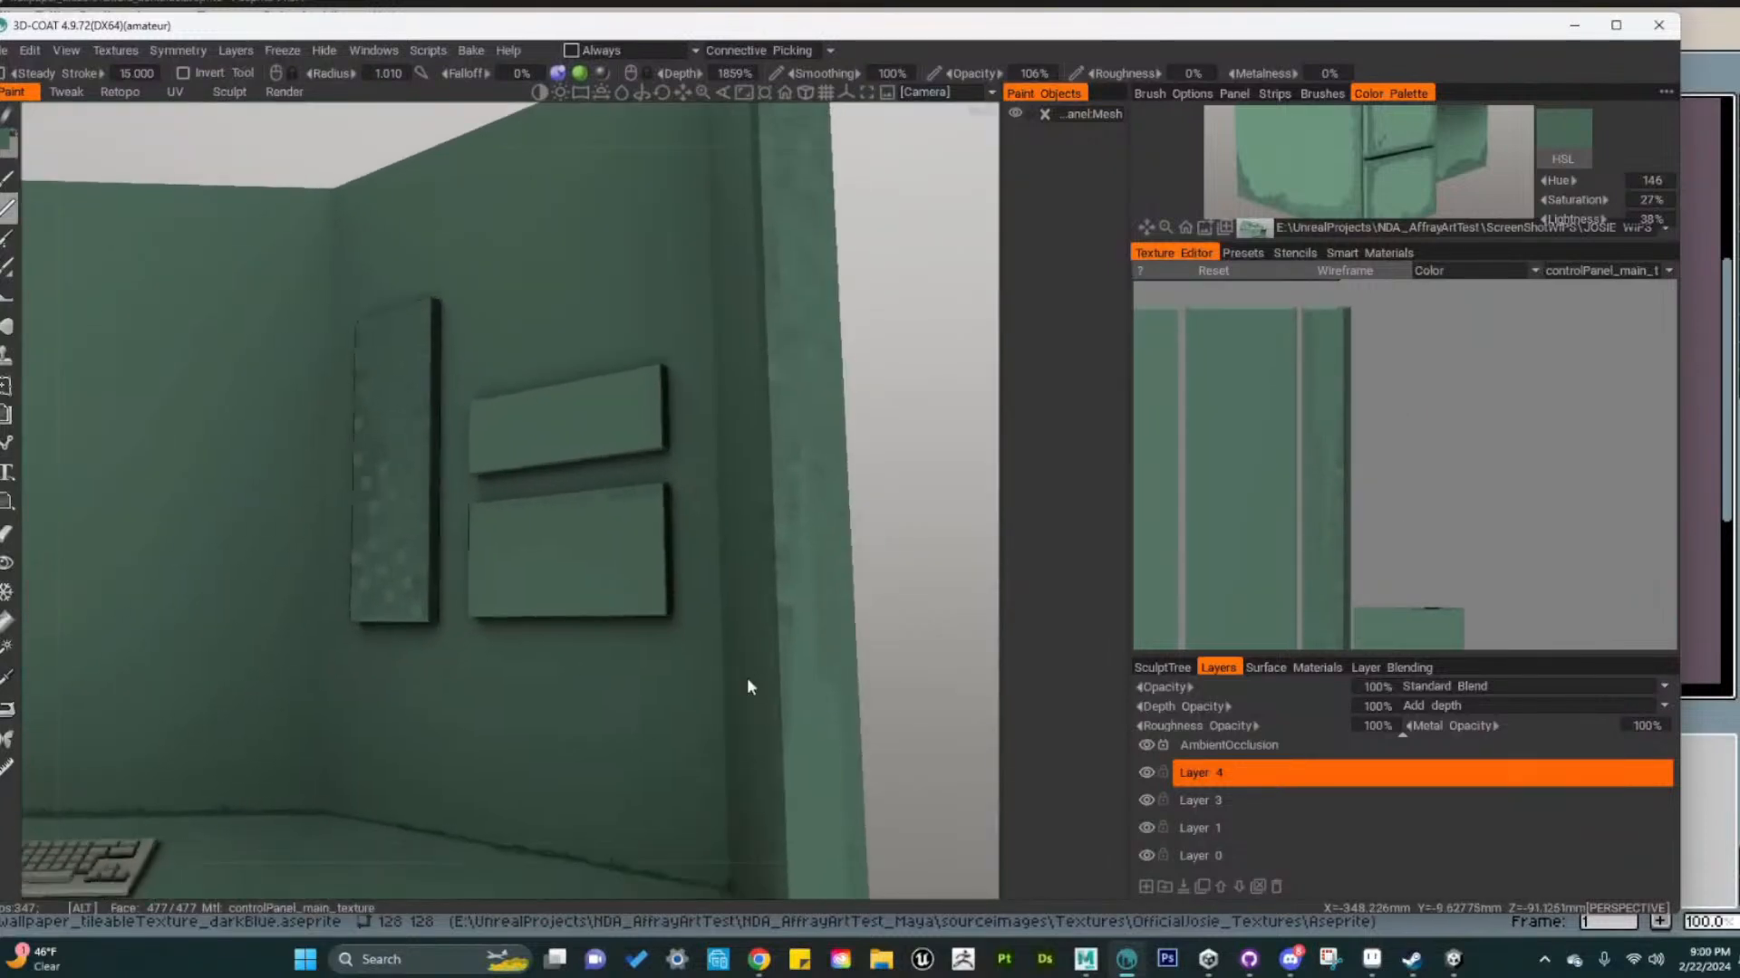
left_click_drag(746, 677, 661, 647, "alt")
right_click_drag(661, 646, 738, 559, "alt")
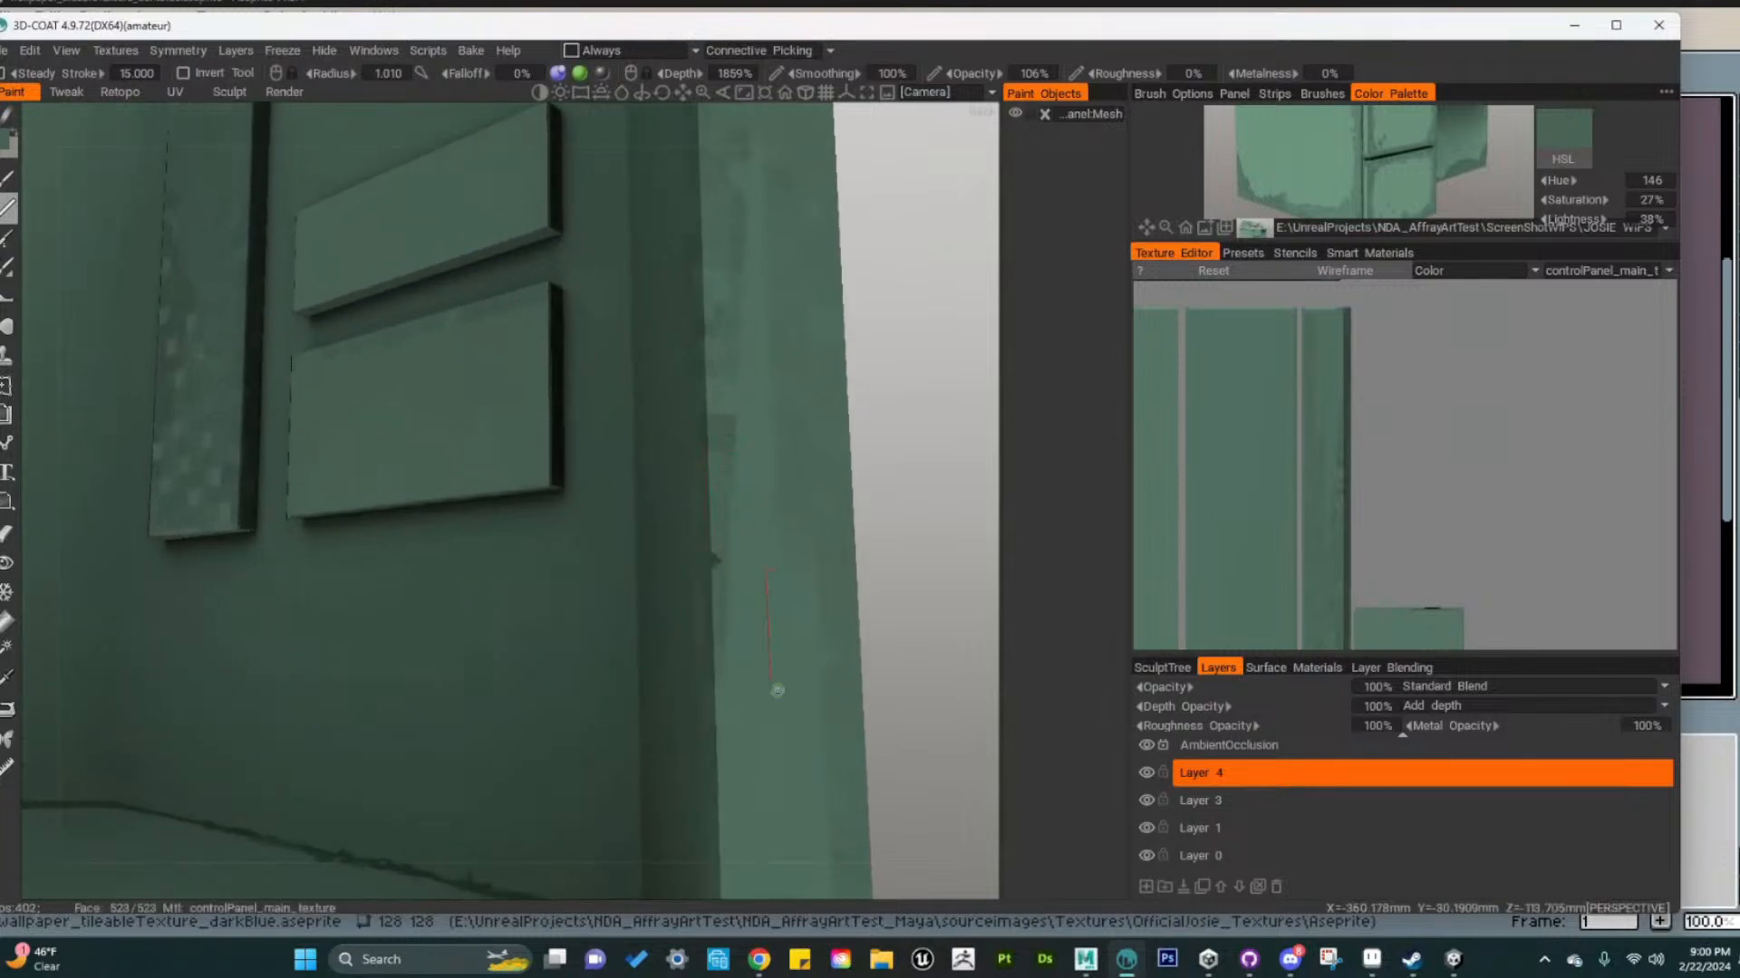
left_click_drag(776, 691, 711, 508, "alt")
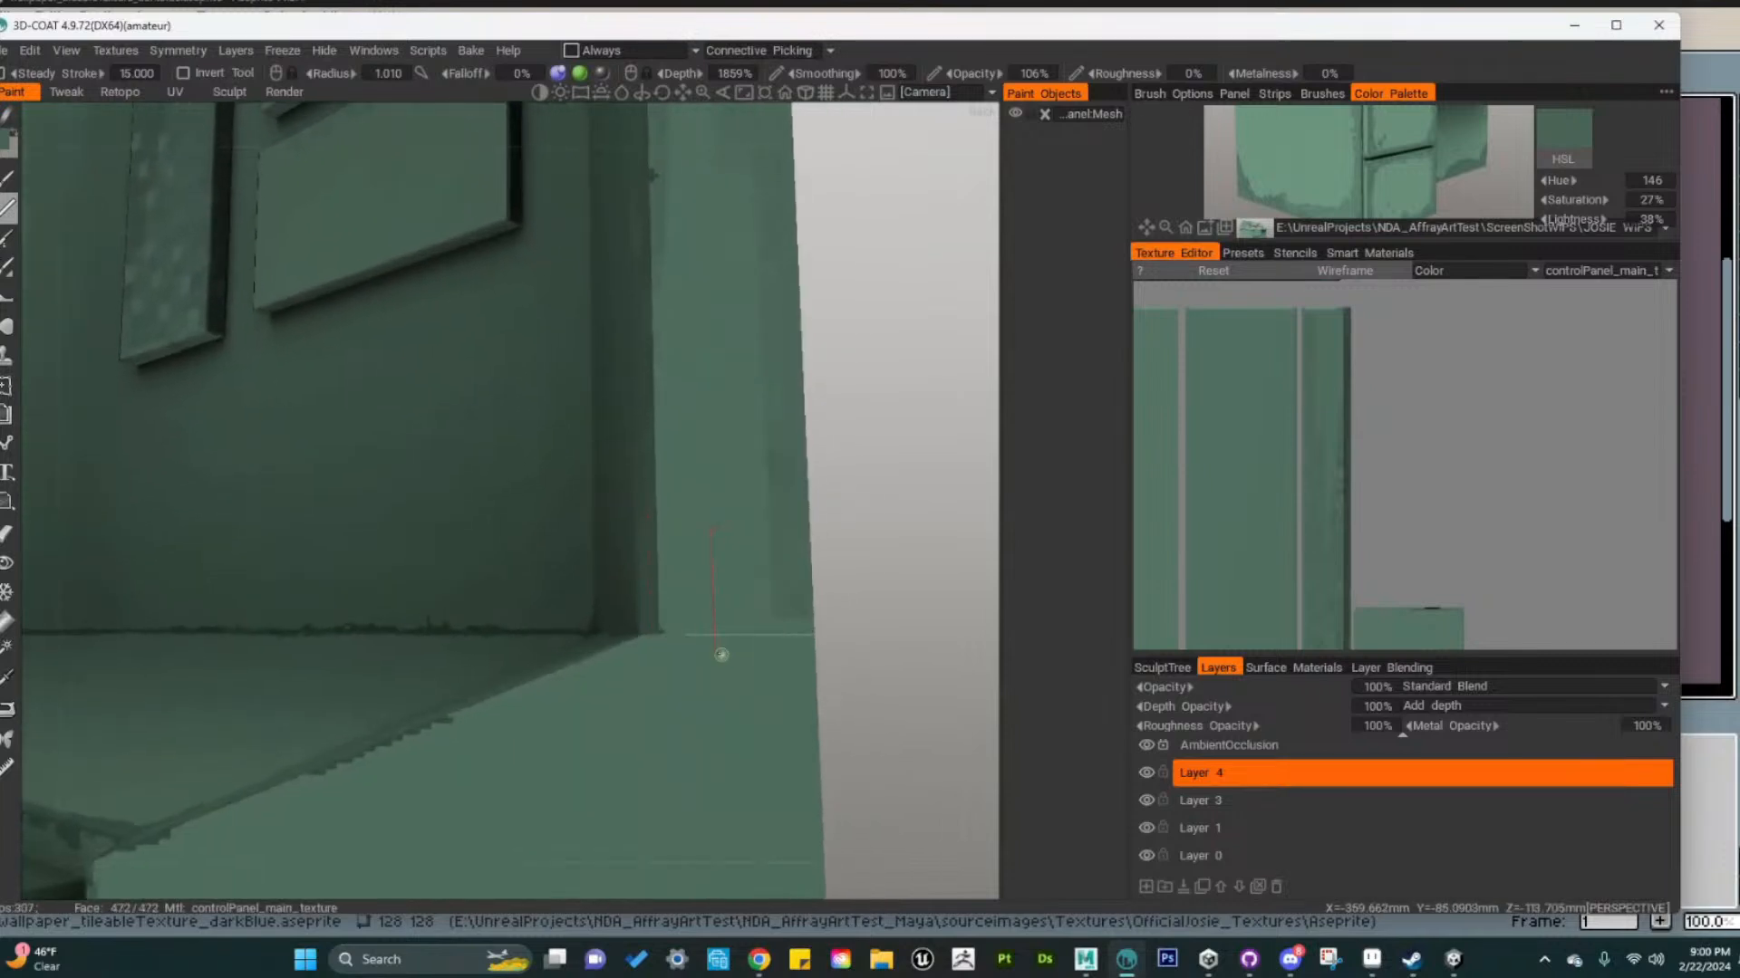
key("bracketleft")
key("bracketleft")
key("bracketleft")
key("bracketleft")
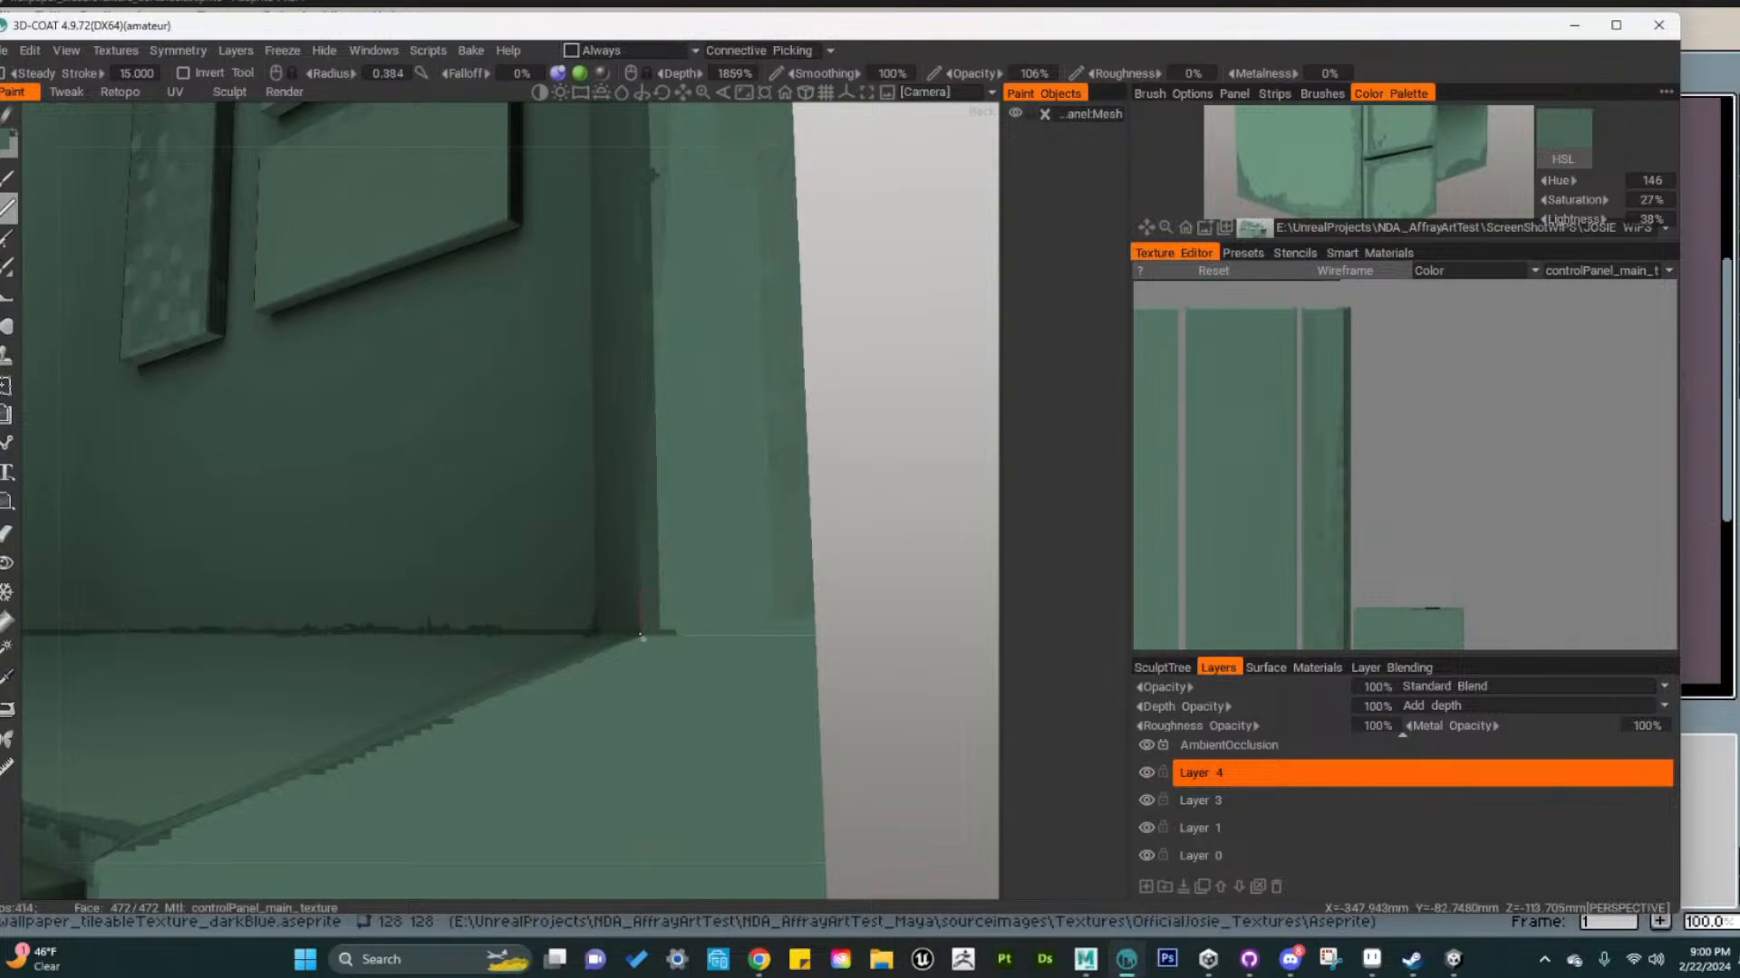
left_click_drag(675, 643, 667, 704, "alt")
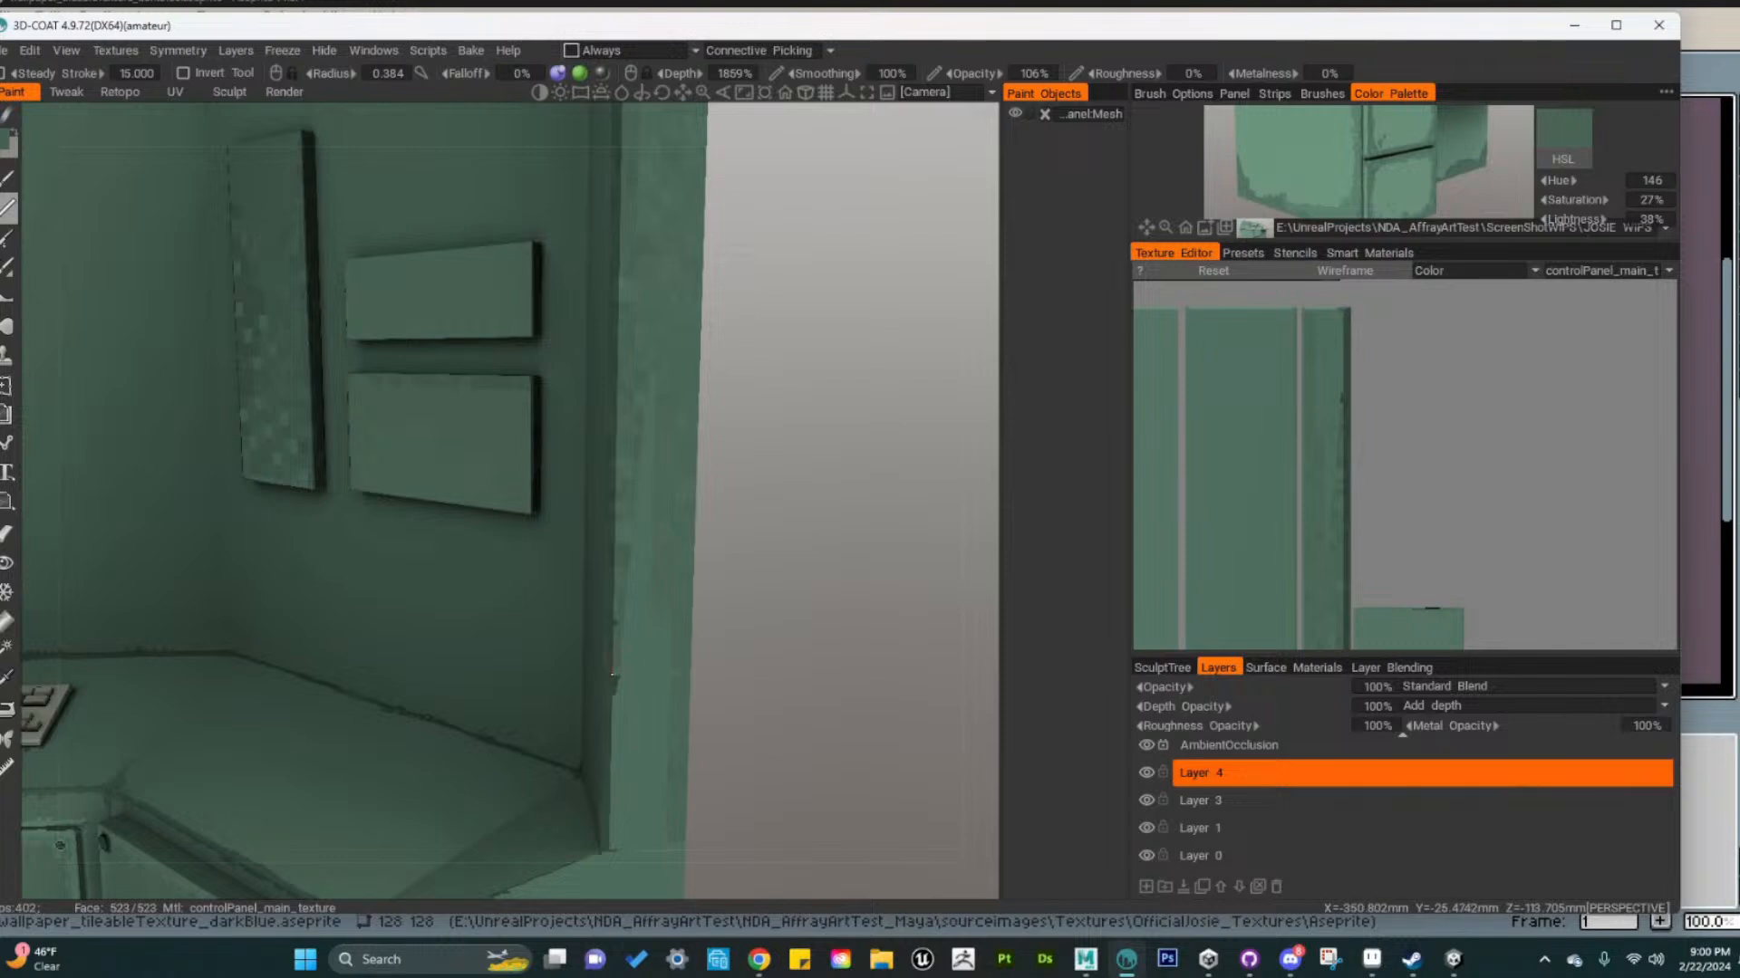
Examine the side wall's front edge from top to bottom and the seam where the walls meet the desktop
left_click_drag(727, 695, 677, 560, "alt")
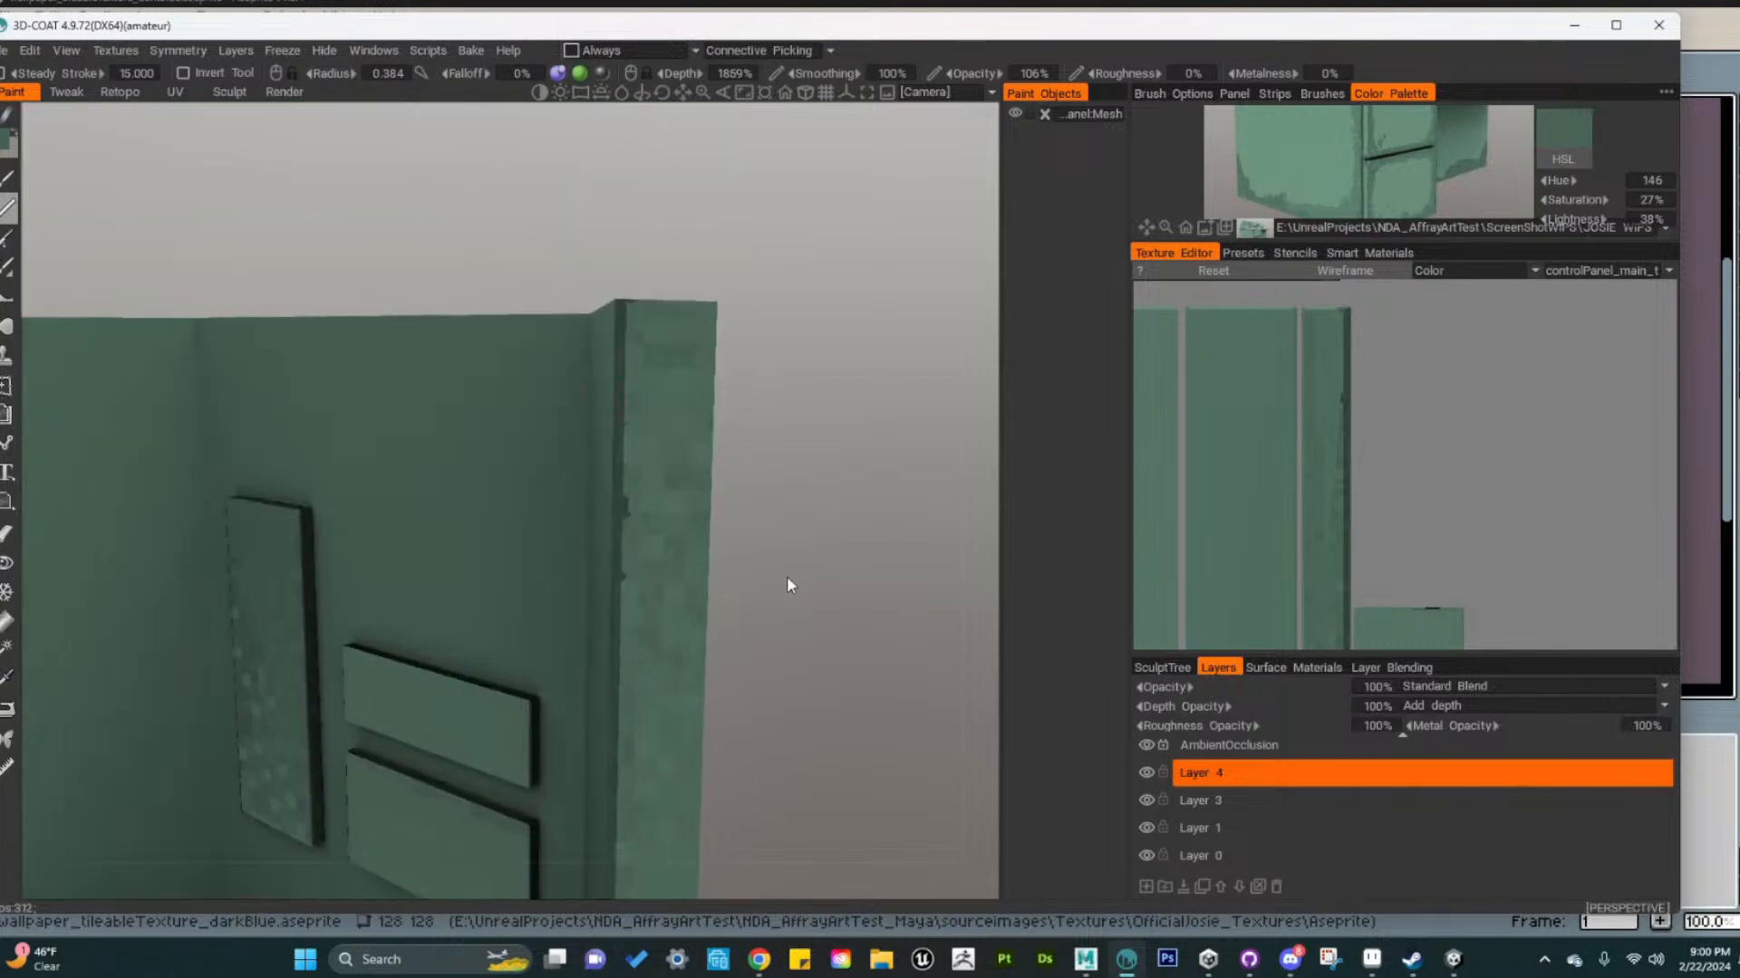
mouse_move(787, 576)
right_mouse_down("alt")
mouse_move(824, 661)
mouse_move(774, 580)
right_mouse_up("alt")
left_click_drag(774, 579, 693, 622, "alt")
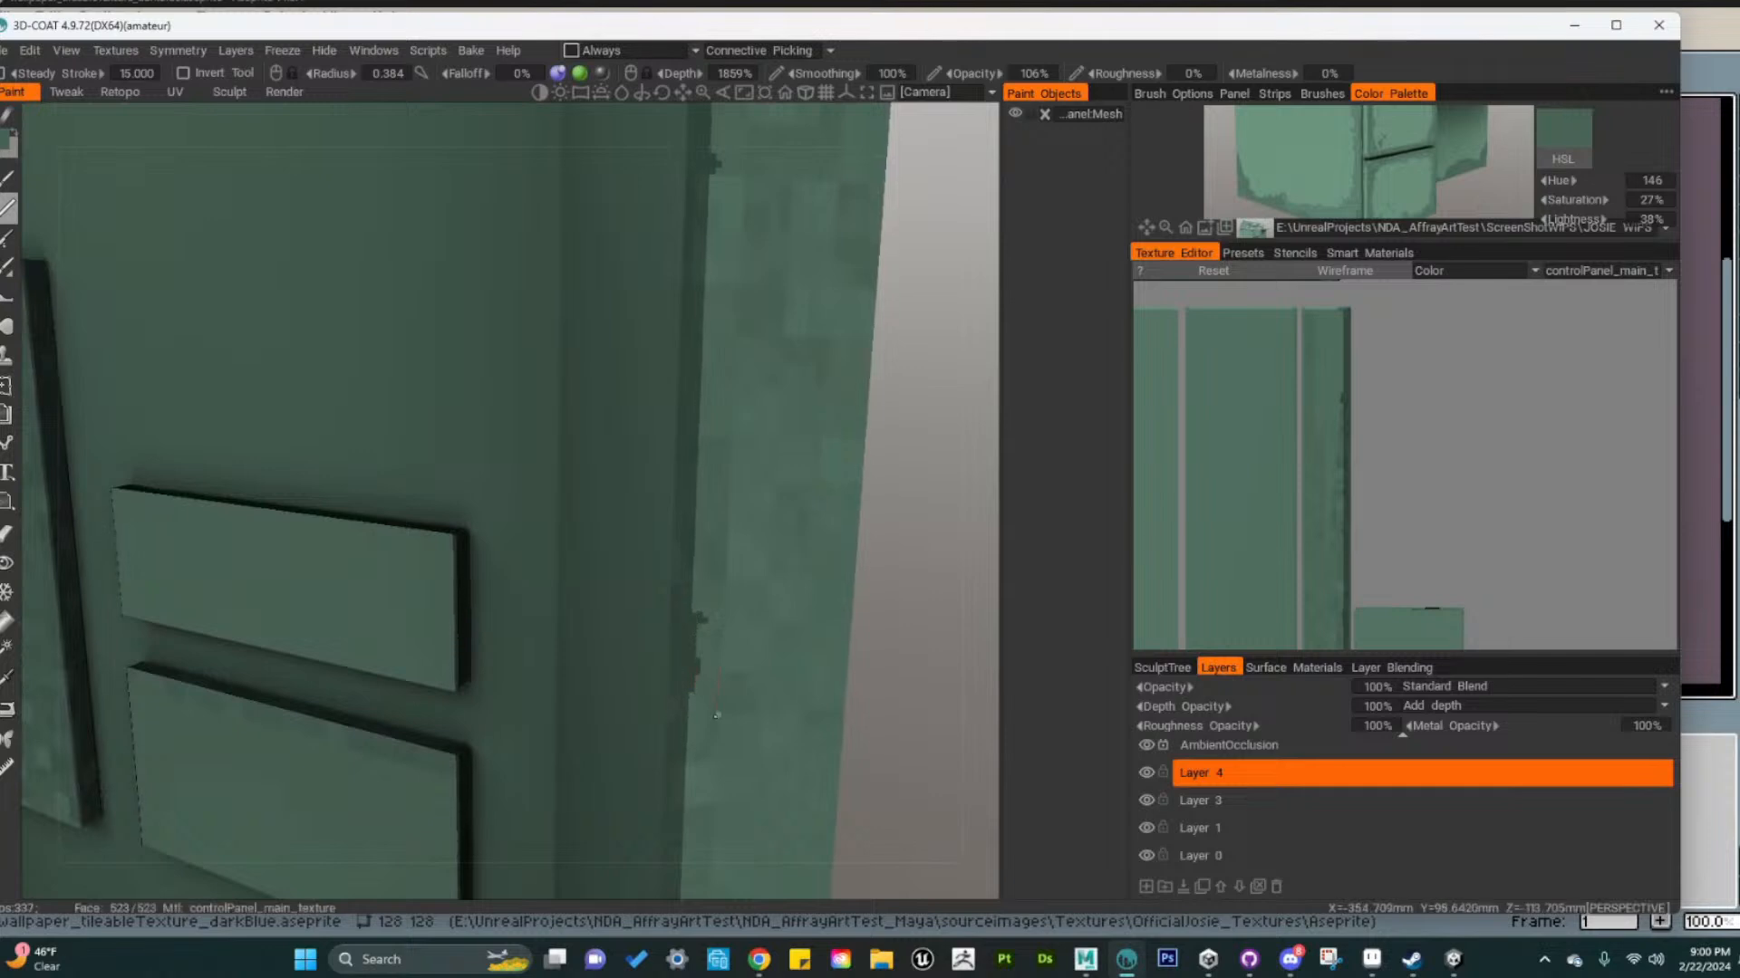
left_click_drag(802, 699, 689, 684, "alt")
right_click_drag(688, 684, 546, 710, "alt")
left_click_drag(546, 717, 454, 633, "alt")
right_click_drag(454, 632, 661, 659, "alt")
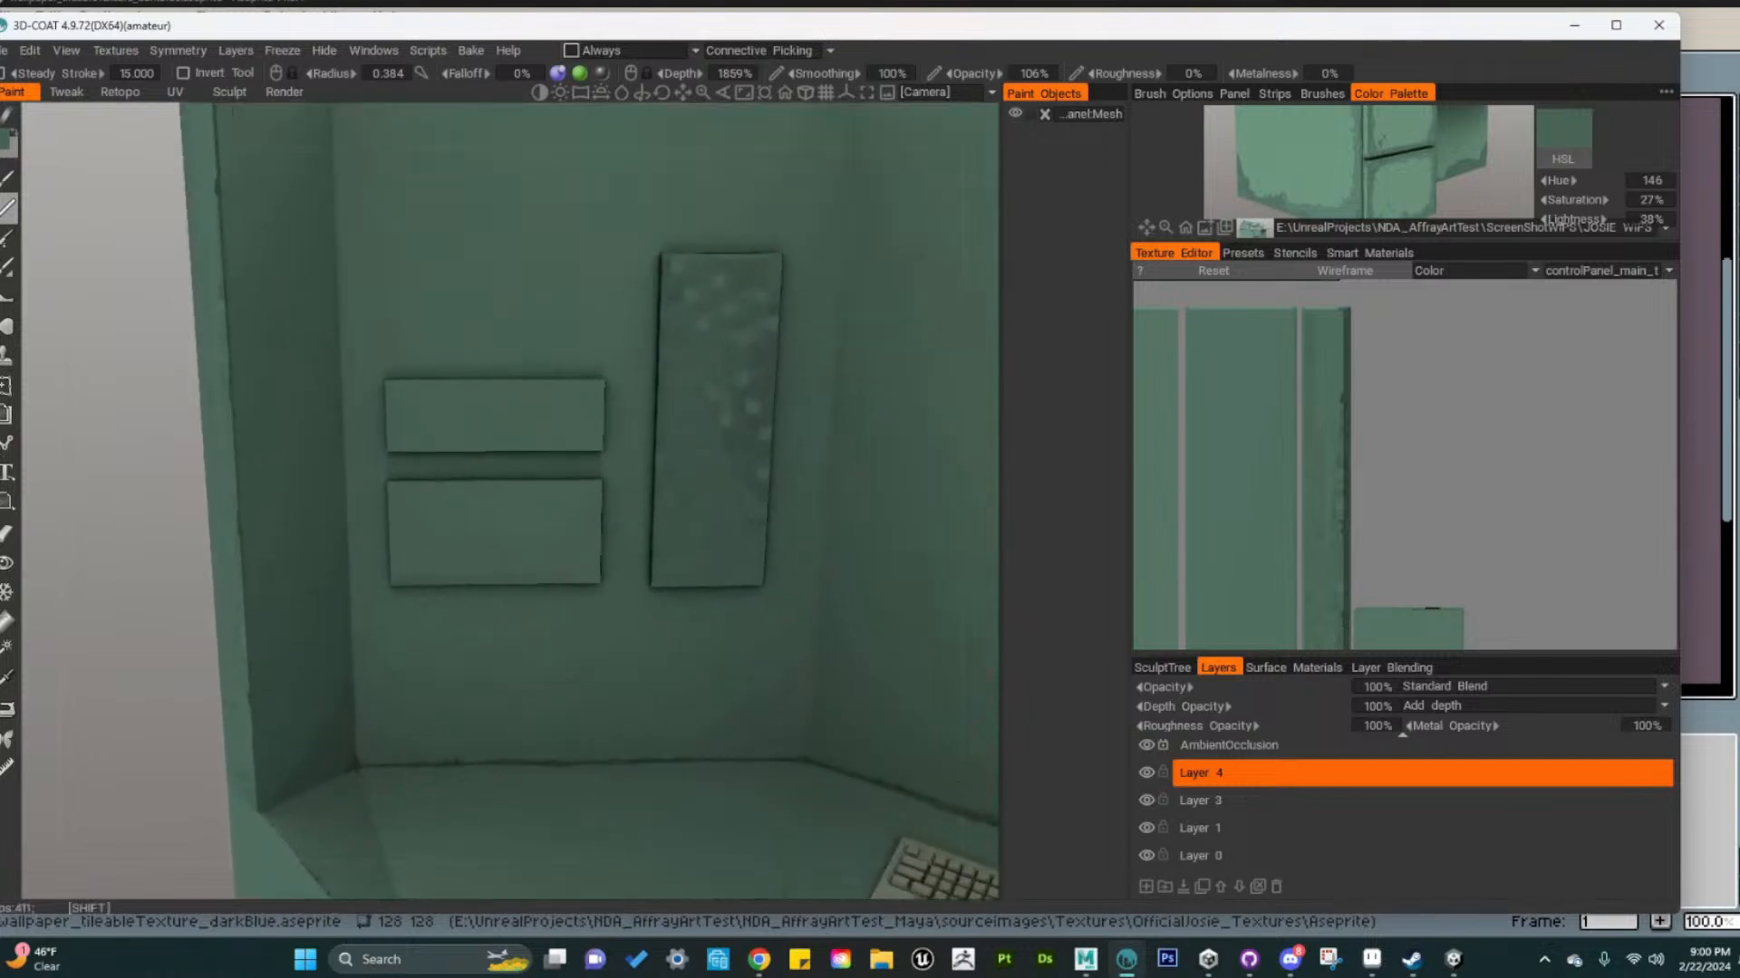
left_click_drag(360, 671, 462, 691, "alt")
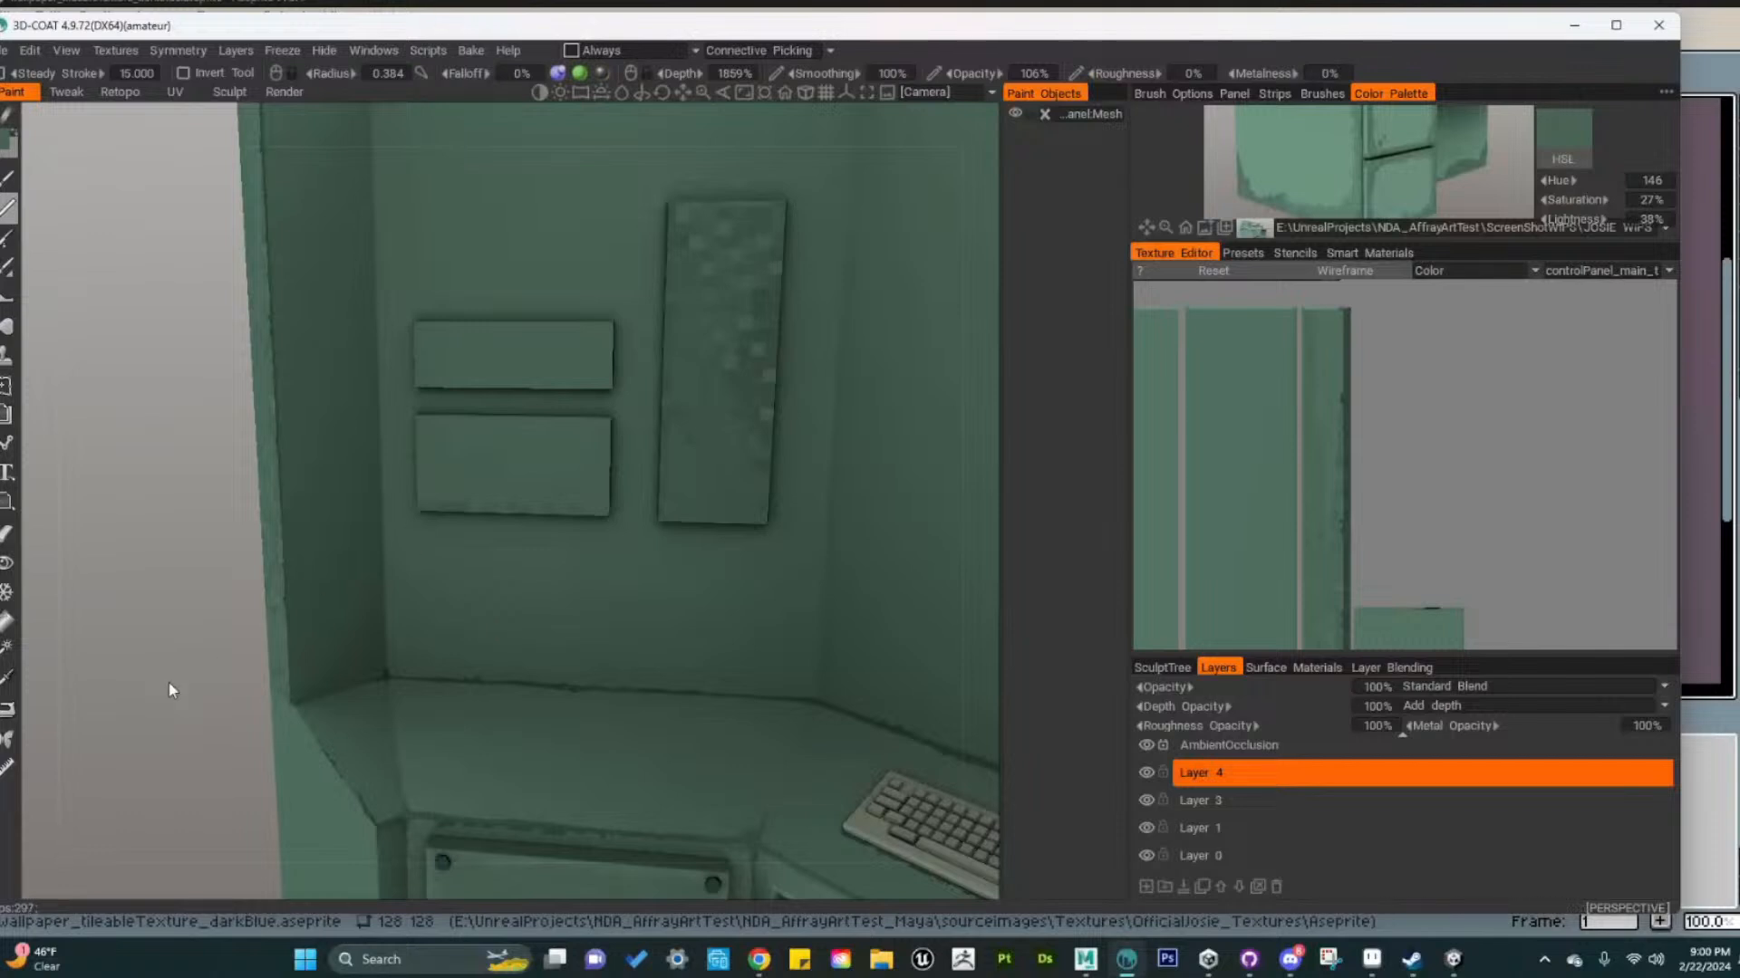
middle_click_drag(499, 664, 586, 606, "alt")
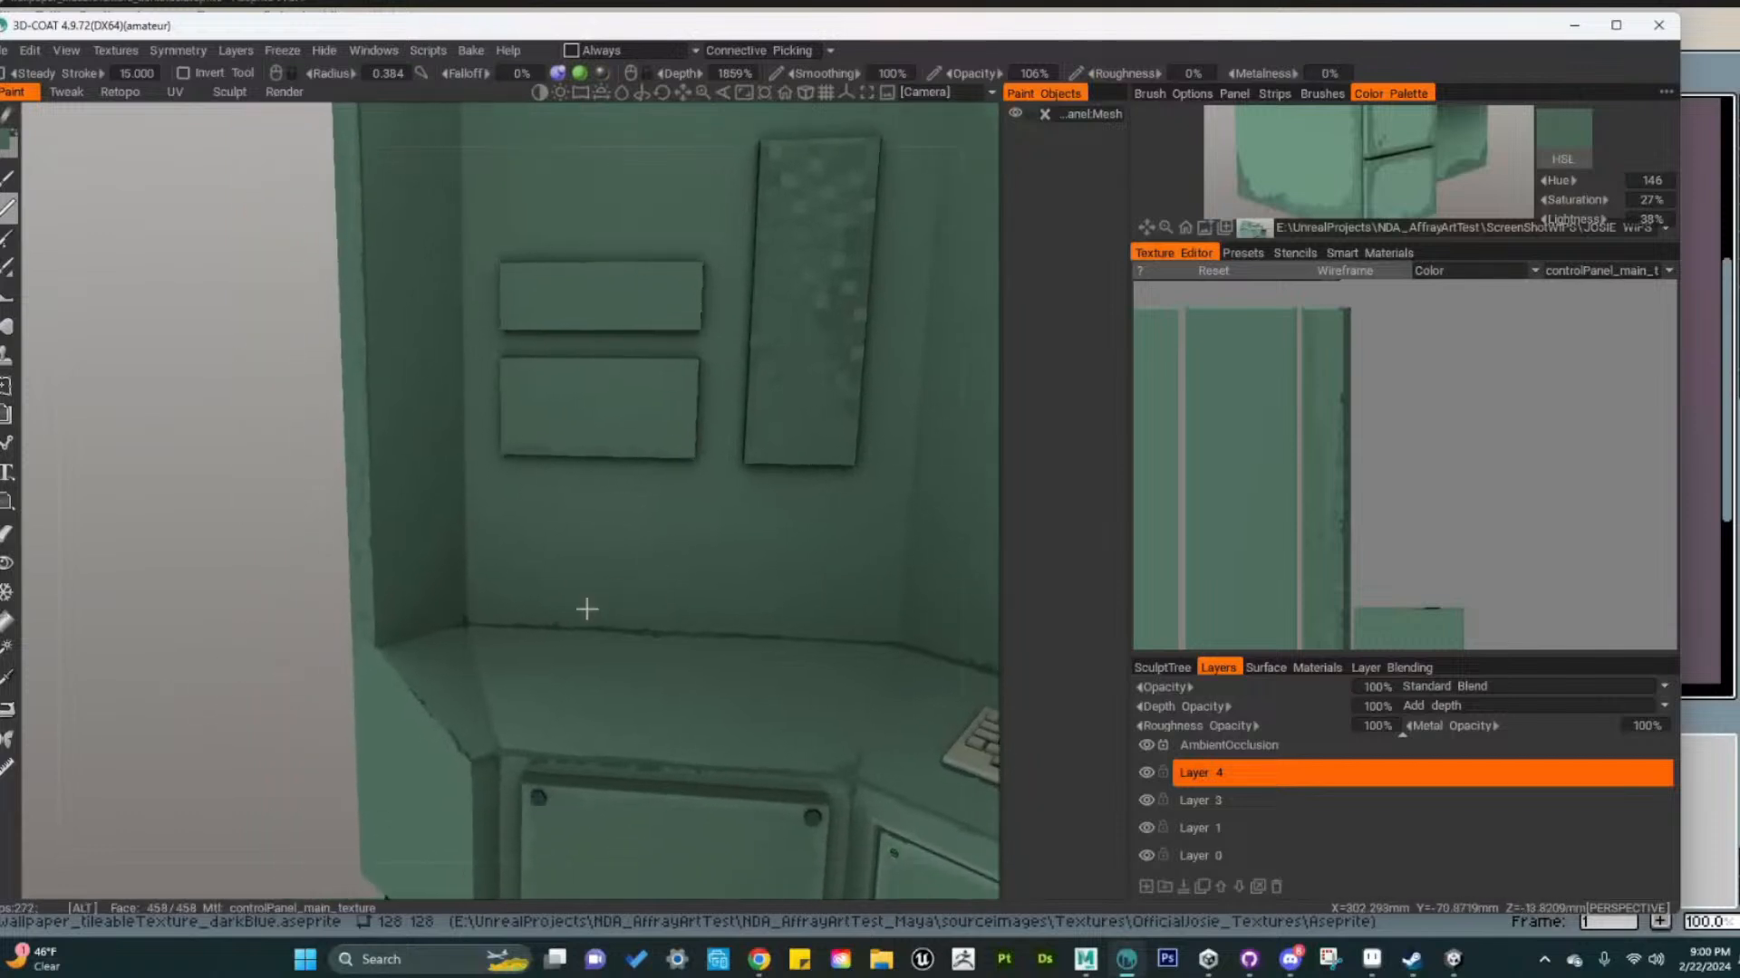
left_click_drag(586, 606, 564, 496, "alt")
right_click_drag(563, 496, 594, 558, "alt")
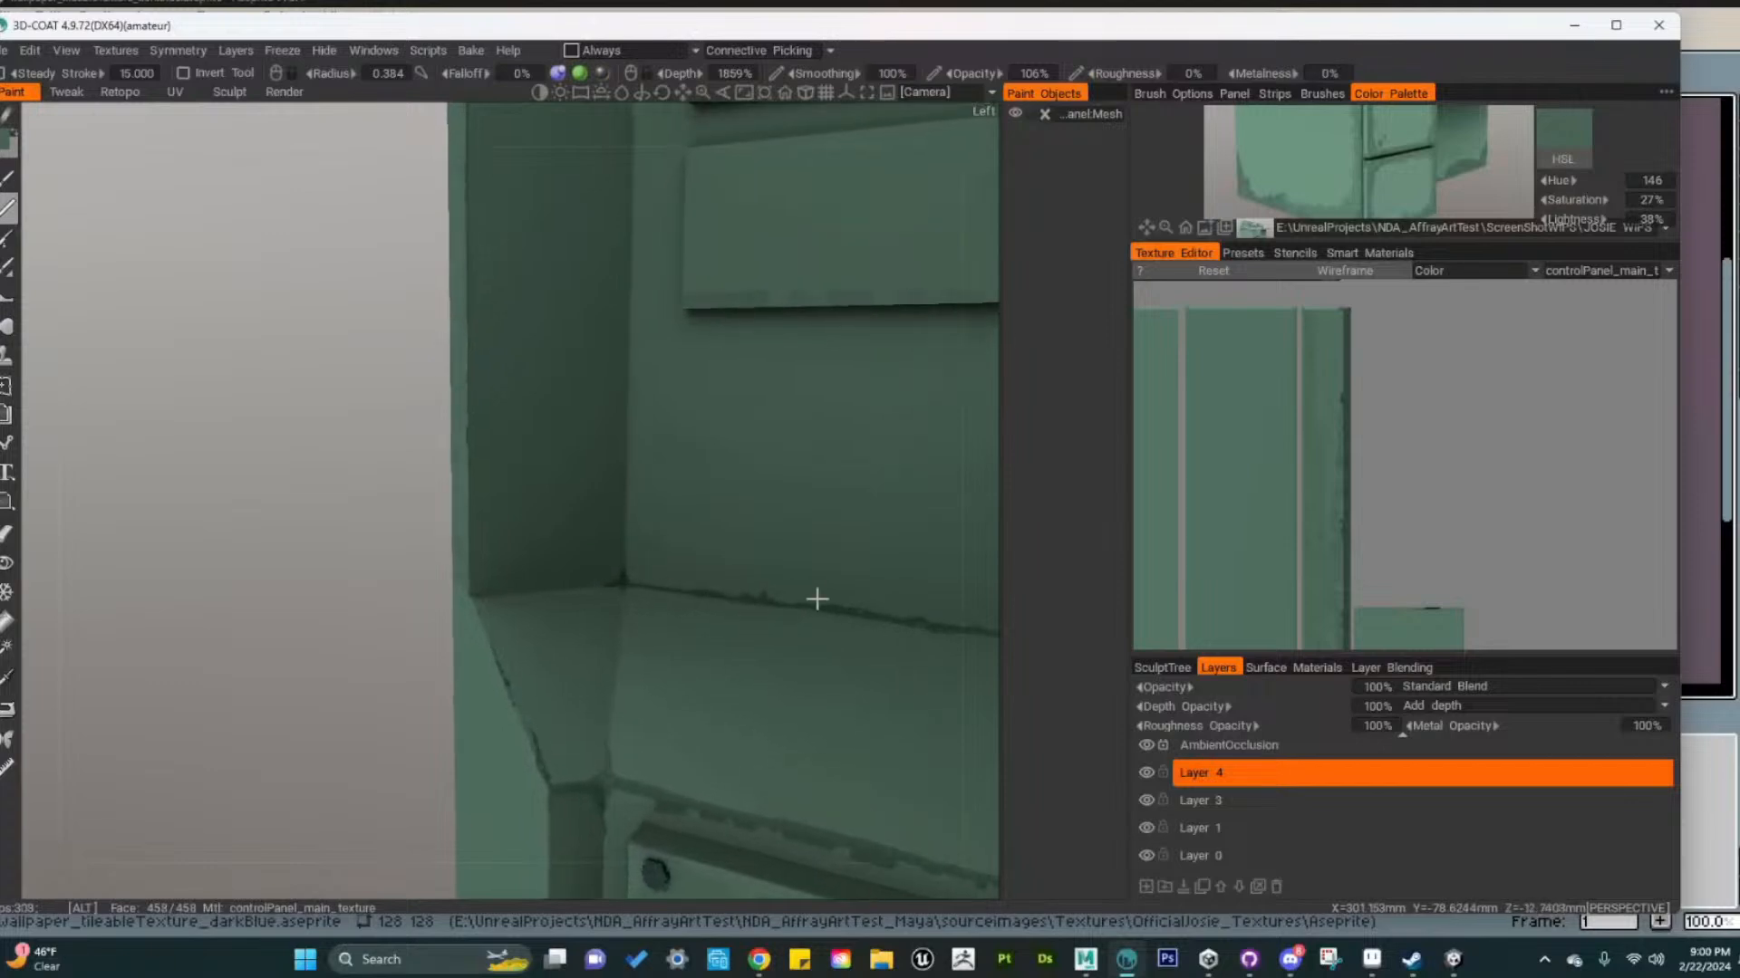
middle_click_drag(649, 622, 618, 642, "alt")
Review the whole control panel from the front and toggle Layer 4's visibility to compare the painting with and without it
right_click_drag(734, 552, 622, 623, "alt")
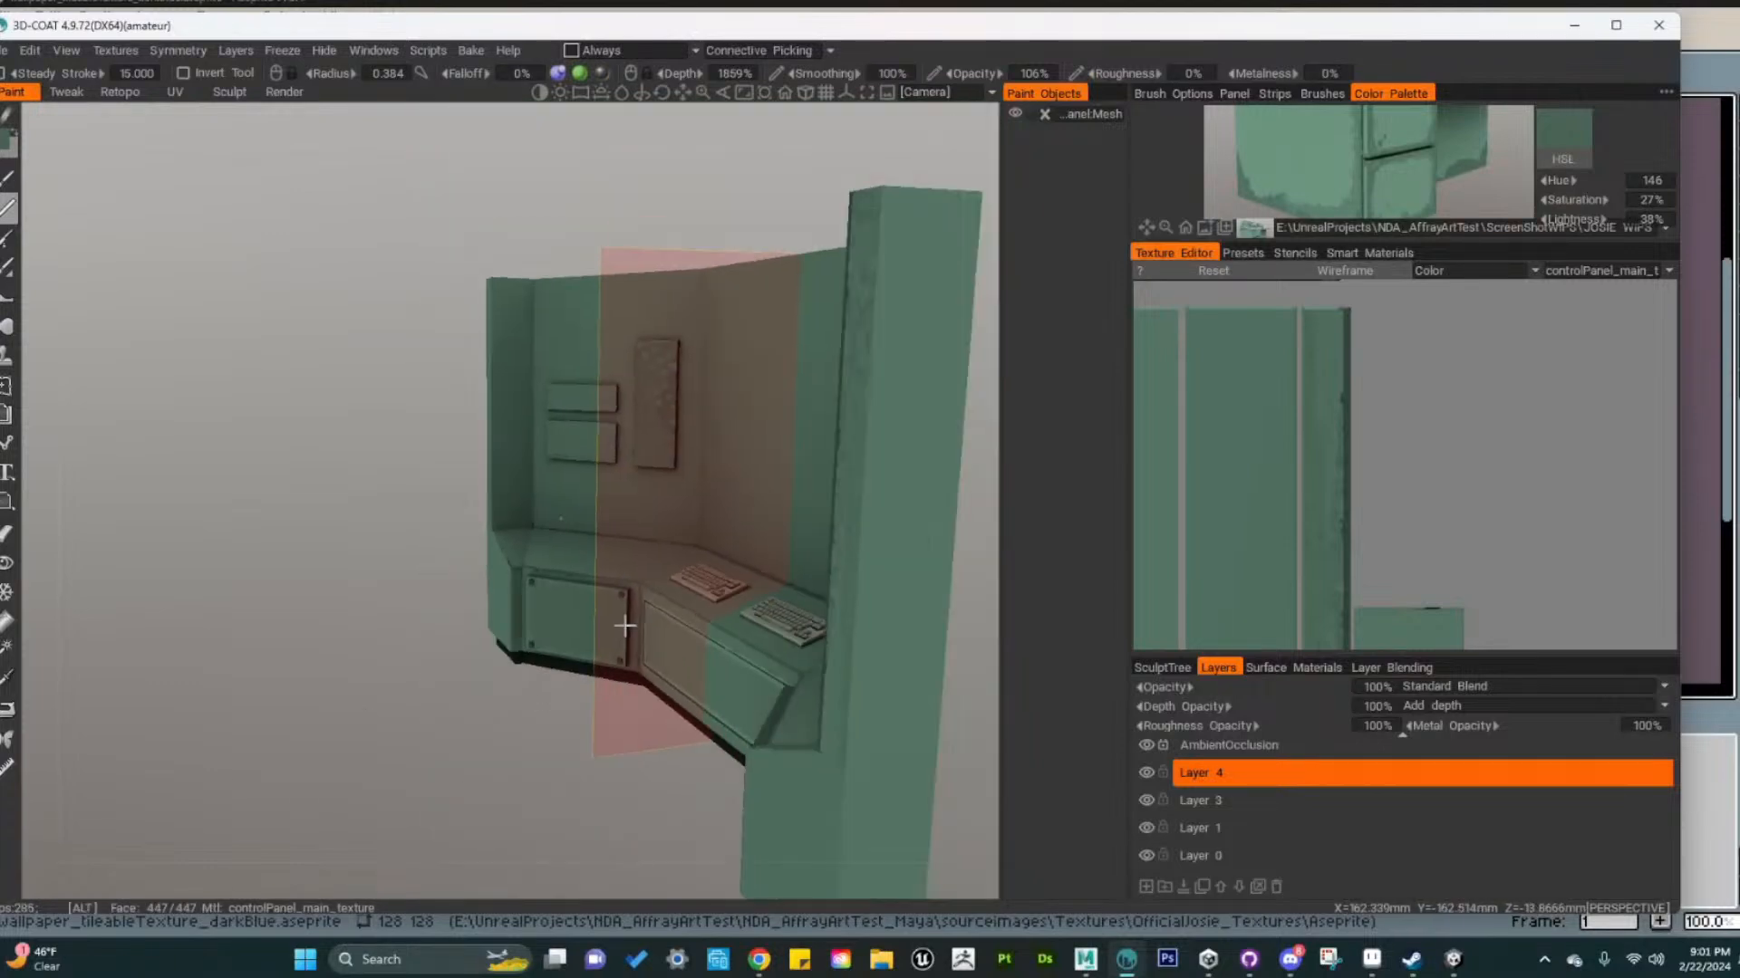
left_click_drag(621, 623, 748, 669, "alt")
middle_click_drag(749, 669, 428, 692, "alt")
left_click_drag(428, 693, 470, 664, "alt")
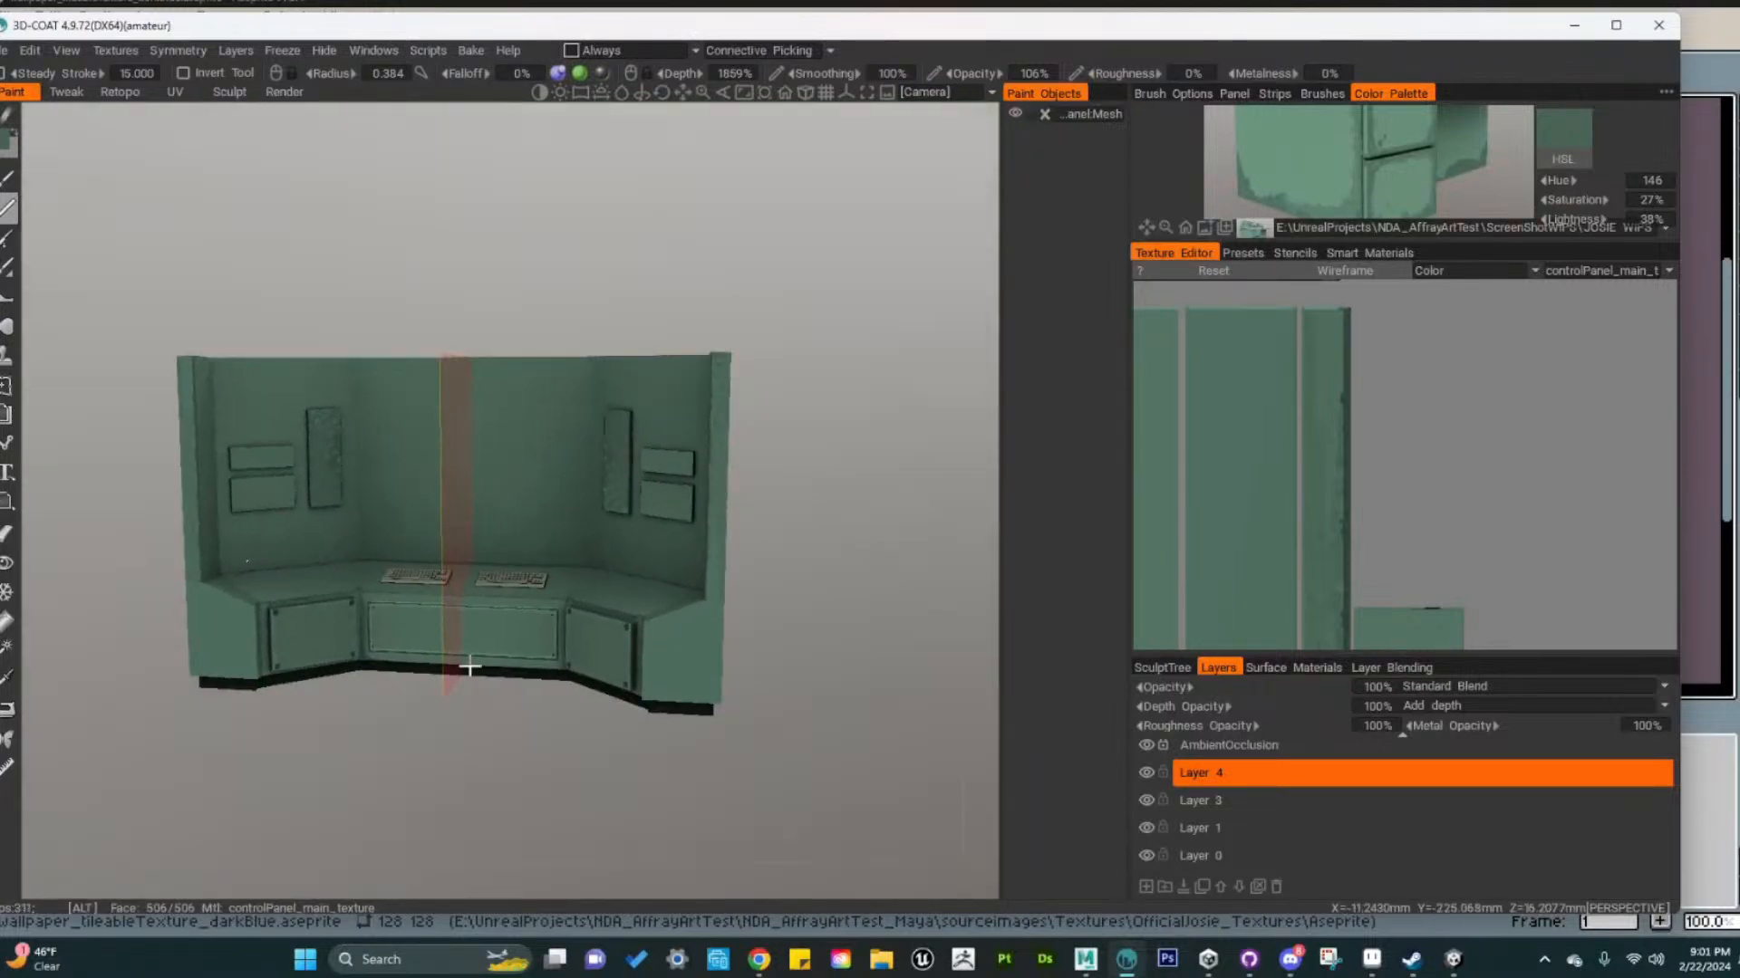
right_click_drag(470, 664, 573, 727, "alt")
middle_click_drag(572, 726, 680, 671, "alt")
mouse_move(679, 672)
left_mouse_down("alt")
mouse_move(665, 661)
mouse_move(676, 670)
left_mouse_up("alt")
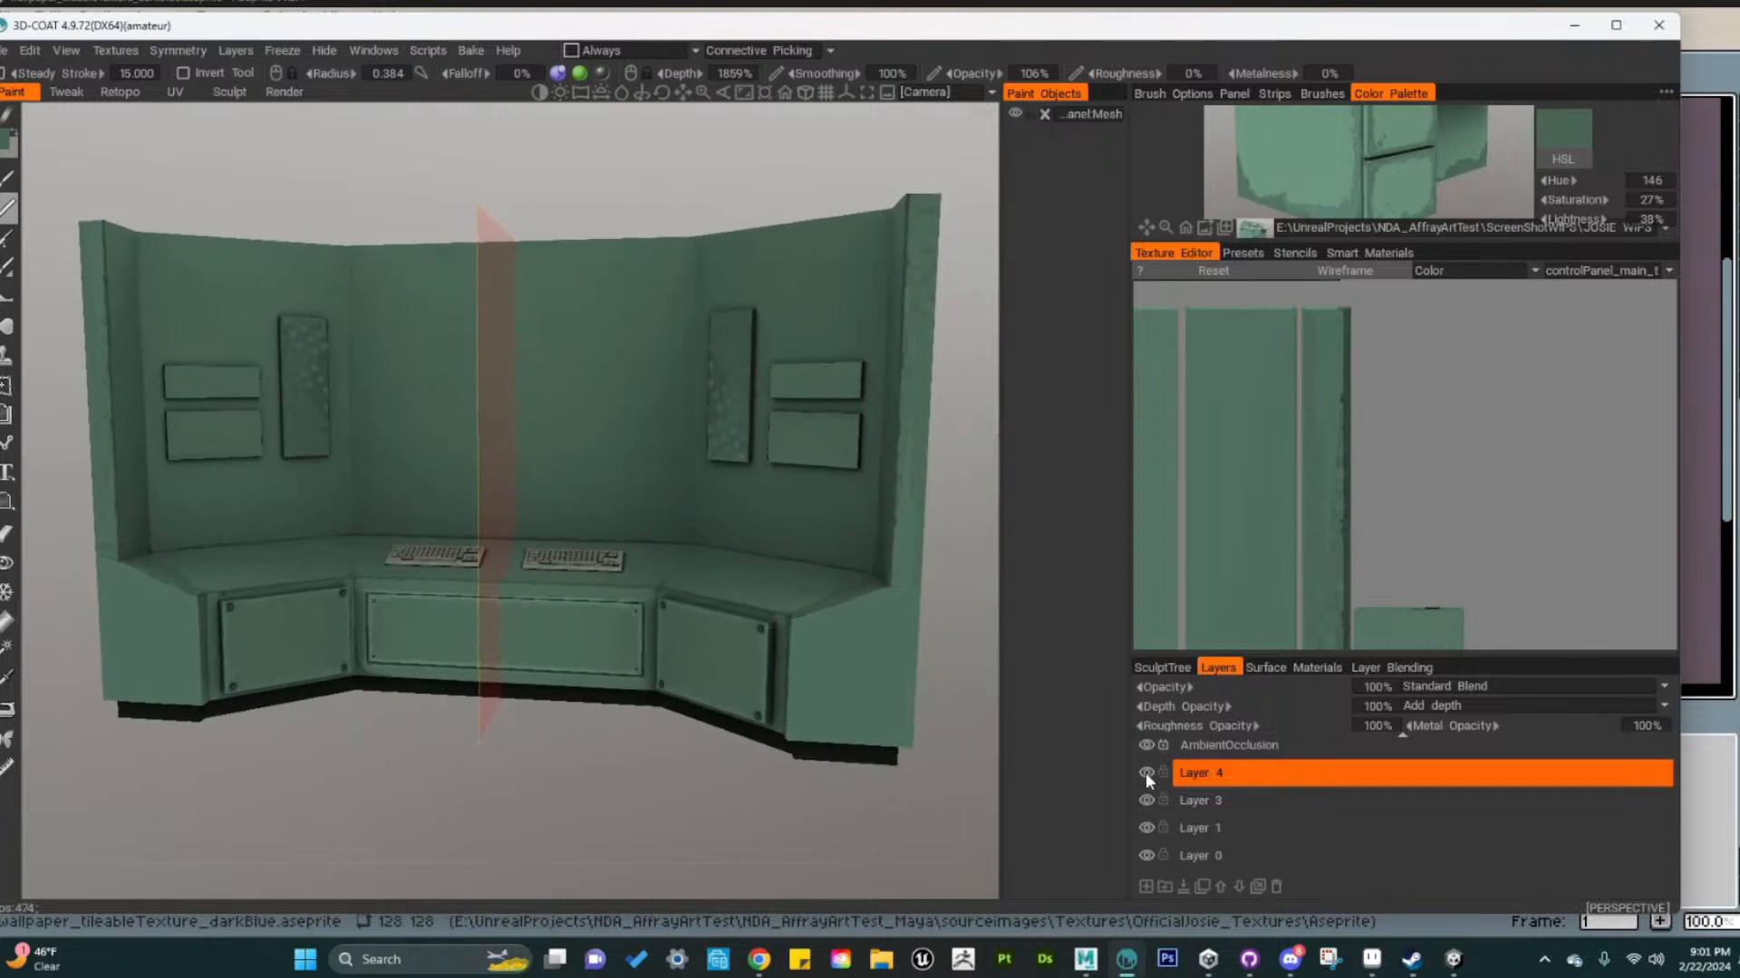
left_click(1145, 772)
left_click(1145, 772)
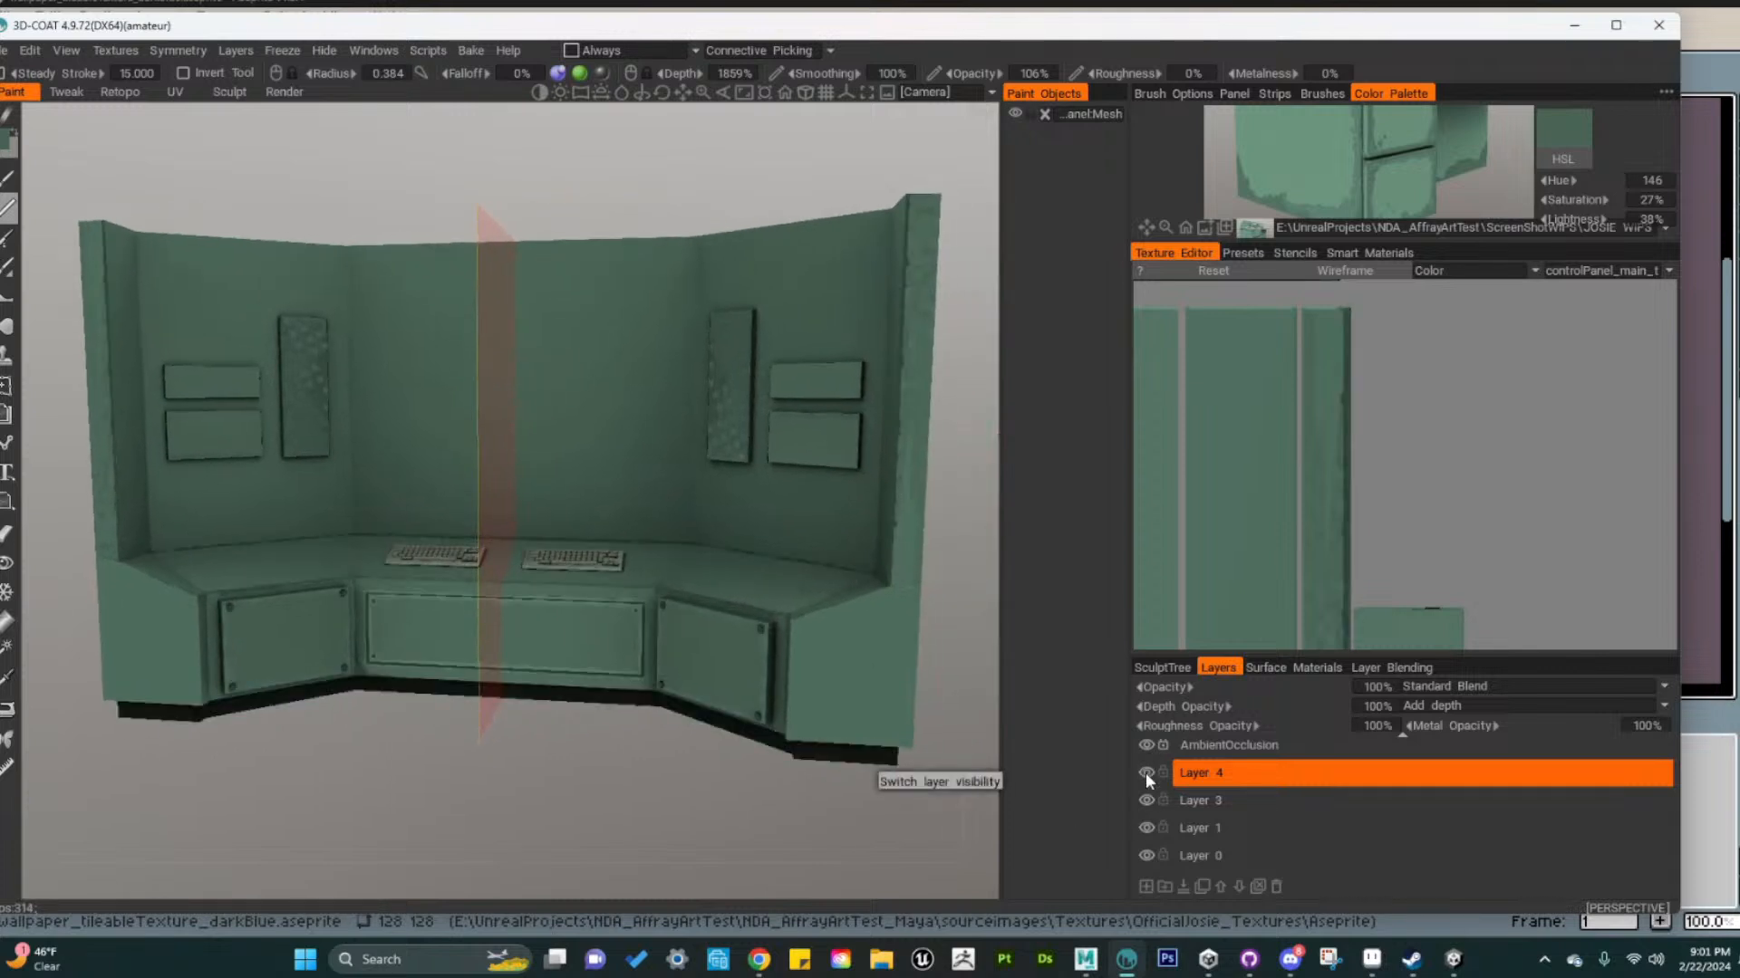
left_click(1145, 772)
left_click(1145, 772)
Sample a light green from the reference image for the central desk front and raise its lightness to 60%
right_click_drag(448, 605, 562, 654, "alt")
middle_click_drag(561, 654, 622, 594, "alt")
right_click_drag(622, 594, 477, 695, "alt")
middle_click_drag(477, 695, 683, 514, "alt")
right_click_drag(684, 515, 719, 520, "alt")
left_click_drag(718, 520, 764, 592, "alt")
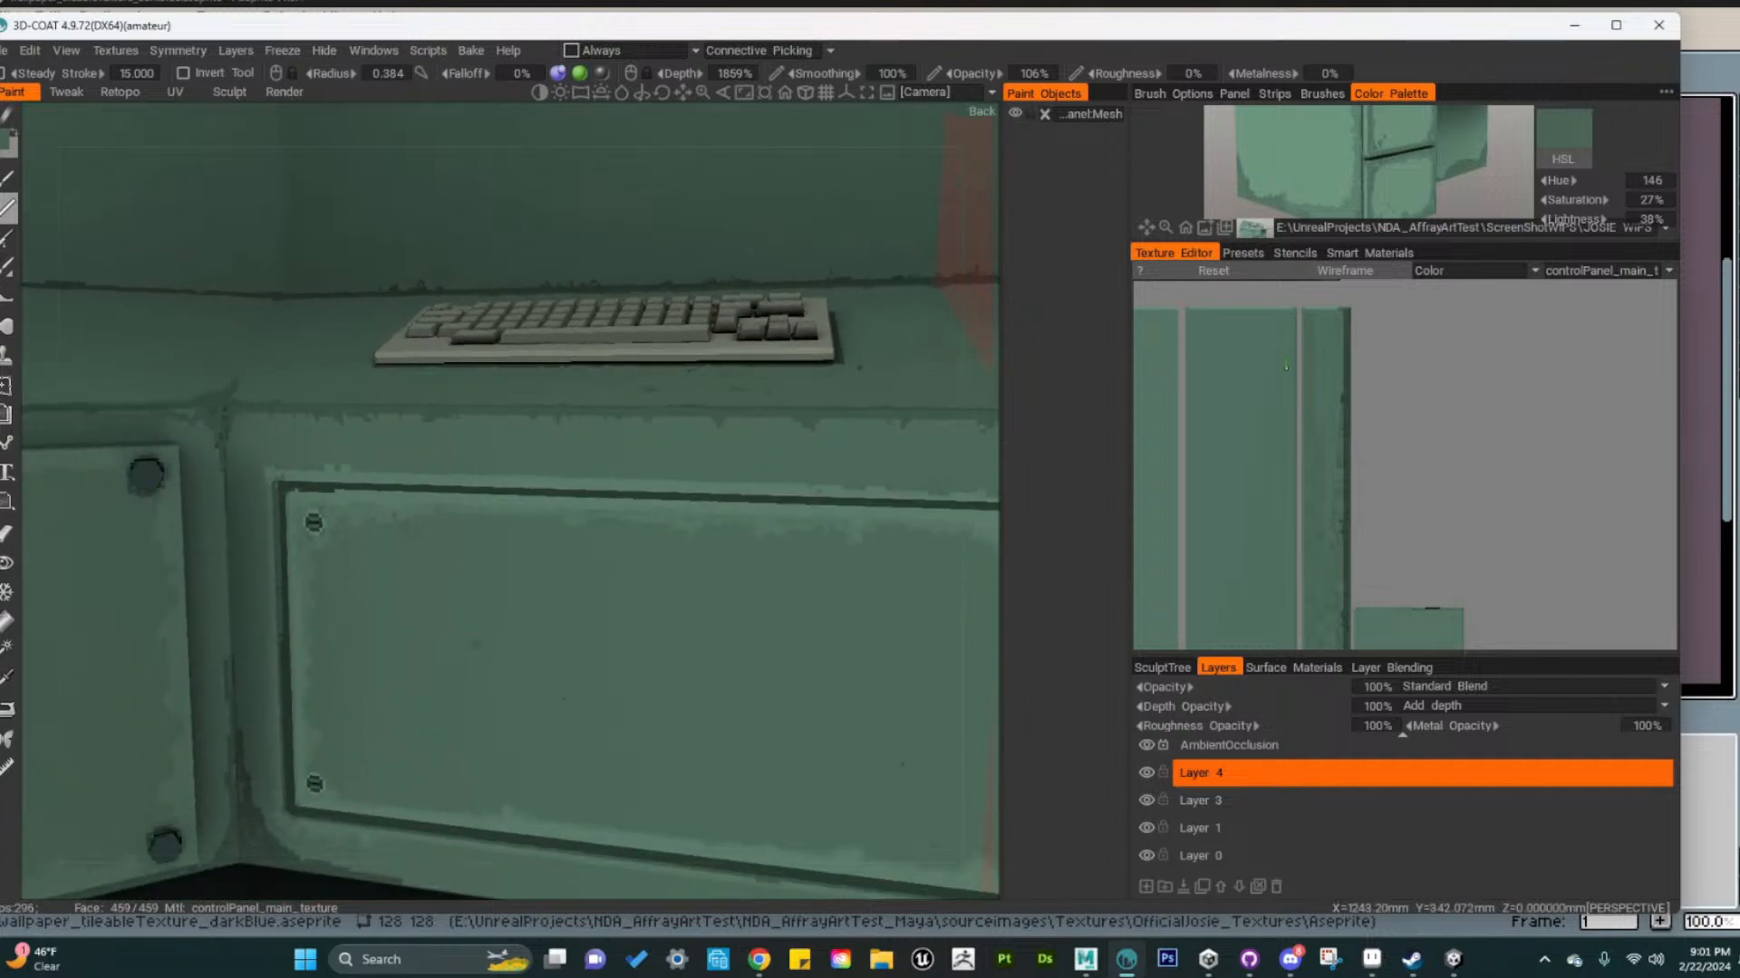
left_click(1379, 123)
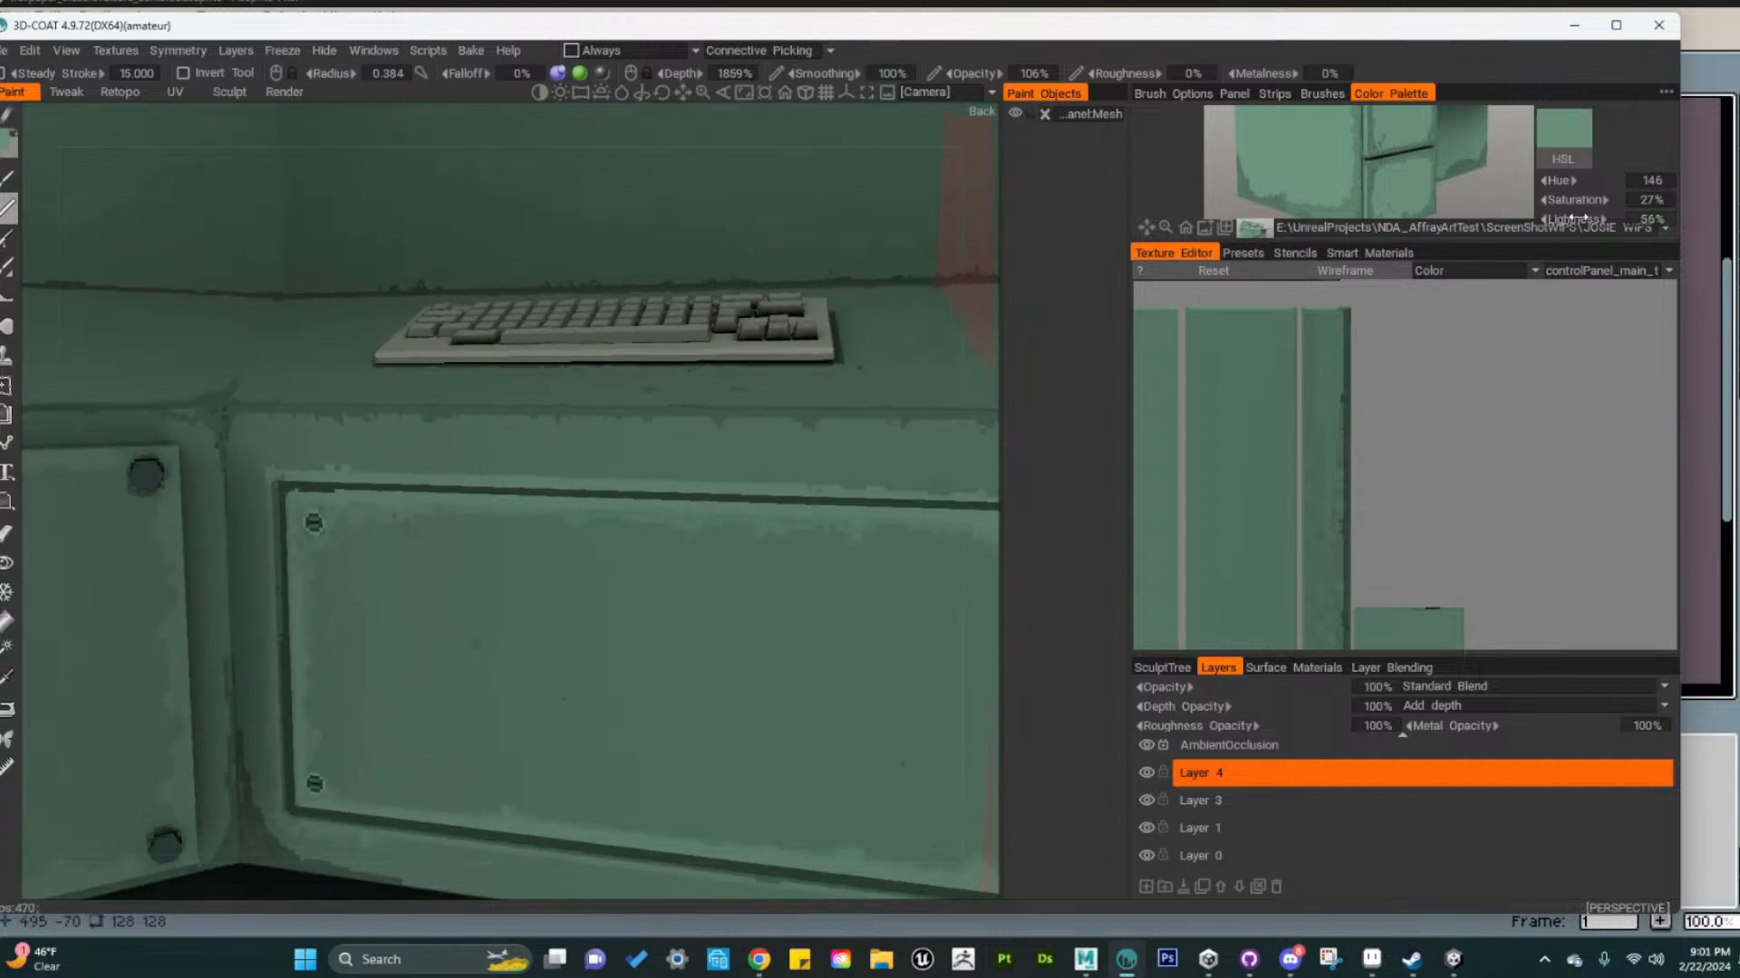
left_click_drag(1577, 218, 1585, 218)
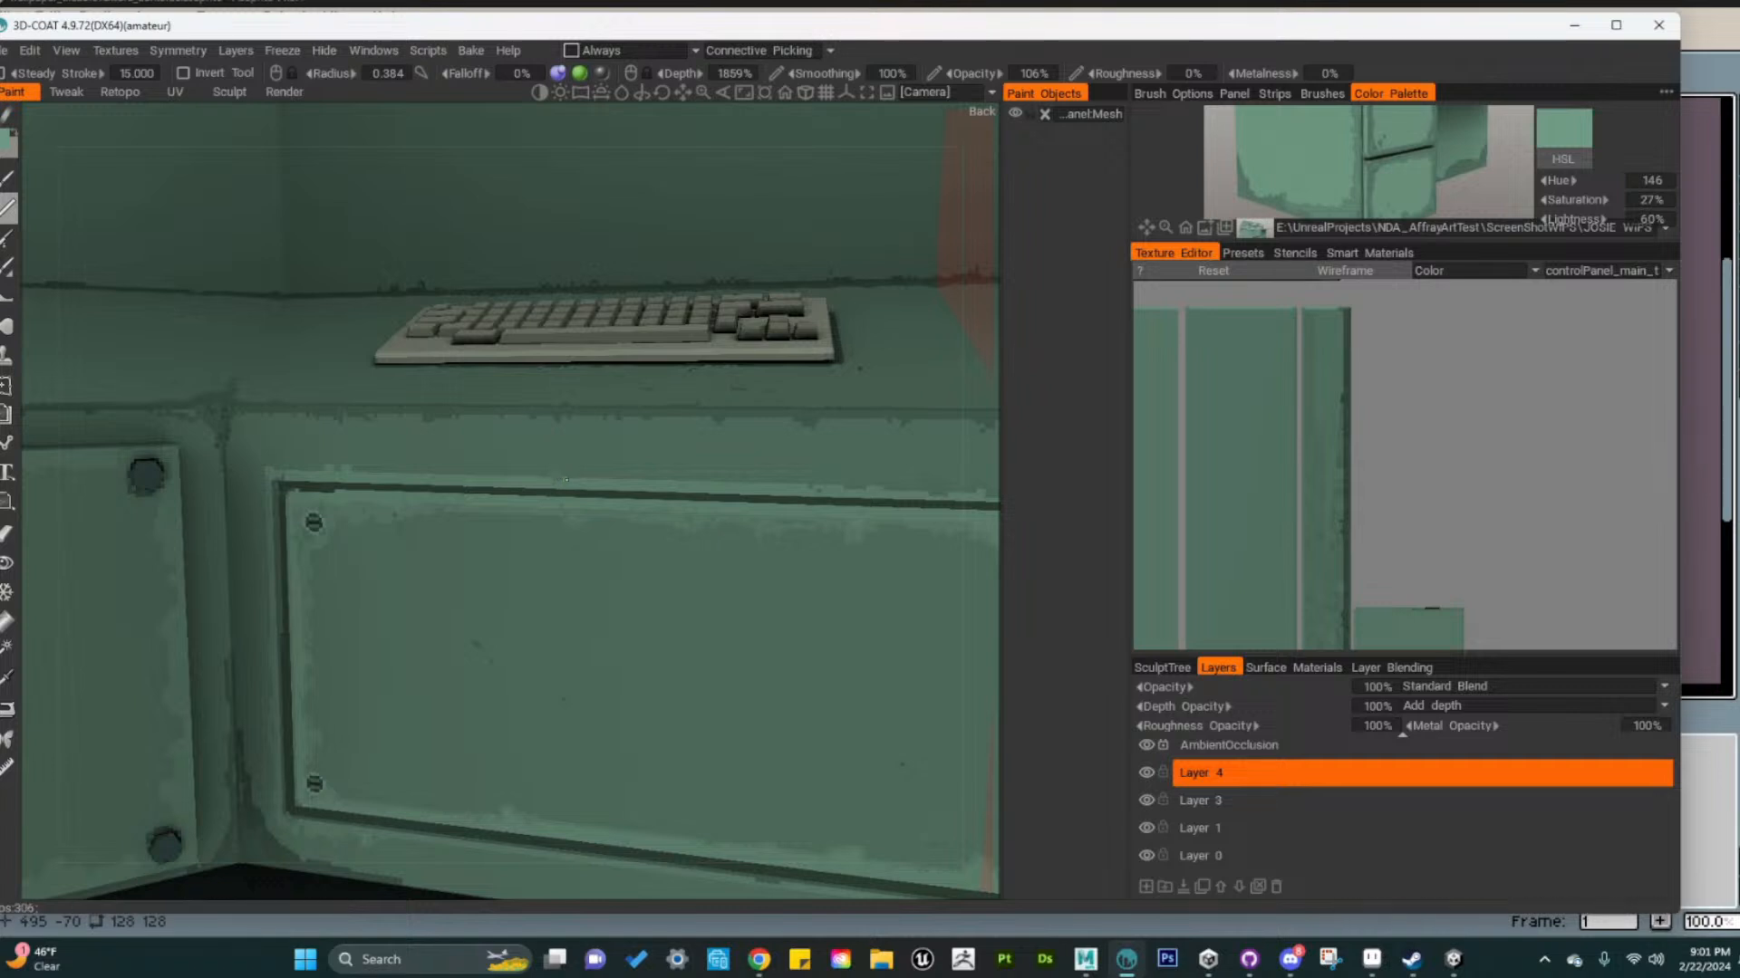
Paint a thin light highlight along the upper outer edge of the central front panel's groove
left_click_drag(635, 657, 706, 684, "alt")
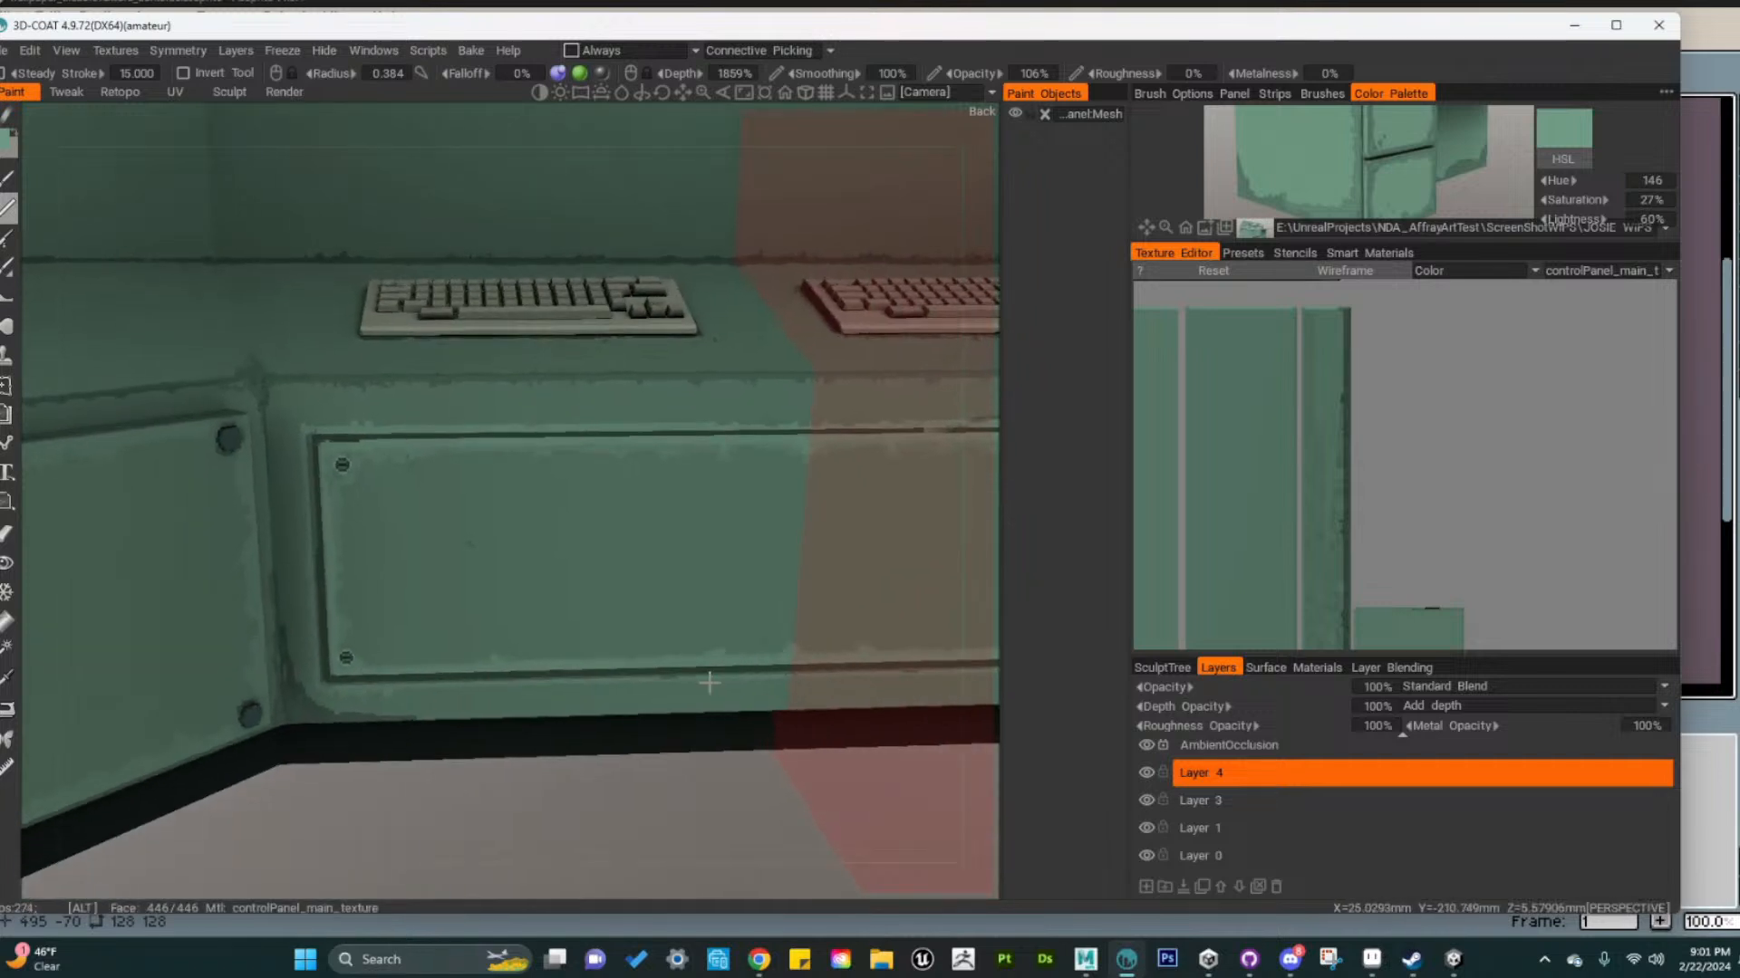
right_click_drag(707, 683, 628, 620, "alt")
left_click_drag(628, 620, 585, 584, "alt")
right_click_drag(584, 585, 442, 513, "alt")
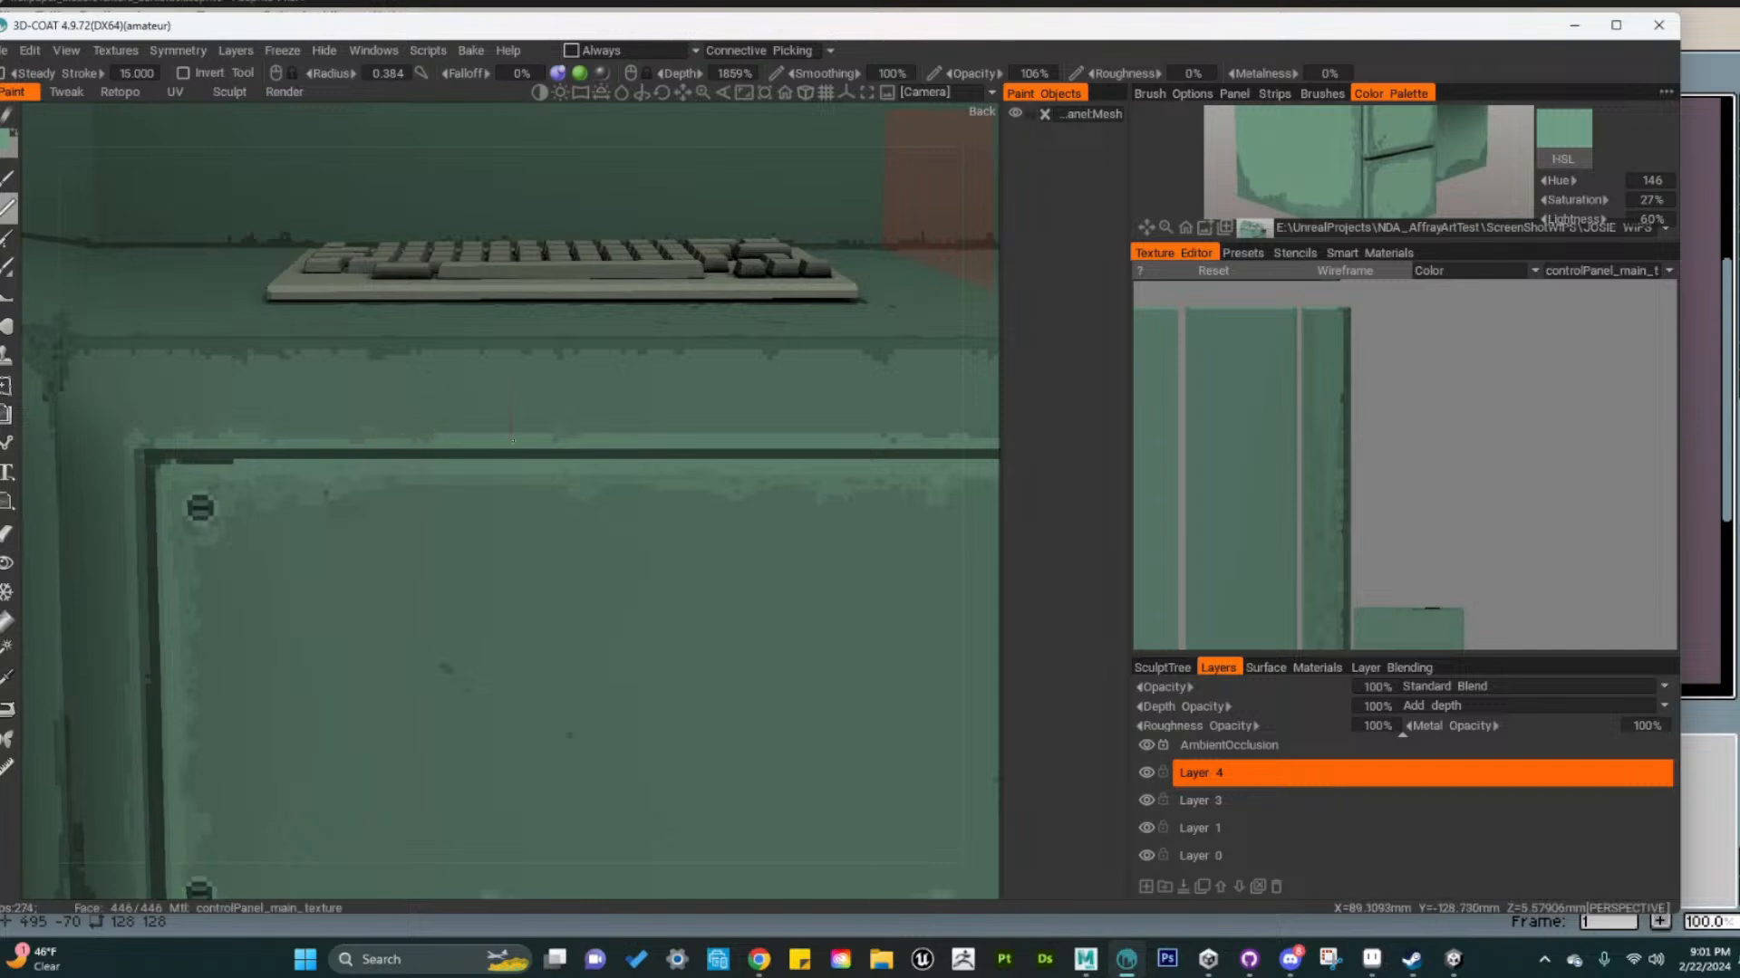
Continue the light edge highlight down the side and along the lower edge of the central panel's groove
middle_click_drag(475, 640, 783, 495, "alt")
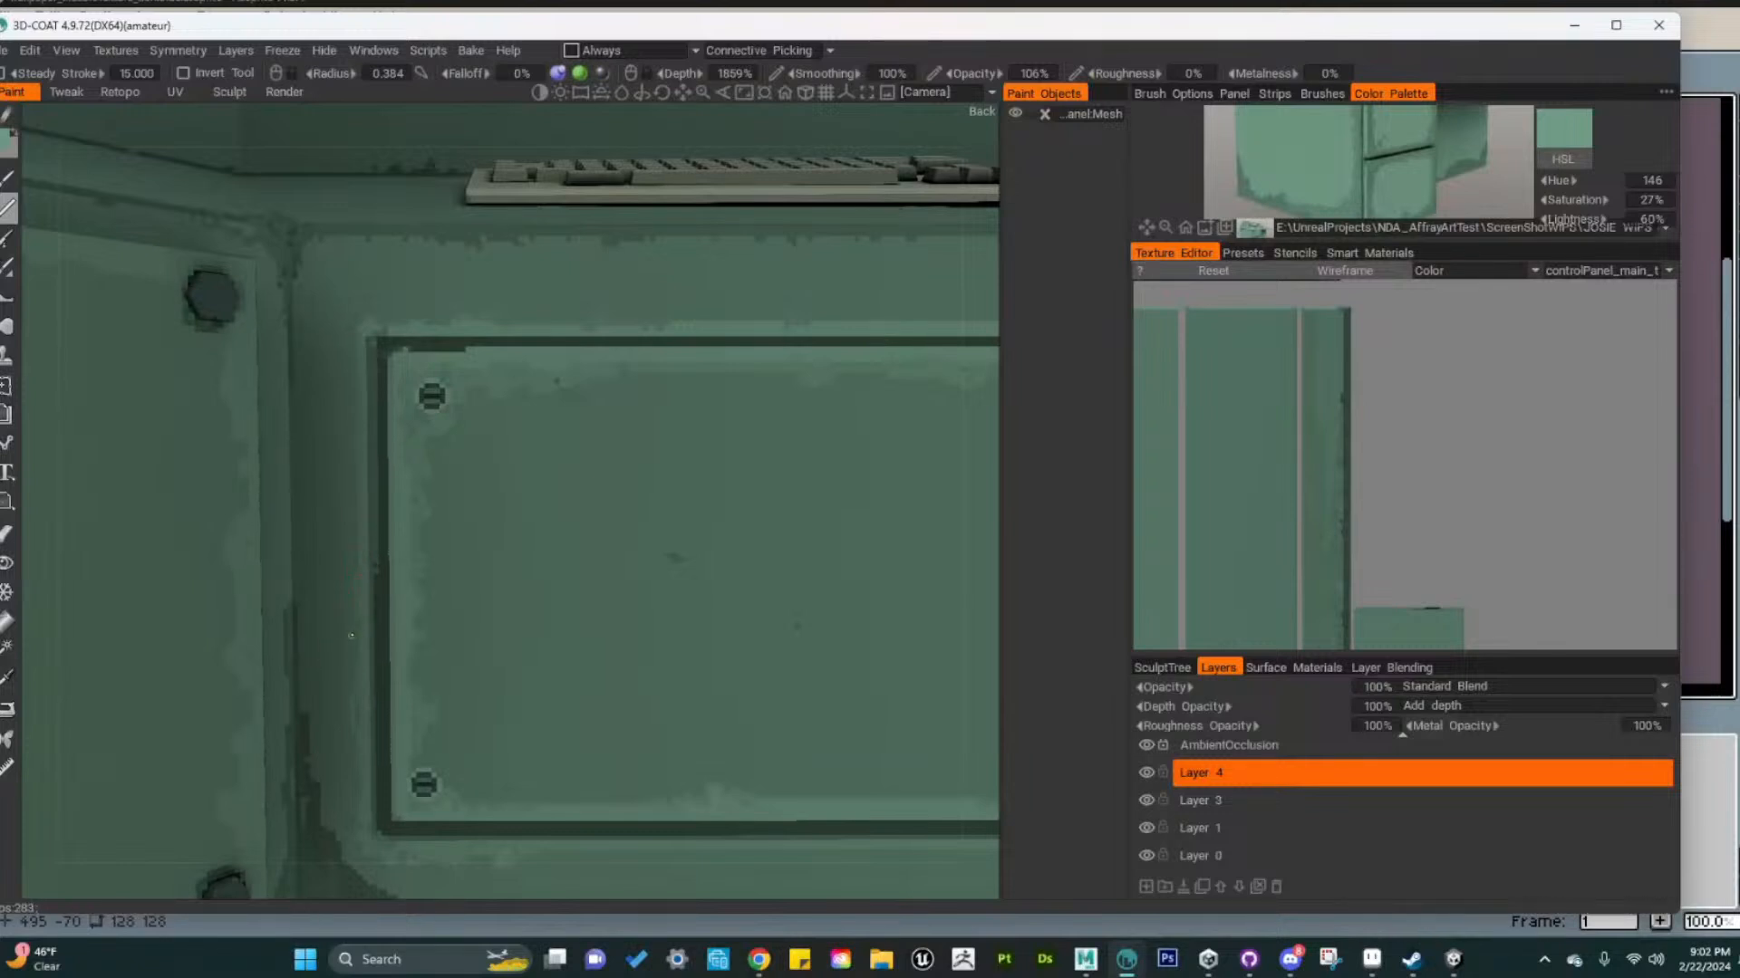
middle_click_drag(498, 835, 443, 765, "alt")
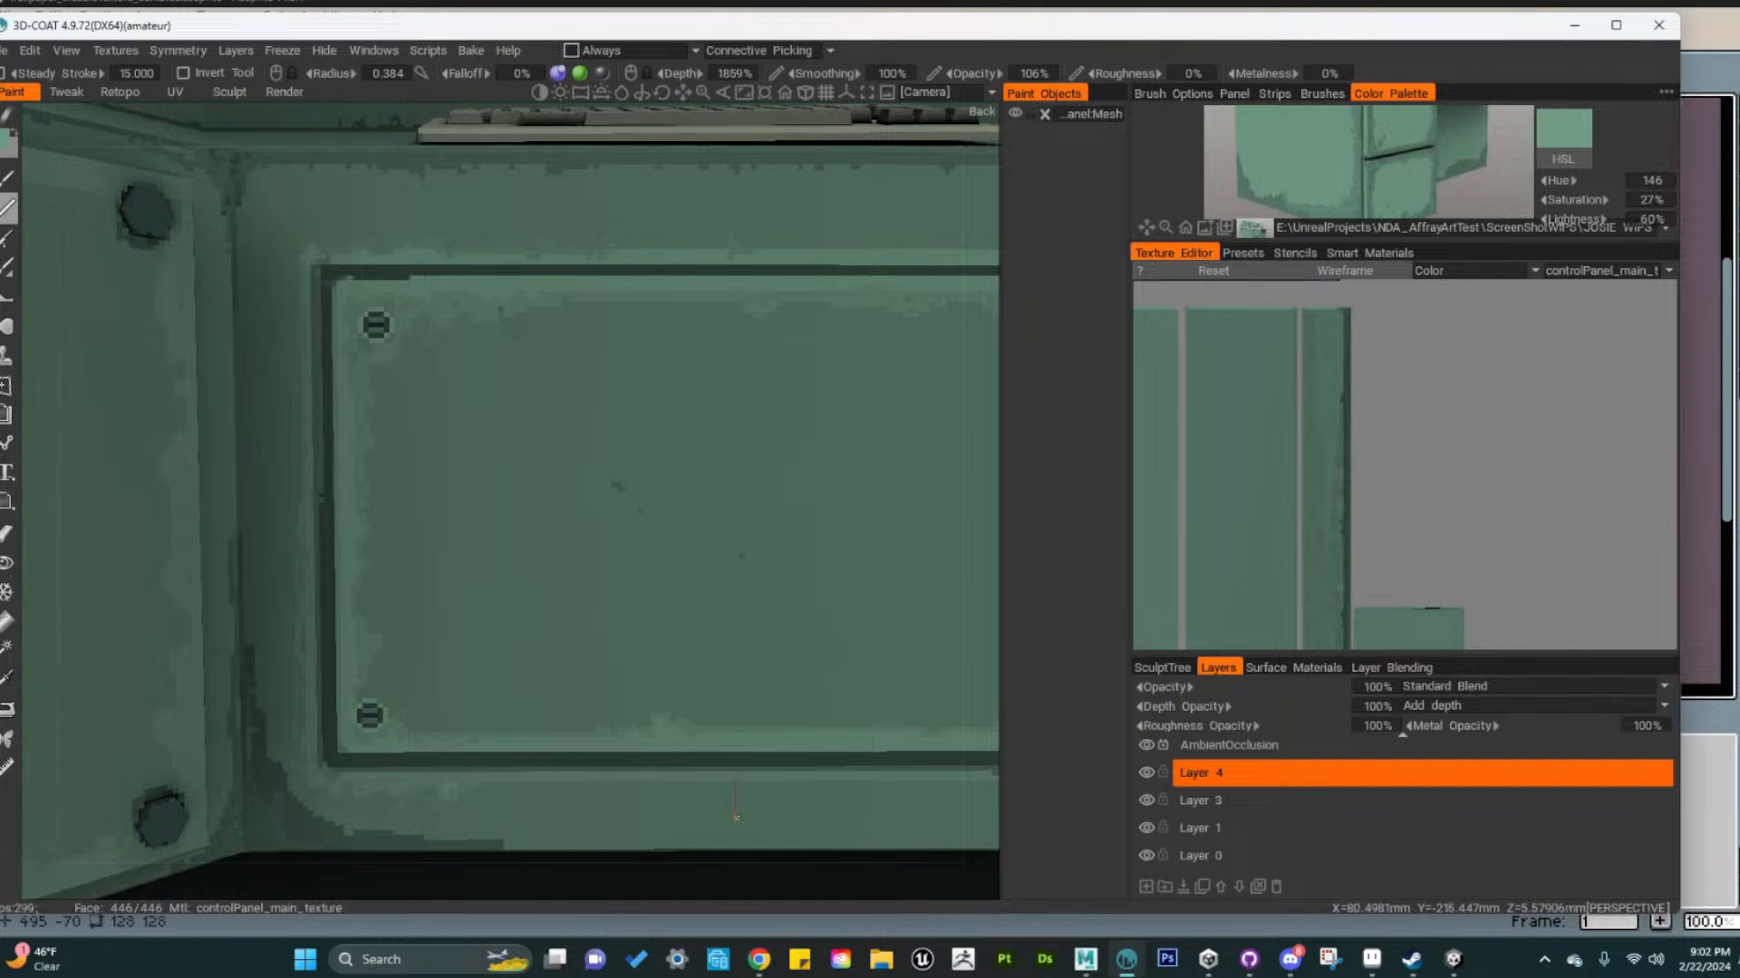
middle_click_drag(736, 816, 517, 737, "alt")
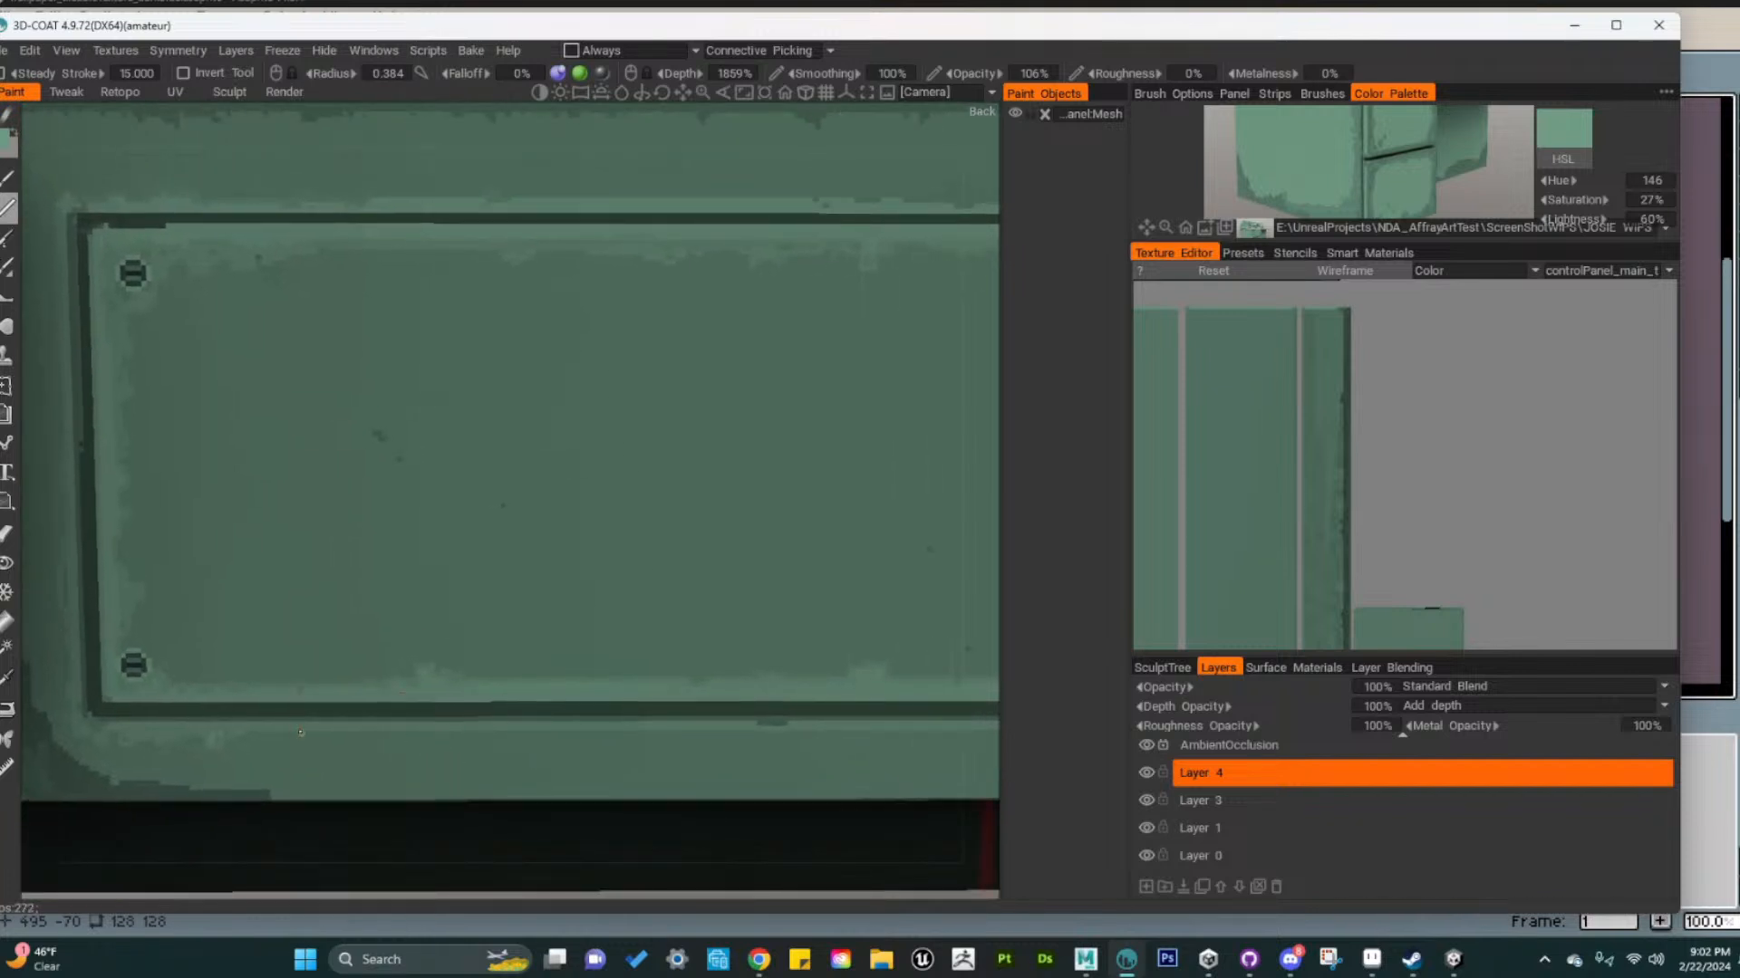
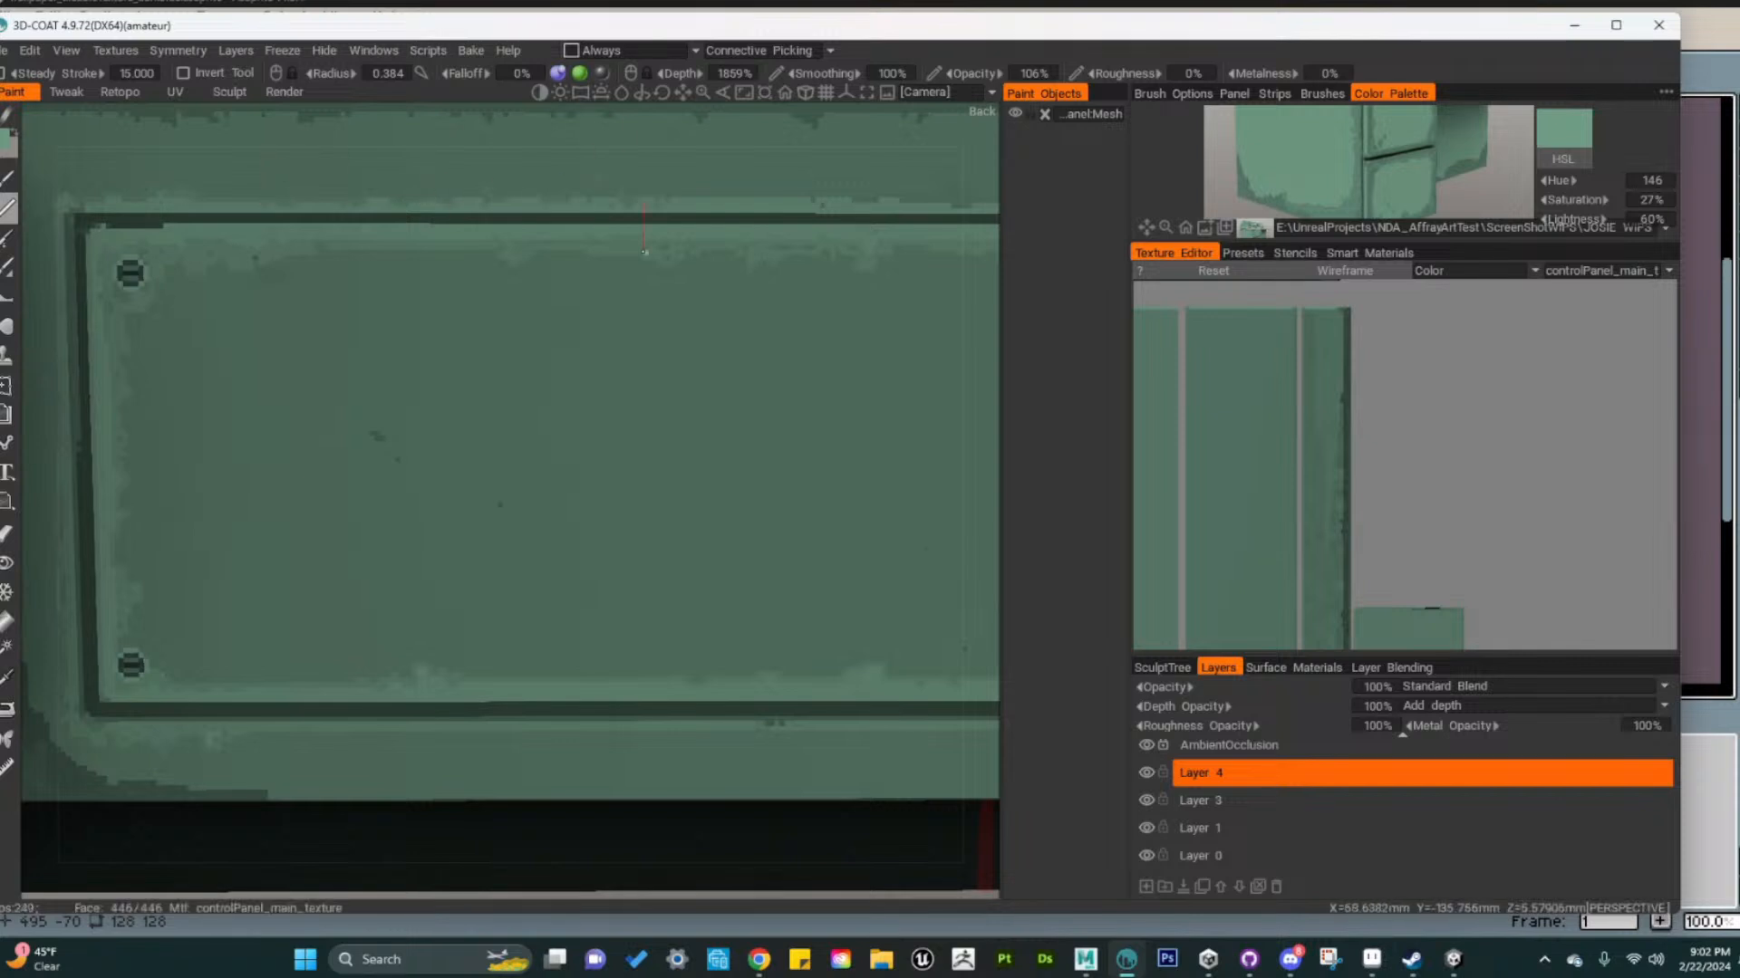
Paint ragged light wear along the central panel's upper edges up to the symmetry plane
middle_click_drag(661, 333, 517, 344, "alt")
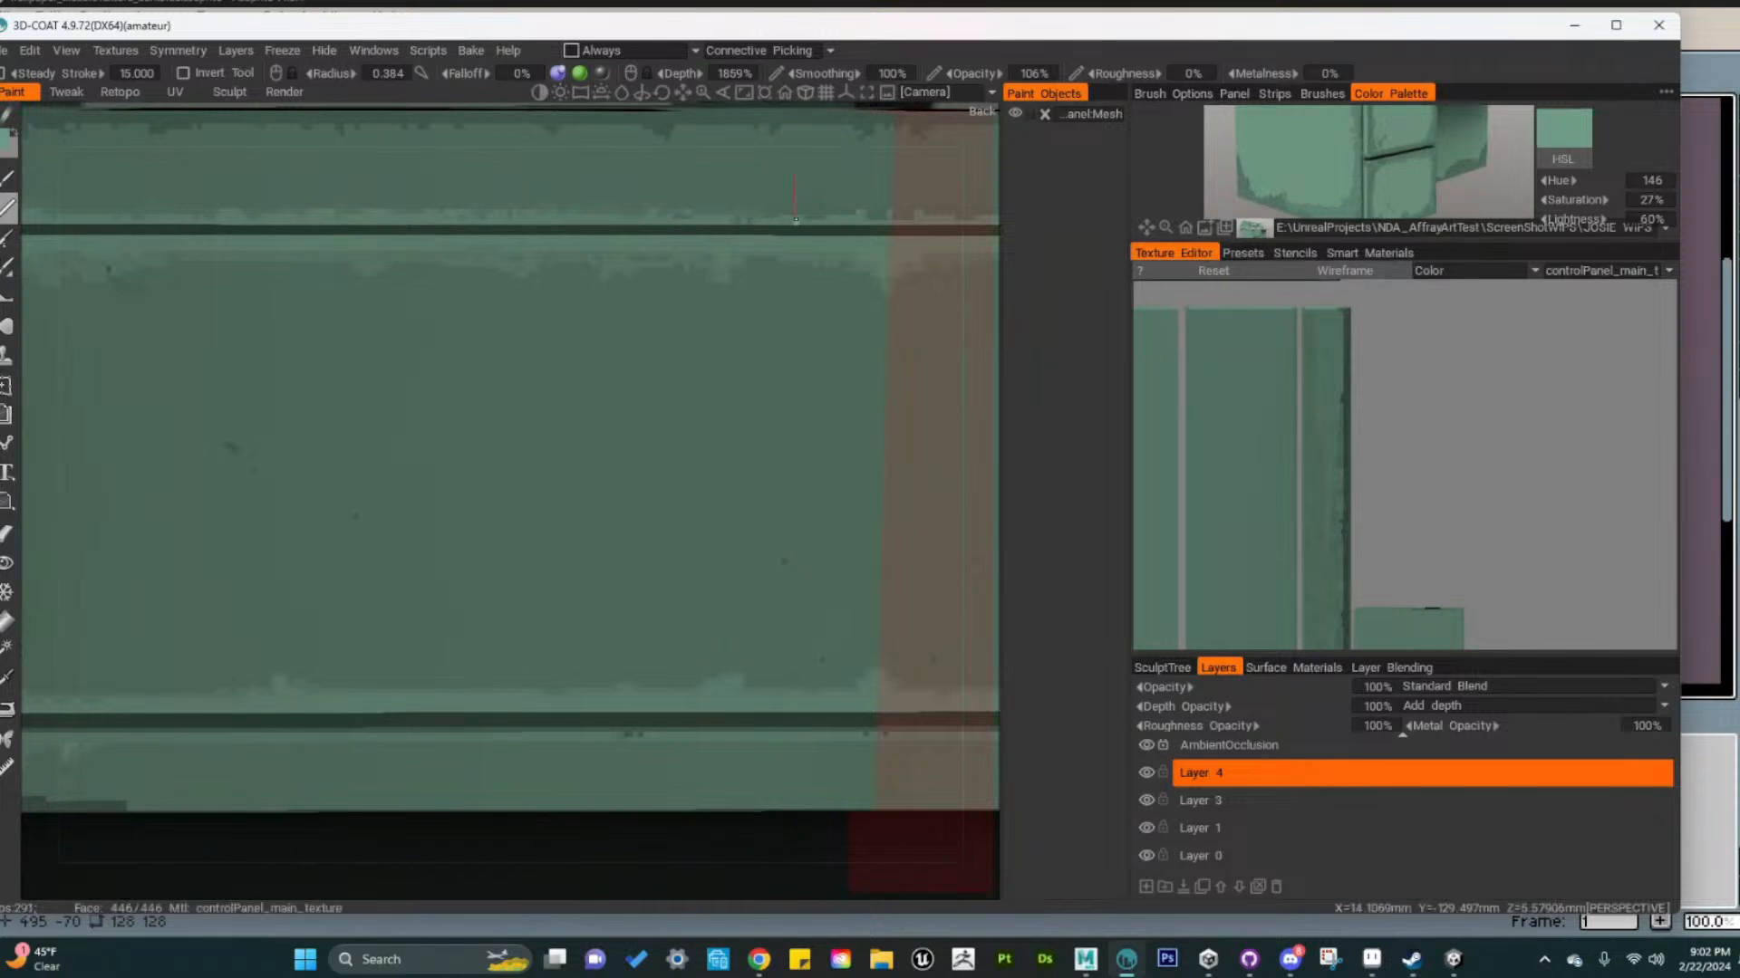
middle_click_drag(845, 222, 743, 259, "alt")
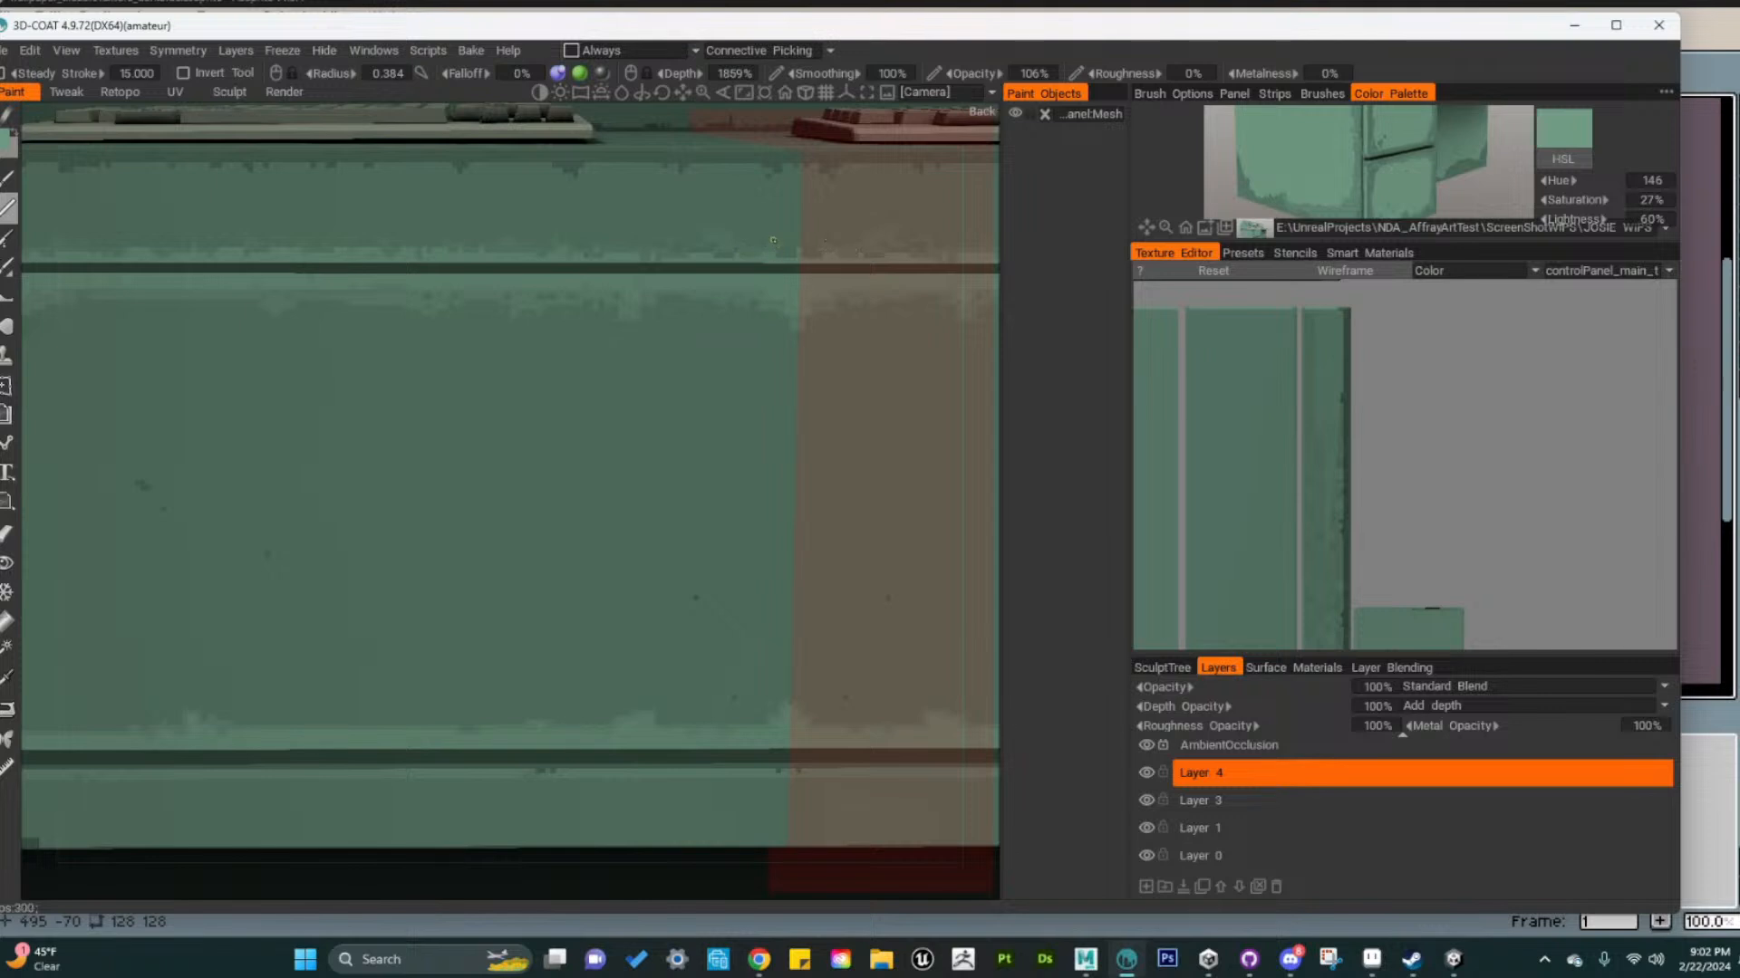
middle_click_drag(692, 410, 623, 437, "alt")
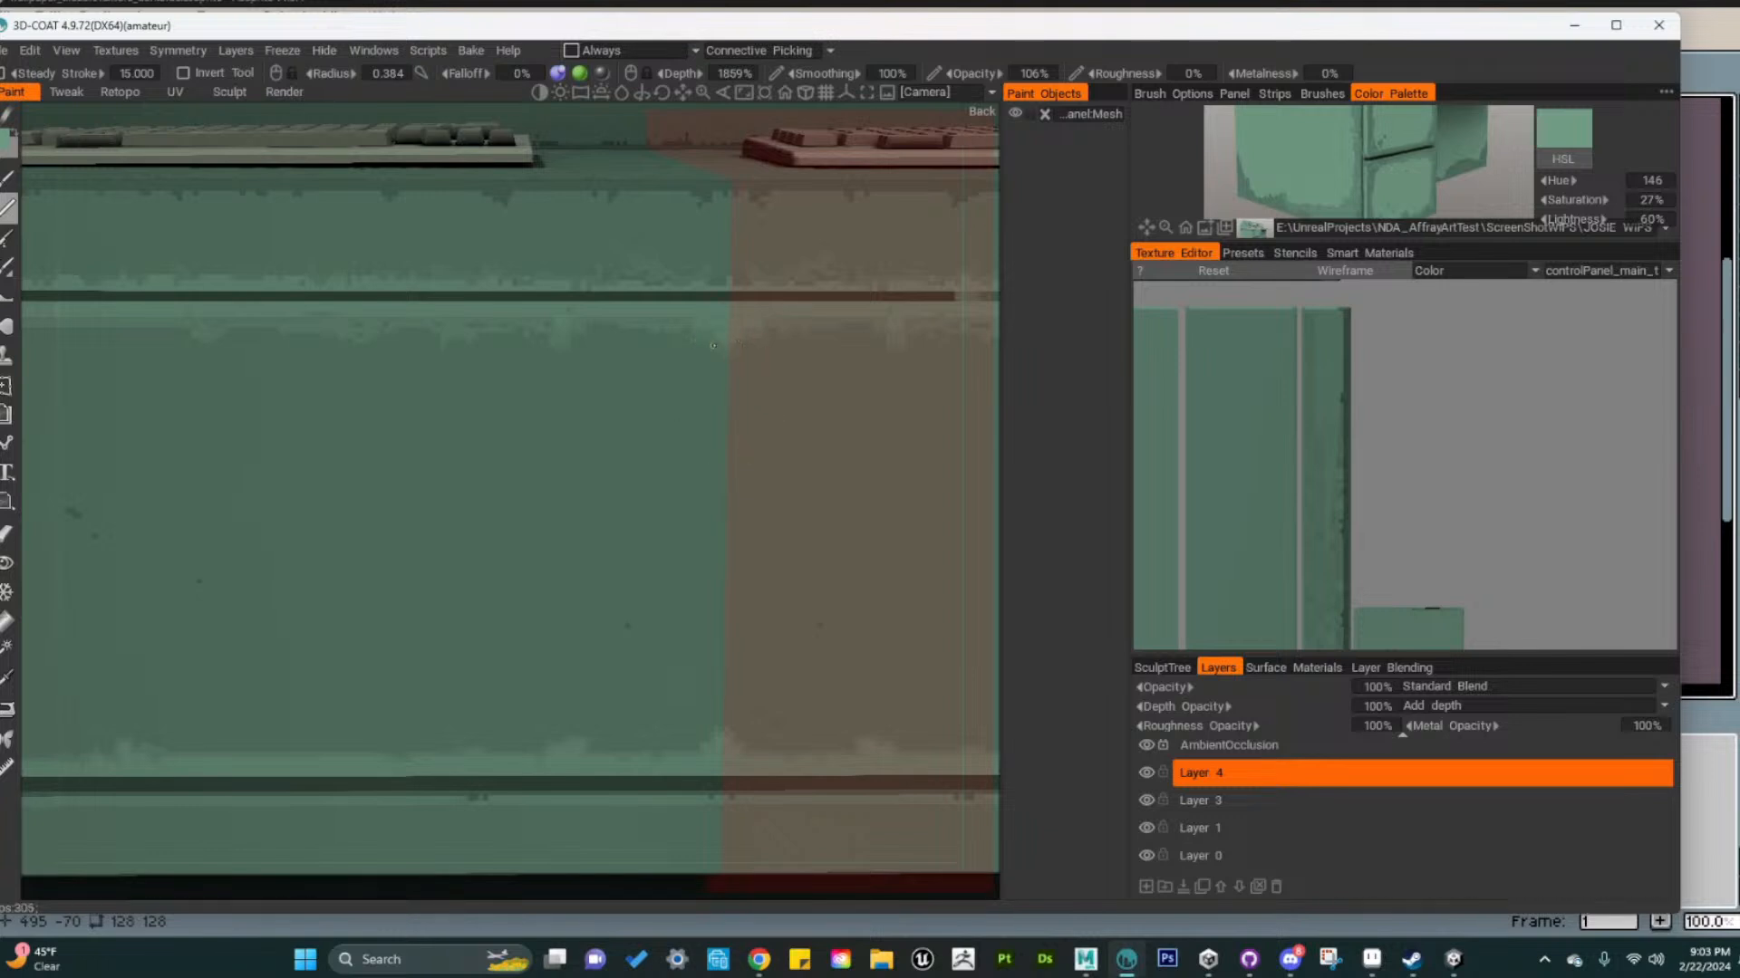
Break up the dark shadow at the lower inner corner beside the central panel with small light marks
right_click_drag(704, 452, 726, 404, "alt")
left_click_drag(726, 403, 595, 514, "alt")
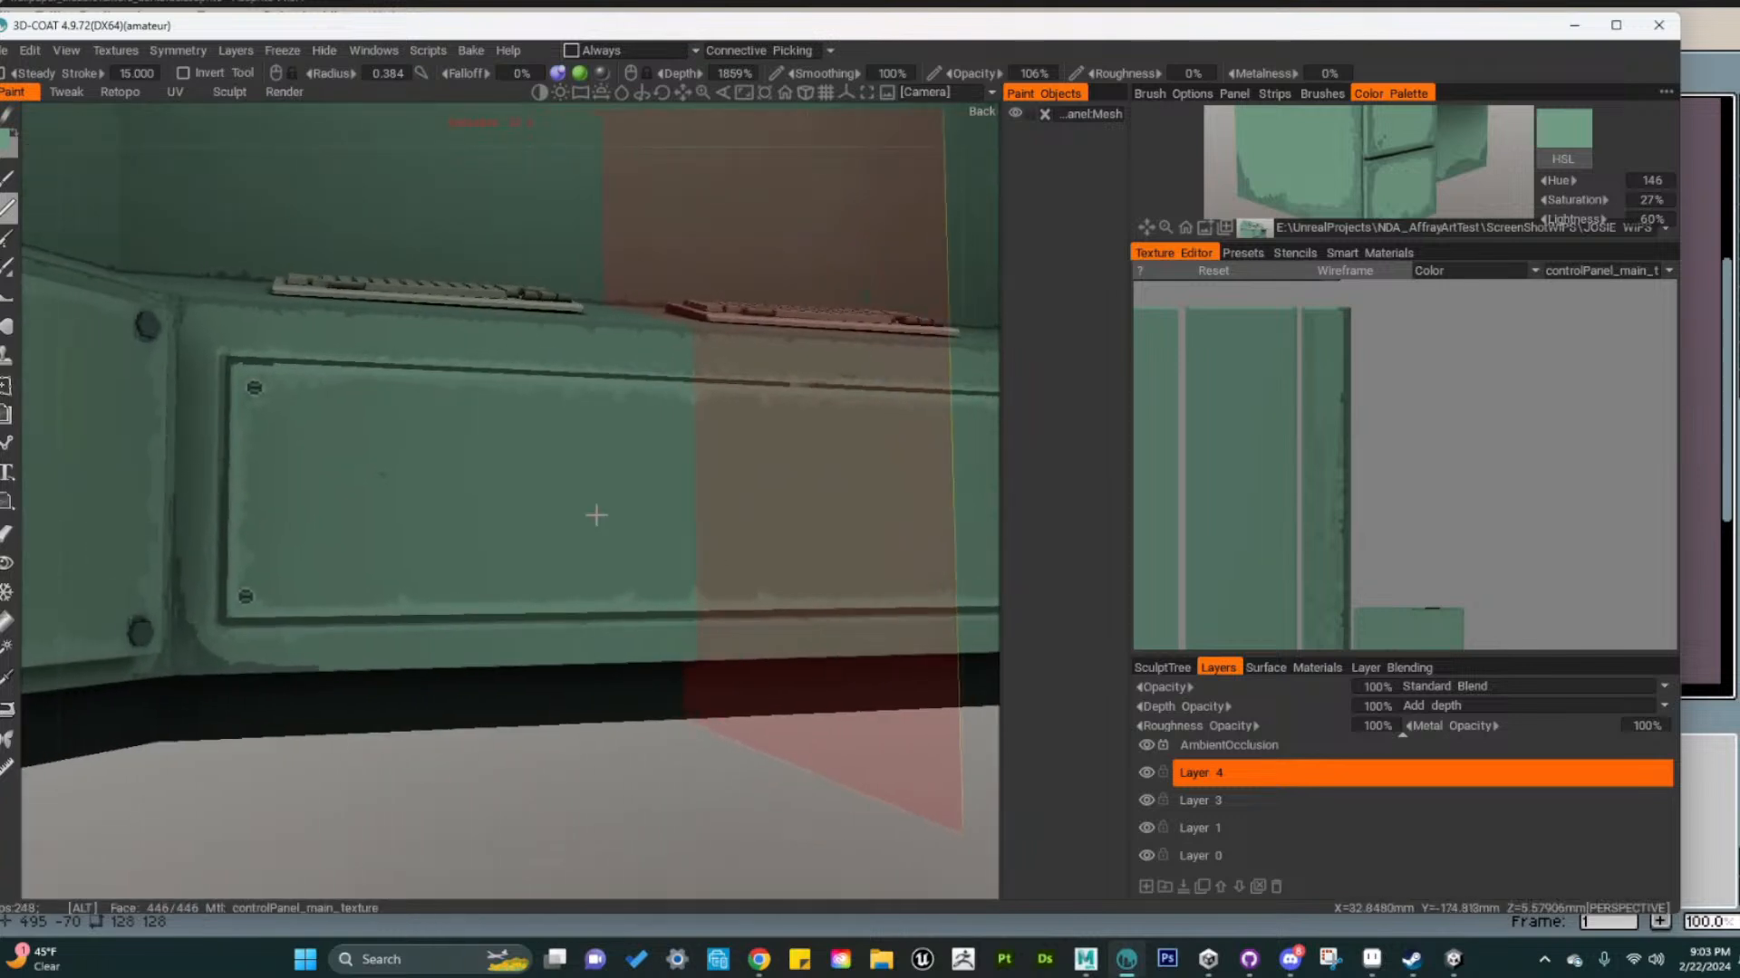
left_click_drag(400, 687, 448, 670, "alt")
right_click_drag(448, 670, 363, 657, "alt")
left_click_drag(363, 661, 334, 541, "alt")
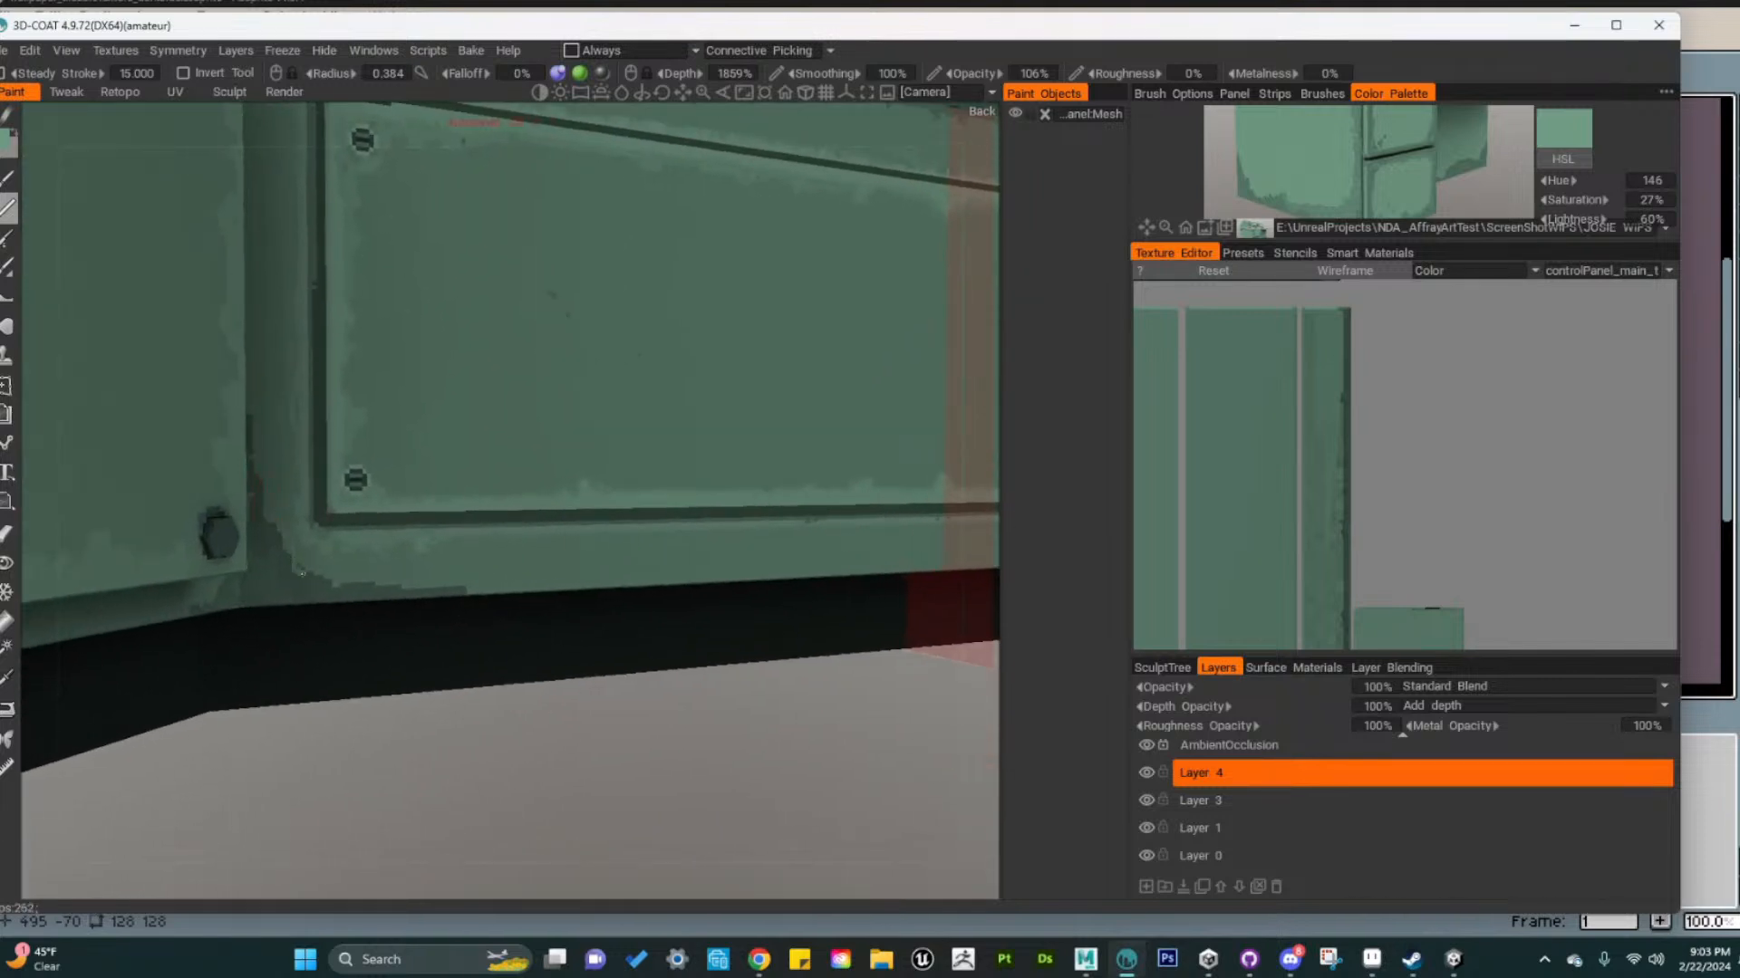
mouse_move(298, 573)
left_mouse_down()
mouse_move(447, 590)
mouse_move(320, 577)
mouse_move(244, 476)
left_mouse_up()
left_click_drag(486, 590, 489, 625, "alt")
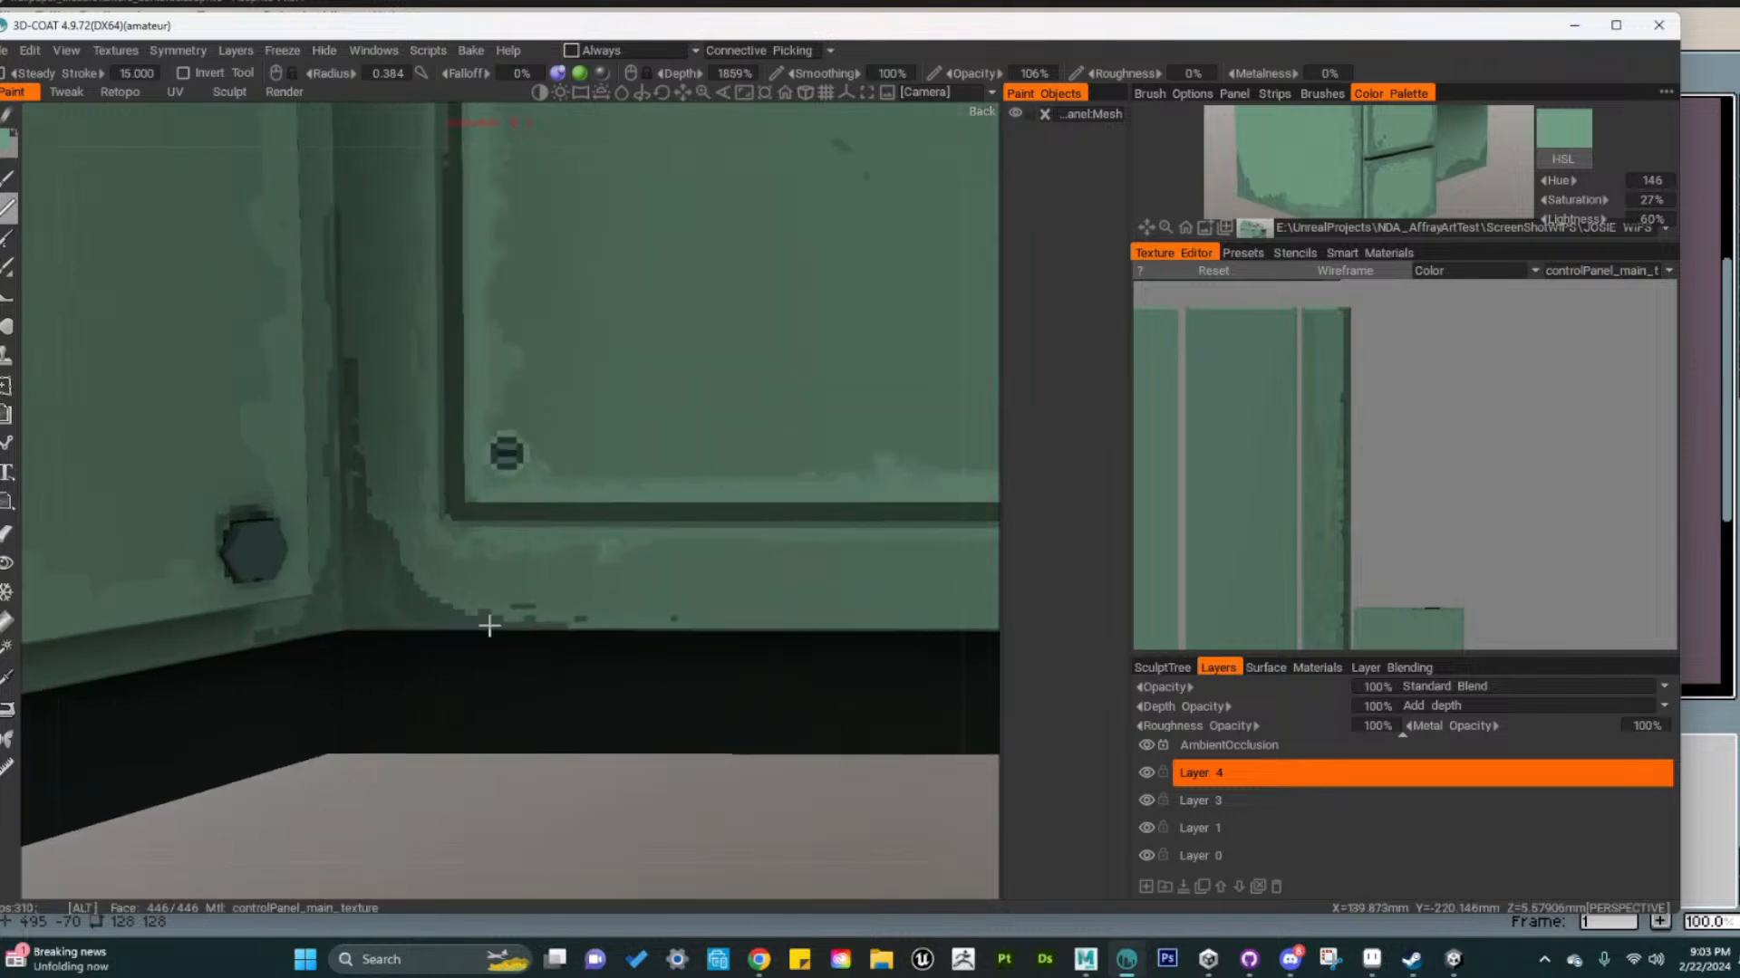
Touch up the ragged marks along the desktop's front edge between the inner corner and the keyboard
right_click_drag(490, 625, 427, 632, "alt")
left_click_drag(427, 633, 376, 665, "alt")
right_click_drag(368, 649, 470, 652, "alt")
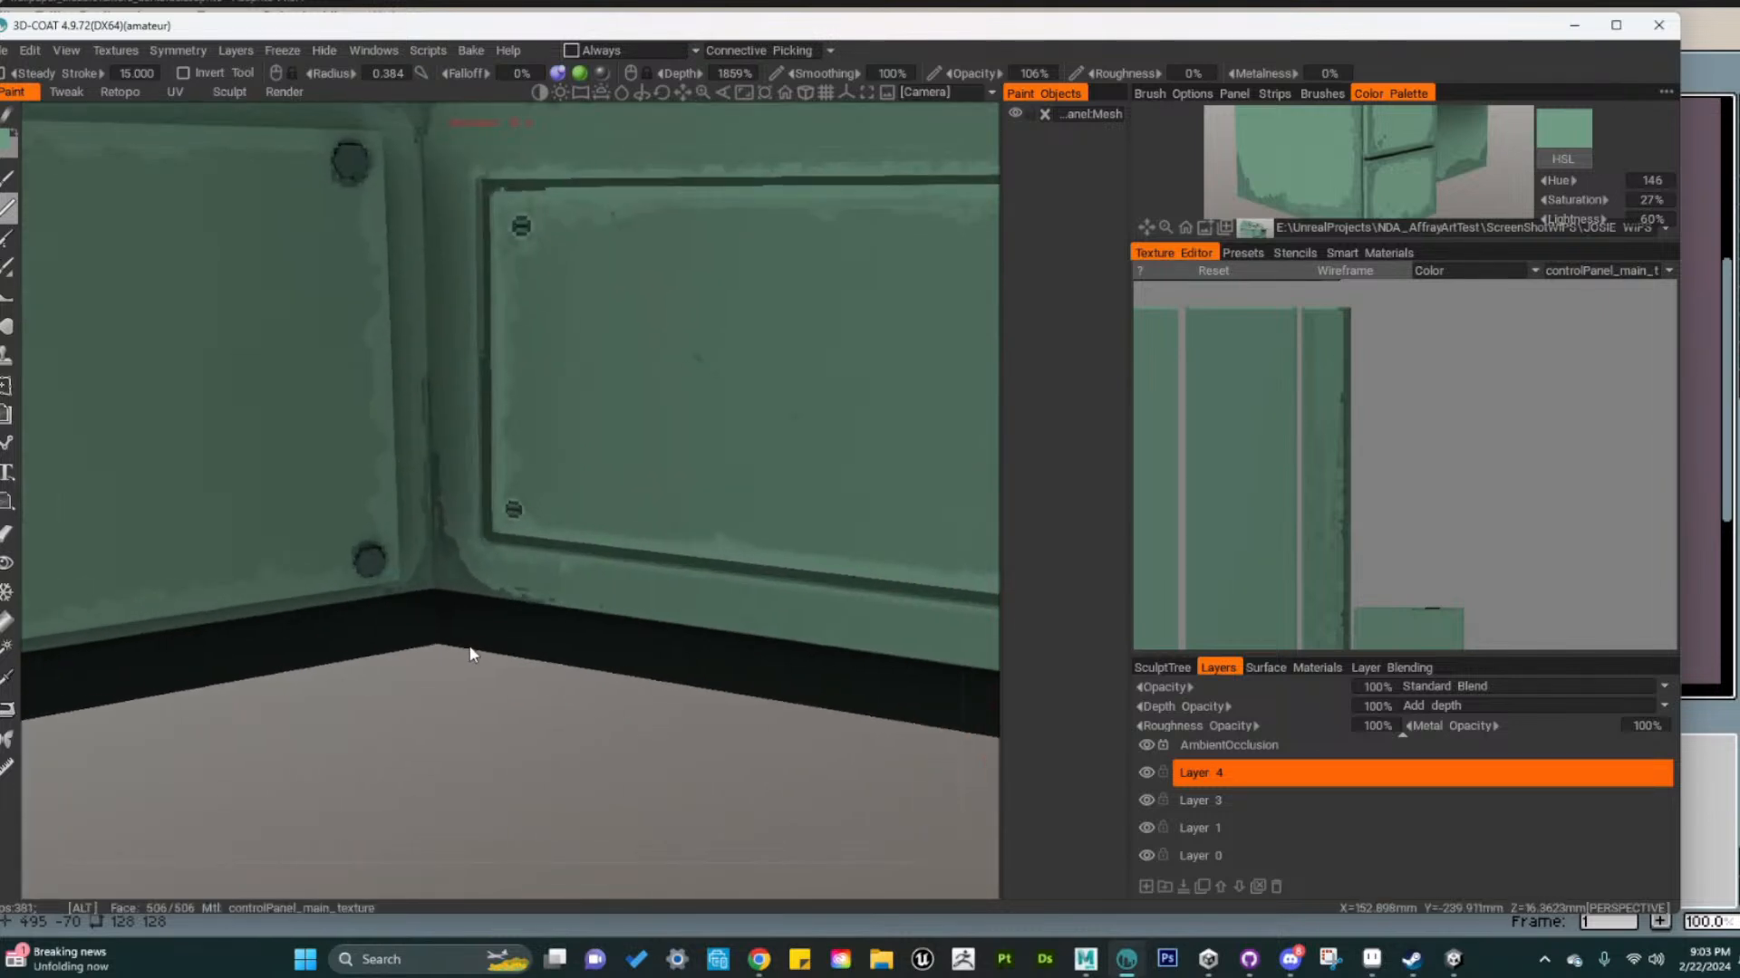
middle_click_drag(530, 553, 548, 768, "alt")
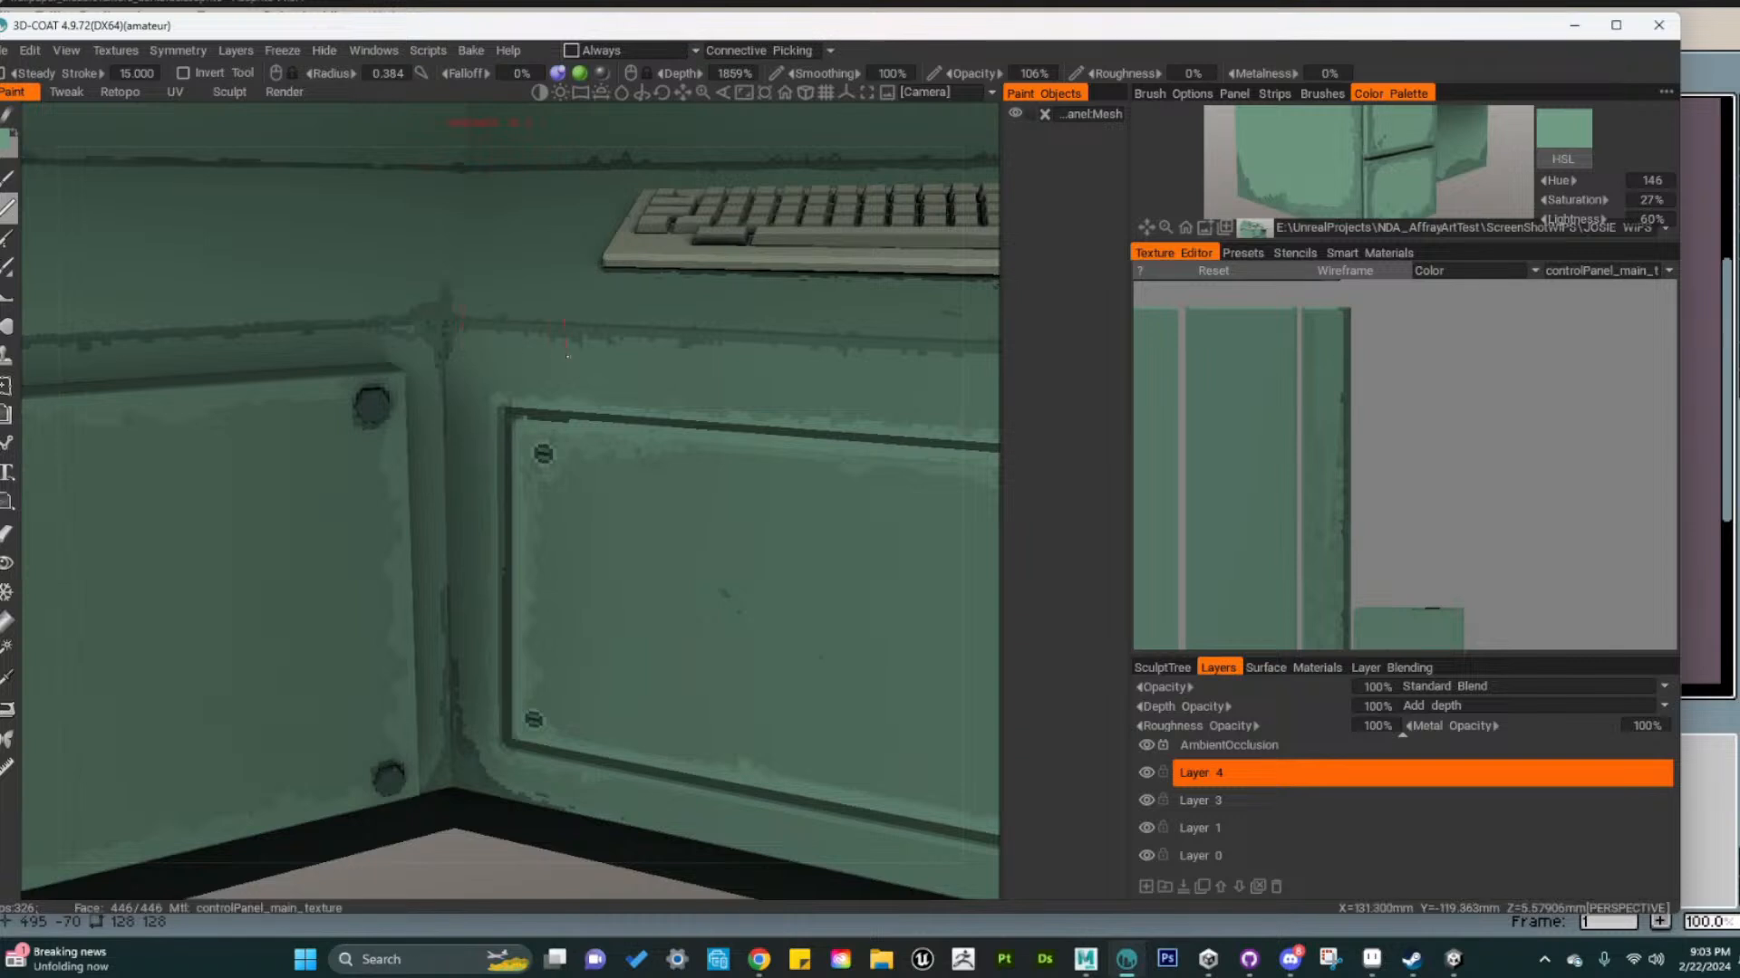
right_click_drag(515, 422, 541, 433, "alt")
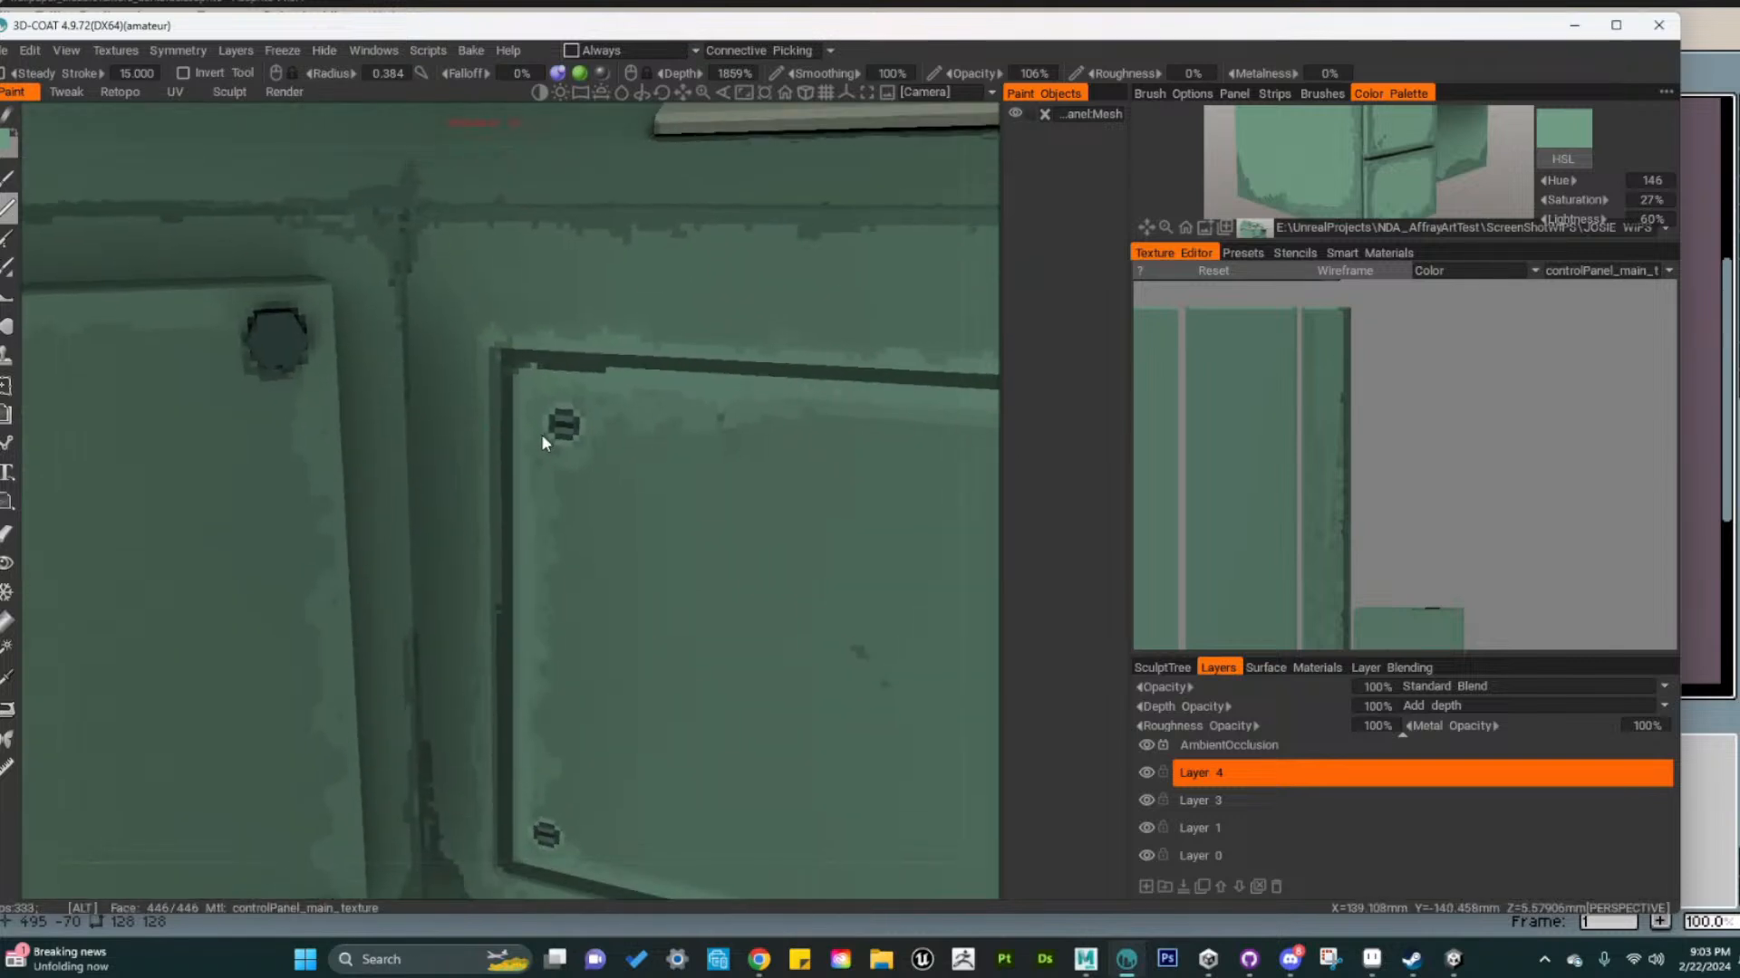
left_click_drag(540, 433, 582, 238, "alt")
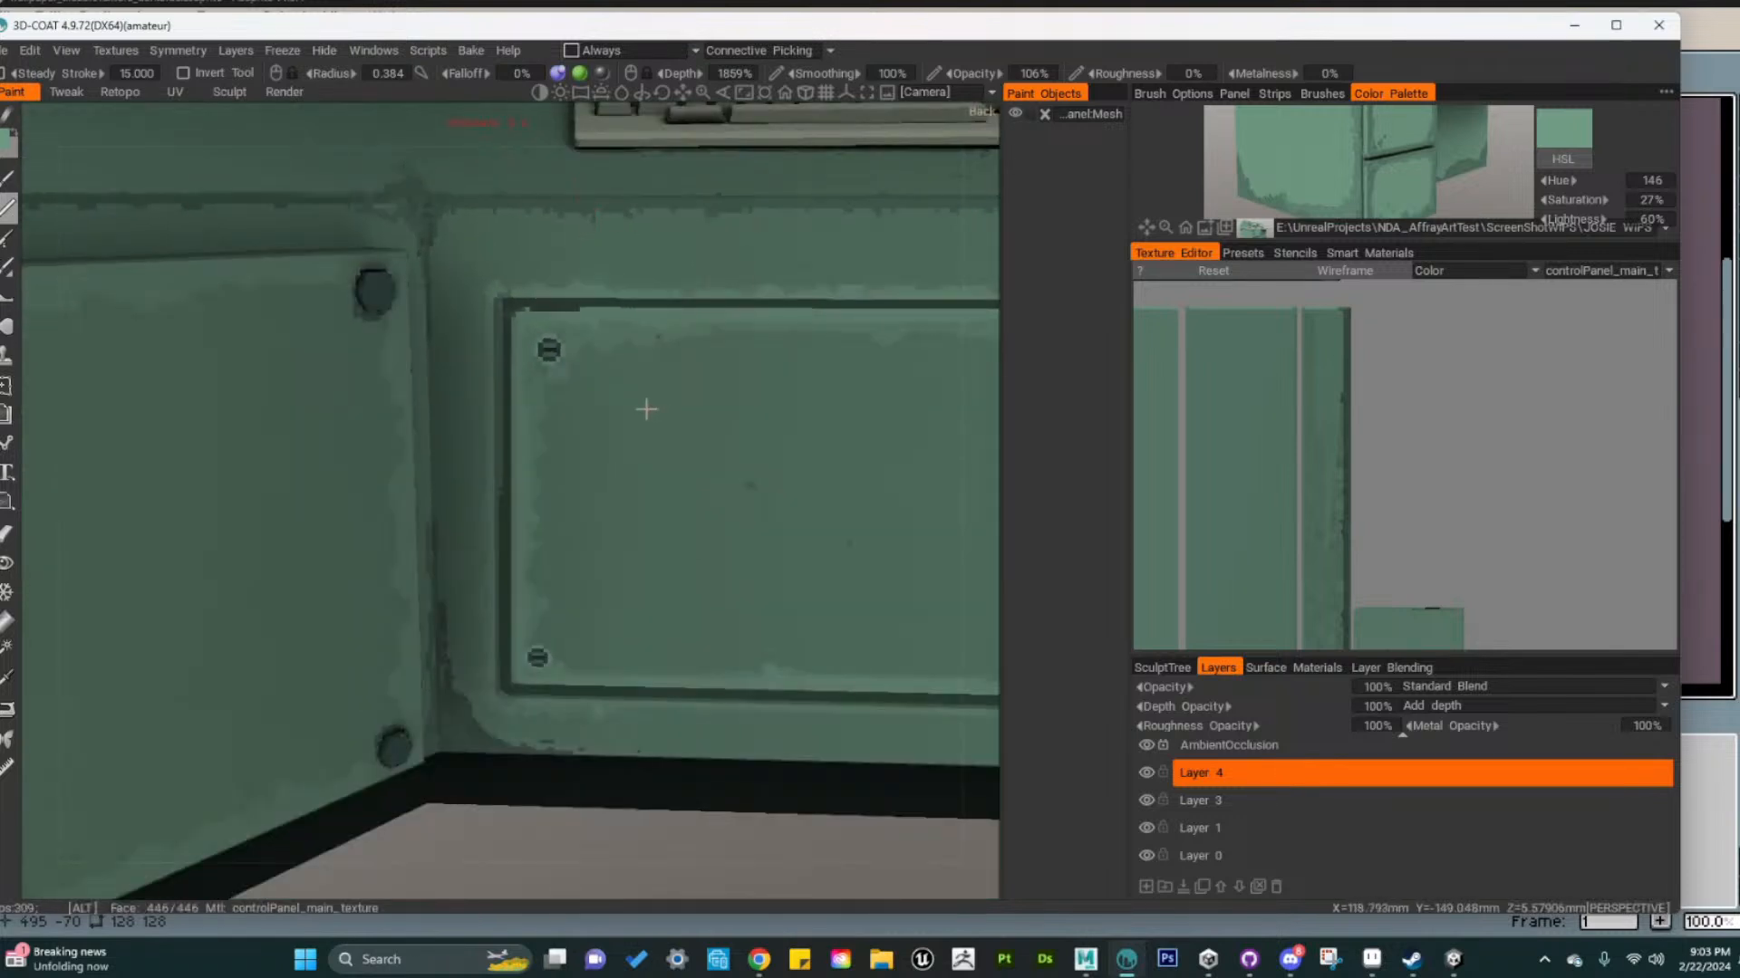
left_click_drag(645, 408, 591, 403, "alt")
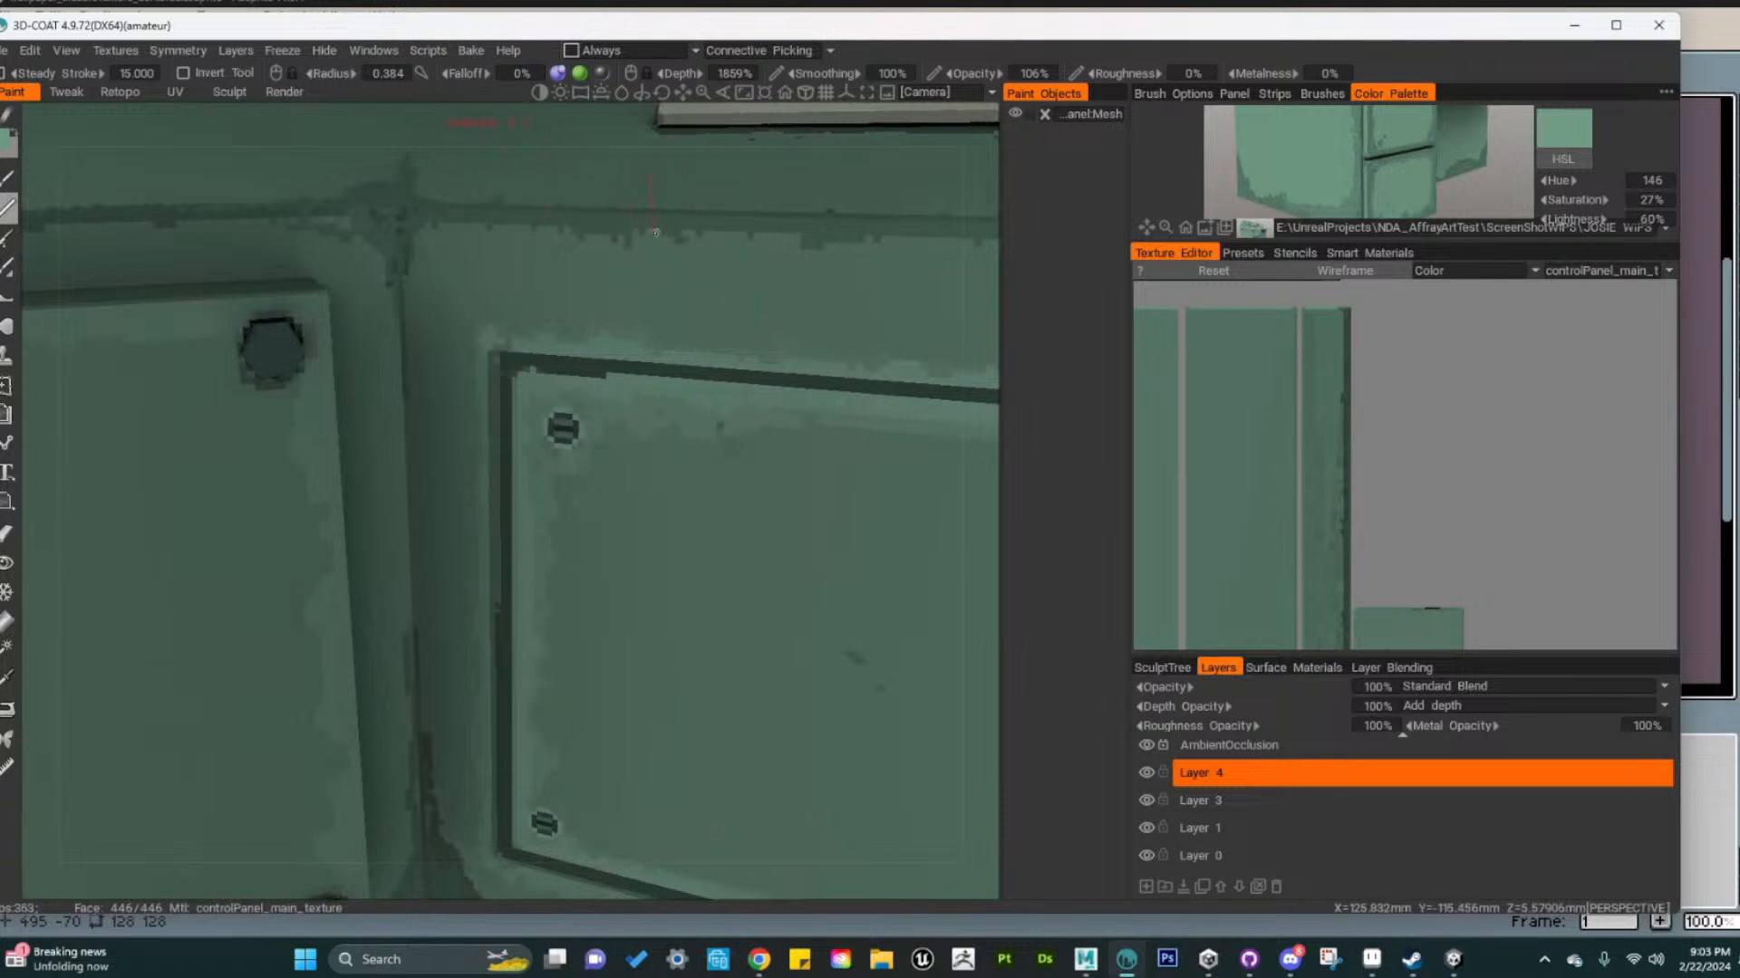
scroll(684, 442, "down", 3)
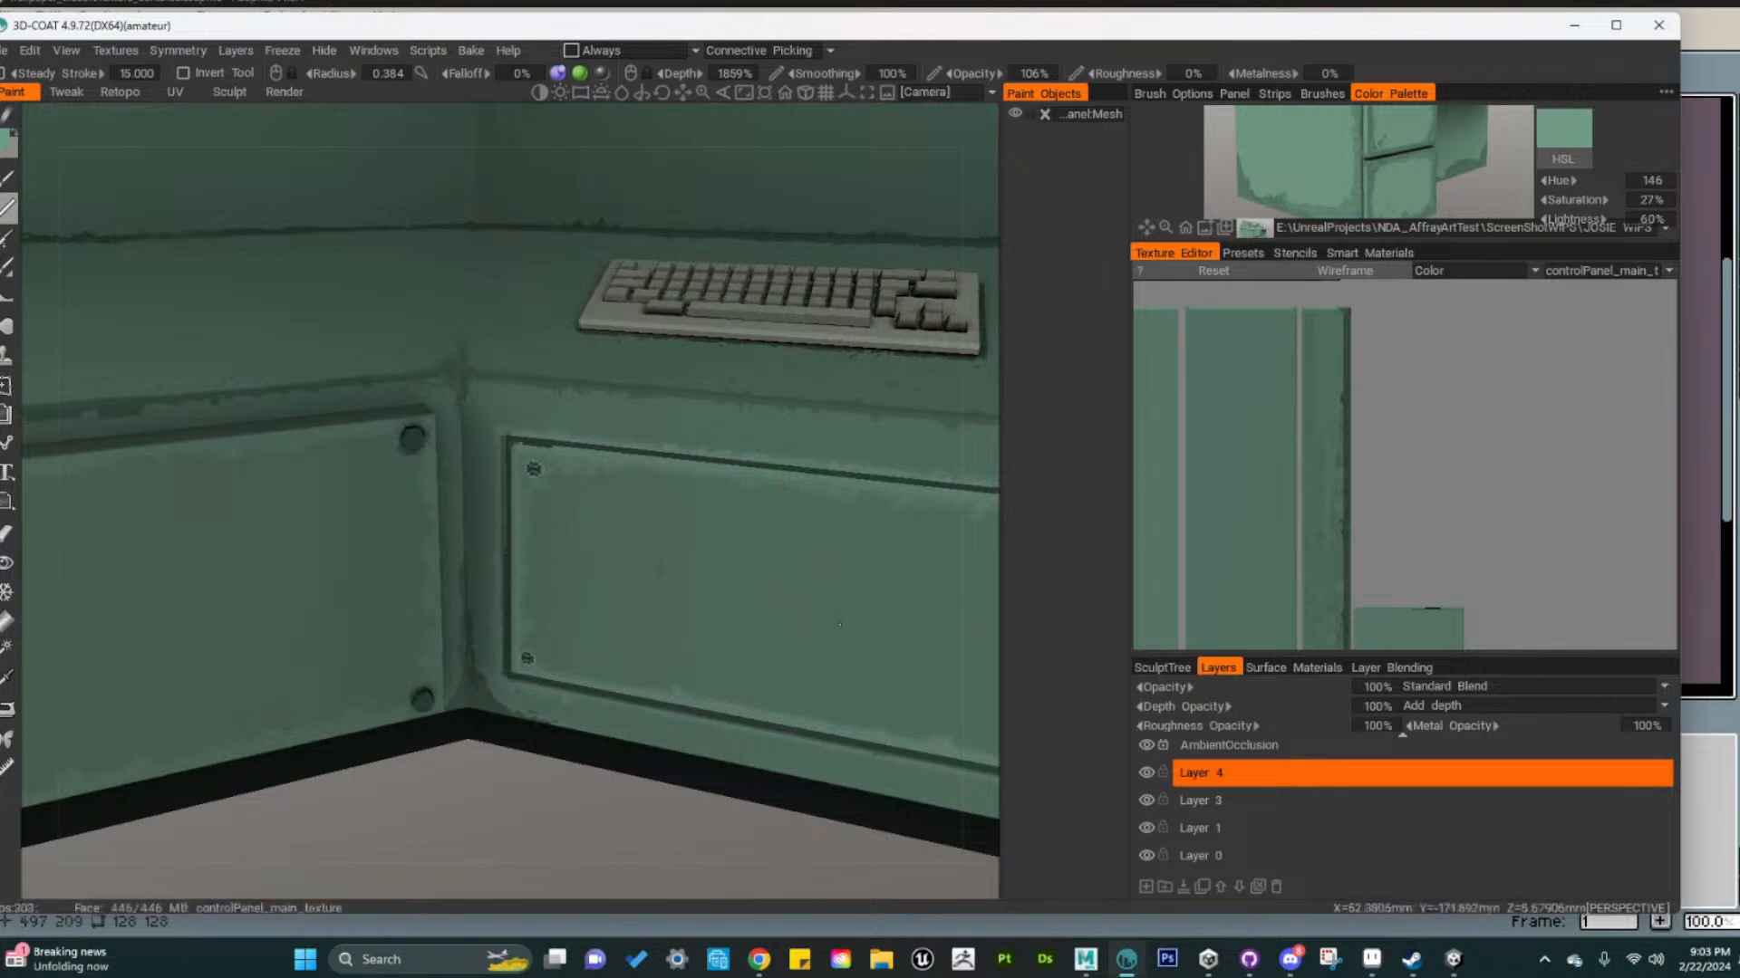
Clean up the dark patch at the upper corner of the central panel's groove with the light green
middle_click_drag(815, 629, 730, 569, "alt")
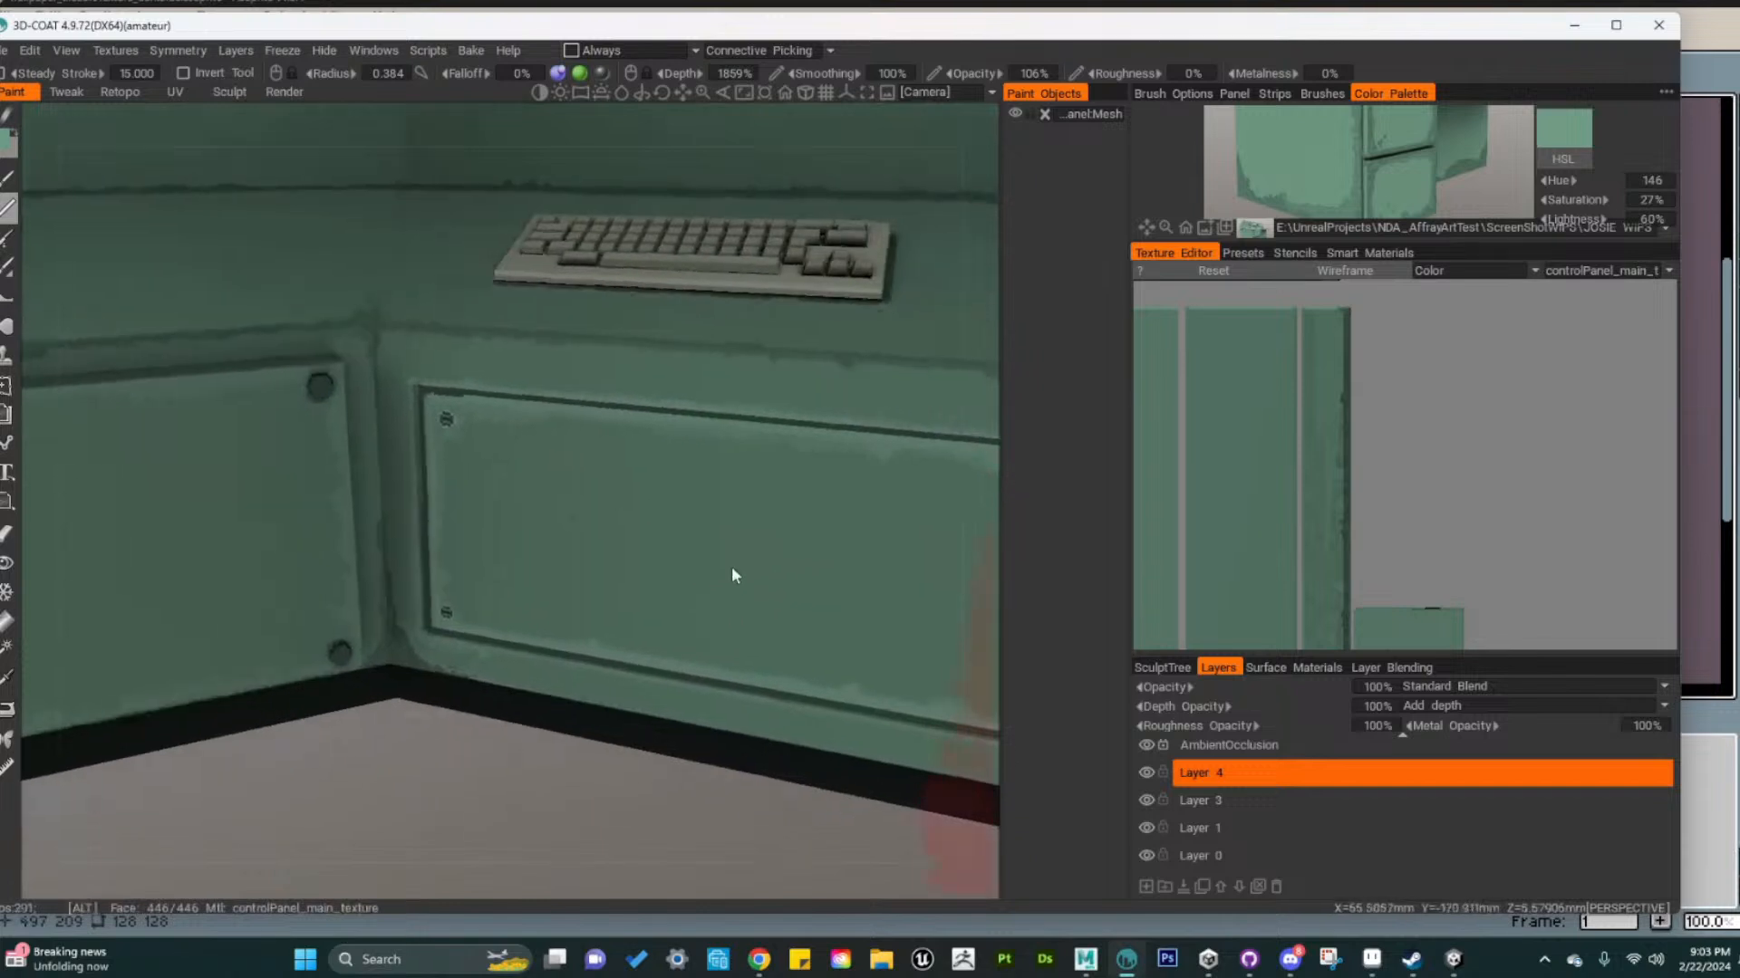
left_click_drag(718, 579, 759, 574, "alt")
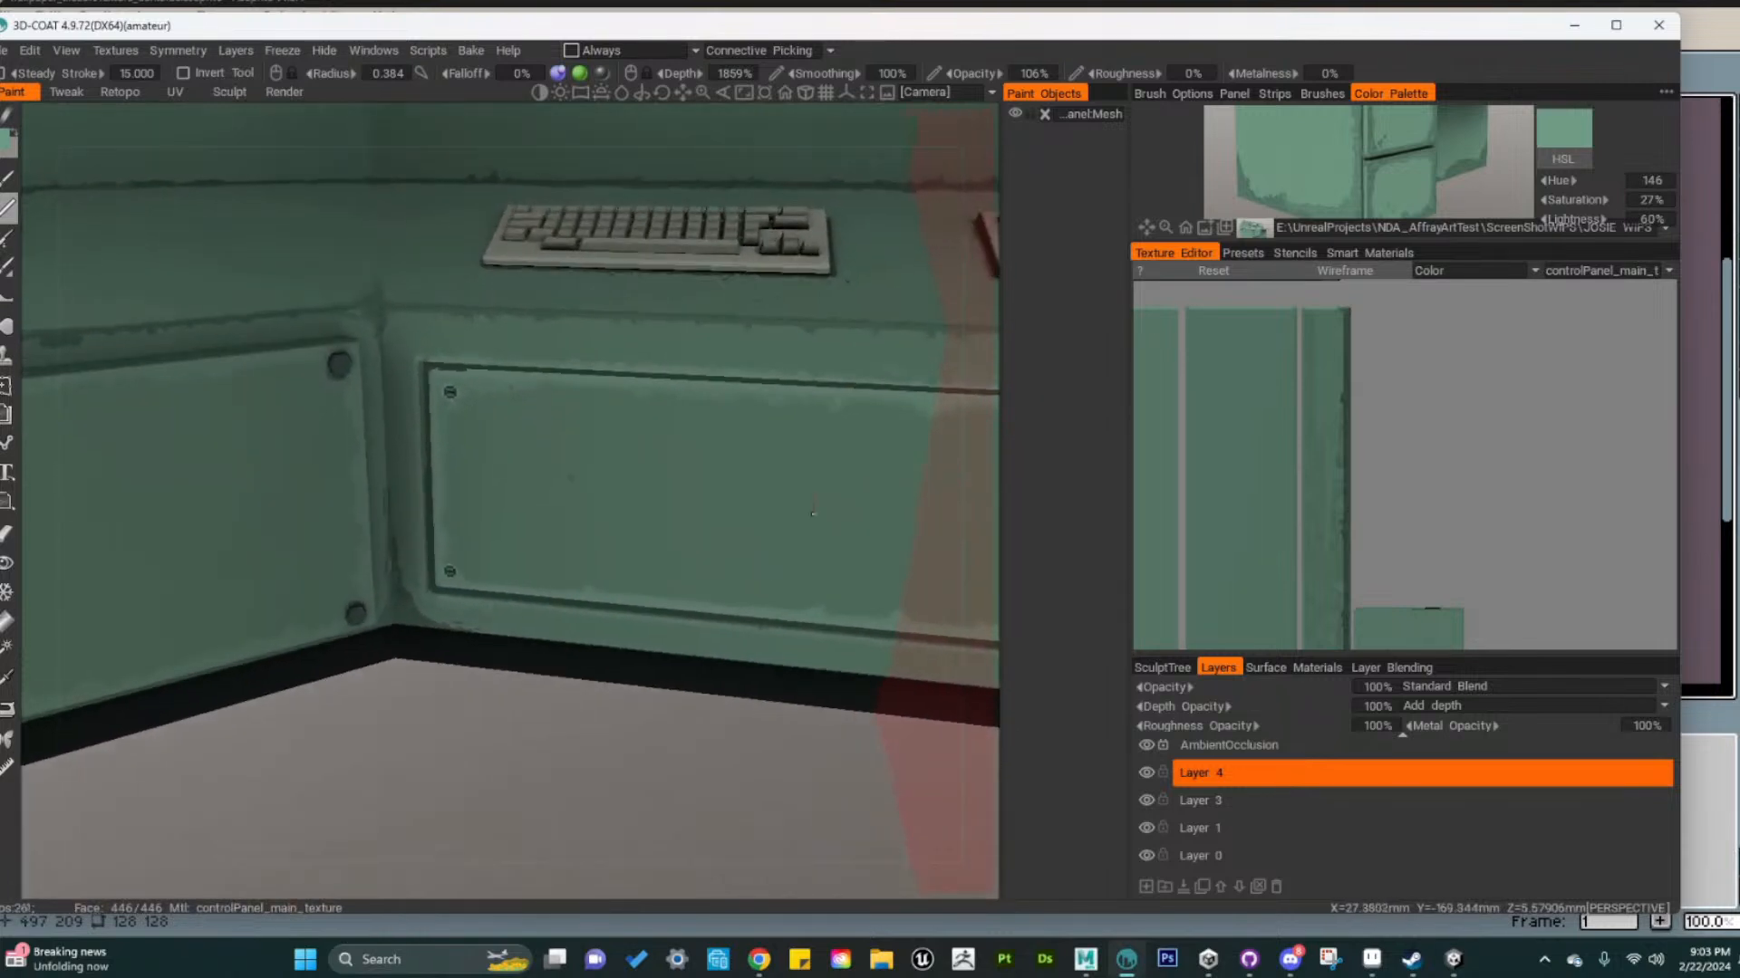
scroll(603, 505, "up", 5)
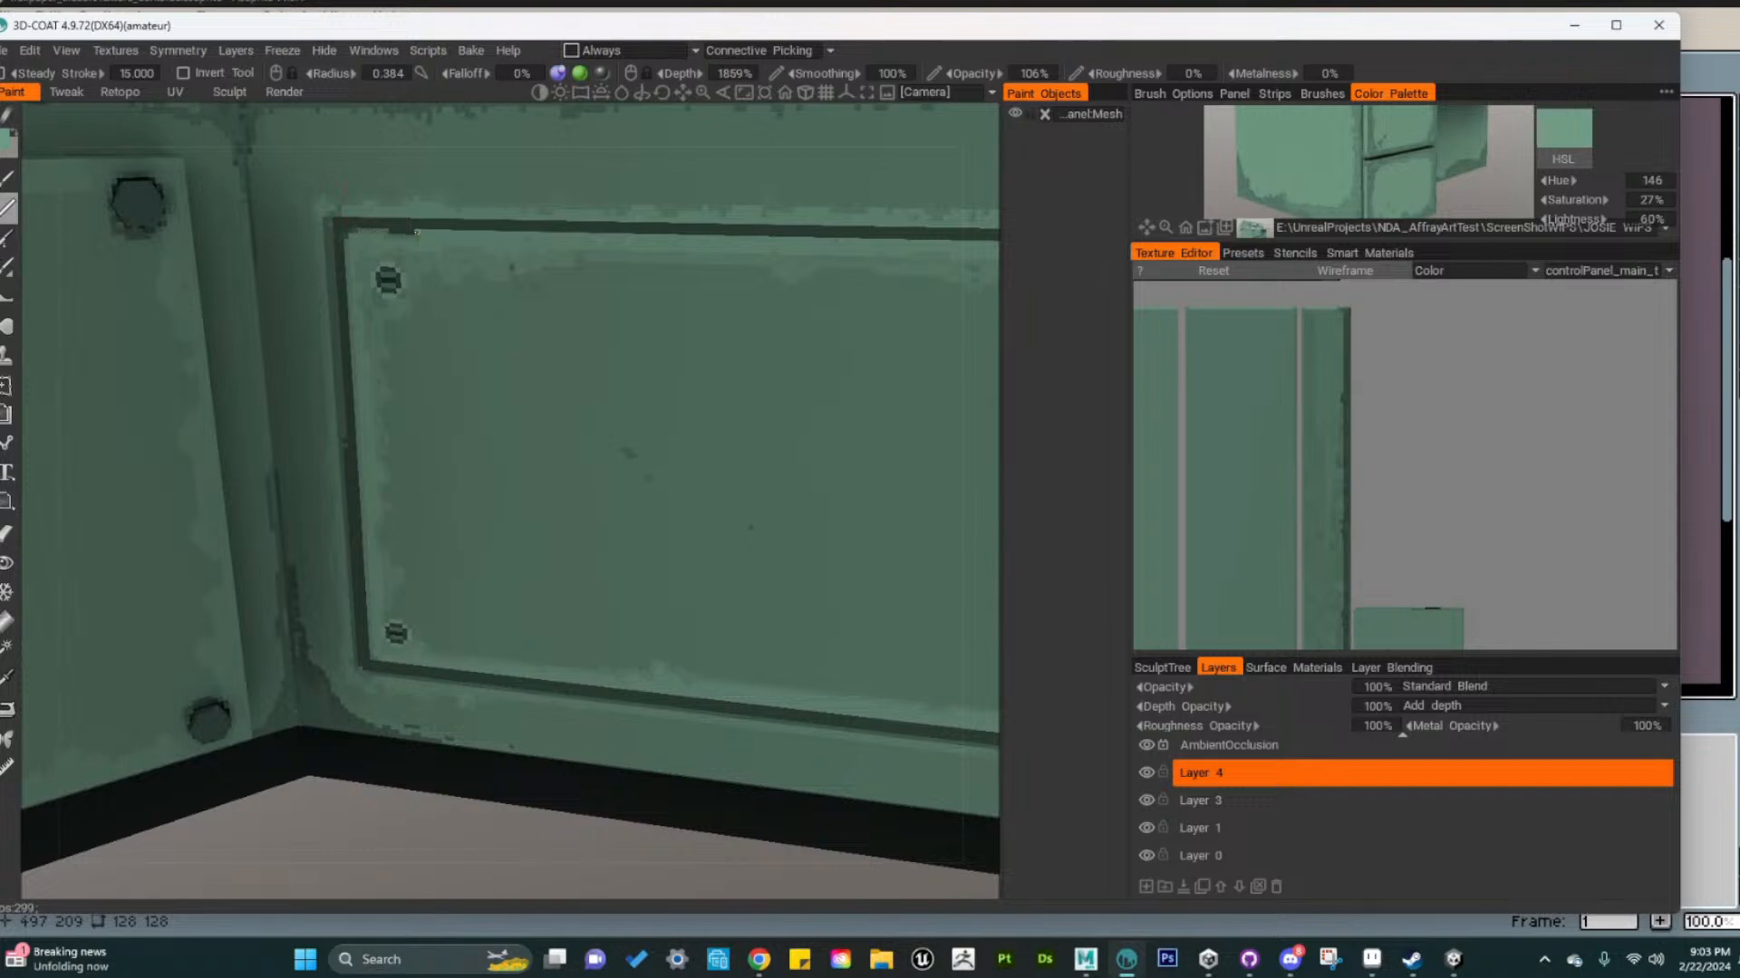
mouse_move(644, 414)
left_mouse_down("alt")
mouse_move(703, 409)
mouse_move(620, 349)
left_mouse_up("alt")
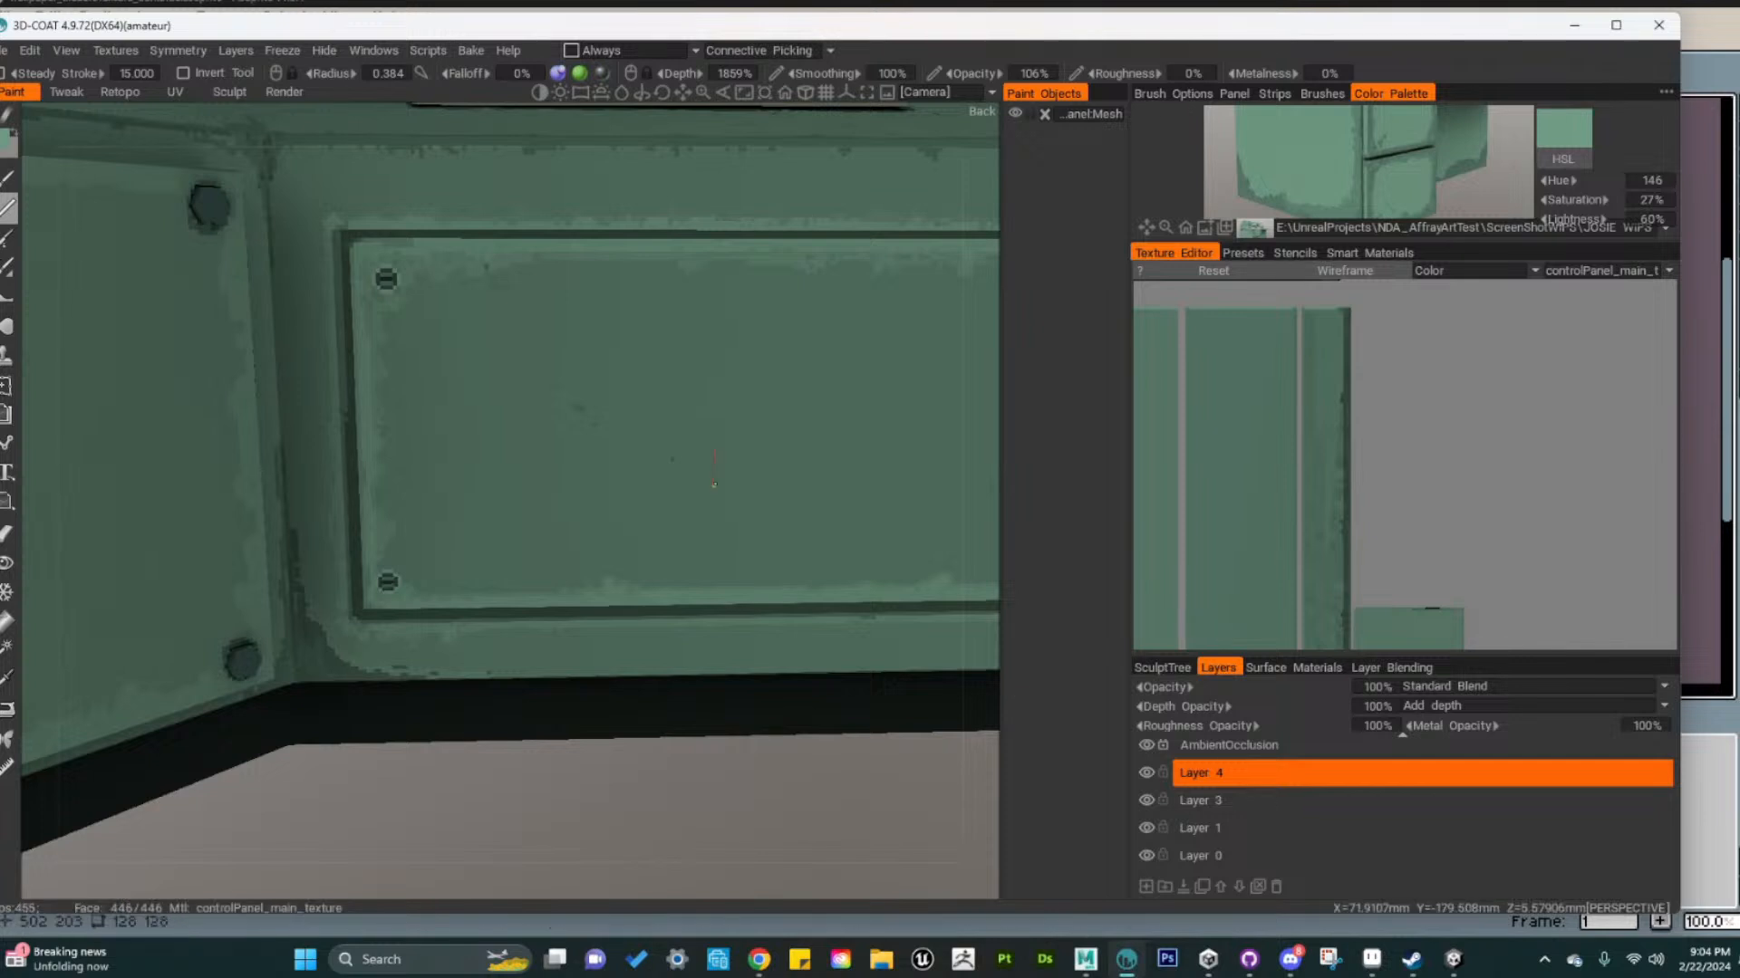
Paint small light wear marks into the dark shadow running up the inner corner between the central panel and bolted side panel
middle_click_drag(601, 648, 715, 671, "alt")
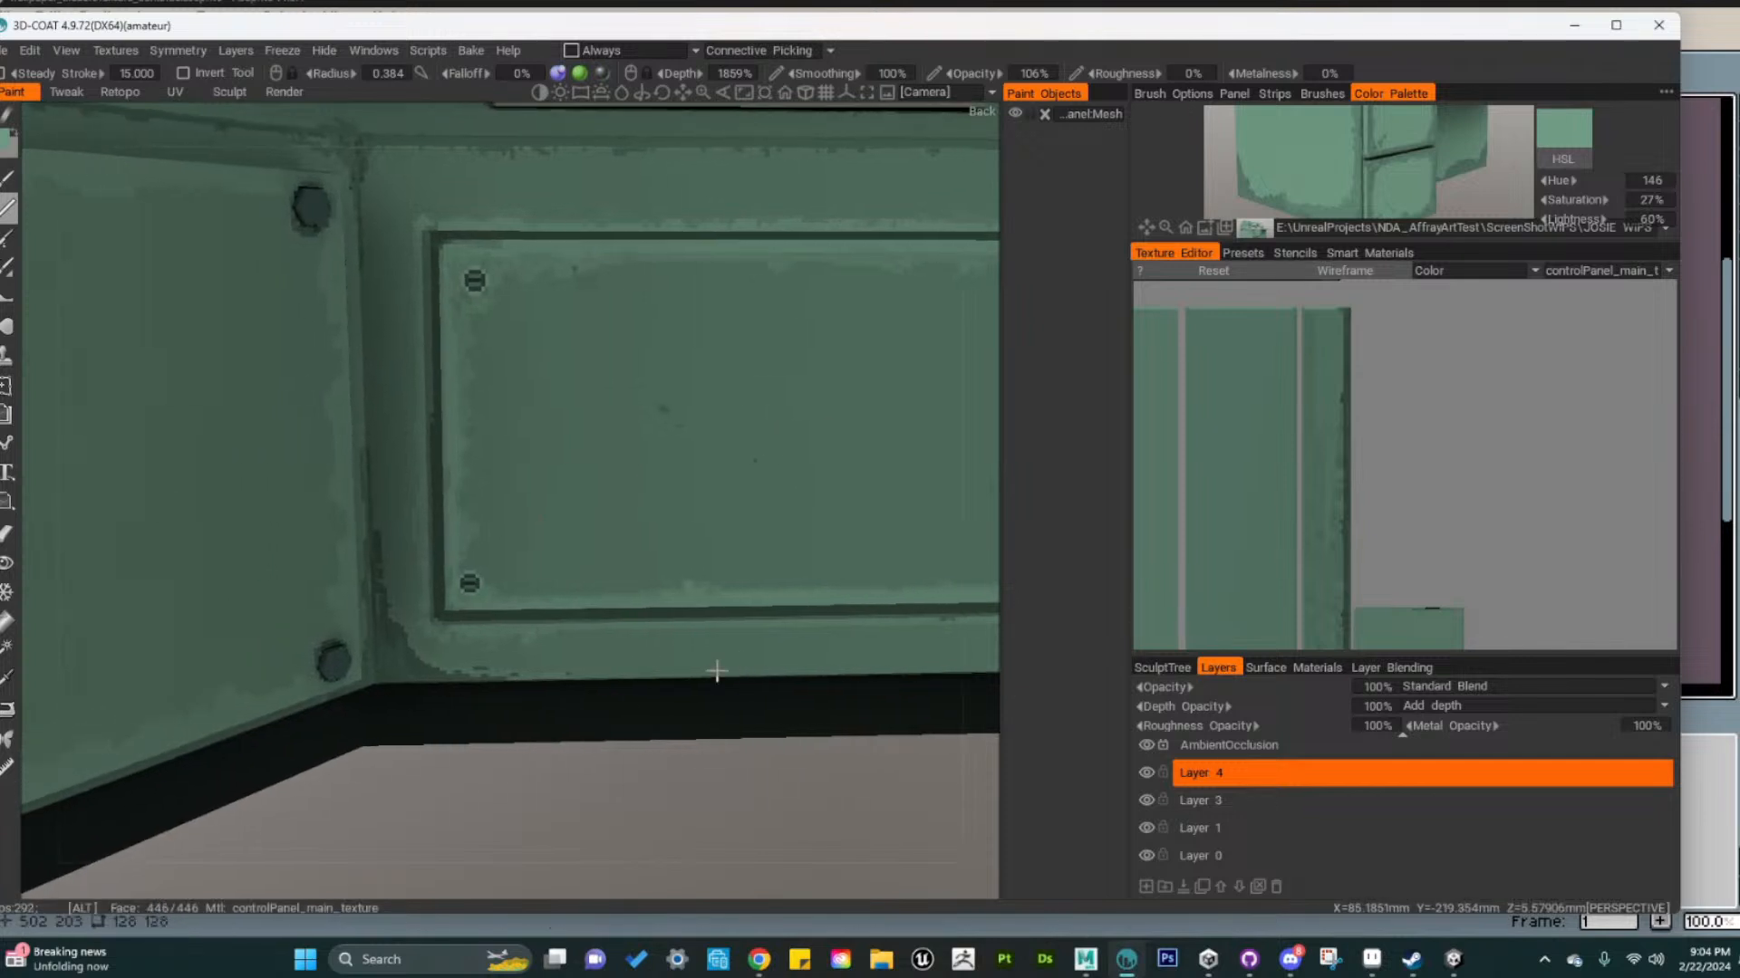
left_click_drag(715, 672, 416, 738, "alt")
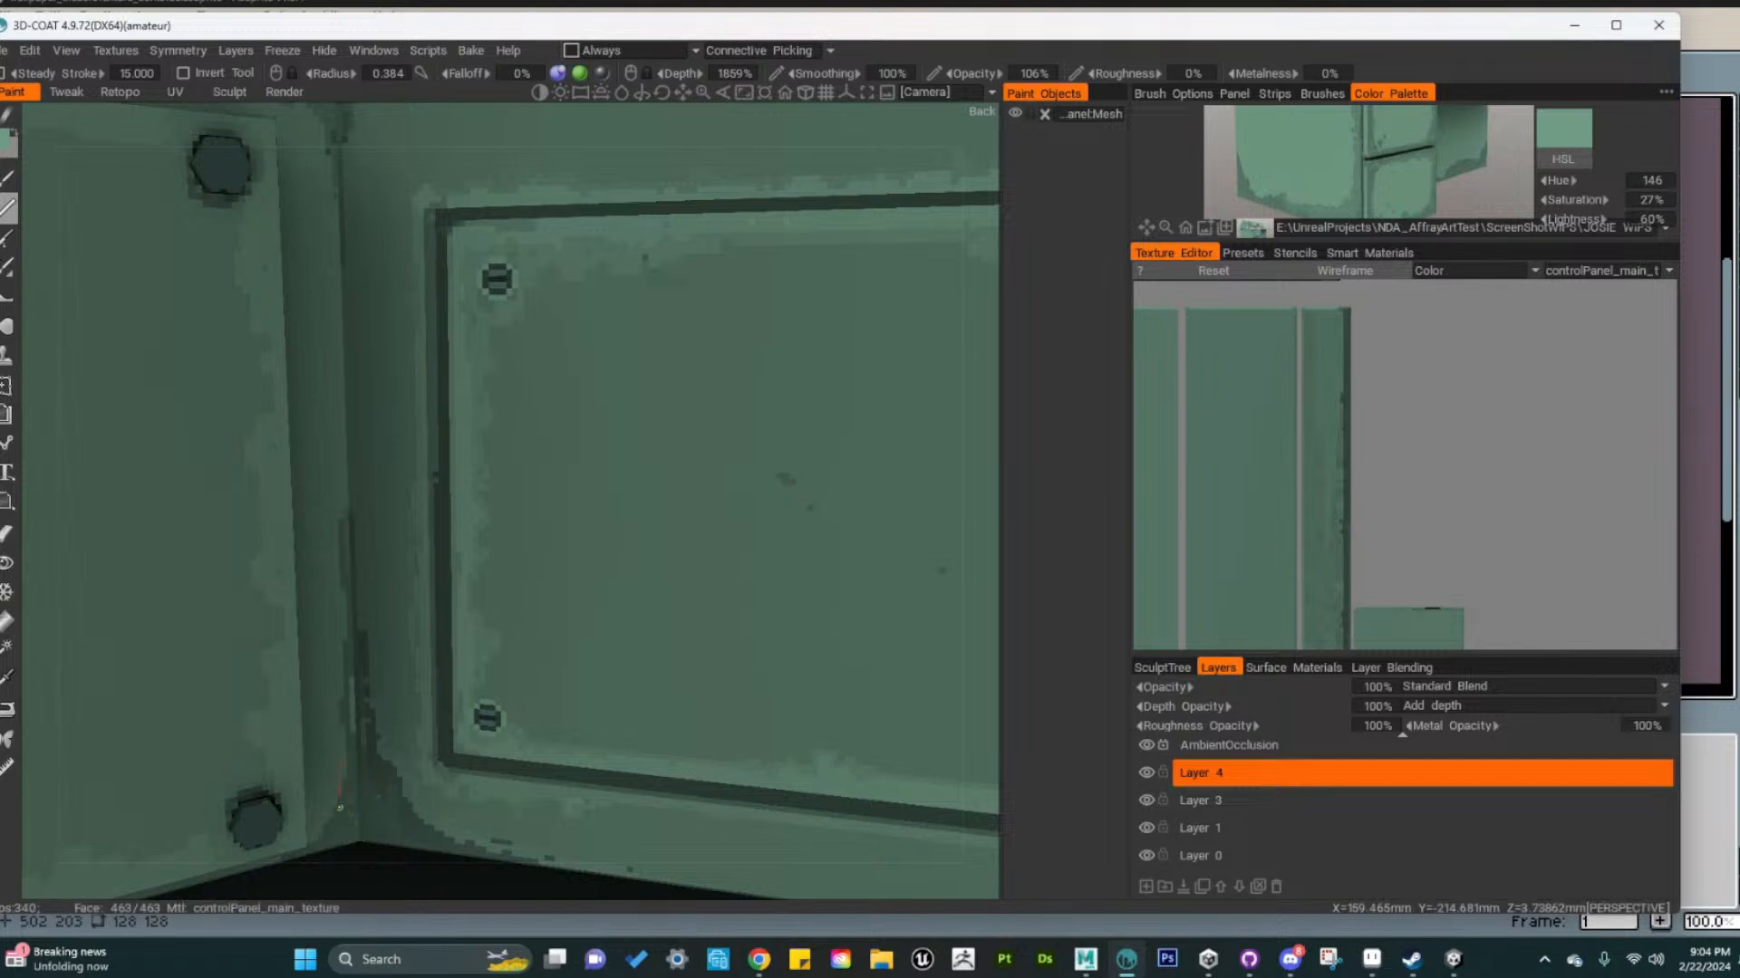
scroll(431, 823, "down", 2)
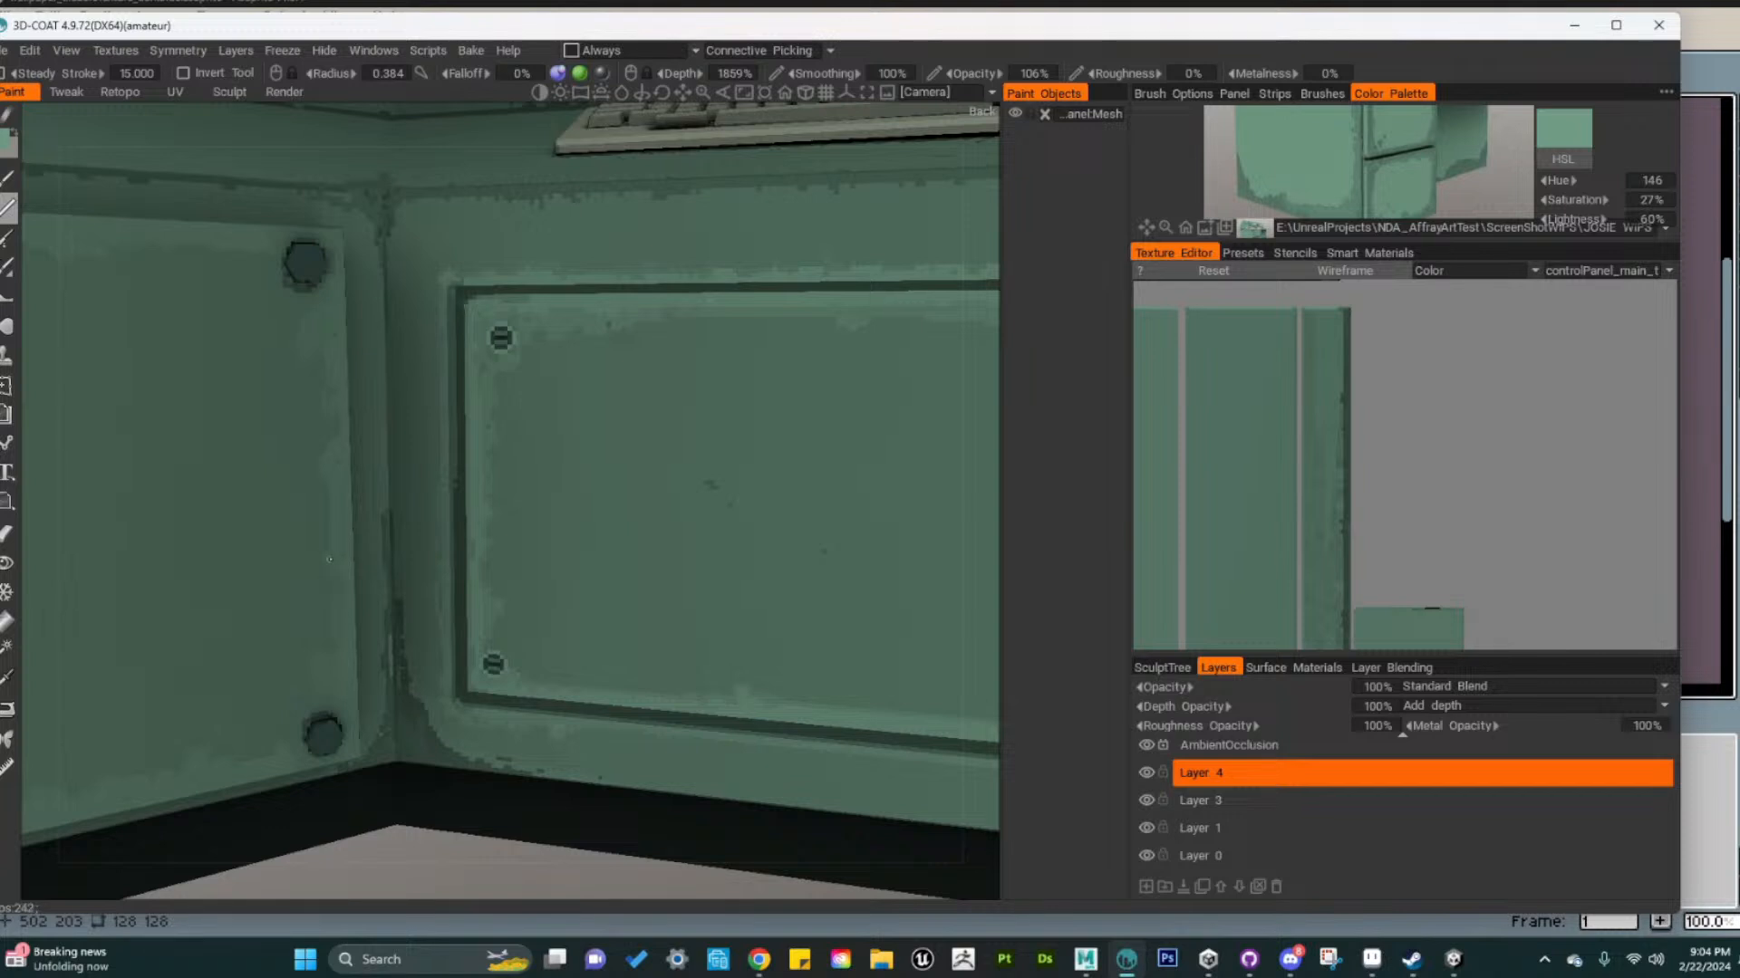
Touch up the light wear along the bolted side panel's inner edge, just below its upper bolt
right_click_drag(561, 671, 482, 741, "alt")
middle_click_drag(482, 741, 611, 737, "alt")
right_click_drag(408, 664, 493, 675, "alt")
left_click_drag(360, 618, 258, 646, "alt")
right_click_drag(389, 675, 625, 578, "alt")
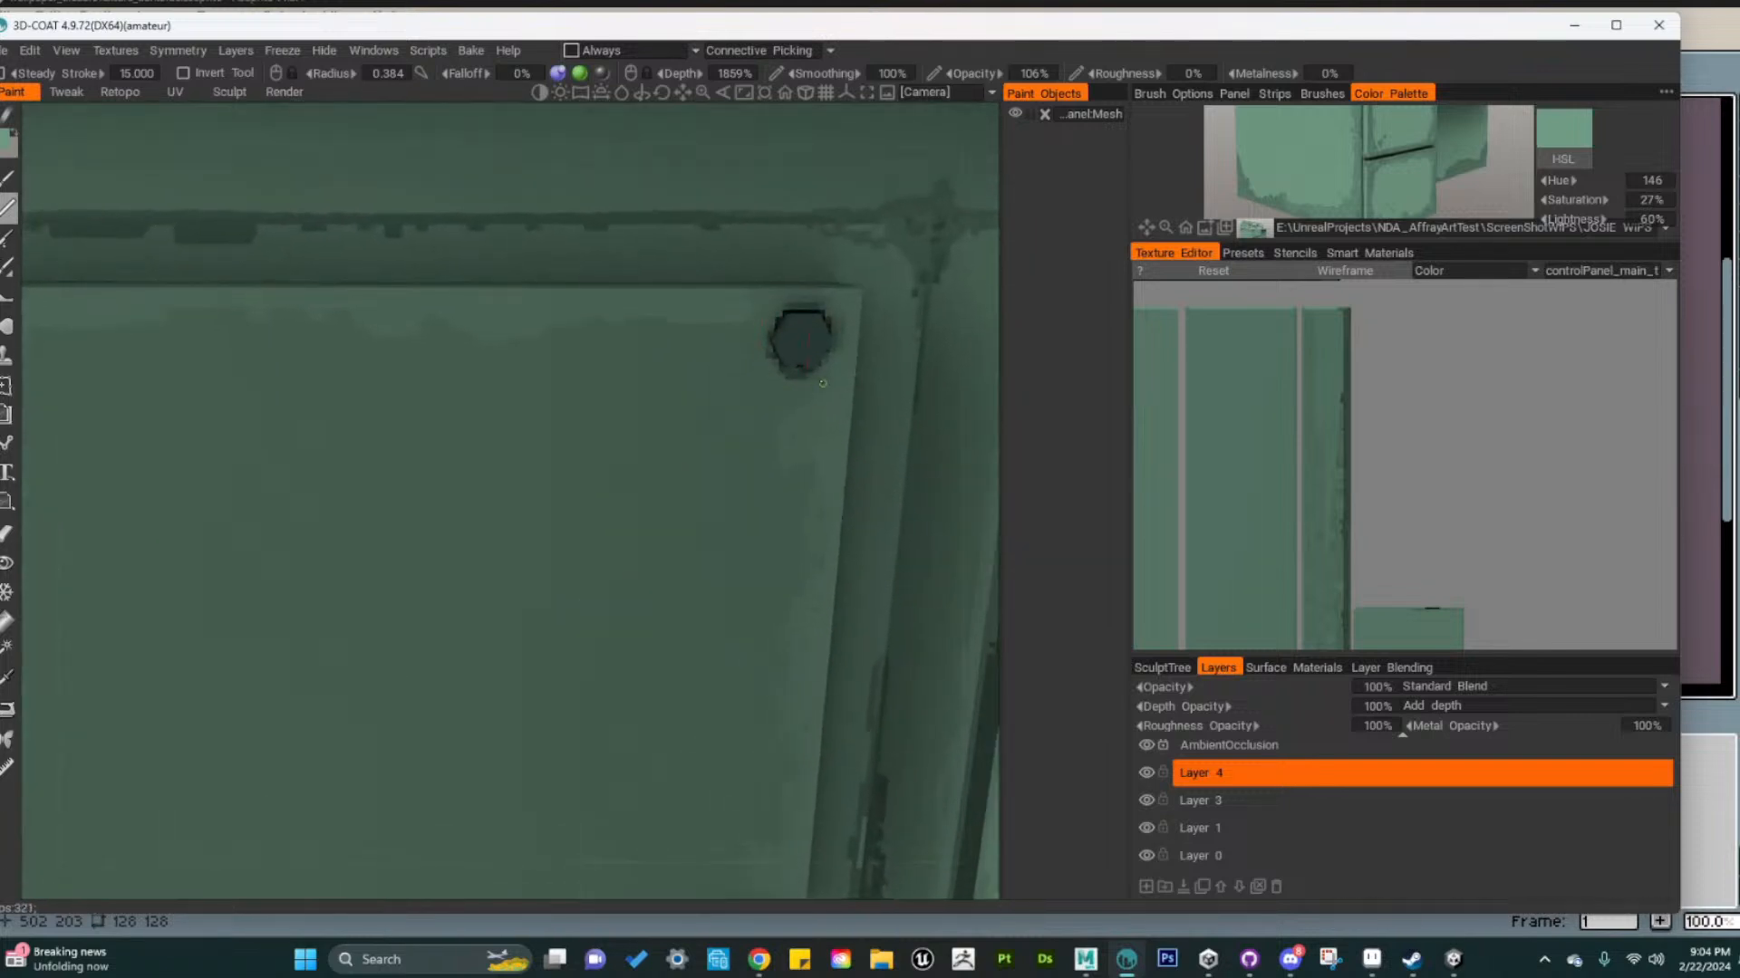
right_click_drag(831, 369, 830, 489, "alt")
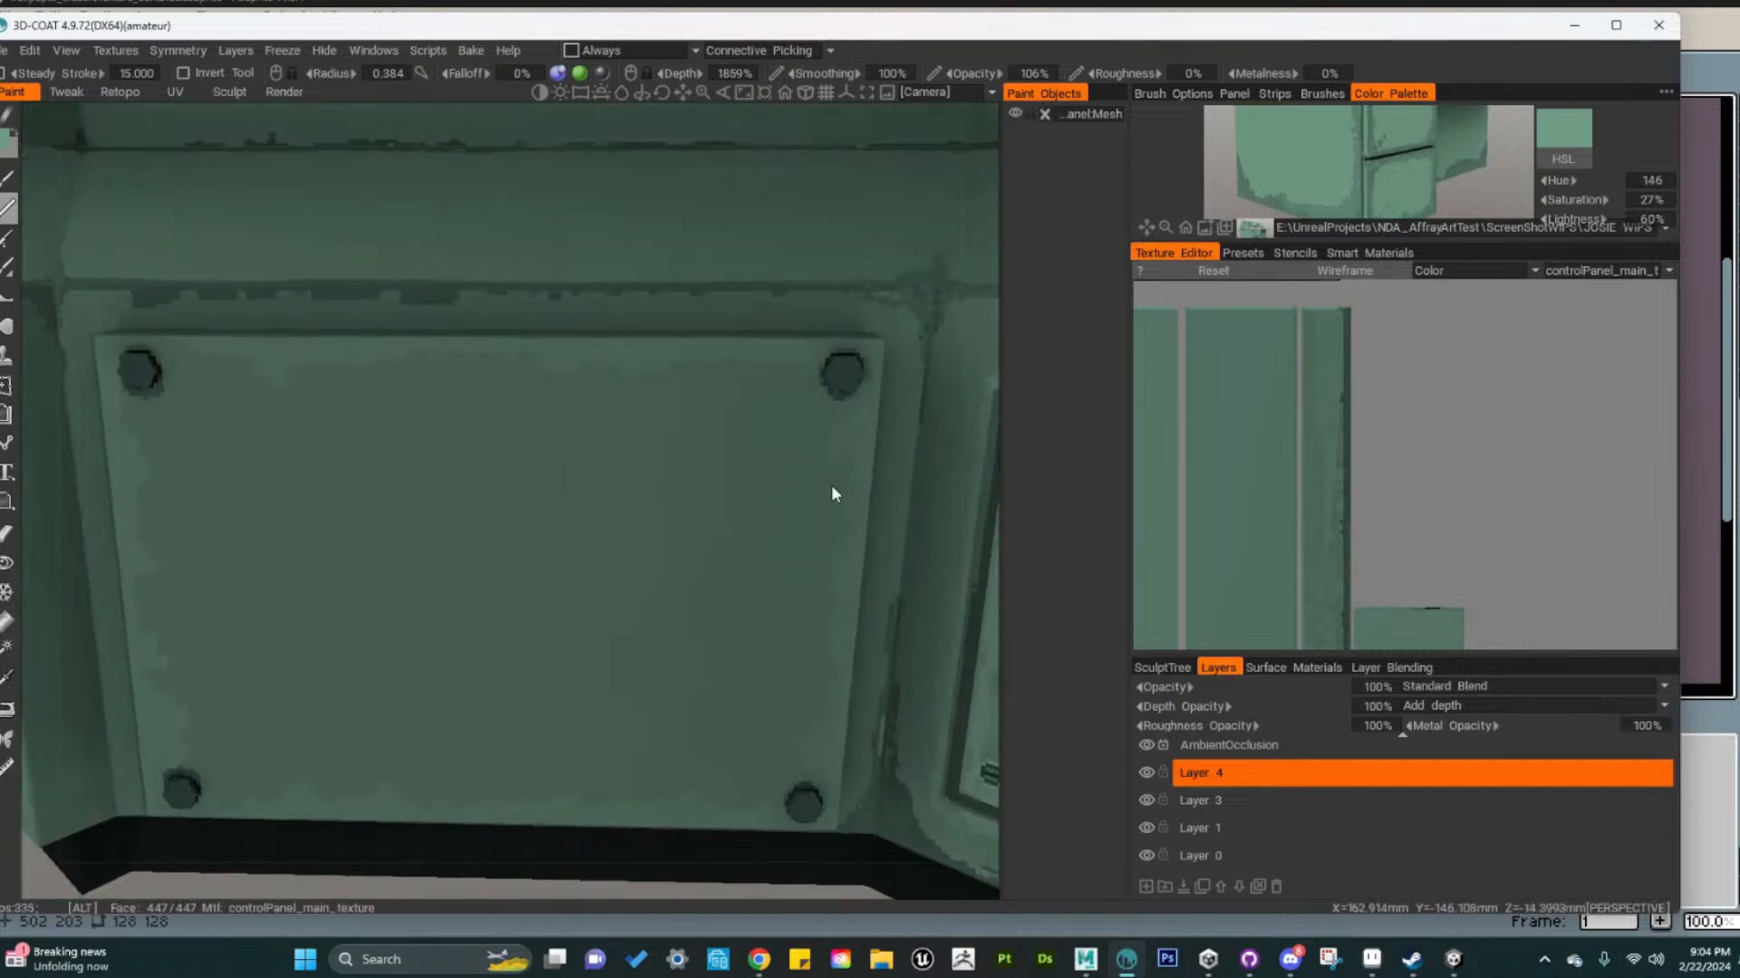
Break up the light wear along the bolted side panel's outer edge between its upper and lower bolts
left_click_drag(830, 490, 472, 406, "alt")
right_click_drag(472, 407, 474, 372, "alt")
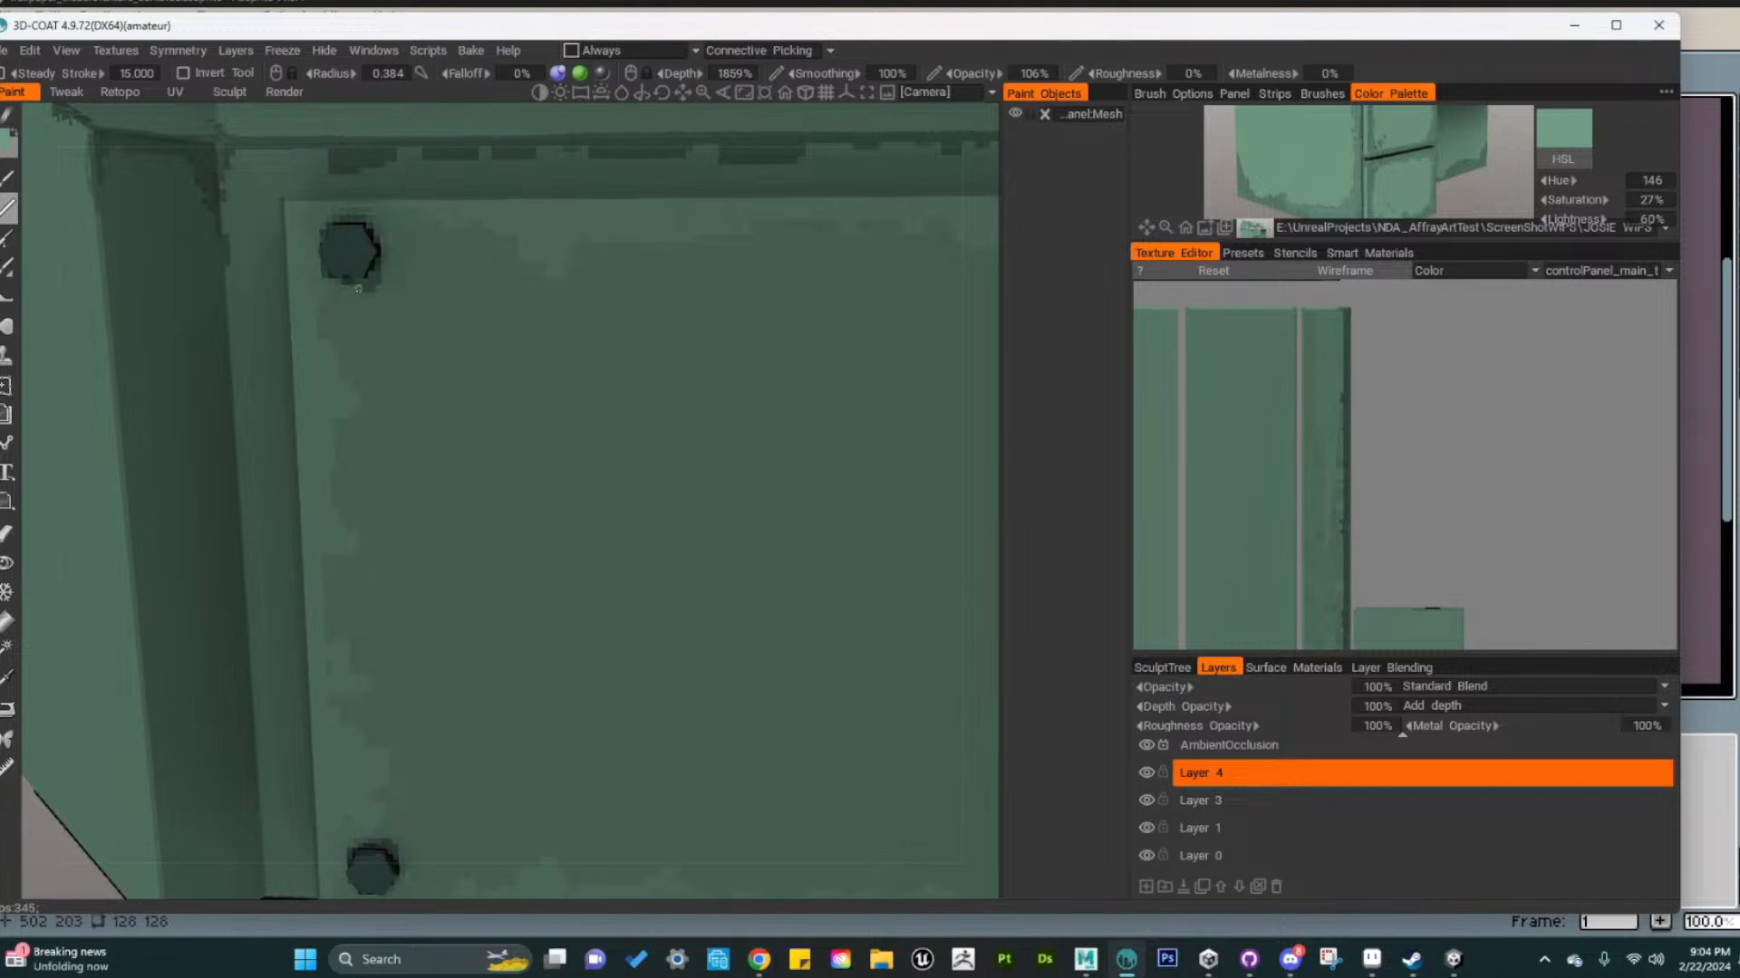
right_click_drag(427, 416, 553, 491, "alt")
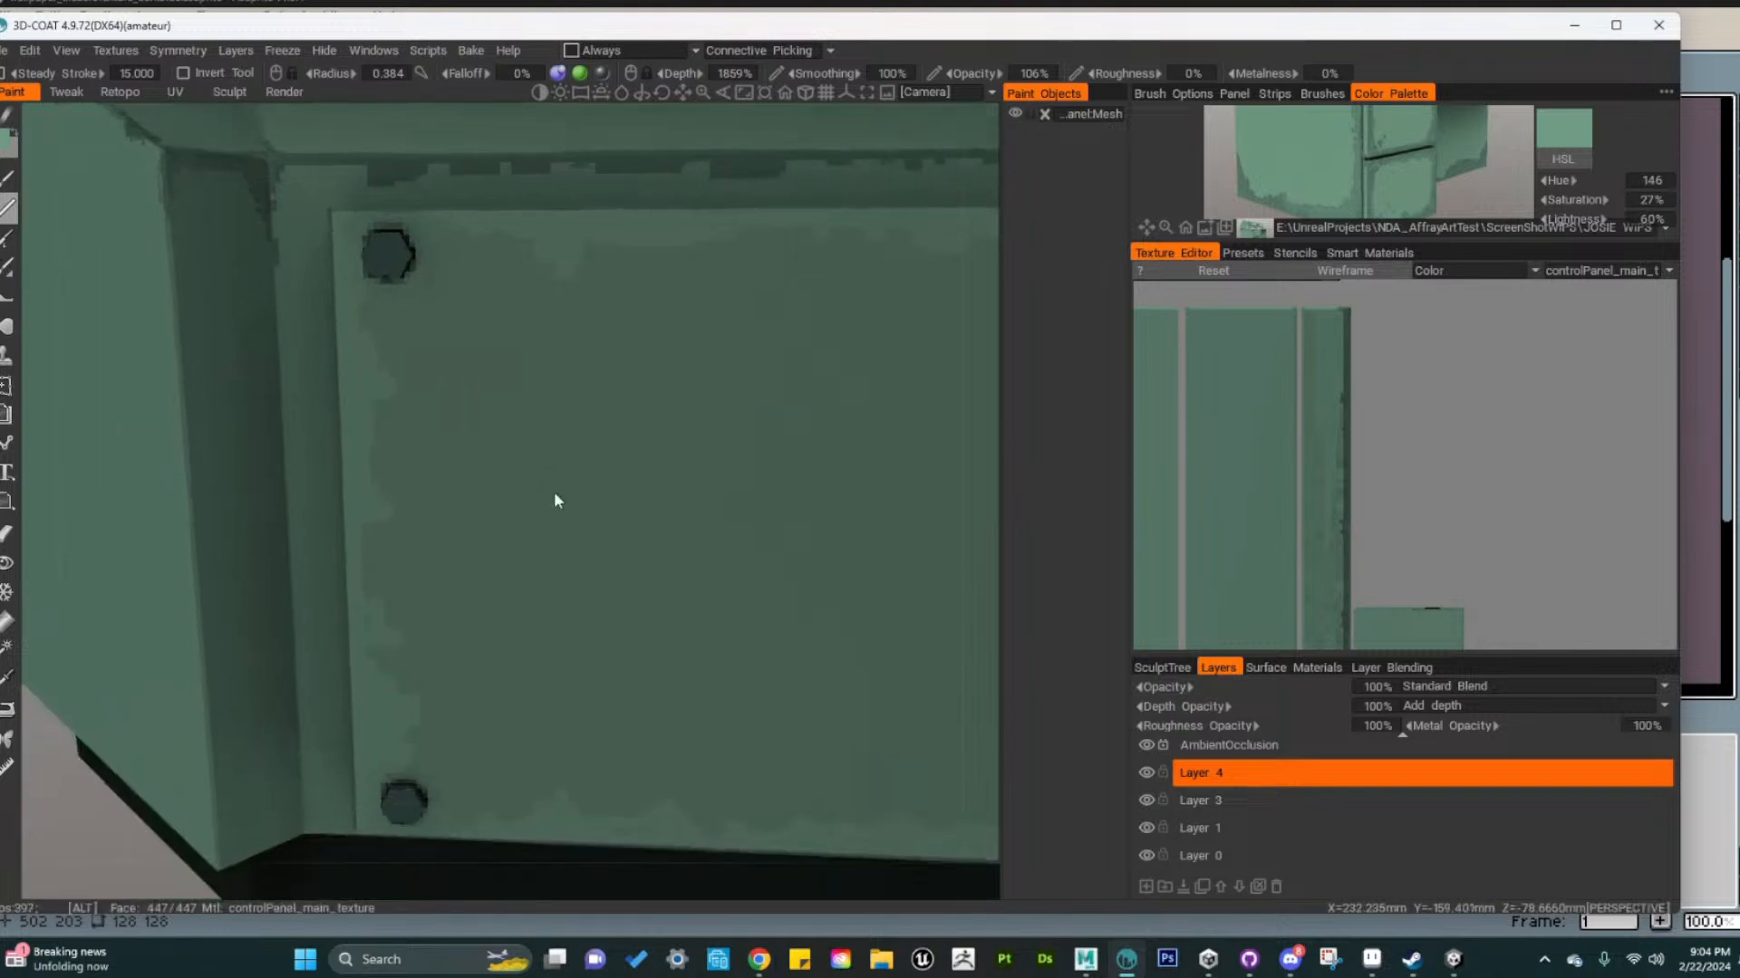
middle_click_drag(553, 491, 496, 373, "alt")
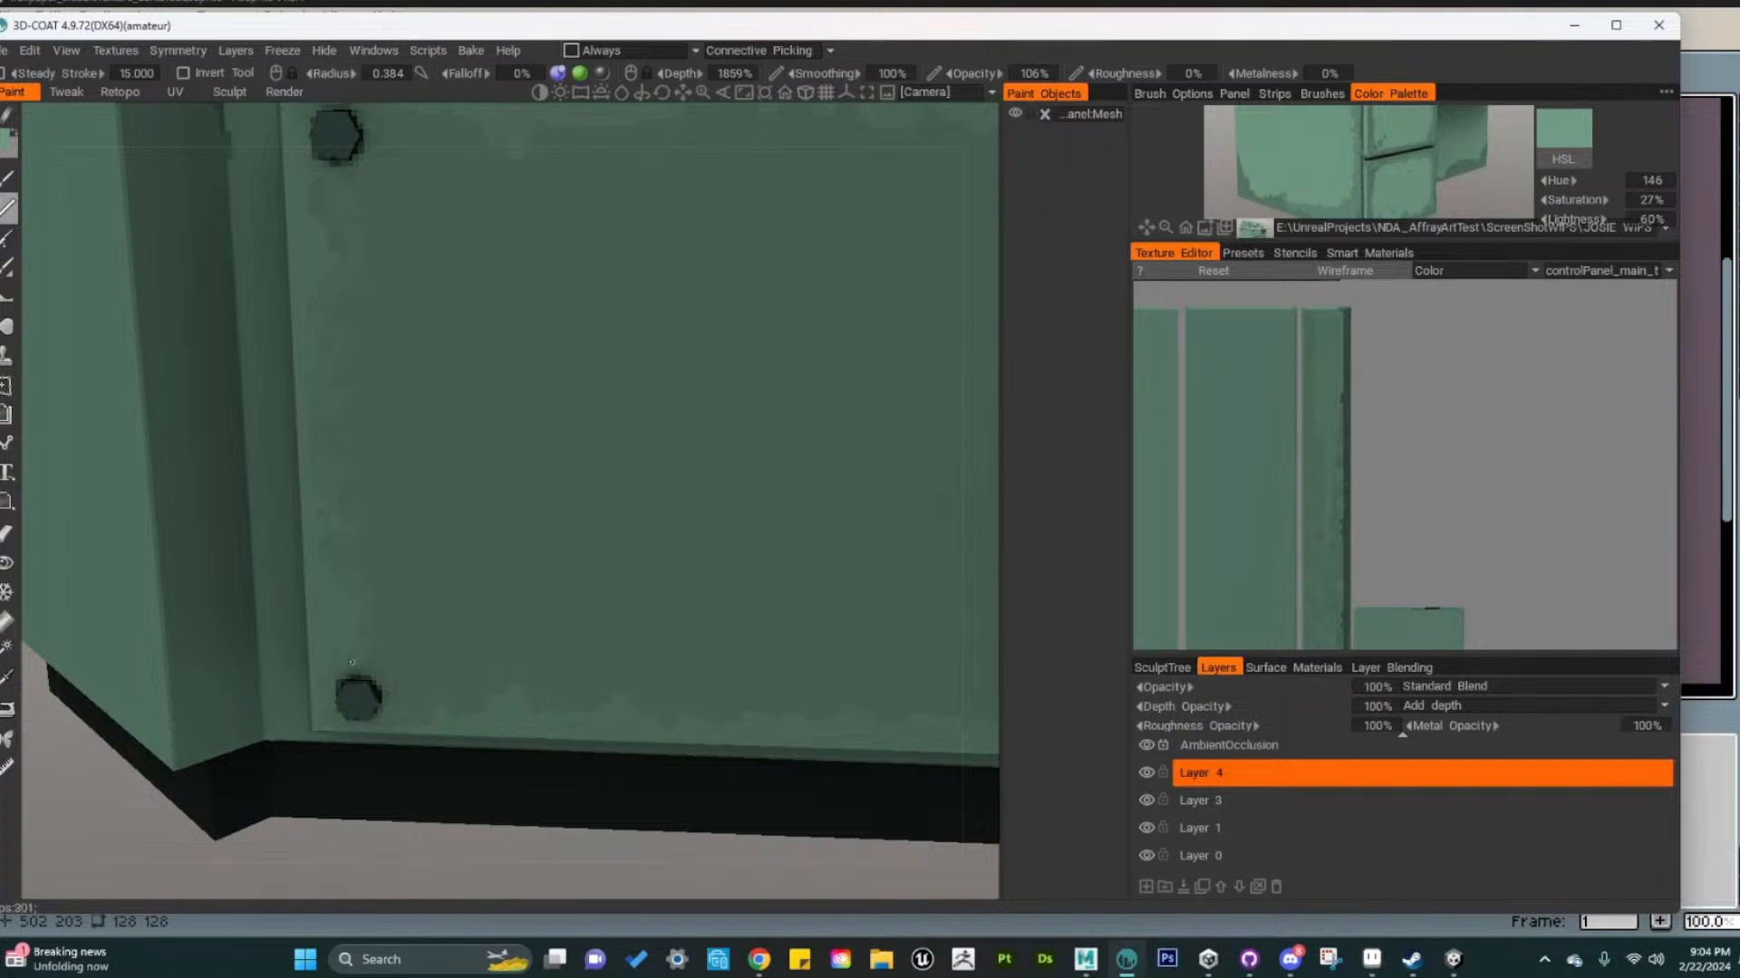
Soften the ragged light wear along the bolted side panel's lower edge and around its lower outer bolt
middle_click_drag(617, 758, 409, 666, "alt")
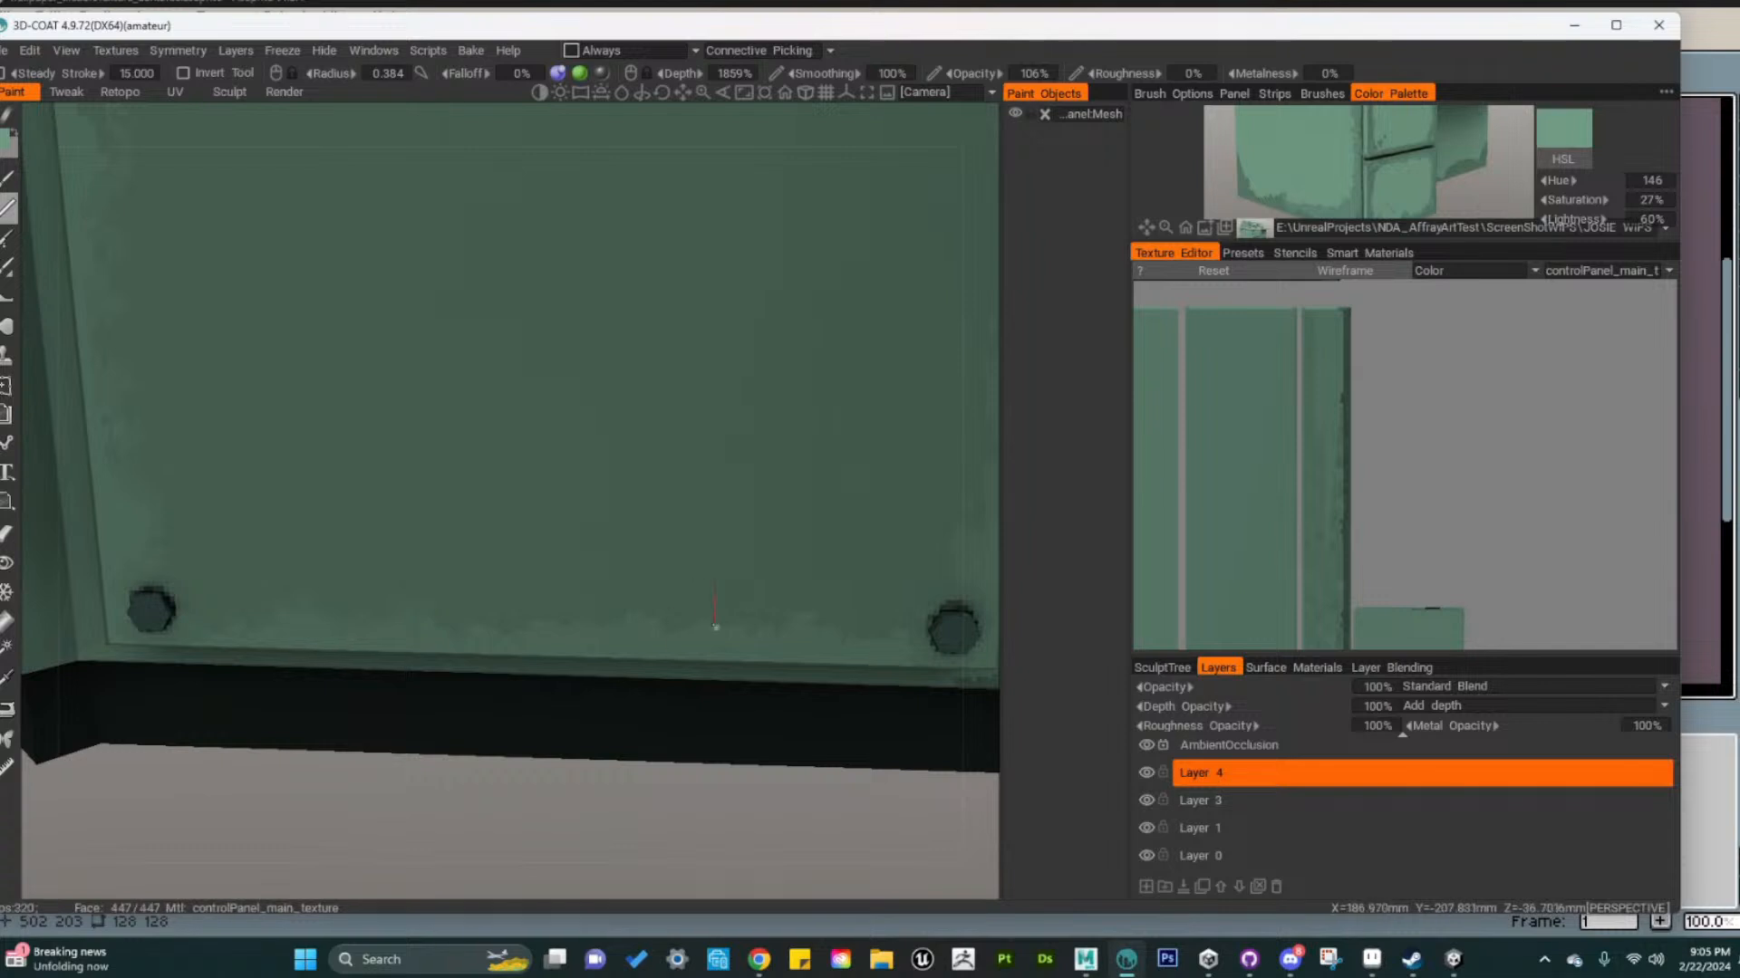
left_click_drag(394, 609, 539, 723, "alt")
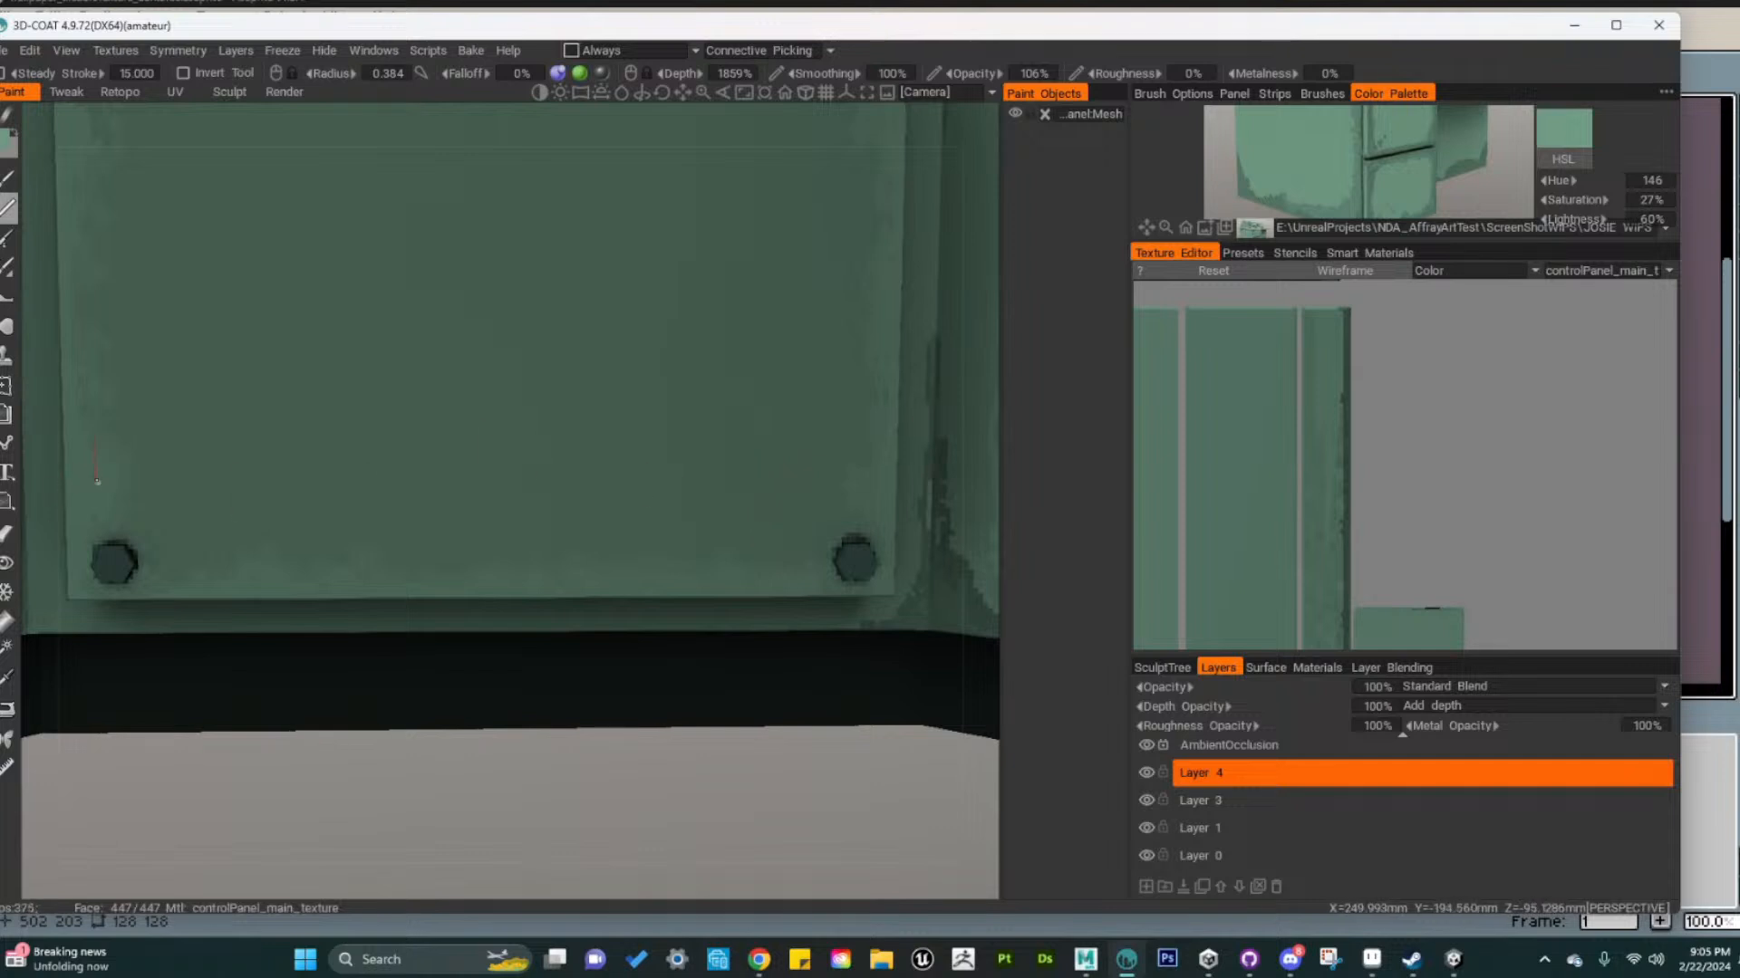
middle_click_drag(574, 489, 649, 633)
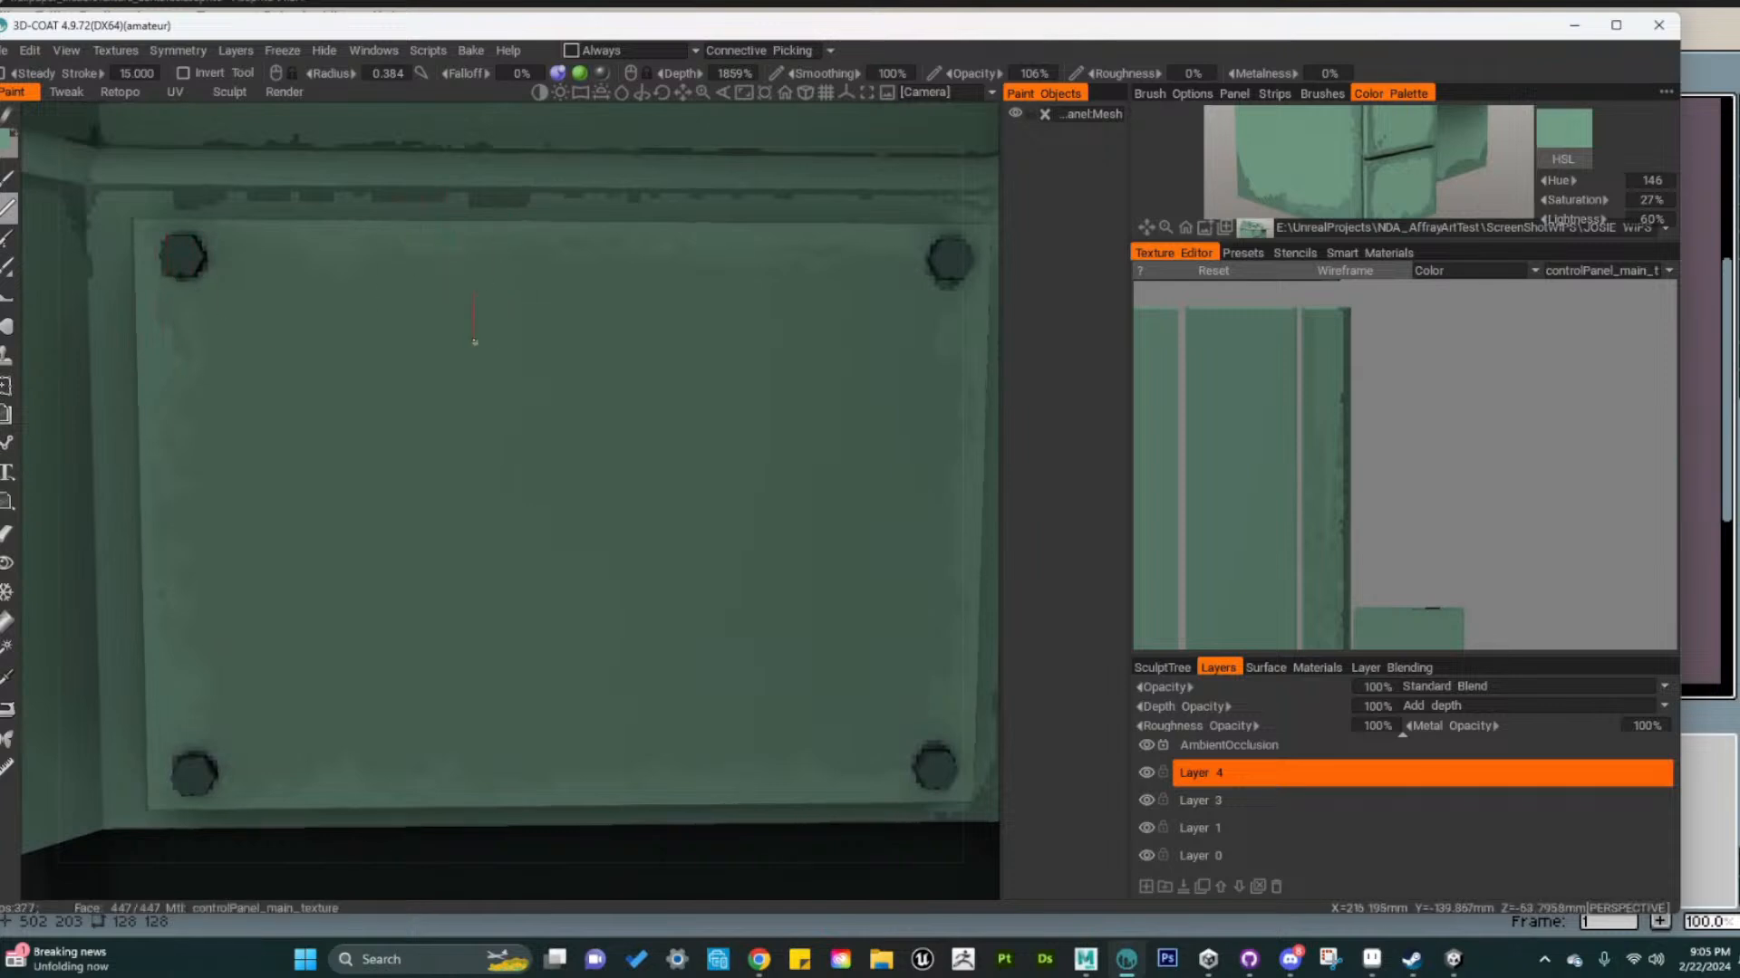
Touch up the ragged dark marks along the desk's front edge above the bolted side panel, including the outer corner
left_click_drag(821, 485, 786, 491, "alt")
right_click_drag(786, 491, 742, 487, "alt")
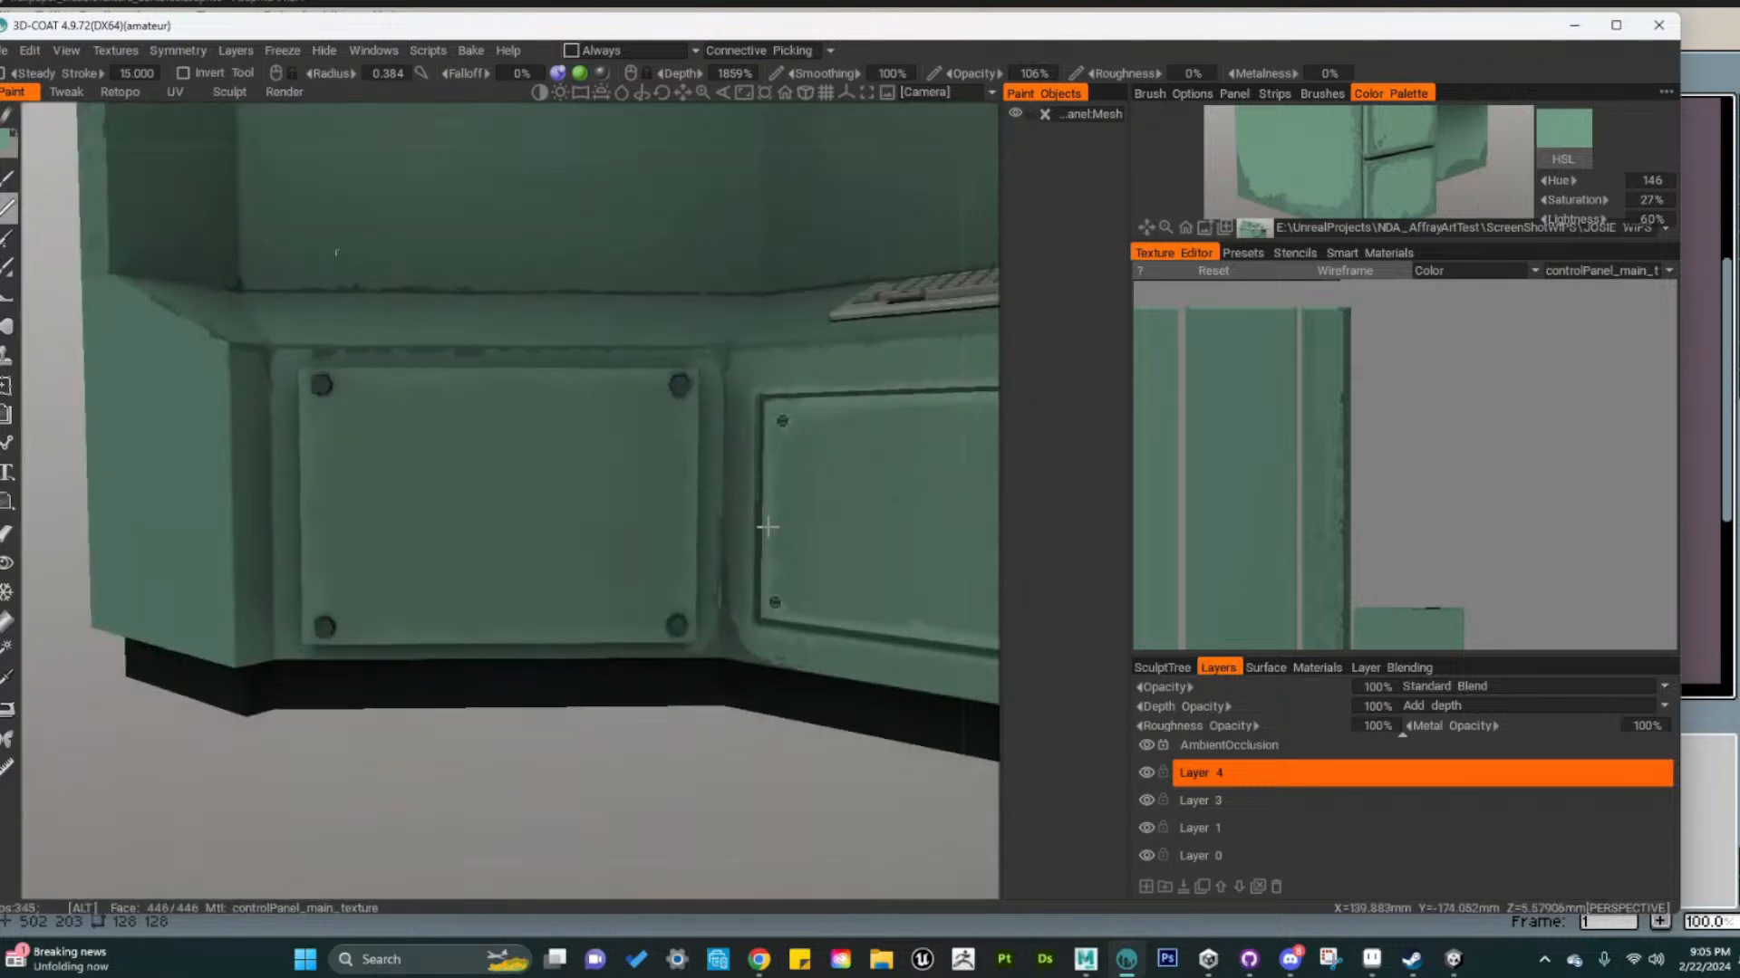
left_click_drag(767, 525, 791, 668, "alt")
mouse_move(540, 641)
right_mouse_down("alt")
mouse_move(608, 666)
mouse_move(540, 649)
right_mouse_up("alt")
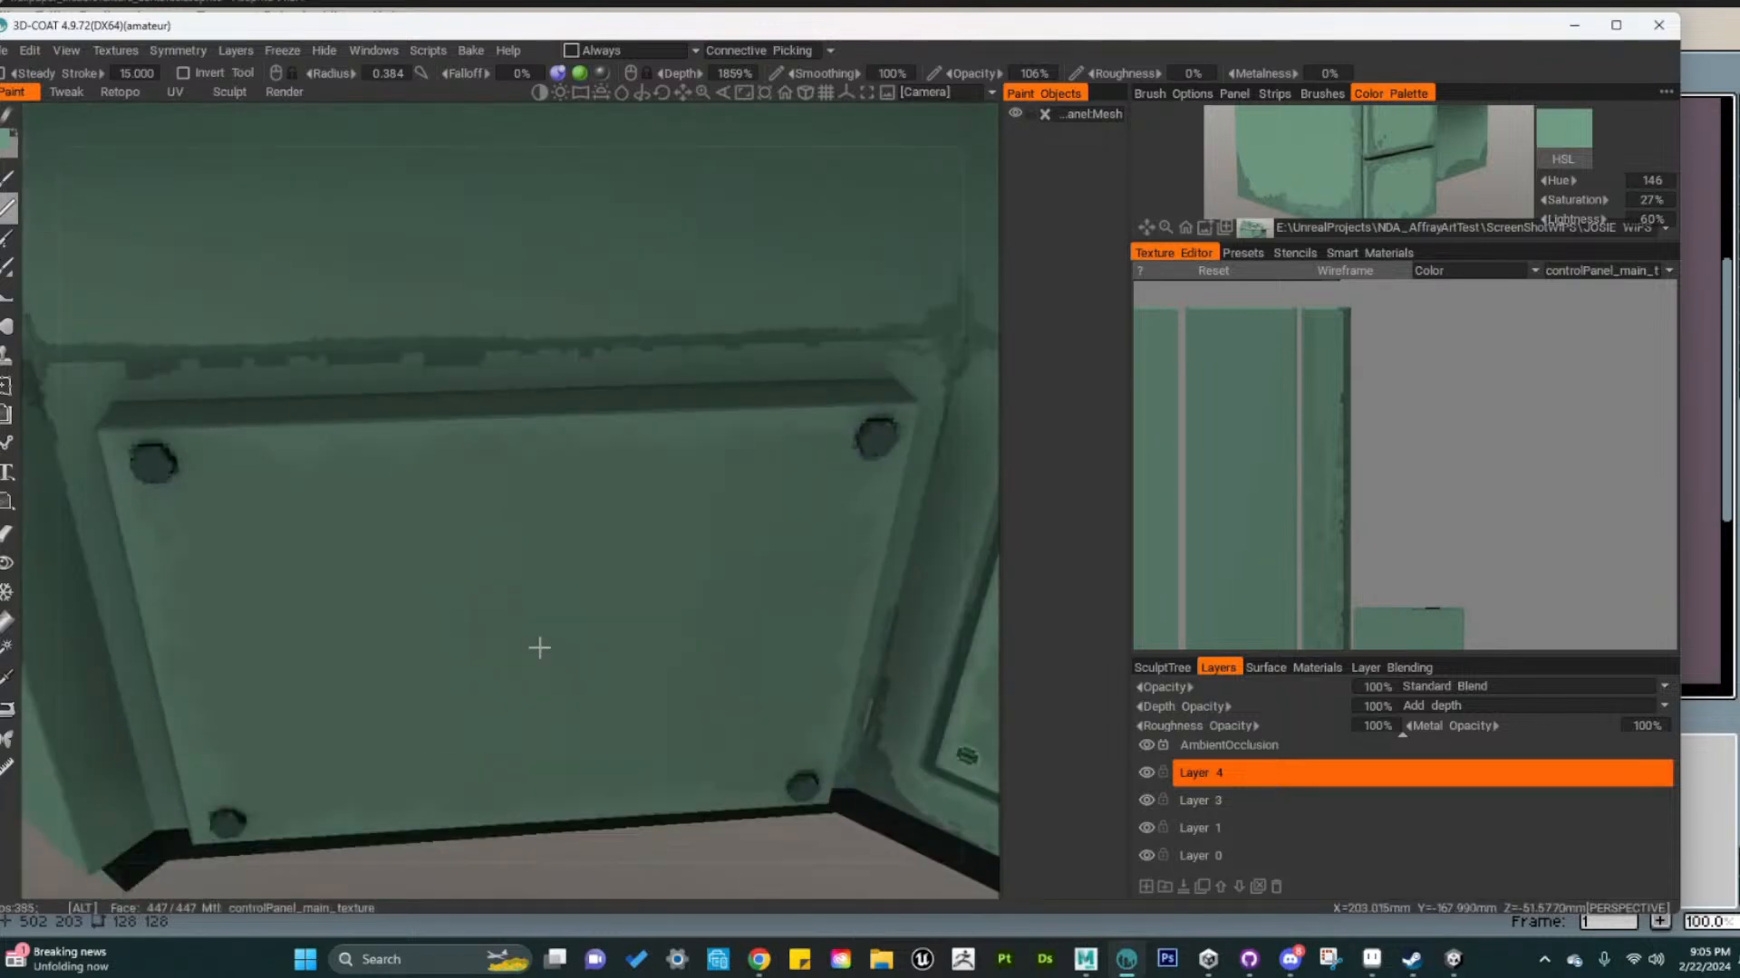
middle_click_drag(540, 648, 643, 658, "alt")
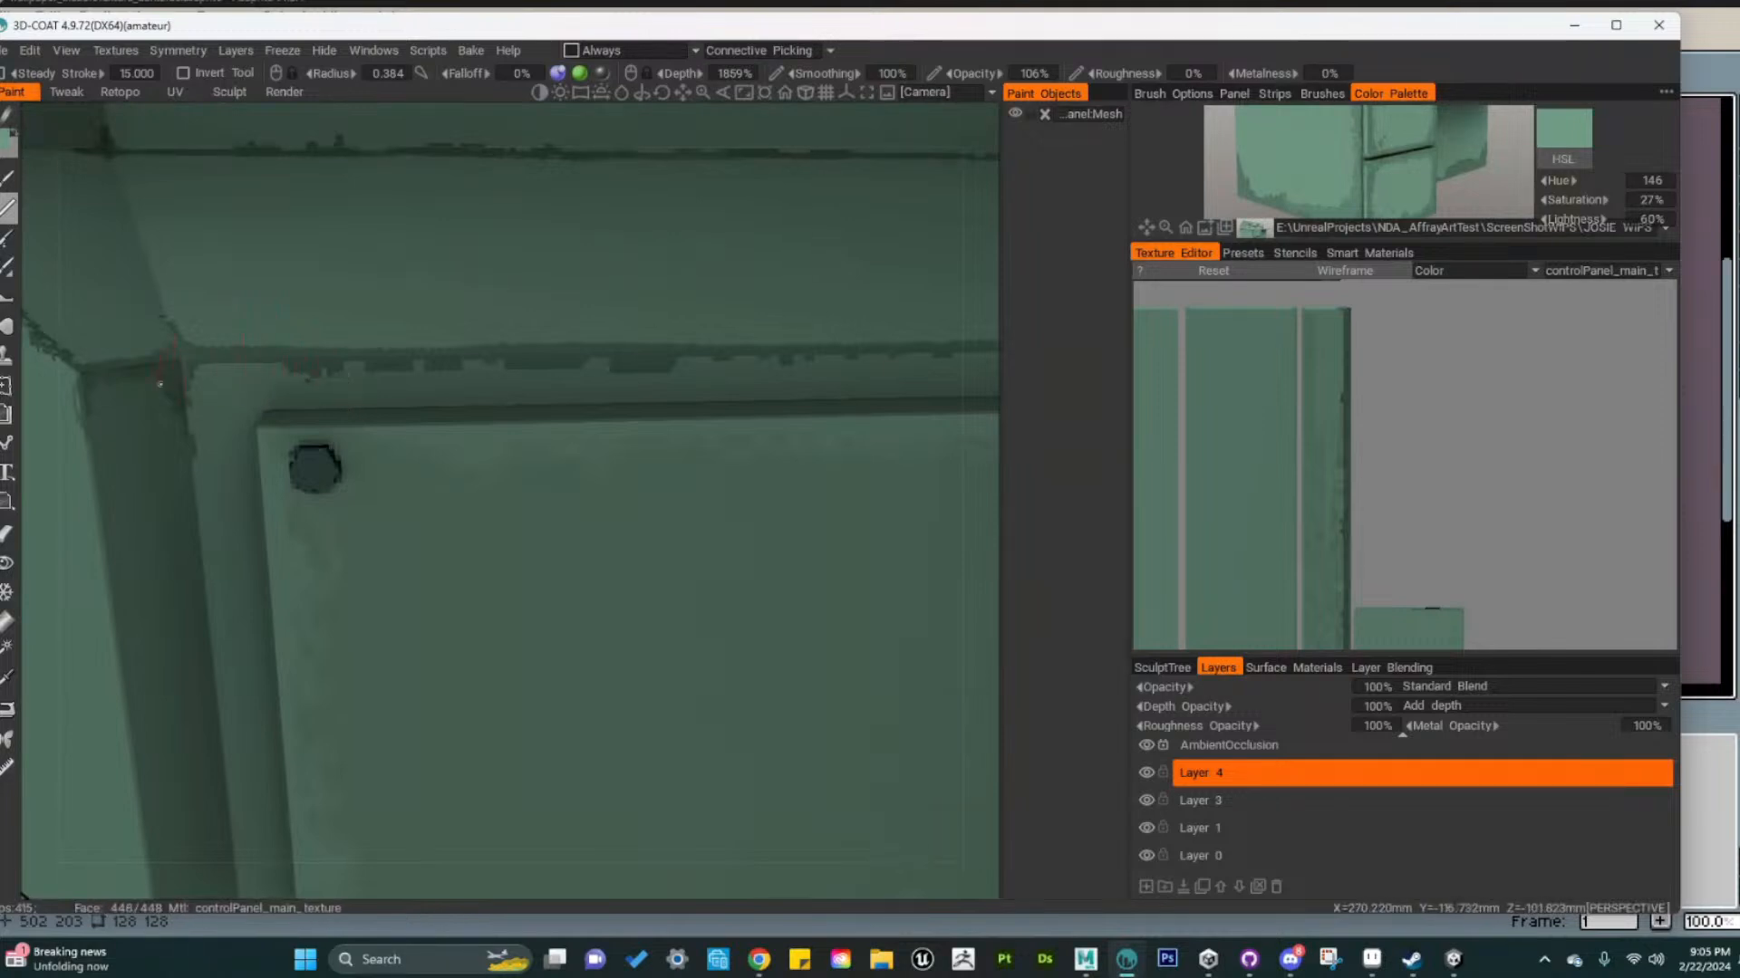
left_click_drag(328, 473, 243, 461, "alt")
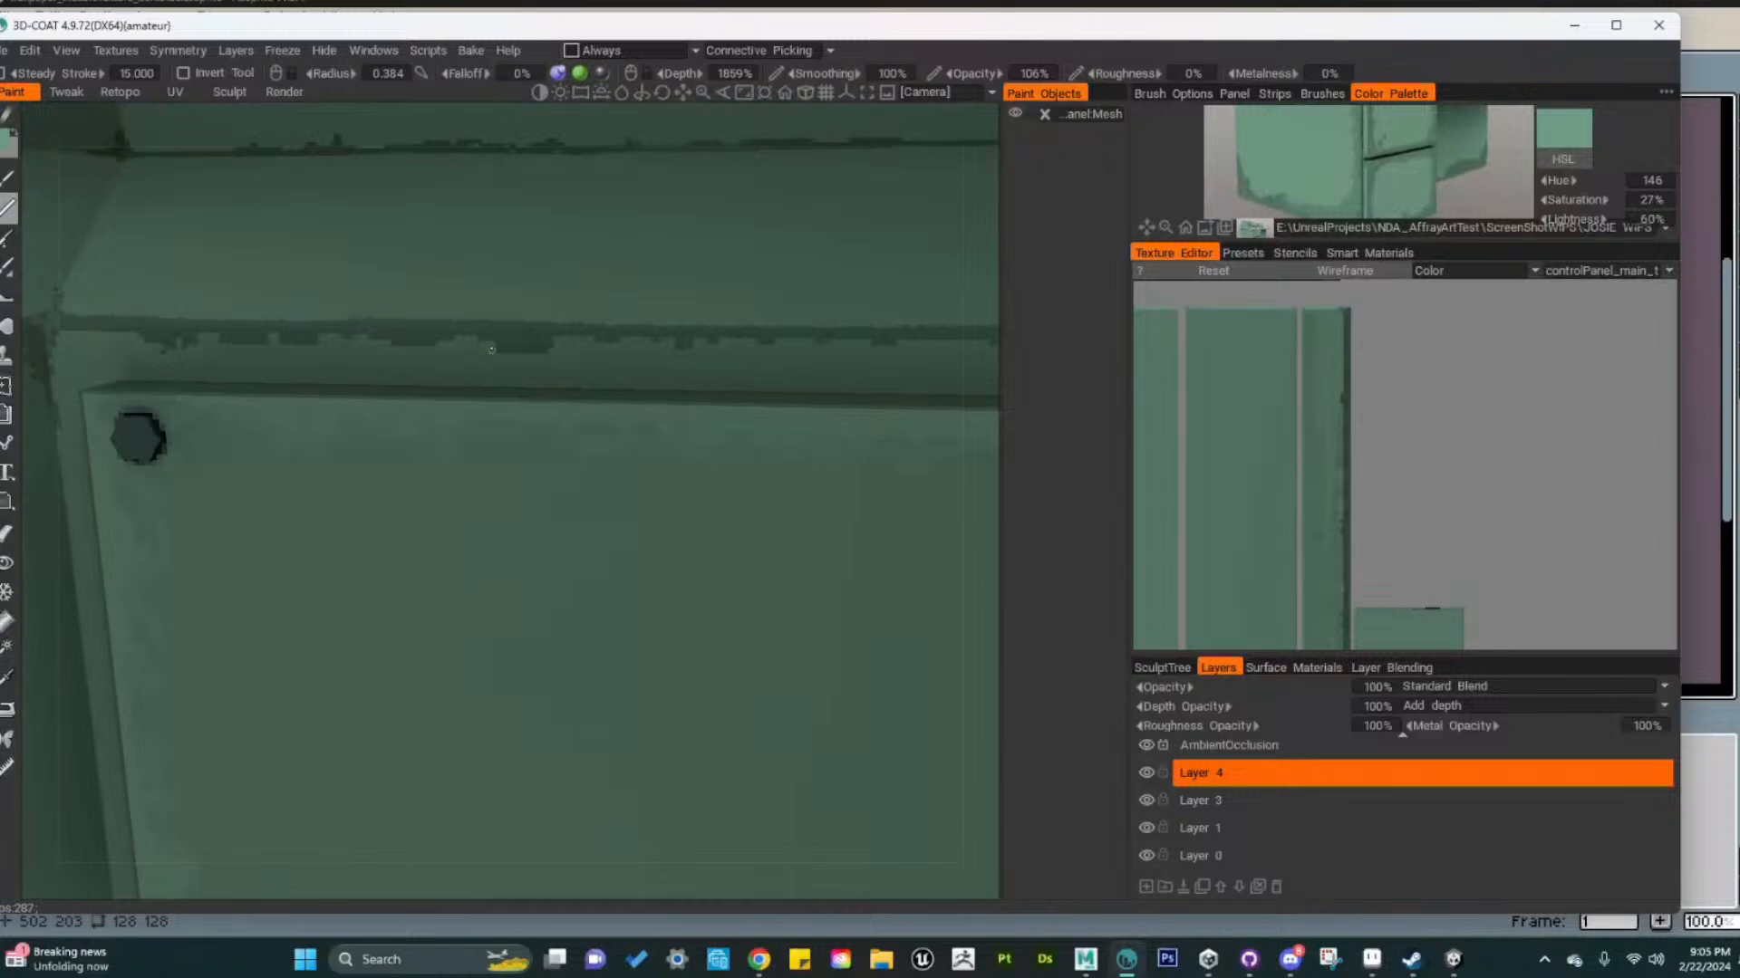
right_click_drag(550, 345, 715, 466, "alt")
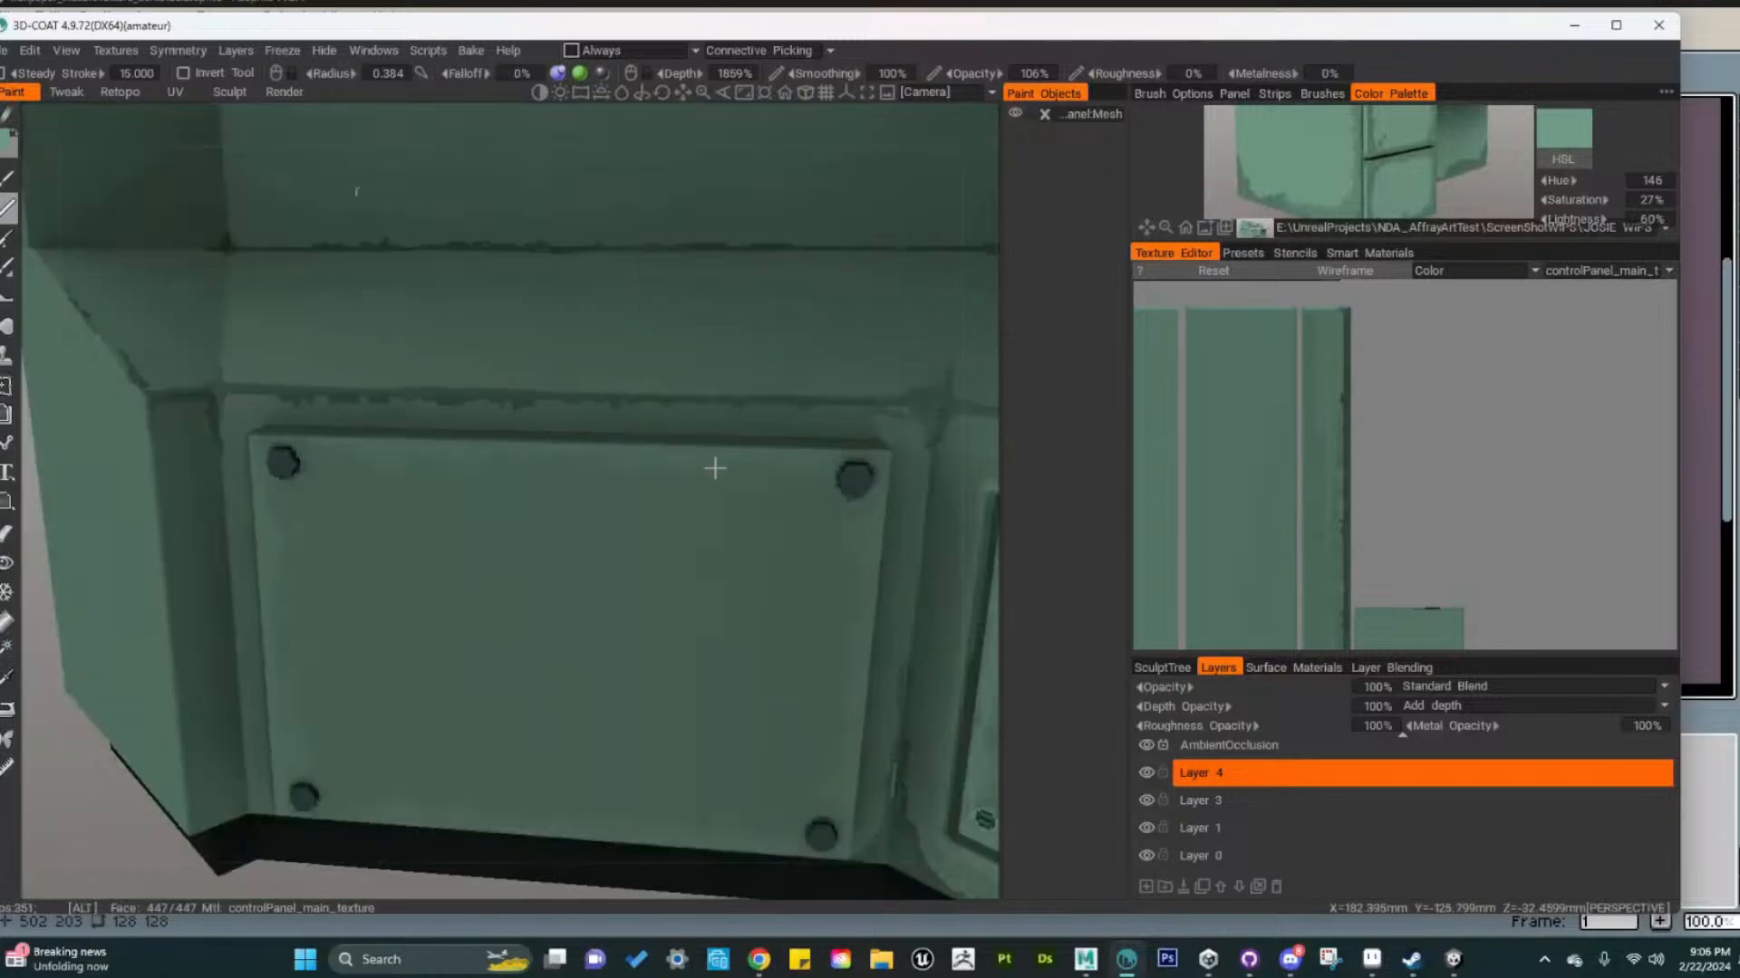
Examine the painted desk fronts, corners and desktop from several angles and distances
left_click_drag(763, 503, 703, 613, "alt")
middle_click_drag(705, 585, 614, 535, "alt")
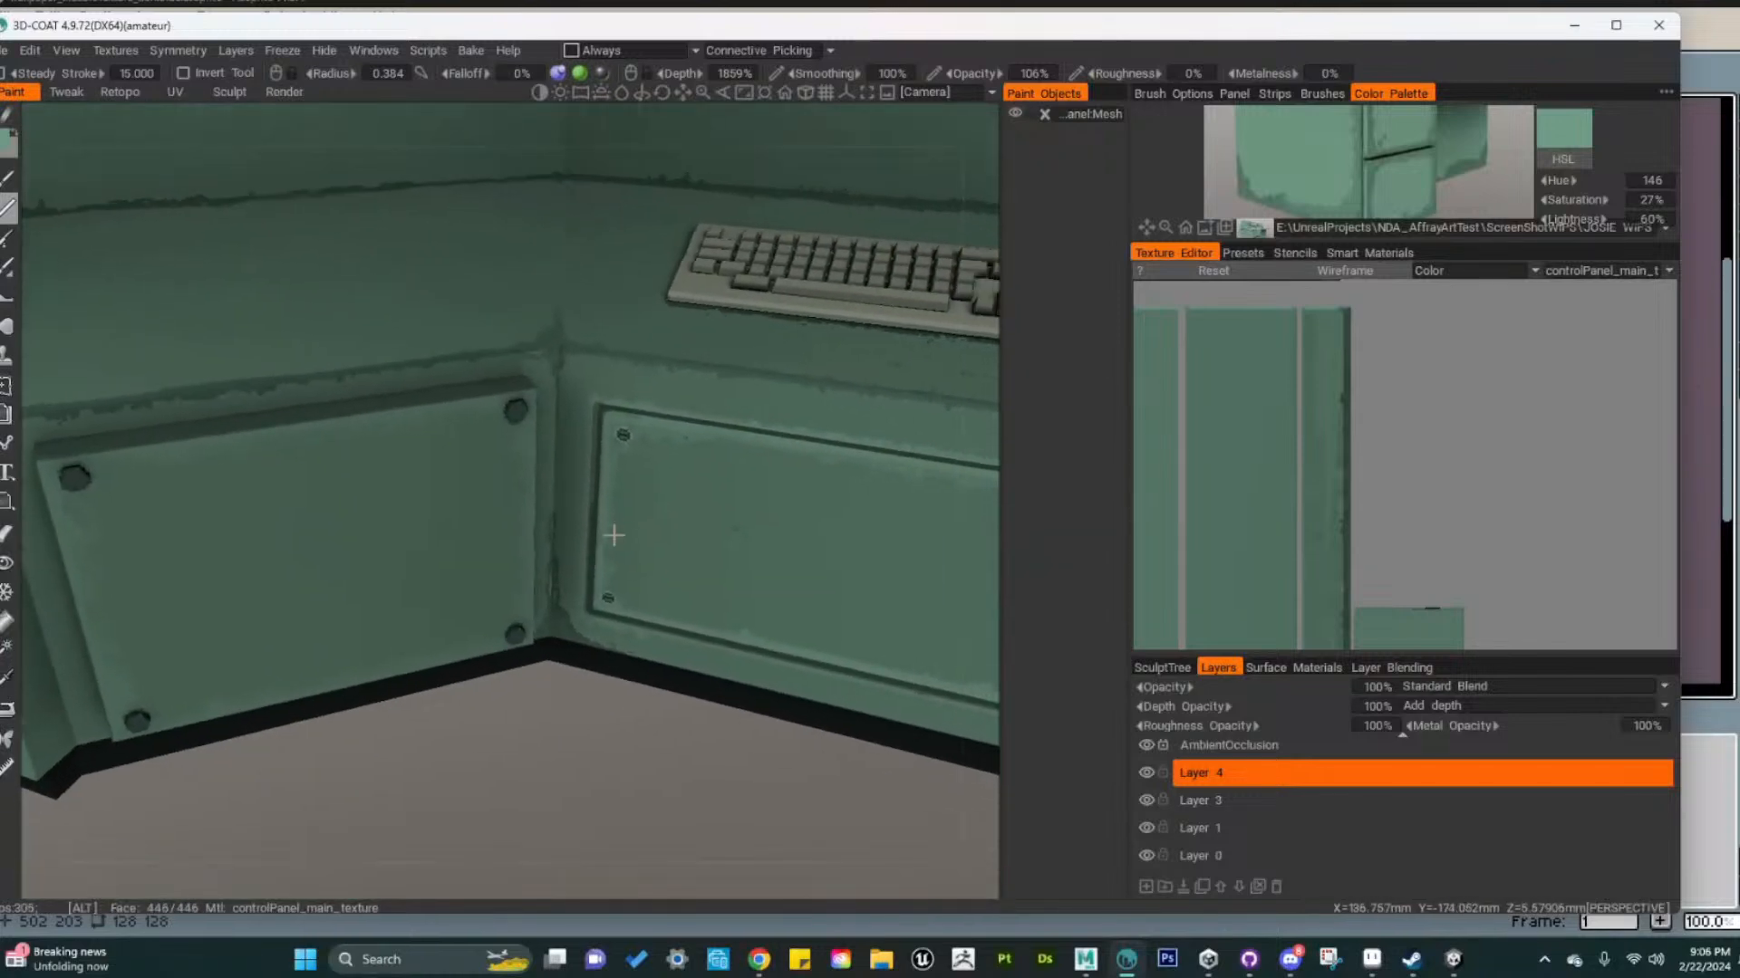
left_click_drag(686, 547, 672, 485, "alt")
right_click_drag(672, 485, 484, 492, "alt")
middle_click_drag(484, 498, 430, 496, "alt")
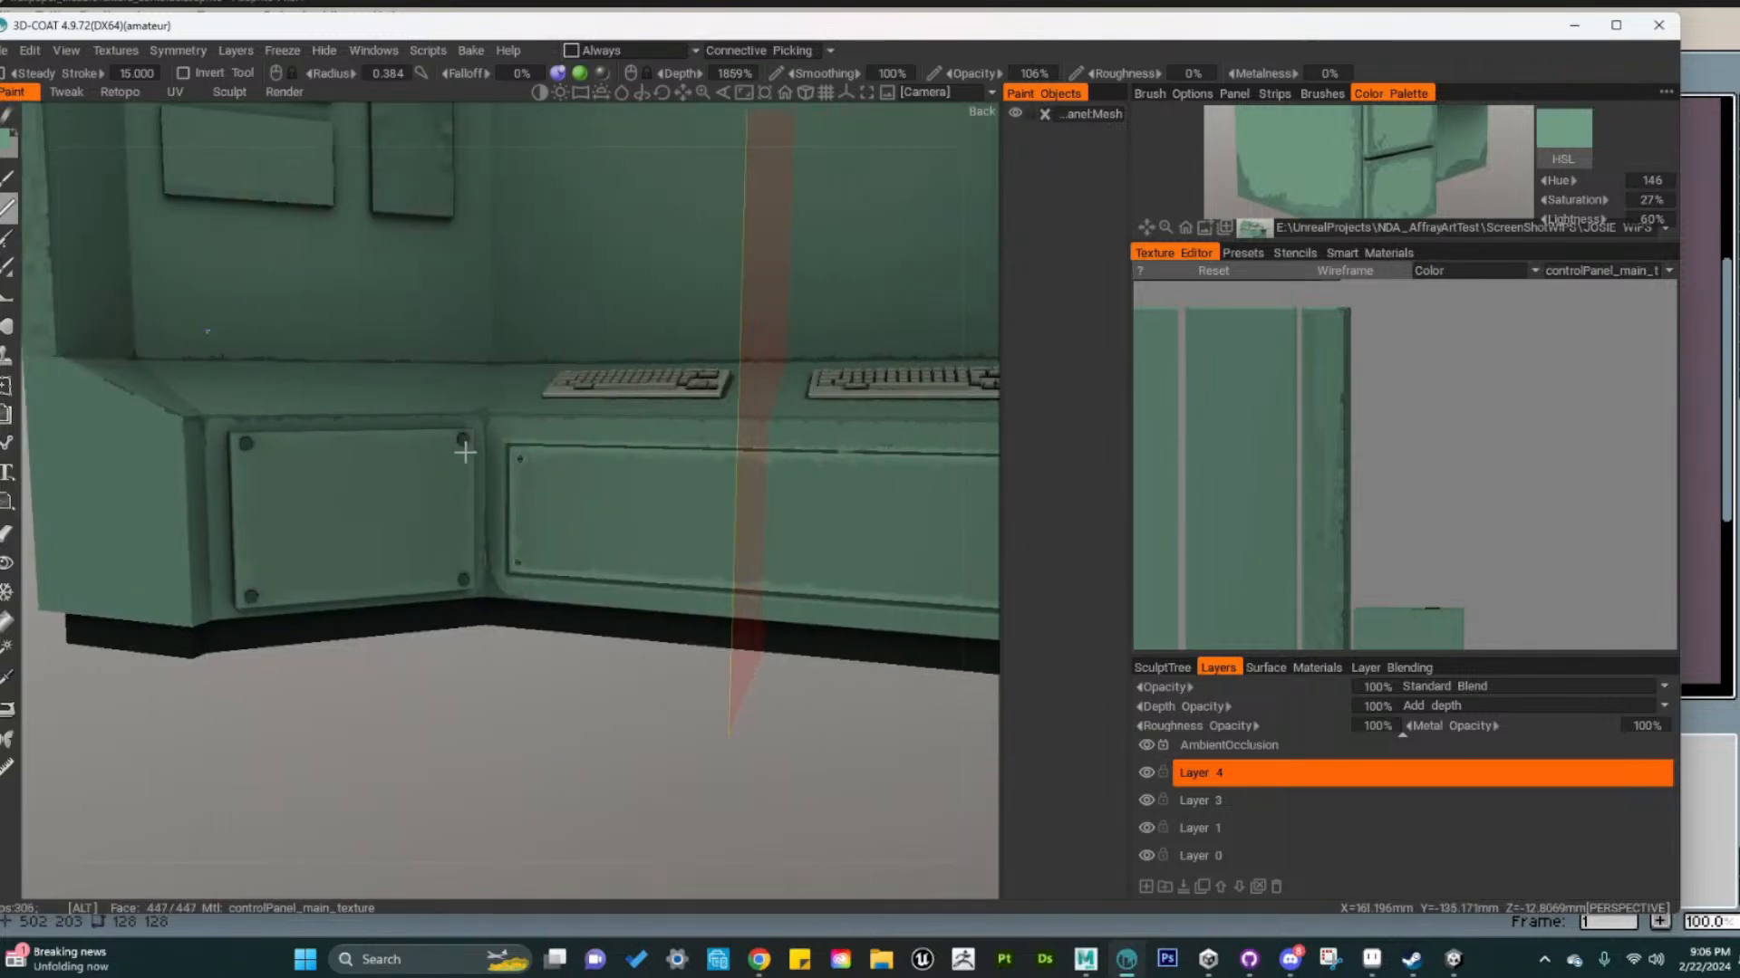
left_click_drag(443, 408, 389, 456, "alt")
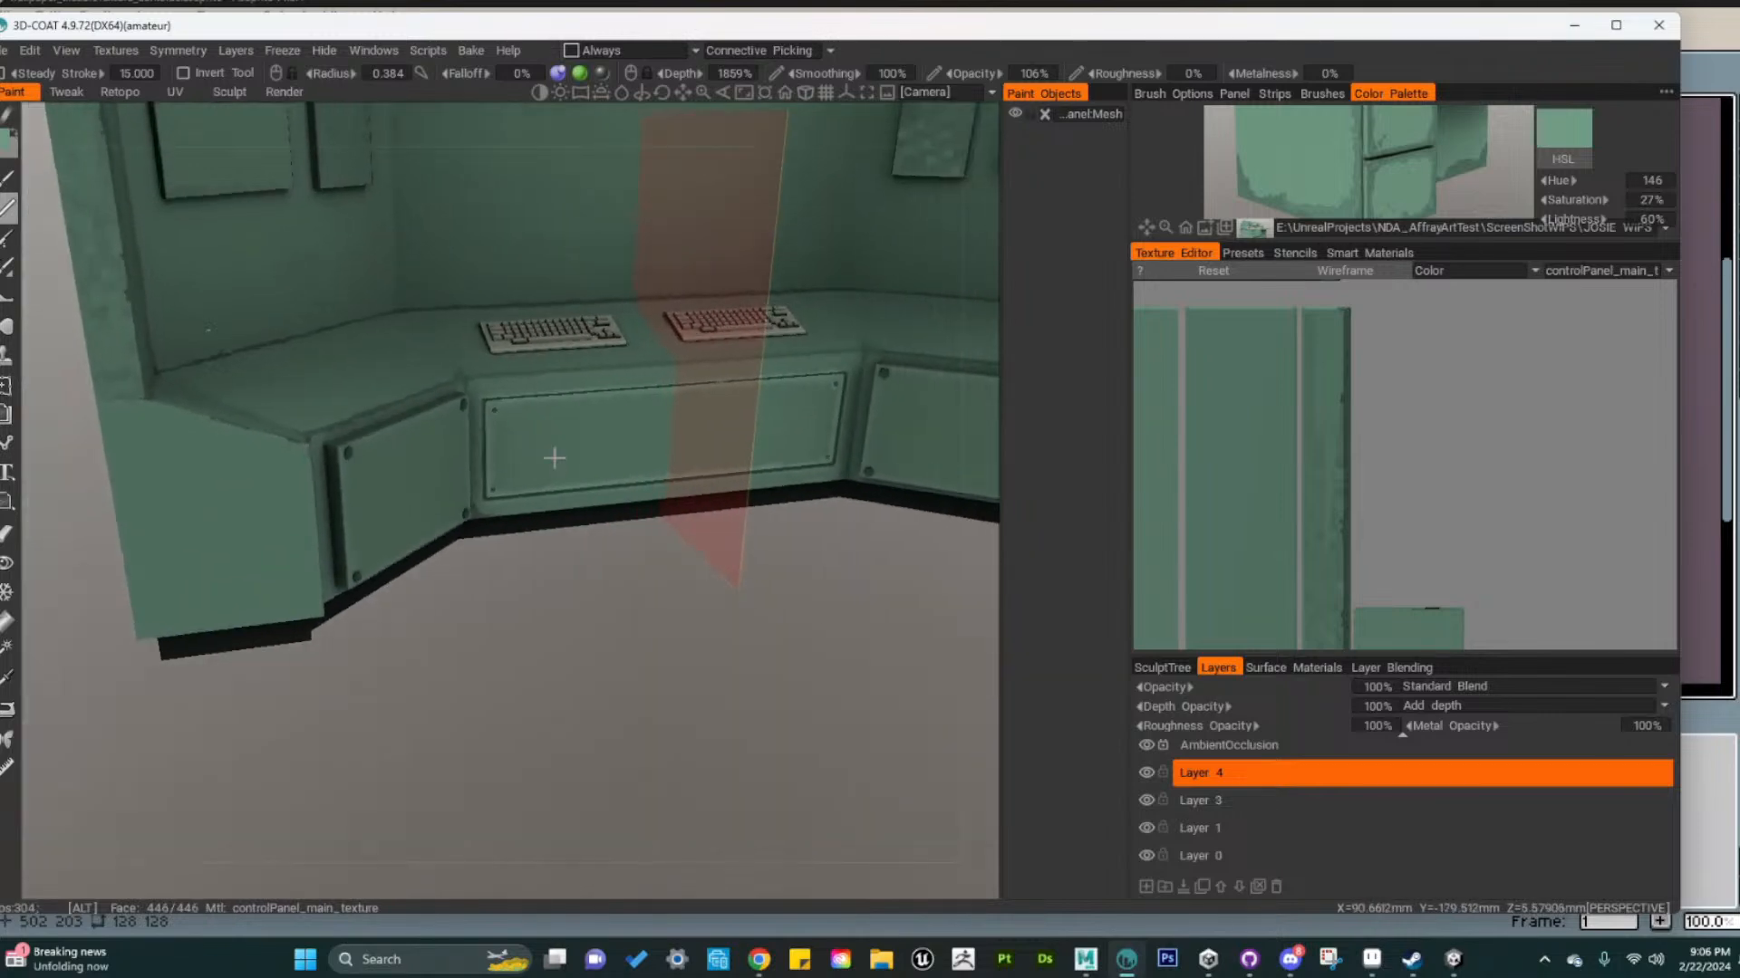
right_click_drag(264, 453, 387, 456, "alt")
left_click_drag(387, 456, 459, 493, "alt")
middle_click_drag(458, 493, 447, 644, "alt")
right_click_drag(447, 644, 429, 640, "alt")
left_click_drag(427, 632, 362, 654, "alt")
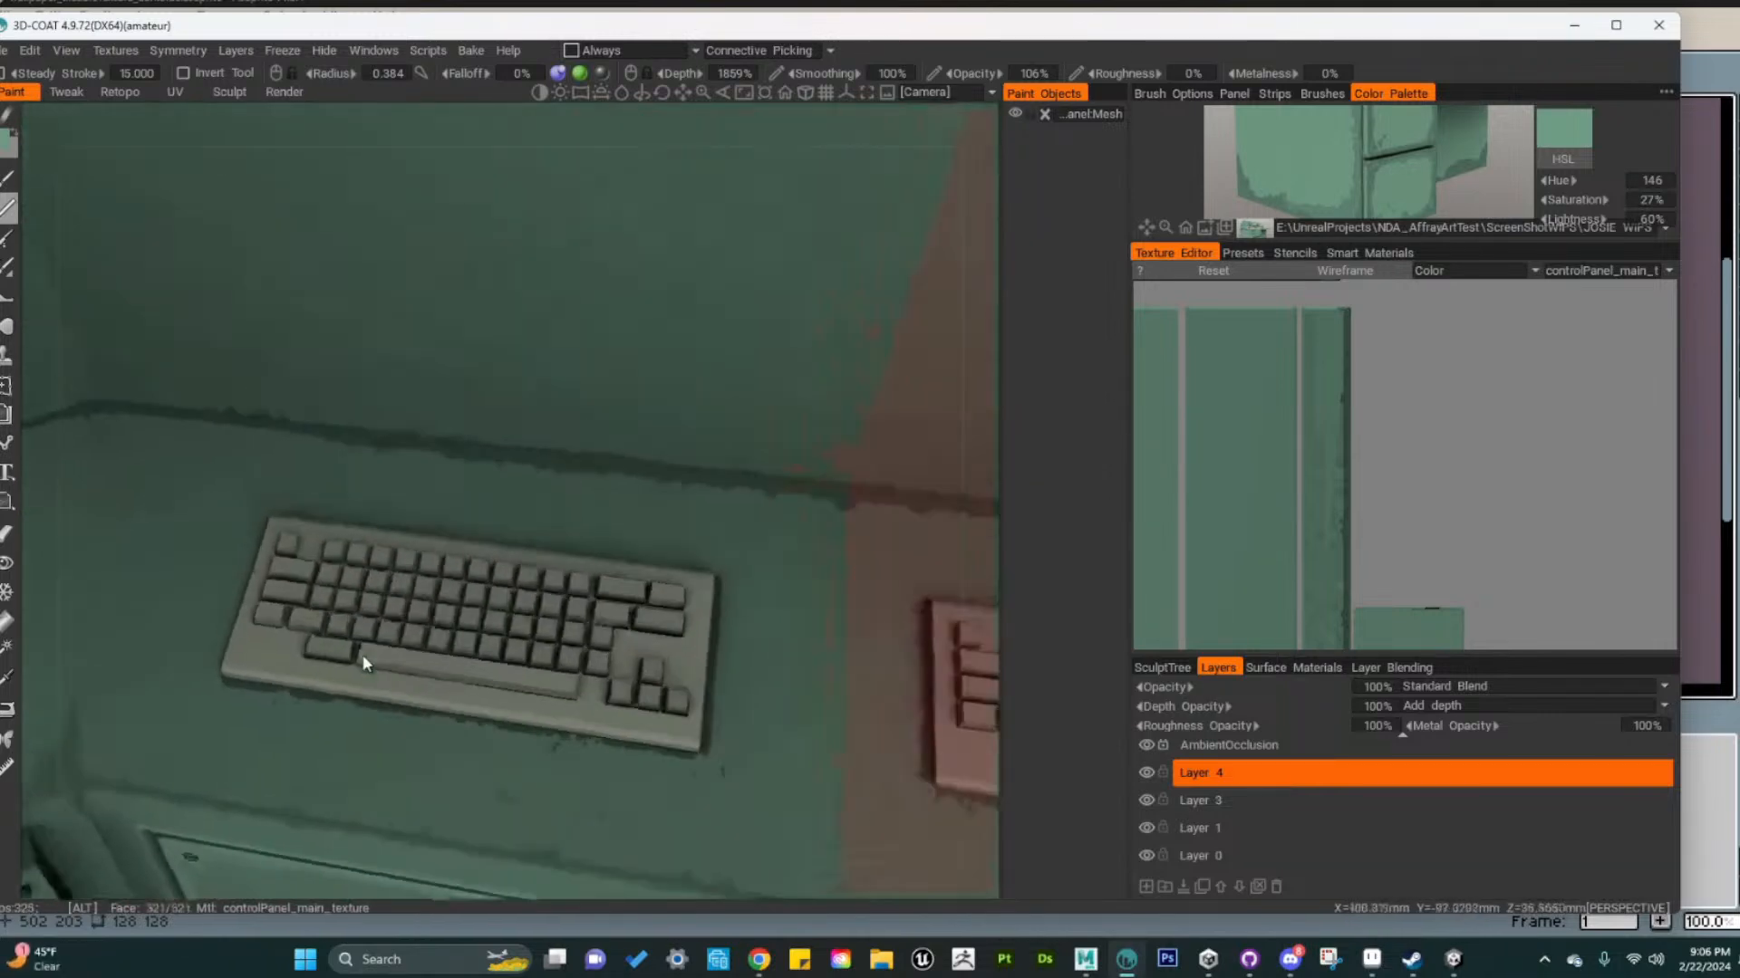
Sample the dark green, set its lightness to 42% and paint small specks on the desktop in front of the keyboard
middle_click_drag(362, 654, 366, 618, "alt")
right_click_drag(384, 676, 407, 647, "alt")
middle_click_drag(408, 648, 535, 645, "alt")
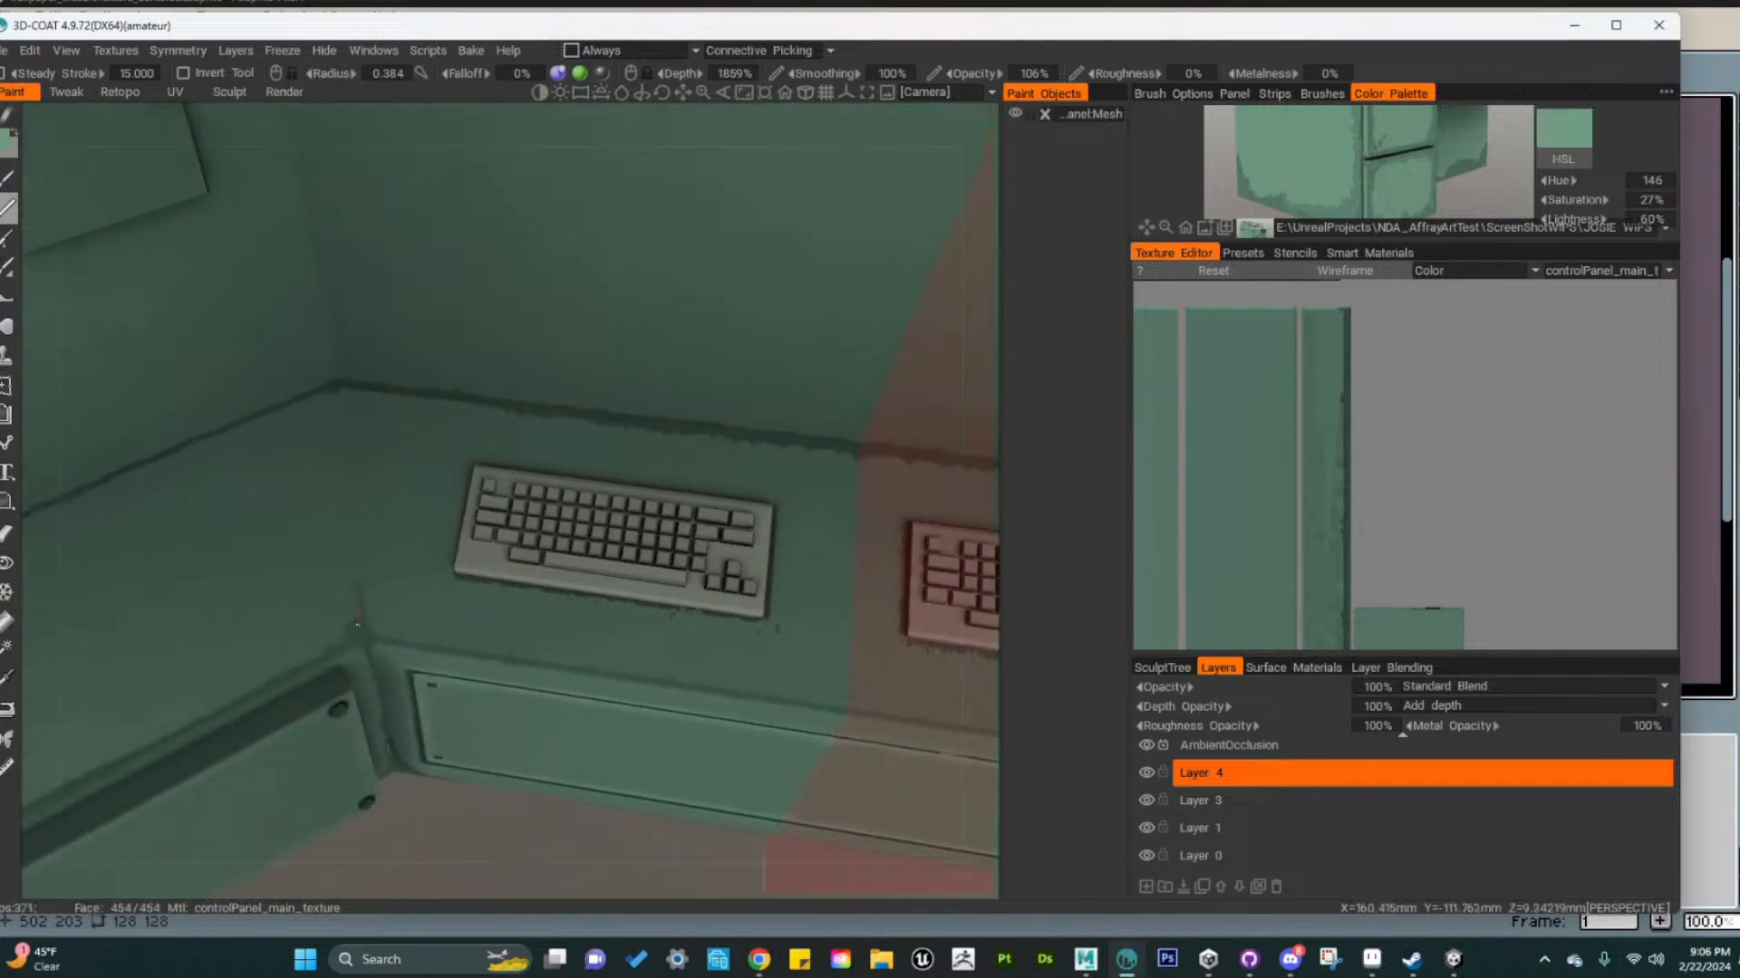
key("v")
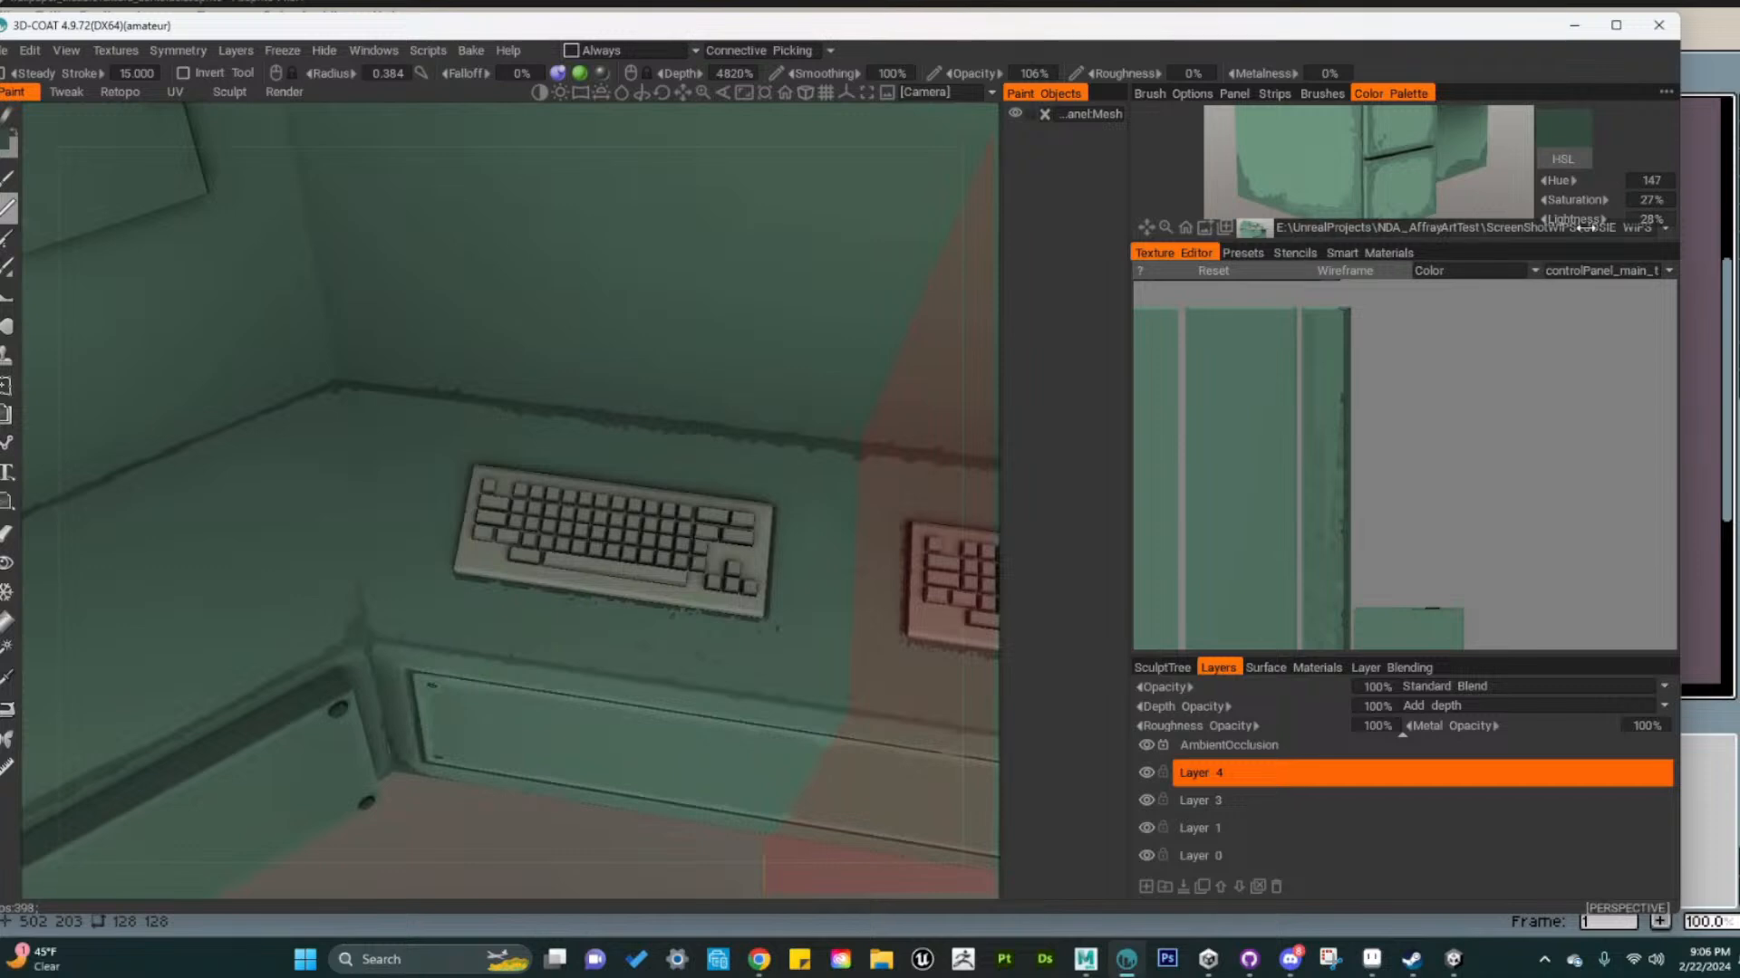
left_click_drag(1588, 227, 1602, 227)
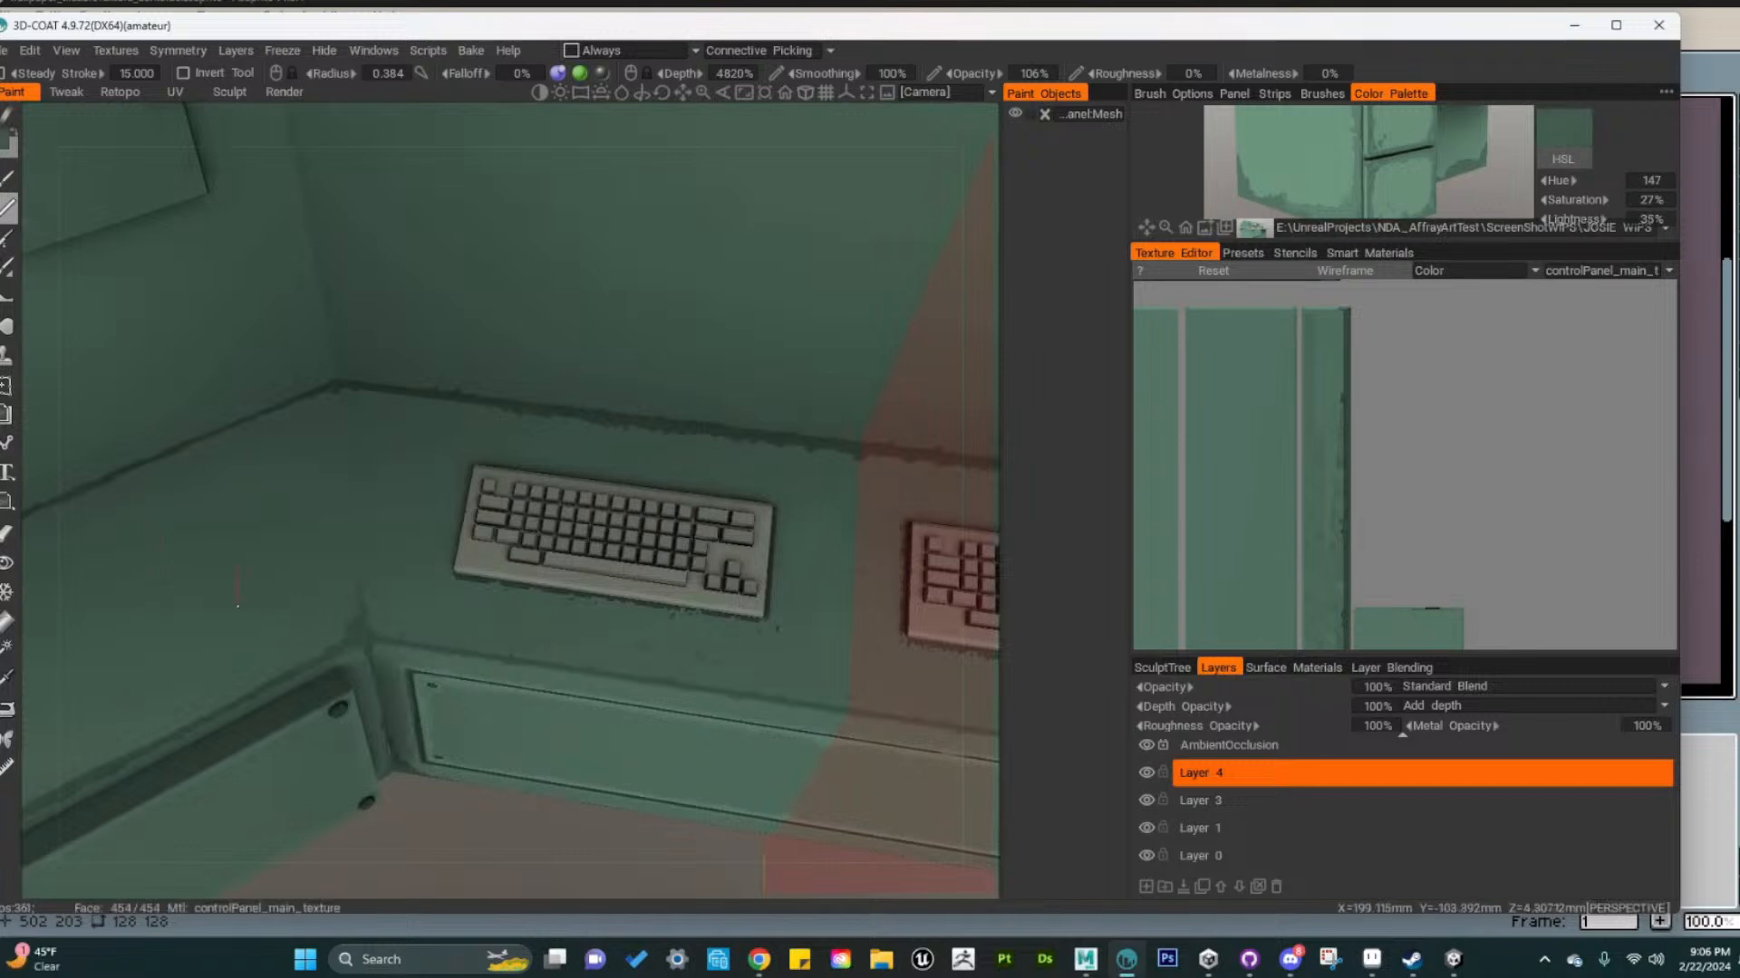
left_click_drag(1568, 219, 1581, 218)
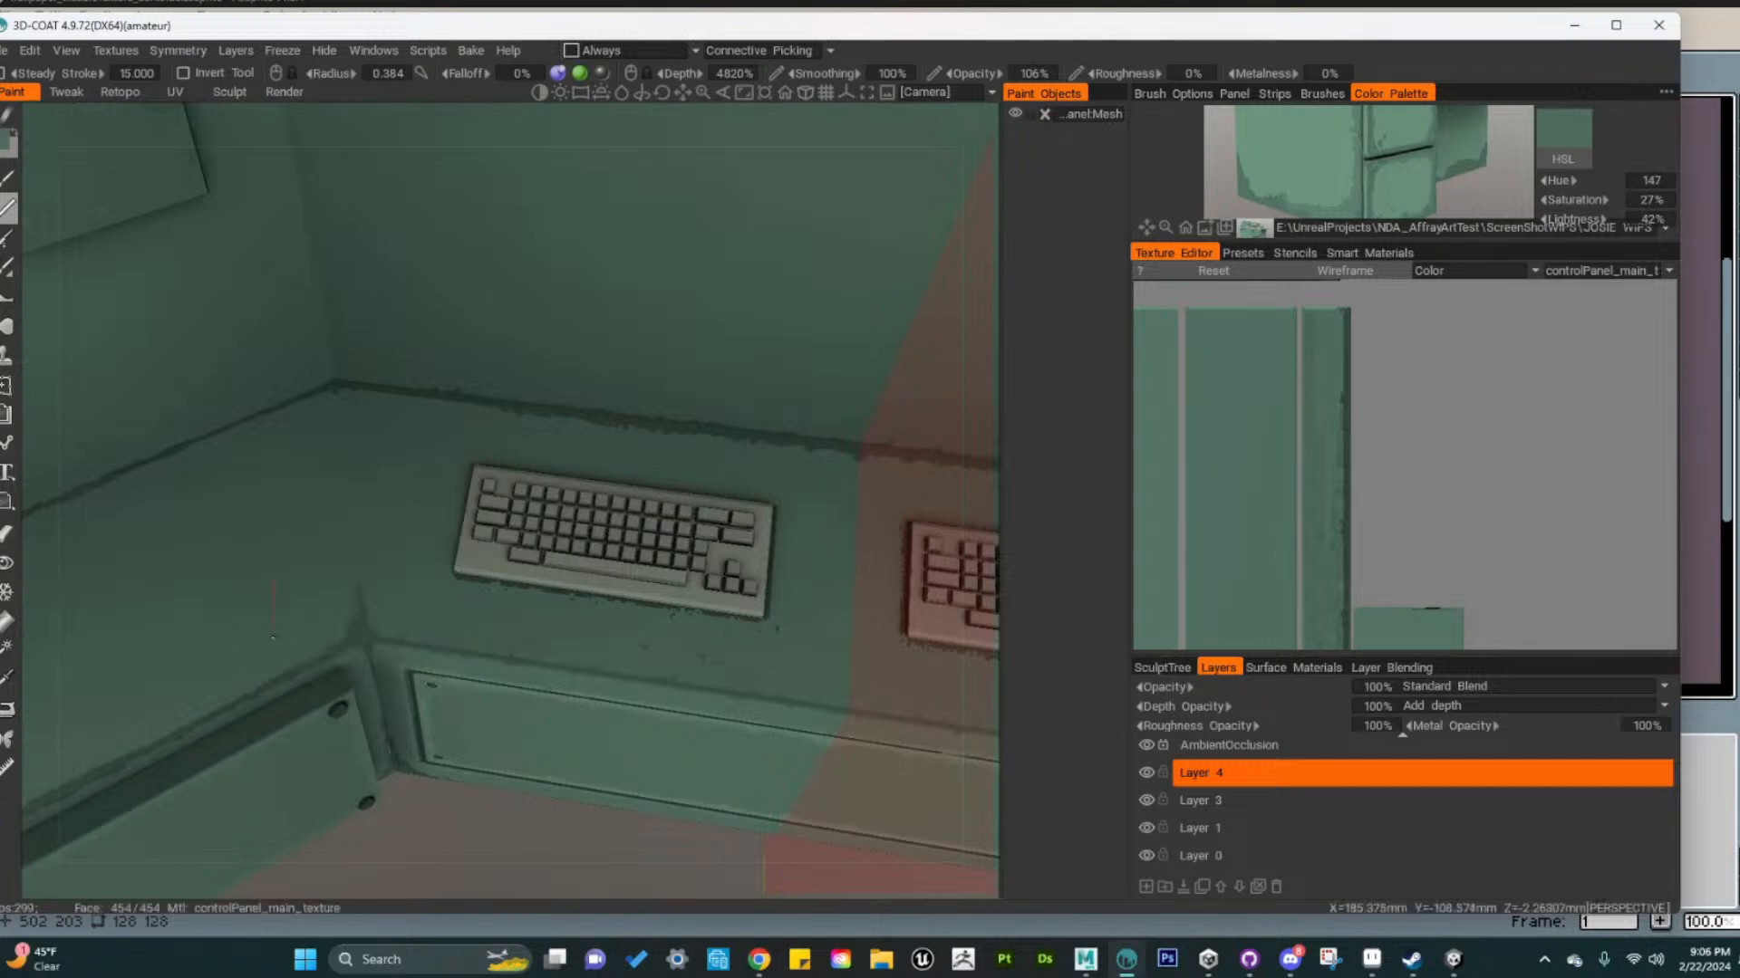
Dot a few small dark specks on the desktop beside its inner front corner
left_click_drag(274, 634, 453, 705, "alt")
right_click_drag(454, 705, 494, 762, "alt")
left_click_drag(508, 702, 495, 776)
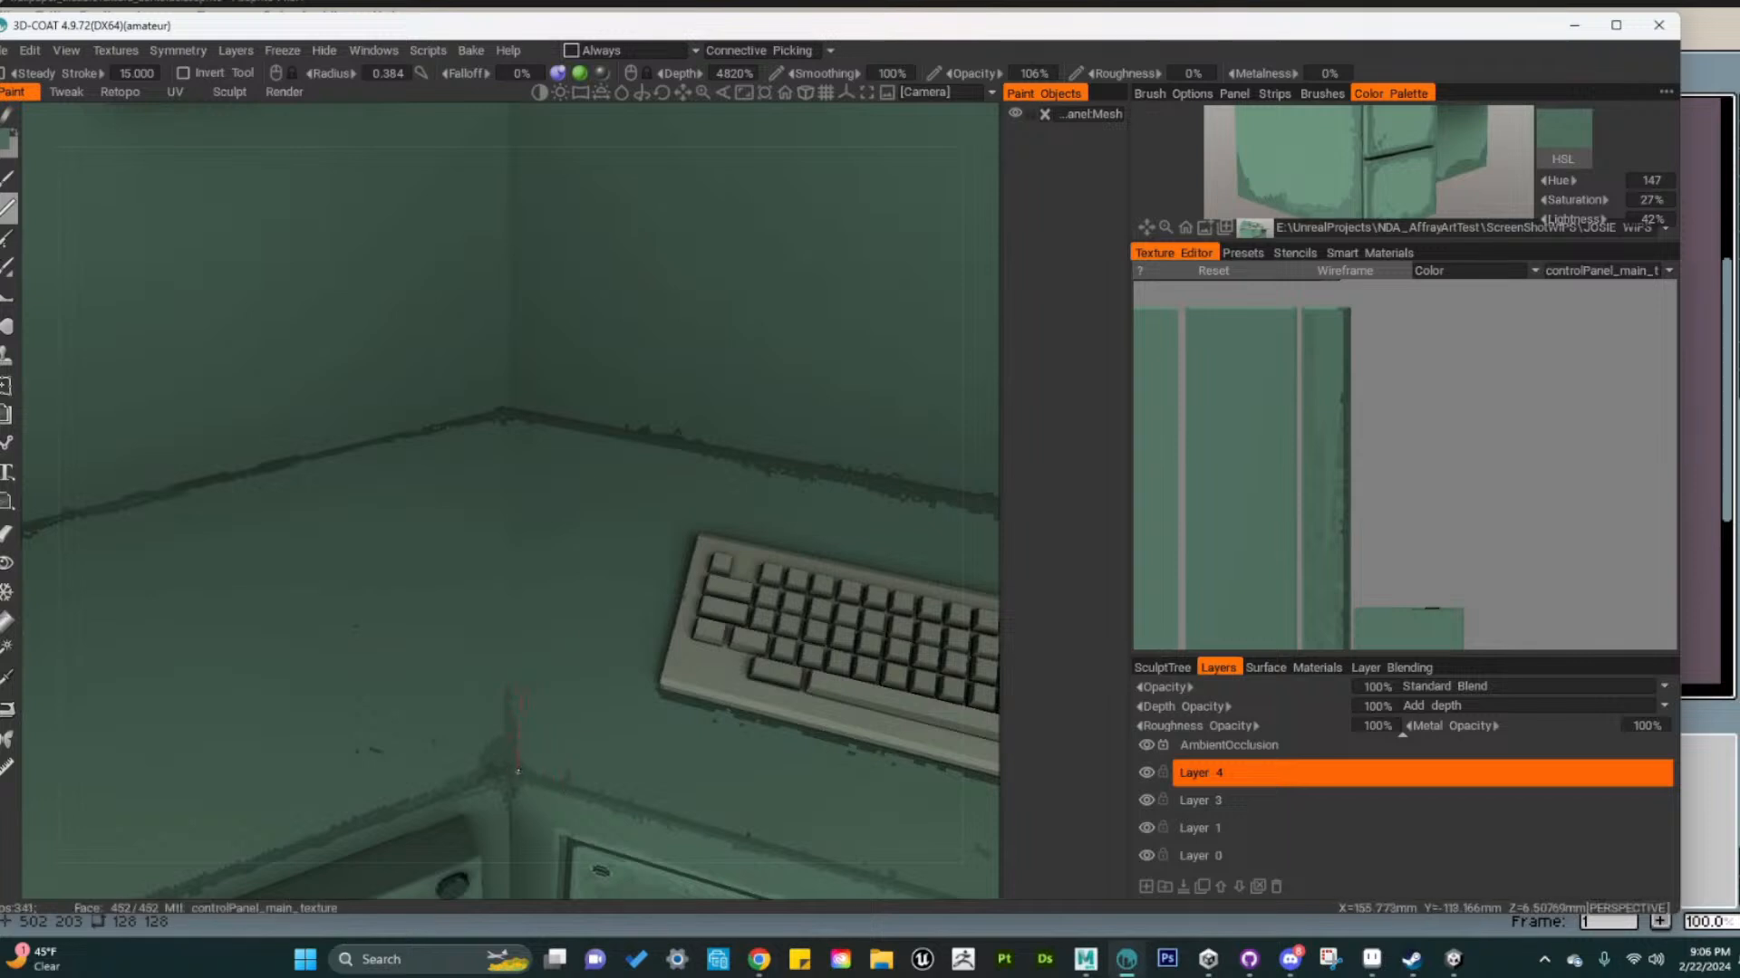
Set the colour's lightness to 45% and scatter small specks across the side section of the desktop
right_click_drag(520, 778, 496, 746, "alt")
left_click_drag(495, 747, 547, 649, "alt")
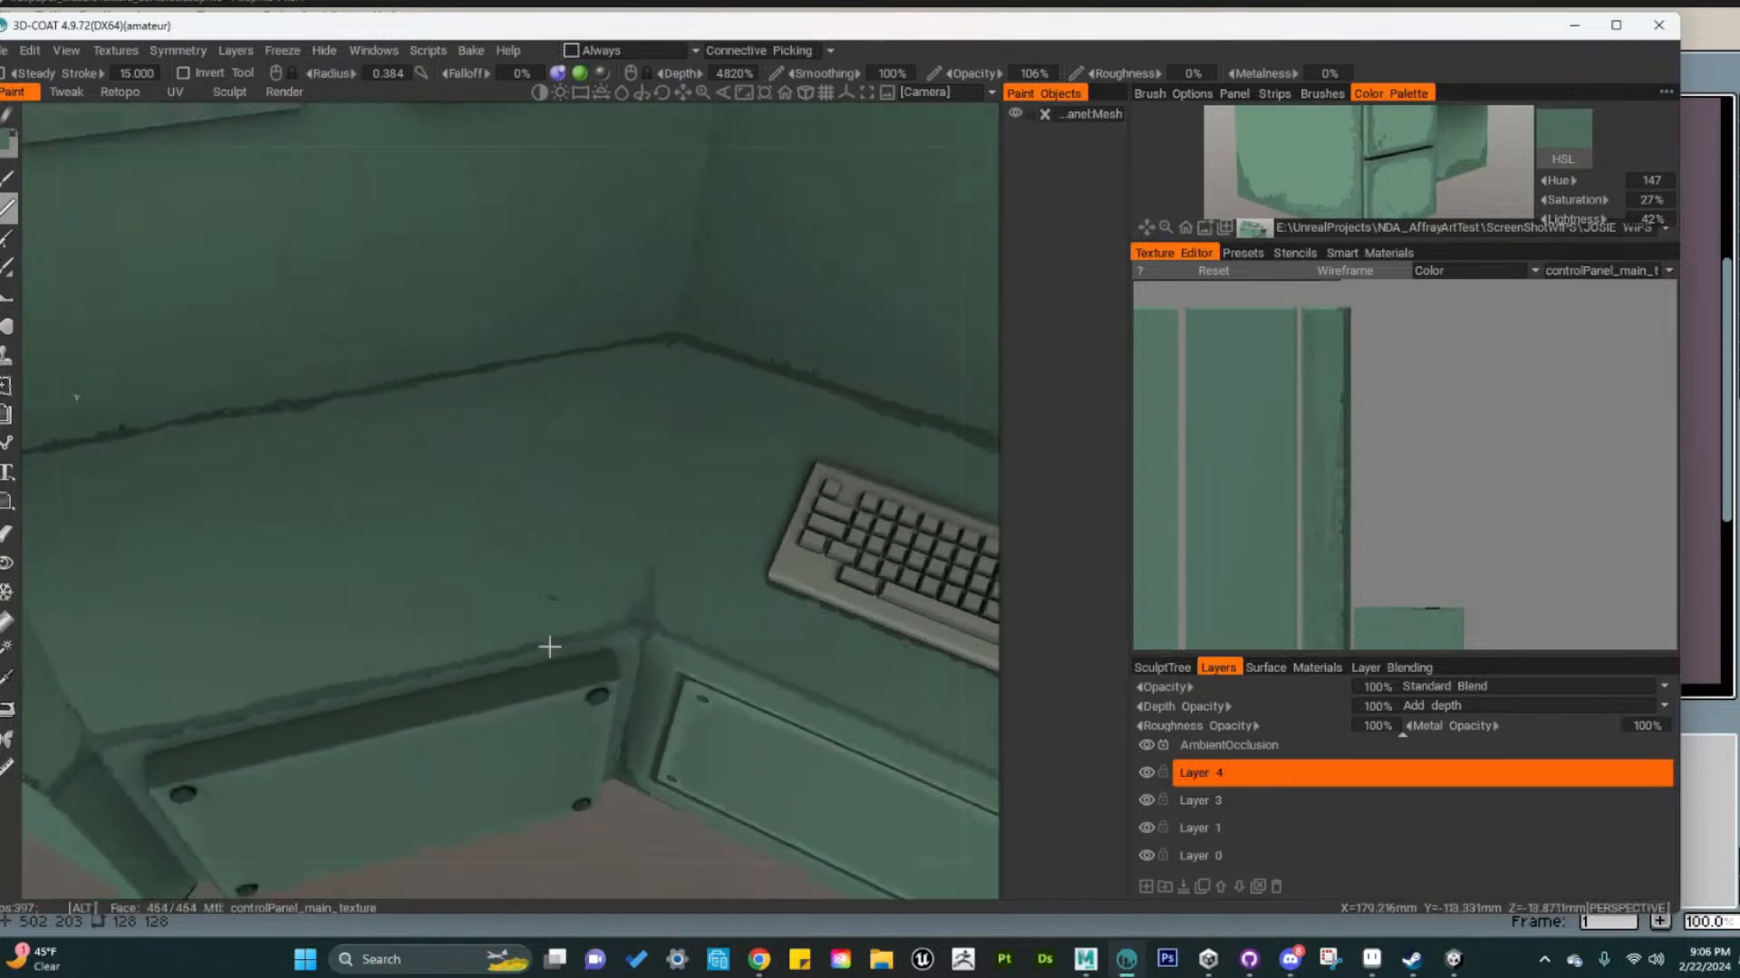
left_click_drag(1579, 220, 1584, 220)
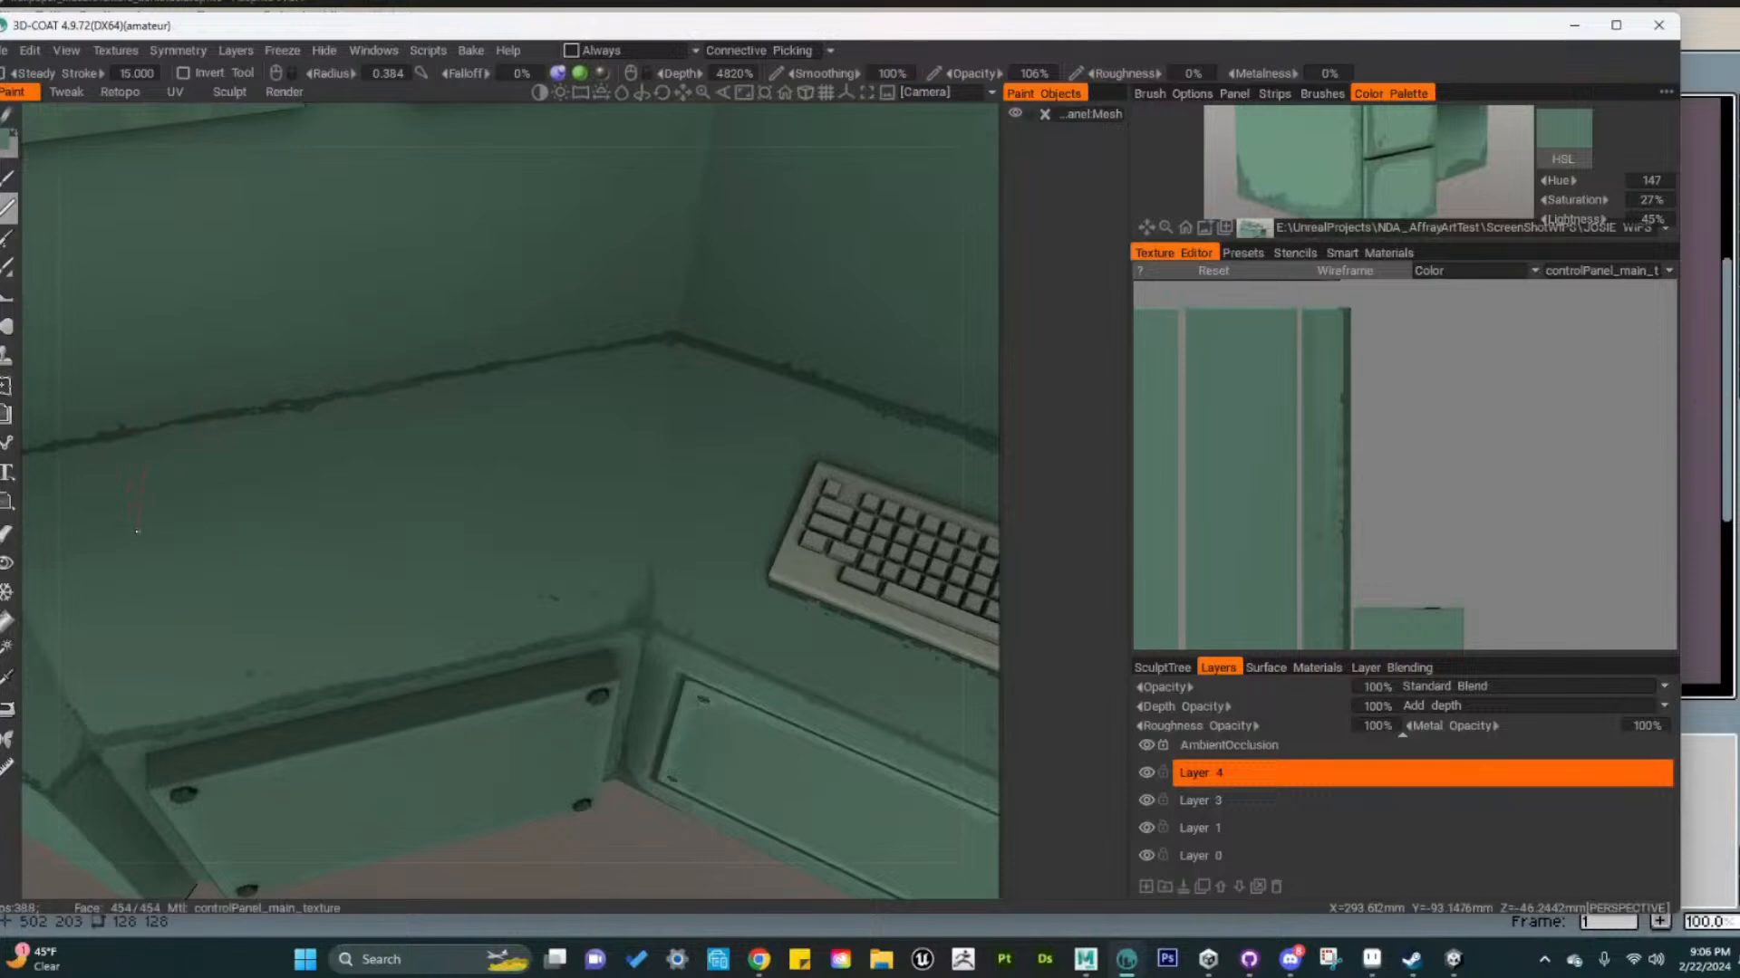
middle_click_drag(297, 759, 404, 671, "alt")
left_click_drag(404, 672, 349, 678, "alt")
middle_click_drag(348, 677, 582, 620, "alt")
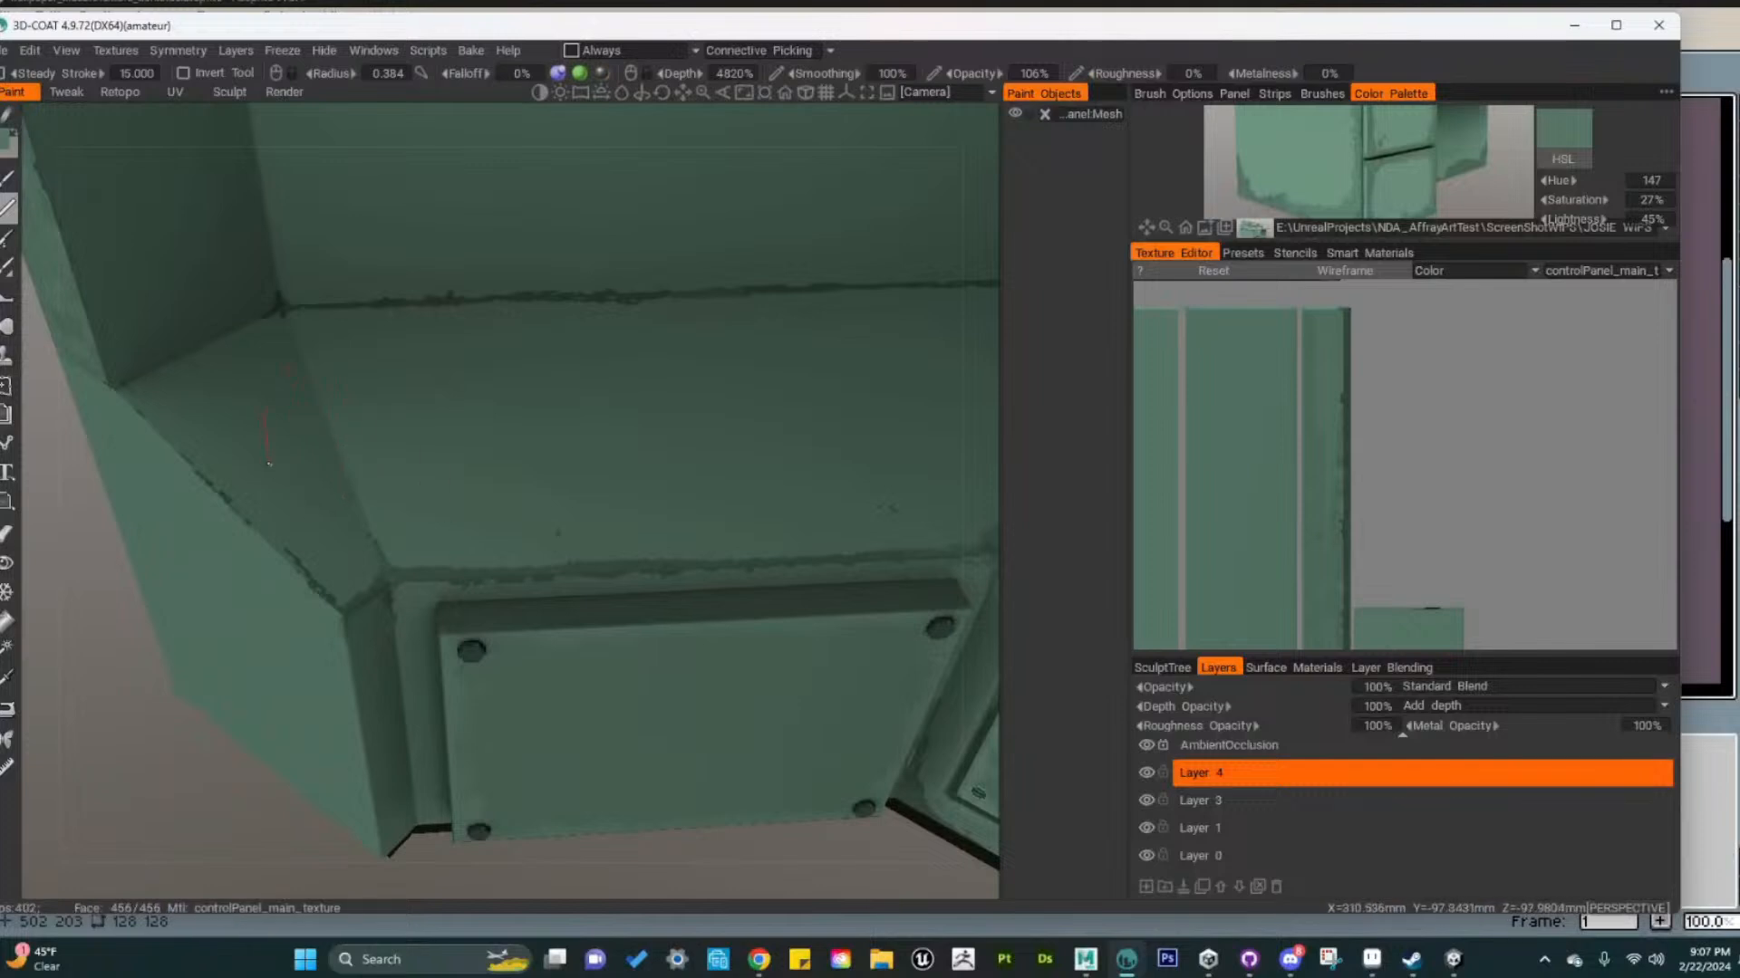
Add specks and ragged marks around the side desktop's outer front corner, its angled end and its front edge
left_click_drag(393, 580, 395, 631, "alt")
right_click_drag(395, 631, 433, 649, "alt")
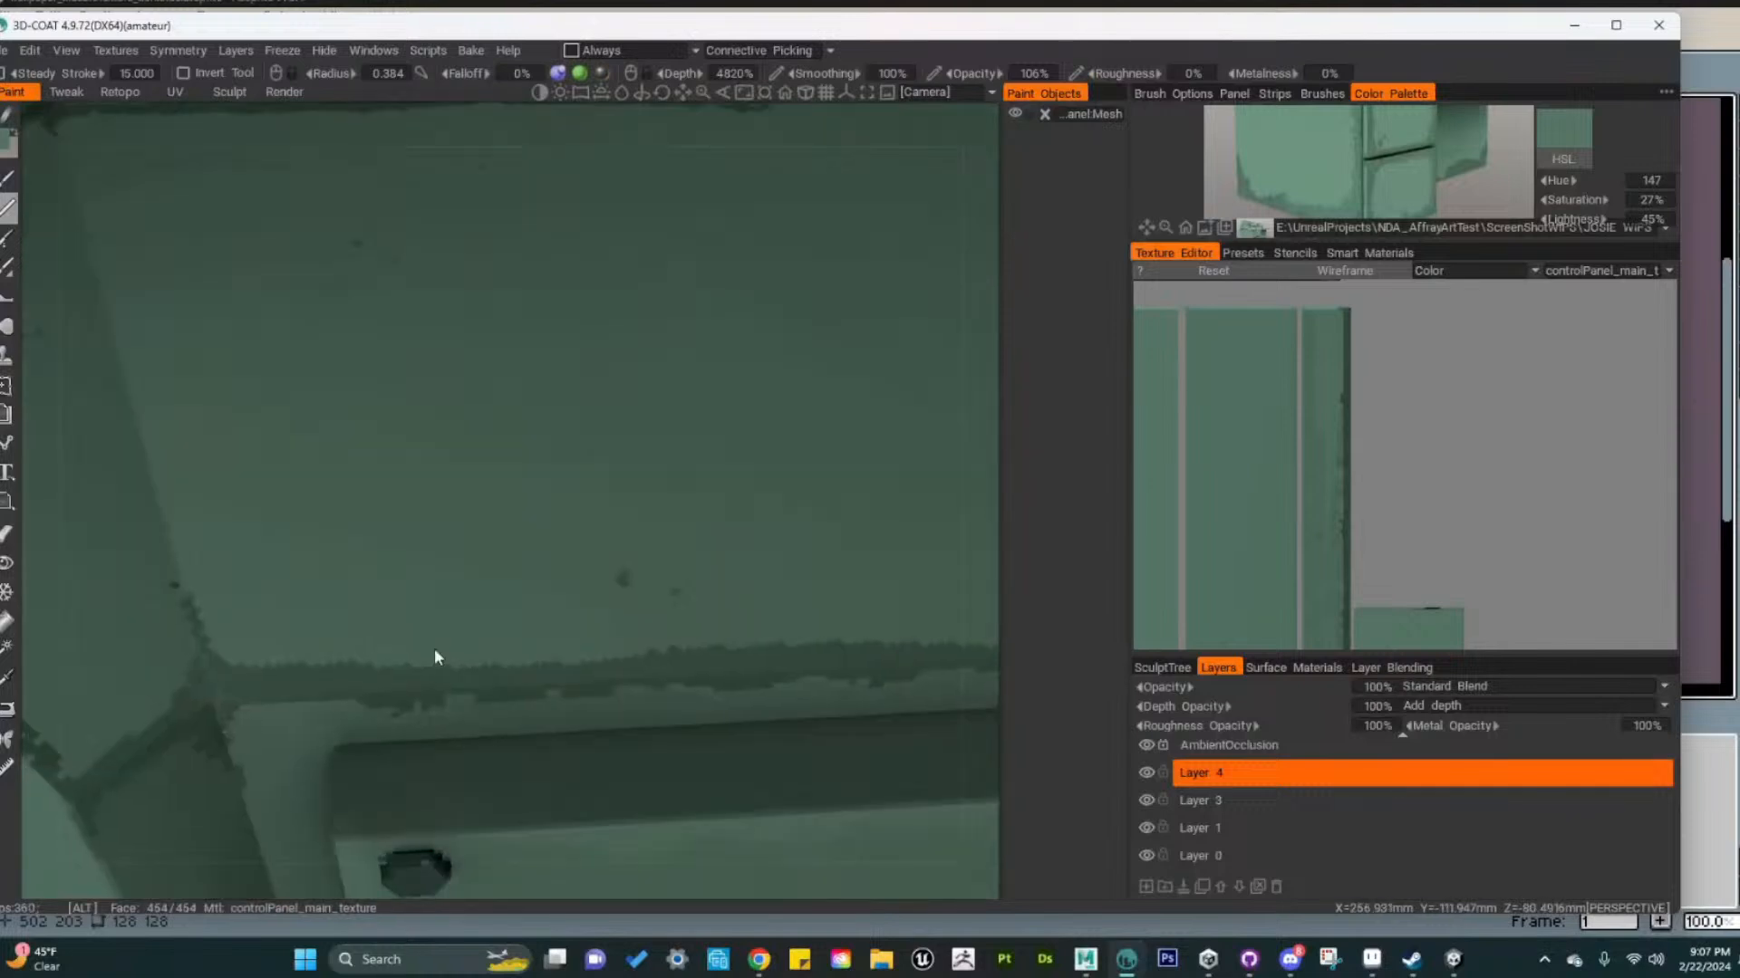
left_click_drag(433, 649, 577, 628, "alt")
mouse_move(576, 629)
right_mouse_down("alt")
mouse_move(511, 579)
mouse_move(530, 571)
right_mouse_up("alt")
left_click_drag(534, 543, 527, 582)
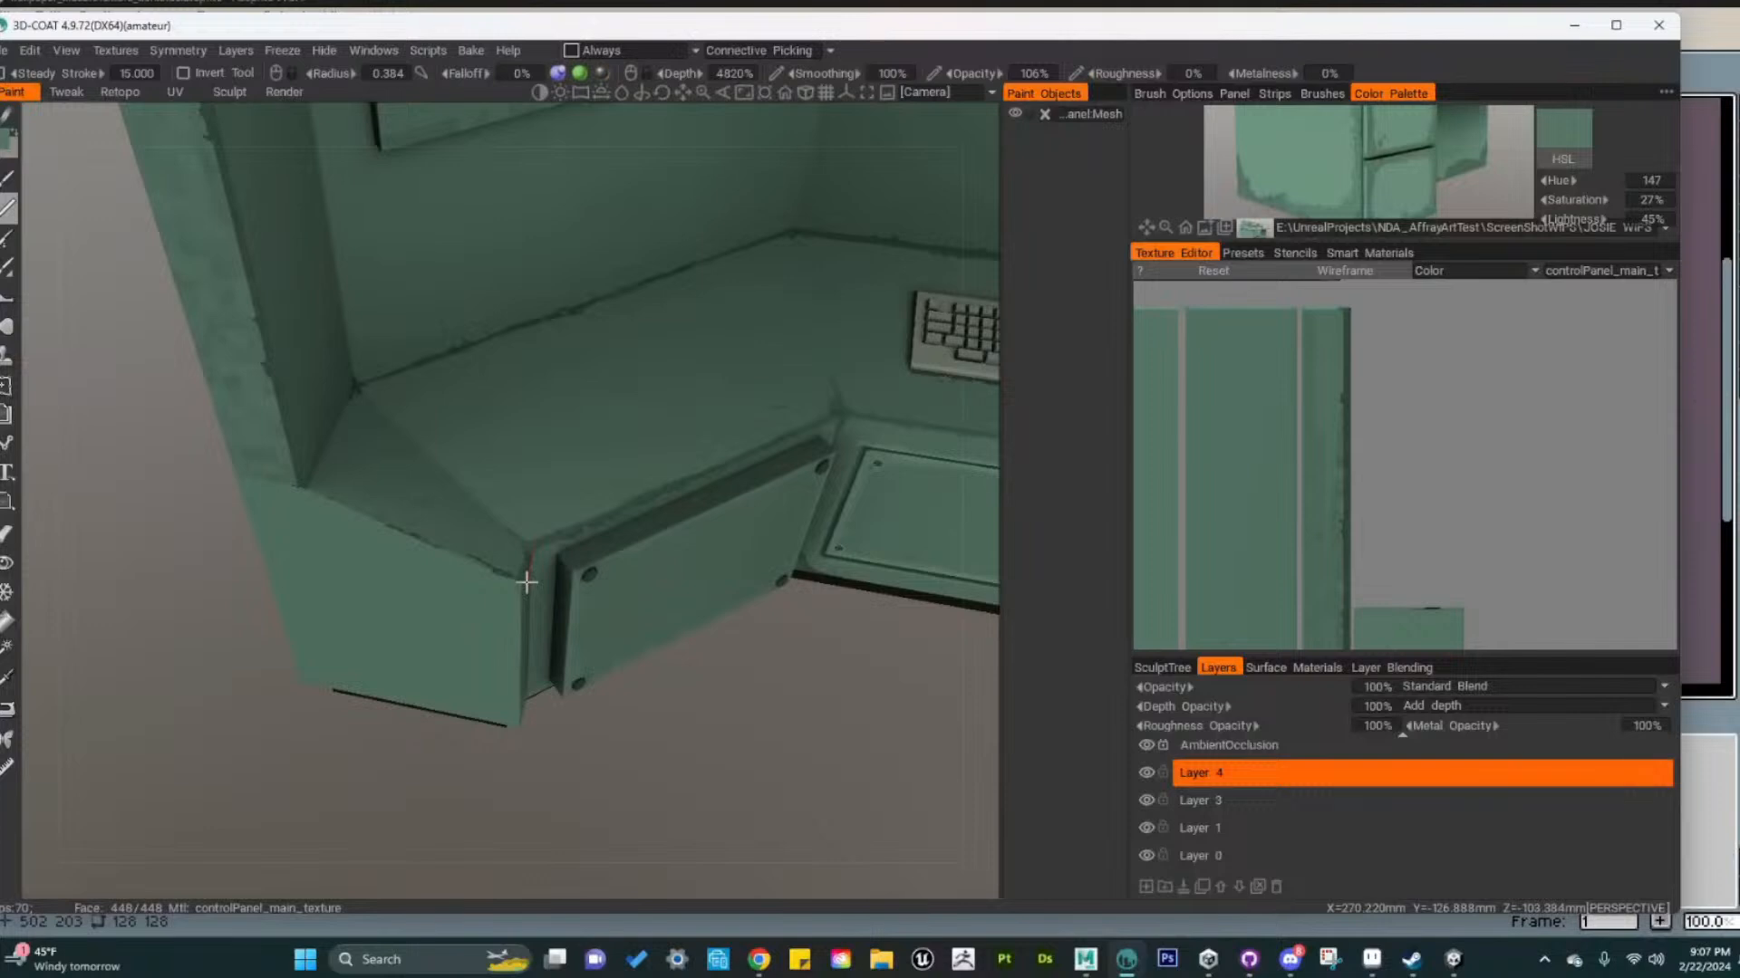
mouse_move(526, 583)
left_mouse_down("alt")
mouse_move(567, 555)
mouse_move(558, 595)
mouse_move(541, 579)
left_mouse_up("alt")
left_click_drag(590, 688, 621, 730, "alt")
right_click_drag(621, 730, 680, 660, "alt")
left_click_drag(680, 660, 641, 811, "alt")
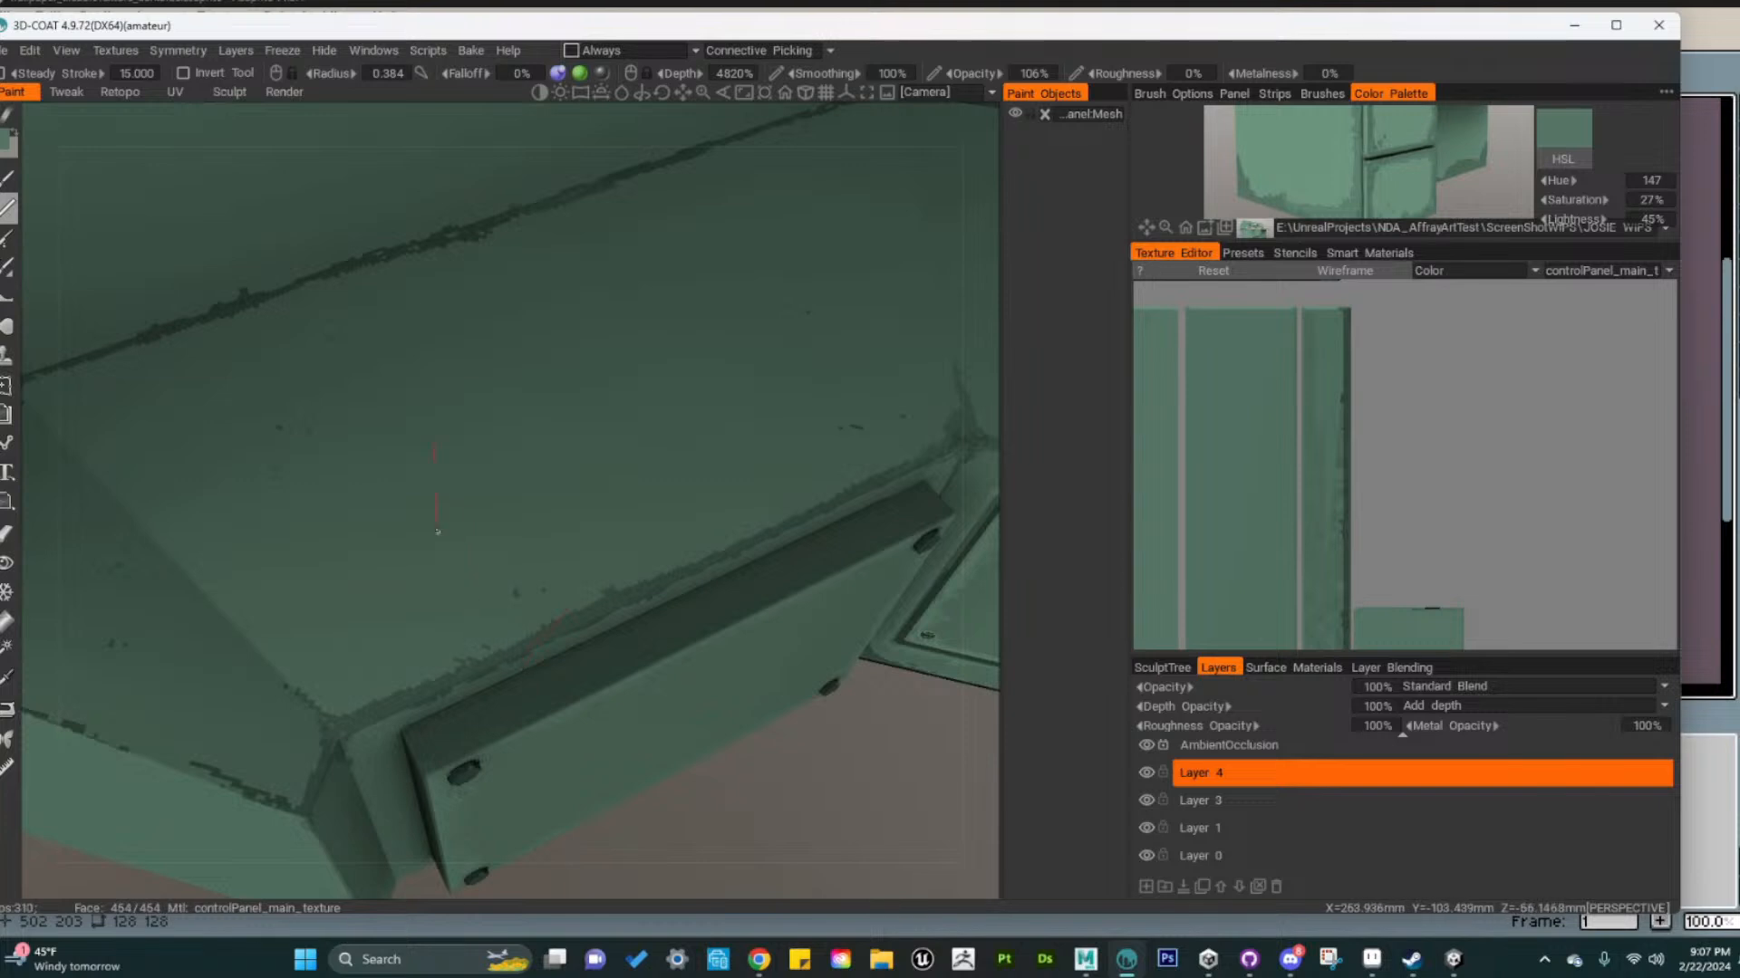
Enlarge the brush radius to 0.408, touch up the specks on the side desktop and check the whole desk
left_click_drag(695, 751, 691, 755, "alt")
right_click_drag(690, 754, 693, 767, "alt")
middle_click_drag(694, 767, 594, 860, "alt")
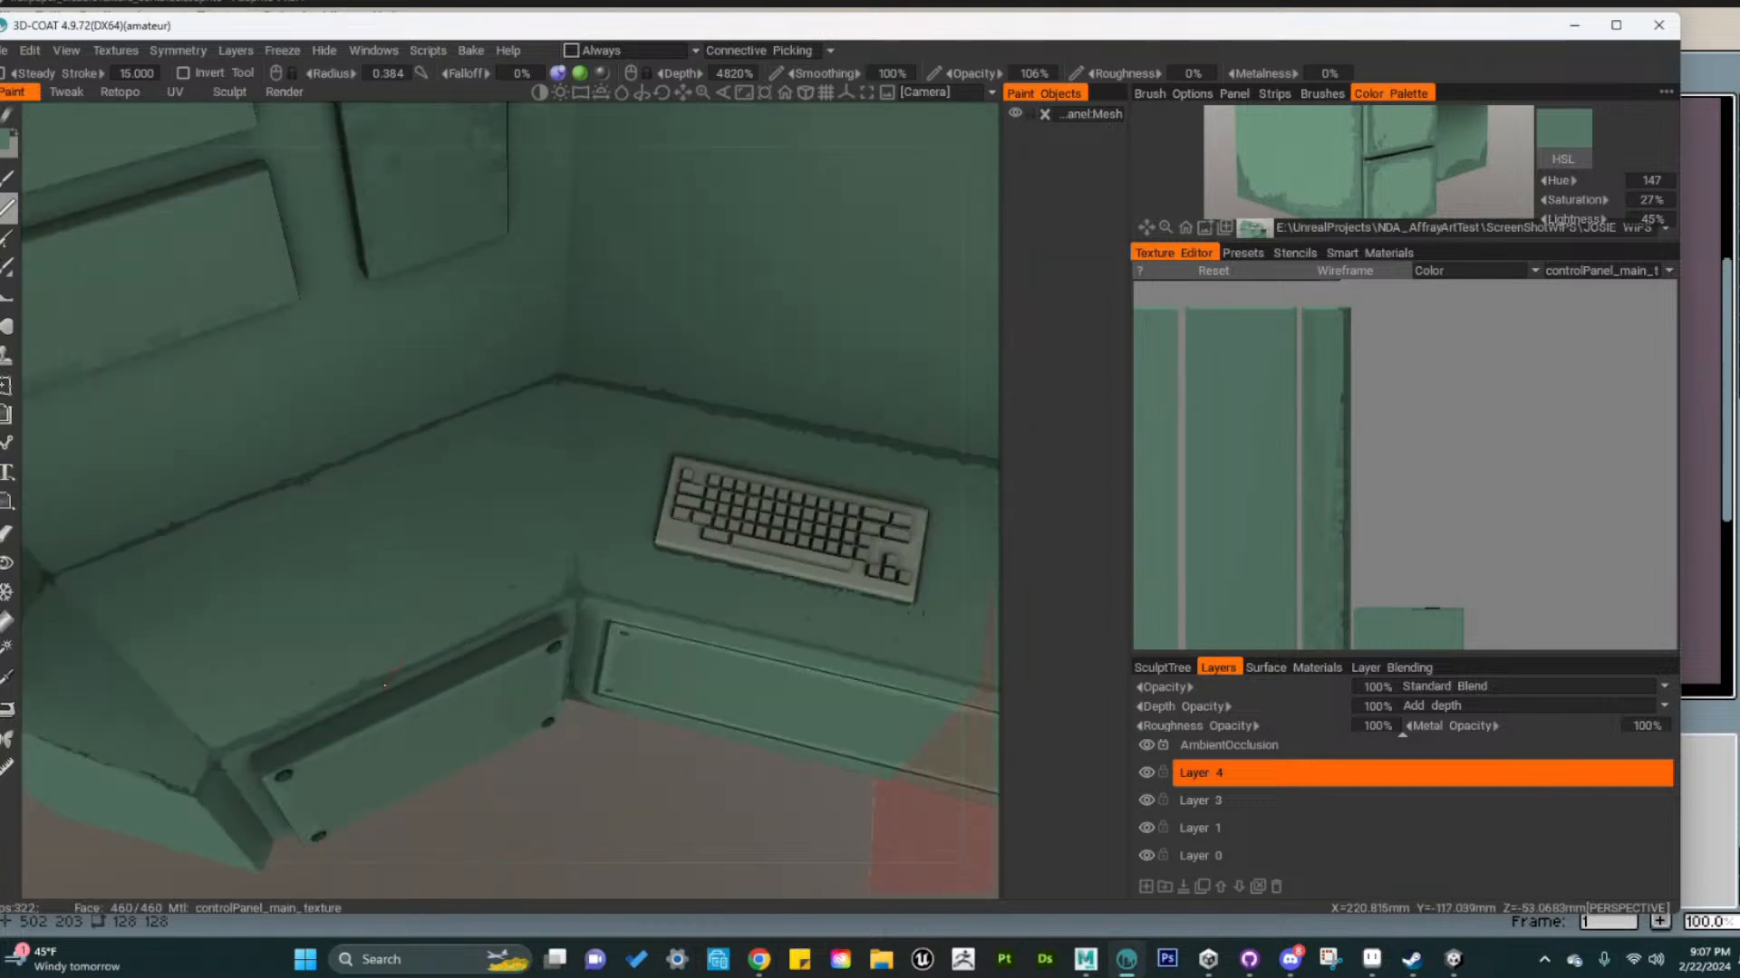
right_click_drag(426, 716, 437, 681, "alt")
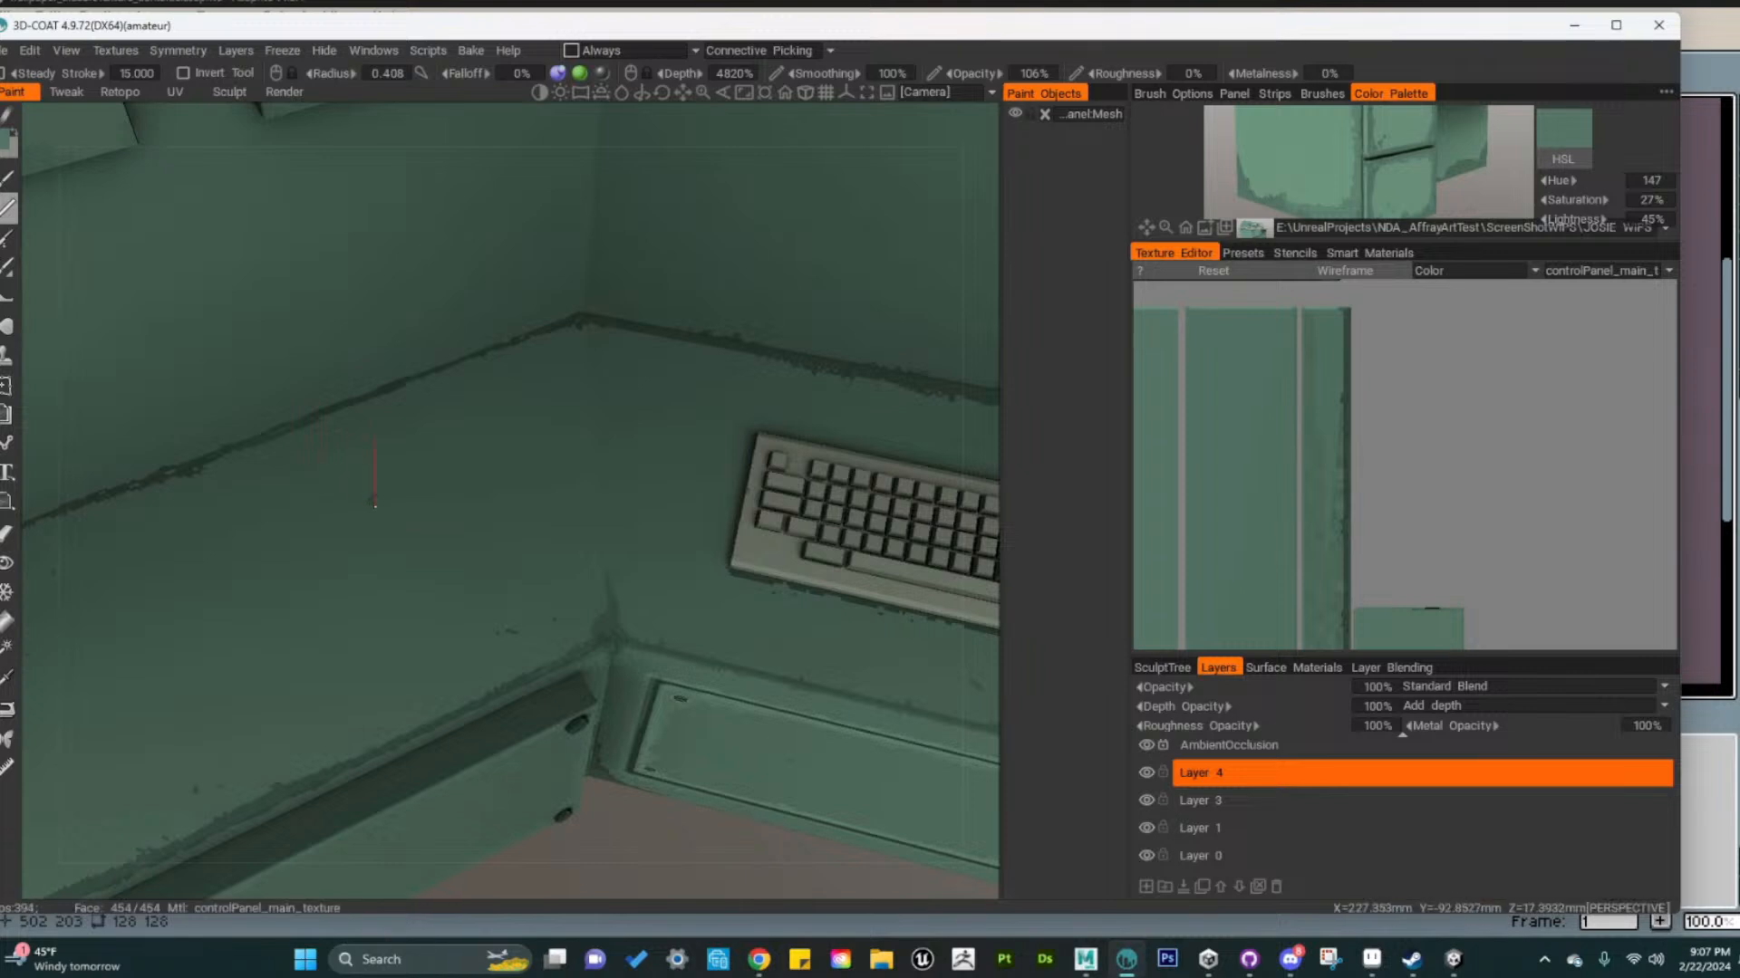
right_click_drag(587, 668, 589, 769, "alt")
left_click_drag(593, 767, 622, 727, "alt")
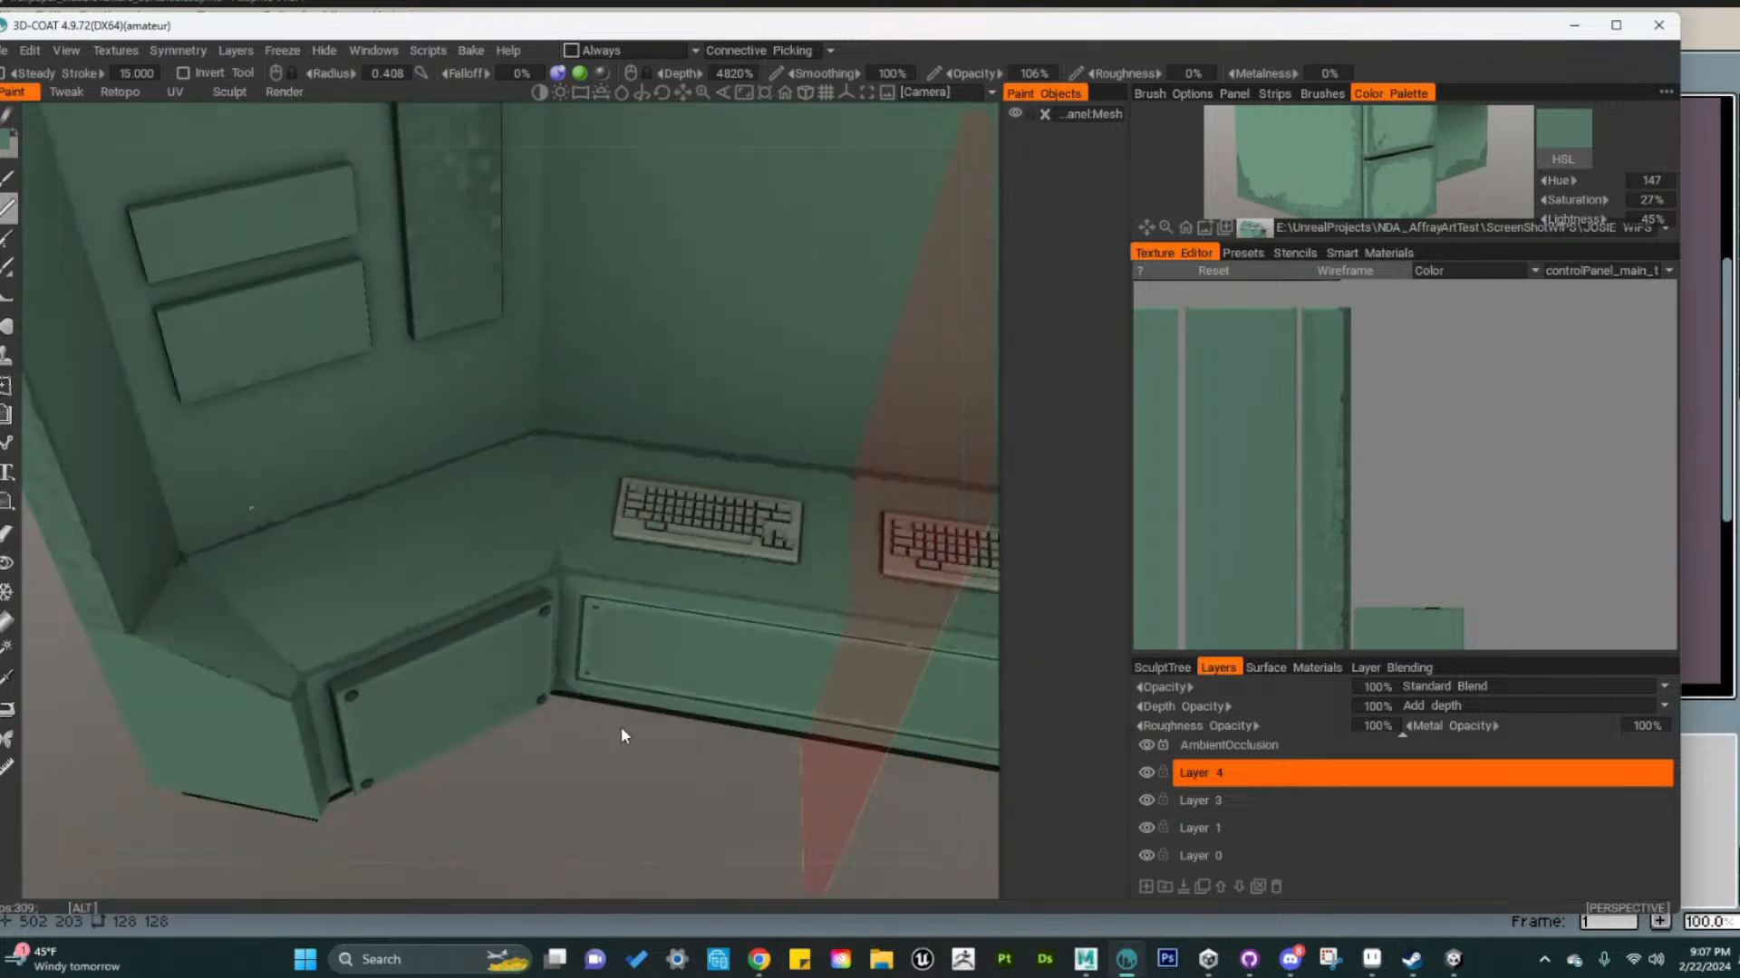
middle_click_drag(673, 733, 654, 736, "alt")
mouse_move(656, 745)
left_mouse_down("alt")
mouse_move(524, 738)
mouse_move(670, 736)
left_mouse_up("alt")
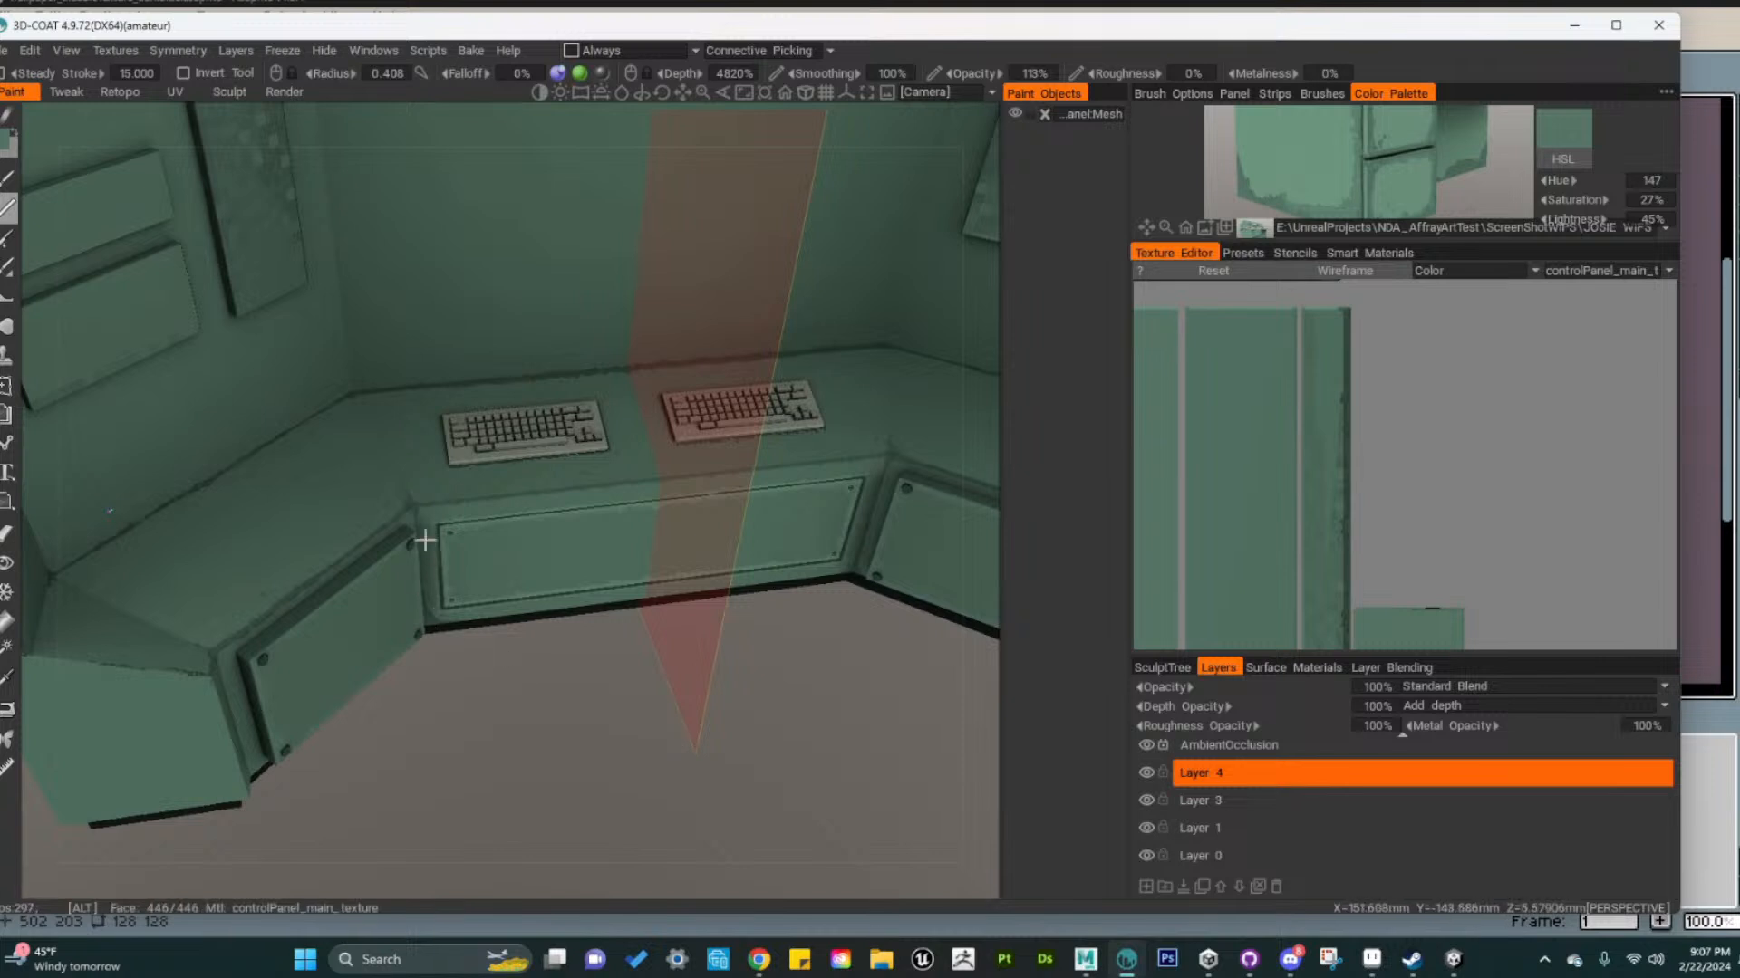
Paint ragged dark contact marks along the keyboard's front edge and scatter small specks on the desktop in front of it
right_click_drag(671, 735, 550, 562, "alt")
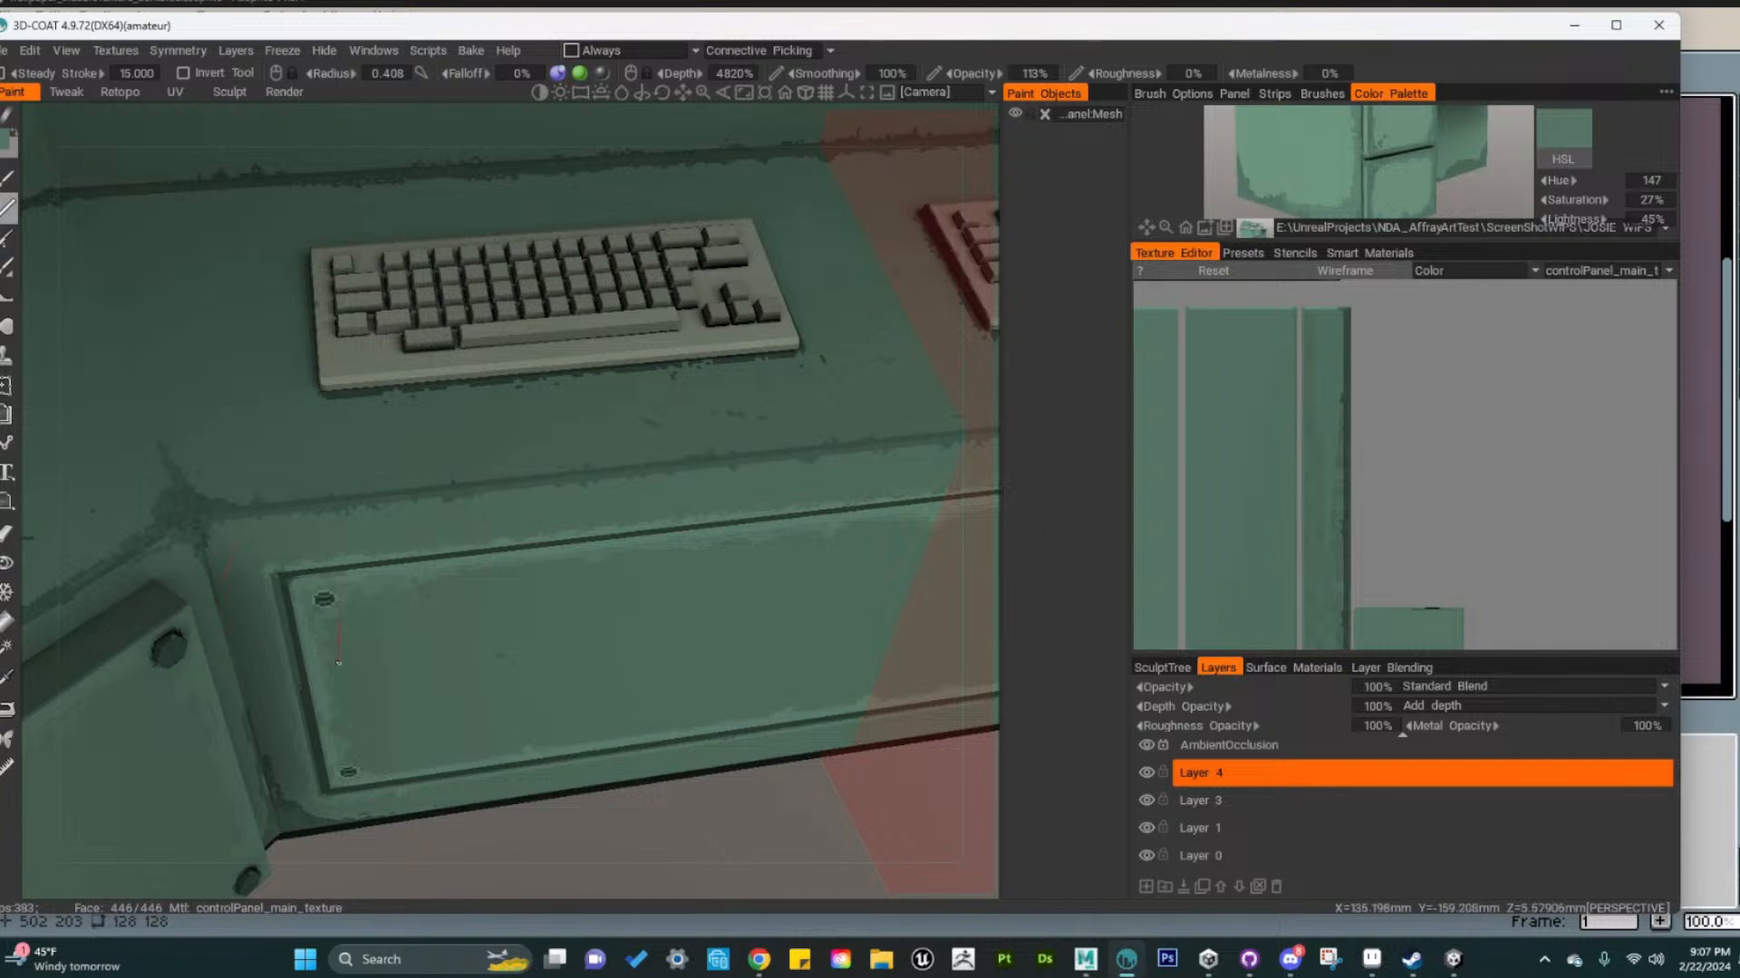
mouse_move(348, 638)
middle_mouse_down("alt")
mouse_move(459, 699)
mouse_move(540, 665)
middle_mouse_up("alt")
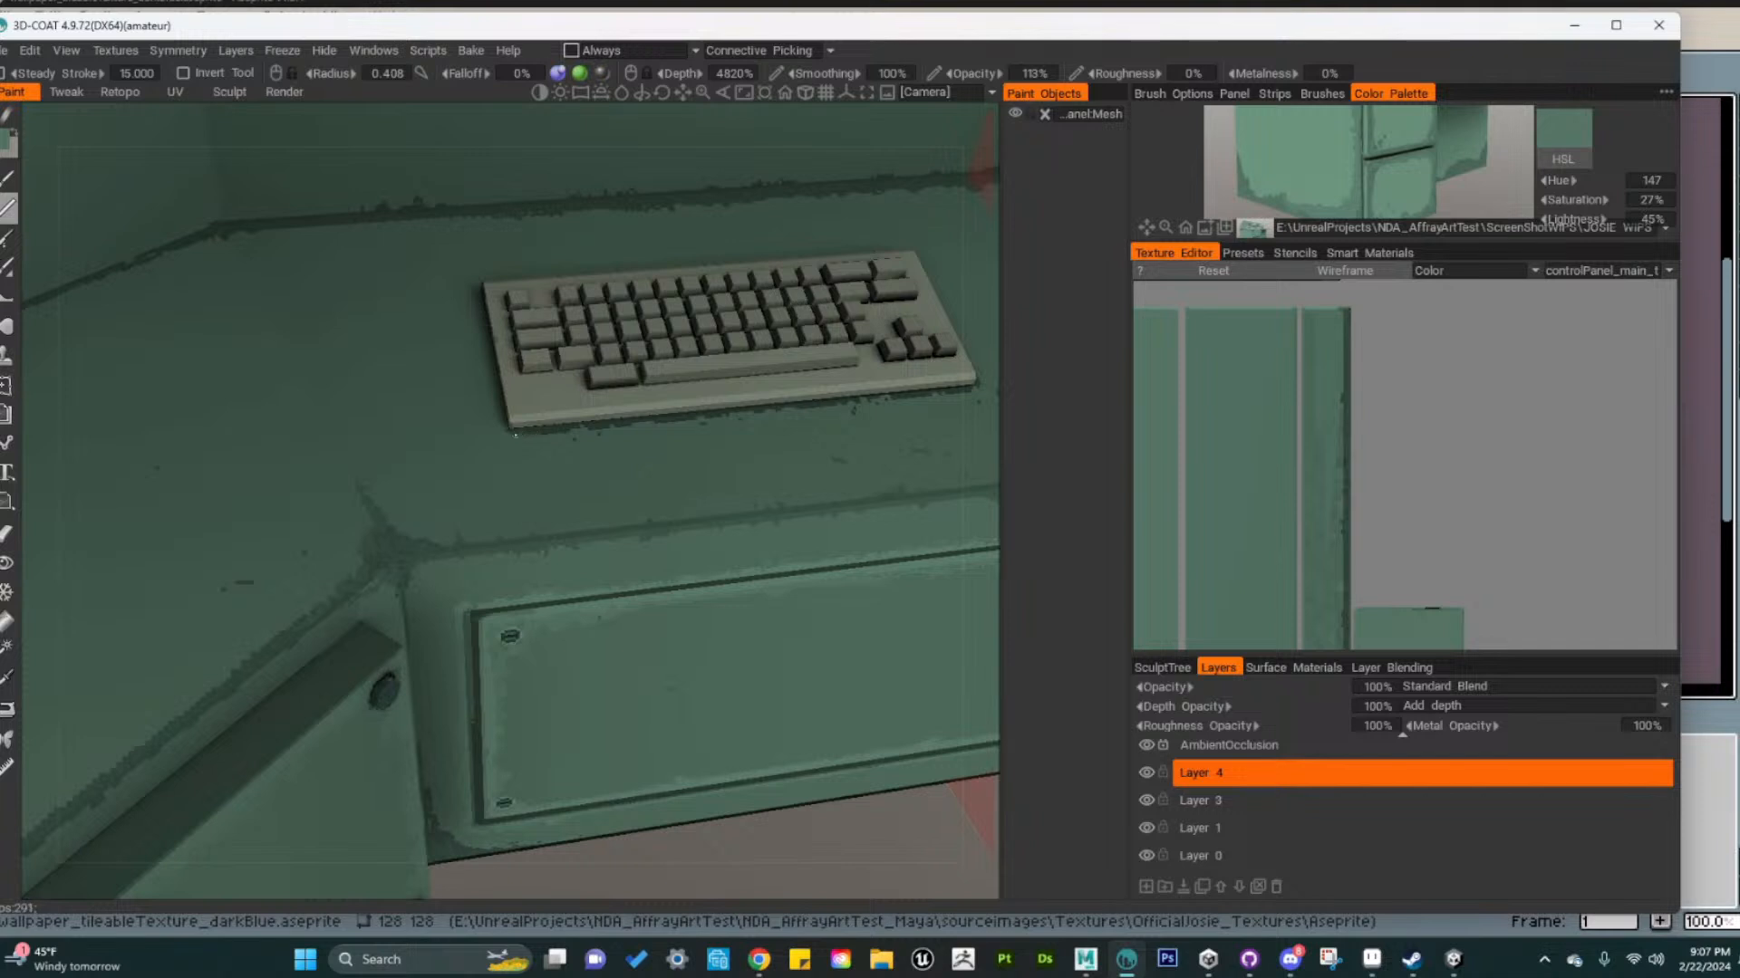
left_click_drag(763, 446, 268, 541, "alt")
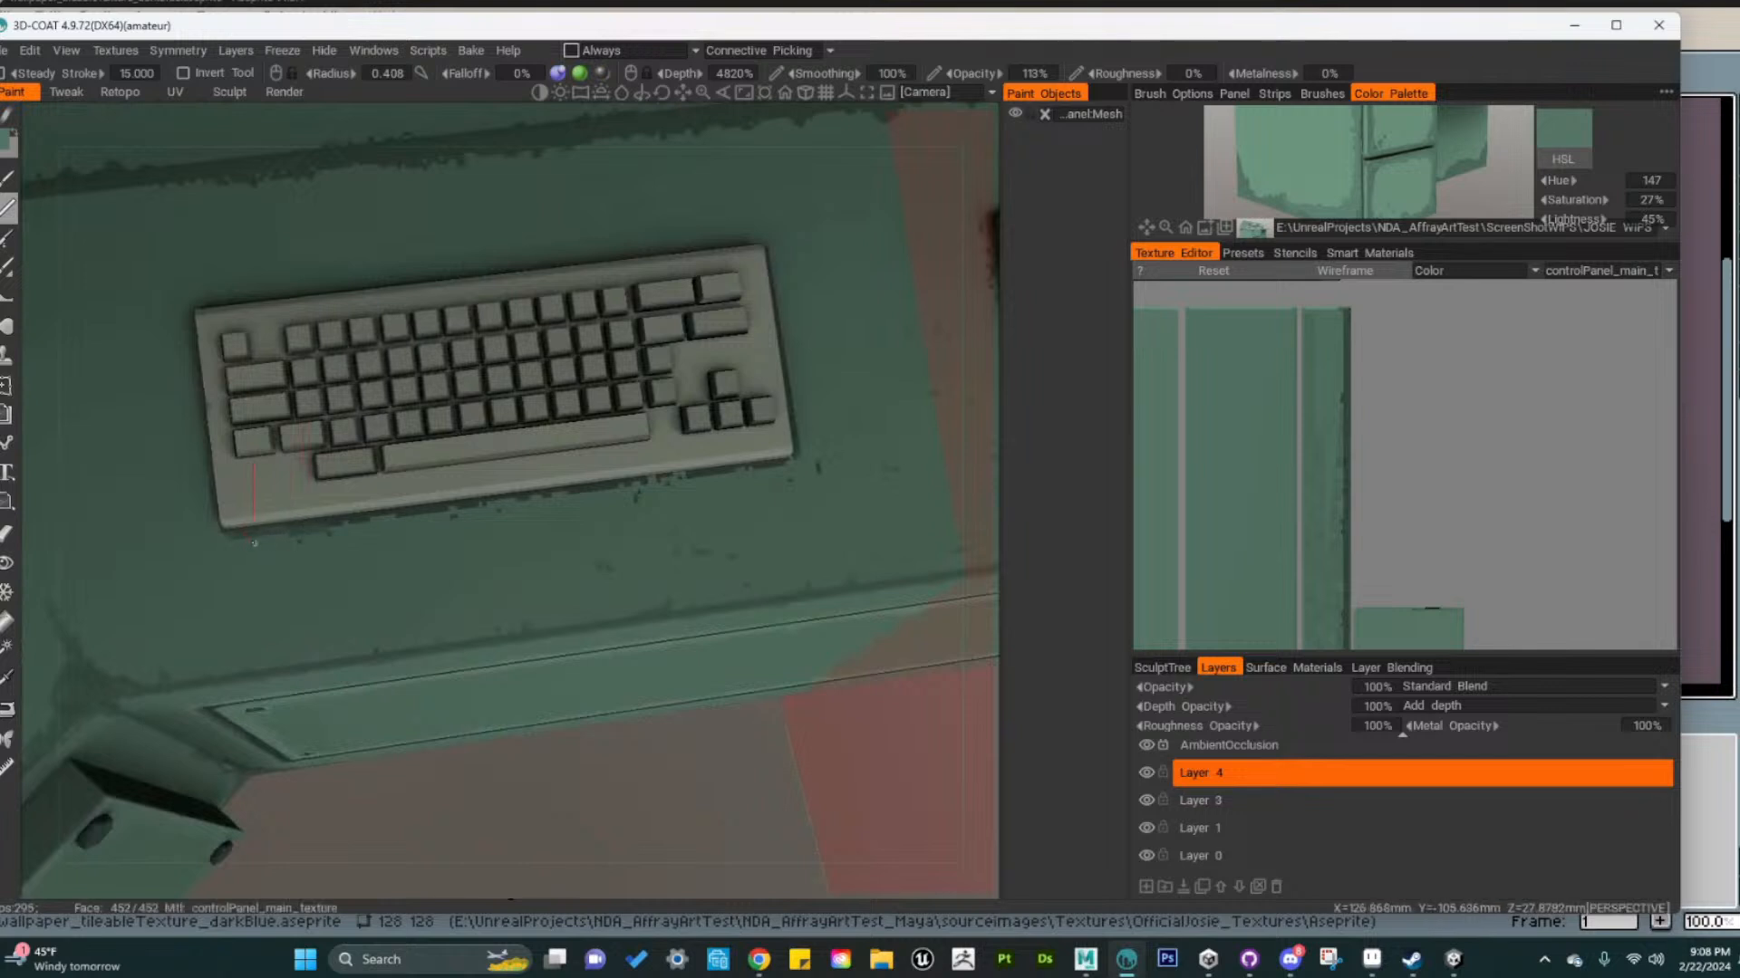
left_click_drag(563, 624, 594, 683, "alt")
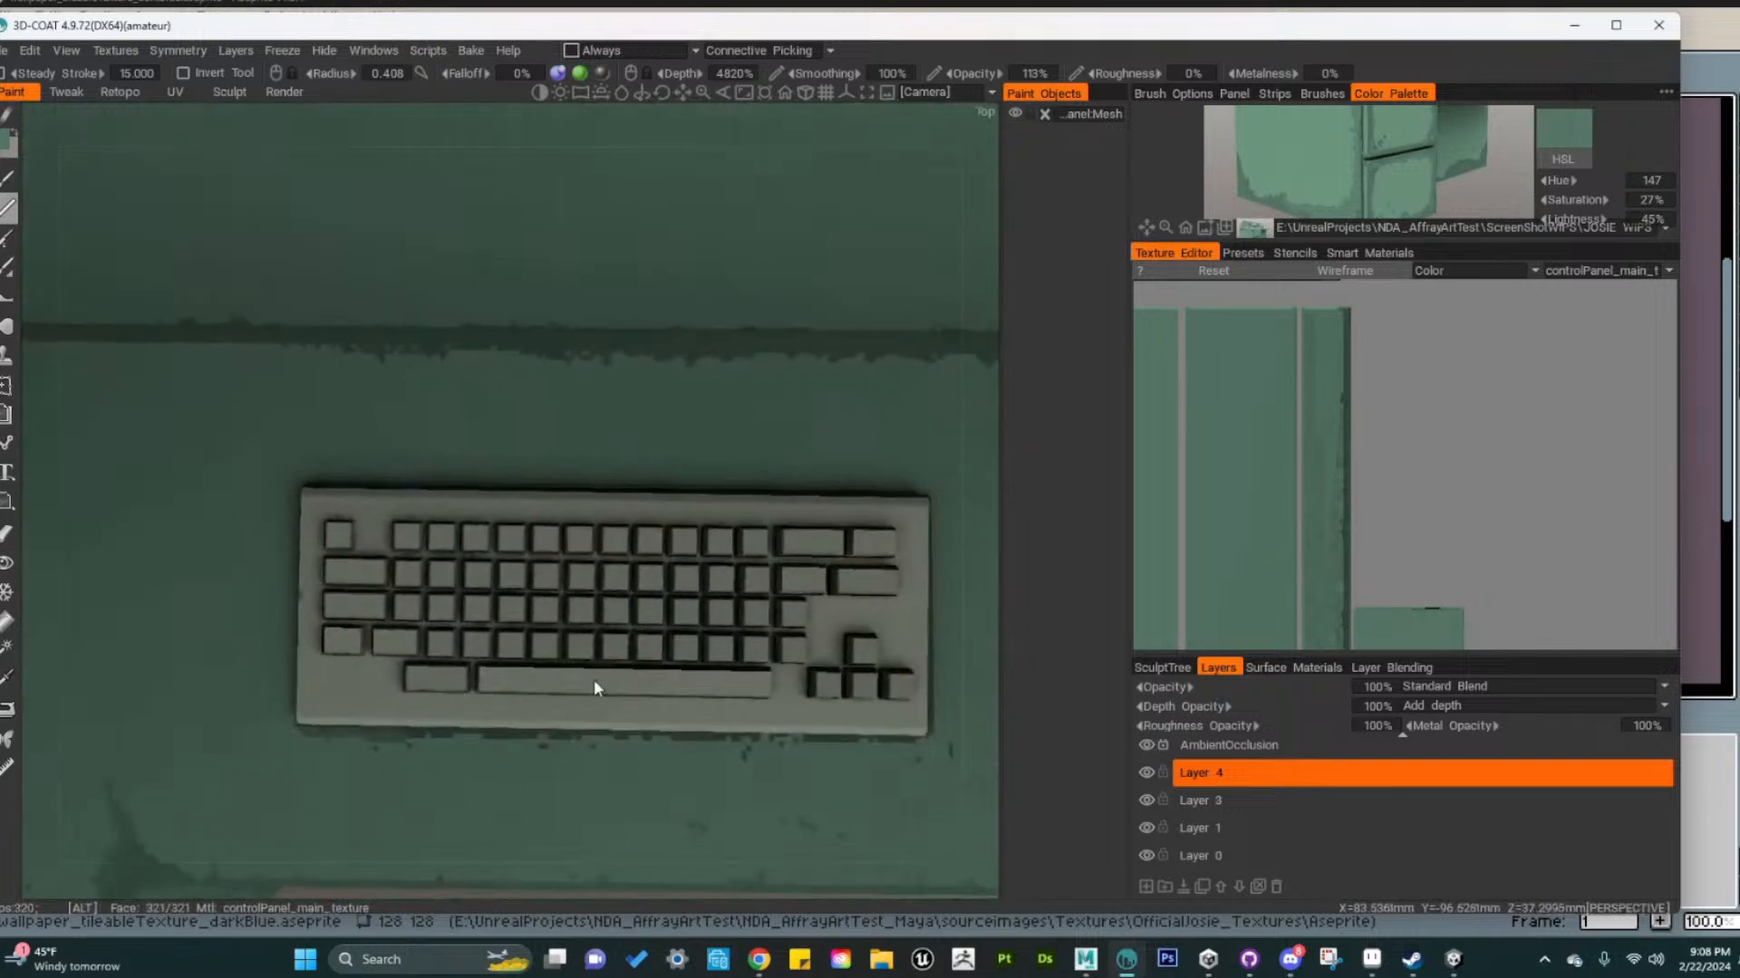
mouse_move(595, 683)
right_mouse_down("alt")
mouse_move(396, 711)
mouse_move(555, 726)
right_mouse_up("alt")
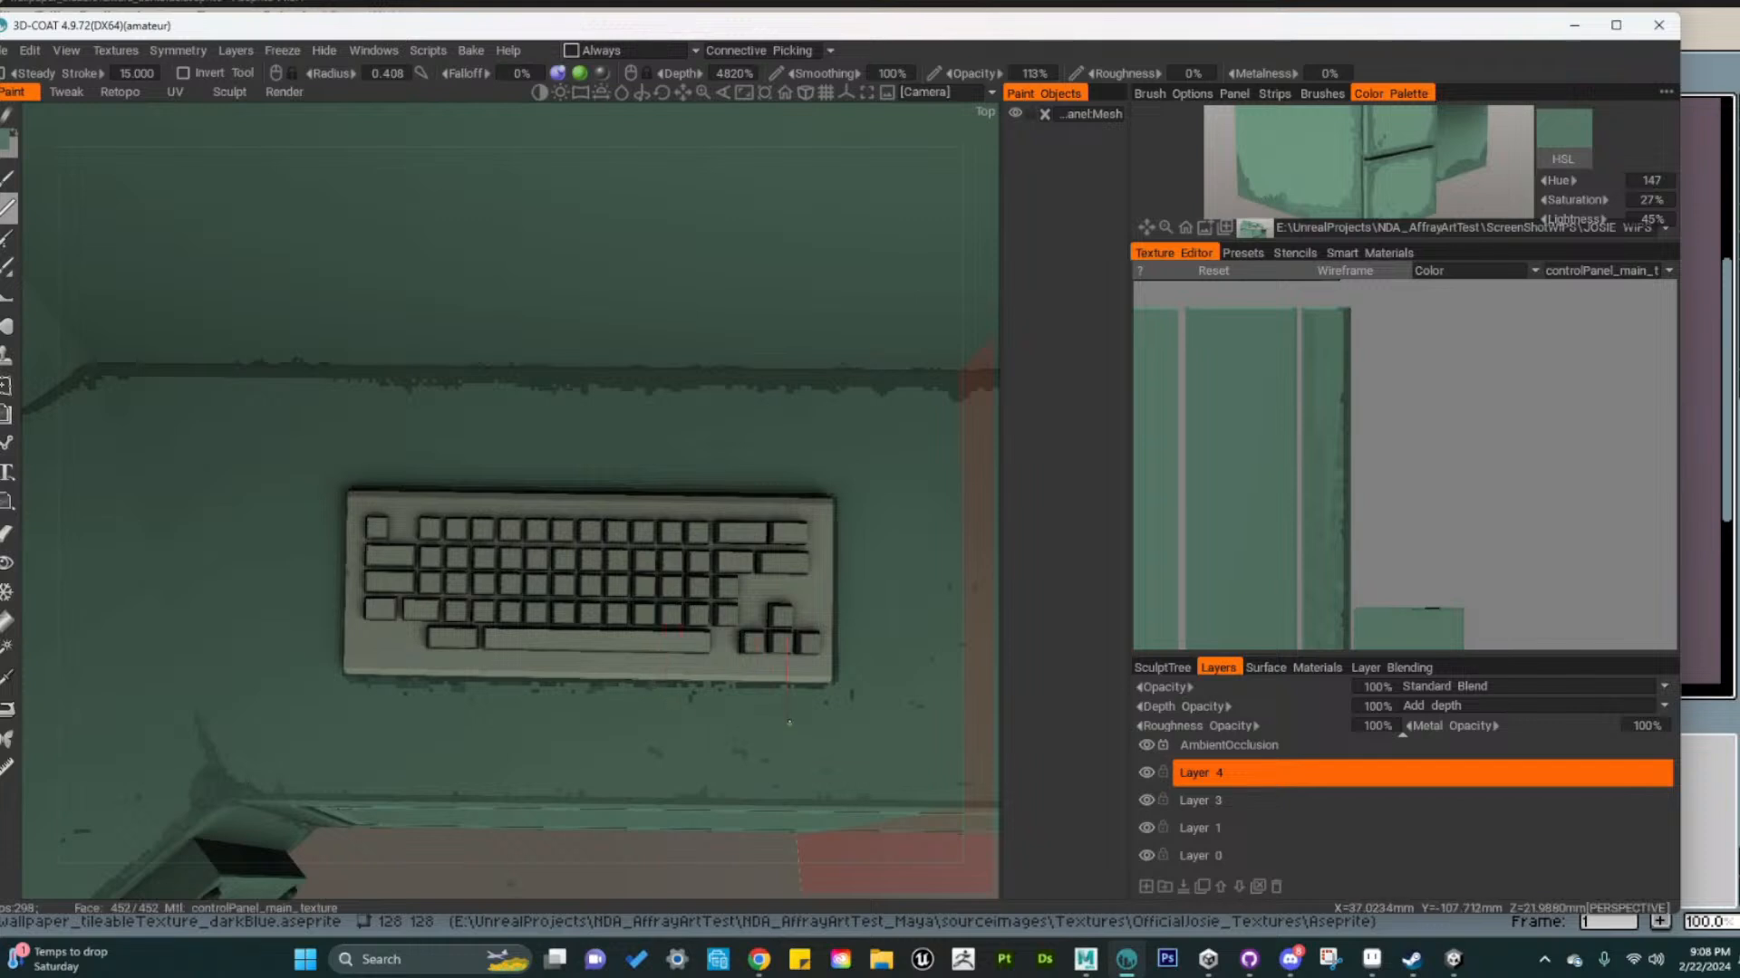
middle_click_drag(789, 722, 641, 705)
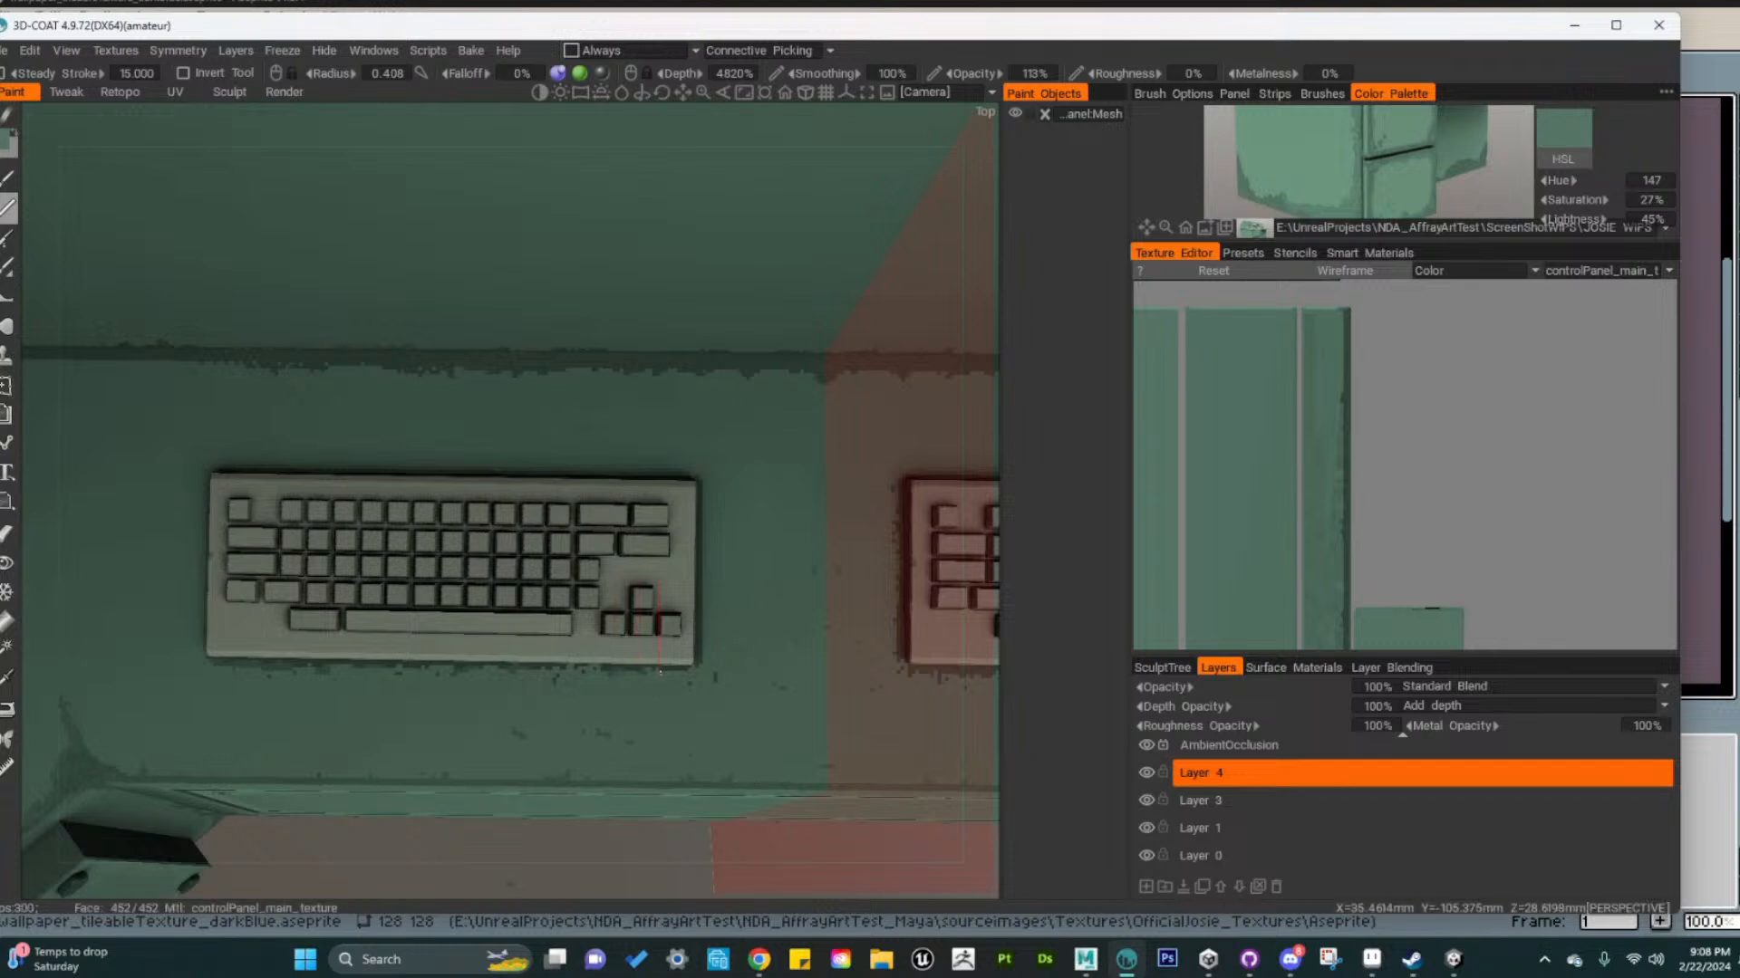
Touch up the dark marks around the front corner of the other keyboard and check both keyboards
middle_click_drag(821, 714, 630, 682, "alt")
right_click_drag(721, 685, 640, 683, "alt")
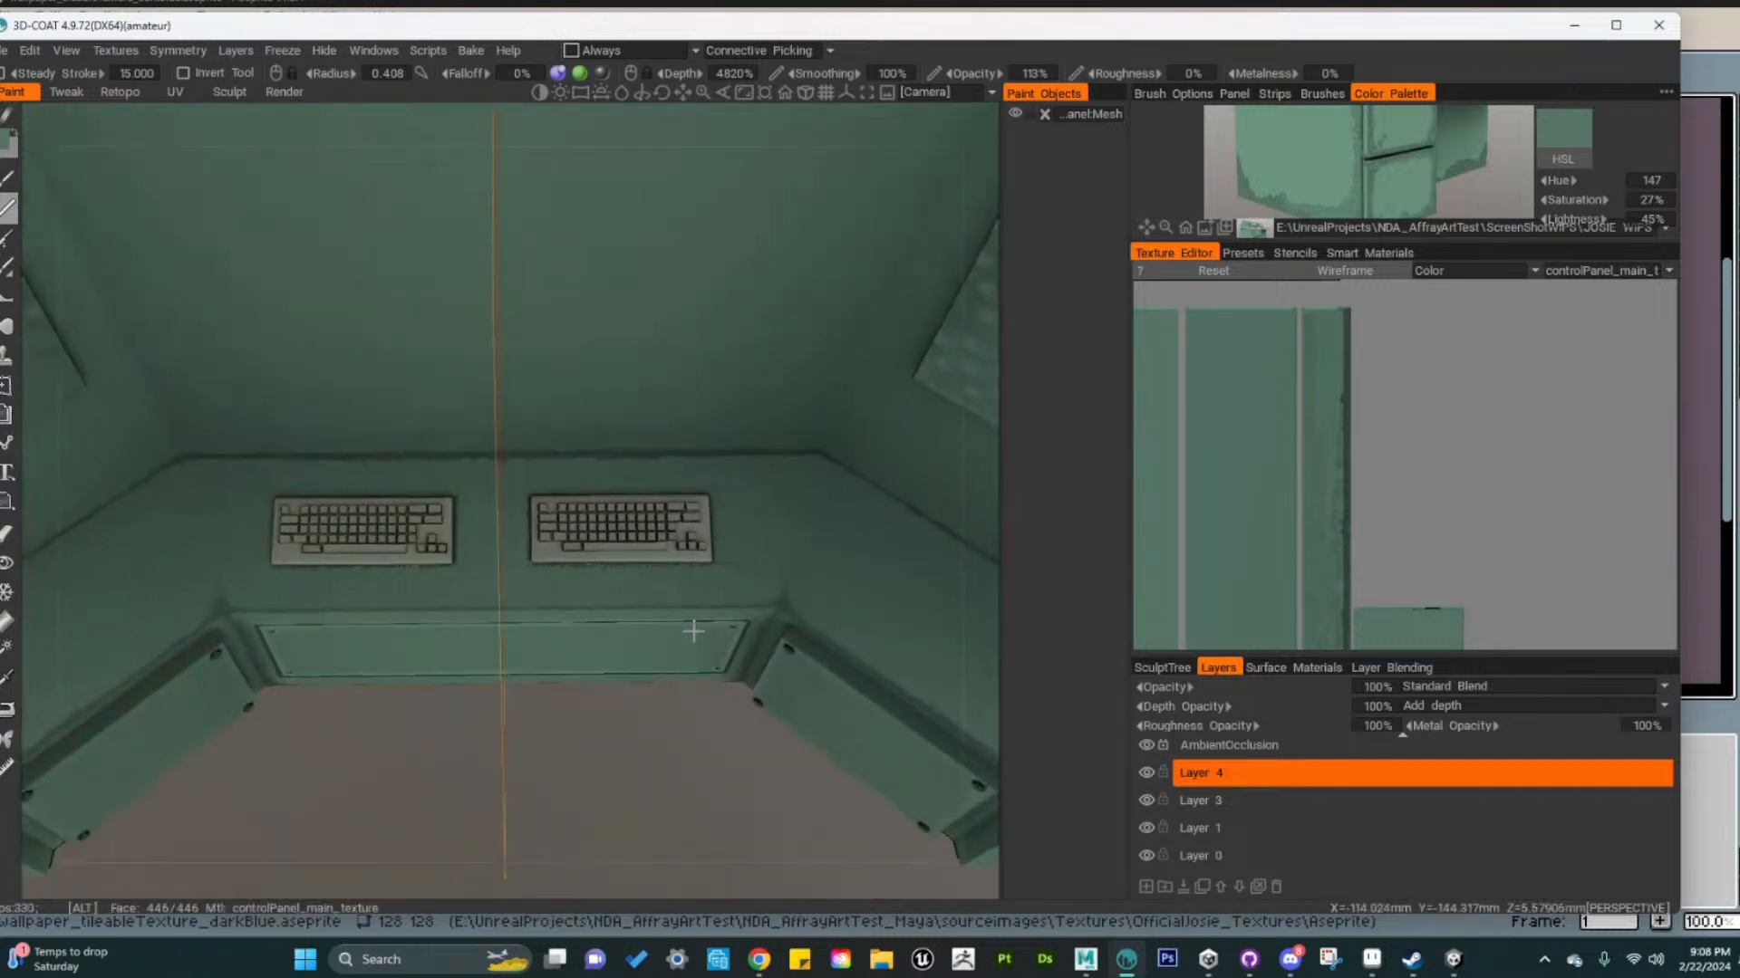
left_click_drag(694, 632, 719, 694, "alt")
right_click_drag(718, 695, 765, 700, "alt")
middle_click_drag(765, 700, 615, 638, "alt")
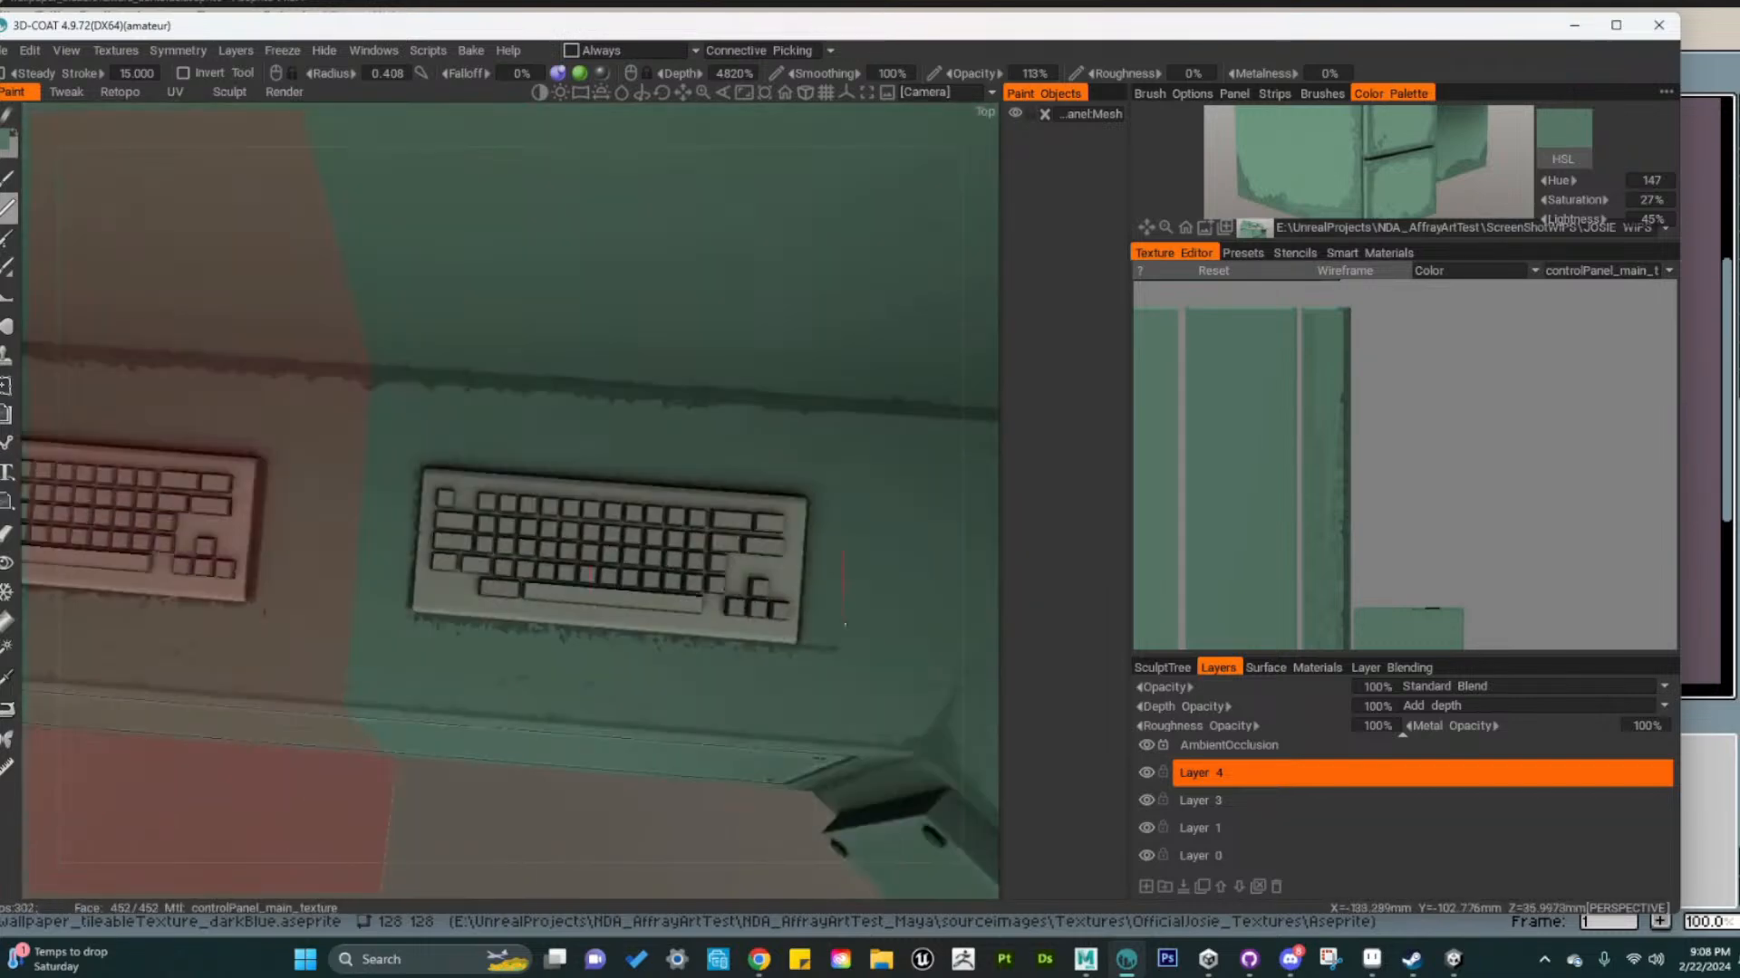
Sample a lighter green with 57% lightness from the reference, set the brush radius to 0.384 and review the walls and texture layout
left_click(1312, 172)
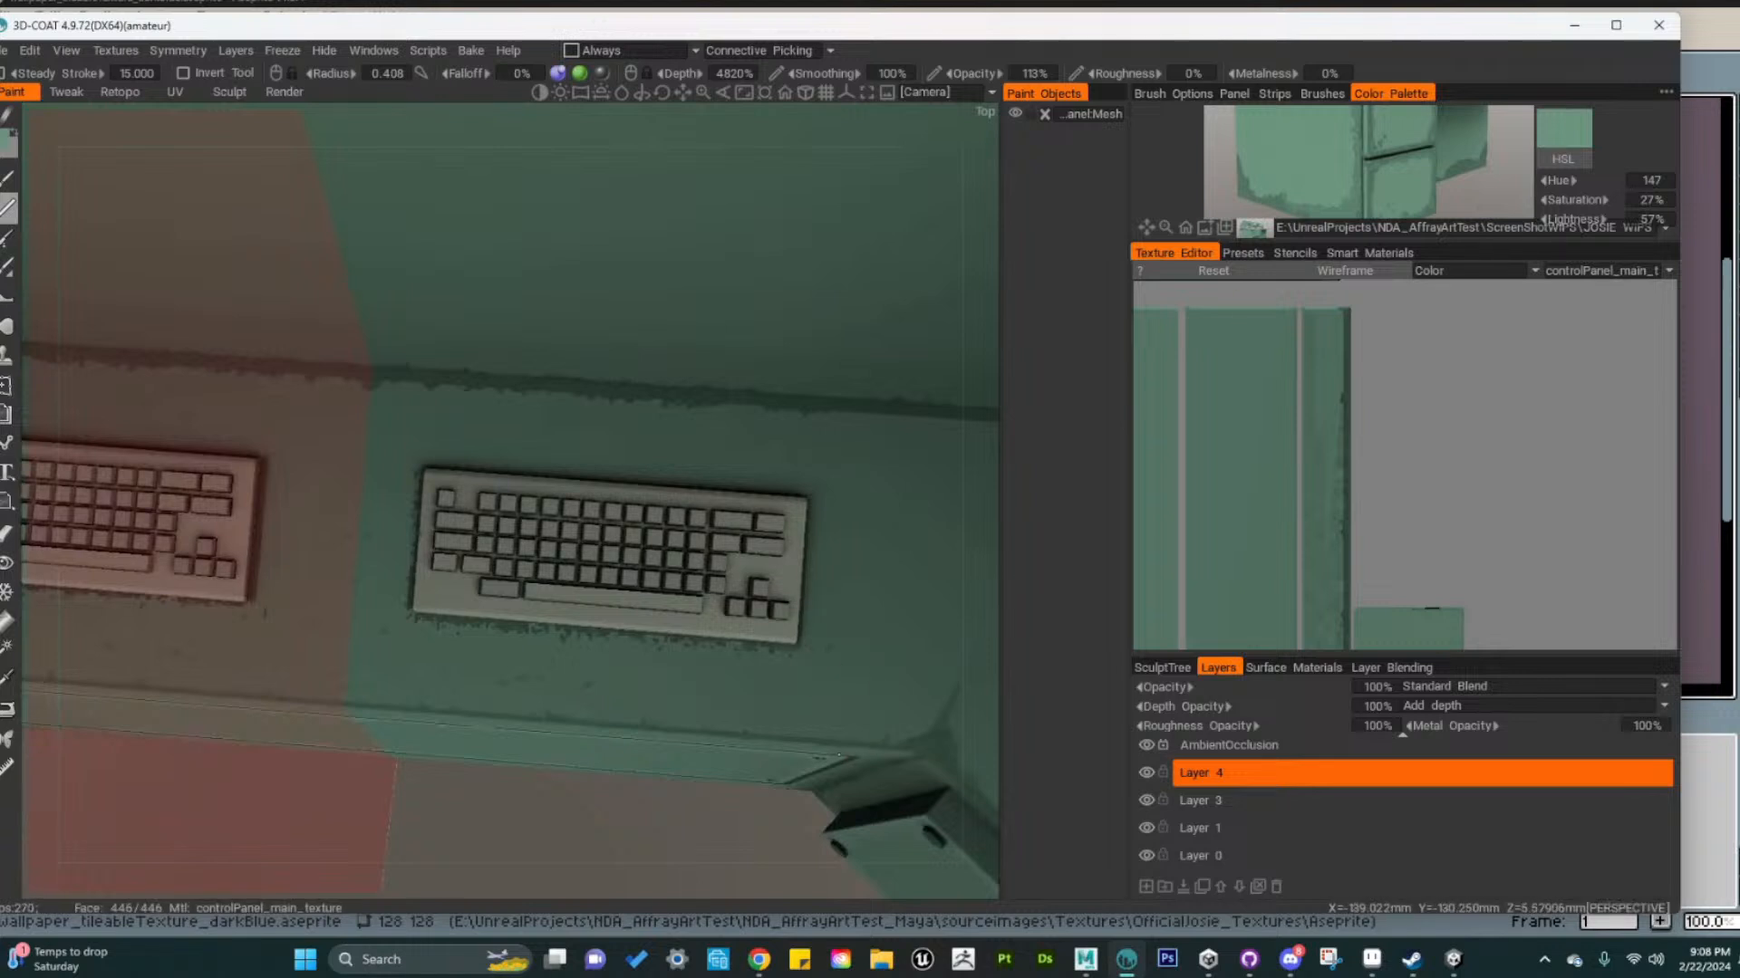
left_click_drag(805, 641, 350, 611, "alt")
right_click_drag(349, 611, 393, 607, "alt")
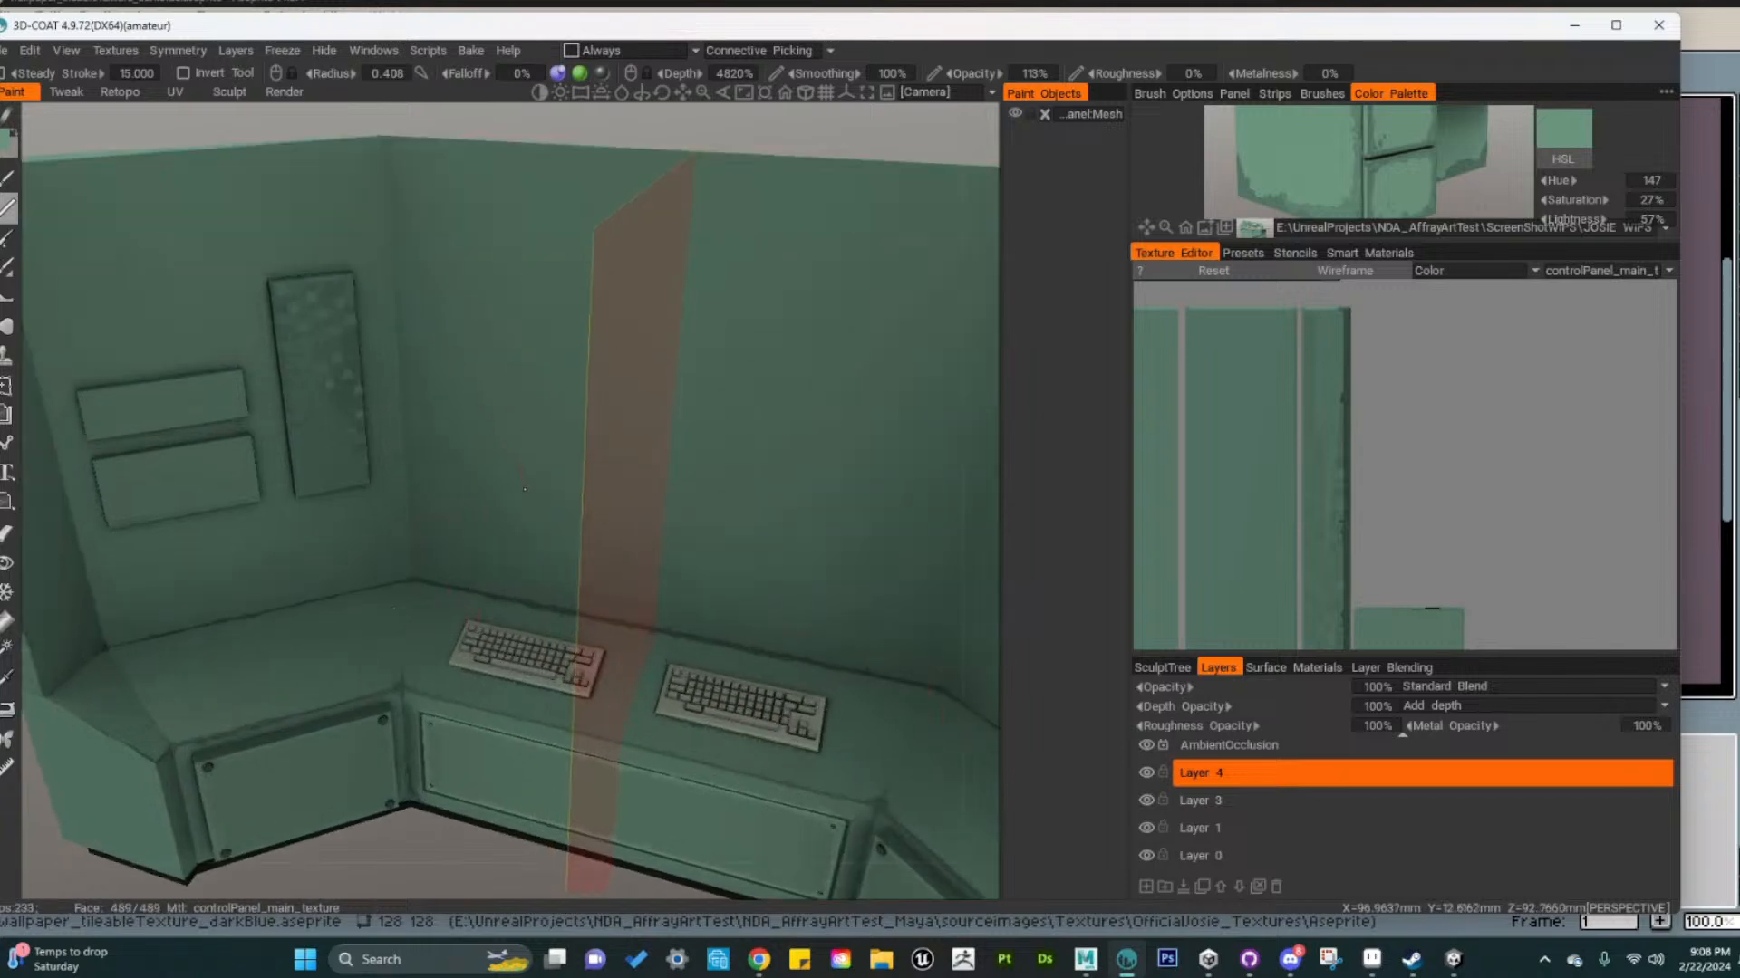
left_click_drag(556, 403, 1432, 443, "alt")
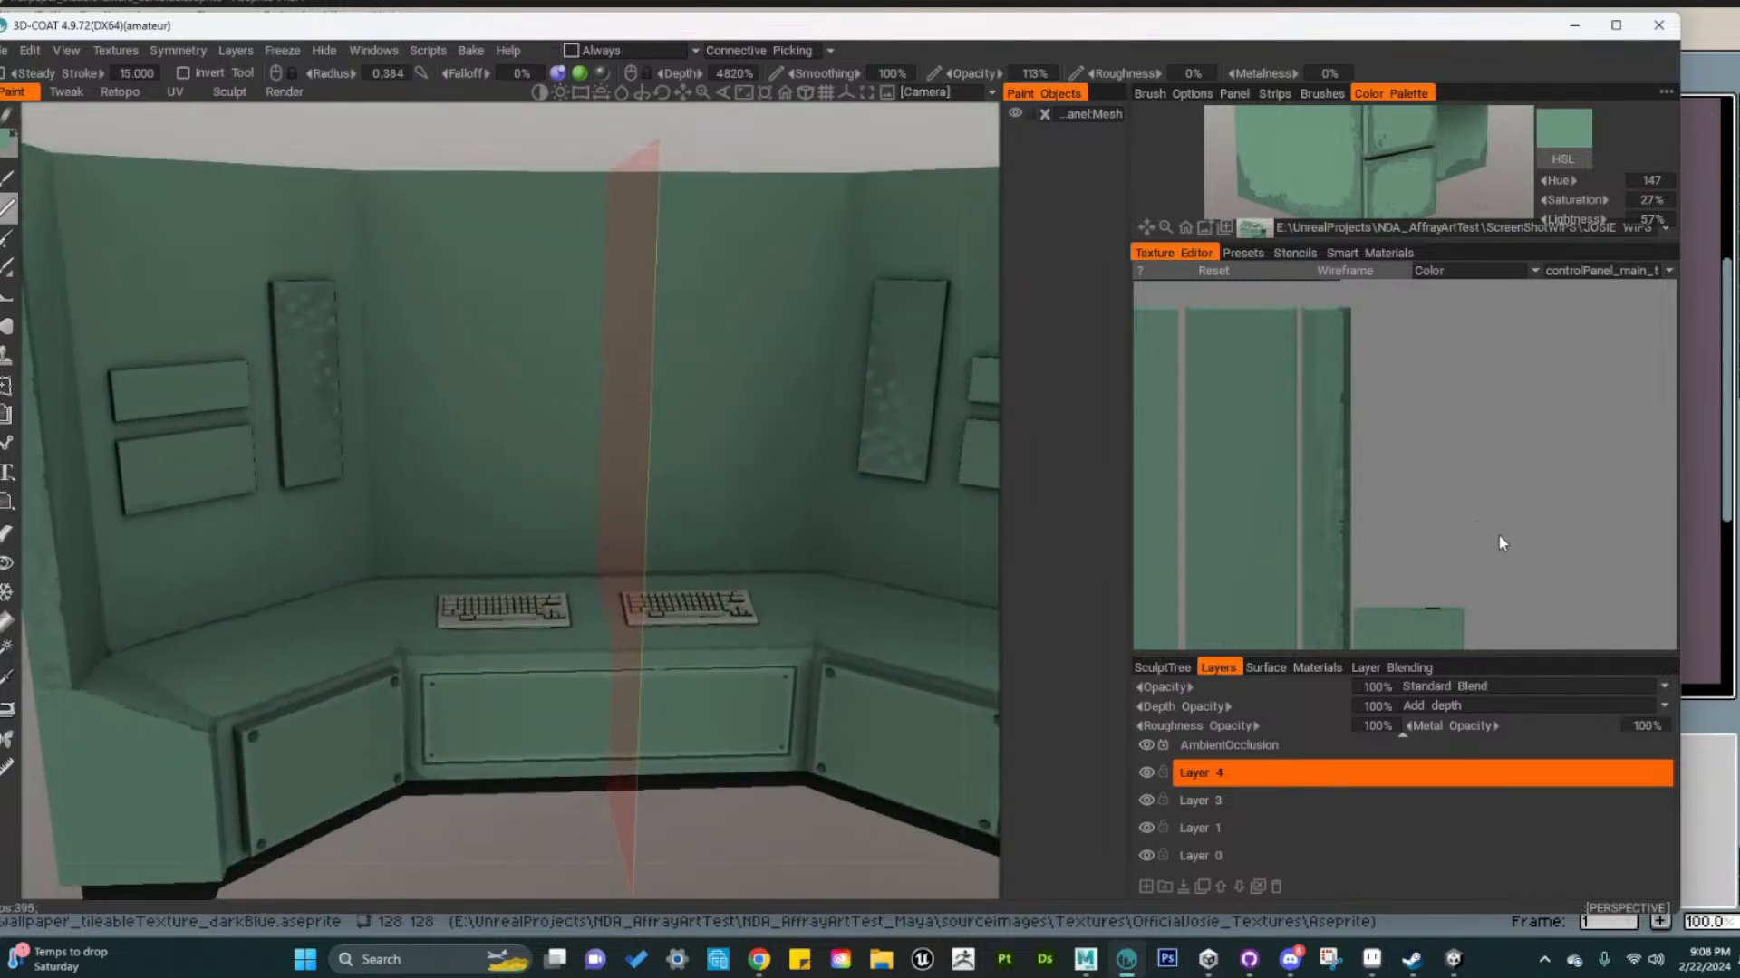
middle_click_drag(1533, 560, 1531, 459, "alt")
right_click_drag(1532, 459, 1487, 443, "alt")
middle_click_drag(1487, 442, 1477, 319, "alt")
mouse_move(1513, 408)
middle_mouse_down("alt")
mouse_move(1516, 508)
mouse_move(1452, 516)
middle_mouse_up("alt")
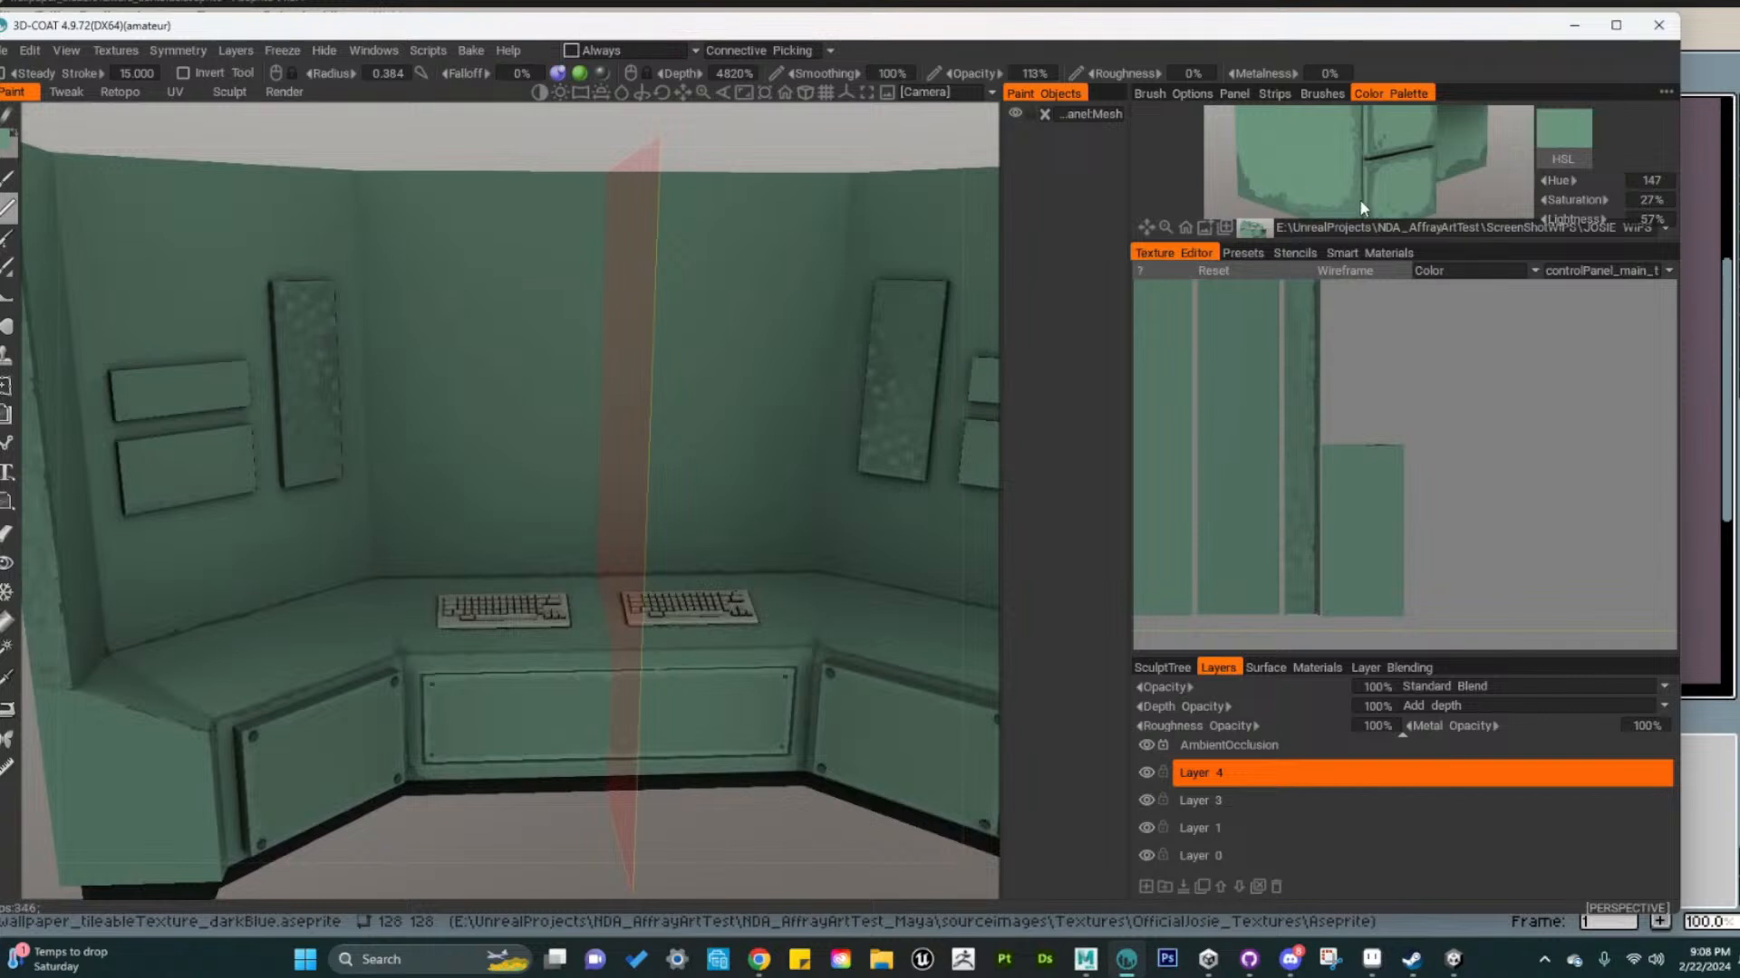
Sample a dark green with hue 149 and lightness 42%, and draw and undo a test mark locating the lower wall panel in the texture
left_click(1368, 145)
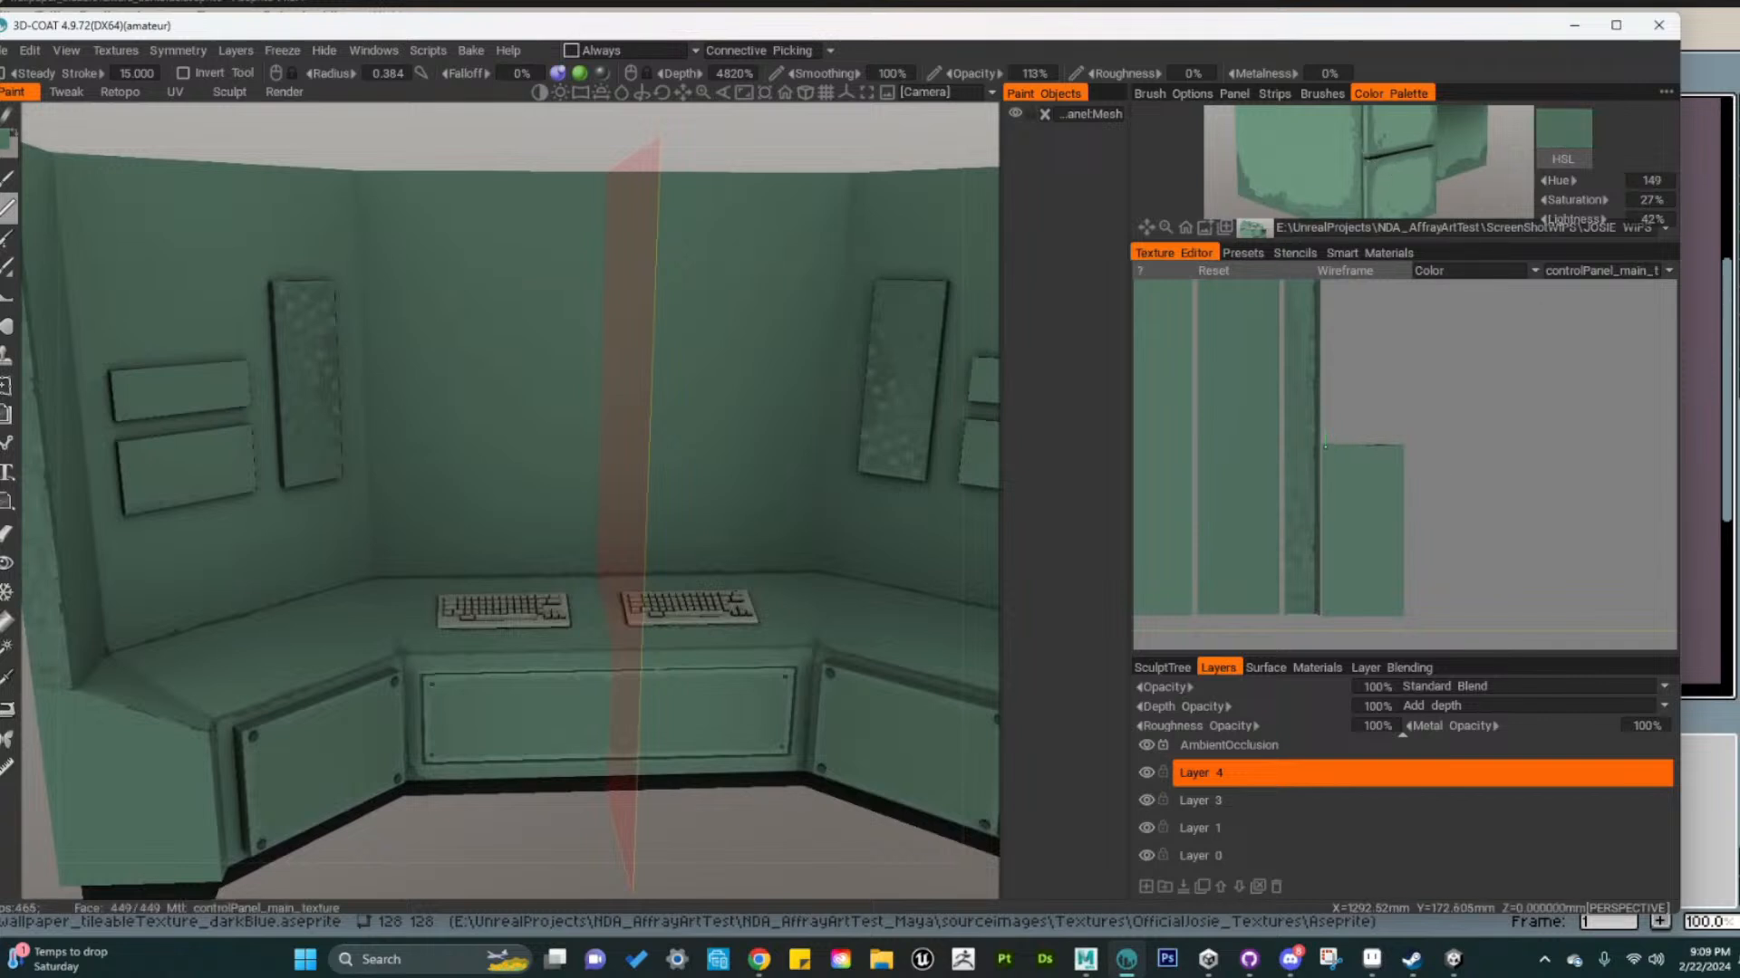
scroll(1325, 446, "up", 8)
right_click_drag(1531, 458, 1381, 400, "alt")
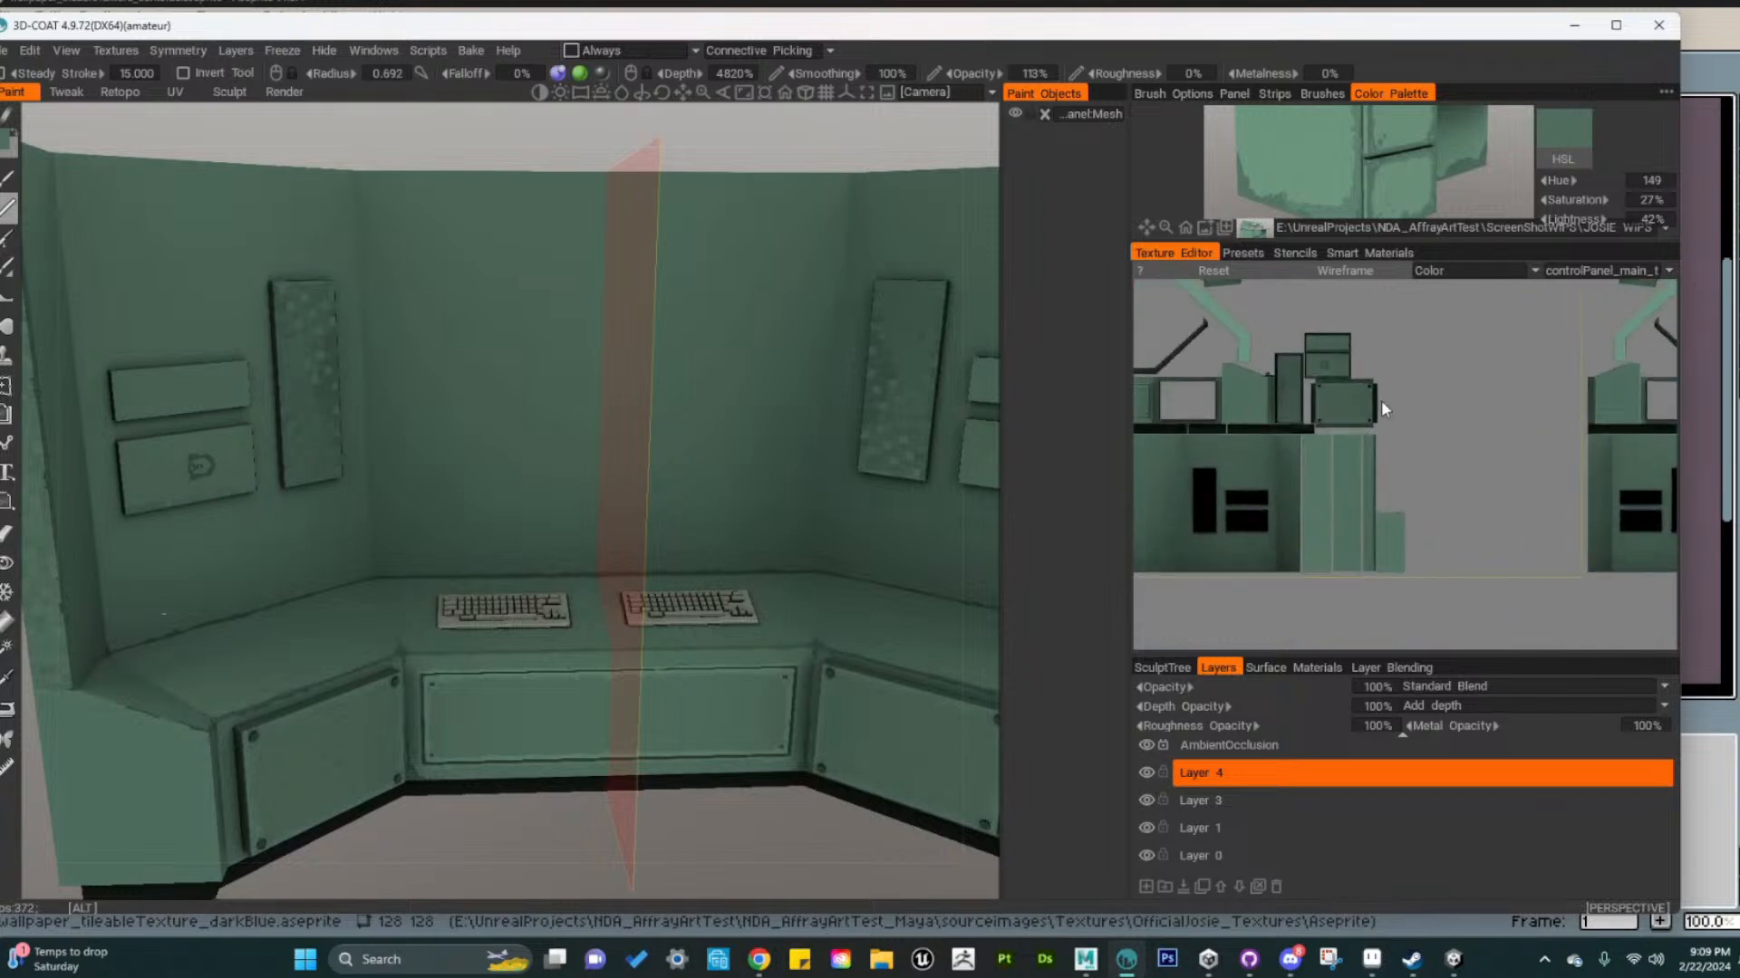
middle_click_drag(1404, 395, 1479, 644, "alt")
right_click_drag(1478, 644, 1441, 547, "alt")
middle_click_drag(1441, 547, 1448, 475, "alt")
right_click_drag(1447, 476, 1468, 517, "alt")
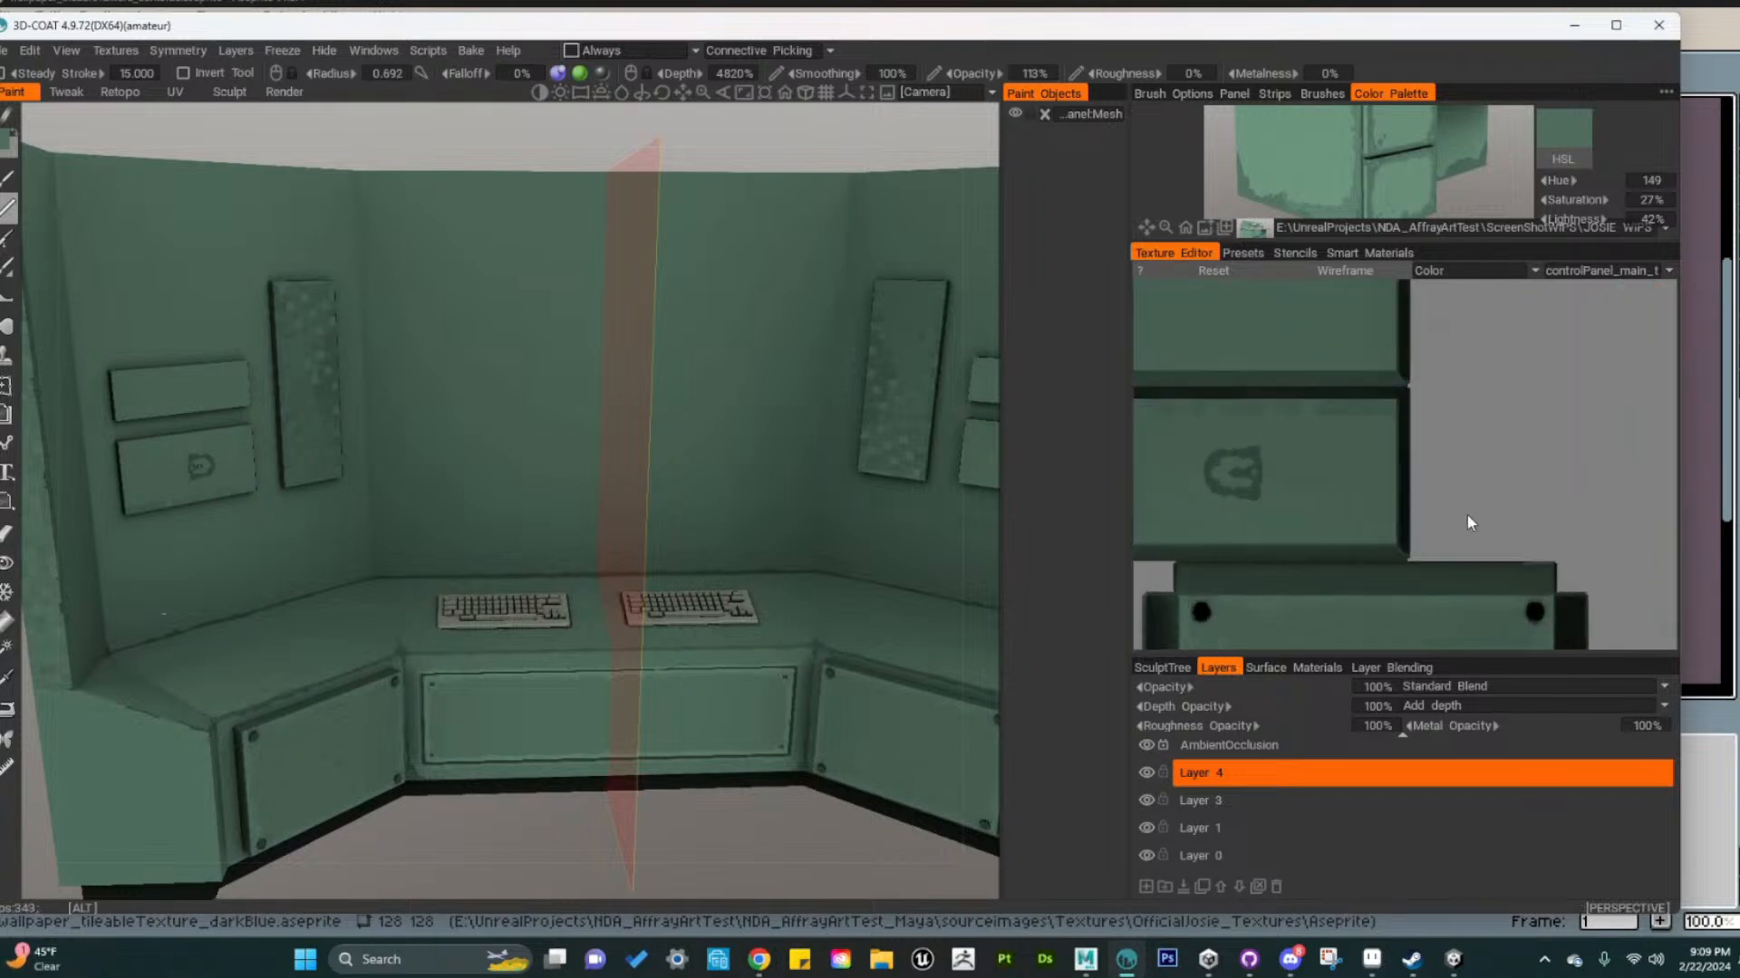
key("ctrl+z")
Enlarge the brush radius to 1.073 and paint a dark border around the inside edges of the lower wall panel
middle_click_drag(1341, 542, 1473, 550, "alt")
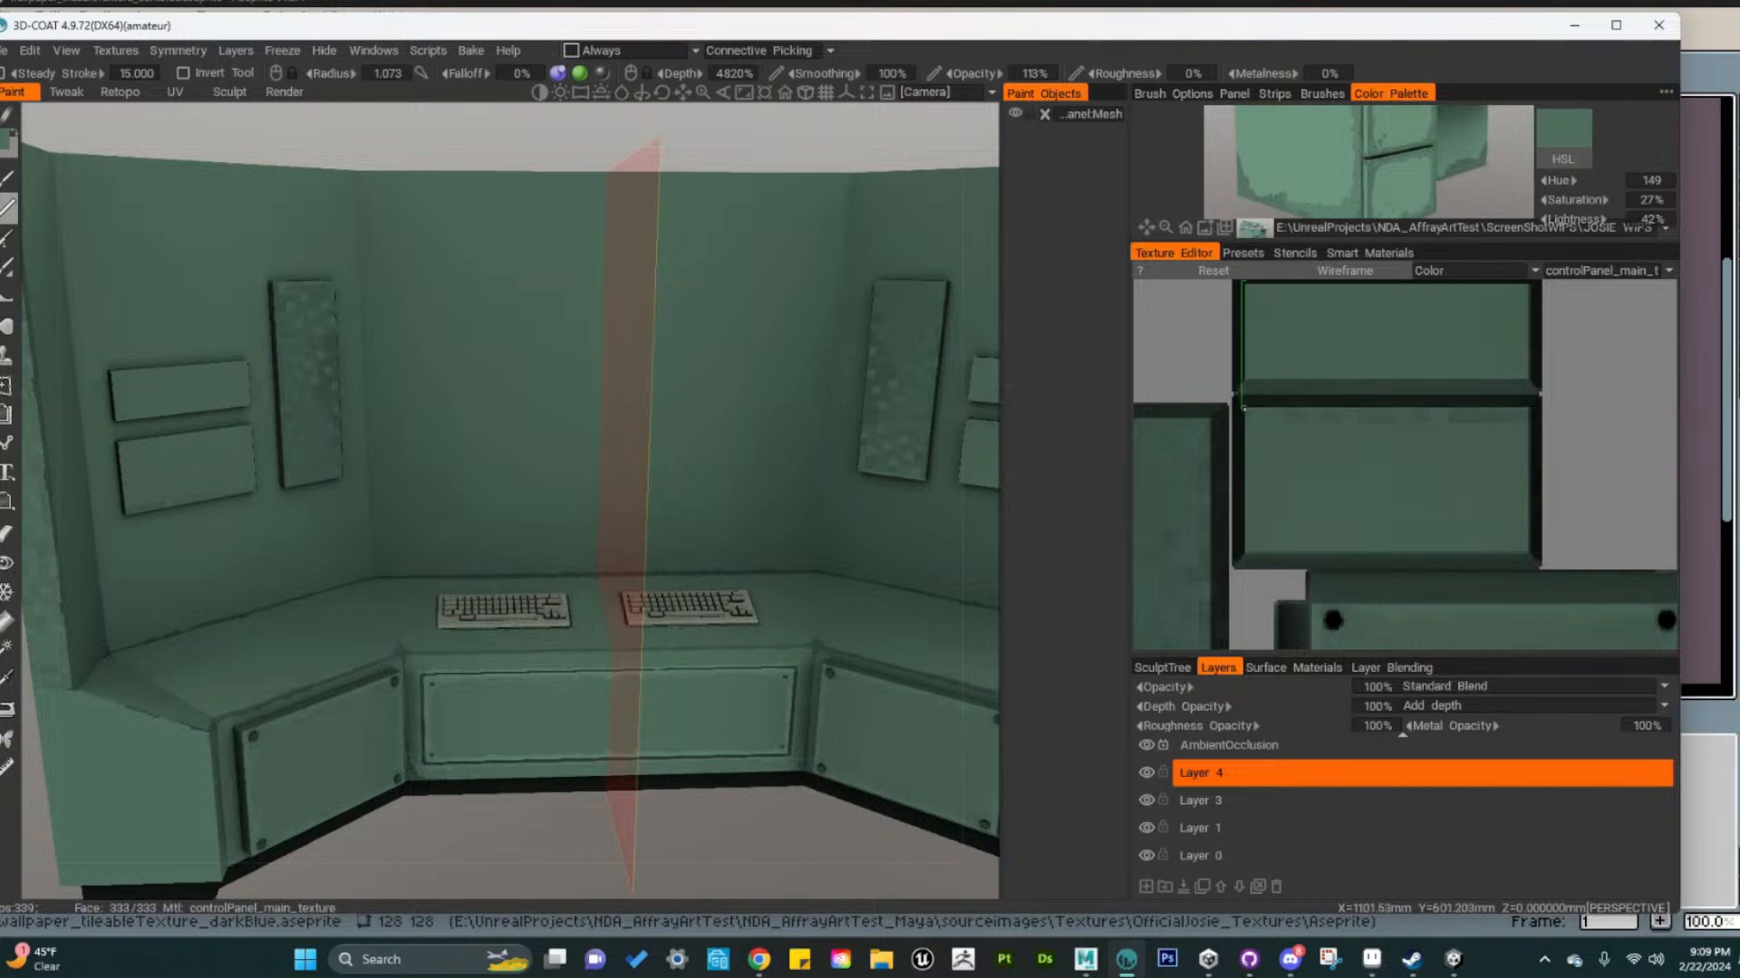
left_click_drag(1248, 412, 1527, 413)
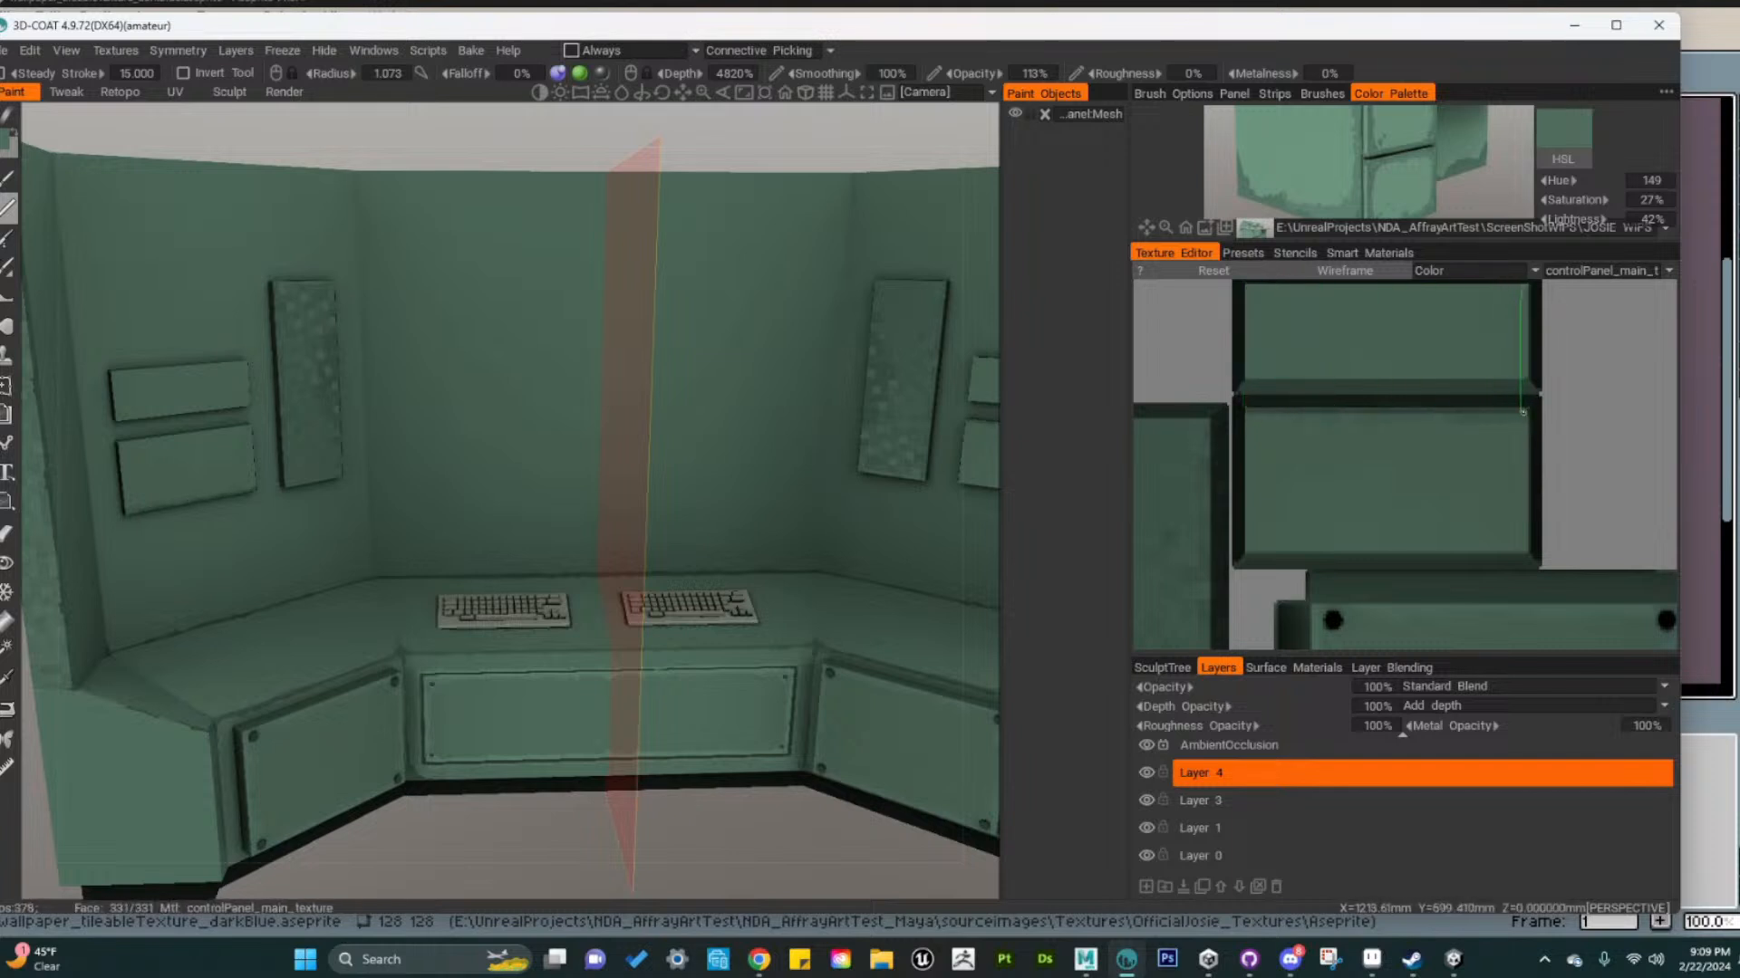
key("shift")
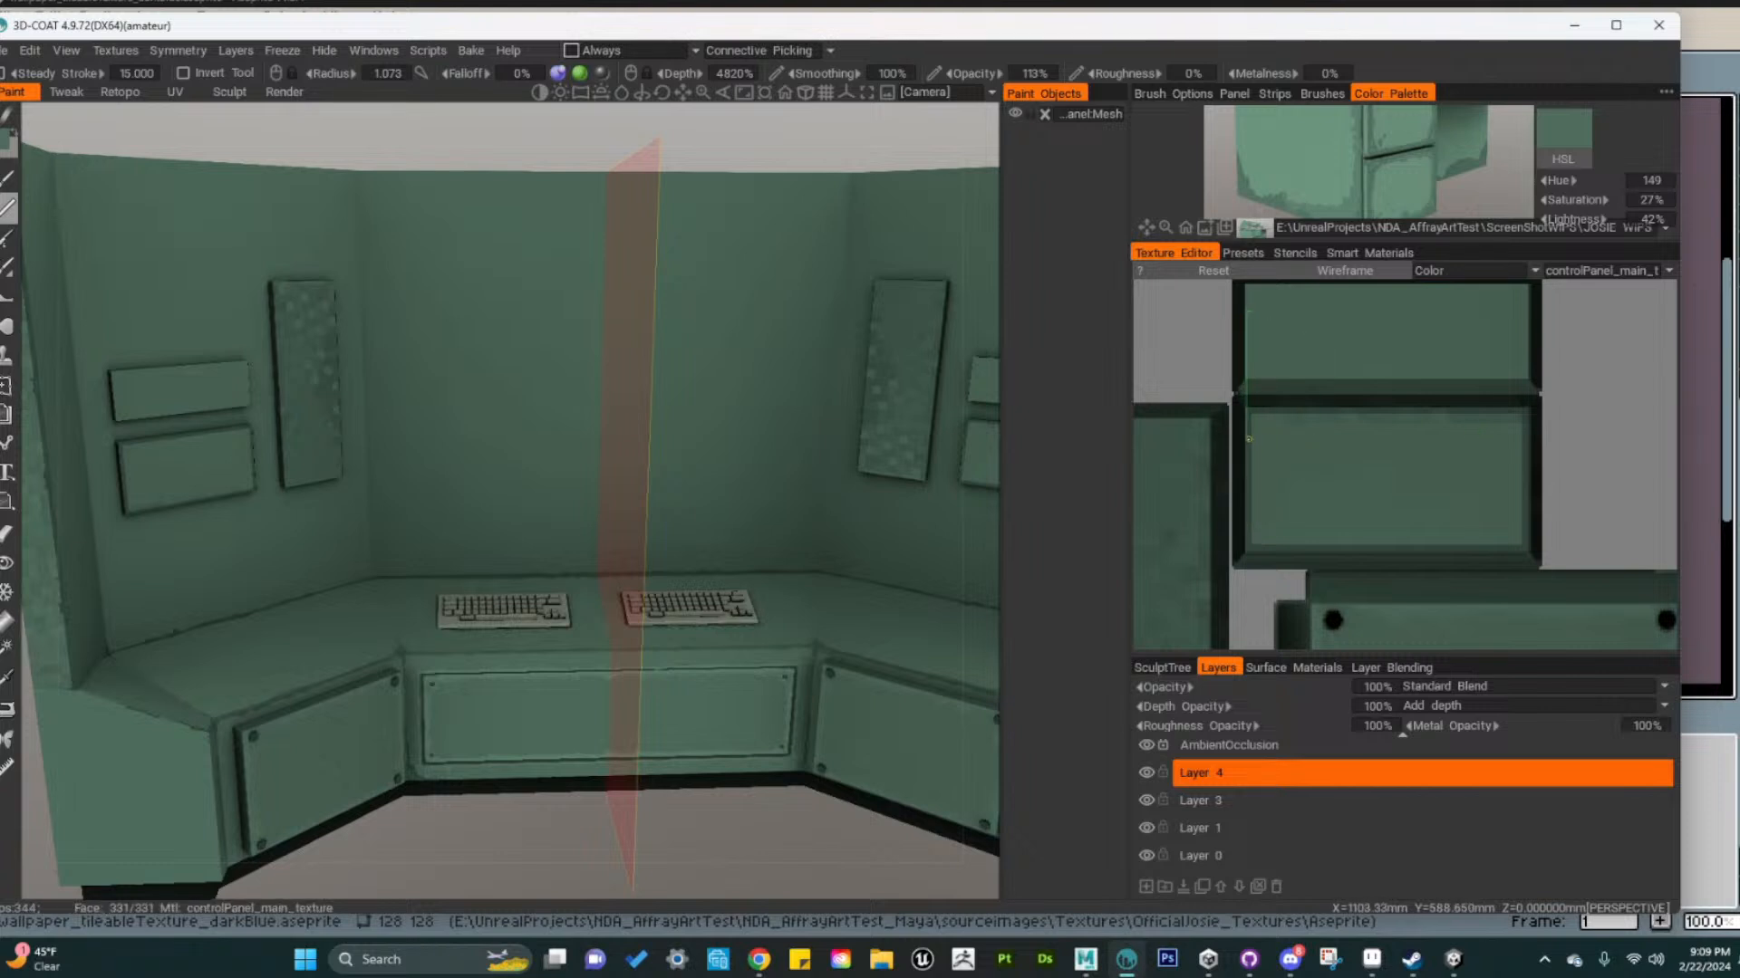
Paint three straight horizontal dark lines across the lower wall panel and undo the lower two
left_click_drag(1248, 439, 1529, 439)
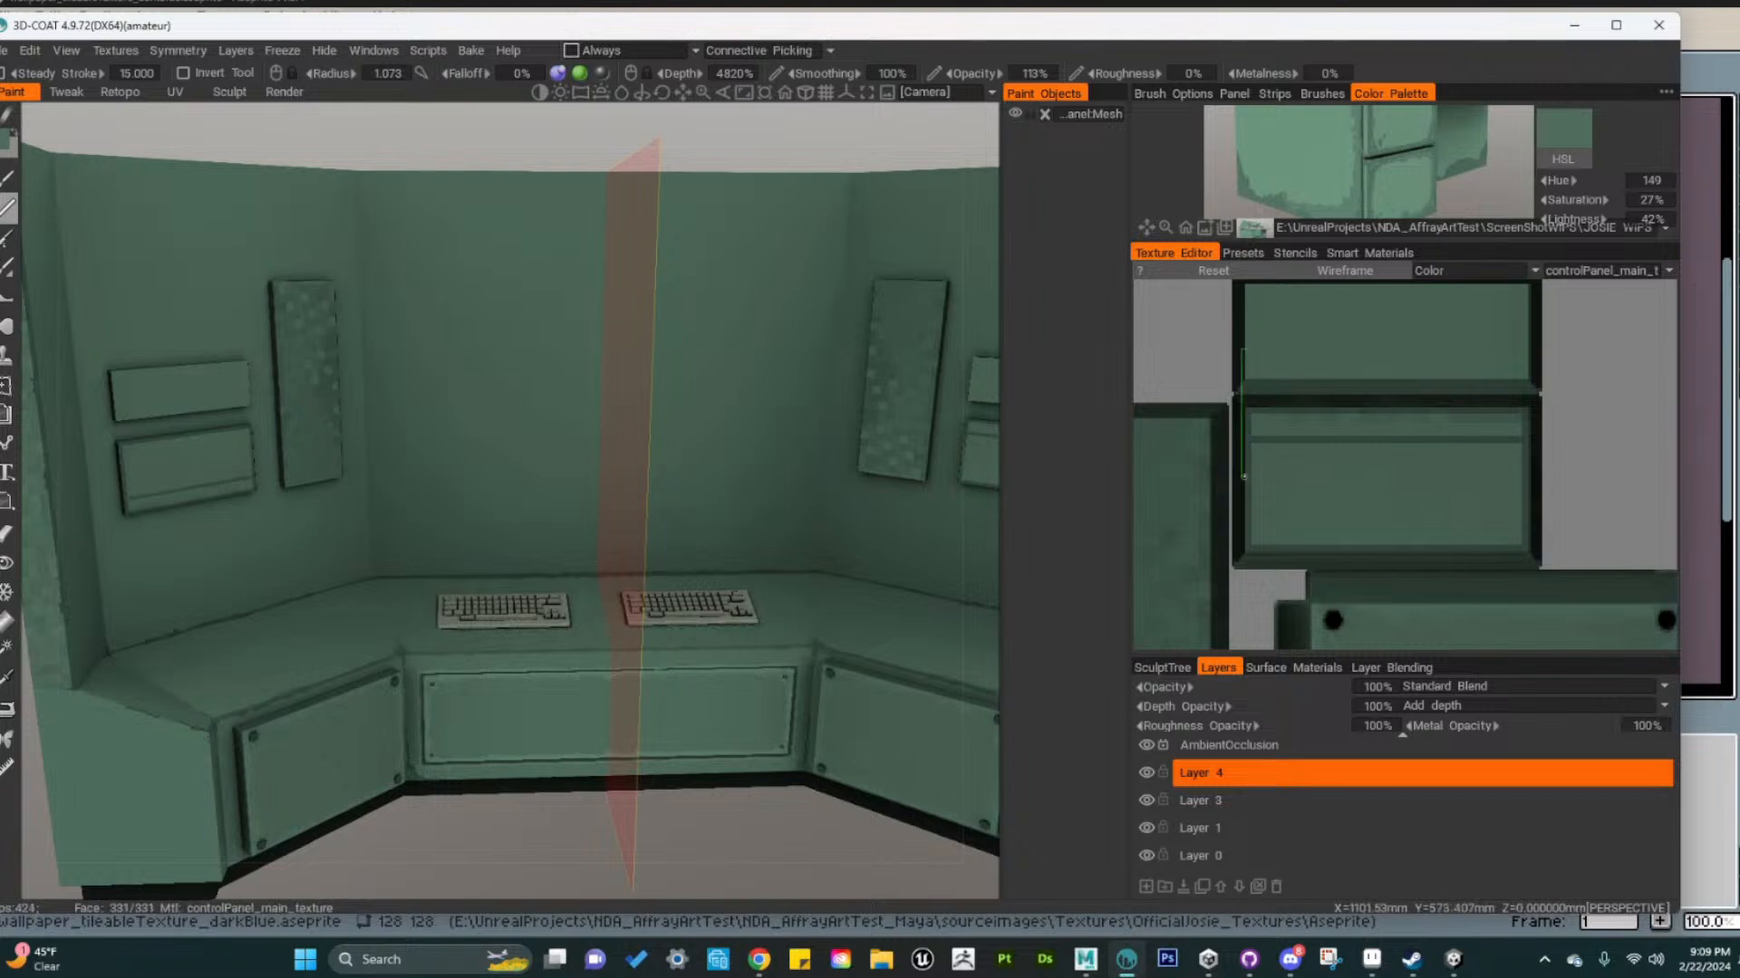
left_click_drag(1248, 476, 1516, 474, "shift")
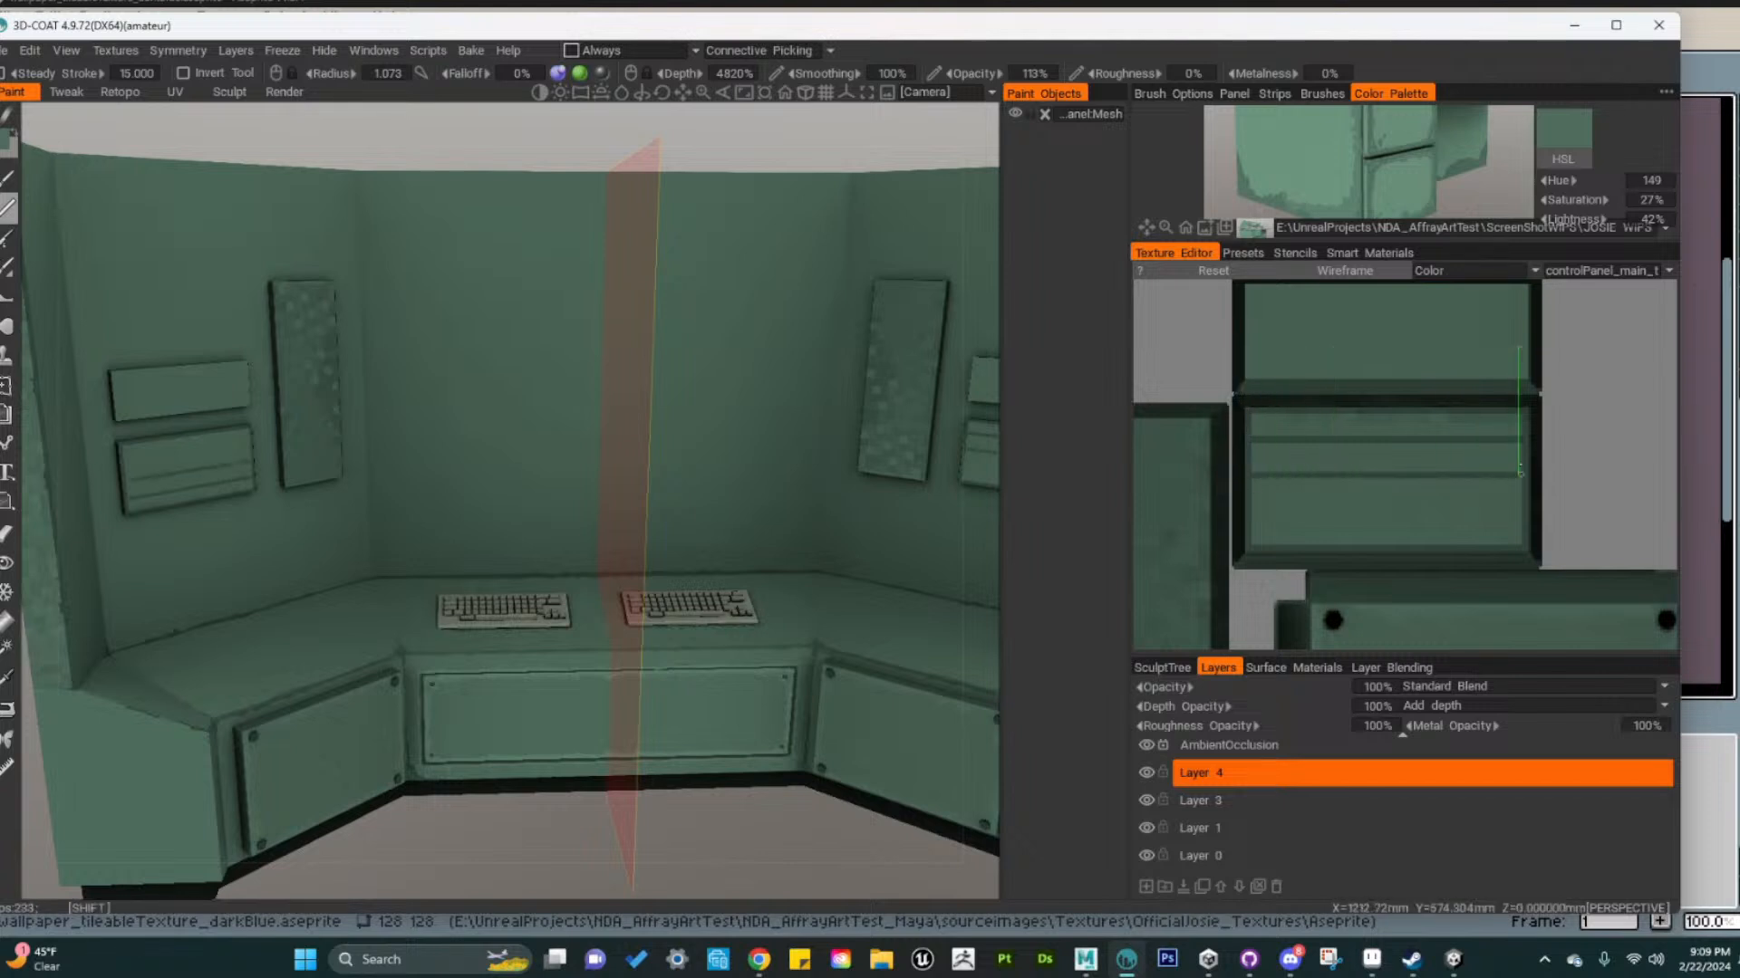
left_click_drag(1249, 510, 1529, 510)
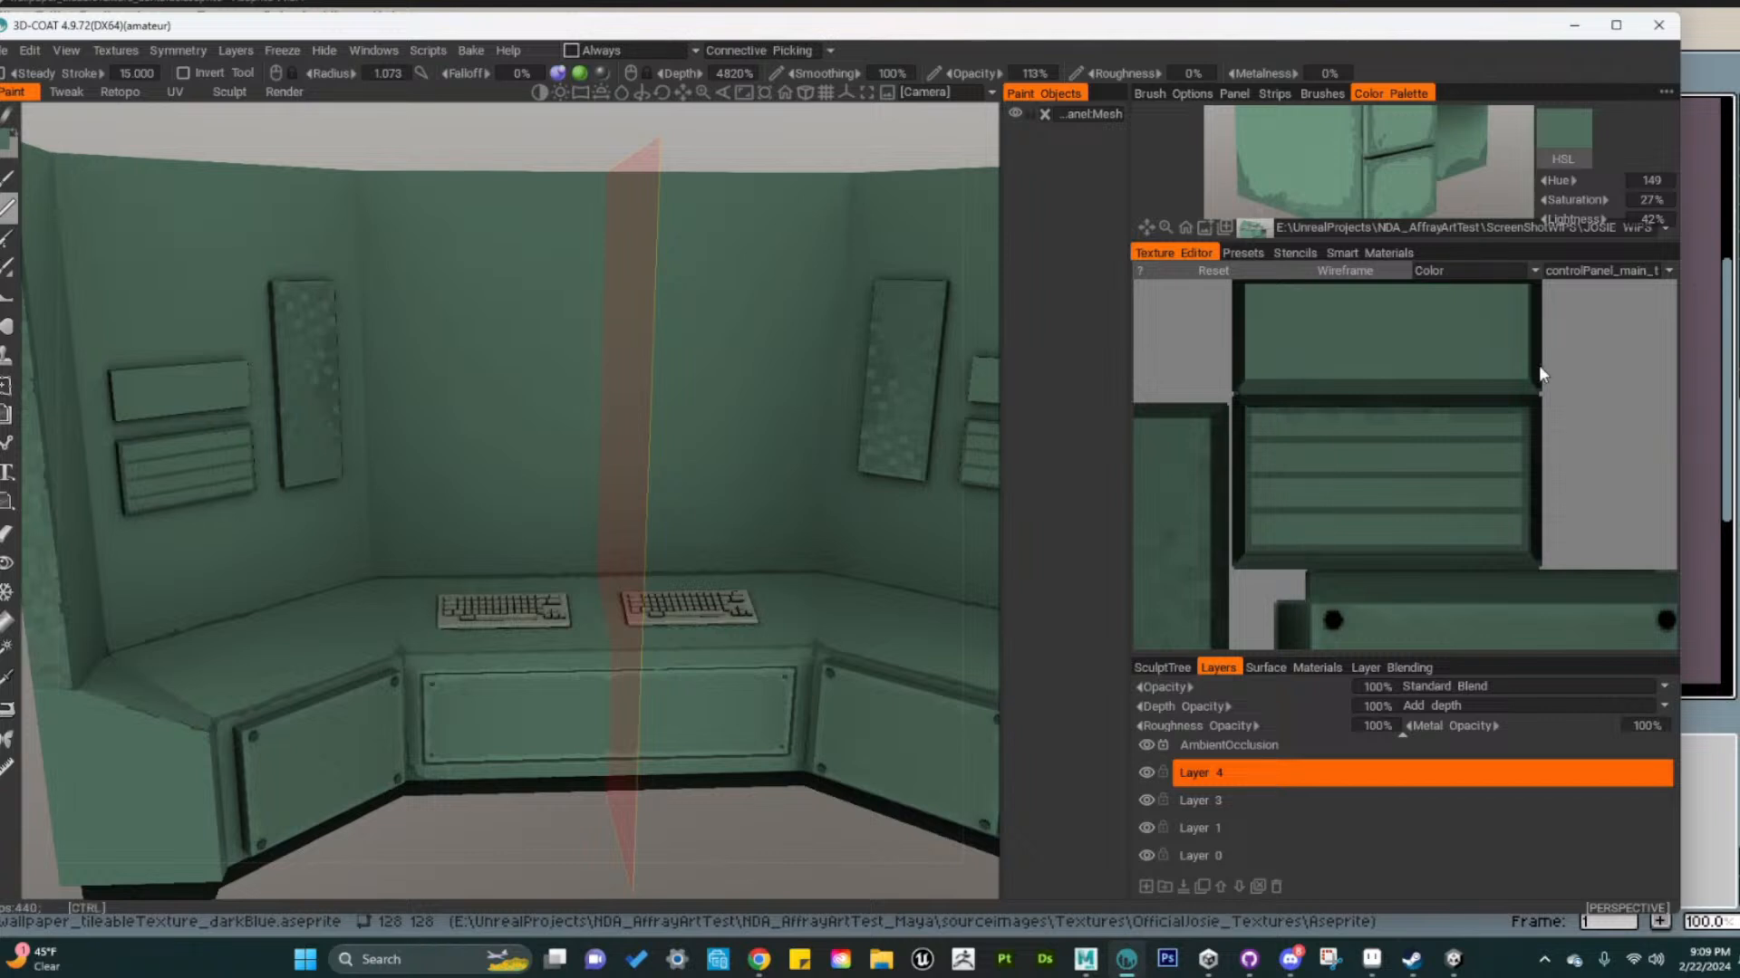
key("ctrl+z")
key("ctrl+z")
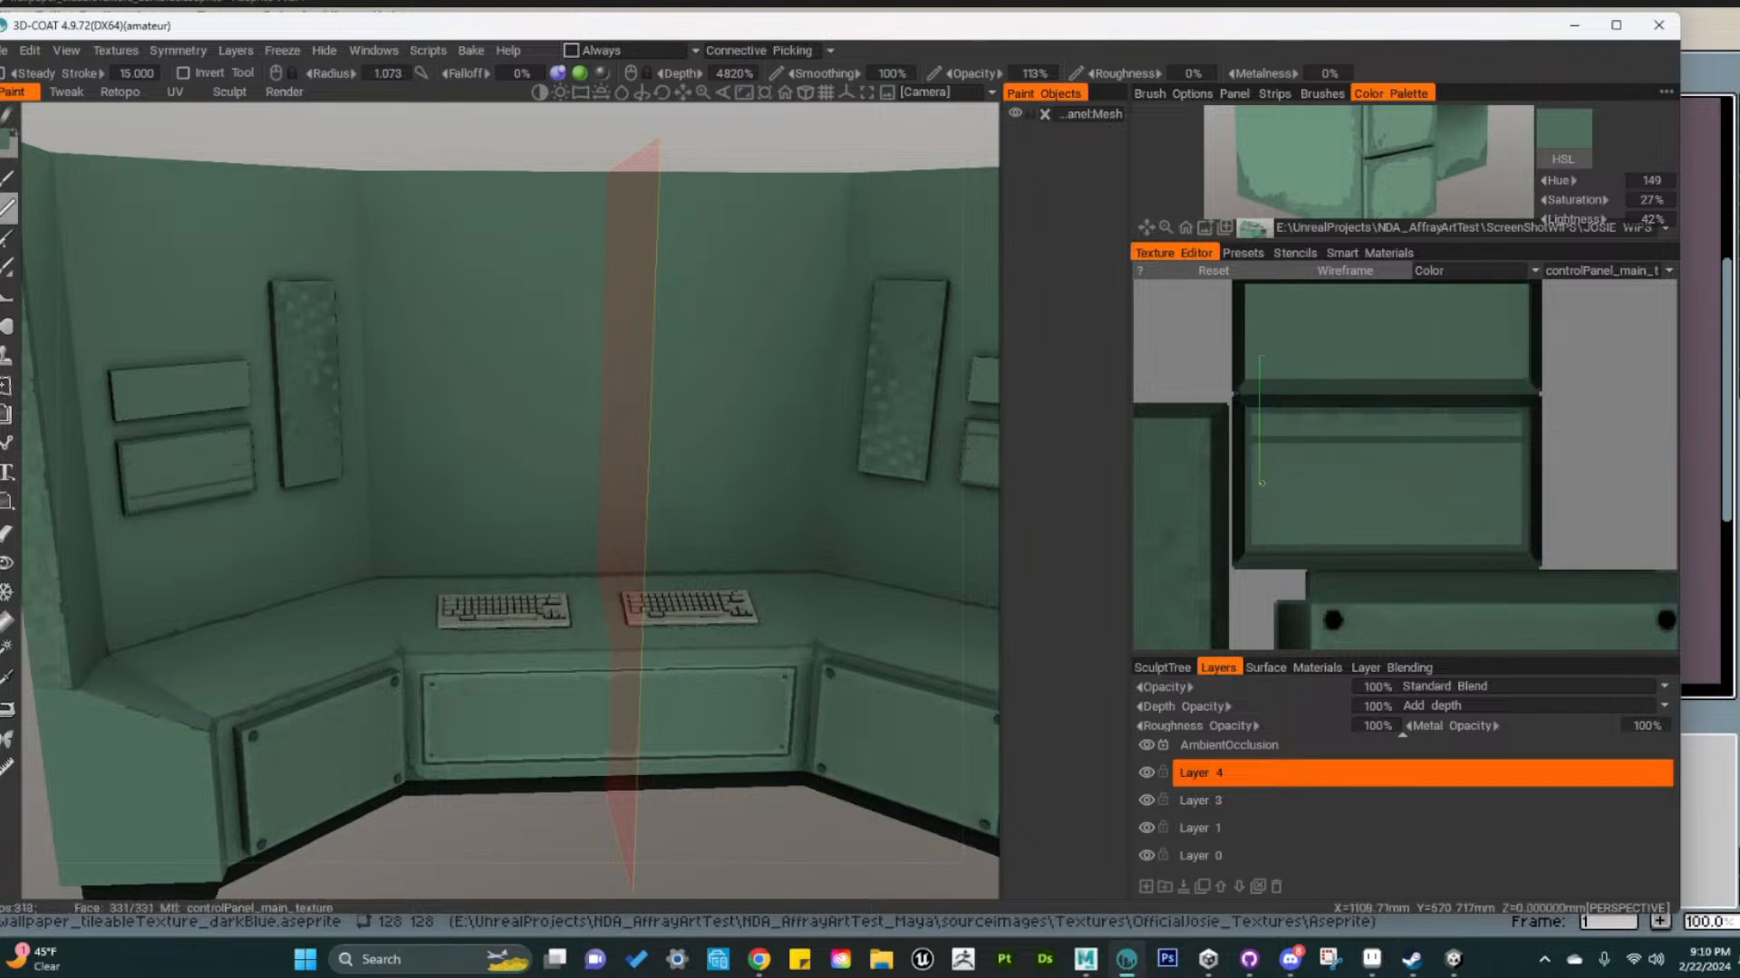
Complete the lower wall panel's dark grid with four rows and five columns, and chip the corners of the first column's cells
left_click_drag(1251, 480, 1523, 480)
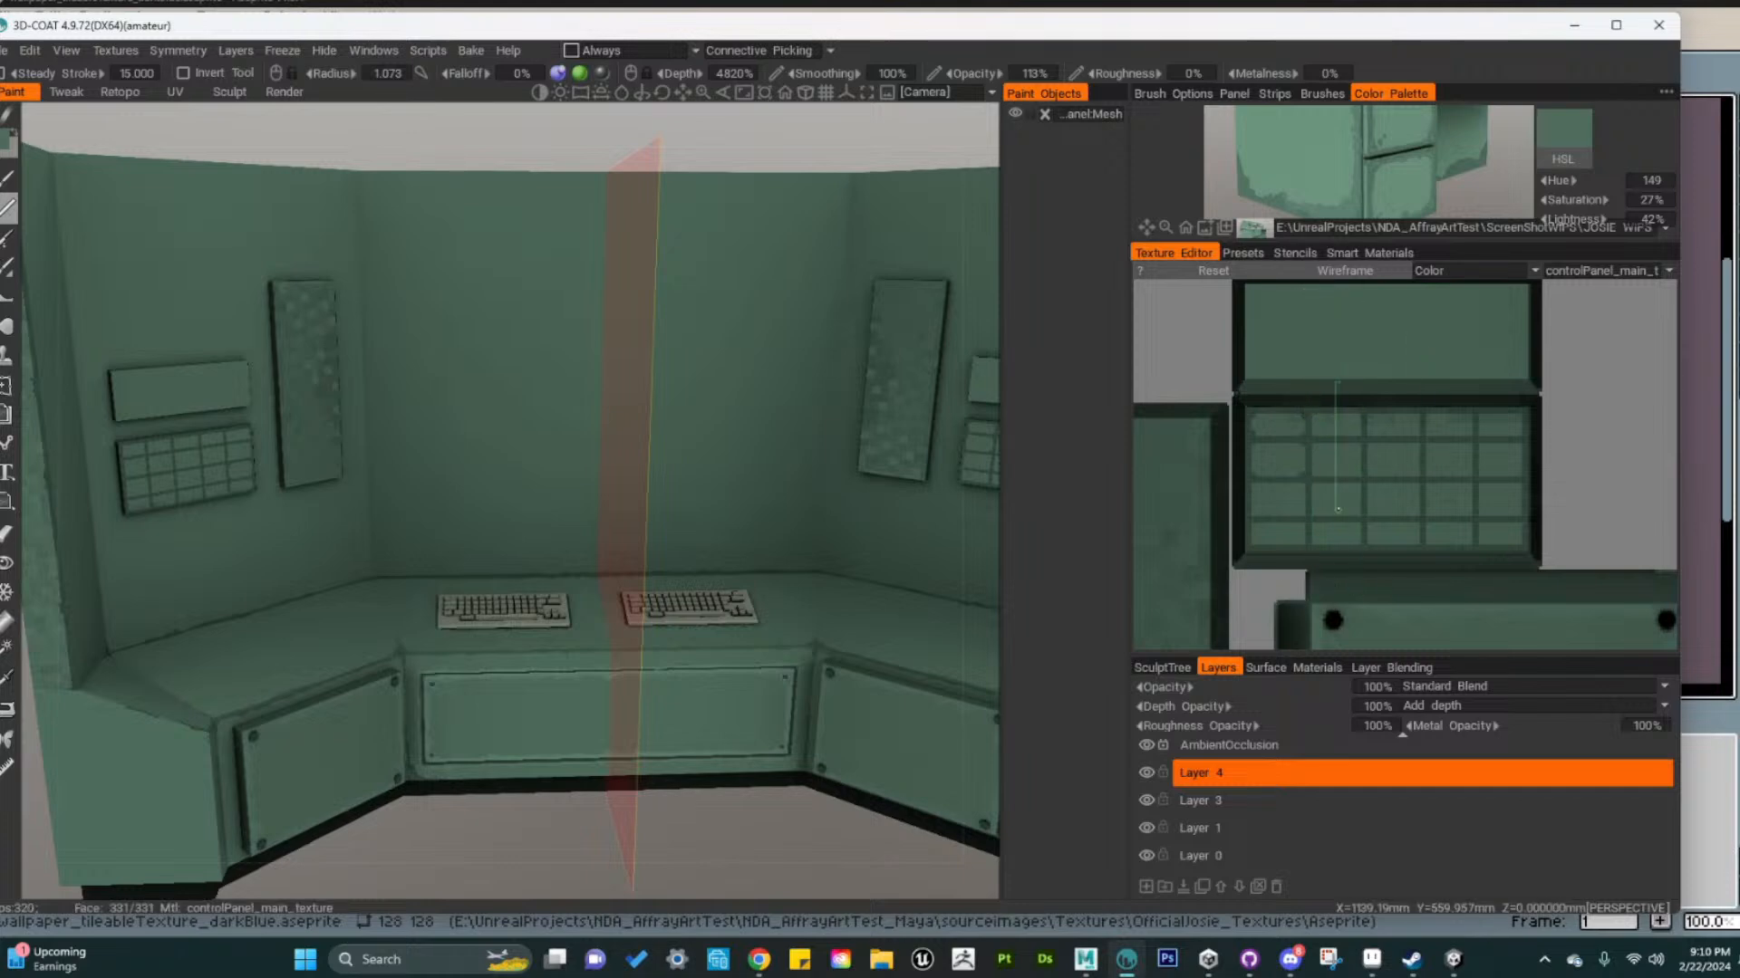
scroll(1371, 489, "up", 3)
mouse_move(497, 608)
left_mouse_down("alt")
mouse_move(456, 553)
mouse_move(640, 616)
mouse_move(481, 611)
mouse_move(494, 621)
left_mouse_up("alt")
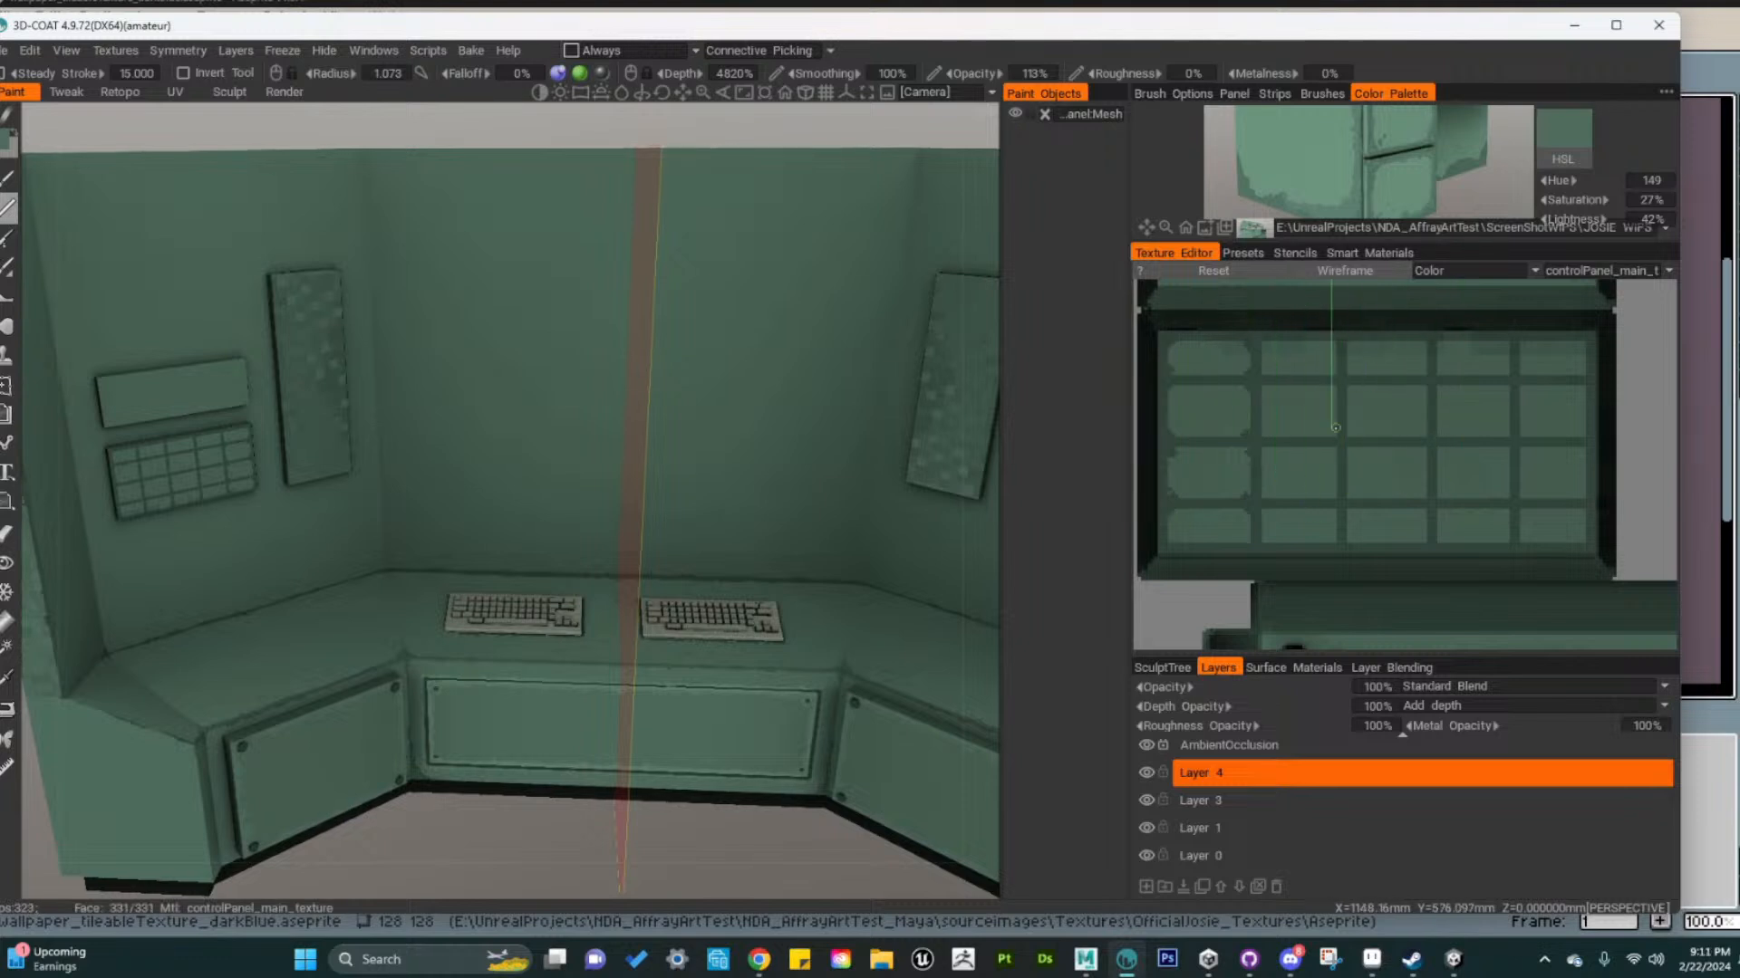
Review the whole control panel with the AmbientOcclusion layer hidden and shown
scroll(644, 555, "down", 2)
left_click_drag(644, 555, 652, 617, "alt")
left_click(1144, 744)
left_click(1144, 745)
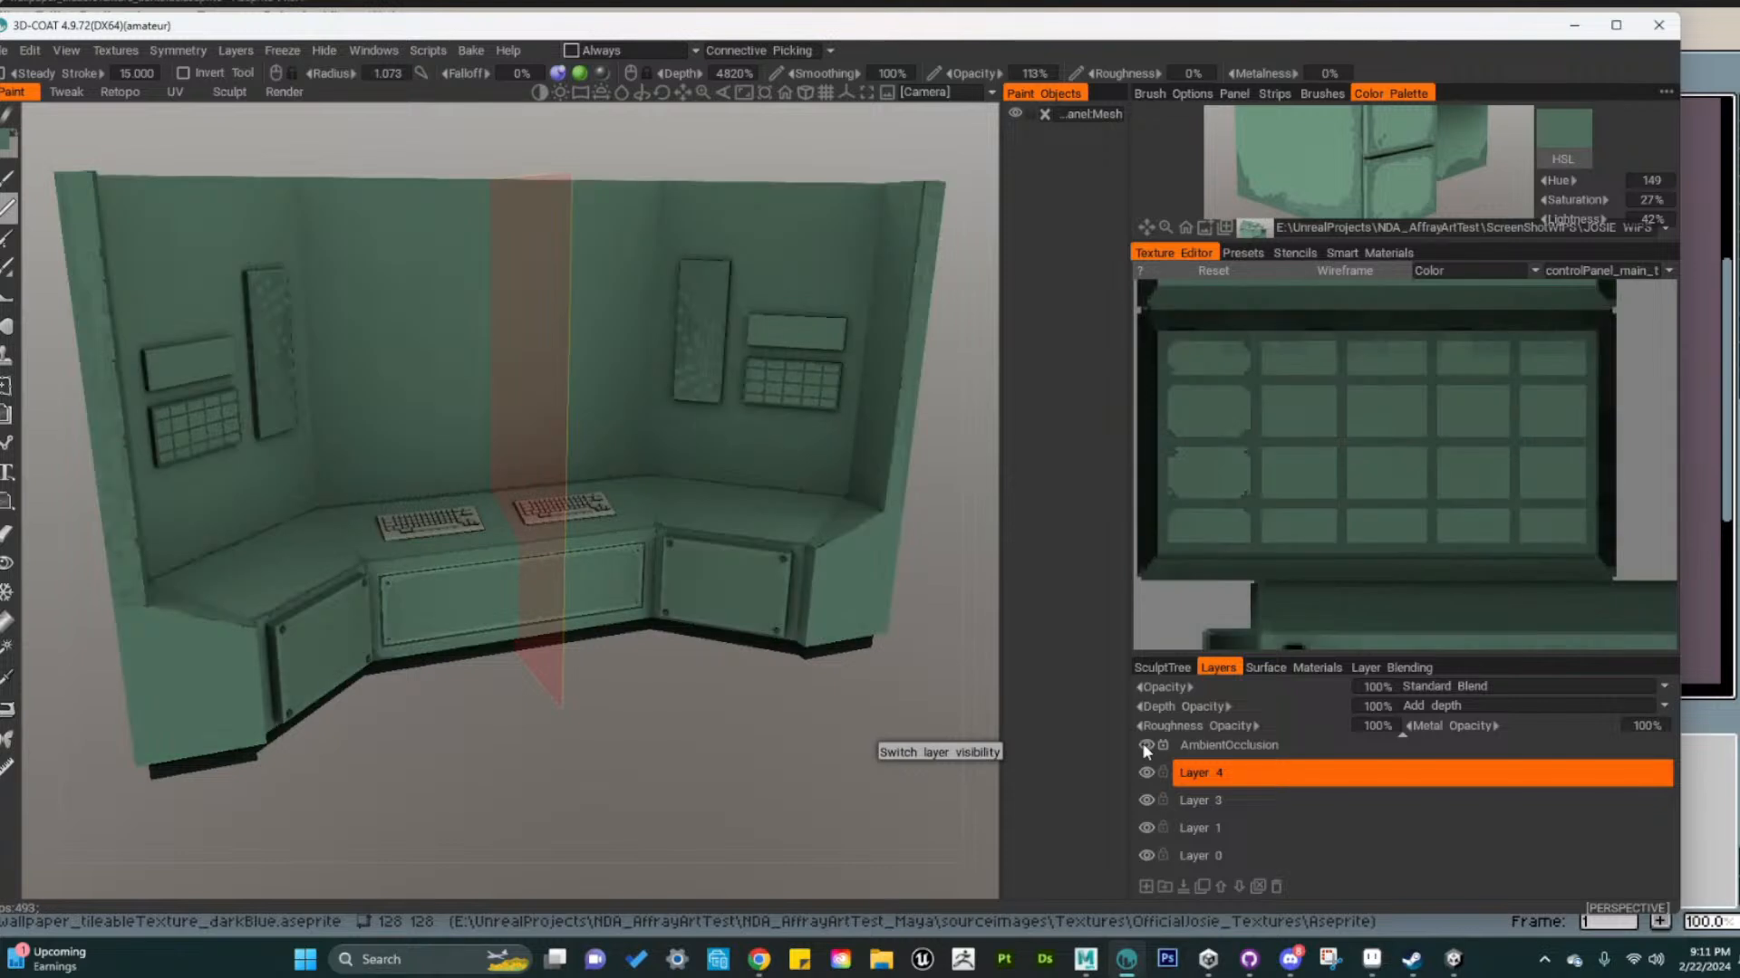
left_click(1178, 747)
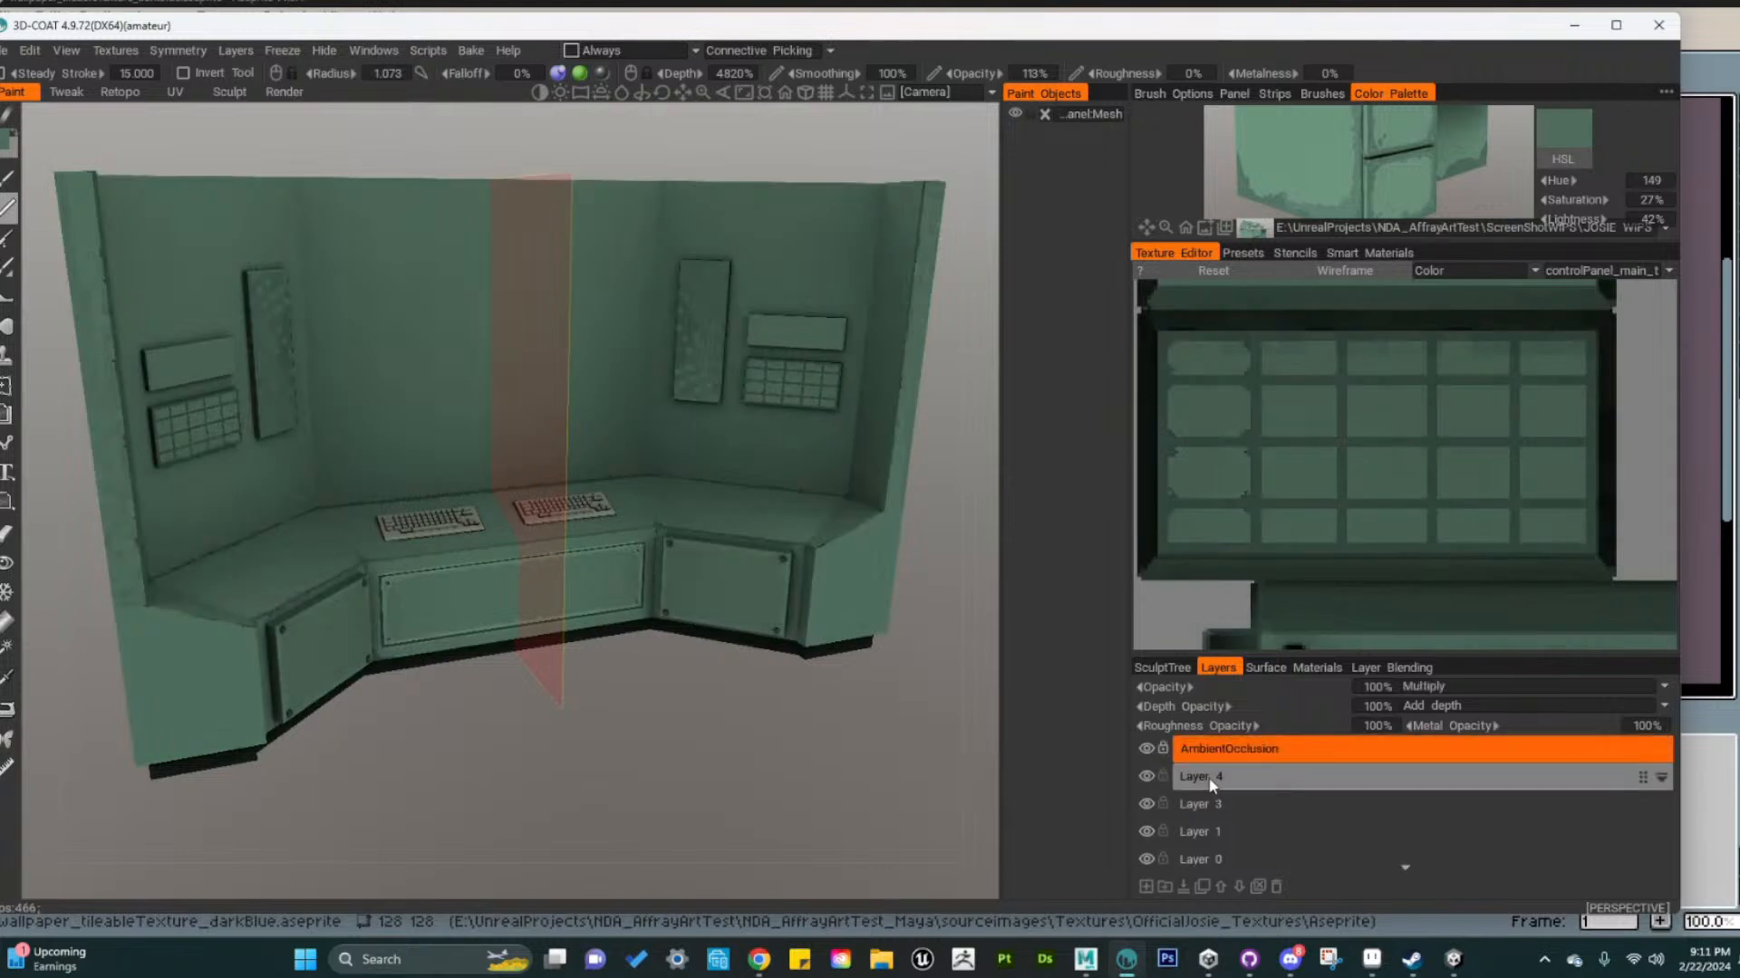
left_click(1149, 886)
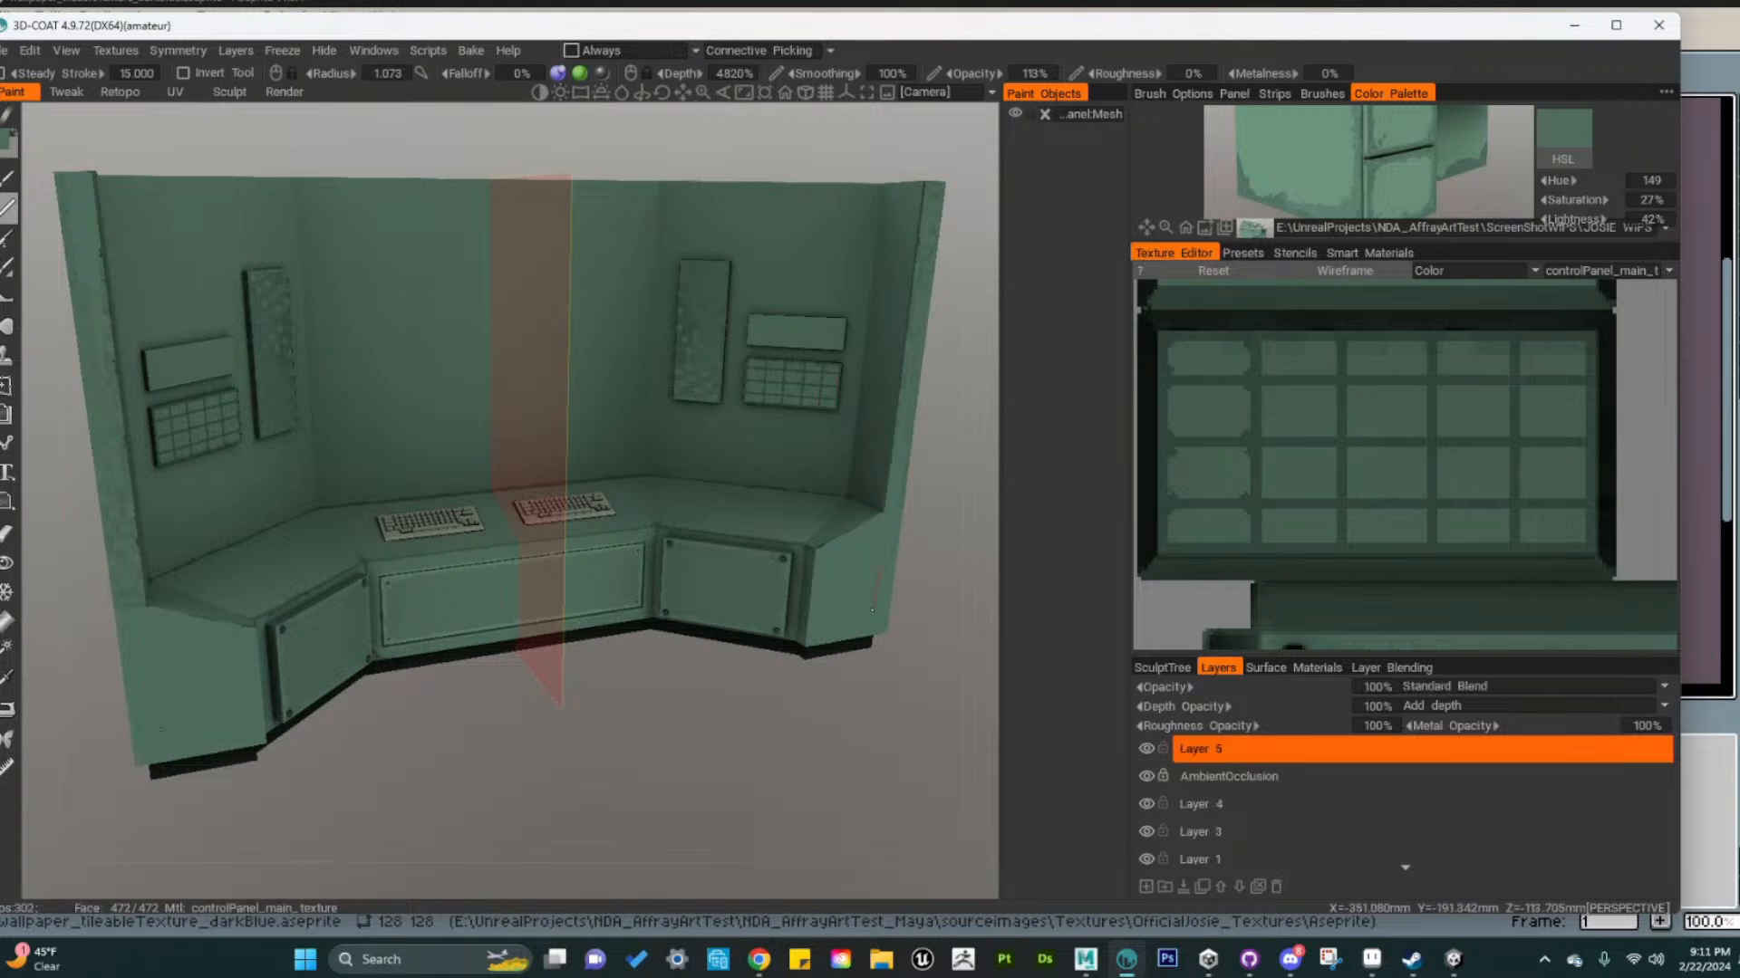
left_click_drag(861, 738, 677, 766, "alt")
right_click_drag(677, 765, 823, 770, "alt")
middle_click_drag(823, 770, 746, 656, "alt")
left_click_drag(746, 656, 755, 657, "alt")
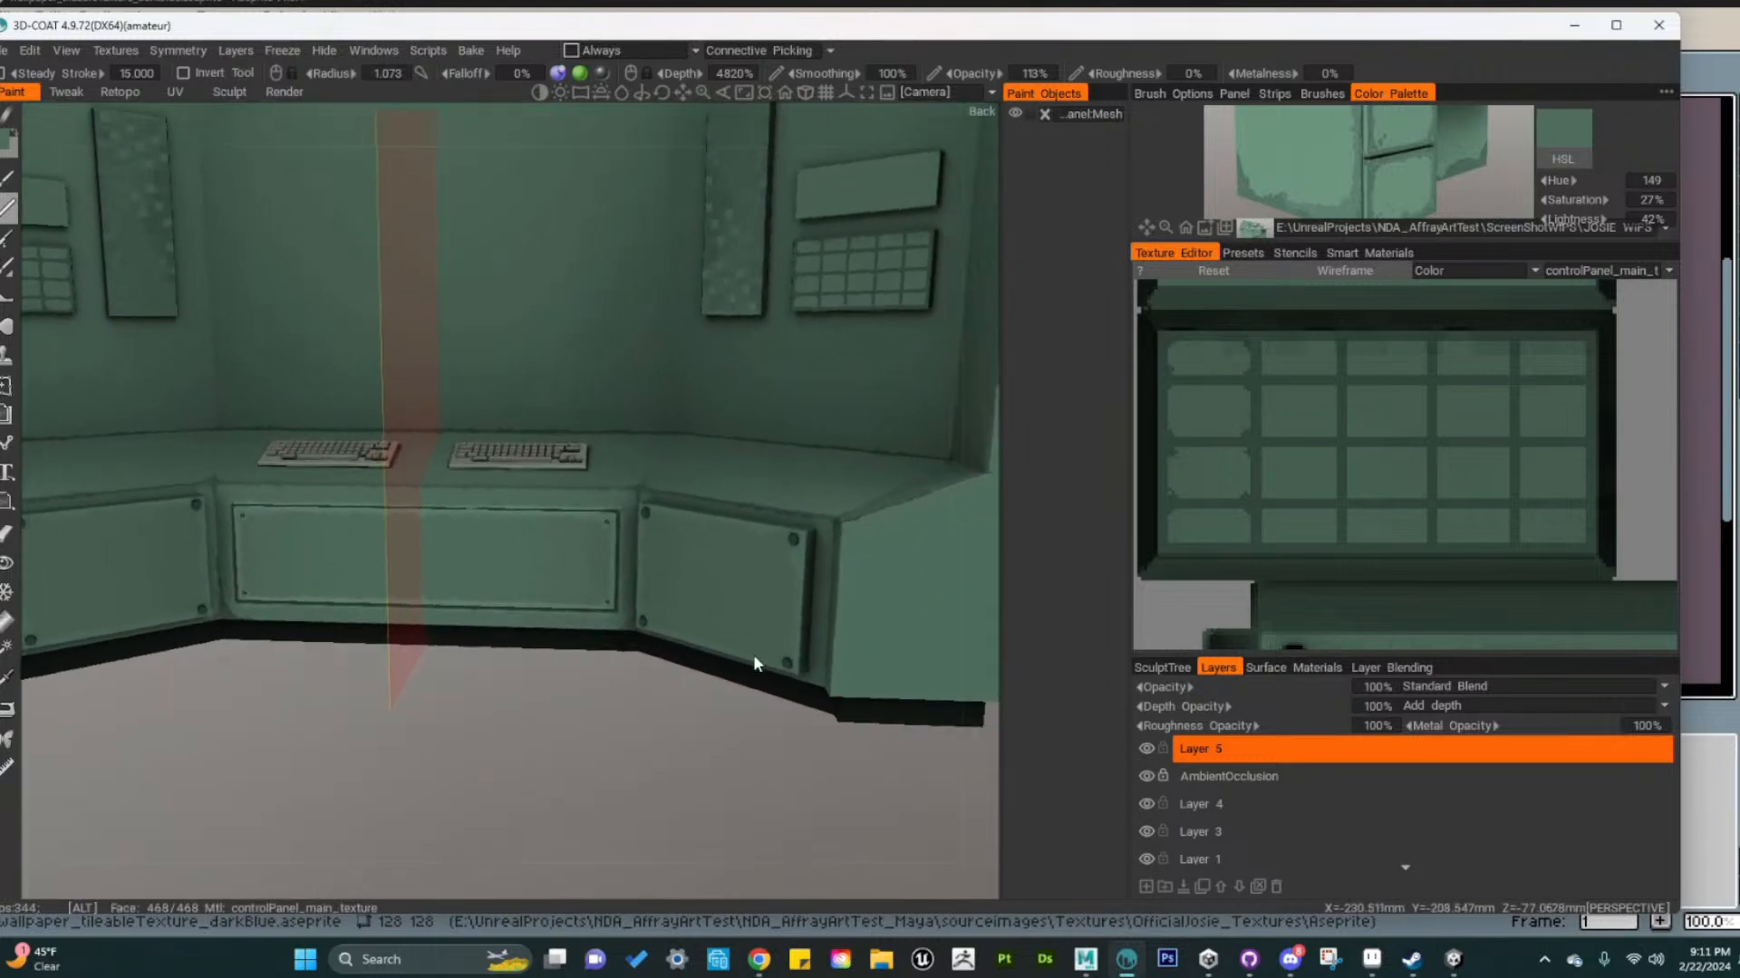
left_click(1276, 887)
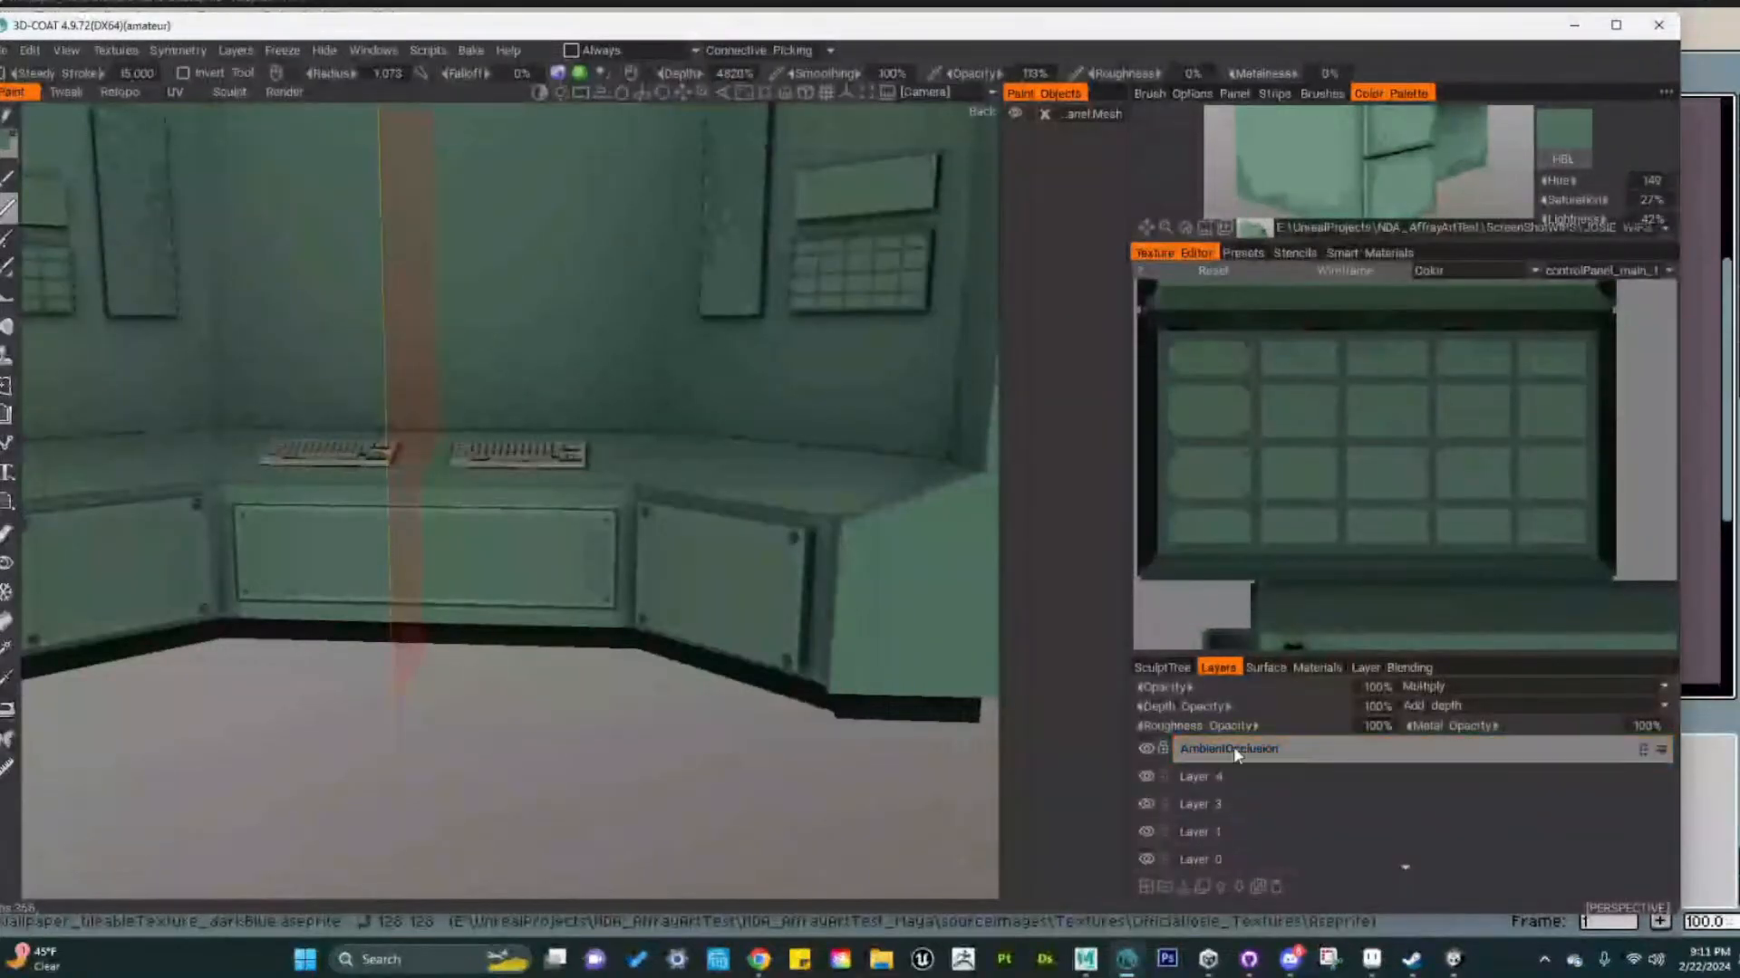
Rename Layer 4 as Details
left_click(1220, 774)
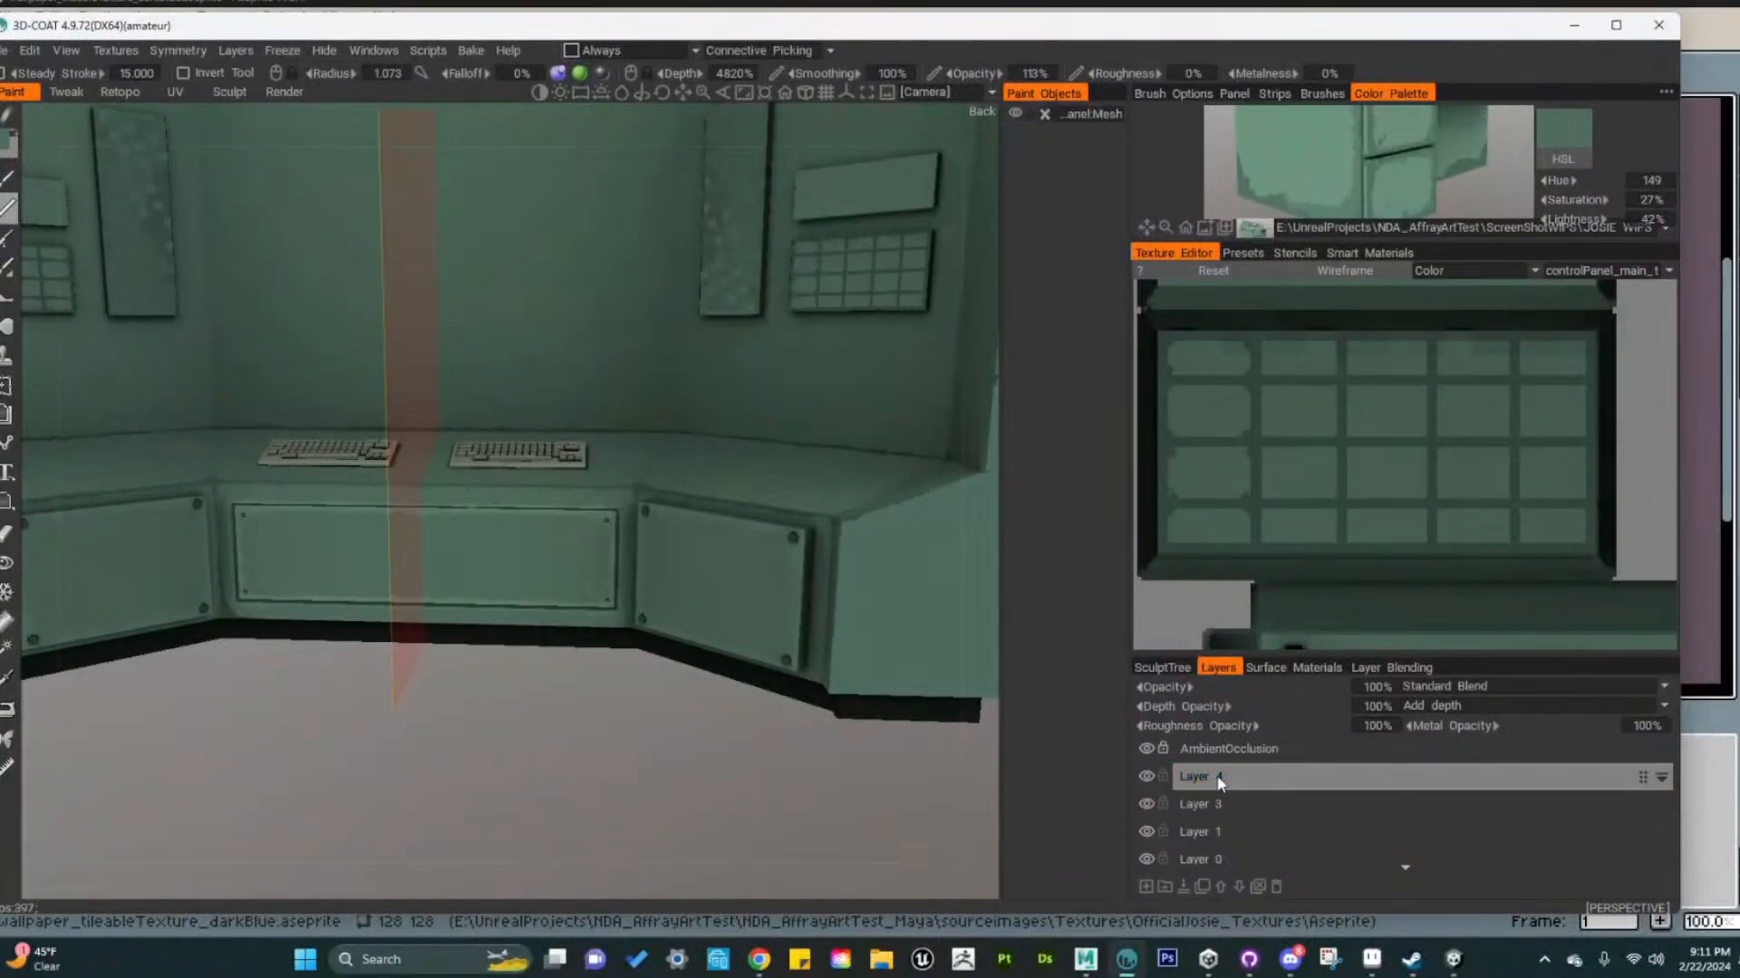
double_click(1219, 772)
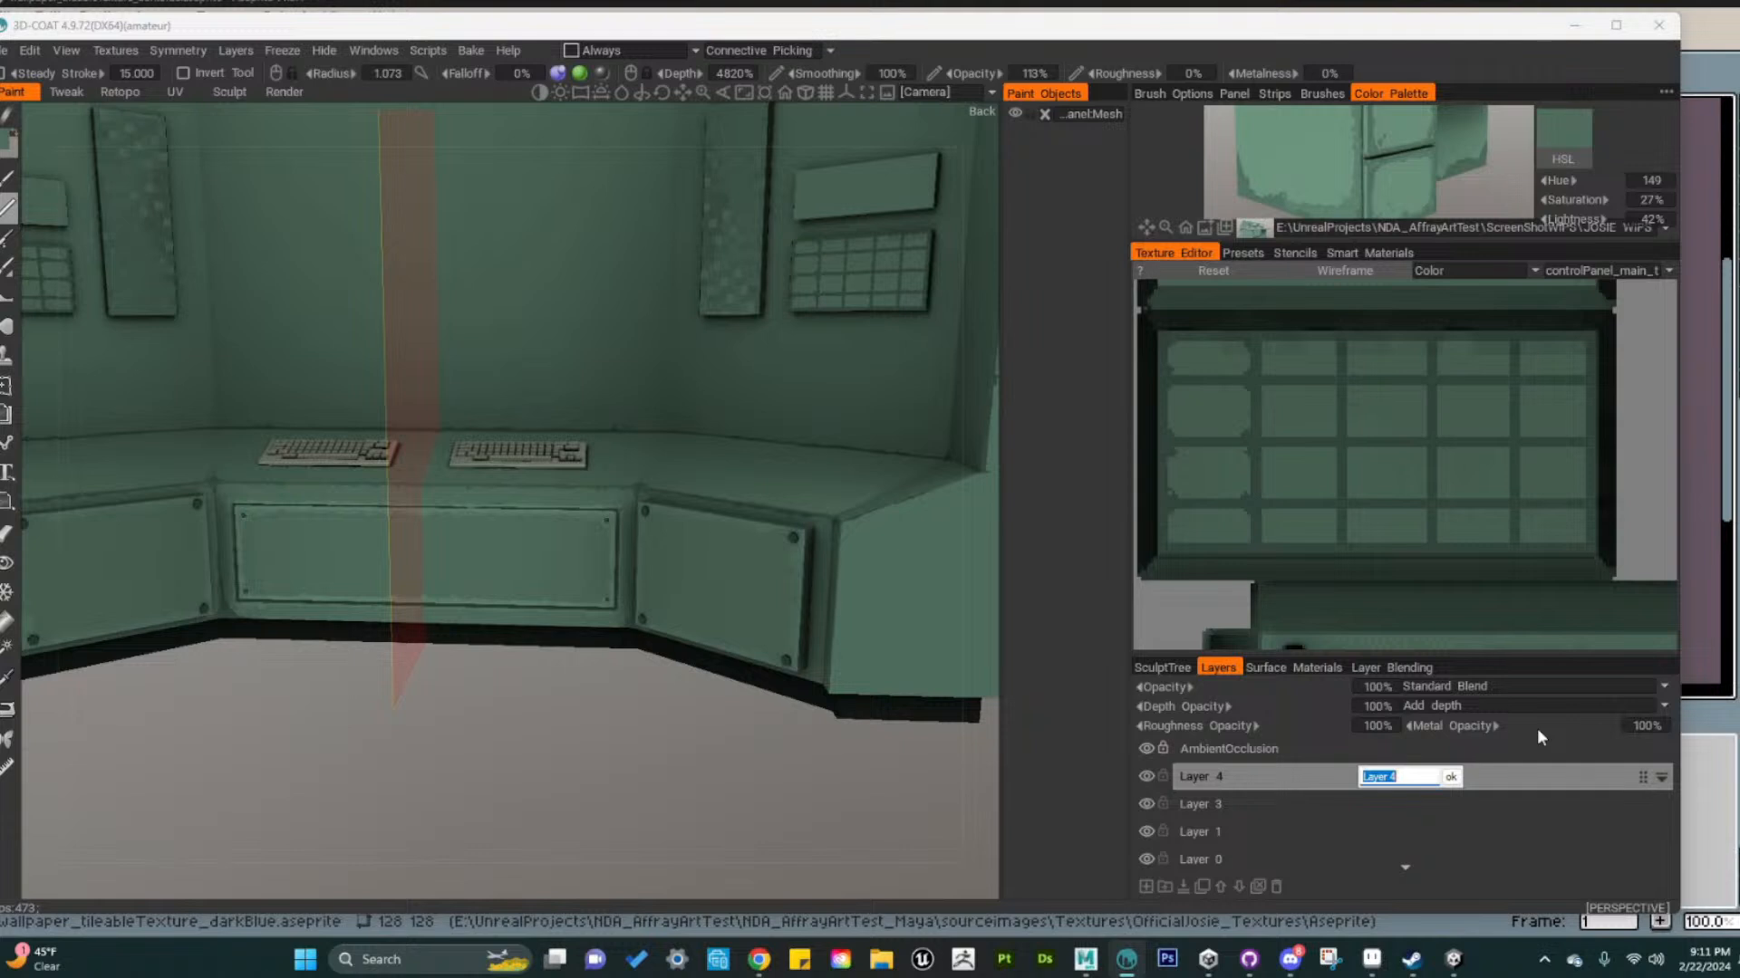
key("BackSpace")
type("Details")
key("Return")
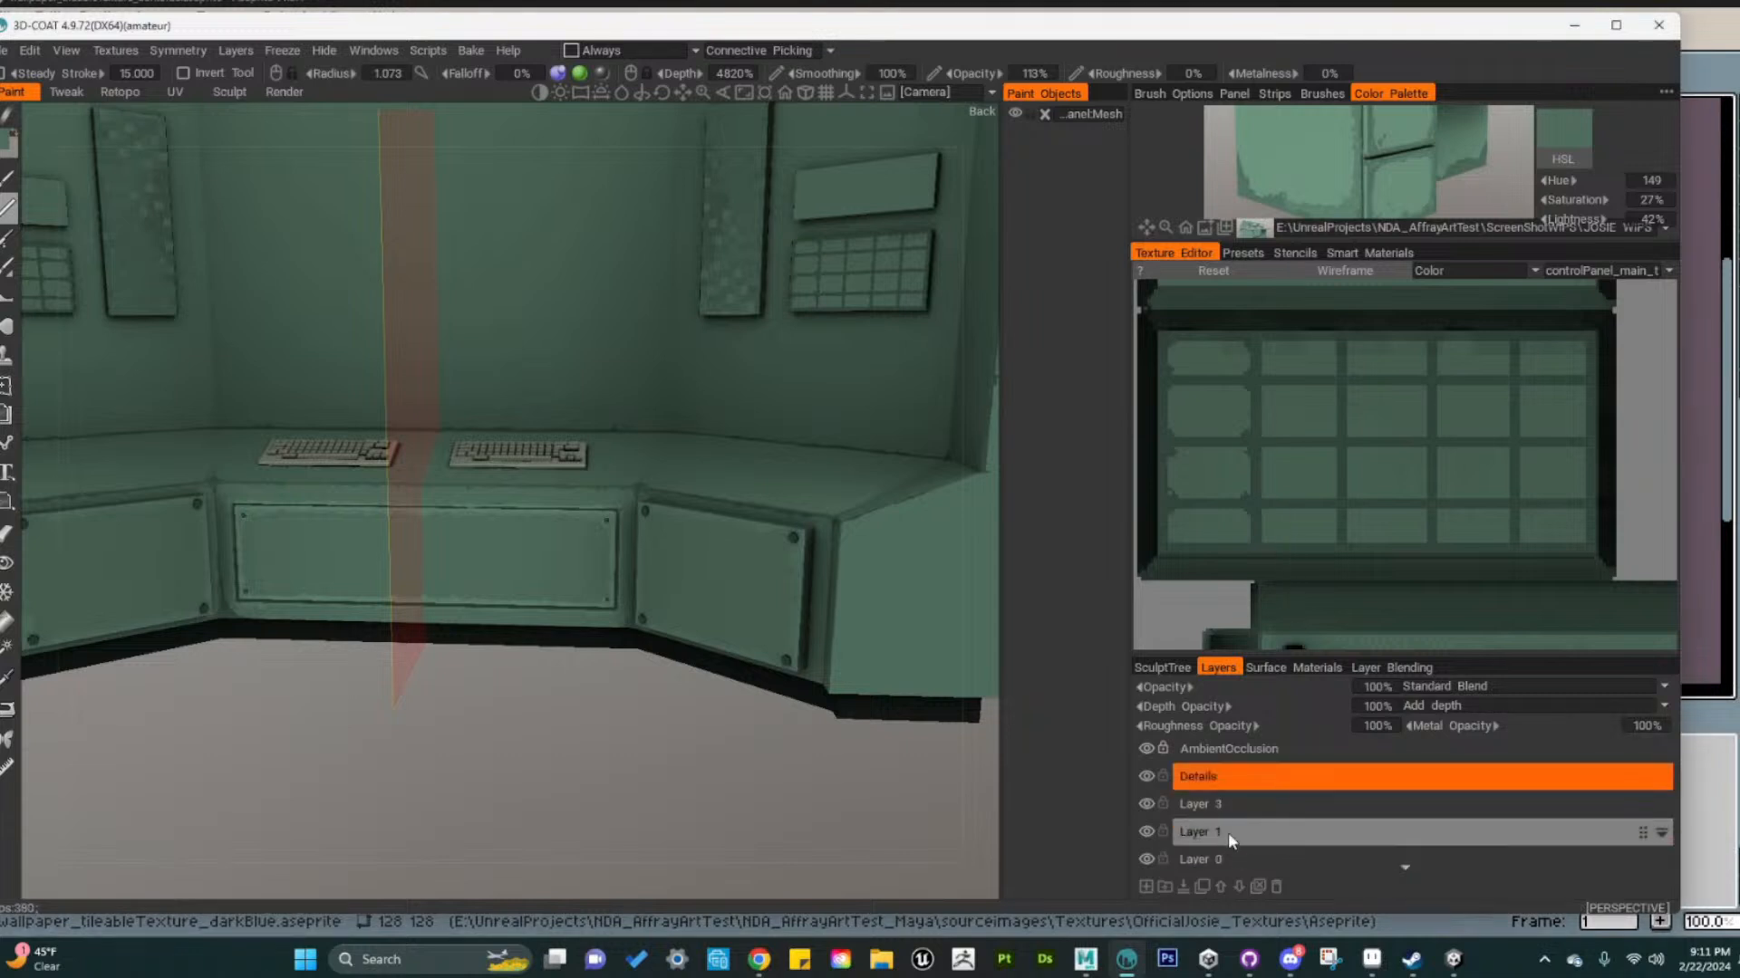
Select Layer 3 and toggle its visibility to check what it contains
left_click(1182, 805)
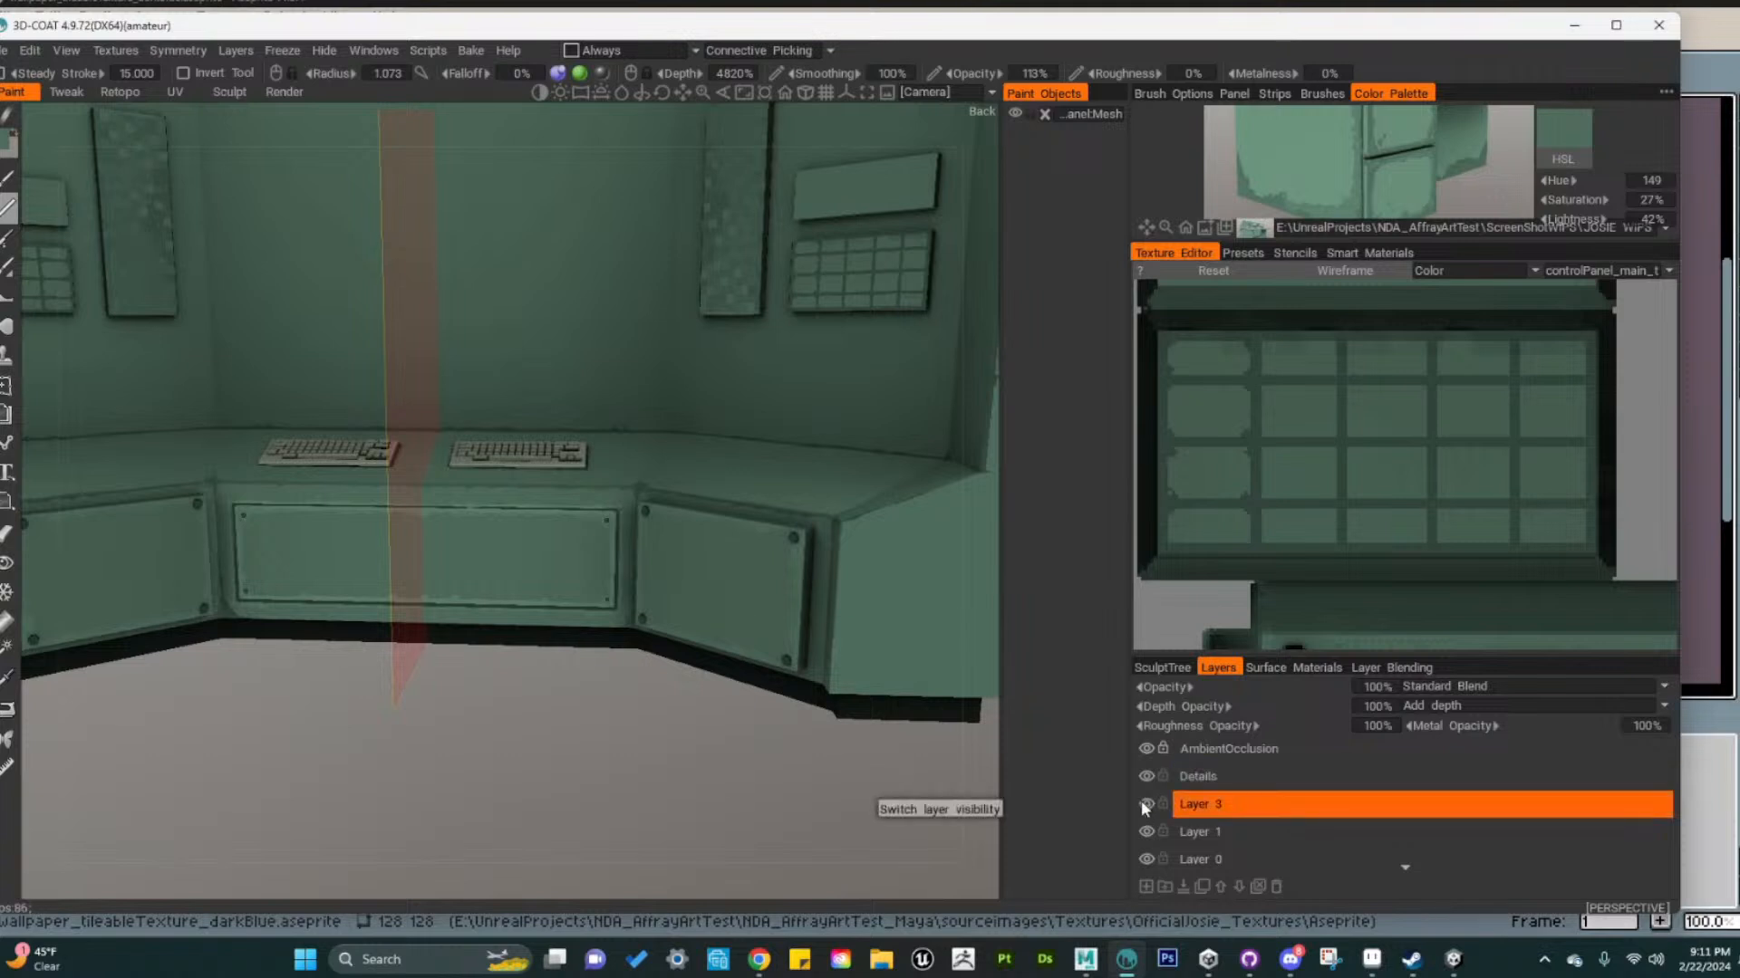
left_click(1144, 800)
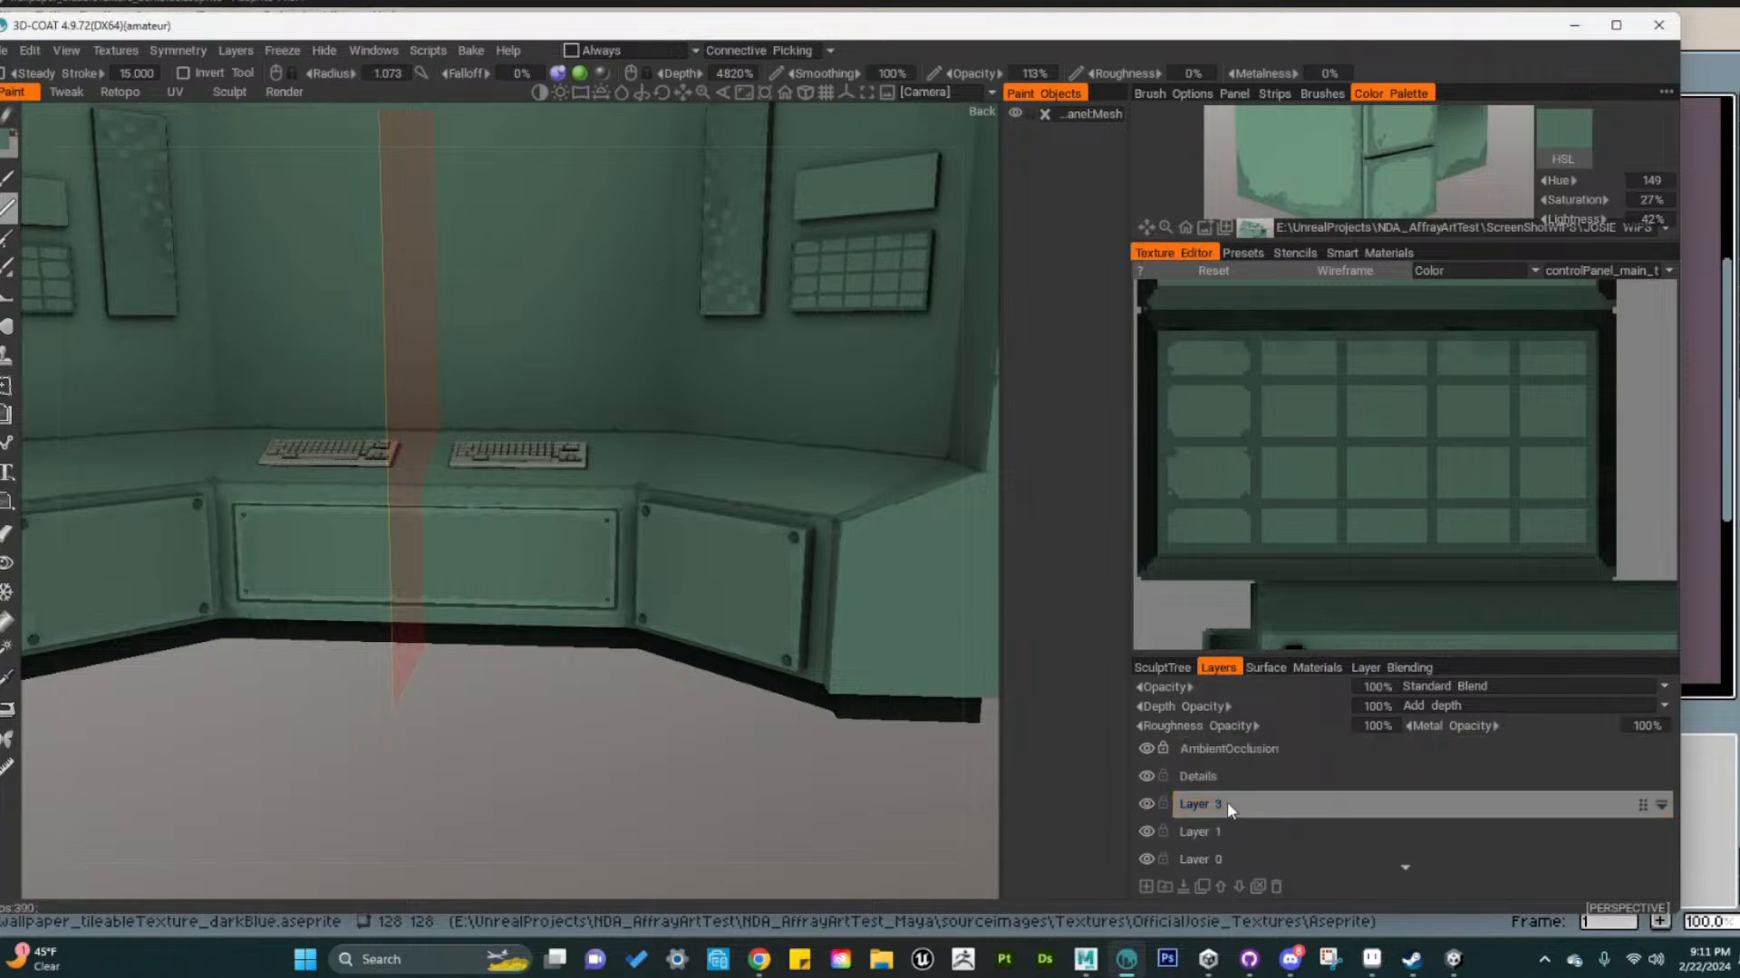
left_click(1146, 801)
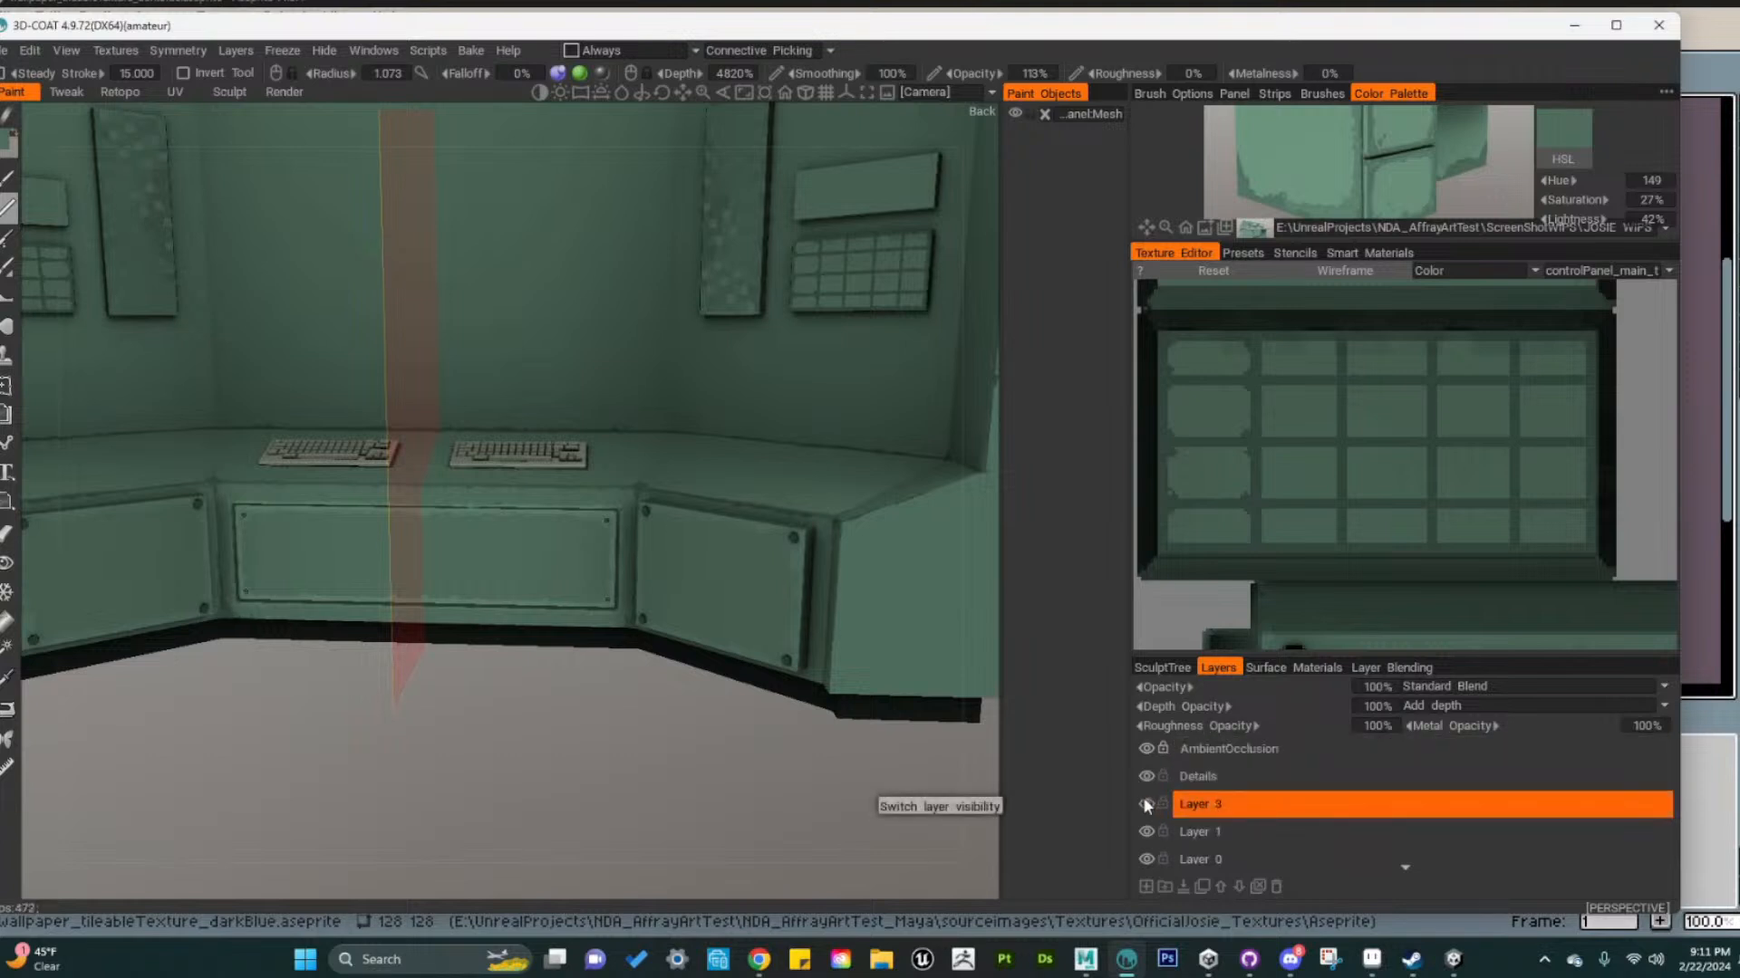
Merge the Details layer down into Layer 3 and rename the merged layer as Details
left_click(1213, 809)
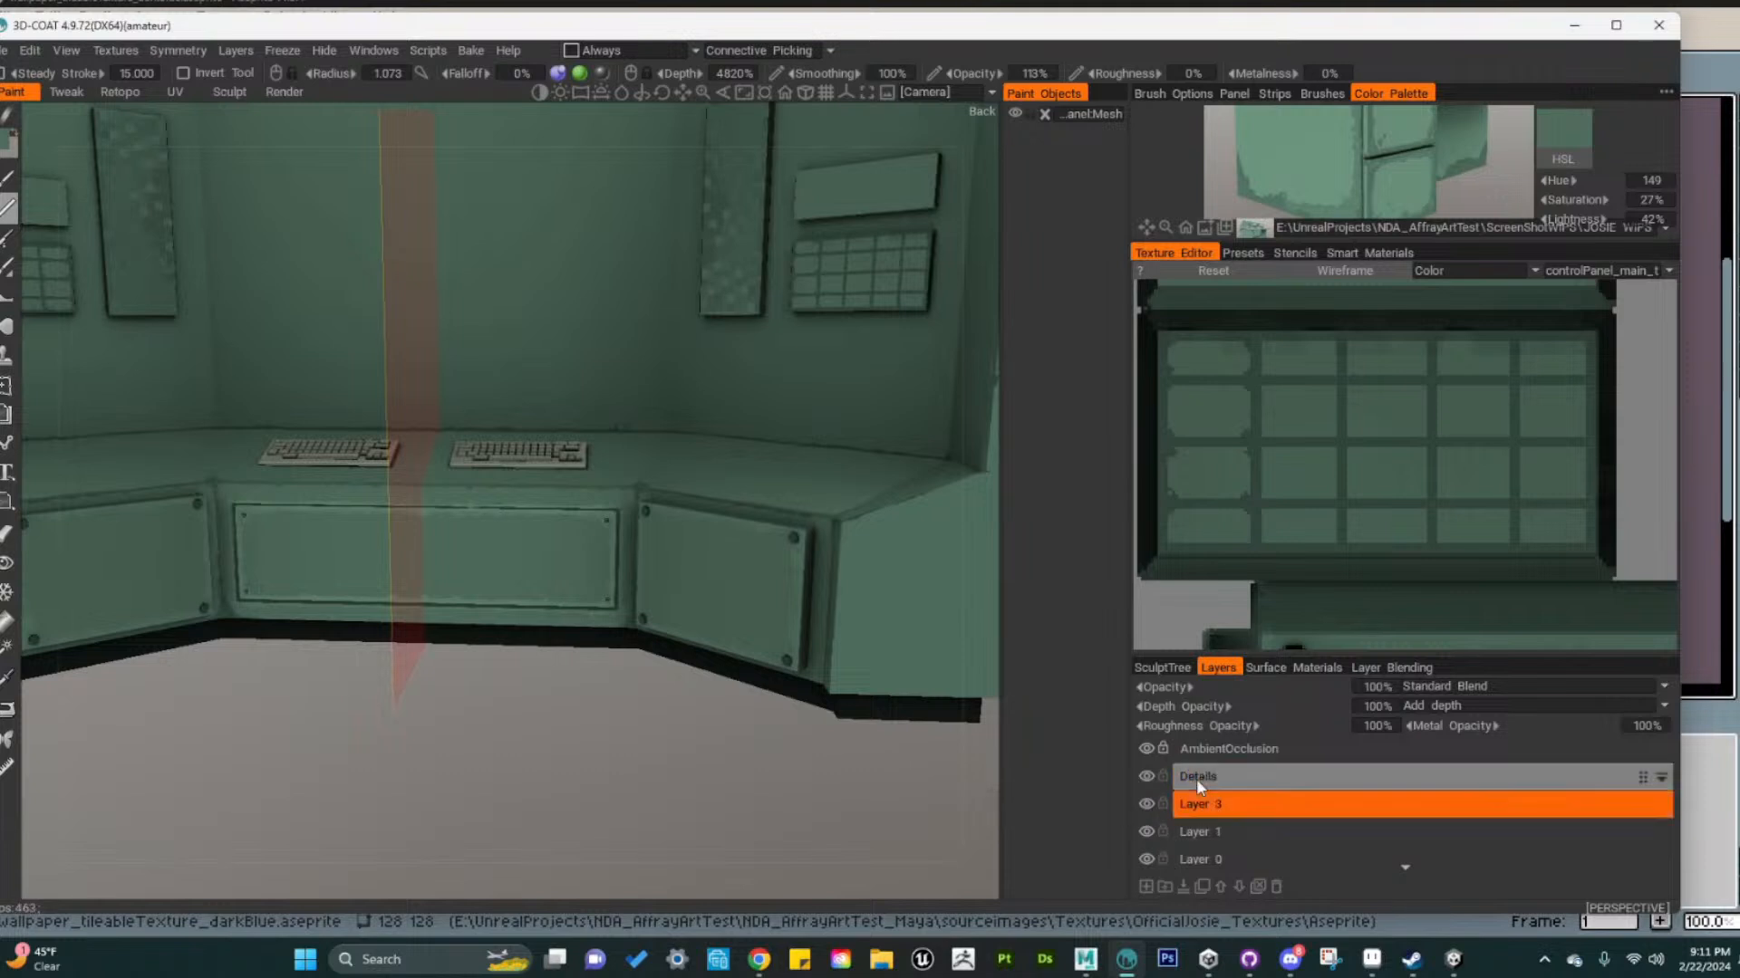
left_click(1202, 778)
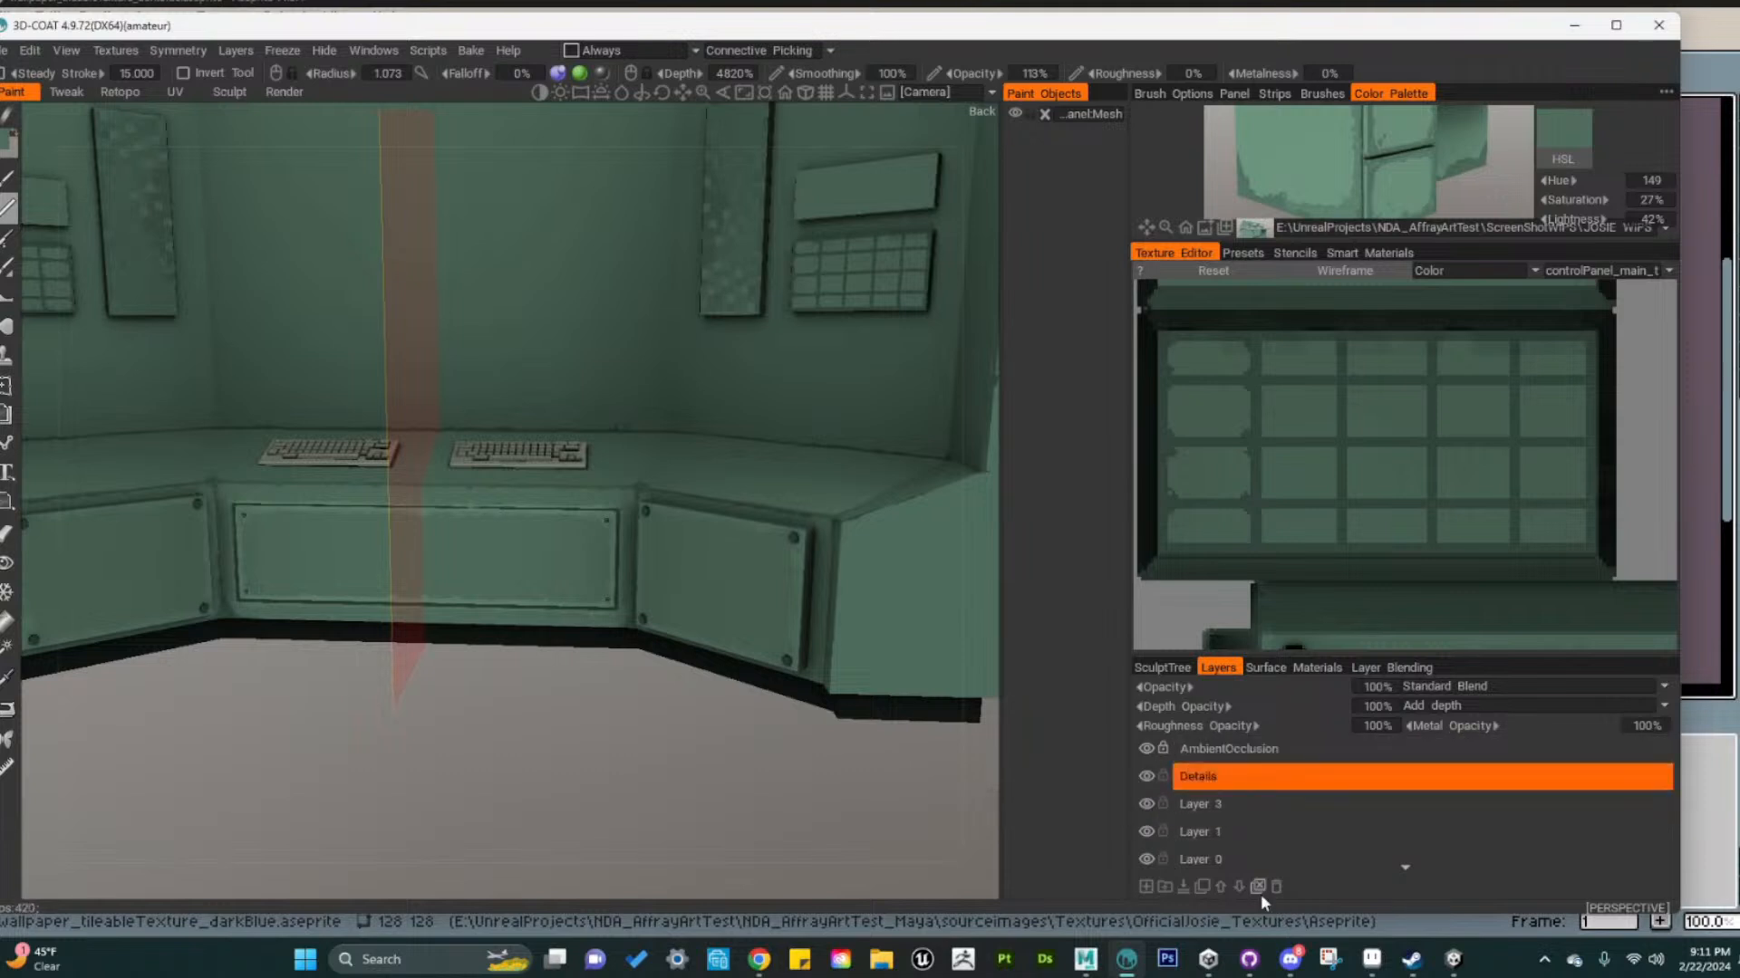
left_click(1183, 886)
double_click(1194, 776)
type("d")
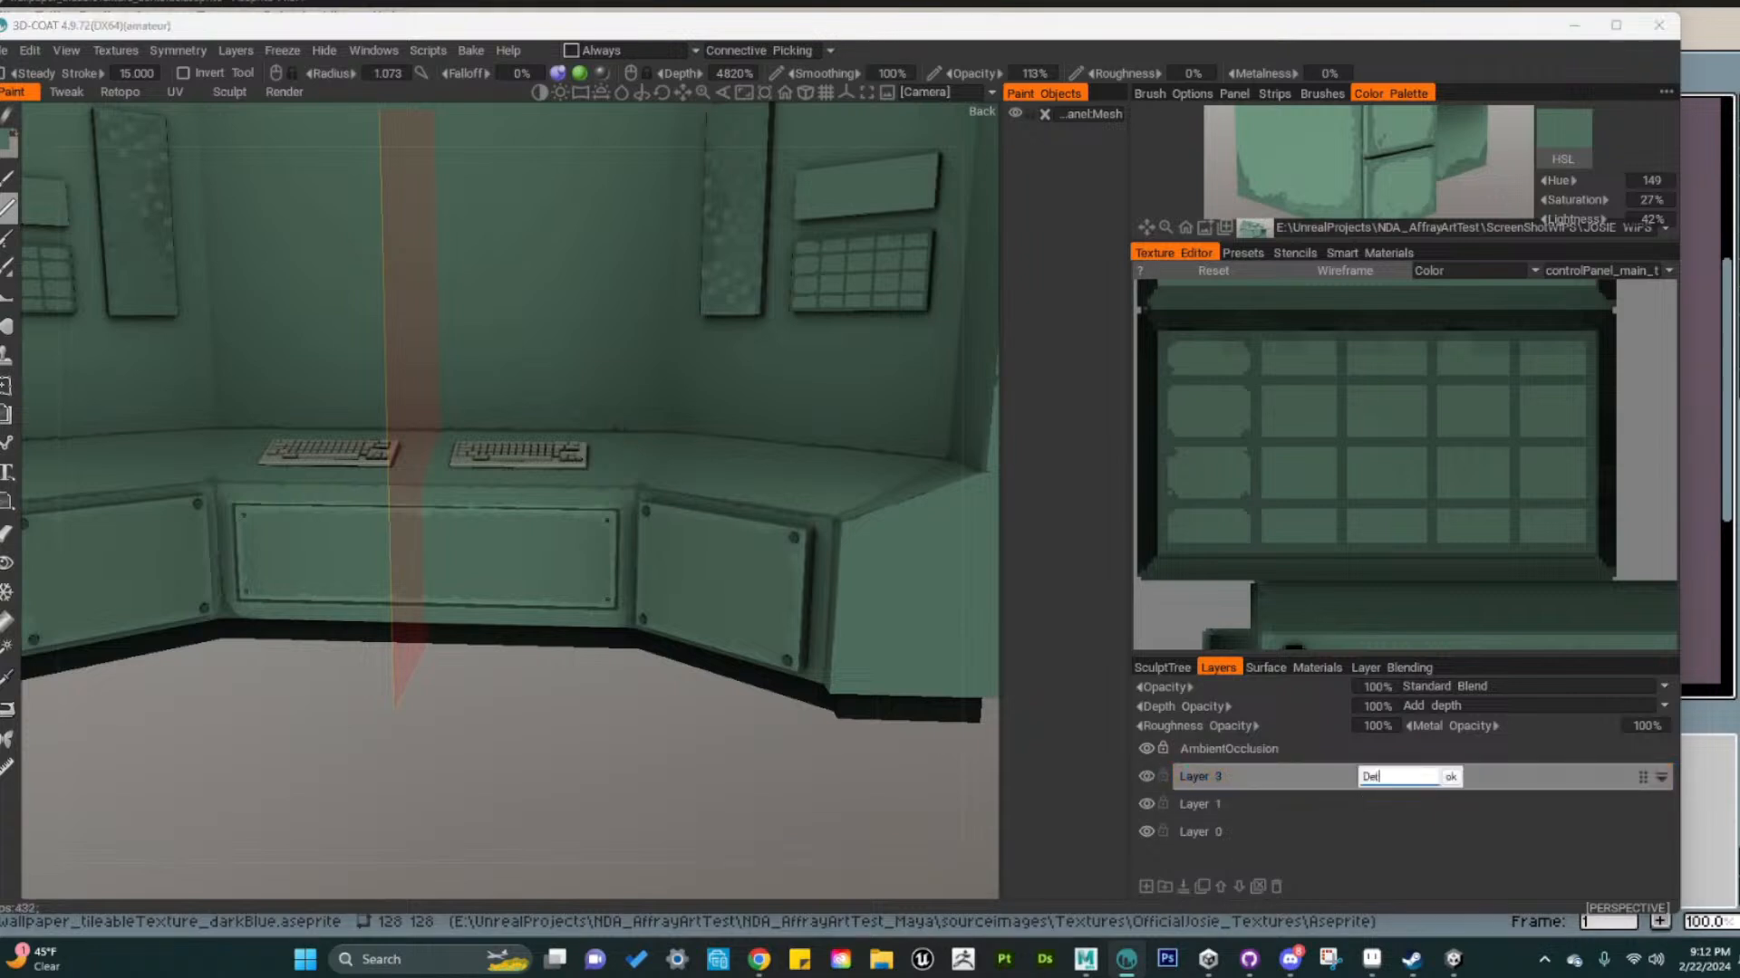
key("Return")
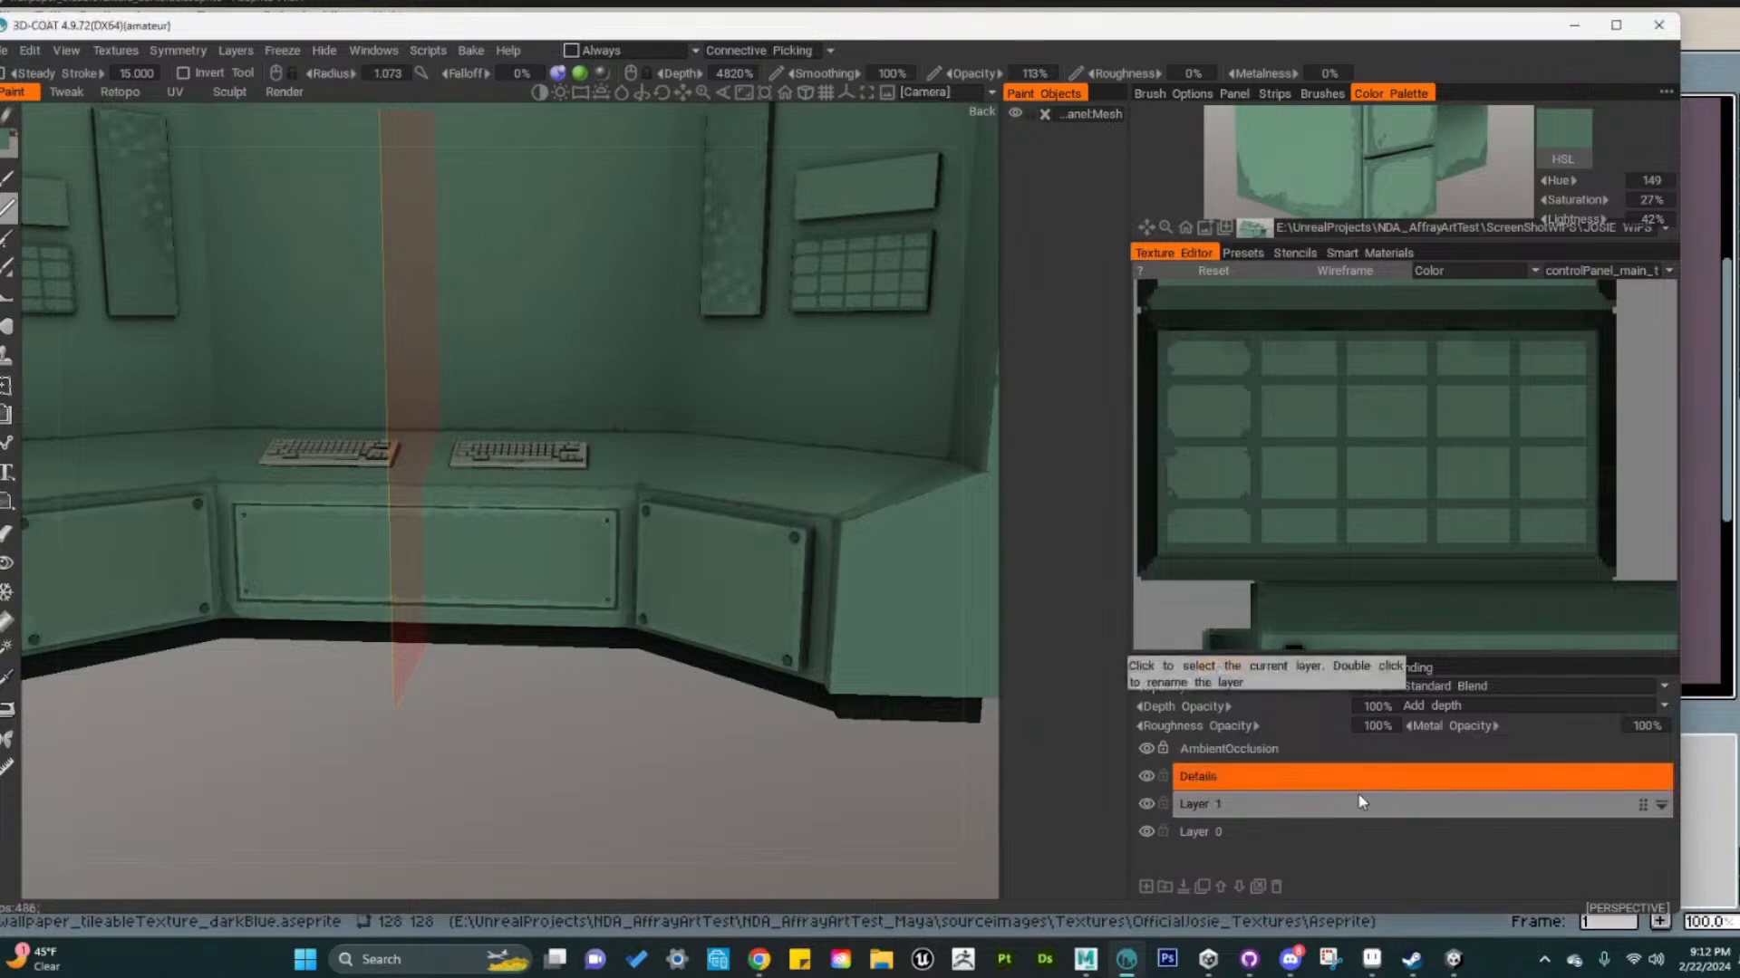
Rename Layer 1 as Base
left_click(1240, 793)
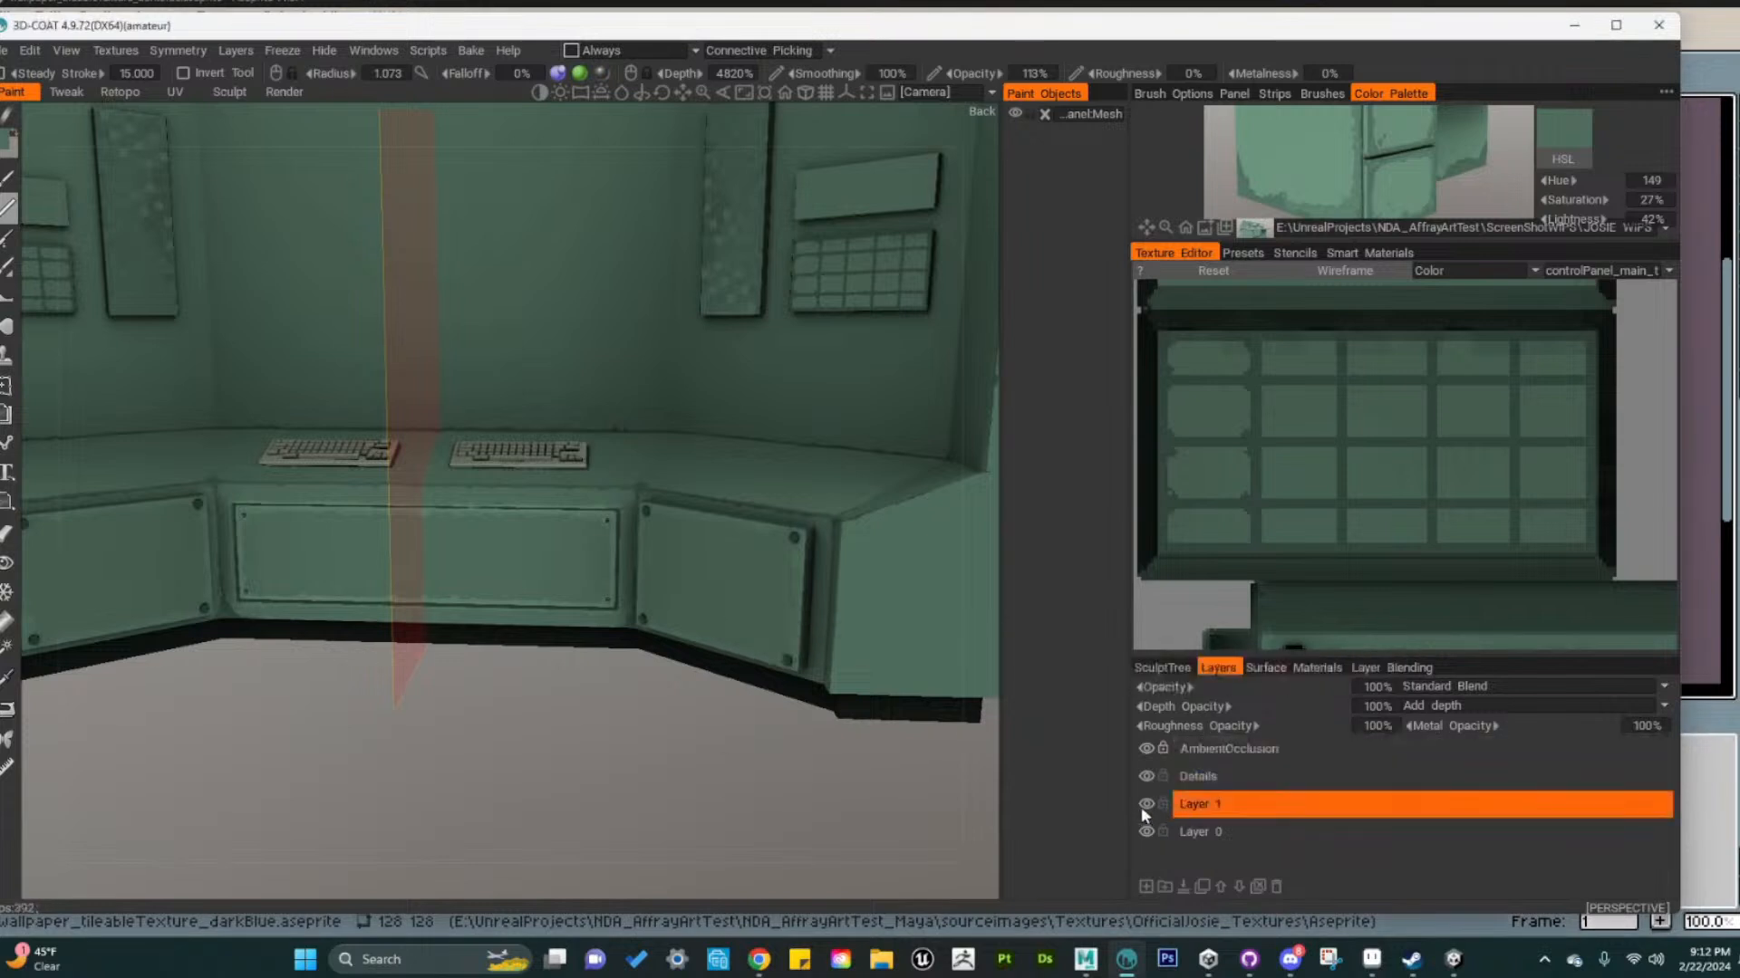
double_click(1227, 805)
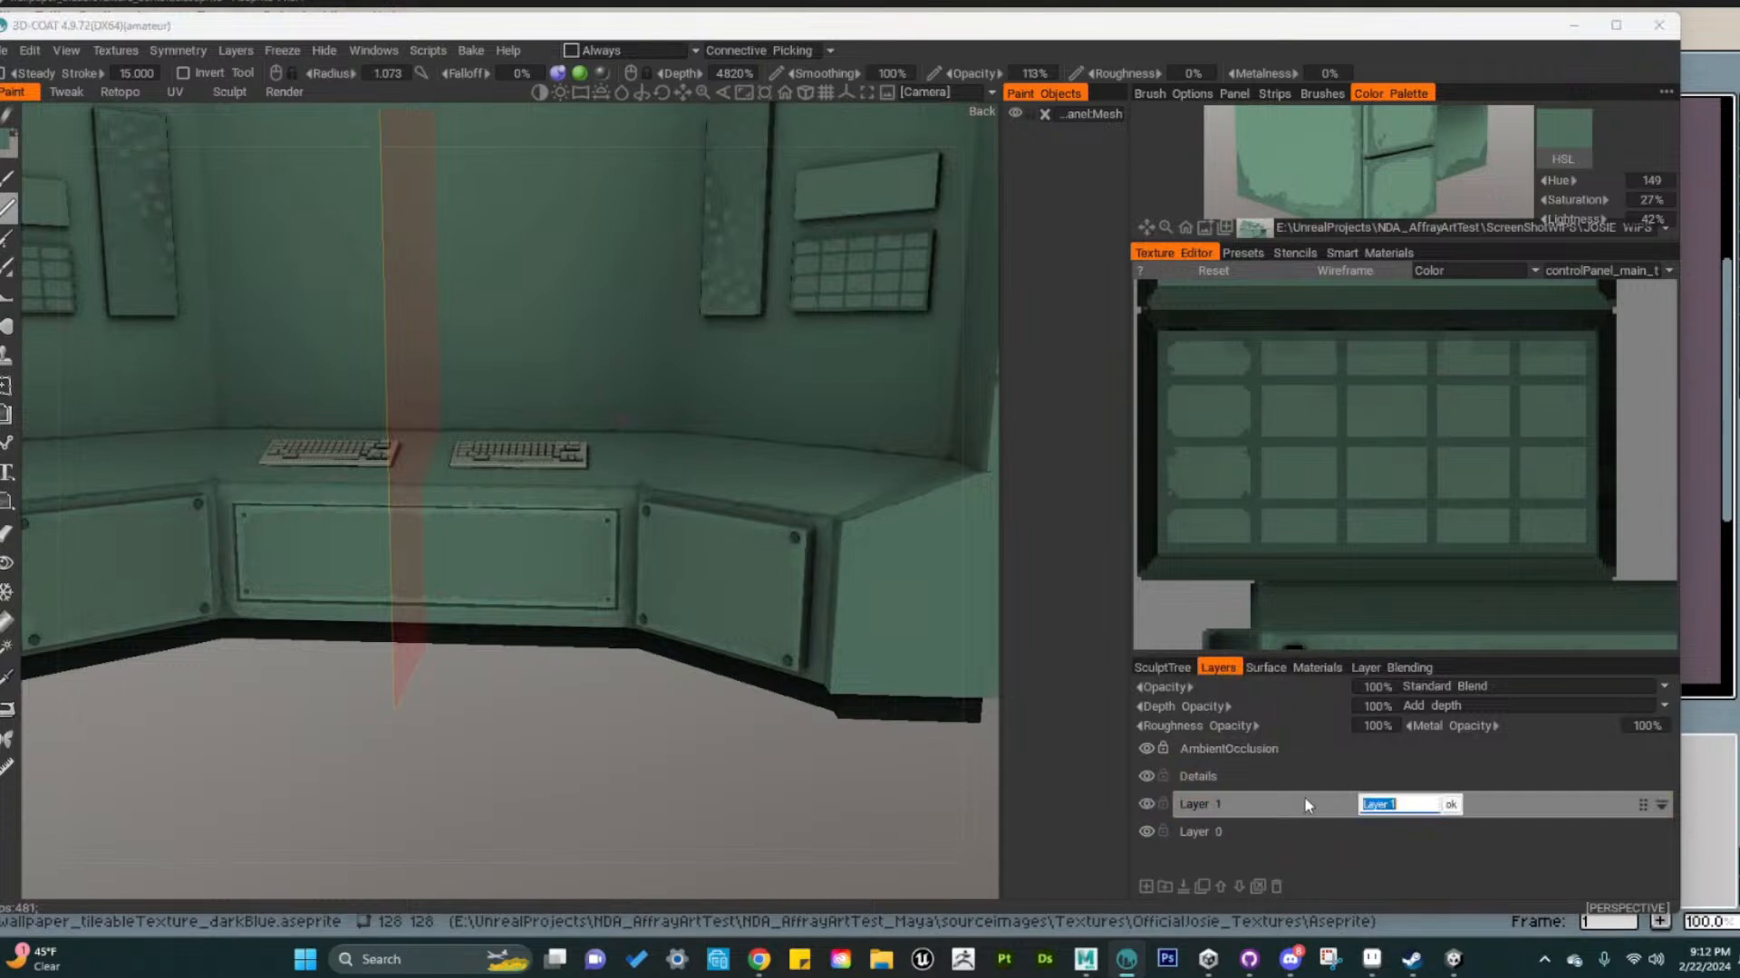
type("Base")
key("Return")
Select the Details layer and compare the control panel with that layer hidden and shown
left_click(1215, 779)
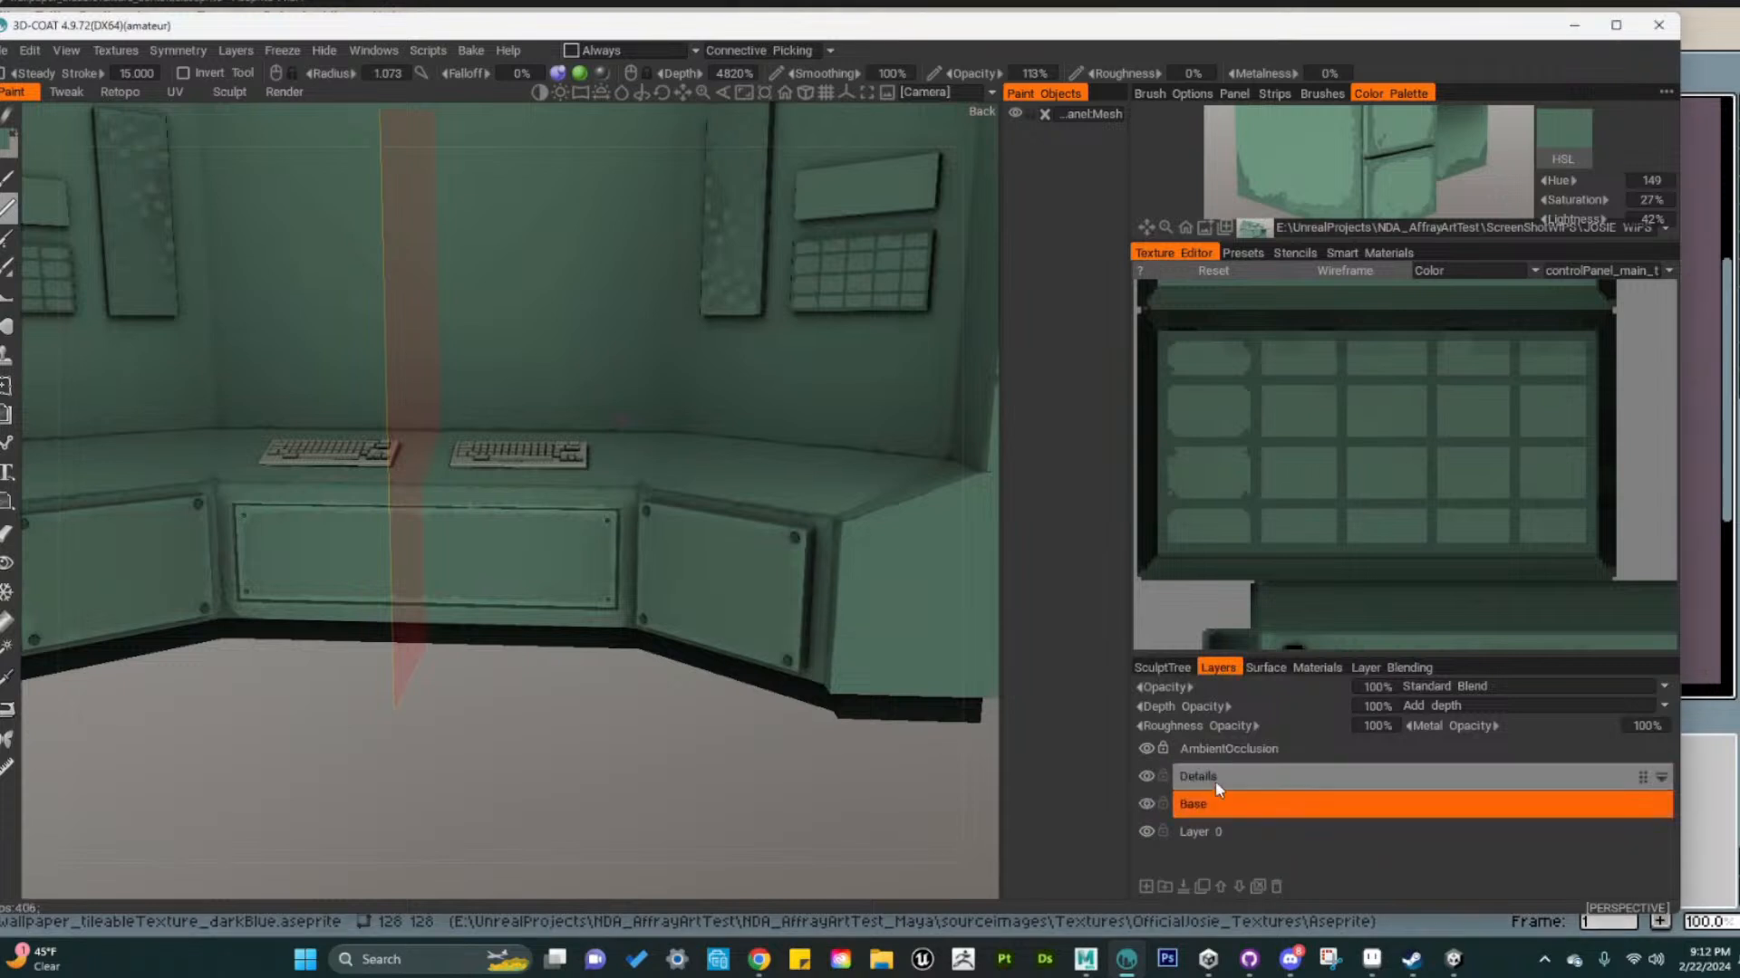
left_click(1143, 774)
left_click(1143, 774)
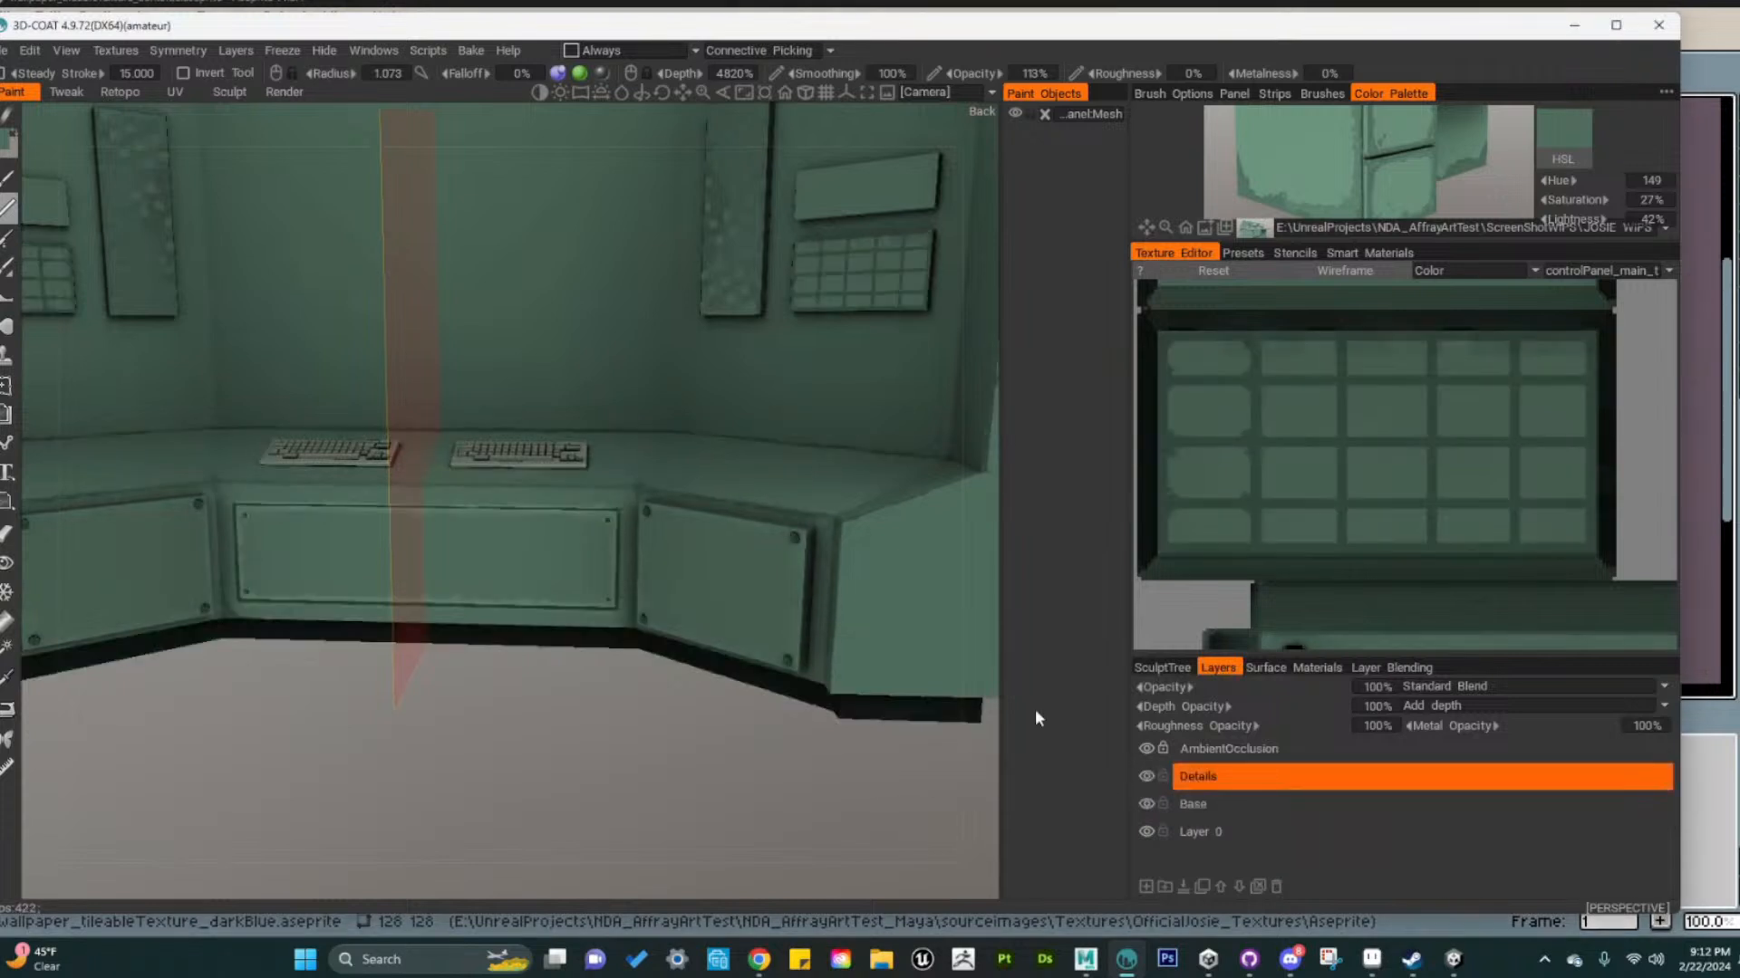
right_click_drag(764, 579, 649, 593, "alt")
left_click_drag(650, 593, 594, 584, "alt")
right_click_drag(401, 556, 547, 596, "alt")
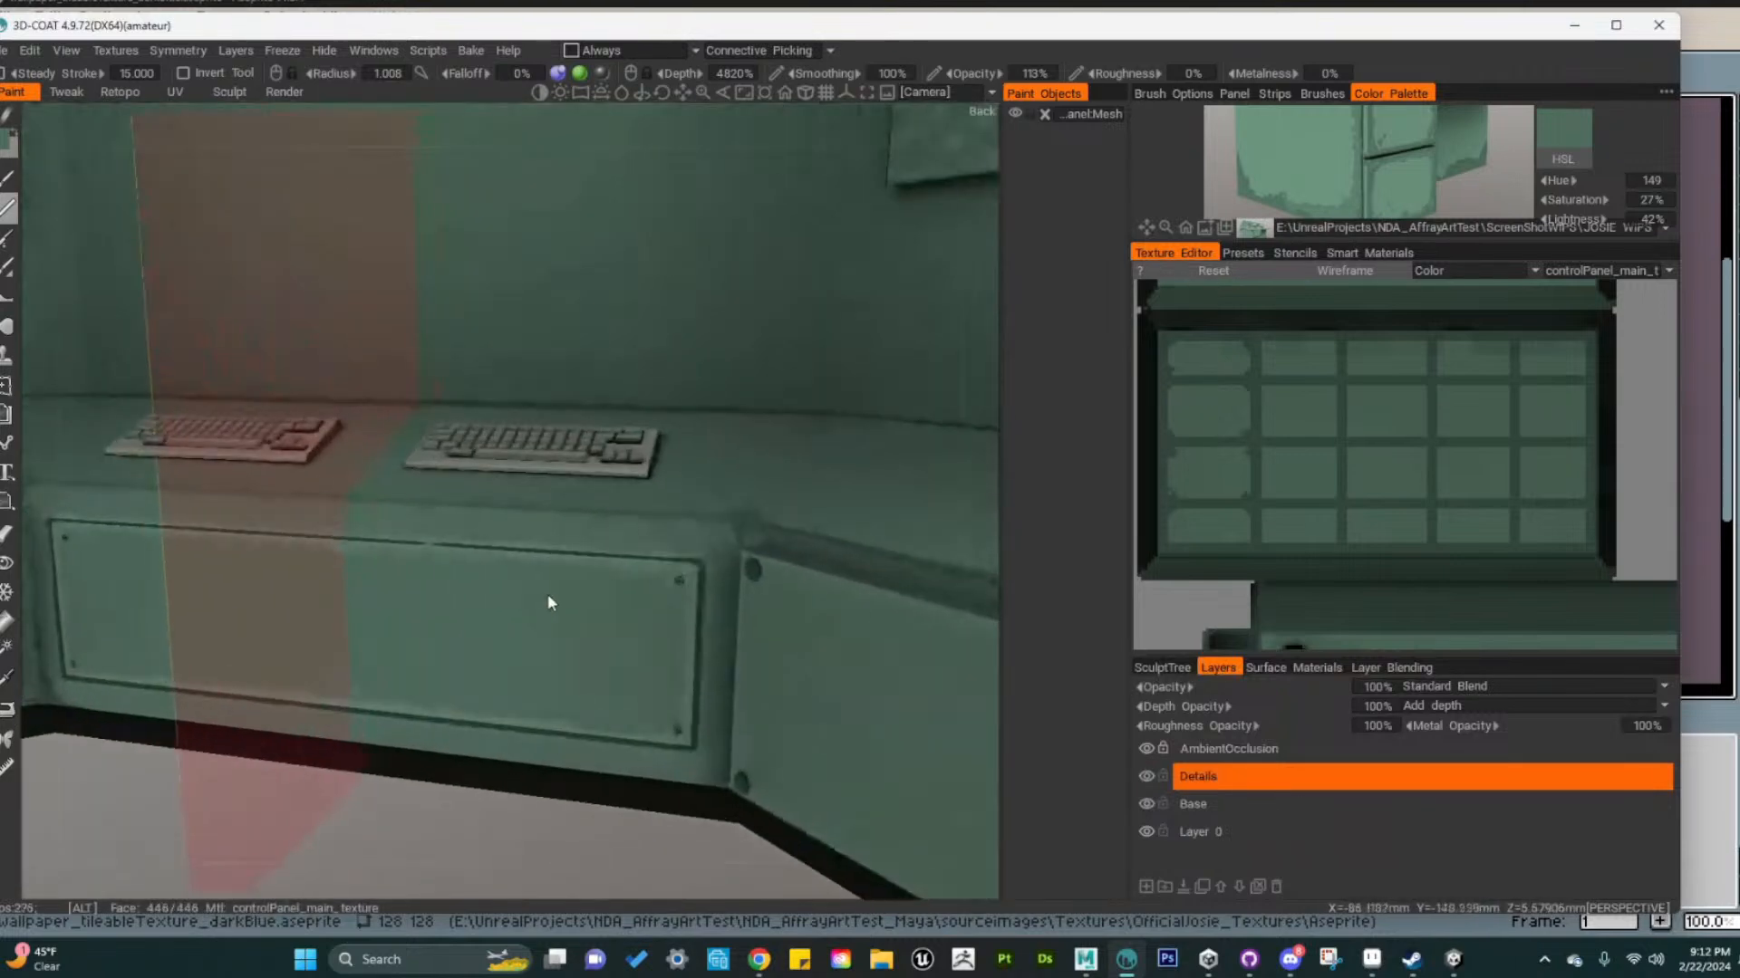
left_click(1143, 776)
left_click(1143, 775)
Sample a darker green from the reference image and paint a small upright wear mark where the inner wall corner meets the worktop
middle_click_drag(713, 616, 471, 652, "alt")
left_click_drag(470, 653, 586, 671, "alt")
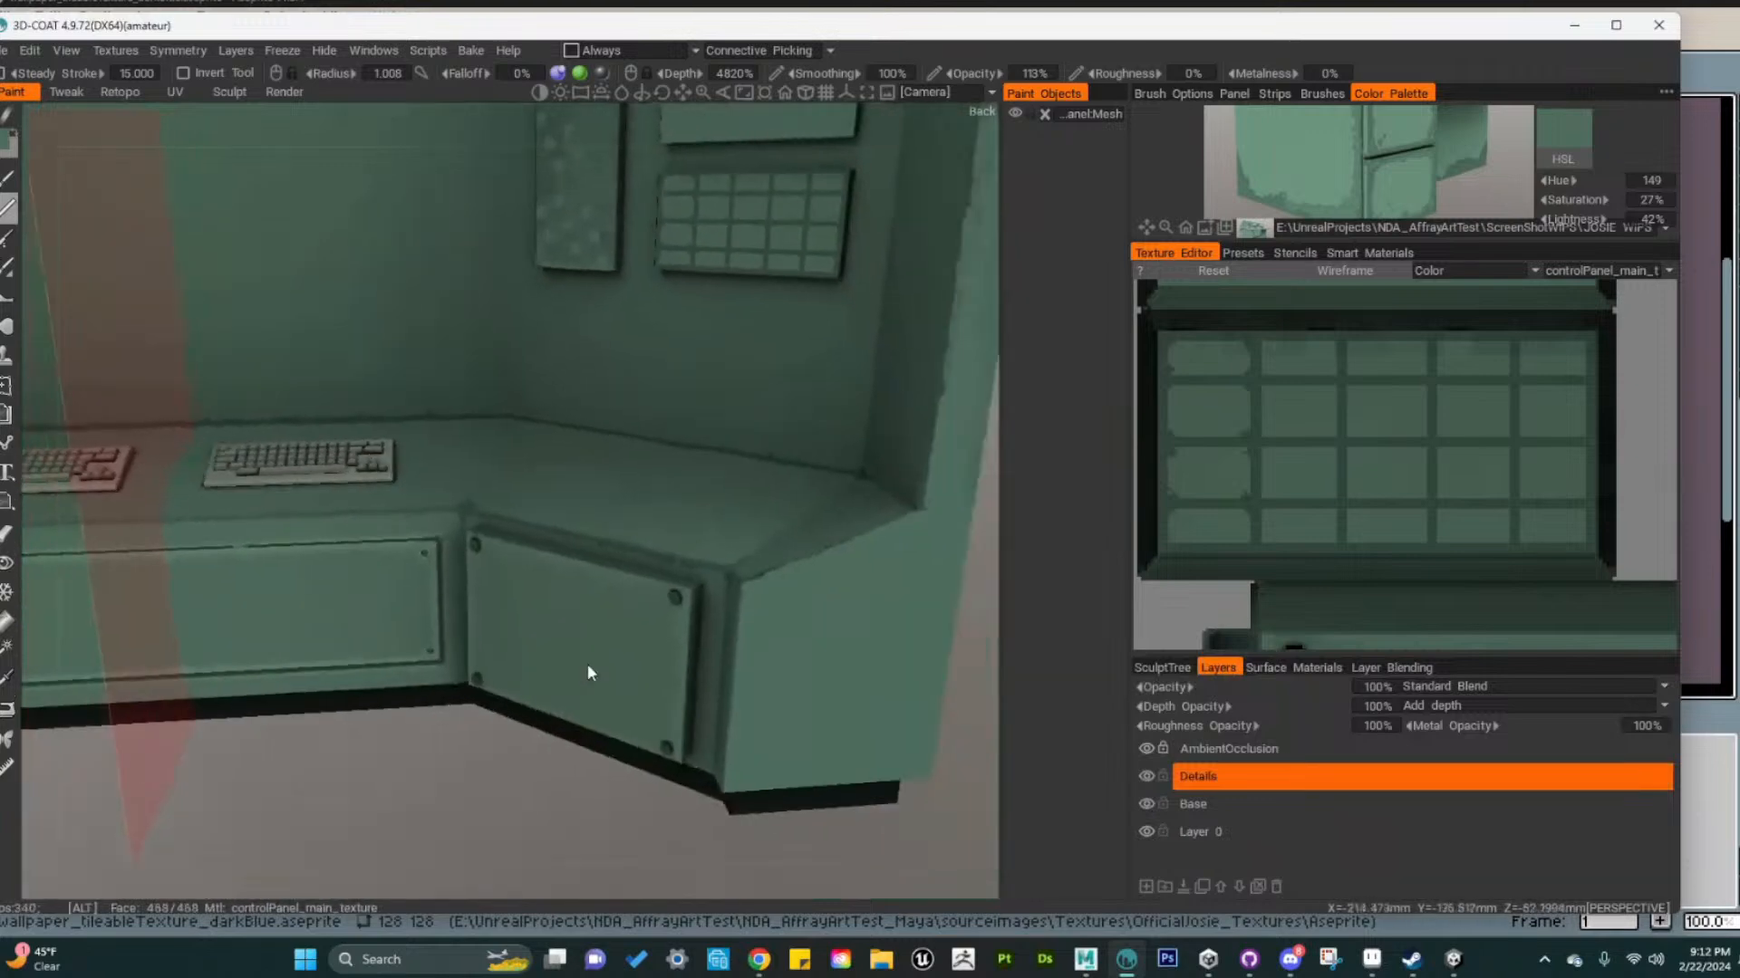
right_click_drag(586, 672, 548, 482, "alt")
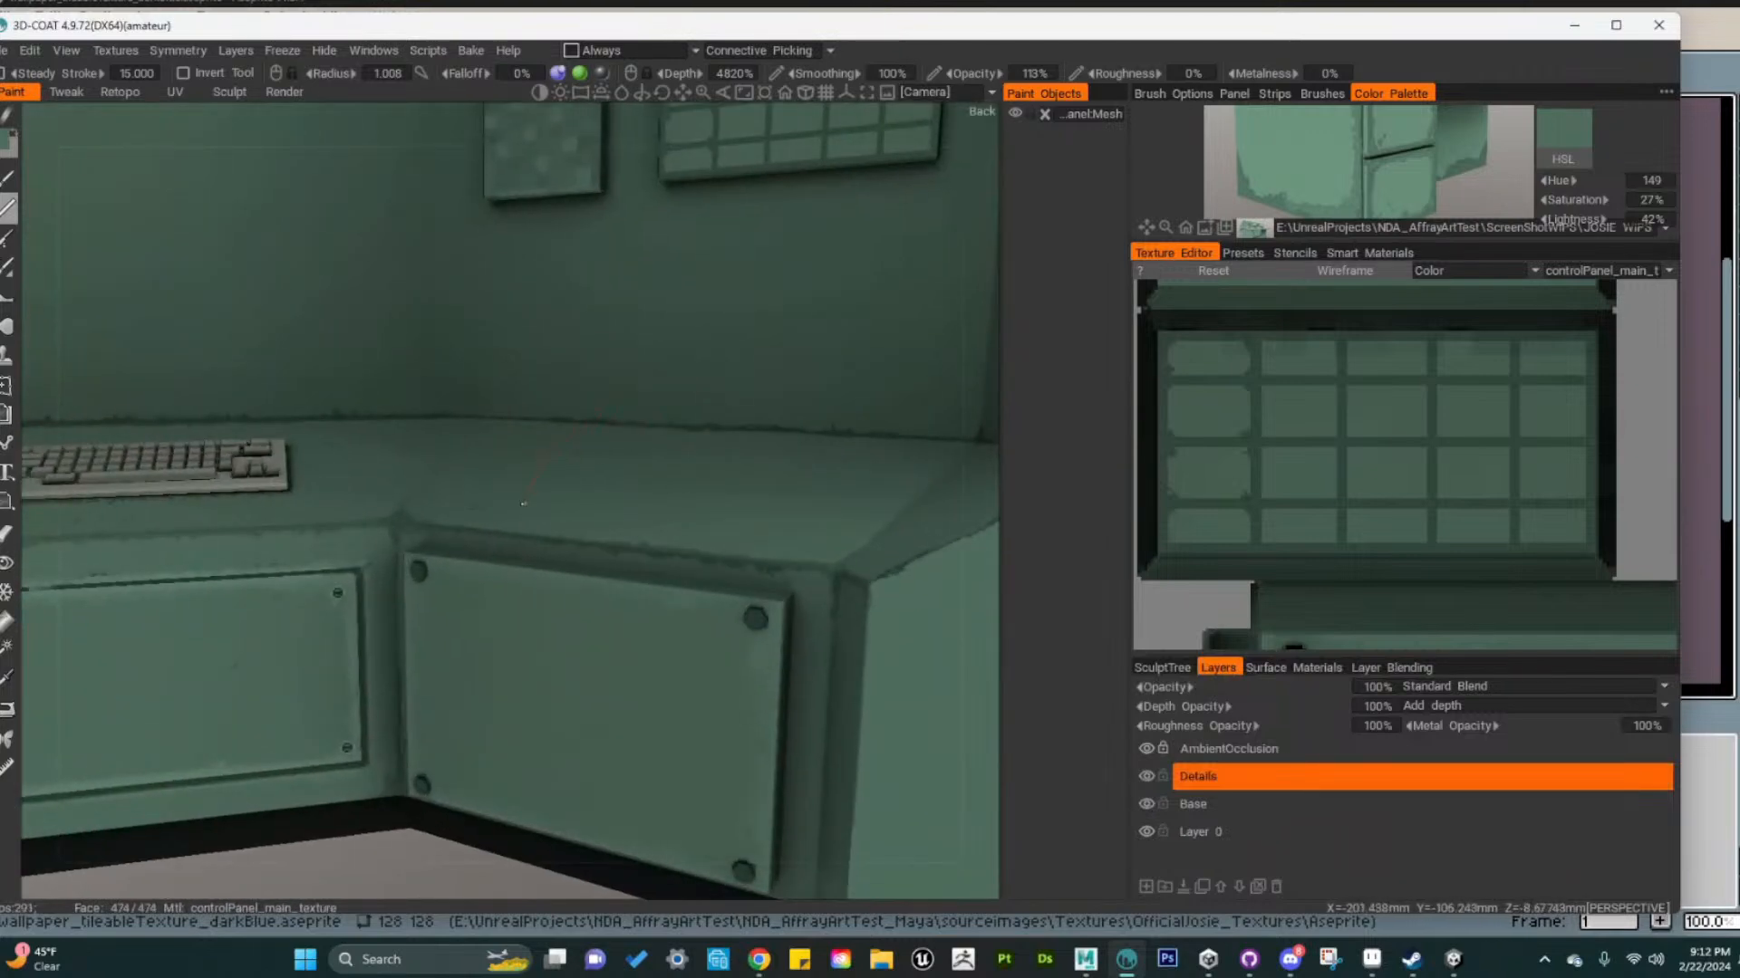
middle_click_drag(504, 484, 534, 618, "alt")
right_click_drag(463, 517, 533, 542, "alt")
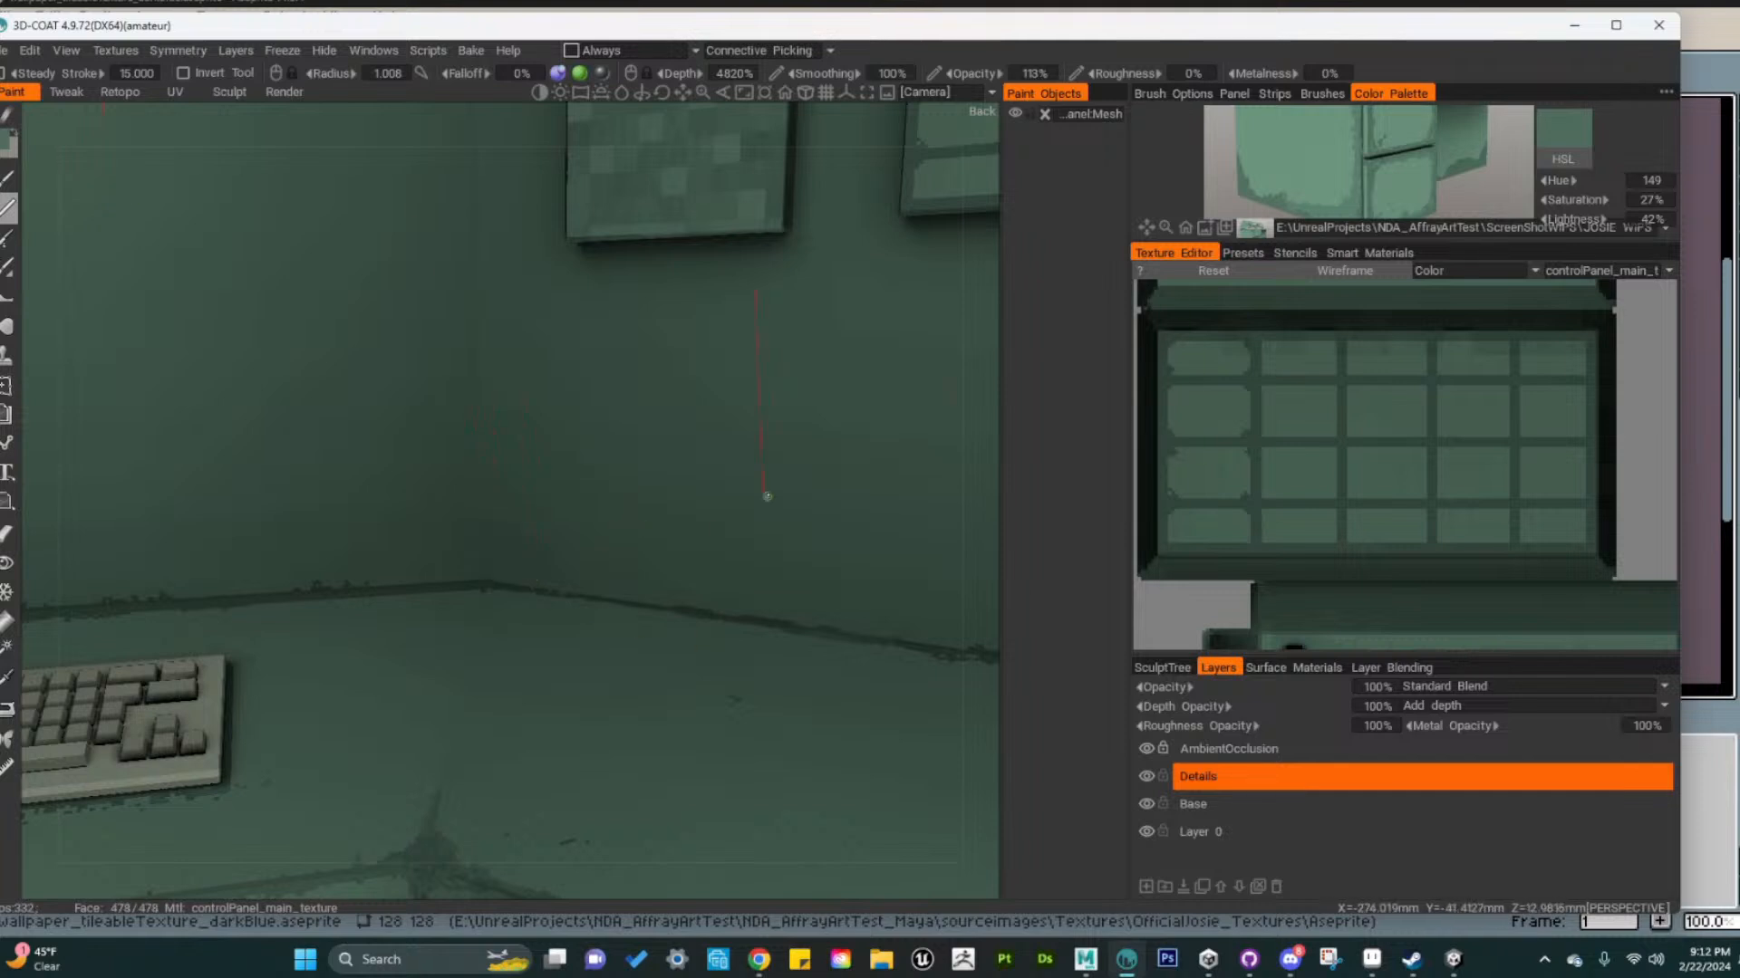
left_click(1272, 194)
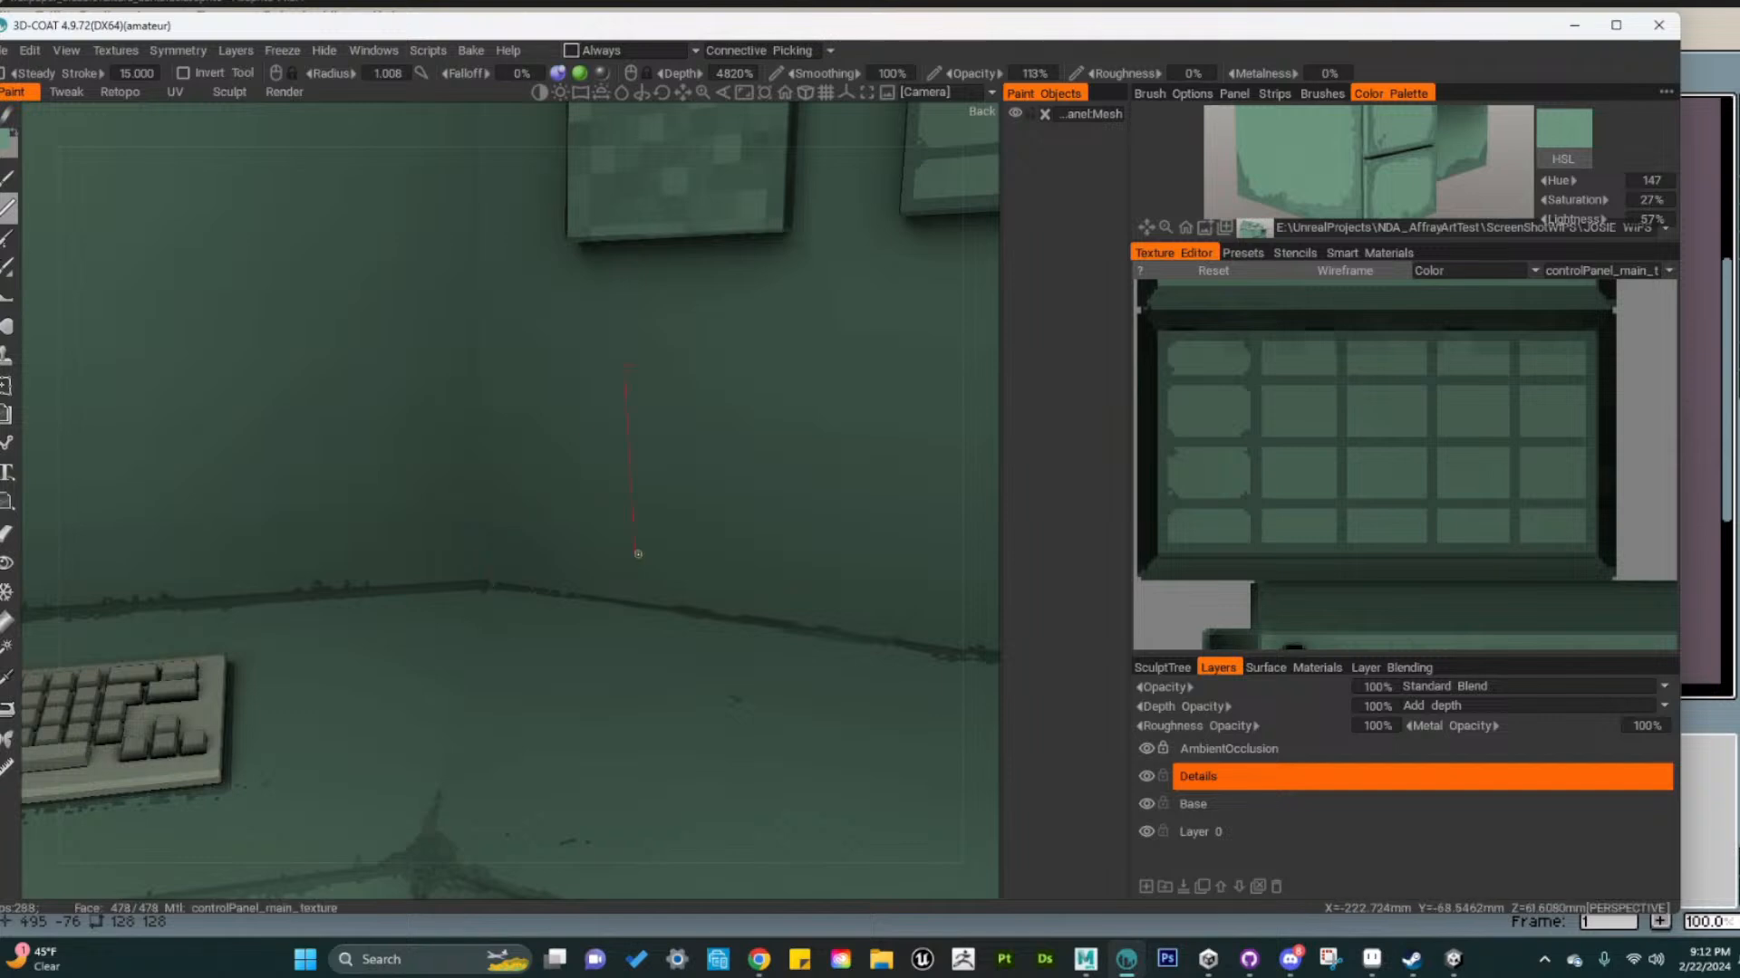
left_click(1482, 169)
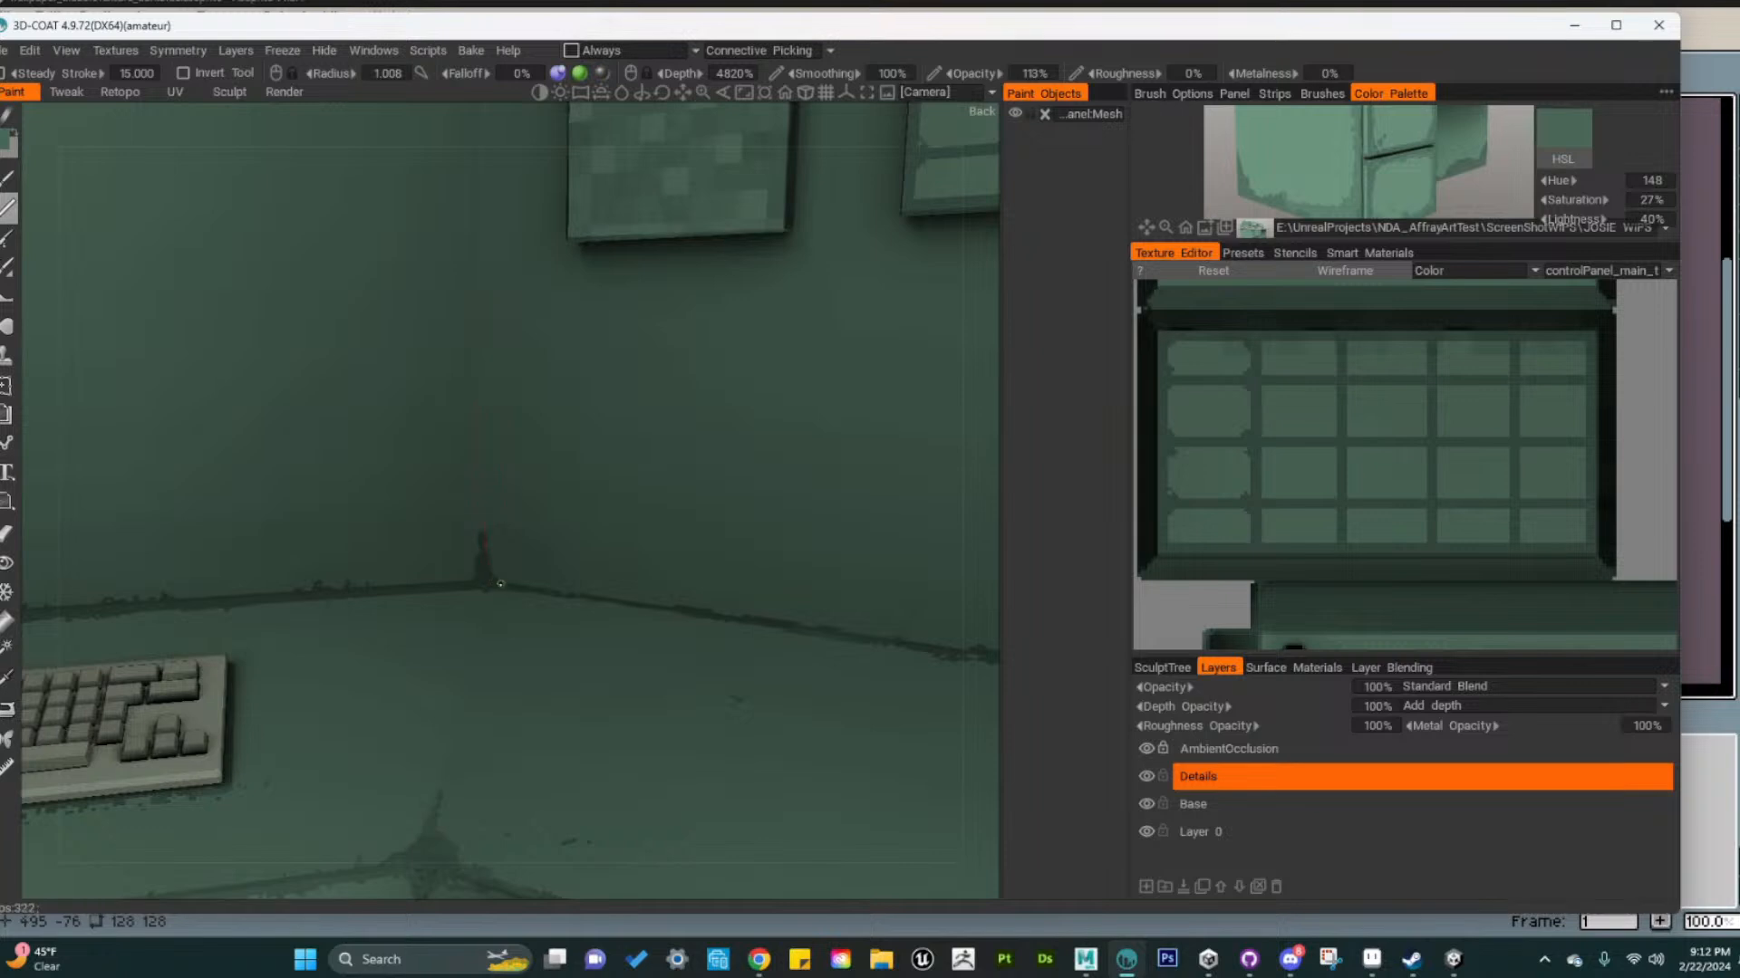
Reduce the brush radius to 0.652 and add finer dark specks around the inner corner's wear mark
left_click_drag(468, 604, 612, 650, "alt")
right_click_drag(613, 650, 568, 667, "alt")
middle_click_drag(568, 667, 516, 589, "alt")
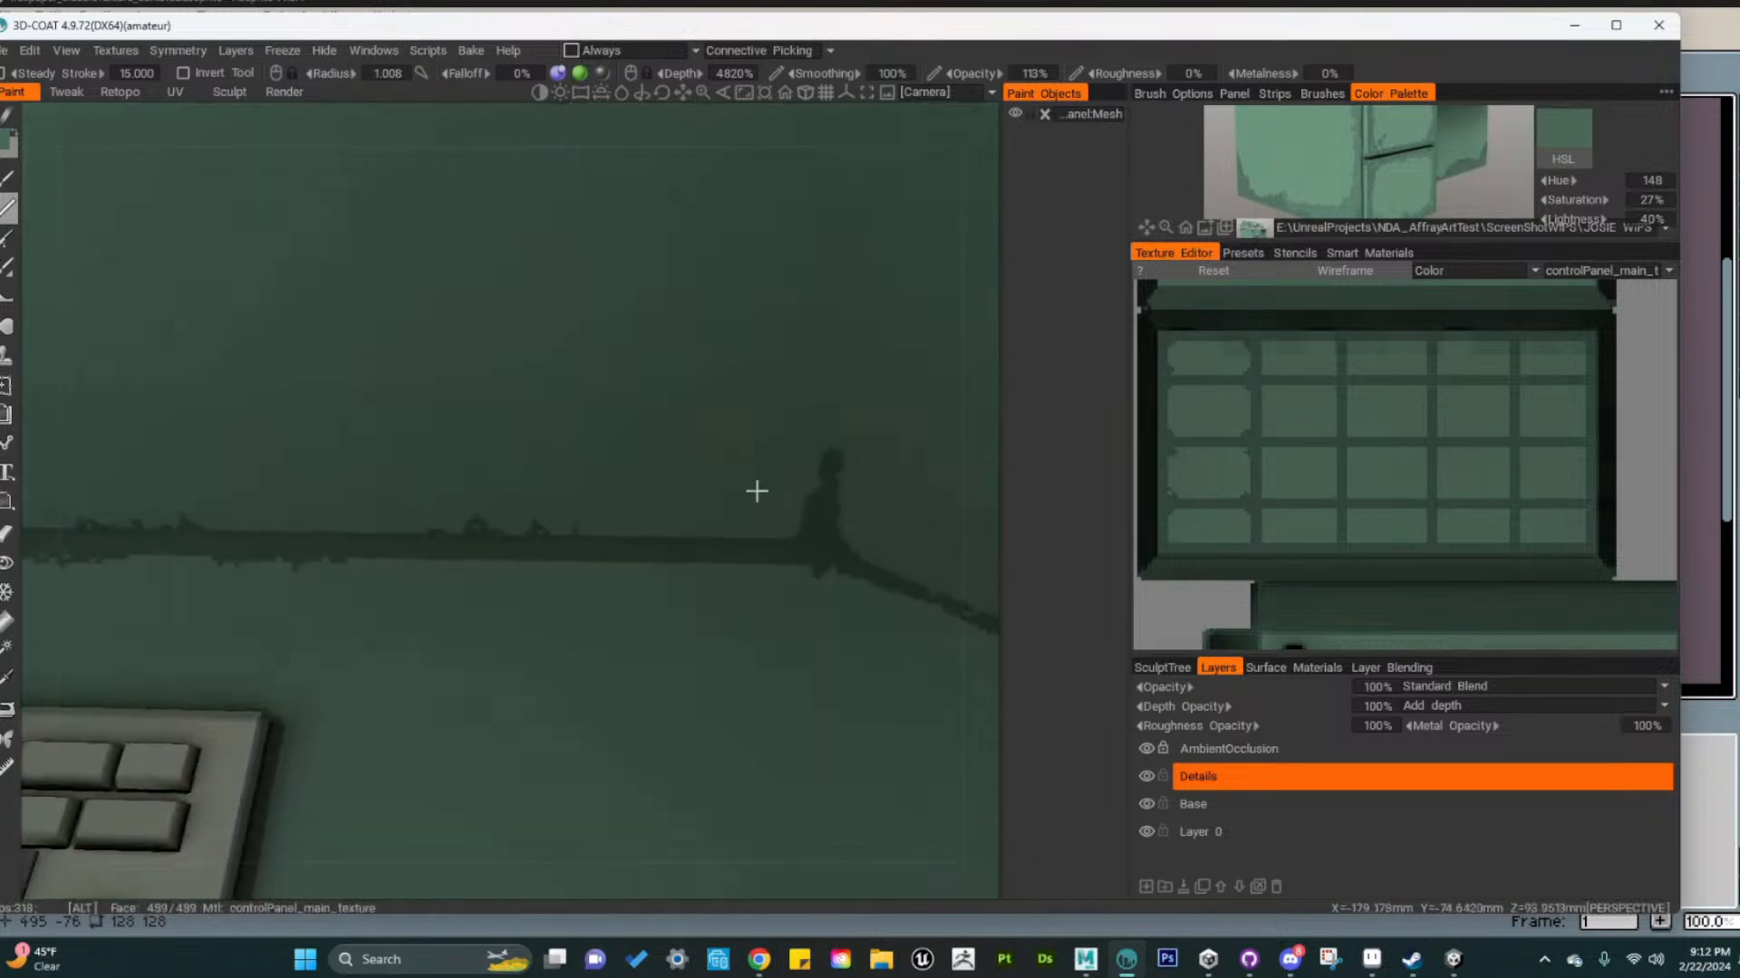
key("bracketleft")
key("bracketleft")
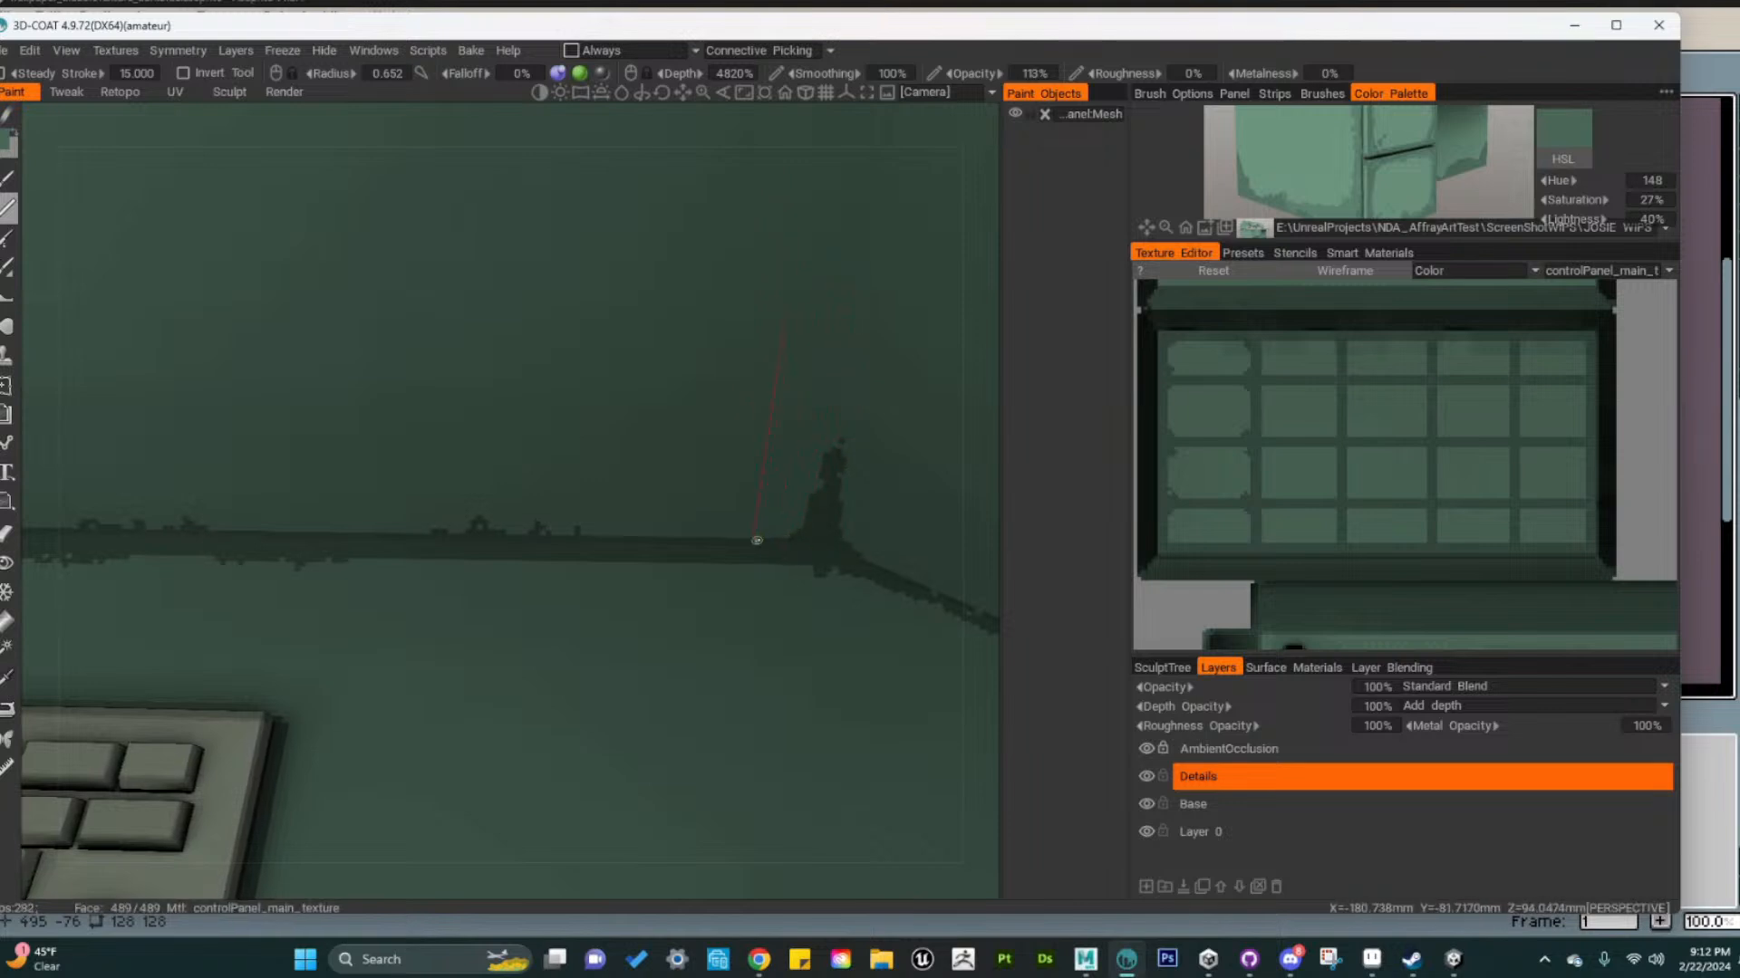
Paint an uneven dark contact line along the seam between the outer end wall and the worktop
right_click_drag(773, 550, 503, 536, "alt")
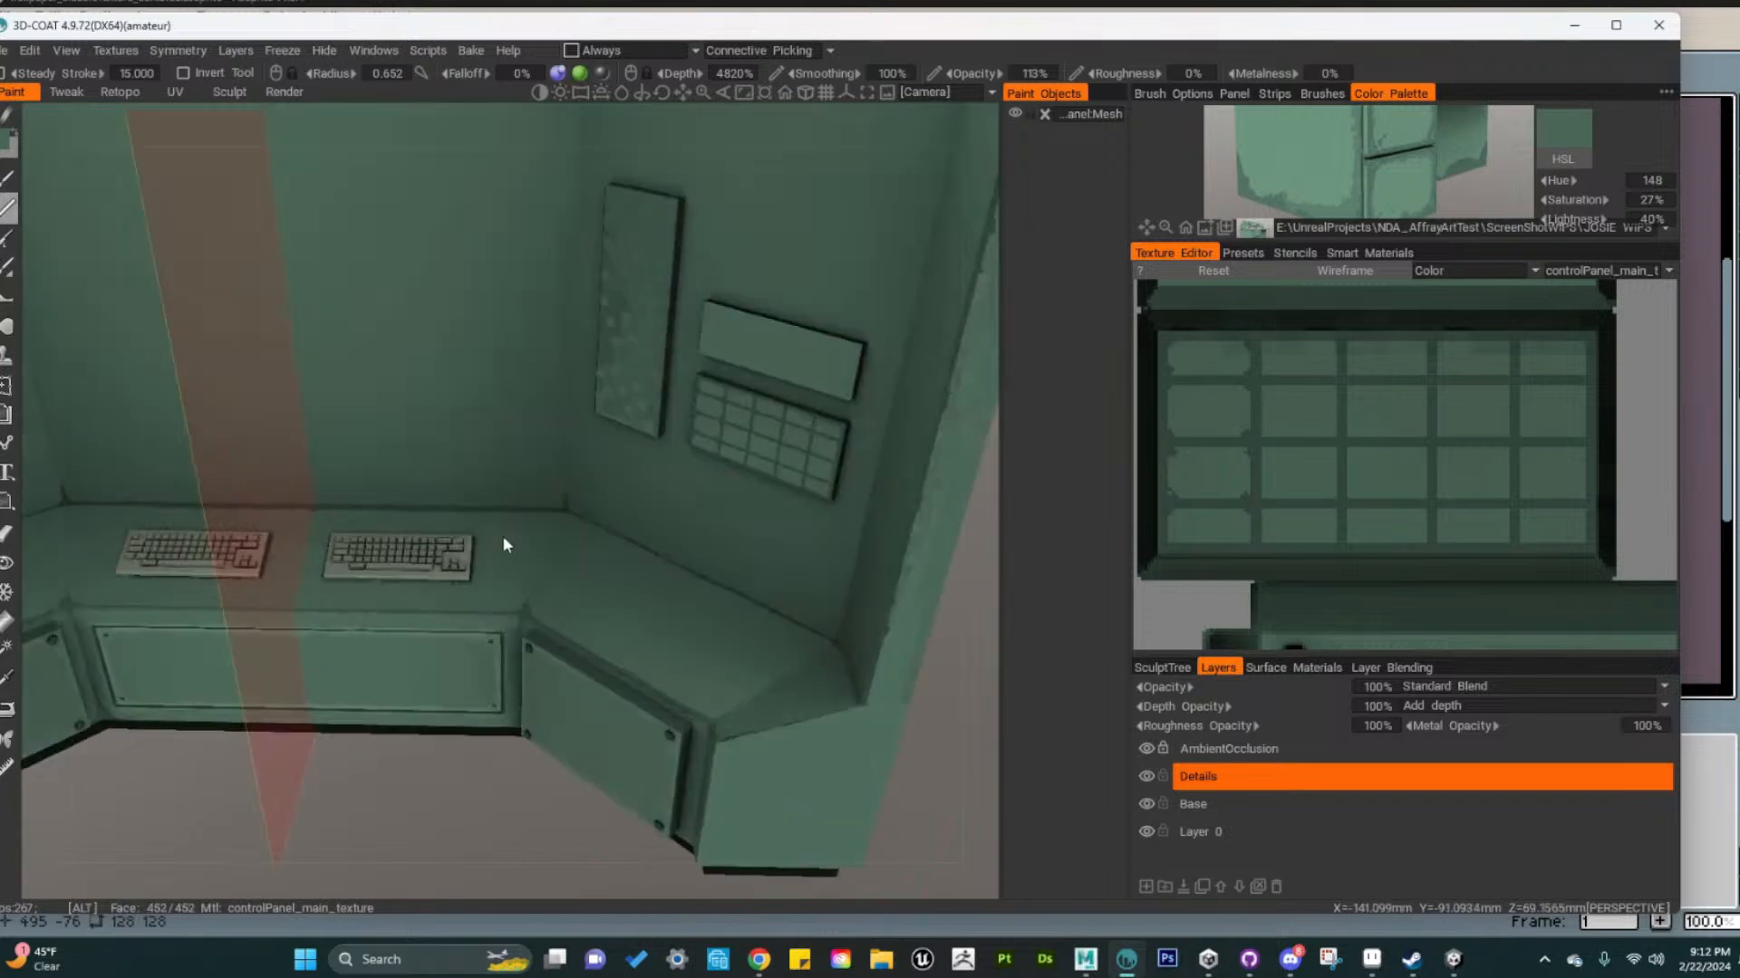
left_click_drag(502, 535, 348, 501, "alt")
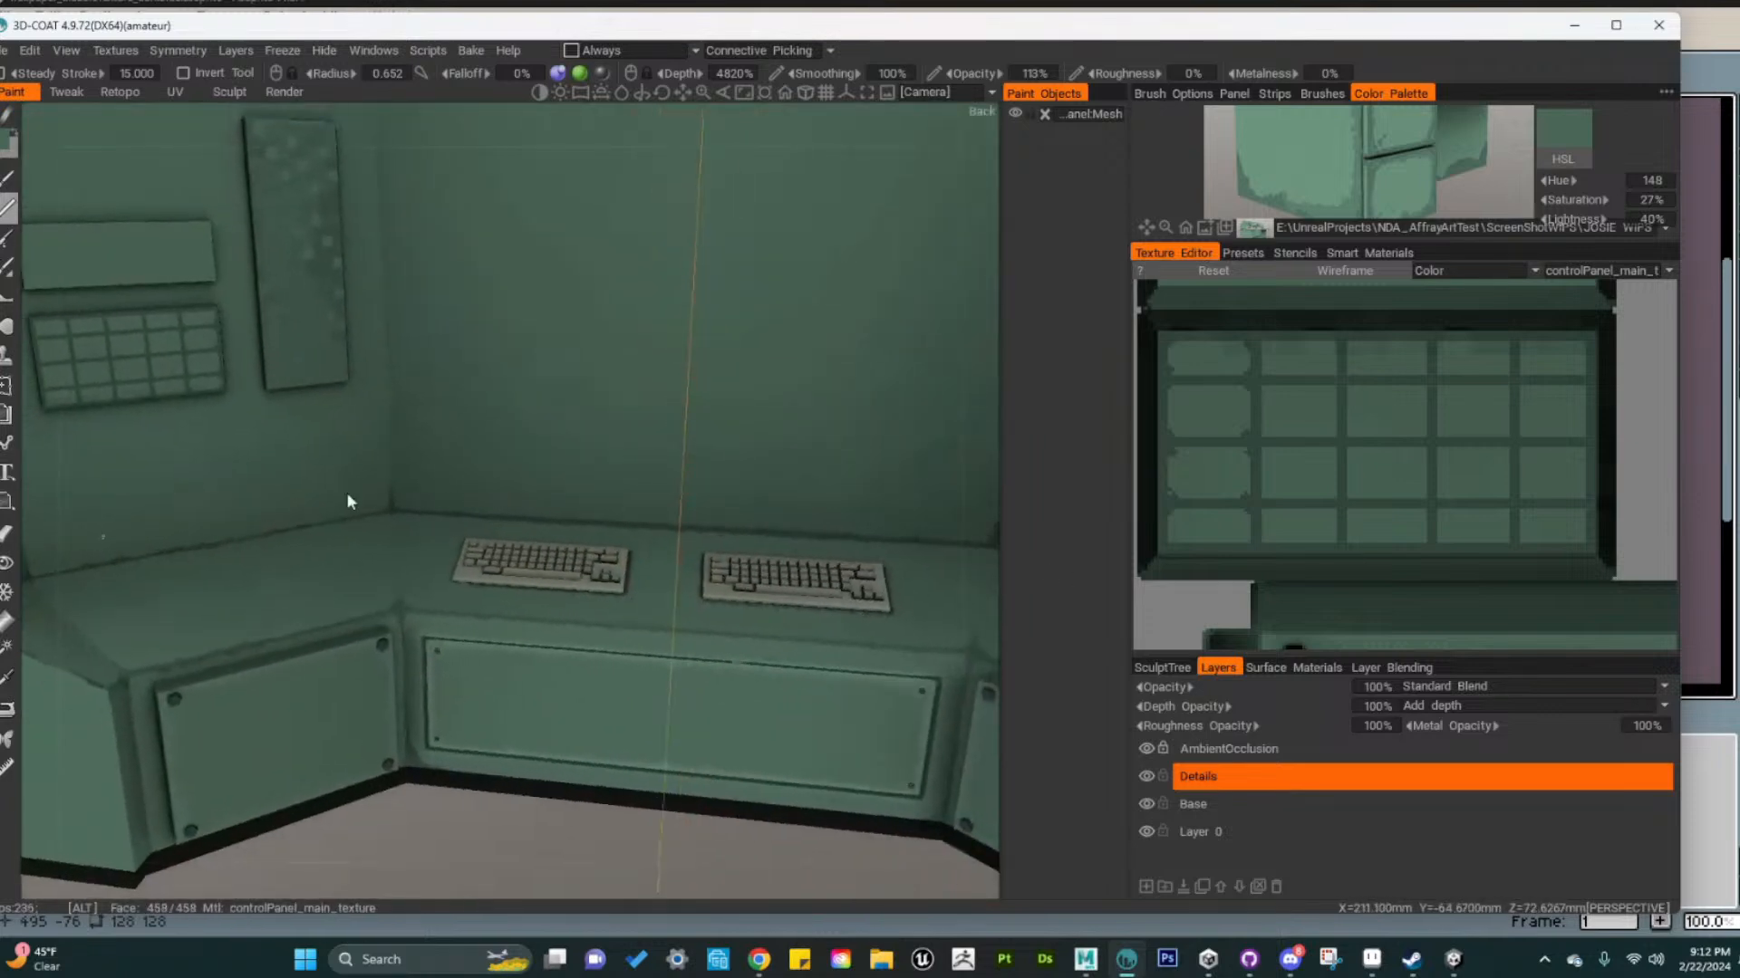
right_click_drag(349, 501, 404, 516, "alt")
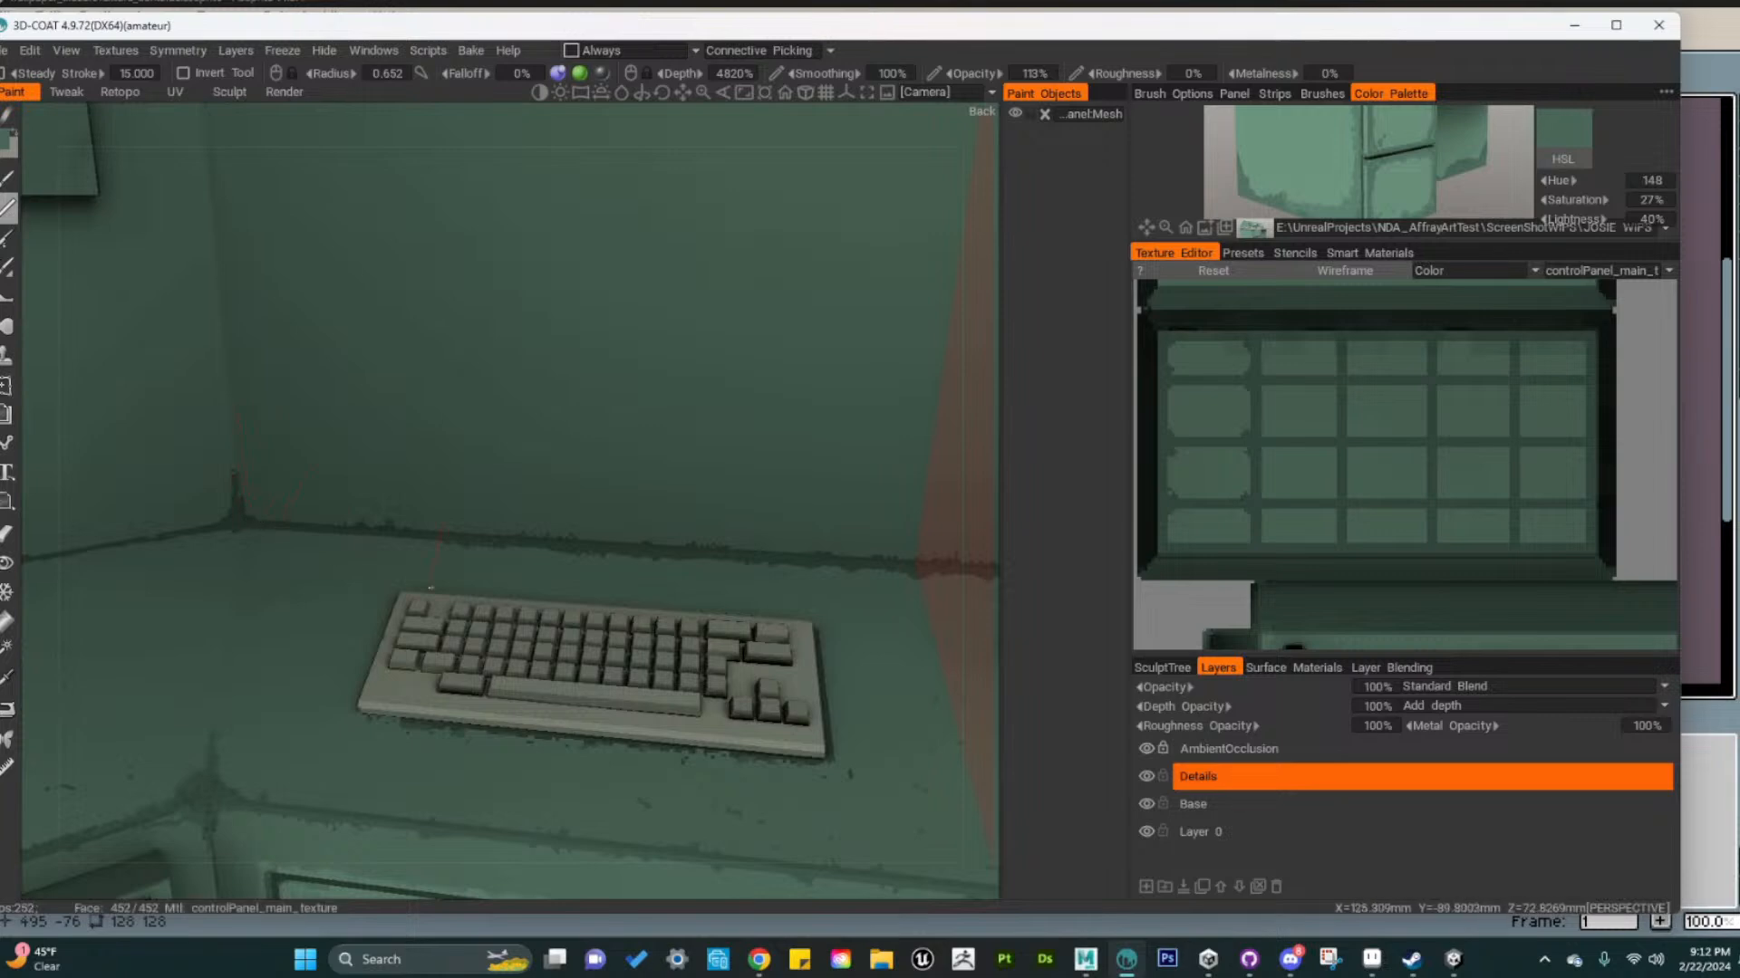
middle_click_drag(443, 594, 811, 508, "alt")
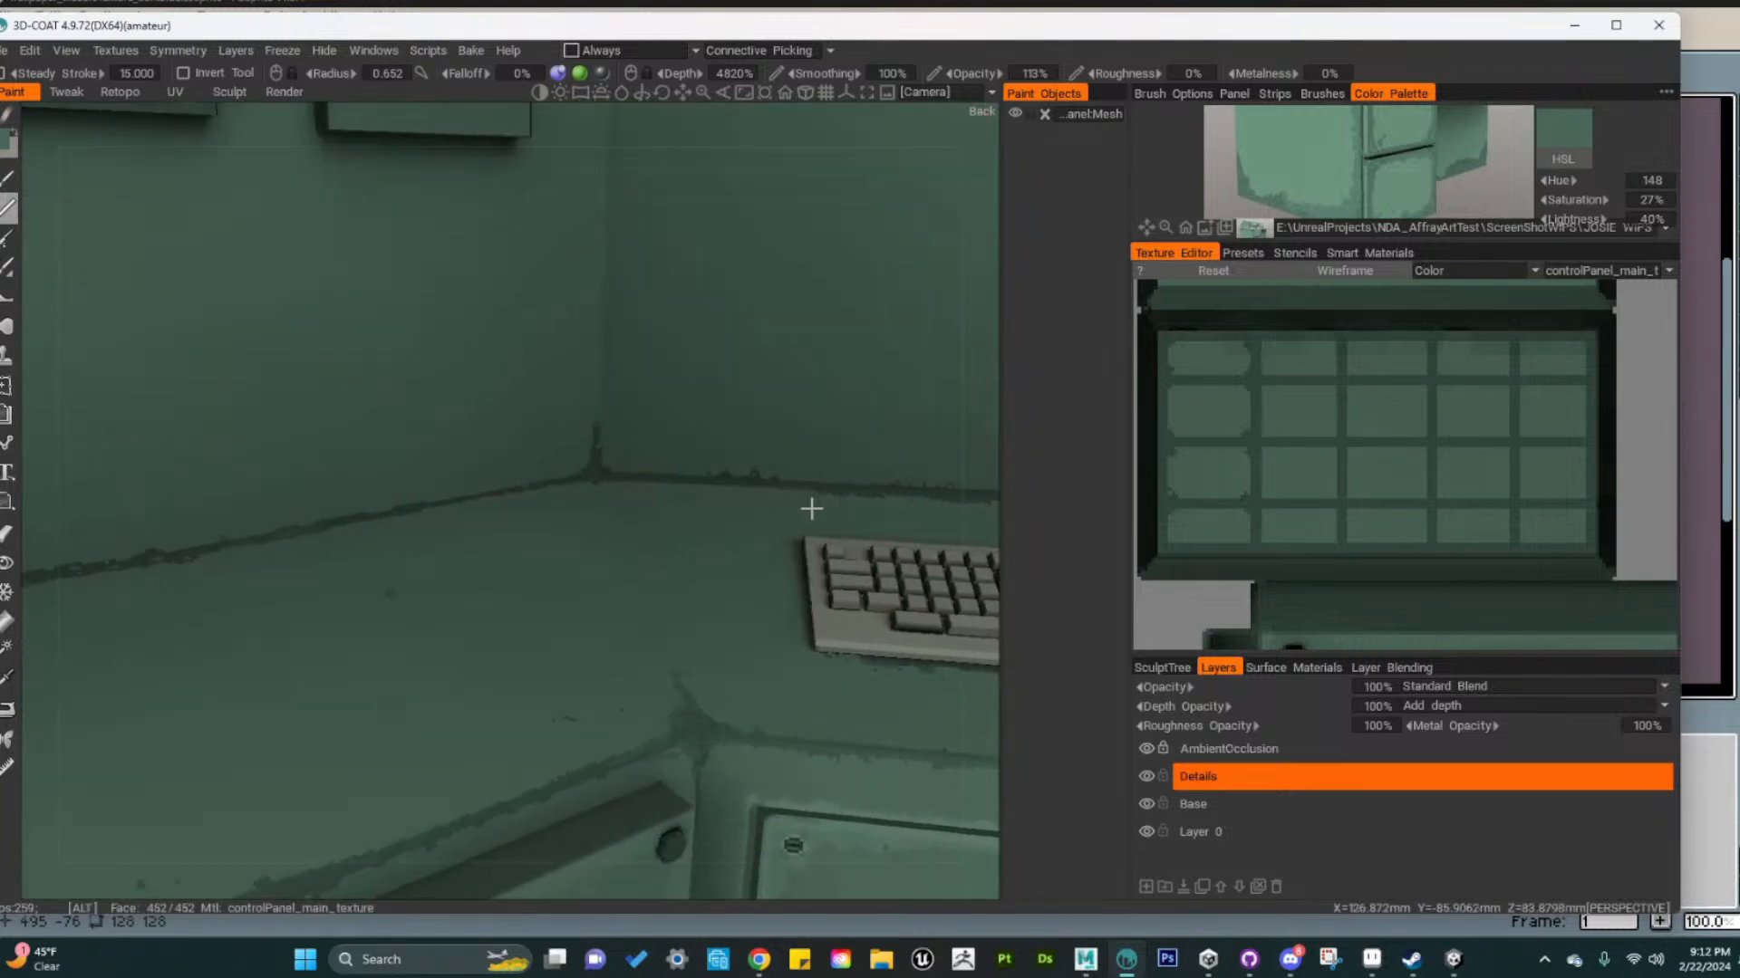
right_click_drag(811, 508, 619, 515, "alt")
left_click_drag(619, 514, 540, 534, "alt")
right_click_drag(498, 549, 523, 581, "alt")
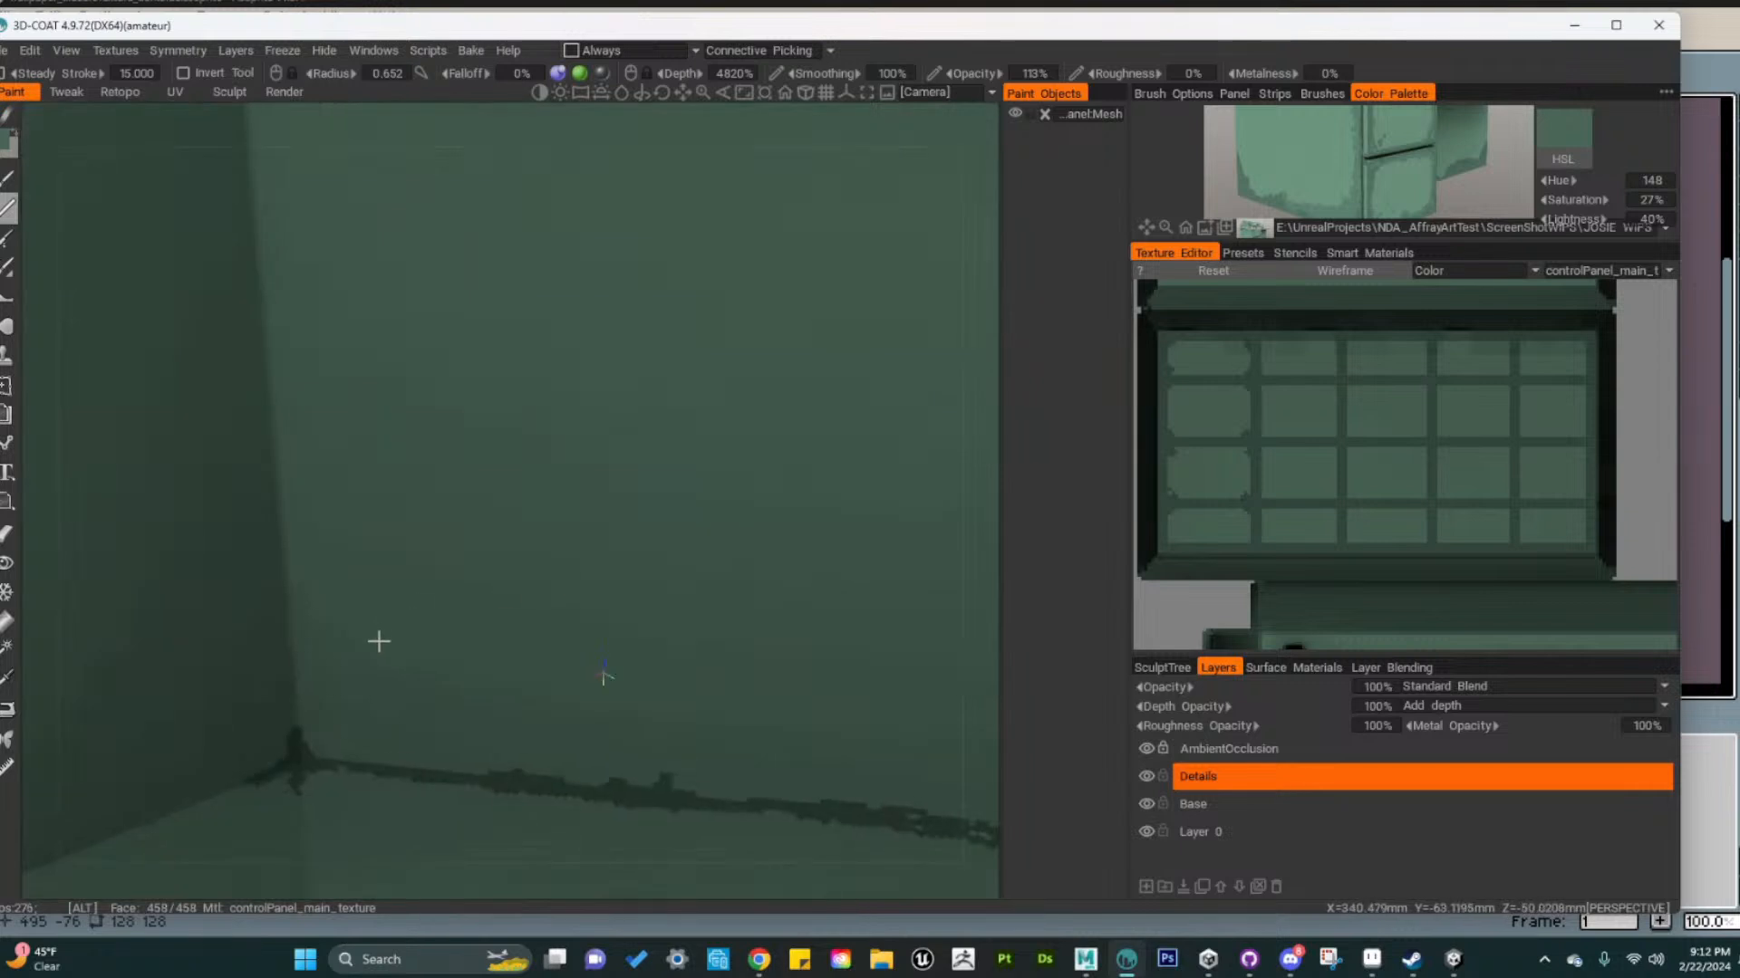
middle_click_drag(377, 642, 669, 458, "alt")
left_click_drag(537, 595, 203, 699)
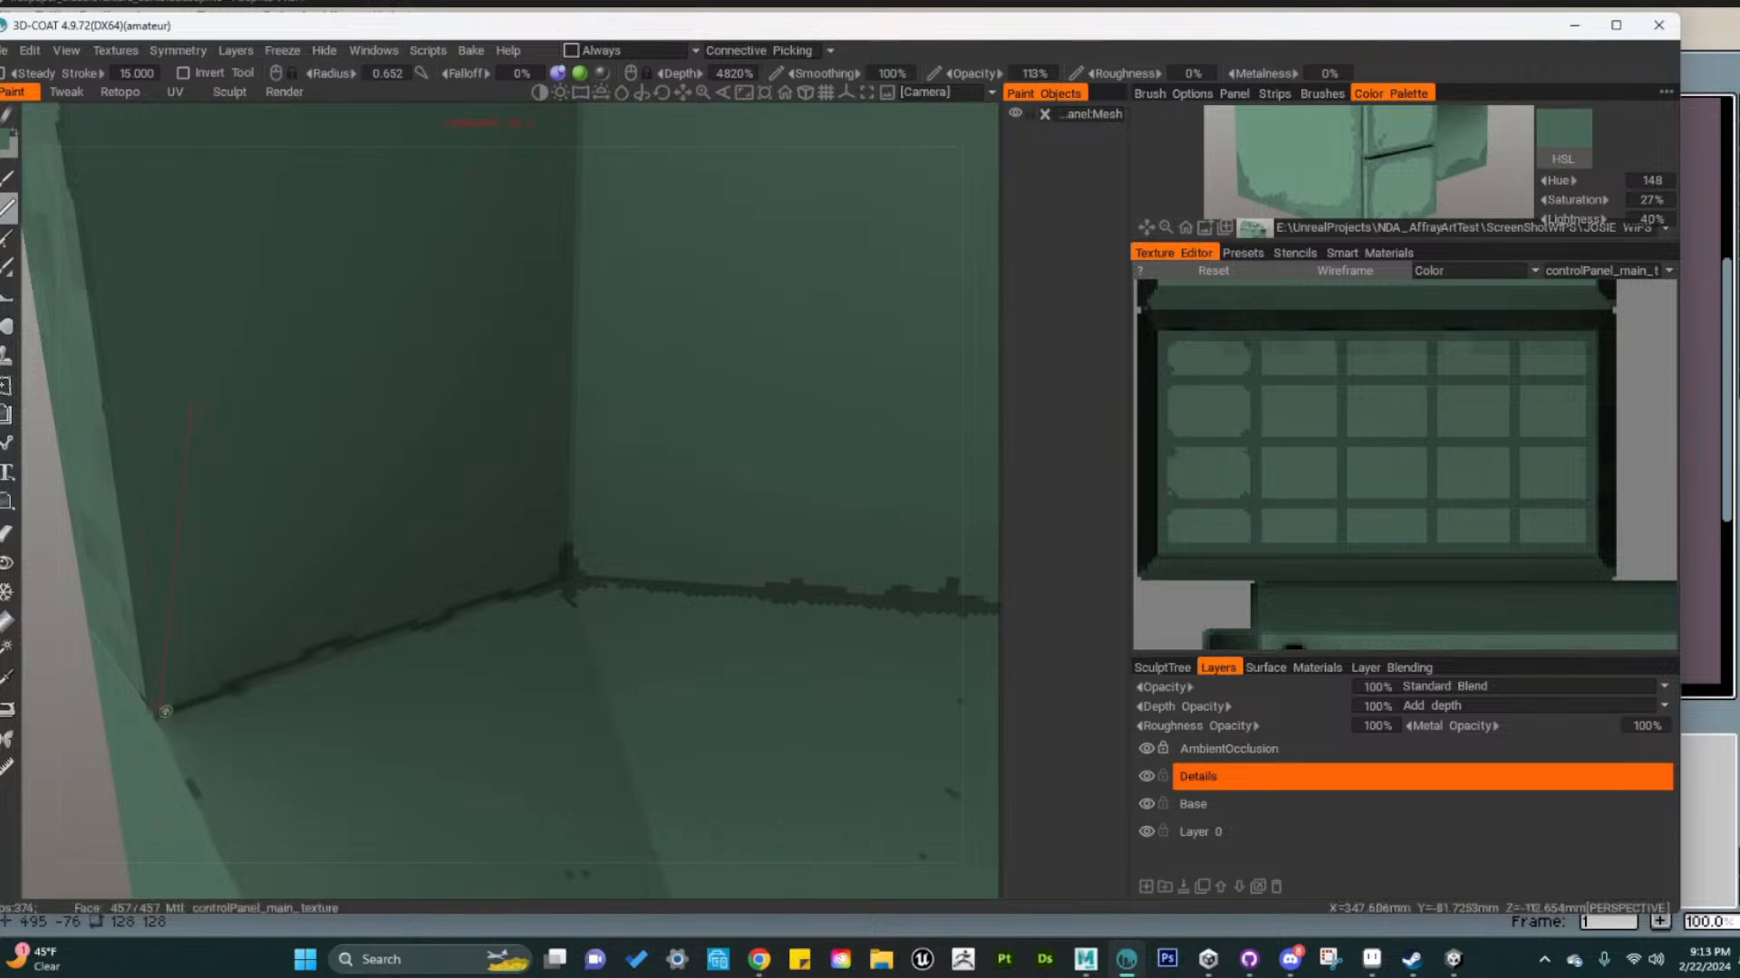
left_click_drag(252, 686, 260, 679)
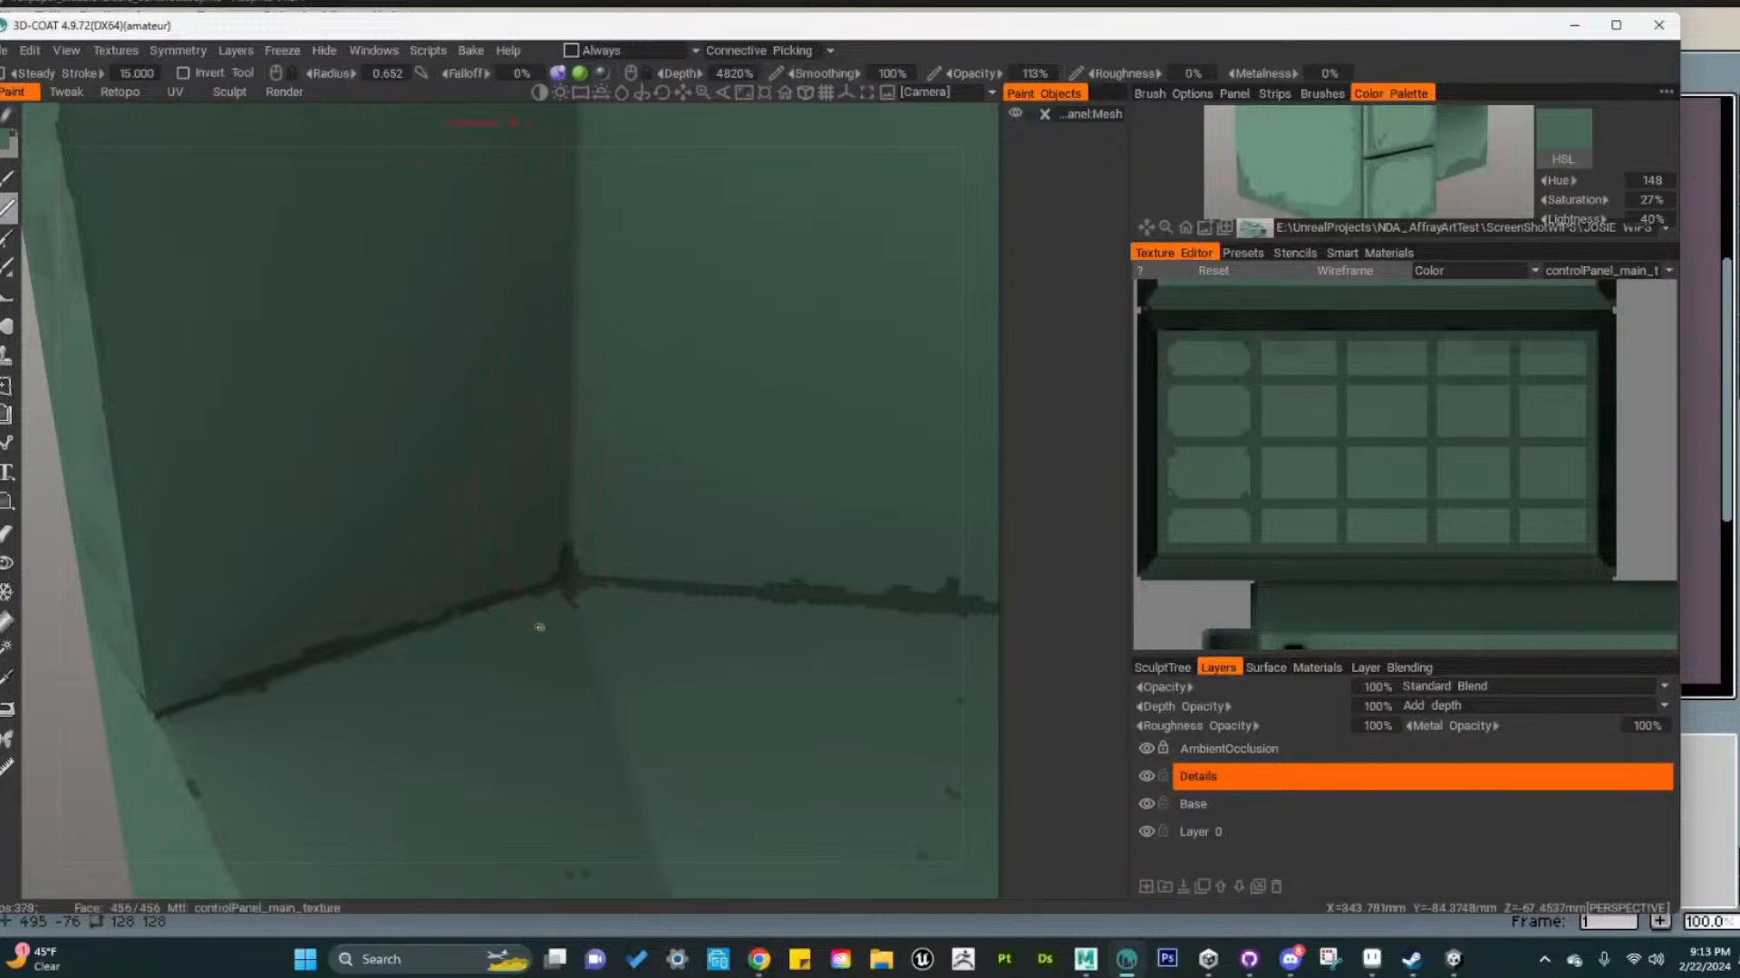
right_click(2, 616)
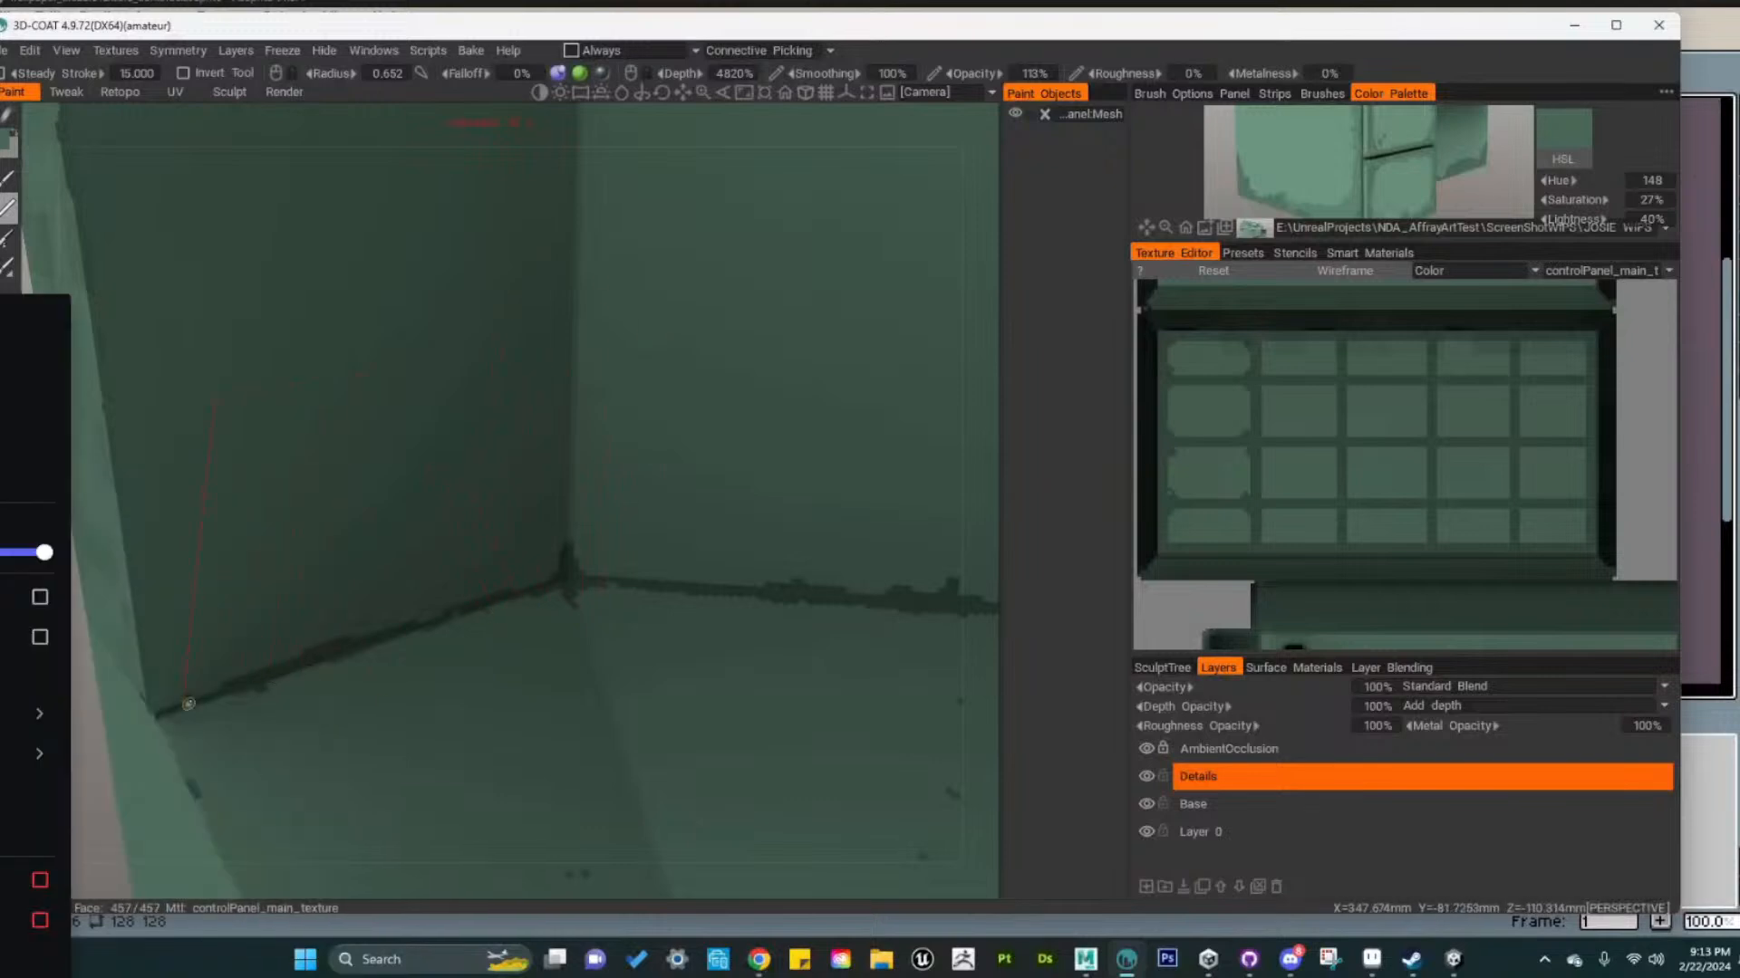
left_click(5, 609)
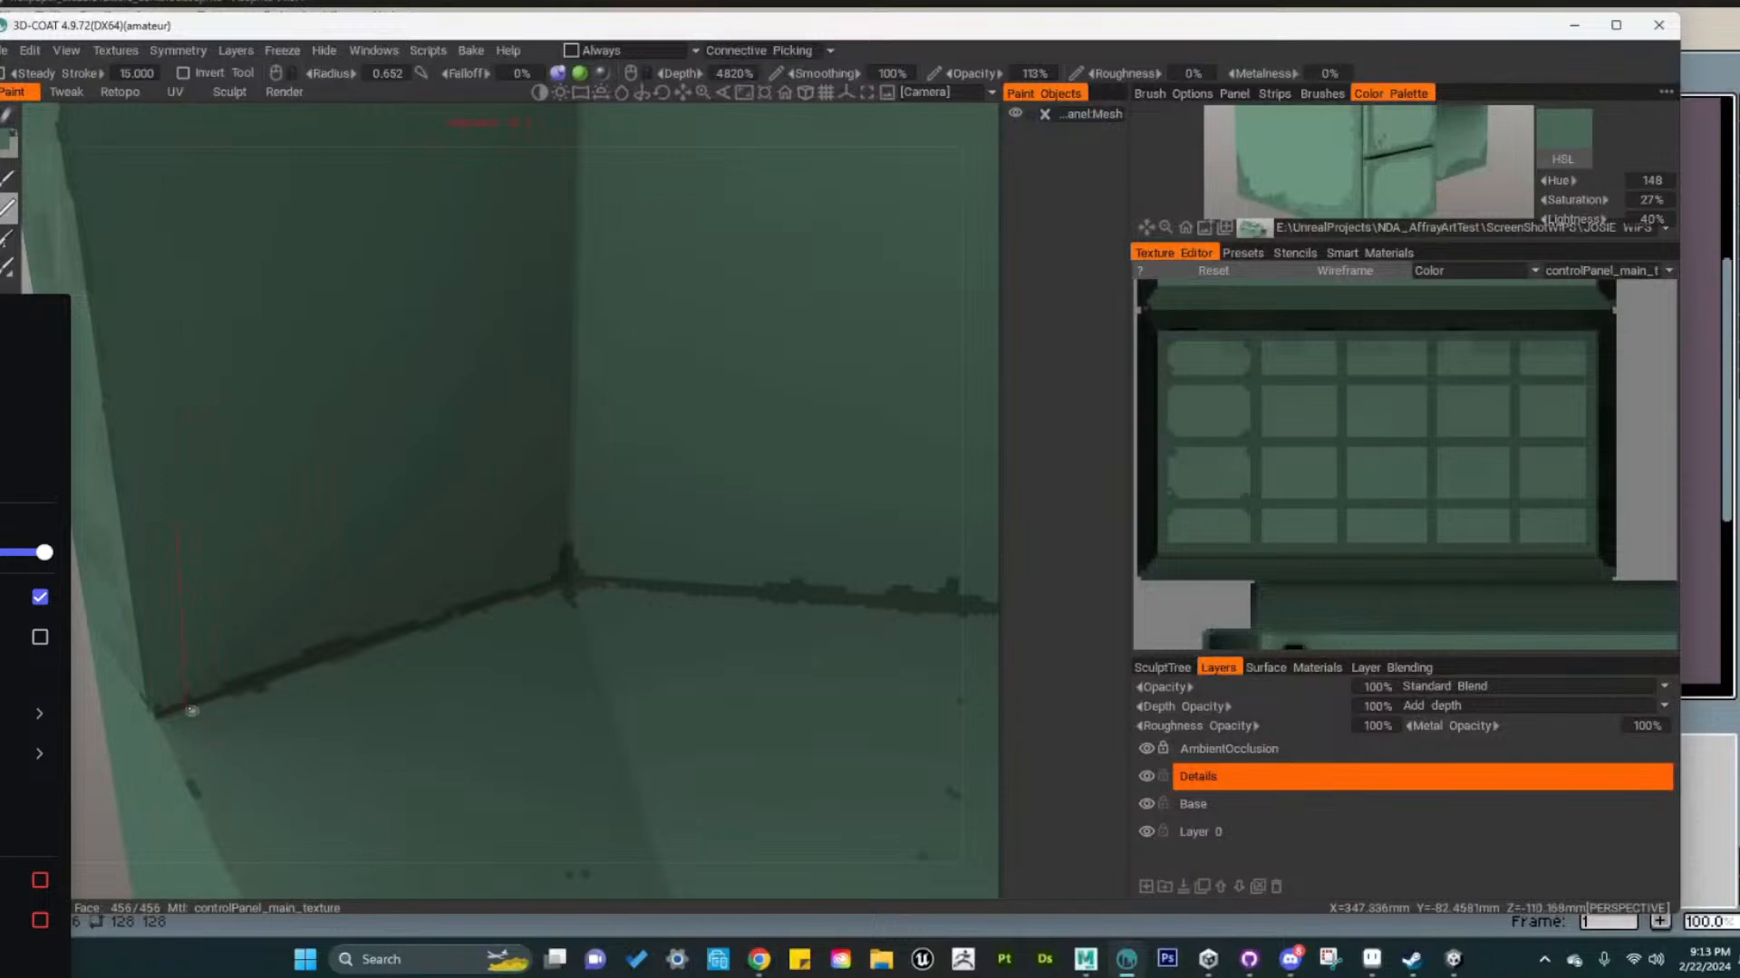
Inspect the worktop seams on both sides of the control panel and the large outer end panel
right_click_drag(373, 701, 410, 675, "alt")
left_click_drag(410, 675, 594, 687, "alt")
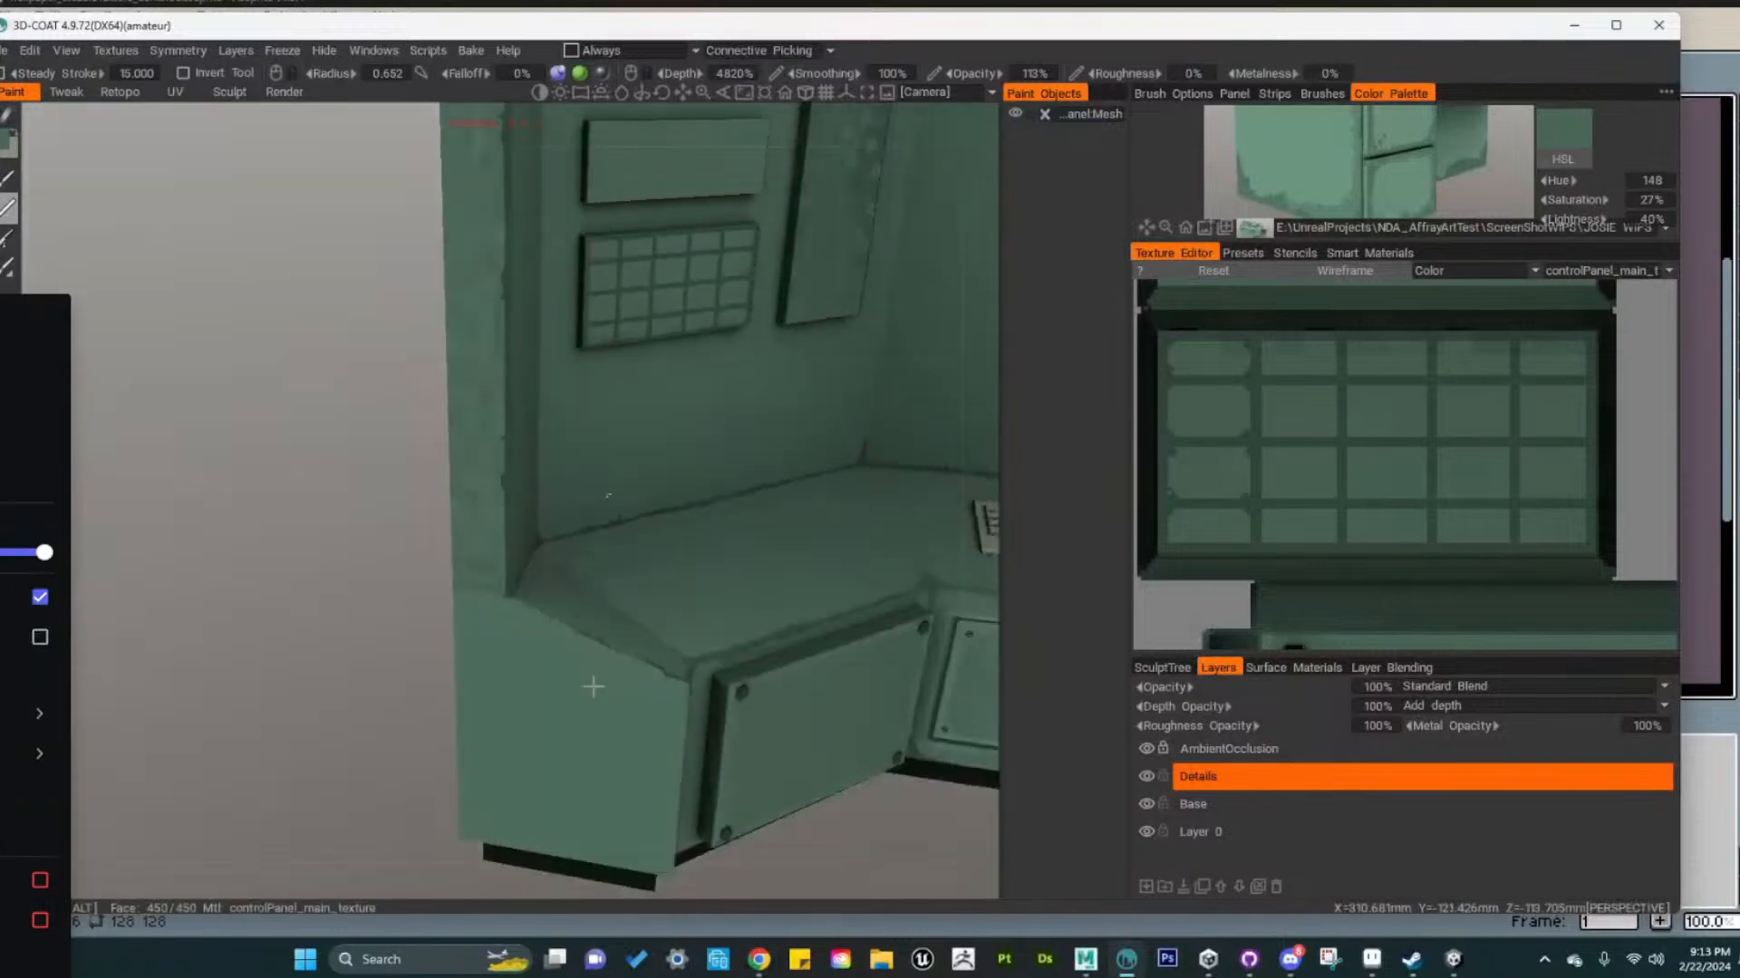
middle_click_drag(594, 687, 195, 610, "alt")
left_click_drag(195, 610, 525, 622, "alt")
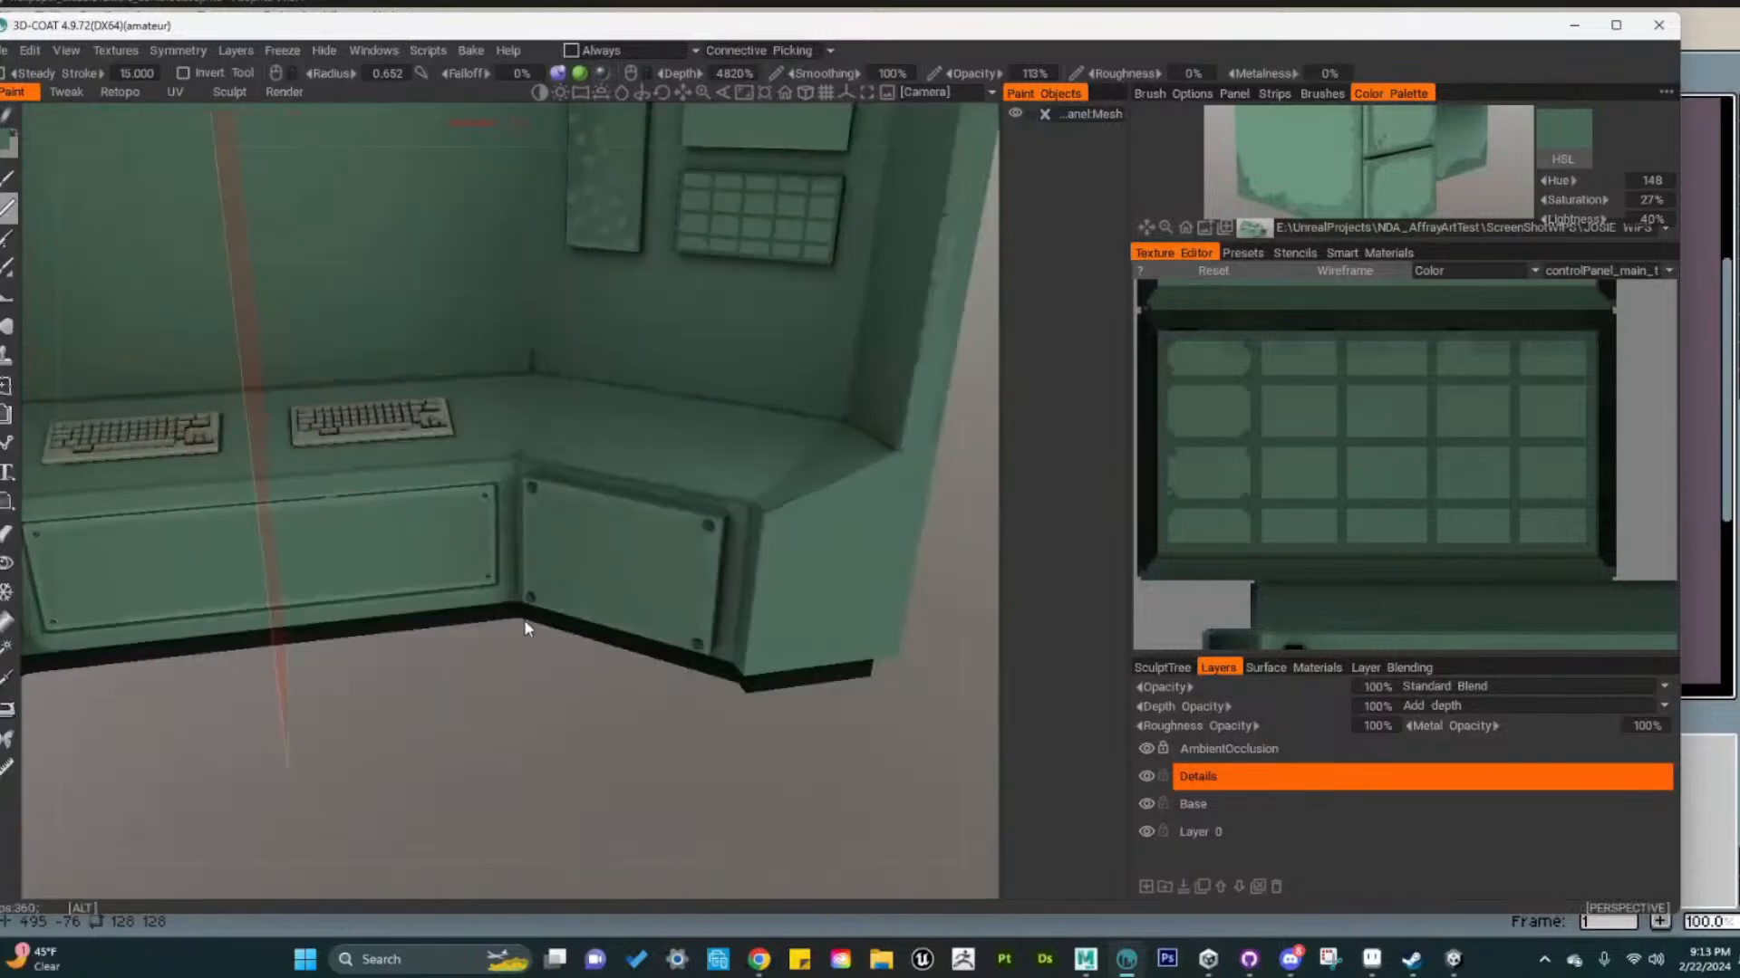
middle_click_drag(525, 621, 353, 624, "alt")
right_click_drag(361, 552, 581, 536, "alt")
middle_click_drag(581, 536, 458, 675, "alt")
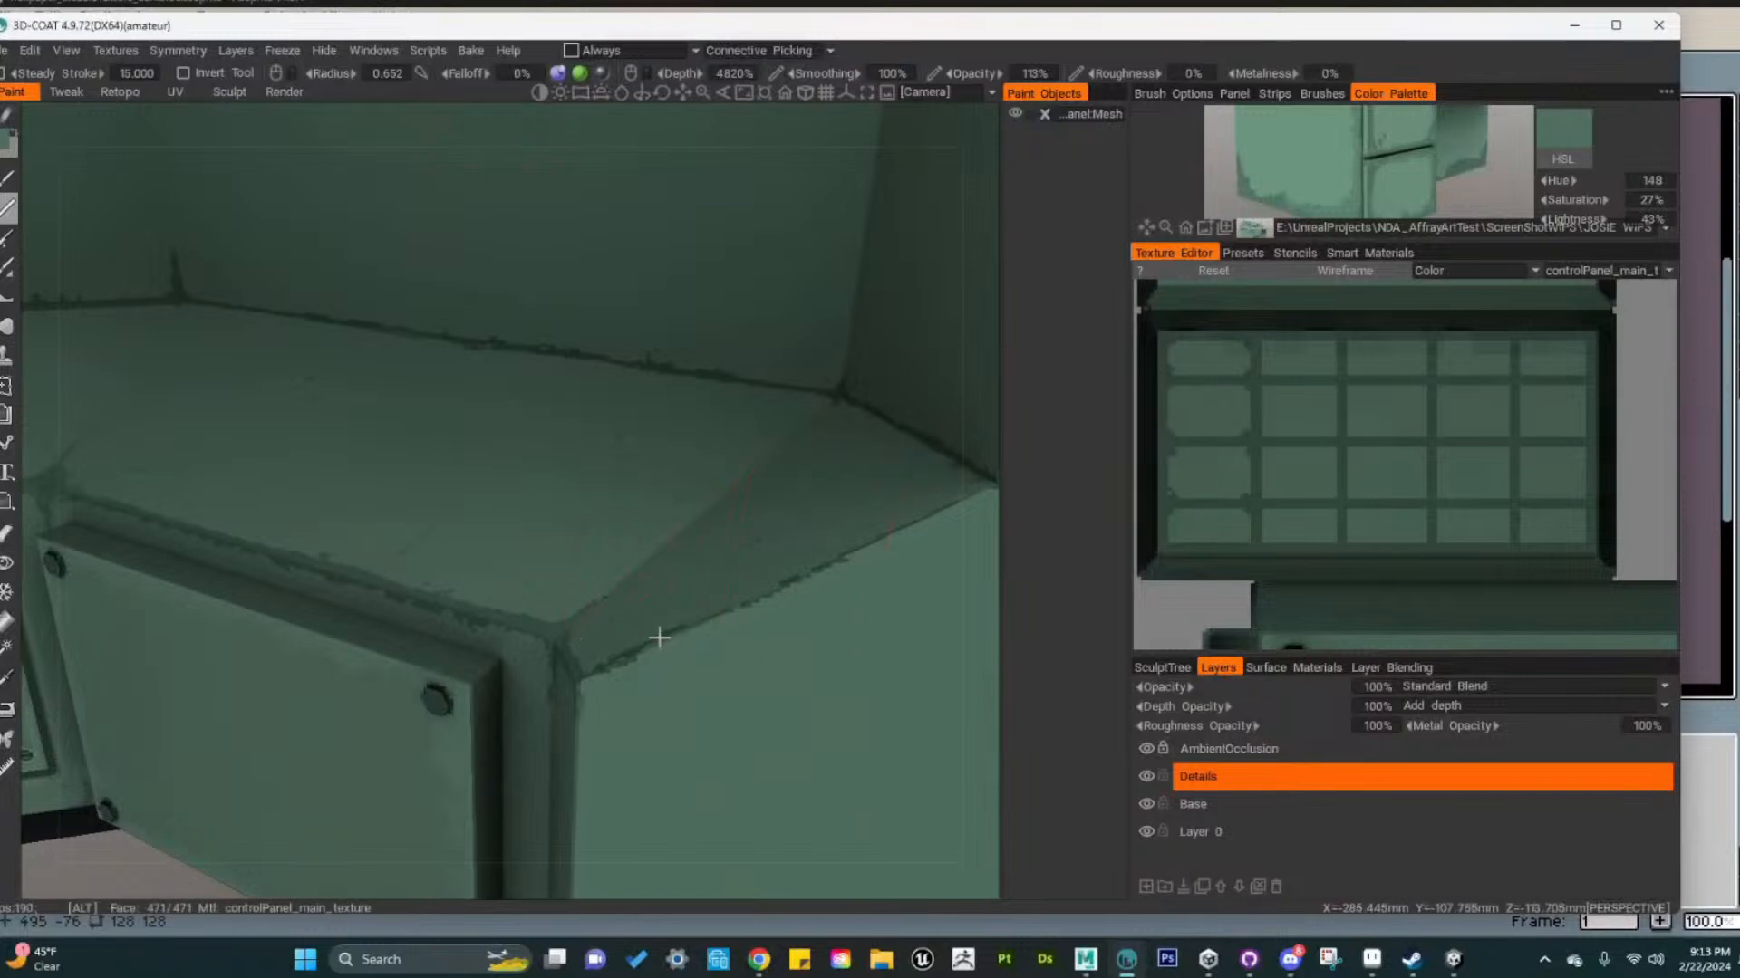
left_click_drag(660, 634, 669, 543, "alt")
left_click_drag(738, 748, 802, 691, "alt")
left_click_drag(663, 529, 627, 541, "alt")
mouse_move(455, 359)
left_mouse_down("ctrl")
mouse_move(456, 799)
mouse_move(481, 793)
left_mouse_up("ctrl")
key("ctrl+z")
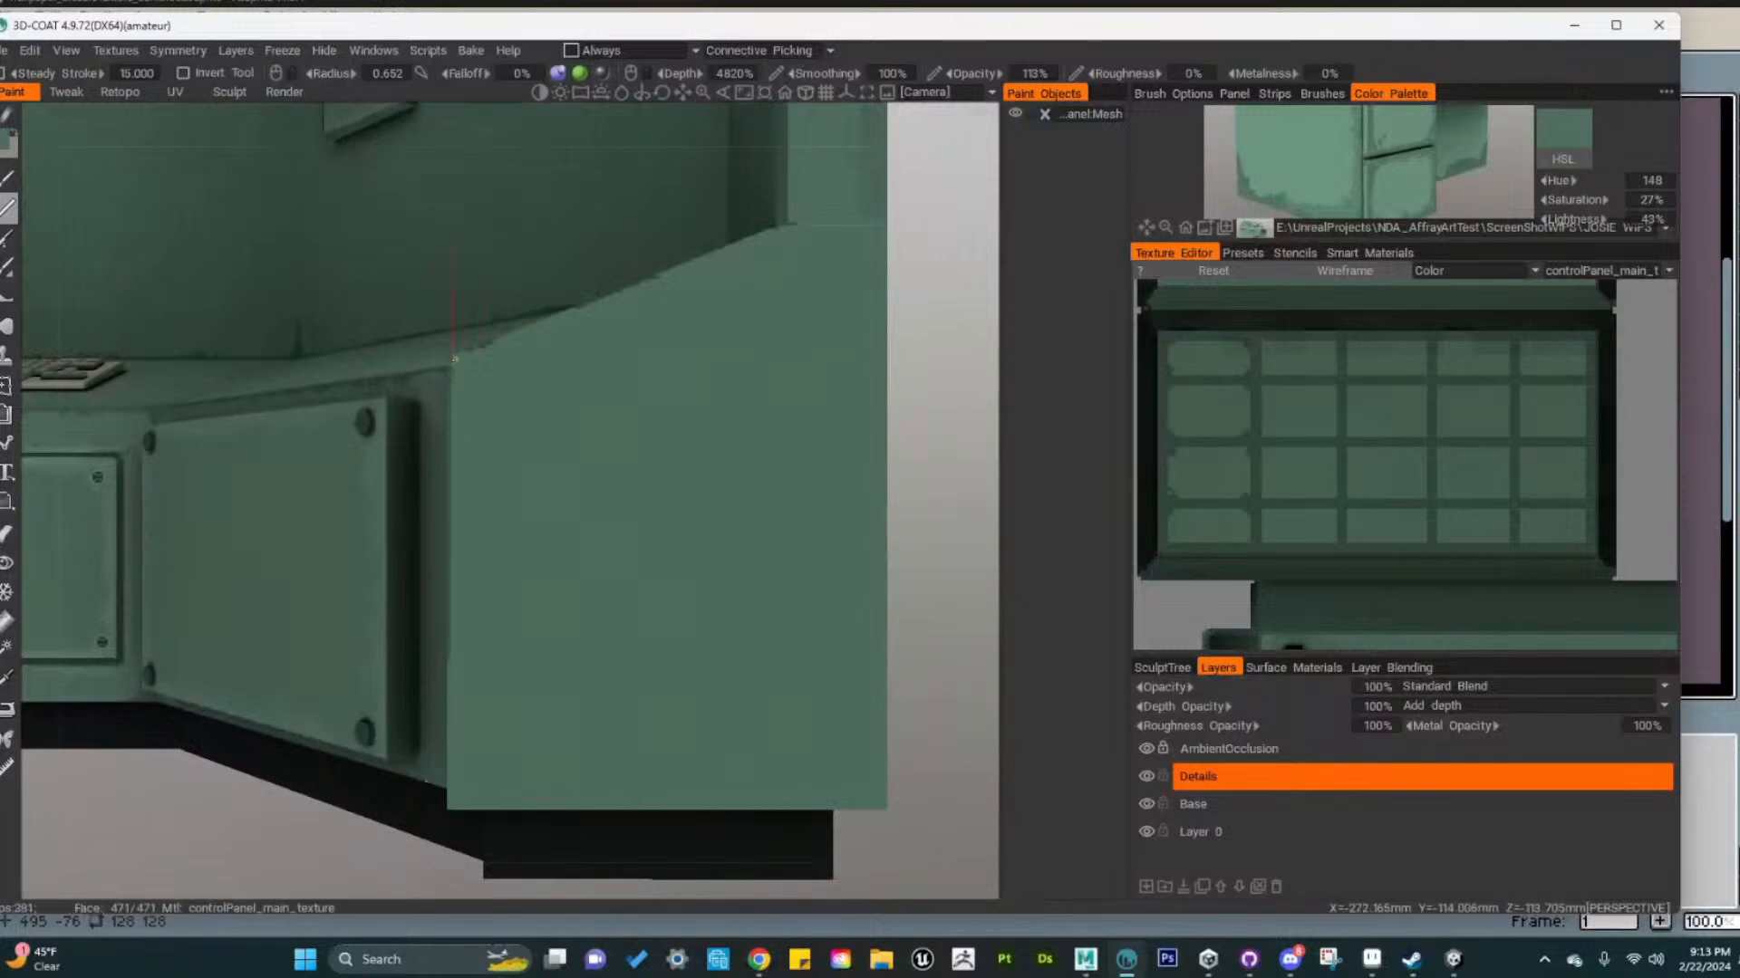
left_click_drag(453, 360, 453, 428, "shift")
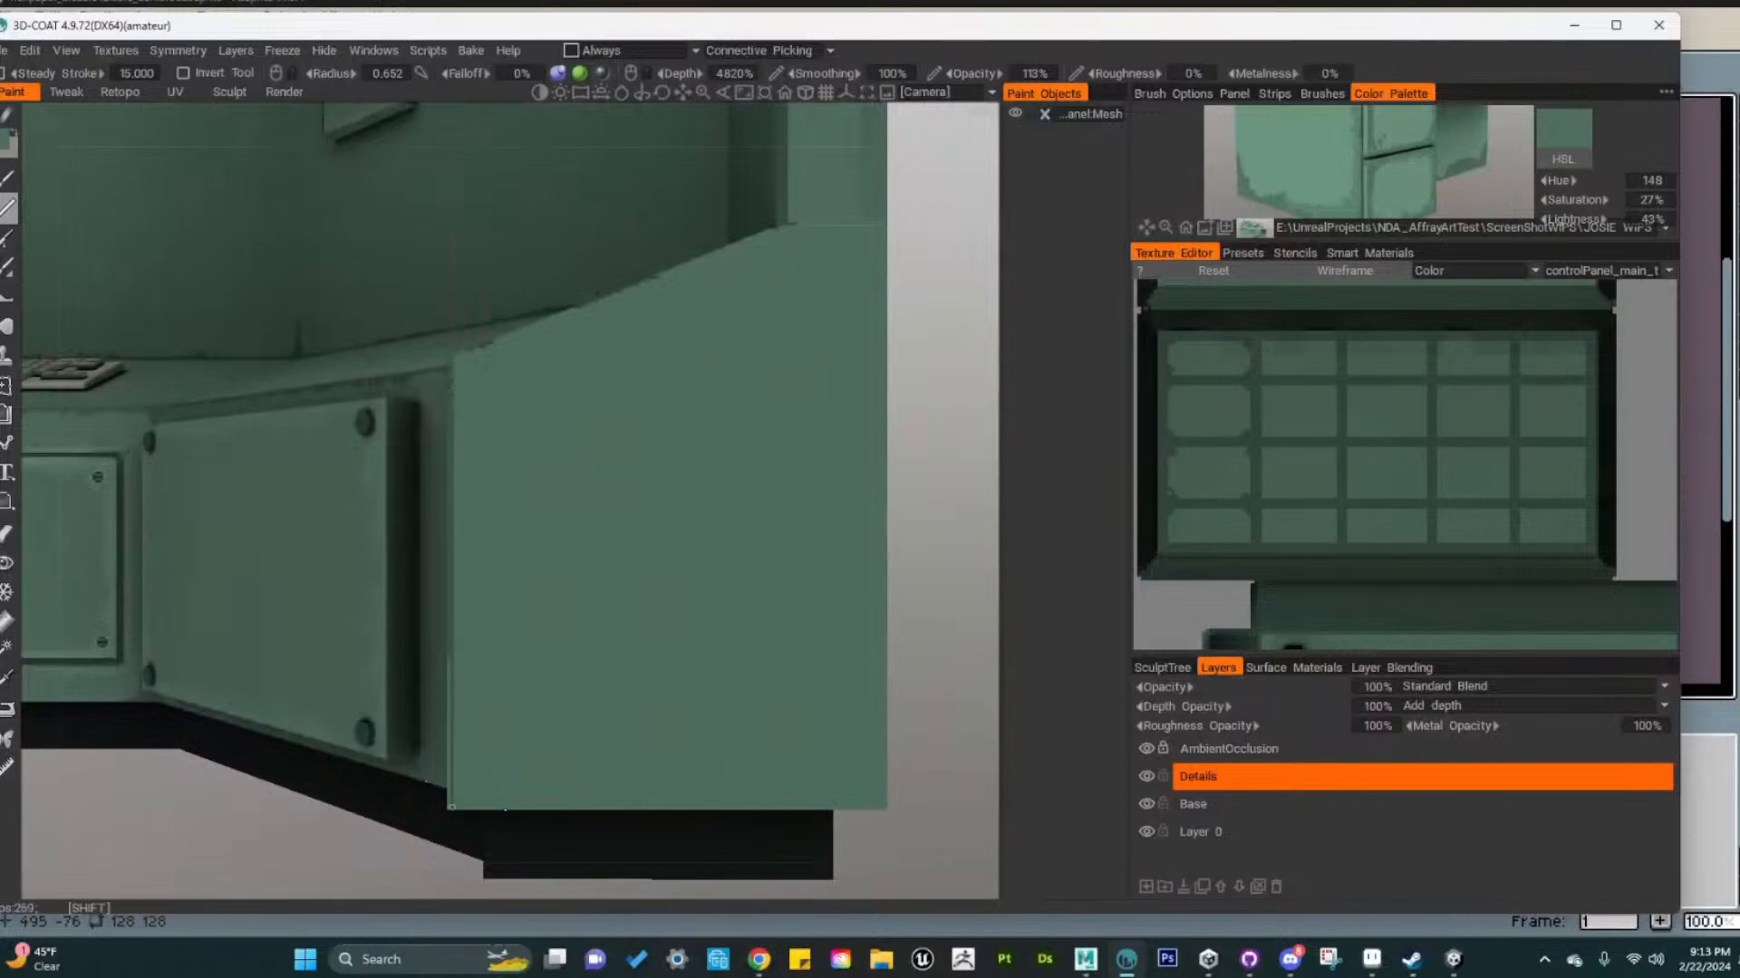
key("ctrl+z")
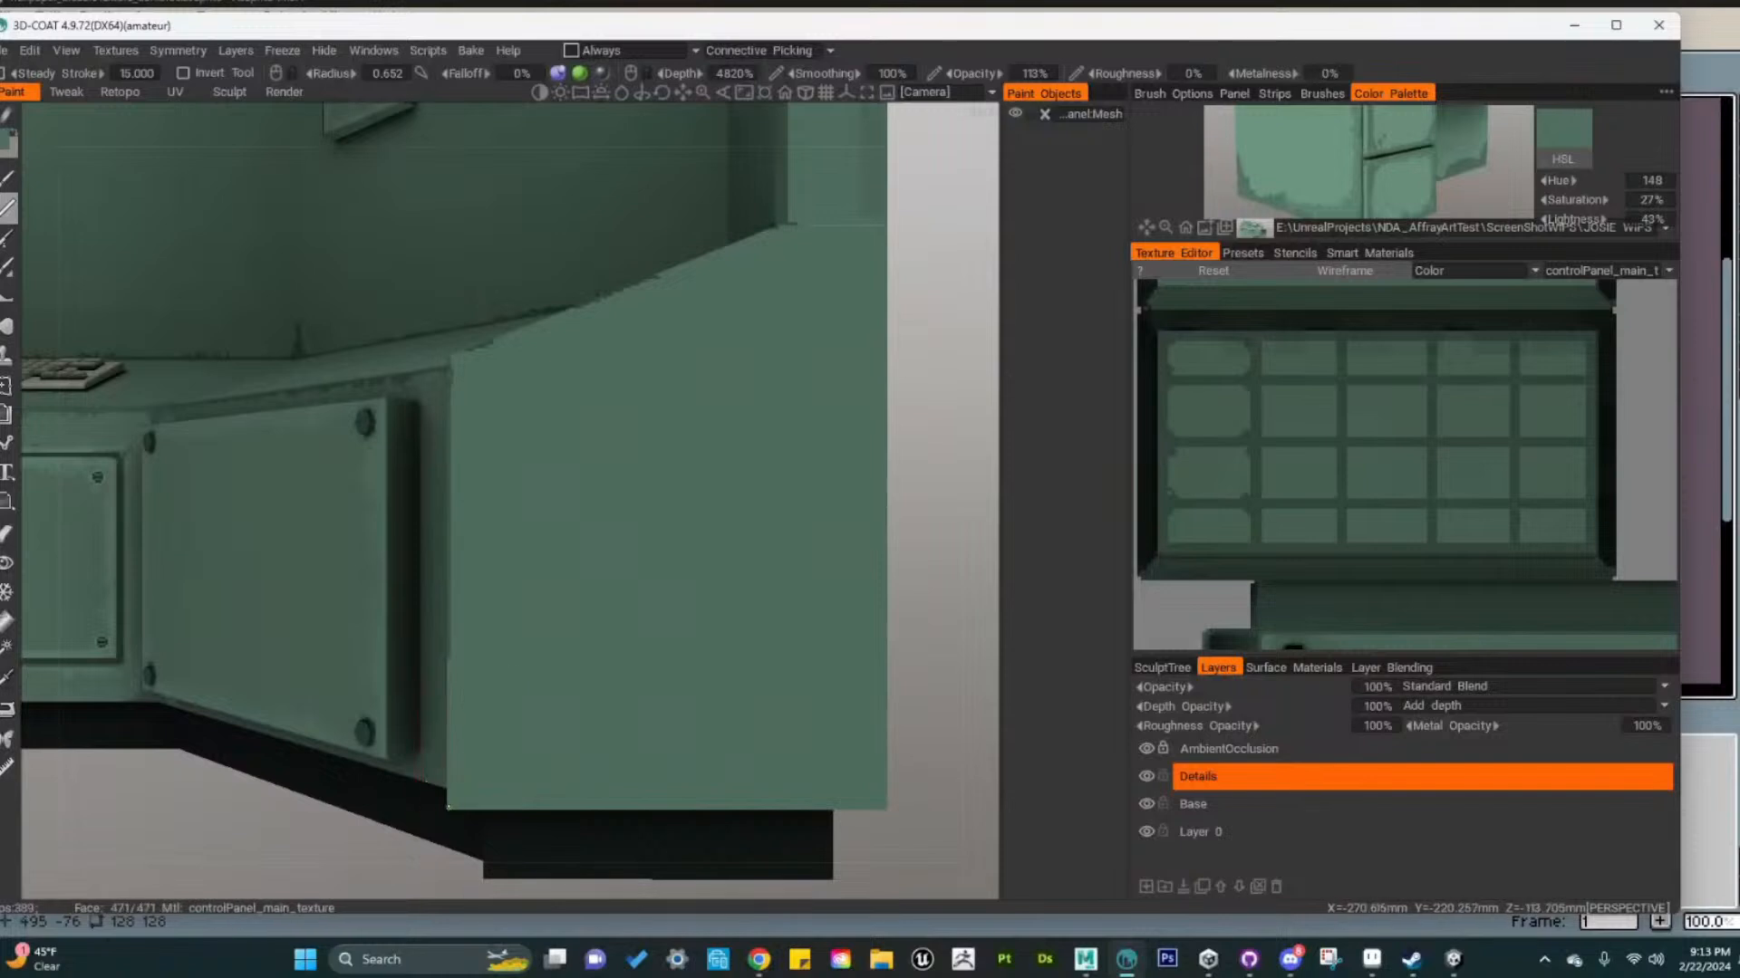
Paint thin darker lines along the end panel's front vertical, bottom and outer vertical edges, with small chips on the front edge
left_click_drag(450, 777, 458, 352, "shift")
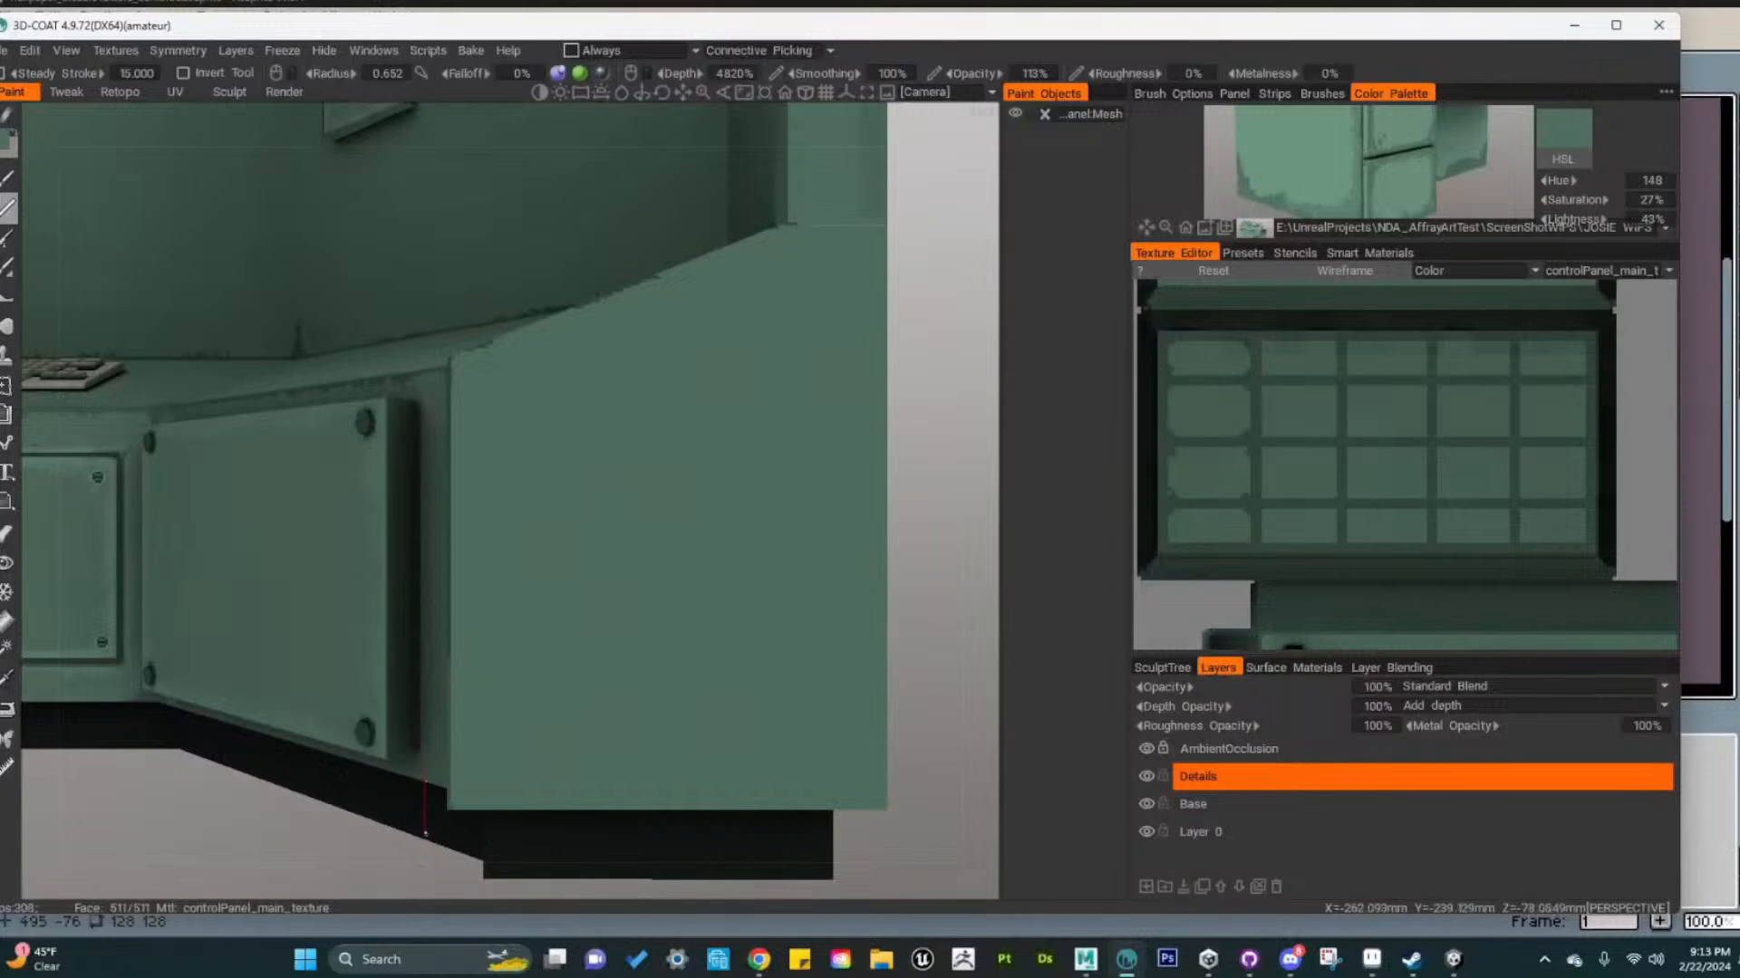
left_click_drag(451, 806, 887, 794)
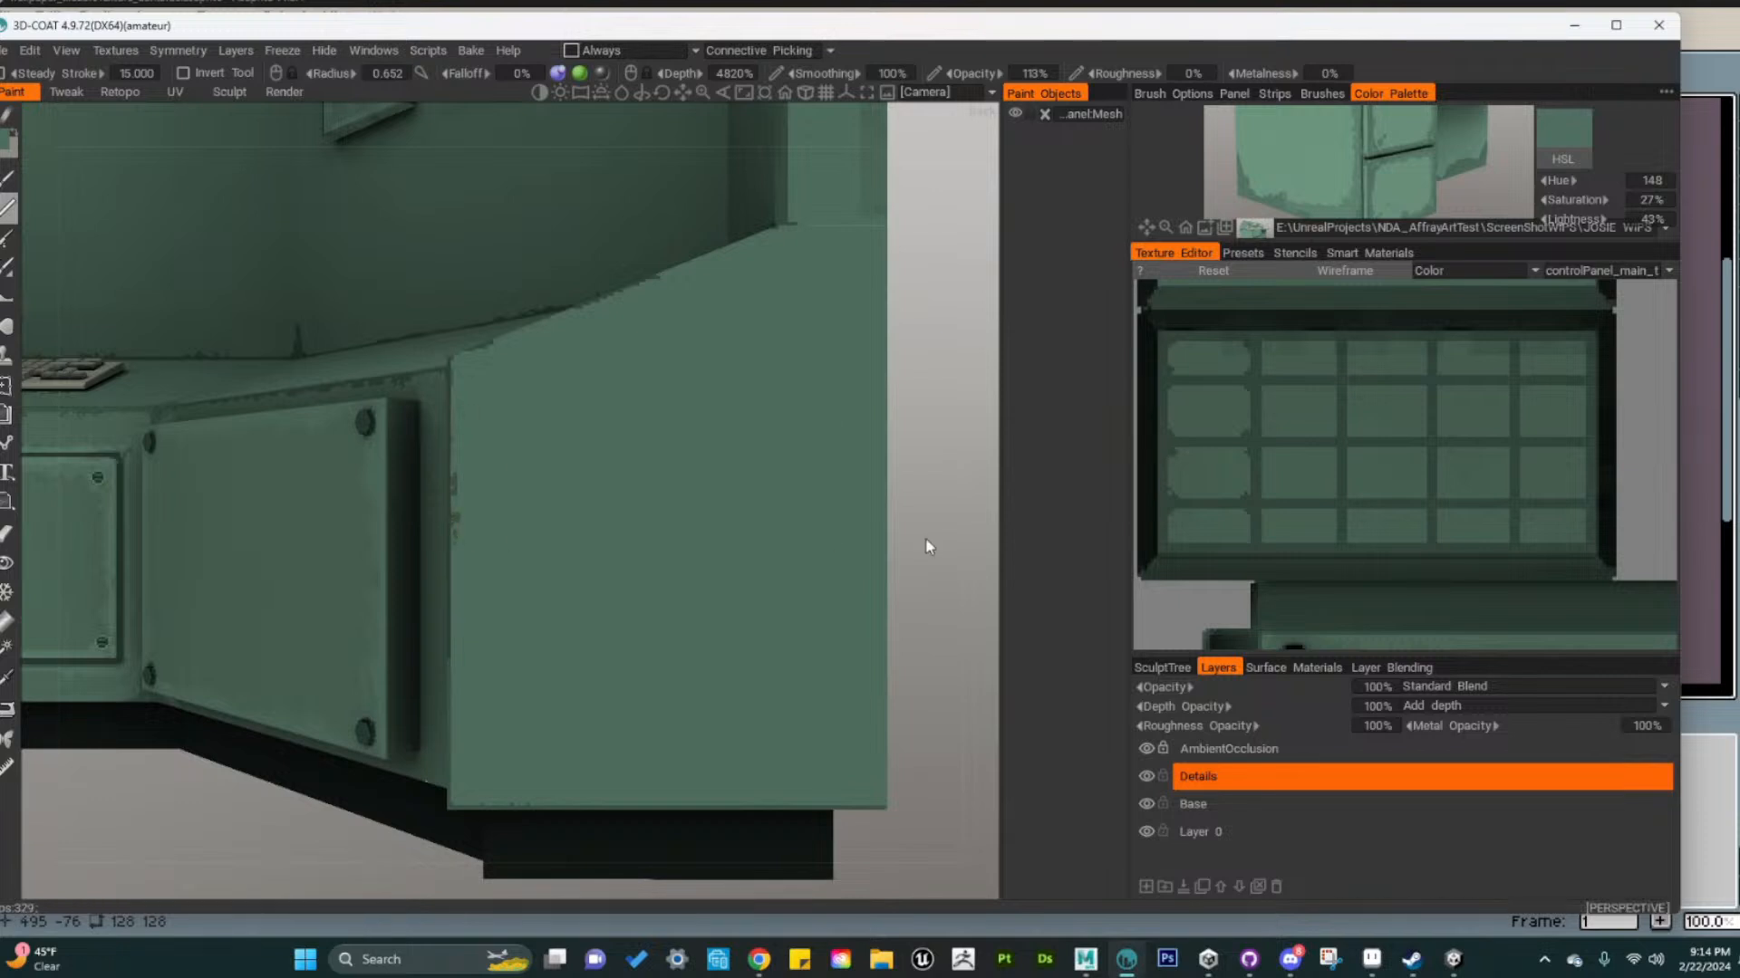
right_click_drag(922, 553, 881, 575)
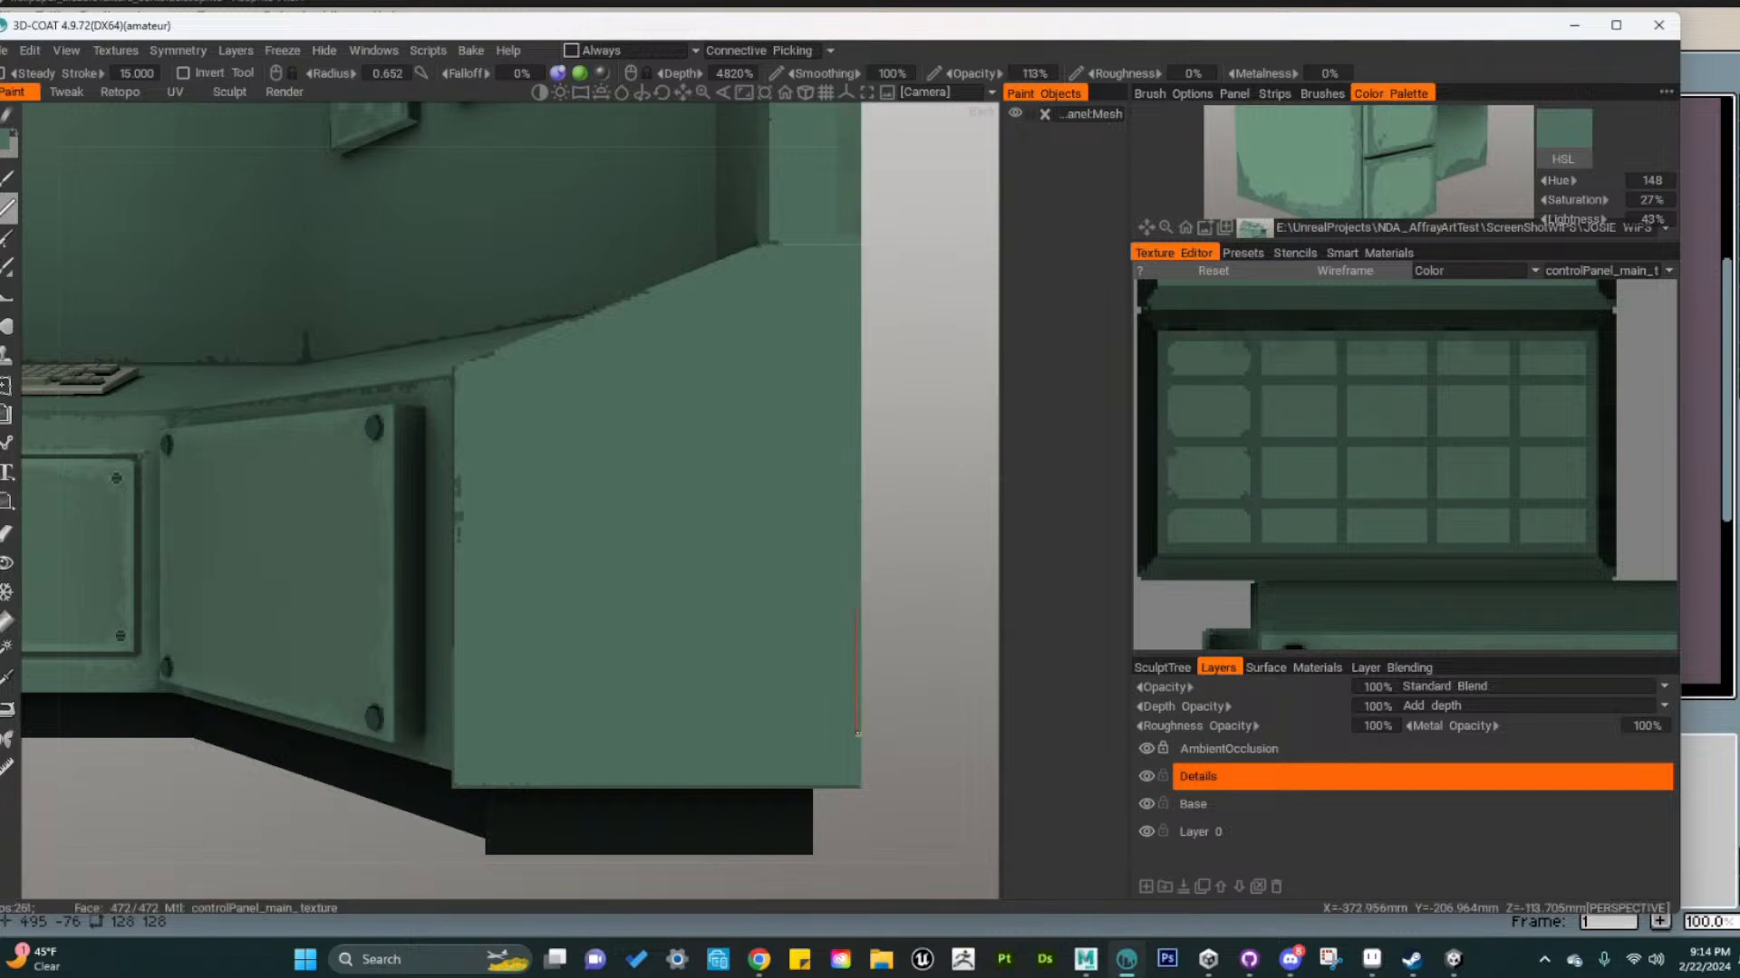
left_click_drag(857, 787, 858, 181, "shift")
right_click_drag(916, 668, 859, 589, "alt")
left_click_drag(859, 589, 635, 589, "alt")
right_click_drag(499, 587, 672, 612, "alt")
left_click_drag(673, 612, 610, 670, "alt")
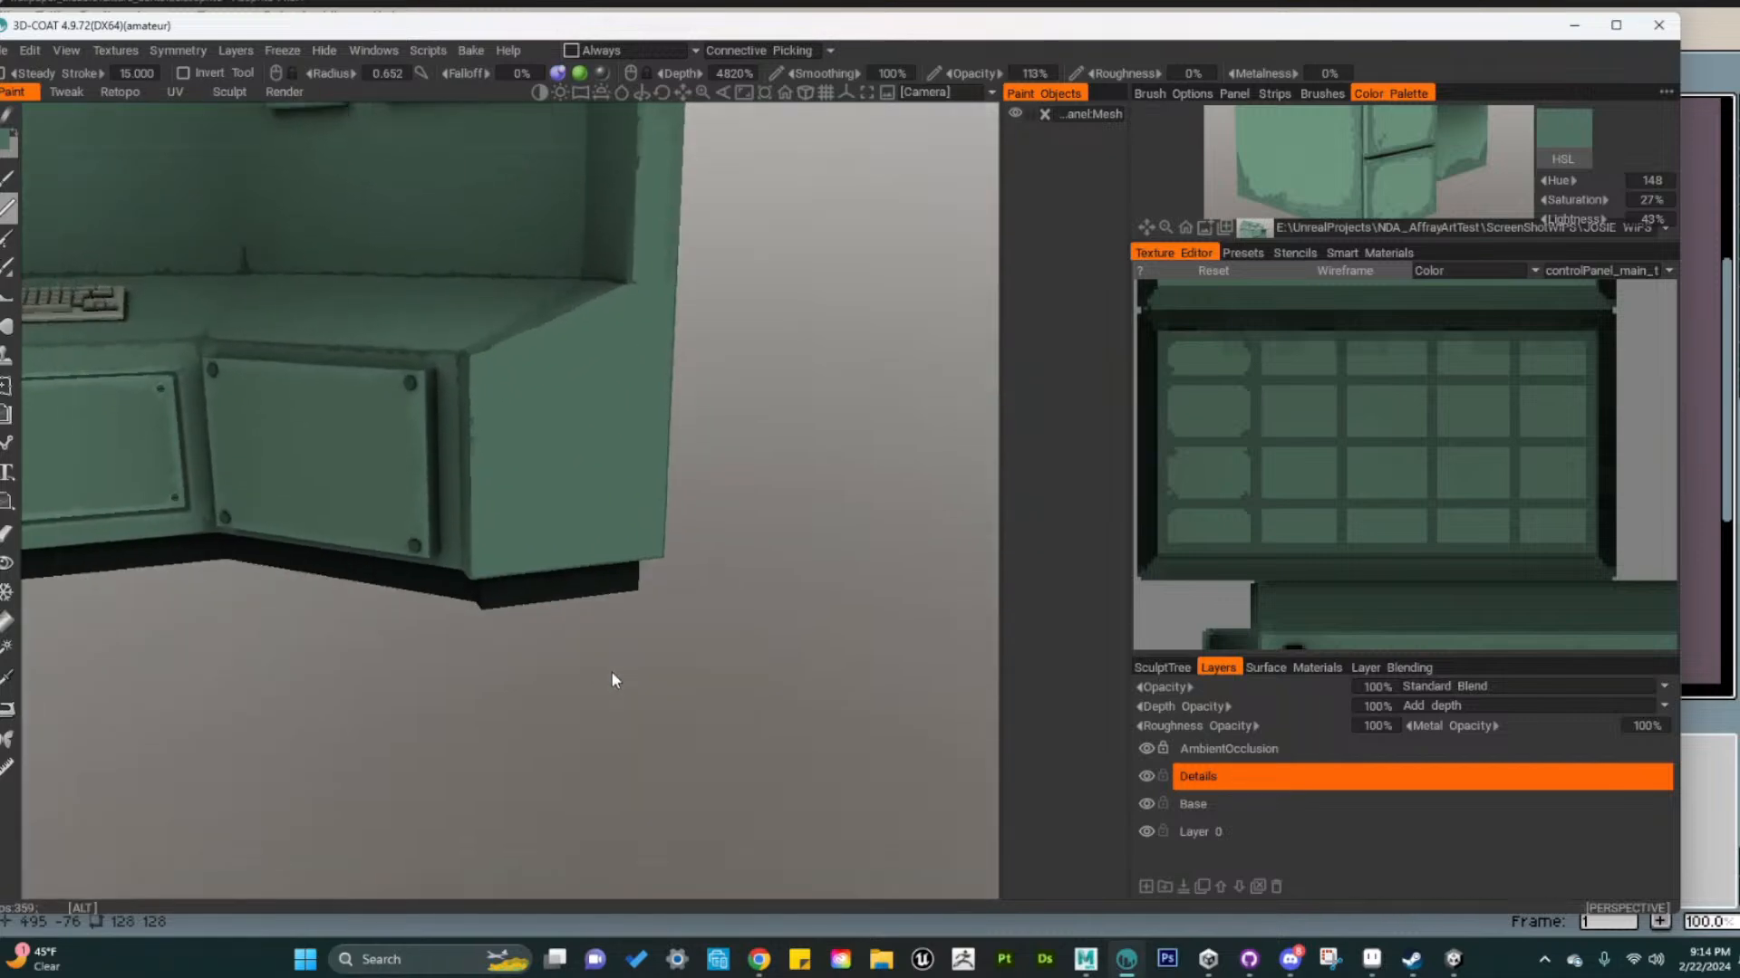
Paint small dark chips at the end panel's upper front corner and along the lower part of its front vertical edge
mouse_move(610, 670)
right_mouse_down("alt")
mouse_move(598, 545)
mouse_move(656, 542)
right_mouse_up("alt")
middle_click_drag(656, 541, 707, 620, "alt")
right_click_drag(489, 425, 496, 348, "alt")
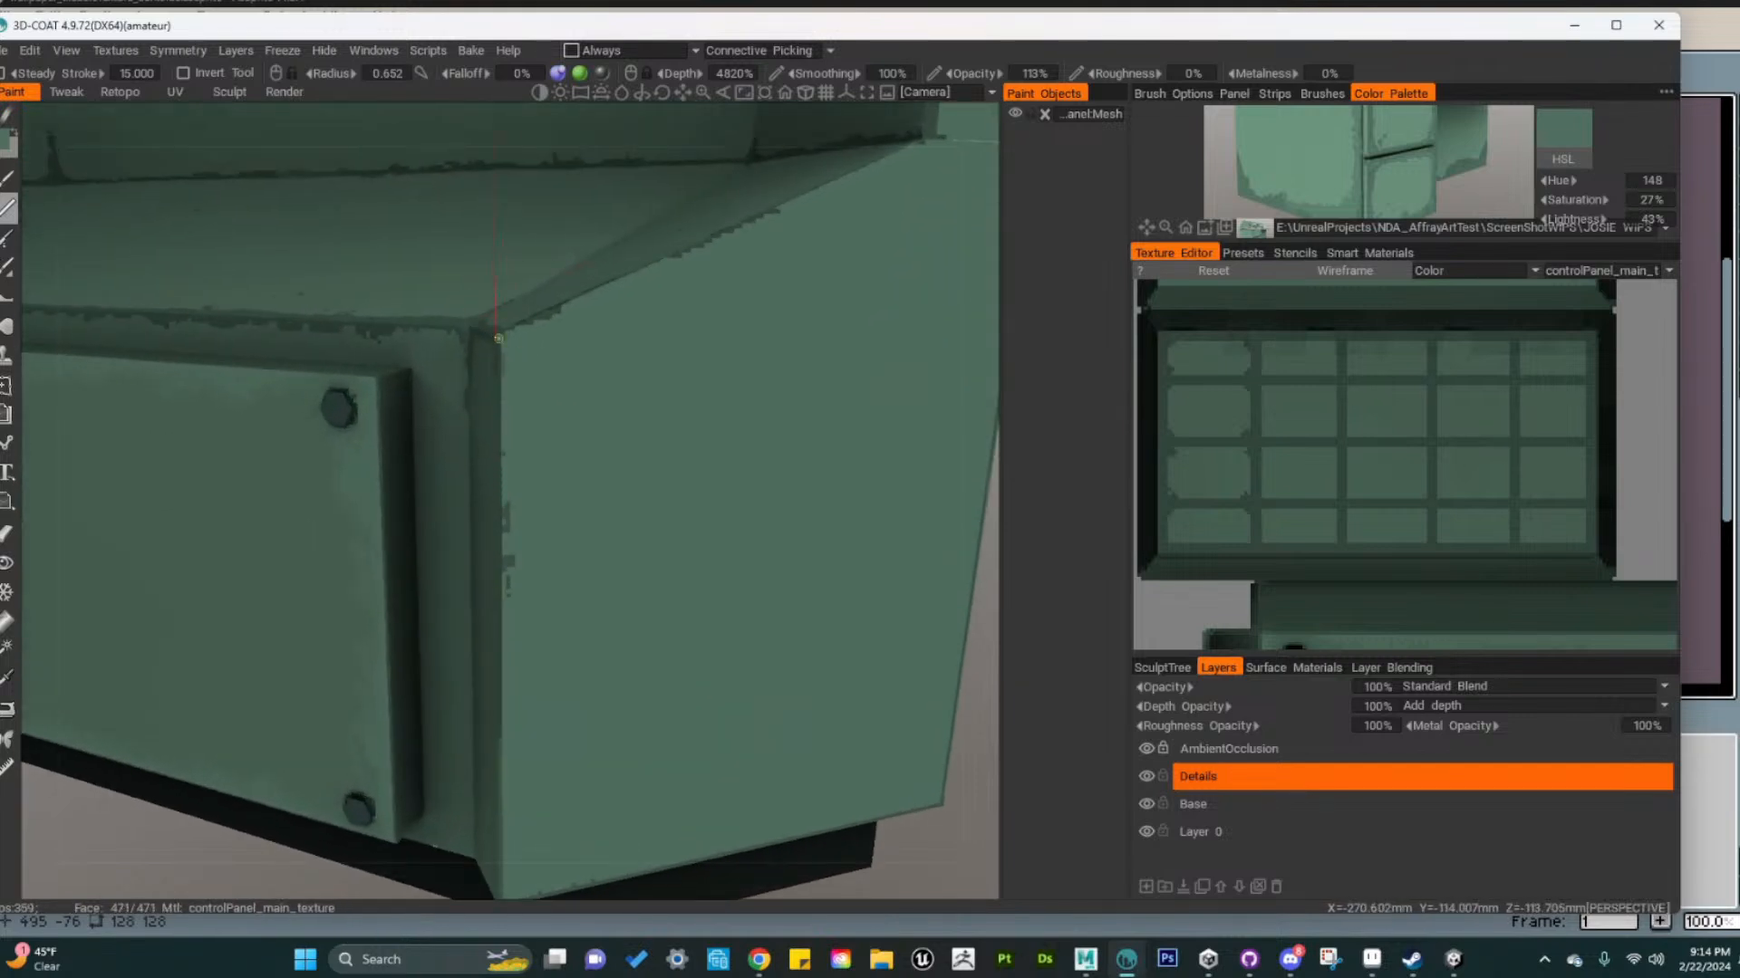
left_click_drag(498, 335, 501, 346)
left_click_drag(622, 752, 520, 693, "alt")
right_click_drag(520, 693, 362, 635, "alt")
right_click_drag(541, 645, 675, 761, "alt")
mouse_move(675, 761)
middle_mouse_down("alt")
mouse_move(699, 600)
mouse_move(643, 335)
middle_mouse_up("alt")
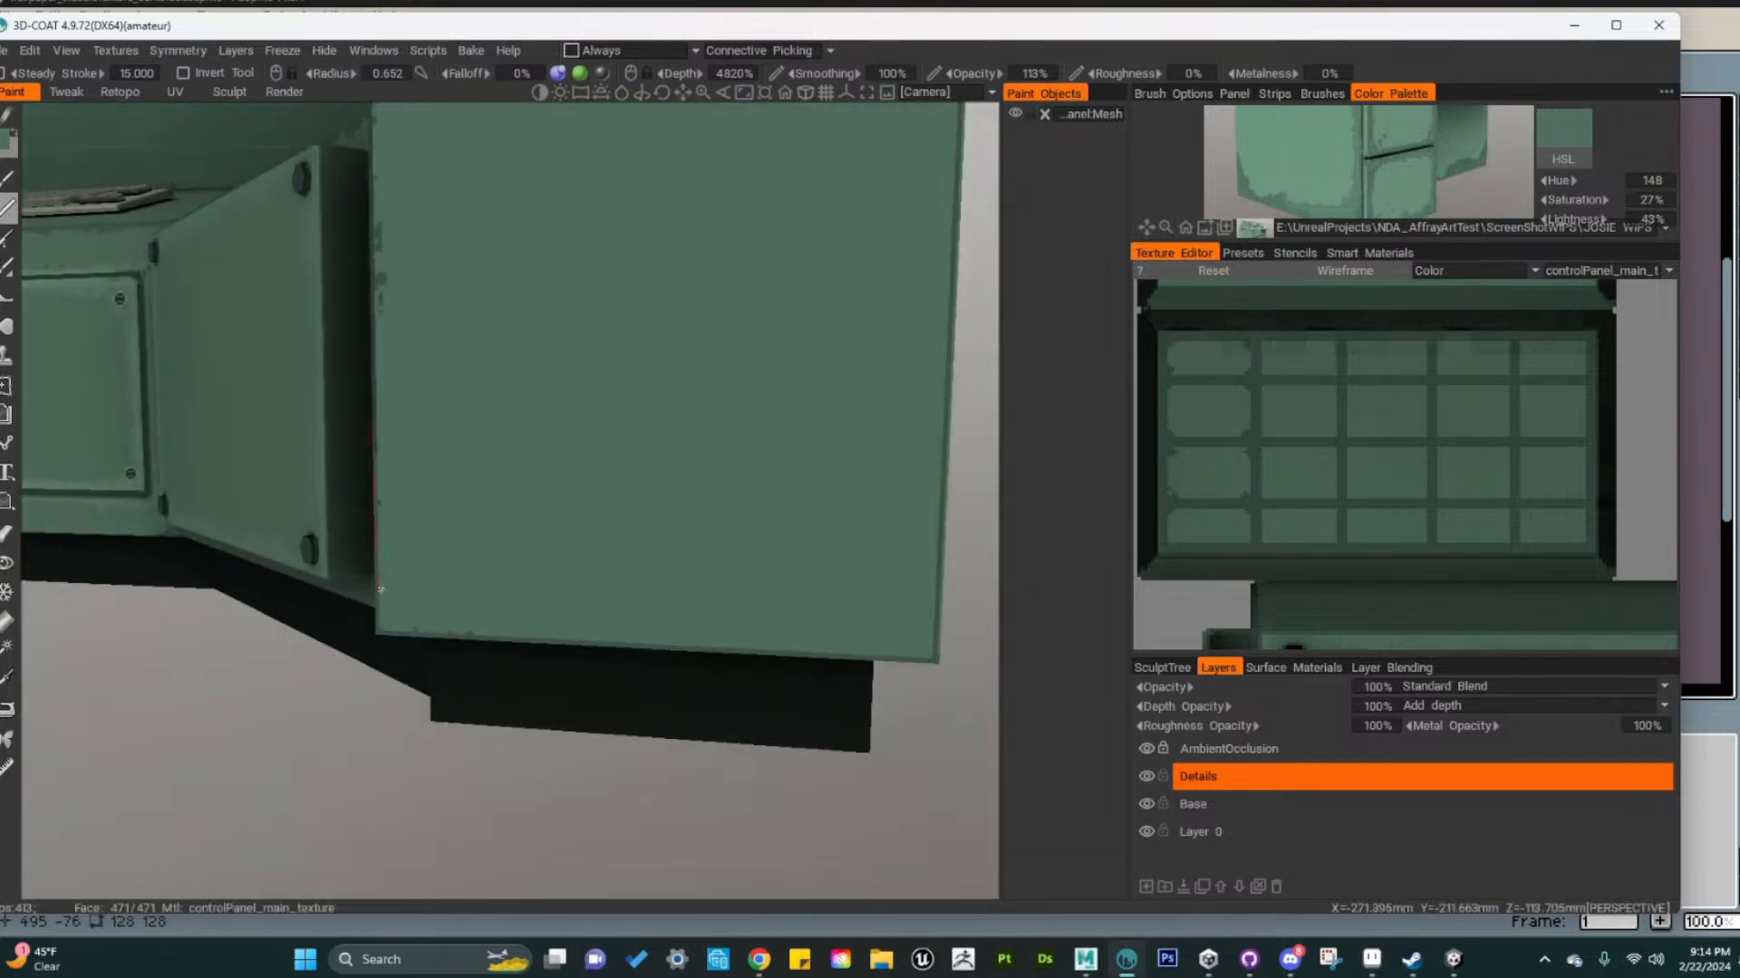
Add uneven dark chips along the end panel's bottom edge and scatter a few specks above its lower front corner
right_click_drag(529, 640, 481, 607, "alt")
left_click_drag(480, 607, 617, 633, "alt")
right_click_drag(617, 633, 756, 580, "alt")
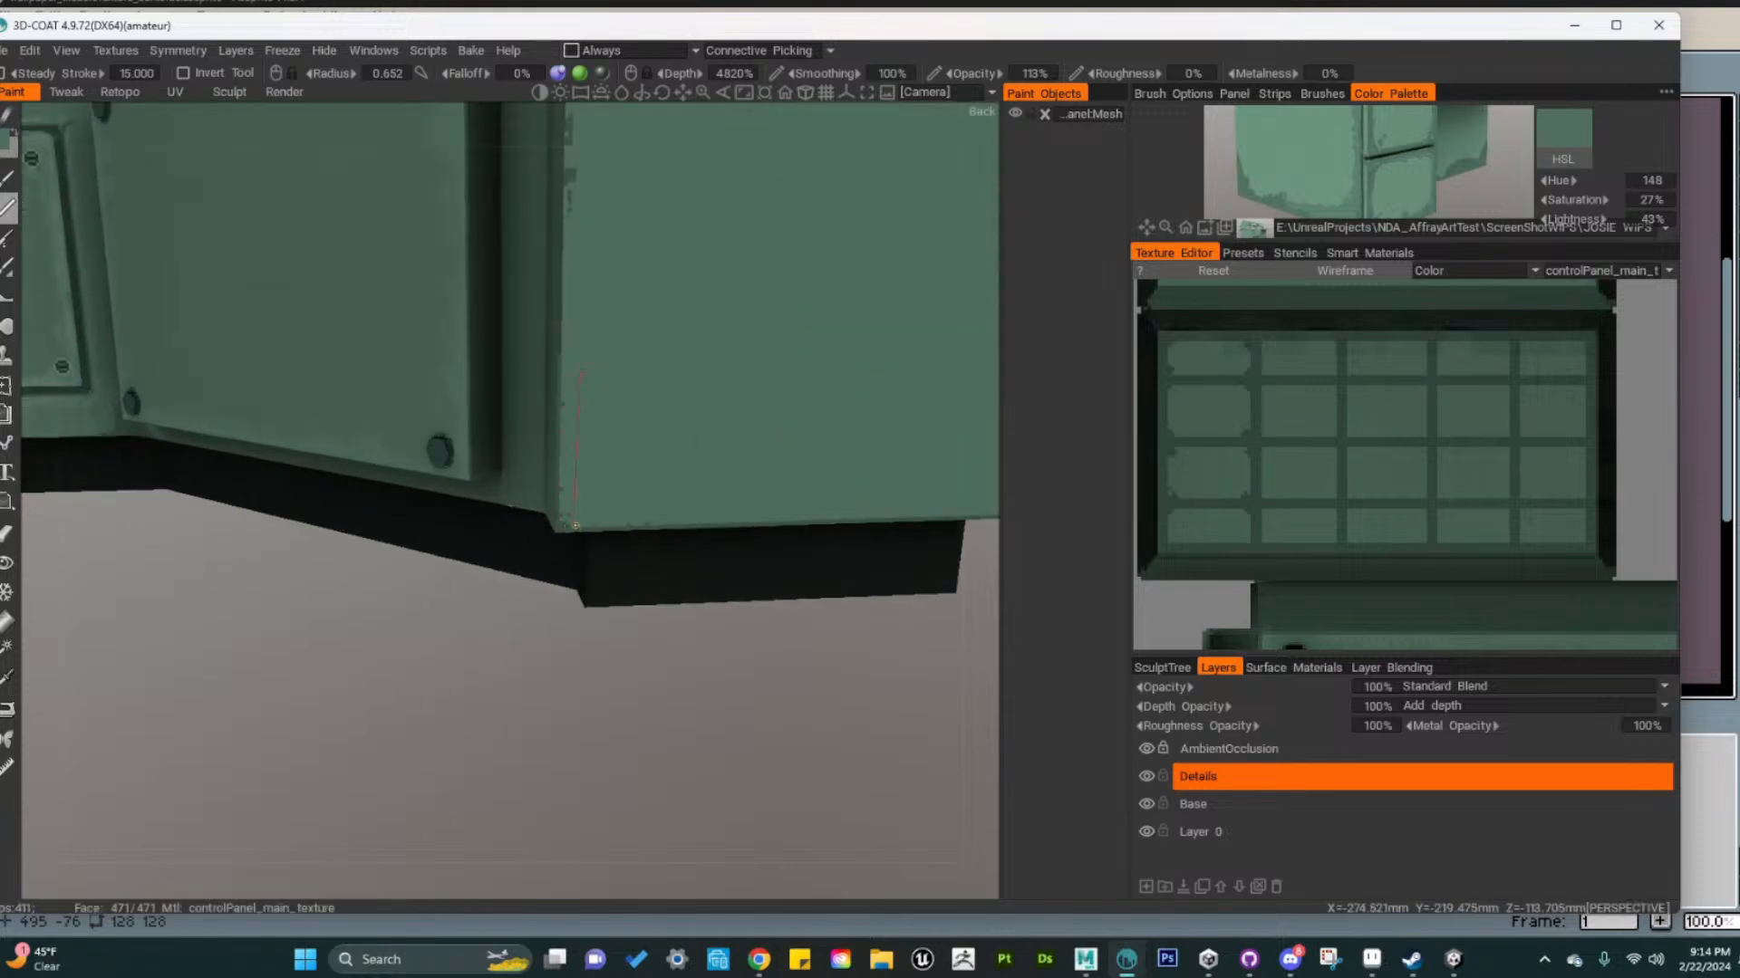
left_click_drag(575, 525, 587, 720, "alt")
right_click_drag(587, 720, 641, 663, "alt")
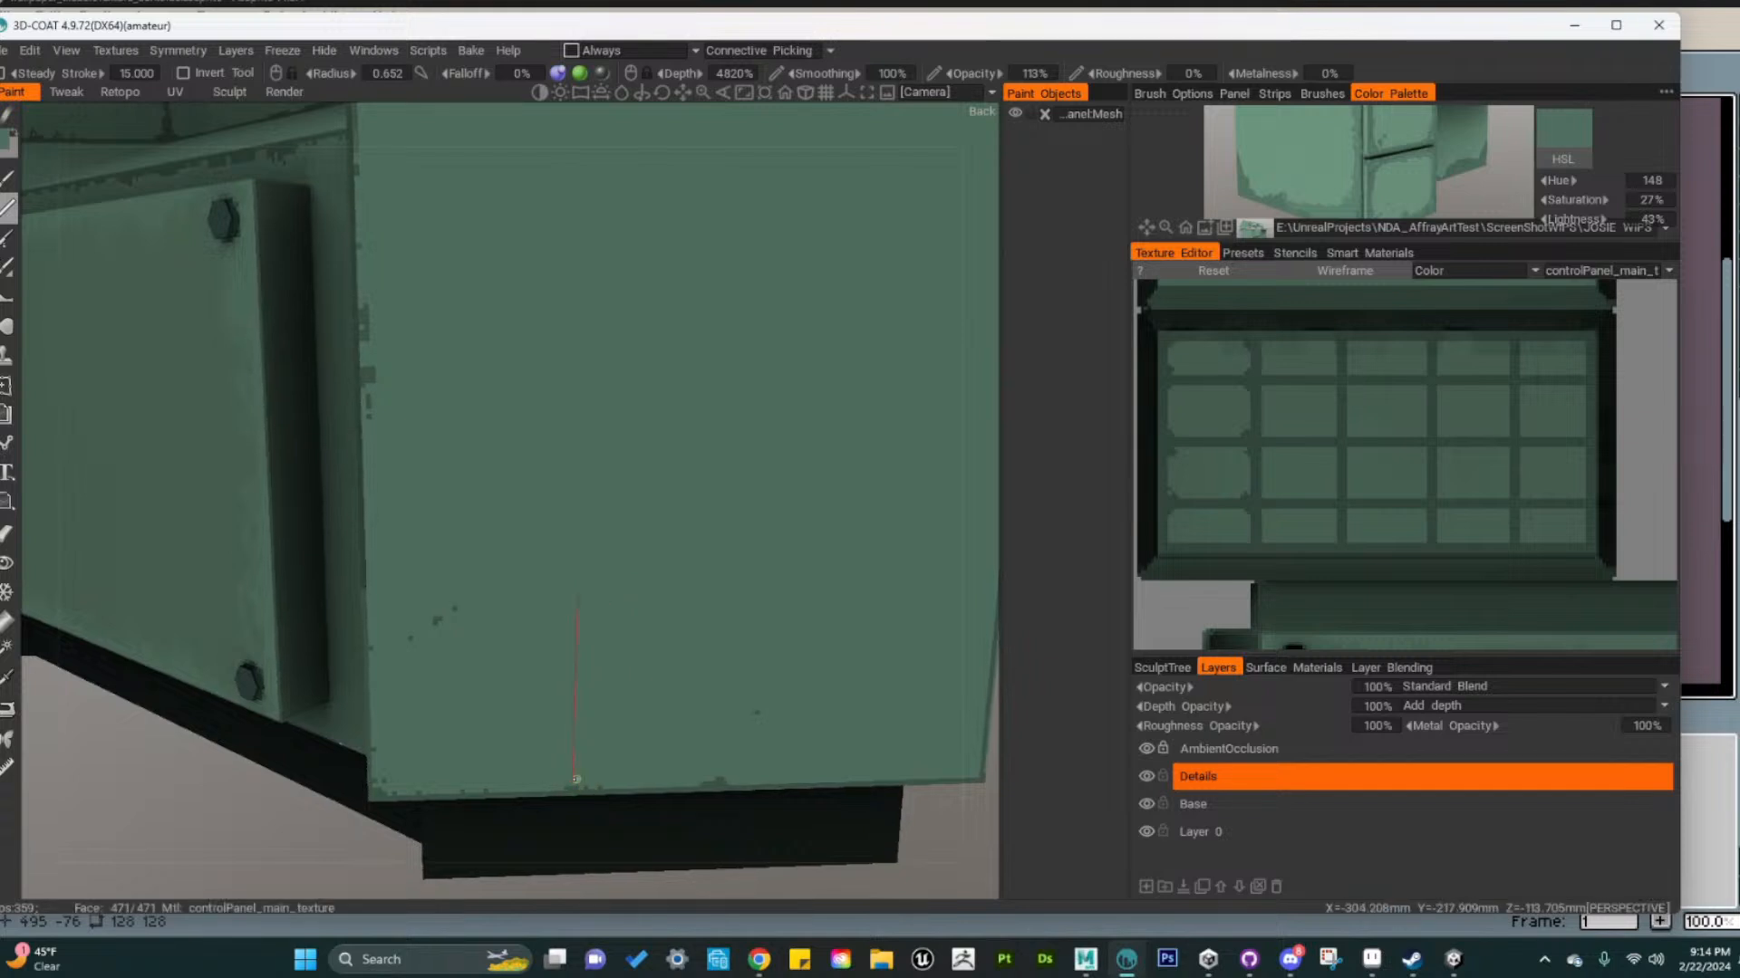
Darken the end panel's lower outer corner with a worn chip and dab a few small specks beside it
left_click_drag(768, 707, 742, 629, "alt")
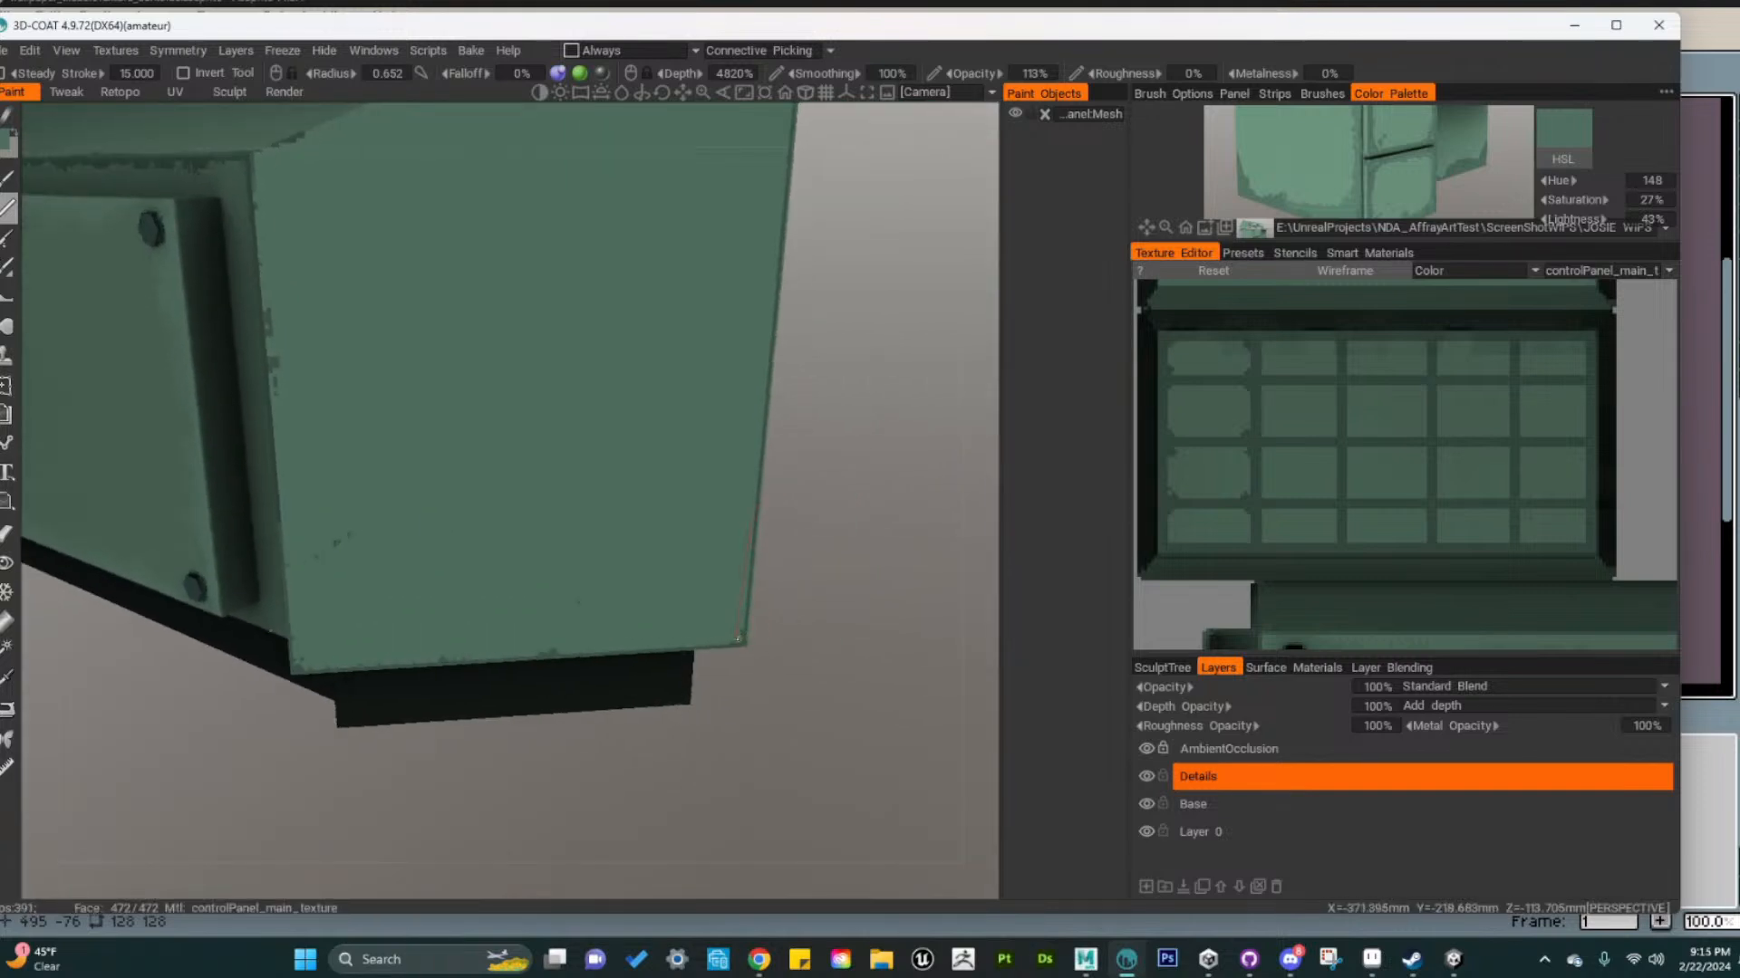
right_click_drag(790, 691, 761, 737, "alt")
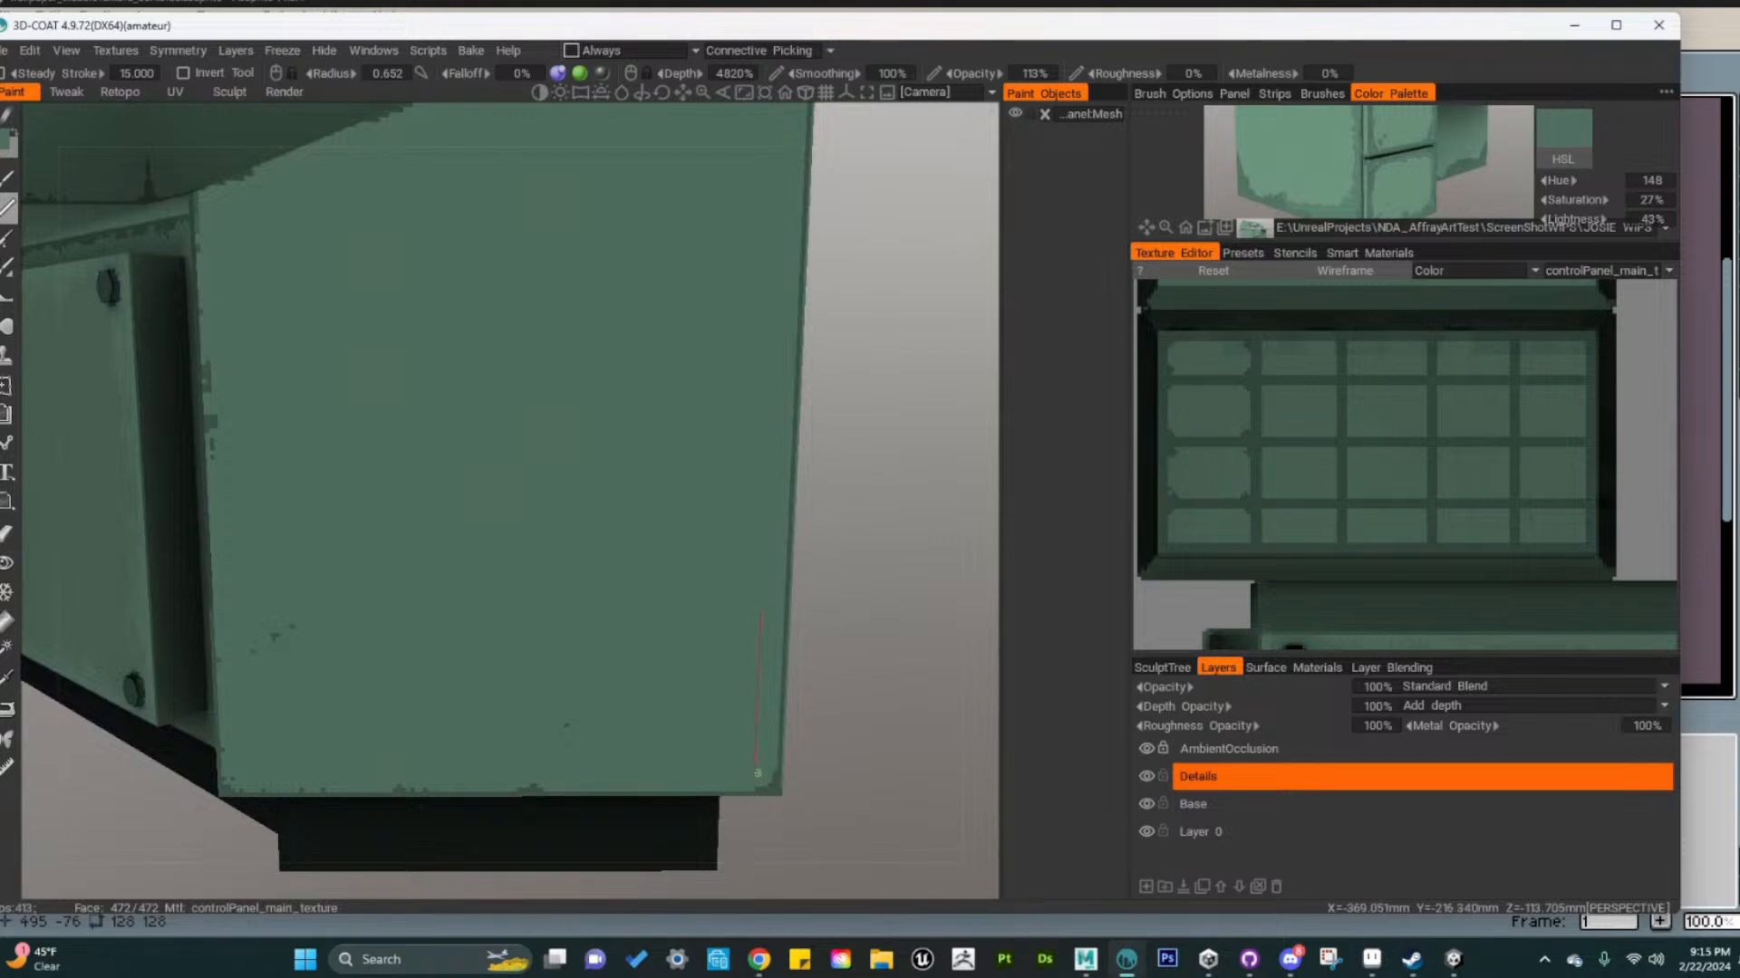
left_click(716, 752)
left_click_drag(688, 757, 675, 770)
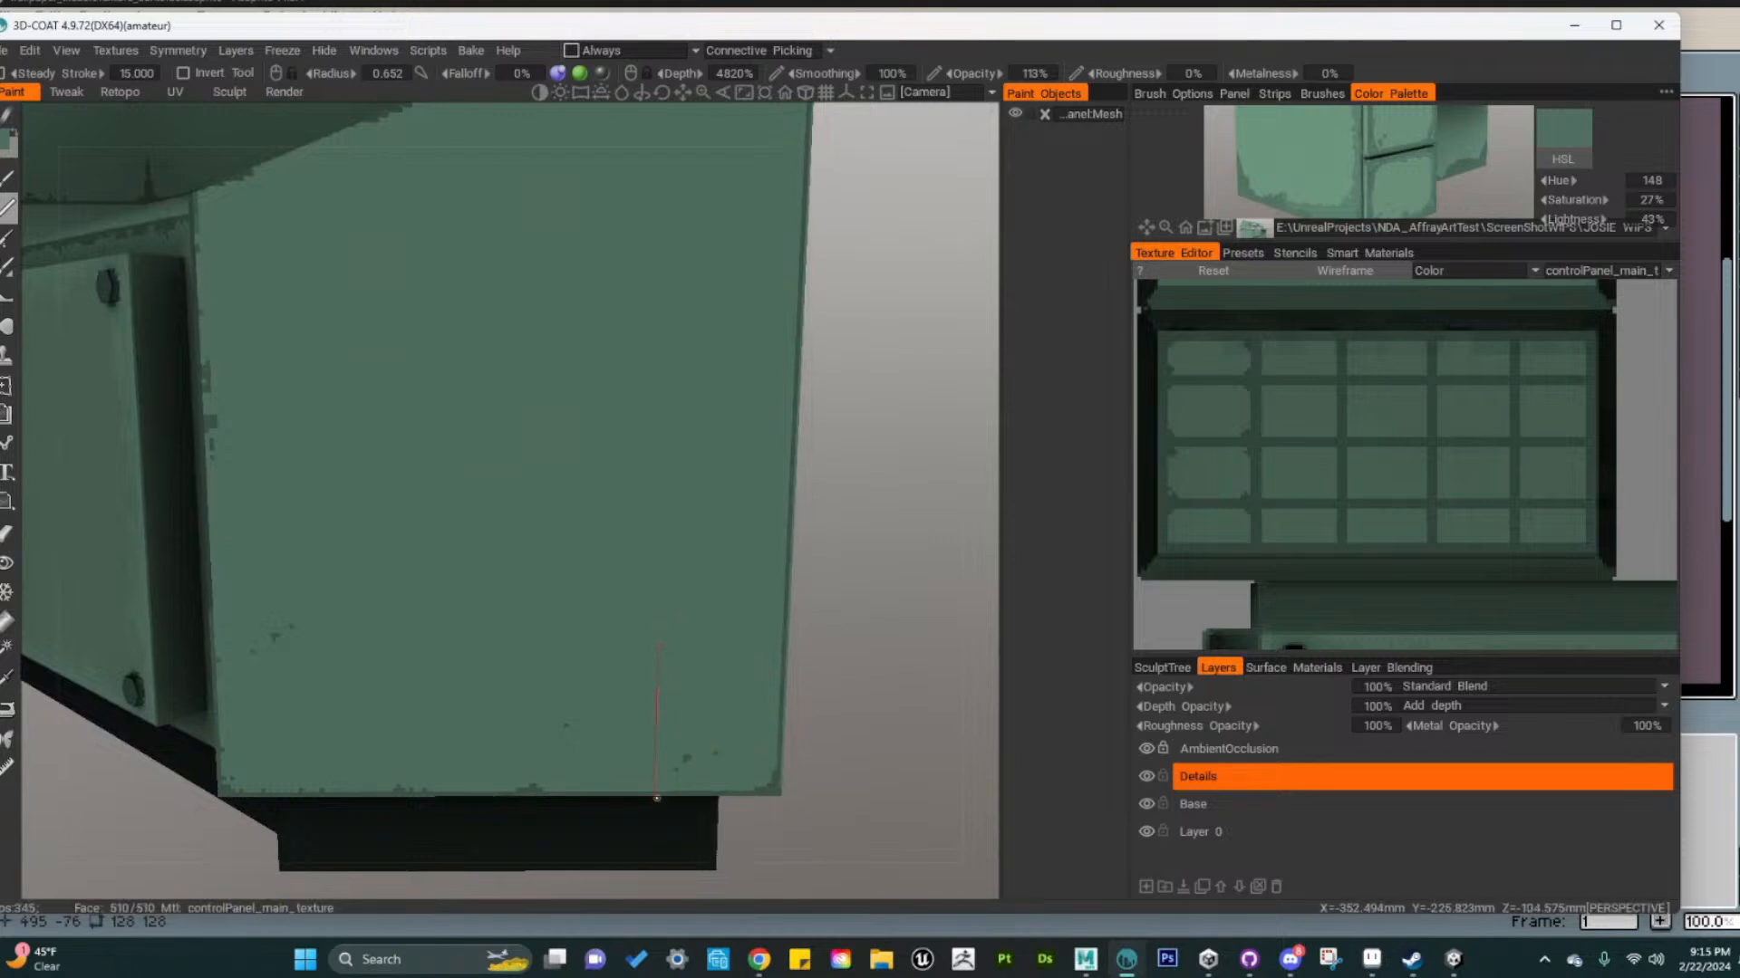
right_click_drag(833, 721, 813, 718, "alt")
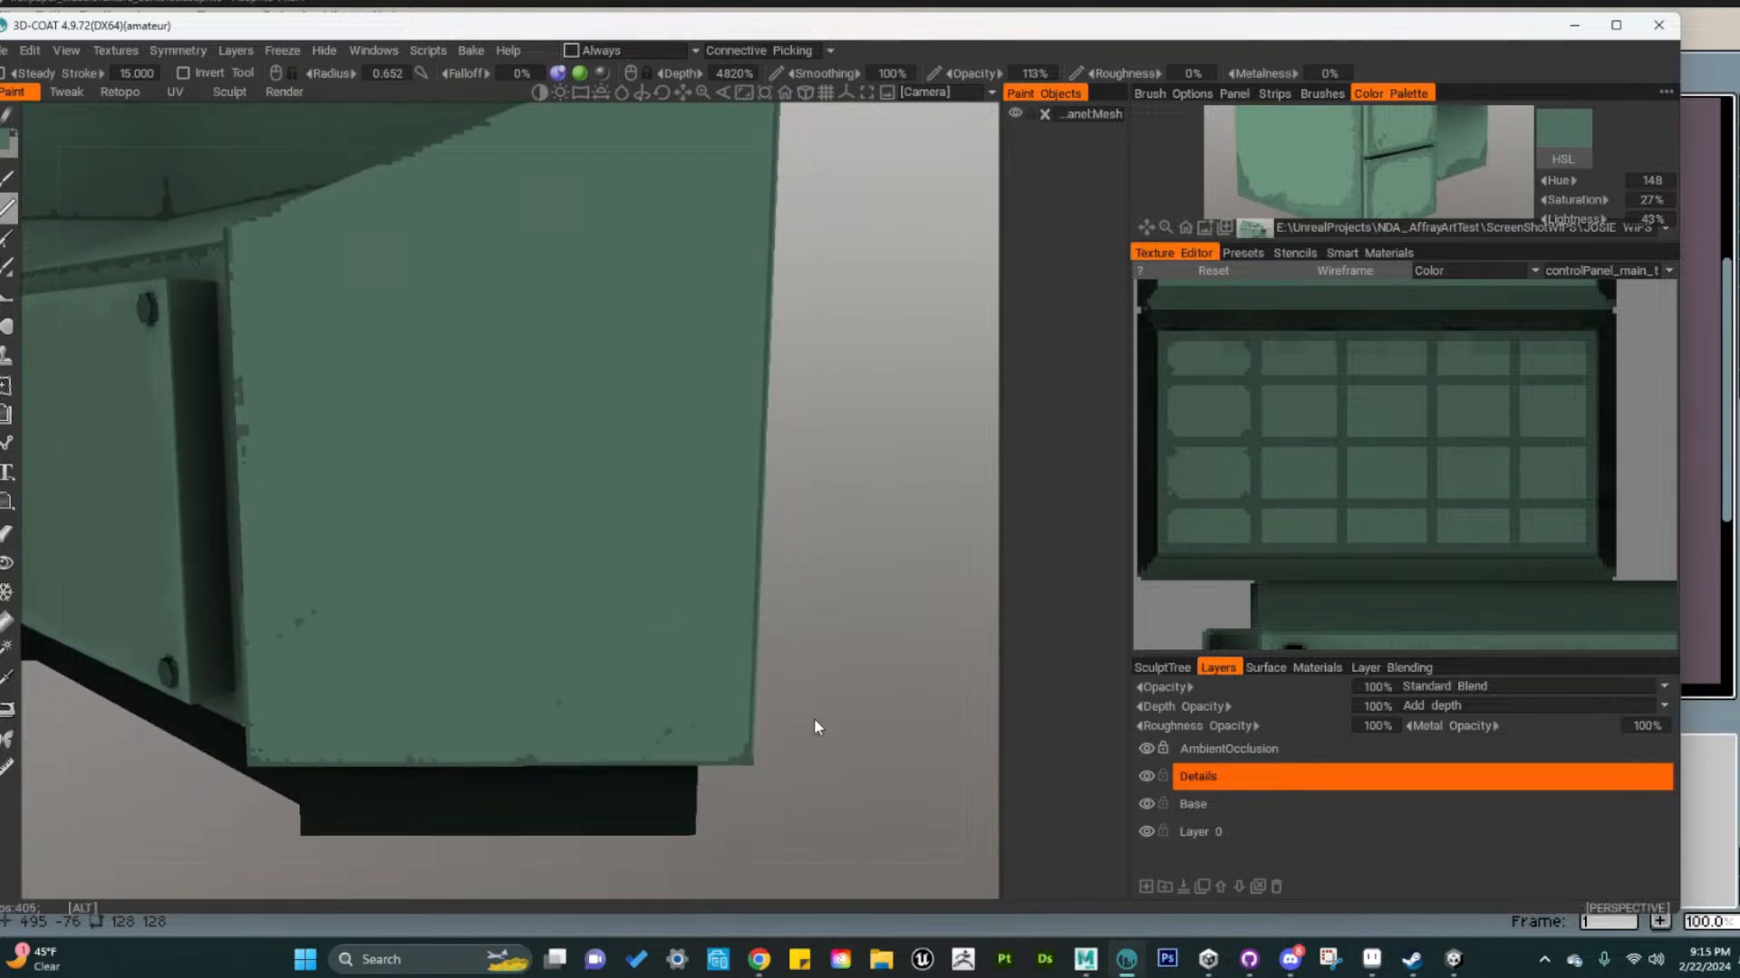
Check the end panel's outer edges and add a small upright chip to the front half of its bottom edge
middle_click_drag(707, 503, 759, 788, "alt")
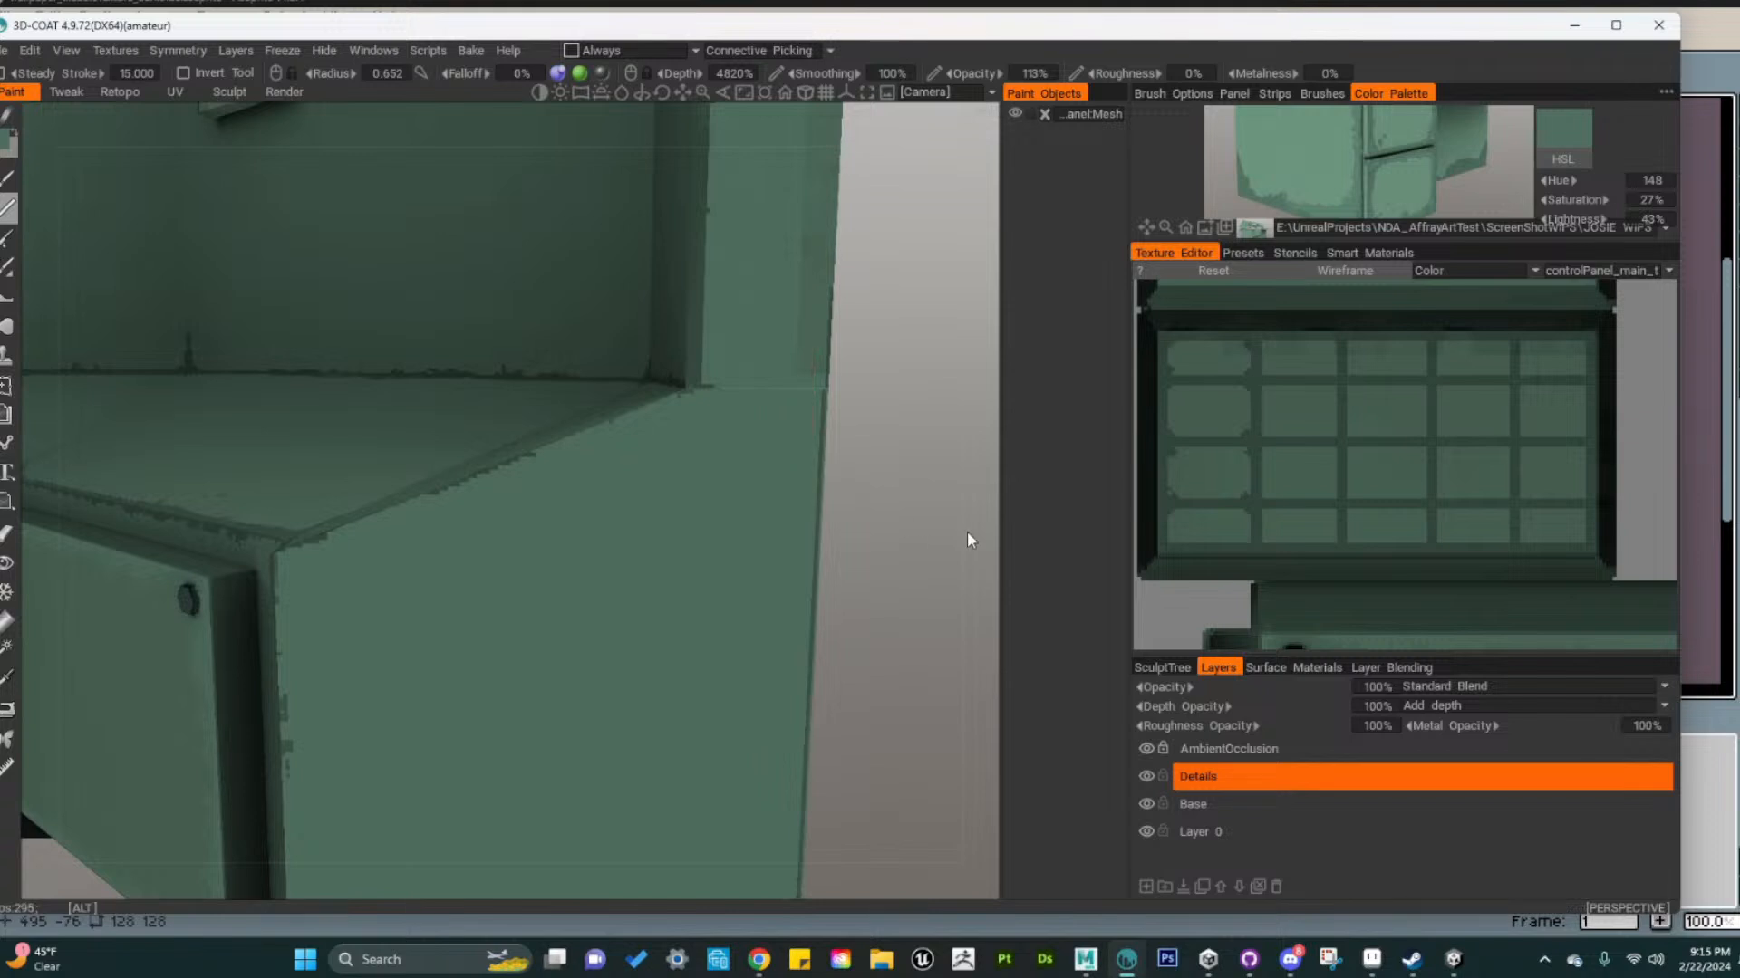
right_click_drag(967, 541, 883, 538, "alt")
left_click_drag(883, 539, 753, 550, "alt")
right_click_drag(753, 550, 647, 582, "alt")
middle_click_drag(647, 616, 830, 529, "alt")
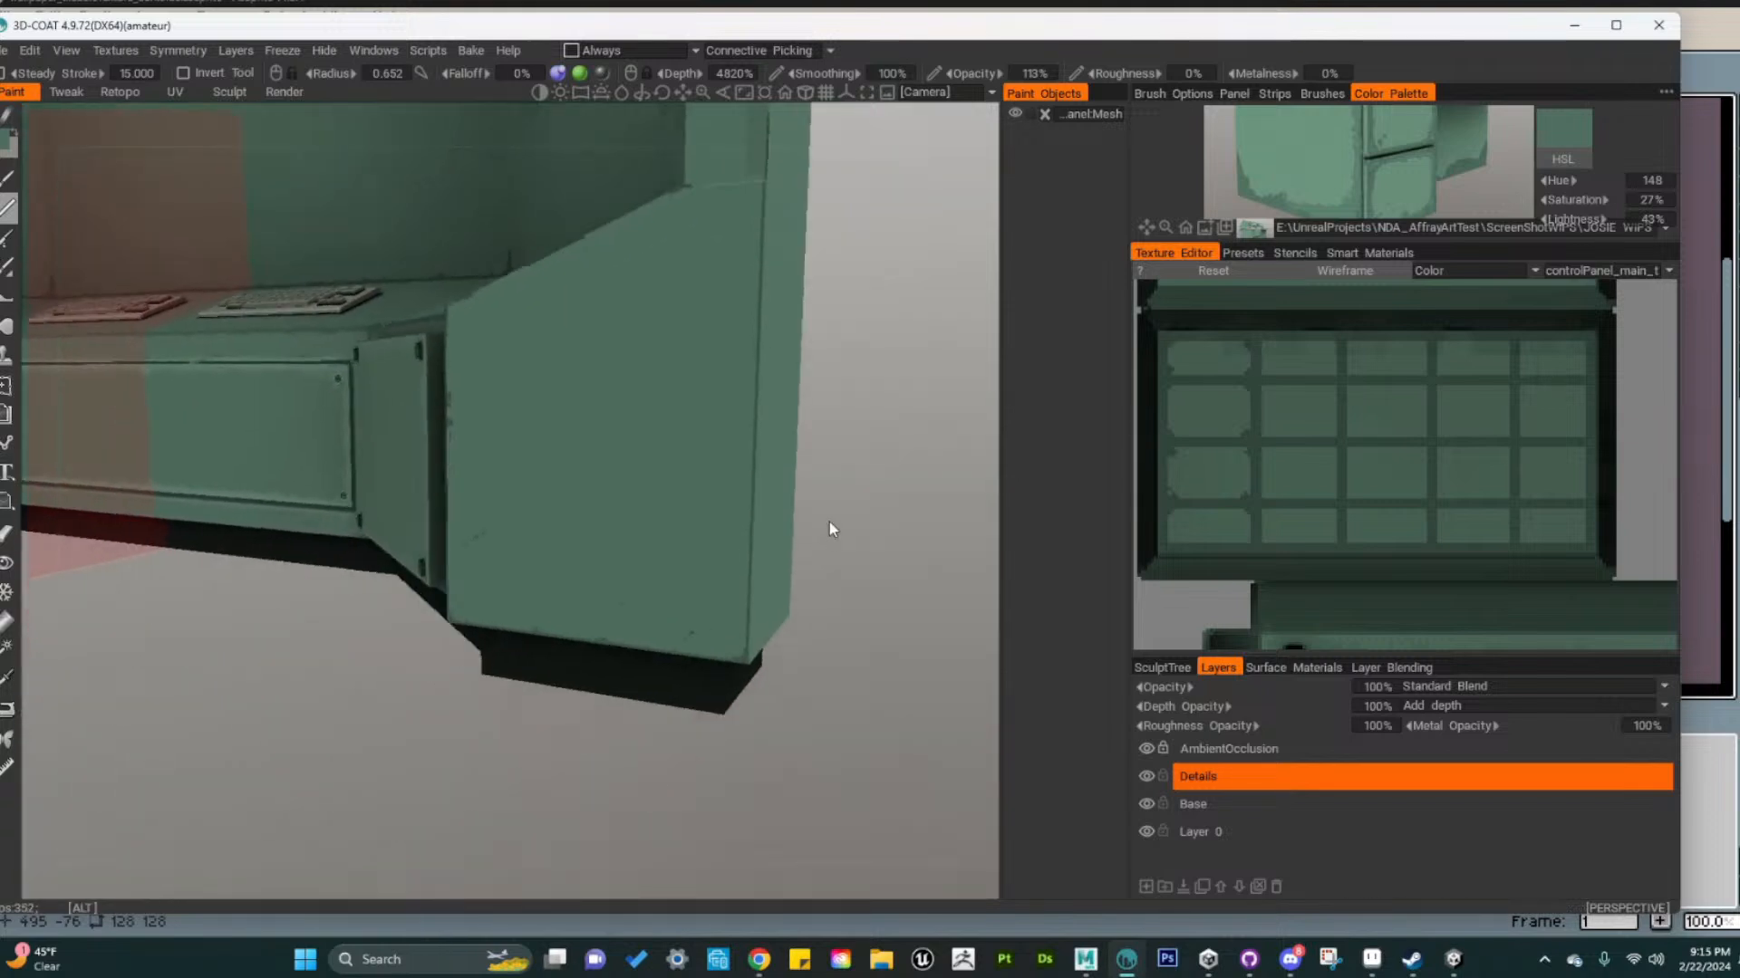
left_click_drag(648, 661, 769, 681, "alt")
middle_click_drag(768, 681, 589, 652, "alt")
mouse_move(589, 652)
right_mouse_down("alt")
mouse_move(708, 633)
mouse_move(481, 485)
right_mouse_up("alt")
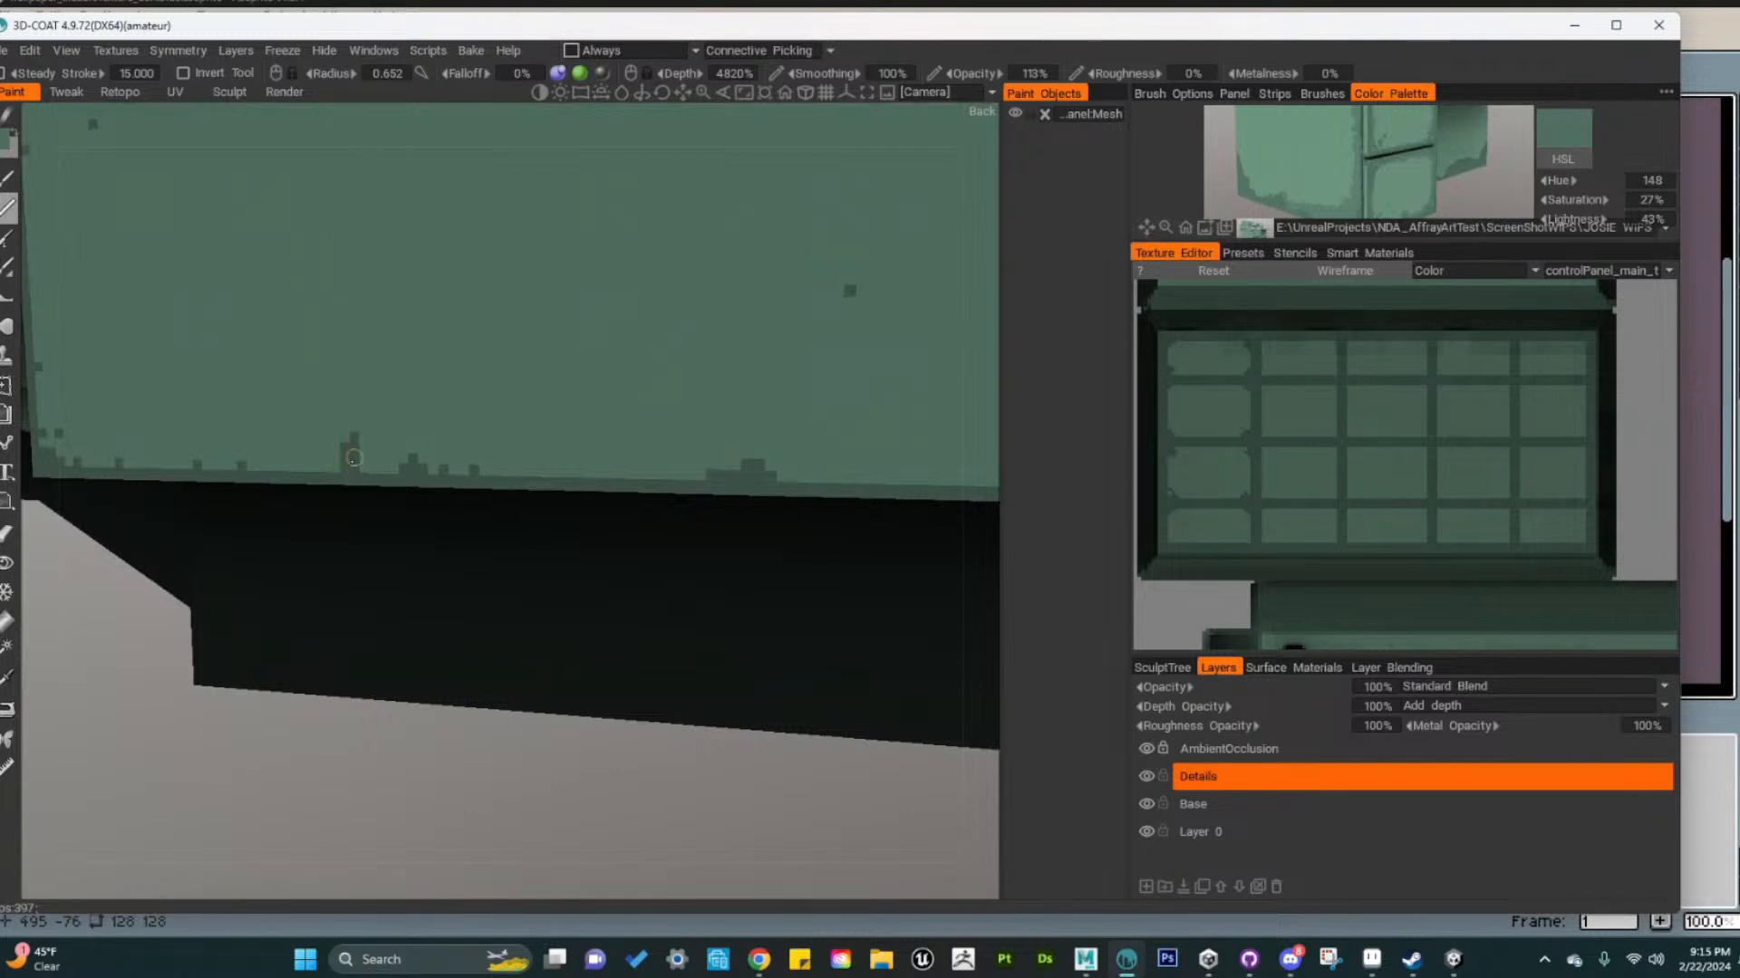
right_click_drag(504, 481, 478, 490, "alt")
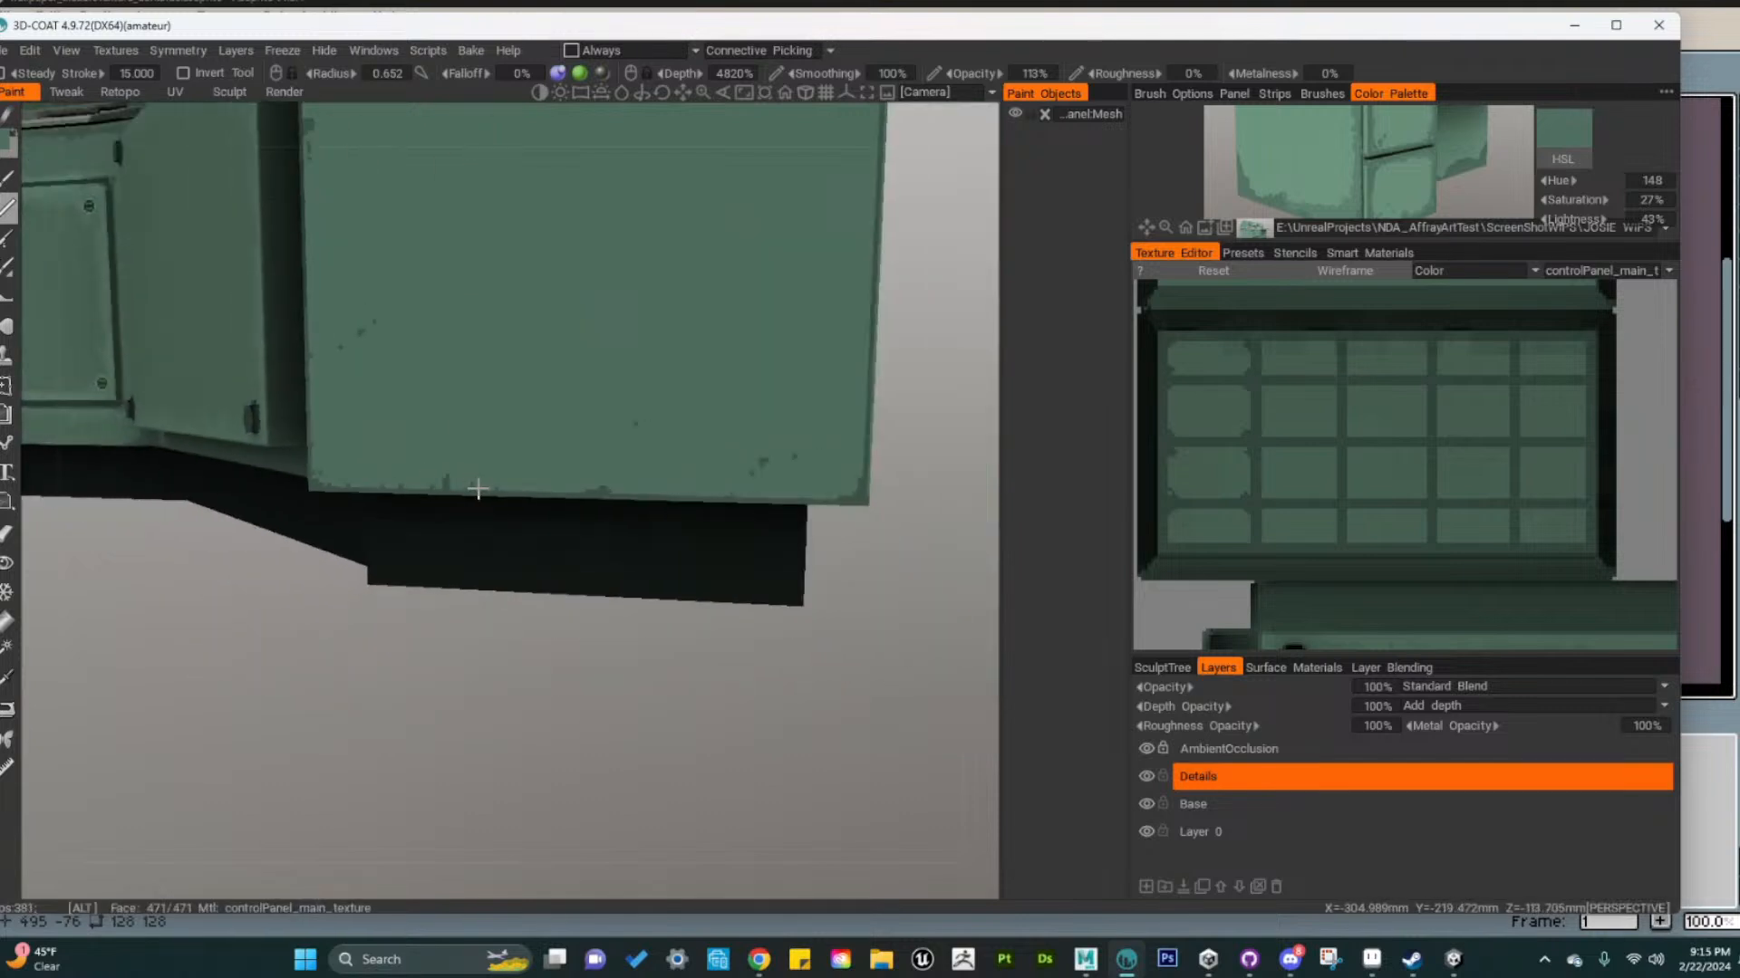
Set the paint colour's lightness to 47%
middle_click_drag(478, 489, 427, 691, "alt")
right_click_drag(426, 691, 392, 732, "alt")
middle_click_drag(392, 732, 484, 688, "alt")
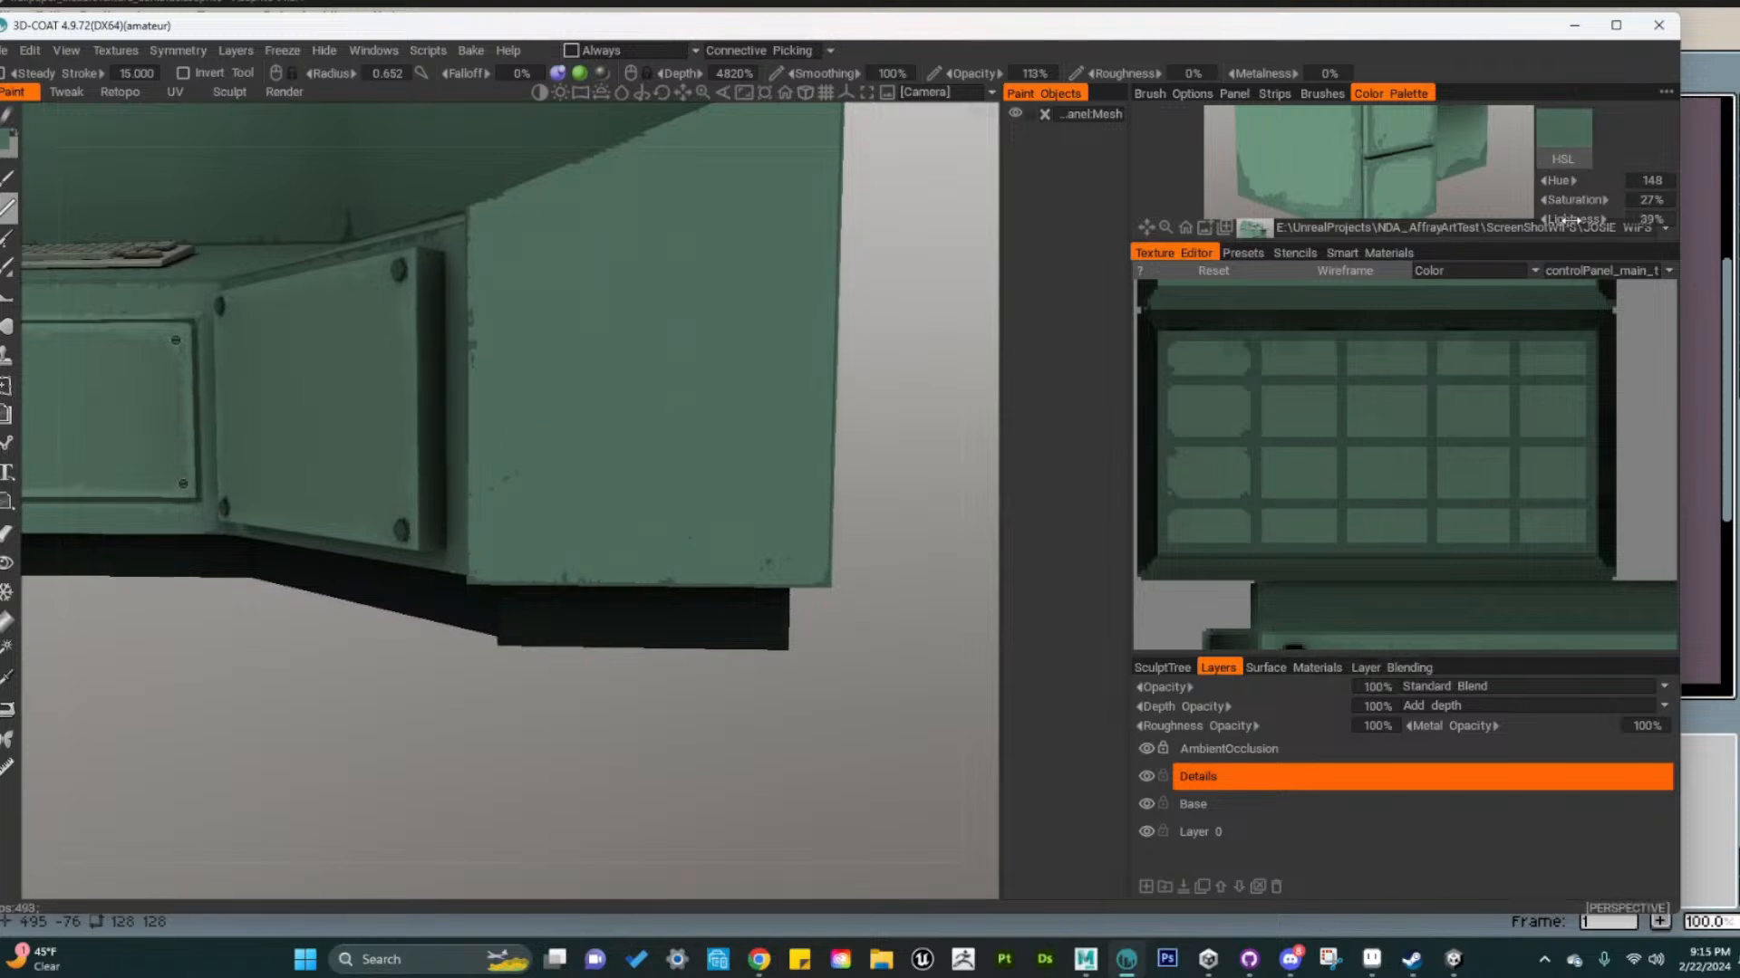
left_click_drag(1570, 220, 1581, 220)
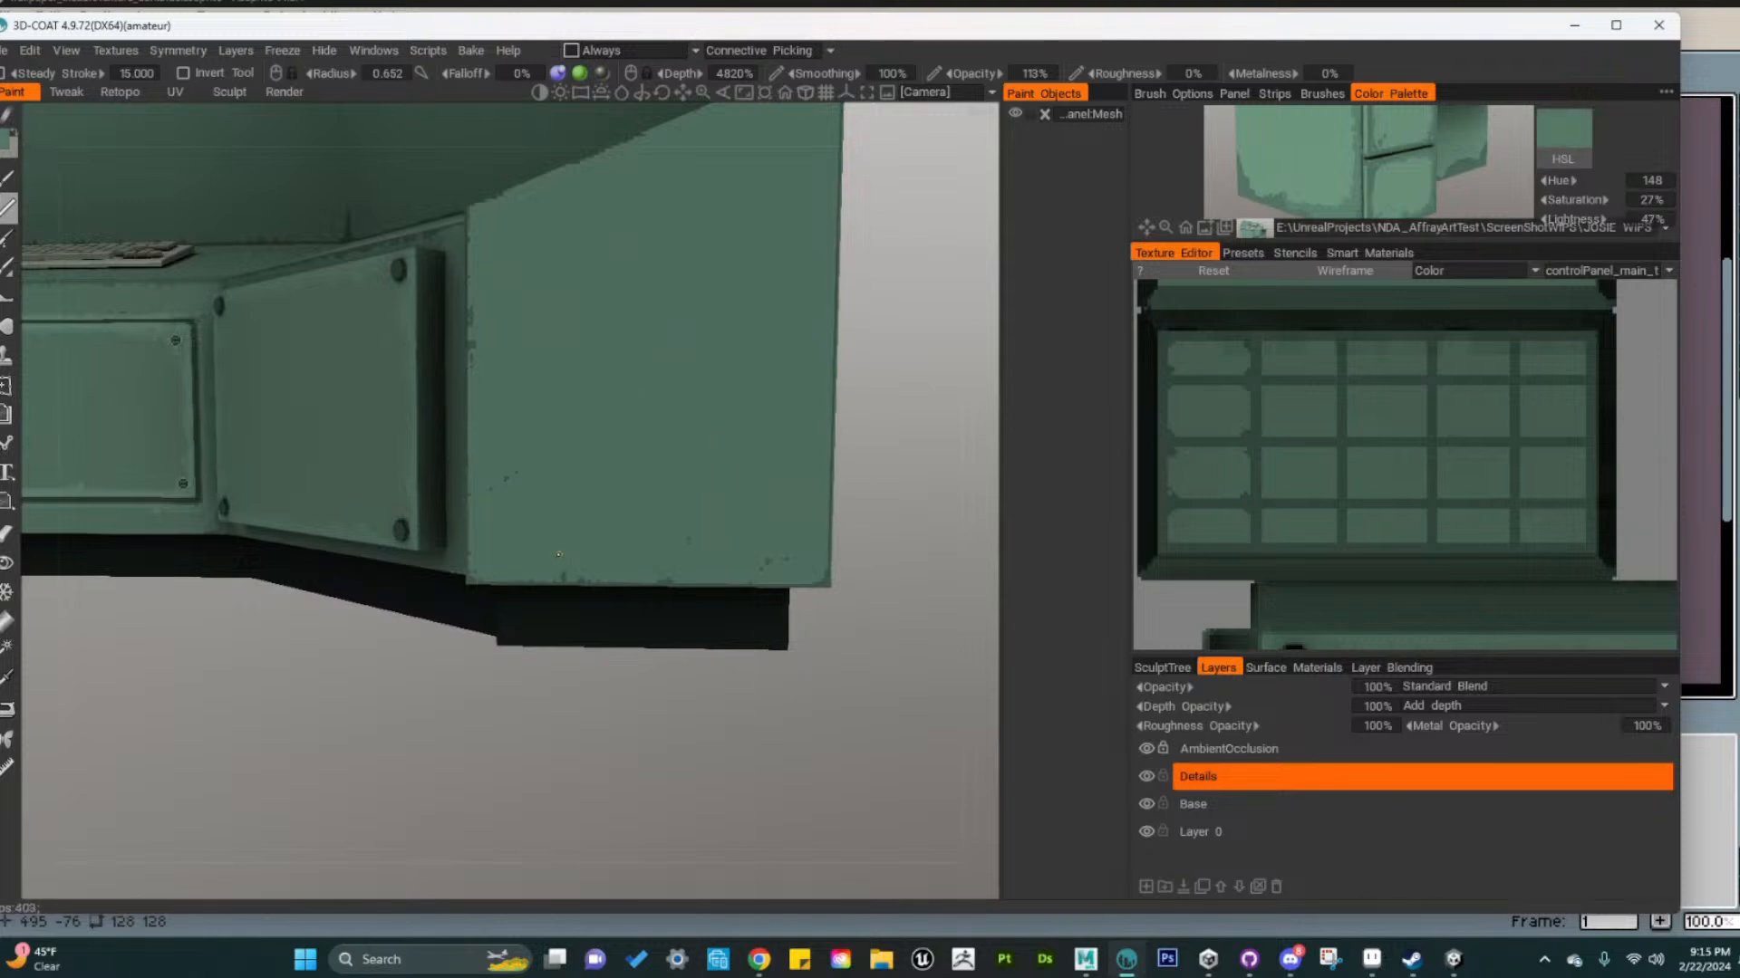
Turn off symmetry for painting and bring the whole control panel into view
right_click_drag(763, 562, 742, 514, "alt")
middle_click_drag(742, 514, 829, 634, "alt")
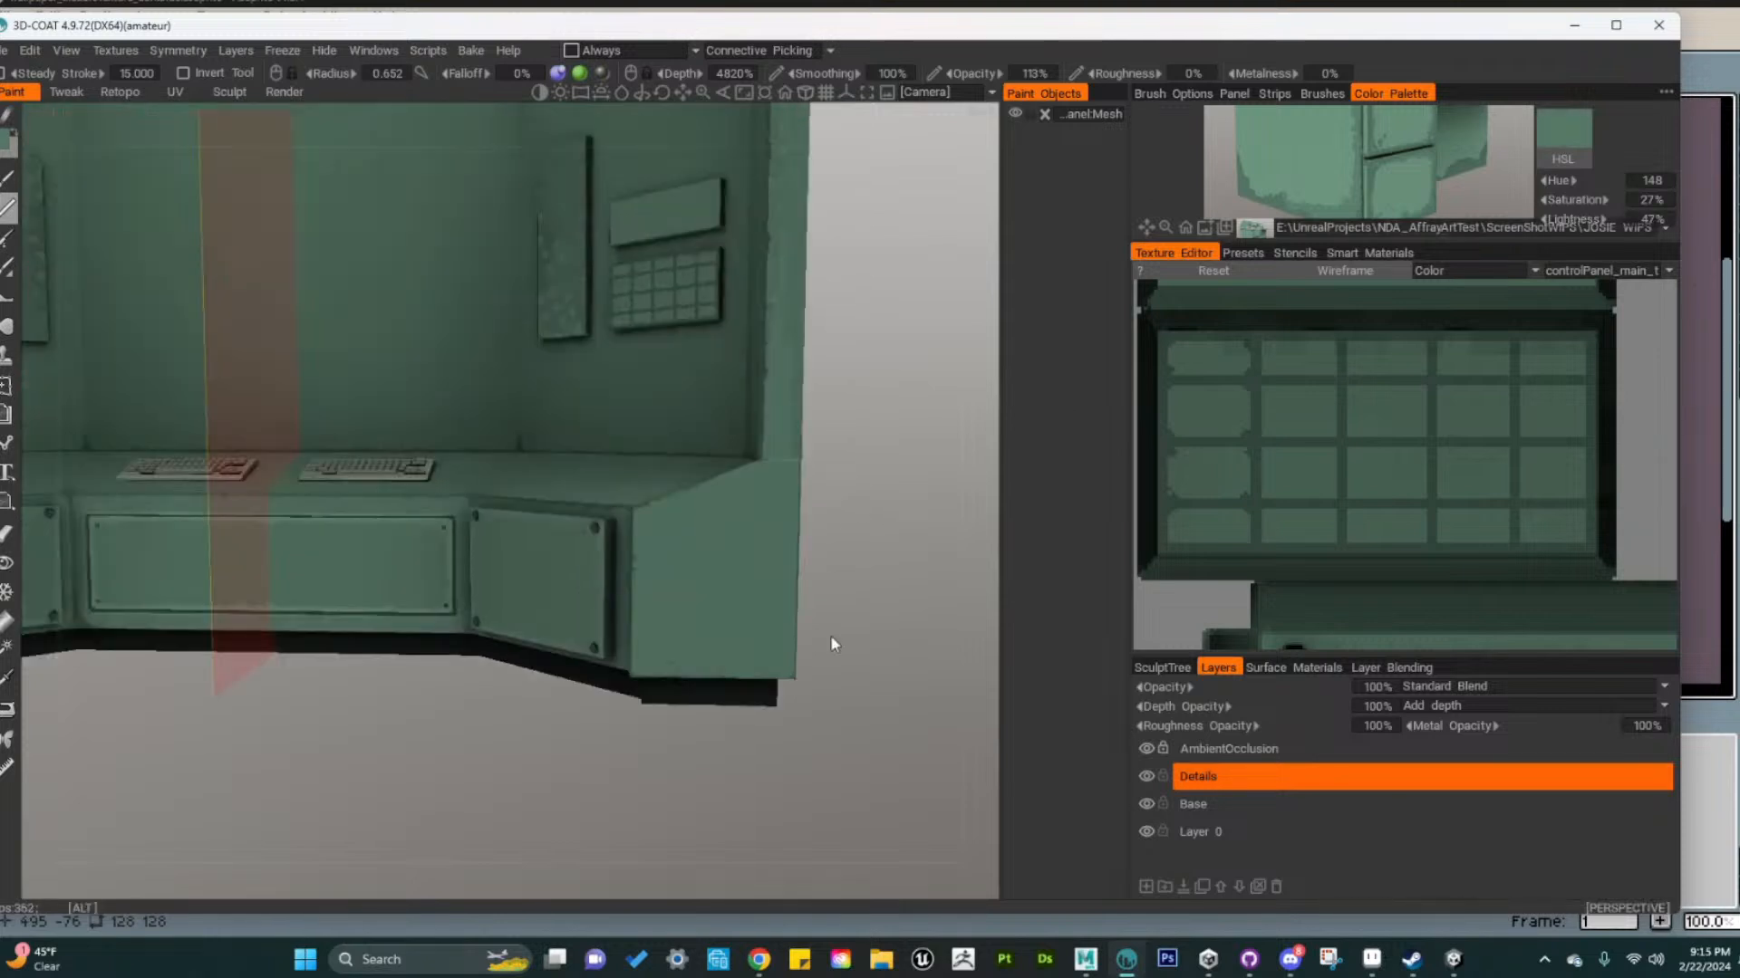
right_click_drag(830, 634, 680, 621, "alt")
middle_click_drag(680, 620, 863, 723, "alt")
right_click_drag(863, 723, 799, 698, "alt")
key("s")
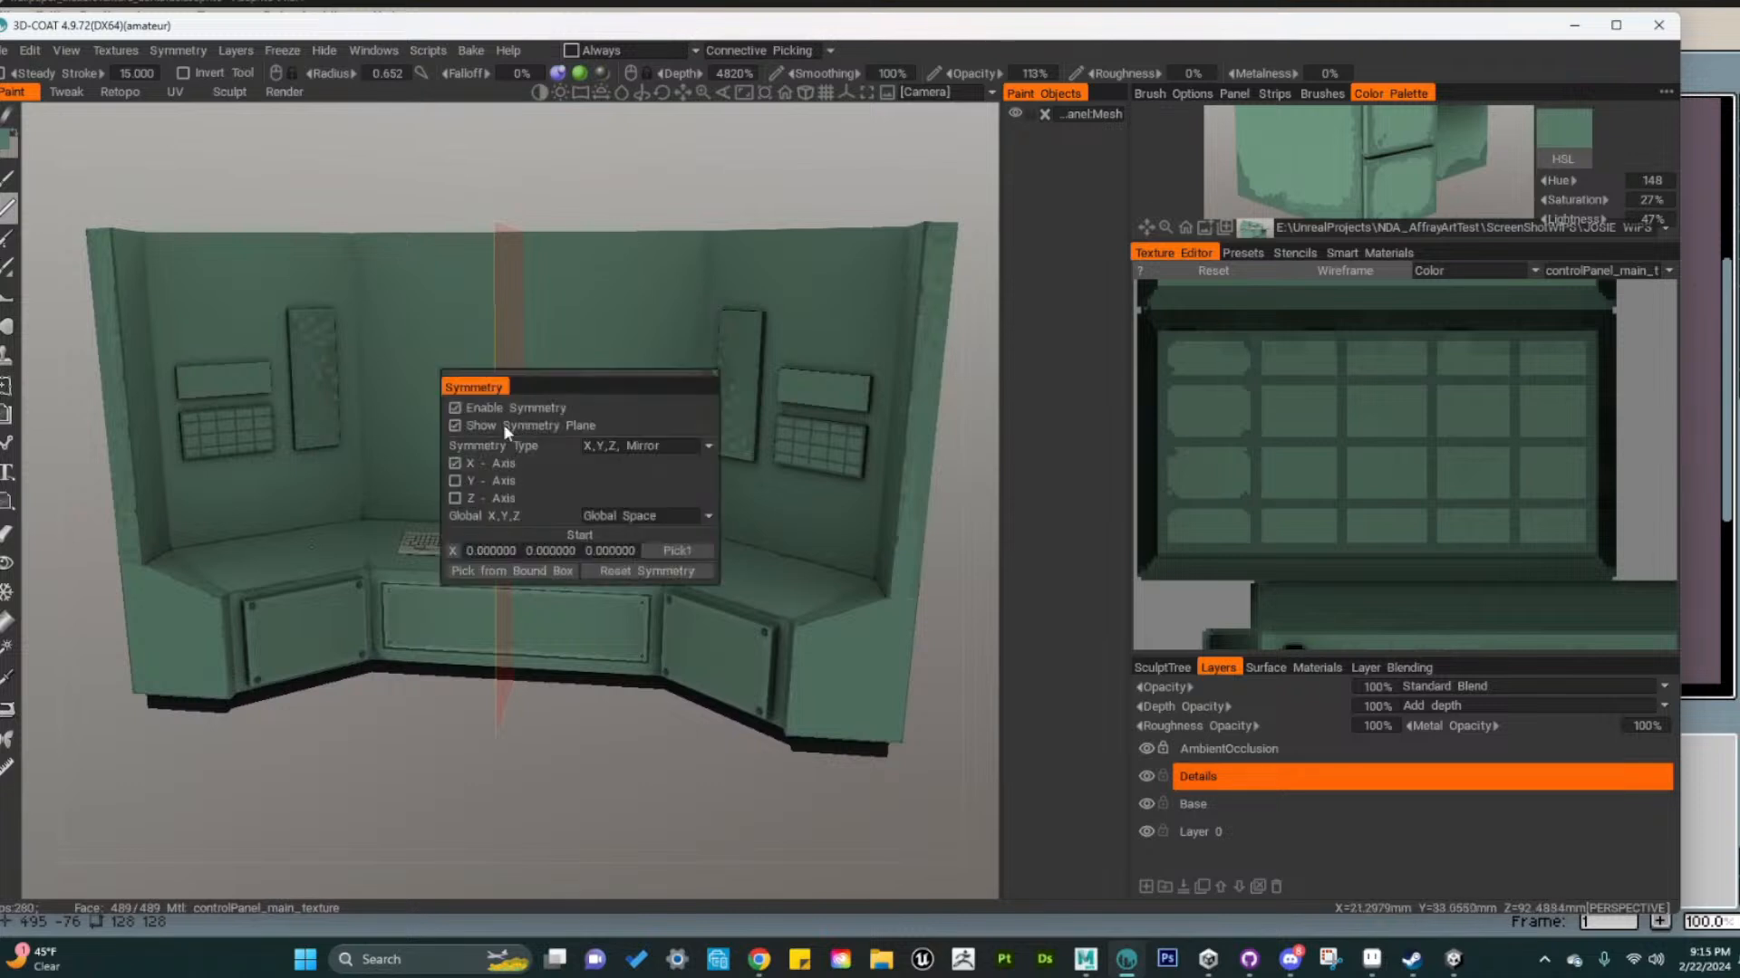
left_click(455, 408)
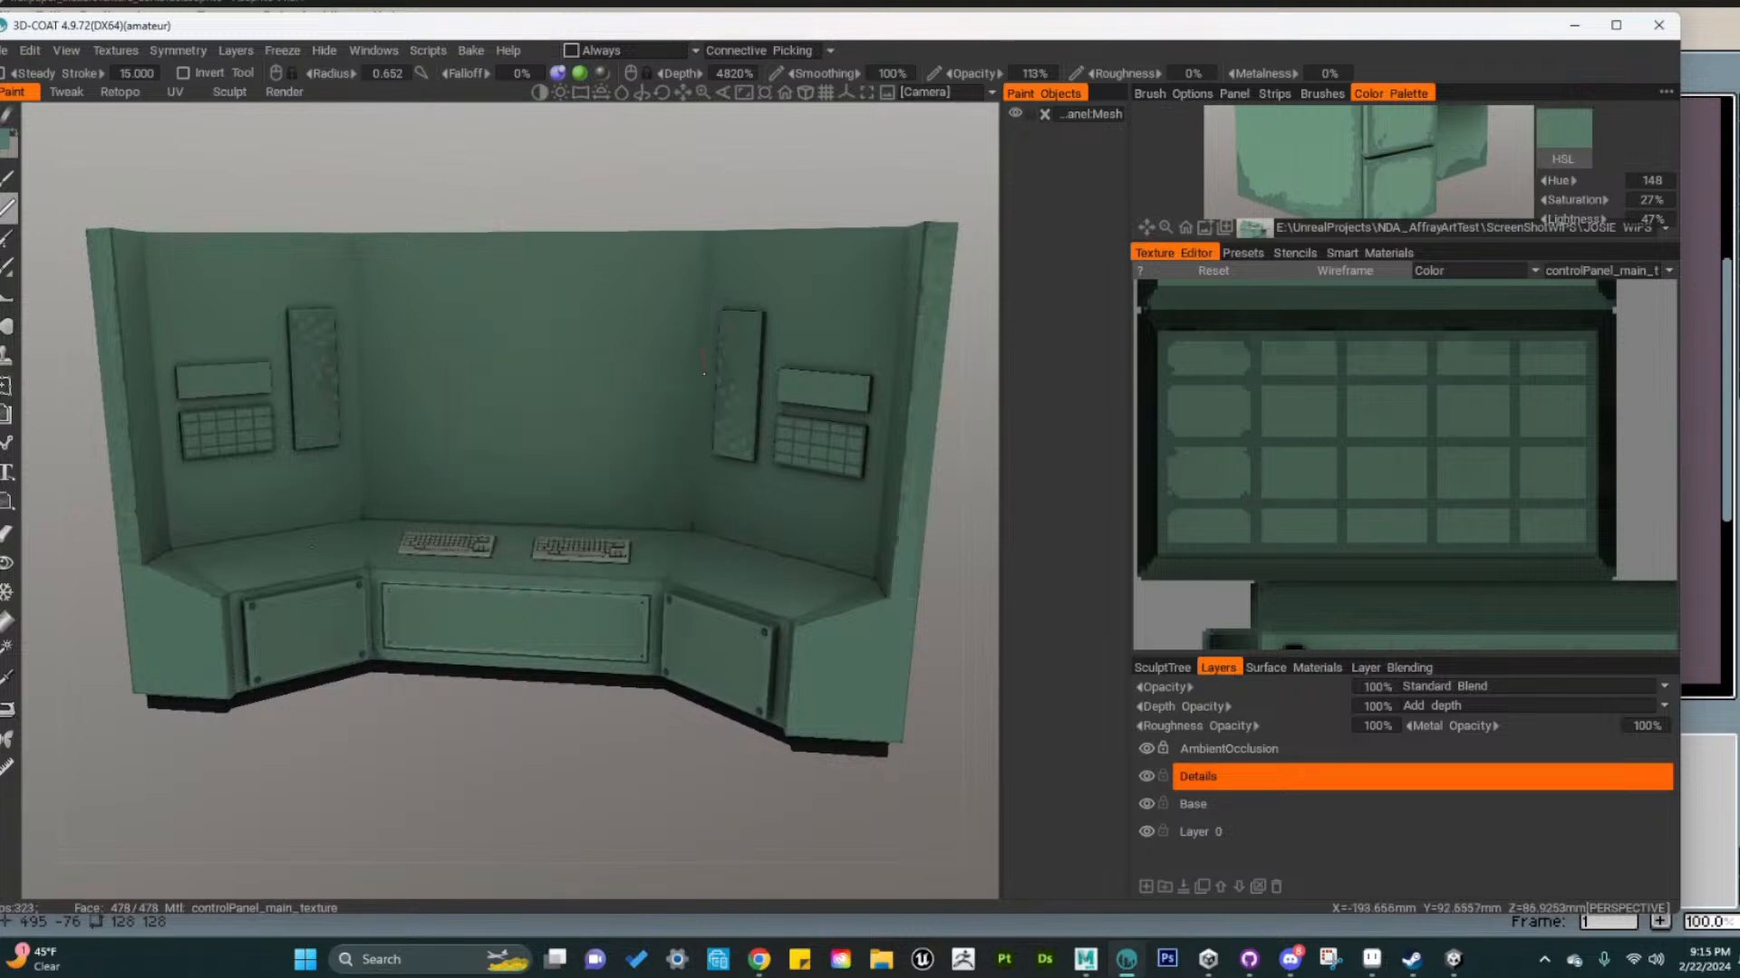
middle_click_drag(674, 312, 655, 304, "alt")
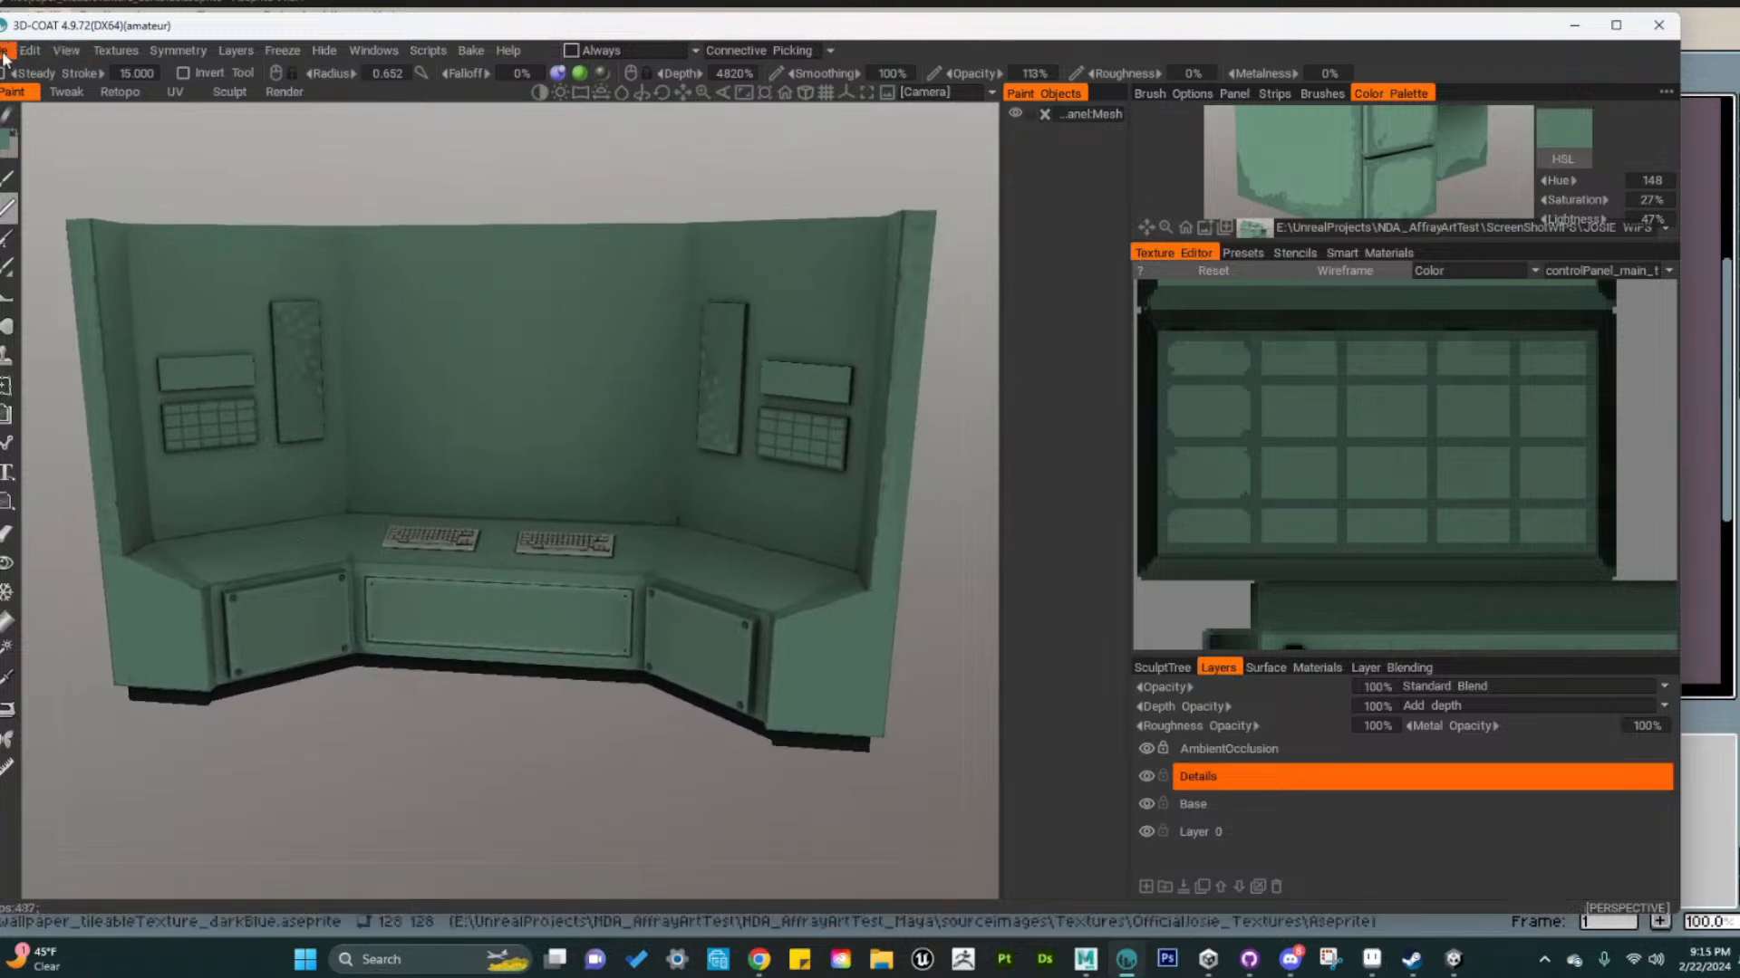